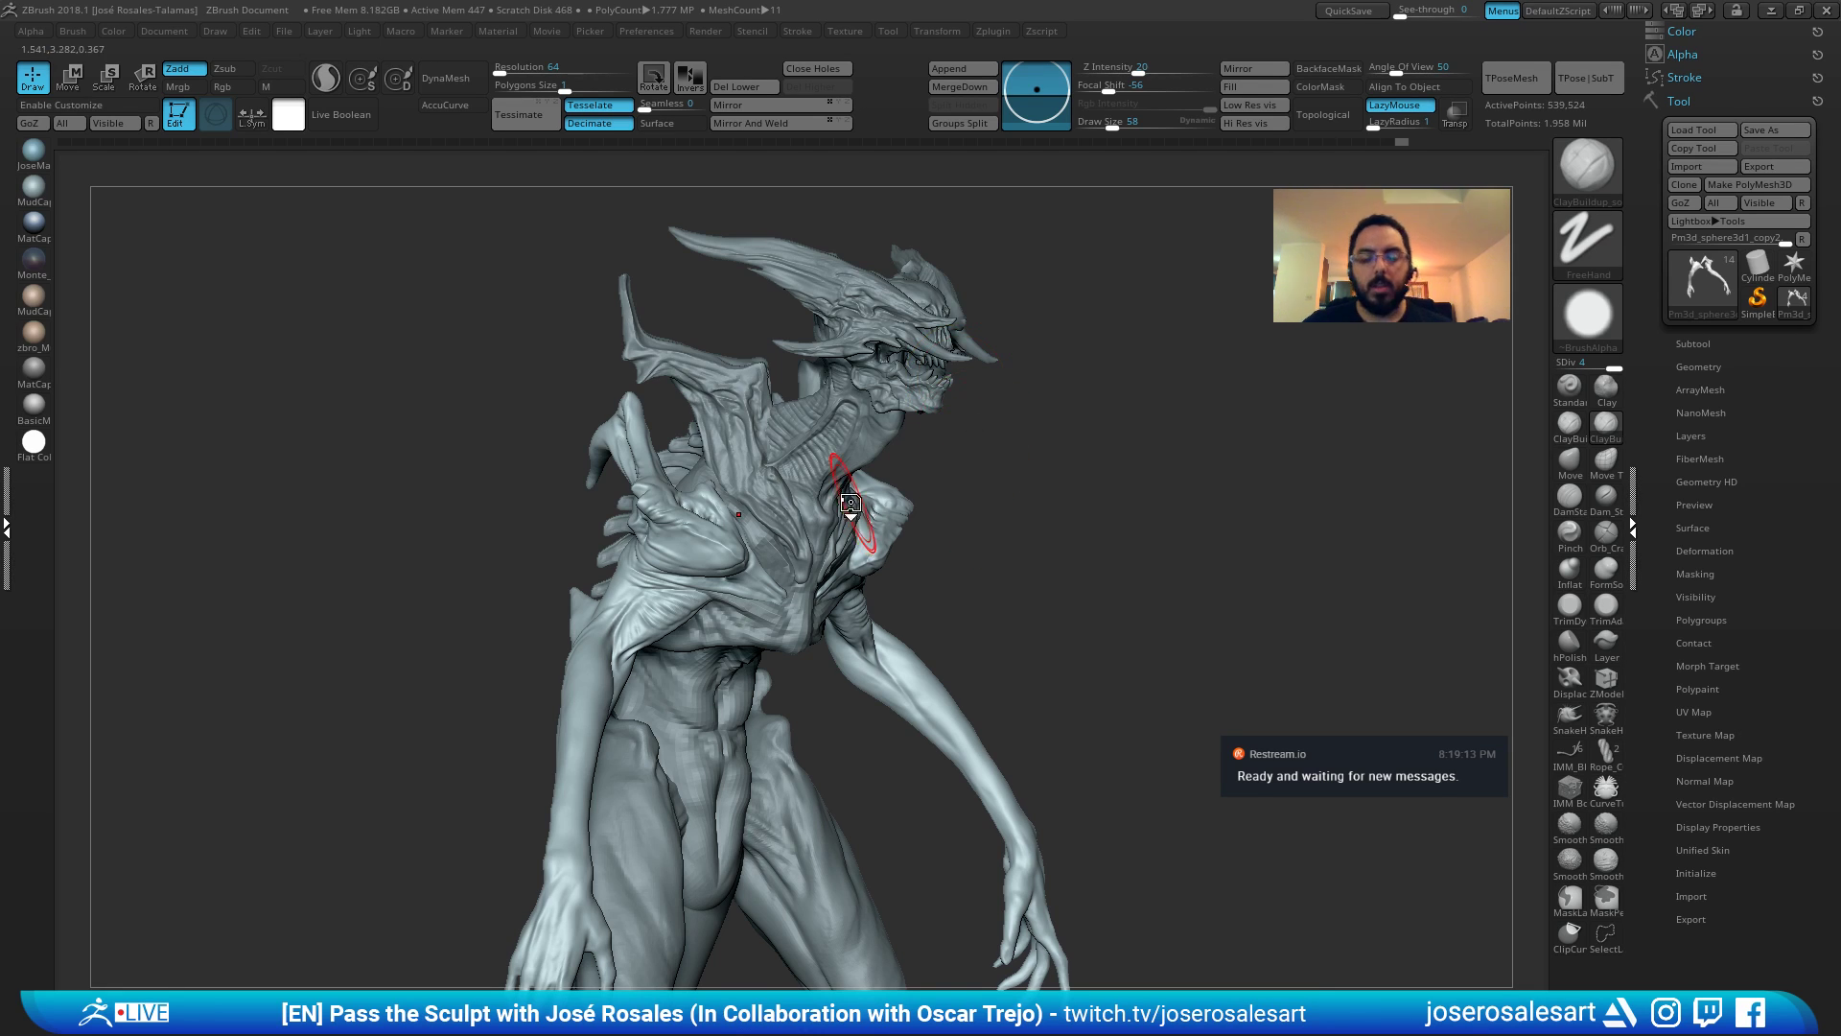
Set the ClayBuildup brush's draw size to 45 for sculpting the upper chest and shoulders.
left_click_drag(975, 432, 997, 508)
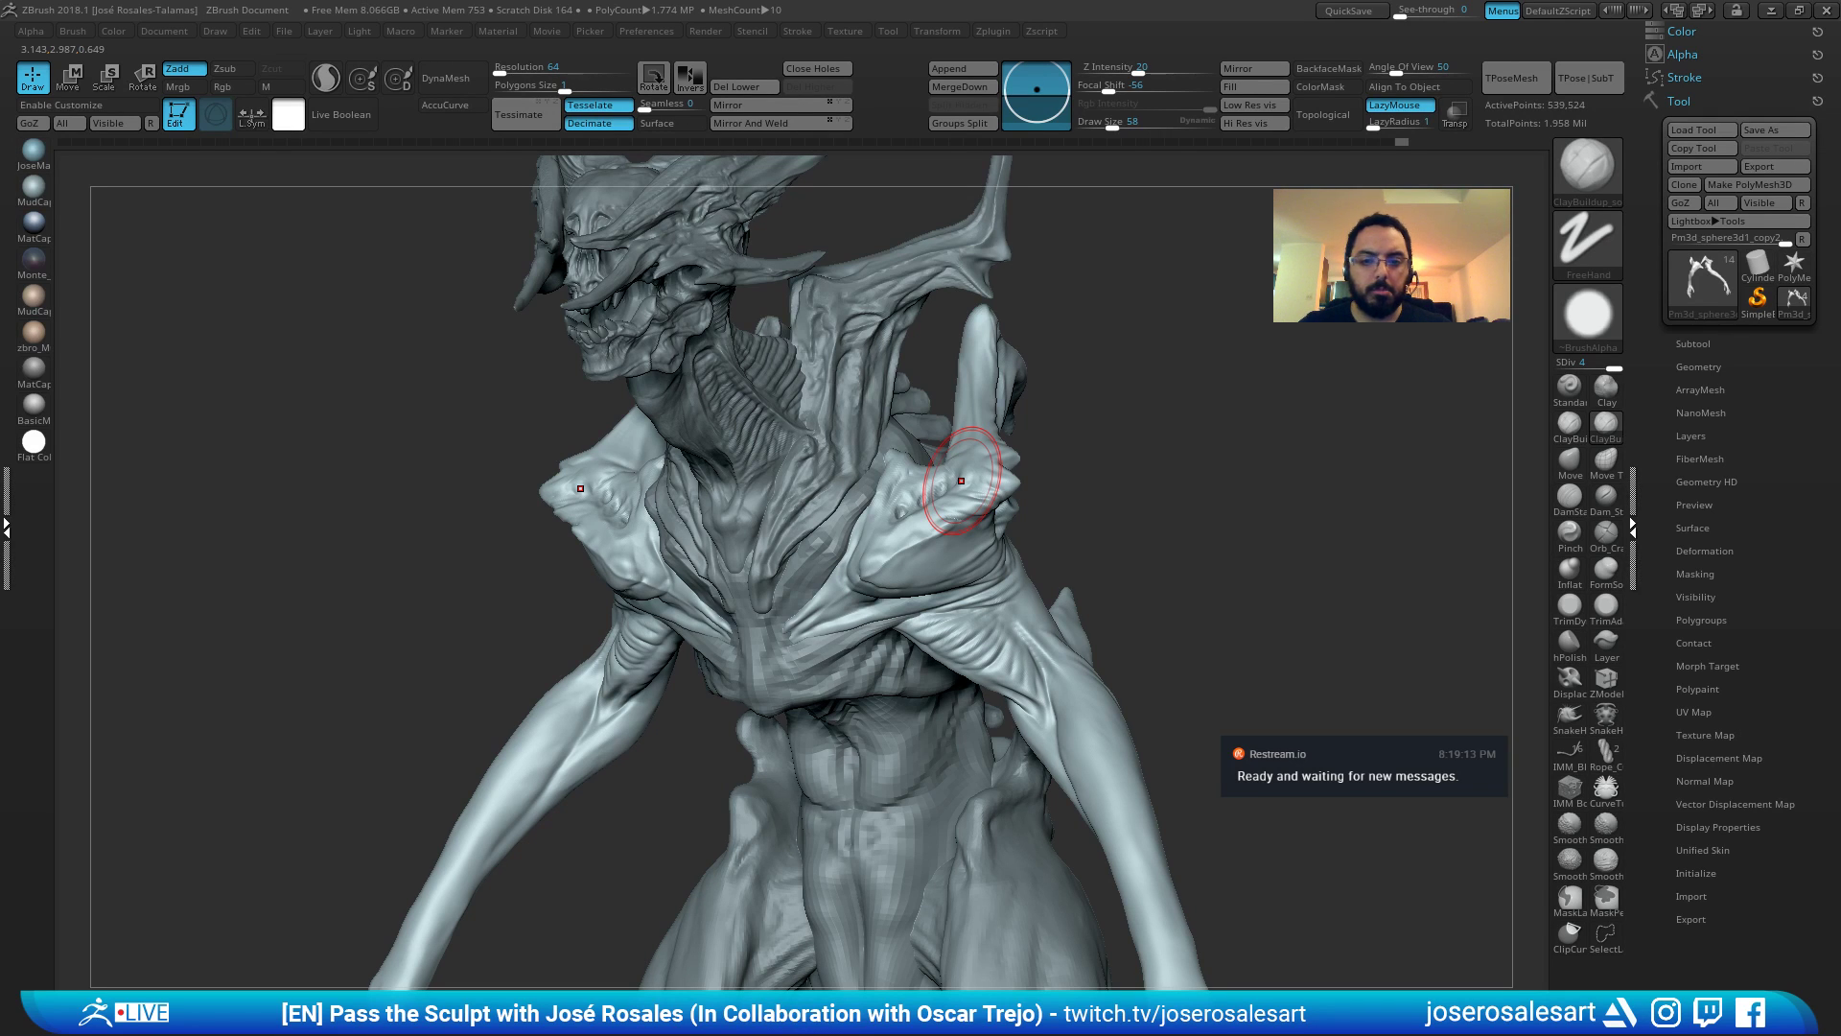
mouse_move(888, 541)
right_mouse_down("ctrl")
mouse_move(822, 624)
mouse_move(809, 552)
mouse_move(781, 537)
right_mouse_up("ctrl")
key("s")
left_click_drag(846, 624, 838, 624)
right_click_drag(600, 614, 790, 556)
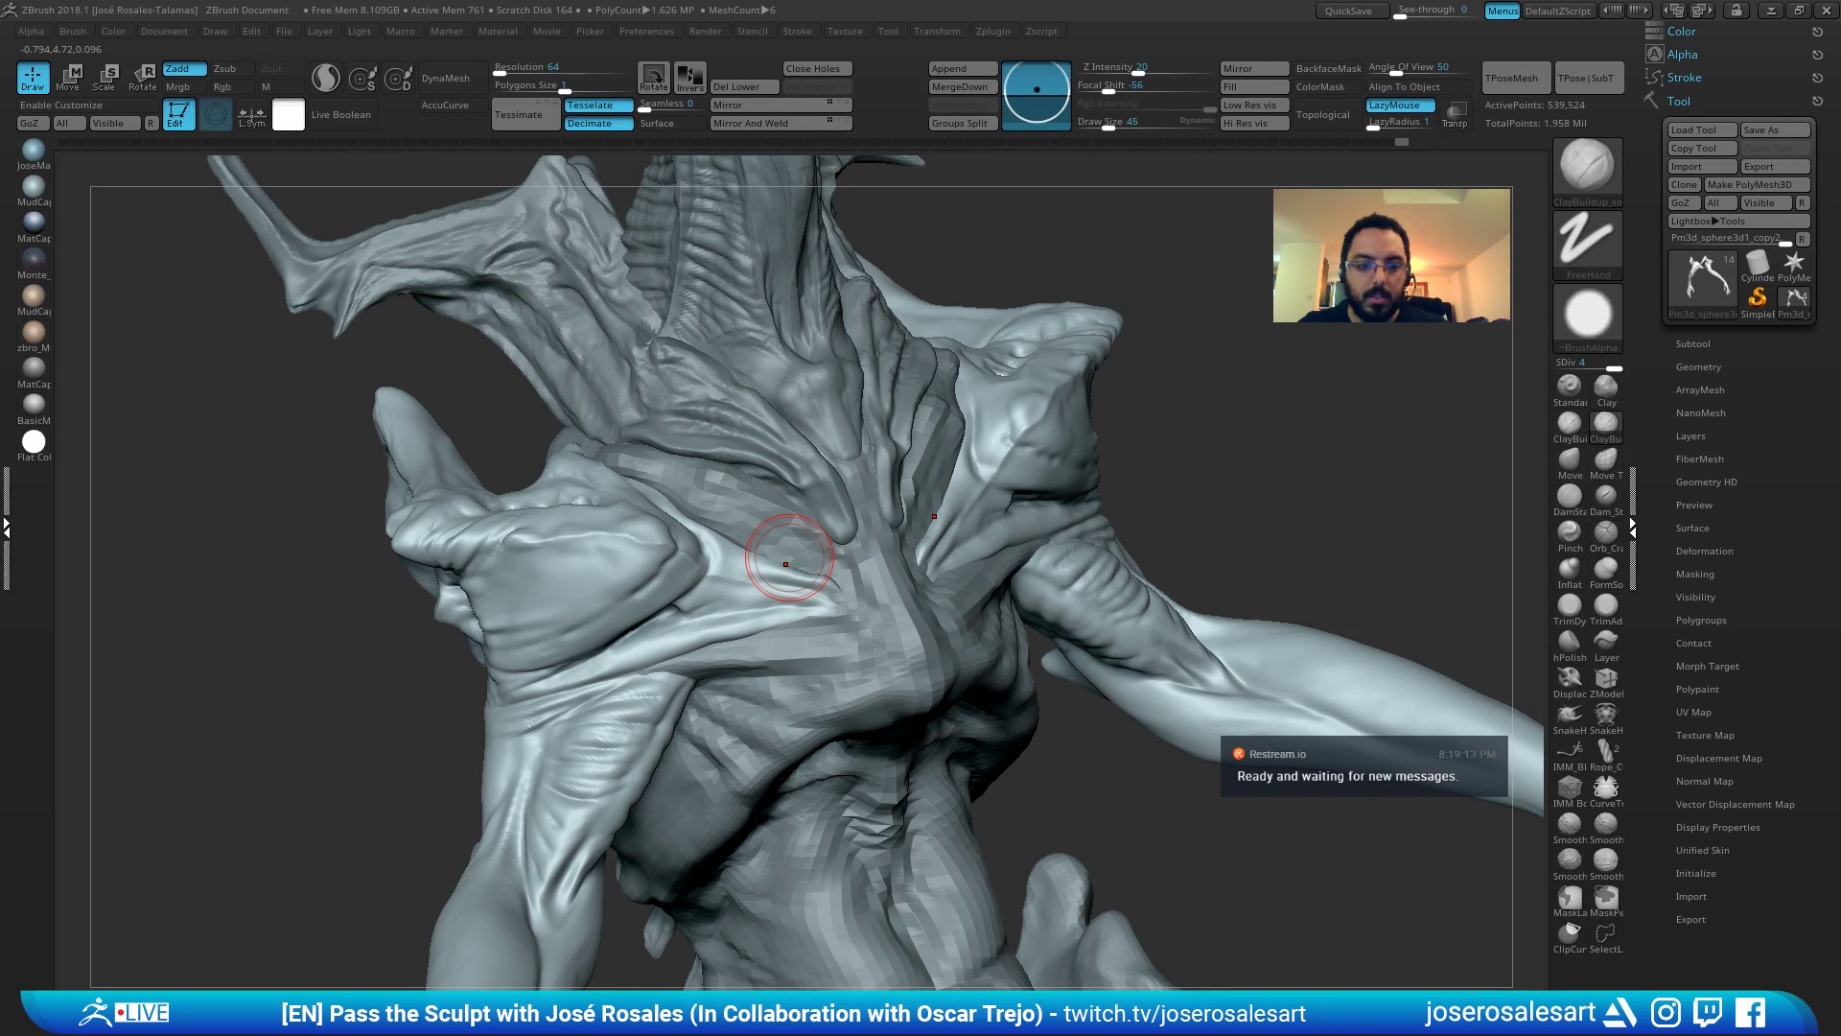
Carve creases where the shoulder meets the upper chest with the DamStandard brush at draw size 33.
mouse_move(868, 422)
right_mouse_down()
mouse_move(680, 470)
mouse_move(725, 448)
mouse_move(671, 407)
mouse_move(705, 423)
right_mouse_up()
key("b")
key("d")
key("s")
key("s")
key("s")
left_click_drag(705, 423, 700, 423)
right_click_drag(700, 423, 705, 407)
left_click_drag(739, 398, 708, 427)
right_click_drag(707, 428, 743, 417)
left_click_drag(741, 411, 705, 427)
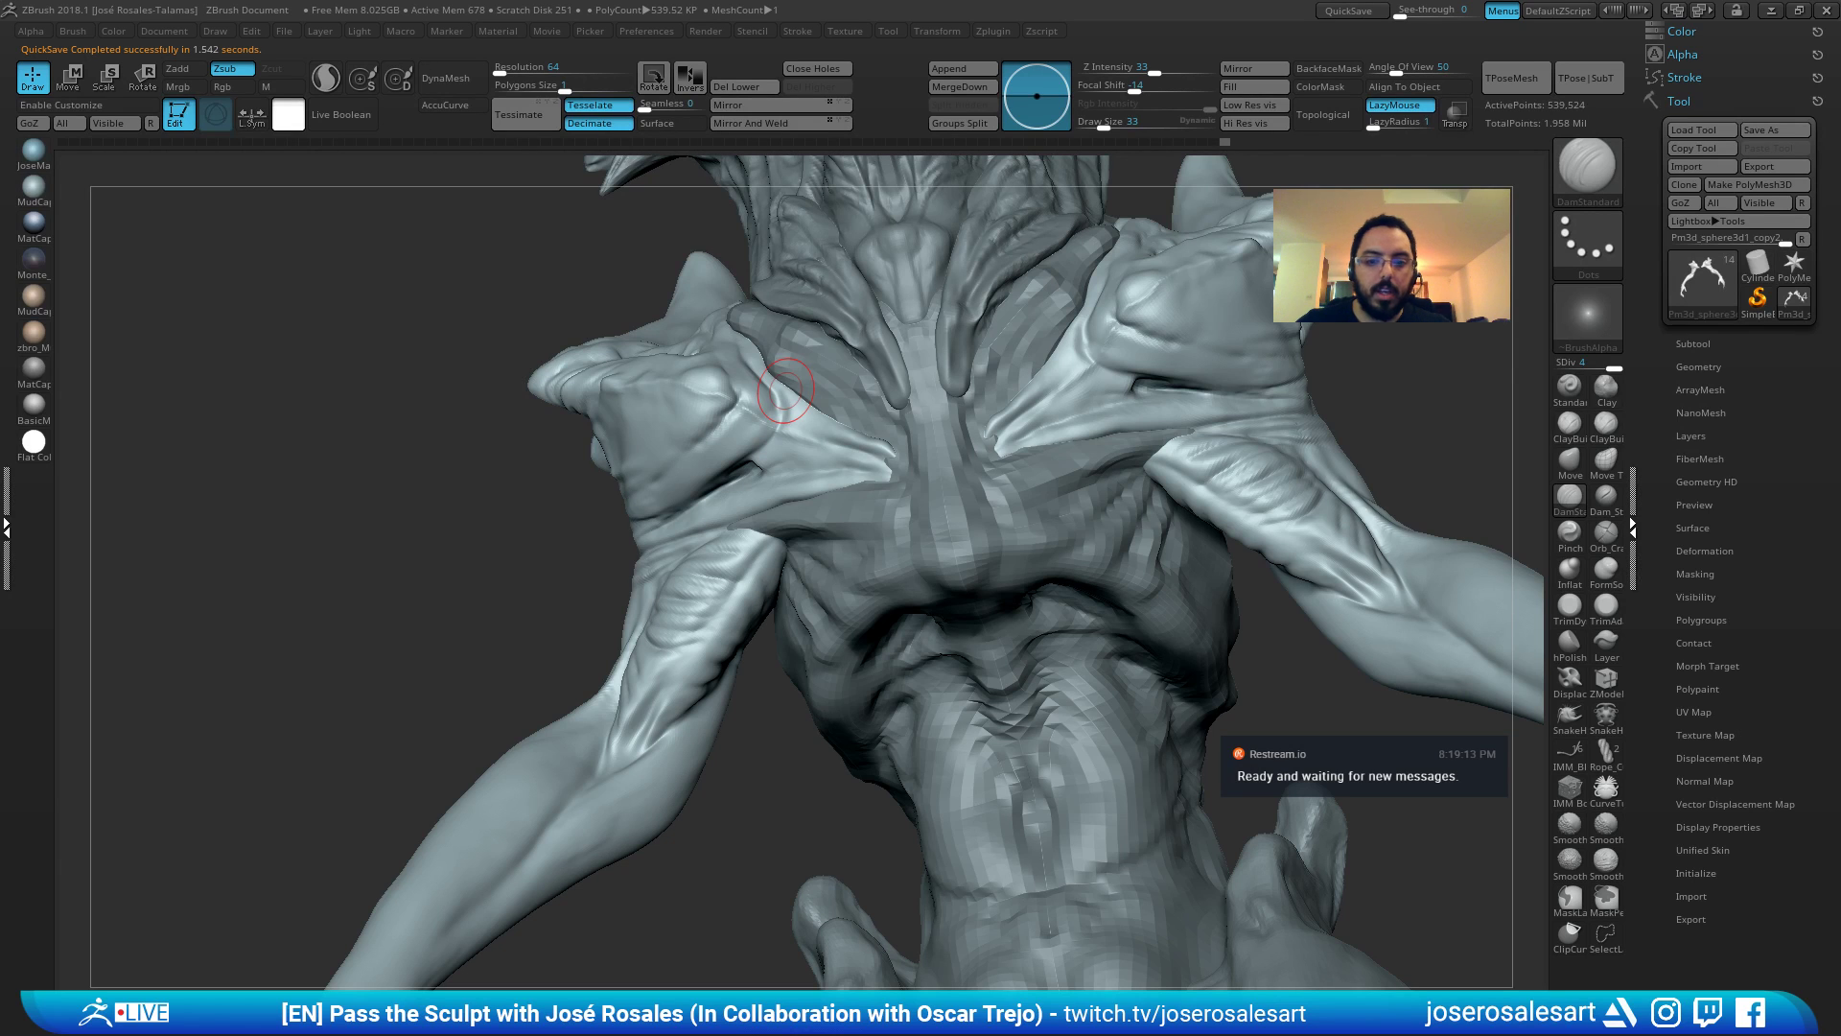
Examine the full creature from the front and both sides, switching the active subtool to compare the legs with the upper body.
right_click_drag(943, 489, 1082, 458, "ctrl")
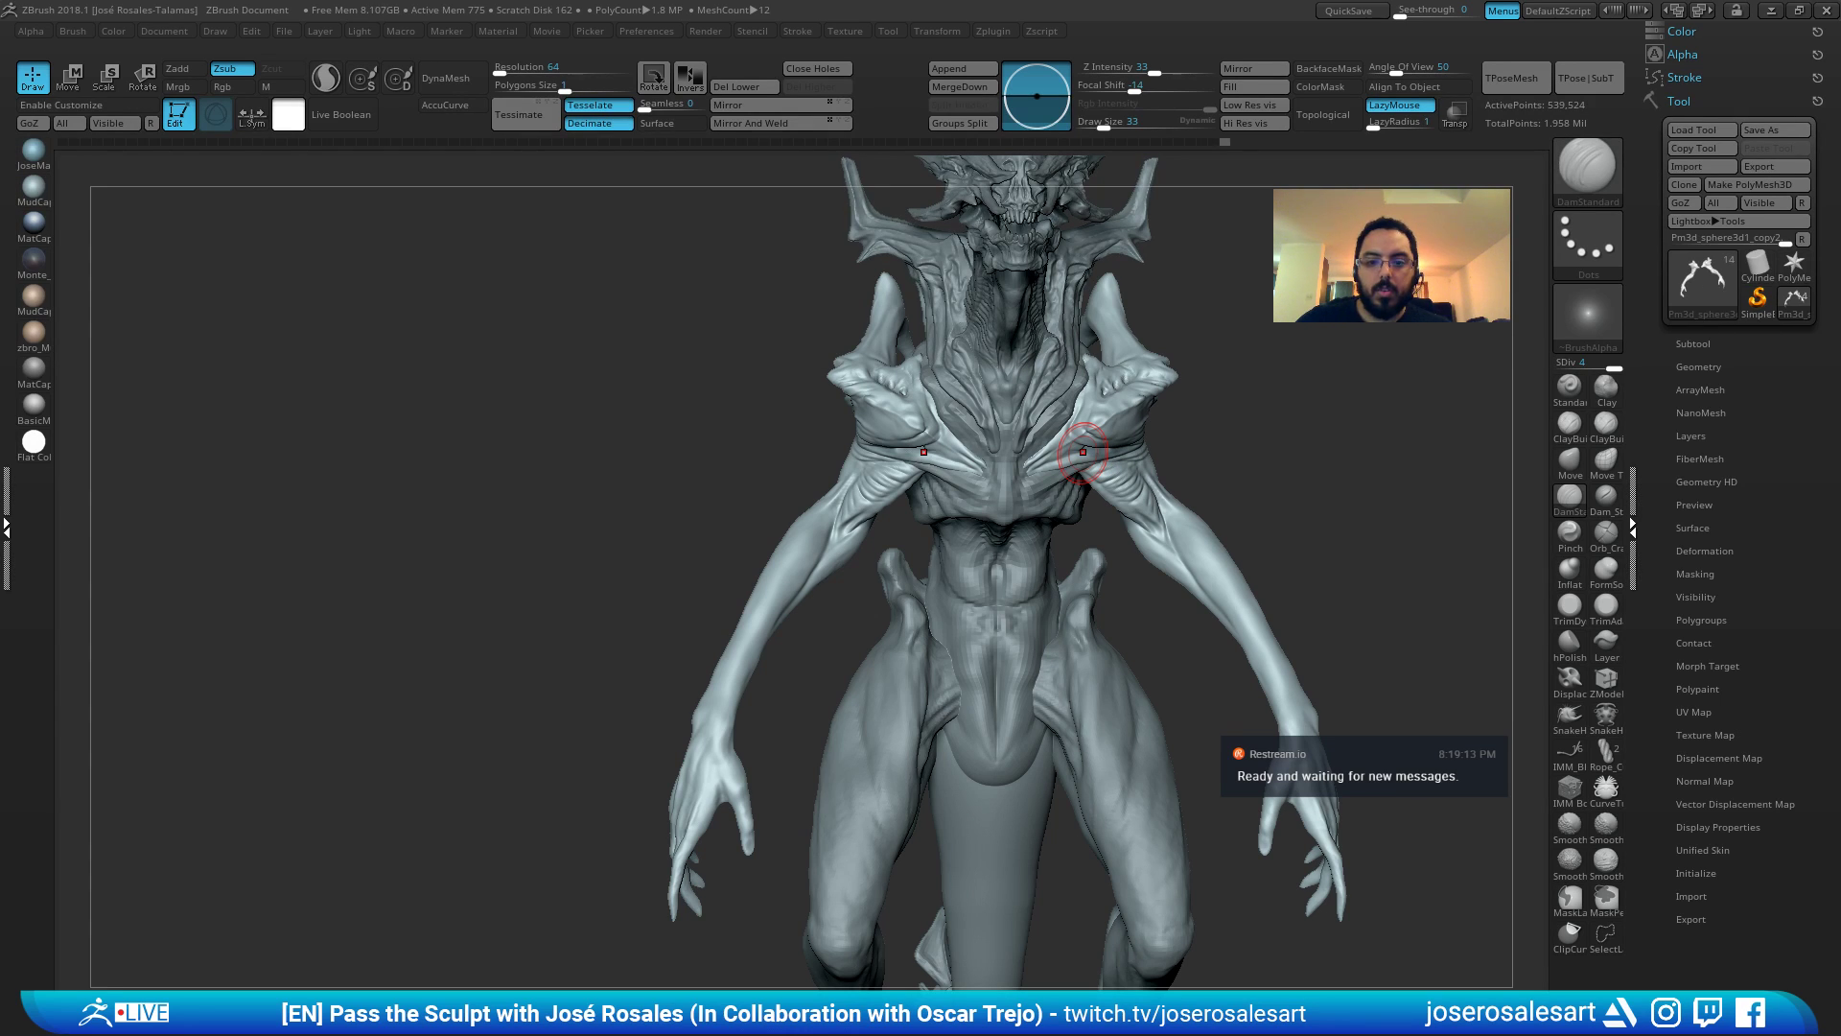
right_click_drag(1083, 452, 1043, 328)
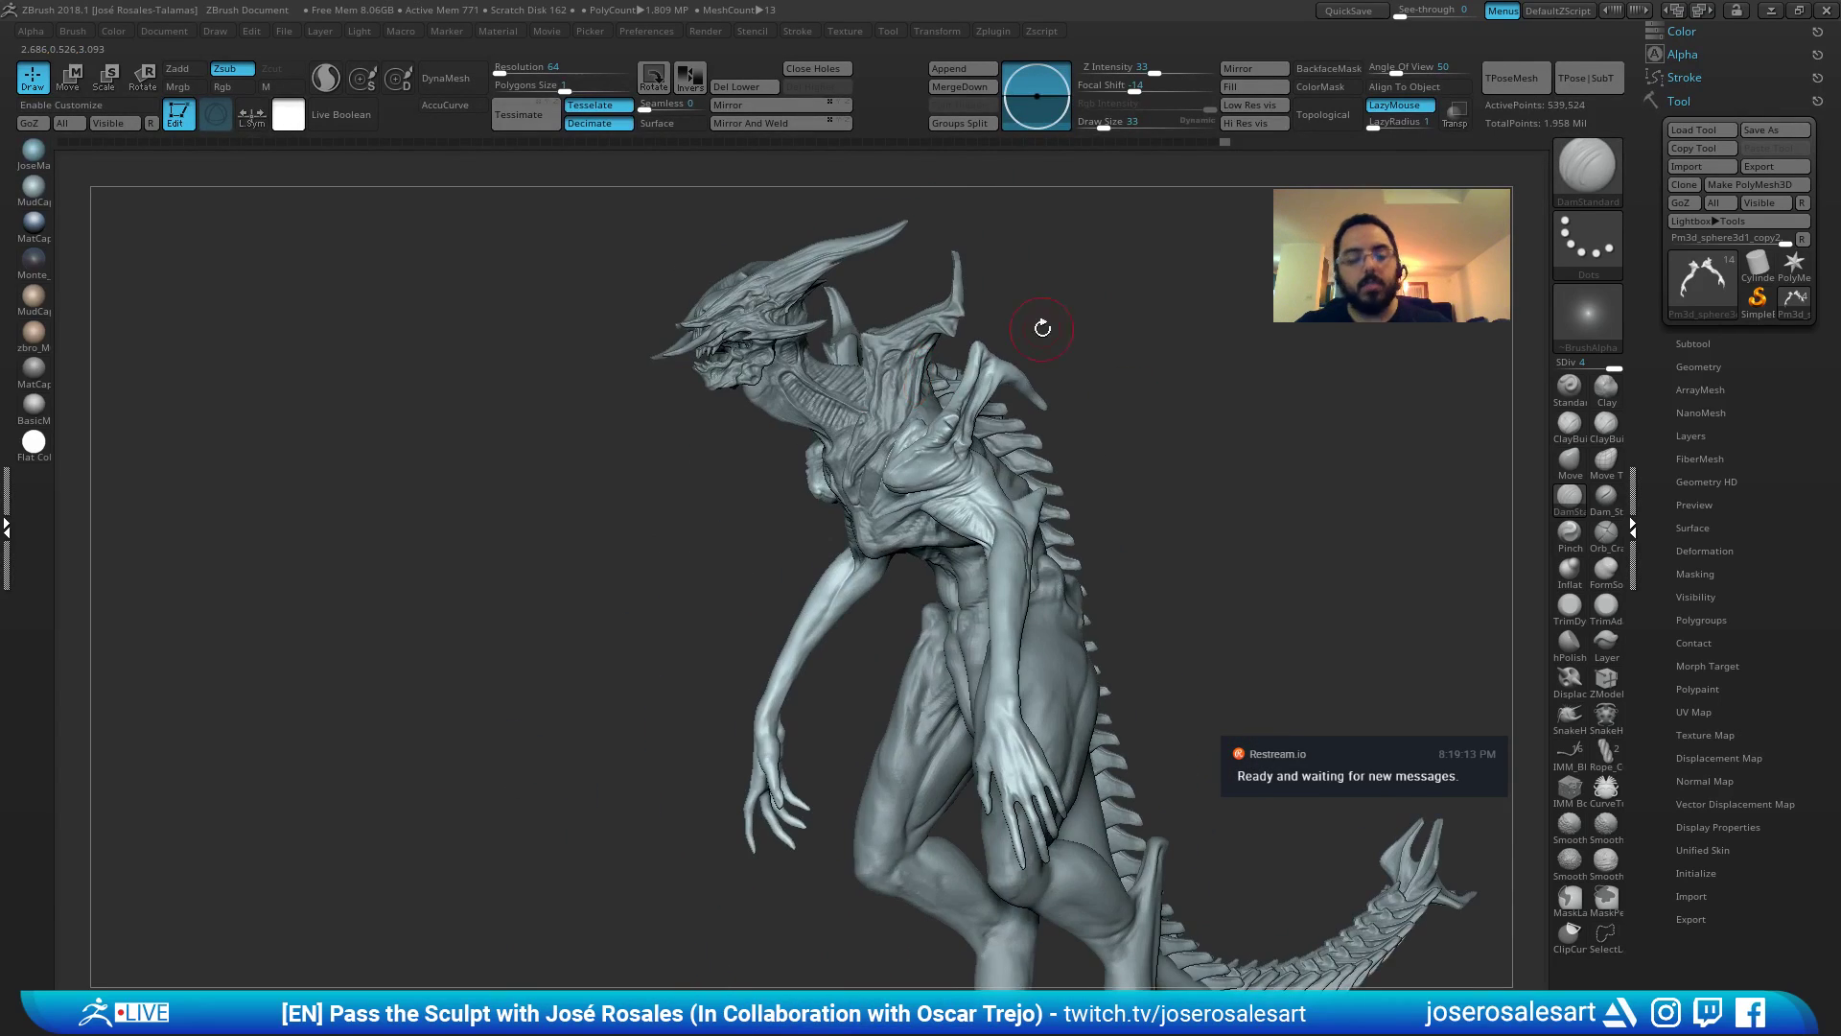
right_click_drag(988, 410, 974, 448)
right_click_drag(830, 406, 856, 508)
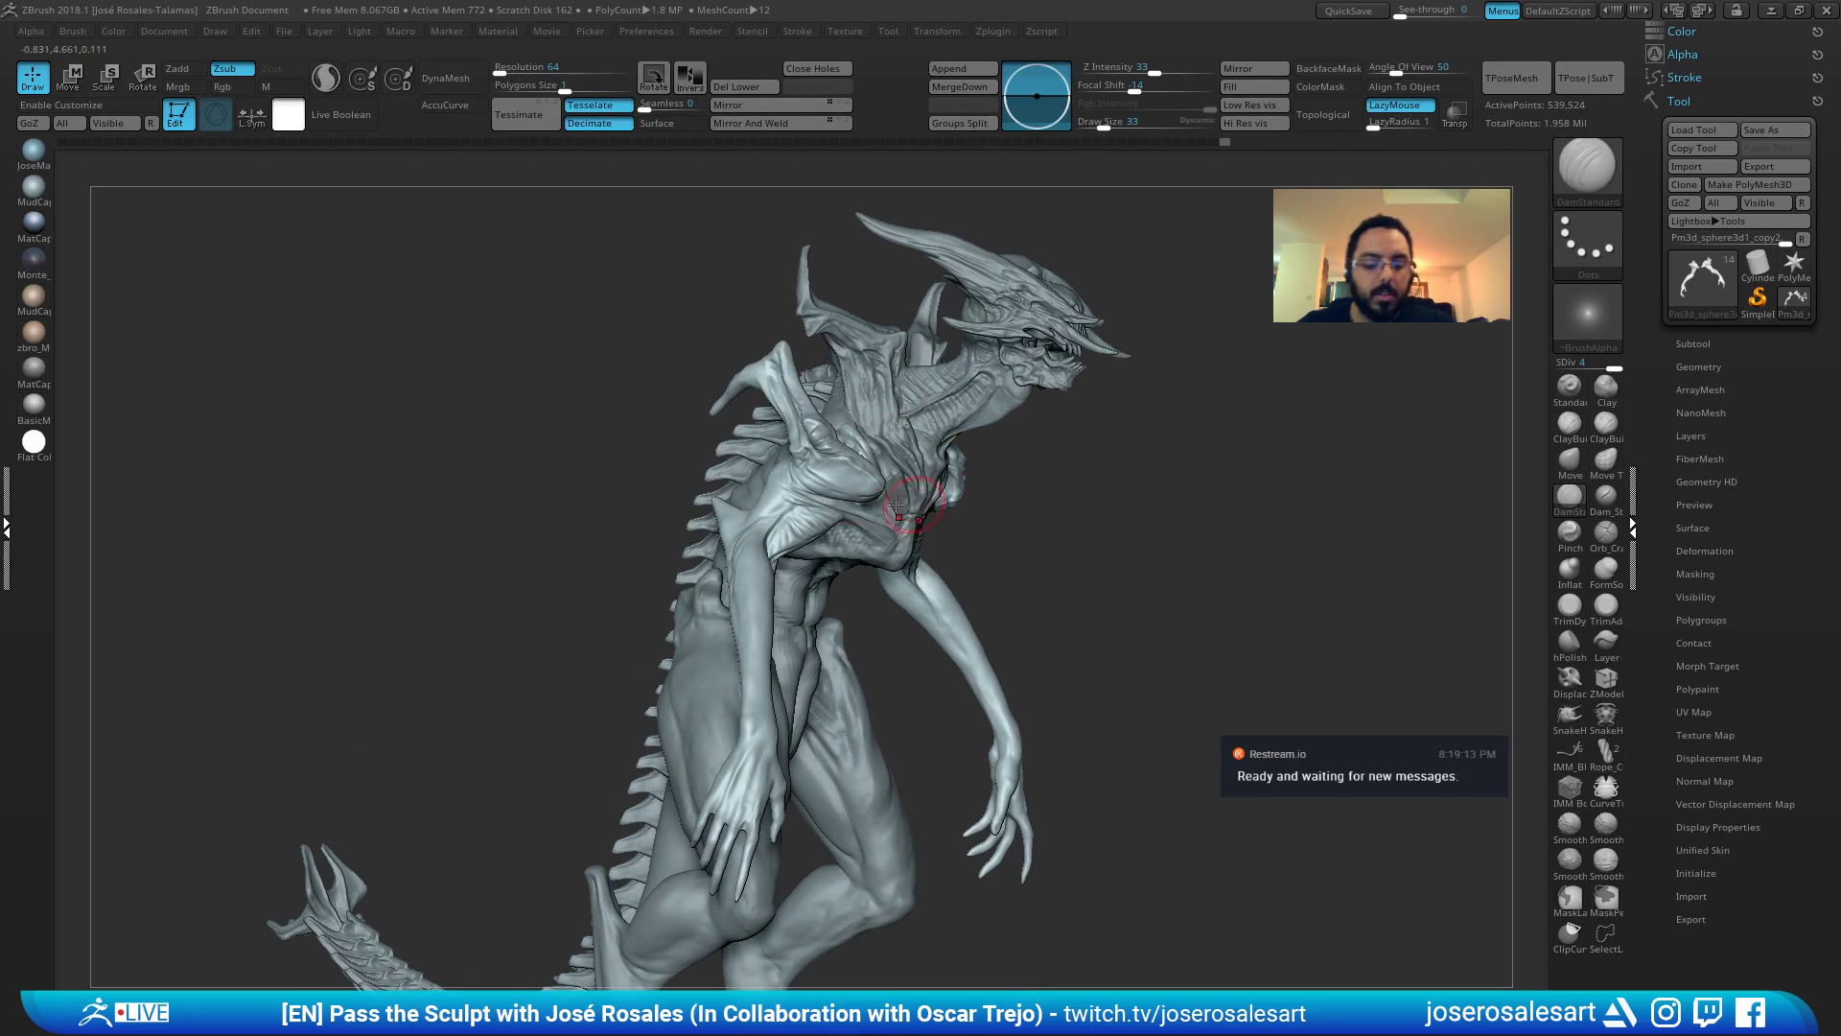
left_click(856, 508, "alt")
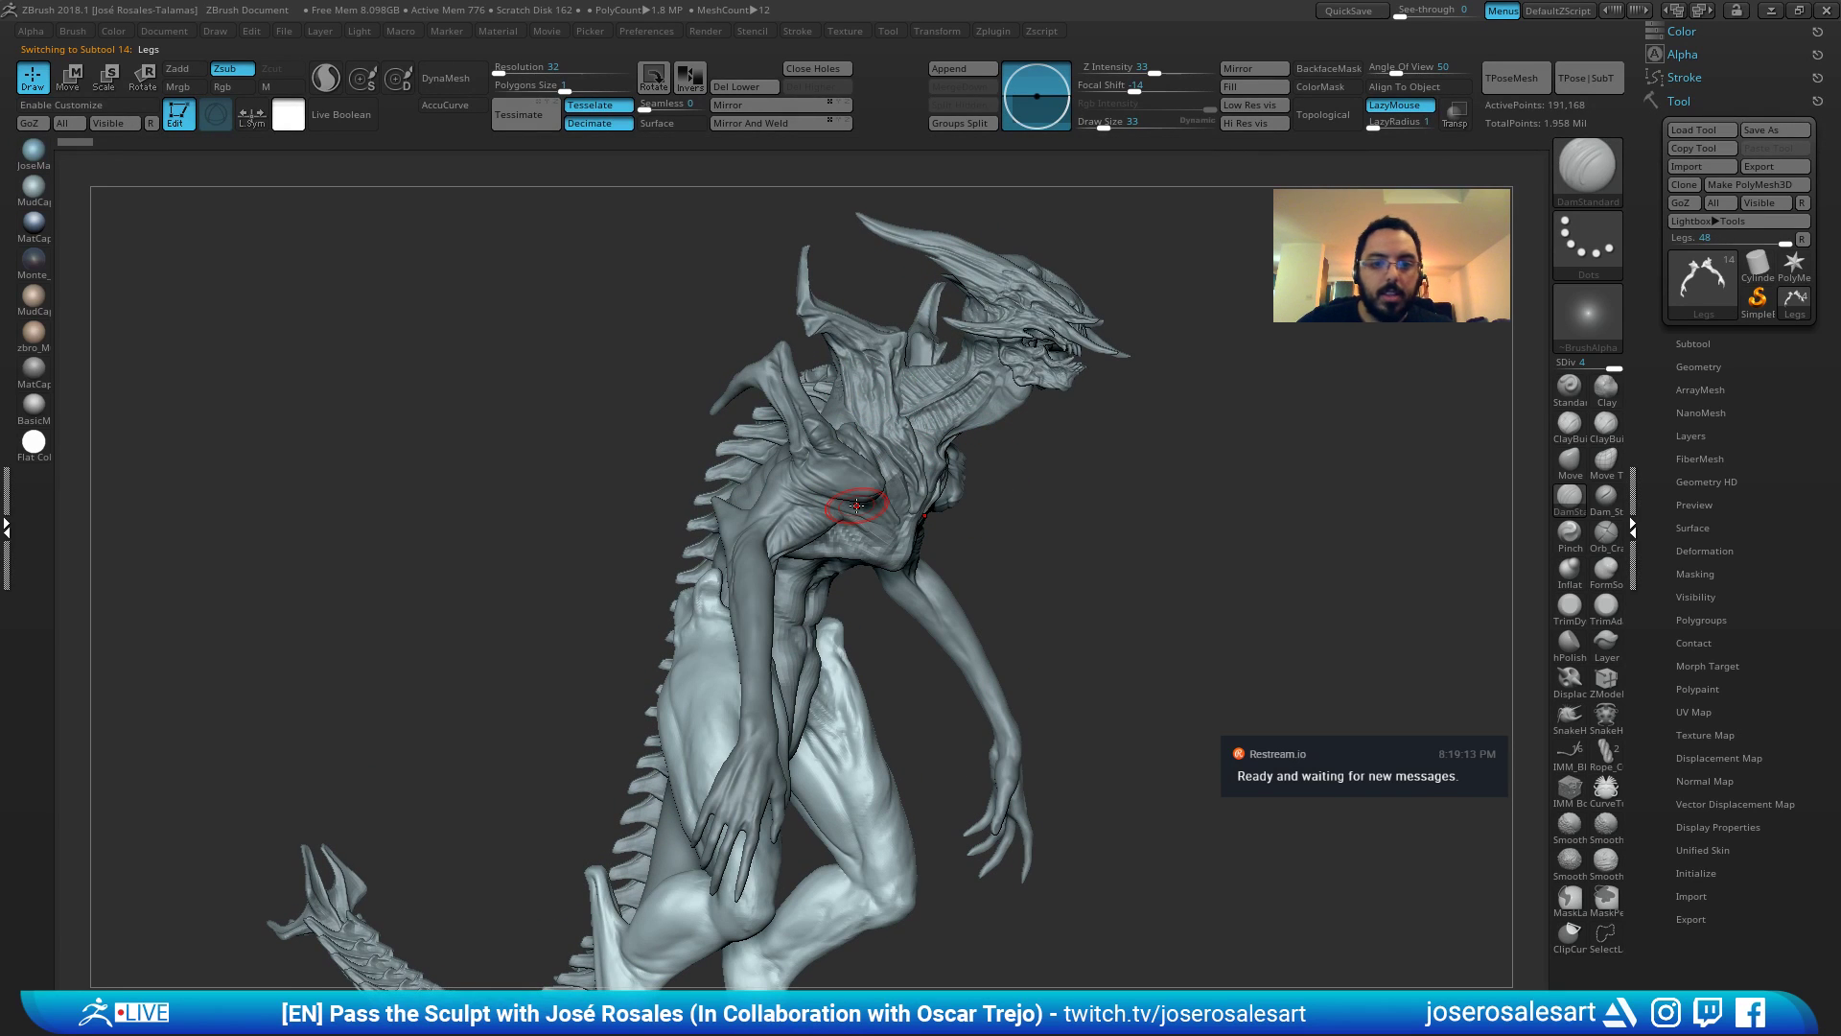
mouse_move(904, 259)
right_mouse_down()
mouse_move(844, 283)
mouse_move(887, 374)
mouse_move(840, 385)
mouse_move(767, 326)
mouse_move(767, 360)
mouse_move(974, 423)
mouse_move(906, 422)
mouse_move(1045, 394)
mouse_move(995, 456)
mouse_move(998, 542)
mouse_move(997, 384)
mouse_move(1074, 230)
mouse_move(1008, 340)
mouse_move(715, 283)
mouse_move(633, 413)
mouse_move(701, 548)
mouse_move(820, 501)
mouse_move(781, 470)
mouse_move(793, 495)
mouse_move(845, 414)
mouse_move(843, 534)
mouse_move(816, 579)
mouse_move(825, 482)
mouse_move(757, 395)
mouse_move(753, 414)
mouse_move(628, 412)
right_mouse_up()
left_click(850, 524, "alt")
key("shift+s")
right_click_drag(793, 408, 717, 482, "alt")
key("shift+s")
left_click(871, 518, "alt")
right_click_drag(871, 518, 962, 498)
Activate the Tail, Vert2 and Sting subtools in turn to examine the parts of the tail.
left_click(830, 615, "alt")
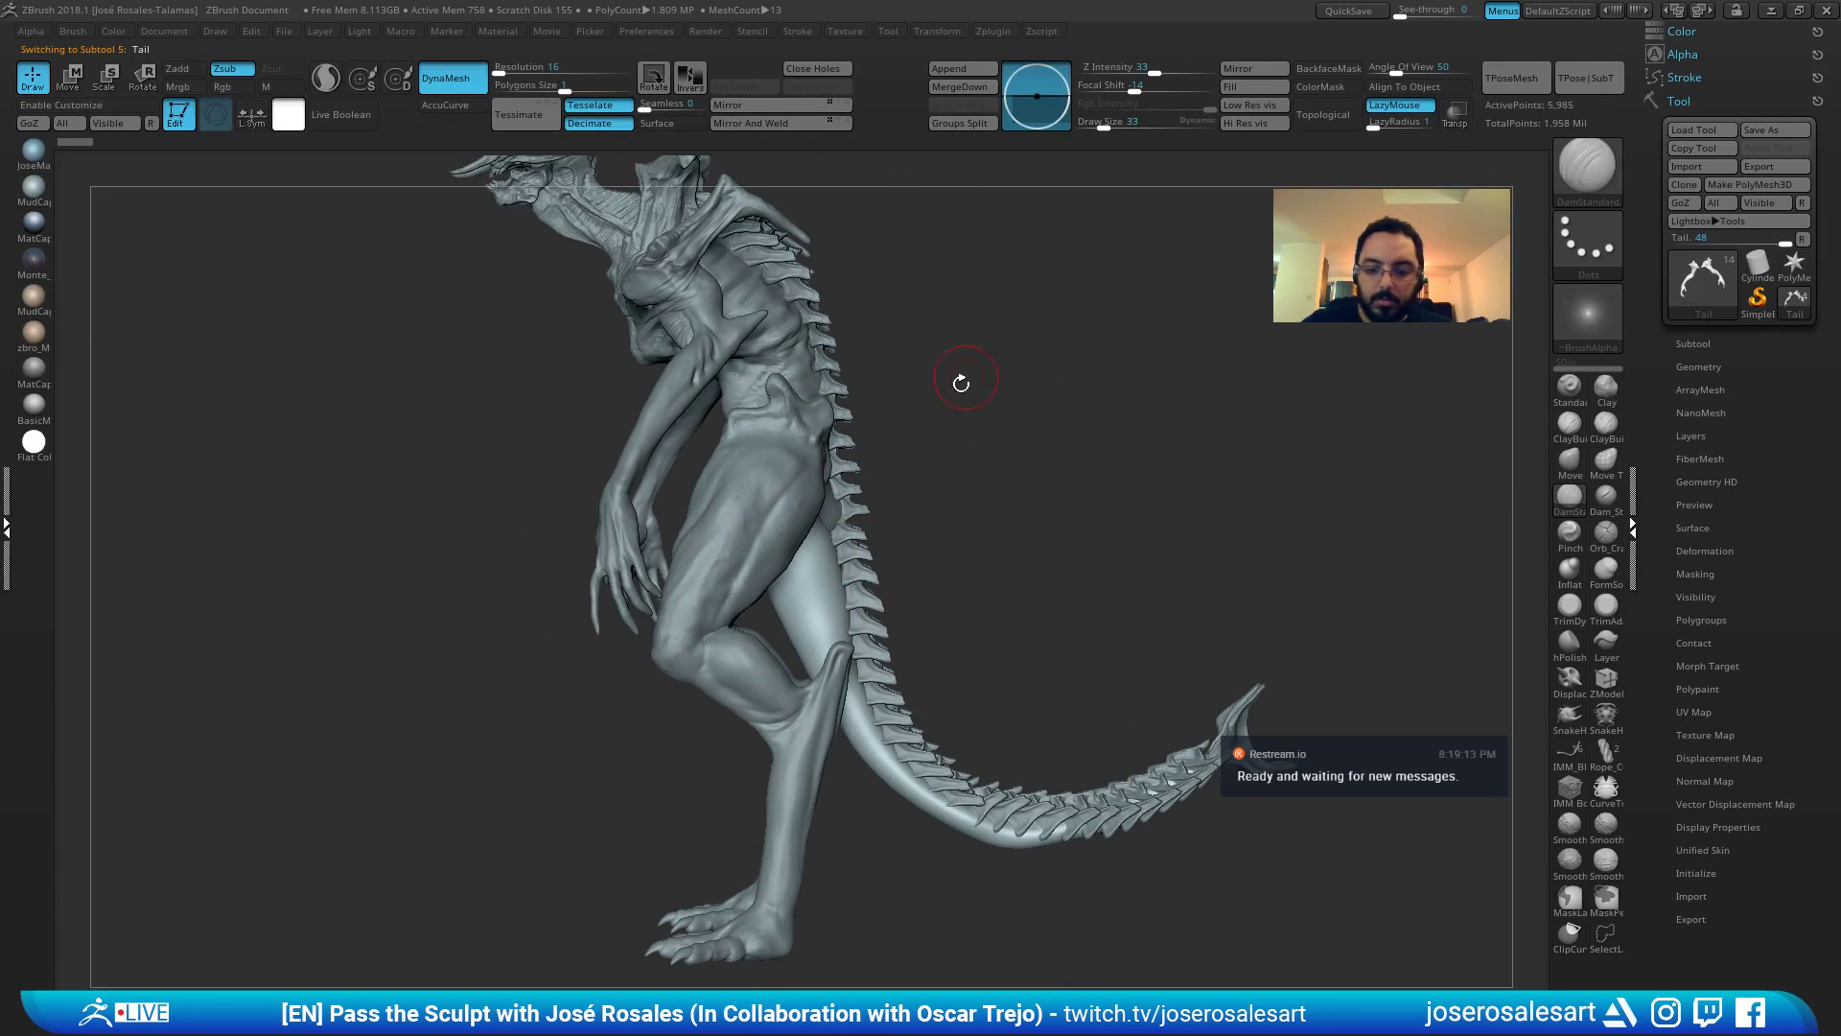
left_click(867, 553, "alt")
right_click_drag(869, 556, 827, 585)
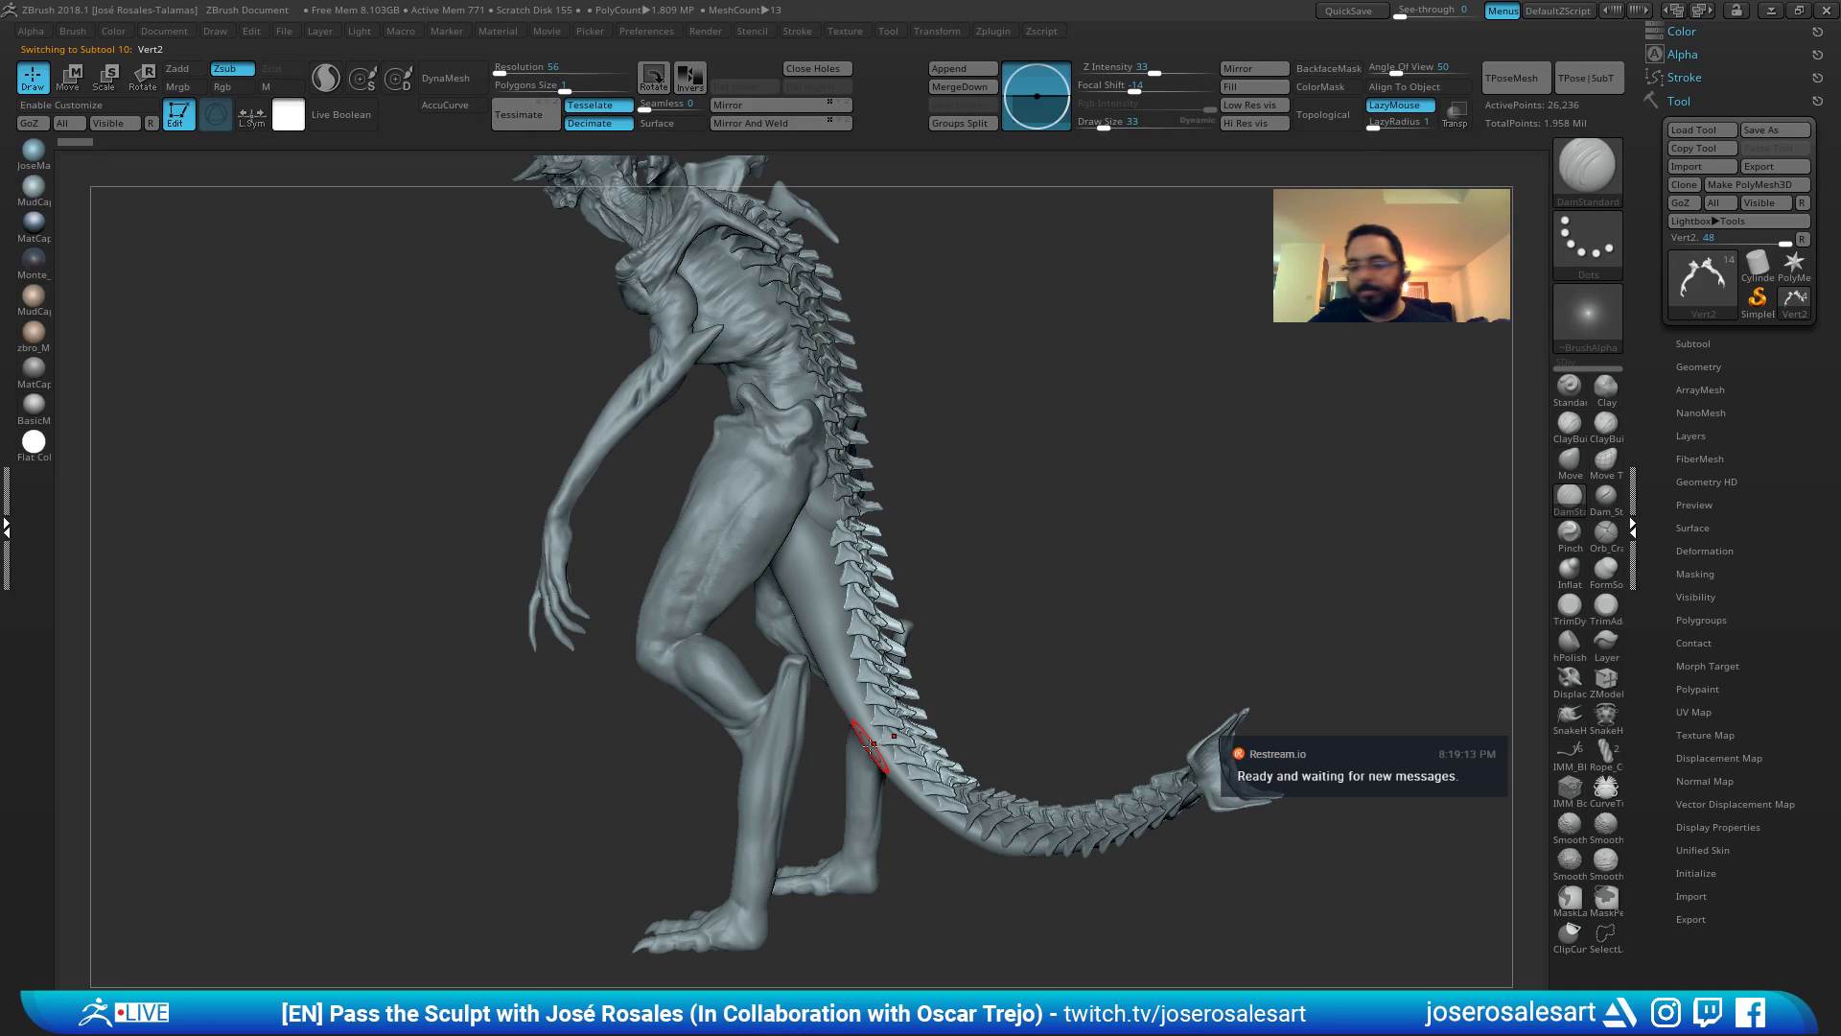
right_click_drag(937, 641, 1158, 557)
left_click(1251, 646, "alt")
right_click_drag(1278, 613, 837, 501, "ctrl")
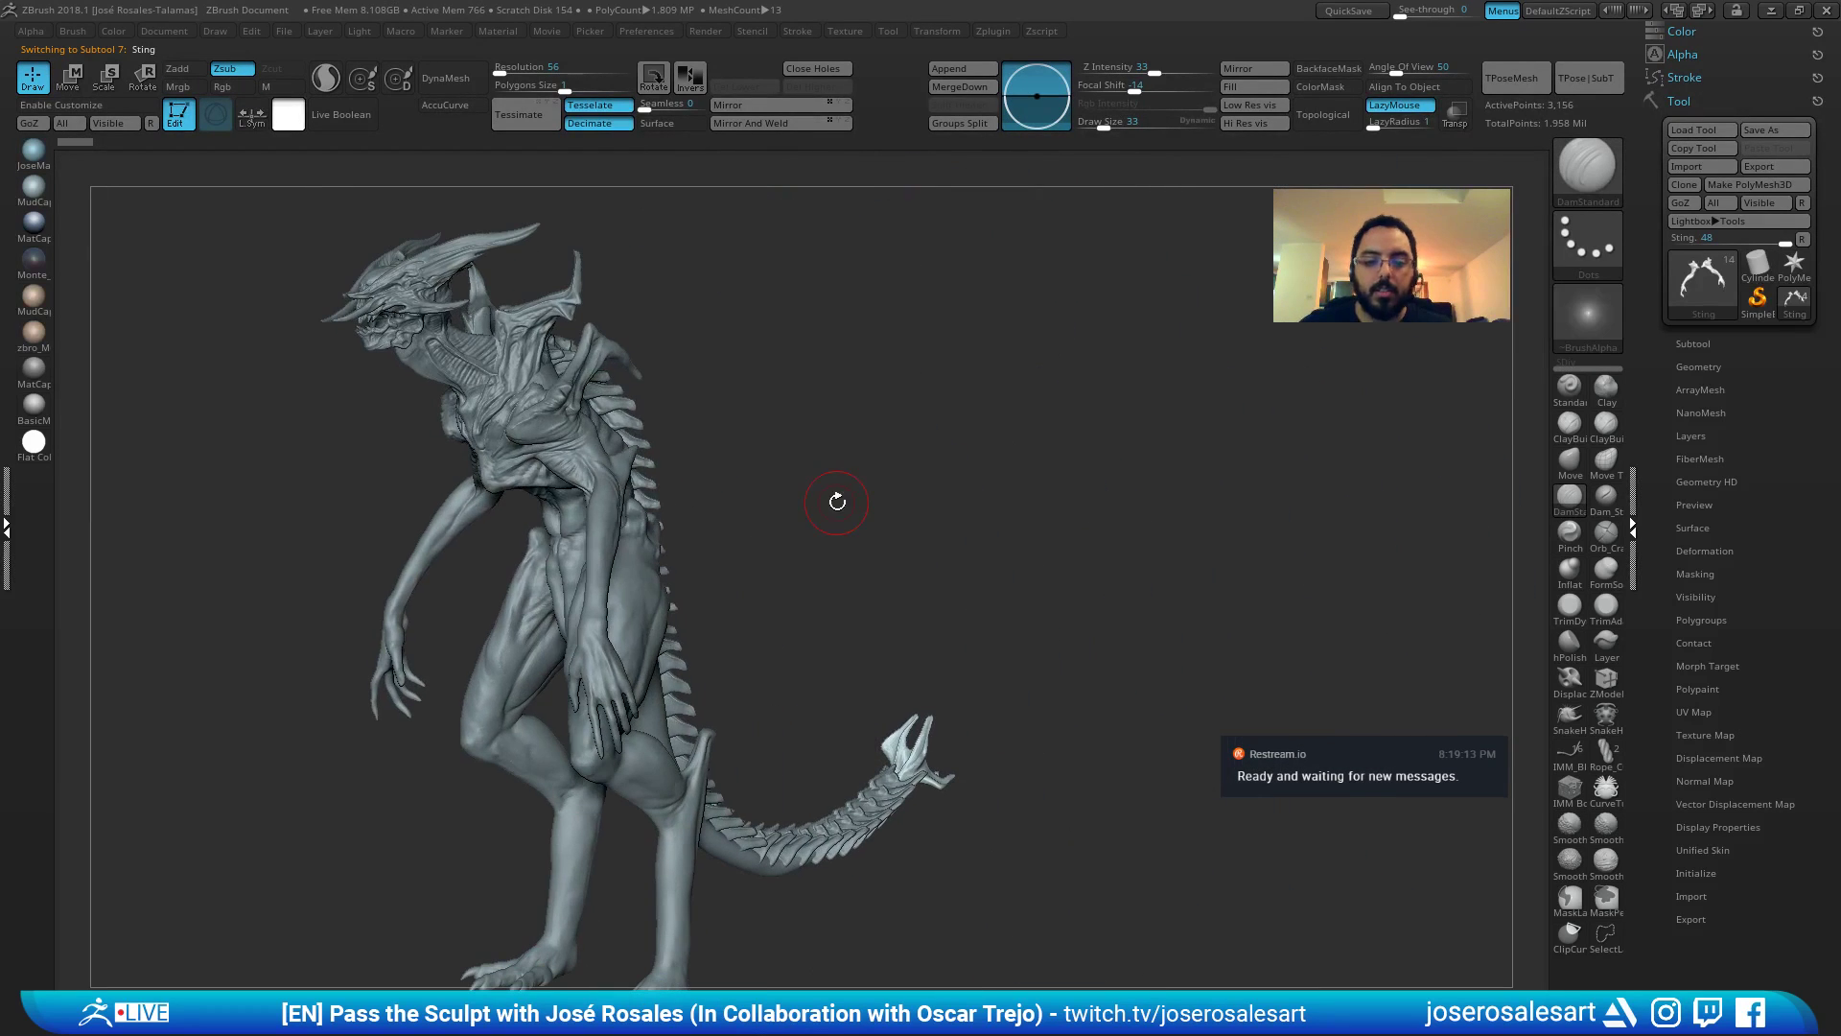
right_click_drag(585, 562, 775, 506, "ctrl")
Make the Legs subtool active and choose the ClayBuildup brush.
left_click(863, 534, "alt")
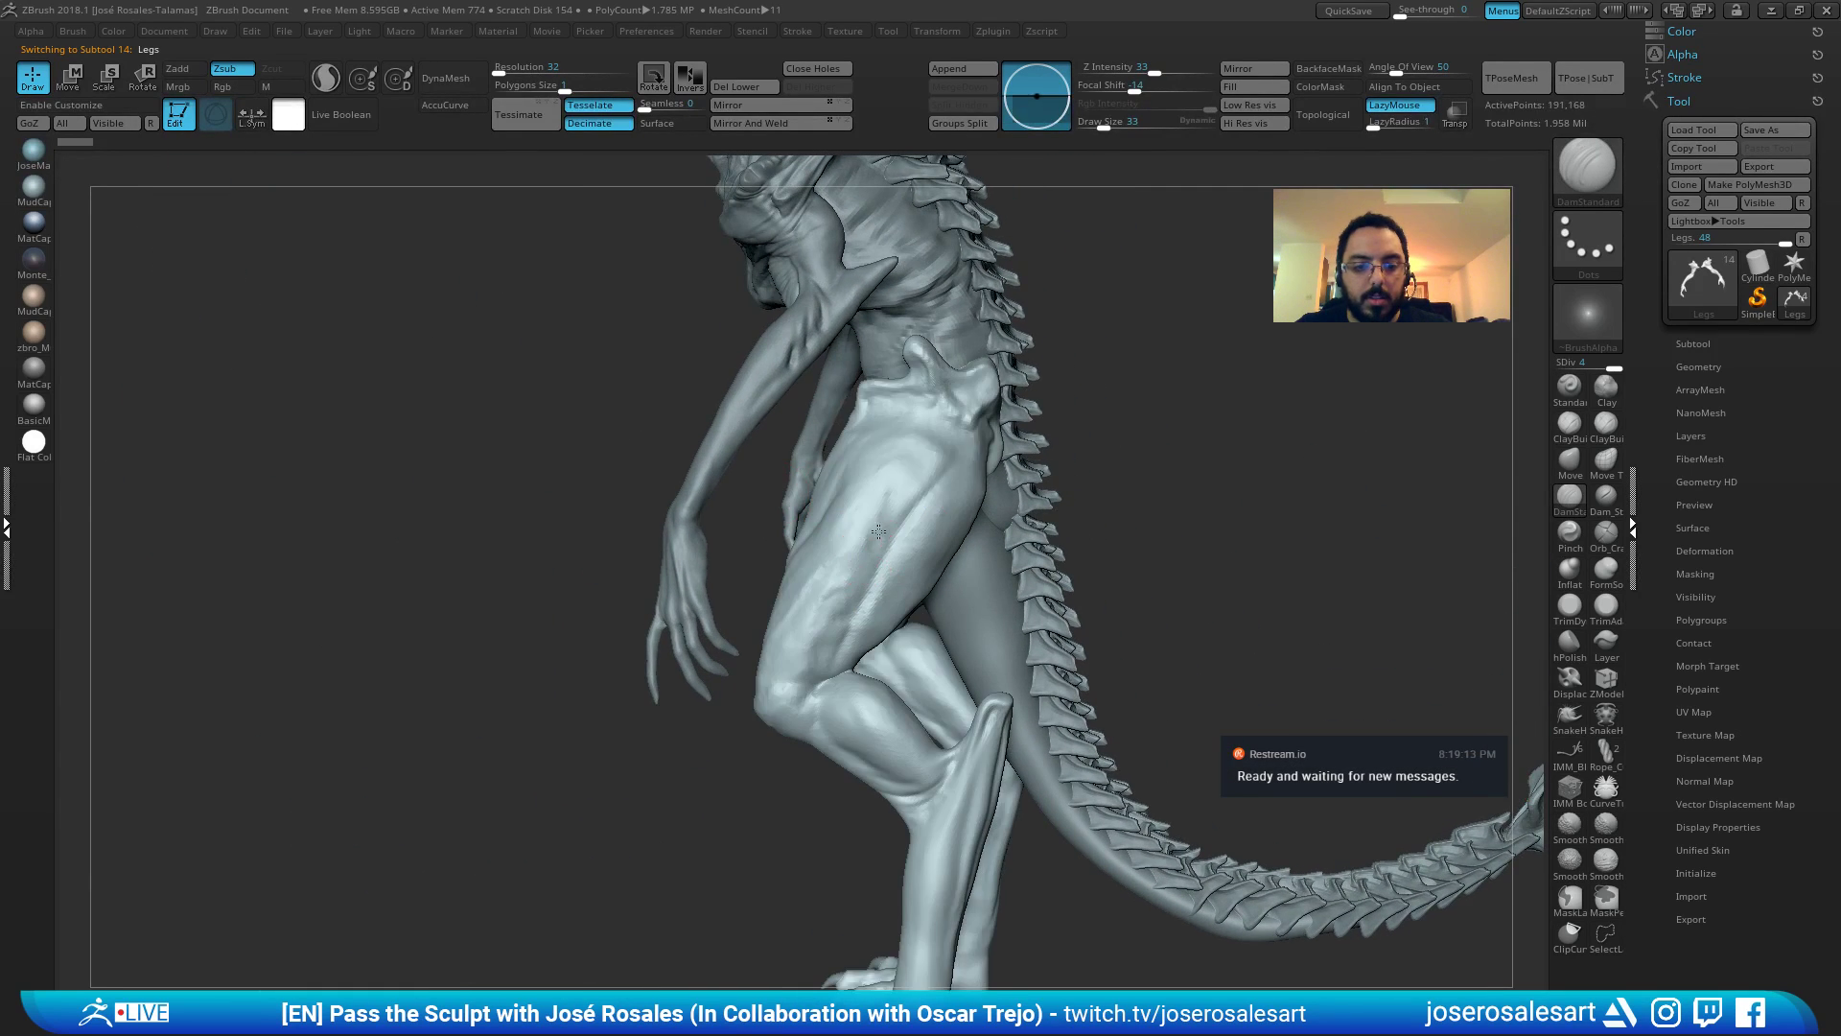
right_click_drag(887, 537, 911, 570)
mouse_move(911, 571)
right_mouse_down("alt")
mouse_move(817, 521)
mouse_move(782, 455)
mouse_move(756, 452)
mouse_move(724, 555)
mouse_move(753, 554)
right_mouse_up("alt")
key("2")
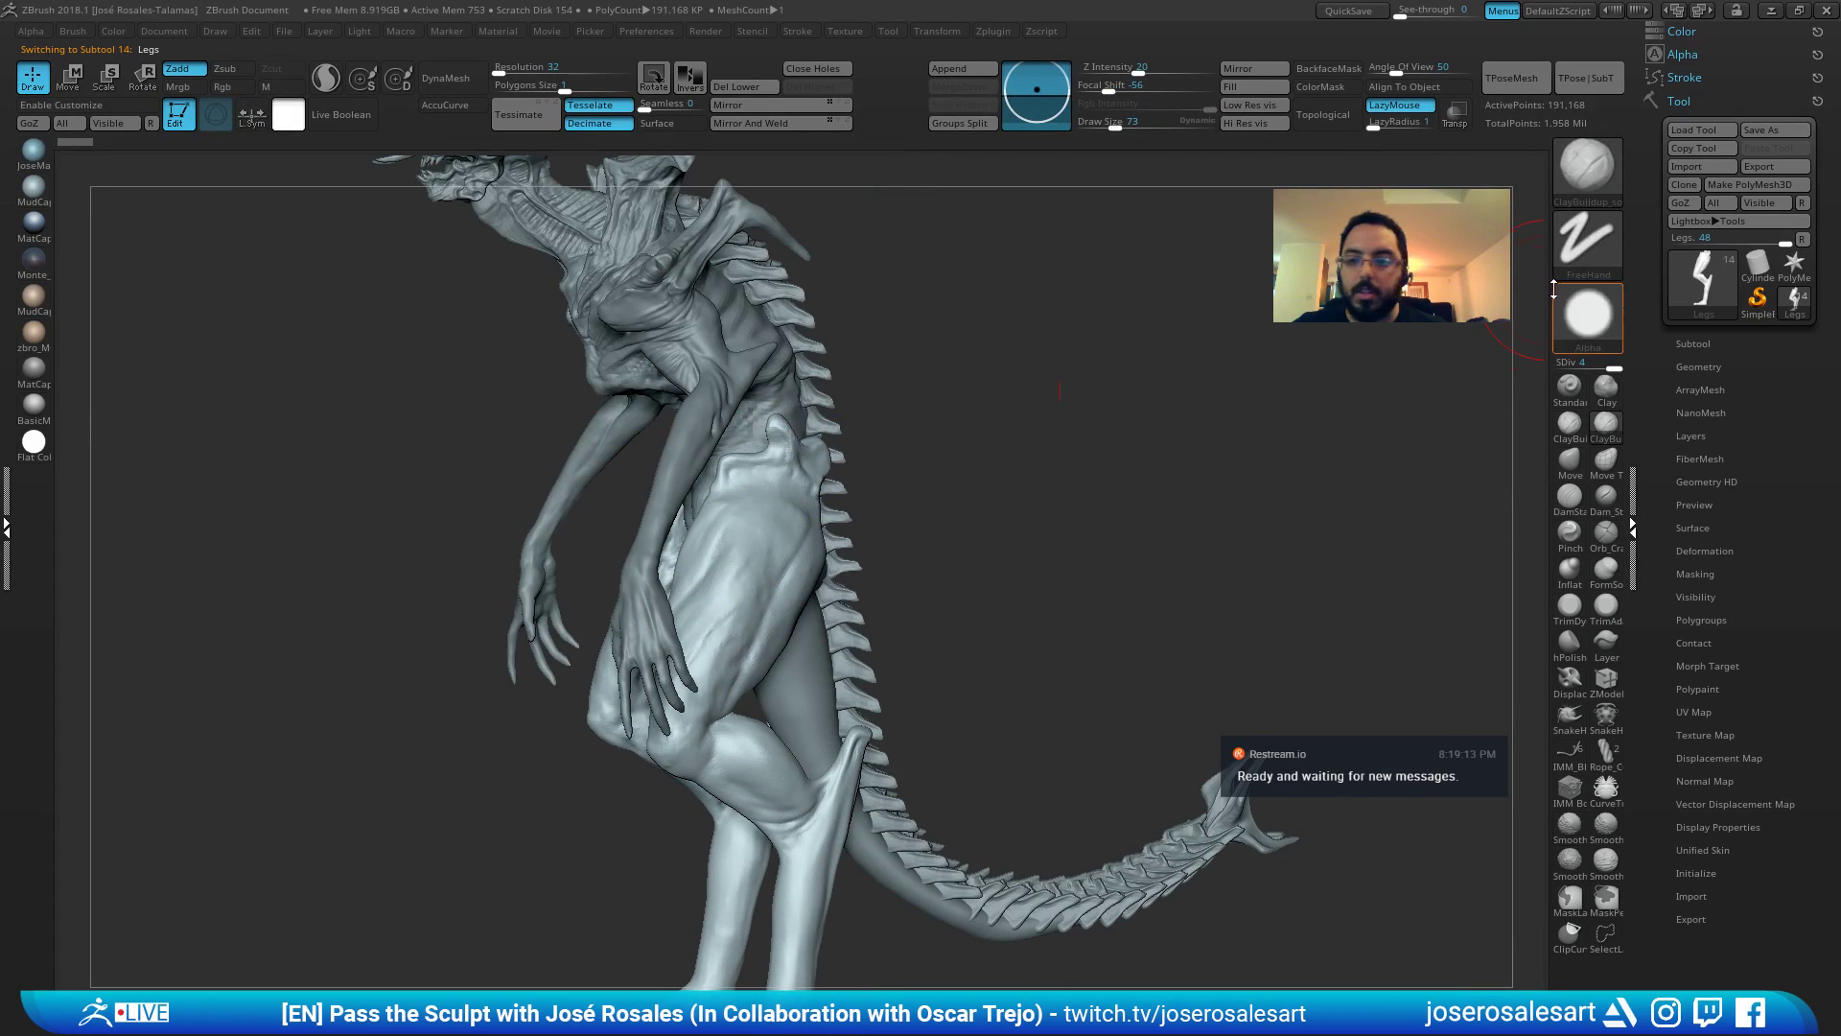
Hide the arms subtool Pm3d_sphere3d1_copy2 and examine the exposed hips and thighs from the side and front.
left_click(1693, 343)
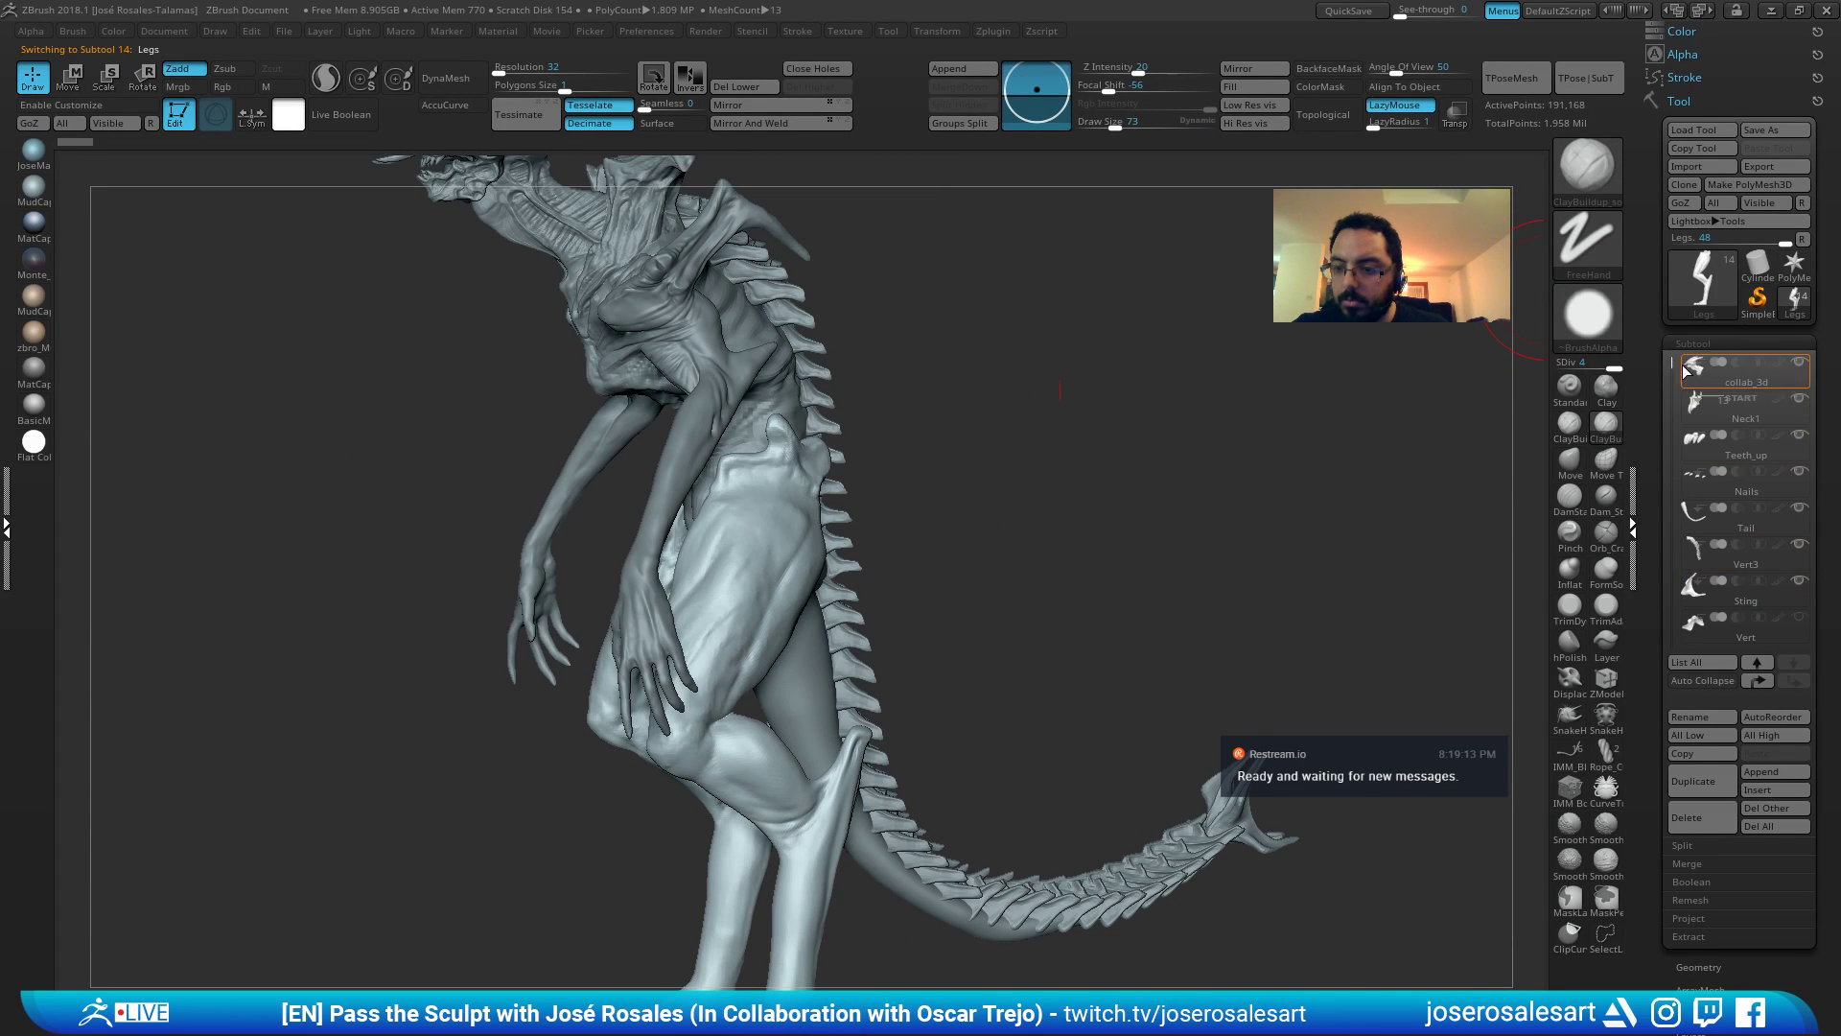
left_click_drag(1670, 442, 1656, 510)
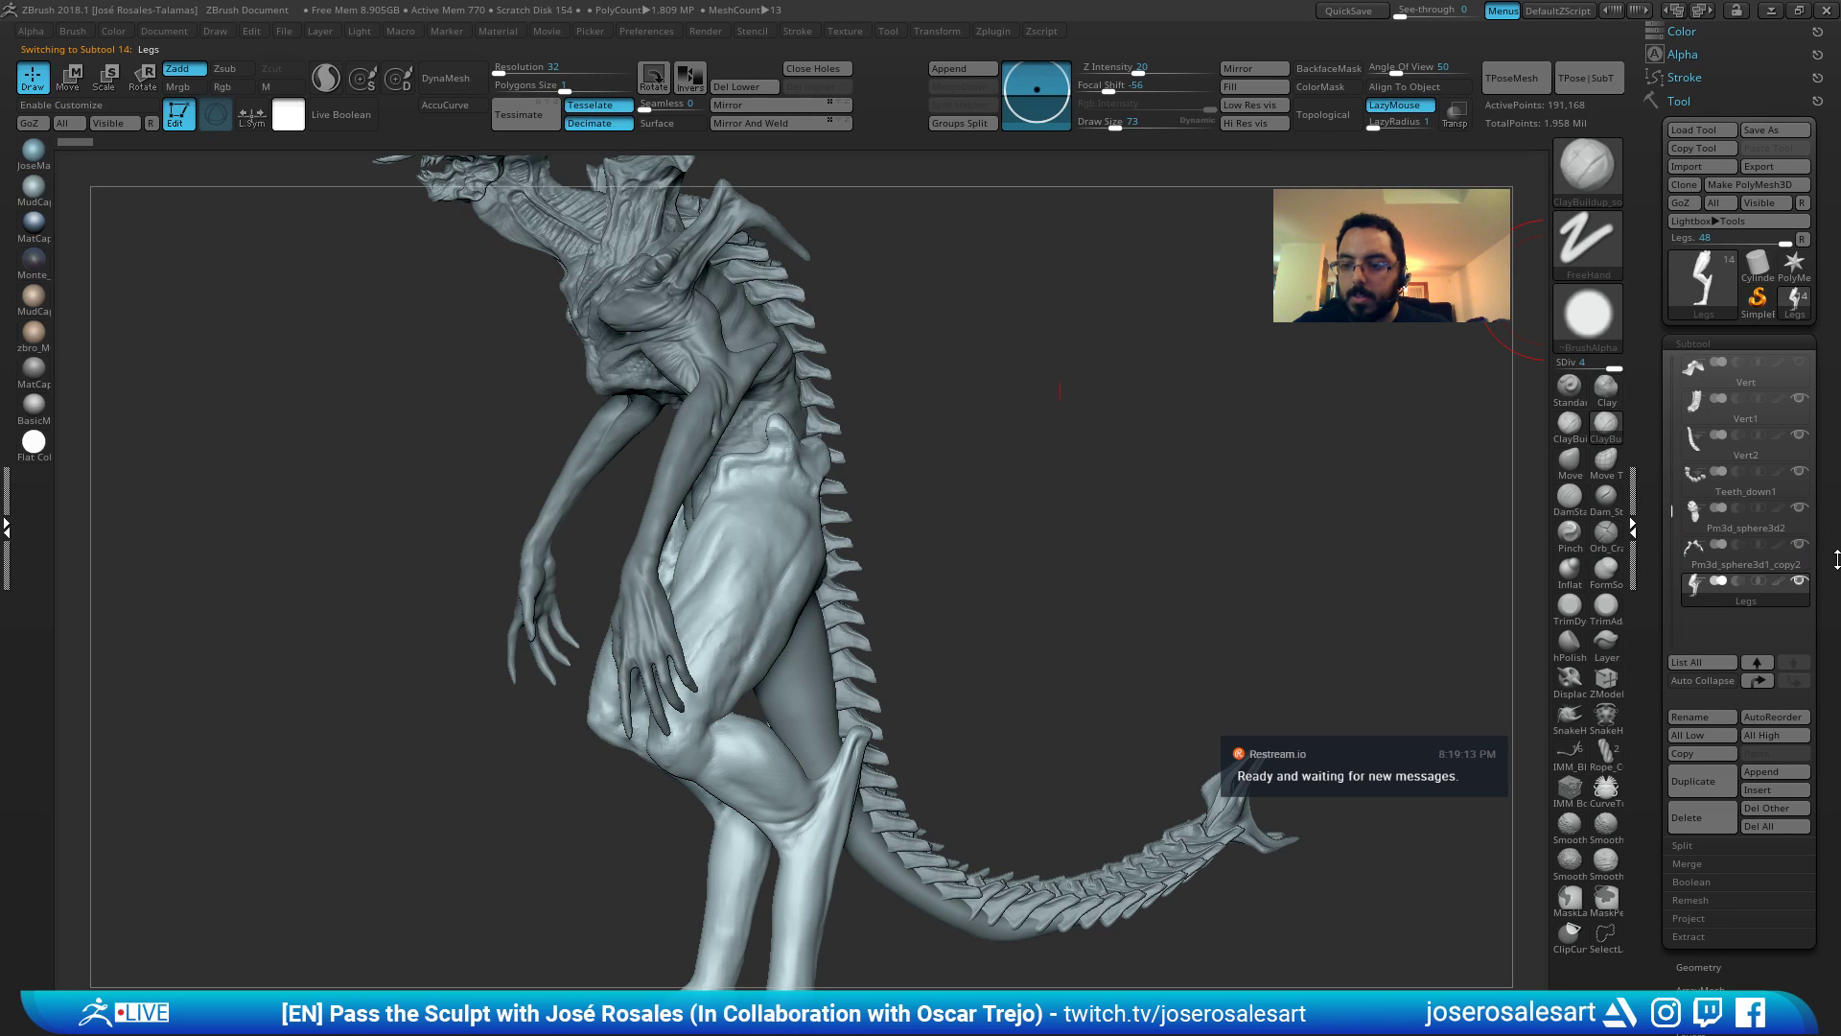
left_click(1800, 545)
right_click_drag(729, 422, 791, 402)
mouse_move(791, 403)
right_mouse_down("ctrl")
mouse_move(785, 467)
mouse_move(868, 413)
right_mouse_up("ctrl")
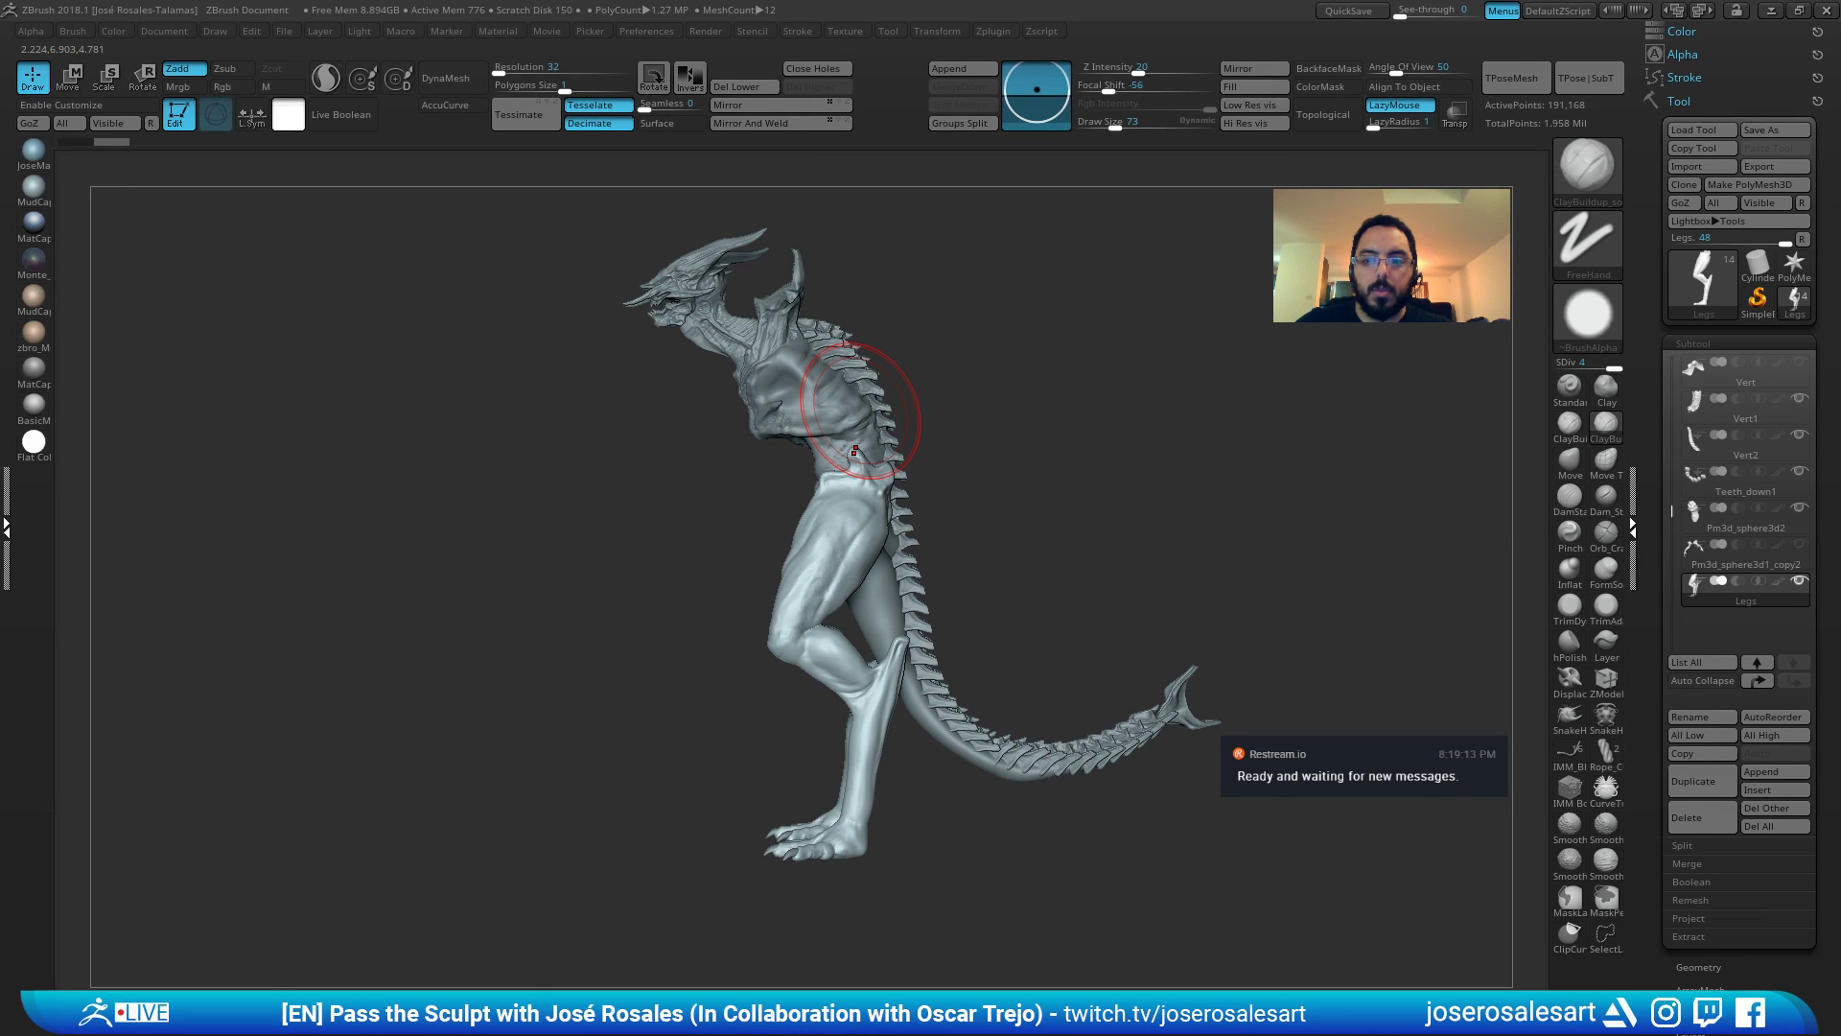
right_click_drag(795, 429, 832, 392, "ctrl")
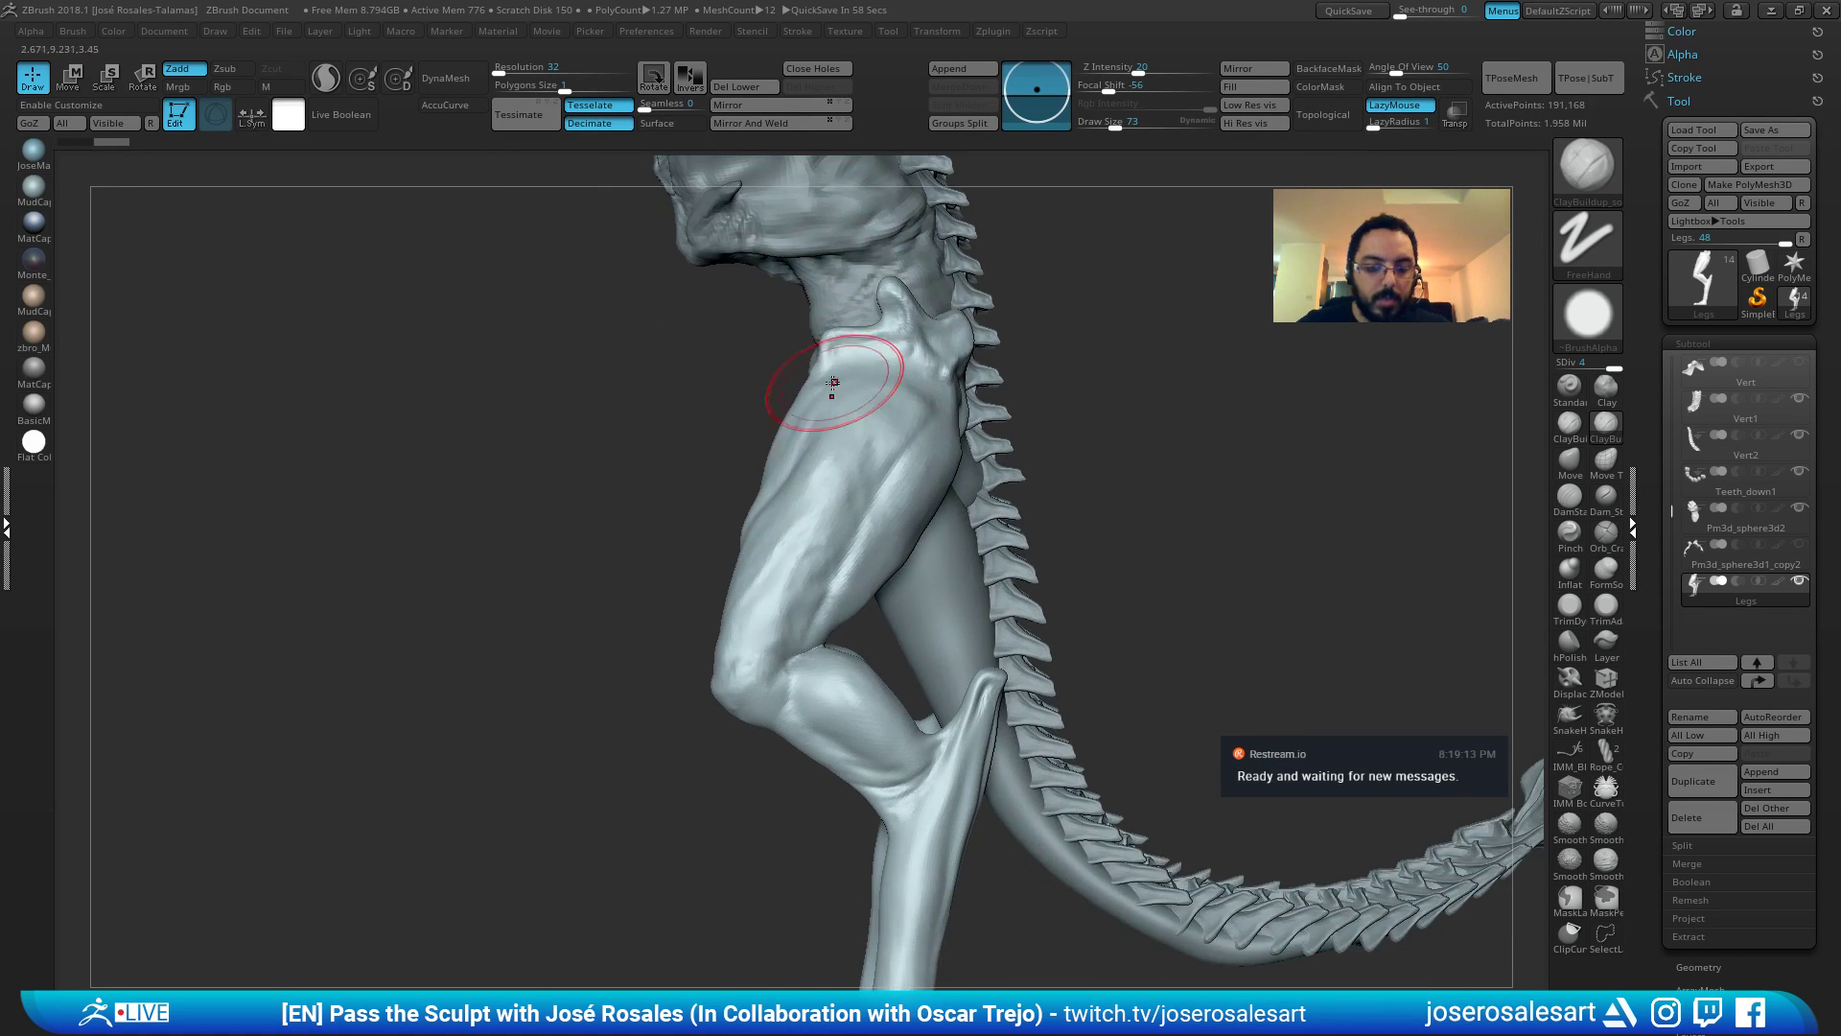
right_click_drag(729, 479, 851, 491)
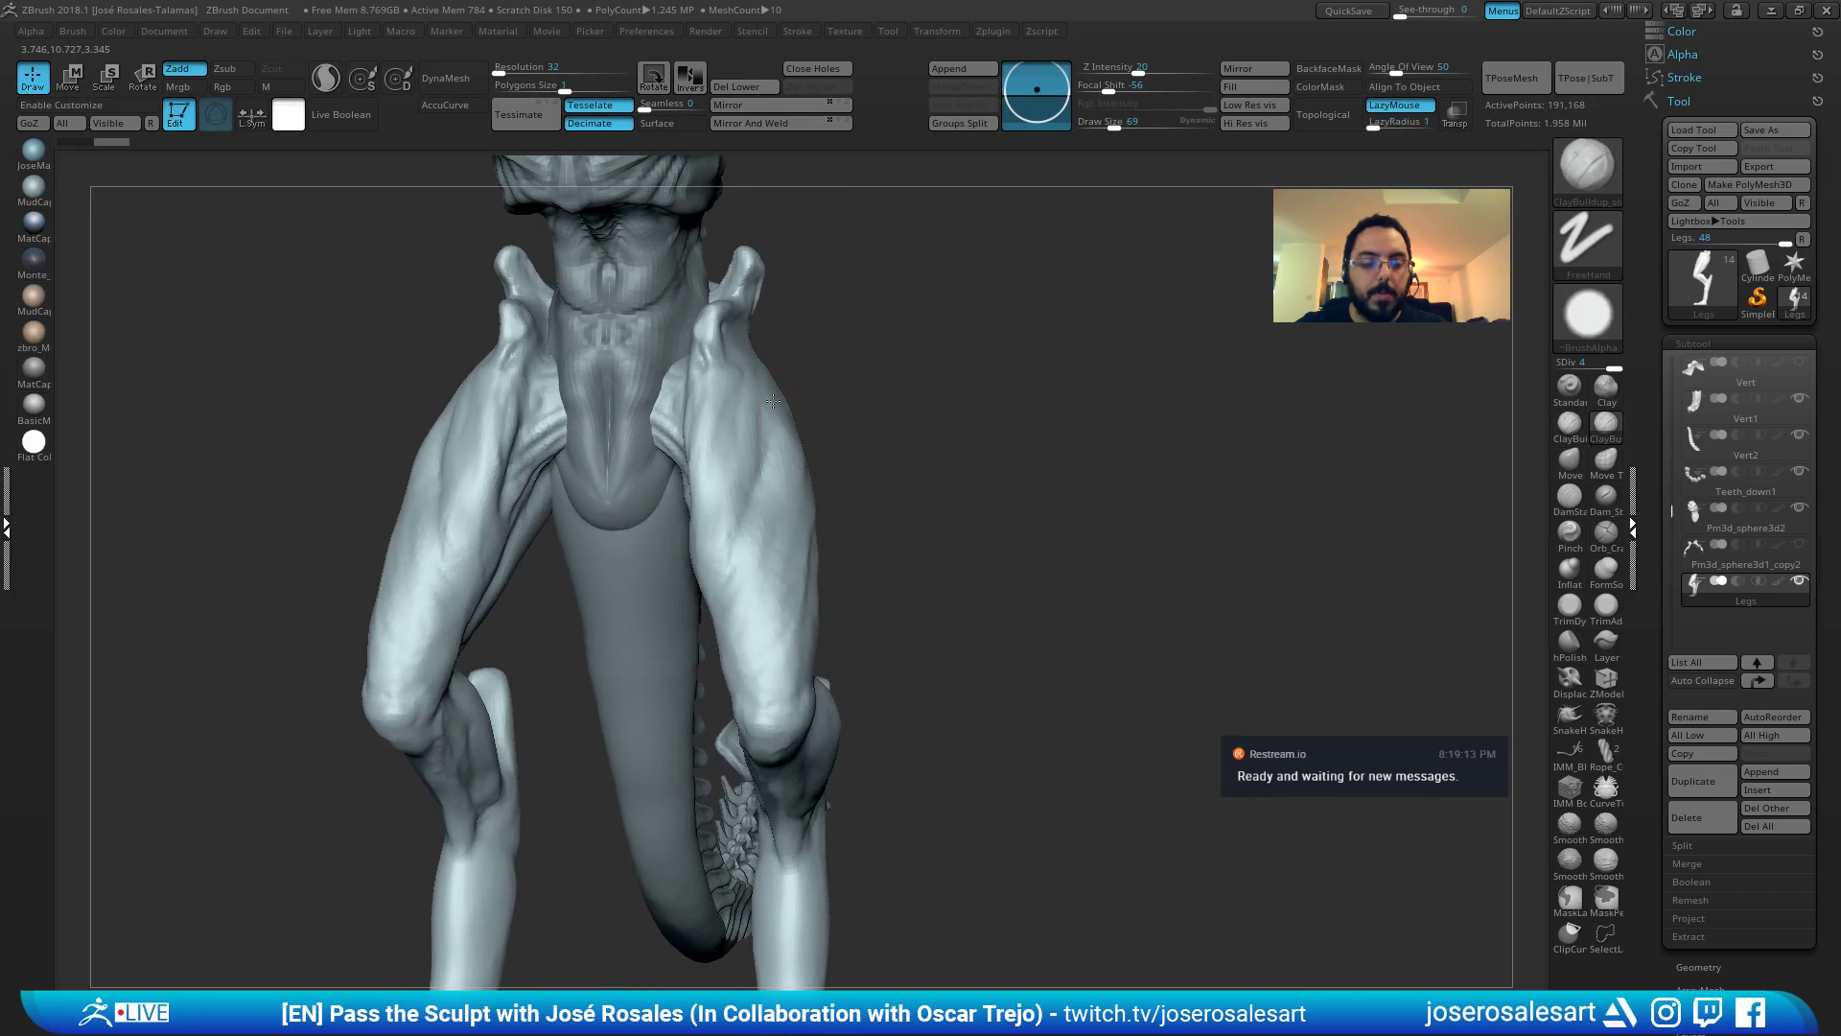
right_click_drag(851, 576, 808, 450, "ctrl")
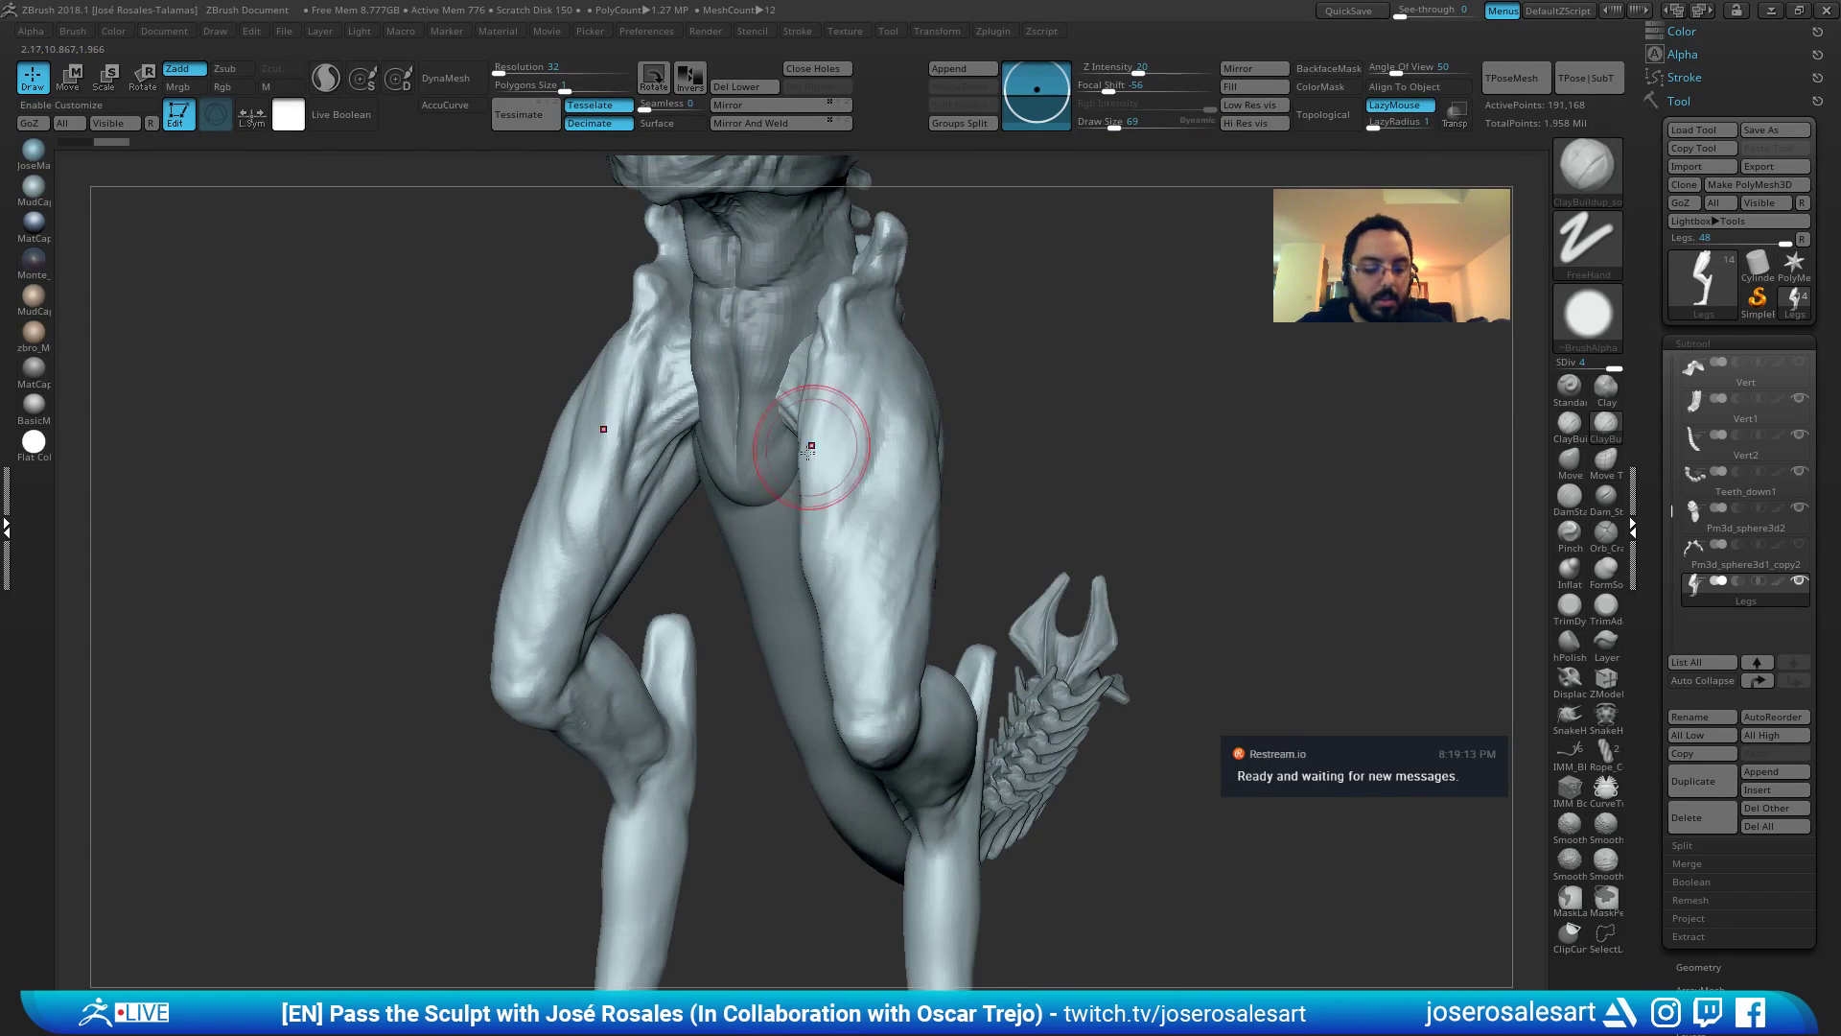
Adjust the form of the thighs with the Move brush.
key("b")
key("m")
key("v")
mouse_move(842, 534)
right_mouse_down()
mouse_move(674, 502)
mouse_move(648, 543)
mouse_move(699, 464)
mouse_move(658, 473)
right_mouse_up()
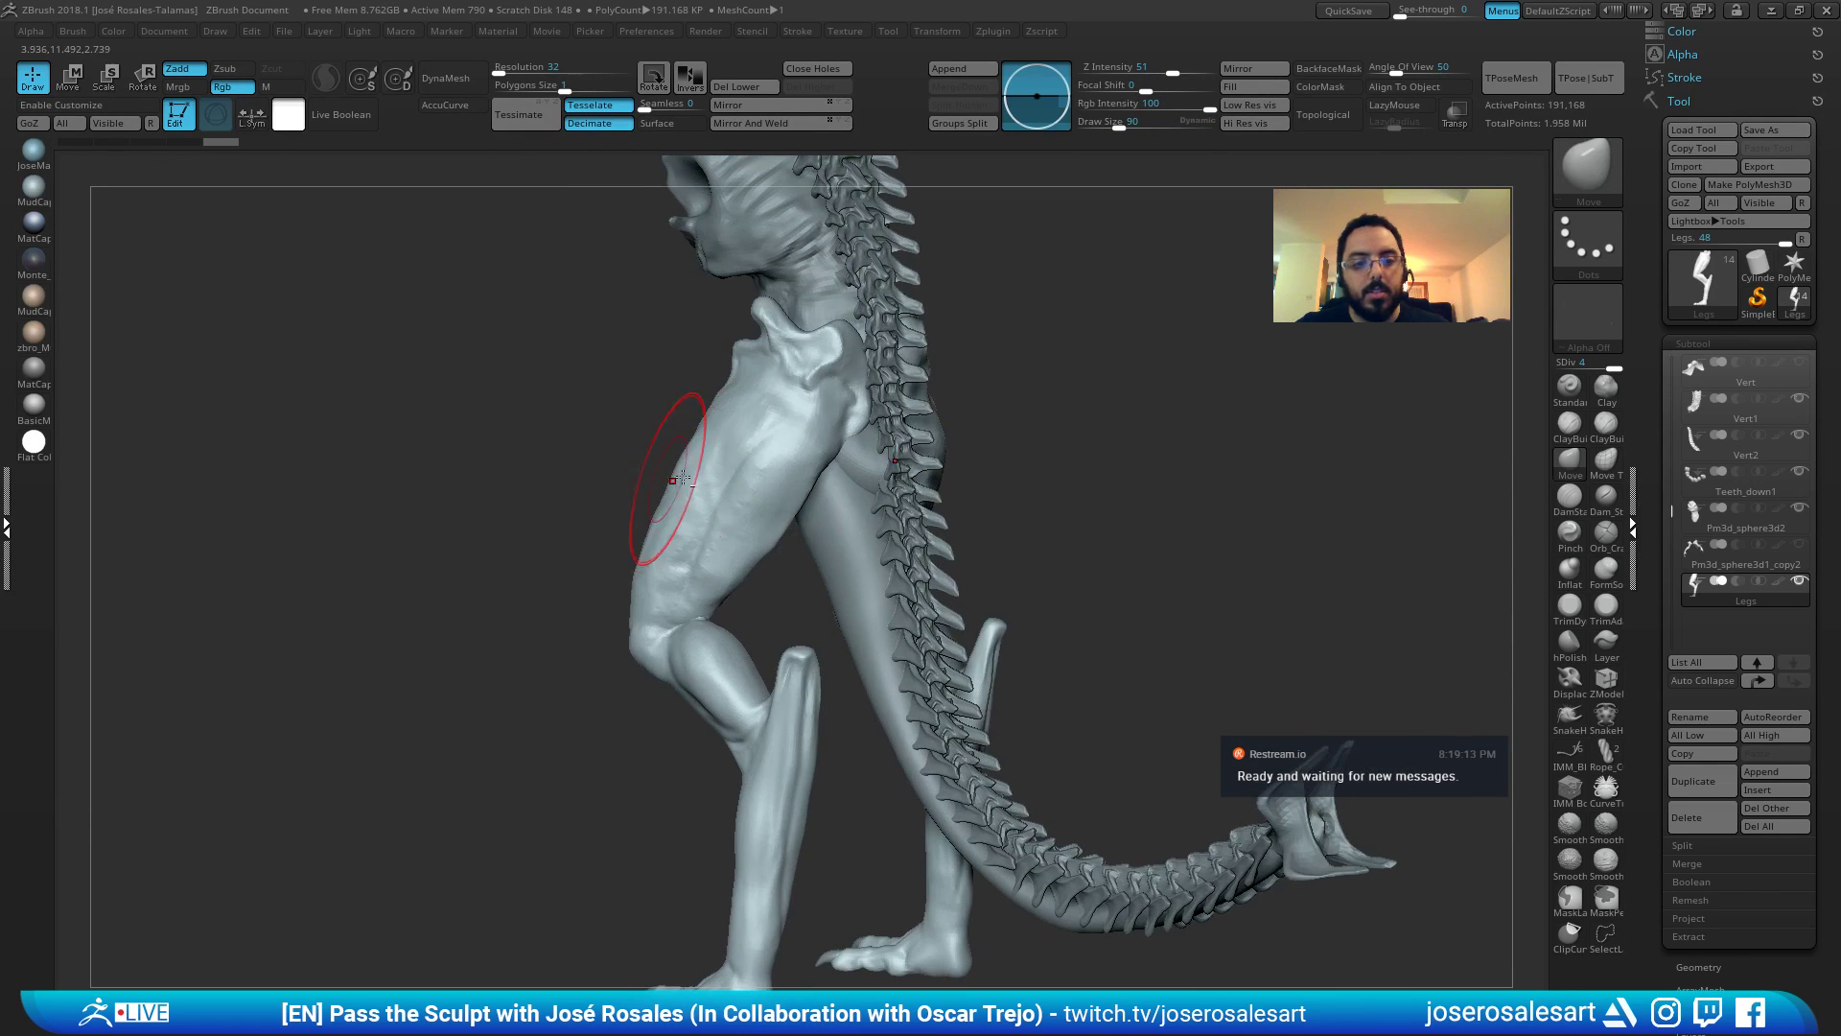
Return to the ClayBuildup brush and set its draw size to 54 for the thighs.
key("b")
key("c")
key("b")
mouse_move(843, 514)
right_mouse_down()
mouse_move(777, 464)
mouse_move(818, 473)
right_mouse_up()
key("s")
left_click_drag(818, 473, 804, 474)
Turn the figure into a black silhouette seen from the front and show the arms subtool again.
mouse_move(767, 476)
right_mouse_down()
mouse_move(822, 485)
mouse_move(805, 529)
mouse_move(793, 464)
mouse_move(842, 488)
right_mouse_up()
key("v")
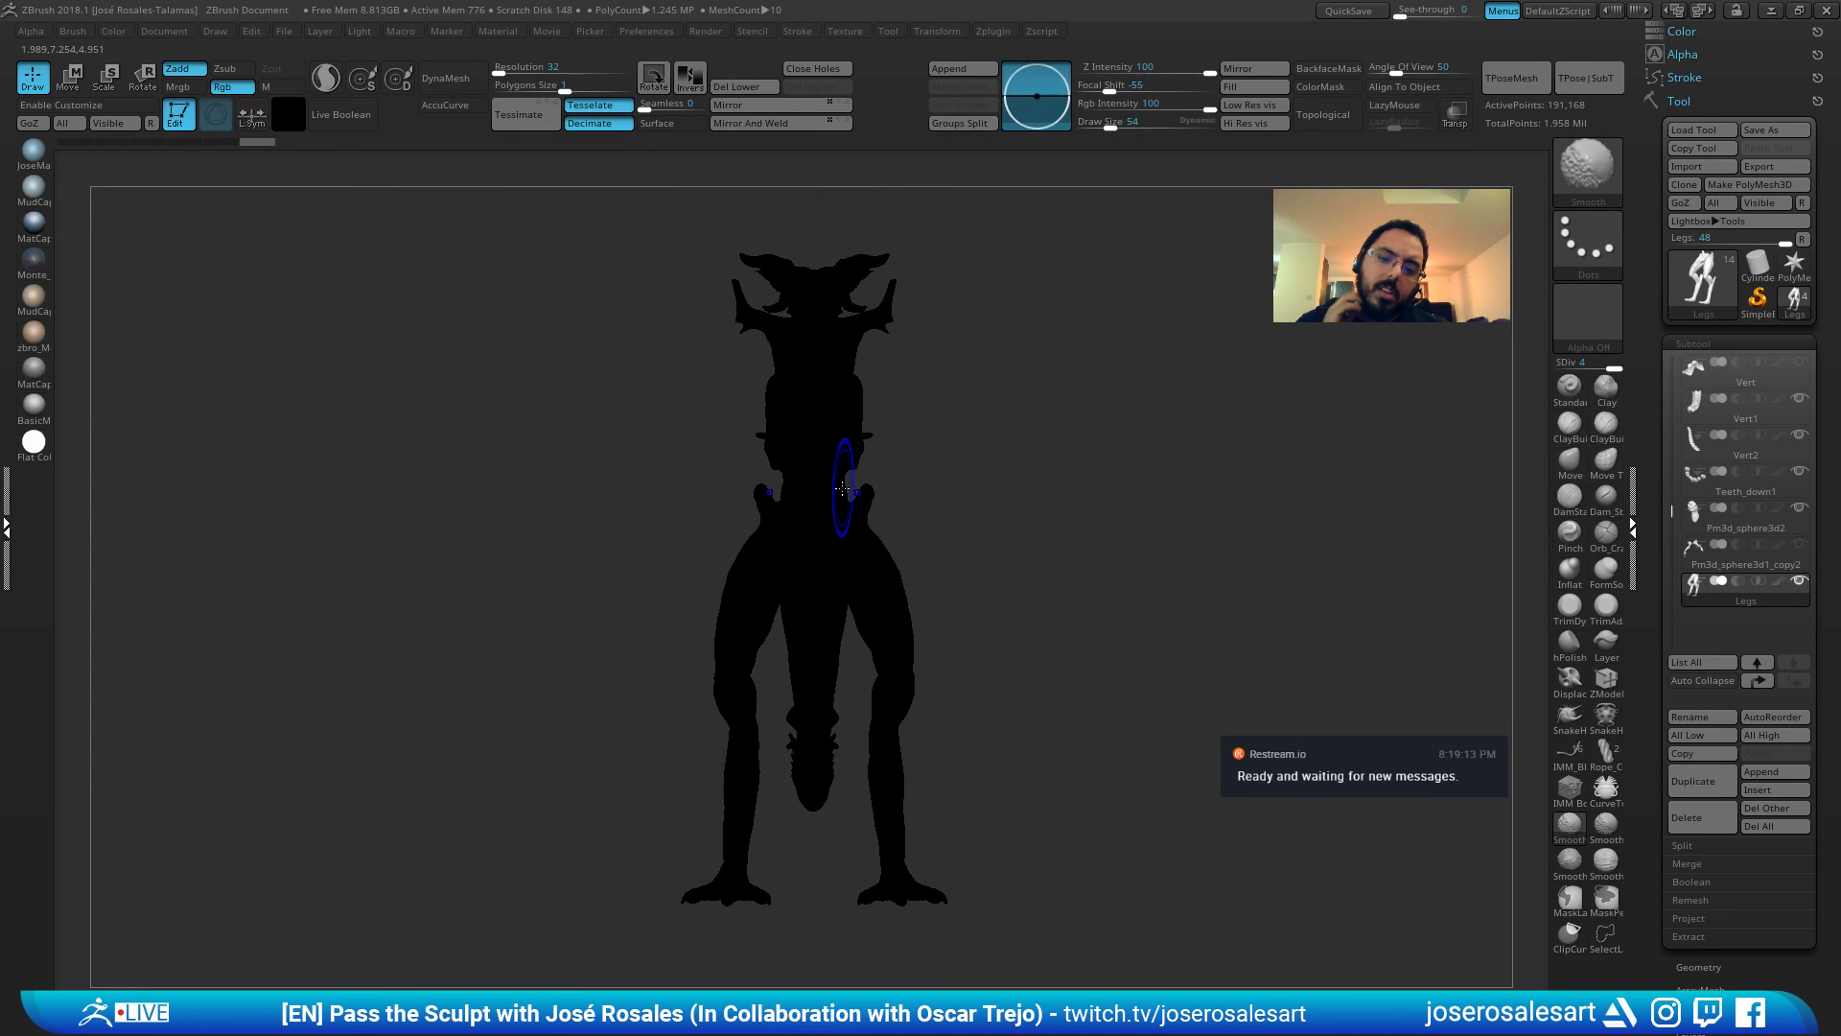
right_click(842, 488, "shift")
left_click(1794, 541)
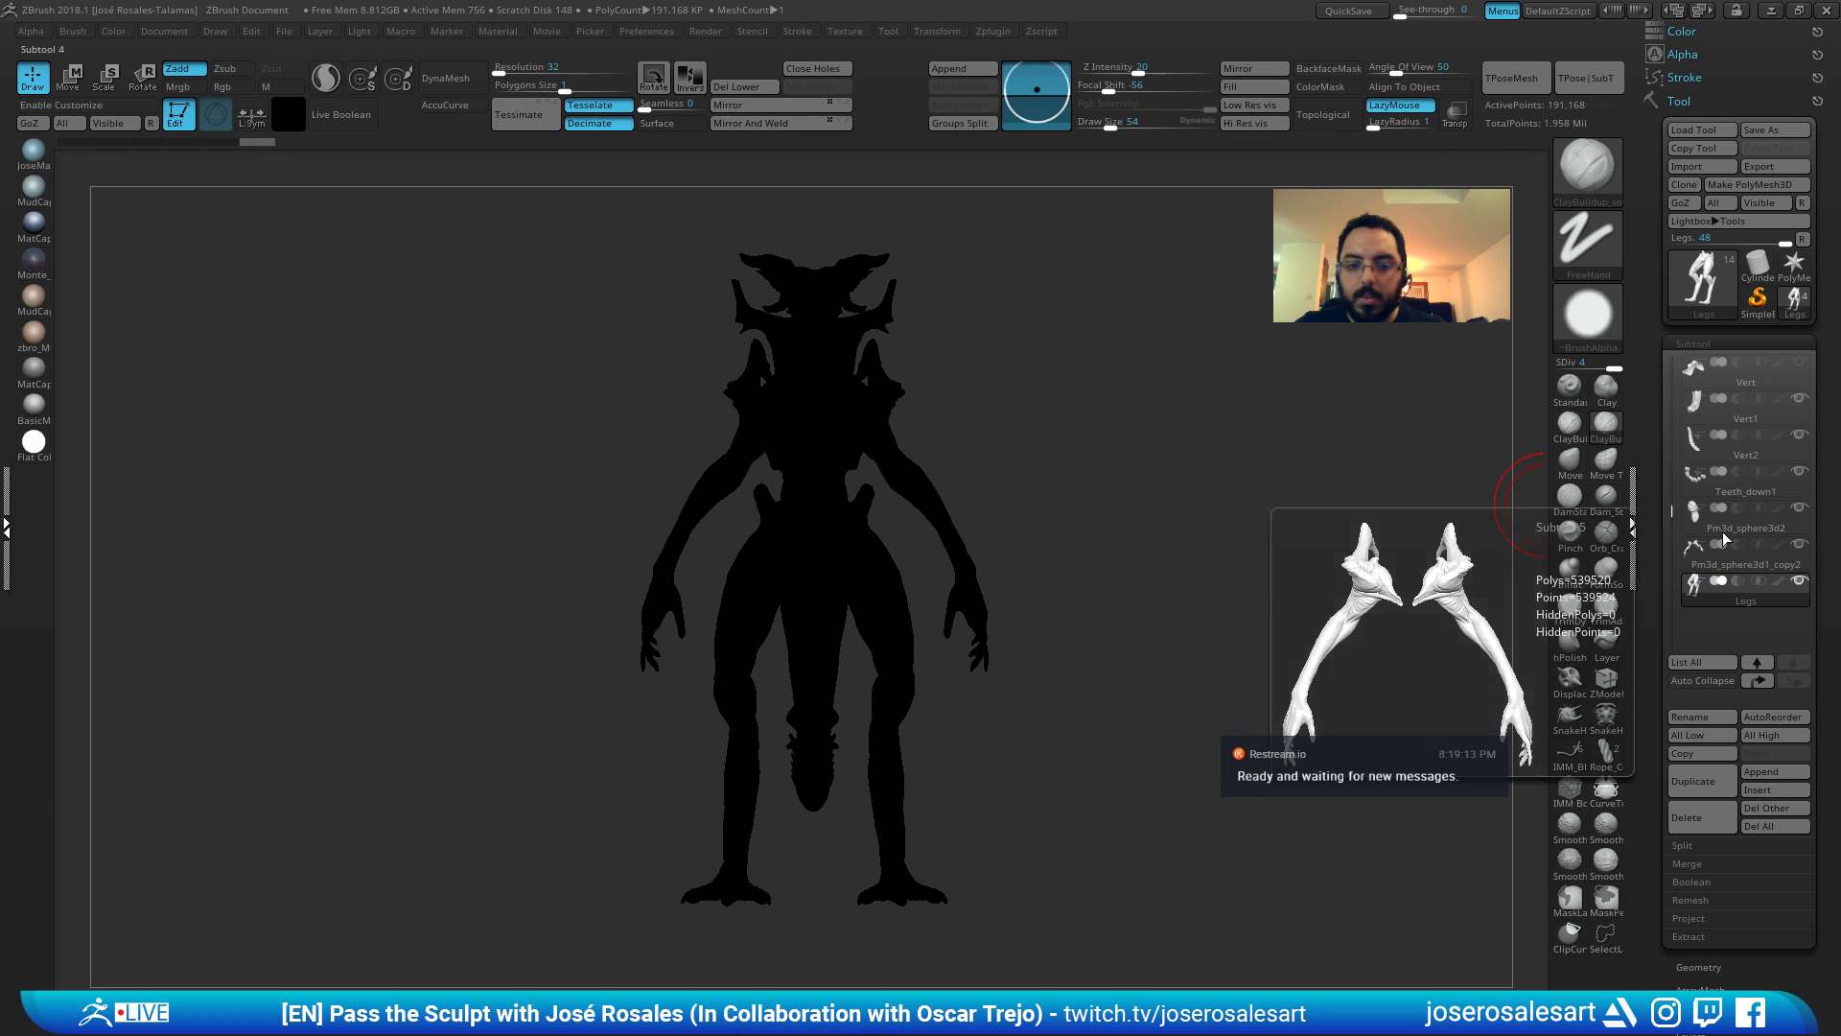
Examine the black silhouette from several angles, and restore the white colour on the model.
right_click_drag(925, 455, 1103, 398)
right_click_drag(1102, 398, 1068, 453)
mouse_move(1333, 288)
right_mouse_down()
mouse_move(1188, 381)
mouse_move(1068, 493)
mouse_move(1032, 467)
mouse_move(830, 492)
mouse_move(742, 605)
mouse_move(833, 551)
right_mouse_up()
right_click_drag(896, 854, 806, 854, "ctrl")
right_click_drag(919, 457, 847, 498)
right_click_drag(957, 817, 1004, 581)
mouse_move(1030, 736)
right_mouse_down("alt")
mouse_move(1110, 617)
mouse_move(1100, 539)
right_mouse_up("alt")
key("v")
right_click_drag(949, 572, 855, 700, "alt")
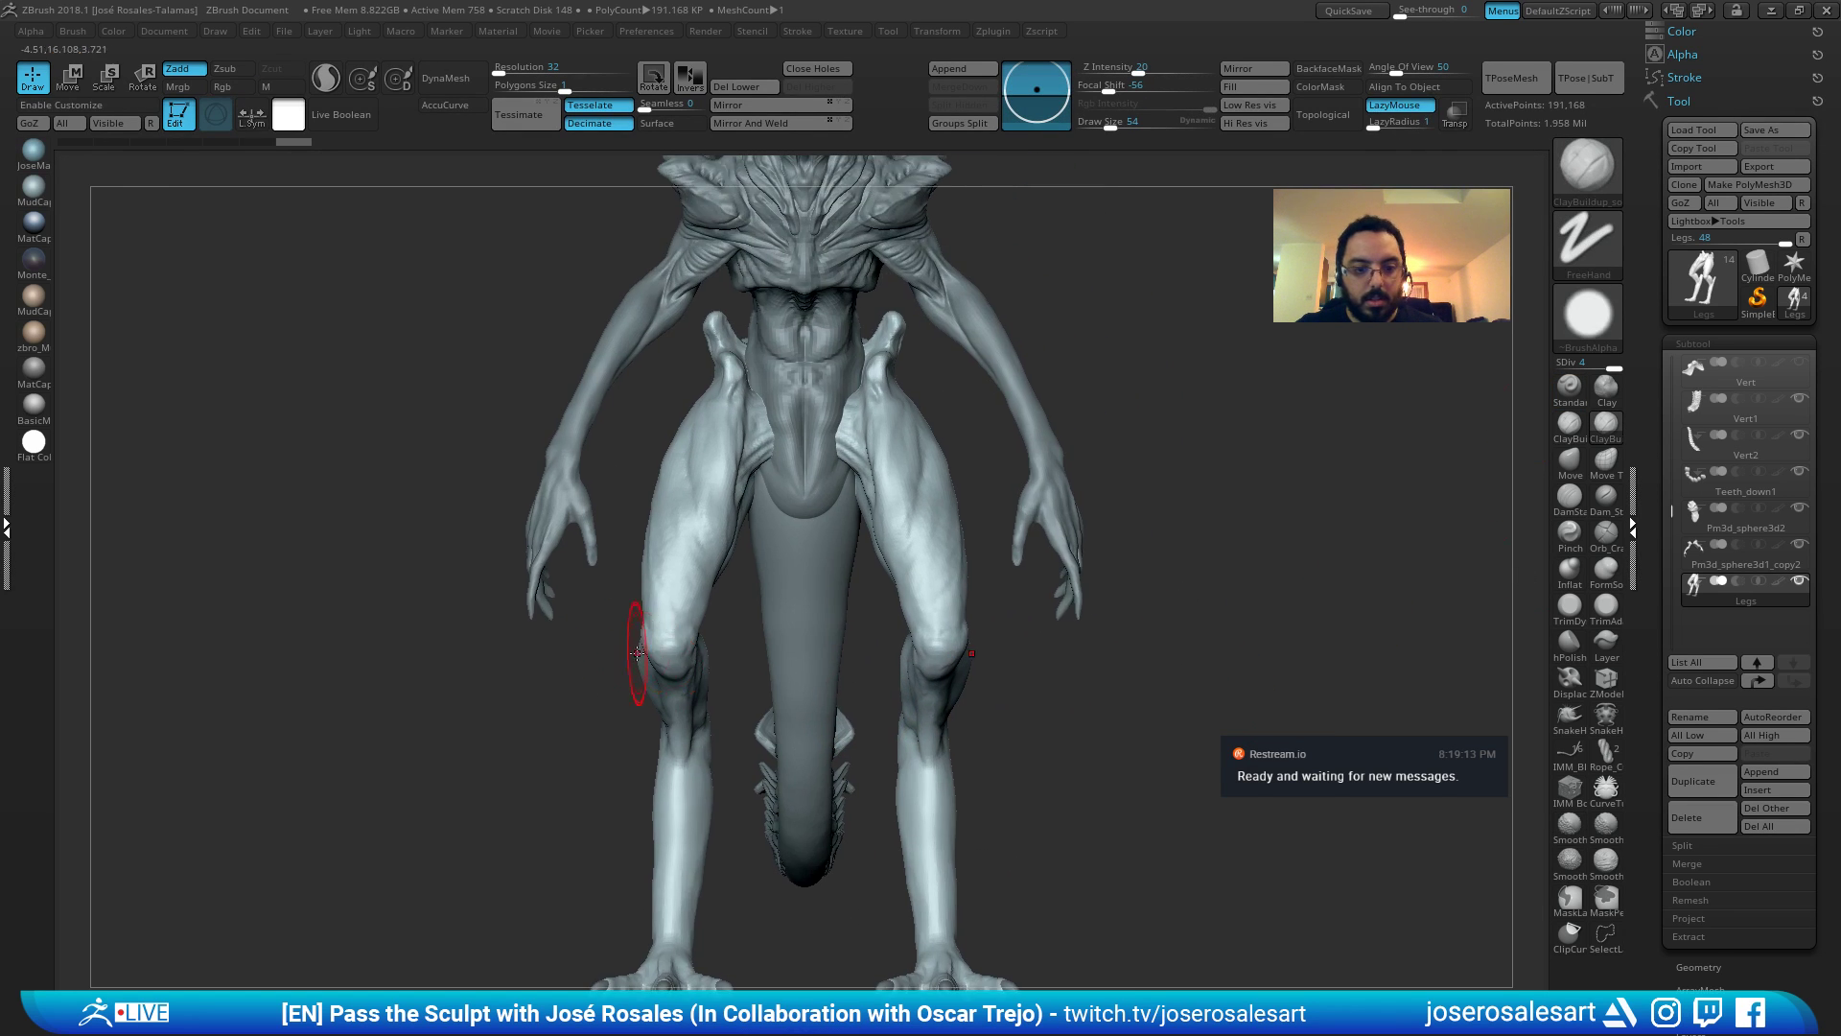
Build up the shin of the lower leg with the ClayBuildup brush at draw size 86.
mouse_move(719, 837)
right_mouse_down("alt")
mouse_move(682, 613)
mouse_move(707, 682)
right_mouse_up("alt")
right_click_drag(614, 794, 651, 665, "alt")
key("s")
left_click_drag(675, 672, 683, 670)
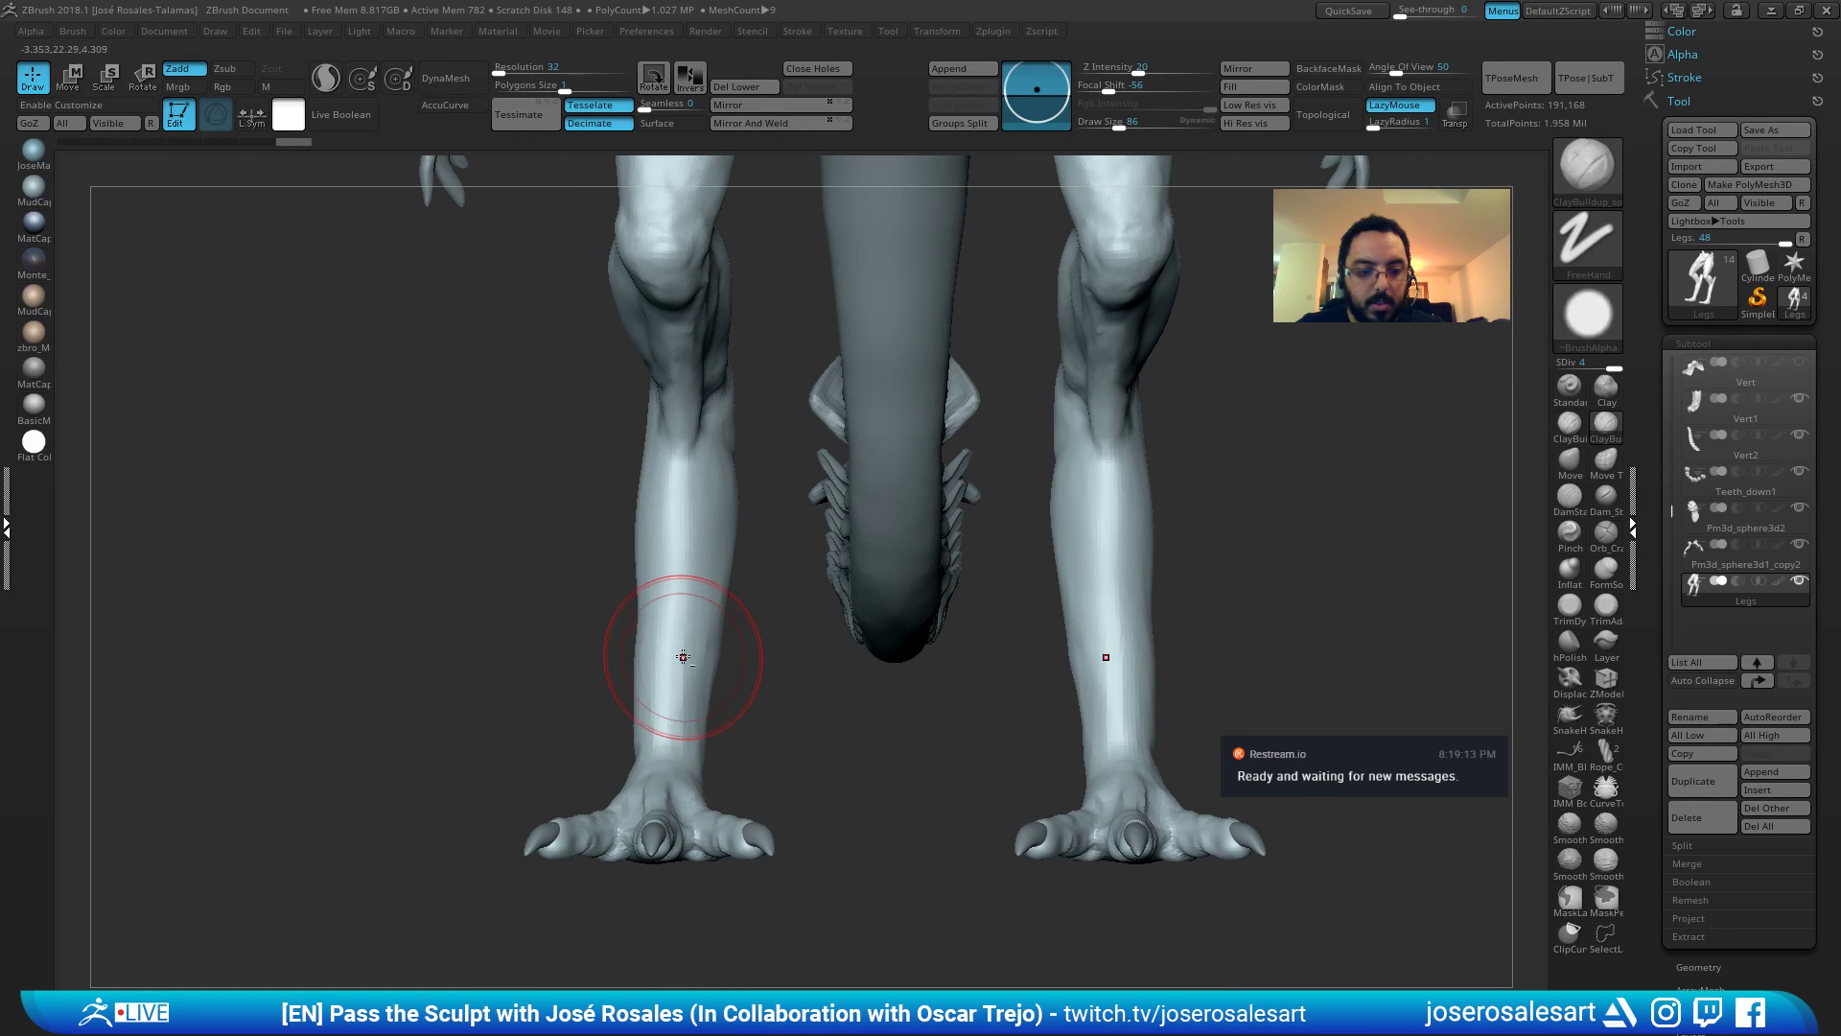
right_click_drag(716, 600, 699, 616)
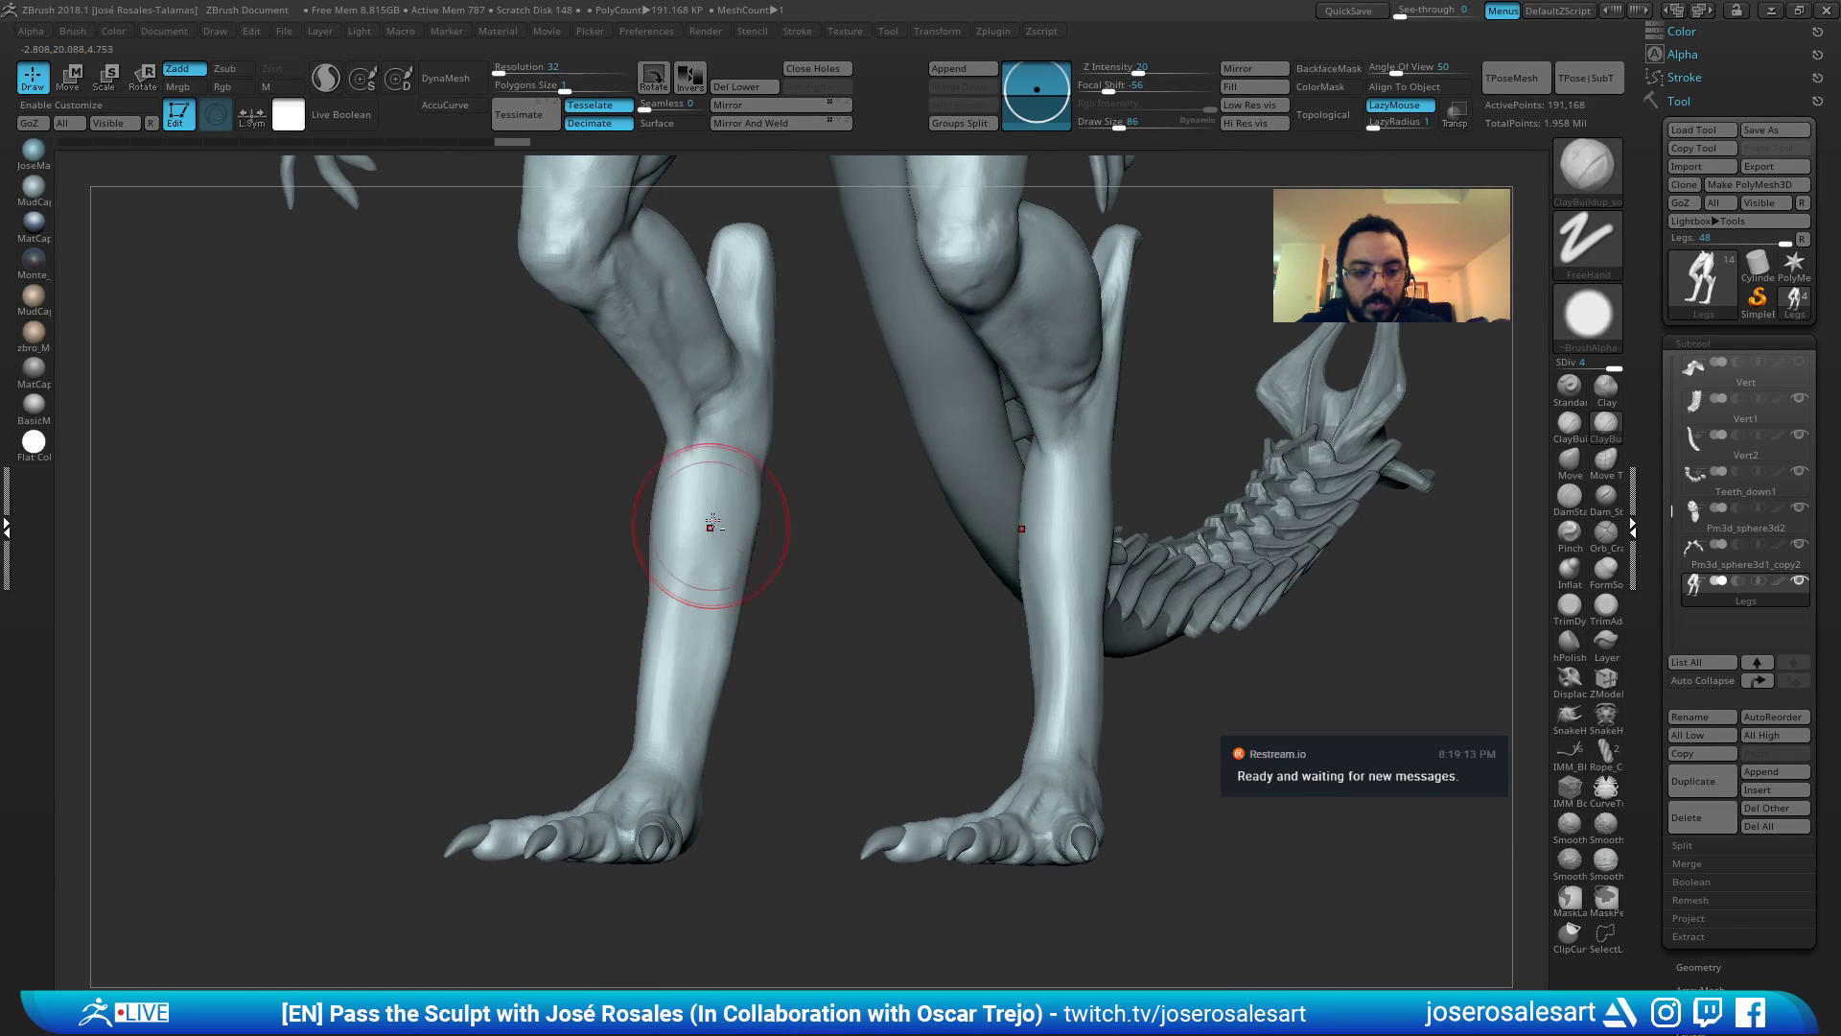
left_click_drag(711, 527, 701, 743)
Add clay to the rear edge of the lower leg at draw size 73 and smooth the shin above the ankle.
mouse_move(723, 673)
right_mouse_down()
mouse_move(736, 518)
mouse_move(797, 575)
mouse_move(652, 671)
mouse_move(544, 514)
right_mouse_up()
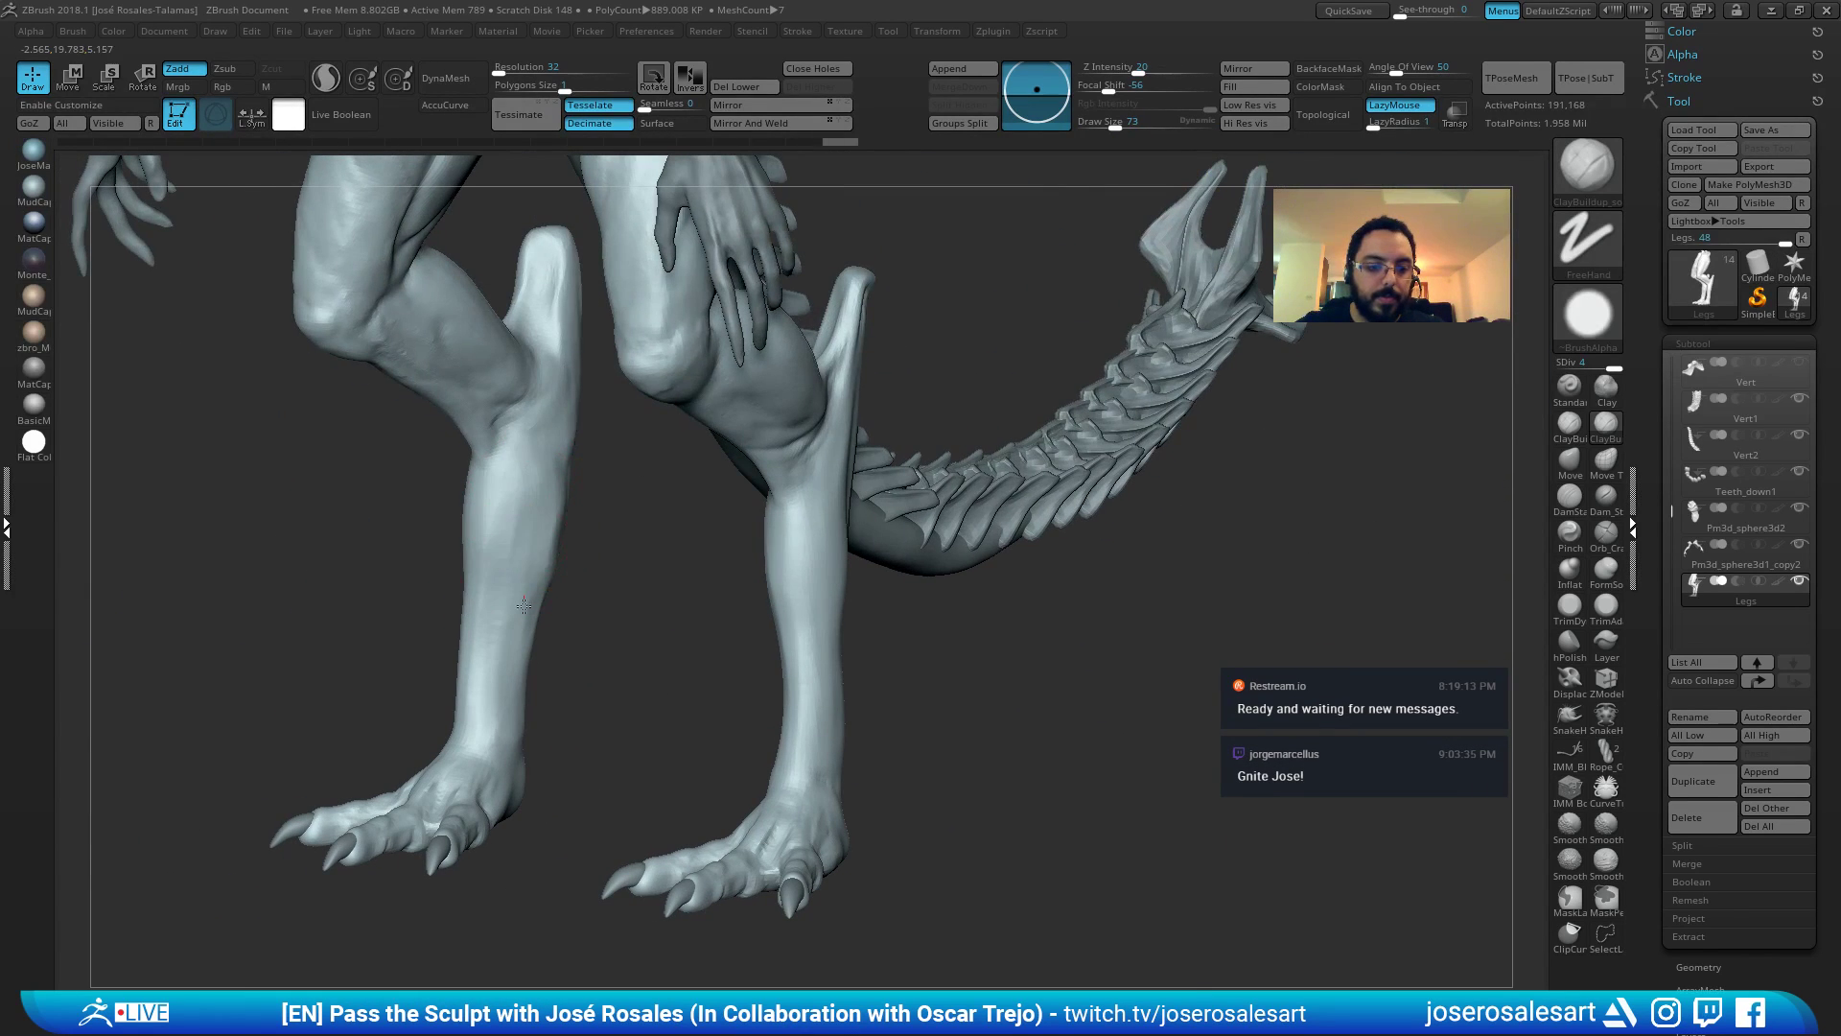
left_click_drag(554, 571, 541, 616)
right_click_drag(543, 610, 671, 587)
left_click_drag(557, 549, 547, 589, "shift")
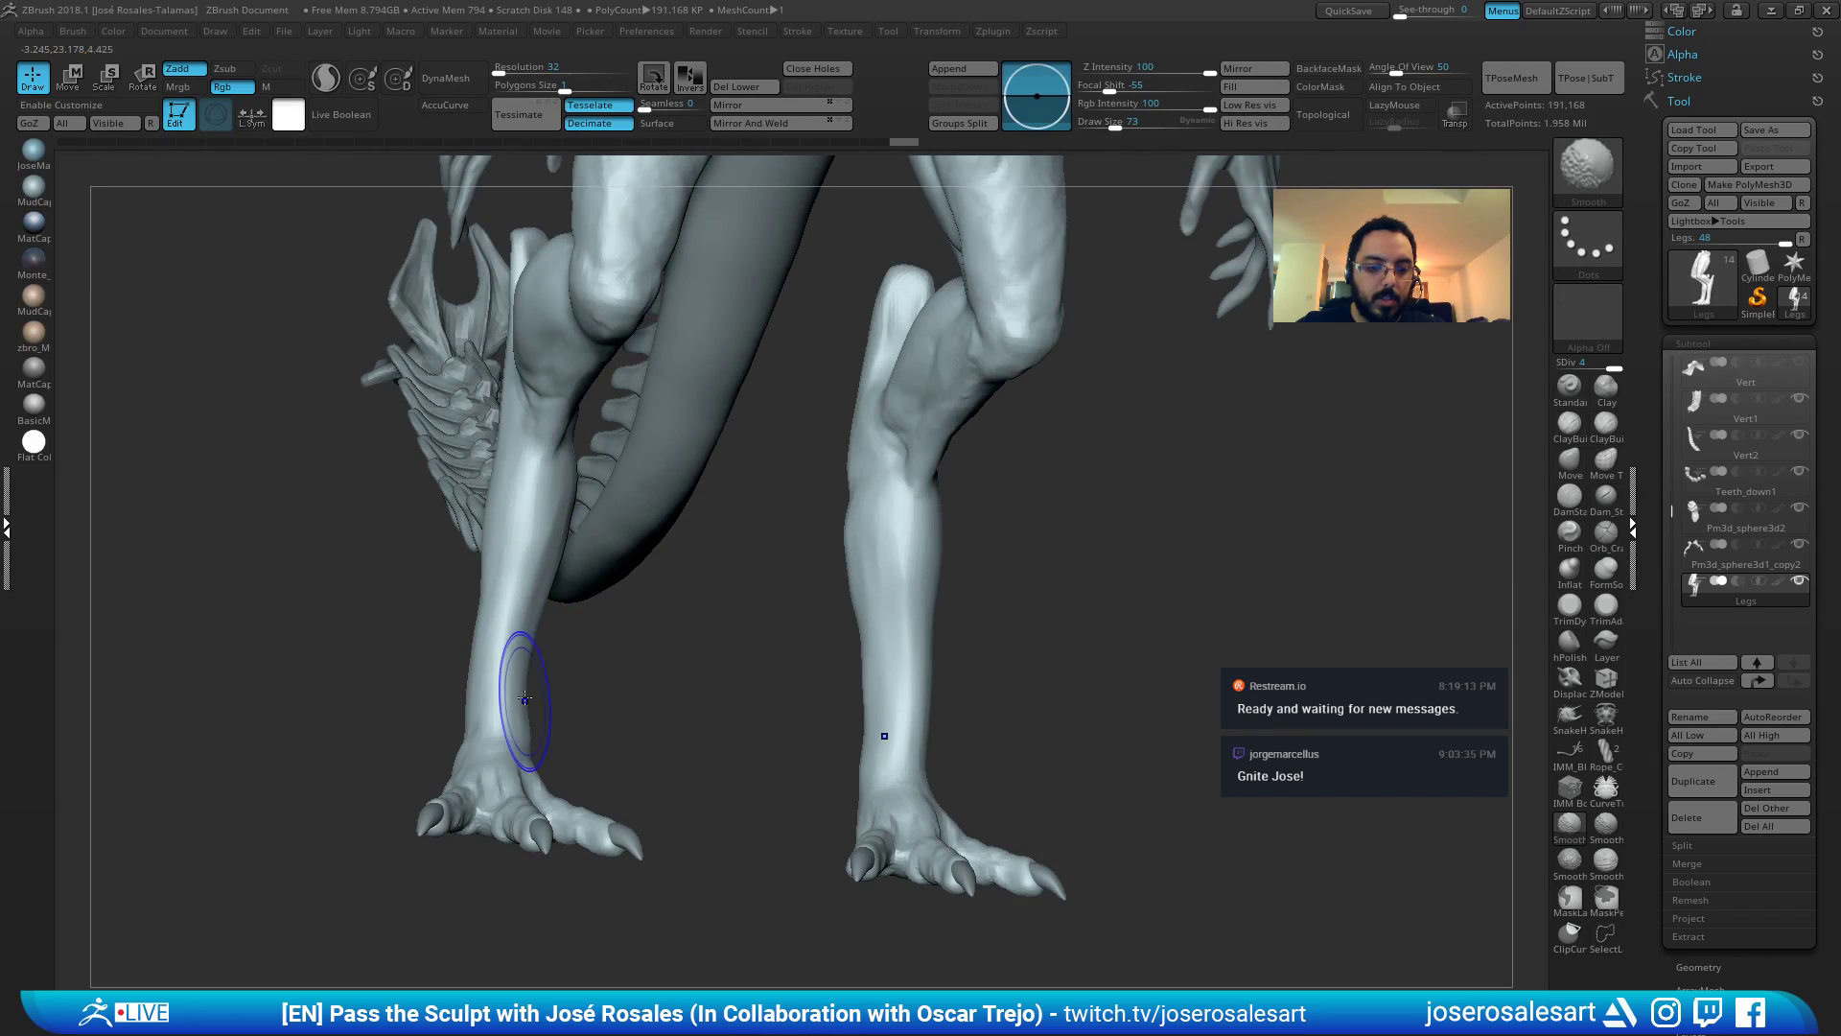
Set Smooth Stronger as the smoothing brush and lower the Legs to subdivision level 1.
right_click_drag(525, 699, 1091, 449)
left_click(1615, 850)
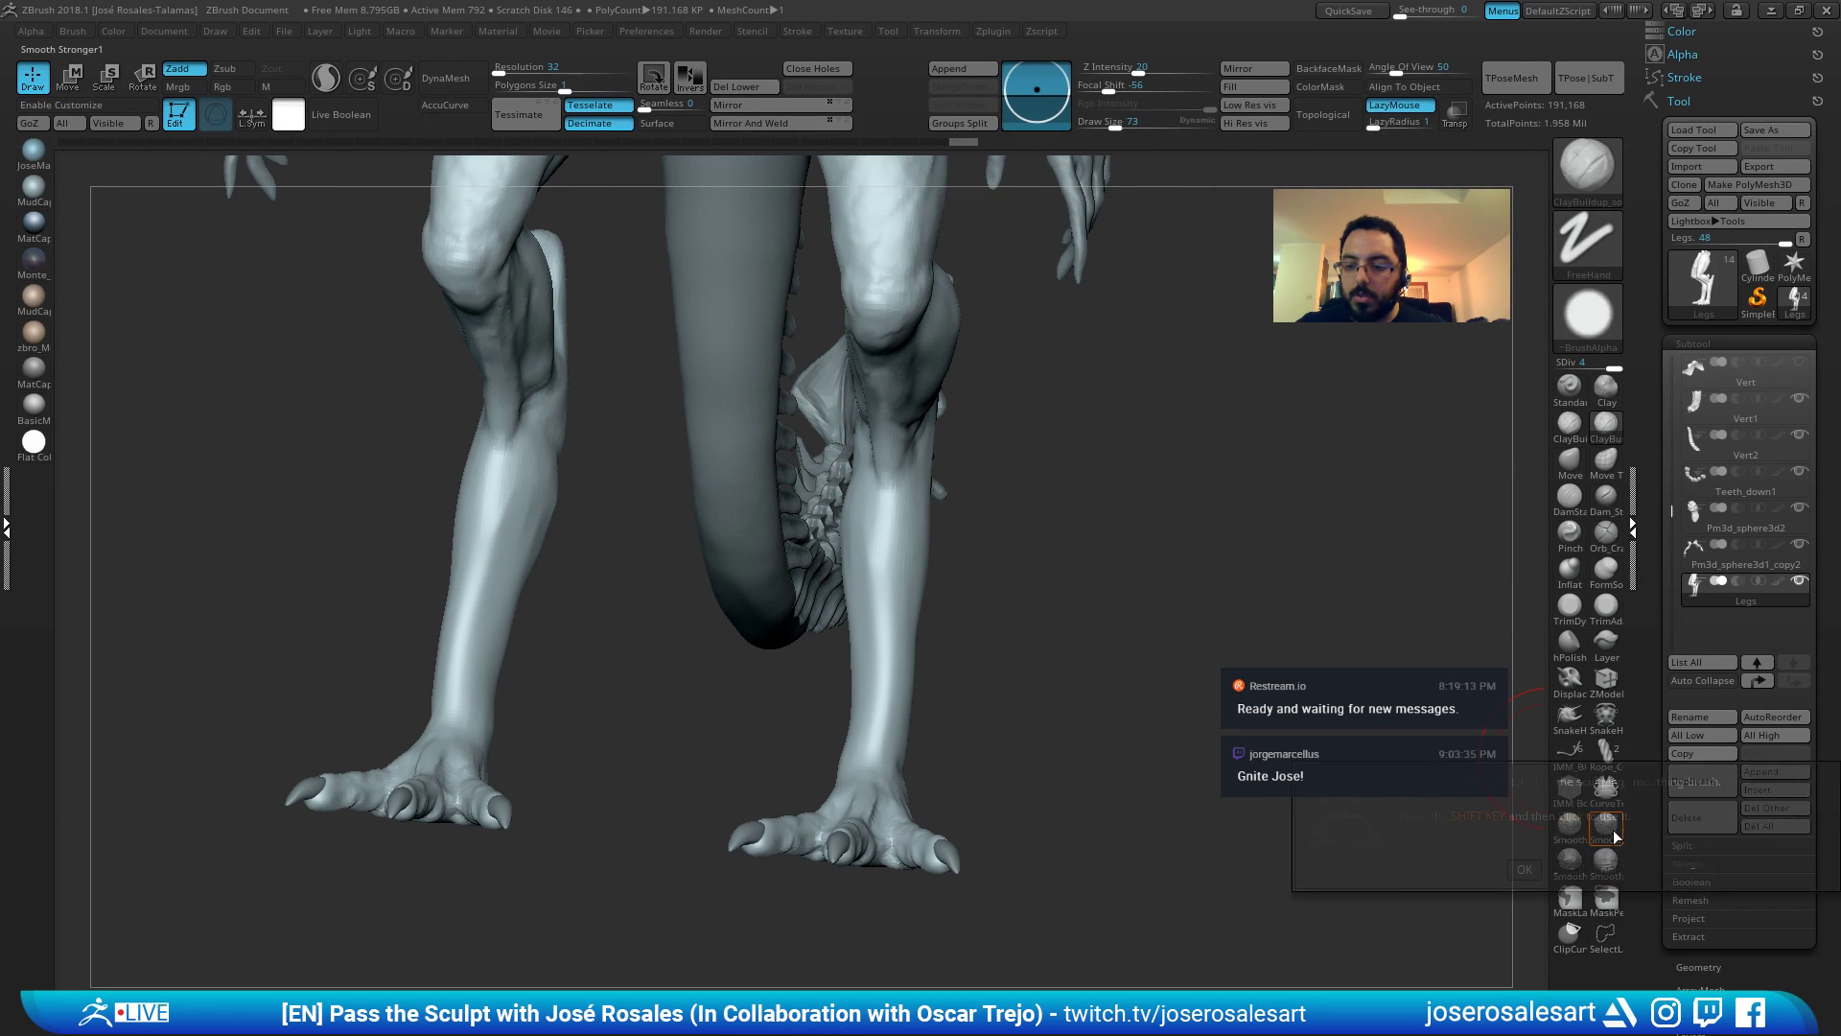
key("shift+d")
key("shift+d")
key("shift+d")
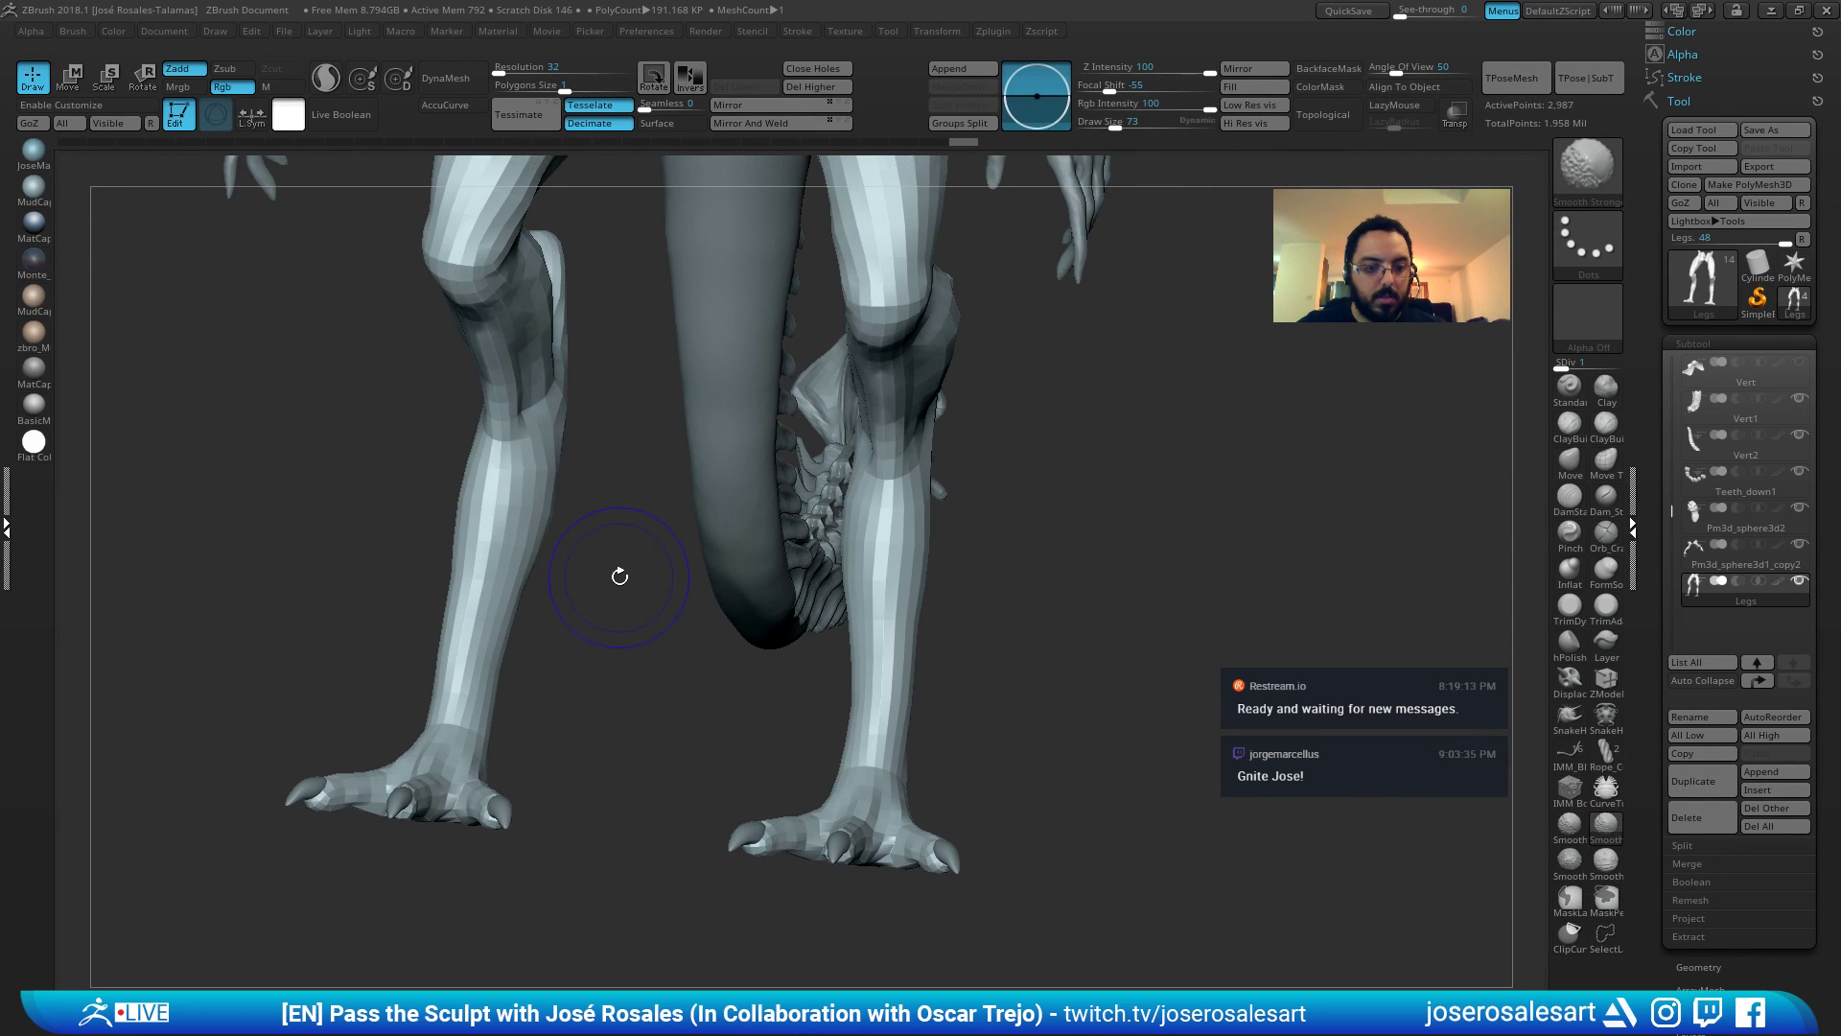
Restore the standard Smooth brush, raise the Legs to subdivision level 2 and set the draw size to 42.
left_click(1565, 840)
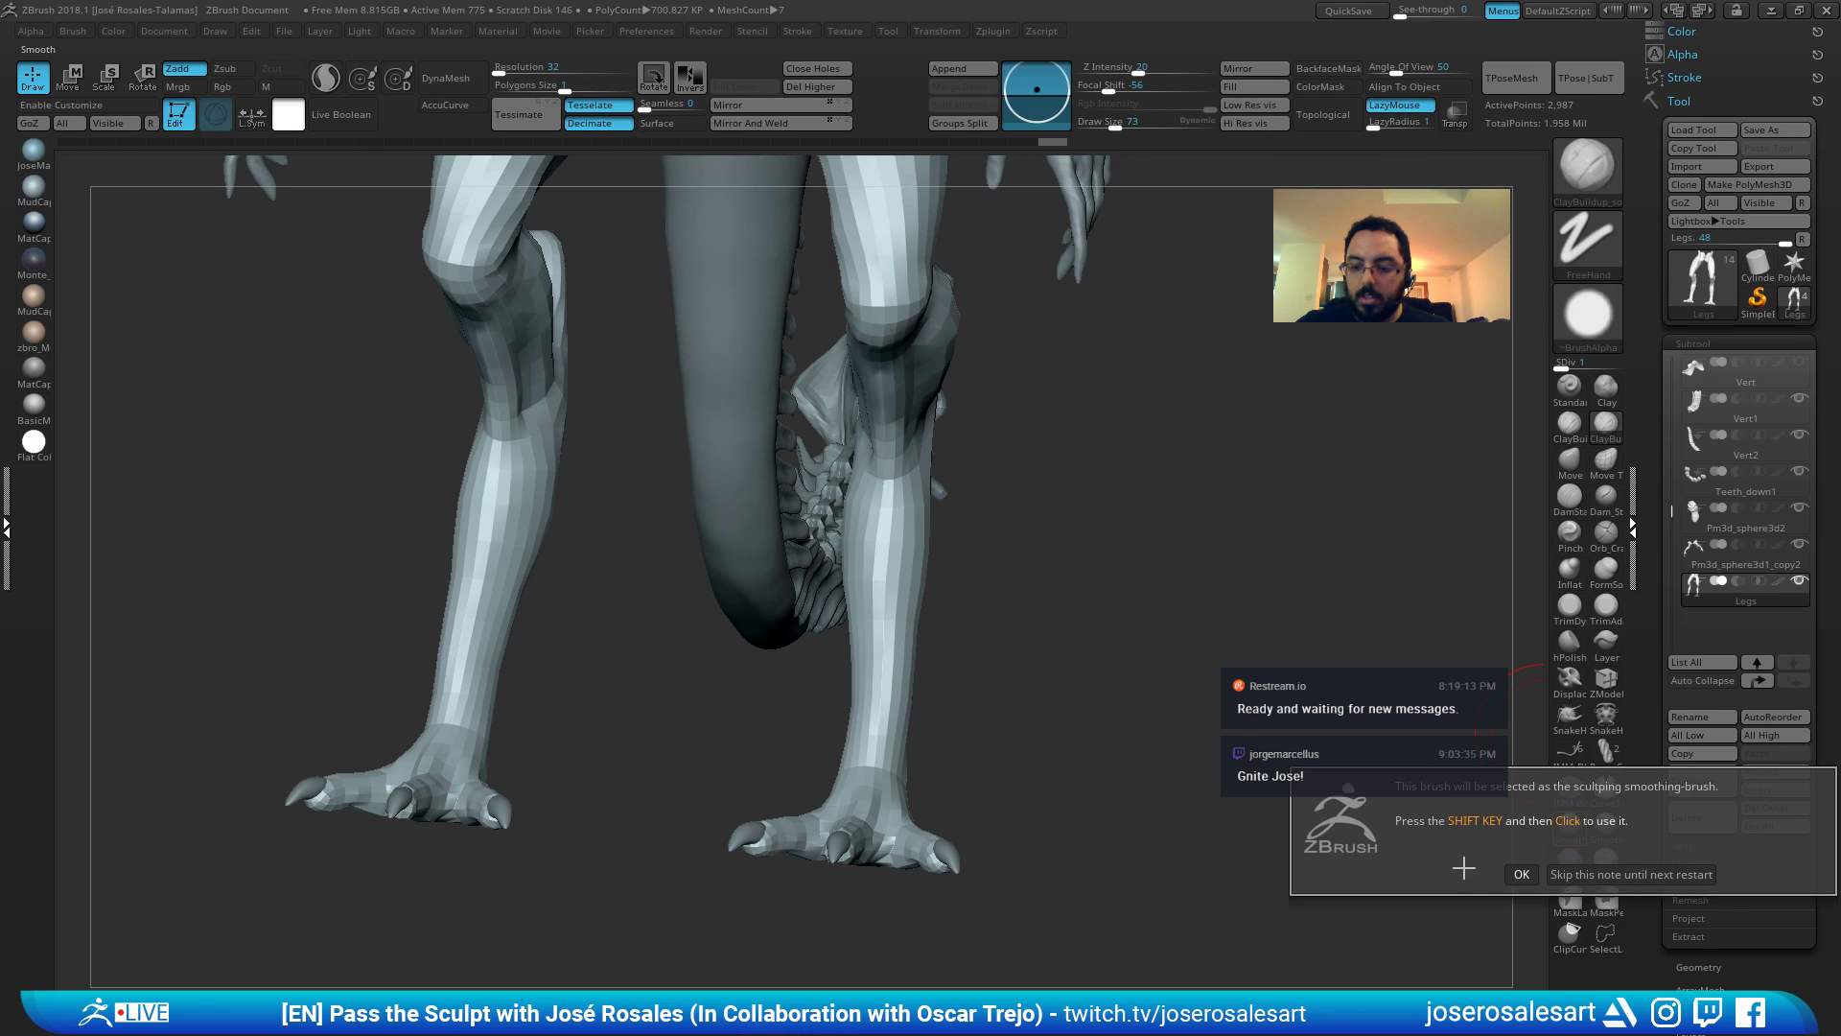
left_click(1522, 873)
right_click_drag(924, 633, 989, 753, "alt")
key("d")
right_click_drag(716, 528, 991, 650)
key("bracketleft")
key("bracketleft")
key("bracketleft")
mouse_move(616, 628)
right_mouse_down()
mouse_move(572, 691)
mouse_move(364, 652)
right_mouse_up()
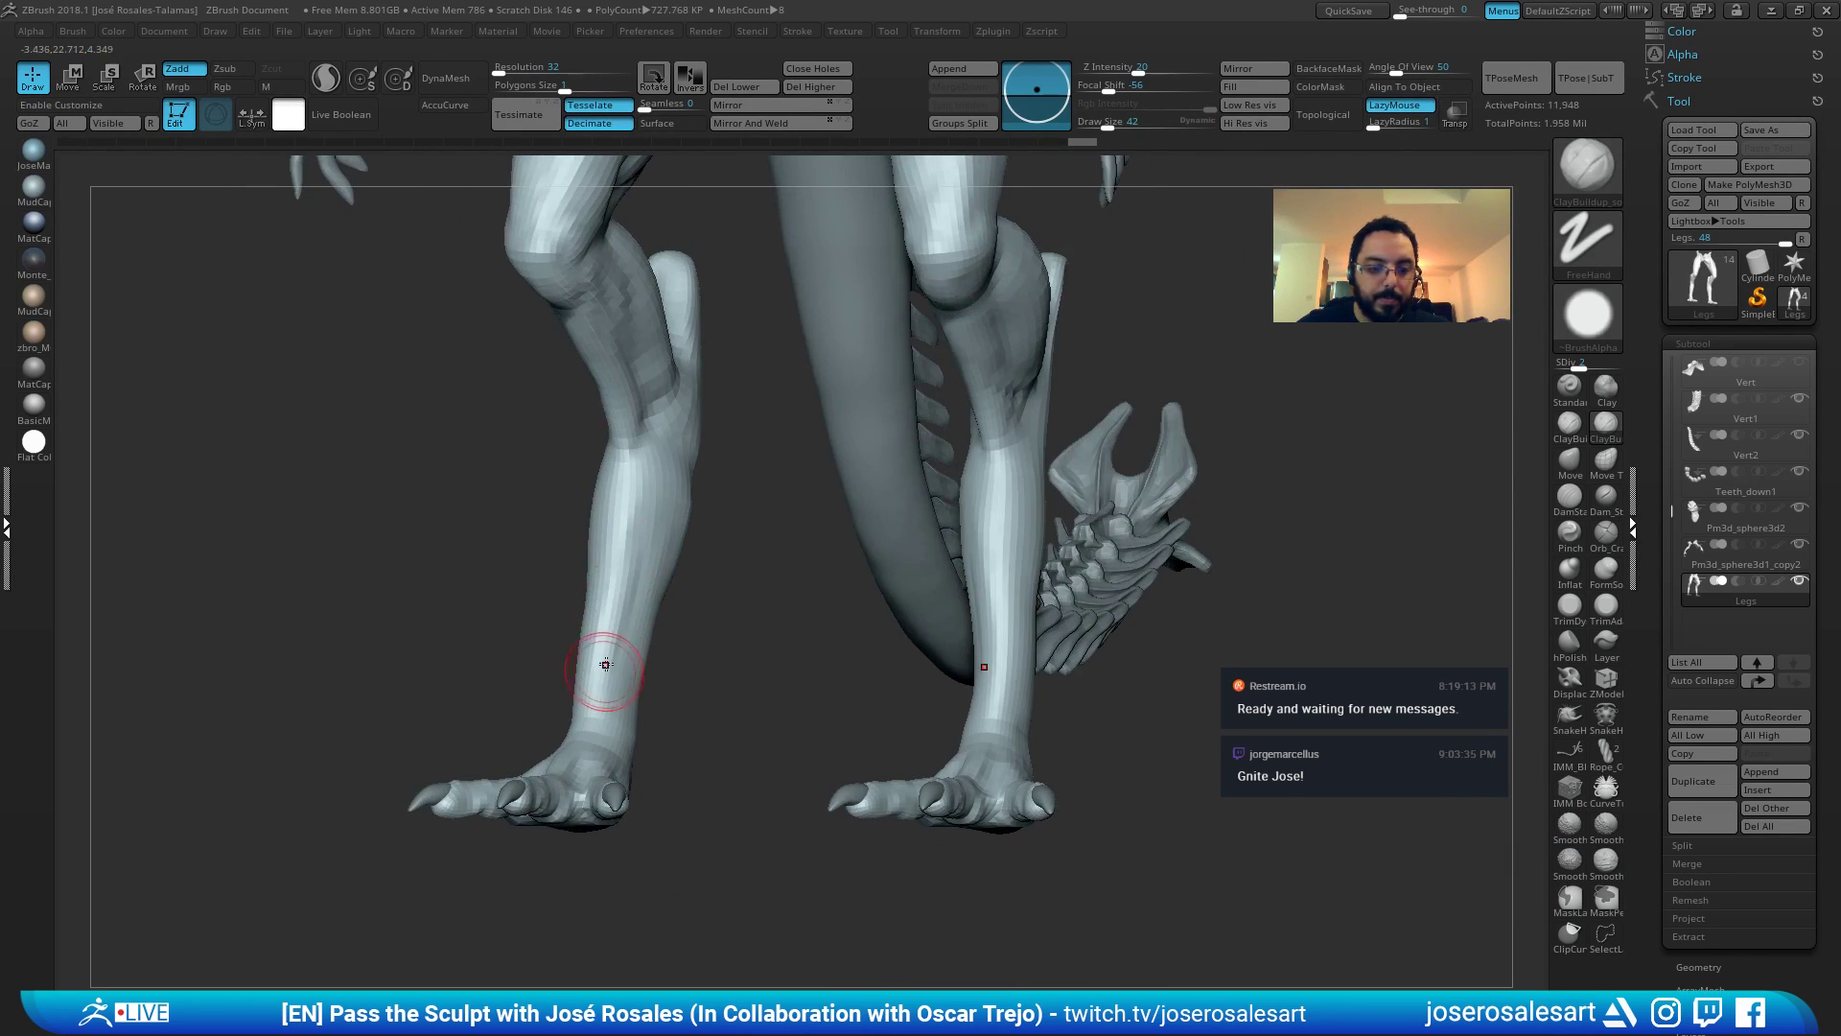
Hide the arms subtool Pm3d_sphere3d1_copy2 and smooth the calf below the knee.
right_click_drag(758, 590, 658, 503)
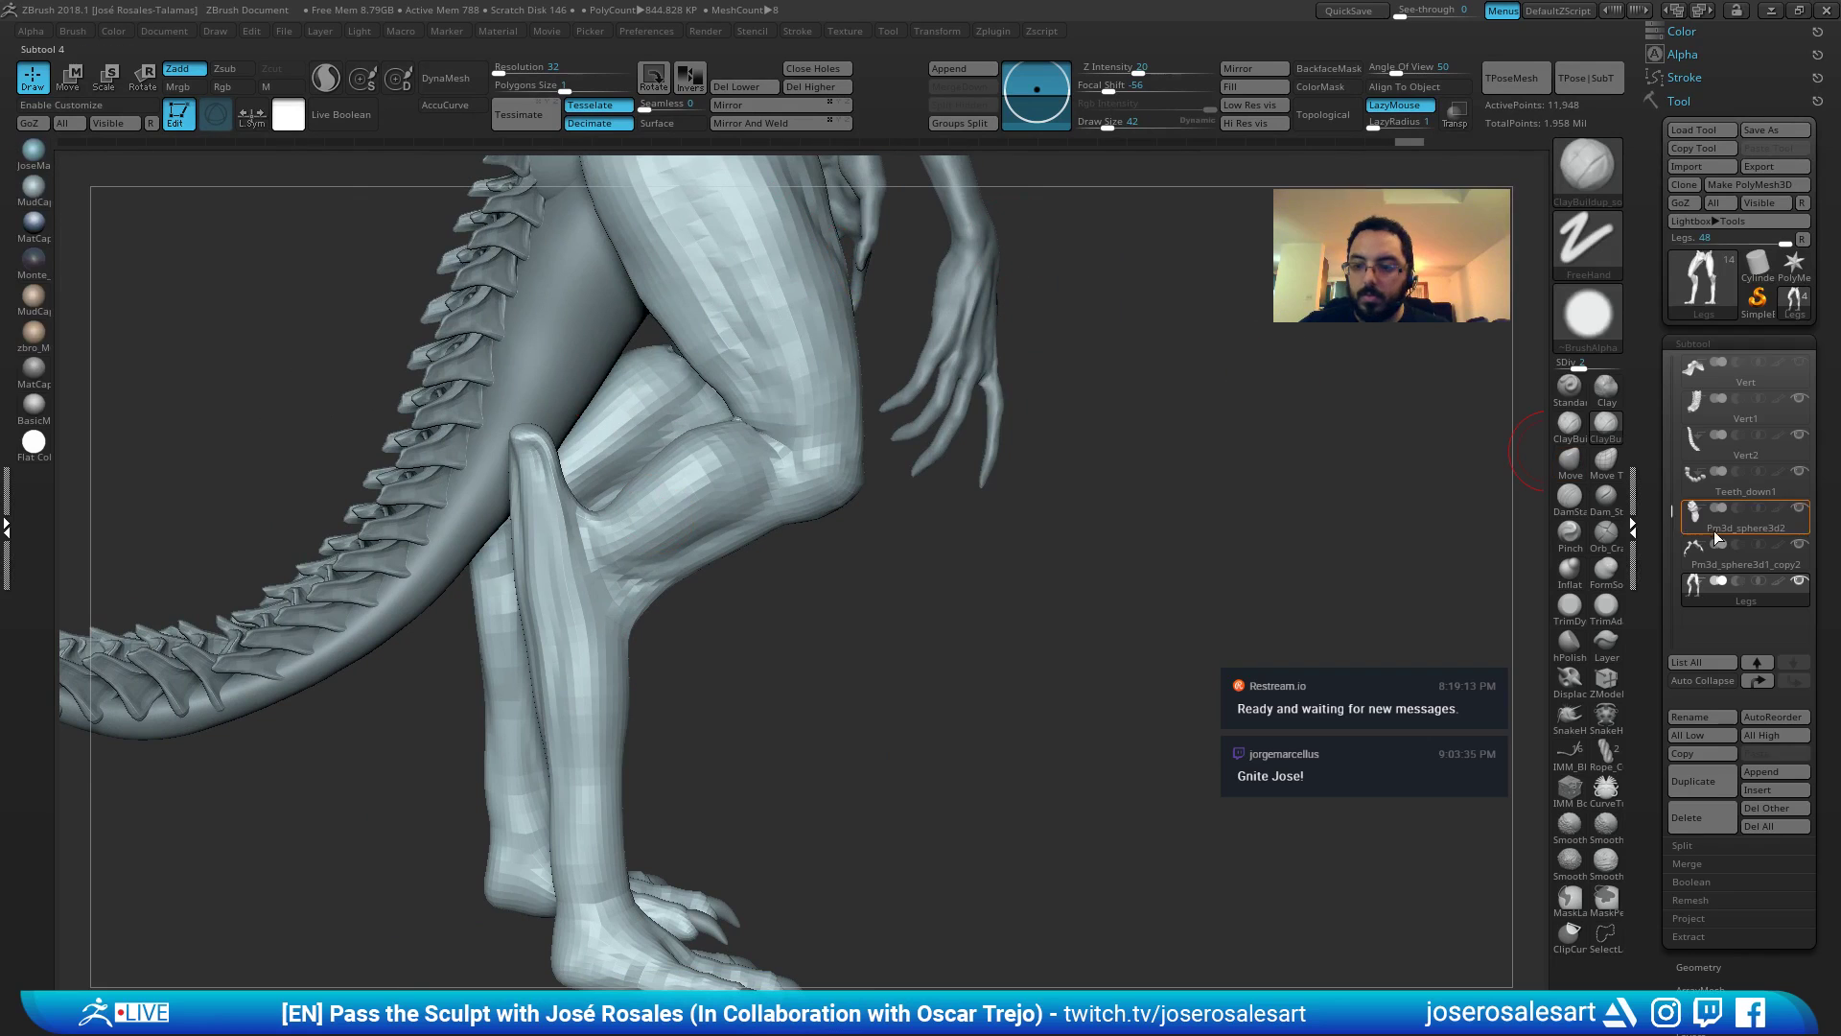
left_click(1803, 551)
right_click_drag(868, 705, 758, 623)
left_click_drag(744, 595, 693, 600, "shift")
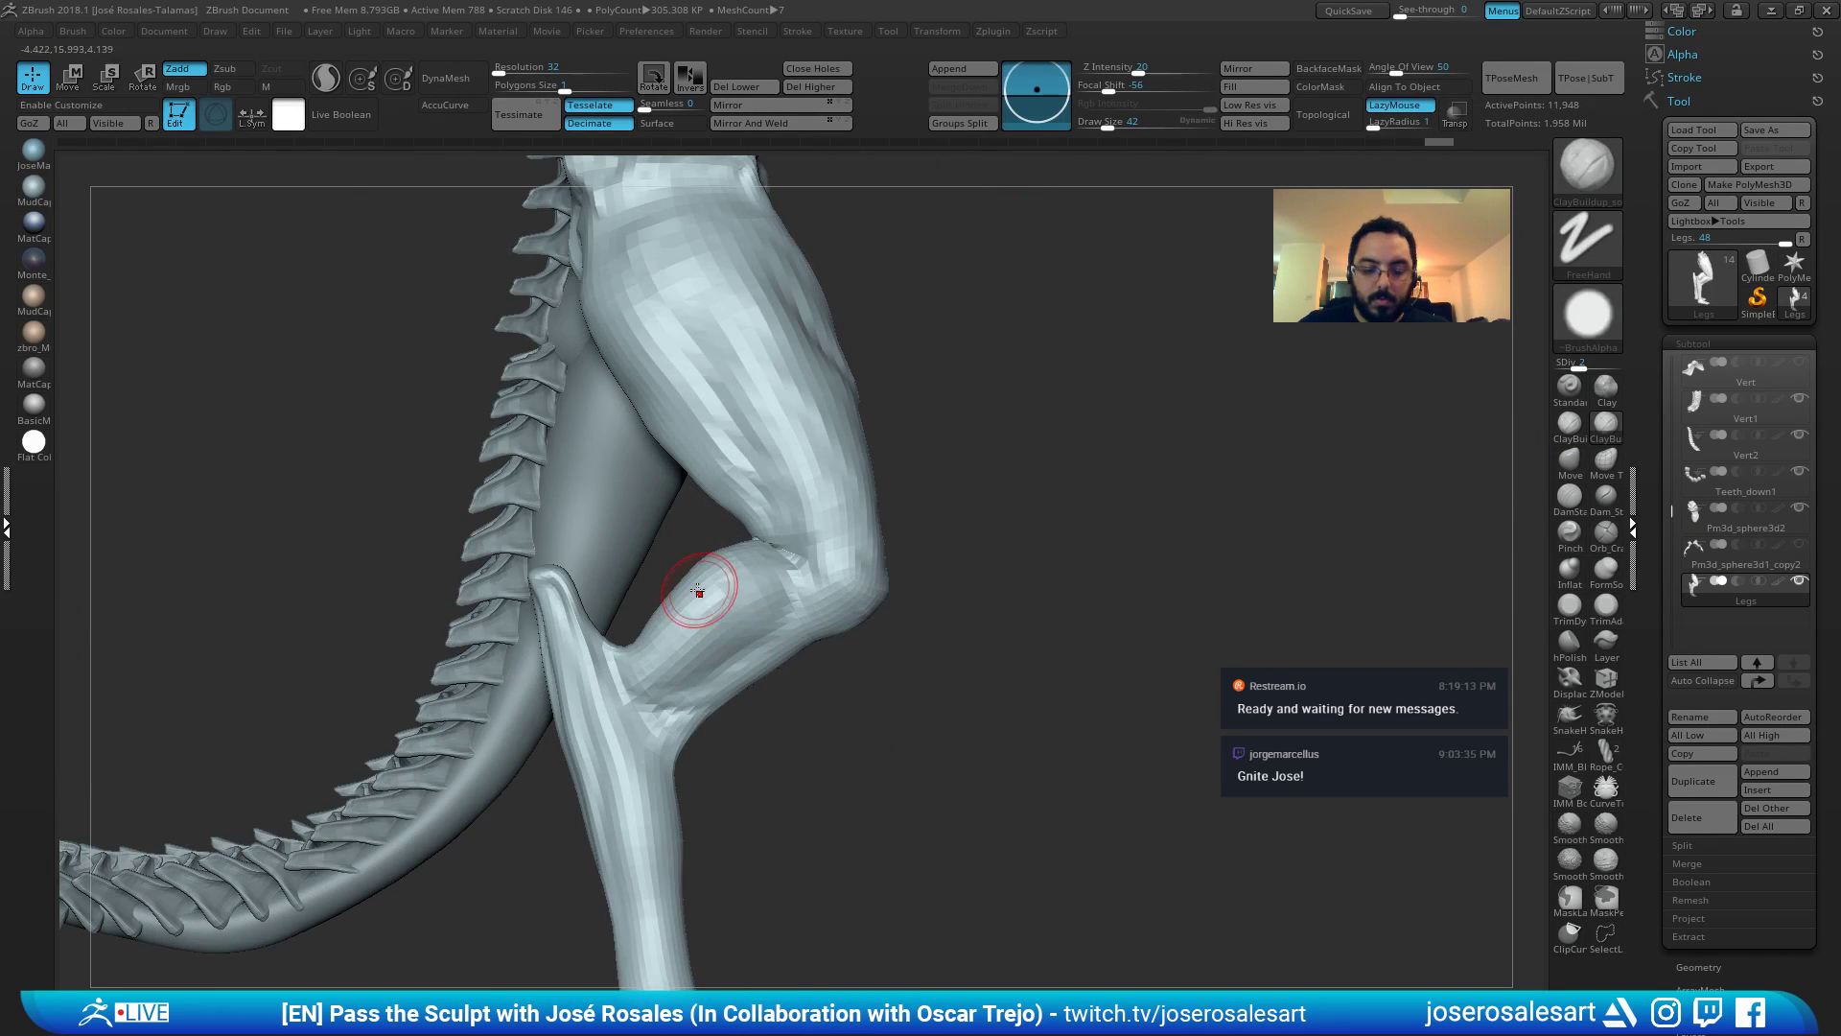
Hide the Vert2 and Vert1 vertebrae subtools, leaving Teeth_down1 shown.
left_click(1802, 437)
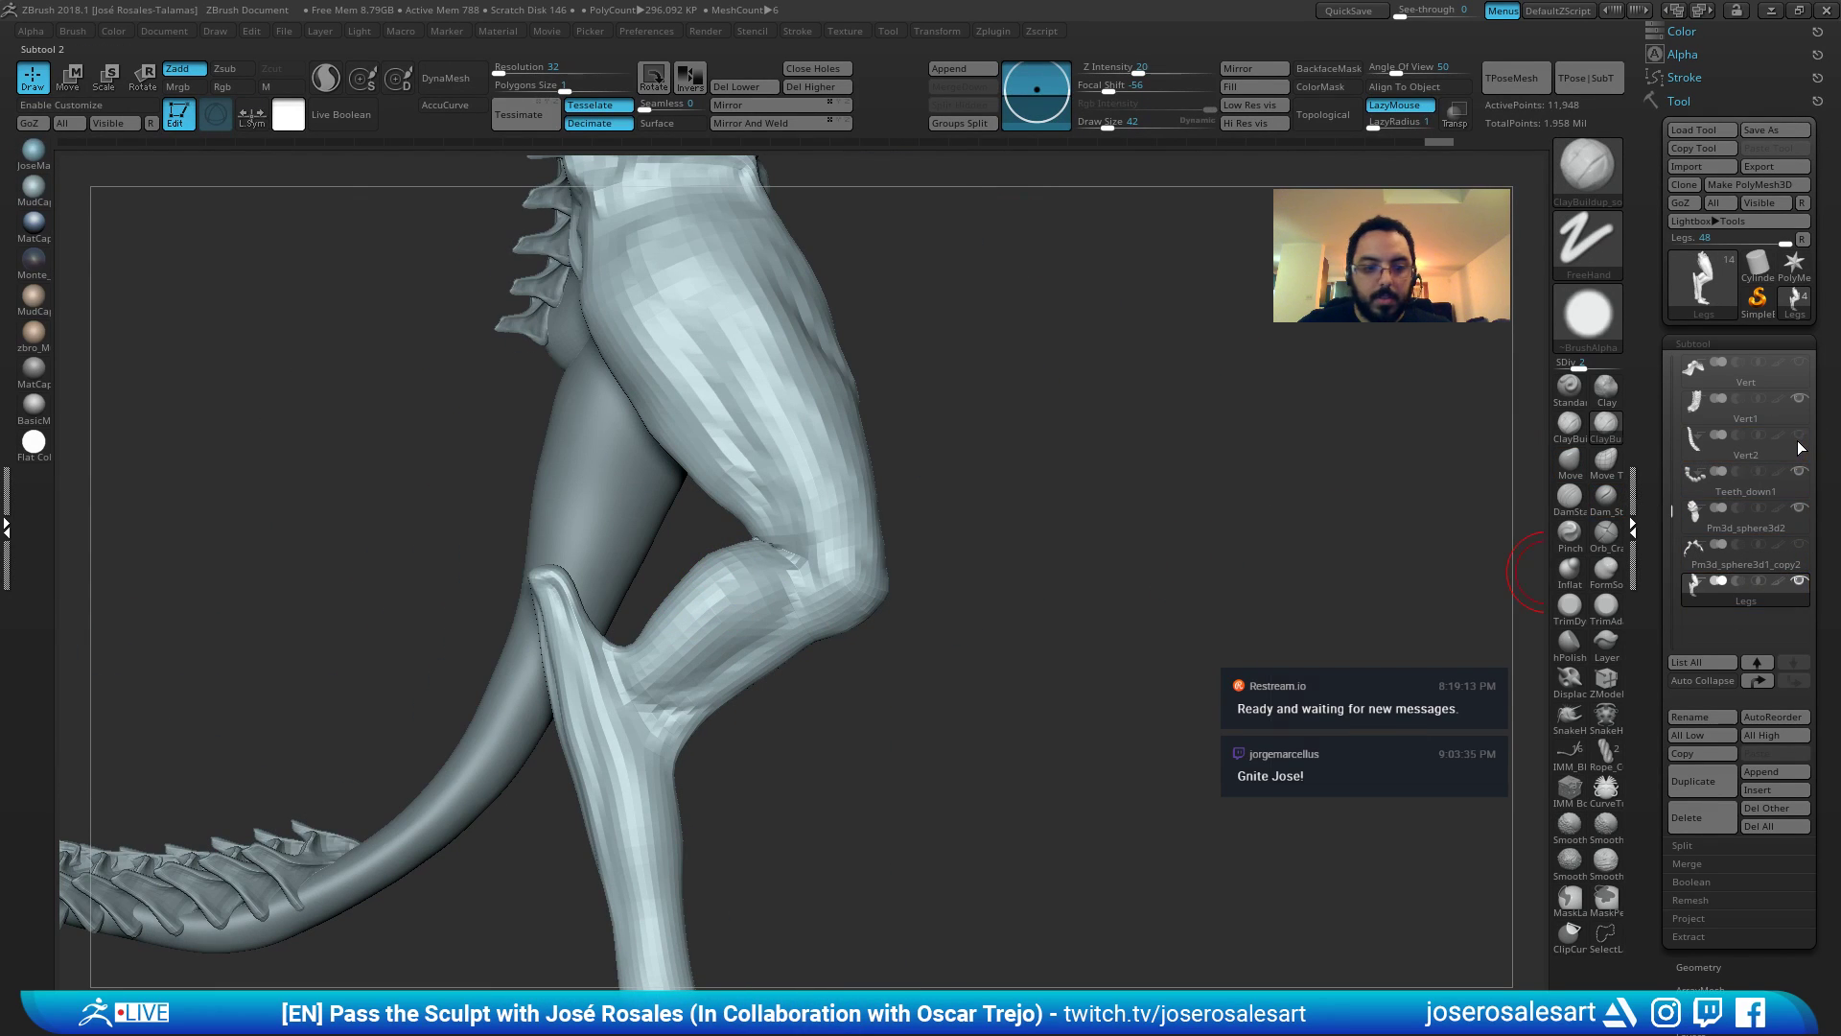
left_click(1800, 400)
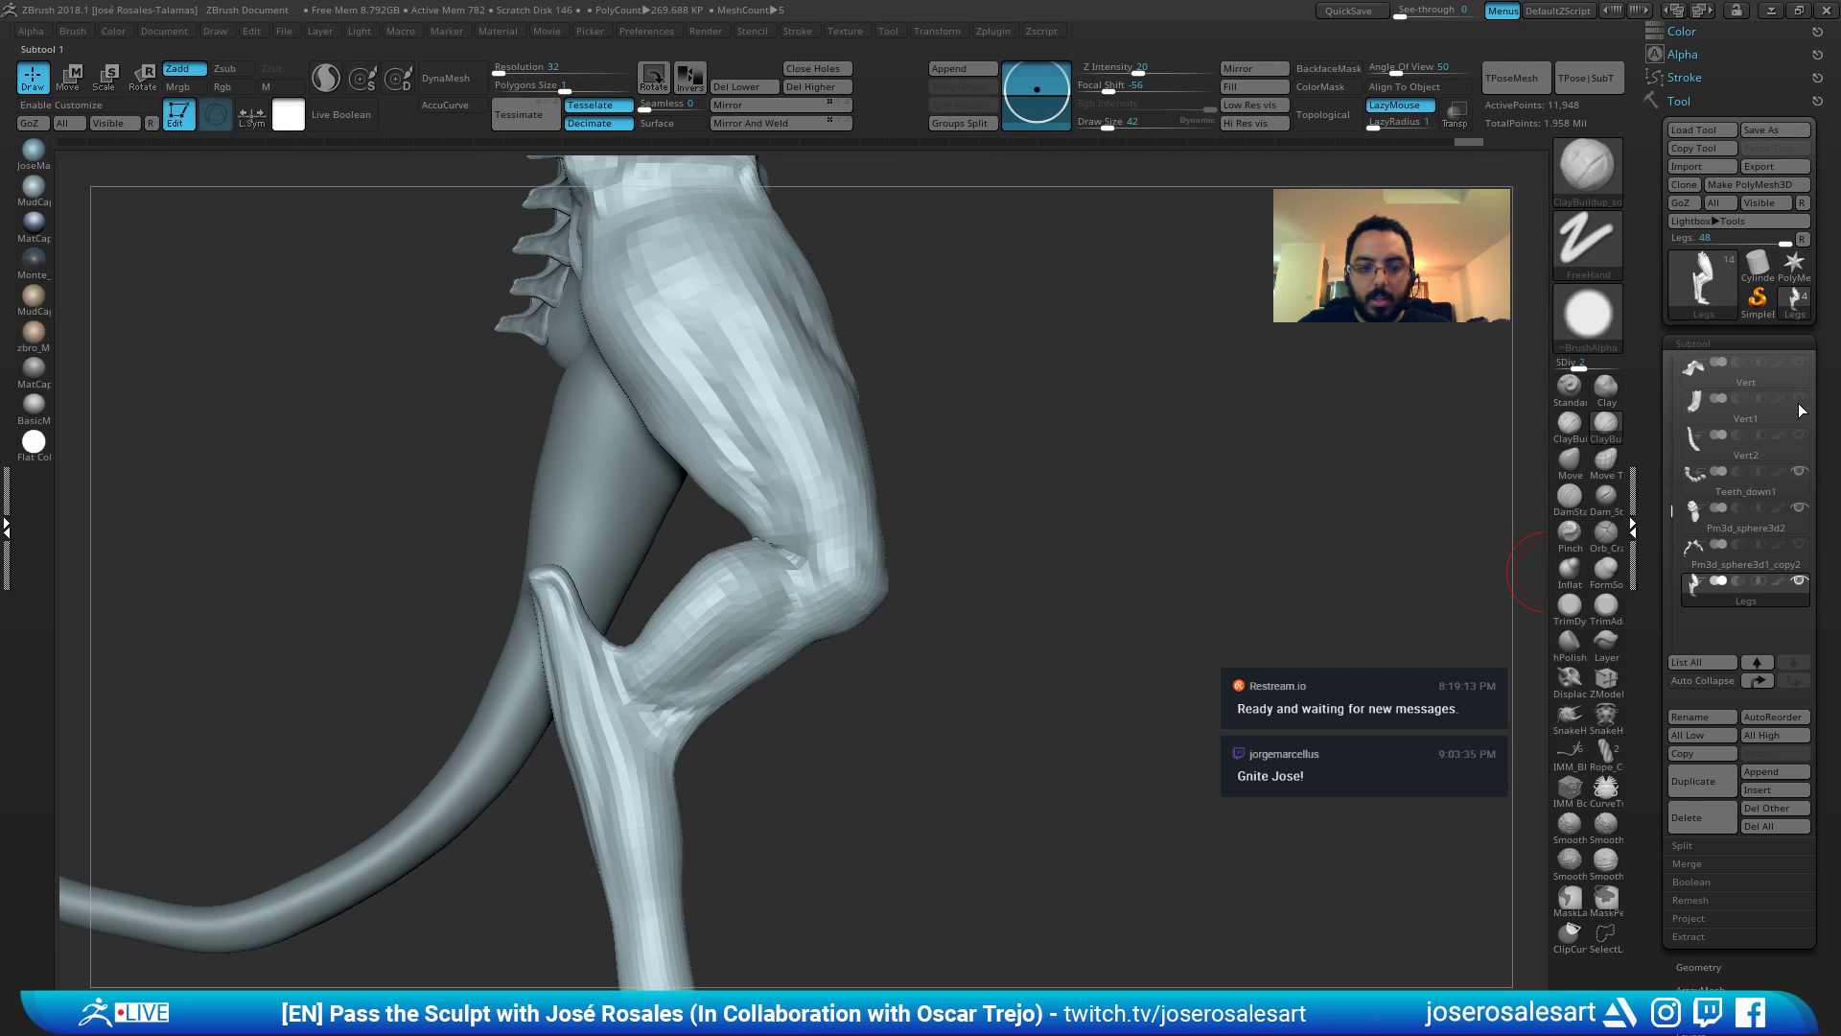
left_click(1800, 472)
left_click(1804, 475)
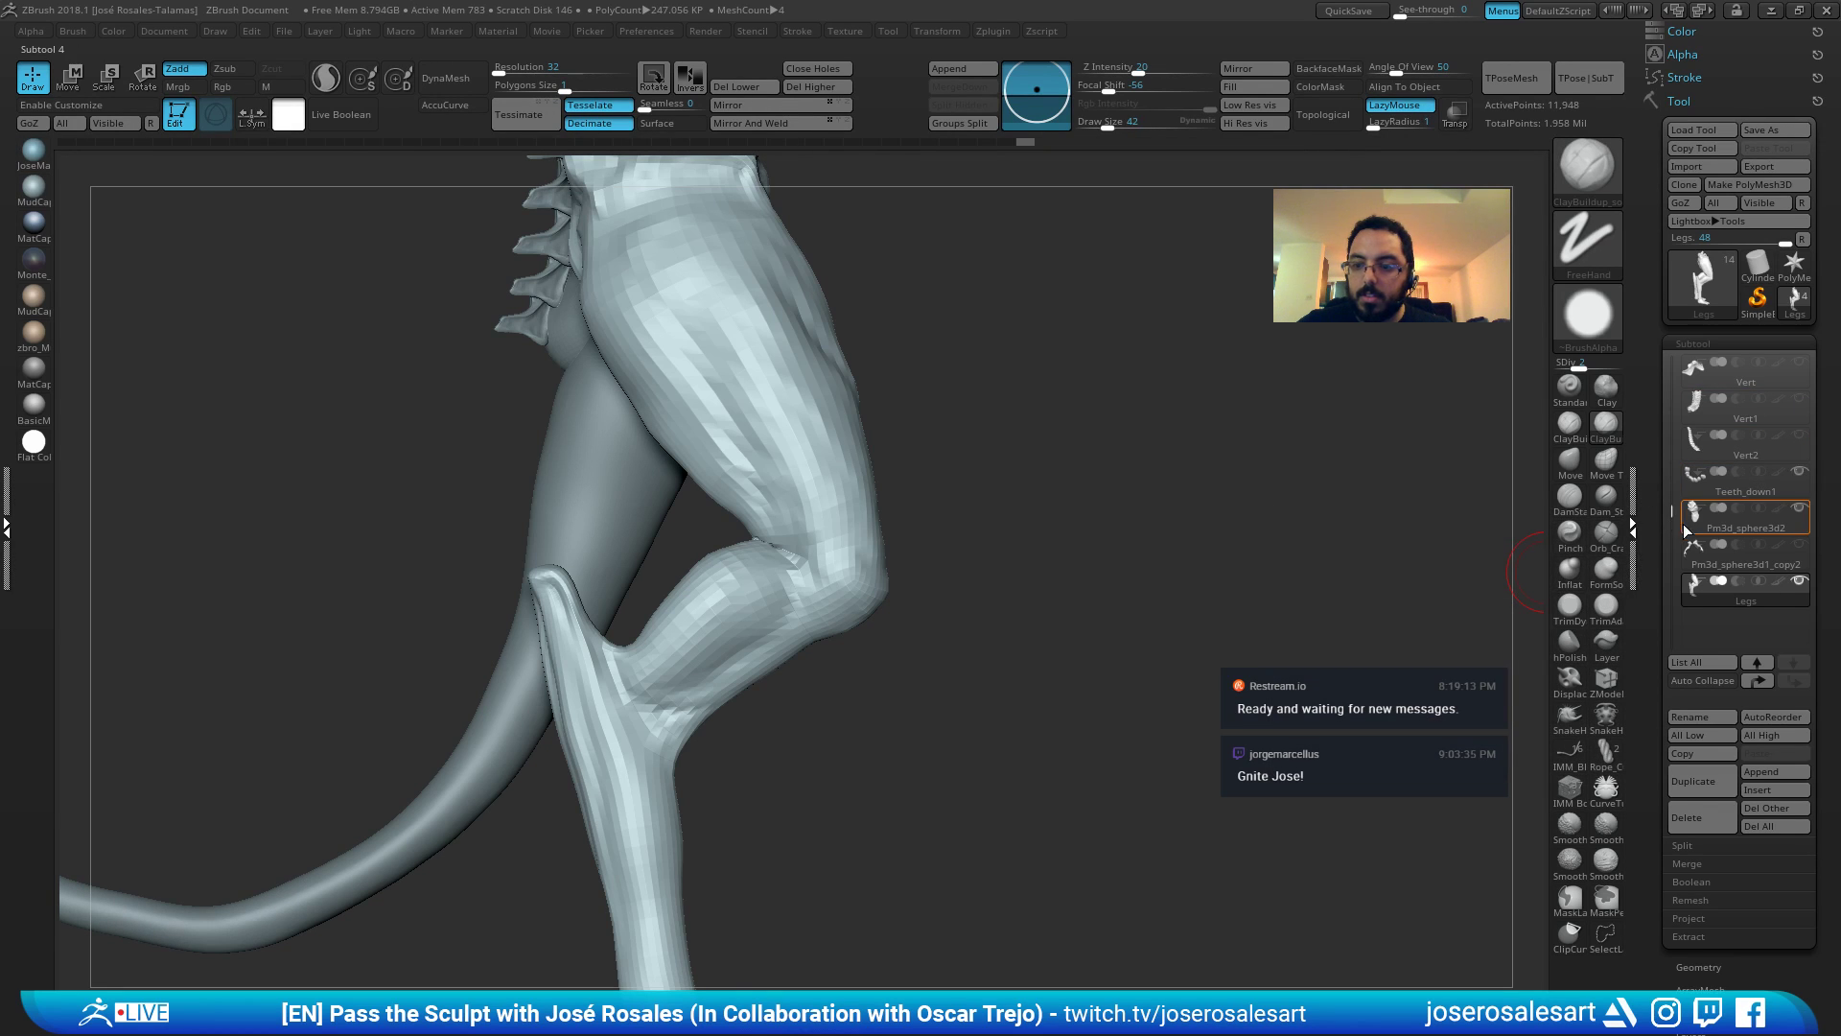
Hide the Tail and Sting subtools and make Legs the active subtool.
left_click_drag(1672, 513, 1673, 433)
left_click(1802, 366)
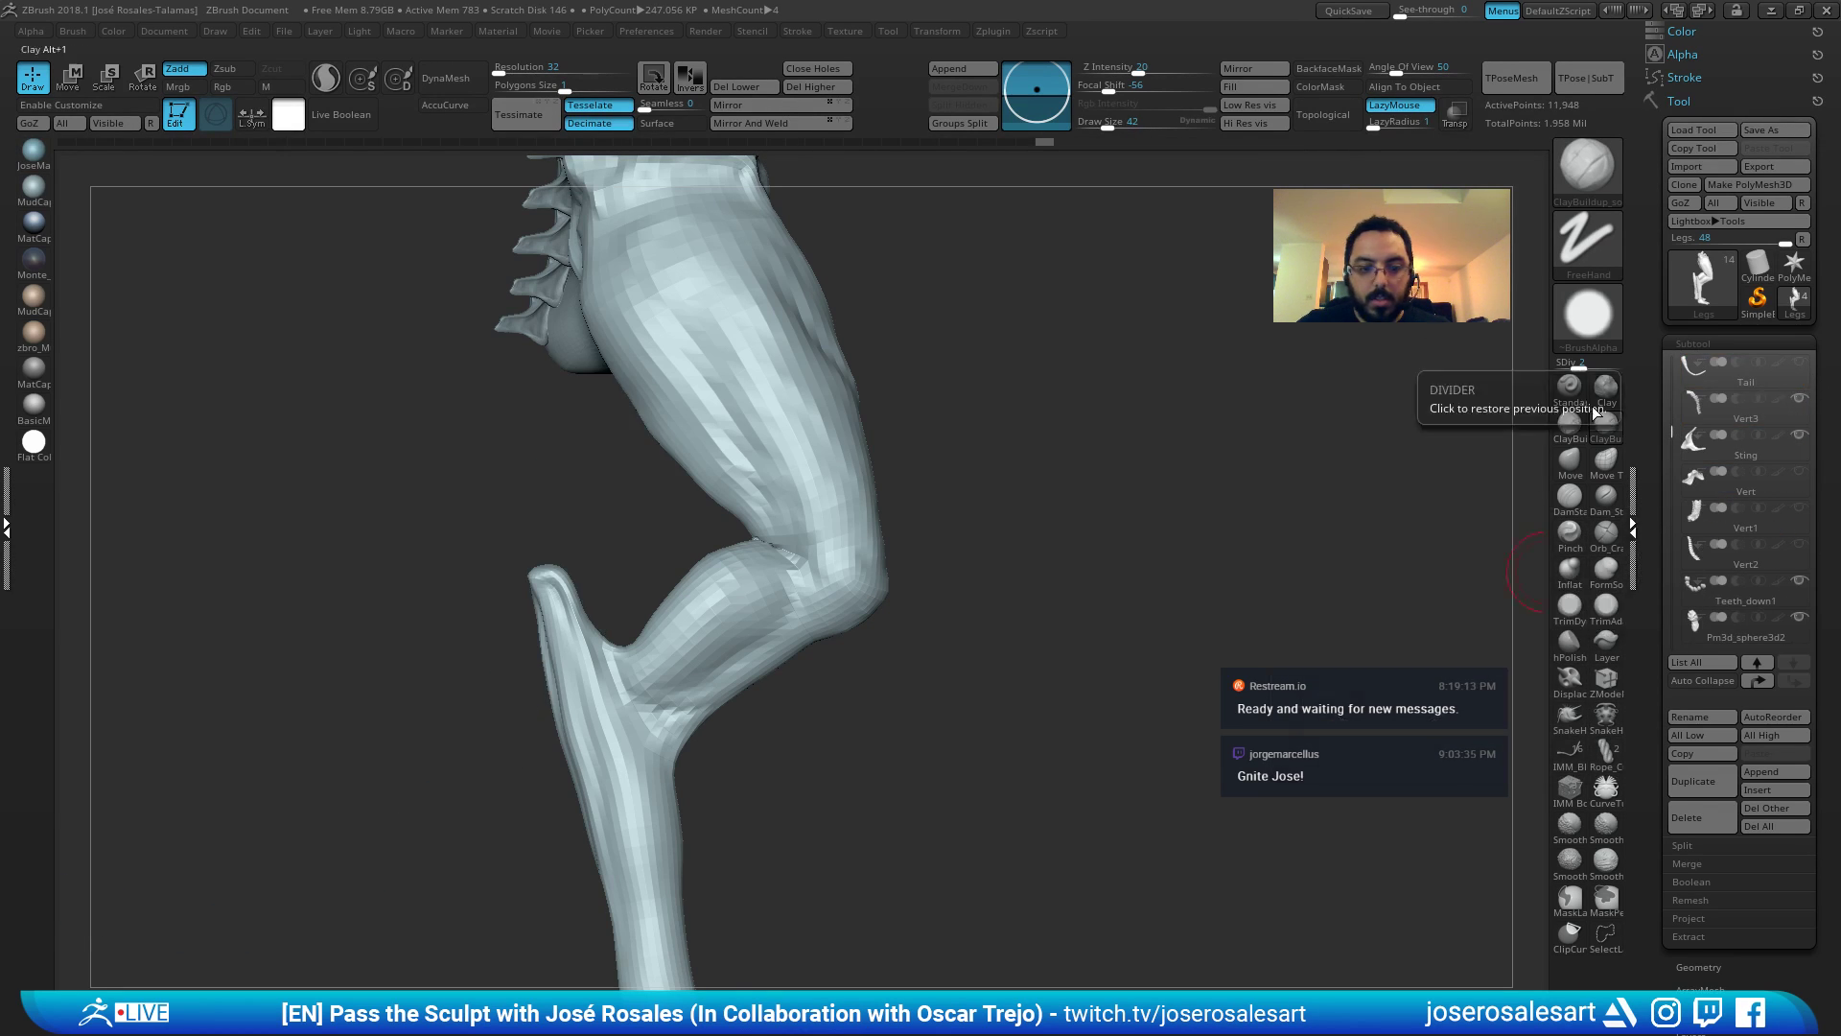
left_click_drag(517, 767, 683, 734, "alt")
left_click_drag(700, 719, 719, 664)
left_click(344, 781, "alt")
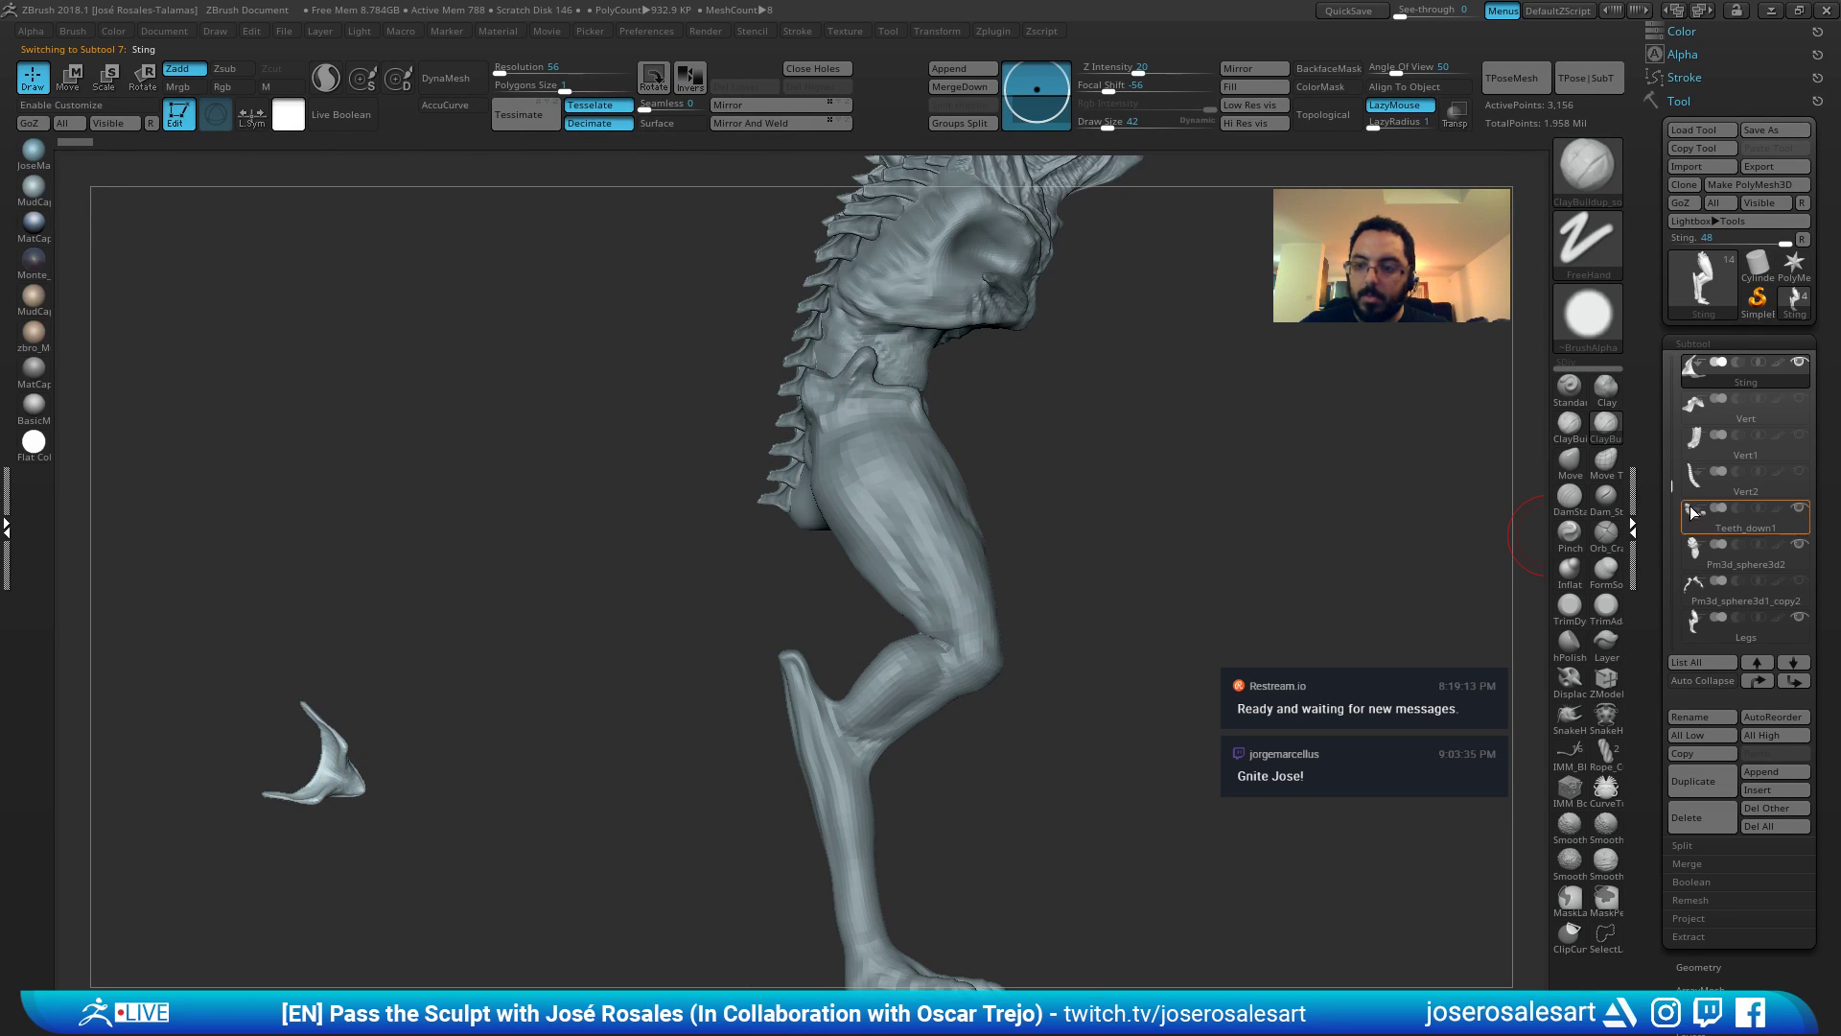
left_click(1701, 422)
left_click(1802, 366)
left_click(916, 597, "alt")
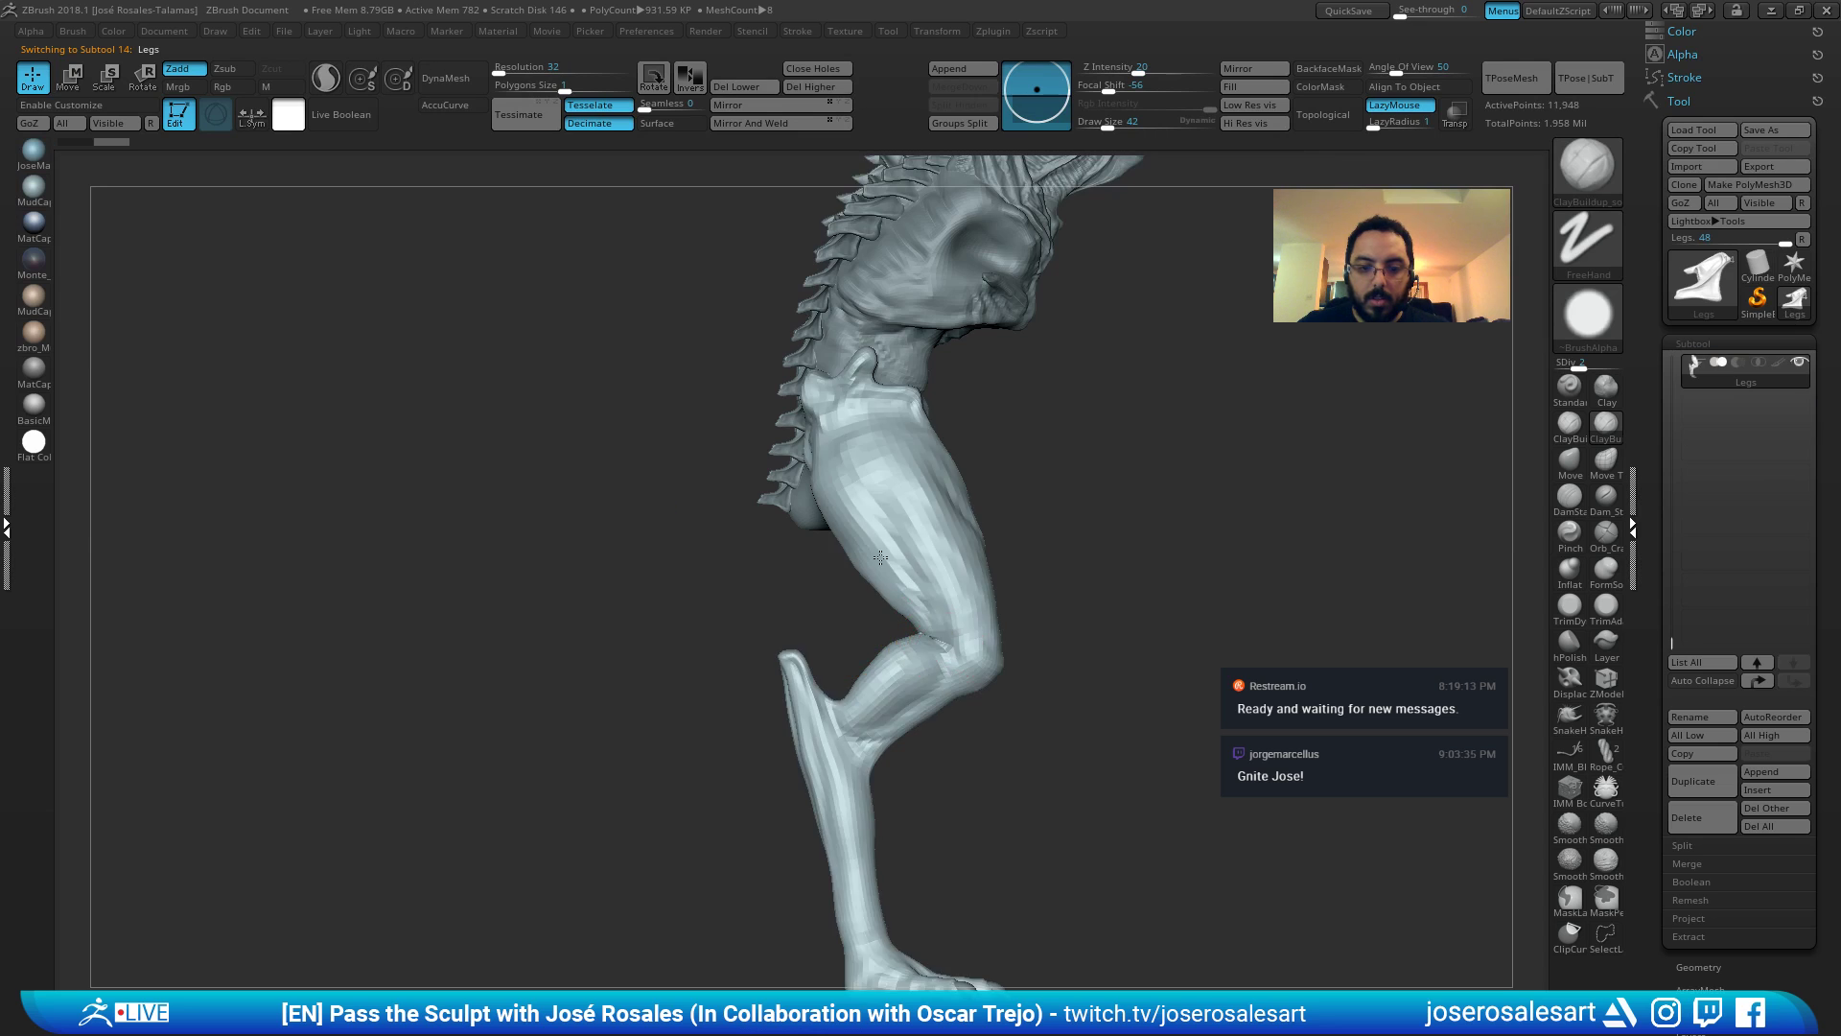
Reshape the back of the lower leg below the heel spur with the Move brush at draw size 86.
mouse_move(853, 624)
left_mouse_down("alt")
mouse_move(954, 563)
mouse_move(760, 534)
mouse_move(869, 627)
mouse_move(911, 618)
mouse_move(925, 659)
left_mouse_up("alt")
key("b")
key("m")
key("v")
key("s")
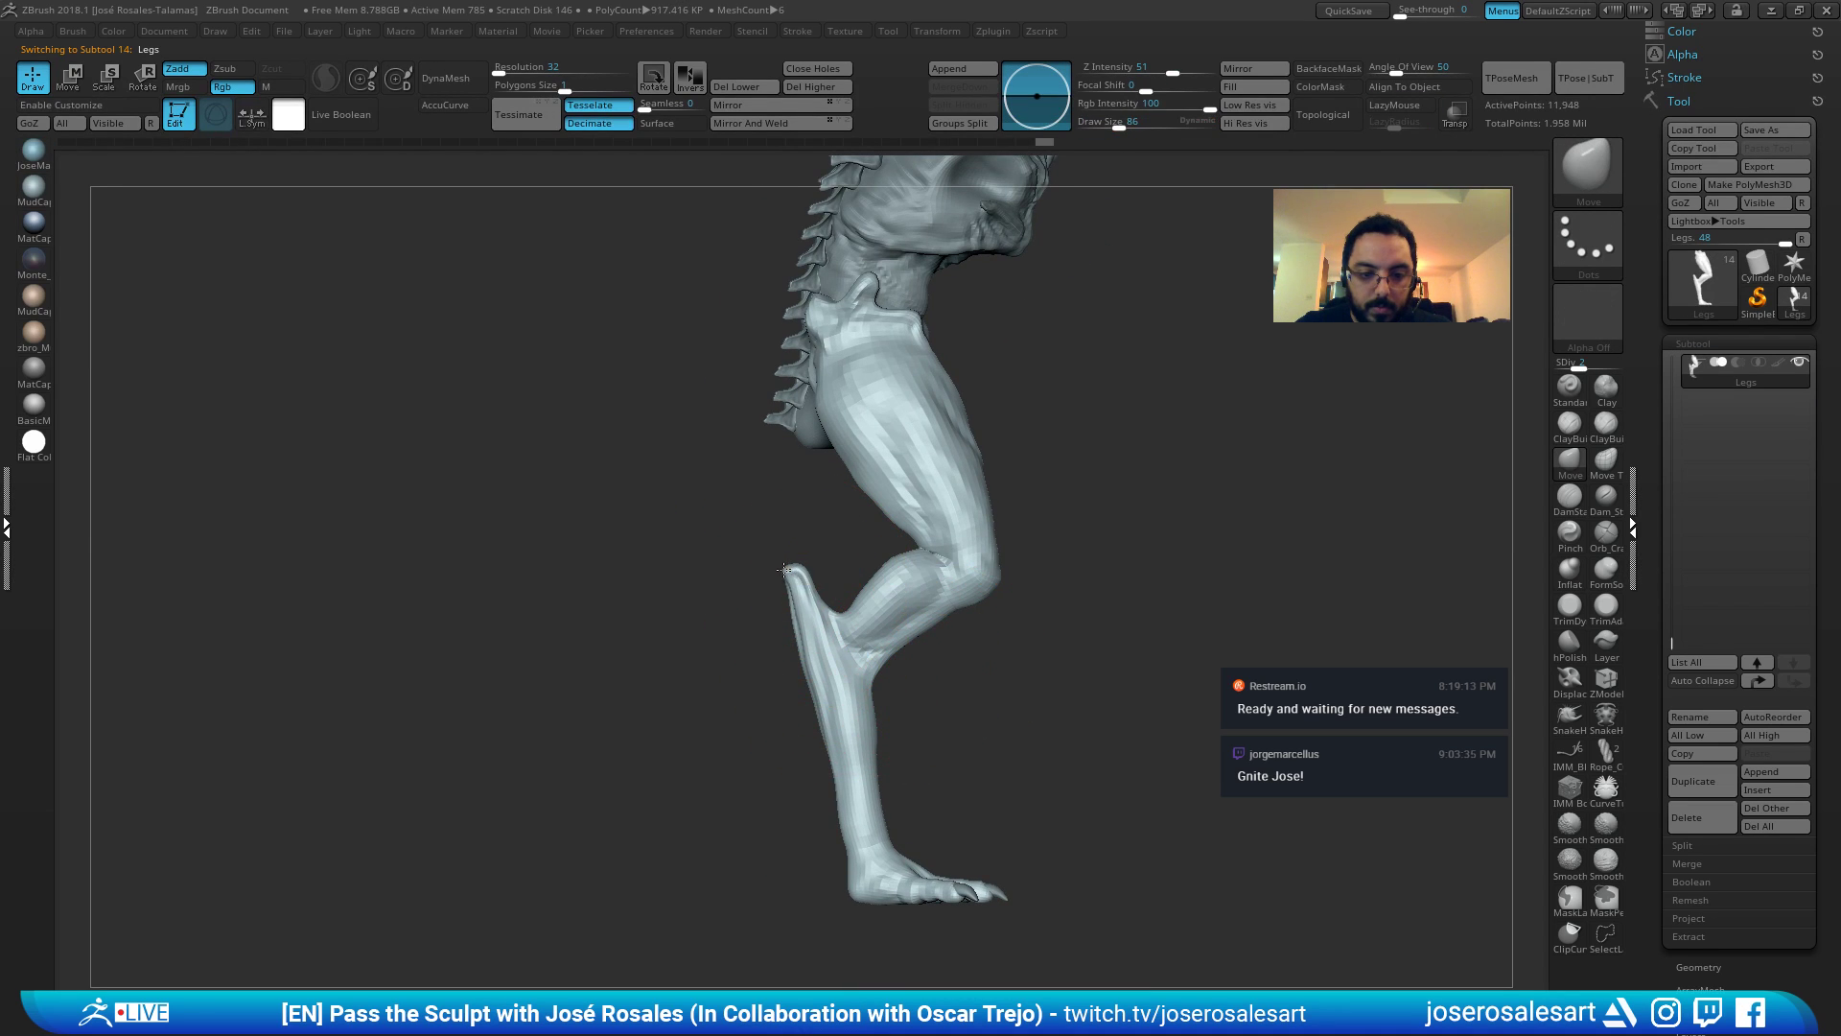
right_click_drag(798, 622, 801, 647, "ctrl")
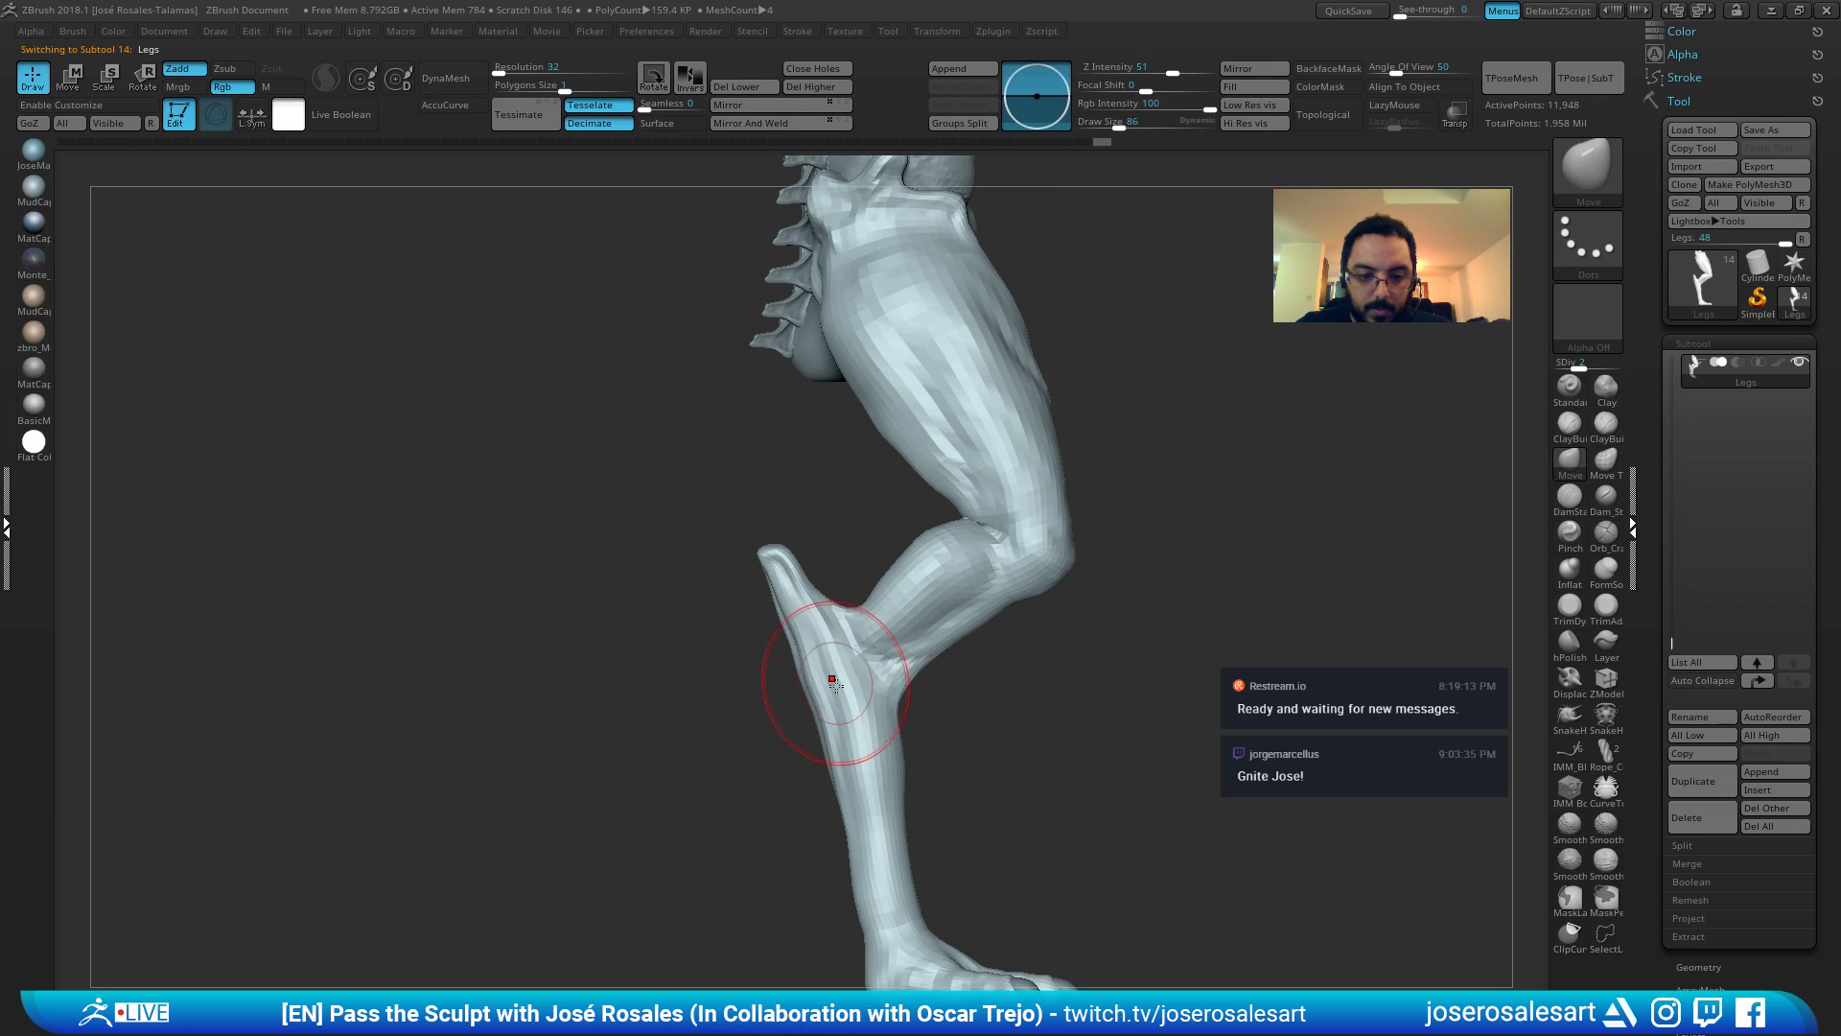
mouse_move(801, 680)
left_mouse_down()
mouse_move(795, 556)
mouse_move(840, 798)
left_mouse_up()
mouse_move(811, 748)
right_mouse_down()
mouse_move(848, 680)
mouse_move(838, 751)
mouse_move(844, 696)
right_mouse_up()
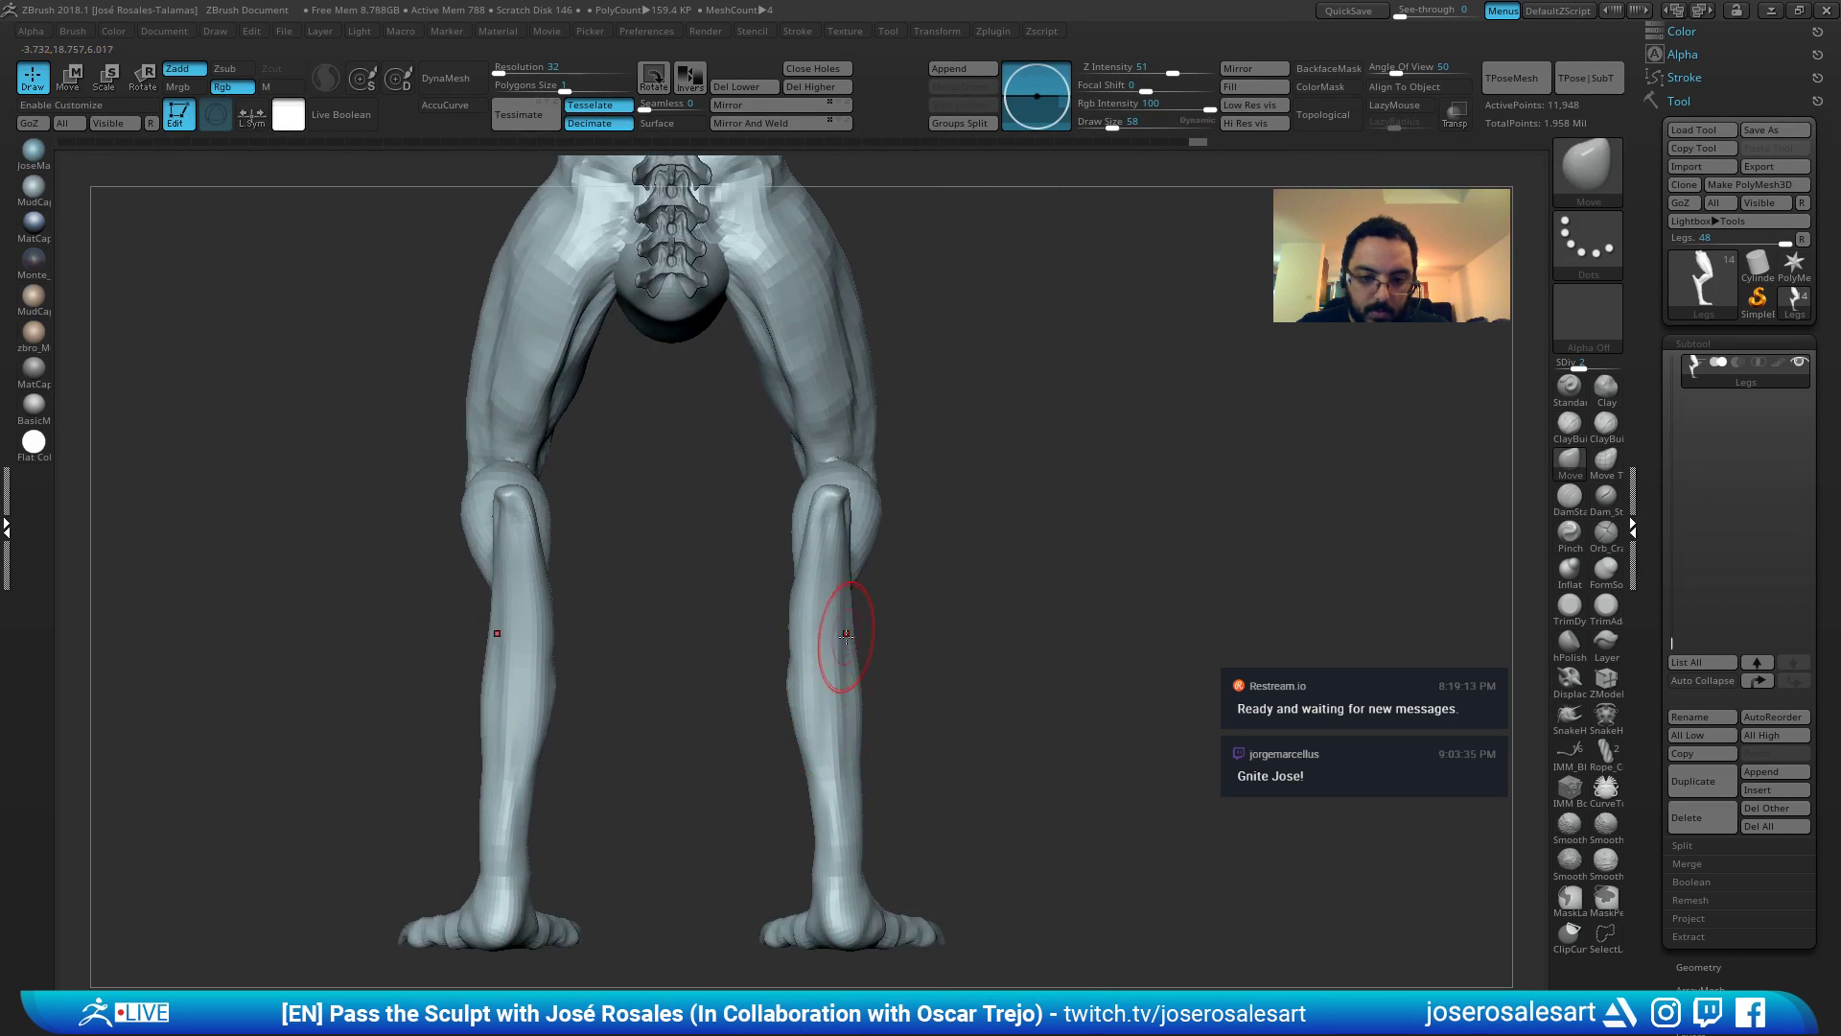
Build up volume on the lower leg with the ClayBuildup brush at draw size 54.
key("b")
key("c")
key("b")
right_click_drag(855, 613, 817, 625)
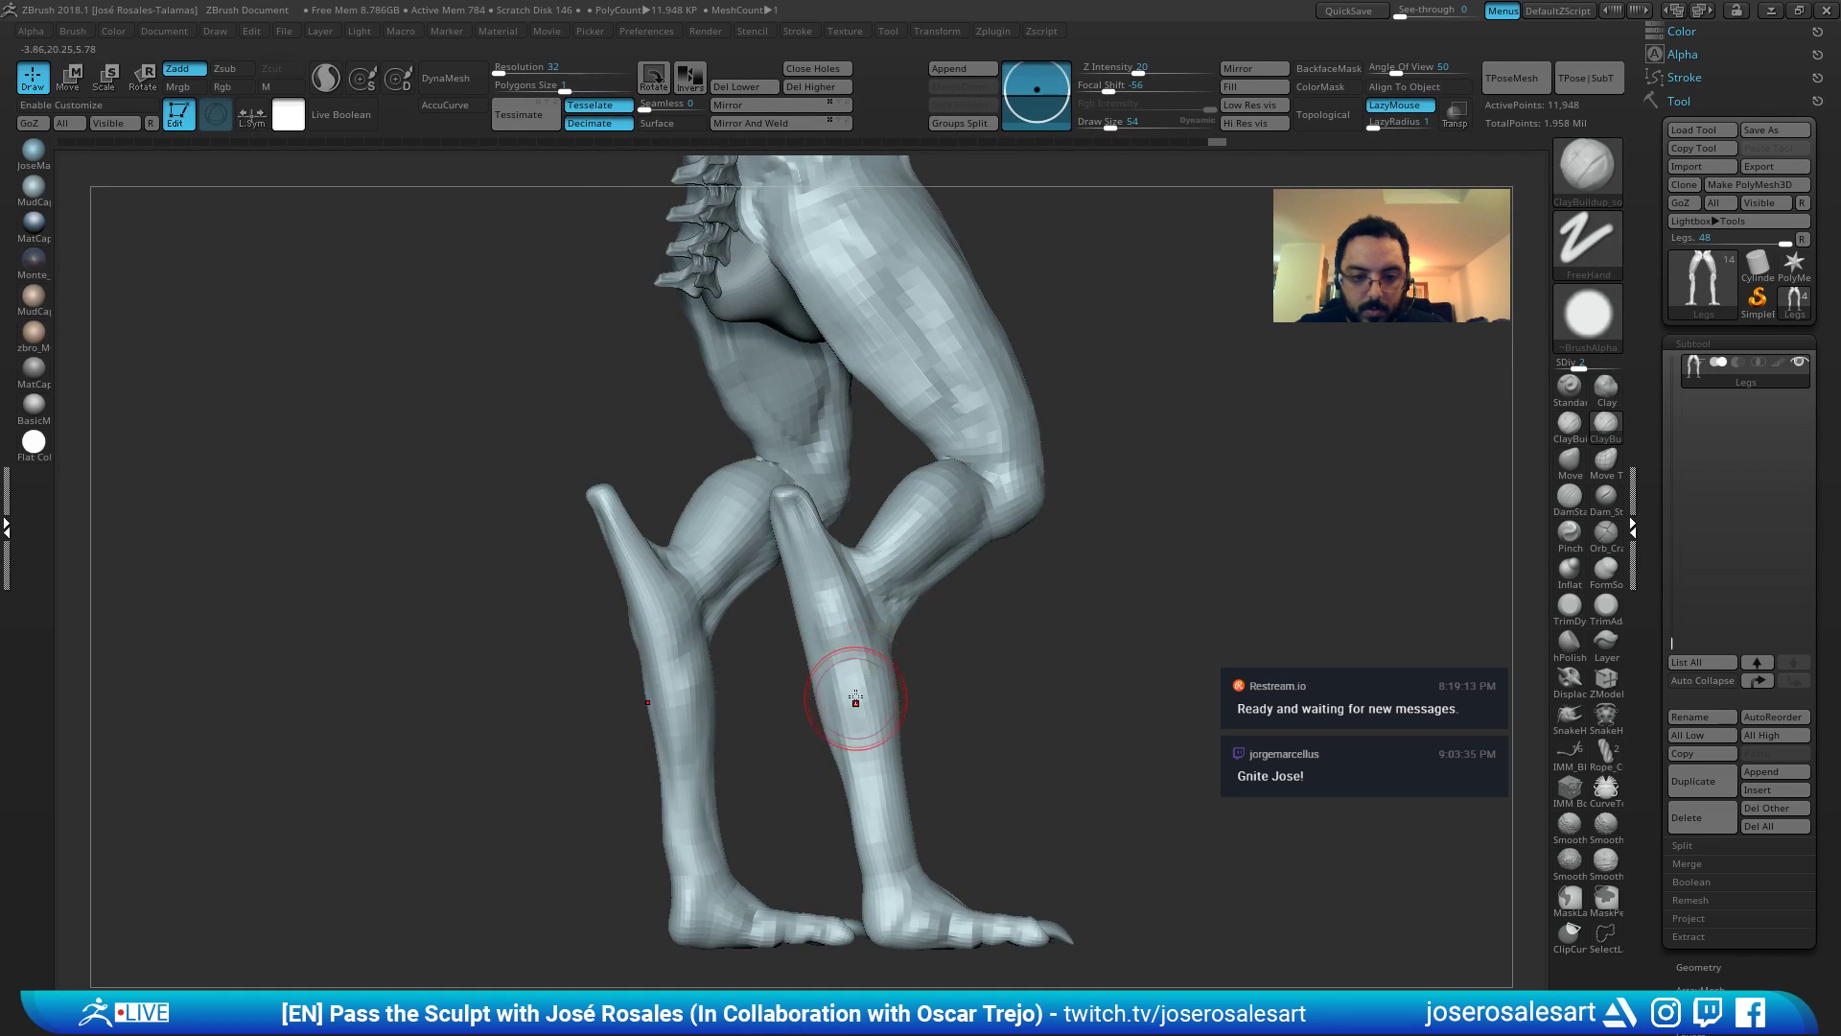
mouse_move(855, 697)
right_mouse_down()
mouse_move(876, 514)
mouse_move(854, 501)
right_mouse_up()
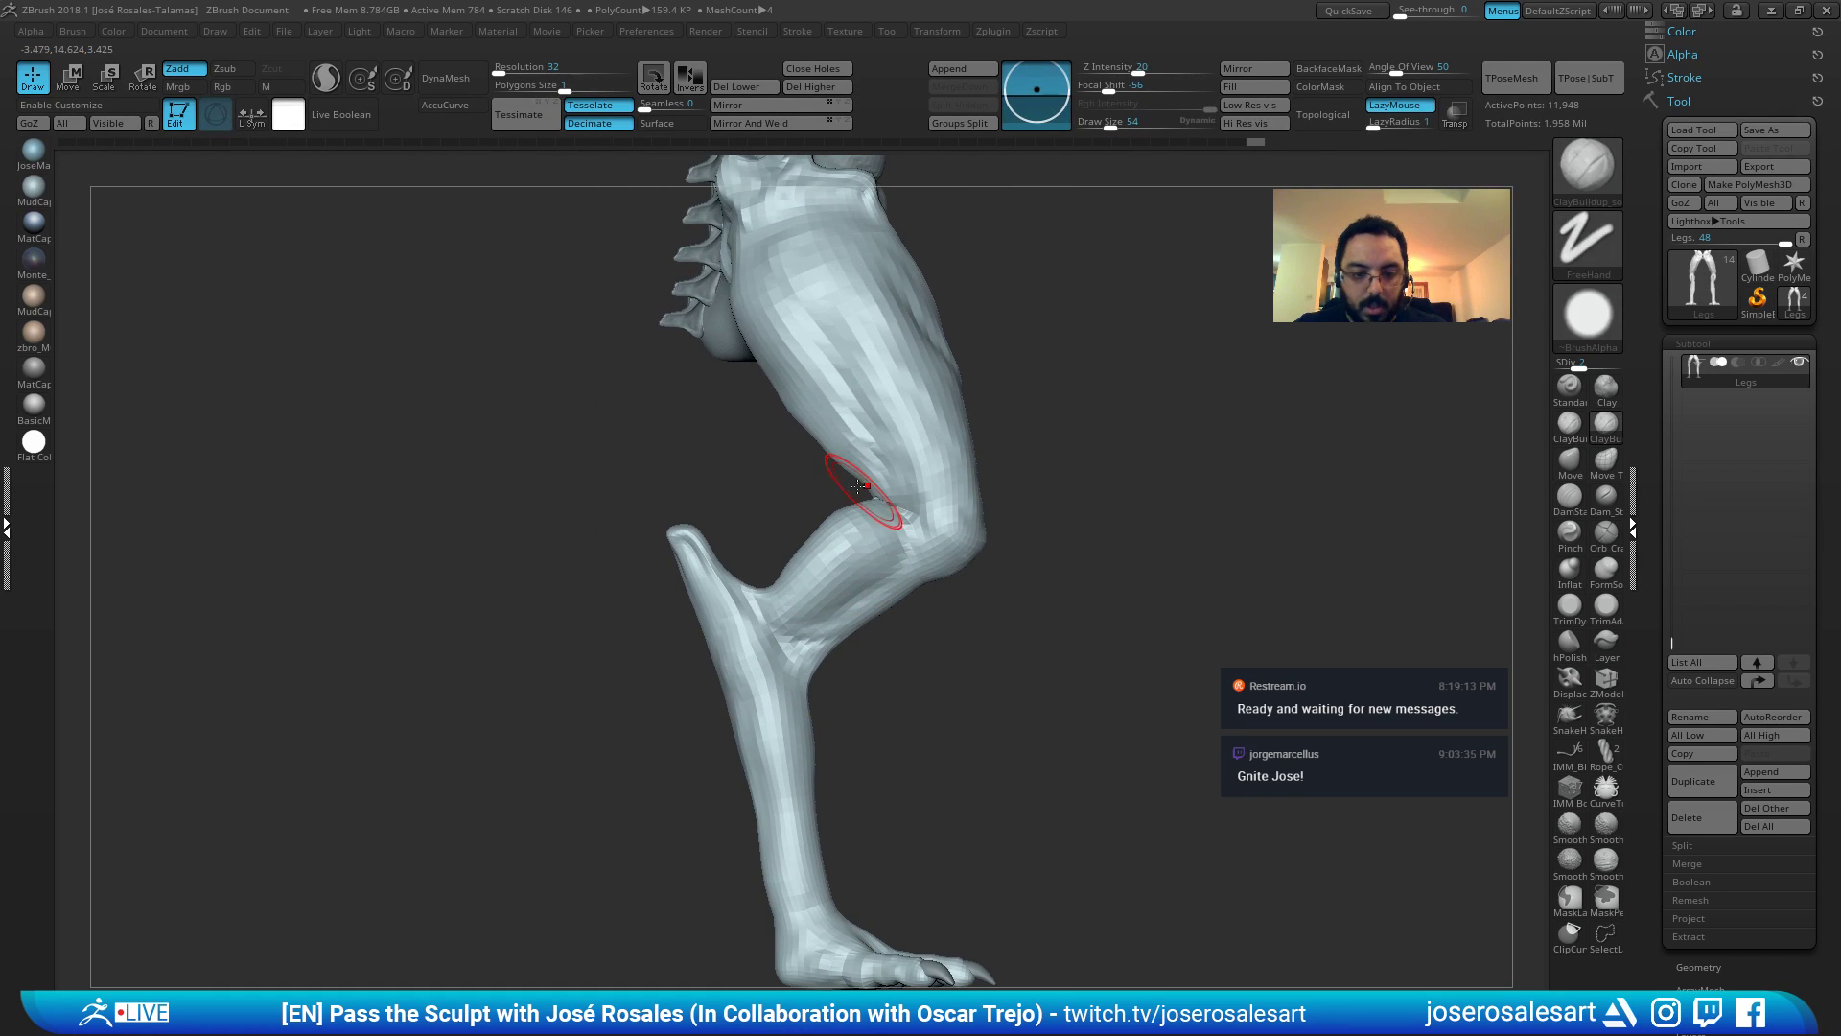
Adjust the contour of the calf just below the knee with the Move brush.
key("b")
key("m")
key("v")
right_click_drag(807, 542, 868, 558, "ctrl")
key("s")
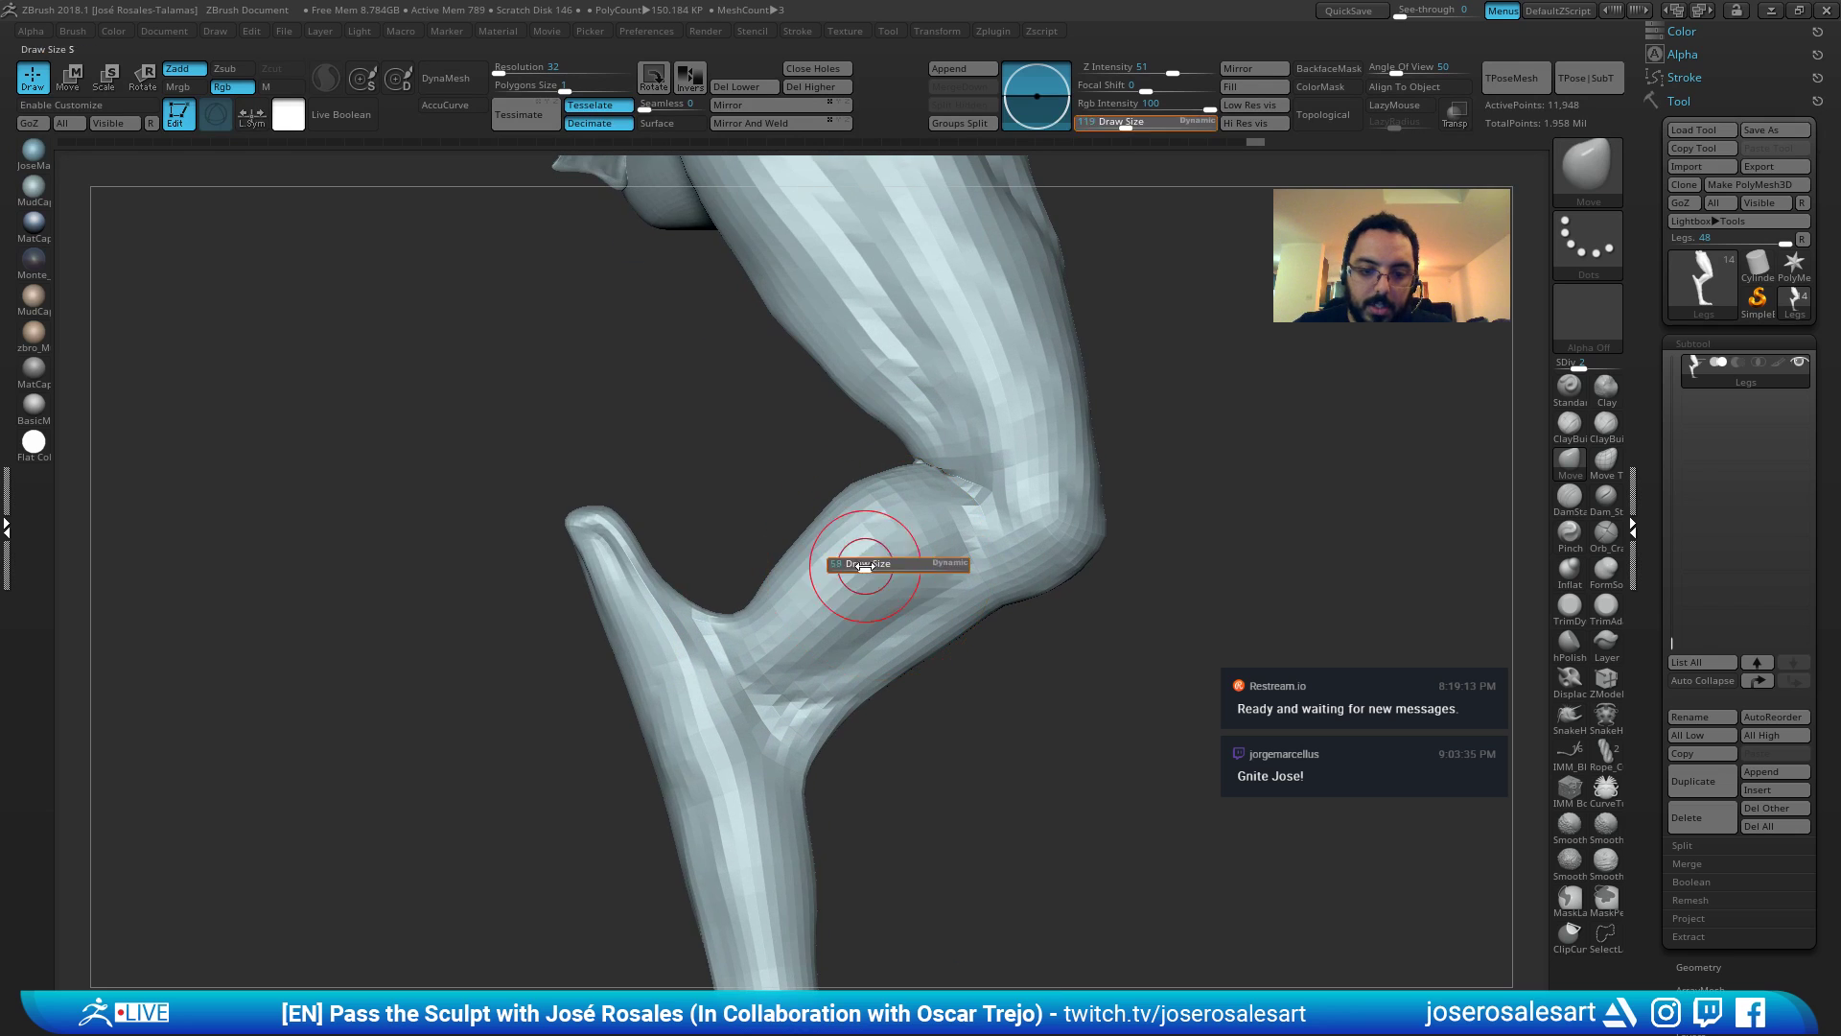
left_click_drag(874, 558, 856, 537)
right_click_drag(857, 537, 811, 532, "ctrl")
right_click_drag(811, 532, 870, 567)
Carve and build up the muscle forms of the calf with the ClayBuildup brush at draw size 54.
key("1")
key("s")
left_click_drag(874, 570, 865, 568)
right_click_drag(865, 569, 811, 548)
right_click_drag(811, 549, 839, 559, "ctrl")
left_click_drag(840, 559, 817, 587, "alt")
left_click_drag(838, 578, 825, 610, "alt")
right_click_drag(888, 564, 871, 588)
left_click_drag(877, 595, 892, 615)
mouse_move(887, 606)
right_mouse_down()
mouse_move(854, 580)
mouse_move(855, 535)
mouse_move(820, 556)
mouse_move(859, 478)
right_mouse_up()
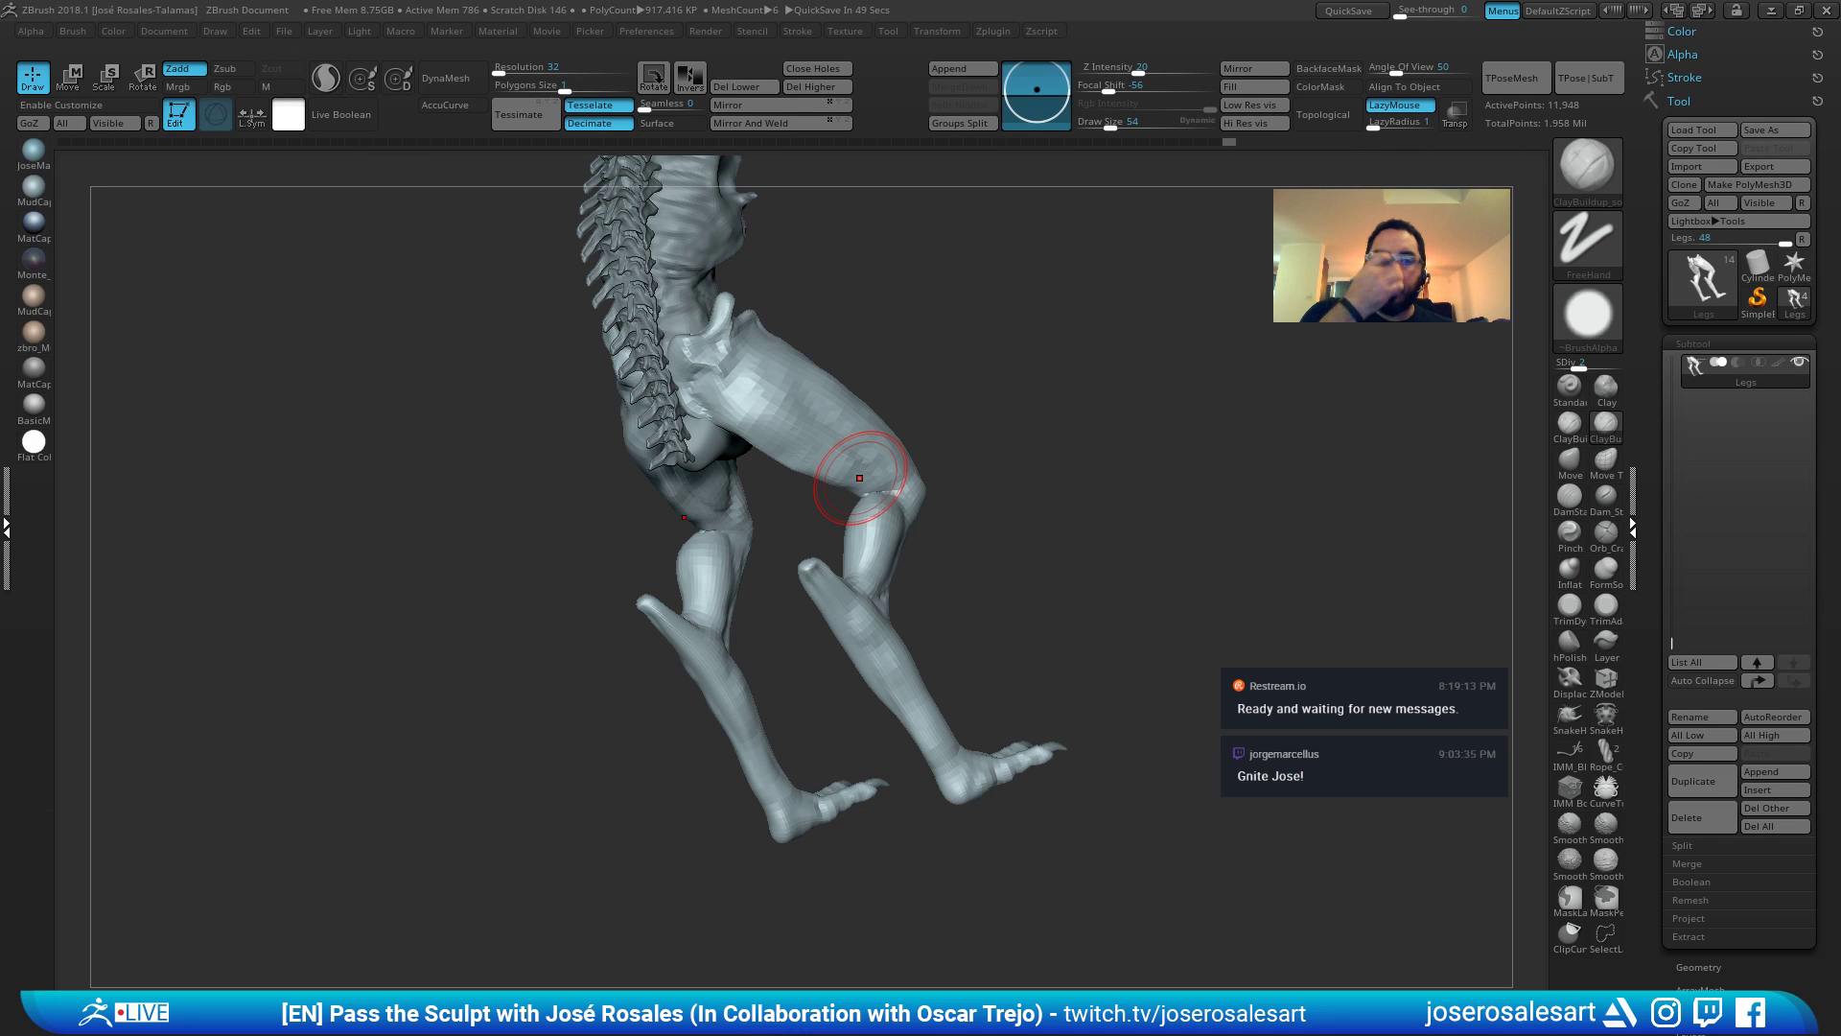
Build up the lower calf where it meets the heel spur and smooth the transition into the shin.
mouse_move(811, 446)
right_mouse_down("alt")
mouse_move(869, 454)
mouse_move(900, 485)
mouse_move(894, 573)
mouse_move(857, 597)
right_mouse_up("alt")
mouse_move(855, 626)
left_mouse_down()
mouse_move(879, 601)
mouse_move(881, 647)
left_mouse_up()
right_click_drag(882, 637, 853, 631)
left_click_drag(903, 606, 911, 644)
right_click_drag(861, 630, 889, 627)
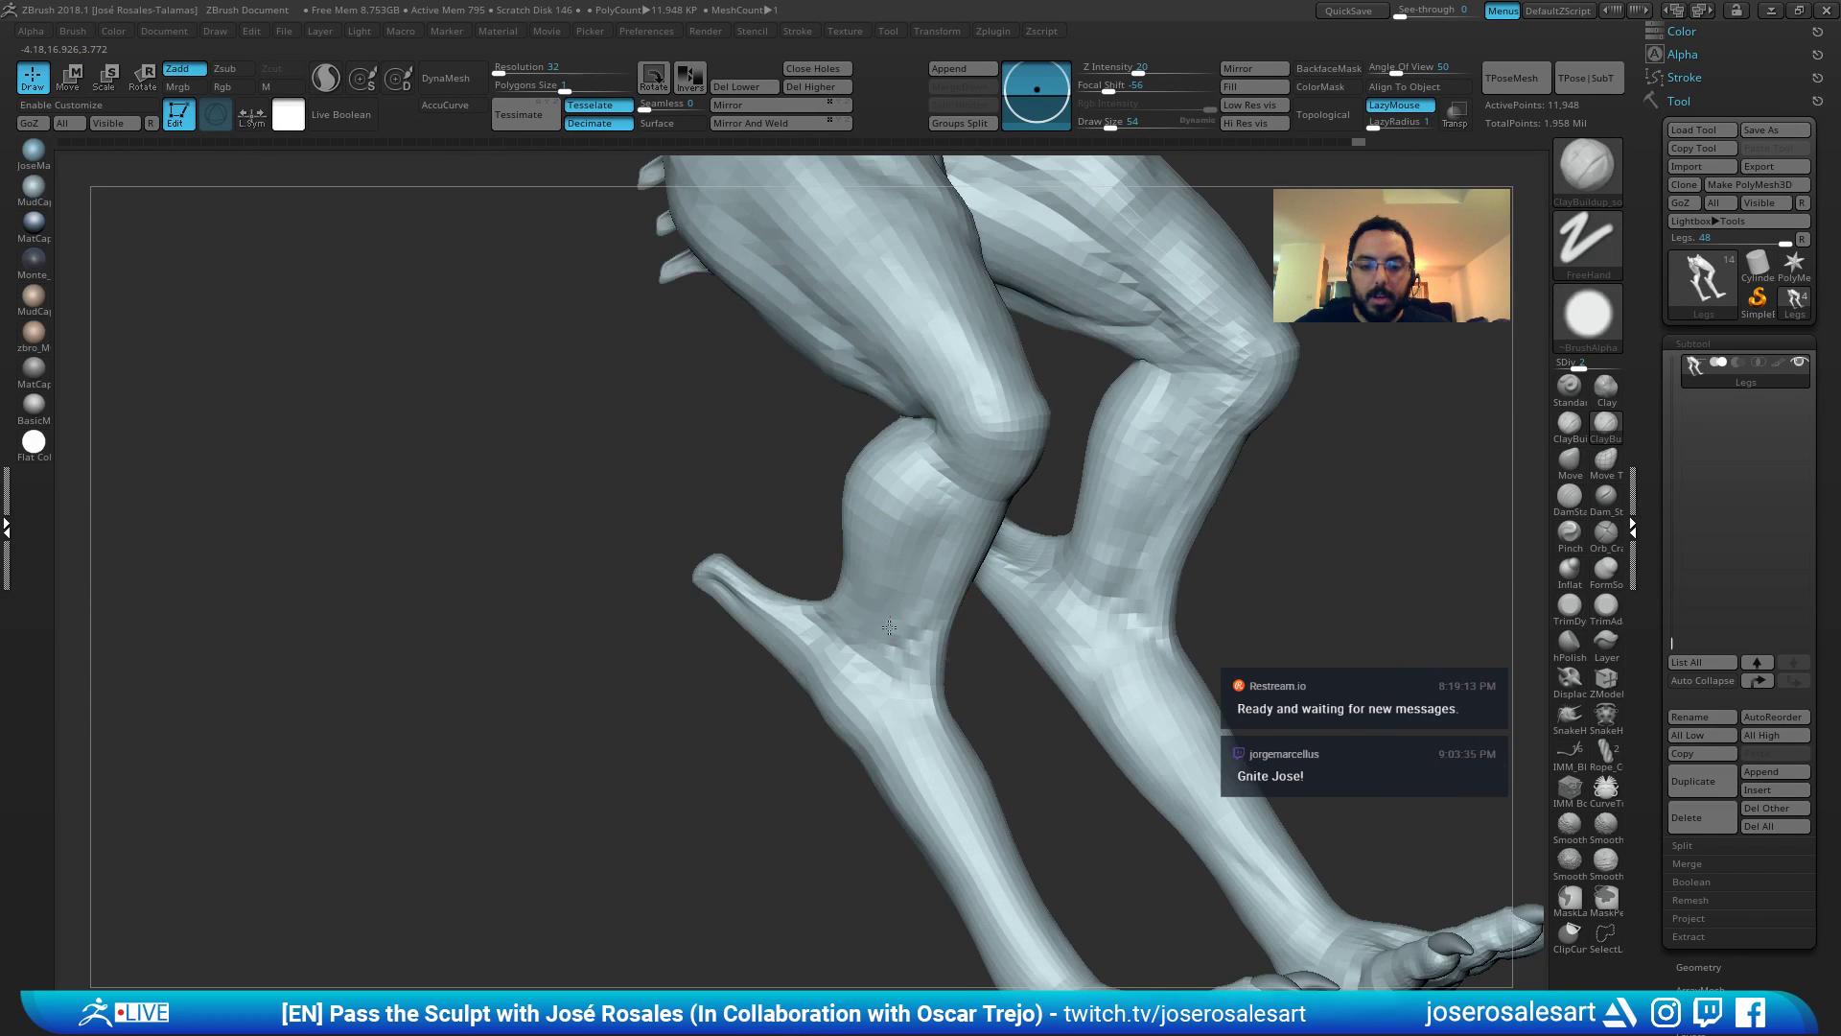
right_click_drag(842, 735, 834, 702)
left_click_drag(833, 699, 821, 693, "shift")
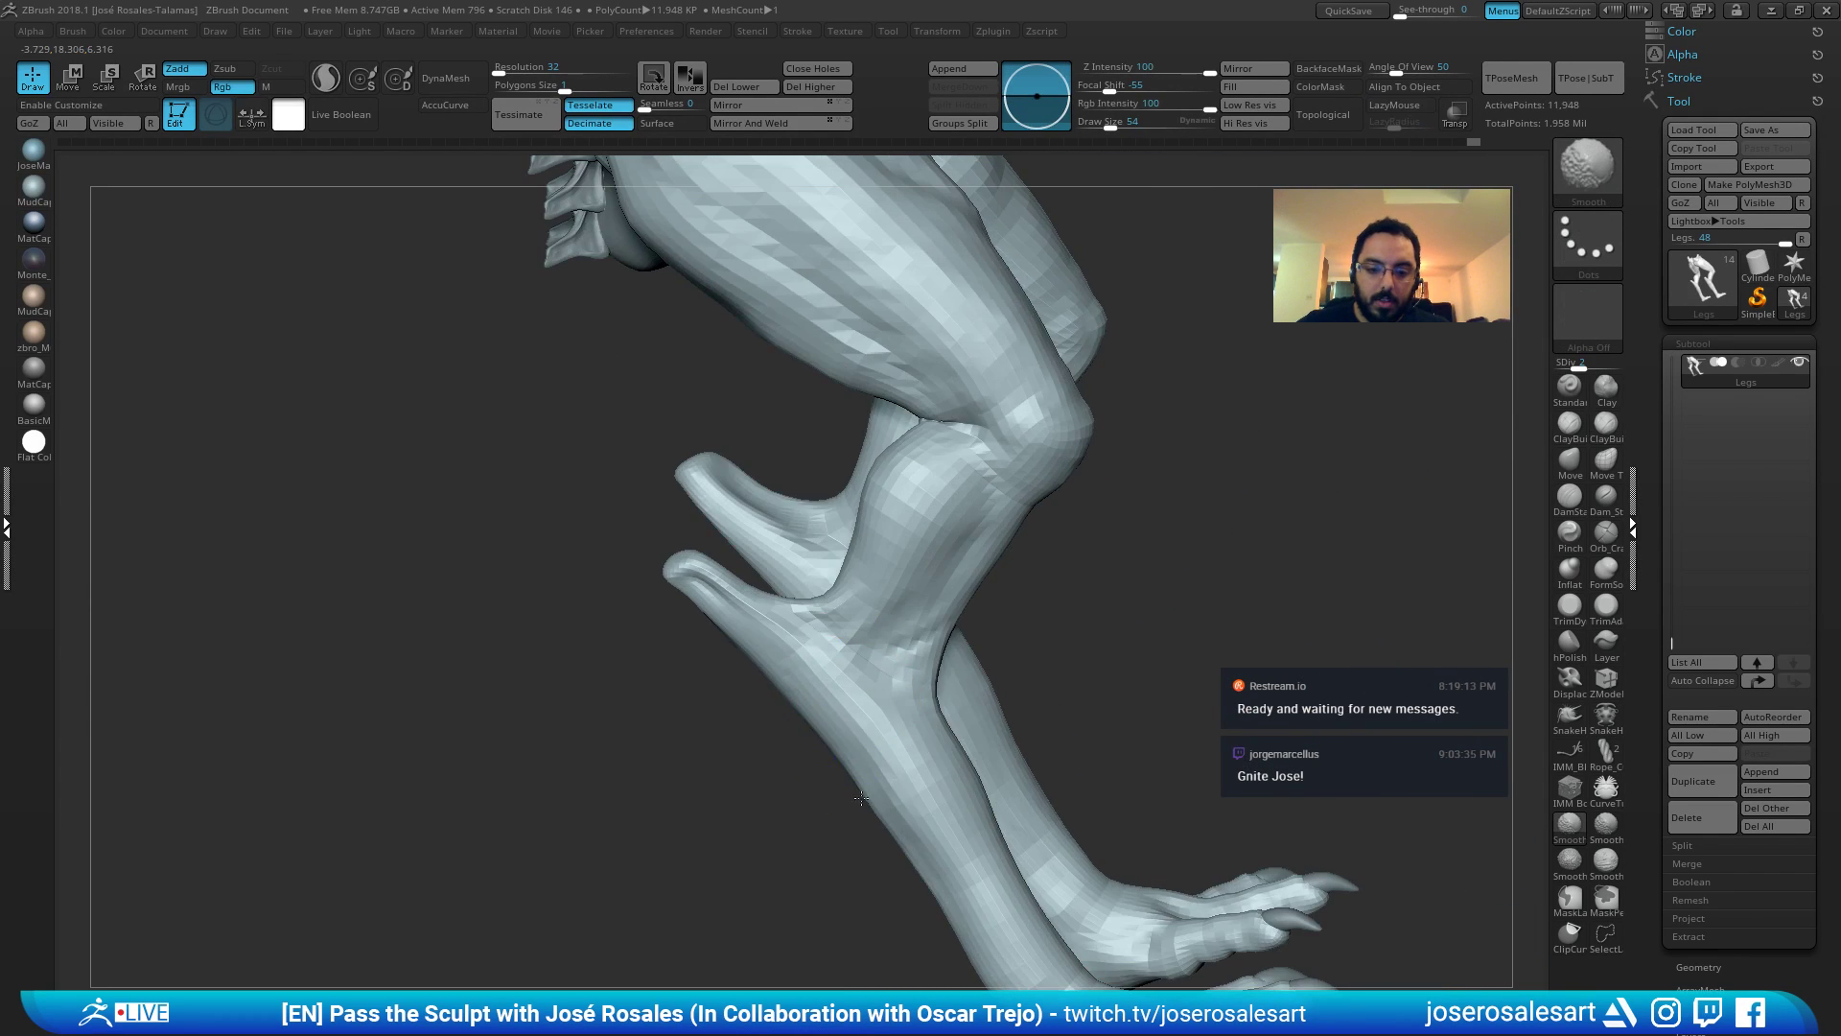
Add clay strokes on the lower calf and down the shin to the ankle at draw size 54.
mouse_move(821, 694)
right_mouse_down()
mouse_move(887, 519)
mouse_move(834, 518)
right_mouse_up()
left_click_drag(834, 518, 850, 581)
right_click_drag(850, 581, 828, 592)
left_click_drag(872, 577, 866, 610)
right_click_drag(868, 619, 913, 767)
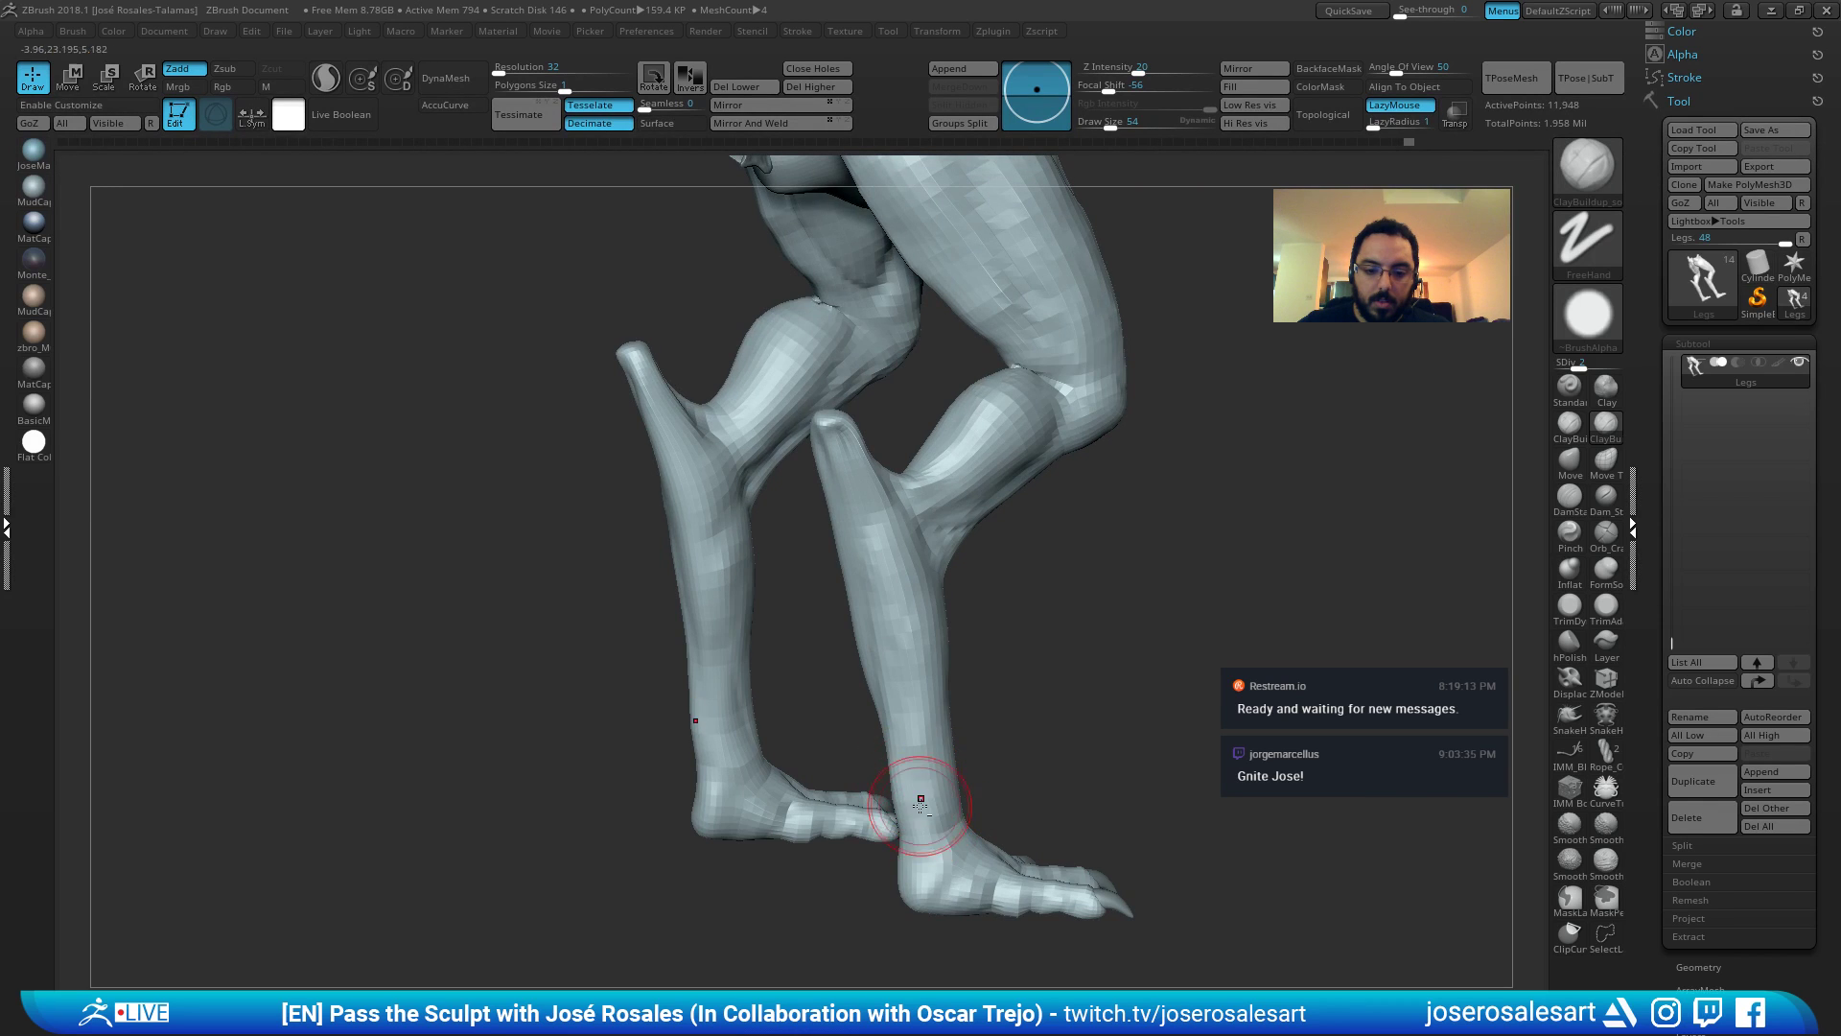
left_click_drag(921, 807, 926, 828)
mouse_move(926, 829)
right_mouse_down()
mouse_move(944, 783)
mouse_move(890, 833)
mouse_move(912, 801)
mouse_move(872, 758)
right_mouse_up()
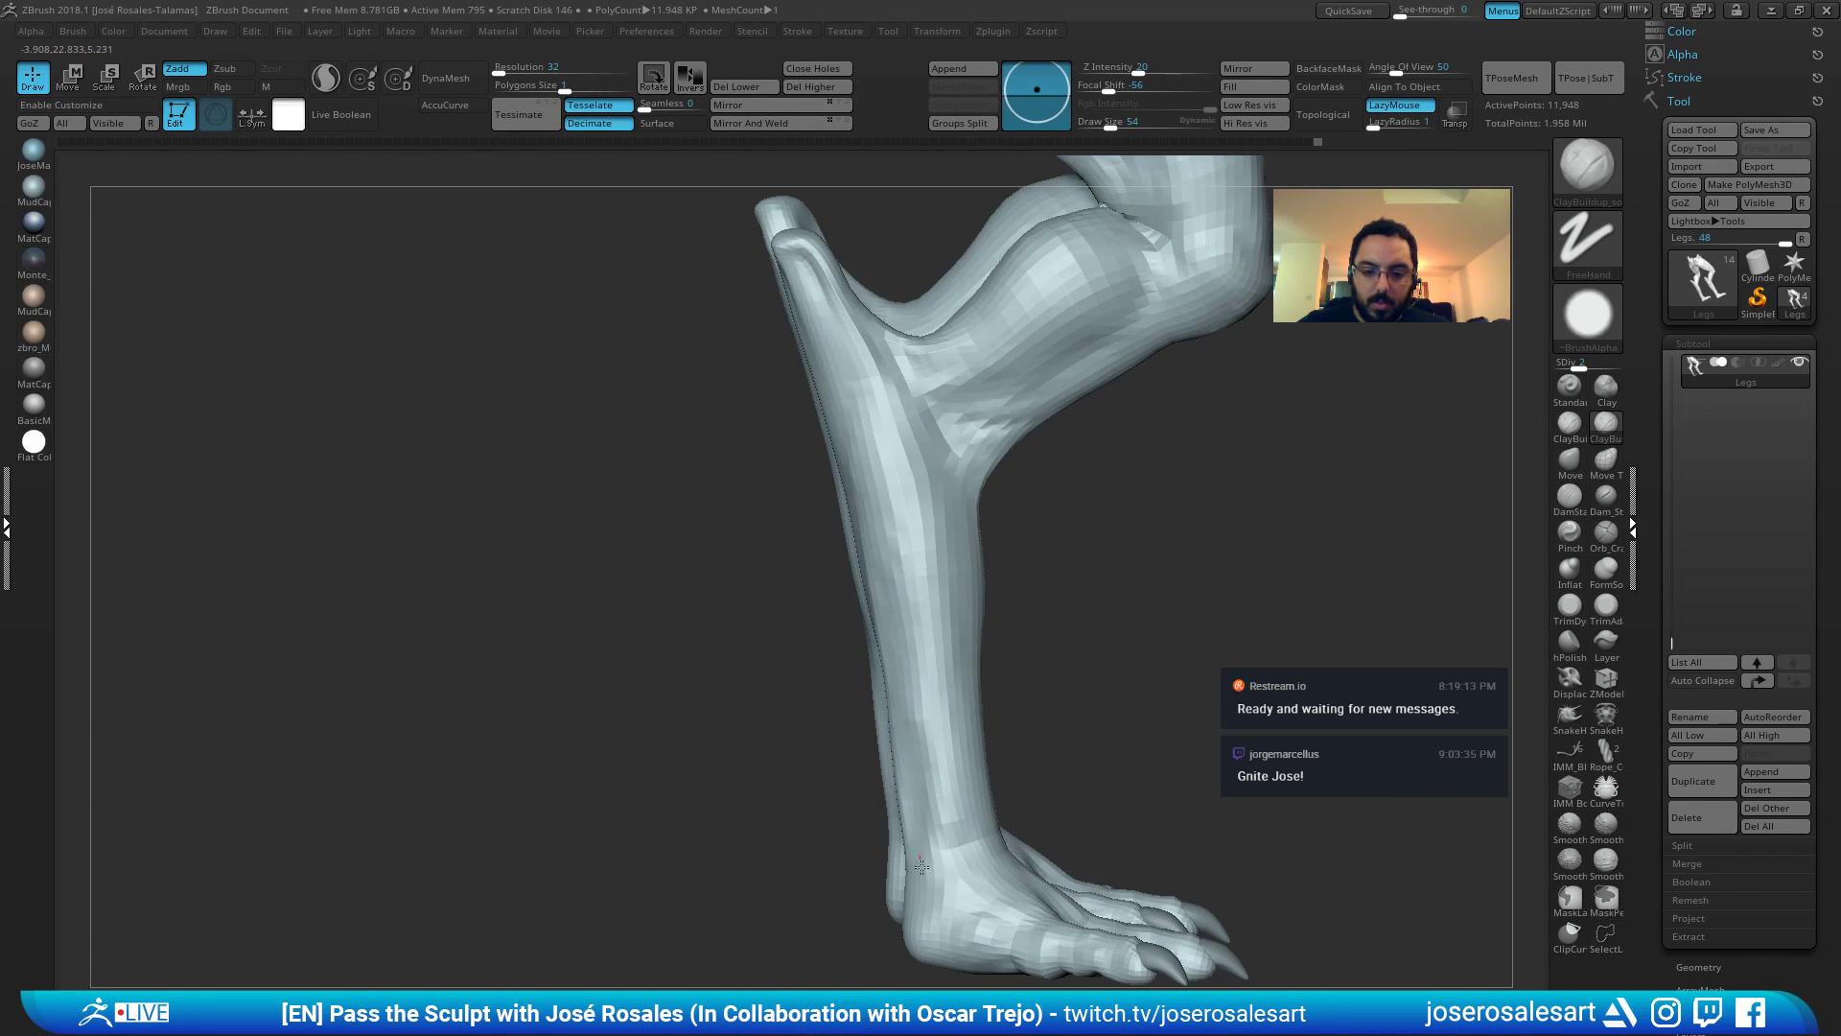
Refine the rear contour of the shin with the Move brush at draw size 81.
mouse_move(921, 866)
right_mouse_down()
mouse_move(1052, 485)
mouse_move(904, 699)
right_mouse_up()
key("b")
key("m")
key("v")
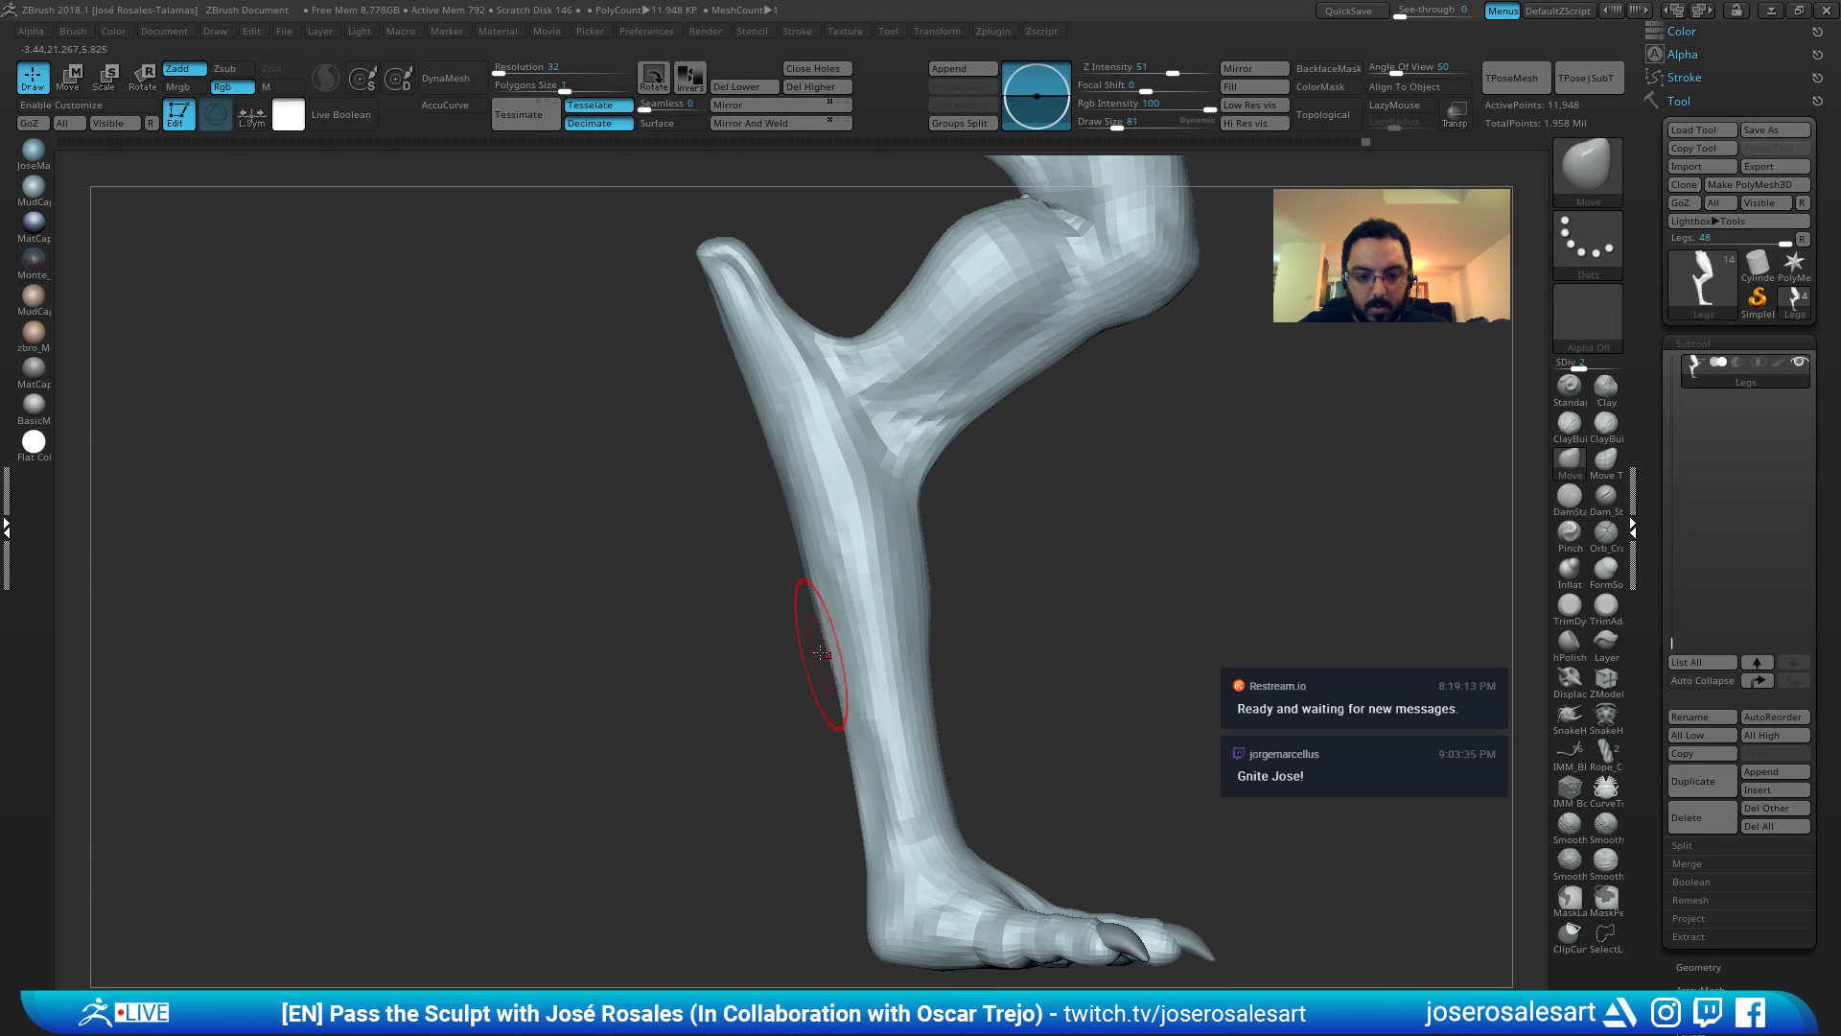
mouse_move(808, 576)
right_mouse_down()
mouse_move(920, 534)
mouse_move(908, 604)
mouse_move(930, 596)
right_mouse_up()
Add volume to the front of the shin with ClayBuildup at draw size 69 and smooth it.
key("b")
key("c")
key("b")
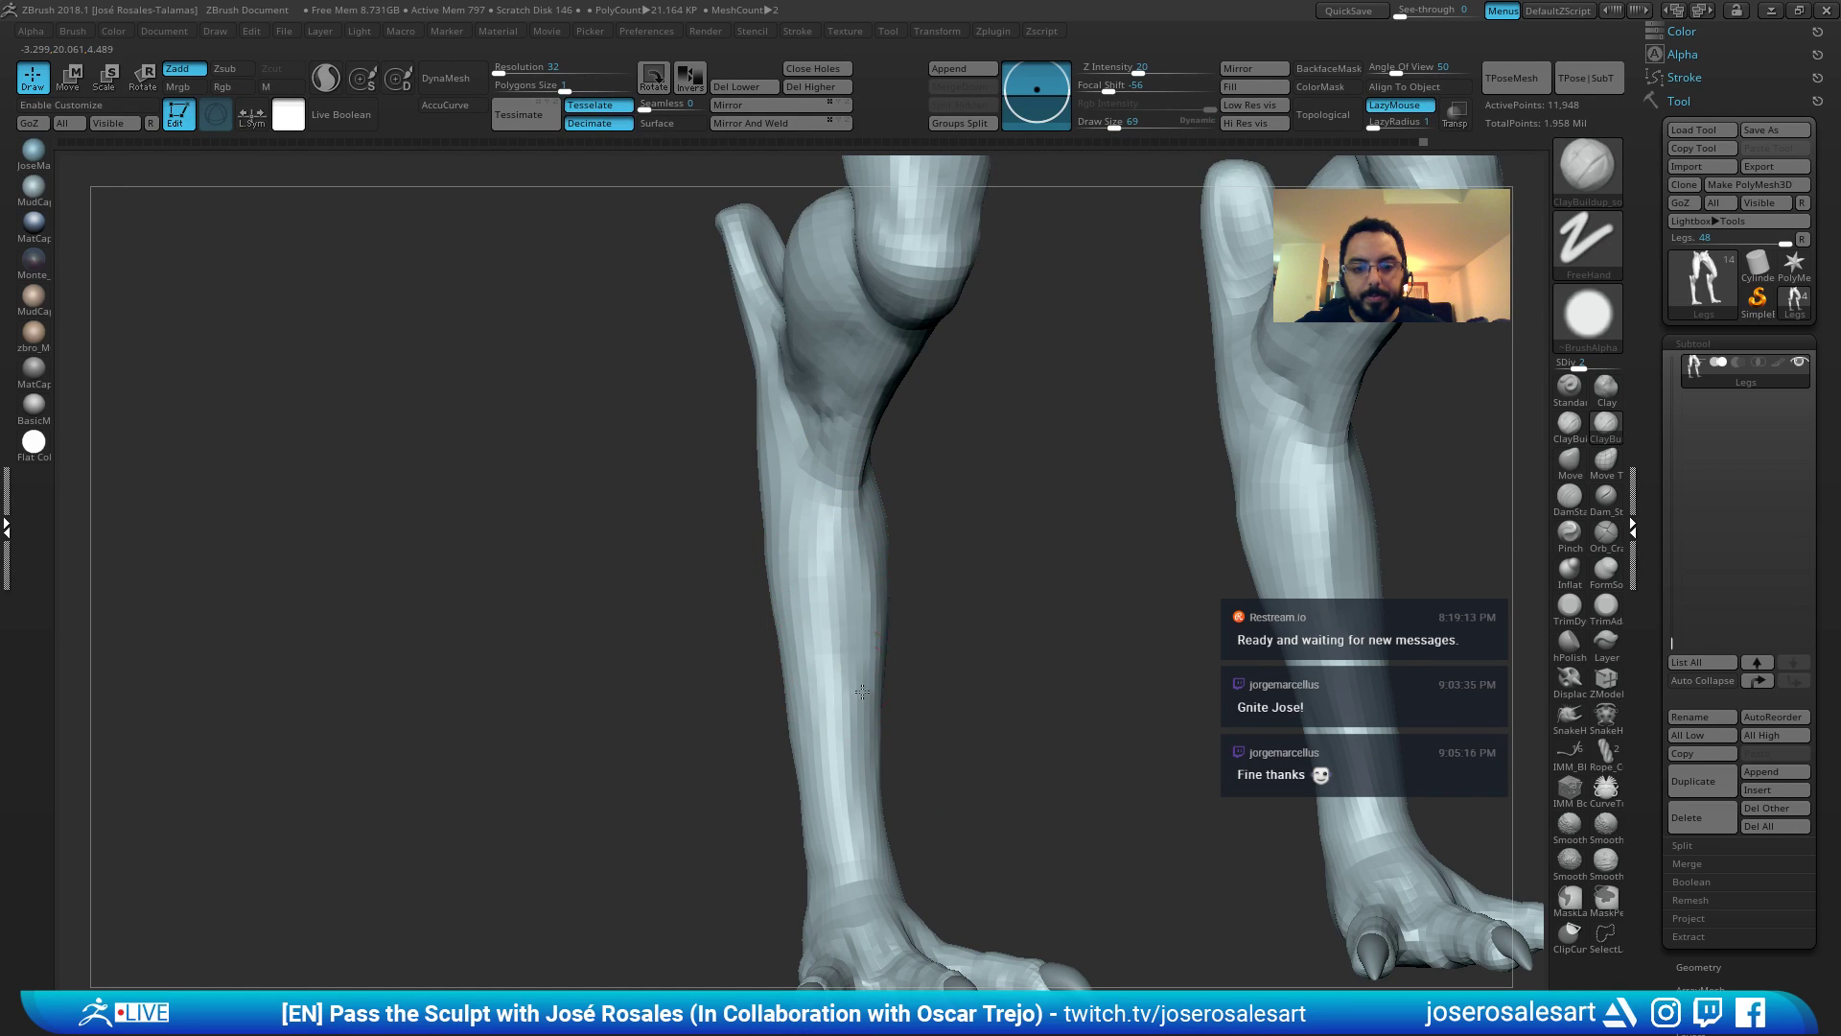
right_click_drag(843, 732, 844, 651)
left_click_drag(844, 651, 822, 748)
right_click_drag(838, 489, 848, 581)
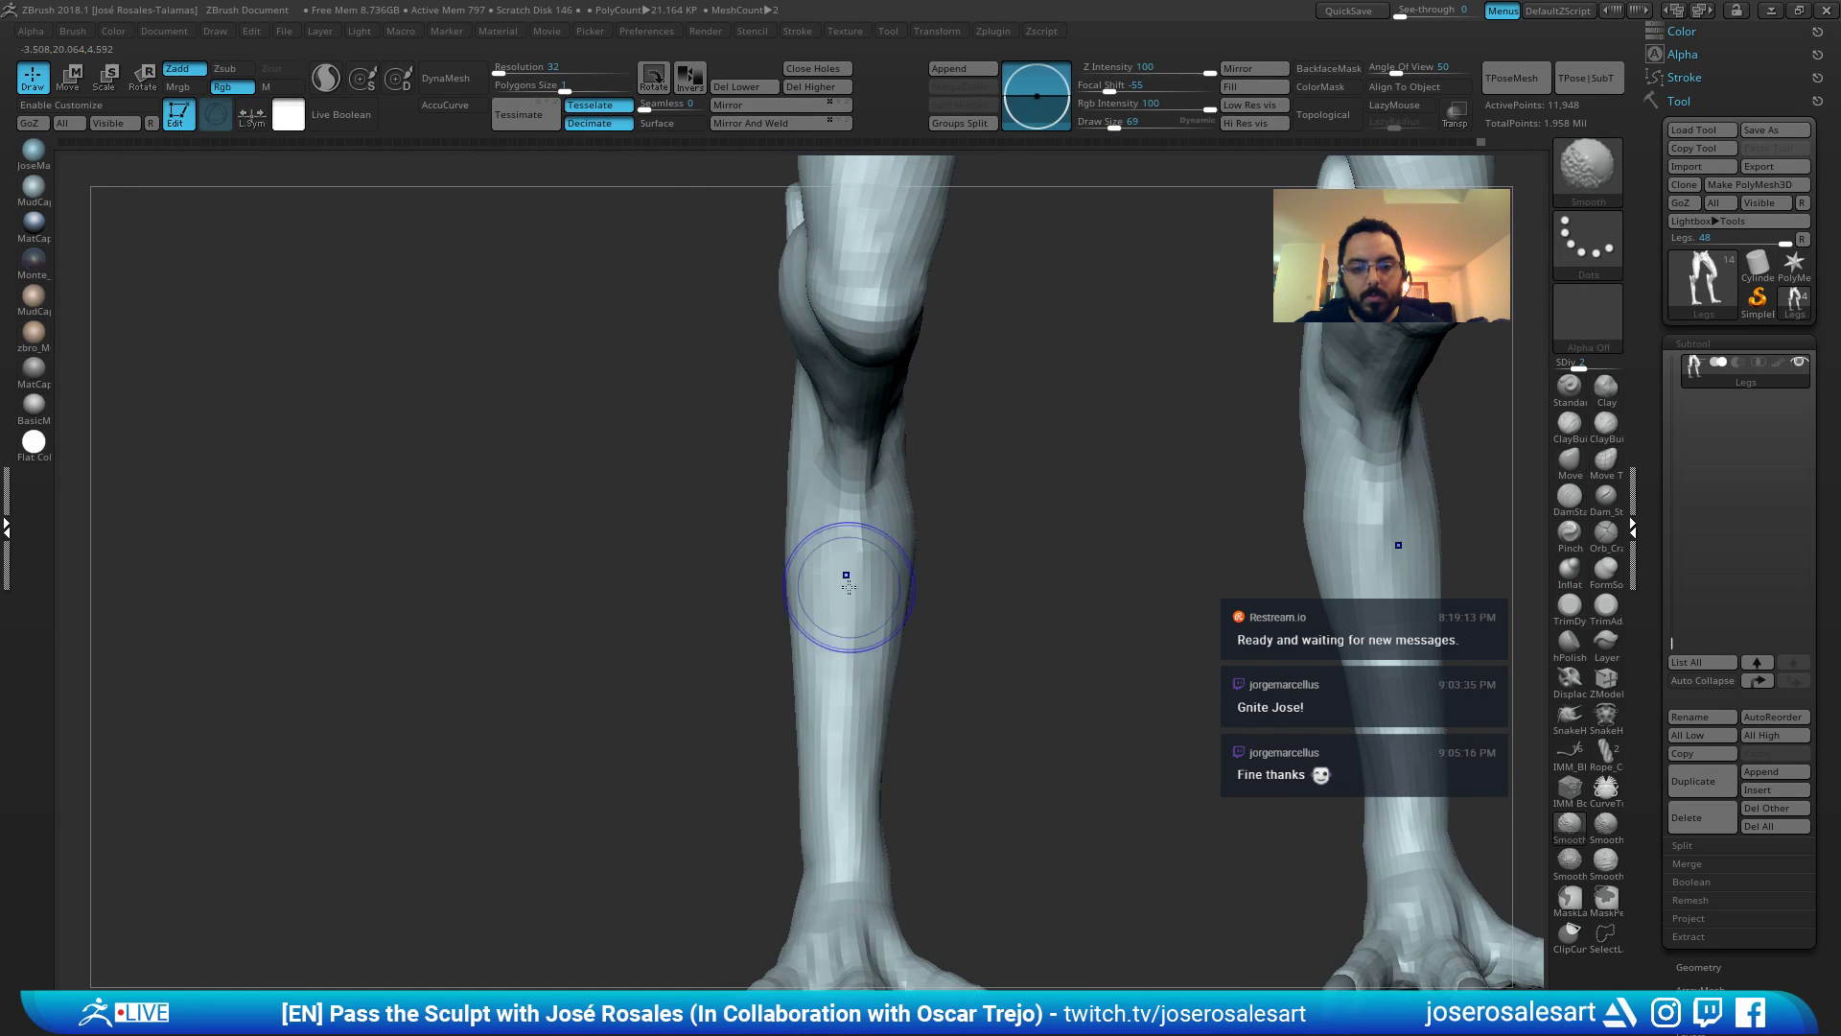
left_click_drag(864, 662, 850, 649, "shift")
mouse_move(851, 649)
right_mouse_down("ctrl")
mouse_move(859, 579)
mouse_move(807, 613)
mouse_move(875, 606)
mouse_move(887, 568)
mouse_move(938, 541)
right_mouse_up("ctrl")
Switch the display colour to black, examine the silhouette of the body and legs, and select the Move brush.
key("v")
key("v")
key("v")
mouse_move(850, 487)
right_mouse_down("alt")
mouse_move(805, 639)
mouse_move(854, 614)
mouse_move(861, 595)
mouse_move(773, 601)
mouse_move(896, 575)
right_mouse_up("alt")
key("v")
key("b")
key("m")
key("t")
key("b")
key("c")
key("b")
key("v")
key("b")
key("m")
key("v")
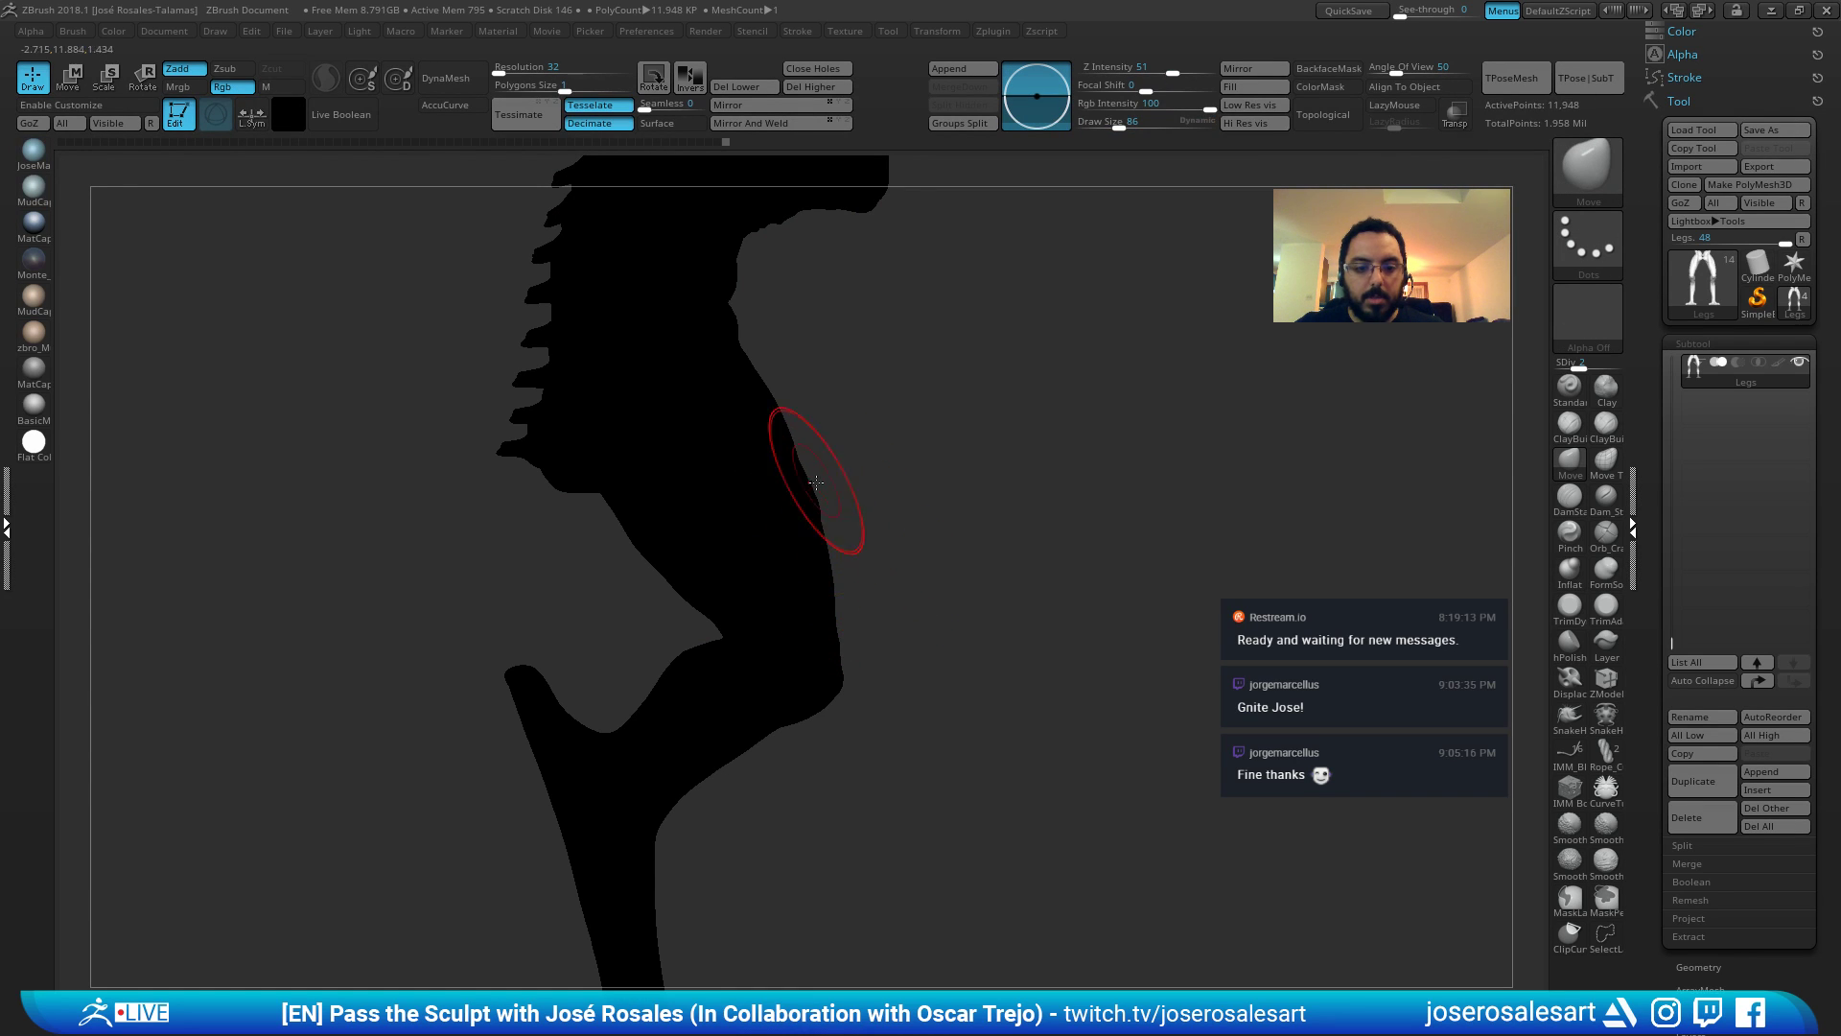
Try adjusting the leg's silhouette with the Move brush at draw size 104, undo the change and restore the white colour.
key("s")
left_click(838, 651)
left_click_drag(832, 645, 838, 638)
right_click_drag(869, 586, 977, 440, "alt")
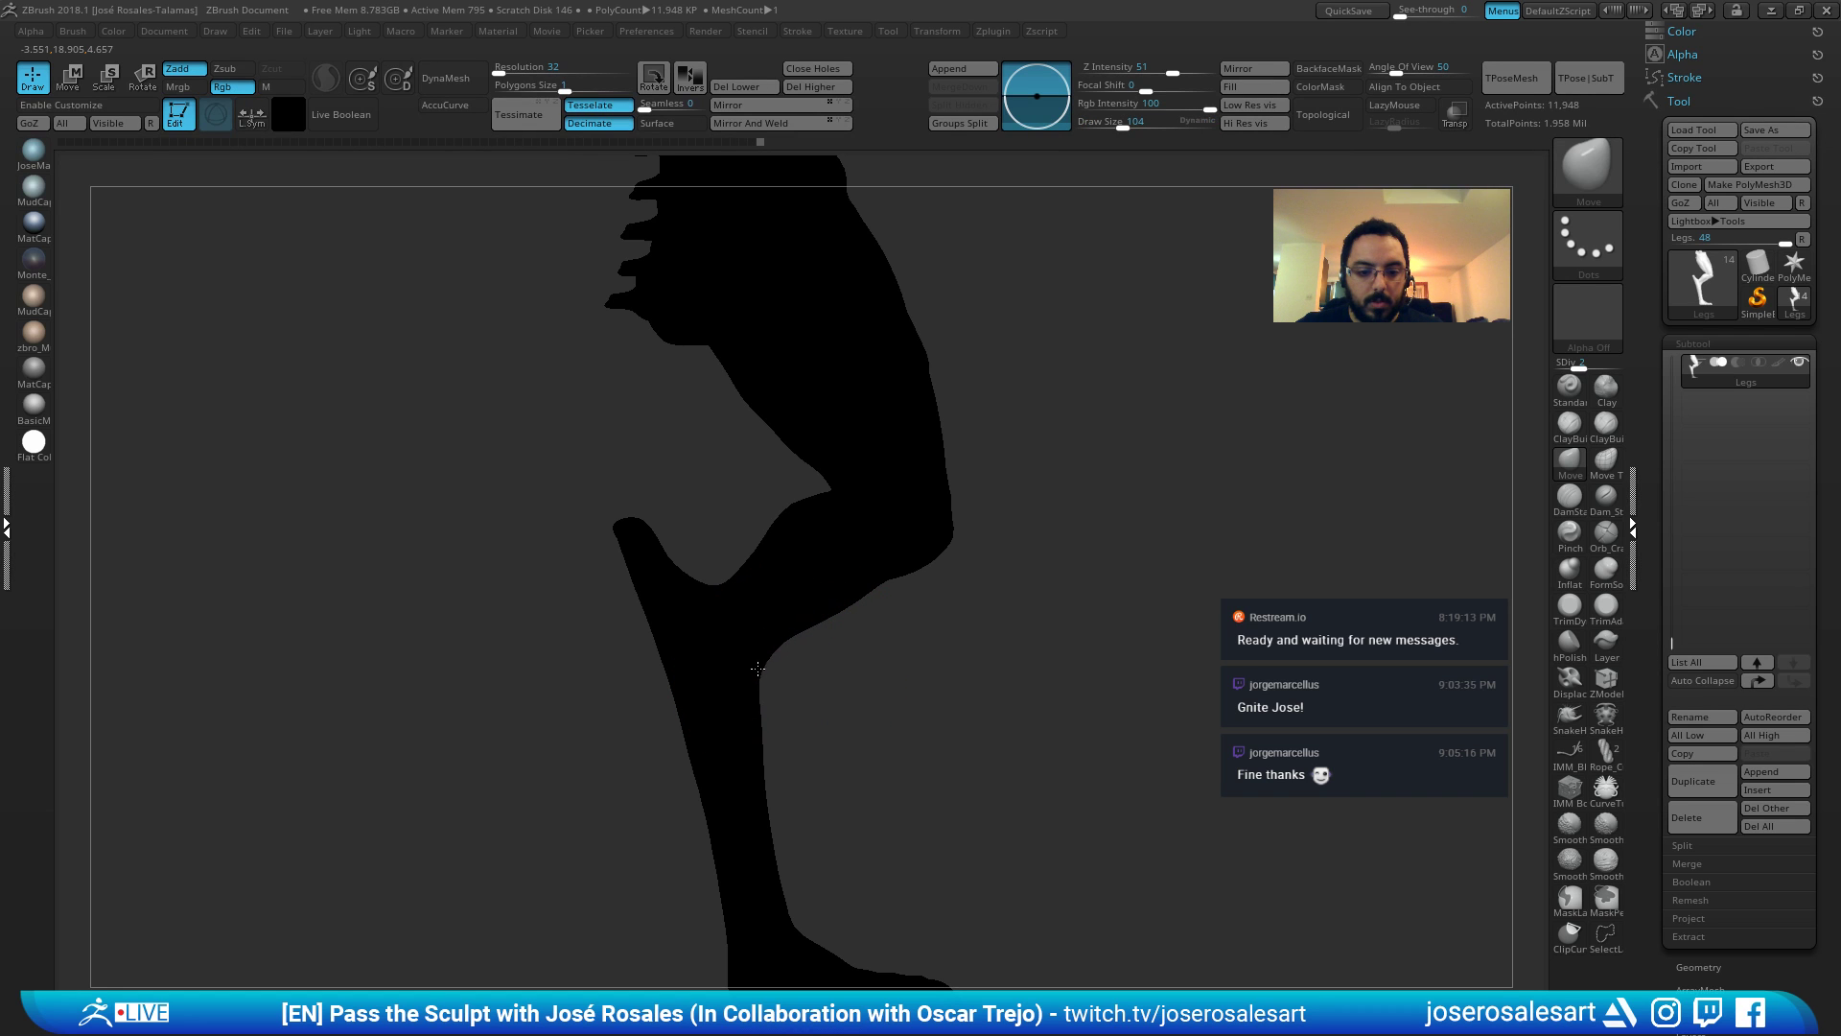
key("ctrl+z")
key("v")
Adjust the underside of the calf from the opposite side with the Move brush and reduce the draw size to 73.
mouse_move(863, 624)
right_mouse_down()
mouse_move(797, 689)
mouse_move(718, 635)
right_mouse_up()
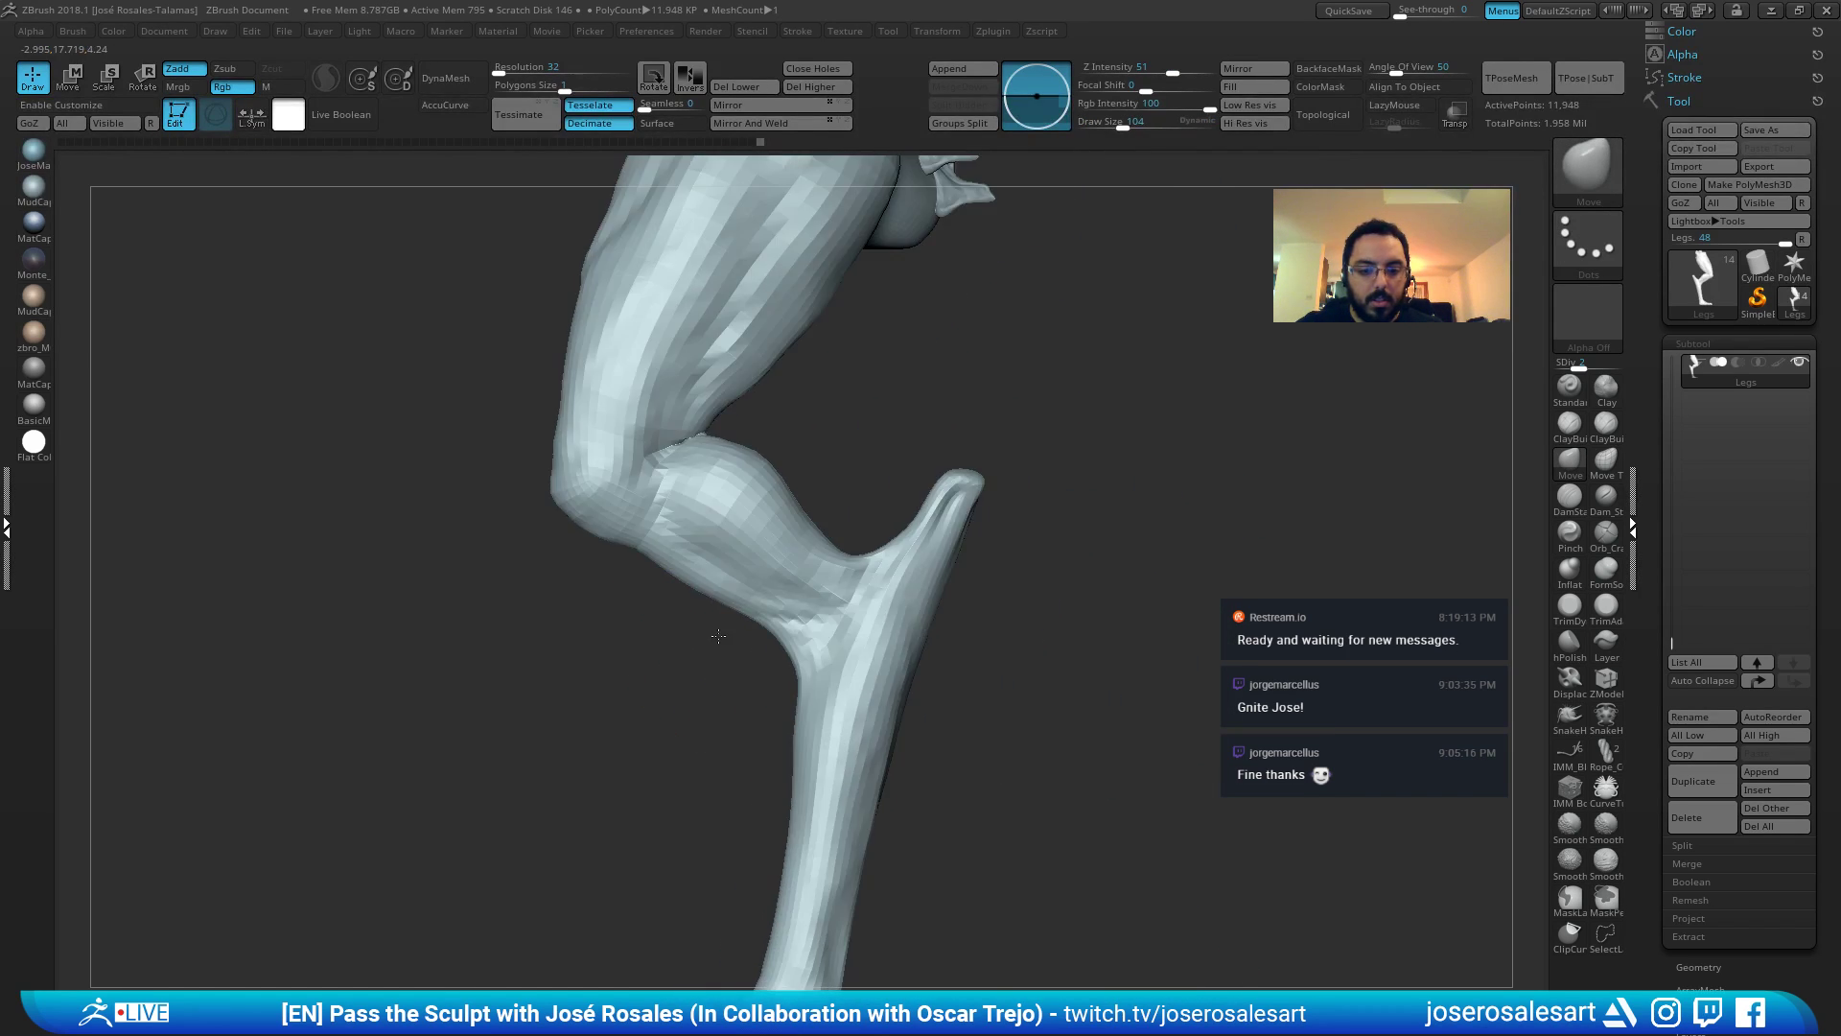
left_click_drag(710, 589, 719, 577)
key("bracketleft")
key("bracketleft")
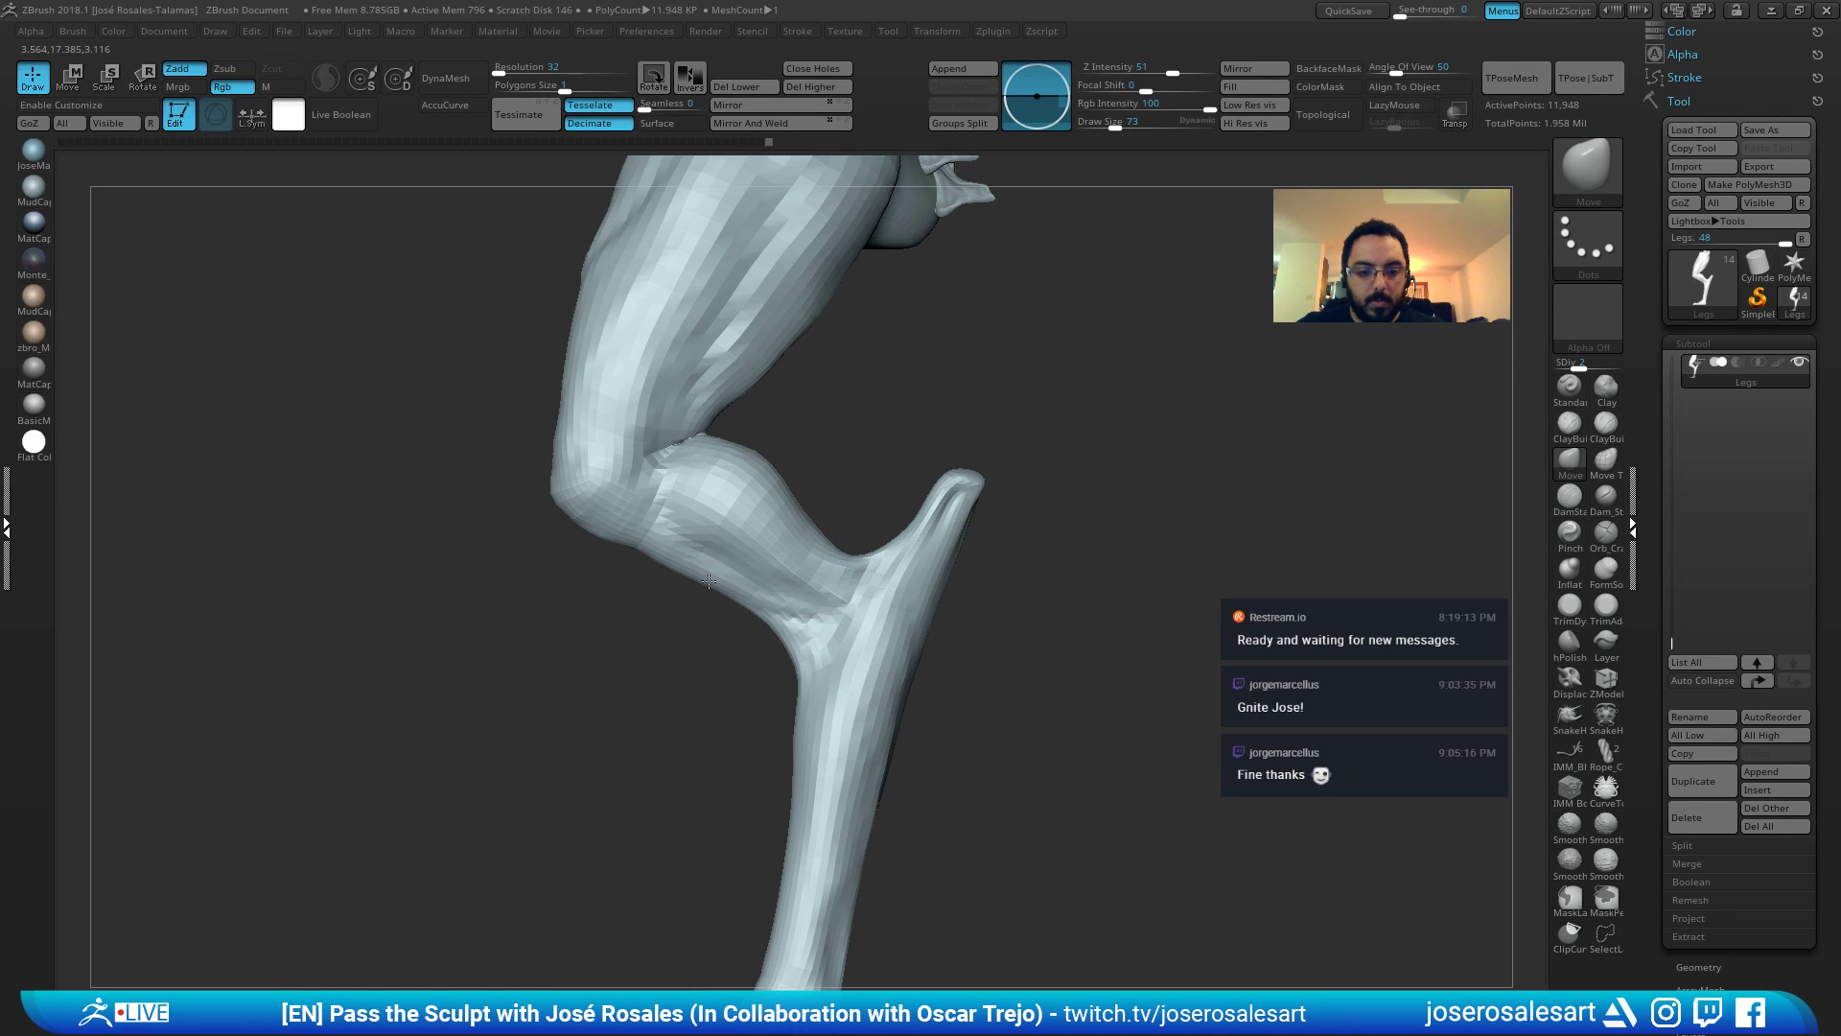
Inflate and smooth the lower legs above the ankles with a brush draw size of 135.
right_click_drag(799, 738, 926, 630, "alt")
right_click_drag(849, 789, 964, 796)
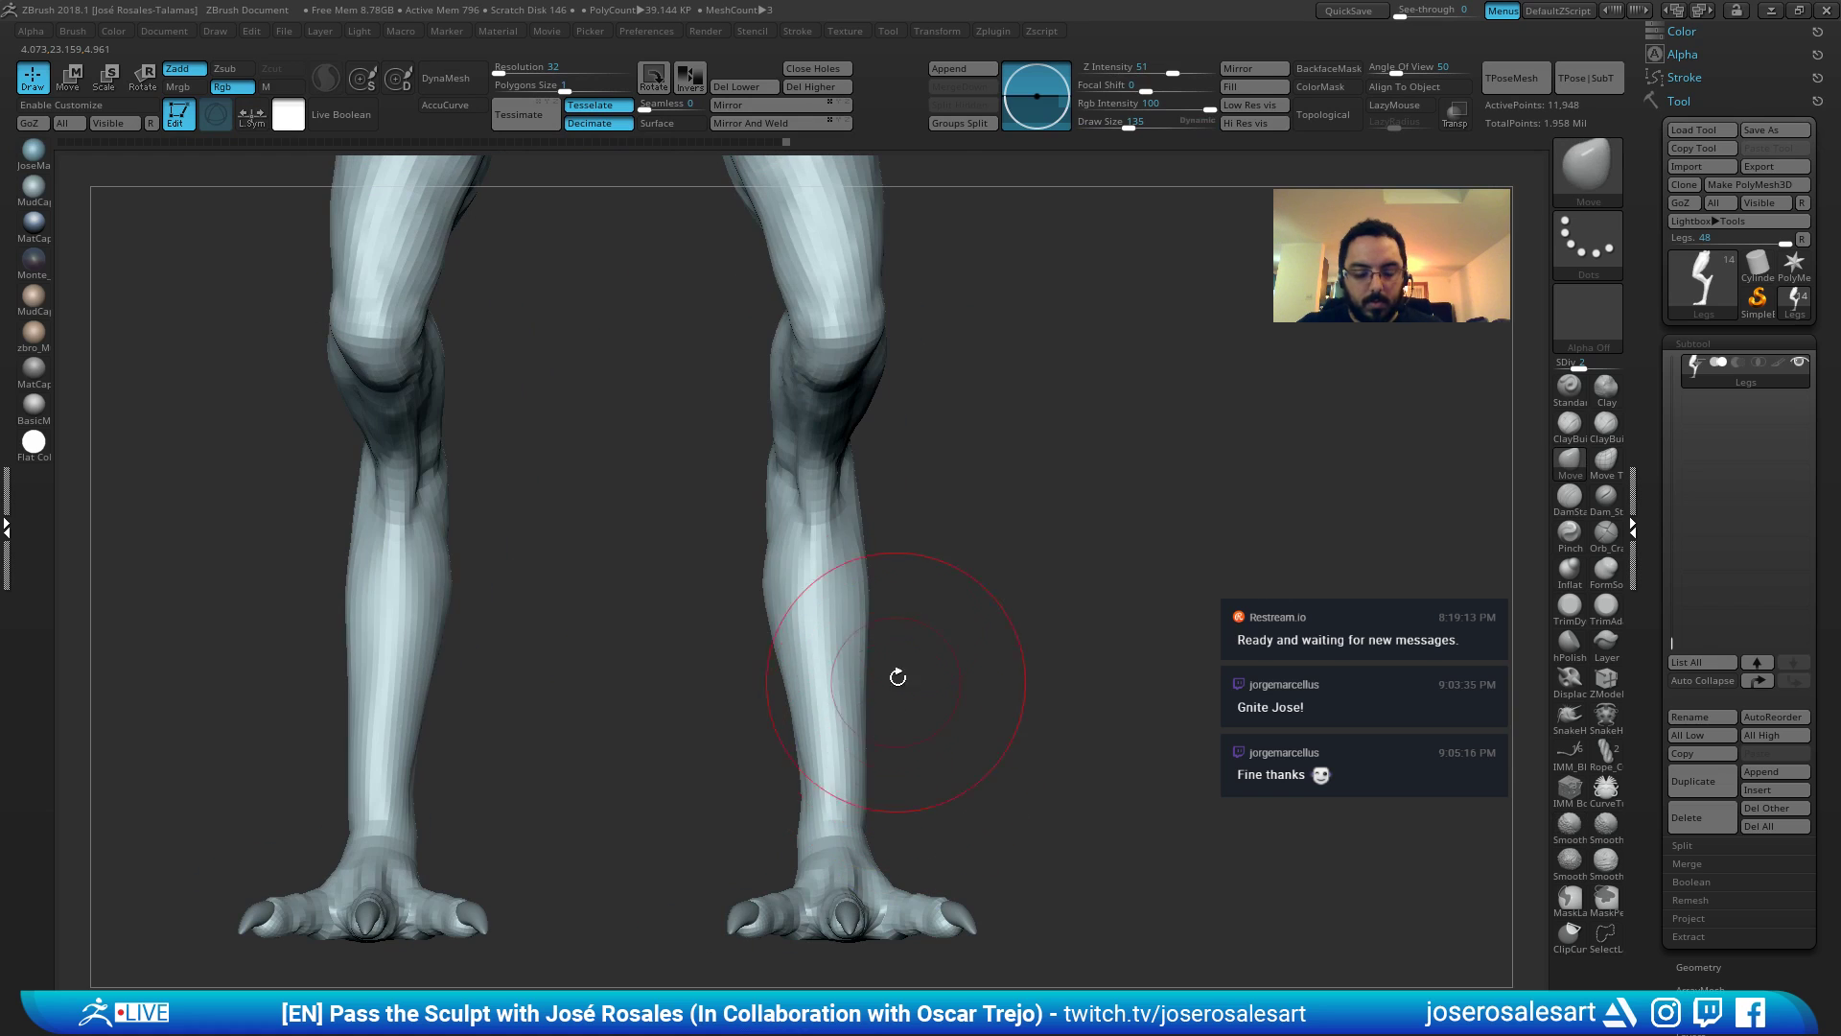
key("b")
key("i")
key("n")
right_click_drag(851, 742, 883, 638)
key("shift")
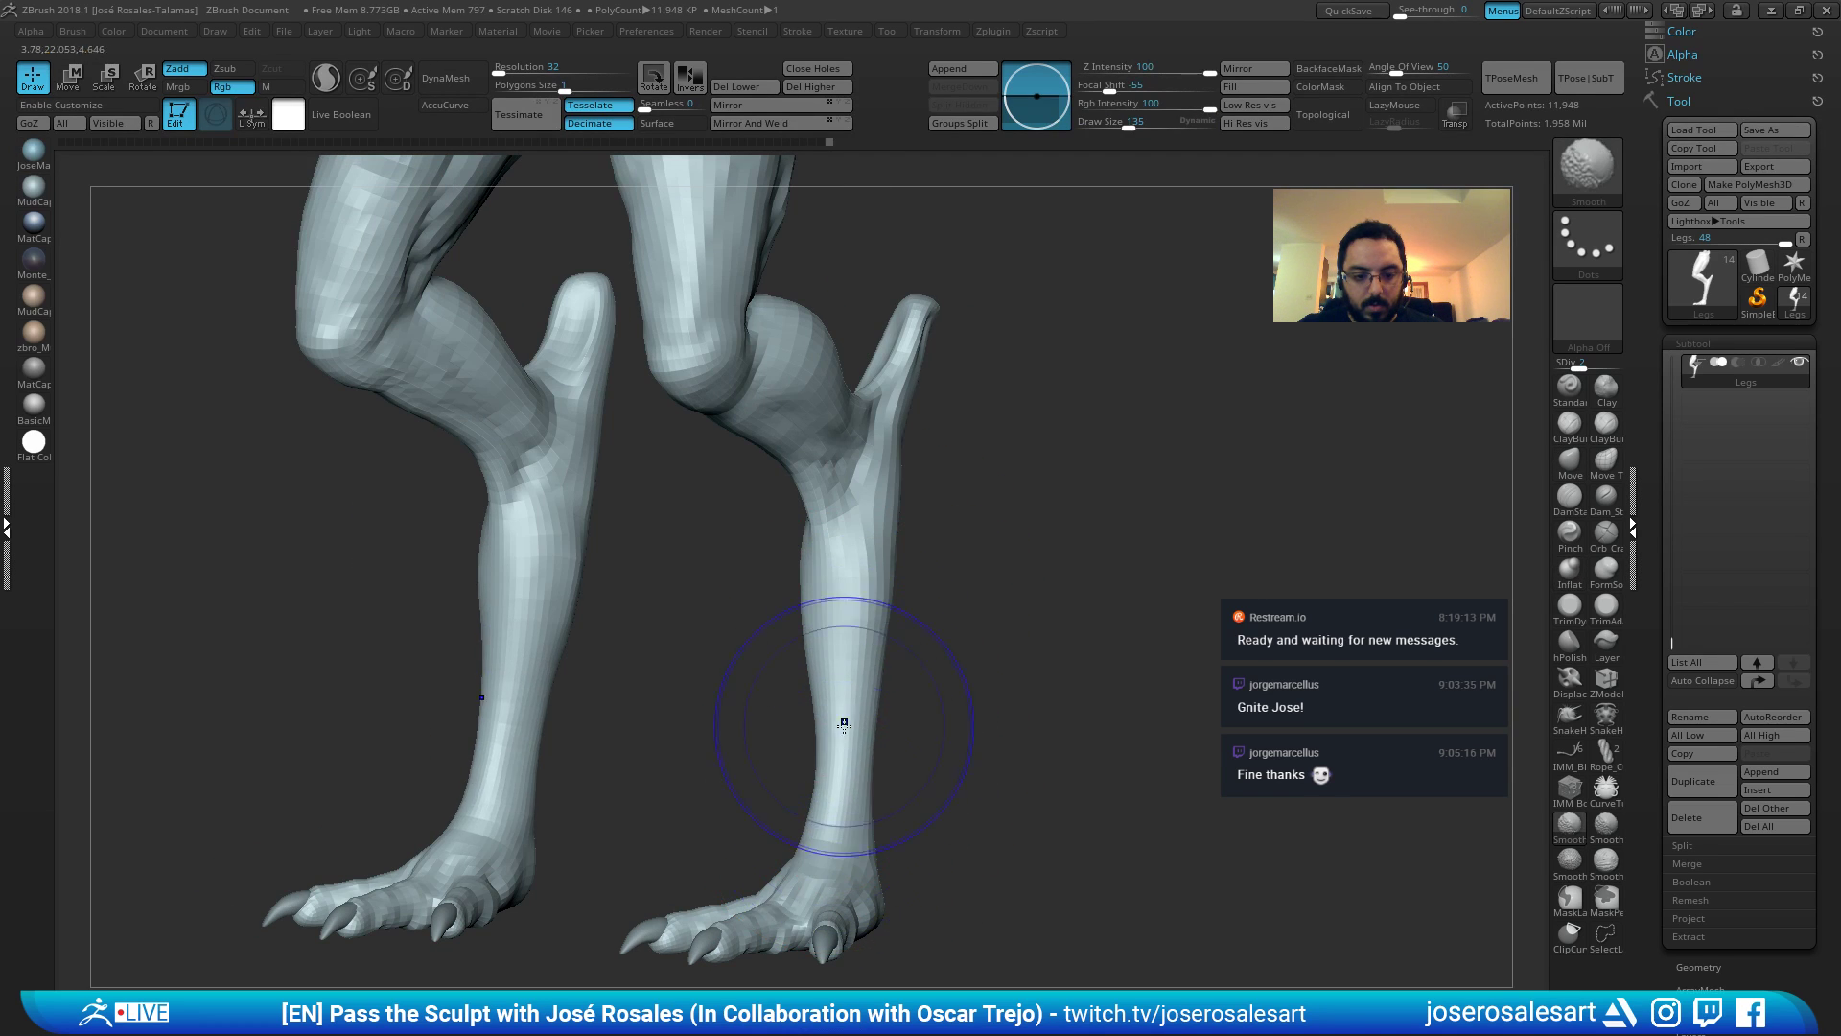
right_click_drag(844, 724, 876, 699)
mouse_move(822, 760)
right_mouse_down()
mouse_move(998, 679)
mouse_move(940, 678)
mouse_move(1006, 651)
mouse_move(1007, 682)
mouse_move(933, 678)
mouse_move(1015, 703)
right_mouse_up()
Set the draw size to 62 and examine the proportions of the whole creature from several angles.
key("s")
key("shift")
right_click_drag(892, 731, 854, 563, "alt")
mouse_move(826, 713)
right_mouse_down()
mouse_move(879, 691)
mouse_move(815, 412)
right_mouse_up()
mouse_move(815, 412)
right_mouse_down("alt")
mouse_move(783, 658)
mouse_move(948, 509)
right_mouse_up("alt")
key("shift")
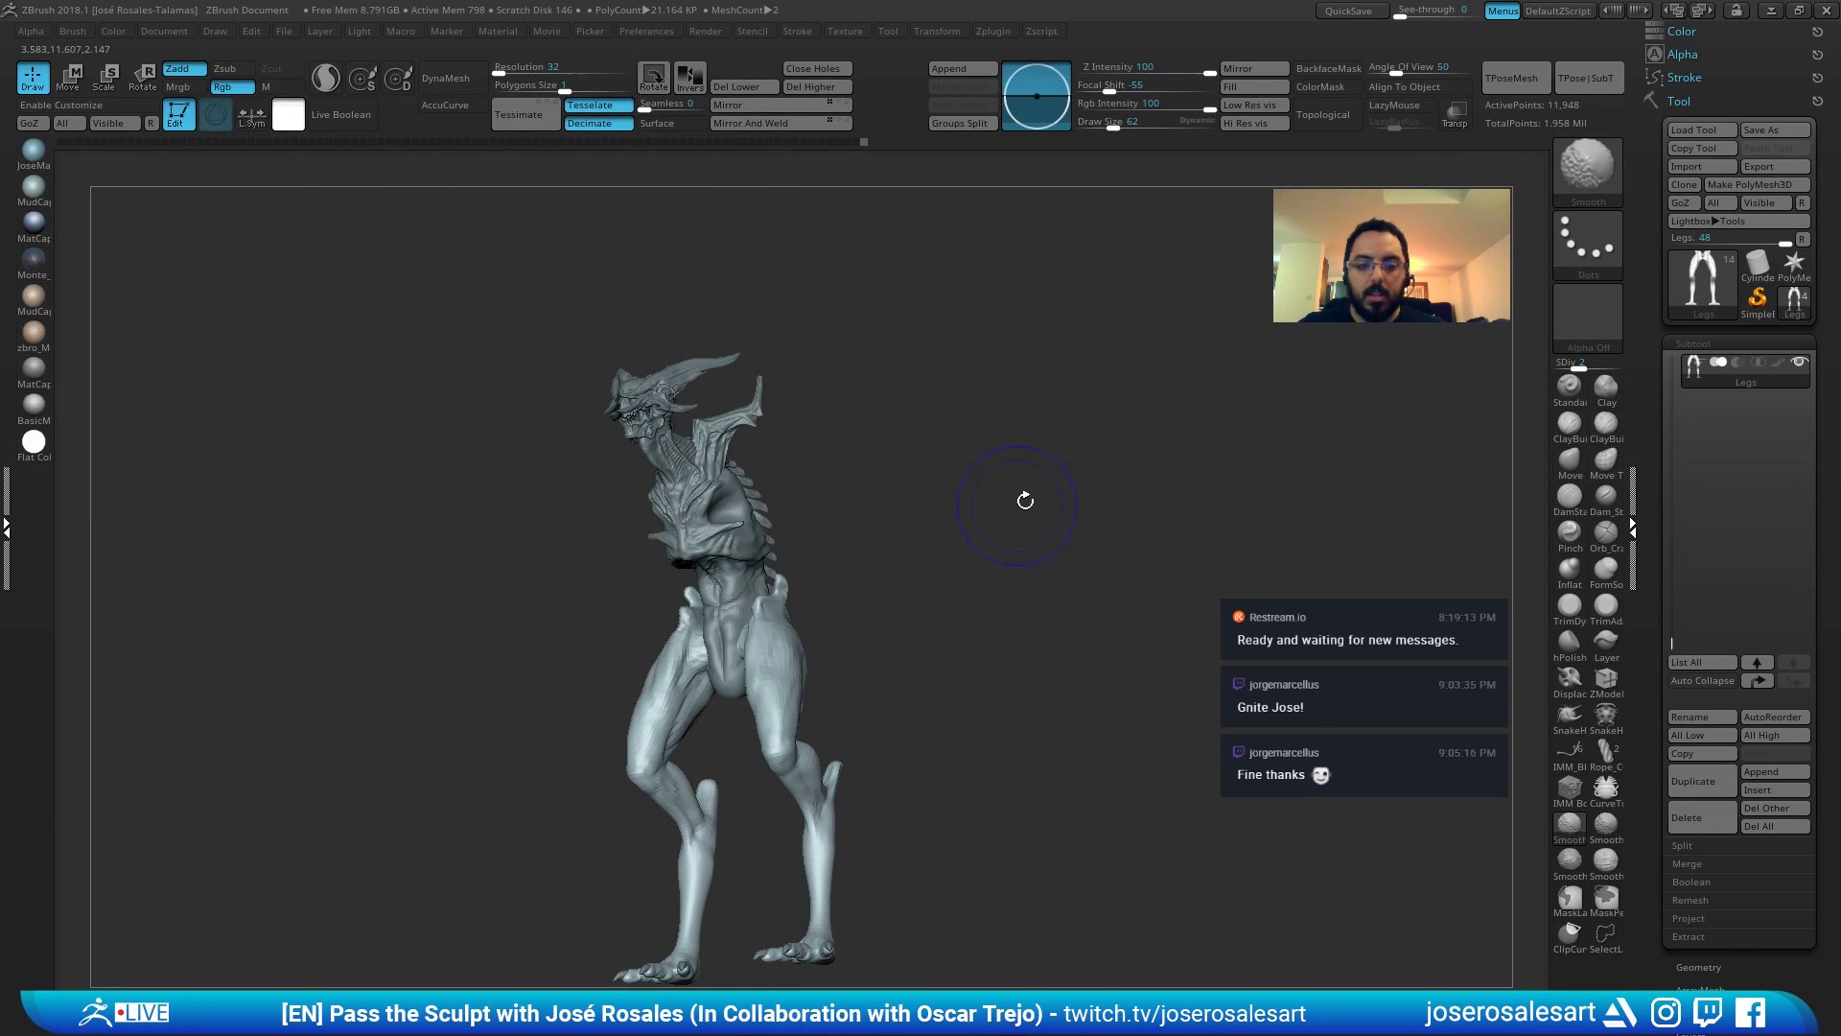
mouse_move(809, 493)
right_mouse_down()
mouse_move(970, 328)
mouse_move(865, 321)
mouse_move(724, 699)
right_mouse_up()
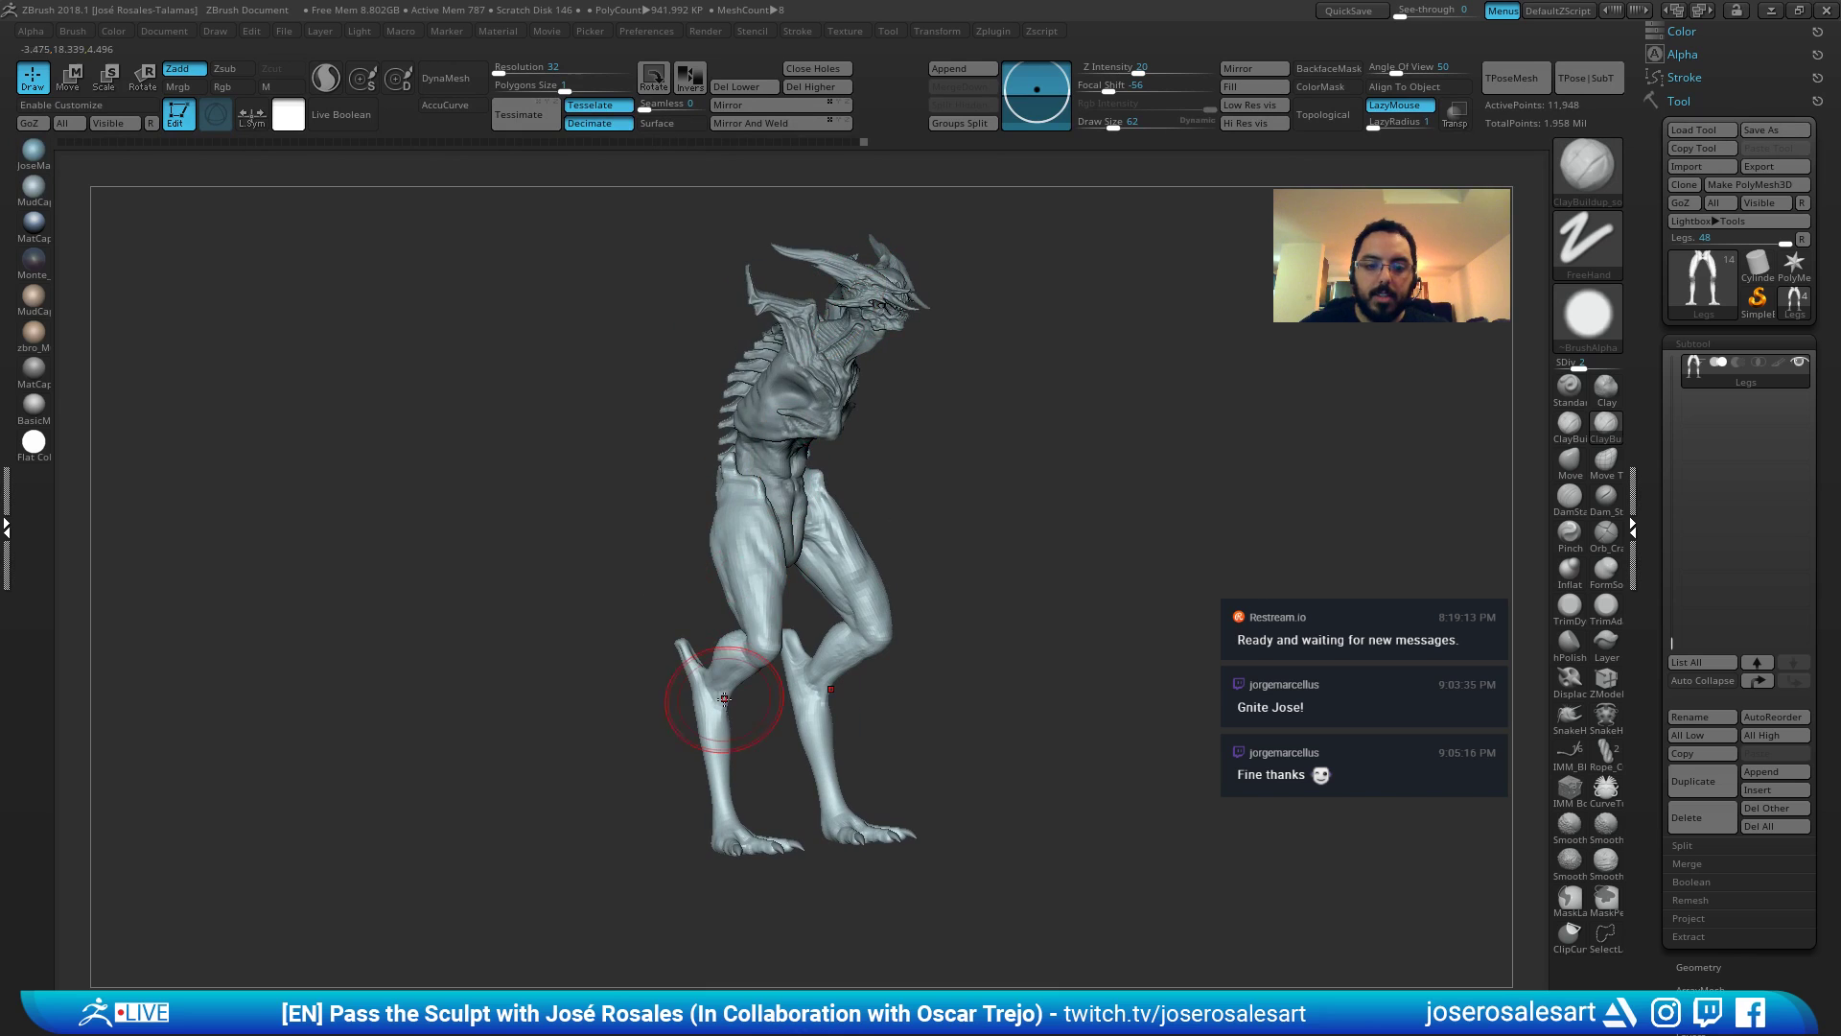
Build up the ankle area above the foot with the ClayBuildup brush at draw size 58.
right_click_drag(745, 575, 750, 585, "ctrl")
key("s")
left_click_drag(754, 550, 748, 550)
right_click_drag(652, 557, 719, 547)
key("s")
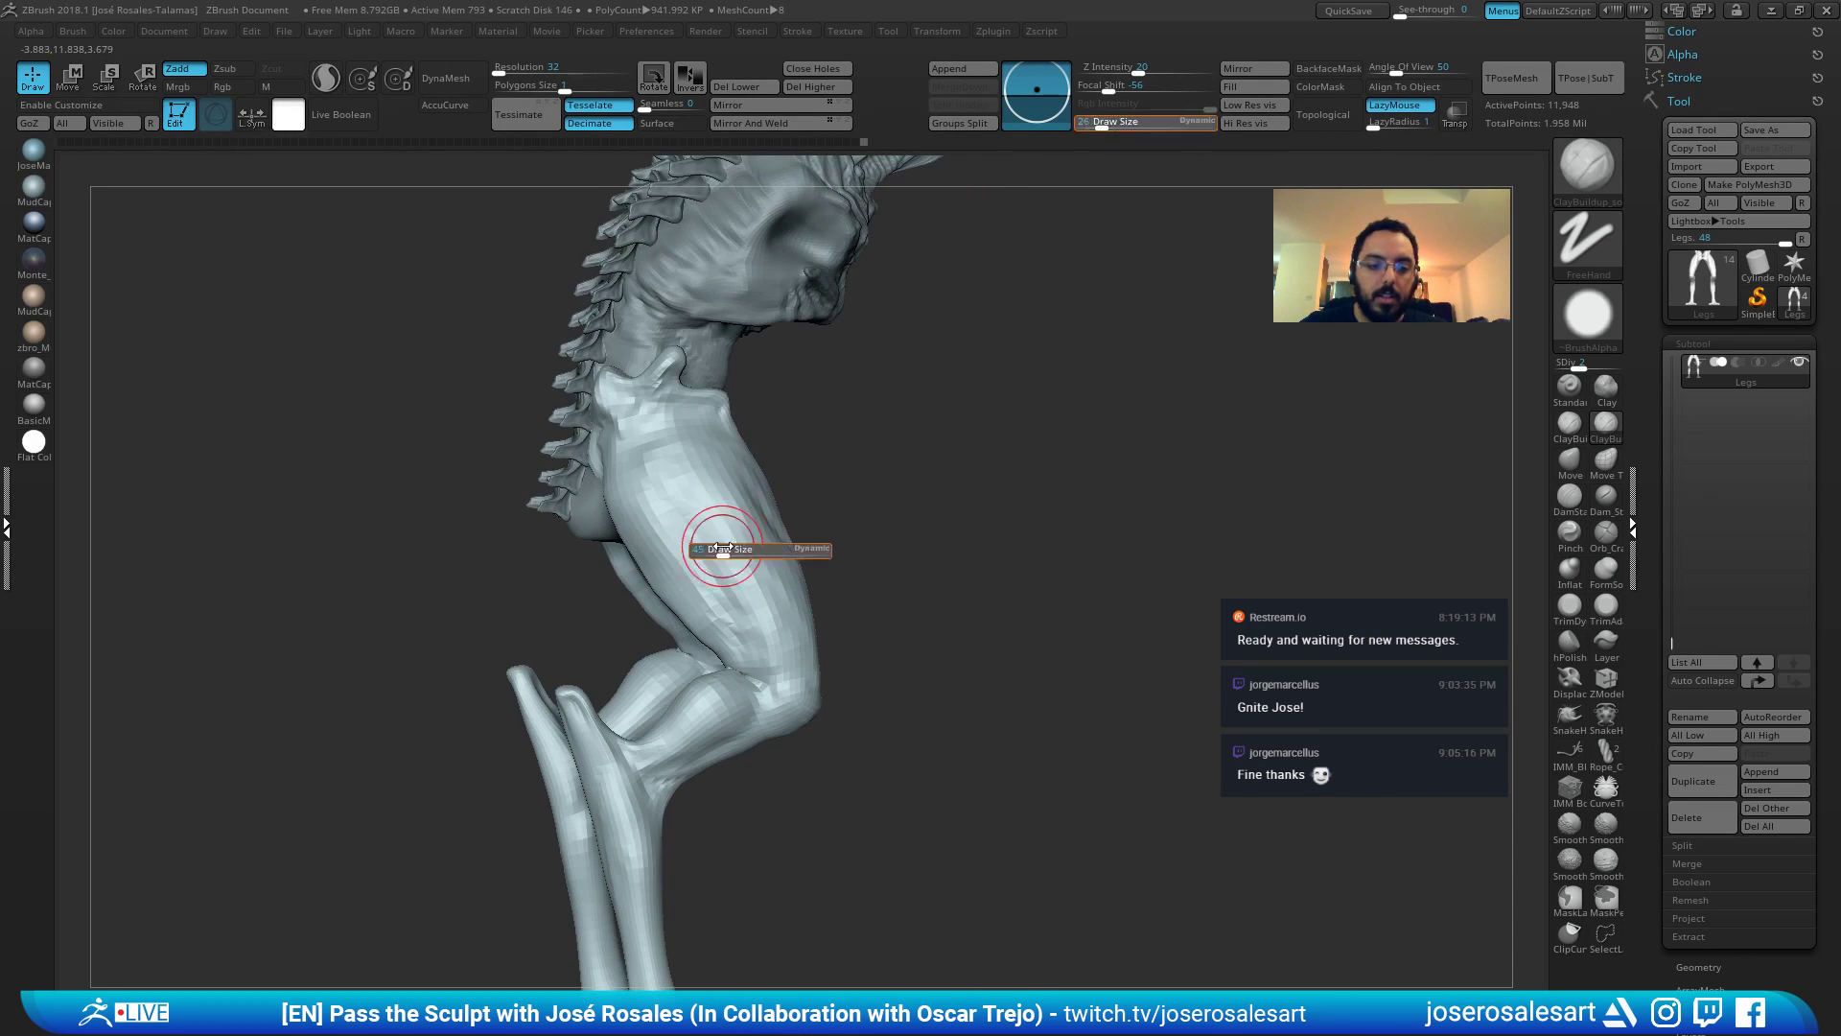
left_click_drag(719, 548, 723, 547)
mouse_move(621, 474)
right_mouse_down()
mouse_move(612, 560)
mouse_move(694, 578)
mouse_move(681, 826)
mouse_move(648, 840)
mouse_move(623, 758)
mouse_move(676, 750)
right_mouse_up()
right_click_drag(663, 865, 752, 587)
right_click_drag(925, 502, 897, 554)
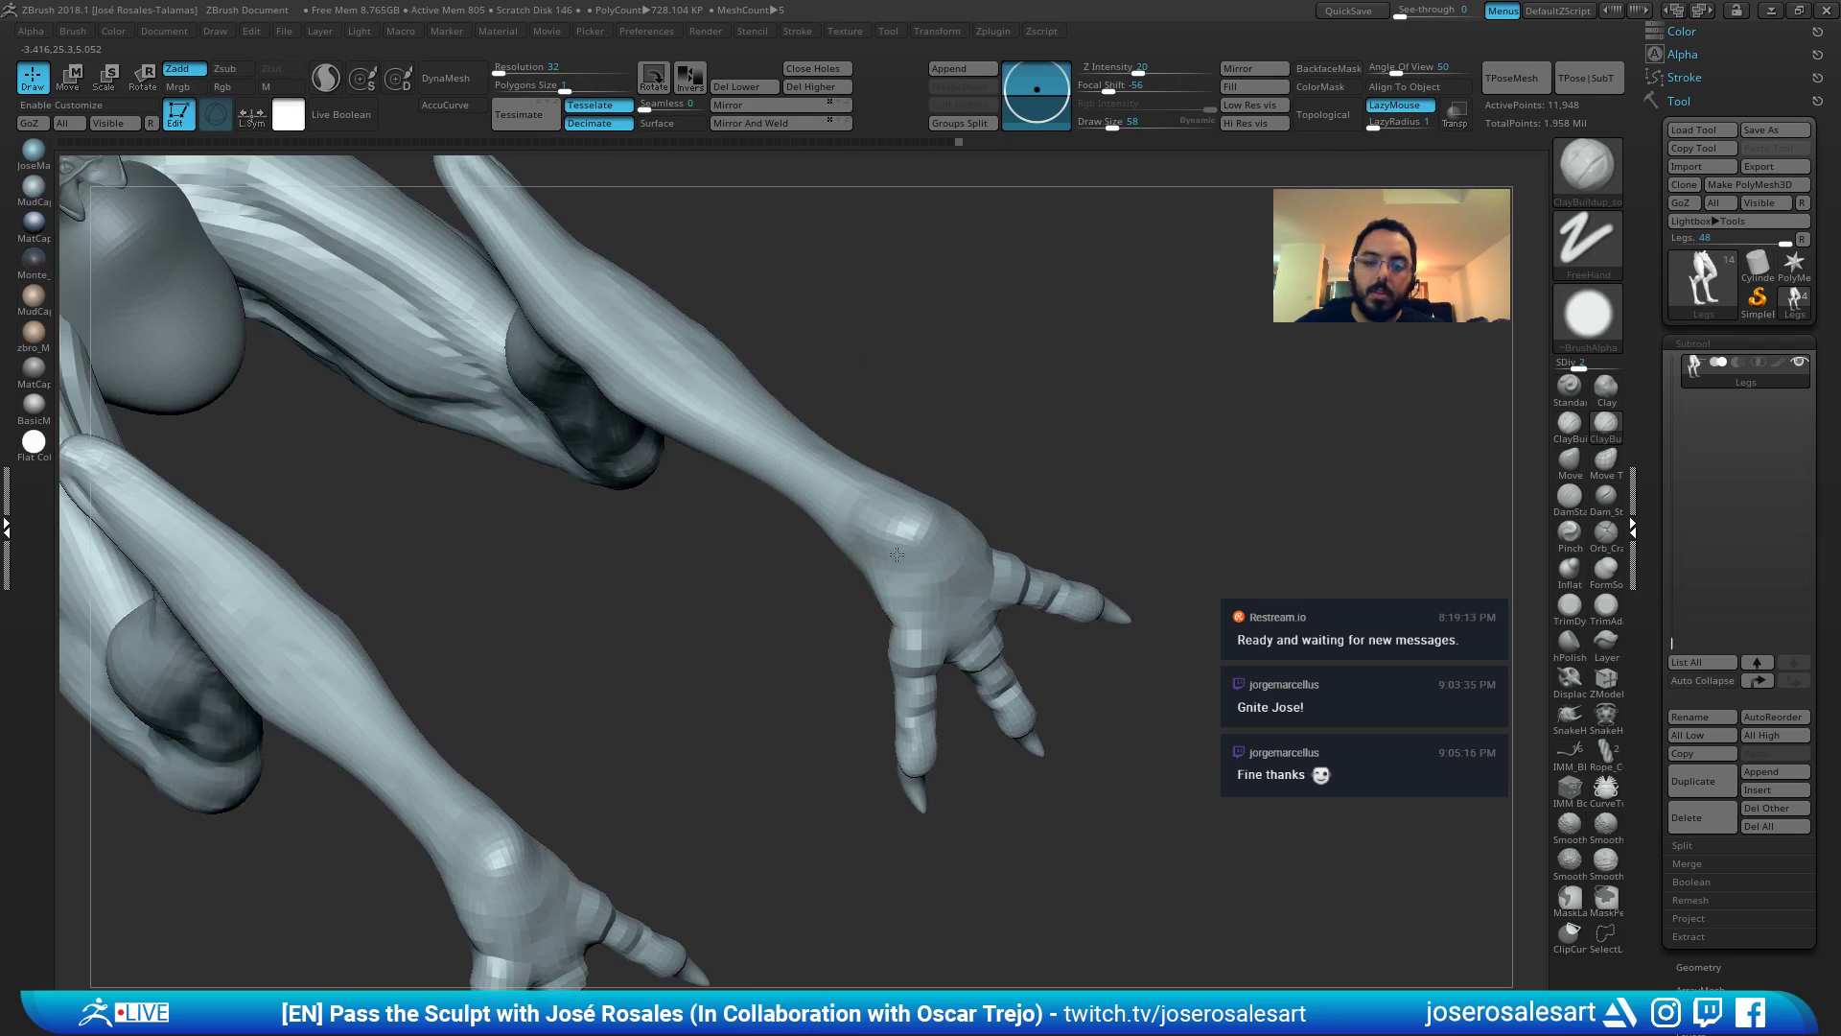
Reshape the calf and ankle contours from the back view with the Move brush.
right_click_drag(915, 622, 861, 326)
key("b")
key("m")
key("v")
key("s")
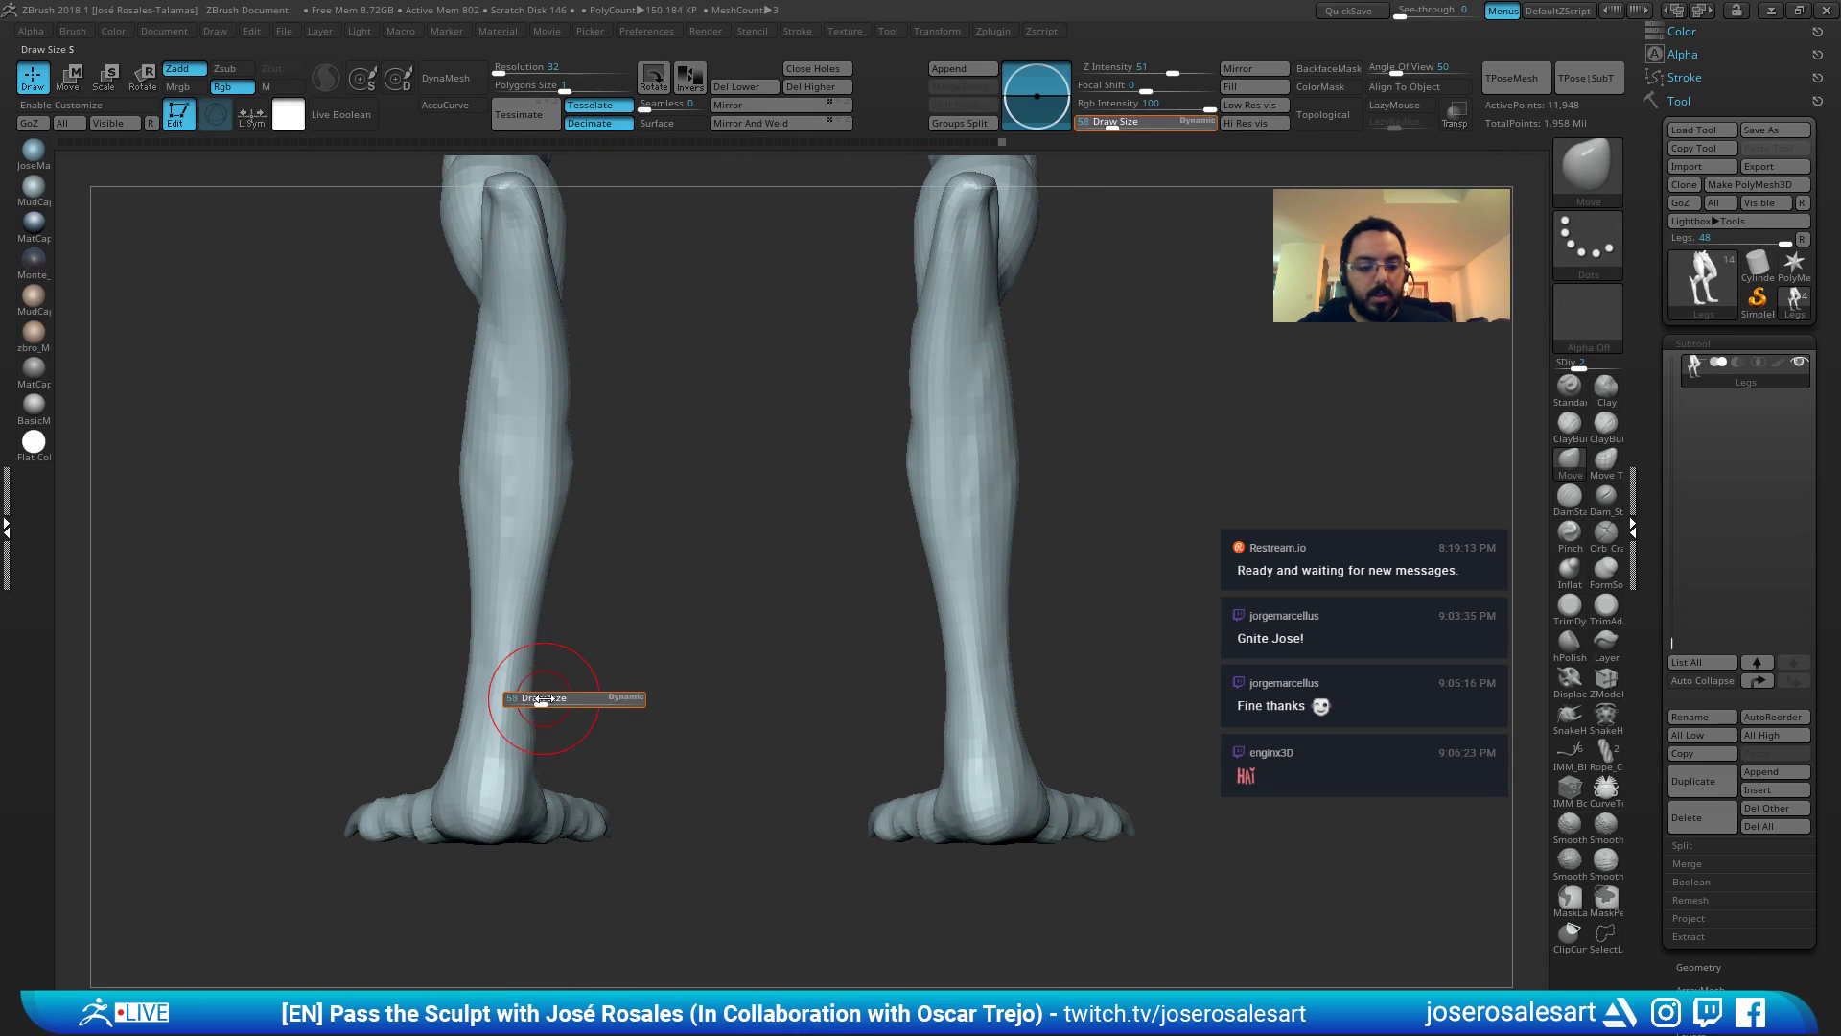
mouse_move(538, 701)
left_mouse_down()
mouse_move(568, 701)
mouse_move(490, 650)
left_mouse_up()
left_click_drag(527, 533, 518, 533)
mouse_move(523, 533)
right_mouse_down("ctrl")
mouse_move(554, 477)
mouse_move(546, 580)
right_mouse_up("ctrl")
left_click_drag(547, 579, 529, 574)
key("s")
left_click_drag(529, 573, 514, 572)
right_click_drag(514, 569, 500, 648, "alt")
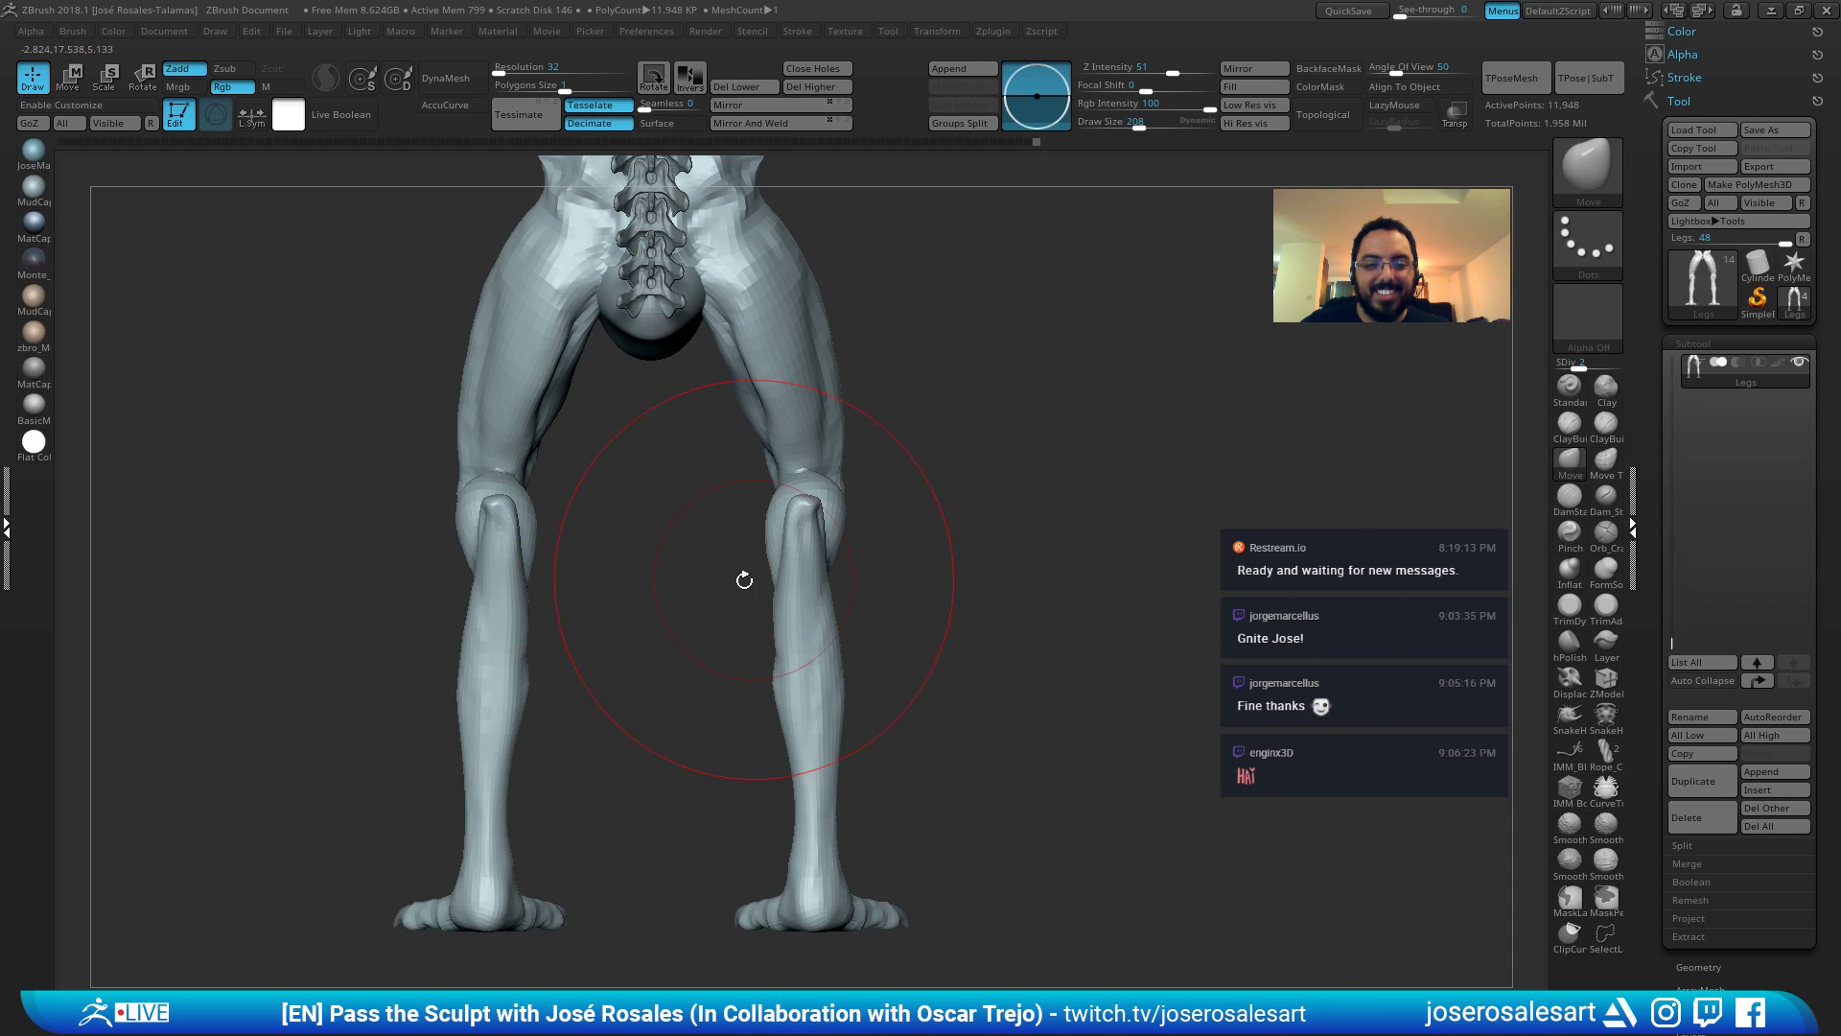
Add clay down the back of the lower leg from the heel spur to the ankle with ClayBuildup at draw size 48.
mouse_move(744, 580)
left_mouse_down()
mouse_move(760, 658)
mouse_move(669, 713)
left_mouse_up()
key("1")
mouse_move(321, 629)
left_mouse_down()
mouse_move(415, 563)
mouse_move(346, 608)
left_mouse_up()
key("[")
mouse_move(335, 686)
left_mouse_down()
mouse_move(452, 678)
mouse_move(376, 670)
mouse_move(427, 693)
mouse_move(434, 735)
left_mouse_up()
mouse_move(427, 683)
right_mouse_down("ctrl")
mouse_move(399, 617)
mouse_move(470, 652)
mouse_move(525, 639)
right_mouse_up("ctrl")
key("s")
left_click_drag(539, 649, 532, 650)
right_click_drag(530, 644, 441, 614)
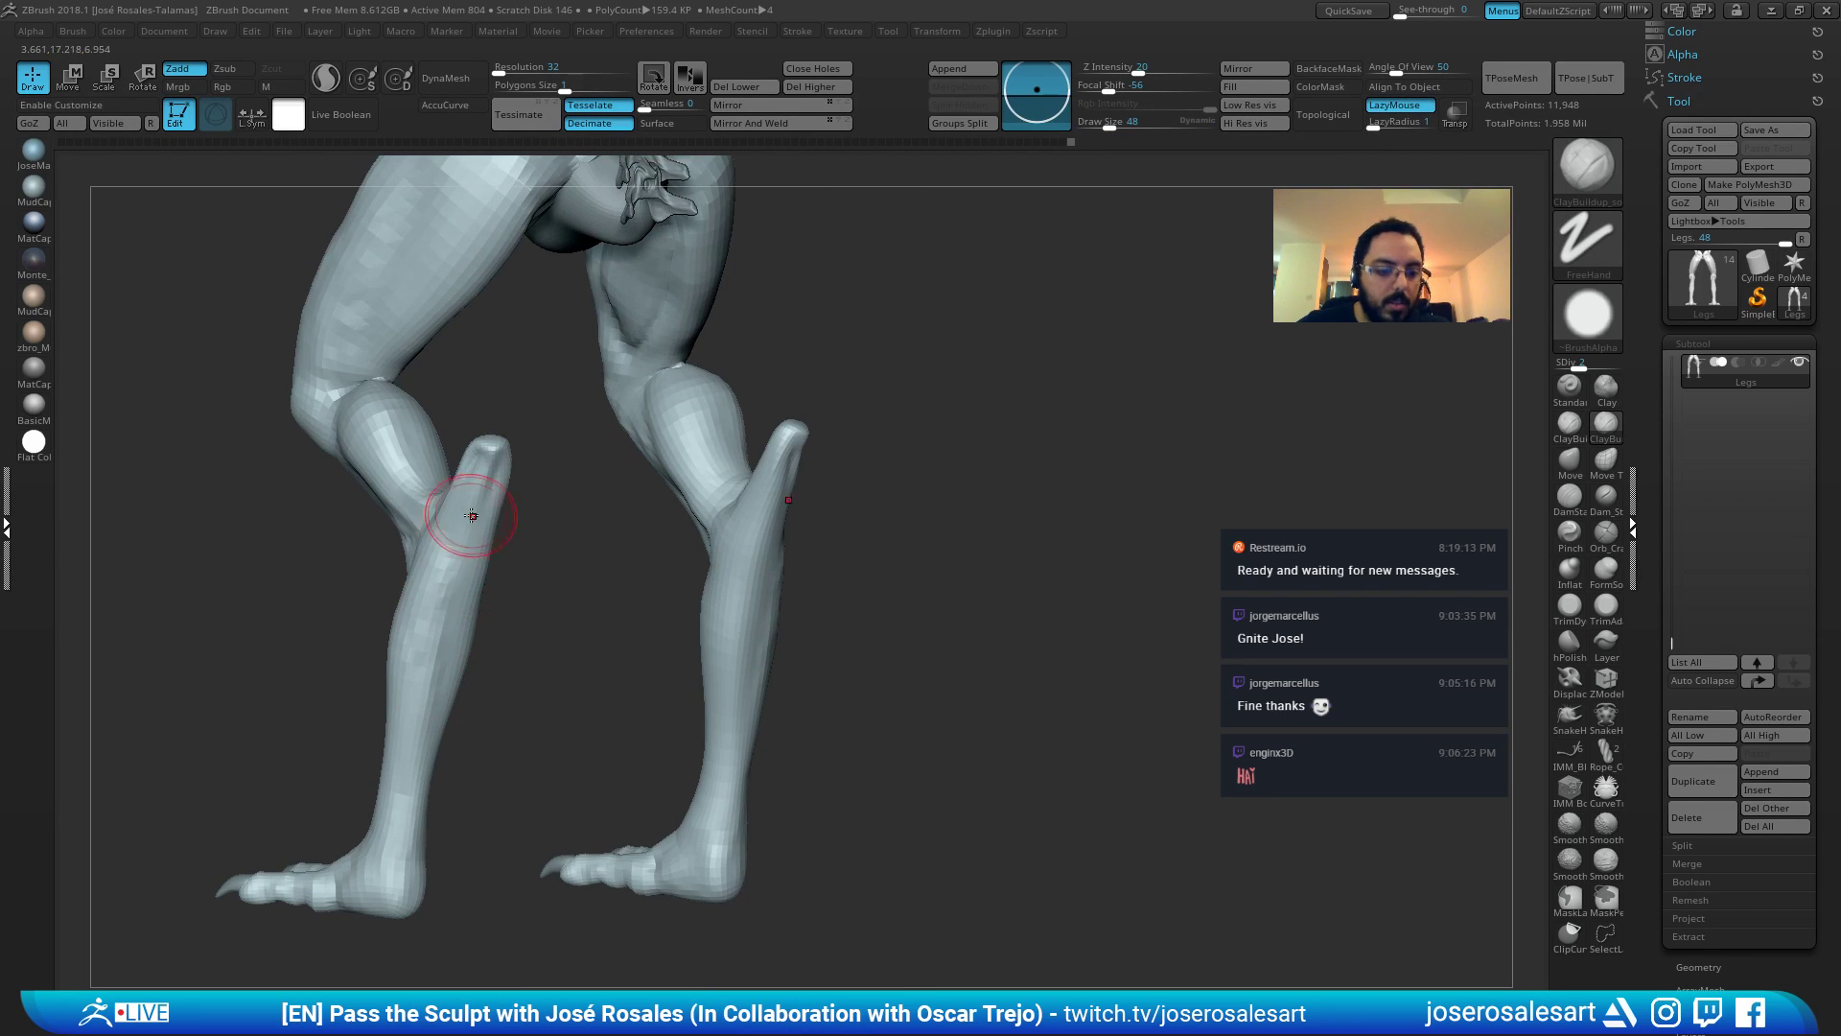
left_click_drag(472, 516, 417, 748)
right_click_drag(414, 742, 435, 665)
left_click_drag(435, 694, 420, 811)
right_click_drag(420, 812, 431, 640, "shift")
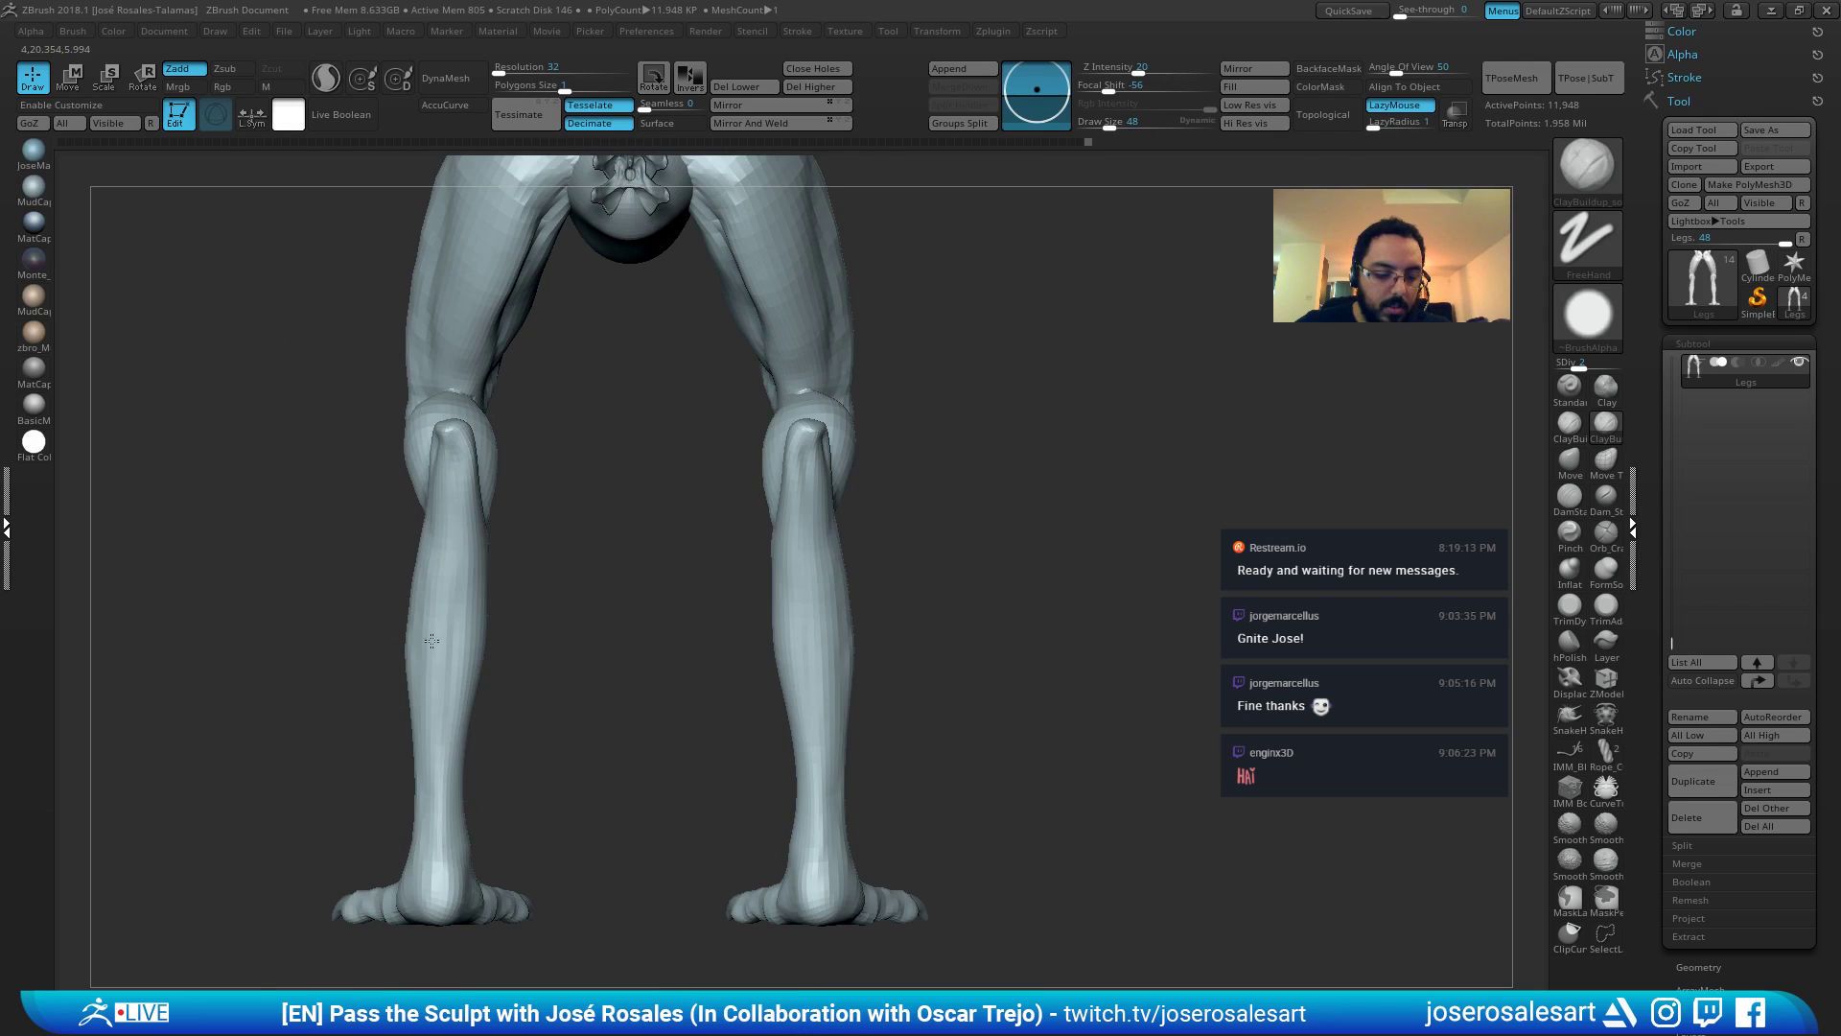
left_click_drag(461, 691, 607, 609, "alt")
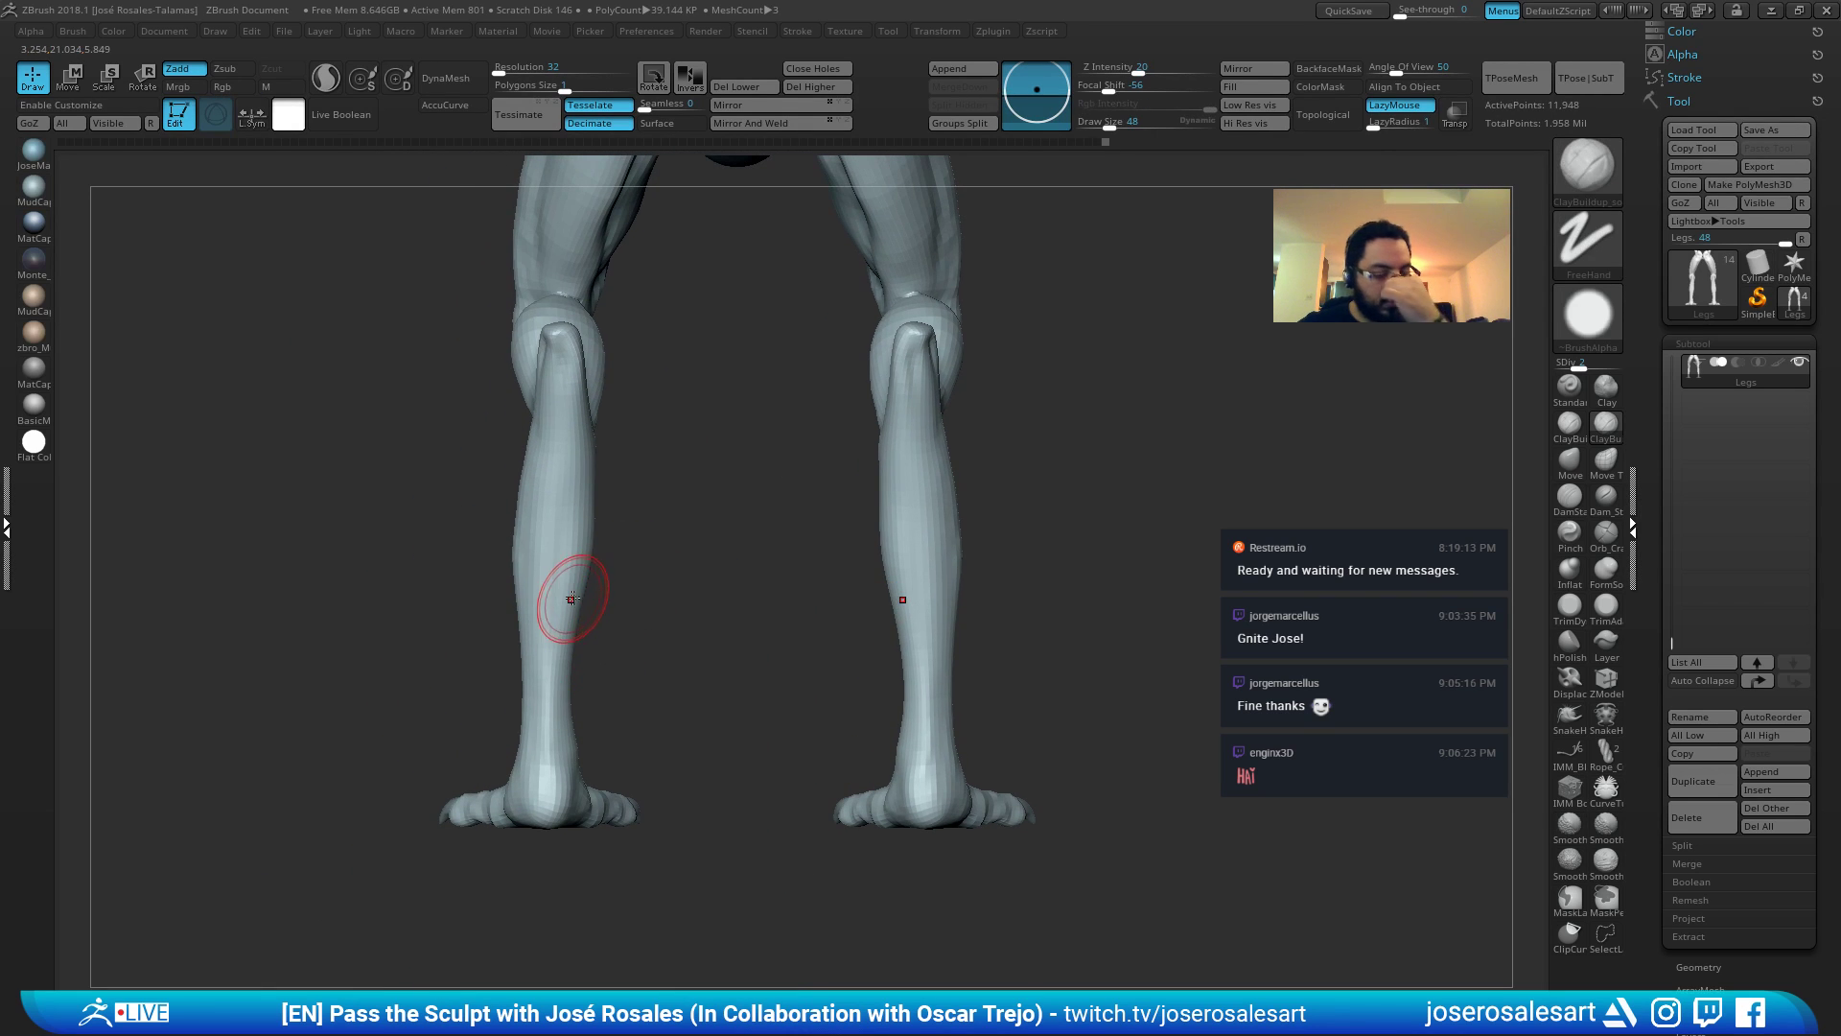
Push the inner contour of the upper calves outward from the back view with the Move brush.
key("b")
key("m")
key("v")
right_click_drag(577, 594, 573, 568, "ctrl")
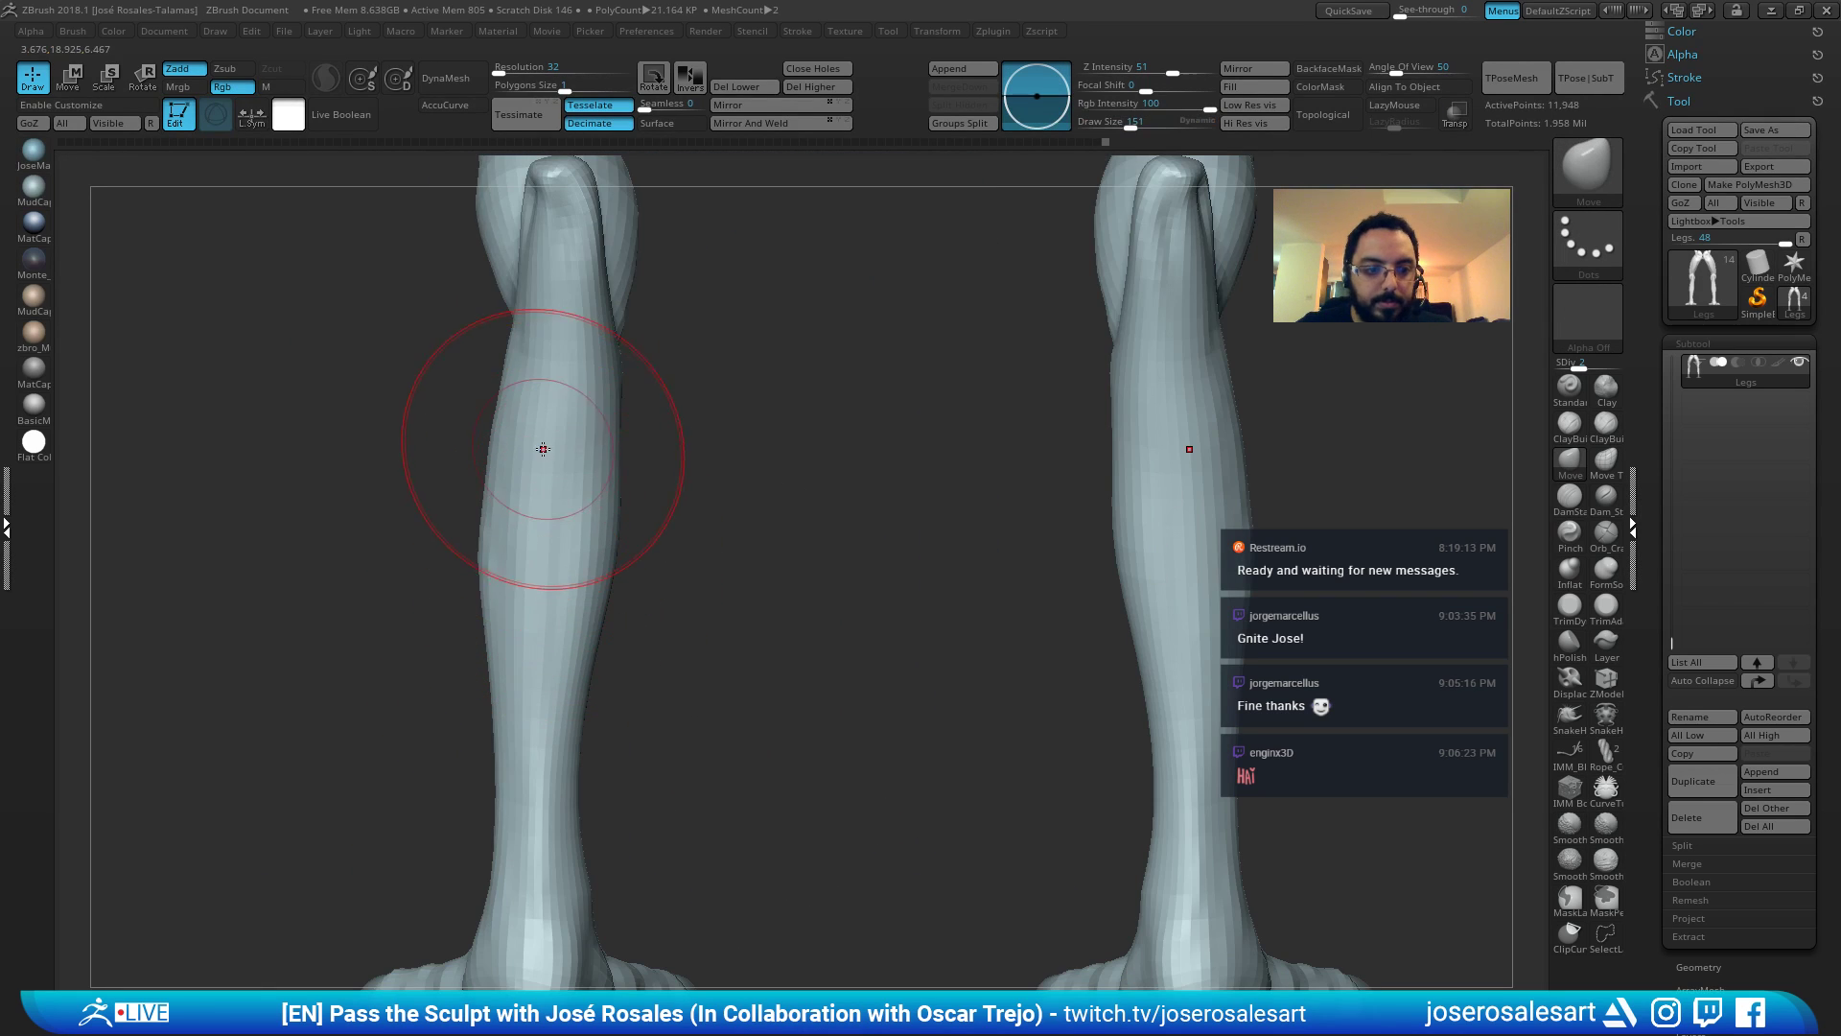
left_click_drag(578, 386, 560, 384)
right_click_drag(563, 382, 548, 420, "ctrl")
left_click_drag(563, 452, 541, 448)
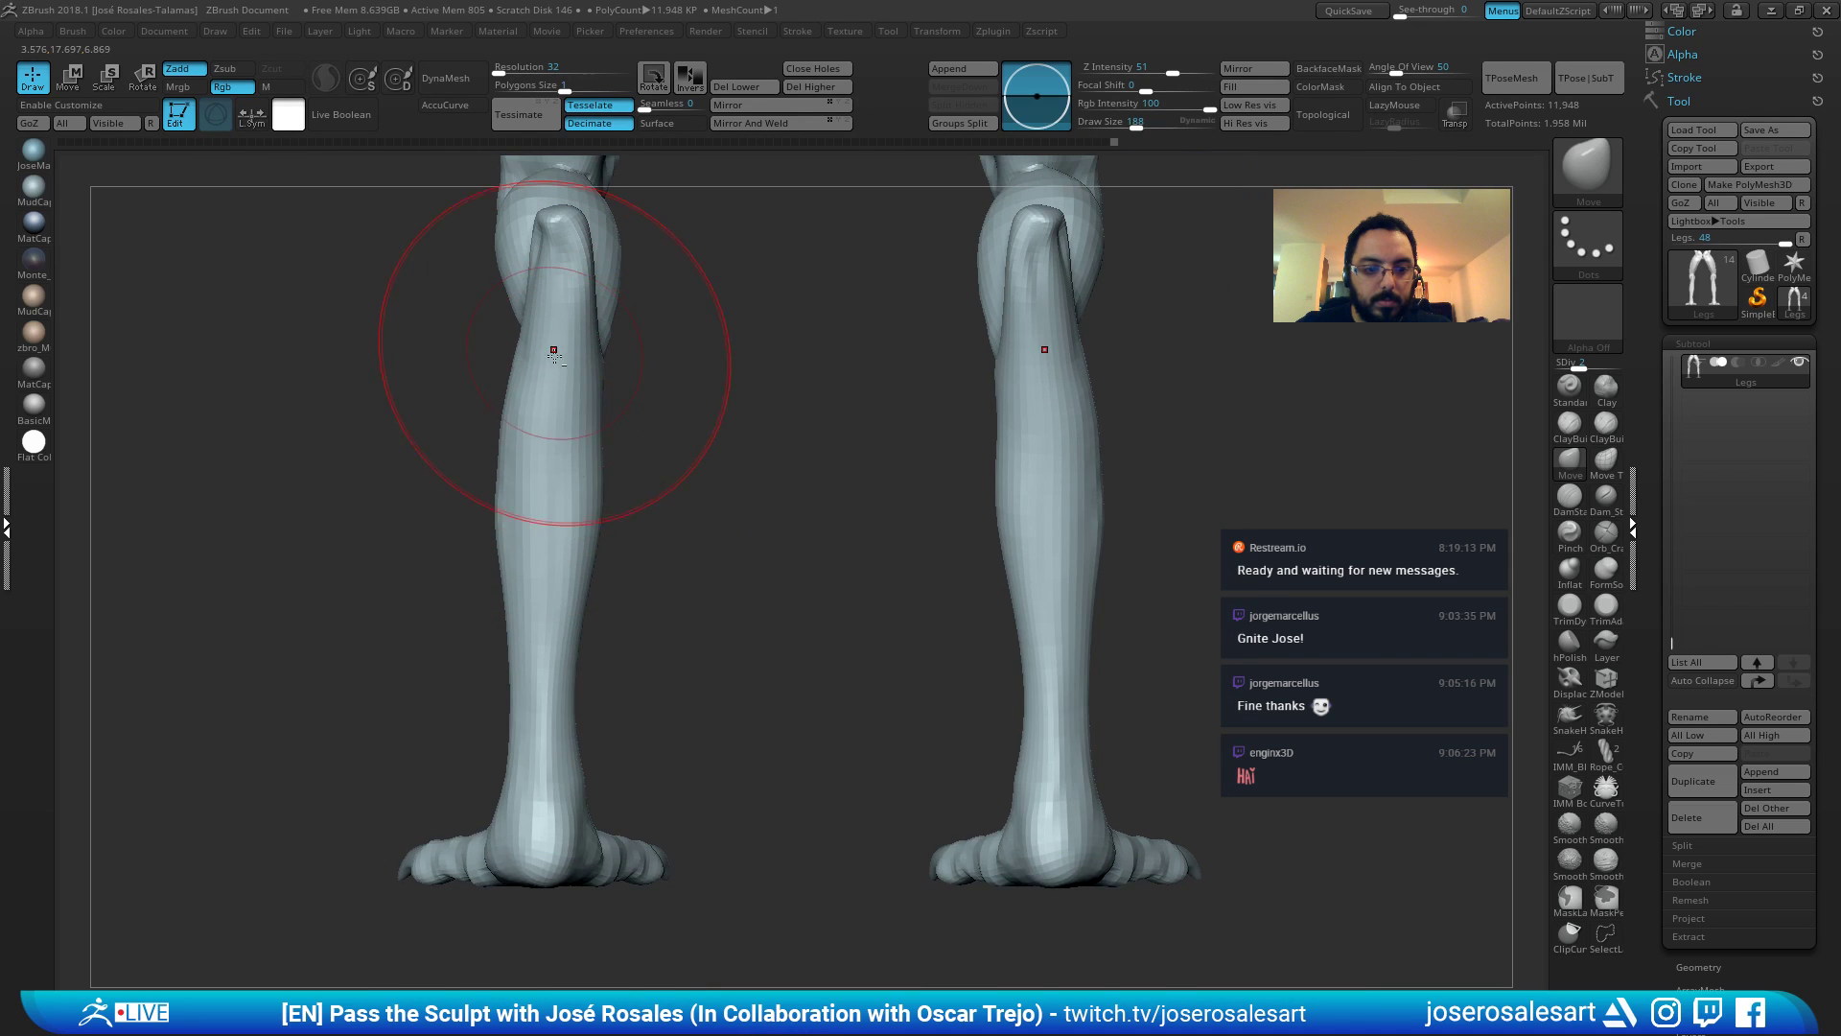
Shift the middle of the calves slightly outward and the shins above the ankles inward with the Move brush.
right_click_drag(555, 349, 541, 459, "alt")
left_click_drag(534, 461, 525, 460)
key("s")
left_click_drag(539, 603, 553, 603)
mouse_move(614, 603)
right_mouse_down()
mouse_move(523, 603)
mouse_move(567, 576)
right_mouse_up()
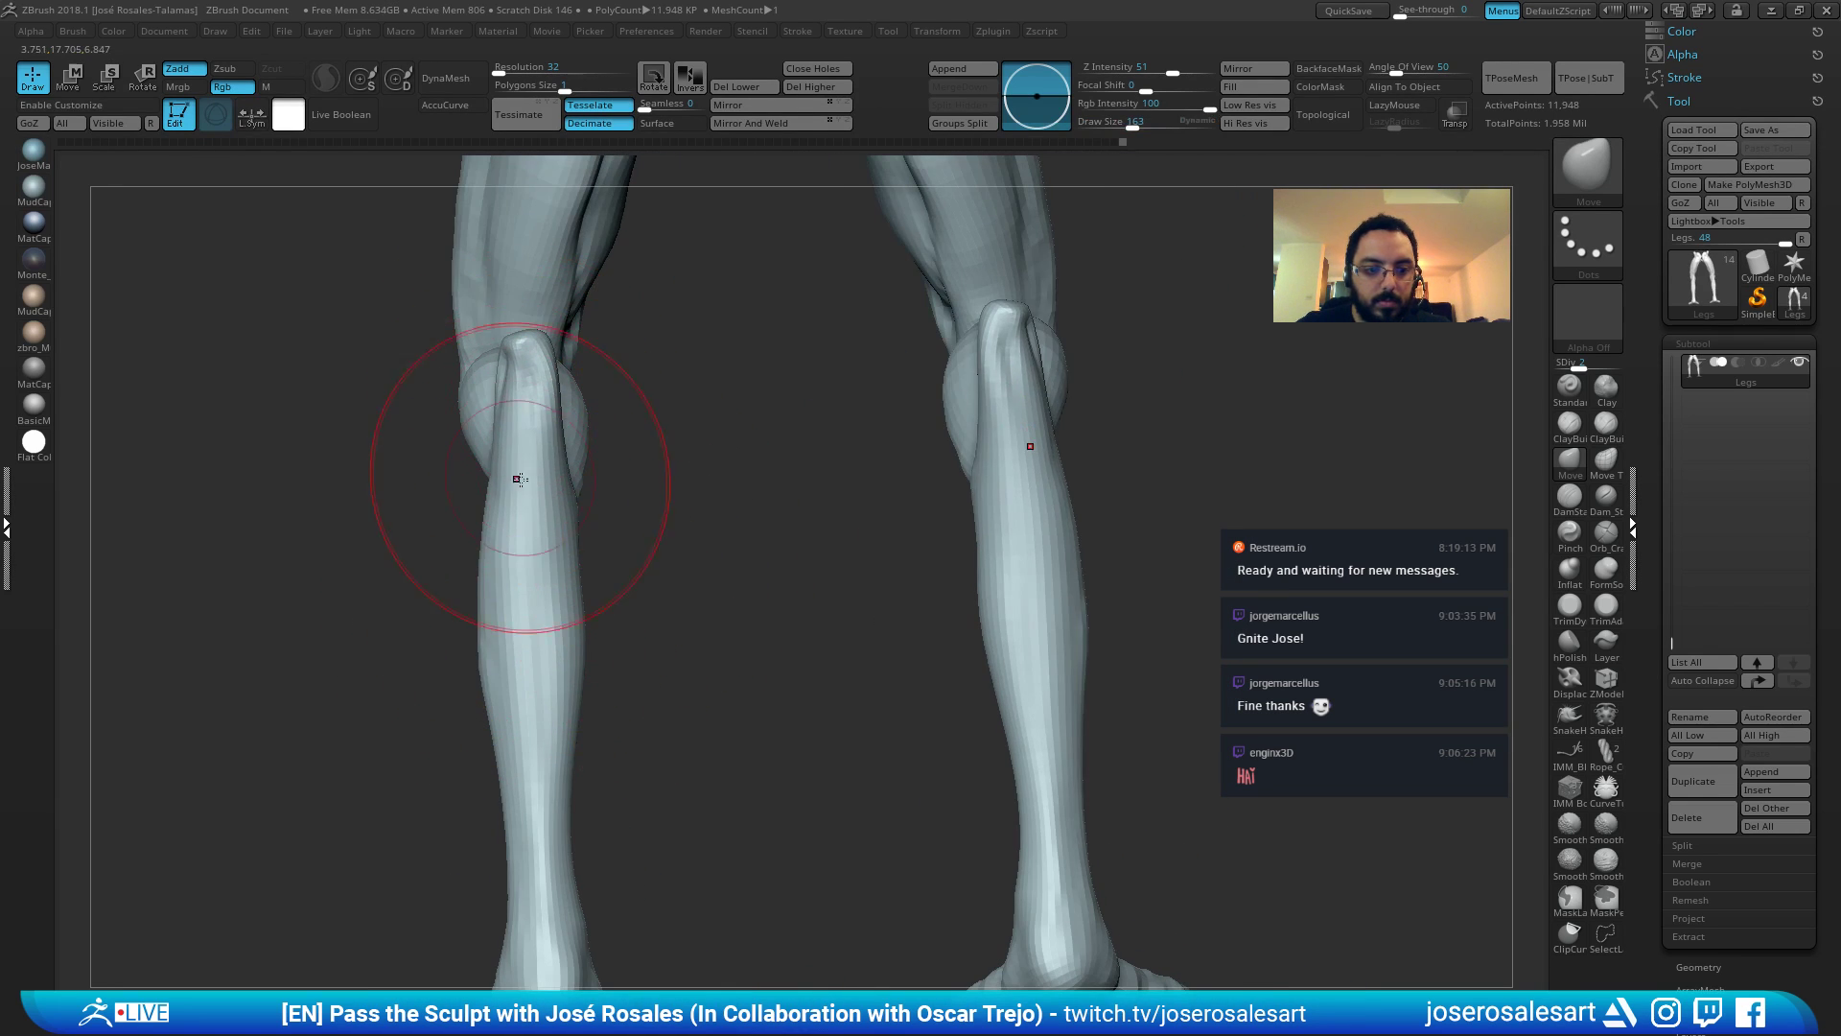
Stroke down the back of the lower legs below the heel spurs with the Standard brush at draw size 48.
mouse_move(517, 495)
right_mouse_down()
mouse_move(658, 538)
mouse_move(785, 630)
right_mouse_up()
key("2")
mouse_move(518, 566)
left_mouse_down("shift")
mouse_move(510, 672)
mouse_move(516, 610)
left_mouse_up("shift")
key("ctrl+z")
right_click_drag(516, 610, 537, 676, "ctrl")
mouse_move(537, 676)
right_mouse_down()
mouse_move(614, 681)
mouse_move(680, 548)
mouse_move(568, 556)
right_mouse_up()
right_click_drag(509, 608, 555, 514, "shift")
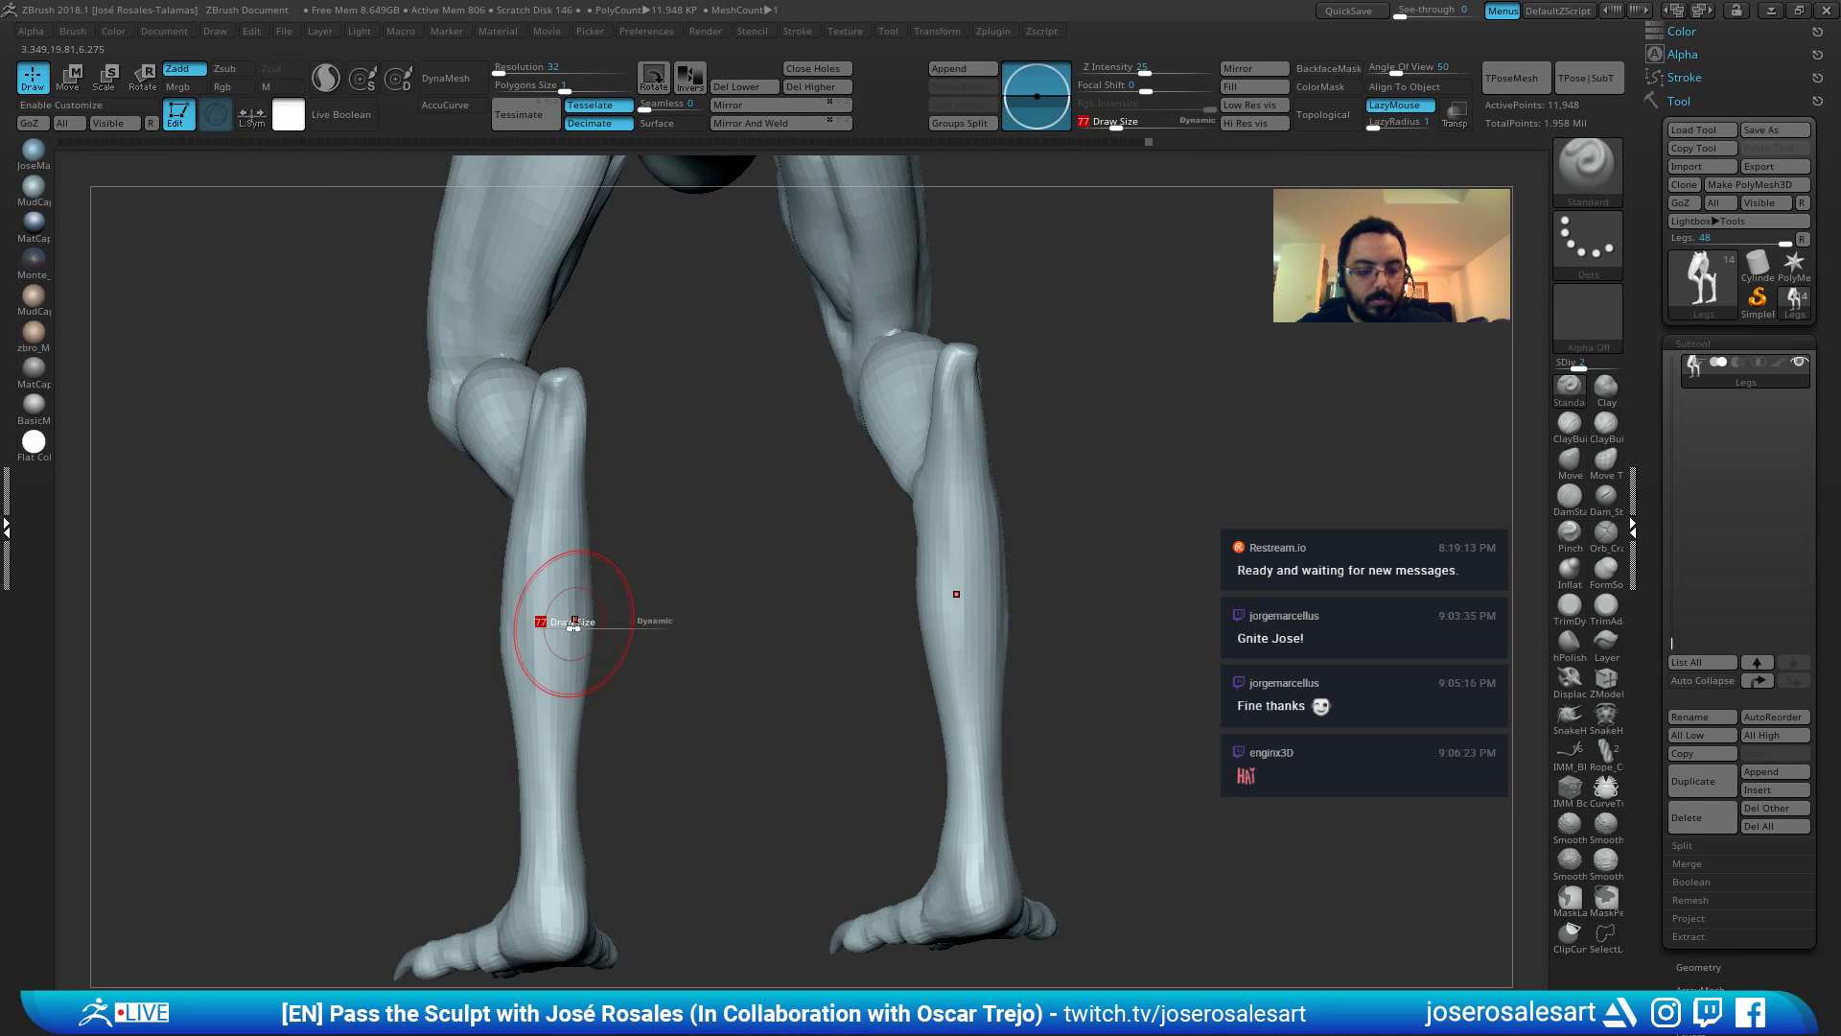
right_click_drag(569, 399, 554, 389)
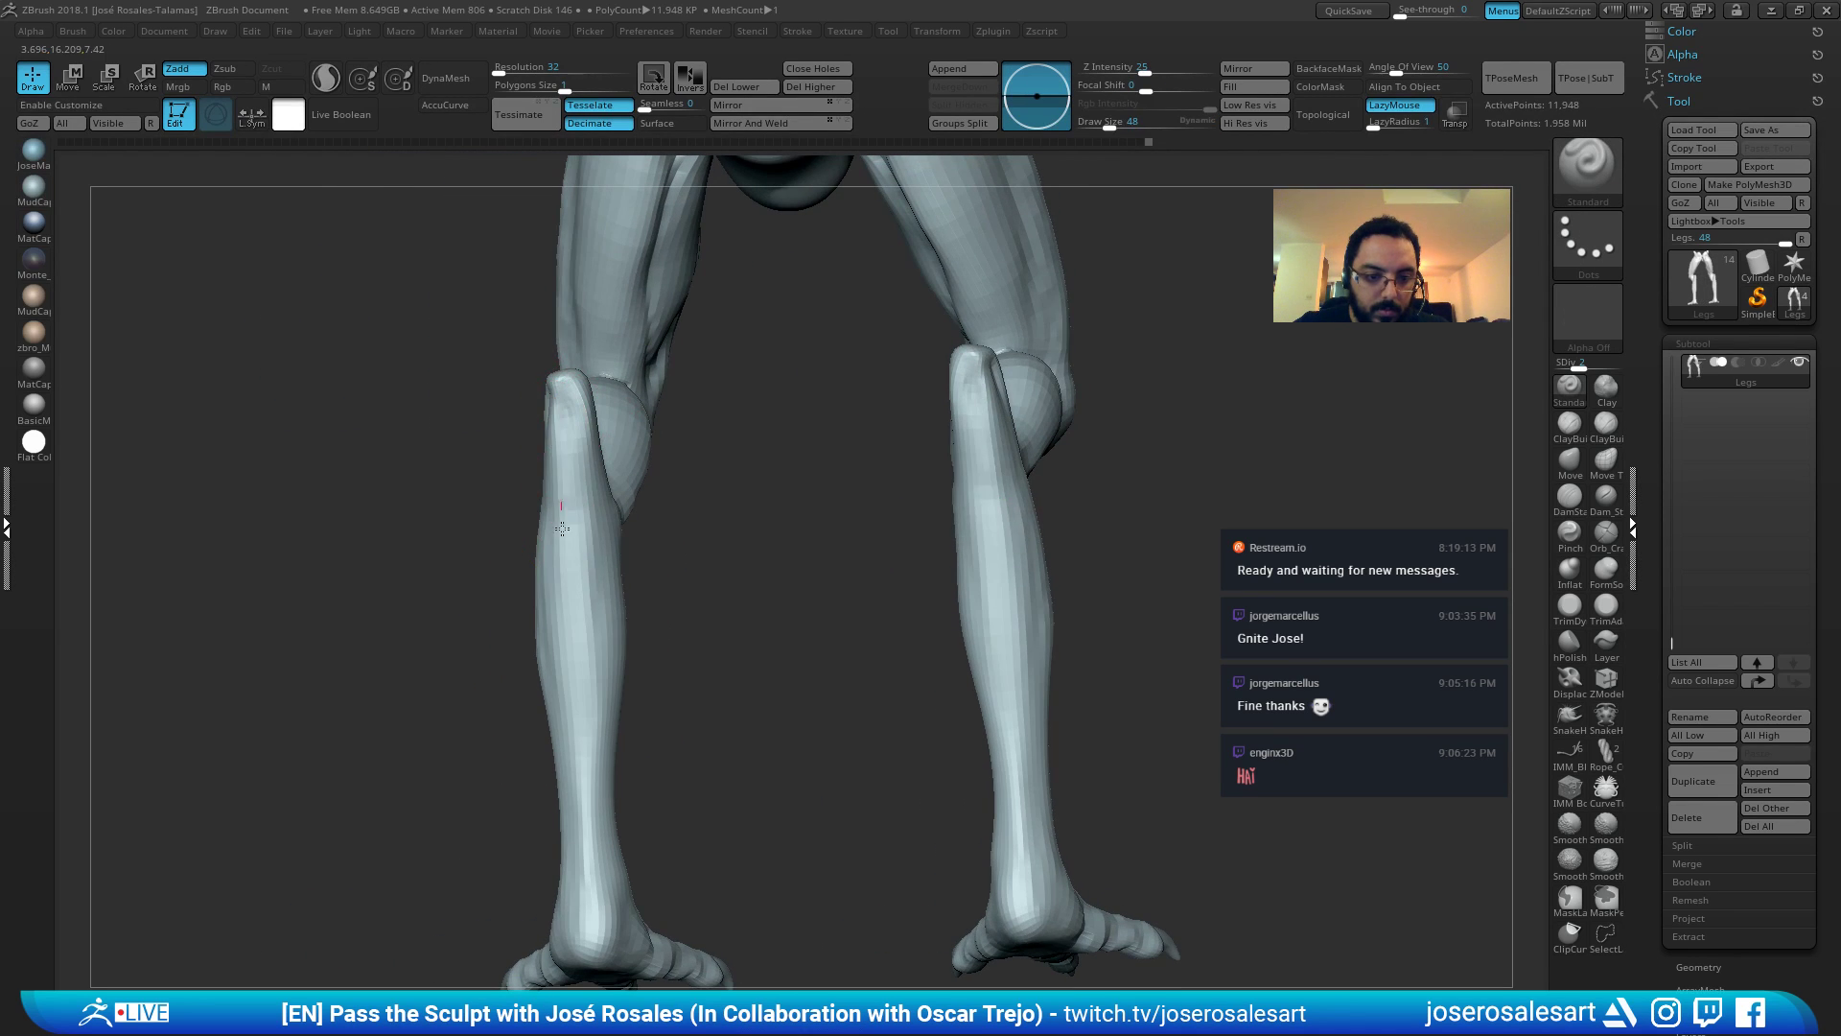
left_click_drag(562, 528, 573, 724)
left_click_drag(566, 642, 570, 753)
right_click_drag(487, 758, 528, 705, "shift")
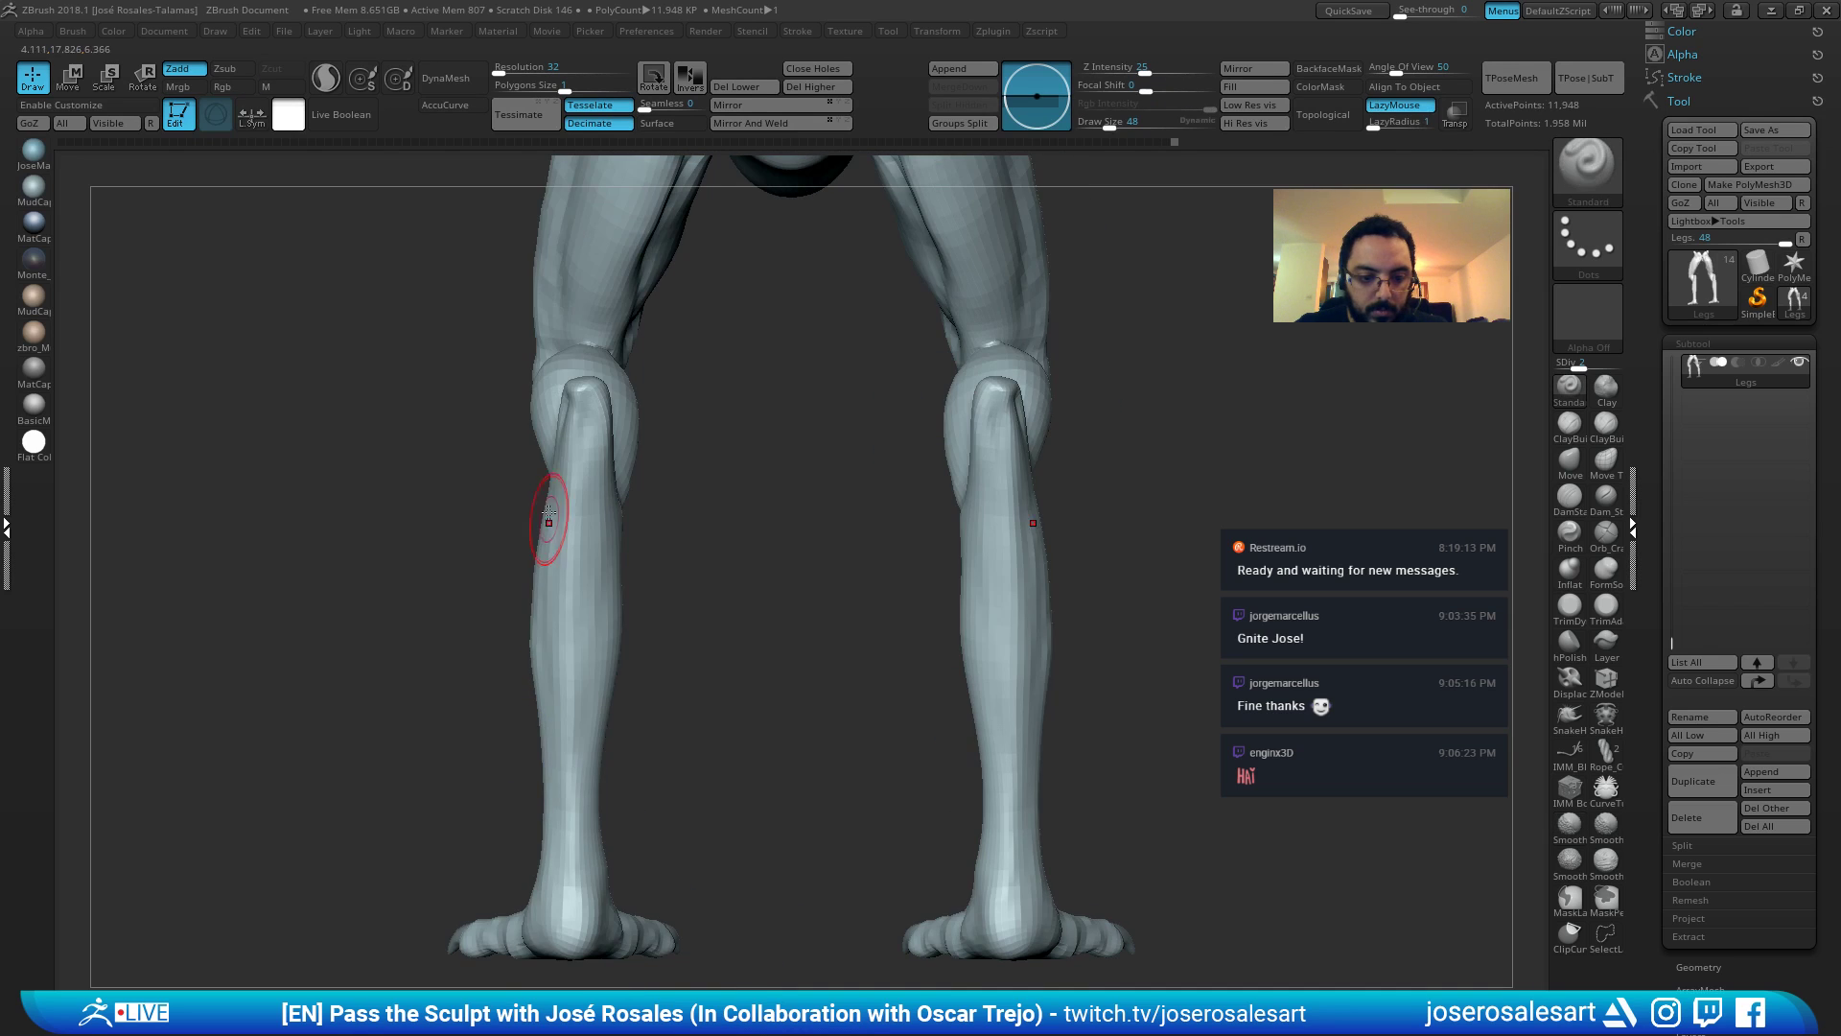
Reshape the heel and the front of the ankle in side view with the Move brush, finishing at draw size 77.
right_click_drag(549, 513, 690, 645)
right_click_drag(547, 635, 500, 712)
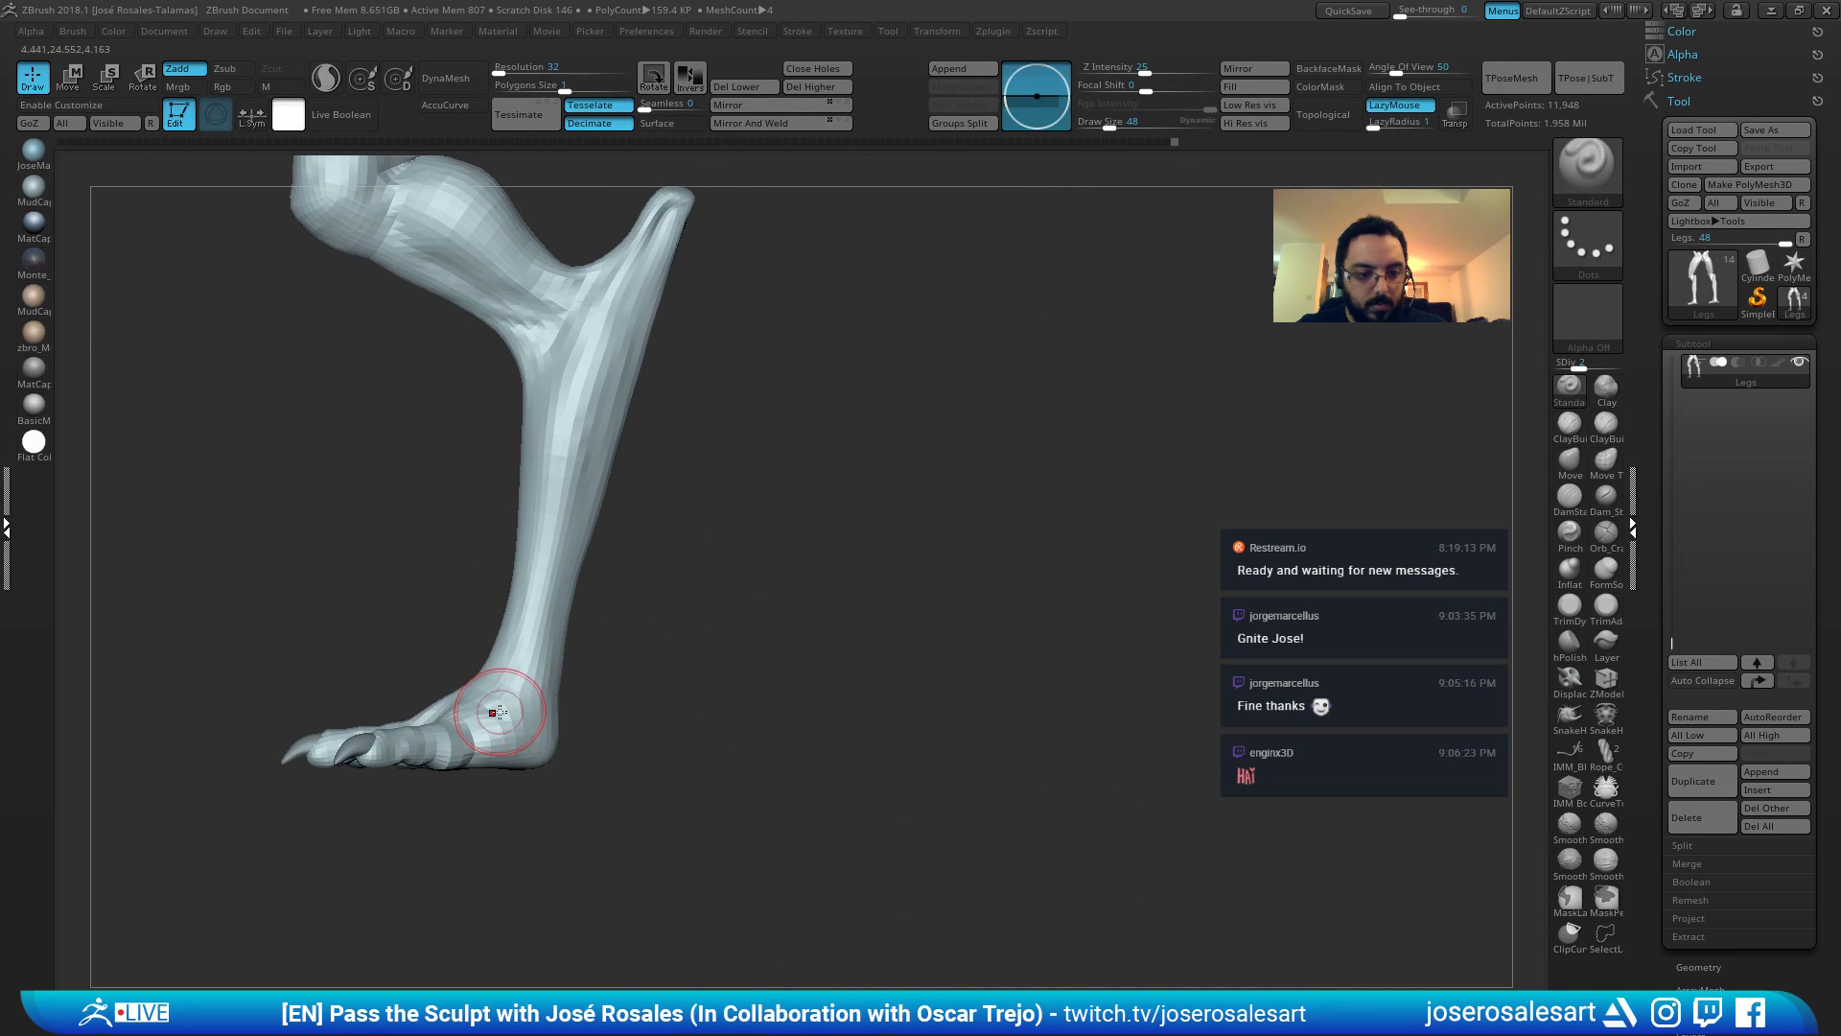
key("b")
key("m")
key("v")
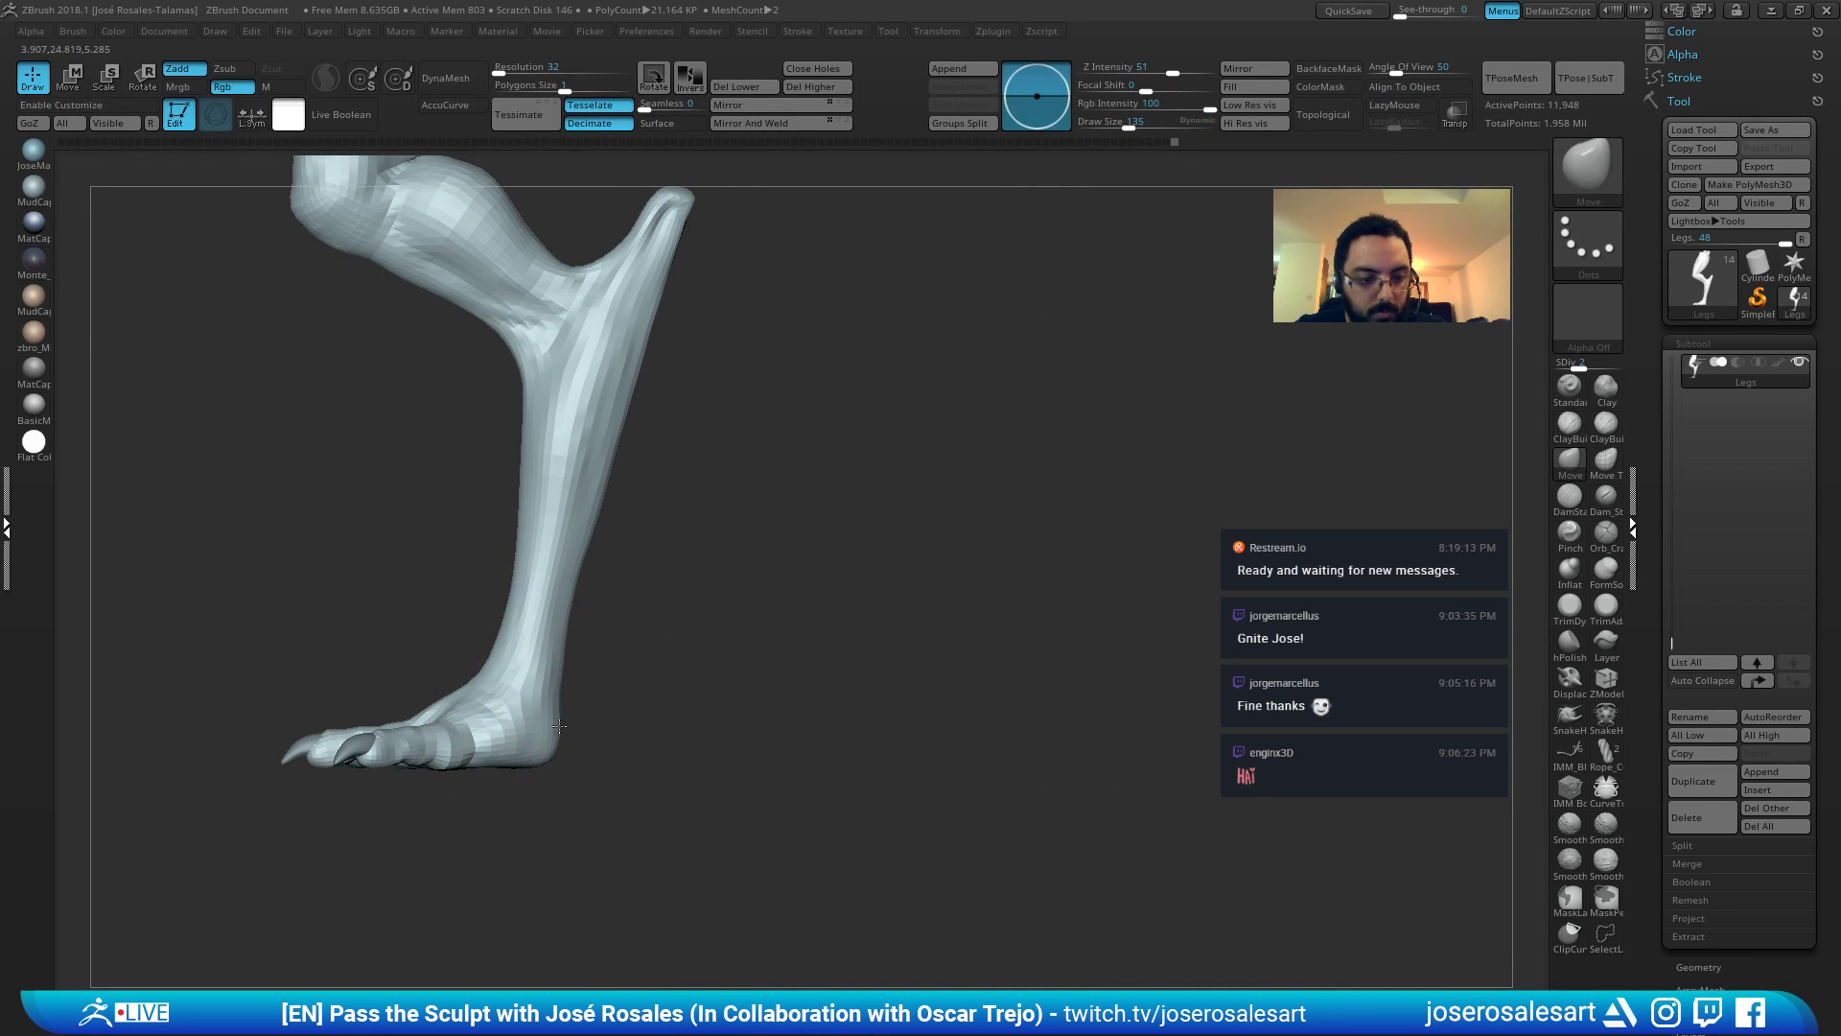
key("s")
left_click_drag(559, 714, 580, 648)
key("s")
left_click_drag(481, 679, 468, 679)
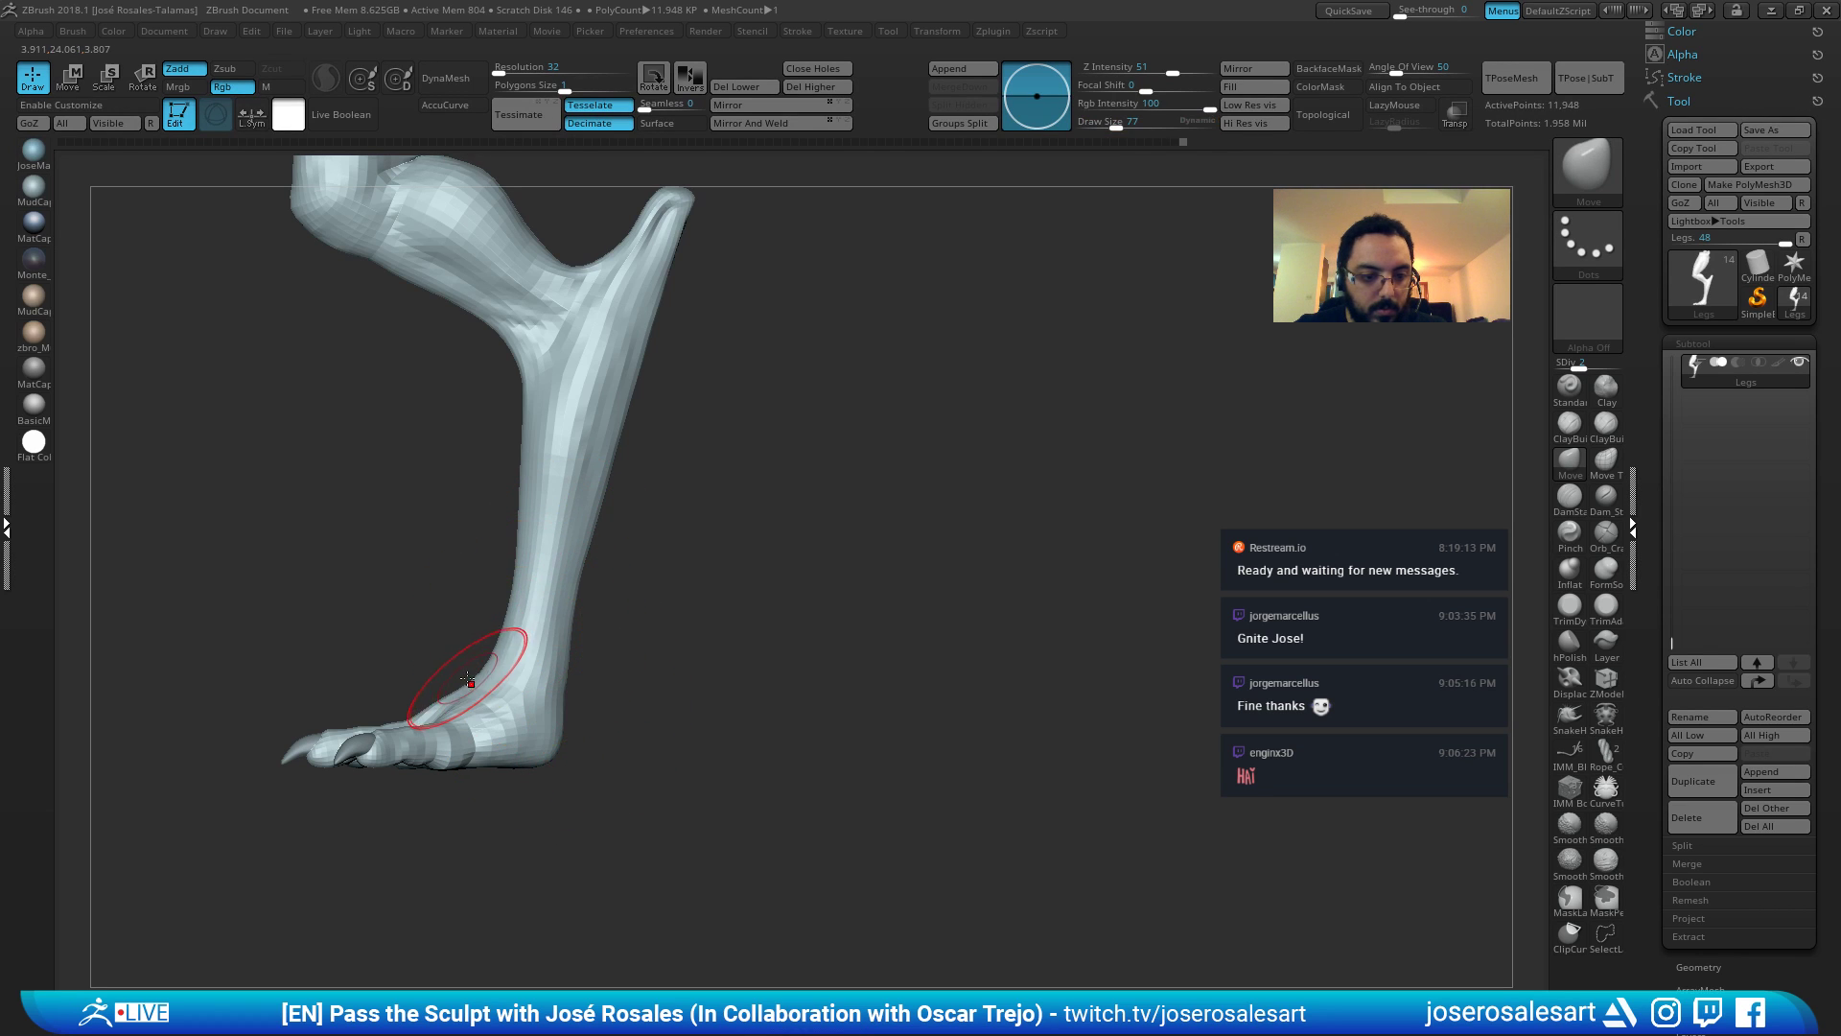
Add clay around the heel and the side of the ankle with ClayBuildup at draw size 39.
key("b")
key("c")
key("b")
right_click_drag(465, 676, 548, 728)
key("s")
left_click_drag(549, 728, 539, 728)
mouse_move(539, 728)
right_mouse_down()
mouse_move(478, 723)
mouse_move(576, 686)
right_mouse_up()
left_click_drag(577, 685, 600, 697)
right_click_drag(599, 697, 588, 666)
mouse_move(588, 665)
left_mouse_down()
mouse_move(650, 671)
mouse_move(662, 636)
left_mouse_up()
mouse_move(663, 636)
right_mouse_down("ctrl")
mouse_move(482, 606)
mouse_move(606, 575)
mouse_move(633, 533)
mouse_move(751, 538)
mouse_move(728, 537)
mouse_move(800, 510)
mouse_move(739, 329)
mouse_move(822, 430)
mouse_move(565, 440)
right_mouse_up("ctrl")
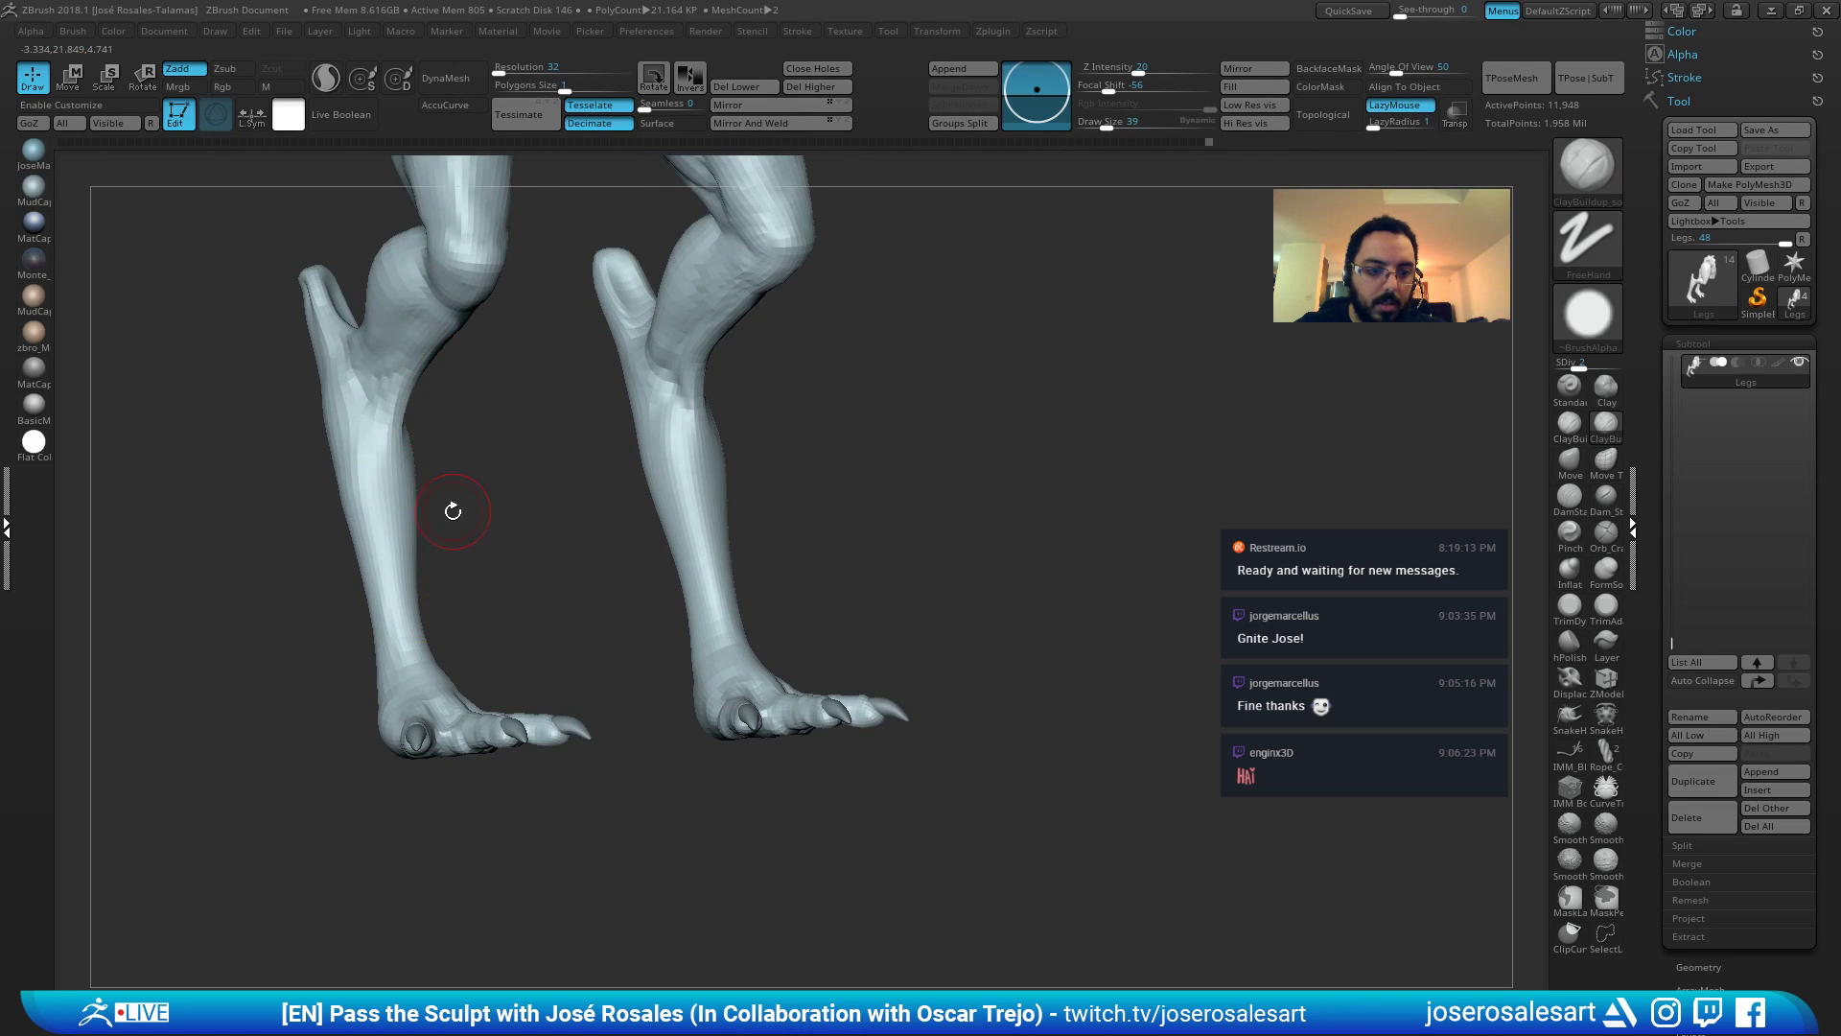
Build up the shins above the ankles with ClayBuildup at draw size 51.
mouse_move(452, 511)
right_mouse_down()
mouse_move(676, 461)
mouse_move(652, 441)
right_mouse_up()
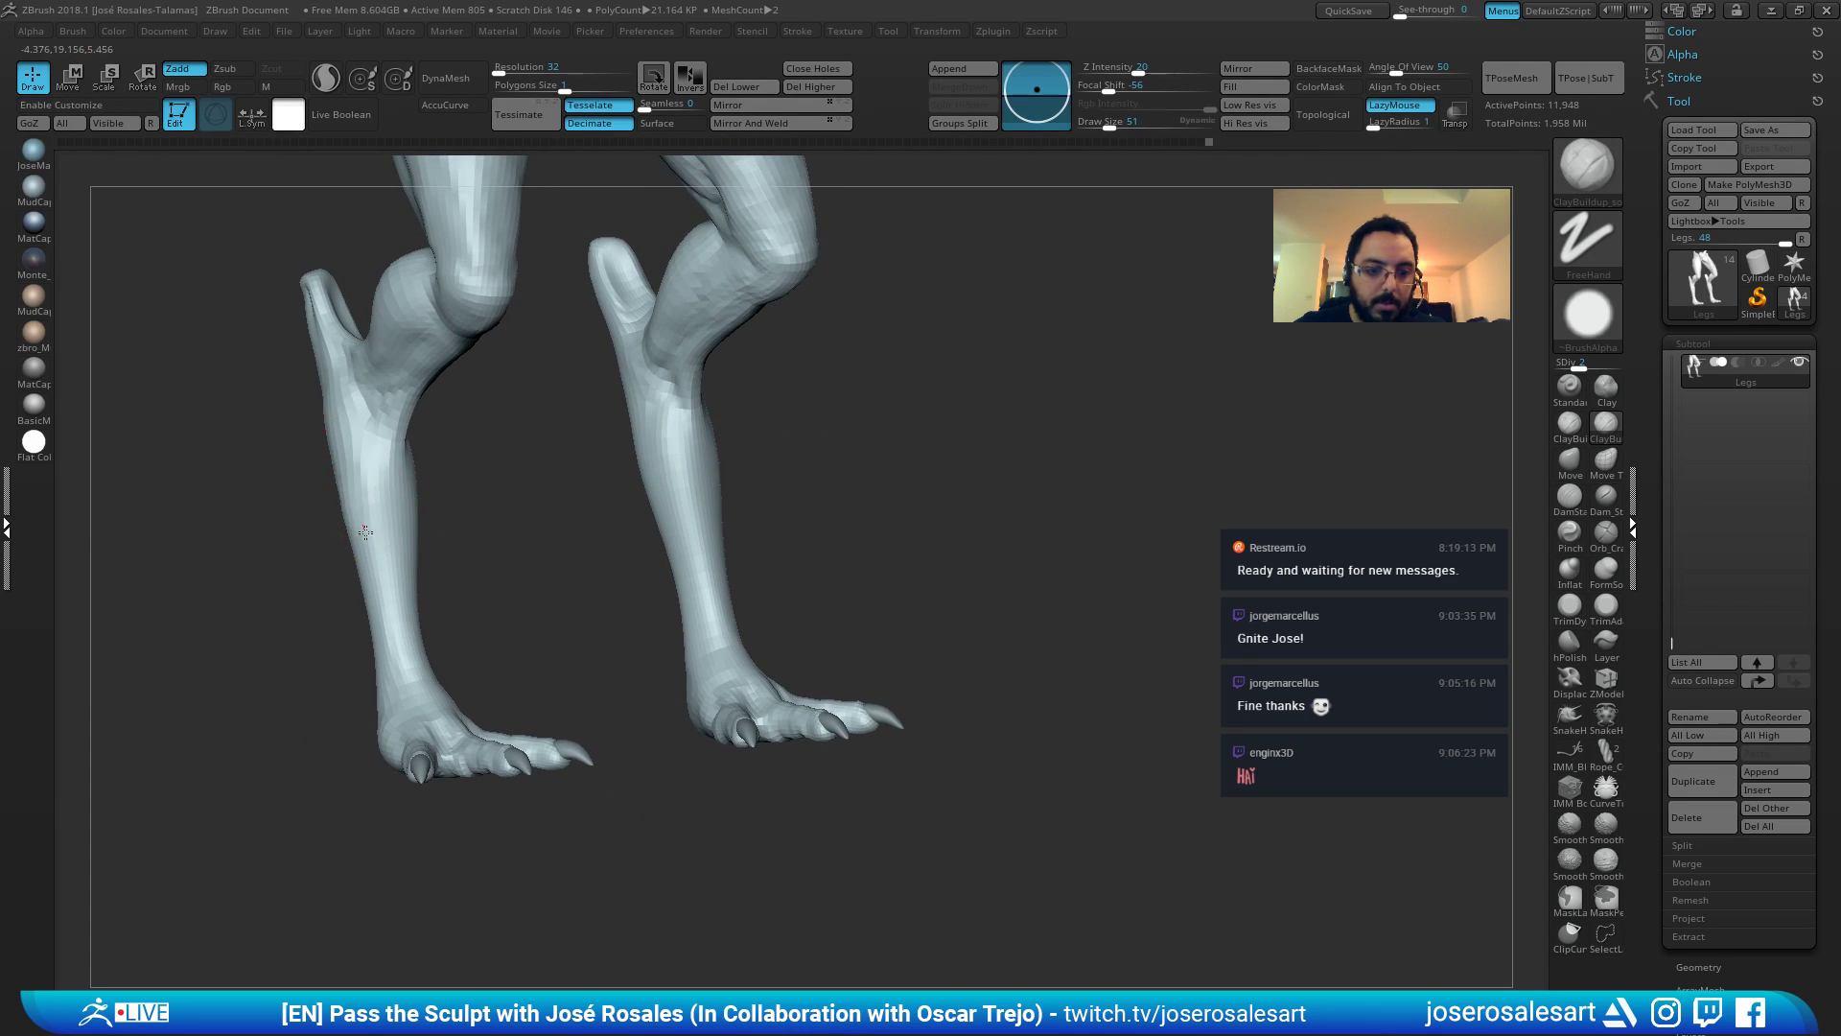
key("shift")
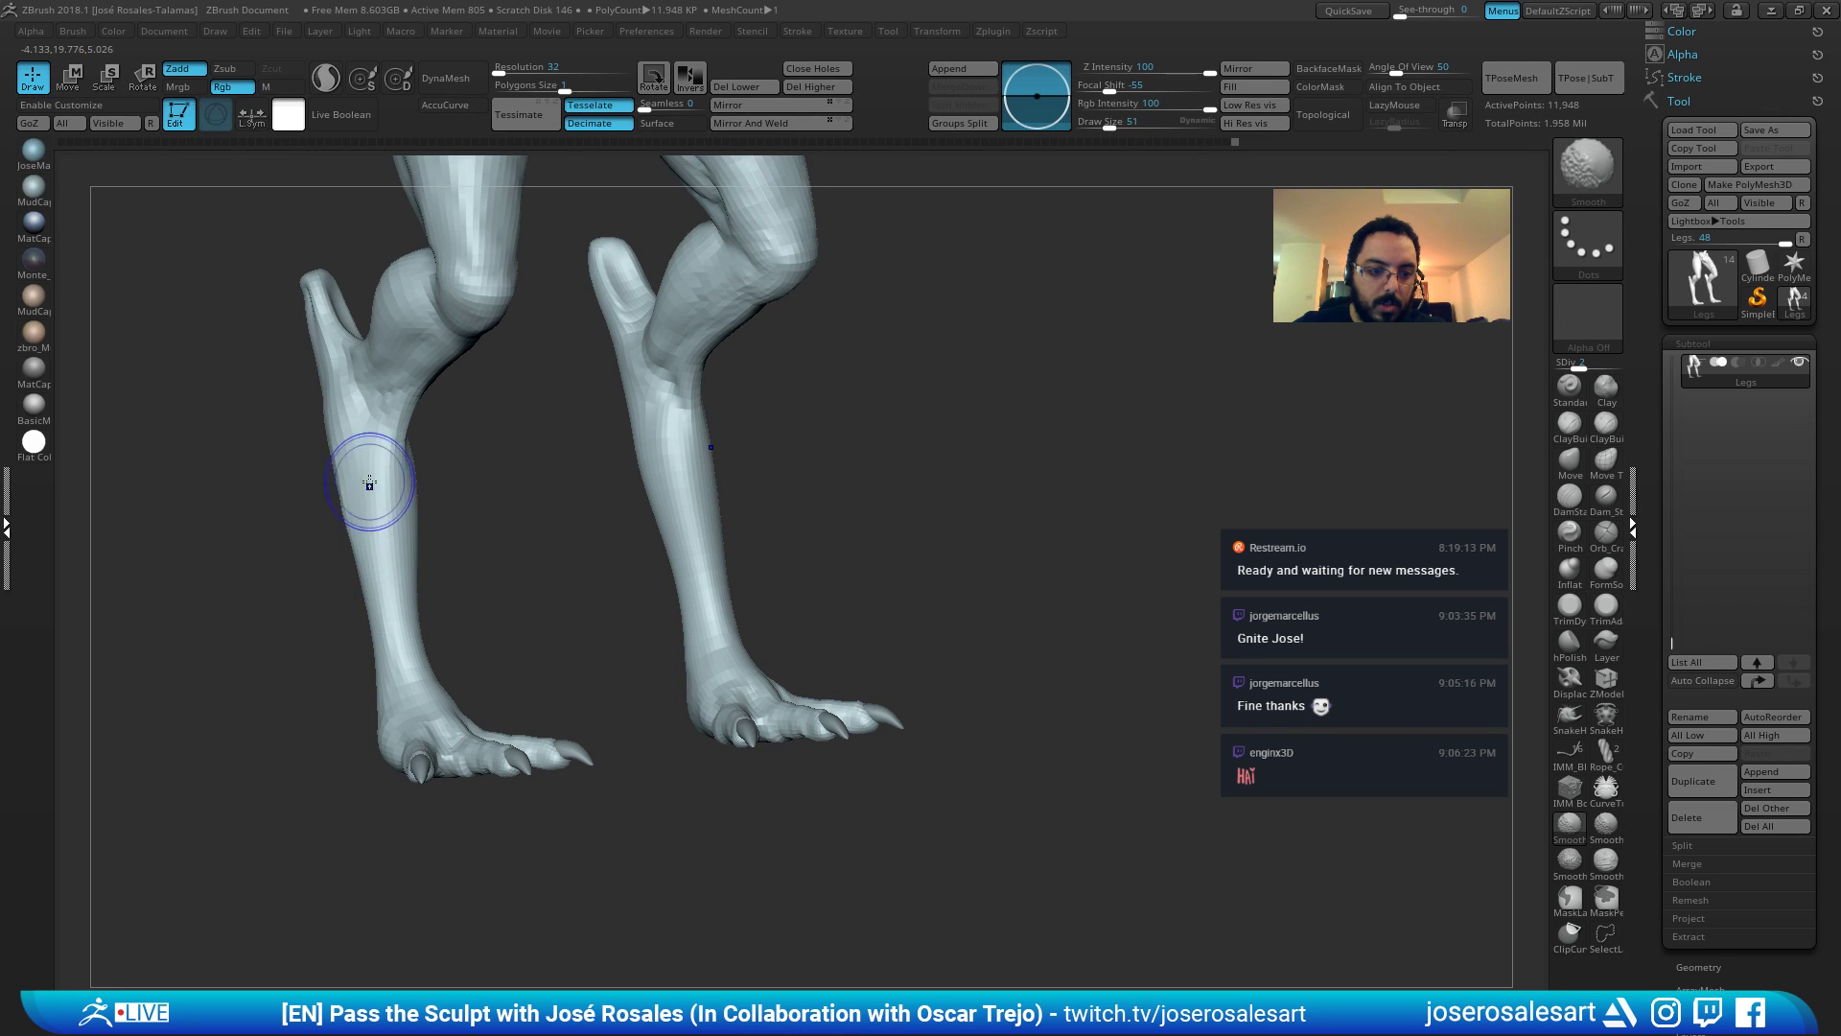
right_click_drag(383, 640, 308, 531, "shift")
right_click_drag(406, 573, 407, 440, "shift")
mouse_move(370, 629)
right_mouse_down()
mouse_move(404, 582)
mouse_move(326, 665)
mouse_move(371, 611)
mouse_move(373, 693)
mouse_move(346, 648)
mouse_move(286, 706)
right_mouse_up()
right_click_drag(329, 654, 369, 640)
left_click_drag(332, 546, 326, 657)
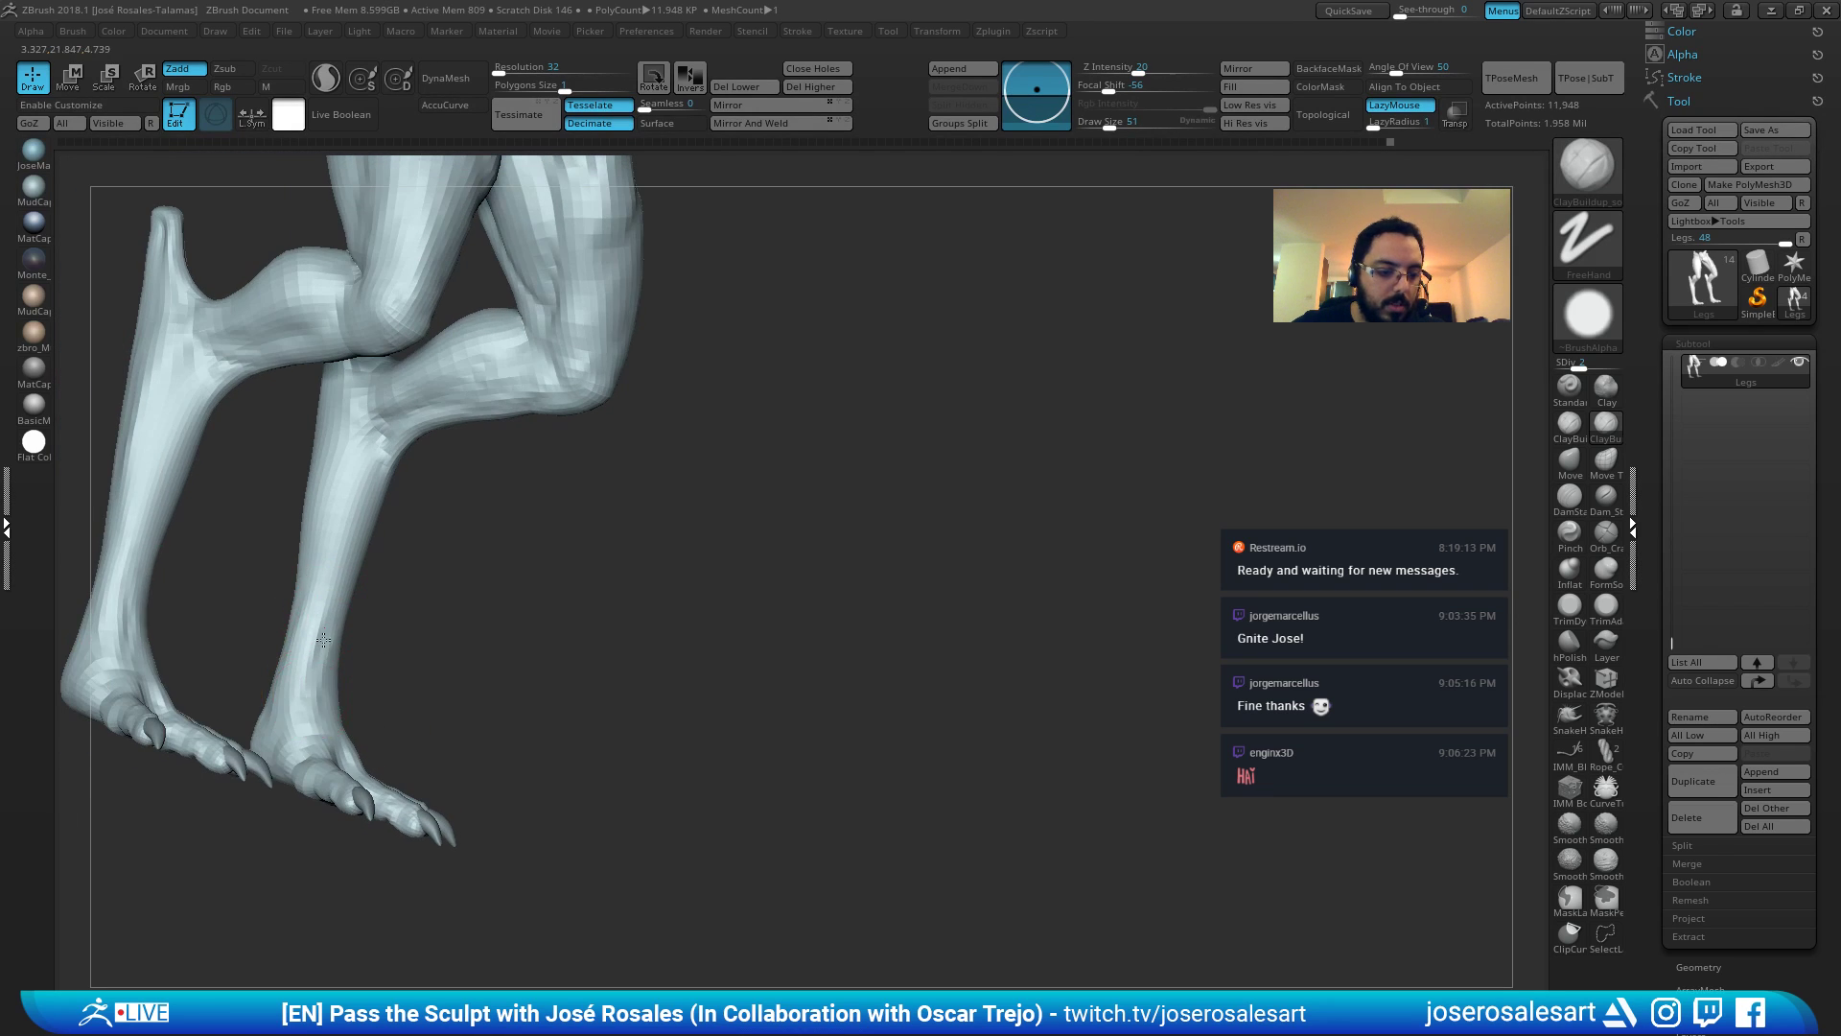
right_click_drag(460, 643, 319, 633)
left_click_drag(305, 613, 302, 556)
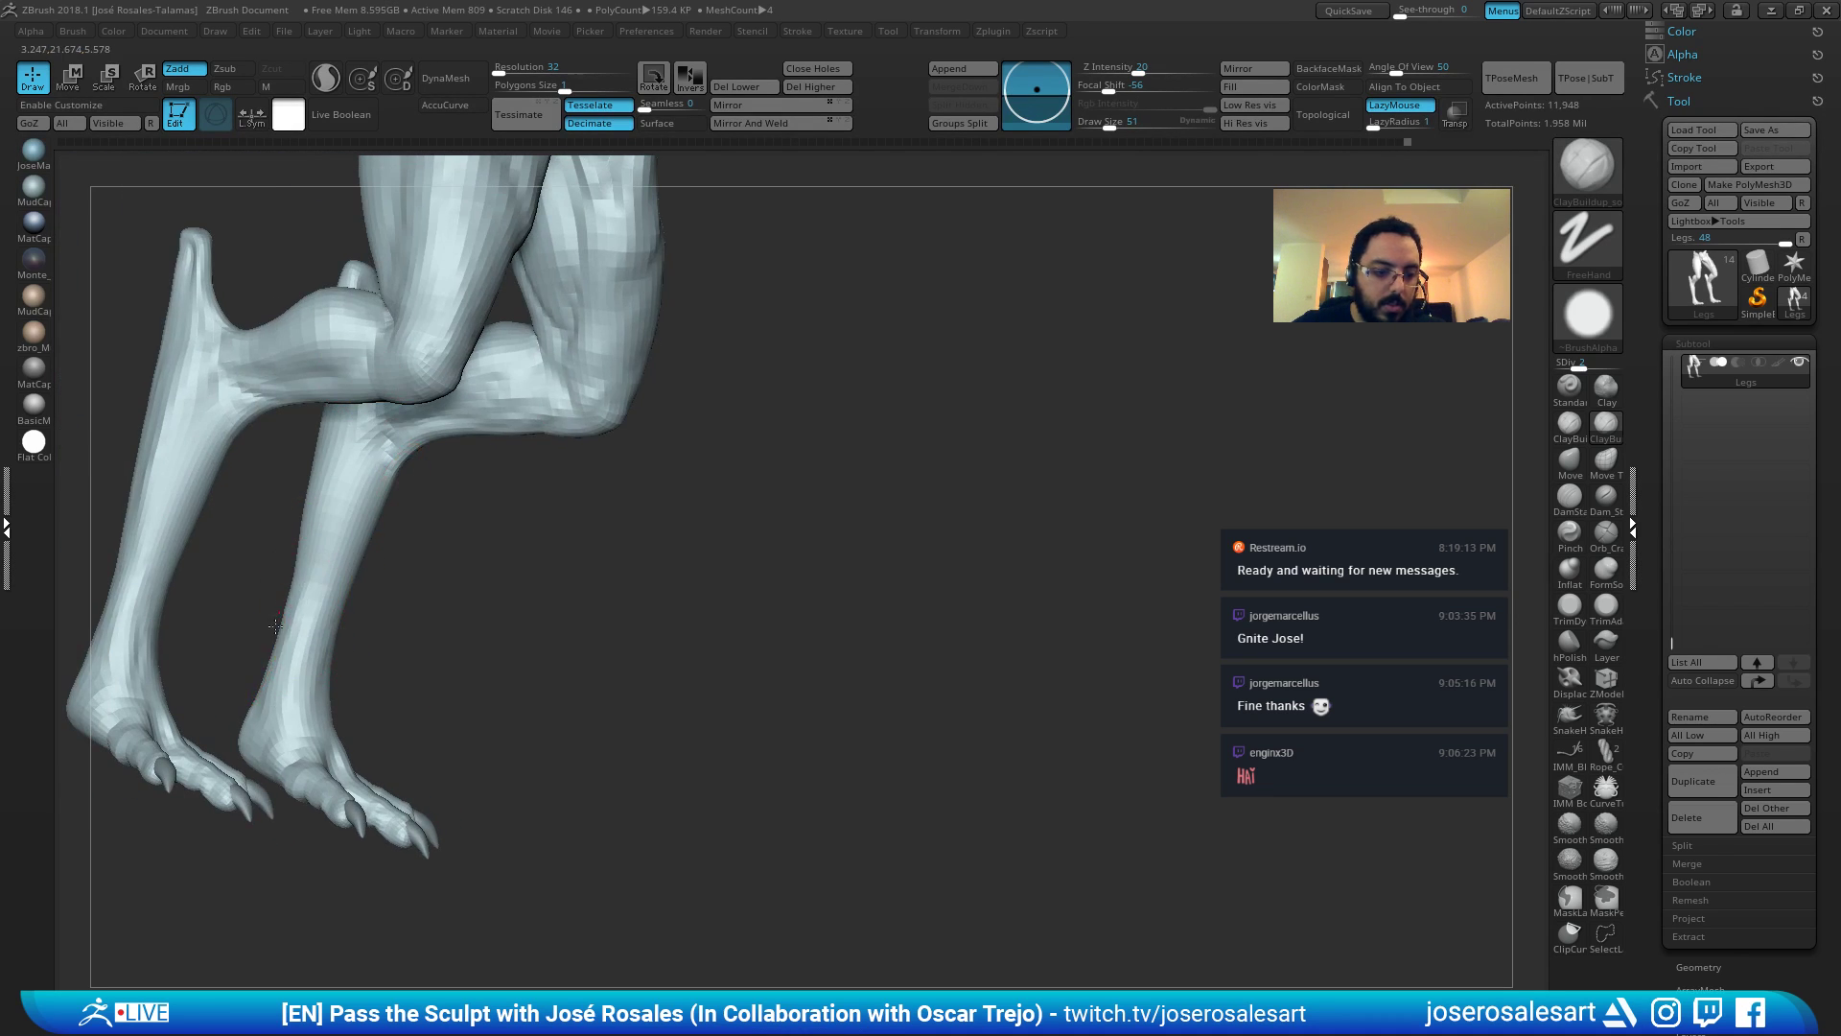
left_click_drag(275, 627, 281, 664)
Examine the lower legs against the whole creature from several sides.
mouse_move(263, 732)
right_mouse_down()
mouse_move(286, 731)
mouse_move(225, 742)
mouse_move(242, 758)
mouse_move(308, 744)
mouse_move(268, 719)
mouse_move(274, 757)
mouse_move(238, 766)
mouse_move(313, 695)
mouse_move(390, 699)
mouse_move(374, 699)
mouse_move(403, 340)
right_mouse_up()
key("b")
key("s")
key("t")
key("b")
key("c")
key("b")
key("s")
left_click(408, 701)
right_click_drag(403, 384, 213, 461)
mouse_move(213, 460)
right_mouse_down("alt")
mouse_move(352, 477)
mouse_move(522, 622)
right_mouse_up("alt")
right_click_drag(390, 751, 766, 593)
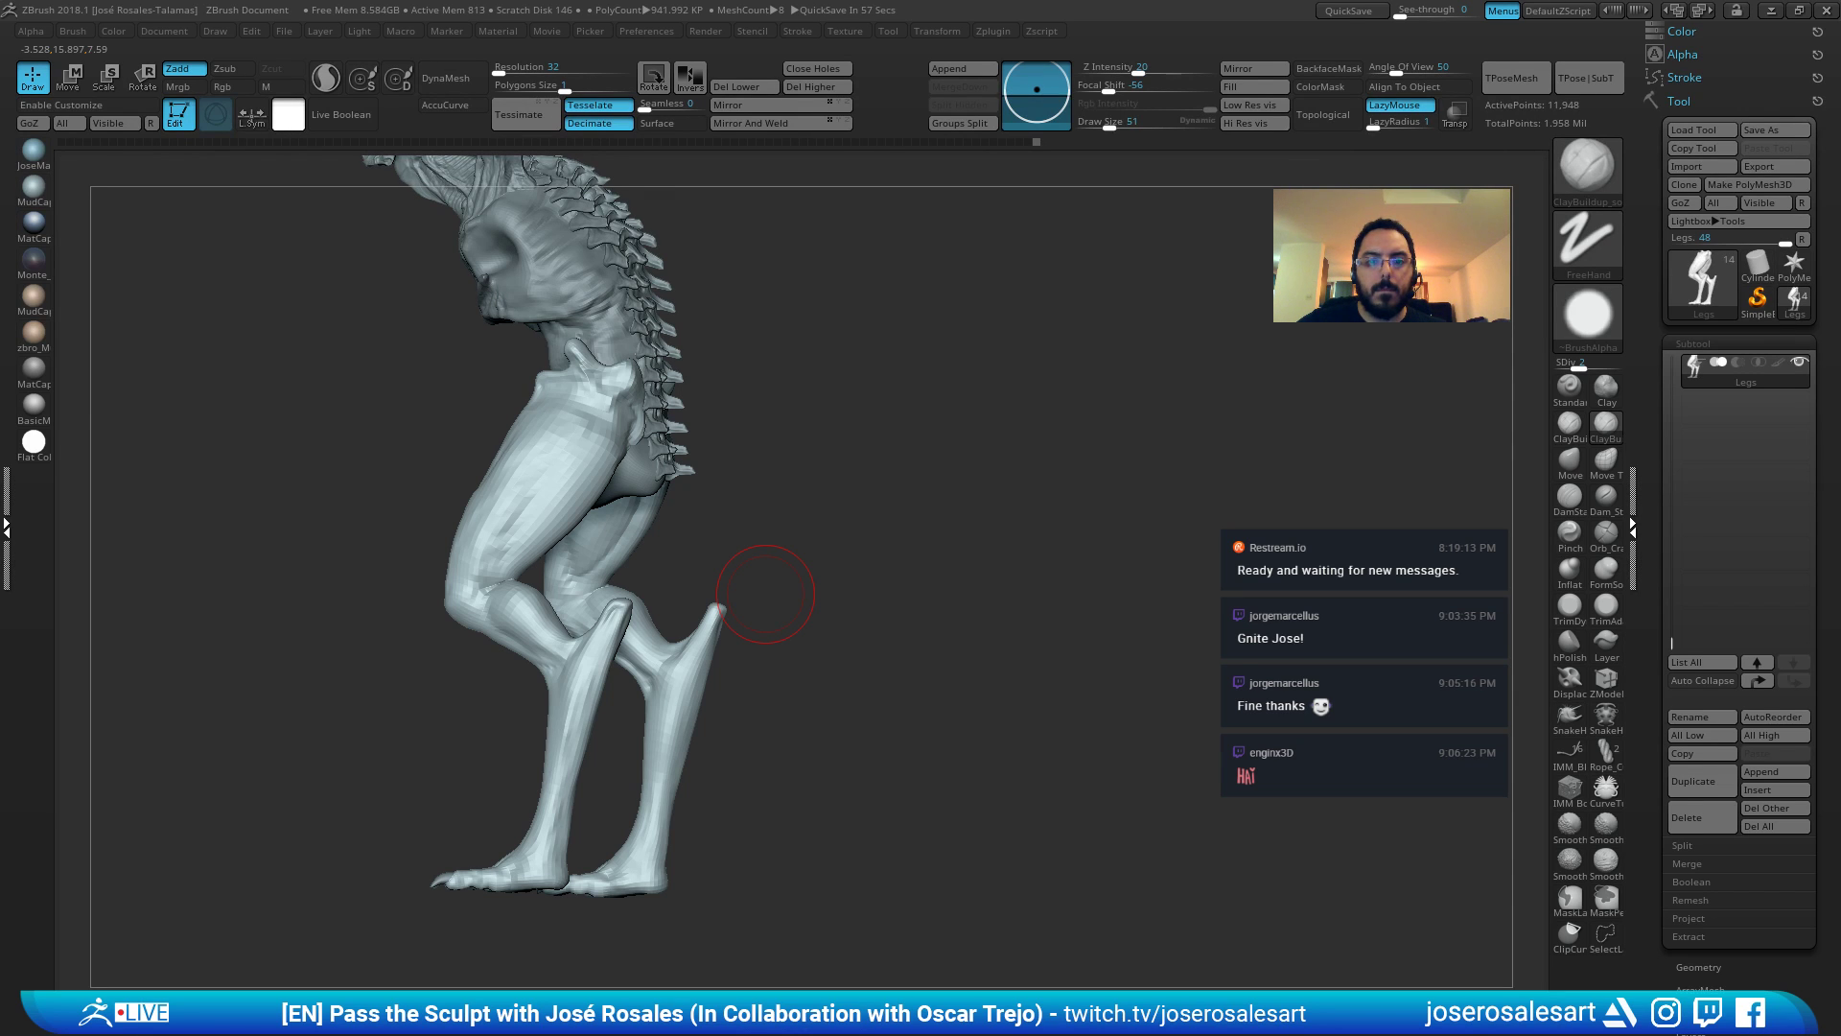
mouse_move(765, 597)
right_mouse_down("alt")
mouse_move(768, 480)
mouse_move(764, 575)
right_mouse_up("alt")
Smooth the back of the heels down toward the soles.
right_click_drag(763, 575, 671, 614)
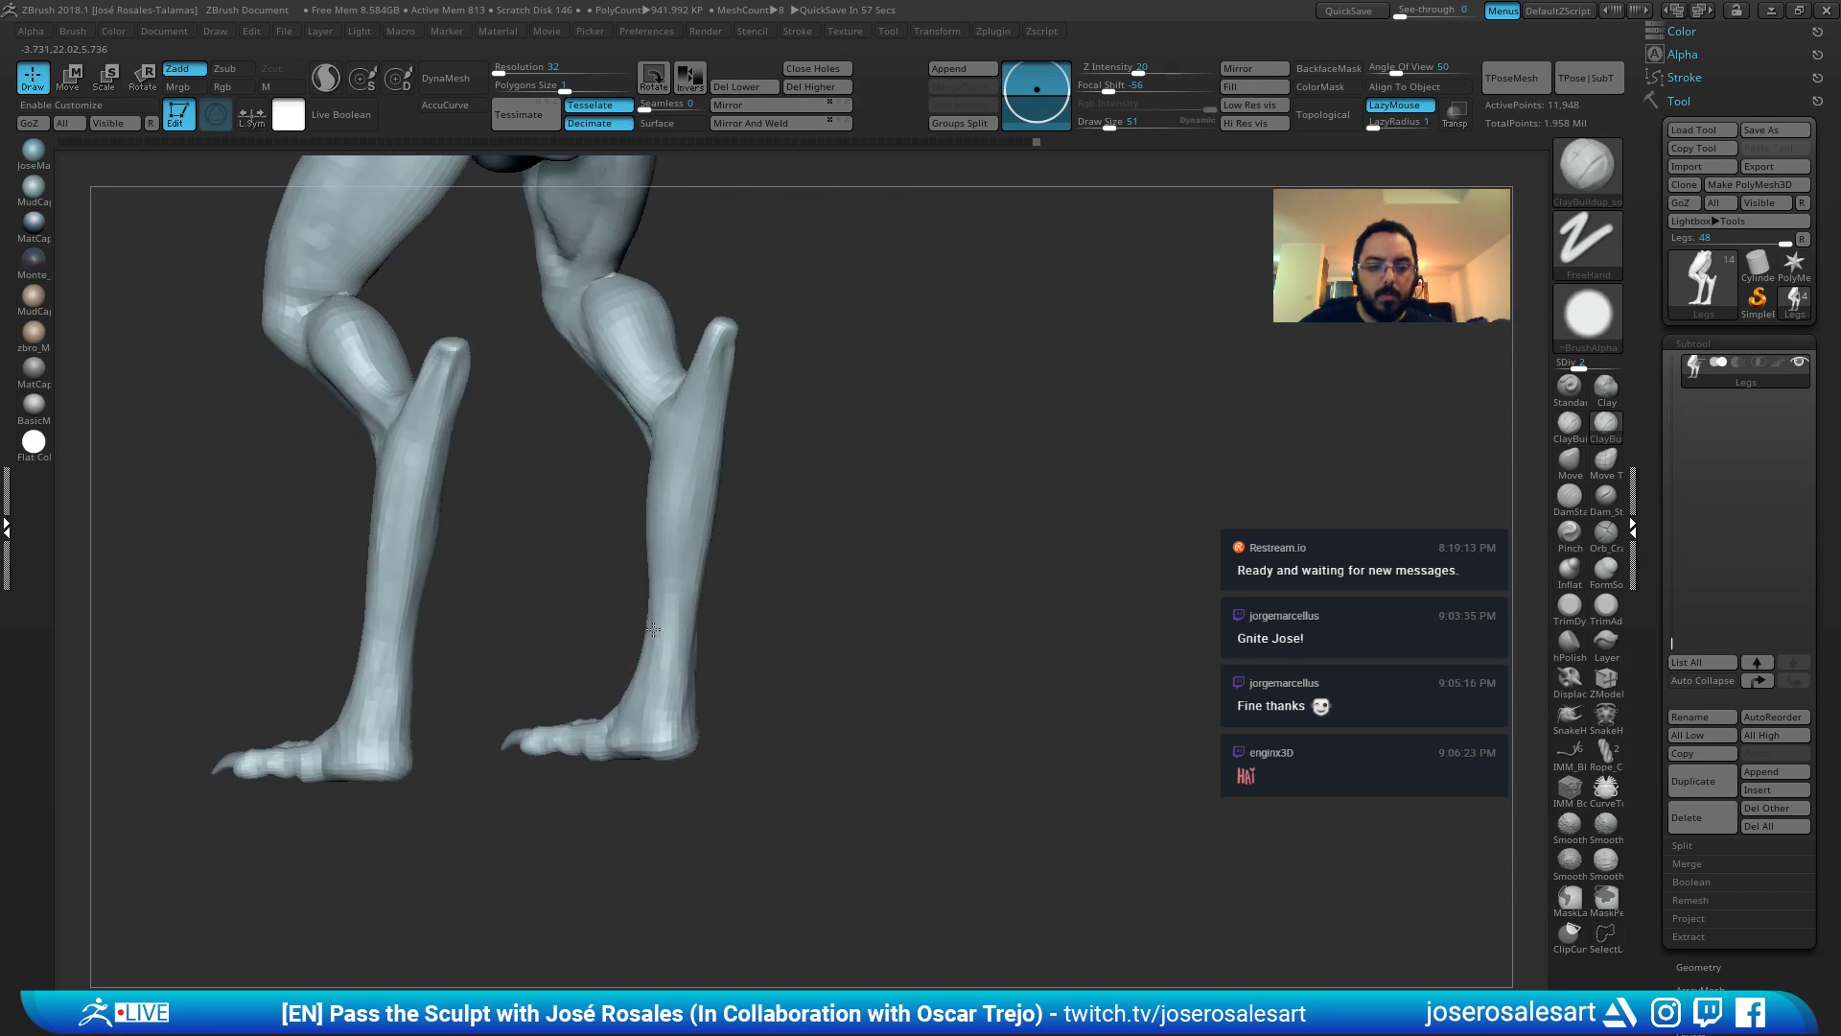
mouse_move(638, 705)
right_mouse_down()
mouse_move(663, 530)
mouse_move(665, 576)
right_mouse_up()
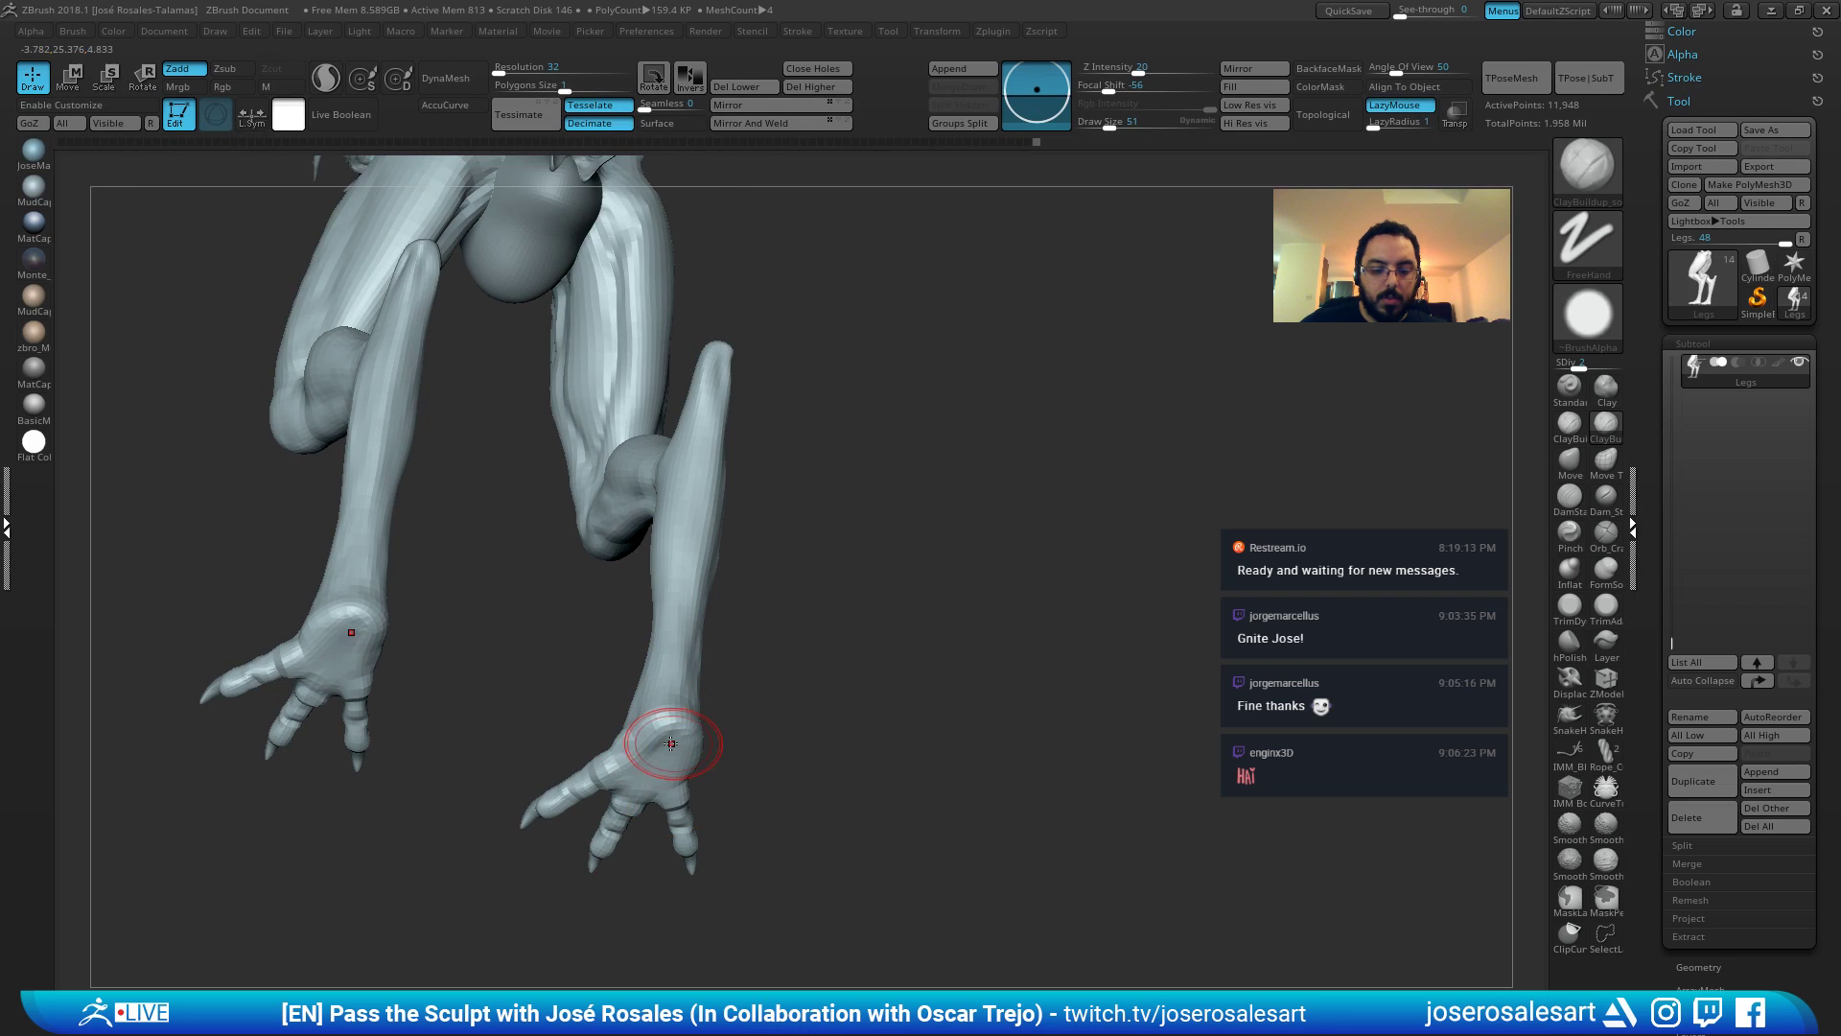
left_click_drag(671, 743, 660, 826, "shift")
mouse_move(815, 652)
right_mouse_down()
mouse_move(767, 642)
mouse_move(661, 687)
mouse_move(511, 642)
mouse_move(671, 728)
mouse_move(822, 744)
mouse_move(937, 616)
mouse_move(743, 686)
right_mouse_up()
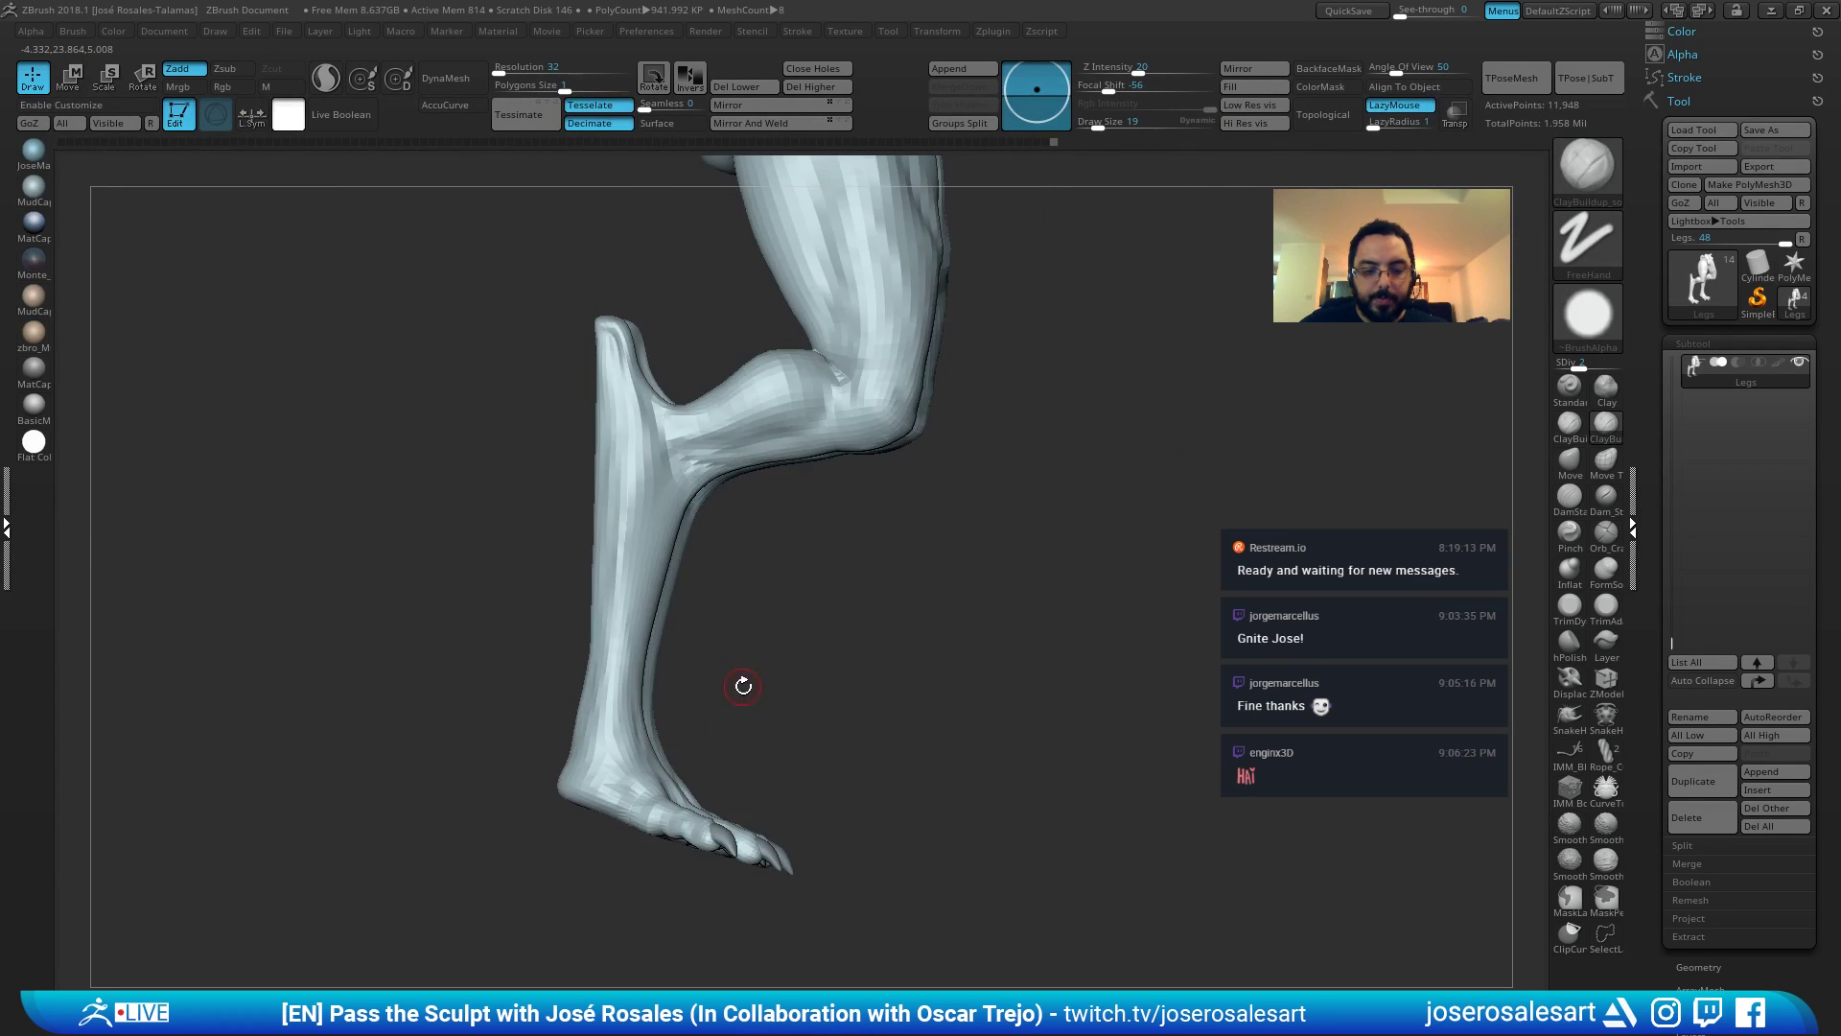
mouse_move(608, 778)
right_mouse_down()
mouse_move(596, 768)
mouse_move(546, 834)
mouse_move(635, 782)
mouse_move(906, 691)
right_mouse_up()
right_click_drag(817, 740, 848, 767)
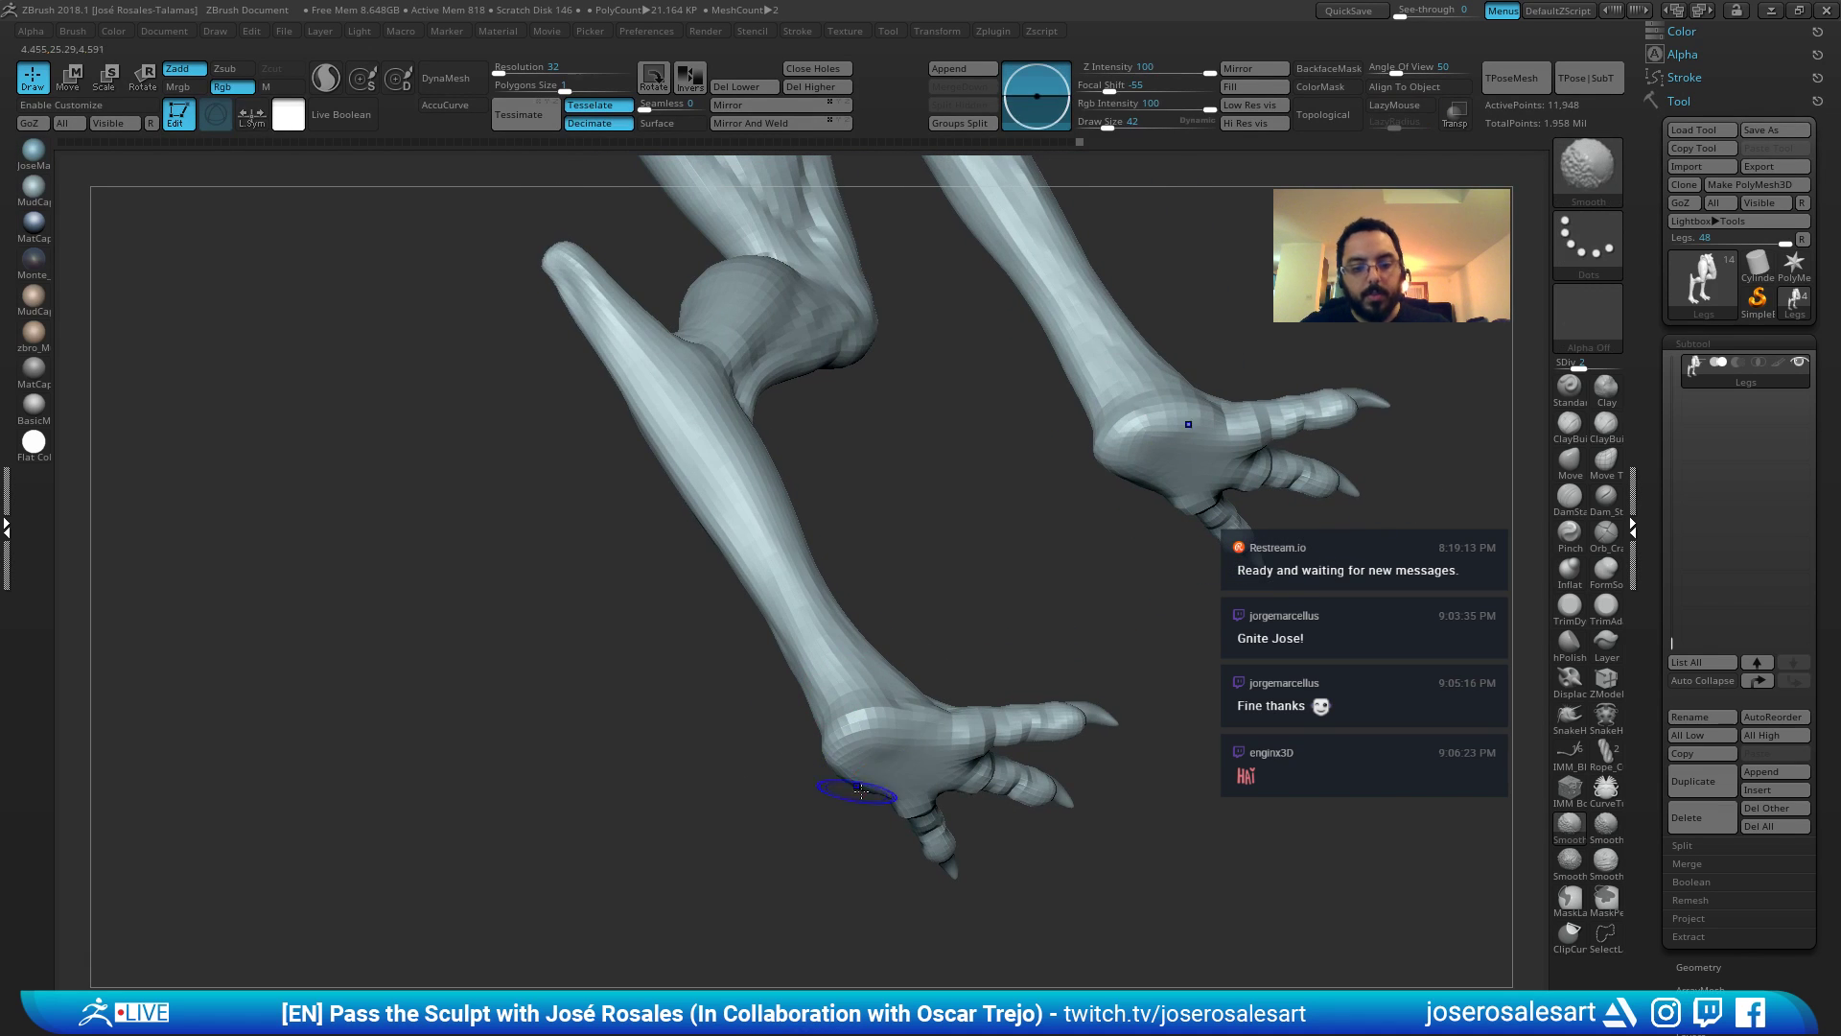
Adjust the profile of the heel spur's tip from the side view with the Move brush.
mouse_move(1069, 658)
right_mouse_down()
mouse_move(958, 629)
mouse_move(974, 678)
mouse_move(859, 668)
mouse_move(891, 637)
mouse_move(1033, 604)
mouse_move(1040, 619)
right_mouse_up()
key("b")
key("m")
key("v")
key("s")
key("s")
left_click_drag(817, 577, 833, 578)
right_click_drag(767, 537, 807, 561, "ctrl")
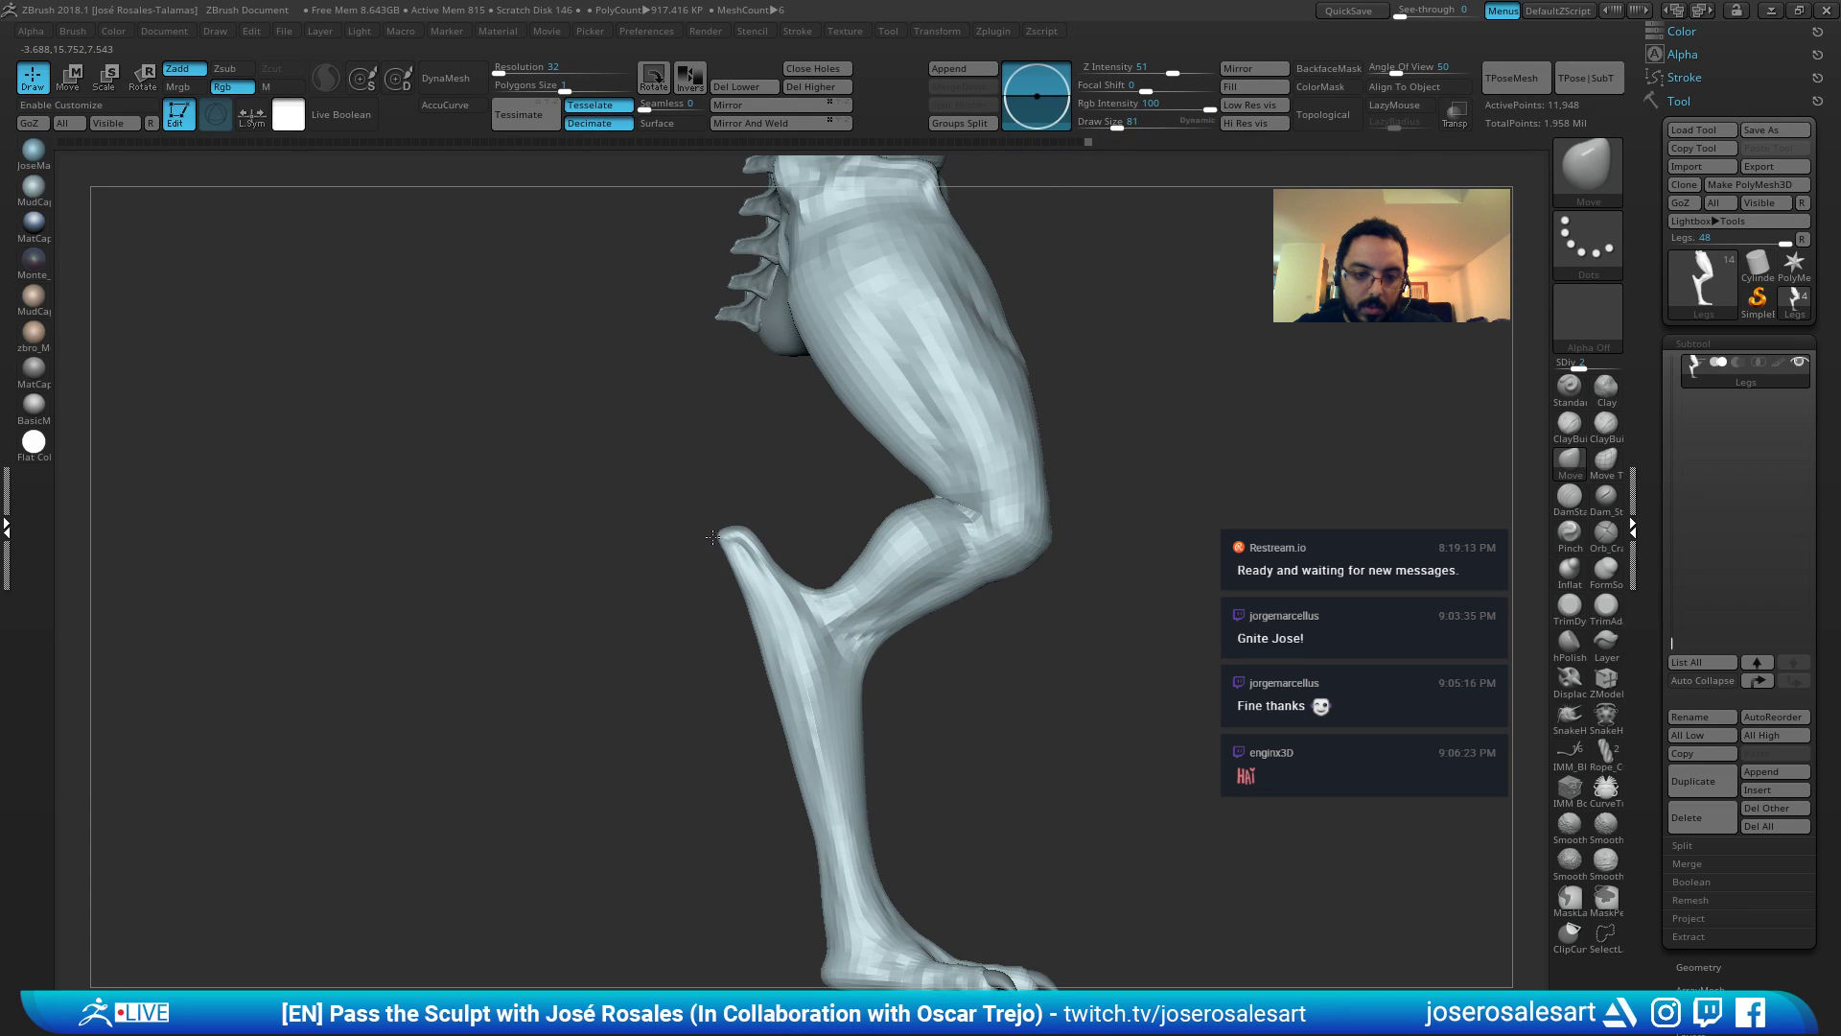
key("s")
left_click_drag(721, 538, 713, 538)
mouse_move(705, 539)
right_mouse_down()
mouse_move(652, 543)
mouse_move(738, 543)
mouse_move(748, 571)
mouse_move(831, 582)
right_mouse_up()
Add clay along the lower shin just above the ankle with ClayBuildup at draw size 48.
key("b")
key("t")
key("d")
right_click_drag(715, 597, 809, 532)
right_click_drag(666, 605, 596, 445, "ctrl")
right_click_drag(636, 631, 611, 638)
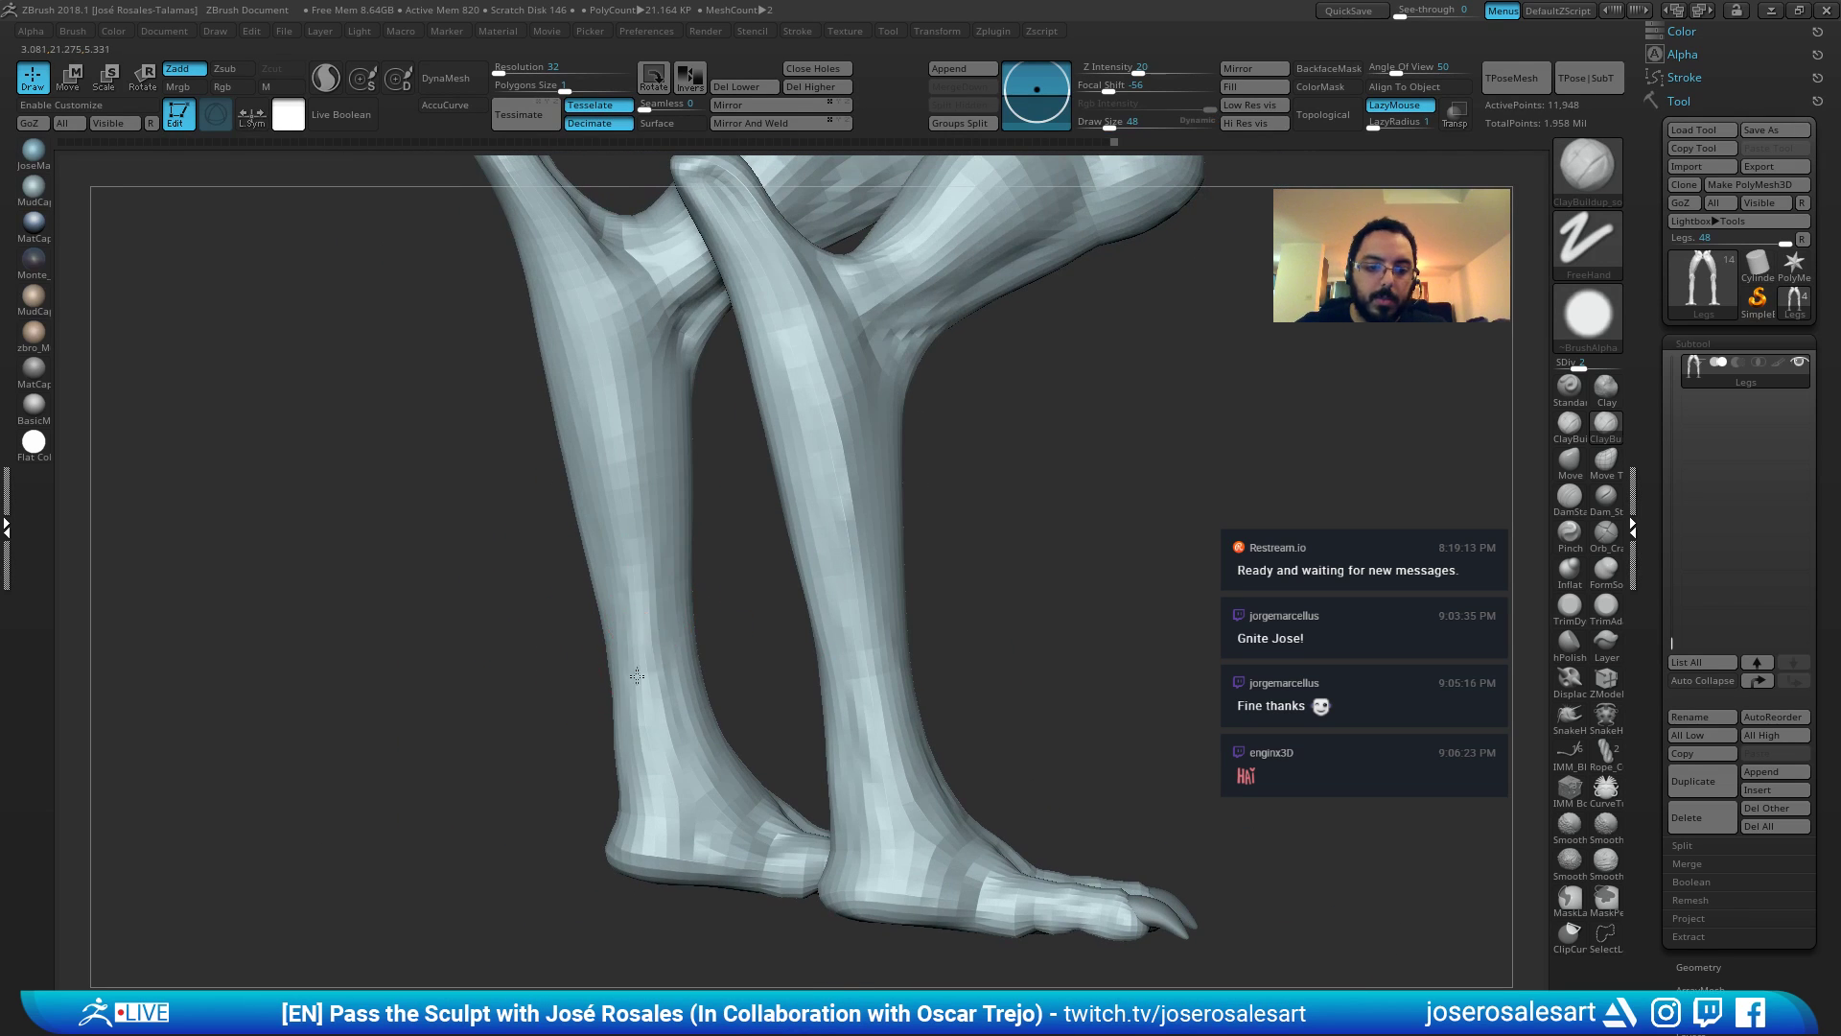
left_click_drag(646, 703, 664, 743)
right_click_drag(662, 673, 652, 595, "ctrl")
mouse_move(604, 593)
right_mouse_down()
mouse_move(645, 576)
mouse_move(669, 675)
right_mouse_up()
right_click_drag(575, 723, 617, 706)
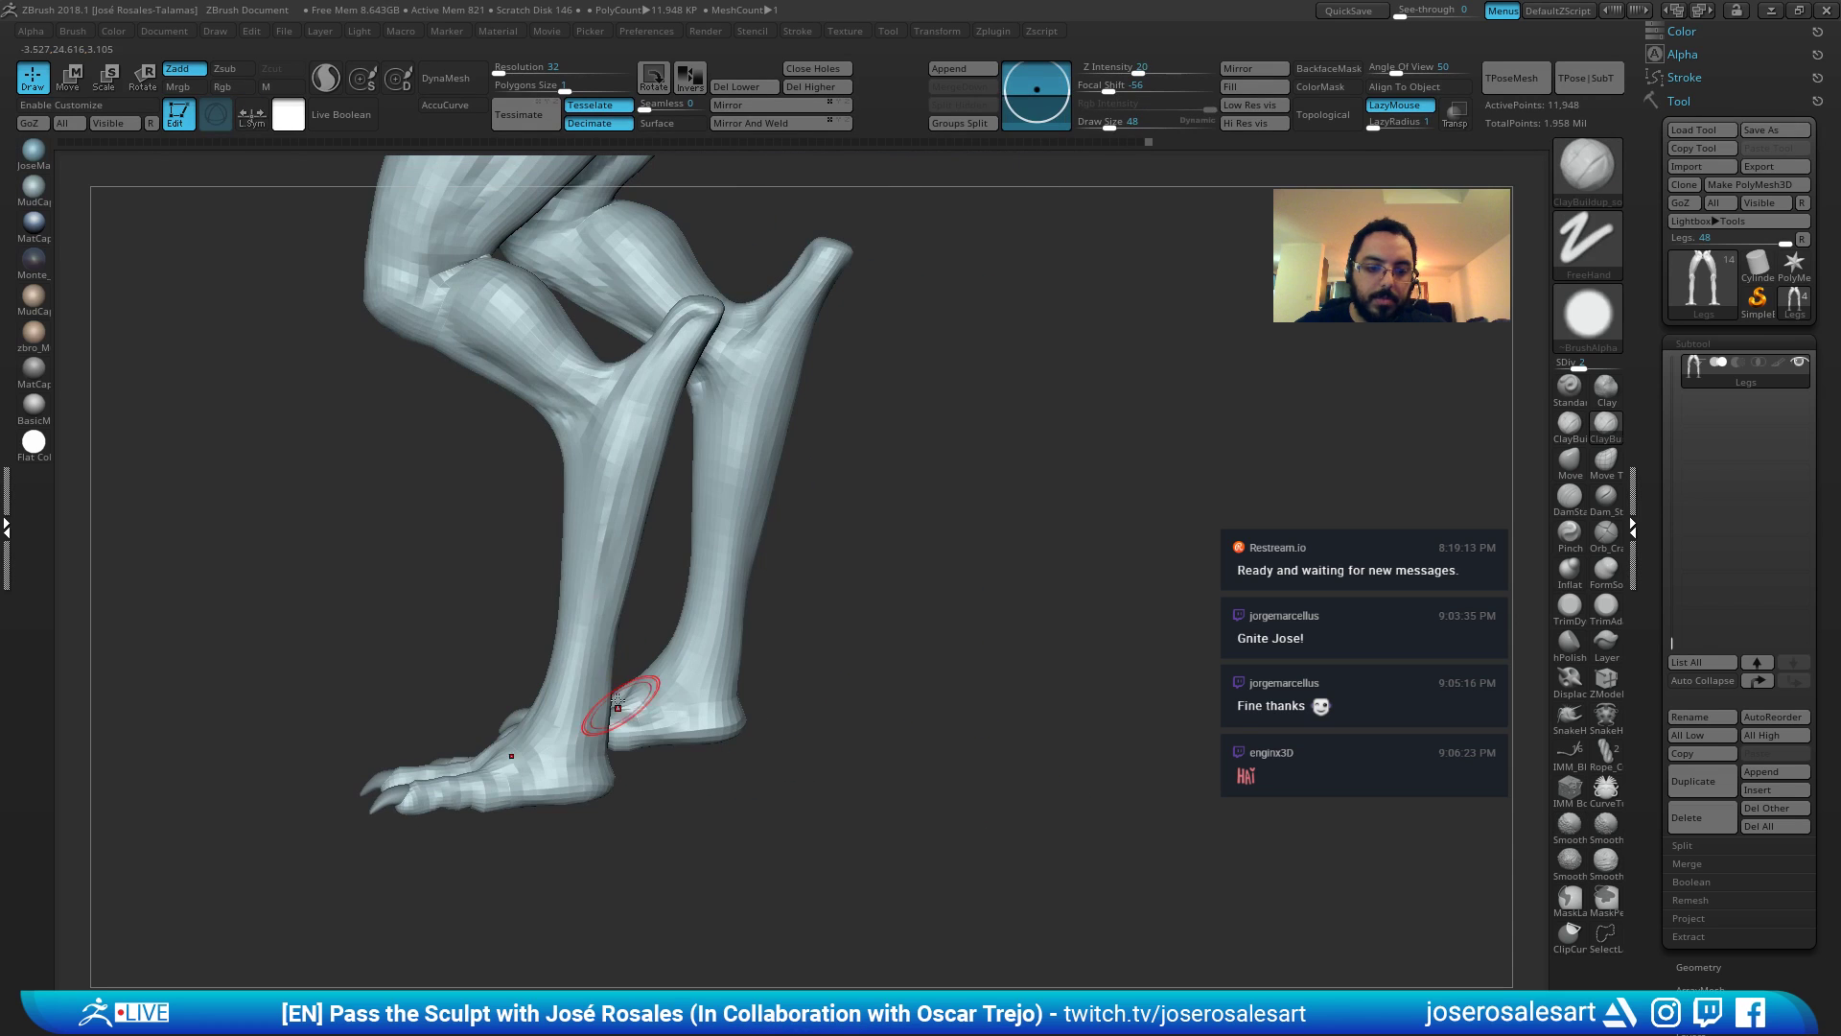
mouse_move(566, 780)
right_mouse_down()
mouse_move(645, 632)
mouse_move(549, 744)
mouse_move(662, 744)
right_mouse_up()
right_click_drag(682, 678, 848, 679, "ctrl")
Refine the front of the upper shins below the knees with the Standard brush at draw size 45 and smoothing.
right_click_drag(651, 523, 868, 509)
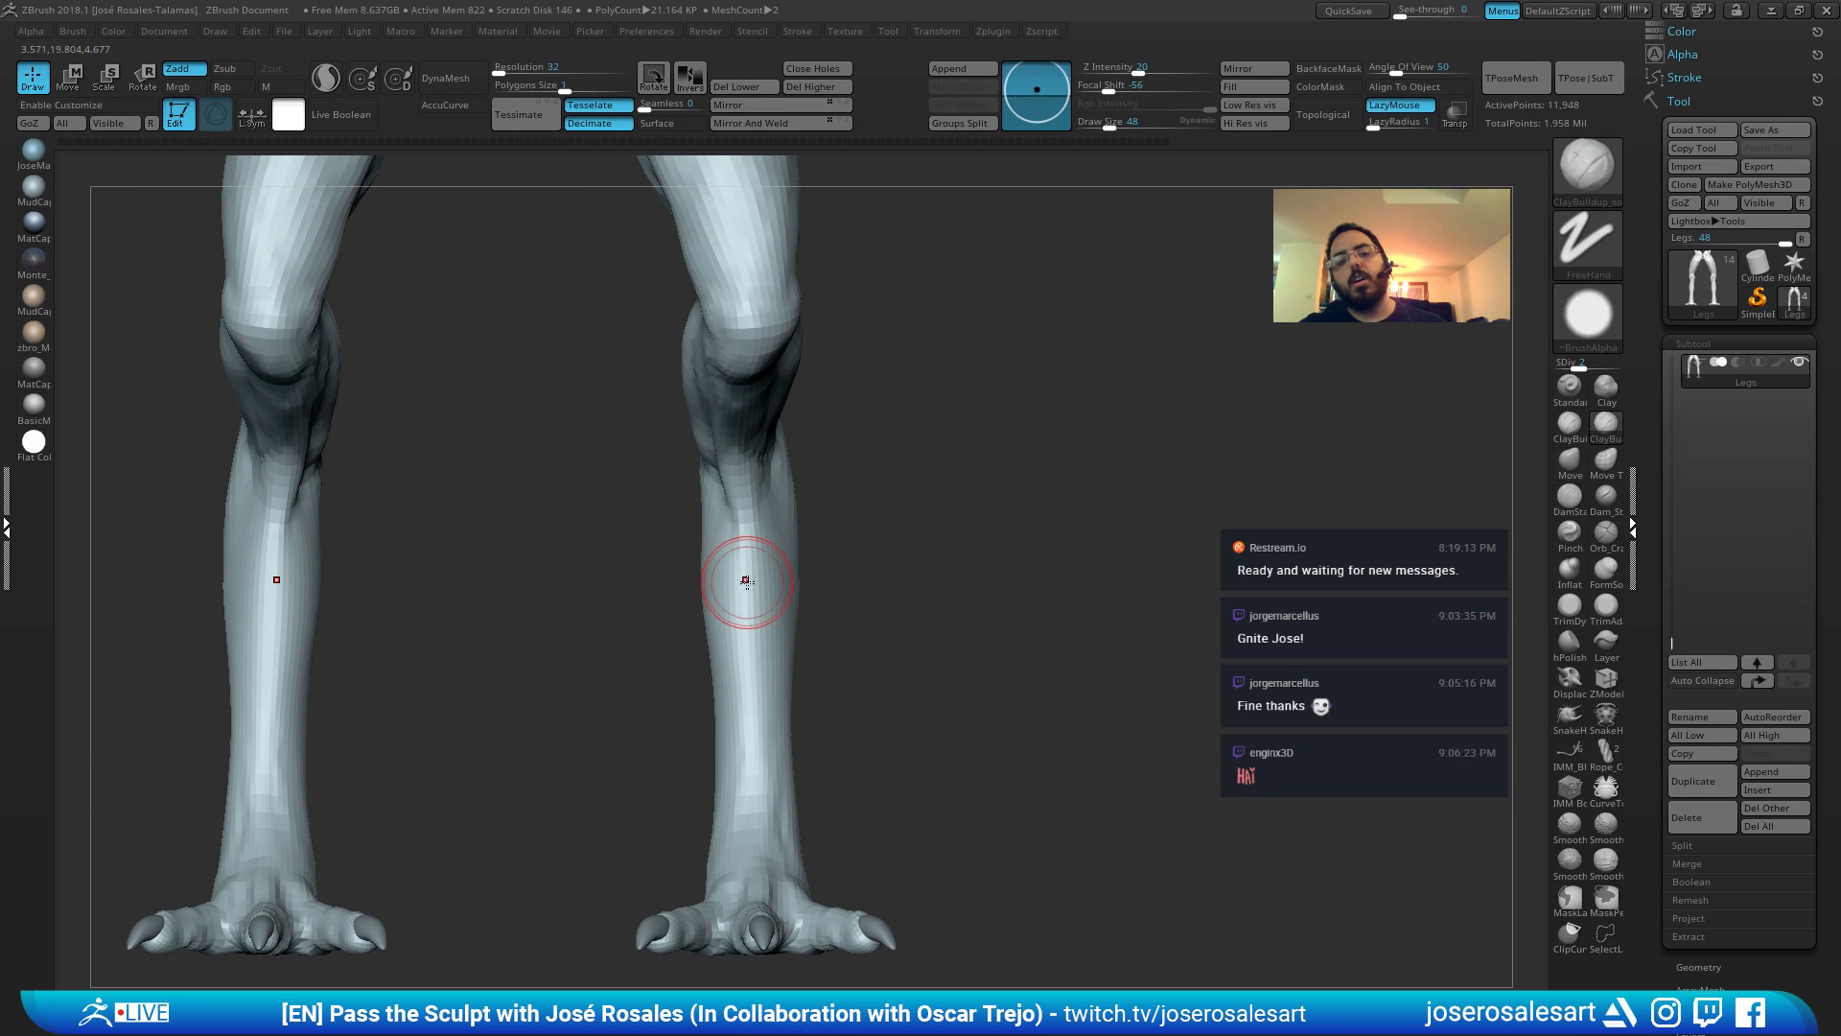
key("b")
key("s")
key("t")
mouse_move(746, 580)
right_mouse_down()
mouse_move(762, 631)
mouse_move(751, 578)
right_mouse_up()
right_click_drag(723, 749, 755, 570)
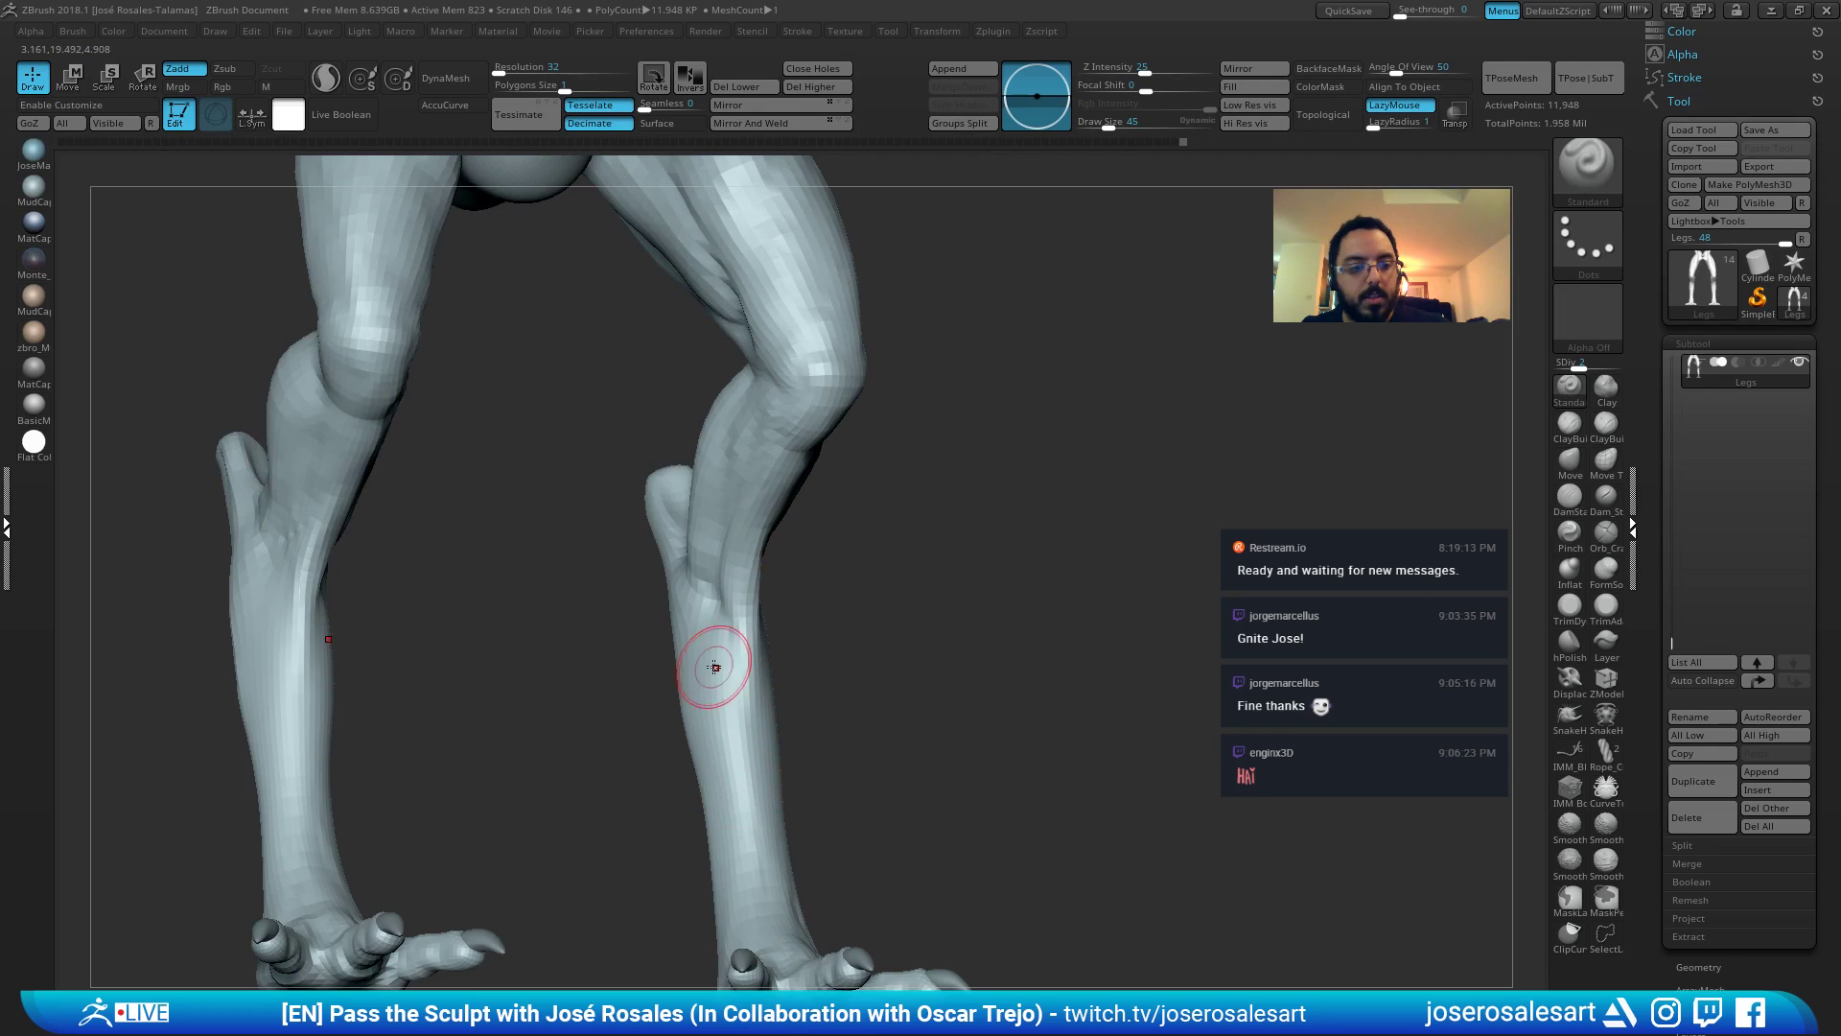
right_click_drag(714, 666, 729, 549)
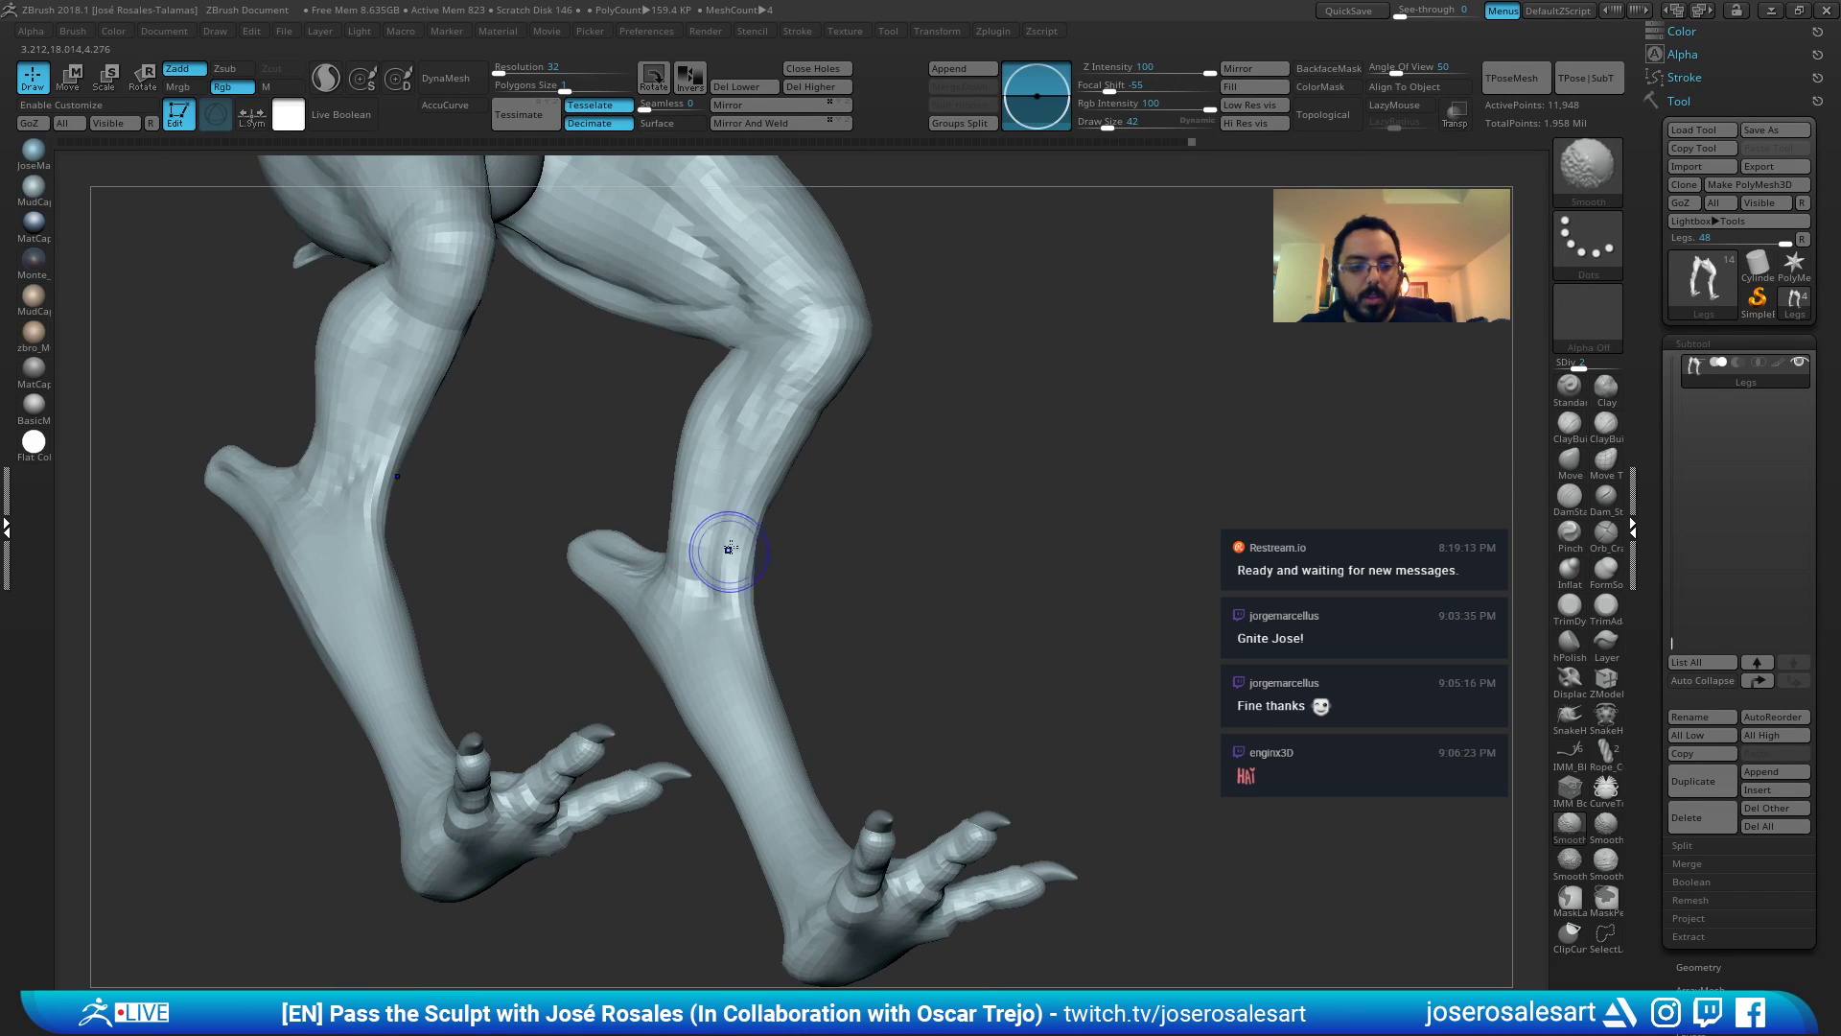
right_click_drag(694, 634, 633, 557)
Reshape the bend where the calf meets the shin with the Move brush at draw size 69.
key("b")
key("m")
key("v")
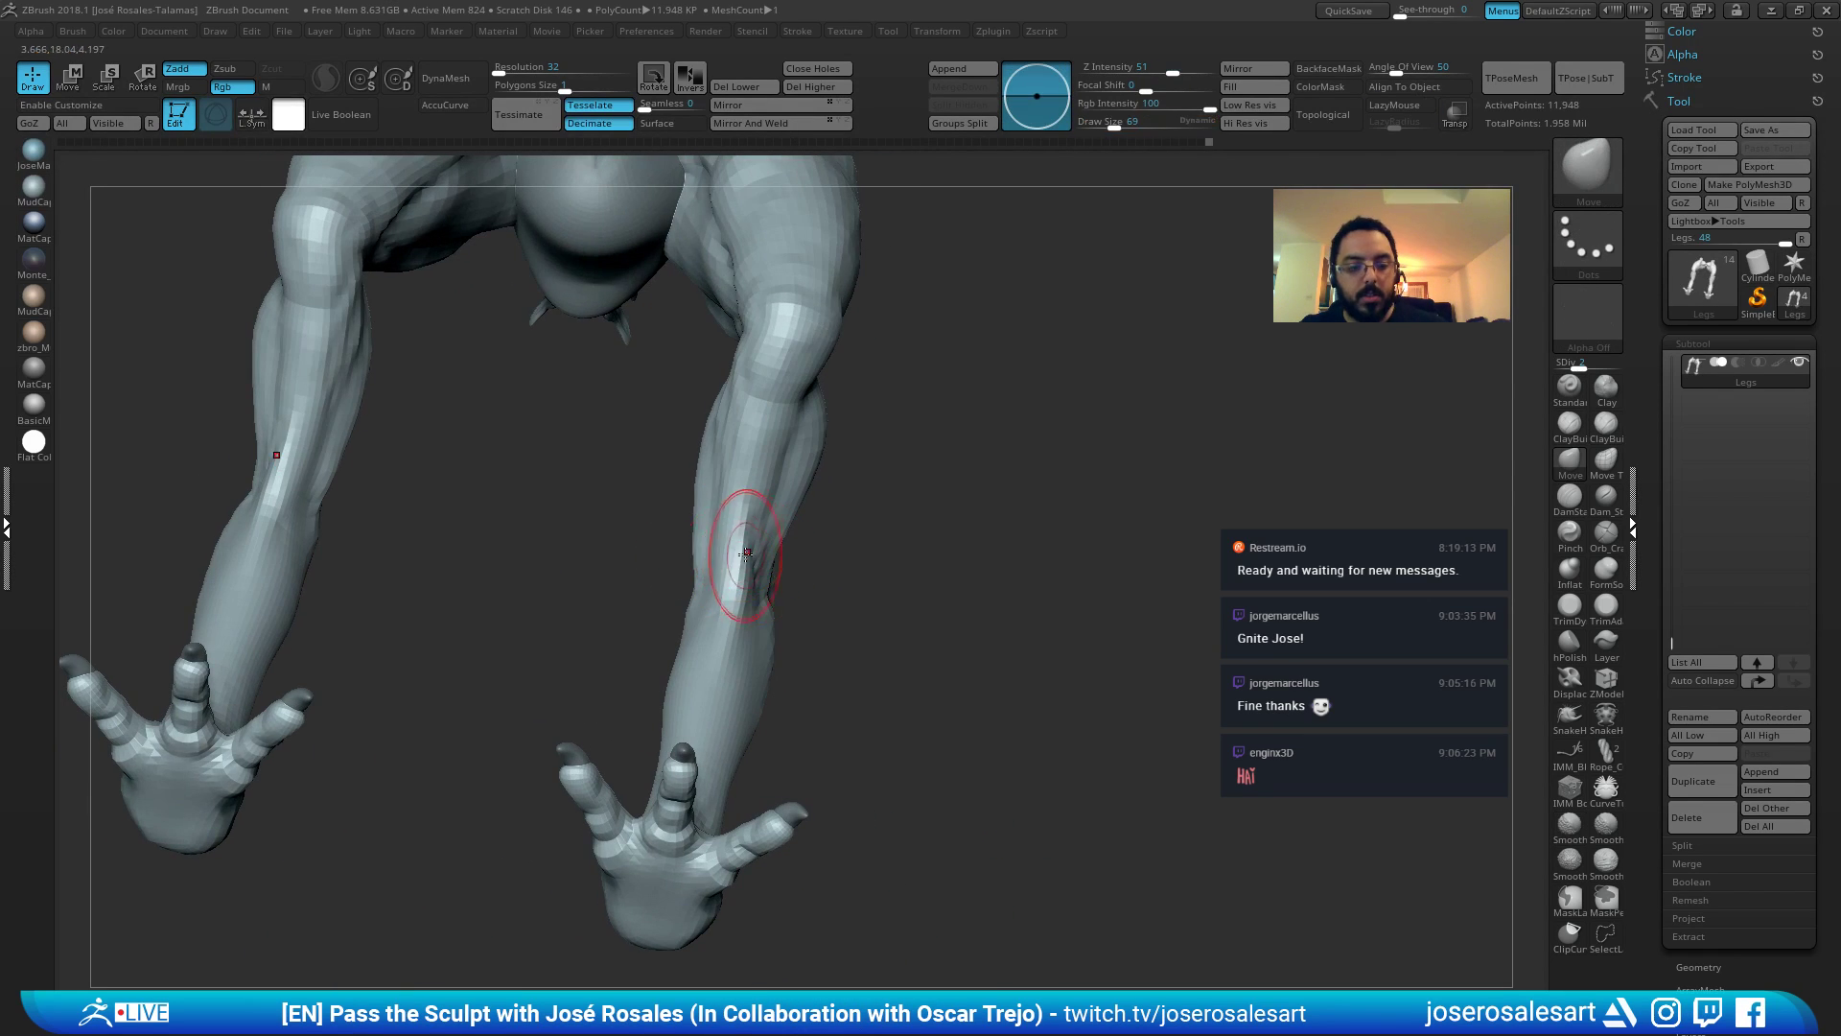
mouse_move(806, 467)
right_mouse_down()
mouse_move(723, 575)
mouse_move(781, 206)
right_mouse_up()
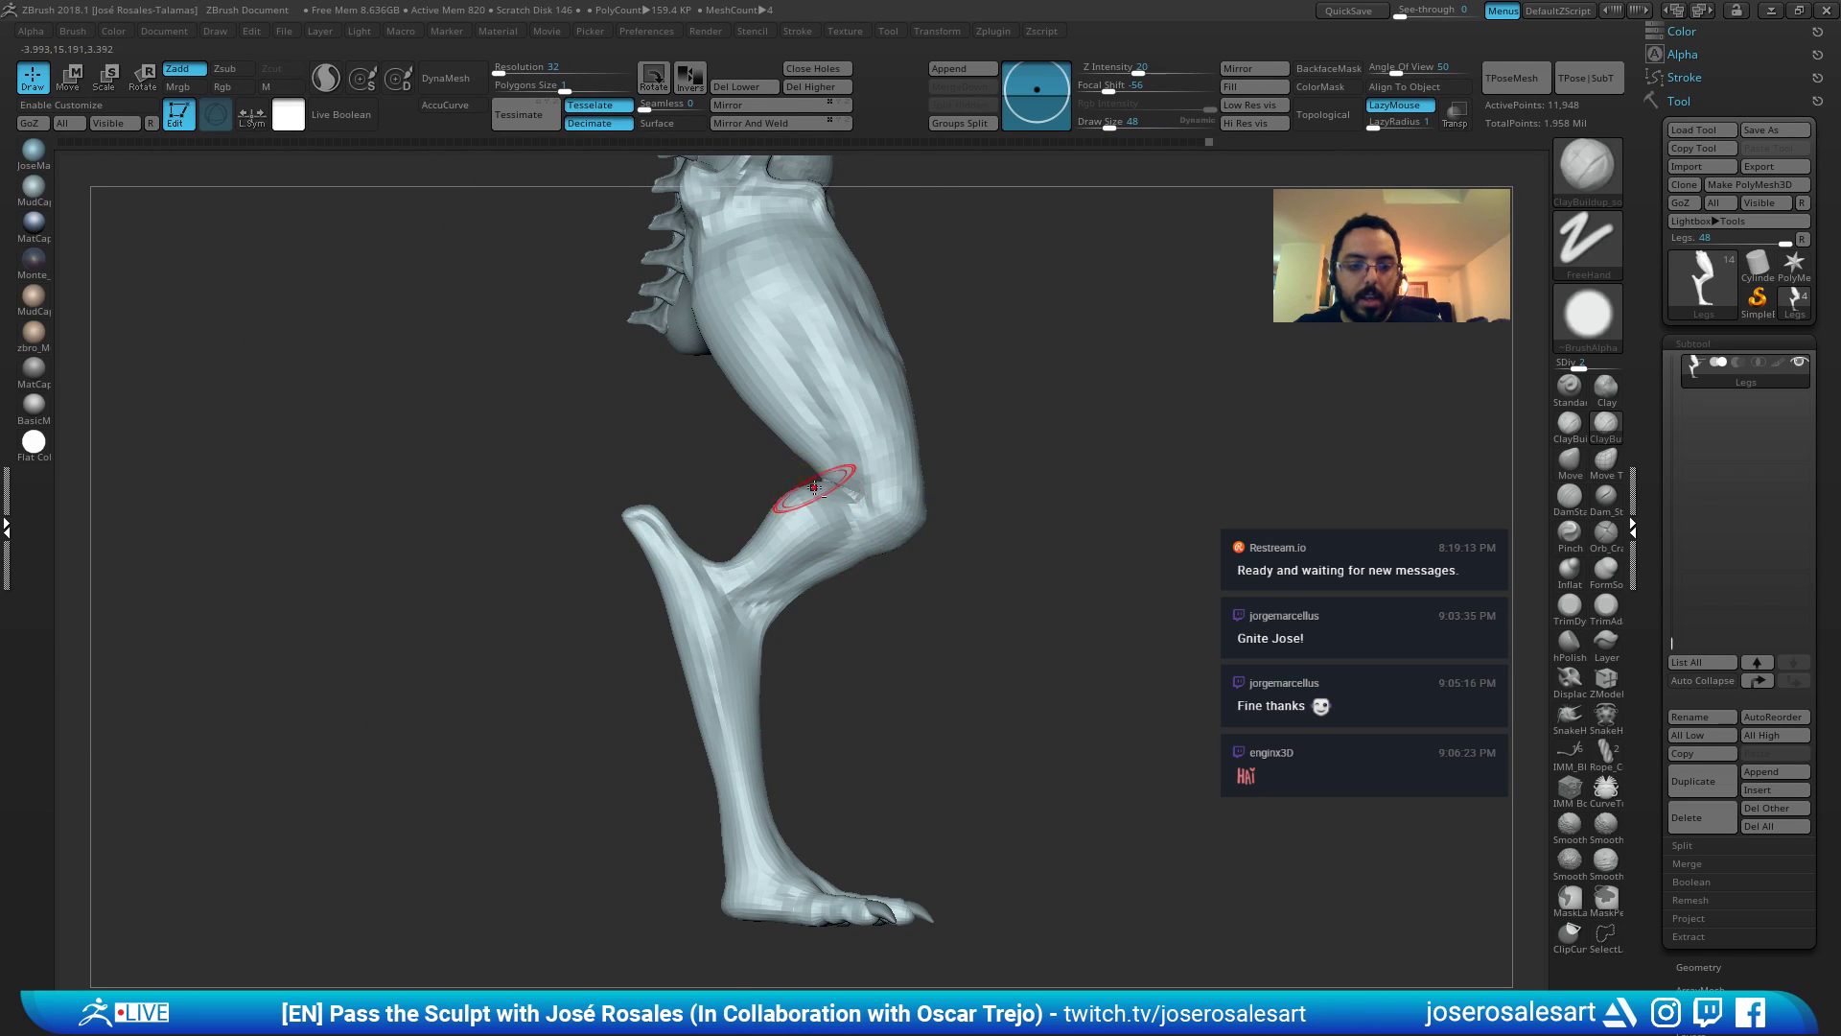
Define the crease between the calf bulge and the back of the knee with DamStandard at draw size 42.
right_click_drag(822, 482, 827, 576, "ctrl")
right_click_drag(826, 575, 925, 546)
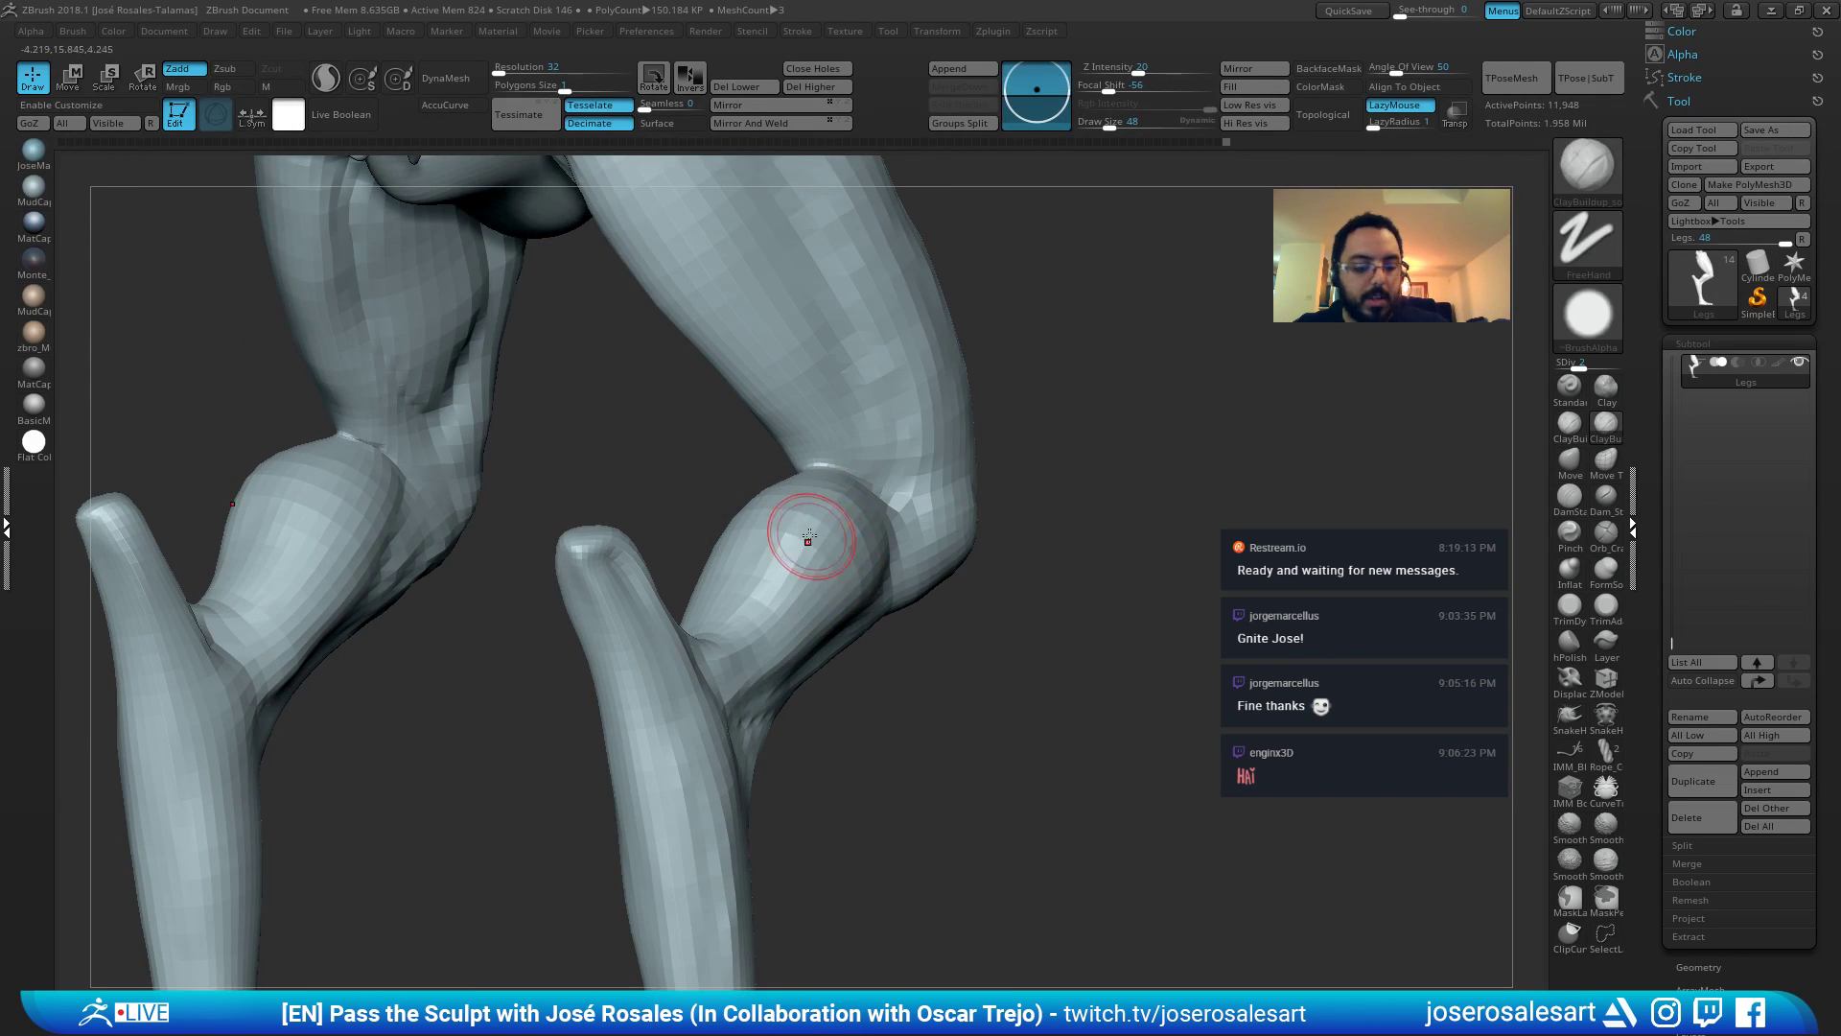
key("b")
key("d")
key("s")
mouse_move(810, 538)
right_mouse_down()
mouse_move(683, 461)
mouse_move(758, 494)
right_mouse_up()
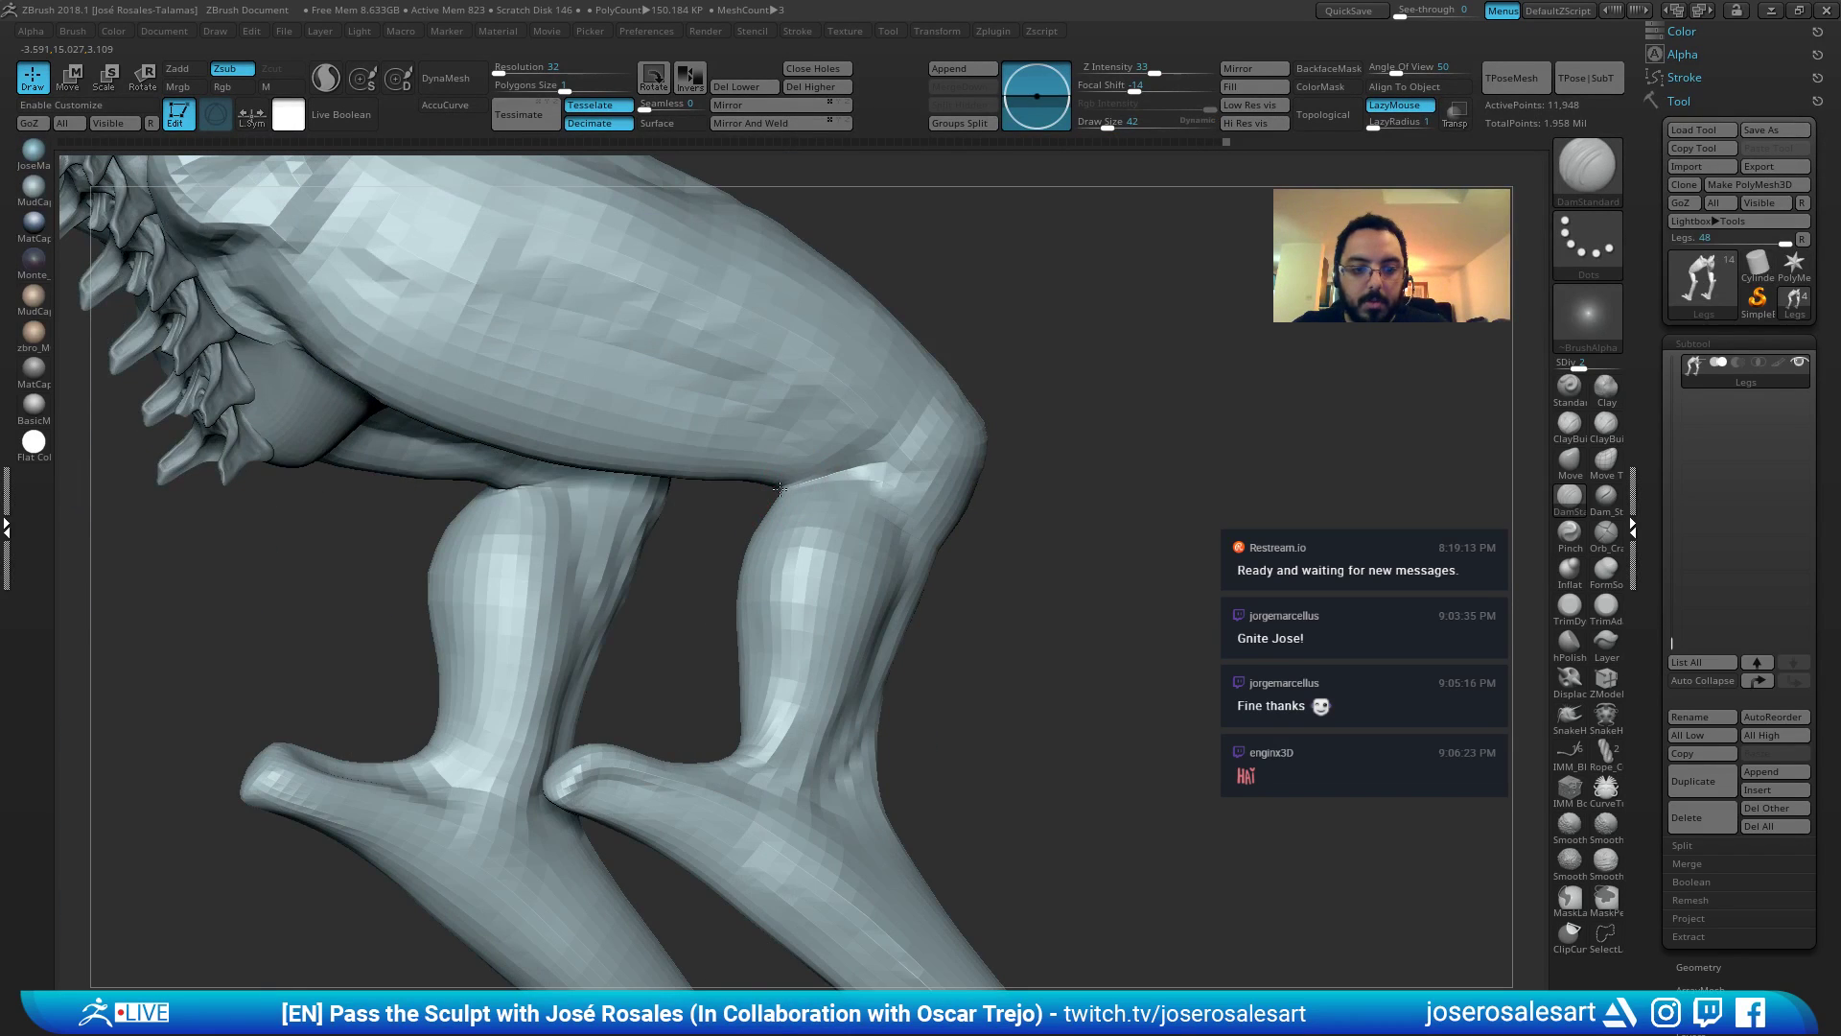
right_click_drag(878, 457, 842, 477)
mouse_move(724, 523)
right_mouse_down()
mouse_move(650, 529)
mouse_move(814, 492)
right_mouse_up()
Build up the underside of the knee with ClayBuildup at draw size 54.
key("b")
key("c")
key("b")
mouse_move(699, 564)
right_mouse_down()
mouse_move(739, 501)
mouse_move(676, 538)
right_mouse_up()
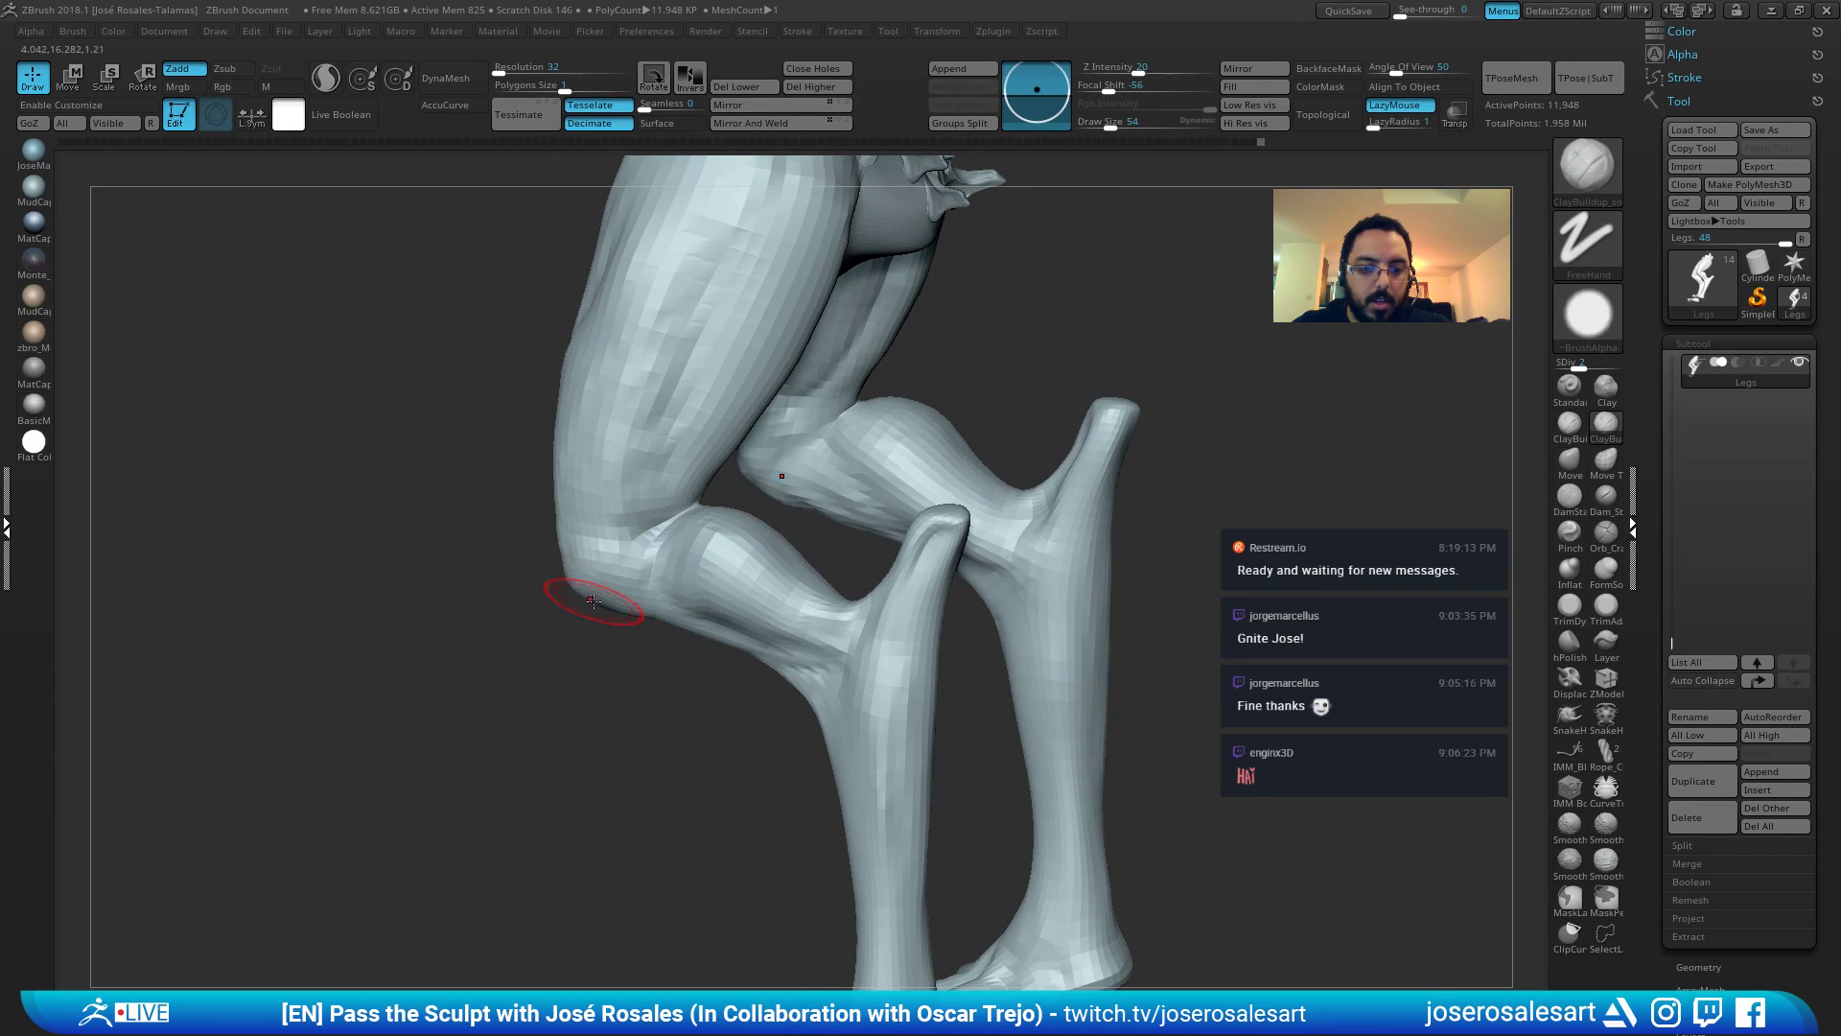
right_click_drag(594, 601, 528, 542)
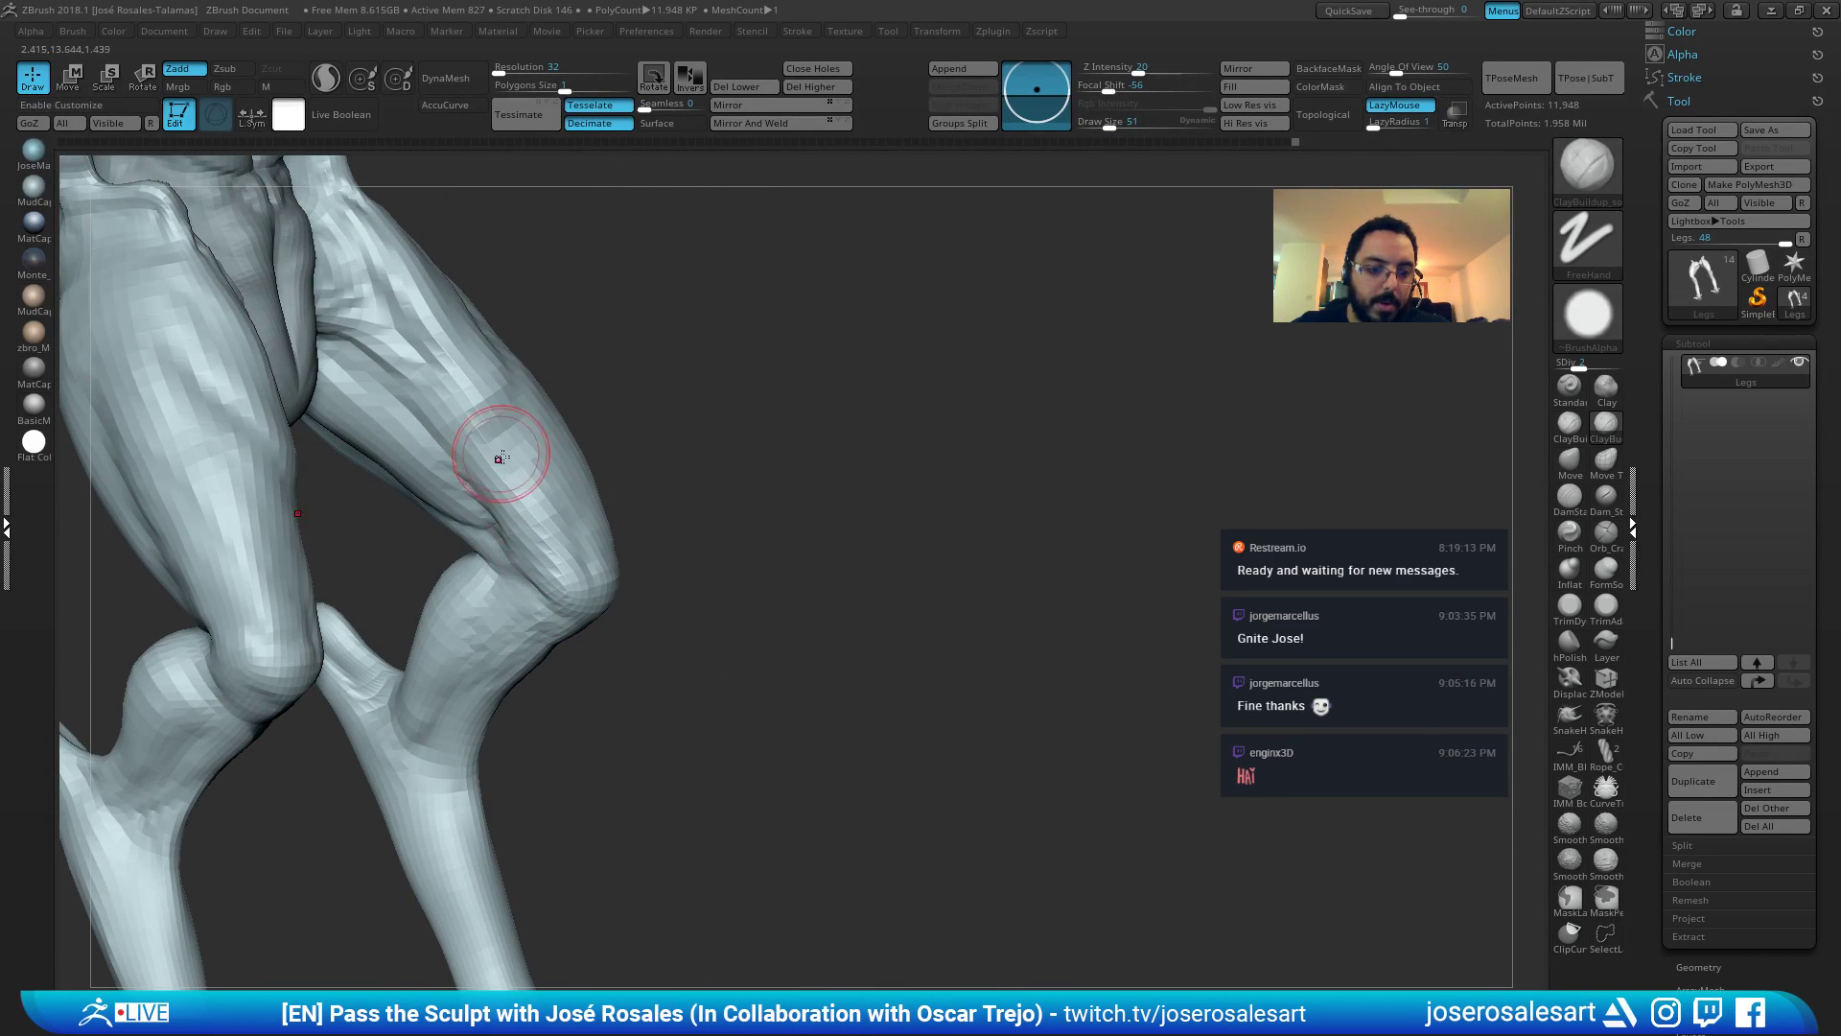
Refine the lower thighs above the knees with ClayBuildup at draw size 51 and smooth their front surface.
right_click_drag(502, 458, 535, 437)
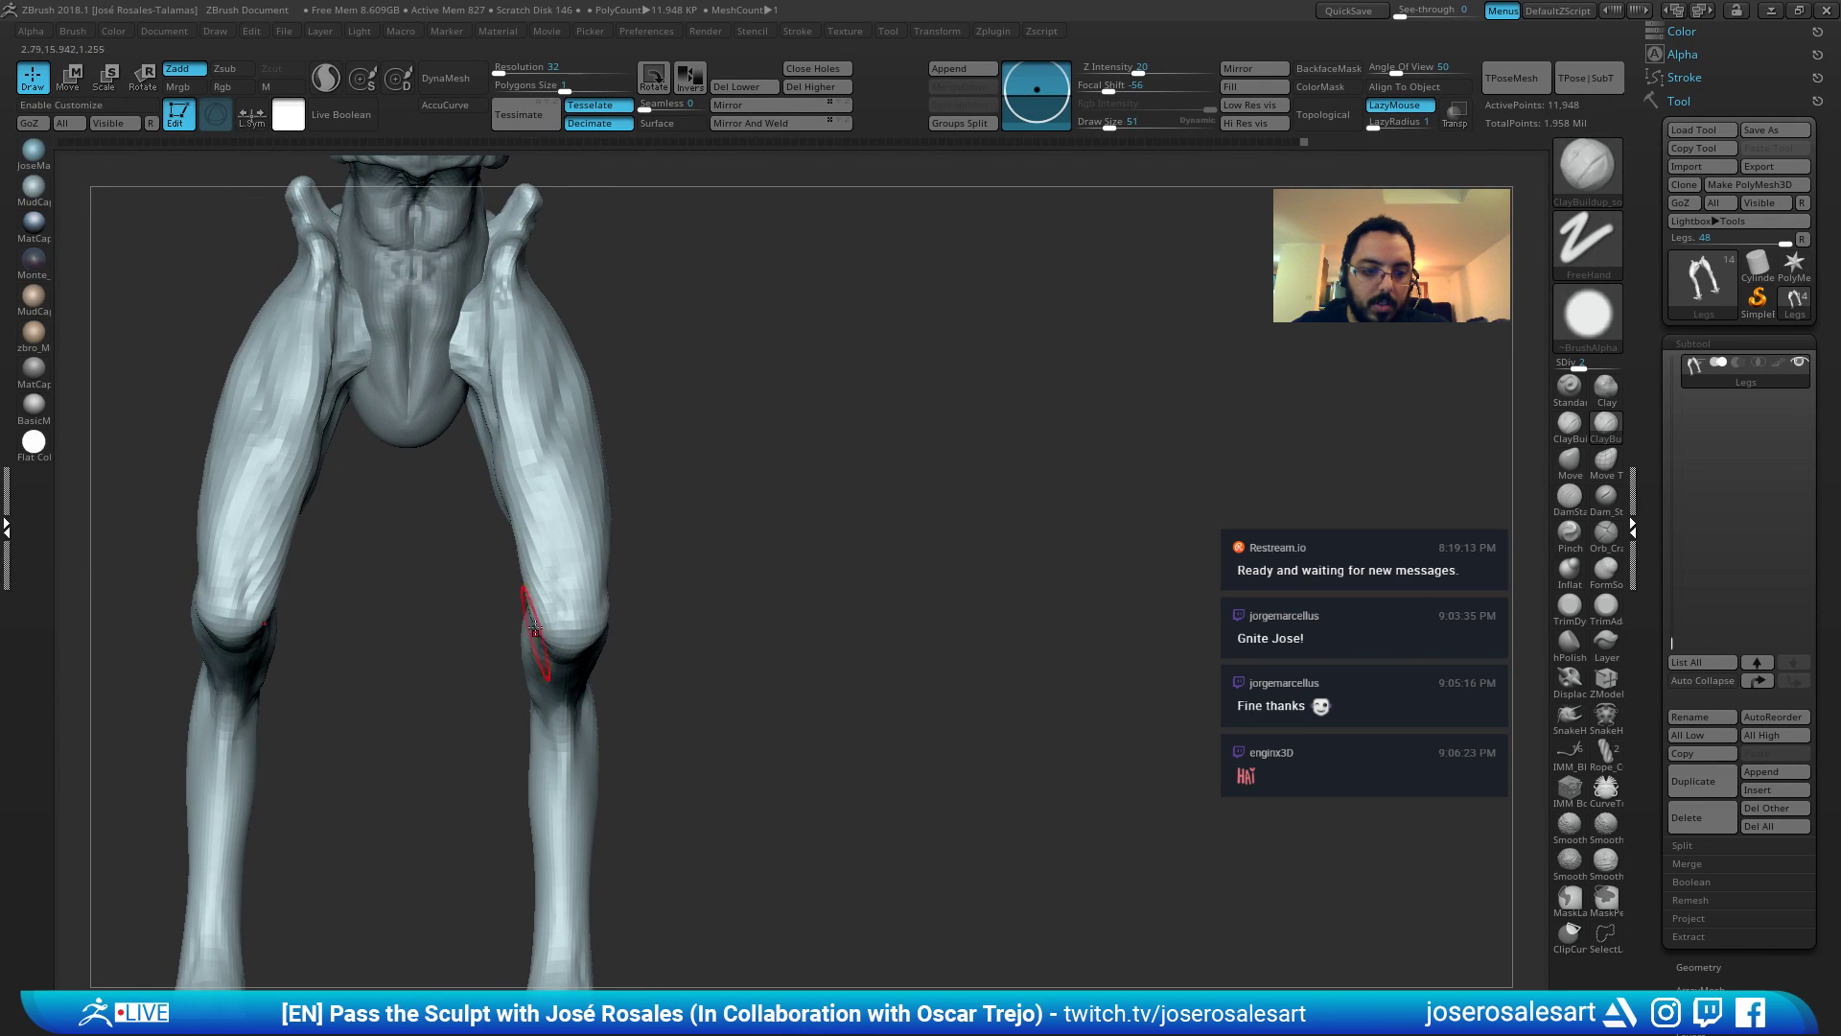
right_click_drag(540, 701, 543, 556)
left_click_drag(542, 505, 570, 466, "shift")
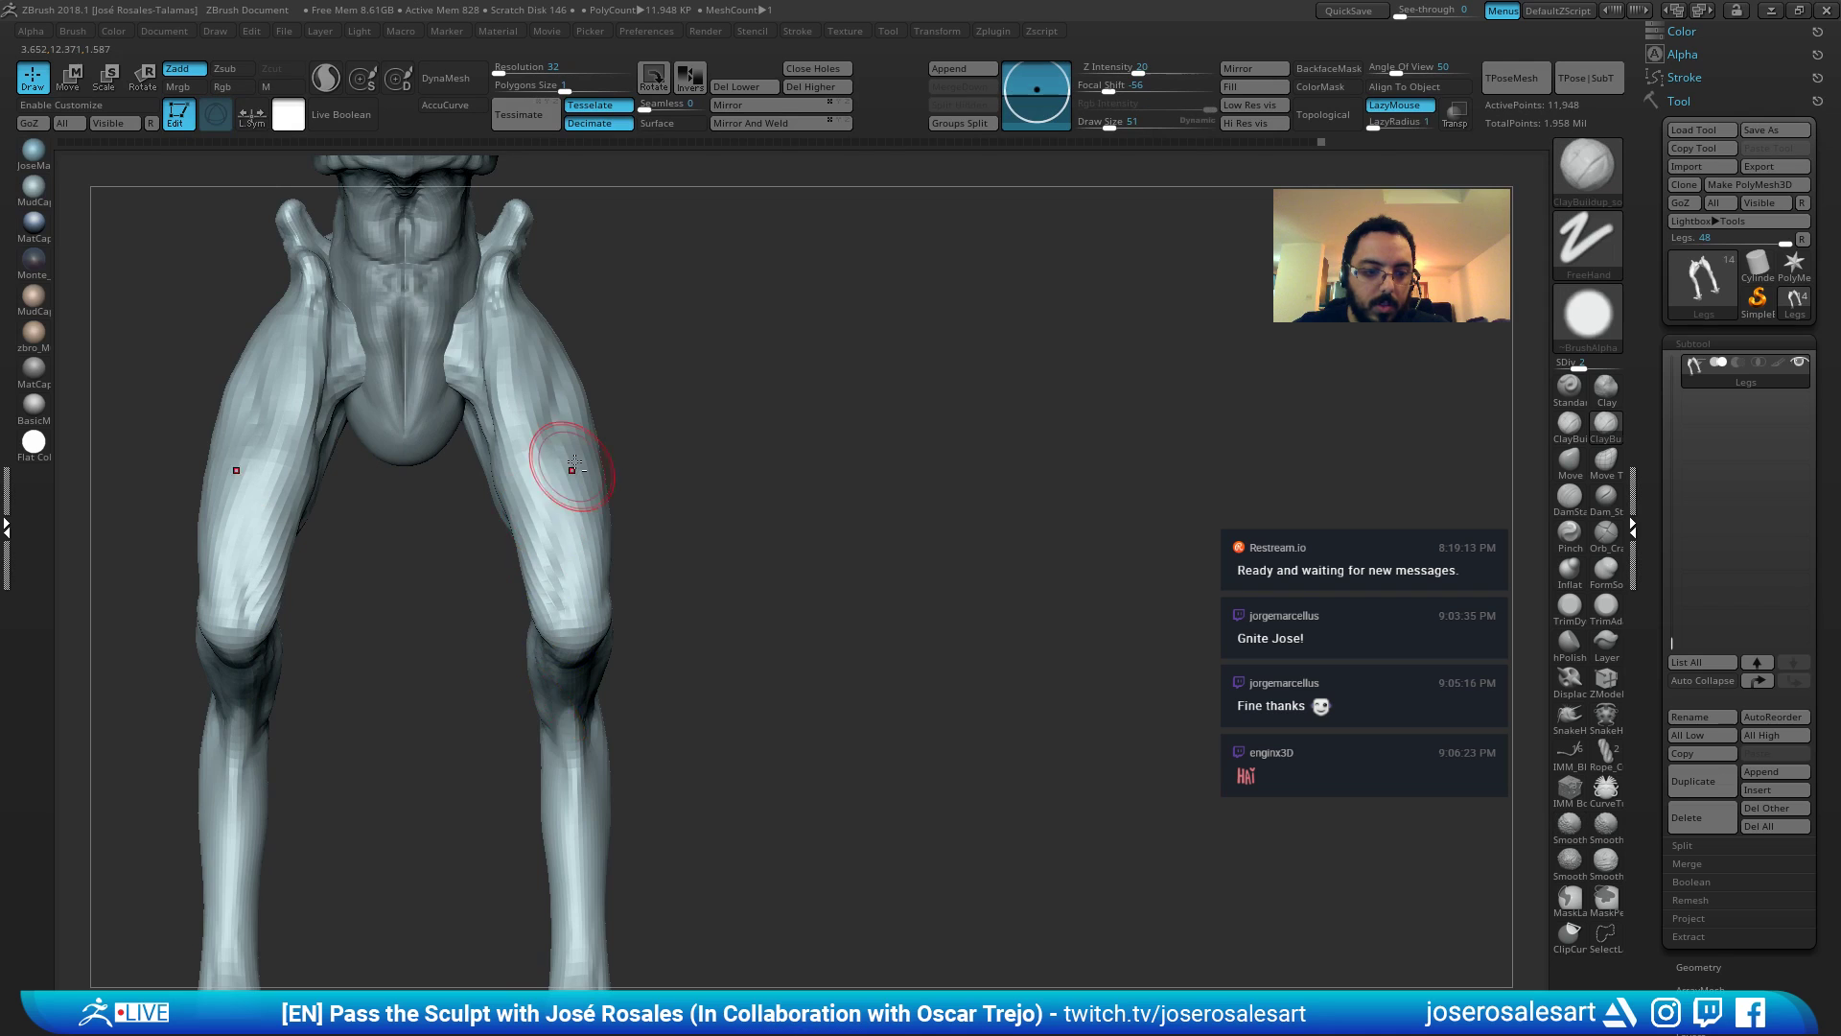
Sculpt the side of the upper shin where the heel spur joins it with the Standard brush at draw size 39.
mouse_move(571, 466)
right_mouse_down()
mouse_move(694, 331)
mouse_move(768, 518)
mouse_move(863, 636)
mouse_move(783, 677)
mouse_move(851, 502)
mouse_move(796, 605)
mouse_move(864, 308)
mouse_move(716, 547)
mouse_move(748, 585)
mouse_move(822, 572)
mouse_move(879, 477)
mouse_move(952, 597)
mouse_move(756, 670)
mouse_move(662, 671)
mouse_move(728, 629)
mouse_move(743, 731)
right_mouse_up()
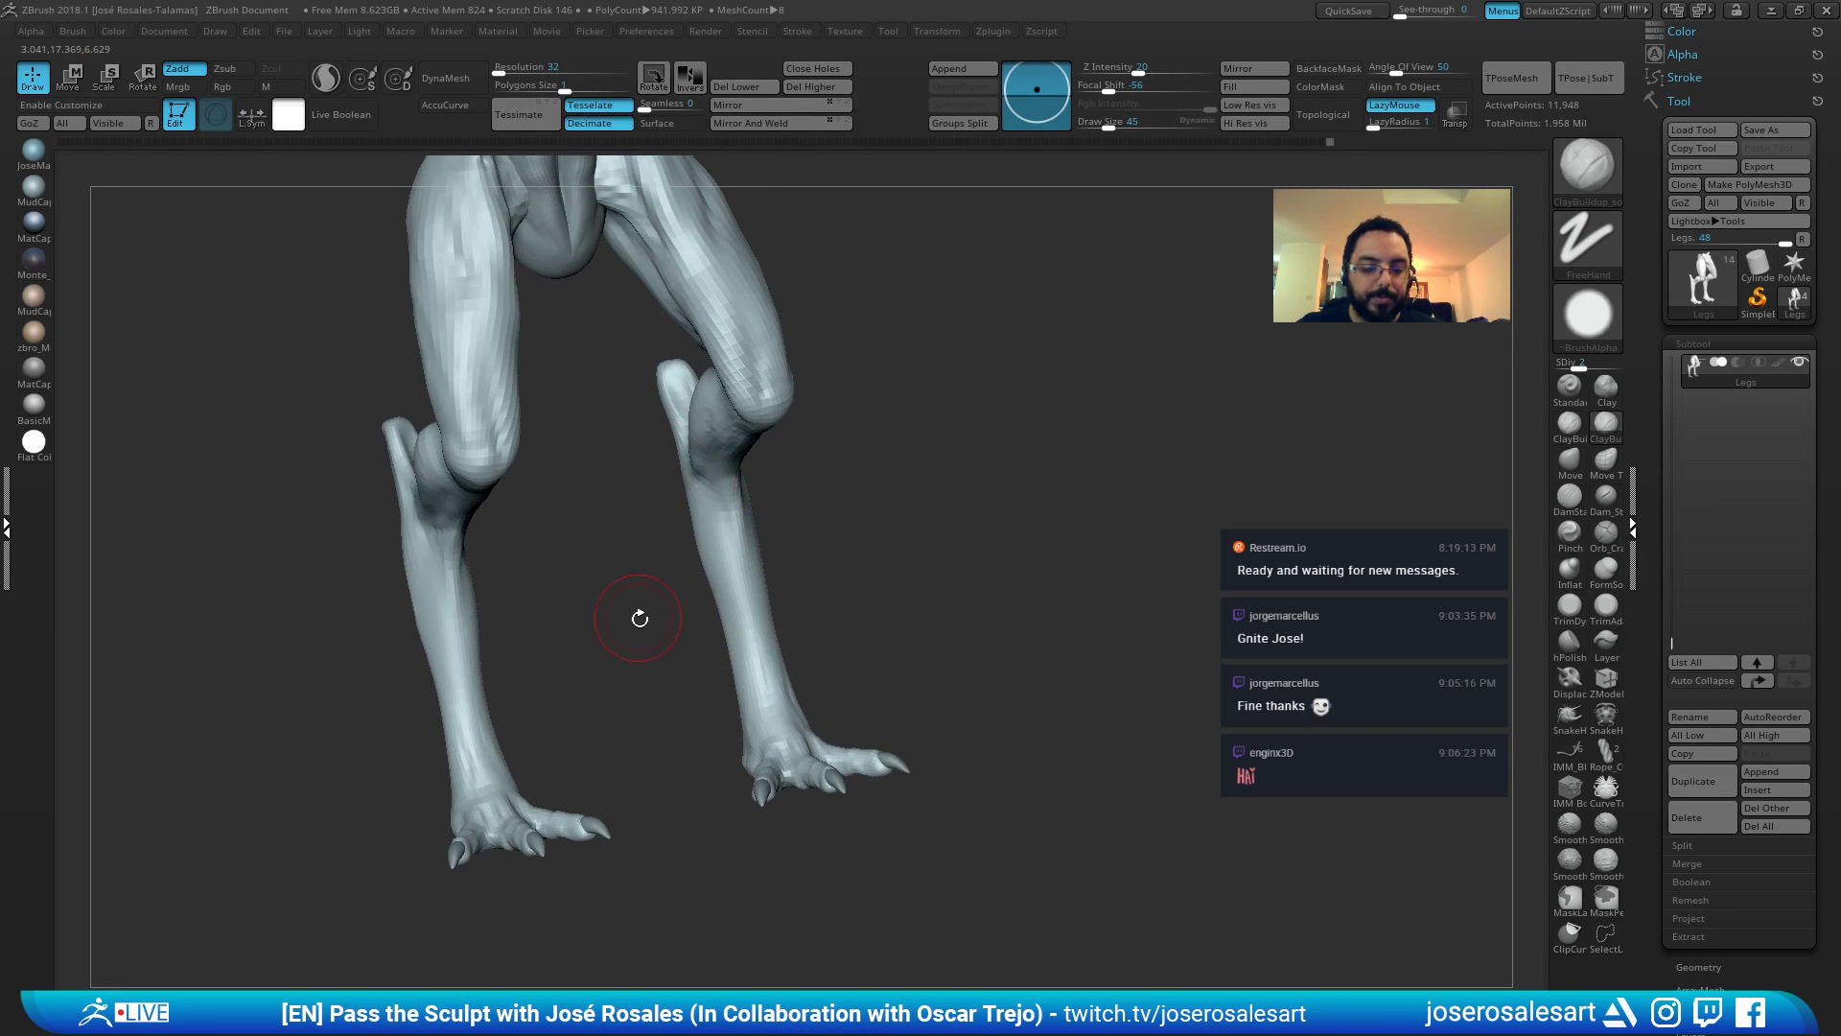
right_click_drag(640, 618, 713, 450)
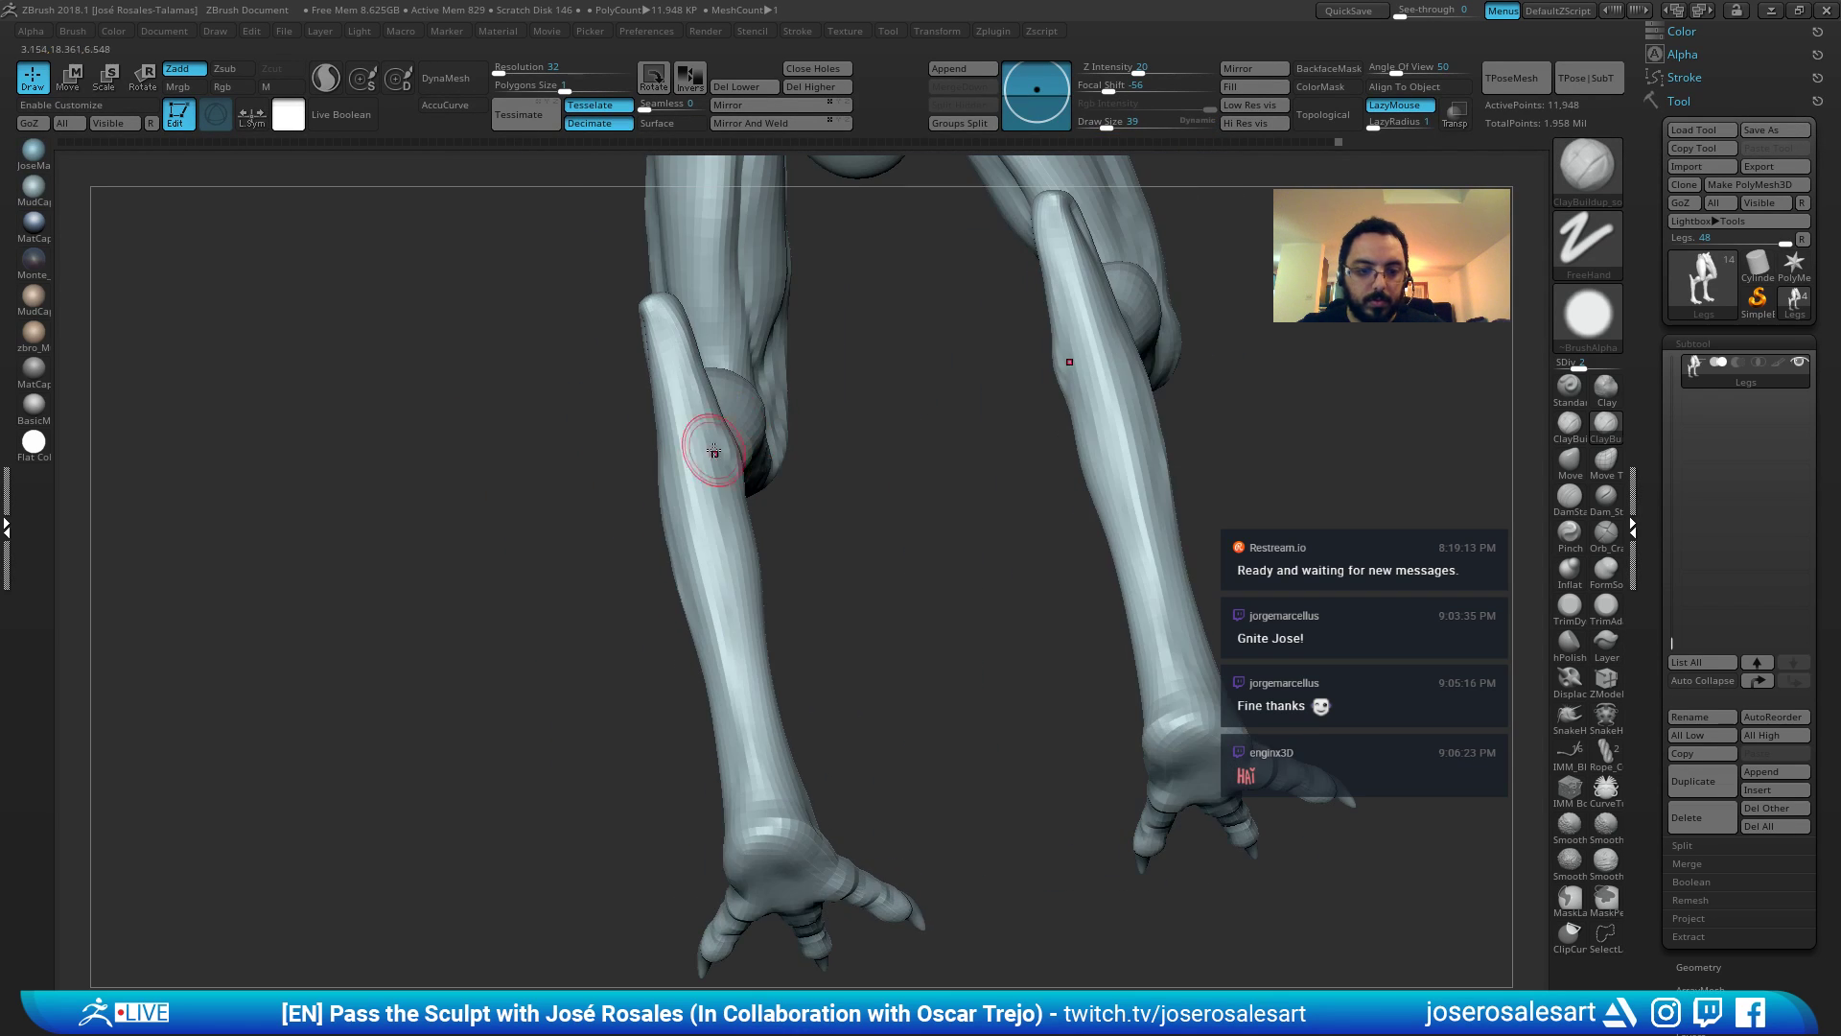
right_click_drag(707, 518, 621, 466)
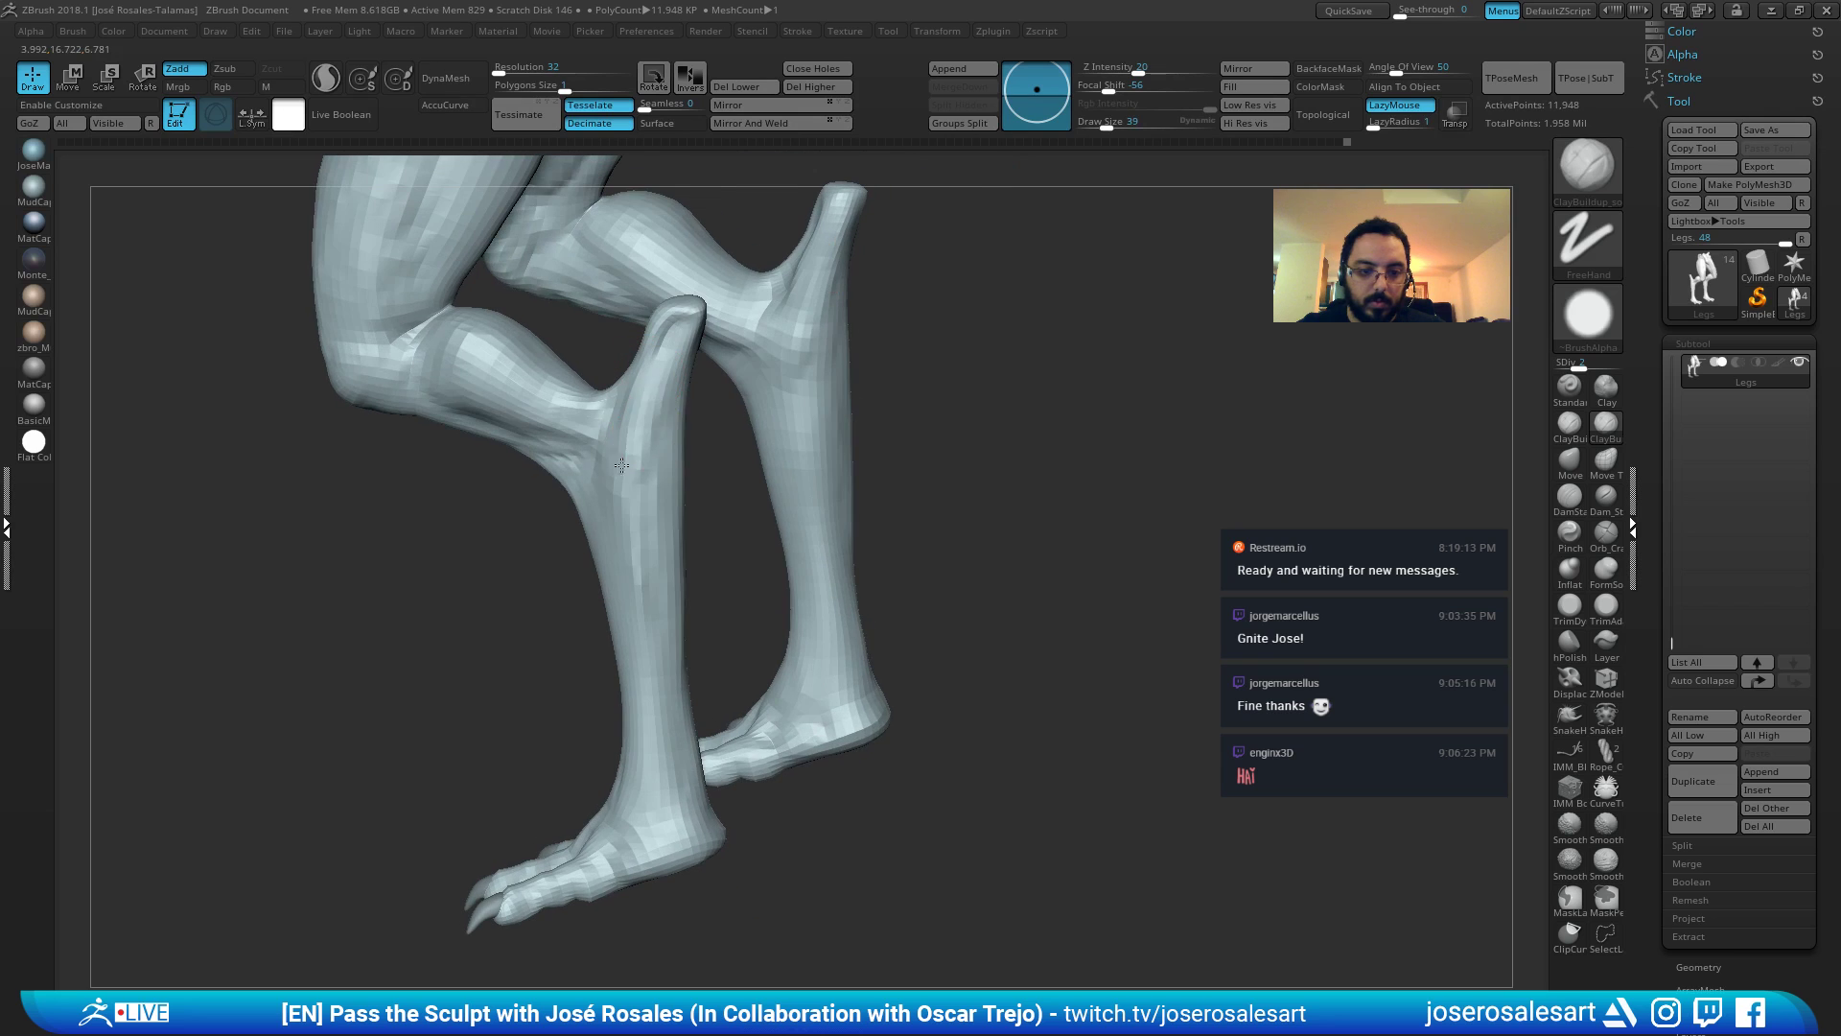
key("1")
left_click_drag(629, 526, 622, 481)
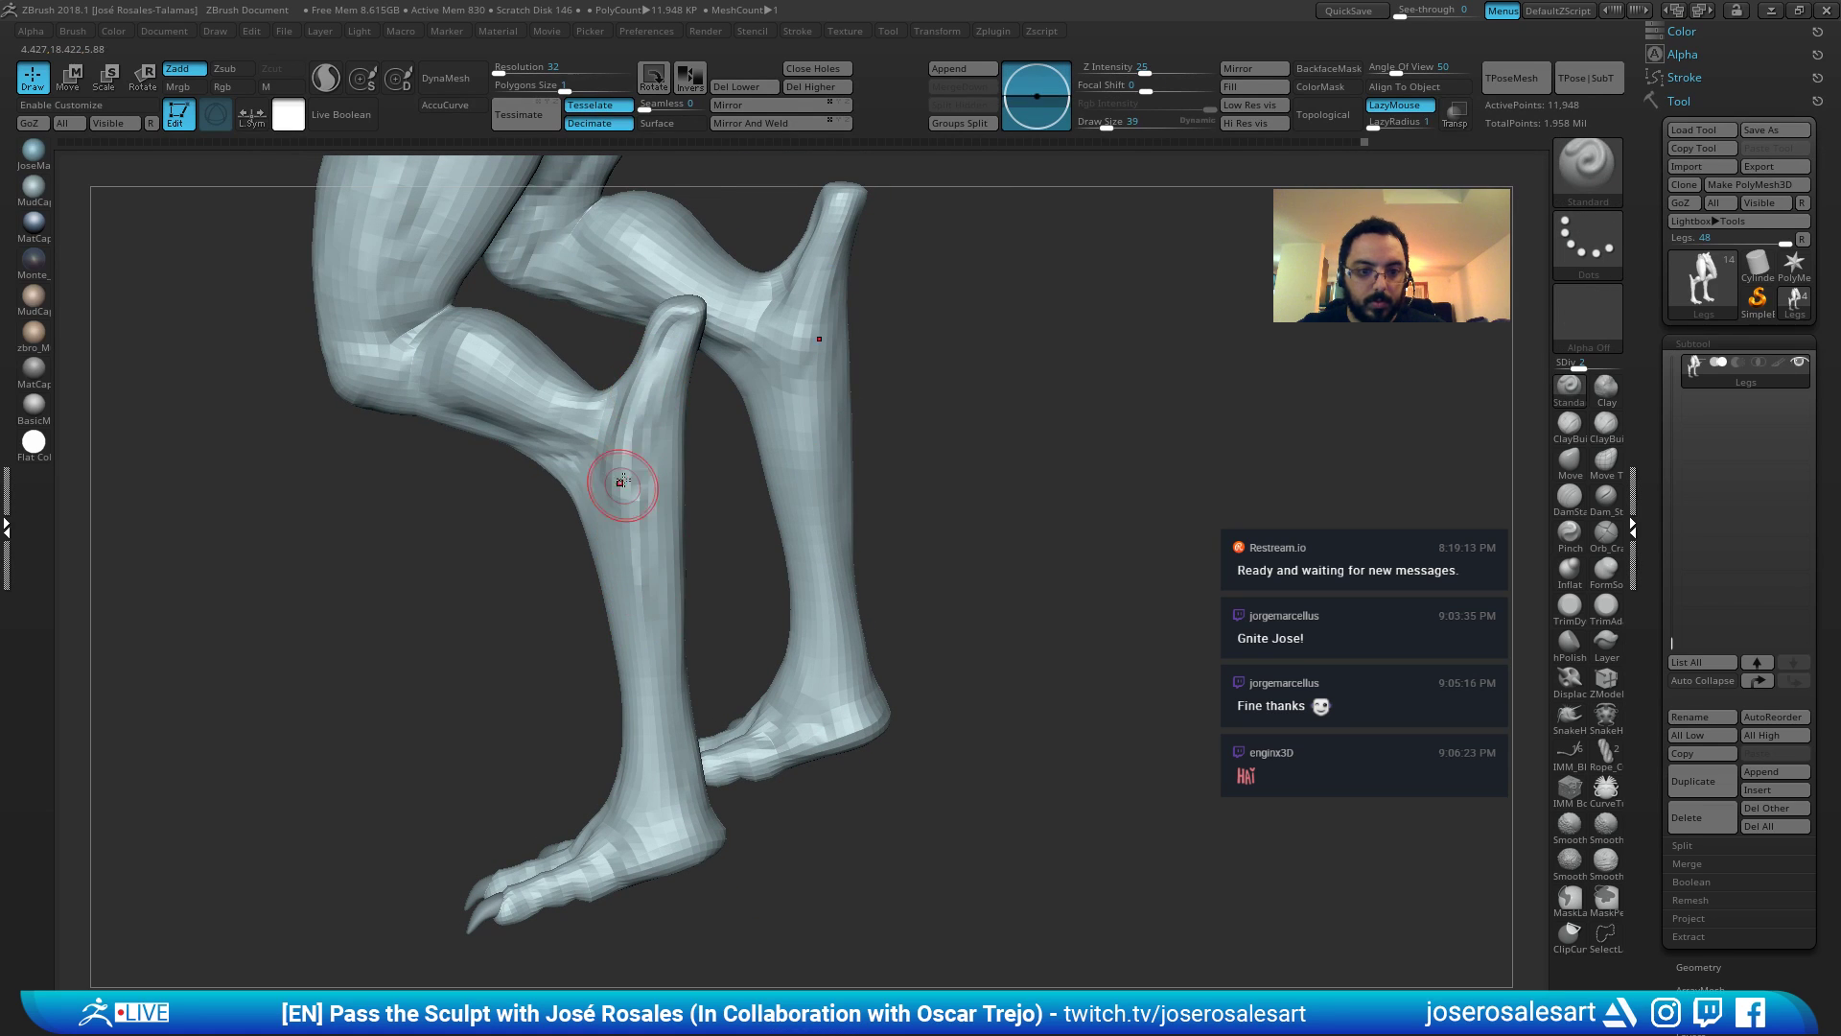
right_click_drag(635, 501, 734, 486)
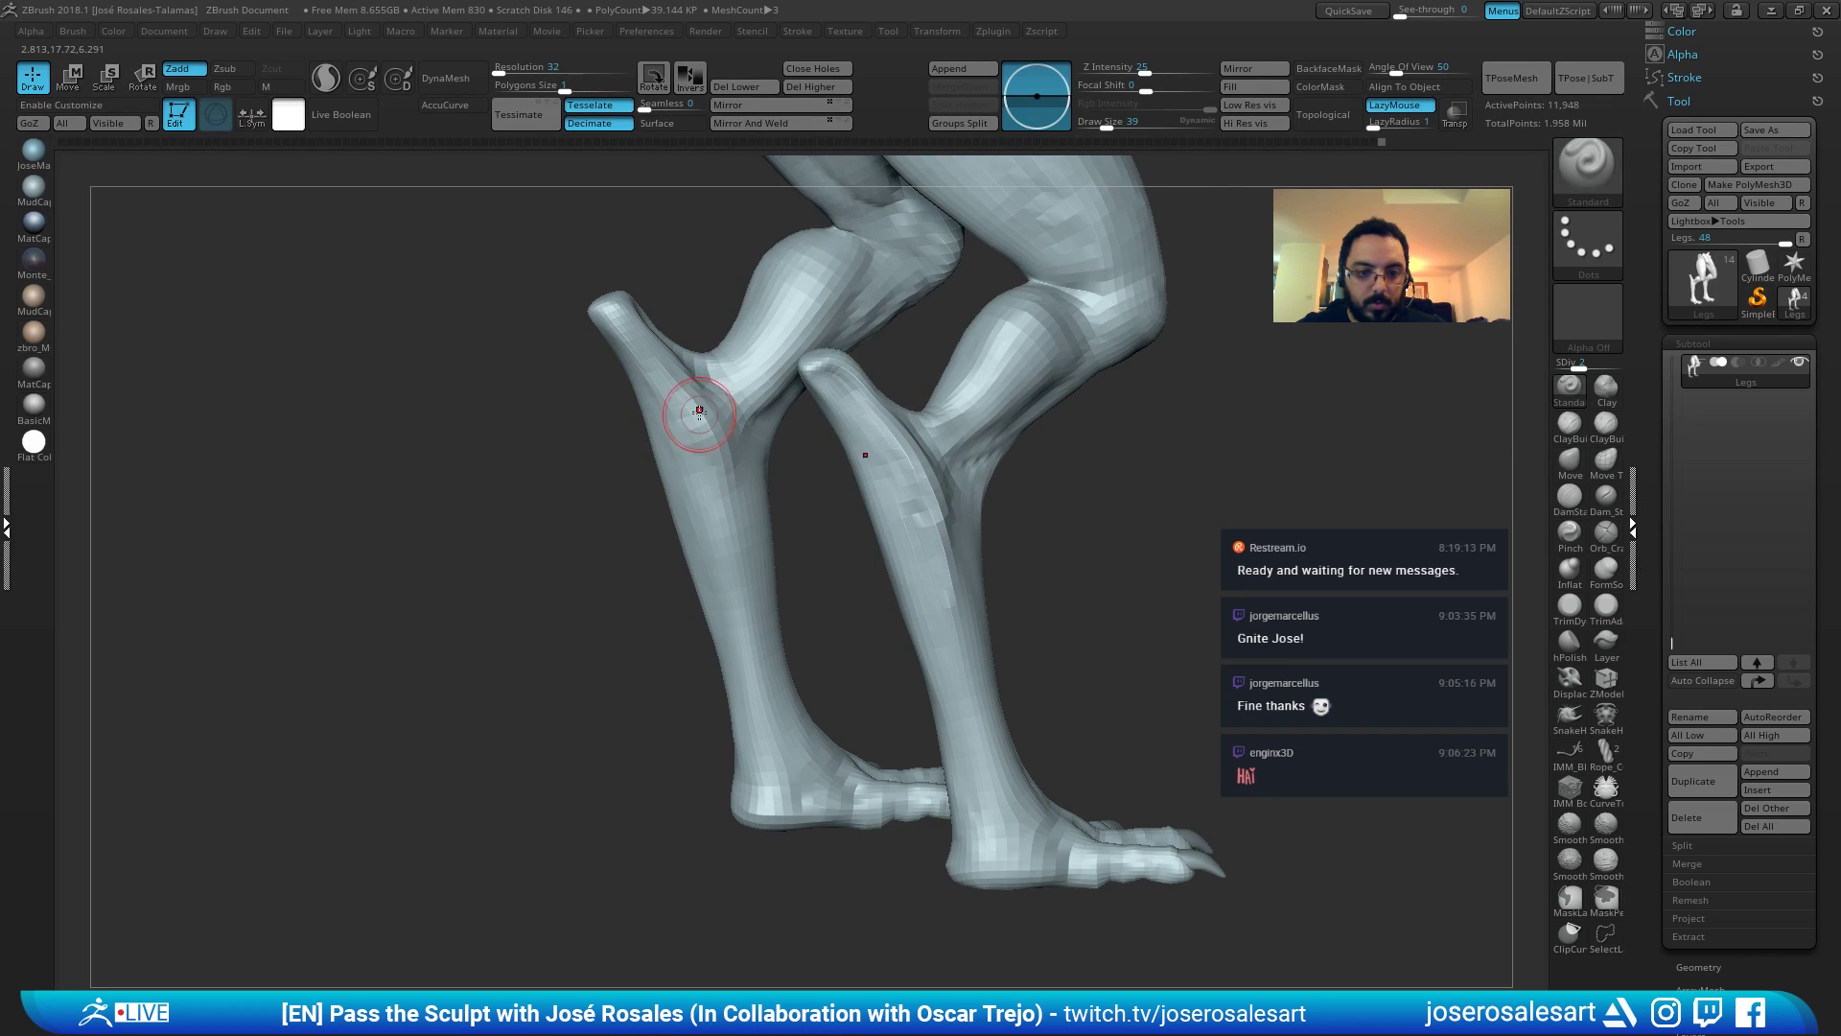
Adjust the shape of the upper shin below the heel spur with the Move brush.
right_click_drag(744, 591, 694, 468)
left_click_drag(723, 606, 723, 614)
mouse_move(729, 576)
right_mouse_down()
mouse_move(794, 498)
mouse_move(764, 502)
mouse_move(754, 457)
right_mouse_up()
key("b")
key("m")
key("v")
key("s")
left_click_drag(744, 444, 752, 443)
mouse_move(752, 449)
right_mouse_down()
mouse_move(681, 437)
mouse_move(739, 486)
mouse_move(779, 450)
mouse_move(668, 455)
mouse_move(686, 491)
mouse_move(644, 426)
right_mouse_up()
Build up the upper shin where the calf meets the heel spur with ClayBuildup at draw size 48.
key("b")
key("c")
key("b")
right_click_drag(695, 484, 690, 483)
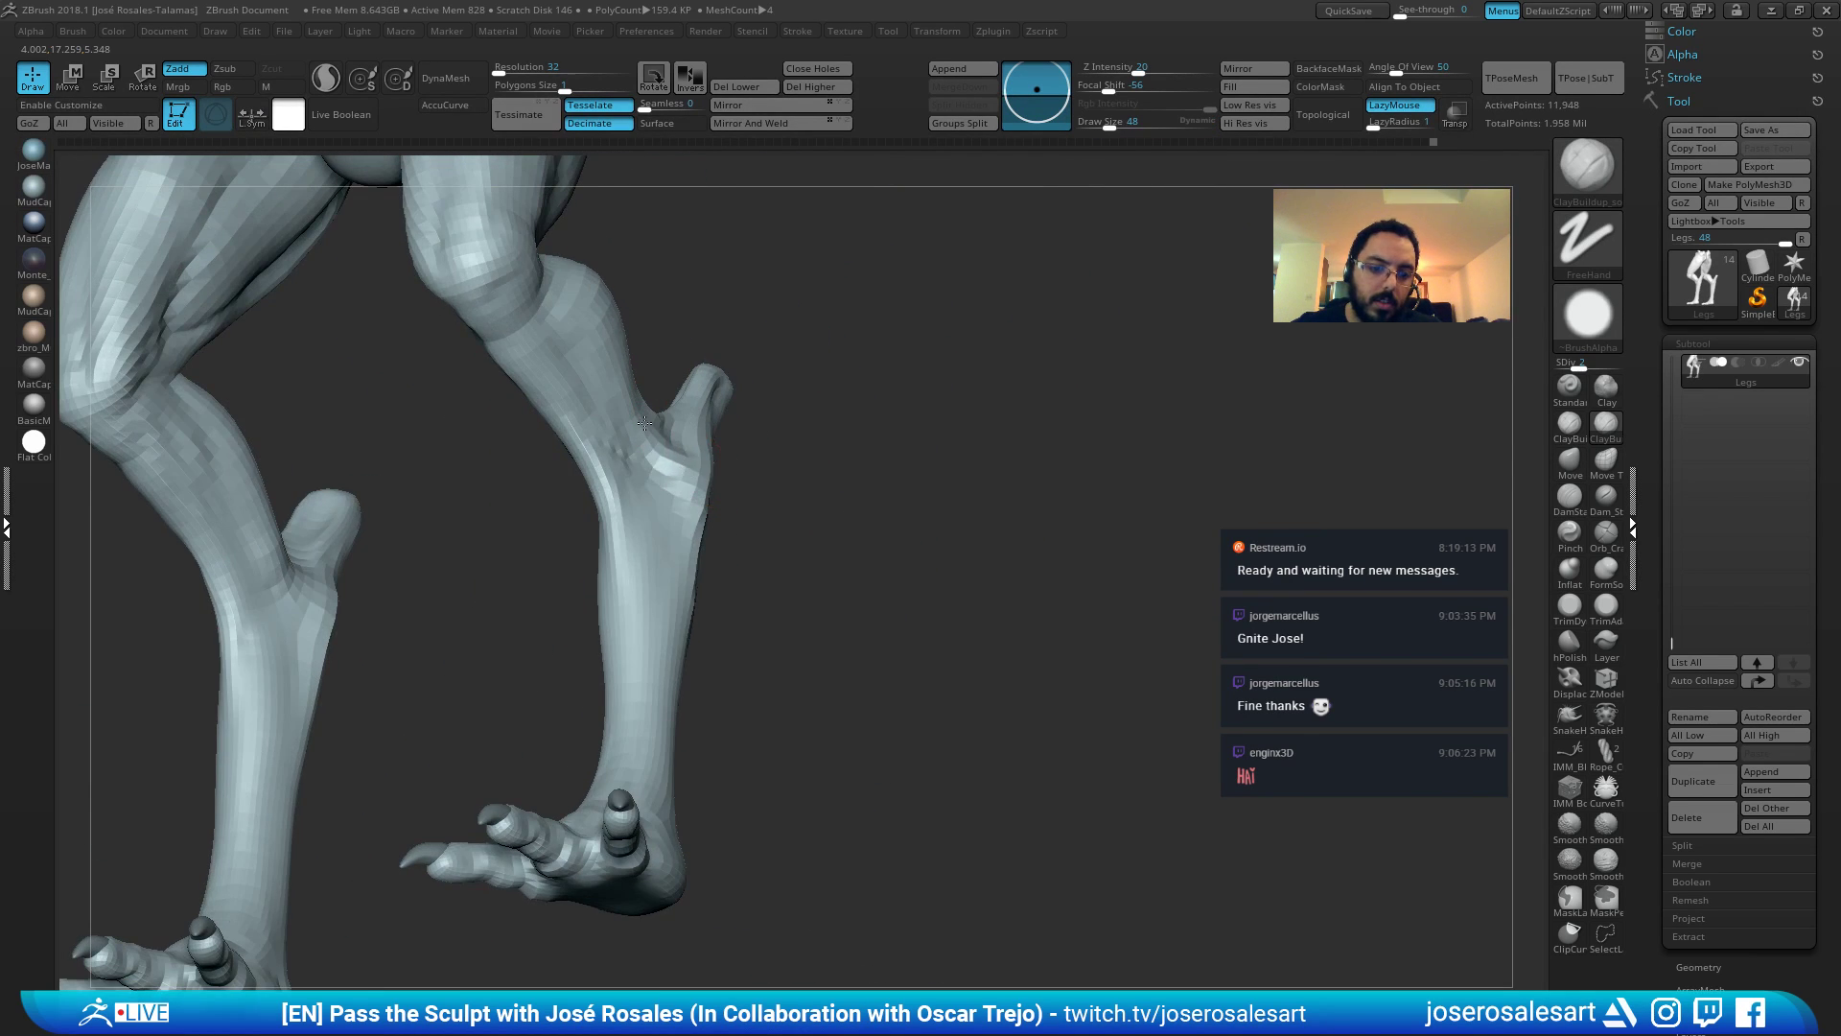
right_click_drag(645, 423, 617, 407)
Push in the contour of the shin below the heel spur with the Move brush.
mouse_move(673, 470)
right_mouse_down()
mouse_move(603, 473)
mouse_move(616, 370)
mouse_move(642, 393)
mouse_move(661, 377)
mouse_move(693, 437)
mouse_move(710, 374)
mouse_move(624, 403)
mouse_move(726, 405)
right_mouse_up()
key("s")
key("b")
key("m")
key("v")
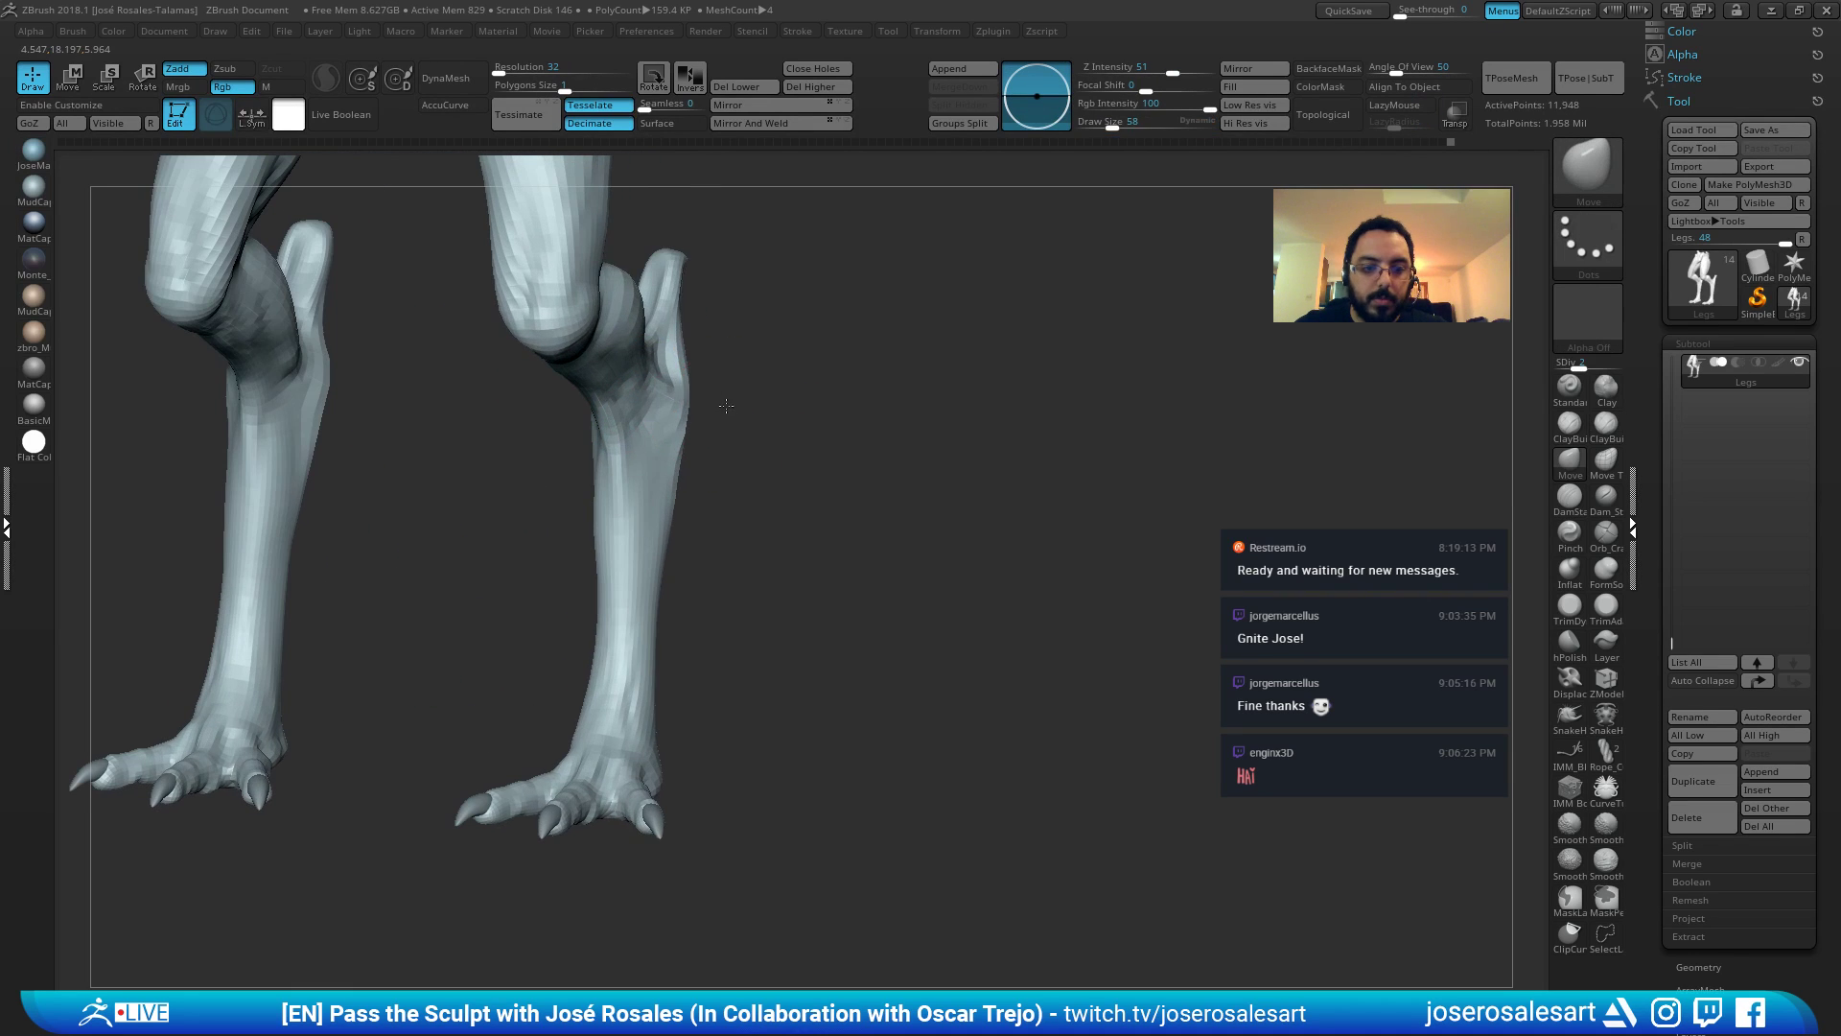
left_click_drag(688, 396, 682, 395)
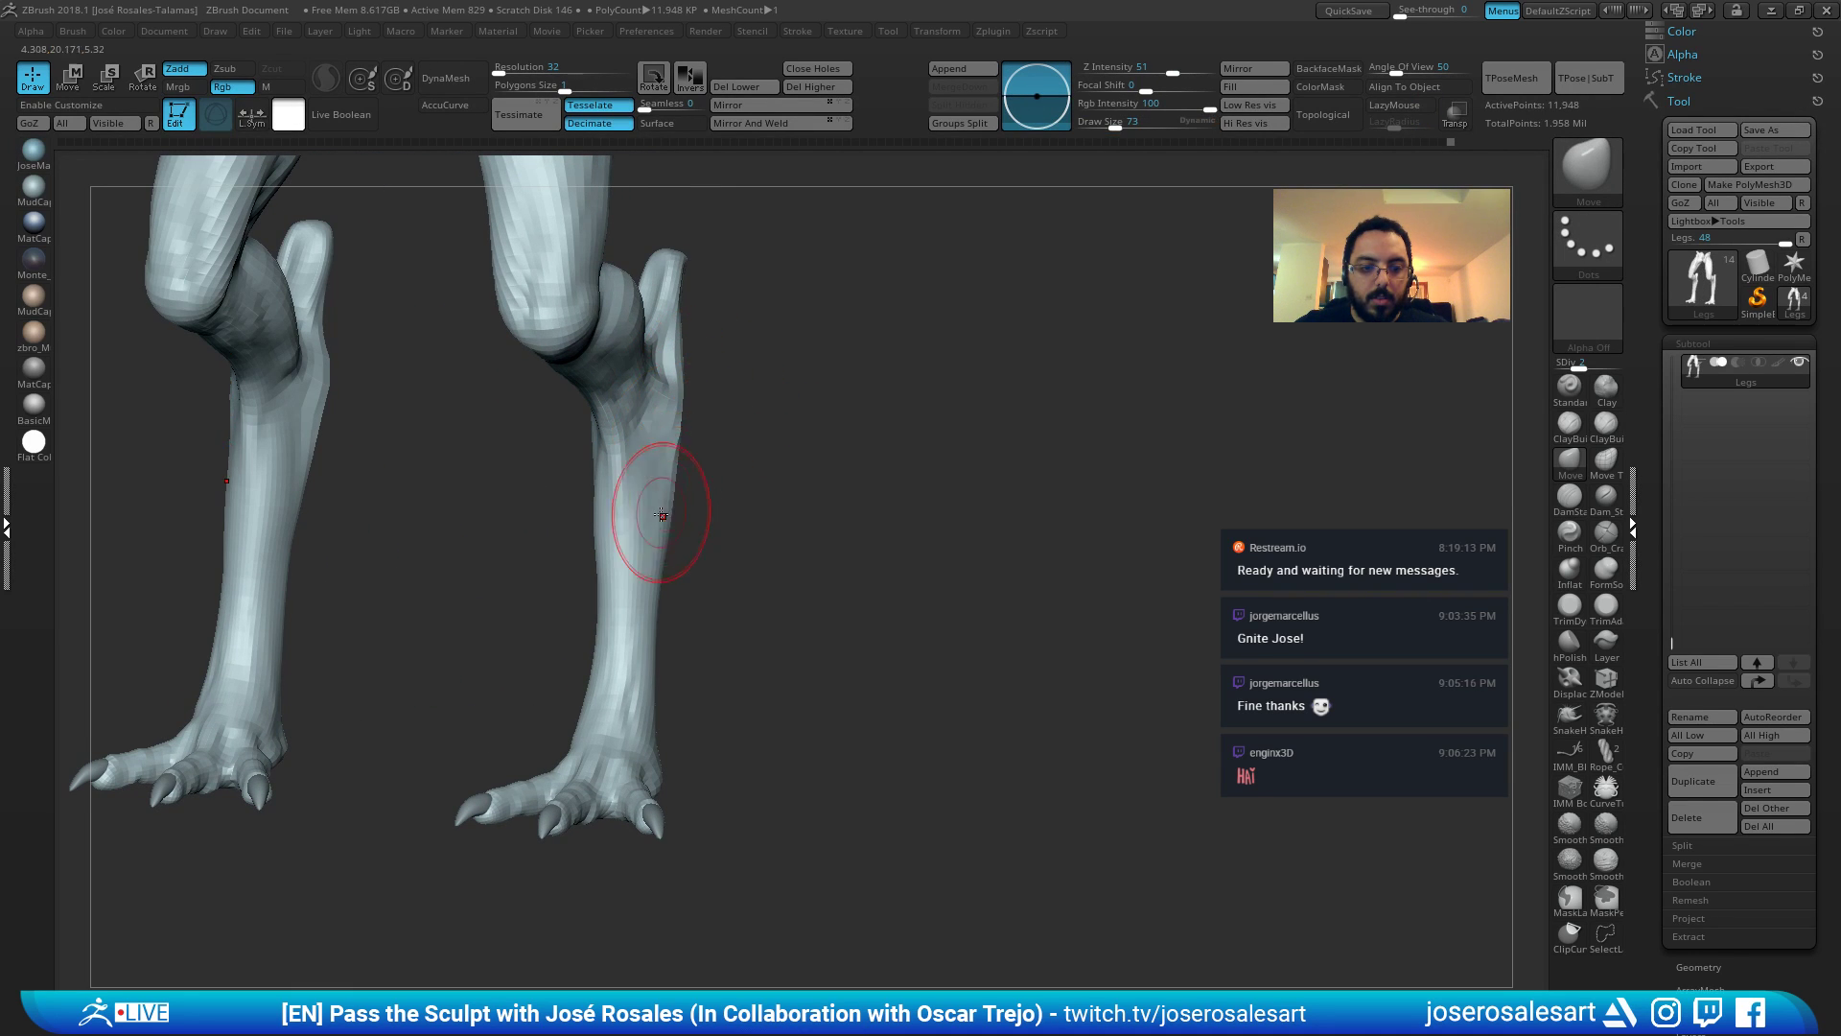
Reshape the hip spurs and upper outer thighs with the Move brush at draw size 109, smoothing the hip area.
right_click_drag(661, 515, 840, 536)
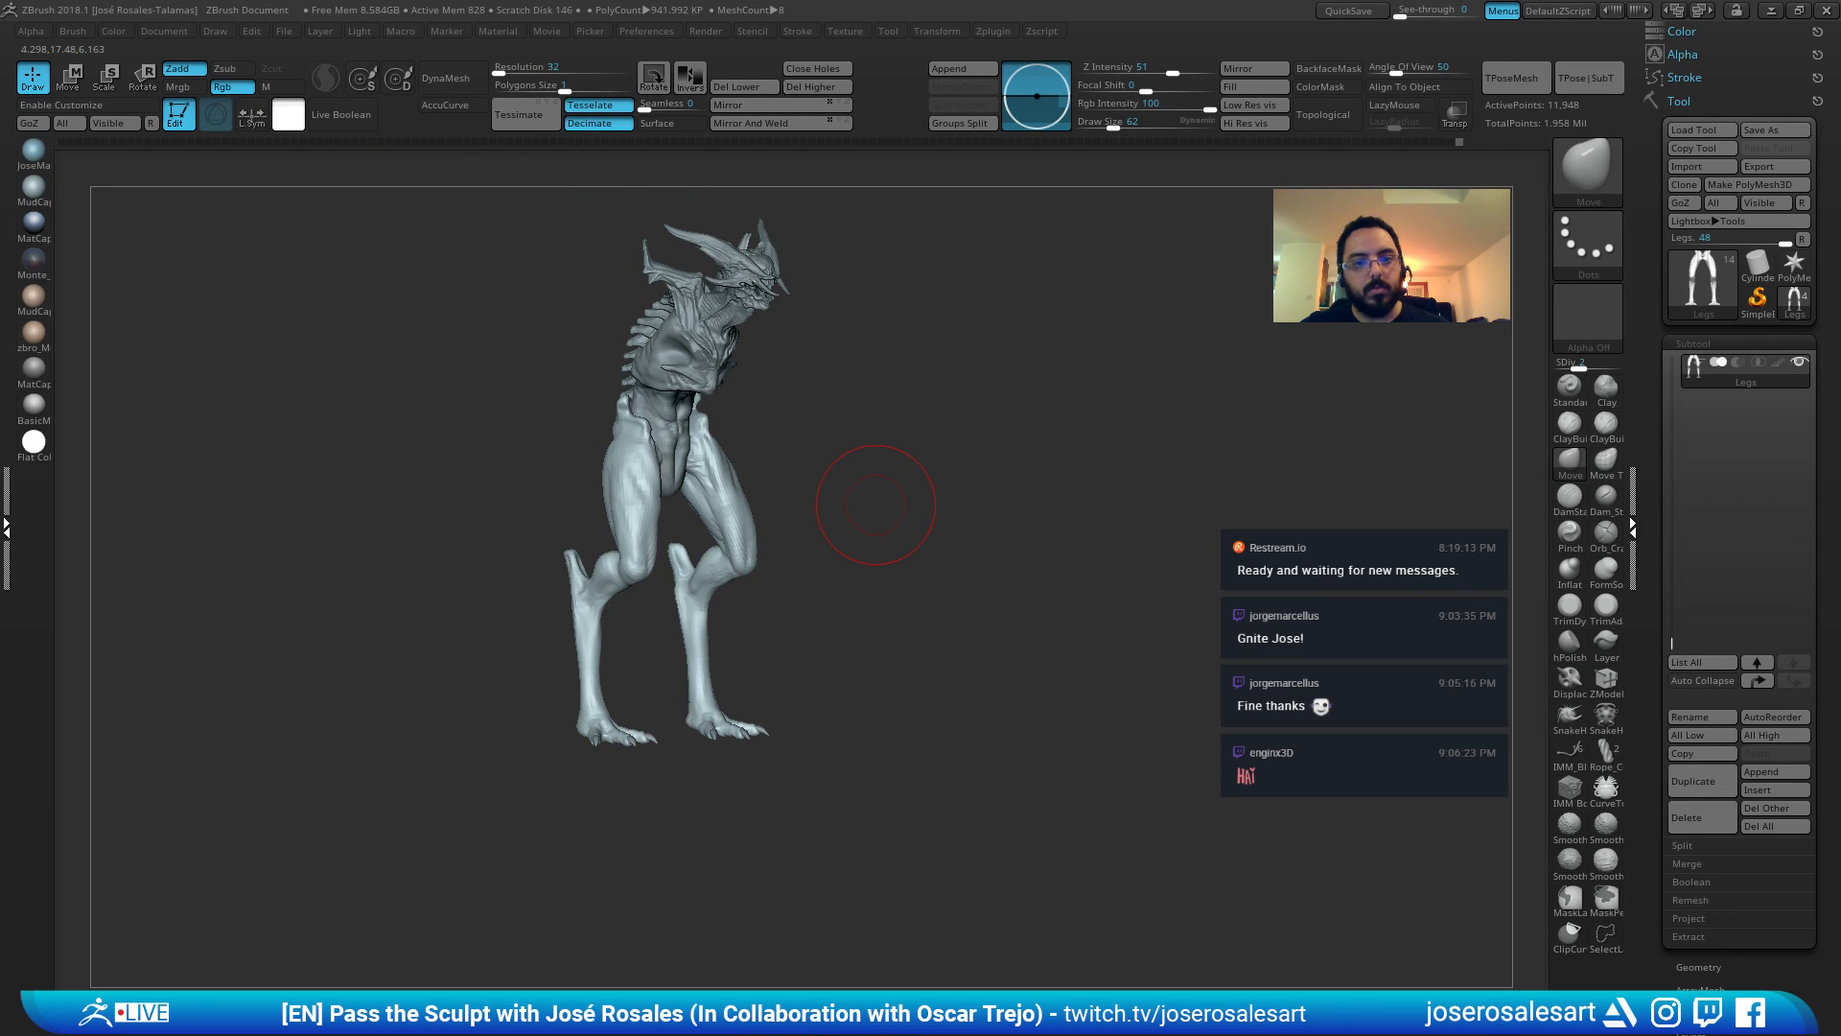
mouse_move(789, 552)
right_mouse_down()
mouse_move(809, 509)
mouse_move(739, 349)
right_mouse_up()
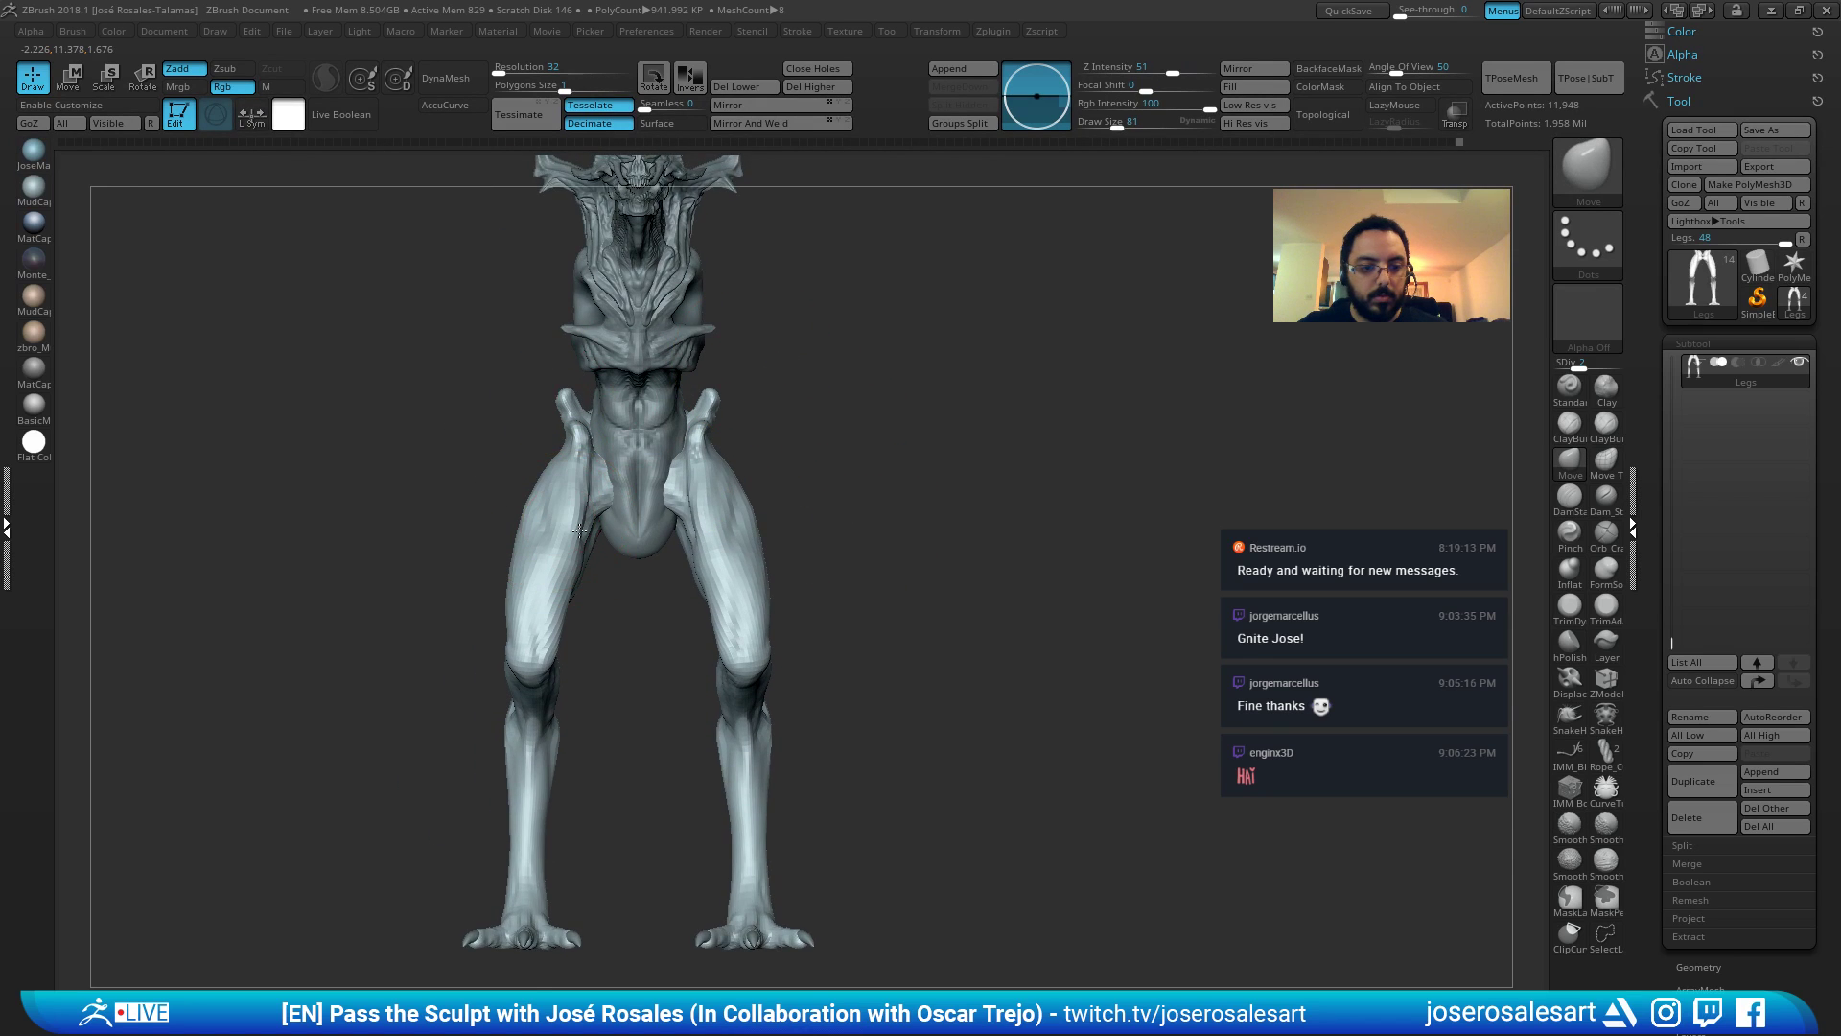
right_click_drag(579, 530, 551, 421)
key("s")
left_click_drag(556, 408, 573, 411)
right_click_drag(573, 412, 572, 414, "shift")
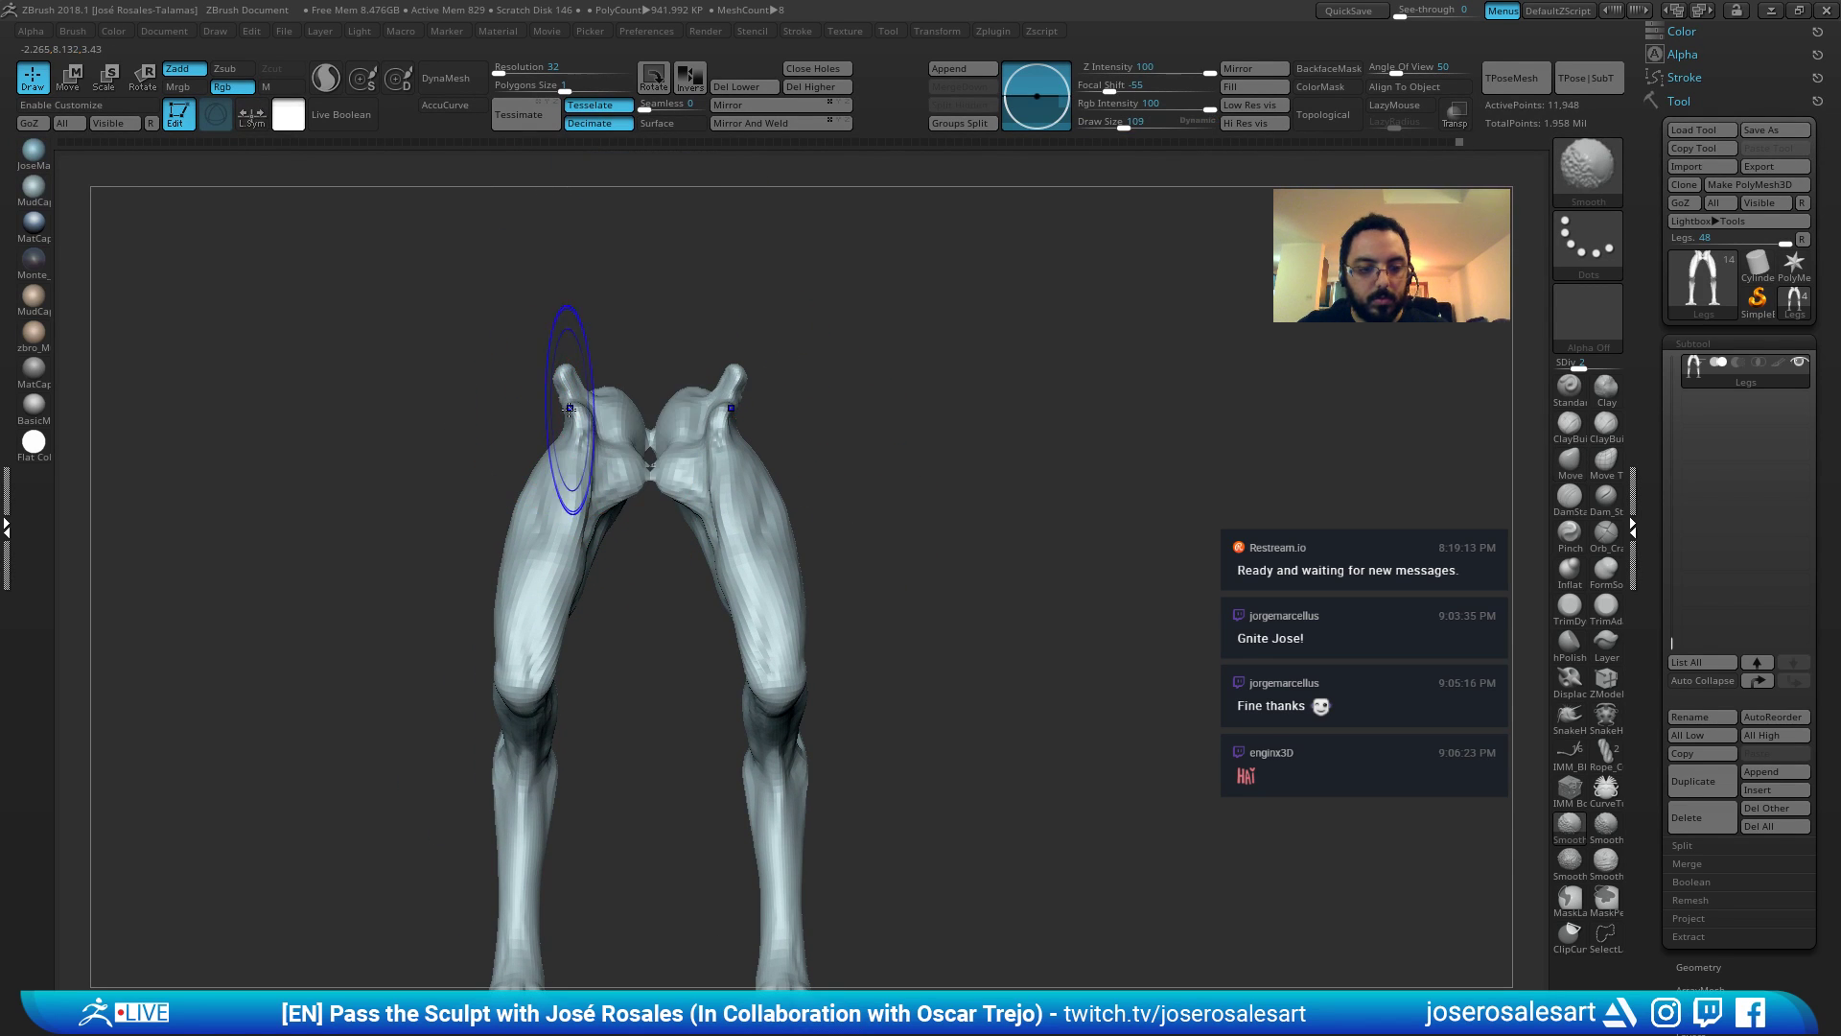
left_click_drag(566, 423, 549, 425)
left_click_drag(534, 493, 542, 493)
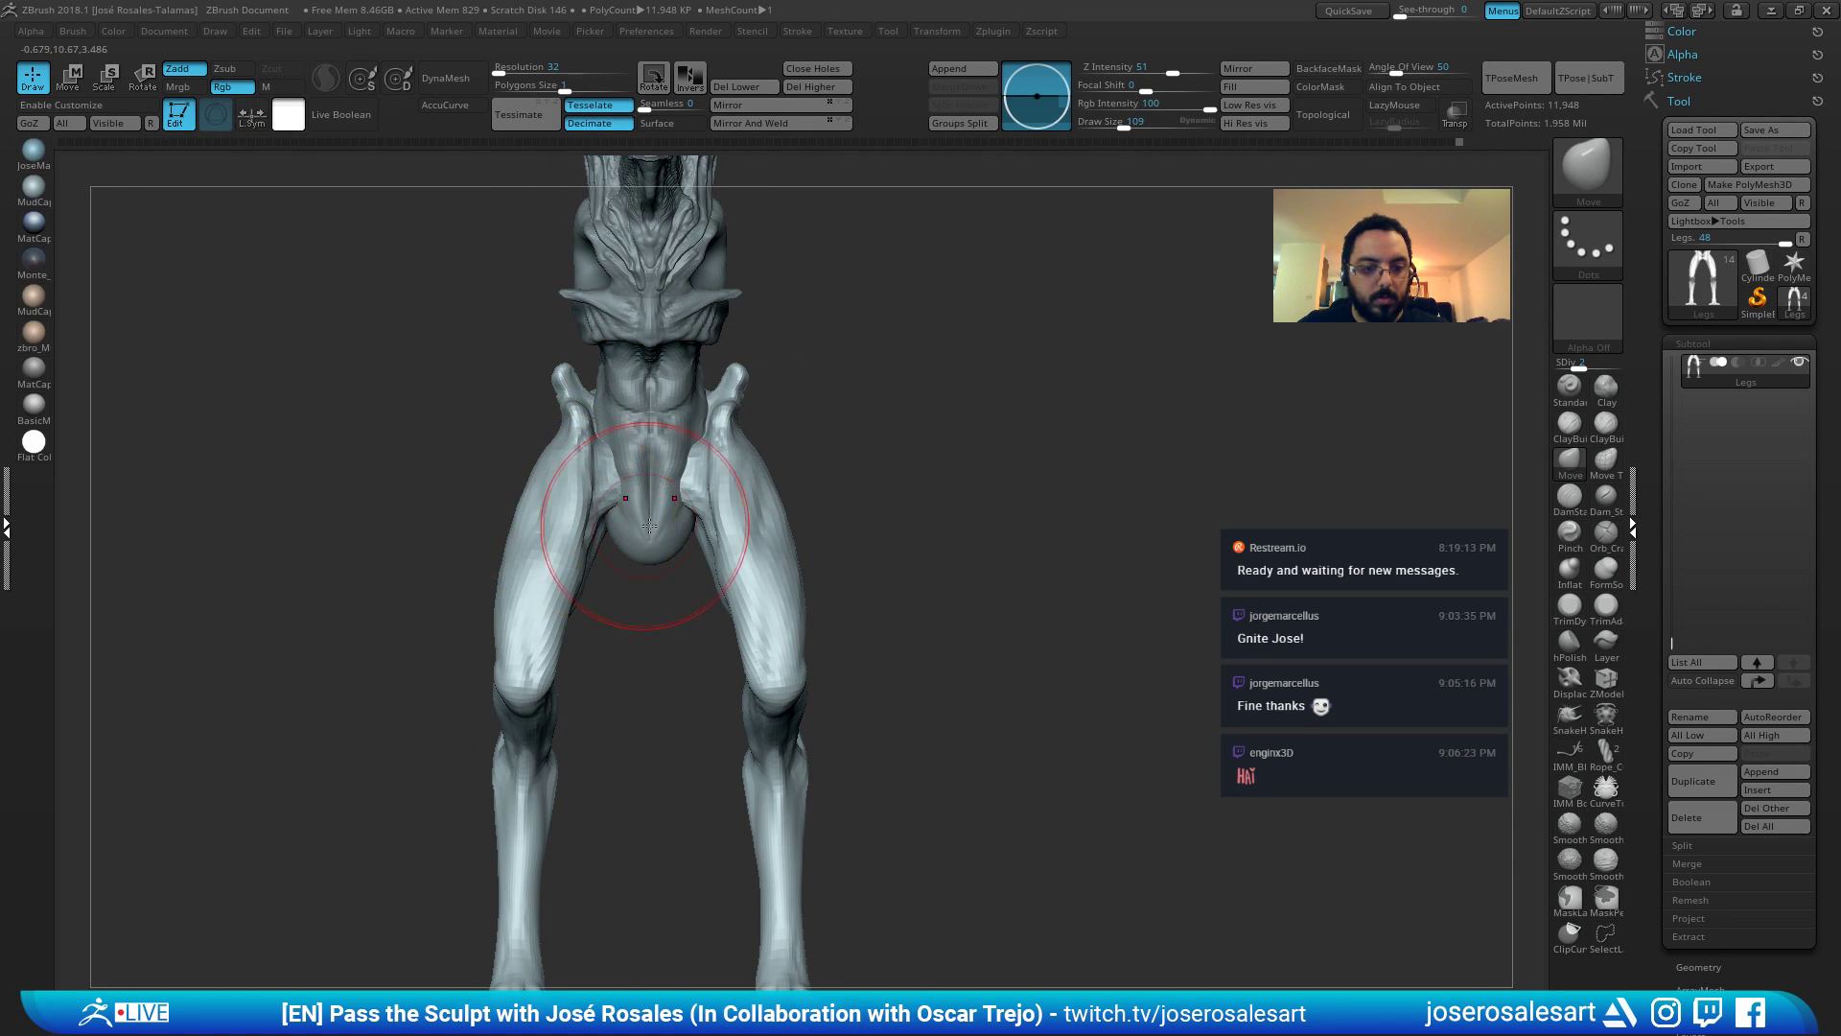
Adjust the front-view contour of the thighs with a smaller Move brush.
right_click_drag(846, 509, 581, 538, "ctrl")
key("s")
left_click_drag(581, 538, 575, 539)
right_click_drag(581, 539, 522, 501, "alt")
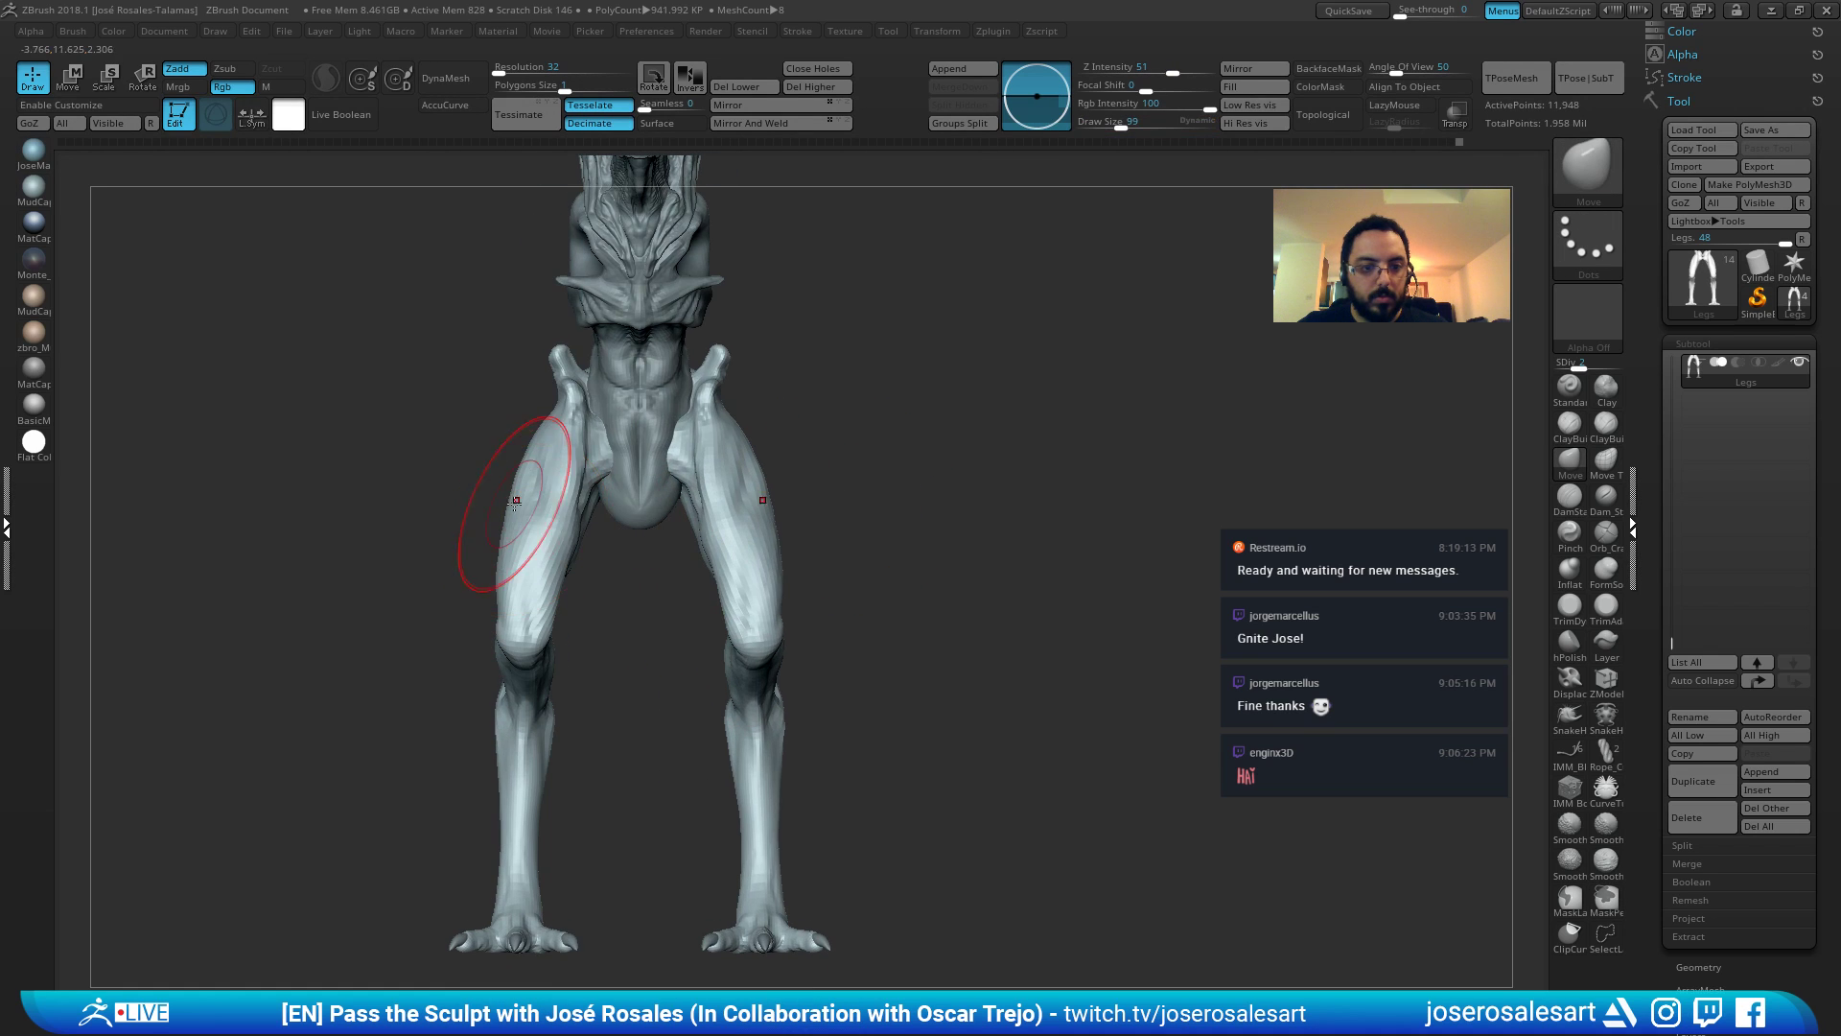
mouse_move(608, 475)
left_mouse_down()
mouse_move(633, 498)
mouse_move(619, 523)
left_mouse_up()
Select the Pm3d_sphere2 torso subtool and turn the tail's visibility back on.
mouse_move(619, 556)
right_mouse_down()
mouse_move(559, 525)
mouse_move(637, 508)
right_mouse_up()
key("1")
right_click_drag(637, 508, 704, 465, "ctrl")
left_click(629, 492, "alt")
key("alt+s")
key("alt+s")
left_click(1798, 401)
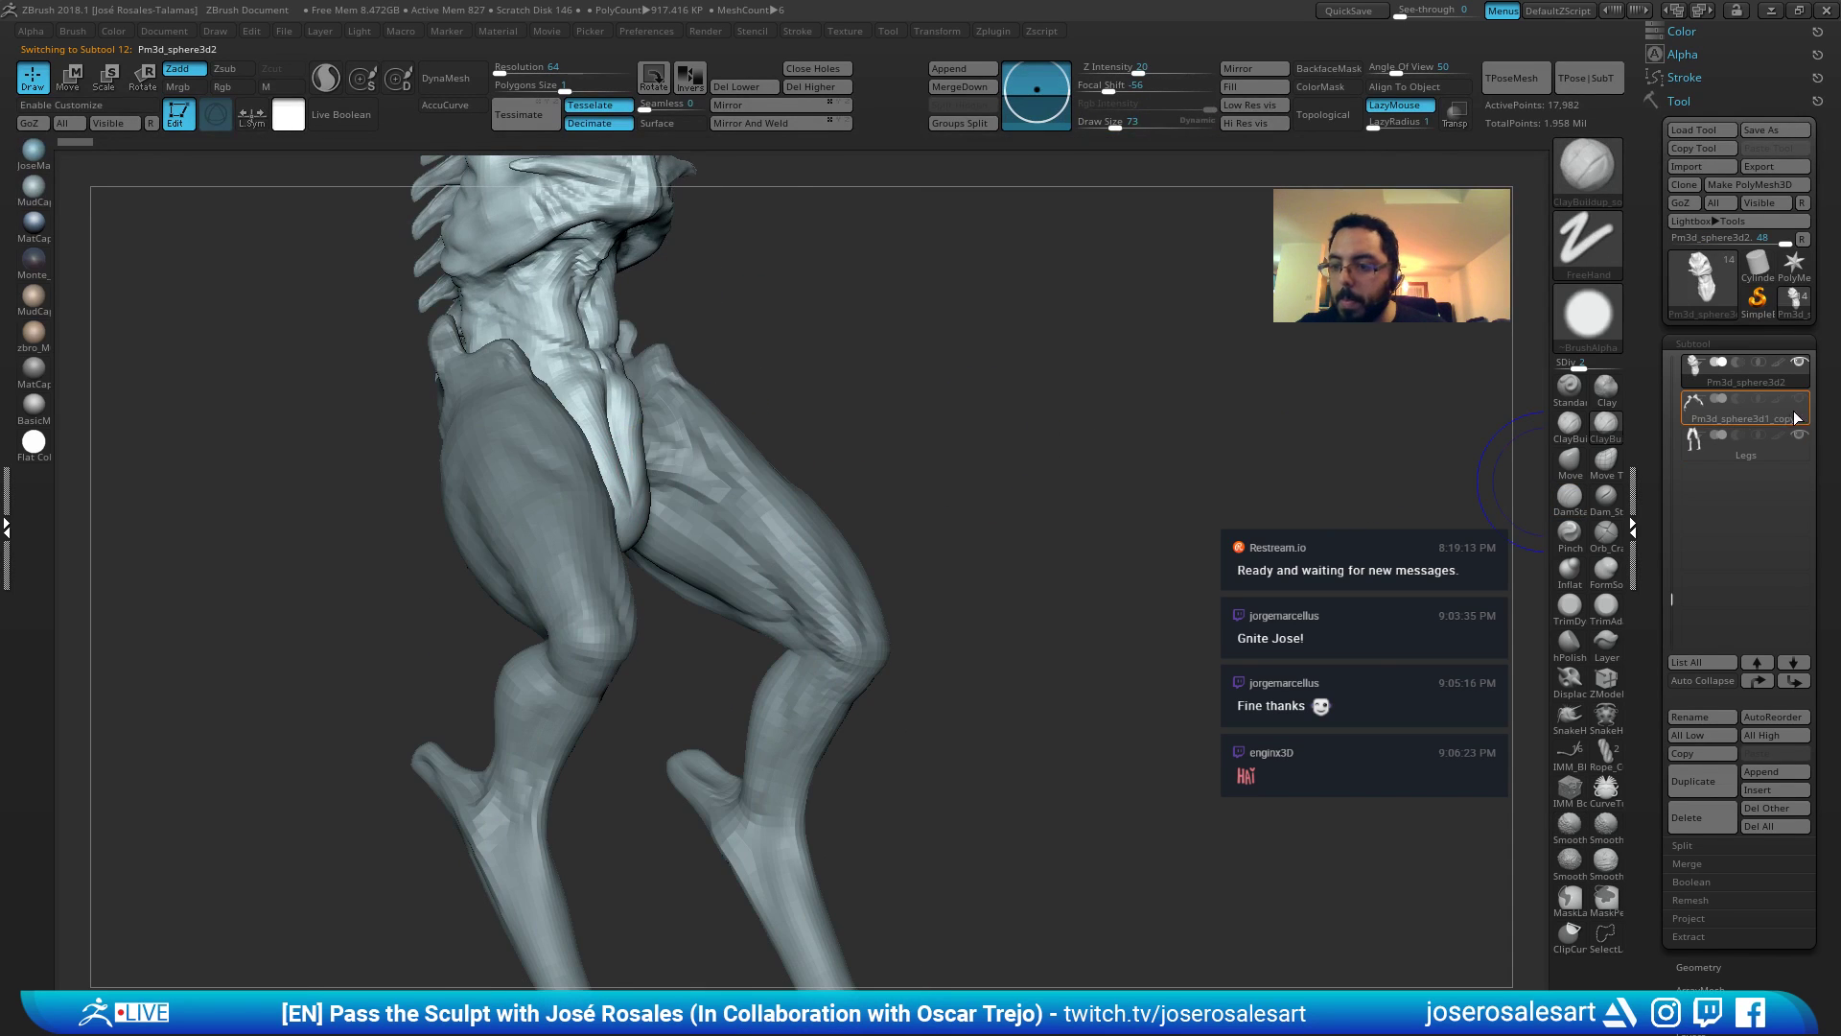
left_click_drag(1675, 436, 1677, 360)
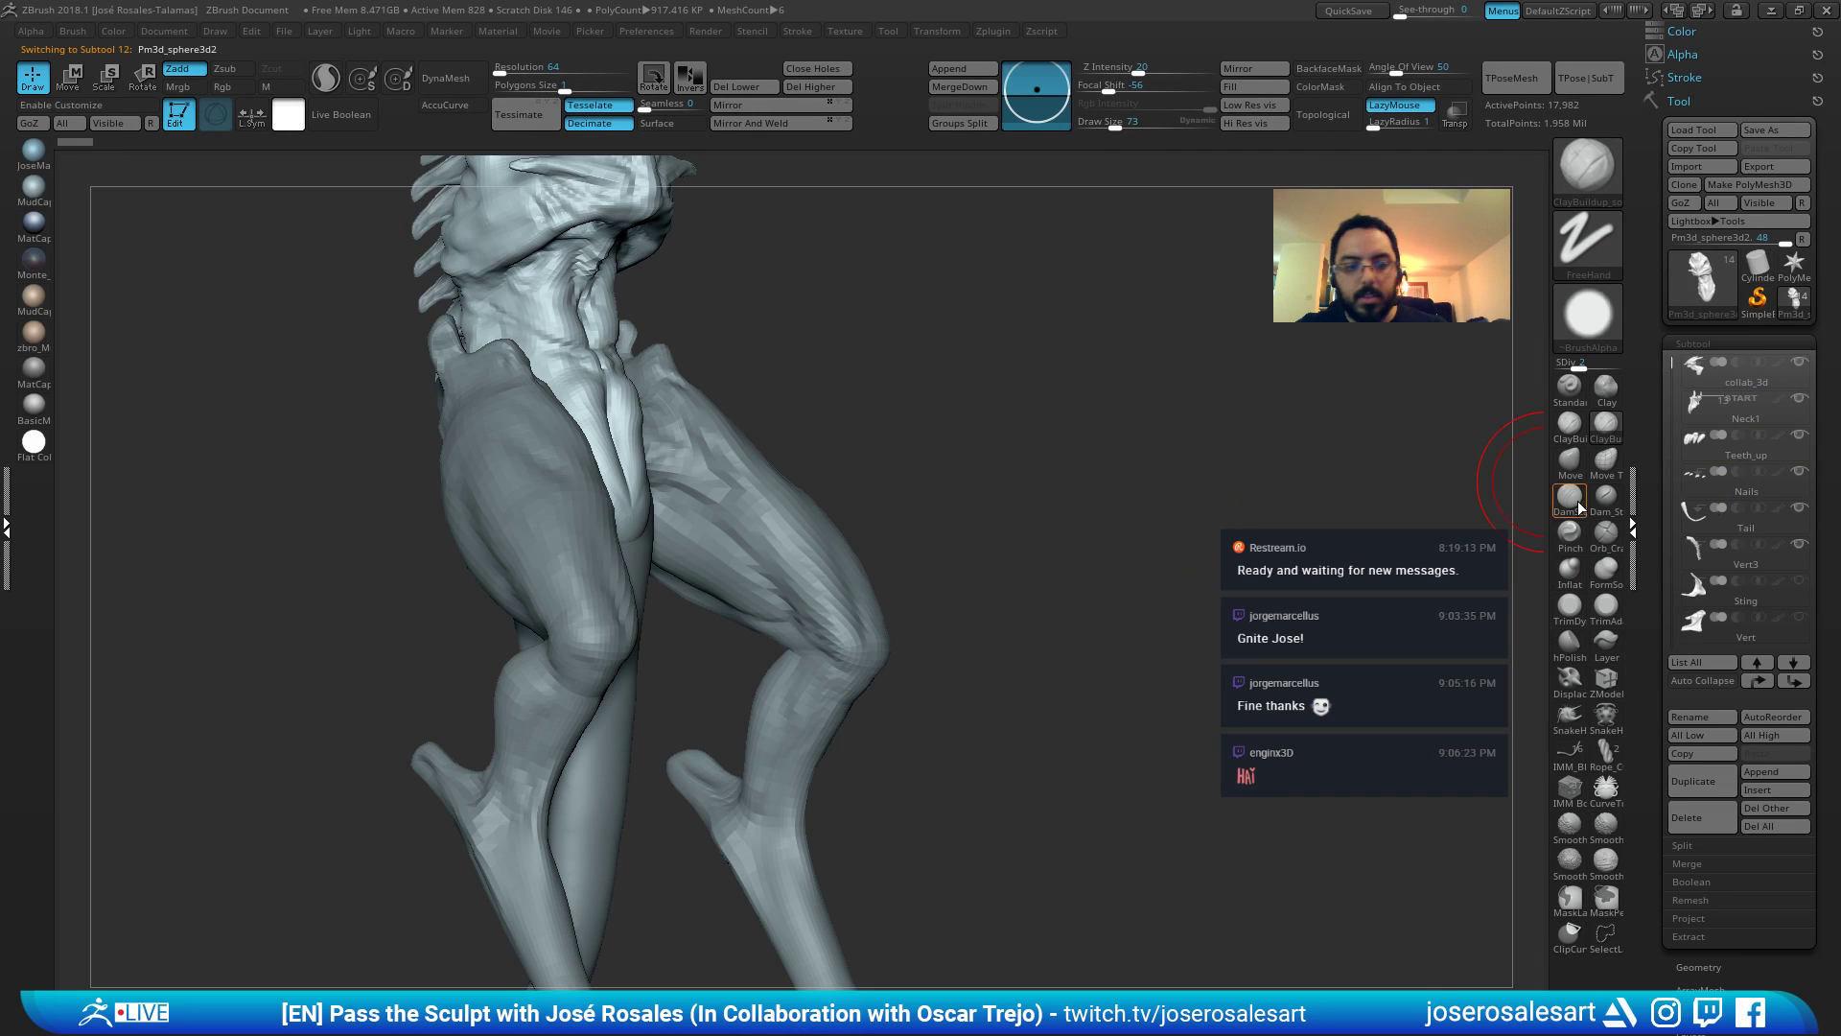
right_click_drag(890, 459, 848, 422)
right_click_drag(849, 422, 794, 494)
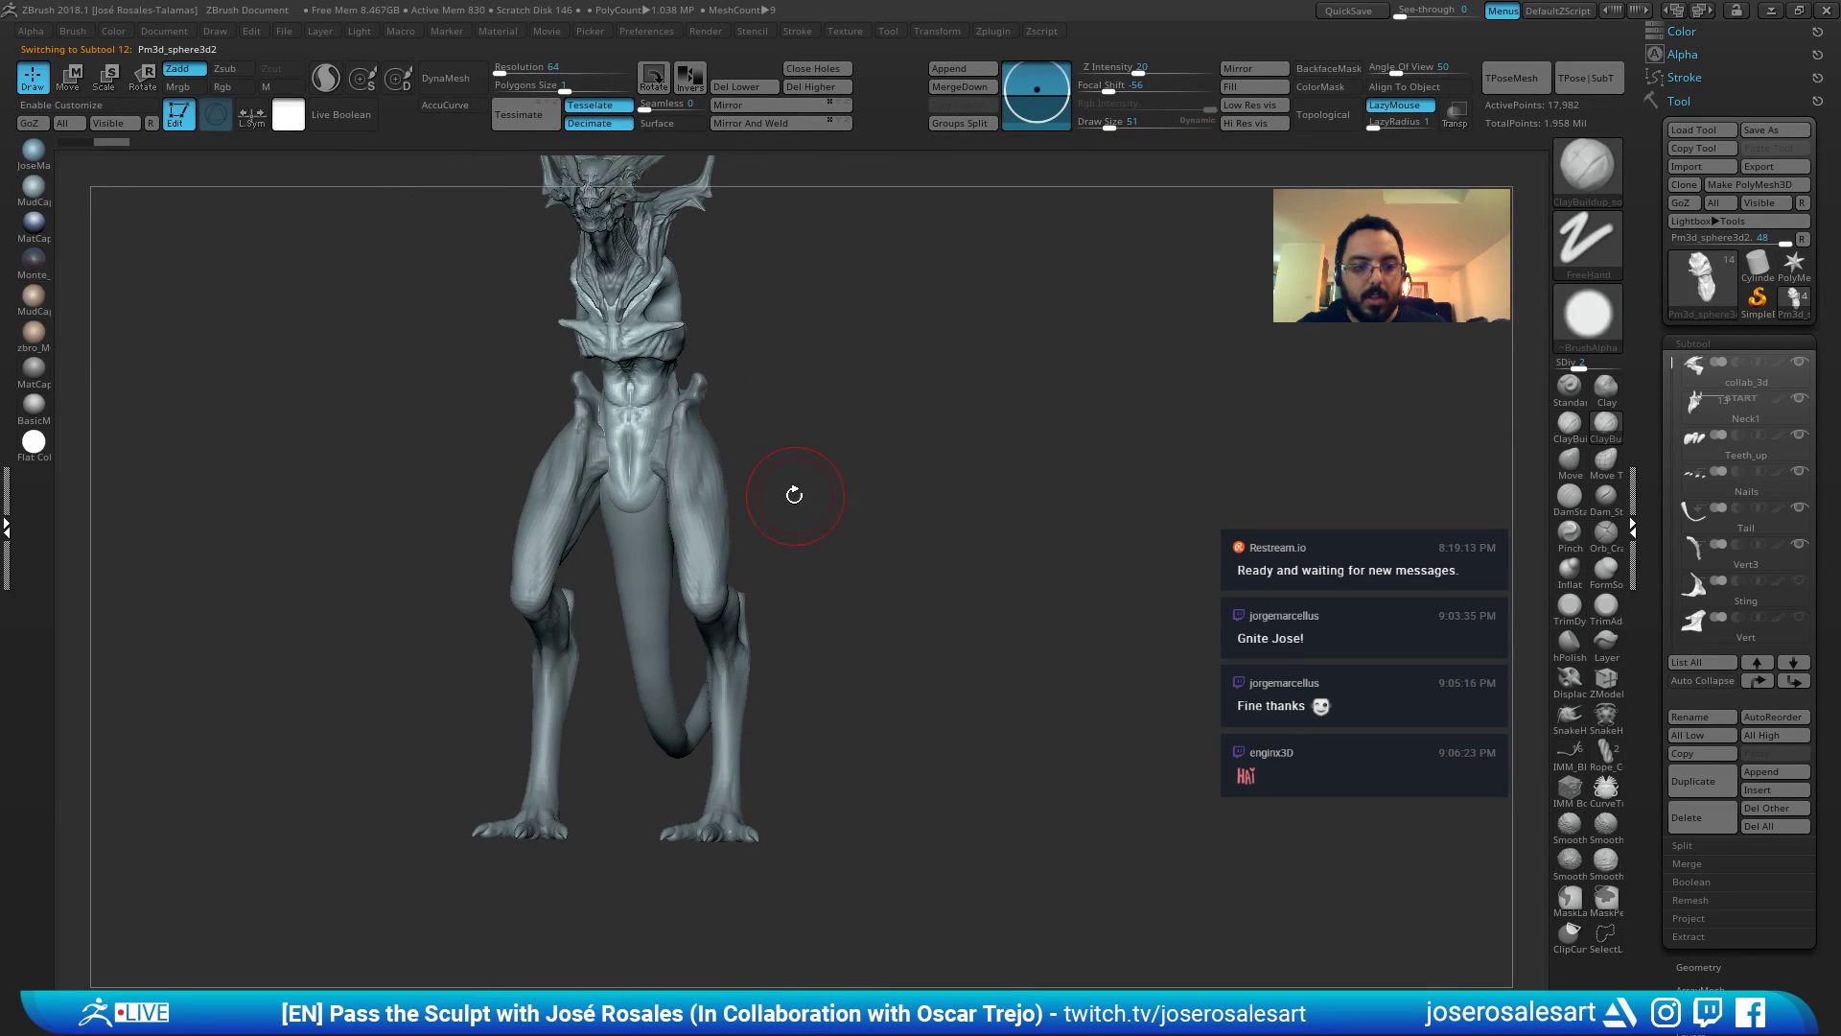
Select the Tail subtool and build up its front surface below the pelvis with ClayBuildup, enlarging the brush.
right_click_drag(587, 535, 669, 556, "ctrl")
left_click(671, 544, "alt")
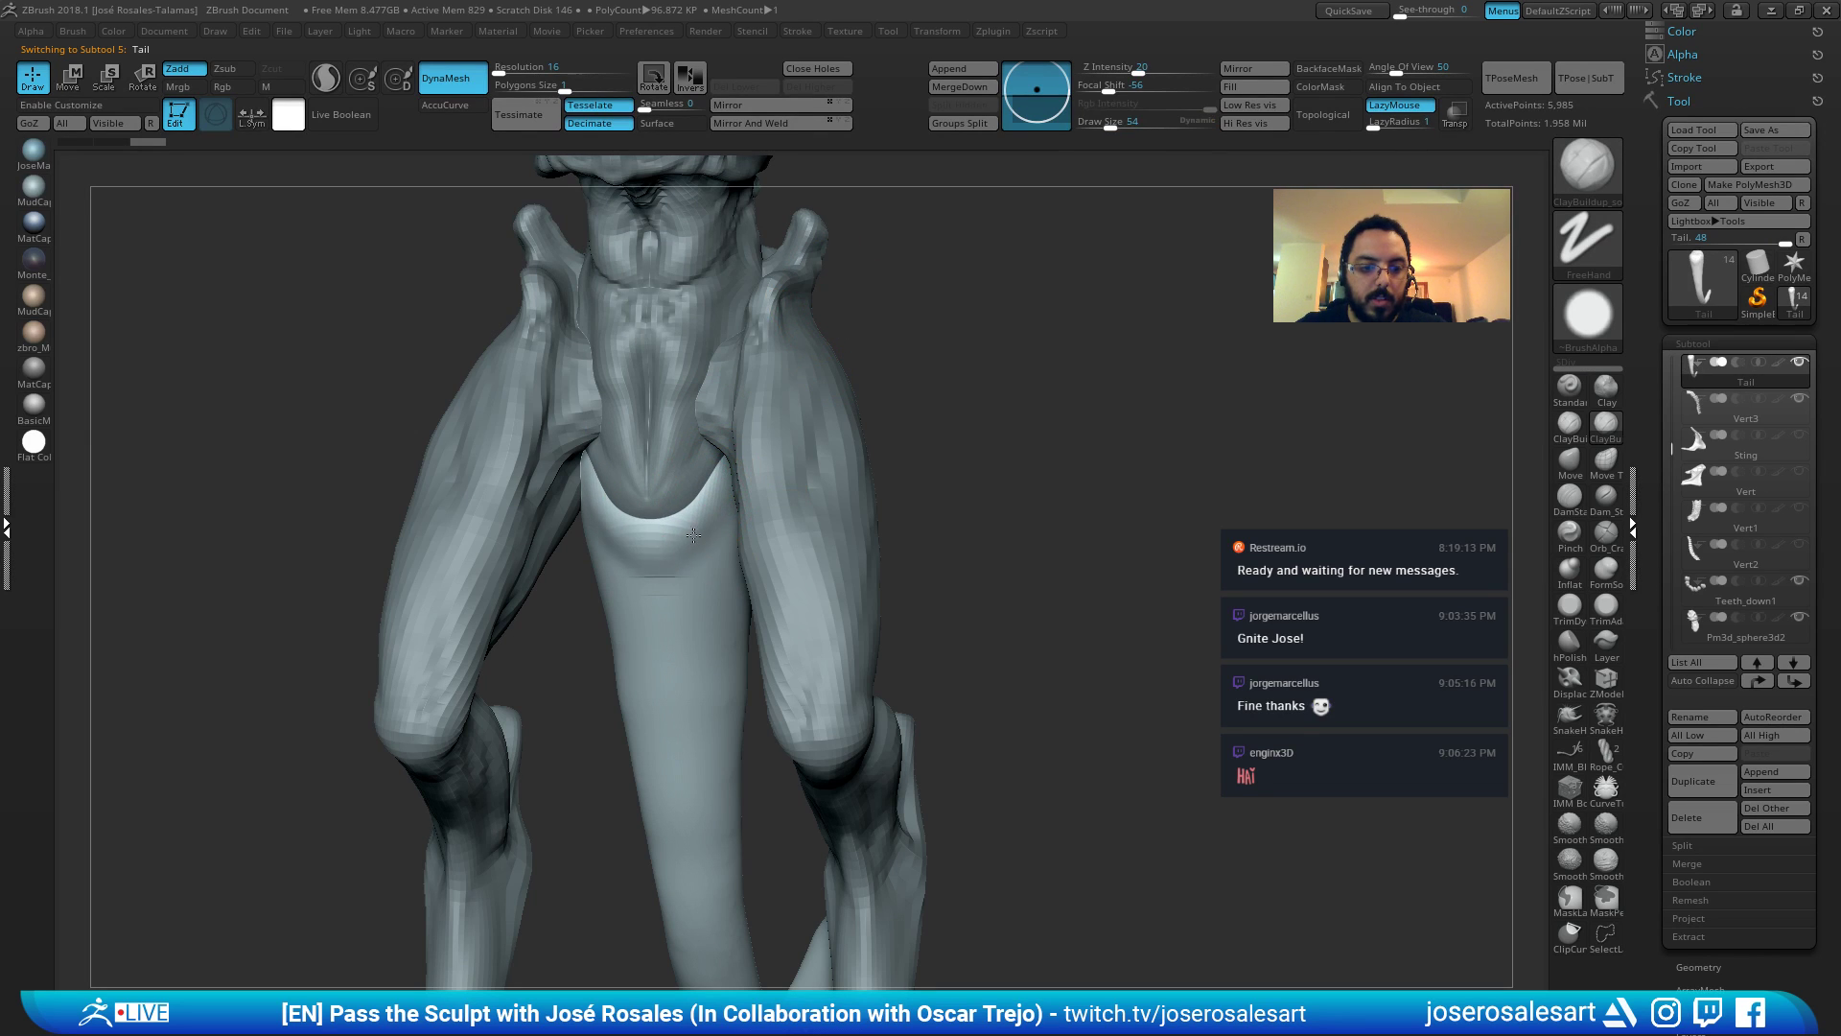
left_click_drag(694, 534, 659, 639)
left_click_drag(705, 556, 661, 700)
mouse_move(689, 641)
right_mouse_down()
mouse_move(752, 624)
mouse_move(666, 617)
right_mouse_up()
key("bracketright")
left_click_drag(665, 614, 670, 676)
Inspect the tail's wireframe and divide its mesh to a second subdivision level.
key("shift+f")
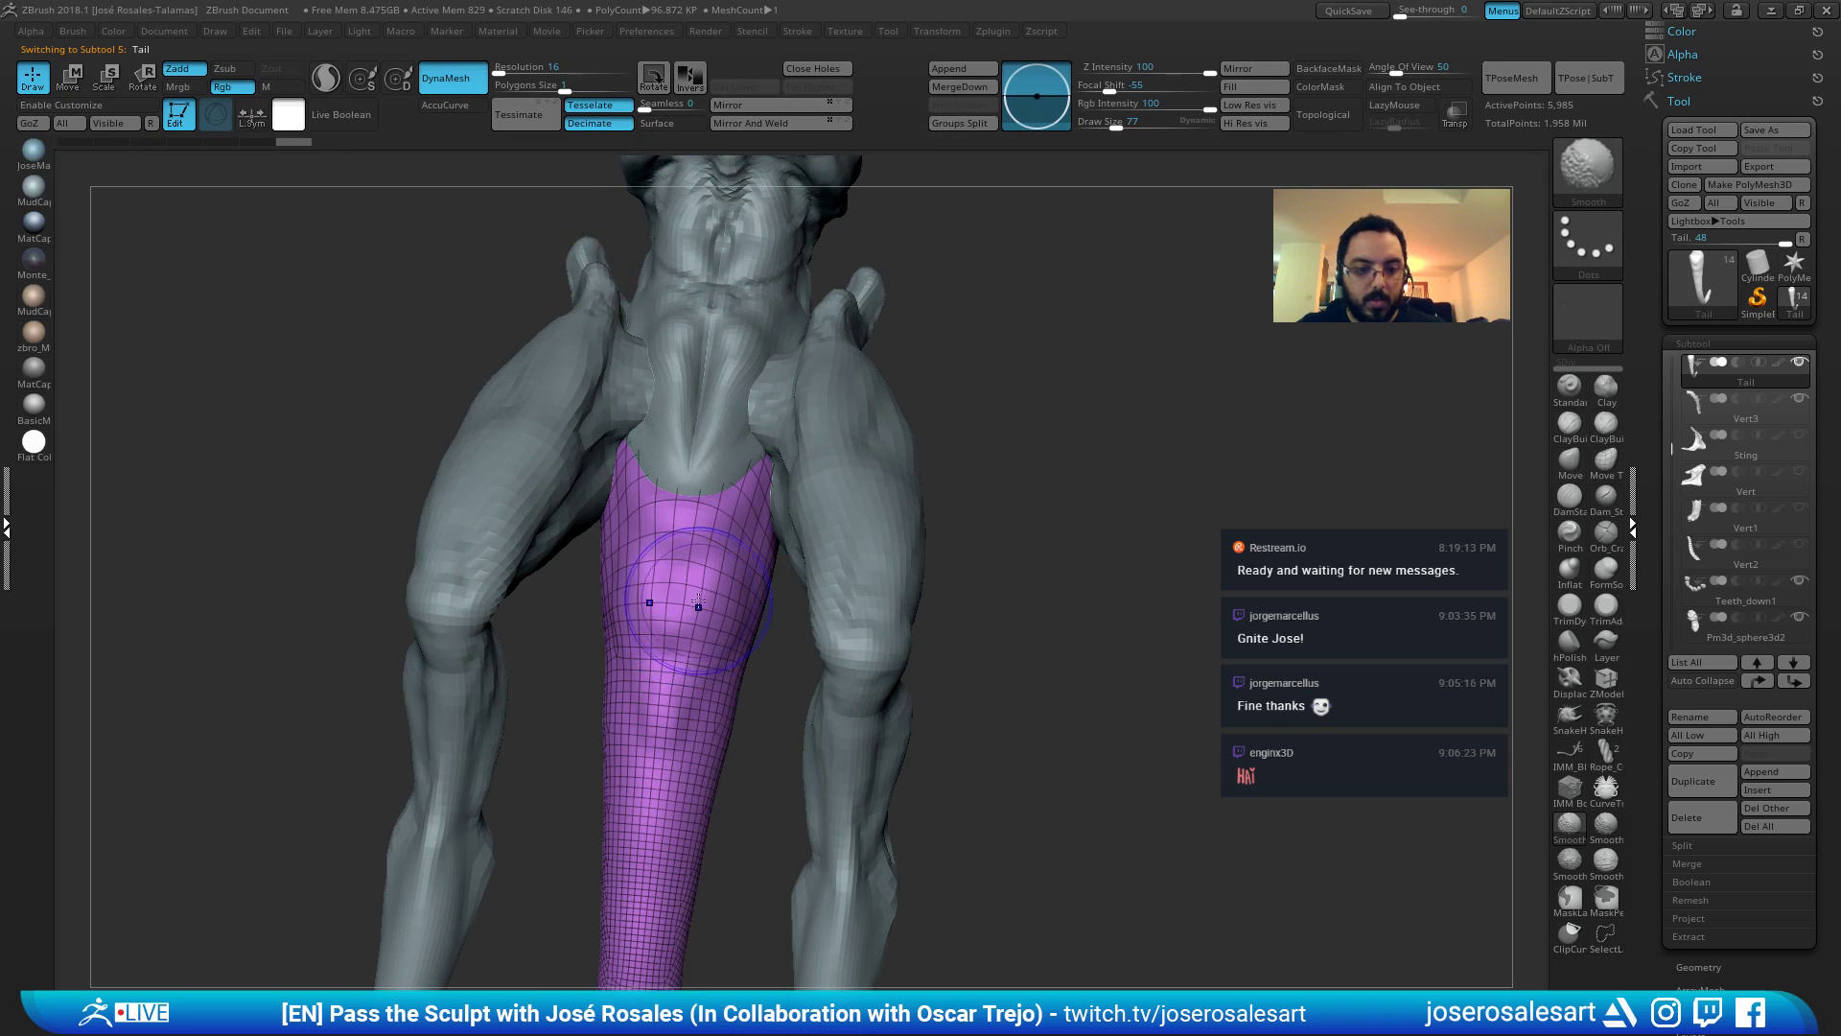
key("shift+f")
right_click_drag(709, 611, 712, 637)
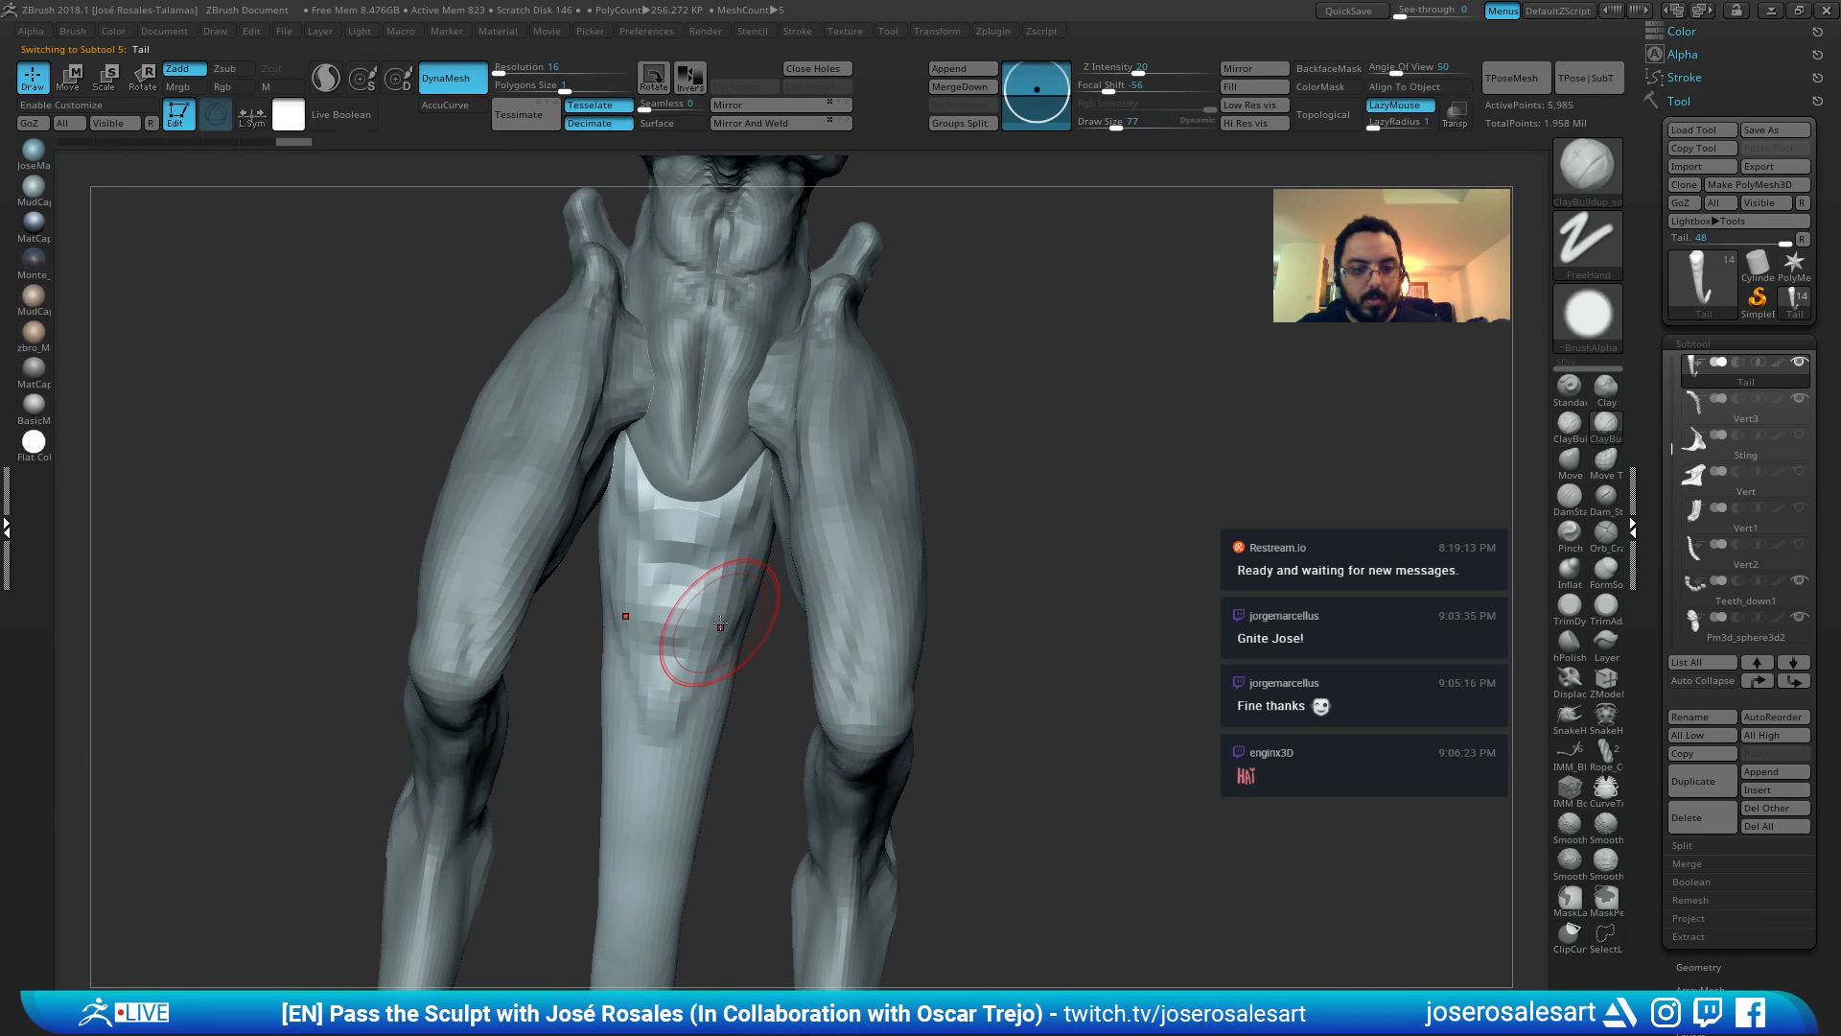
key("d")
left_click(883, 343)
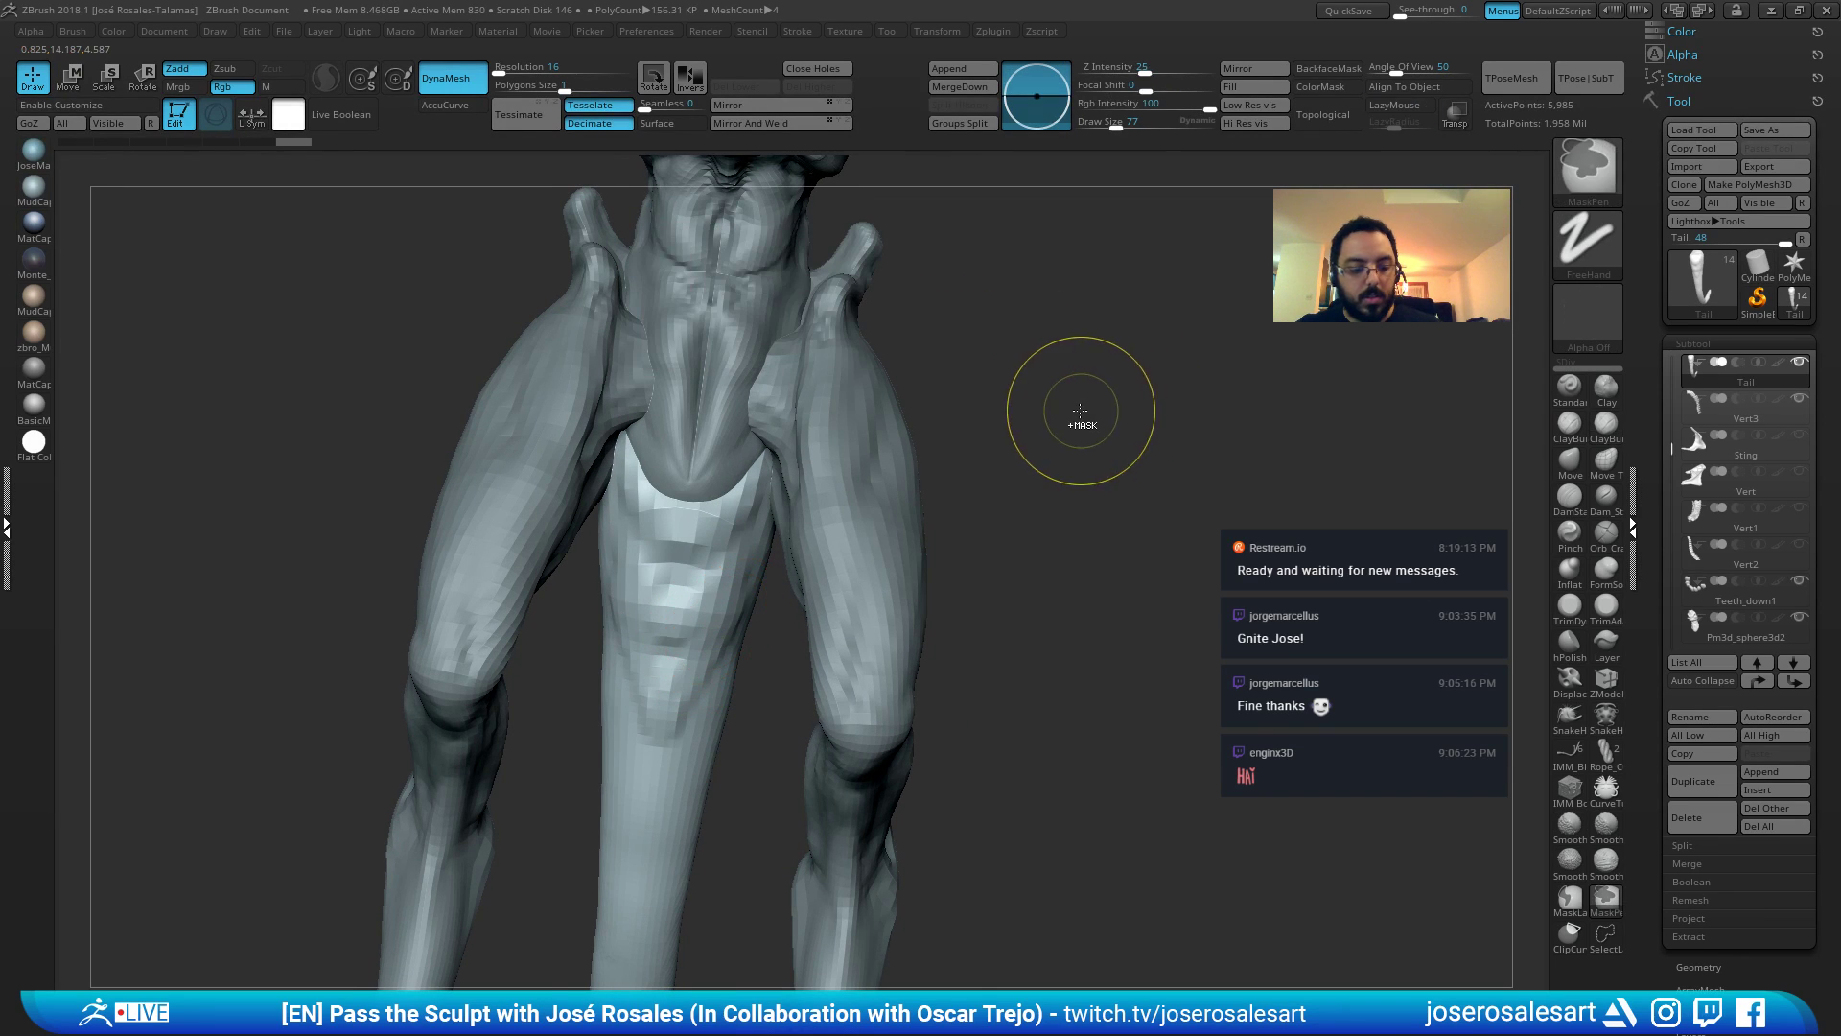
key("ctrl+d")
mouse_move(882, 469)
right_mouse_down()
mouse_move(734, 525)
mouse_move(726, 463)
right_mouse_up()
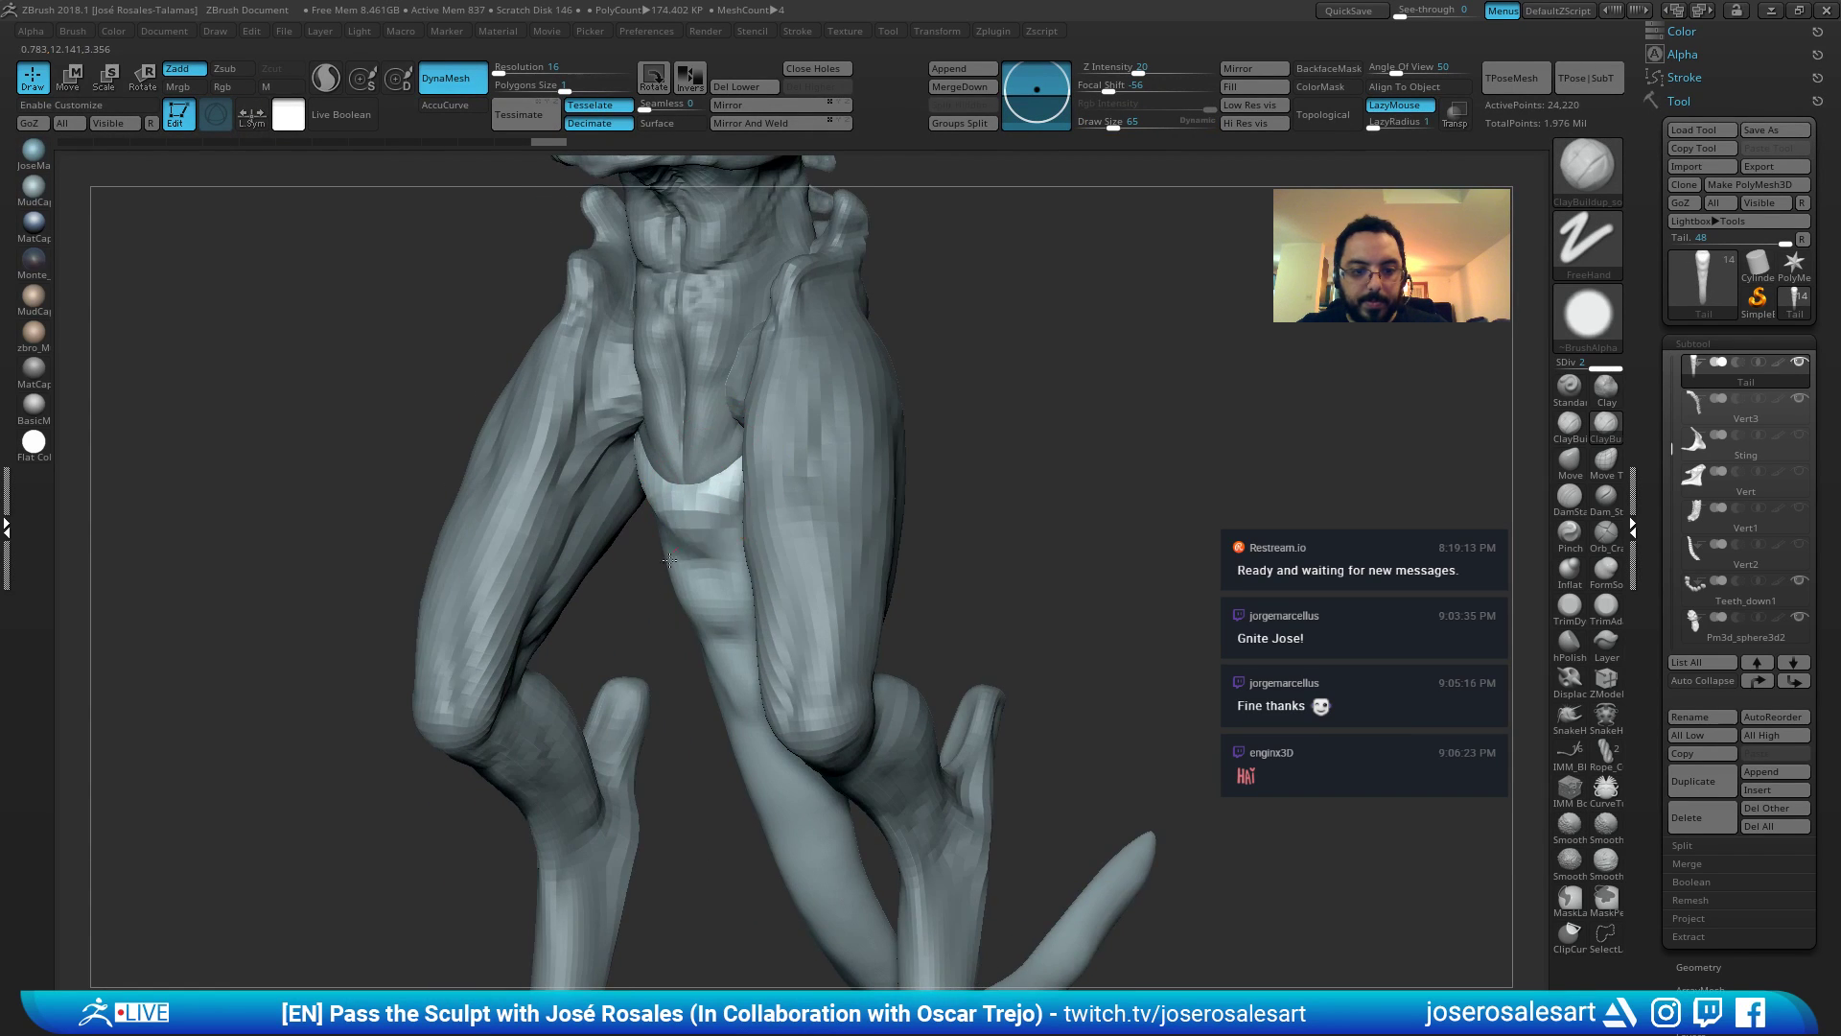
Smooth the front of the tail base below the pelvis at draw size 65.
right_click_drag(670, 560, 730, 509)
right_click_drag(682, 697, 725, 537, "shift")
right_click_drag(725, 537, 748, 563)
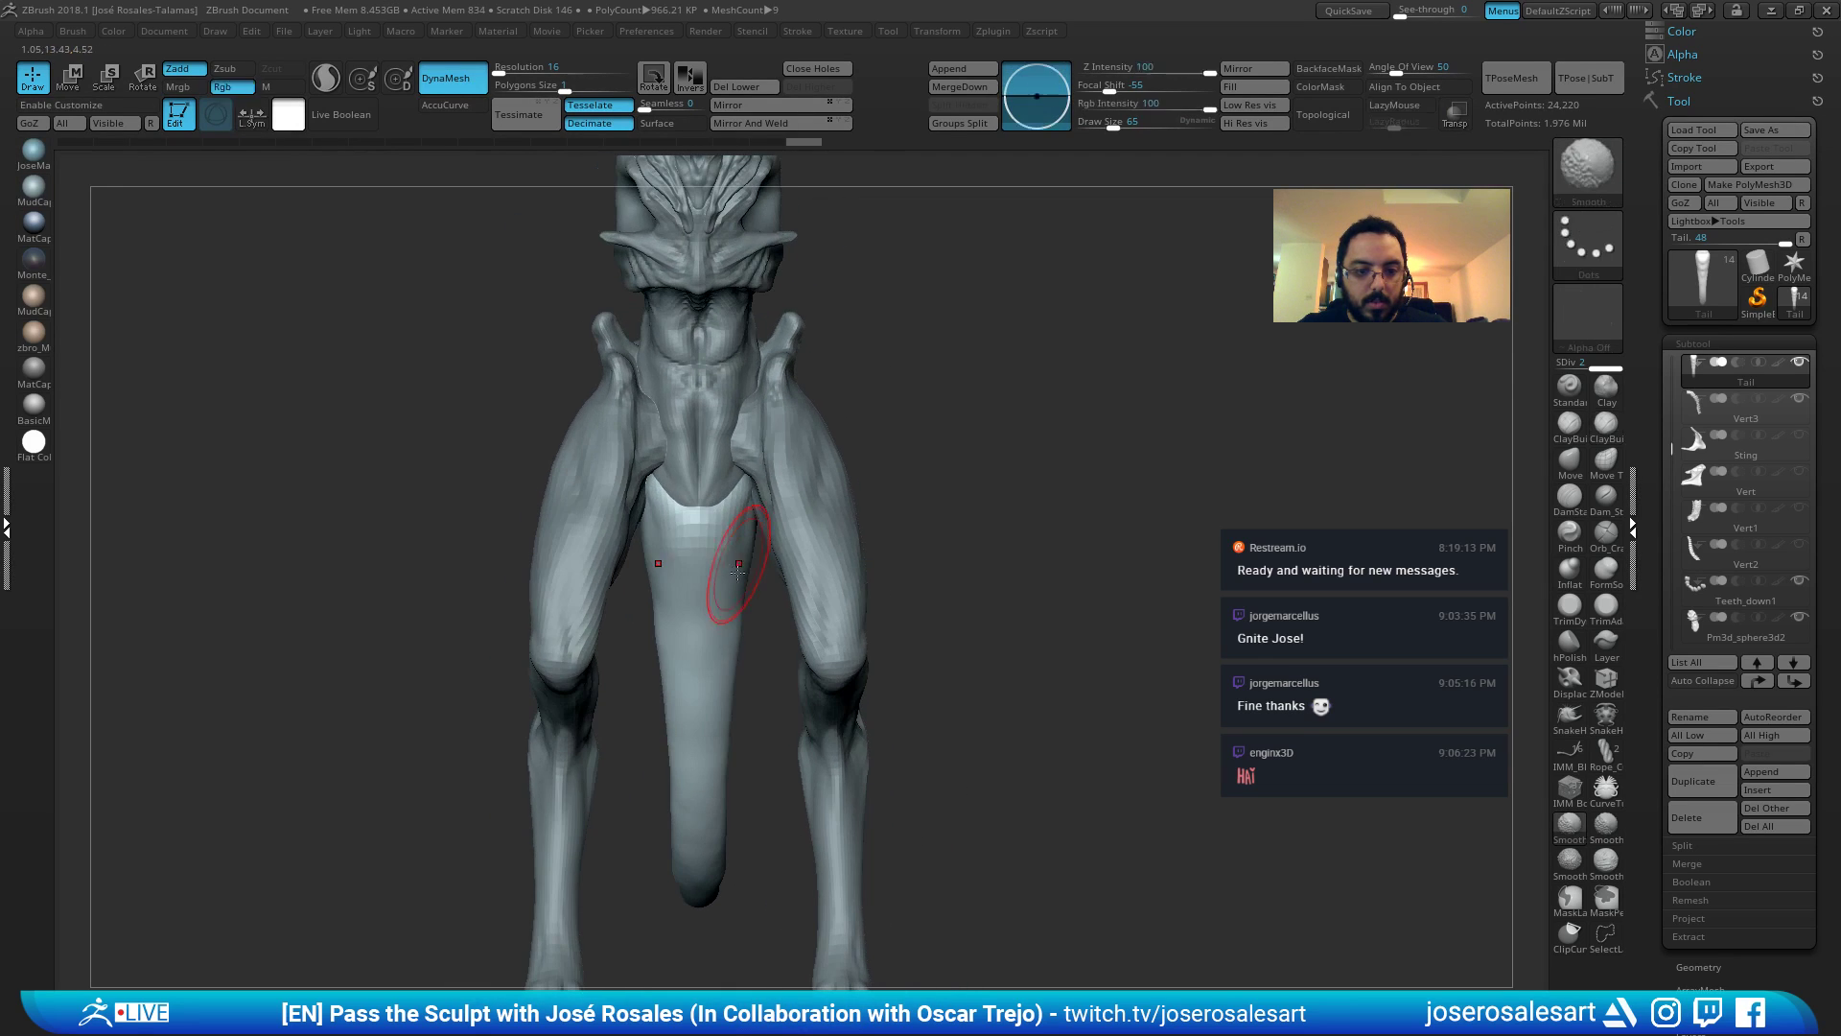
Try to carve creases around the tail base with DamStandard at draw size 48, then undo the strokes.
key("b")
key("d")
key("s")
right_click_drag(690, 500, 763, 547)
key("shift+s")
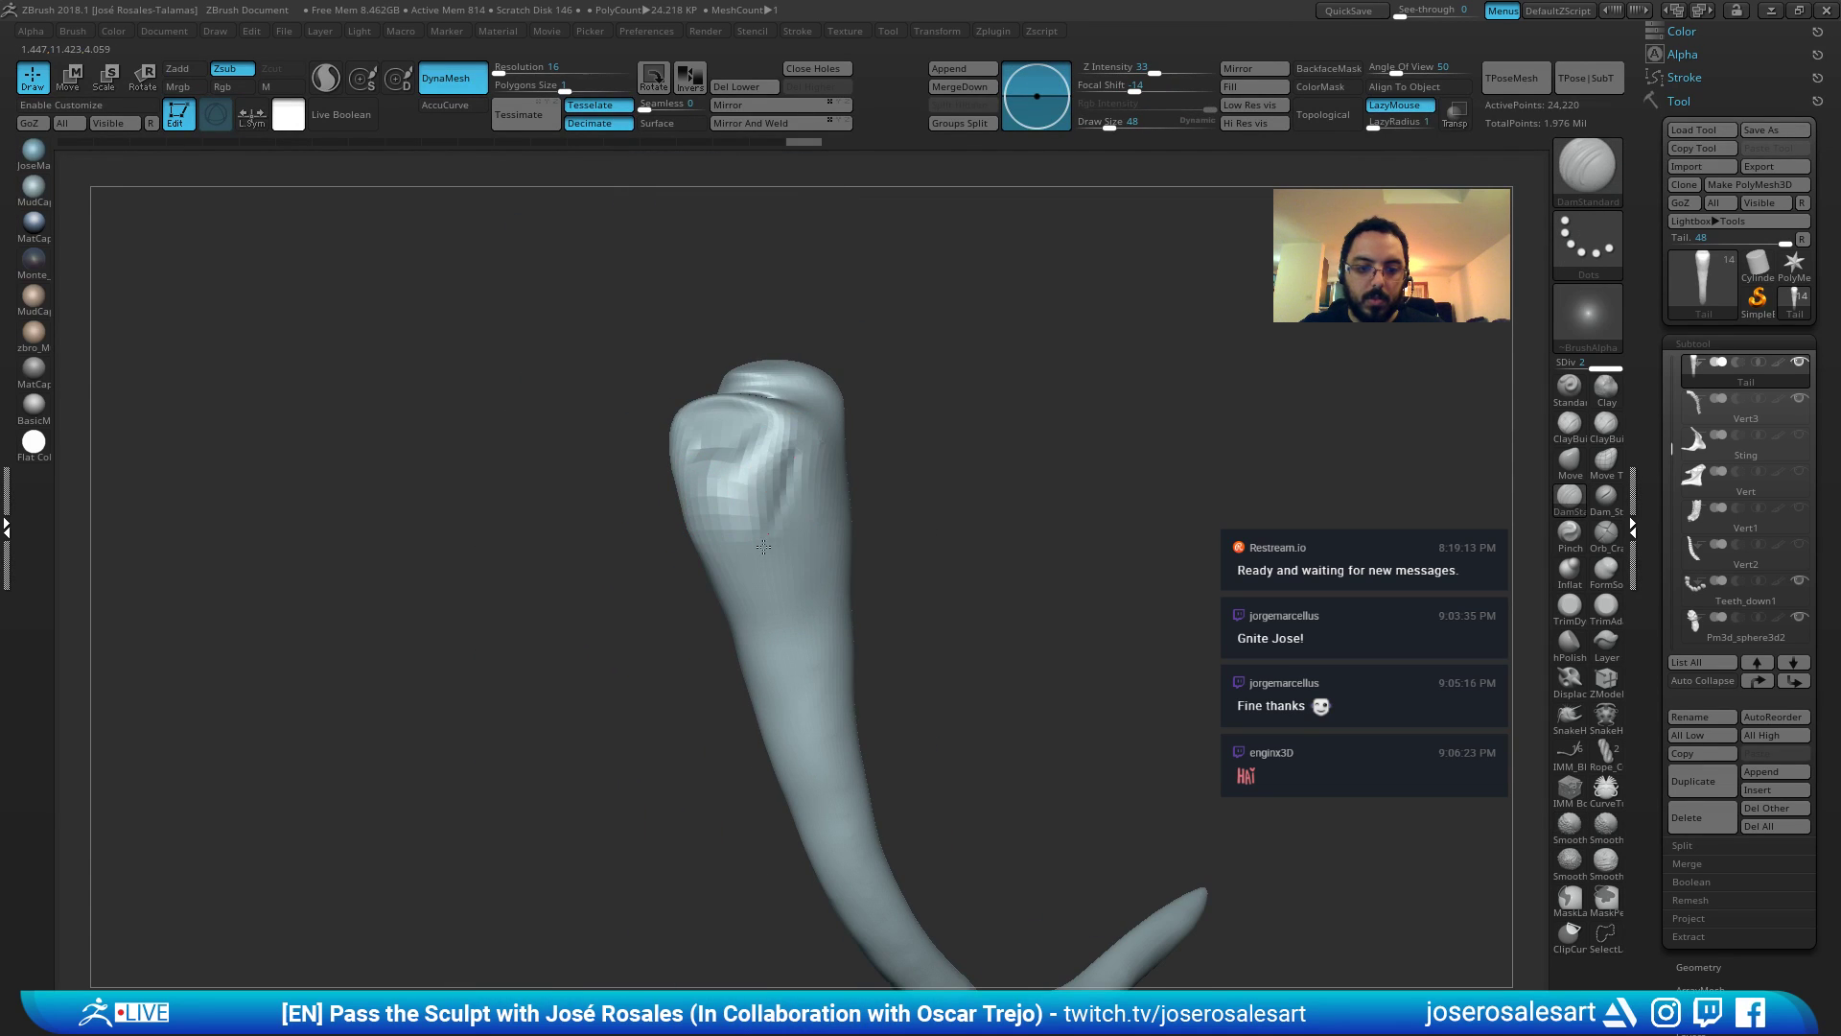
right_click_drag(787, 656, 784, 490)
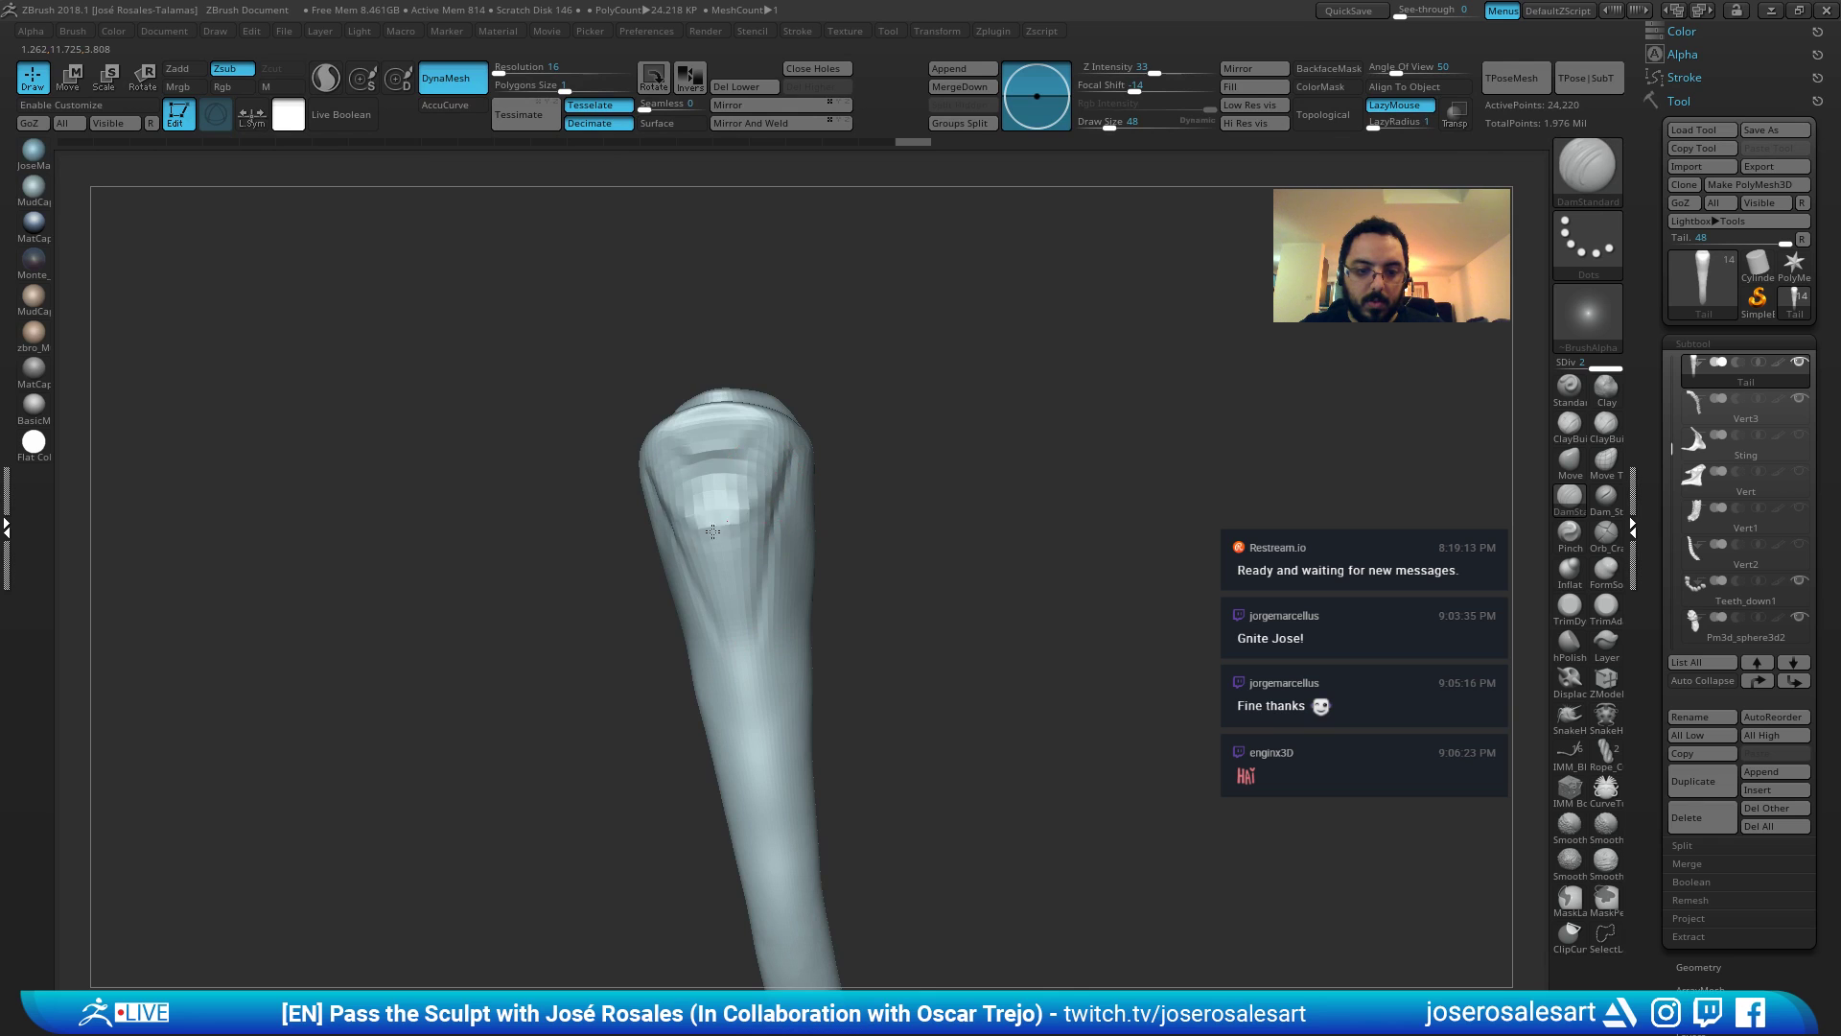
key("ctrl+z")
key("ctrl+z")
key("ctrl+z")
mouse_move(713, 531)
right_mouse_down()
mouse_move(671, 571)
mouse_move(740, 509)
mouse_move(718, 513)
right_mouse_up()
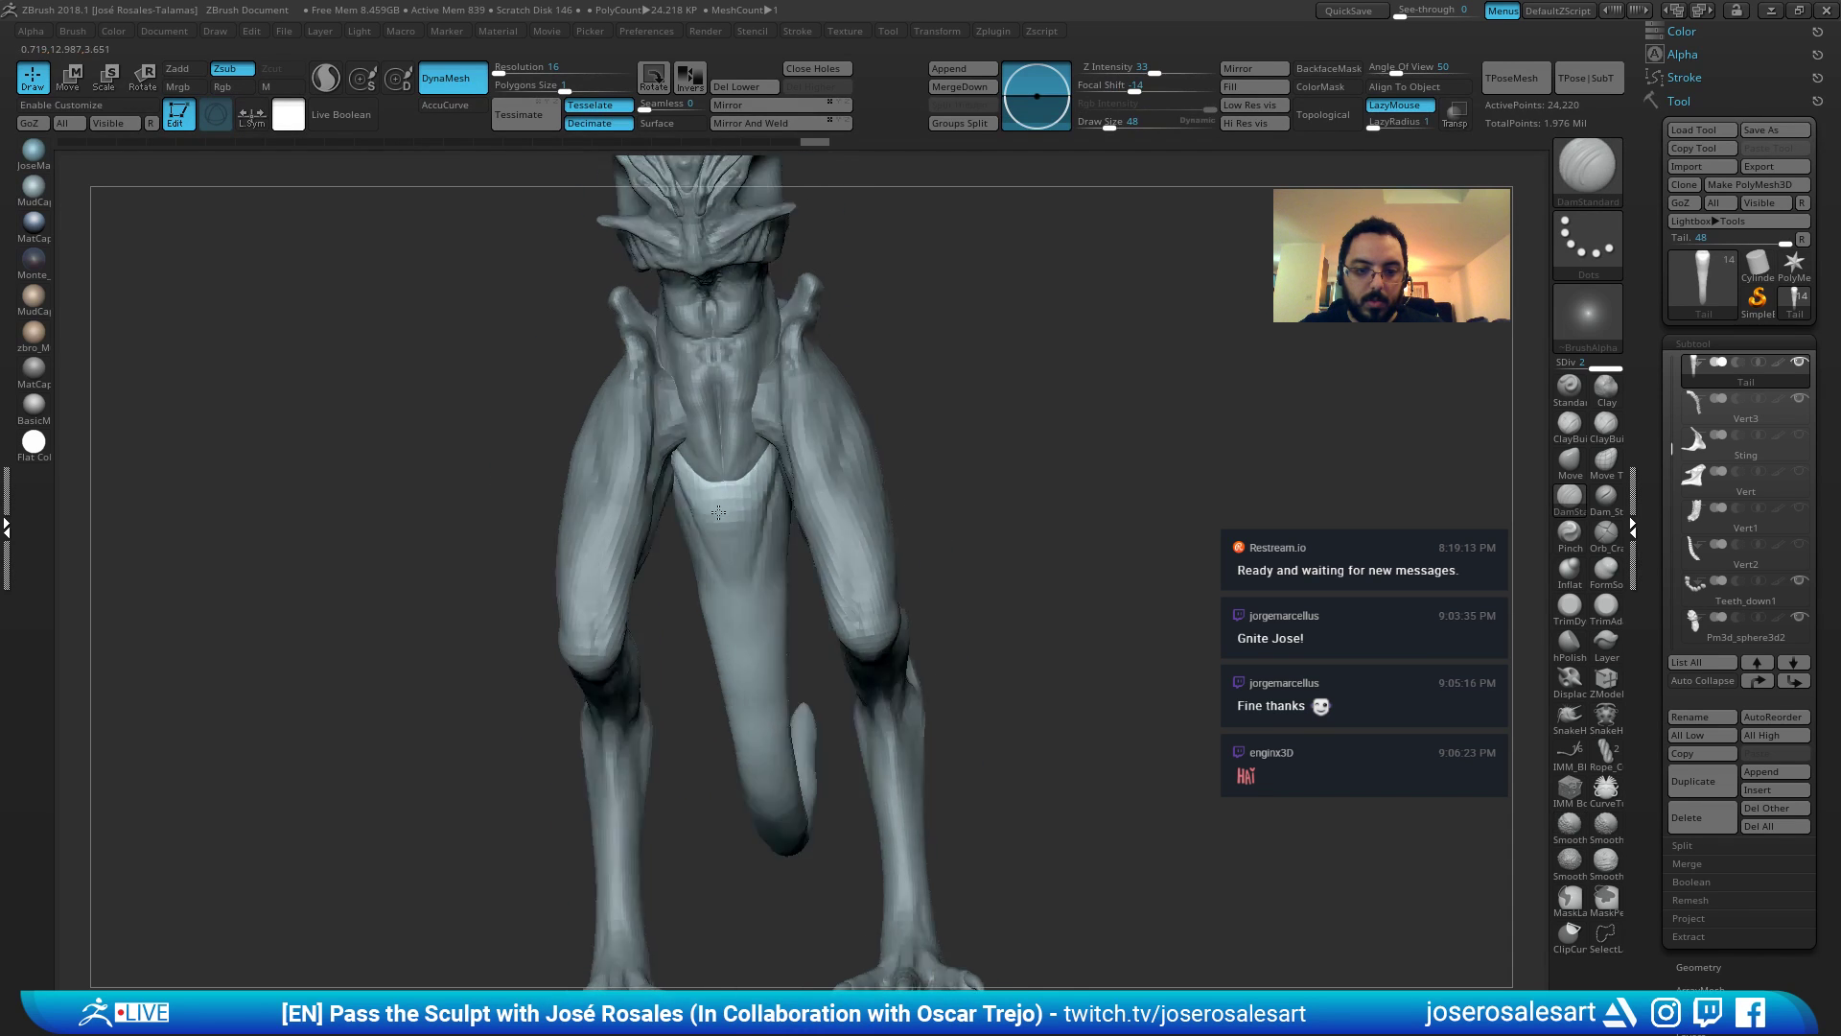
Refine the front of the tail base with DamStandard and divide the tail to a third subdivision level.
left_click_drag(717, 513, 725, 507)
key("shift")
key("d")
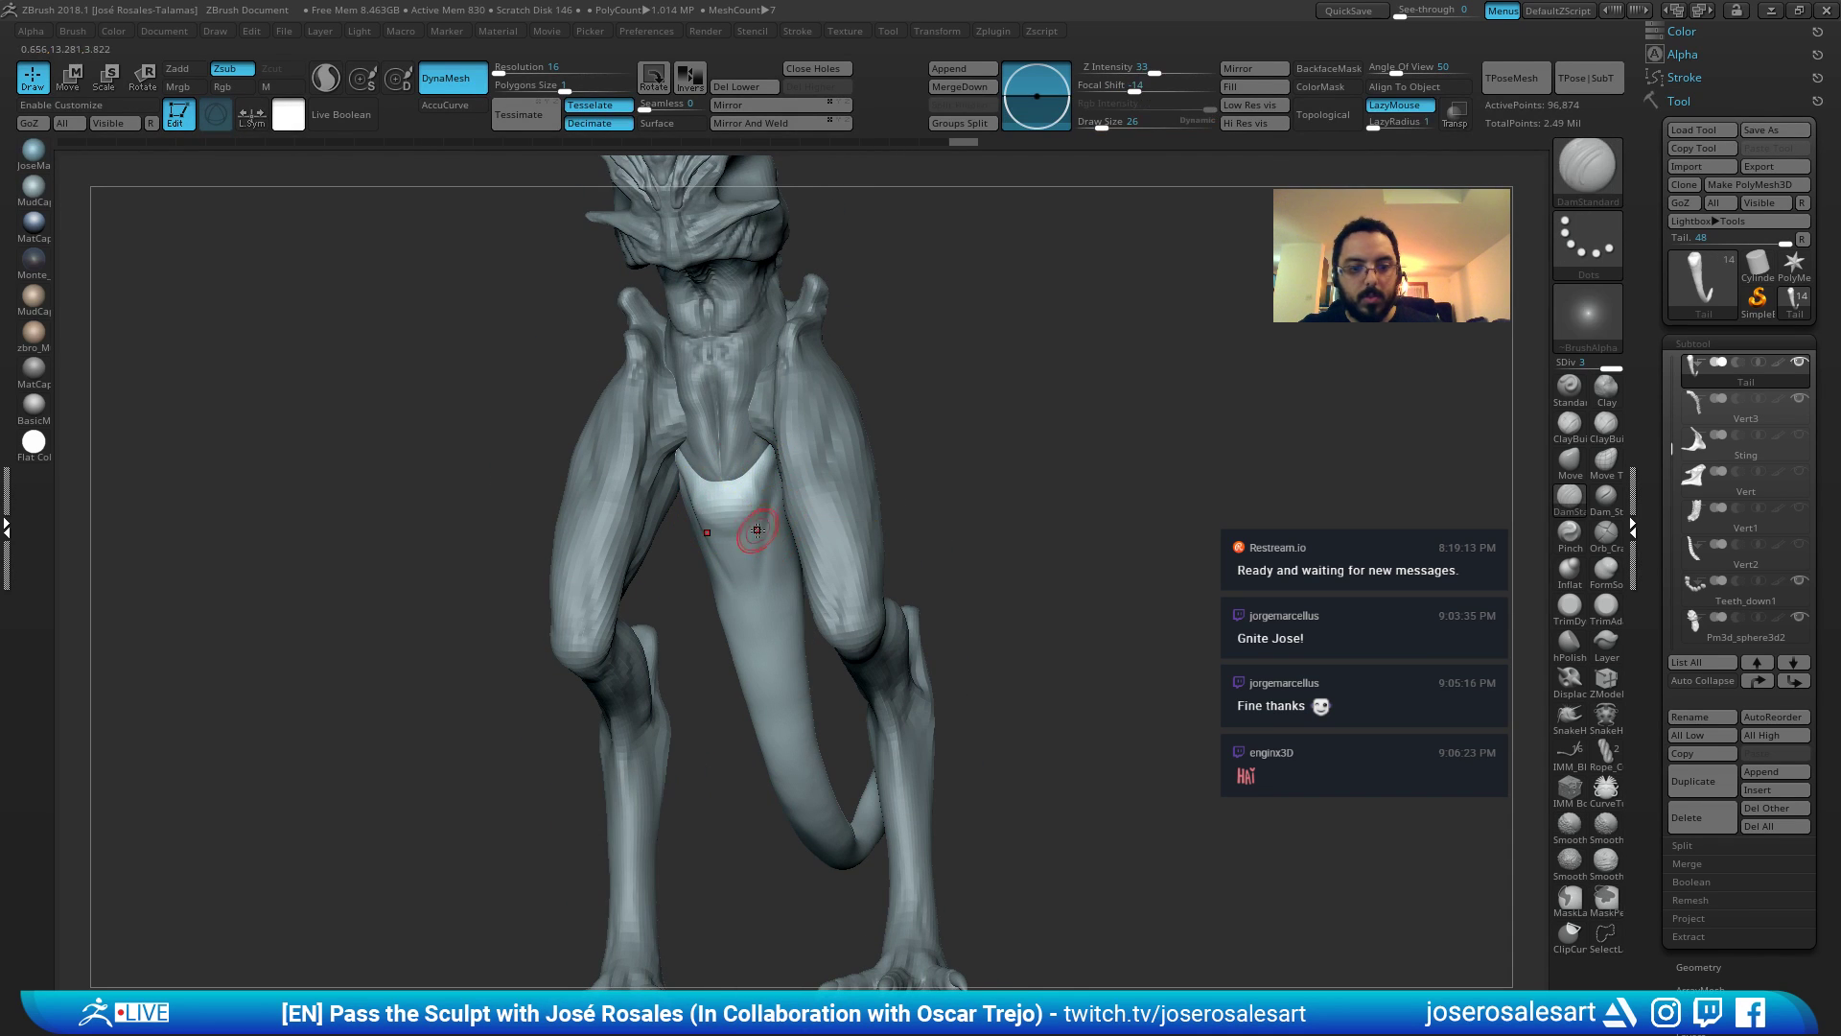
key("shift")
mouse_move(745, 579)
right_mouse_down()
mouse_move(806, 573)
mouse_move(754, 480)
mouse_move(845, 536)
mouse_move(746, 534)
right_mouse_up()
Select the torso subtool, build up the pelvis's lower tip with ClayBuildup at draw size 30, and smooth it into the tail.
left_click(754, 479, "alt")
key("1")
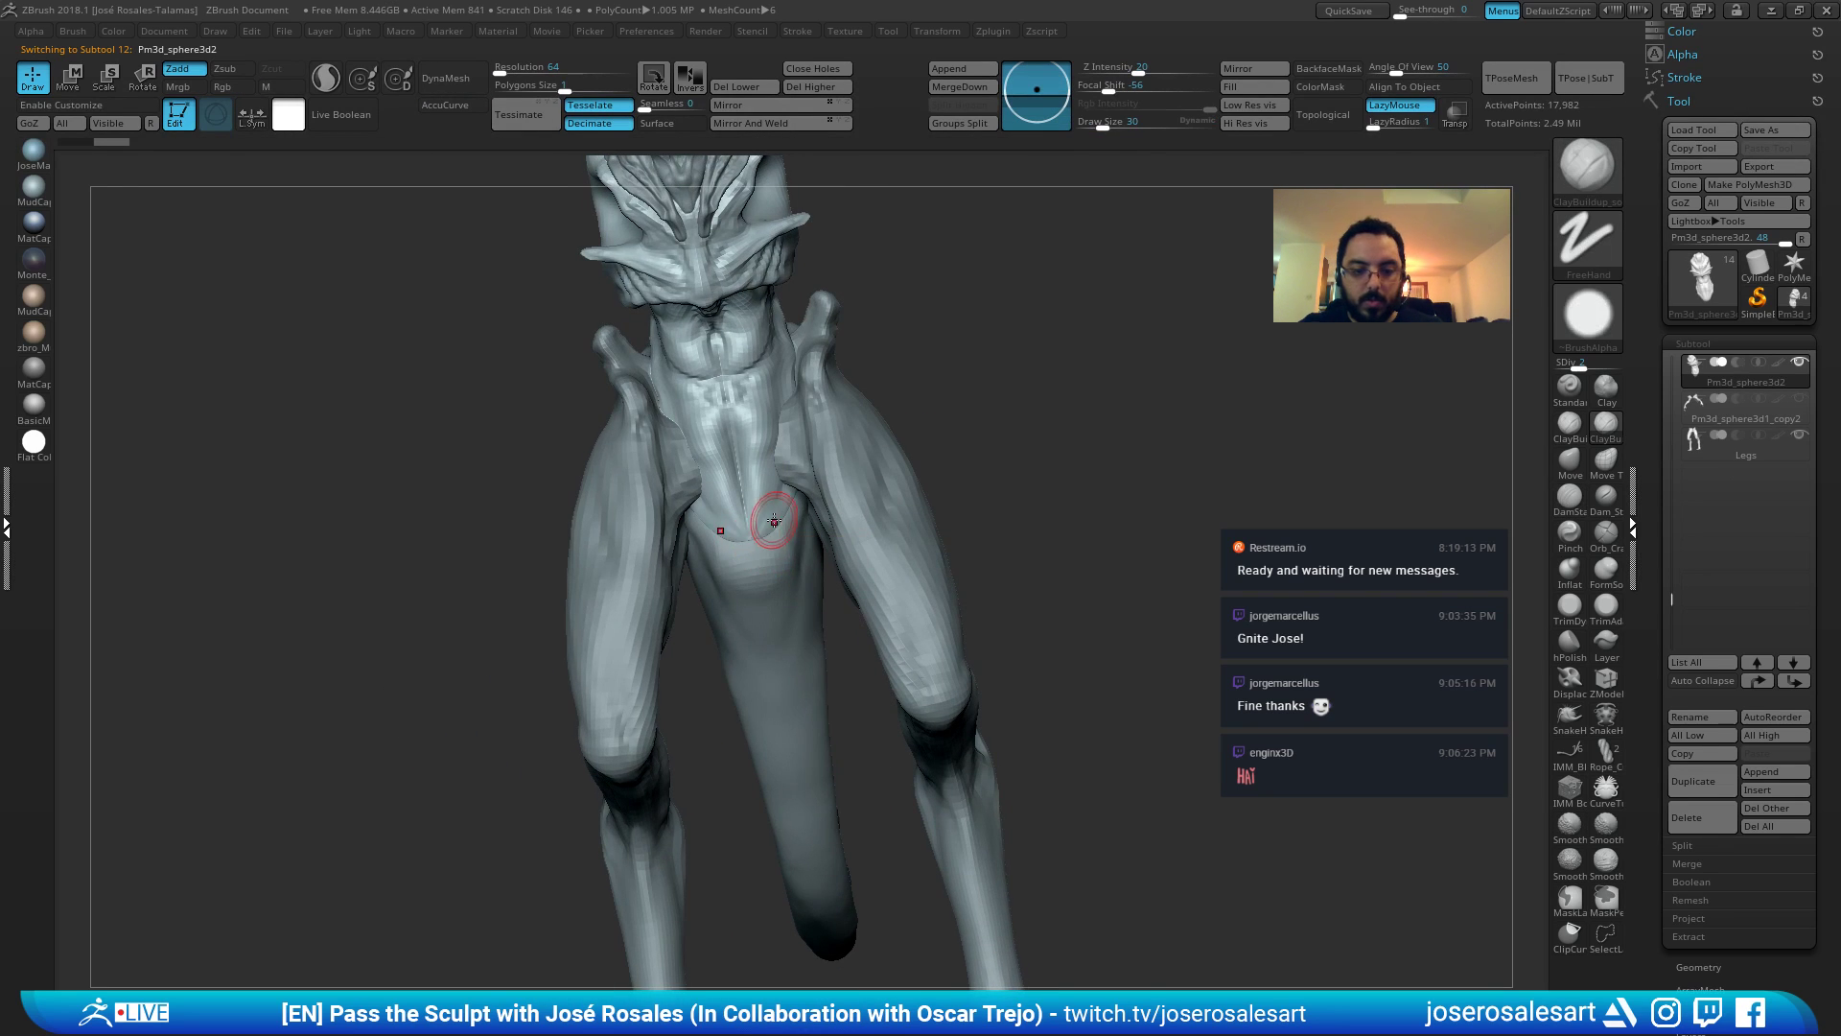
left_click_drag(752, 537, 760, 587, "shift")
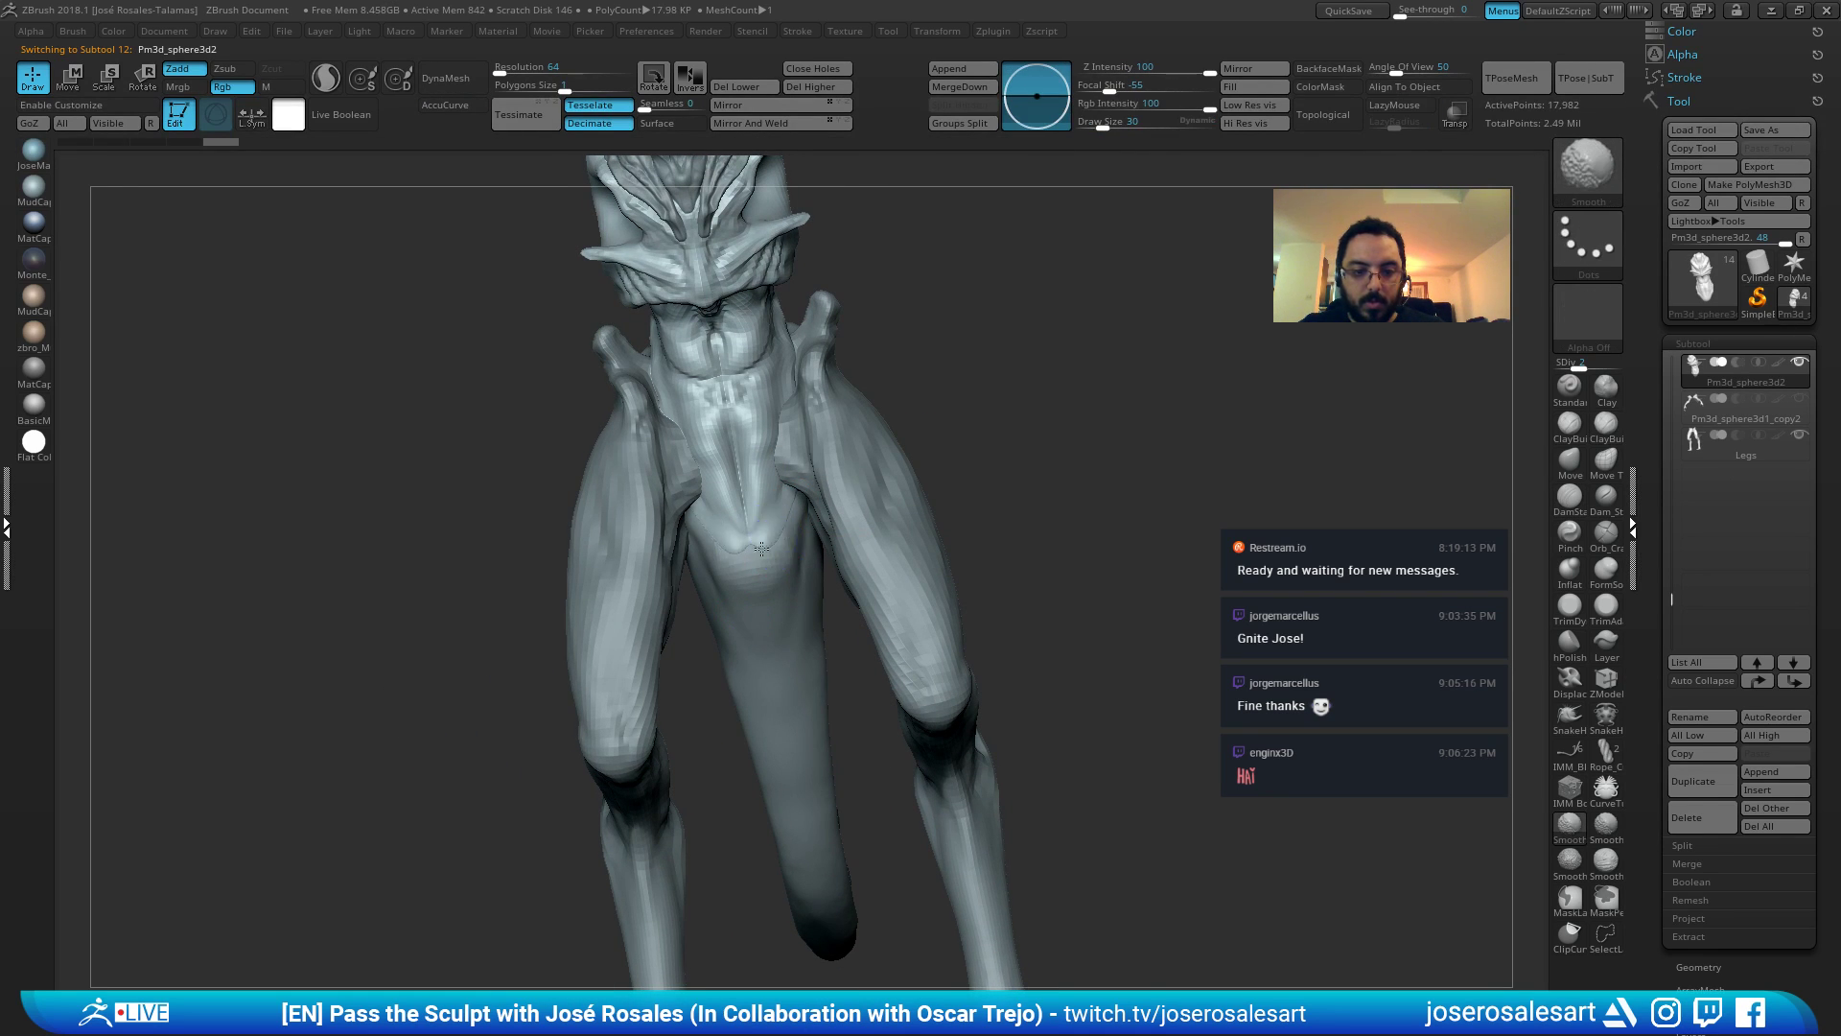
right_click_drag(760, 585, 672, 576)
left_click_drag(767, 484, 777, 522)
Smooth the sides and back of the pelvis around the tail base at draw size 30.
right_click_drag(777, 526, 739, 460, "ctrl")
right_click_drag(739, 557, 611, 575)
left_click_drag(610, 576, 807, 423)
right_click_drag(807, 423, 796, 345, "ctrl")
right_click_drag(796, 345, 906, 384)
right_click_drag(767, 451, 815, 513, "ctrl")
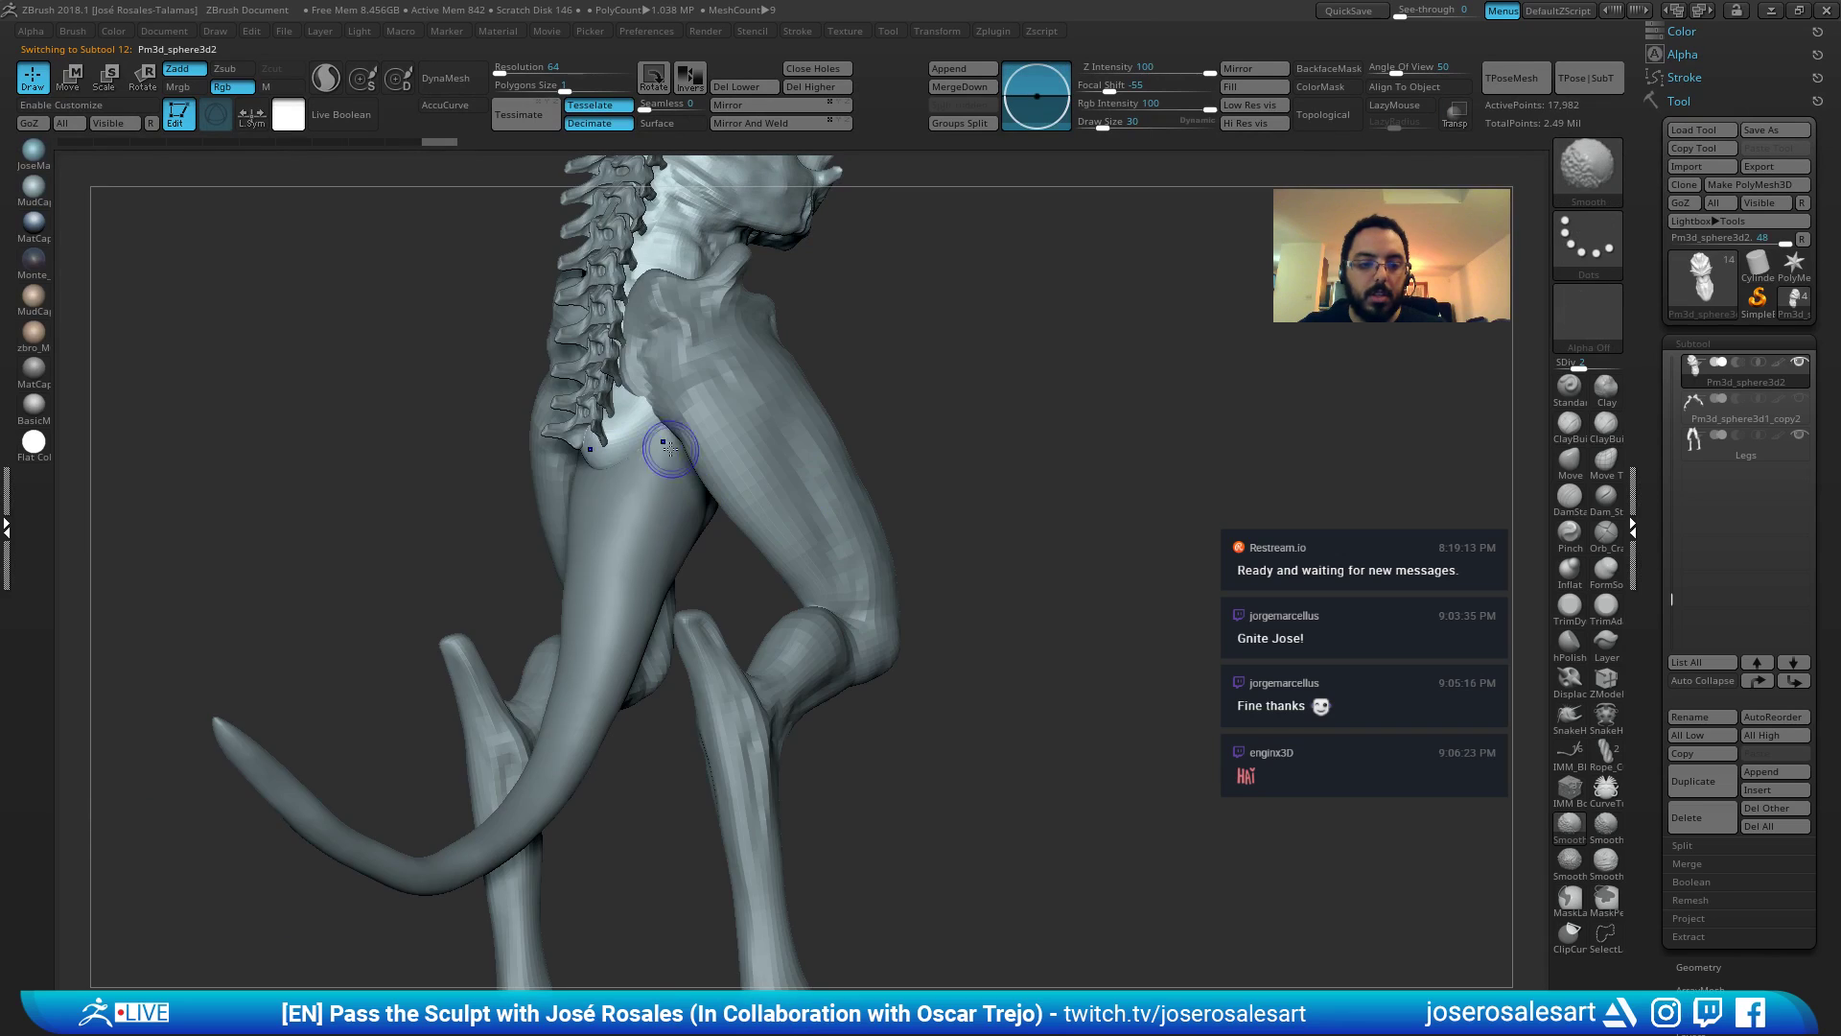
right_click_drag(662, 440, 617, 485)
Select the Tail subtool, build up its back below the last vertebrae with ClayBuildup, and smooth it at draw size 58.
left_click(629, 485, "alt")
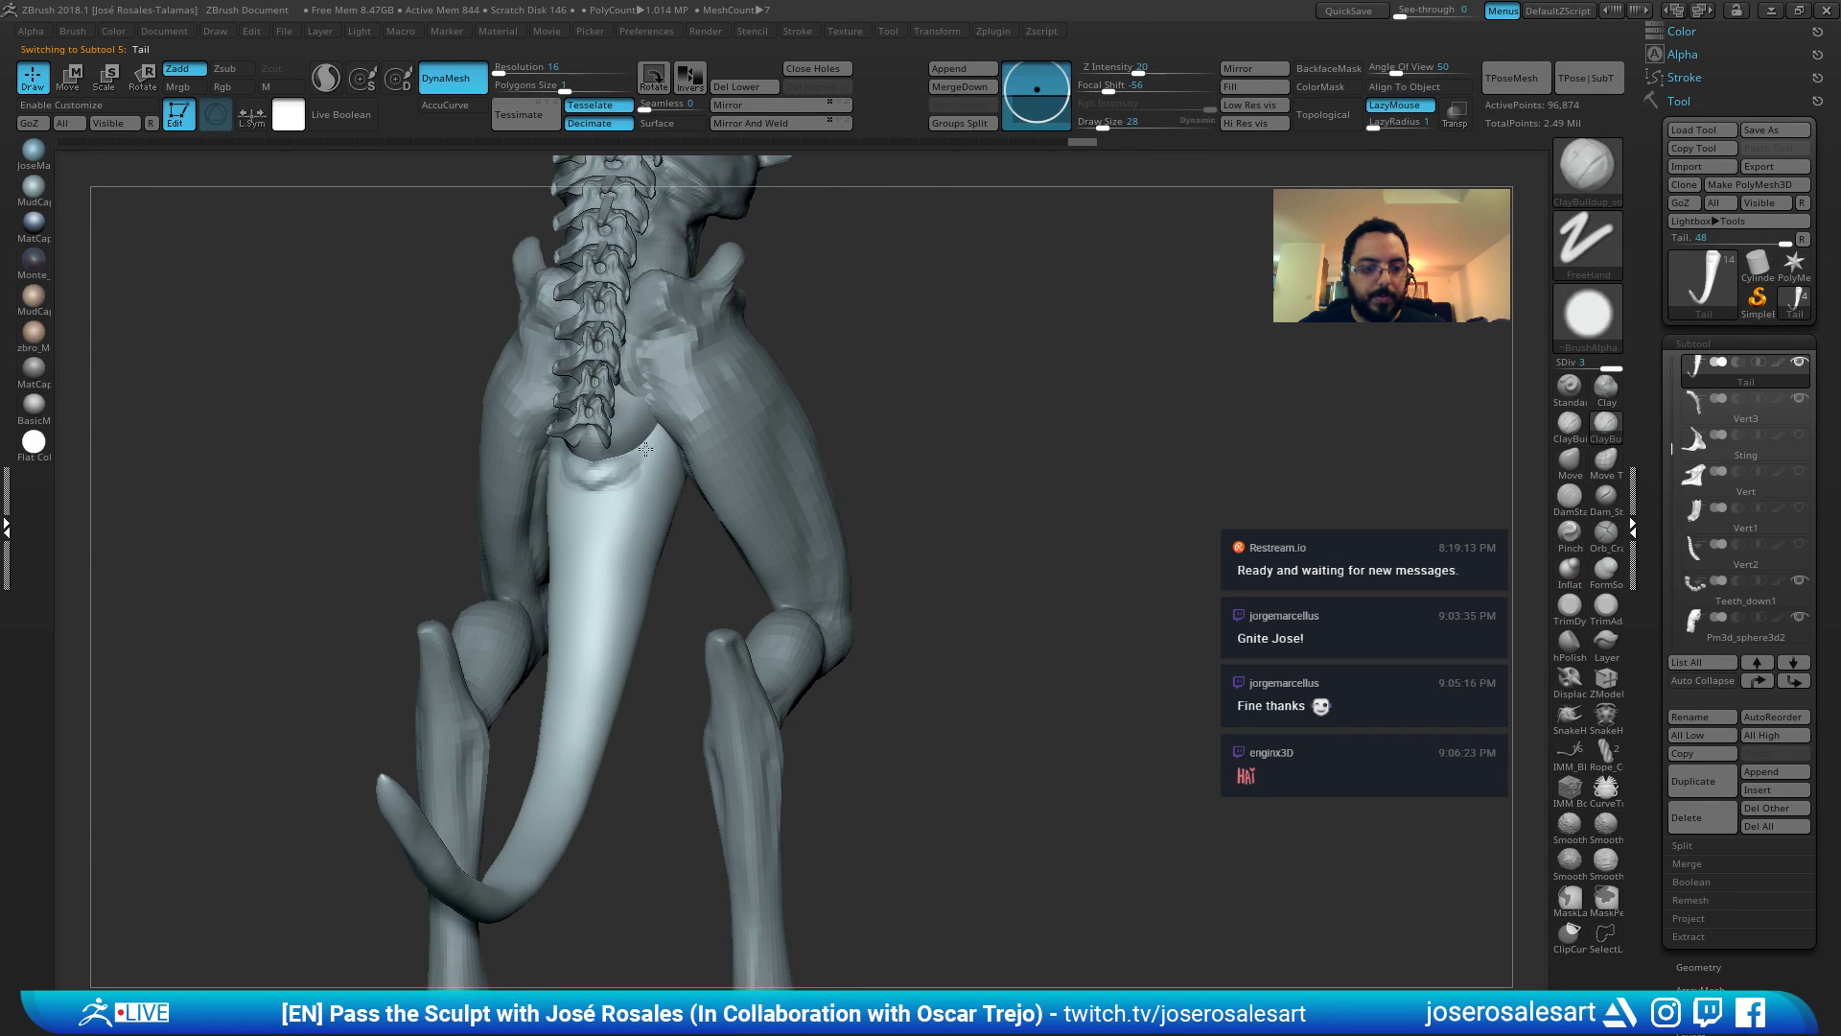
left_click_drag(588, 514, 564, 508)
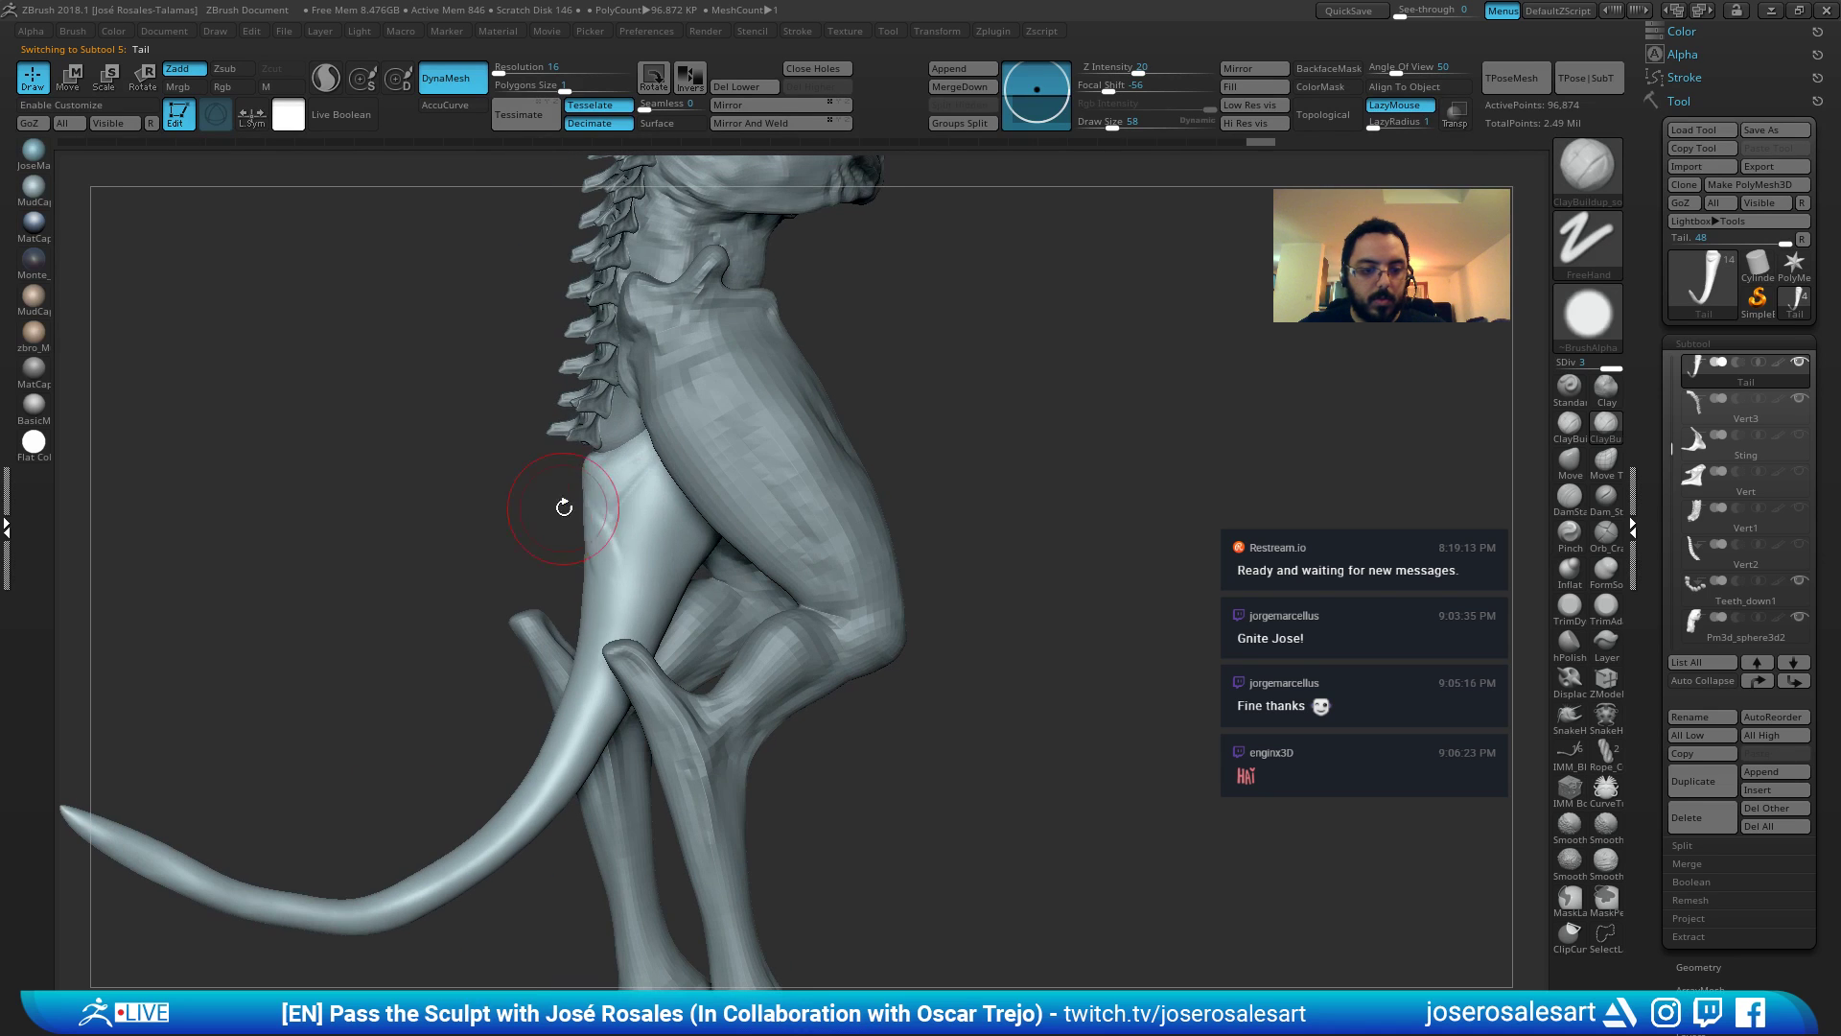
left_click_drag(588, 589, 604, 539, "shift")
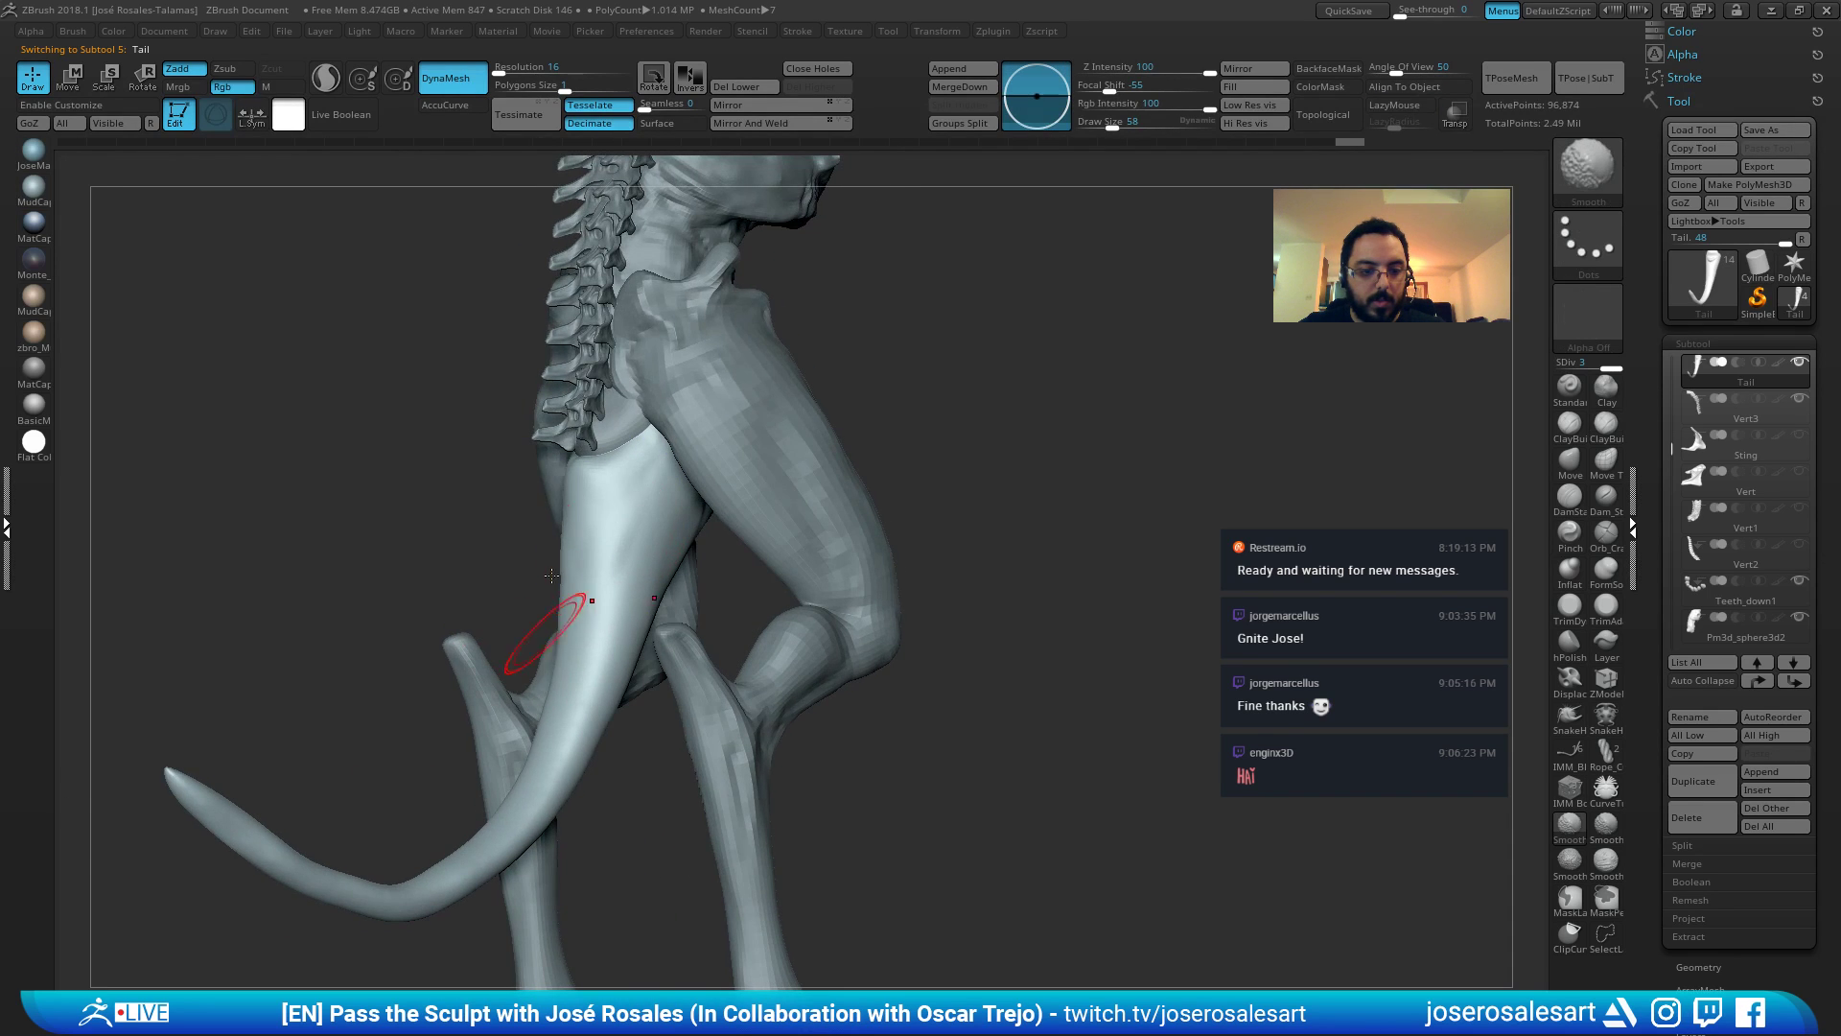
right_click_drag(552, 575, 533, 572)
Refine the rear junction of the tail and pelvis with ClayBuildup at draw size 36 and smooth it.
key("s")
left_click_drag(614, 457, 593, 458)
right_click_drag(566, 464, 581, 470)
left_click_drag(581, 469, 622, 405, "shift")
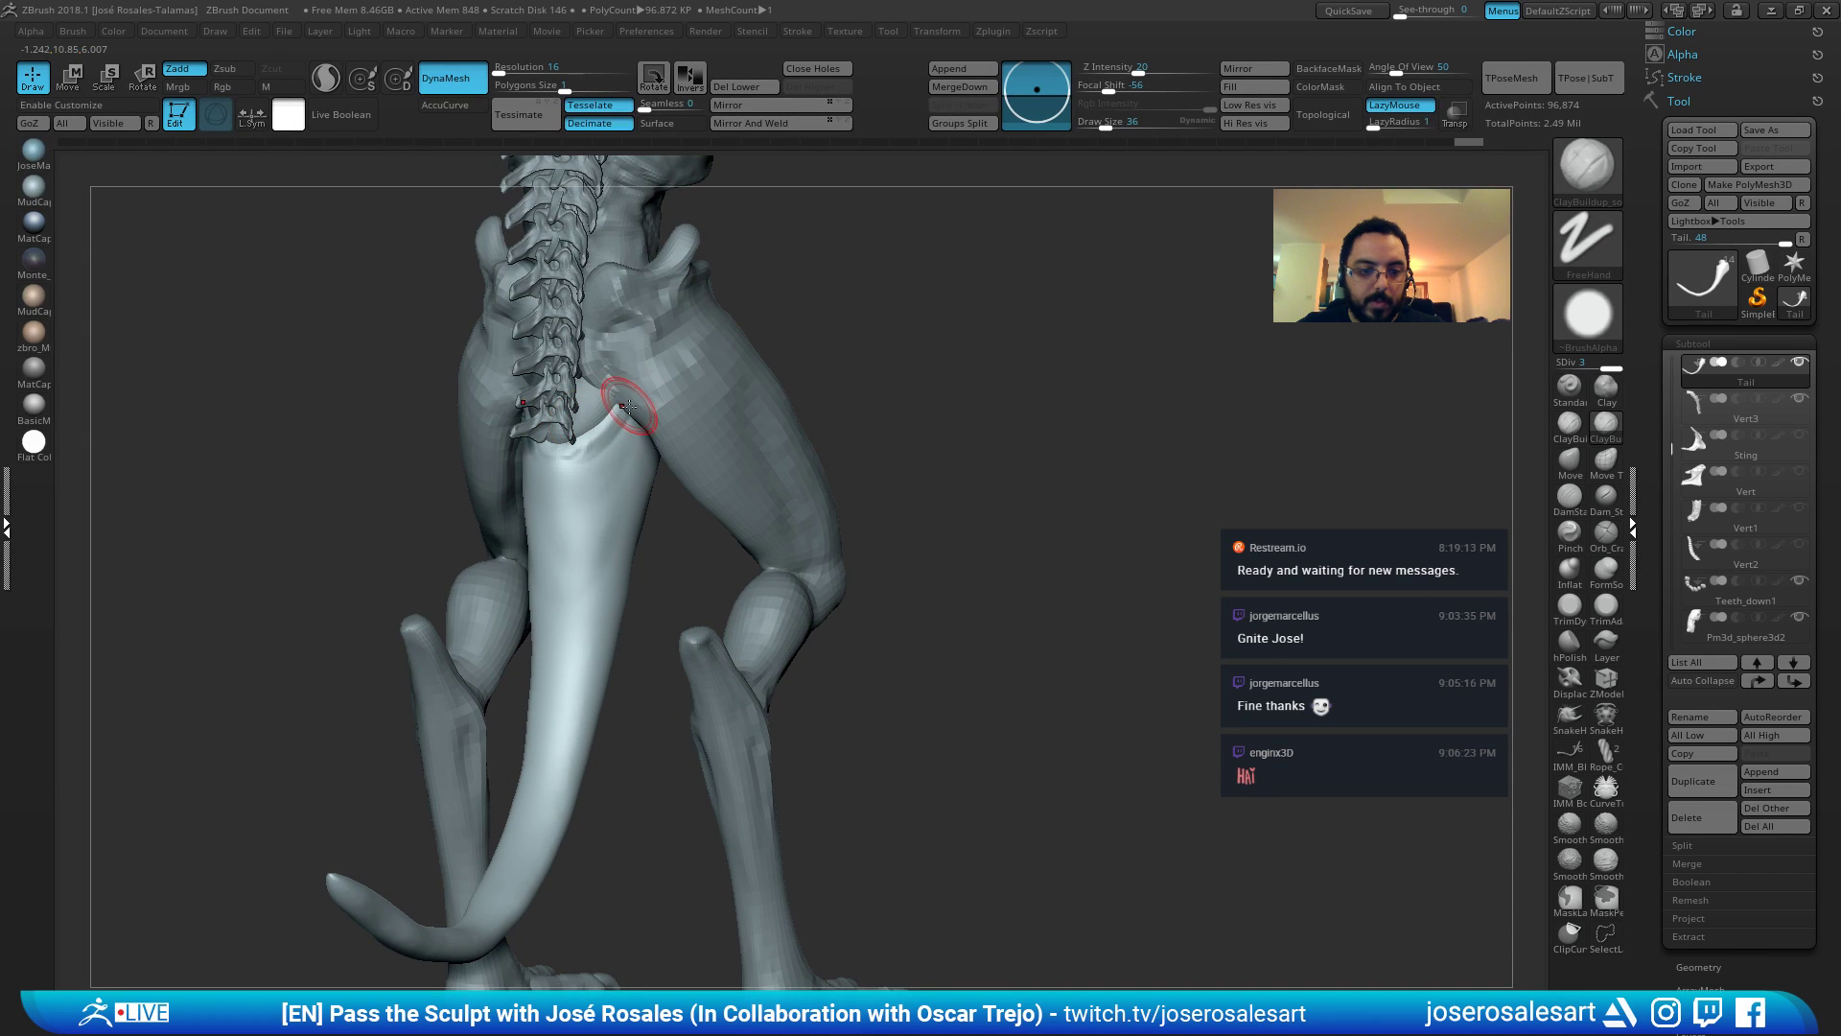
key("shift")
mouse_move(592, 471)
right_mouse_down()
mouse_move(543, 432)
mouse_move(566, 455)
right_mouse_up()
mouse_move(566, 455)
right_mouse_down()
mouse_move(541, 458)
mouse_move(575, 458)
right_mouse_up()
Set the Inflate brush to draw size 90 and make all of the creature's subtools visible.
key("b")
key("i")
key("n")
key("s")
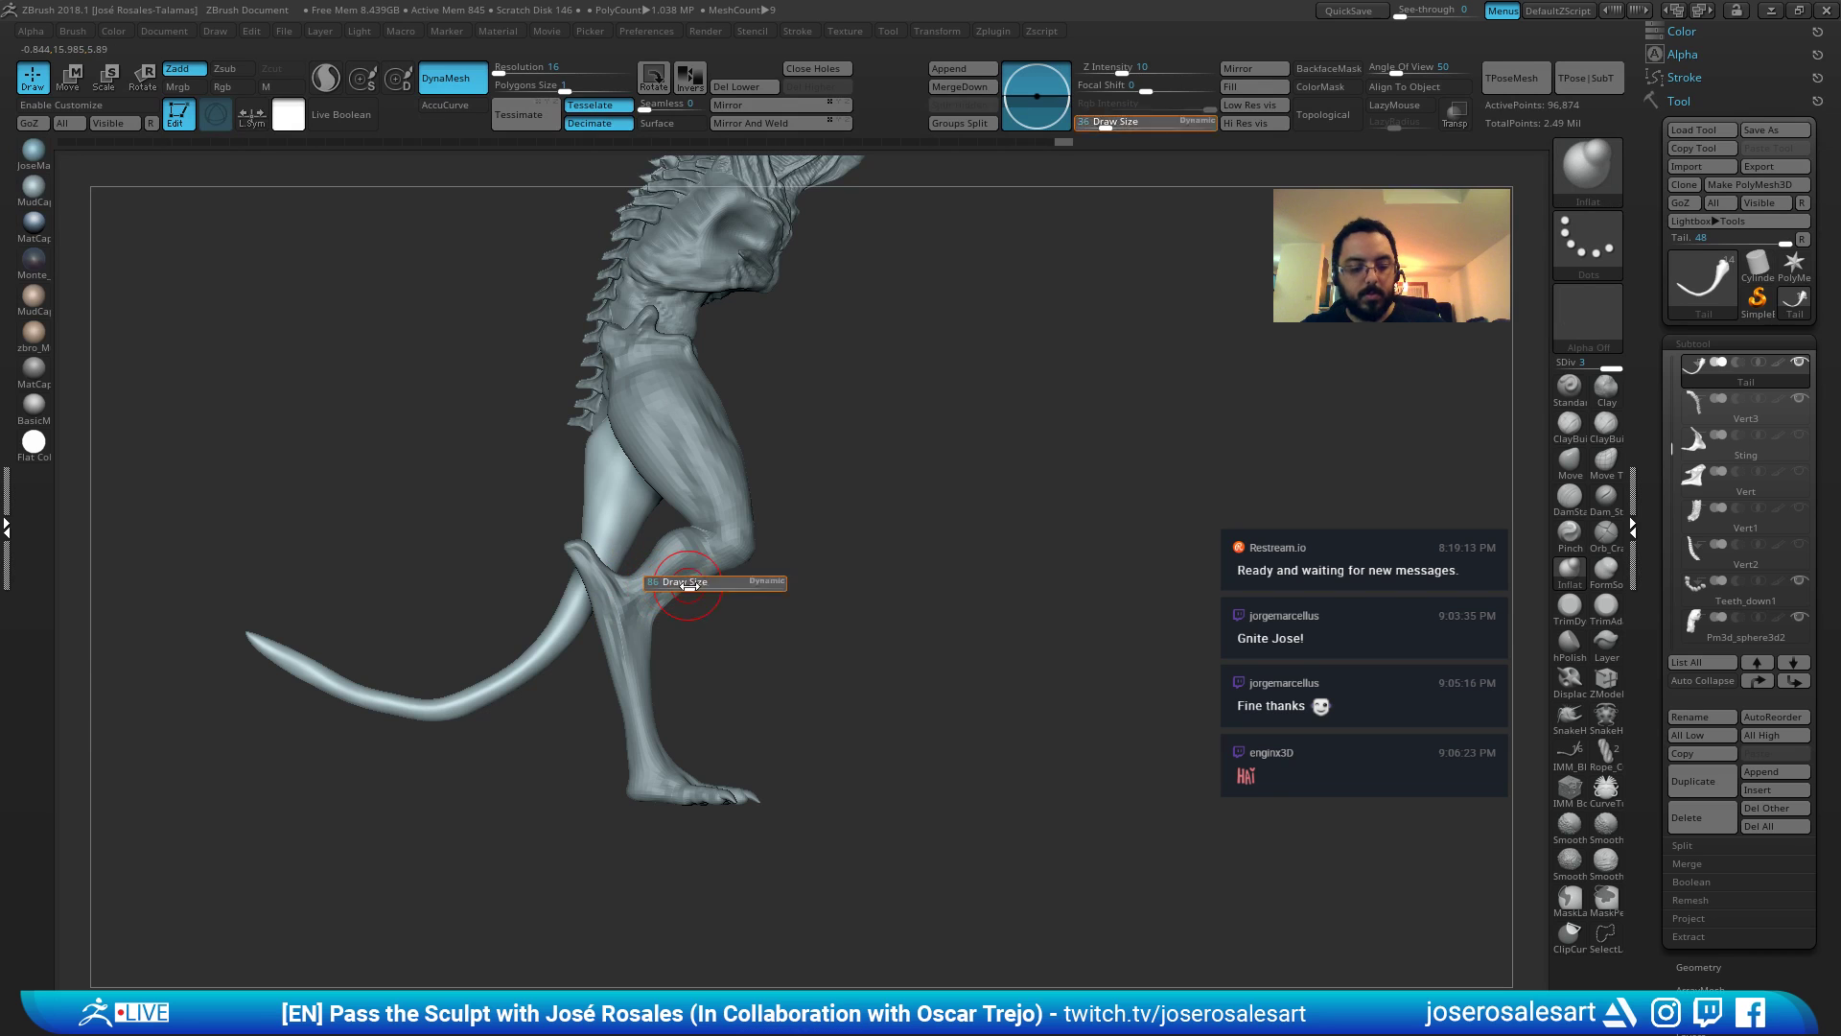
left_click(685, 583)
left_click(1800, 364, "shift")
left_click(1800, 365, "shift")
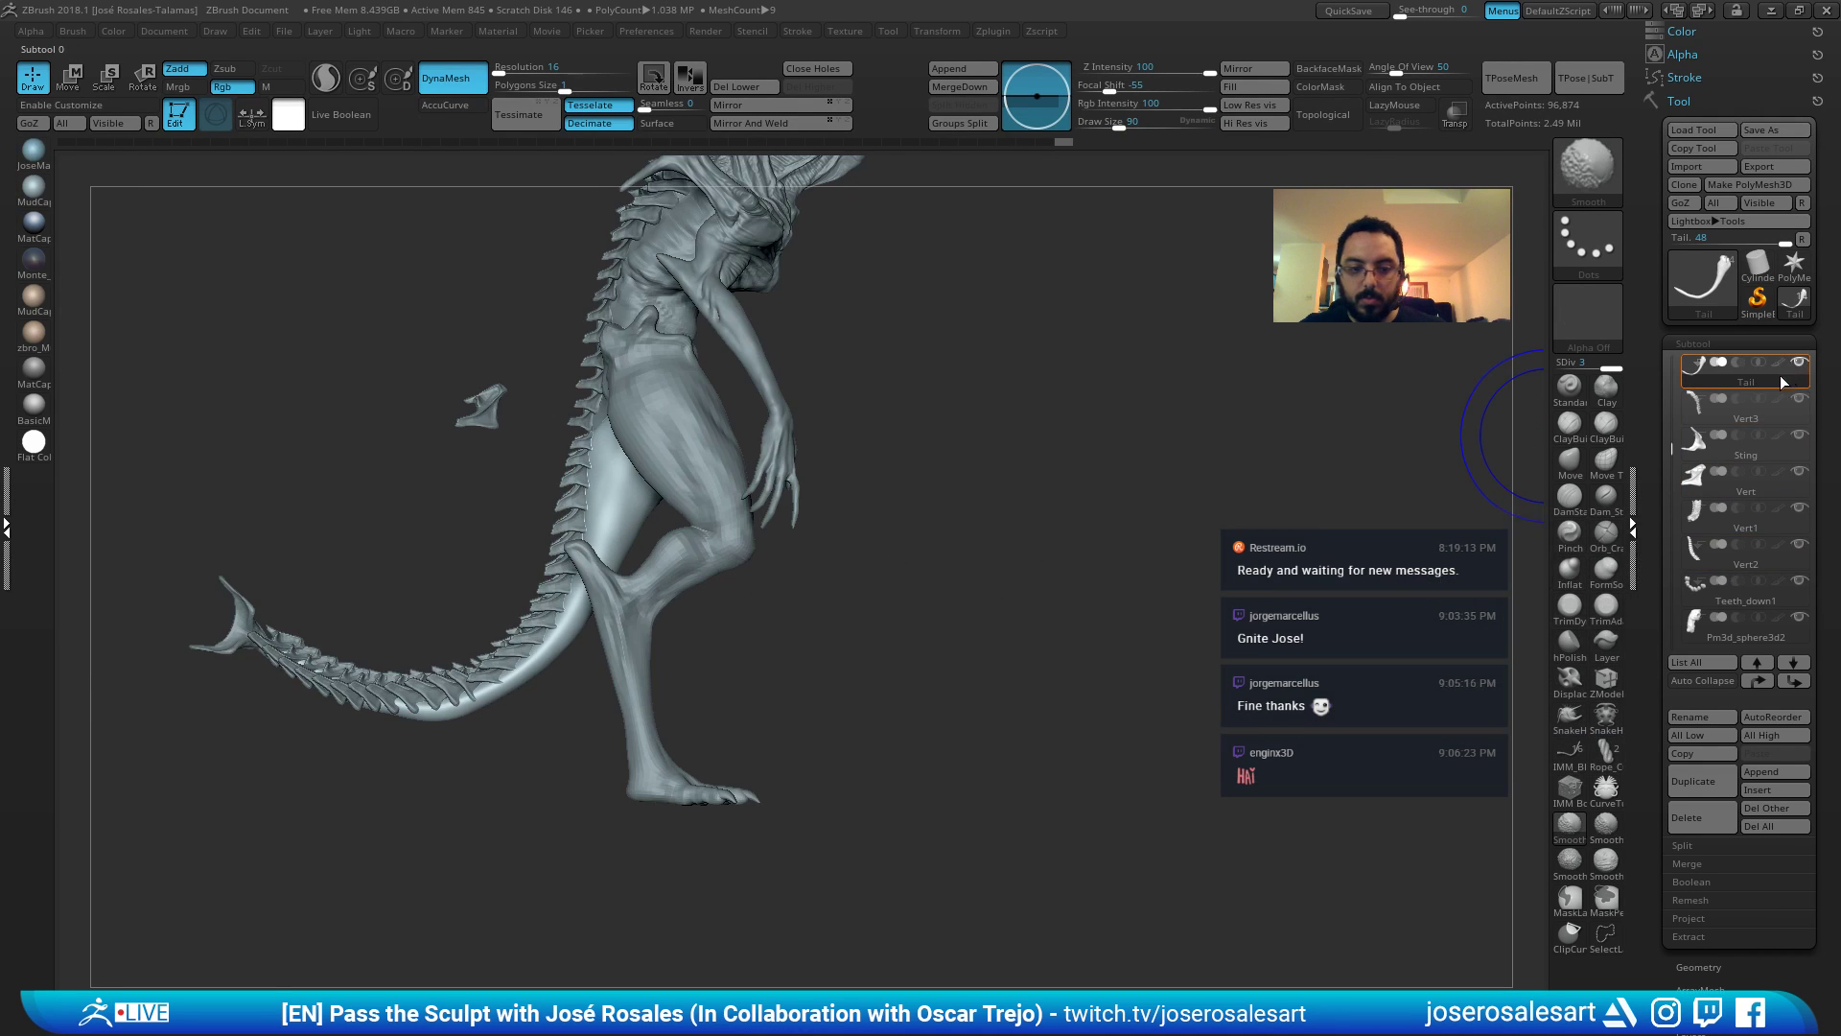
right_click_drag(436, 547, 701, 565)
left_click_drag(701, 566, 777, 560)
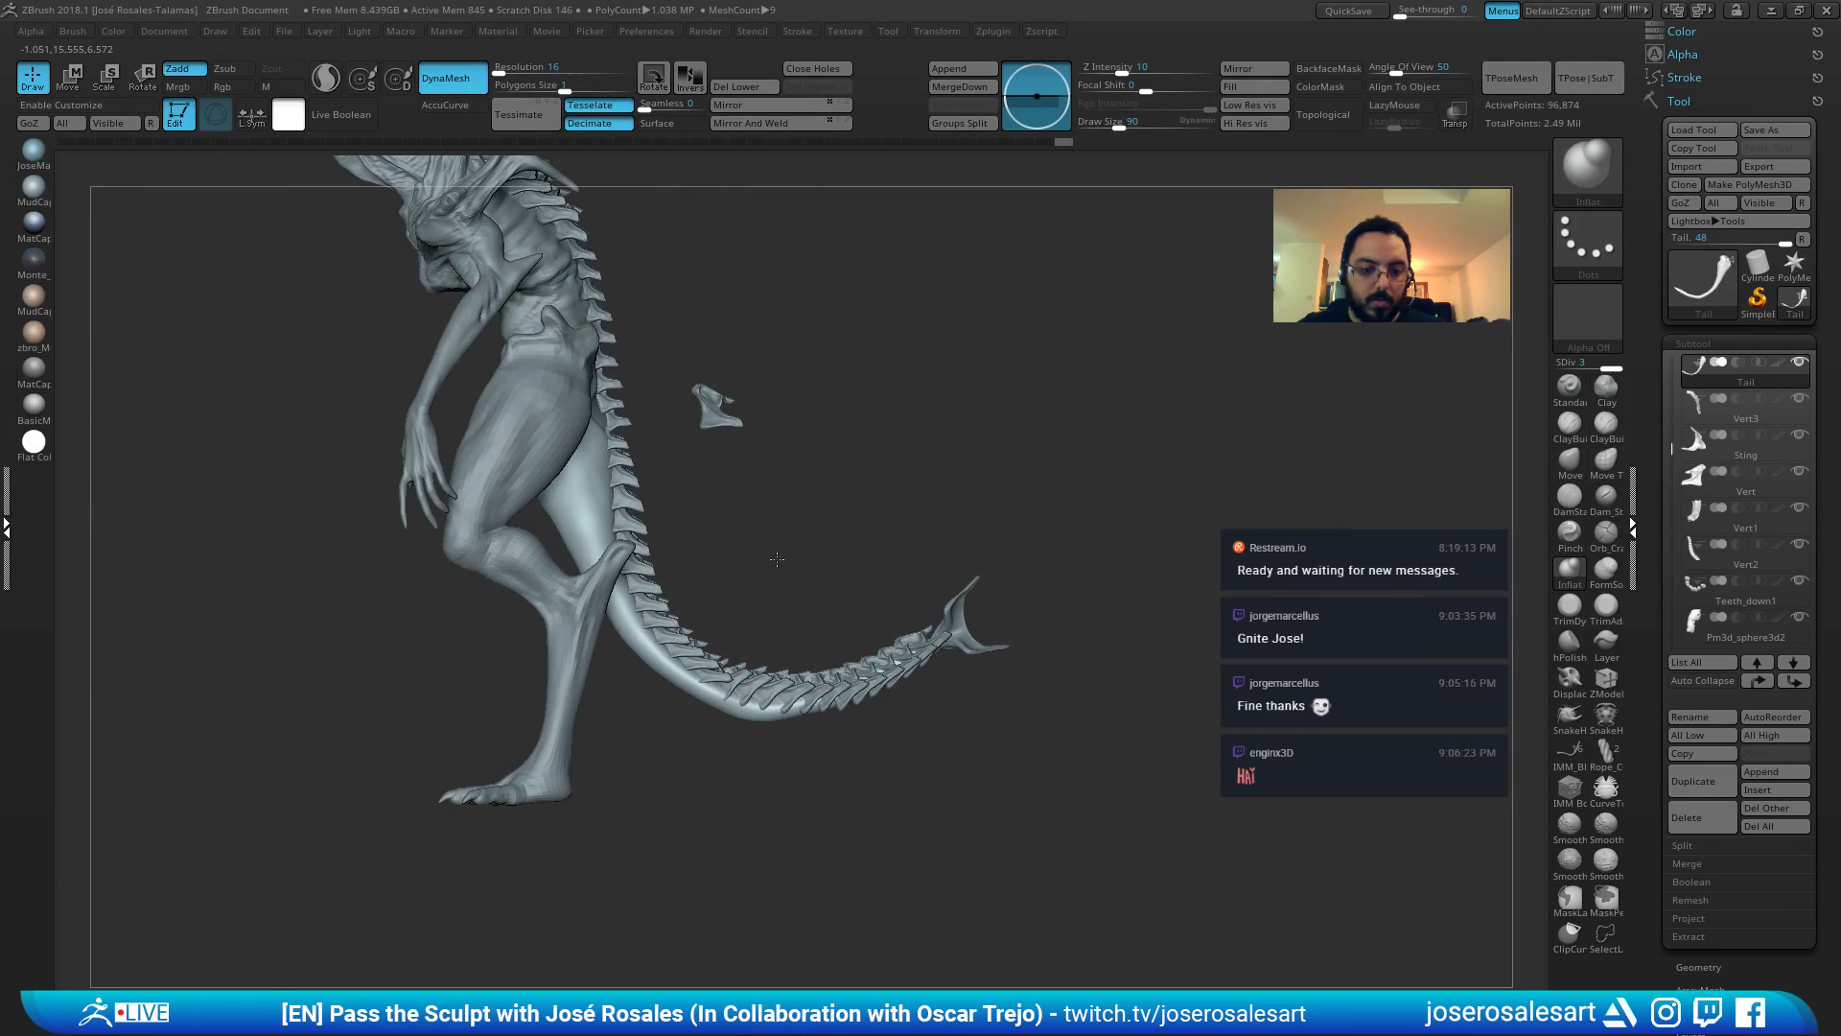
Thicken the middle of the tail with the Inflate brush at draw size 90, isolating the tail from the other subtools.
right_click_drag(893, 688, 618, 580, "ctrl")
right_click_drag(667, 426, 594, 413)
right_click_drag(595, 413, 484, 379, "ctrl")
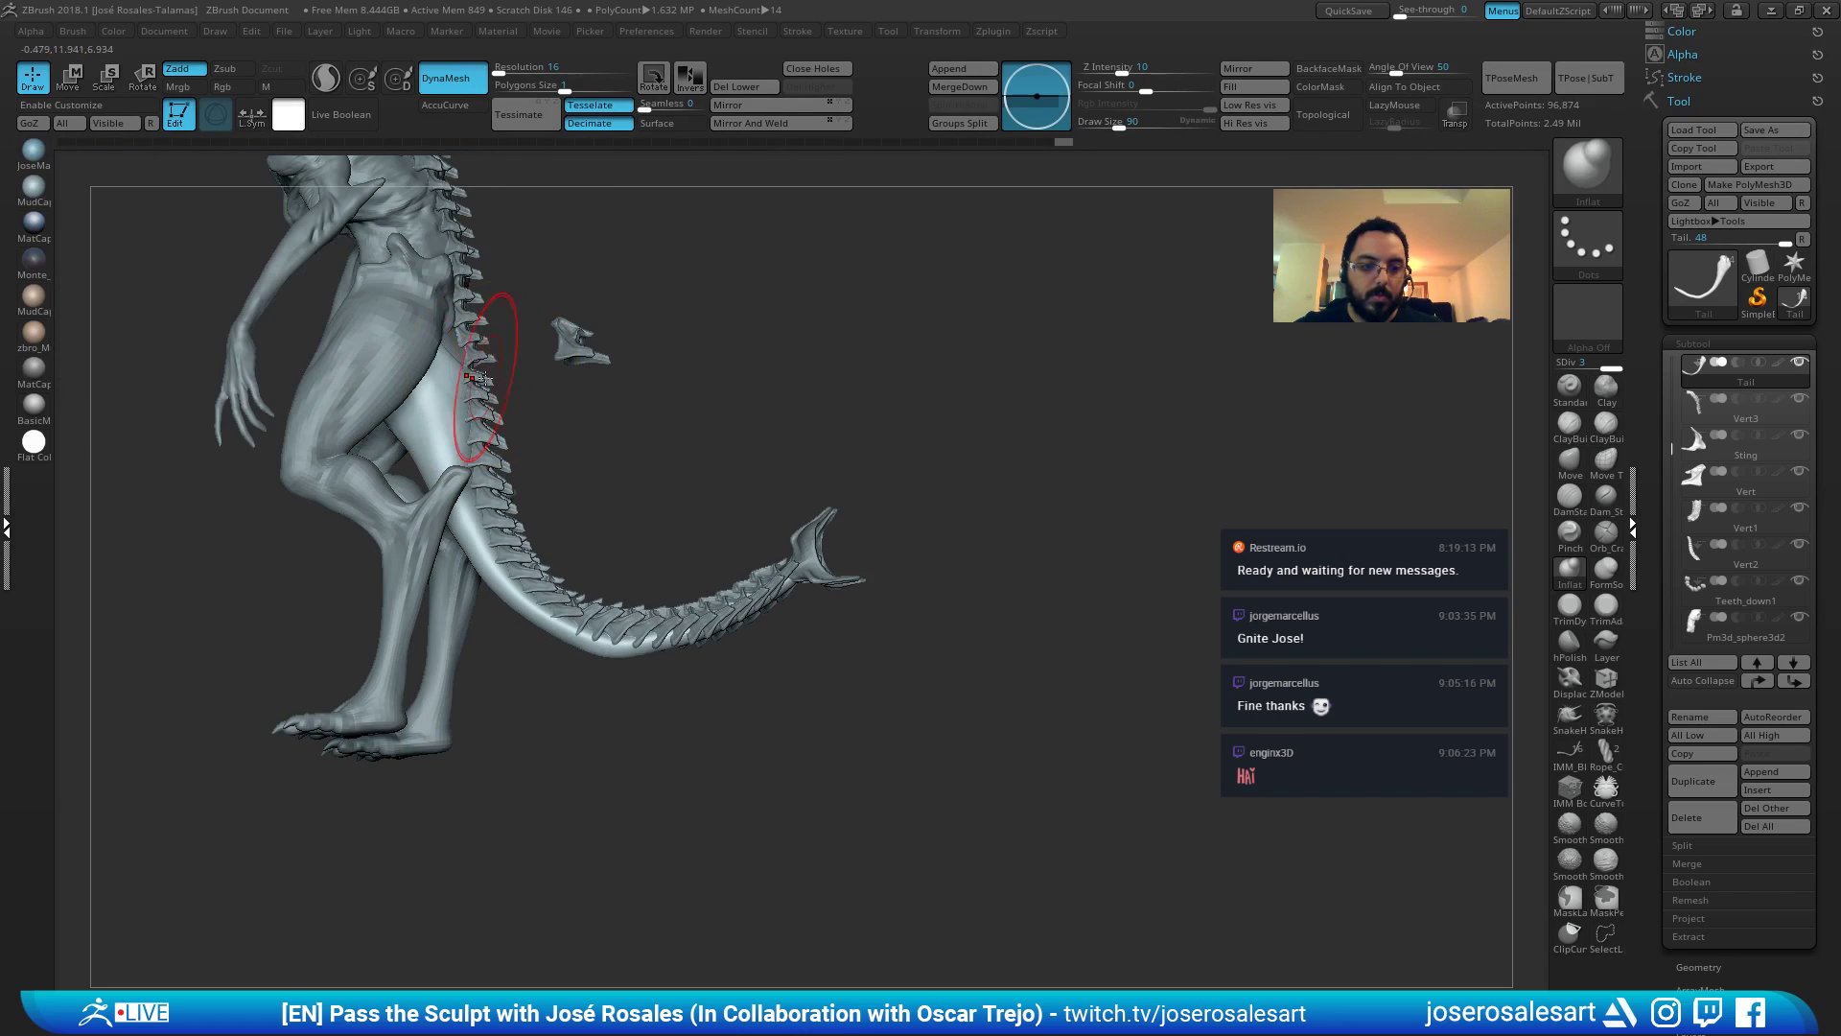
left_click_drag(472, 439, 538, 485)
key("alt+s")
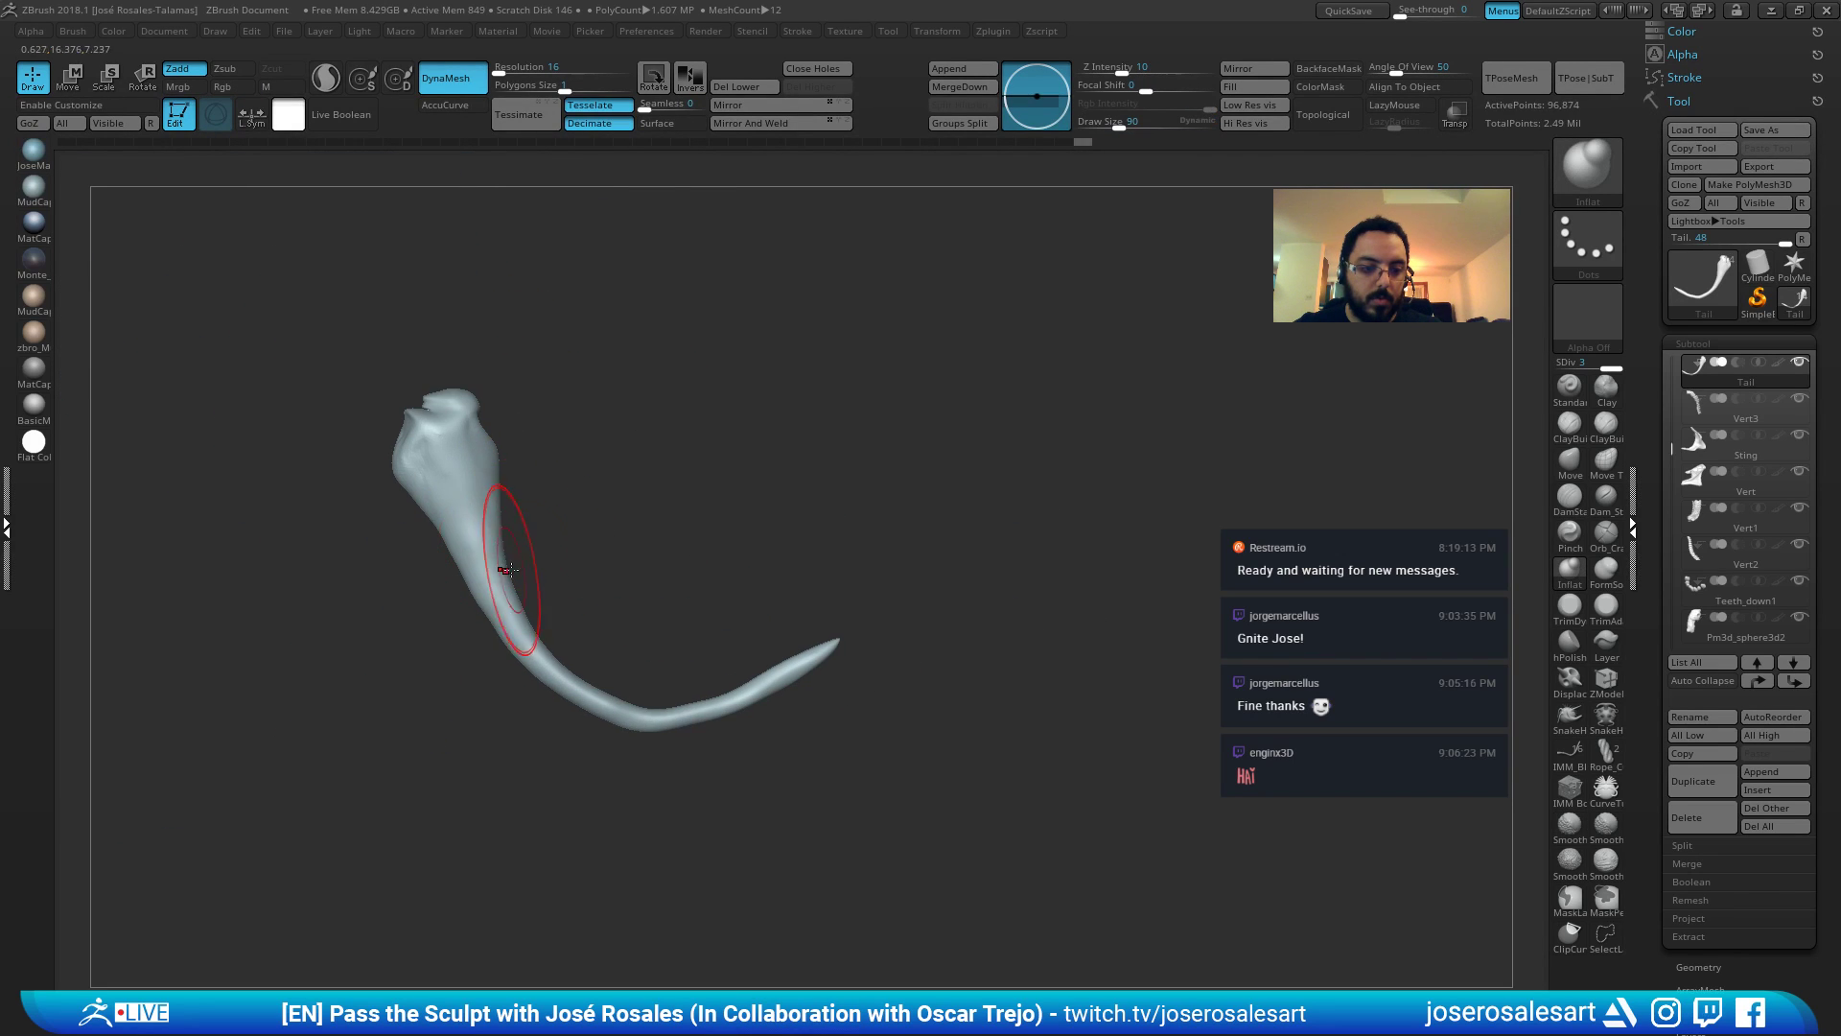
left_click_drag(522, 666, 558, 663)
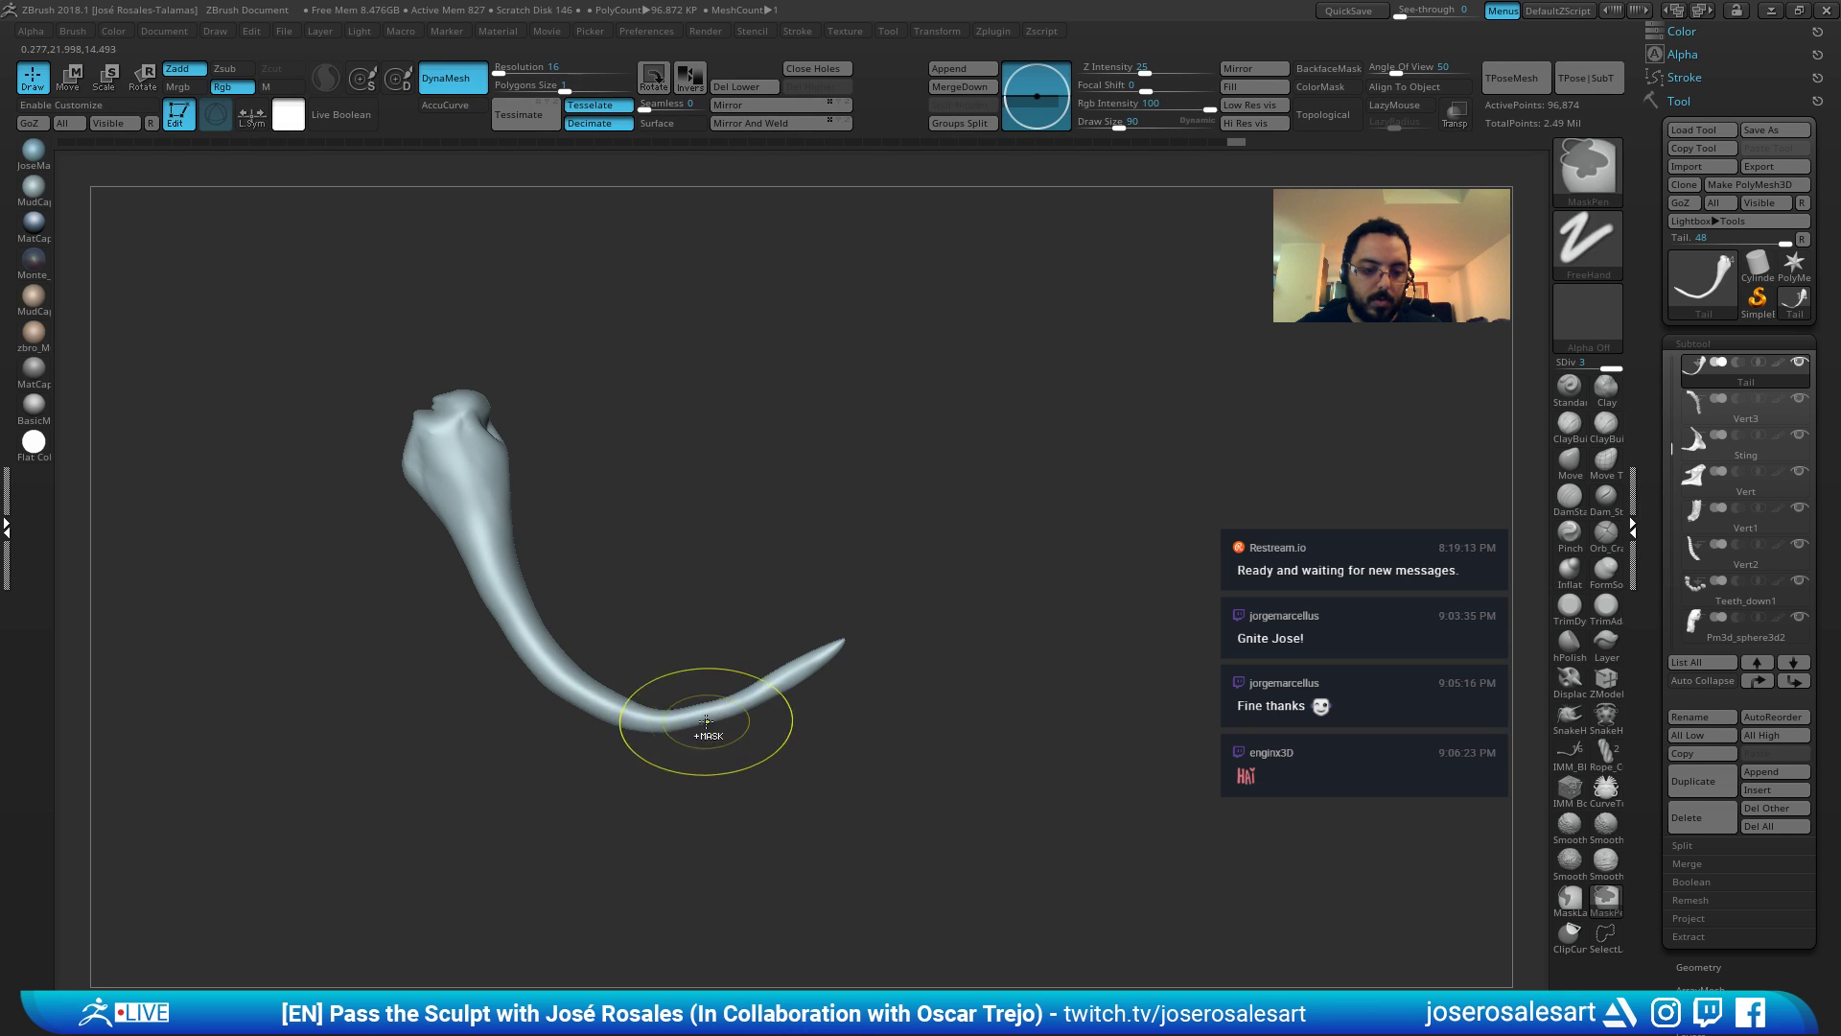
left_click_drag(707, 739, 666, 714)
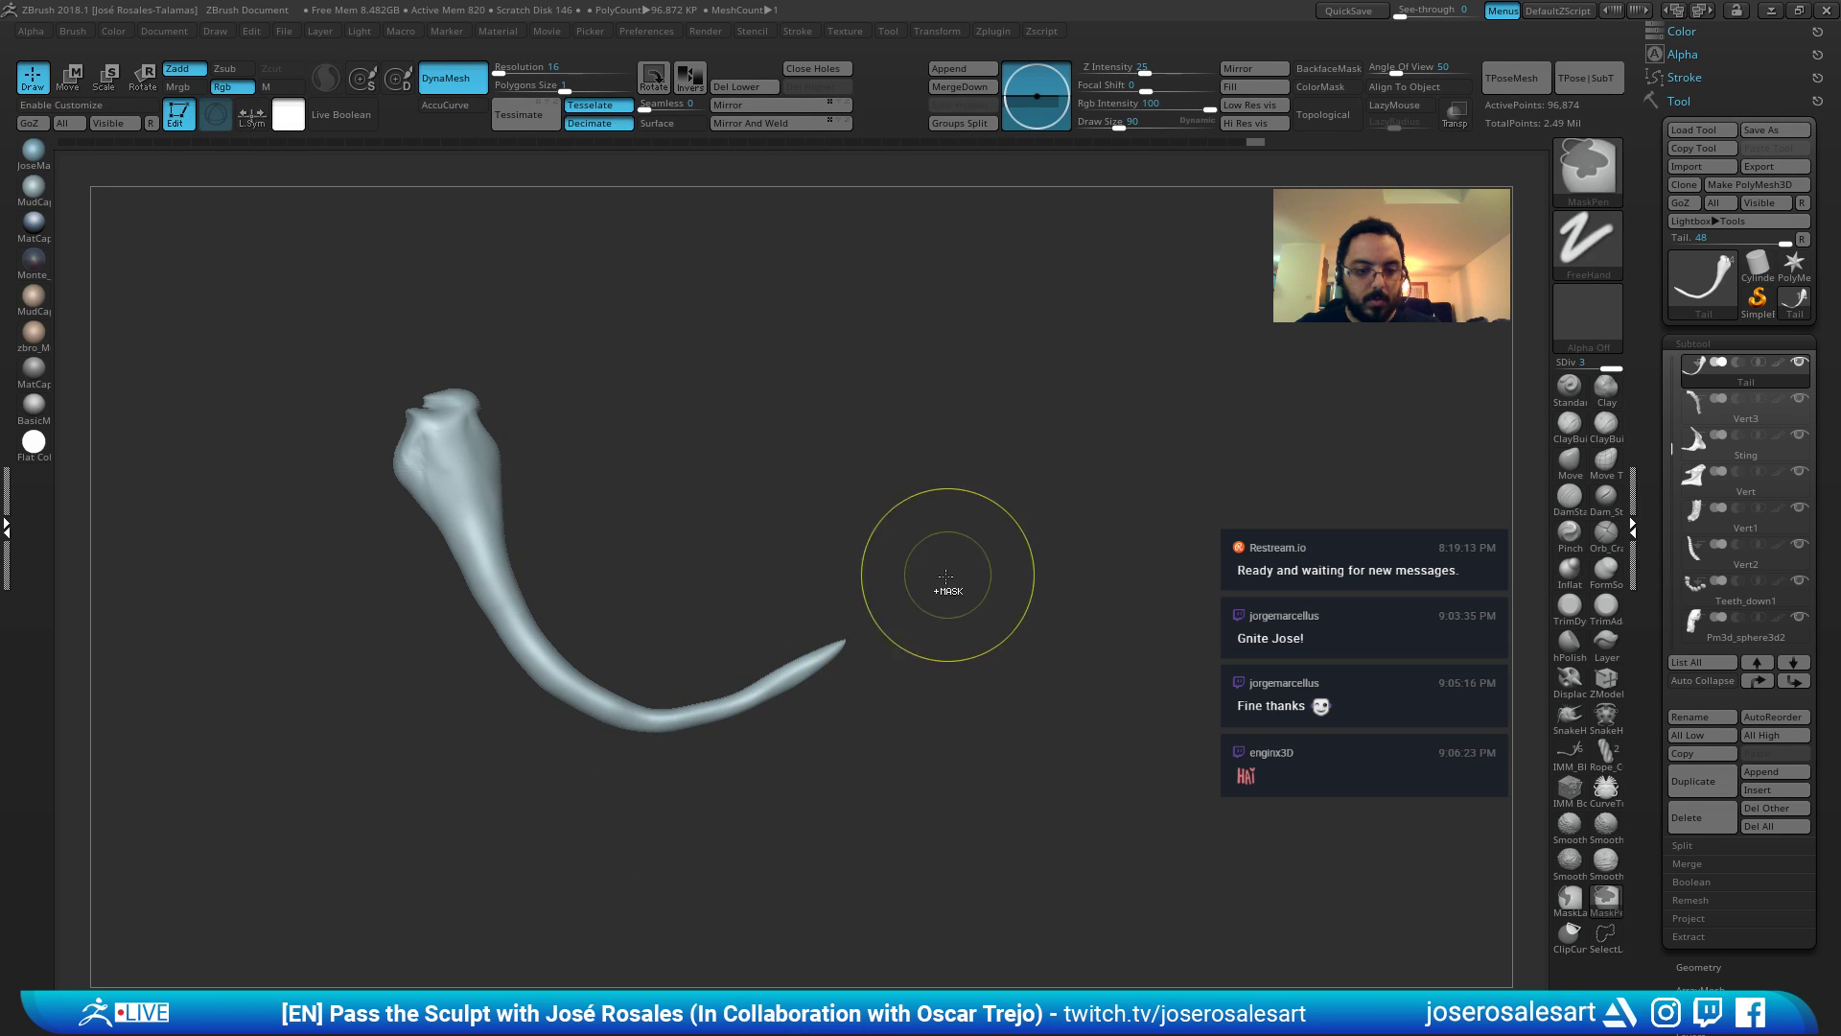
Undo the last tail stroke and reshape the tail's lower bend with the Move brush at draw size 90.
key("ctrl+z")
left_click_drag(862, 585, 896, 551, "alt")
key("b")
key("m")
key("v")
left_click_drag(755, 668, 751, 677)
right_click_drag(751, 677, 710, 689, "ctrl")
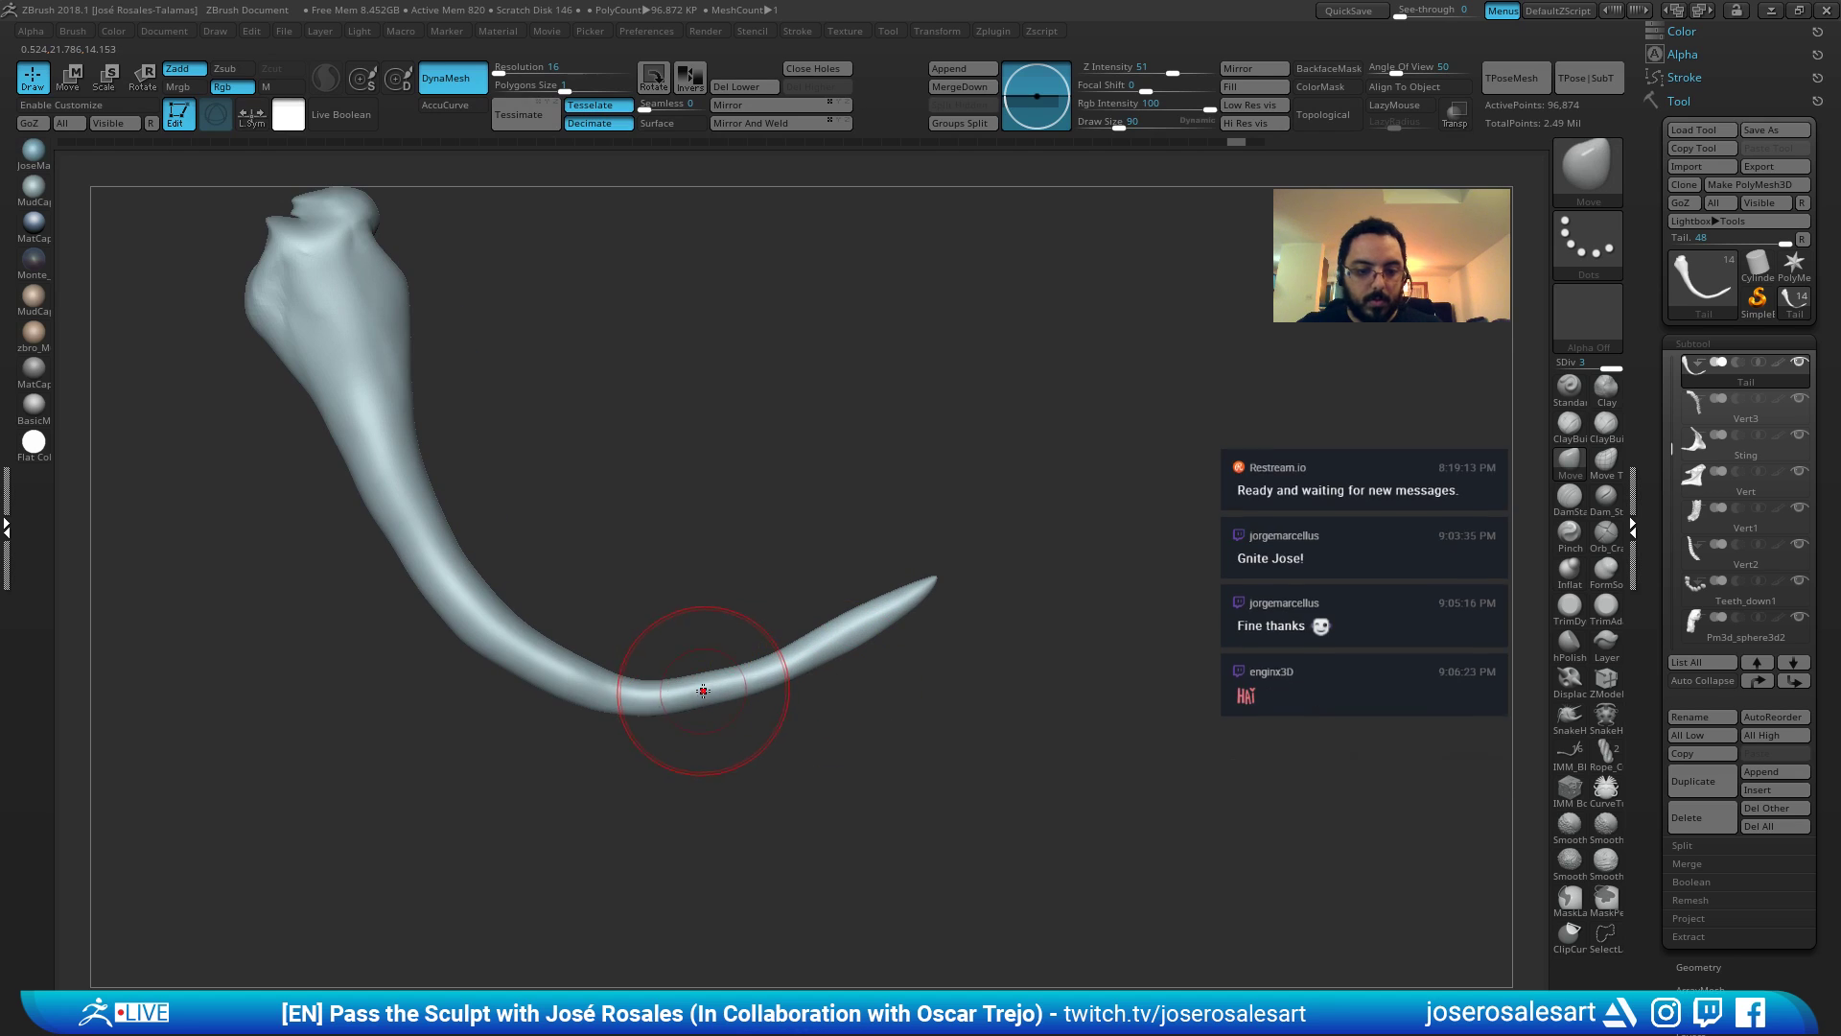
left_click_drag(703, 686, 708, 694)
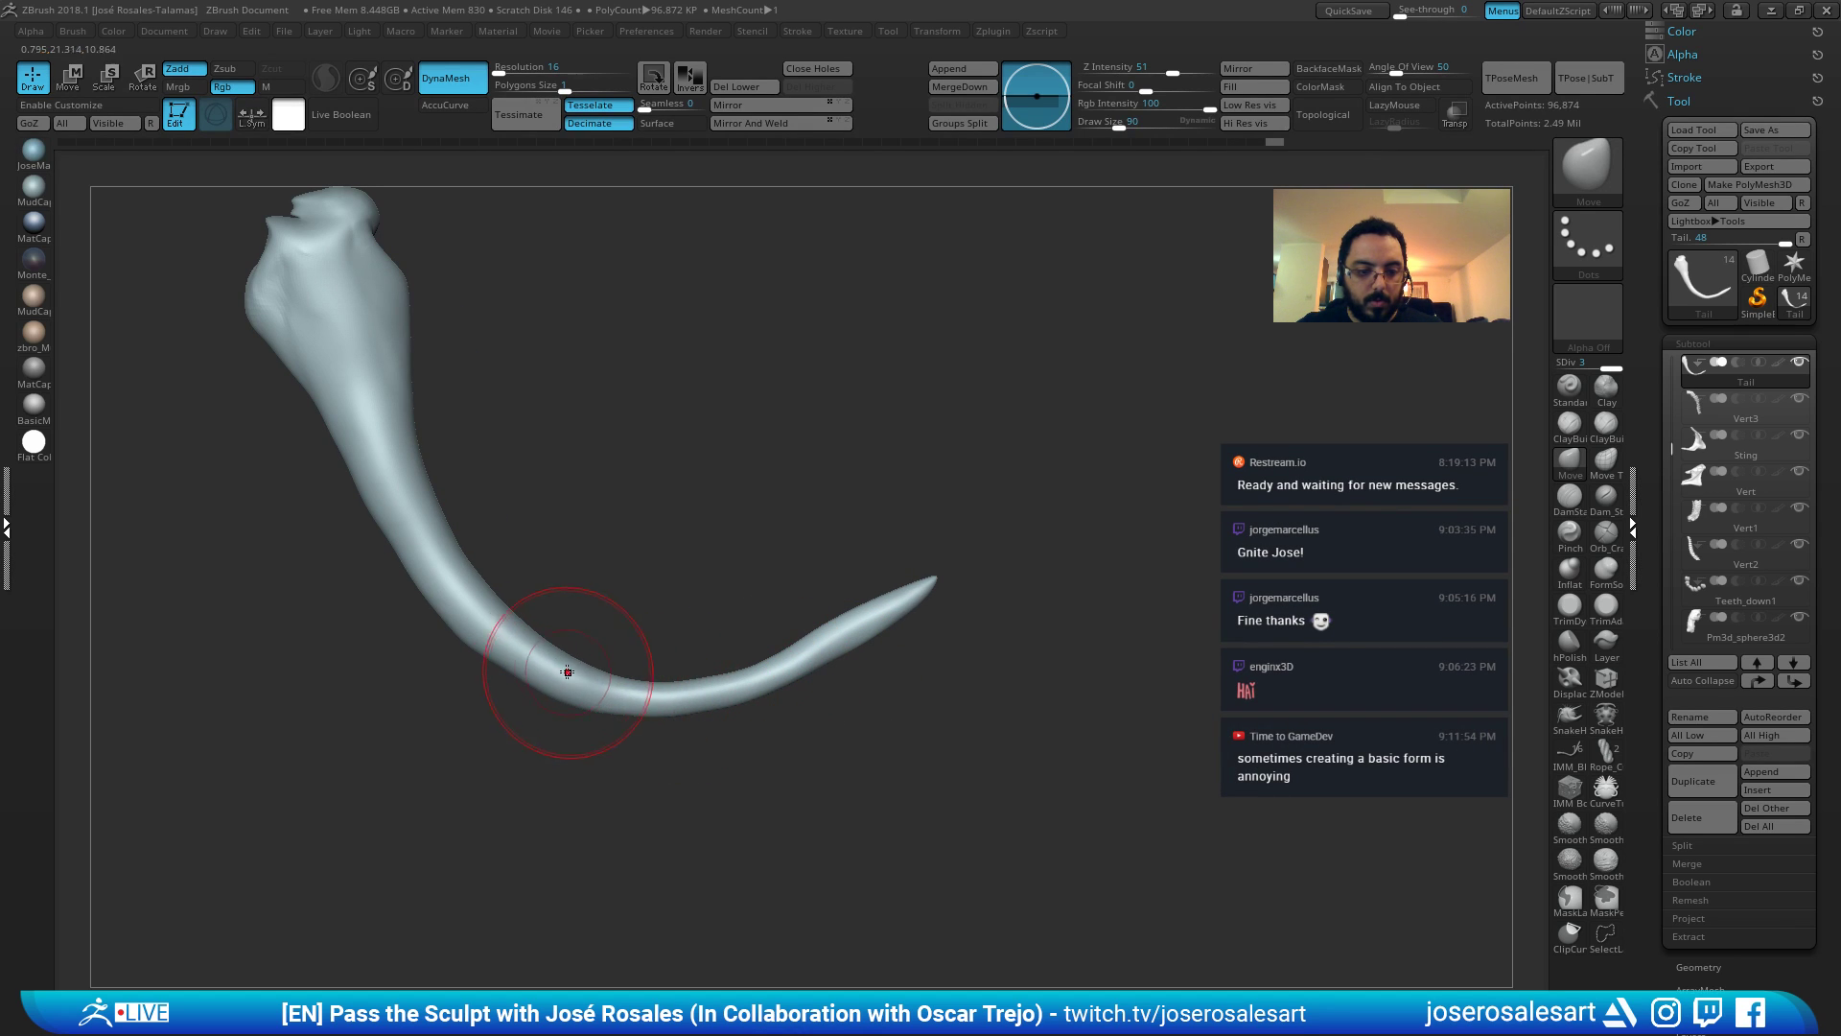
Smooth the tail's lower curve and refine its contour with the Move brush at draw size 69.
key("shift")
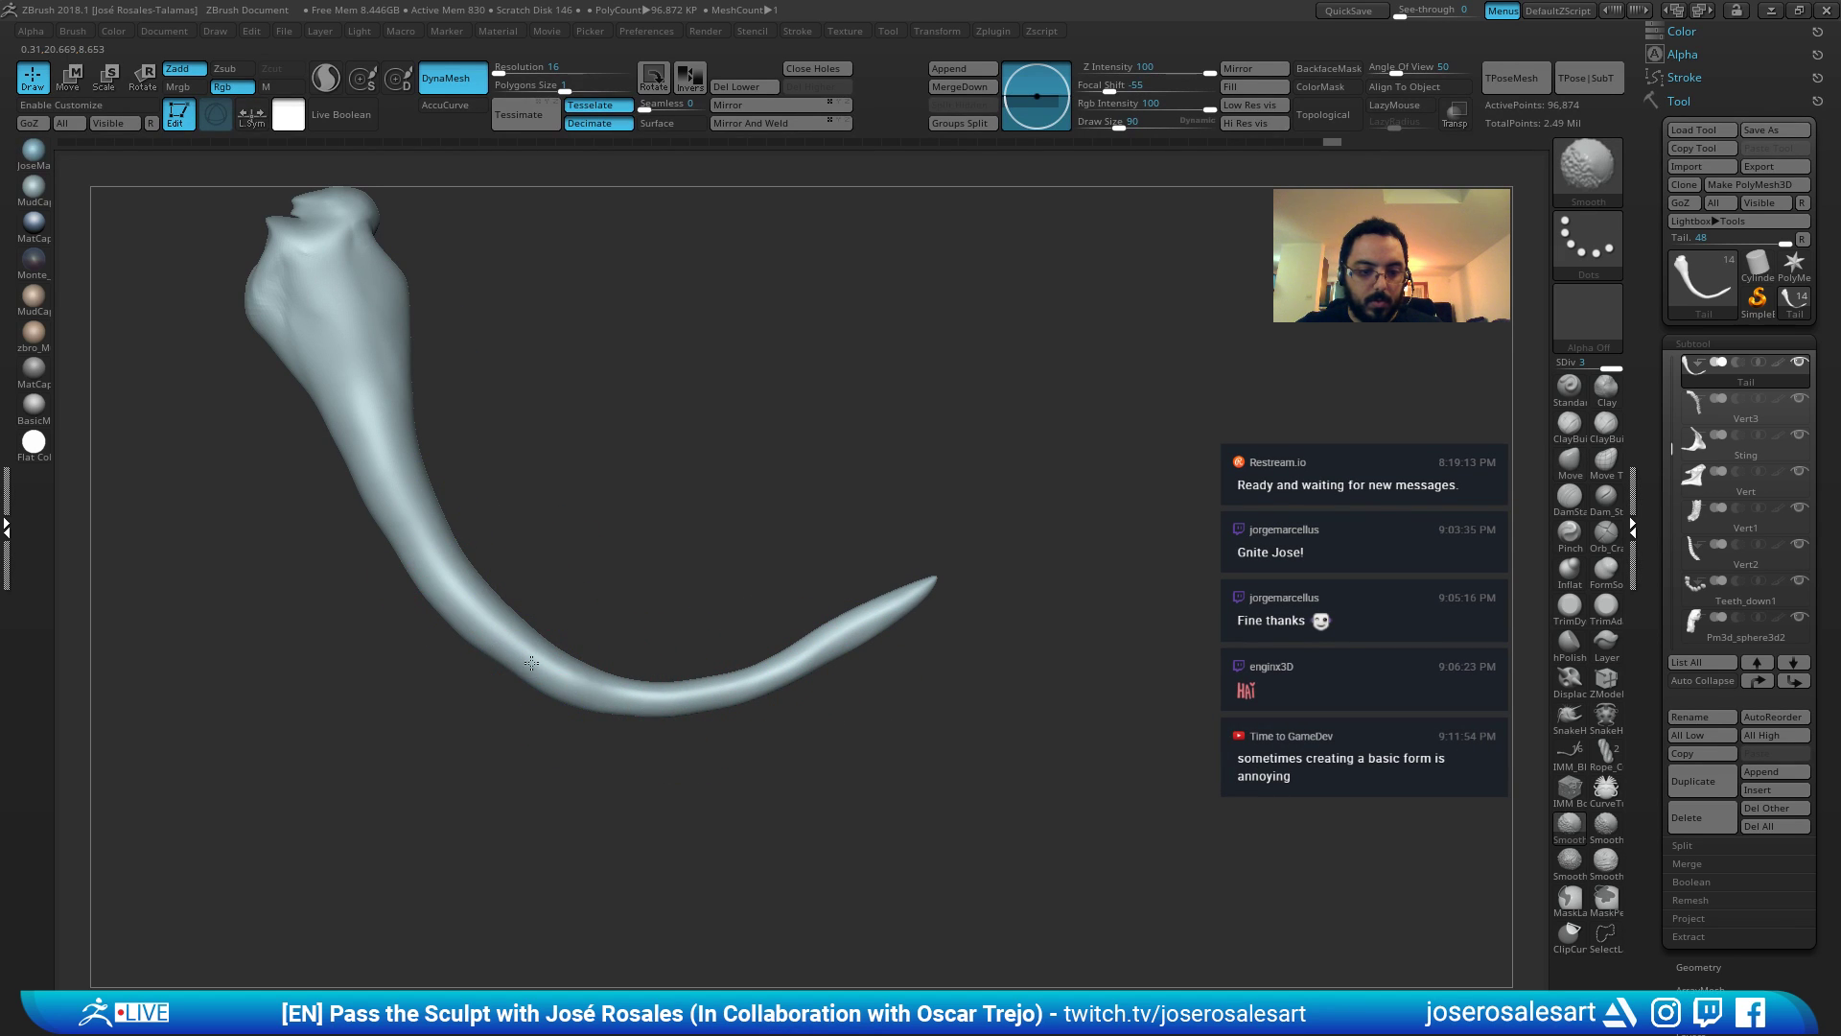
left_click_drag(589, 694, 573, 691, "shift")
key("s")
left_click_drag(521, 670, 502, 666)
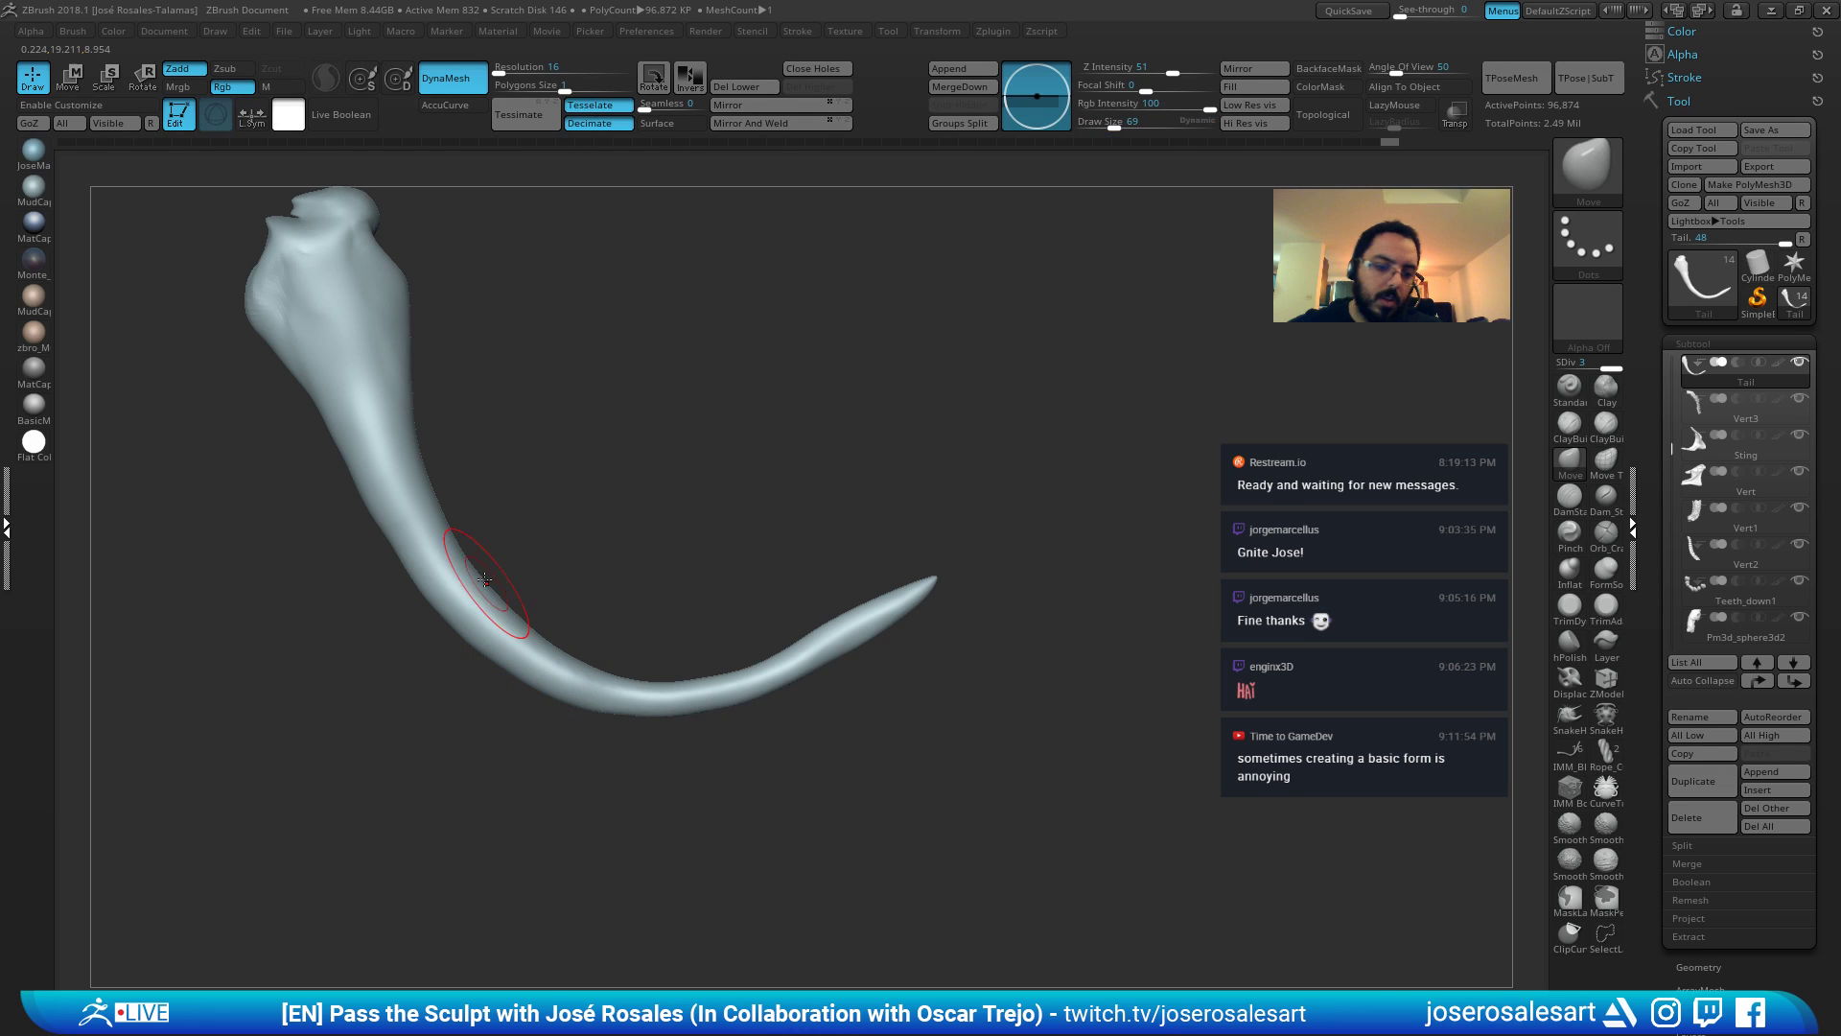
key("shift")
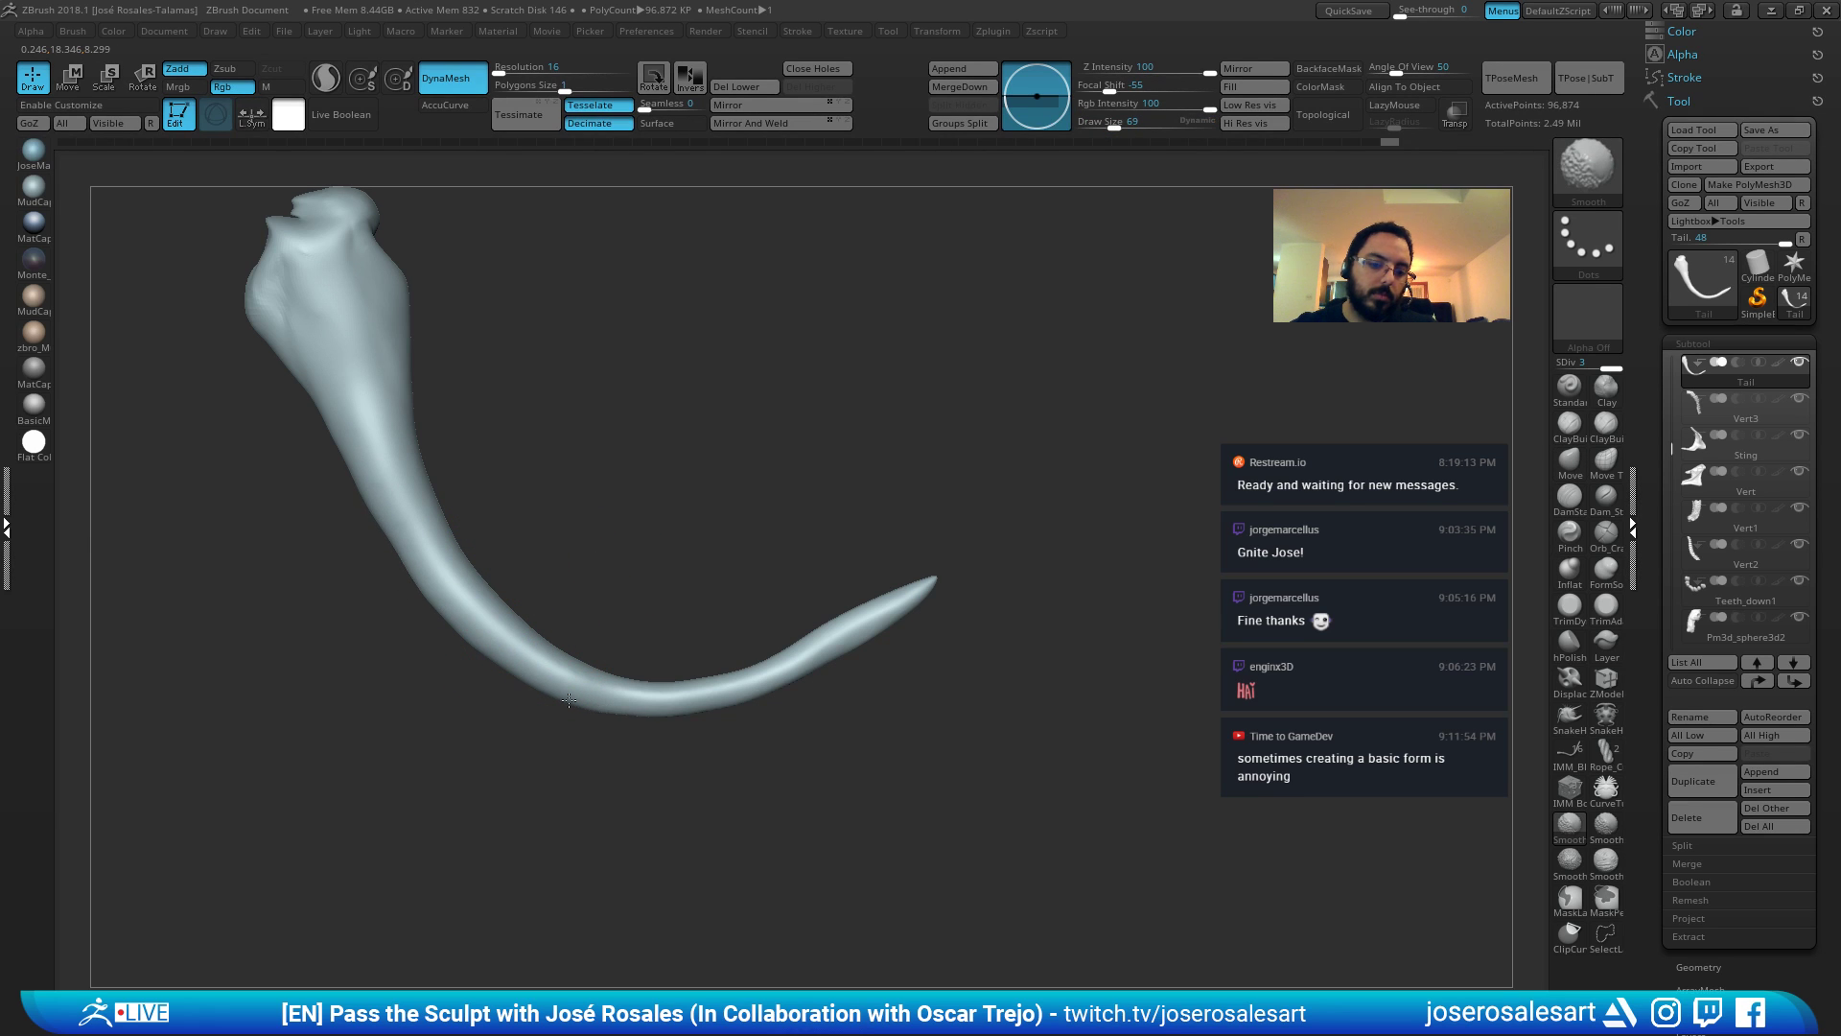
Check the tail against the whole creature and build up its middle section with ClayBuildup at draw size 77, keeping the Tail isolated.
mouse_move(675, 521)
left_mouse_down("alt")
mouse_move(637, 521)
mouse_move(576, 460)
left_mouse_up("alt")
key("alt+s")
mouse_move(335, 542)
left_mouse_down()
mouse_move(563, 522)
mouse_move(537, 551)
left_mouse_up()
key("b")
key("c")
key("l")
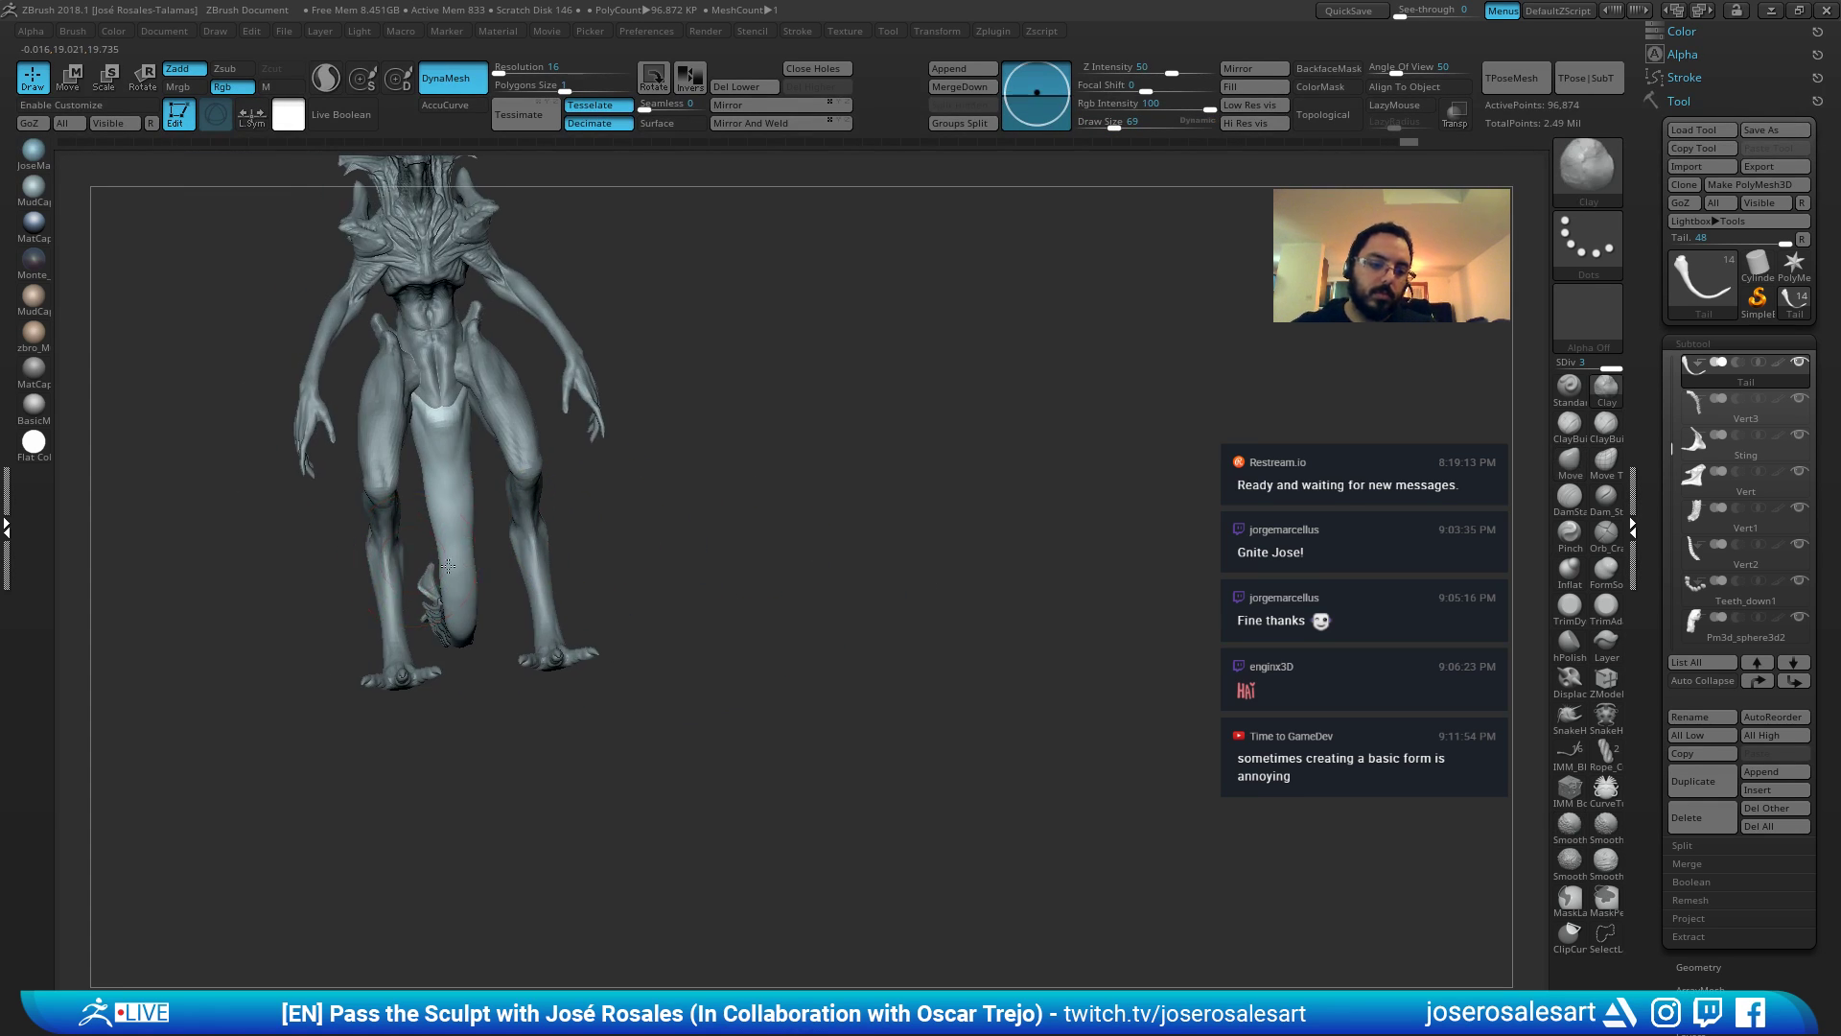
right_click_drag(448, 565, 406, 452, "ctrl")
key("b")
key("c")
key("b")
left_click_drag(469, 535, 471, 535)
mouse_move(471, 535)
right_mouse_down("ctrl")
mouse_move(480, 498)
mouse_move(464, 514)
mouse_move(499, 518)
mouse_move(431, 524)
mouse_move(487, 556)
mouse_move(514, 470)
right_mouse_up("ctrl")
key("alt+s")
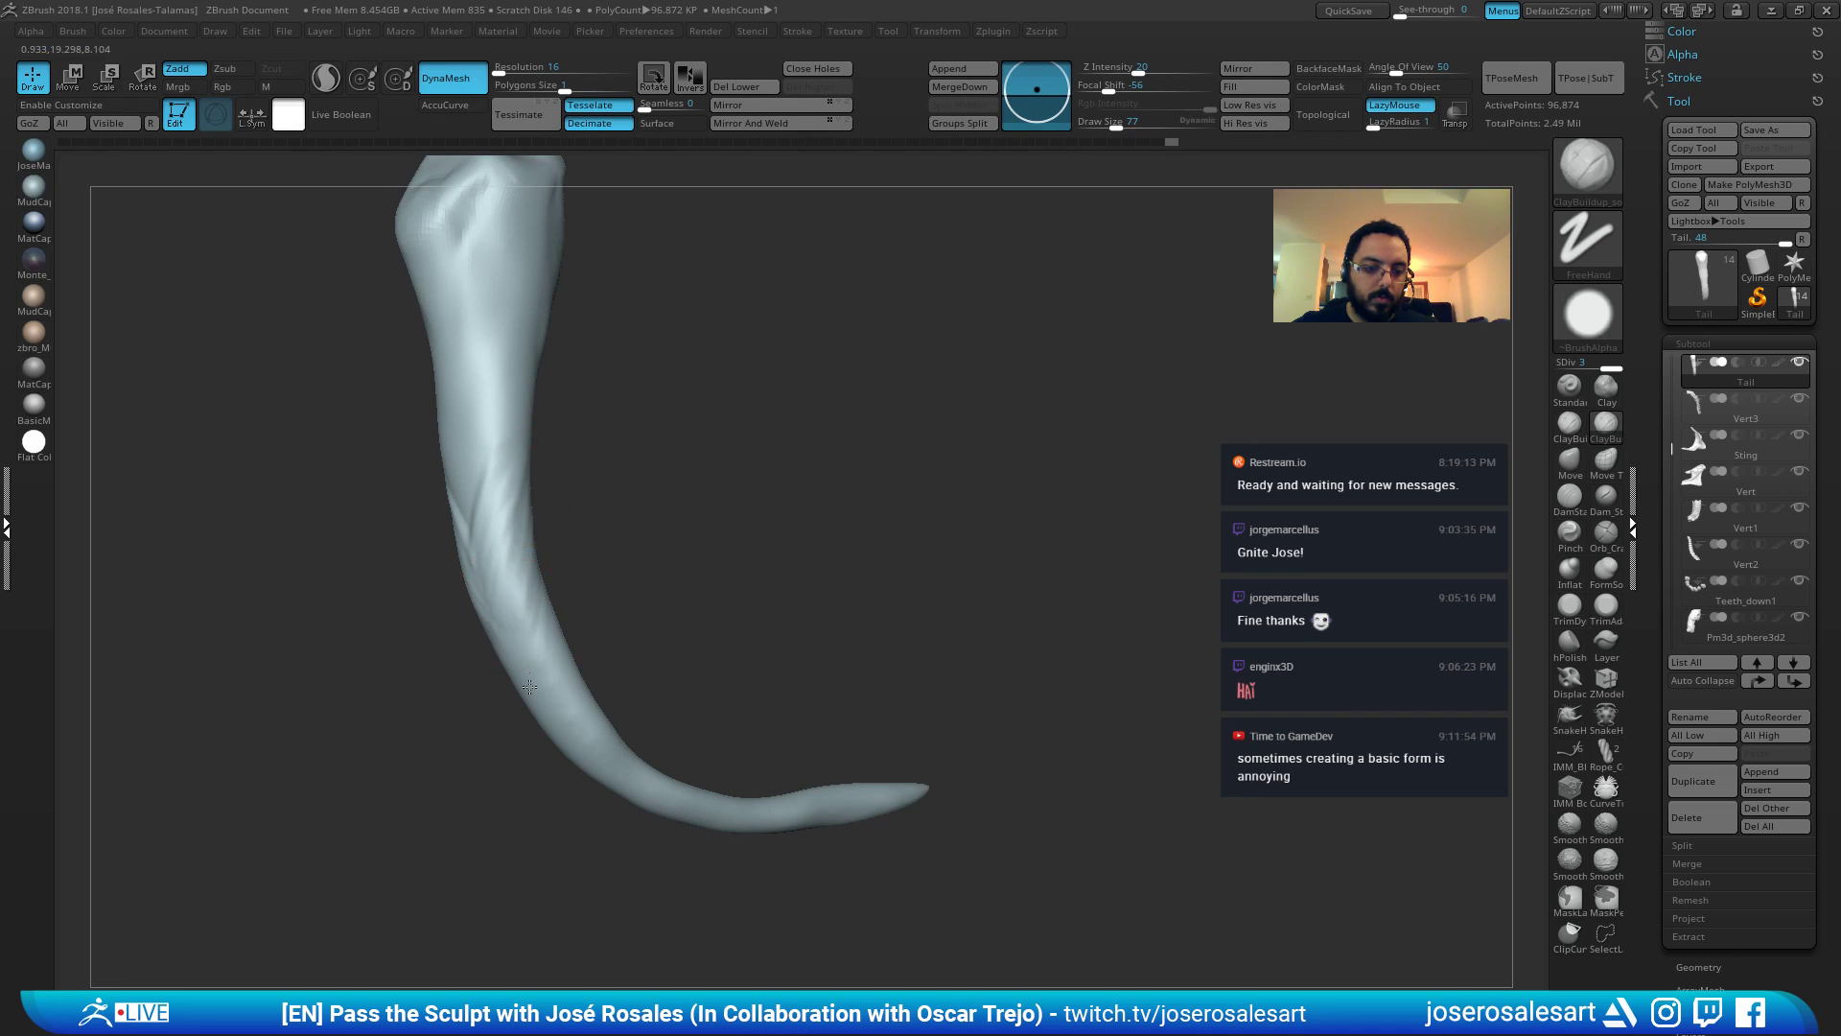
Smooth the built-up clay along the middle of the tail.
mouse_move(530, 687)
right_mouse_down("shift")
mouse_move(496, 517)
mouse_move(499, 566)
mouse_move(480, 541)
right_mouse_up("shift")
mouse_move(341, 369)
right_mouse_down("alt")
mouse_move(378, 481)
mouse_move(437, 489)
right_mouse_up("alt")
mouse_move(452, 559)
right_mouse_down()
mouse_move(458, 498)
mouse_move(390, 502)
mouse_move(444, 554)
mouse_move(485, 547)
right_mouse_up()
left_click_drag(508, 613, 496, 535, "shift")
right_click_drag(513, 714, 498, 566, "alt")
right_click_drag(480, 662, 614, 739)
right_click_drag(614, 738, 621, 608, "alt")
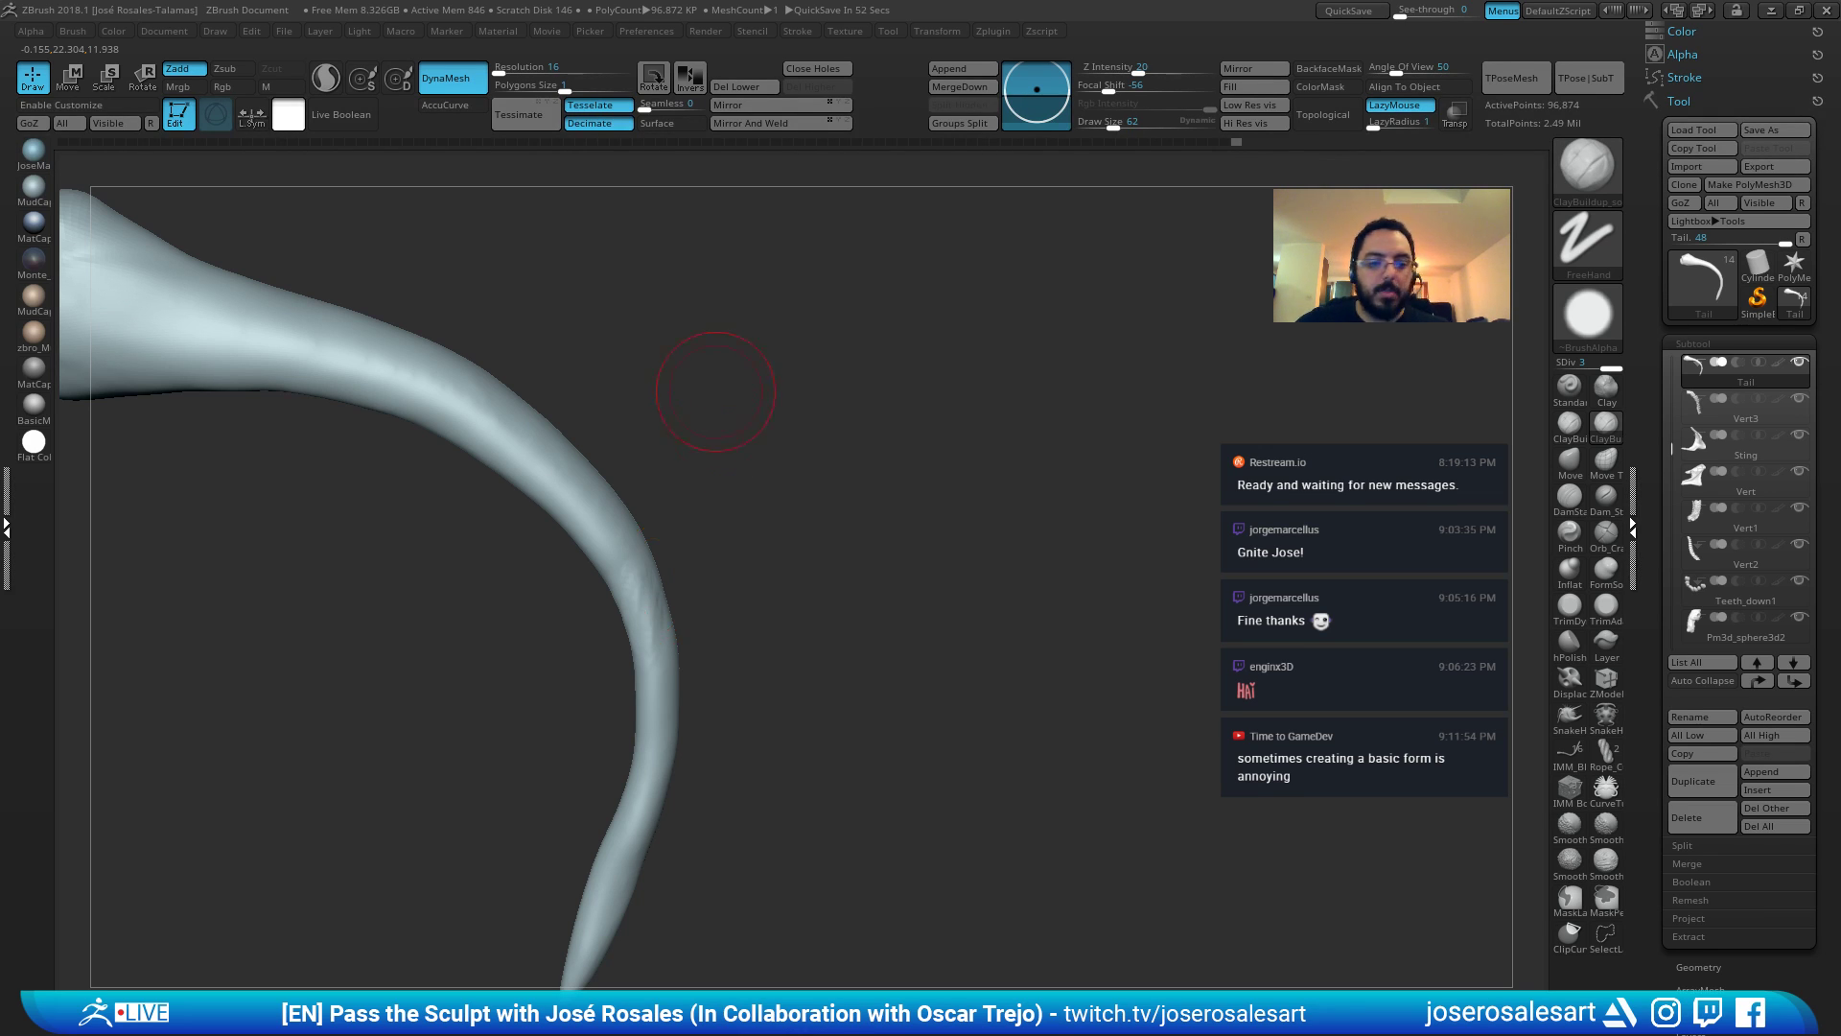
Build up the lower half of the tail along its curve with ClayBuildup at draw size 62.
mouse_move(715, 391)
left_mouse_down()
mouse_move(608, 403)
mouse_move(652, 529)
left_mouse_up()
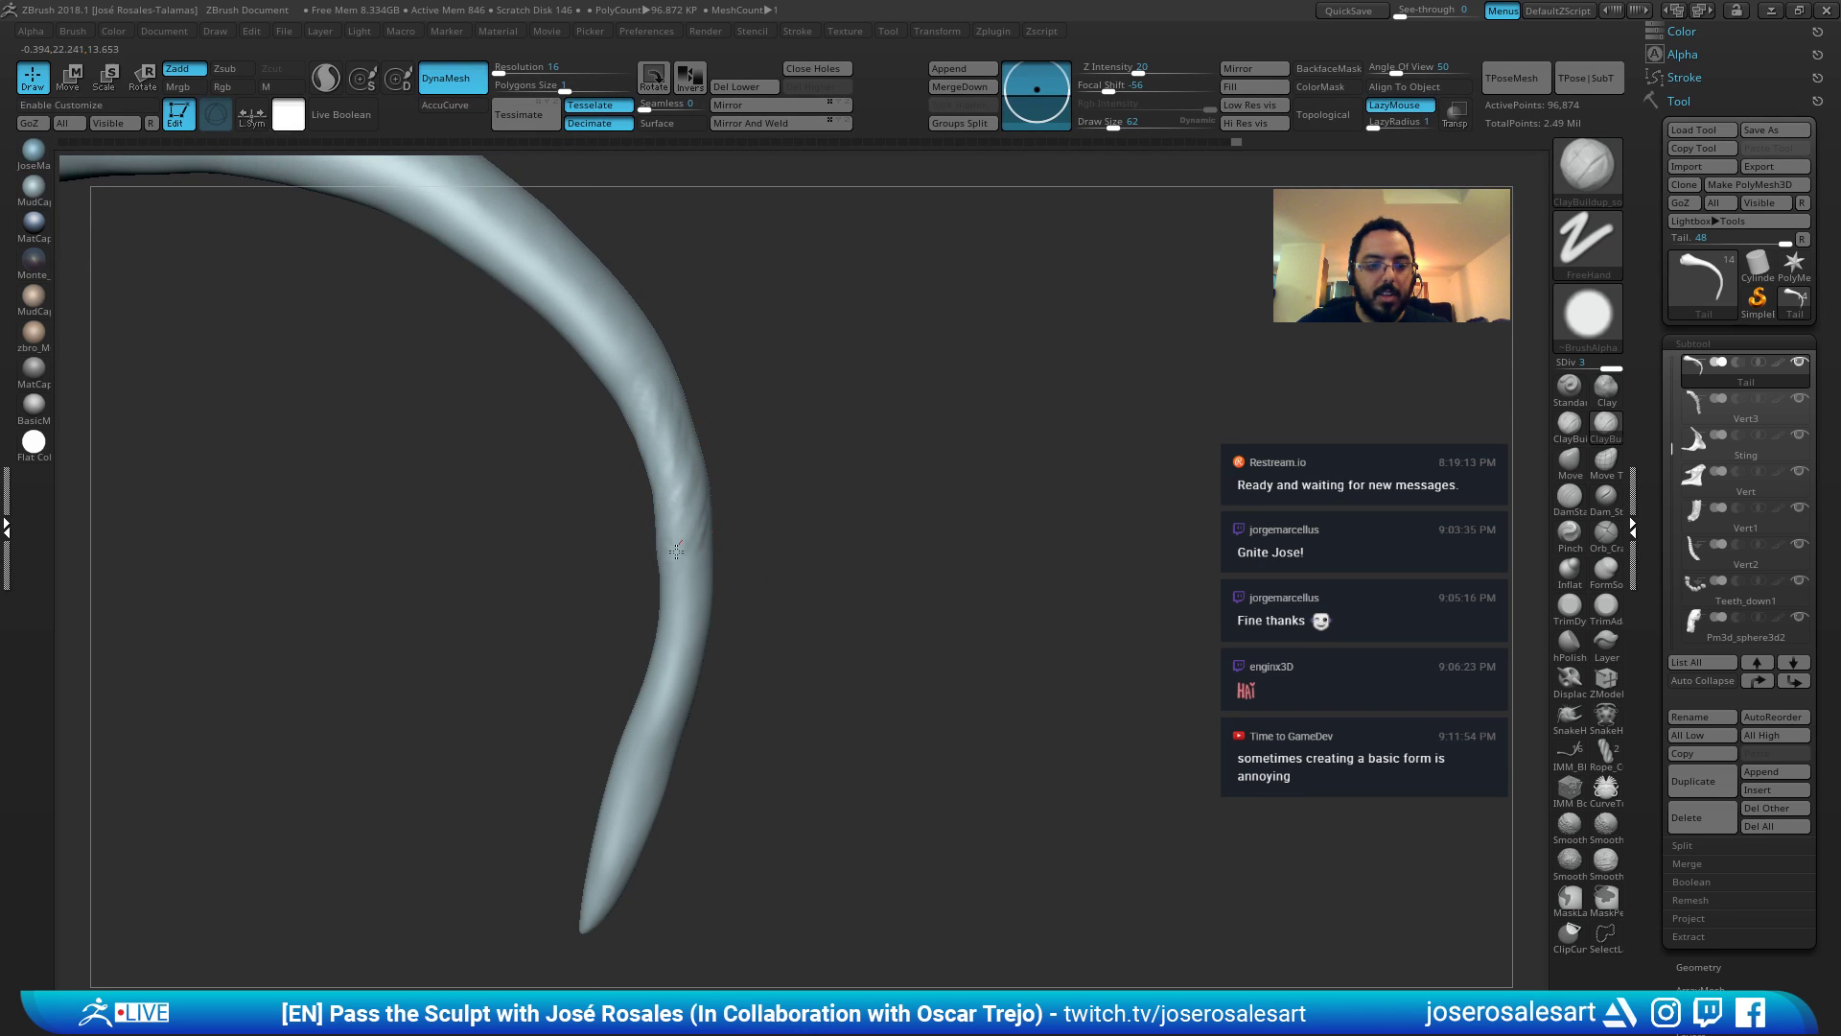
left_click_drag(691, 599, 686, 615)
right_click_drag(645, 671, 685, 608)
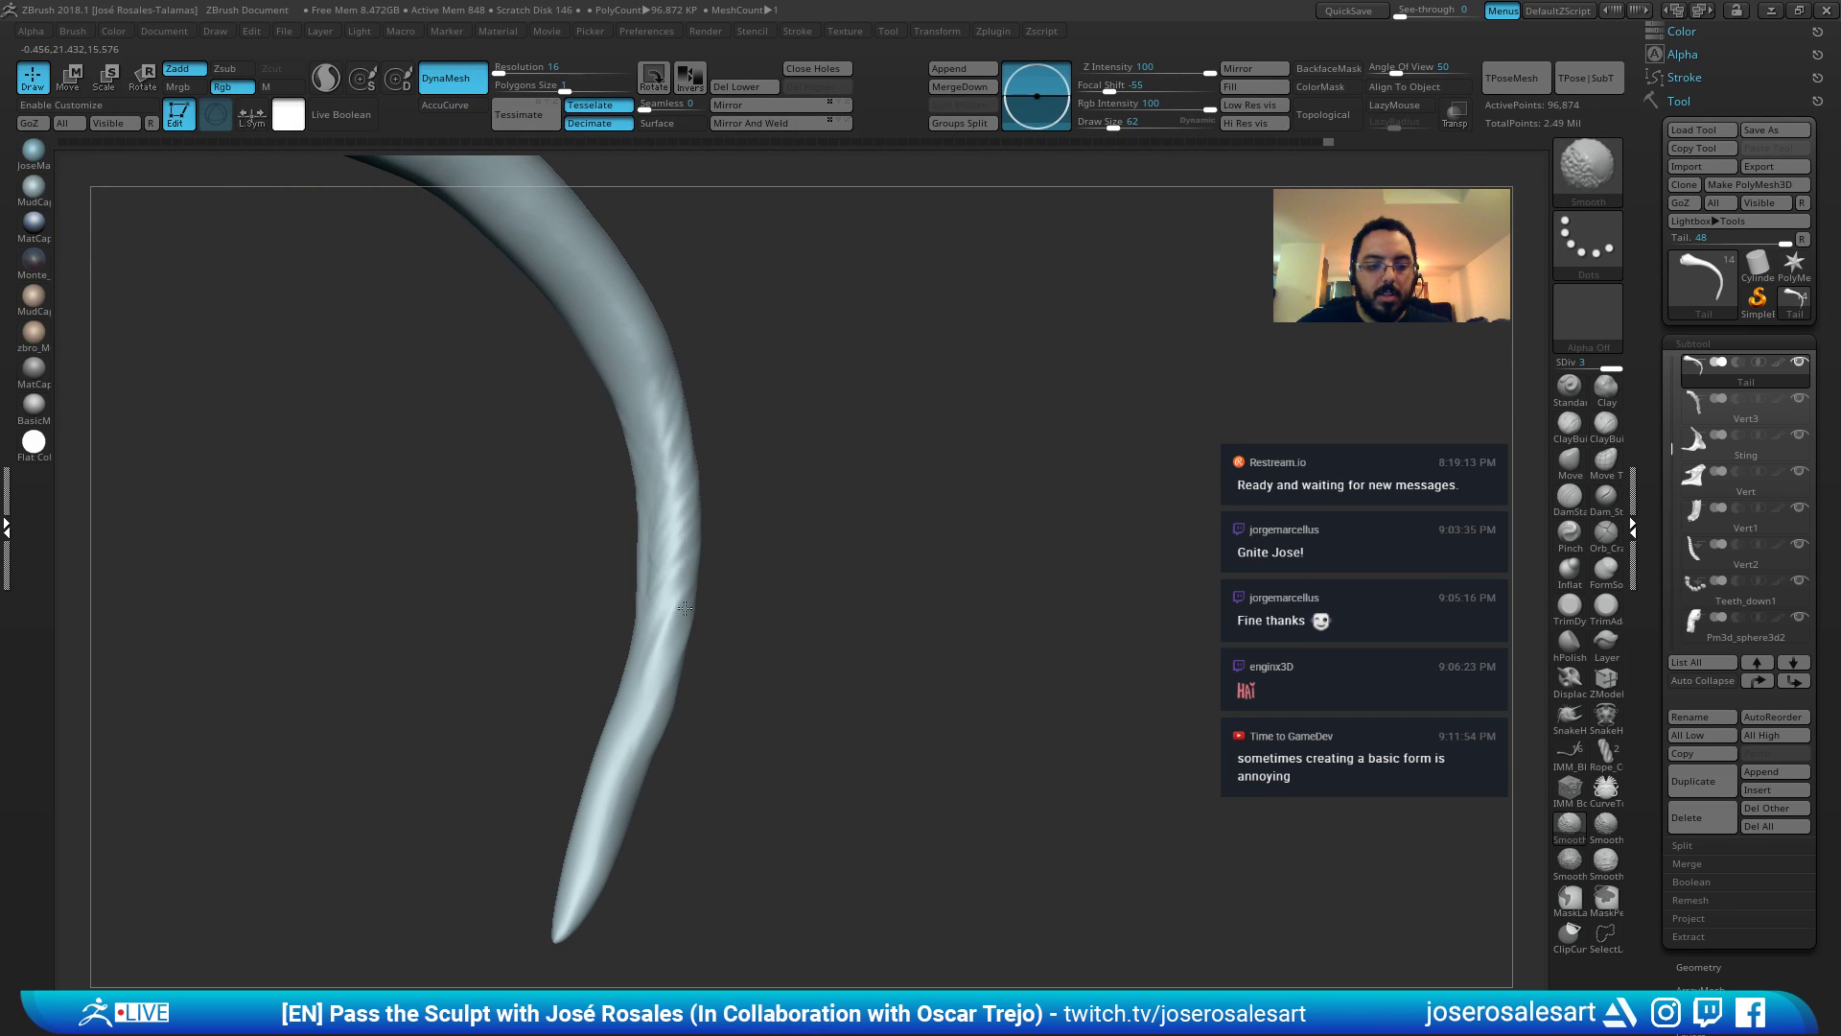
mouse_move(717, 485)
right_mouse_down("ctrl")
mouse_move(624, 439)
mouse_move(712, 615)
mouse_move(667, 573)
right_mouse_up("ctrl")
mouse_move(694, 578)
left_mouse_down()
mouse_move(721, 545)
mouse_move(683, 671)
left_mouse_up()
mouse_move(748, 614)
left_mouse_down()
mouse_move(624, 649)
mouse_move(662, 643)
left_mouse_up()
left_click_drag(715, 556, 695, 705)
mouse_move(662, 643)
left_mouse_down()
mouse_move(728, 595)
mouse_move(674, 522)
left_mouse_up()
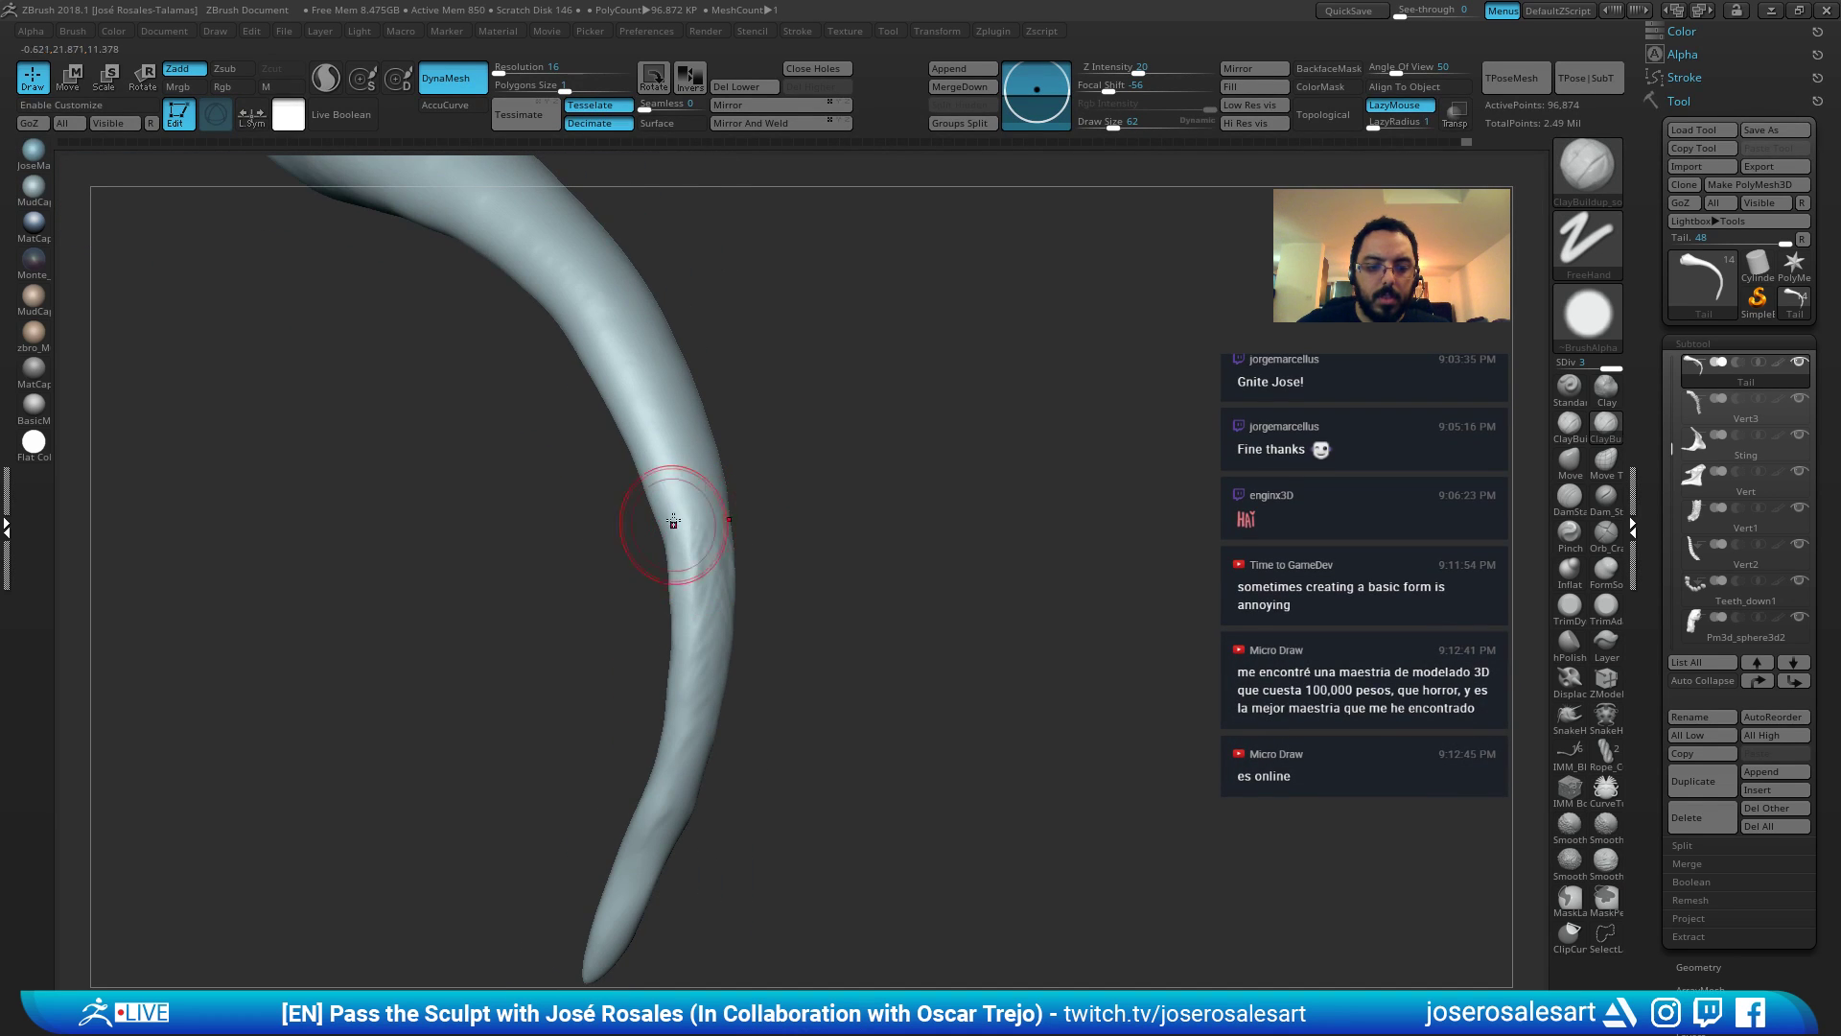
Smooth the lower tail and add volume toward its tip with ClayBuildup at draw size 54.
right_click_drag(730, 583, 678, 604)
left_click_drag(714, 575, 727, 695, "shift")
right_click_drag(724, 662, 575, 643)
right_click_drag(739, 768, 636, 648)
mouse_move(637, 648)
left_mouse_down()
mouse_move(637, 485)
mouse_move(655, 625)
left_mouse_up()
left_click_drag(661, 691, 653, 671)
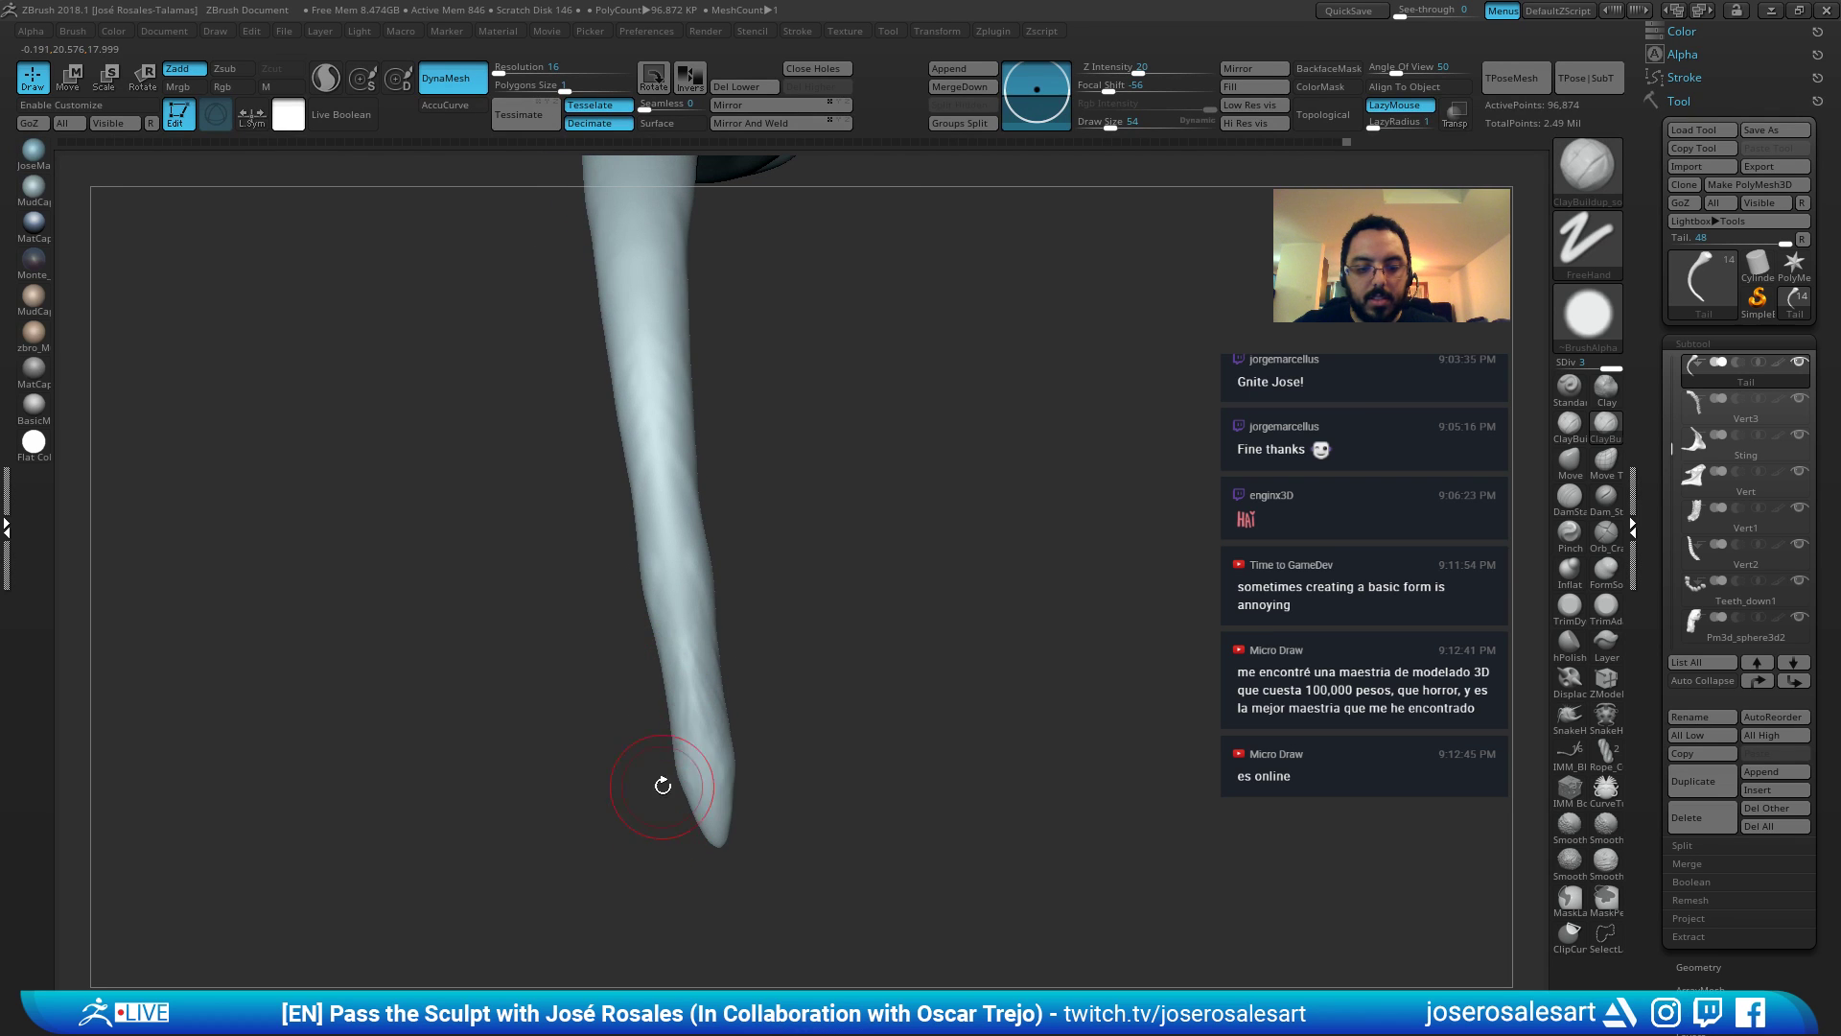
Make all subtools visible and smooth the tail's surface in relation to the body and vertebrae.
key("shift+s")
left_click_drag(953, 481, 804, 581)
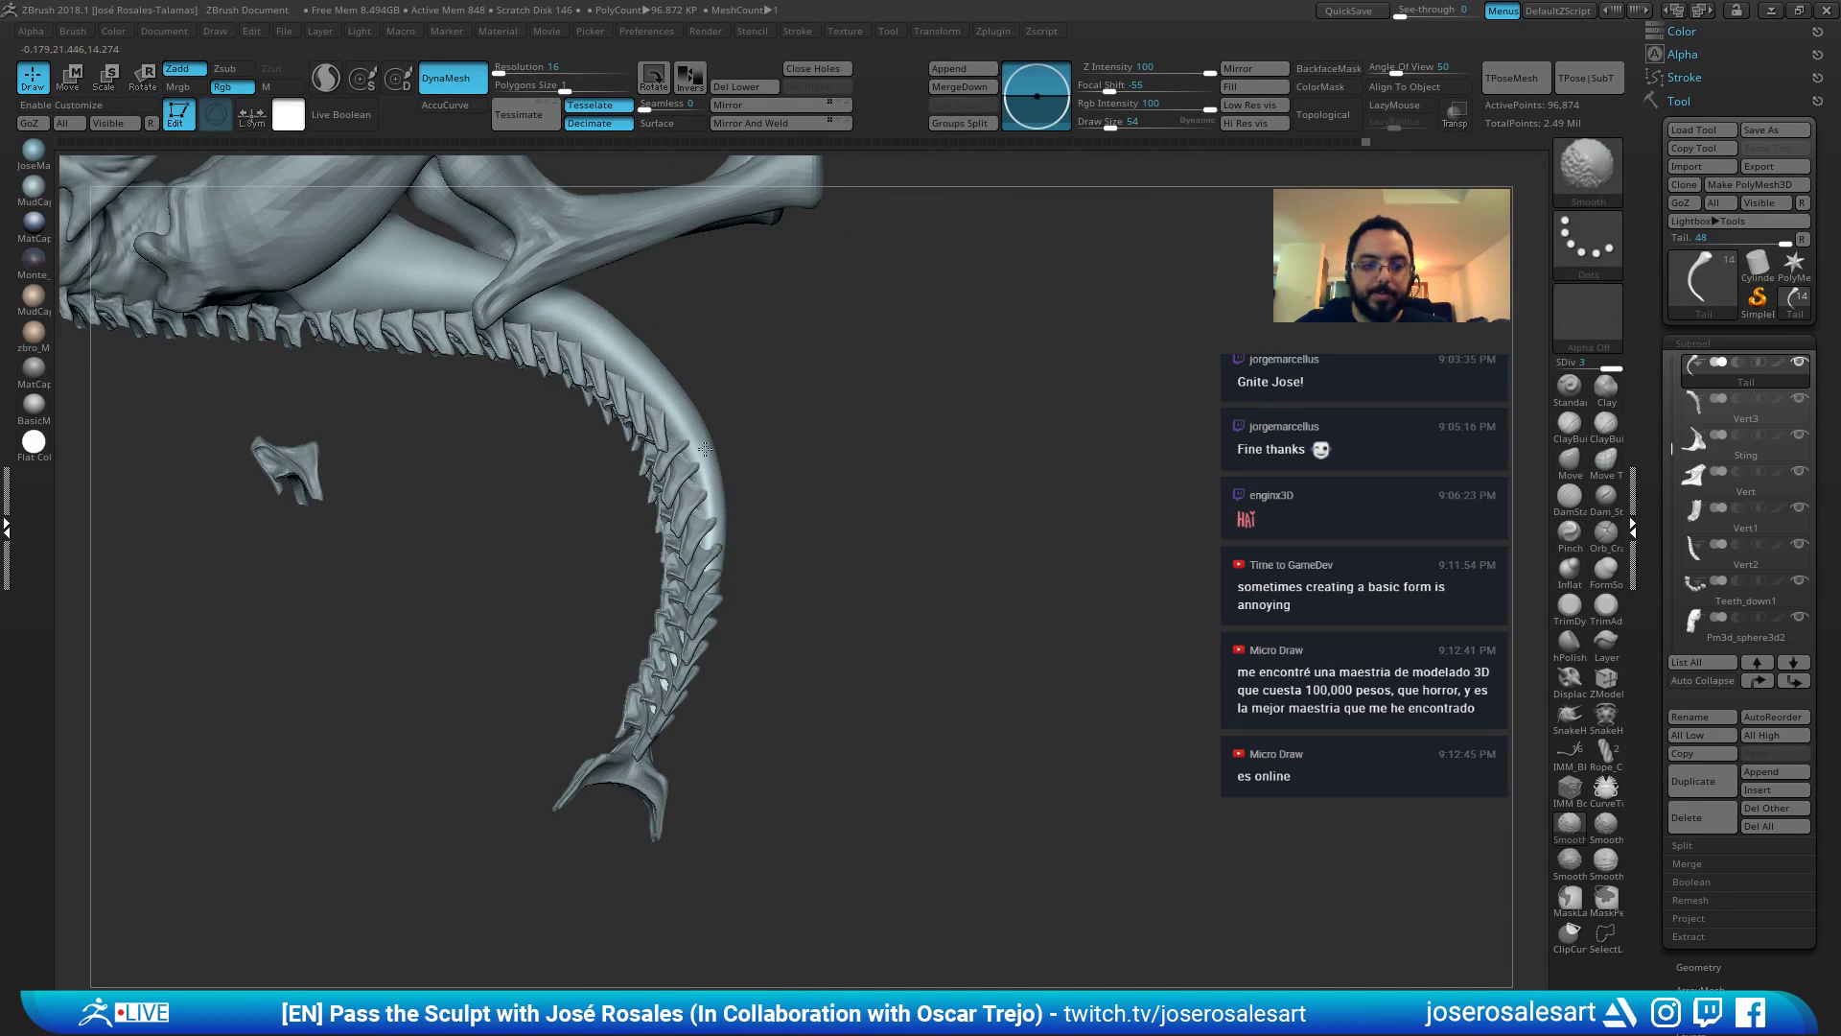
left_click_drag(842, 419, 805, 360, "alt")
mouse_move(806, 360)
left_mouse_down()
mouse_move(753, 402)
mouse_move(743, 297)
left_mouse_up()
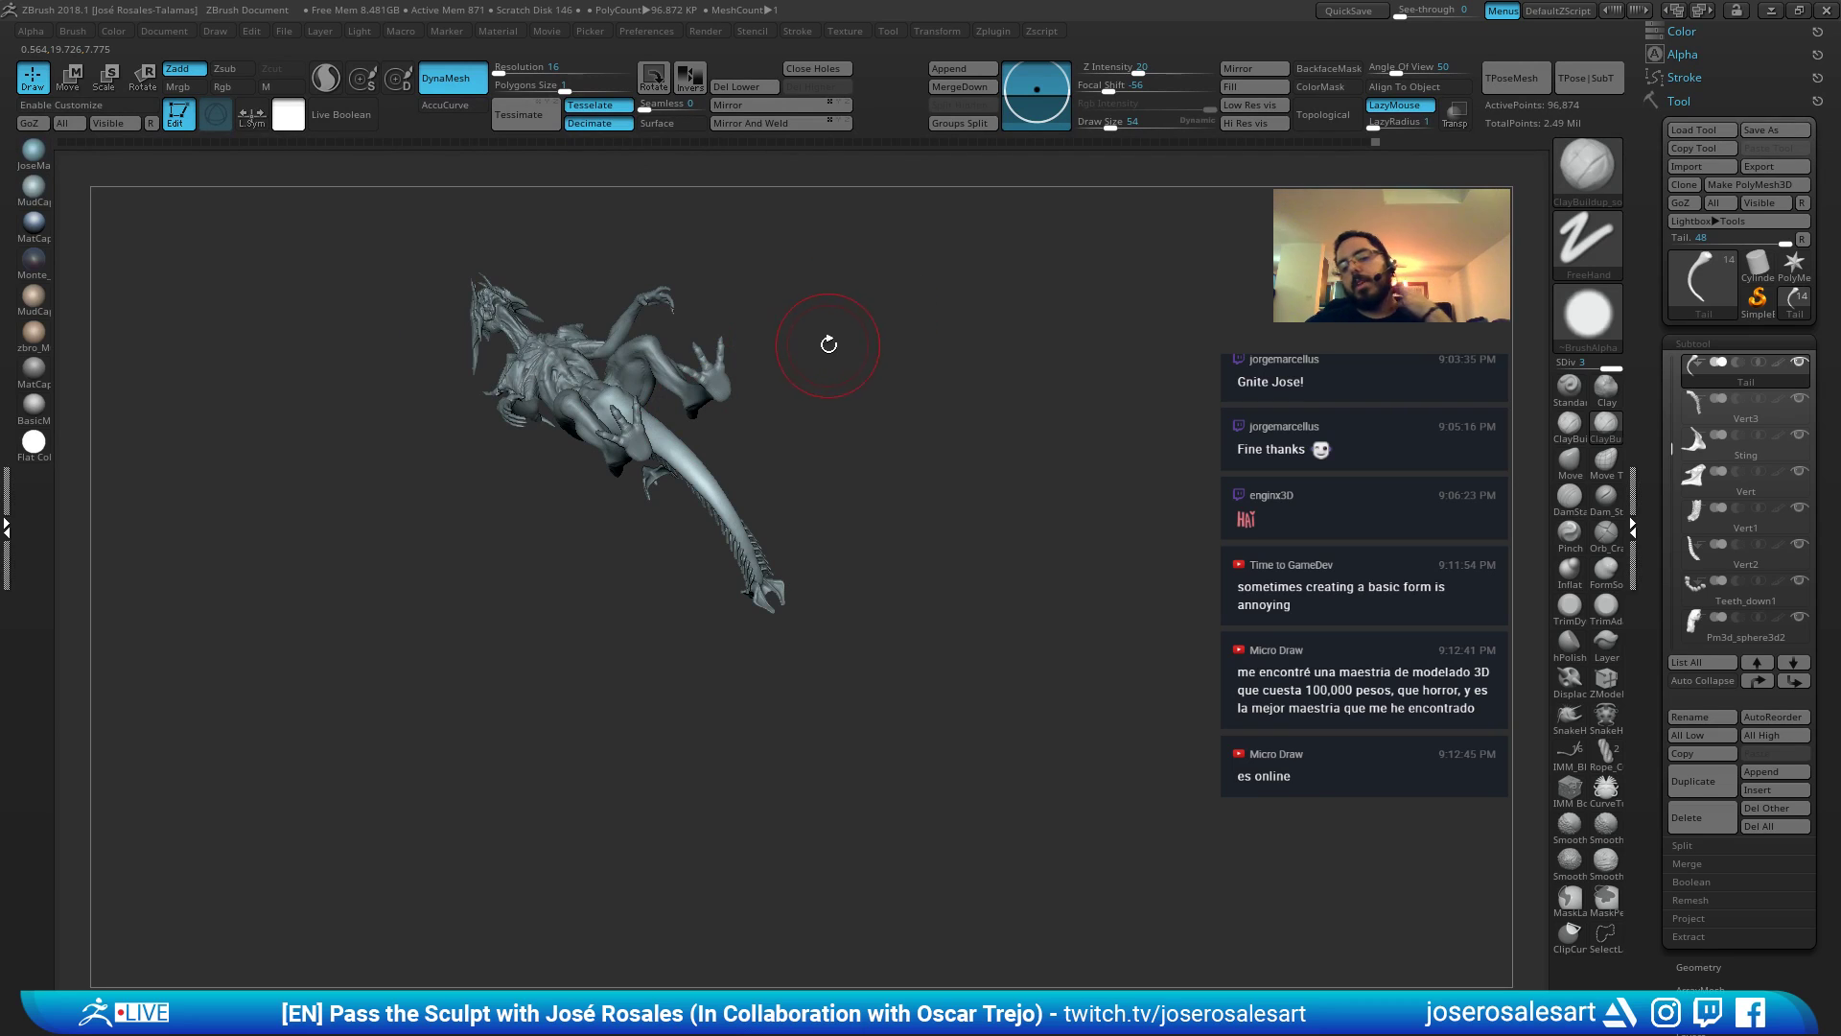
mouse_move(685, 405)
left_mouse_down()
mouse_move(691, 448)
mouse_move(749, 461)
mouse_move(715, 608)
left_mouse_up()
mouse_move(623, 551)
left_mouse_down("shift")
mouse_move(633, 593)
mouse_move(631, 566)
left_mouse_up("shift")
mouse_move(673, 508)
left_mouse_down()
mouse_move(575, 575)
mouse_move(590, 522)
mouse_move(575, 527)
left_mouse_up()
Select and isolate the Legs subtool and reshape the inner thigh with the Move brush.
right_click_drag(576, 526, 691, 582, "alt")
left_click(689, 556, "alt")
key("alt+s")
mouse_move(691, 582)
left_mouse_down()
mouse_move(814, 440)
mouse_move(748, 538)
mouse_move(760, 575)
mouse_move(786, 478)
mouse_move(658, 492)
mouse_move(800, 484)
mouse_move(805, 518)
left_mouse_up()
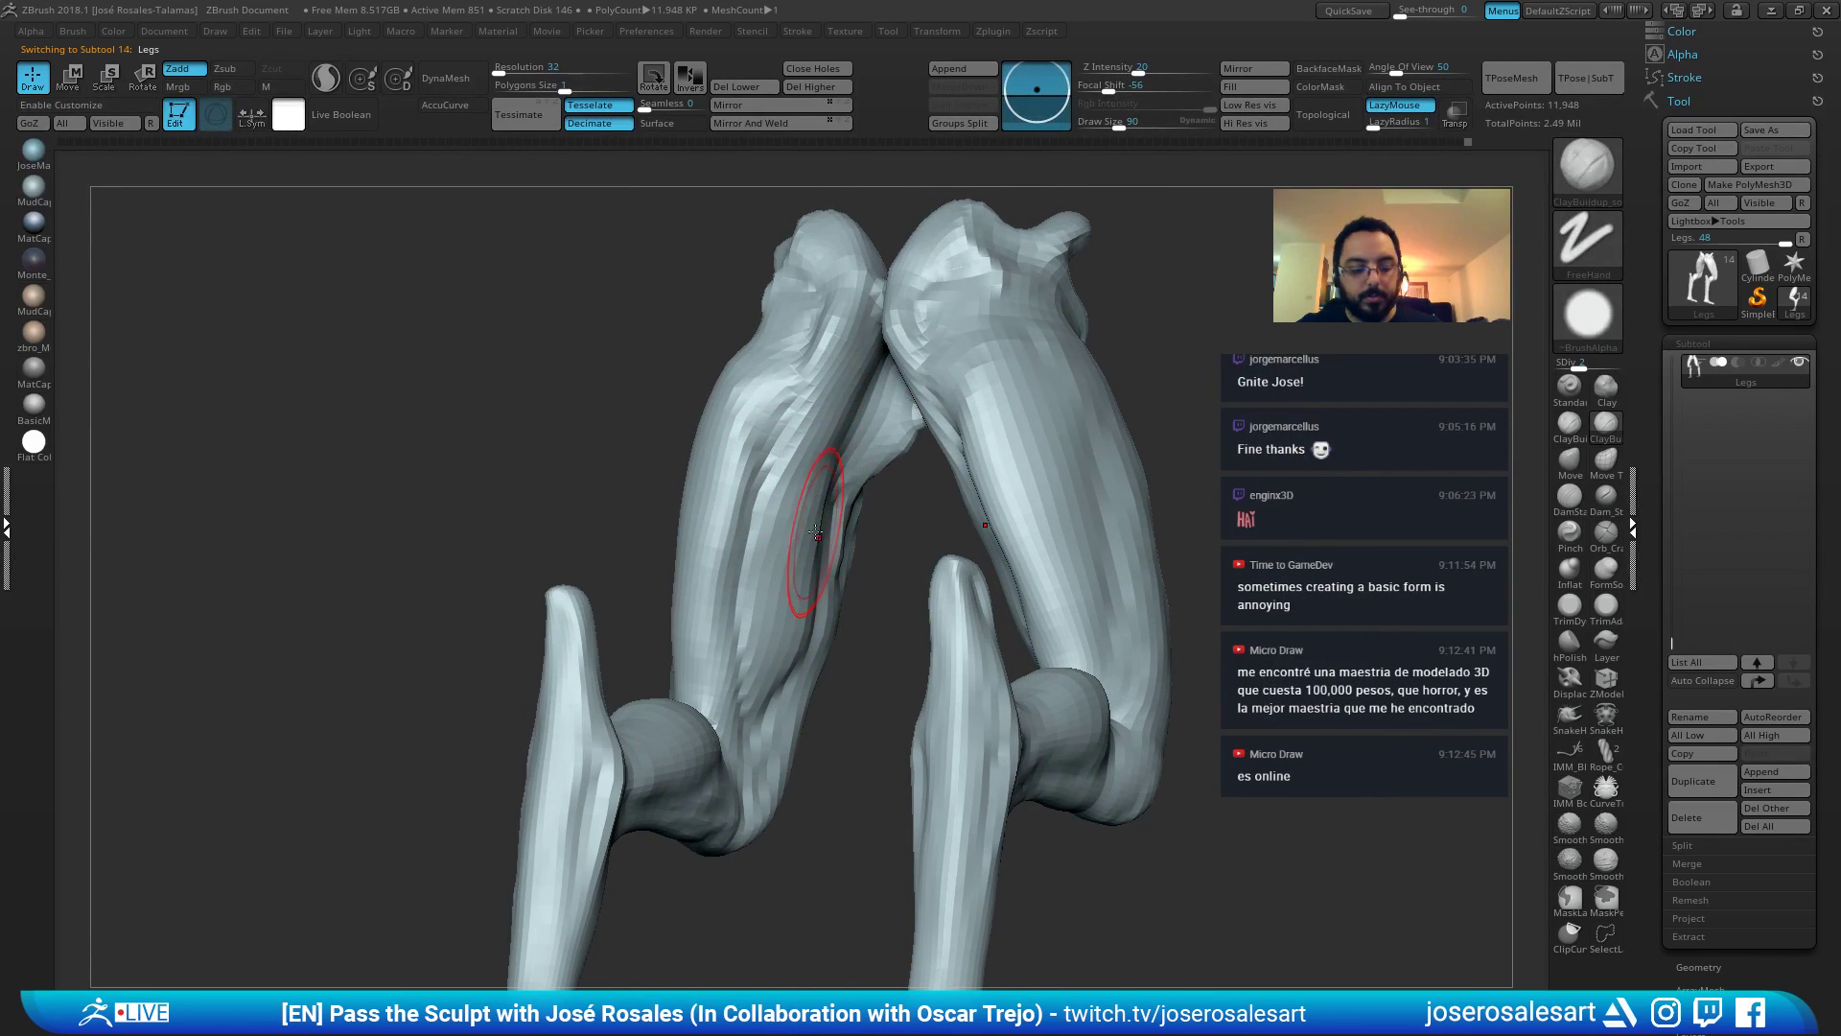
key("b")
key("m")
key("v")
mouse_move(796, 648)
left_mouse_down()
mouse_move(809, 638)
mouse_move(778, 624)
mouse_move(789, 657)
mouse_move(822, 596)
mouse_move(879, 588)
mouse_move(838, 655)
left_mouse_up()
Pull the inner thigh form into shape with the Move brush at draw size 51 and smooth it.
key("b")
key("c")
key("b")
key("b")
key("m")
key("v")
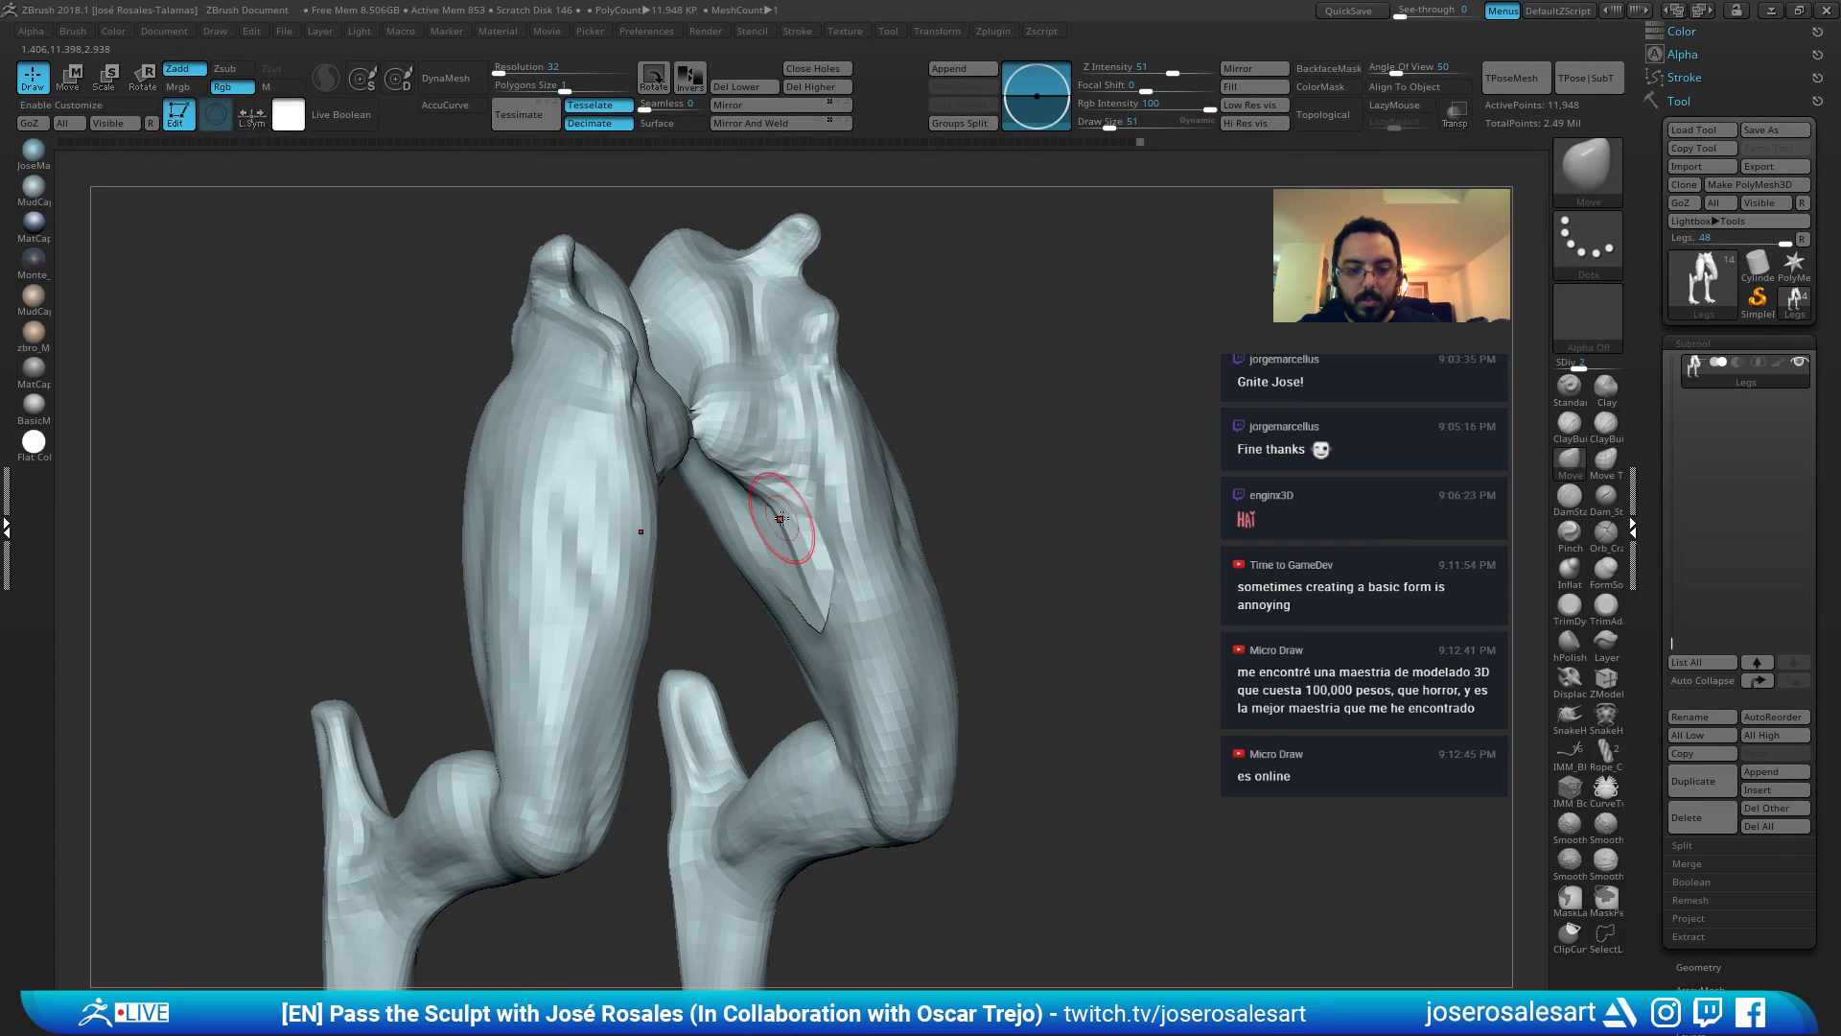
mouse_move(823, 585)
left_mouse_down("shift")
mouse_move(870, 493)
mouse_move(844, 436)
left_mouse_up("shift")
Build up the inner thigh below the hip with ClayBuildup at draw size 51 and smooth the transition.
key("b")
key("c")
key("b")
mouse_move(748, 662)
left_mouse_down()
mouse_move(688, 633)
mouse_move(814, 522)
mouse_move(616, 633)
mouse_move(863, 575)
mouse_move(754, 401)
mouse_move(700, 427)
mouse_move(702, 483)
left_mouse_up()
key("shift")
right_click_drag(726, 512, 715, 485)
left_click_drag(716, 485, 723, 526, "shift")
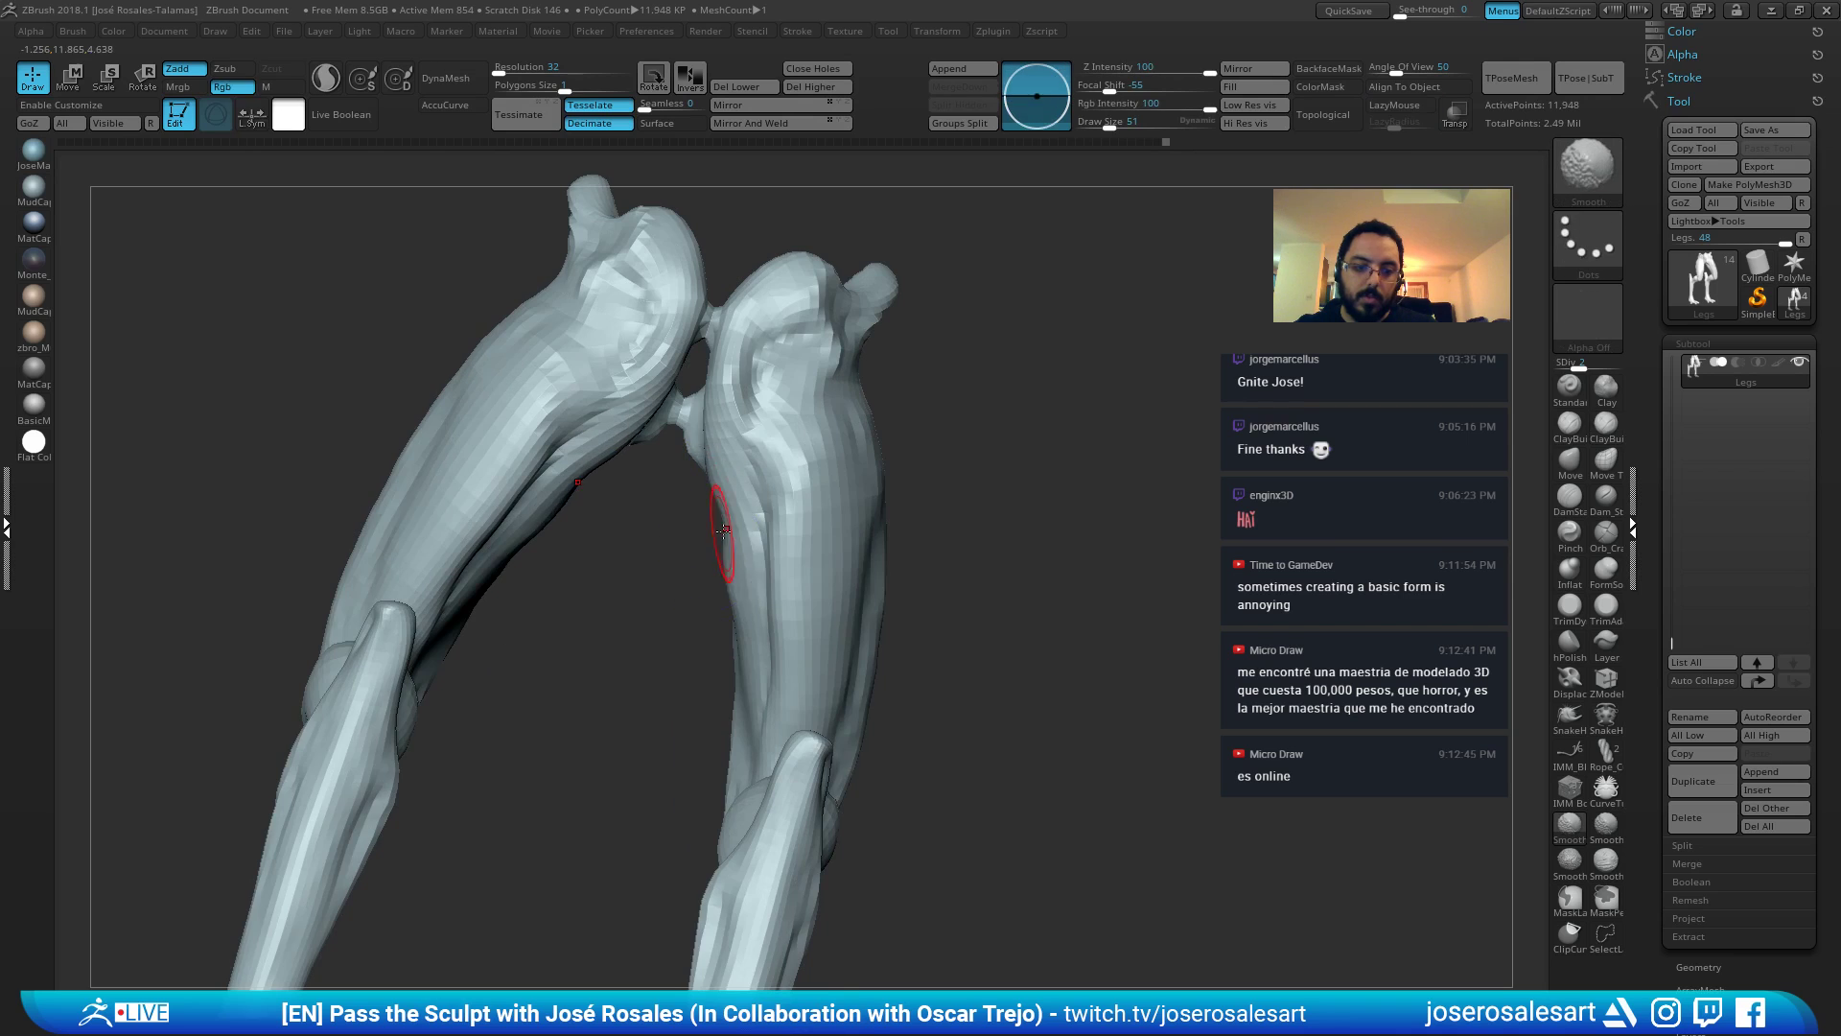
right_click_drag(723, 527, 719, 499)
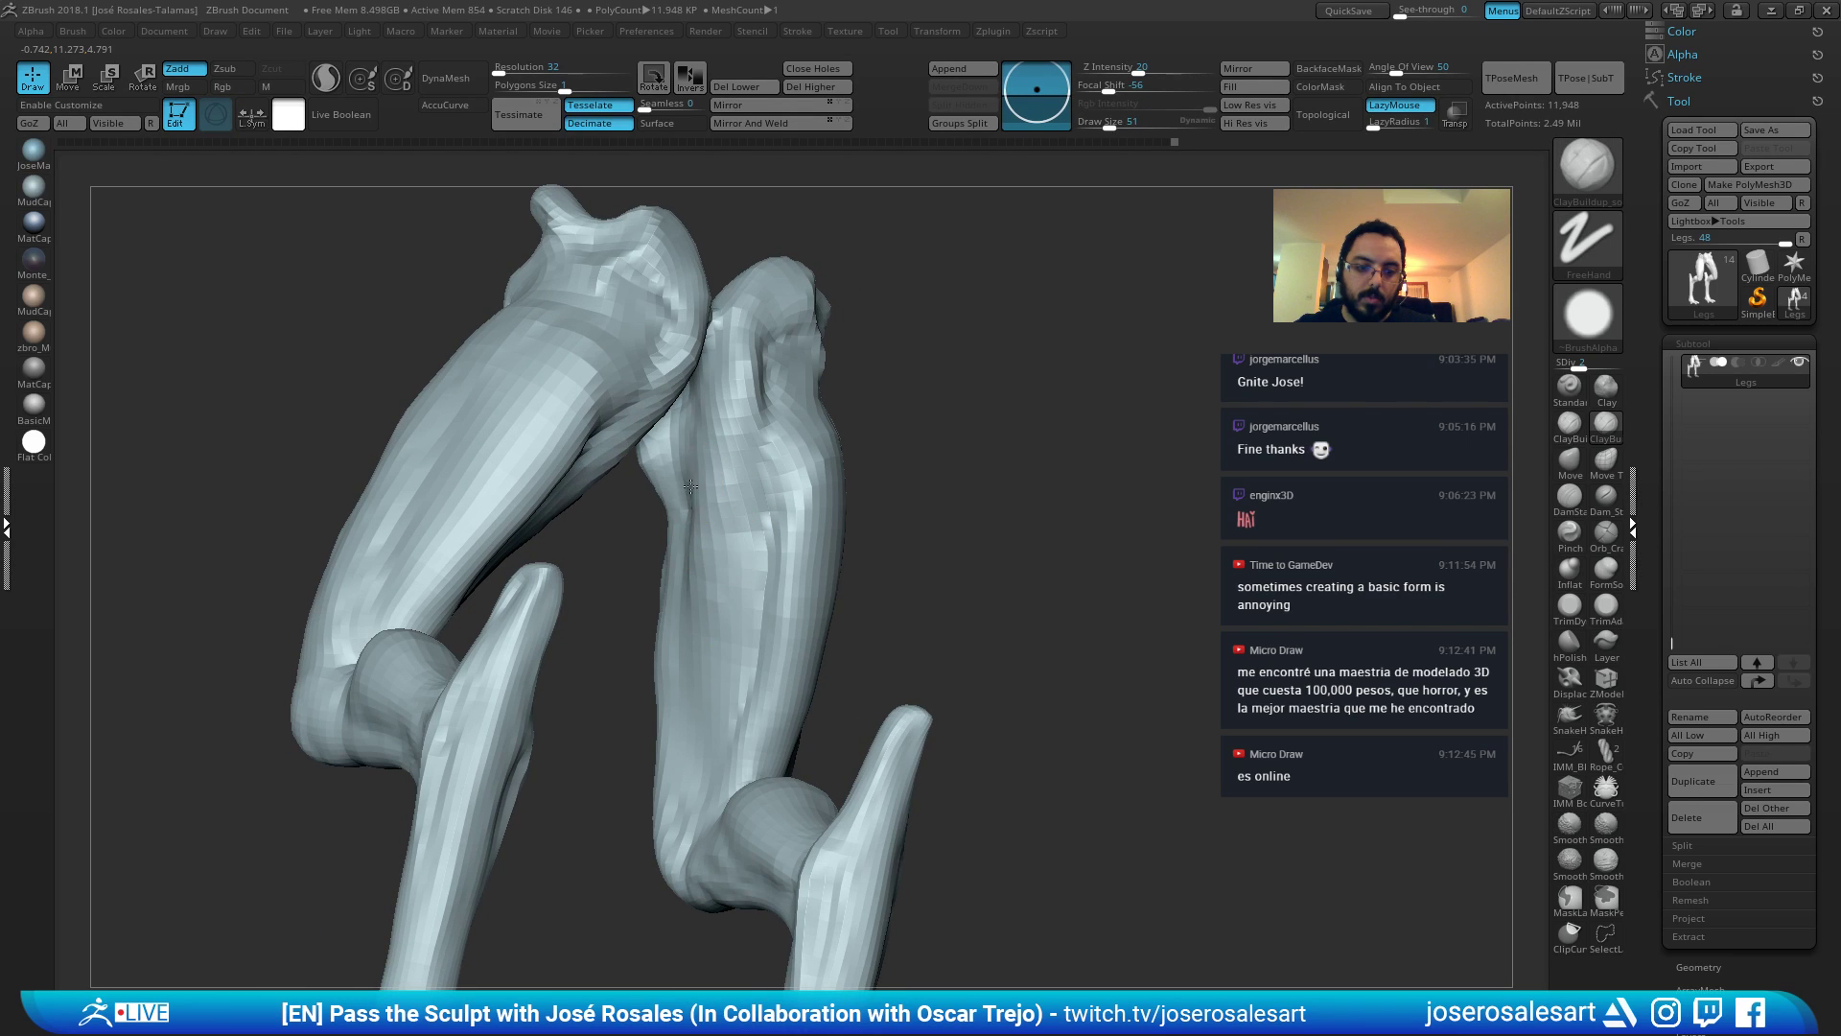
Smooth the rear and inner surfaces of both thighs.
right_click_drag(576, 499, 695, 443)
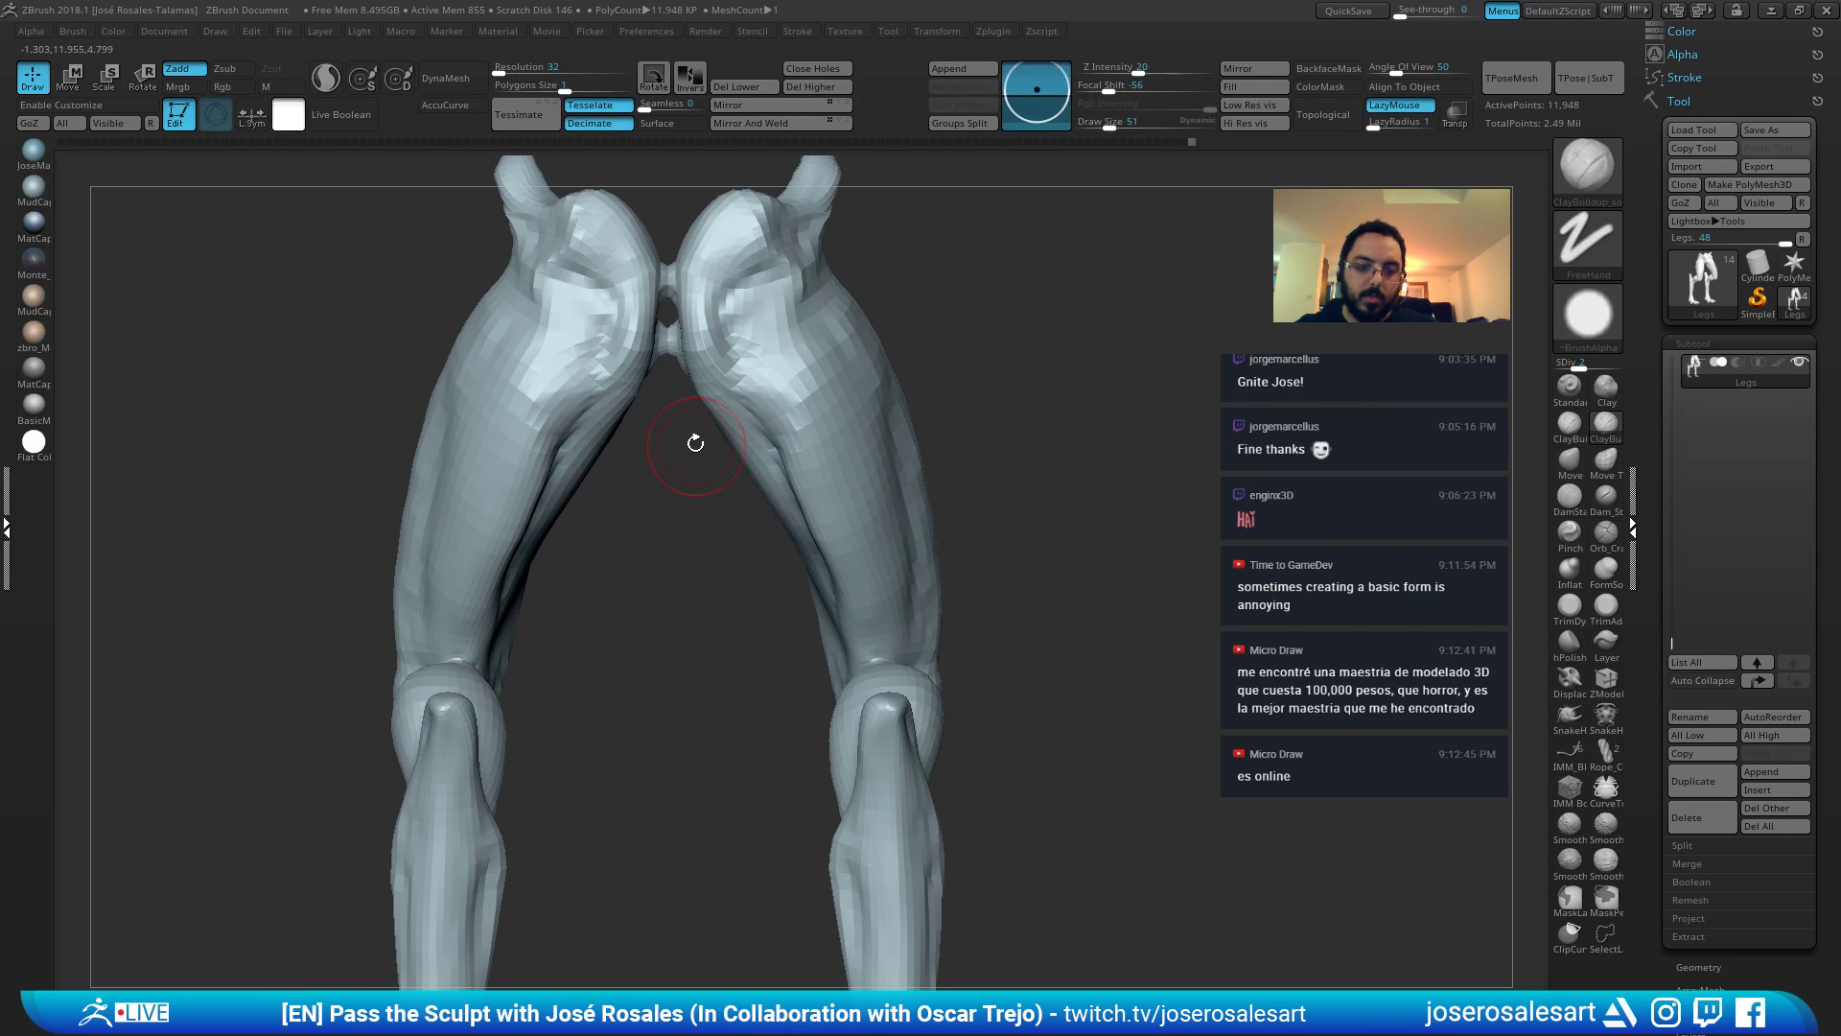
left_click_drag(588, 444, 570, 498, "shift")
right_click_drag(657, 513, 547, 539)
left_click_drag(546, 539, 547, 574, "shift")
mouse_move(565, 566)
right_mouse_down()
mouse_move(582, 528)
mouse_move(549, 591)
right_mouse_up()
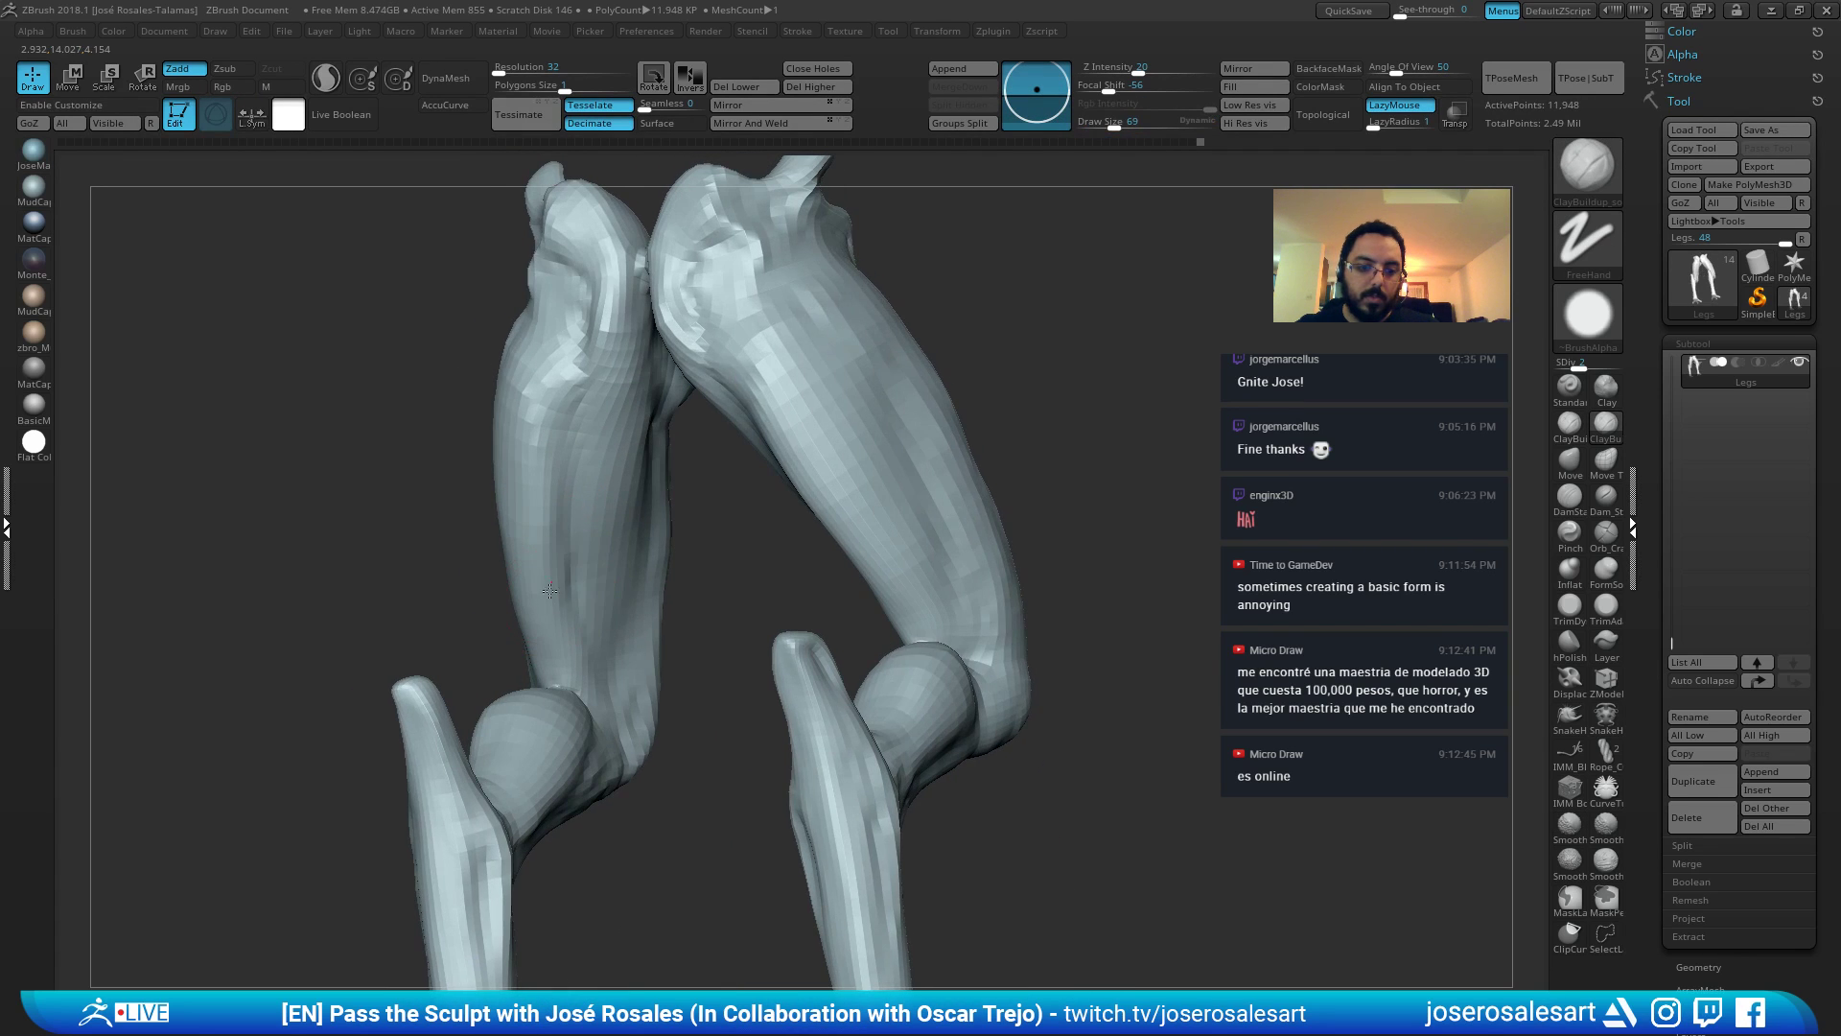
Reshape the back contour of the thigh above the knee with the Move brush at draw size 86 and smooth it.
mouse_move(518, 509)
right_mouse_down()
mouse_move(423, 480)
mouse_move(546, 547)
mouse_move(535, 481)
mouse_move(614, 561)
mouse_move(592, 645)
right_mouse_up()
key("b")
key("m")
key("v")
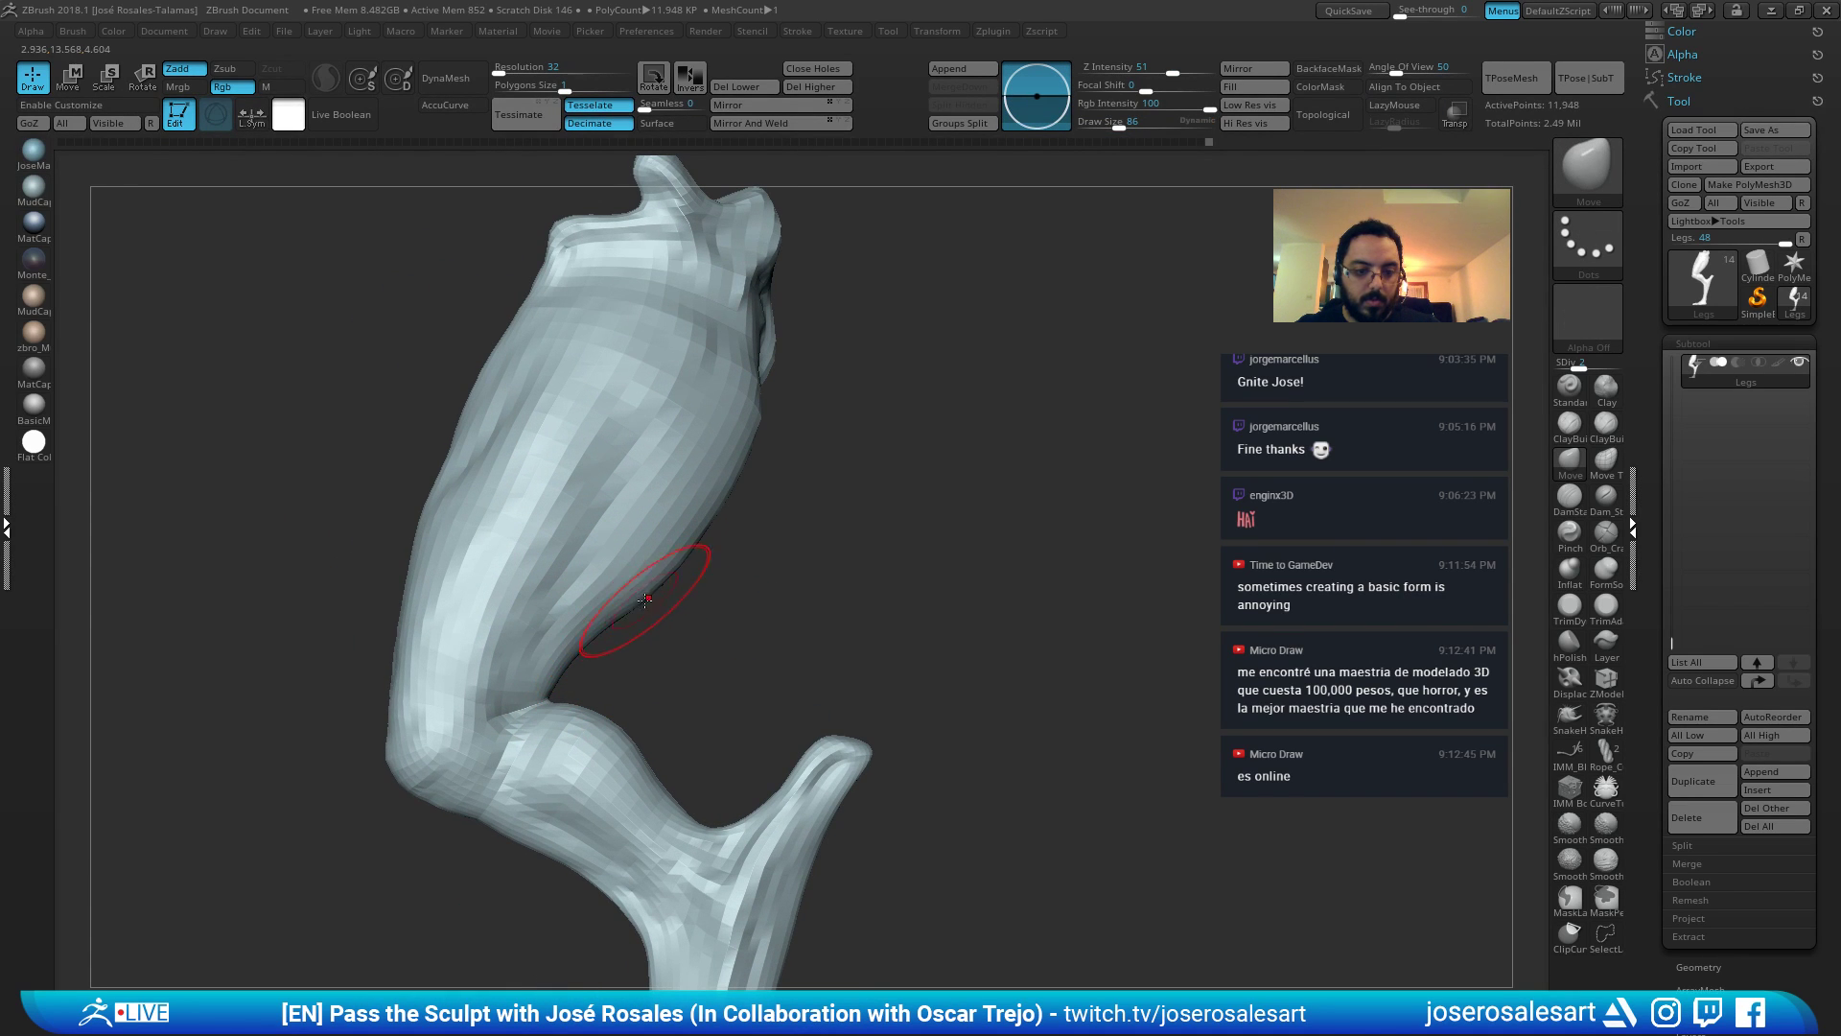
left_click_drag(645, 600, 660, 608)
mouse_move(671, 603)
right_mouse_down("ctrl")
mouse_move(705, 547)
mouse_move(629, 546)
mouse_move(612, 524)
mouse_move(693, 549)
right_mouse_up("ctrl")
left_click_drag(692, 565, 708, 587, "shift")
right_click_drag(739, 606, 873, 530)
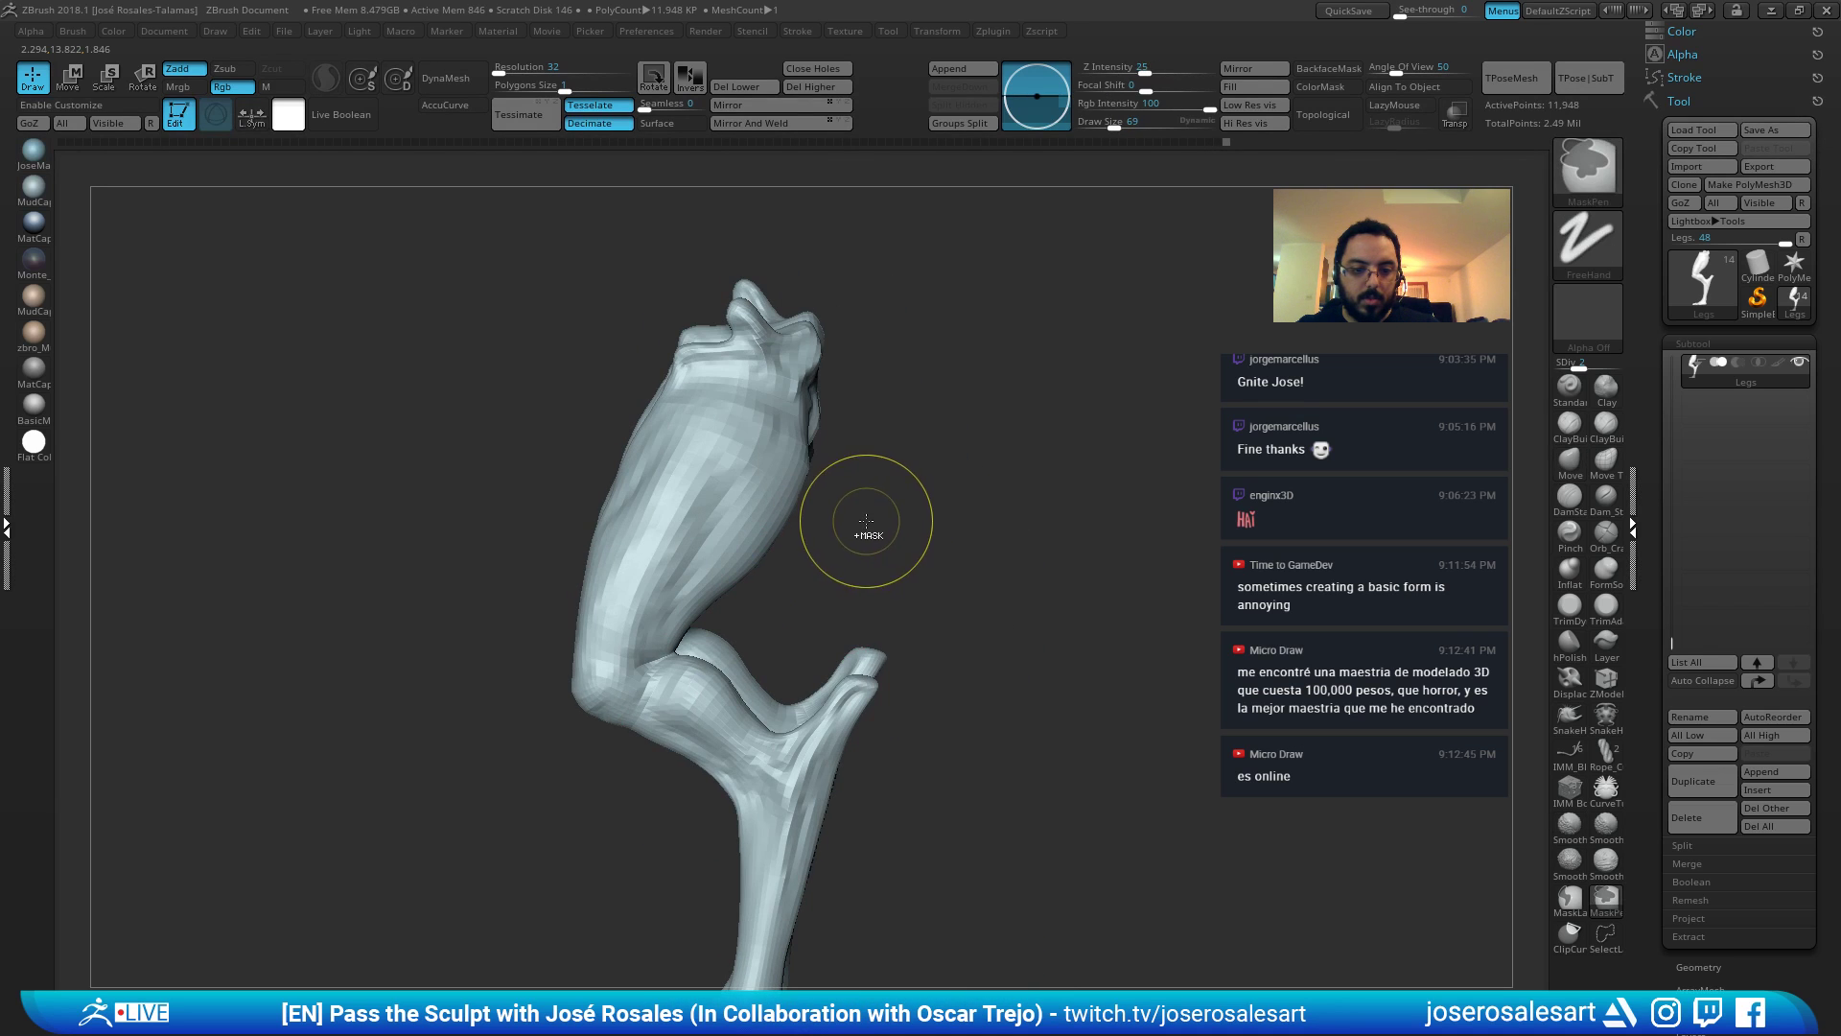
Make all subtools visible and refine the rear of the hips beside the spine with ClayBuildup at draw size 36.
left_click(892, 468, "ctrl+shift")
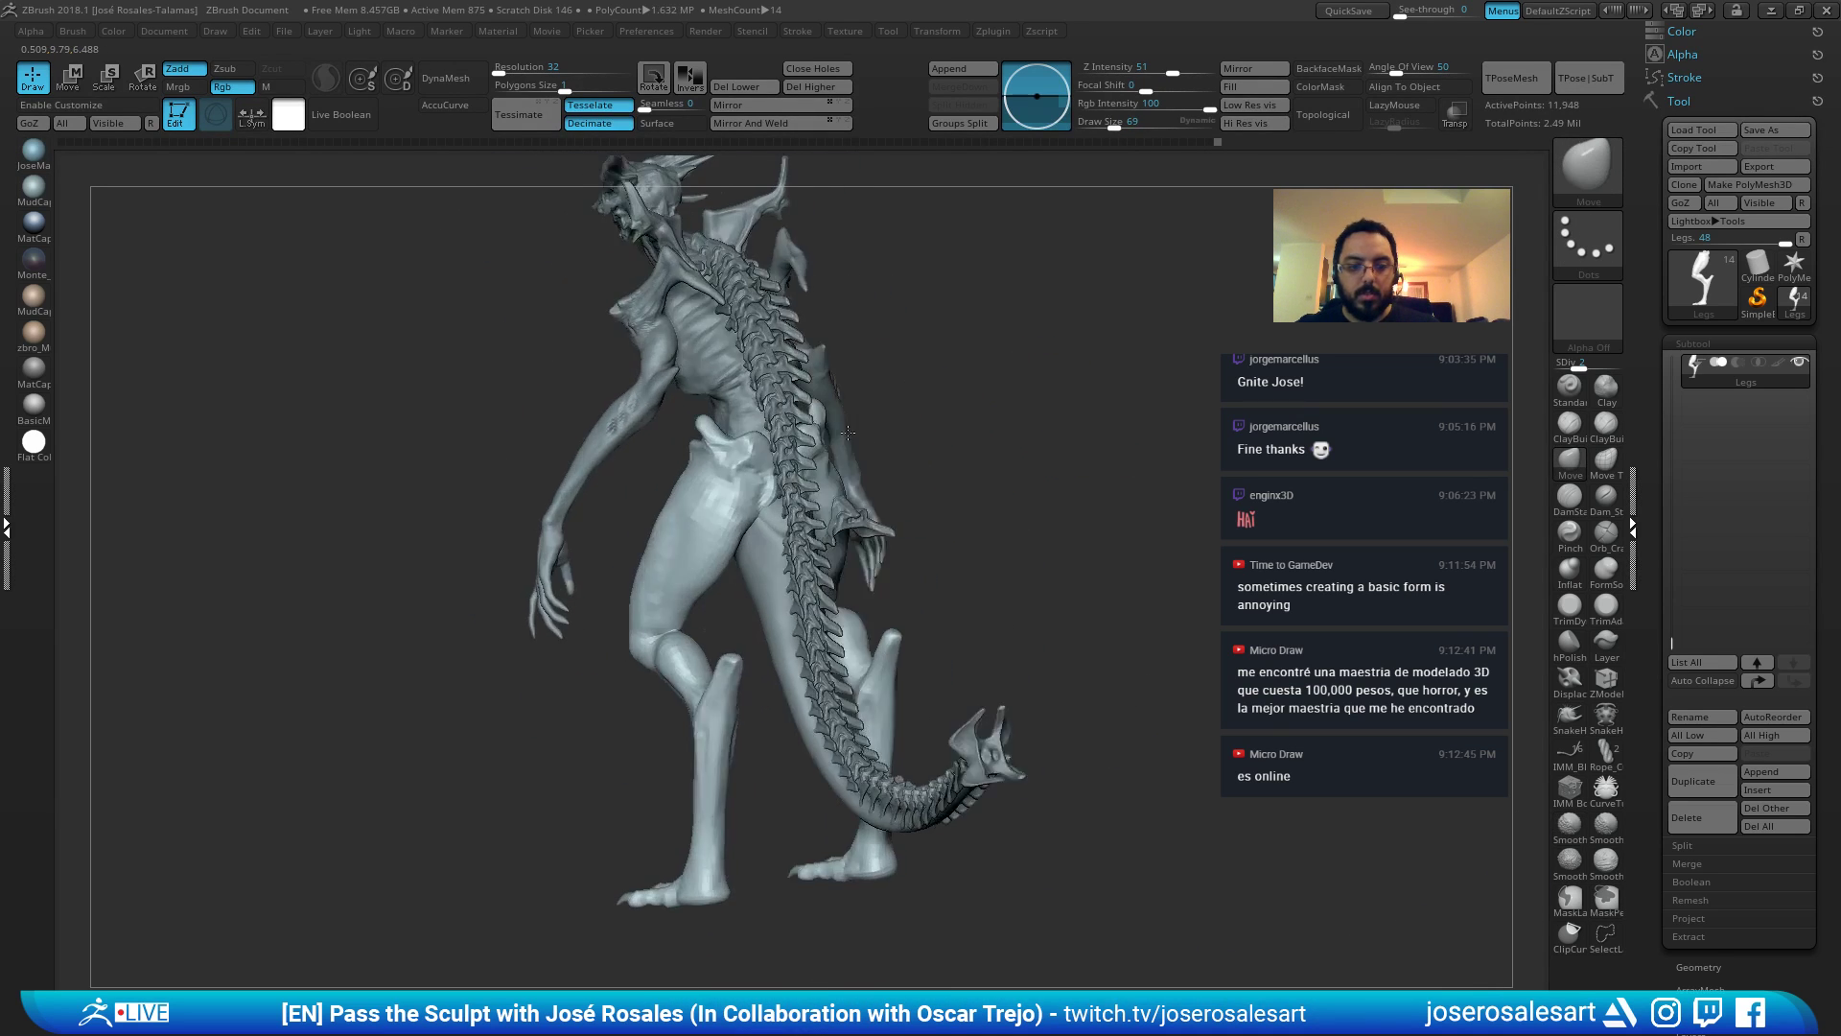
right_click_drag(848, 432, 986, 412)
key("1")
key("s")
left_click_drag(989, 413, 980, 413)
mouse_move(959, 417)
right_mouse_down("ctrl")
mouse_move(732, 435)
mouse_move(686, 576)
right_mouse_up("ctrl")
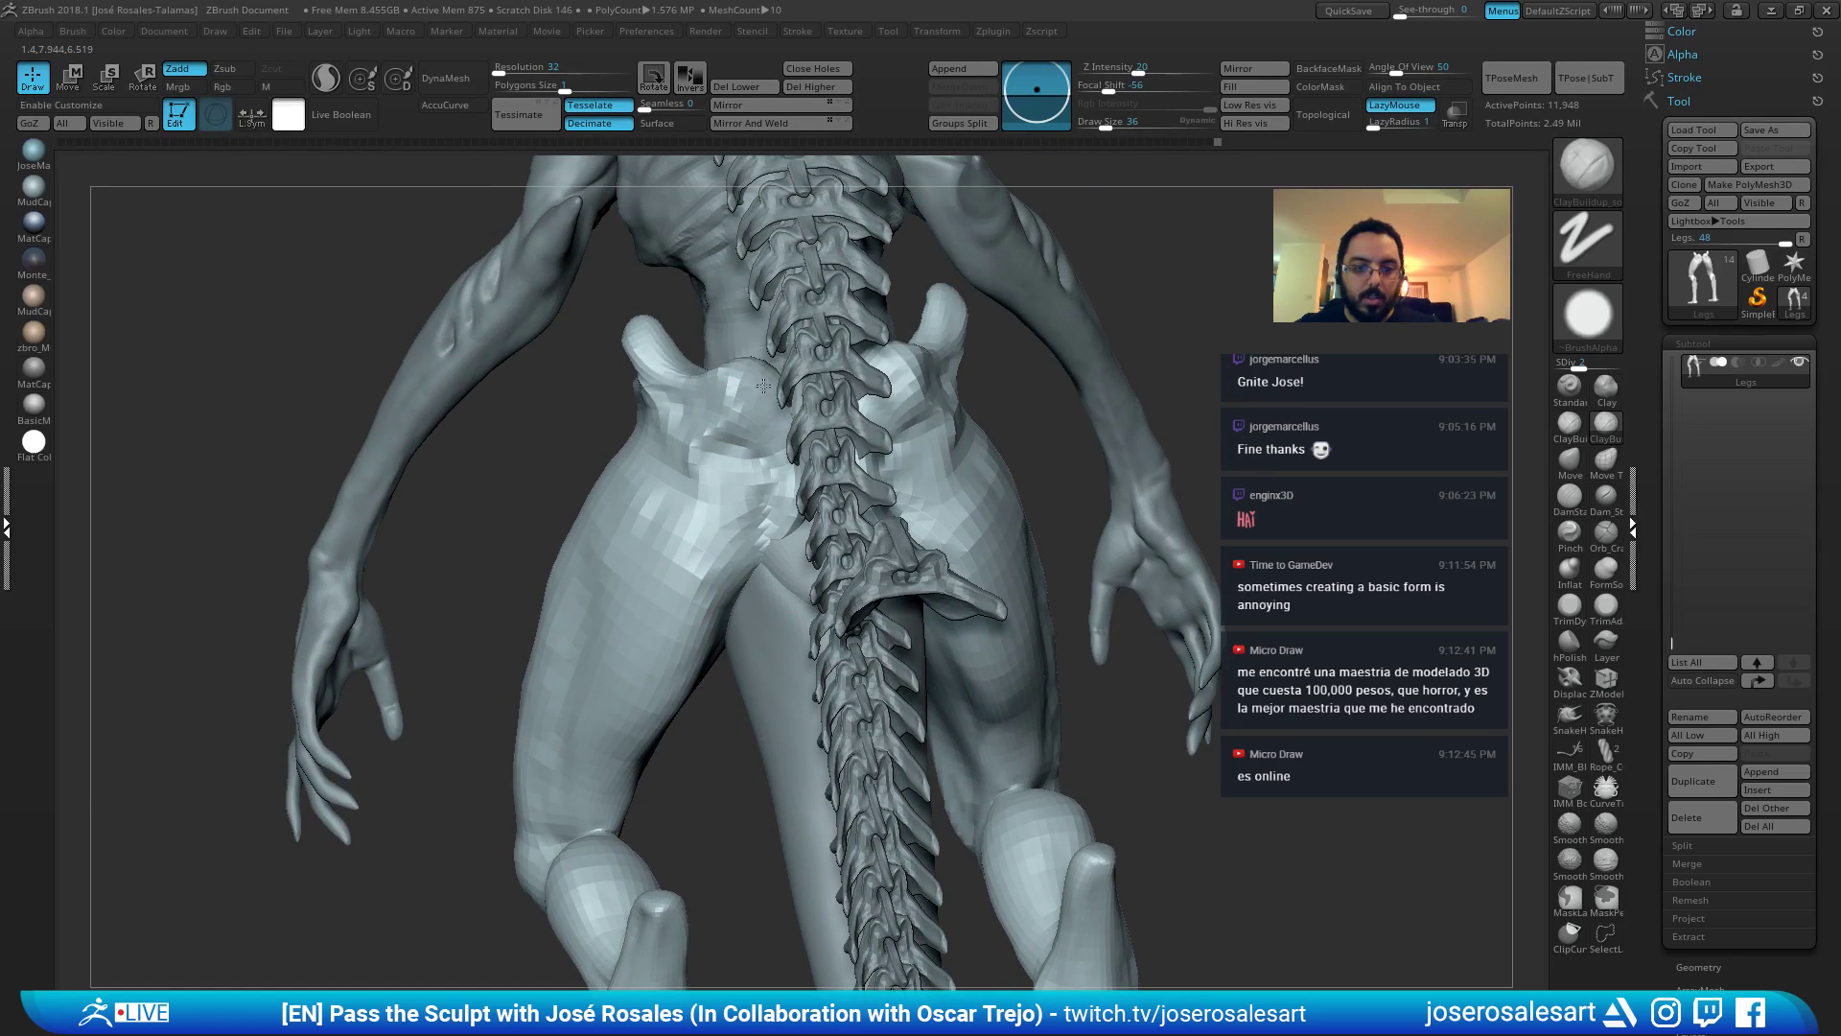
mouse_move(796, 413)
right_mouse_down()
mouse_move(896, 391)
mouse_move(760, 500)
right_mouse_up()
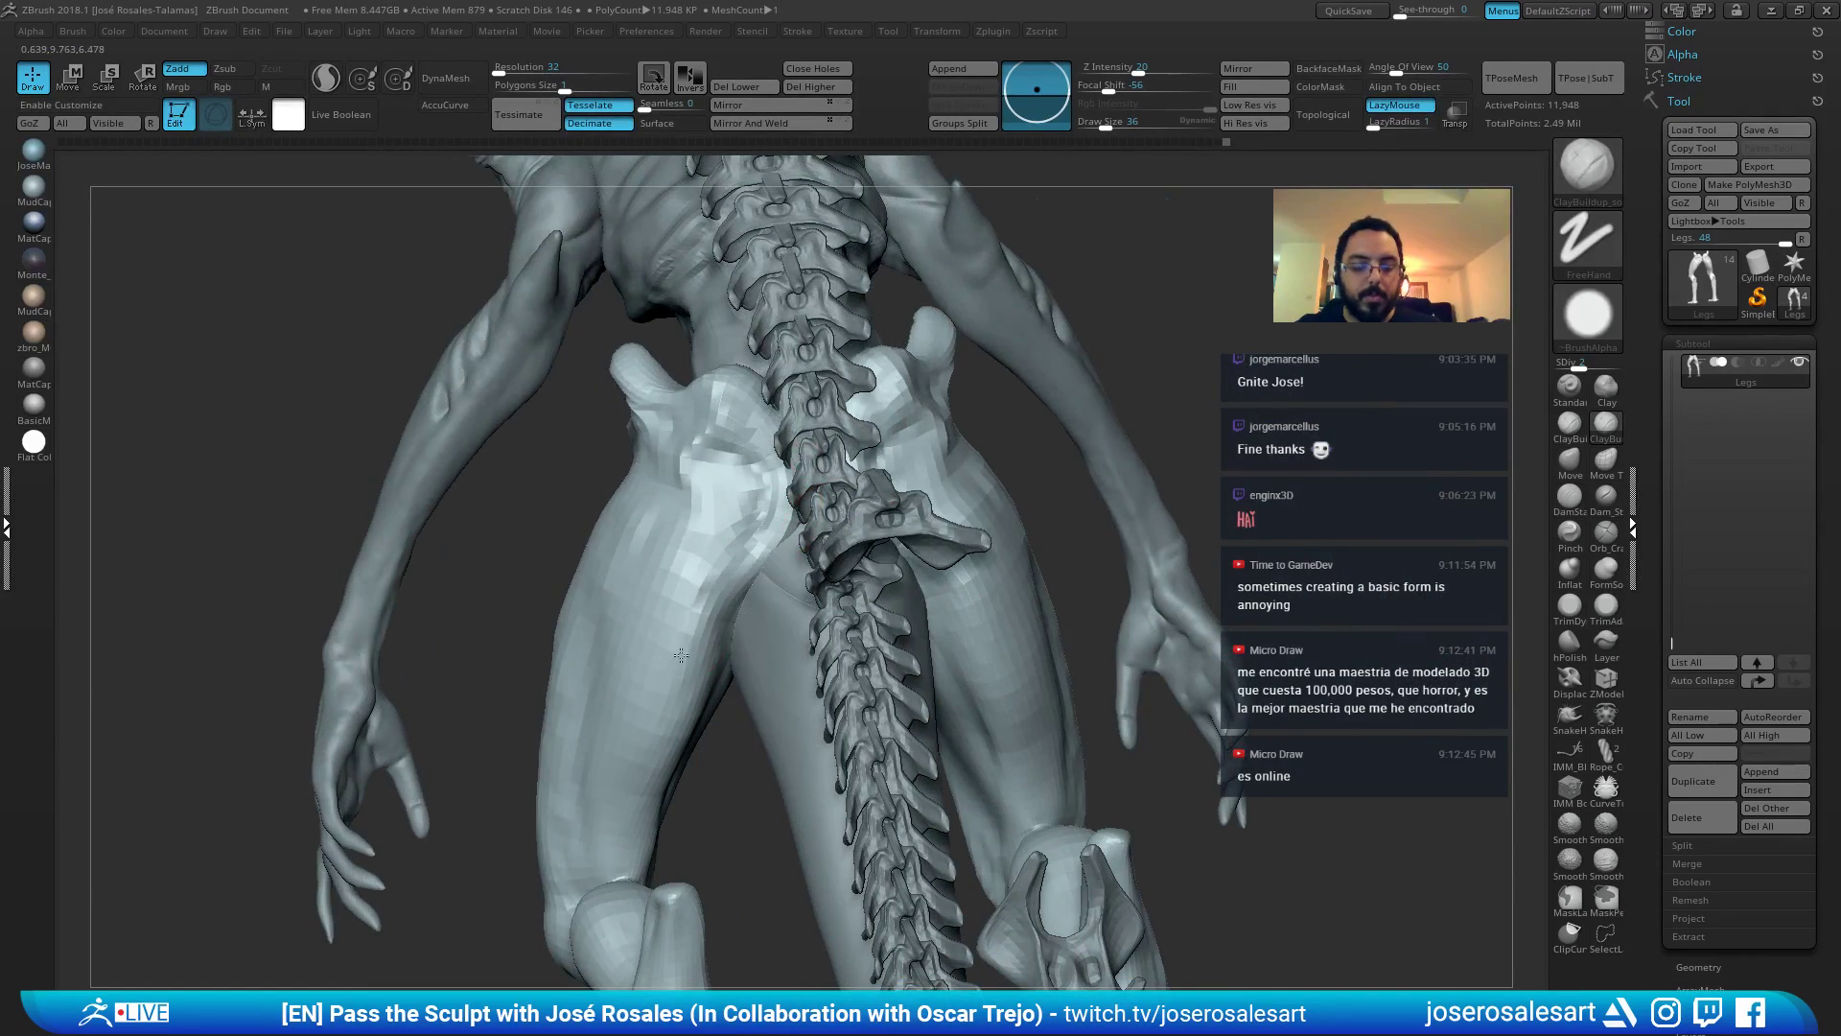
Adjust the silhouette of the thighs and hips with the Move brush at draw sizes 119 and 95.
right_click_drag(681, 655, 687, 566, "ctrl")
mouse_move(686, 566)
right_mouse_down()
mouse_move(776, 569)
mouse_move(763, 520)
mouse_move(827, 520)
mouse_move(767, 518)
right_mouse_up()
mouse_move(699, 460)
right_mouse_down("alt")
mouse_move(736, 486)
mouse_move(714, 566)
mouse_move(611, 554)
right_mouse_up("alt")
key("b")
key("m")
key("v")
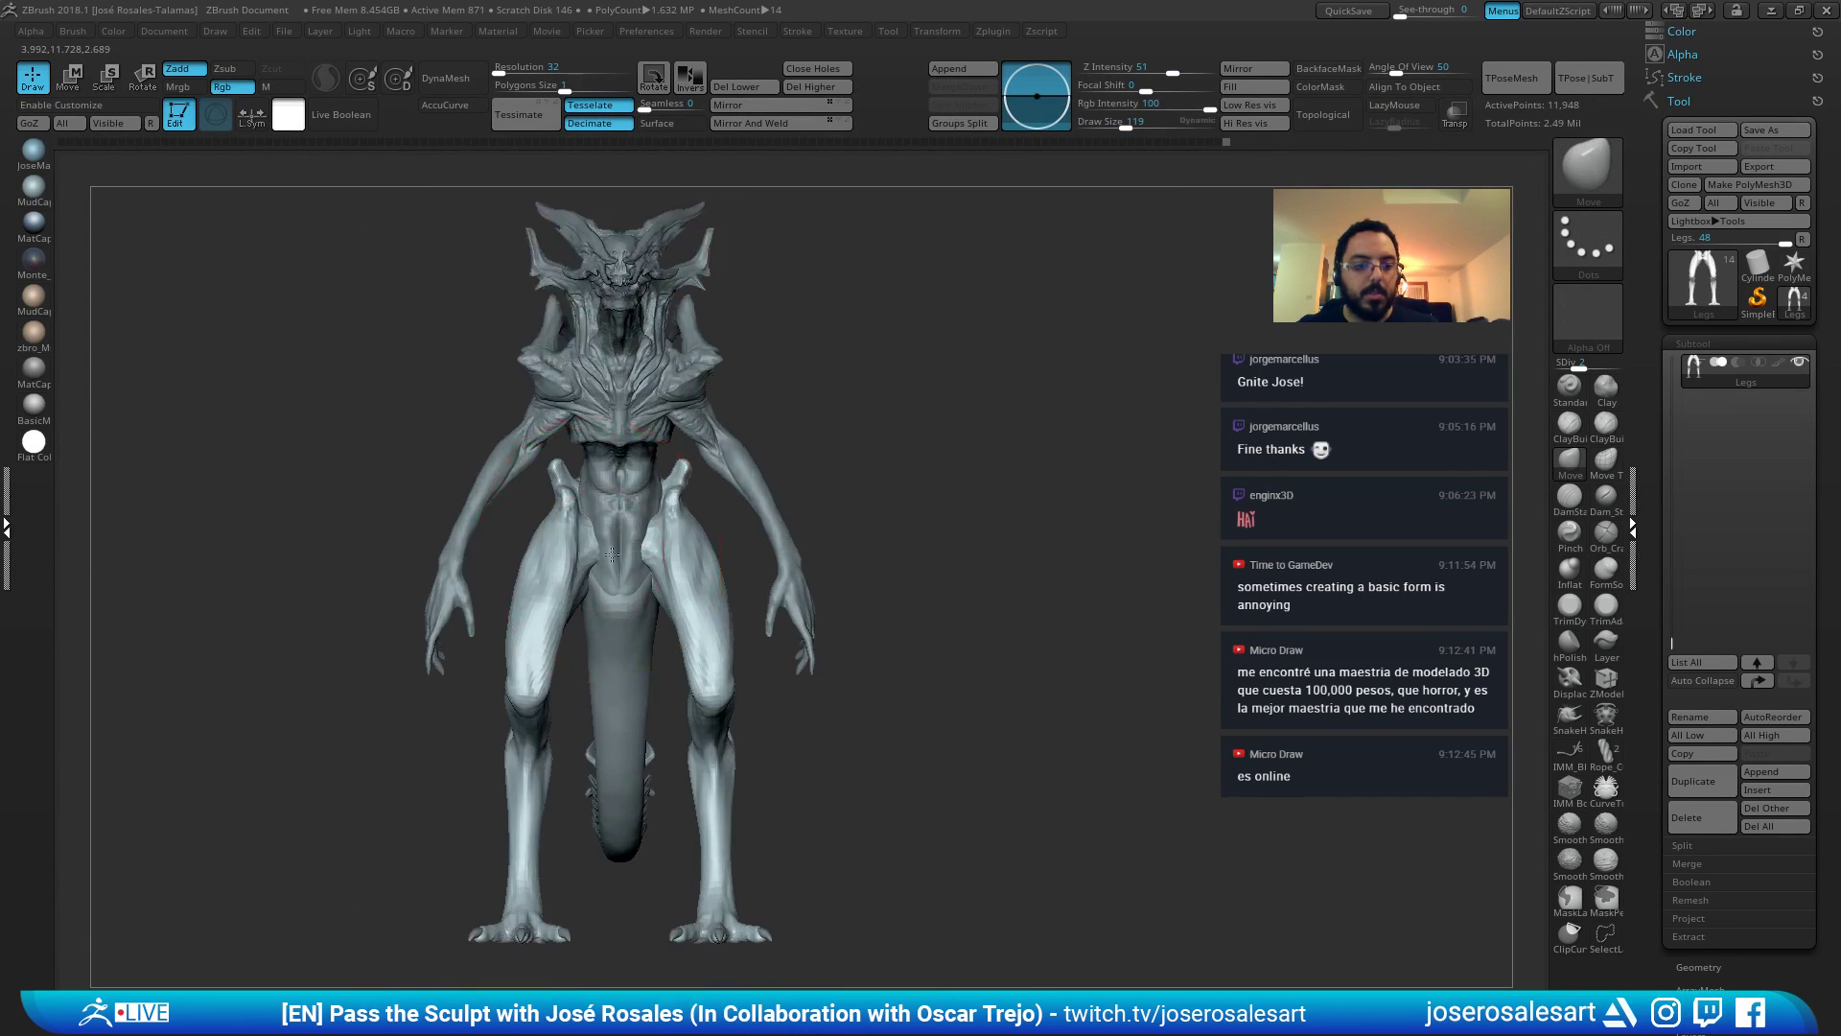
mouse_move(514, 658)
right_mouse_down("ctrl")
mouse_move(576, 617)
mouse_move(590, 683)
mouse_move(582, 669)
right_mouse_up("ctrl")
key("s")
left_click_drag(564, 615, 559, 616)
right_click_drag(555, 676, 520, 633)
right_click_drag(662, 552, 537, 522)
mouse_move(696, 513)
right_mouse_down("ctrl")
mouse_move(728, 447)
mouse_move(823, 624)
right_mouse_up("ctrl")
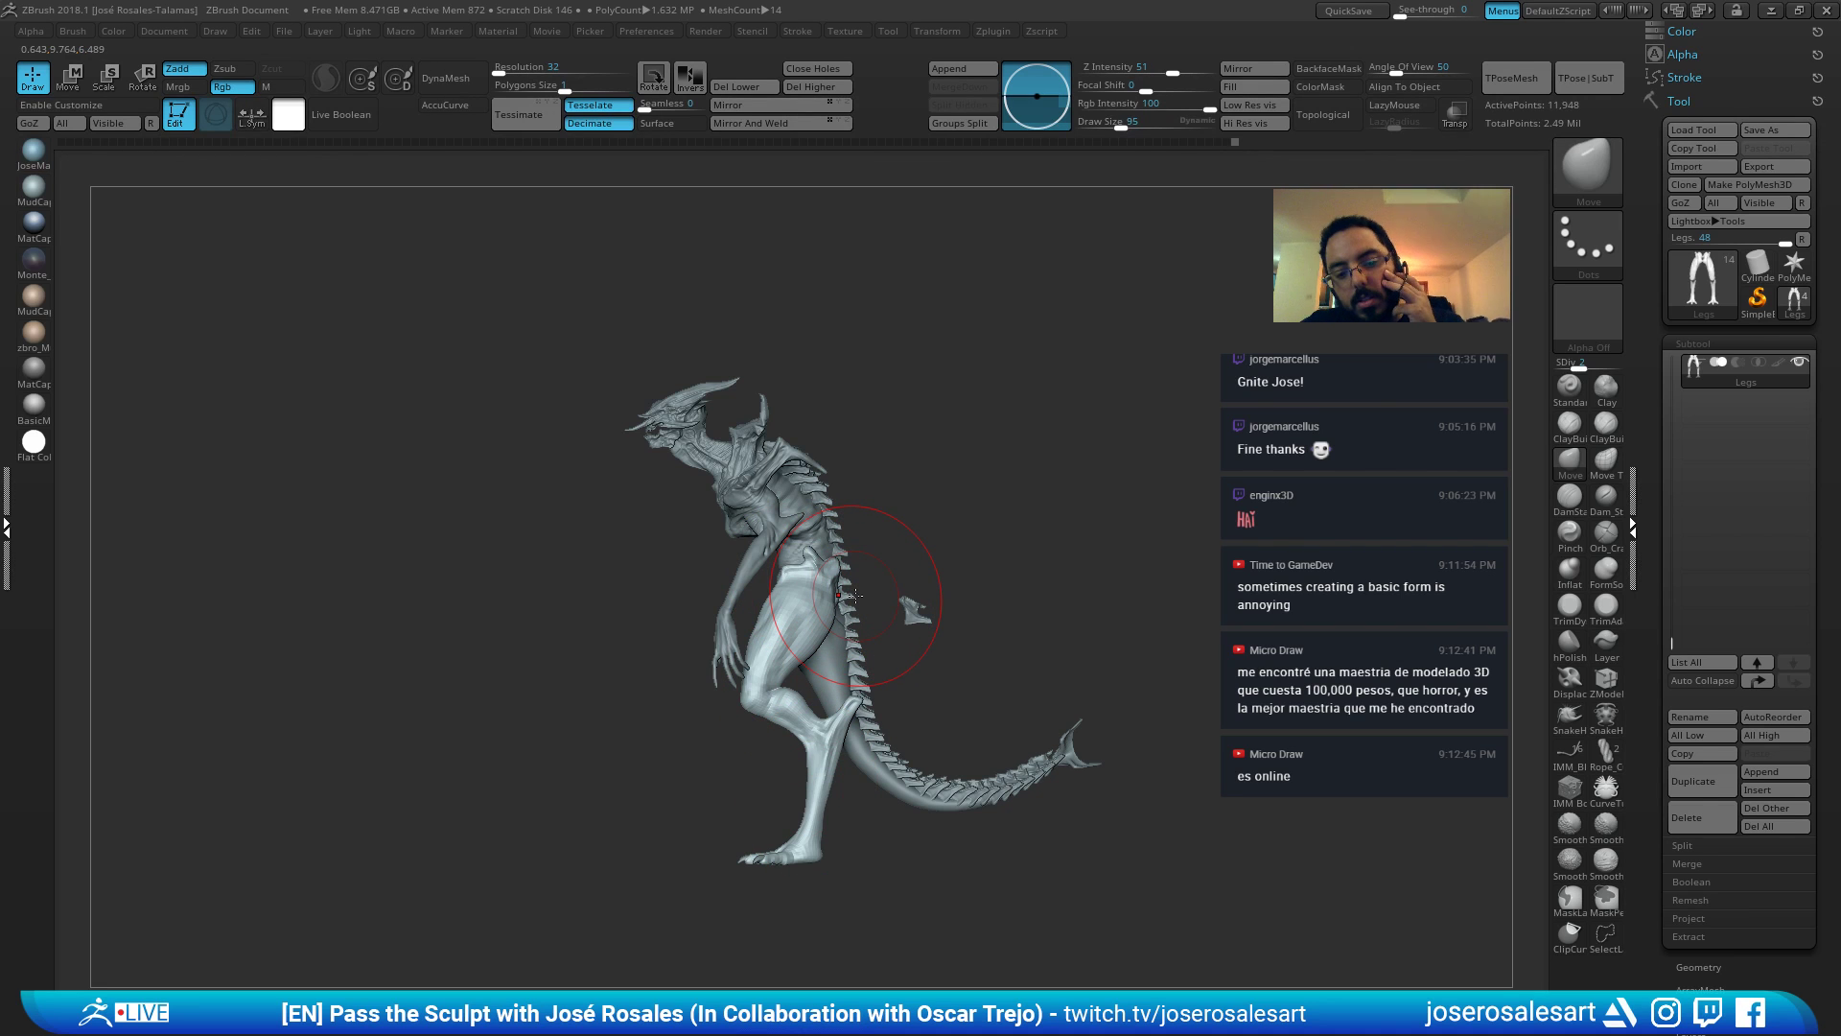
Undo the last leg change and adjust the hips with the Move brush at draw size 109, checking the front and side profiles.
right_click_drag(803, 575, 935, 455)
right_click_drag(882, 538, 816, 534, "ctrl")
right_click_drag(816, 535, 771, 531, "shift")
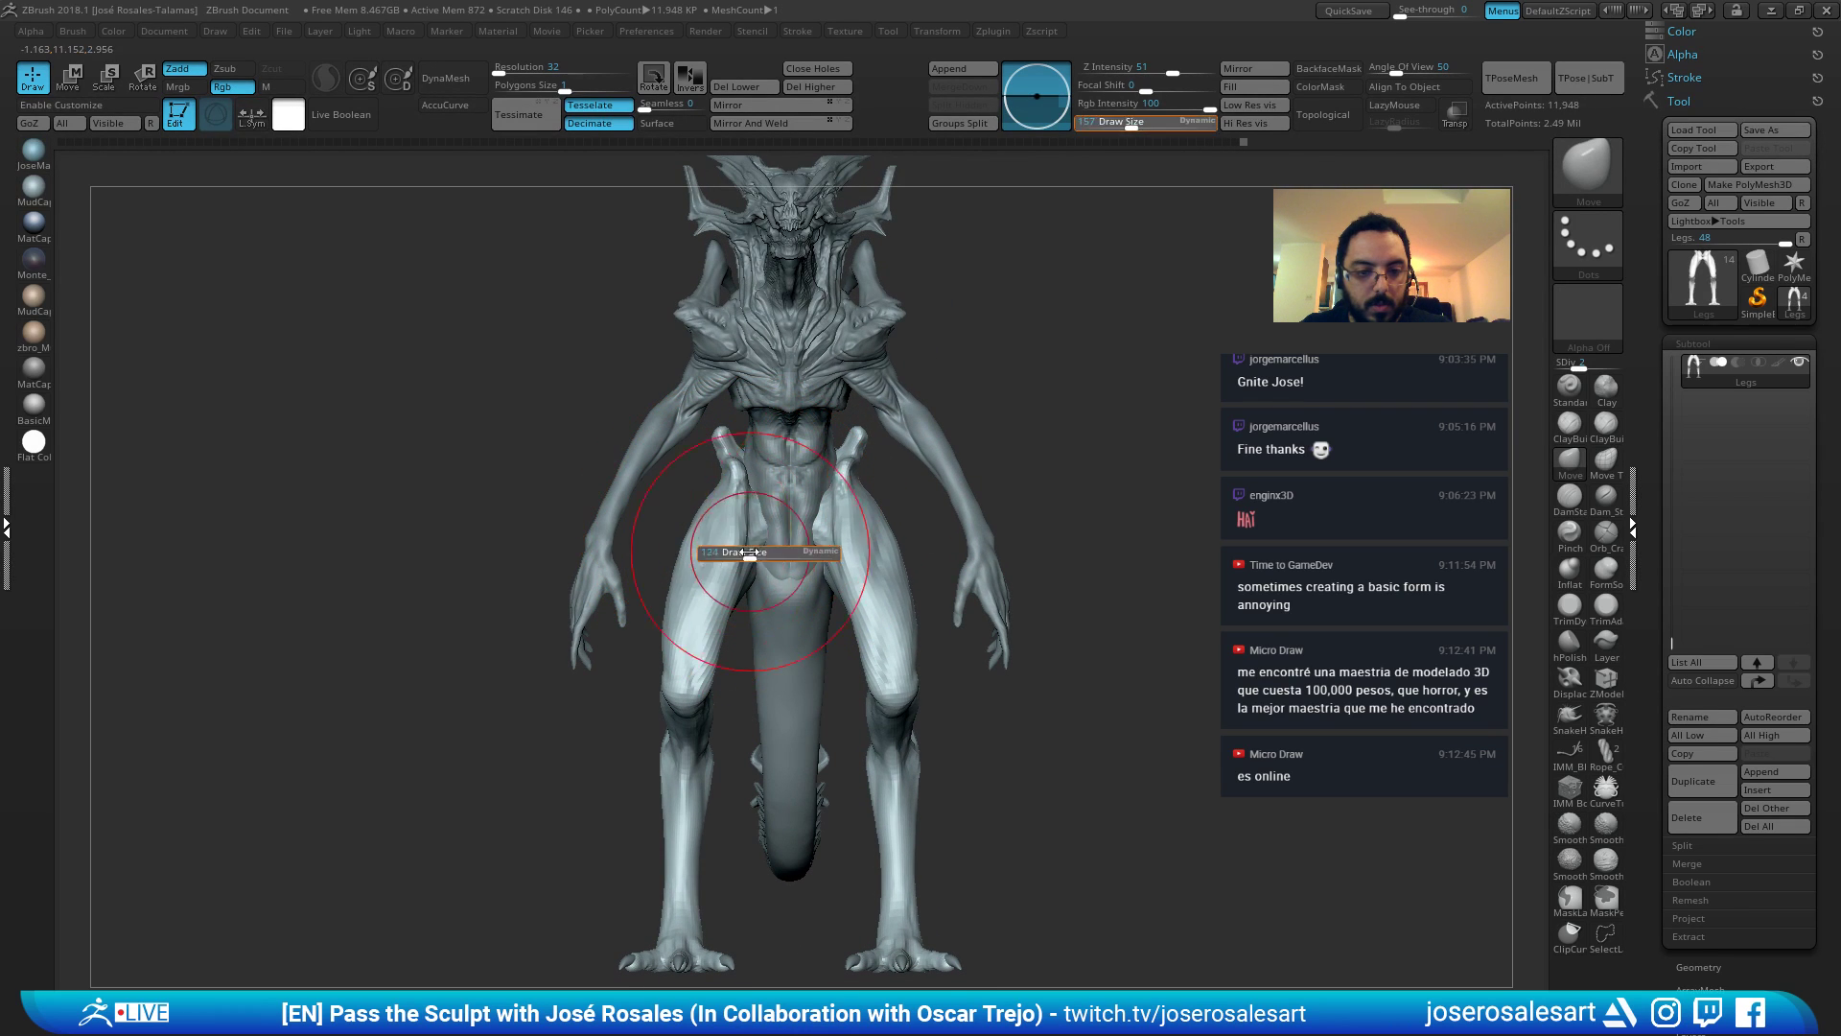
key("ctrl+z")
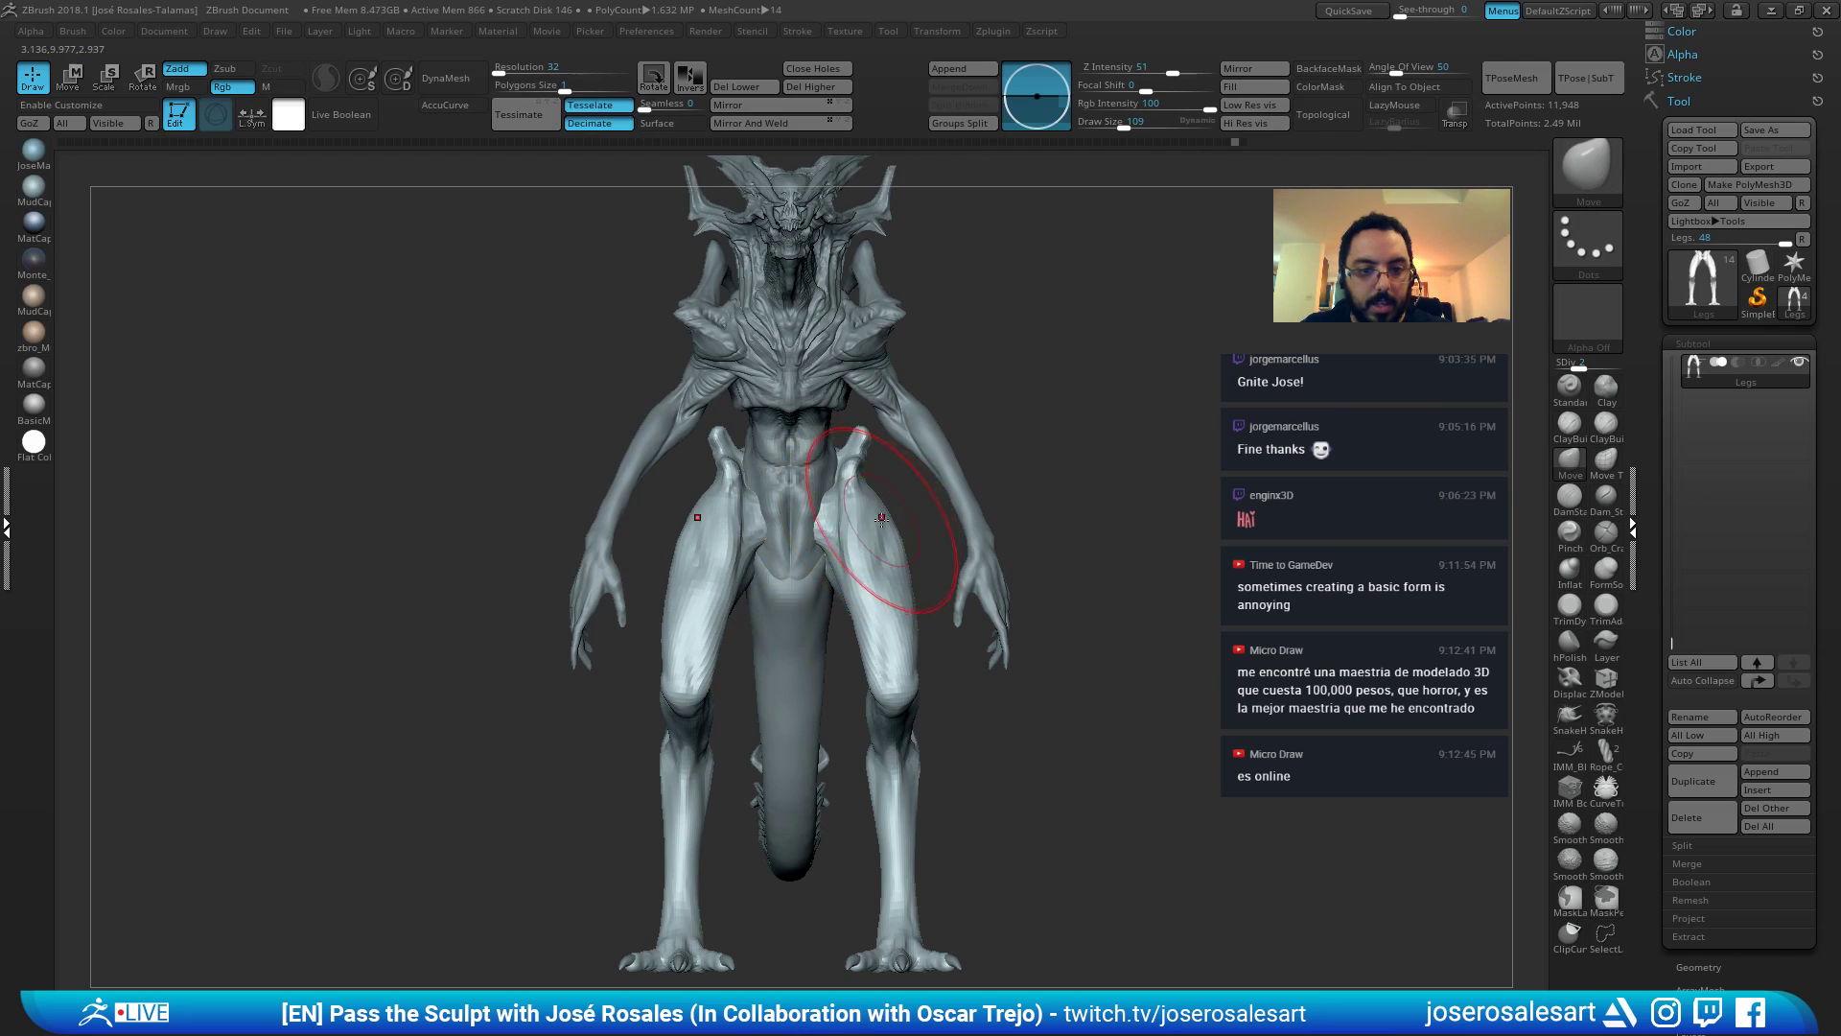
mouse_move(890, 499)
right_mouse_down()
mouse_move(611, 446)
mouse_move(467, 464)
mouse_move(715, 446)
right_mouse_up()
right_click_drag(714, 446, 722, 474, "ctrl")
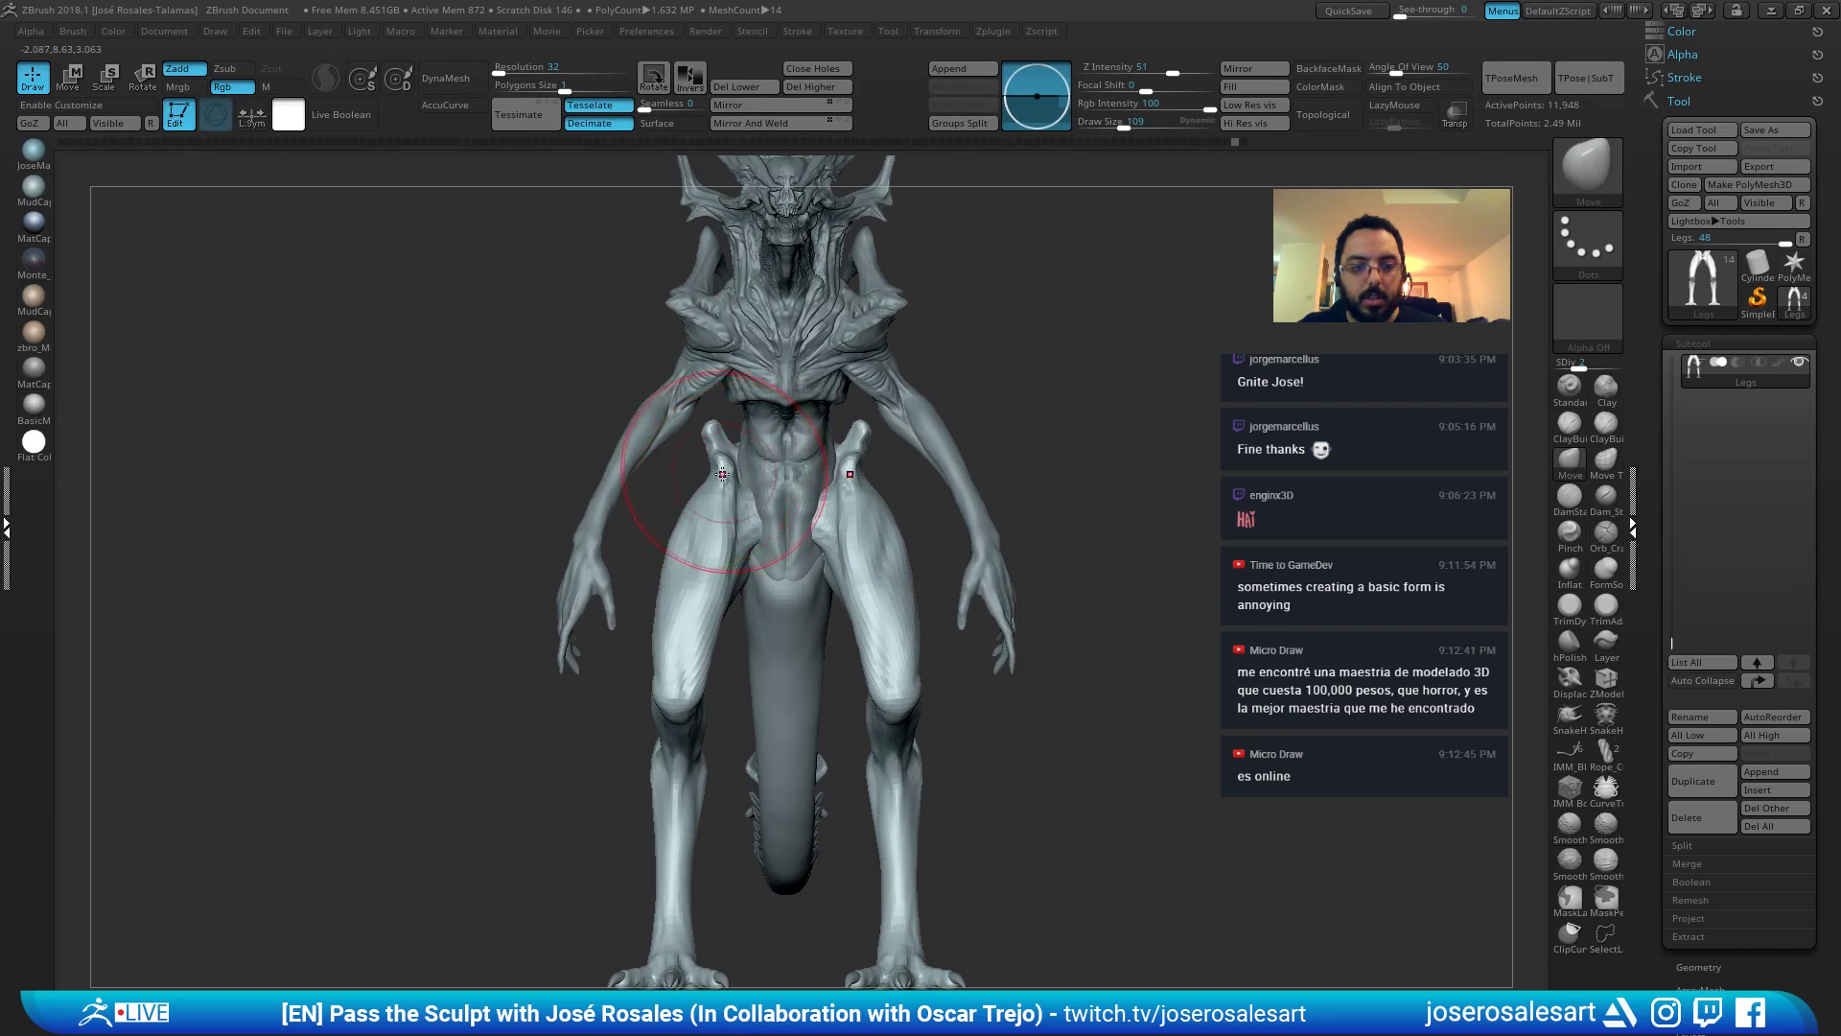
right_click_drag(840, 400, 854, 506)
left_click_drag(900, 491, 891, 412, "alt")
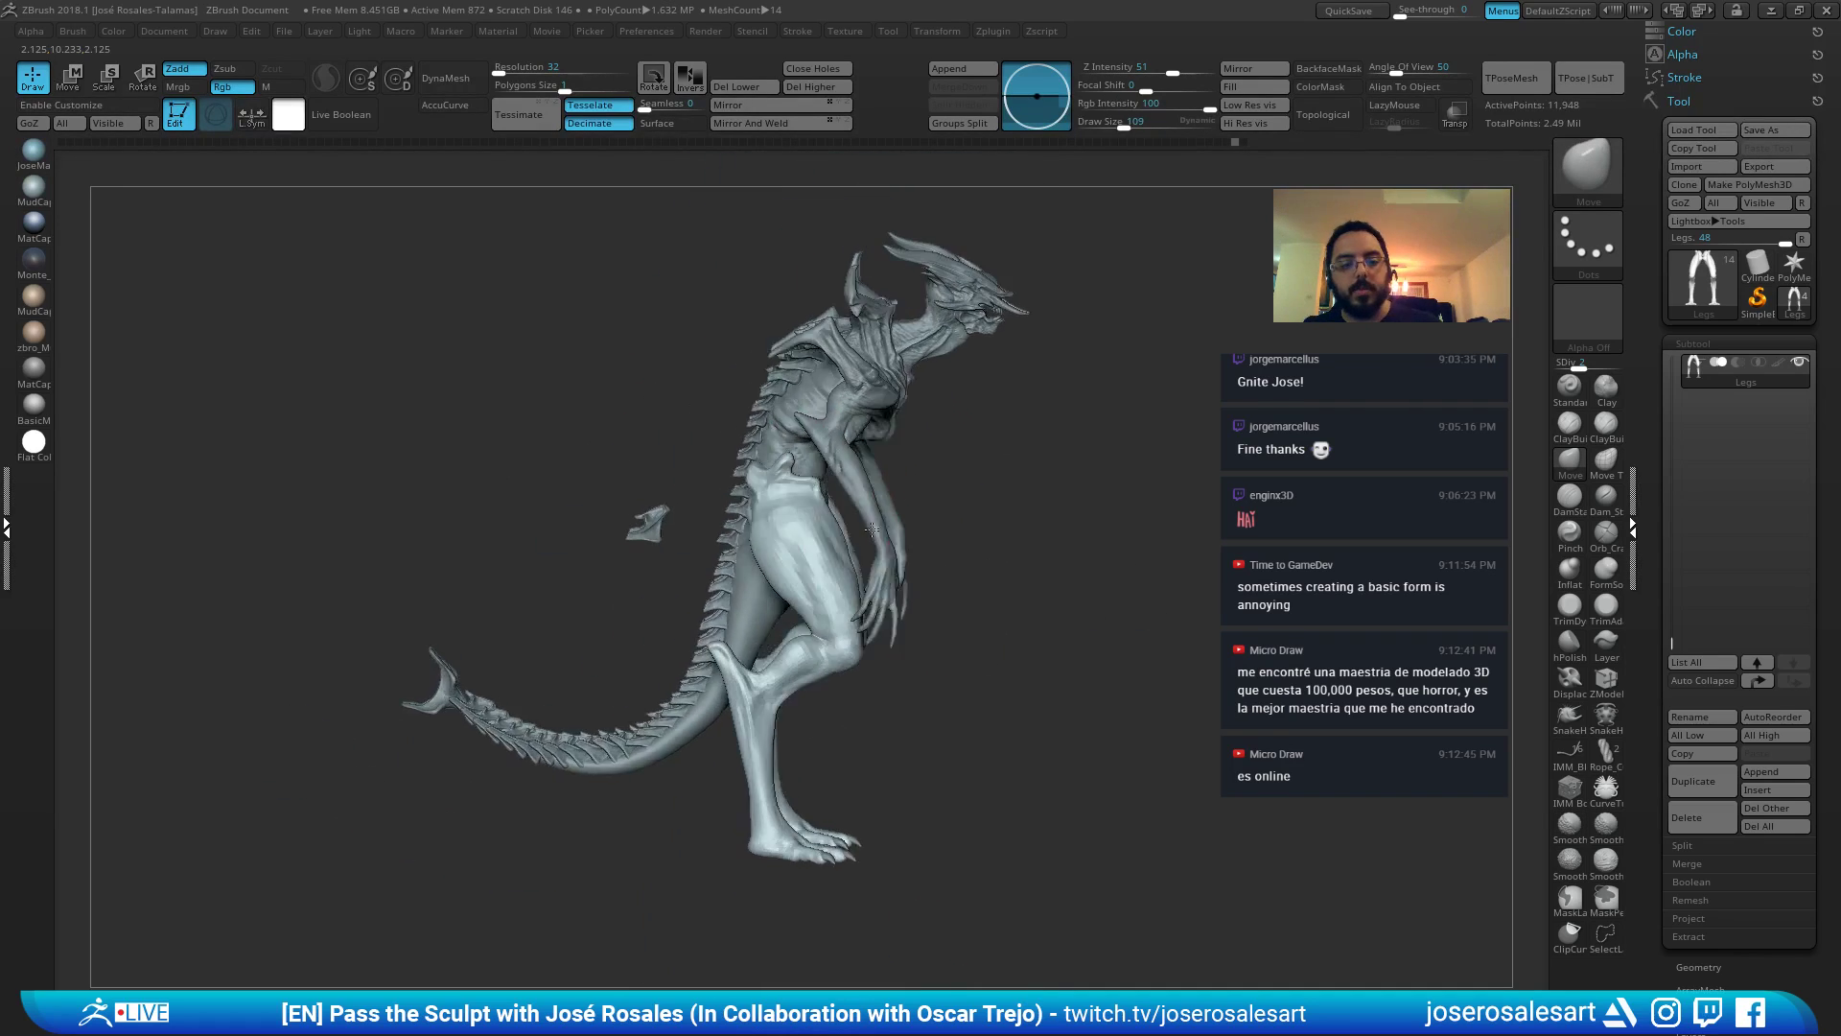
left_click_drag(403, 537, 811, 539)
left_click_drag(812, 539, 846, 526, "alt")
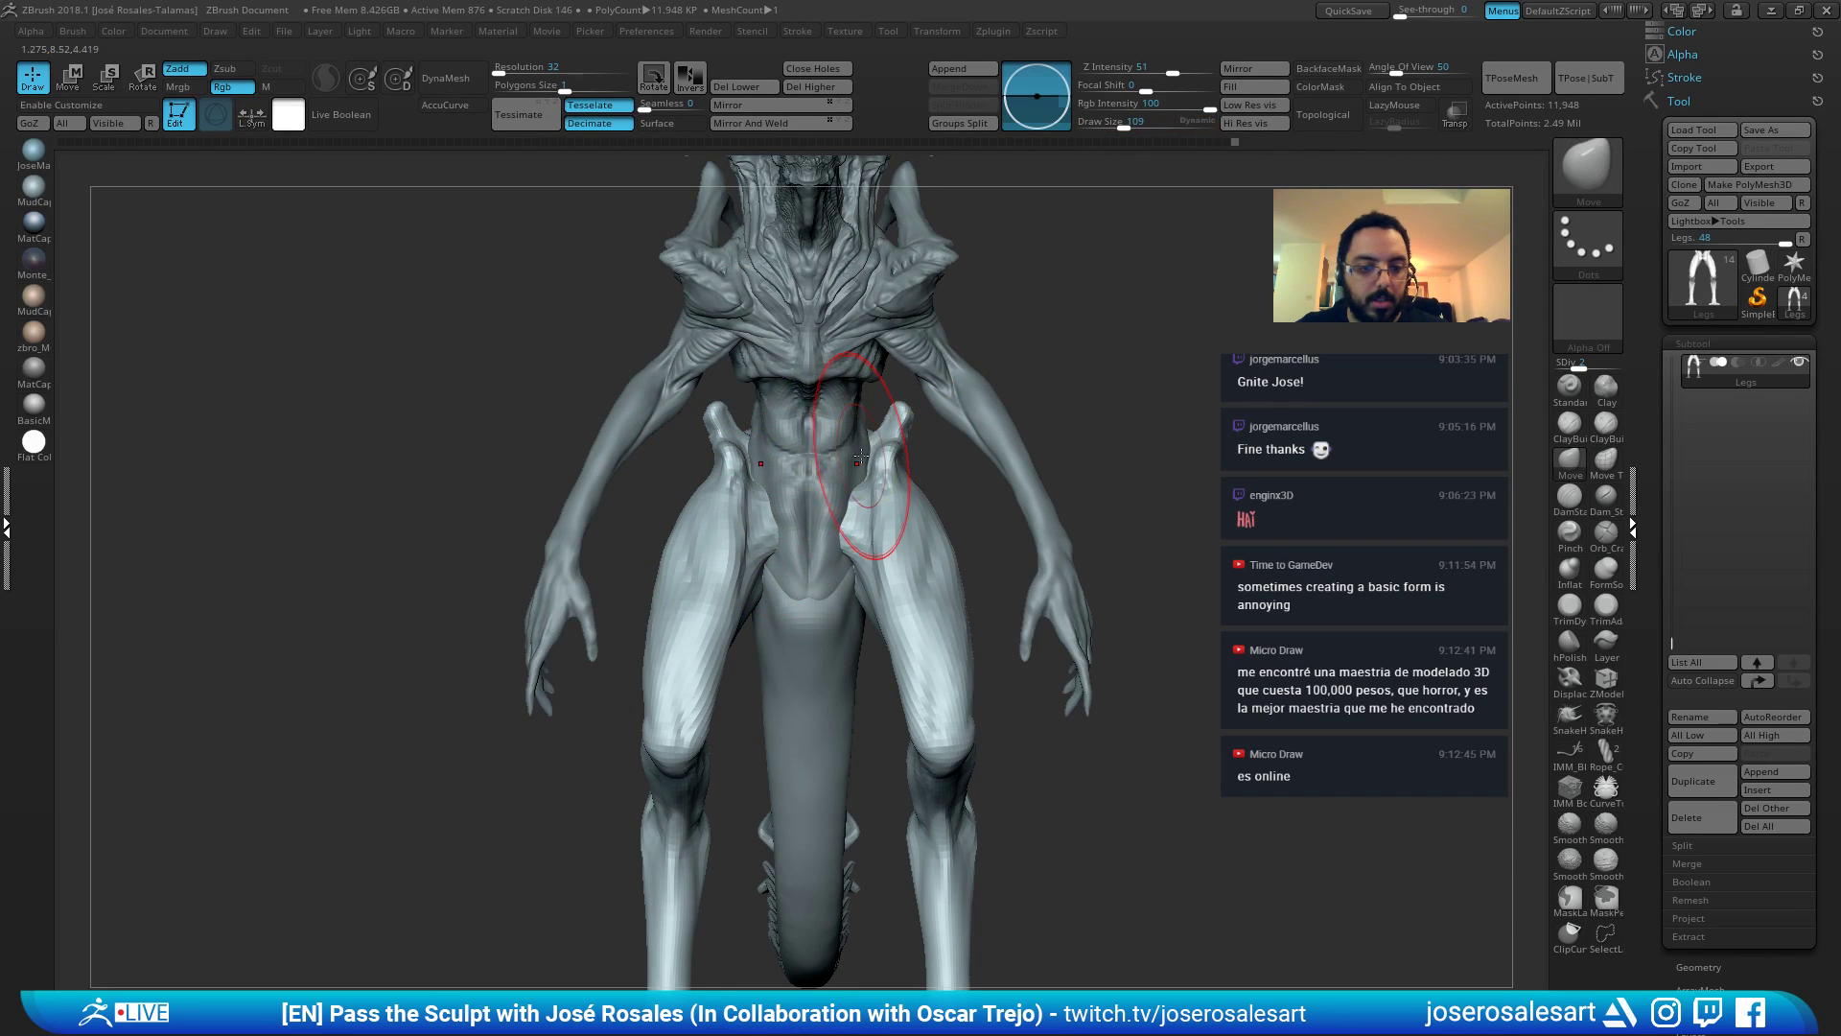
Isolate the Legs with the polyframe displayed and smooth the geometry joining the two hips at draw size 62.
key("shift+s")
mouse_move(810, 516)
left_mouse_down("alt")
mouse_move(811, 493)
mouse_move(931, 456)
left_mouse_up("alt")
key("space")
key("shift+f")
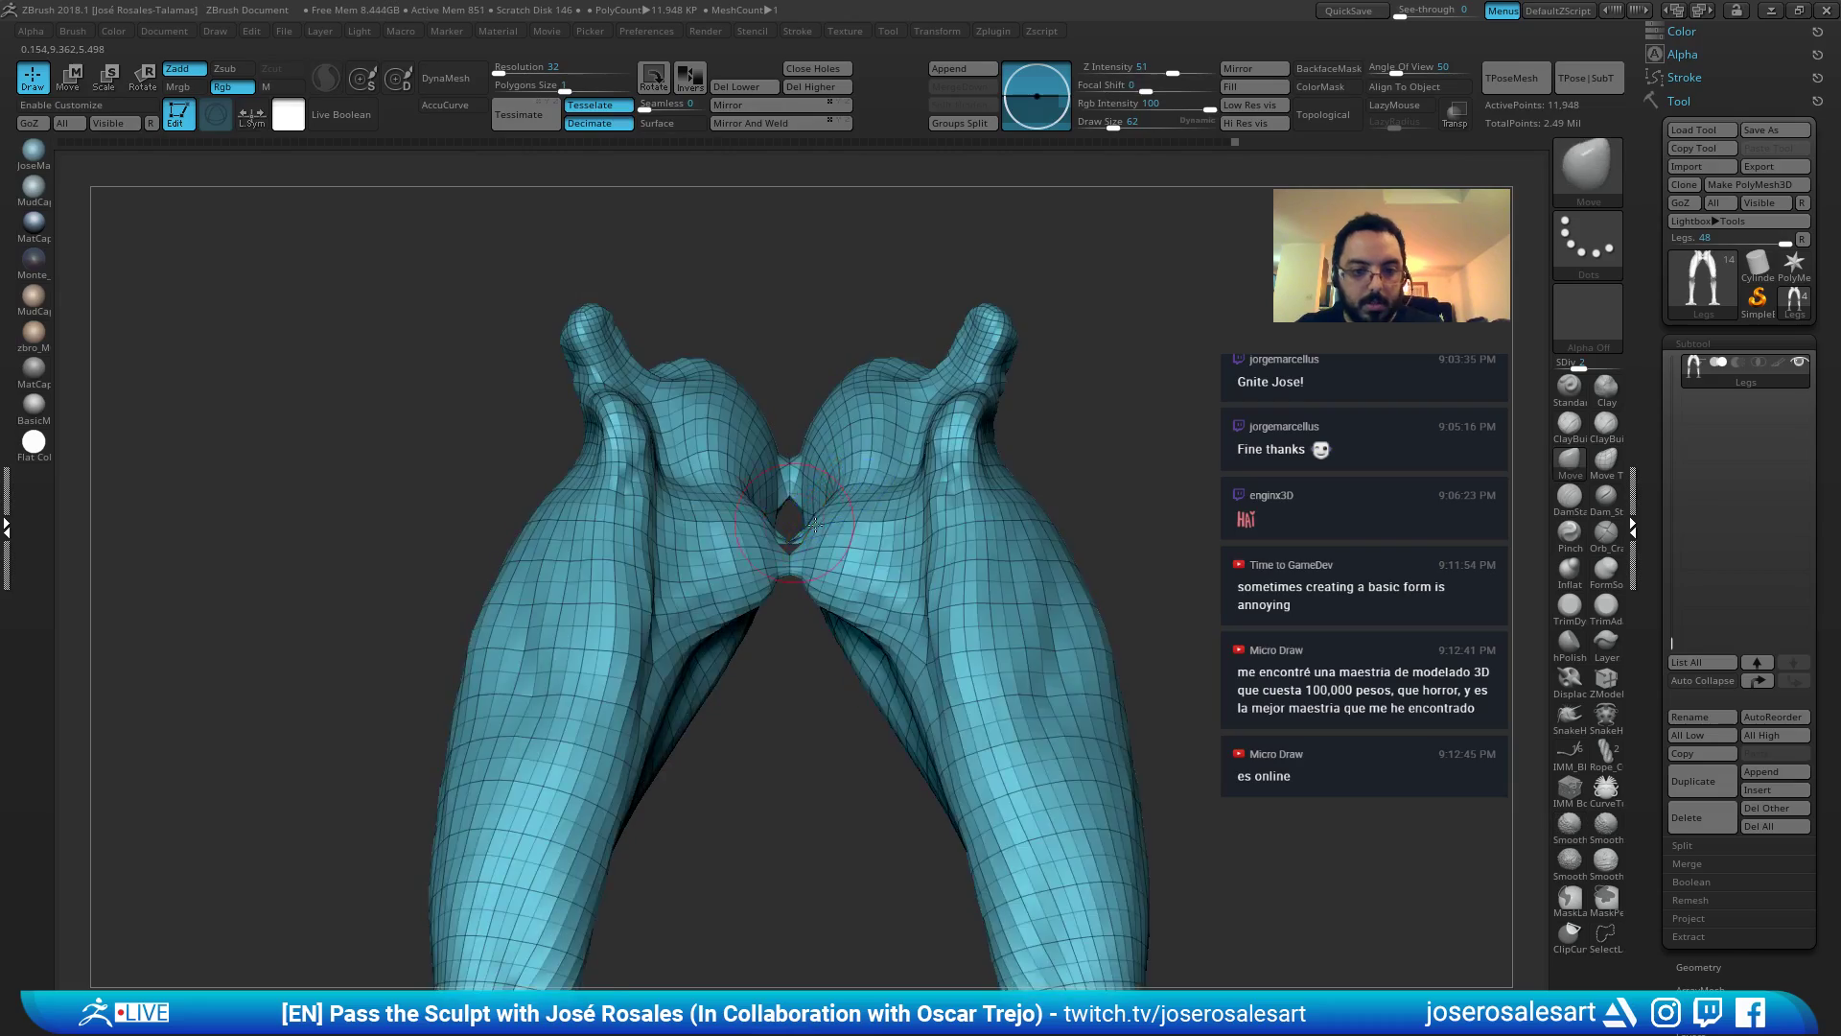
right_click_drag(768, 492, 753, 513, "ctrl")
left_click_drag(753, 513, 781, 556, "shift")
right_click_drag(781, 559, 743, 399)
left_click_drag(743, 398, 745, 382, "shift")
Make all subtools visible, frame the creature, and mask the legs while leaving the inner hip areas unmasked.
mouse_move(744, 382)
right_mouse_down()
mouse_move(691, 370)
mouse_move(757, 432)
mouse_move(847, 468)
right_mouse_up()
key("alt+s")
key("f")
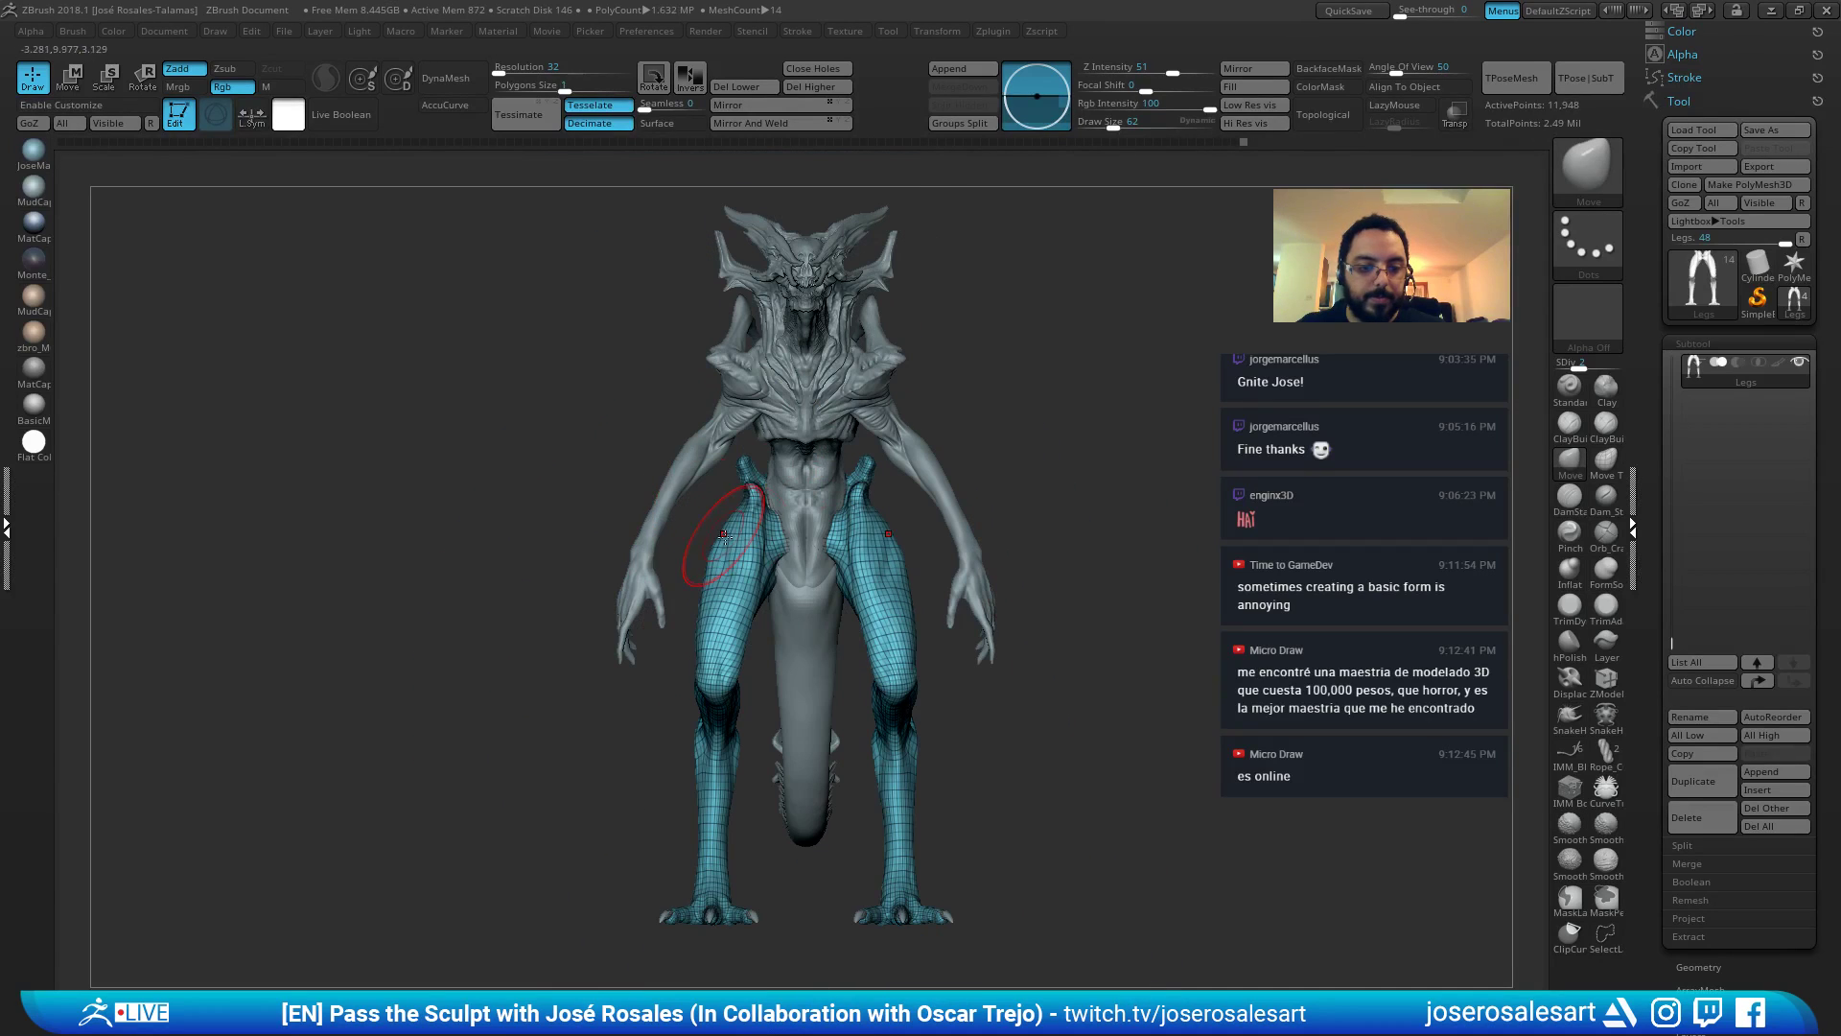
mouse_move(507, 367)
left_mouse_down("ctrl")
mouse_move(765, 905)
mouse_move(775, 987)
left_mouse_up("ctrl")
right_click_drag(781, 871, 930, 540, "ctrl")
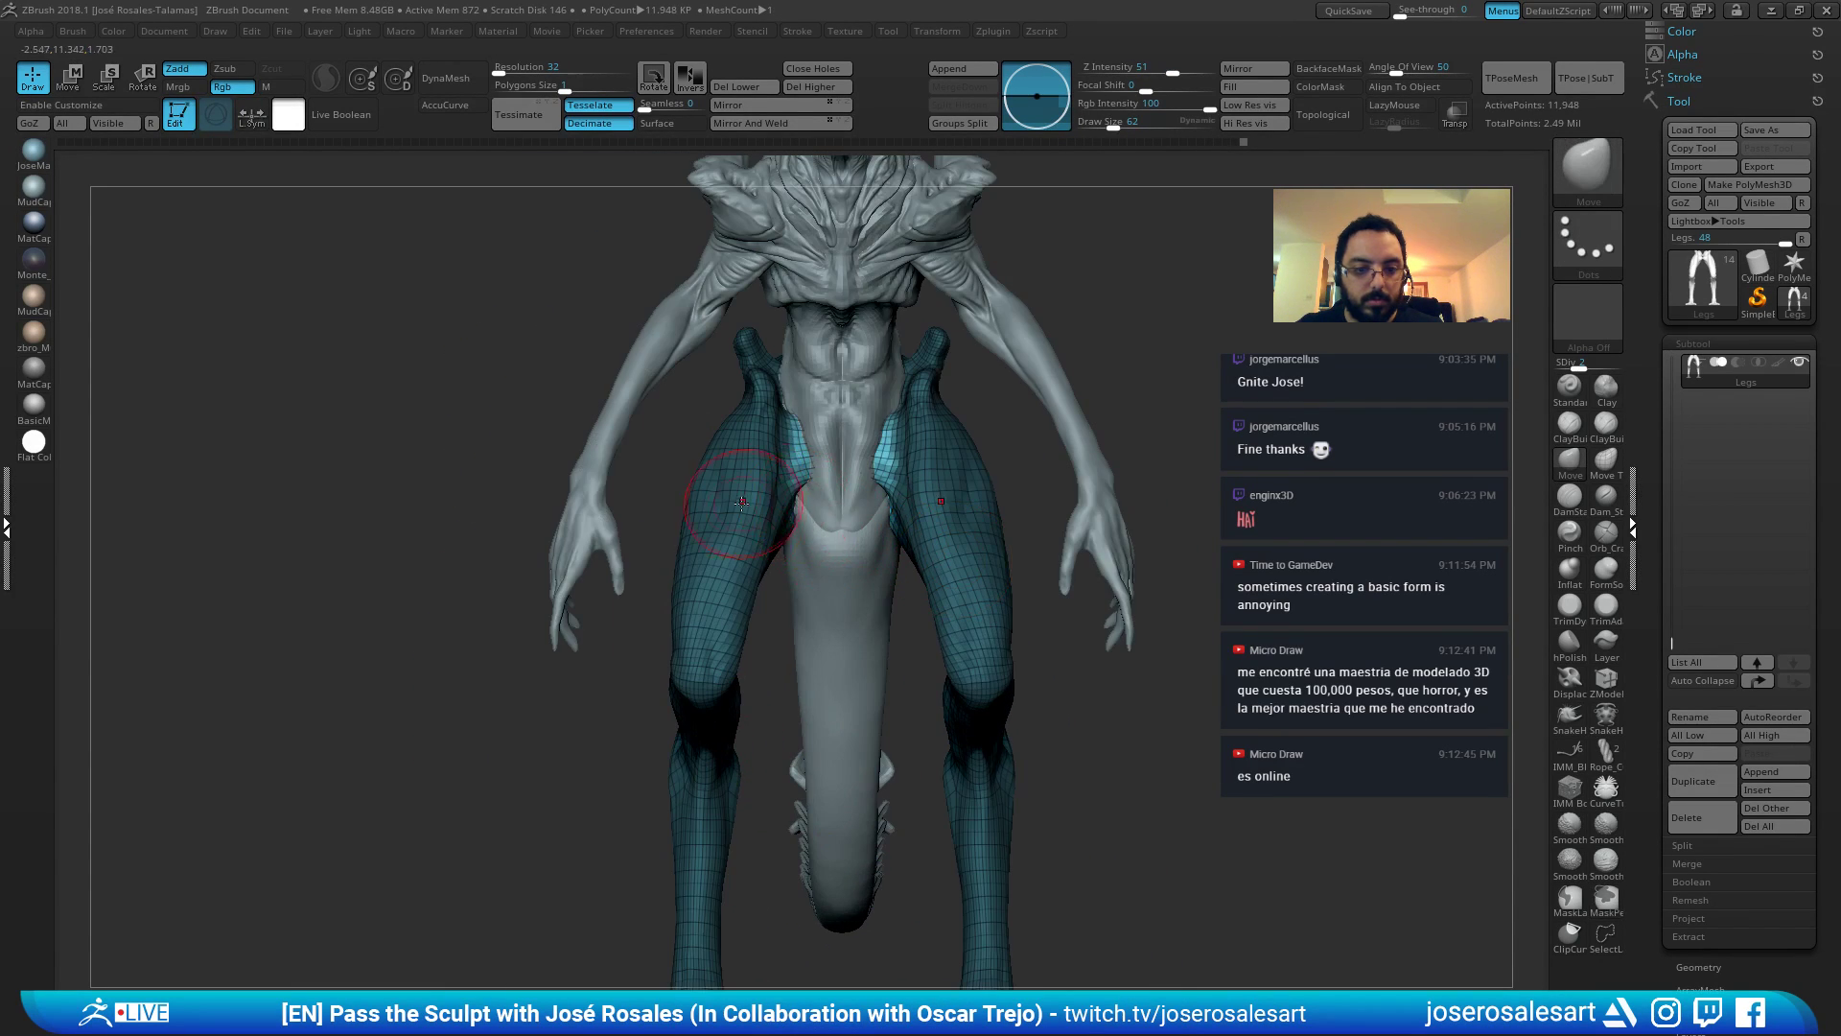
Clear the mask on the legs, bring them closer to the body with the gizmo, and show the creature as a flat silhouette.
left_click(463, 459, "ctrl")
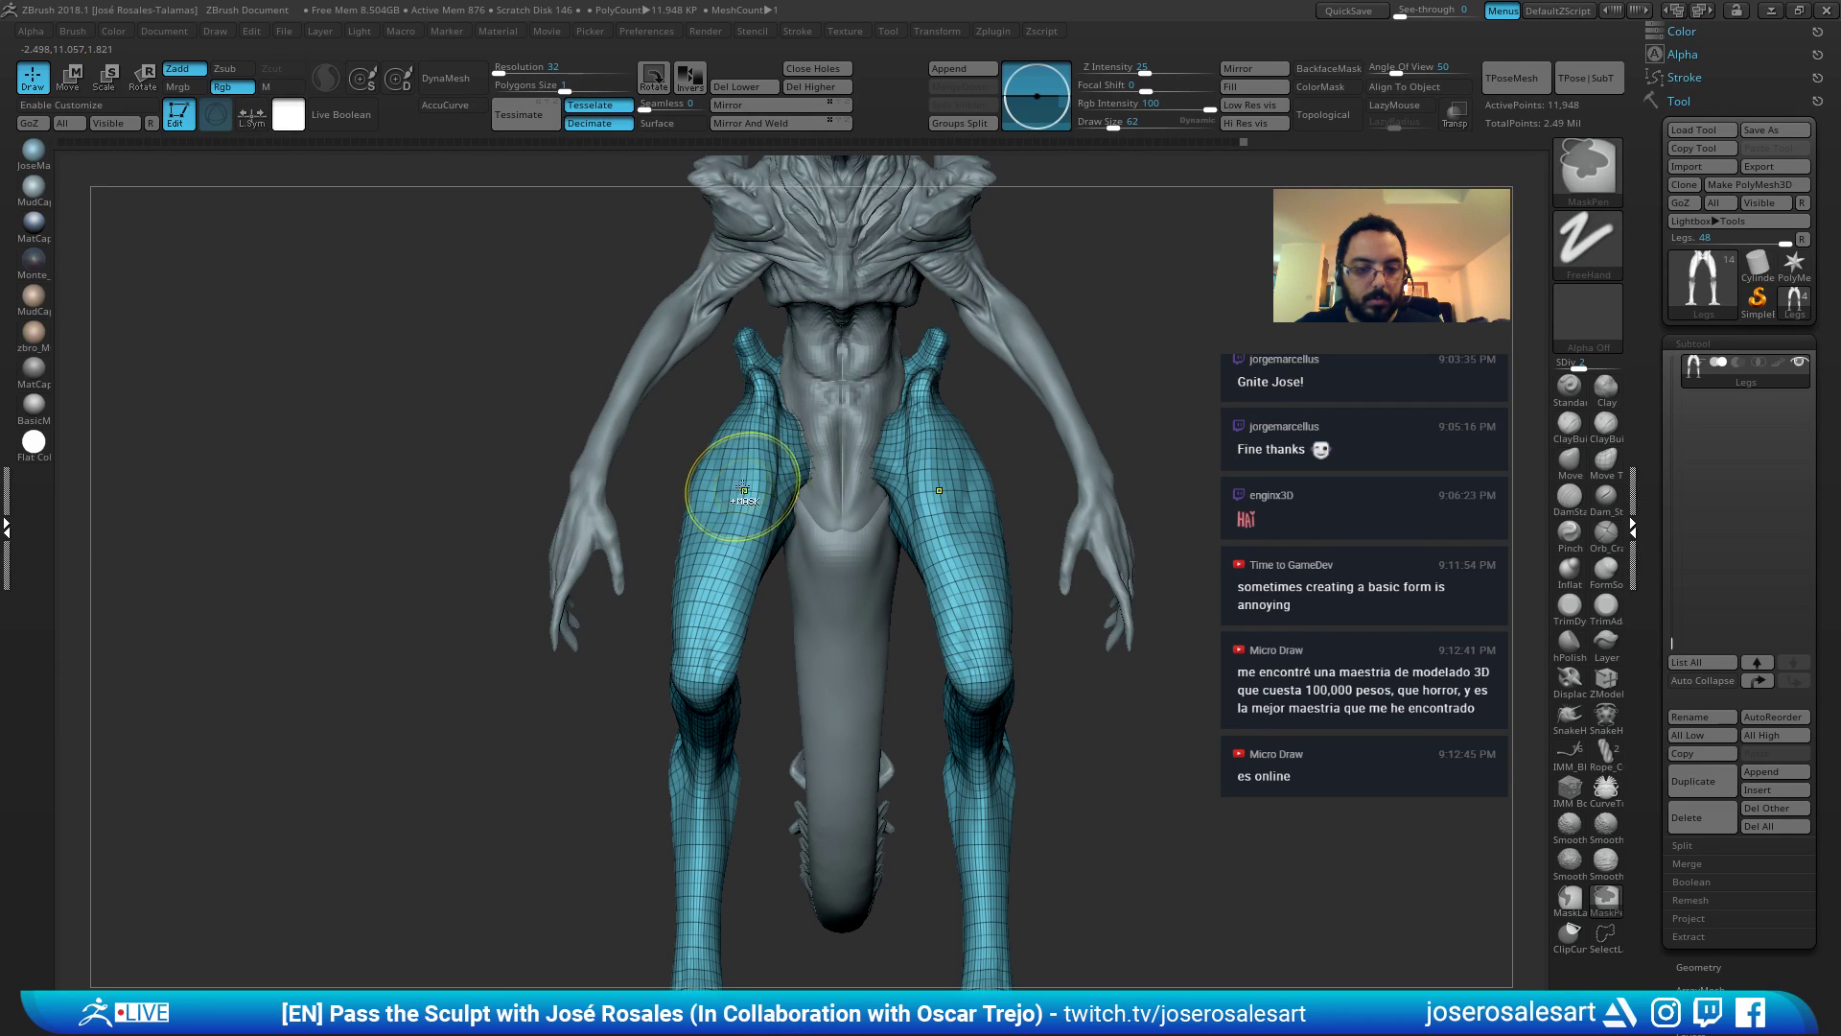
key("w")
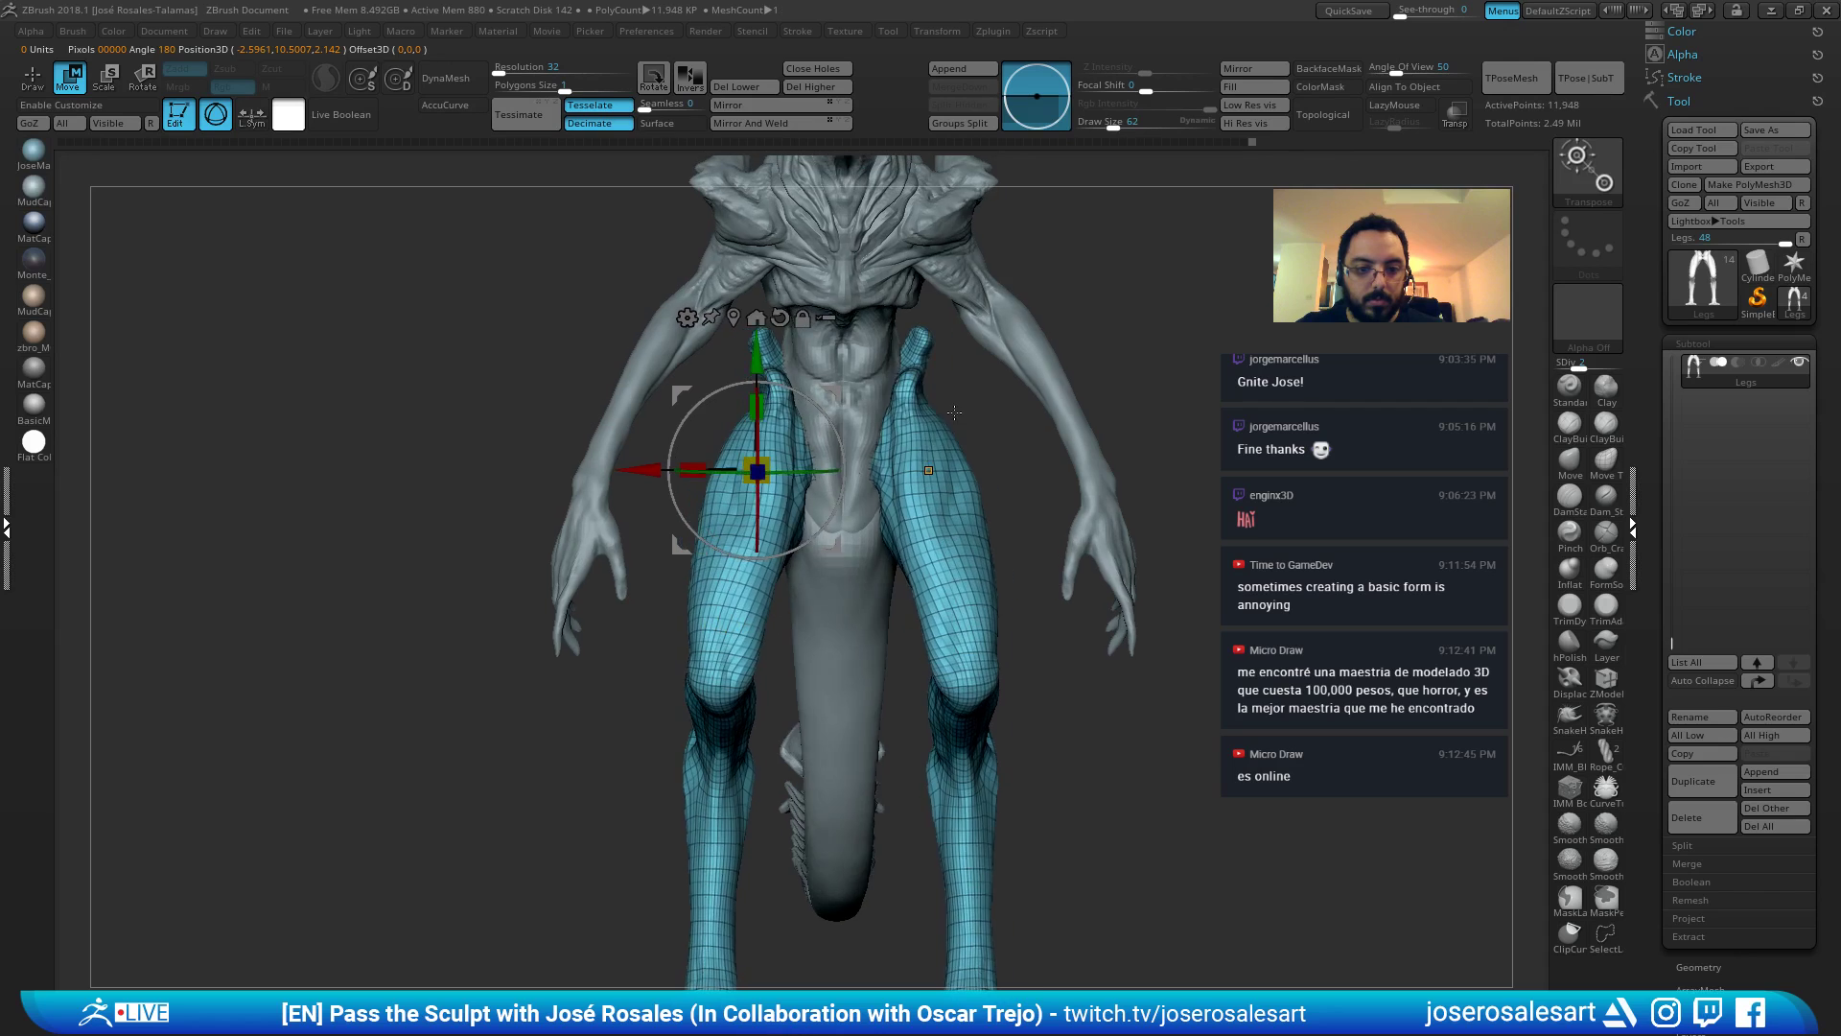
key("space")
right_click_drag(949, 451, 949, 345, "ctrl")
right_click_drag(949, 345, 915, 386, "alt")
key("v")
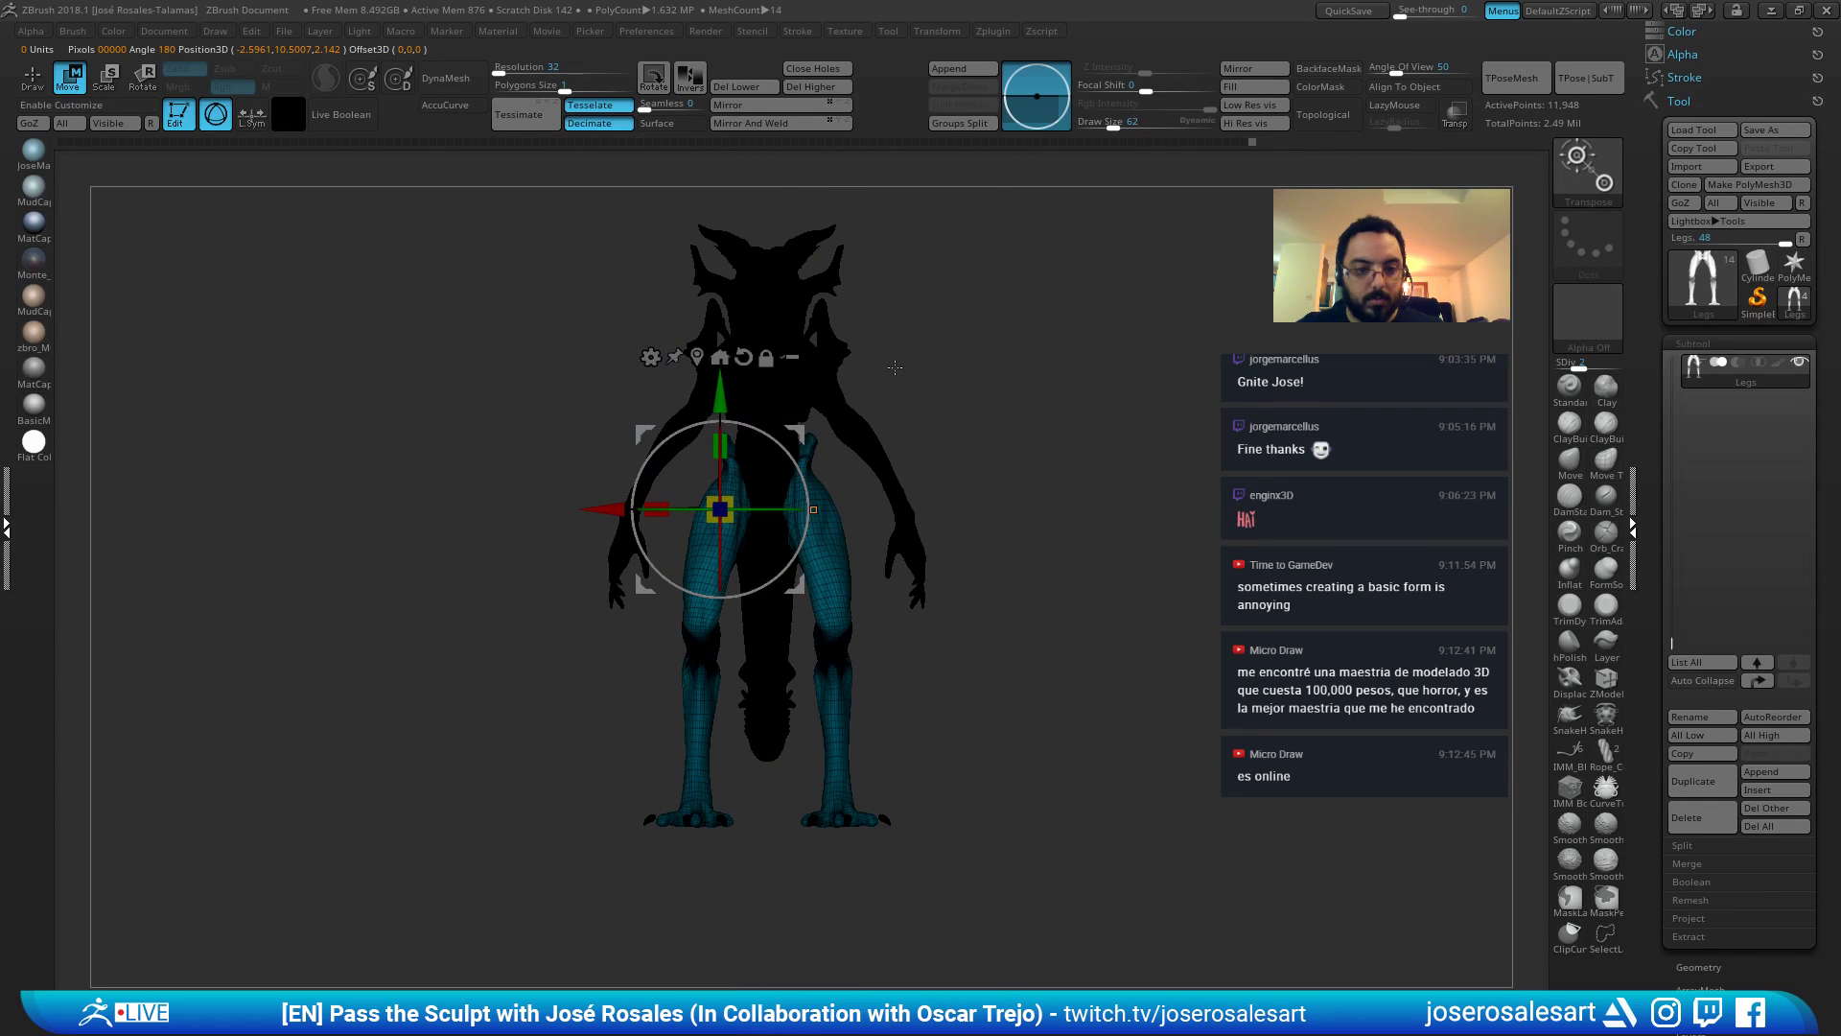
Hide the polyframe and fine-tune the spacing of the legs along X with the gizmo against the silhouette.
right_click_drag(661, 443, 660, 474, "ctrl")
key("shift+f")
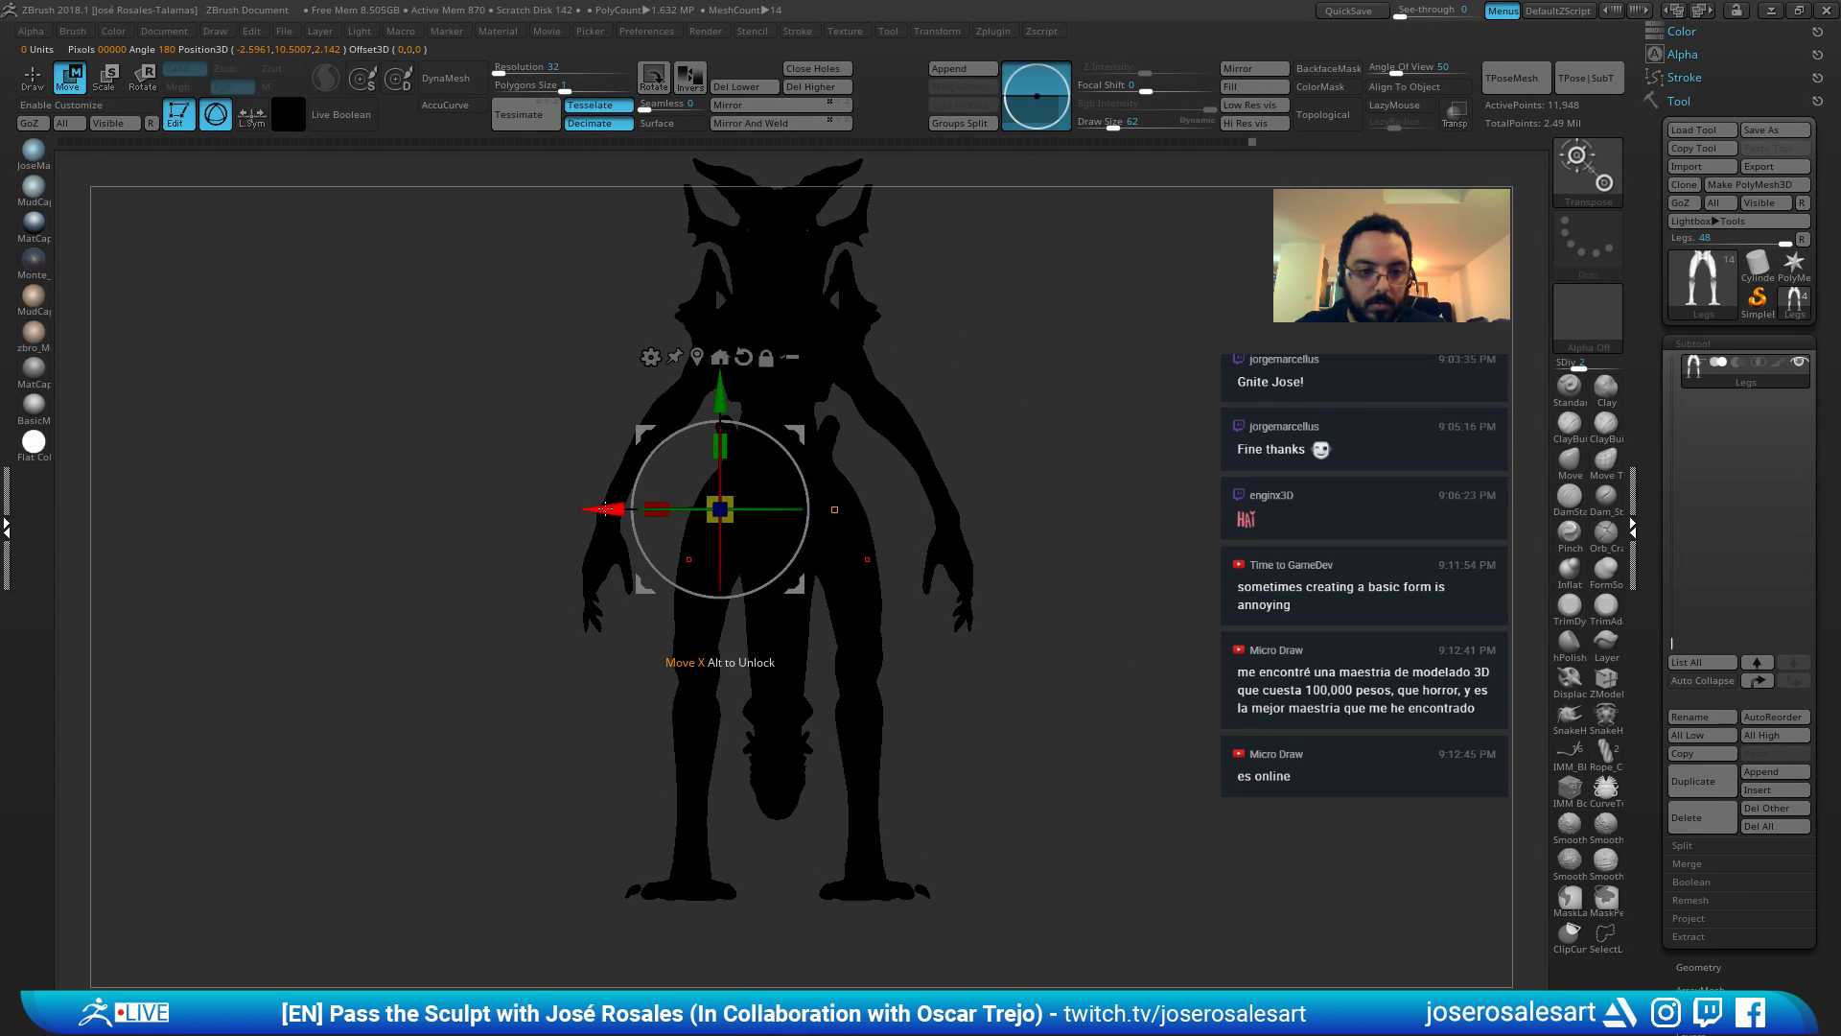
left_click_drag(605, 509, 597, 508)
key("ctrl+z")
key("q")
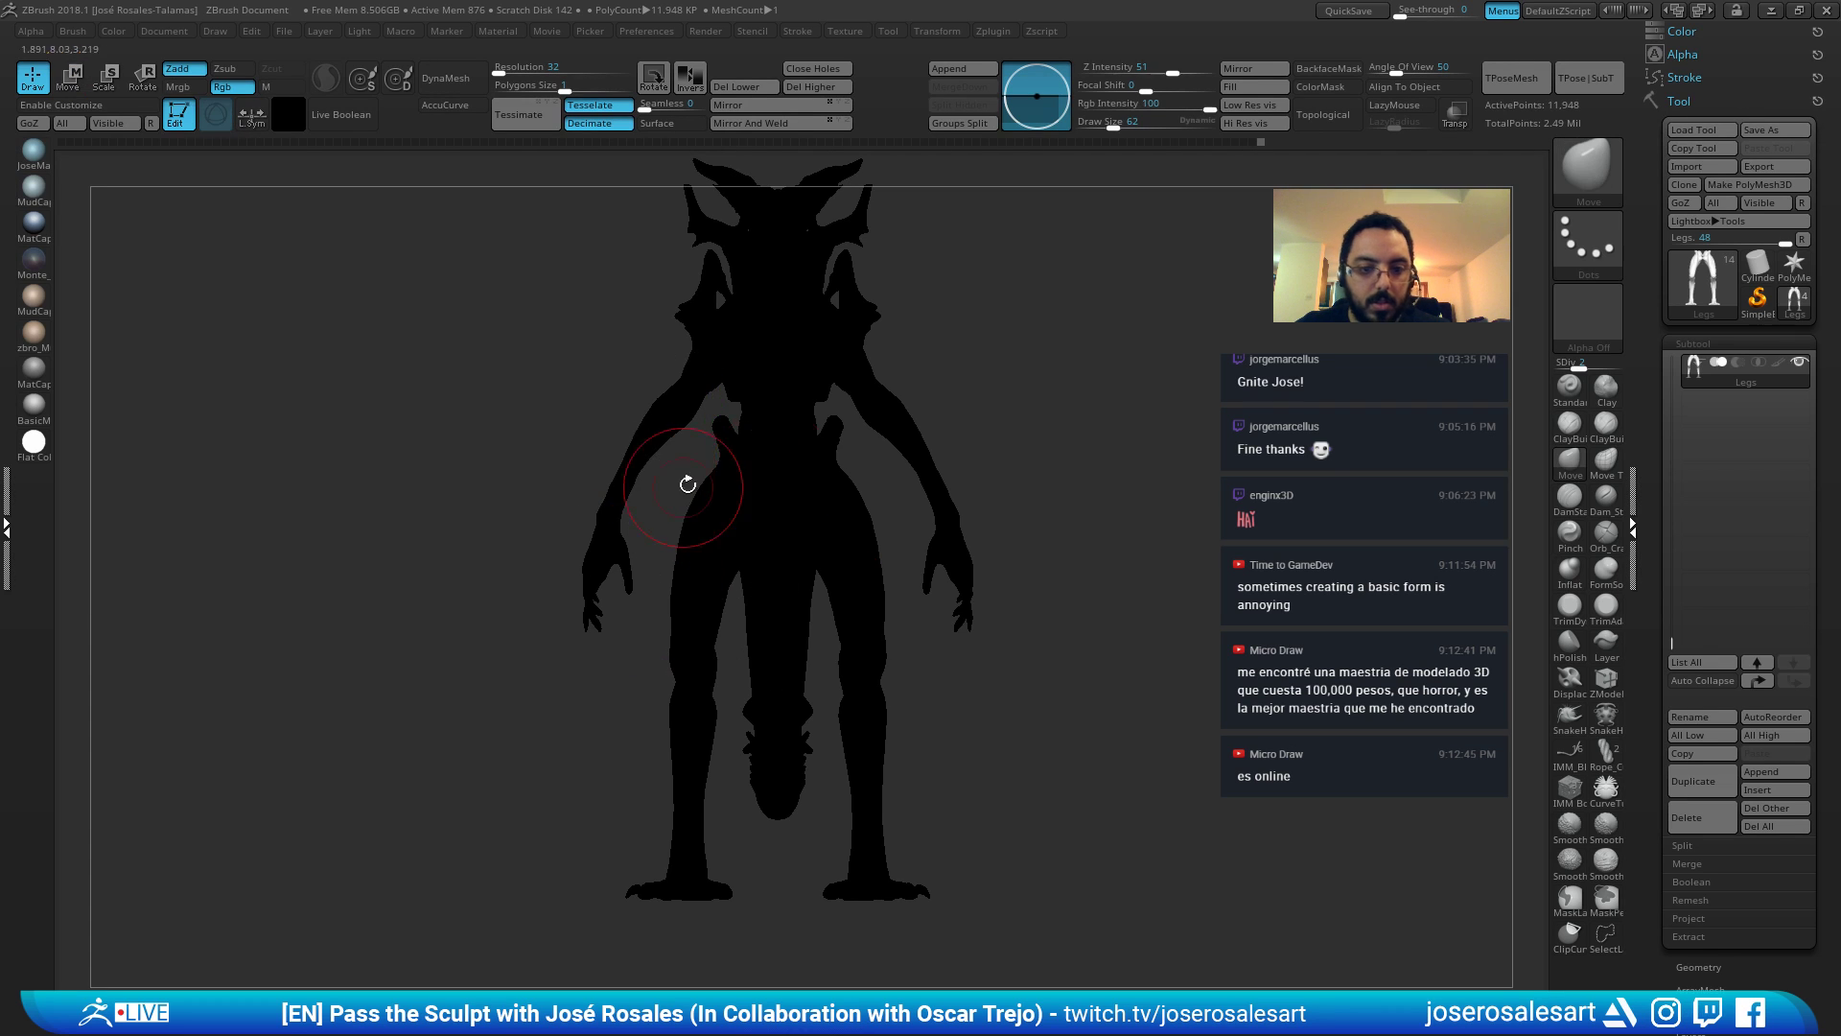
Examine the proportions of the legs and hips from front and side, both as a silhouette and shaded.
mouse_move(687, 483)
right_mouse_down("ctrl")
mouse_move(813, 402)
mouse_move(868, 401)
right_mouse_up("ctrl")
right_click_drag(868, 401, 867, 527, "ctrl")
mouse_move(735, 616)
right_mouse_down("ctrl")
mouse_move(863, 534)
mouse_move(880, 555)
mouse_move(729, 537)
mouse_move(914, 477)
right_mouse_up("ctrl")
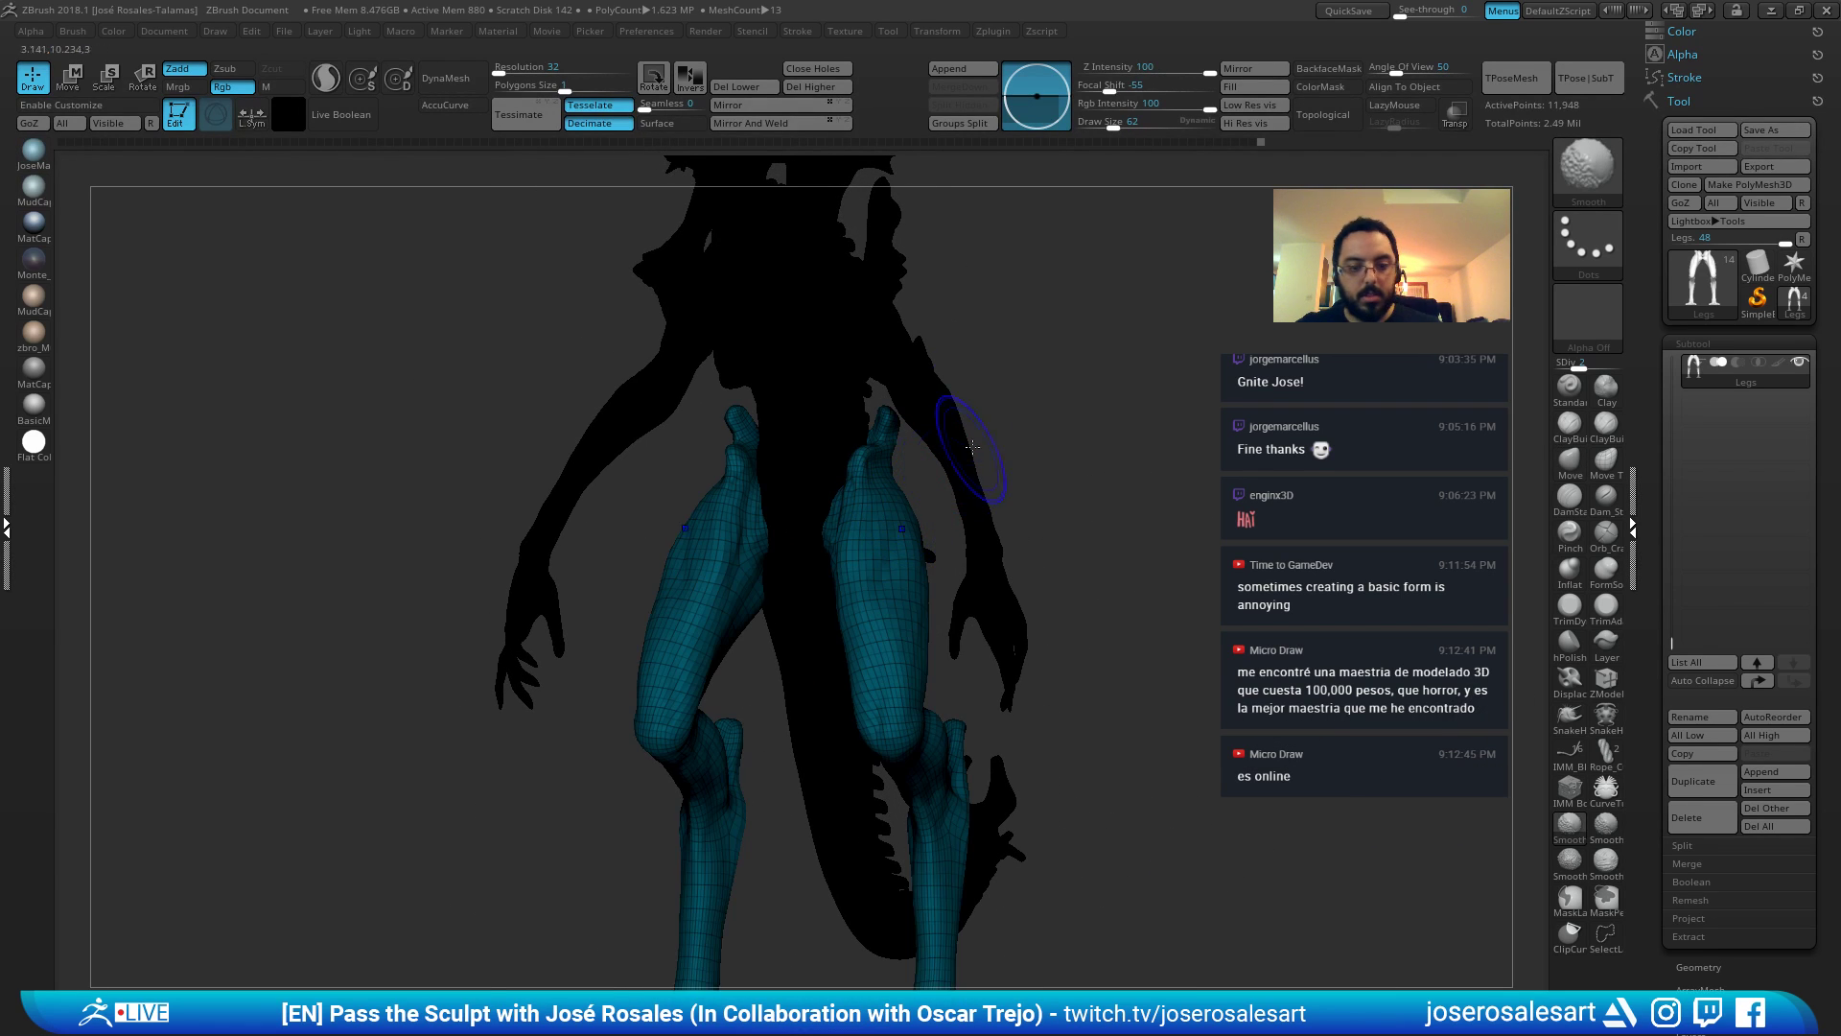
right_click_drag(1062, 490, 858, 487, "ctrl")
key("shift+f")
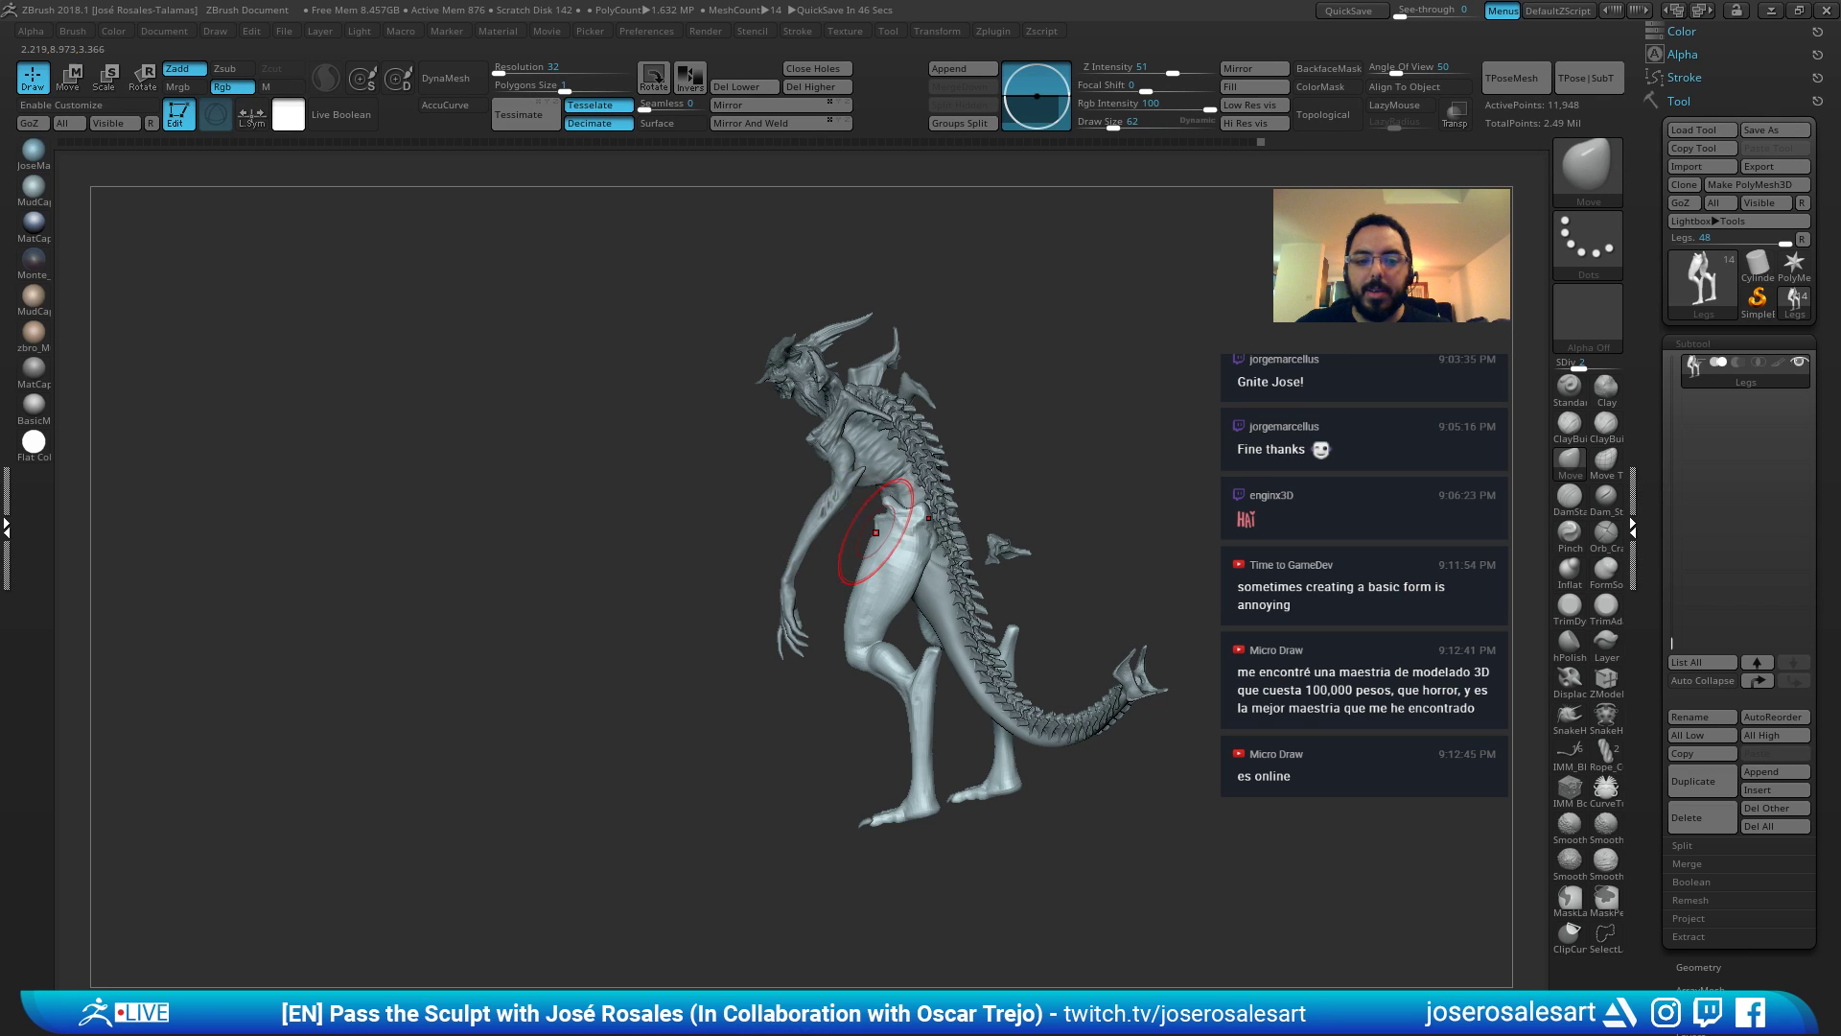
right_click_drag(879, 568, 880, 614, "ctrl")
right_click_drag(881, 614, 921, 508)
mouse_move(920, 508)
right_mouse_down("ctrl")
mouse_move(923, 548)
mouse_move(892, 537)
right_mouse_up("ctrl")
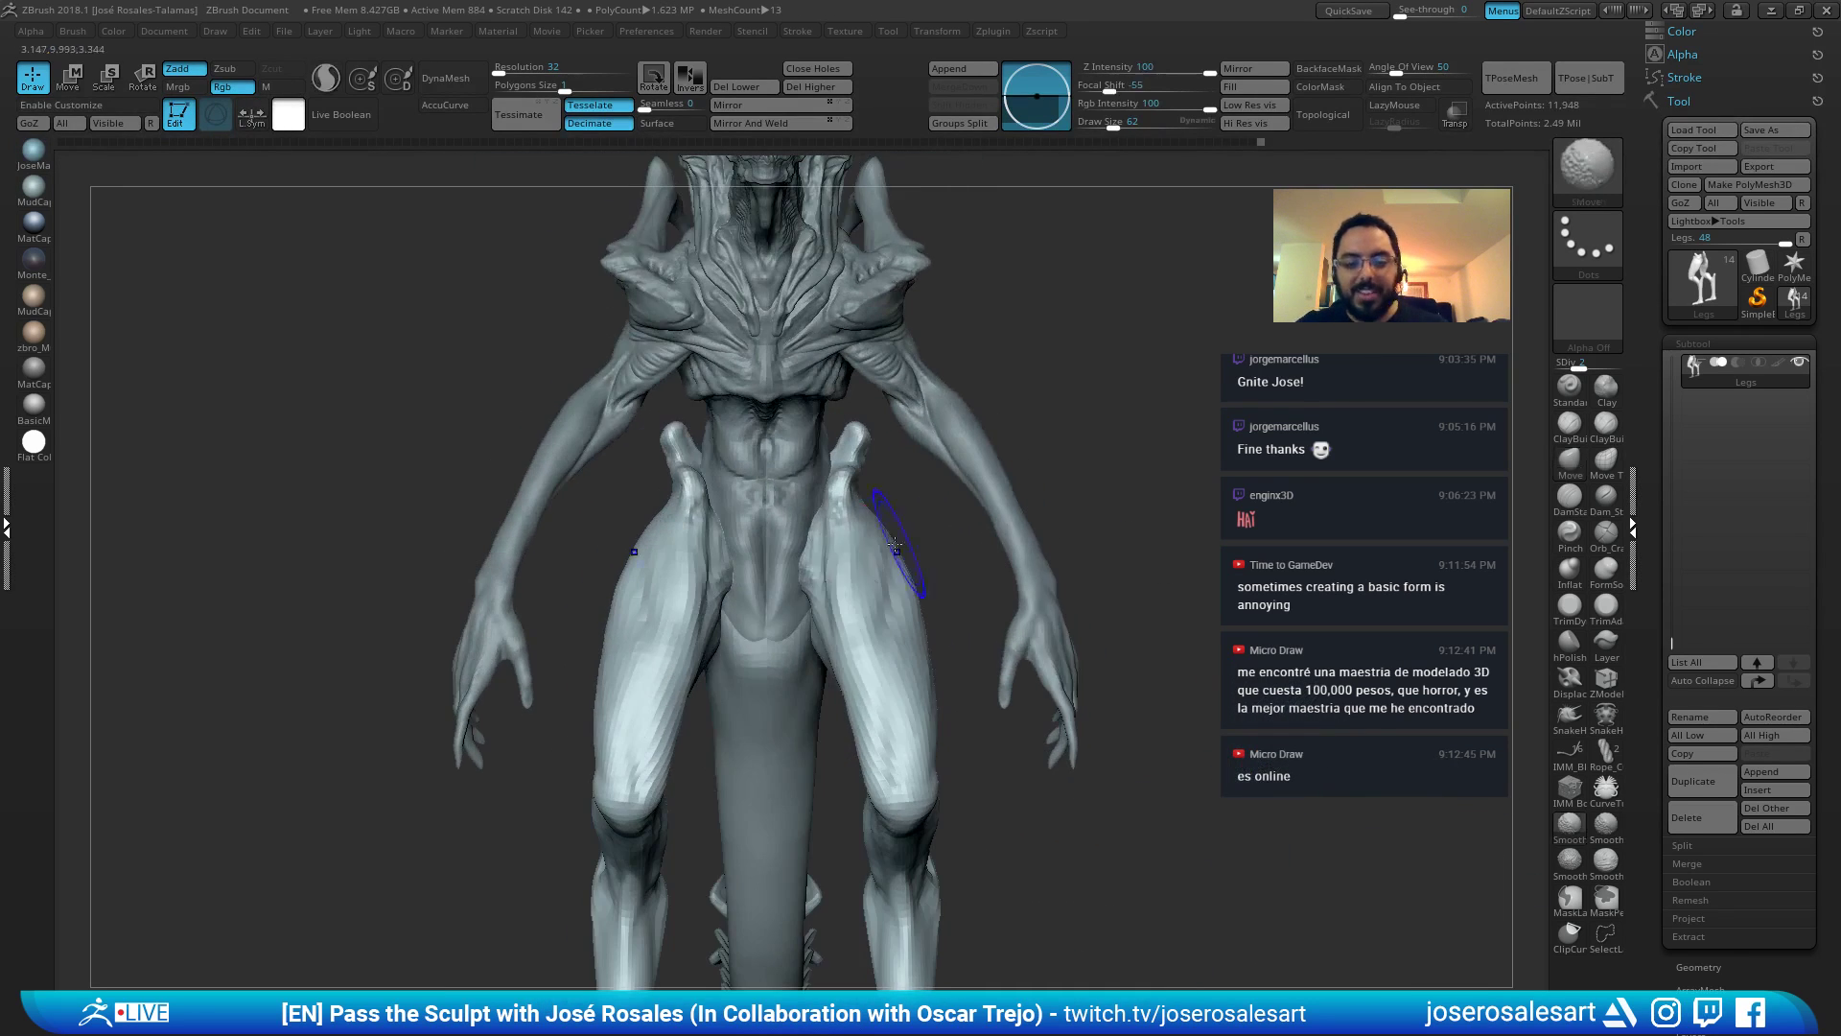
right_click_drag(825, 651, 894, 529, "alt")
Build up the muscle volumes of the thighs with the ClayBuildup brush at draw size 58.
key("s")
left_click_drag(773, 548, 784, 556)
mouse_move(719, 547)
right_mouse_down()
mouse_move(678, 538)
mouse_move(657, 556)
right_mouse_up()
key("b")
key("c")
key("b")
key("s")
left_click_drag(751, 588, 763, 588)
right_click_drag(676, 575, 739, 555)
right_click_drag(732, 642, 783, 564)
mouse_move(752, 692)
right_mouse_down("shift")
mouse_move(749, 664)
mouse_move(764, 725)
mouse_move(717, 669)
mouse_move(677, 665)
mouse_move(737, 606)
right_mouse_up("shift")
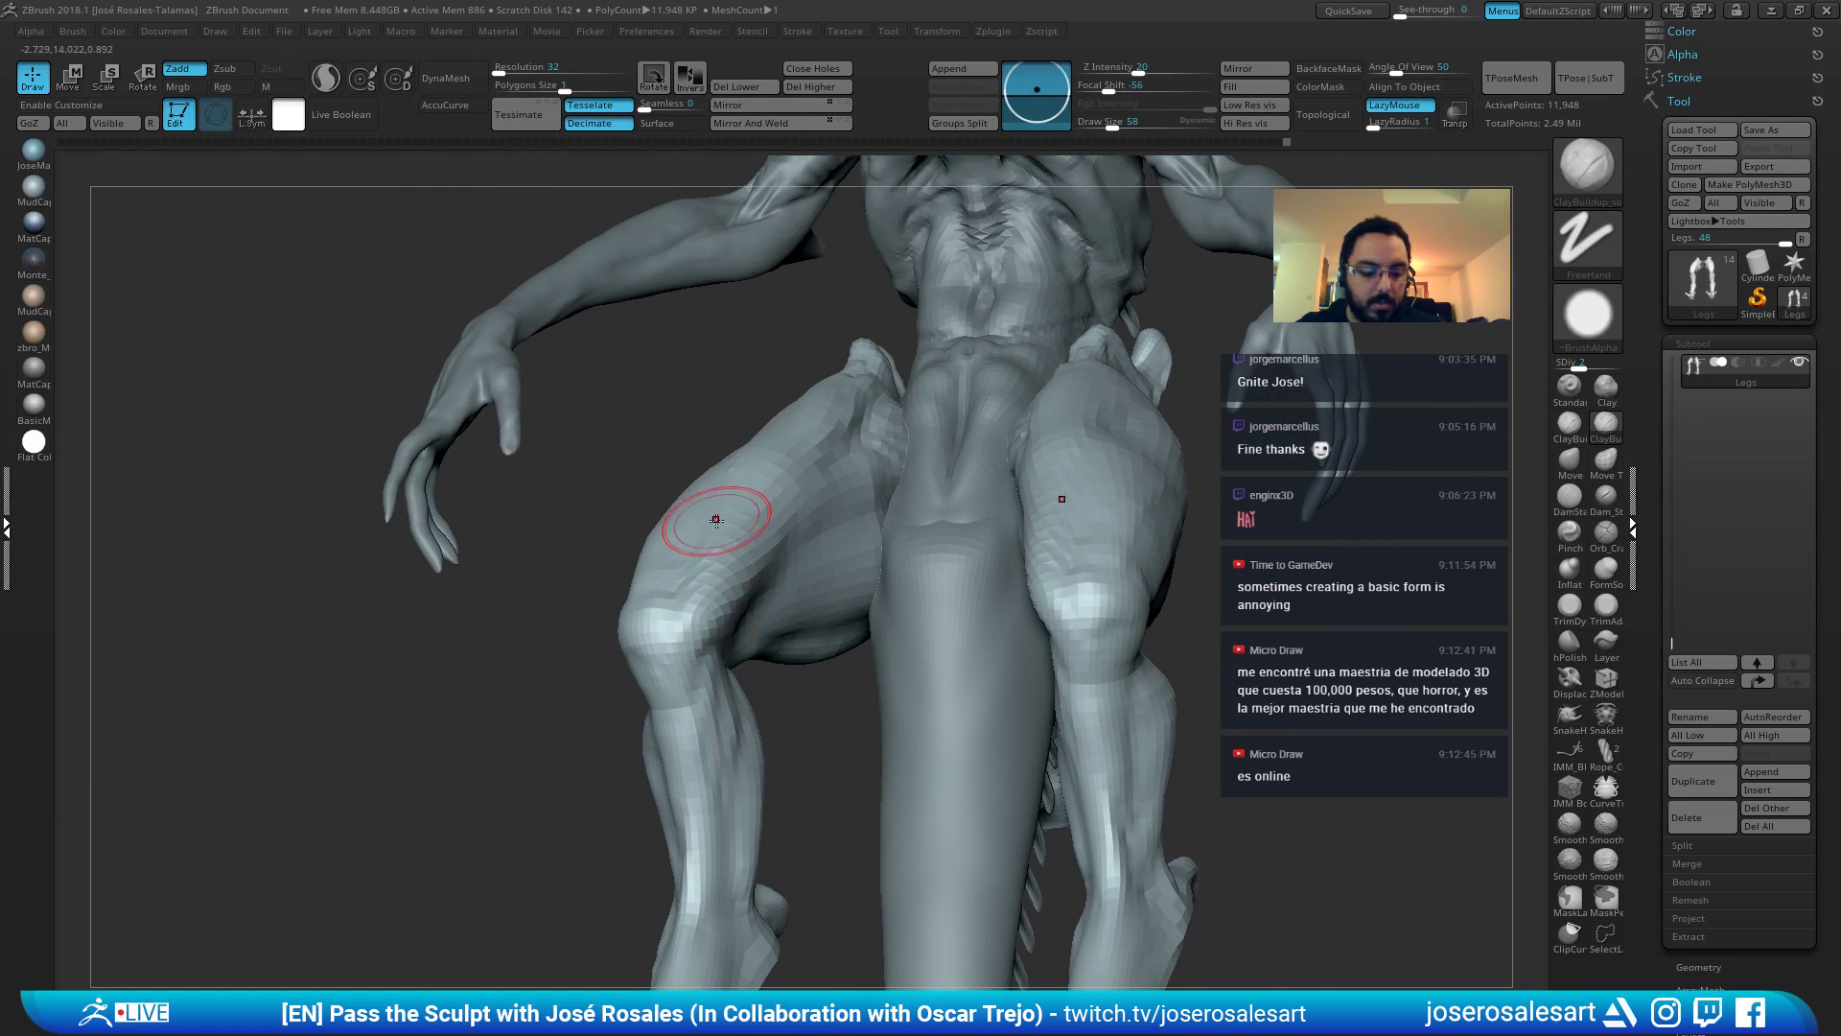
Carve muscle creases along the thigh above the knee with the DamStandard brush at draw size 48 and smooth them.
key("3")
key("s")
left_click_drag(685, 629, 680, 629)
mouse_move(680, 640)
right_mouse_down()
mouse_move(662, 629)
mouse_move(678, 659)
right_mouse_up()
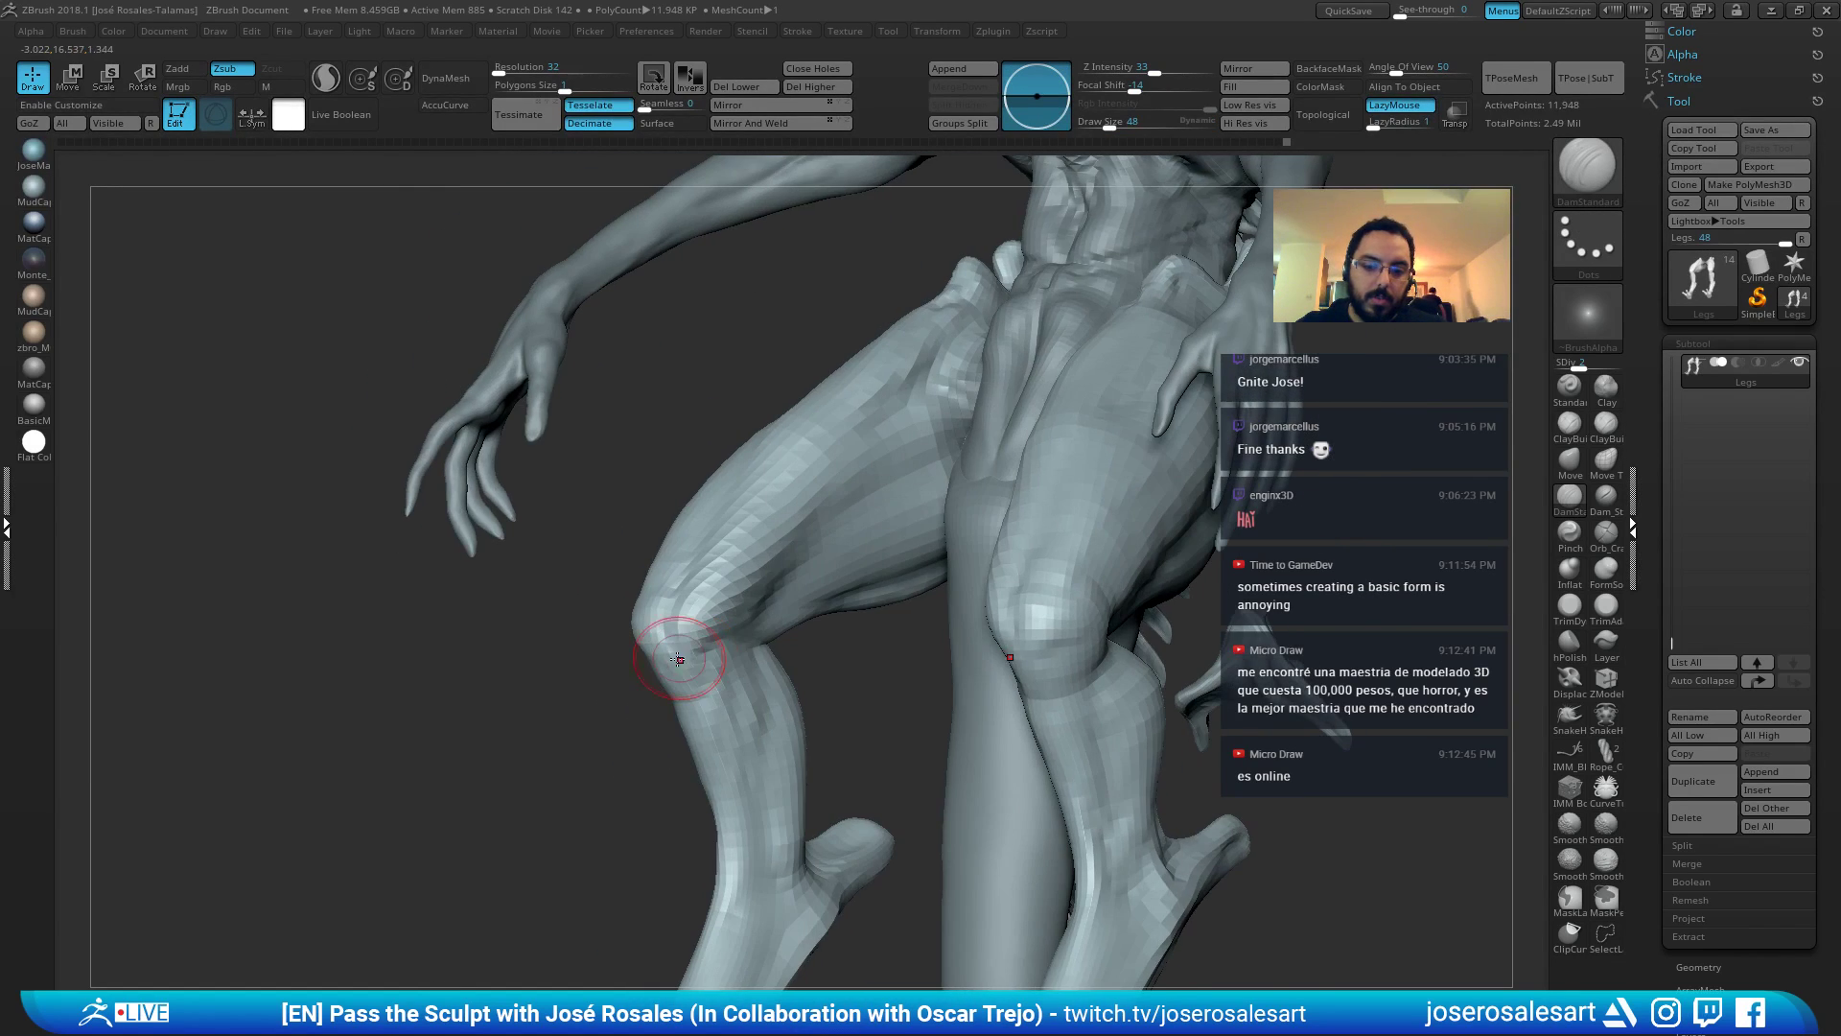
right_click_drag(837, 528, 706, 567)
left_click_drag(725, 558, 740, 485)
mouse_move(743, 575)
right_mouse_down()
mouse_move(767, 545)
mouse_move(767, 489)
right_mouse_up()
left_click_drag(769, 546, 773, 518, "shift")
mouse_move(844, 499)
right_mouse_down()
mouse_move(736, 481)
mouse_move(714, 533)
right_mouse_up()
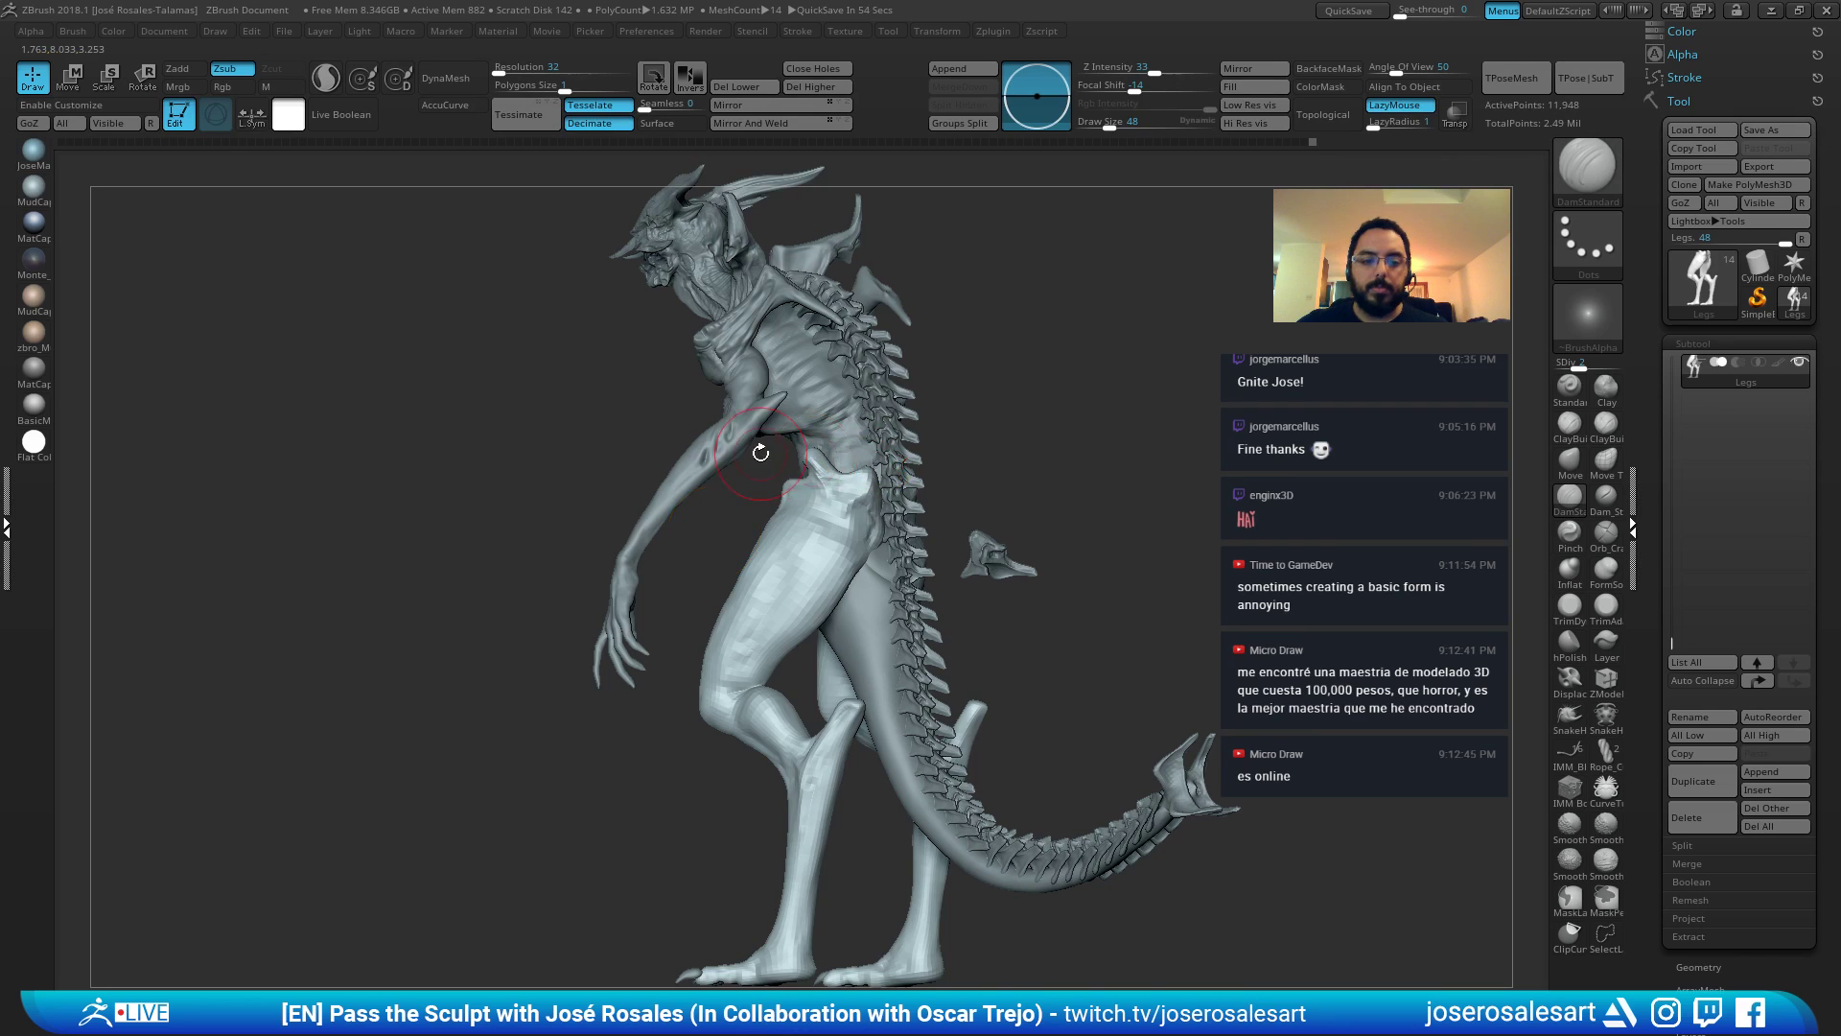
Adjust the outer contour of the hips with the Move brush at draw size 90, checking it as a flat silhouette.
right_click_drag(761, 453, 854, 465)
right_click_drag(768, 547, 763, 508, "ctrl")
mouse_move(714, 566)
right_mouse_down("ctrl")
mouse_move(724, 595)
mouse_move(692, 585)
right_mouse_up("ctrl")
key("b")
key("m")
key("v")
left_click_drag(663, 502, 683, 500)
right_click_drag(707, 465, 698, 455)
key("v")
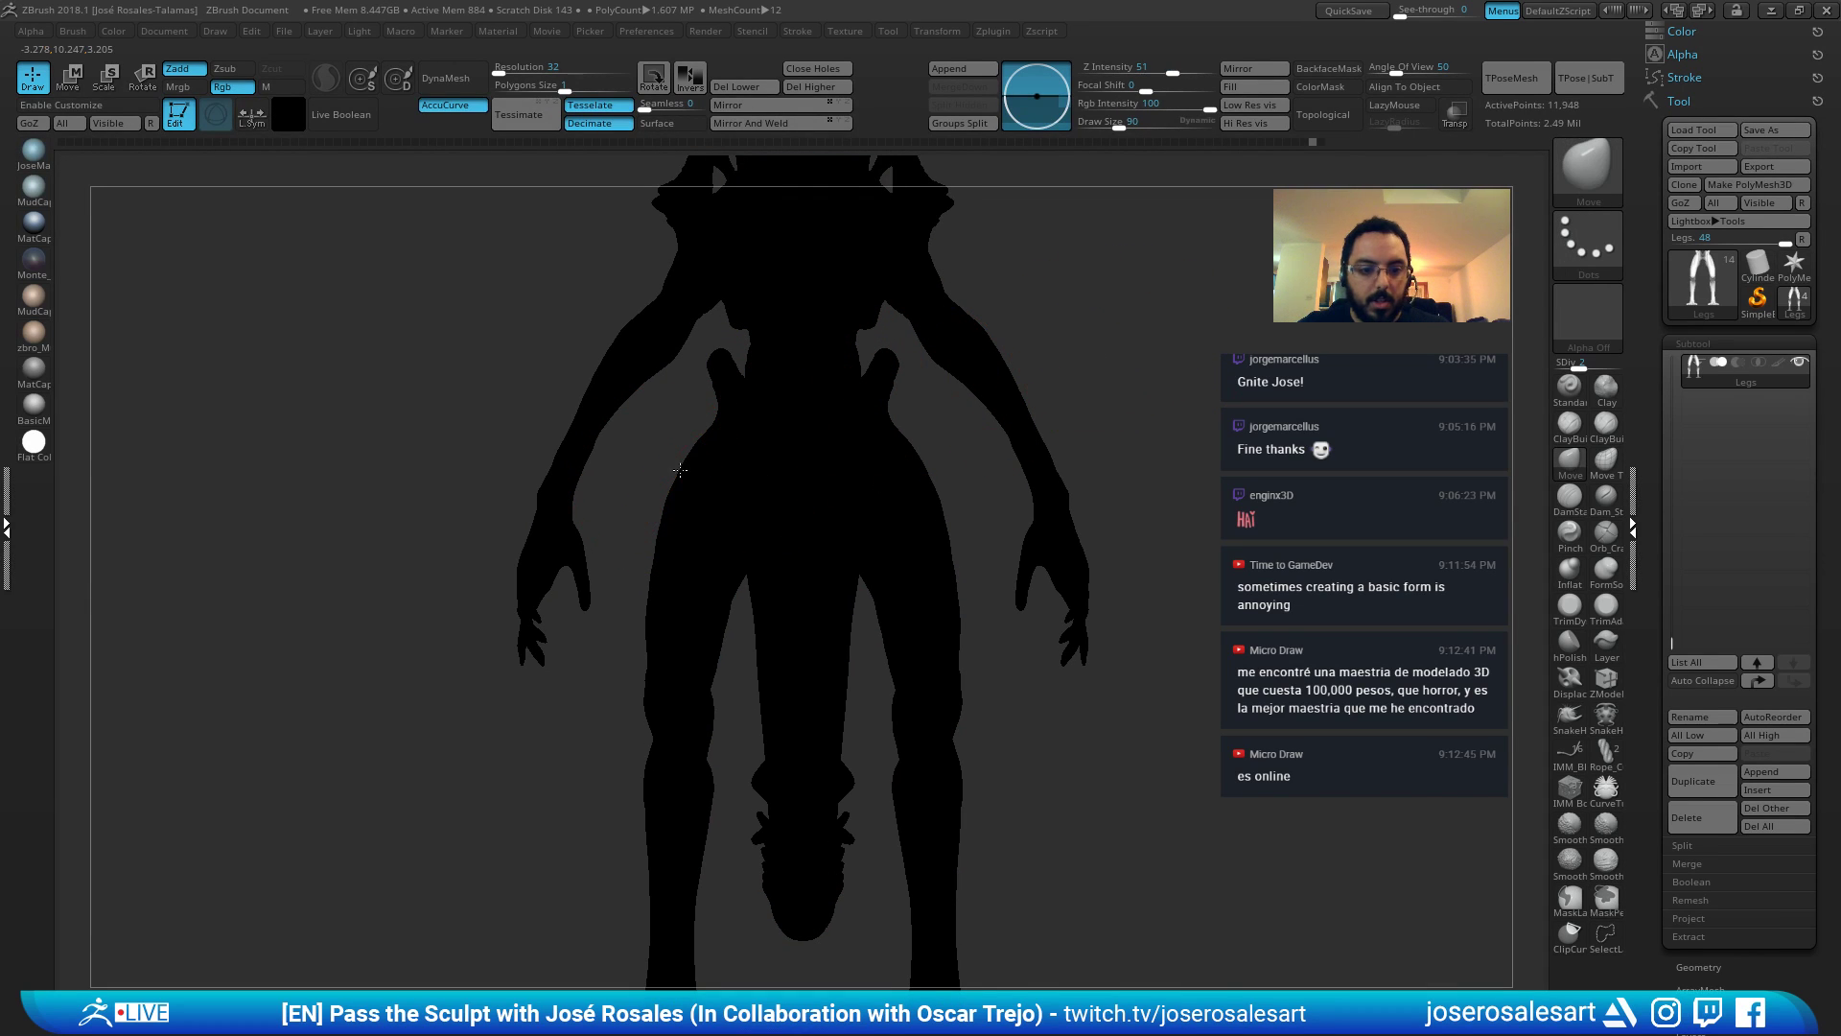
key("ctrl+shift+s")
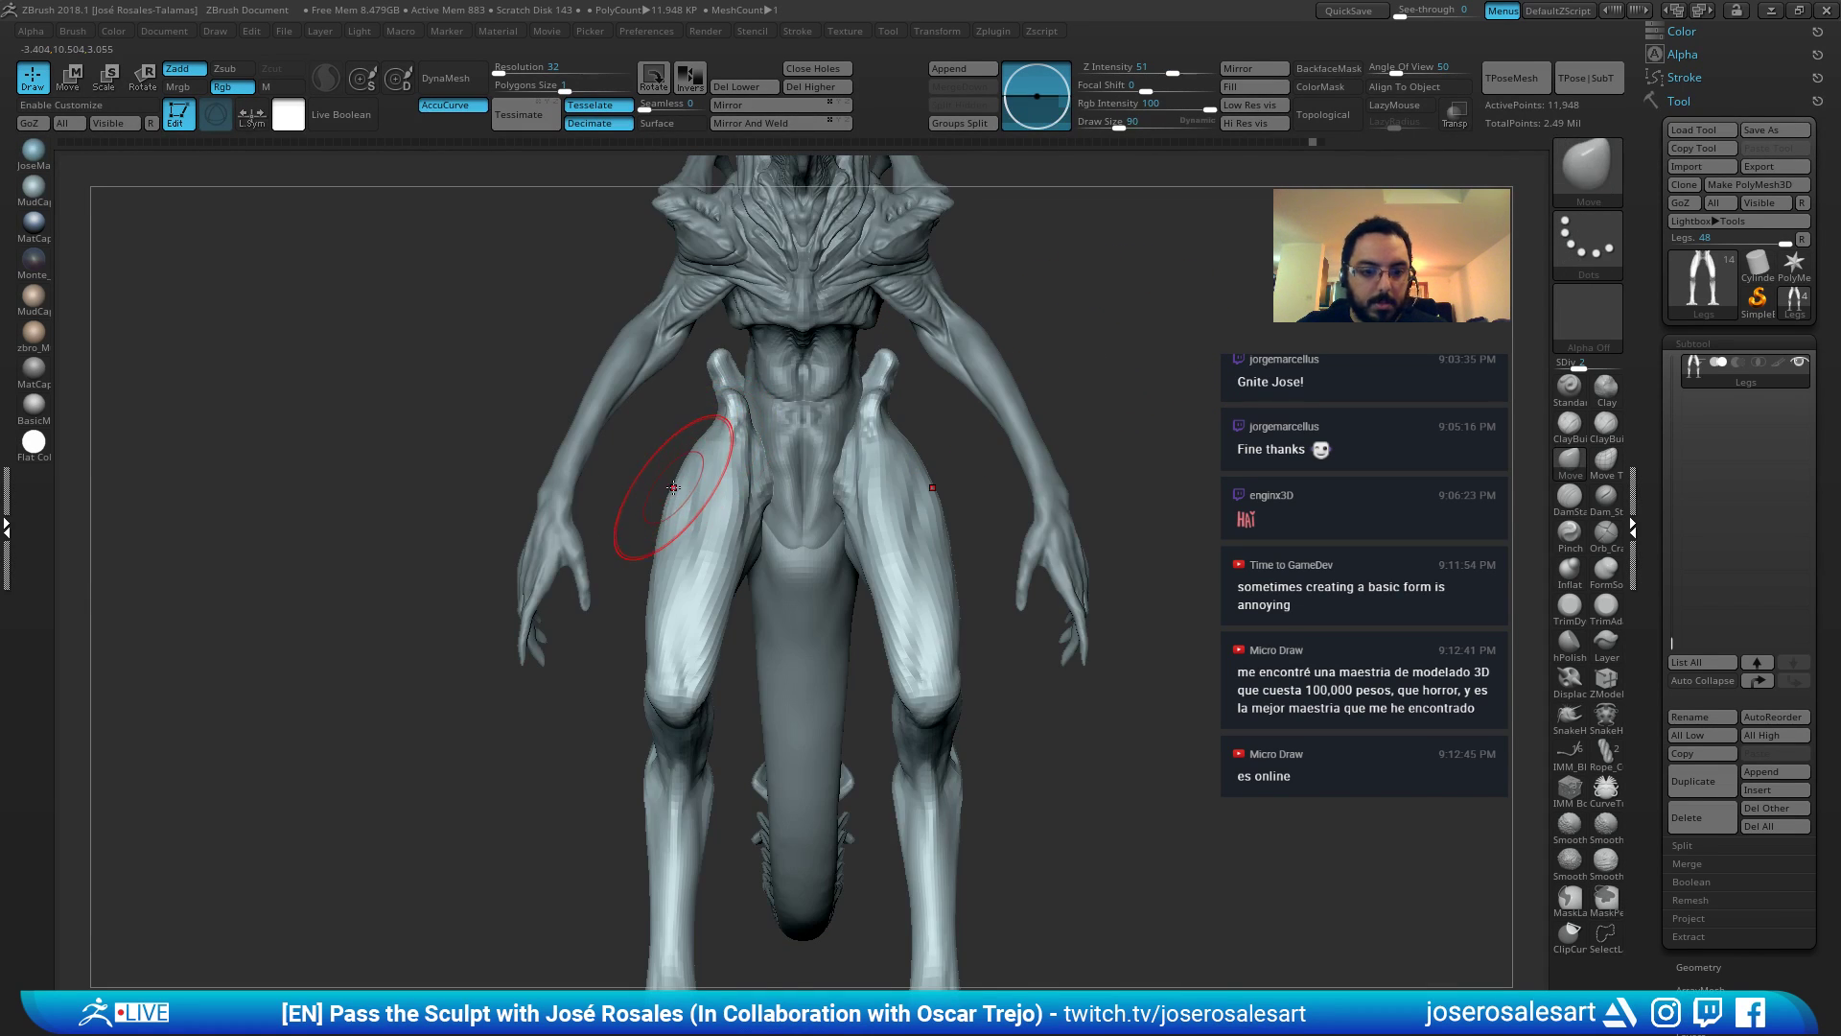
Undo the last hip change and reshape the outer upper thighs with the Move brush at draw size 114.
key("ctrl+z")
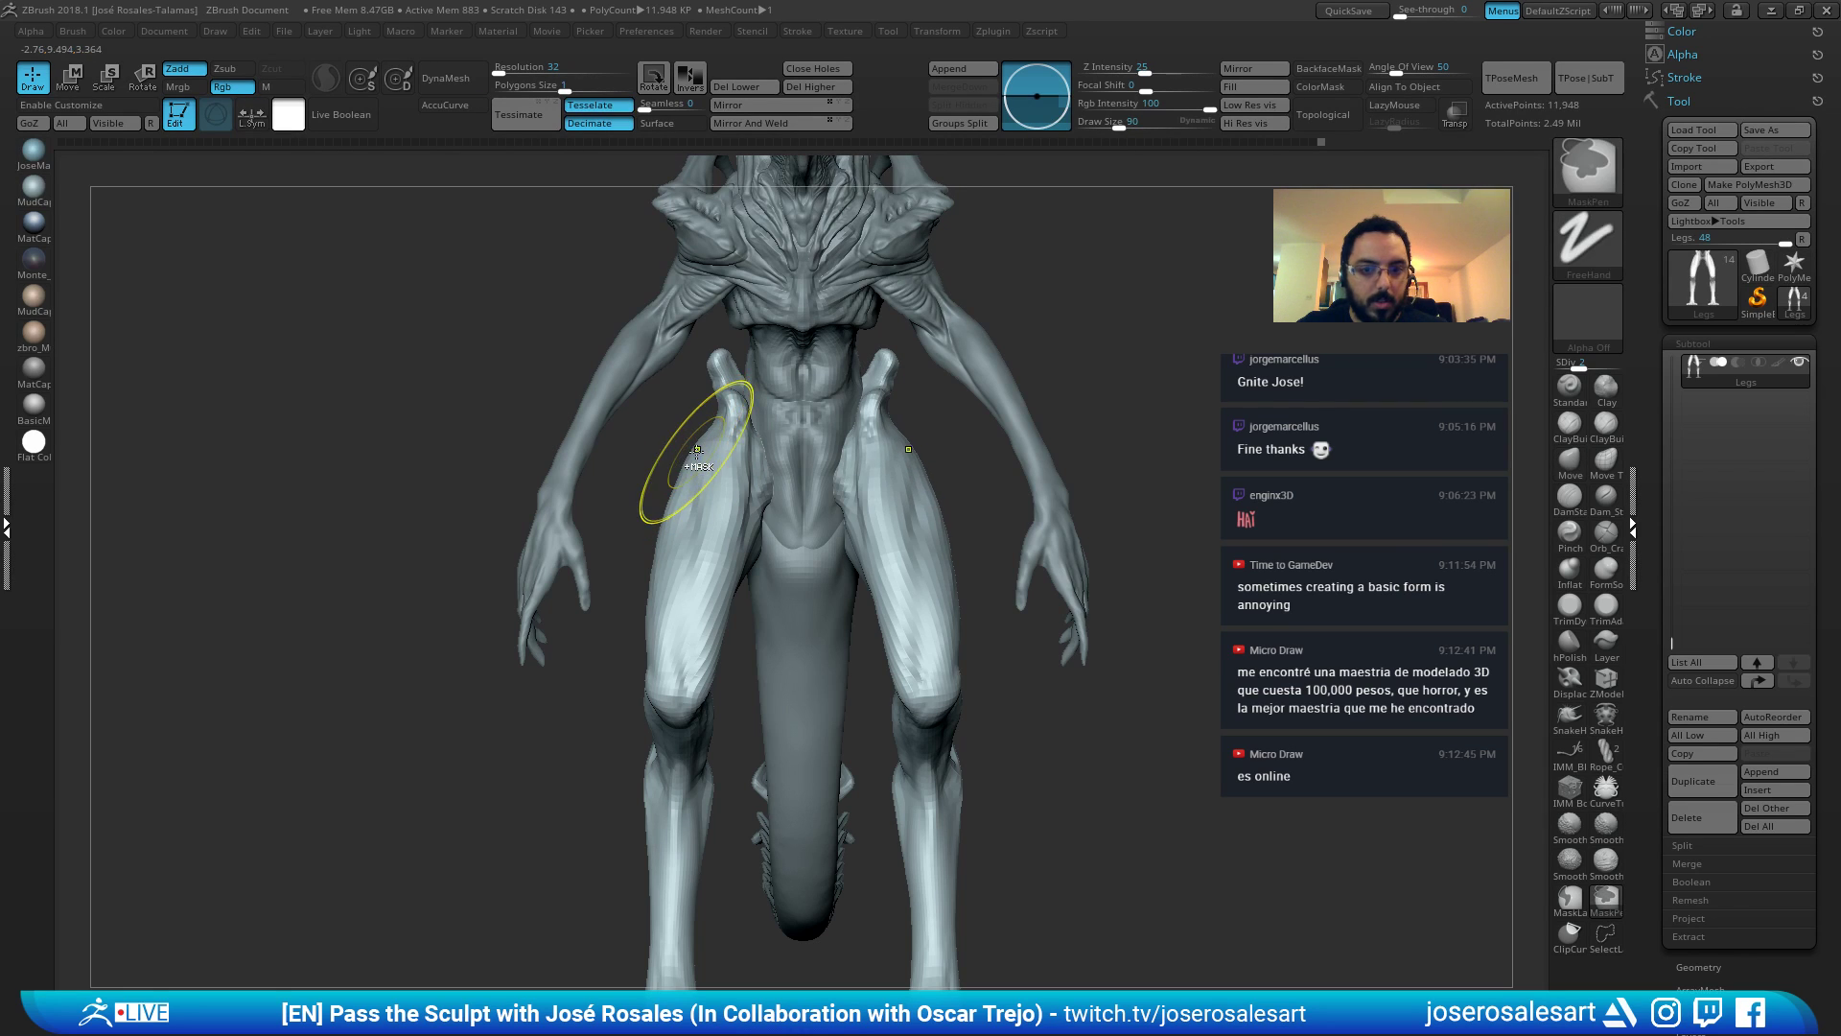
key("]")
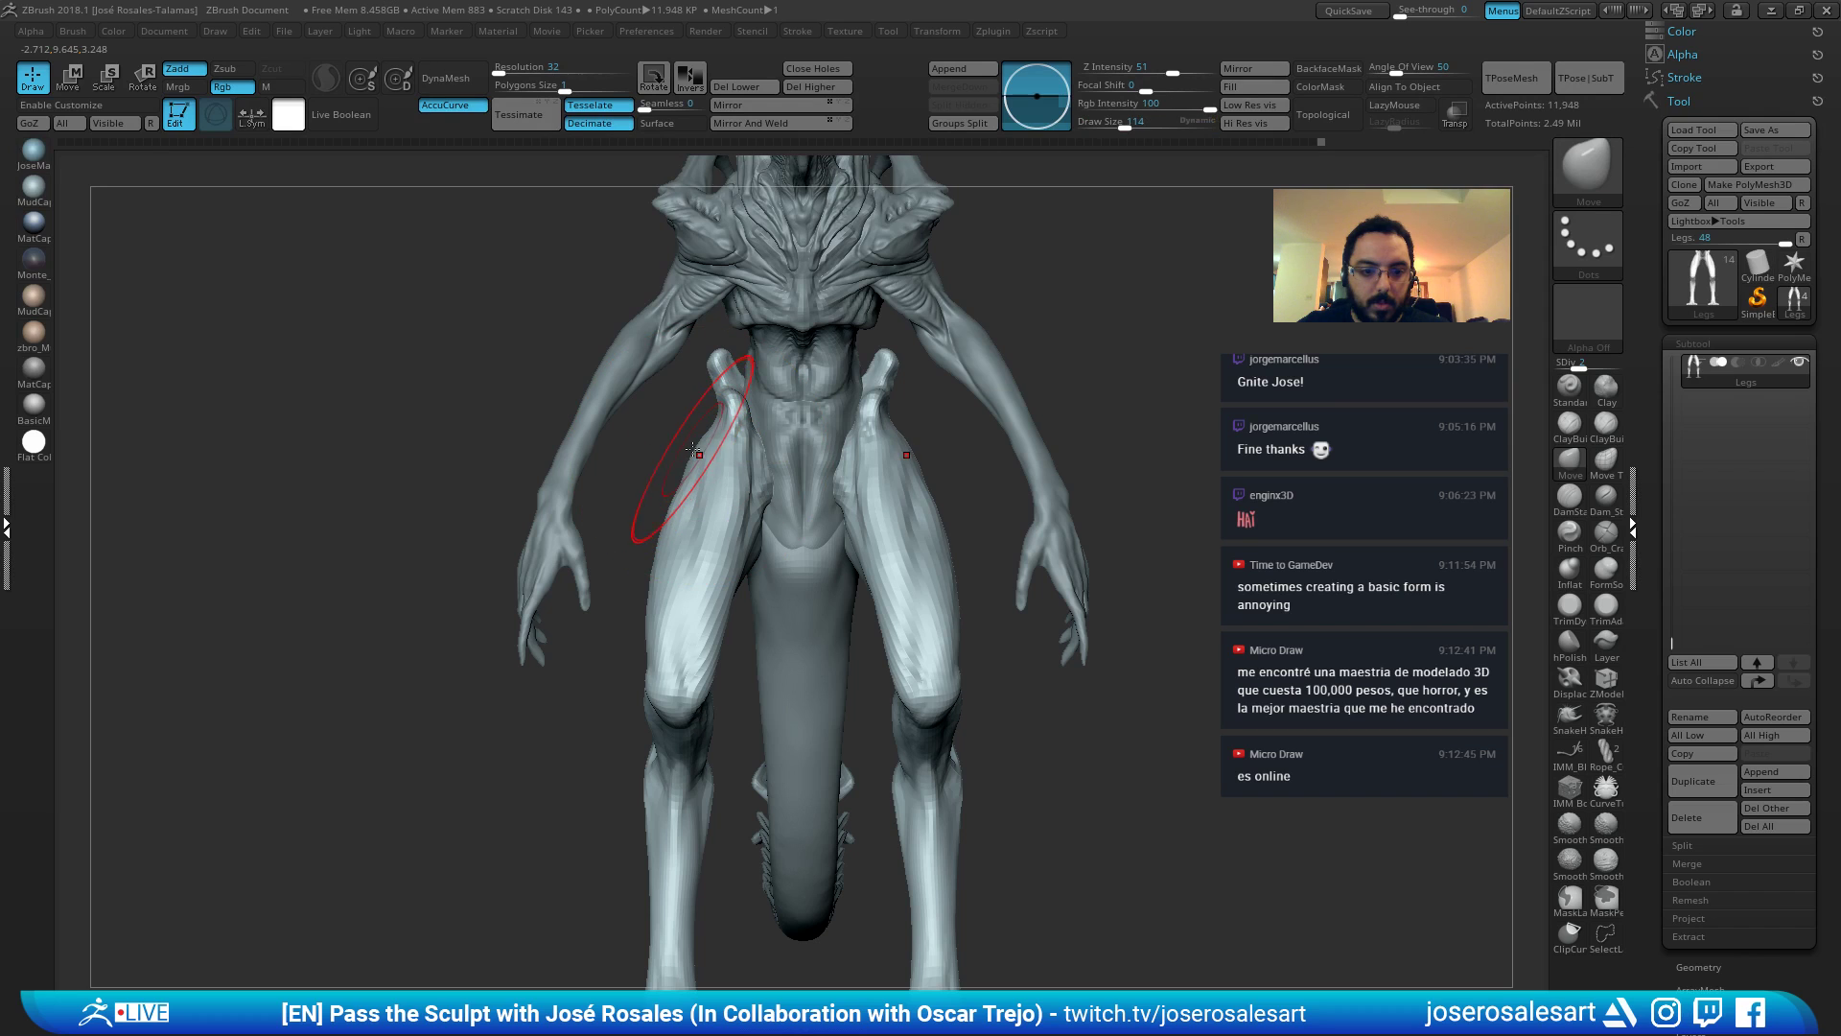
key("s")
mouse_move(692, 449)
left_mouse_down()
mouse_move(638, 470)
mouse_move(679, 490)
left_mouse_up()
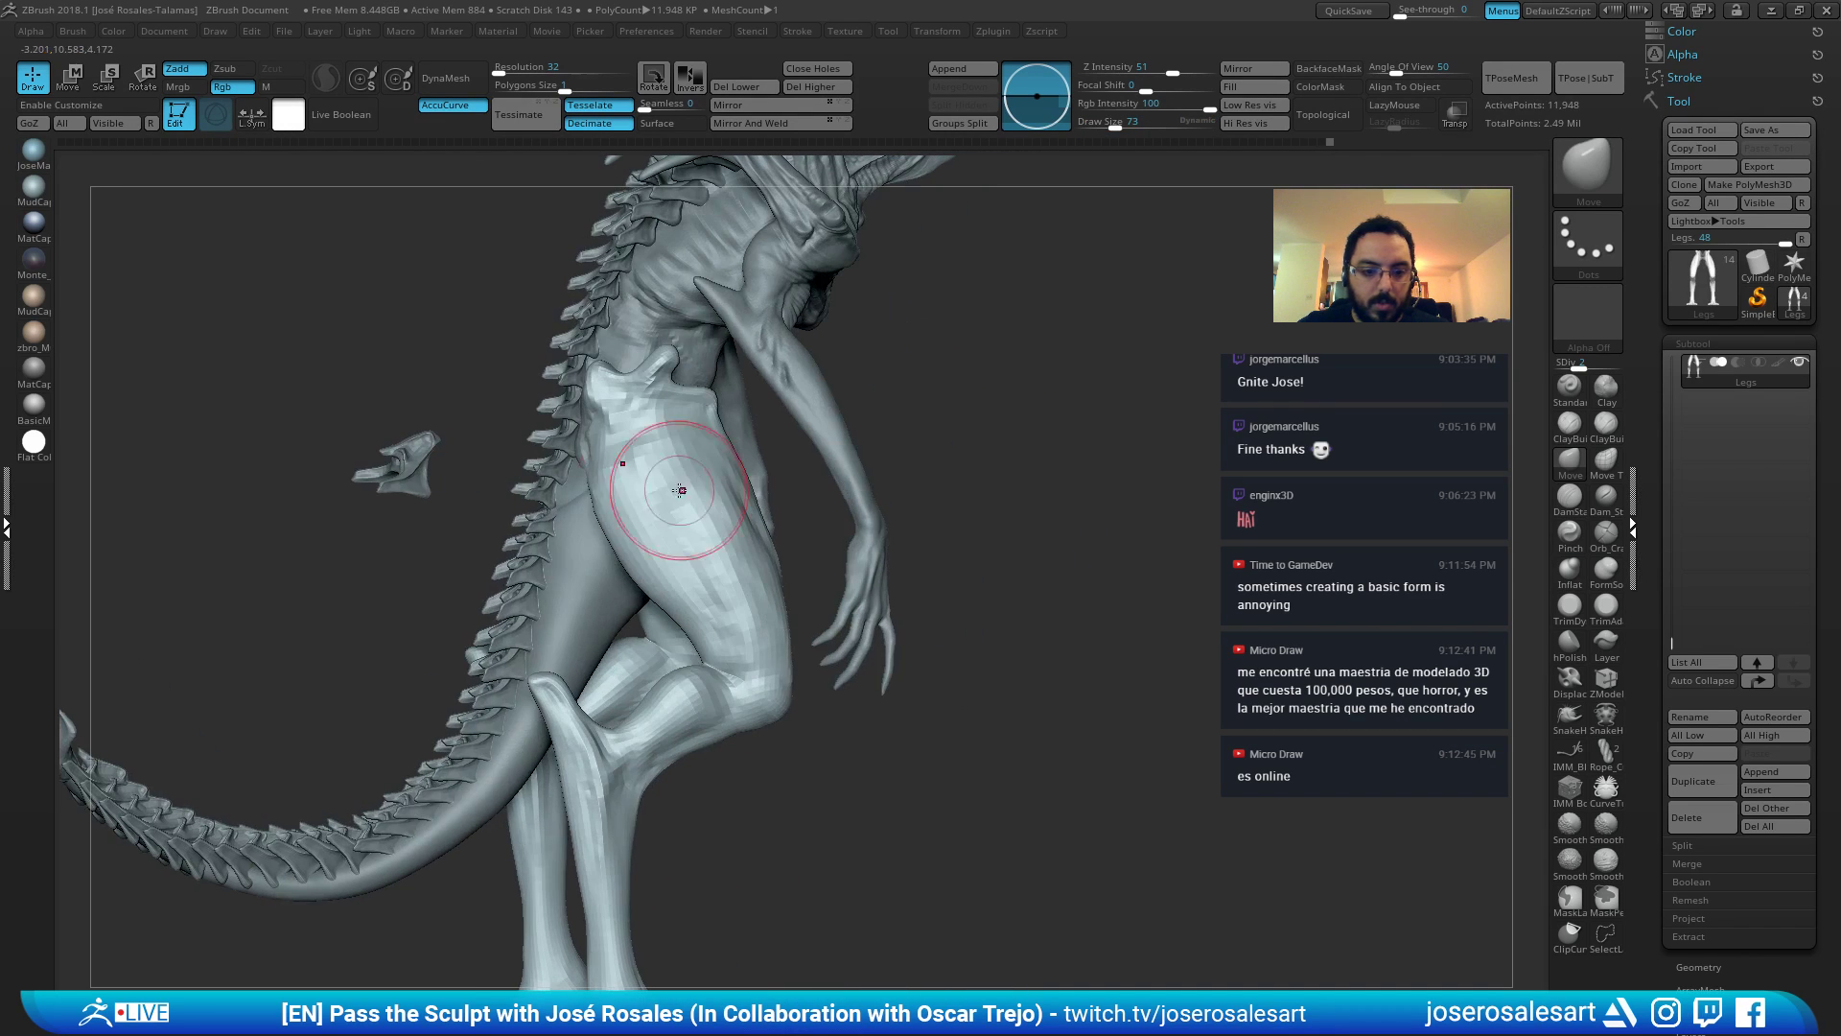
Build up the forms of the thighs and around the knees with the ClayBuildup brush at draw size 51.
key("2")
mouse_move(606, 476)
right_mouse_down()
mouse_move(647, 485)
mouse_move(656, 440)
right_mouse_up()
right_click_drag(671, 598, 604, 456)
mouse_move(644, 548)
right_mouse_down()
mouse_move(637, 437)
mouse_move(649, 635)
mouse_move(597, 637)
mouse_move(587, 597)
right_mouse_up()
right_click_drag(587, 597, 629, 552)
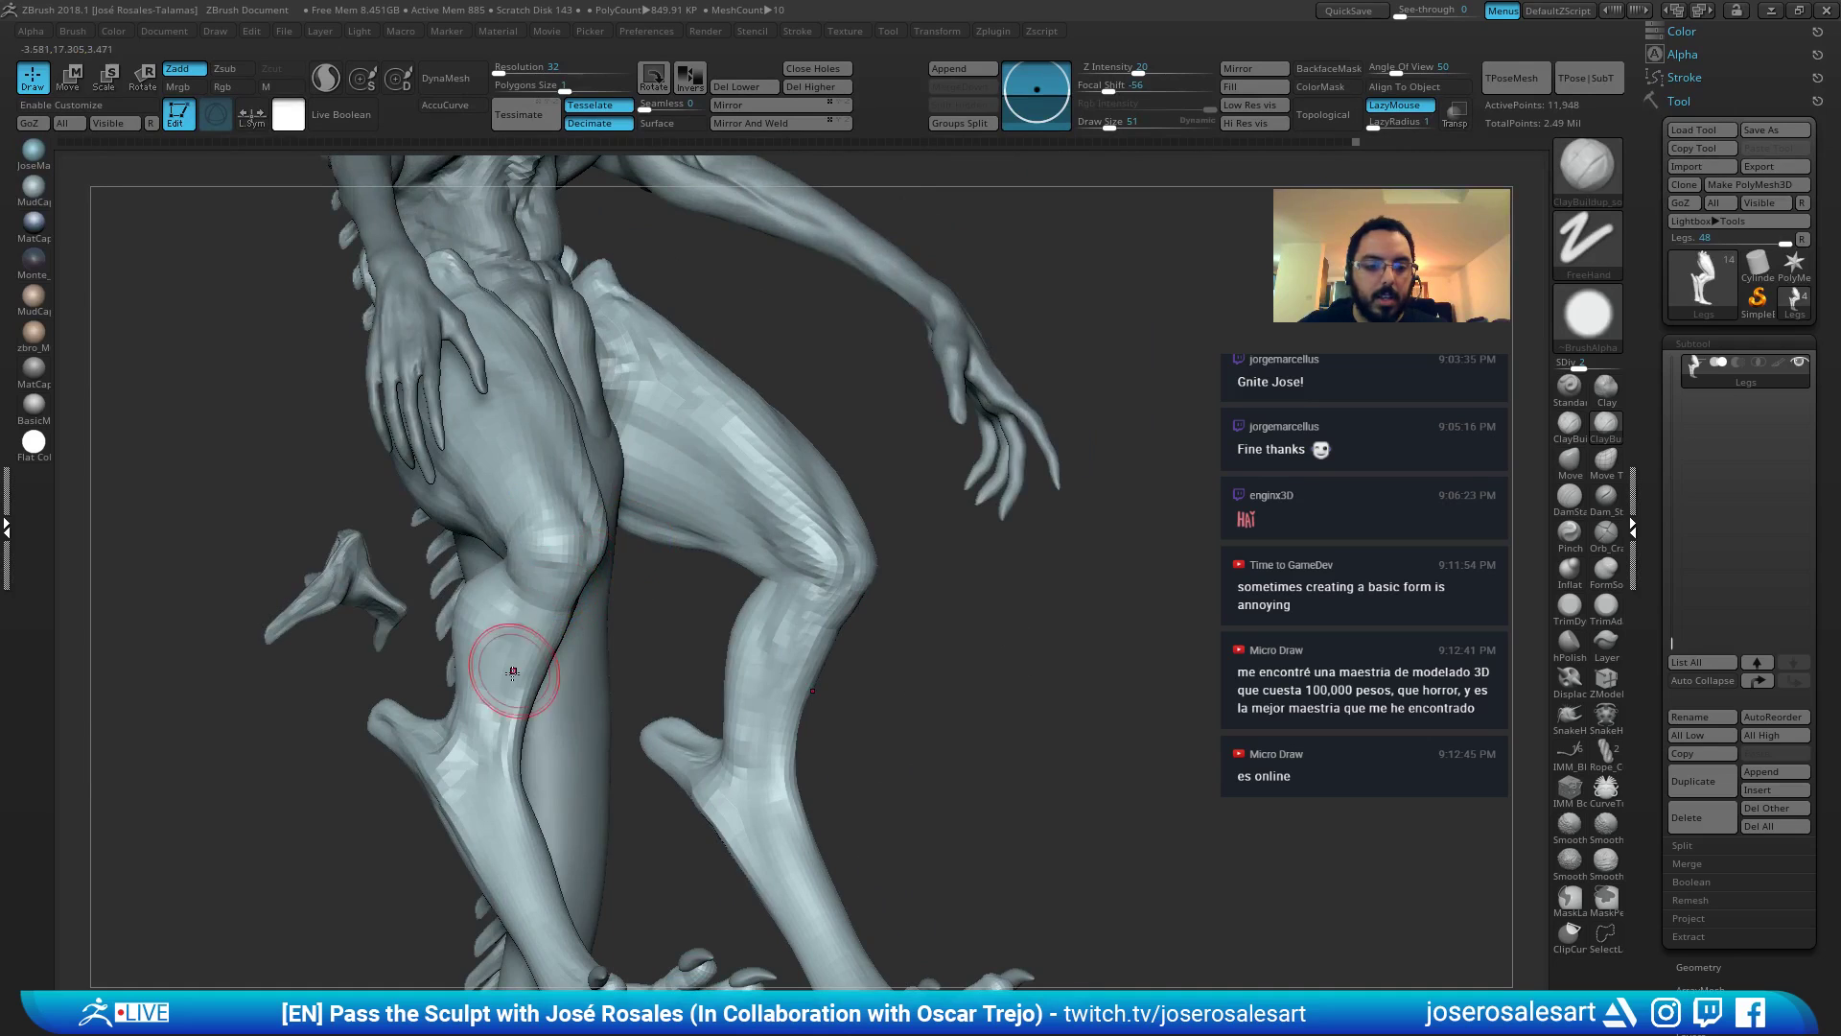
right_click_drag(513, 671, 521, 618)
mouse_move(527, 690)
right_mouse_down()
mouse_move(583, 473)
mouse_move(532, 658)
mouse_move(624, 417)
right_mouse_up()
Adjust the lower legs from the front and below with the Move brush at draw sizes 90, 109 and 135.
key("b")
key("m")
key("v")
key("bracketright")
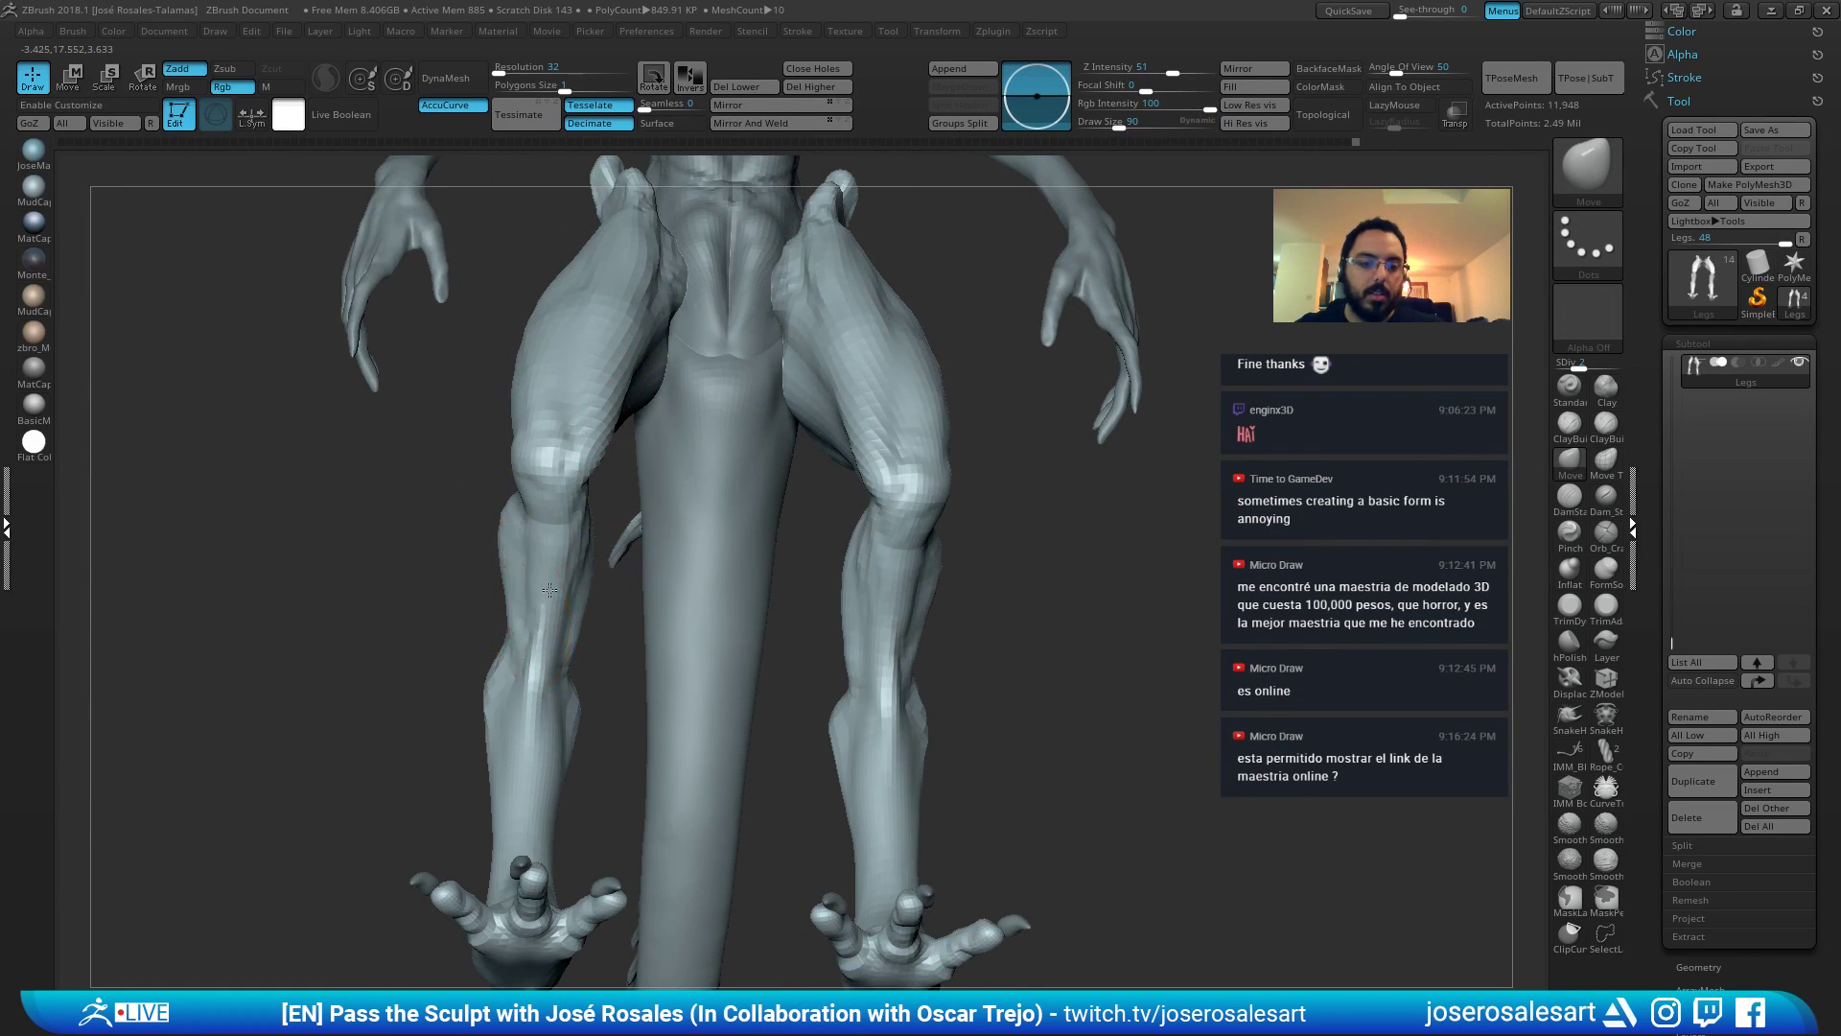
mouse_move(549, 590)
right_mouse_down()
mouse_move(576, 534)
mouse_move(506, 576)
mouse_move(544, 551)
right_mouse_up()
key("s")
left_click_drag(543, 585, 547, 584)
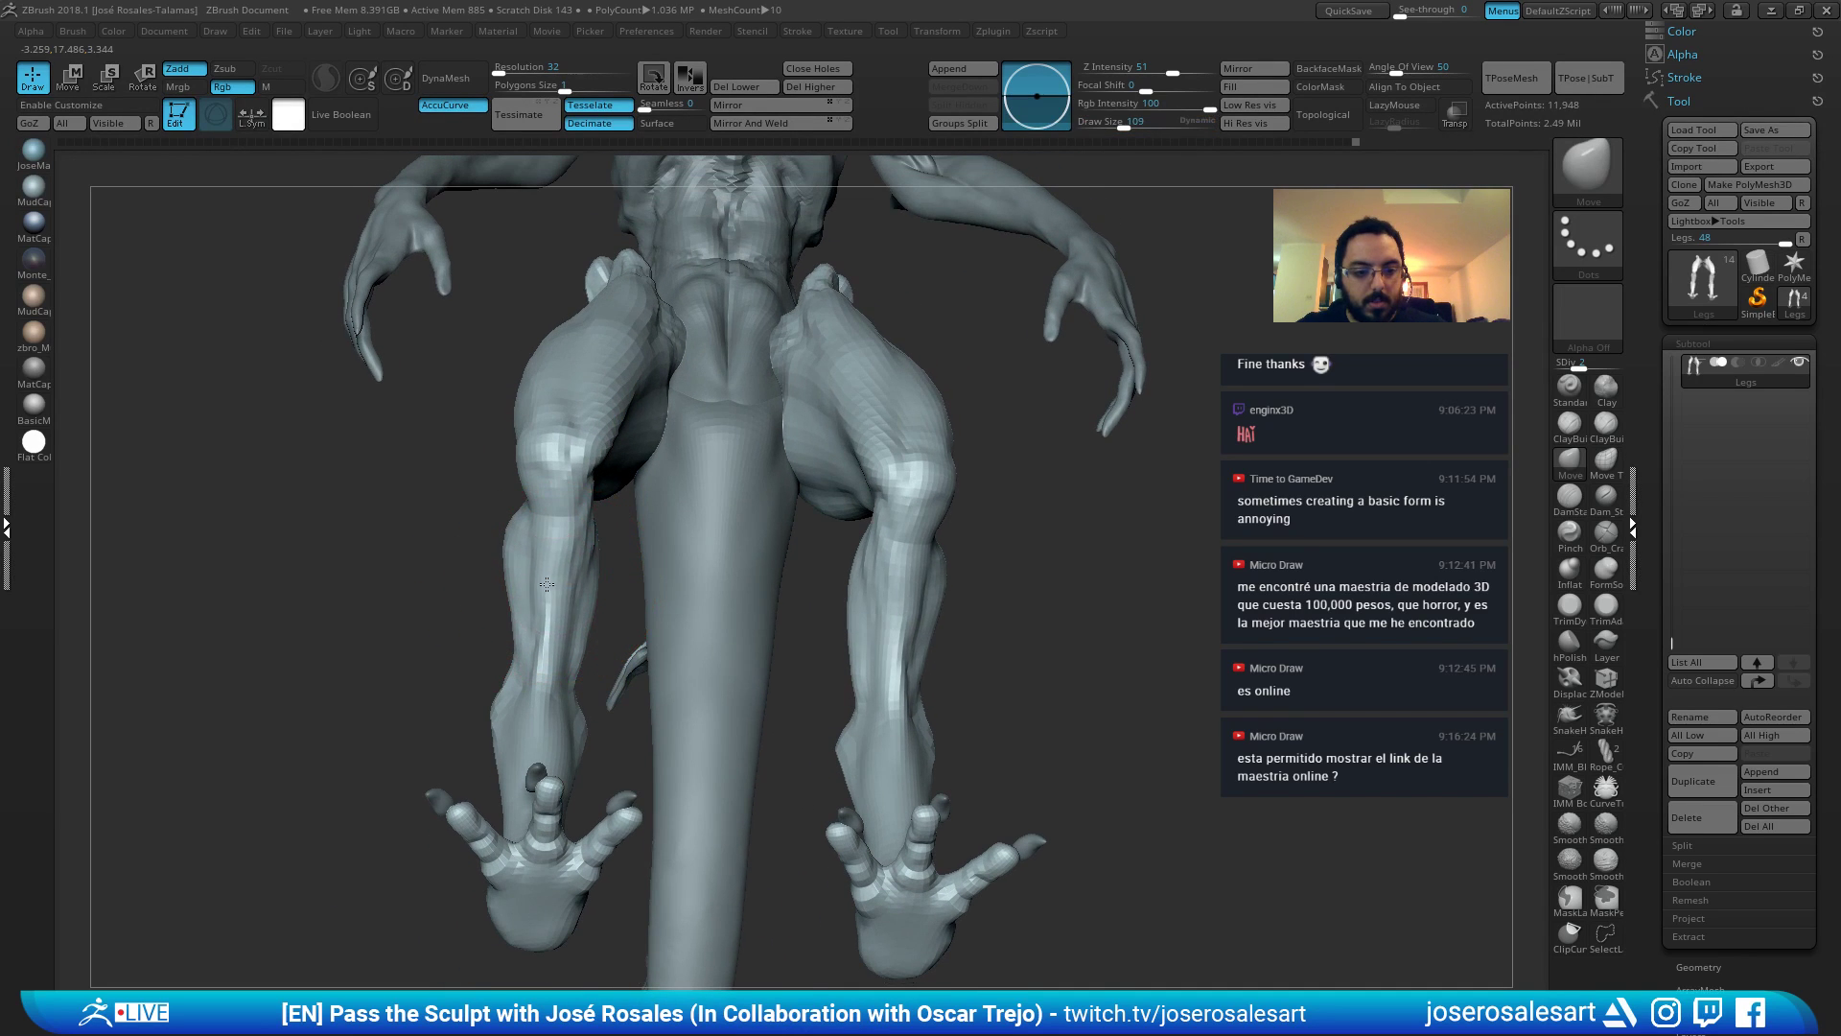
key("]")
right_click_drag(557, 566, 549, 565)
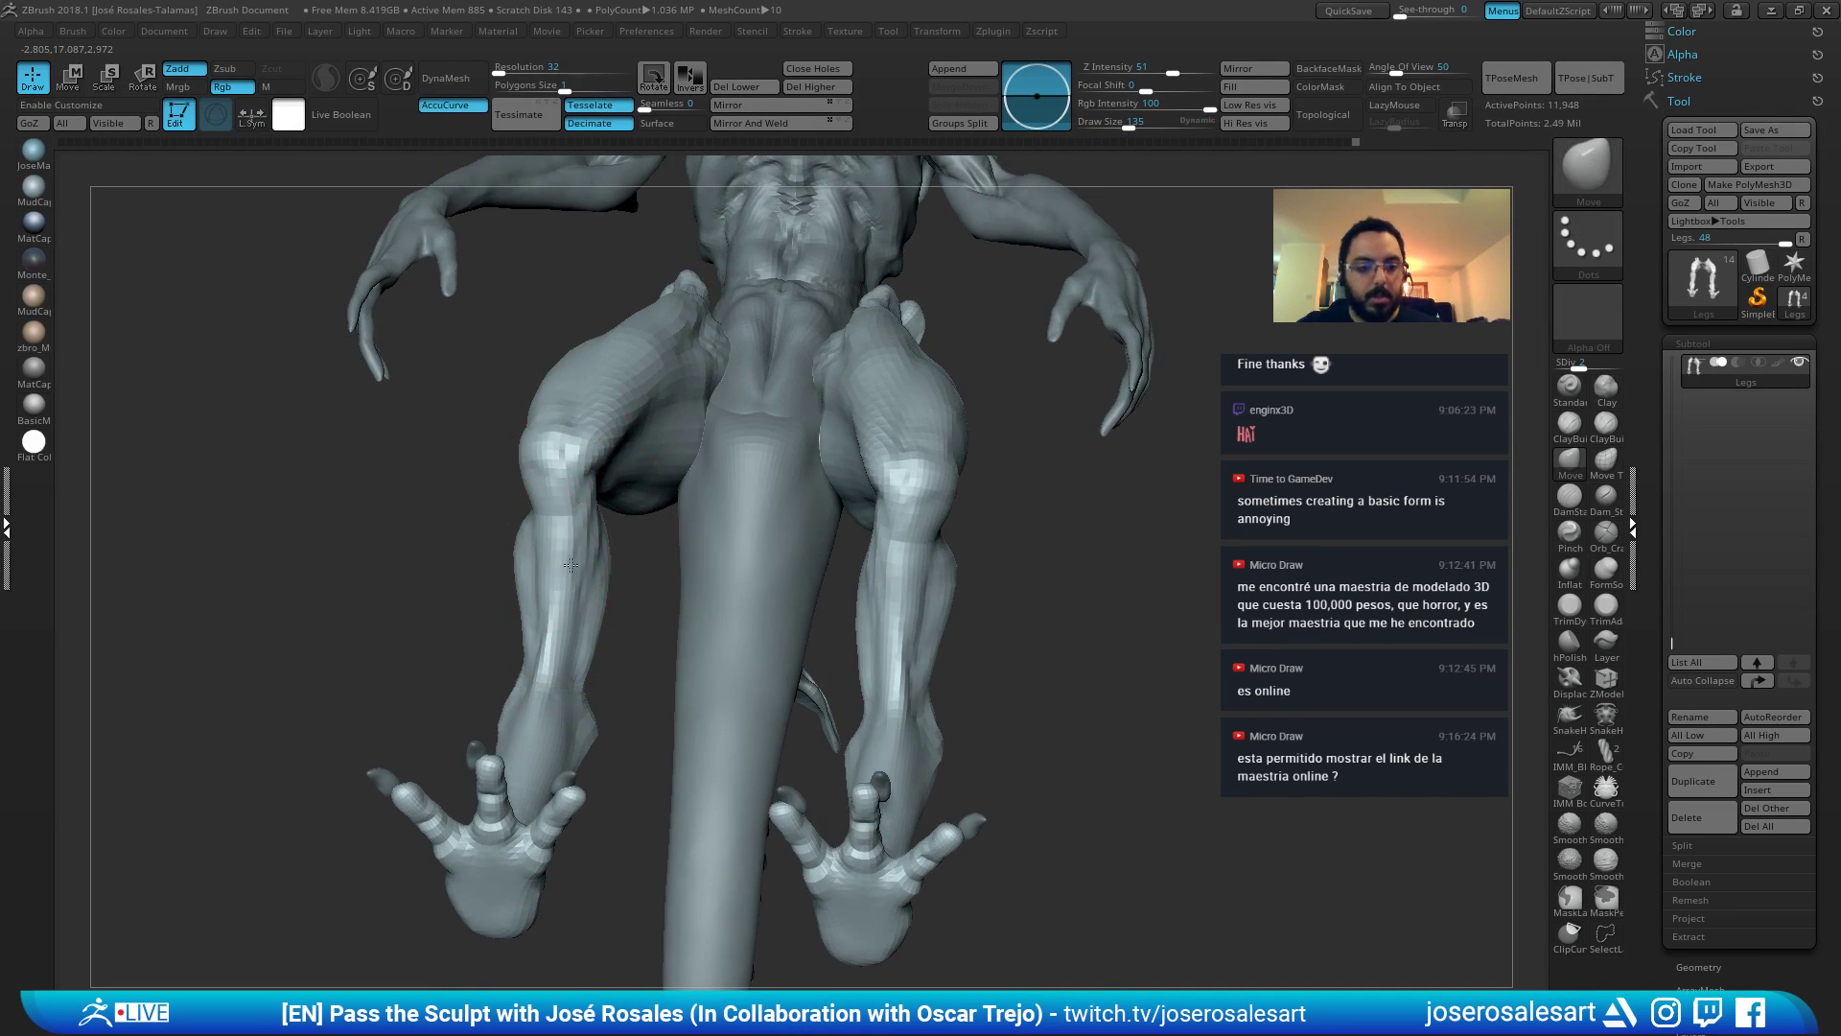
Undo the last lower leg change, check the silhouette from below, and set the Move brush's draw size to 109.
key("ctrl+z")
key("v")
key("c")
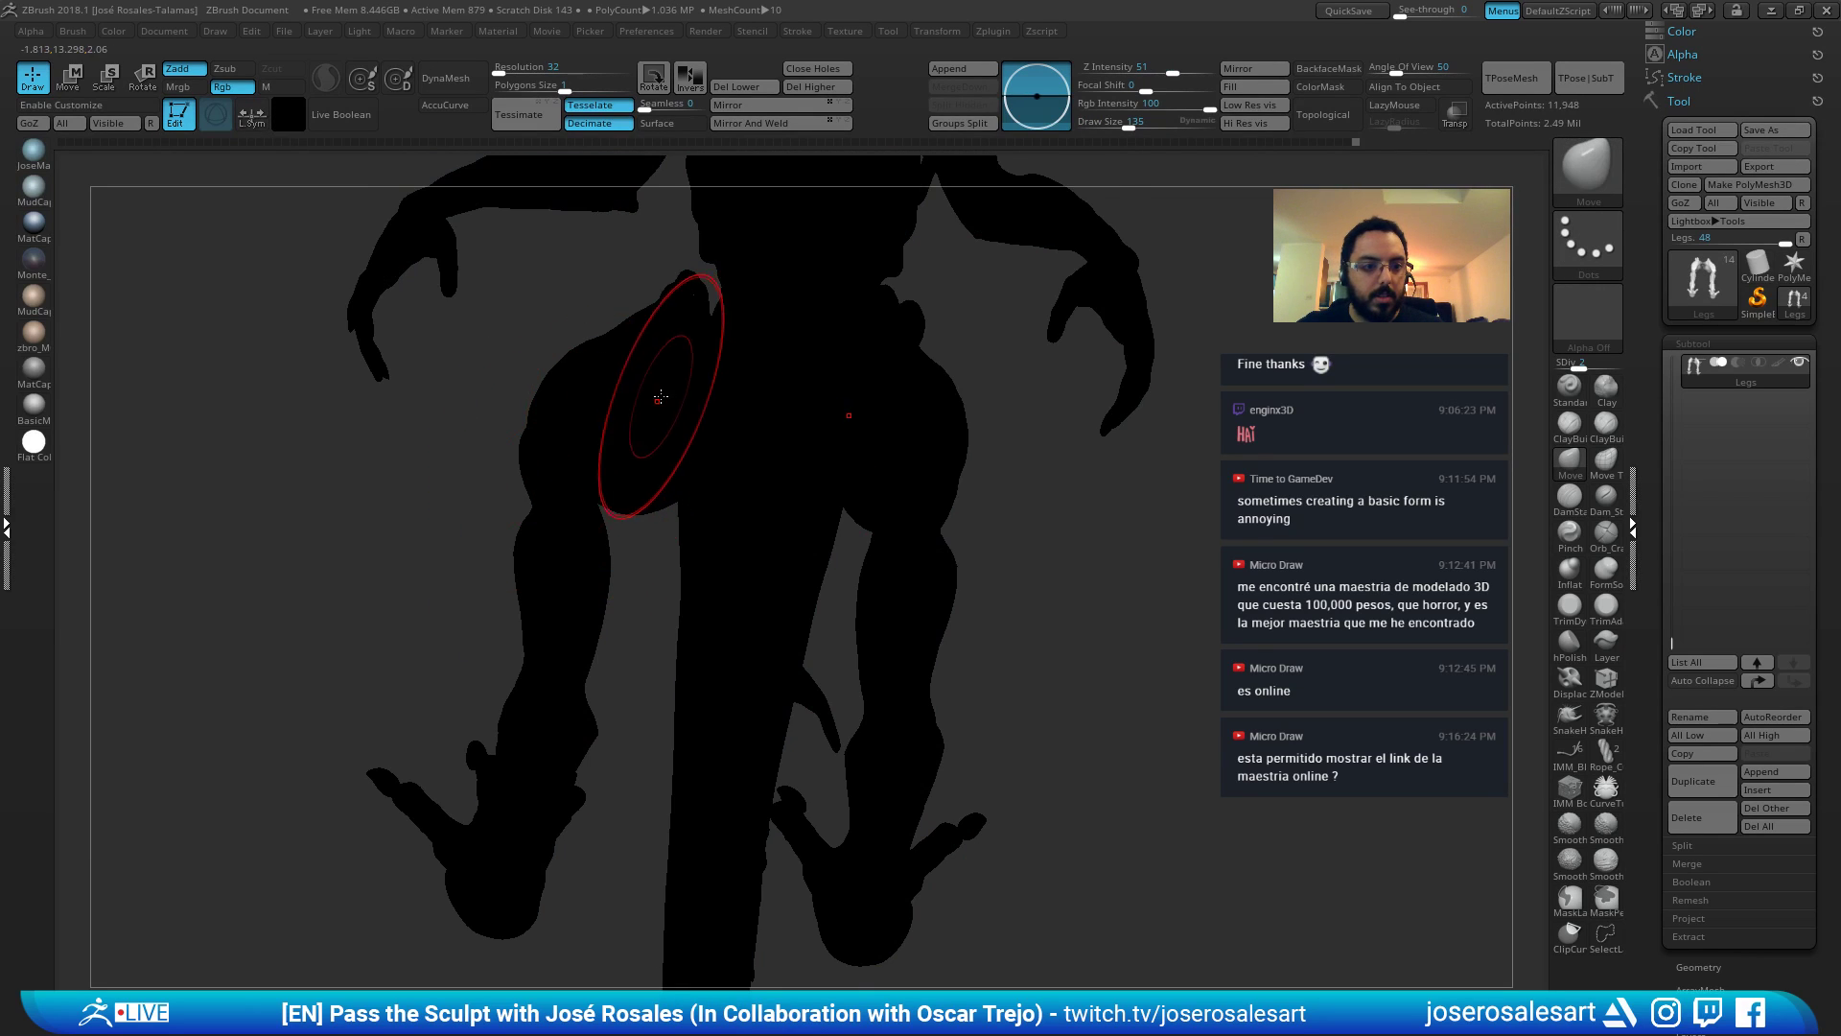
key("v")
right_click_drag(557, 486, 539, 574)
key("s")
key("[")
key("[")
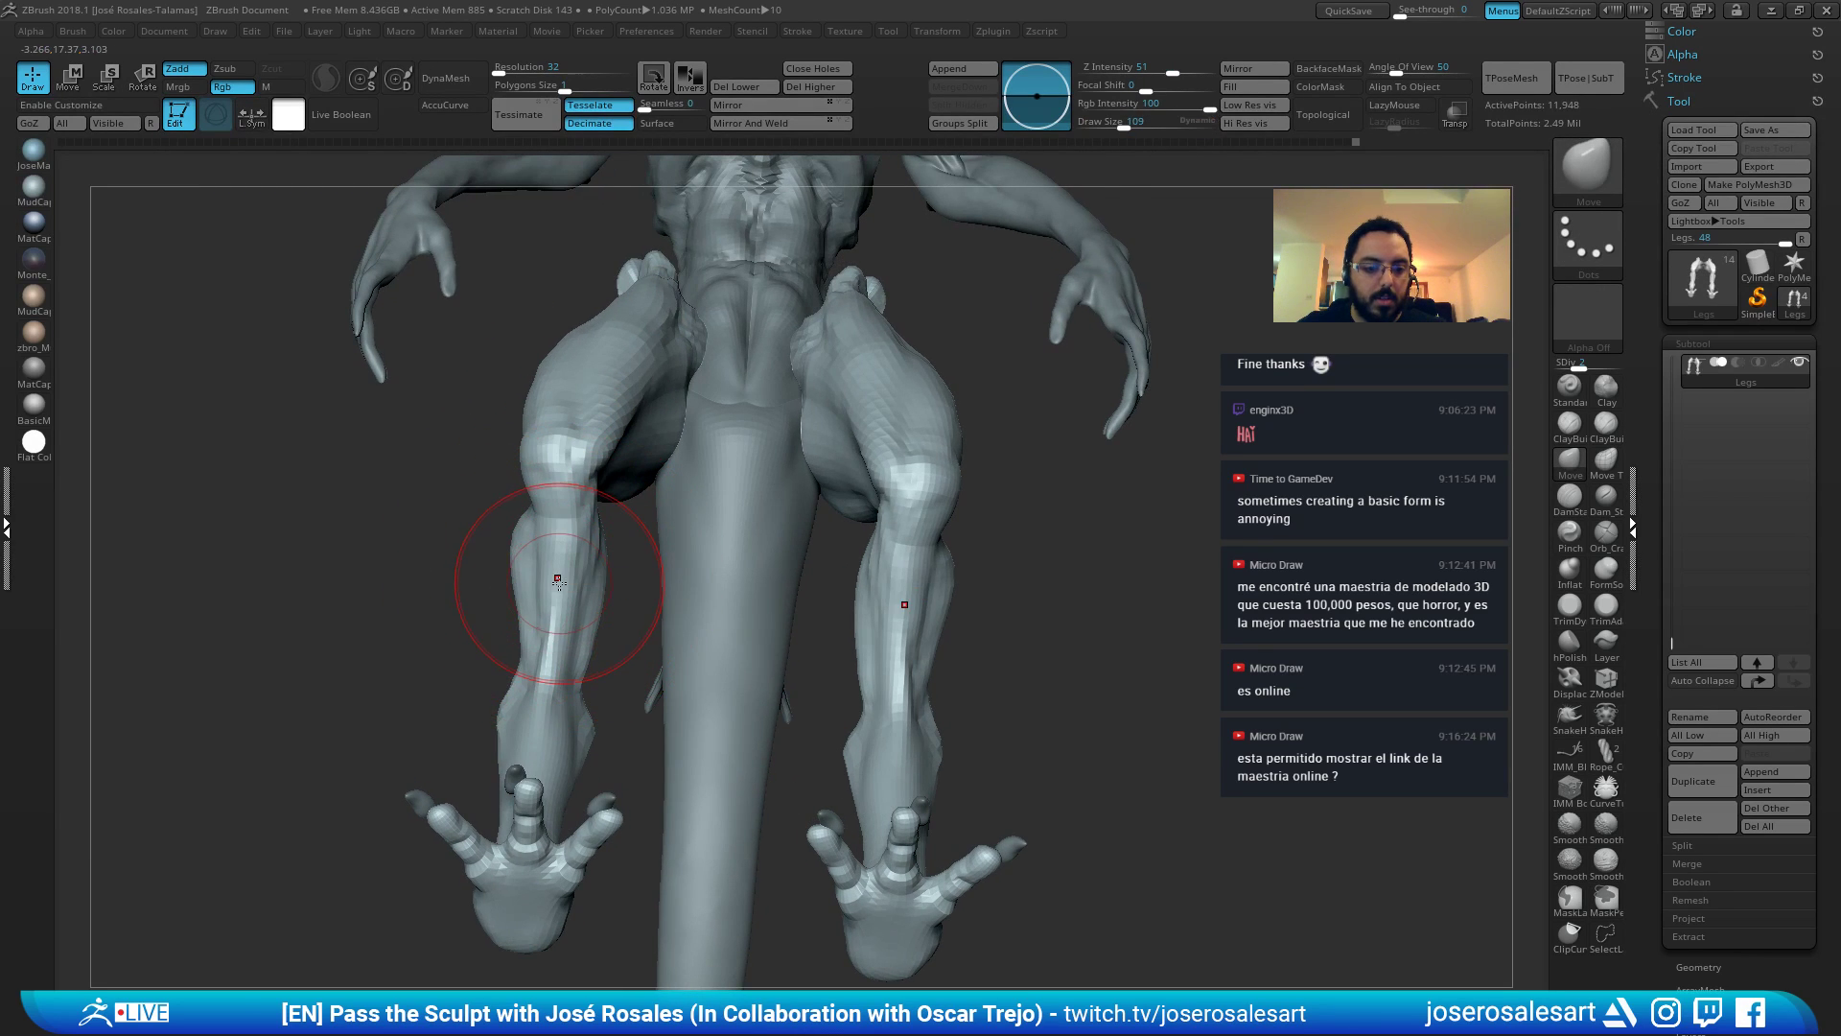
mouse_move(493, 576)
right_mouse_down()
mouse_move(860, 658)
mouse_move(776, 630)
mouse_move(672, 638)
right_mouse_up()
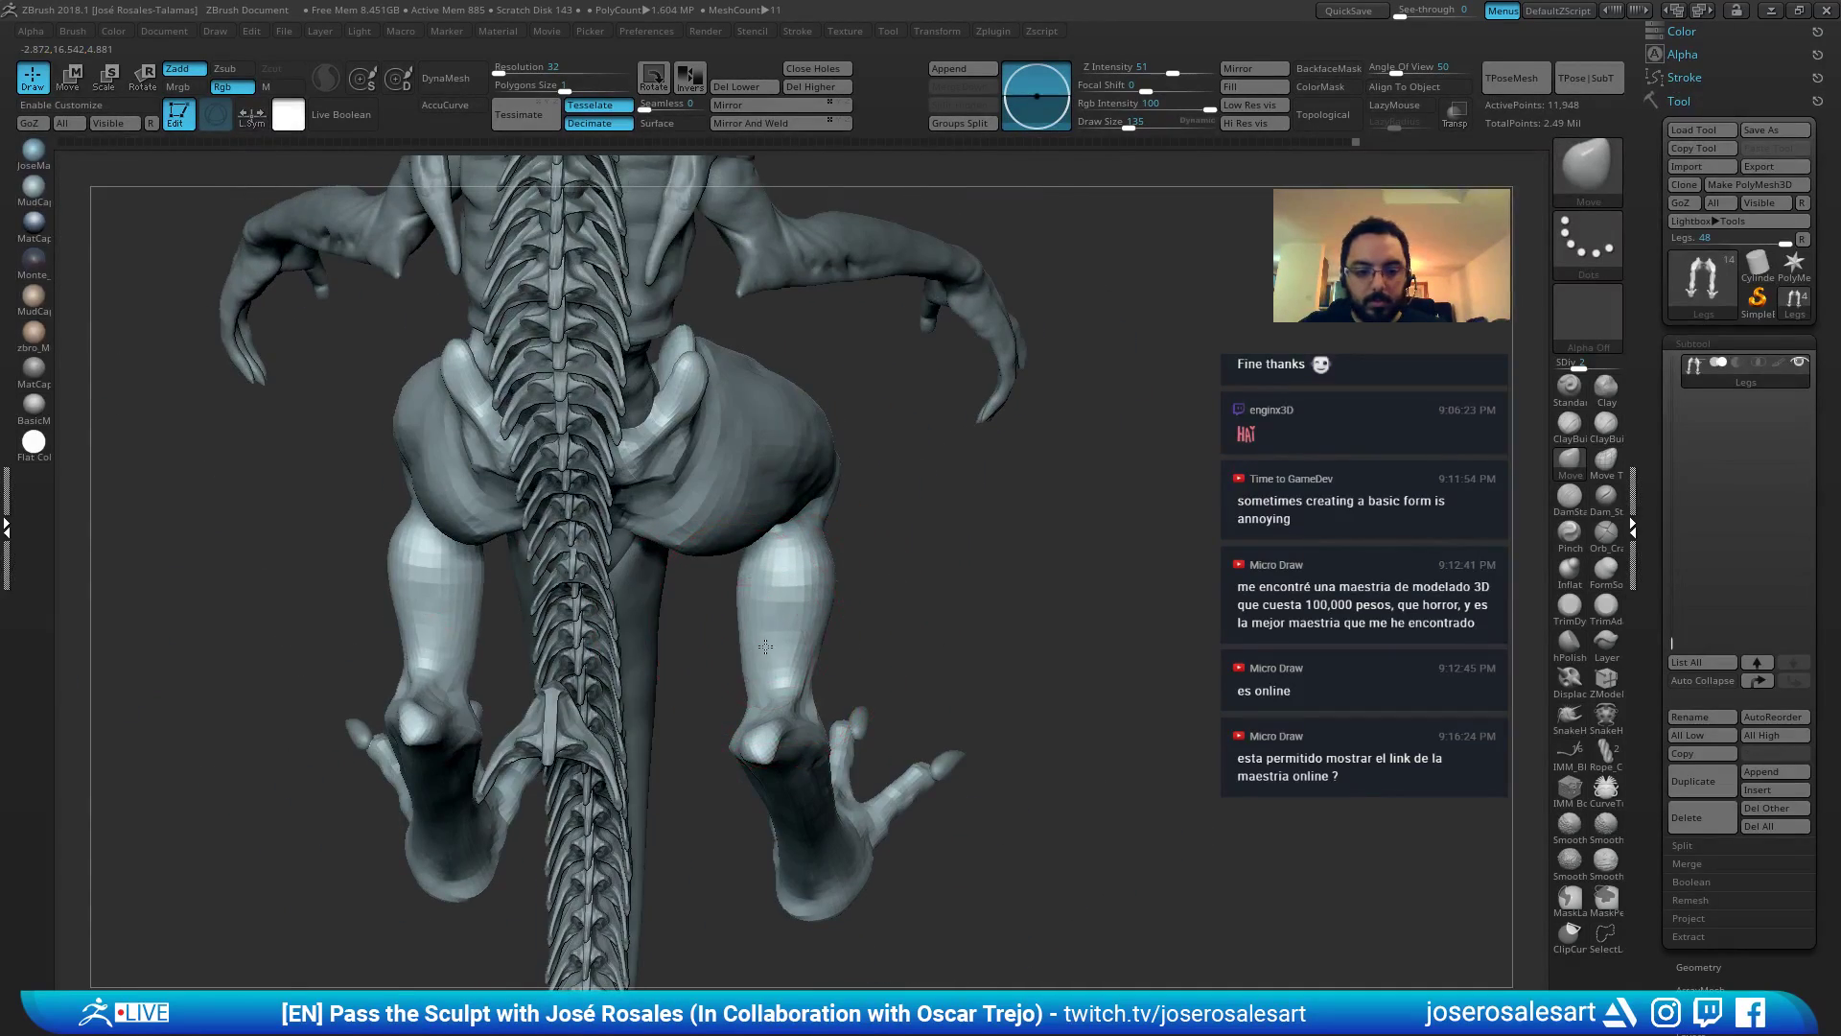
Reshape the calves from behind with the Move brush at draw size 135.
left_click_drag(766, 644, 776, 647)
right_click_drag(797, 613, 810, 616)
left_click_drag(765, 641, 789, 633)
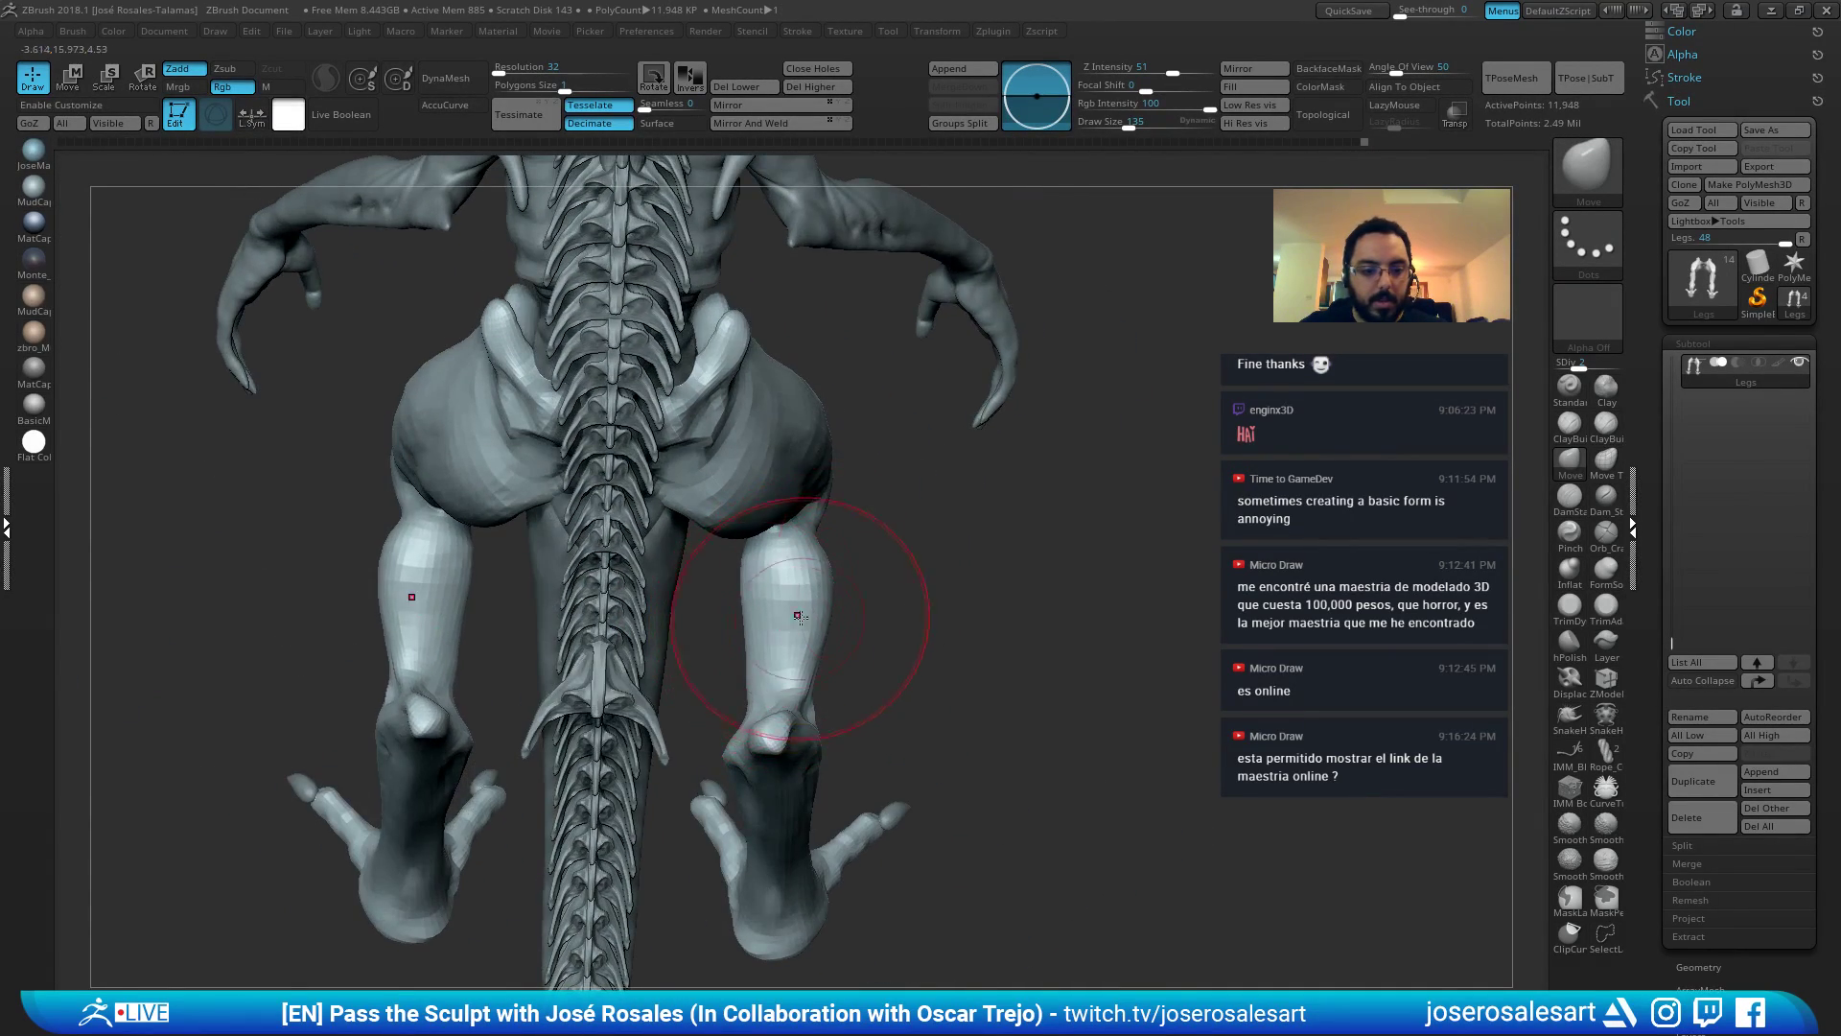
right_click_drag(802, 615, 518, 579)
mouse_move(778, 571)
right_mouse_down()
mouse_move(762, 662)
mouse_move(781, 699)
mouse_move(787, 681)
right_mouse_up()
Build up the calves and shins with the ClayBuildup brush at draw size 58.
key("b")
key("c")
key("b")
right_click_drag(788, 749, 791, 628)
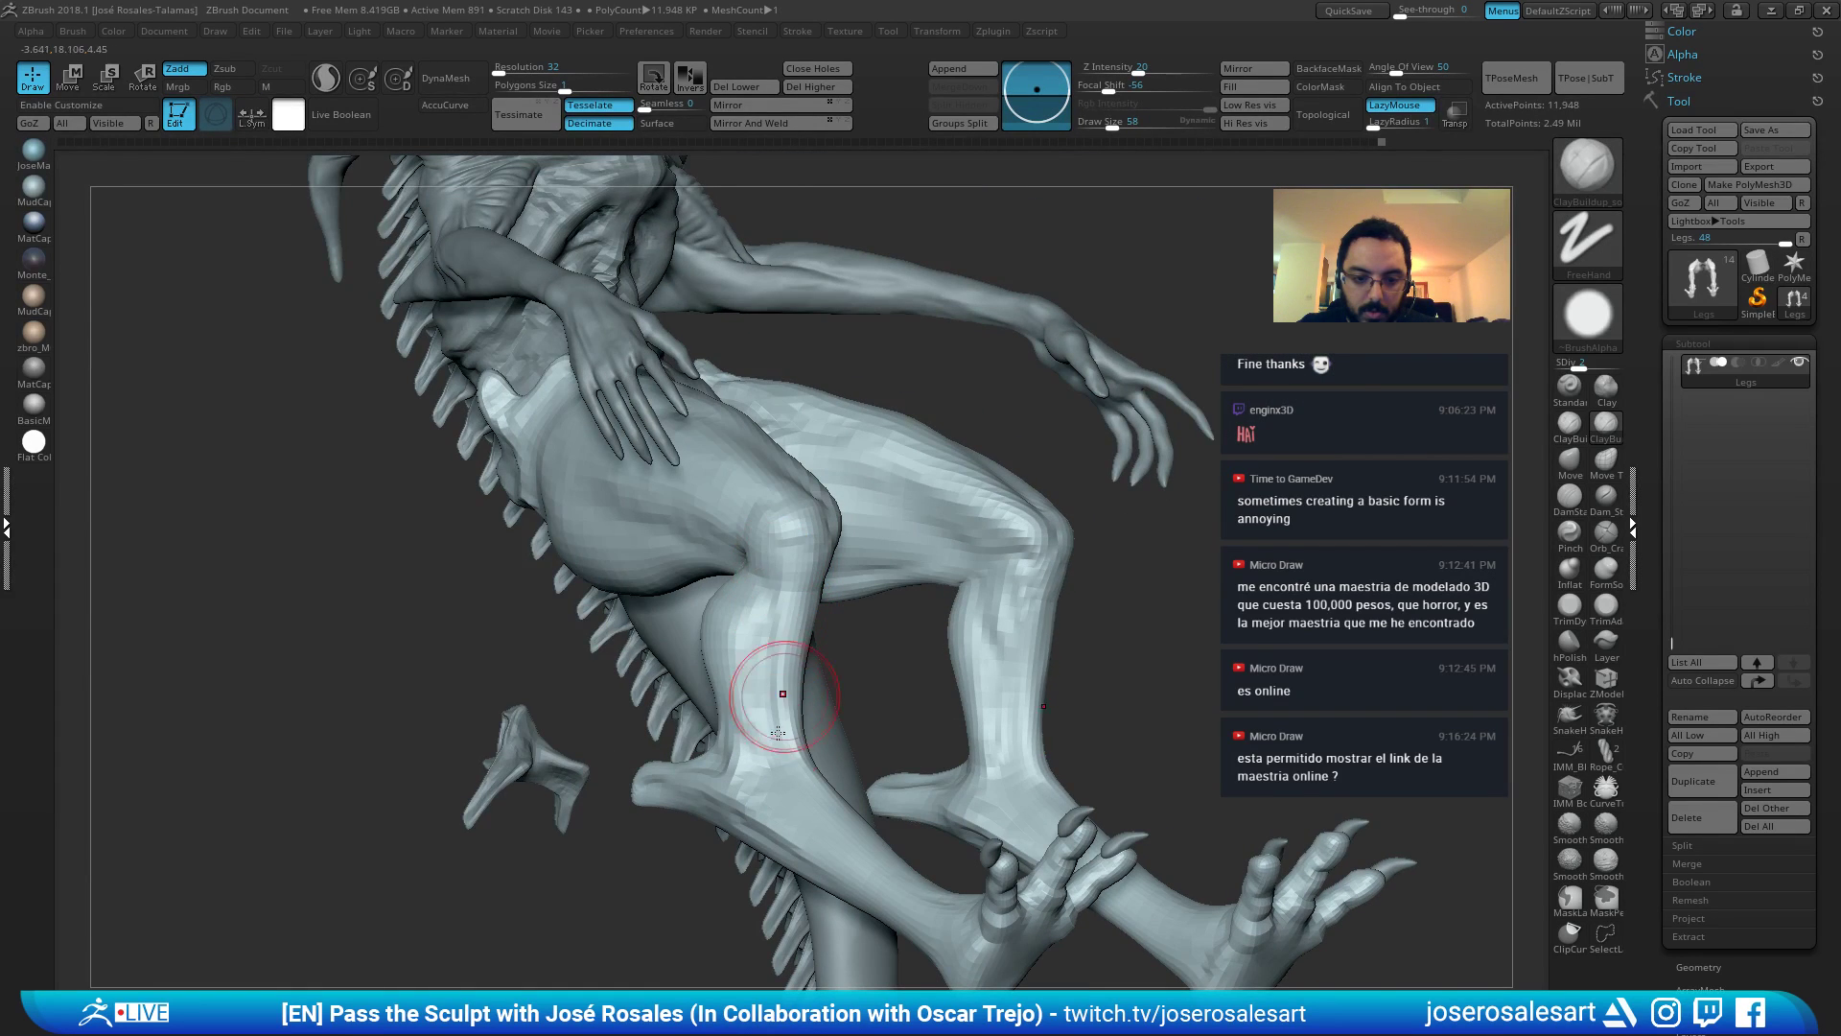
right_click_drag(778, 732, 815, 489)
right_click_drag(816, 575, 743, 662)
right_click_drag(920, 576, 758, 461, "ctrl")
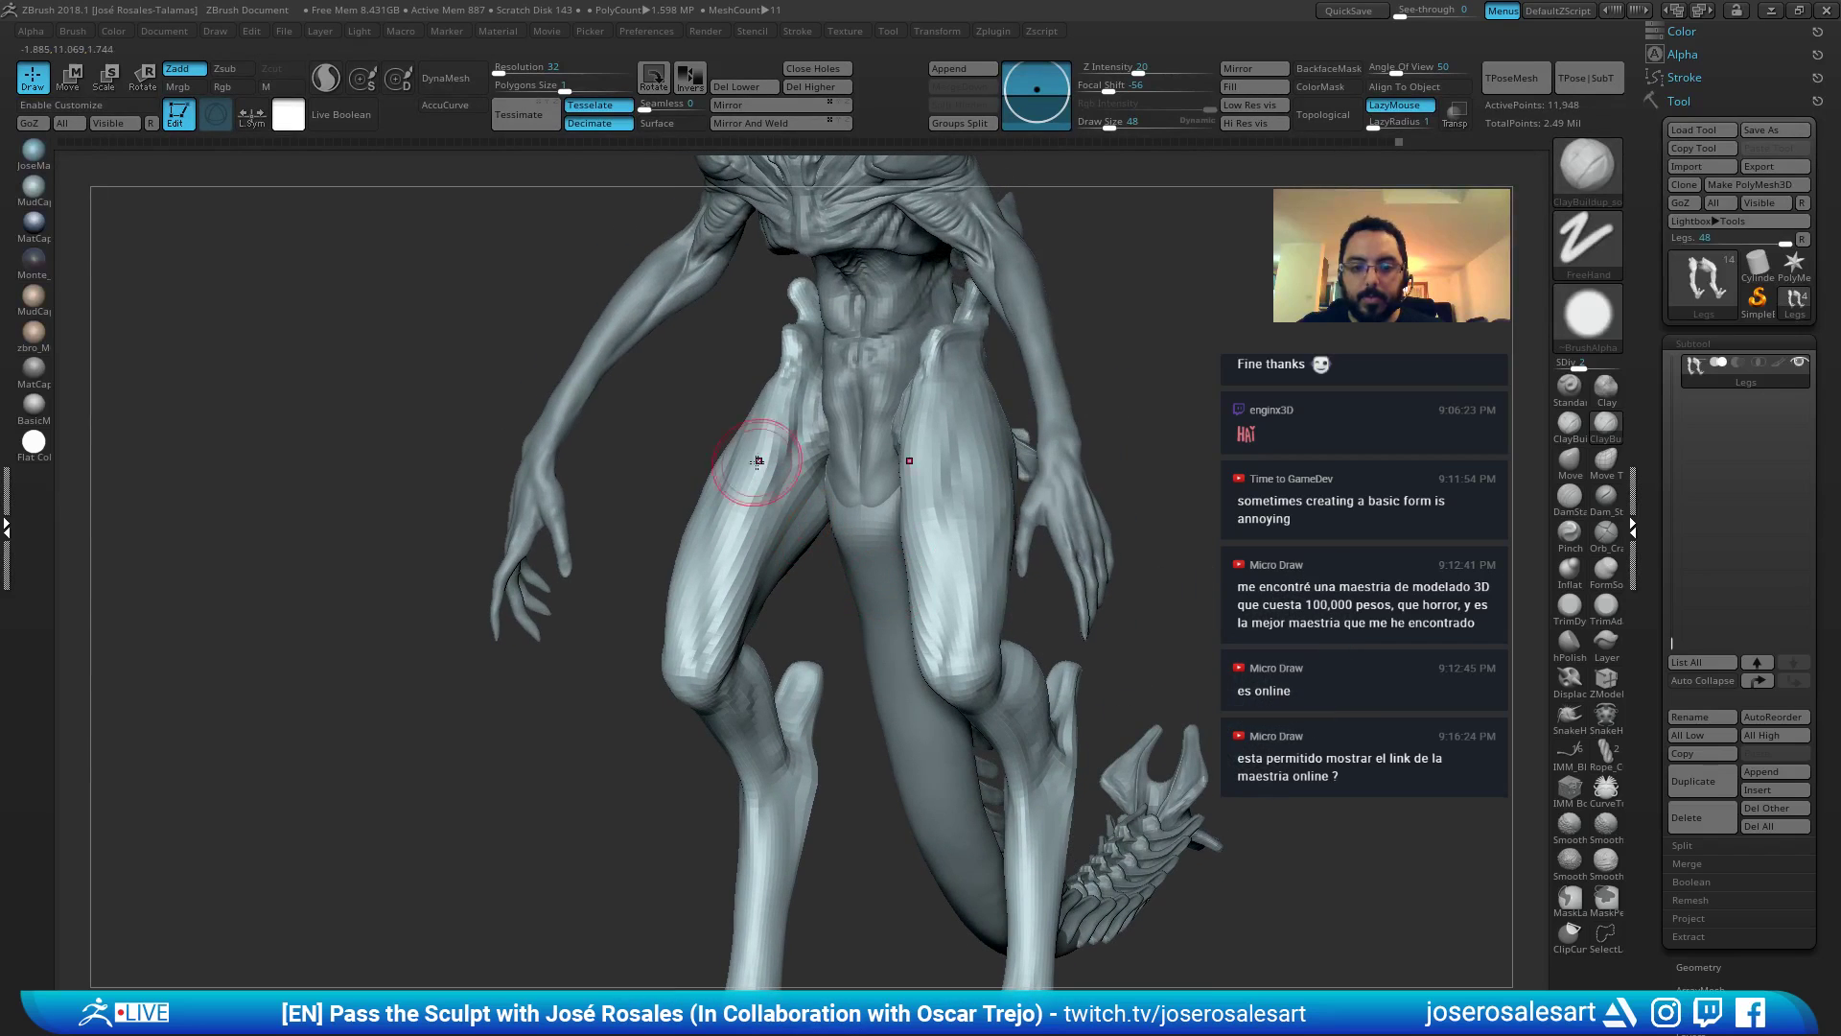
Refine the inner side of the knees with the ClayBuildup brush at draw sizes 54 and 28, briefly checking the polyframe.
mouse_move(768, 557)
right_mouse_down()
mouse_move(790, 485)
mouse_move(752, 423)
mouse_move(804, 486)
mouse_move(856, 503)
mouse_move(880, 494)
mouse_move(885, 457)
mouse_move(842, 526)
mouse_move(940, 617)
mouse_move(955, 677)
mouse_move(820, 614)
mouse_move(794, 622)
right_mouse_up()
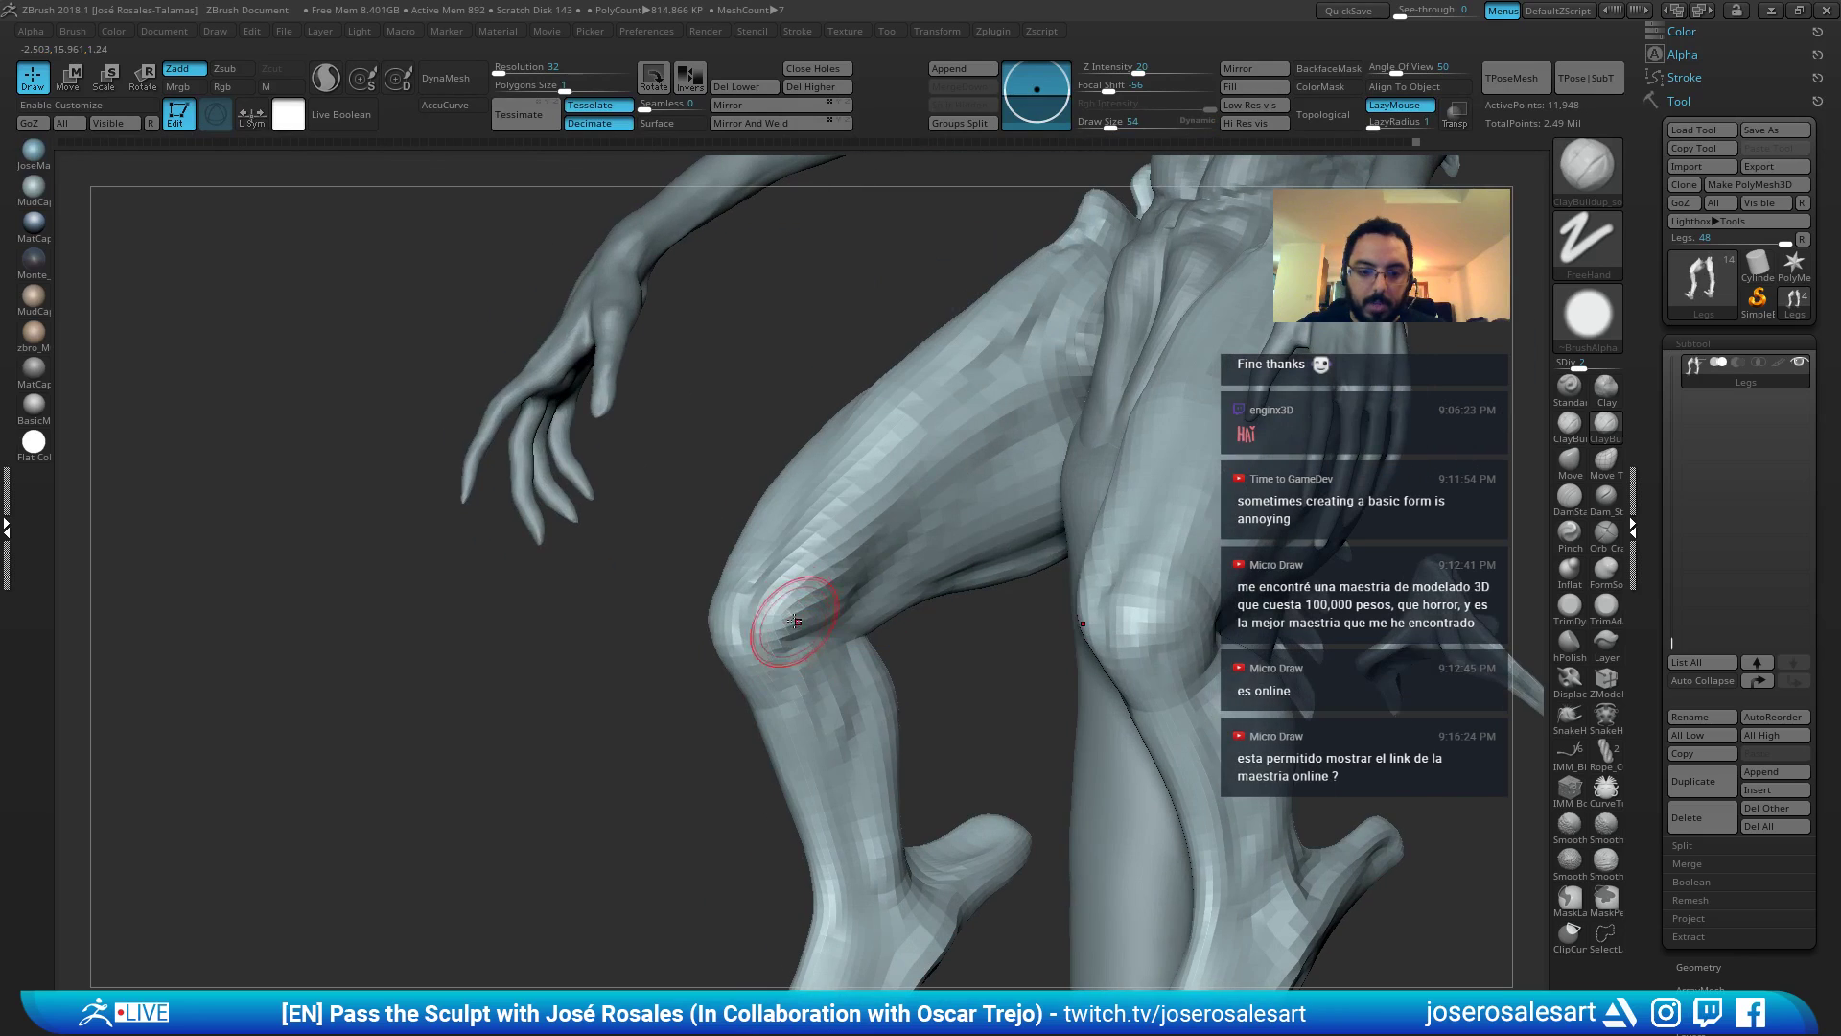
left_click_drag(855, 595, 848, 603)
right_click_drag(848, 602, 926, 596)
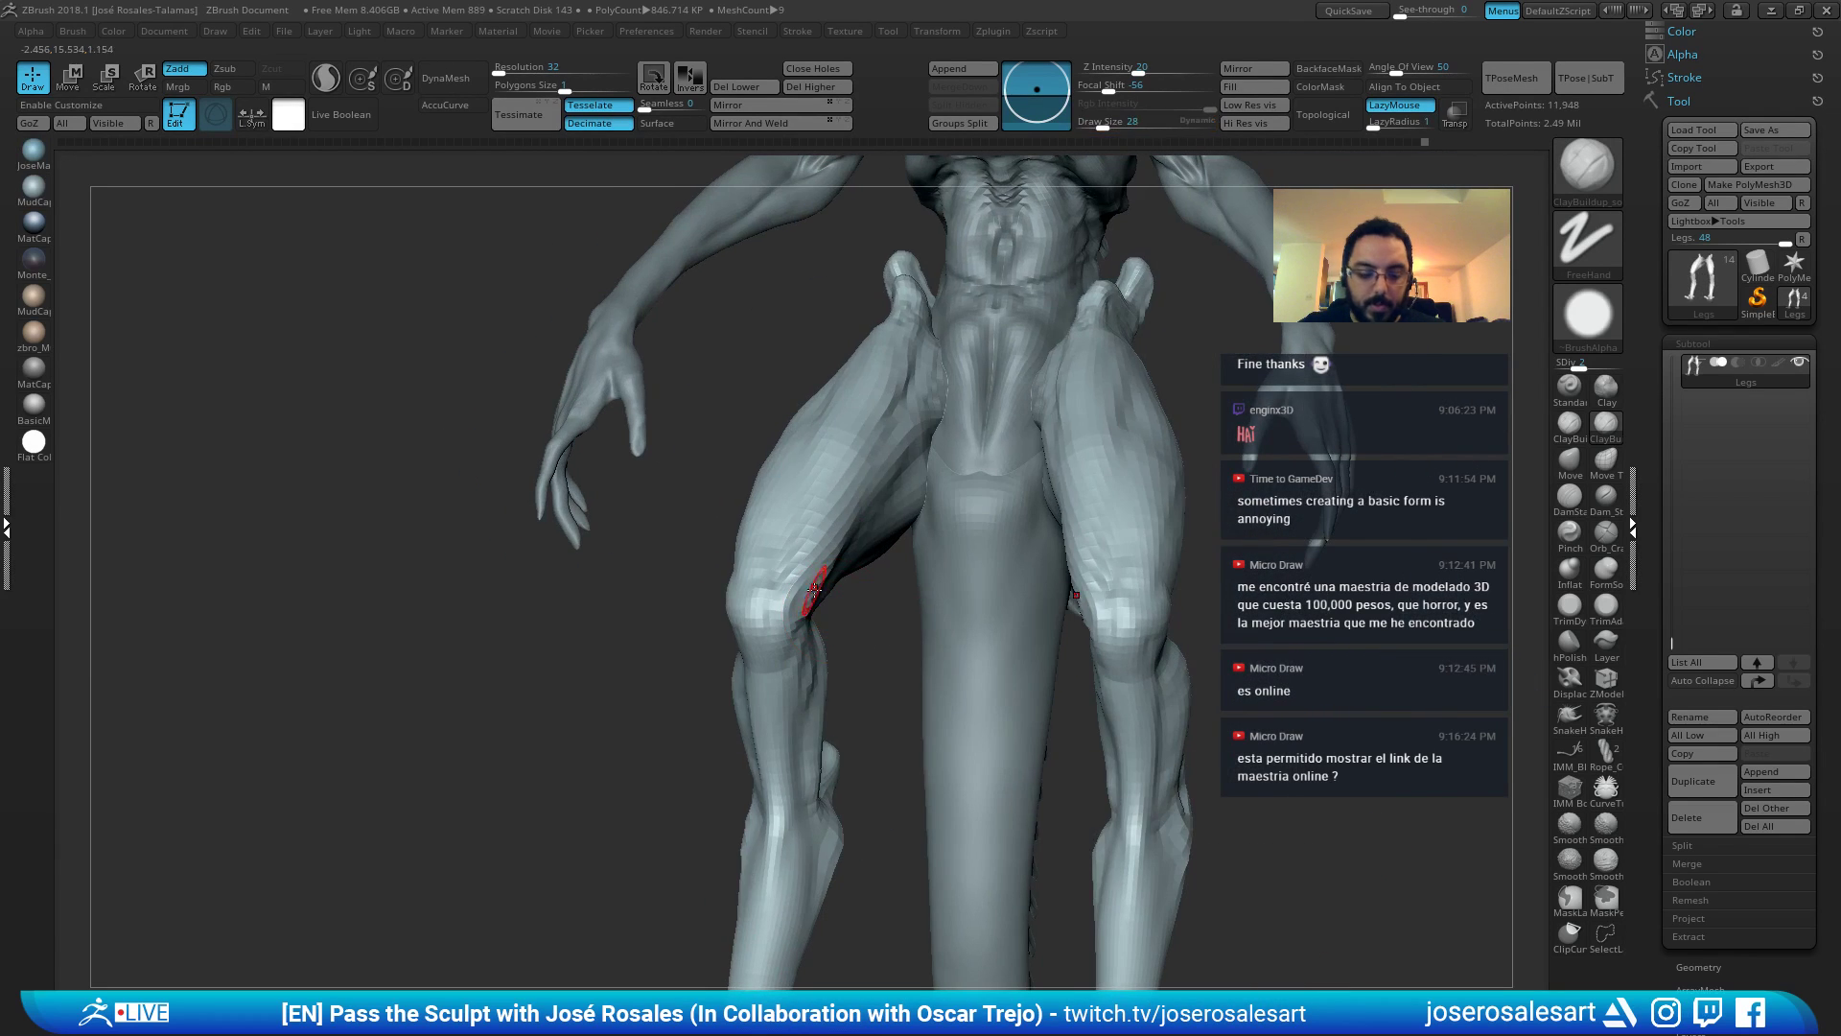
key("shift+f")
key("shift+f")
right_click_drag(775, 592, 814, 726)
mouse_move(770, 659)
right_mouse_down()
mouse_move(768, 732)
mouse_move(785, 538)
mouse_move(784, 591)
mouse_move(812, 522)
mouse_move(847, 540)
right_mouse_up()
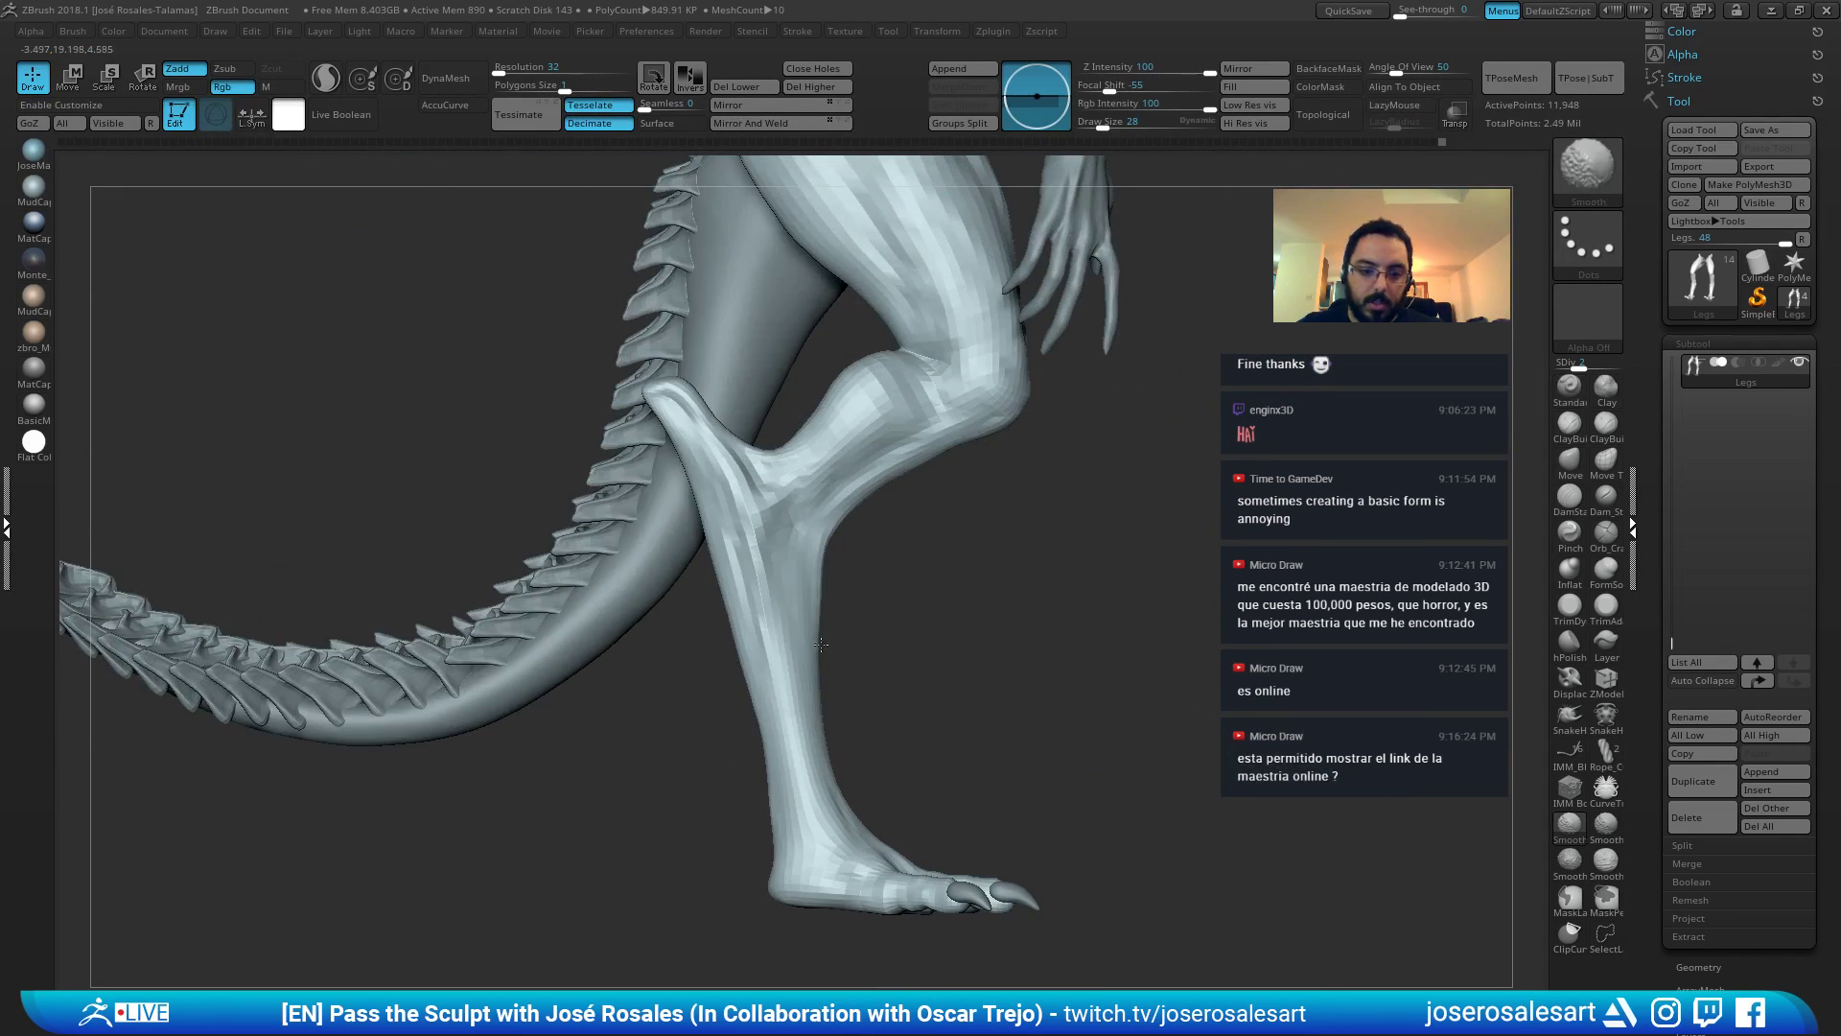
Smooth the lower leg and adjust the side profile of the shin and heel with the Move brush at draw sizes 81 and 45.
right_click_drag(806, 775, 834, 679, "alt")
key("s")
mouse_move(856, 692)
left_mouse_down()
mouse_move(875, 691)
mouse_move(814, 703)
left_mouse_up()
key("s")
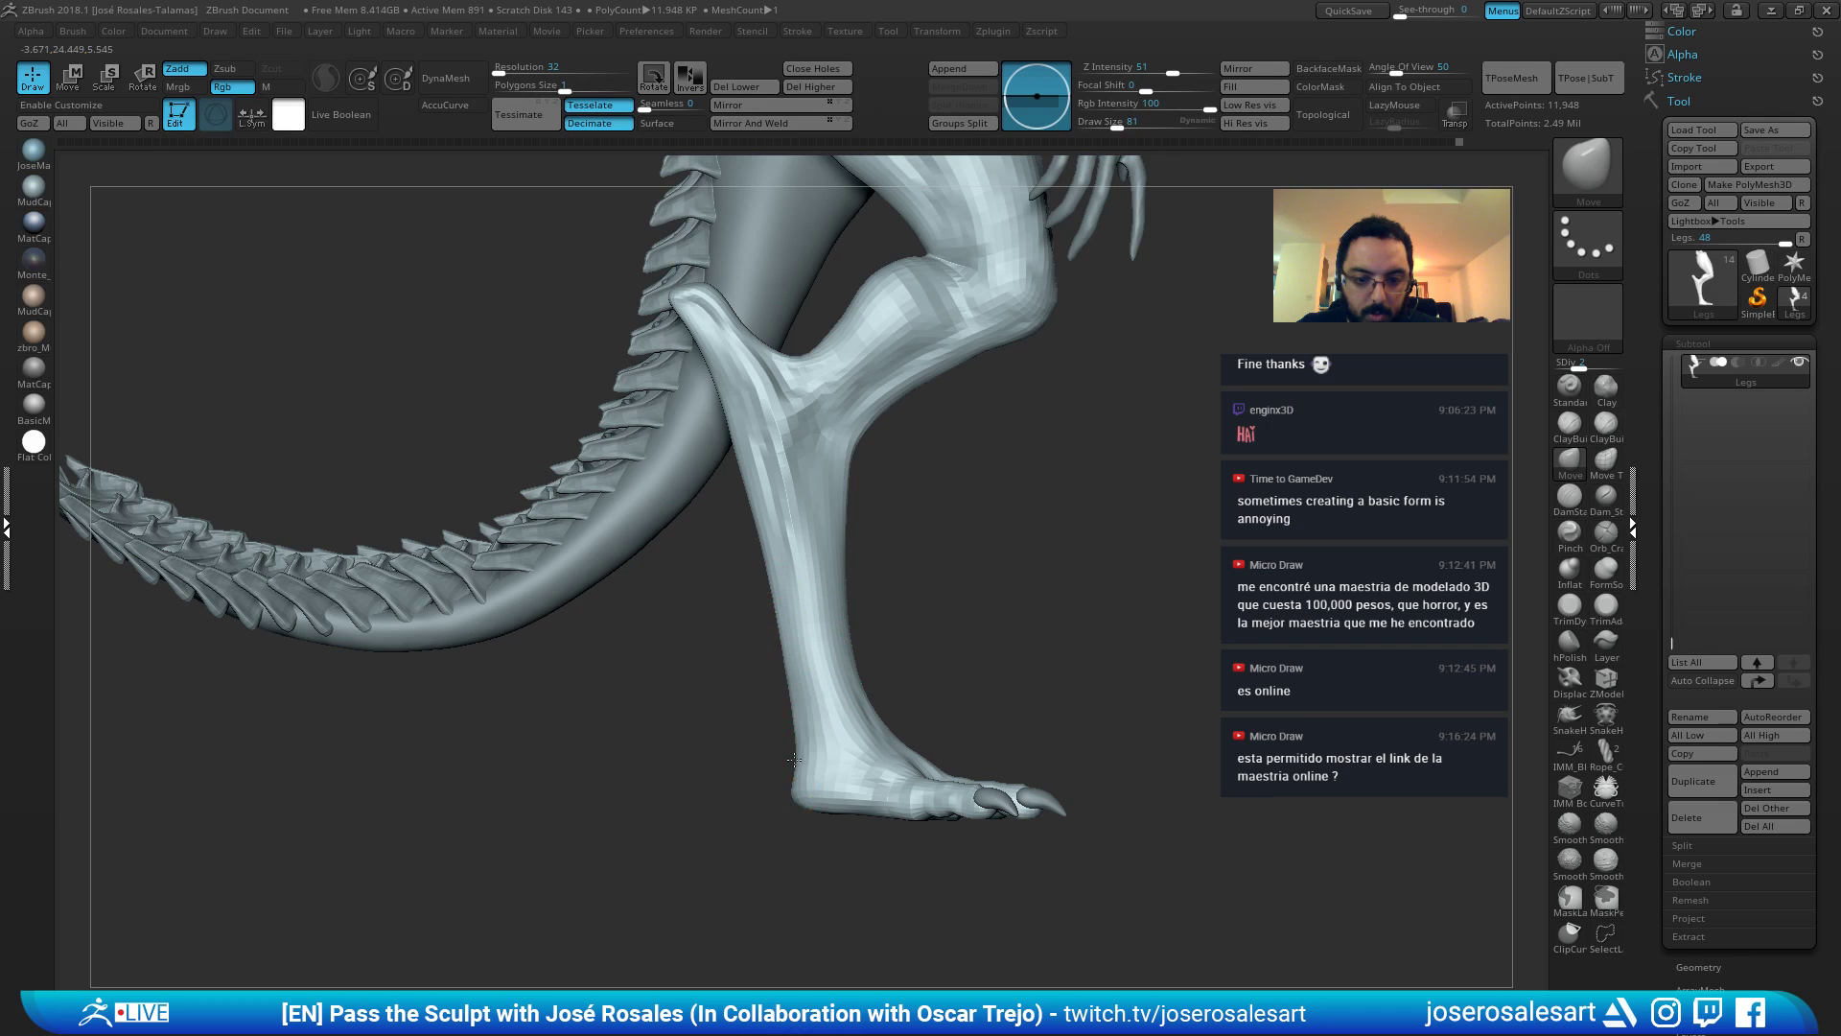
mouse_move(793, 780)
right_mouse_down("ctrl")
mouse_move(786, 597)
mouse_move(798, 703)
right_mouse_up("ctrl")
key("s")
left_click_drag(921, 697, 913, 696)
right_click_drag(911, 693, 897, 576, "ctrl")
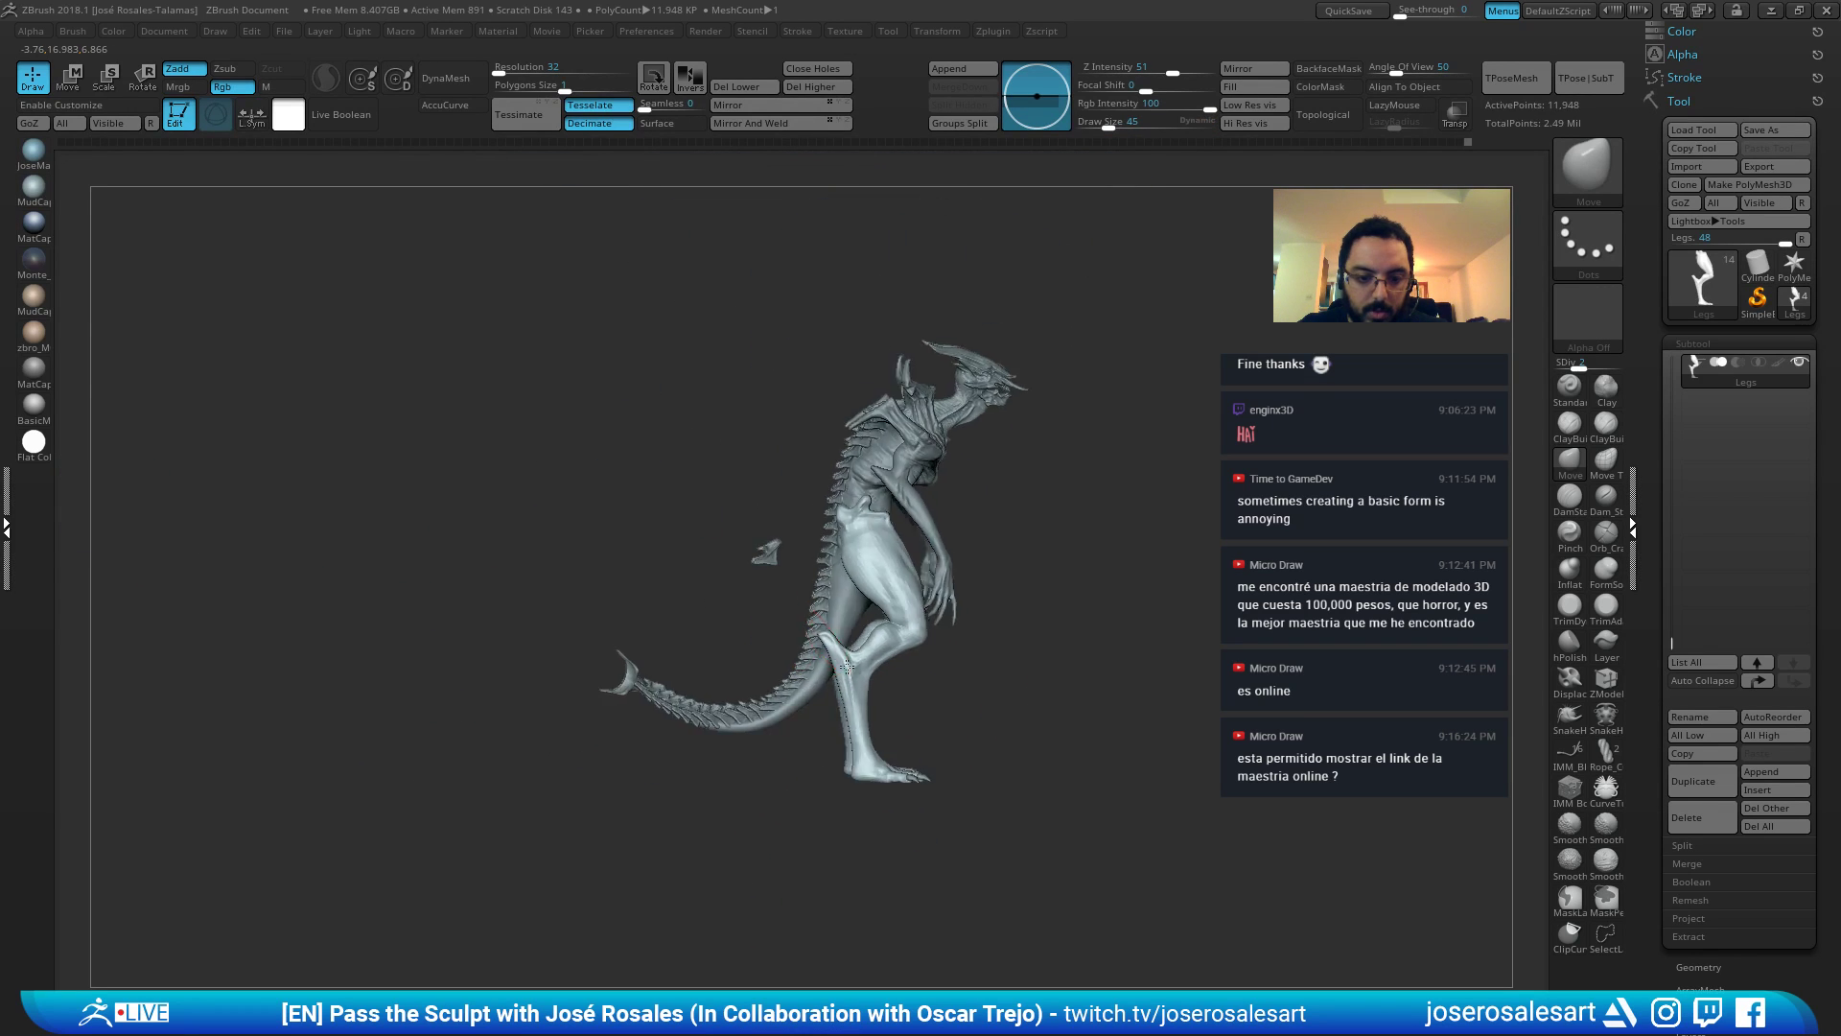
Refine the ankles and heels with the ClayBuildup brush at draw sizes 39 and 26.
mouse_move(825, 633)
right_mouse_down()
mouse_move(914, 686)
mouse_move(670, 679)
right_mouse_up()
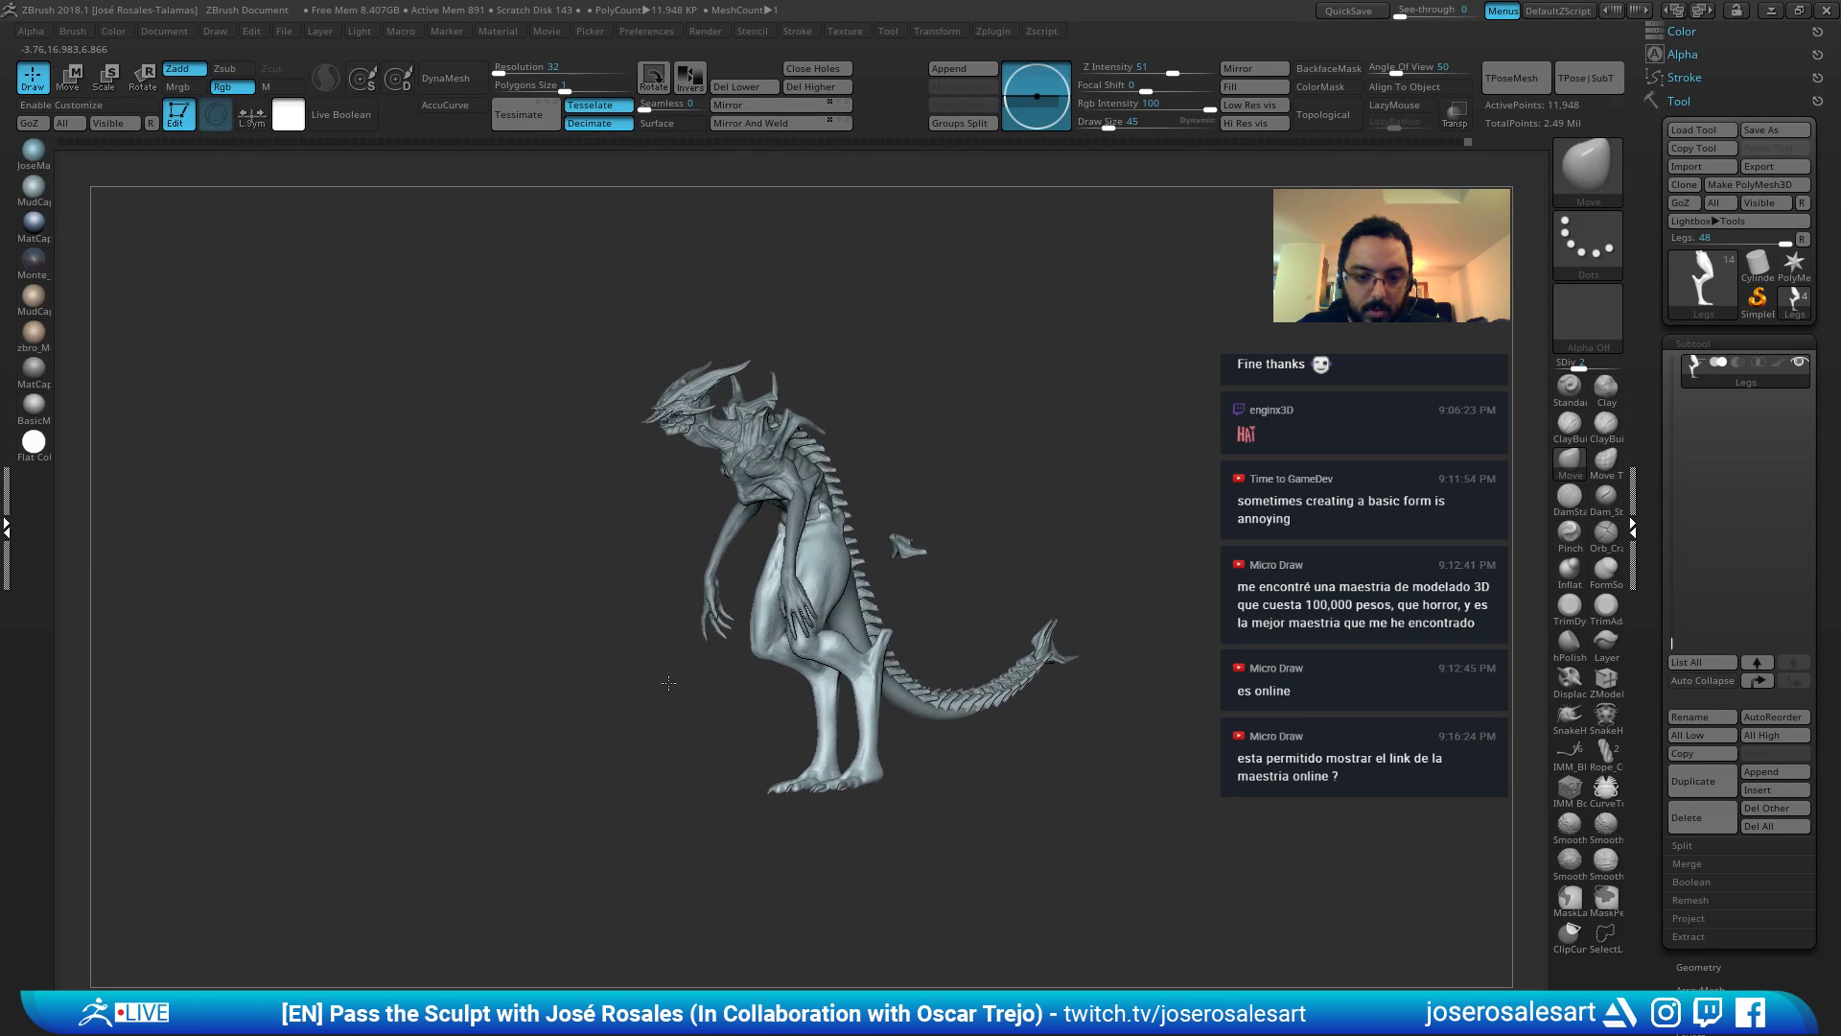
mouse_move(731, 748)
right_mouse_down("alt")
mouse_move(726, 610)
mouse_move(905, 686)
mouse_move(887, 738)
right_mouse_up("alt")
key("2")
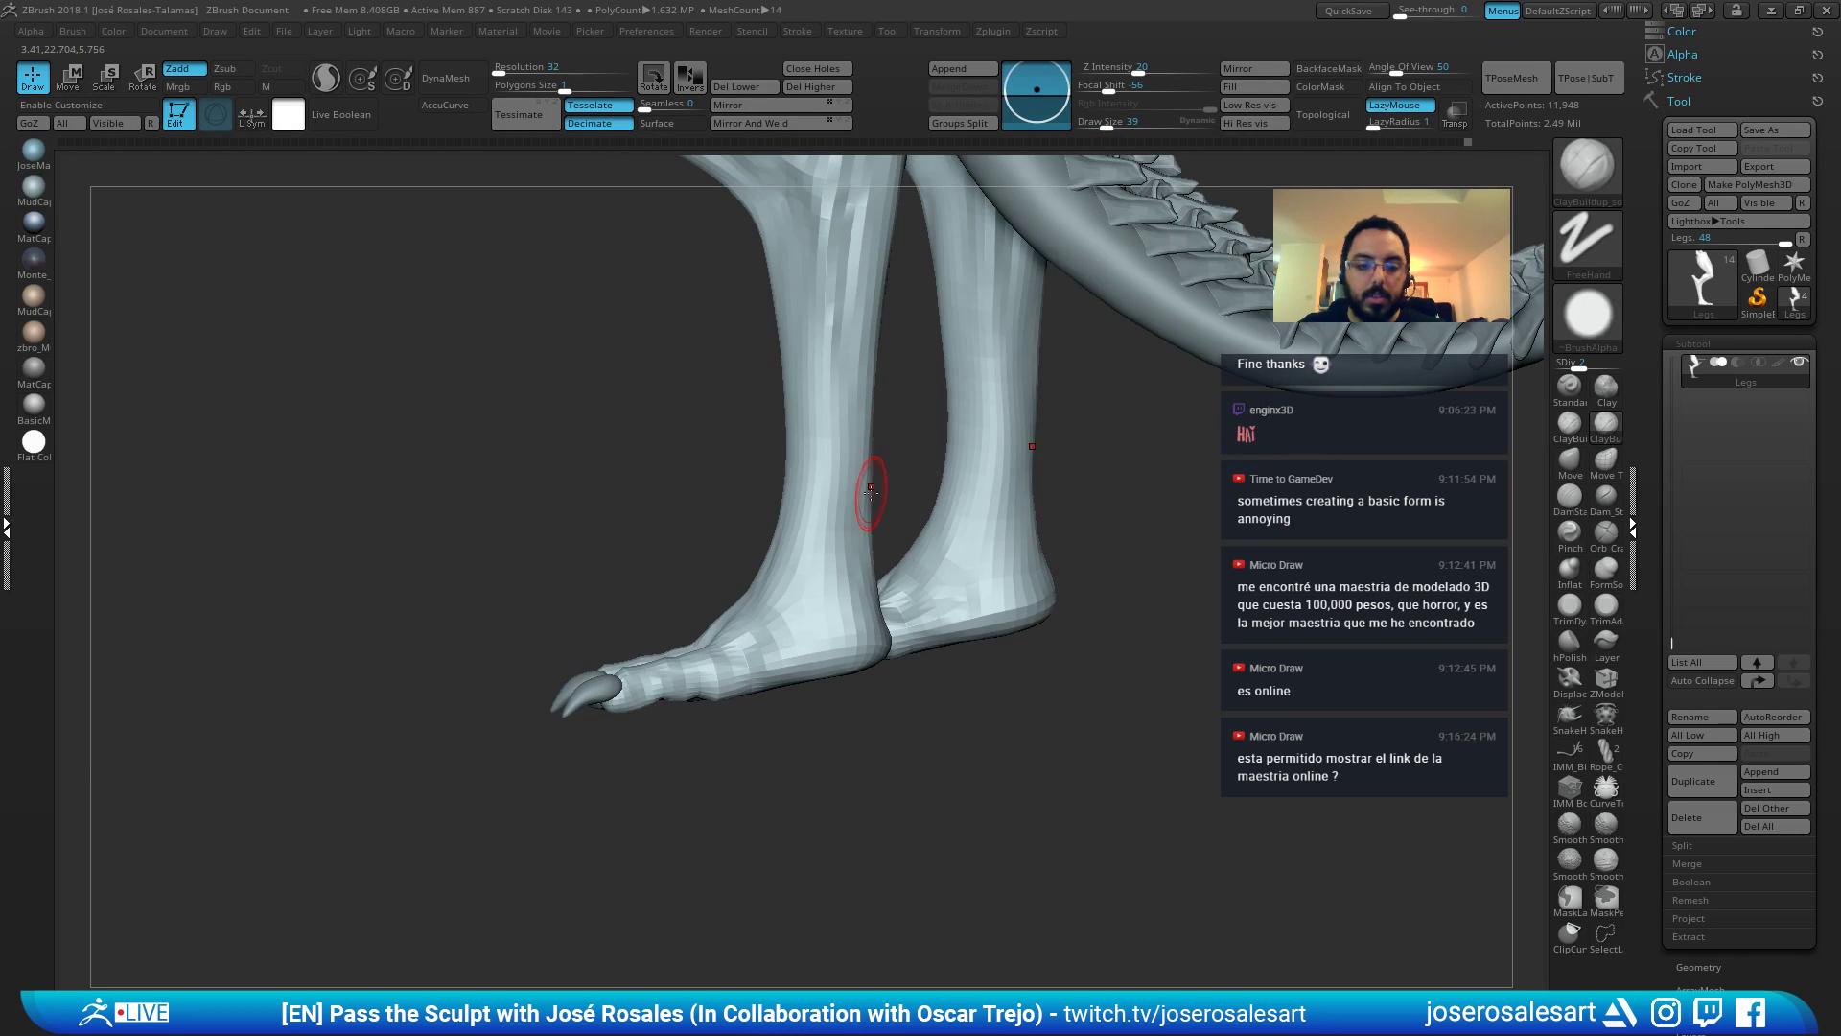
right_click_drag(872, 480, 832, 575)
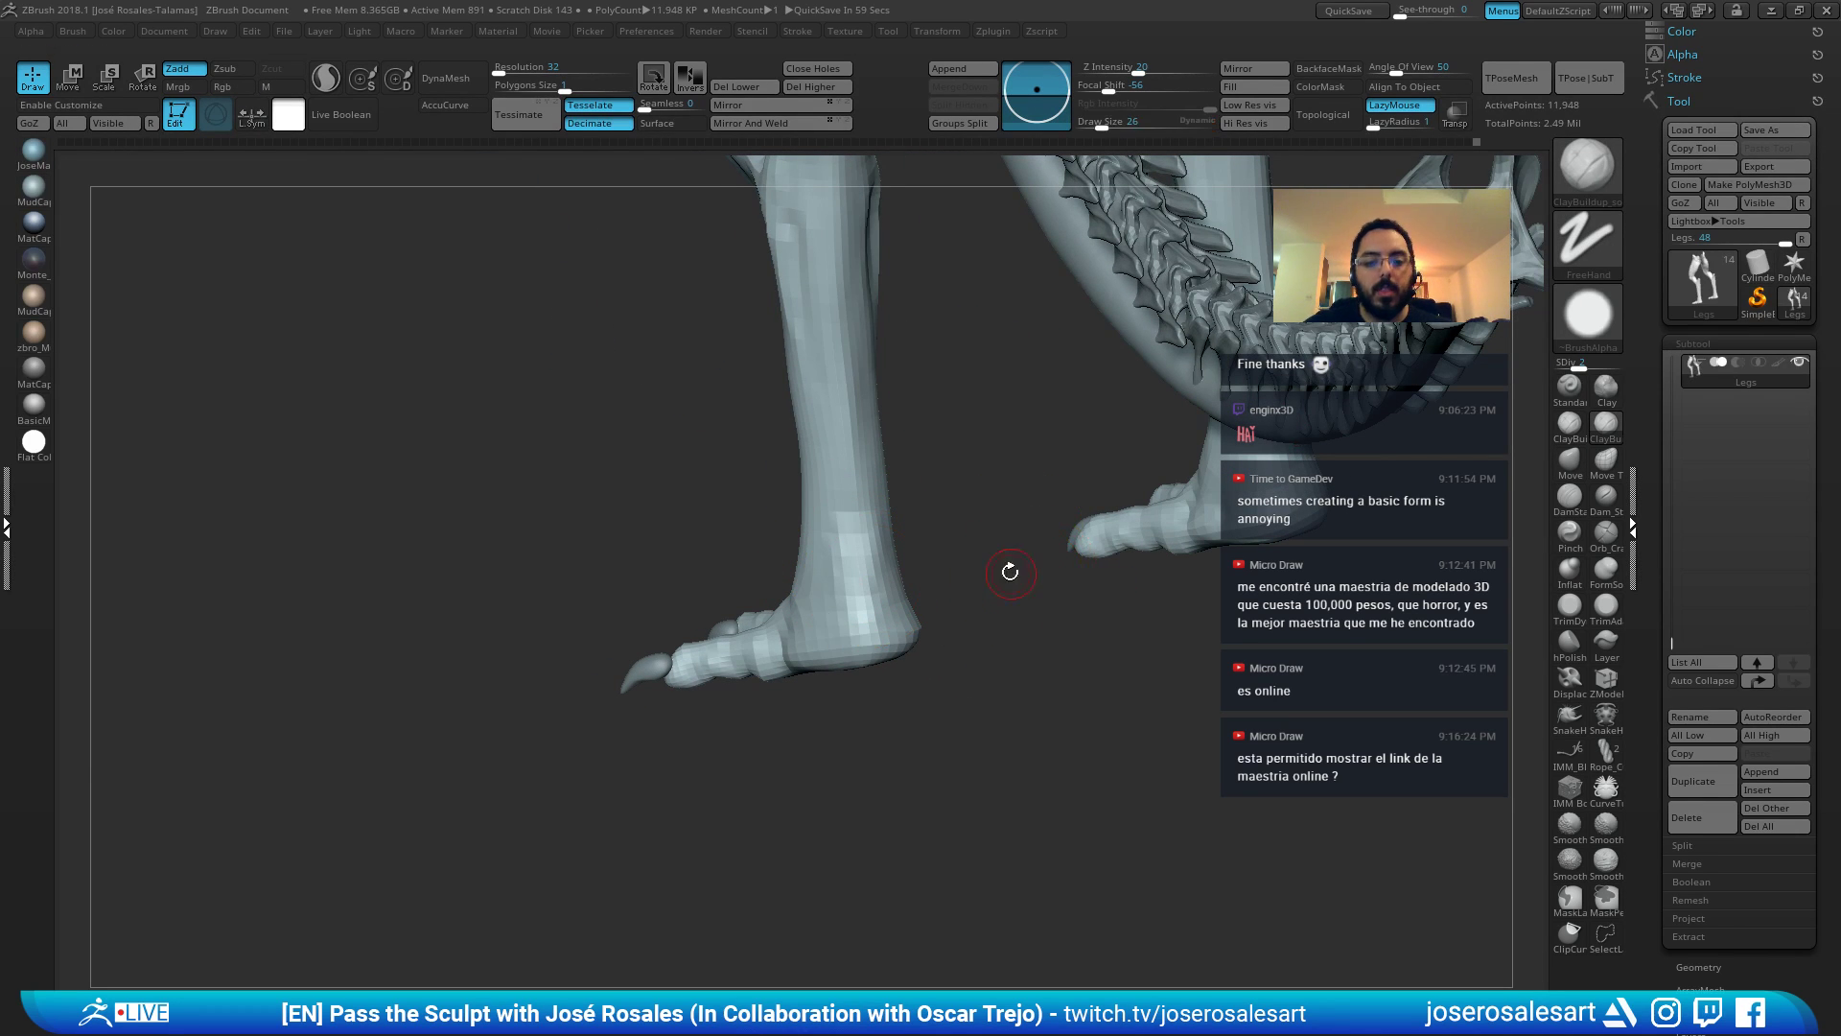
mouse_move(1010, 572)
right_mouse_down()
mouse_move(843, 485)
mouse_move(816, 664)
right_mouse_up()
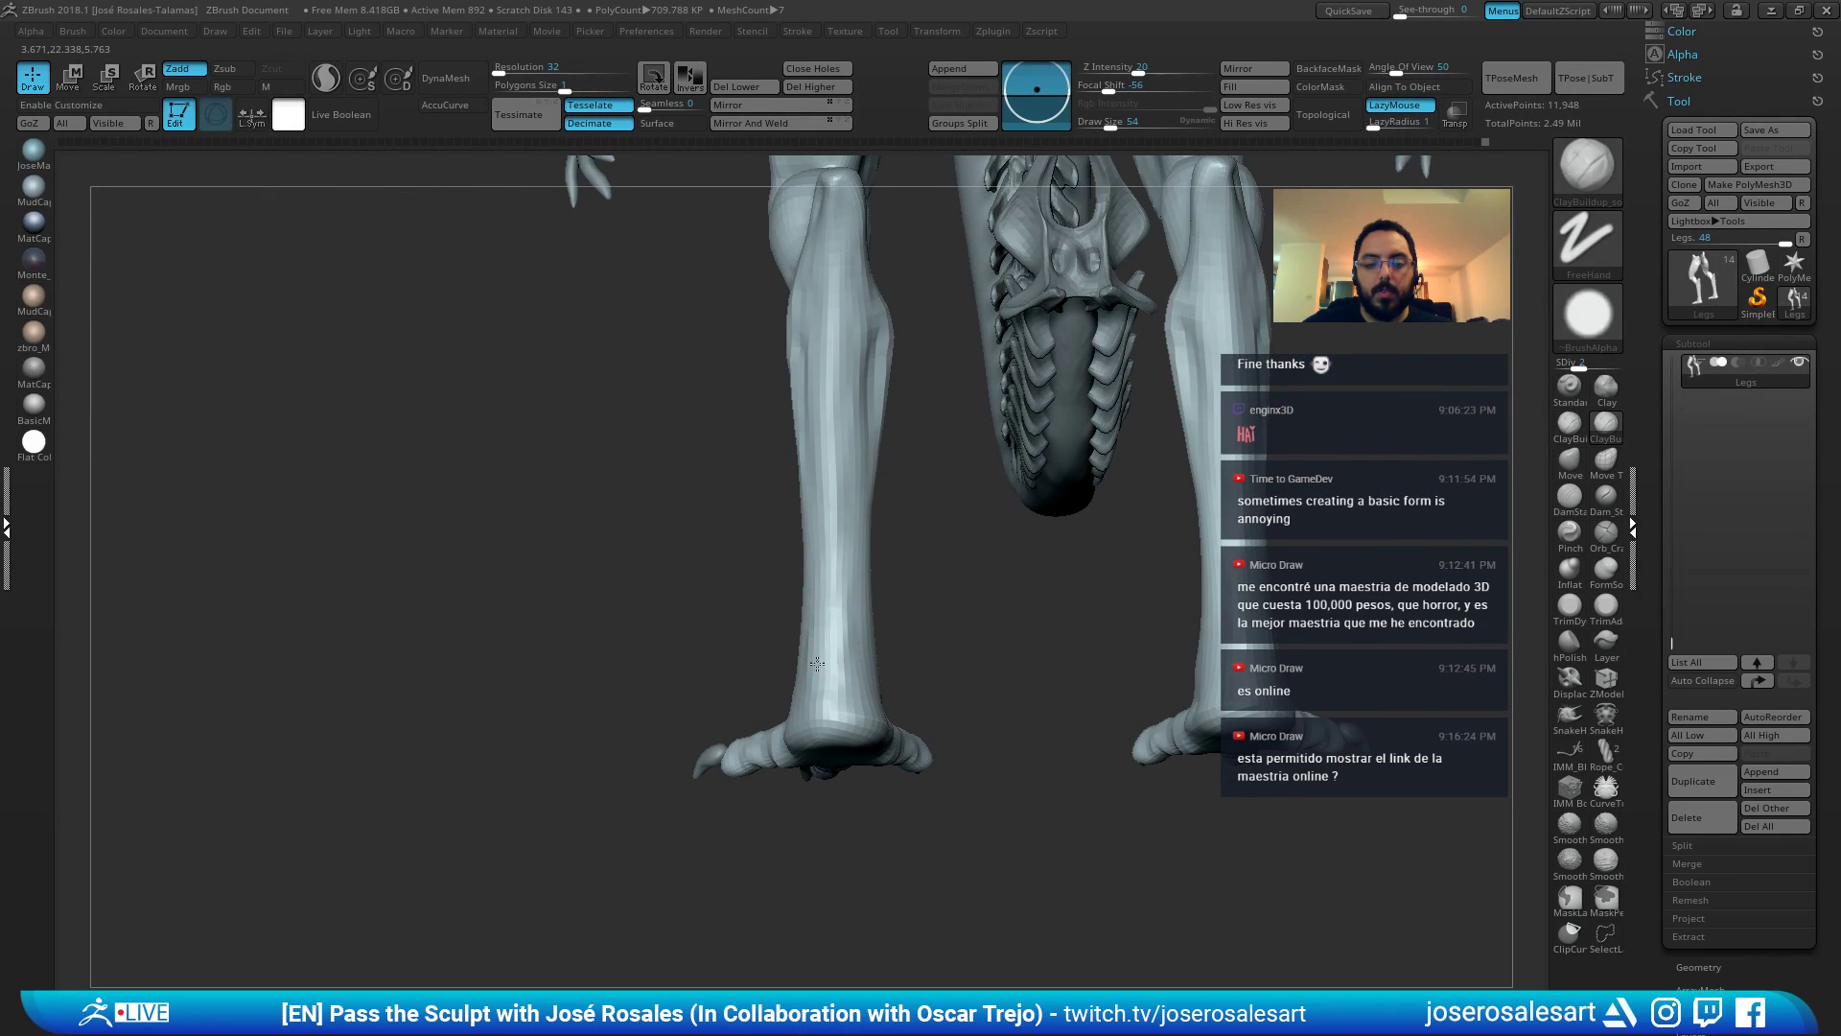
Define the back of the lower legs with the Standard brush at draw size 54 and the ClayBuildup brush at draw size 51.
key("b")
key("s")
key("t")
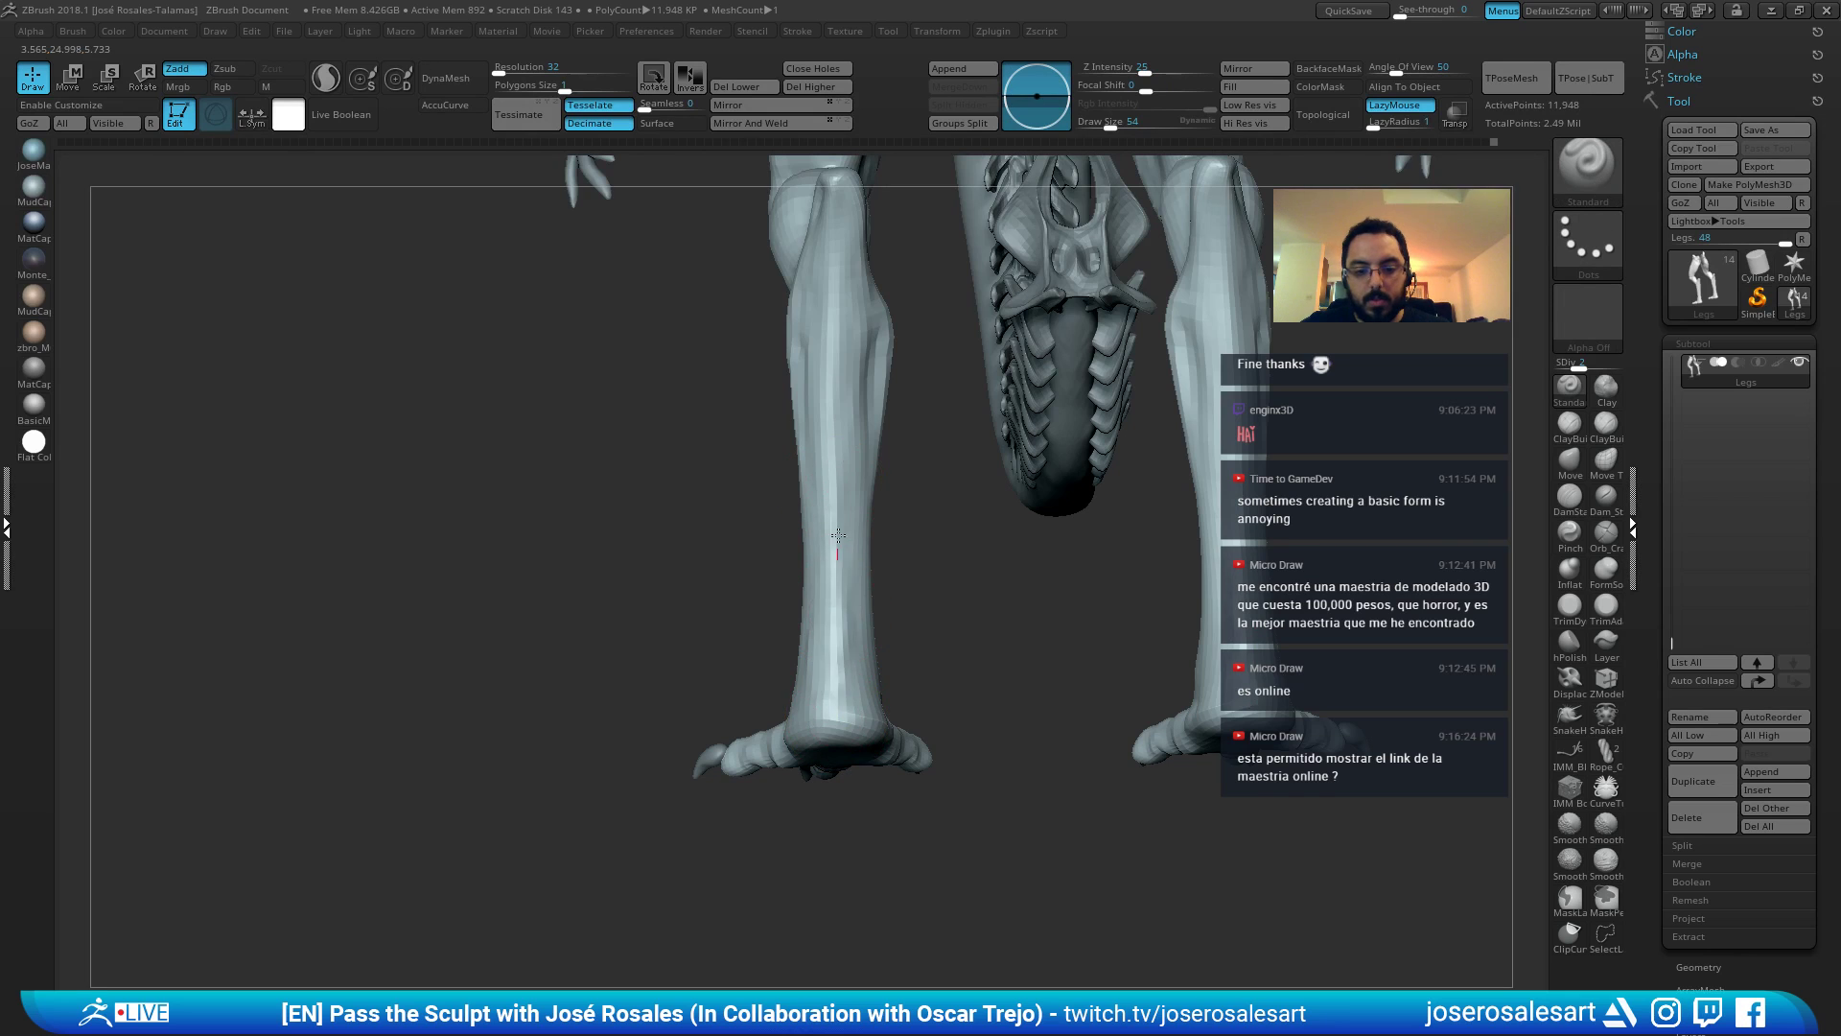
mouse_move(843, 741)
right_mouse_down()
mouse_move(843, 678)
mouse_move(865, 736)
mouse_move(902, 661)
right_mouse_up()
key("2")
mouse_move(924, 761)
right_mouse_down()
mouse_move(935, 652)
mouse_move(966, 636)
mouse_move(872, 780)
right_mouse_up()
right_click_drag(892, 898, 851, 843)
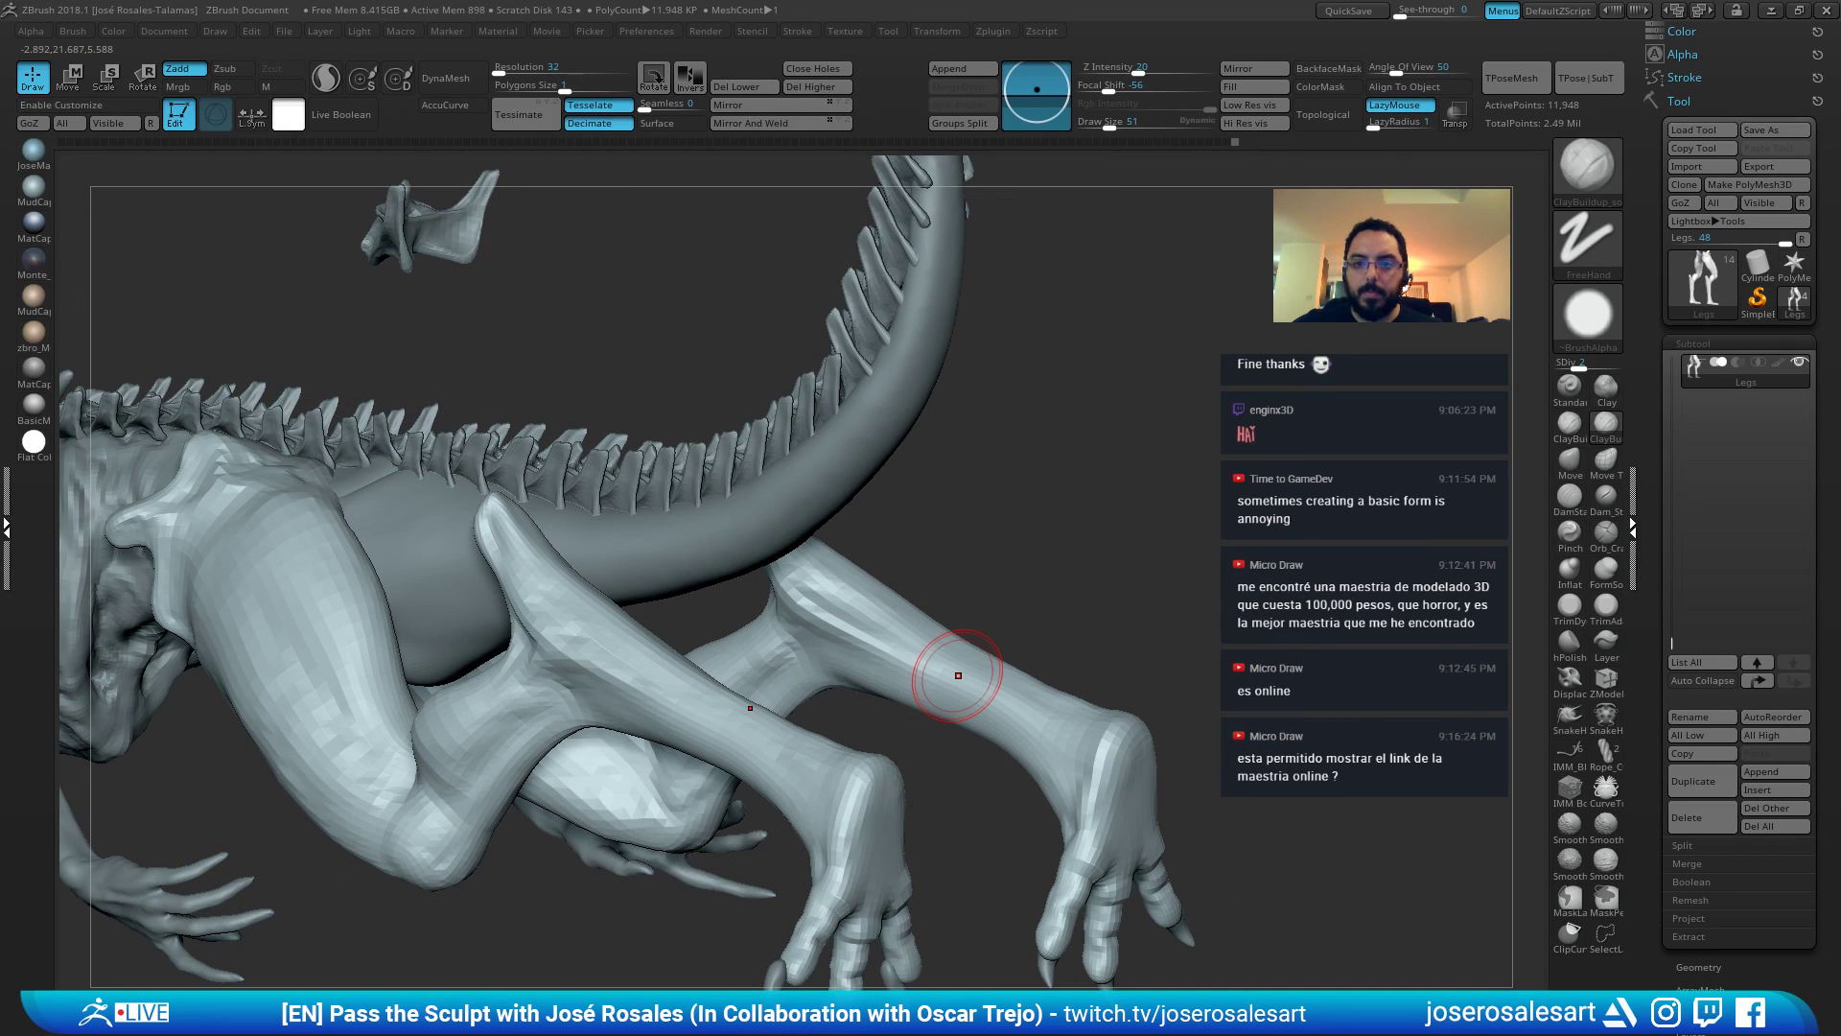
mouse_move(916, 499)
right_mouse_down()
mouse_move(896, 485)
mouse_move(932, 513)
right_mouse_up()
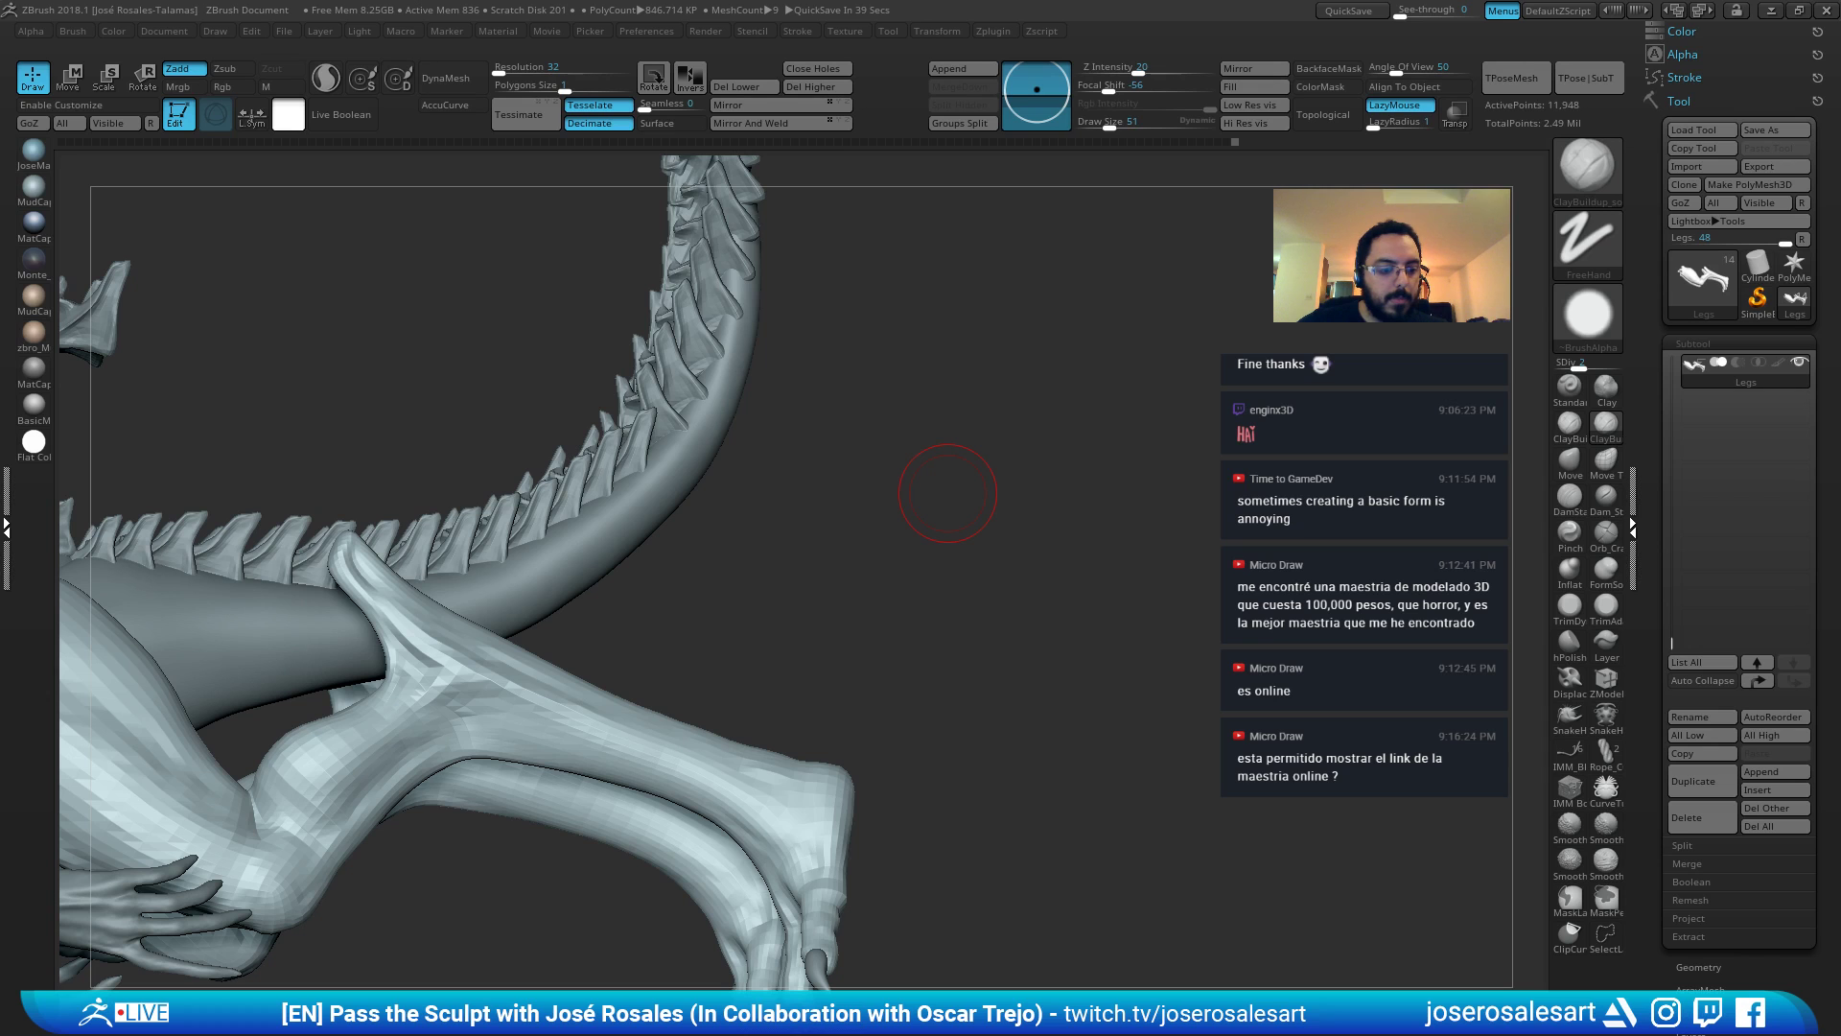
Smooth the lower legs and adjust the shape of the feet with the Move brush at draw size 109.
left_click_drag(884, 515, 753, 364)
left_click_drag(821, 549, 803, 523, "shift")
left_click_drag(804, 523, 764, 445, "alt")
left_click_drag(800, 623, 815, 685)
mouse_move(358, 719)
right_mouse_down("ctrl")
mouse_move(403, 809)
mouse_move(432, 686)
mouse_move(356, 706)
mouse_move(372, 658)
mouse_move(356, 640)
right_mouse_up("ctrl")
key("b")
key("m")
key("v")
key("bracketleft")
key("bracketleft")
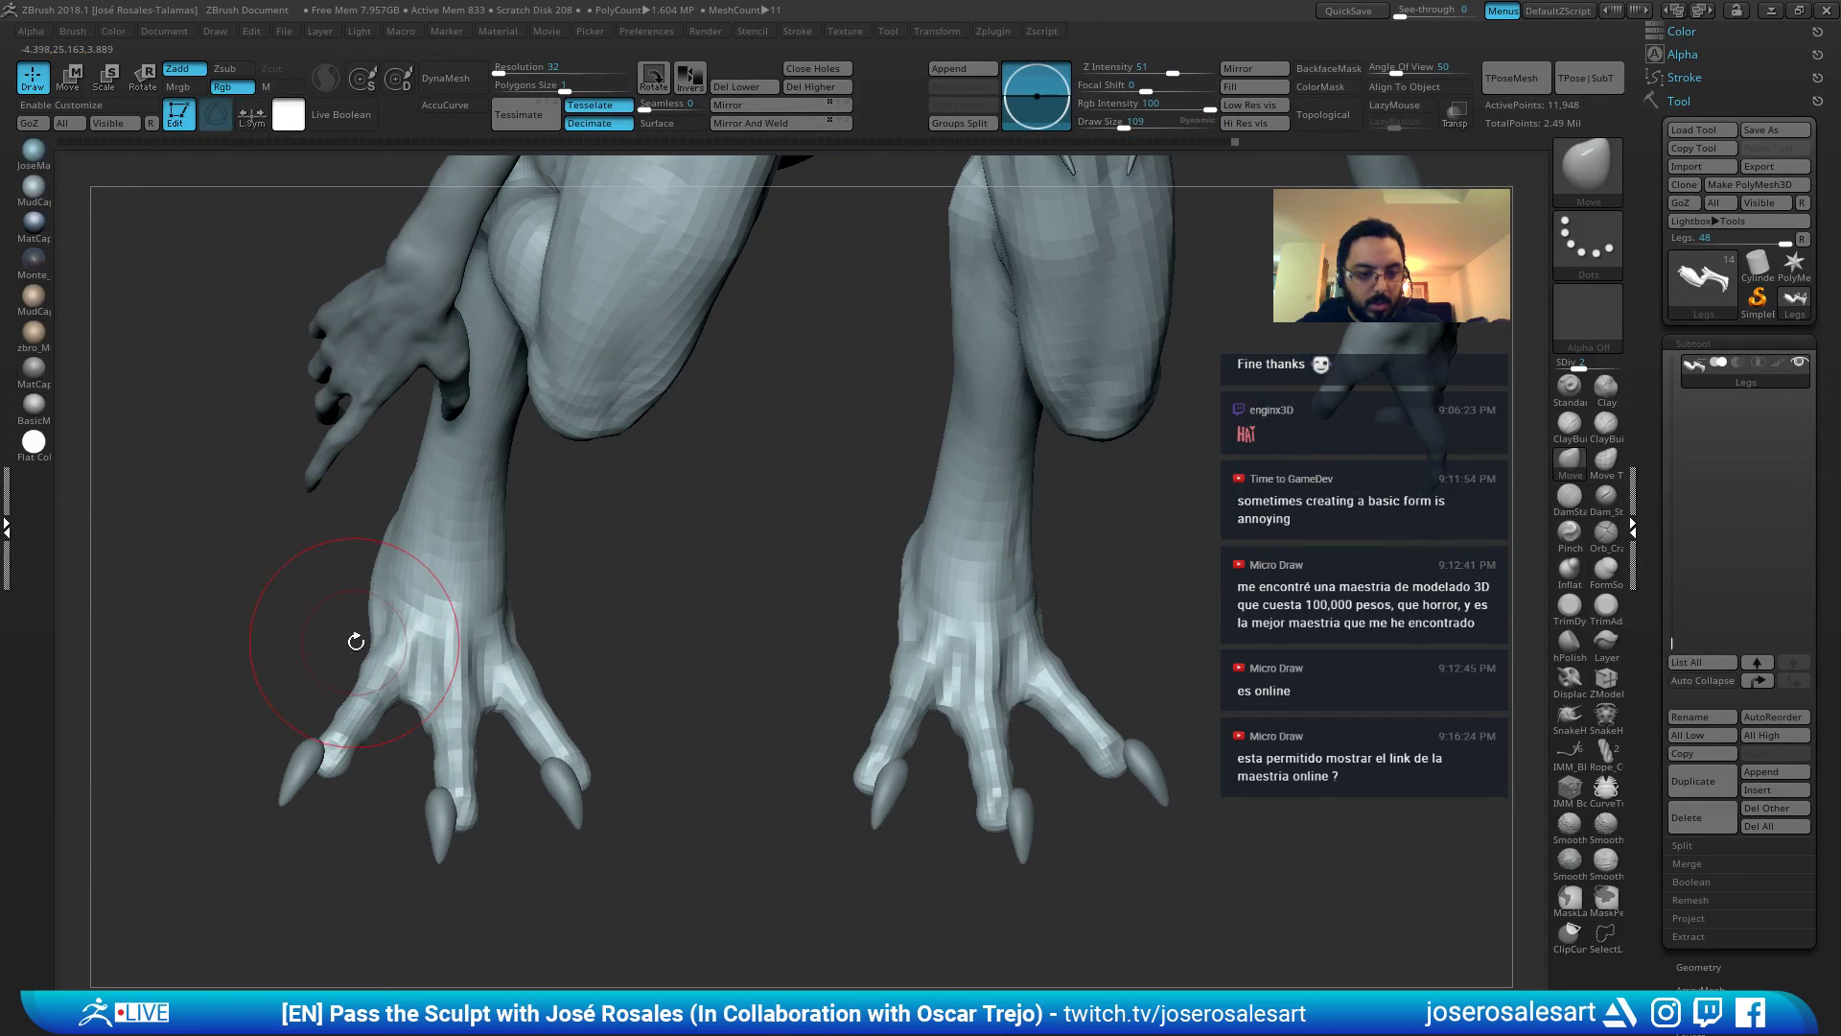
mouse_move(376, 639)
left_mouse_down()
mouse_move(357, 642)
mouse_move(396, 467)
mouse_move(658, 390)
mouse_move(792, 394)
left_mouse_up()
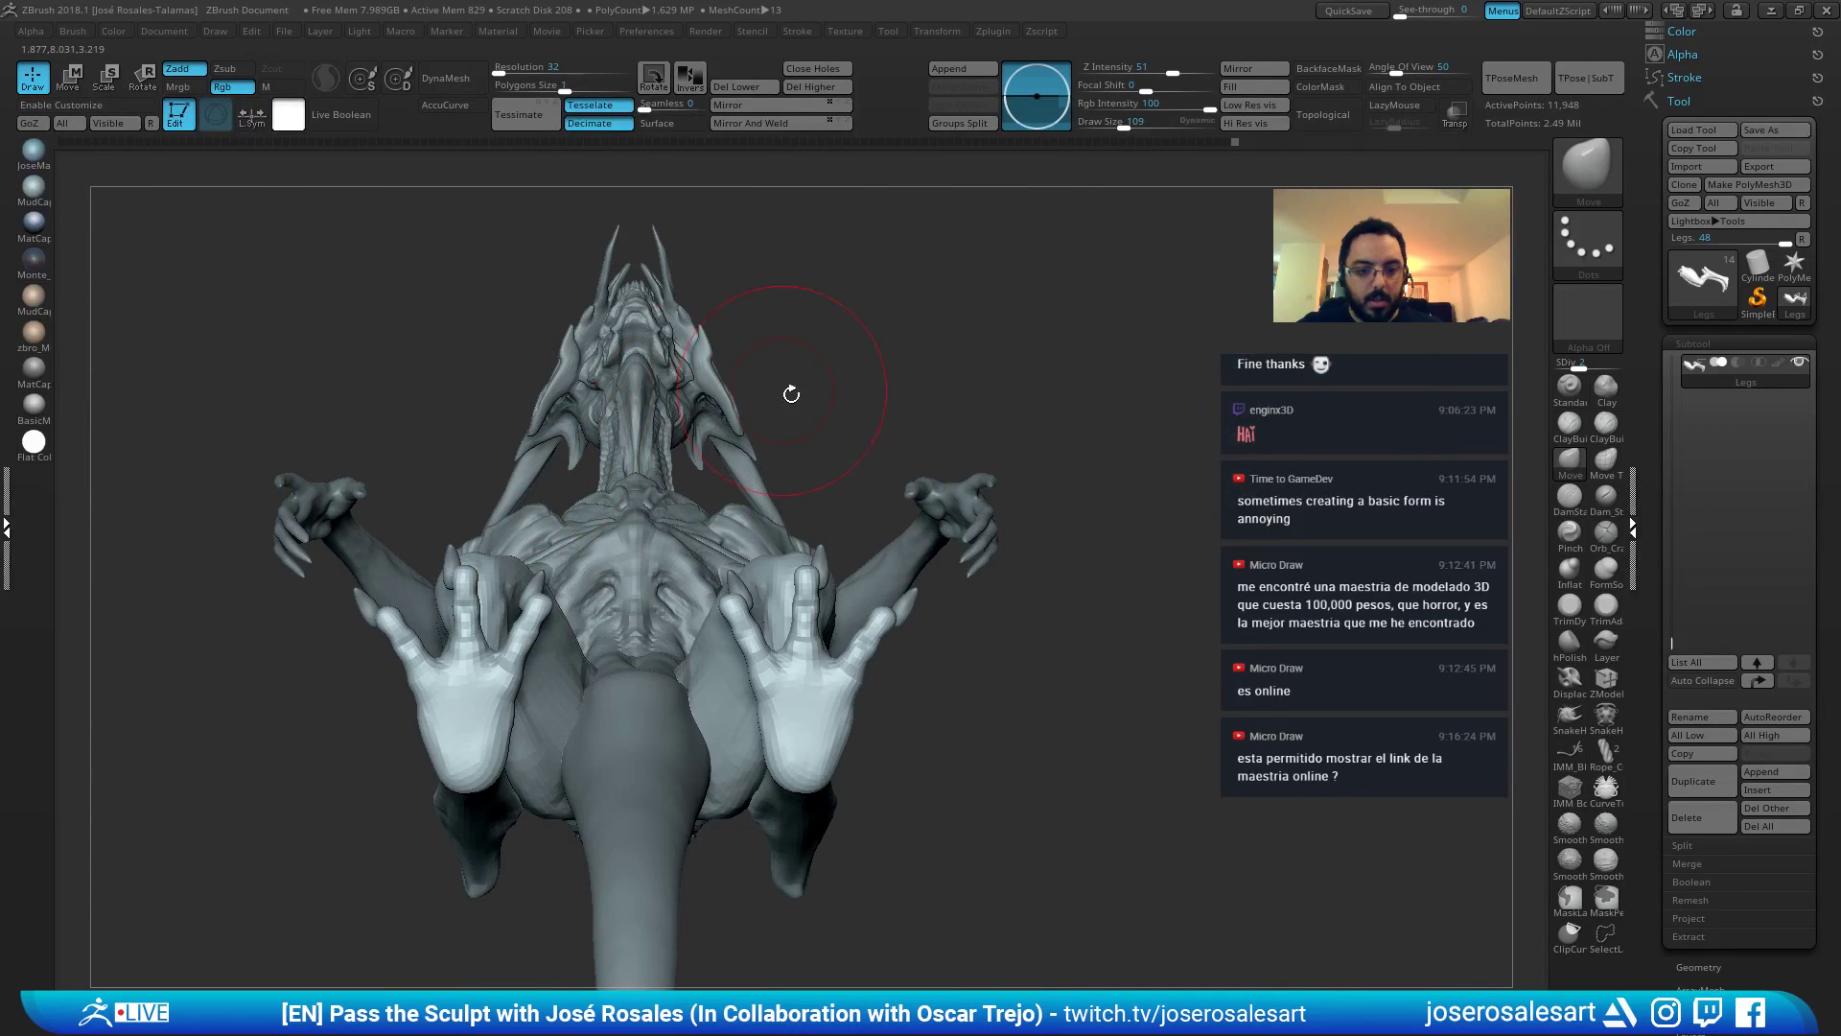
Select the Nails subtool and try shifting the toenails sideways with the move gizmo, undoing the shift.
left_click(825, 562, "alt")
right_click_drag(823, 564, 814, 506, "ctrl")
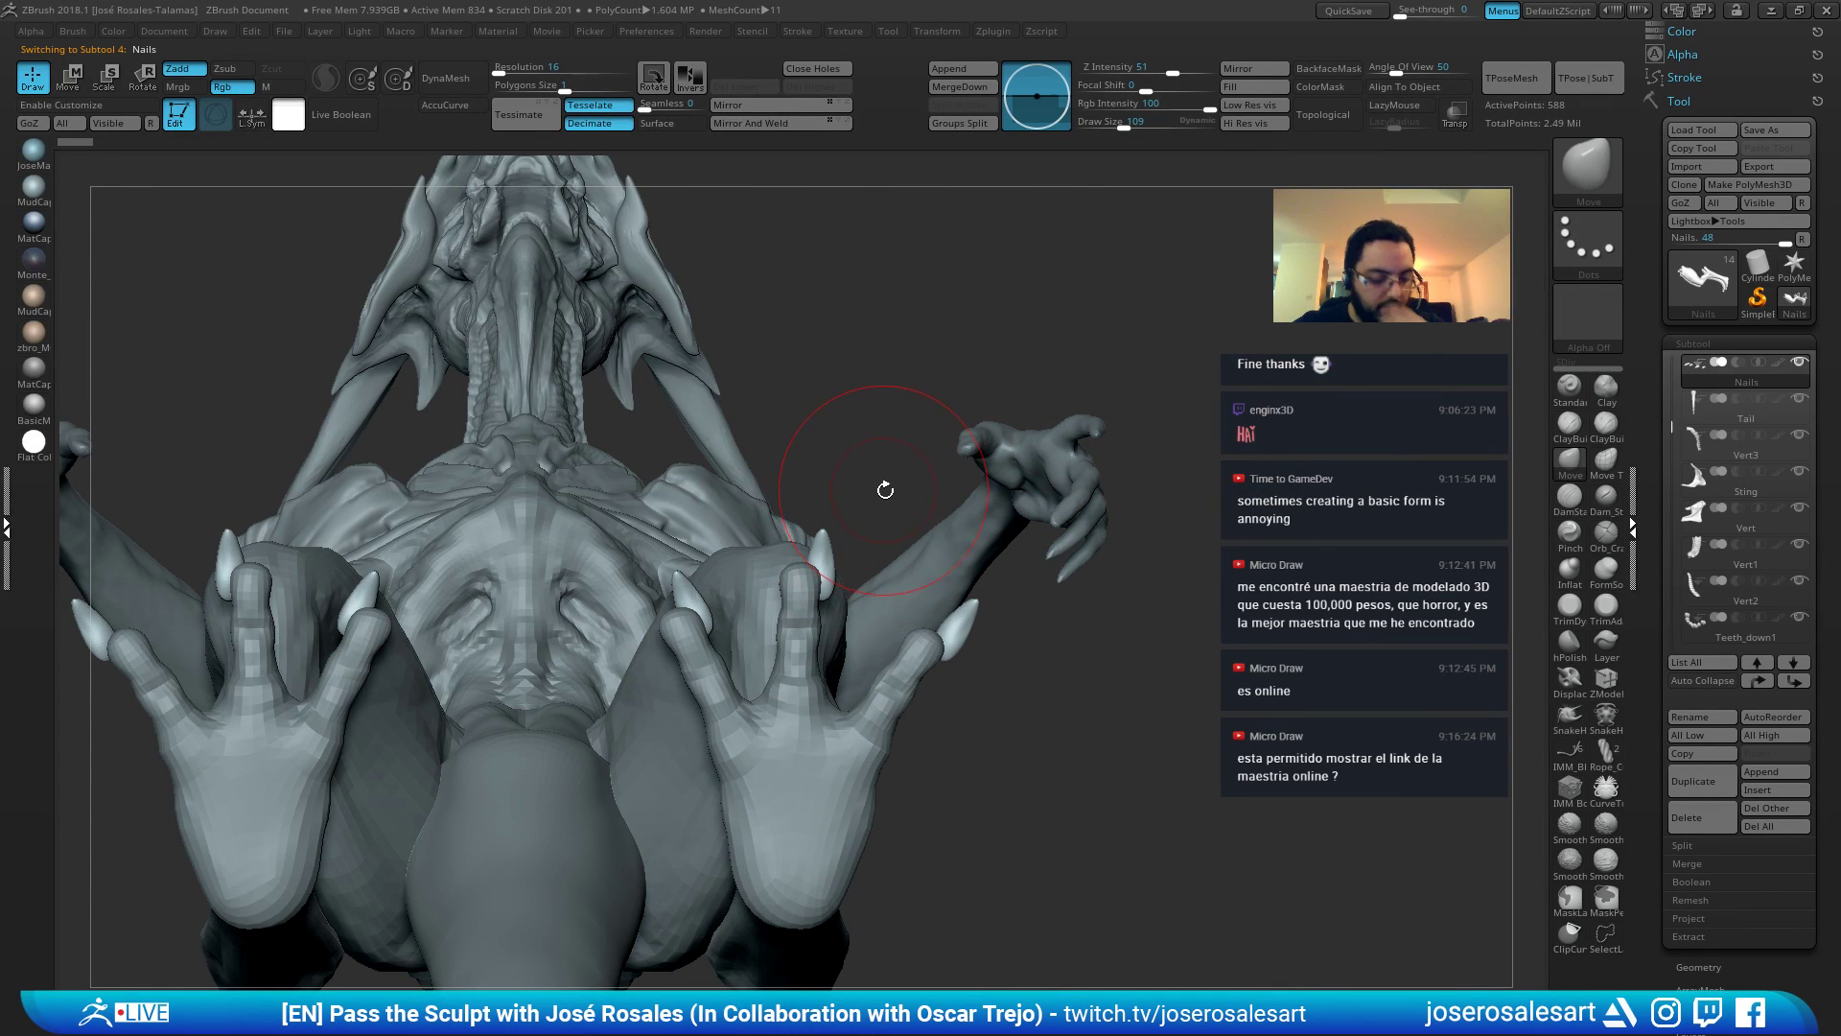
key("w")
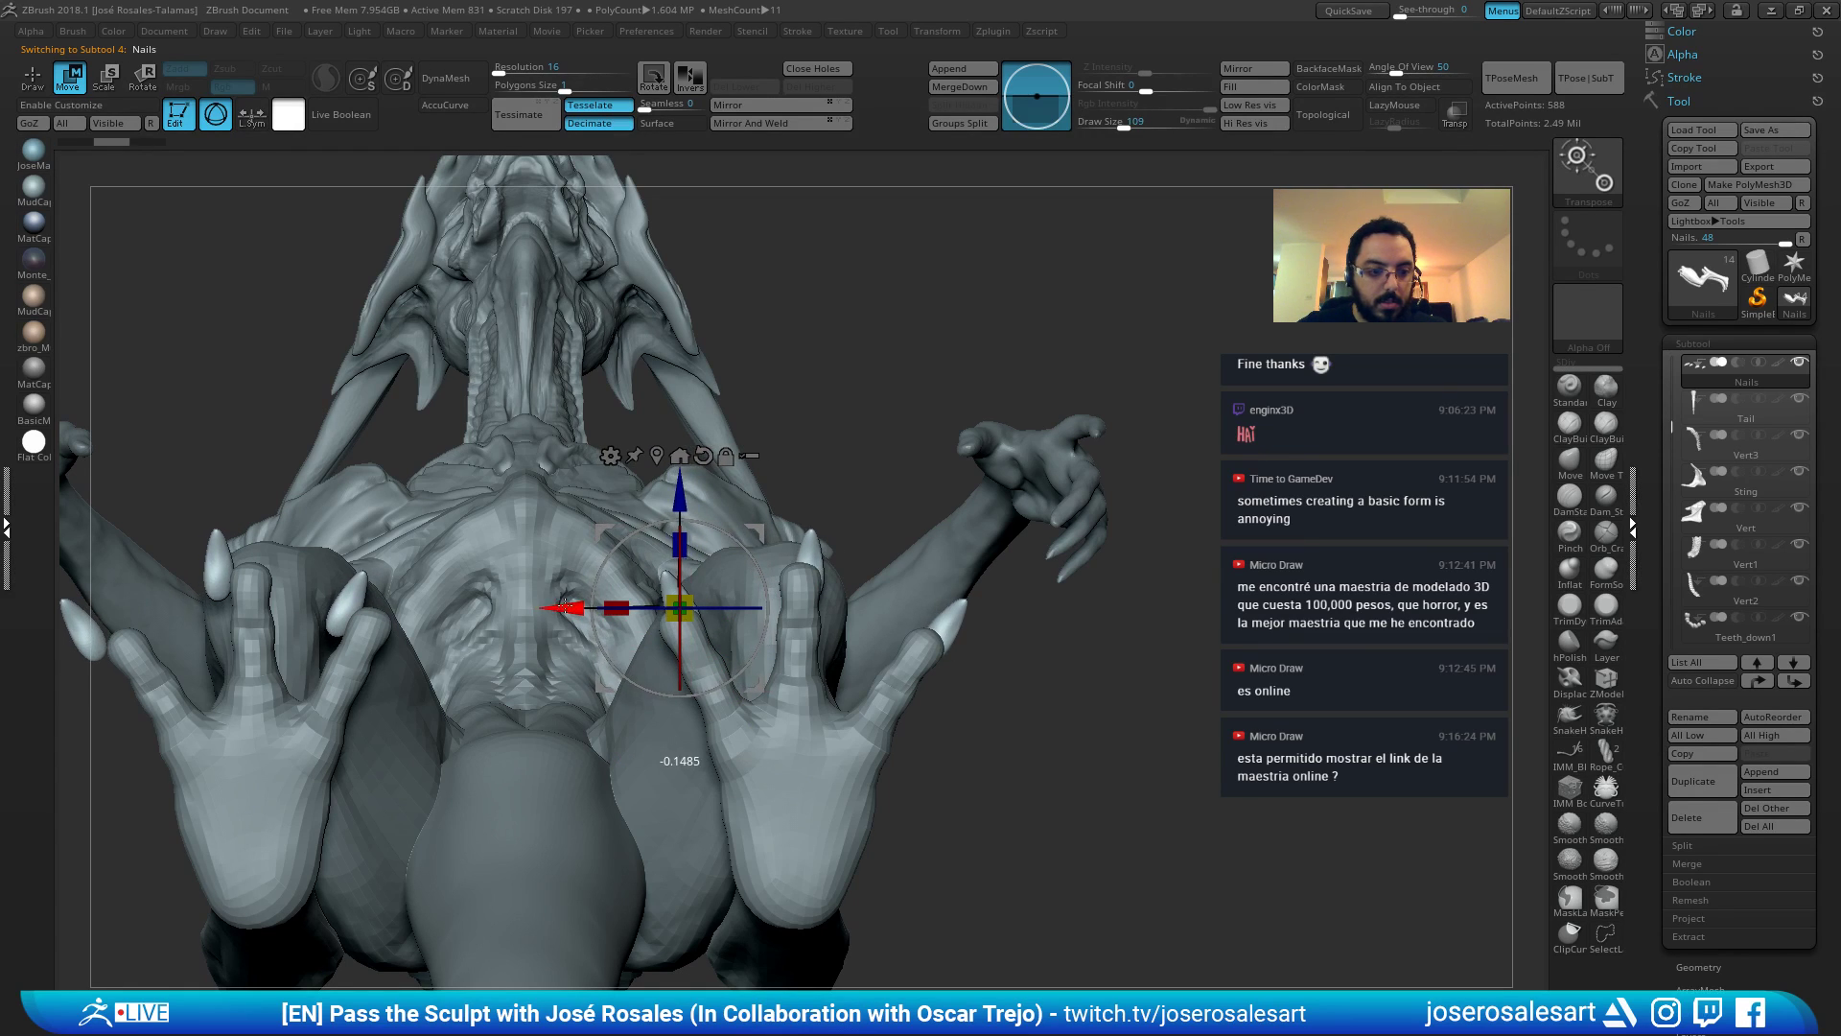
left_click_drag(571, 604, 557, 607)
key("ctrl+z")
Place the move gizmo on the middle toenail of one foot and try moving the nails along X.
right_click_drag(801, 437, 975, 561)
right_click_drag(999, 386, 966, 498, "shift")
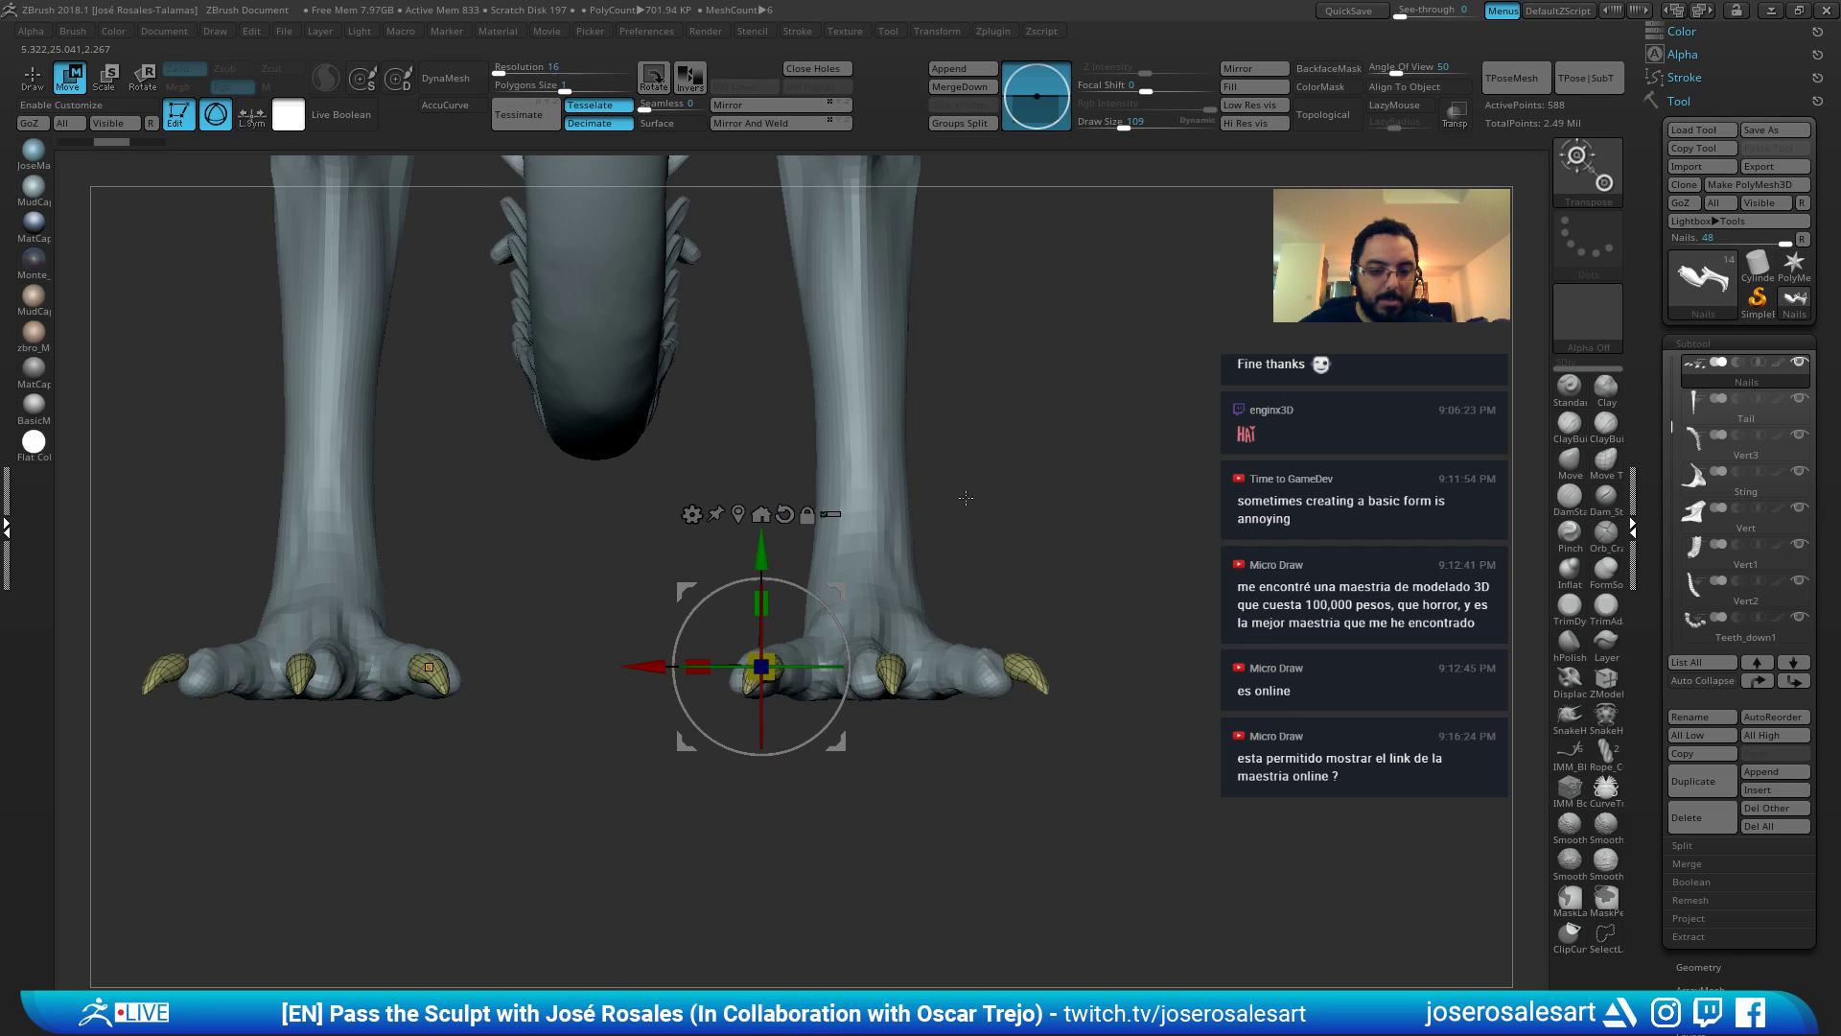
left_click(897, 661)
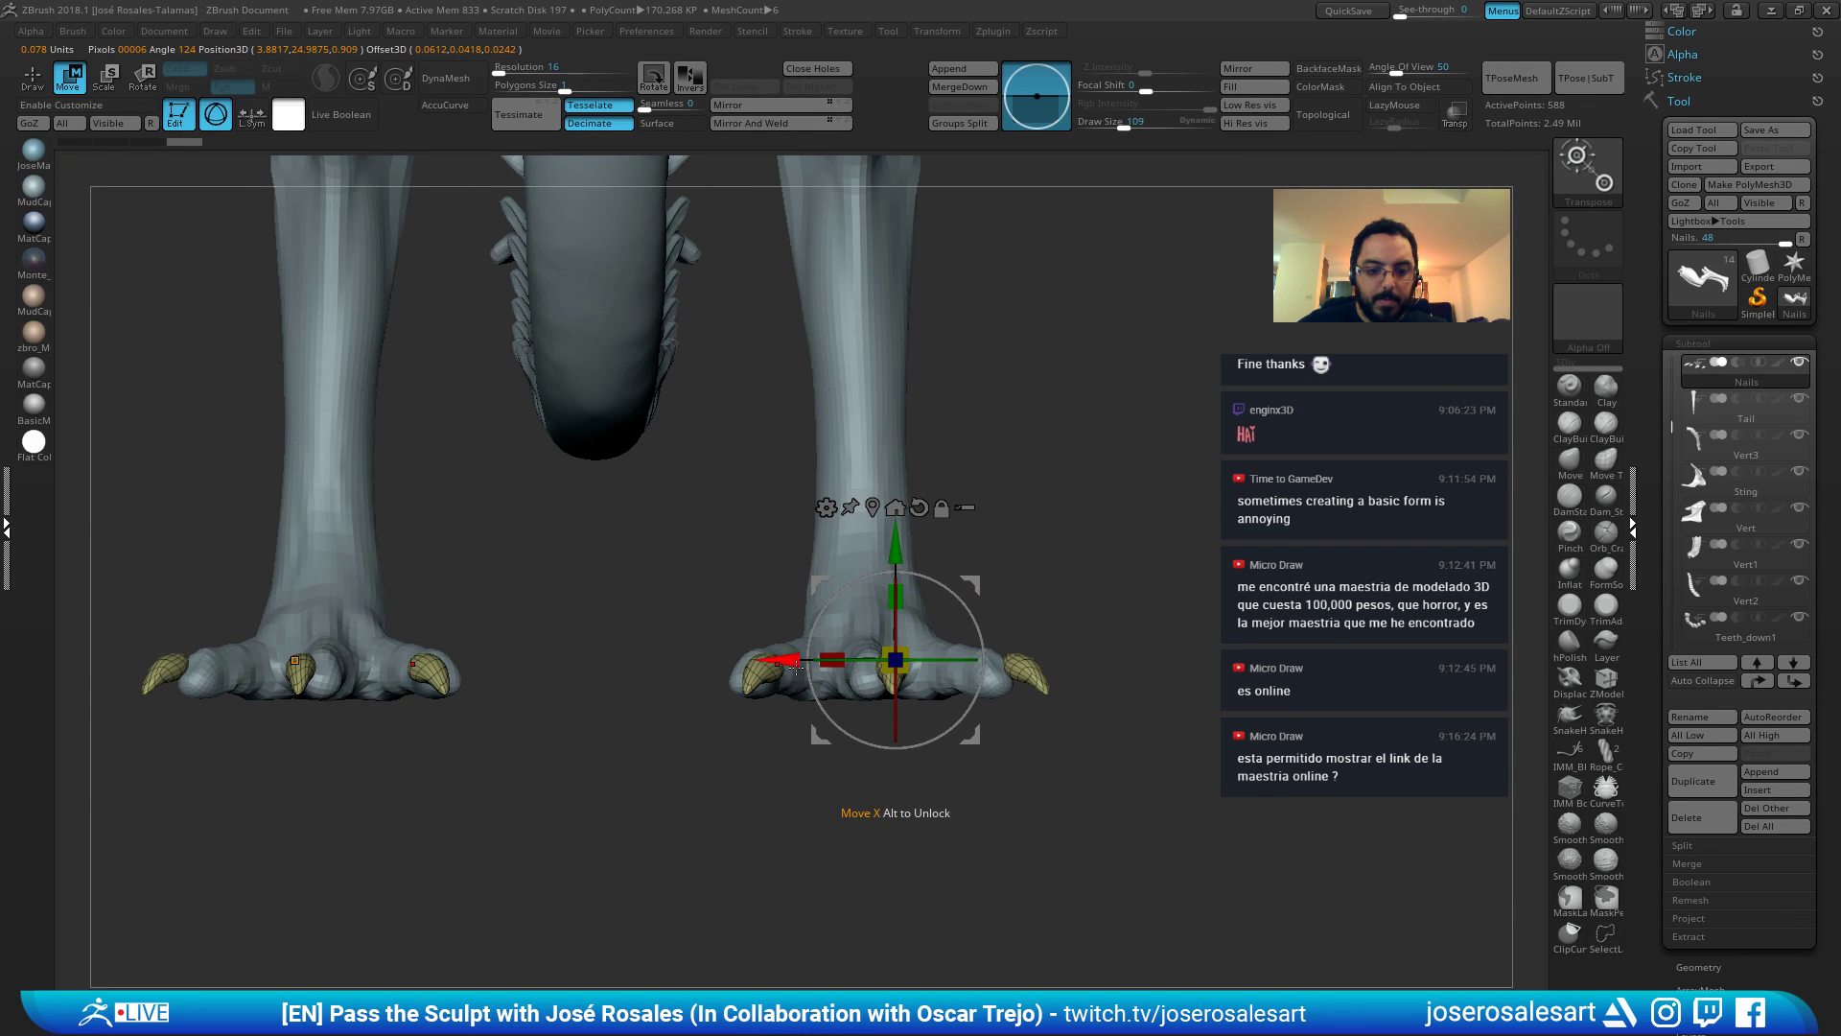
mouse_move(795, 665)
left_mouse_down()
mouse_move(649, 662)
mouse_move(786, 659)
left_mouse_up()
left_click(827, 509)
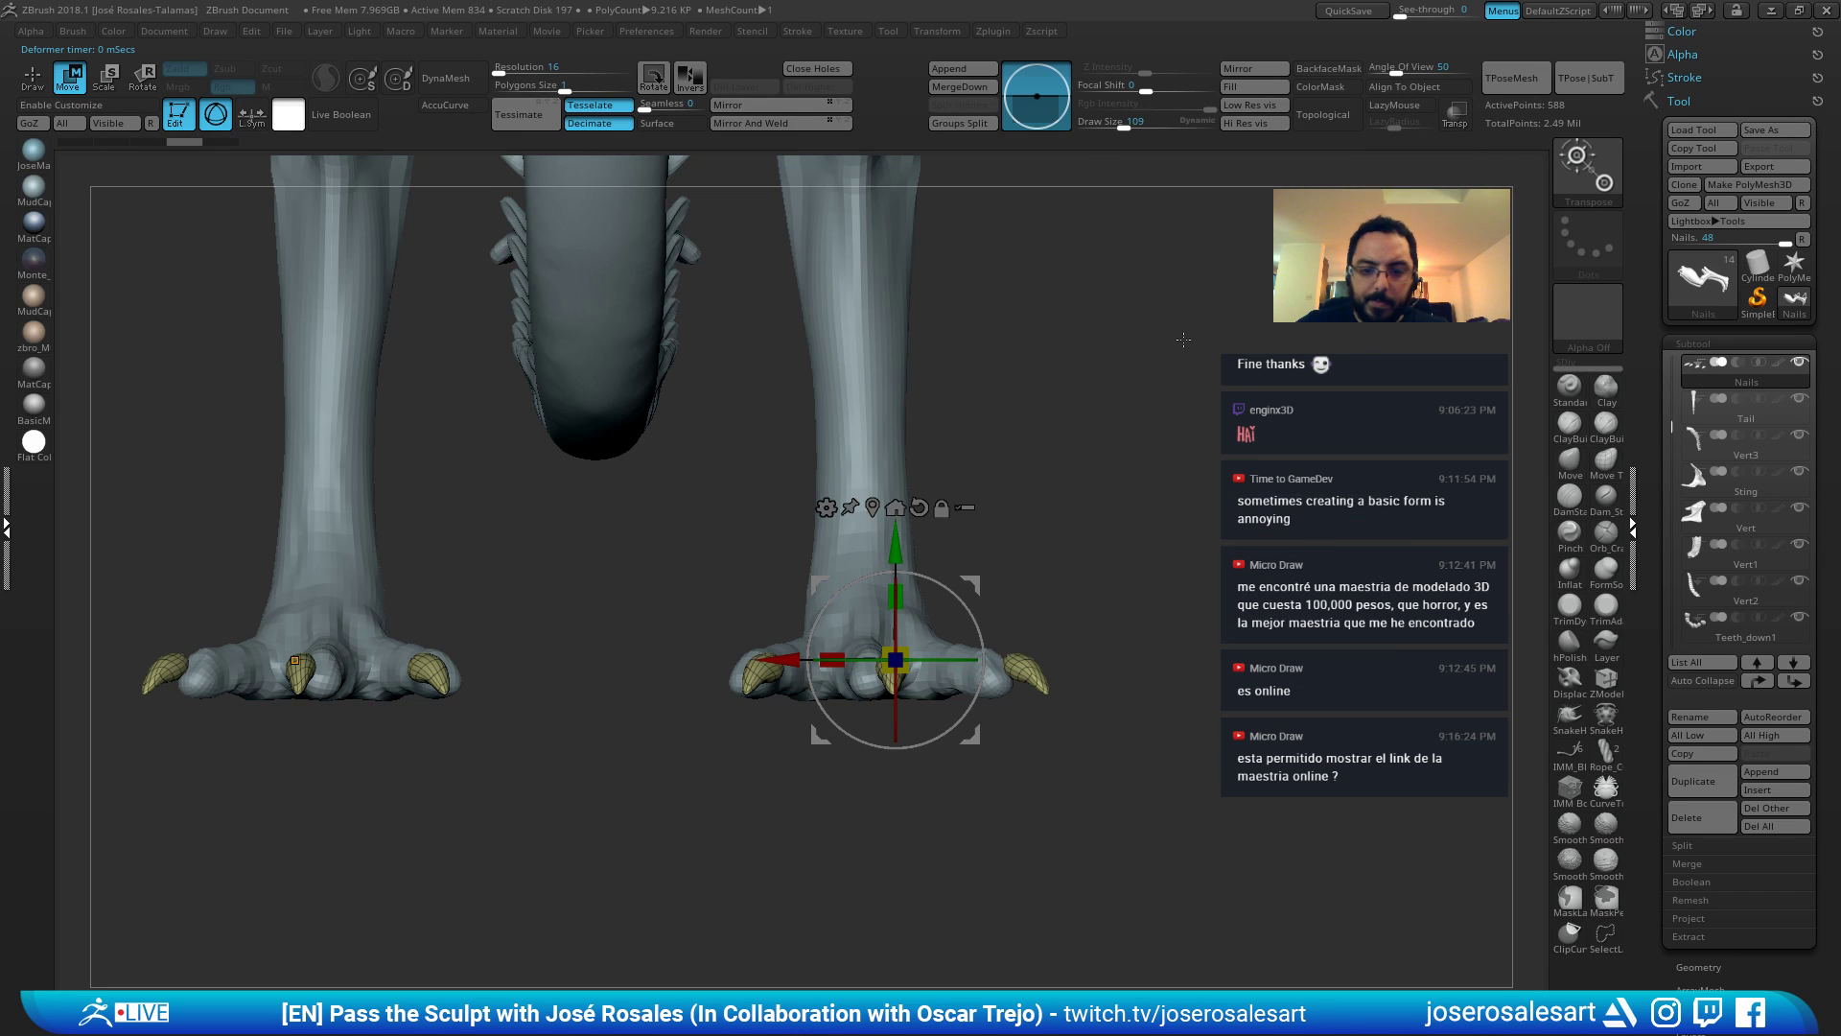
left_click(826, 506)
Isolate the toenails of one foot and delete the hidden nails of the other foot.
left_click_drag(1065, 473, 1050, 587)
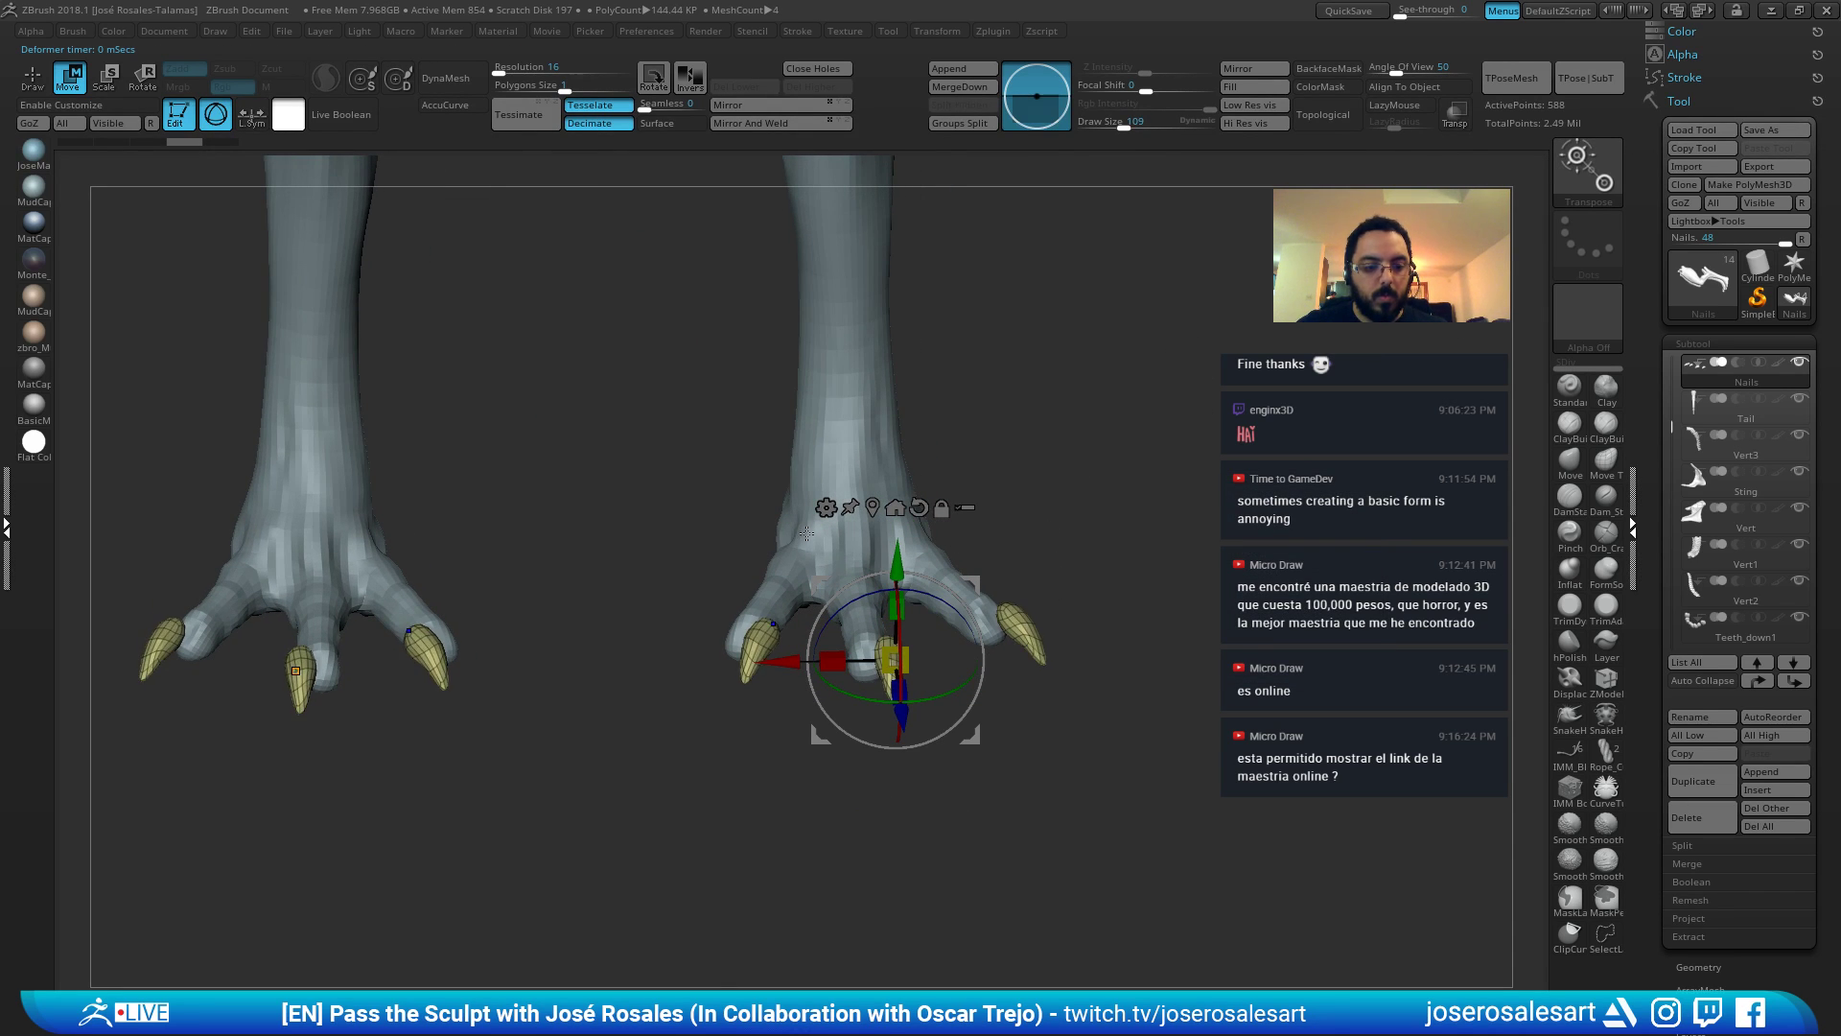
left_click_drag(1200, 506, 663, 874, "ctrl+shift")
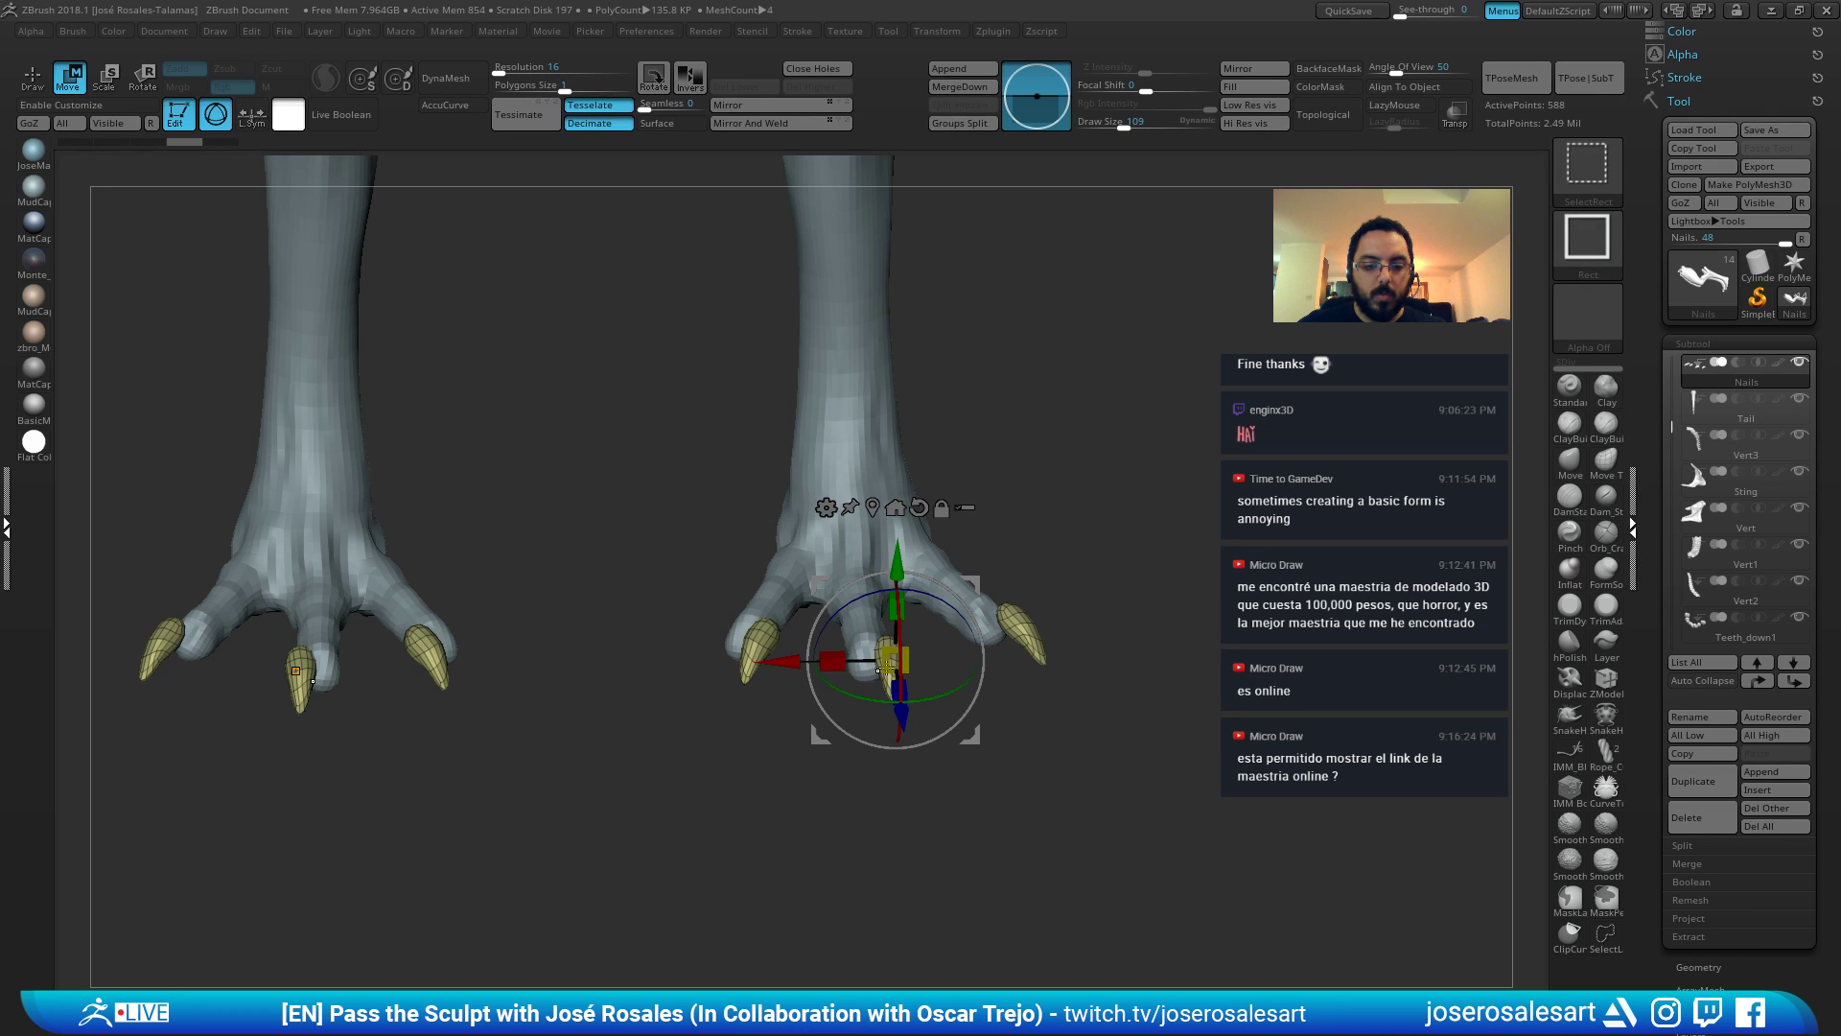
left_click_drag(846, 481, 1172, 690, "ctrl+shift")
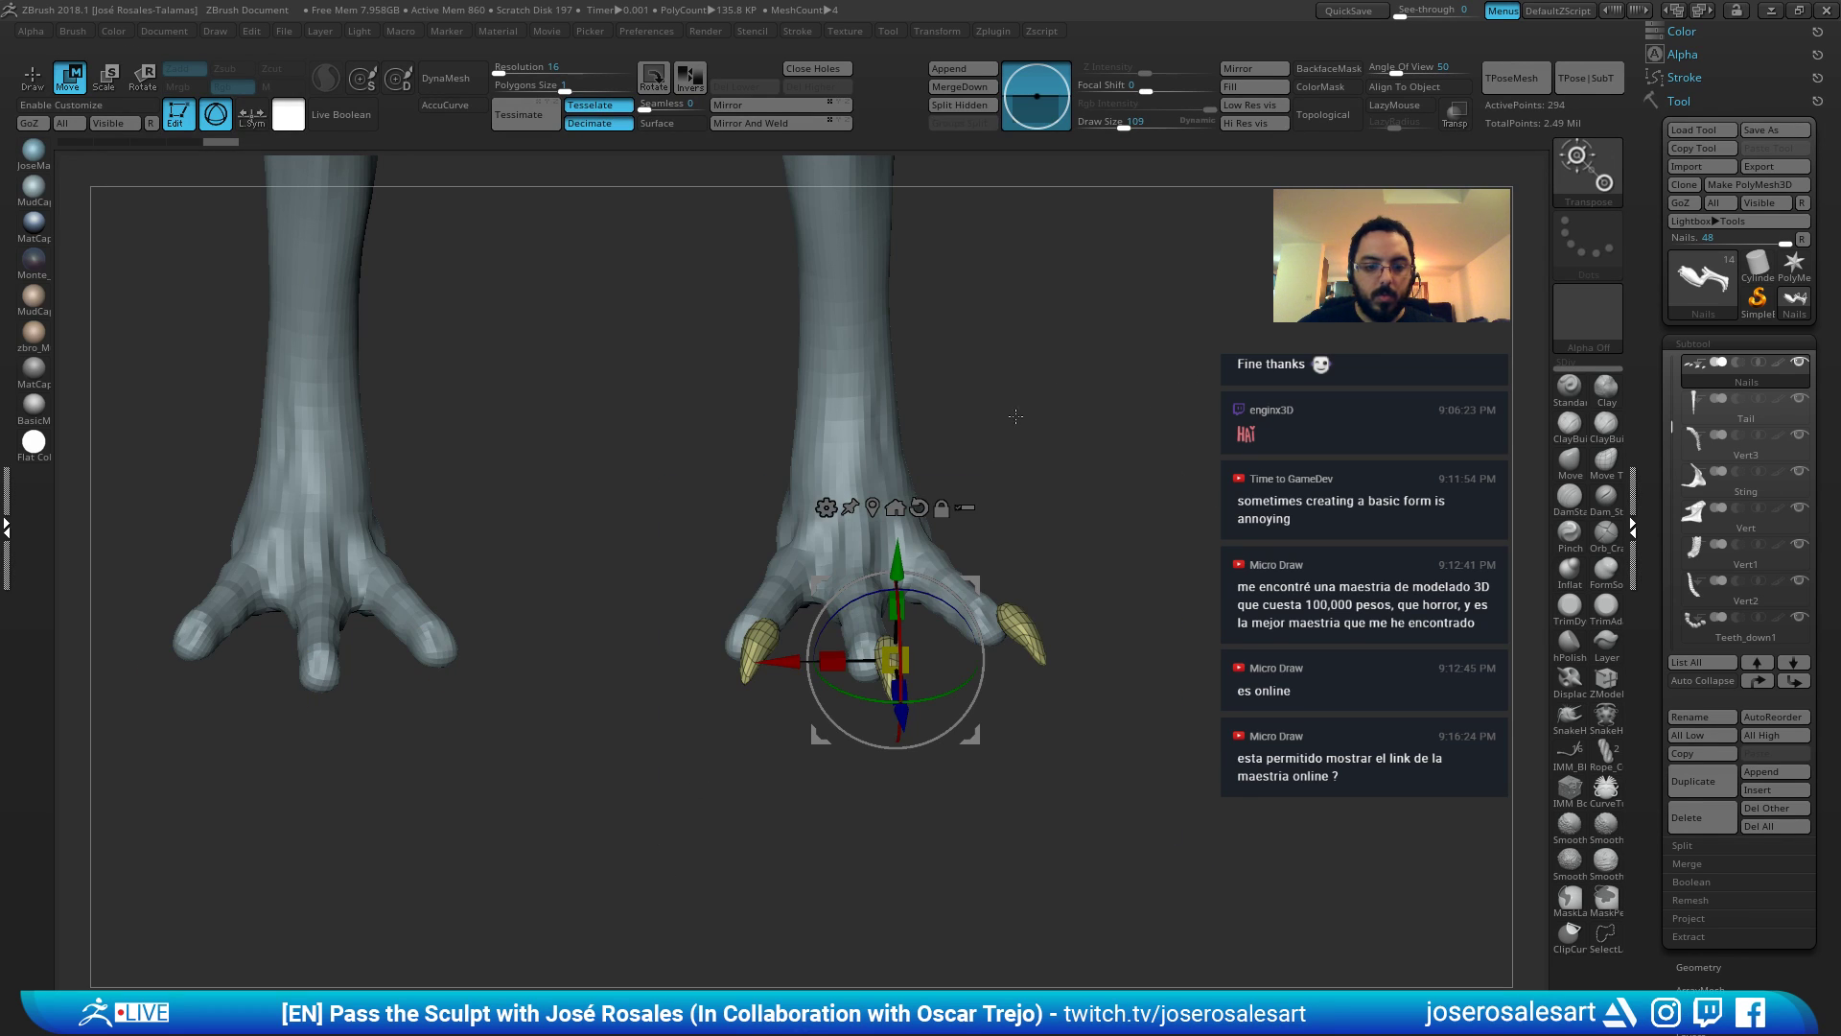
key("ctrl+shift+d")
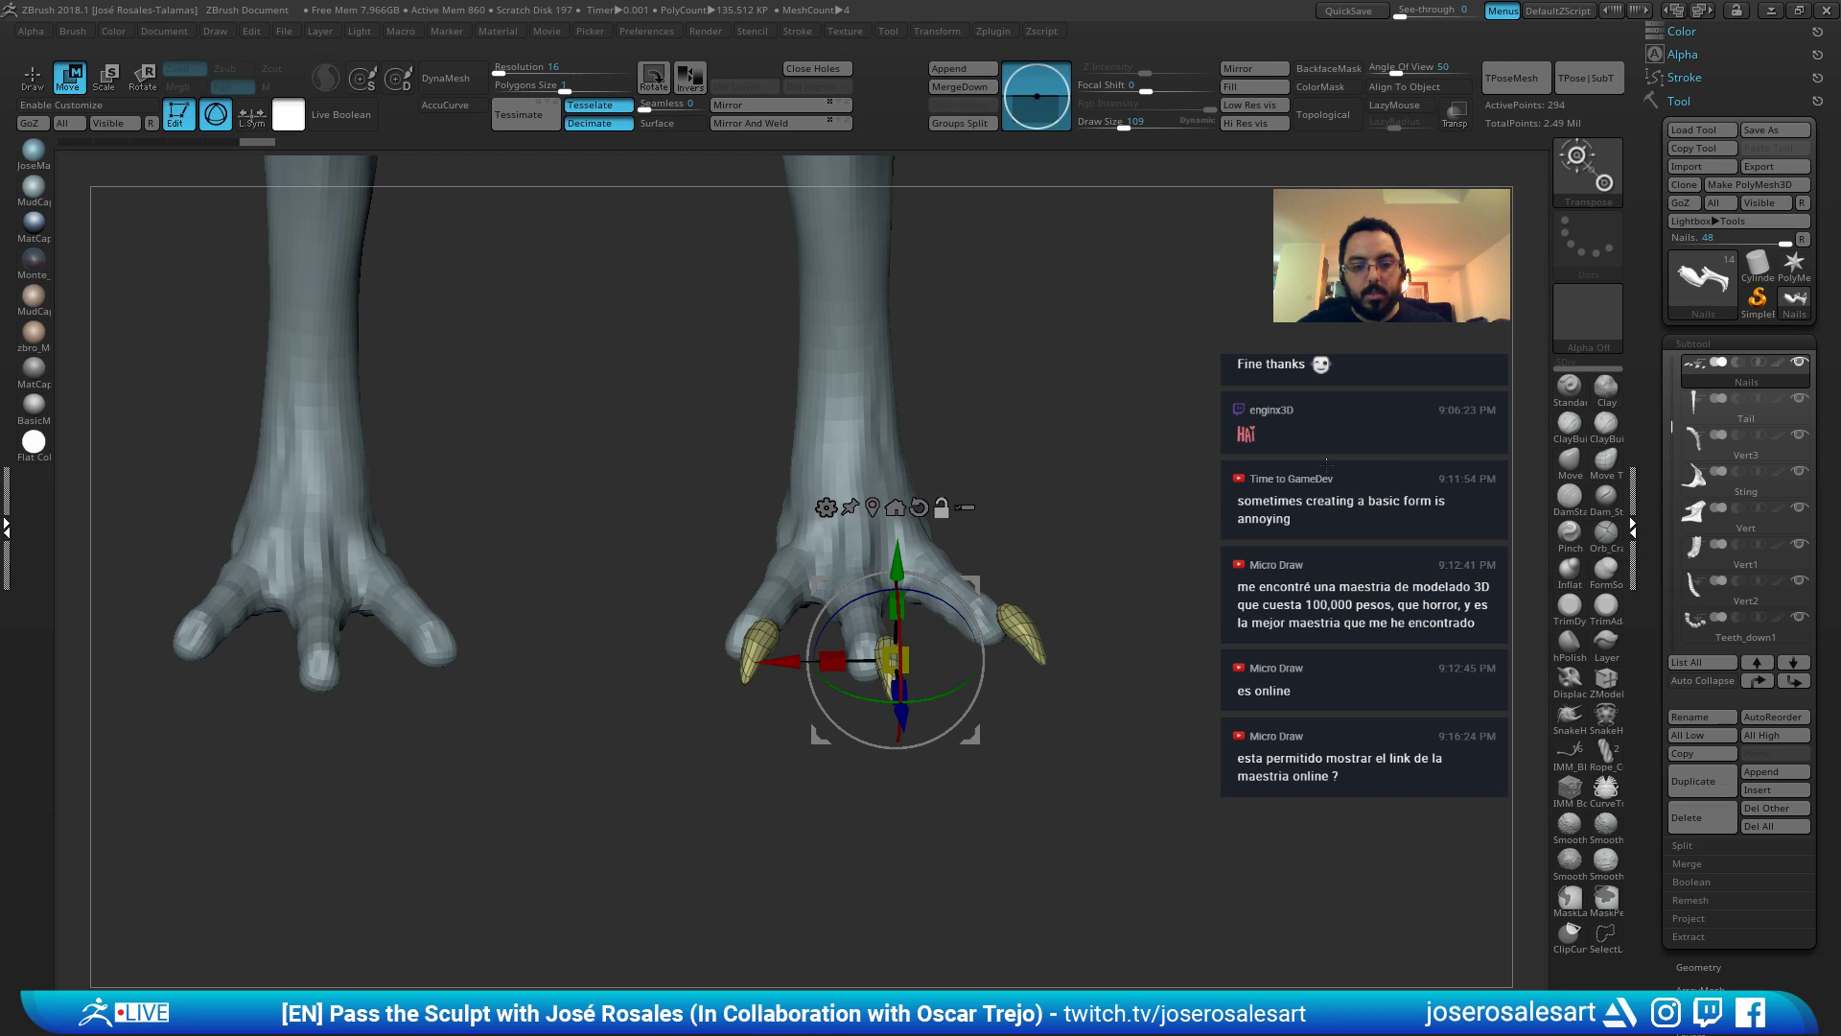
Move the remaining toenails along the X axis to line them up with the toes.
left_click_drag(1132, 537, 1138, 435)
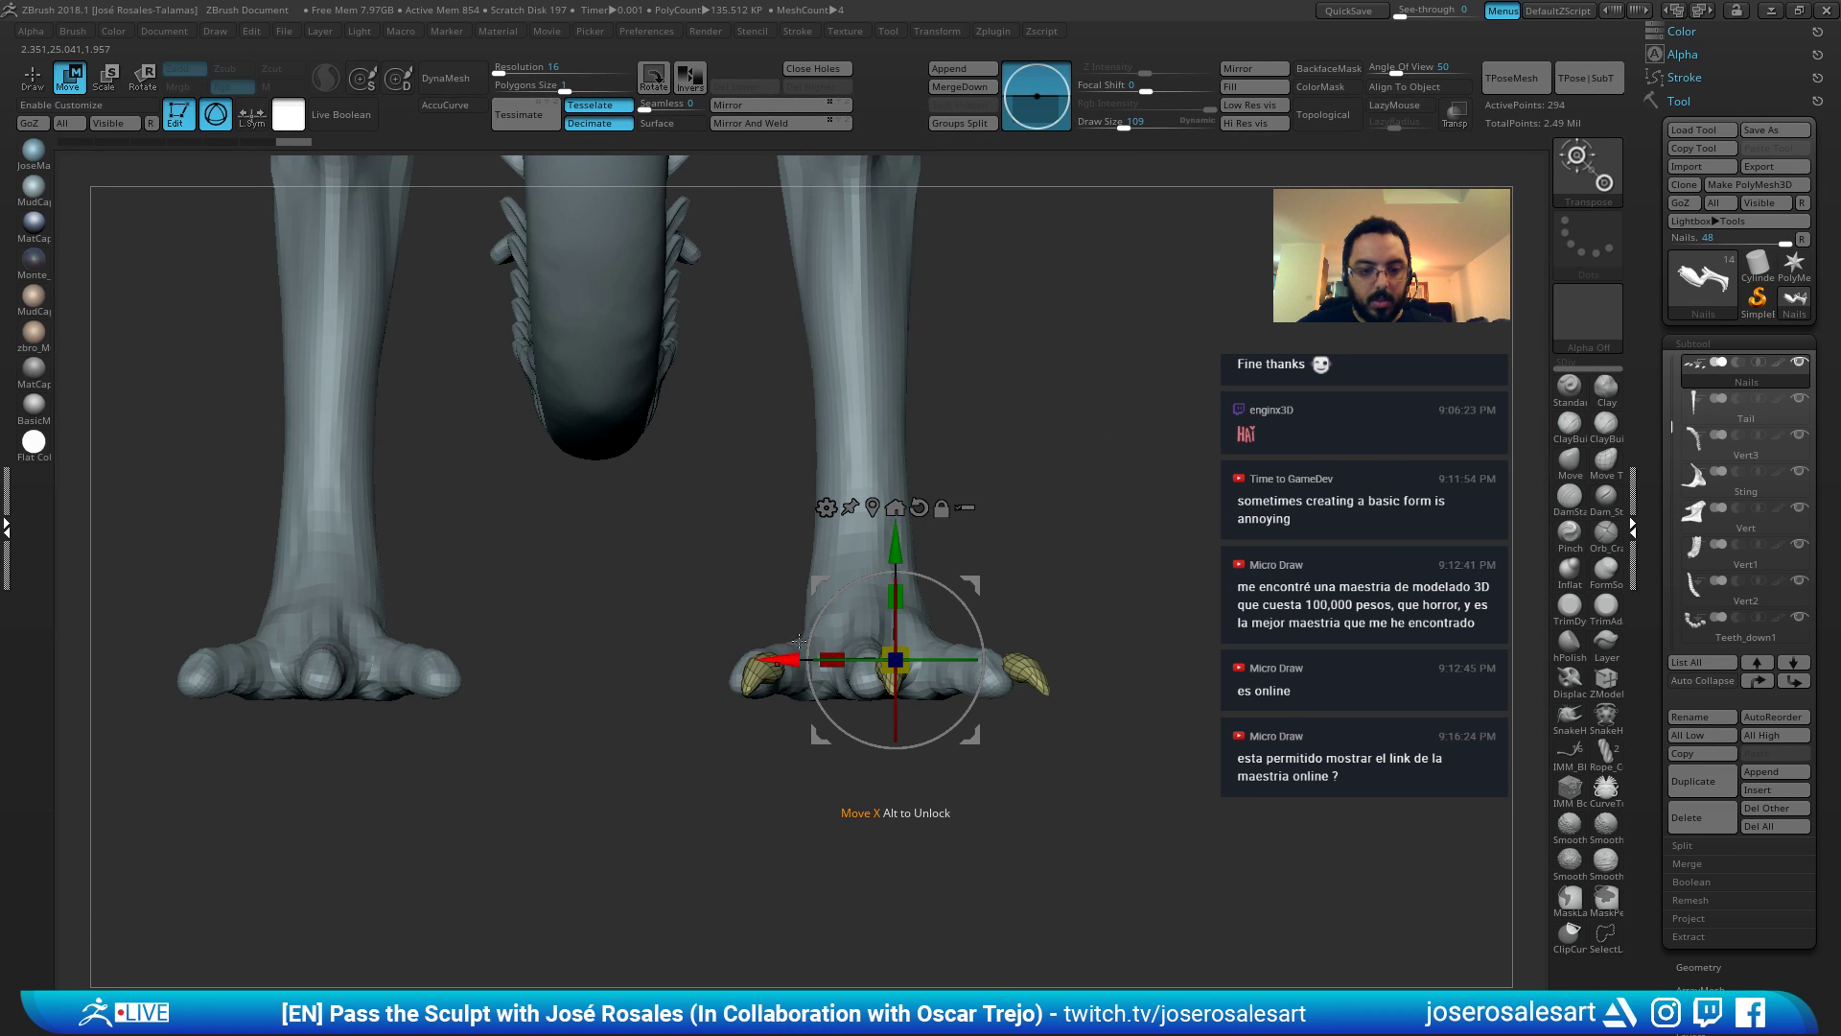
left_click_drag(781, 659, 757, 660)
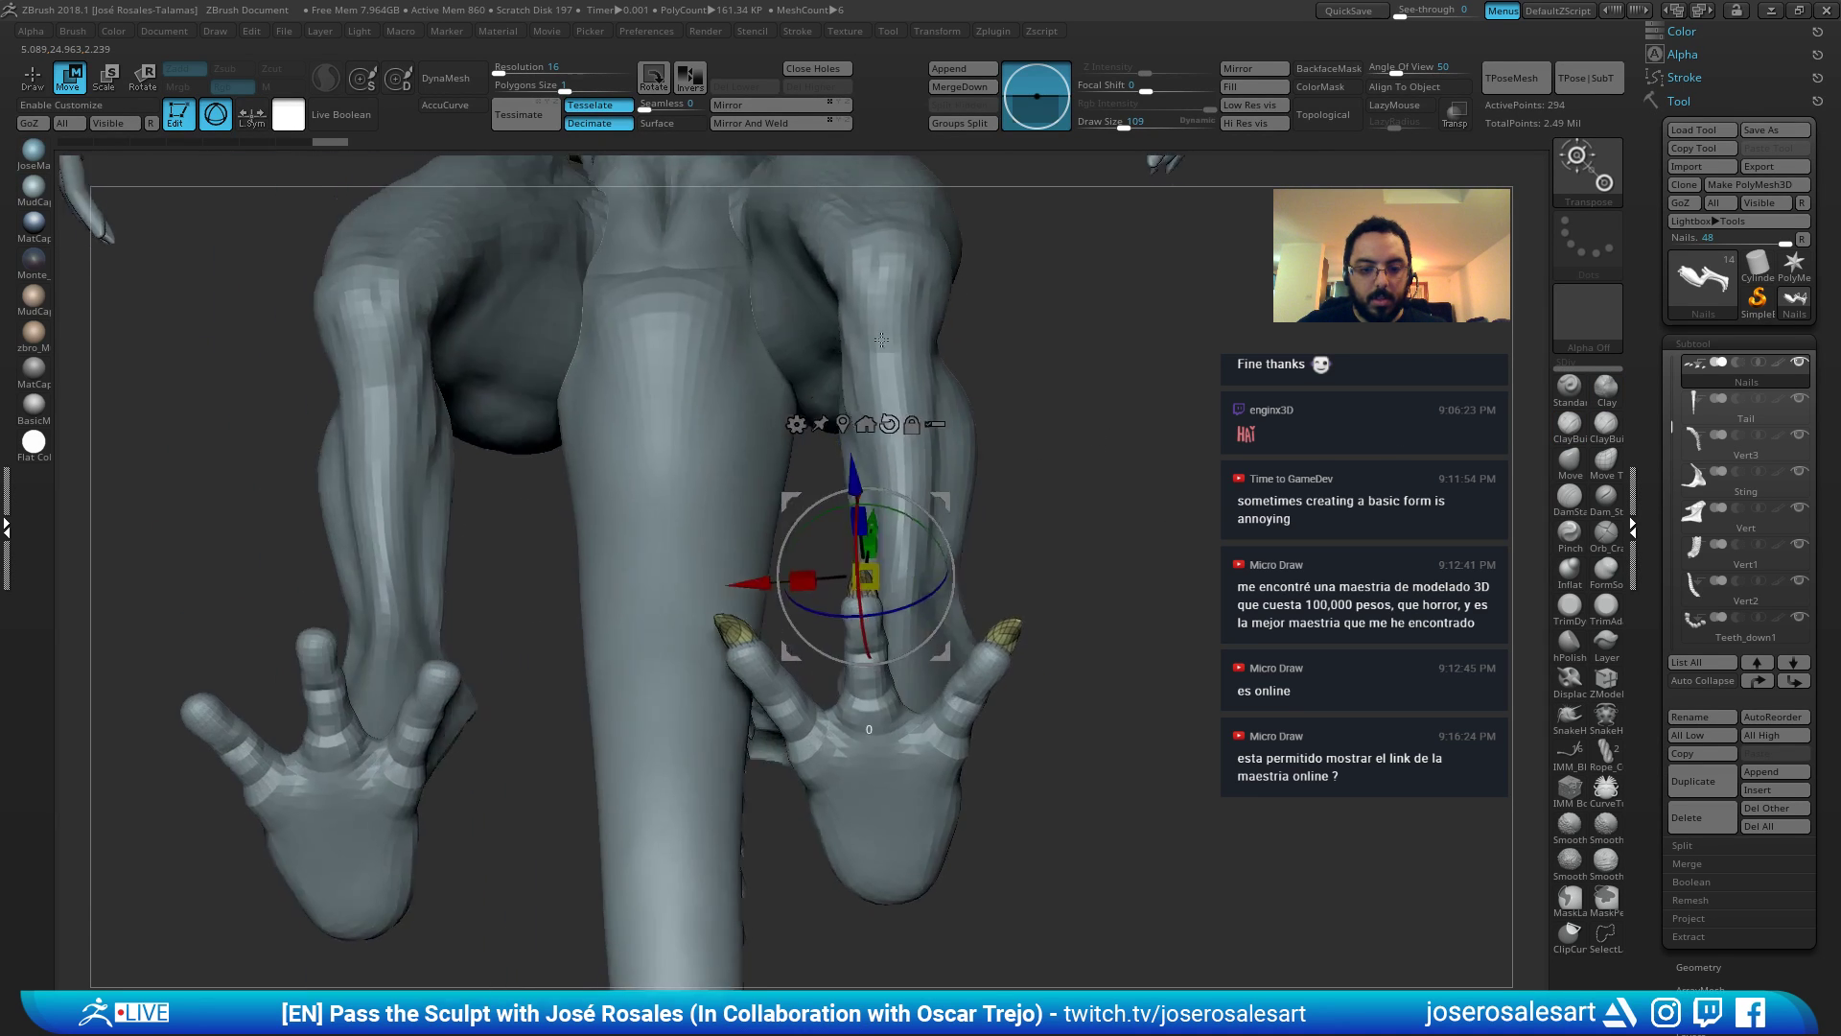
left_click_drag(881, 340, 1063, 441)
Decline Dynamic Subdiv and divide the toenails twice to reach subdivision level 3.
key("d")
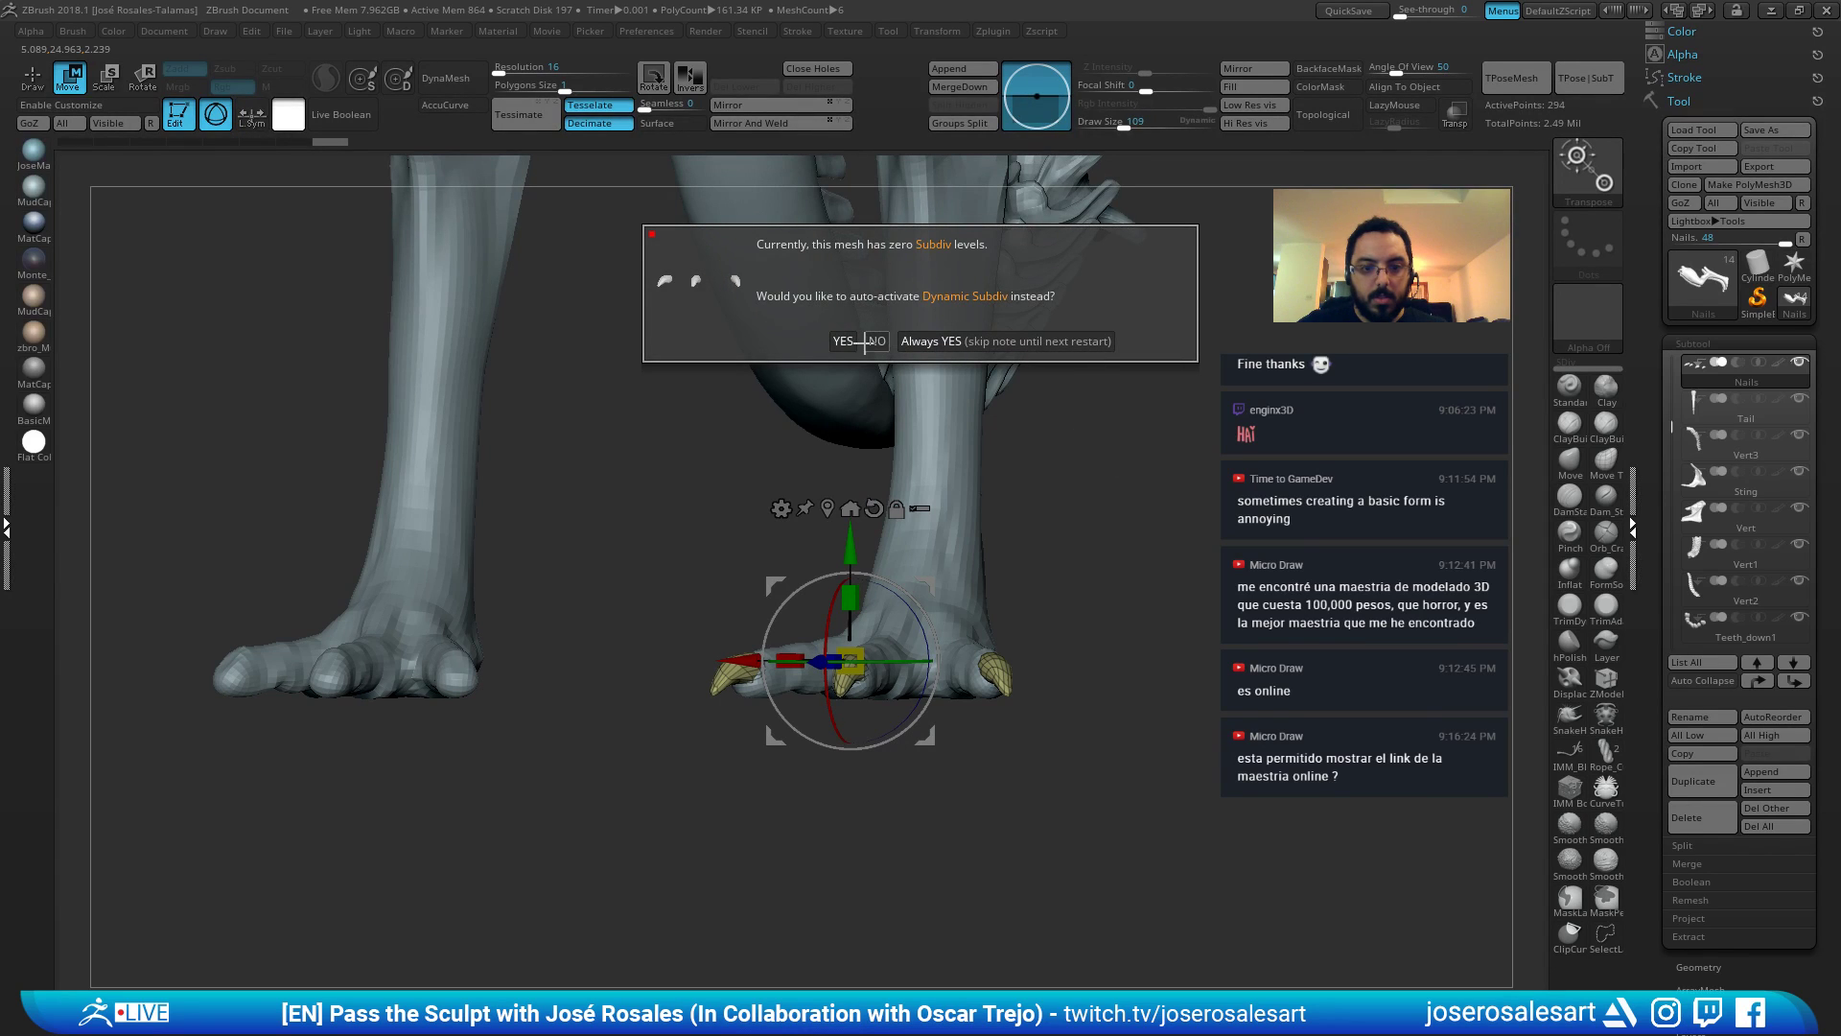
left_click(874, 341)
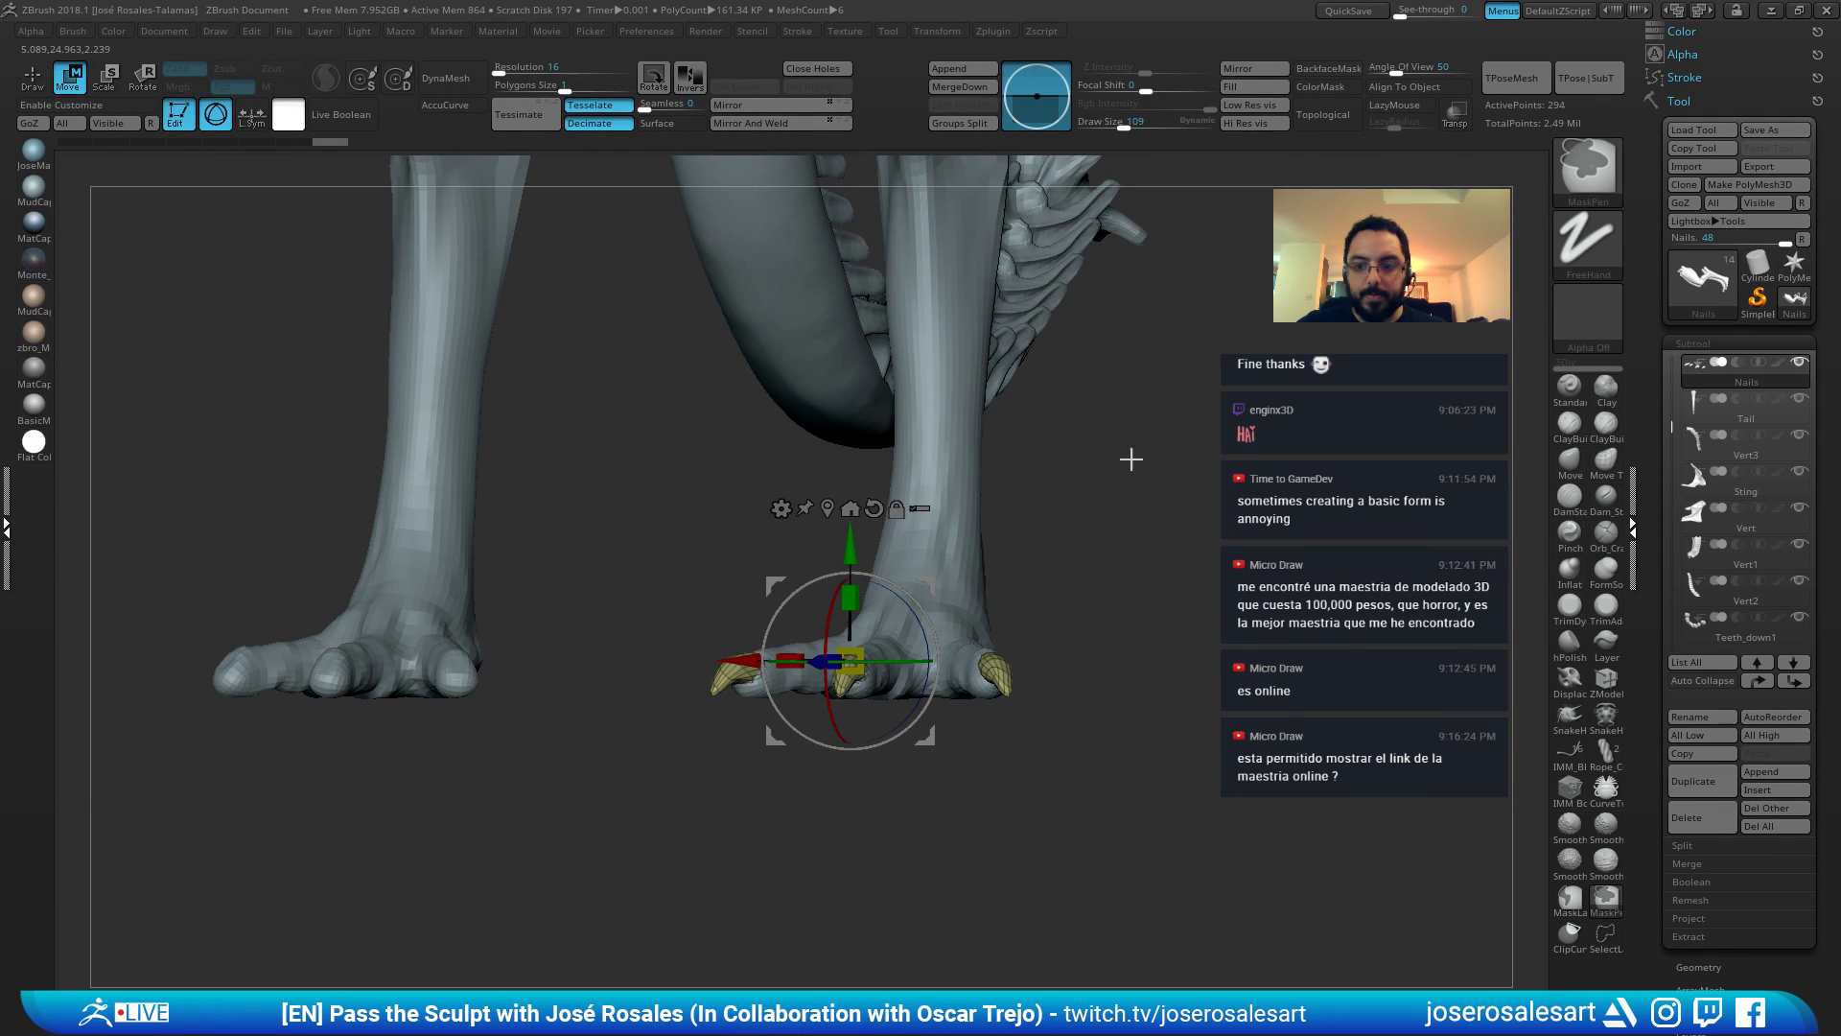
key("ctrl+d")
key("ctrl+d")
Mirror the toenails across the X axis onto the other foot, merging the result into one SubTool.
mouse_move(1068, 460)
left_mouse_down()
mouse_move(1061, 567)
mouse_move(982, 546)
mouse_move(980, 612)
left_mouse_up()
key("q")
mouse_move(1112, 430)
left_mouse_down()
mouse_move(1003, 542)
mouse_move(1045, 427)
mouse_move(1117, 384)
left_mouse_up()
left_click(1253, 70)
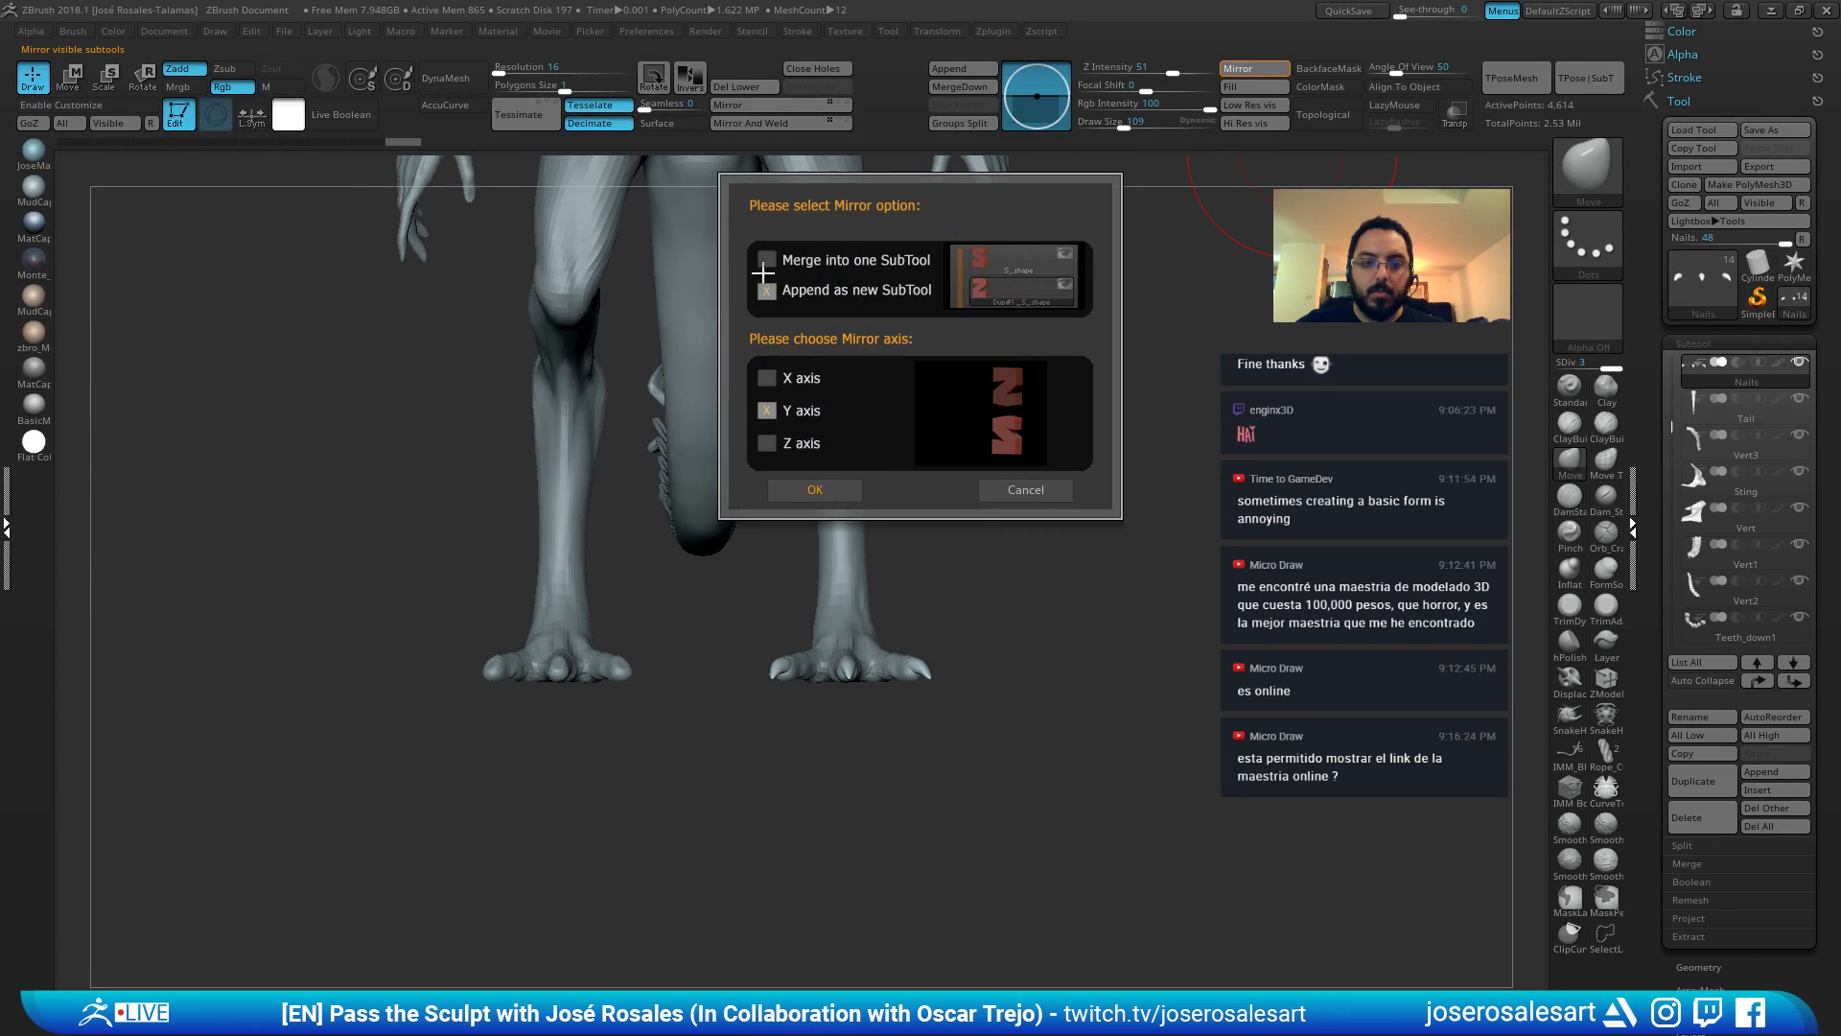
left_click(766, 262)
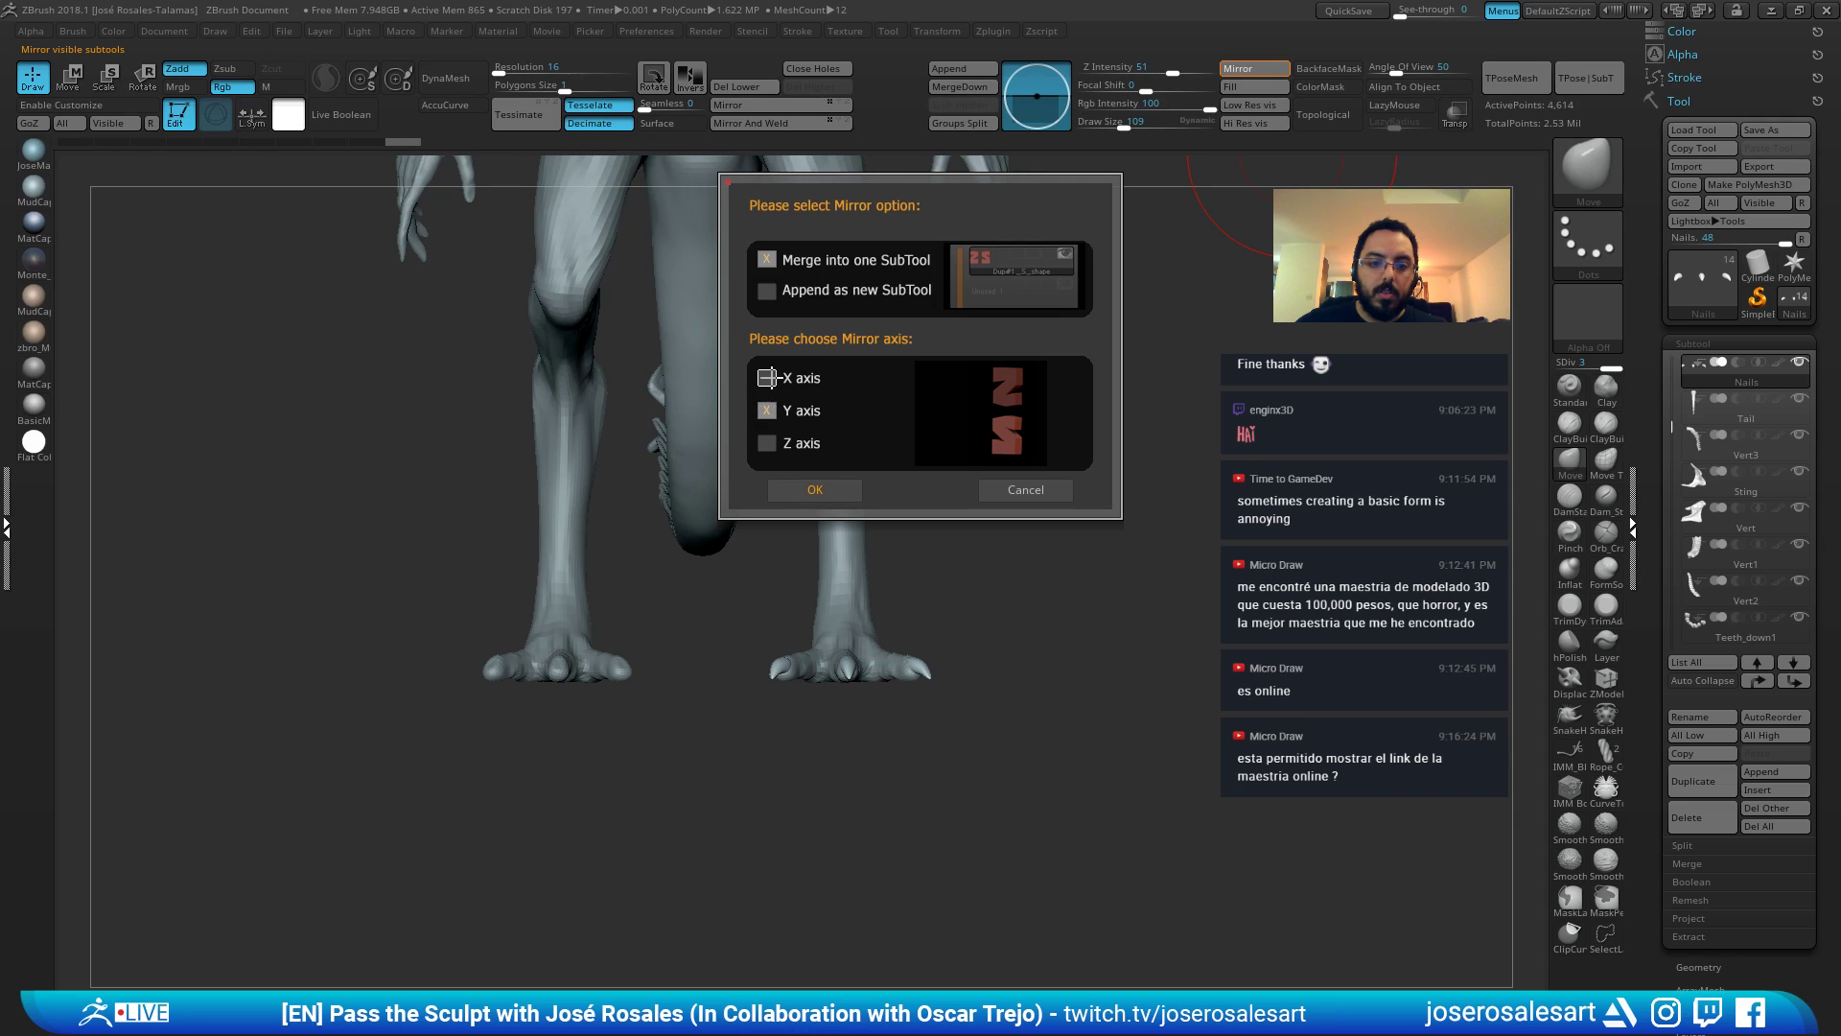
left_click(767, 378)
left_click(815, 489)
left_click_drag(850, 497, 764, 483)
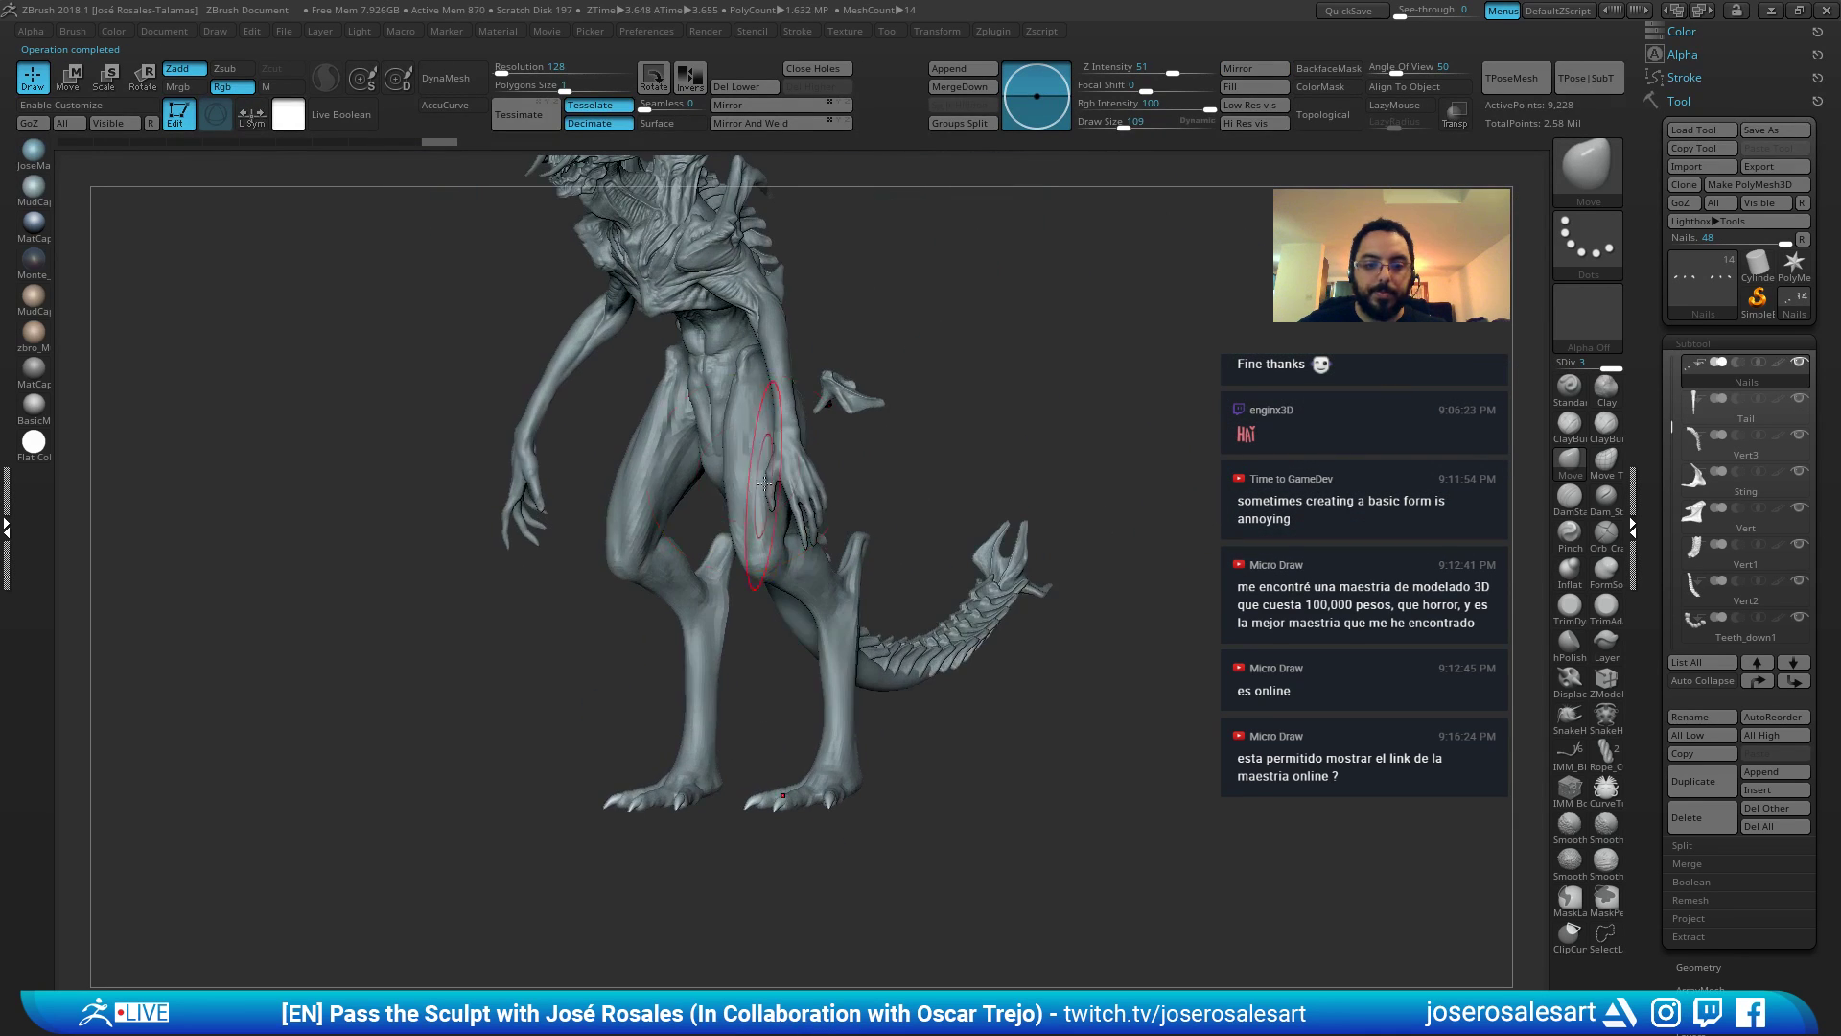
Switch to the Legs subtool and build up the calves behind the knees with the ClayBuildup brush at draw size 48.
left_click(843, 712, "alt")
left_click_drag(883, 727, 1062, 439, "alt")
mouse_move(1043, 360)
left_mouse_down()
mouse_move(770, 522)
mouse_move(765, 507)
left_mouse_up()
mouse_move(853, 451)
right_mouse_down()
mouse_move(681, 456)
mouse_move(916, 458)
mouse_move(892, 652)
mouse_move(863, 616)
right_mouse_up()
key("2")
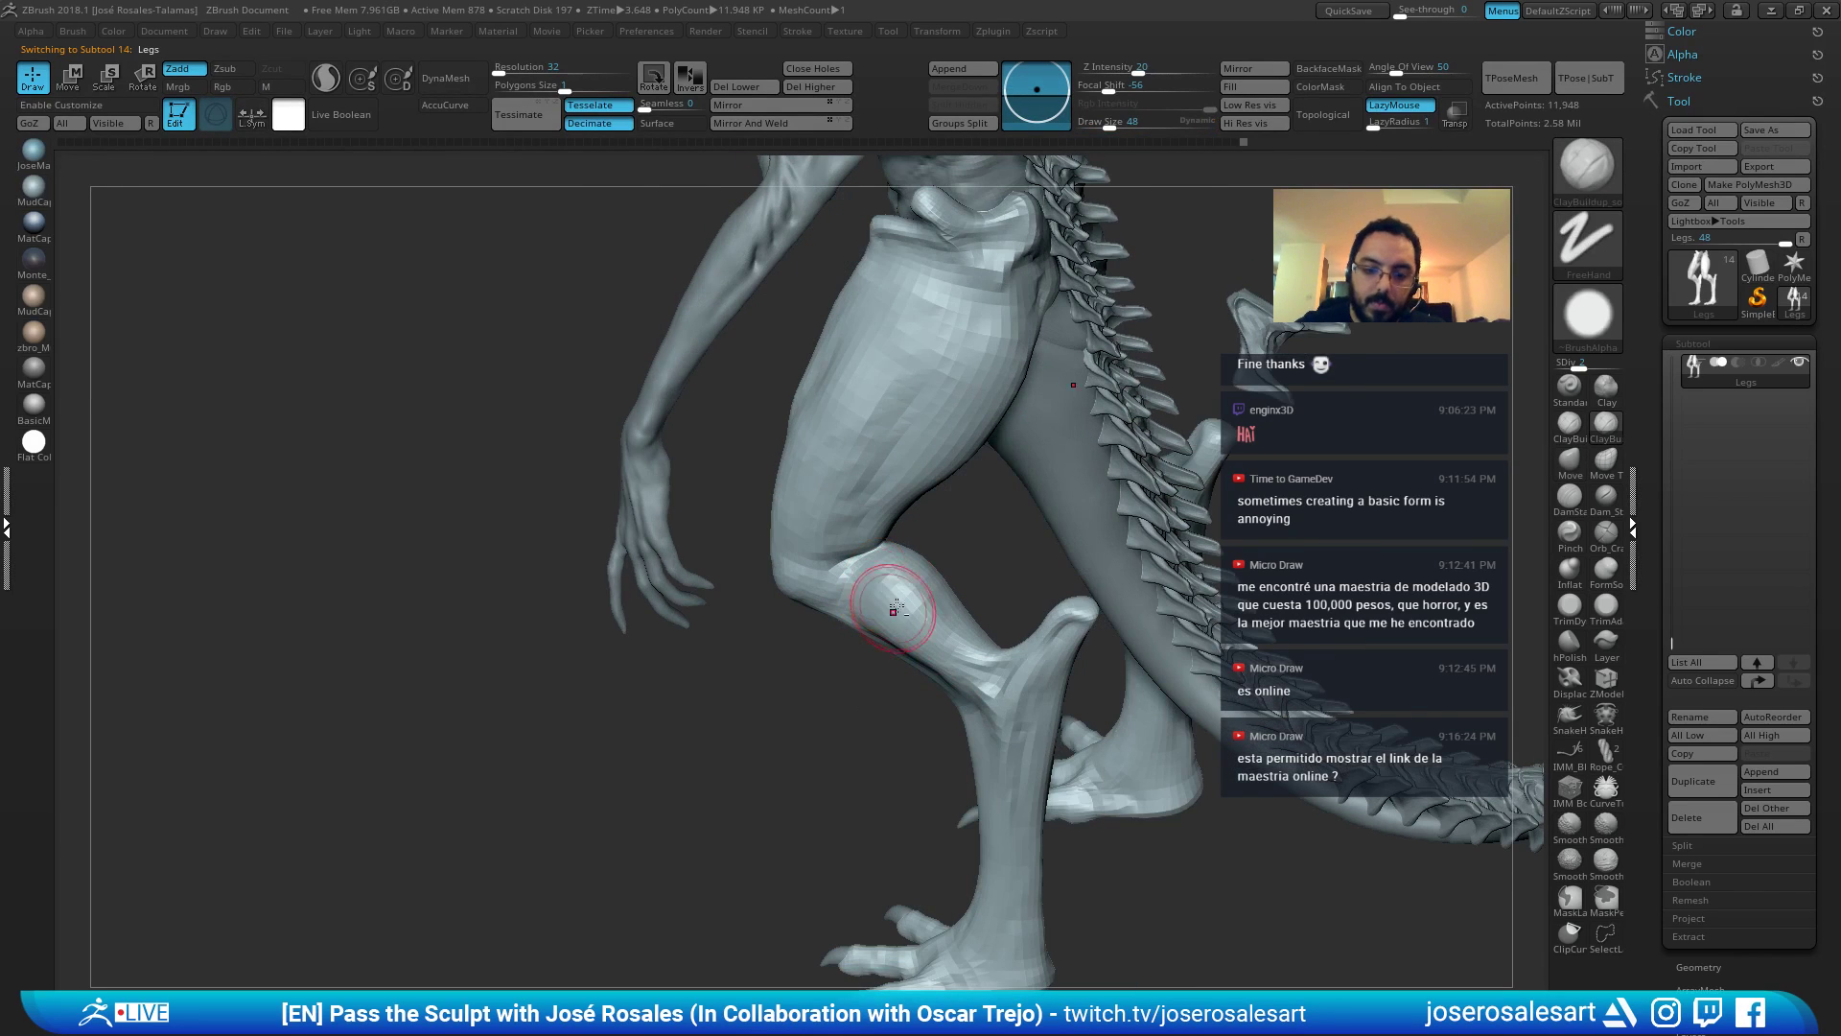
left_click_drag(894, 607, 878, 588)
right_click_drag(961, 619, 920, 567)
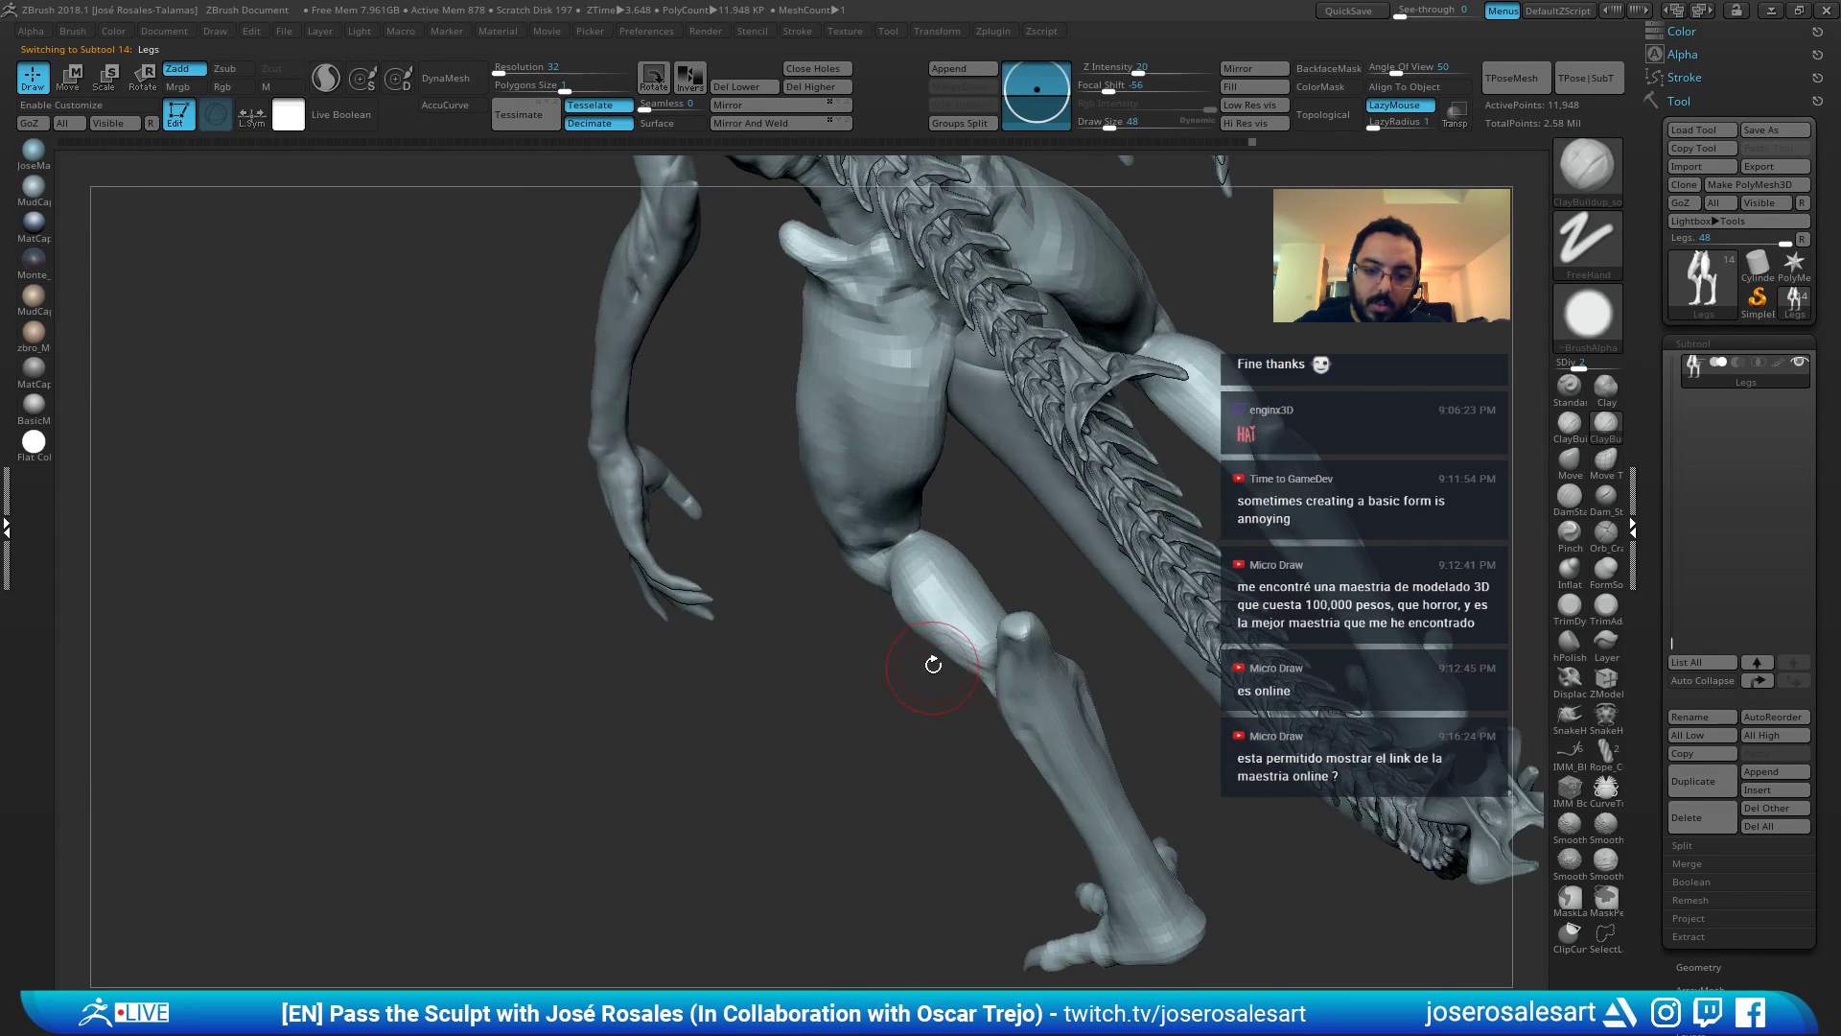
mouse_move(934, 664)
right_mouse_down()
mouse_move(960, 657)
mouse_move(944, 652)
mouse_move(963, 687)
right_mouse_up()
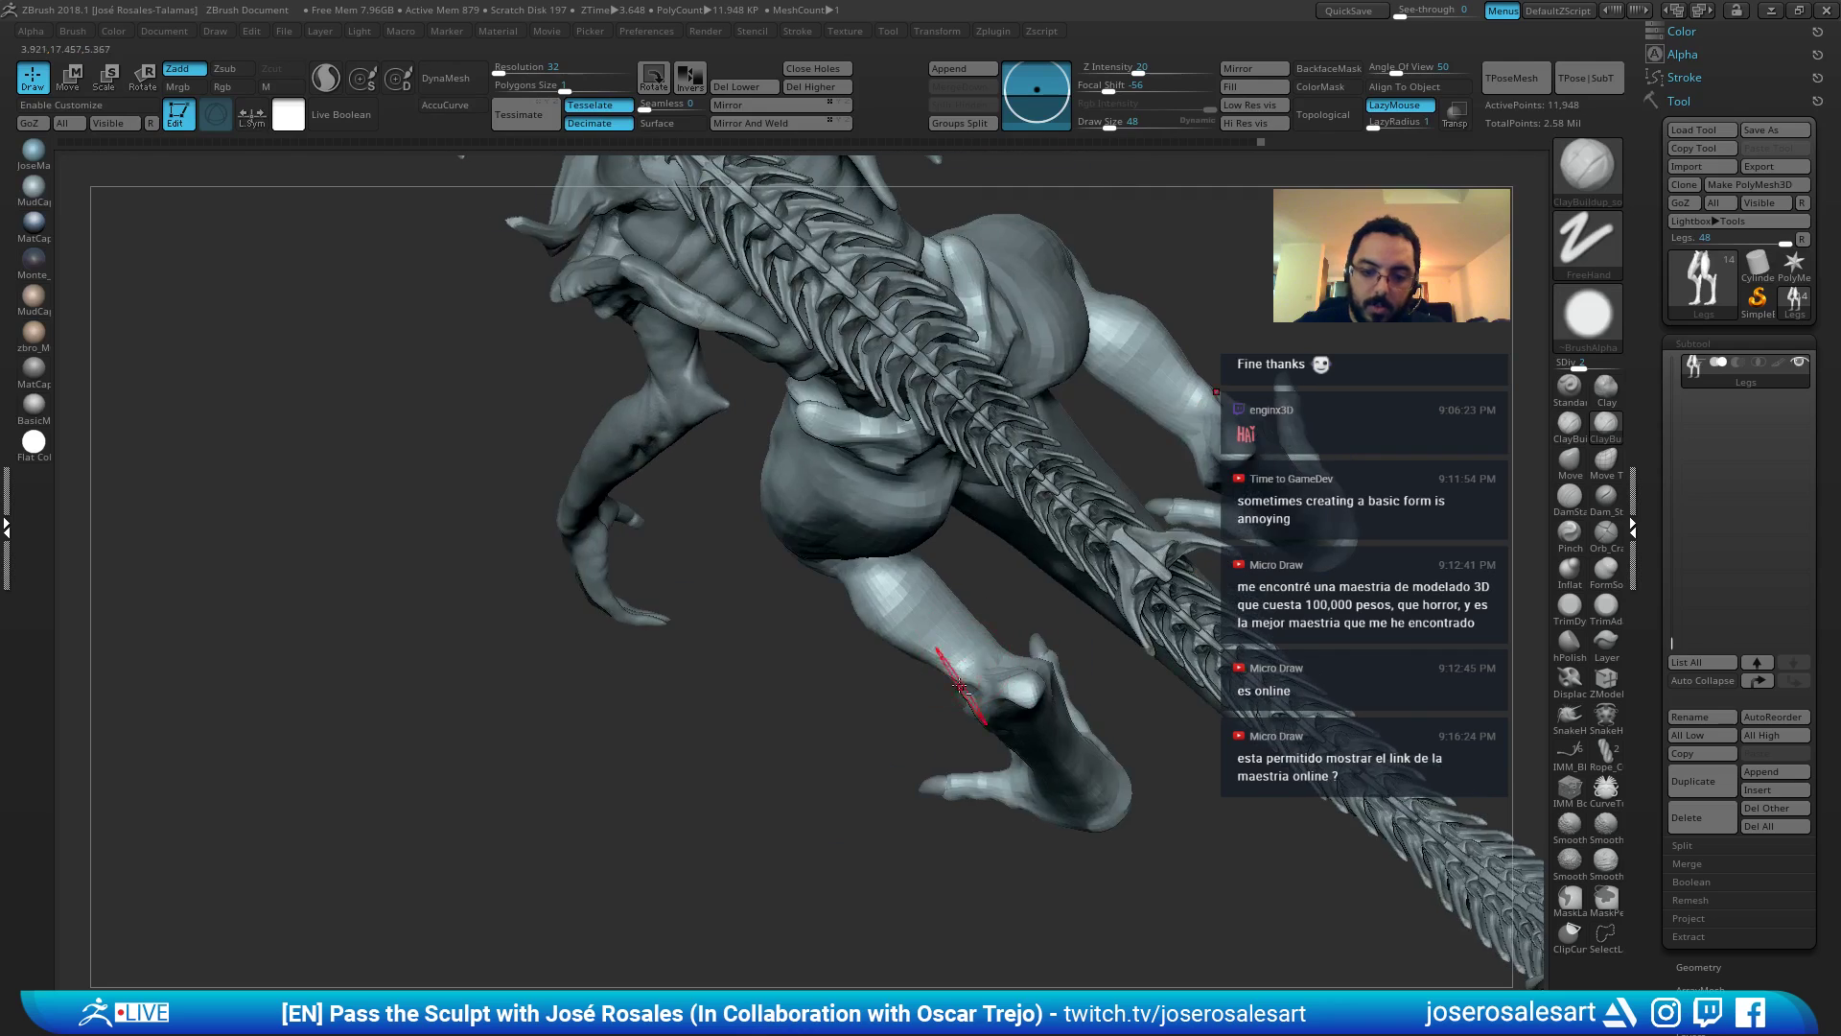
left_click_drag(963, 692, 978, 674)
Build up the back of the calves above the hock spurs and smooth the strokes.
mouse_move(978, 673)
right_mouse_down()
mouse_move(959, 648)
mouse_move(927, 685)
mouse_move(863, 662)
mouse_move(690, 524)
mouse_move(524, 448)
right_mouse_up()
left_click_drag(524, 448, 513, 470)
right_click_drag(518, 451, 547, 518)
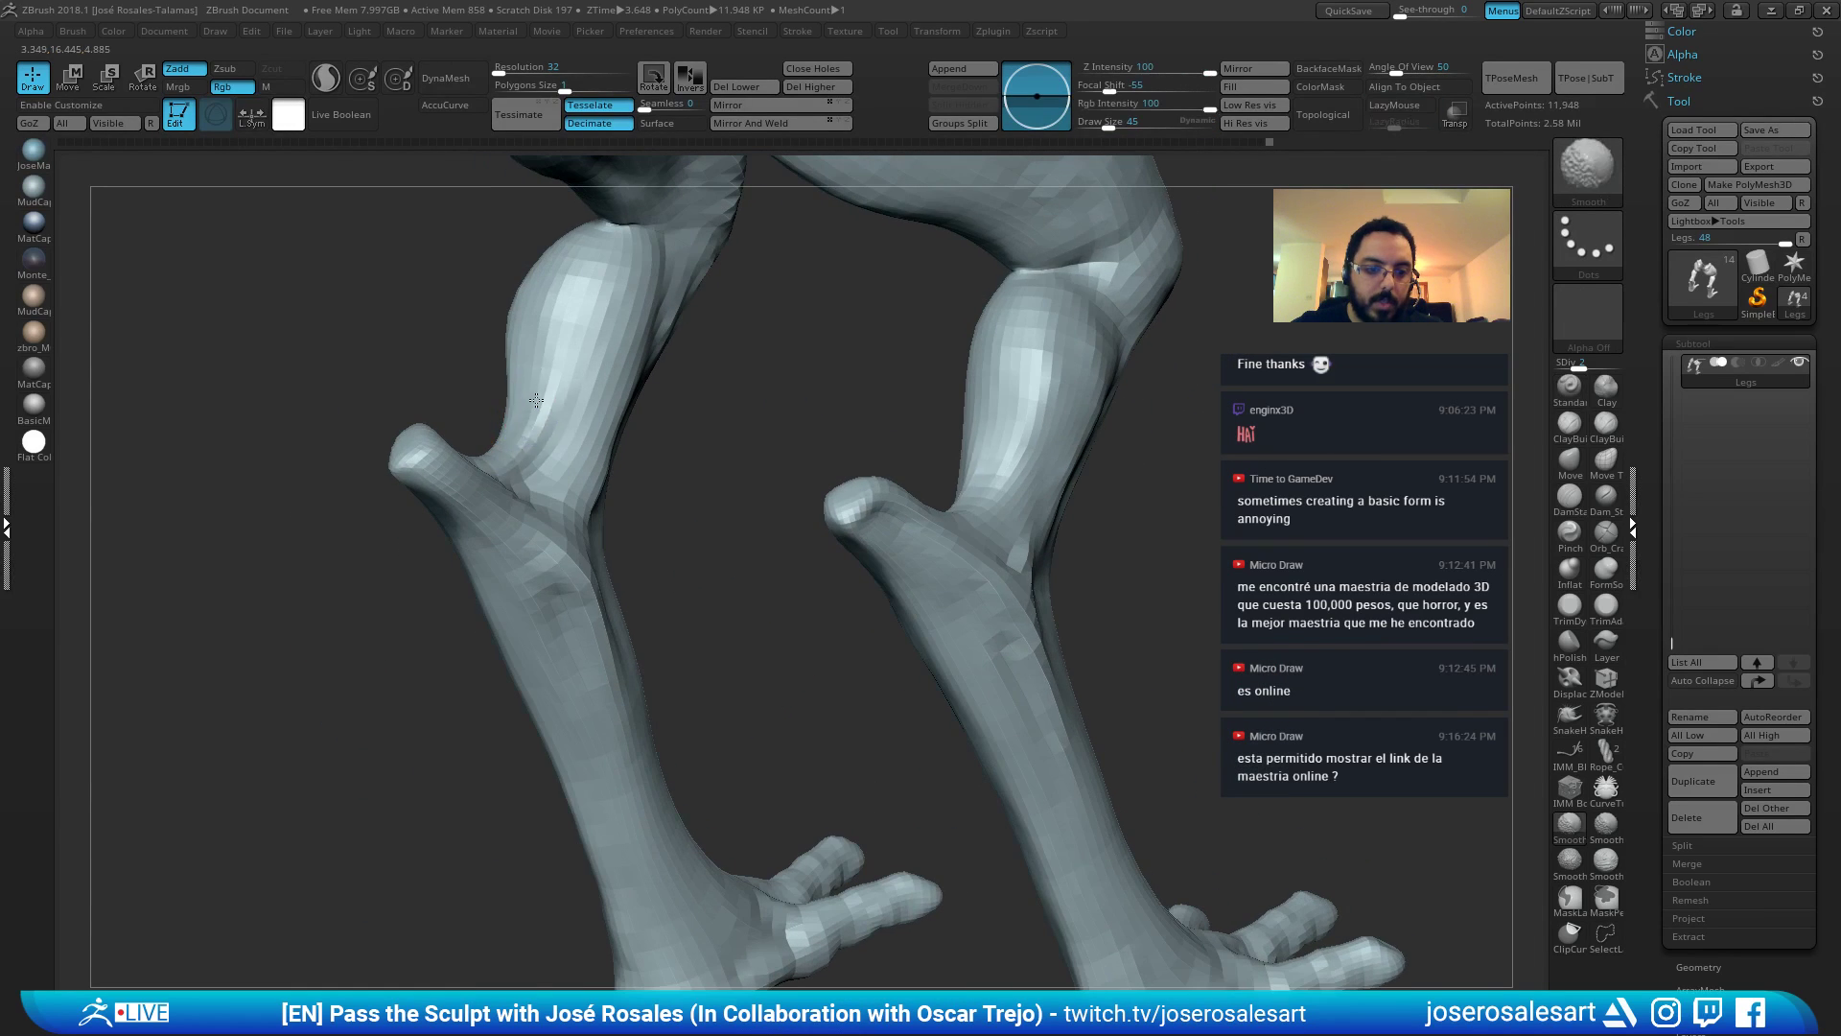
left_click_drag(553, 398, 540, 449, "shift")
Shape the lower calves above the hocks with the Standard brush at draw size 51, smoothing the inner side.
key("s")
mouse_move(538, 451)
right_mouse_down("alt")
mouse_move(554, 476)
mouse_move(518, 451)
mouse_move(564, 441)
right_mouse_up("alt")
key("s")
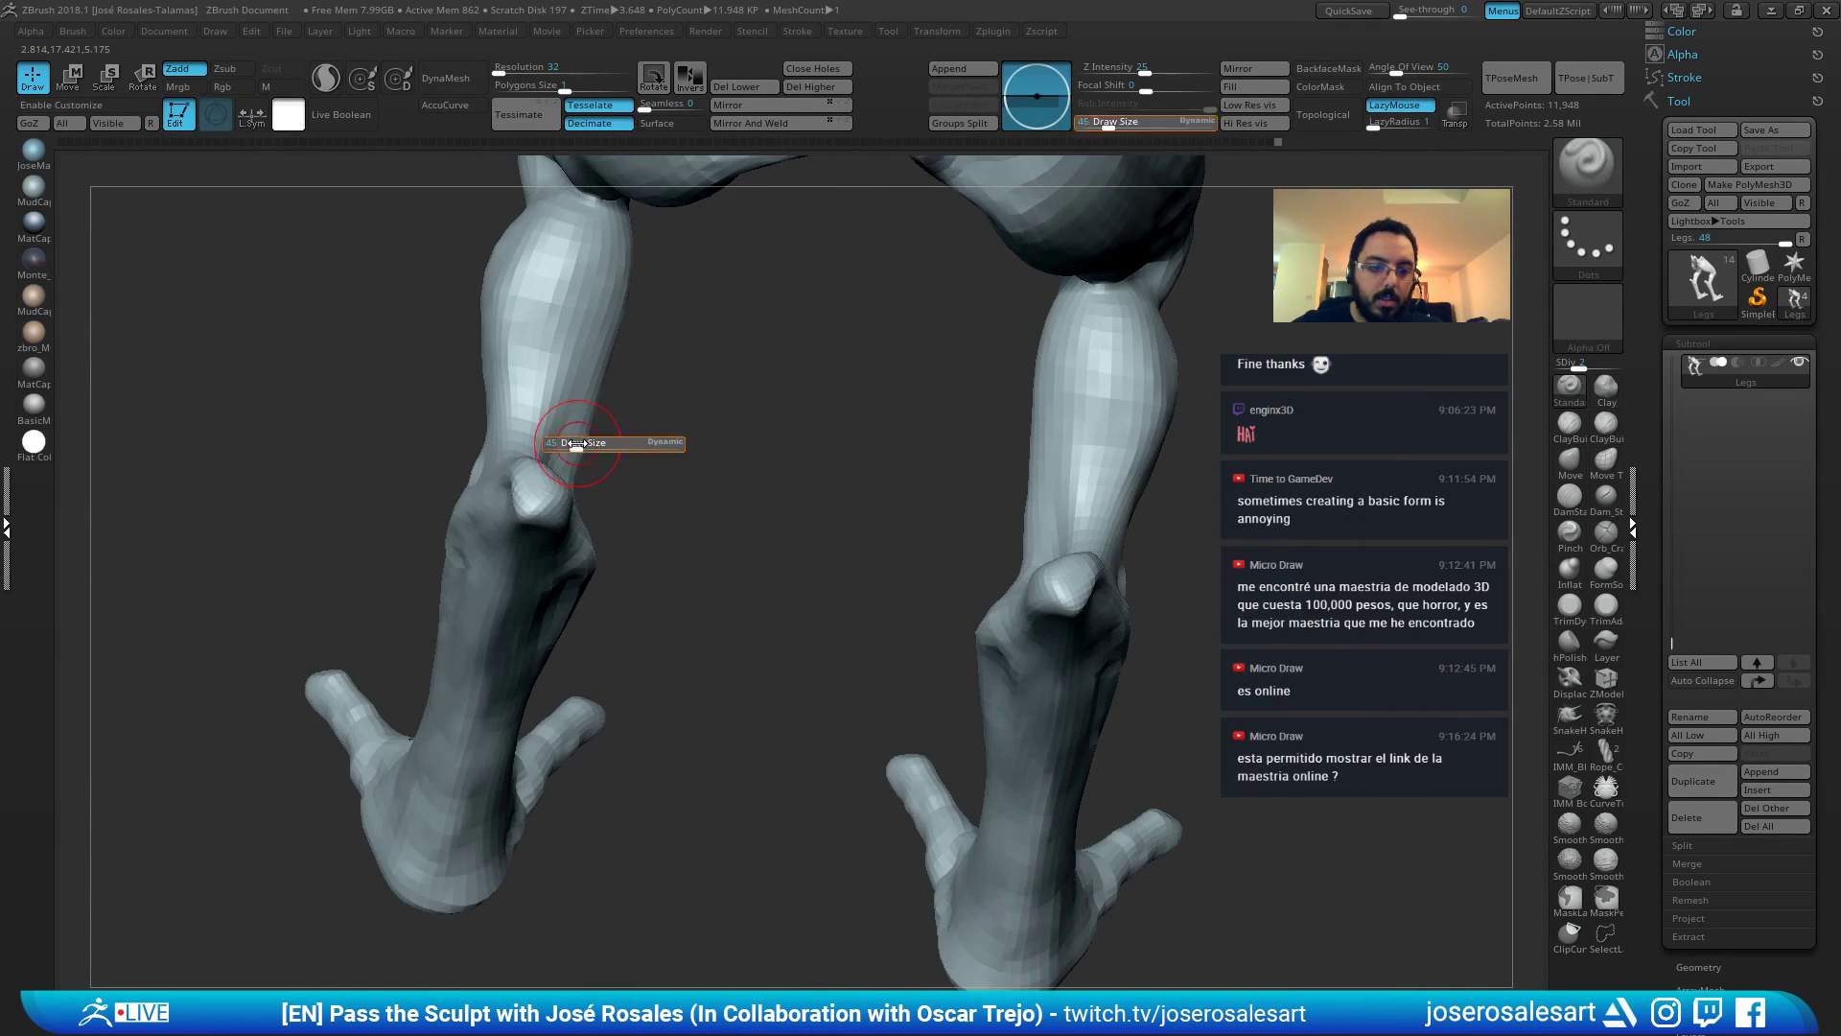
left_click_drag(564, 441, 567, 441)
right_click_drag(567, 441, 552, 398)
left_click_drag(551, 398, 580, 346)
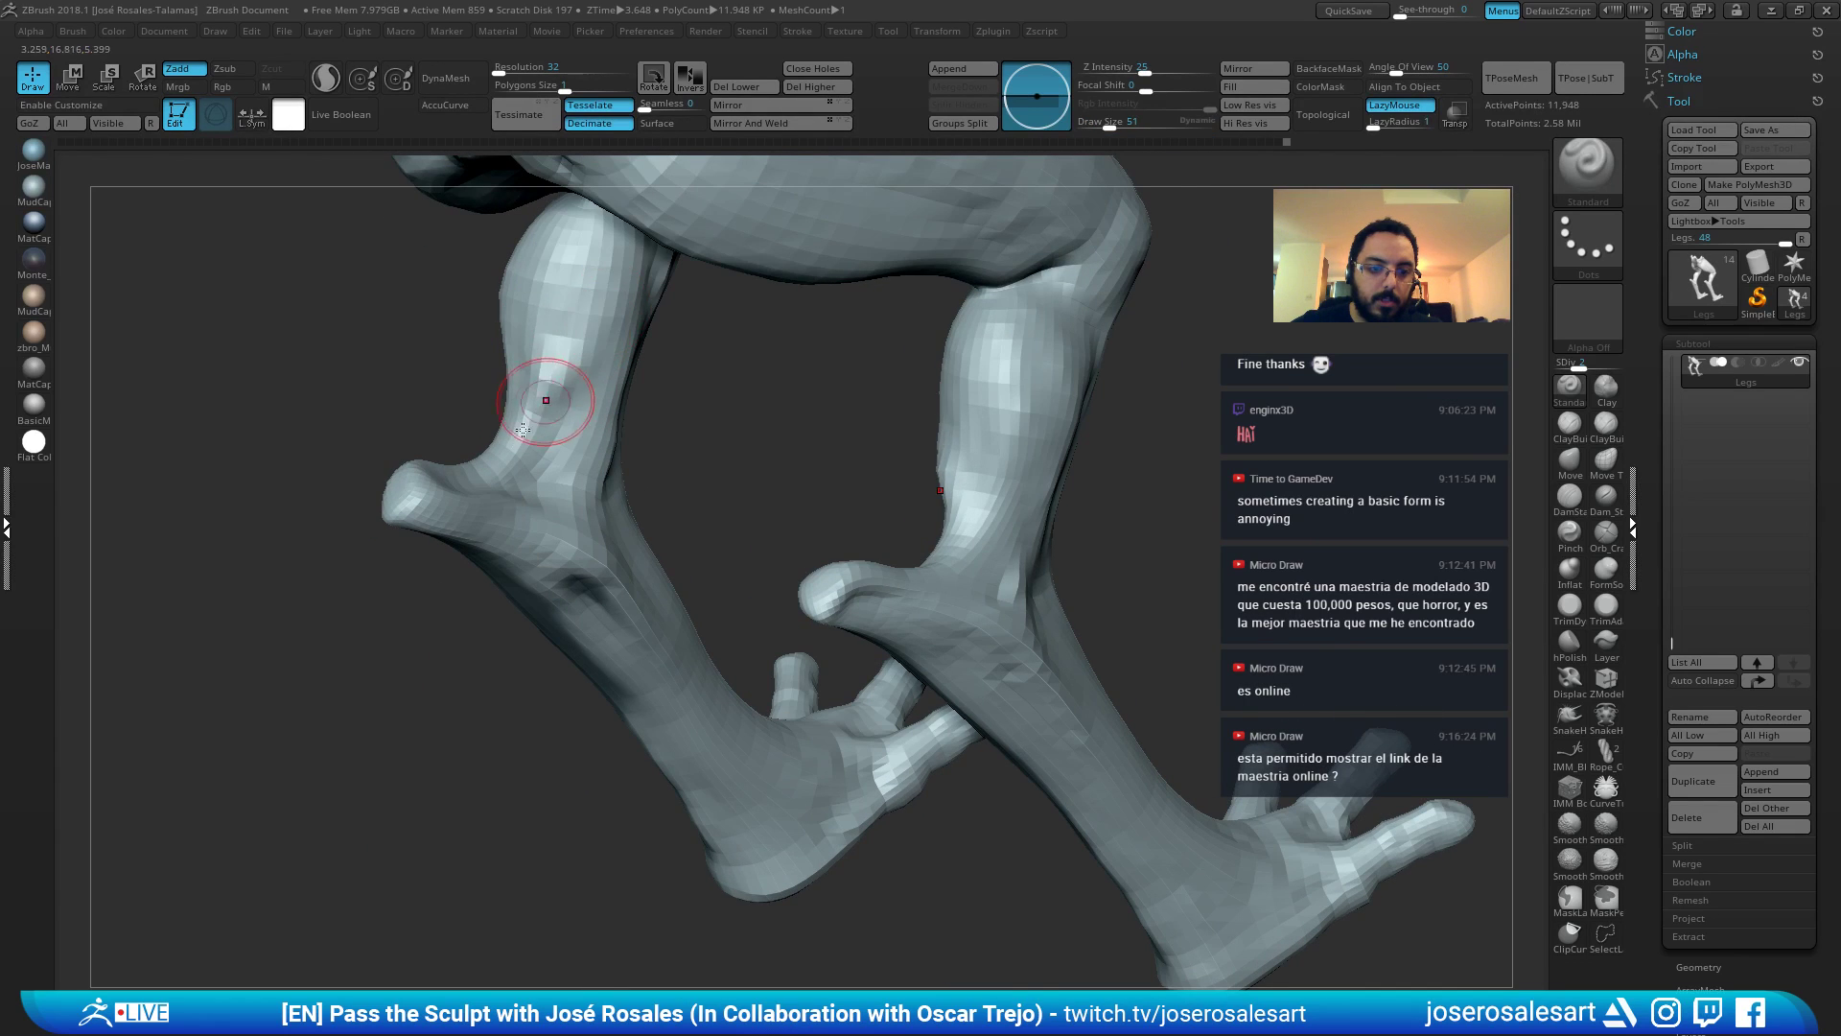
right_click_drag(535, 410, 621, 468)
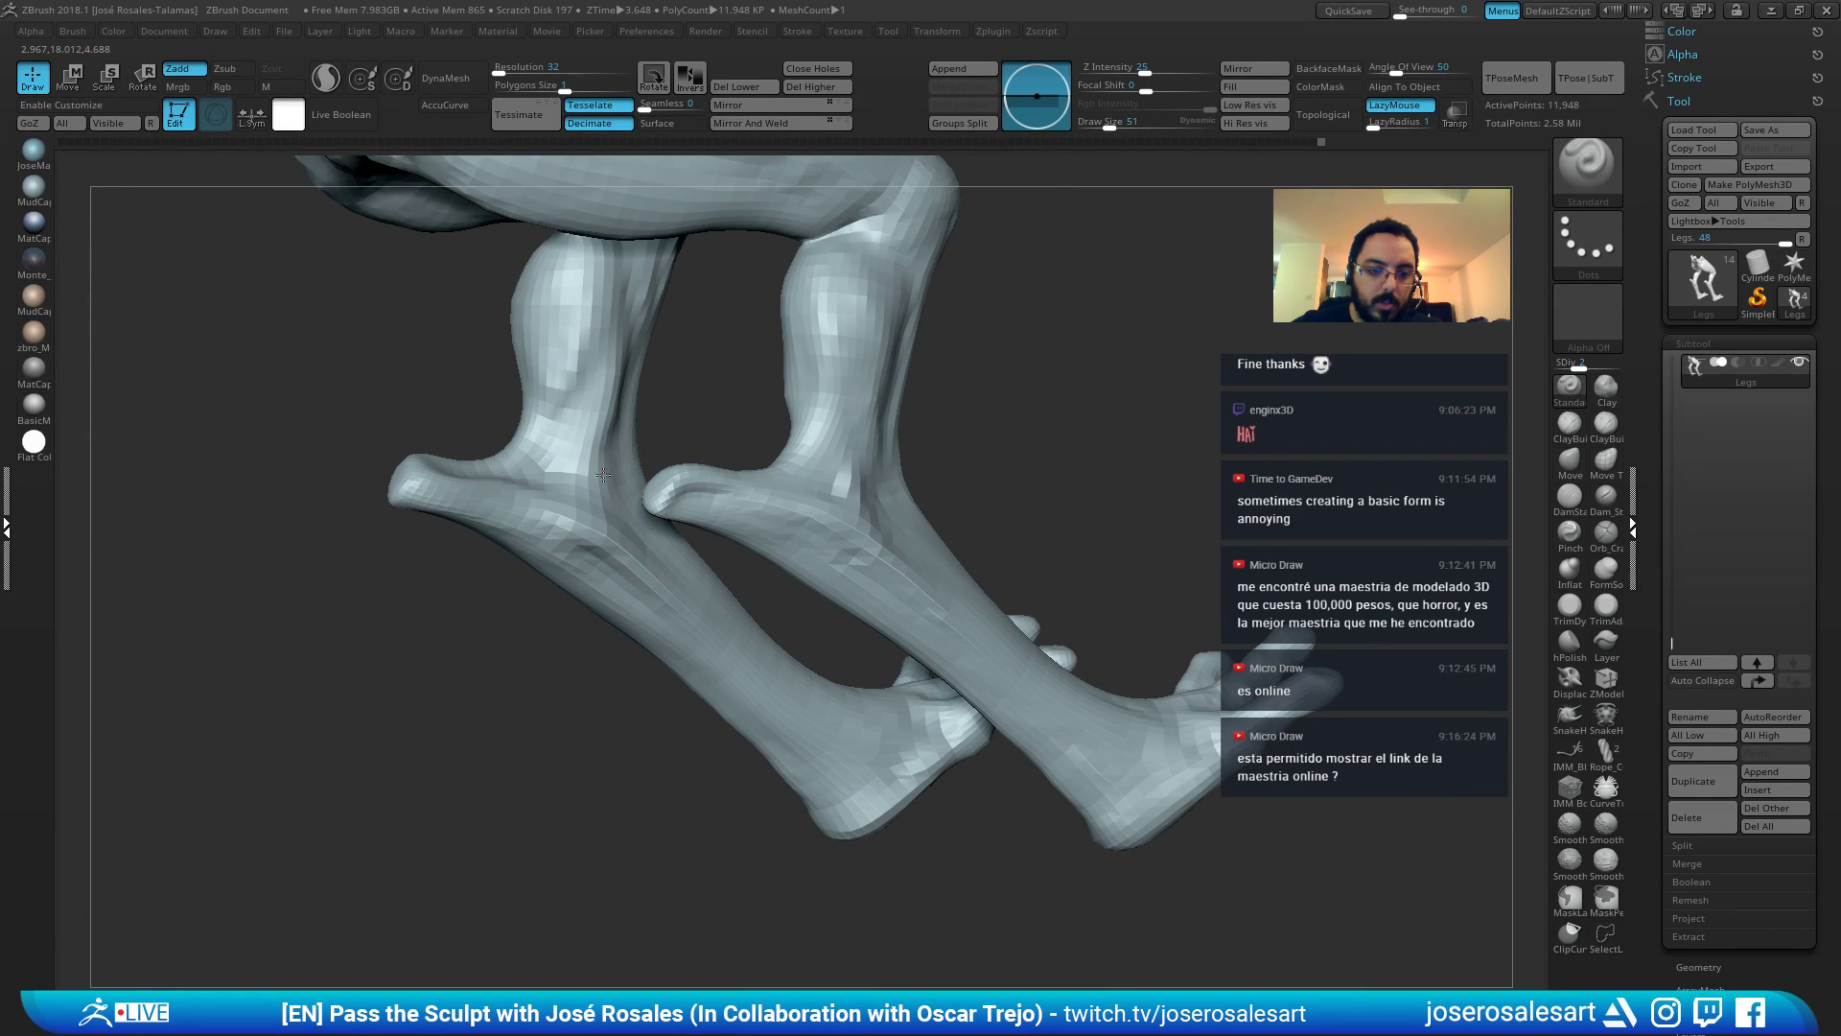
right_click_drag(597, 465, 739, 423)
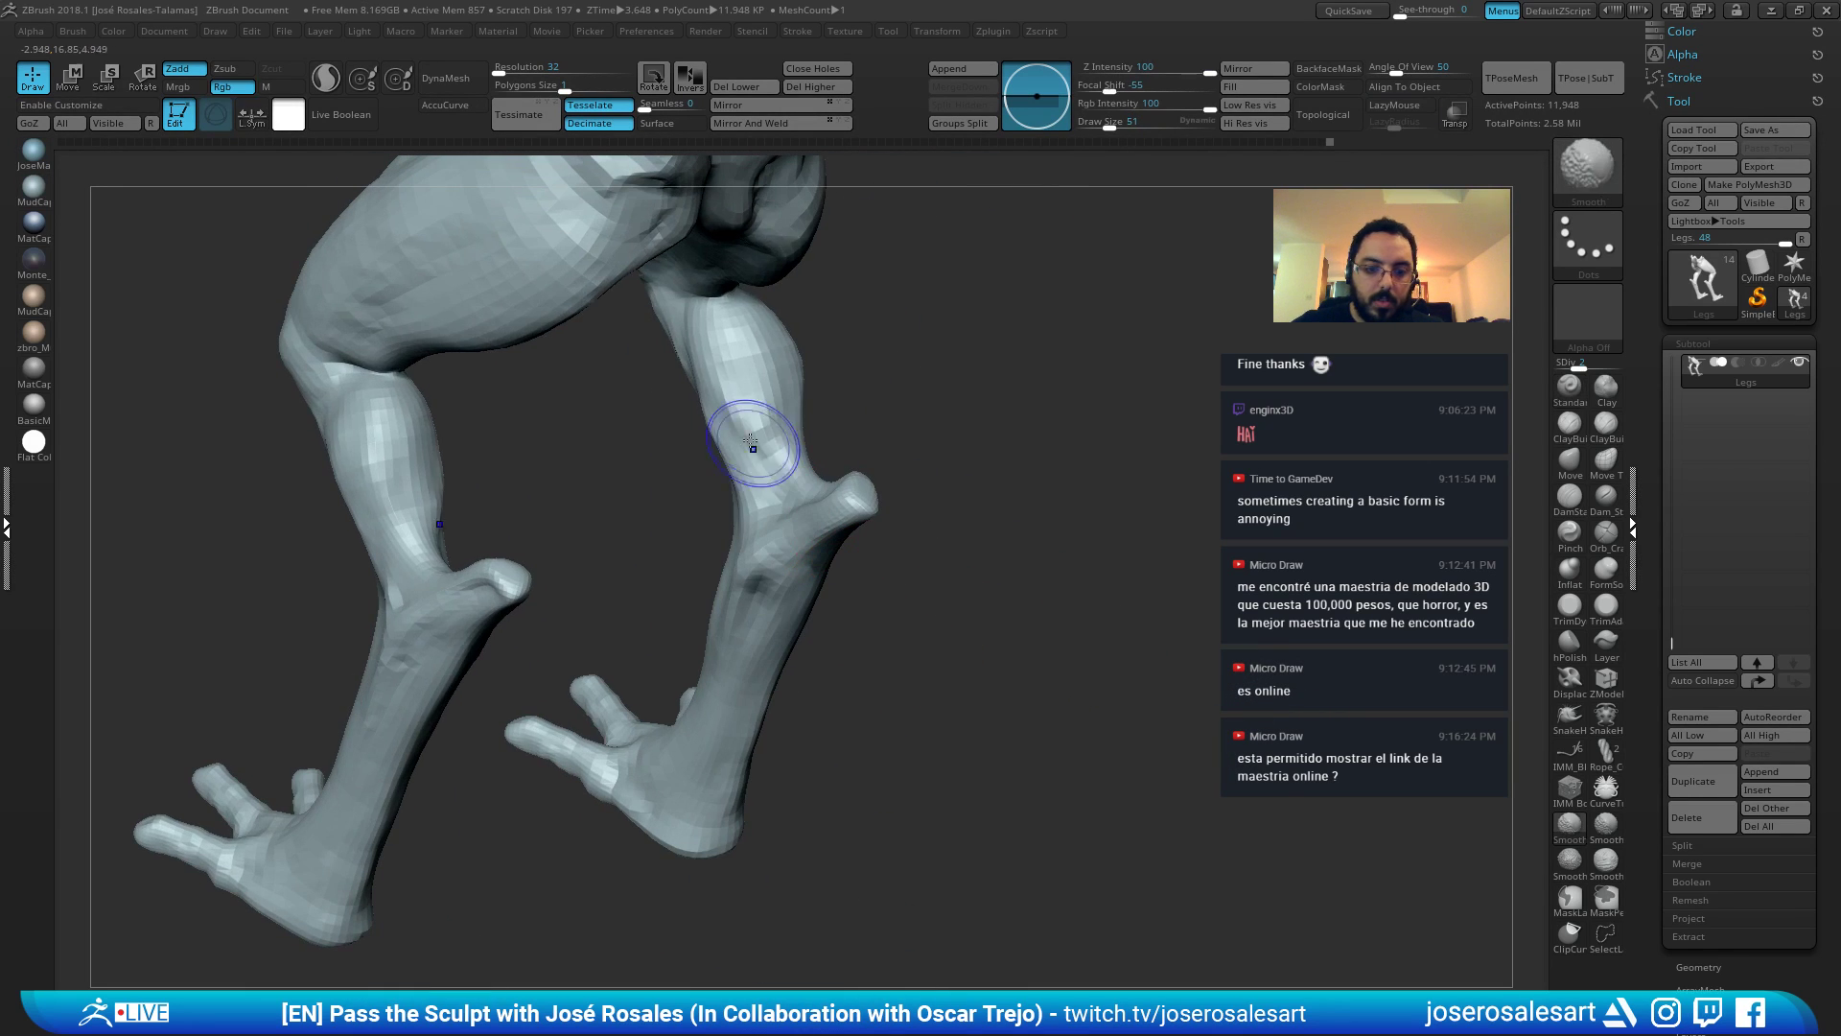
left_click_drag(721, 428, 731, 470, "shift")
Select the upper-body subtool Pm3d_sphere3d1_copy2 and focus on the armpit and chest.
mouse_move(823, 425)
right_mouse_down("ctrl")
mouse_move(966, 338)
mouse_move(885, 378)
mouse_move(911, 423)
mouse_move(780, 287)
mouse_move(838, 523)
right_mouse_up("ctrl")
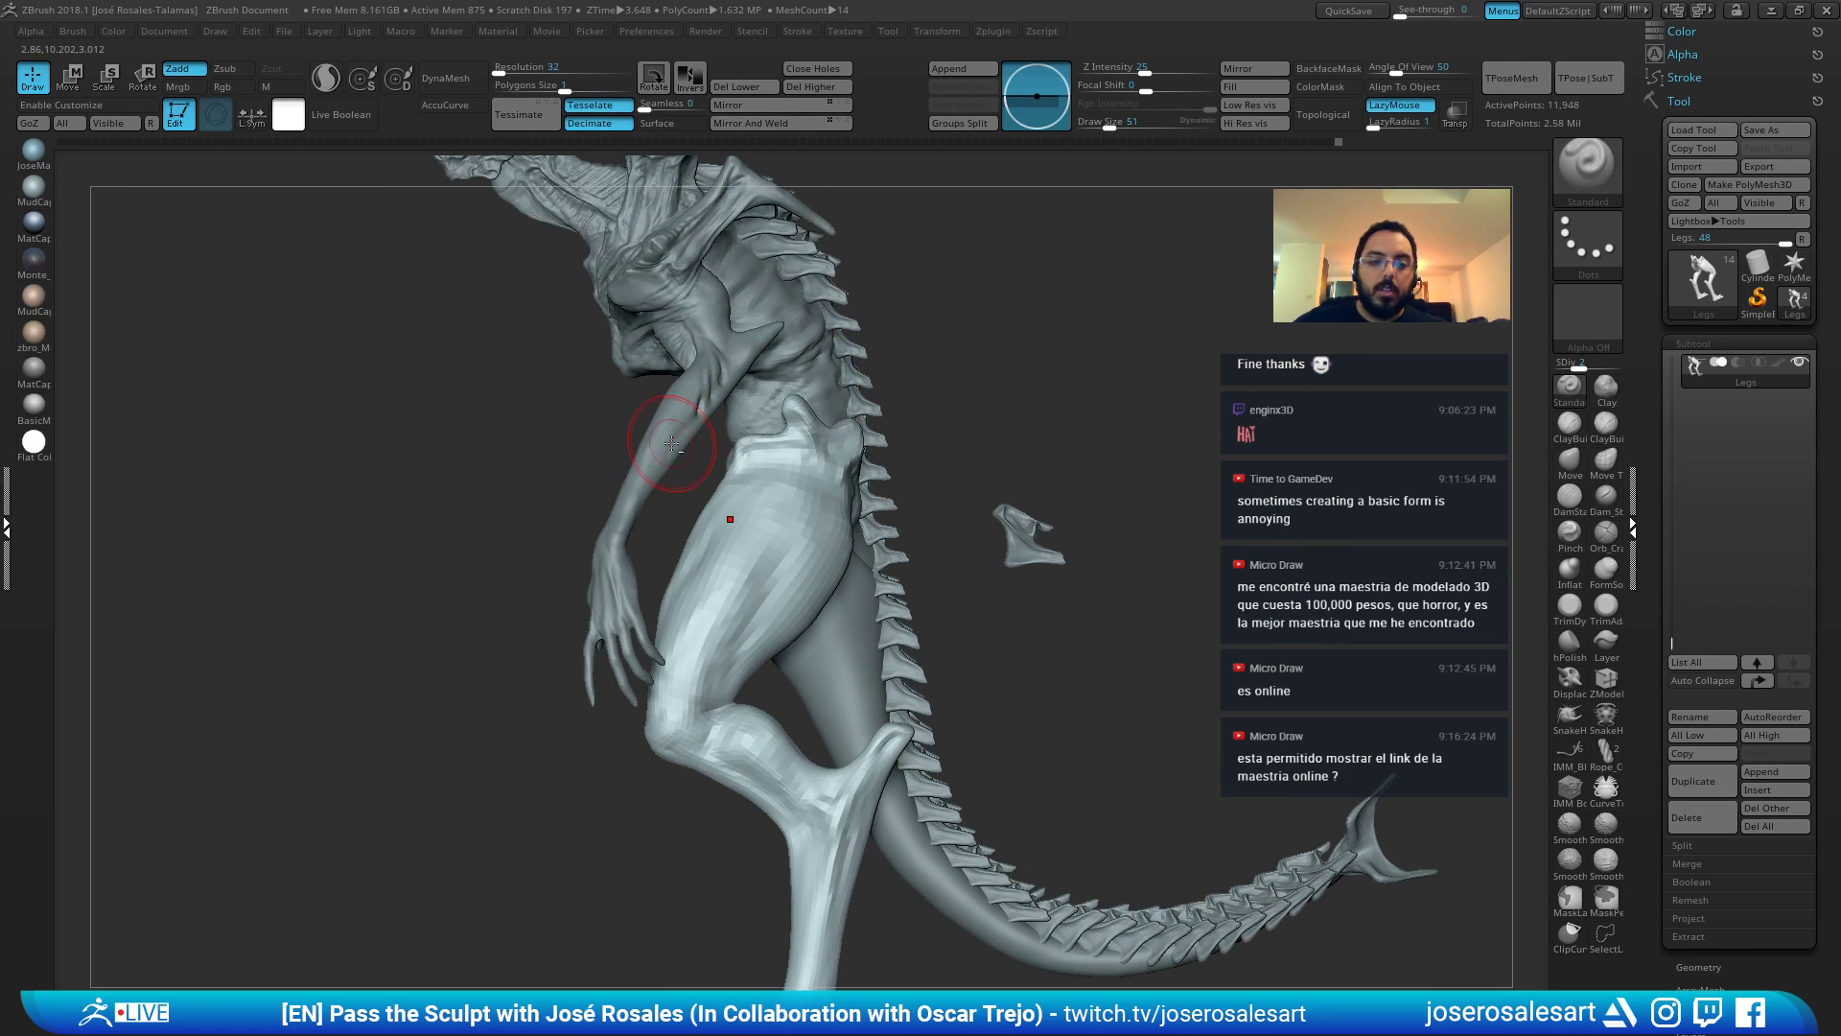
left_click(680, 401, "alt")
right_click_drag(680, 401, 563, 480)
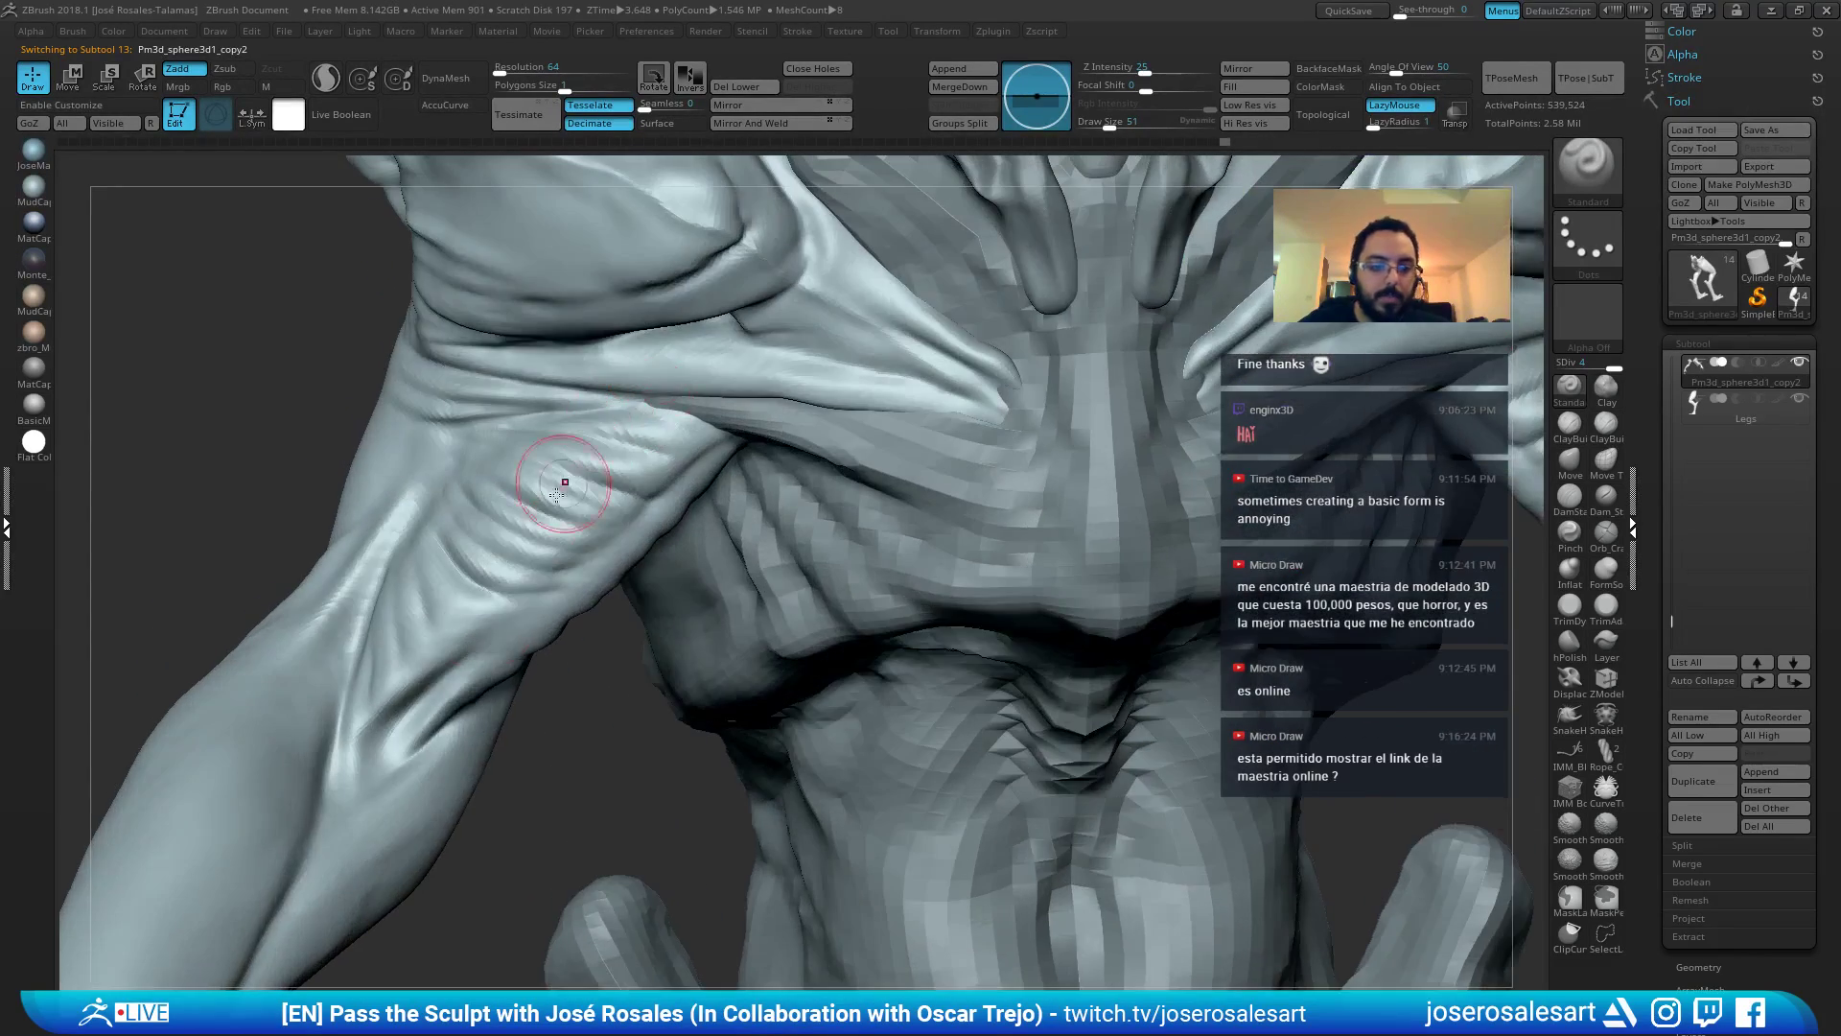
Carve the skin crease on the inner arm below the armpit with the DamStandard brush at draw size 42.
right_click_drag(464, 624, 517, 593)
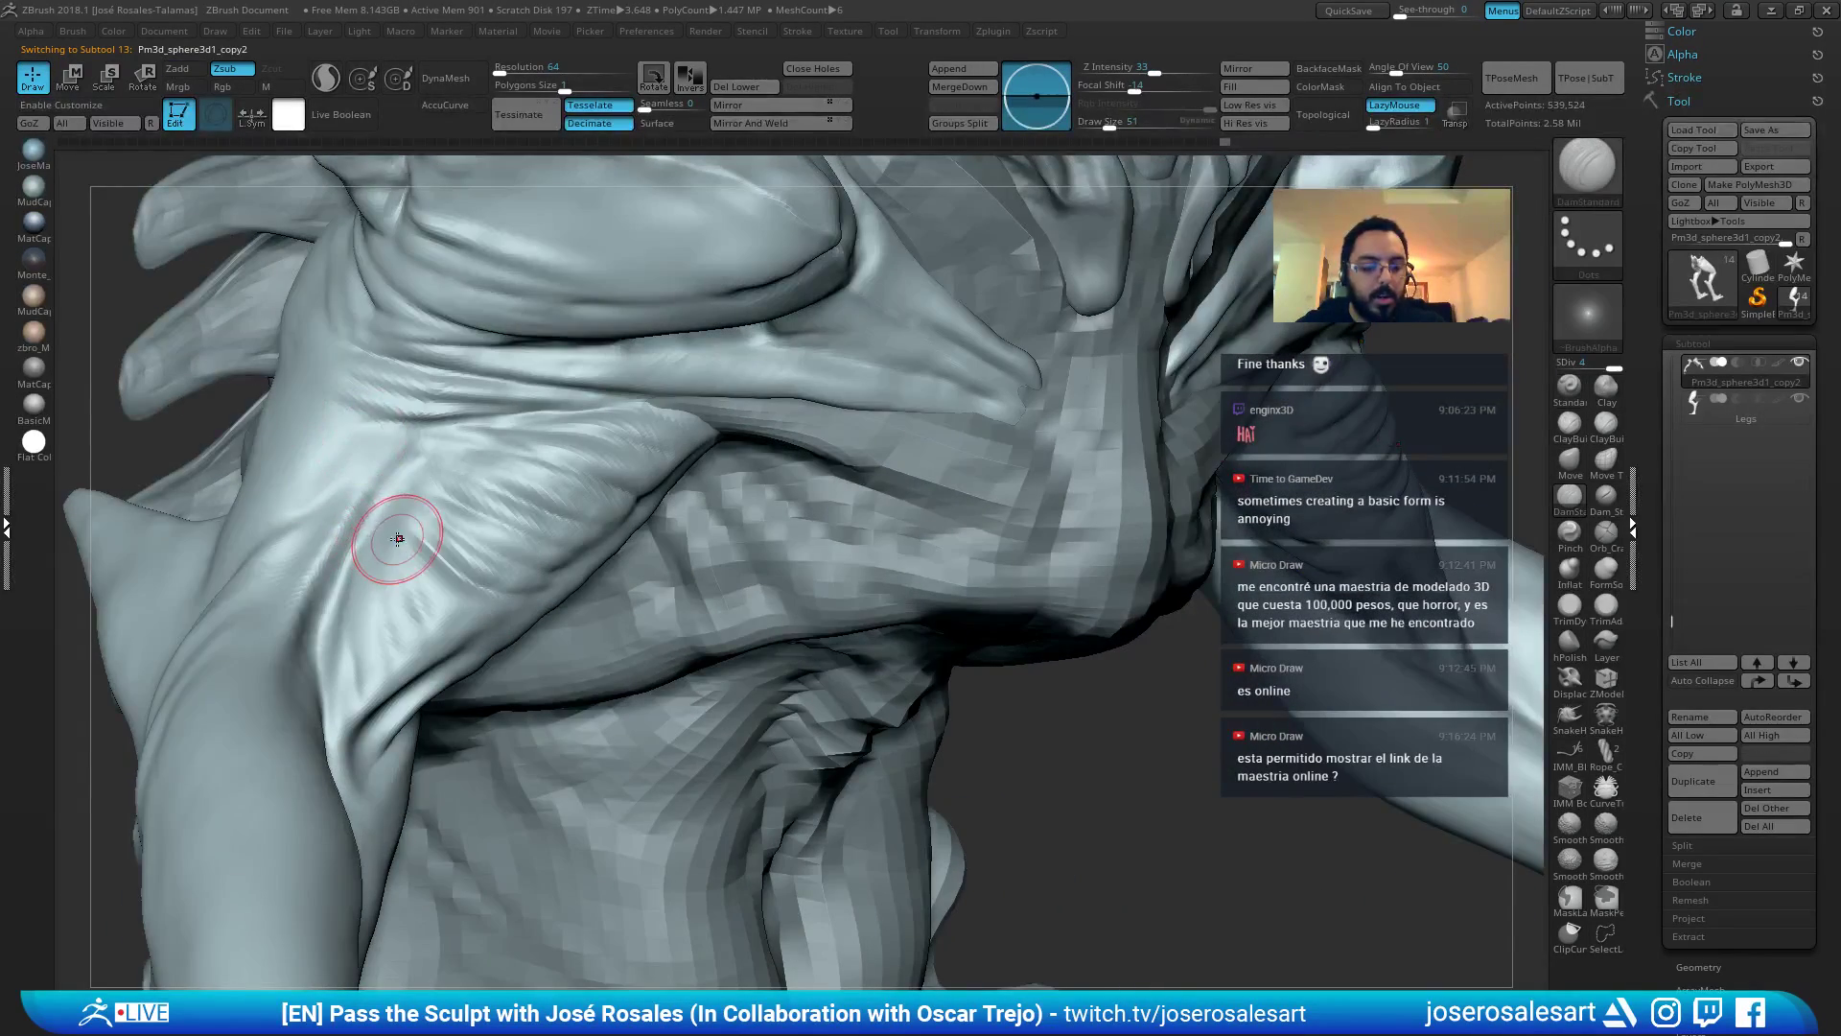
left_click_drag(399, 538, 470, 542)
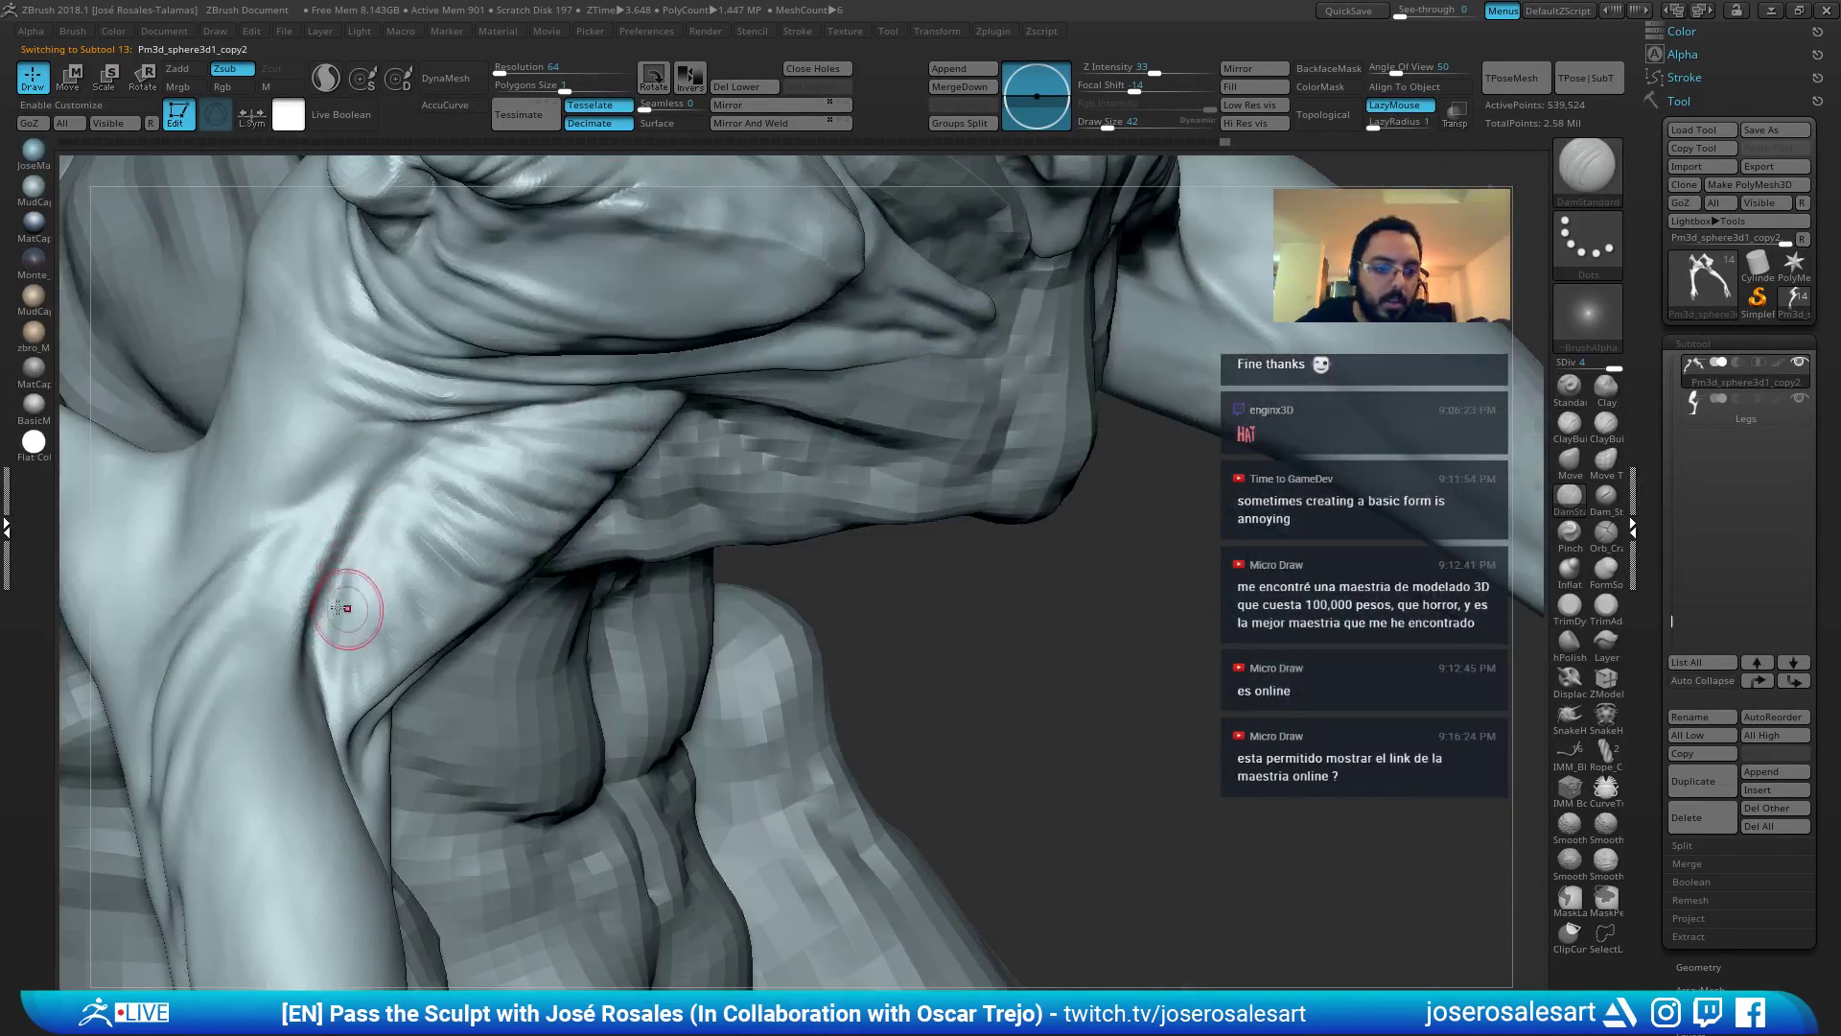
right_click_drag(341, 608, 329, 662)
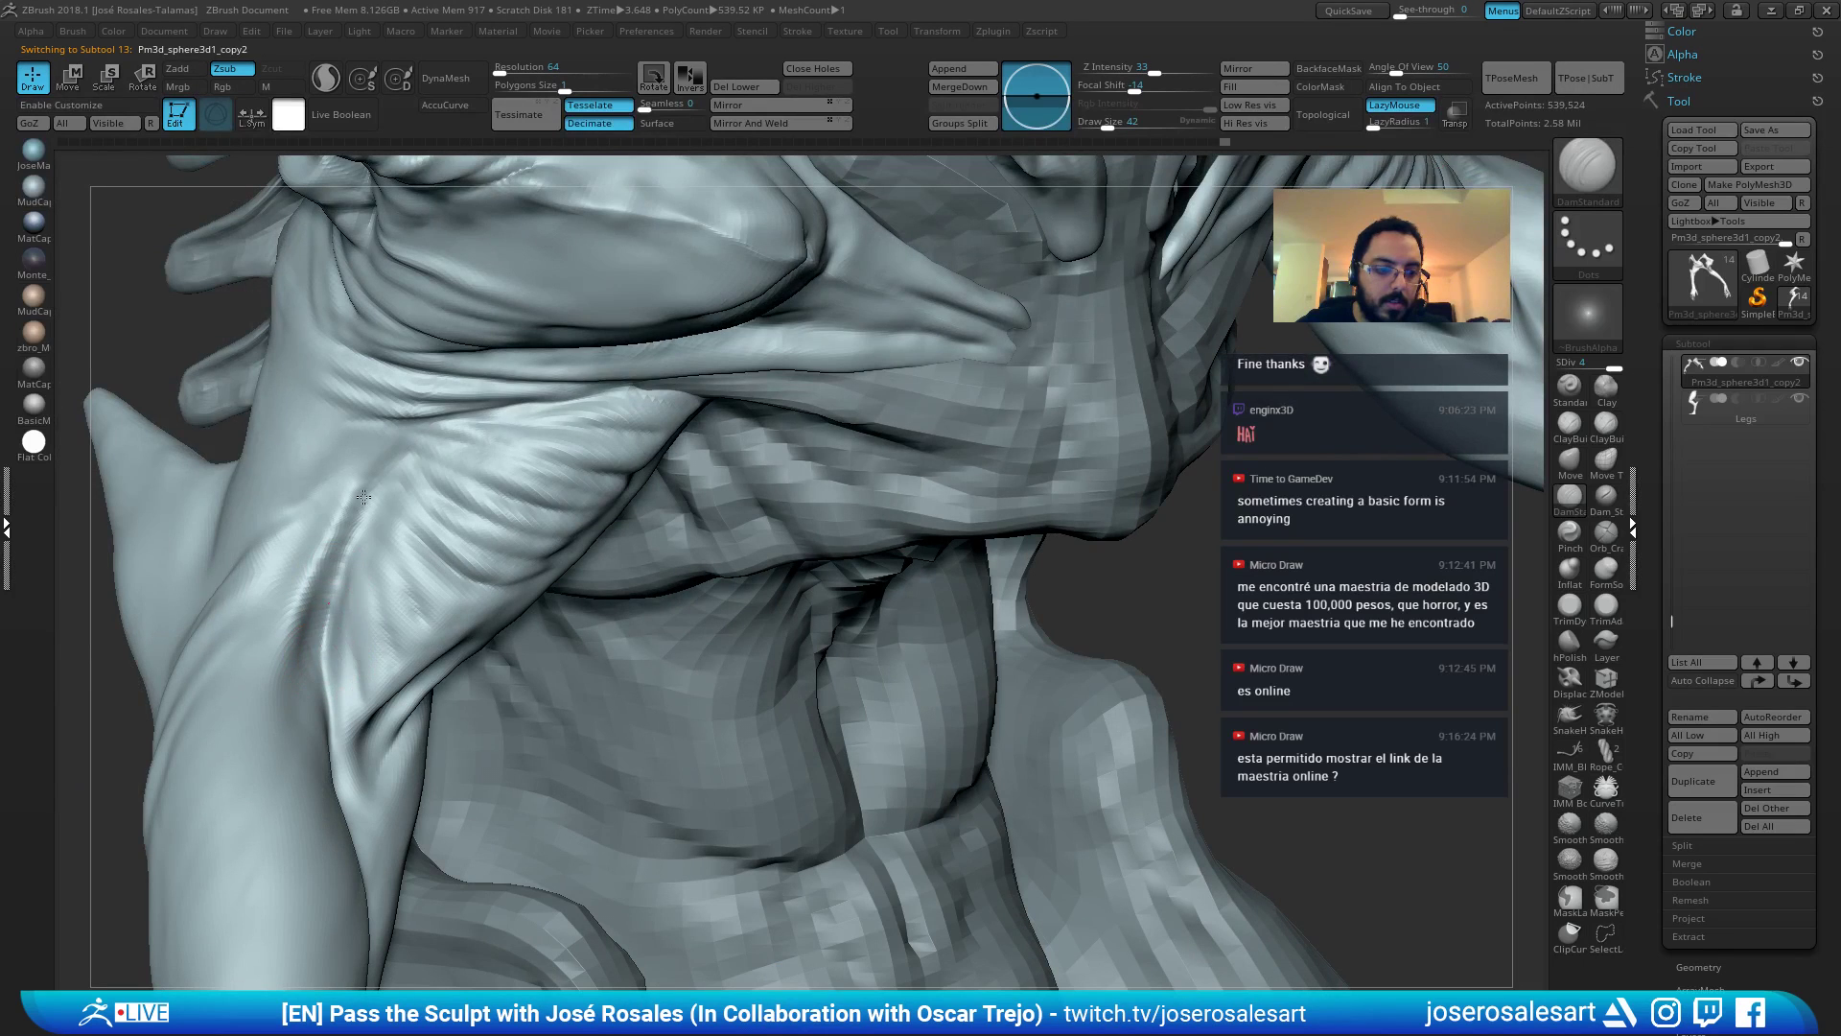
Switch to the ClayBuildup brush at draw size 39 and turn on BackfaceMask.
right_click_drag(390, 465, 498, 209)
right_click_drag(460, 758, 621, 559, "ctrl")
mouse_move(384, 581)
right_mouse_down("alt")
mouse_move(470, 655)
mouse_move(477, 503)
mouse_move(495, 633)
mouse_move(473, 523)
mouse_move(491, 513)
right_mouse_up("alt")
key("1")
key("s")
left_click(494, 635)
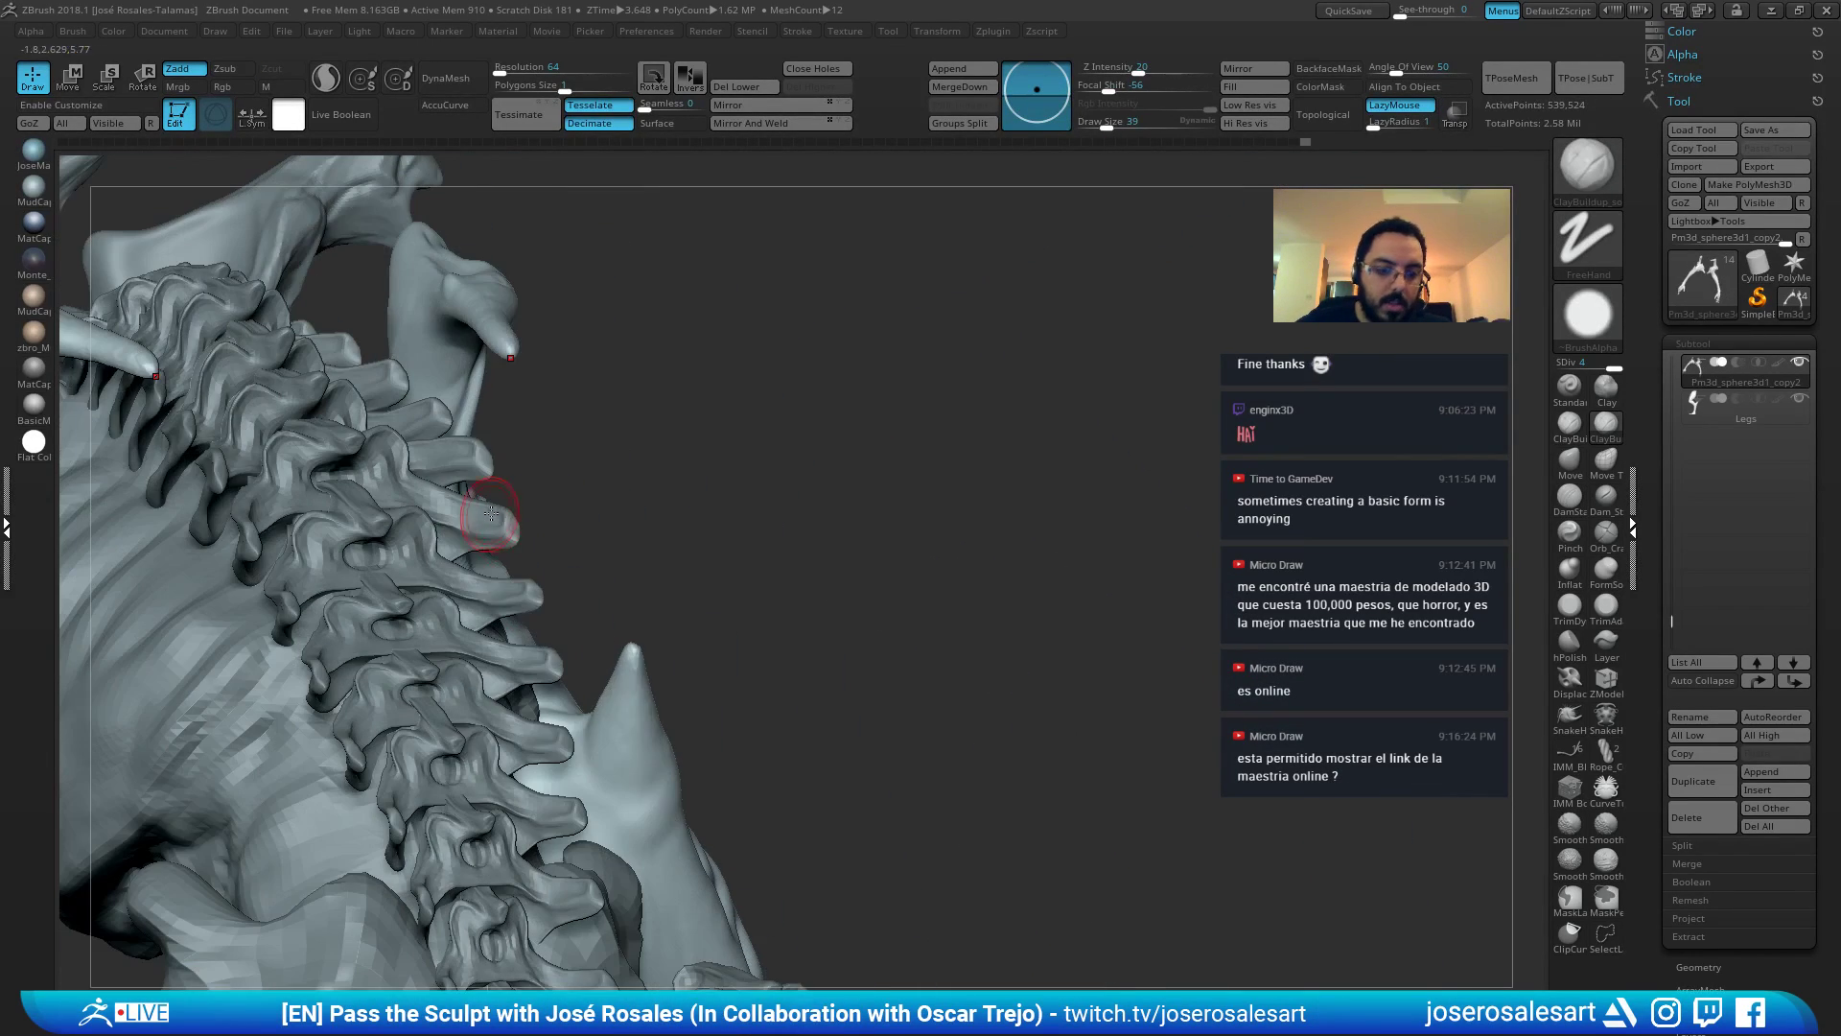
left_click(1328, 69)
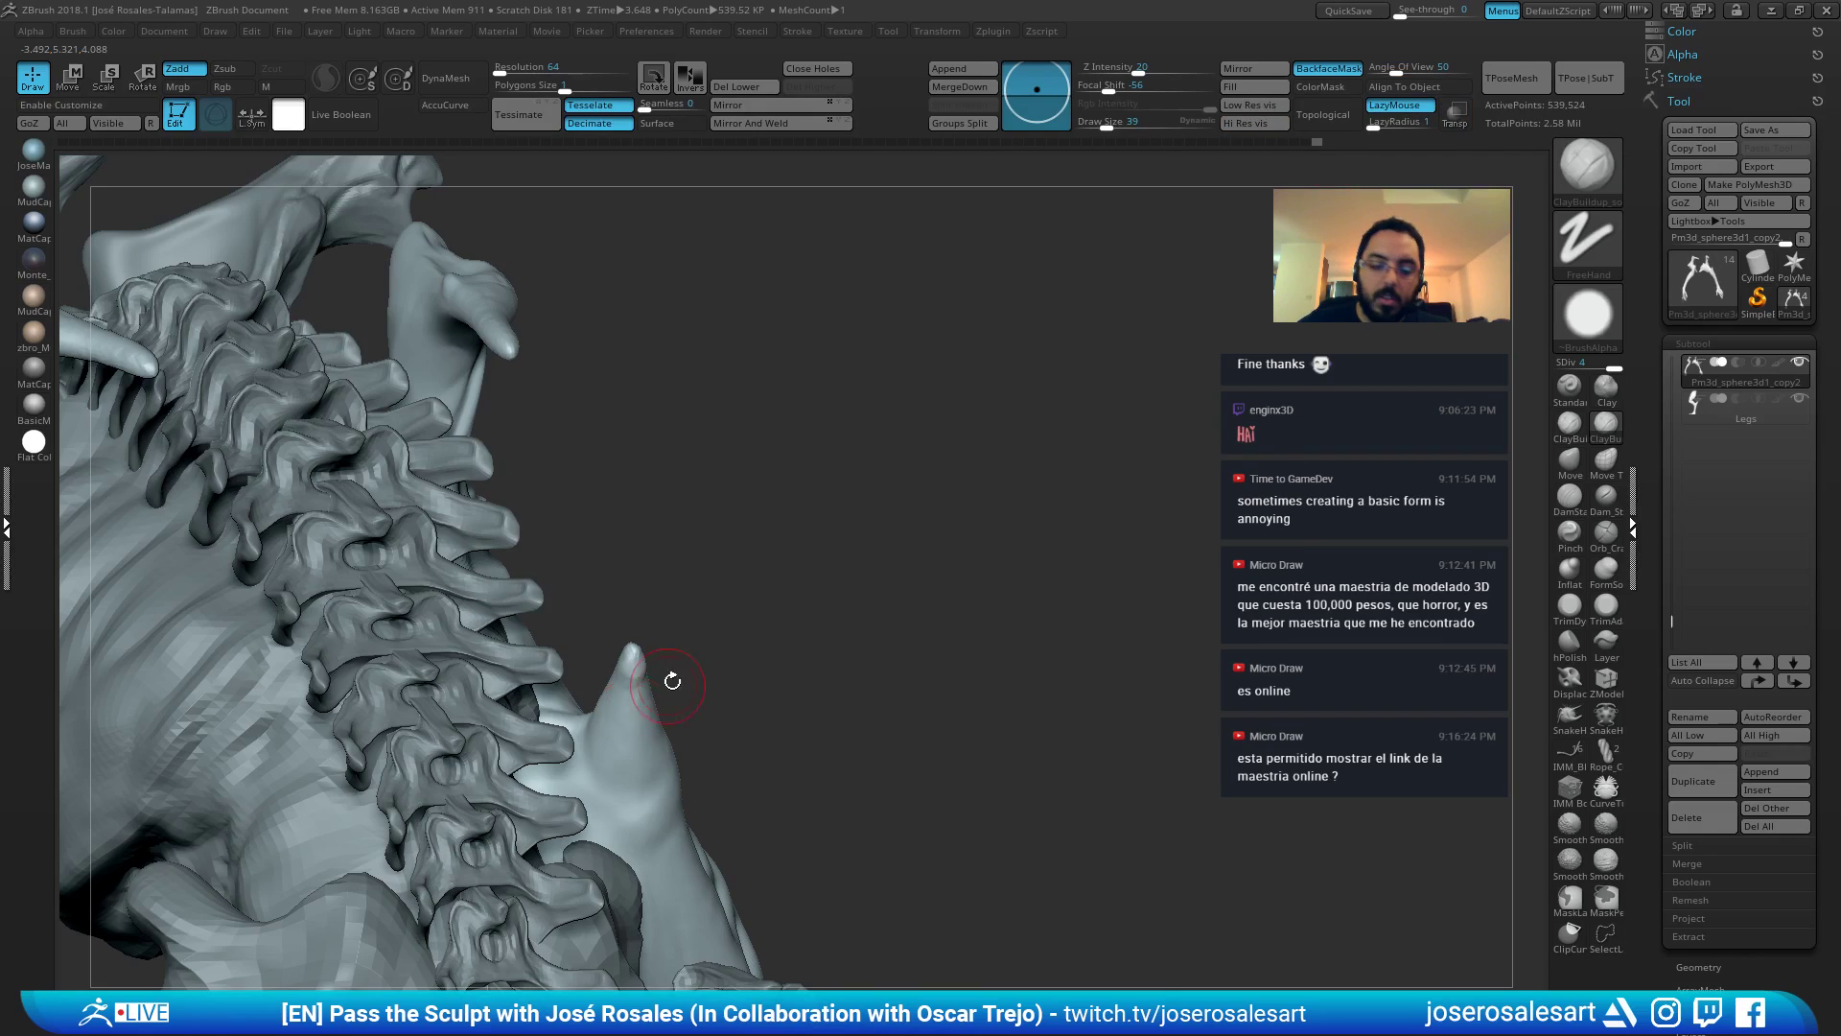
mouse_move(671, 669)
right_mouse_down()
mouse_move(624, 655)
mouse_move(703, 699)
right_mouse_up()
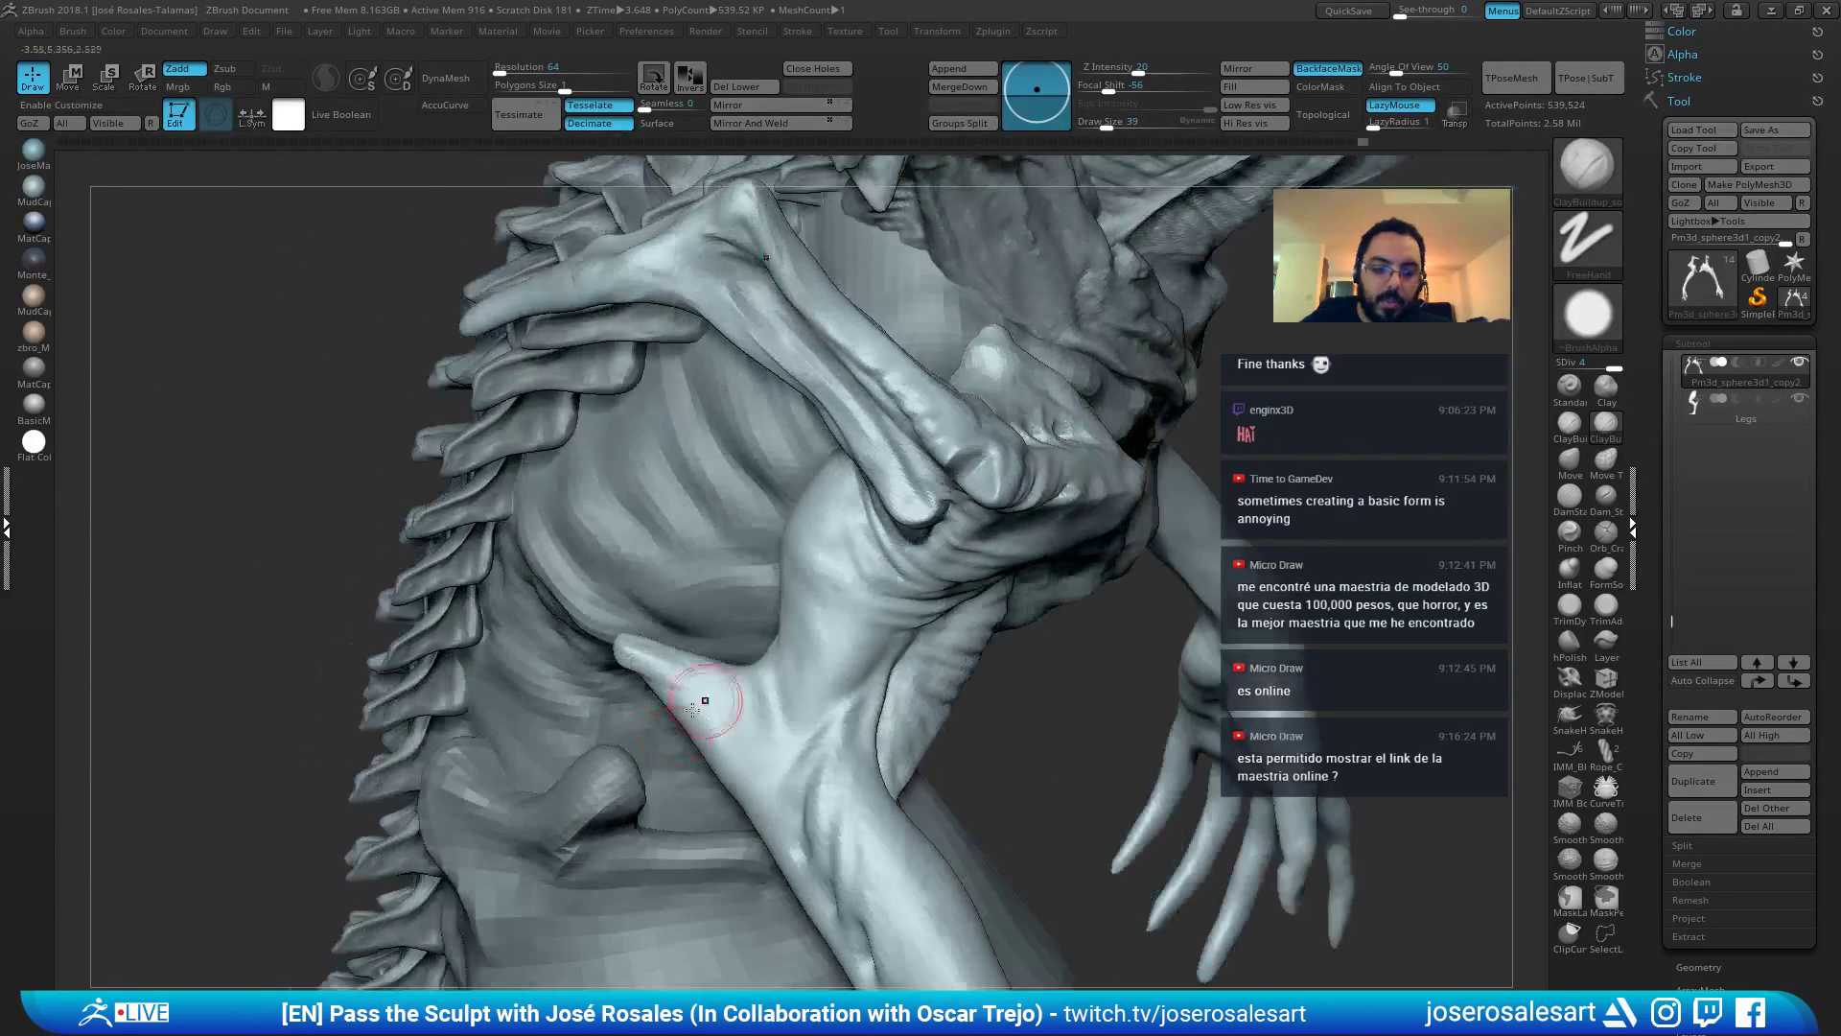
Shape the base of the elbow spur with the Standard brush at draw size 39.
key("b")
key("s")
key("t")
left_click_drag(648, 660, 729, 787)
mouse_move(777, 750)
right_mouse_down()
mouse_move(705, 796)
mouse_move(671, 705)
right_mouse_up()
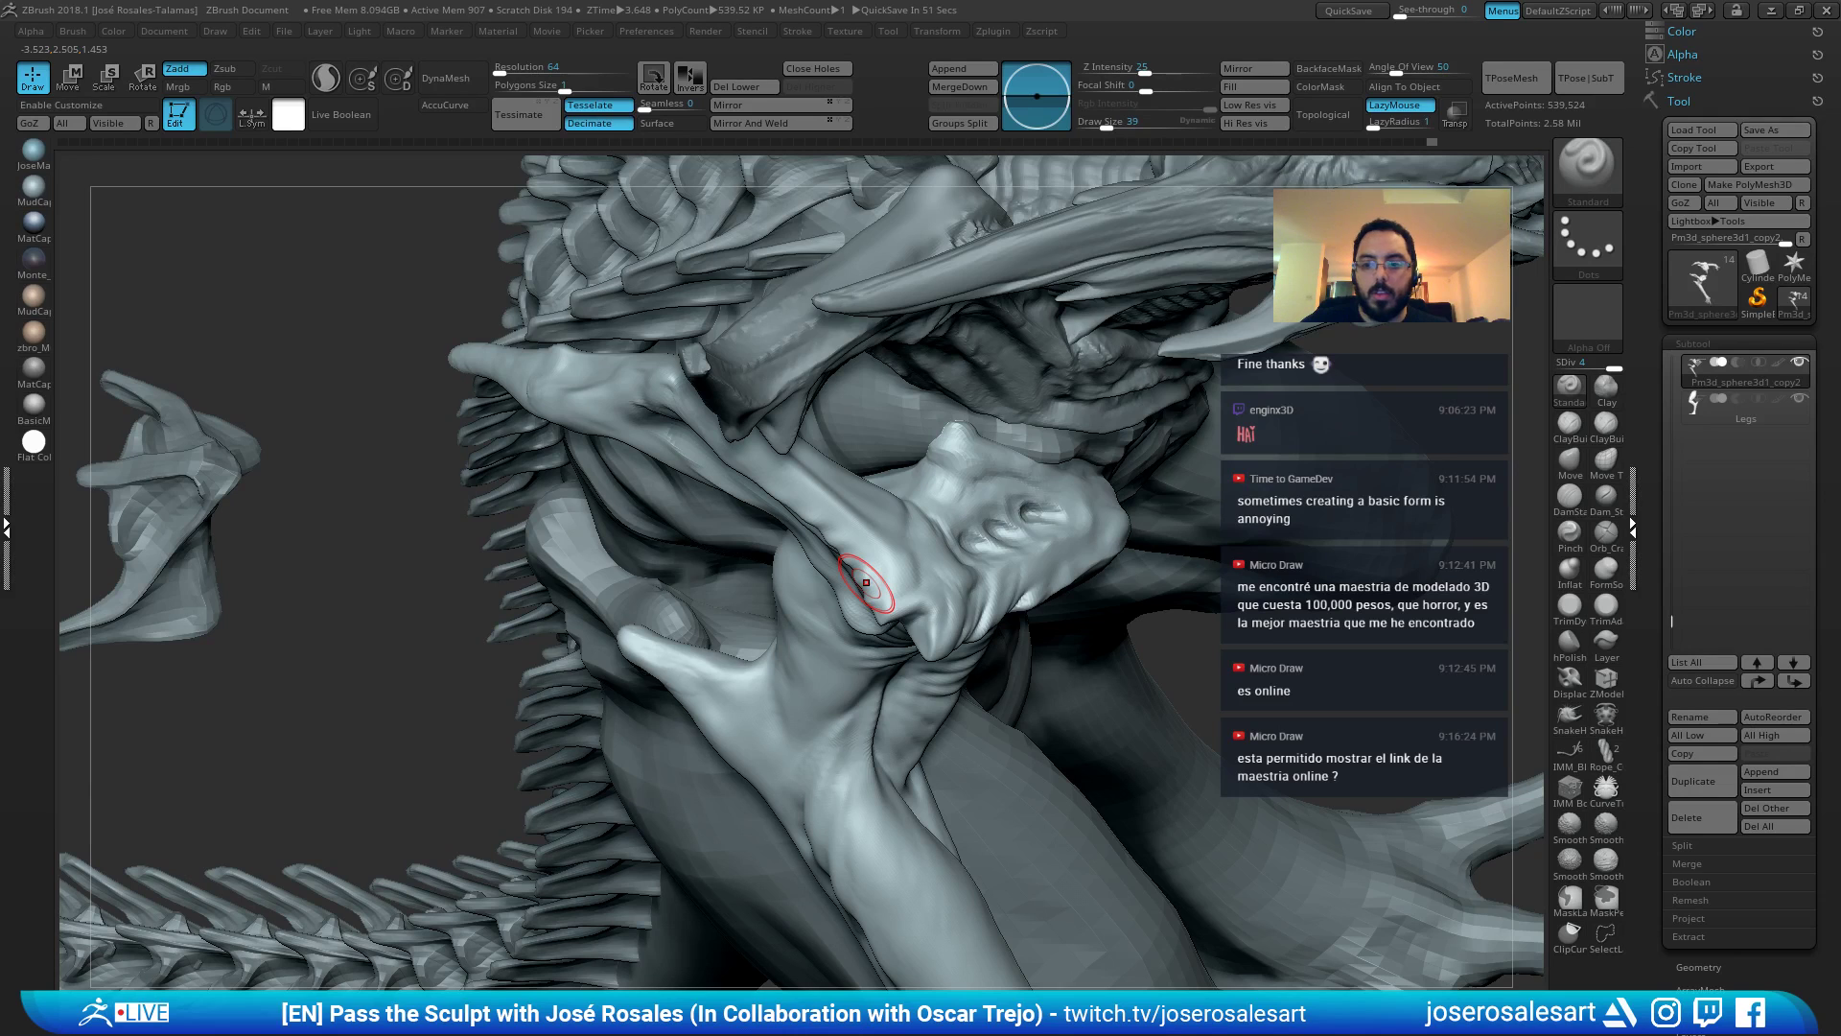
right_click_drag(636, 624, 636, 498, "alt")
mouse_move(743, 446)
right_mouse_down()
mouse_move(842, 637)
mouse_move(764, 534)
mouse_move(788, 600)
mouse_move(714, 636)
mouse_move(731, 637)
mouse_move(722, 596)
right_mouse_up()
Build up the outer forearm below the elbow spur with the ClayBuildup brush at draw size 45.
key("b")
key("c")
key("b")
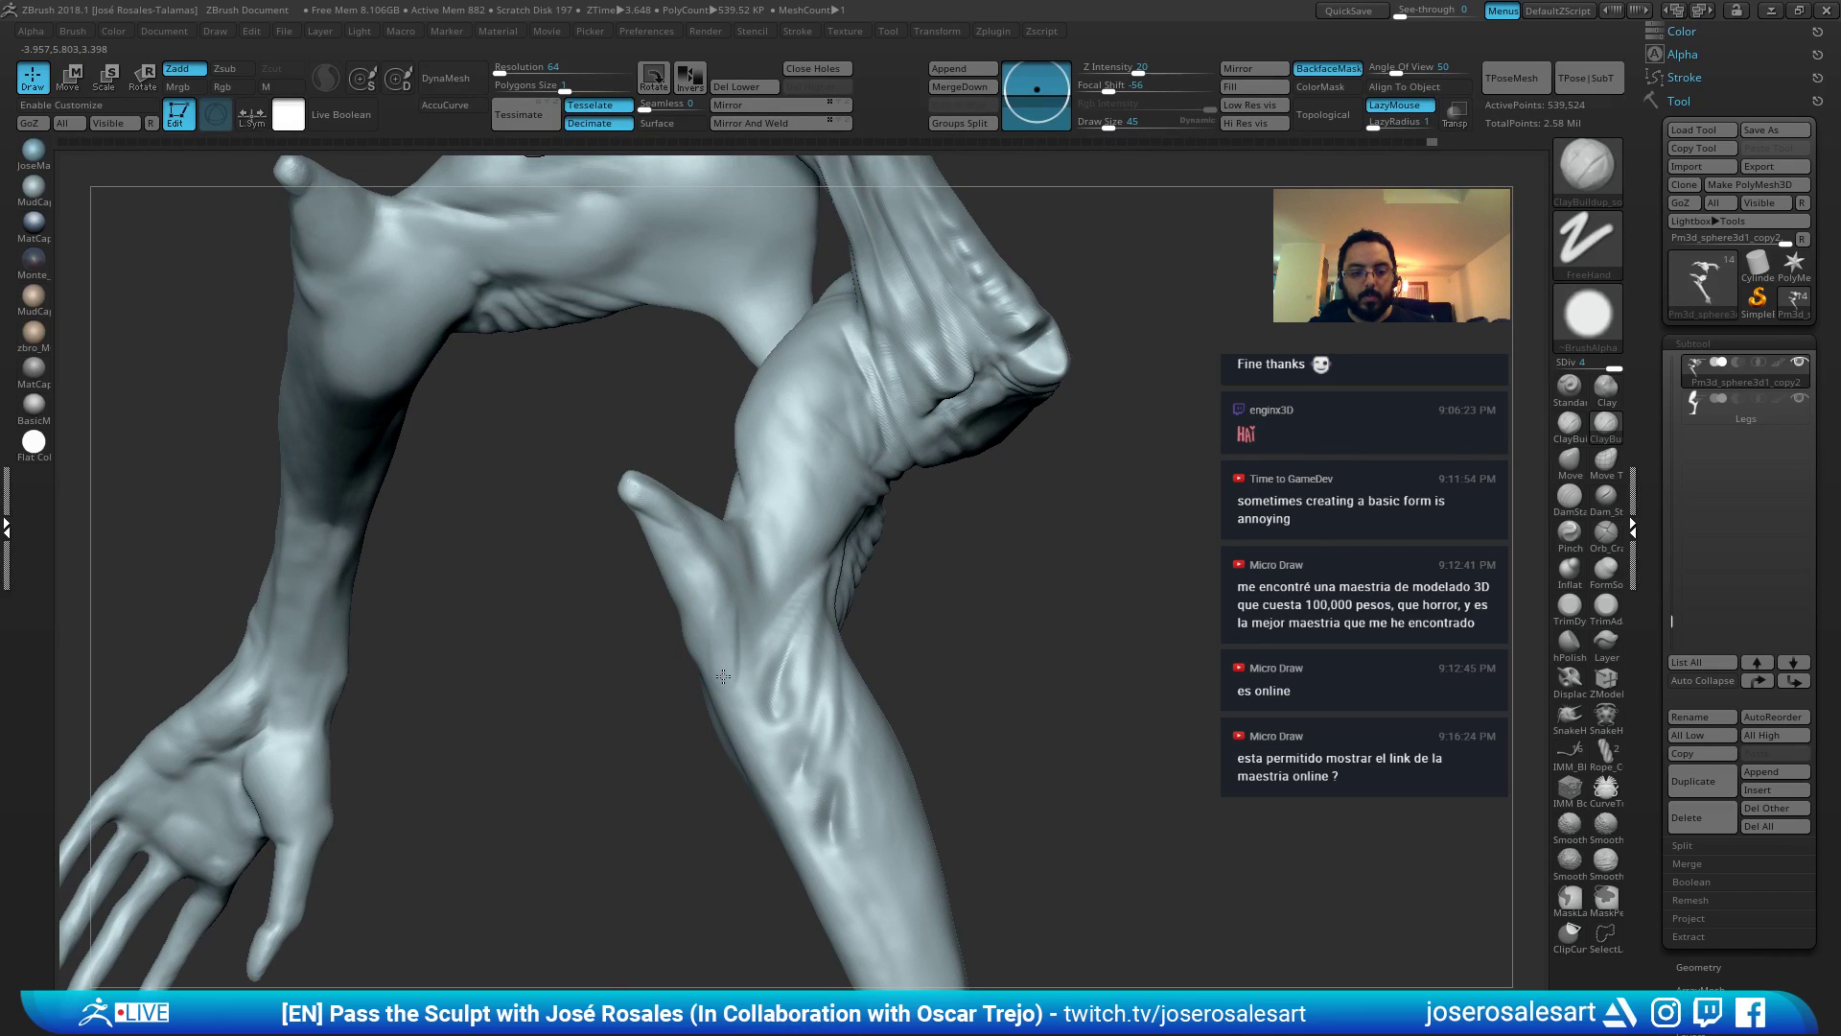
right_click_drag(743, 733, 679, 662)
right_click_drag(740, 790, 798, 748)
Refine the small hollows between the forearm muscle strands with the Standard brush at draw size 23.
key("b")
key("s")
key("t")
key("s")
left_click_drag(801, 736, 792, 735)
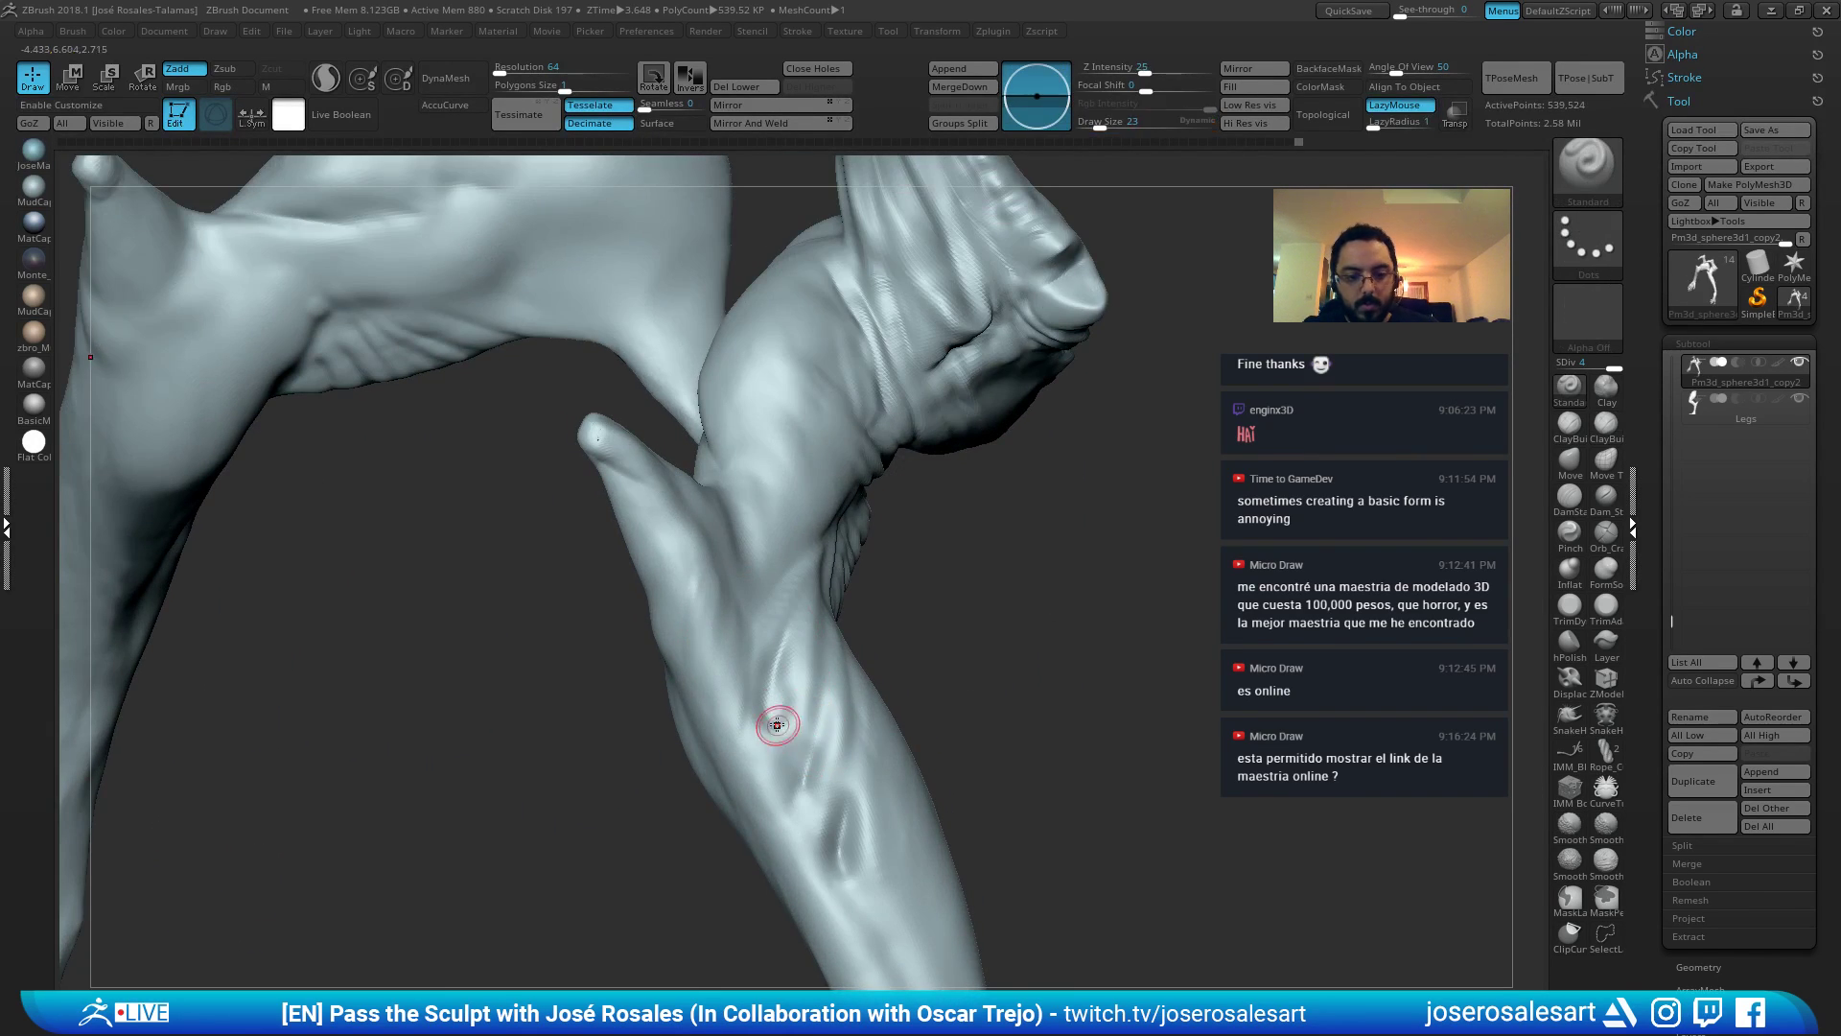
right_click_drag(777, 720, 777, 705)
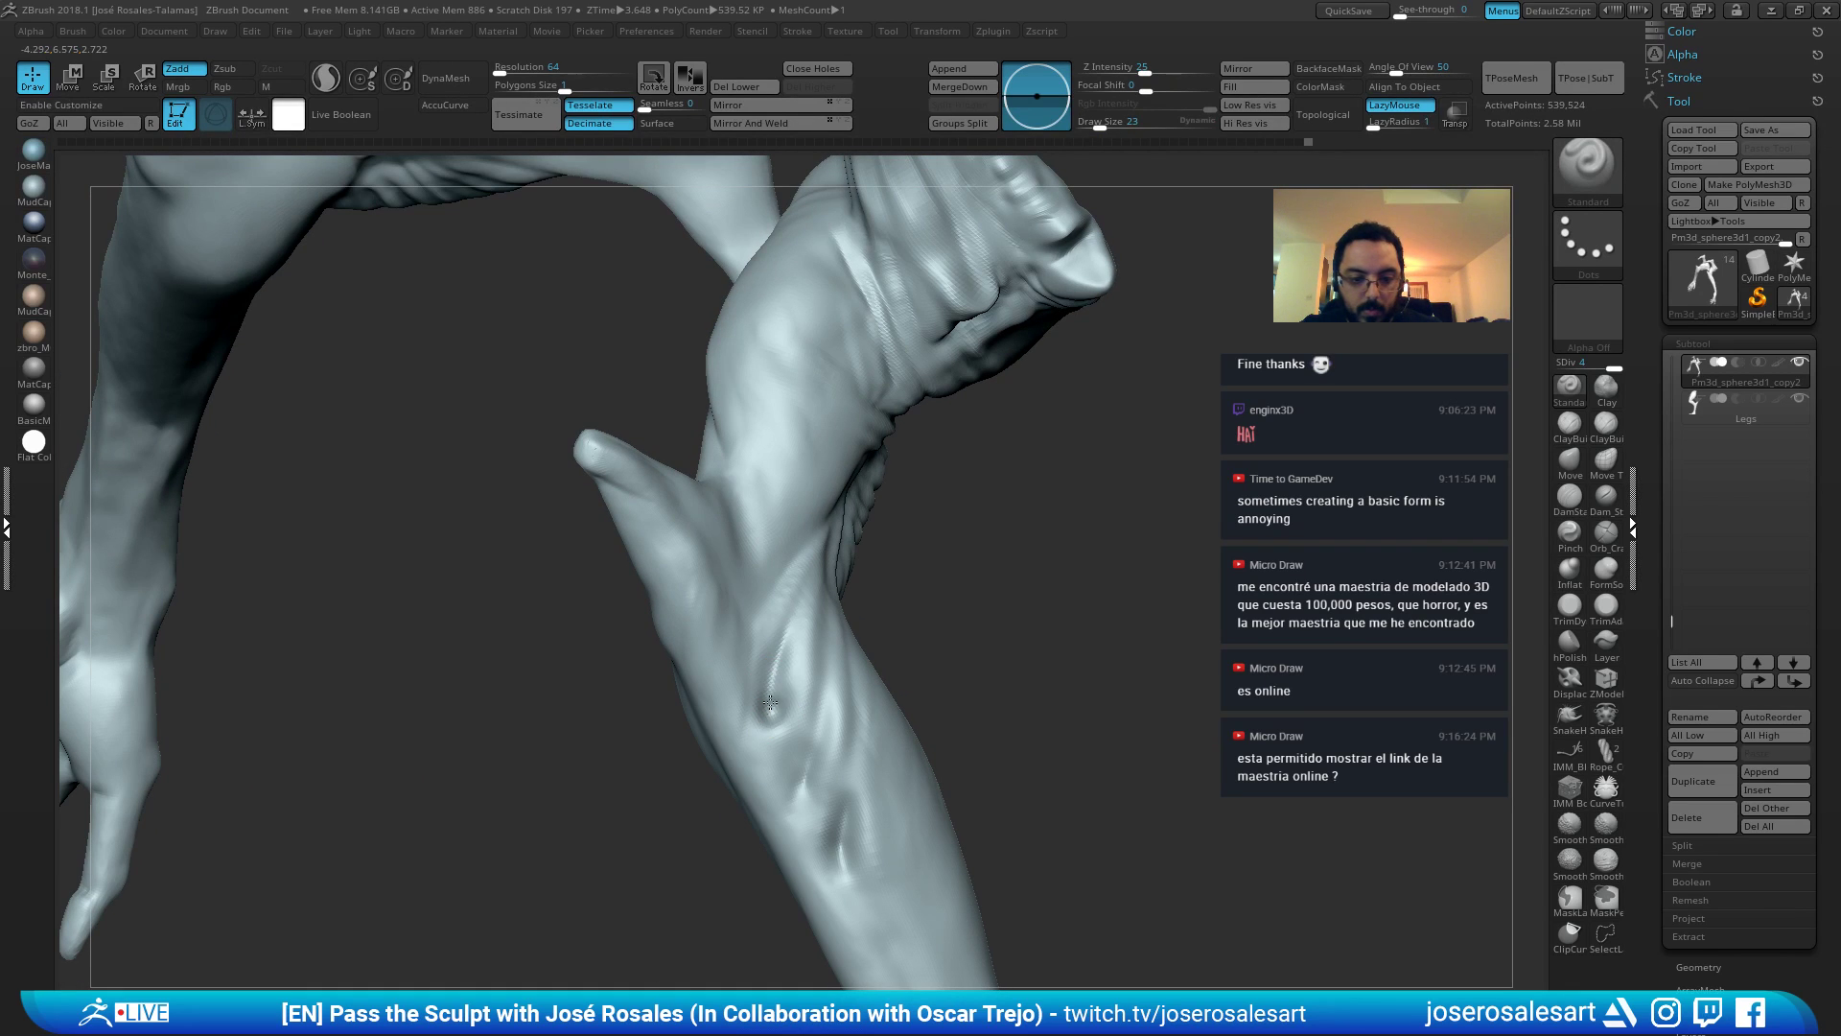
left_click_drag(804, 791, 802, 802)
right_click_drag(849, 858, 834, 851)
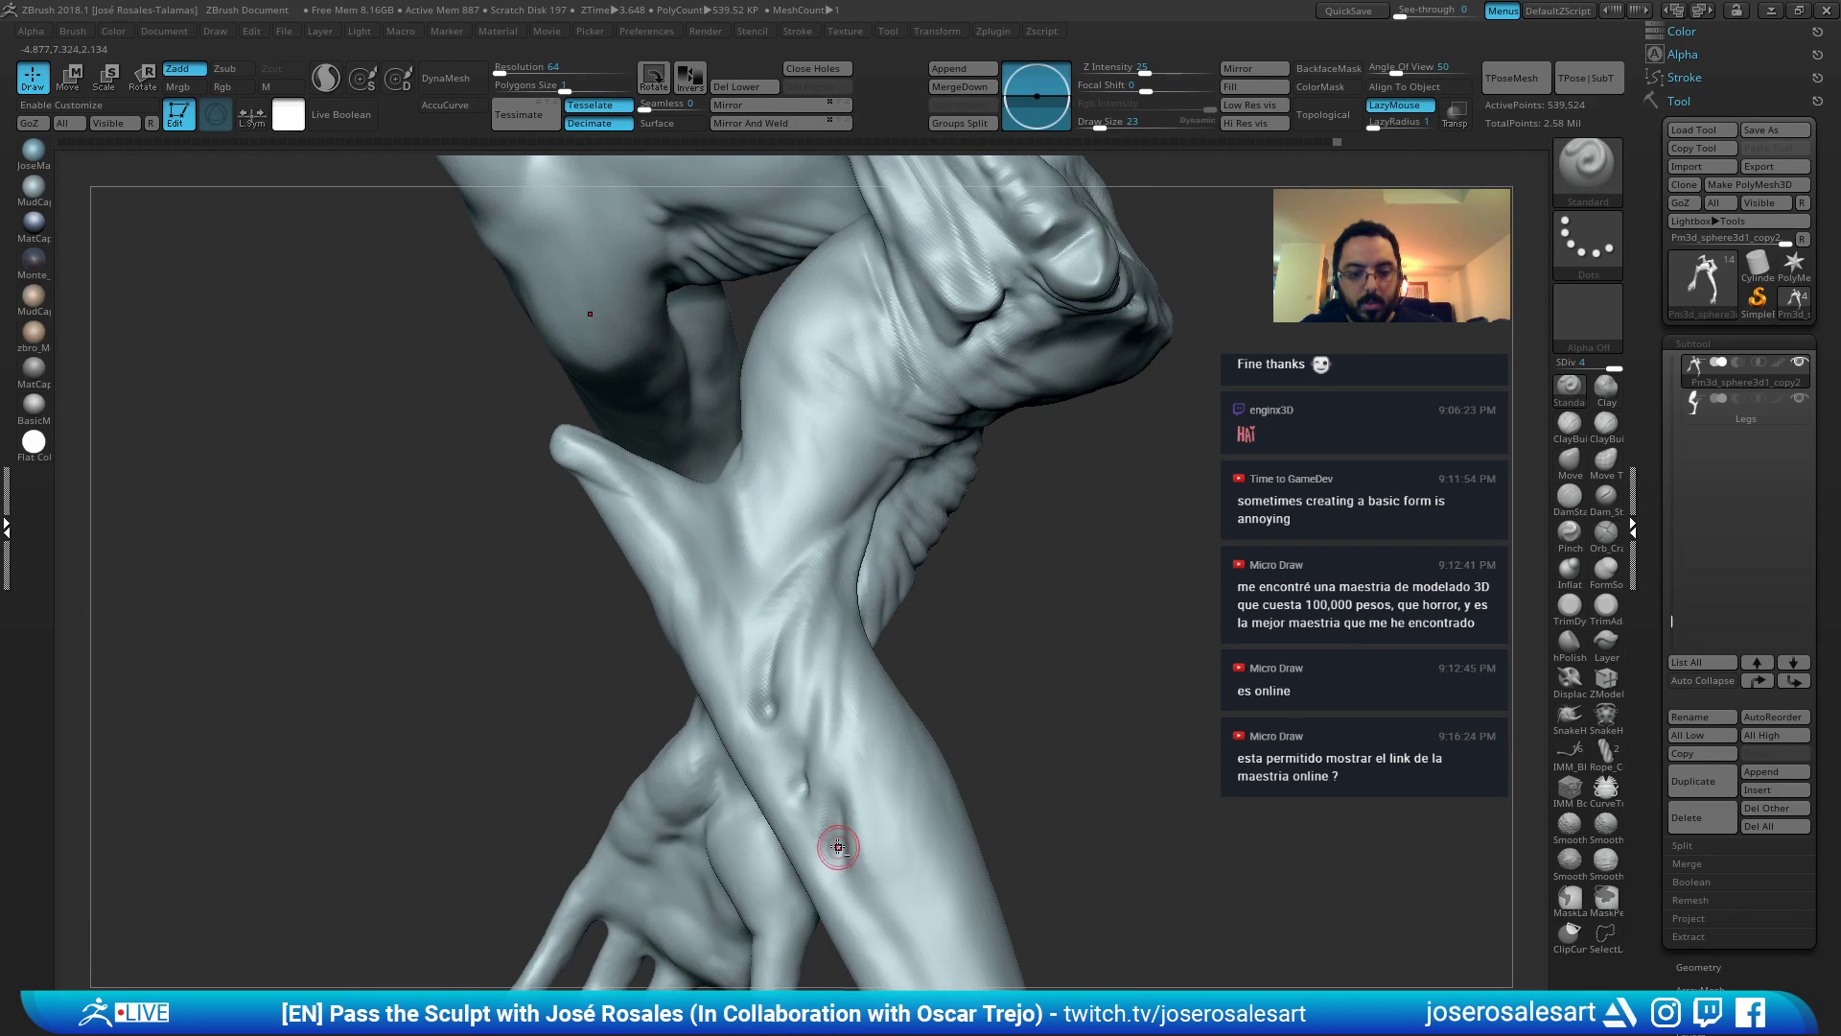
left_click_drag(835, 850, 806, 721)
Cut sharper grooves between the muscle strands of the outer forearm with the DamStandard brush at draw size 42.
key("b")
key("d")
key("s")
right_click_drag(806, 721, 806, 668)
key("[")
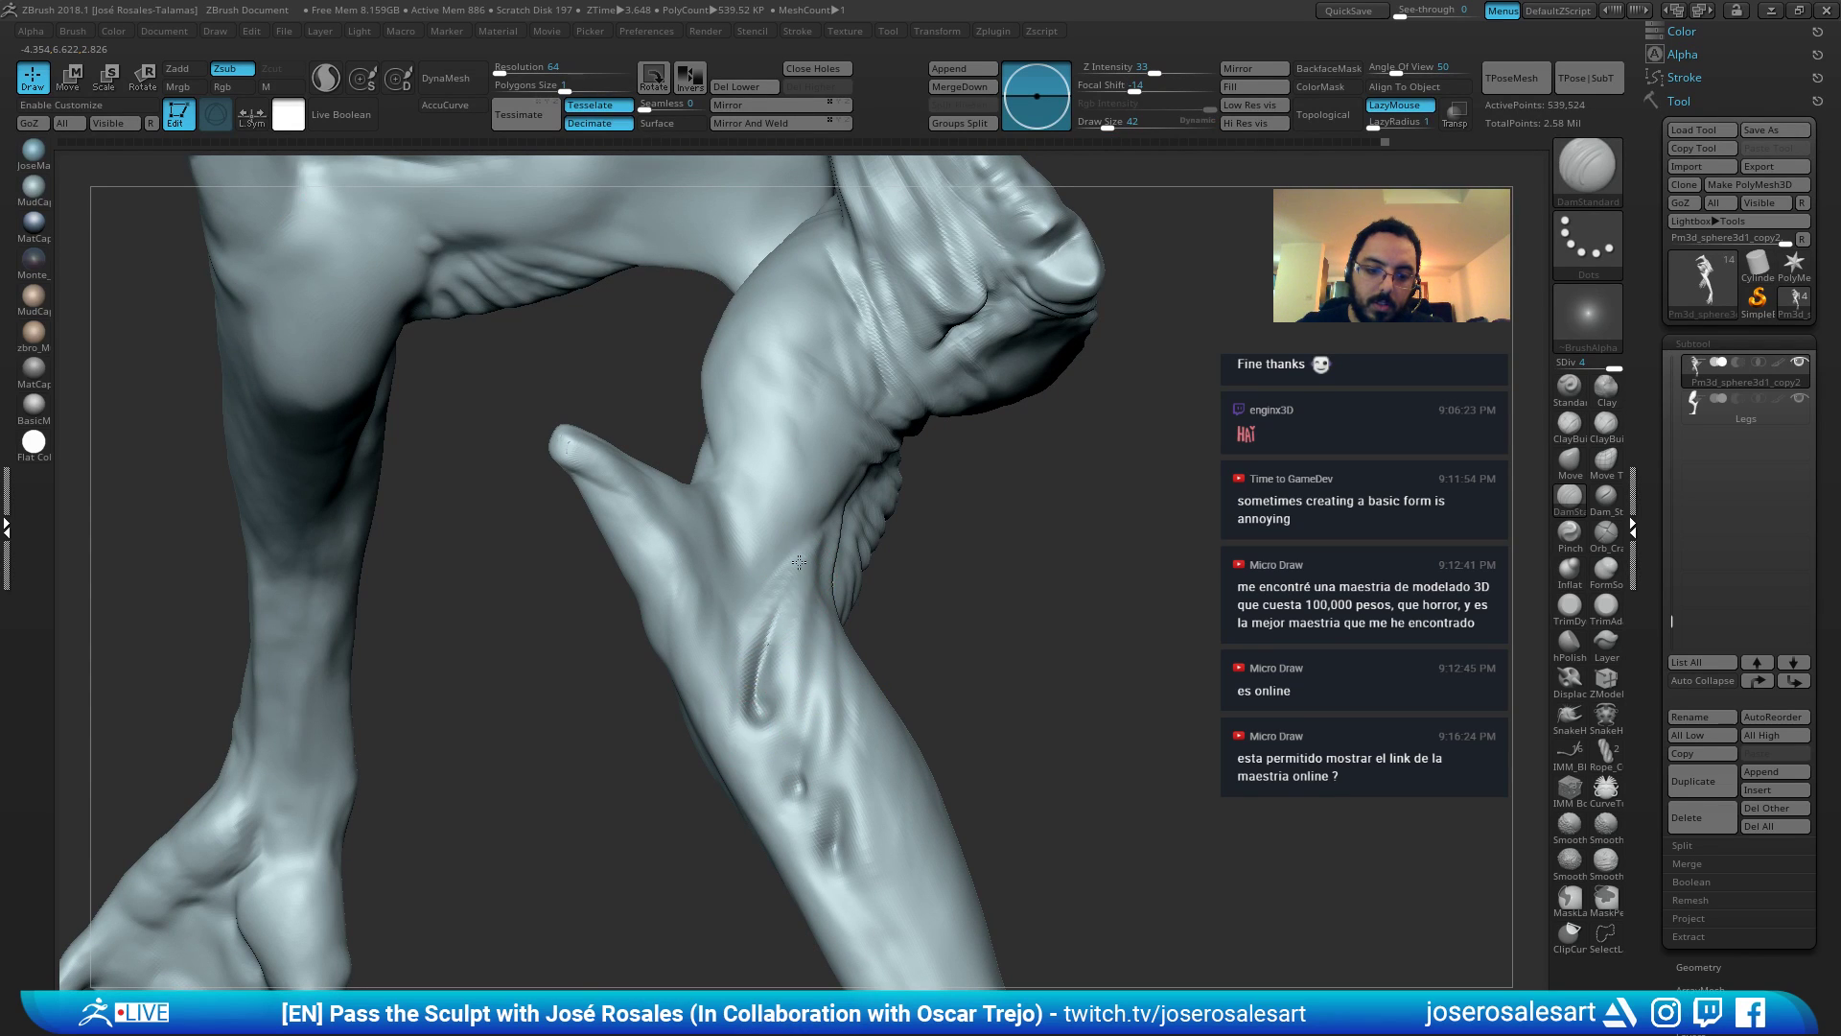
mouse_move(799, 562)
left_mouse_down()
mouse_move(757, 682)
mouse_move(798, 581)
left_mouse_up()
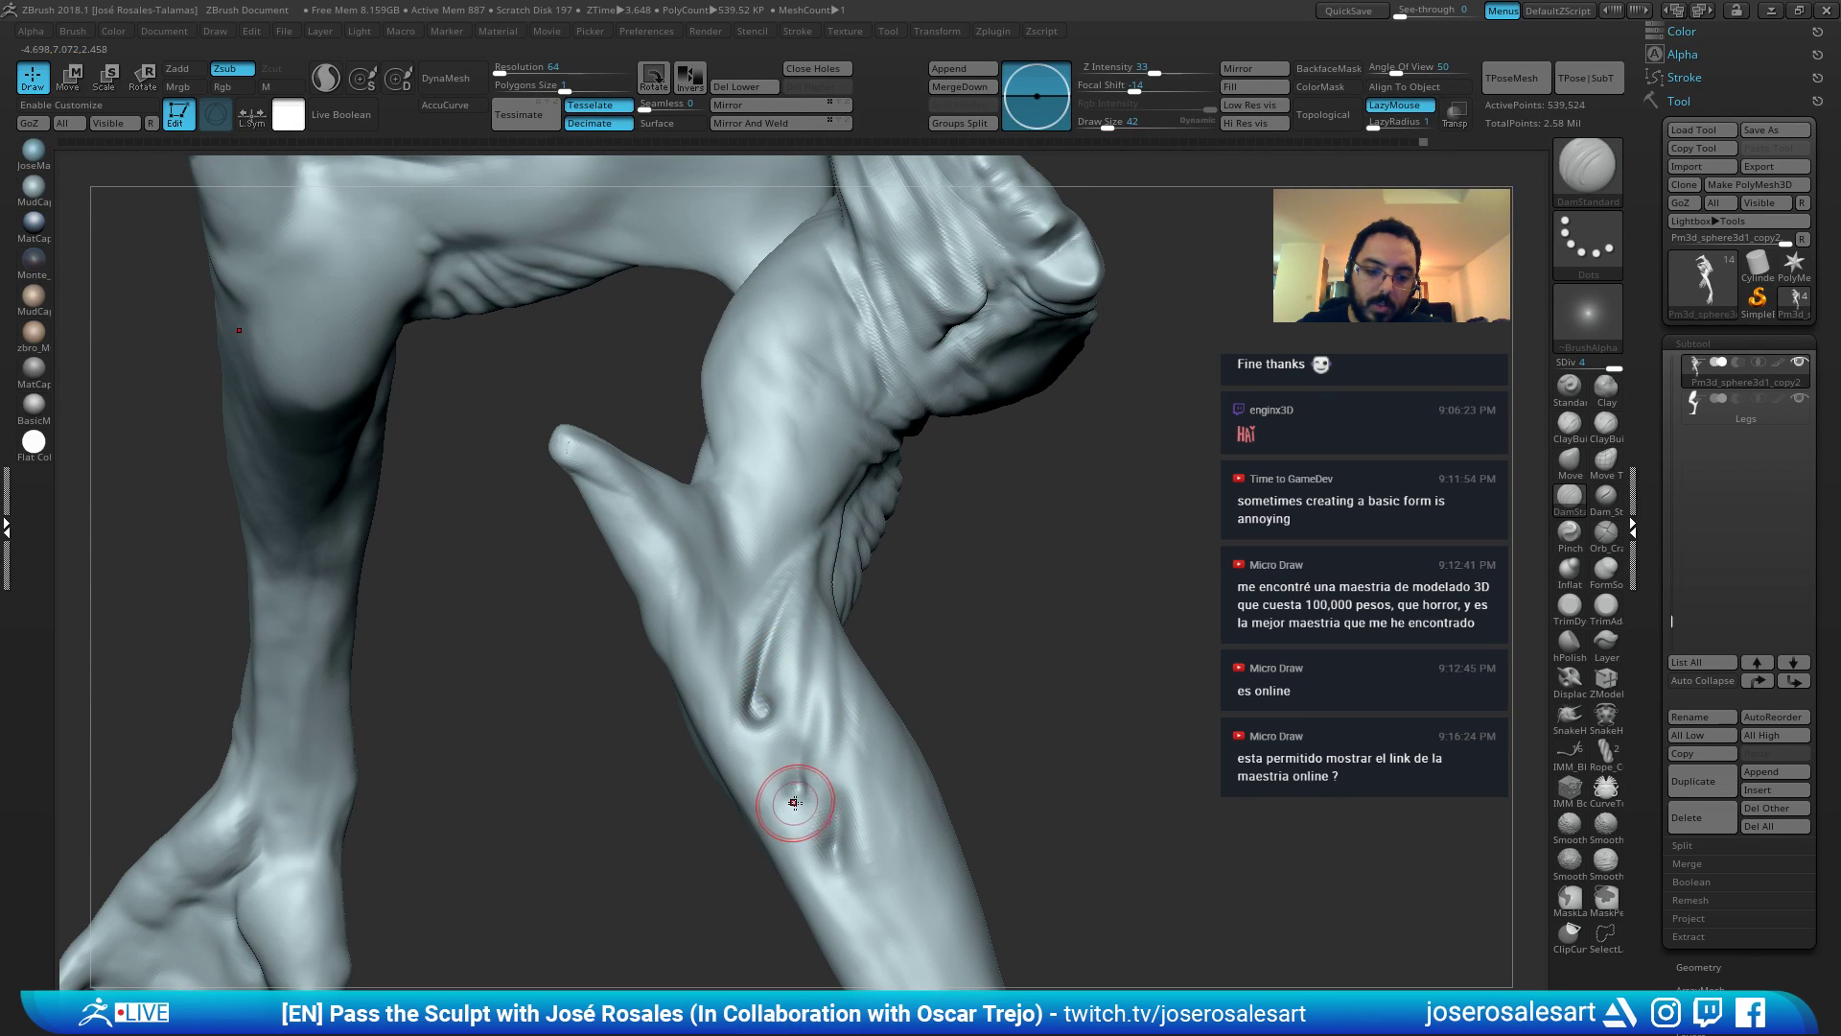
left_click_drag(797, 797, 814, 644)
left_click_drag(796, 767, 794, 763)
mouse_move(800, 783)
right_mouse_down()
mouse_move(787, 794)
mouse_move(840, 844)
right_mouse_up()
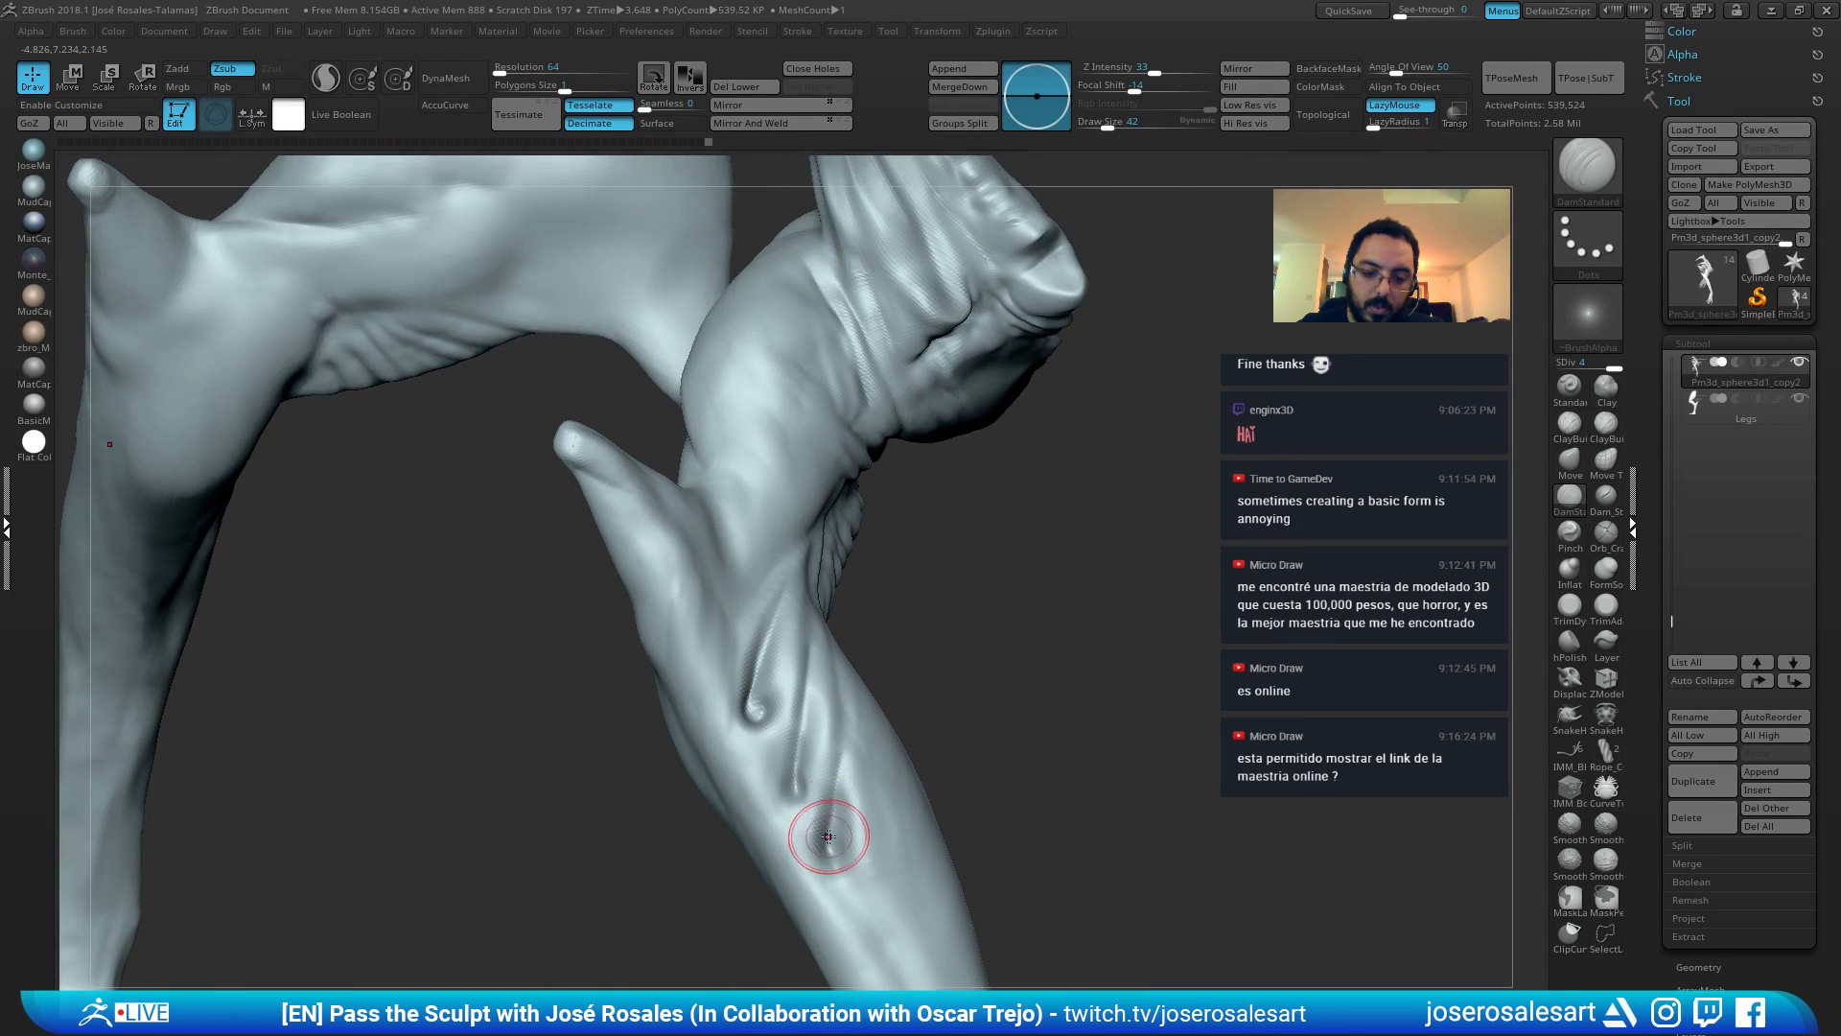
right_click_drag(827, 836, 850, 716)
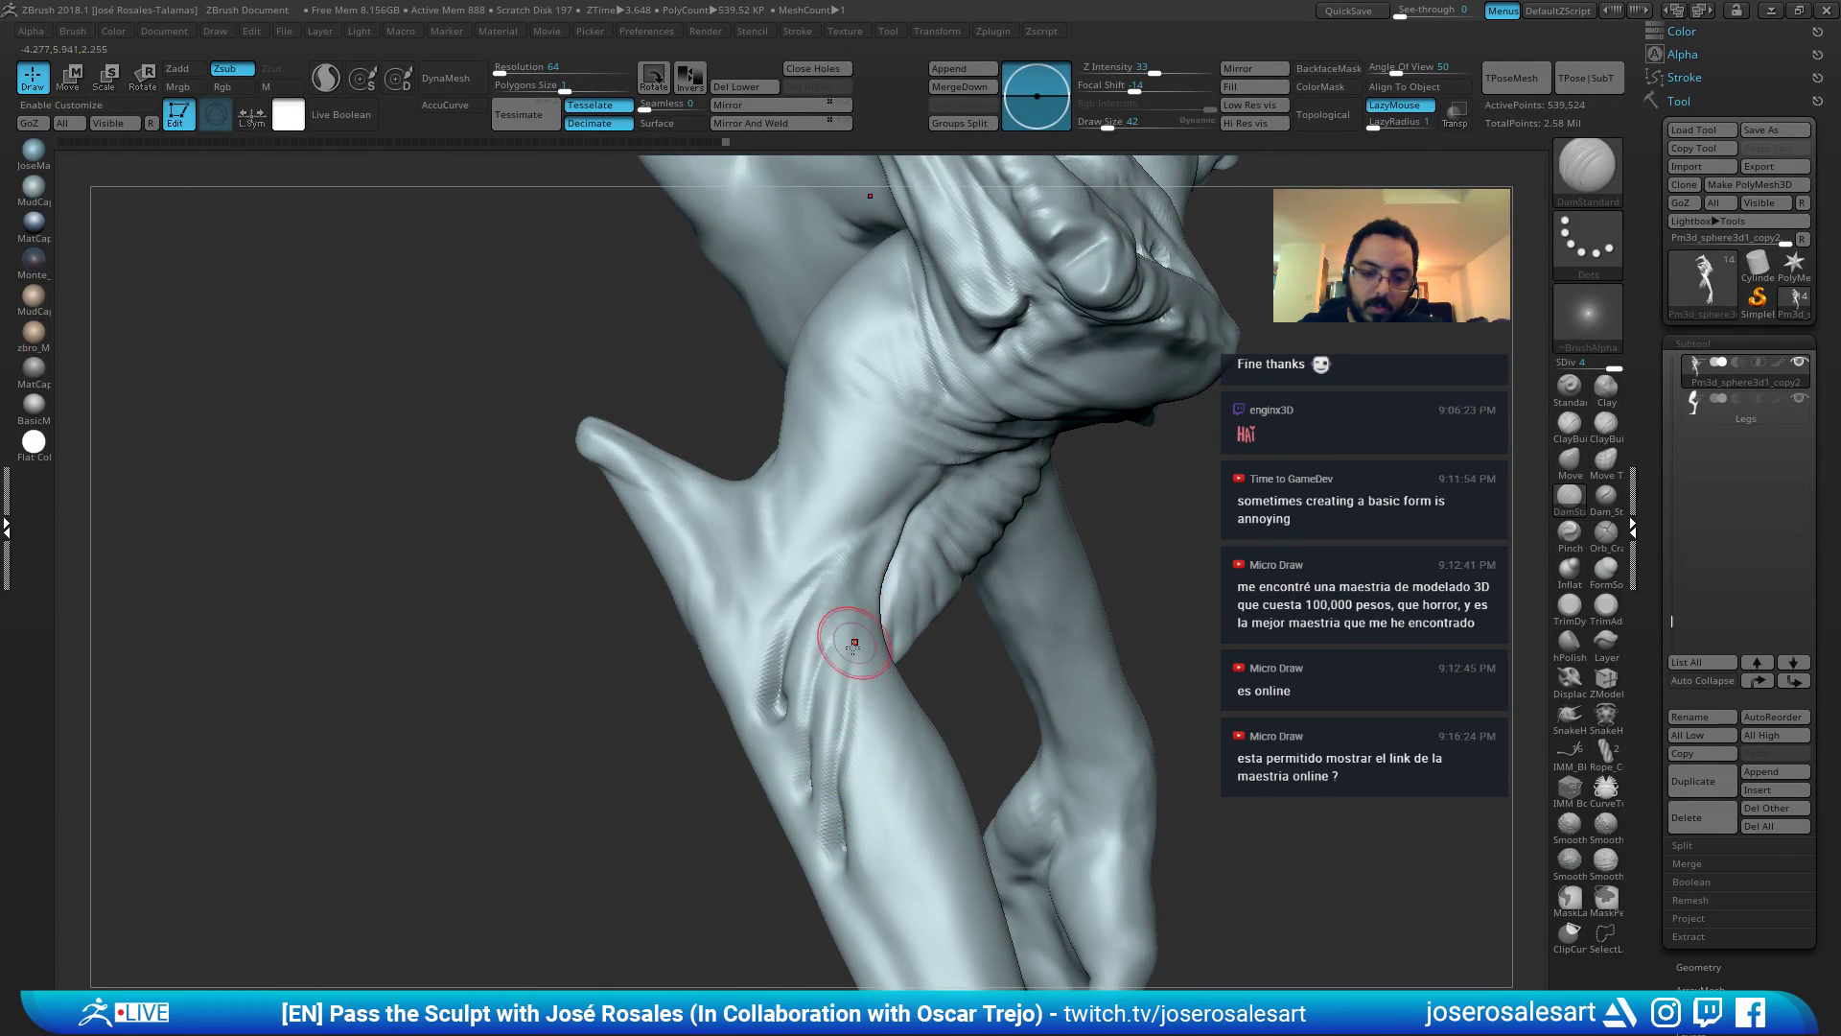
Build up the forearm around the grooves with the ClayBuildup brush and smooth the surface.
key("2")
mouse_move(852, 648)
right_mouse_down()
mouse_move(860, 727)
mouse_move(815, 671)
mouse_move(959, 679)
mouse_move(983, 700)
right_mouse_up()
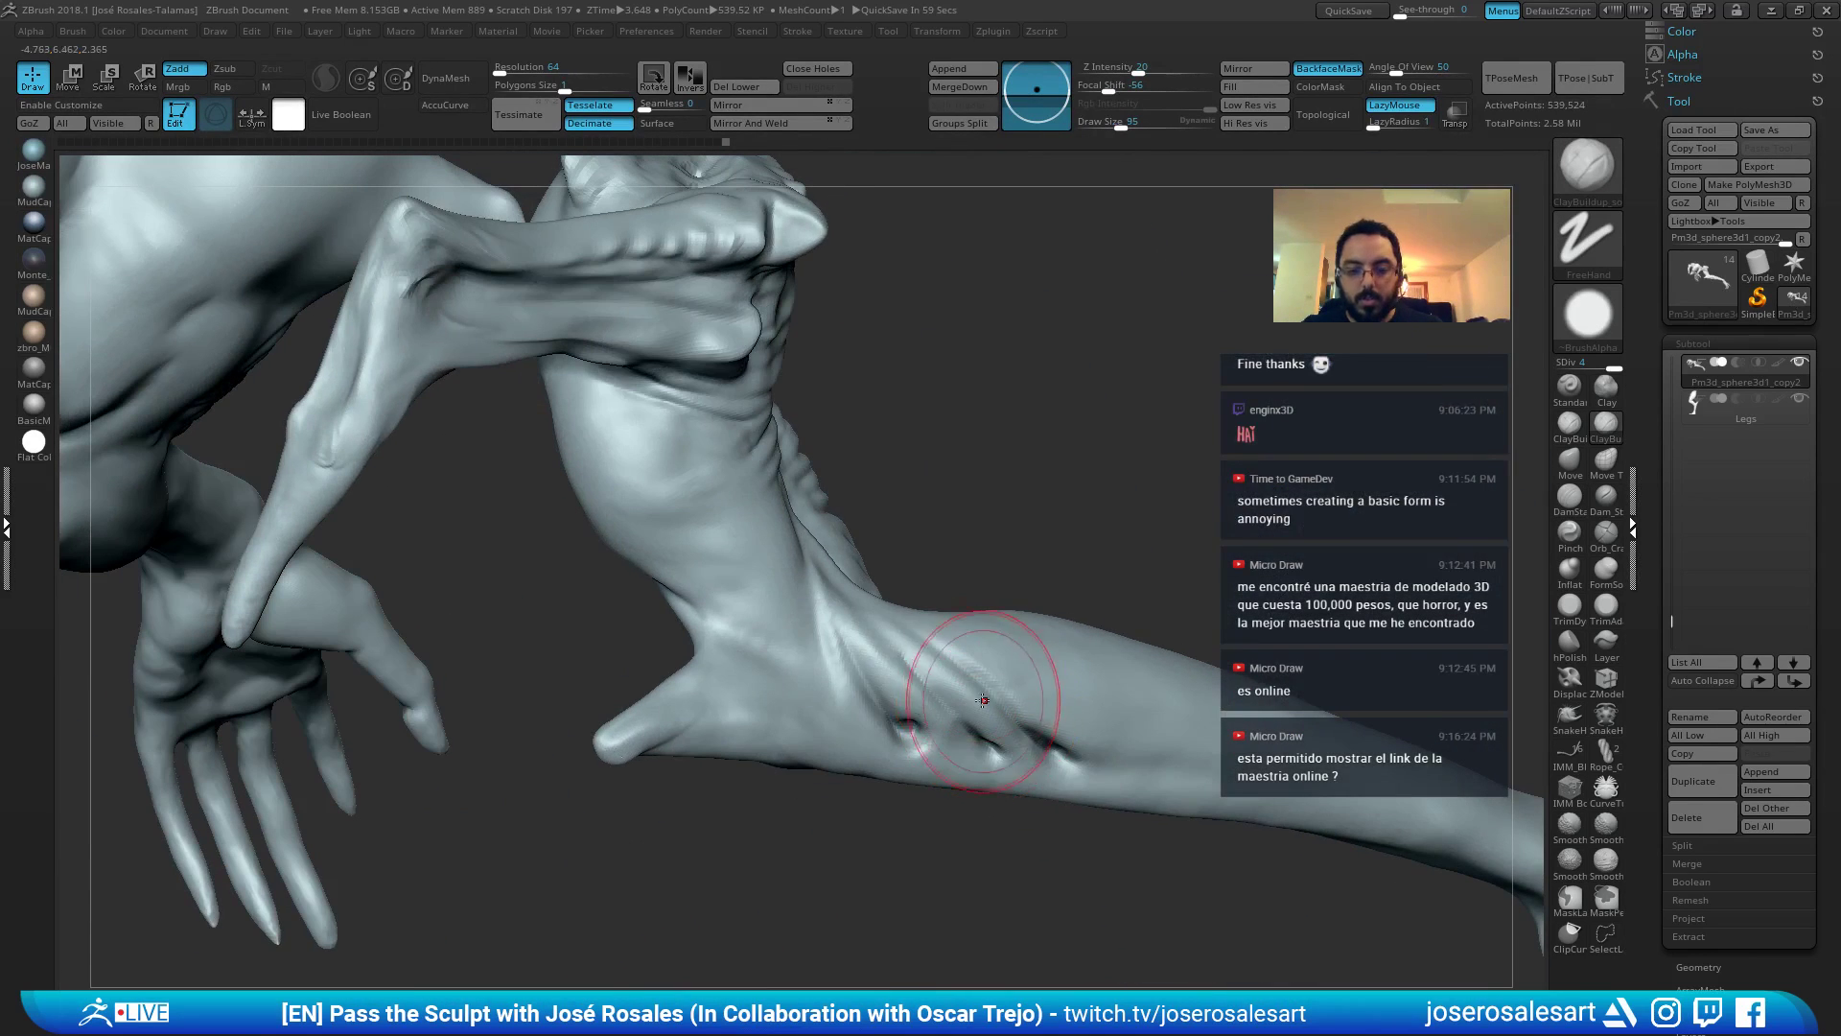
key("b")
key("i")
key("n")
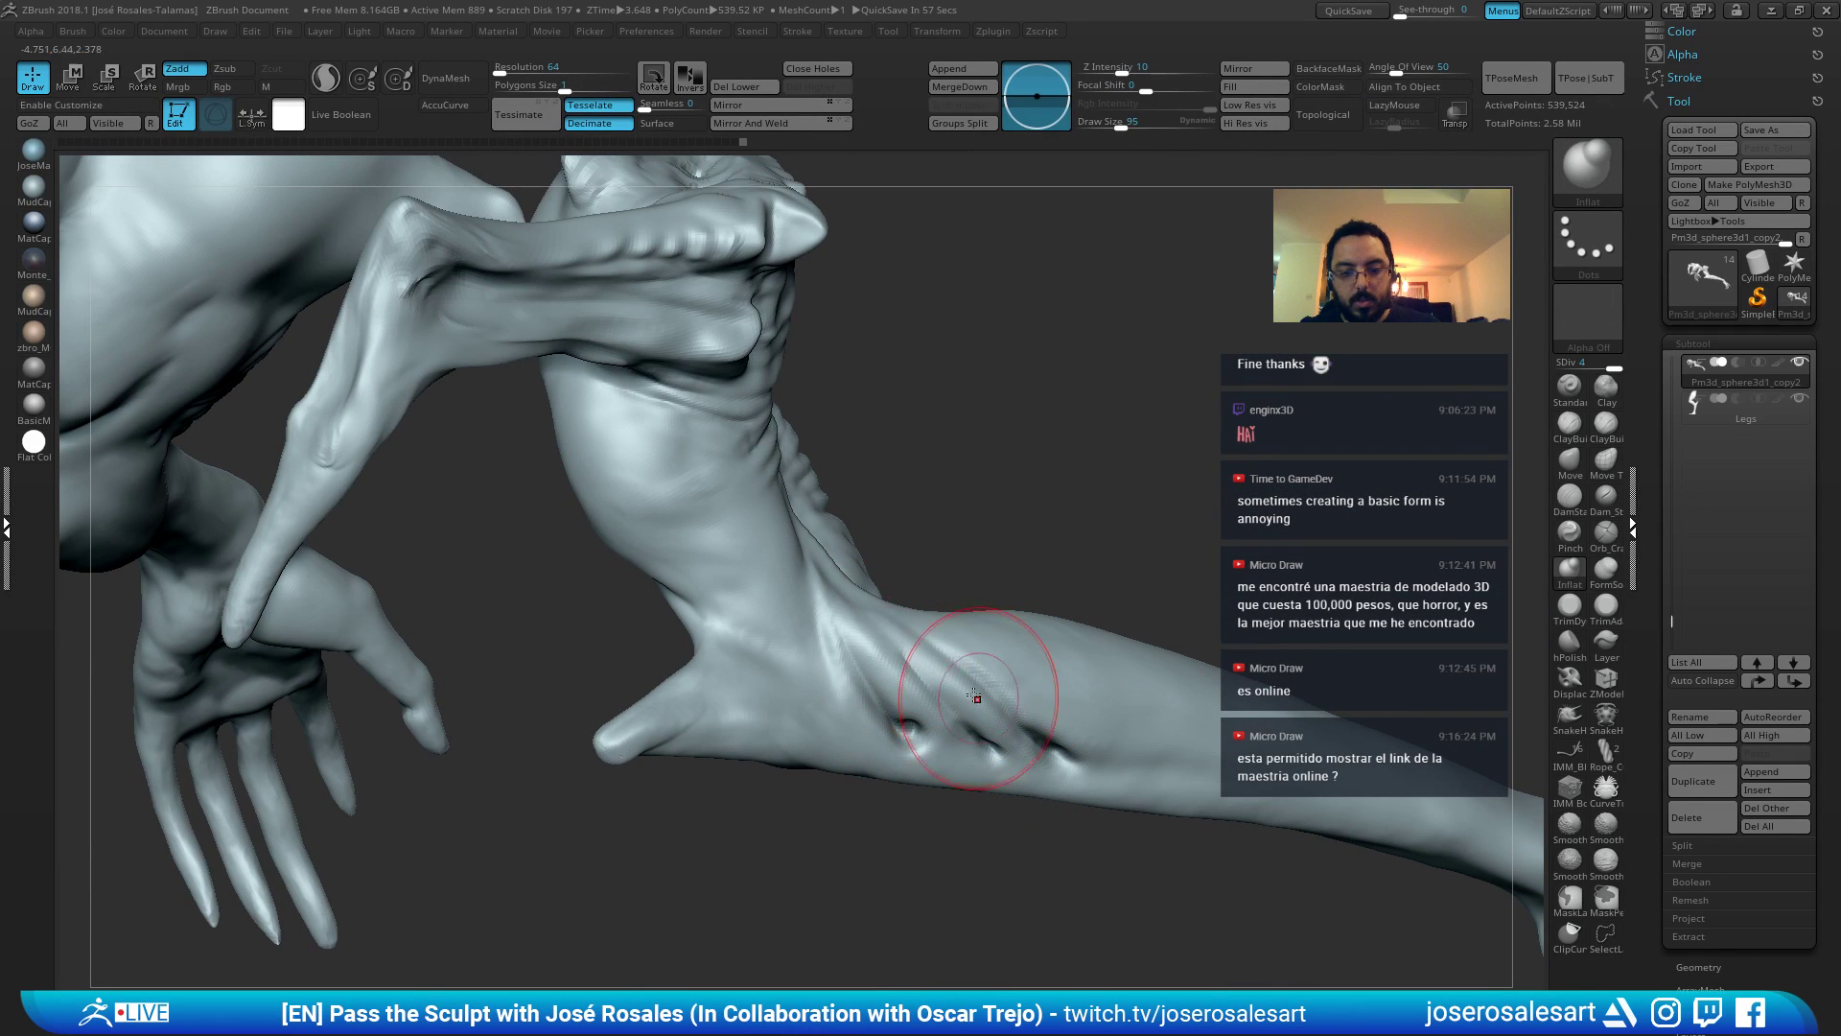
key("b")
key("c")
key("b")
right_click_drag(983, 692, 1036, 699)
left_click_drag(1035, 699, 1048, 711, "shift")
mouse_move(1049, 711)
right_mouse_down("ctrl")
mouse_move(1007, 538)
mouse_move(1205, 600)
mouse_move(1077, 613)
mouse_move(744, 538)
mouse_move(1082, 691)
right_mouse_up("ctrl")
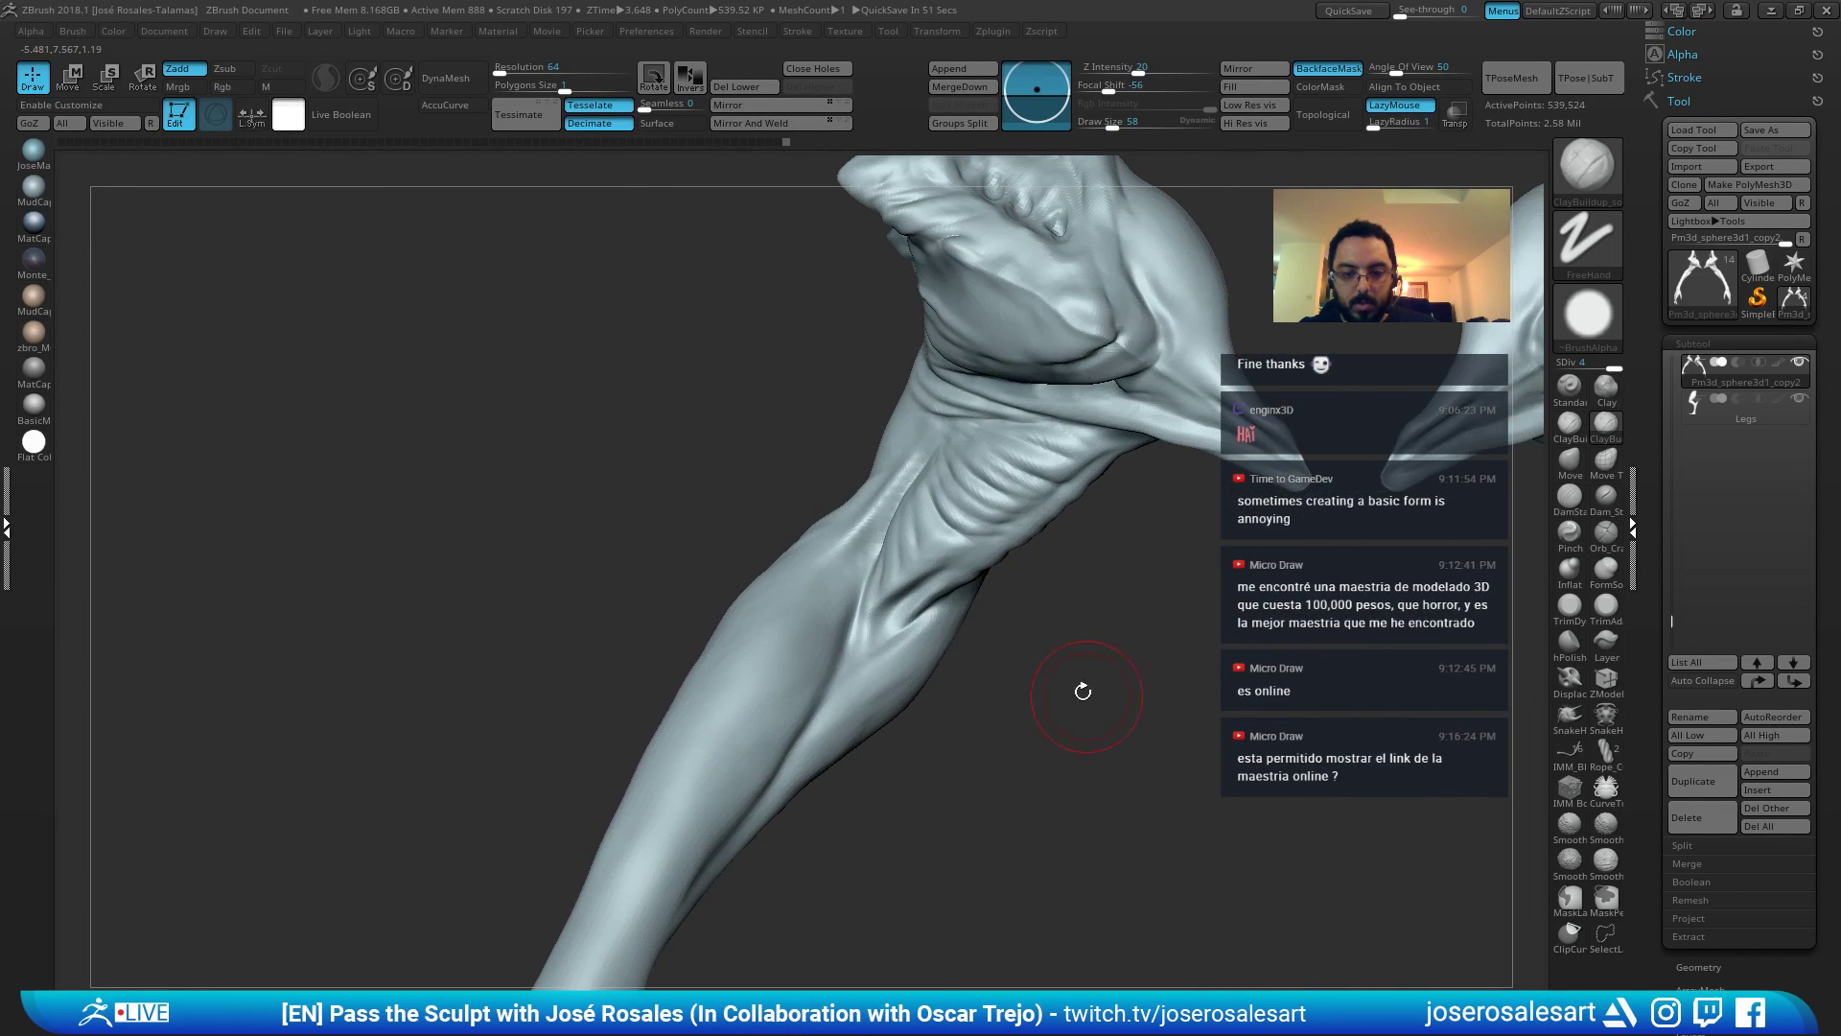
Carve the long crease running down the inner forearm from the arm folds with the DamStandard brush at draw size 54.
key("b")
key("d")
key("s")
right_click_drag(858, 599, 865, 571)
key("s")
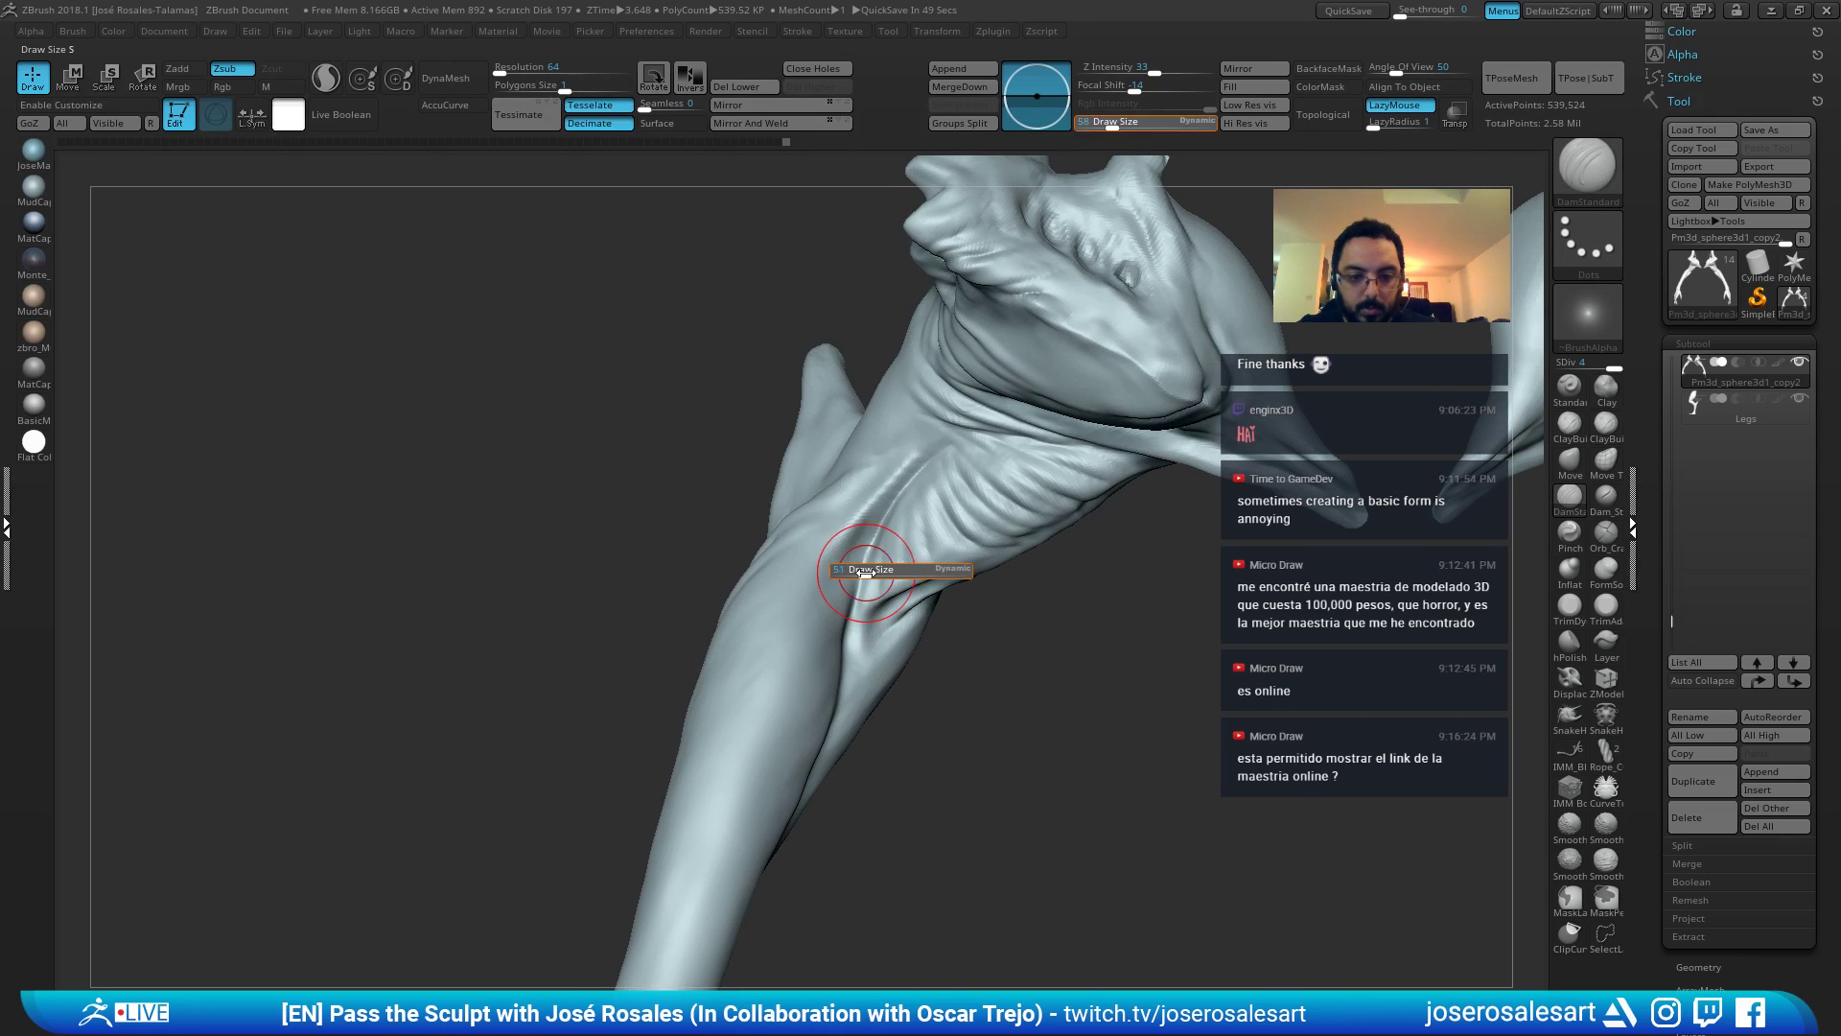
left_click_drag(866, 572, 869, 573)
right_click_drag(869, 573, 858, 573)
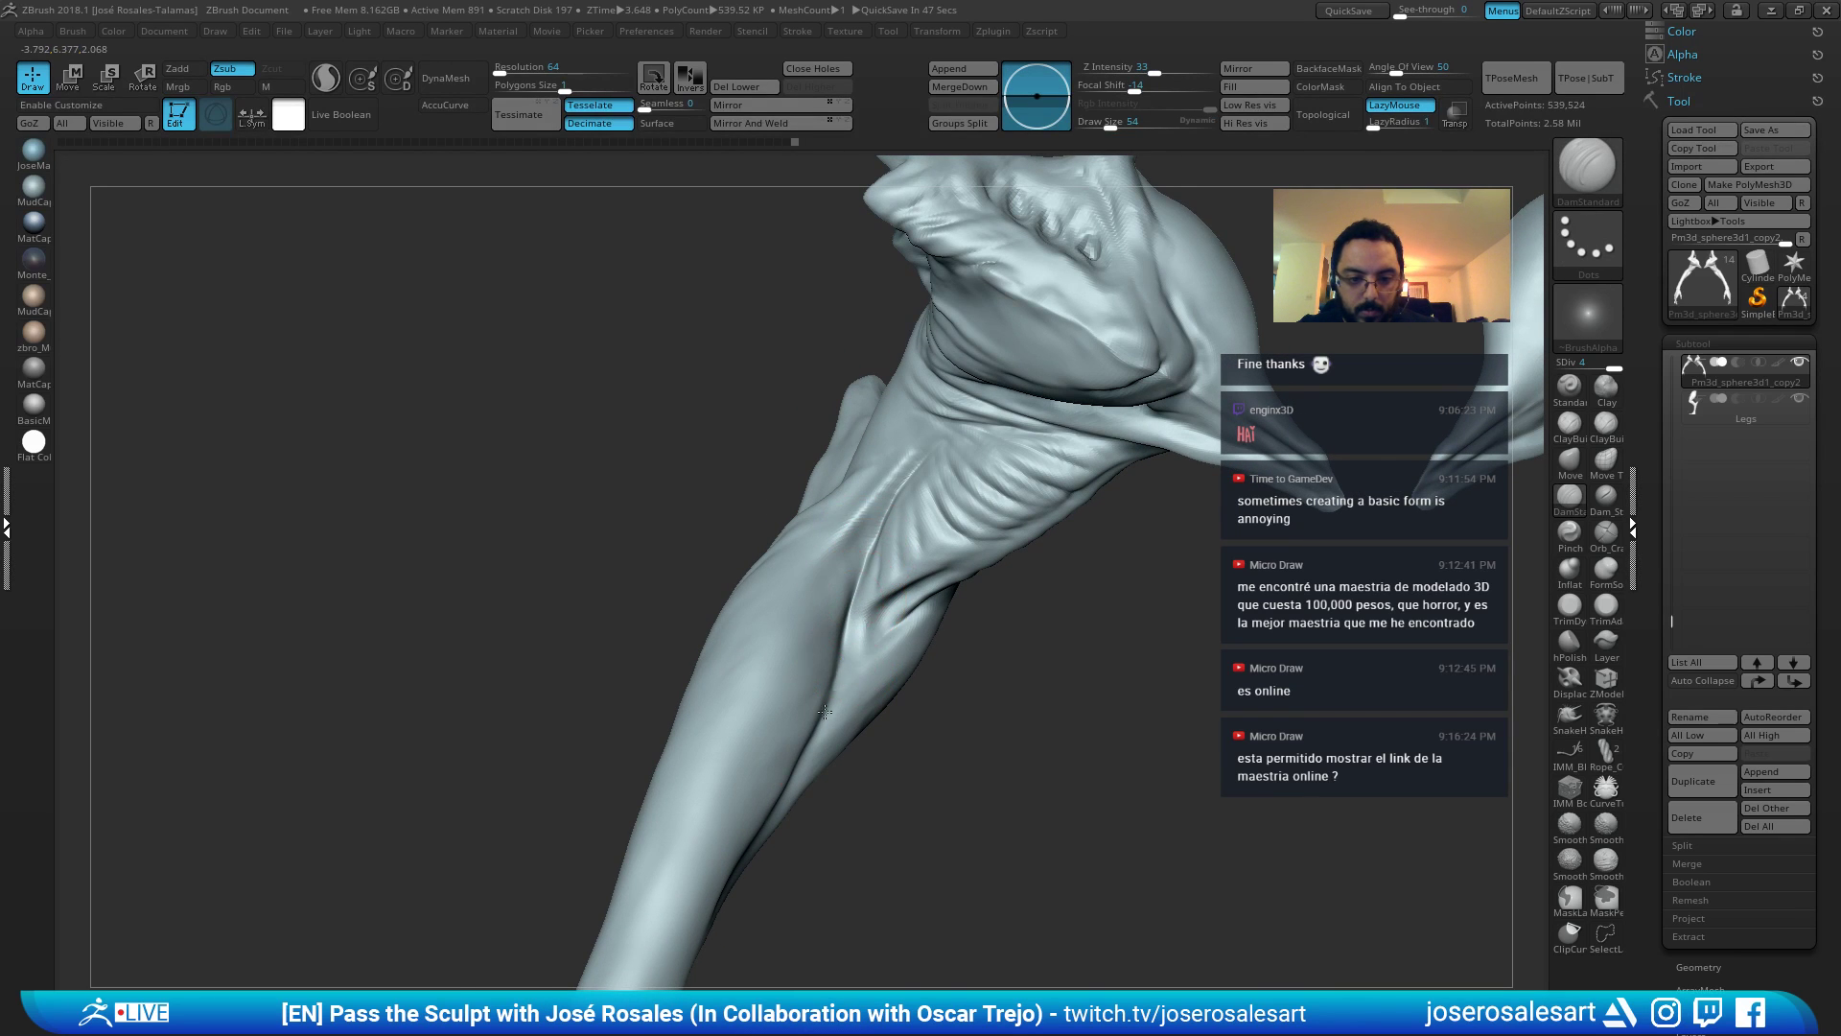
right_click_drag(825, 712, 834, 665)
mouse_move(752, 732)
right_mouse_down()
mouse_move(875, 670)
mouse_move(732, 699)
mouse_move(701, 734)
right_mouse_up()
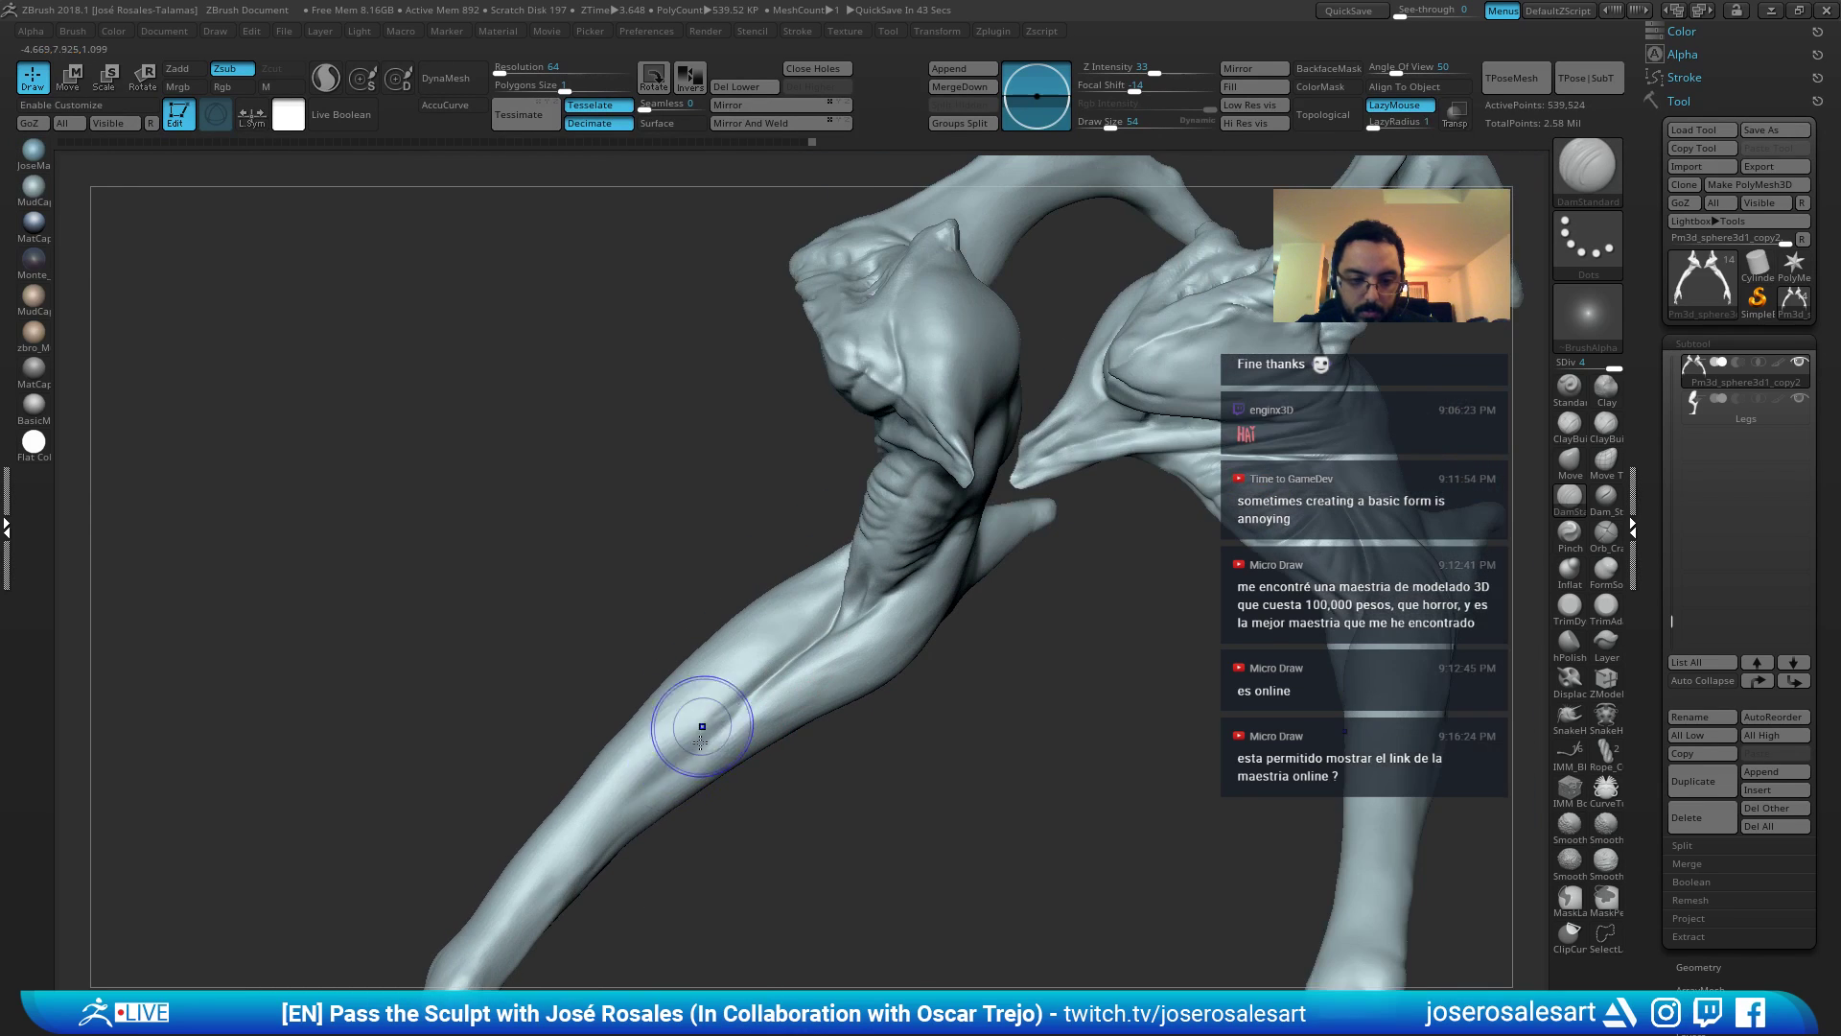
Make Smooth Stronger the smoothing brush and soften the end of the inner forearm crease.
key("shift")
left_click(1606, 823)
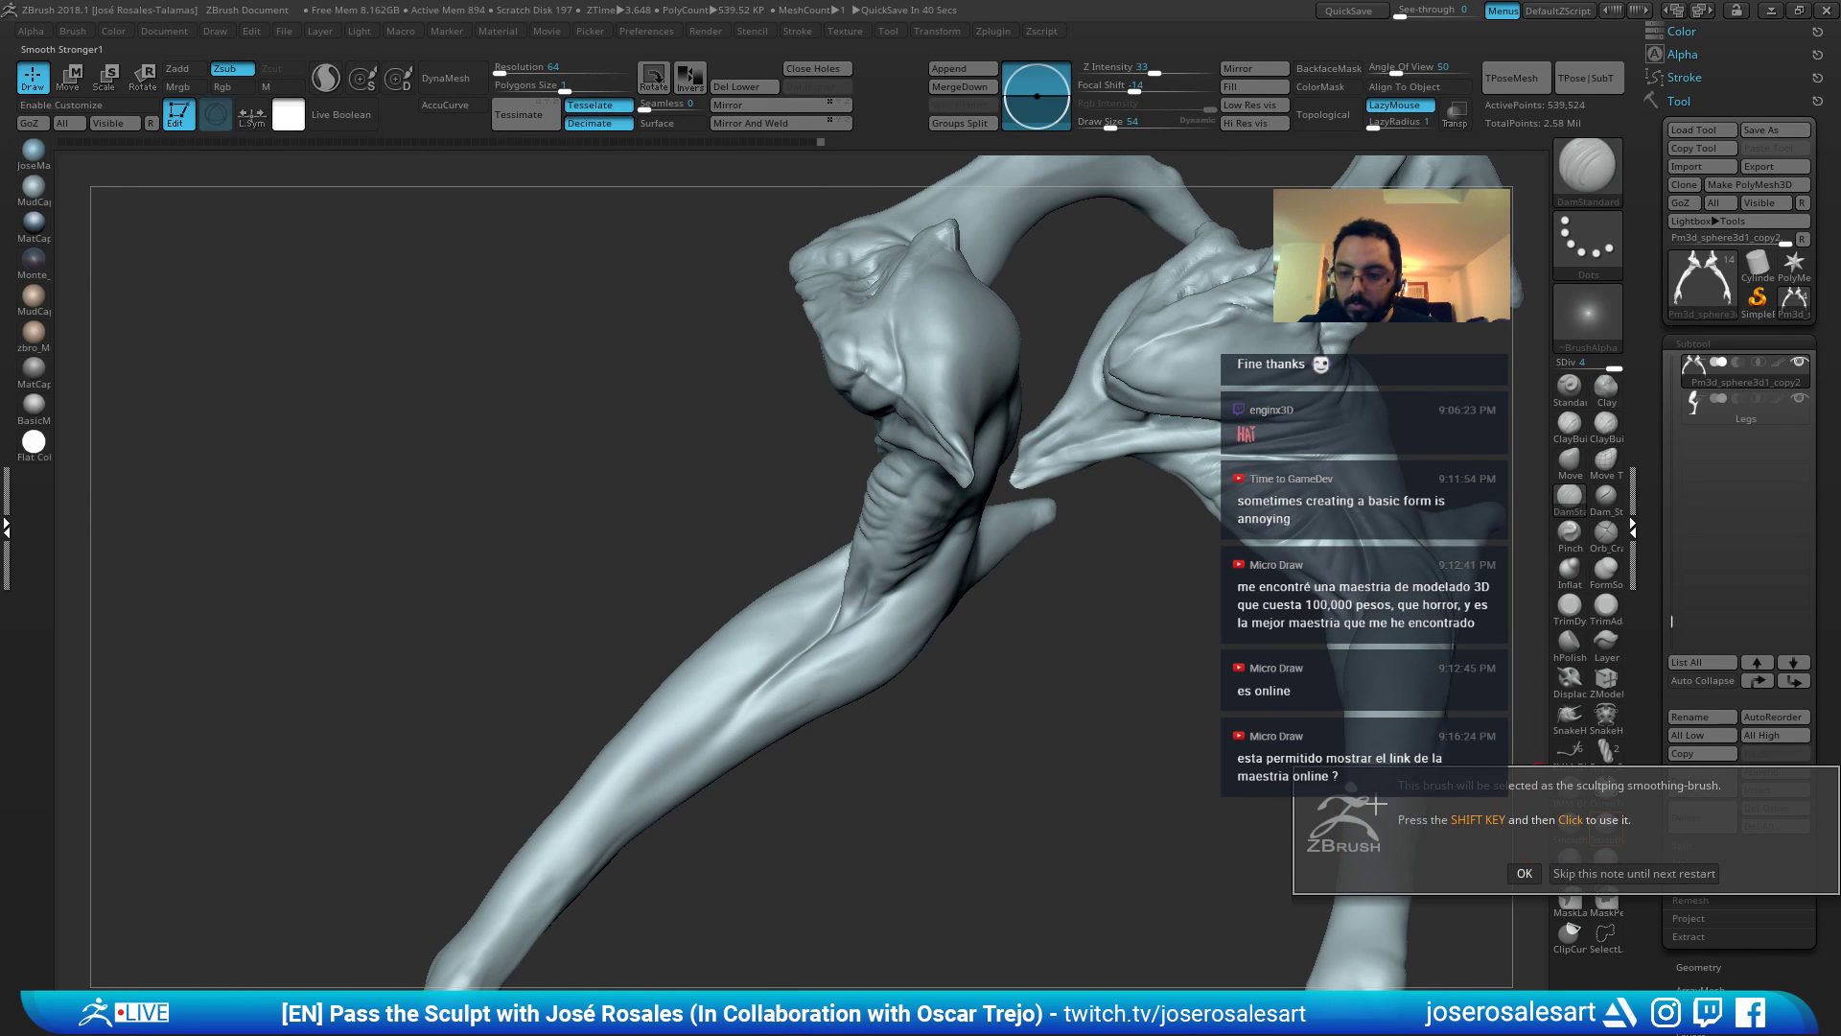
left_click(1537, 871)
right_click_drag(690, 740, 710, 733)
key("shift")
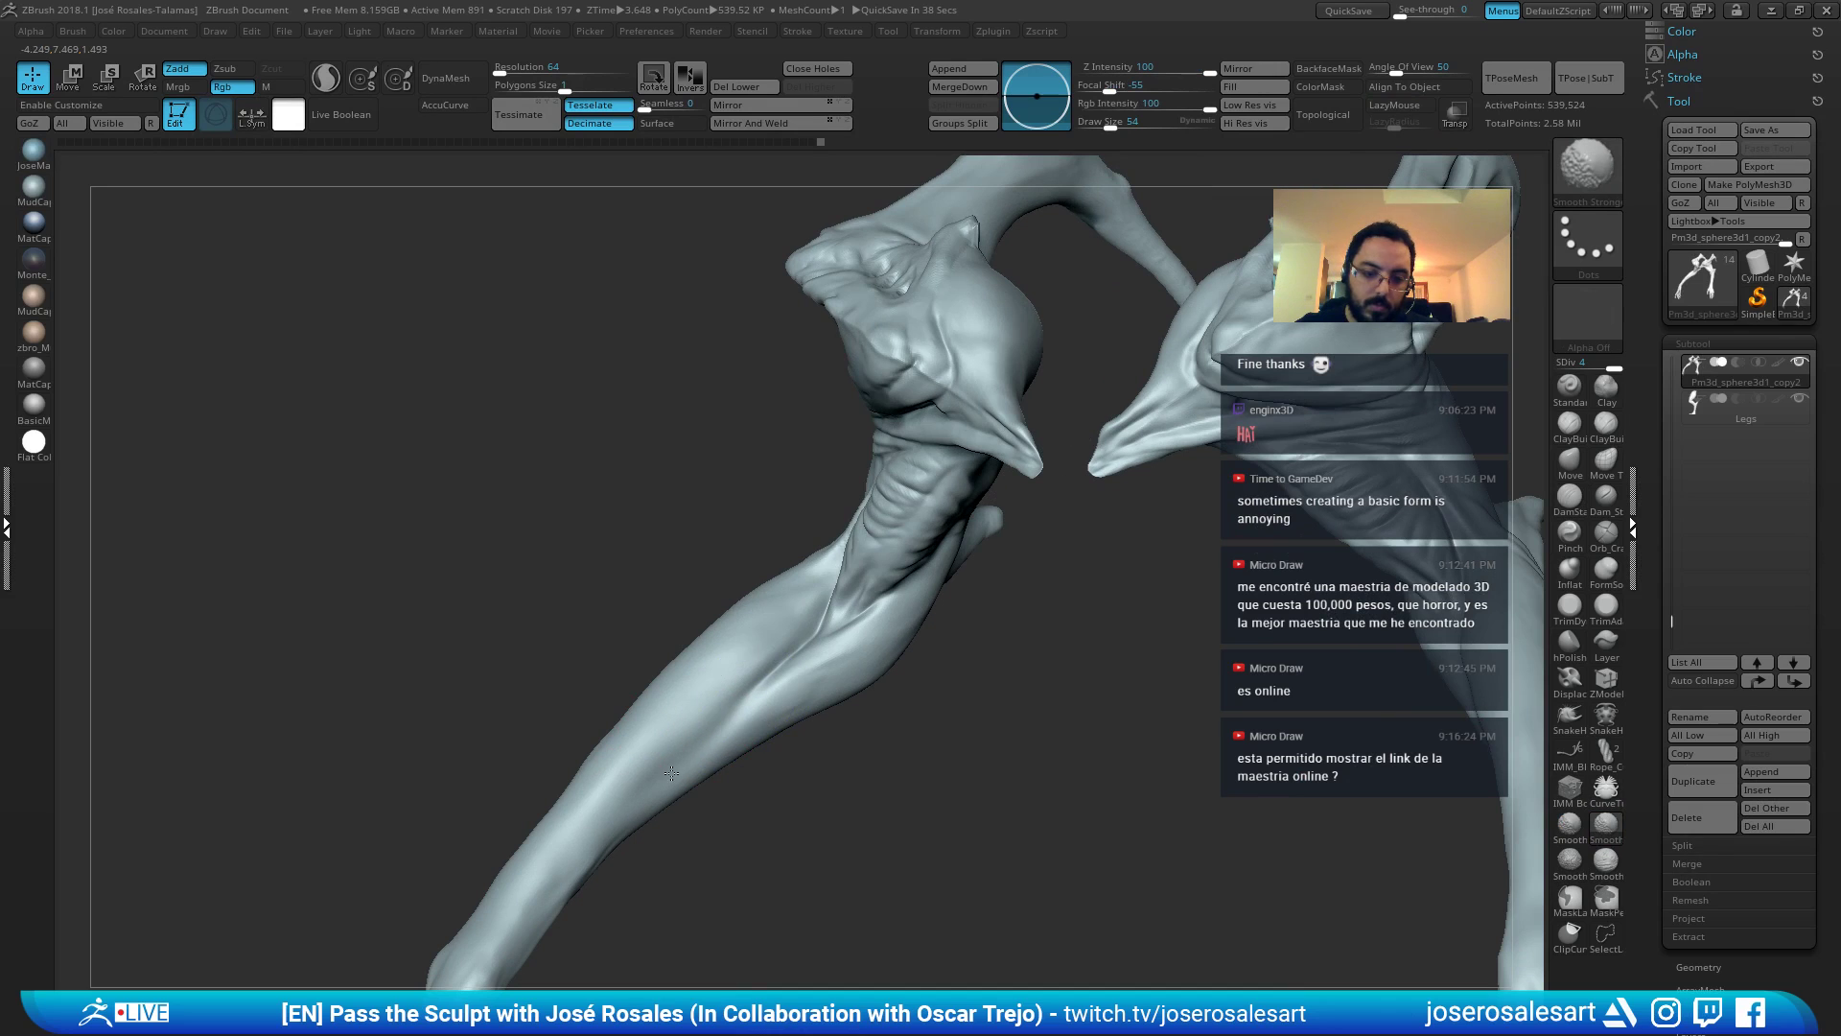
left_click_drag(778, 661, 690, 780, "shift")
Build up the inner forearm beside the crease with the ClayBuildup brush at draw size 54 and smooth the strokes.
mouse_move(690, 780)
right_mouse_down()
mouse_move(822, 687)
mouse_move(711, 666)
mouse_move(795, 789)
mouse_move(802, 595)
right_mouse_up()
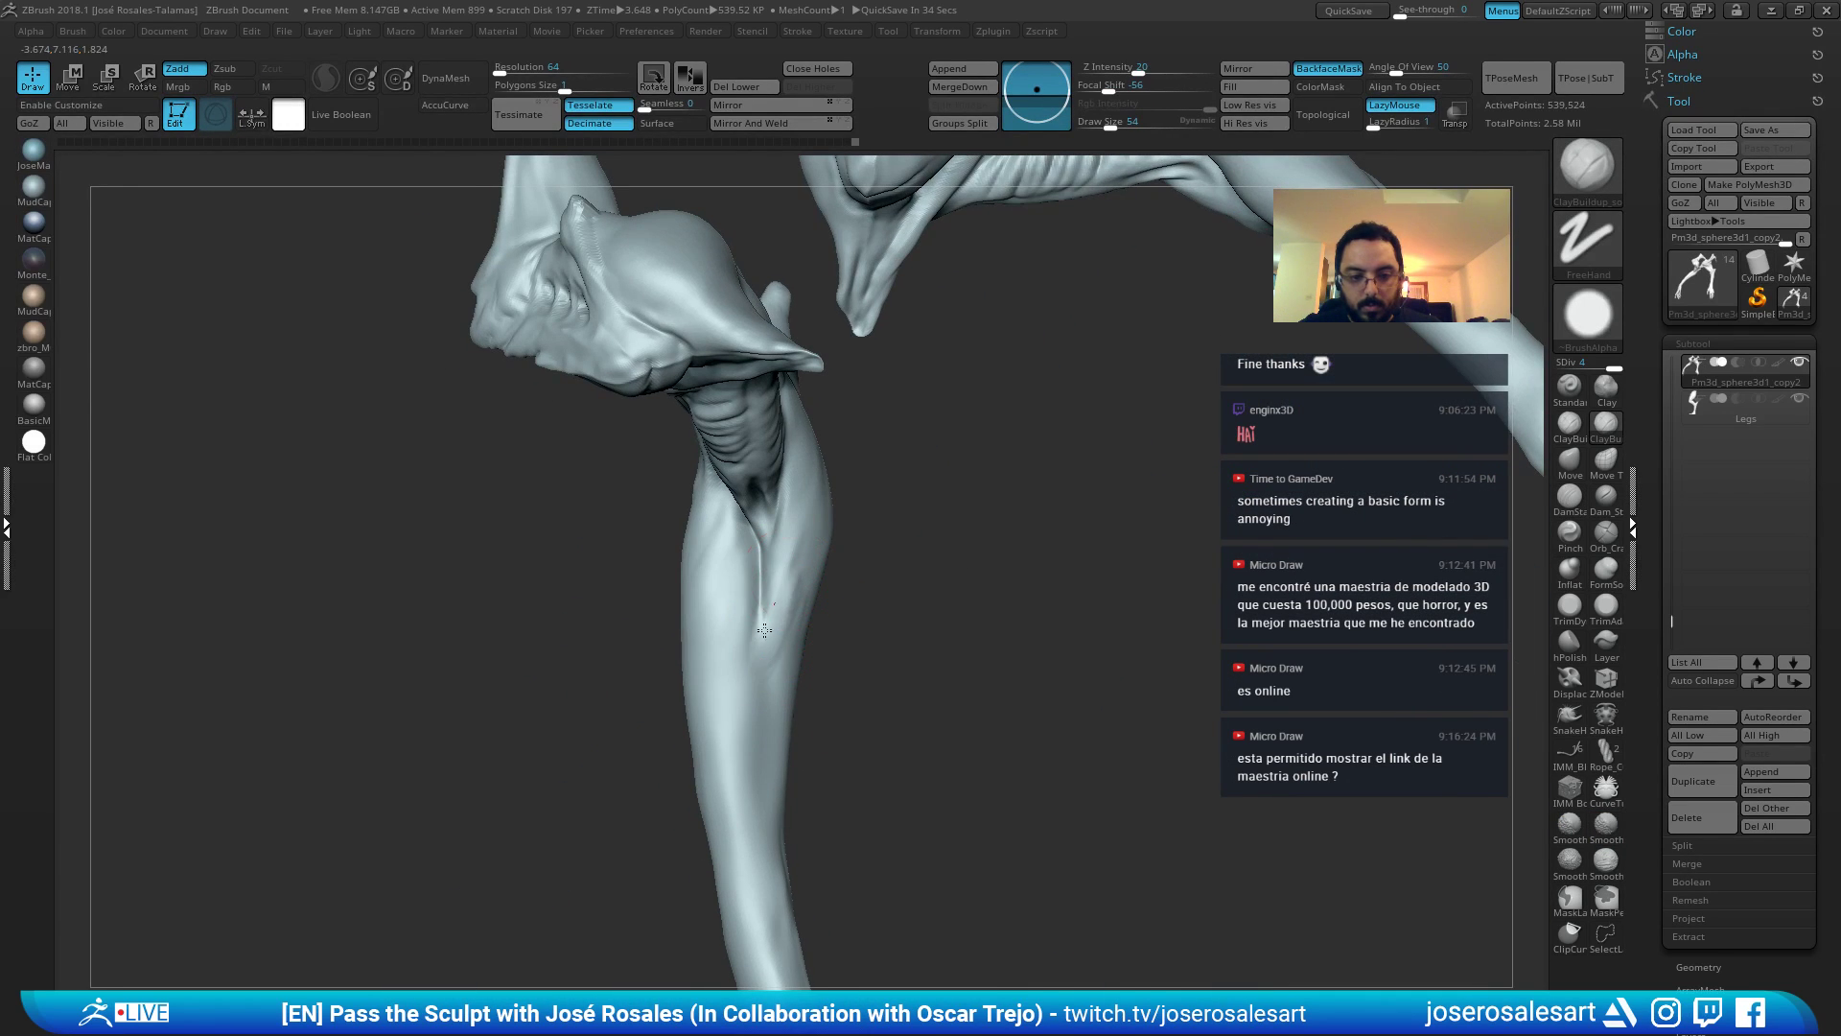
mouse_move(748, 843)
right_mouse_down()
mouse_move(761, 575)
mouse_move(779, 573)
mouse_move(813, 471)
right_mouse_up()
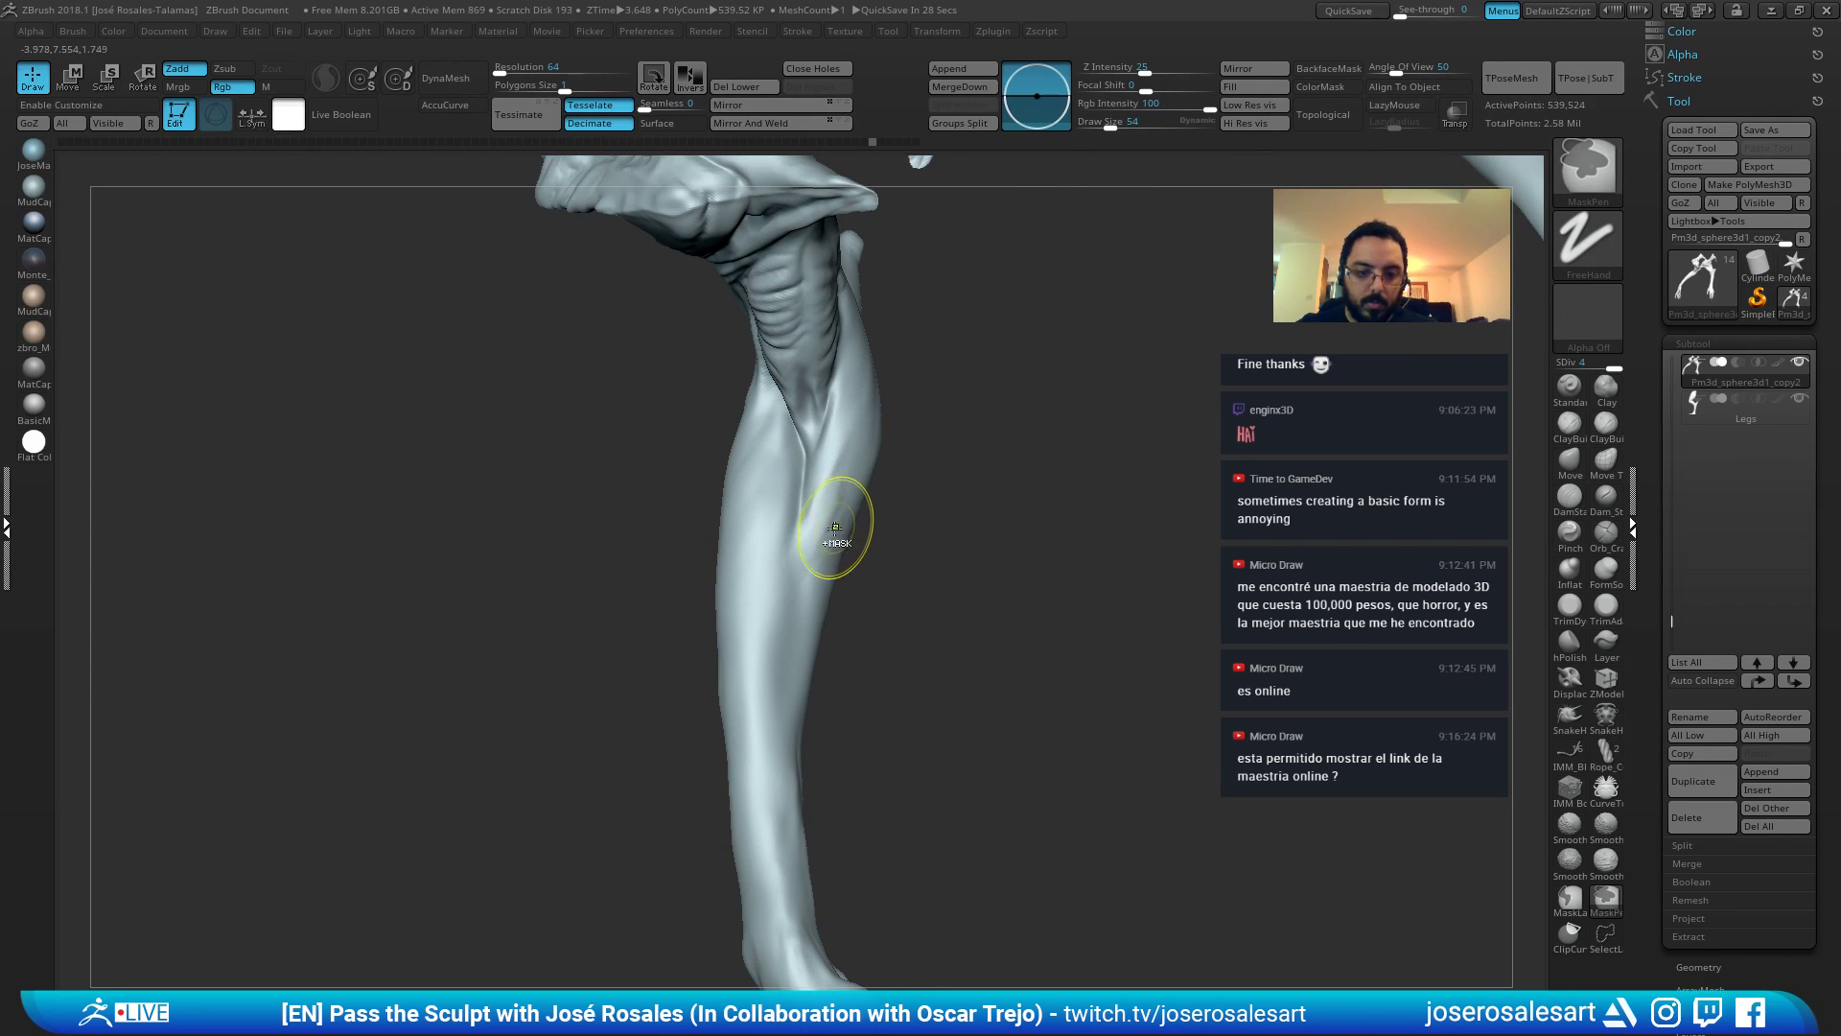
right_click_drag(842, 518, 831, 526)
left_click_drag(815, 497, 813, 541)
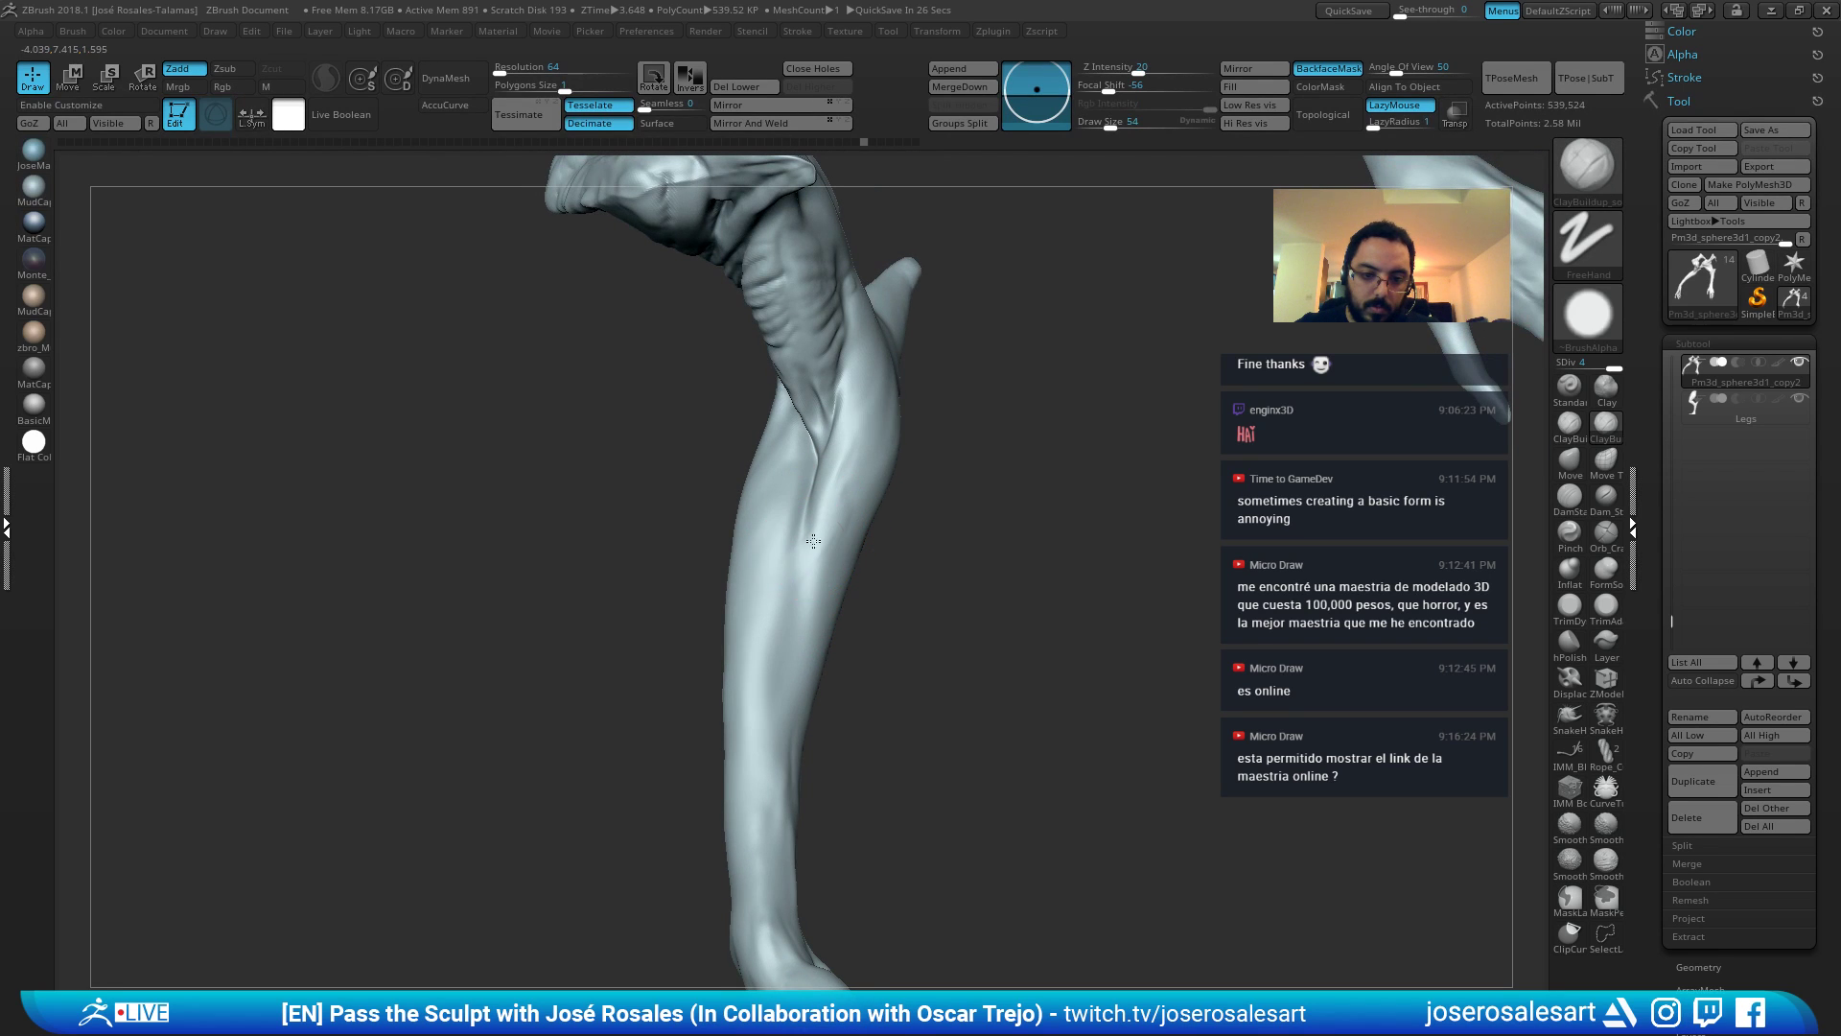
right_click_drag(798, 670, 797, 640)
left_click_drag(797, 640, 812, 676, "shift")
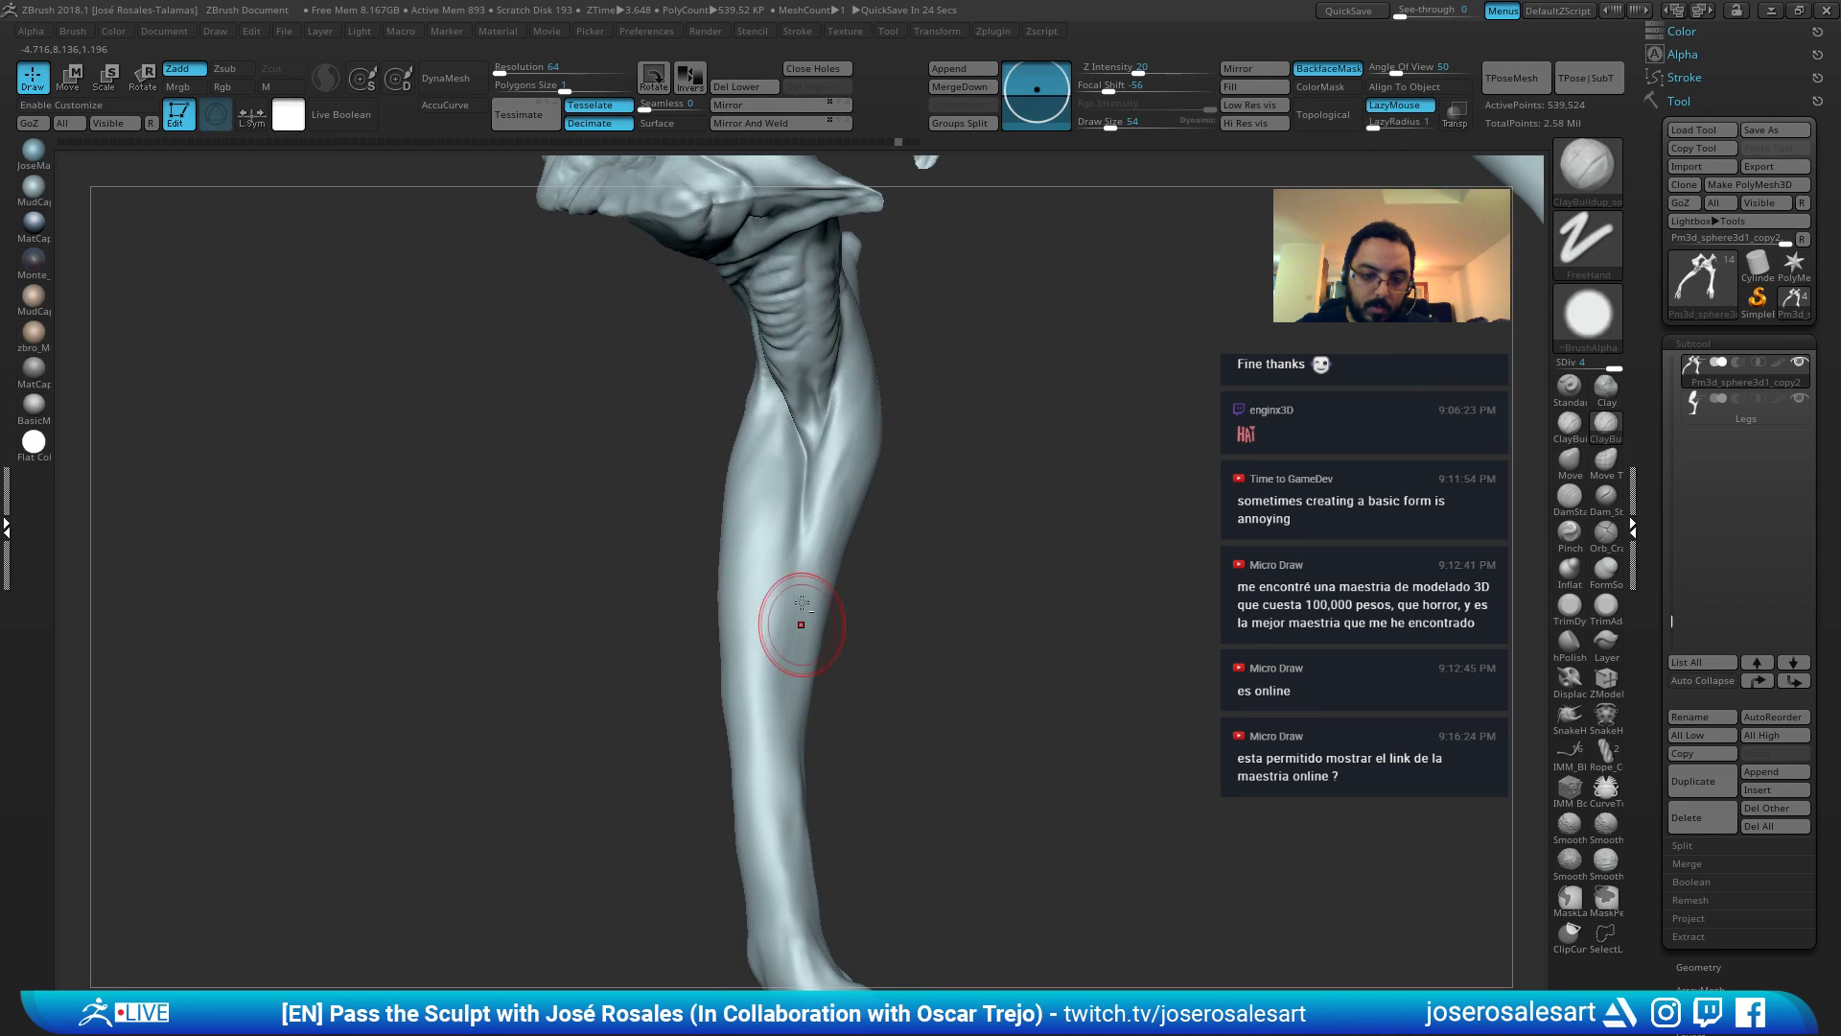
mouse_move(801, 625)
right_mouse_down()
mouse_move(752, 671)
mouse_move(830, 532)
right_mouse_up()
left_click_drag(827, 576, 818, 714, "shift")
mouse_move(818, 714)
right_mouse_down()
mouse_move(822, 555)
mouse_move(753, 643)
right_mouse_up()
left_click_drag(784, 674, 758, 614, "shift")
Shape the outer forearm below the grooves with the Standard brush at draw size 48.
mouse_move(757, 614)
right_mouse_down()
mouse_move(633, 594)
mouse_move(588, 441)
mouse_move(971, 510)
mouse_move(863, 317)
right_mouse_up()
right_click_drag(863, 317, 921, 366, "ctrl")
right_click_drag(821, 443, 1077, 374)
right_click_drag(1076, 499, 922, 305)
right_click_drag(901, 480, 797, 636)
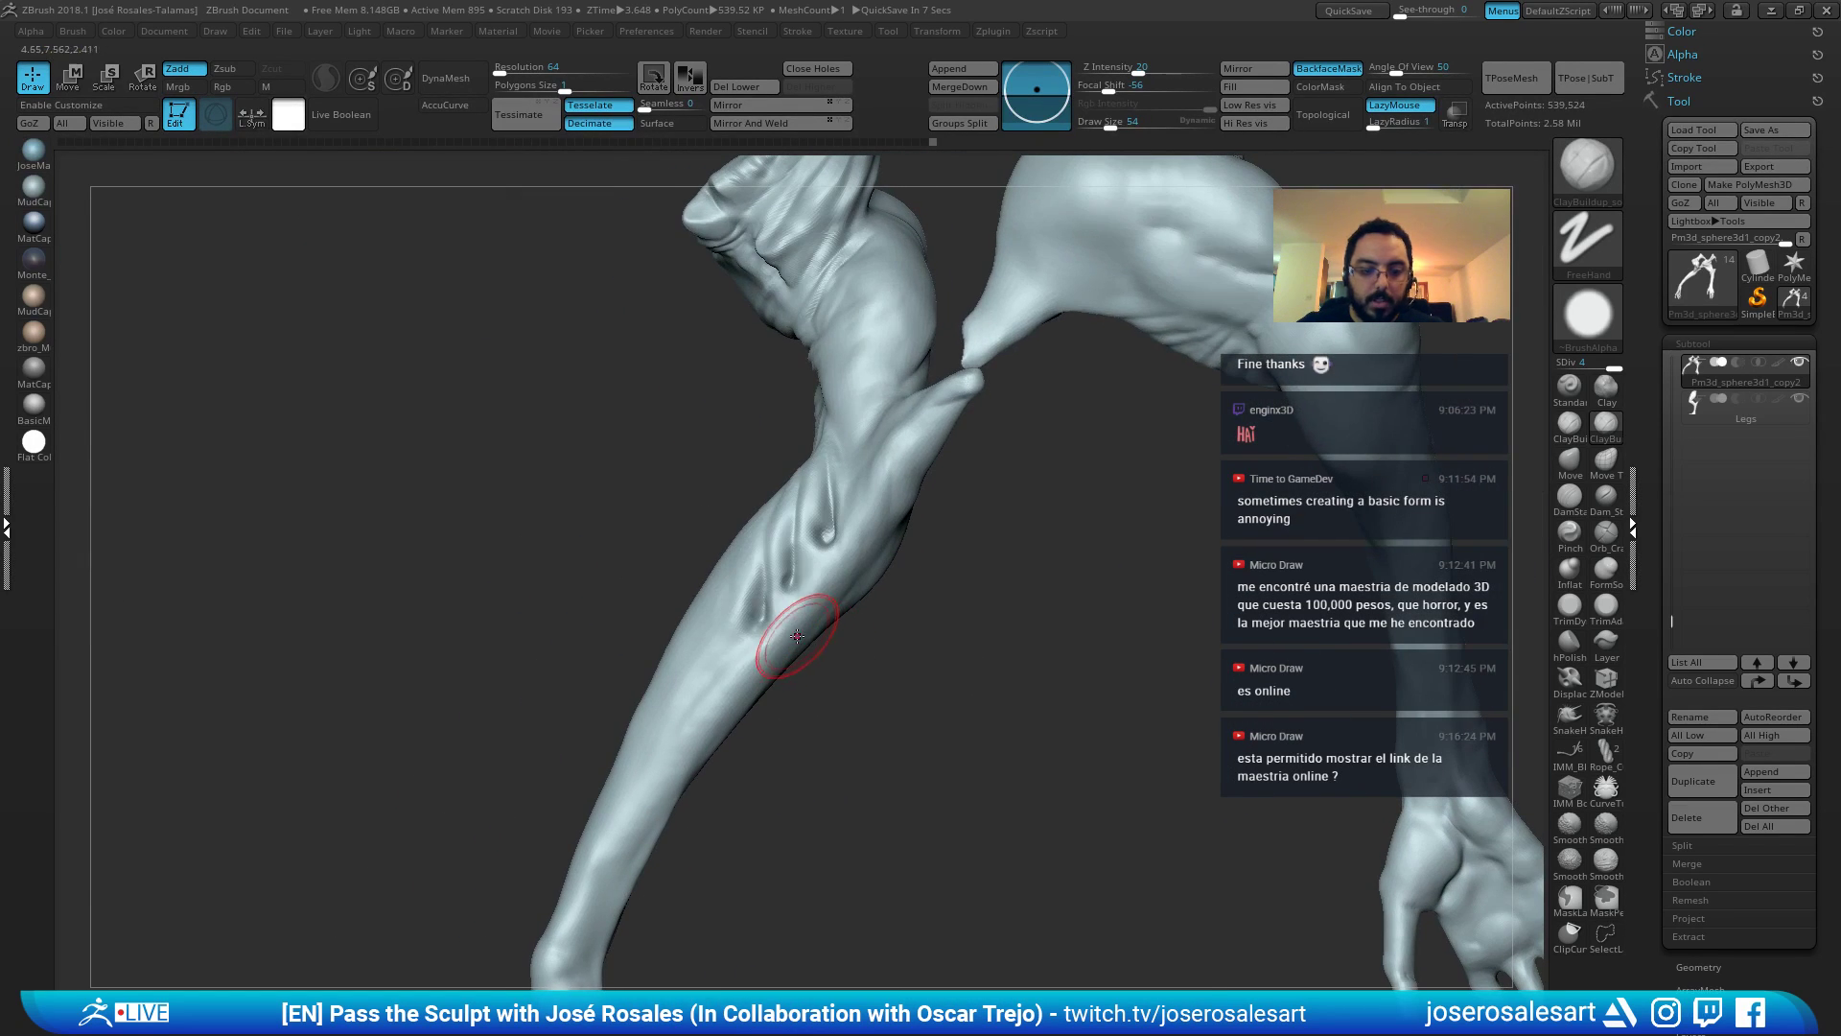
key("b")
key("s")
key("t")
key("s")
left_click_drag(807, 591, 800, 591)
mouse_move(709, 595)
right_mouse_down()
mouse_move(847, 604)
mouse_move(714, 590)
mouse_move(743, 575)
right_mouse_up()
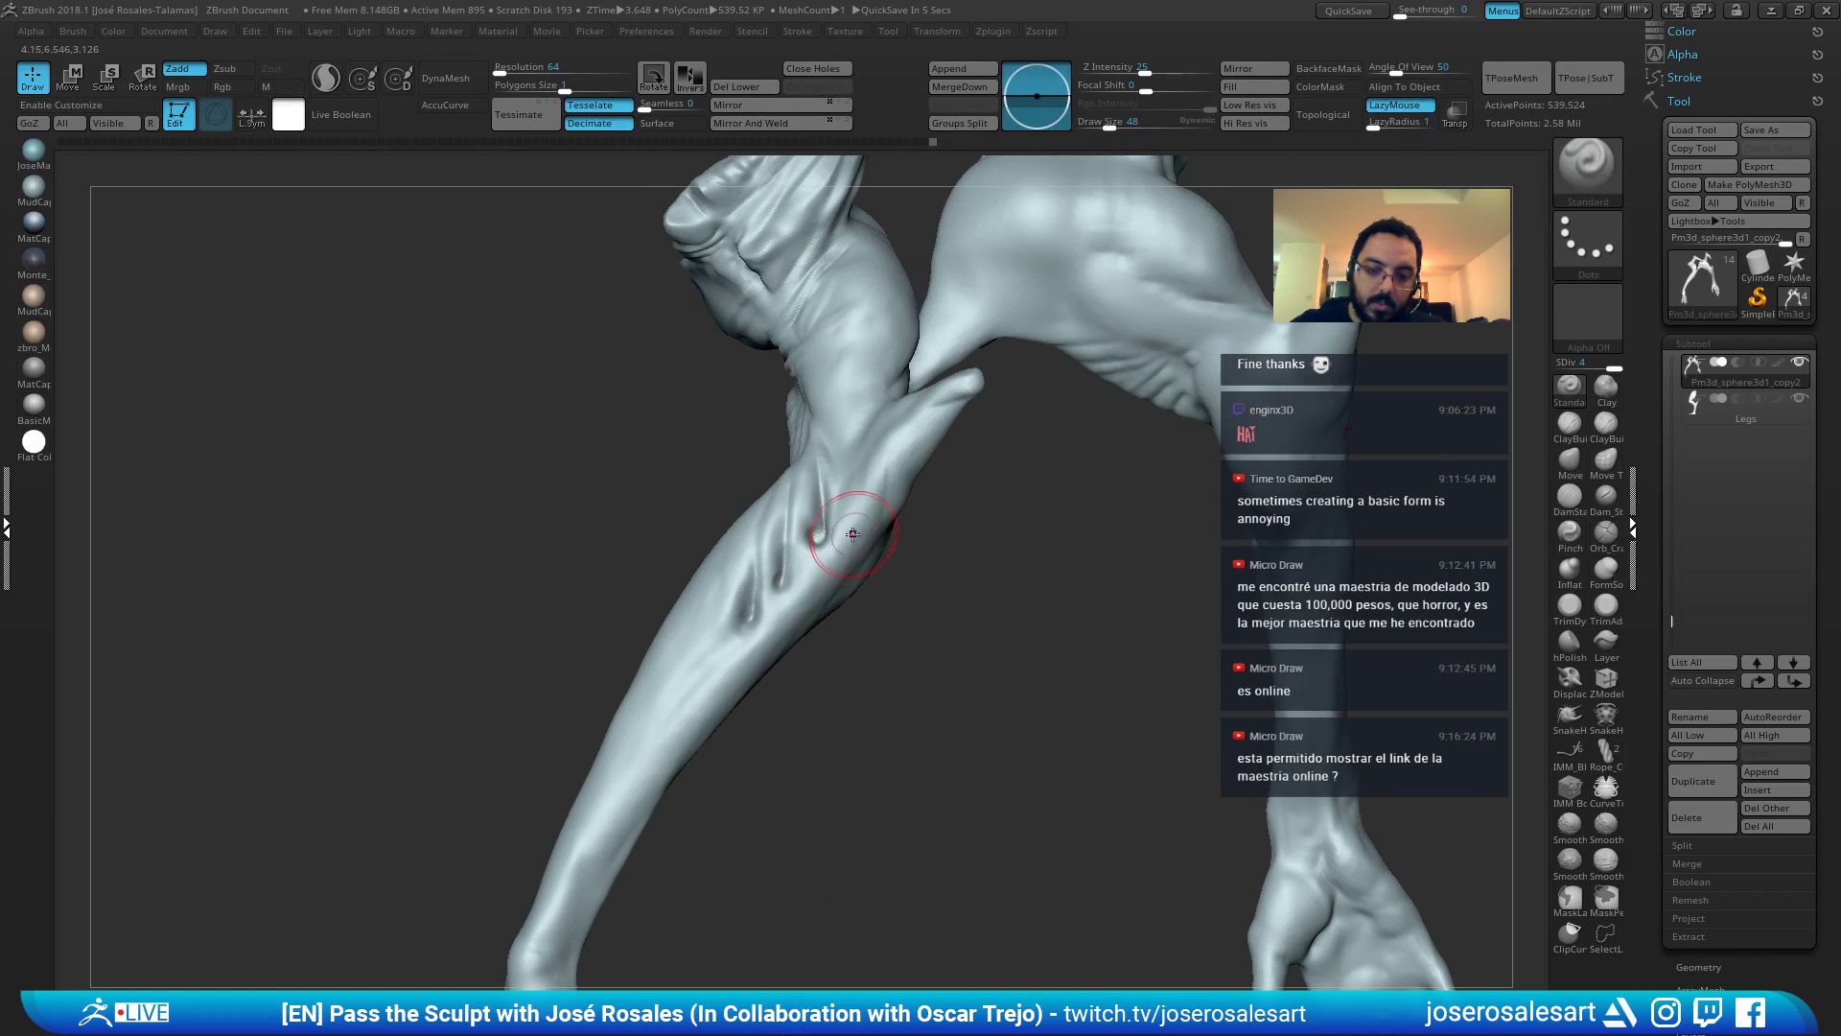
right_click_drag(721, 662, 859, 524)
left_click_drag(842, 568, 658, 752)
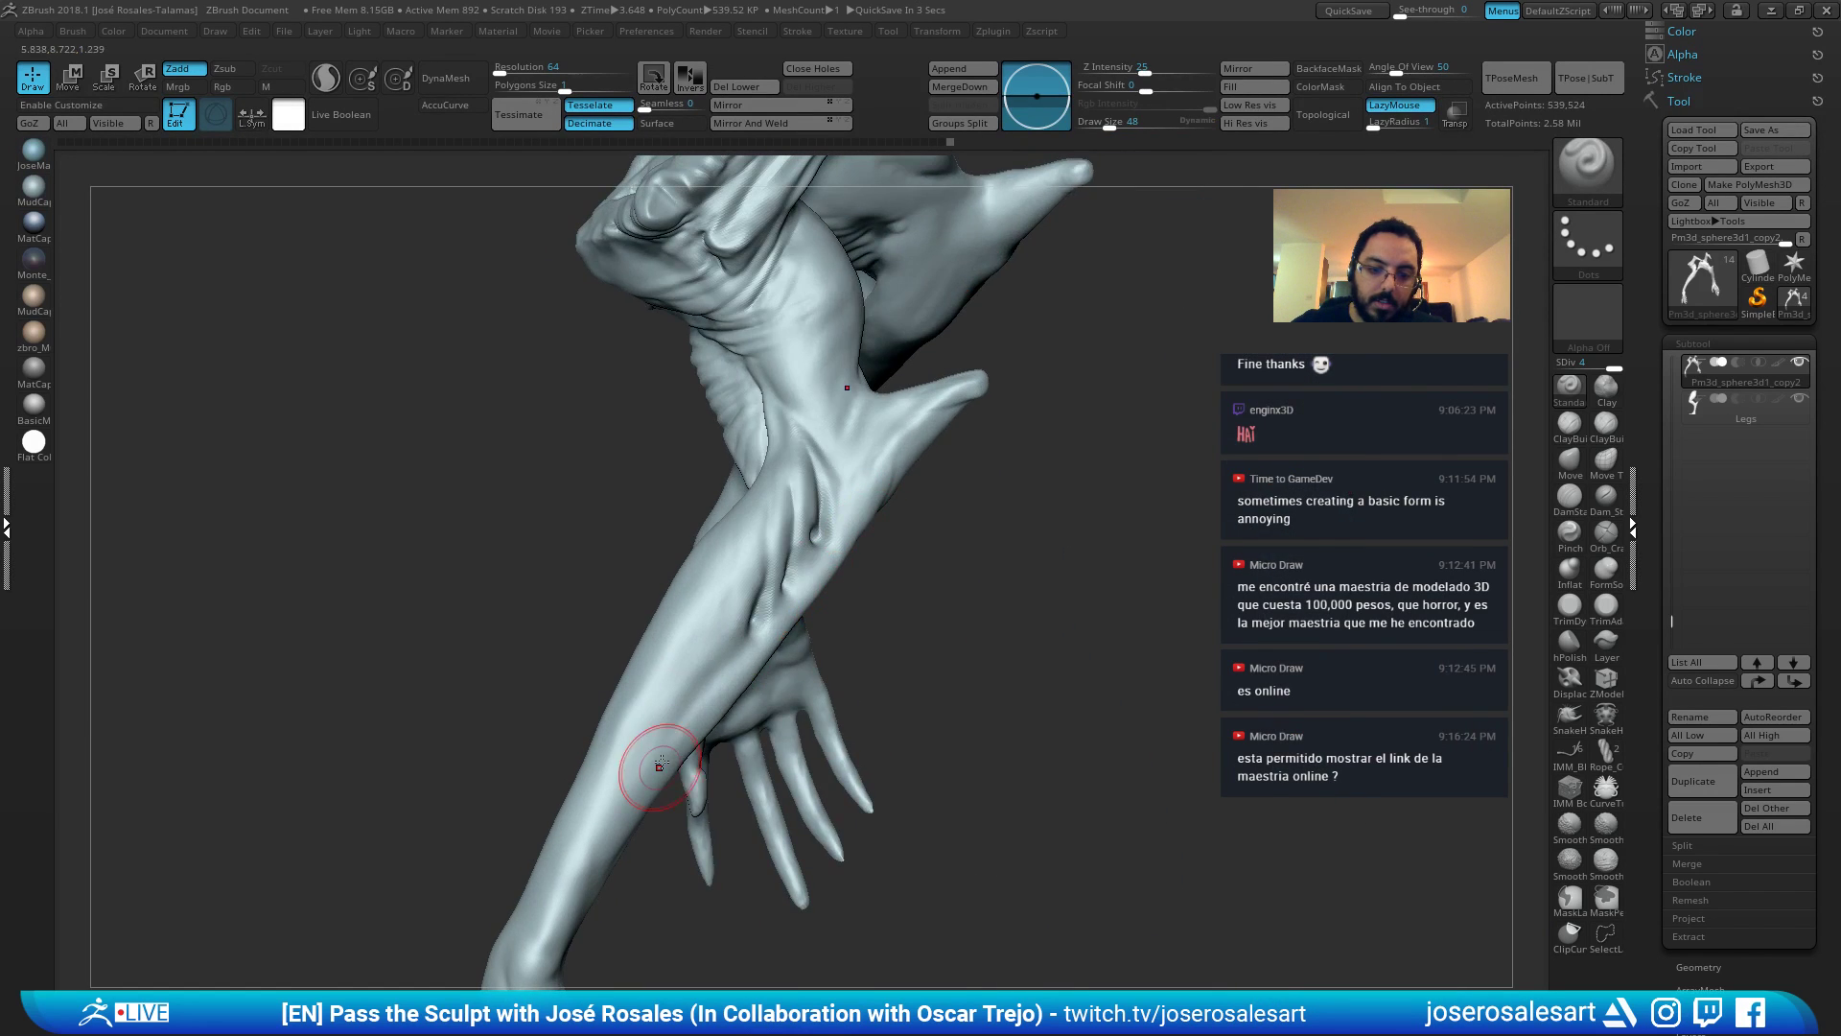
right_click_drag(658, 751, 523, 739)
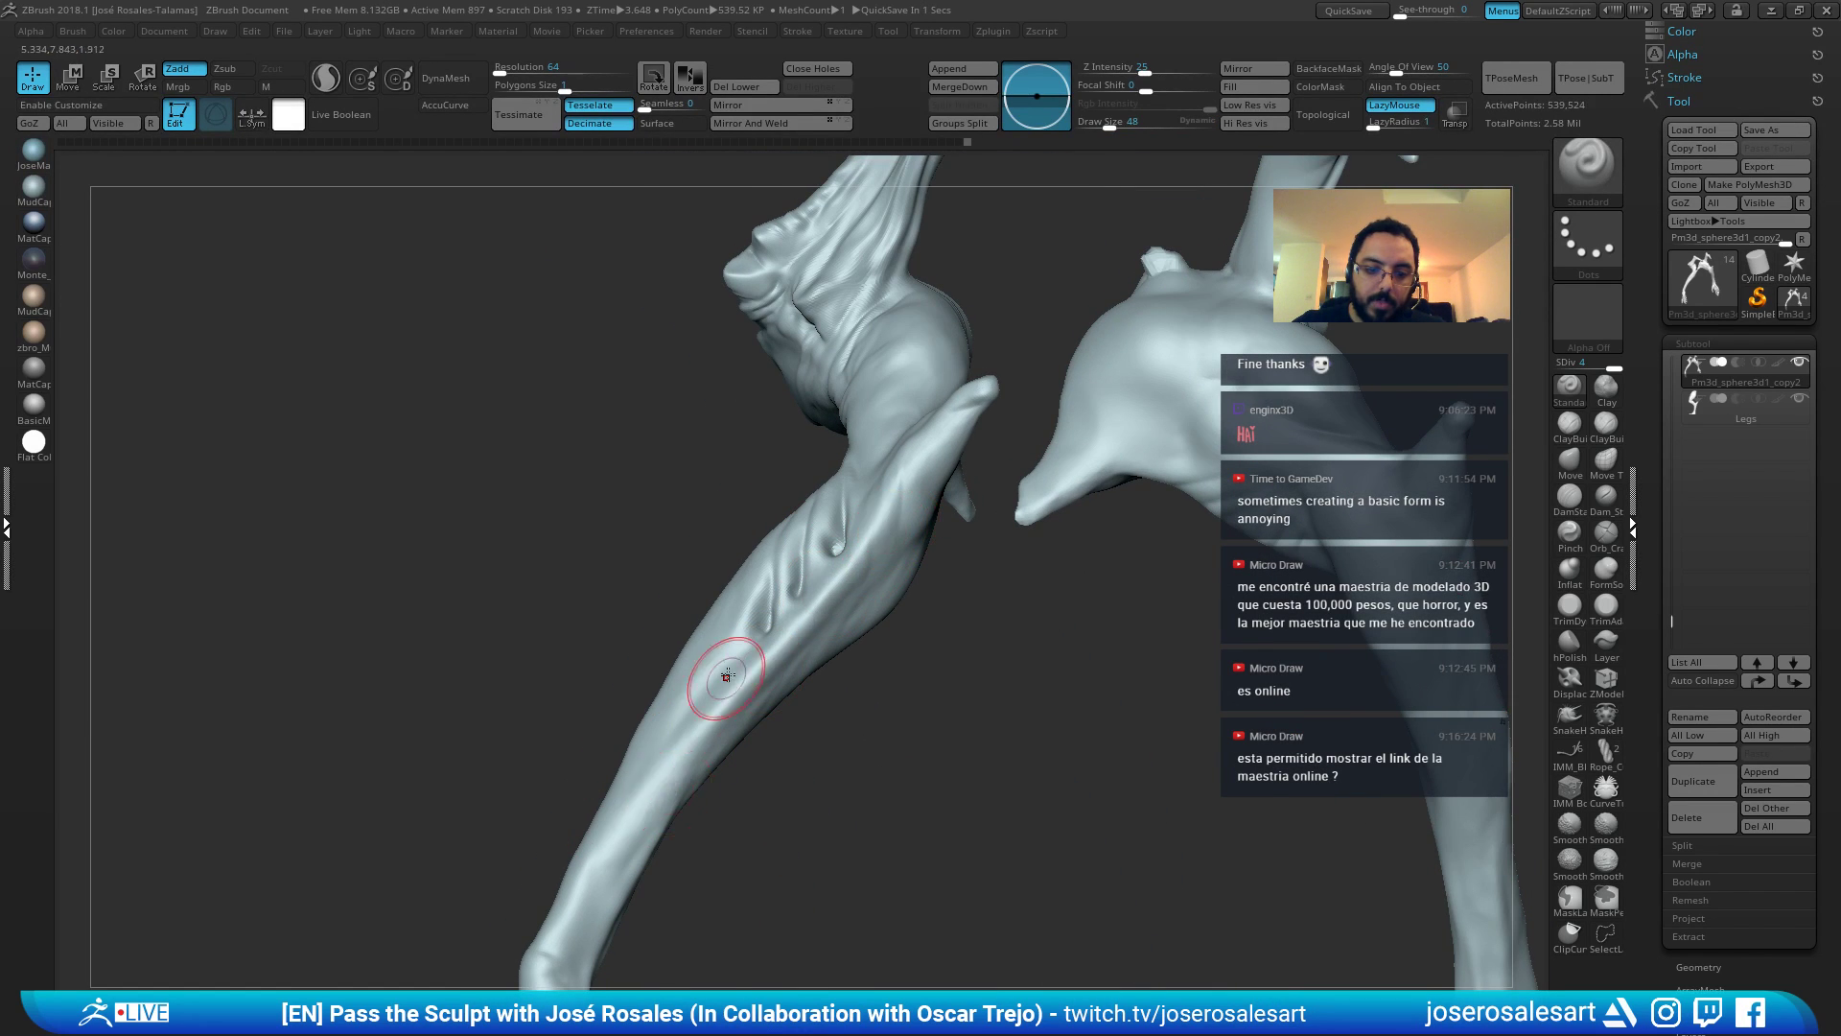
mouse_move(727, 678)
right_mouse_down()
mouse_move(816, 570)
mouse_move(843, 637)
mouse_move(757, 666)
right_mouse_up()
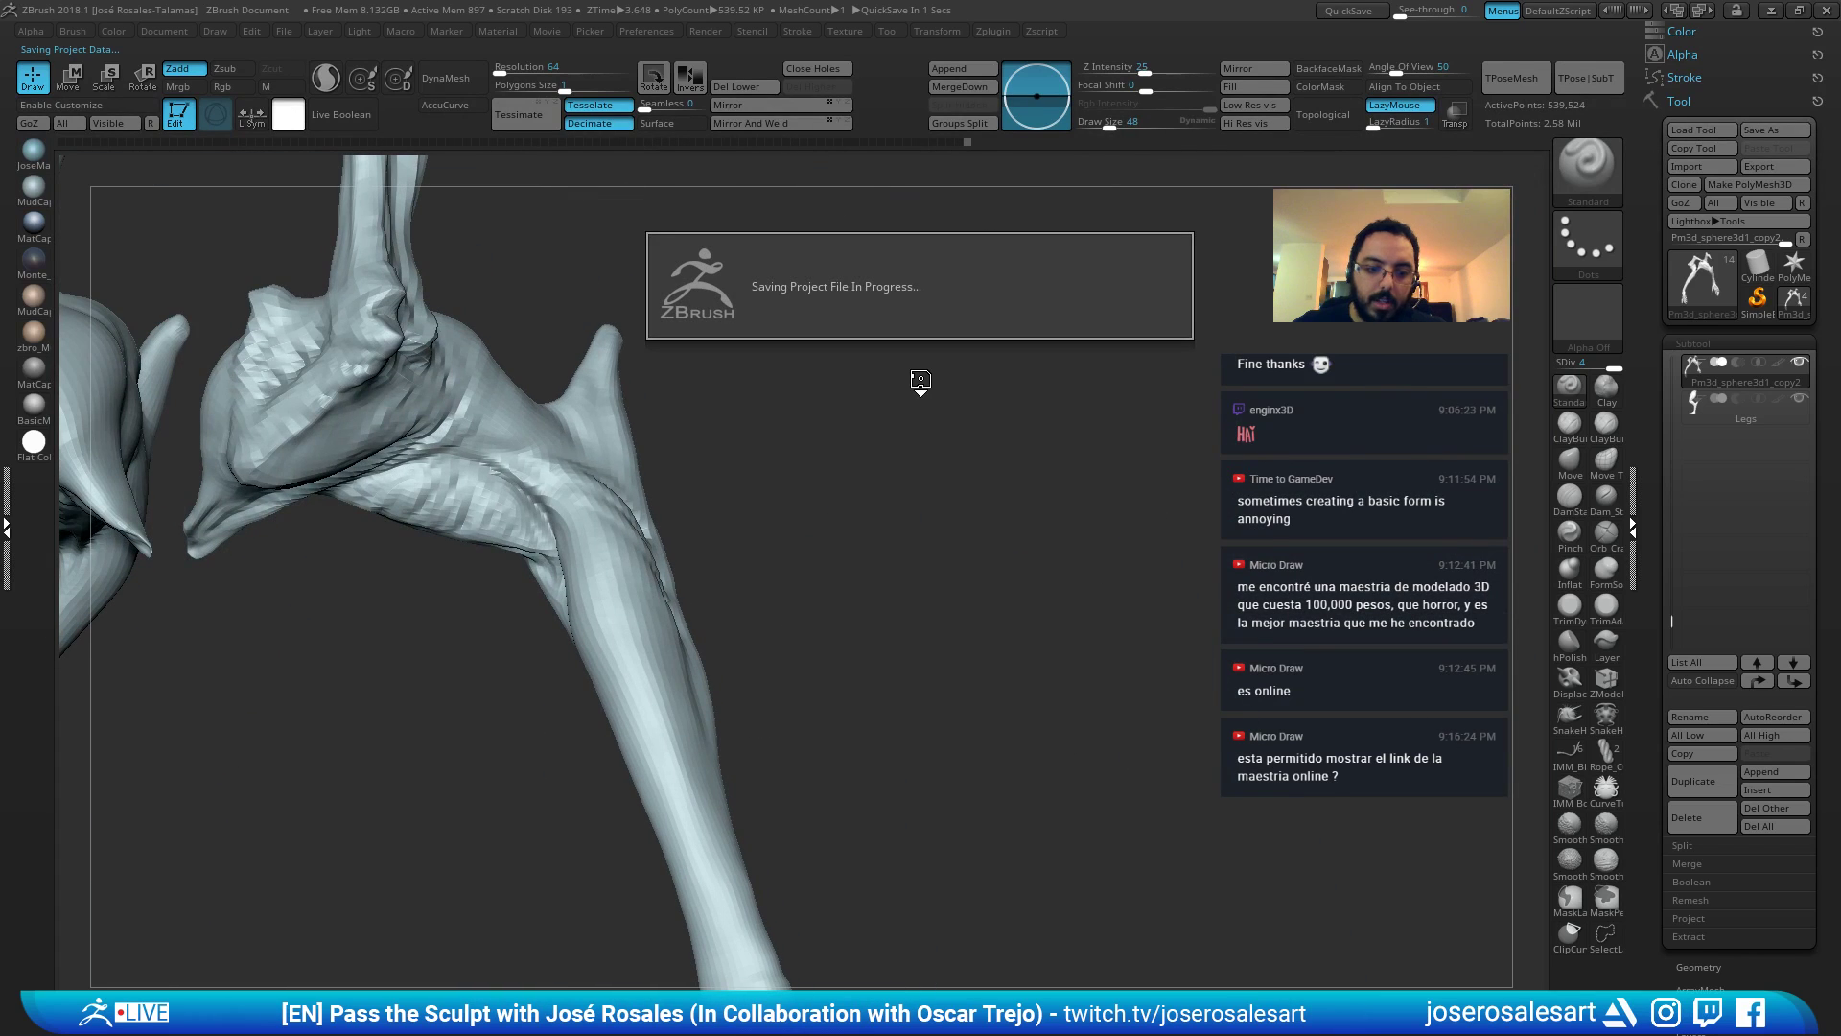
right_click_drag(875, 699, 919, 375)
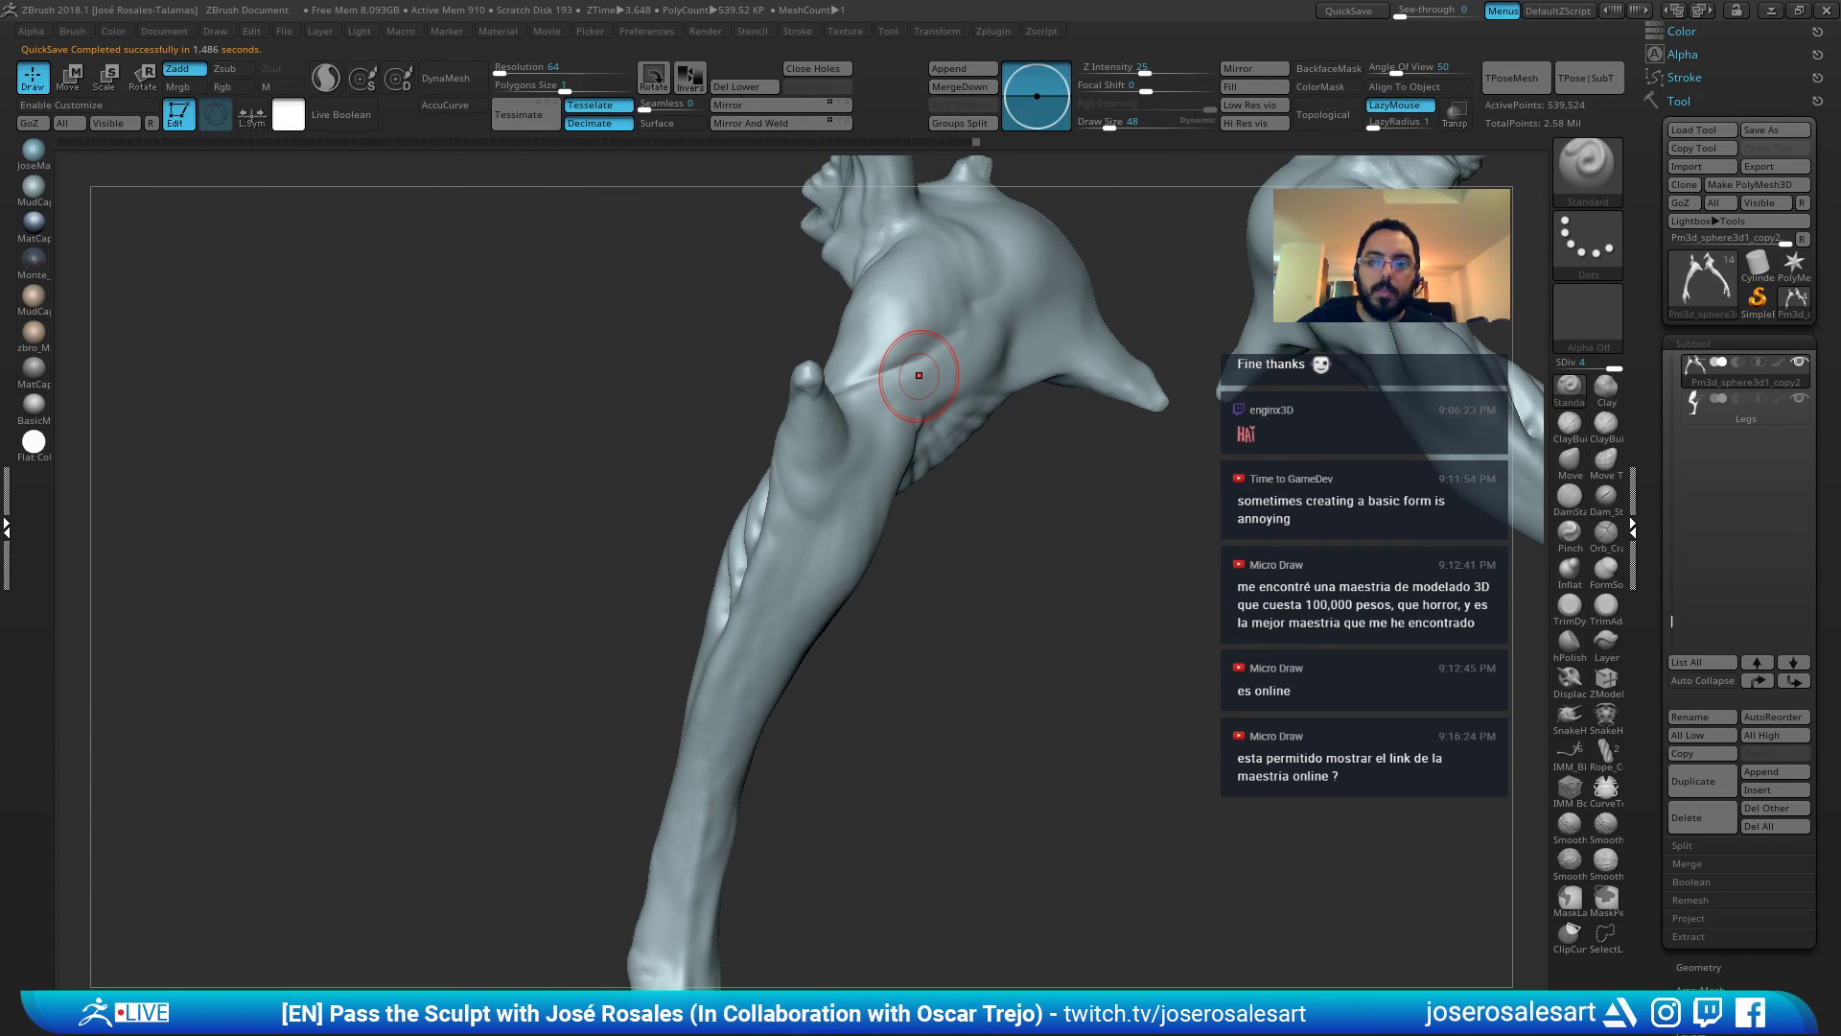
mouse_move(950, 187)
right_mouse_down()
mouse_move(814, 506)
mouse_move(707, 452)
right_mouse_up()
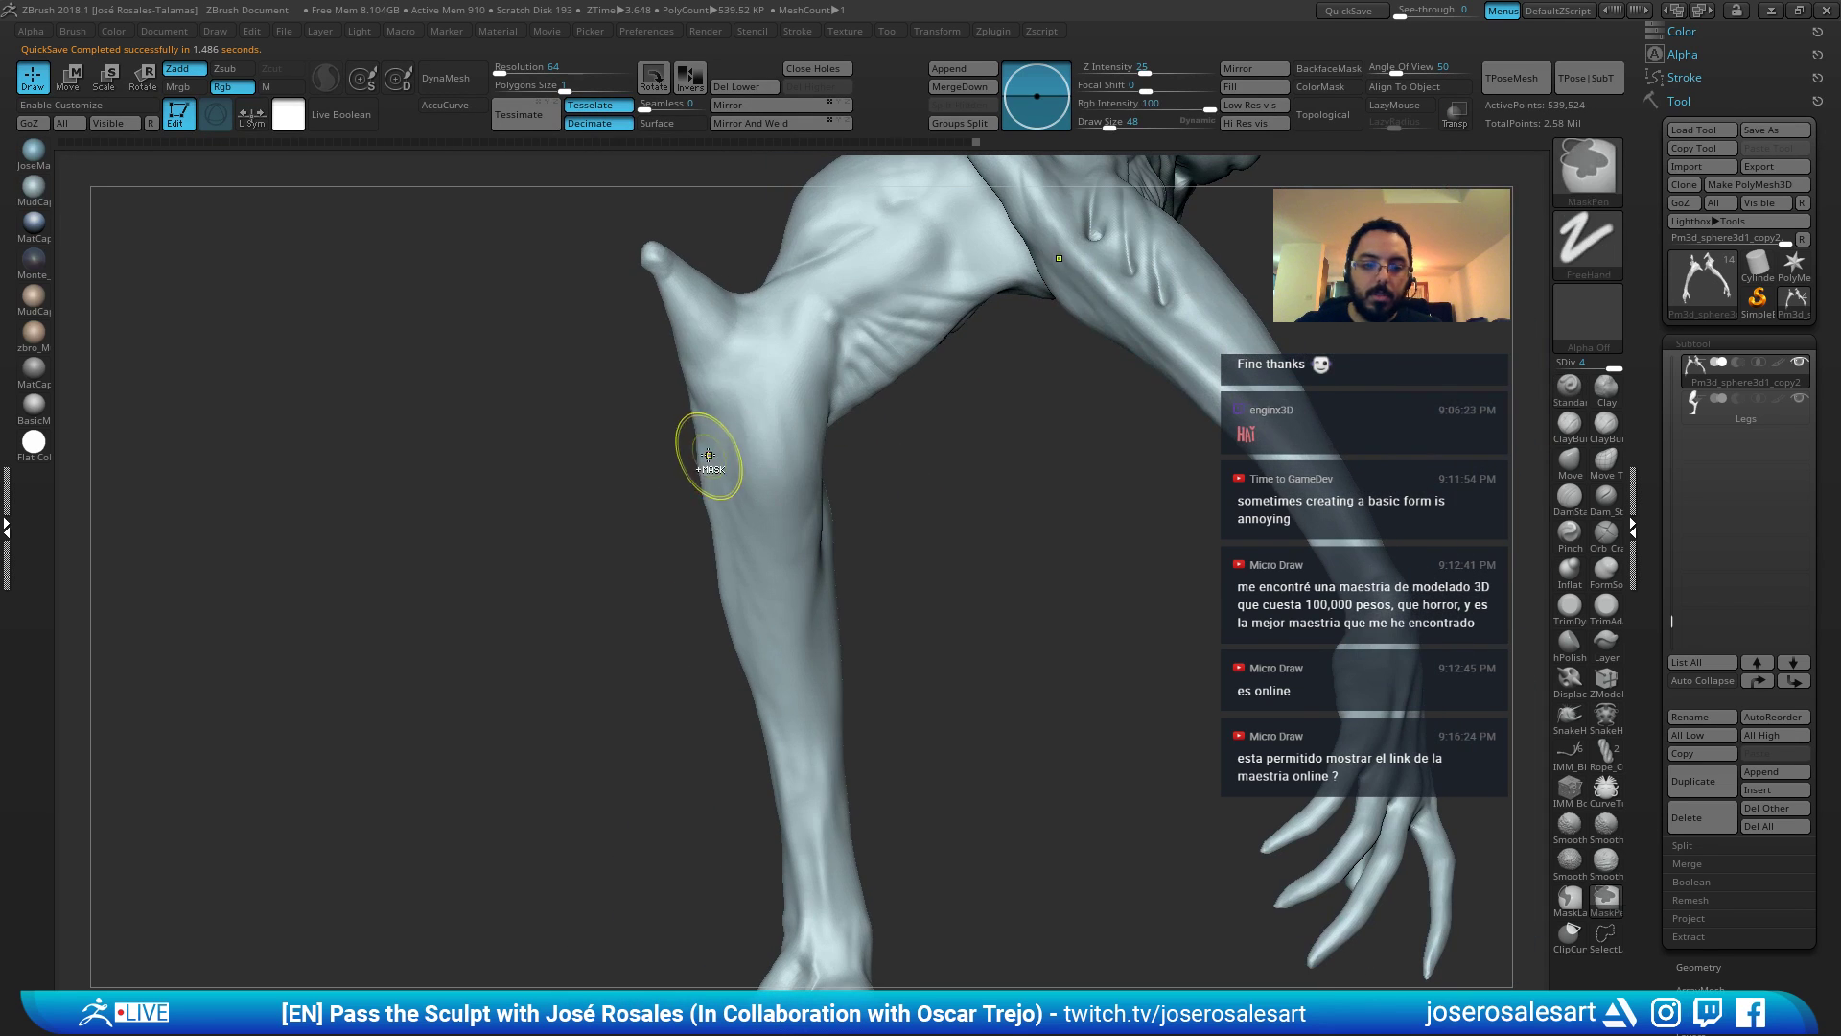
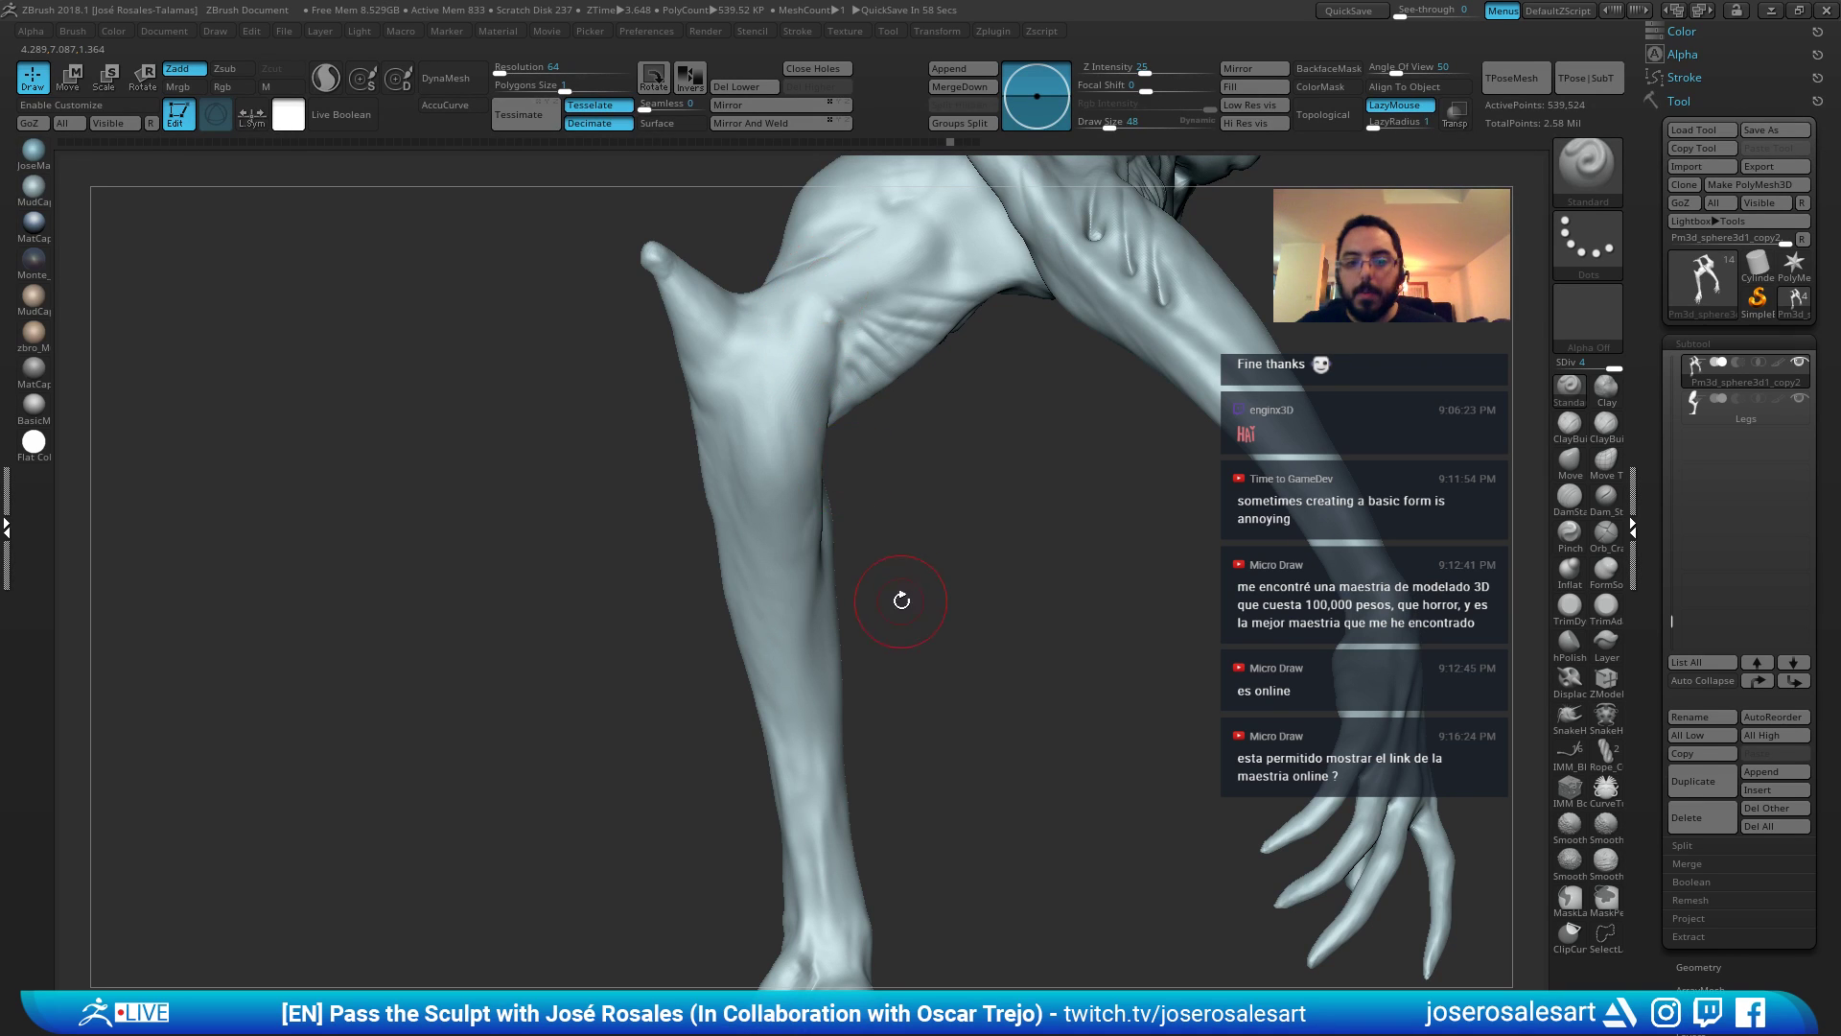
Adjust the shape of the forearm and elbow with the Move brush at draw size 77.
left_click_drag(904, 595, 741, 506)
mouse_move(742, 507)
right_mouse_down("alt")
mouse_move(706, 554)
mouse_move(732, 493)
mouse_move(675, 522)
mouse_move(719, 498)
right_mouse_up("alt")
key("b")
key("m")
key("v")
left_click_drag(719, 498, 672, 535)
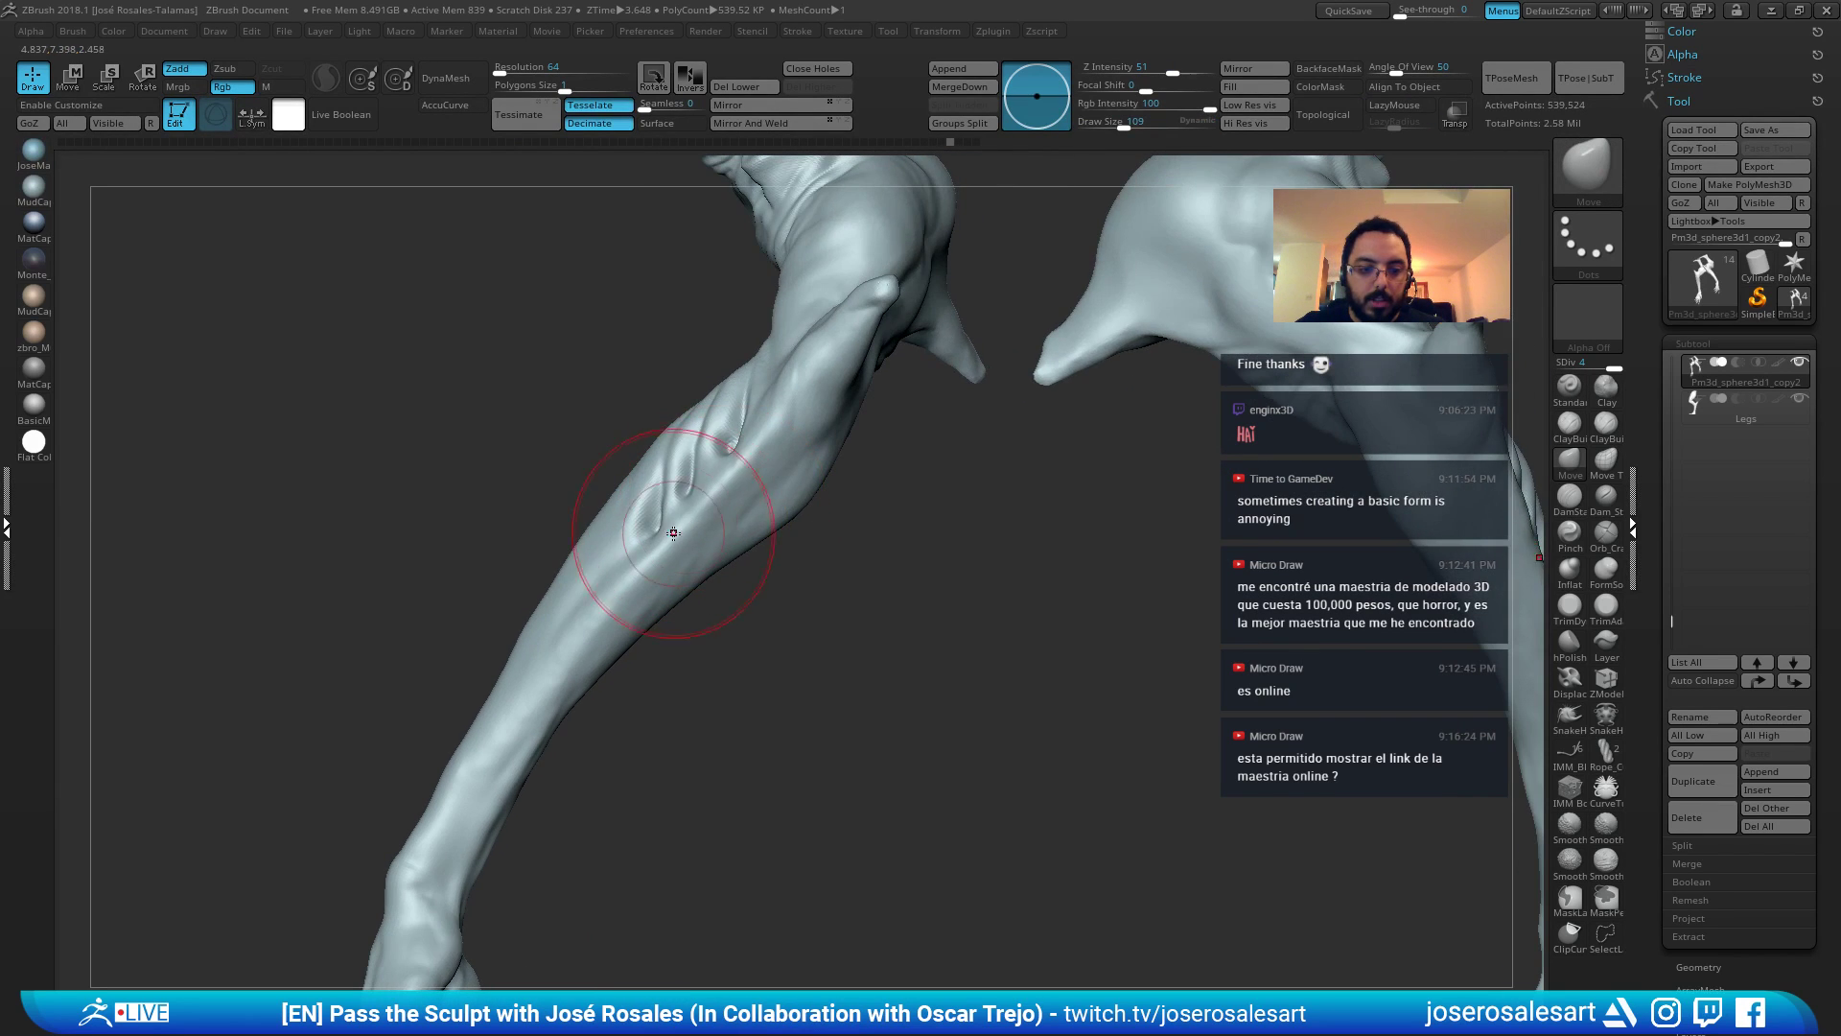
right_click_drag(671, 535, 748, 473)
key("s")
left_click_drag(748, 473, 736, 472)
mouse_move(736, 473)
right_mouse_down()
mouse_move(739, 493)
mouse_move(753, 408)
mouse_move(844, 384)
right_mouse_up()
right_click_drag(849, 309, 784, 518)
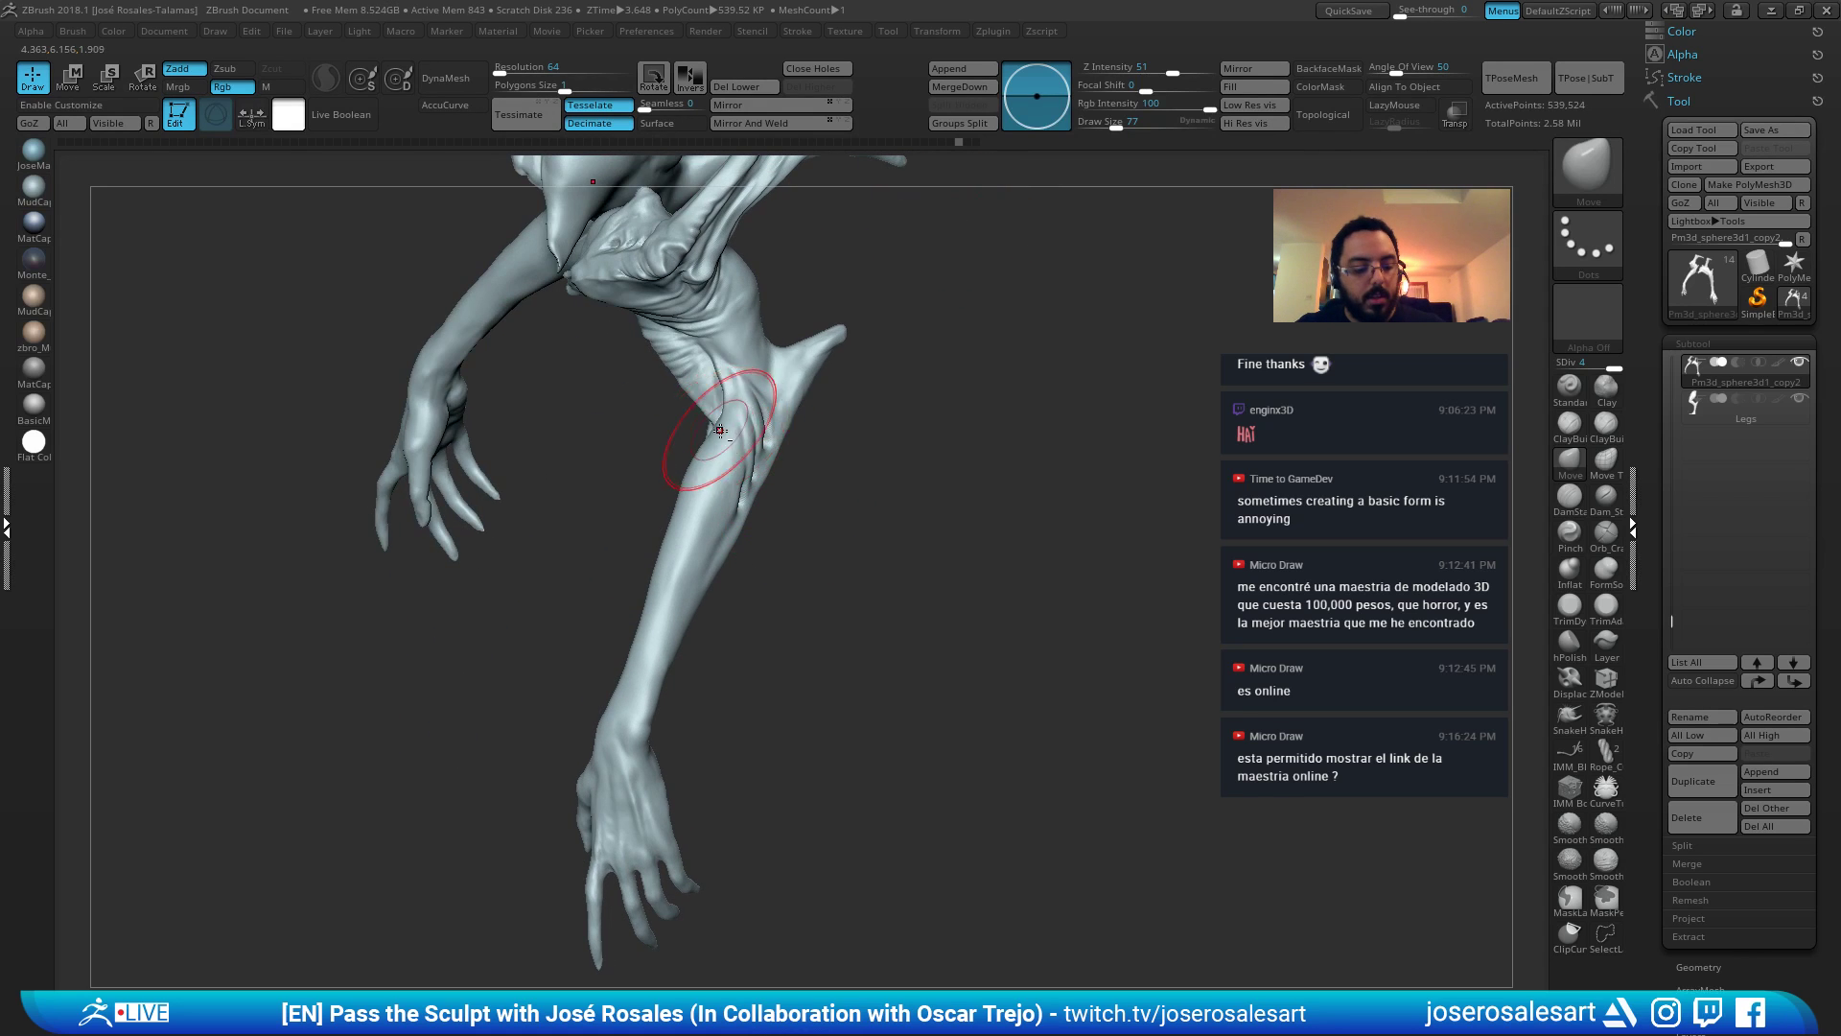
Build up the forms around the elbow with the ClayBuildup brush at draw size 48.
key("b")
key("c")
key("b")
right_click_drag(732, 411, 778, 337, "alt")
key("s")
left_click_drag(779, 337, 770, 336)
right_click_drag(770, 336, 729, 420)
mouse_move(729, 420)
left_mouse_down()
mouse_move(658, 411)
mouse_move(764, 420)
mouse_move(761, 492)
mouse_move(737, 416)
mouse_move(758, 399)
mouse_move(706, 483)
mouse_move(749, 387)
mouse_move(739, 407)
mouse_move(733, 376)
left_mouse_up()
Refine the outer elbow grooves with DamStandard and add volume around them with ClayBuildup.
key("b")
key("d")
key("s")
key("s")
key("b")
key("c")
key("b")
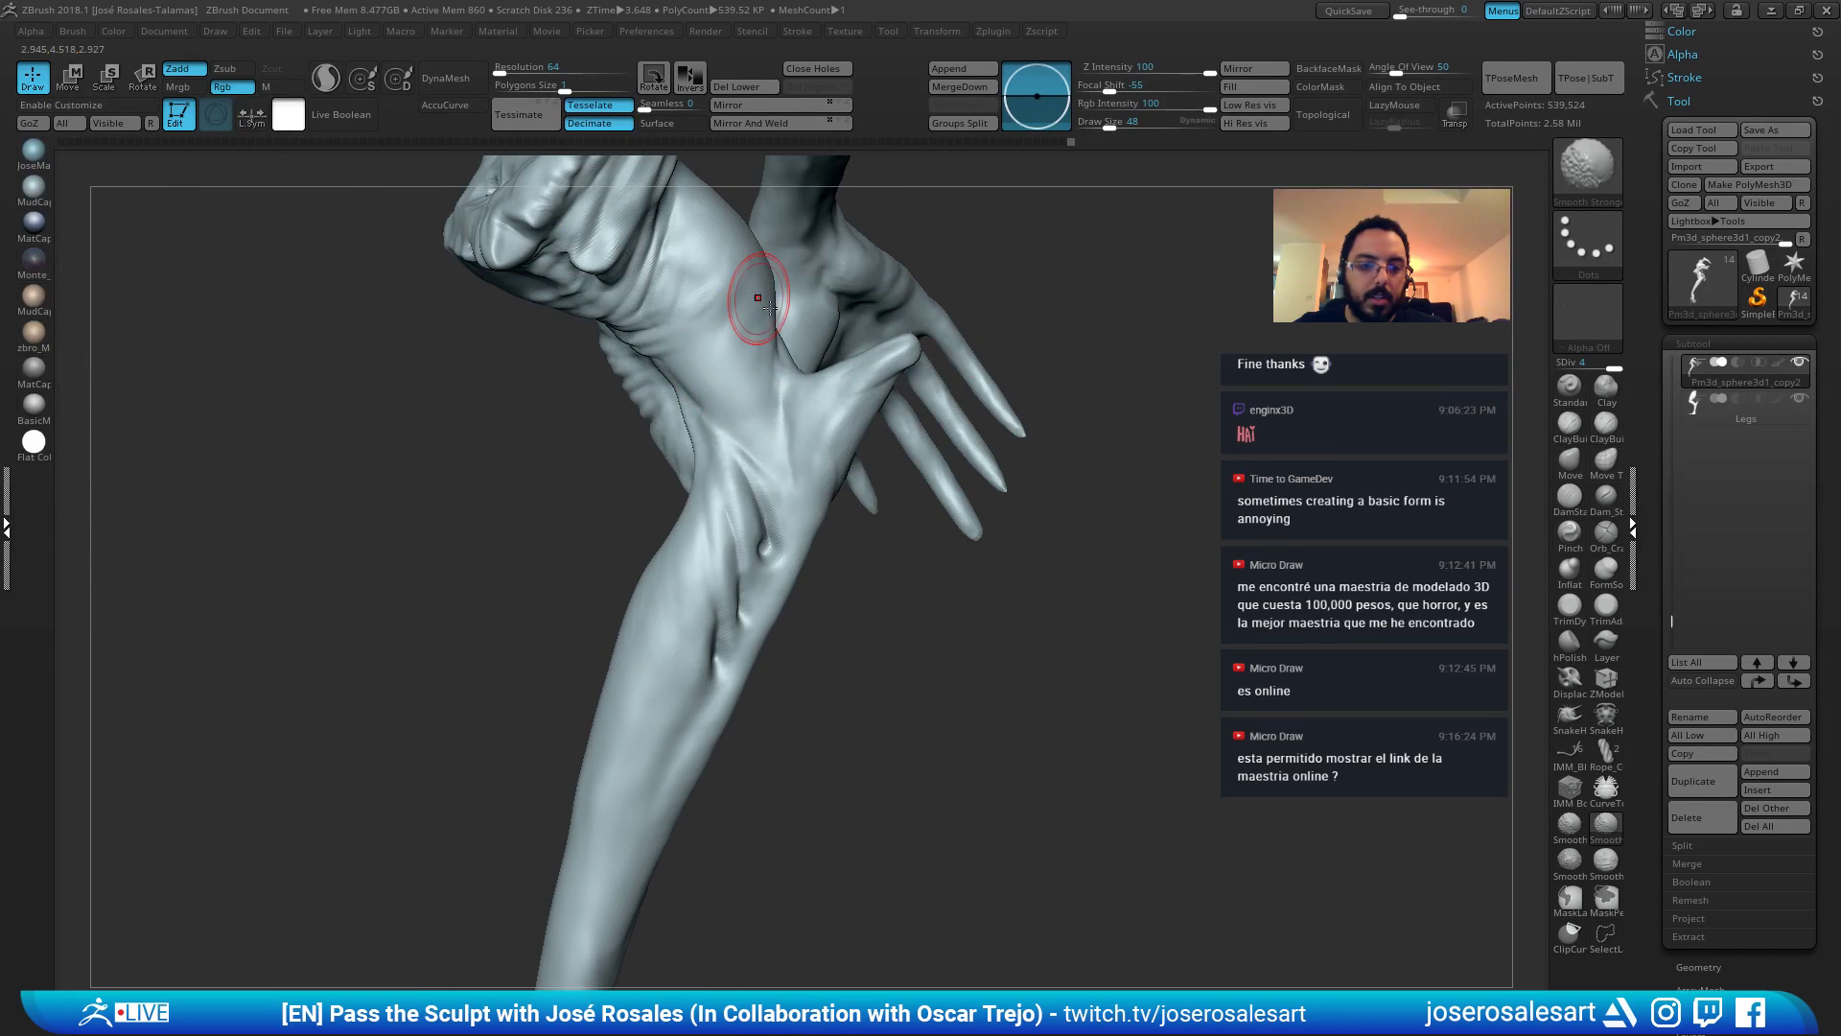
mouse_move(770, 308)
right_mouse_down("ctrl")
mouse_move(761, 246)
mouse_move(834, 326)
mouse_move(665, 407)
mouse_move(717, 434)
right_mouse_up("ctrl")
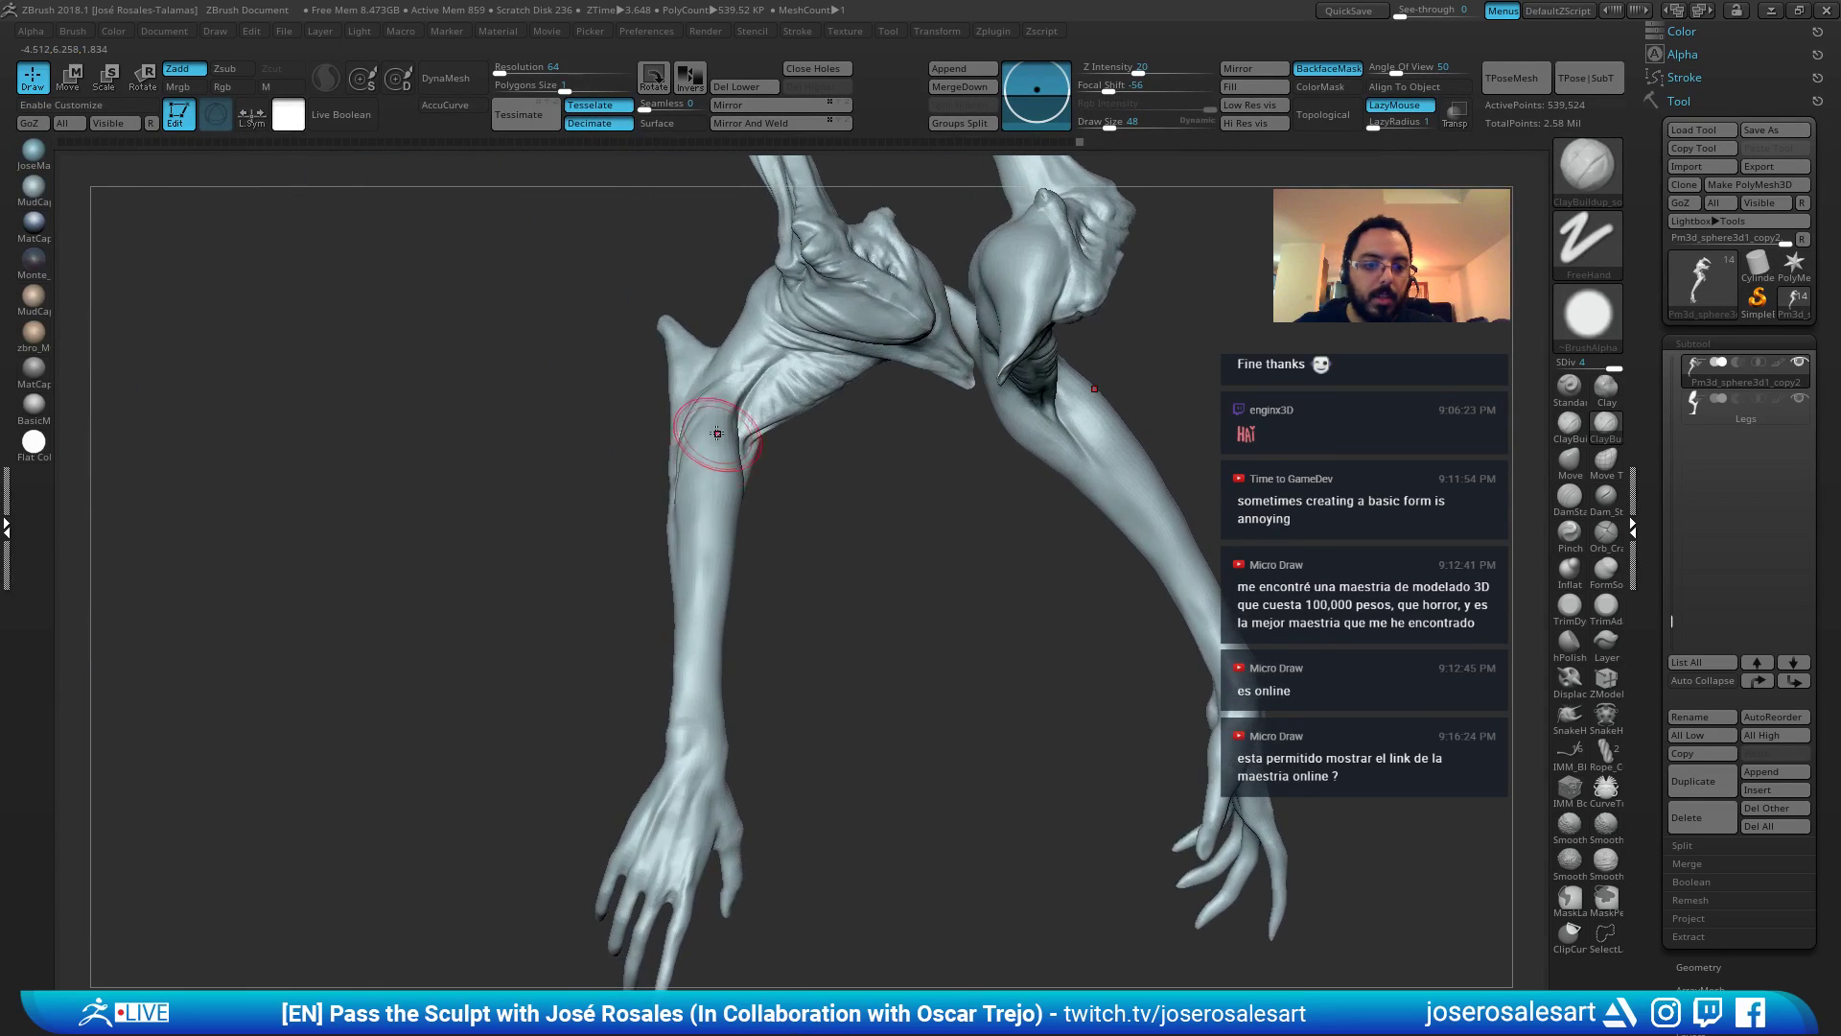
mouse_move(717, 434)
left_mouse_down()
mouse_move(645, 391)
mouse_move(707, 205)
mouse_move(751, 288)
mouse_move(840, 329)
mouse_move(801, 319)
mouse_move(760, 361)
mouse_move(794, 323)
left_mouse_up()
Carve the creases running from the outer elbow grooves up toward the upper arm with the DamStandard brush at draw size 48.
key("b")
key("d")
key("s")
right_click_drag(783, 297, 765, 385)
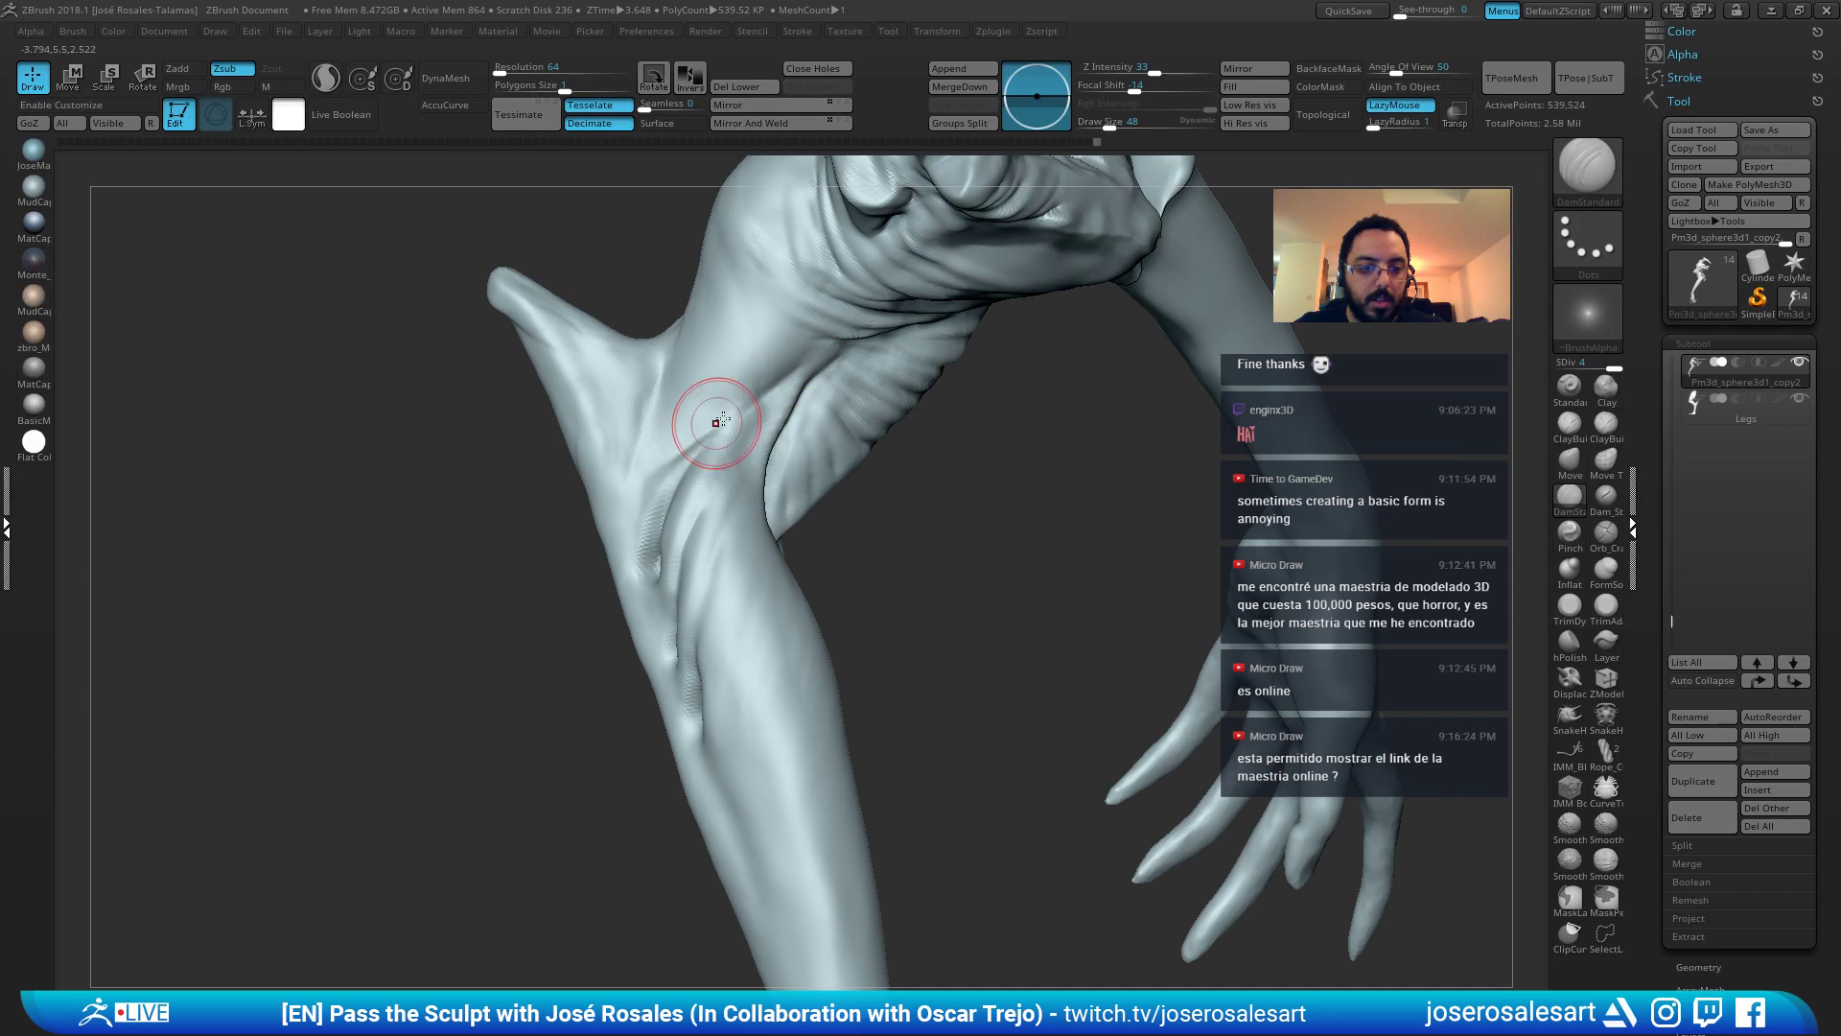
mouse_move(639, 502)
right_mouse_down()
mouse_move(740, 452)
mouse_move(698, 403)
mouse_move(637, 440)
mouse_move(622, 493)
right_mouse_up()
left_click_drag(633, 471, 699, 409)
mouse_move(698, 409)
right_mouse_down()
mouse_move(665, 411)
mouse_move(642, 450)
right_mouse_up()
Build up the ridges beside the outer elbow grooves with the ClayBuildup brush at draw size 23.
key("2")
left_click_drag(643, 451, 669, 414)
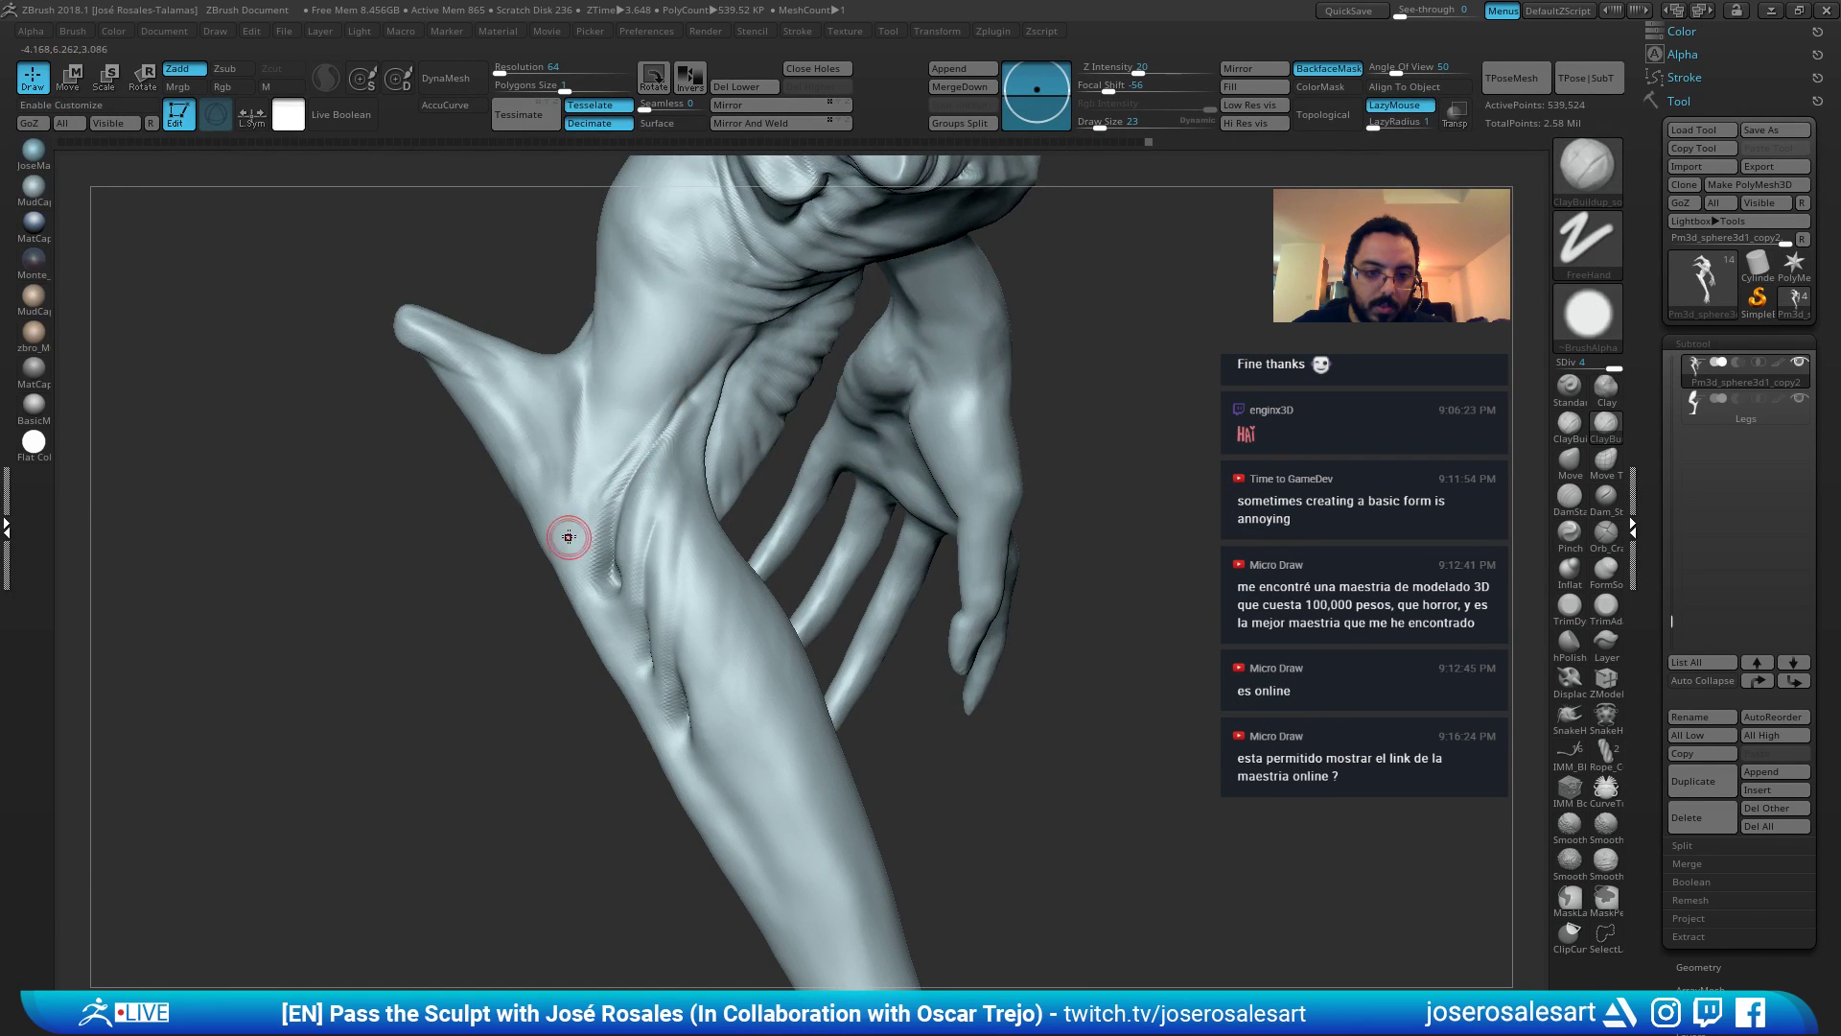
right_click_drag(576, 526, 608, 382)
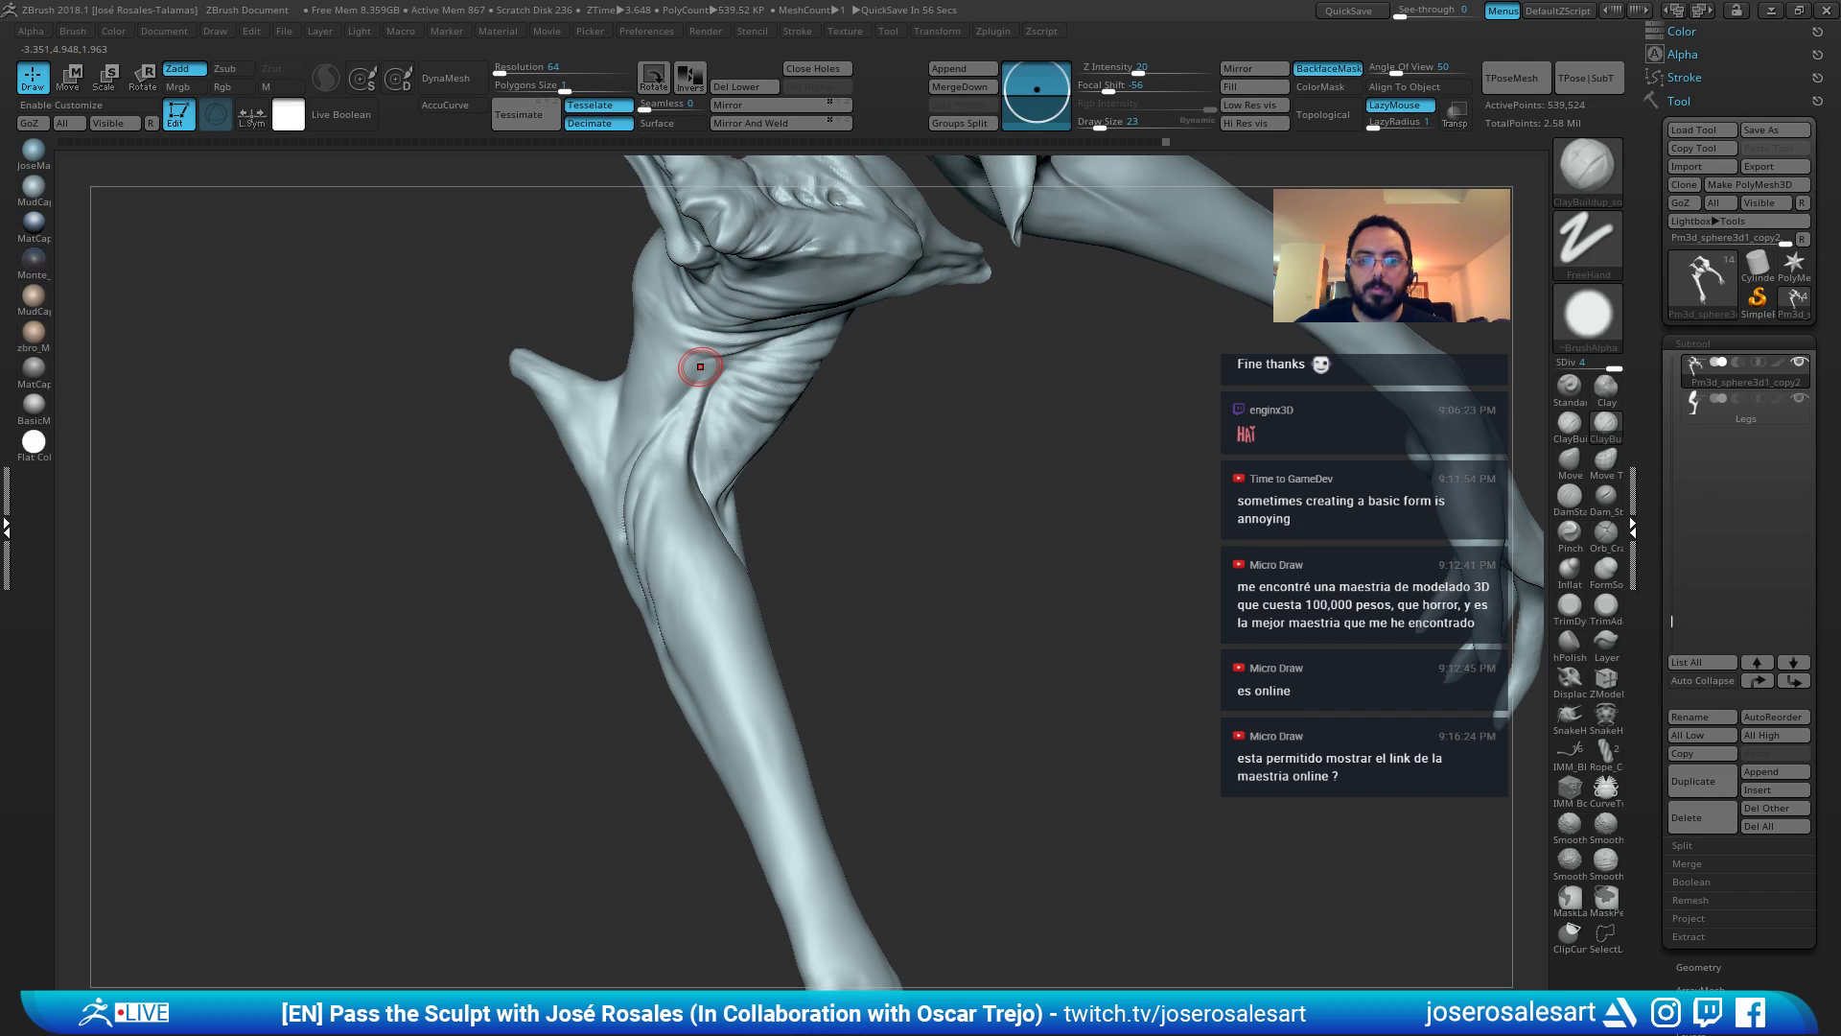
Raise the form at the inner elbow crease with the Standard brush at draw size 23 and smooth the transition into the forearm.
mouse_move(732, 554)
right_mouse_down()
mouse_move(650, 399)
mouse_move(551, 554)
mouse_move(662, 447)
mouse_move(443, 366)
mouse_move(467, 544)
mouse_move(457, 533)
right_mouse_up()
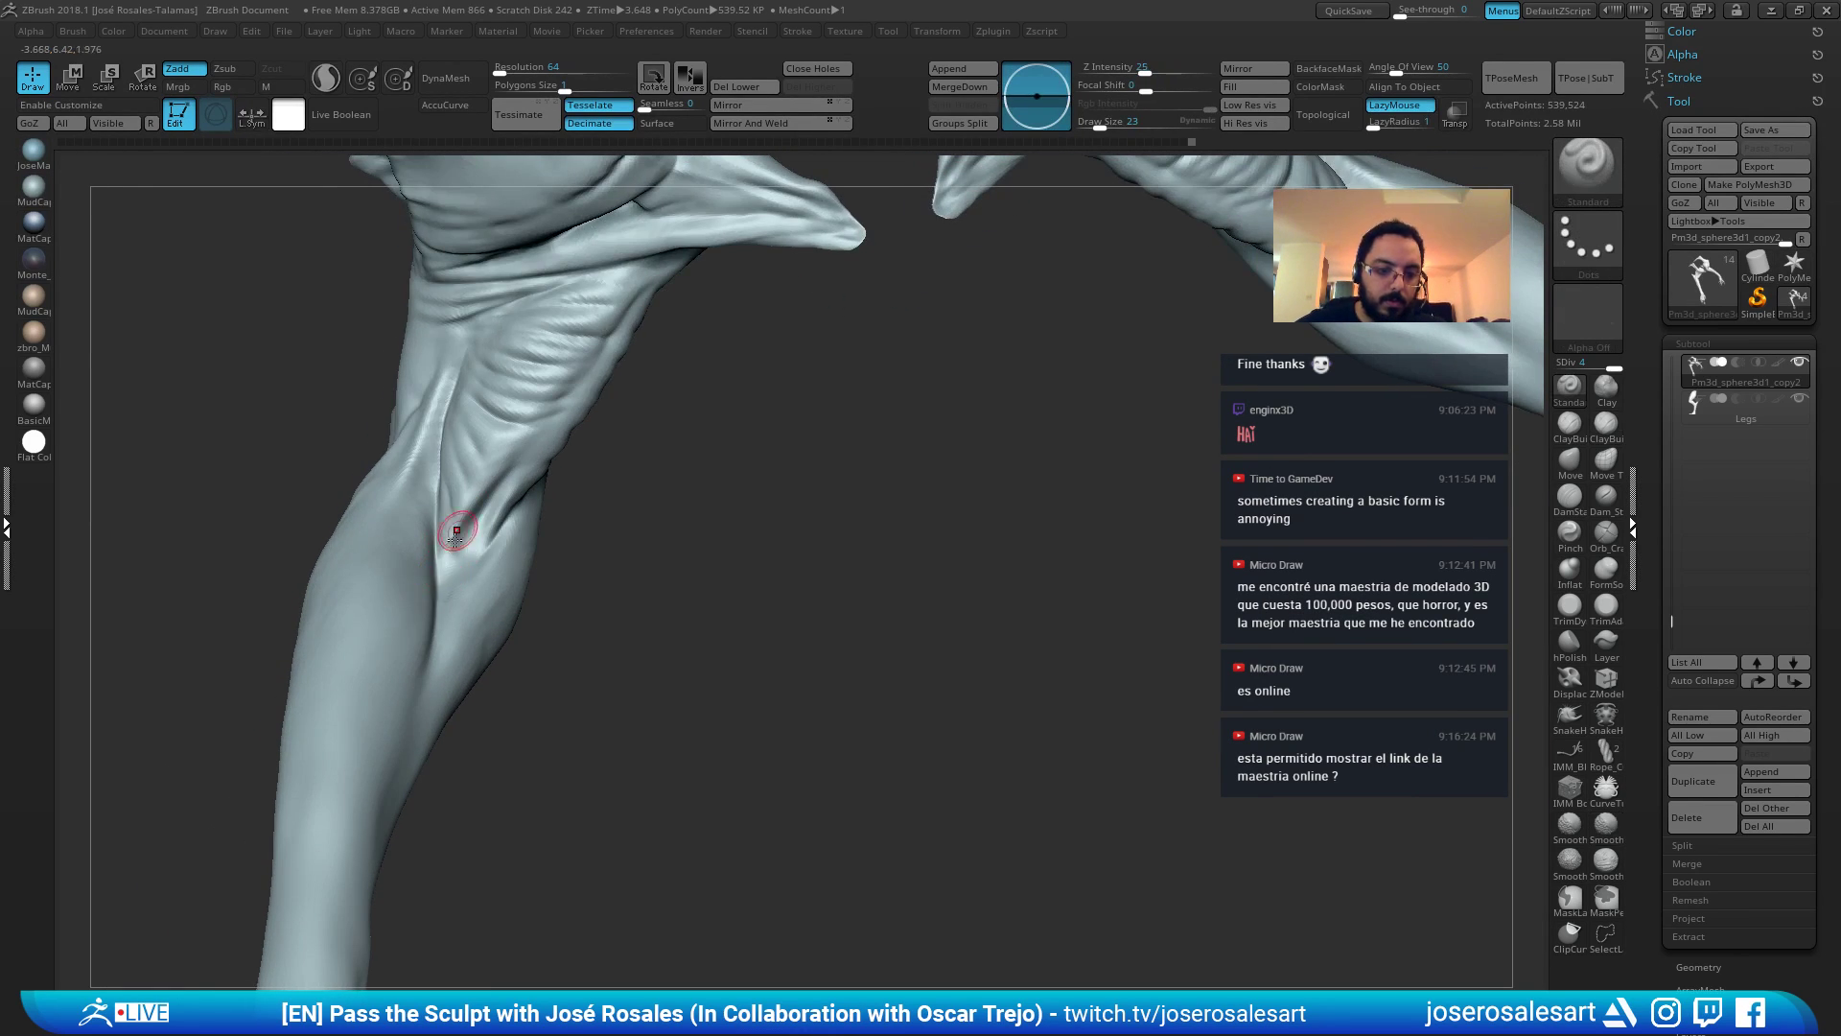
mouse_move(455, 534)
left_mouse_down()
mouse_move(443, 562)
mouse_move(455, 546)
left_mouse_up()
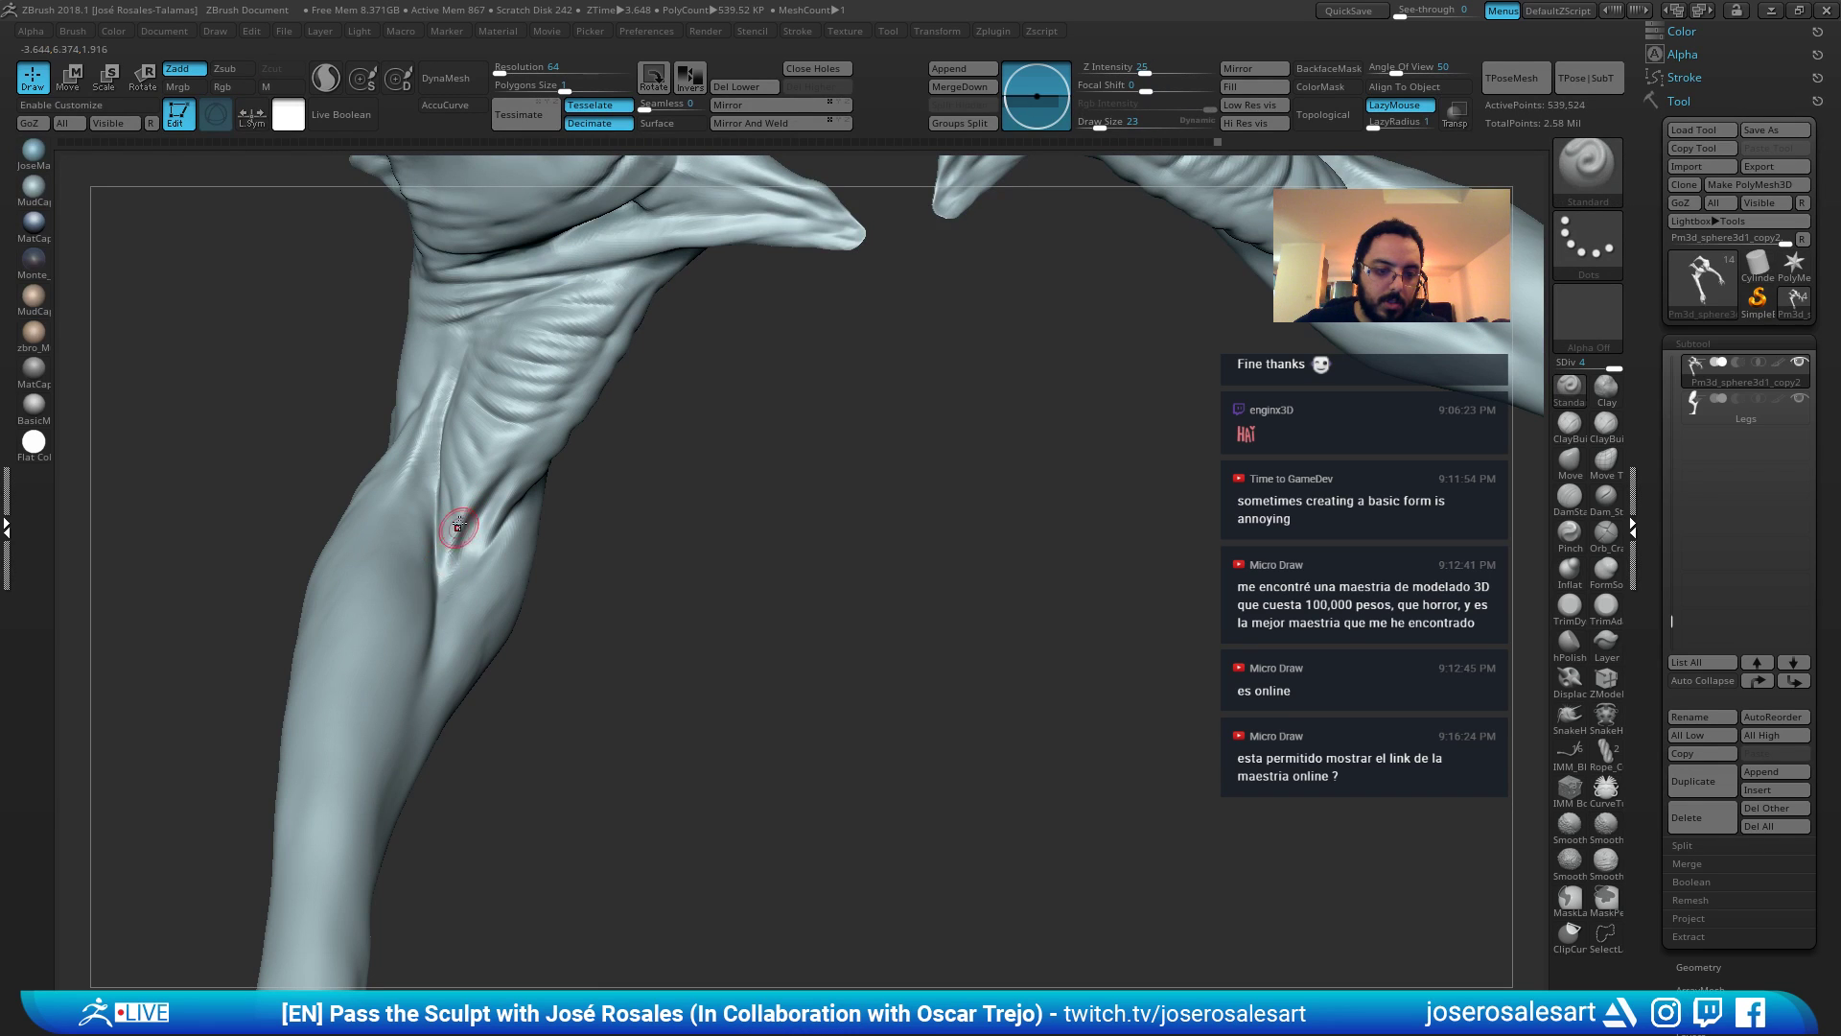
right_click_drag(439, 600, 487, 534)
right_click_drag(432, 631, 466, 563)
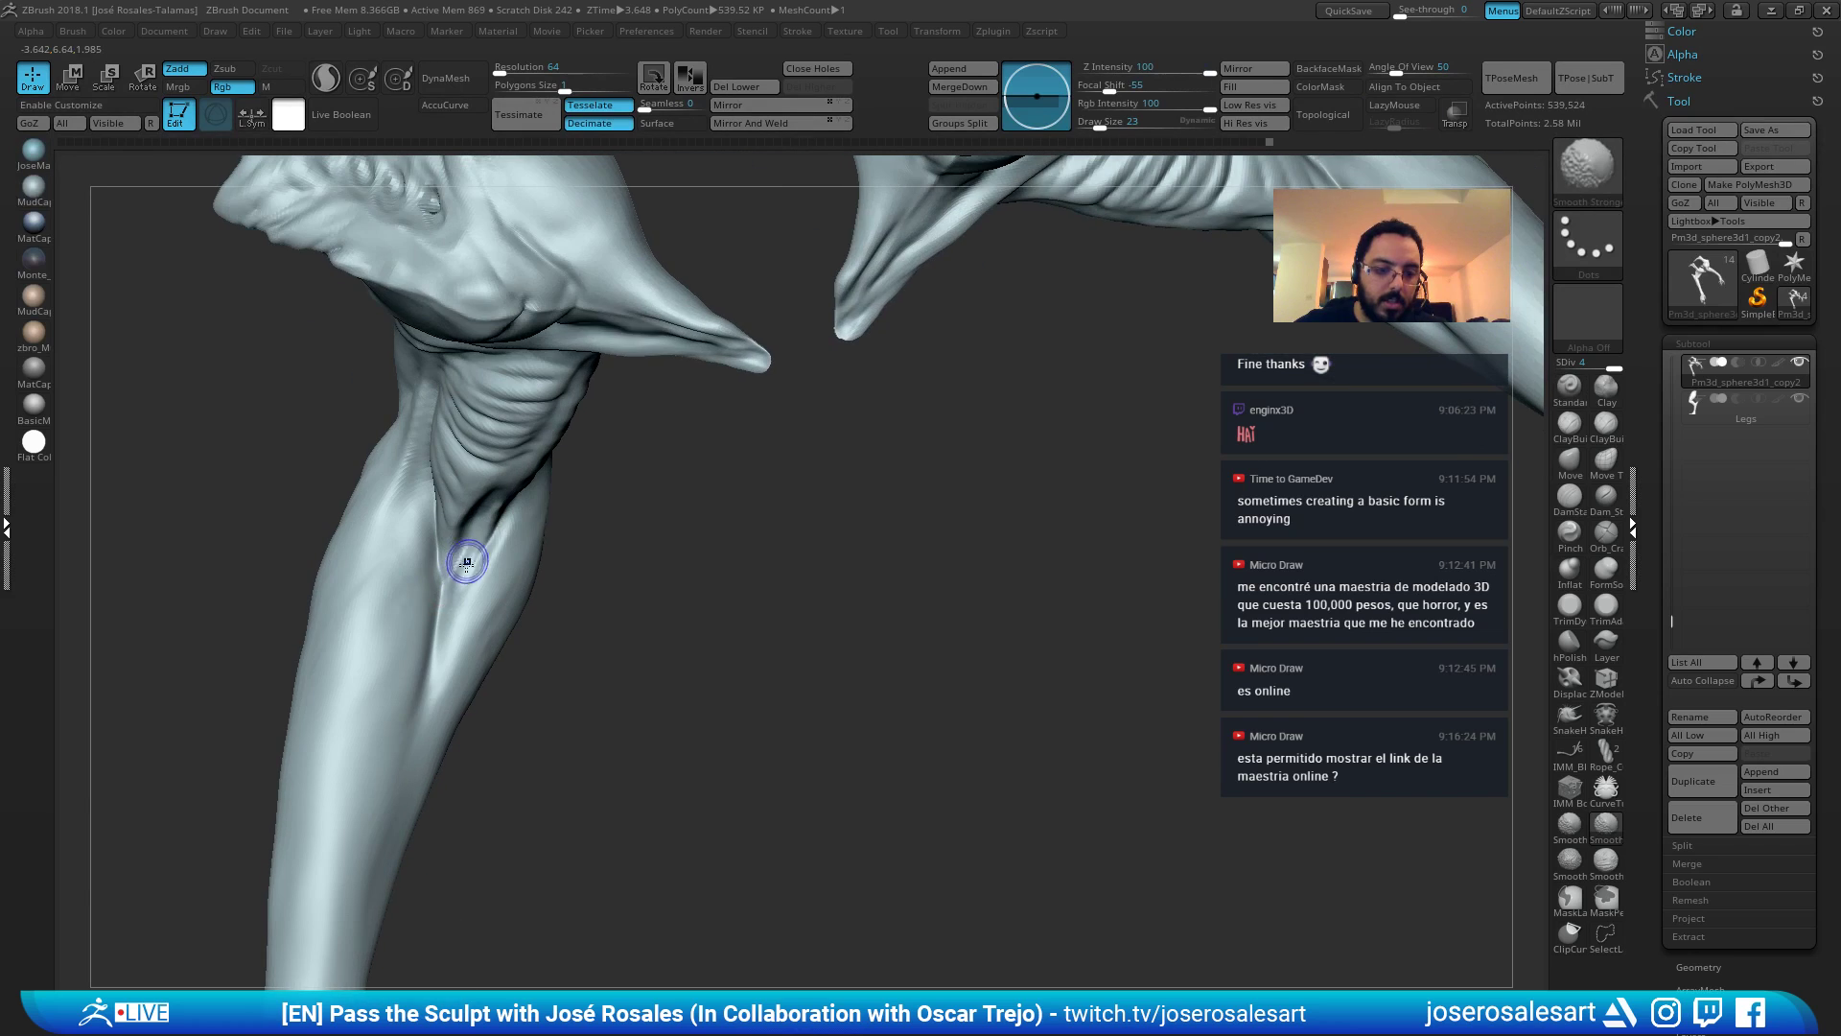
left_click_drag(448, 662, 434, 700, "shift")
mouse_move(452, 608)
right_mouse_down("ctrl")
mouse_move(449, 537)
mouse_move(479, 518)
right_mouse_up("ctrl")
left_click_drag(528, 413, 470, 469, "shift")
mouse_move(470, 461)
right_mouse_down("alt")
mouse_move(513, 457)
mouse_move(454, 472)
right_mouse_up("alt")
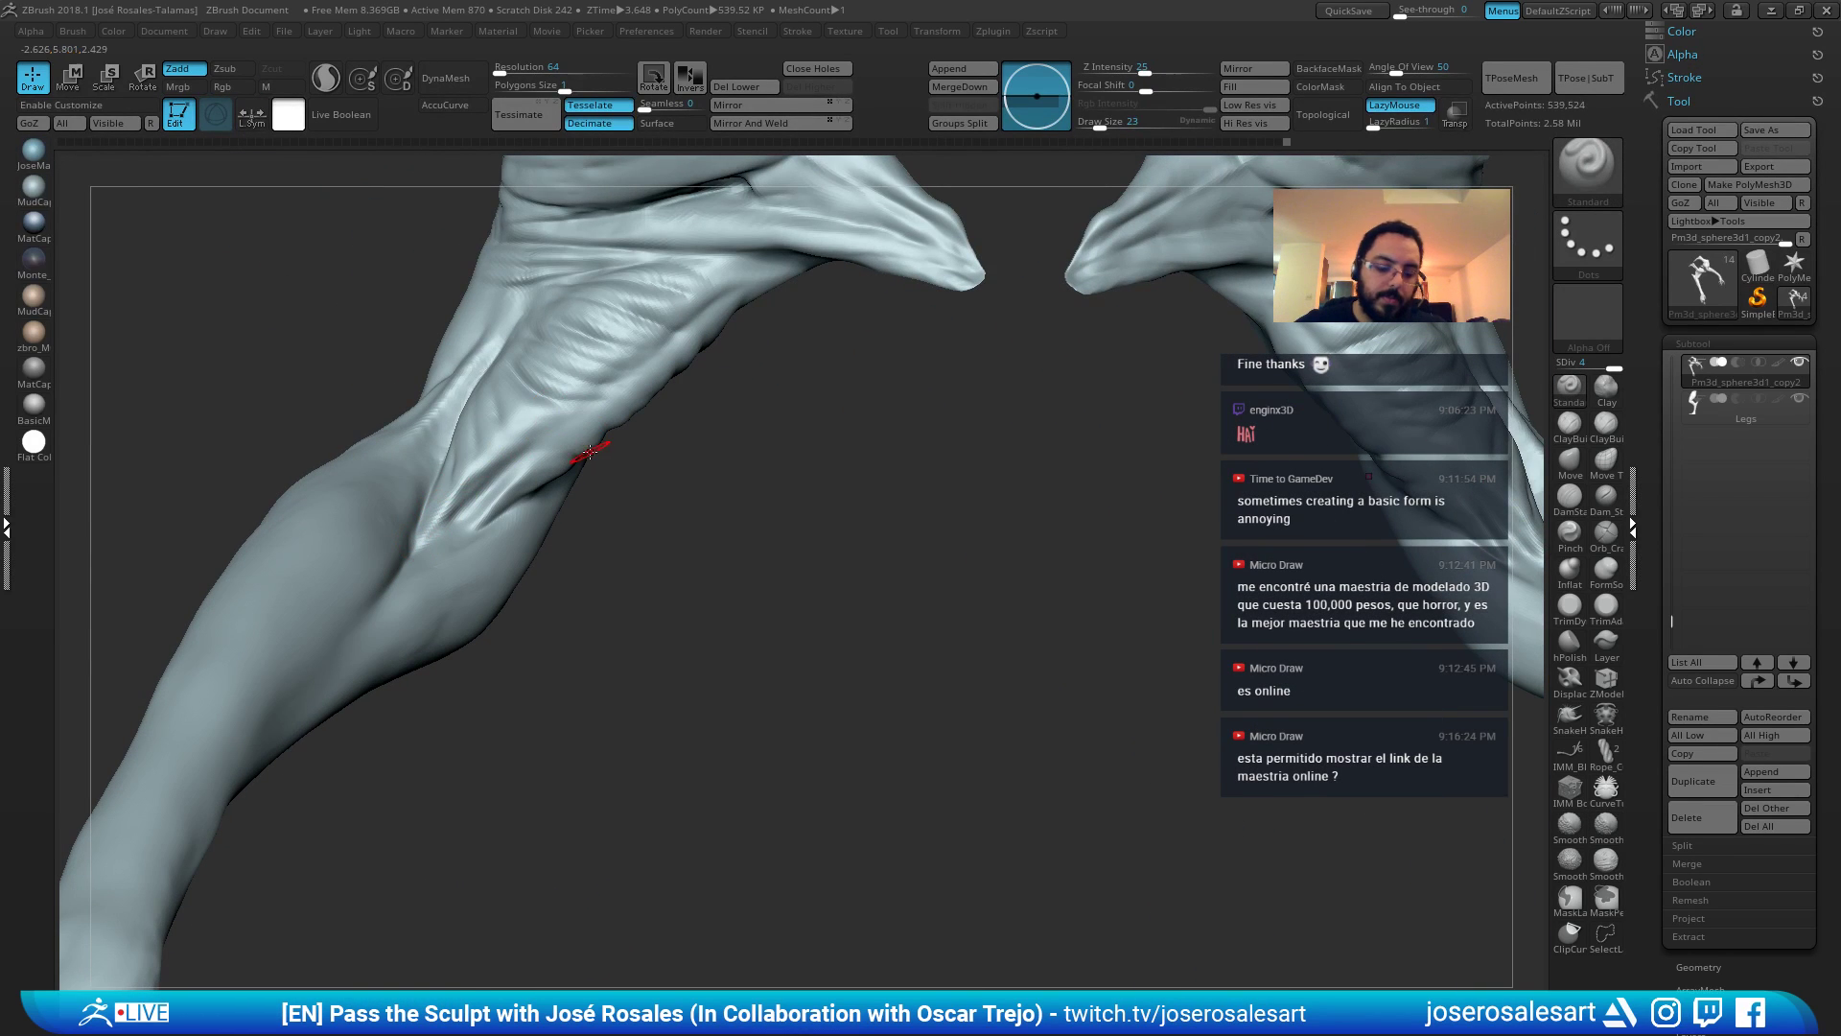
Carve deeper creases between the skin folds under the upper arm with the DamStandard brush at draw size 51.
key("b")
key("d")
key("s")
right_click_drag(583, 425, 647, 331)
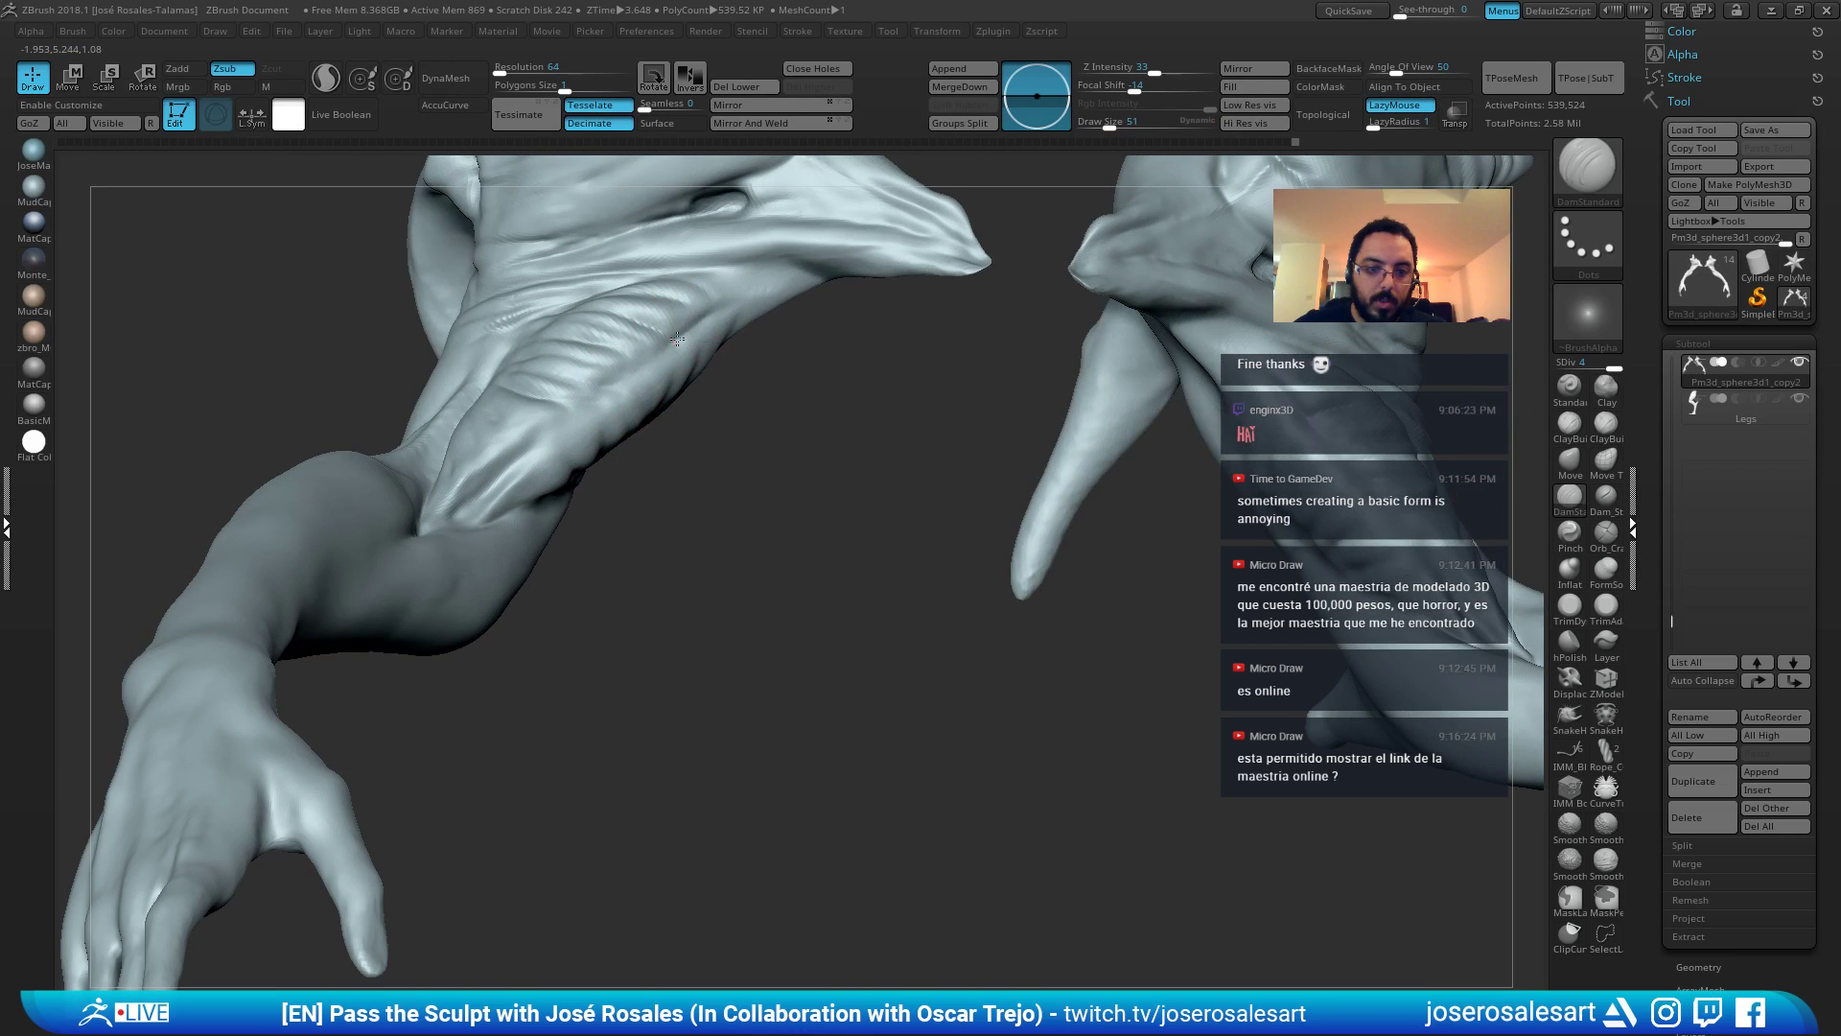
right_click_drag(570, 446, 645, 368)
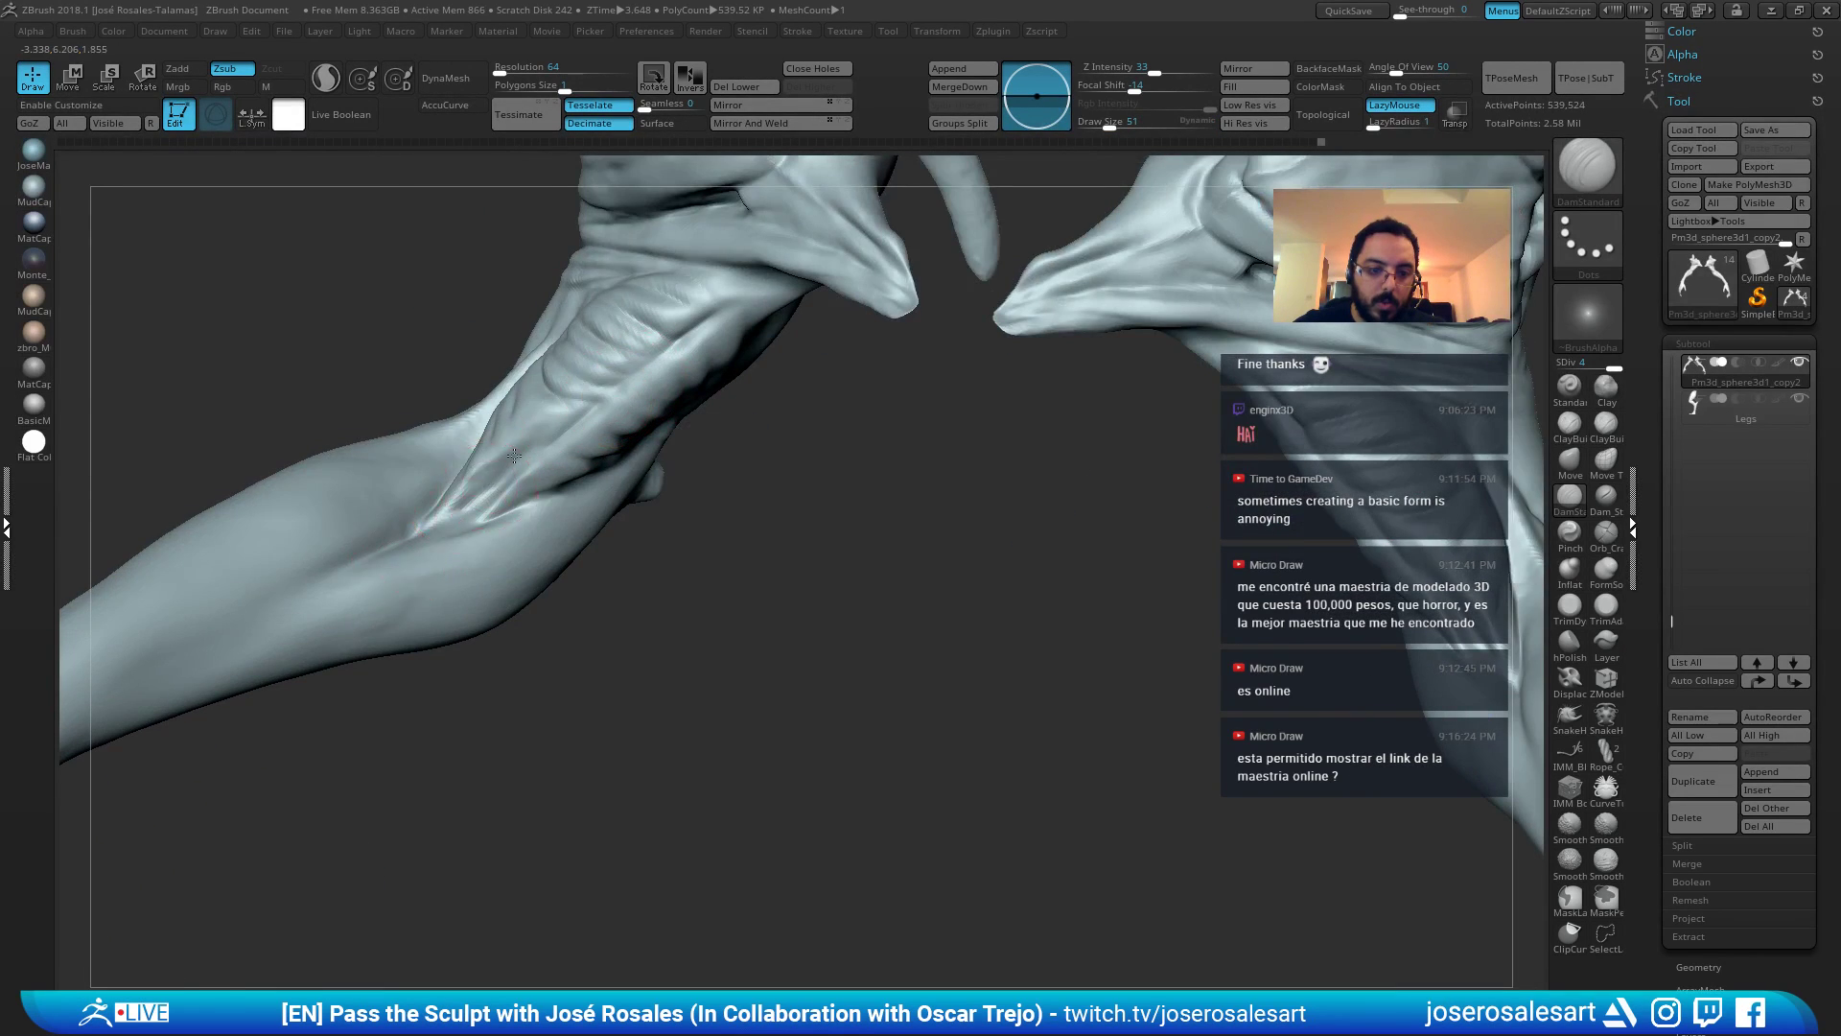
right_click_drag(514, 457, 555, 428)
Swell the skin folds along the underside of the upper arm with the Inflate brush at draw size 81.
key("b")
key("i")
key("n")
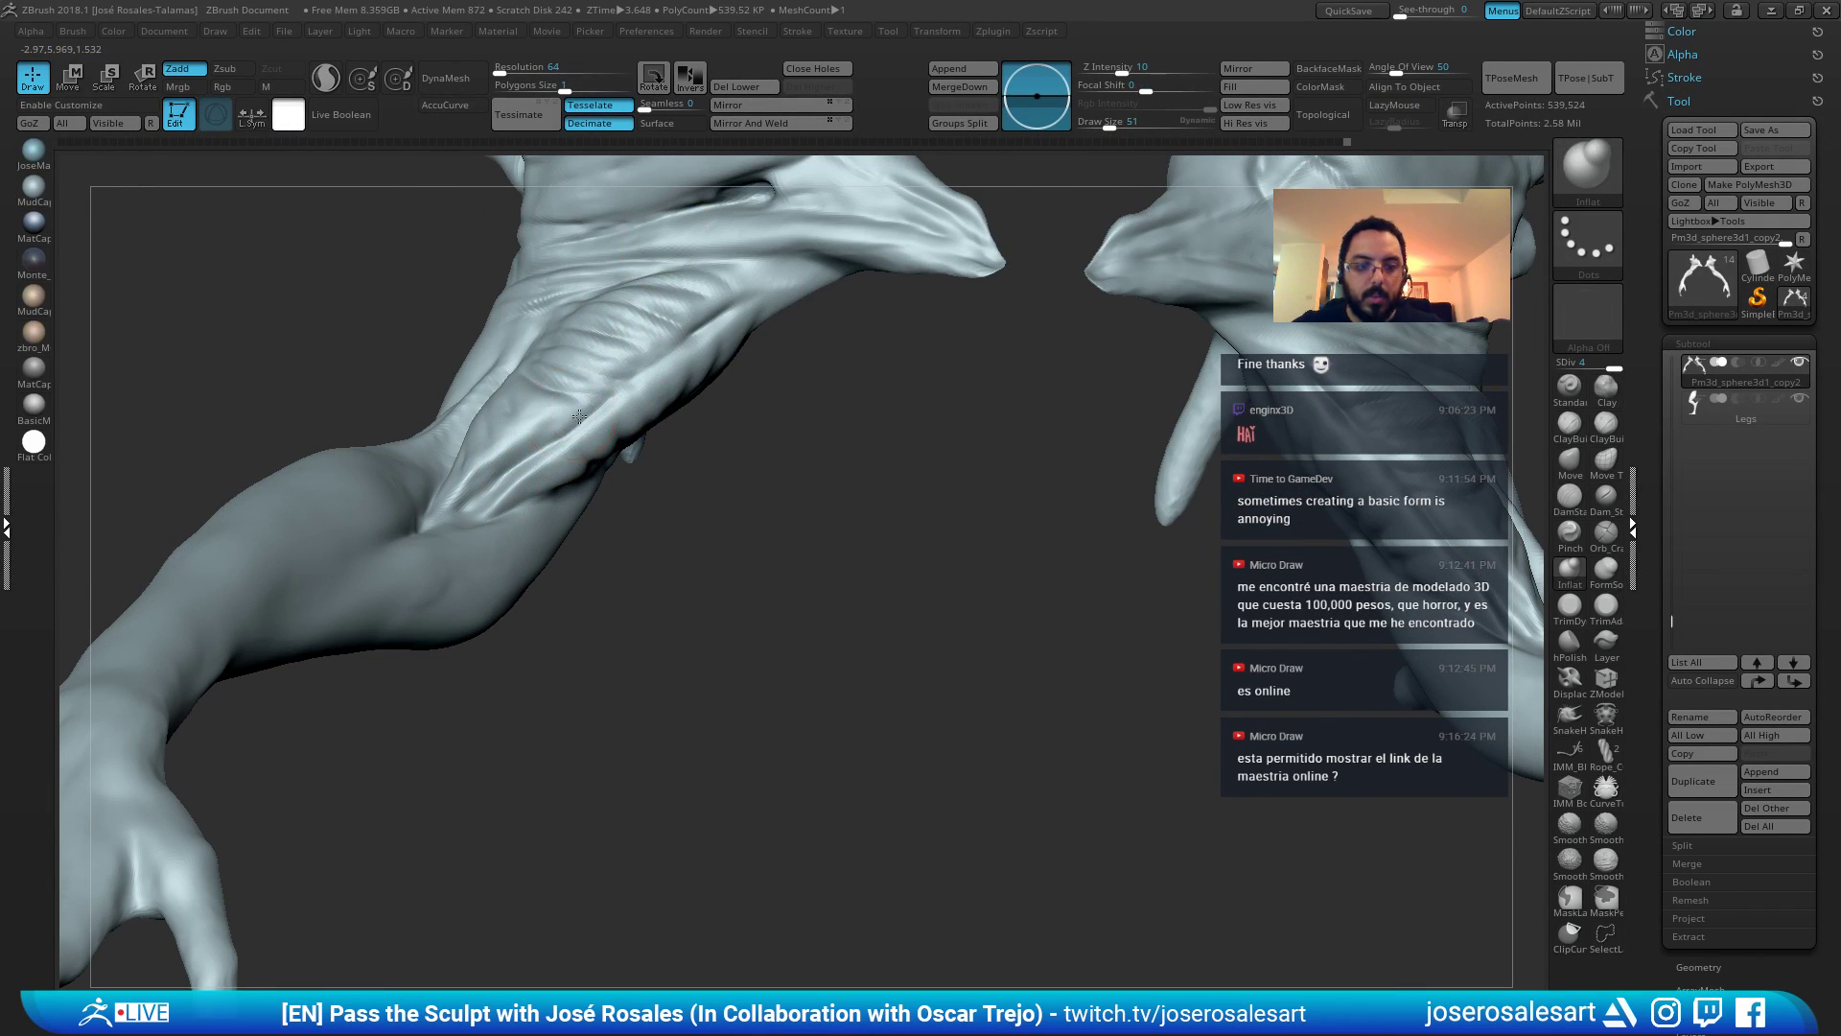
key("]")
key("]")
key("]")
left_click_drag(652, 372, 626, 405)
right_click_drag(476, 516, 717, 313)
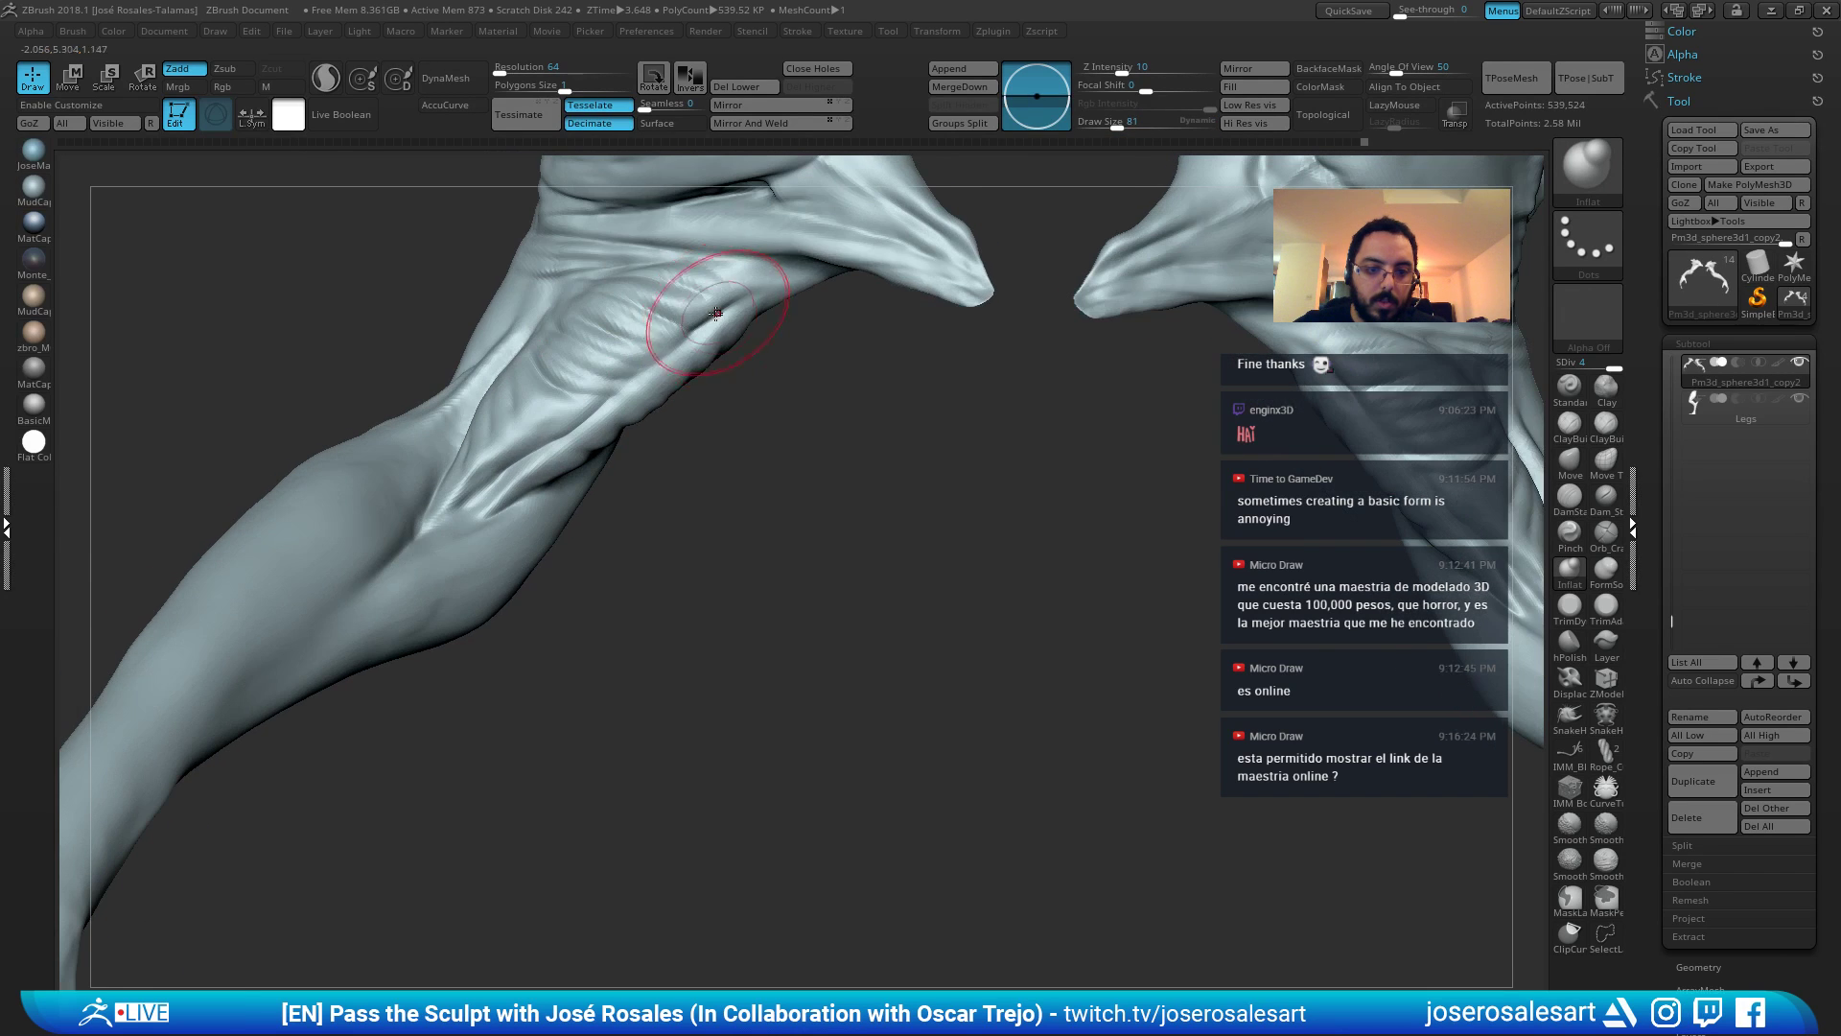
Carve creases through the upper-arm folds down to the inner elbow with the DamStandard brush, reducing the draw size to 39.
key("b")
key("d")
key("s")
right_click_drag(651, 371, 801, 456)
left_click_drag(927, 487, 1173, 601)
key("s")
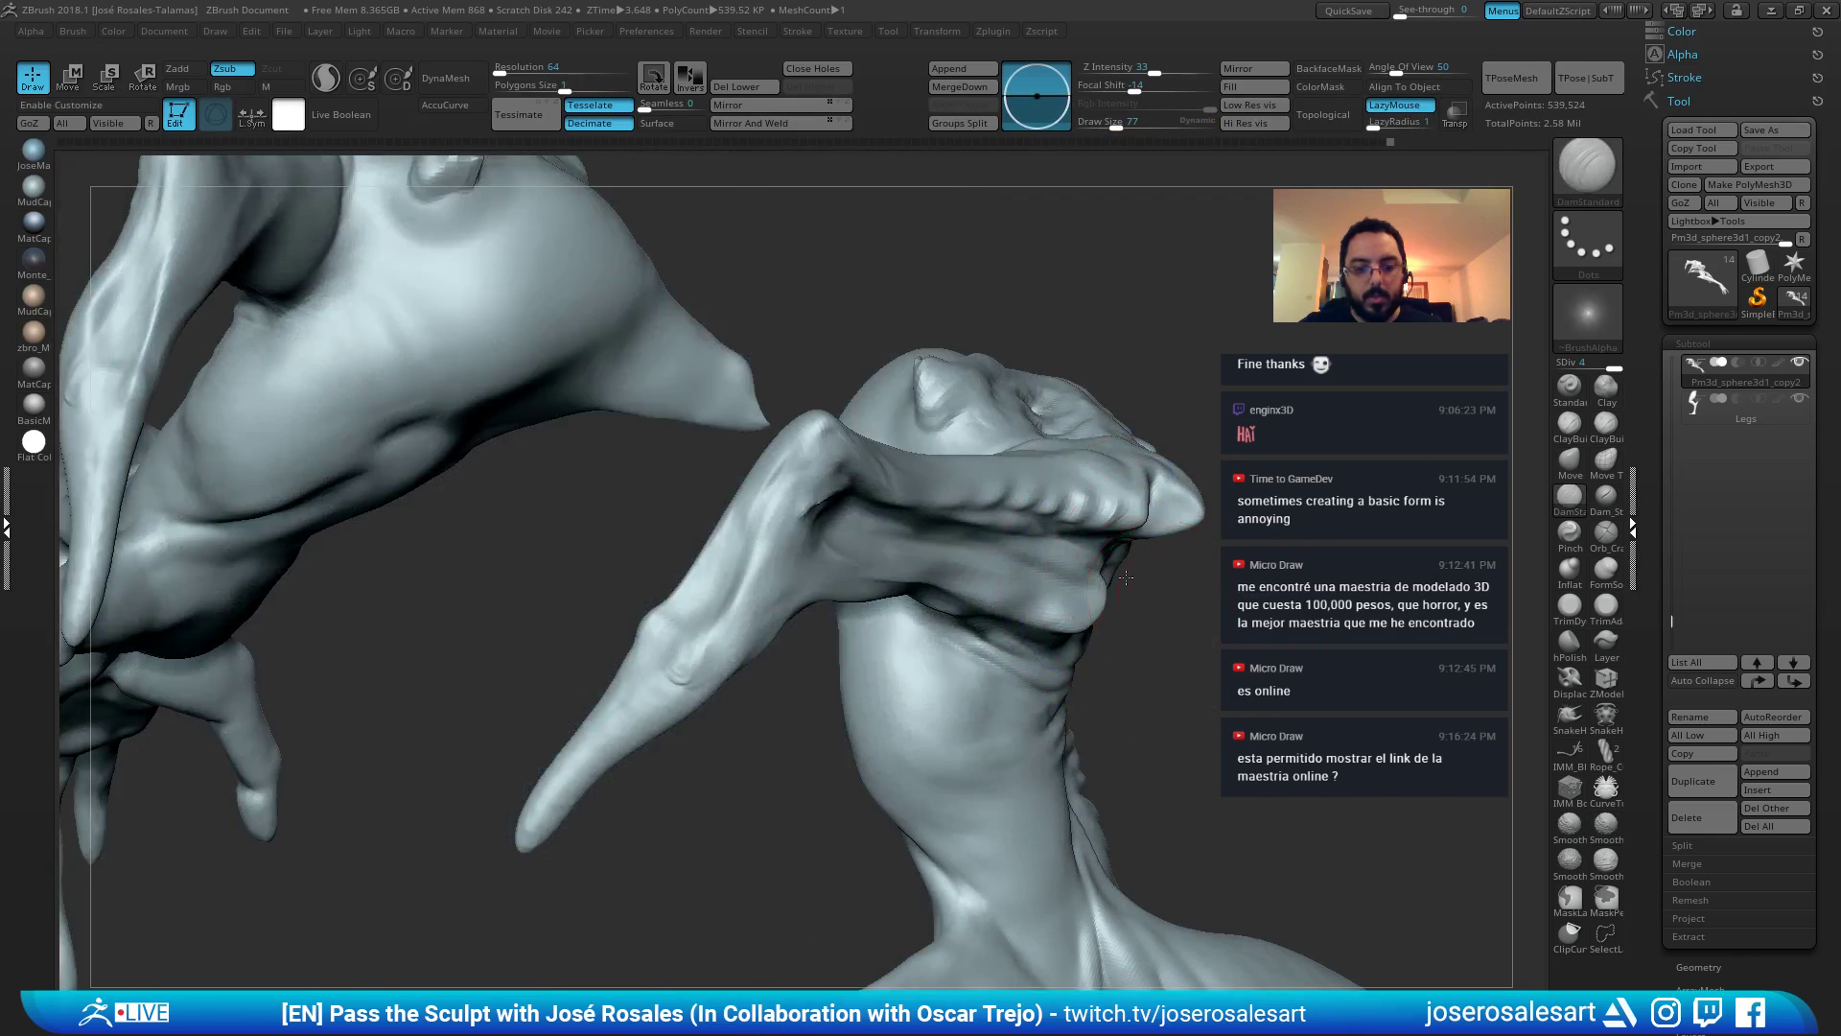
left_click_drag(1228, 537, 1076, 332)
mouse_move(919, 468)
right_mouse_down()
mouse_move(498, 530)
mouse_move(584, 534)
mouse_move(864, 619)
mouse_move(932, 545)
right_mouse_up()
key("s")
mouse_move(608, 610)
left_mouse_down()
mouse_move(575, 610)
mouse_move(642, 622)
left_mouse_up()
key("s")
mouse_move(641, 622)
right_mouse_down()
mouse_move(594, 499)
mouse_move(642, 547)
right_mouse_up()
key("s")
left_click_drag(586, 608, 579, 607)
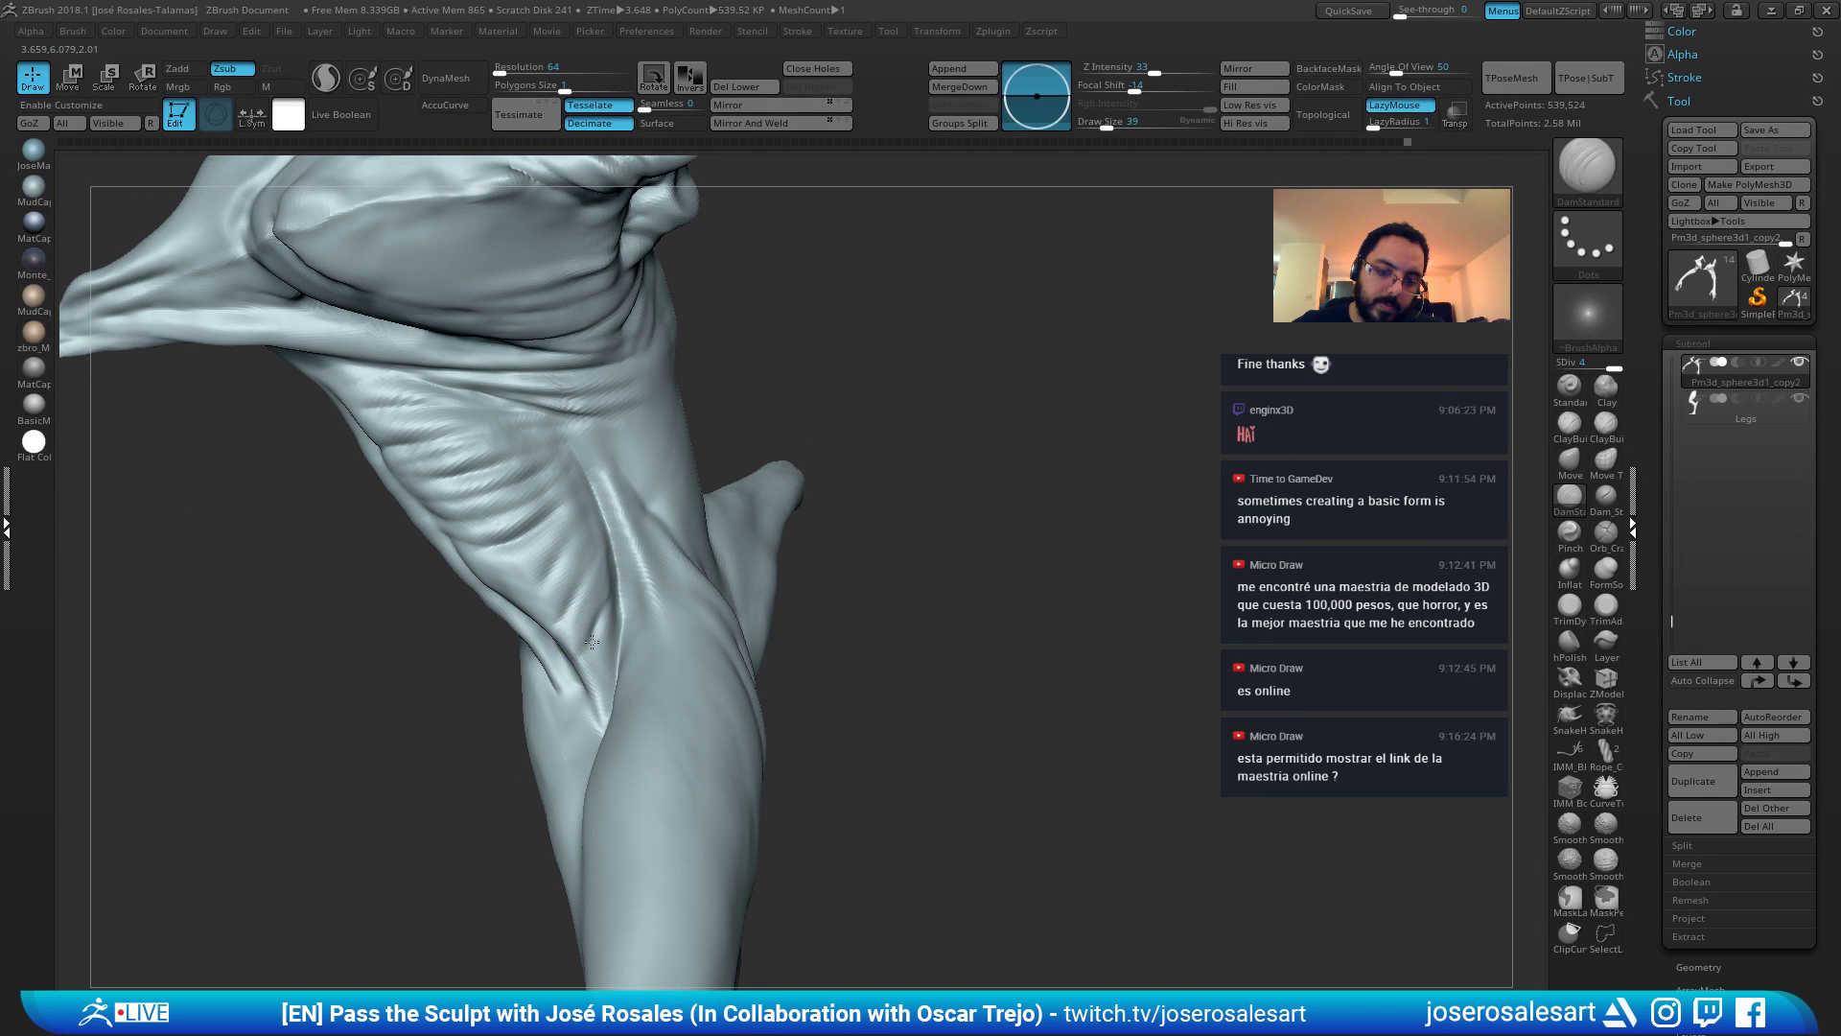
Shape the inner elbow folds with the Standard brush at draw size 39 and smooth the back of the upper arm.
key("b")
key("s")
key("t")
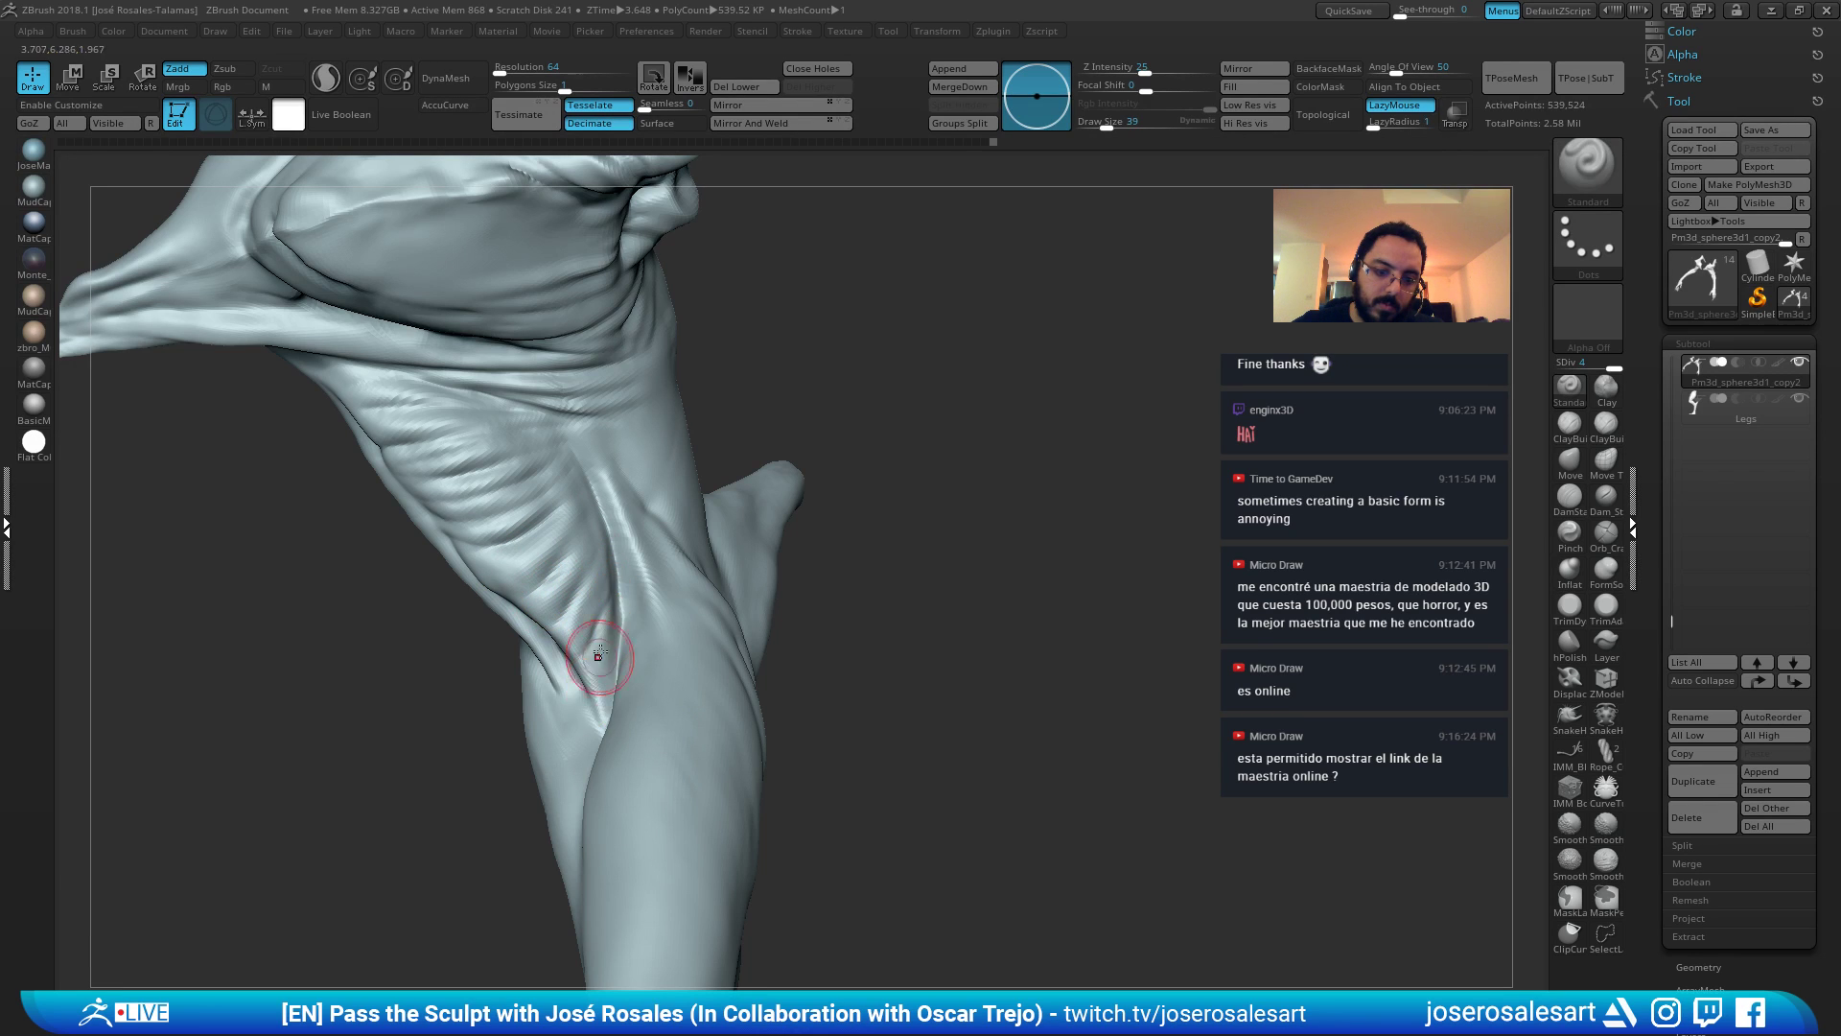
right_click_drag(590, 662, 583, 431, "alt")
mouse_move(422, 451)
right_mouse_down()
mouse_move(485, 575)
mouse_move(579, 451)
mouse_move(566, 588)
mouse_move(593, 619)
right_mouse_up()
left_click_drag(525, 581, 516, 595, "shift")
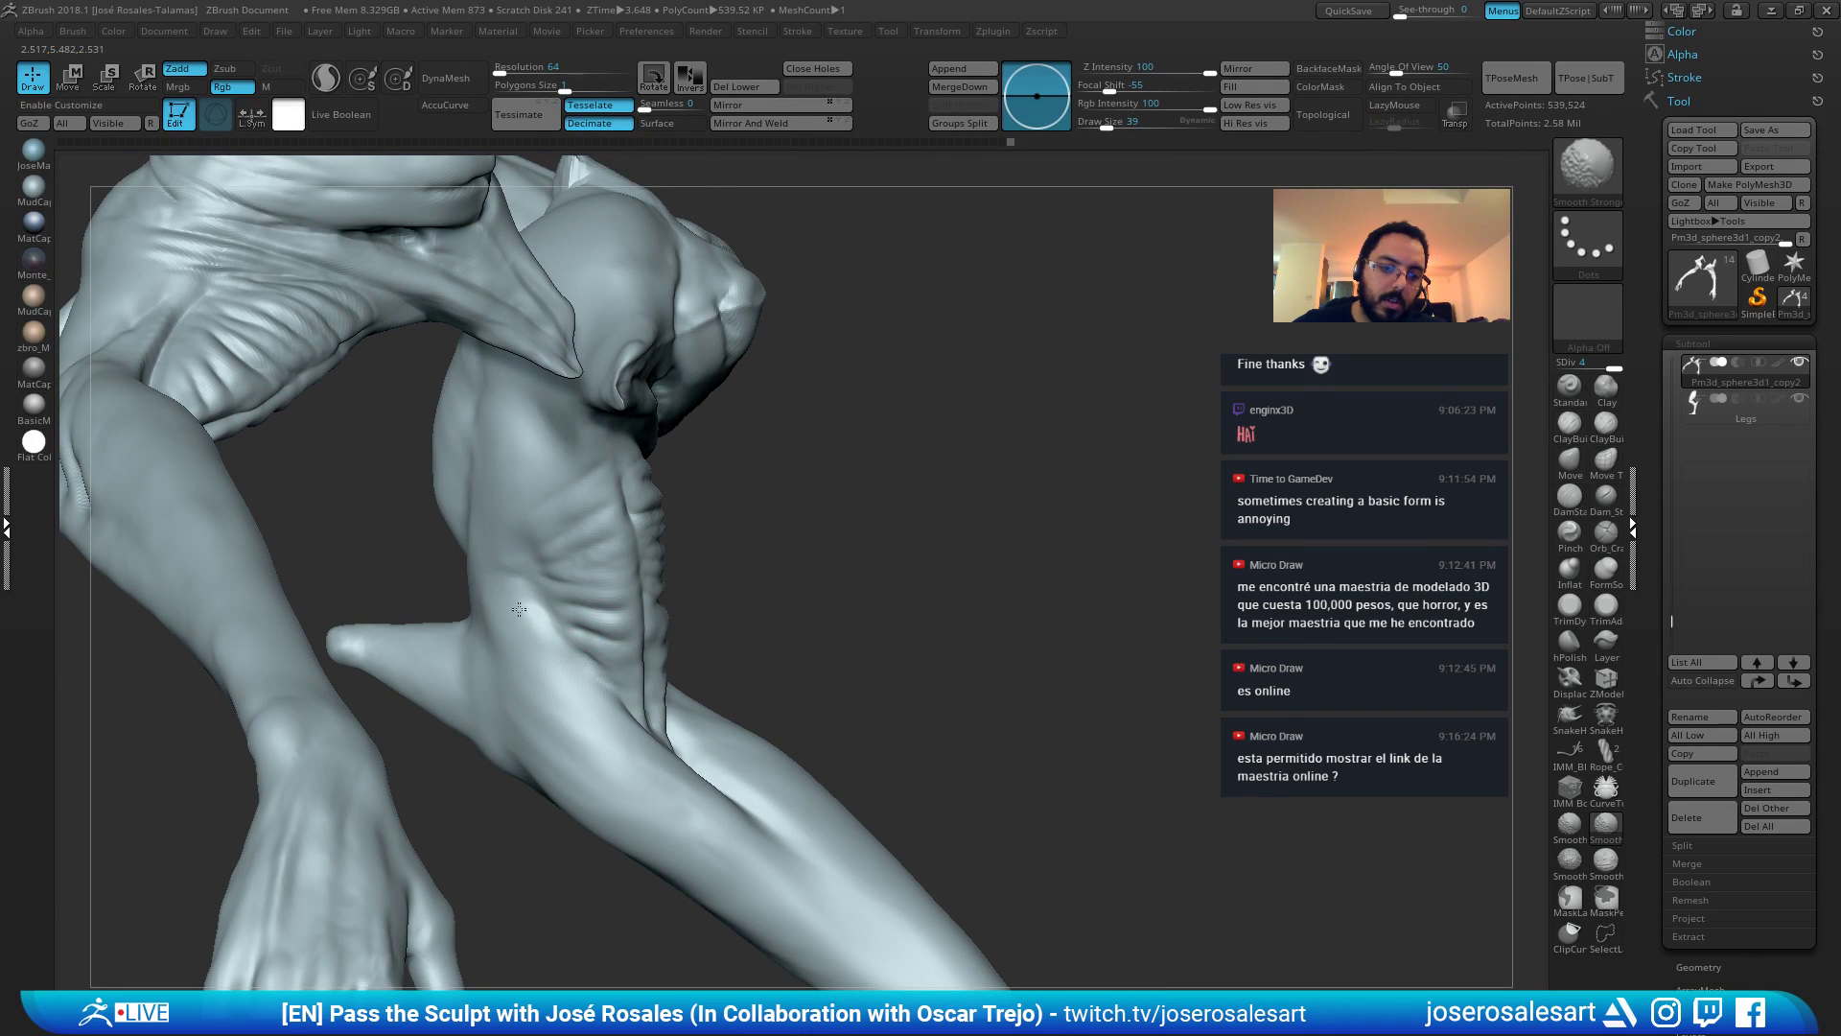
Refine the creases on the back of the upper arm with the DamStandard brush.
key("b")
key("d")
key("s")
mouse_move(564, 587)
right_mouse_down()
mouse_move(617, 575)
mouse_move(522, 587)
mouse_move(649, 666)
mouse_move(679, 641)
mouse_move(716, 649)
mouse_move(562, 581)
mouse_move(575, 608)
mouse_move(546, 595)
mouse_move(657, 593)
mouse_move(937, 498)
mouse_move(945, 559)
mouse_move(873, 592)
right_mouse_up()
mouse_move(989, 454)
left_mouse_down("alt")
mouse_move(1040, 496)
mouse_move(930, 457)
mouse_move(921, 431)
mouse_move(875, 570)
mouse_move(836, 572)
mouse_move(851, 549)
mouse_move(805, 522)
mouse_move(811, 602)
mouse_move(884, 432)
mouse_move(898, 466)
left_mouse_up("alt")
mouse_move(859, 555)
left_mouse_down("alt")
mouse_move(968, 581)
mouse_move(1036, 508)
mouse_move(1056, 399)
mouse_move(937, 370)
mouse_move(559, 539)
mouse_move(565, 493)
mouse_move(523, 518)
mouse_move(662, 354)
mouse_move(596, 509)
mouse_move(473, 497)
mouse_move(422, 583)
mouse_move(403, 583)
left_mouse_up("alt")
Adjust the proportions of the wrist and hand with the Move brush at draw size 90.
key("b")
key("m")
key("v")
key("s")
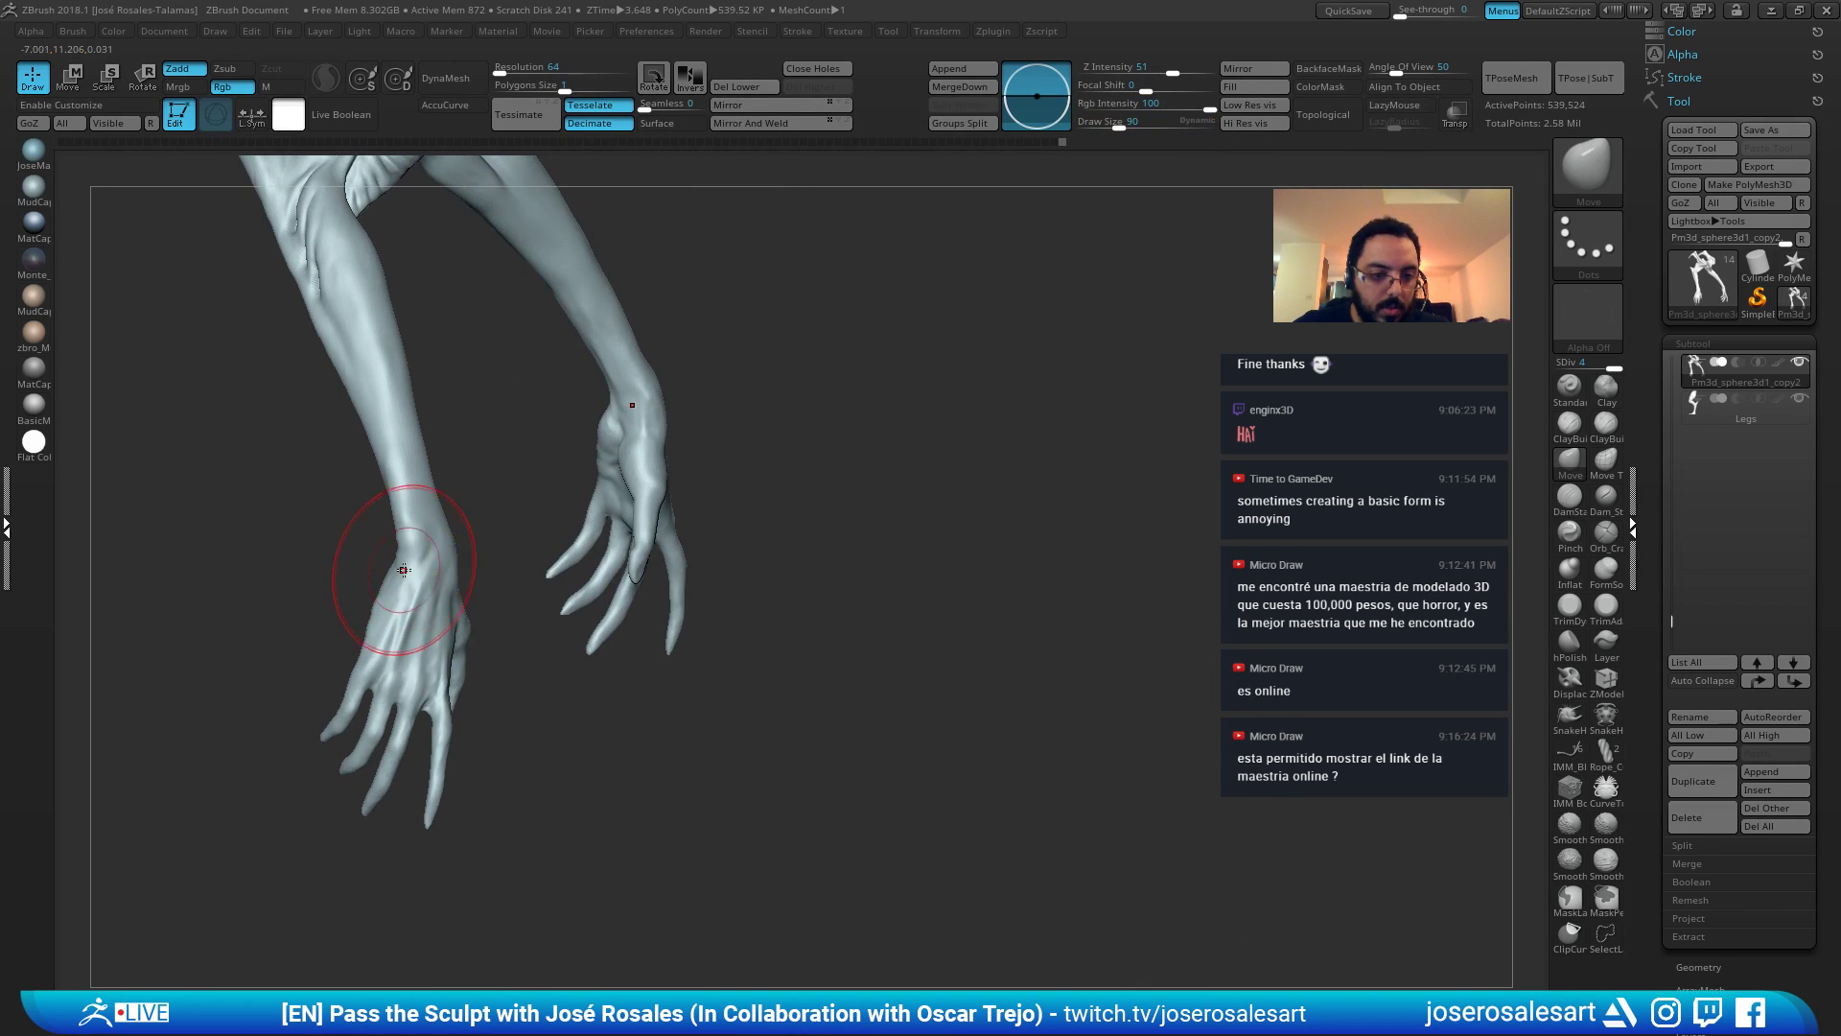
left_click_drag(513, 568, 384, 566)
mouse_move(523, 537)
left_mouse_down()
mouse_move(287, 461)
mouse_move(452, 477)
left_mouse_up()
right_click_drag(452, 477, 551, 480)
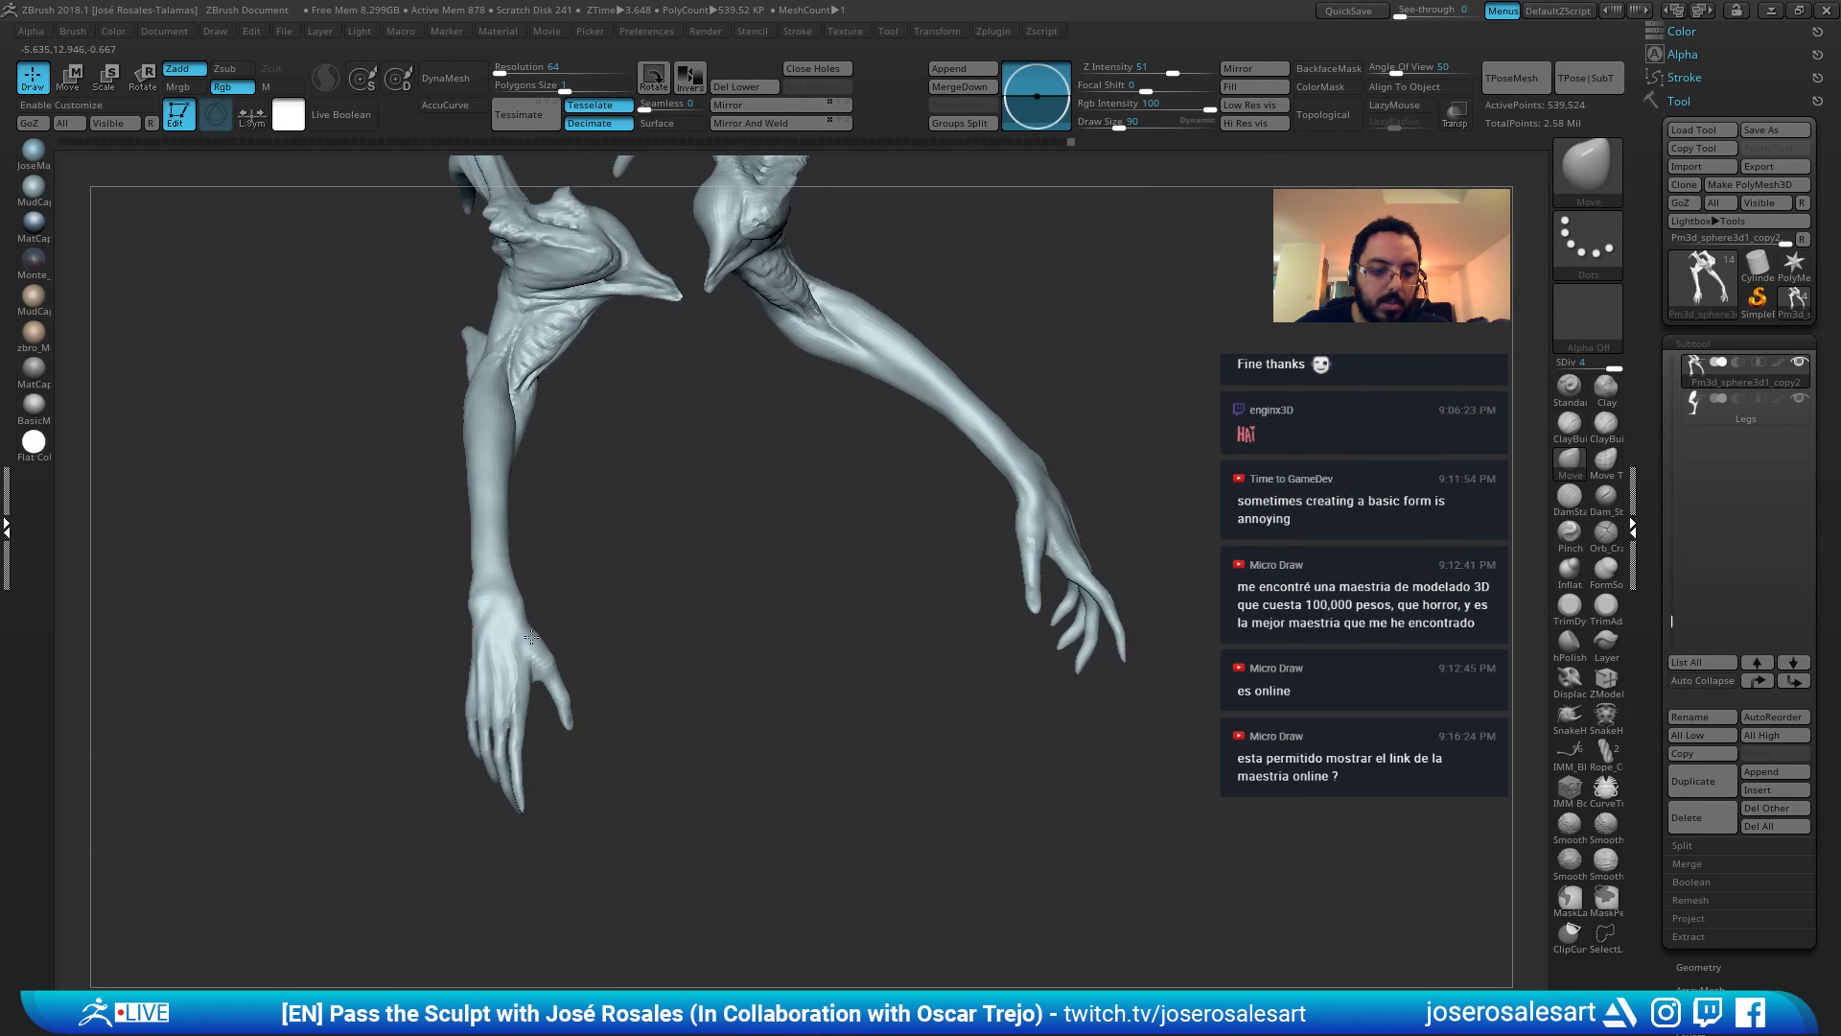
Paint a mask over the thumb at draw size 77 and check the mesh wireframe.
mouse_move(541, 633)
right_mouse_down()
mouse_move(591, 649)
mouse_move(588, 719)
right_mouse_up()
key("s")
left_click(618, 708)
mouse_move(589, 730)
left_mouse_down("ctrl")
mouse_move(559, 643)
mouse_move(552, 656)
left_mouse_up("ctrl")
key("shift+f")
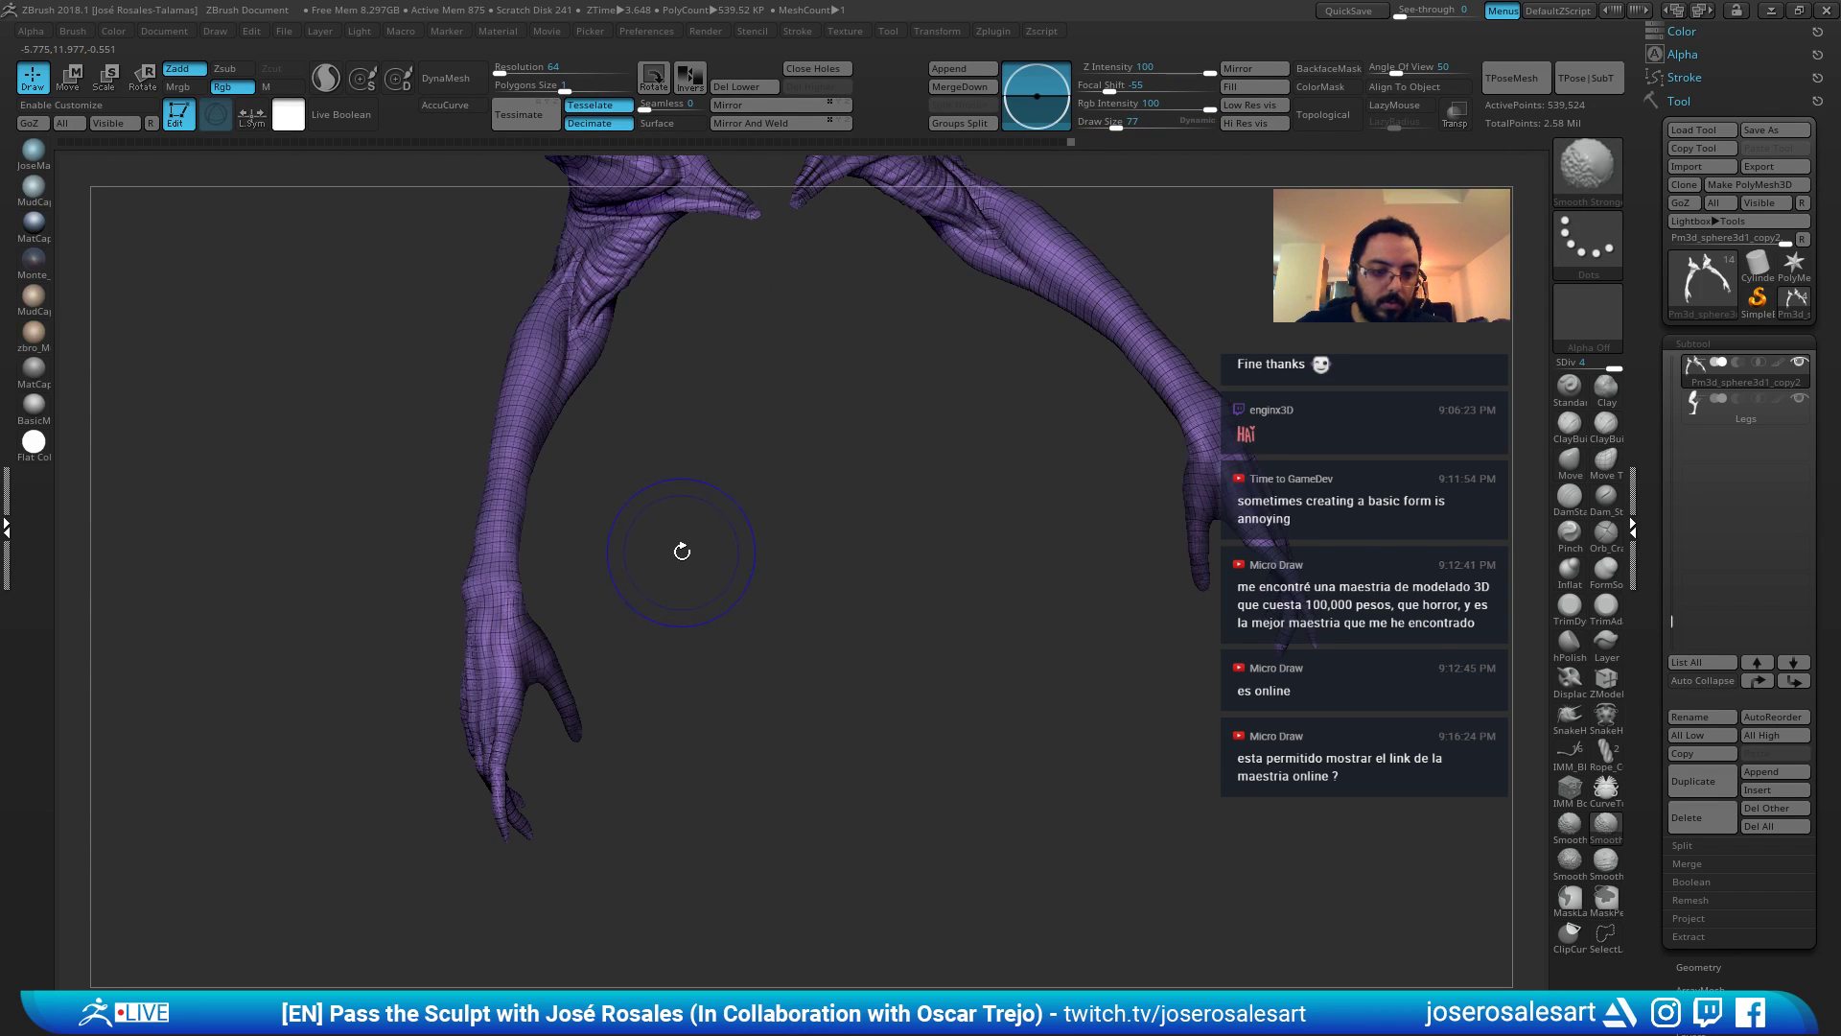
key("shift+f")
Lower the arm mesh to subdivision level 1, then soften and invert the mask so only the thumb stays editable.
key("shift+d")
key("shift+d")
key("shift+d")
right_click_drag(674, 608, 616, 664)
right_click_drag(616, 664, 662, 628)
left_click(470, 649, "ctrl")
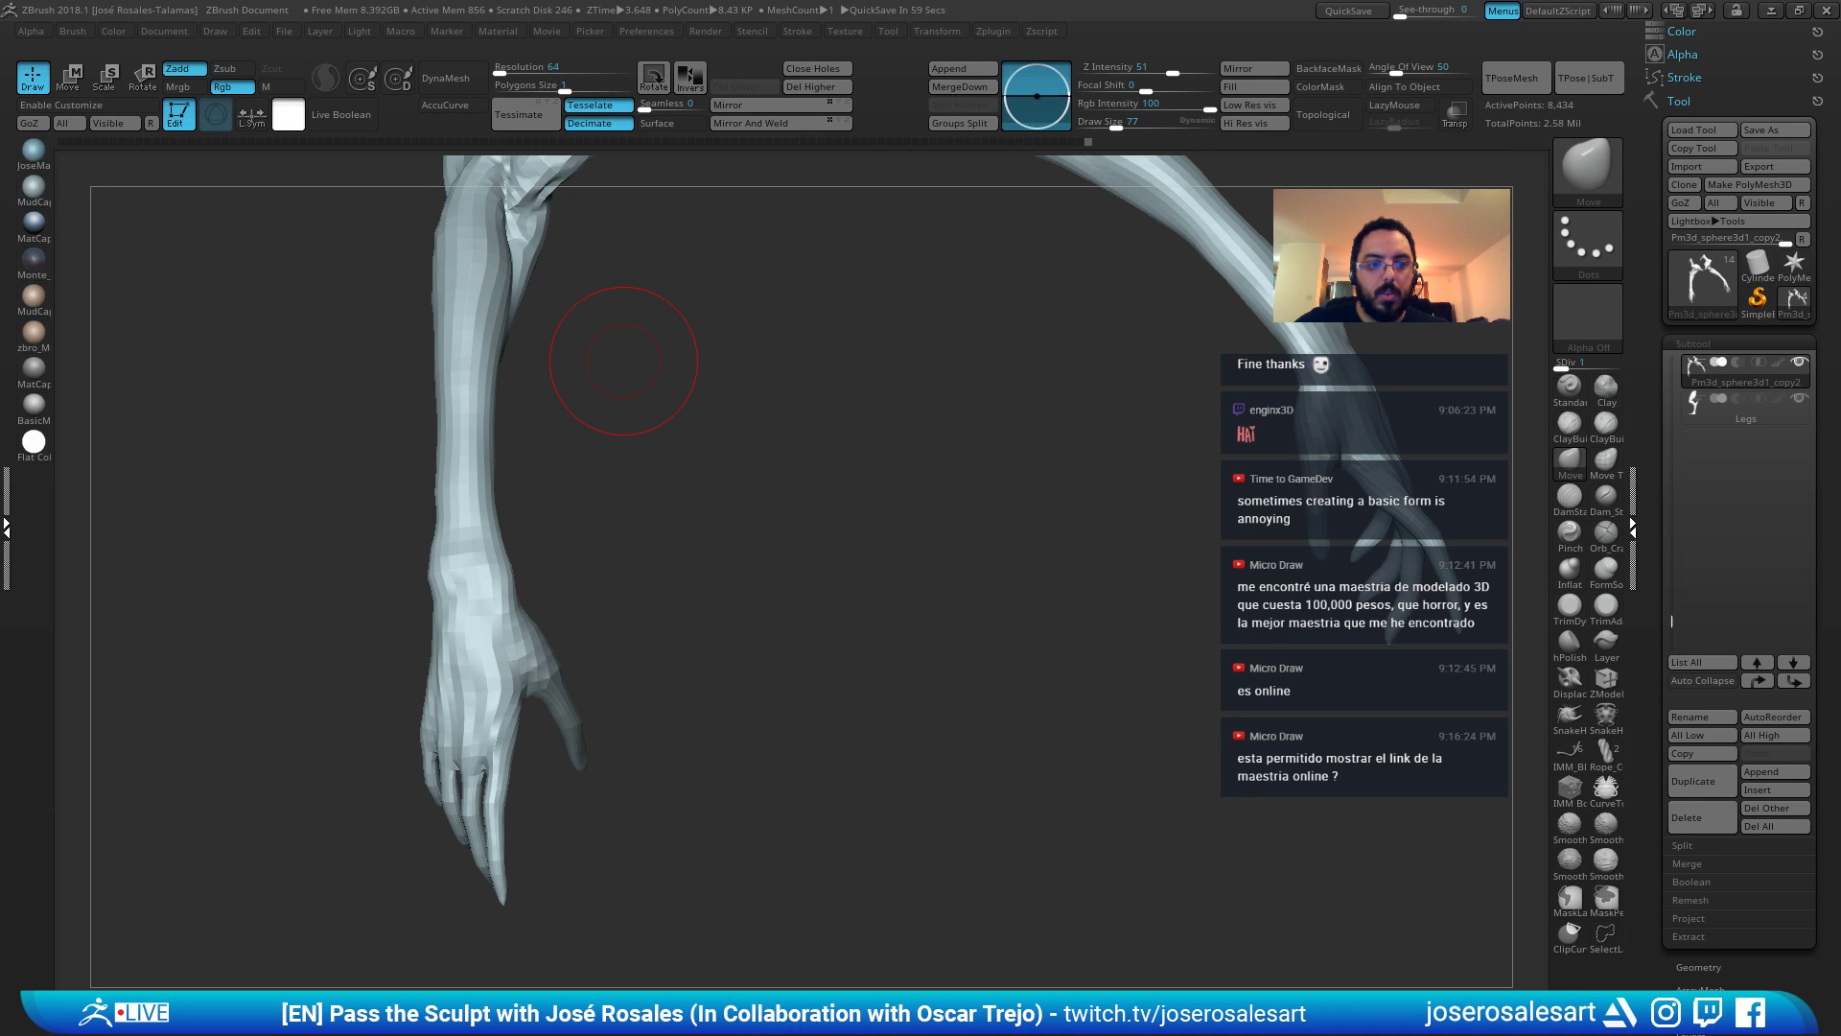
mouse_move(598, 670)
left_mouse_down()
mouse_move(637, 657)
mouse_move(493, 699)
left_mouse_up()
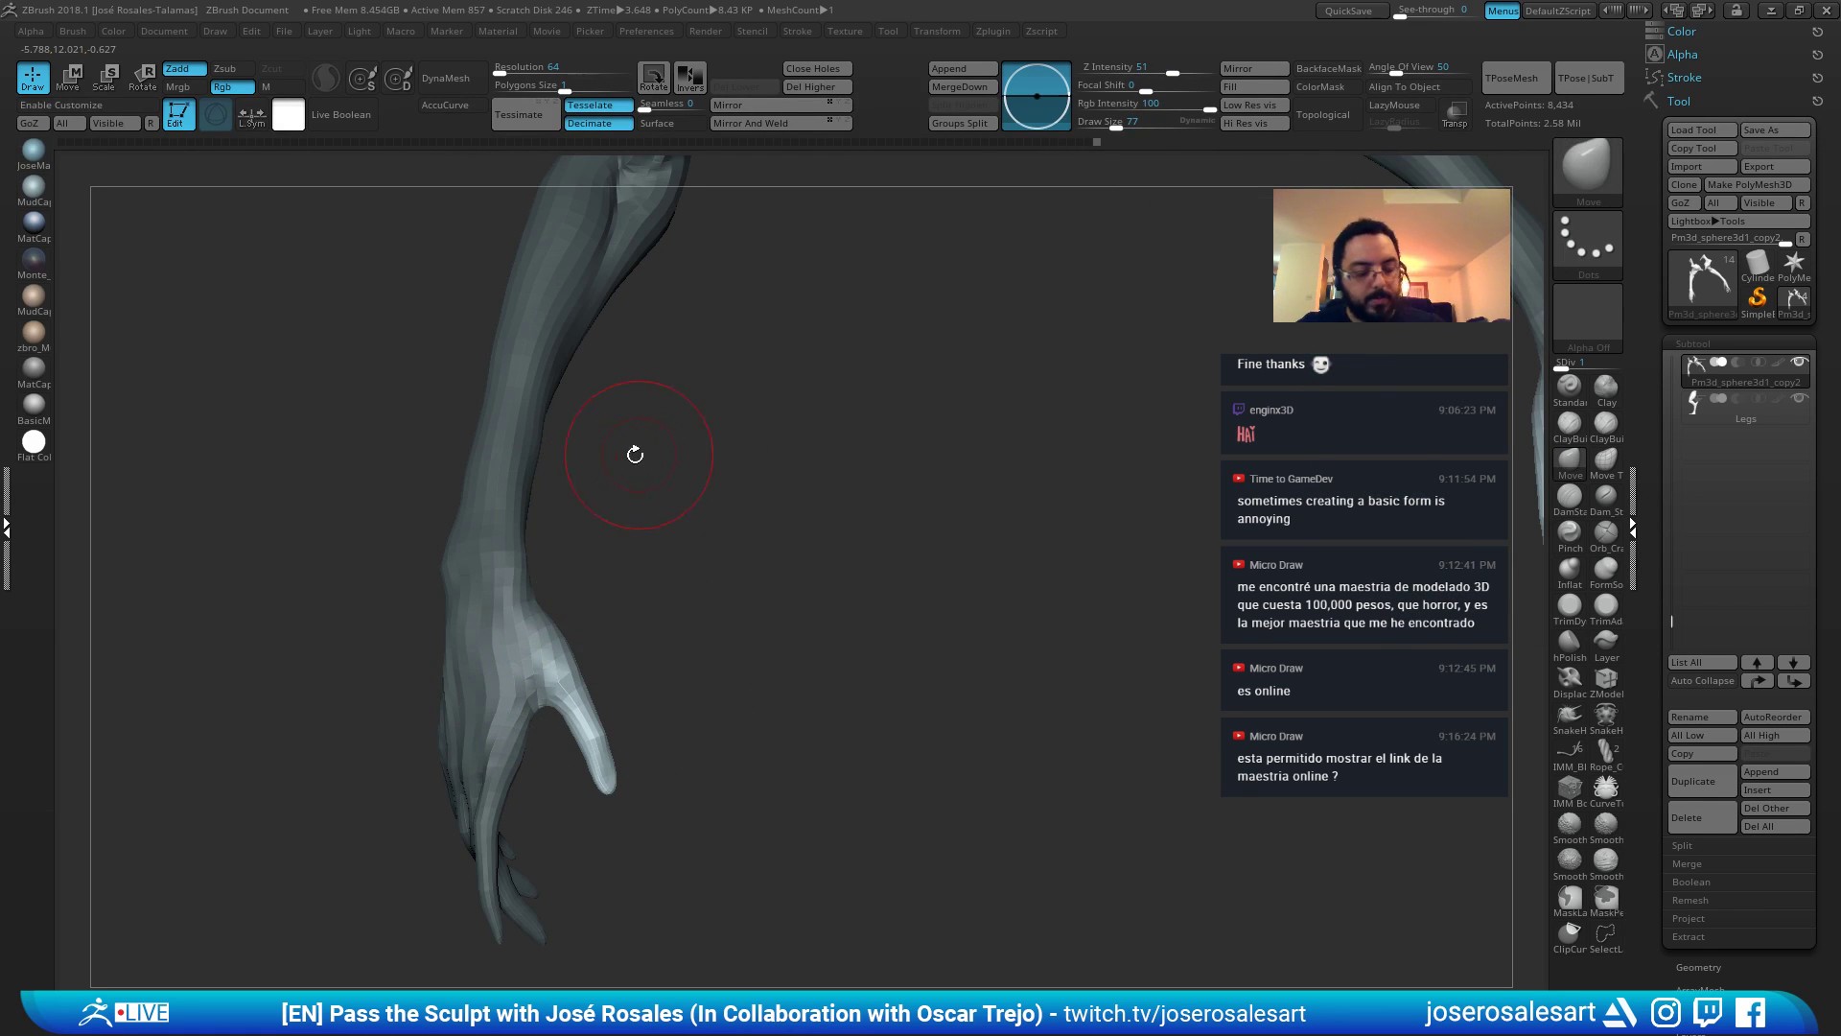
Place the transform gizmo at the base of the unmasked thumb and adjust the thumb's pose.
key("e")
left_click(539, 668, "alt")
left_click_drag(535, 550, 575, 544)
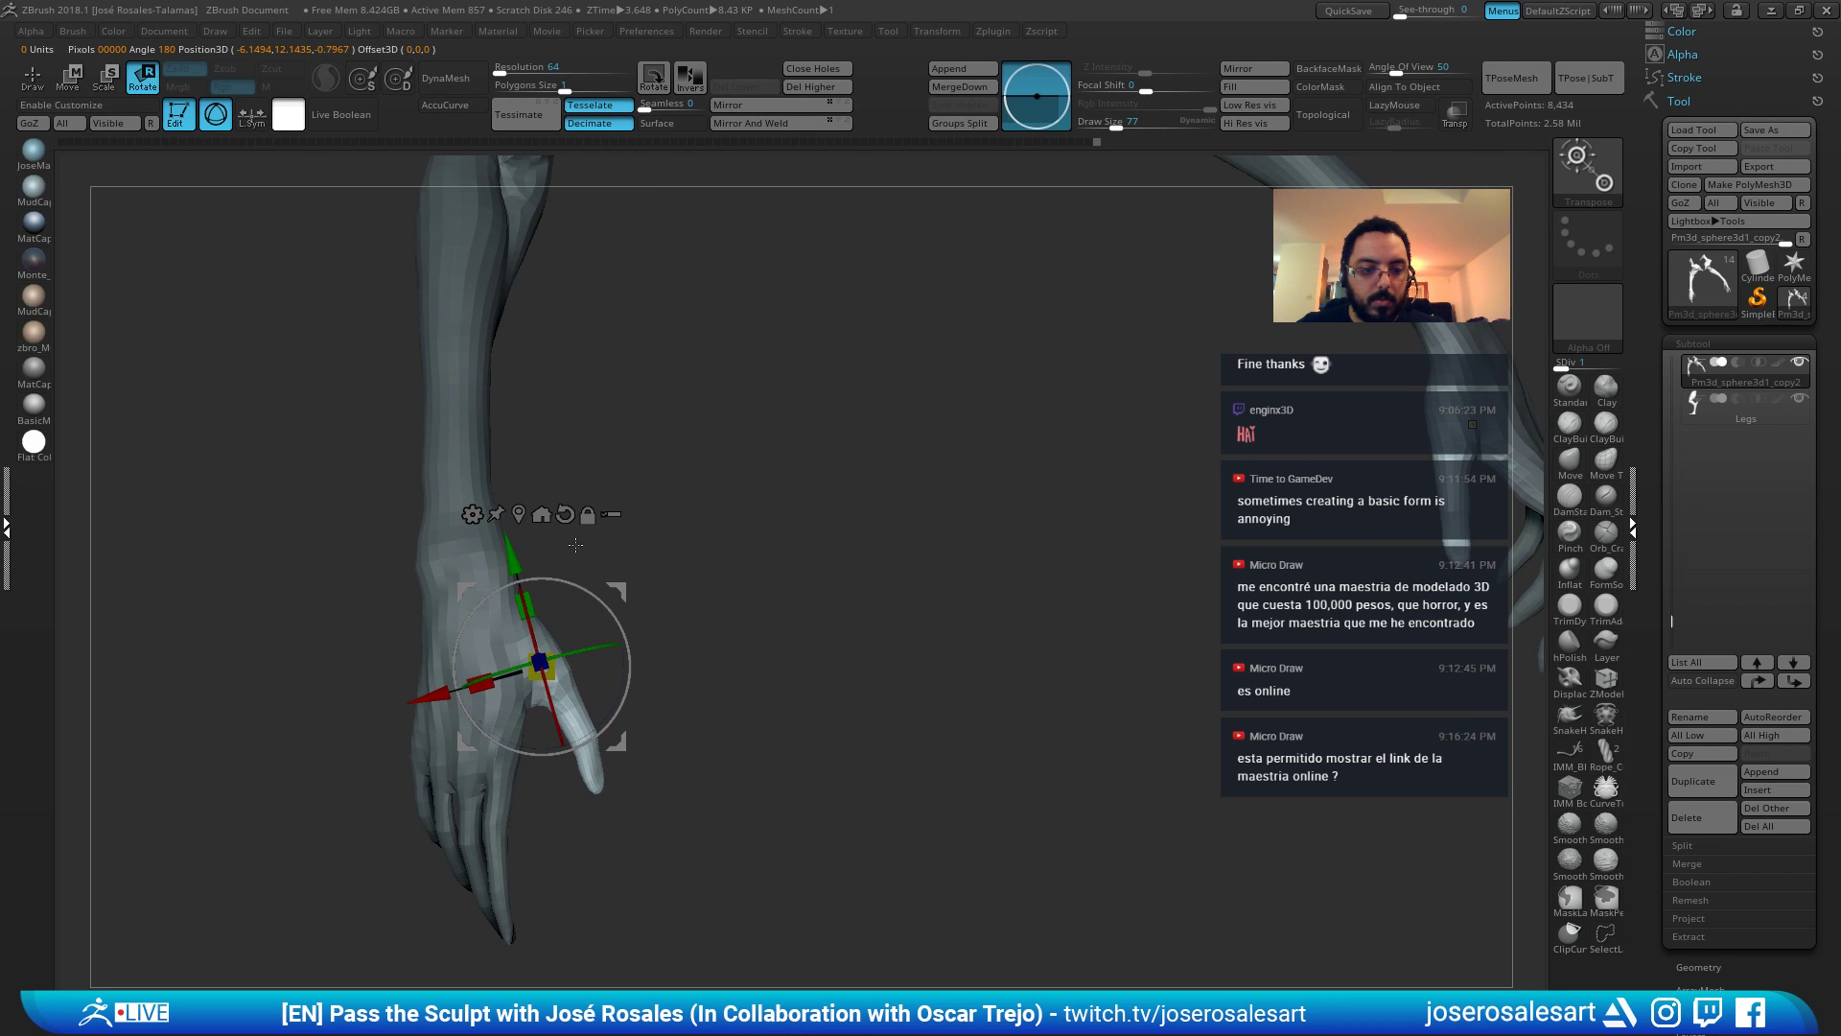
left_click_drag(547, 662, 620, 618)
left_click_drag(403, 556, 597, 544)
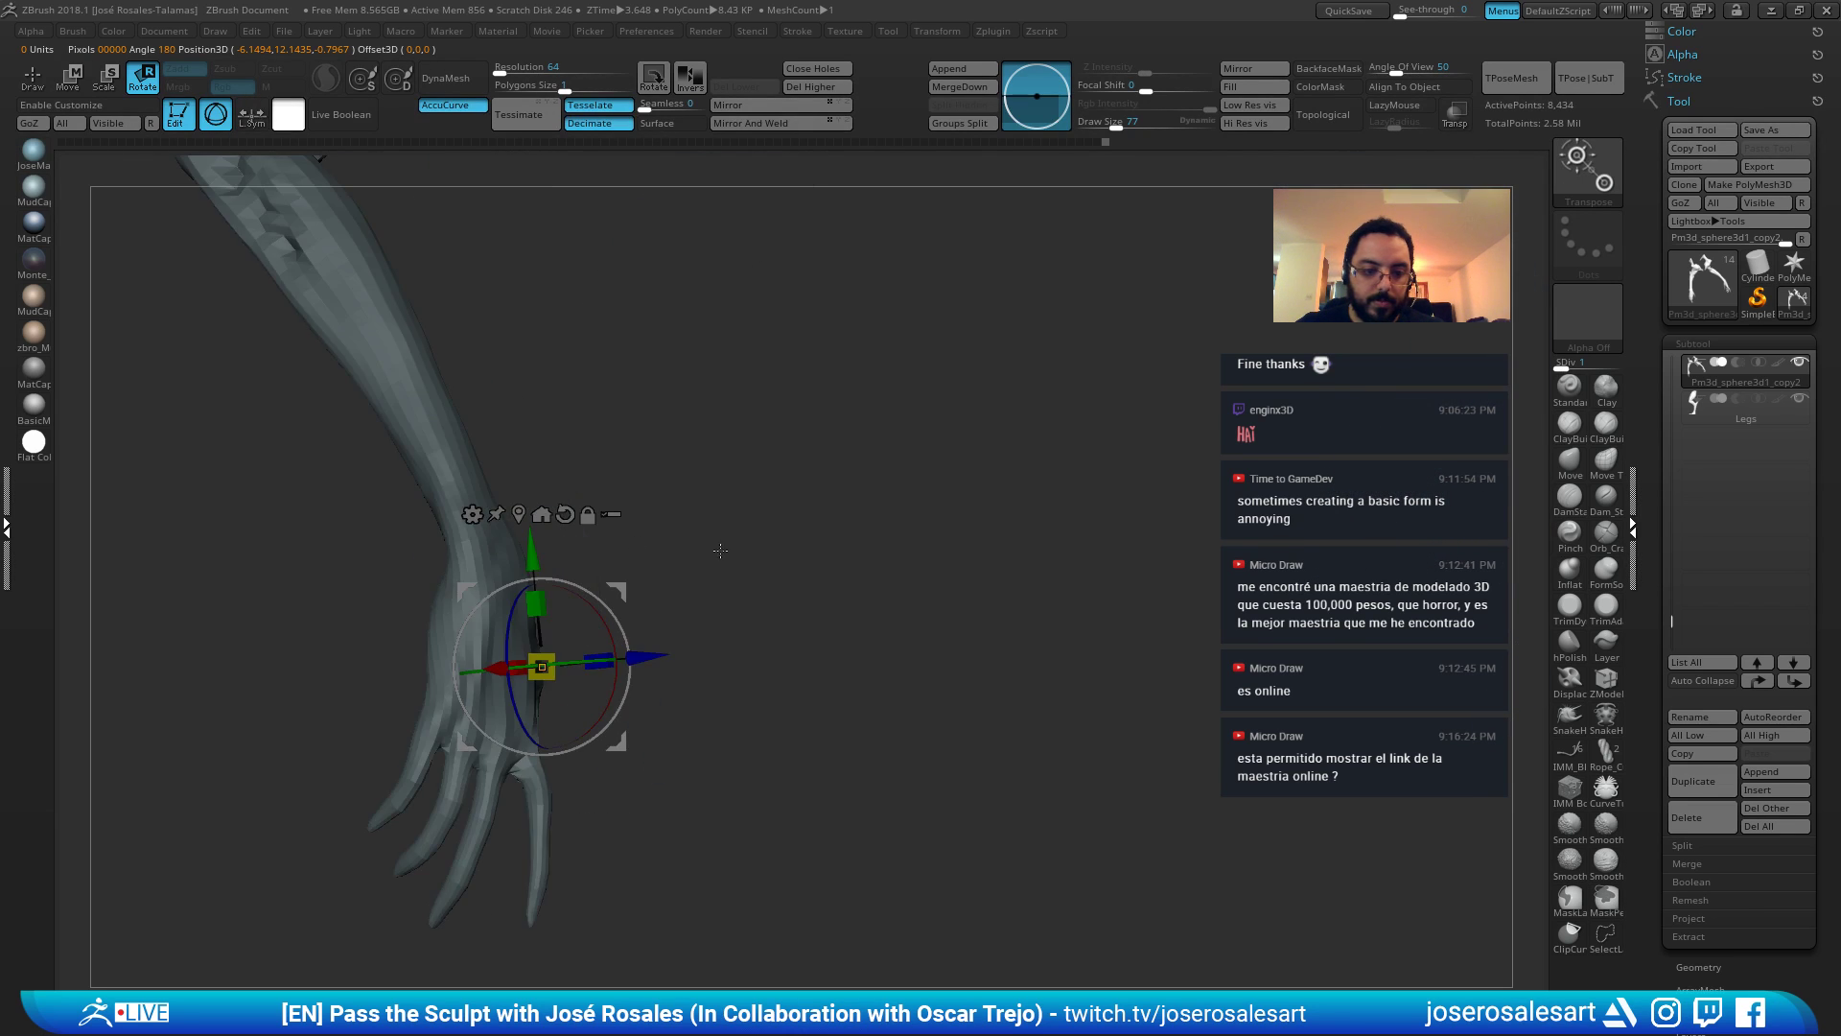
Reset the gizmo orientation, move the unmasked thumb outward along the X axis, and return to Draw mode.
left_click_drag(720, 550, 331, 660)
left_click(564, 516)
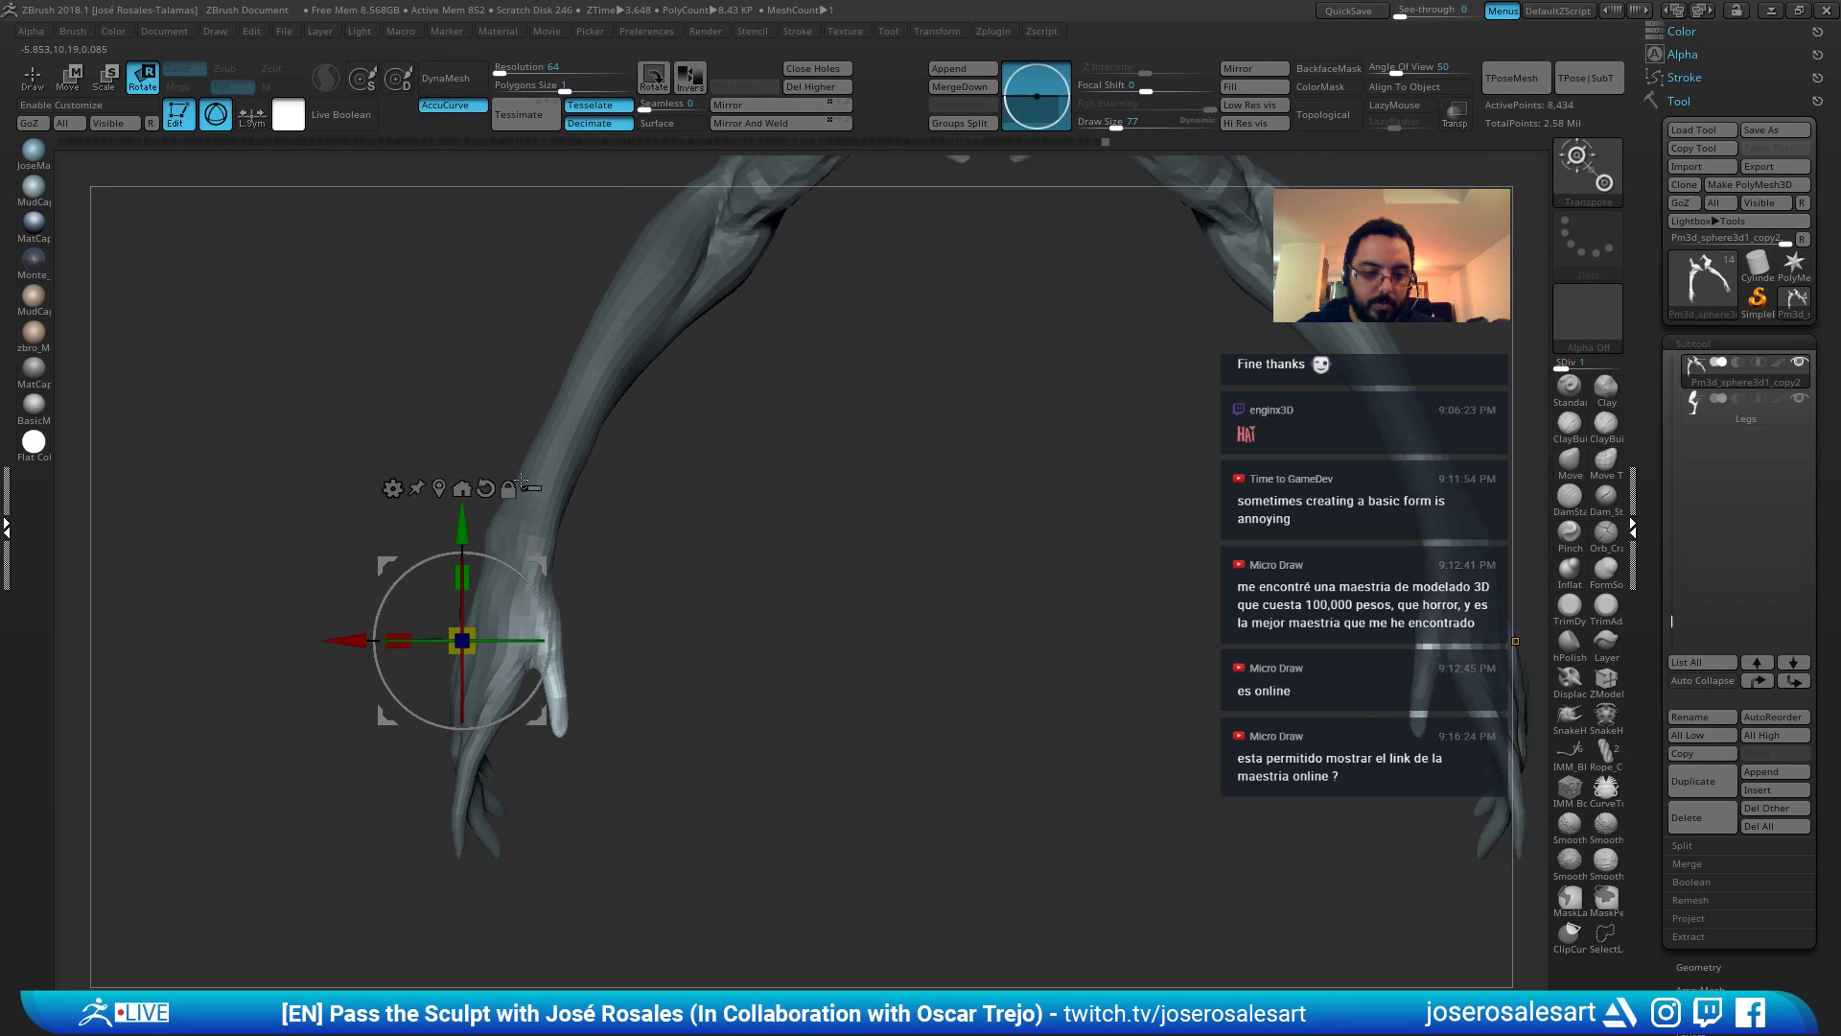
mouse_move(521, 480)
left_mouse_down()
mouse_move(484, 481)
mouse_move(509, 485)
left_mouse_up()
left_click_drag(542, 556, 633, 591, "alt")
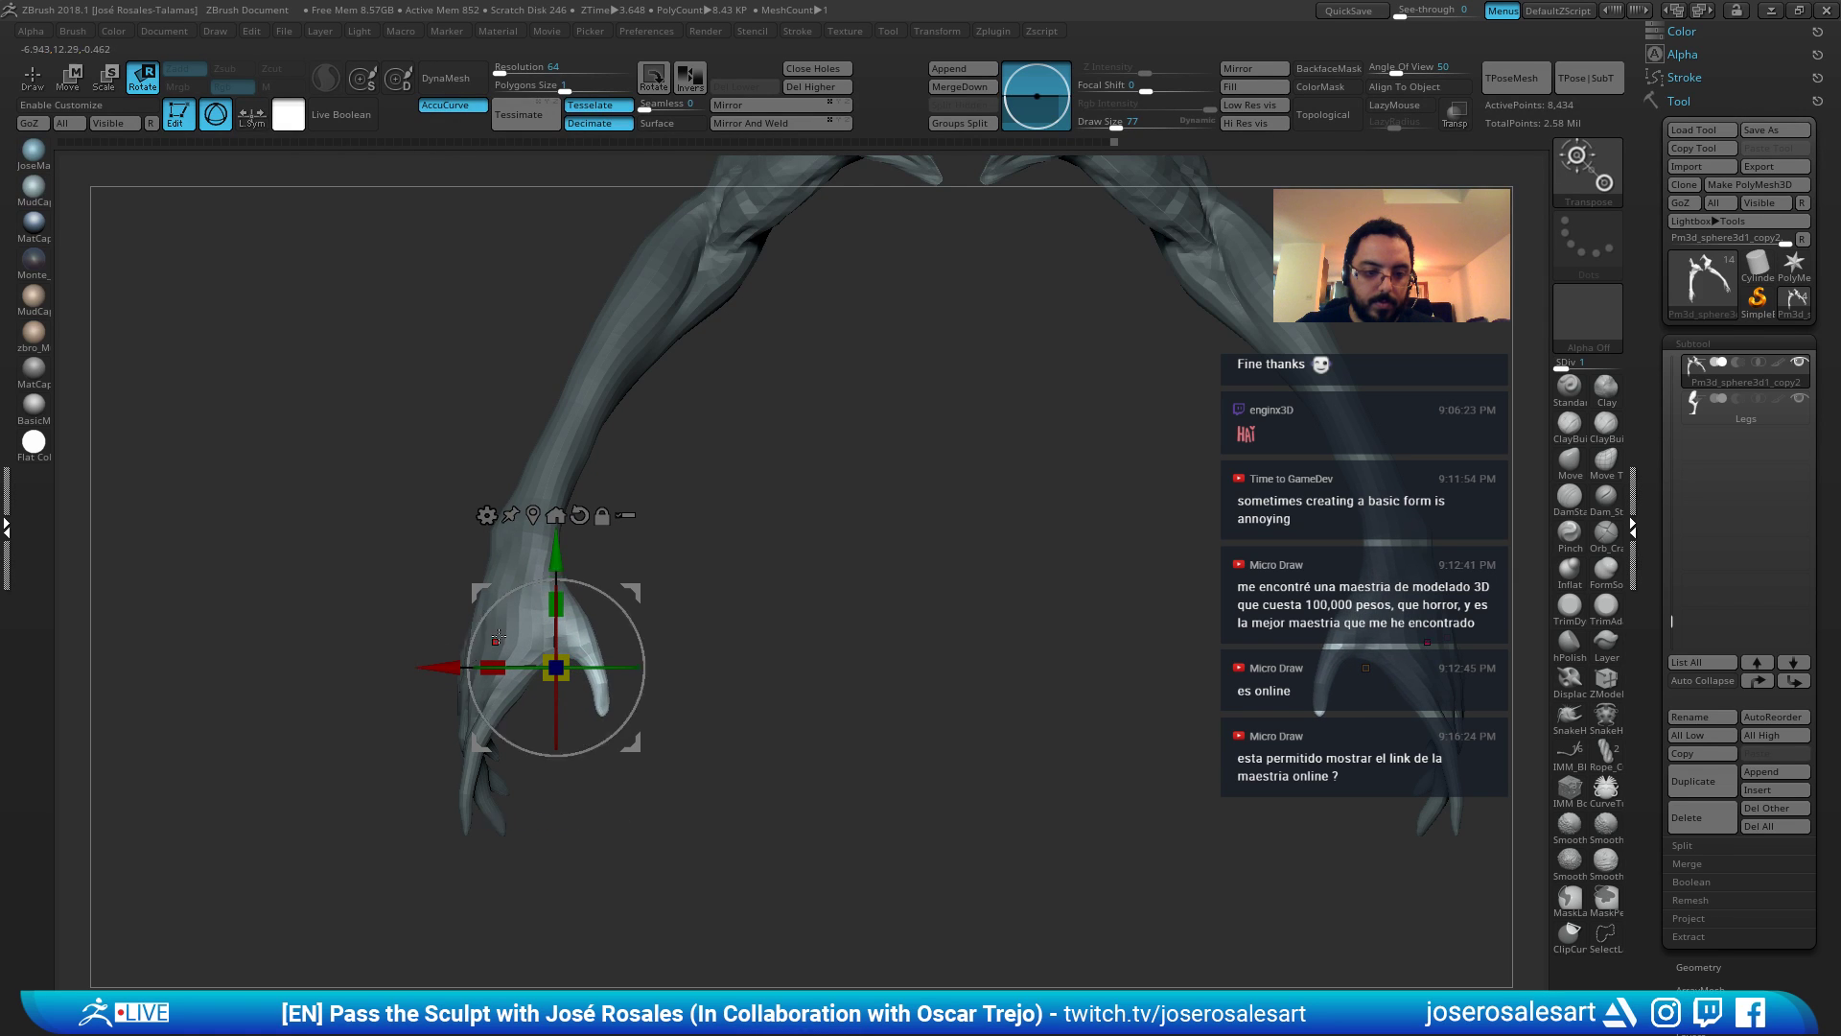
left_click_drag(443, 667, 395, 667)
key("q")
Build up volume on the thumb with the ClayBuildup brush.
mouse_move(633, 575)
left_mouse_down("alt")
mouse_move(600, 530)
mouse_move(642, 533)
mouse_move(596, 586)
mouse_move(596, 489)
mouse_move(641, 542)
mouse_move(629, 585)
left_mouse_up("alt")
key("1")
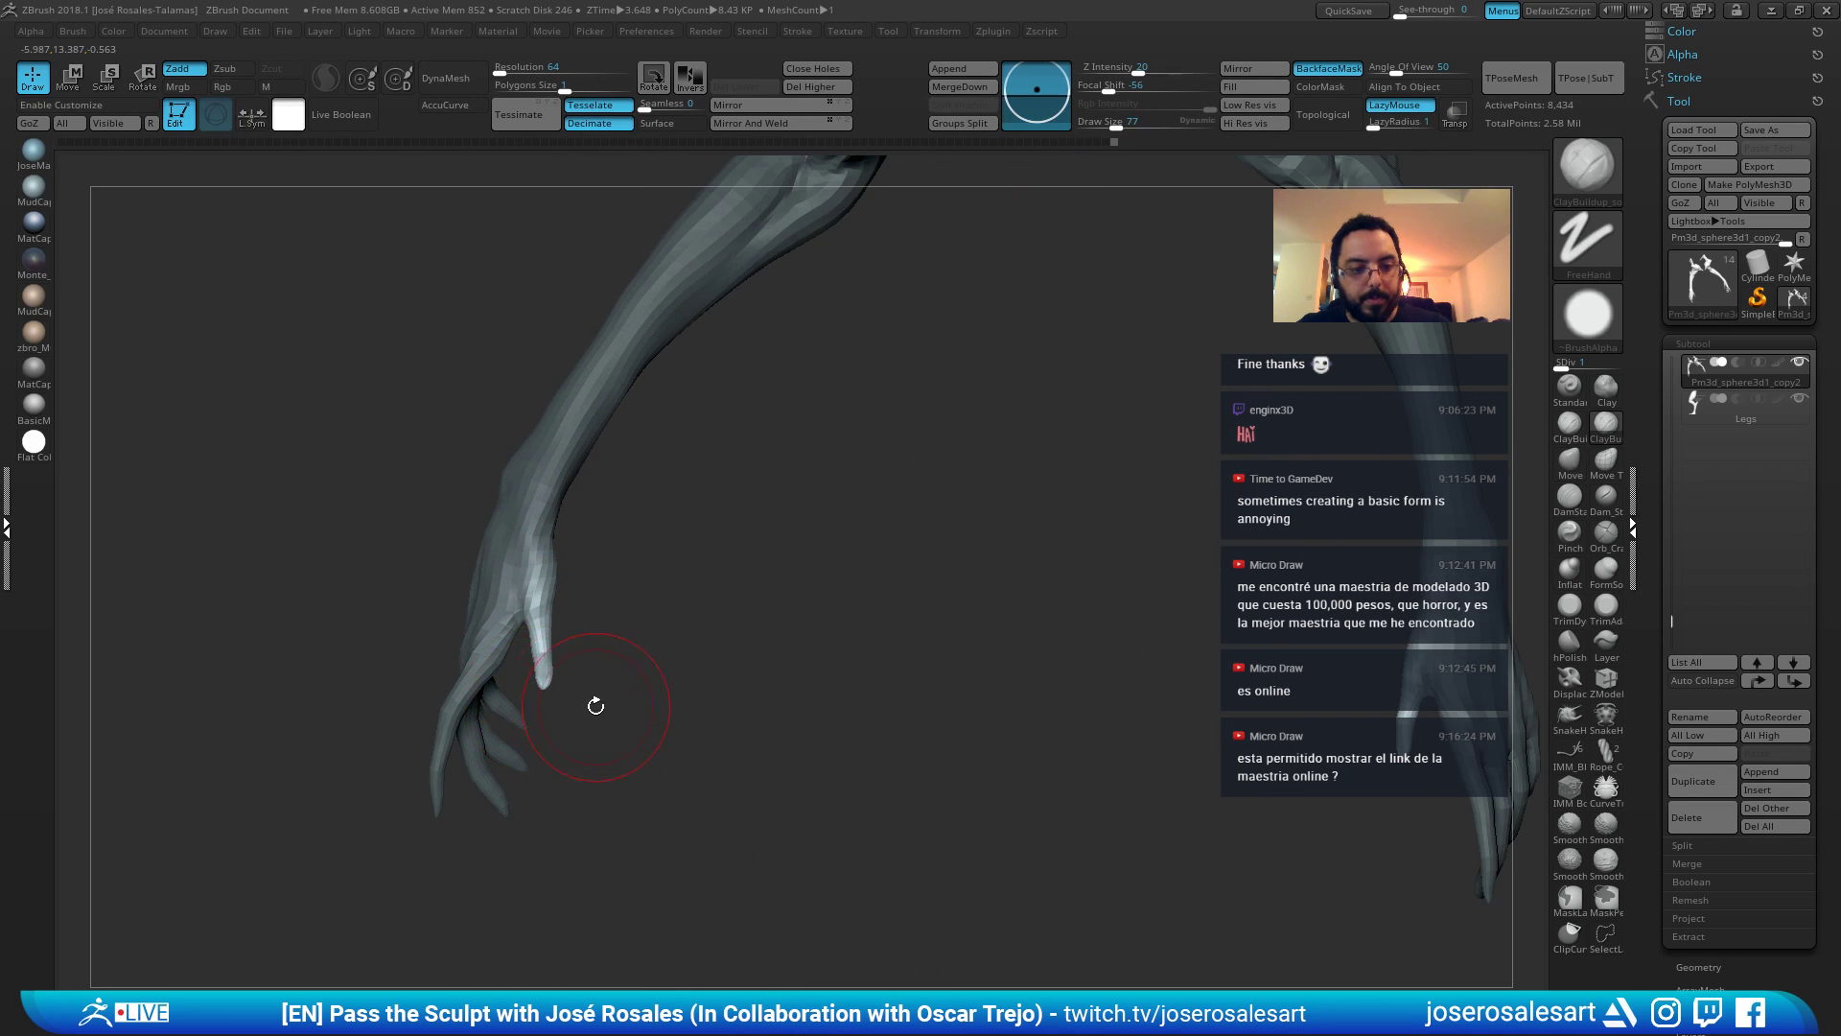
mouse_move(596, 703)
left_mouse_down()
mouse_move(641, 685)
mouse_move(671, 710)
mouse_move(705, 518)
left_mouse_up()
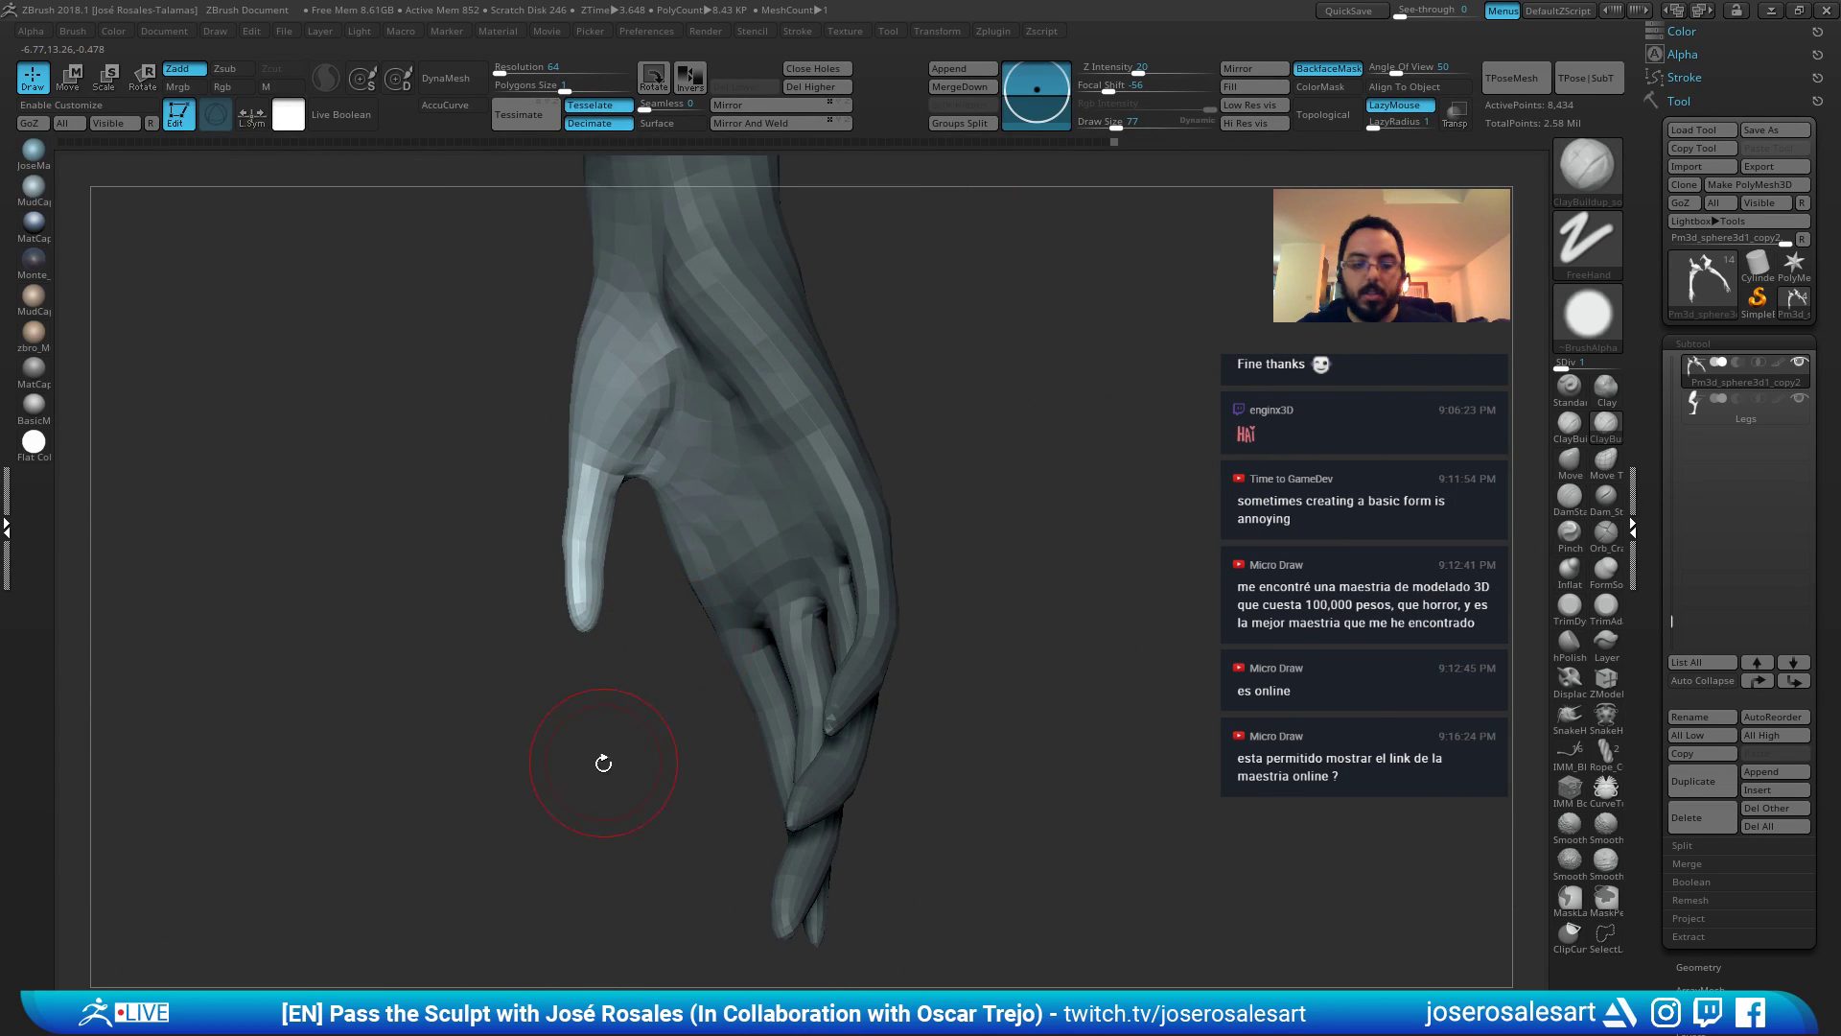
left_click_drag(600, 761, 662, 787, "alt")
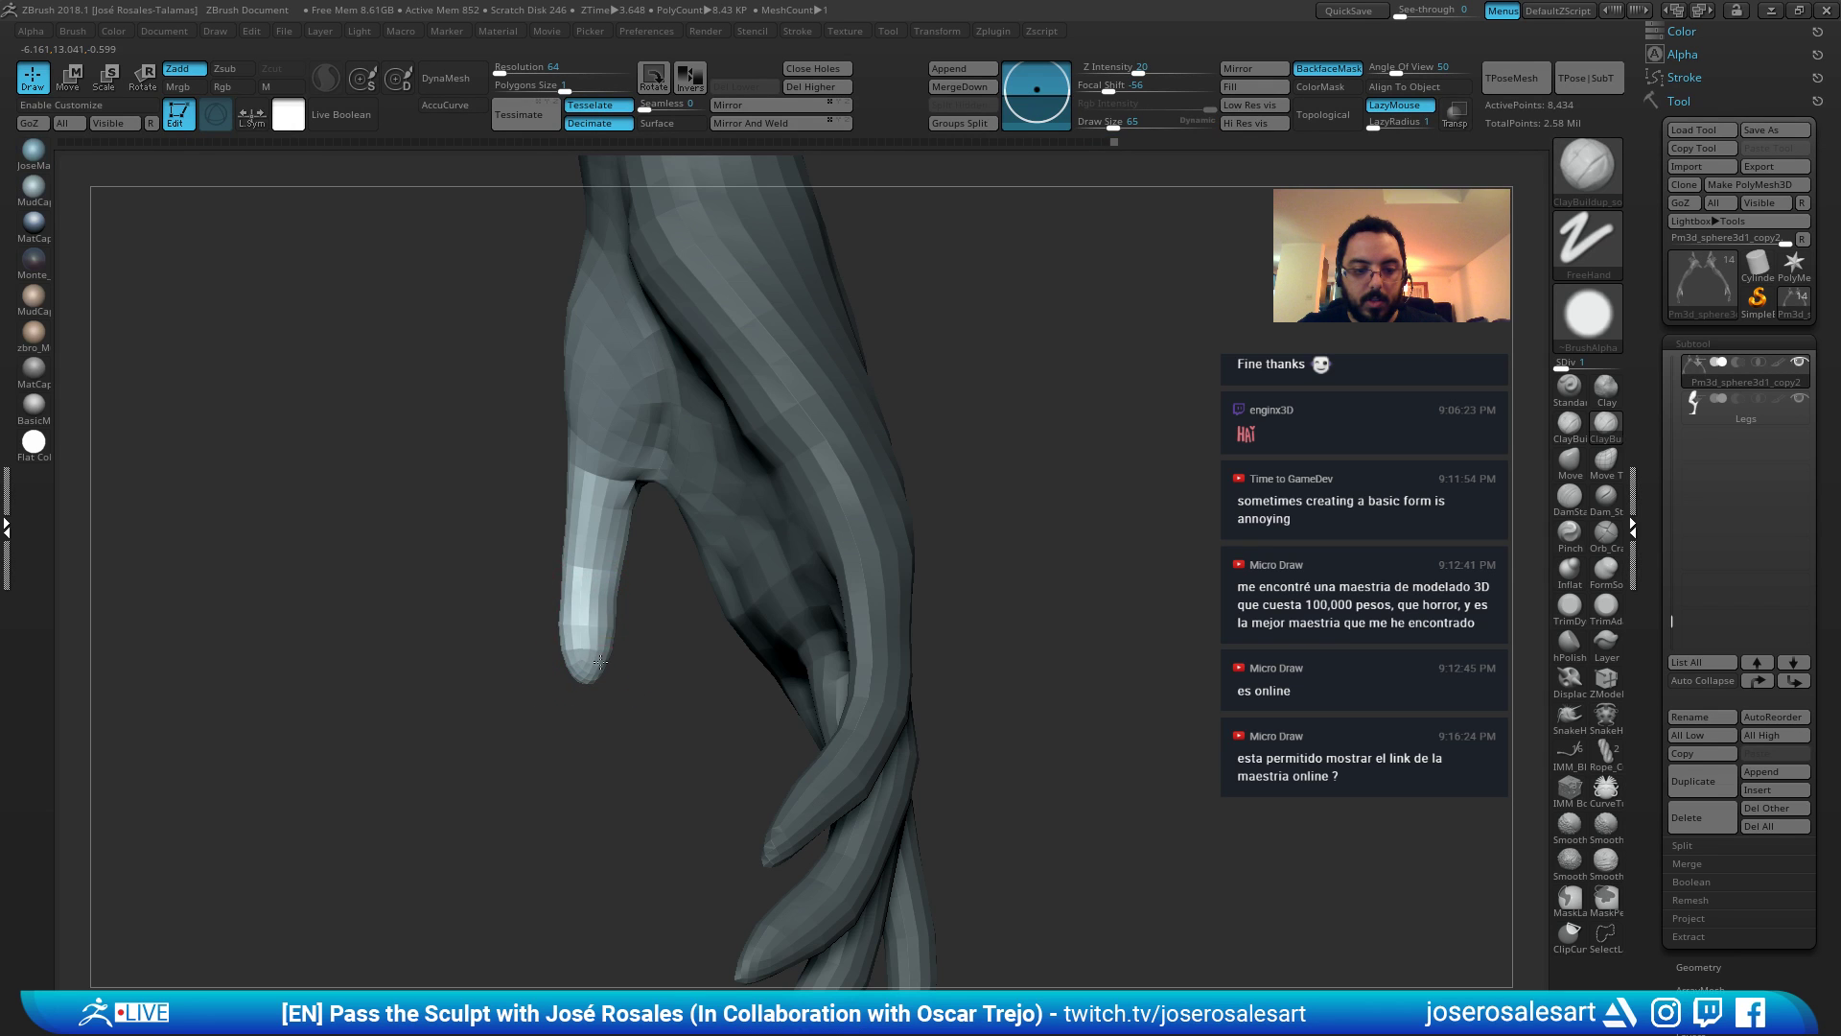
mouse_move(600, 662)
left_mouse_down()
mouse_move(572, 670)
mouse_move(598, 671)
left_mouse_up()
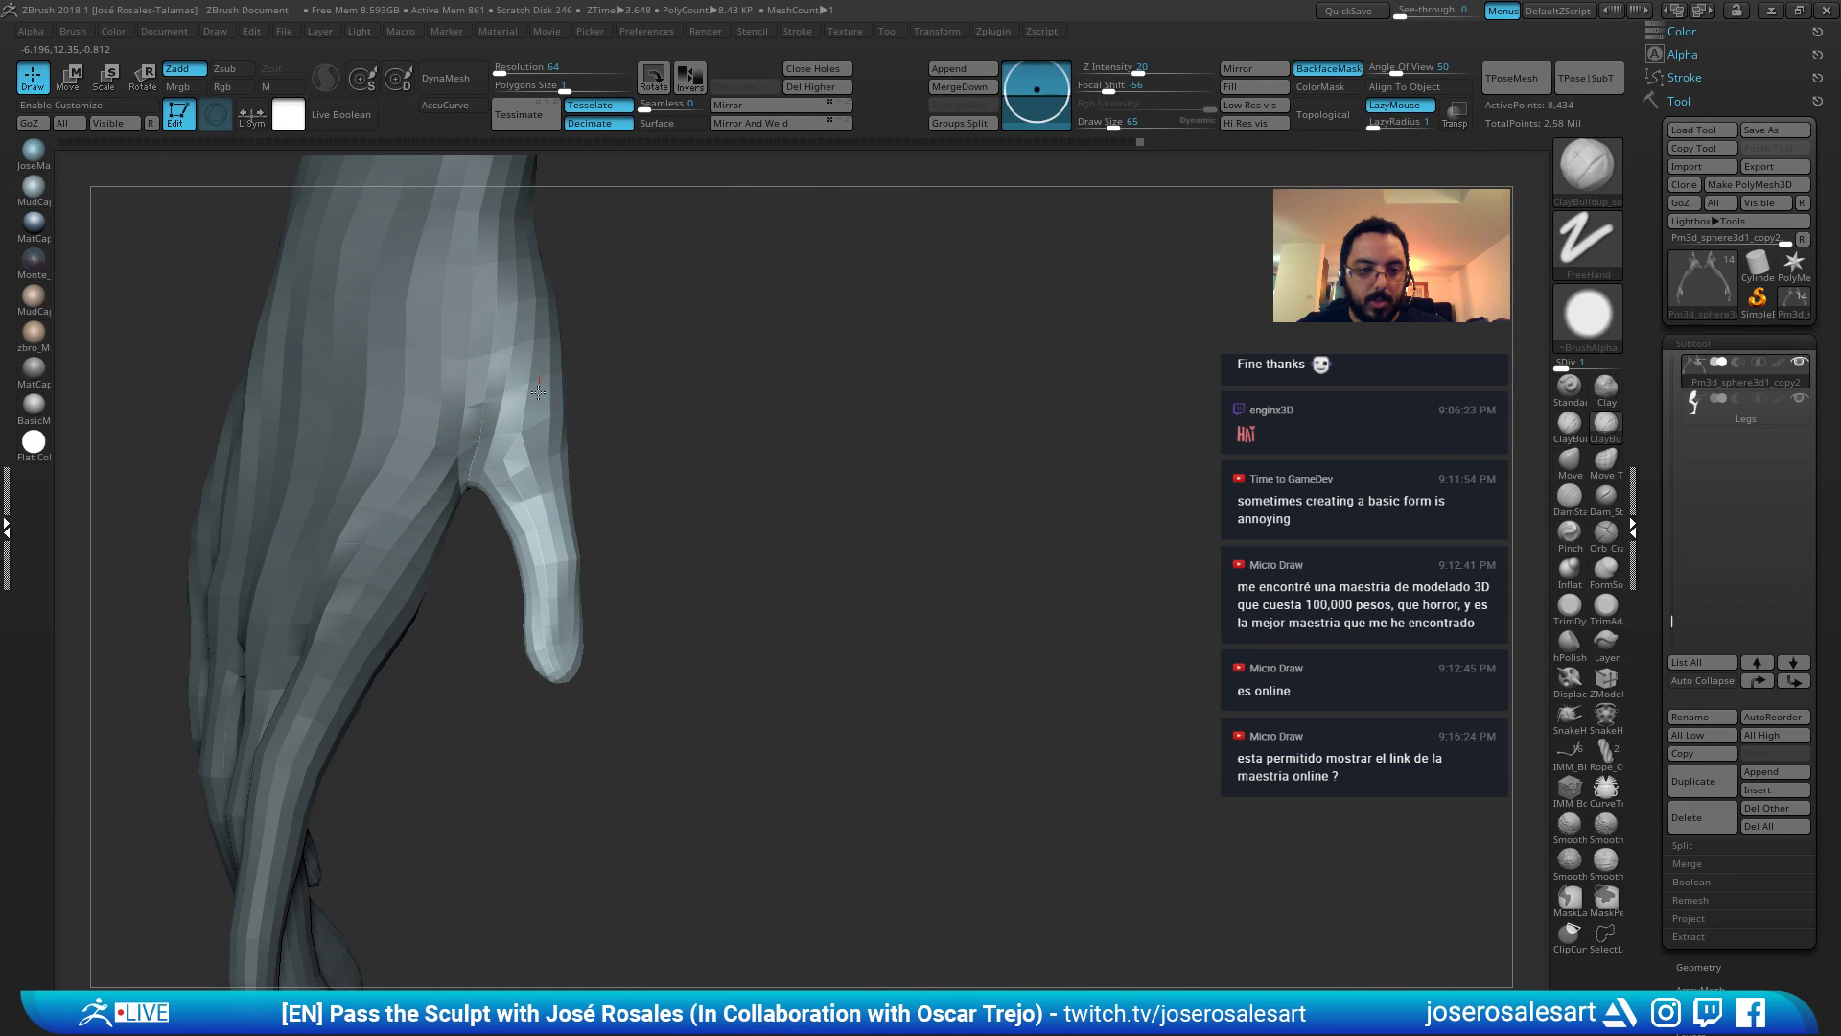
Subdivide the arms mesh to level 2 and sculpt form along the thumb web and index finger.
key("ctrl+d")
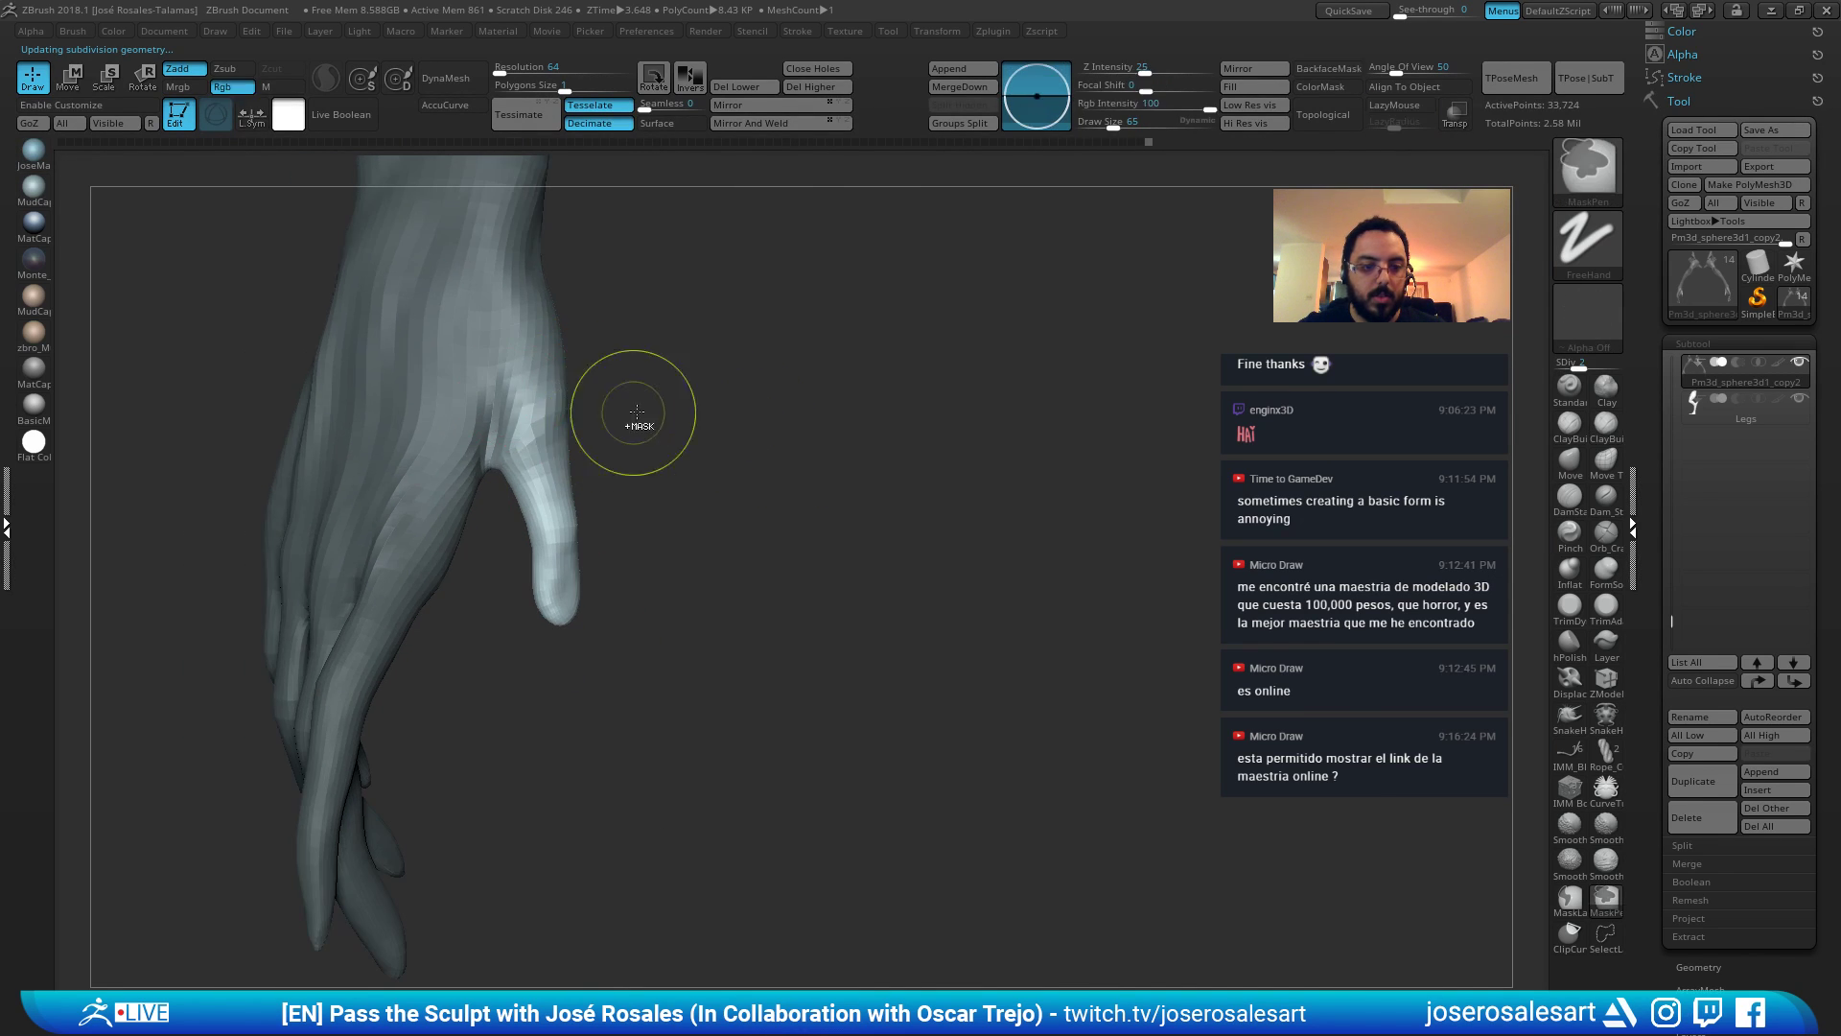
left_click_drag(478, 418, 456, 484)
right_click_drag(556, 422, 481, 403)
left_click_drag(480, 408, 428, 596)
mouse_move(537, 499)
right_mouse_down()
mouse_move(461, 480)
mouse_move(555, 458)
right_mouse_up()
right_click_drag(555, 586, 576, 617)
Reshape the thumb with the Move brush and return to the ClayBuildup brush.
key("b")
key("m")
key("v")
key("s")
left_click_drag(576, 617, 584, 617)
left_click_drag(568, 600, 558, 598)
mouse_move(556, 585)
right_mouse_down()
mouse_move(550, 544)
mouse_move(620, 520)
mouse_move(590, 655)
right_mouse_up()
key("b")
key("c")
key("b")
right_click_drag(577, 591, 714, 555)
right_click_drag(714, 556, 814, 431)
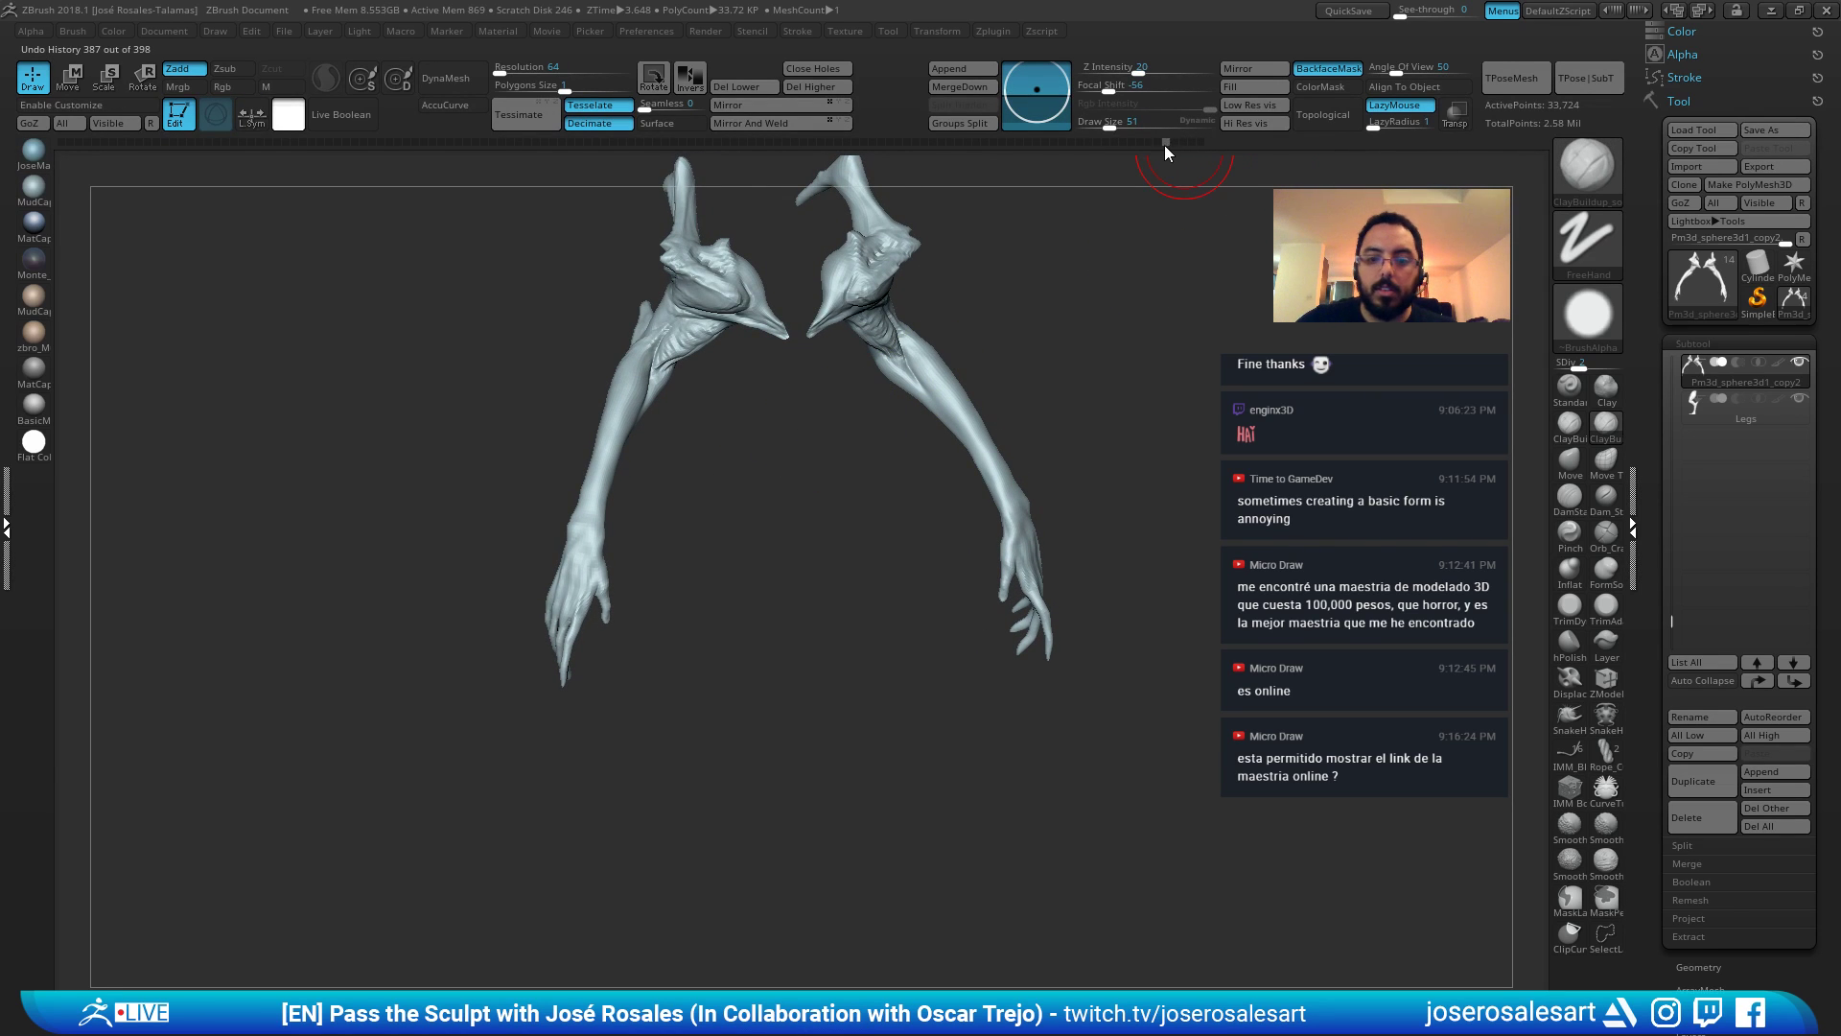
Roll the undo history back to before the thumb edits, accept discarding the newer entries, and clear the mask.
left_click_drag(1164, 146, 1084, 160)
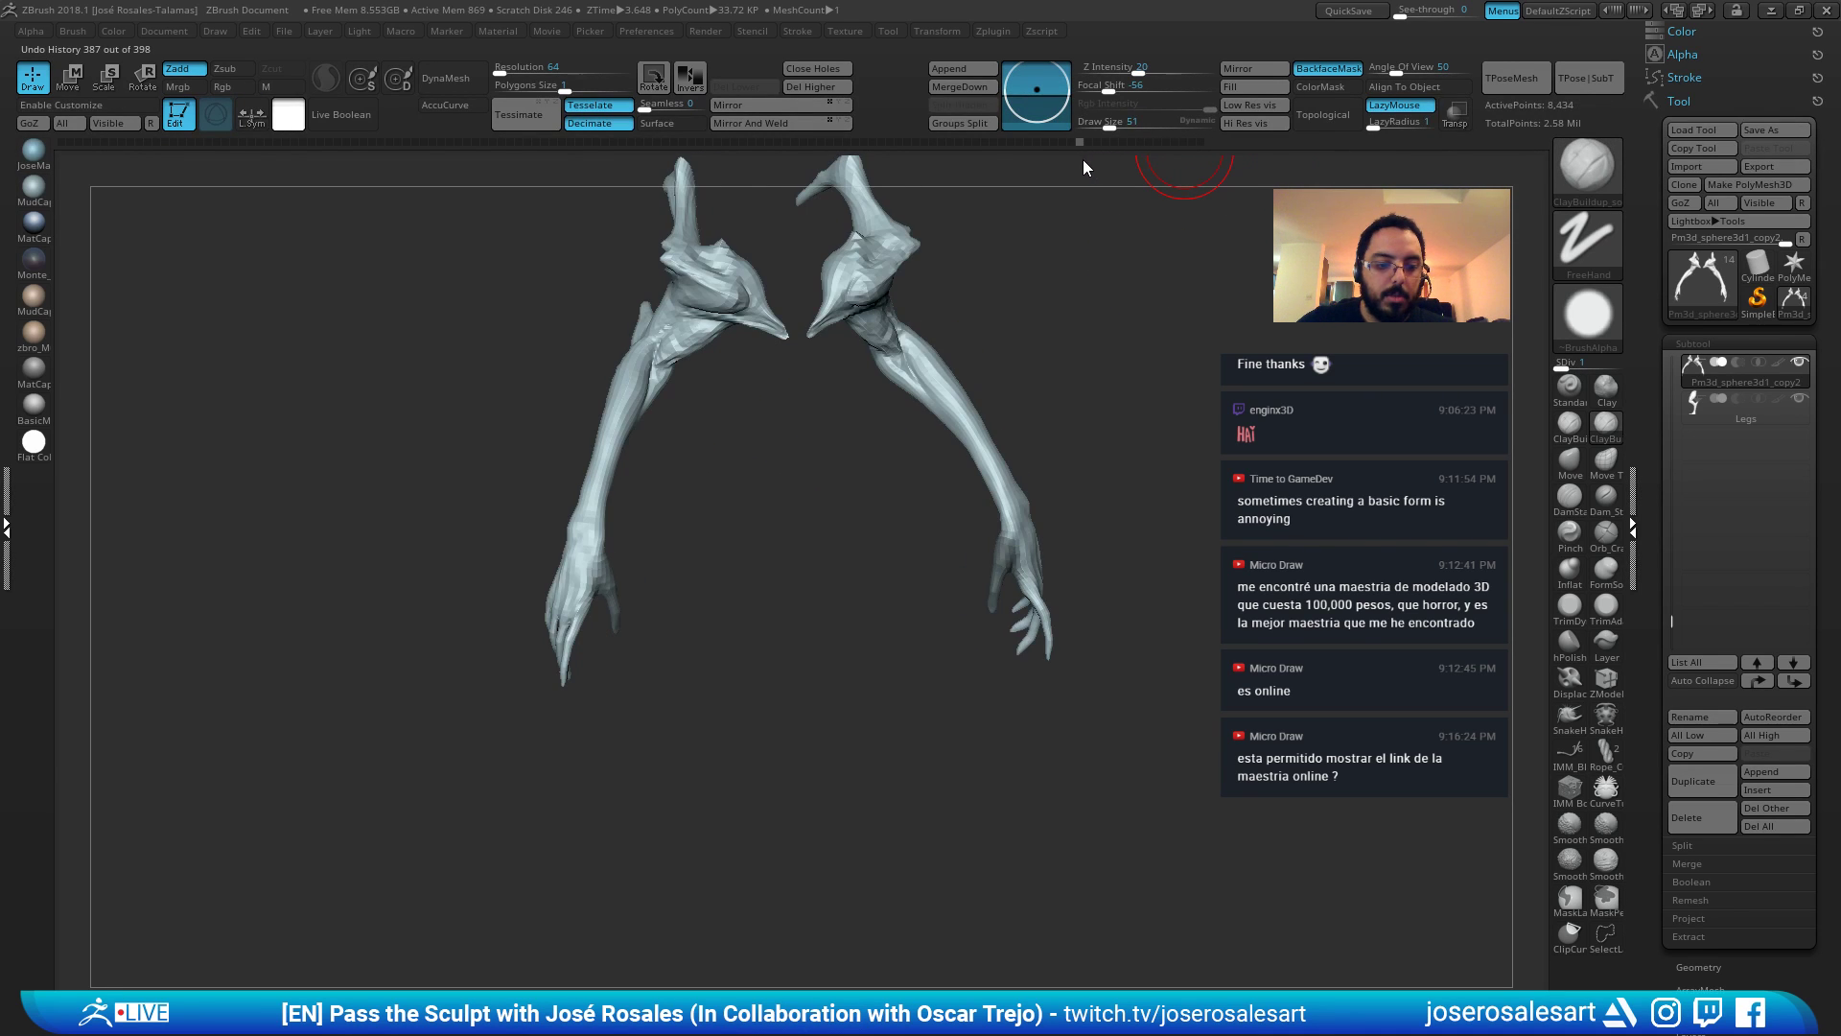
left_click(754, 489, "ctrl")
left_click(773, 618)
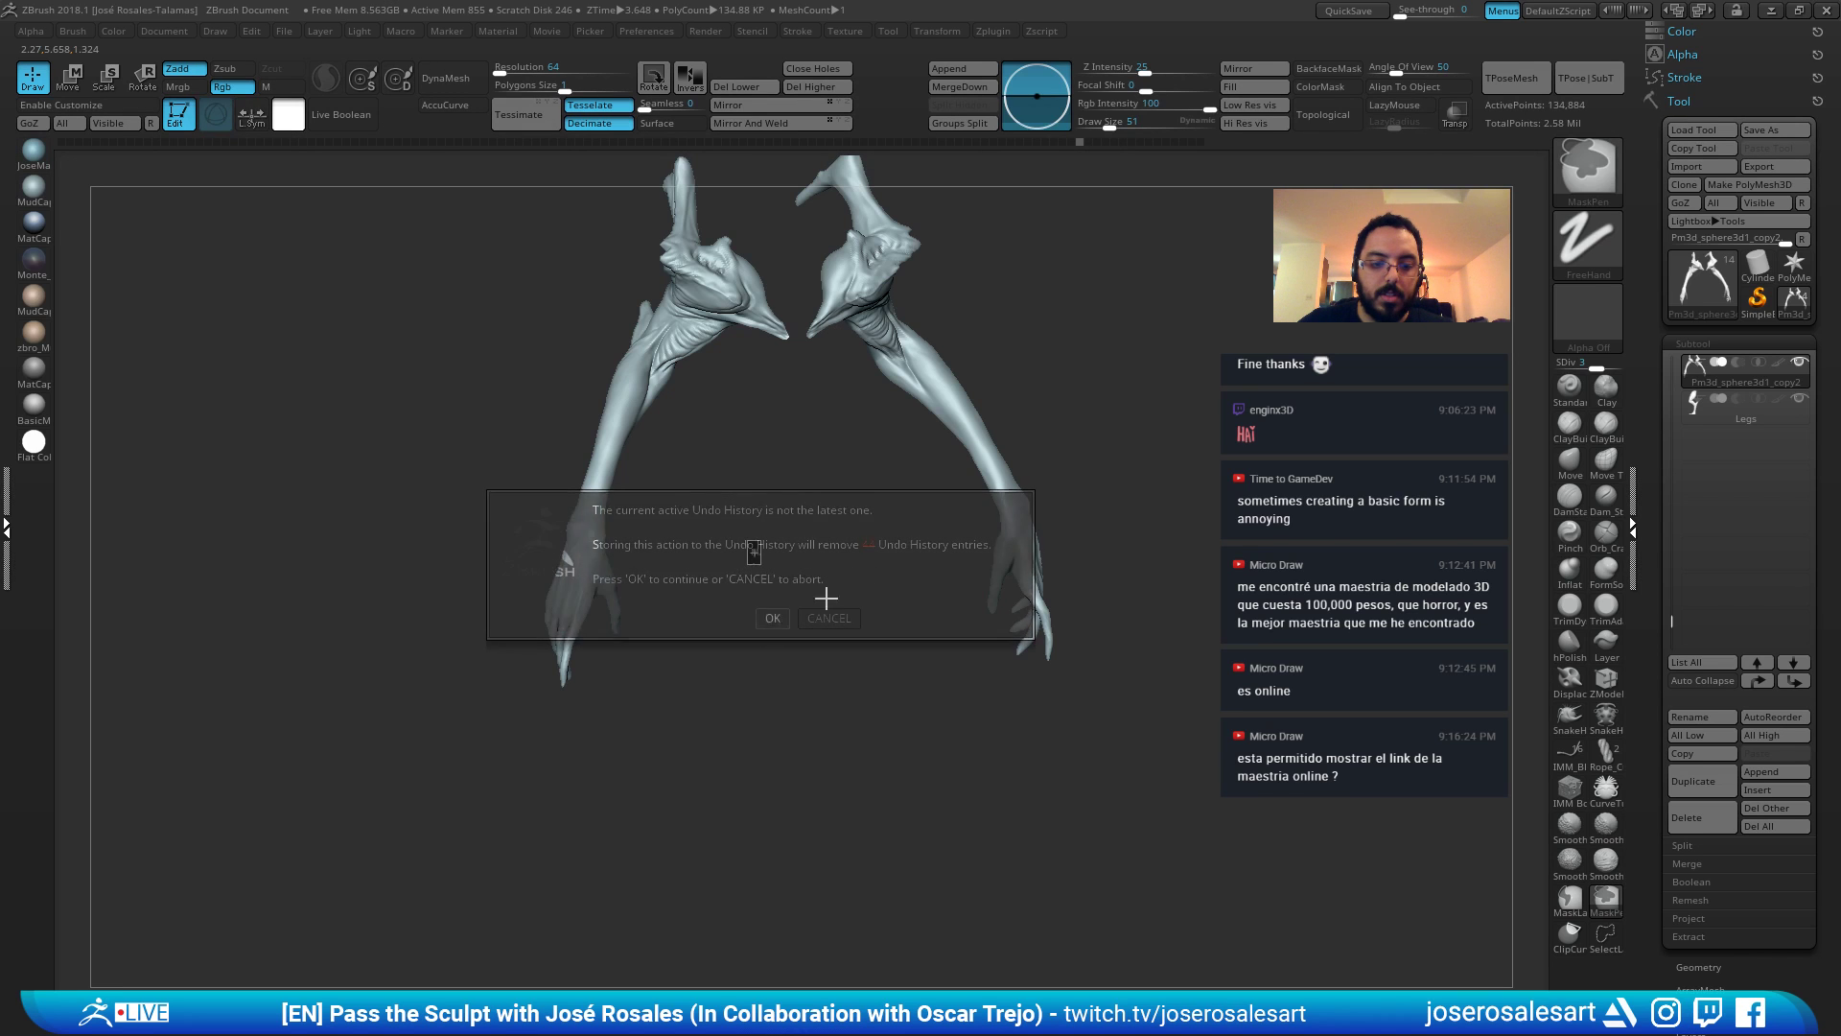
Sculpt tendons on the back of the hand with the Standard brush at subdivision level 3.
right_click_drag(844, 585, 758, 412, "alt")
mouse_move(757, 412)
right_mouse_down()
mouse_move(875, 485)
mouse_move(888, 446)
mouse_move(808, 673)
mouse_move(777, 565)
mouse_move(968, 546)
mouse_move(863, 576)
mouse_move(892, 538)
mouse_move(988, 528)
mouse_move(822, 543)
mouse_move(821, 329)
mouse_move(854, 551)
mouse_move(921, 547)
right_mouse_up()
key("b")
key("s")
key("t")
left_click_drag(834, 561, 839, 631)
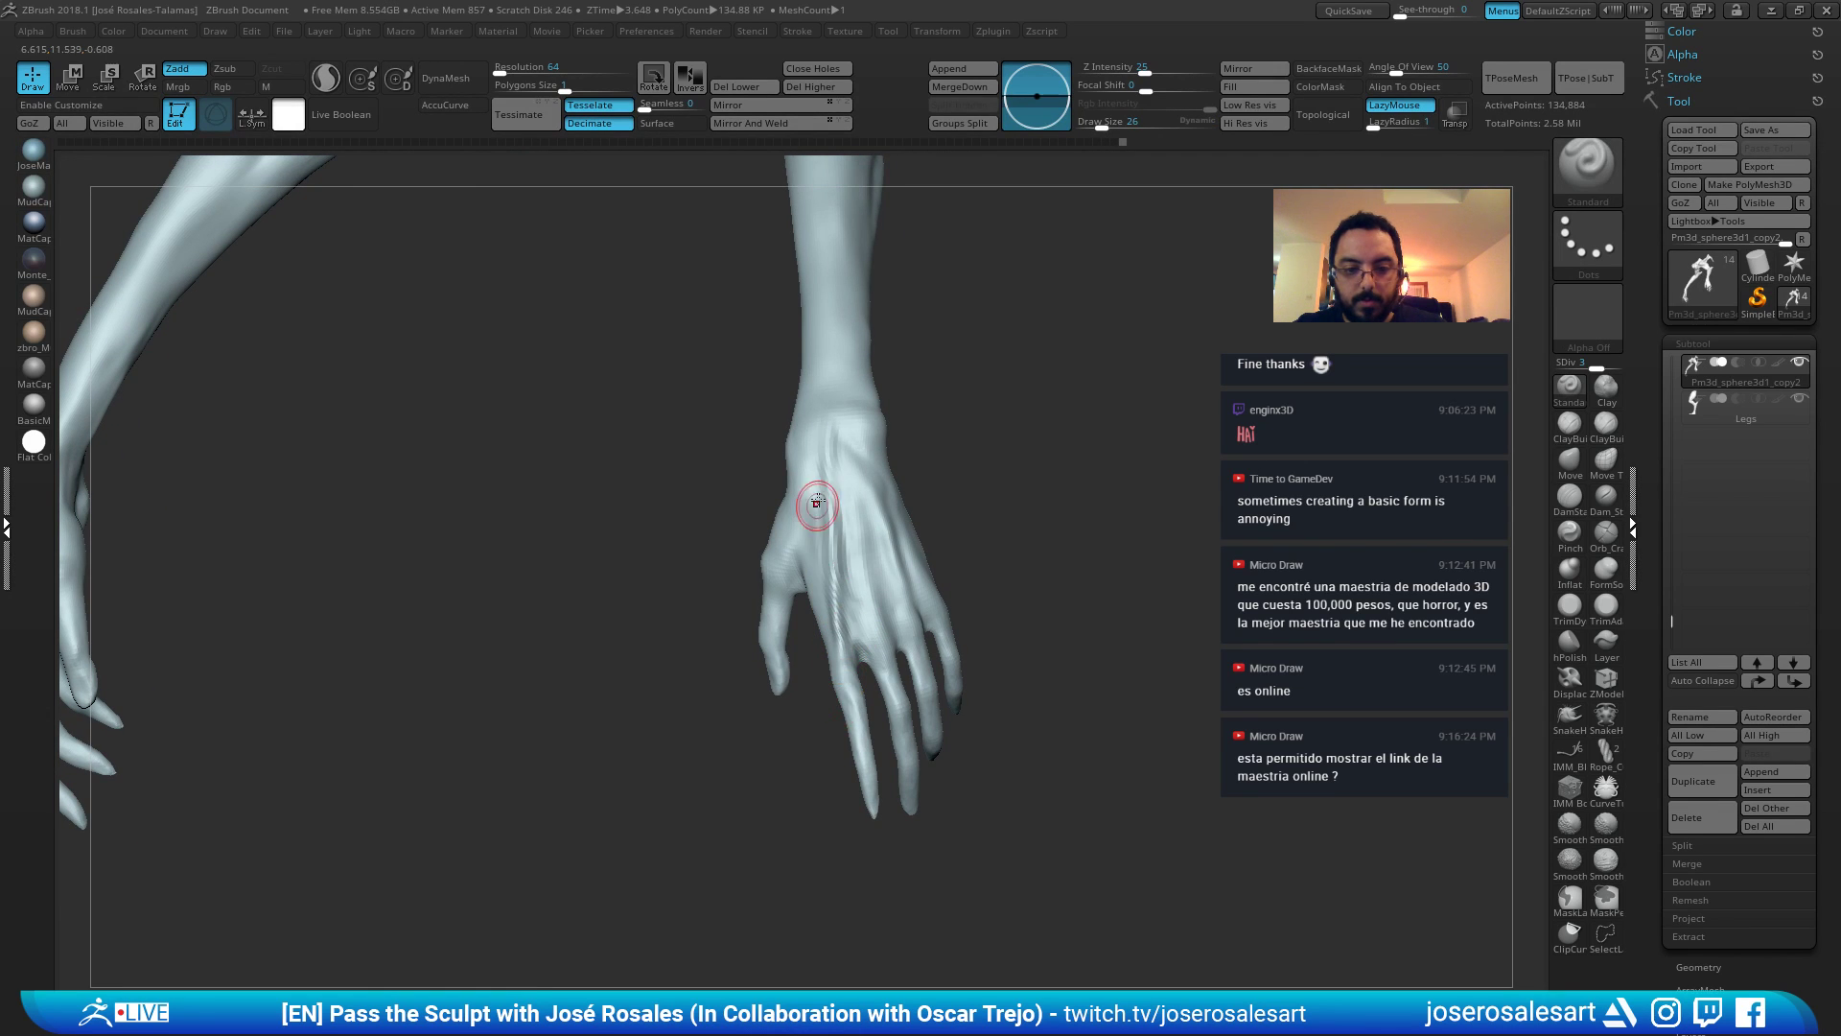
mouse_move(816, 502)
right_mouse_down()
mouse_move(854, 602)
mouse_move(822, 557)
right_mouse_up()
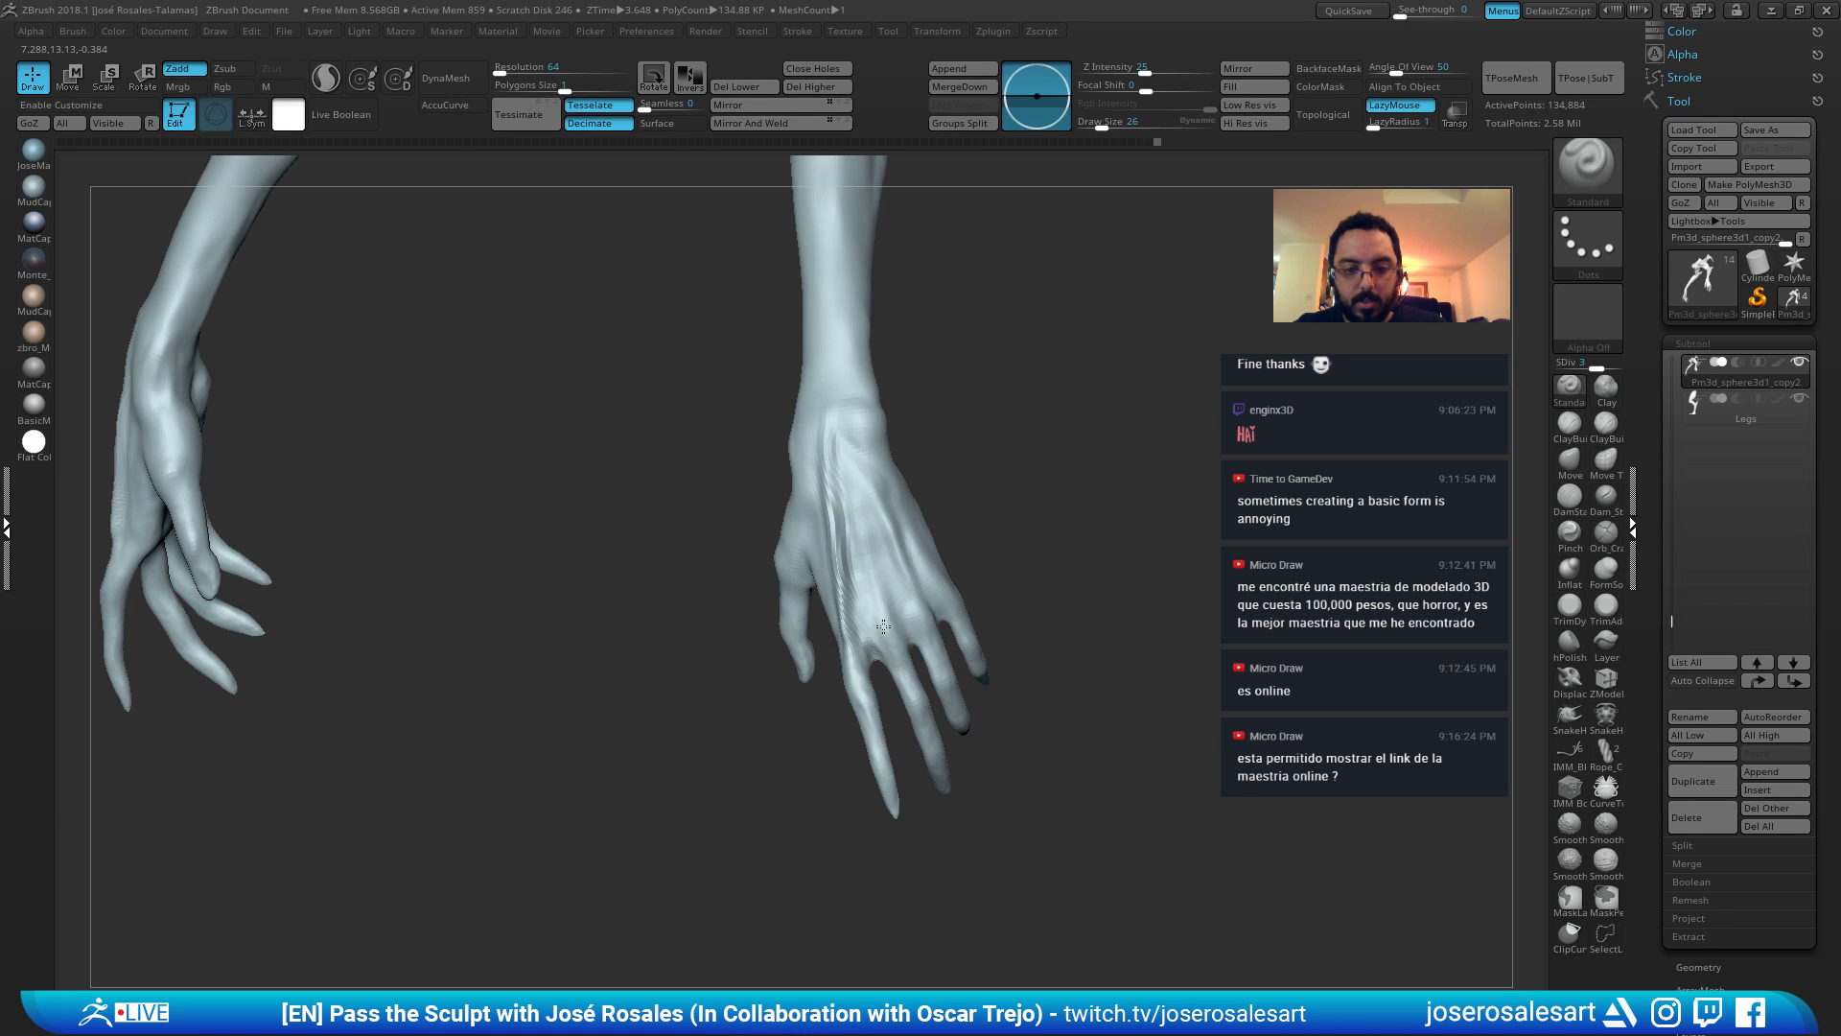
mouse_move(872, 572)
right_mouse_down()
mouse_move(870, 639)
mouse_move(897, 647)
mouse_move(896, 588)
mouse_move(825, 650)
mouse_move(877, 527)
right_mouse_up()
Extend the tendon forms between the wrist and knuckles and smooth them.
key("b")
key("c")
key("b")
key("shift")
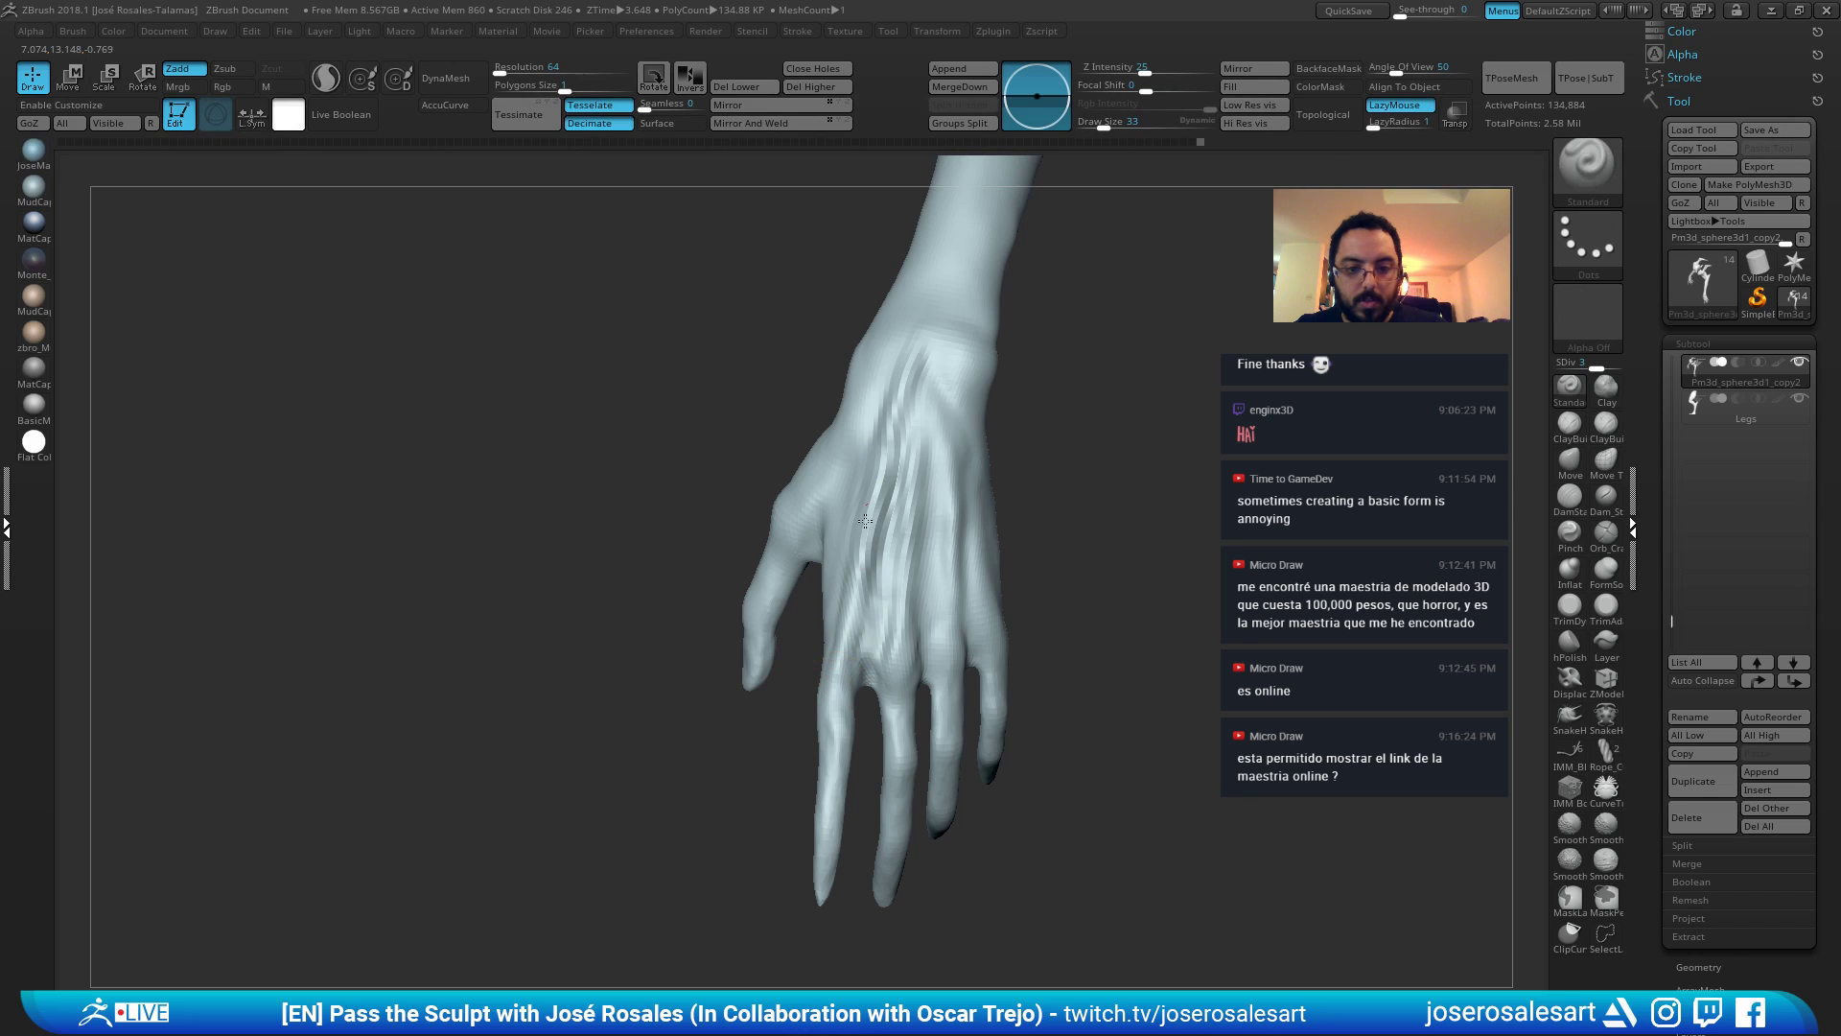
right_click_drag(834, 572, 888, 427)
left_click_drag(888, 427, 908, 399, "shift")
right_click_drag(908, 399, 857, 348)
Show all subtools and examine the arms and hands in relation to the whole creature.
key("alt+s")
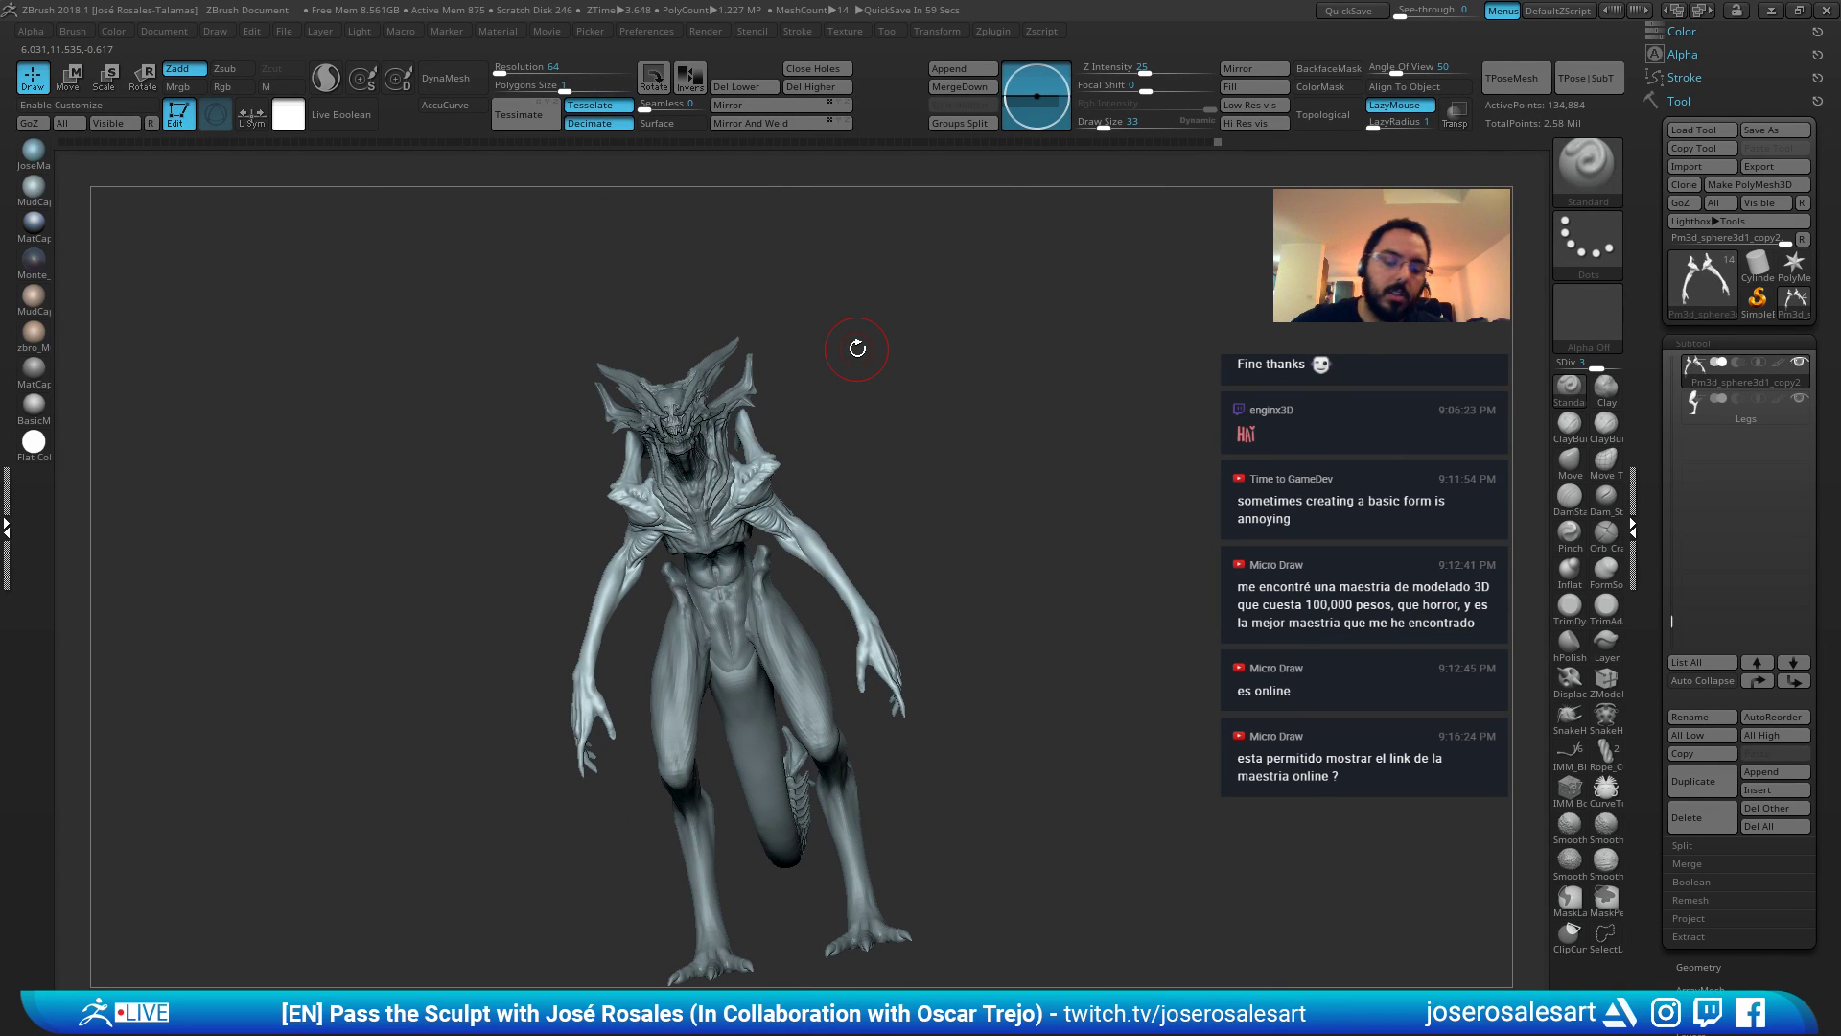
right_click_drag(792, 544, 816, 381)
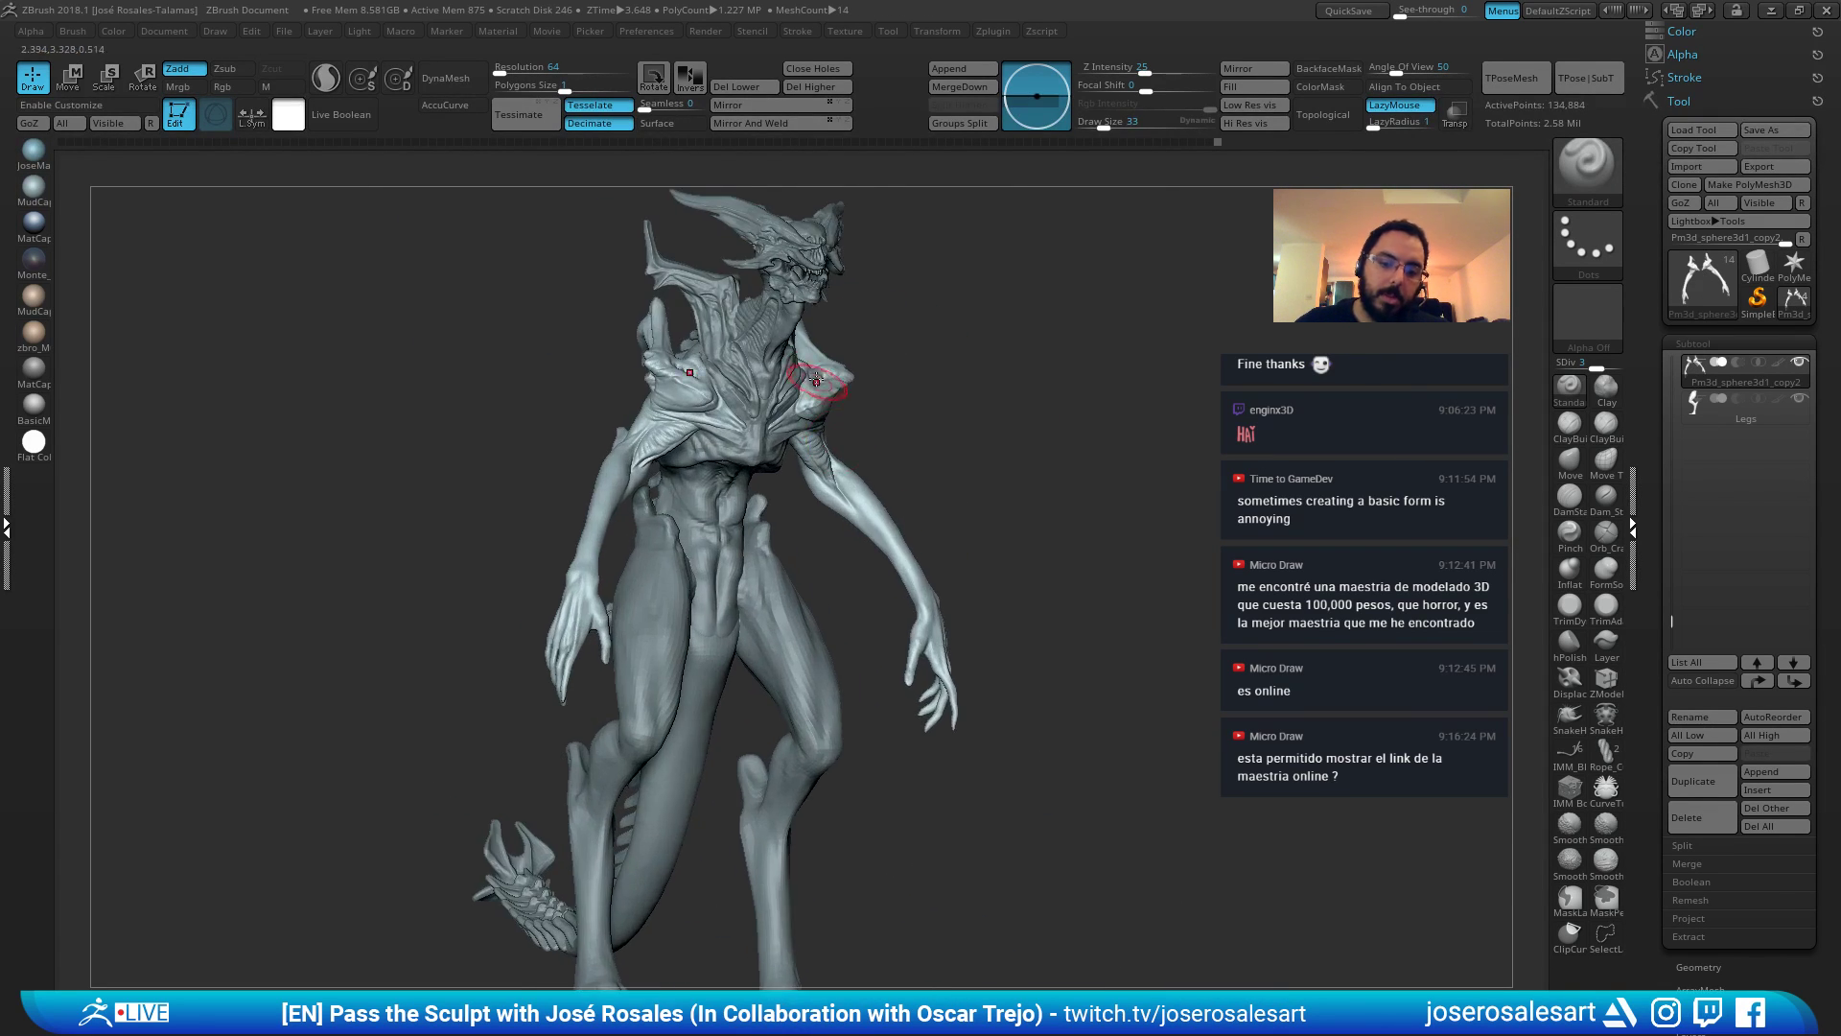
right_click_drag(704, 588, 695, 642)
right_click_drag(695, 642, 702, 508, "alt")
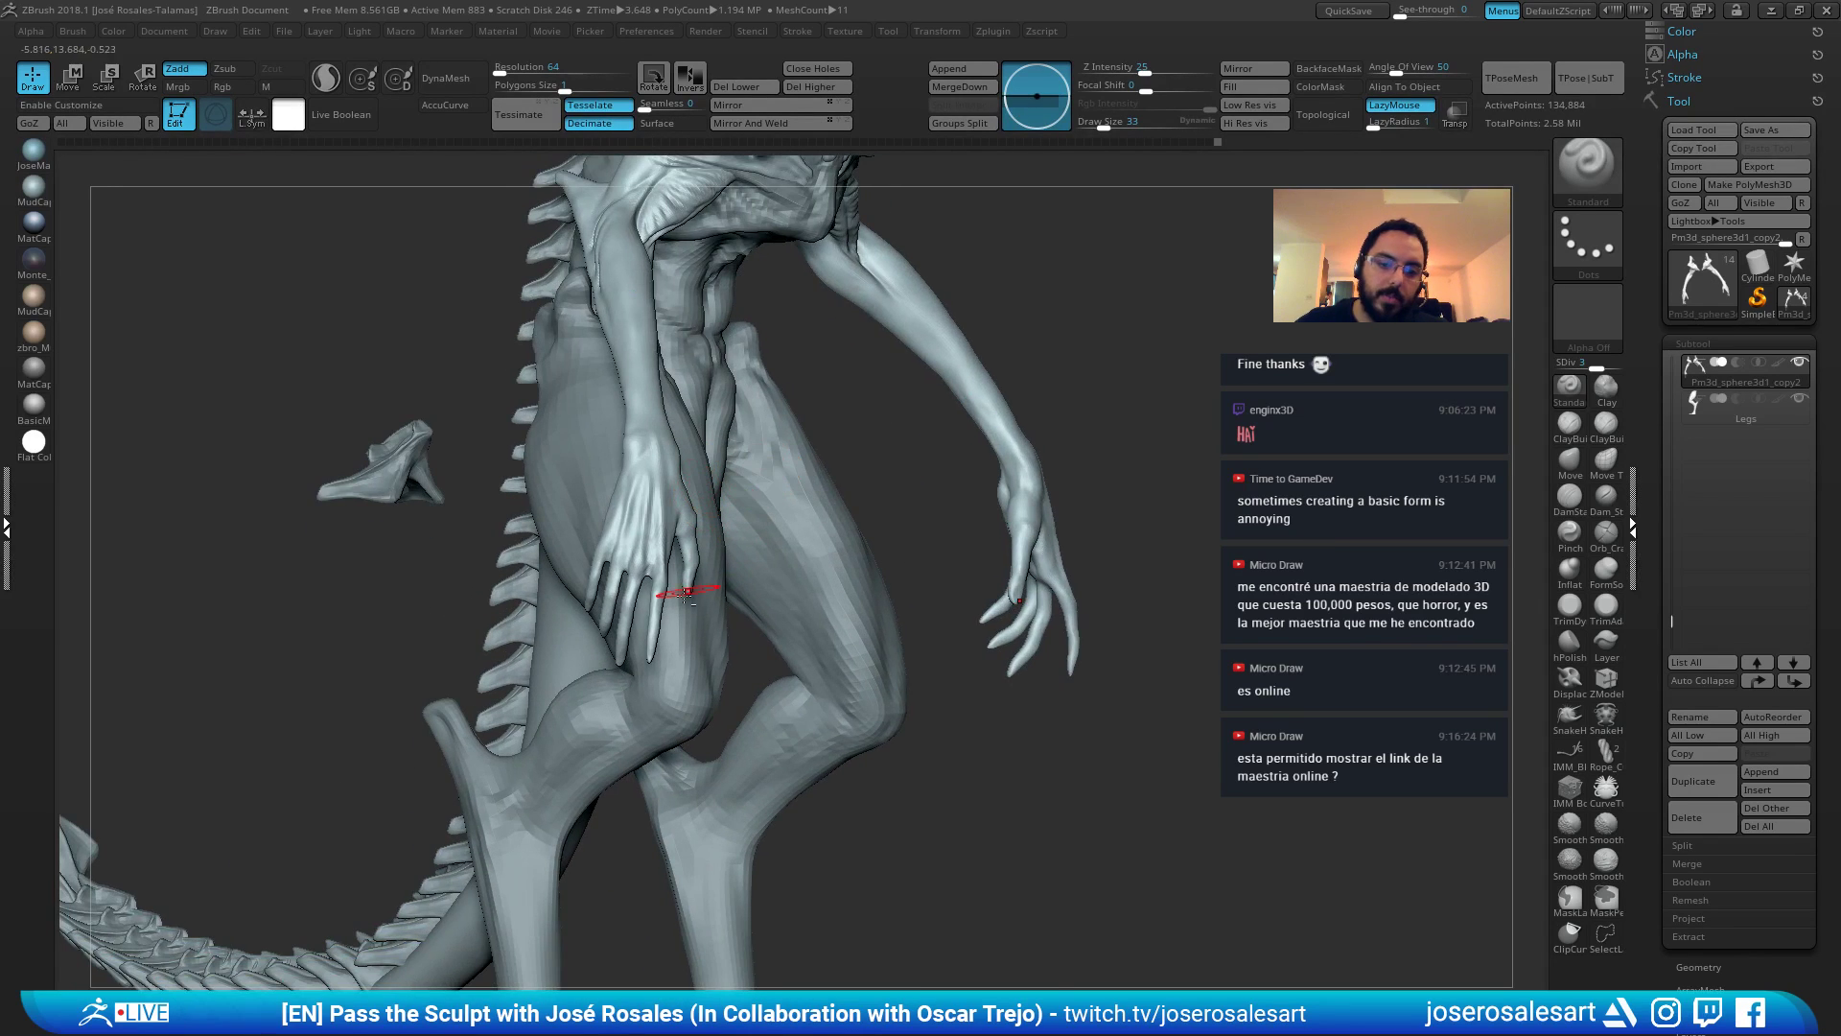
mouse_move(687, 593)
right_mouse_down()
mouse_move(696, 537)
mouse_move(687, 555)
right_mouse_up()
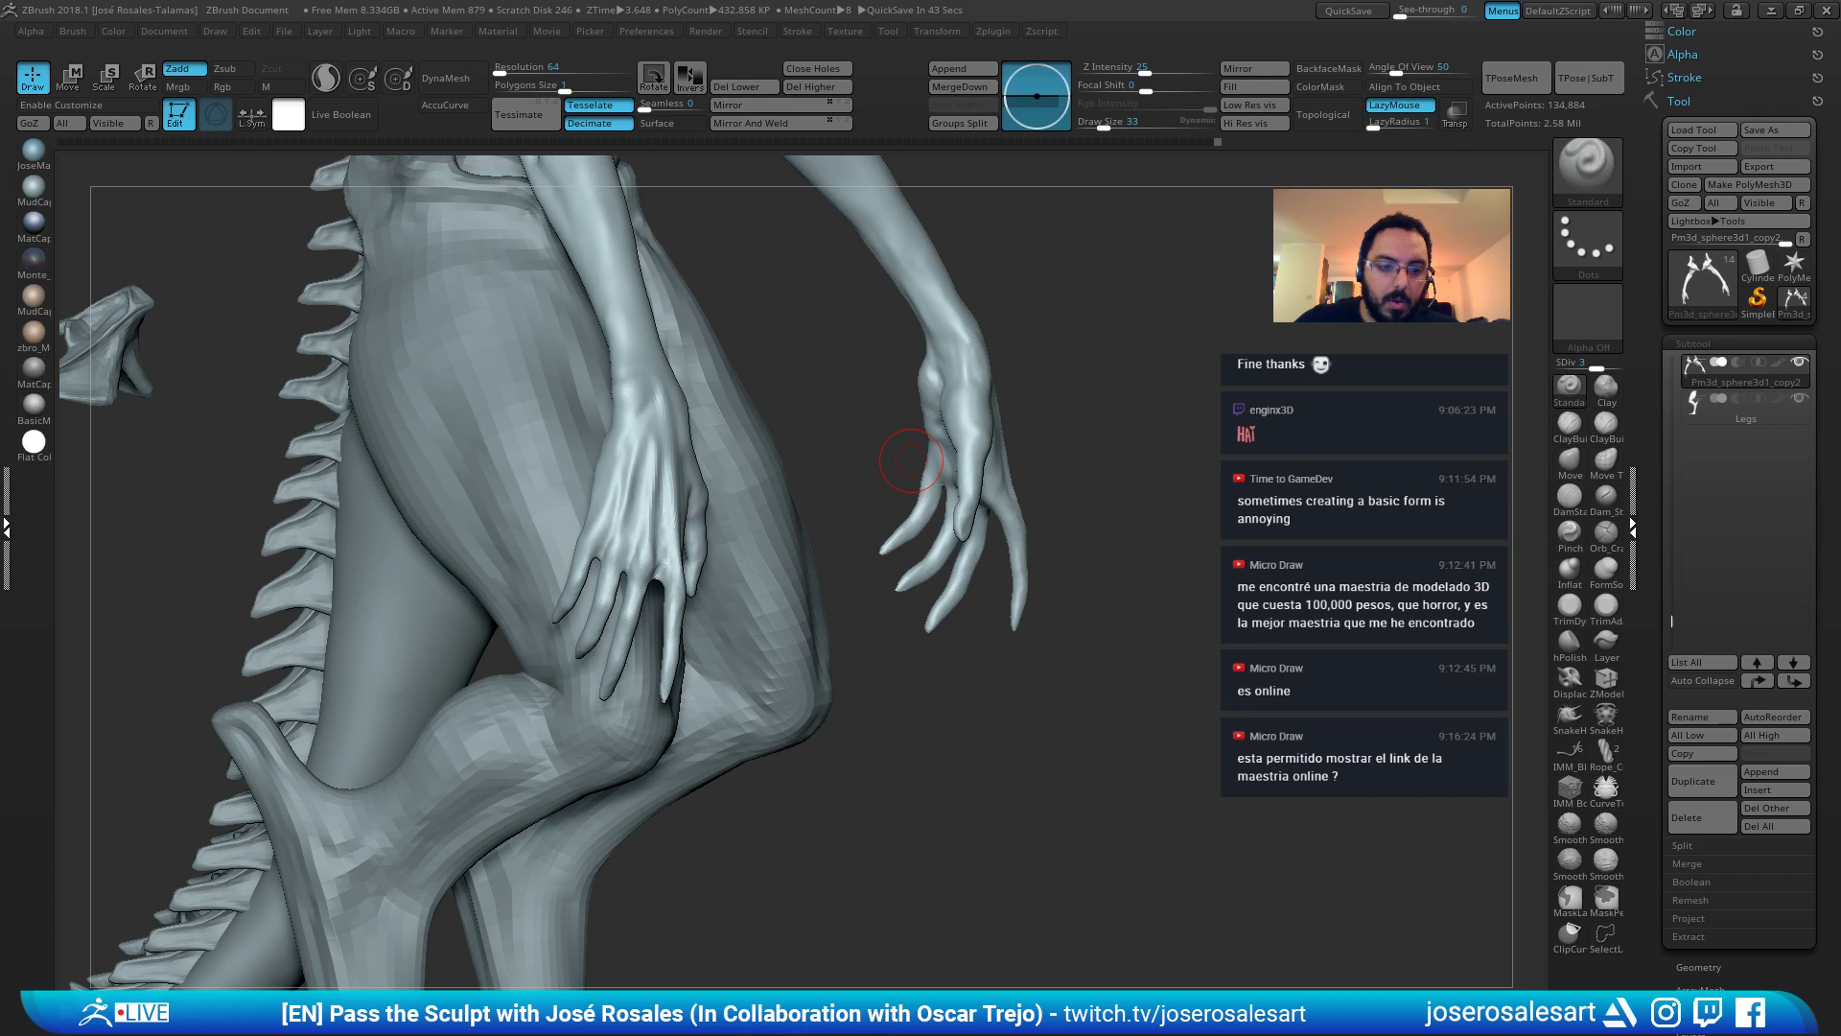
left_click_drag(856, 558, 826, 470, "shift")
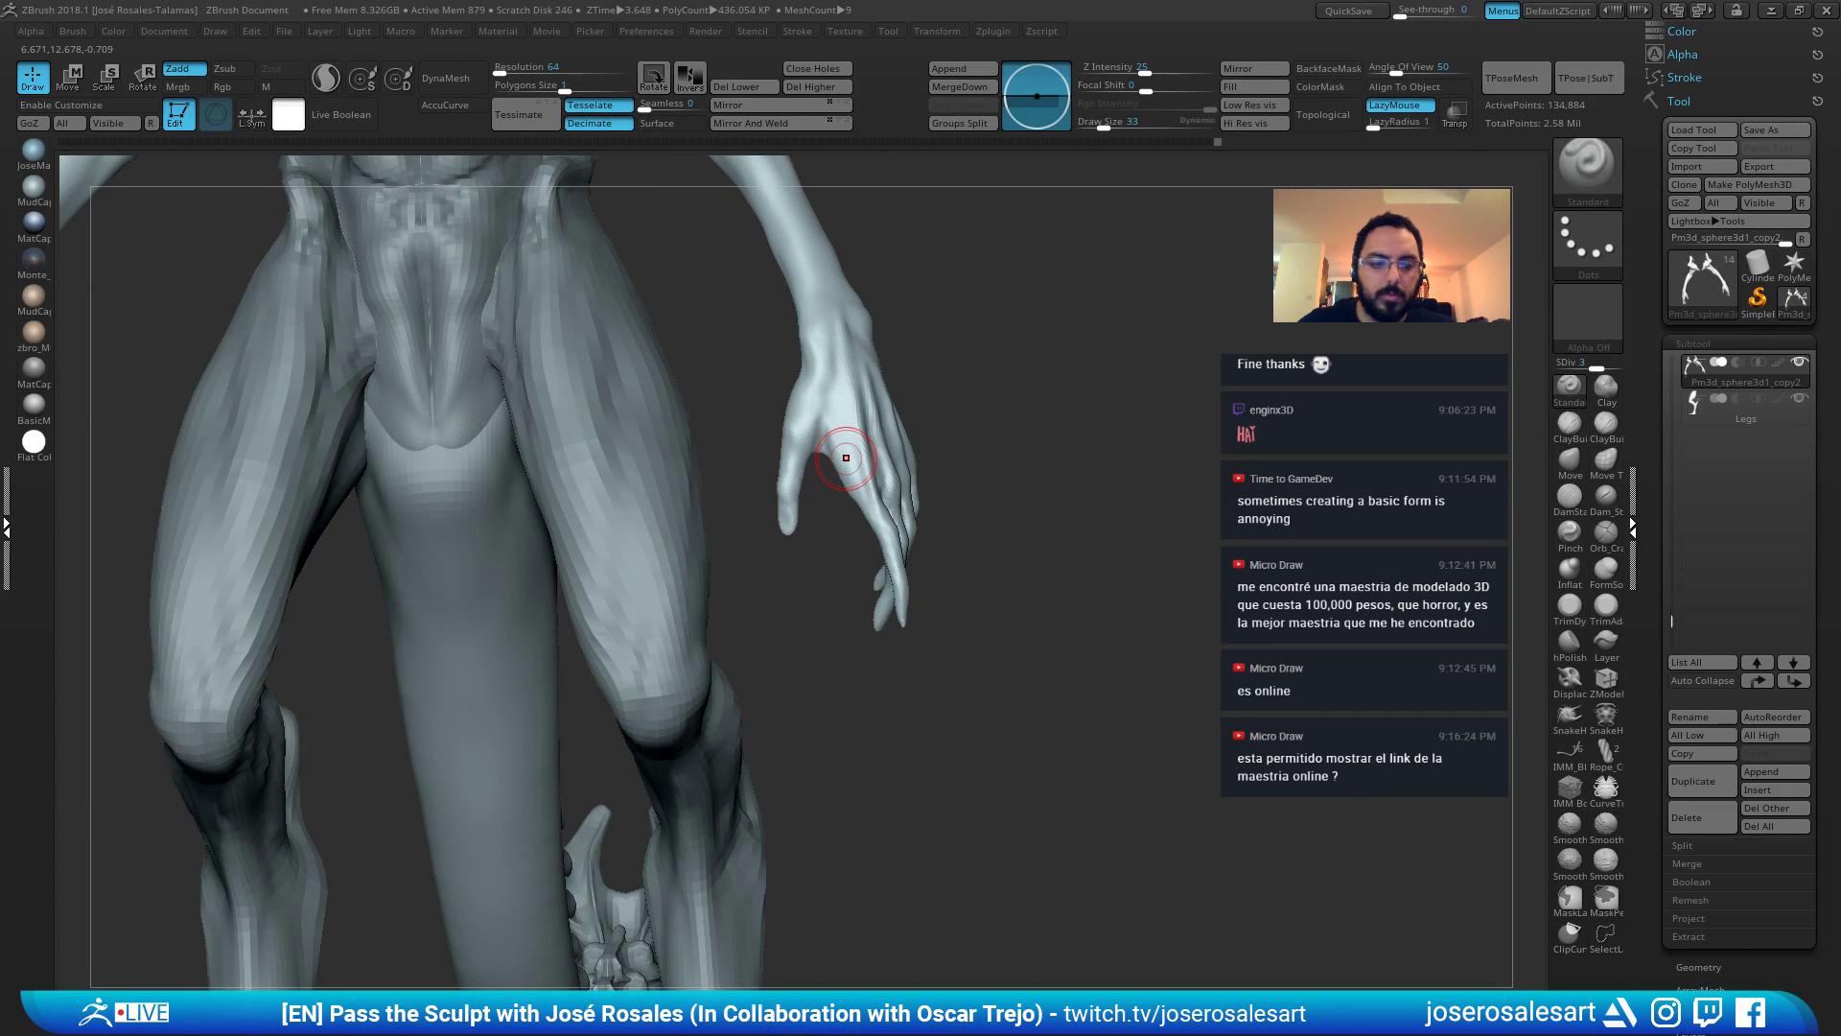
Paint a mask over the index finger up to its knuckle.
mouse_move(952, 387)
left_mouse_down()
mouse_move(875, 412)
mouse_move(935, 407)
mouse_move(878, 513)
mouse_move(837, 533)
mouse_move(875, 486)
mouse_move(843, 604)
mouse_move(777, 657)
mouse_move(798, 555)
left_mouse_up()
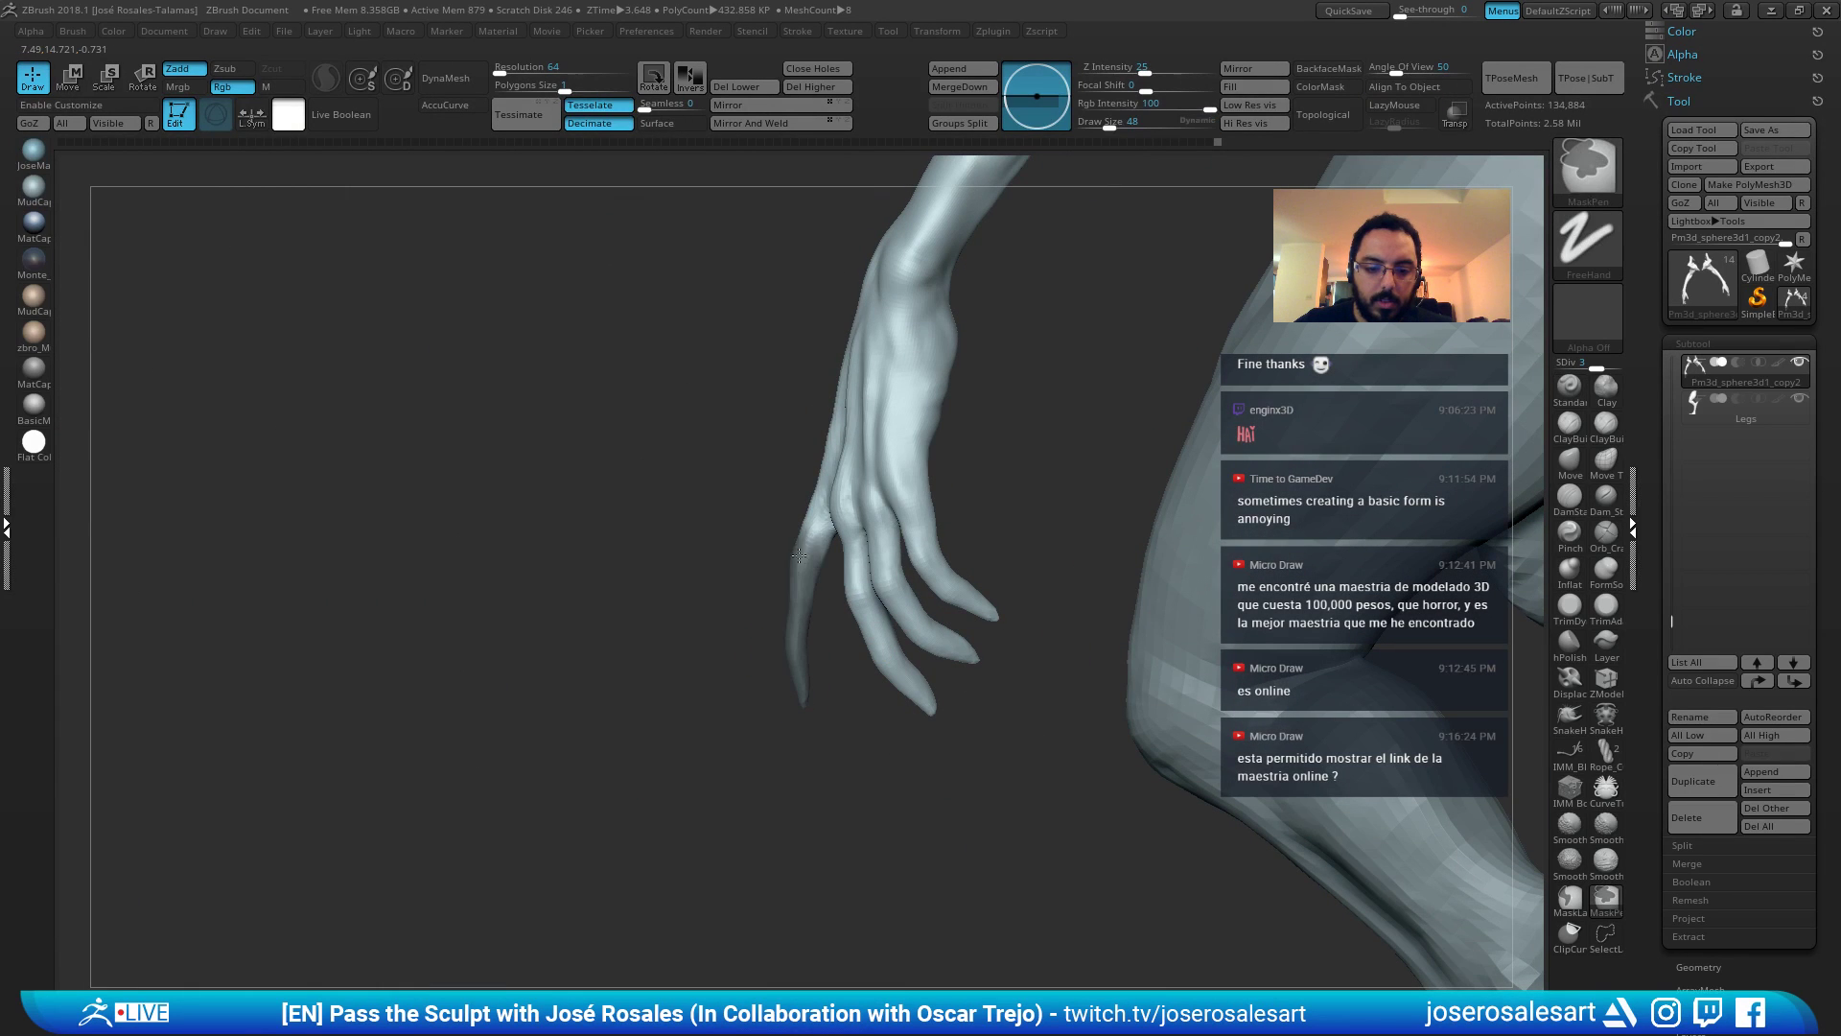
right_click_drag(802, 543, 818, 521)
left_click_drag(818, 518, 827, 487, "ctrl")
right_click_drag(781, 608, 783, 495)
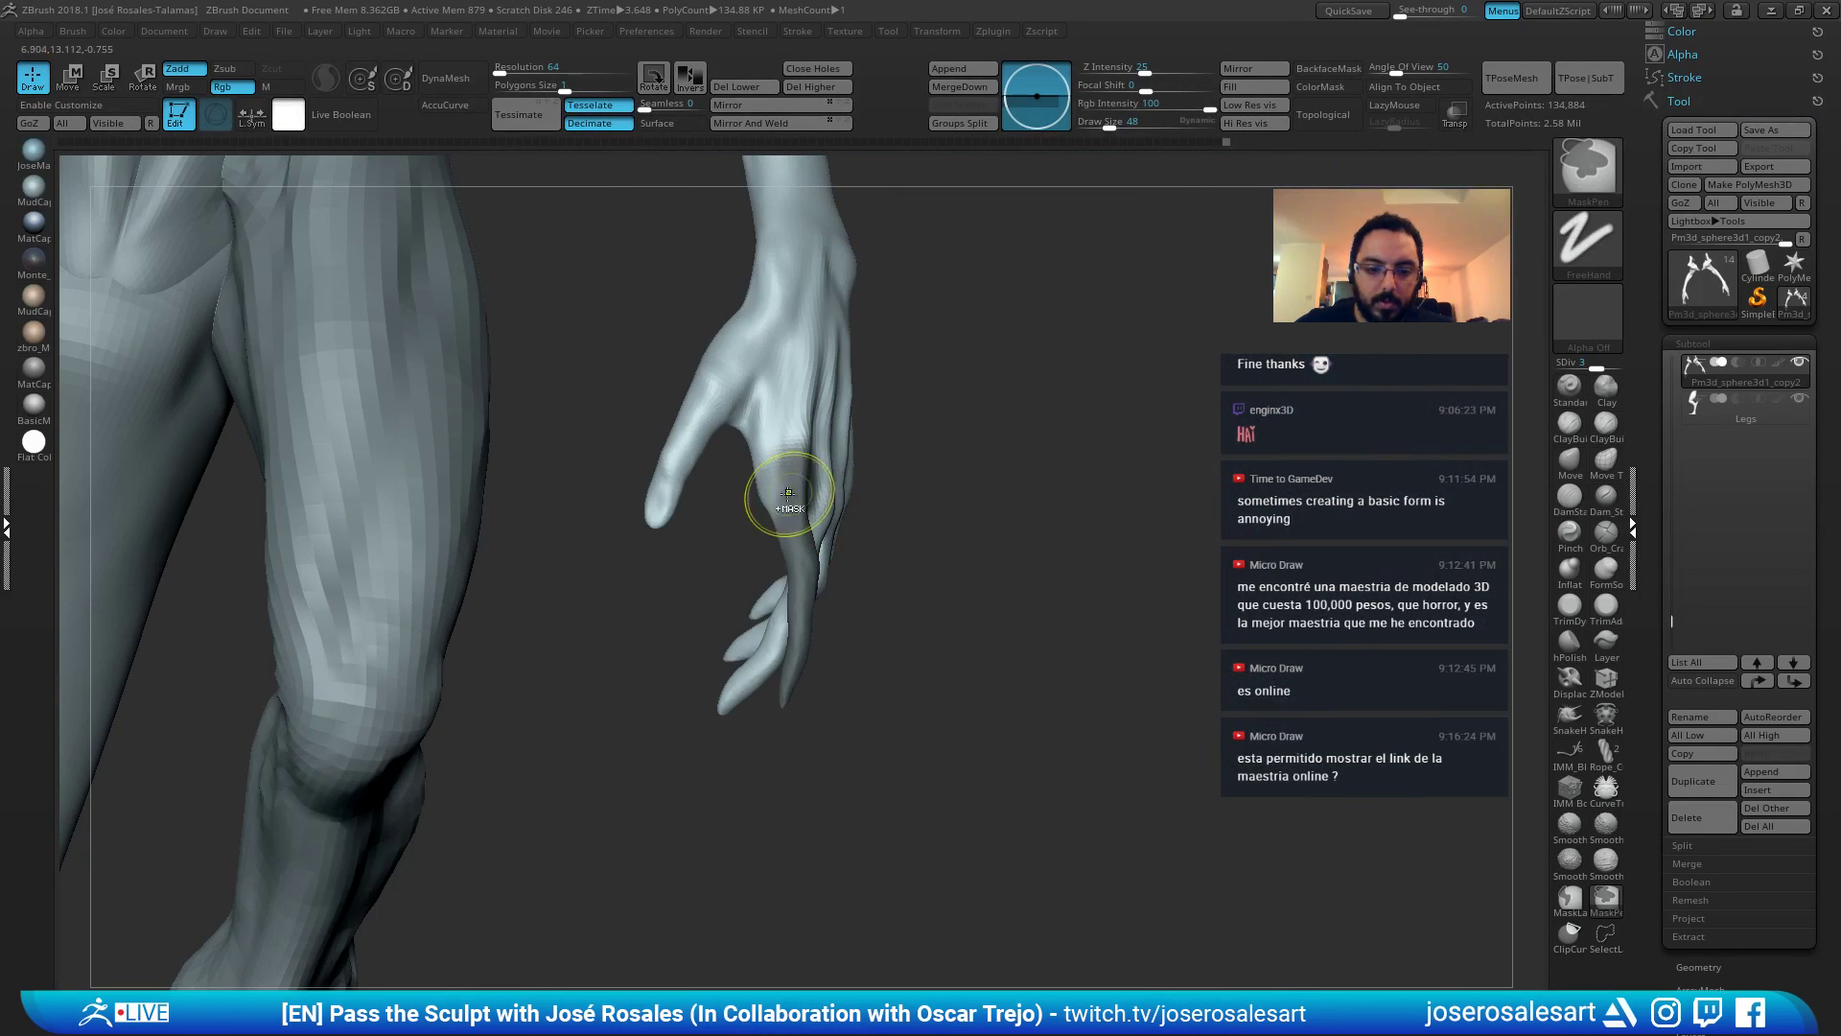
mouse_move(783, 493)
left_mouse_down("ctrl")
mouse_move(793, 556)
mouse_move(793, 534)
left_mouse_up("ctrl")
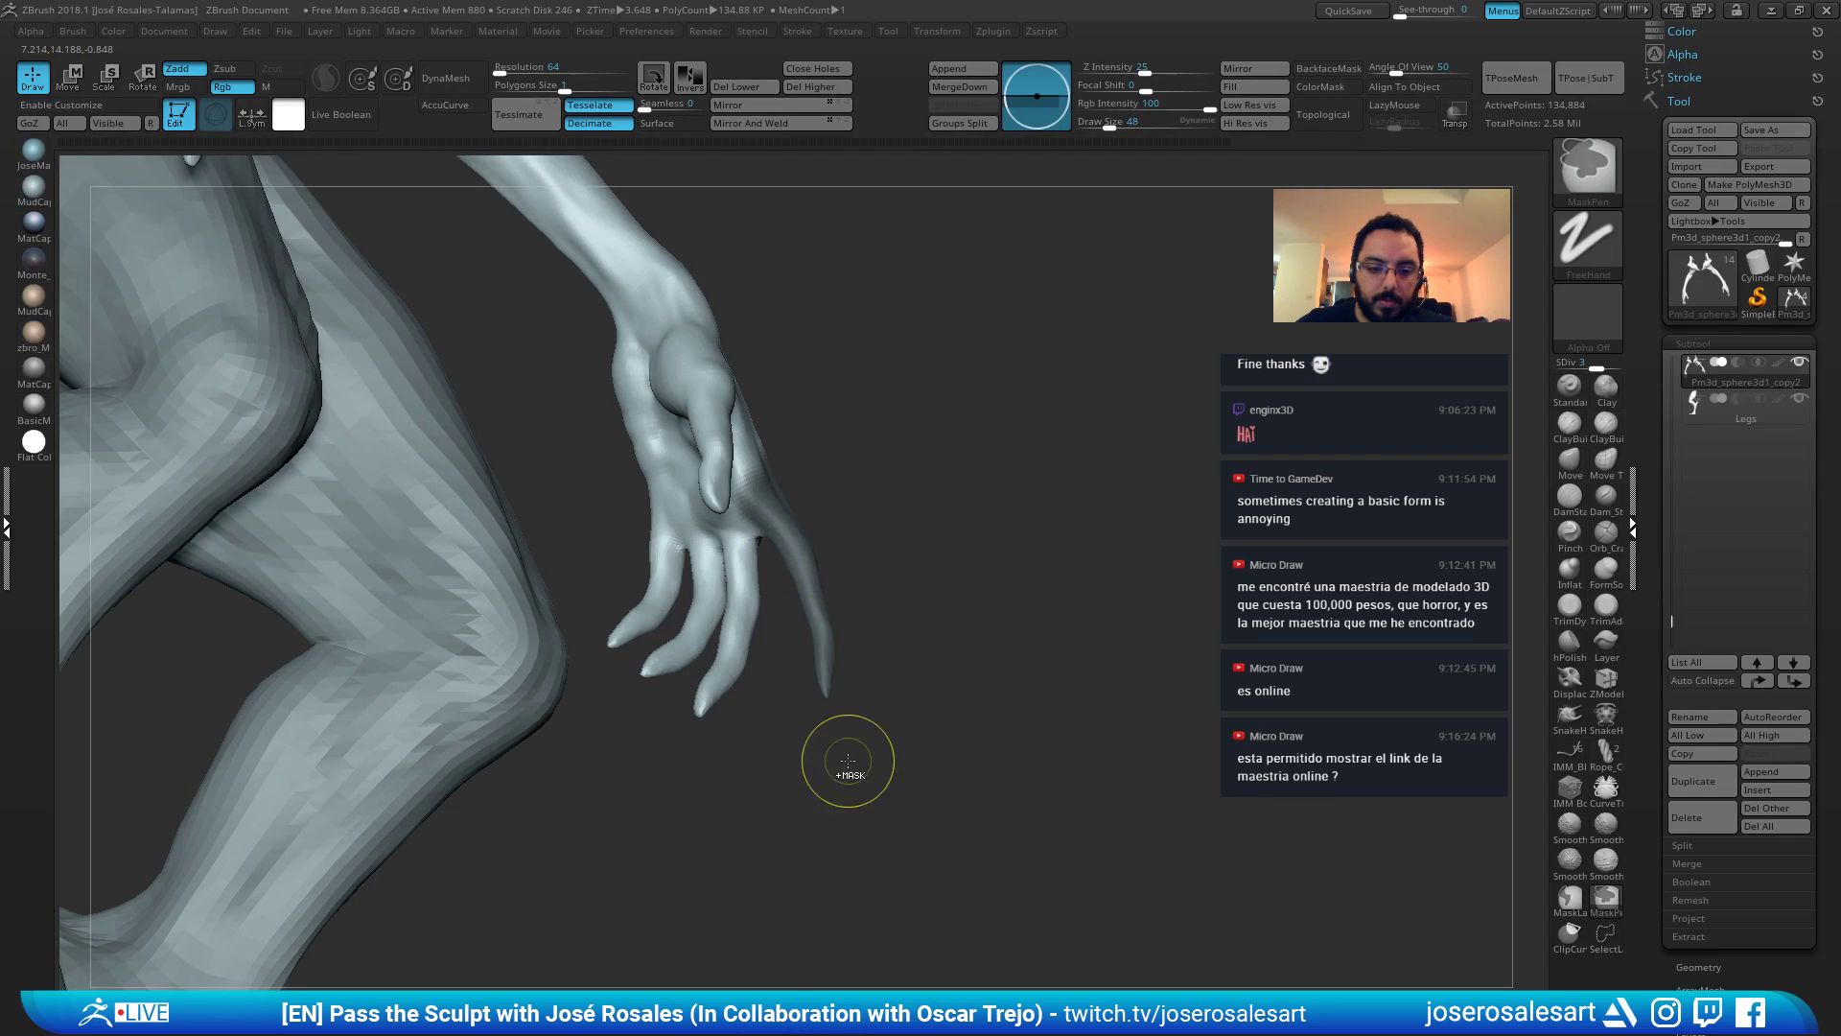
Invert the mask so only the index finger is editable, and refine its edge around the knuckle.
left_click_drag(847, 768, 746, 596)
right_click_drag(746, 597, 623, 528, "ctrl")
right_click_drag(623, 528, 732, 720)
mouse_move(731, 719)
right_mouse_down()
mouse_move(822, 621)
mouse_move(752, 613)
right_mouse_up()
right_click_drag(753, 614, 736, 588, "ctrl")
left_click_drag(705, 549, 685, 570, "ctrl")
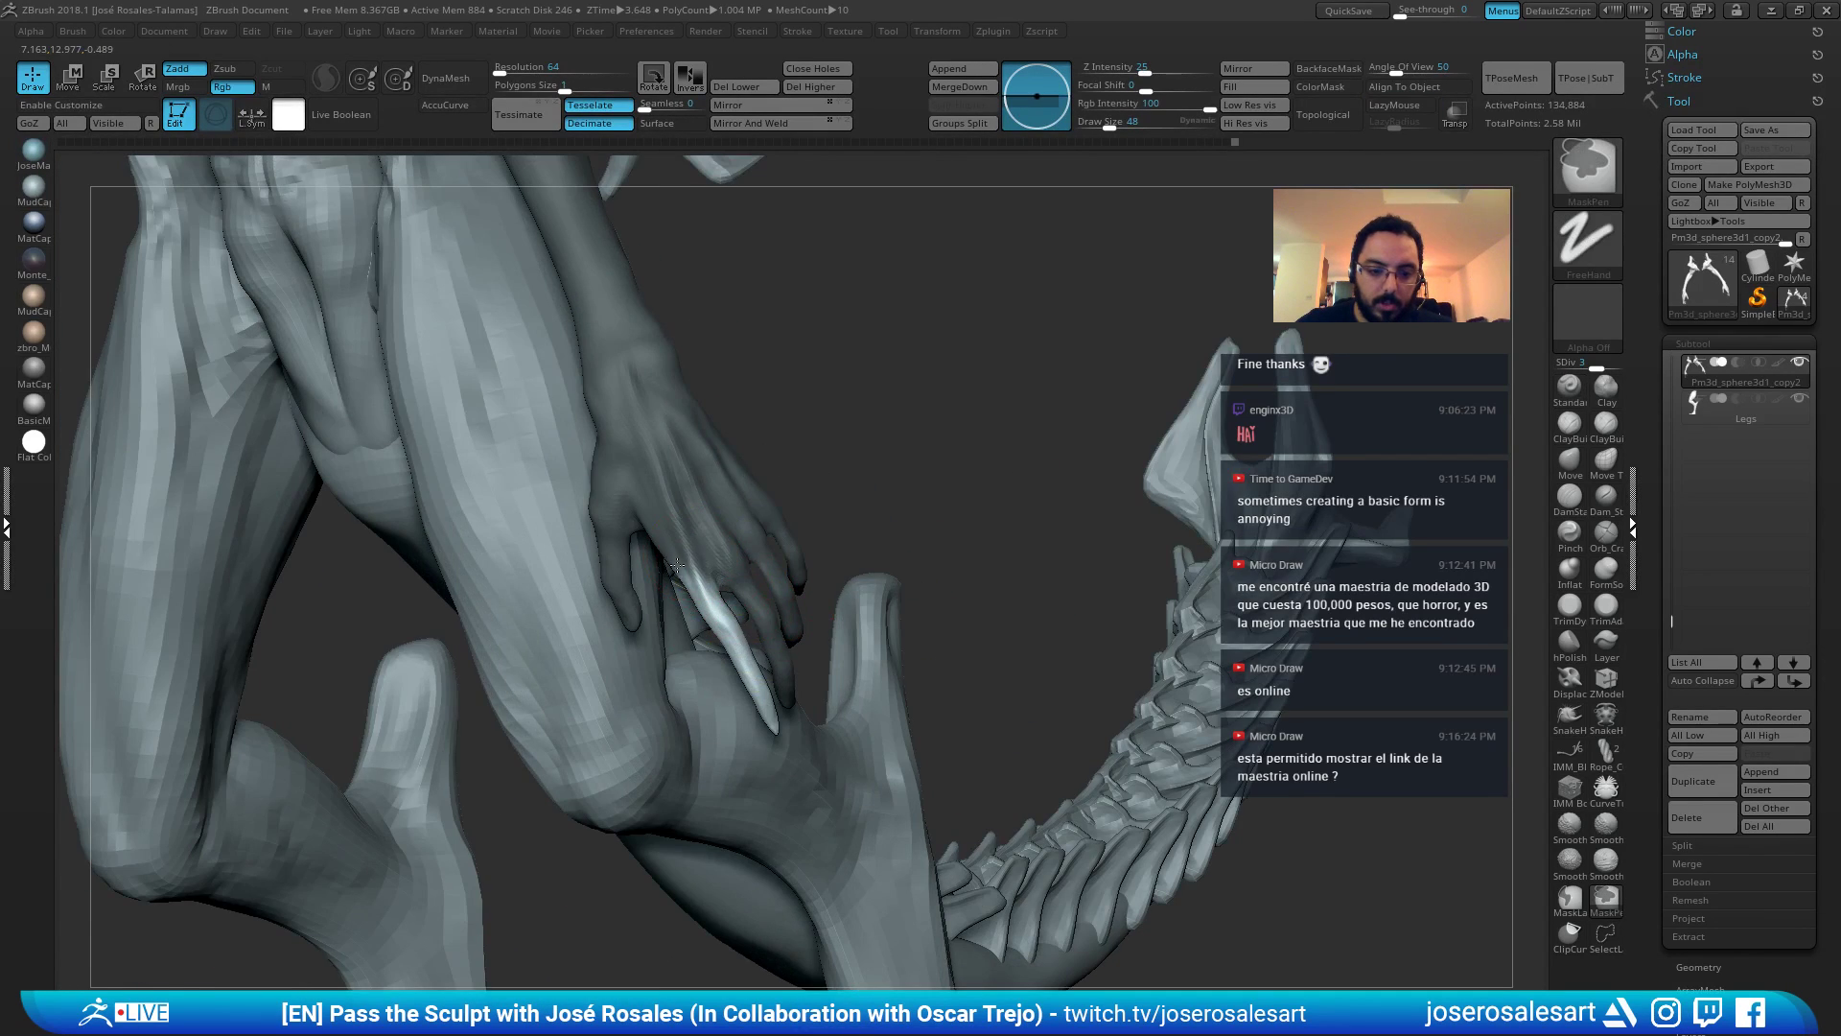
right_click_drag(686, 571, 693, 539)
mouse_move(691, 581)
left_mouse_down("ctrl")
mouse_move(711, 559)
mouse_move(696, 566)
left_mouse_up("ctrl")
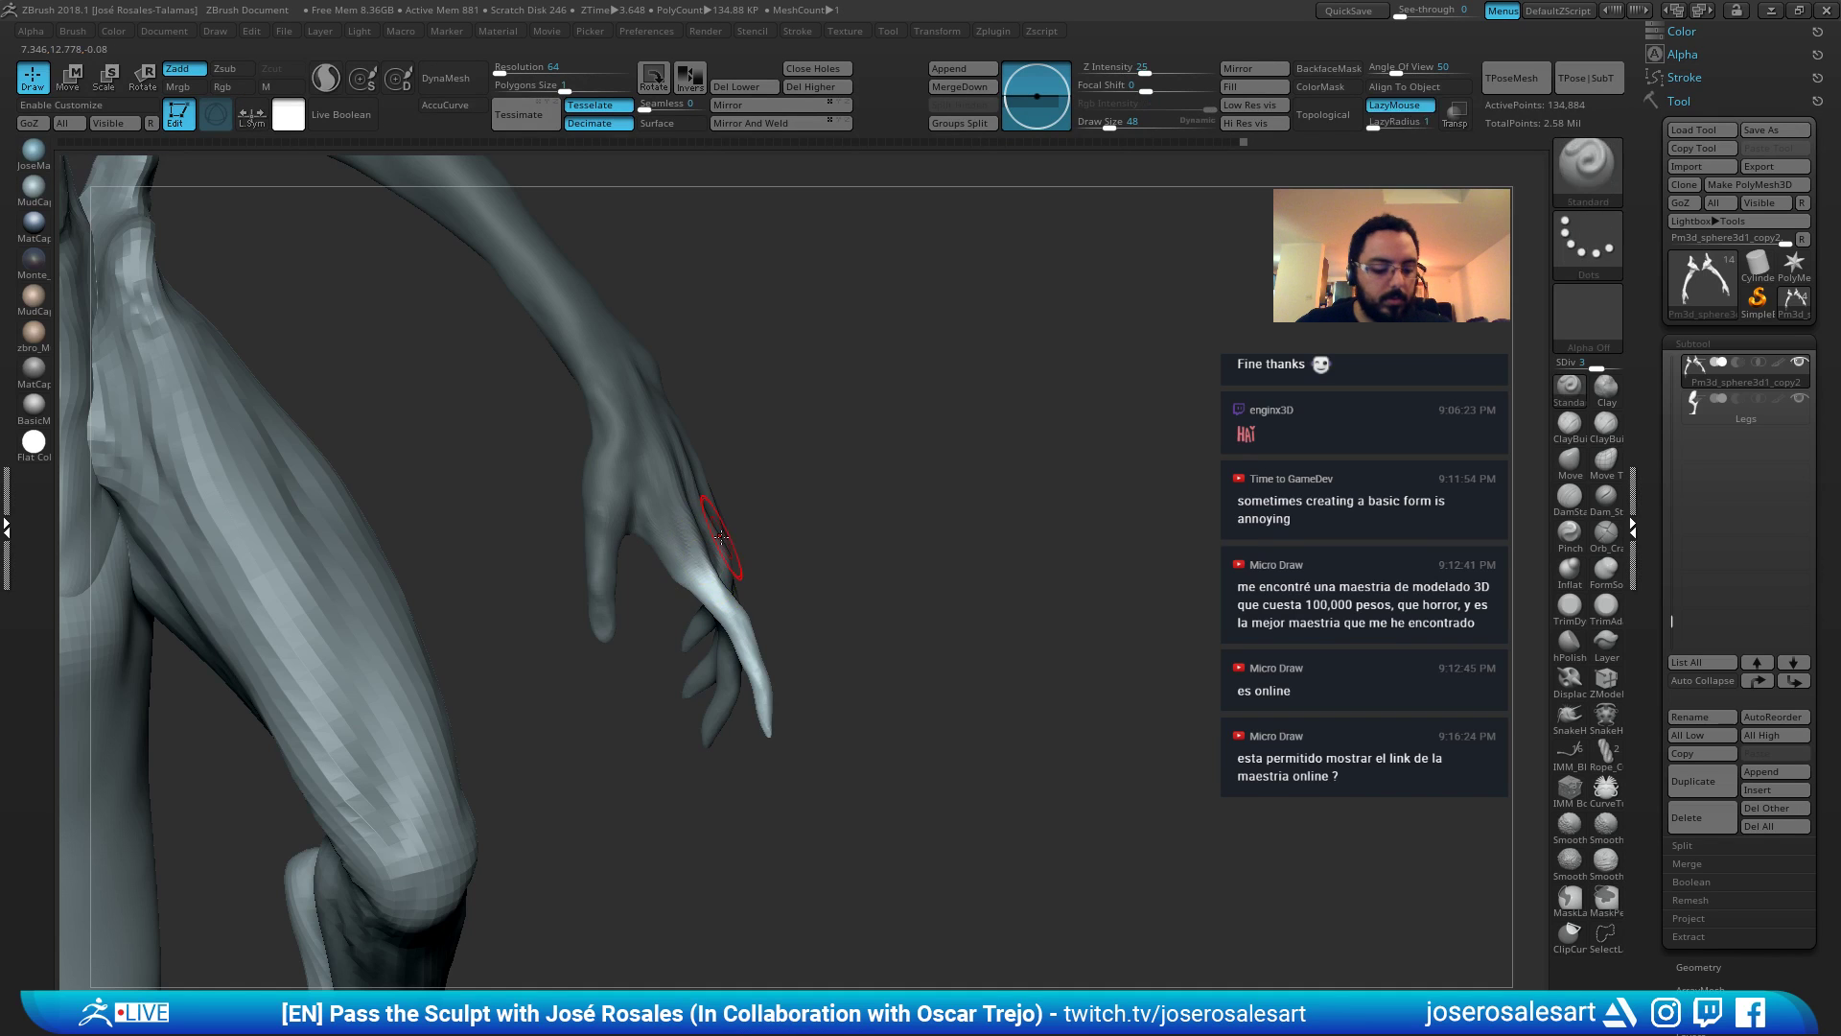
Place the gizmo at the base of the unmasked index finger and scale the finger uniformly.
key("e")
right_click_drag(729, 551, 704, 577)
left_click(486, 674, "alt")
right_click_drag(489, 674, 422, 676)
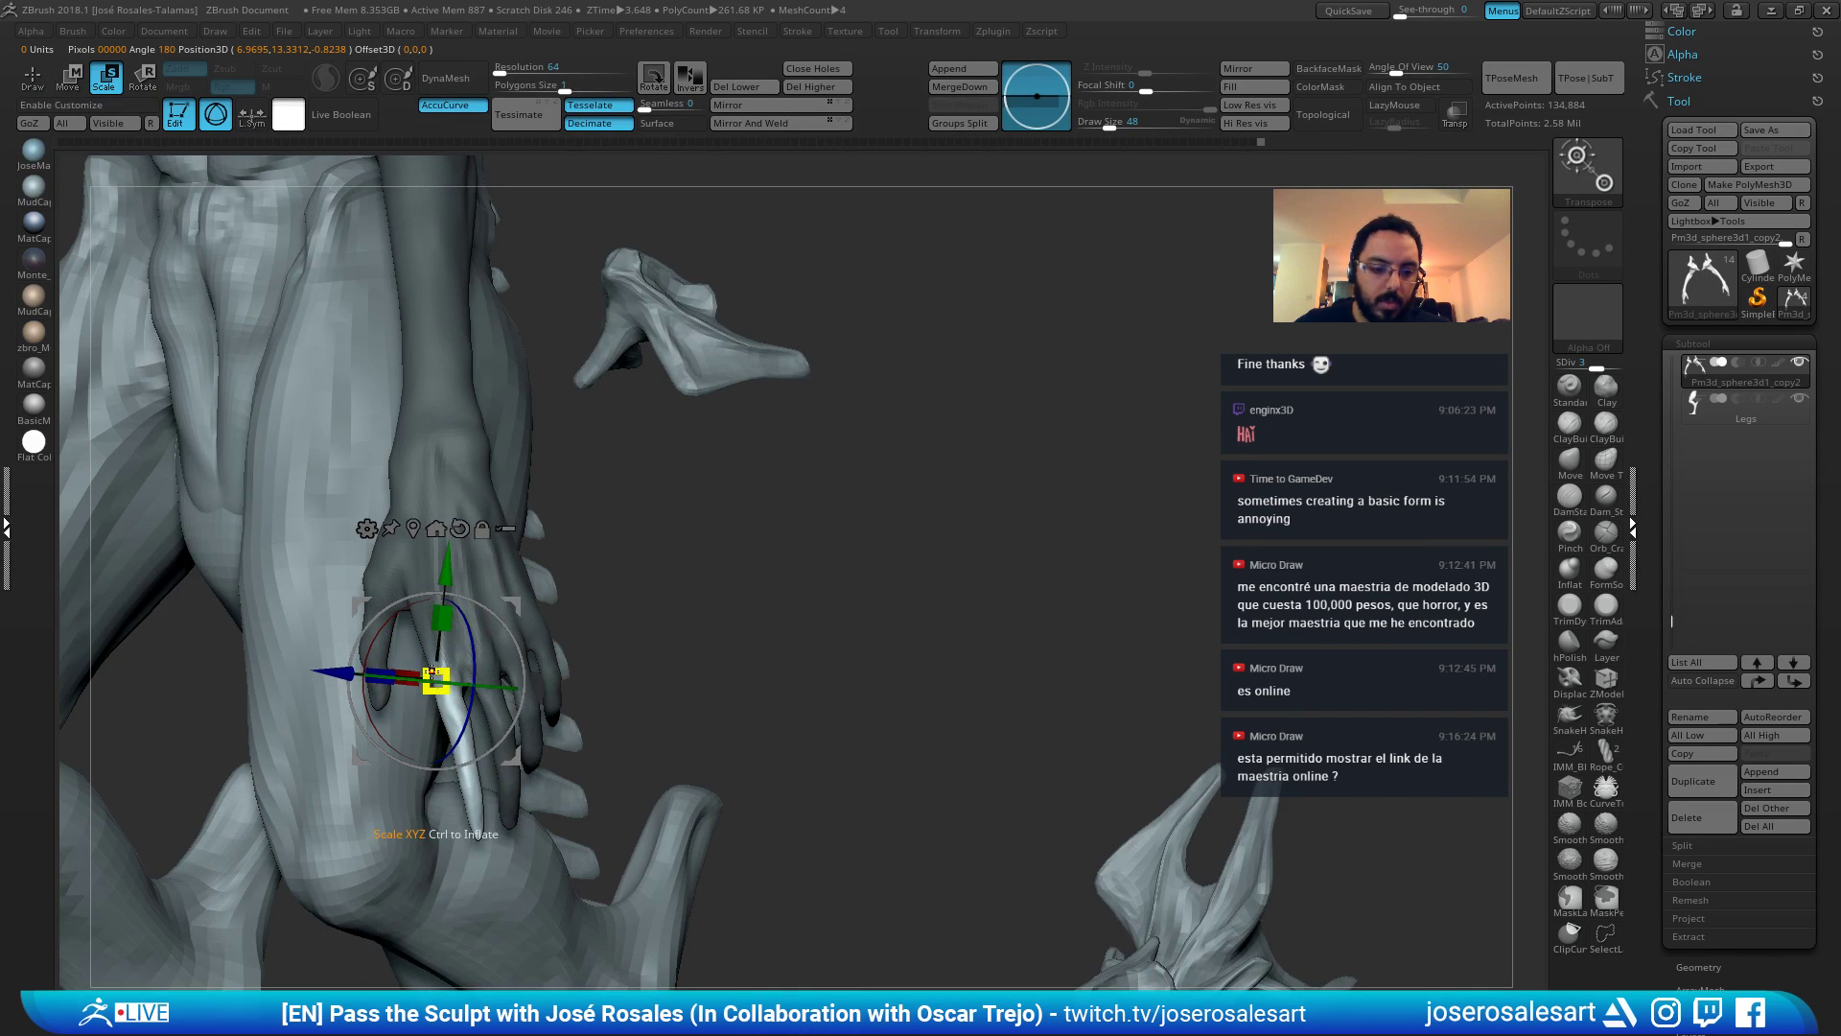
mouse_move(436, 681)
left_mouse_down()
mouse_move(379, 710)
mouse_move(408, 717)
mouse_move(376, 719)
mouse_move(412, 679)
left_mouse_up()
left_click_drag(633, 575, 898, 576)
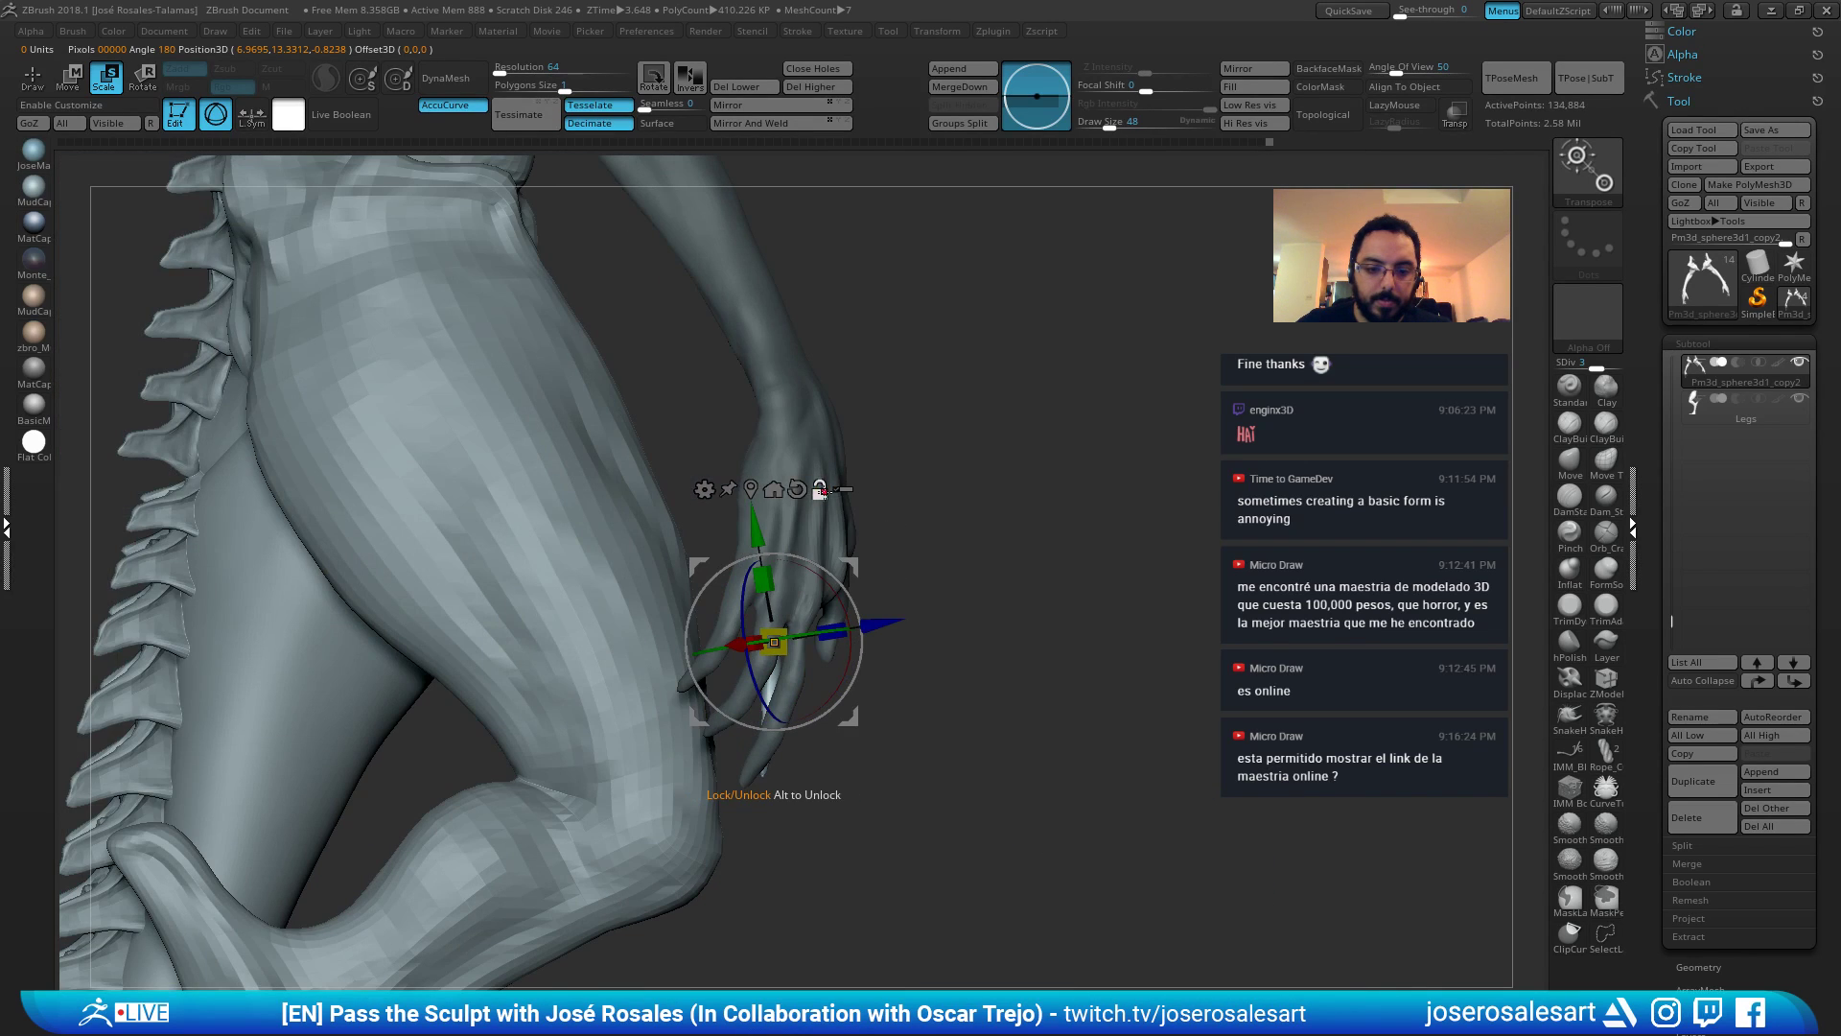
Reset the gizmo orientation, move the index finger along the X axis, and return to Draw mode.
left_click(802, 489)
left_click_drag(902, 629, 978, 629)
mouse_move(995, 627)
left_mouse_down()
mouse_move(825, 619)
mouse_move(1012, 609)
left_mouse_up()
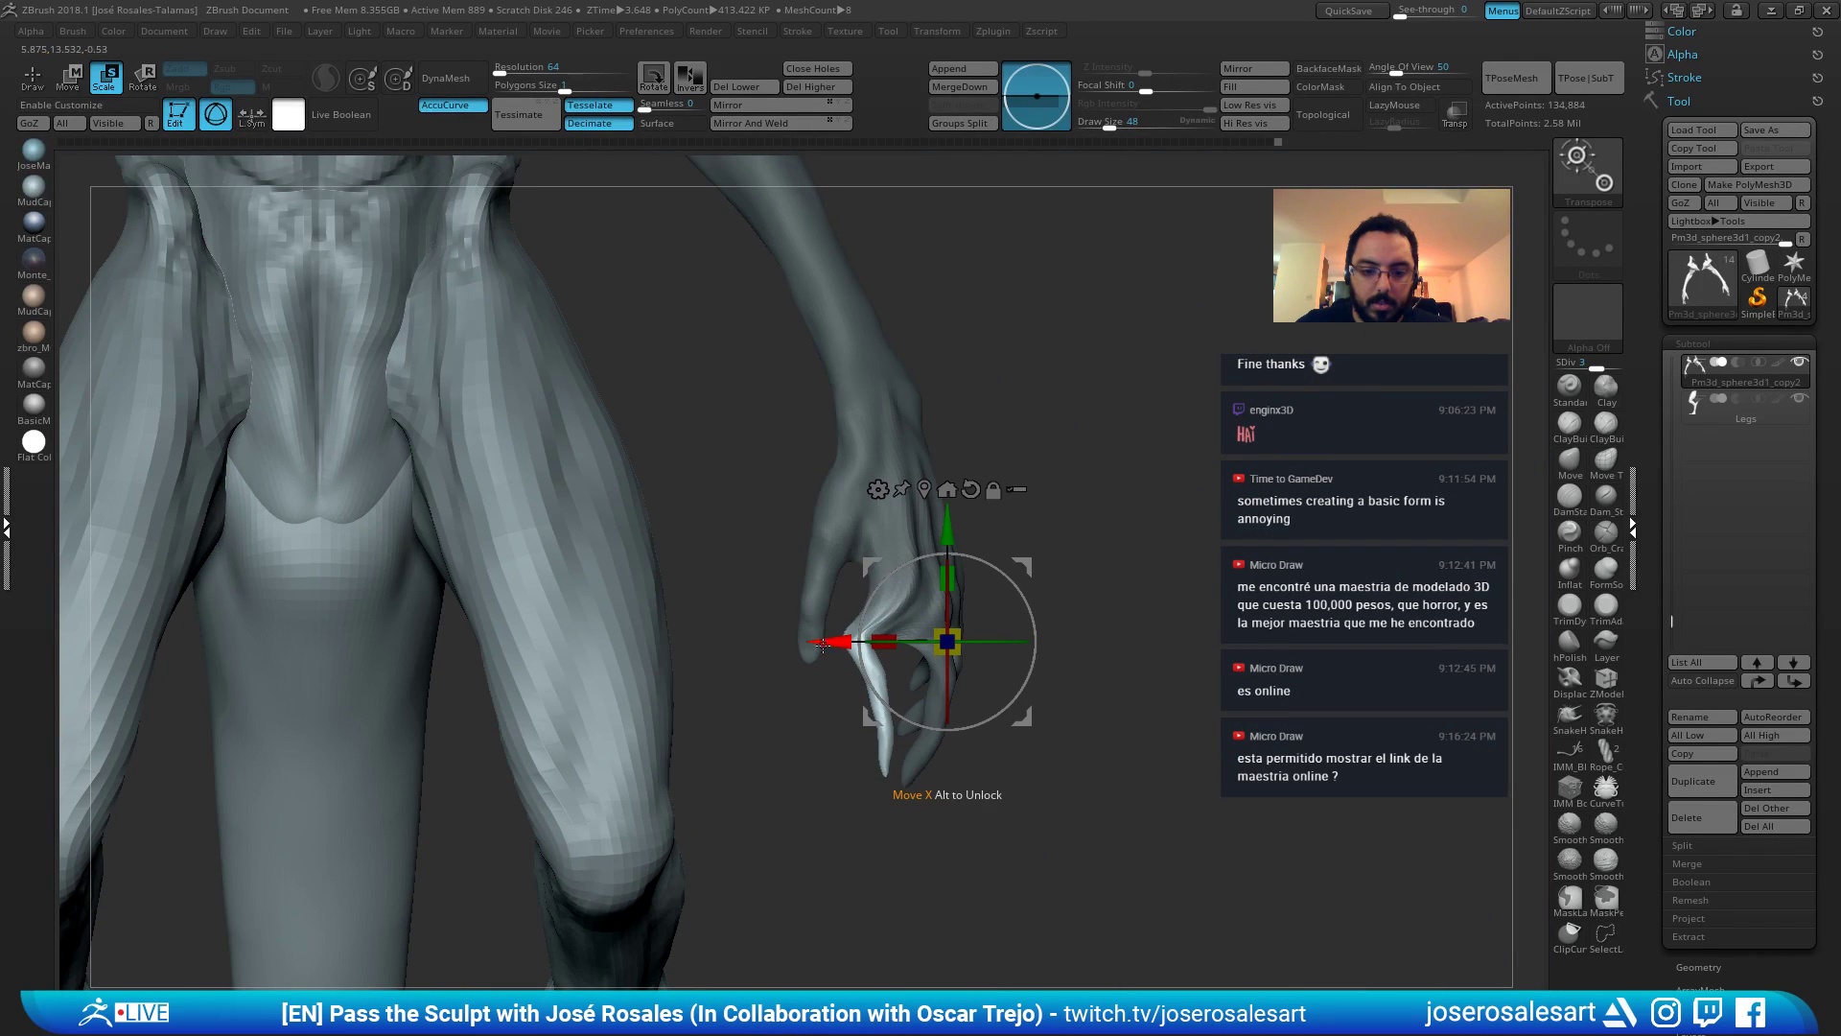
left_click_drag(823, 644, 891, 644)
right_click_drag(1089, 580, 938, 528)
key("q")
Check the repositioned finger against the full body and isolate the arms subtool.
left_click_drag(640, 512, 782, 747, "alt")
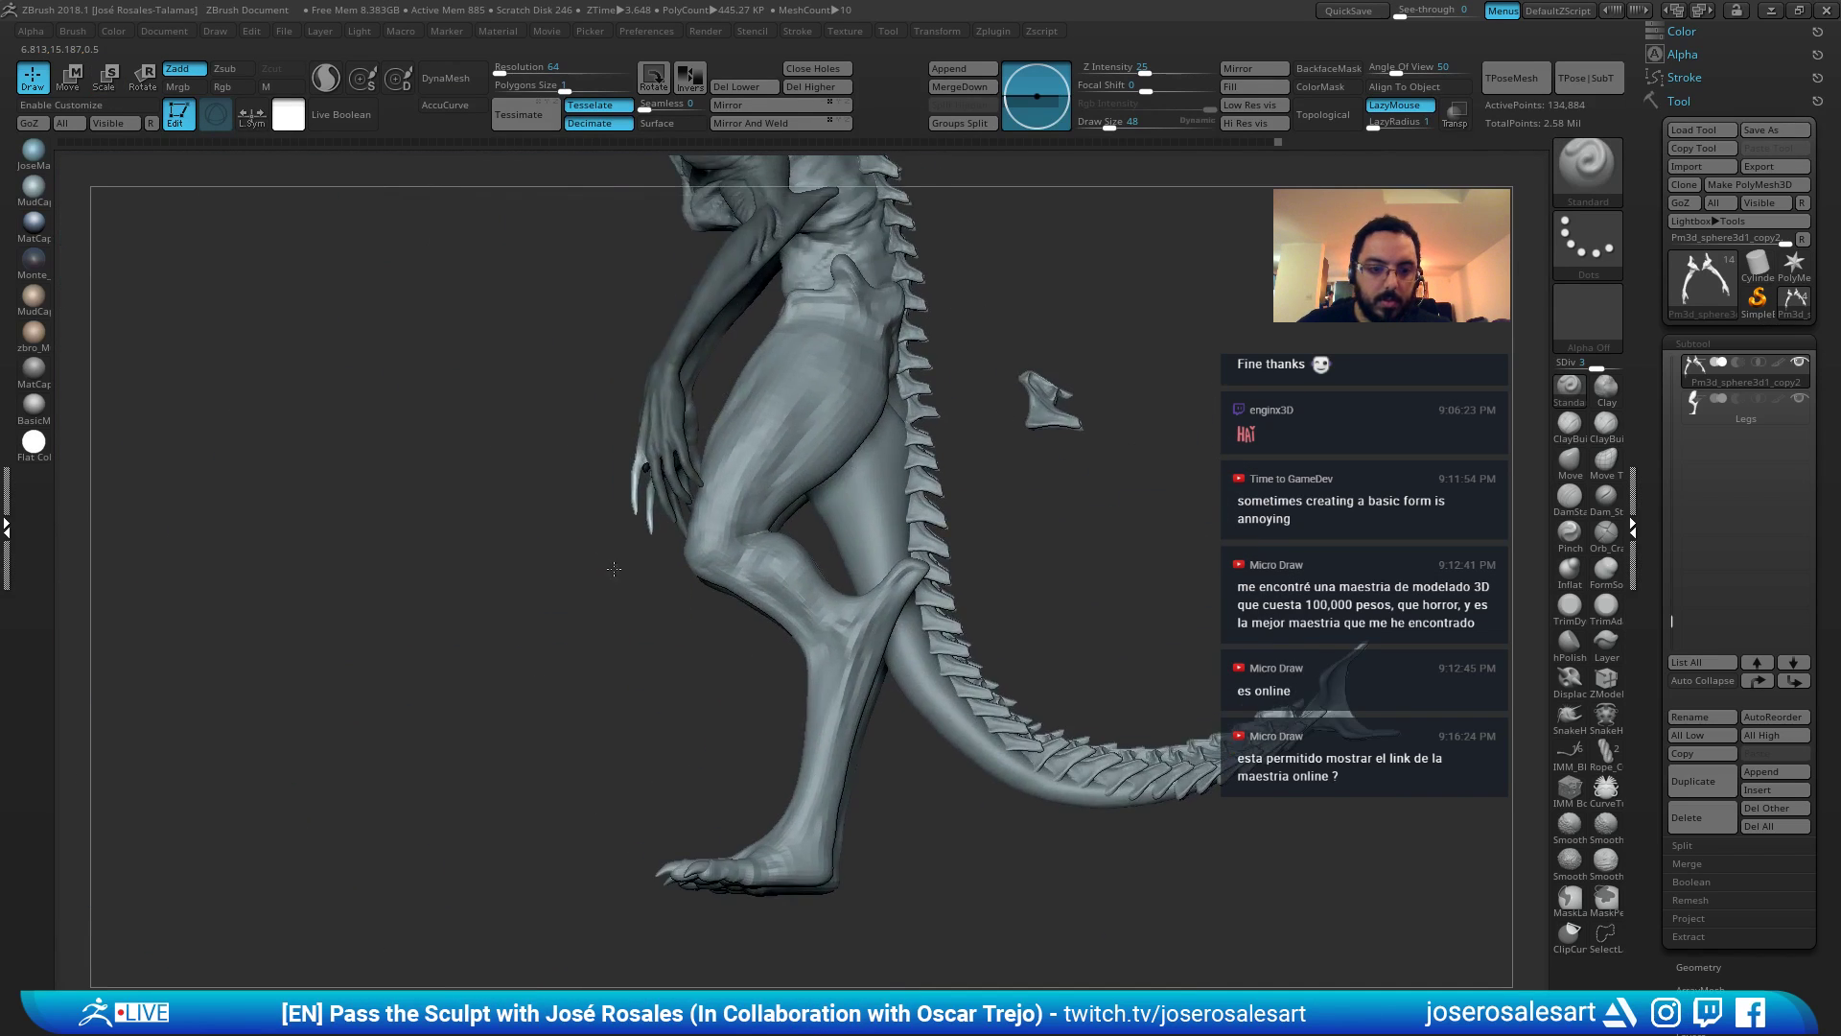
left_click_drag(616, 566, 754, 614, "shift")
left_click_drag(833, 502, 1013, 671, "alt")
key("alt+s")
left_click_drag(995, 550, 1122, 566, "alt")
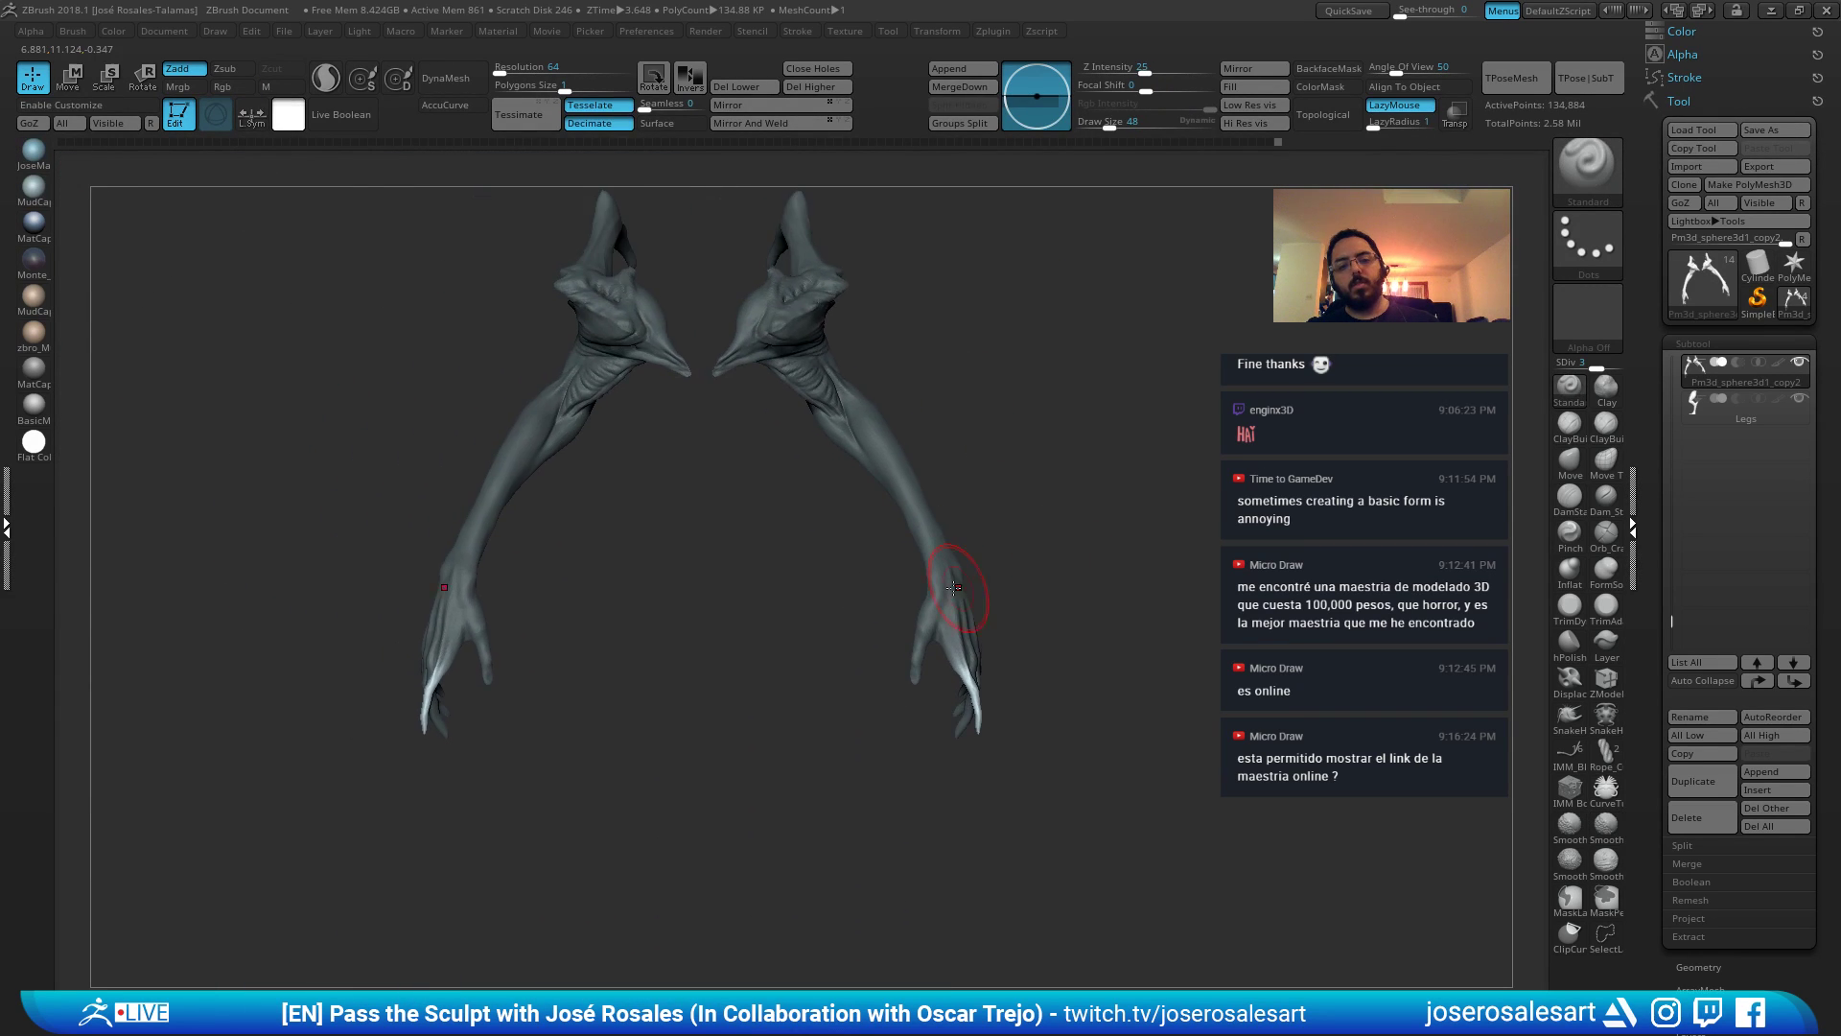
left_click_drag(892, 597, 1111, 569)
Realign the gizmo at the index finger's base and adjust the finger along the X axis, away from its neighbours.
key("w")
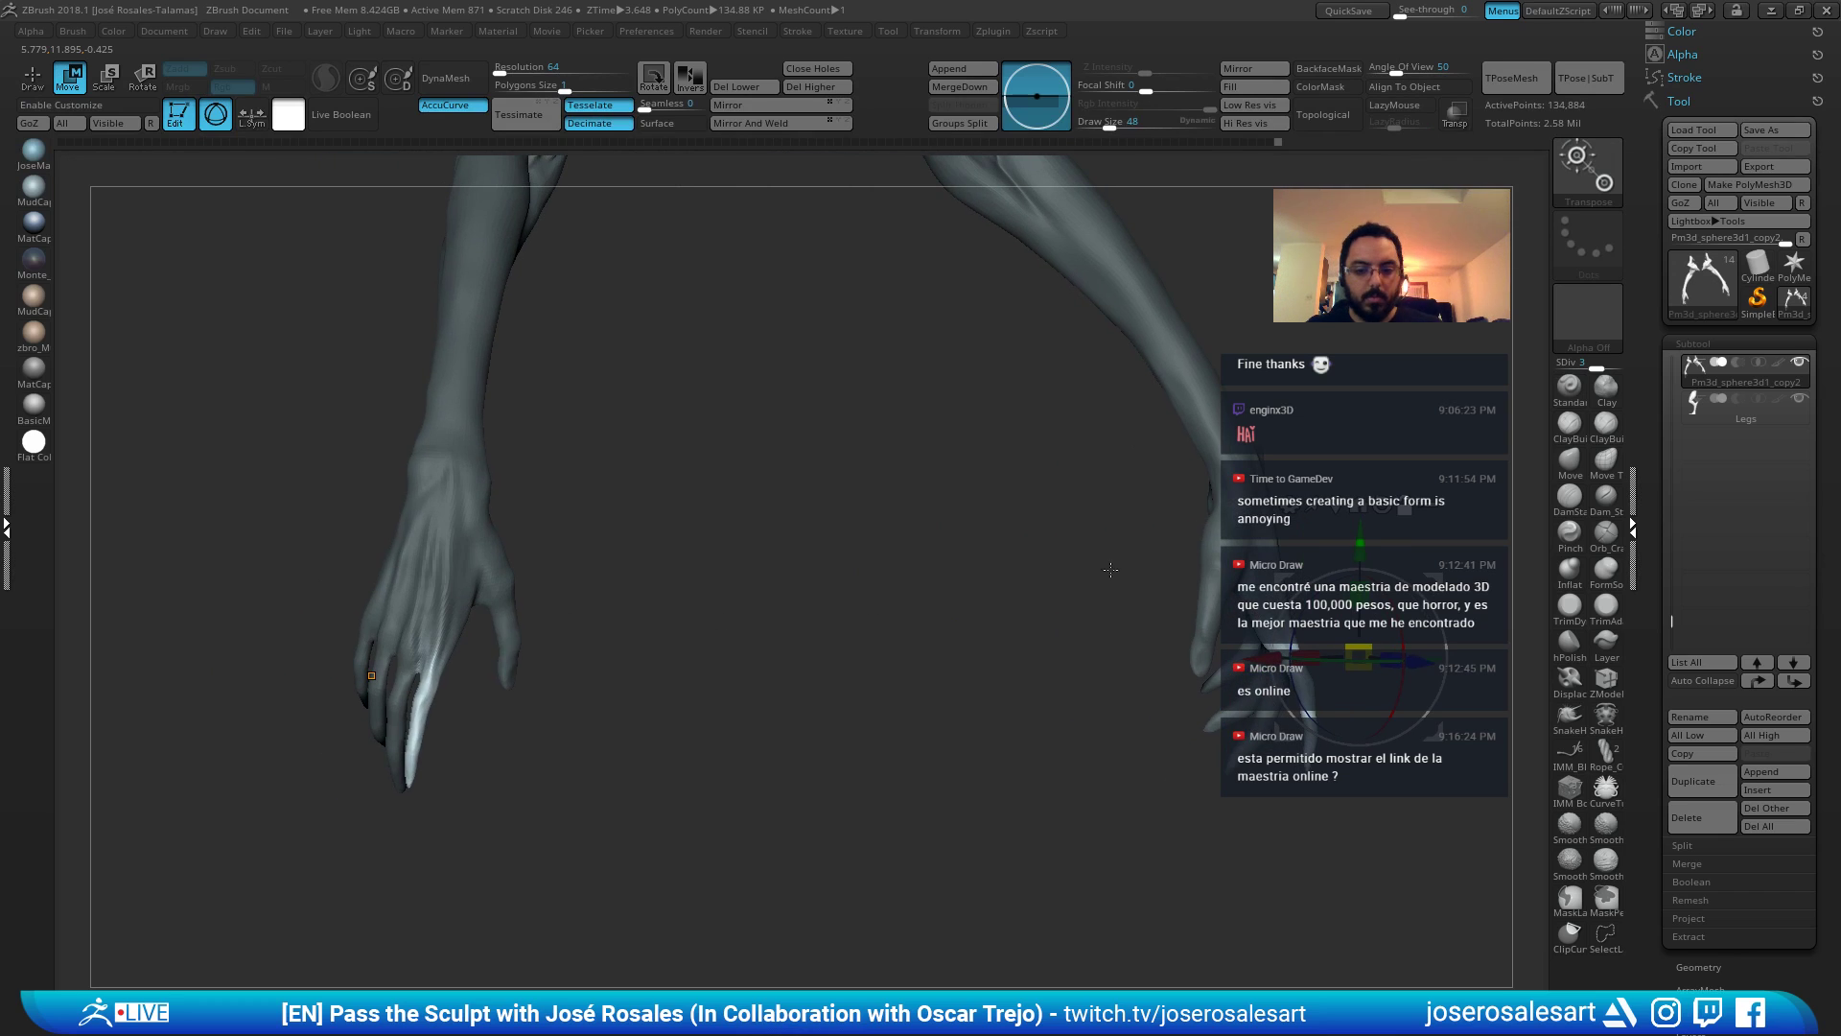
left_click(428, 687, "alt")
left_click_drag(491, 662, 483, 577, "alt")
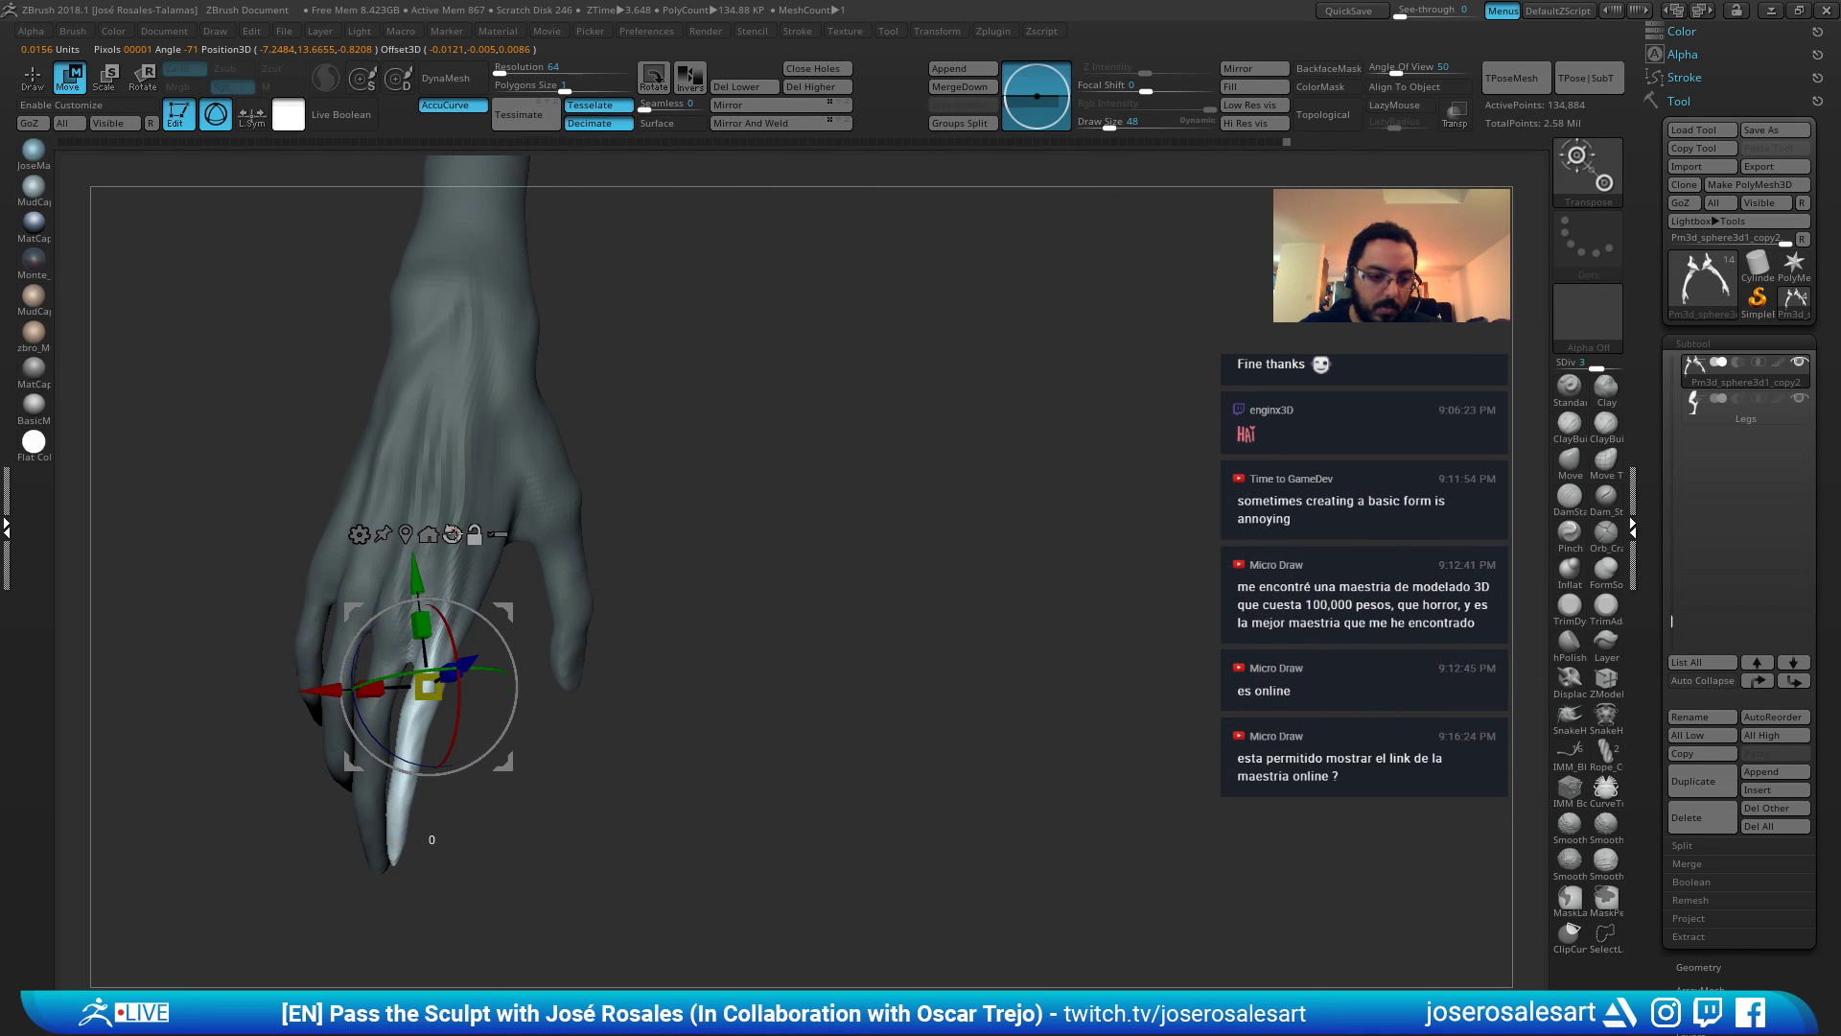
left_click(453, 534, "alt")
left_click_drag(375, 688, 229, 690)
mouse_move(320, 627)
right_mouse_down()
mouse_move(271, 644)
mouse_move(520, 549)
mouse_move(326, 600)
right_mouse_up()
left_click_drag(440, 588, 451, 592)
key("q")
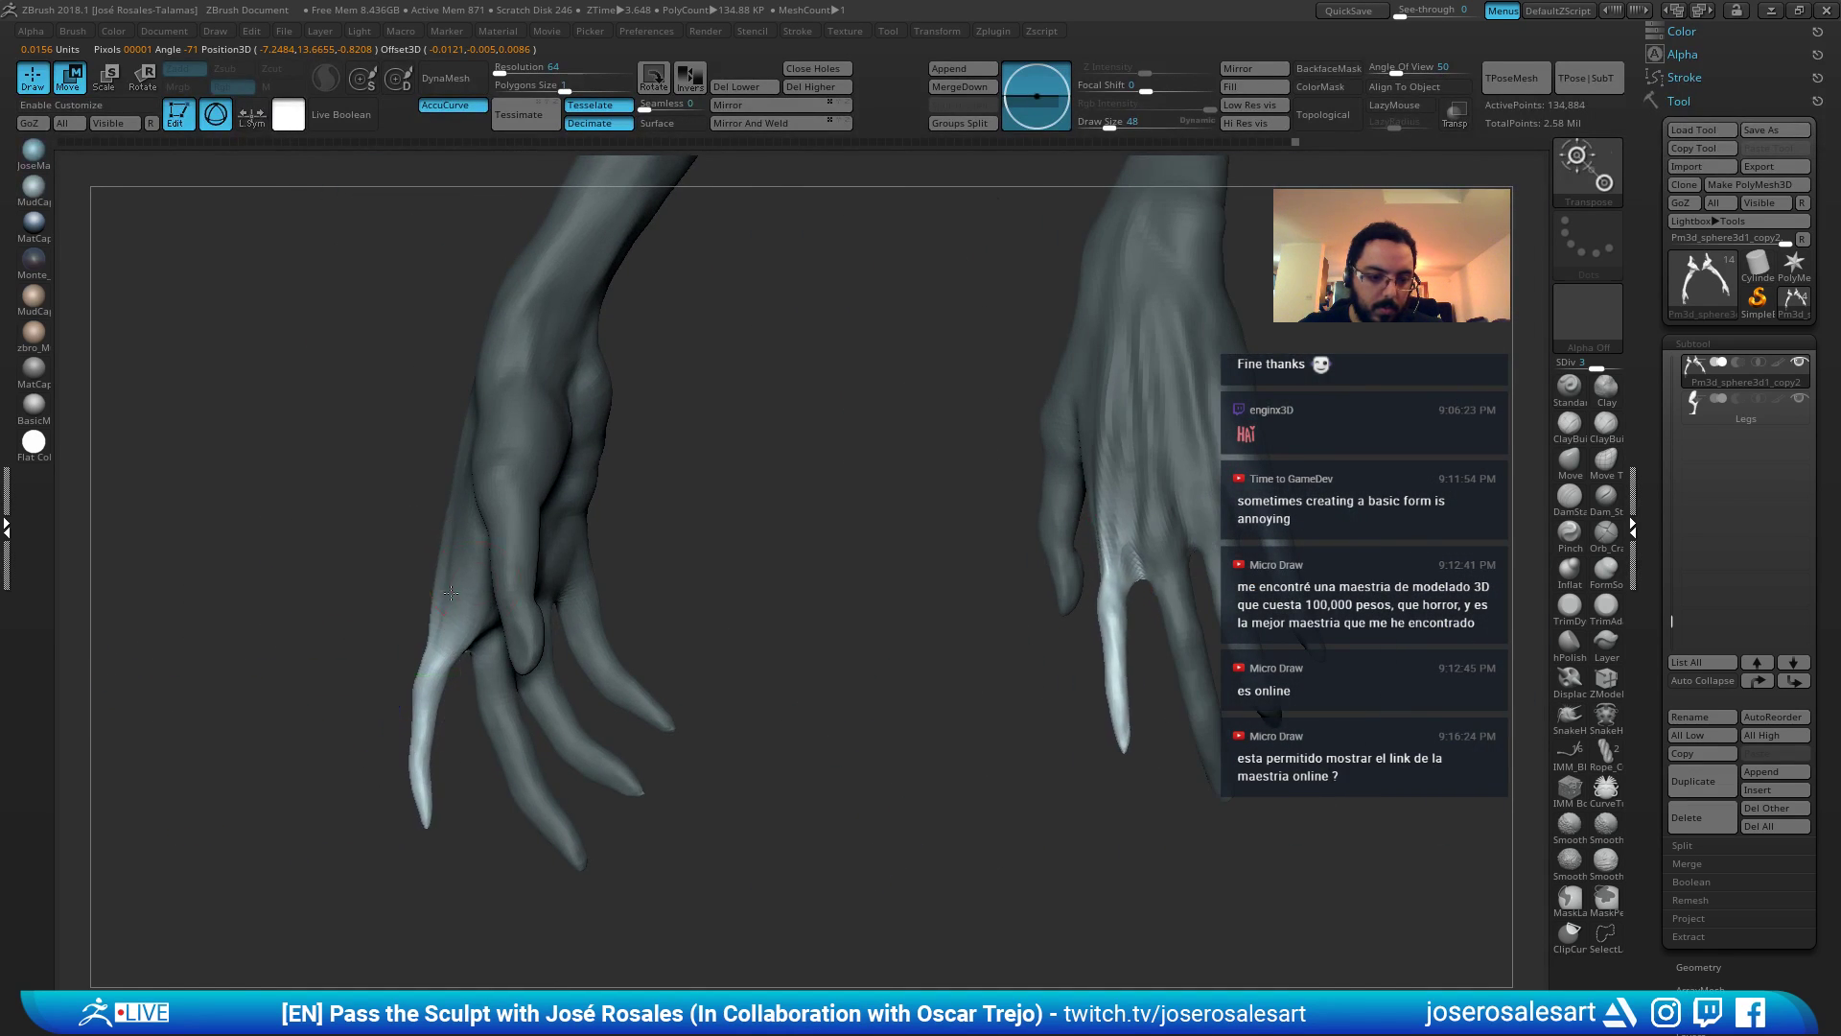
Clear the mask from the arms.
right_click_drag(451, 593, 719, 551, "ctrl")
left_click_drag(720, 550, 741, 567, "ctrl")
right_click_drag(740, 567, 787, 606)
right_click_drag(787, 606, 748, 662, "ctrl")
Build up the index finger's knuckle area with the ClayBuildup brush.
key("1")
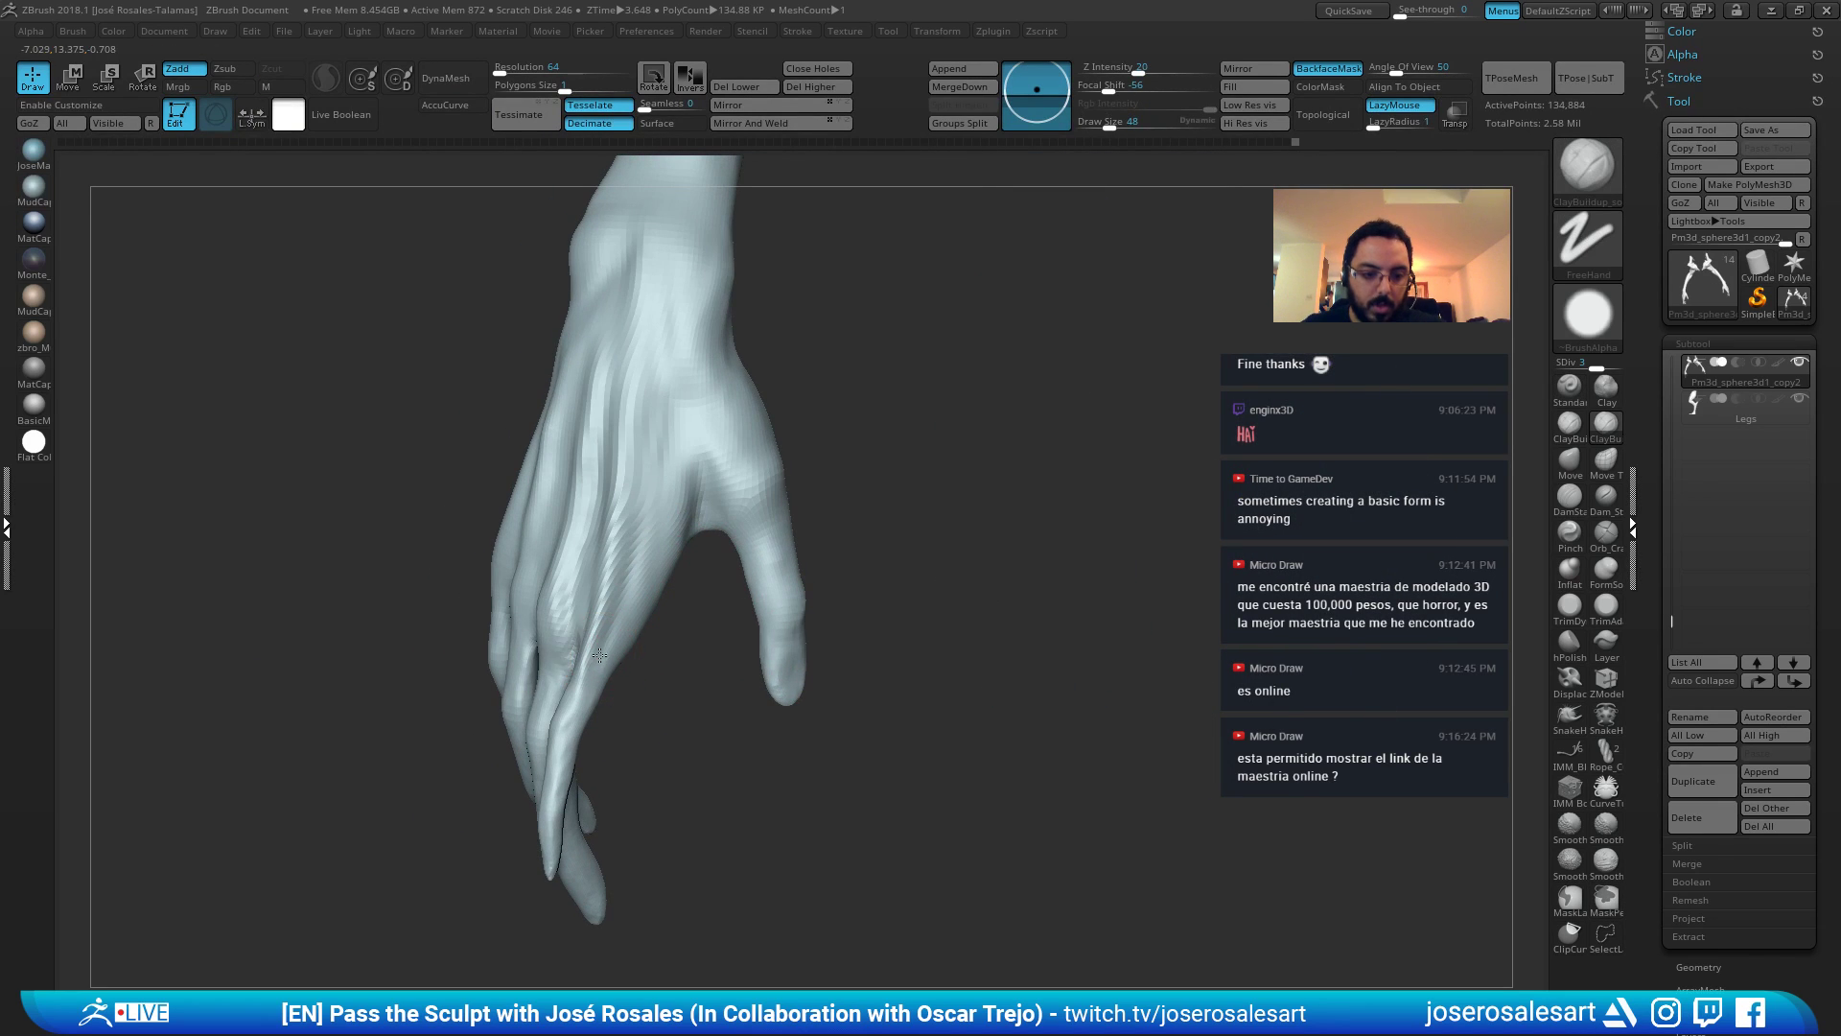
mouse_move(586, 692)
left_mouse_down()
mouse_move(598, 679)
mouse_move(585, 709)
mouse_move(613, 691)
left_mouse_up()
right_click_drag(646, 660, 662, 547, "ctrl")
mouse_move(662, 547)
right_mouse_down()
mouse_move(685, 604)
mouse_move(666, 646)
mouse_move(692, 637)
right_mouse_up()
mouse_move(692, 637)
right_mouse_down("ctrl")
mouse_move(637, 768)
mouse_move(661, 691)
right_mouse_up("ctrl")
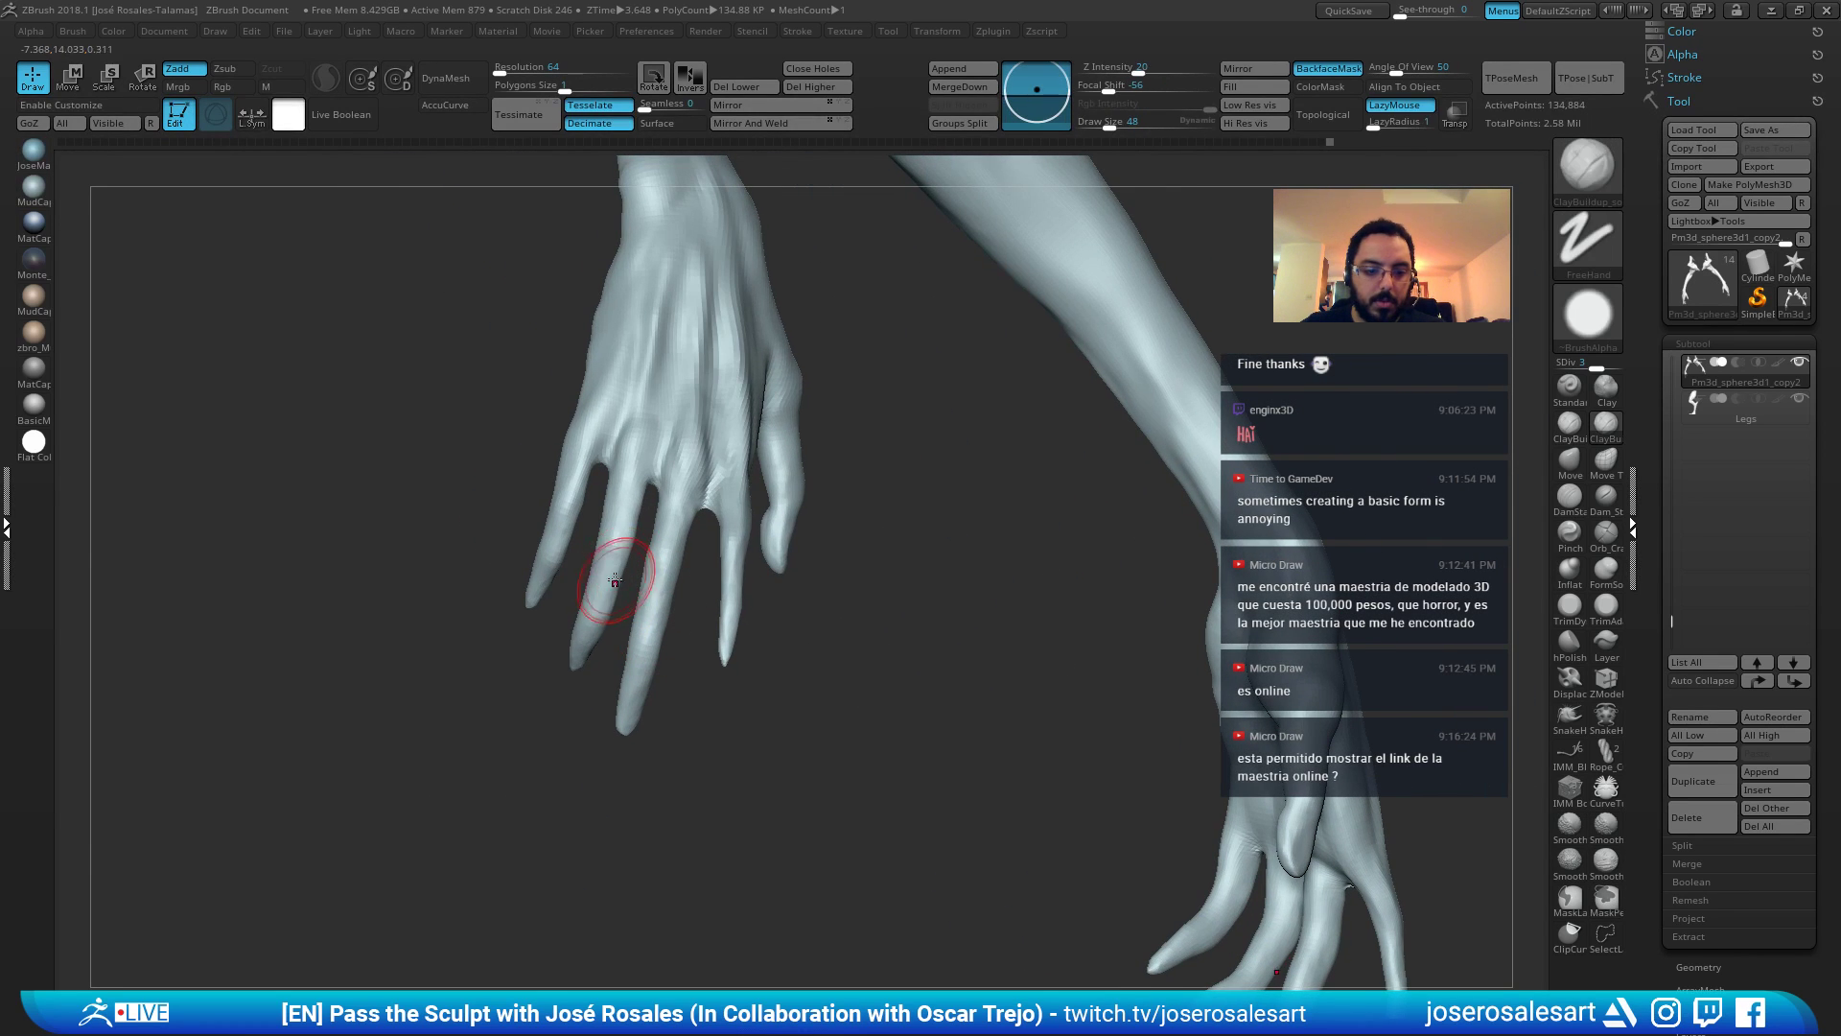
Drop the arms to the lowest subdivision level with the wireframe shown and mask most of the middle finger.
key("shift+f")
key("shift+f")
right_click_drag(640, 570, 661, 523, "alt")
key("shift+f")
right_click(717, 561)
mouse_move(849, 423)
right_mouse_down()
mouse_move(781, 448)
mouse_move(748, 538)
mouse_move(637, 450)
mouse_move(781, 633)
mouse_move(756, 719)
right_mouse_up()
key("shift+d")
key("shift+d")
left_click_drag(778, 756, 703, 514, "ctrl")
right_click_drag(714, 426, 728, 497, "ctrl")
left_click(737, 509, "ctrl")
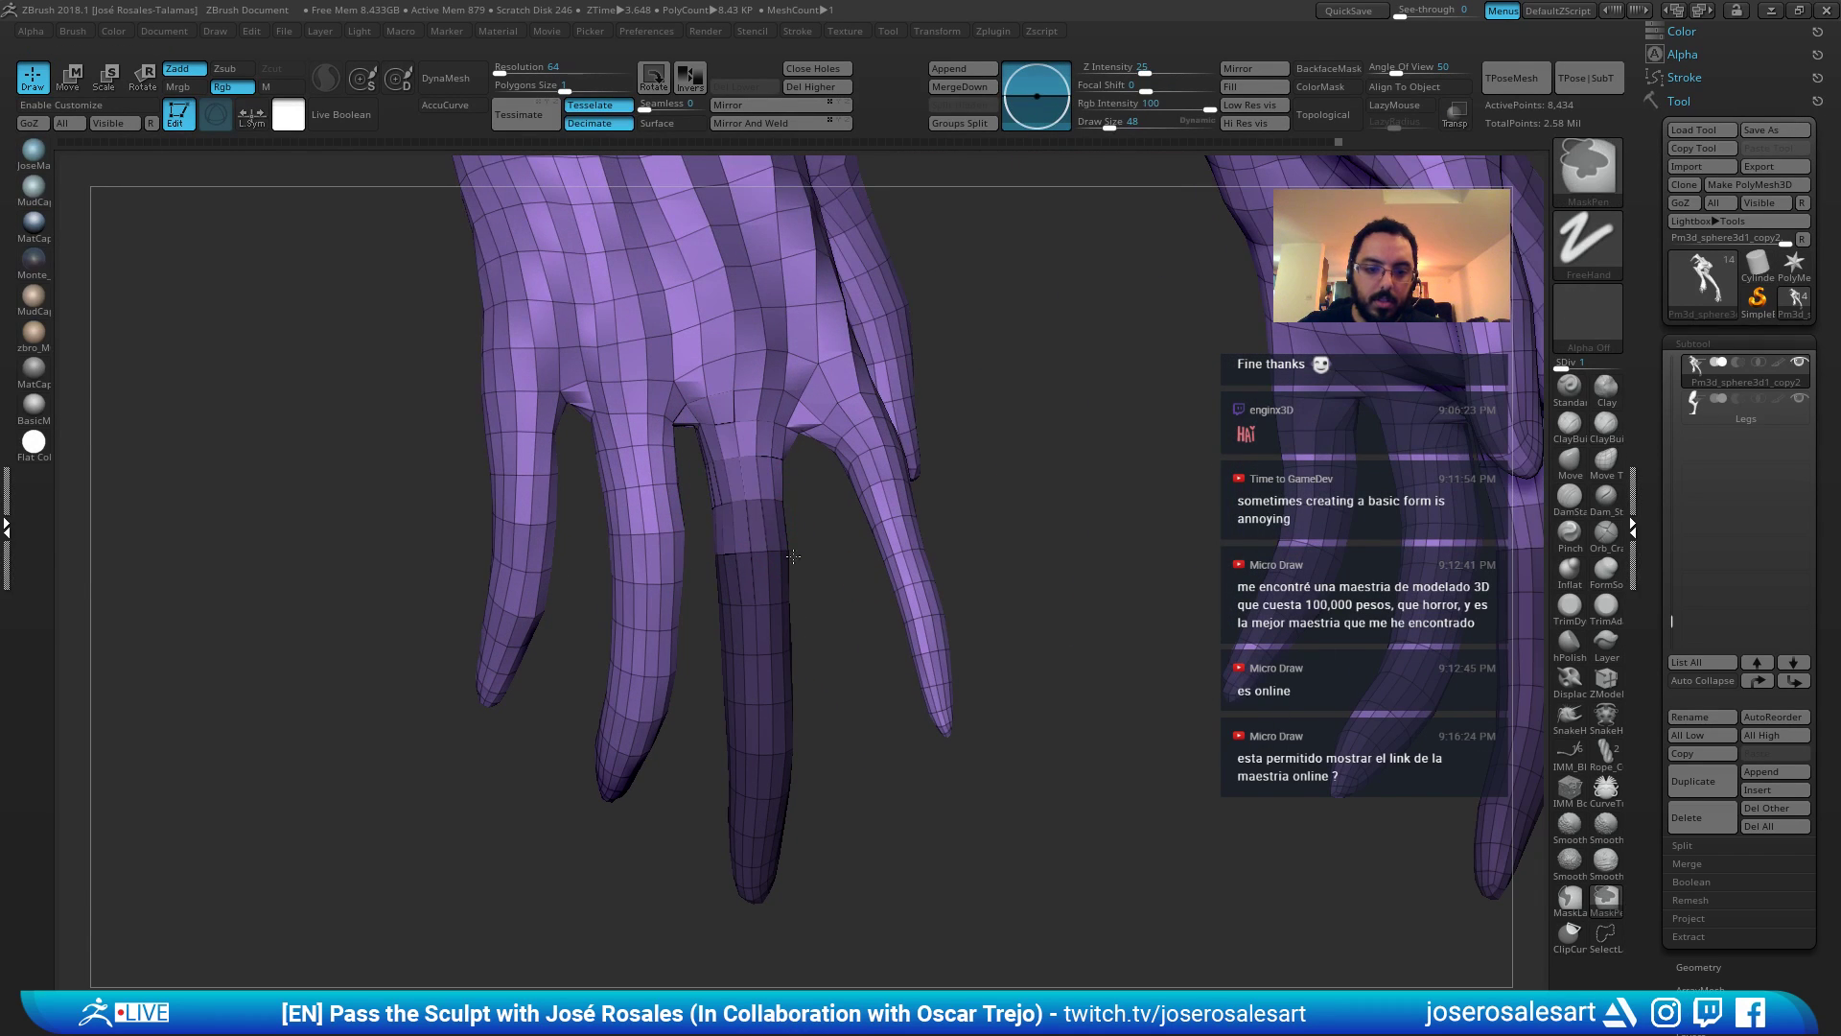
Extend the mask up to the middle finger's base and convert the masked area into its own polygroup.
left_click_drag(741, 540, 696, 388, "ctrl")
right_click_drag(733, 424, 730, 515, "alt")
left_click(729, 515, "ctrl")
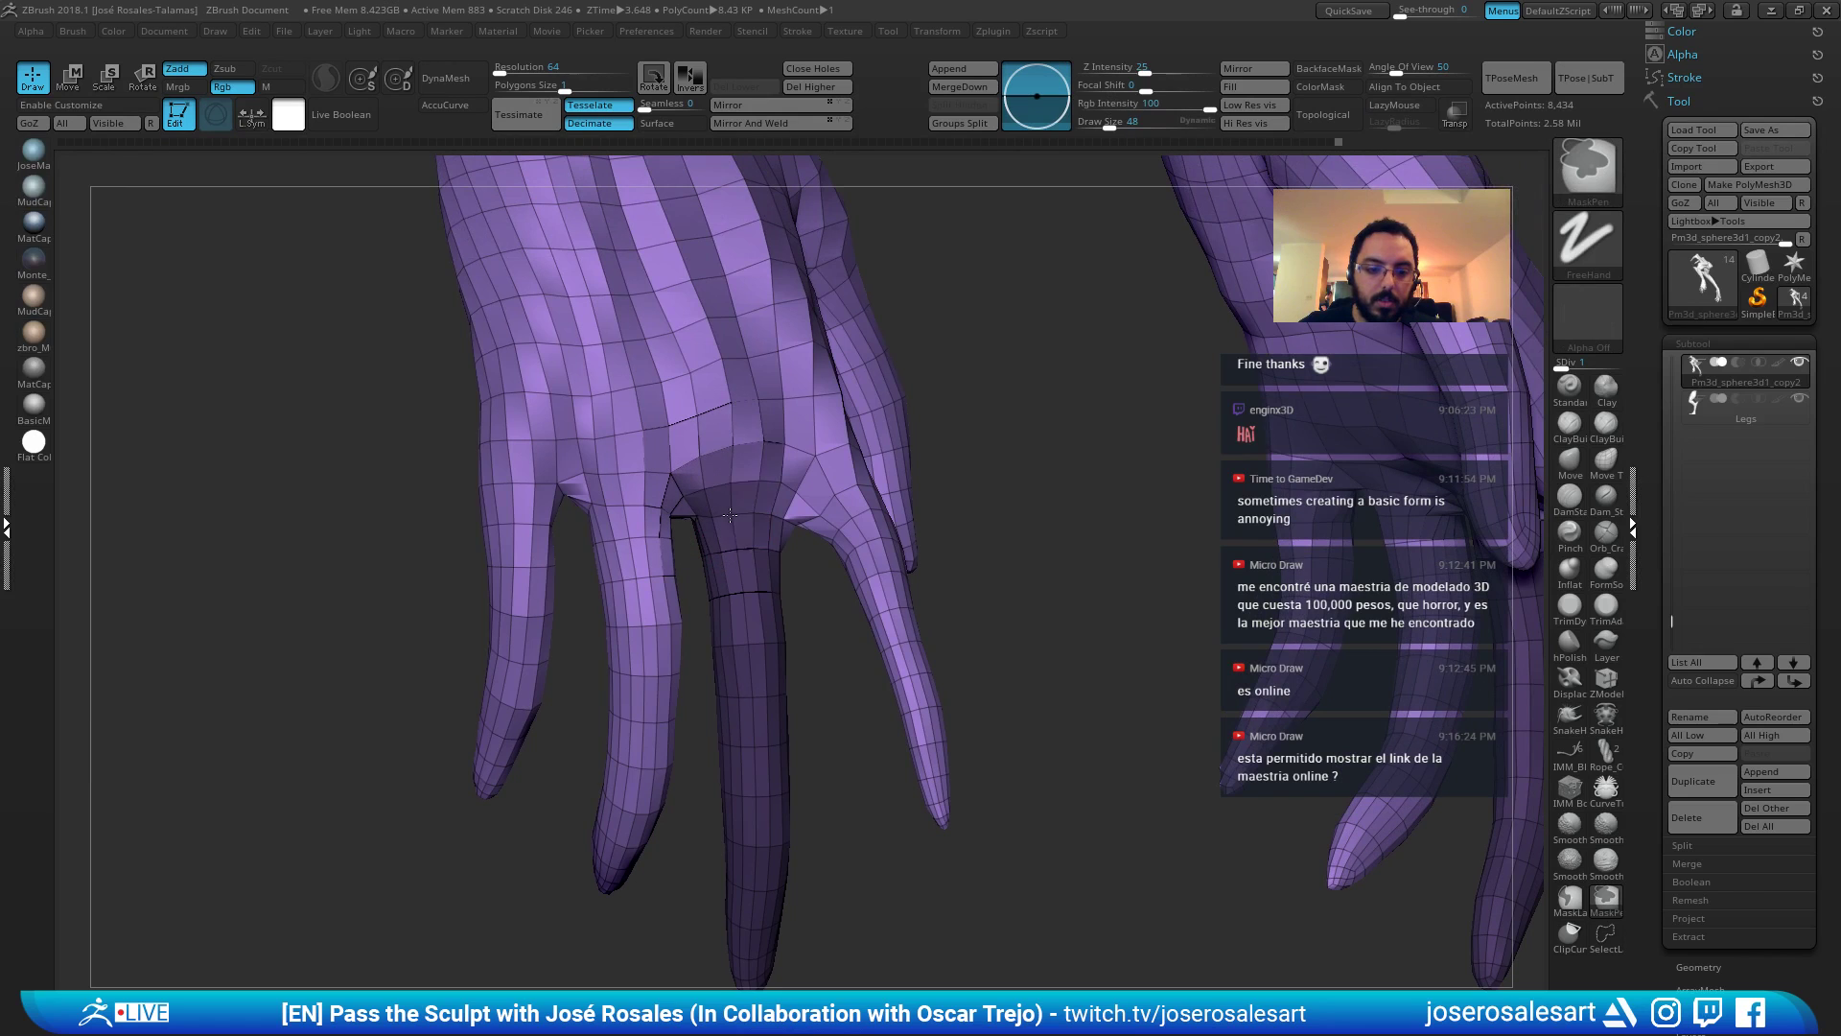
left_click_drag(802, 468, 787, 518, "ctrl")
mouse_move(783, 523)
right_mouse_down()
mouse_move(624, 517)
mouse_move(557, 479)
mouse_move(549, 449)
right_mouse_up()
left_click_drag(792, 530, 1095, 601)
key("ctrl+w")
Mask the tip of the ring finger and switch the masking brush to MaskLasso.
right_click_drag(1094, 602, 969, 499)
left_click_drag(954, 880, 884, 714, "ctrl")
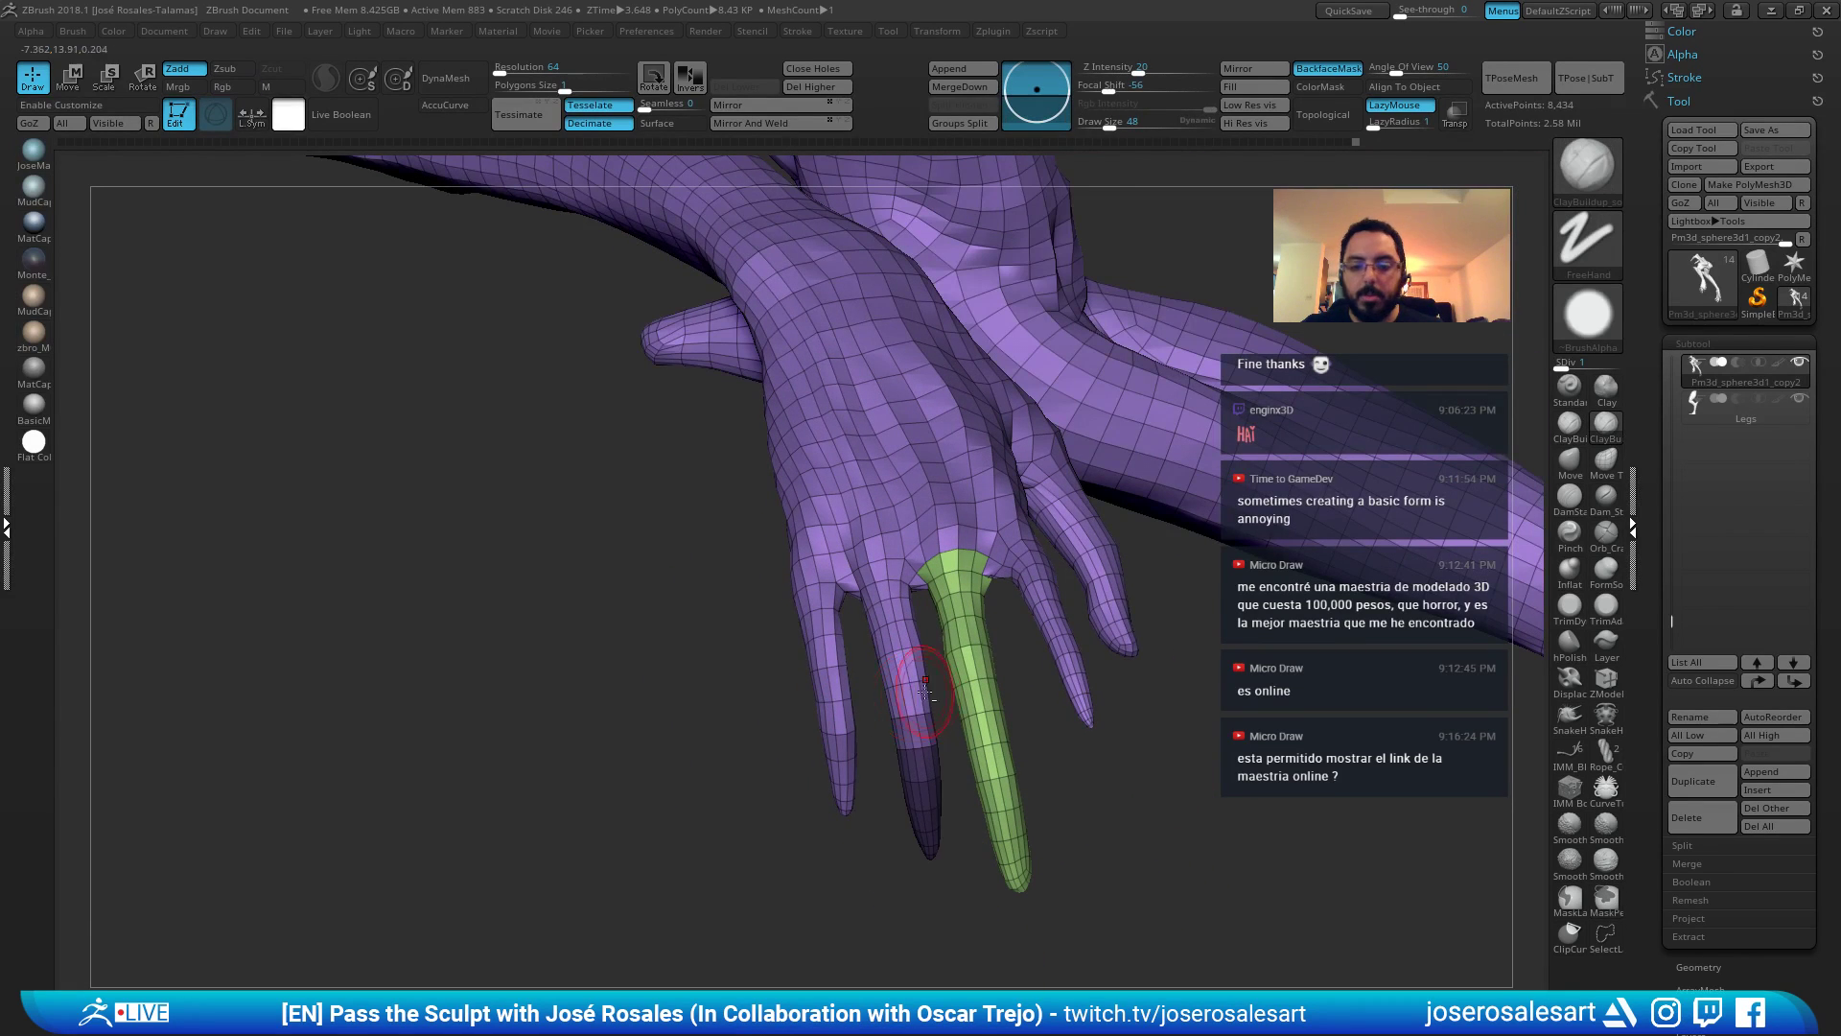
right_click_drag(925, 707, 1540, 196, "ctrl")
left_click(1590, 172, "ctrl")
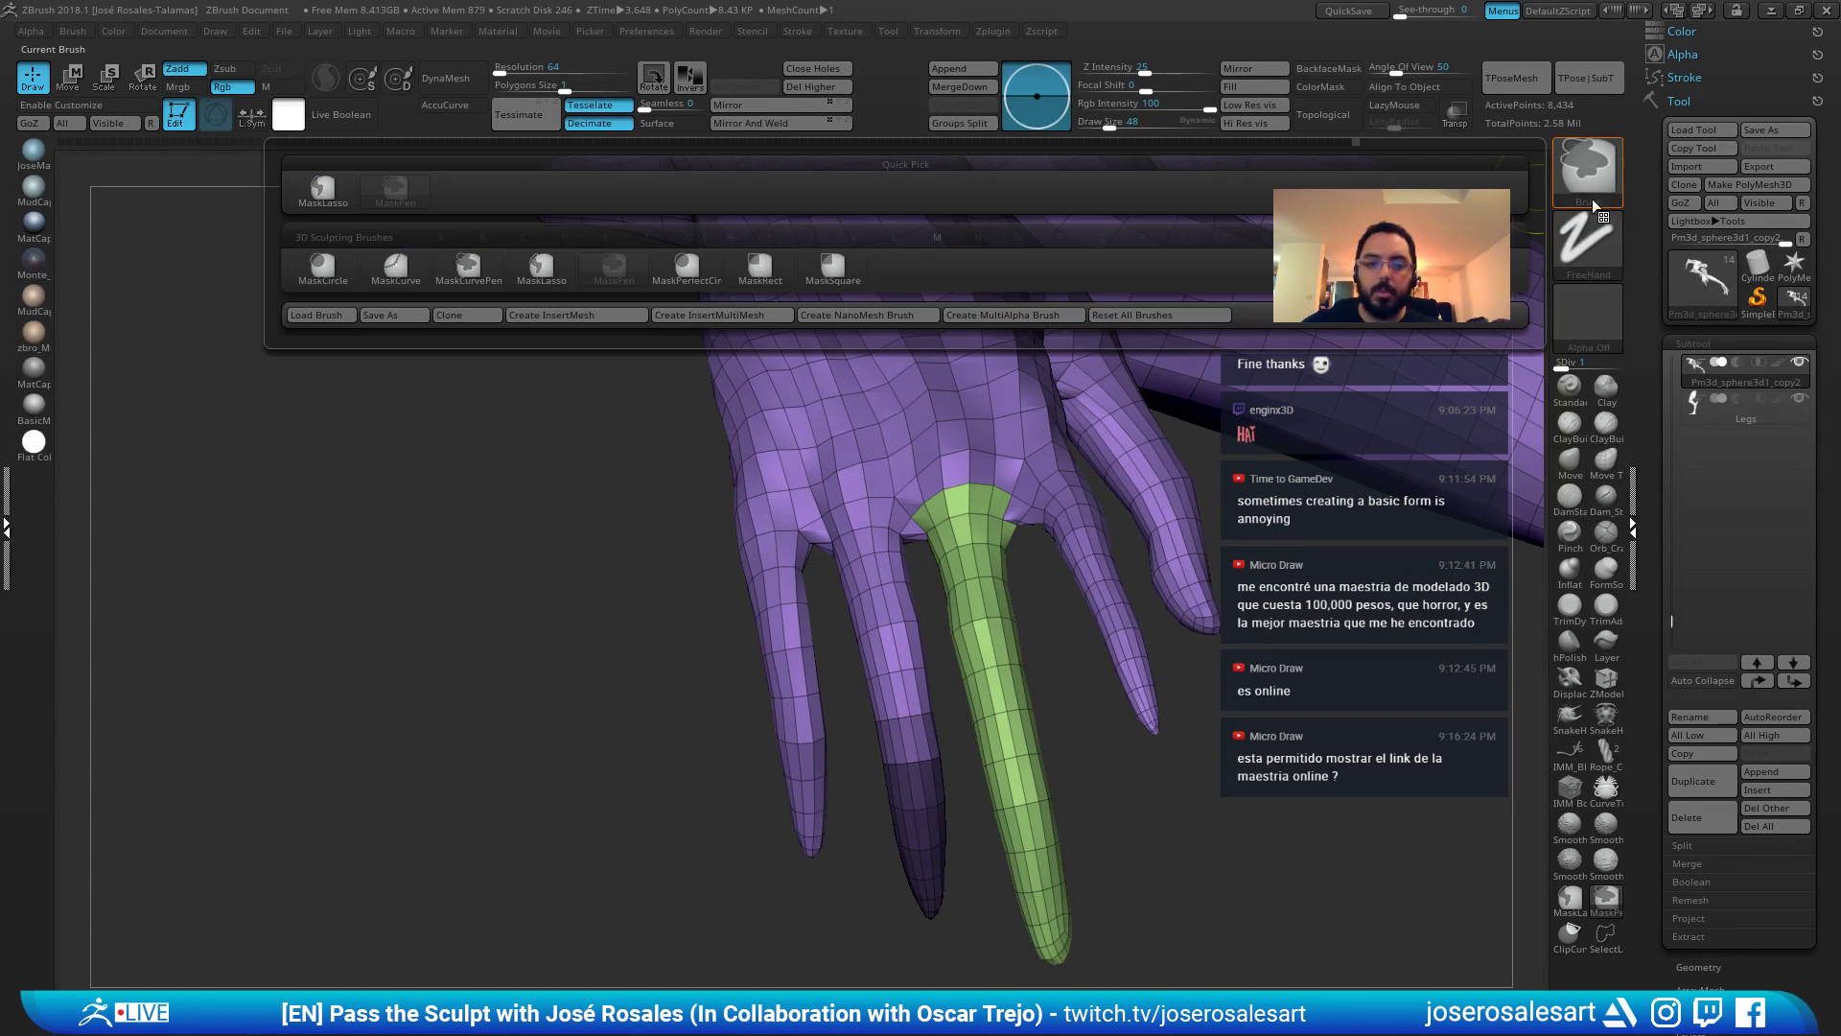
left_click(546, 275)
Lasso-mask the rest of the ring finger to its base and convert it into a separate polygroup.
left_click_drag(546, 275, 902, 776)
right_click_drag(959, 781, 887, 758)
left_click_drag(874, 732, 945, 663)
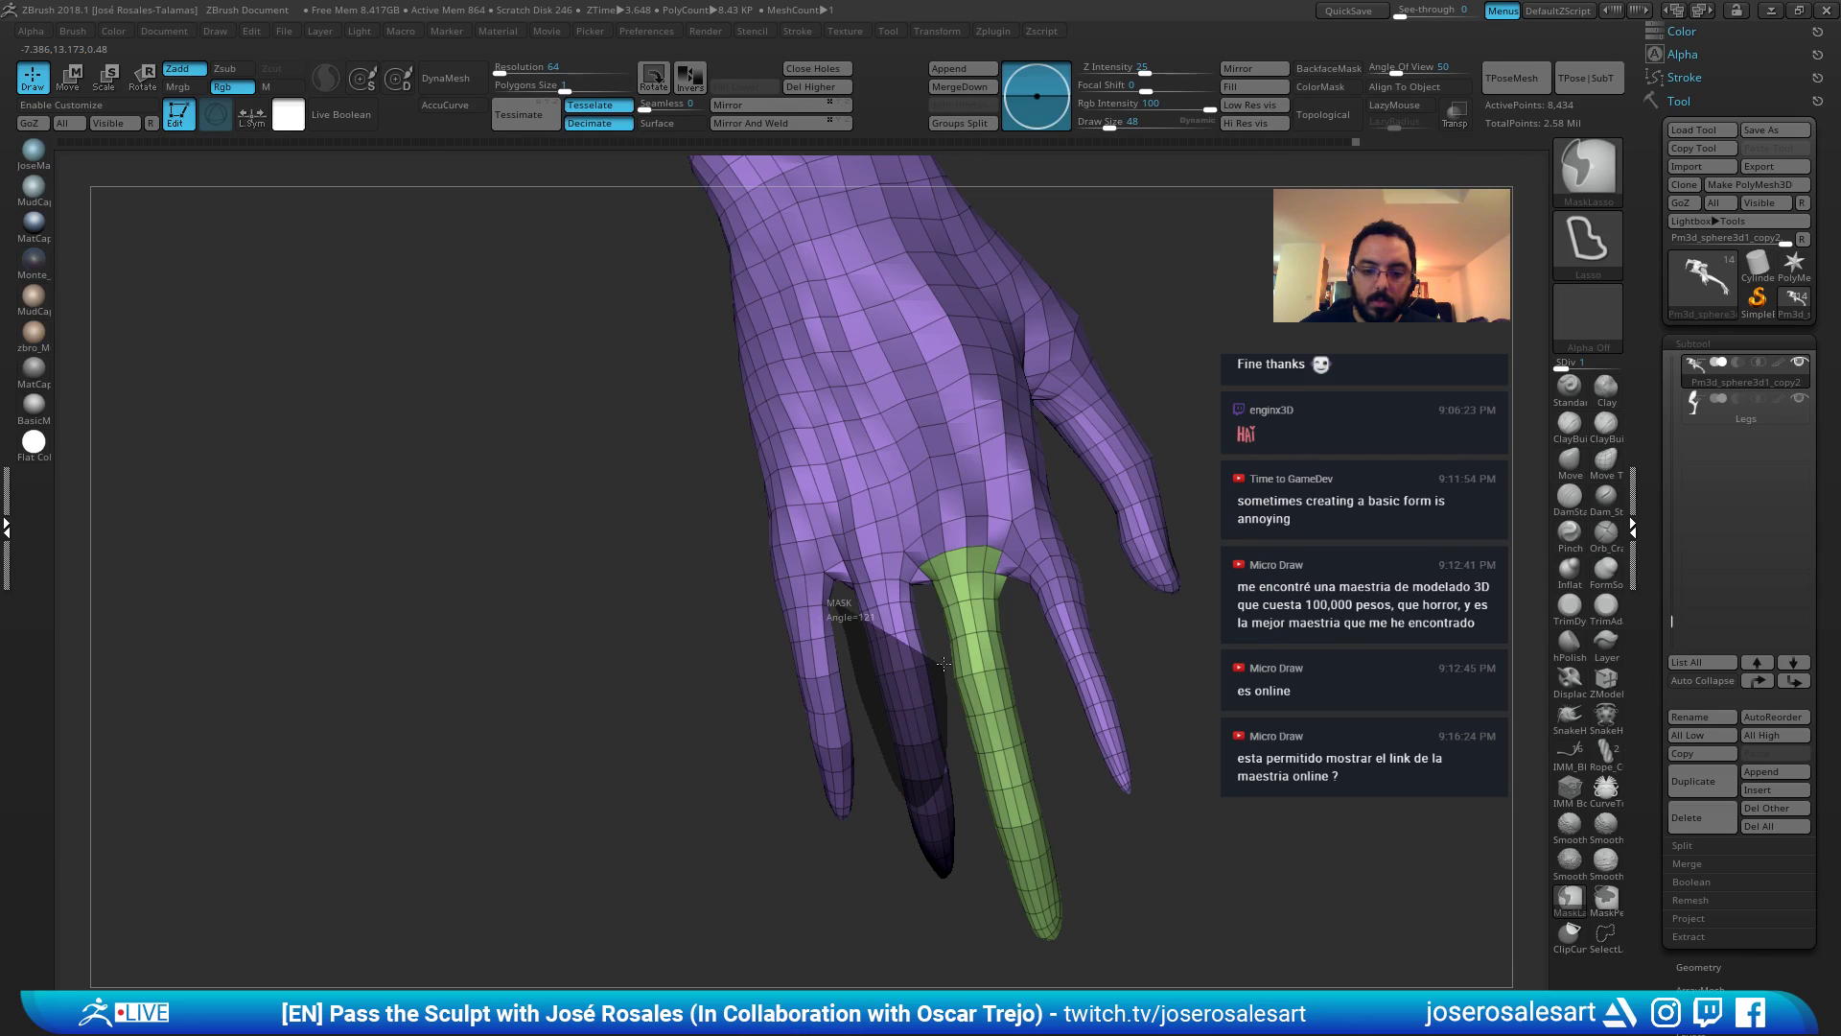
left_click_drag(855, 579, 853, 581, "ctrl")
mouse_move(868, 604)
right_mouse_down()
mouse_move(1065, 616)
mouse_move(897, 648)
mouse_move(928, 607)
mouse_move(1023, 568)
mouse_move(922, 629)
mouse_move(966, 617)
mouse_move(802, 764)
mouse_move(749, 772)
right_mouse_up()
key("ctrl+w")
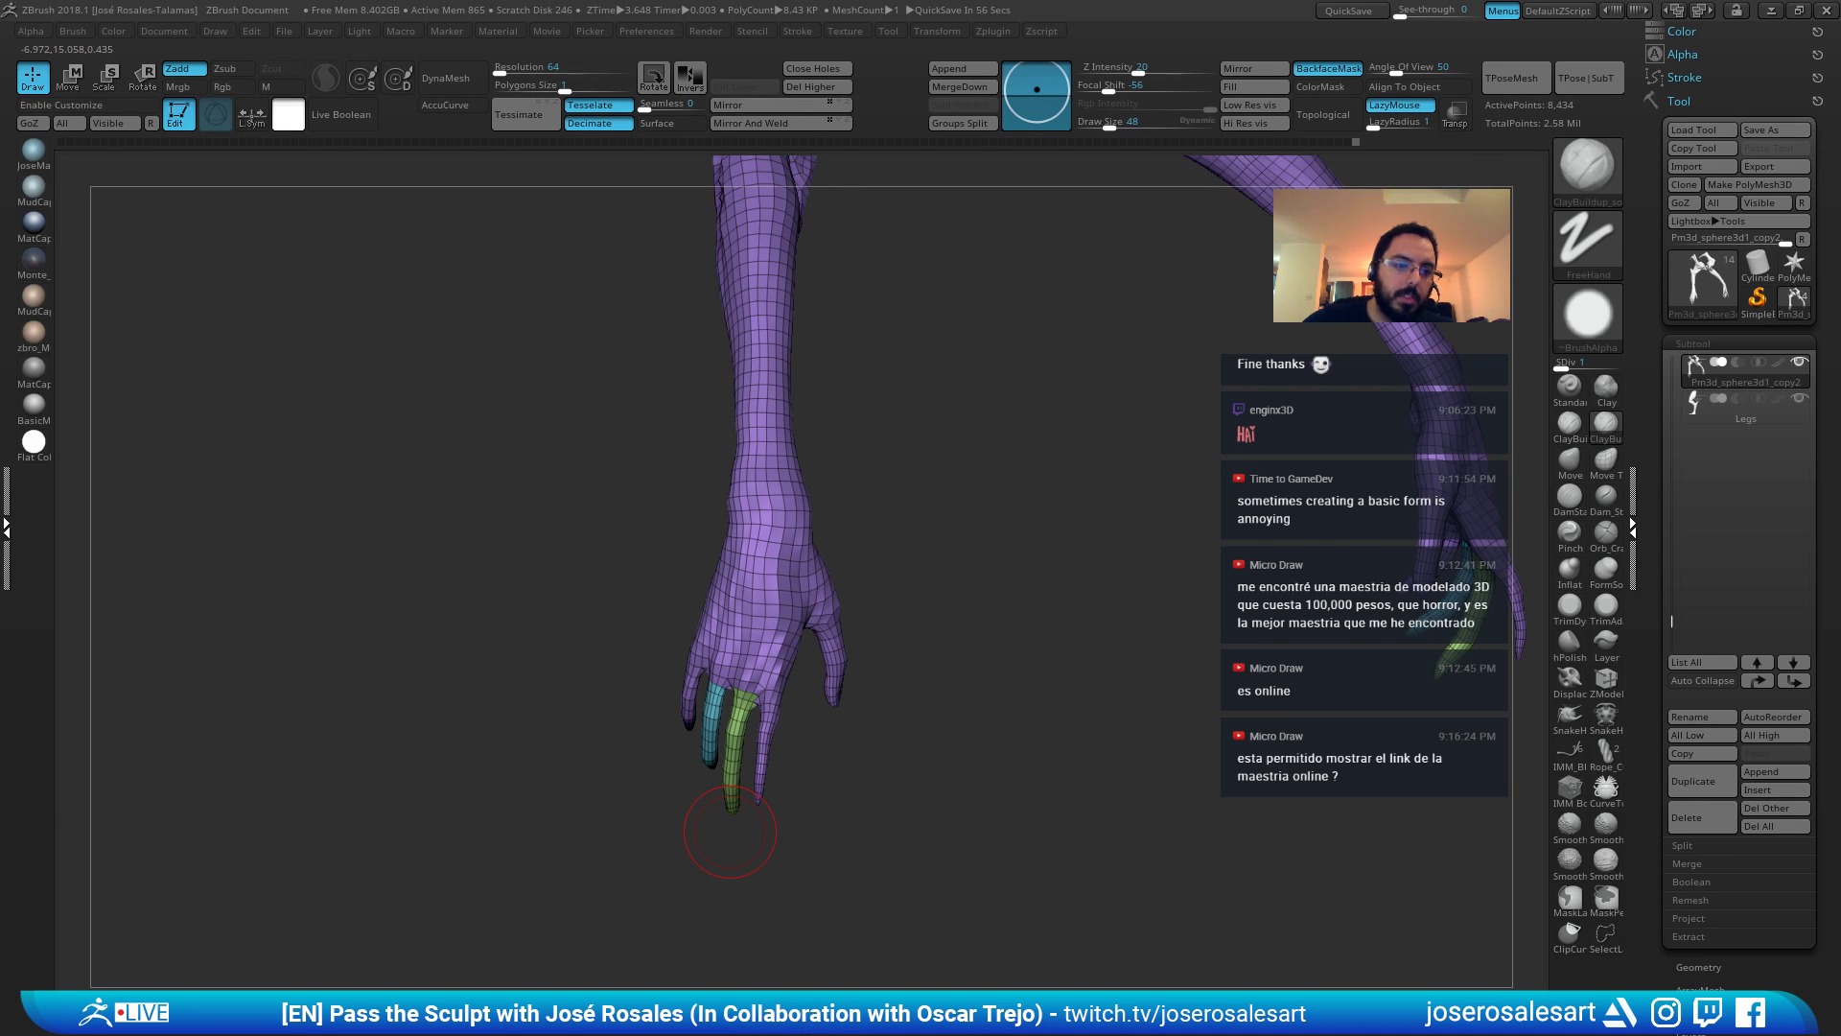
Isolate the middle and ring finger polygroups by hiding the rest of the arms.
right_click_drag(565, 432, 661, 661)
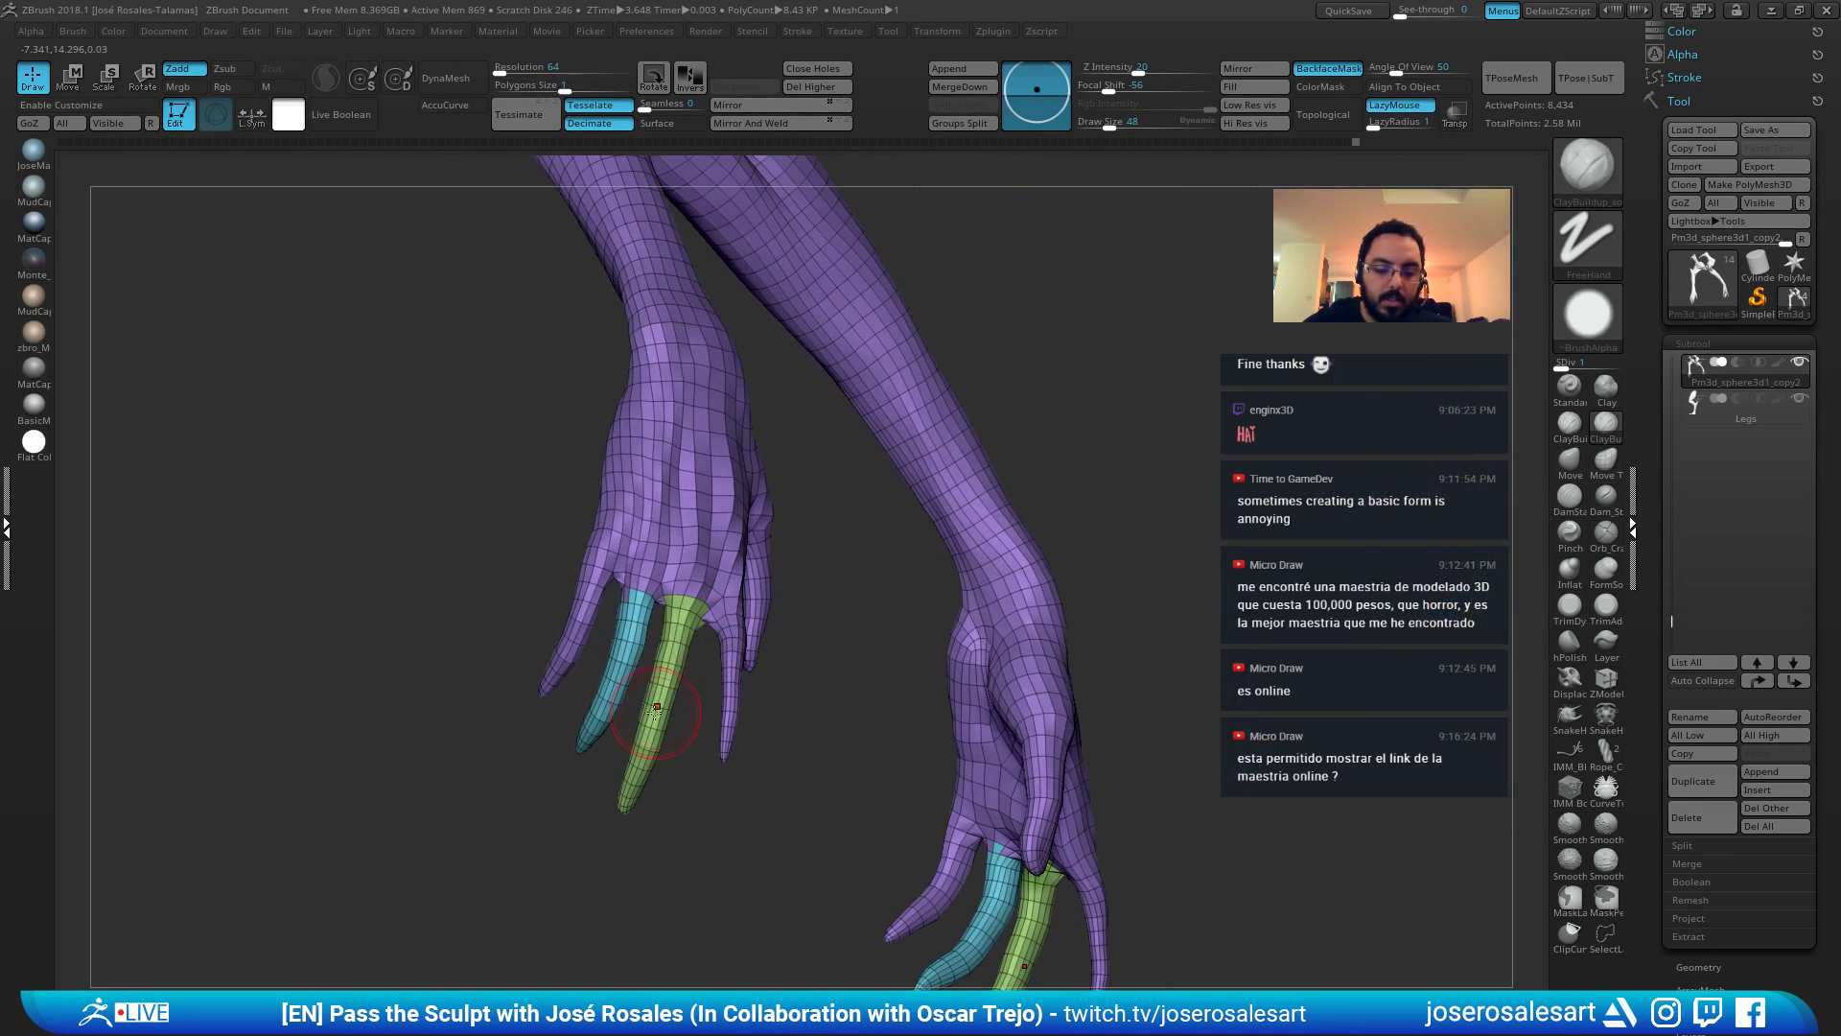
left_click(650, 708, "ctrl+shift")
left_click_drag(883, 604, 876, 630, "ctrl+shift")
left_click(610, 662, "ctrl+shift")
right_click_drag(814, 534, 787, 470, "ctrl")
Mask the isolated middle and ring fingers and unhide the rest of the arms mesh.
left_click_drag(524, 534, 691, 761, "ctrl")
left_click_drag(691, 566, 551, 518, "ctrl")
left_click(903, 579, "ctrl+shift")
Invert the mask so only the middle and ring fingers are editable, and switch the masking brush to MaskPen.
right_click_drag(917, 590, 764, 649)
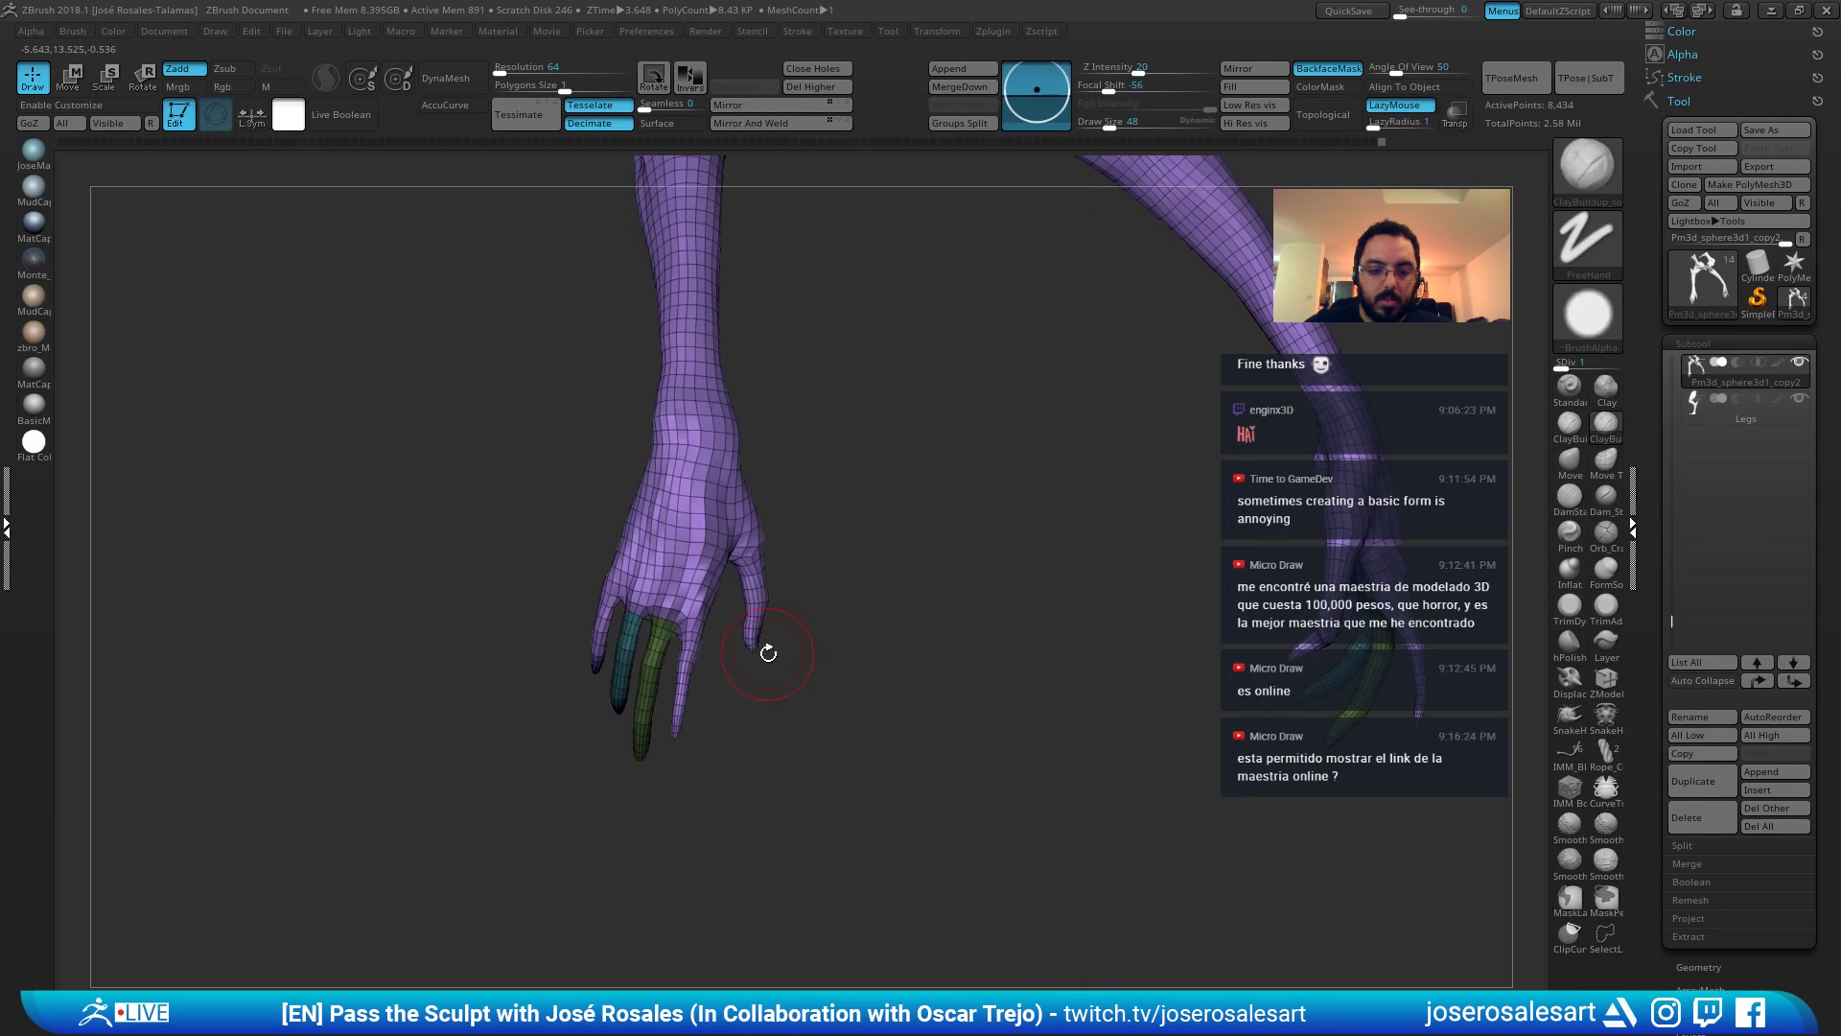
left_click(810, 642, "ctrl")
key("ctrl")
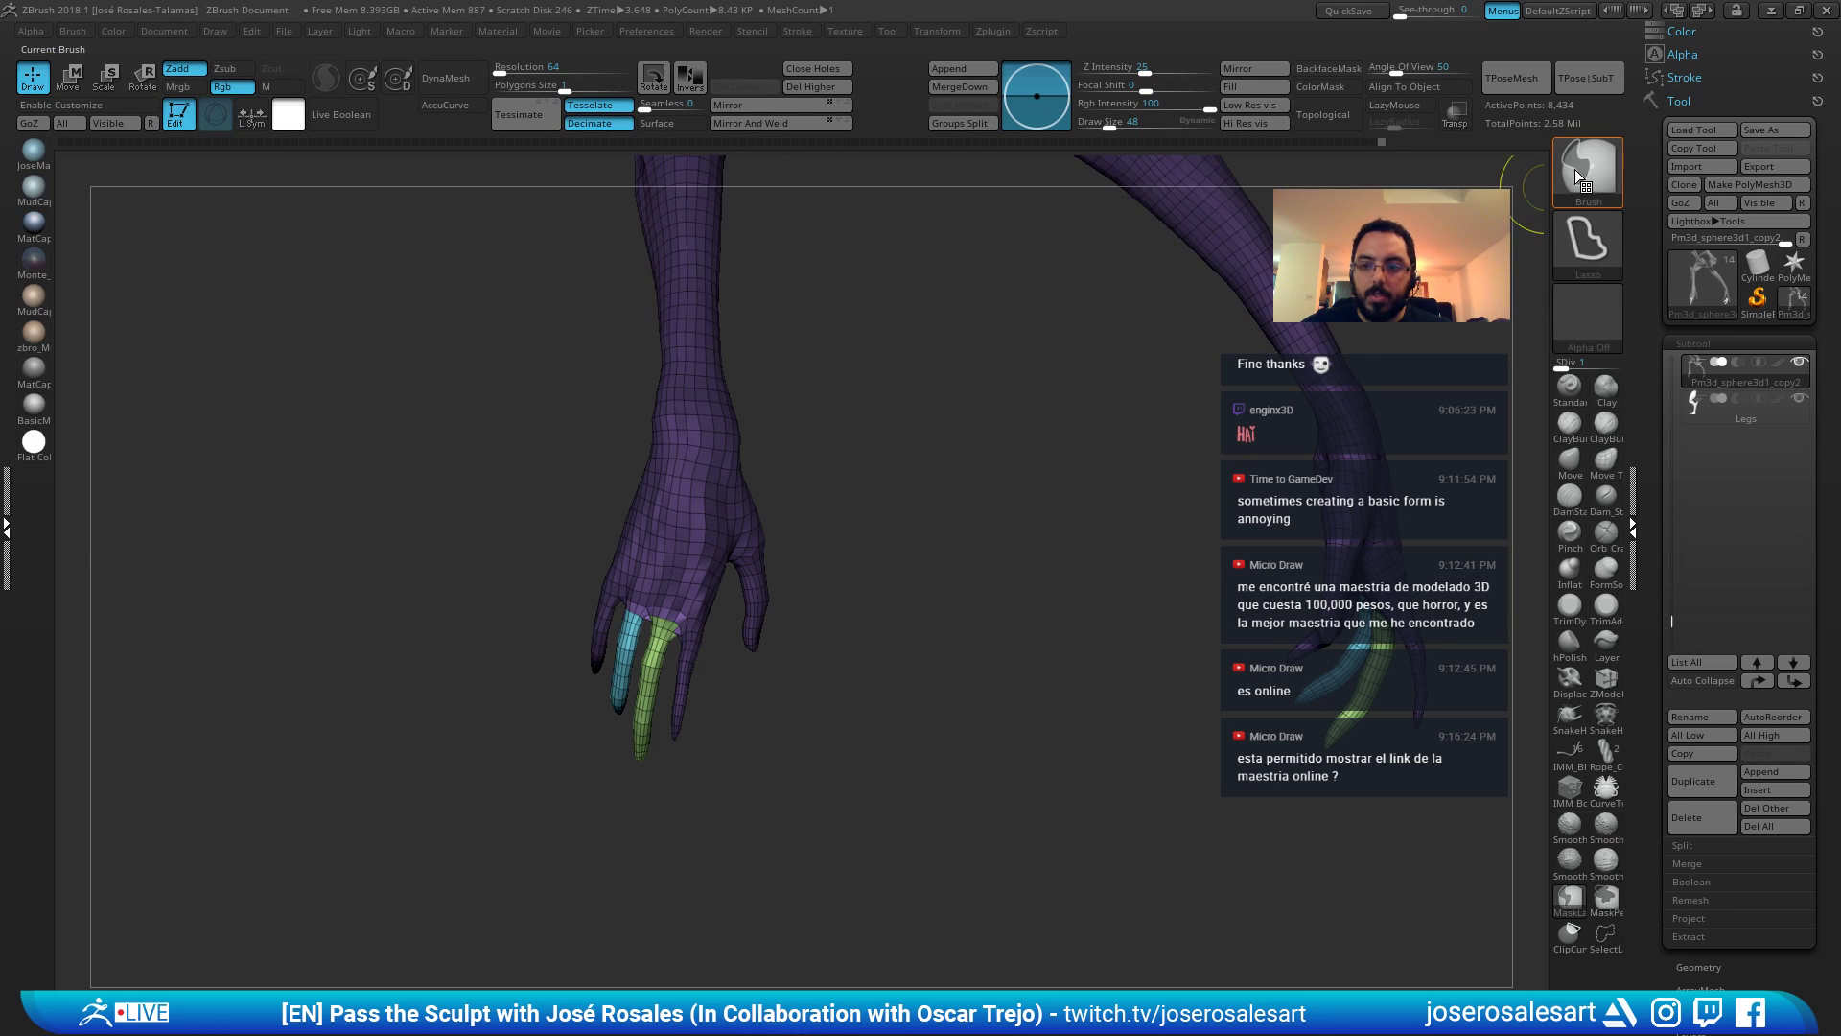
left_click(1575, 168)
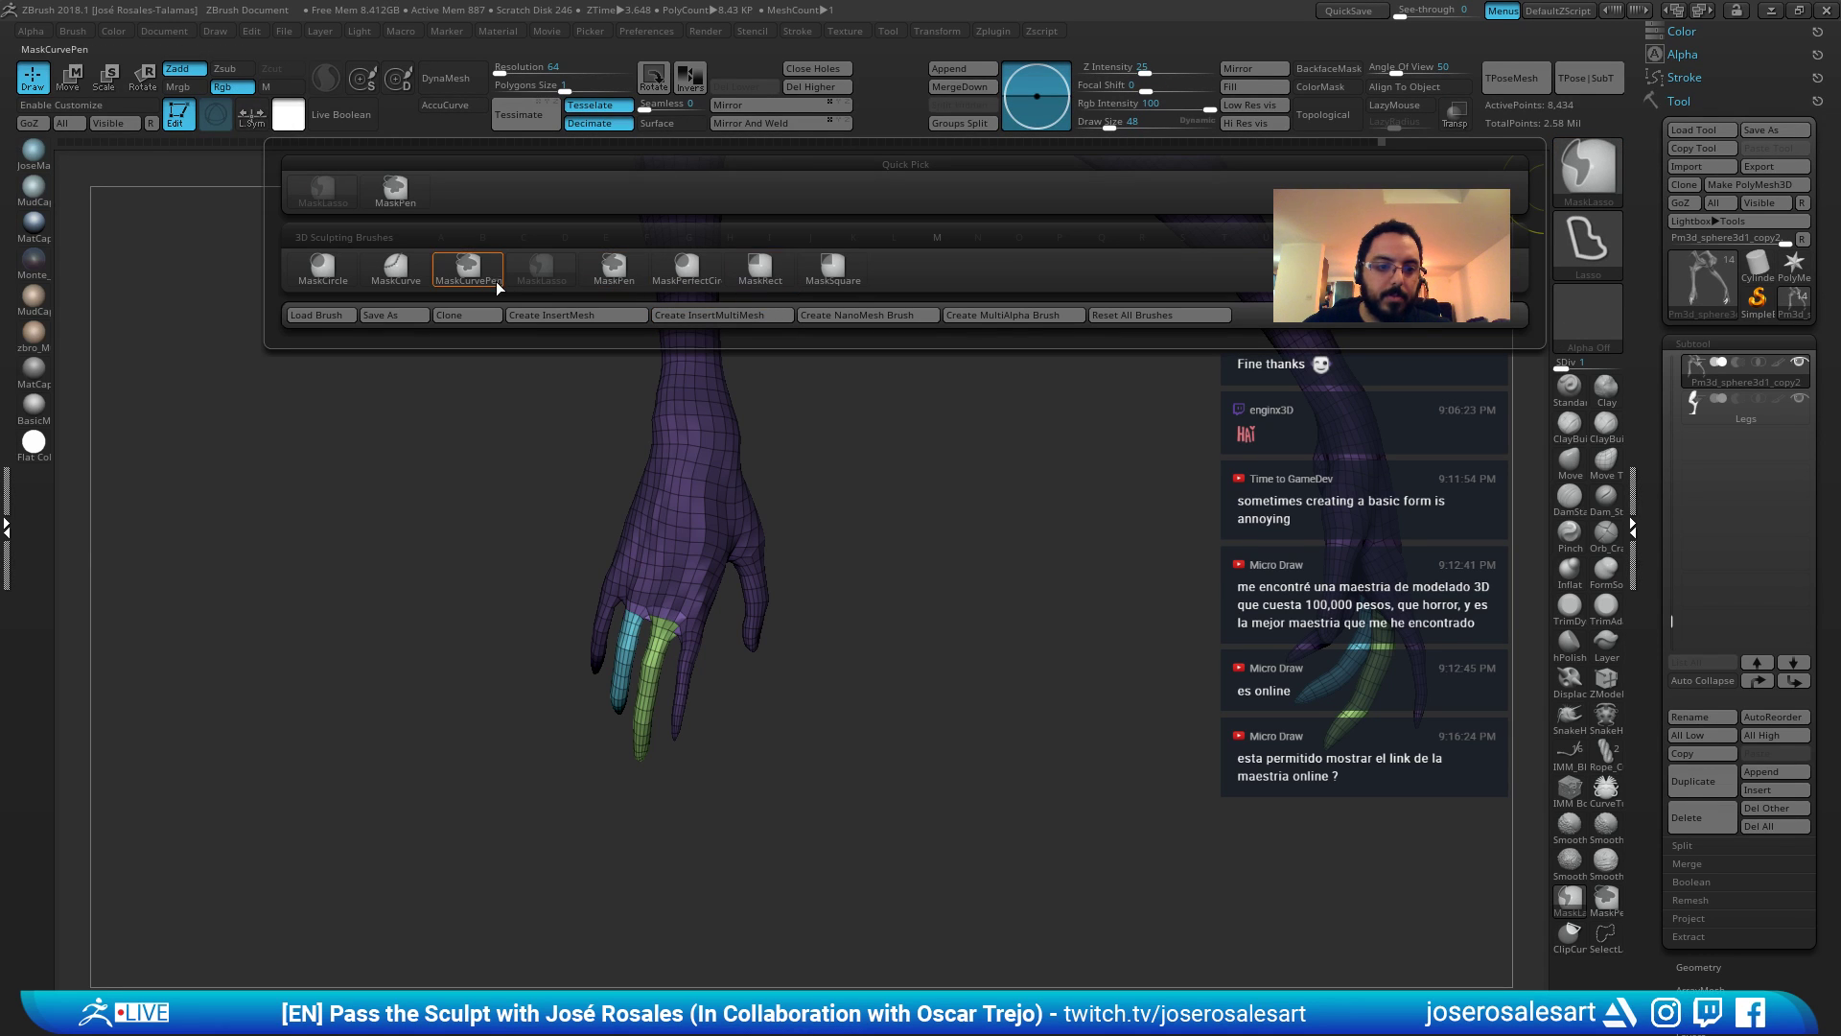
left_click(610, 269)
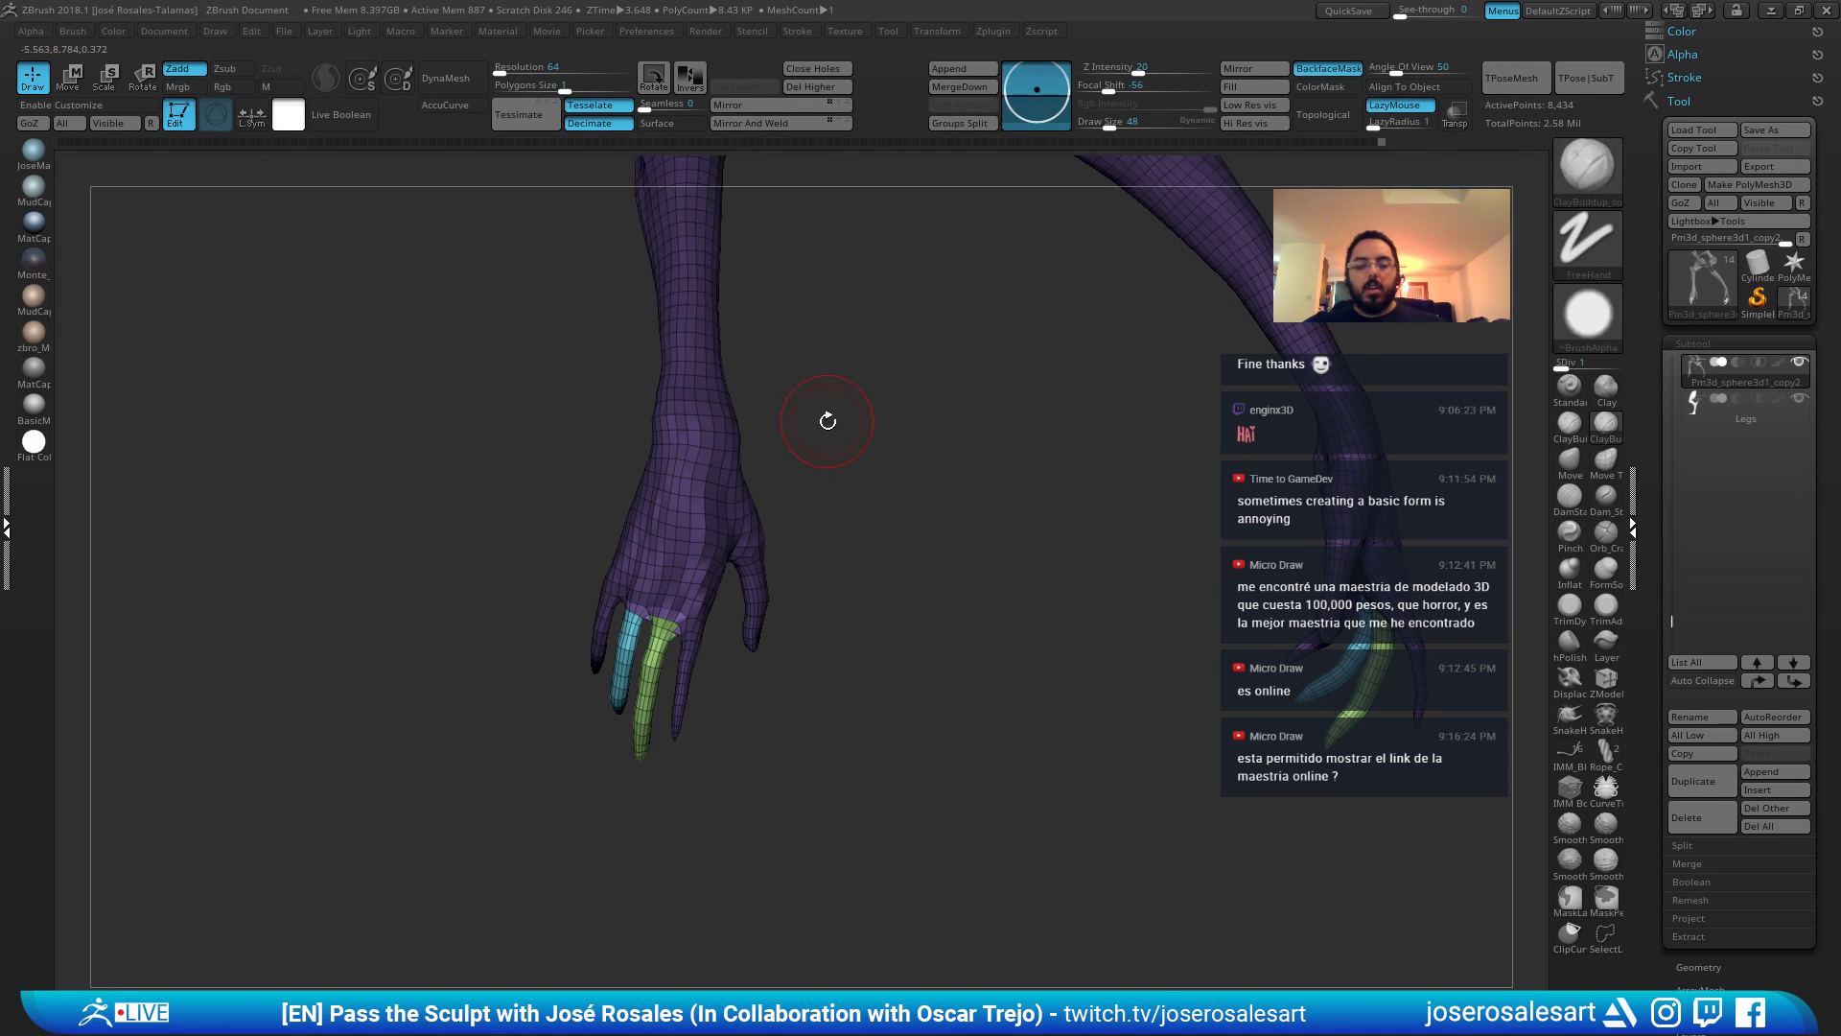
Reposition and reorient the transform gizmo toward the bases of the two unmasked fingers.
key("w")
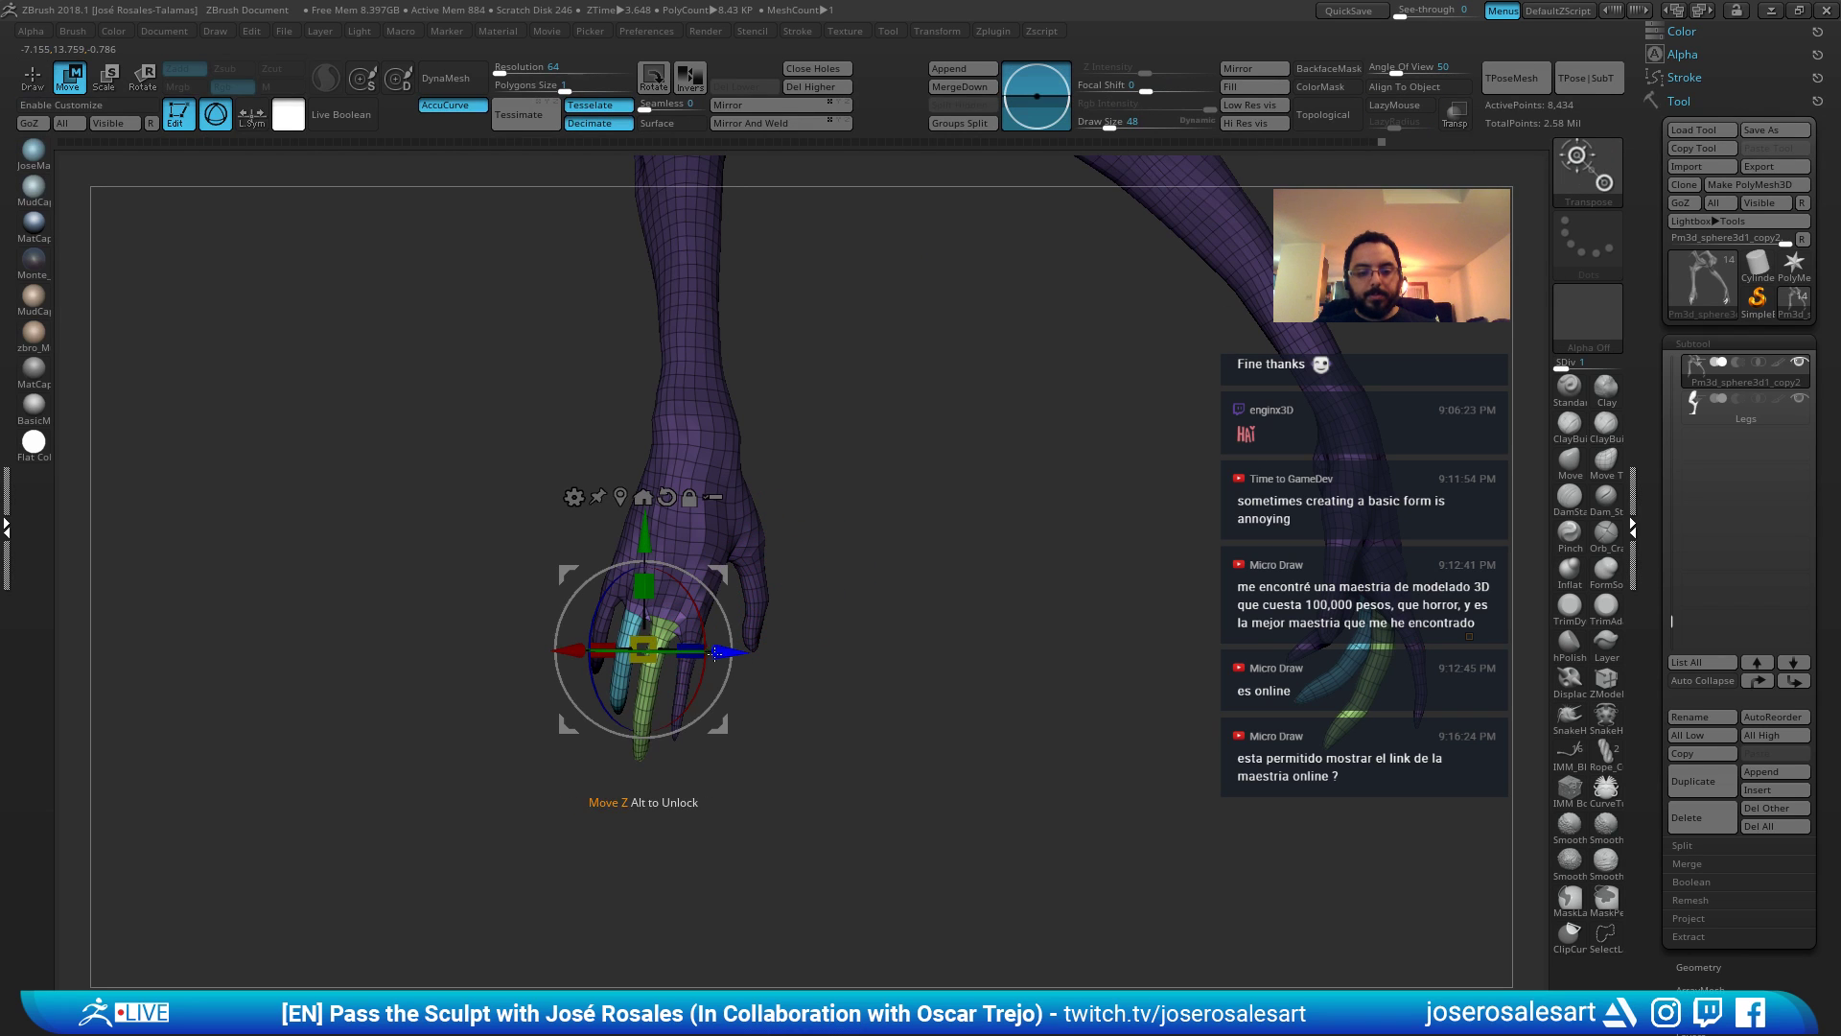
key("f")
left_click_drag(594, 674, 838, 445, "alt")
key("f")
left_click_drag(587, 641, 824, 413, "alt")
left_click_drag(576, 815, 757, 393, "alt")
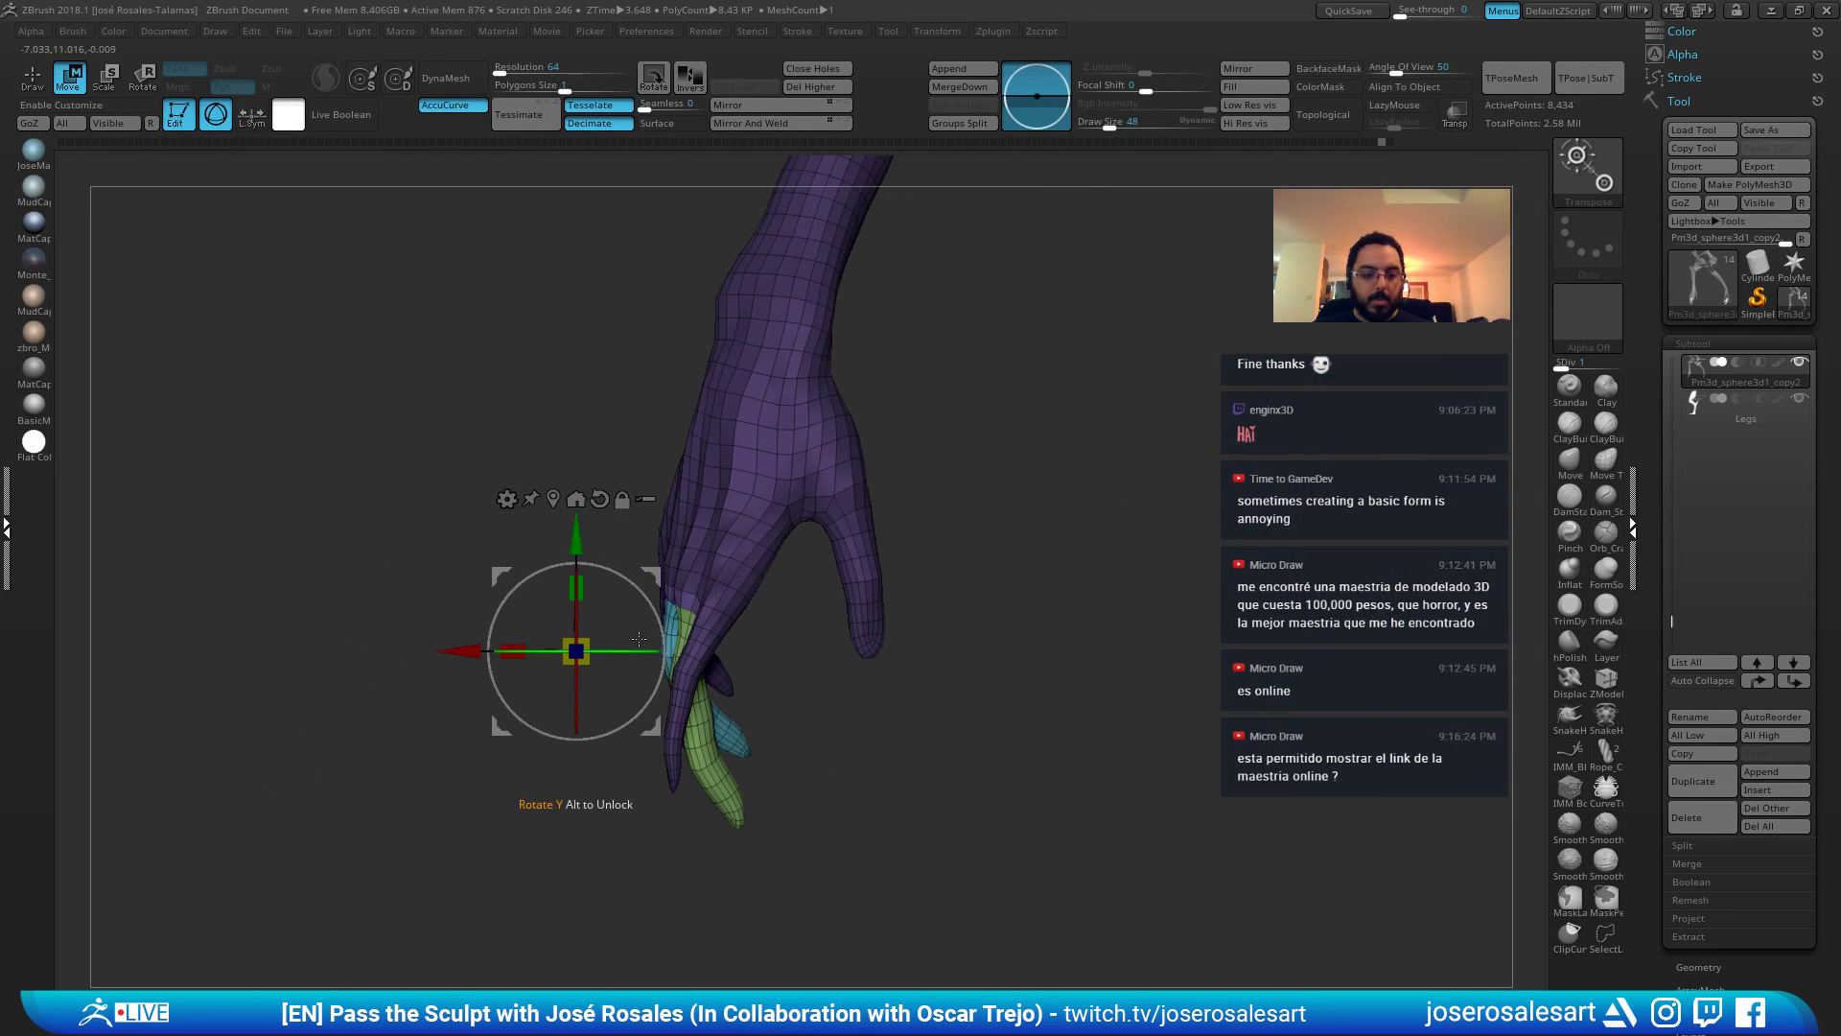
Align the gizmo with the unmasked fingers and lengthen them by scaling about 1.26 along the Y axis.
left_click_drag(628, 585, 922, 495, "alt")
left_click_drag(822, 572, 716, 590, "alt")
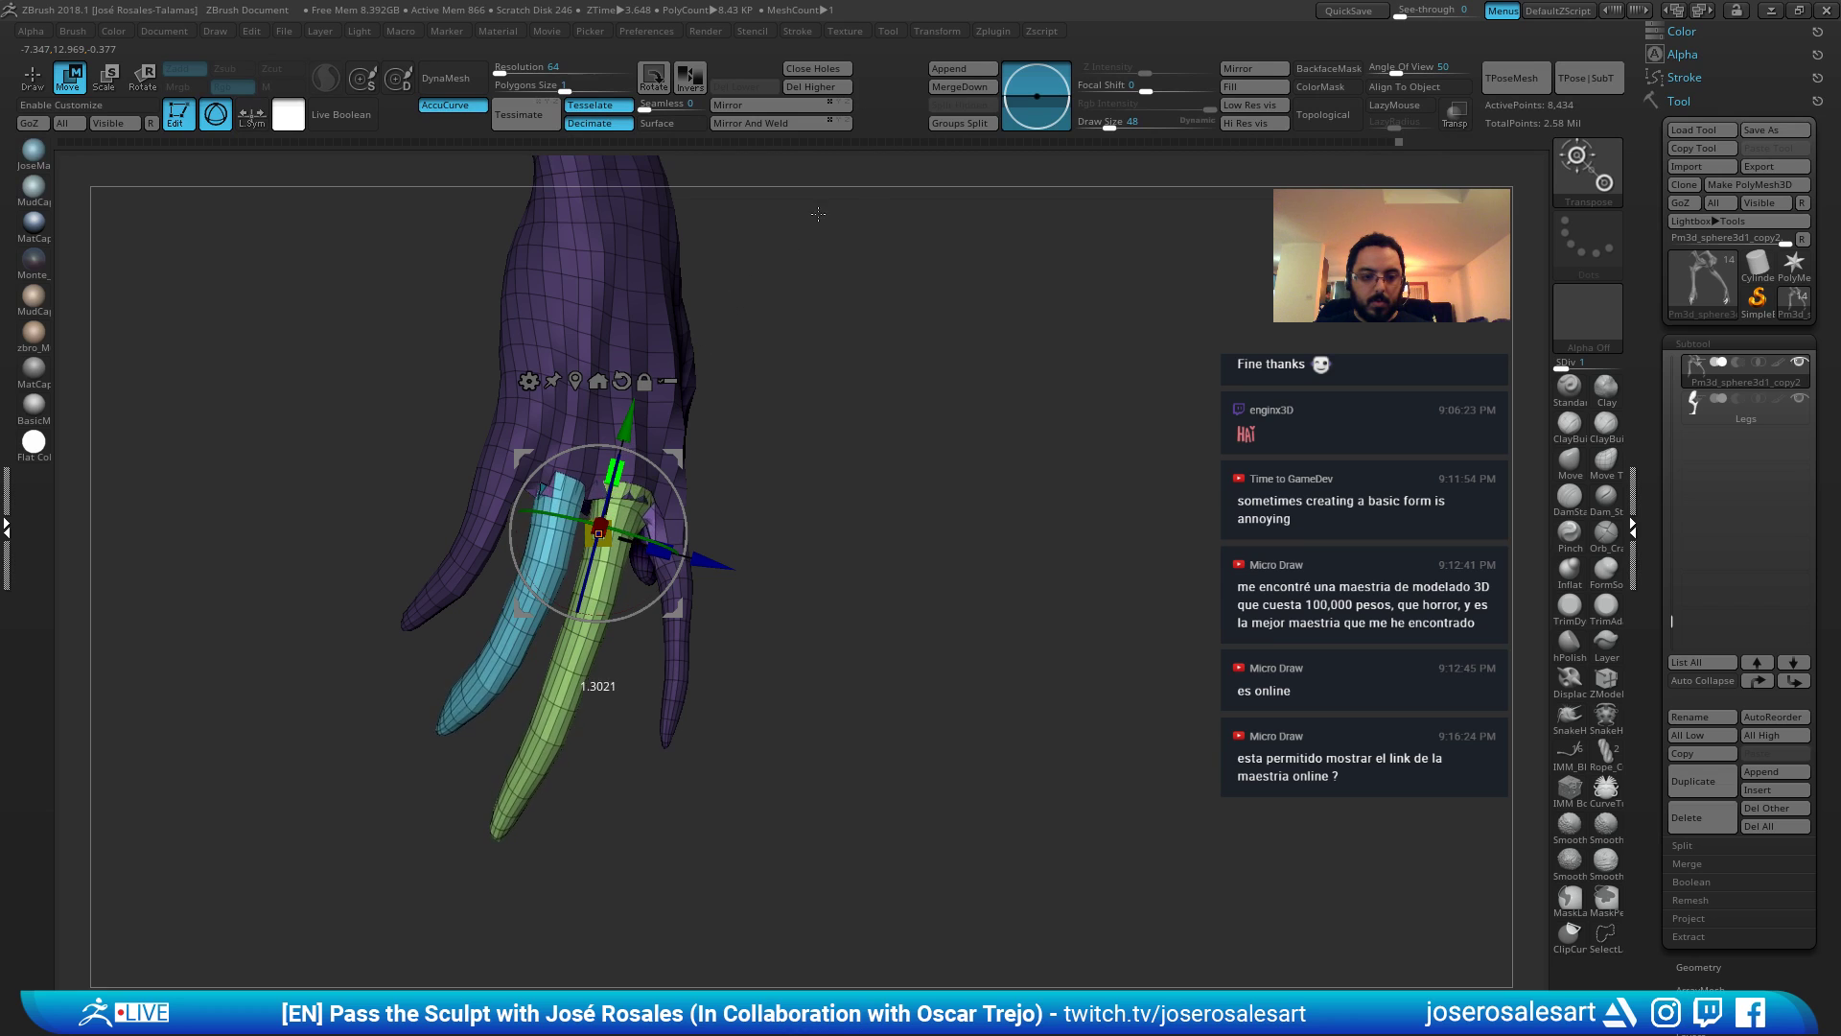
left_click_drag(649, 388, 664, 285)
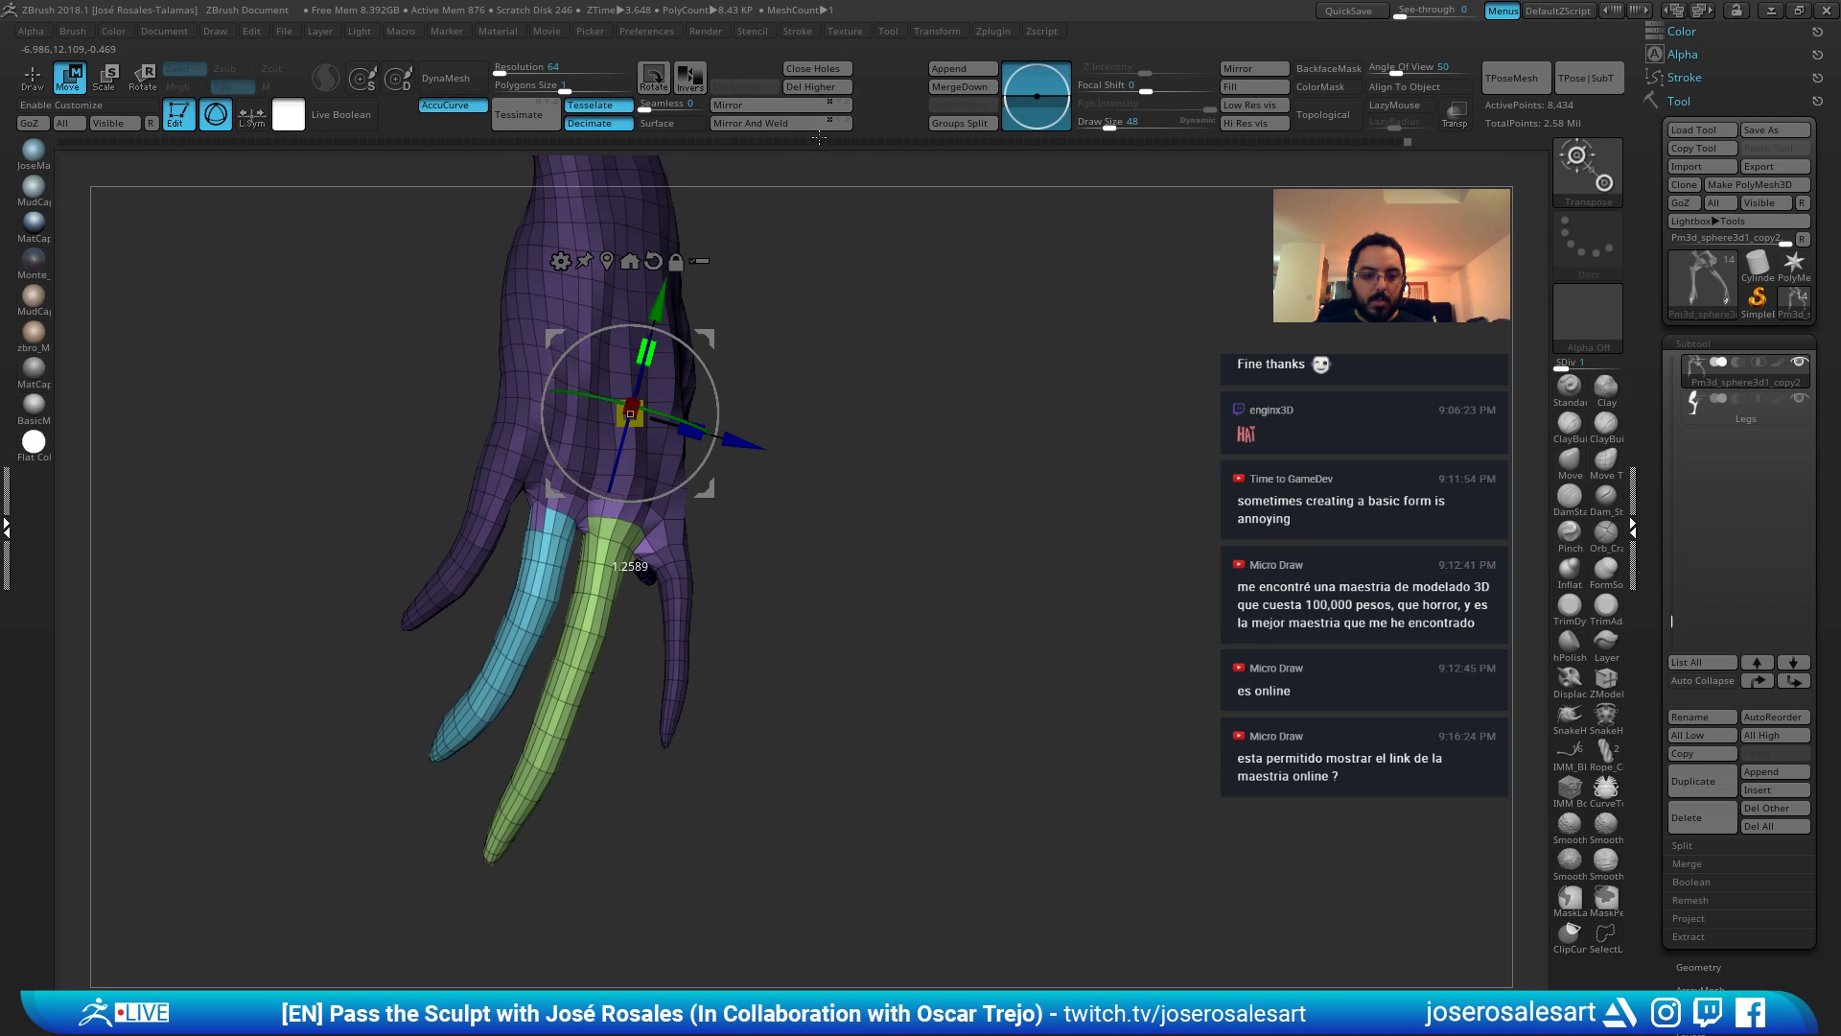
mouse_move(810, 375)
left_mouse_down("alt")
mouse_move(781, 481)
mouse_move(679, 482)
mouse_move(625, 437)
left_mouse_up("alt")
Clear the mask from the arms and hide the polygroup wireframe.
key("q")
mouse_move(821, 411)
left_mouse_down()
mouse_move(720, 501)
mouse_move(656, 503)
mouse_move(764, 629)
mouse_move(811, 608)
mouse_move(788, 662)
left_mouse_up()
mouse_move(788, 613)
left_mouse_down()
mouse_move(810, 581)
mouse_move(781, 658)
mouse_move(804, 648)
mouse_move(586, 779)
mouse_move(542, 694)
mouse_move(483, 682)
left_mouse_up()
key("shift+f")
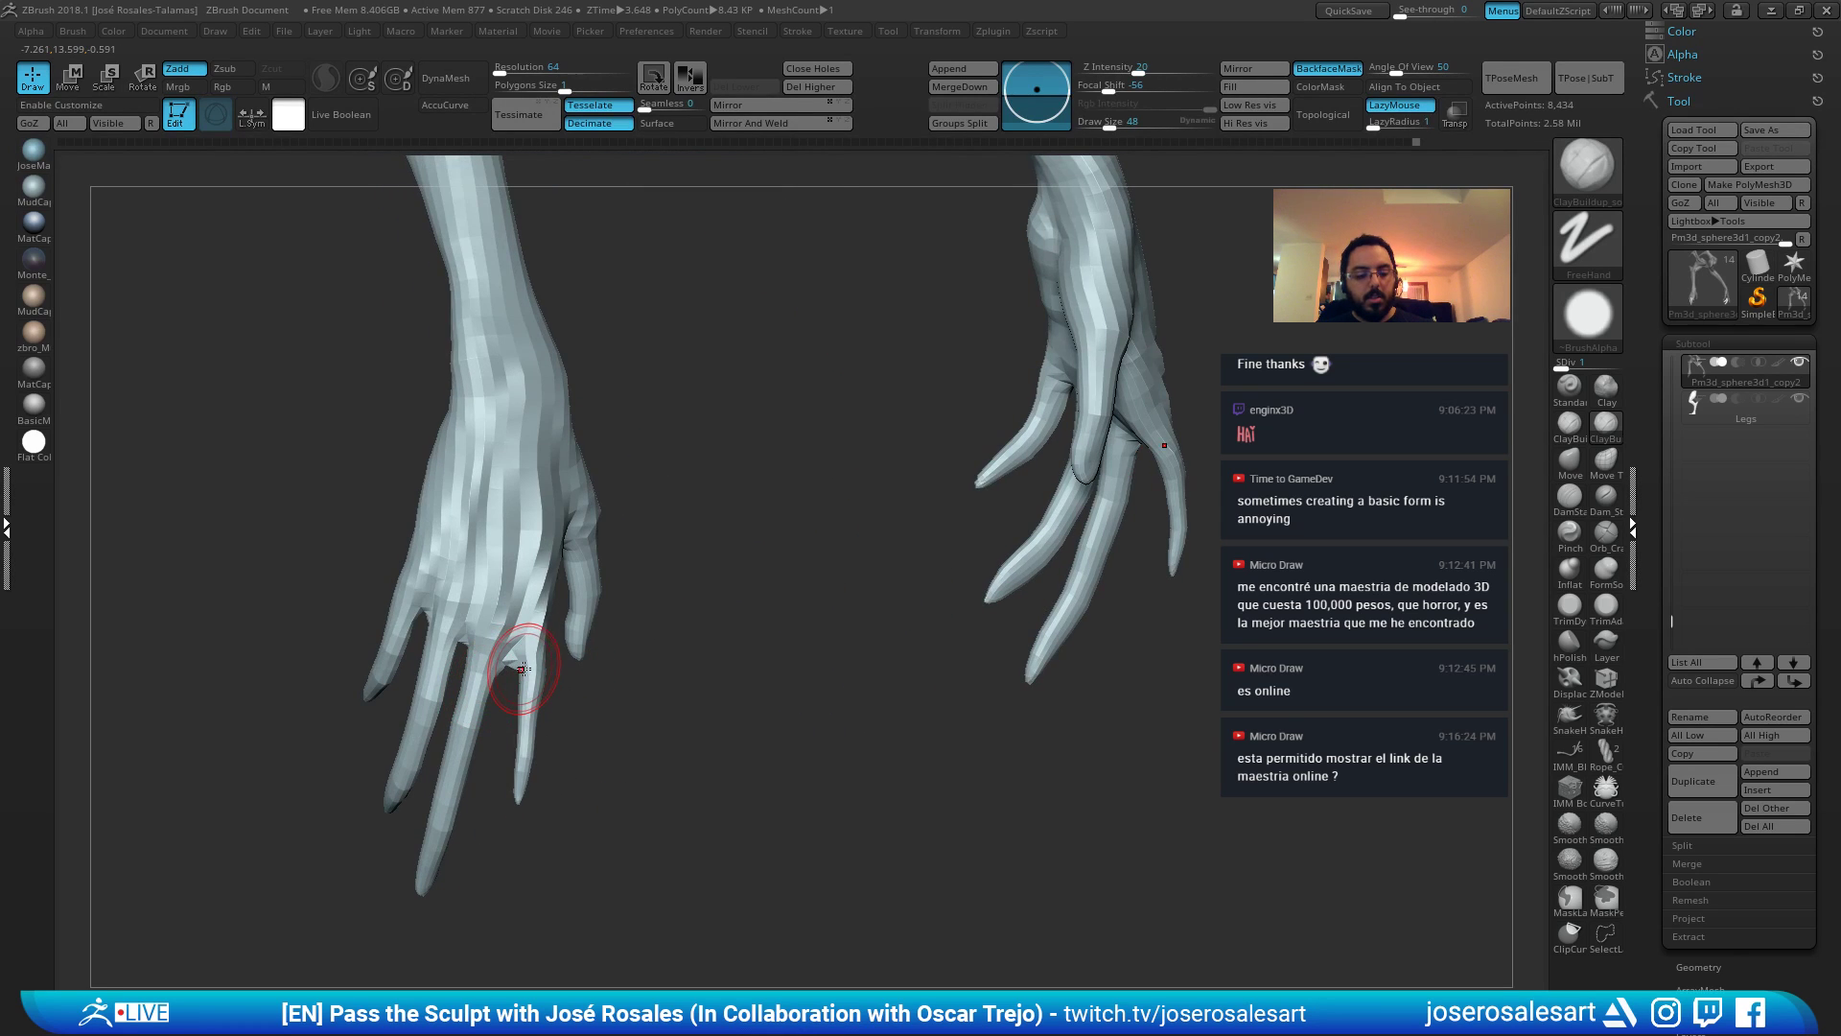
Refine the webbing and base of the index finger with the Move and ClayBuildup brushes.
key("b")
key("m")
key("v")
key("s")
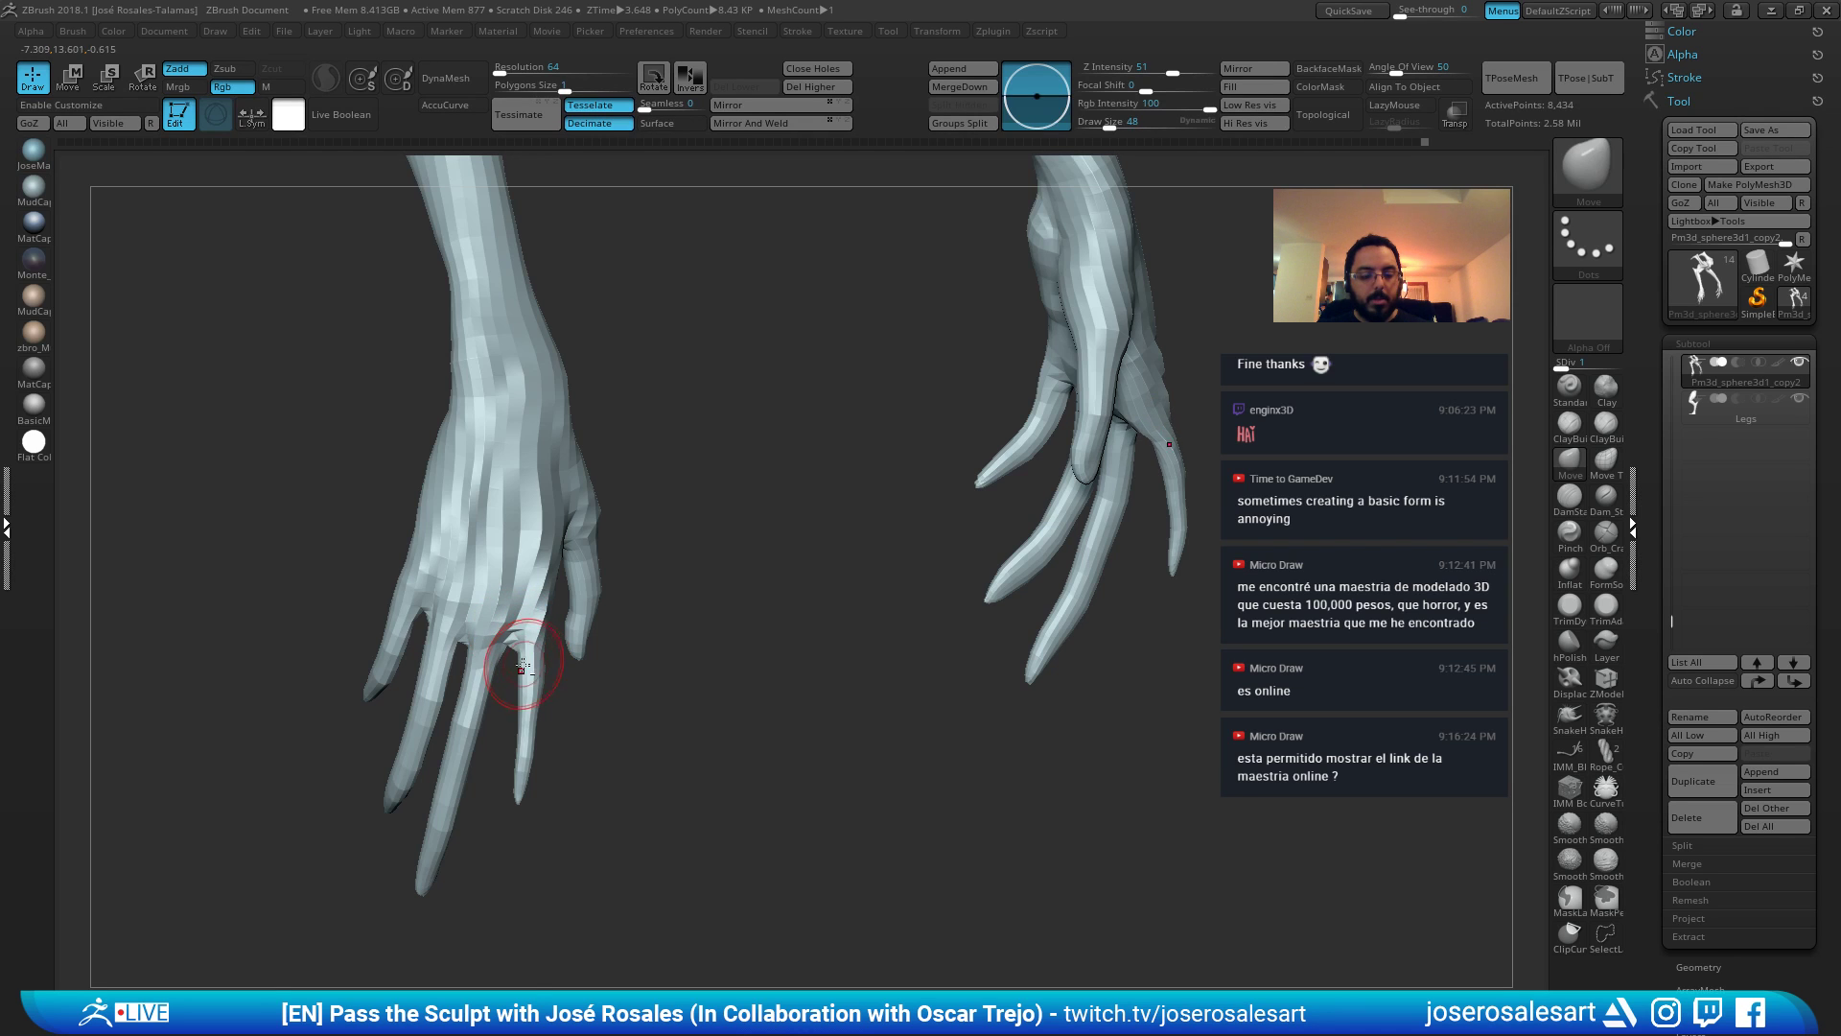
key("b")
key("c")
key("b")
mouse_move(583, 671)
left_mouse_down()
mouse_move(543, 649)
mouse_move(508, 662)
mouse_move(575, 653)
left_mouse_up()
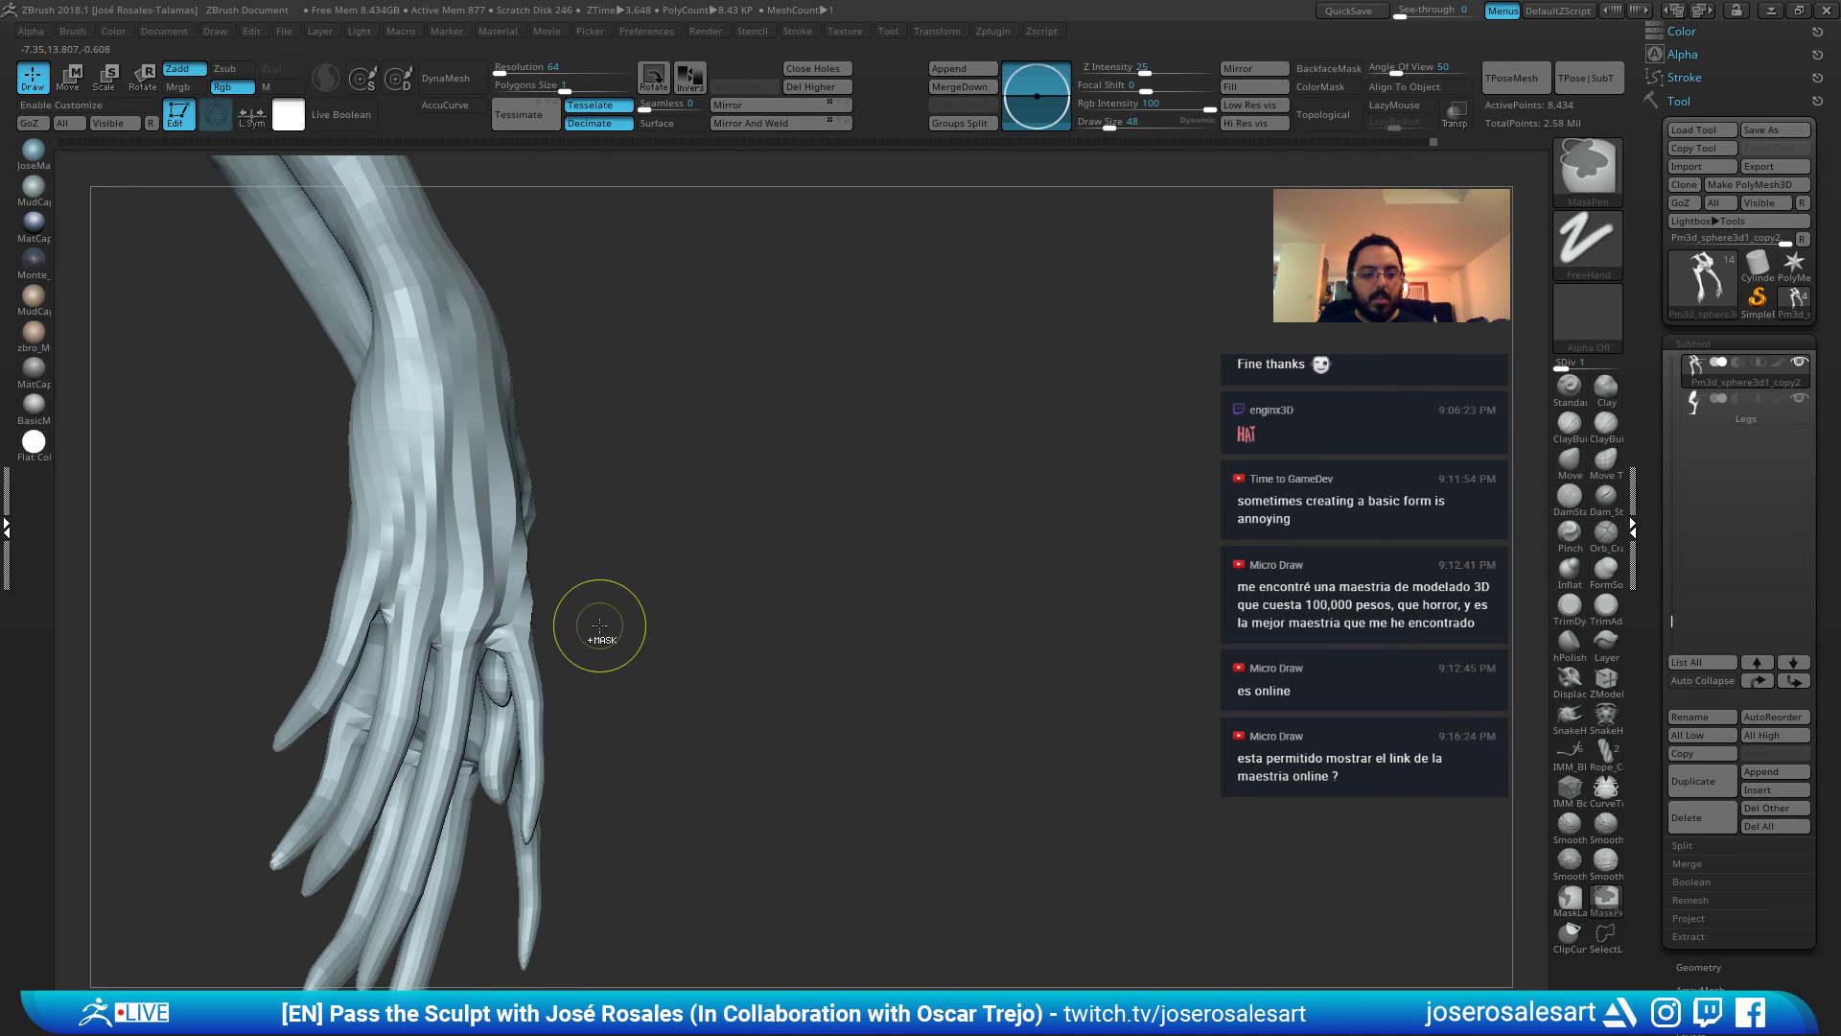
right_click_drag(516, 652, 456, 537)
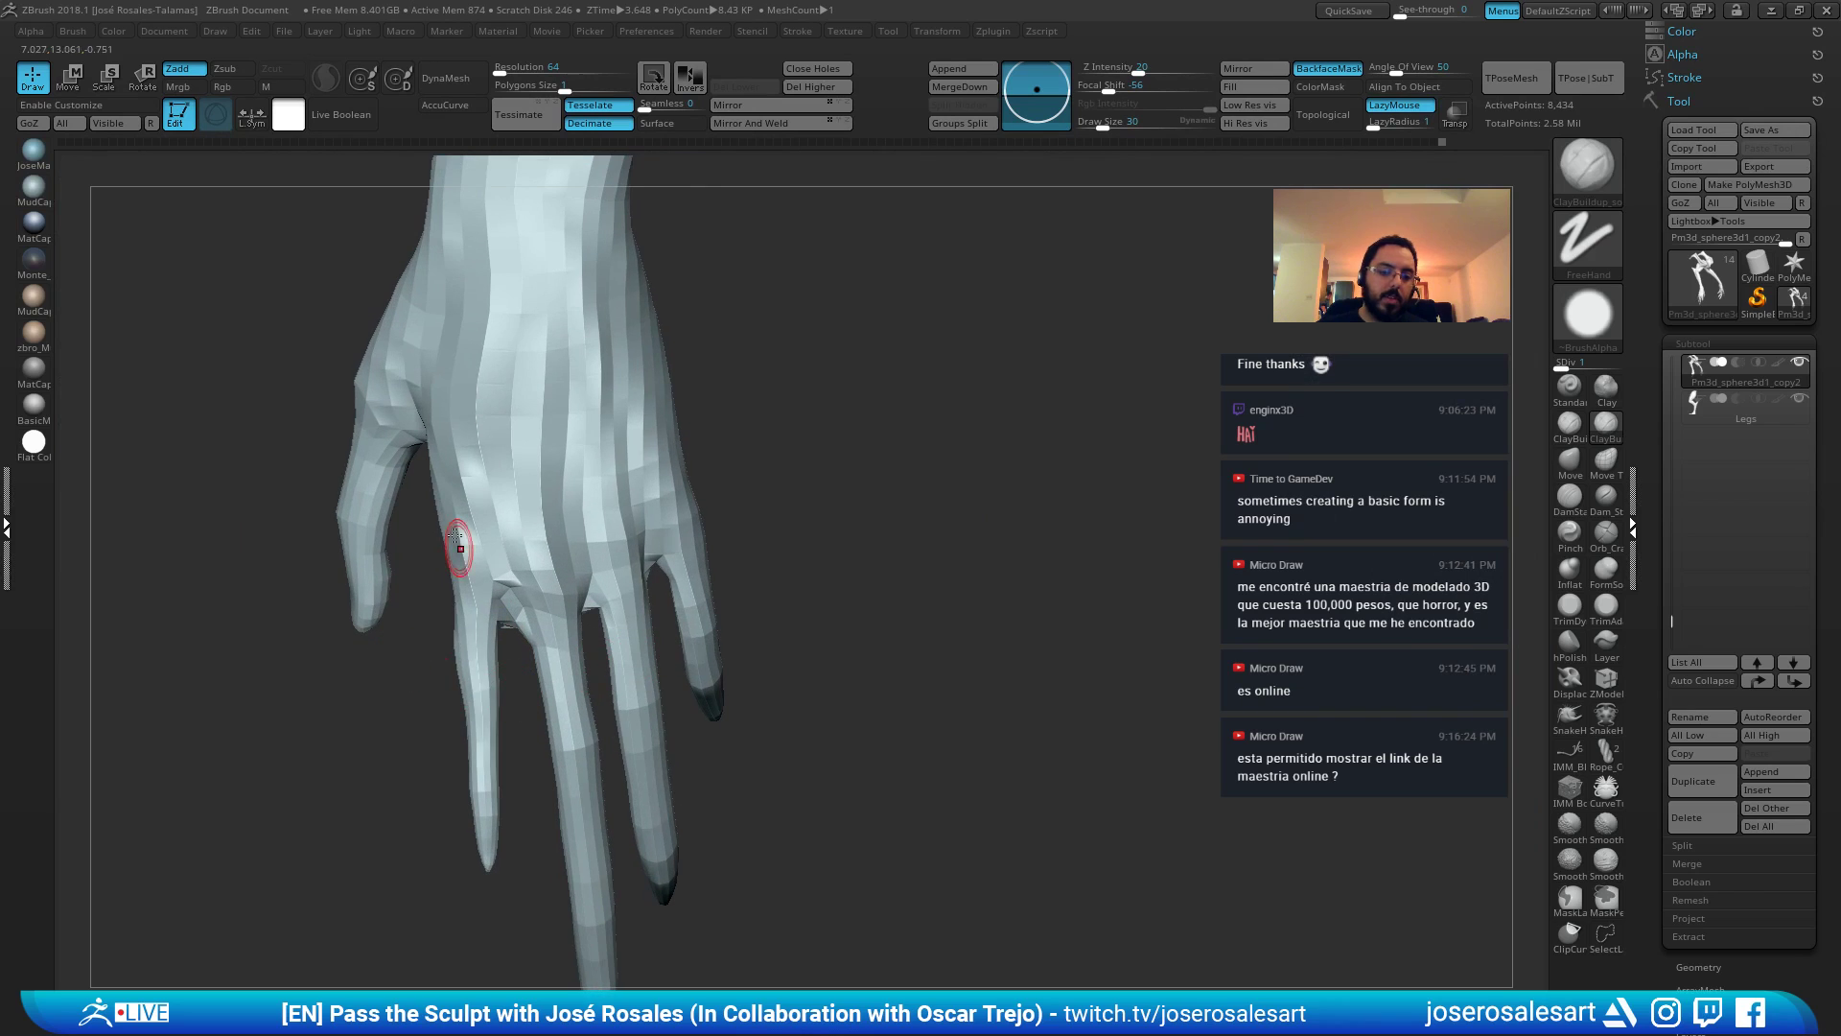
right_click_drag(479, 658, 440, 596)
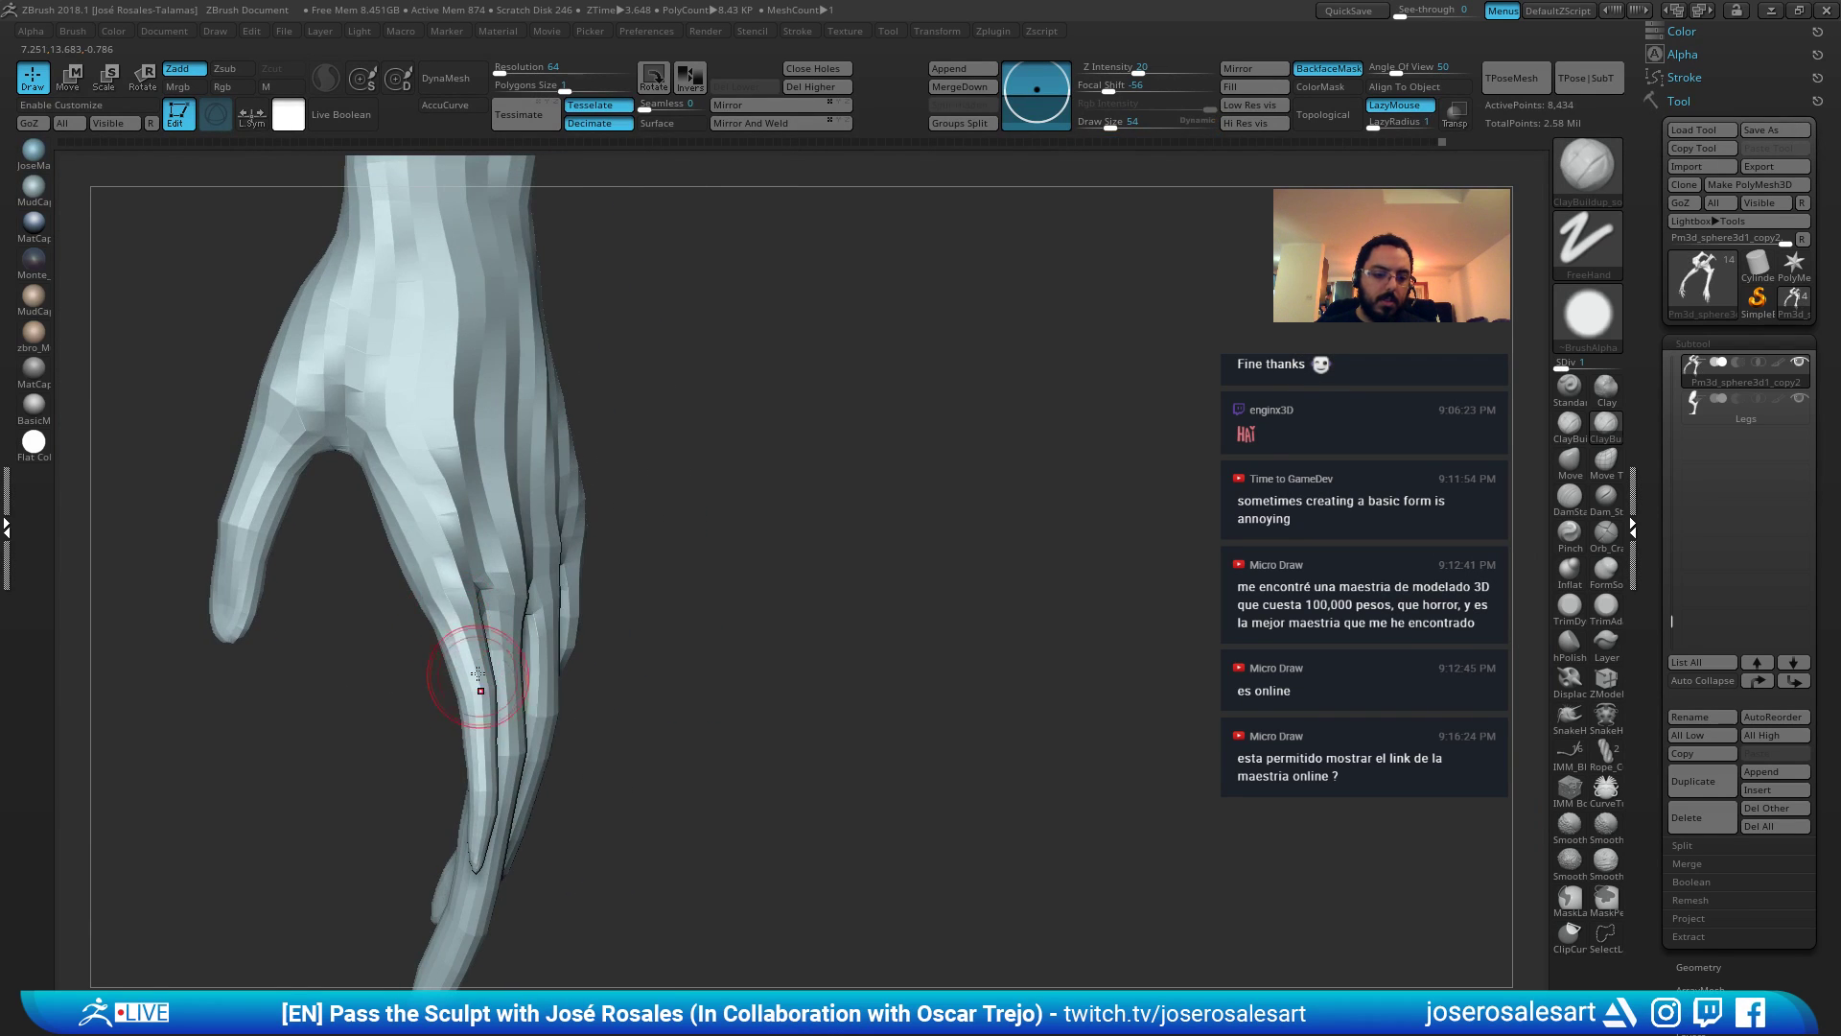
mouse_move(477, 674)
right_mouse_down()
mouse_move(497, 757)
mouse_move(541, 708)
right_mouse_up()
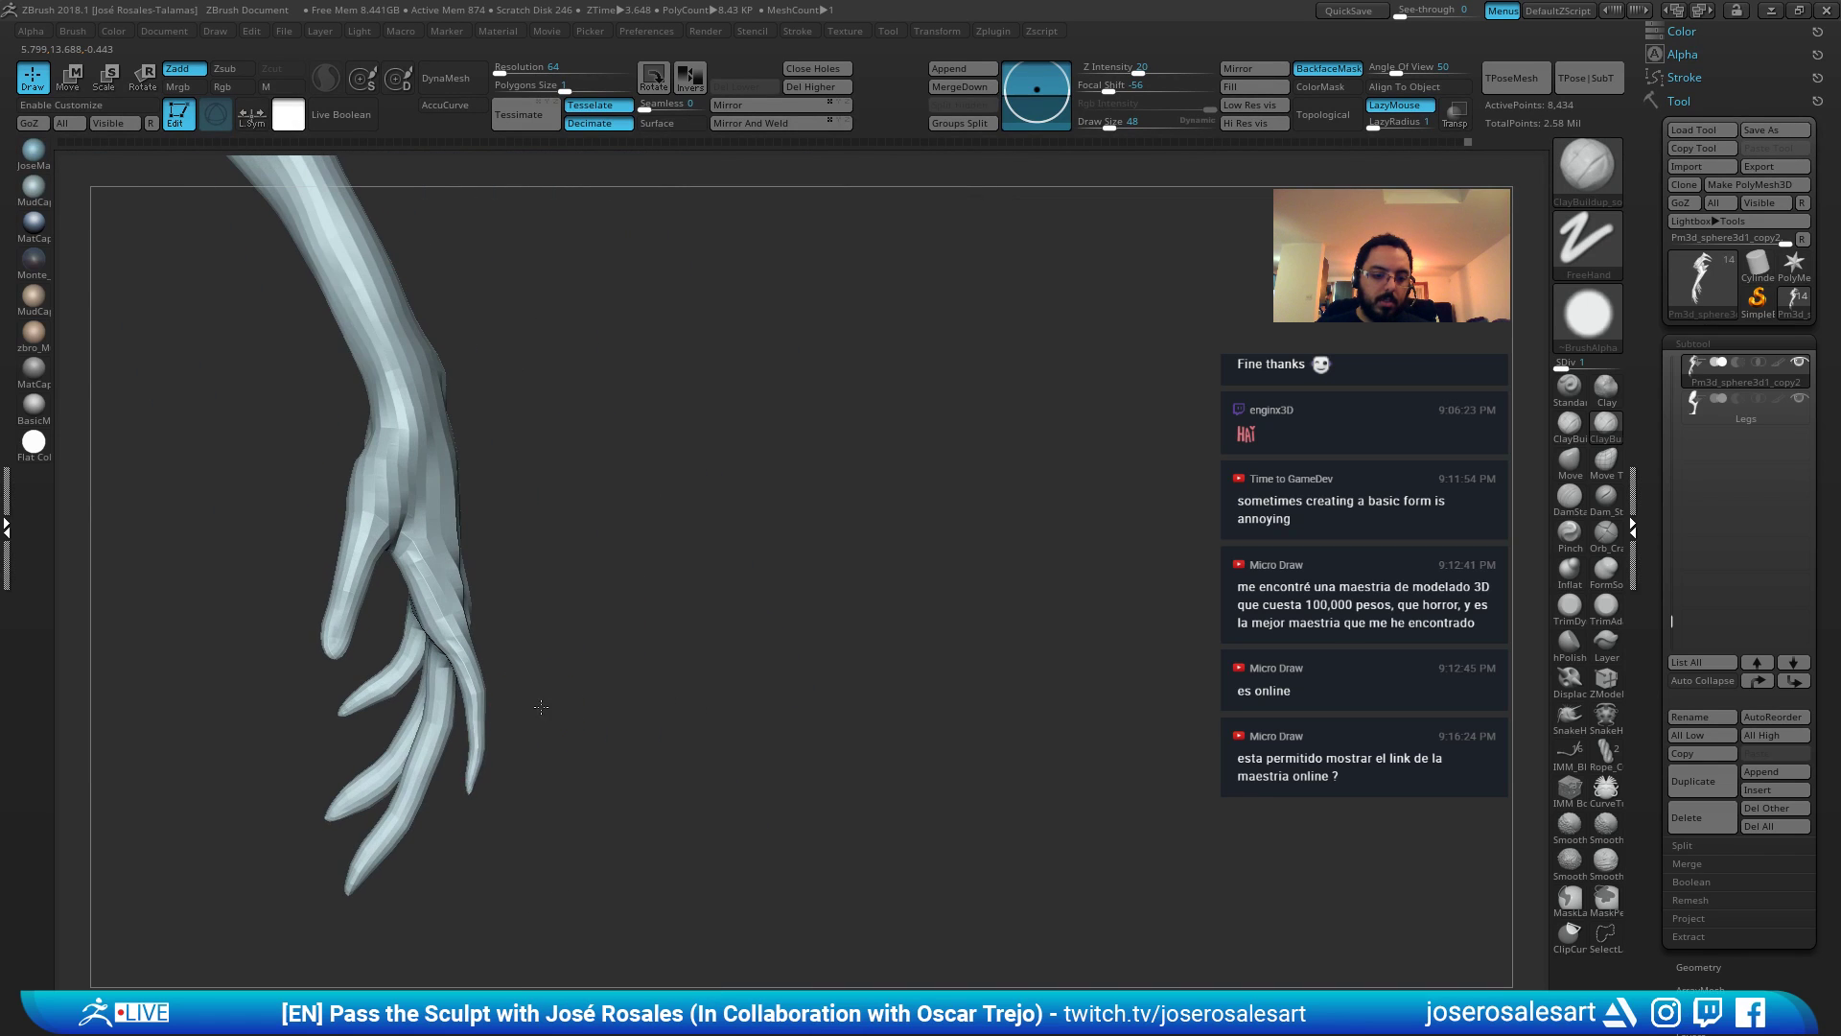
Thicken the index finger down to its tip with the Inflat brush at draw size 109.
mouse_move(486, 797)
right_mouse_down("ctrl")
mouse_move(503, 816)
mouse_move(500, 746)
right_mouse_up("ctrl")
key("4")
key("5")
key("s")
left_click_drag(495, 752, 517, 752)
mouse_move(509, 750)
right_mouse_down()
mouse_move(556, 737)
mouse_move(456, 710)
mouse_move(444, 644)
mouse_move(467, 655)
right_mouse_up()
key("[")
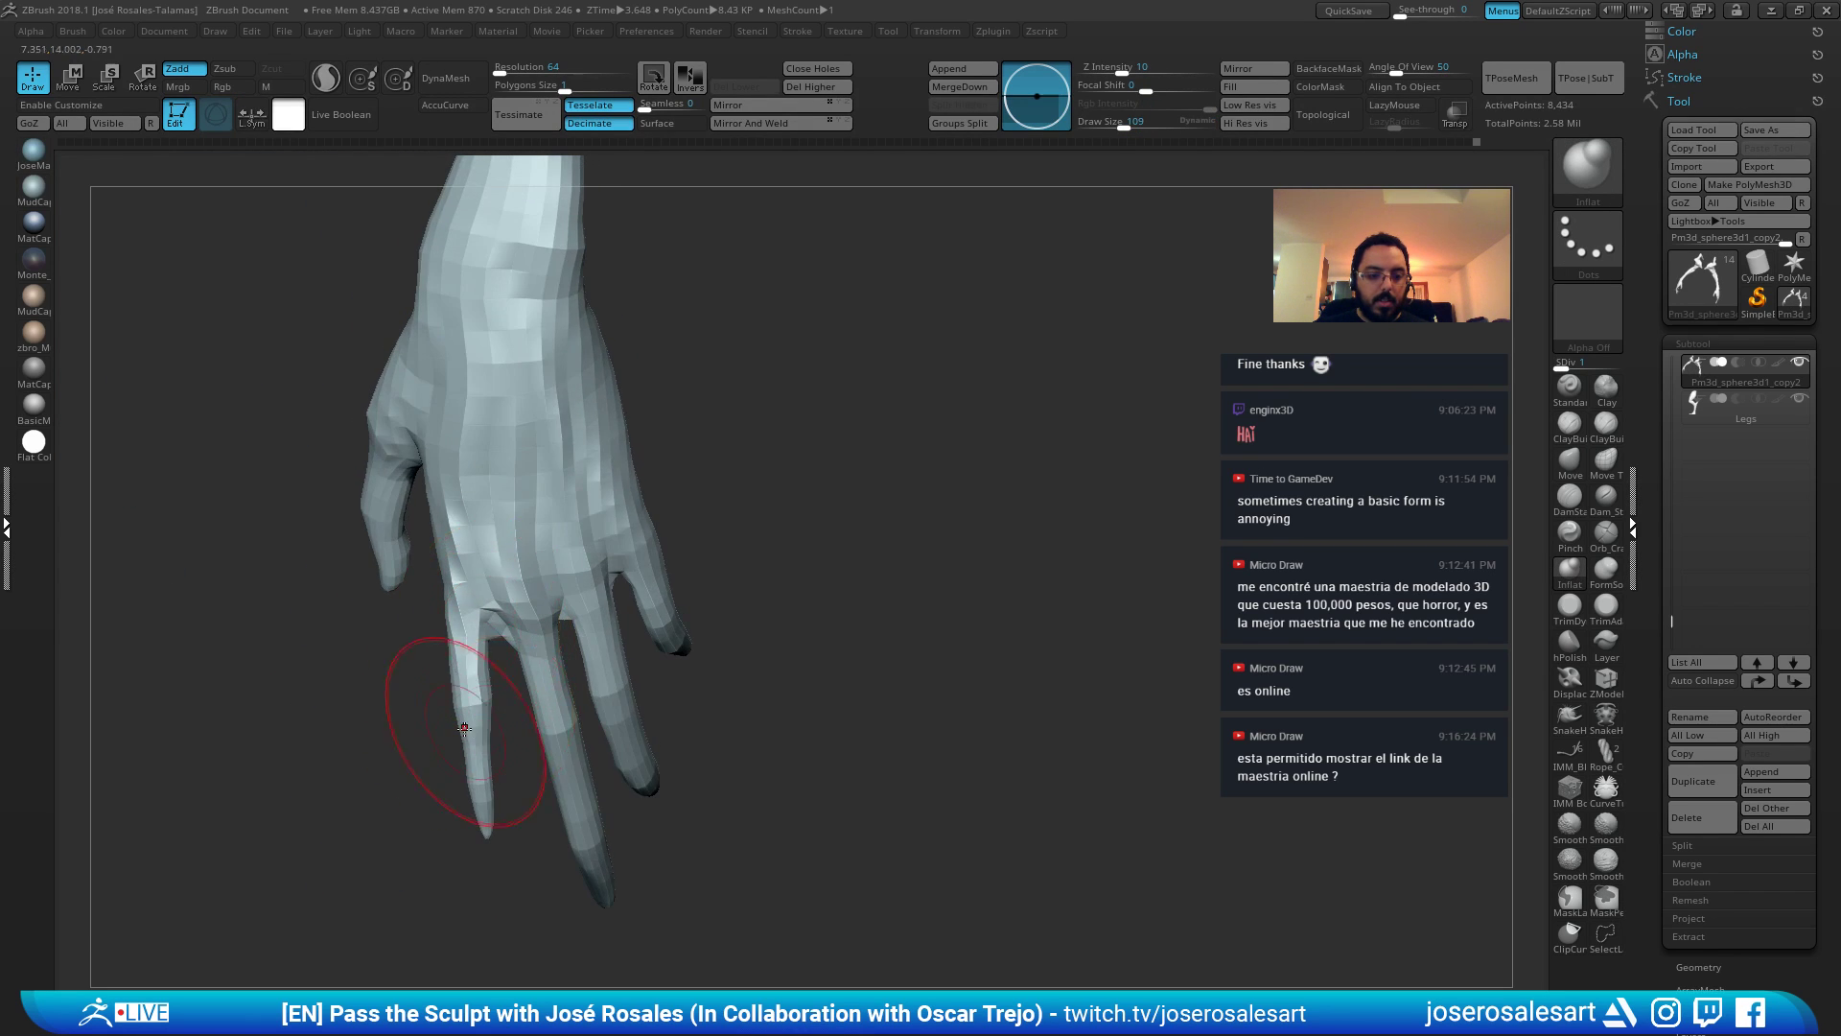
mouse_move(464, 728)
right_mouse_down()
mouse_move(434, 637)
mouse_move(455, 724)
right_mouse_up()
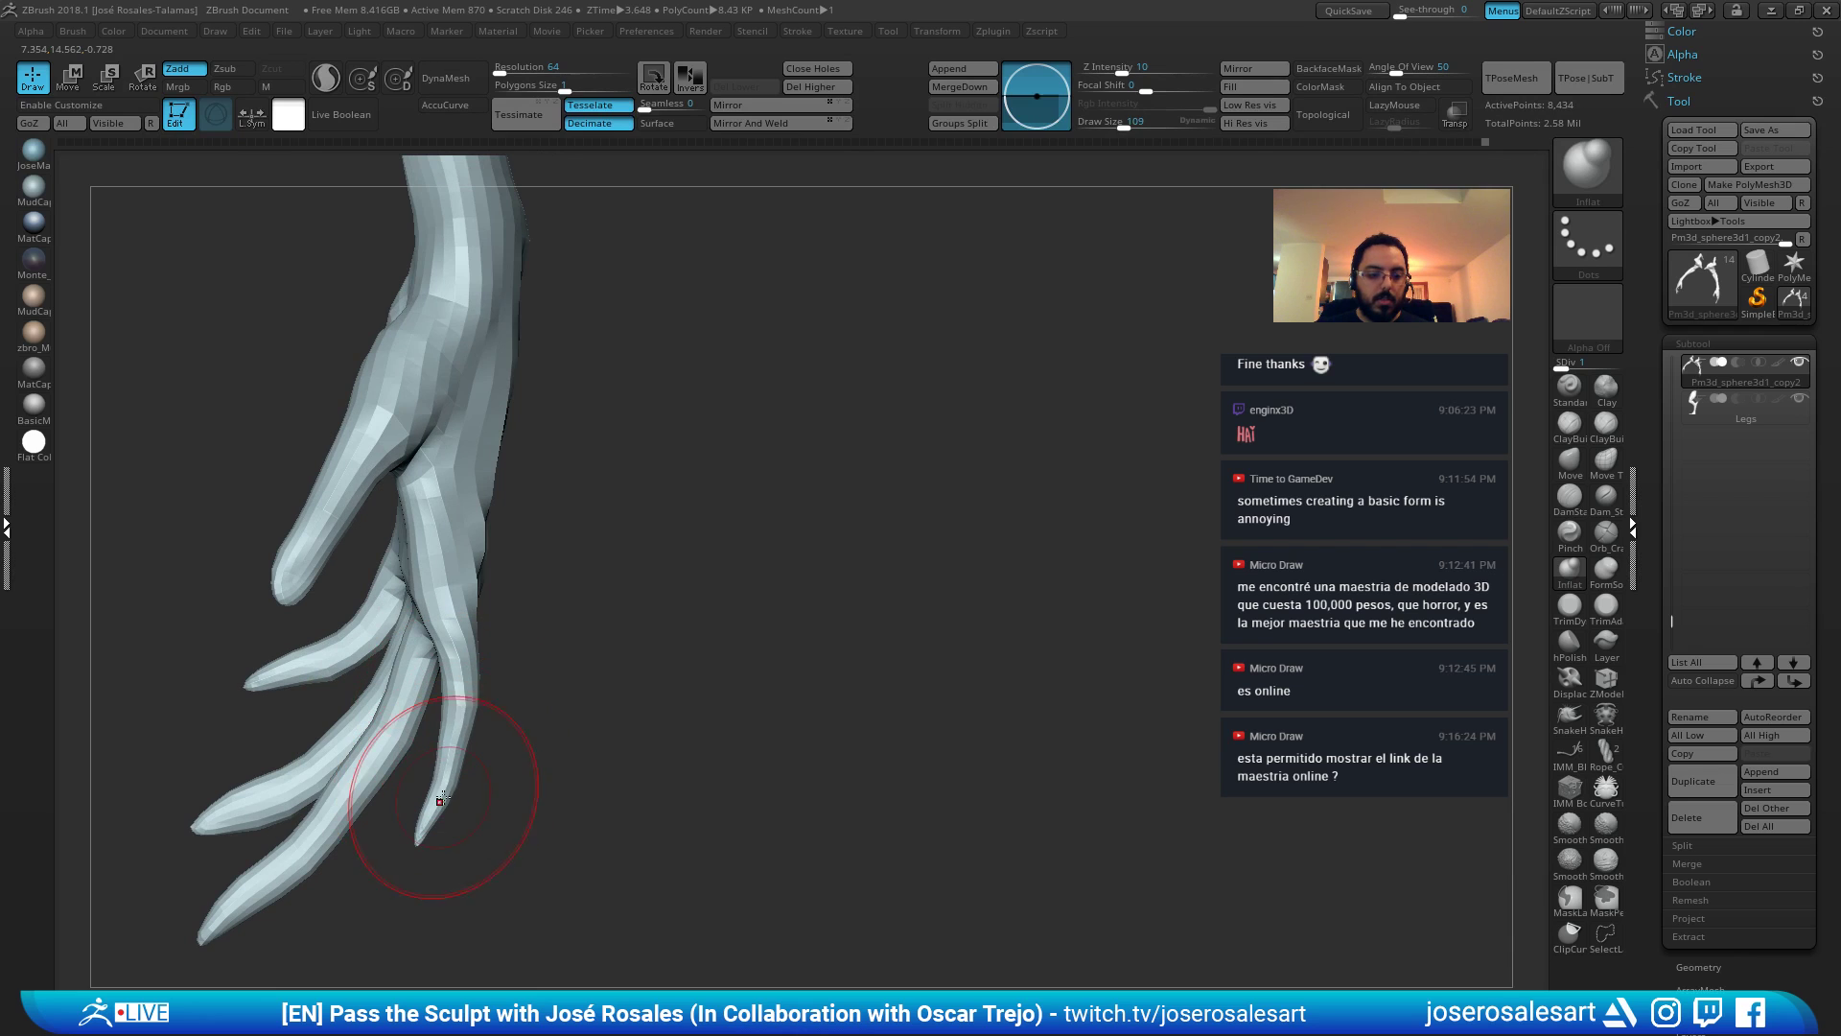
right_click_drag(430, 835, 393, 740)
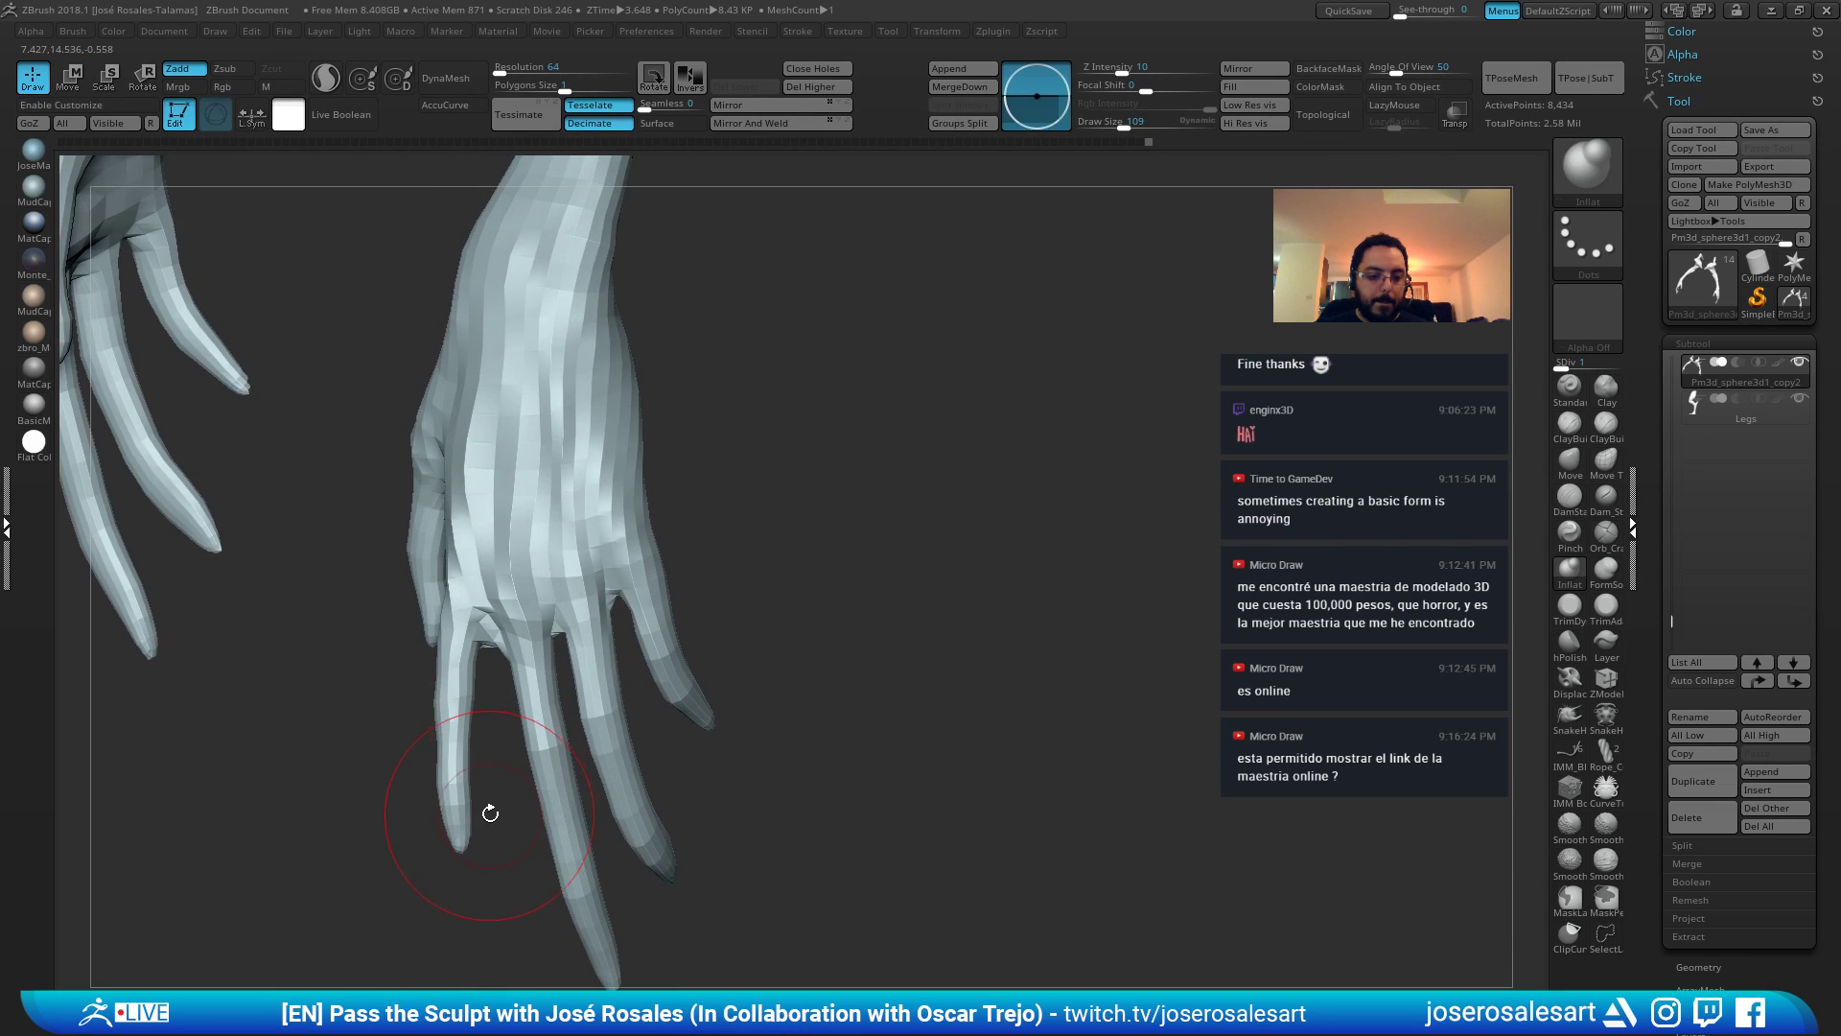
Raise the subdivision level and sculpt the index finger's palm-side joints with the DamStandard and ClayBuildup brushes.
key("1")
mouse_move(490, 813)
right_mouse_down("ctrl")
mouse_move(607, 758)
mouse_move(613, 633)
mouse_move(645, 547)
mouse_move(576, 643)
mouse_move(473, 624)
mouse_move(477, 579)
mouse_move(434, 568)
mouse_move(469, 648)
right_mouse_up("ctrl")
key("ctrl+d")
key("2")
left_click_drag(457, 683, 495, 678)
mouse_move(494, 678)
right_mouse_down()
mouse_move(461, 685)
mouse_move(486, 758)
mouse_move(599, 686)
right_mouse_up()
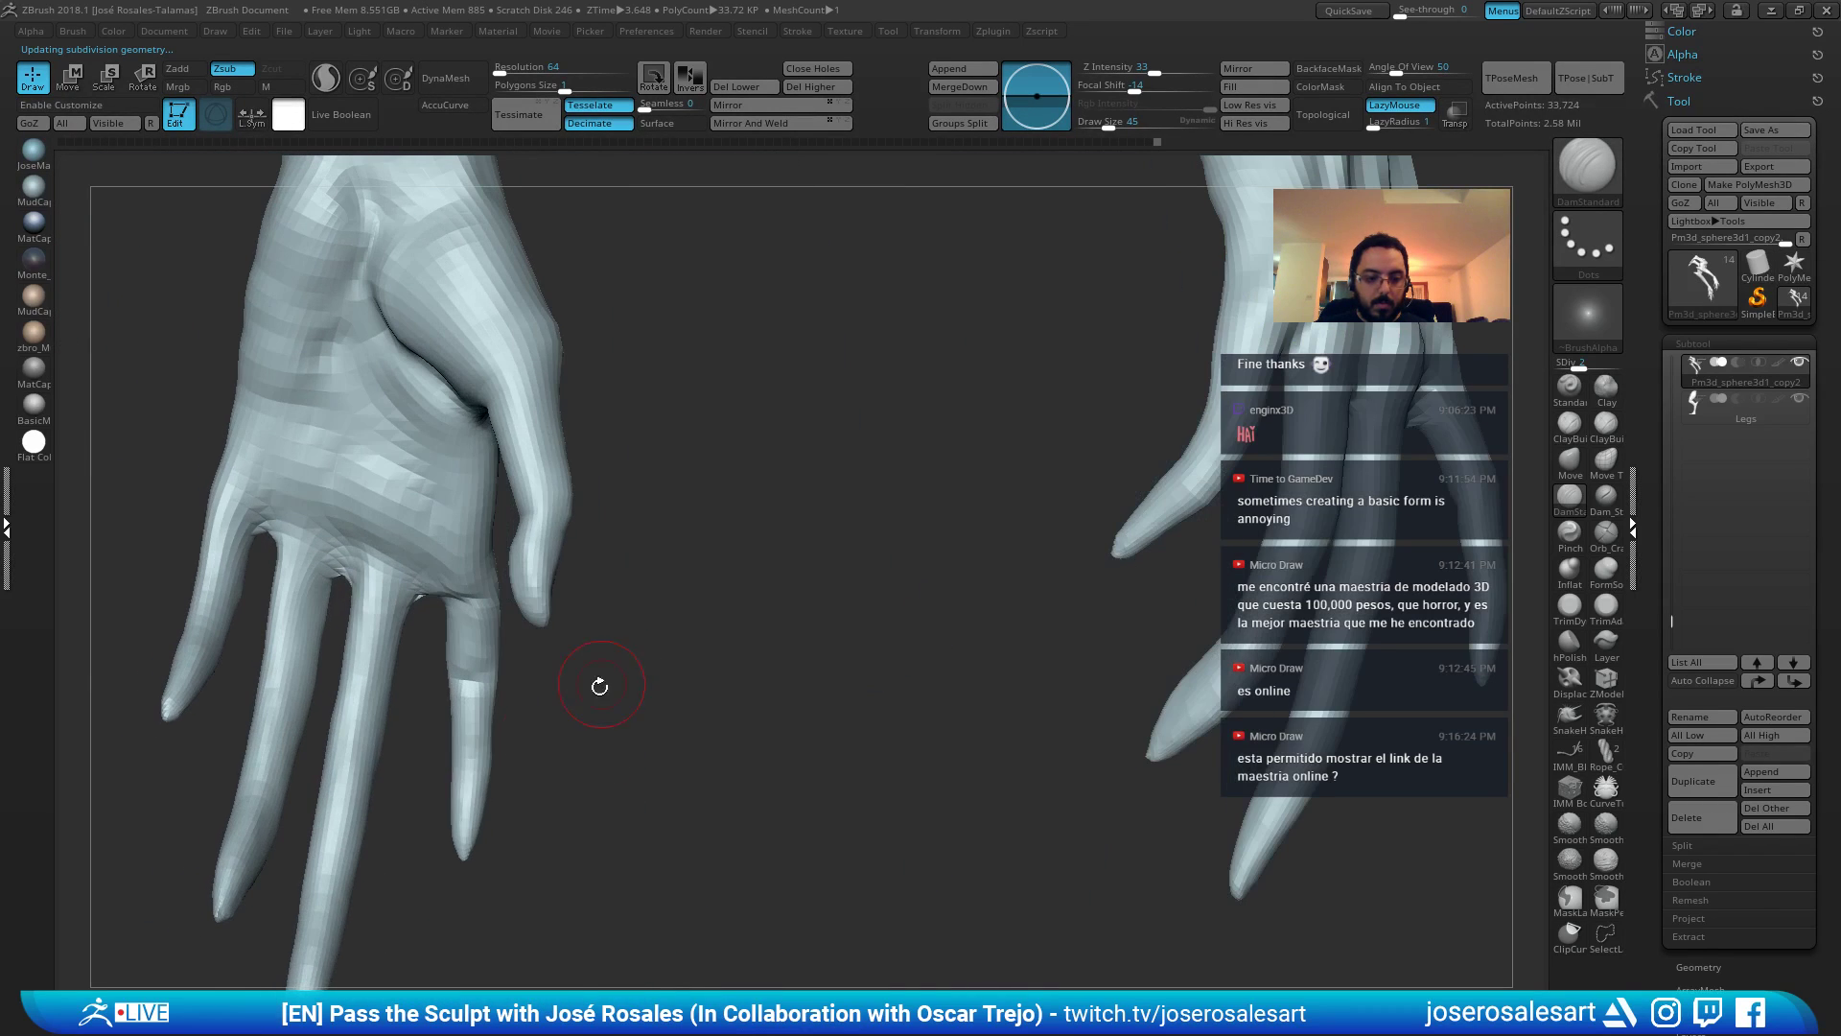
mouse_move(470, 759)
right_mouse_down()
mouse_move(501, 835)
mouse_move(494, 745)
mouse_move(566, 654)
right_mouse_up()
key("2")
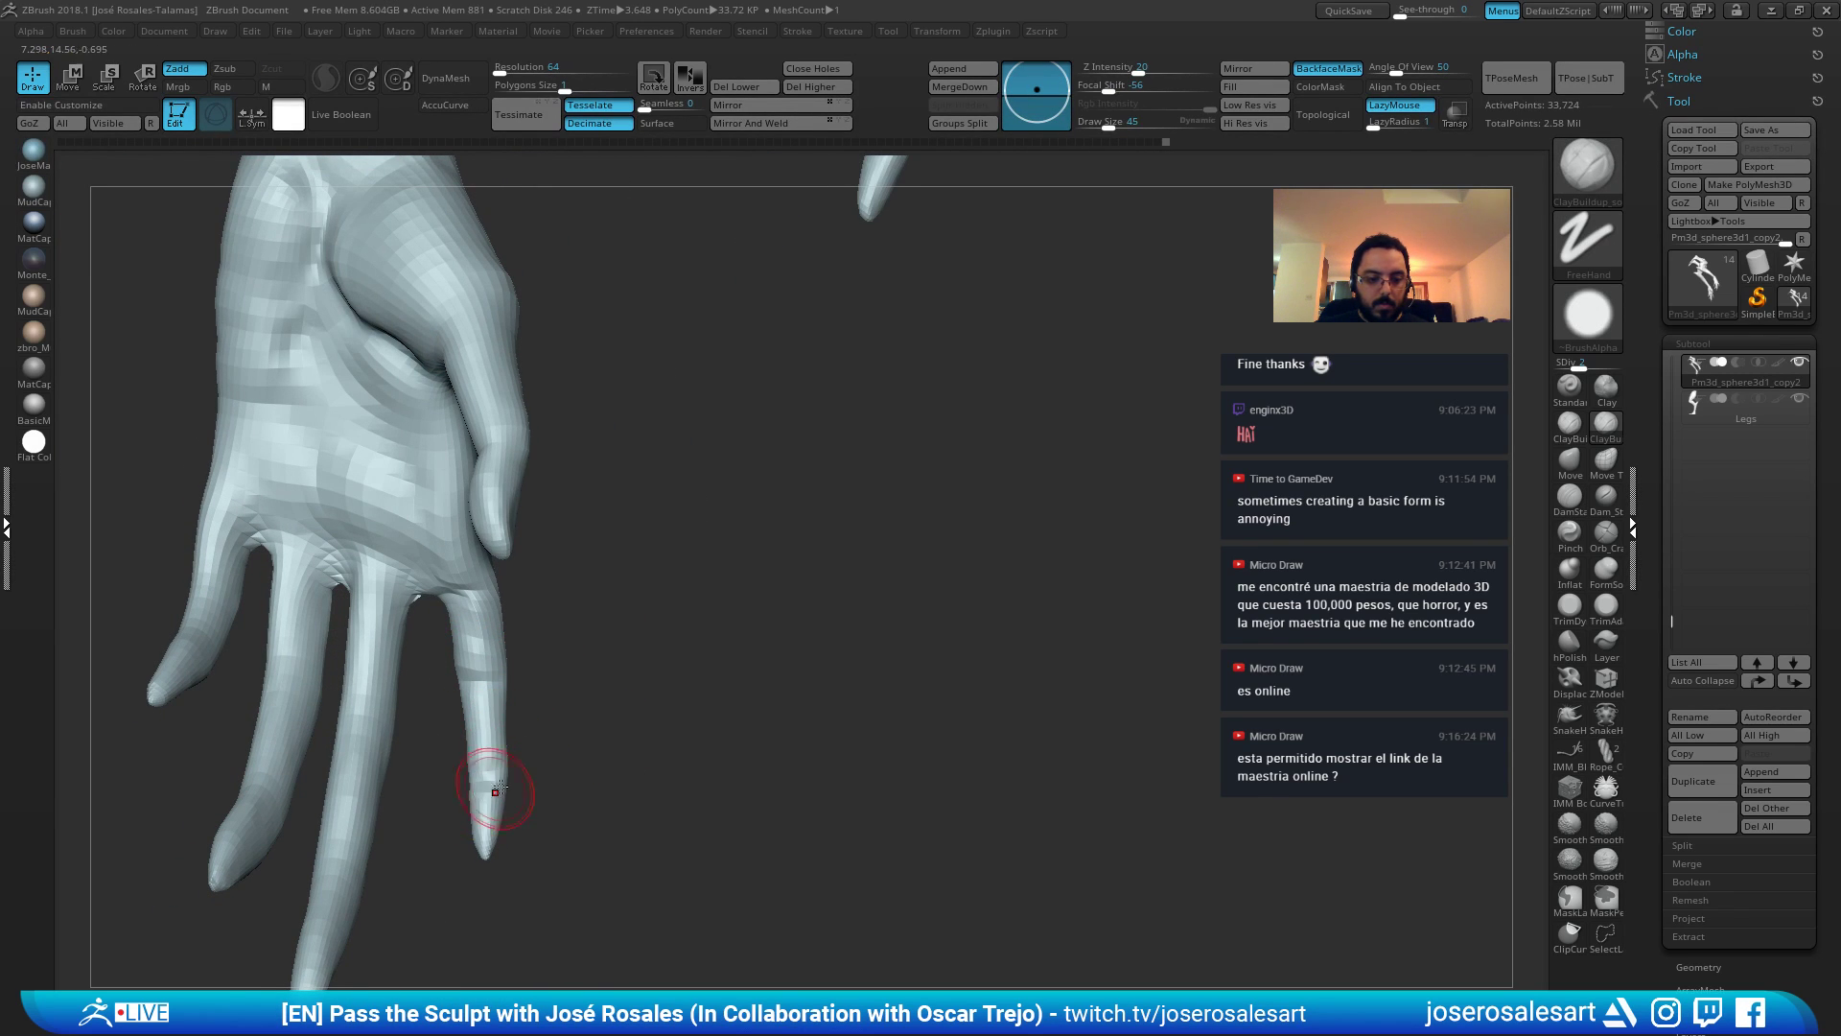
mouse_move(496, 789)
right_mouse_down()
mouse_move(485, 635)
mouse_move(443, 673)
mouse_move(752, 639)
mouse_move(668, 705)
mouse_move(570, 614)
mouse_move(596, 617)
mouse_move(578, 633)
mouse_move(638, 624)
mouse_move(583, 570)
right_mouse_up()
Refine the index finger's knuckle and the back of the hand with the Move and Standard brushes.
key("b")
key("m")
key("v")
key("b")
key("s")
key("t")
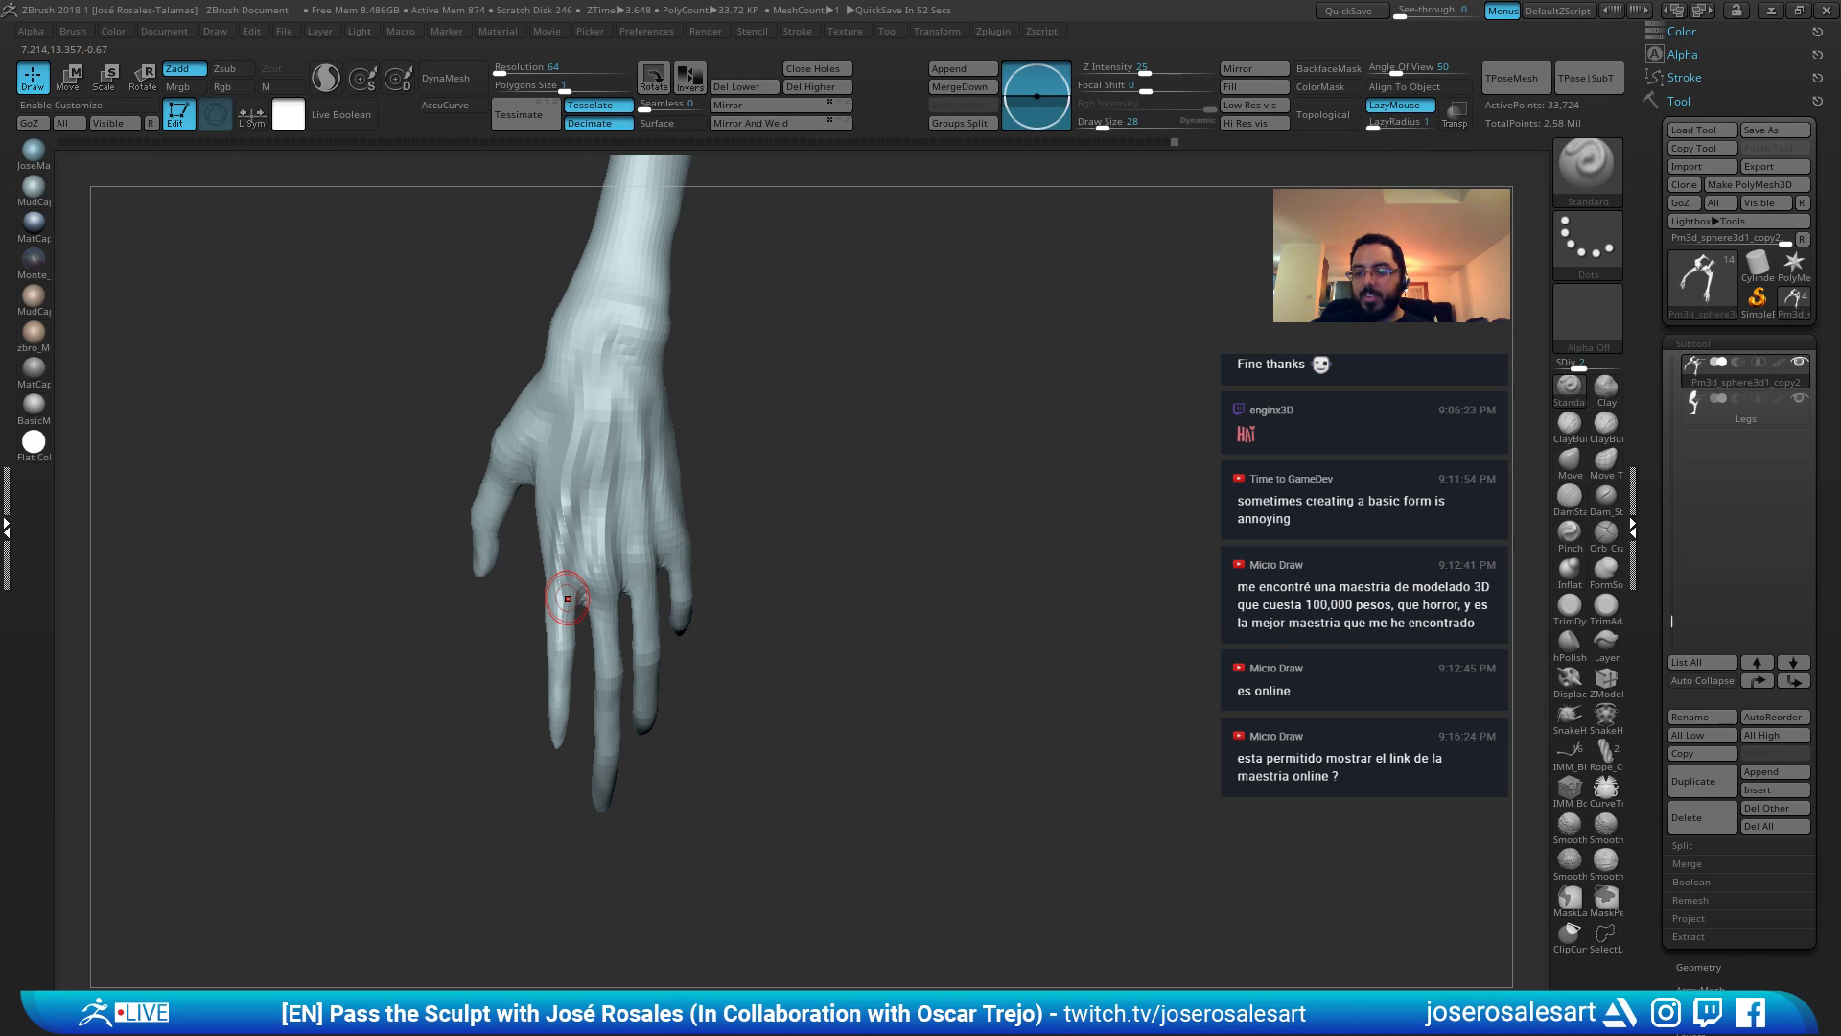
mouse_move(692, 441)
left_mouse_down()
mouse_move(617, 415)
mouse_move(653, 417)
mouse_move(611, 357)
mouse_move(593, 459)
mouse_move(489, 474)
mouse_move(596, 412)
left_mouse_up()
key("shift")
Isolate the middle finger's polygroup from the rest of the hand.
mouse_move(826, 366)
left_mouse_down("alt")
mouse_move(733, 467)
mouse_move(918, 576)
left_mouse_up("alt")
right_click_drag(786, 406, 819, 596)
key("shift+s")
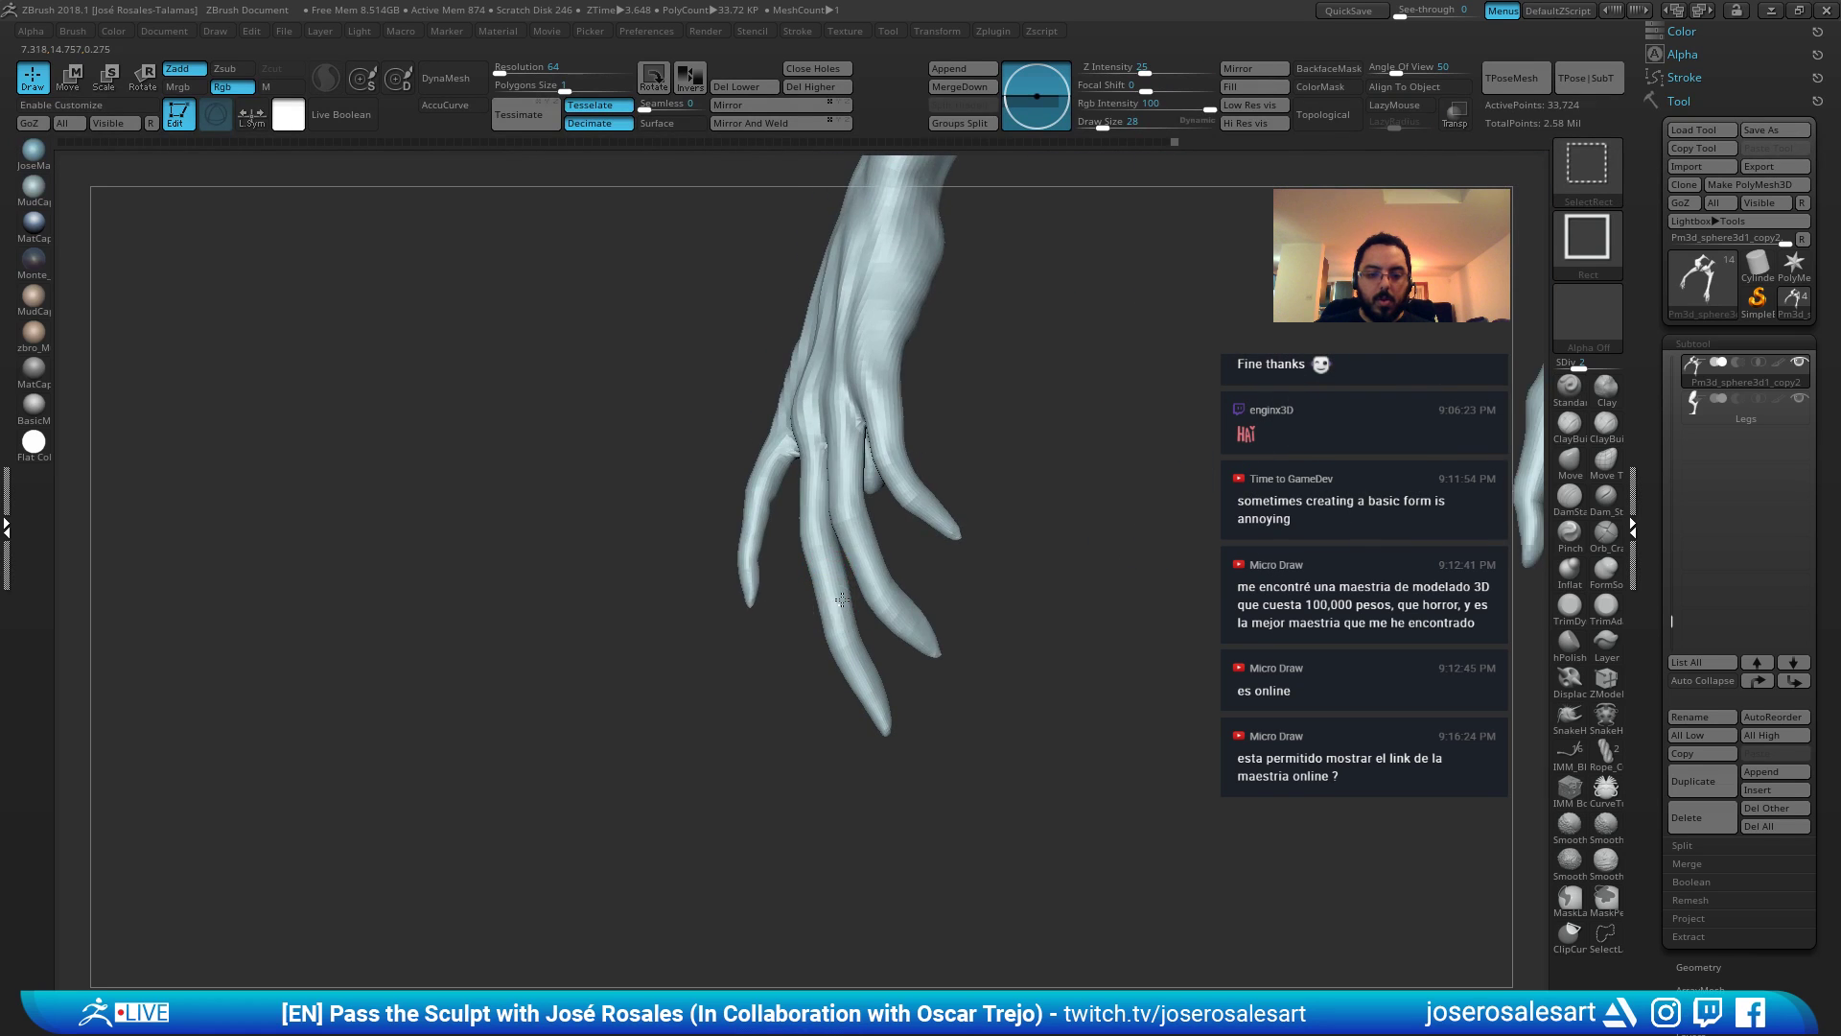
left_click(827, 625, "ctrl+shift")
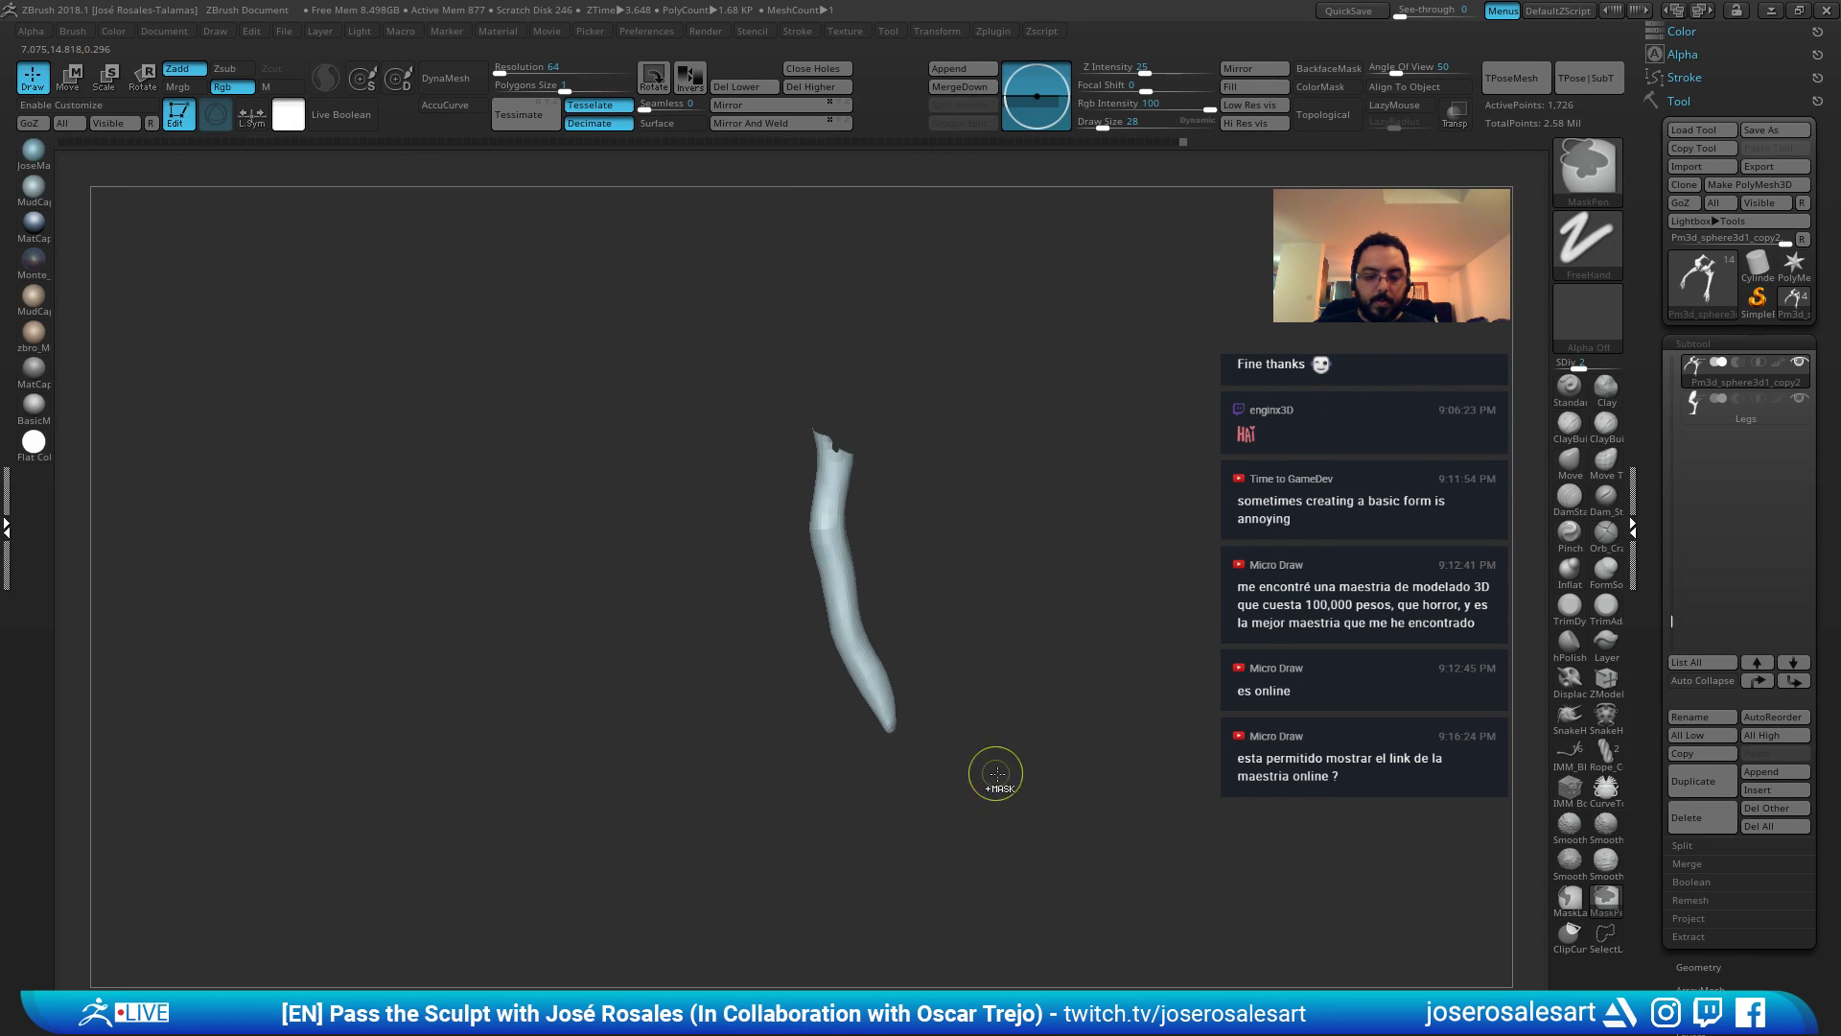
Mask the middle finger's base segment and rotate the rest by about -10.4 degrees at the lower subdivision level.
left_click_drag(1004, 825, 739, 526, "ctrl")
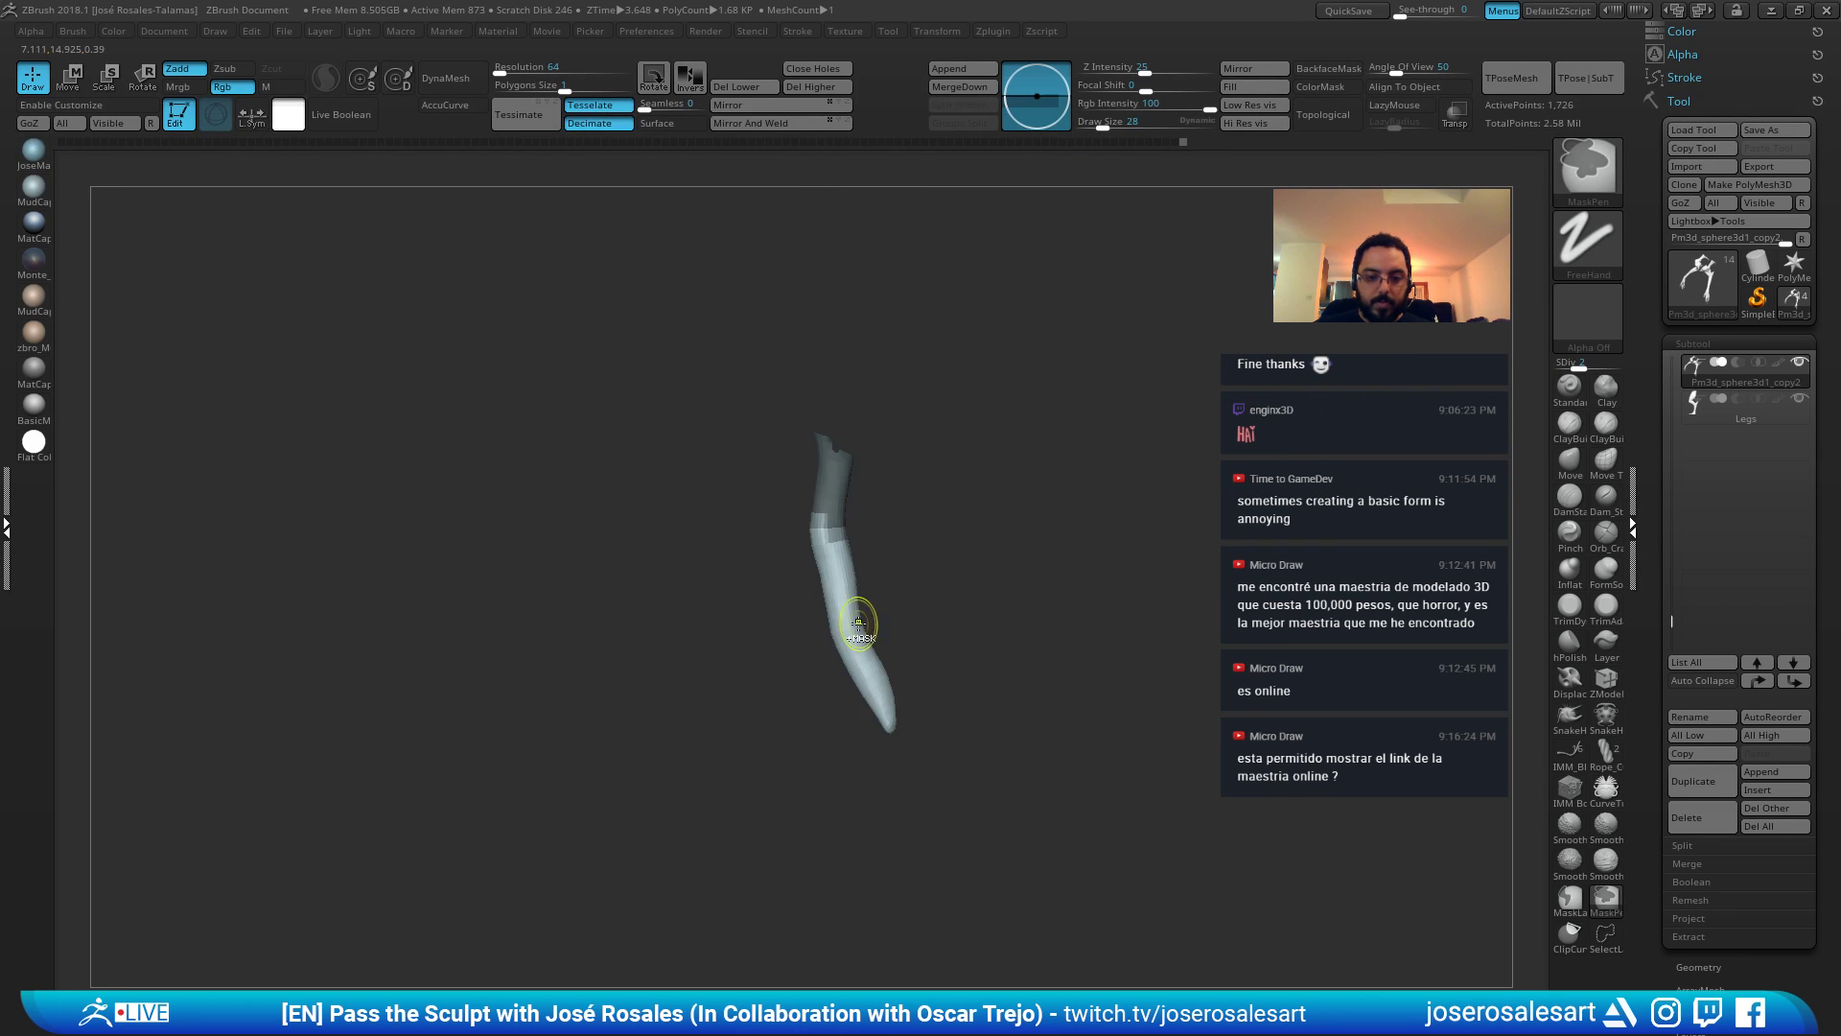
key("shift+d")
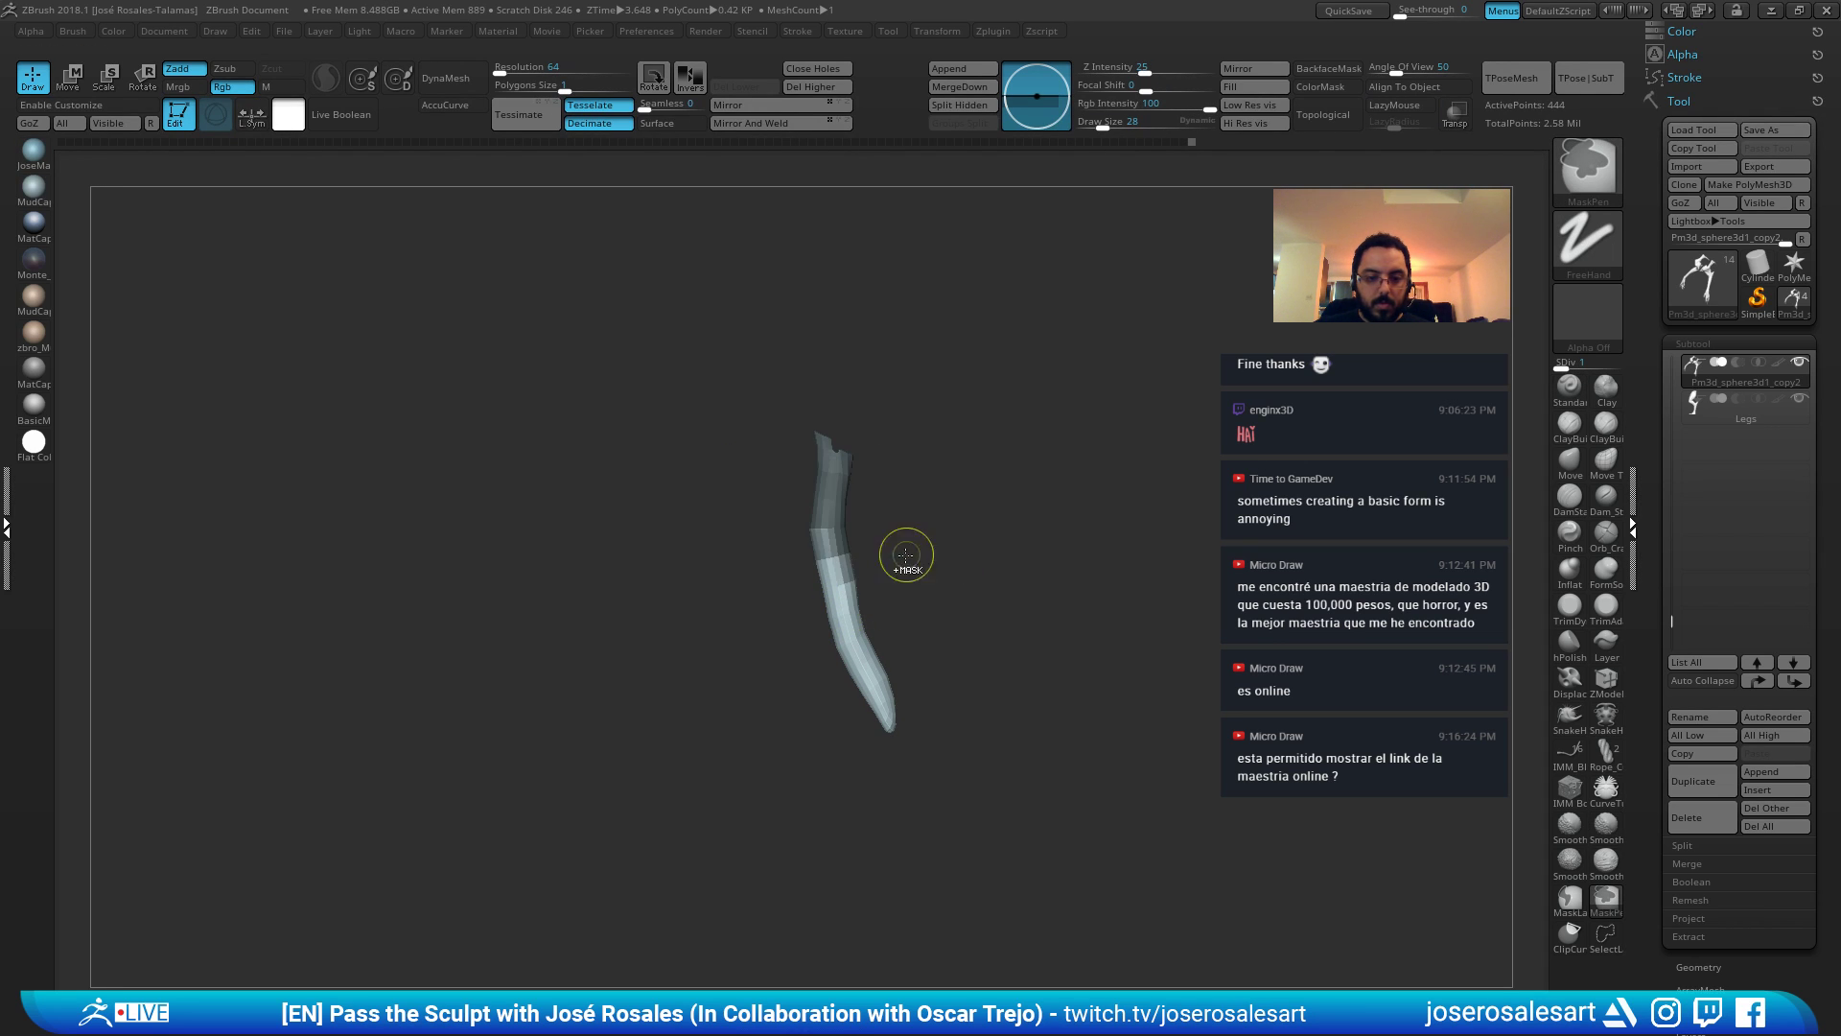
key("e")
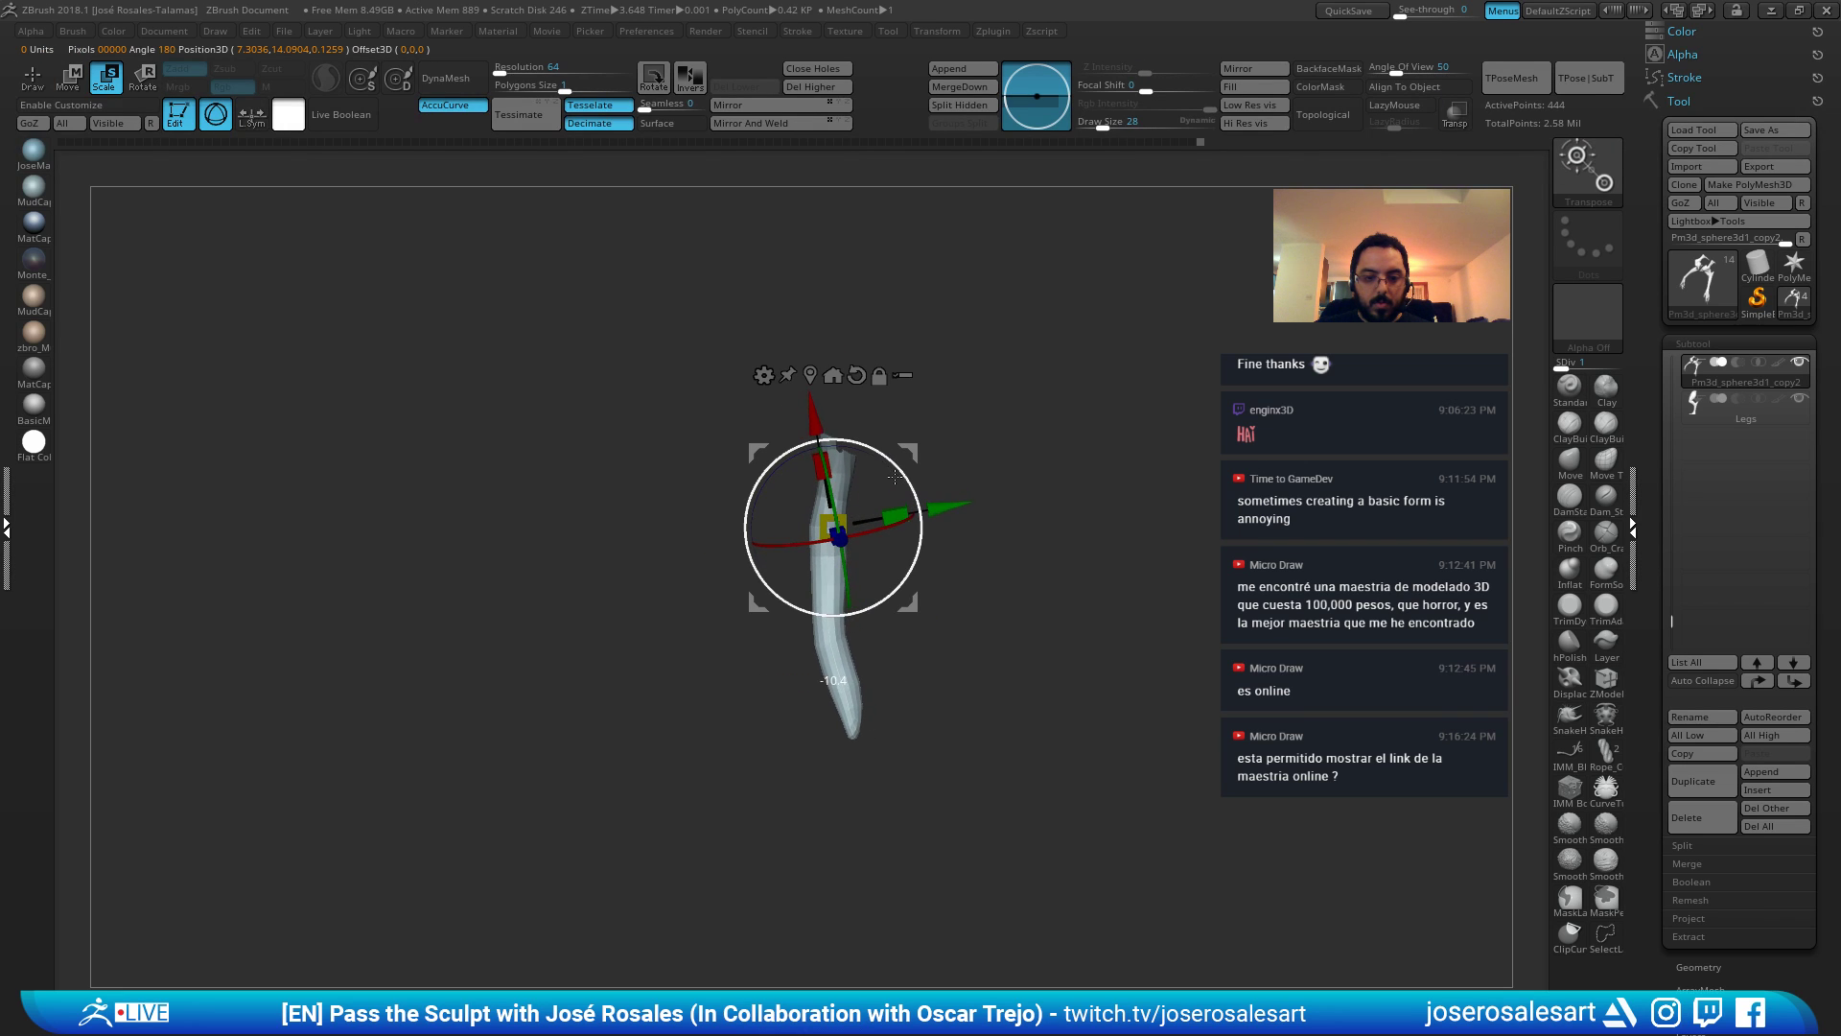
Extend the mask down to the middle finger's last joint and rotate the fingertip by about -12.1 degrees.
key("q")
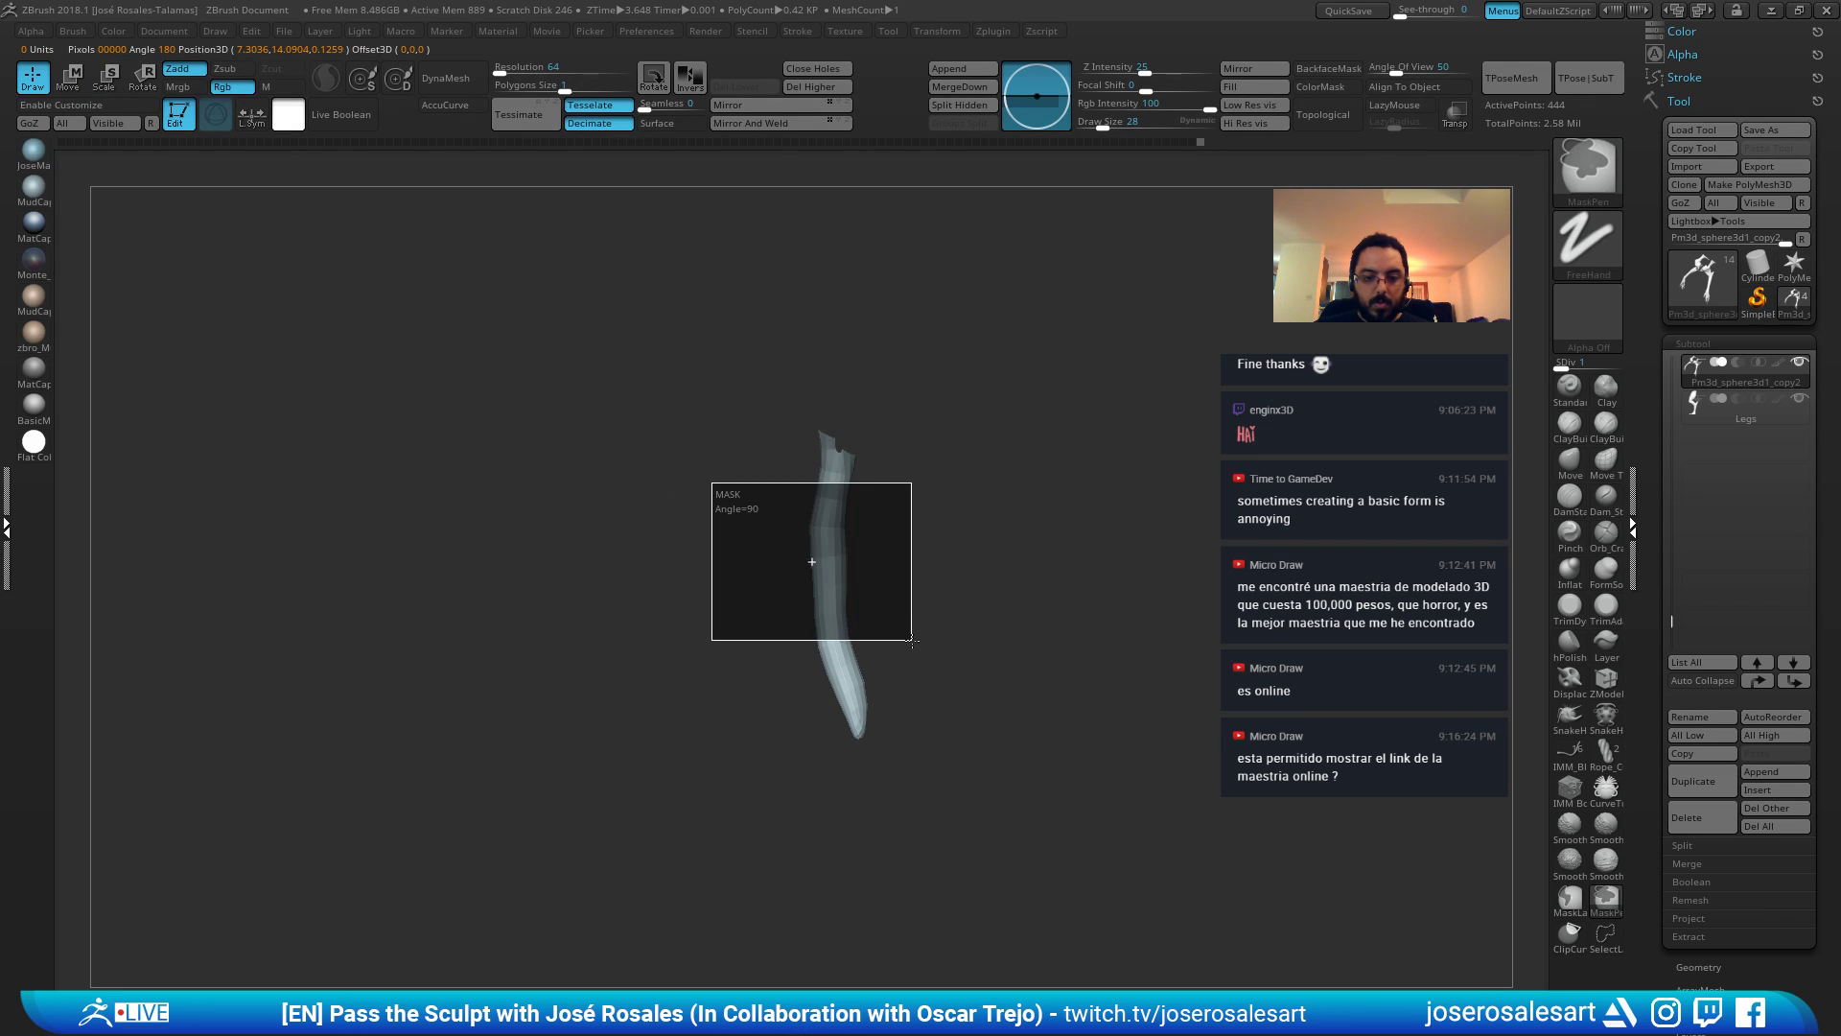
left_click_drag(912, 640, 914, 639, "ctrl")
left_click_drag(682, 358, 937, 645, "ctrl")
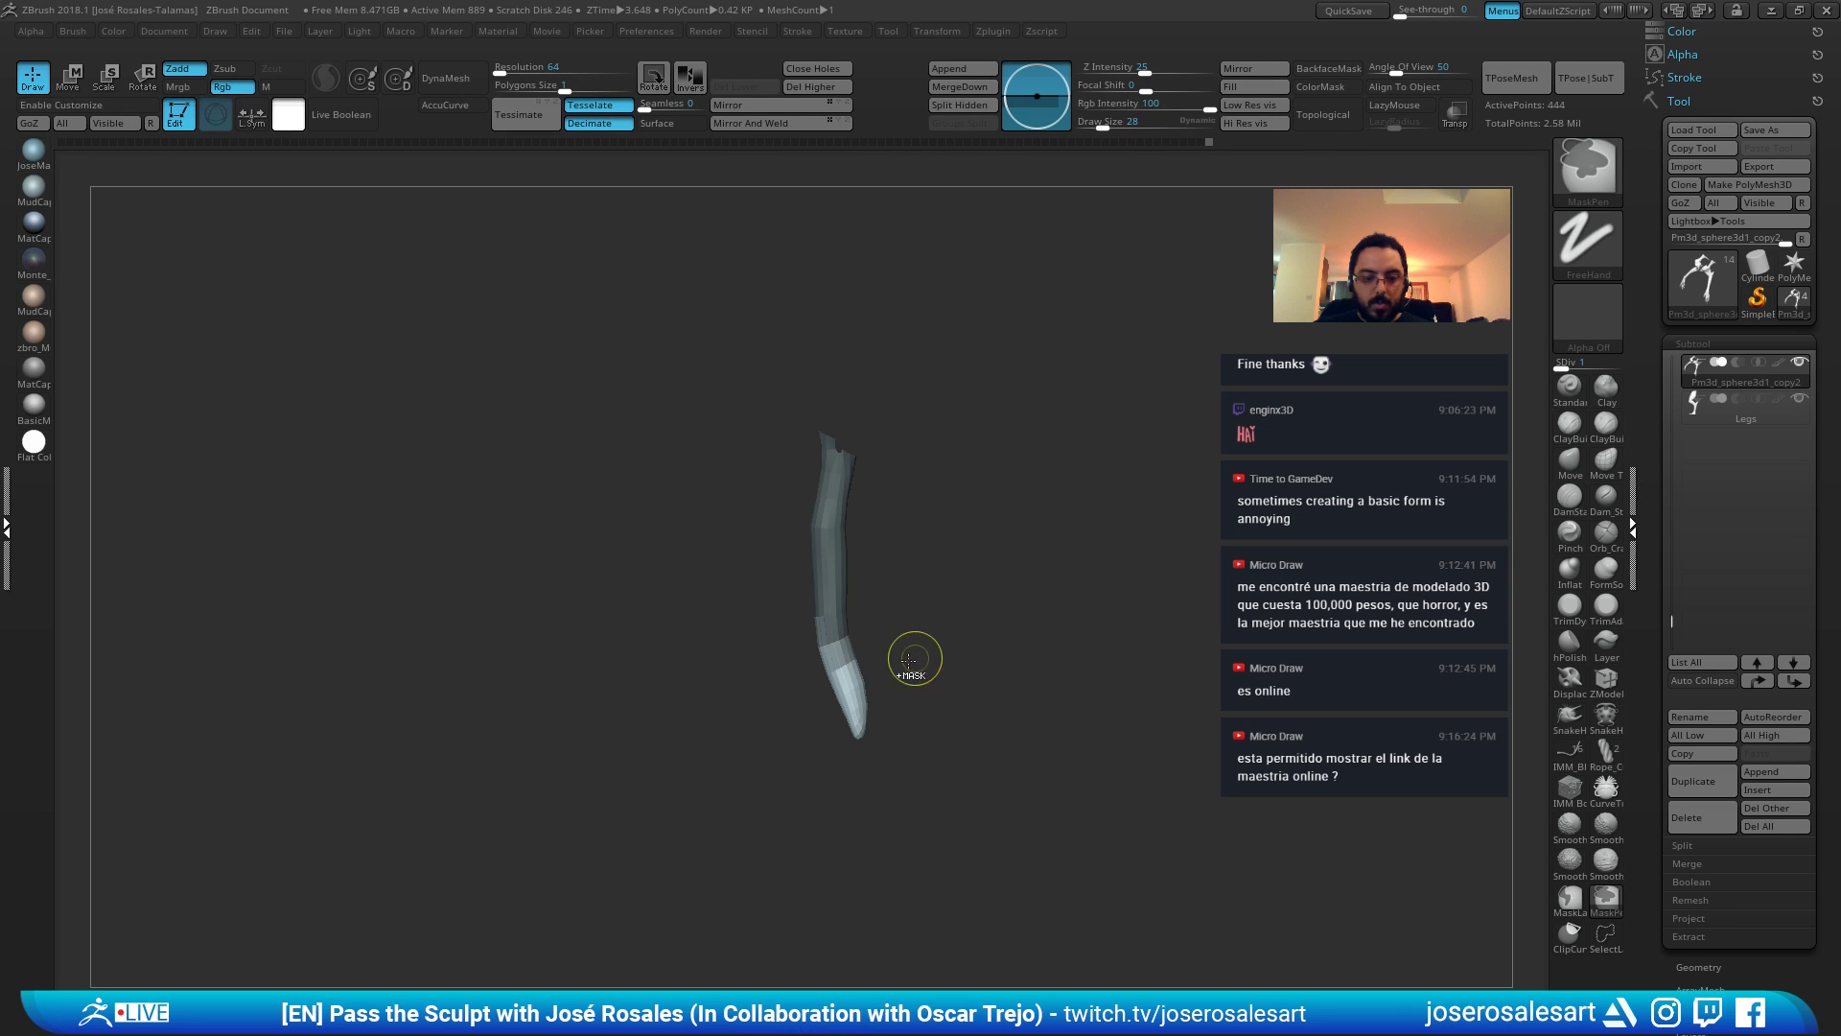
key("w")
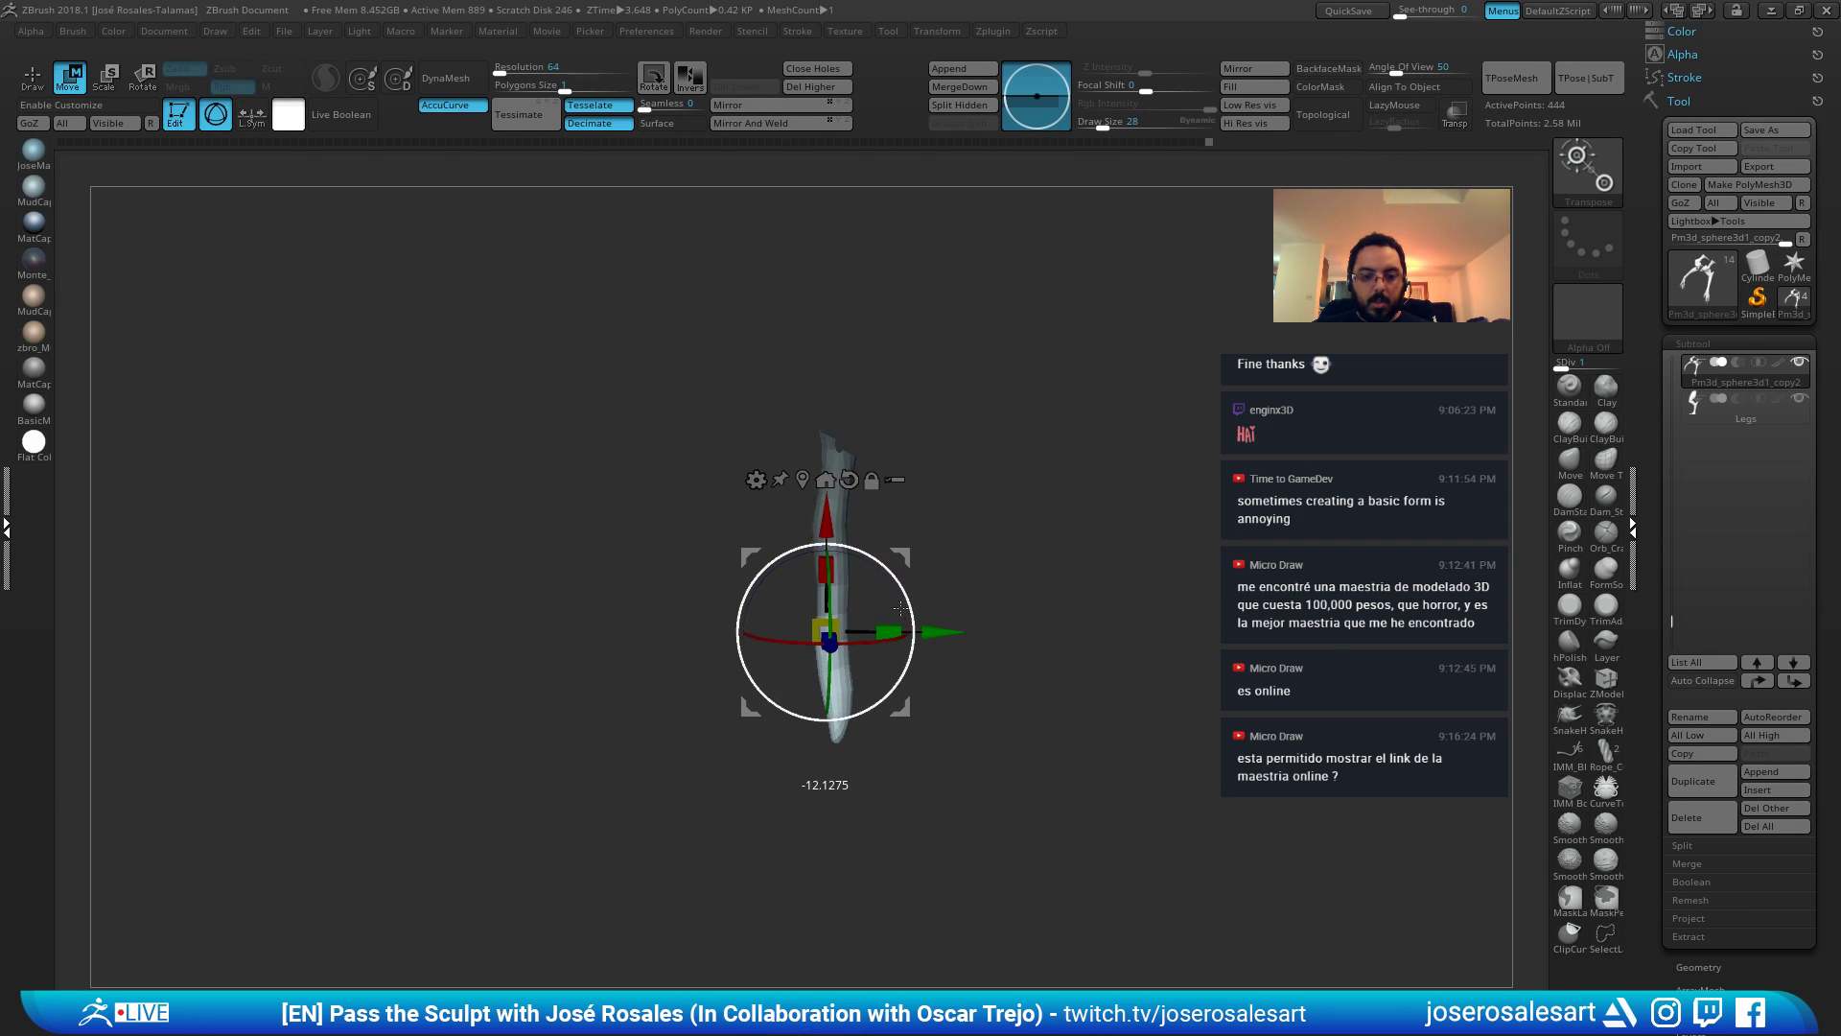
Clear the middle finger's mask, adjust the whole finger's position with the gizmo, and unhide the rest of the arms mesh.
key("q")
left_click_drag(975, 595, 1007, 624, "ctrl")
left_click(1092, 612, "ctrl+shift")
left_click(878, 610, "ctrl+shift")
key("w")
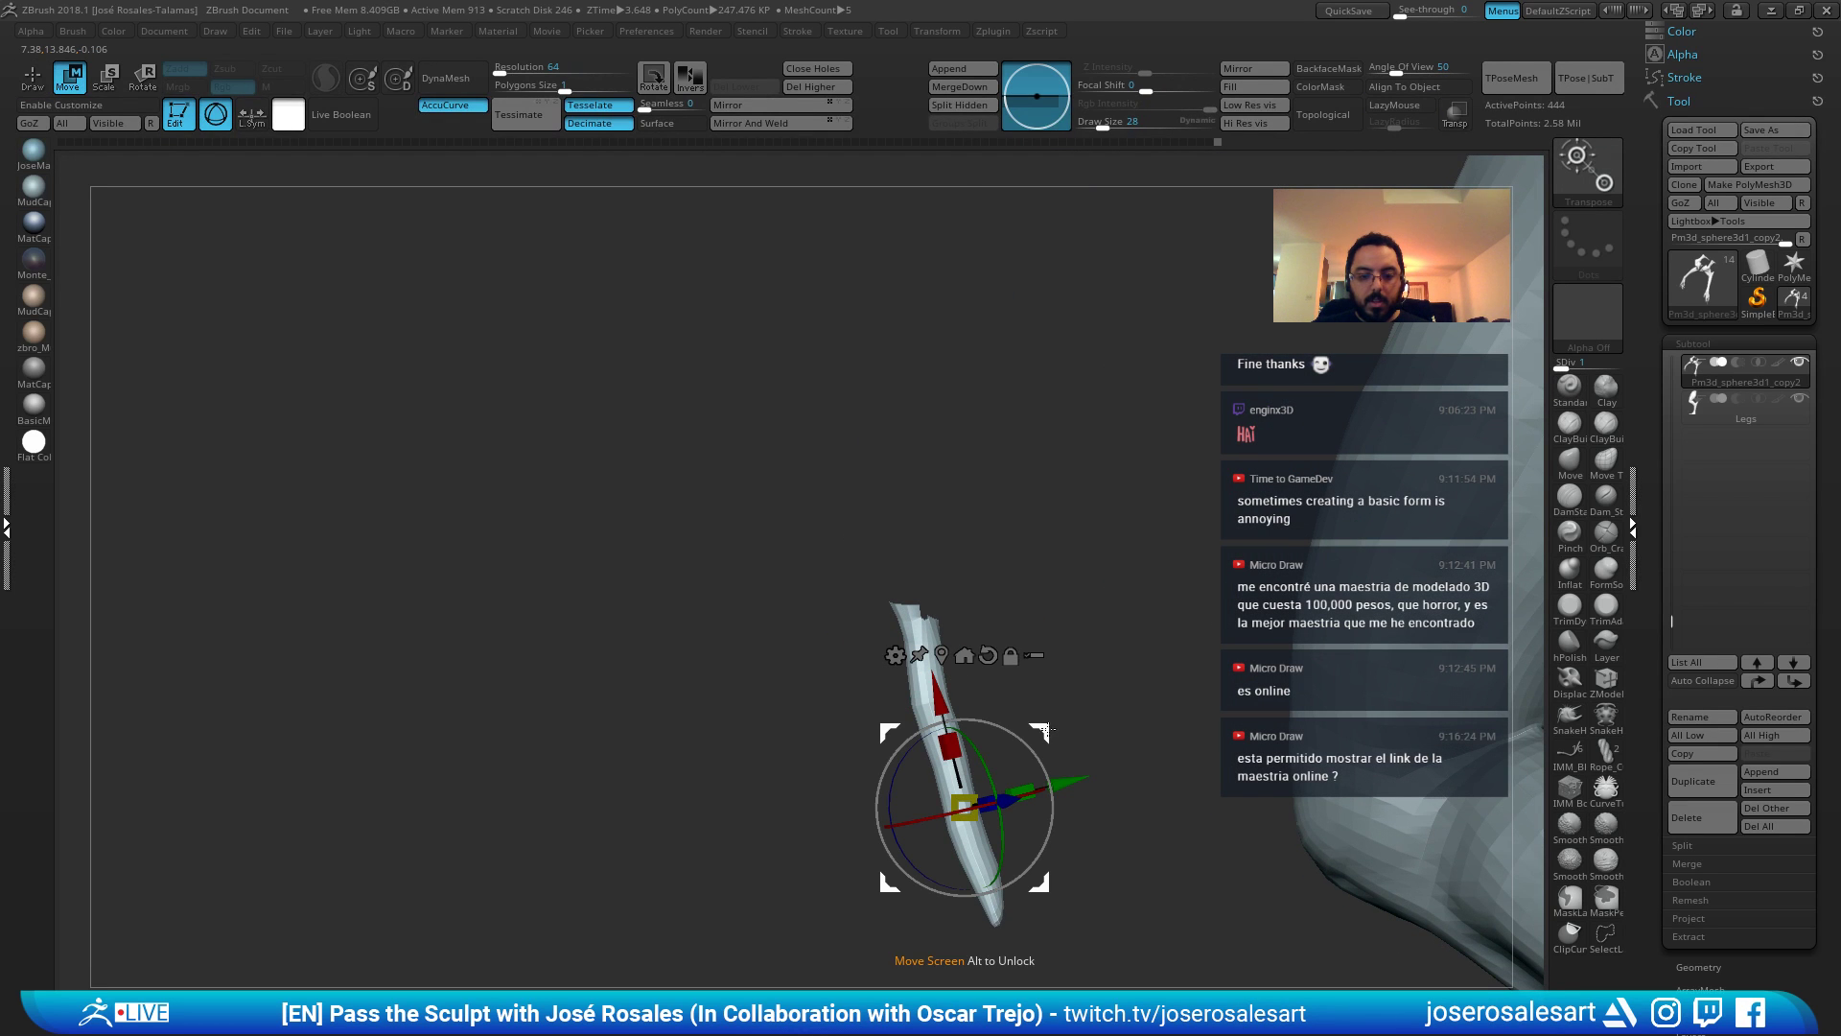
left_click_drag(1046, 730, 1041, 732)
left_click(1082, 661, "ctrl+shift")
mouse_move(1081, 662)
left_mouse_down()
mouse_move(1157, 613)
mouse_move(1146, 526)
mouse_move(1047, 544)
left_mouse_up()
key("q")
mouse_move(1142, 596)
left_mouse_down()
mouse_move(1194, 583)
mouse_move(1151, 671)
left_mouse_up()
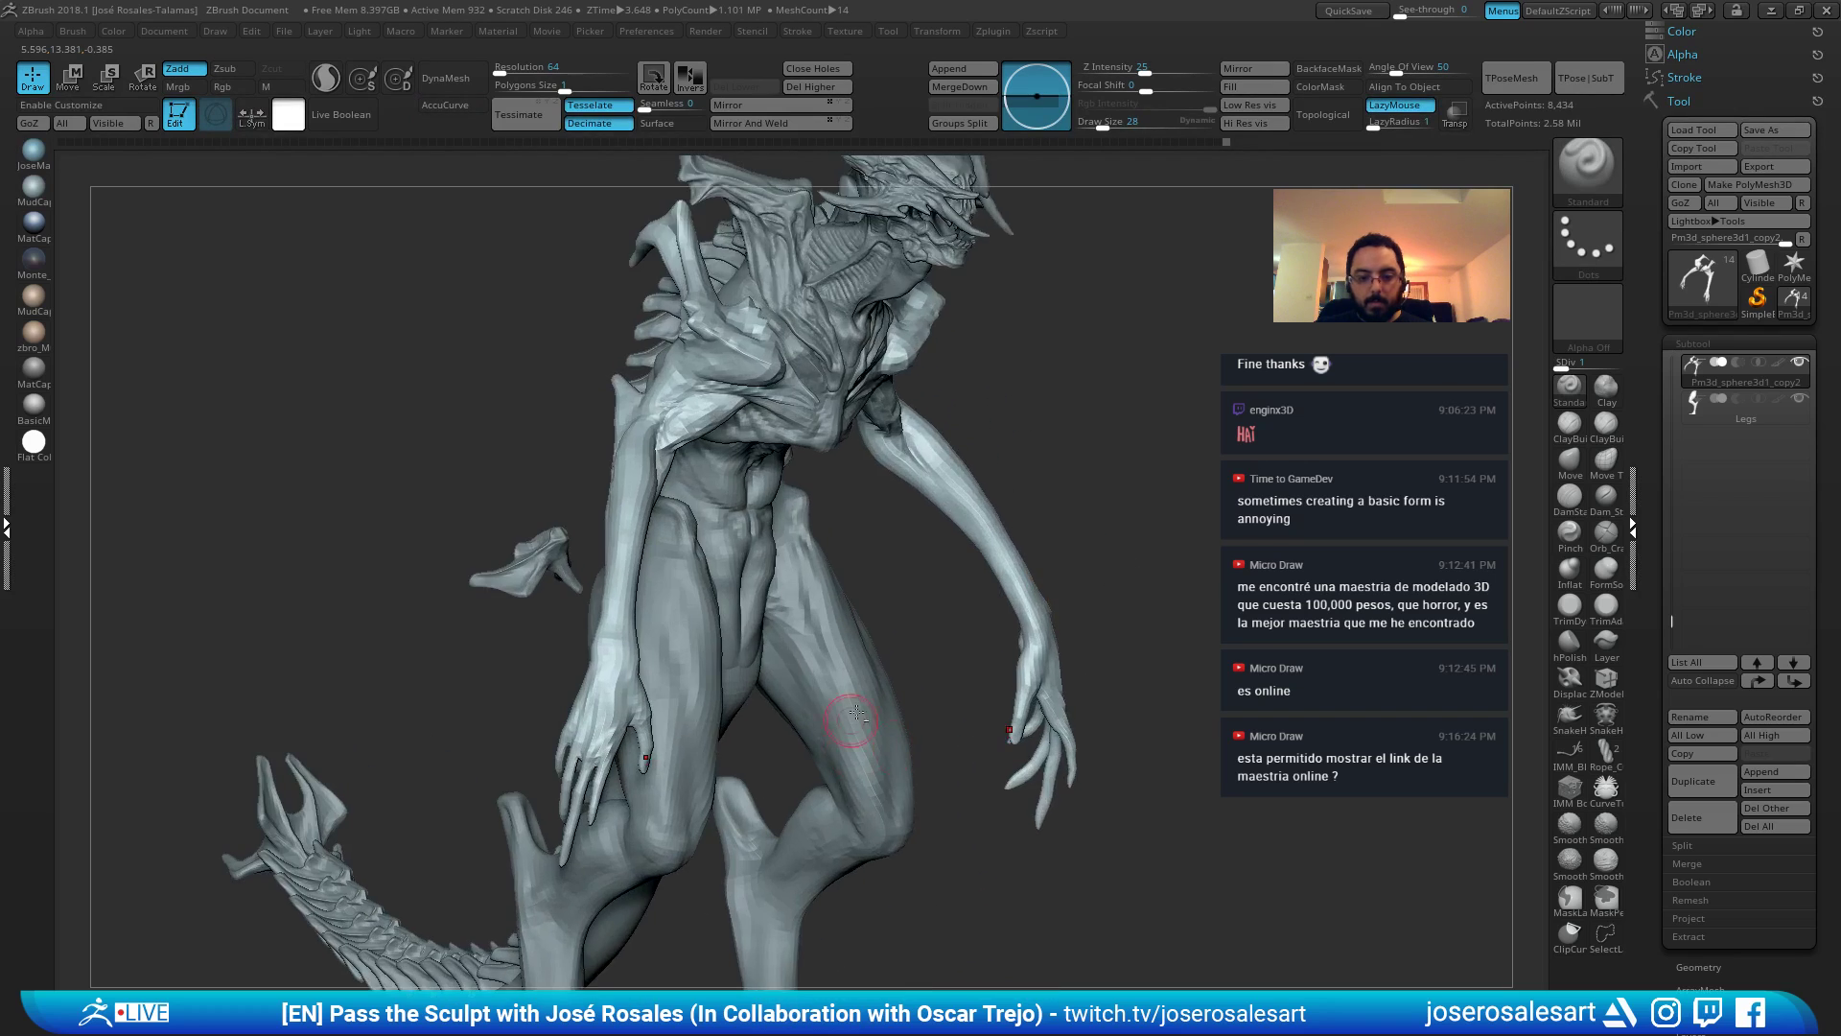
left_click_drag(969, 705, 863, 633)
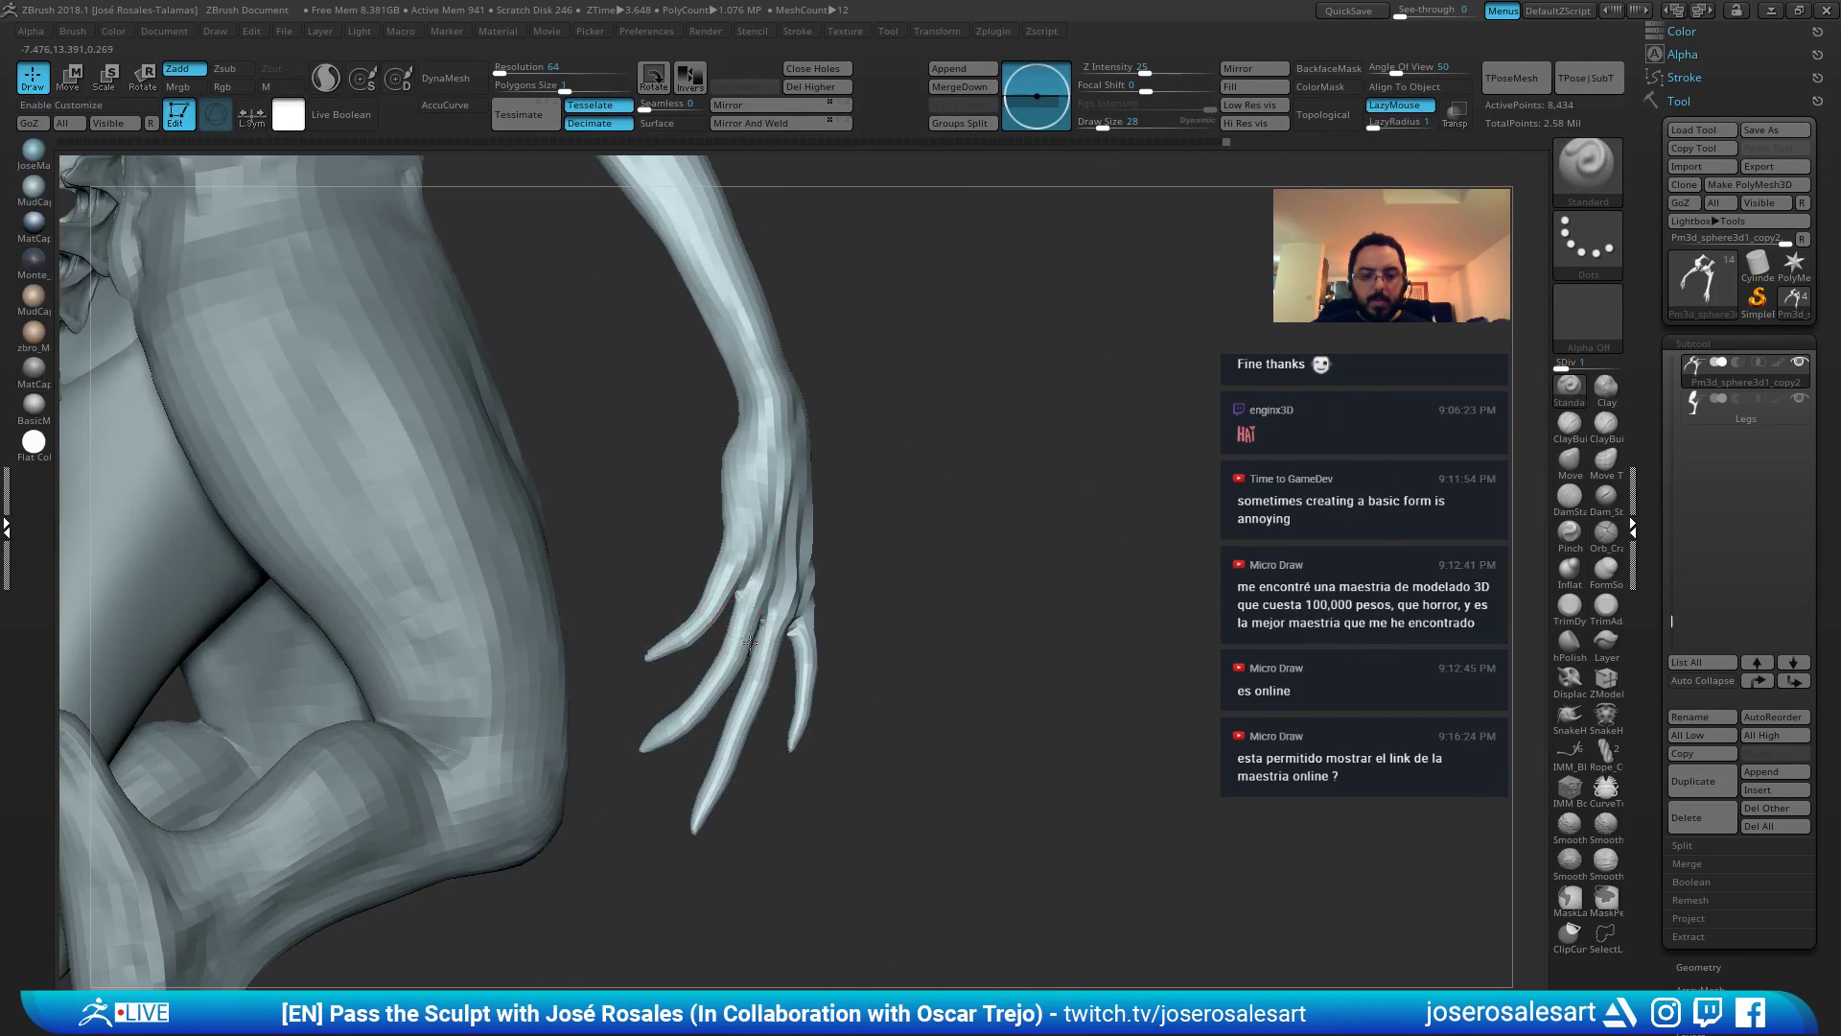
Isolate the ring finger's polygroup from the rest of the hand.
left_click_drag(750, 643, 811, 647)
left_click(793, 650, "ctrl+shift")
left_click_drag(921, 652, 744, 668)
mouse_move(725, 521)
left_mouse_down()
mouse_move(604, 542)
mouse_move(686, 617)
mouse_move(897, 557)
mouse_move(789, 516)
mouse_move(873, 527)
mouse_move(988, 480)
mouse_move(868, 523)
left_mouse_up()
left_click(663, 633, "ctrl+shift")
left_click(790, 516, "ctrl+shift")
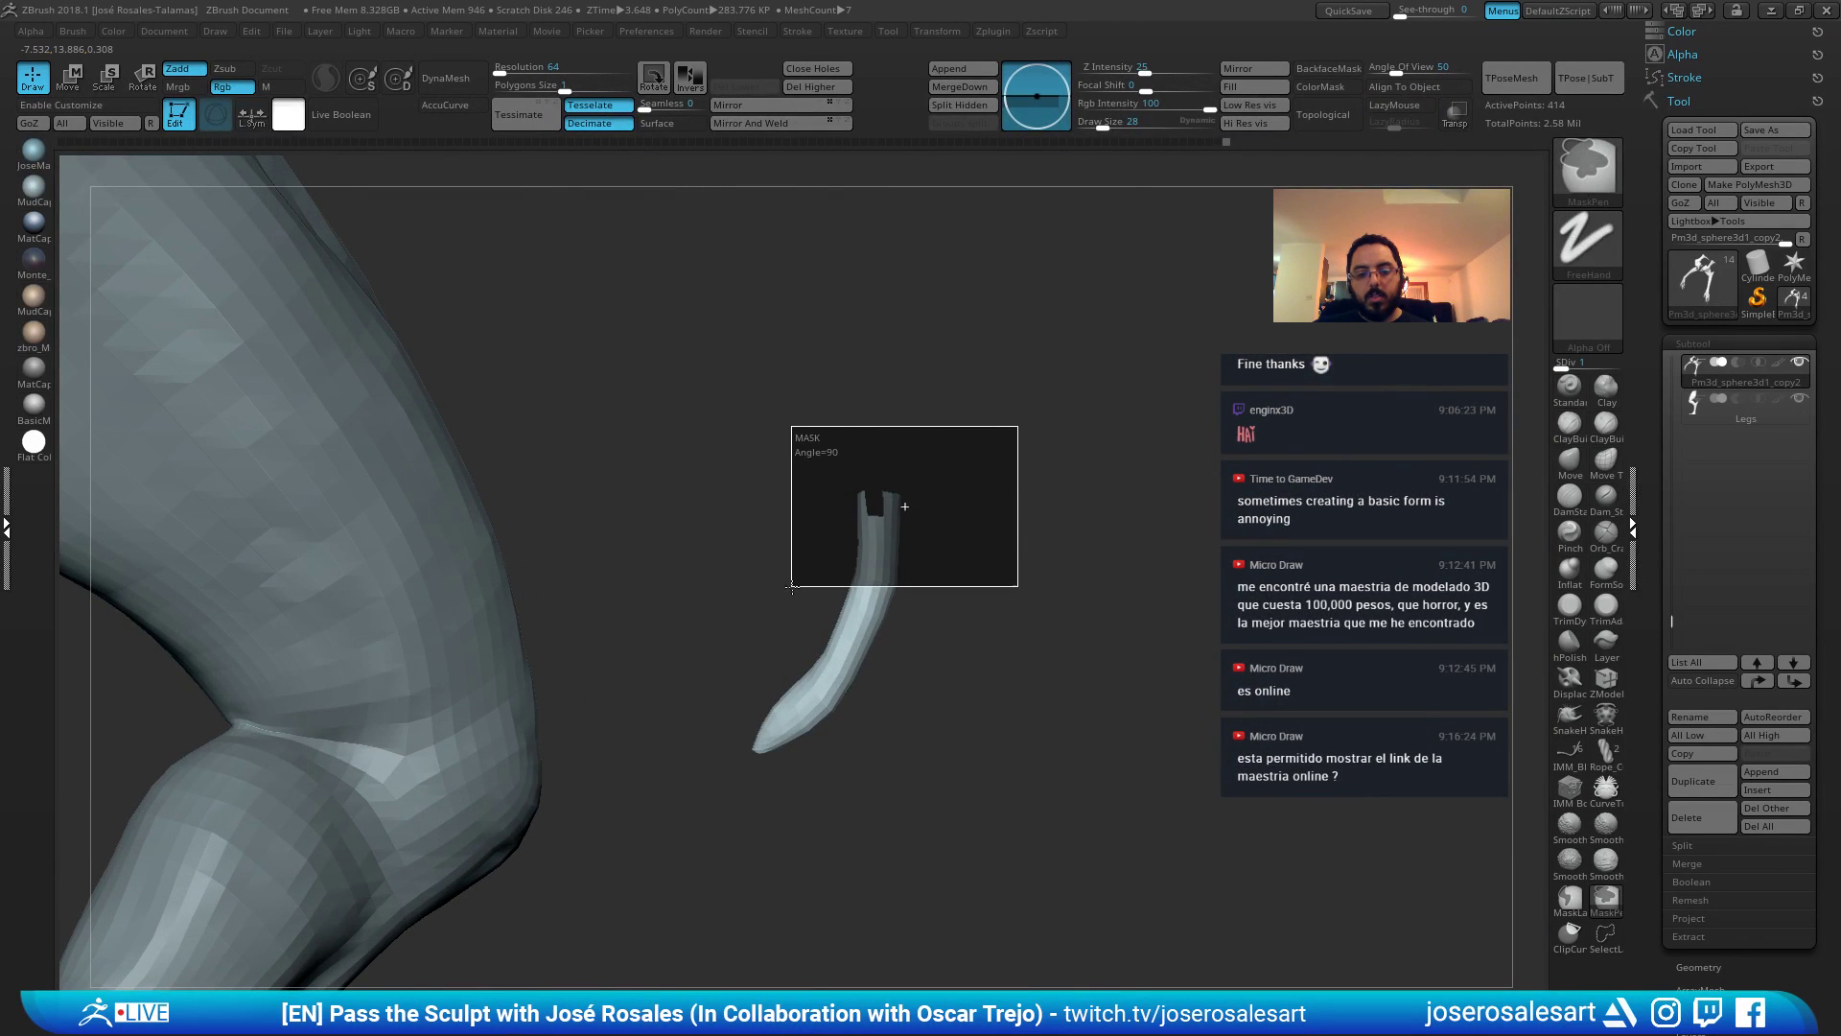
Mask the ring finger's base segment with a softened edge and rotate the rest by about 13.7 degrees.
left_click_drag(792, 587, 791, 588, "ctrl")
left_click_drag(959, 552, 899, 701)
left_click(866, 604, "ctrl")
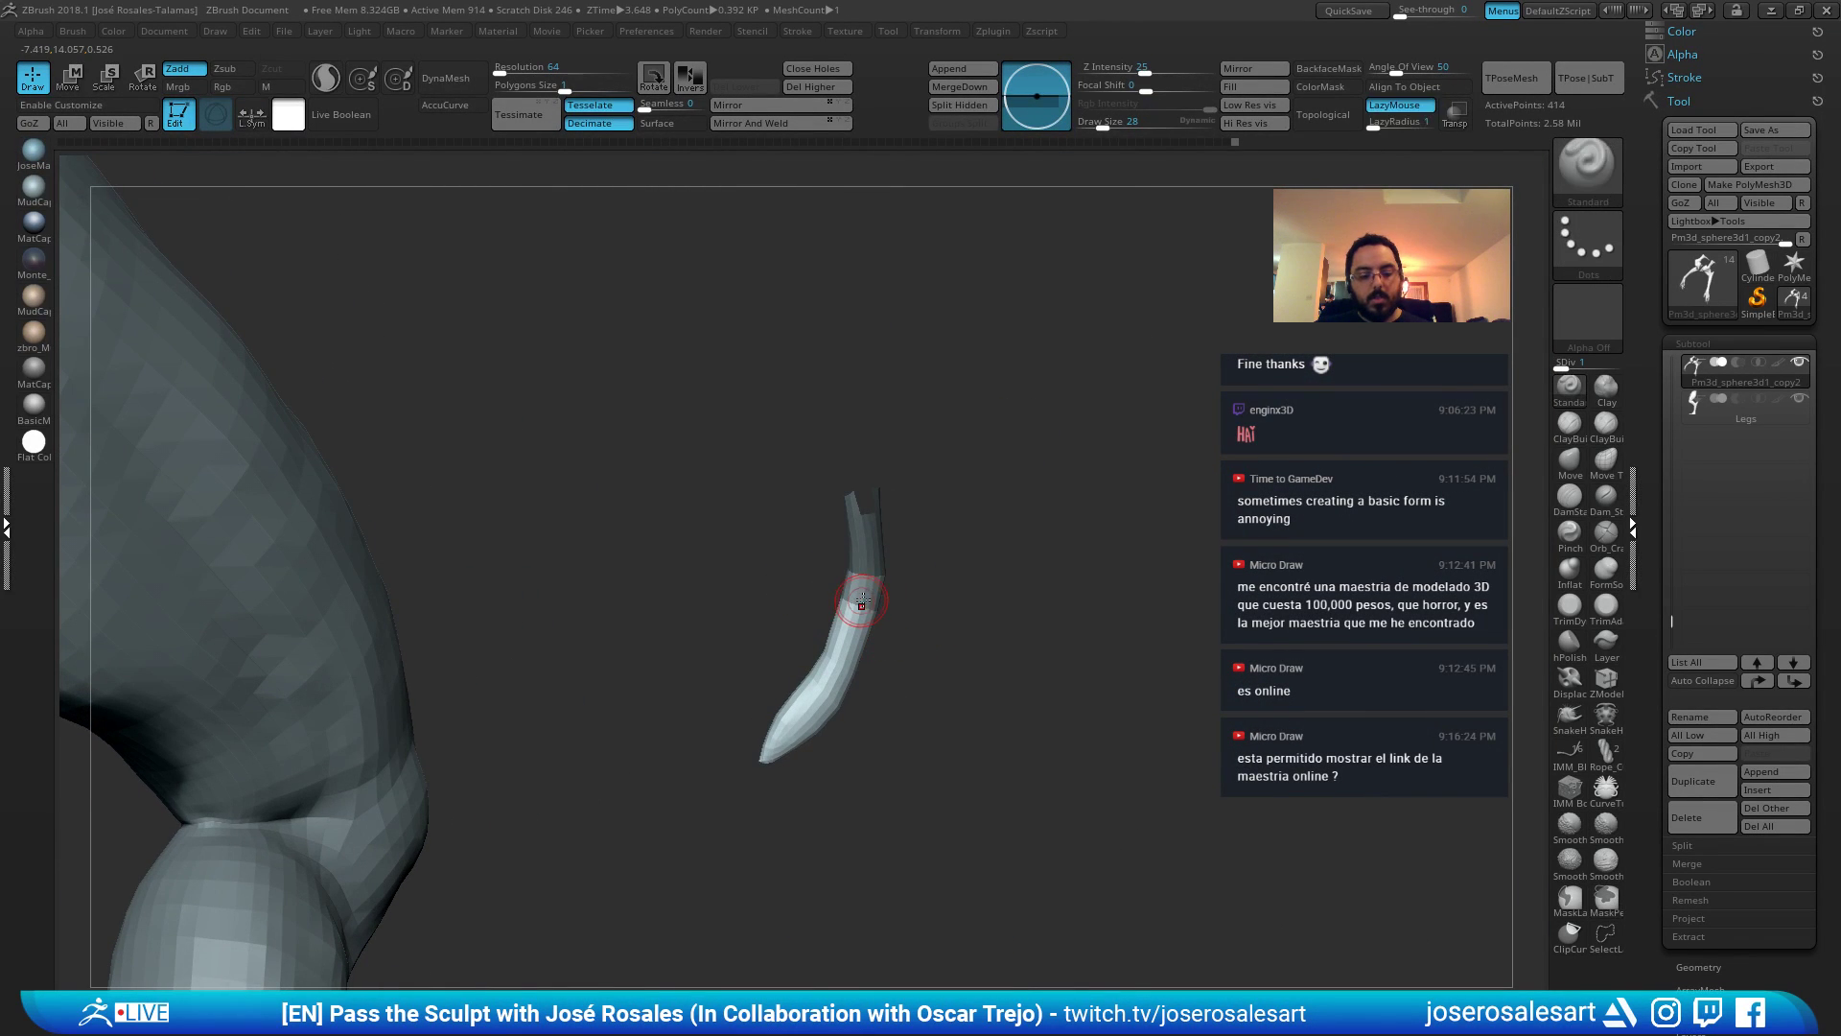
key("w")
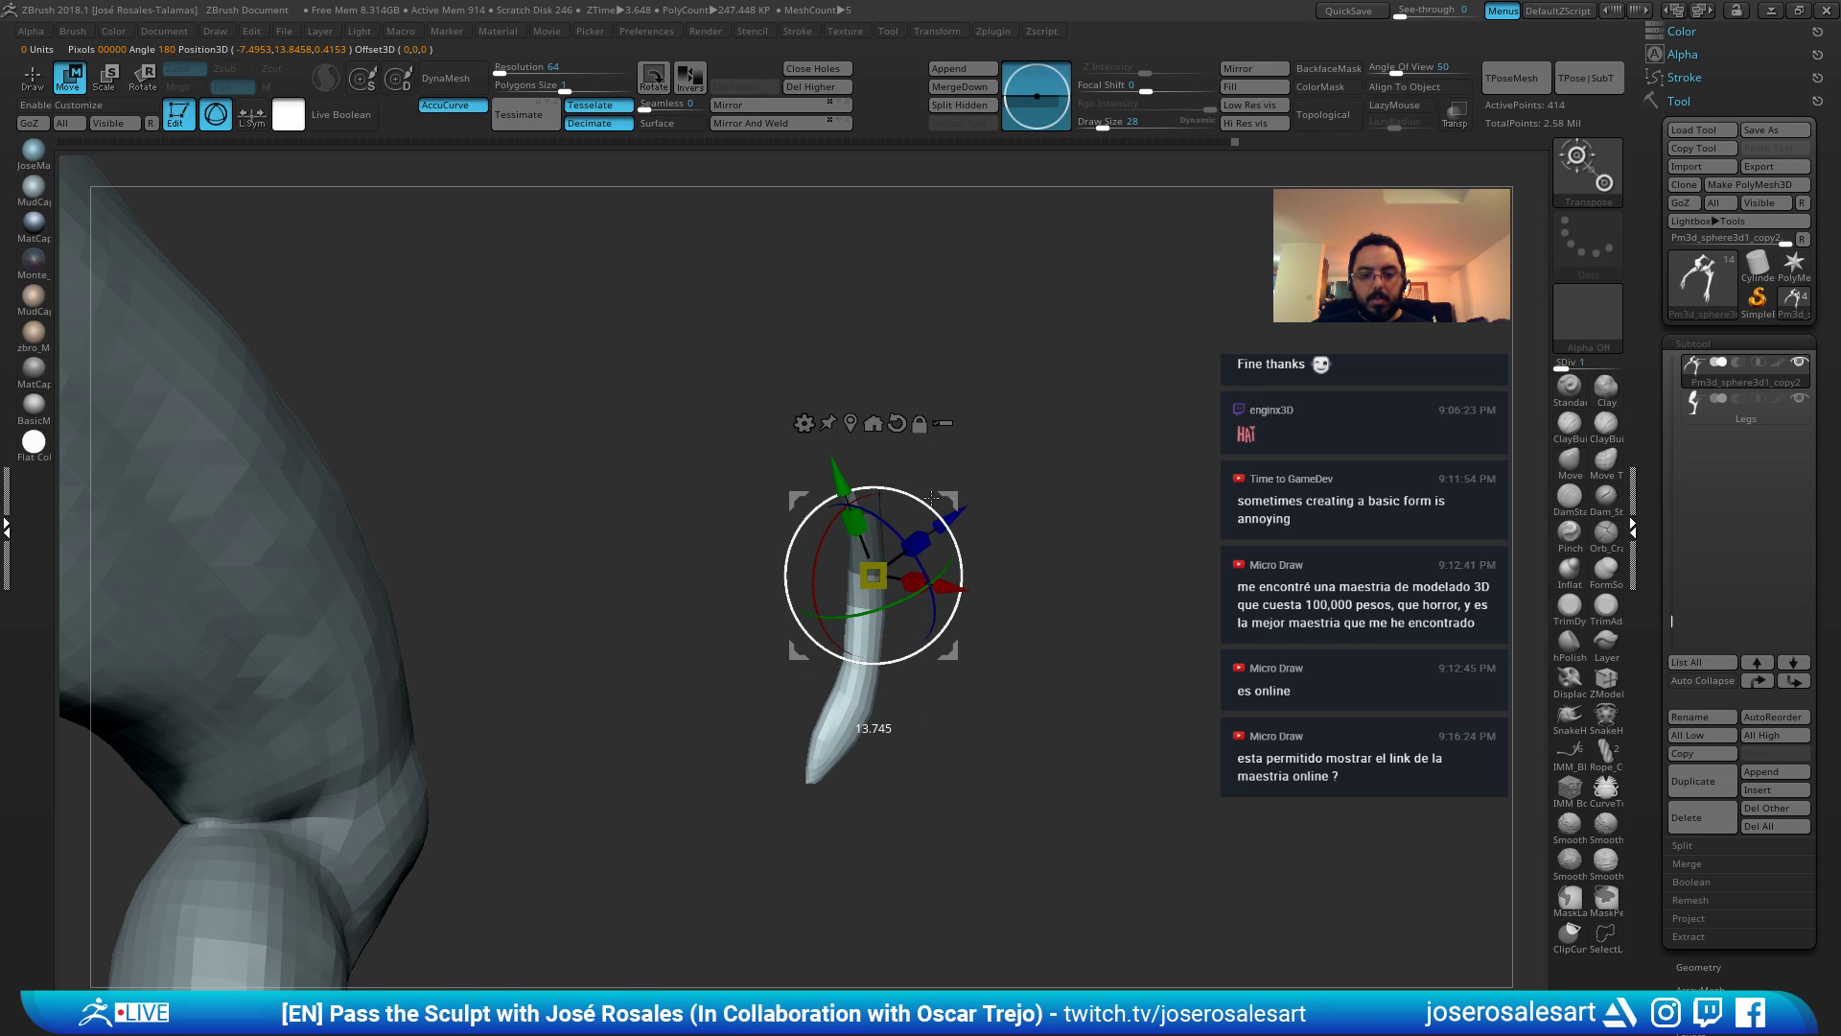
left_click_drag(931, 497, 933, 499)
mouse_move(1079, 513)
left_mouse_down()
mouse_move(844, 547)
mouse_move(1059, 512)
left_mouse_up()
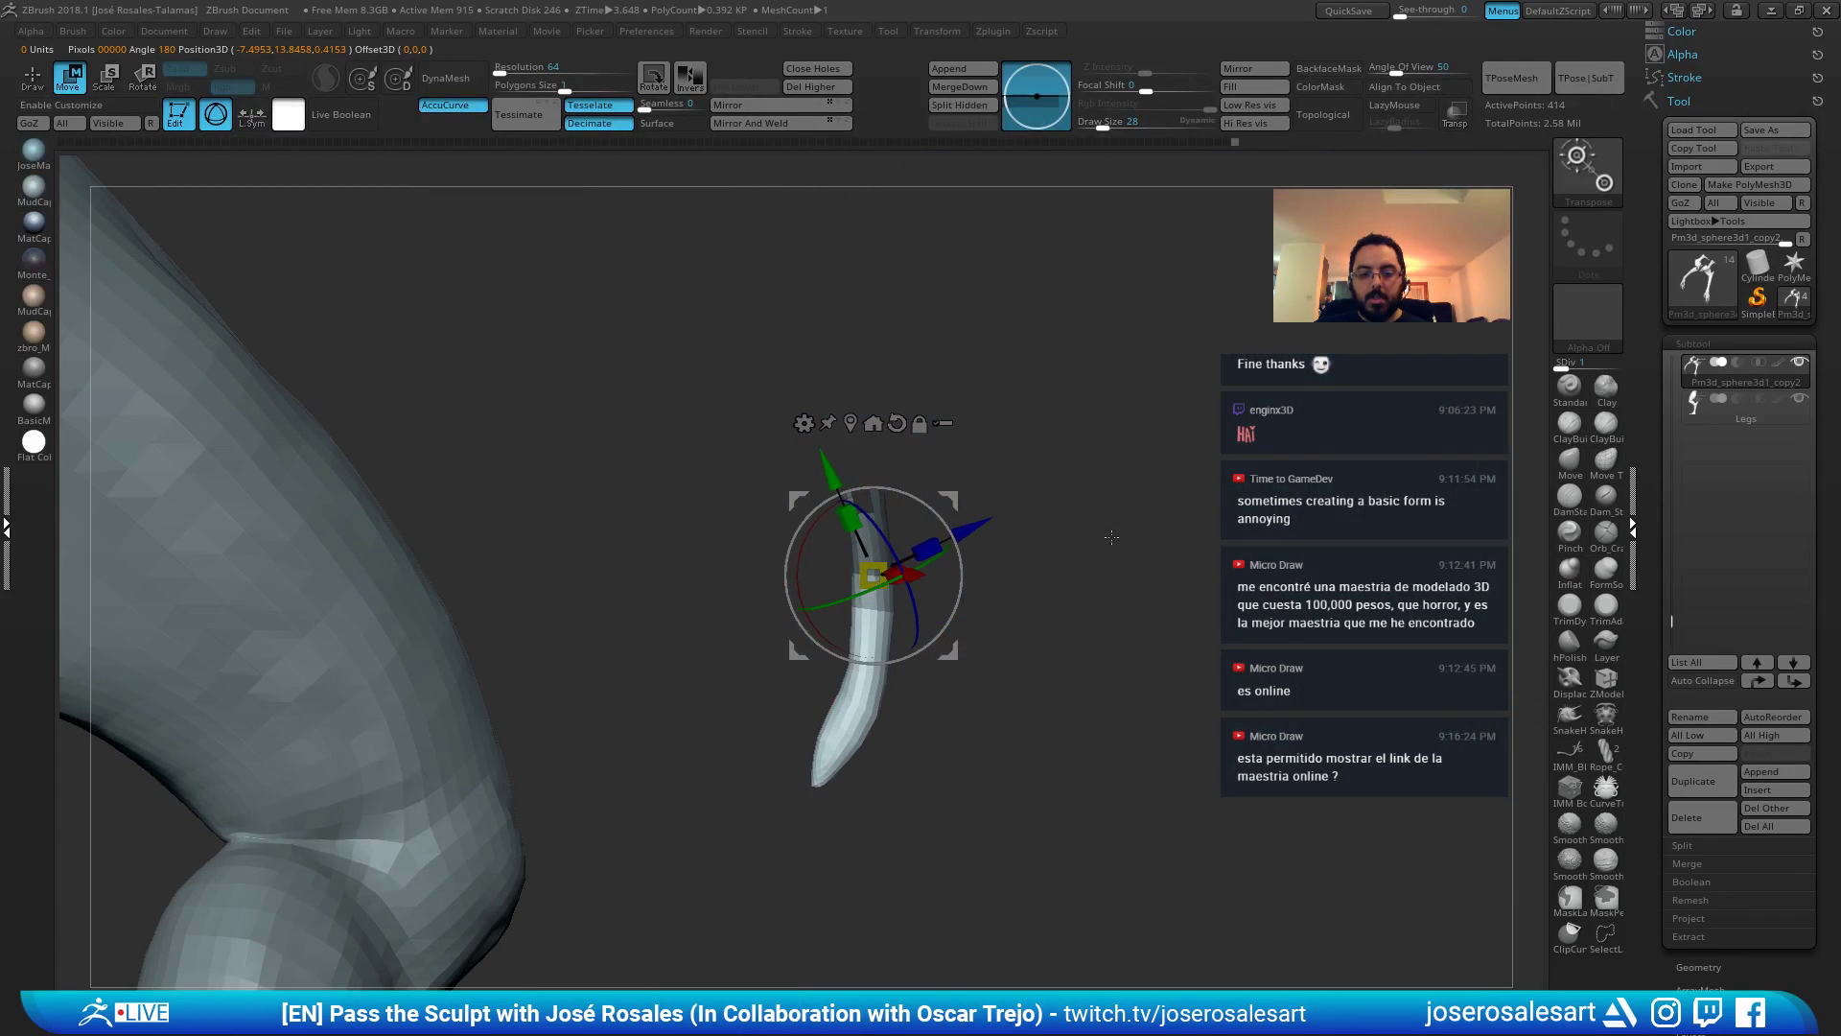
Extend the mask to the ring finger's last joint, rotate the fingertip, then unhide the arms mesh and clear the mask.
left_click_drag(706, 402, 998, 691, "ctrl")
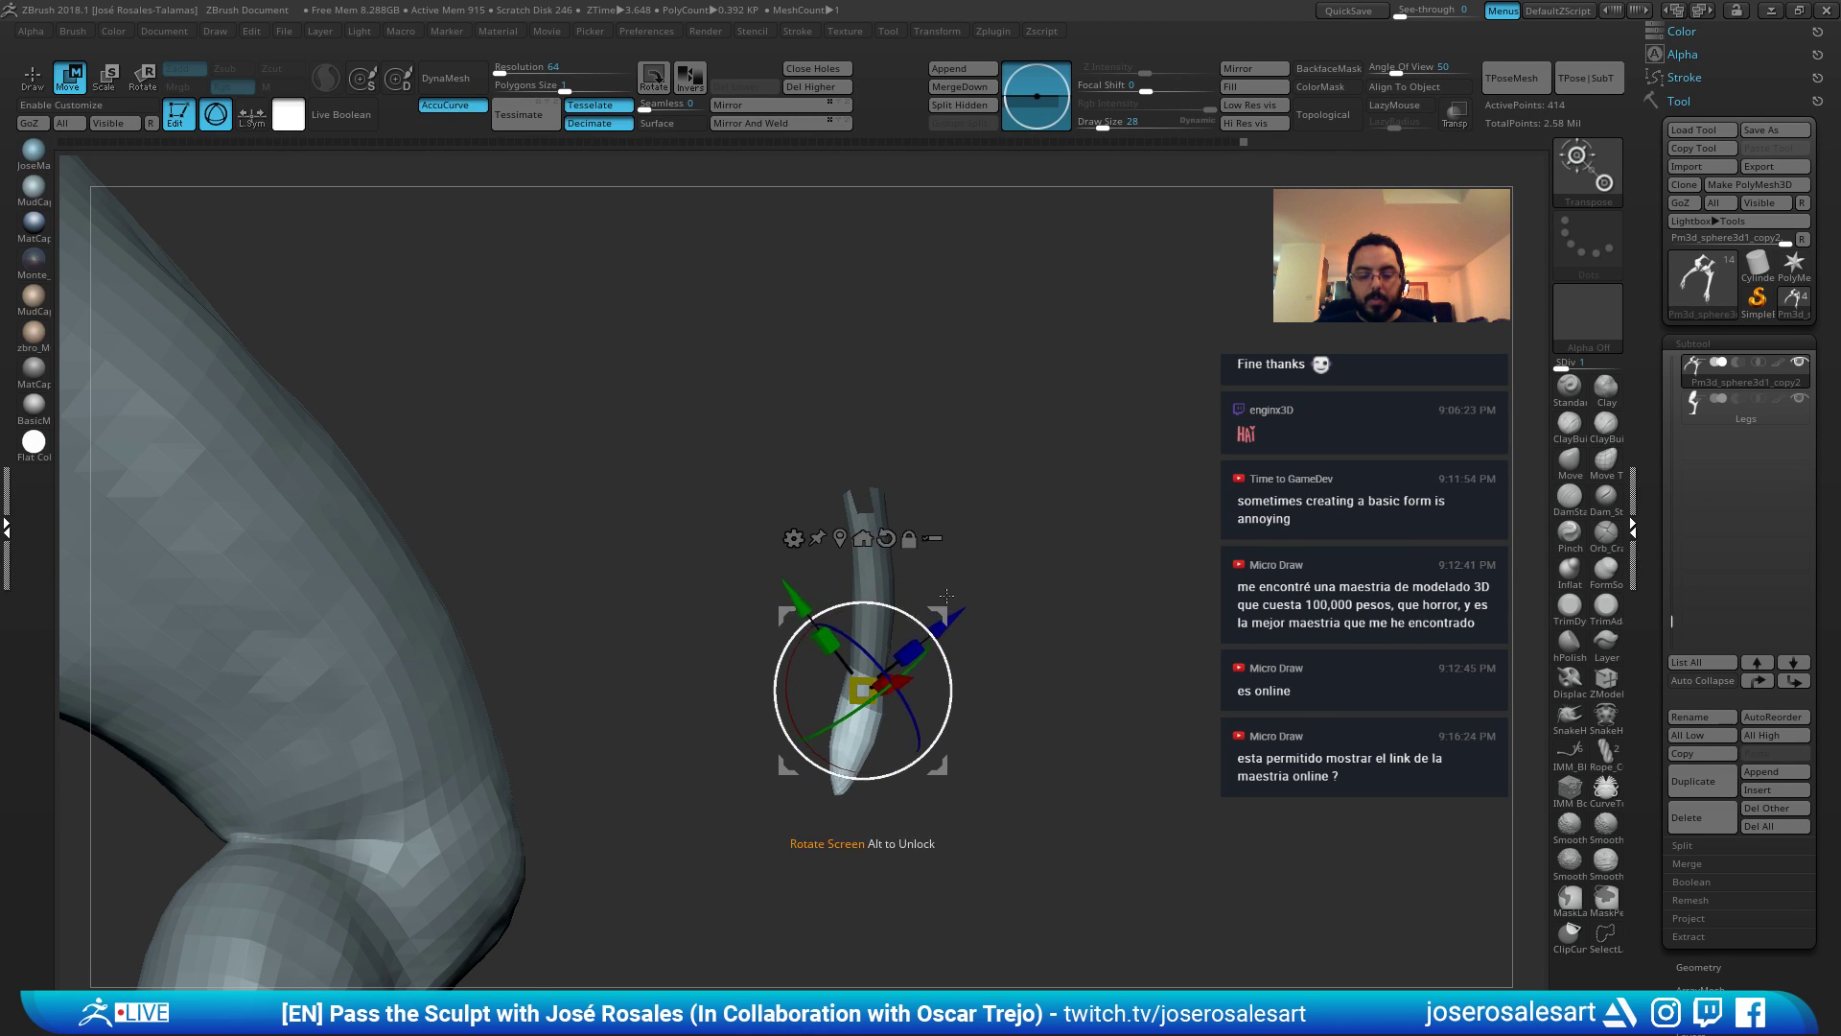
key("q")
mouse_move(945, 581)
left_mouse_down()
mouse_move(867, 526)
mouse_move(755, 511)
left_mouse_up()
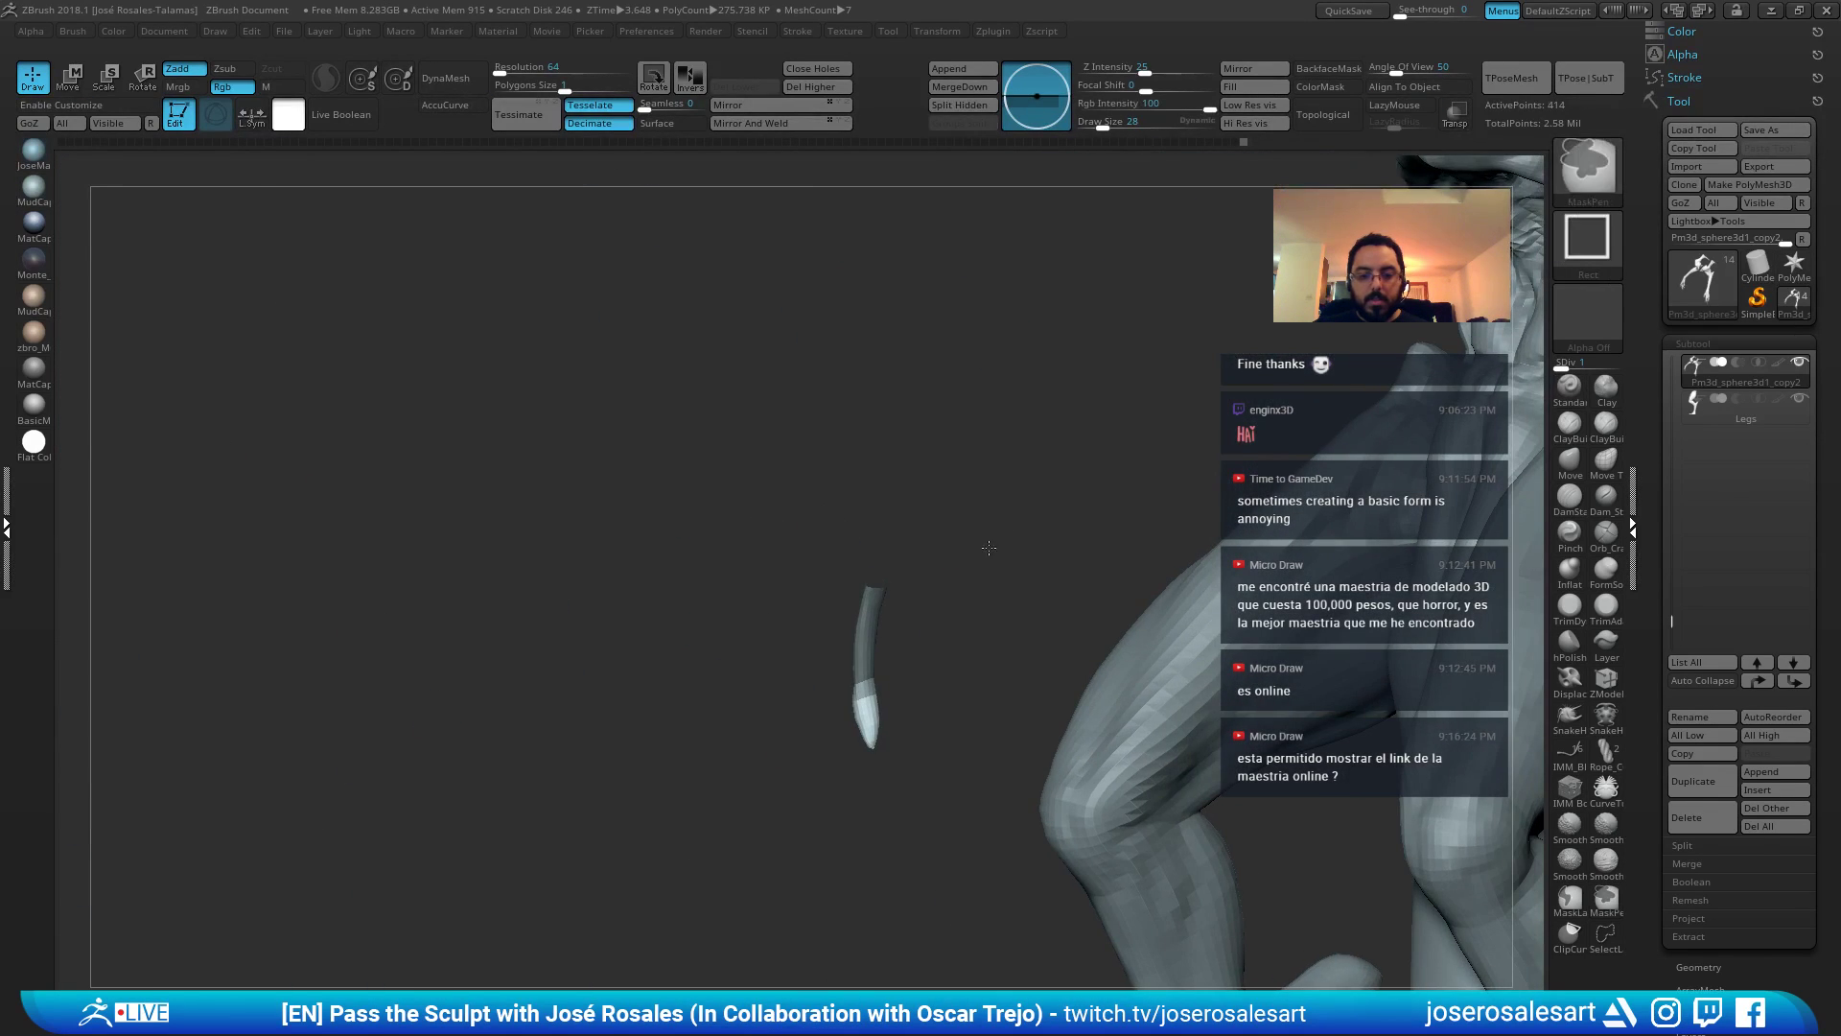
left_click(990, 551, "ctrl+shift")
mouse_move(991, 556)
left_mouse_down()
mouse_move(1117, 585)
mouse_move(1089, 595)
mouse_move(1142, 593)
mouse_move(1315, 705)
mouse_move(781, 431)
mouse_move(455, 422)
mouse_move(1040, 729)
mouse_move(683, 353)
left_mouse_up()
left_click_drag(1134, 645, 1155, 672, "ctrl")
Reshape the ends of the ring and middle fingers with the Move brush to adjust their spacing.
left_click_drag(1122, 613, 987, 501)
key("2")
key("bracketright")
left_click_drag(945, 750, 1007, 758)
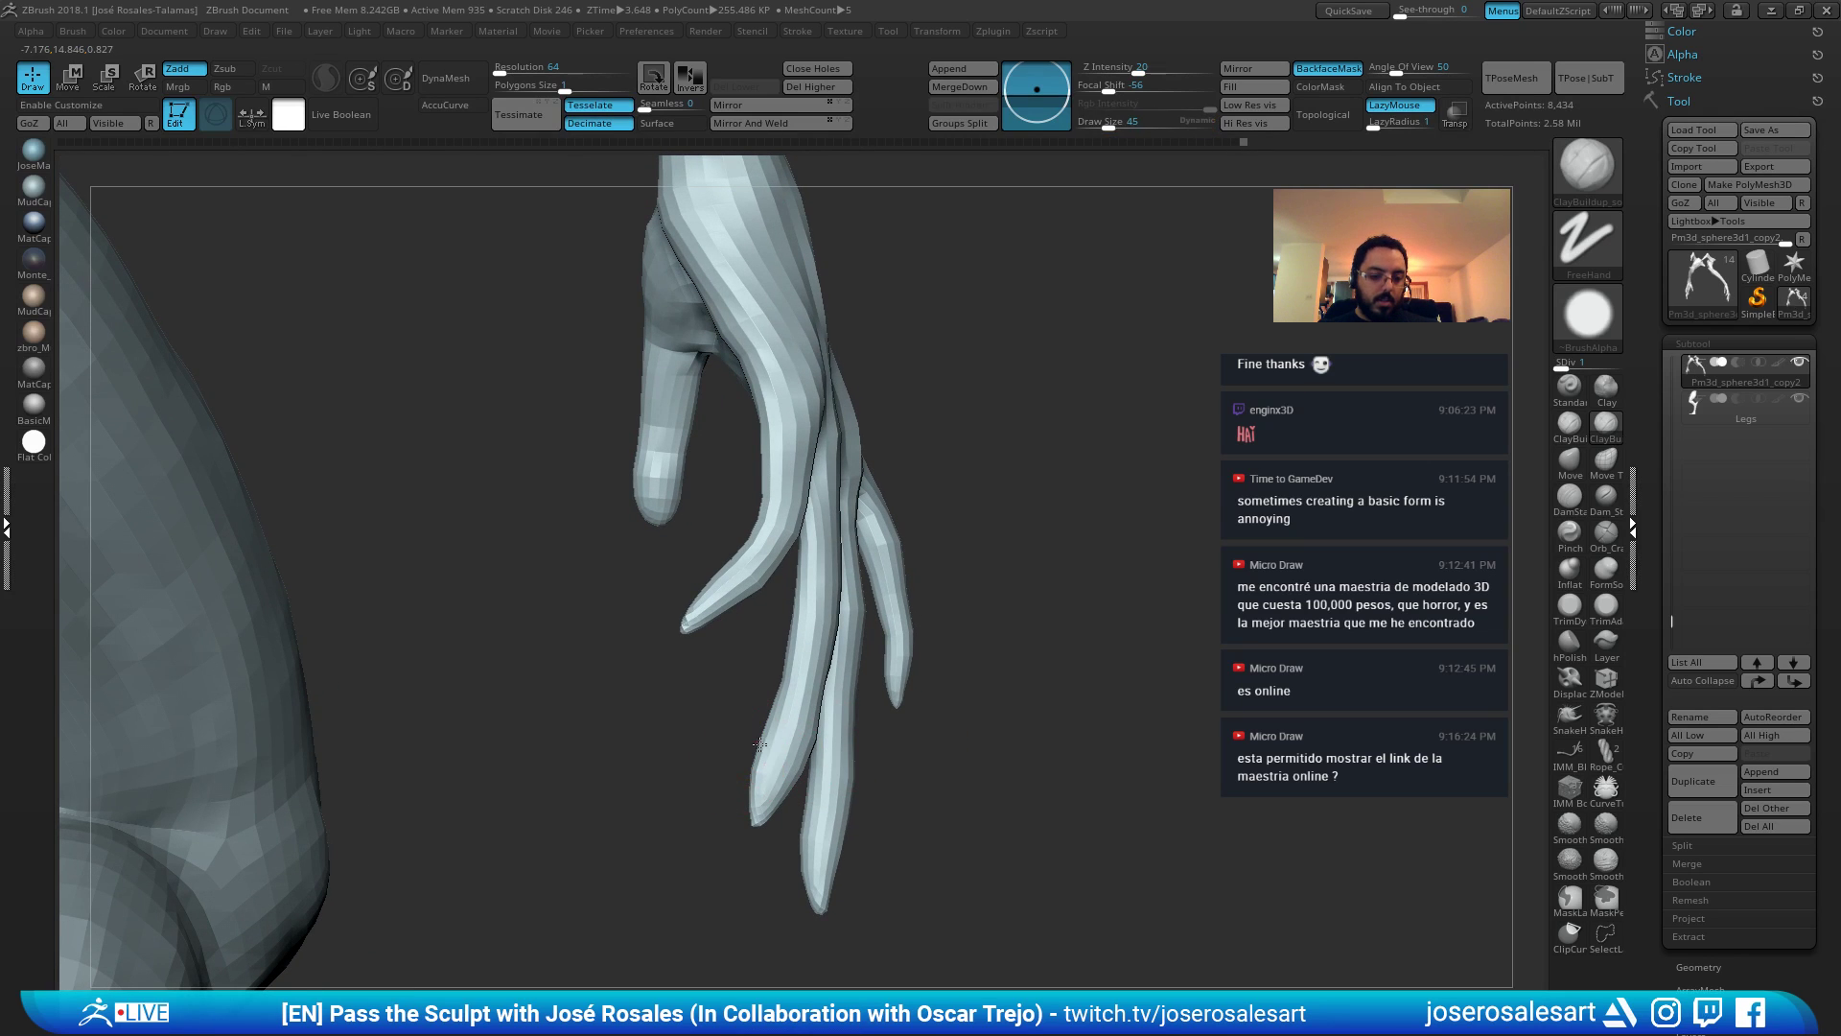
key("b")
key("m")
key("v")
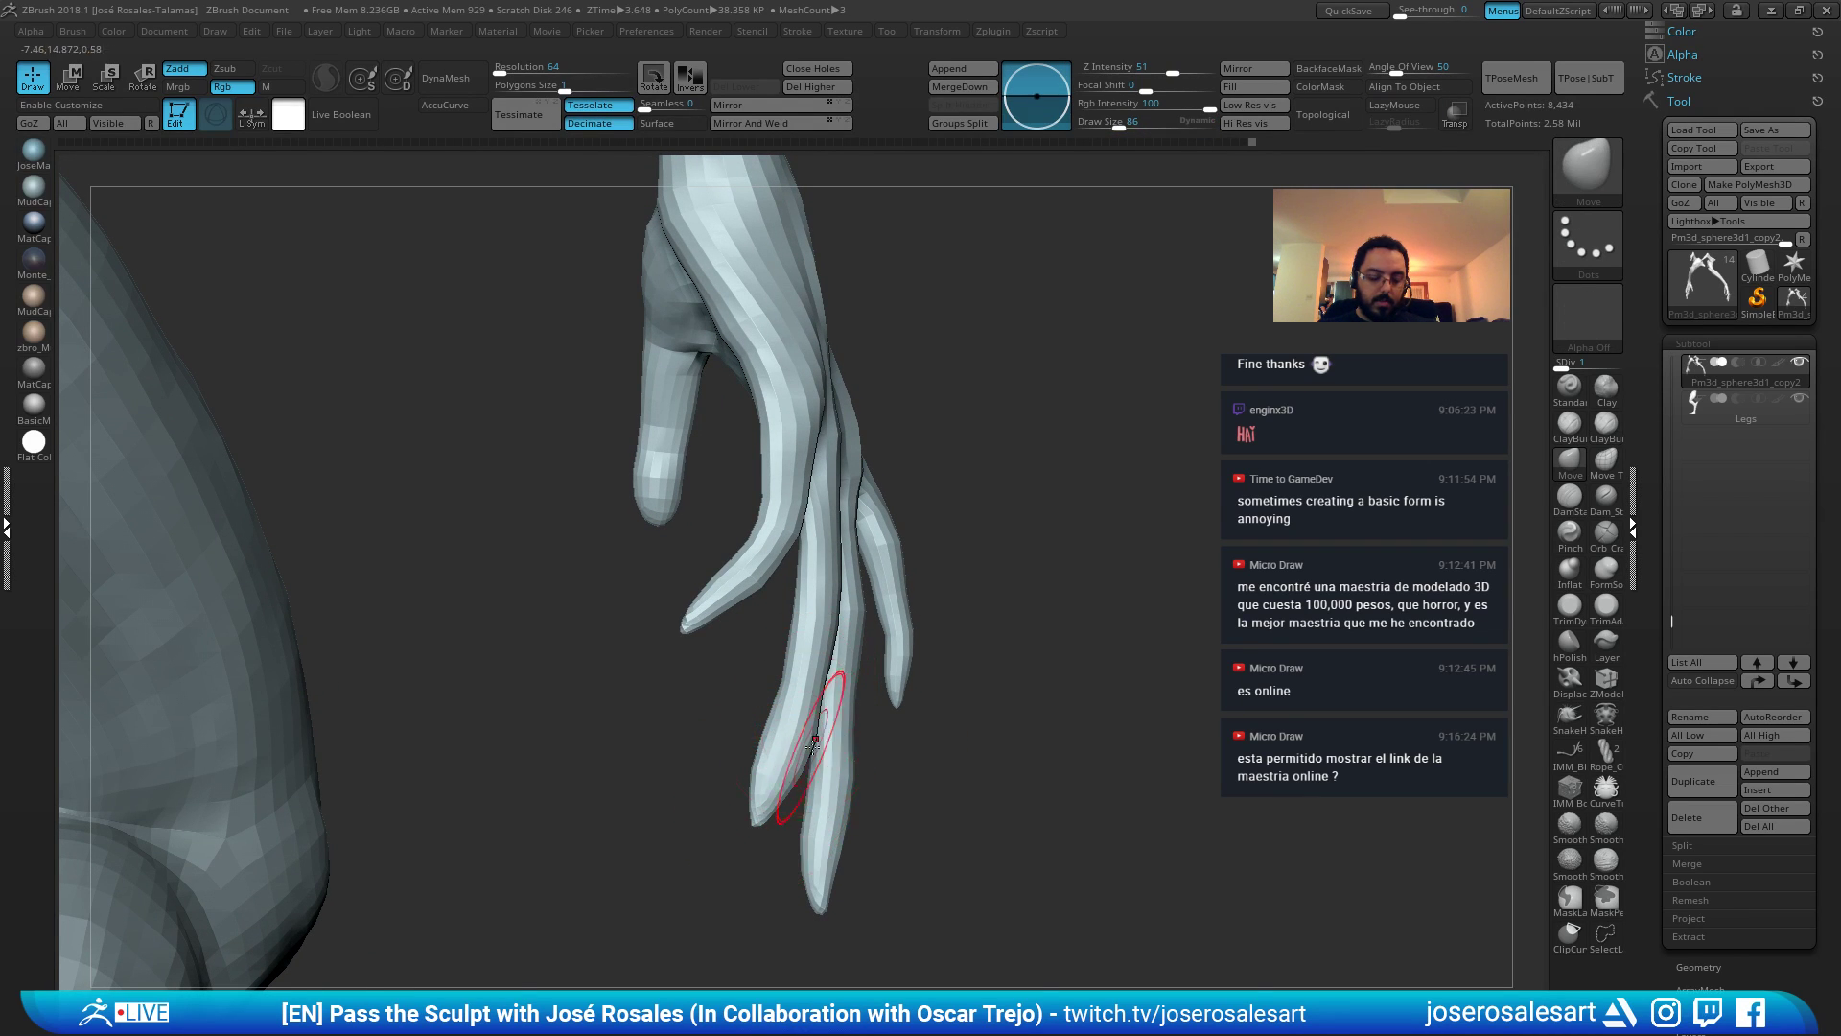
mouse_move(834, 681)
left_mouse_down()
mouse_move(784, 773)
mouse_move(800, 782)
left_mouse_up()
mouse_move(868, 773)
left_mouse_down()
mouse_move(795, 766)
mouse_move(825, 760)
left_mouse_up()
Refine the ring finger's shape with the Move Topological and ClayBuildup brushes.
key("b")
key("m")
key("t")
key("s")
mouse_move(812, 757)
right_mouse_down()
mouse_move(739, 759)
mouse_move(1122, 739)
right_mouse_up()
key("b")
key("c")
key("b")
key("s")
left_click_drag(1013, 745, 1006, 744)
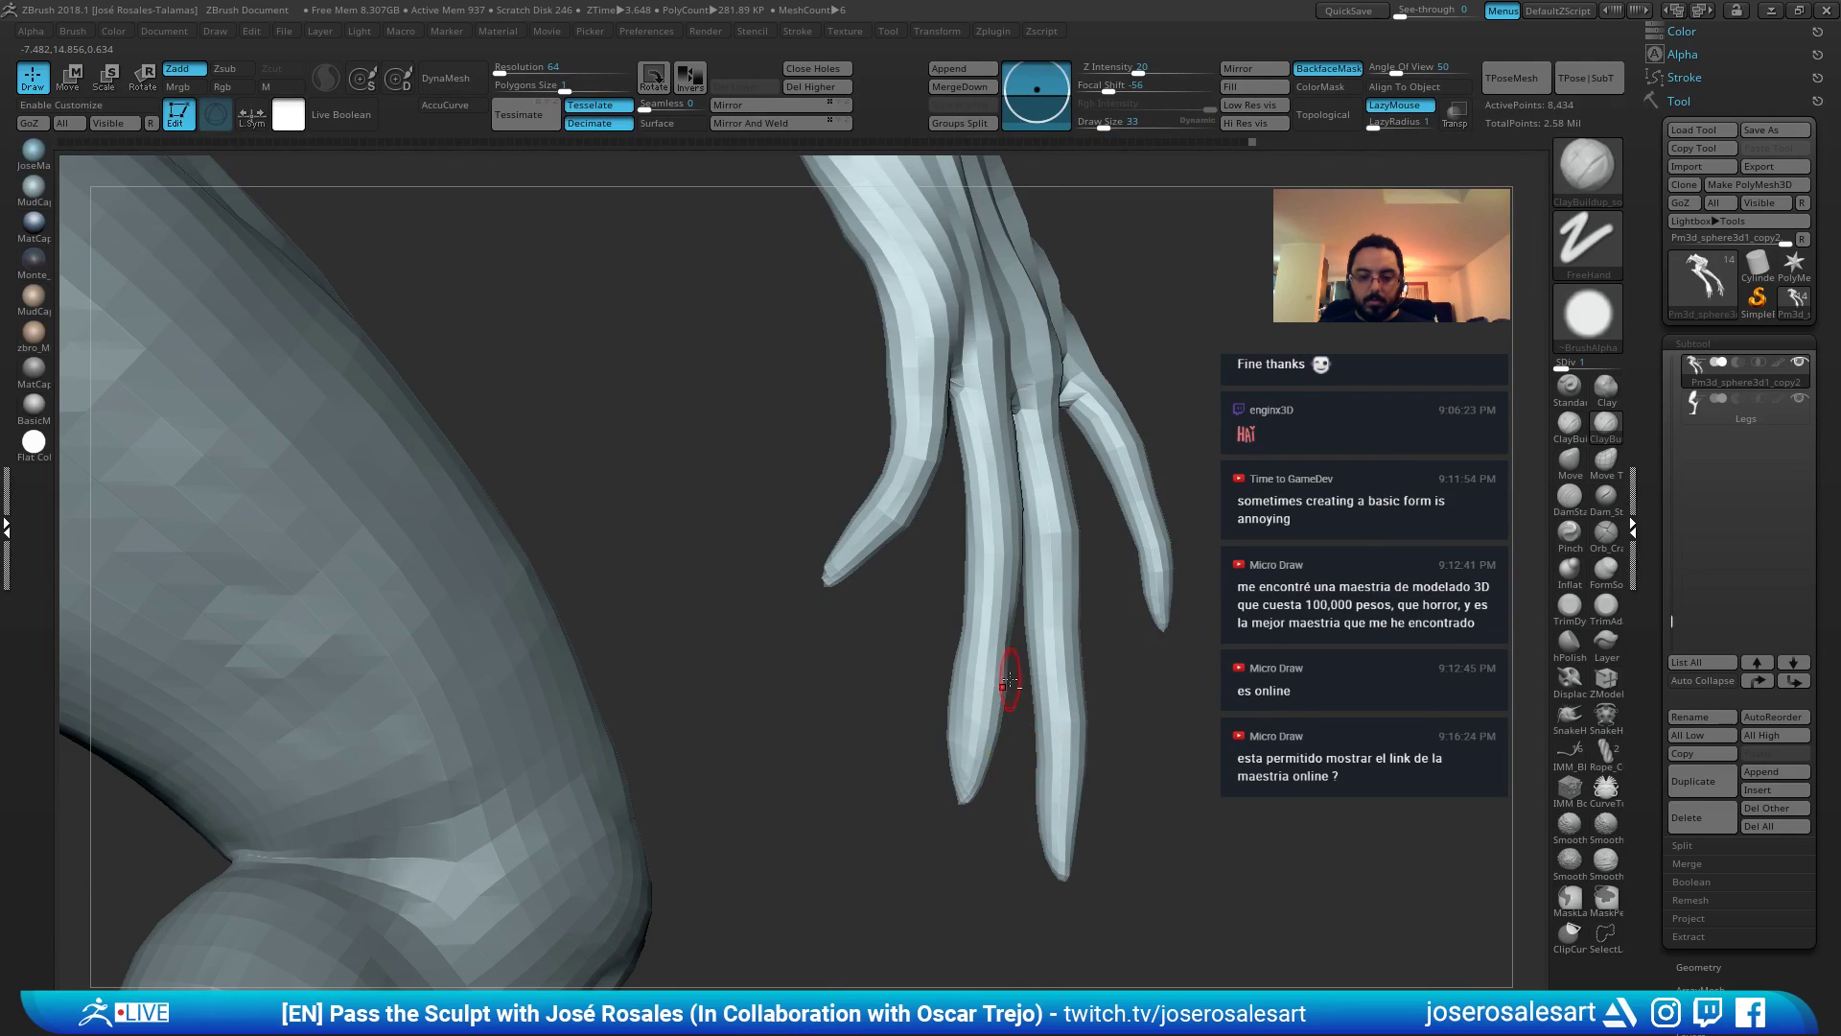
Turn on the polyframe, hide the finger polygroups, and mask the hand from the wrist down into a new polygroup.
right_click_drag(1010, 680, 929, 567, "ctrl")
key("shift+f")
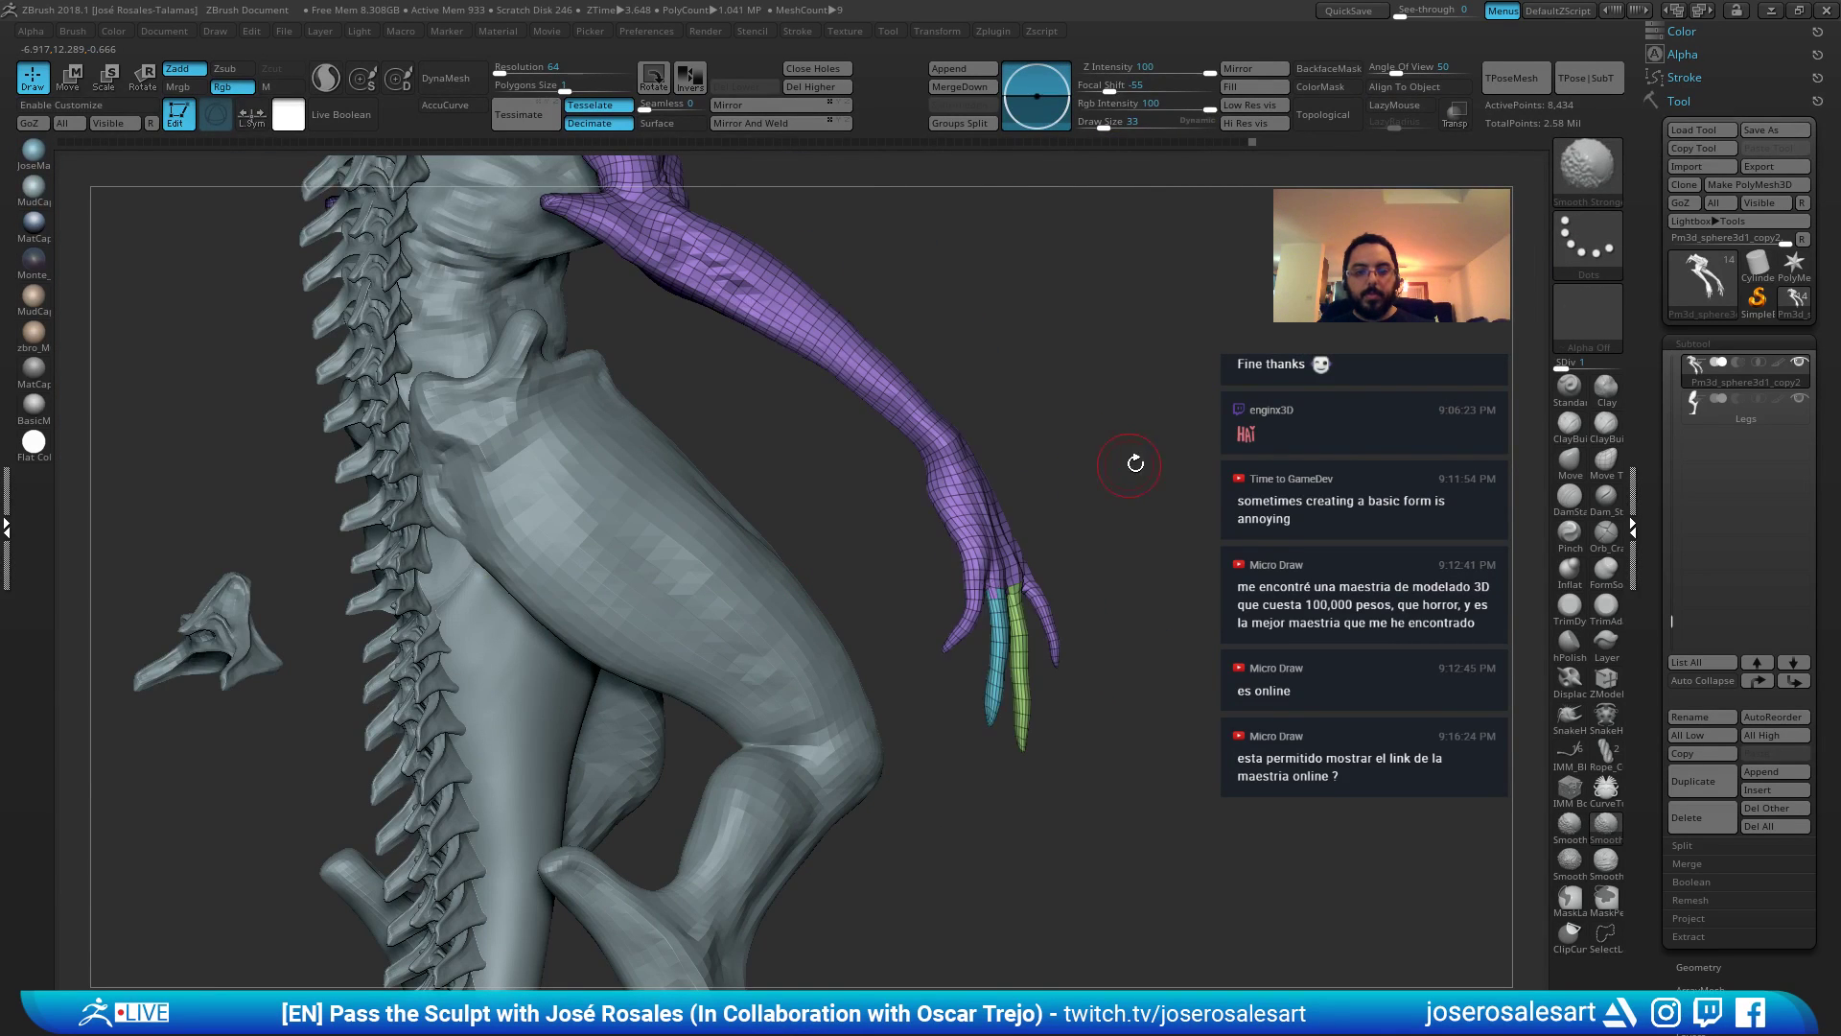
mouse_move(1135, 460)
left_mouse_down()
mouse_move(1007, 538)
mouse_move(987, 630)
mouse_move(911, 623)
mouse_move(1159, 530)
mouse_move(1117, 537)
left_mouse_up()
left_click(1007, 633, "ctrl+shift")
mouse_move(1062, 612)
left_mouse_down()
mouse_move(1130, 604)
mouse_move(1118, 526)
mouse_move(1071, 611)
mouse_move(1188, 503)
mouse_move(1189, 475)
left_mouse_up()
left_click_drag(1365, 375, 711, 980, "ctrl")
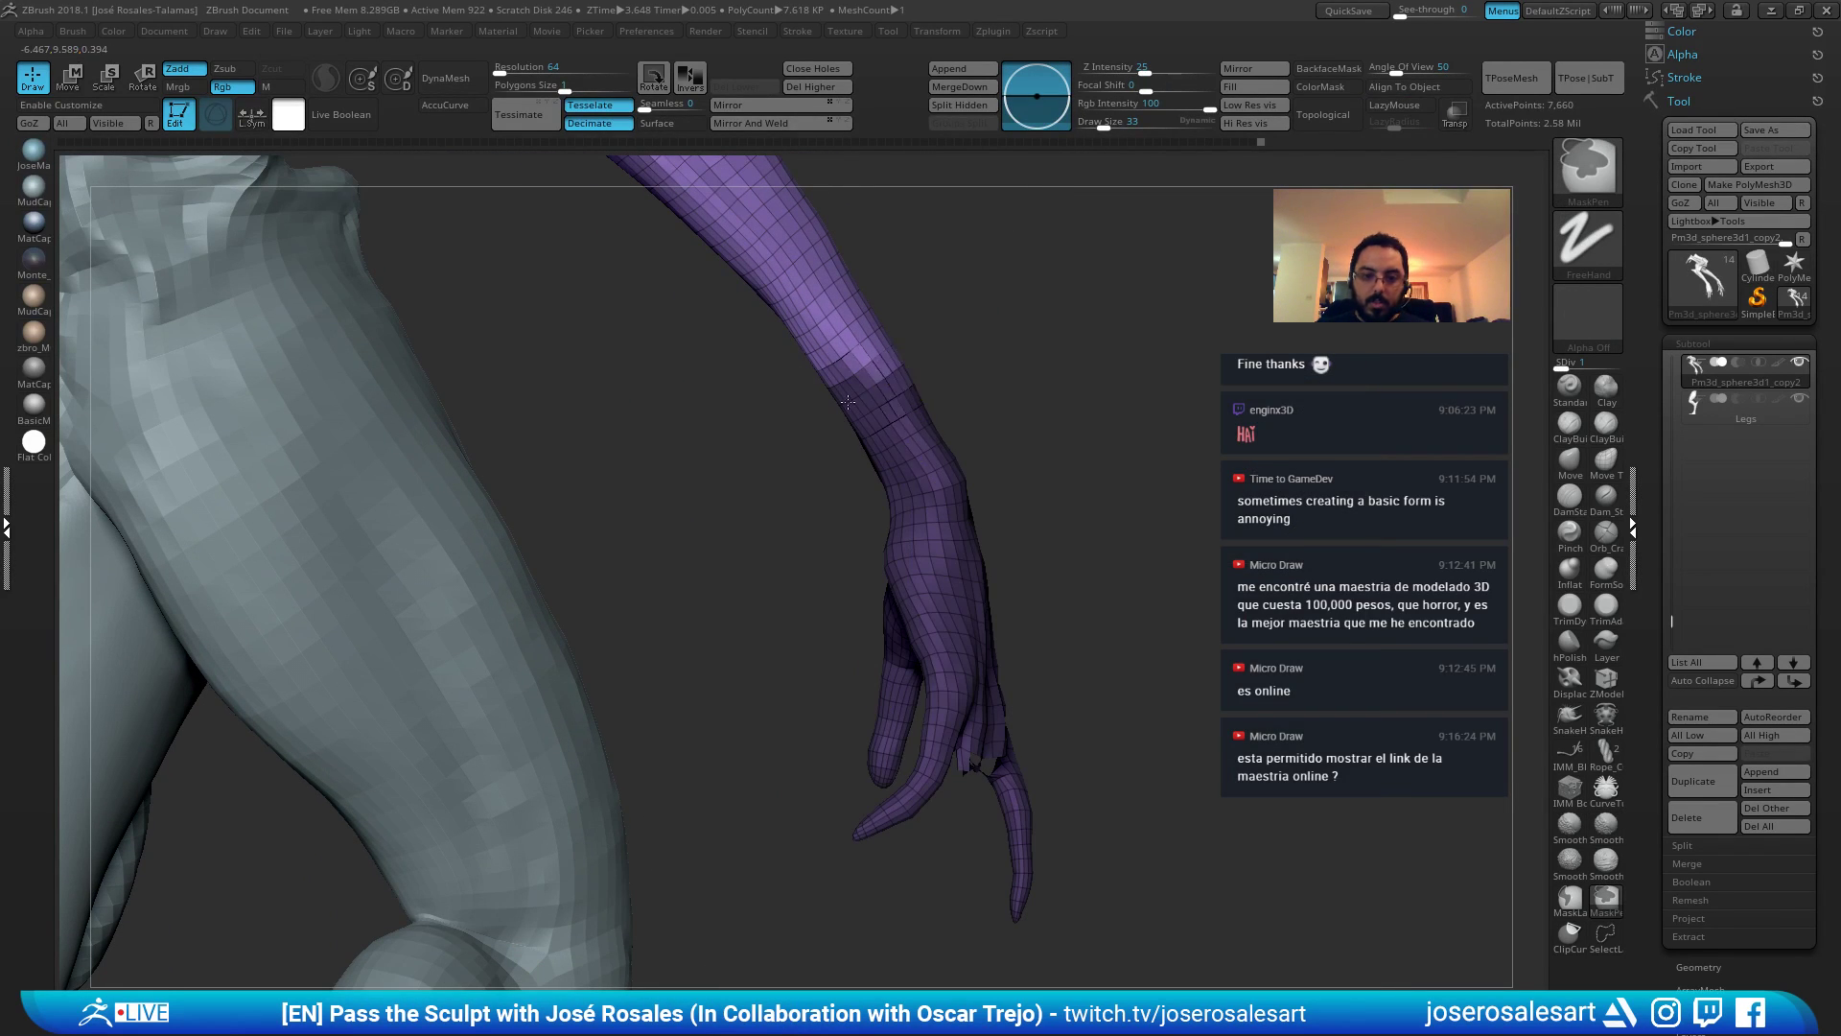
left_click_drag(930, 422, 969, 429)
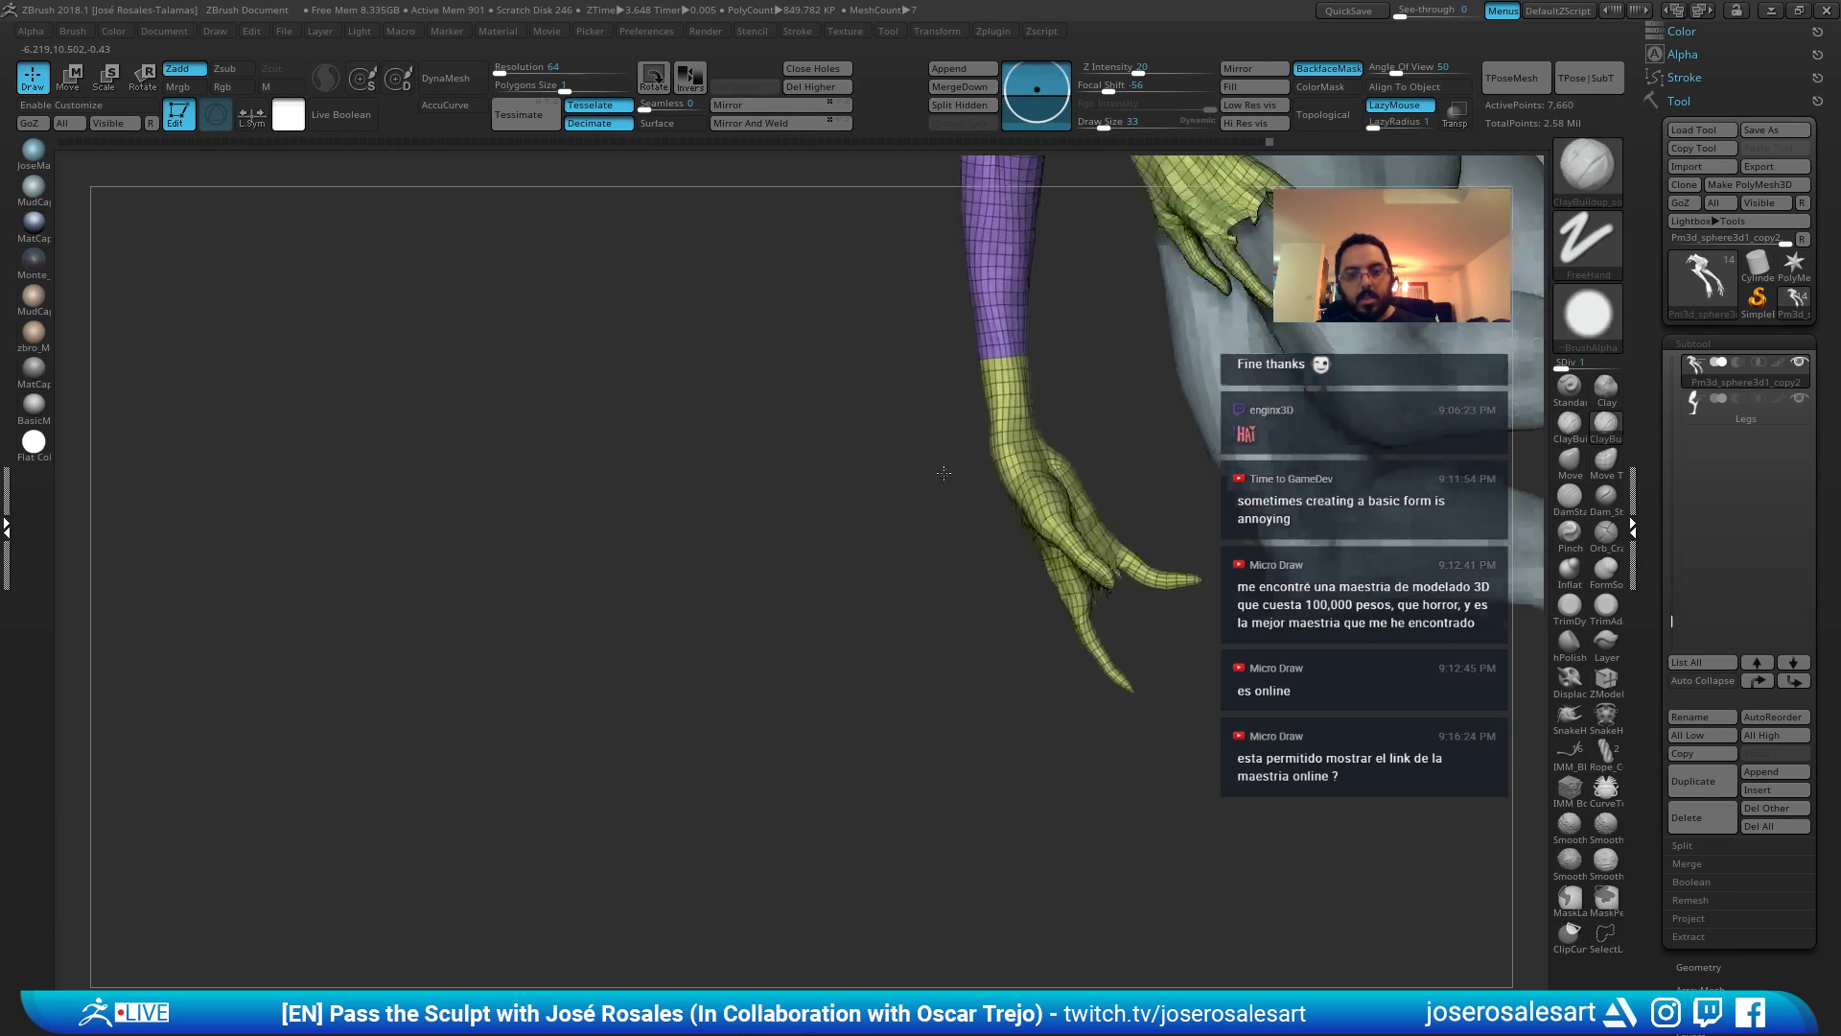
mouse_move(893, 521)
left_mouse_down()
mouse_move(1065, 410)
mouse_move(1151, 446)
left_mouse_up()
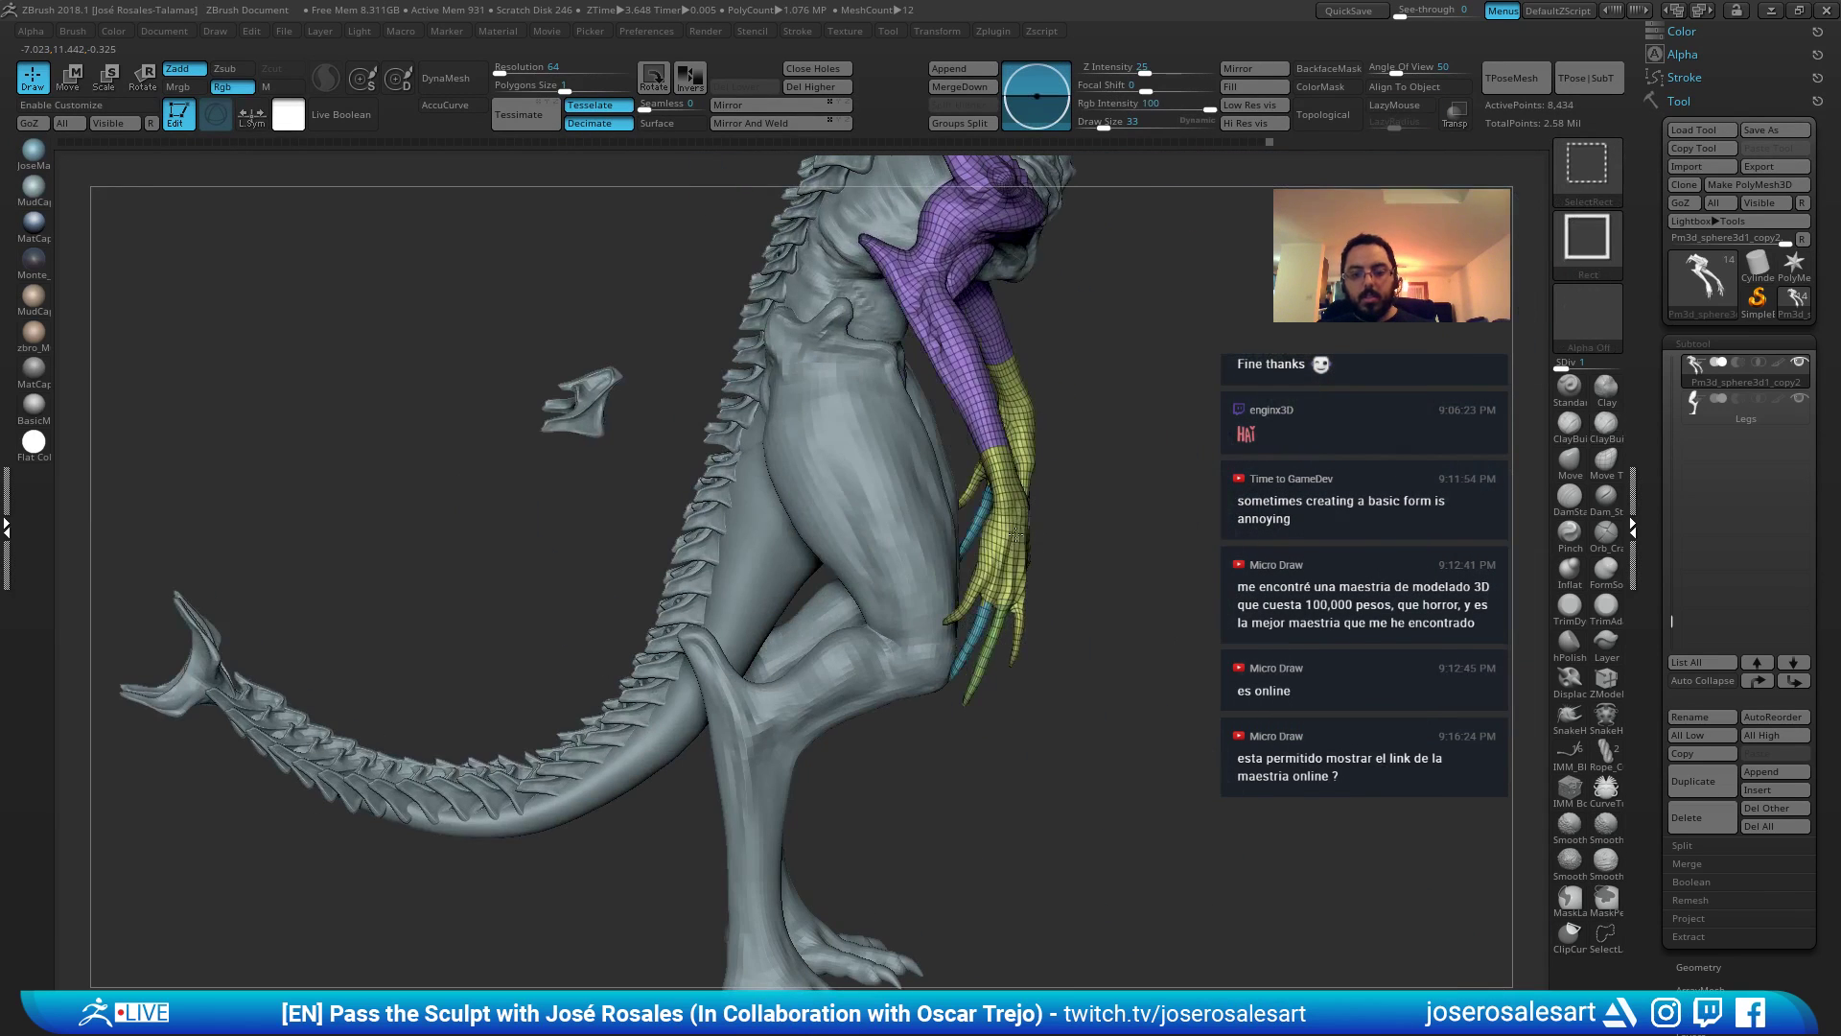
Isolate both complete hands, fingers included, from the arms and turn off the polyframe.
left_click(1007, 513, "ctrl+shift")
mouse_move(1179, 538)
left_mouse_down()
mouse_move(1199, 543)
mouse_move(1111, 530)
mouse_move(902, 751)
left_mouse_up()
left_click(999, 484, "ctrl+shift")
key("ctrl+z")
left_click_drag(1178, 503, 933, 719, "ctrl+alt+shift")
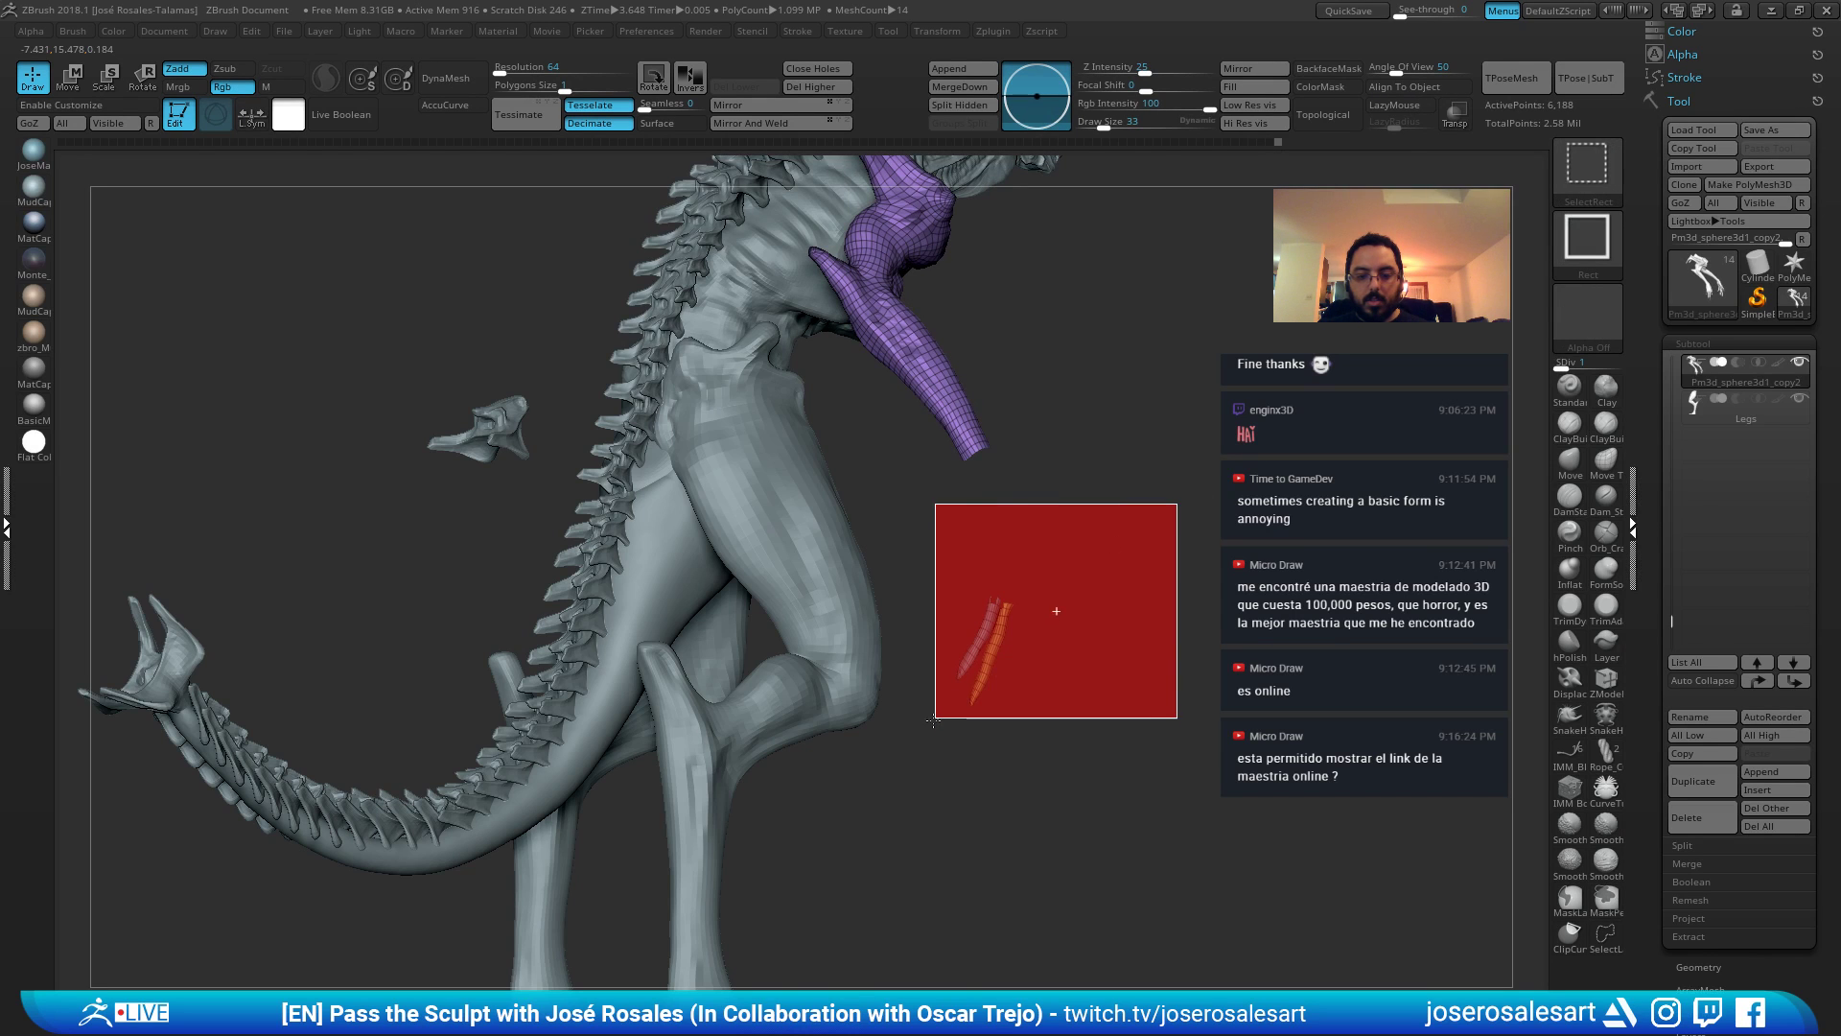
left_click(1167, 596, "ctrl+shift")
left_click_drag(1167, 596, 1331, 519)
key("ctrl+z")
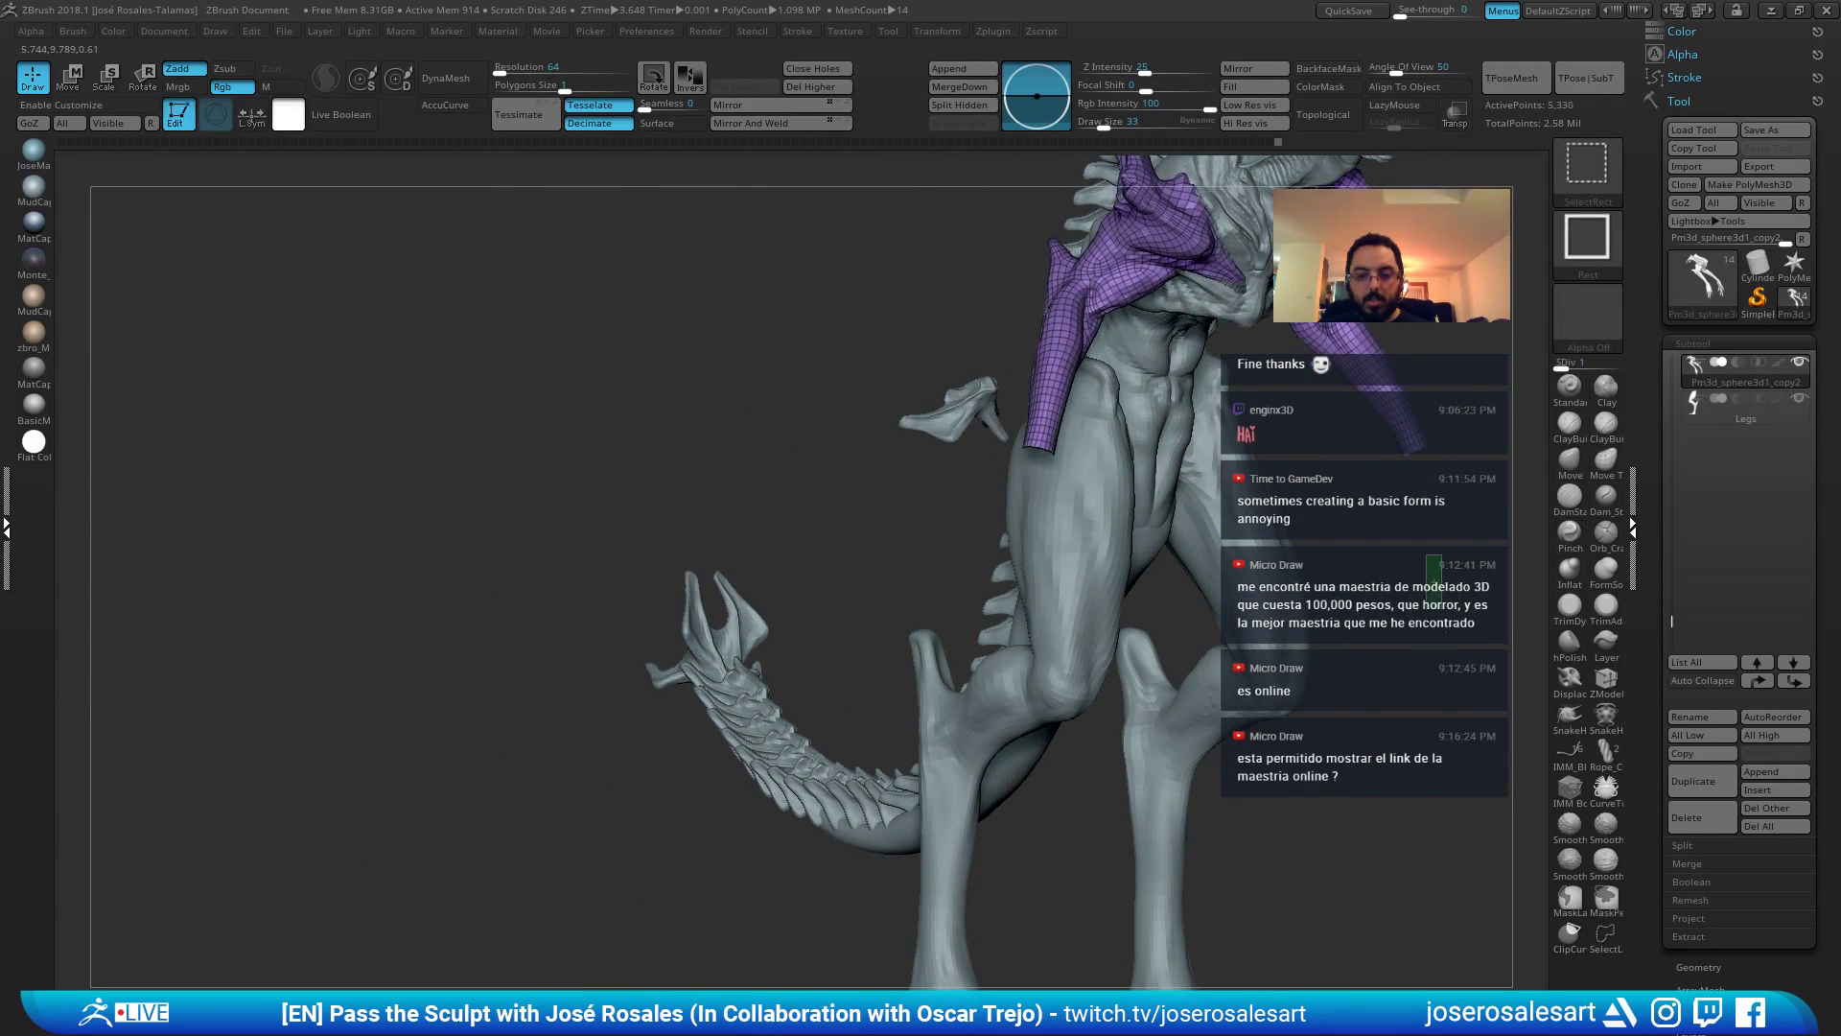
left_click_drag(1441, 605, 1443, 608, "ctrl+shift")
left_click_drag(1429, 599, 856, 566)
left_click_drag(856, 460, 875, 526, "alt")
key("shift+f")
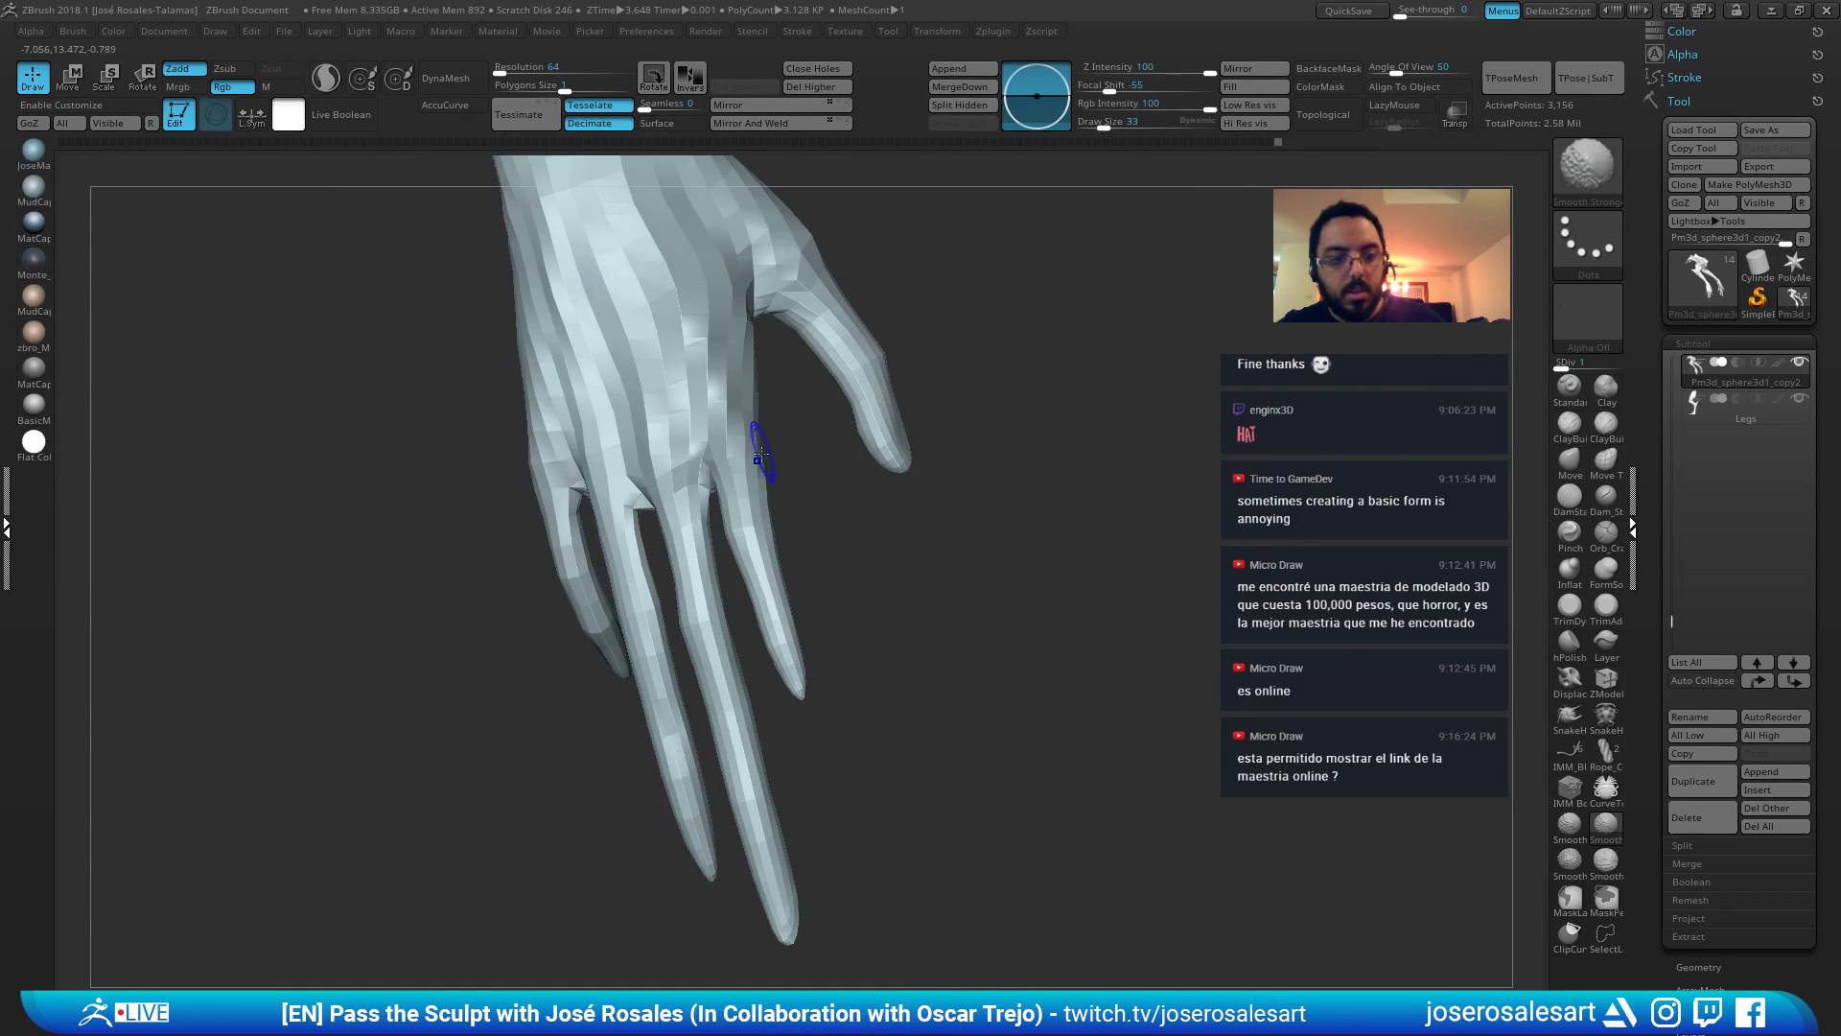
Smooth and build up the knuckles and the webbing between the fingers with the ClayBuildup brush.
left_click_drag(791, 461, 734, 537)
key("]")
left_click_drag(827, 582, 578, 471)
mouse_move(577, 470)
right_mouse_down()
mouse_move(619, 407)
mouse_move(597, 451)
mouse_move(551, 447)
right_mouse_up()
left_click_drag(551, 447, 633, 438)
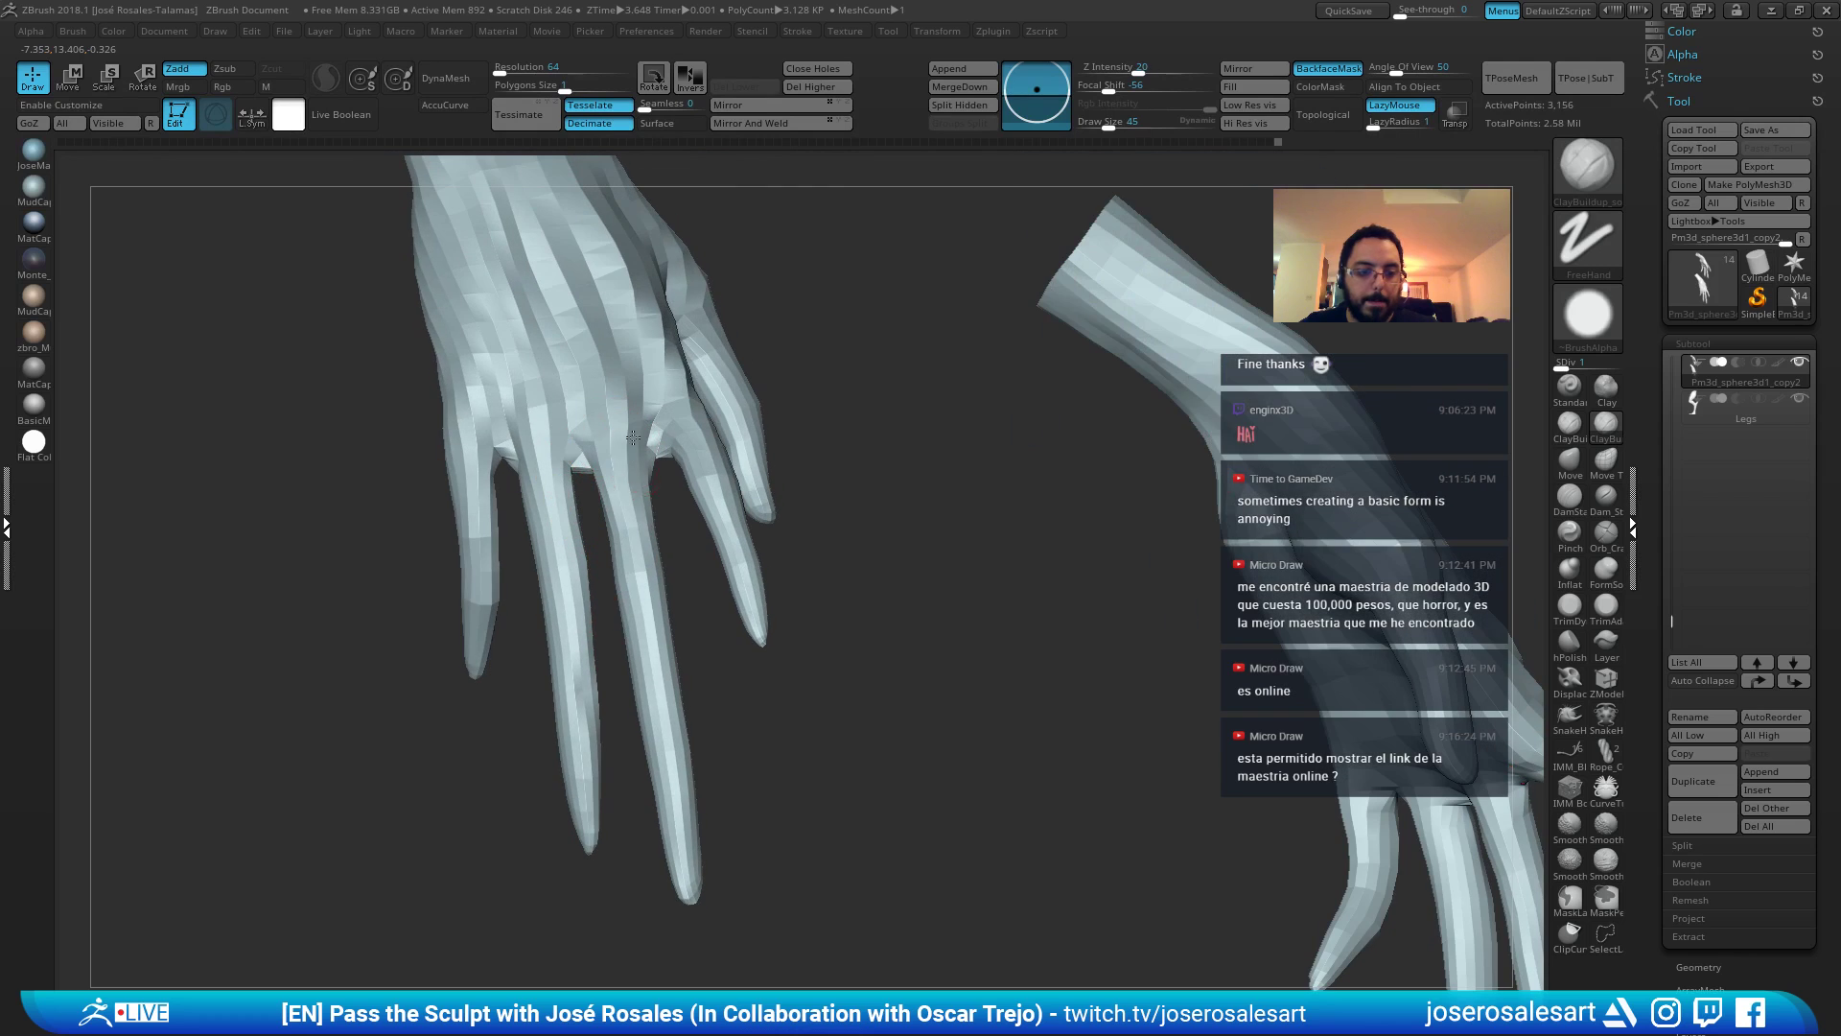
mouse_move(603, 407)
right_mouse_down("alt")
mouse_move(605, 578)
mouse_move(587, 587)
right_mouse_up("alt")
Raise the hands to subdivision level 2 and refine the tendons and knuckles with the Standard brush.
key("d")
key("1")
left_click_drag(586, 585, 576, 502)
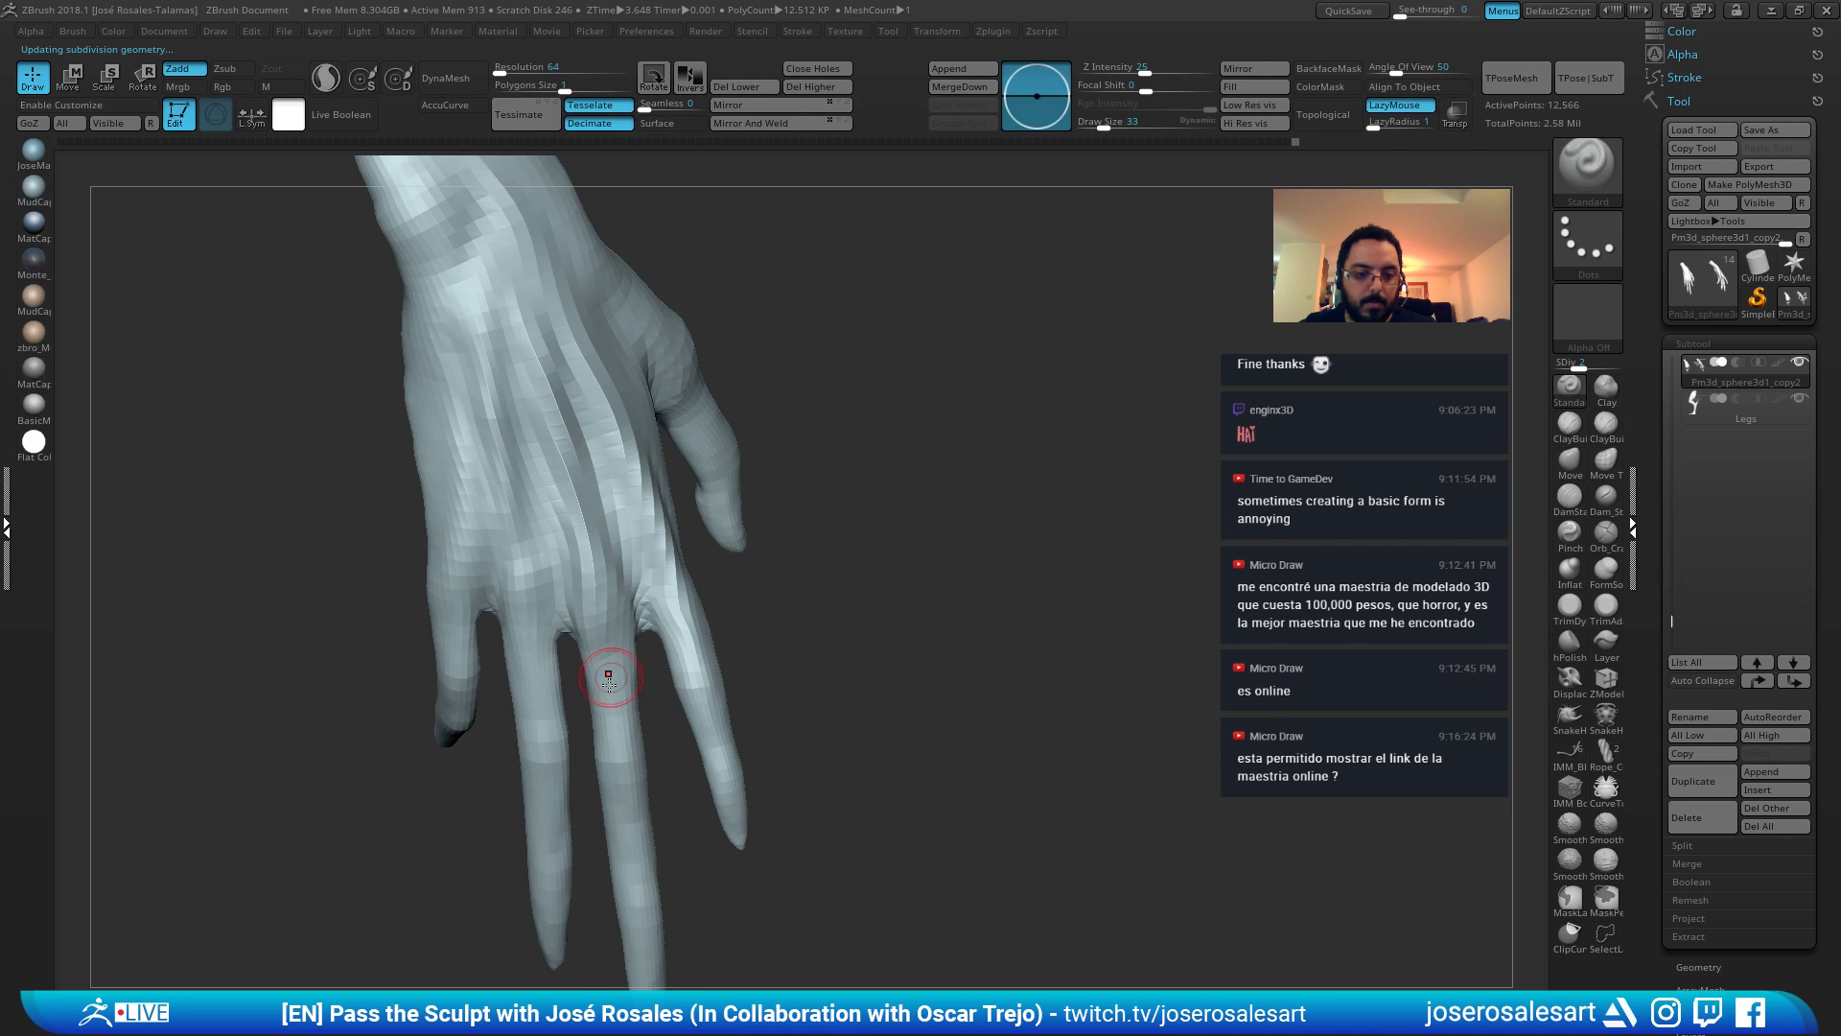
mouse_move(609, 681)
right_mouse_down()
mouse_move(515, 759)
mouse_move(520, 652)
mouse_move(1117, 245)
right_mouse_up()
Build up the finger bases and the palm side of the fingers with the ClayBuildup brush, smoothing the strokes.
key("2")
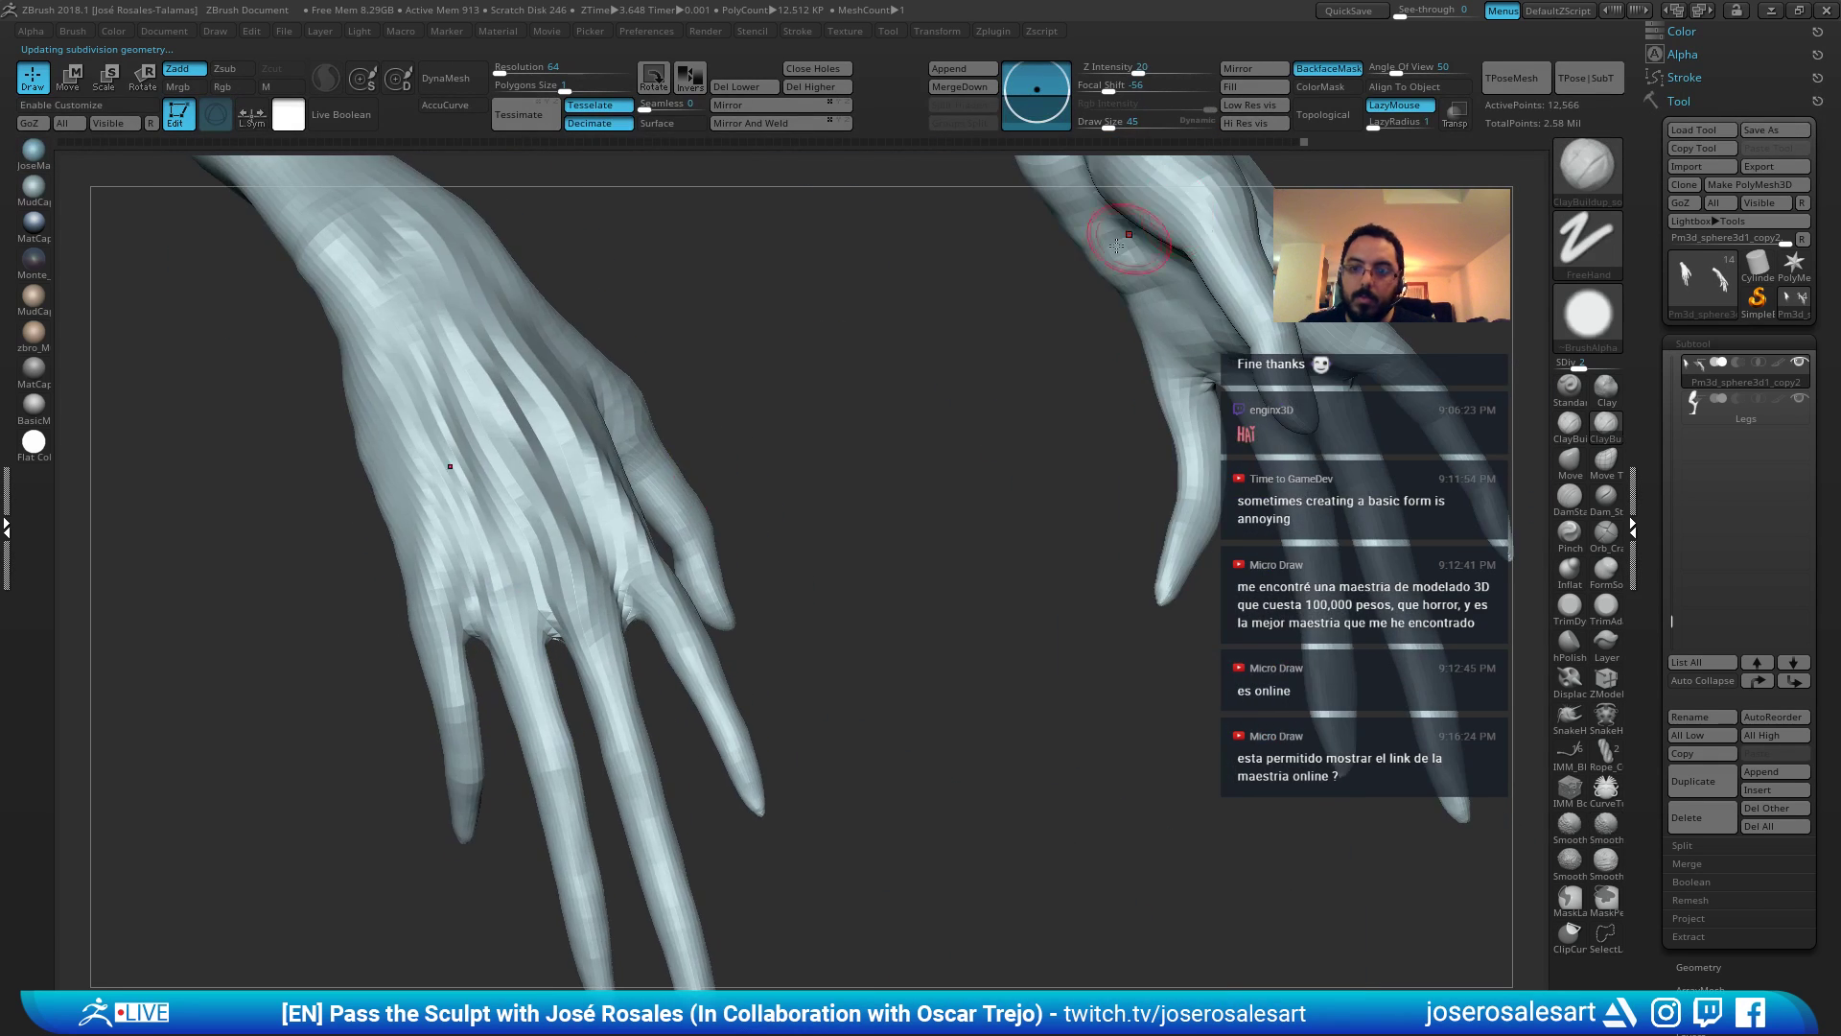
mouse_move(554, 641)
right_mouse_down()
mouse_move(487, 683)
mouse_move(568, 647)
mouse_move(499, 700)
mouse_move(580, 647)
right_mouse_up()
left_click_drag(573, 653, 578, 714)
mouse_move(577, 714)
right_mouse_down()
mouse_move(563, 732)
mouse_move(508, 720)
mouse_move(587, 641)
right_mouse_up()
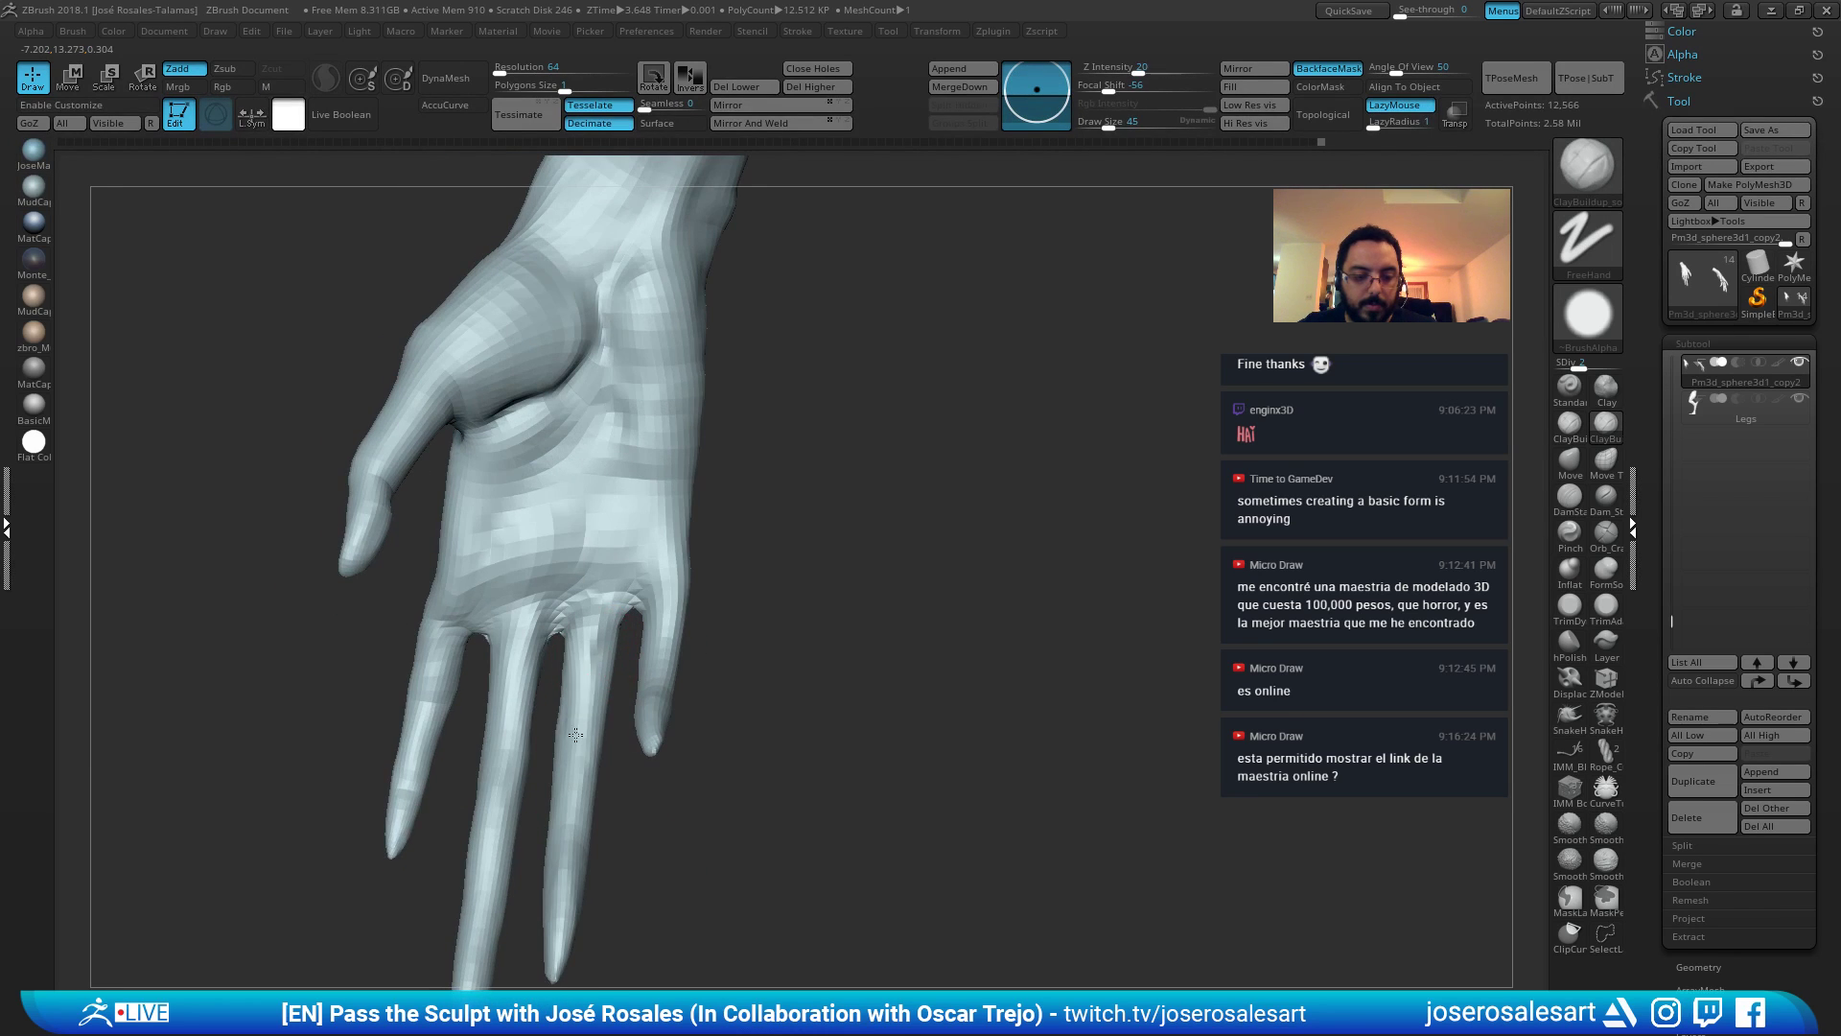
right_click_drag(591, 720, 592, 683)
left_click_drag(592, 683, 592, 692, "shift")
mouse_move(592, 692)
right_mouse_down()
mouse_move(579, 752)
mouse_move(703, 581)
mouse_move(641, 651)
mouse_move(614, 753)
mouse_move(634, 808)
right_mouse_up()
Carve creases at the finger joints with the DamStandard brush and soften them.
key("b")
key("d")
key("s")
key("shift")
left_click_drag(634, 809, 644, 804, "shift")
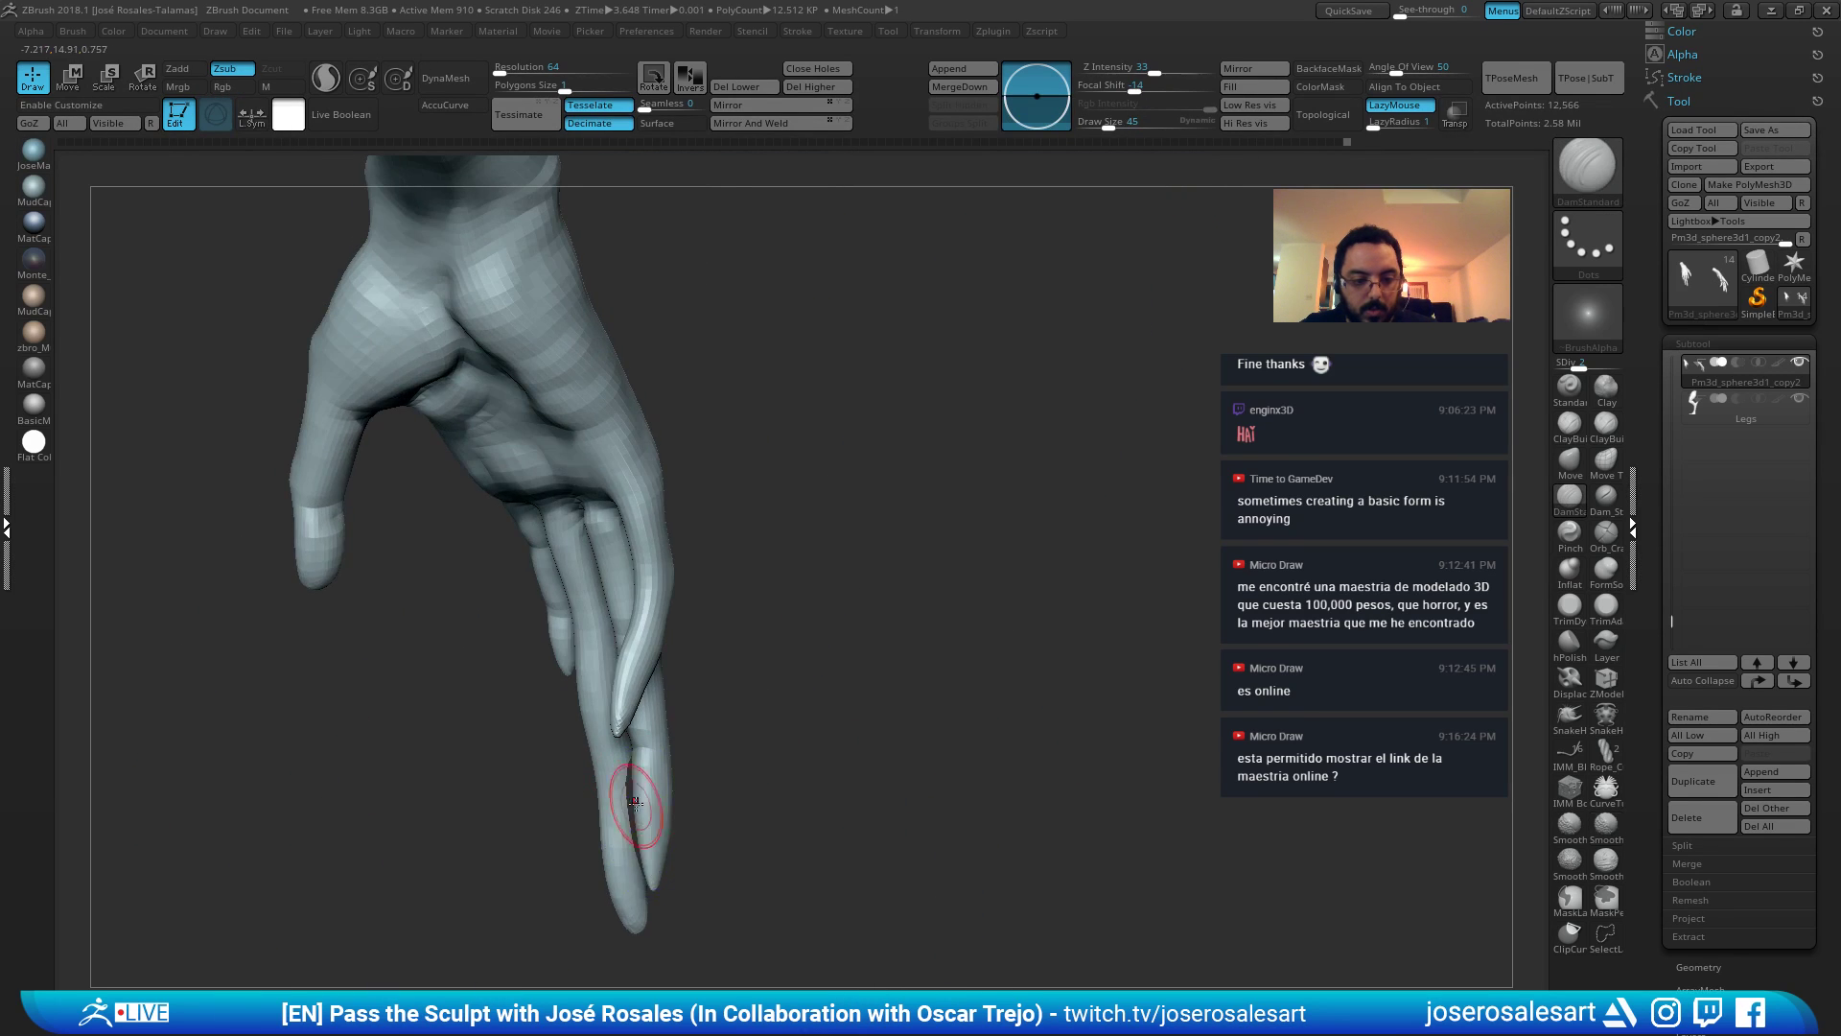
mouse_move(645, 804)
right_mouse_down()
mouse_move(595, 863)
mouse_move(707, 802)
mouse_move(677, 807)
mouse_move(764, 813)
right_mouse_up()
Build up volume on the finger segments around the last joints with the ClayBuildup brush.
key("b")
key("c")
key("b")
key("shift")
right_click_drag(636, 848, 753, 844)
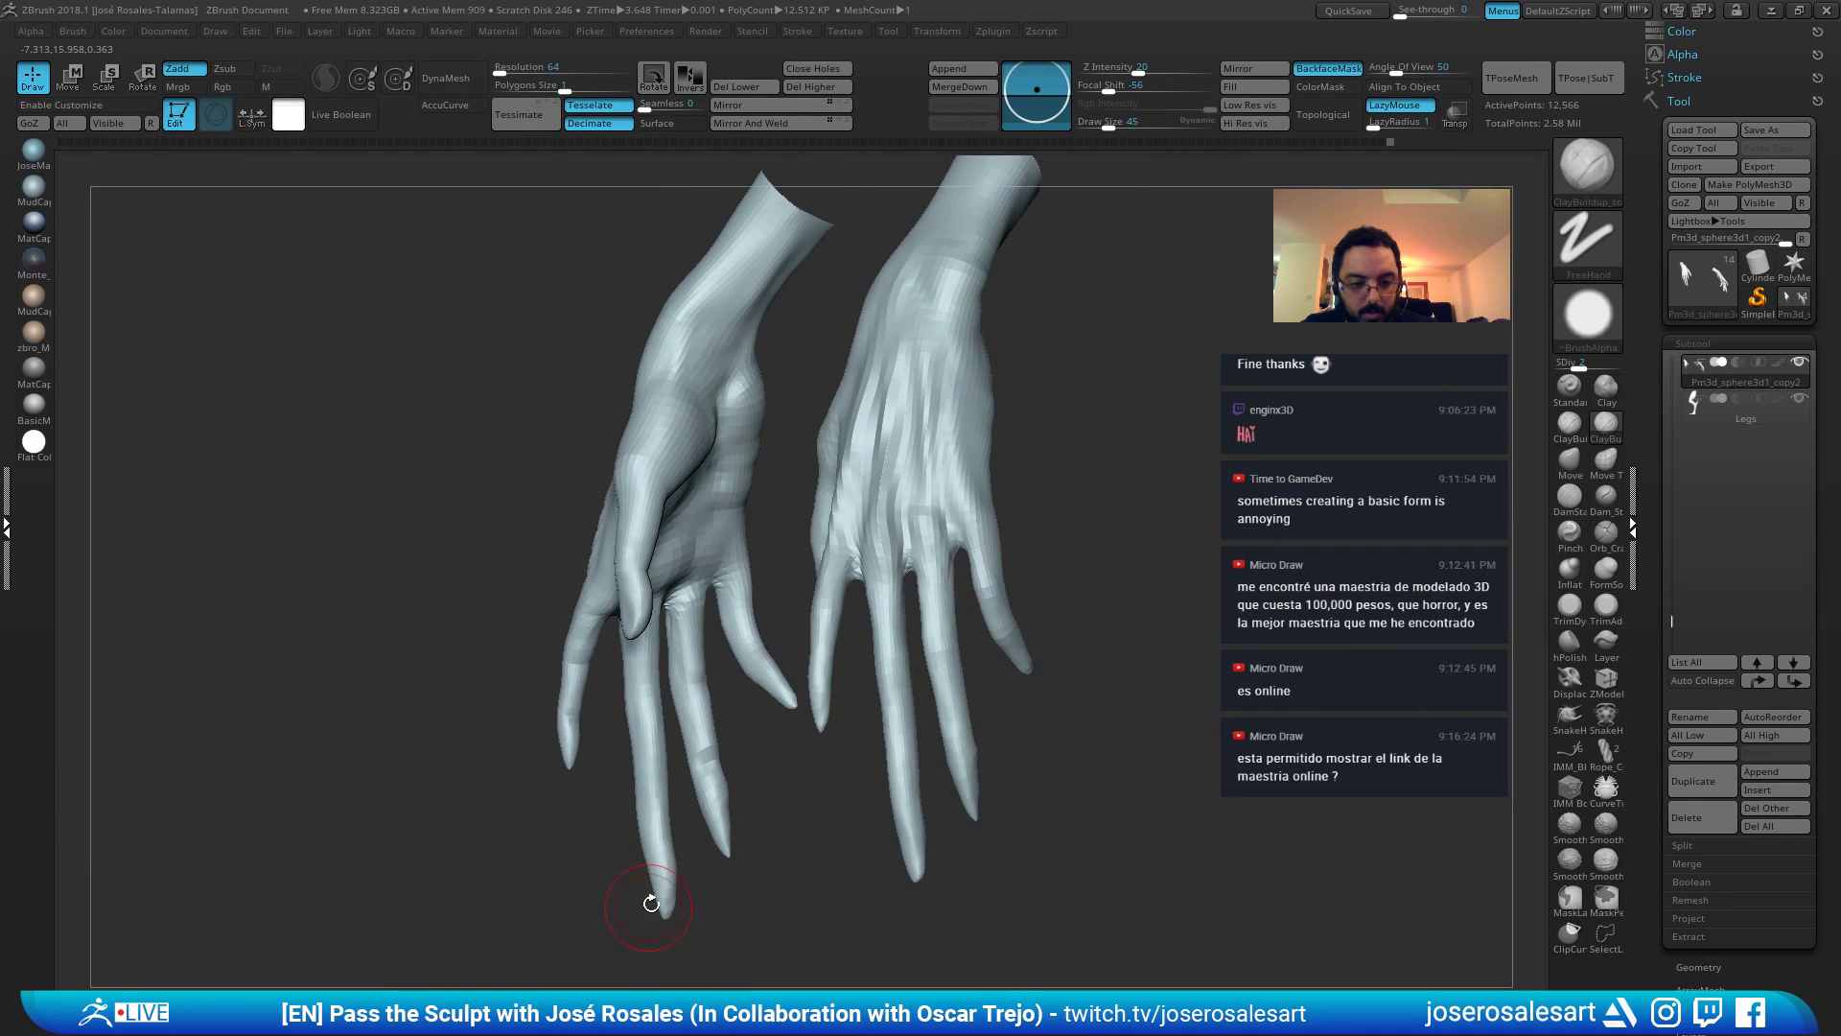
Carve the joint creases on the undersides of the long fingers with the DamStandard brush.
key("b")
key("d")
key("s")
mouse_move(649, 900)
right_mouse_down()
mouse_move(780, 813)
mouse_move(728, 785)
mouse_move(684, 812)
mouse_move(700, 796)
mouse_move(600, 744)
mouse_move(658, 731)
mouse_move(633, 719)
right_mouse_up()
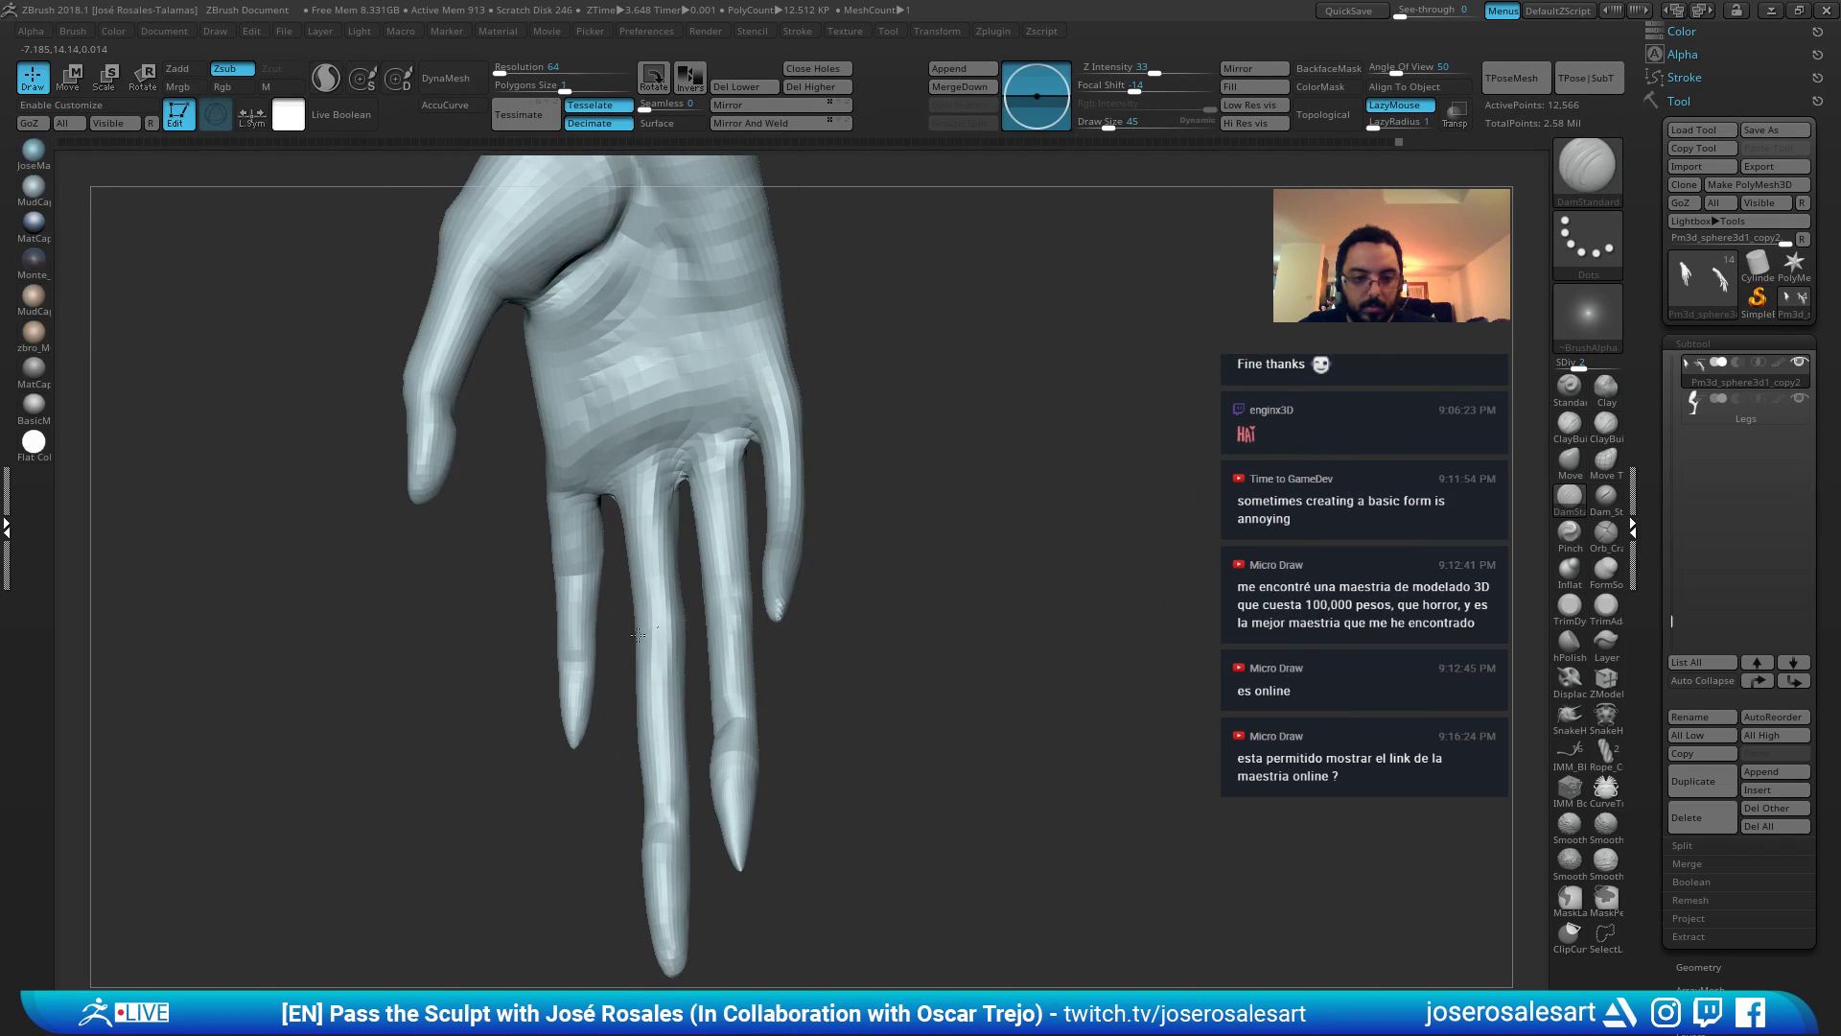
mouse_move(677, 628)
right_mouse_down()
mouse_move(563, 624)
mouse_move(685, 531)
right_mouse_up()
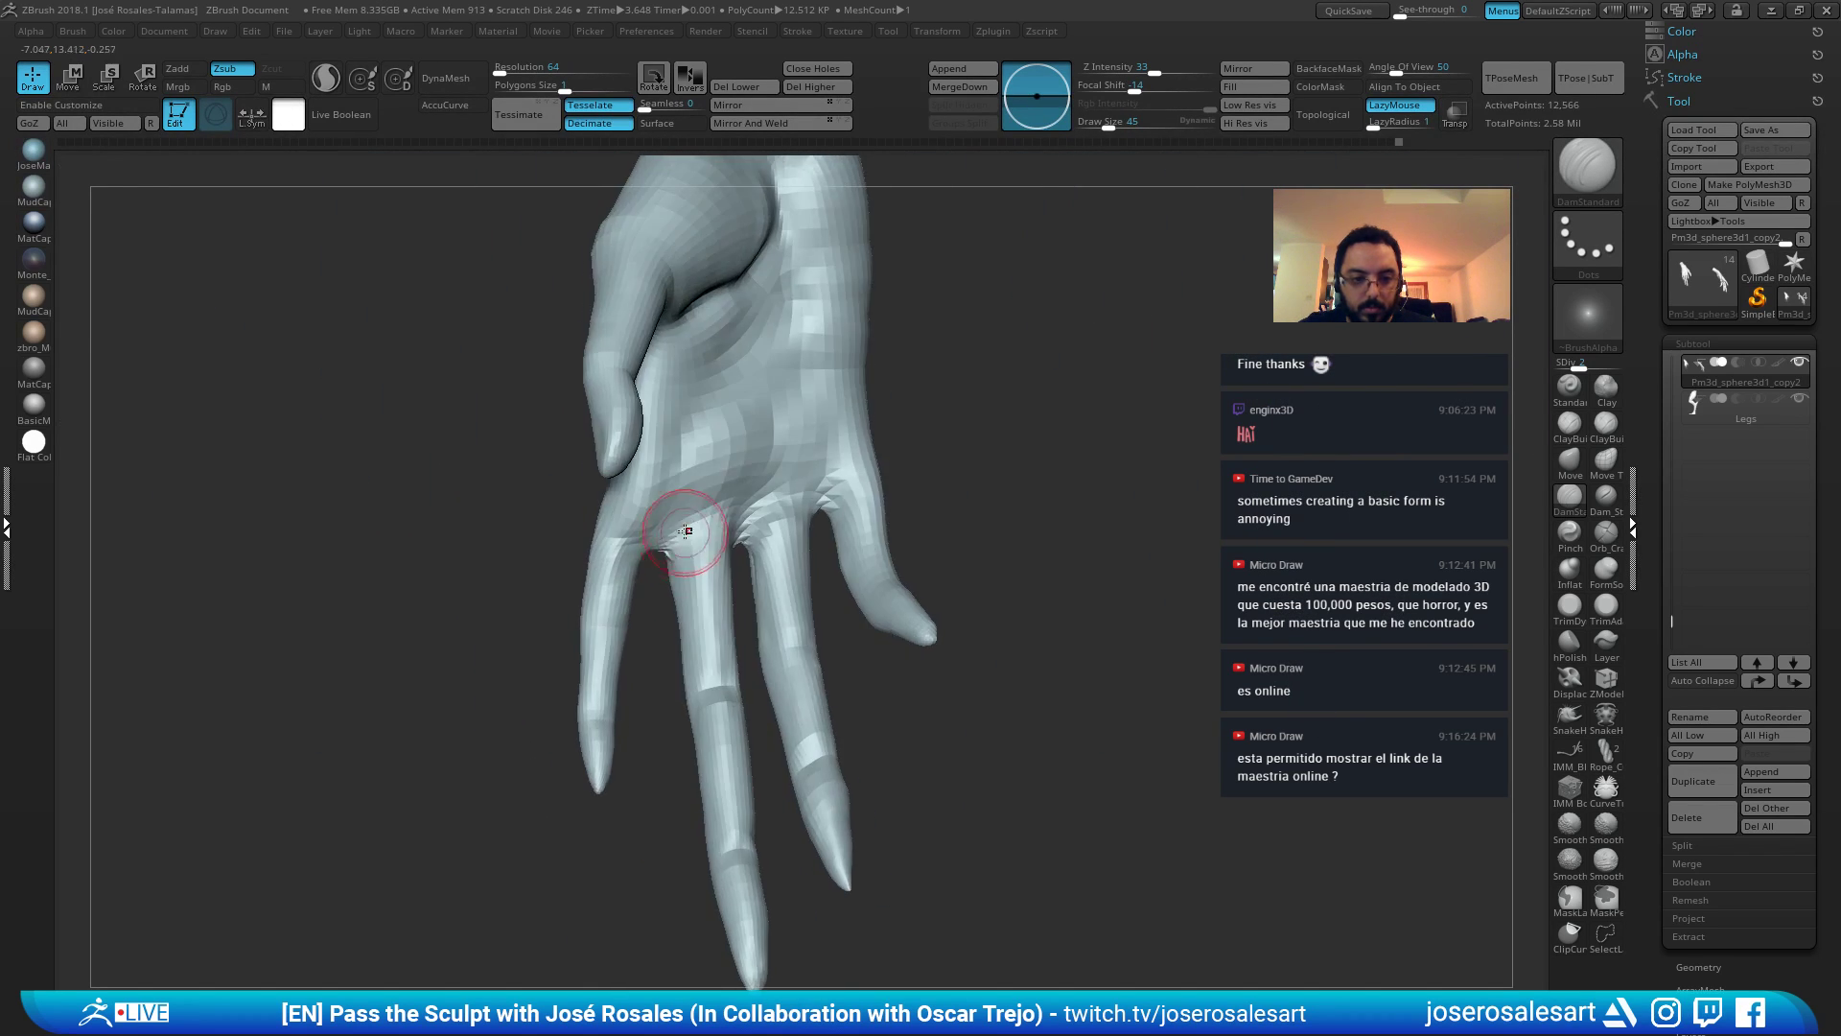
Add volume where the fingers meet the palm with the ClayBuildup brush.
key("b")
key("c")
key("b")
left_click_drag(740, 501, 714, 527)
mouse_move(767, 499)
right_mouse_down()
mouse_move(1011, 370)
mouse_move(904, 620)
mouse_move(733, 575)
mouse_move(738, 623)
right_mouse_up()
Raise the hands to subdivision level 3 and build up the palm pads and finger bases.
key("d")
right_click_drag(738, 623, 826, 537)
mouse_move(752, 473)
right_mouse_down()
mouse_move(810, 481)
mouse_move(789, 443)
mouse_move(820, 498)
right_mouse_up()
mouse_move(710, 571)
right_mouse_down()
mouse_move(666, 564)
mouse_move(752, 646)
mouse_move(706, 625)
mouse_move(777, 621)
mouse_move(727, 600)
mouse_move(734, 567)
mouse_move(876, 476)
right_mouse_up()
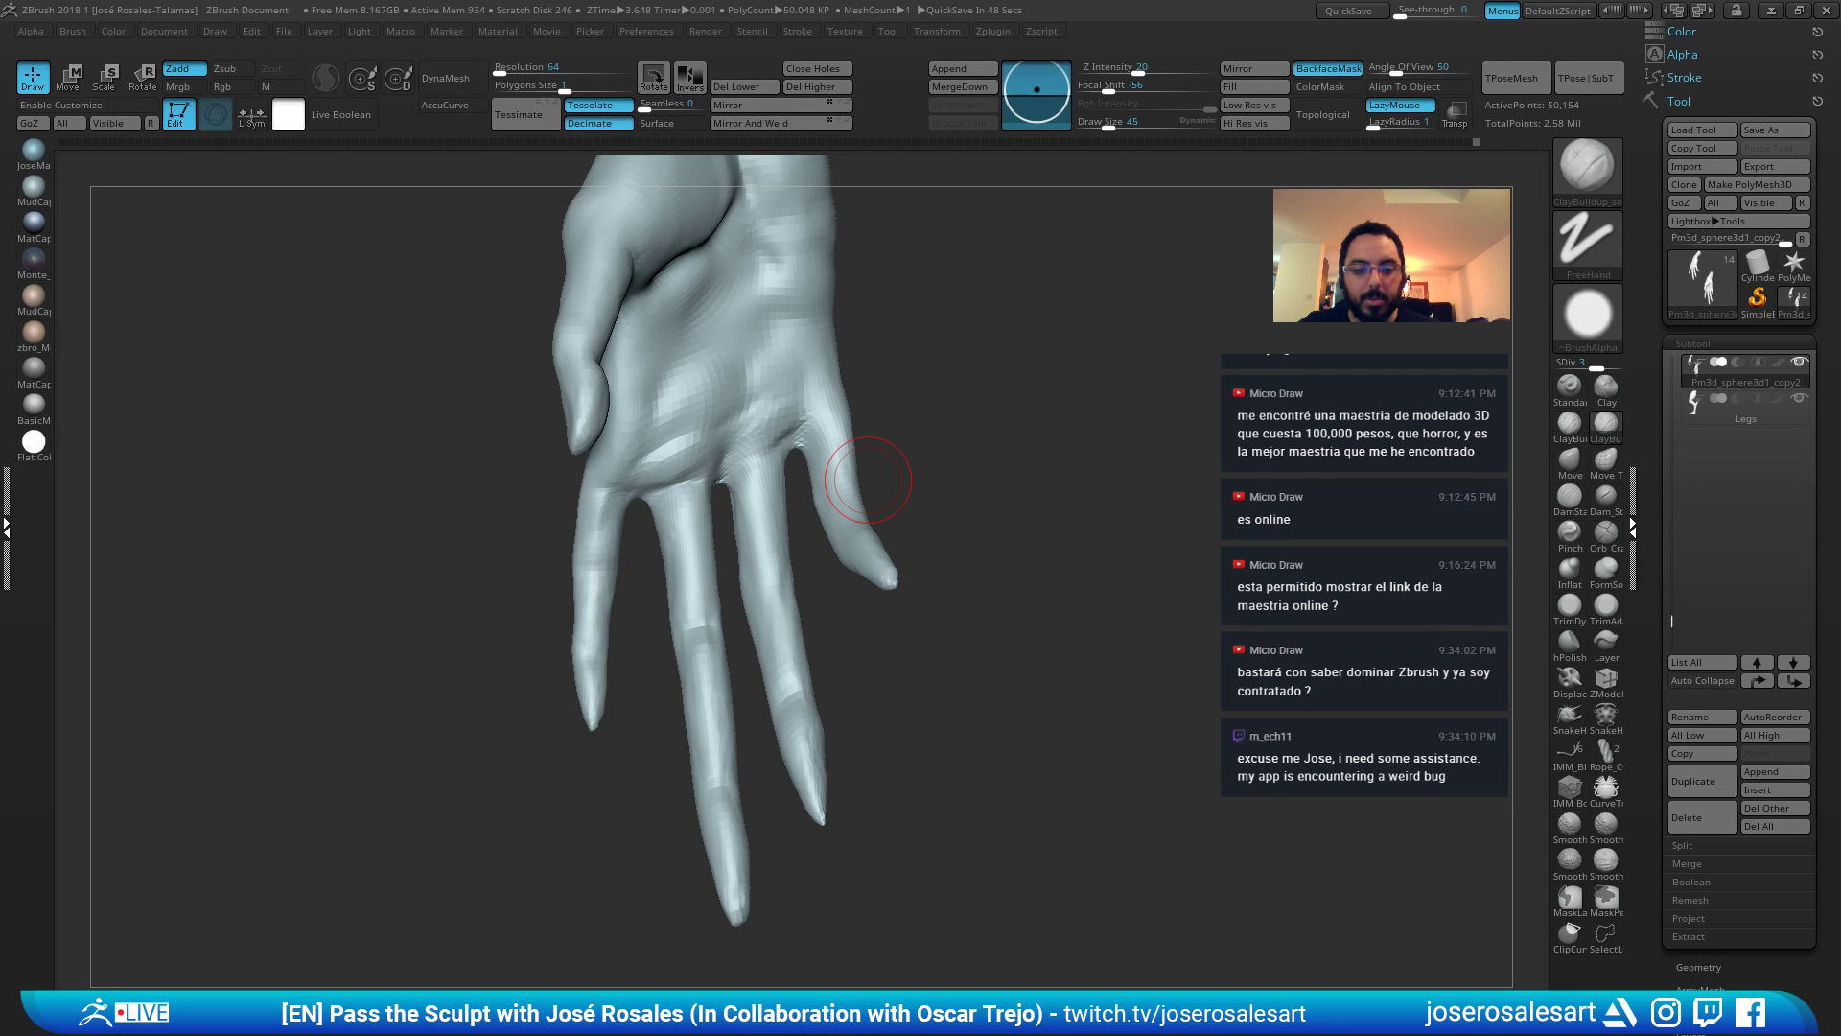
Examine the back of both hands and the finger proportions from several angles.
left_click_drag(868, 480, 1031, 628)
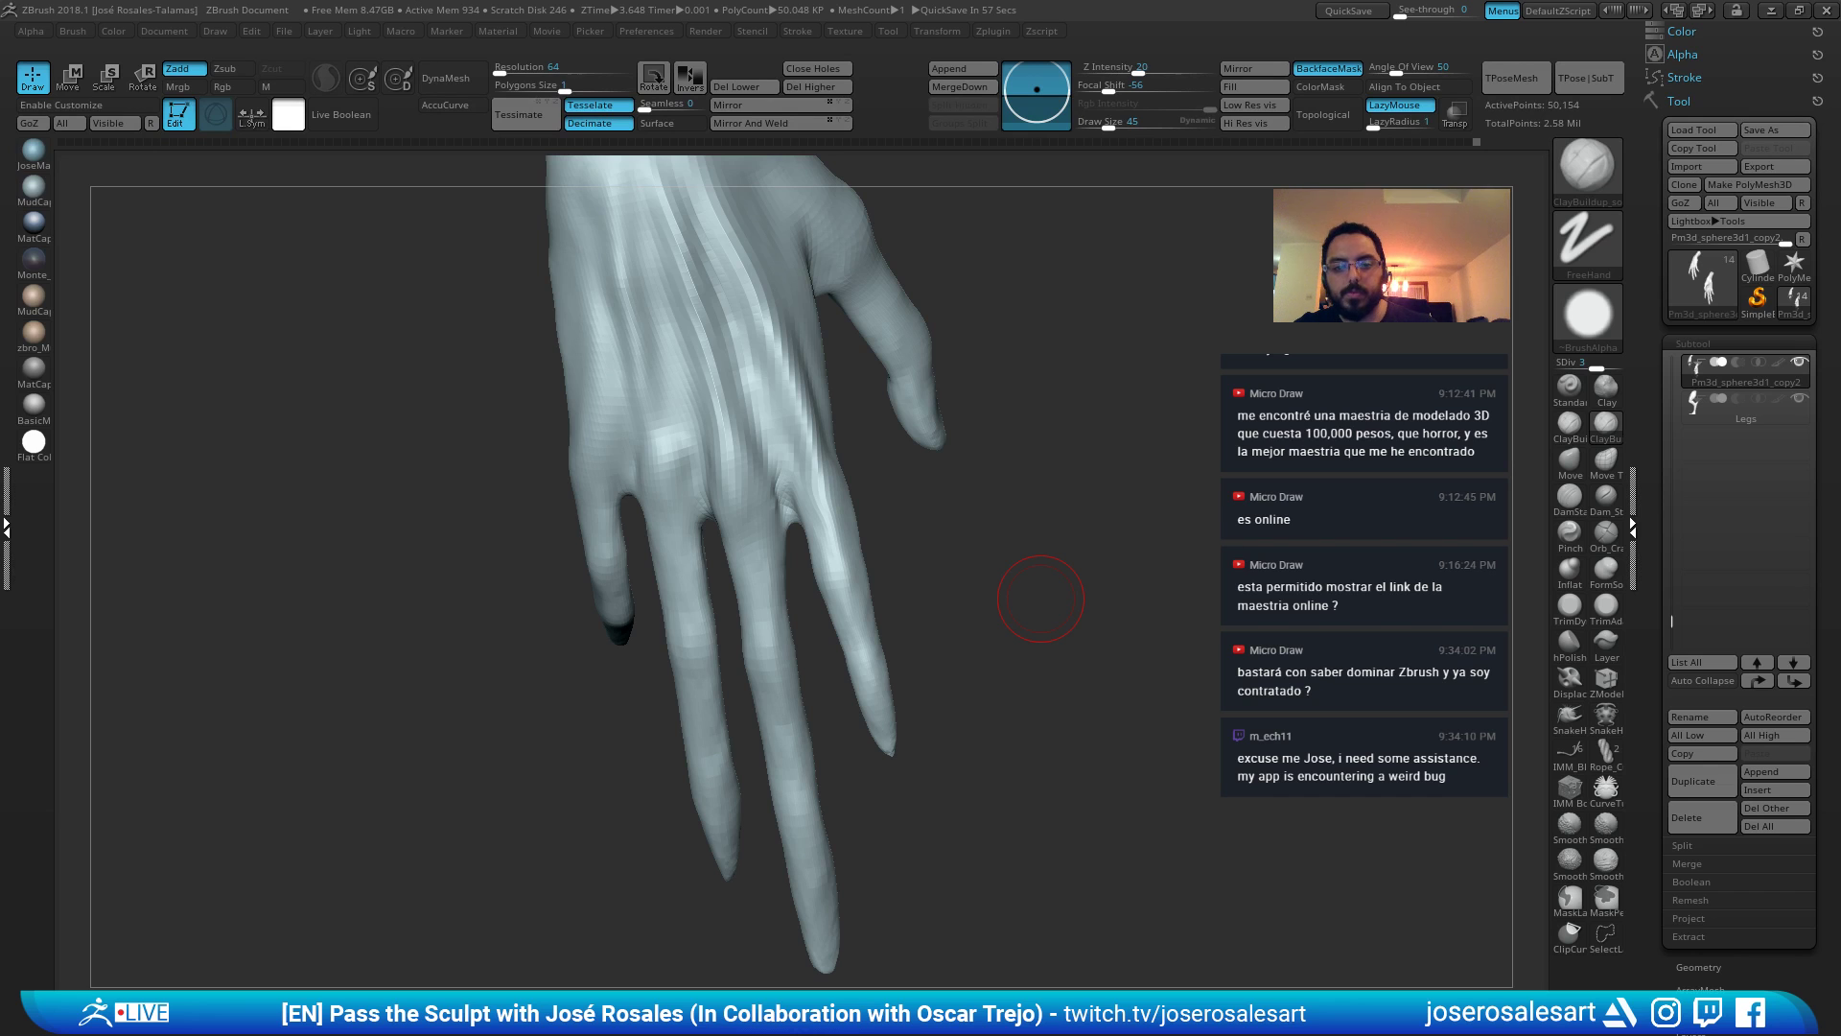
left_click_drag(966, 495, 825, 422, "alt")
key("ctrl+shift+s")
left_click_drag(1098, 394, 1021, 355, "alt")
mouse_move(1021, 355)
left_mouse_down("shift")
mouse_move(928, 345)
mouse_move(921, 431)
mouse_move(882, 473)
mouse_move(838, 472)
mouse_move(1029, 514)
left_mouse_up("shift")
key("ctrl+shift+s")
left_click_drag(1095, 654, 1018, 668, "alt")
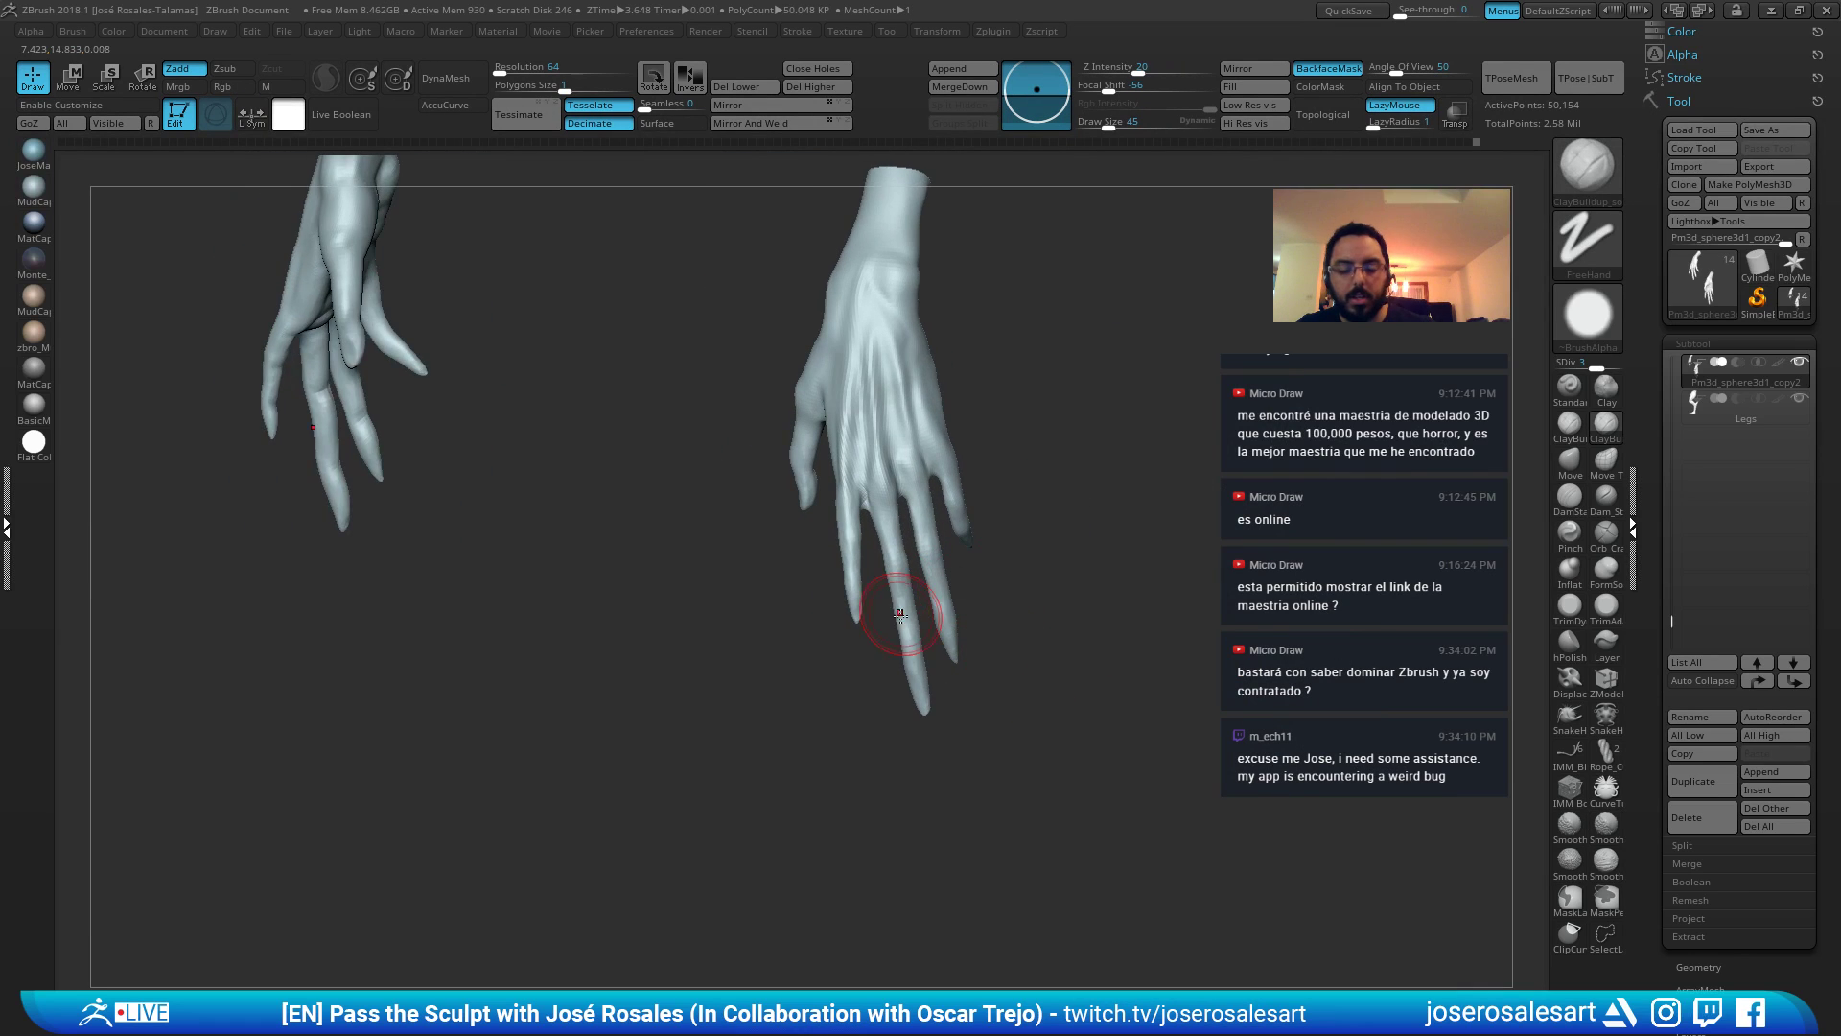
left_click_drag(900, 616, 912, 652, "alt")
Lengthen and reposition the ends of the middle and ring fingers with the Move brush, adjusting its draw size.
key("b")
key("m")
key("v")
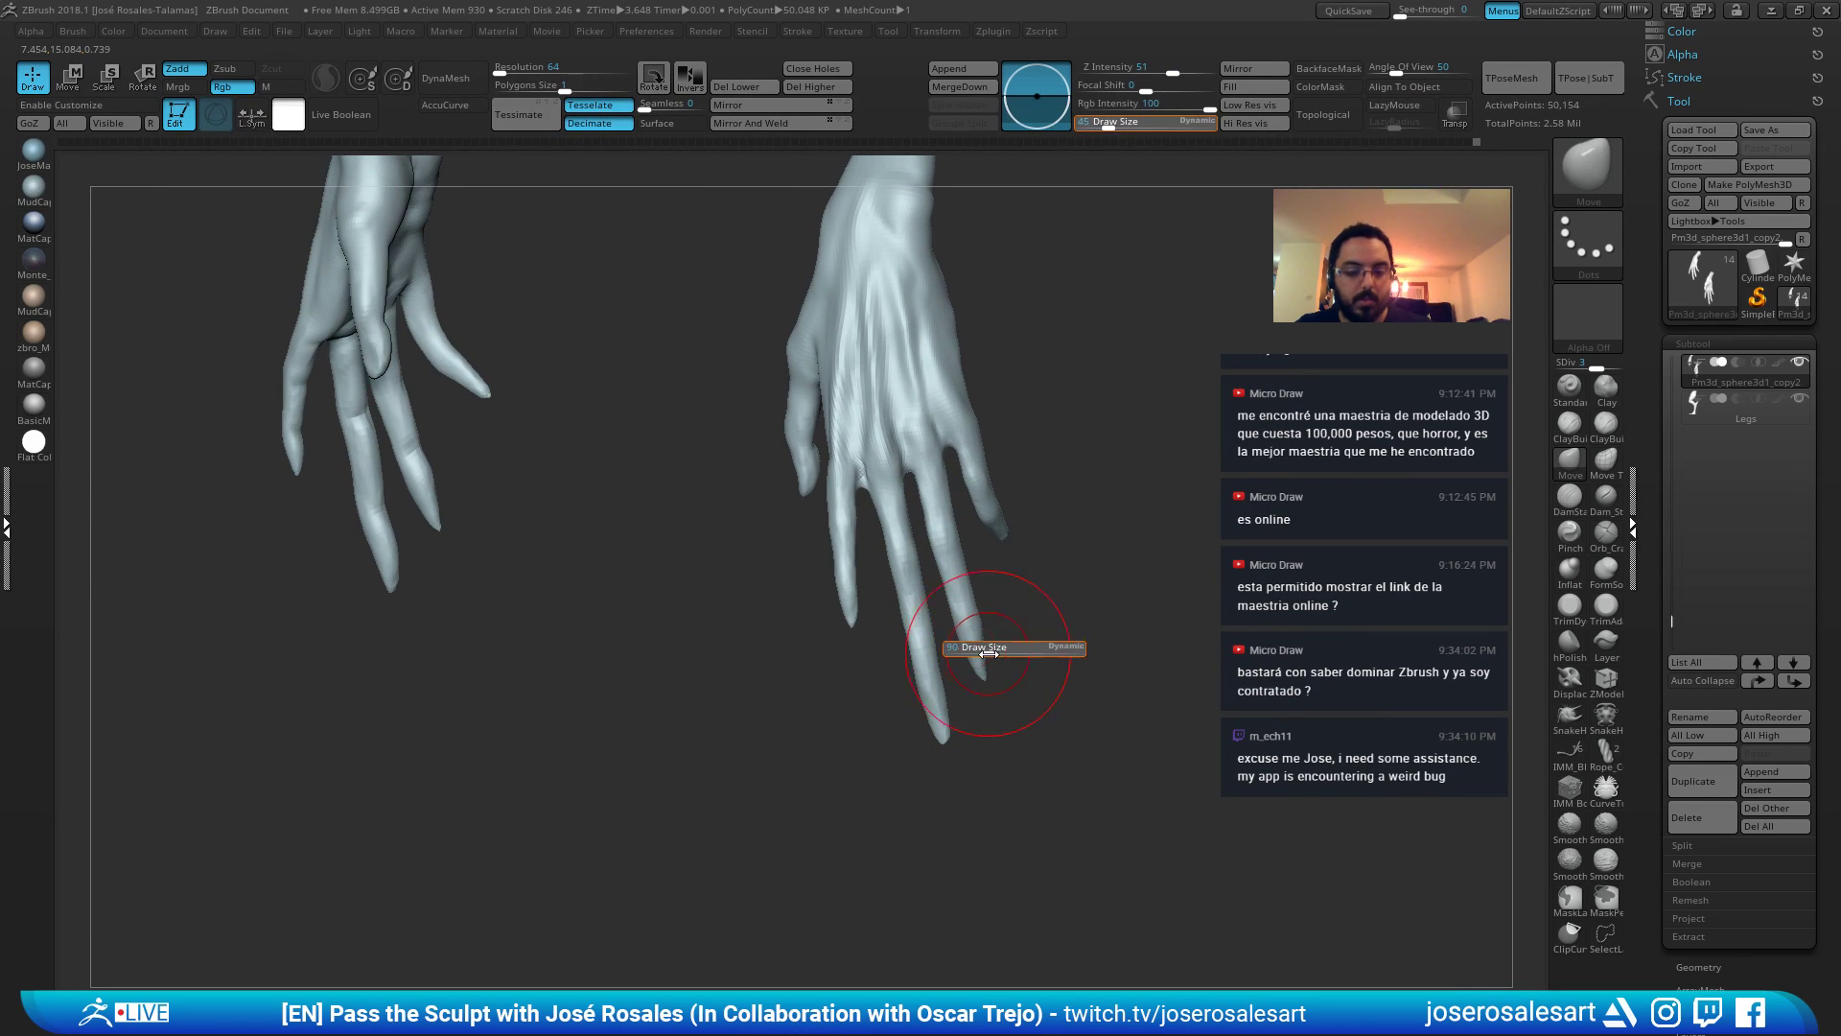
mouse_move(957, 698)
left_mouse_down()
mouse_move(935, 701)
mouse_move(960, 823)
left_mouse_up()
key("bracketleft")
key("bracketleft")
key("bracketleft")
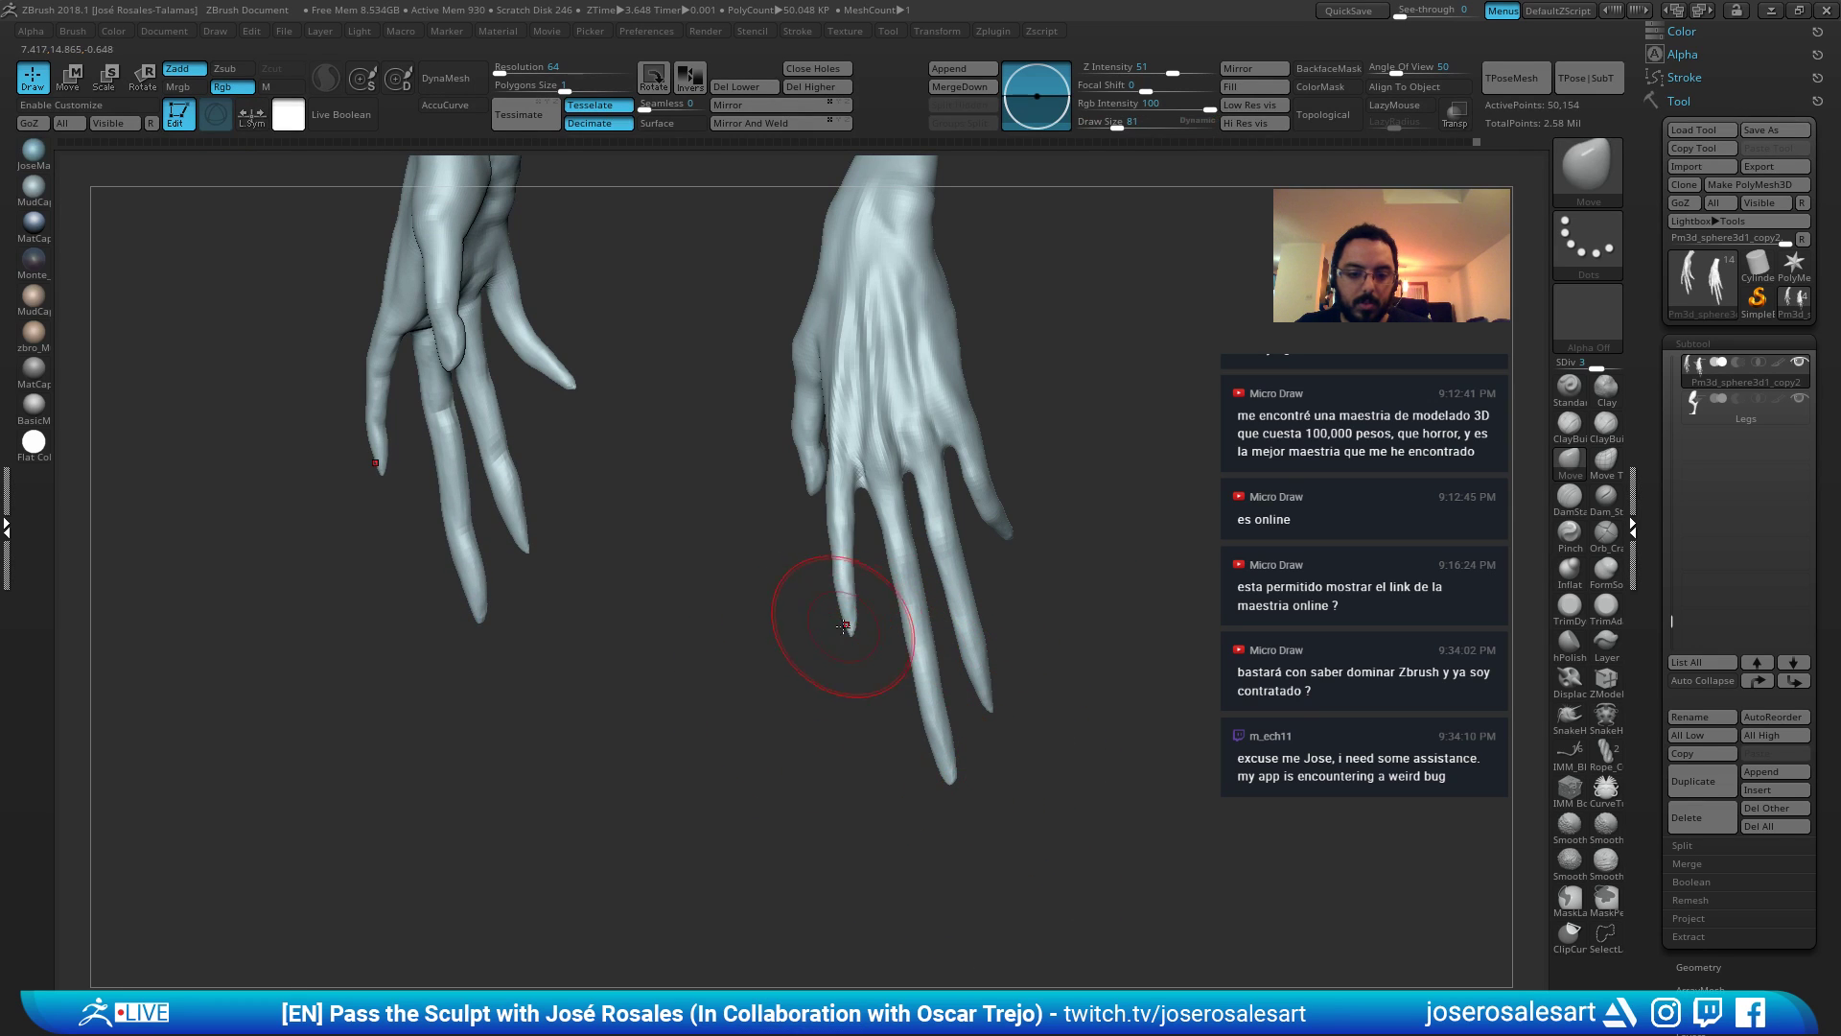
key("bracketright")
key("bracketright")
key("bracketright")
mouse_move(1049, 737)
left_mouse_down()
mouse_move(822, 686)
mouse_move(844, 753)
mouse_move(970, 699)
left_mouse_up()
Taper the fingertips into sharper points with the Inflate brush at intensity 10, smoothing and ClayBuildup.
key("b")
key("i")
key("n")
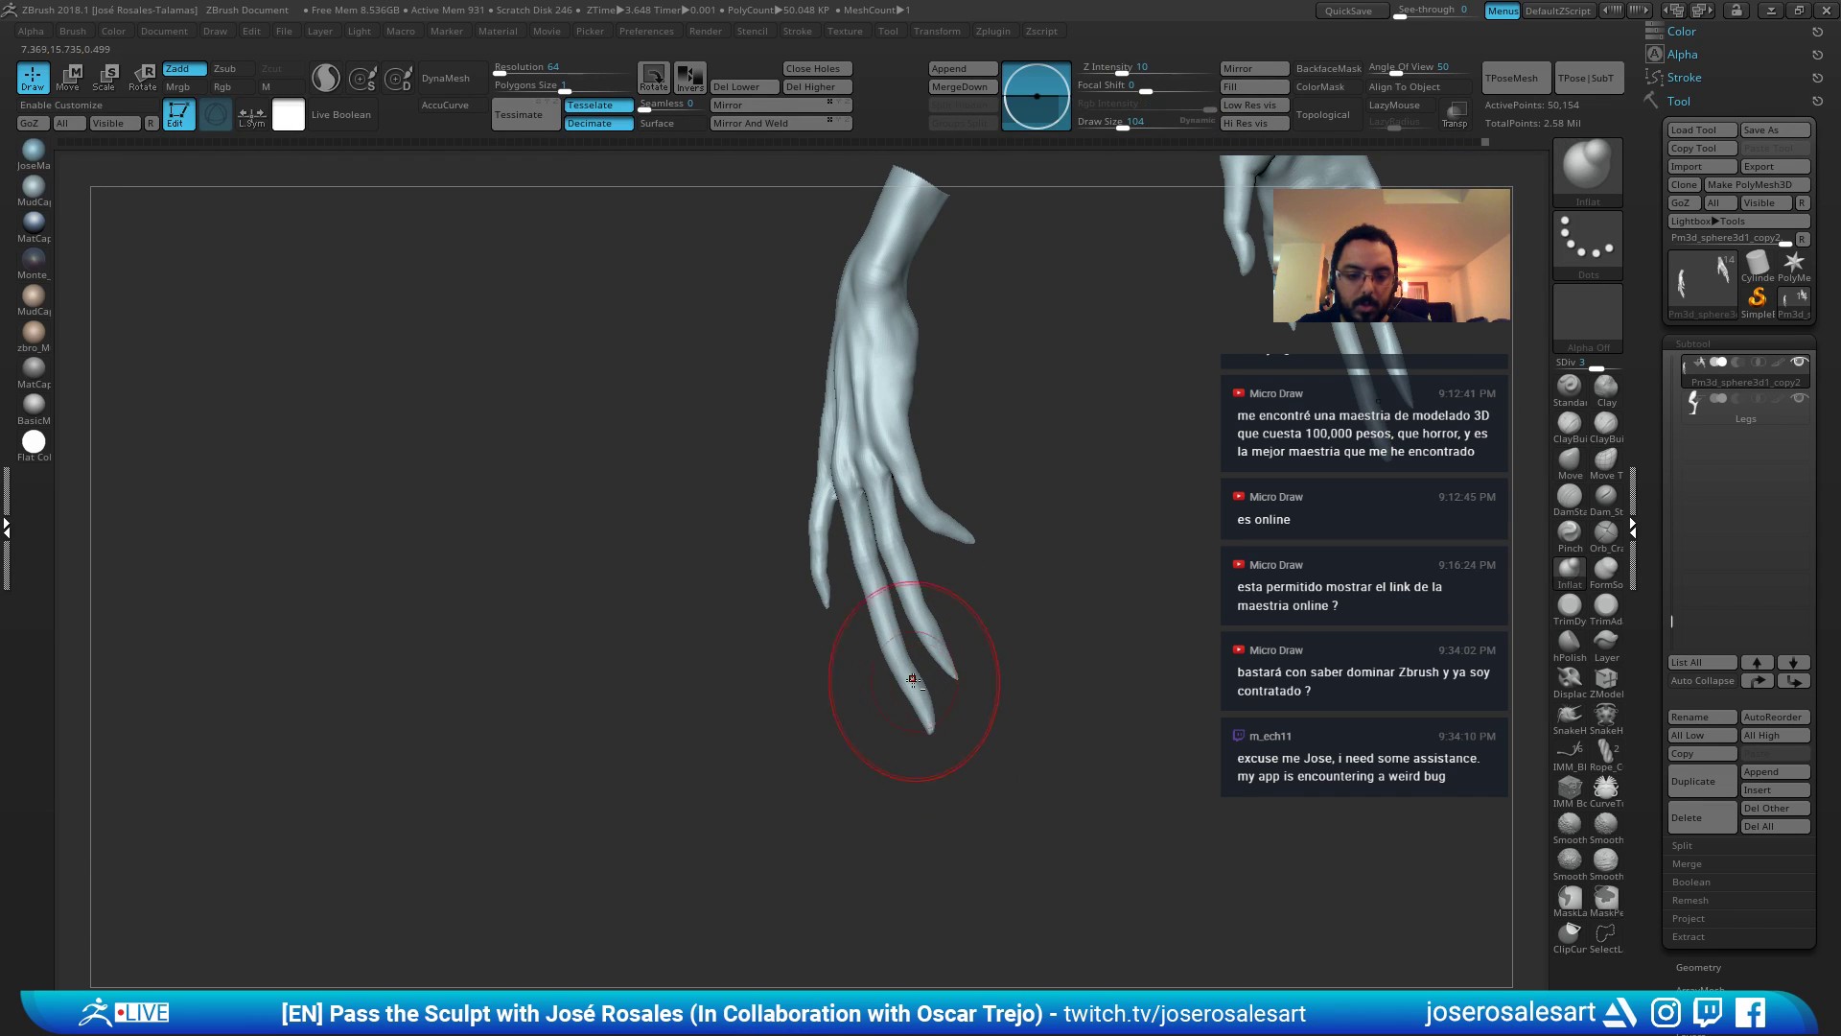
mouse_move(960, 741)
left_mouse_down()
mouse_move(970, 668)
mouse_move(997, 688)
left_mouse_up()
mouse_move(900, 724)
left_mouse_down("shift")
mouse_move(897, 702)
mouse_move(917, 721)
left_mouse_up("shift")
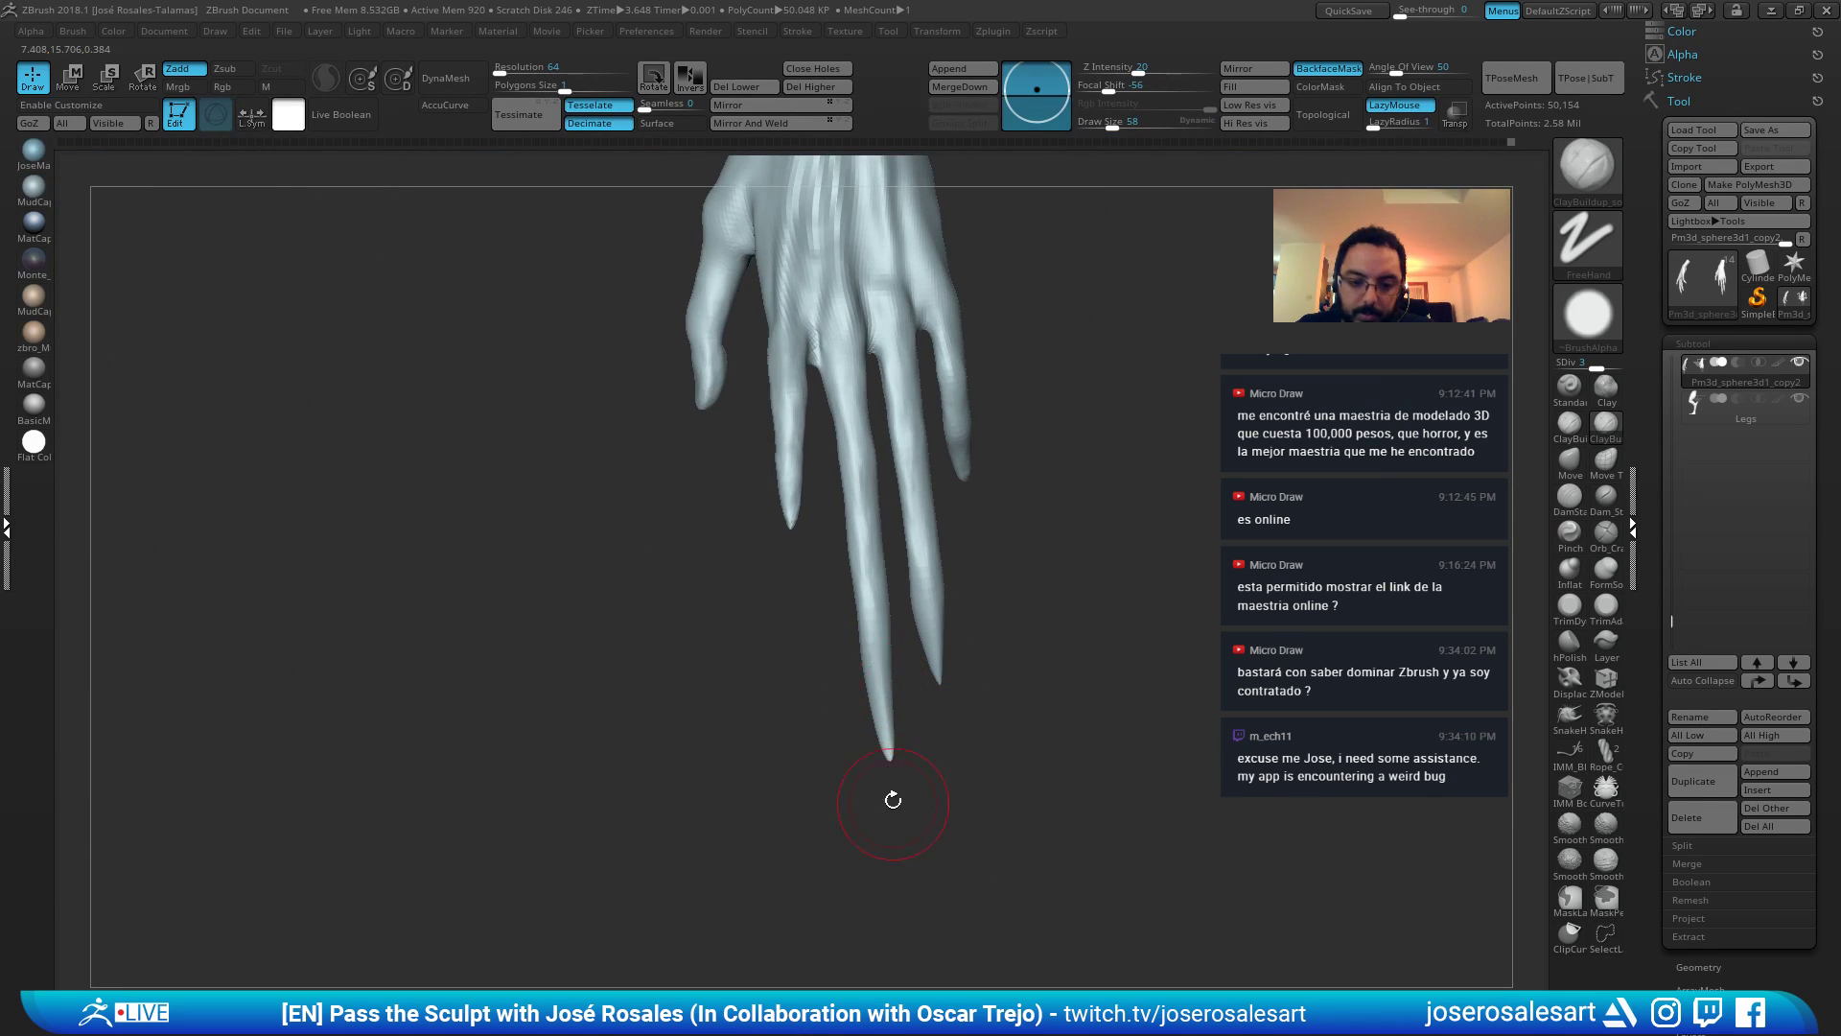
mouse_move(892, 800)
left_mouse_down()
mouse_move(874, 710)
mouse_move(859, 775)
mouse_move(836, 782)
mouse_move(936, 648)
left_mouse_up()
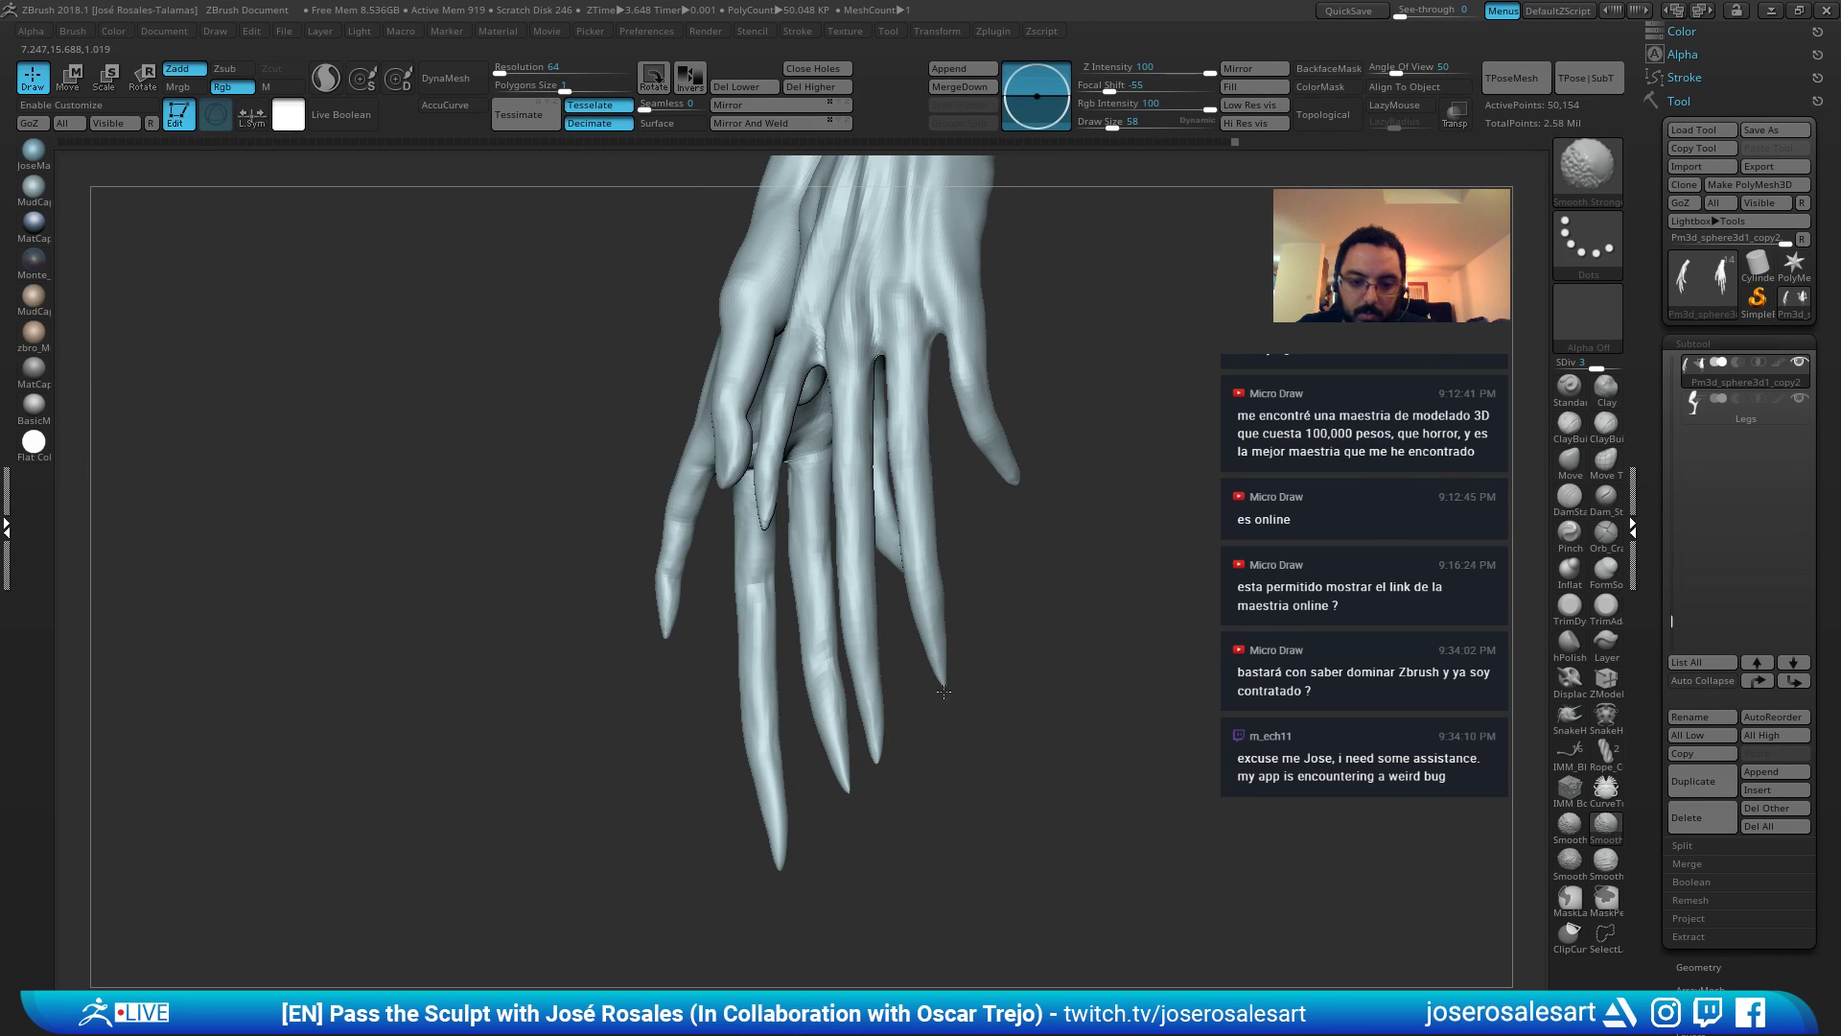
Check the hands against the whole body, and lower their mesh to subdivision level 1.
mouse_move(926, 755)
left_mouse_down()
mouse_move(793, 587)
mouse_move(1199, 575)
left_mouse_up()
key("f")
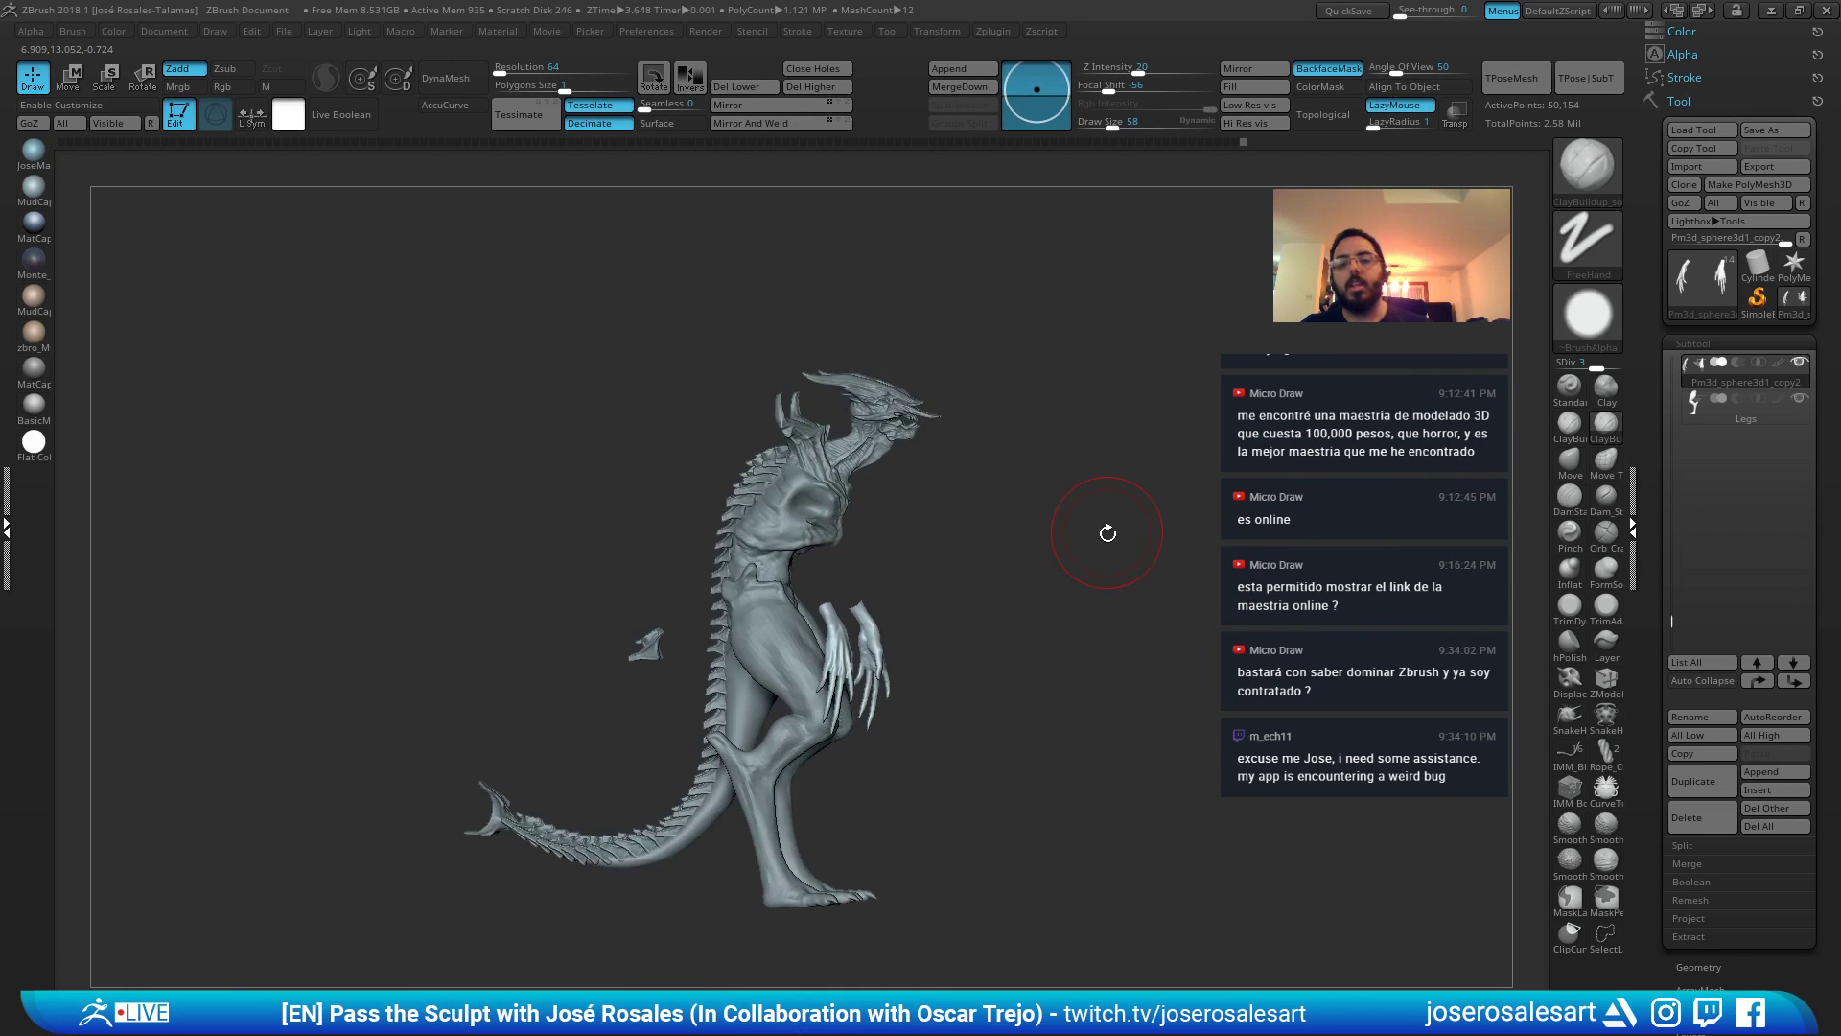
mouse_move(1106, 531)
left_mouse_down()
mouse_move(1290, 524)
mouse_move(1291, 614)
left_mouse_up()
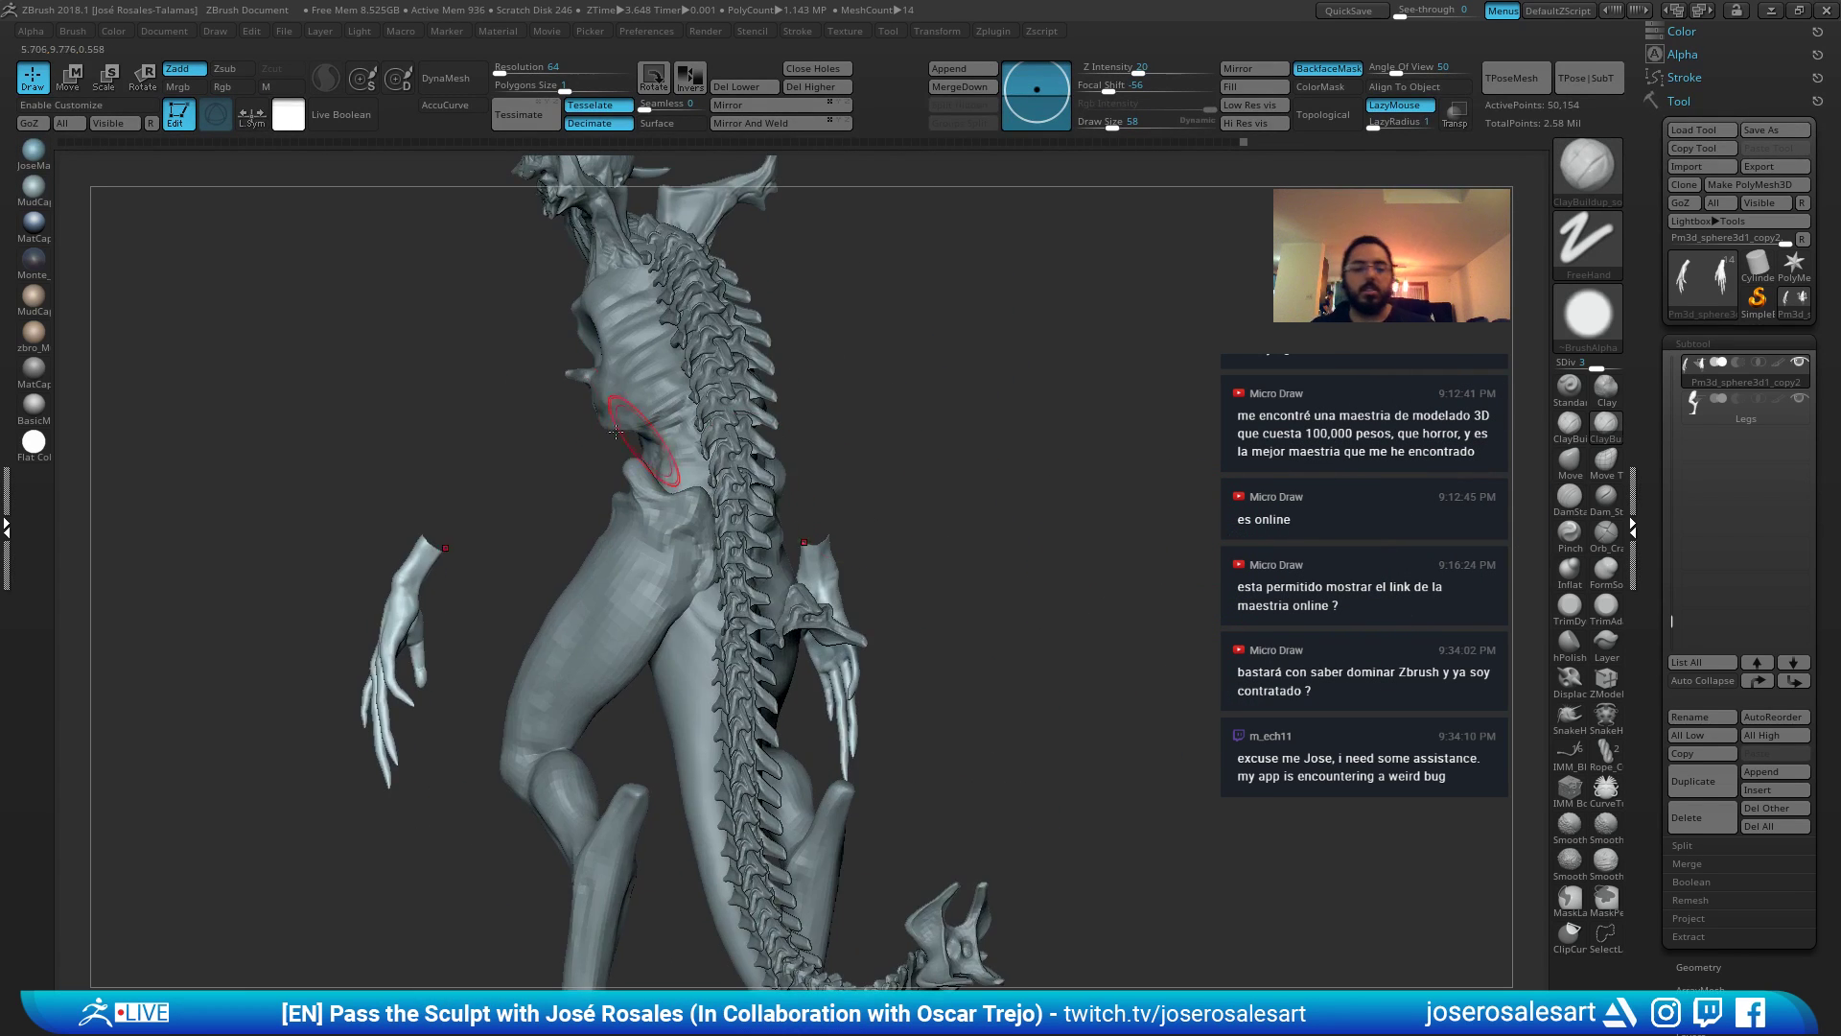
left_click_drag(501, 605, 550, 642)
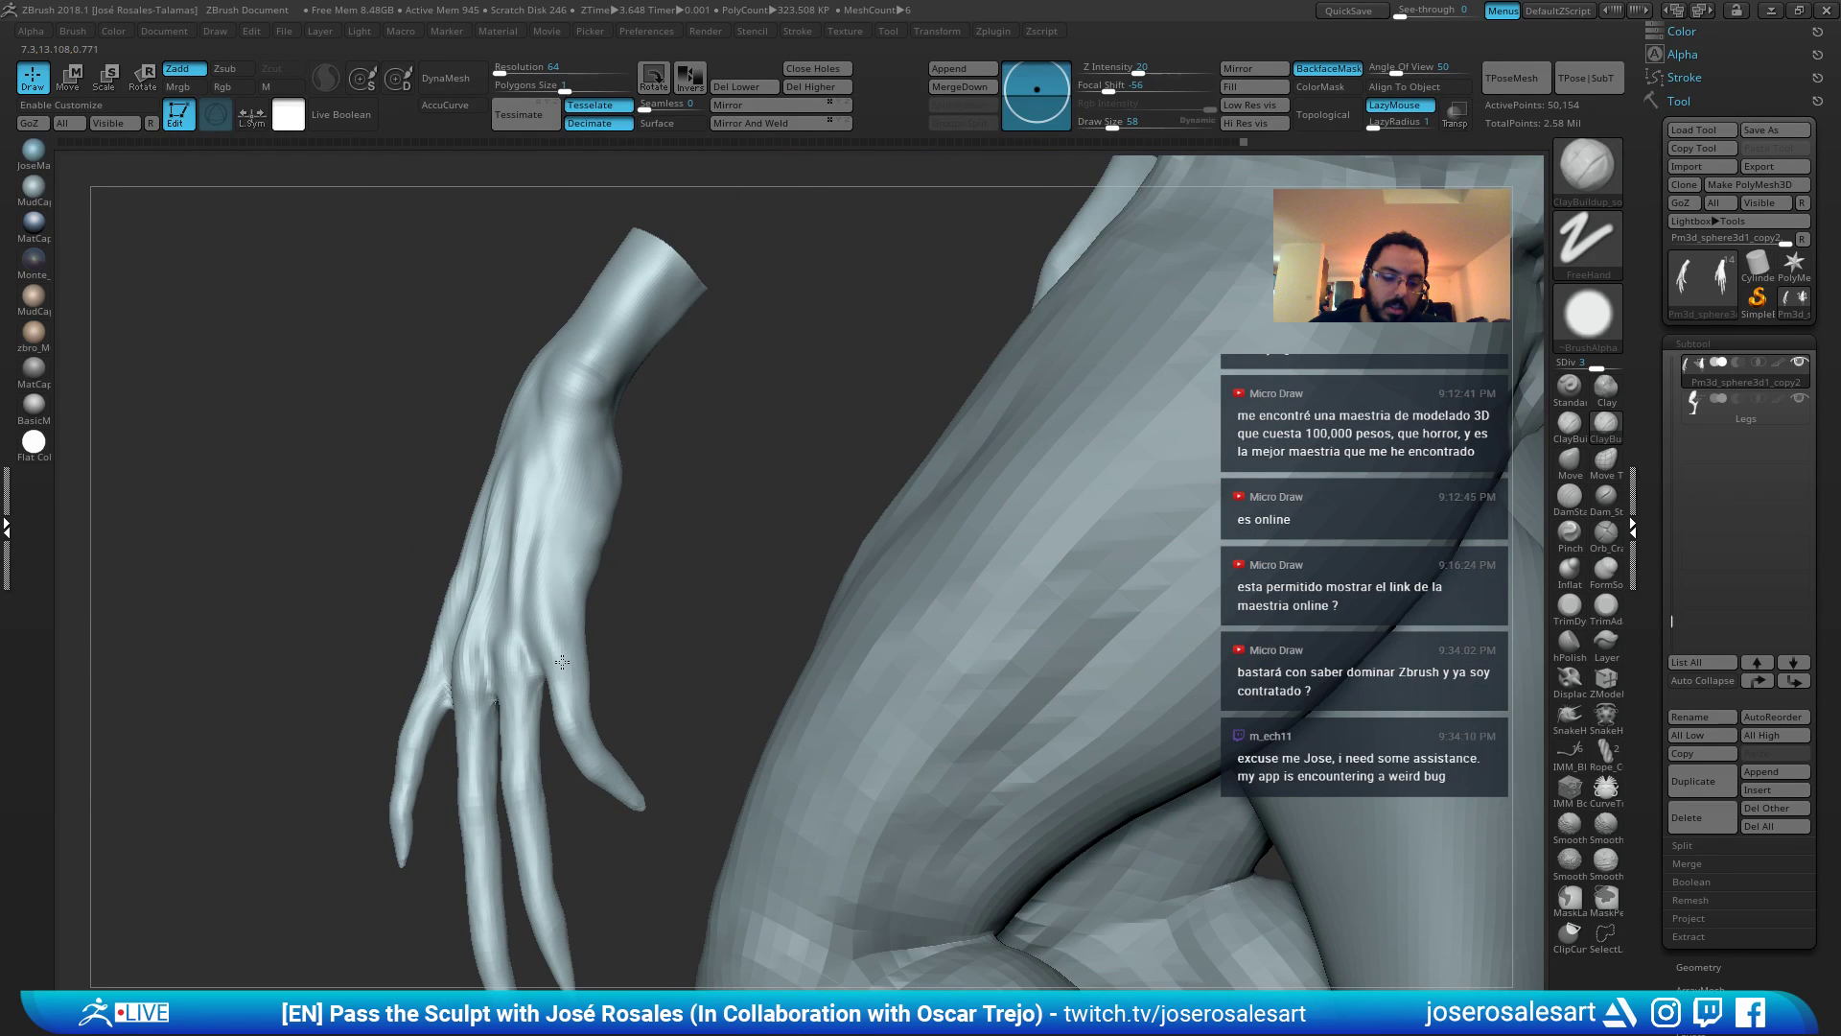
left_click_drag(562, 661, 714, 676)
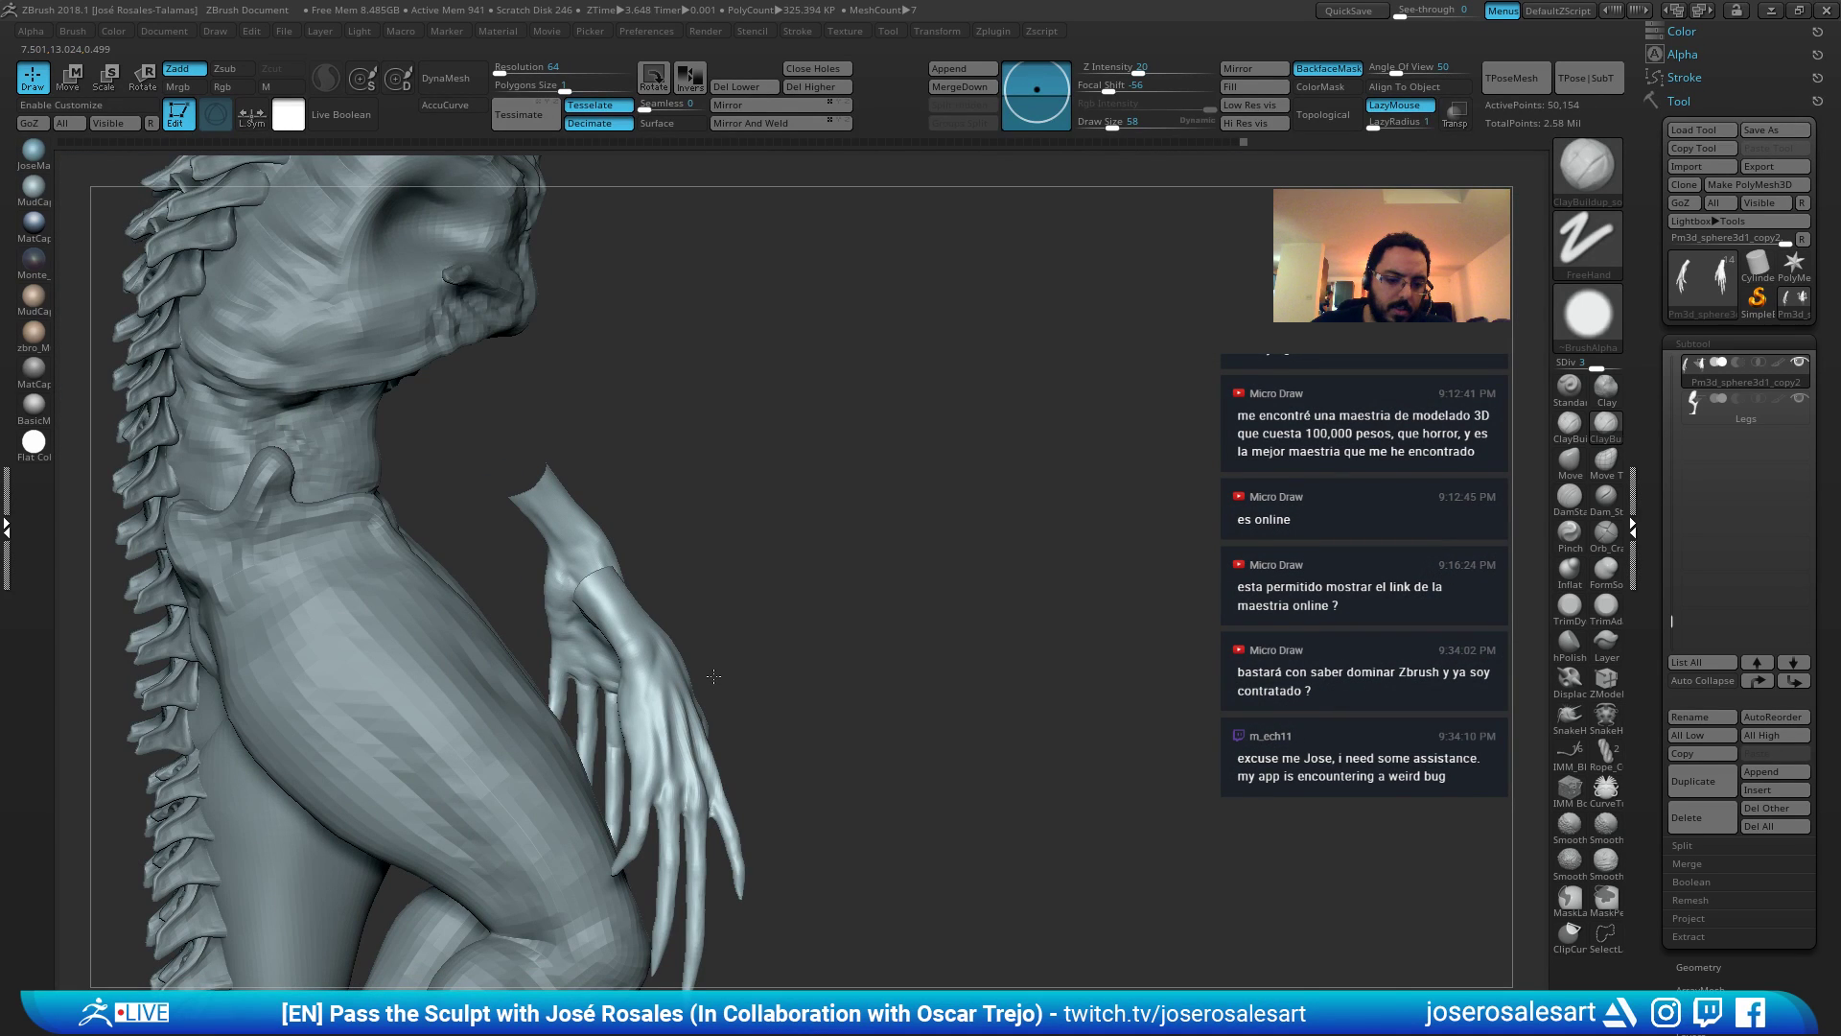
left_click_drag(714, 676, 625, 633)
key("shift+d")
key("shift+d")
Isolate the little finger's outer segments with an inverted mask and rotate them inward by about 27 degrees.
mouse_move(654, 715)
left_mouse_down()
mouse_move(745, 535)
mouse_move(665, 636)
mouse_move(674, 668)
mouse_move(818, 646)
mouse_move(583, 891)
left_mouse_up()
left_click(802, 658, "ctrl")
key("w")
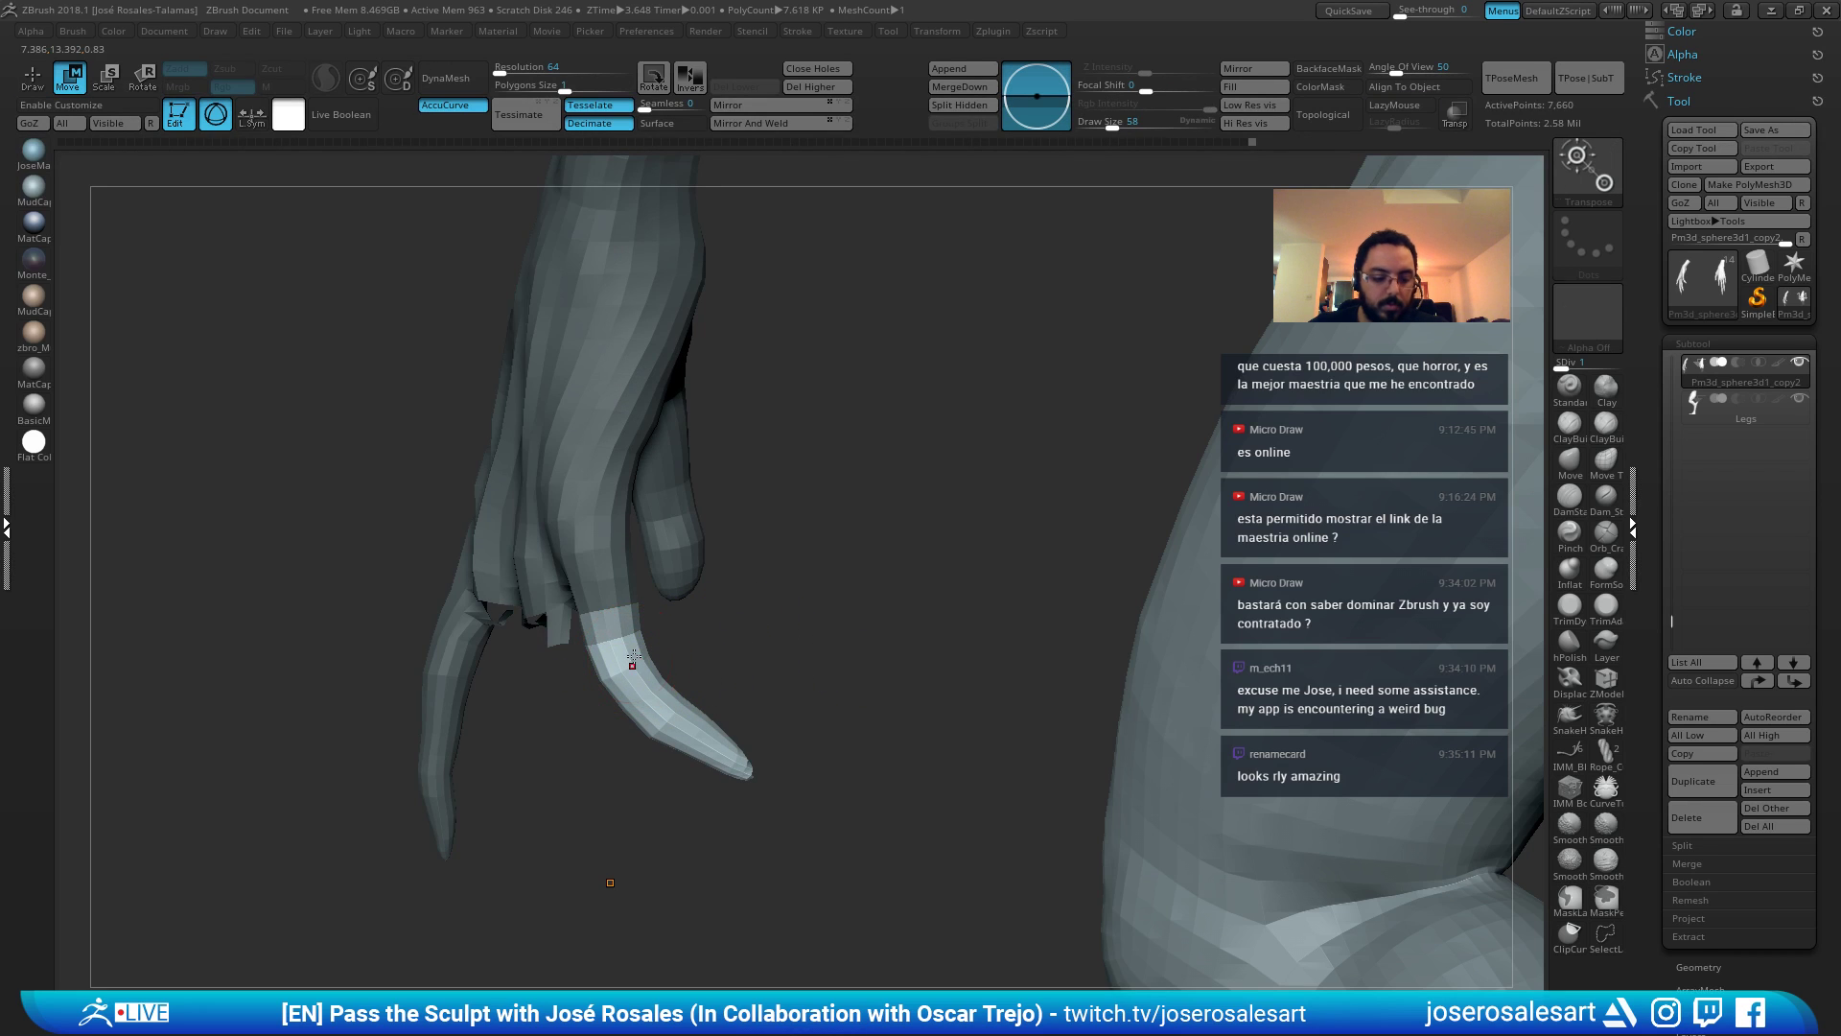
left_click(623, 640, "alt")
left_click_drag(697, 592, 675, 548)
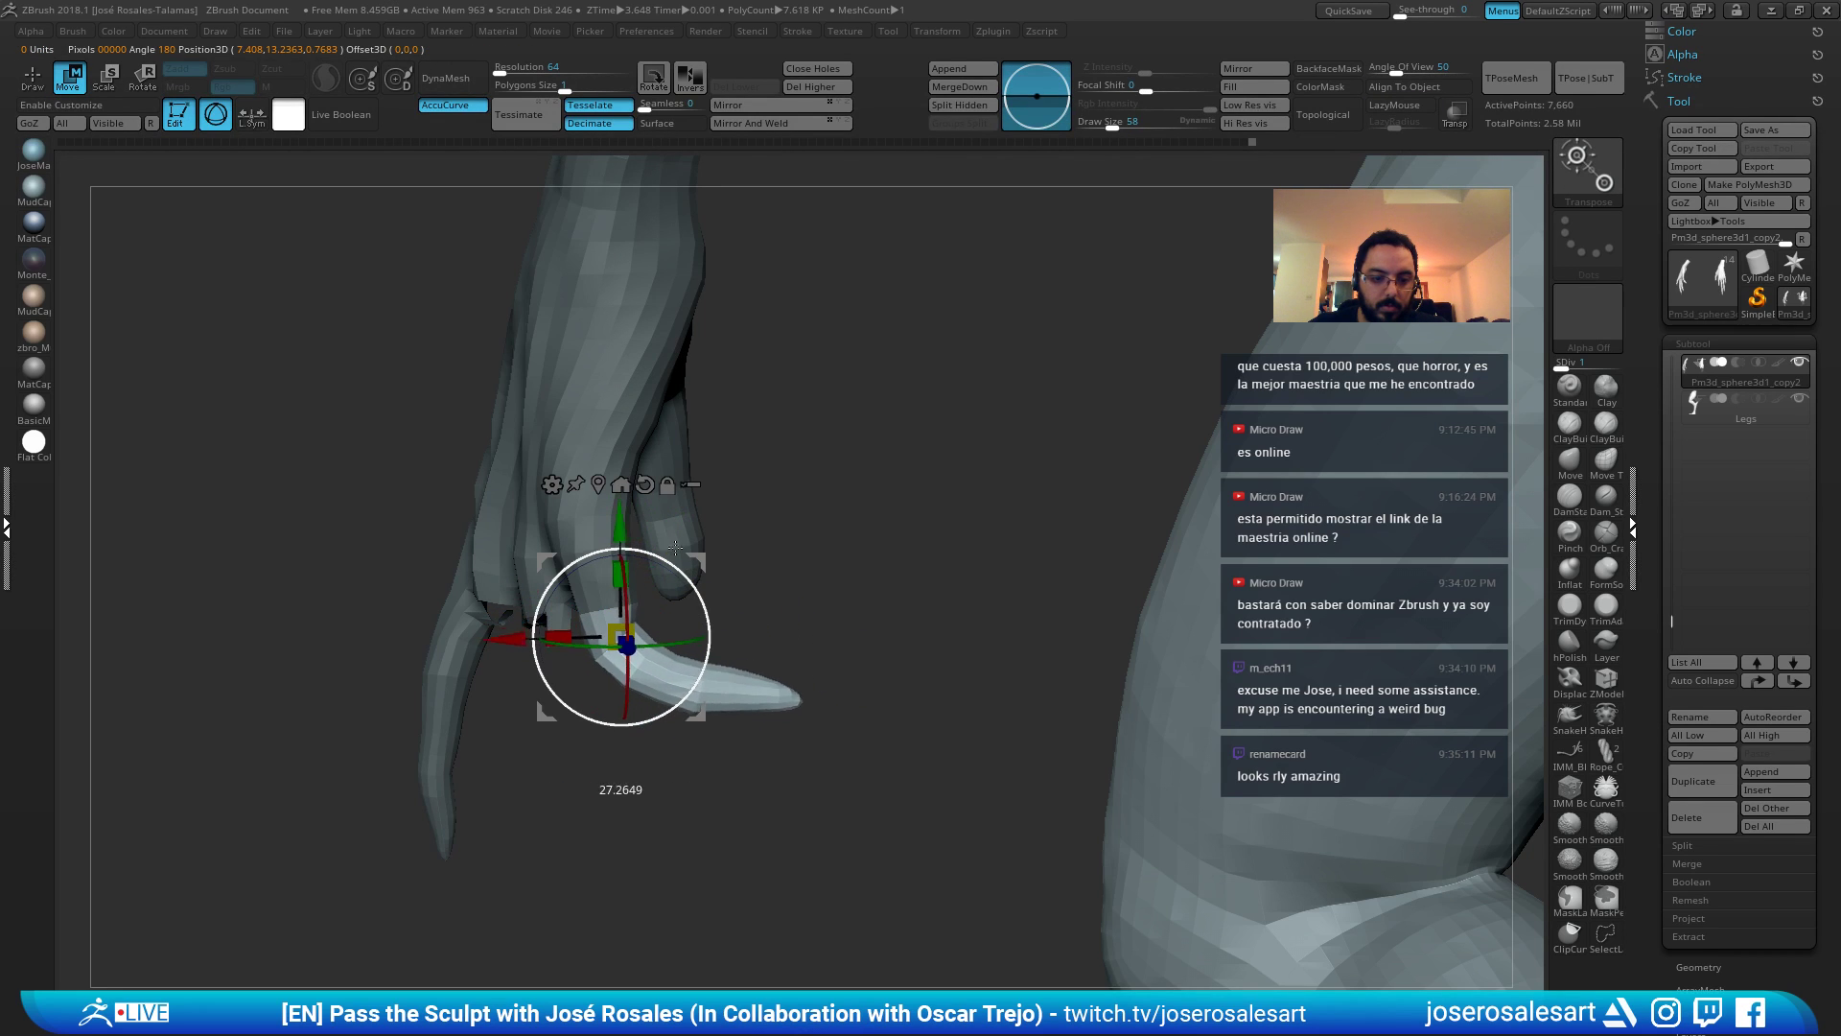
key("q")
Mask off all but the little finger's tip segment, bend it further inward, and restore the hidden parts of the arms.
key("ctrl")
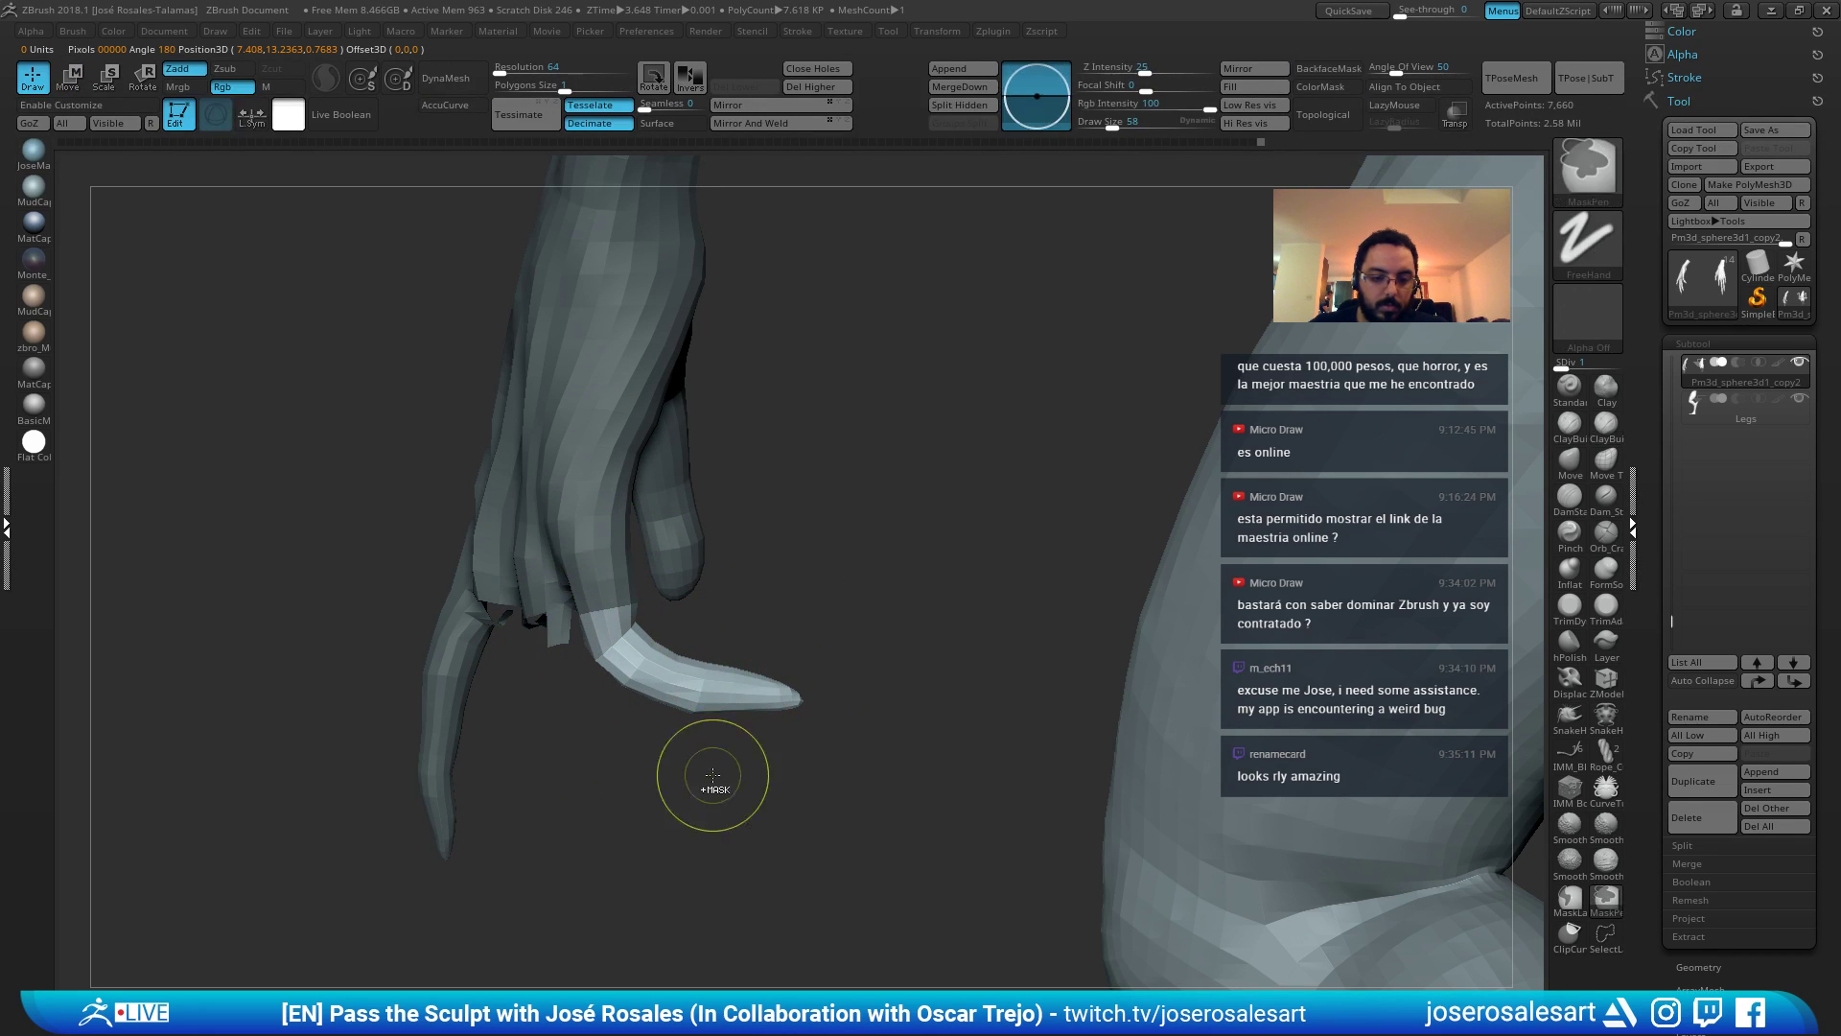
left_click_drag(904, 602, 906, 664, "ctrl")
left_click_drag(872, 610, 696, 774, "ctrl")
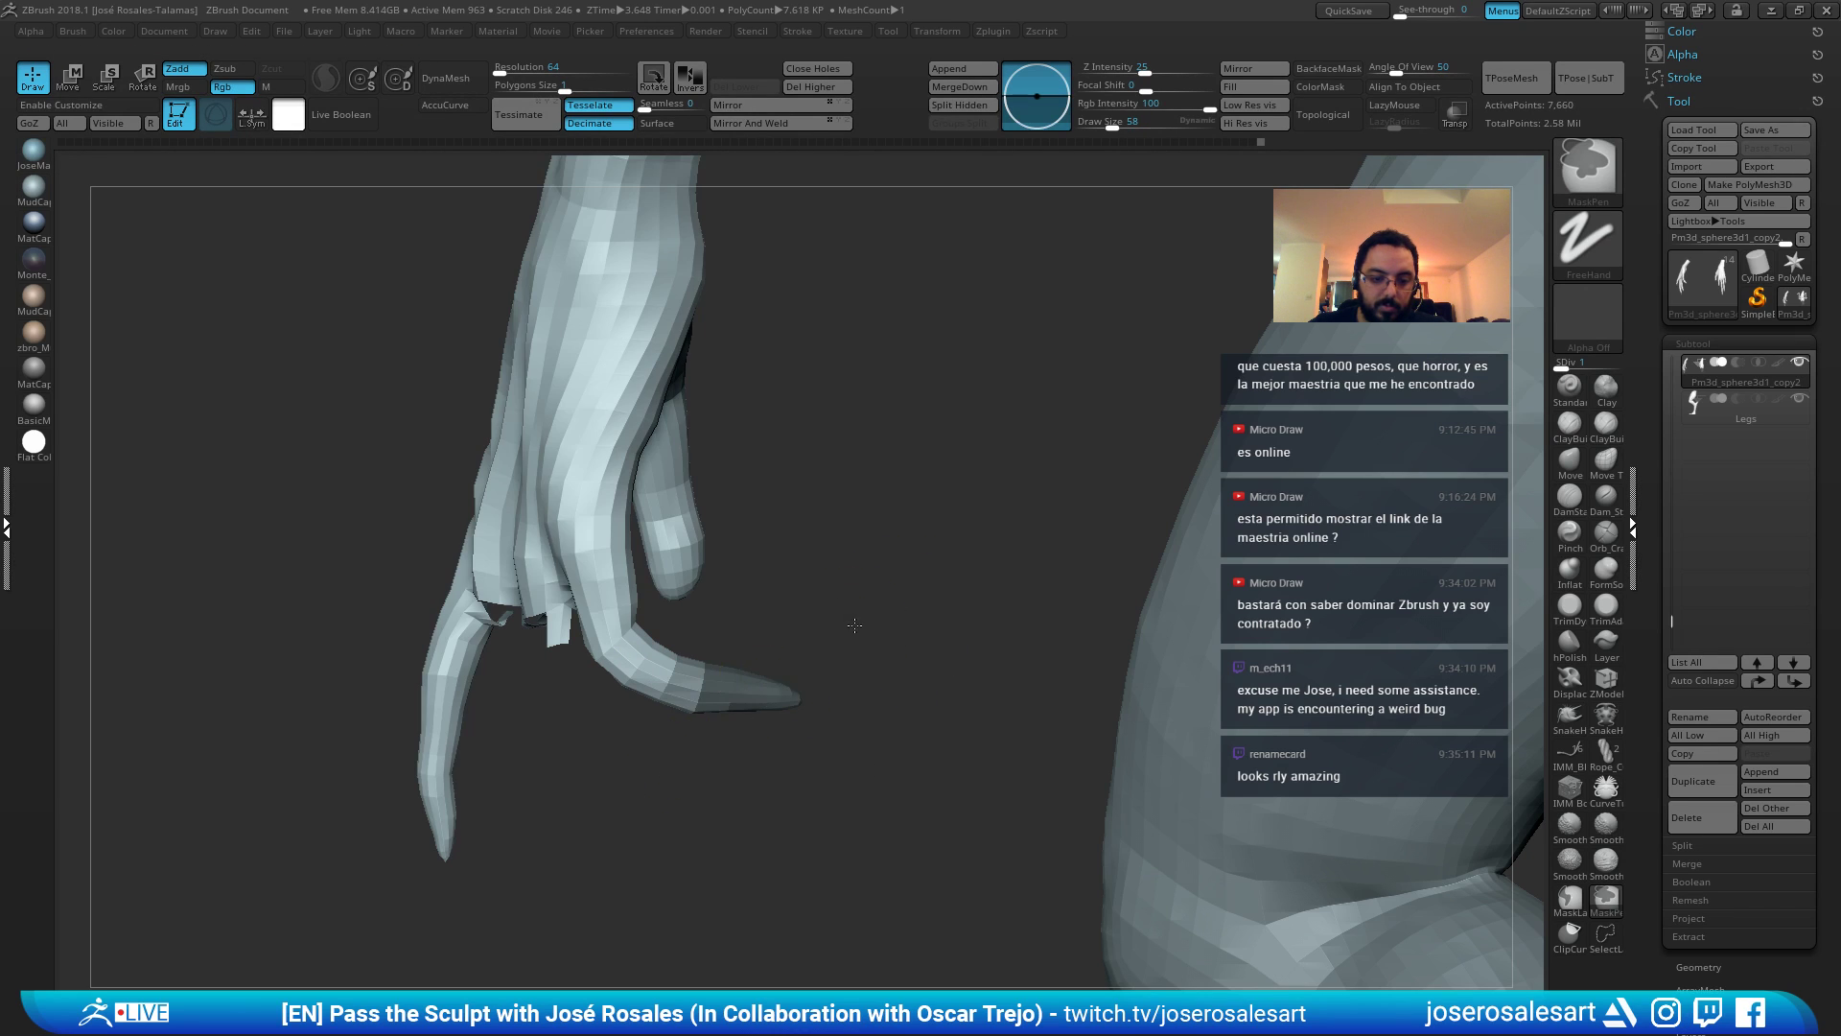
left_click(854, 624, "ctrl")
key("w")
mouse_move(702, 554)
left_mouse_down()
mouse_move(750, 602)
mouse_move(737, 565)
left_mouse_up()
key("q")
mouse_move(847, 579)
left_mouse_down()
mouse_move(767, 566)
mouse_move(882, 536)
mouse_move(543, 616)
mouse_move(738, 628)
left_mouse_up()
left_click(764, 571, "ctrl+shift")
left_click_drag(1003, 566, 758, 619, "alt")
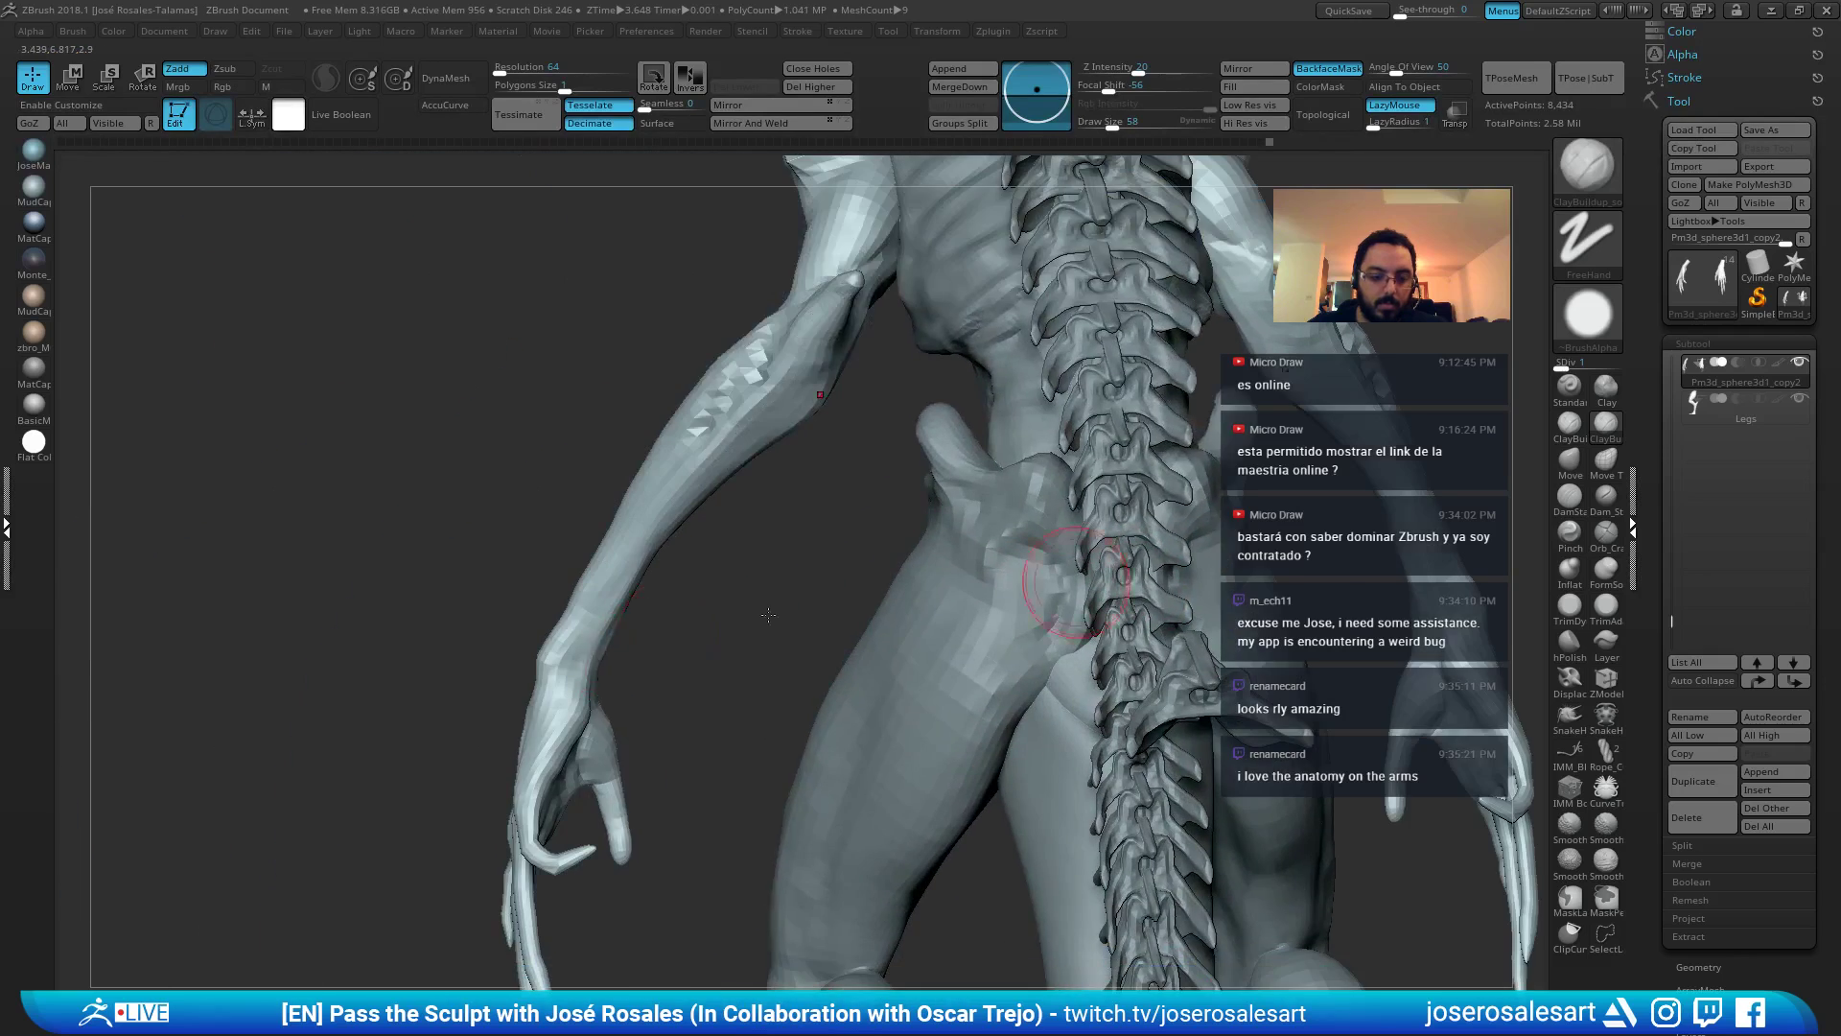
left_click_drag(576, 623, 581, 714, "alt")
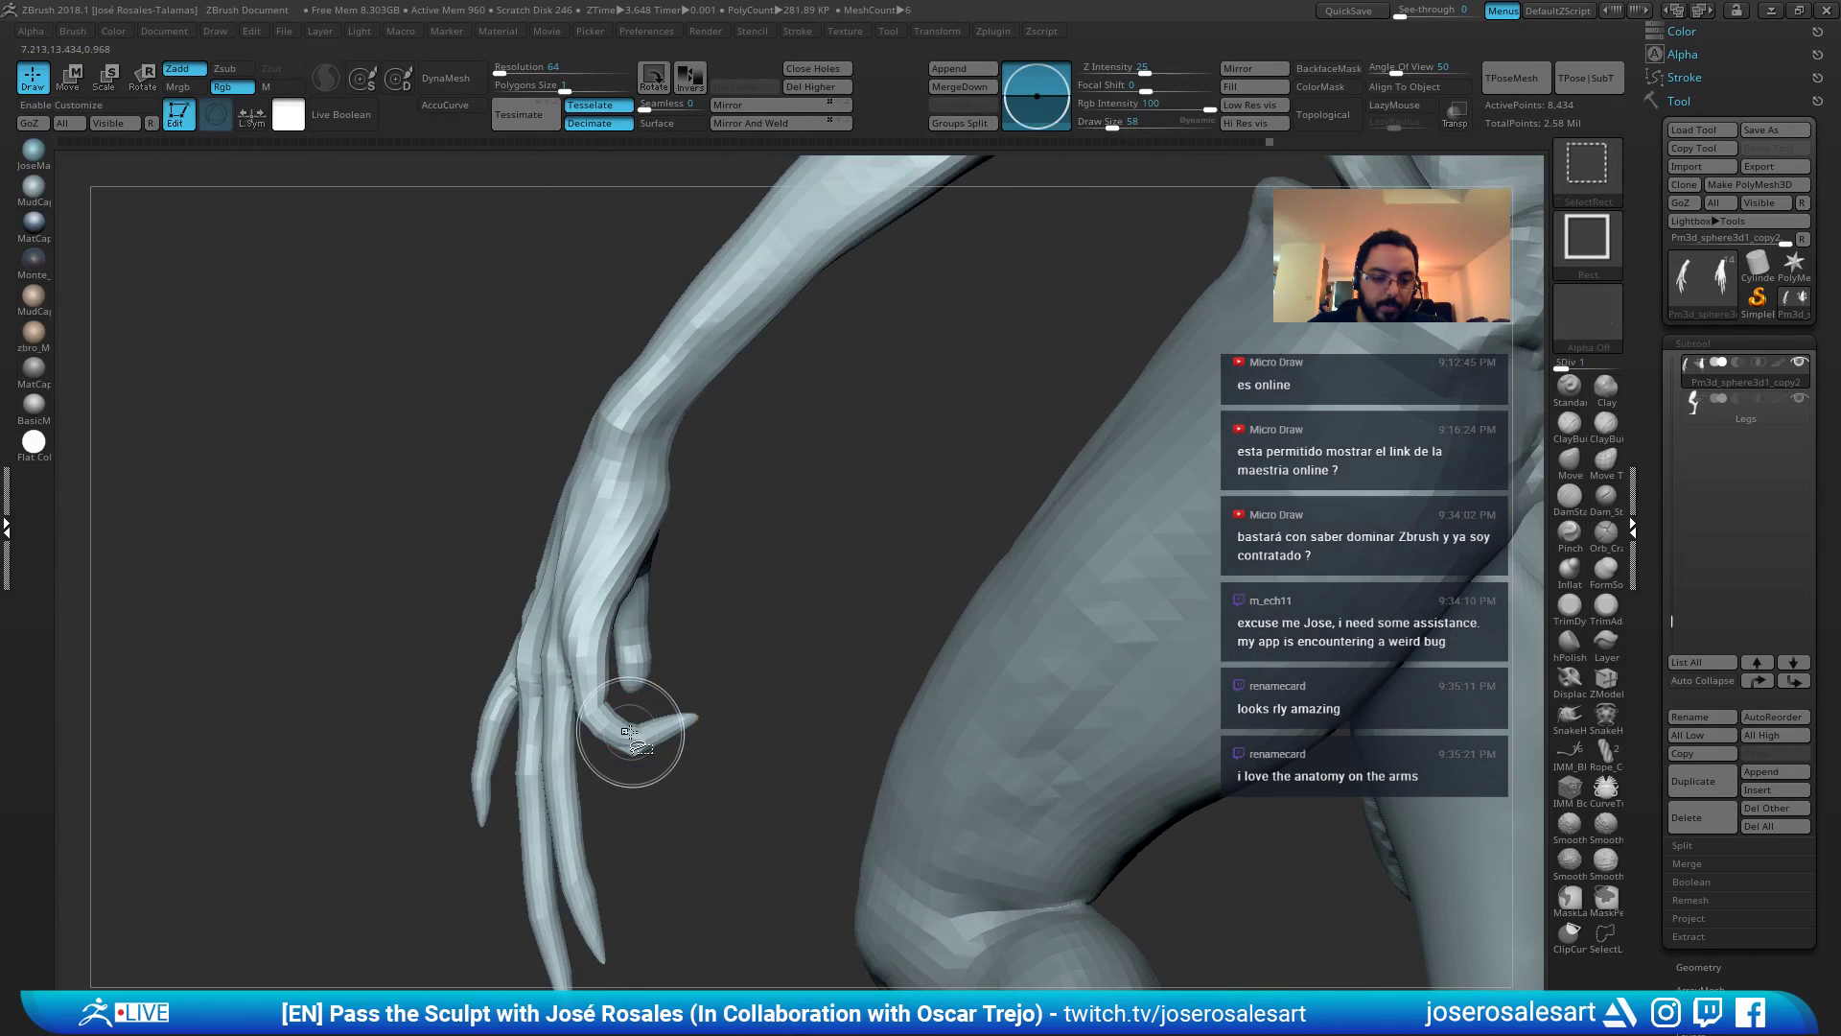
Isolate the little finger again, mask the rest of the hand and rotate the whole finger from its base knuckle.
left_click(640, 734, "ctrl+shift")
left_click_drag(710, 708, 717, 800)
left_click_drag(584, 739, 600, 724, "ctrl")
left_click_drag(662, 708, 739, 698)
right_click_drag(597, 665, 645, 630)
left_click(468, 802, "ctrl")
key("e")
left_click(568, 664, "alt")
mouse_move(622, 593)
left_mouse_down()
mouse_move(650, 635)
mouse_move(632, 588)
left_mouse_up()
key("q")
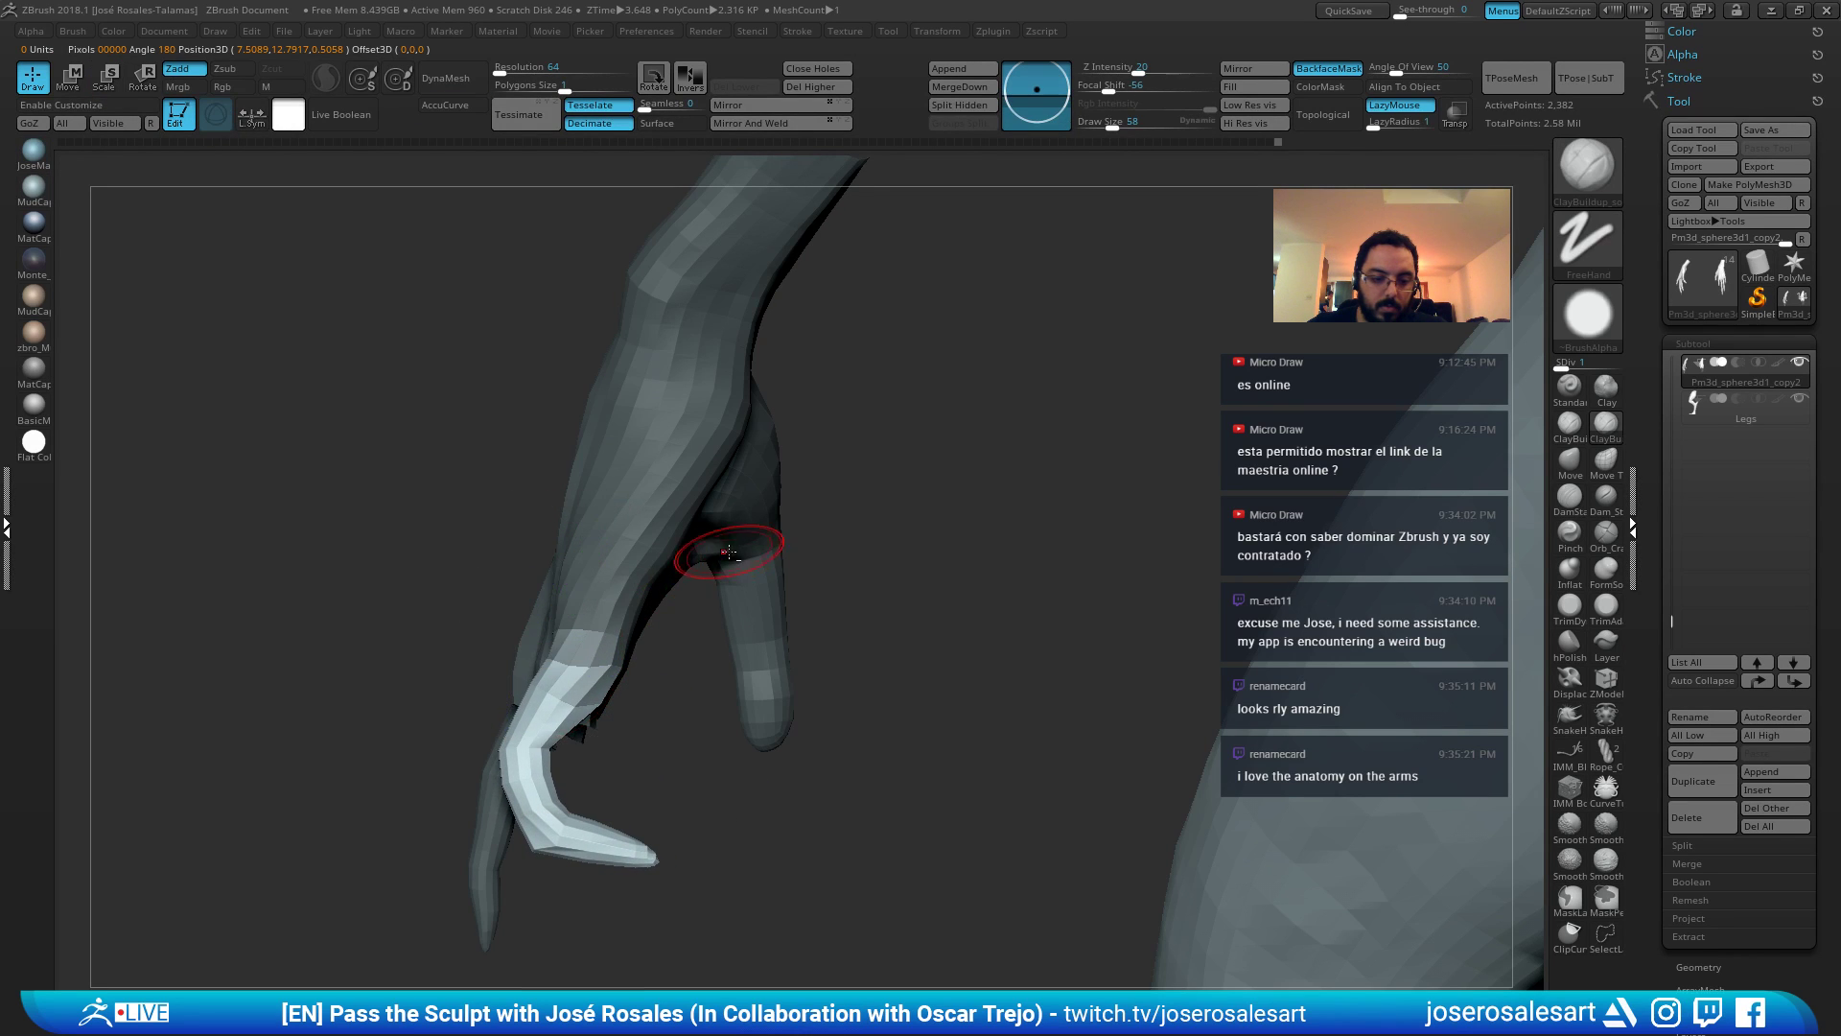
Unhide the complete arms and hands and clear the mask.
right_click_drag(727, 544, 705, 561)
right_click_drag(705, 561, 710, 595, "ctrl")
left_click_drag(733, 576, 774, 607, "ctrl+shift")
left_click(818, 575, "ctrl+shift")
right_click_drag(818, 576, 835, 515, "ctrl")
left_click_drag(894, 553, 908, 568, "ctrl")
right_click_drag(946, 573, 761, 501, "ctrl")
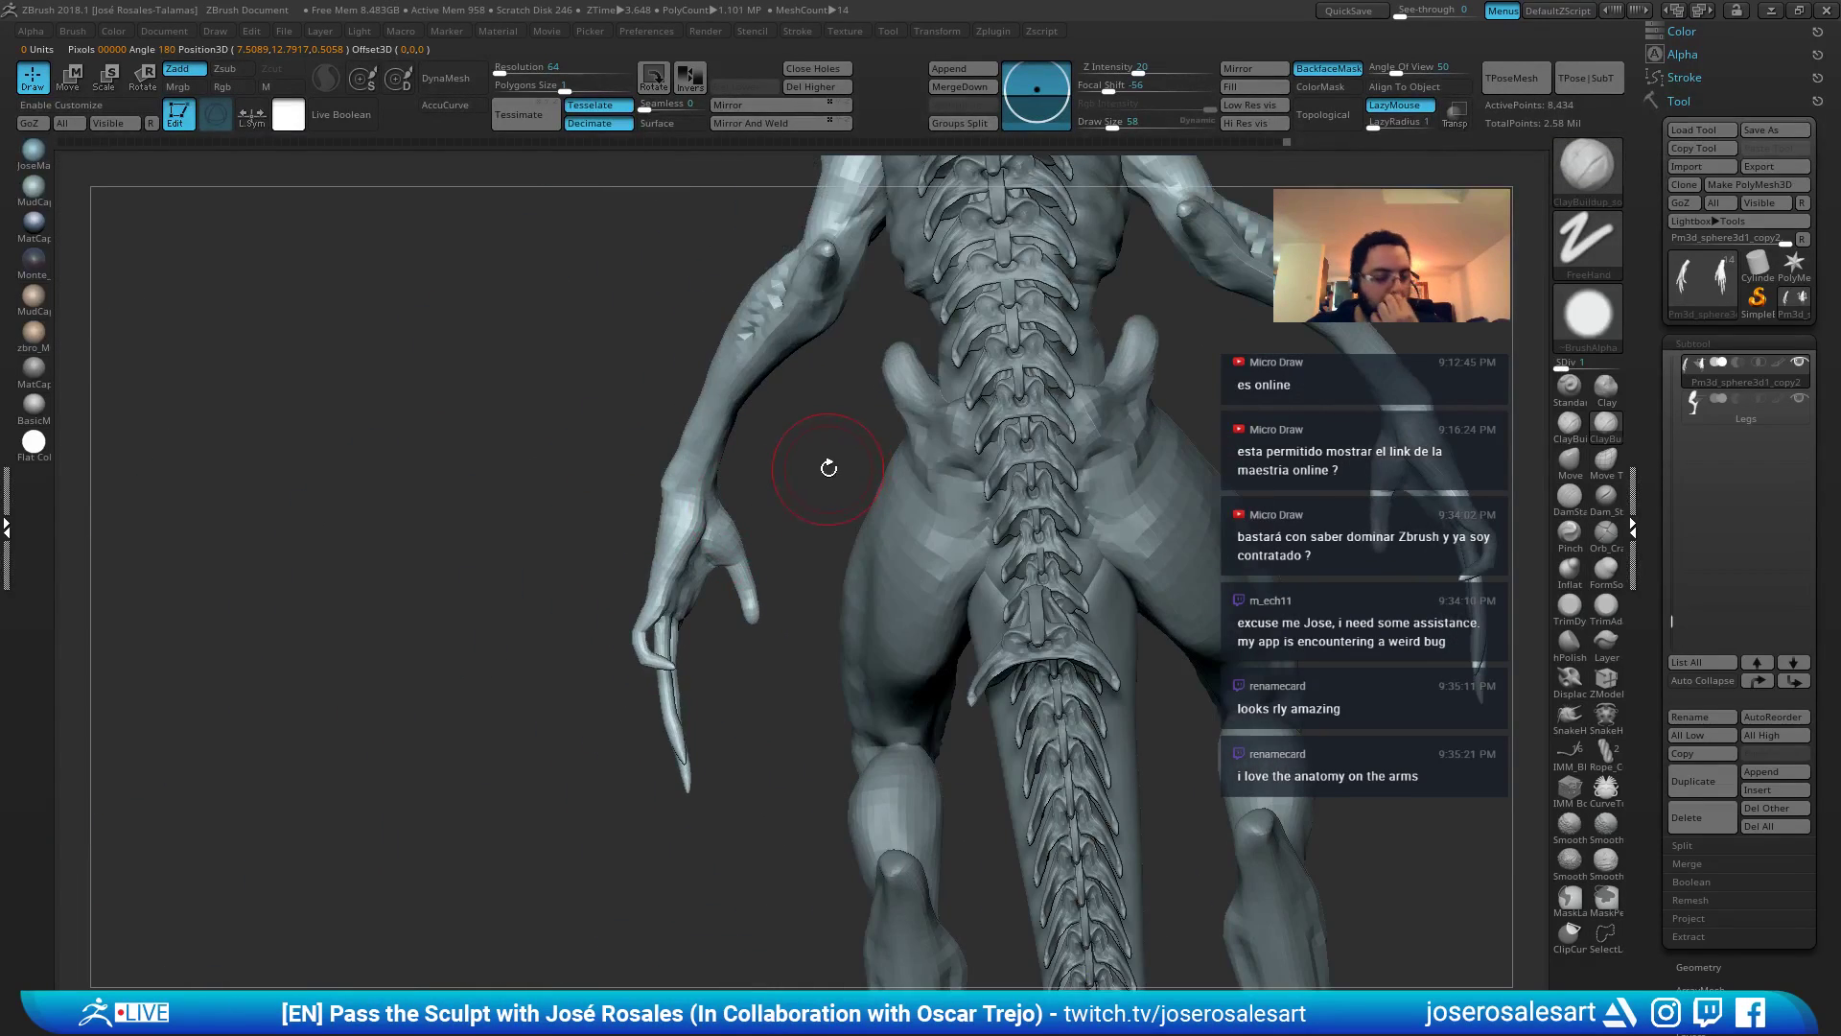
Raise the hands to subdivision level 2 and smooth the bent little finger and its knuckle.
right_click_drag(699, 575, 847, 663, "ctrl")
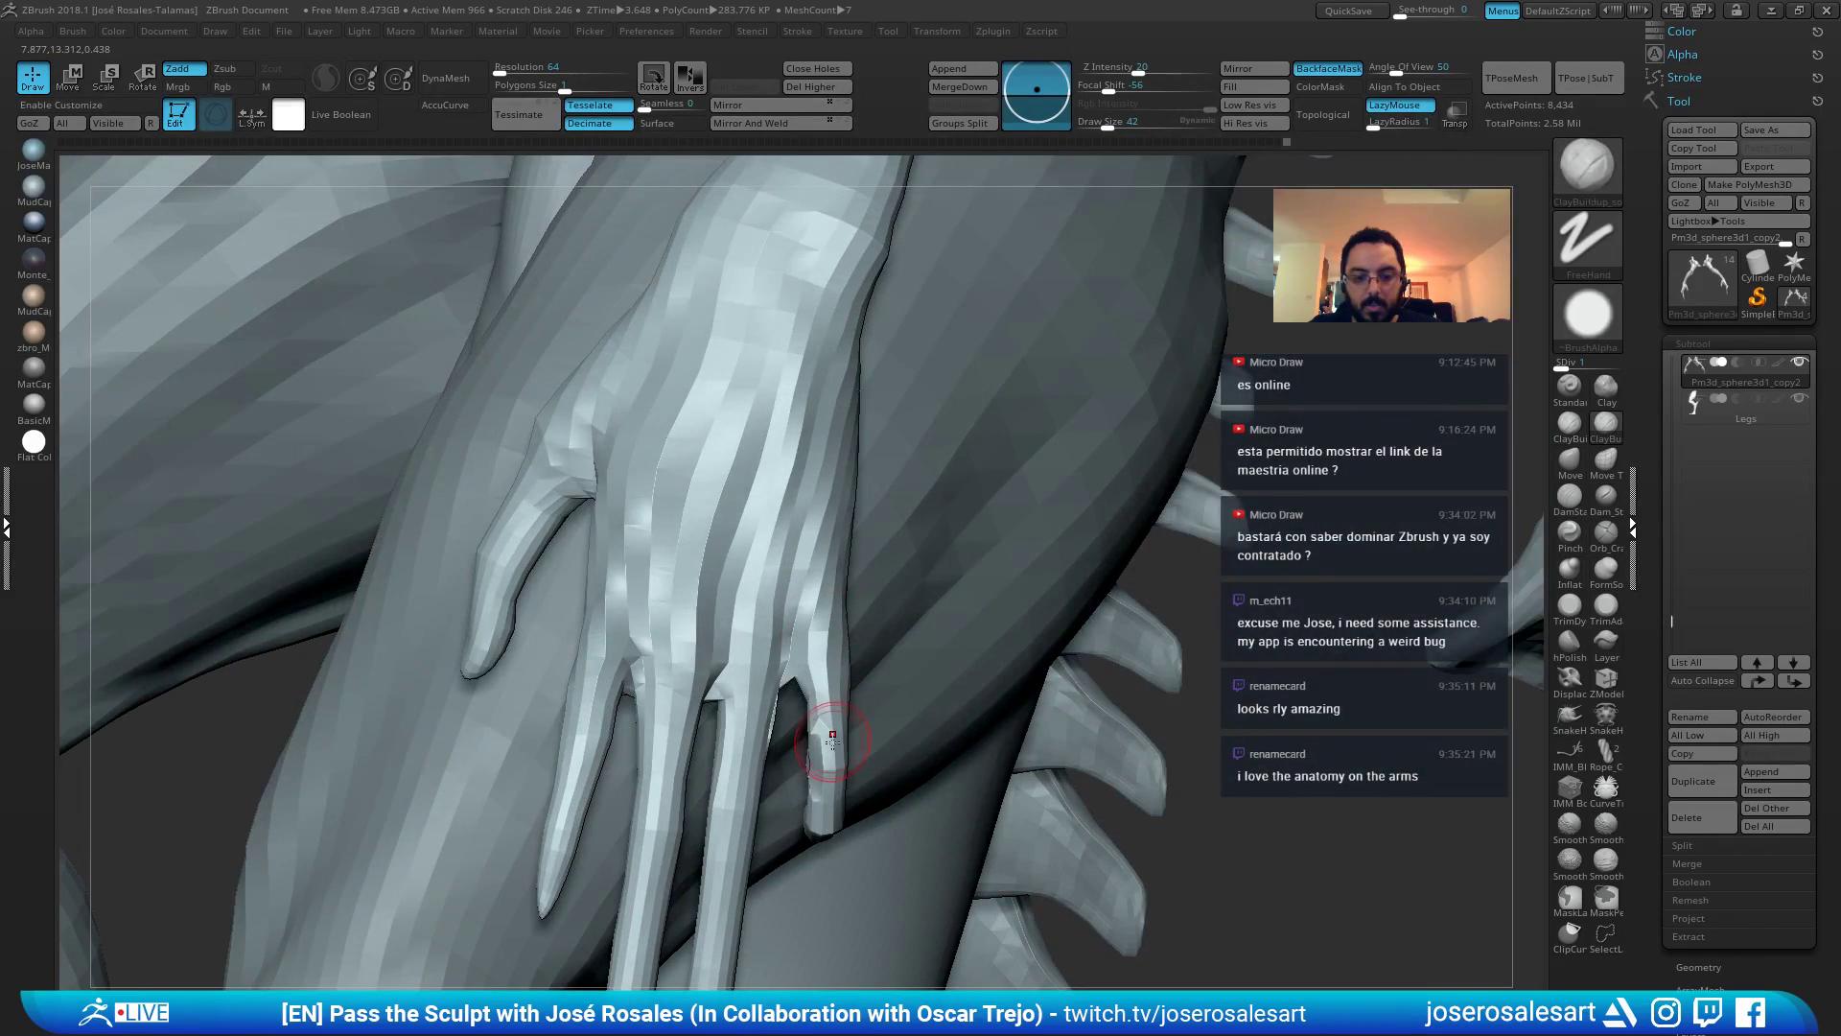
left_click(821, 757, "ctrl+shift")
left_click(808, 809, "ctrl+shift")
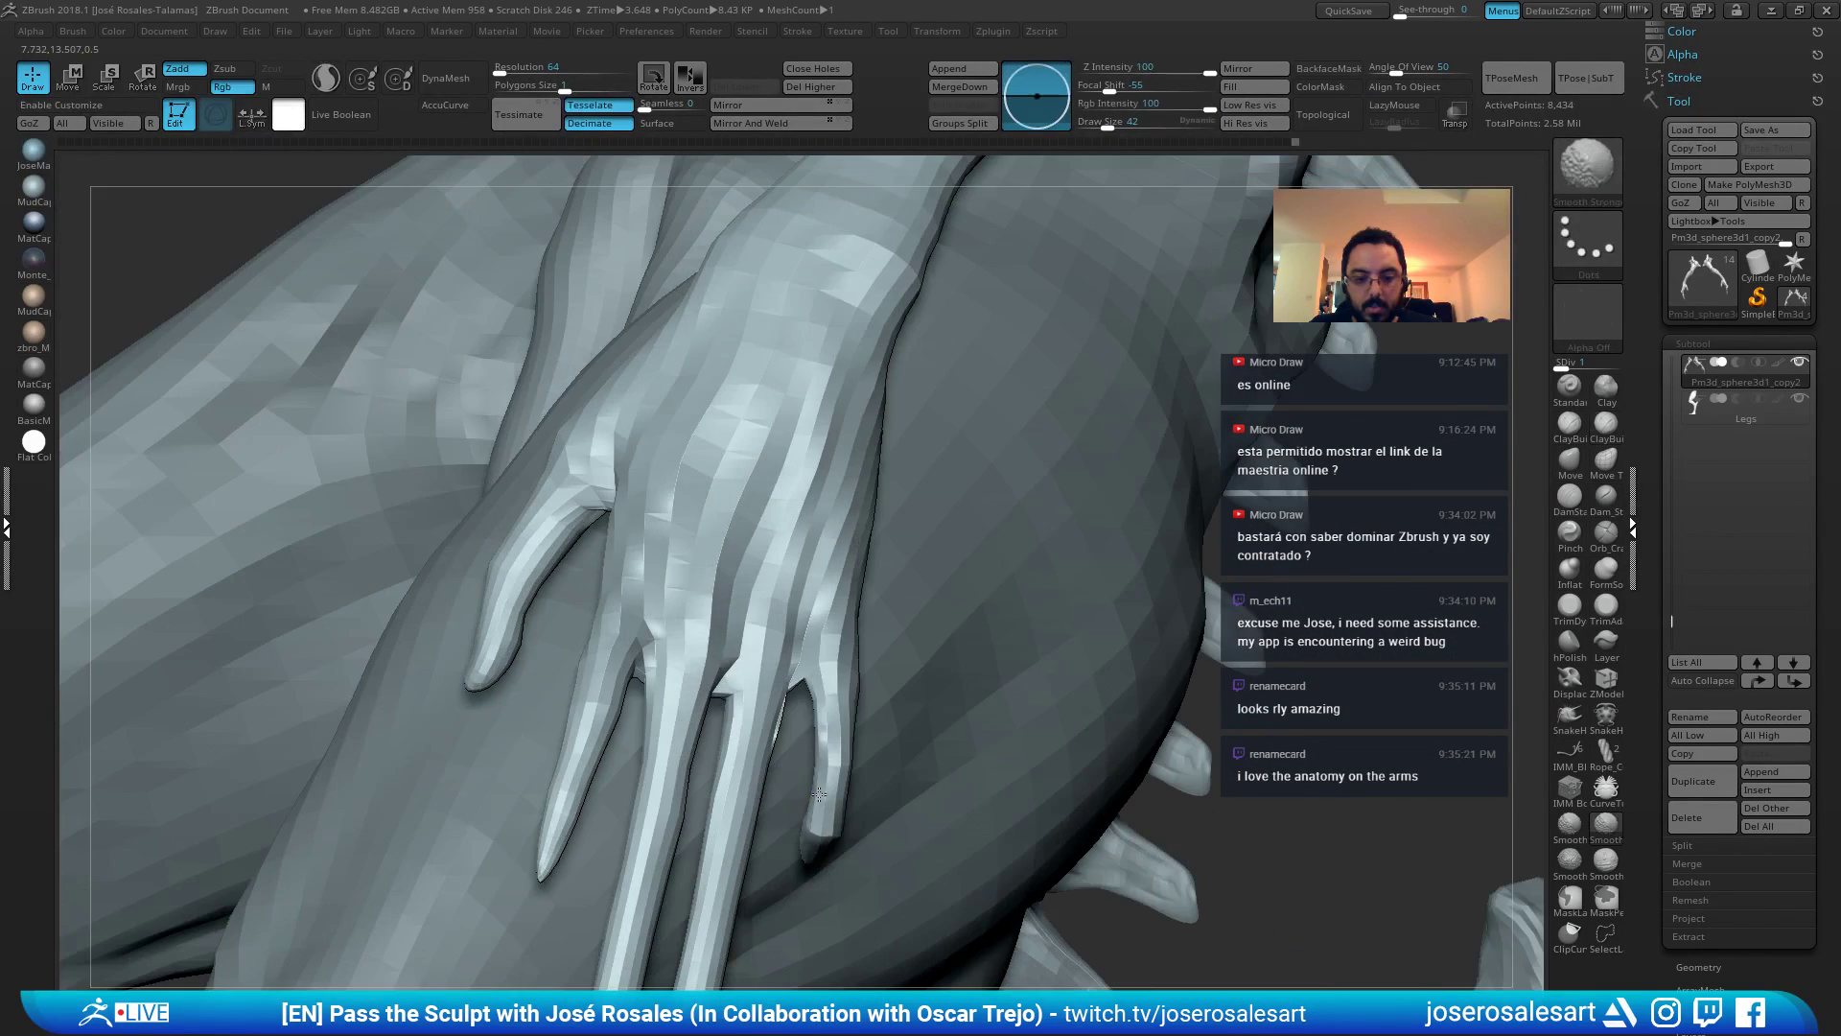
key("d")
right_click_drag(851, 782, 830, 744)
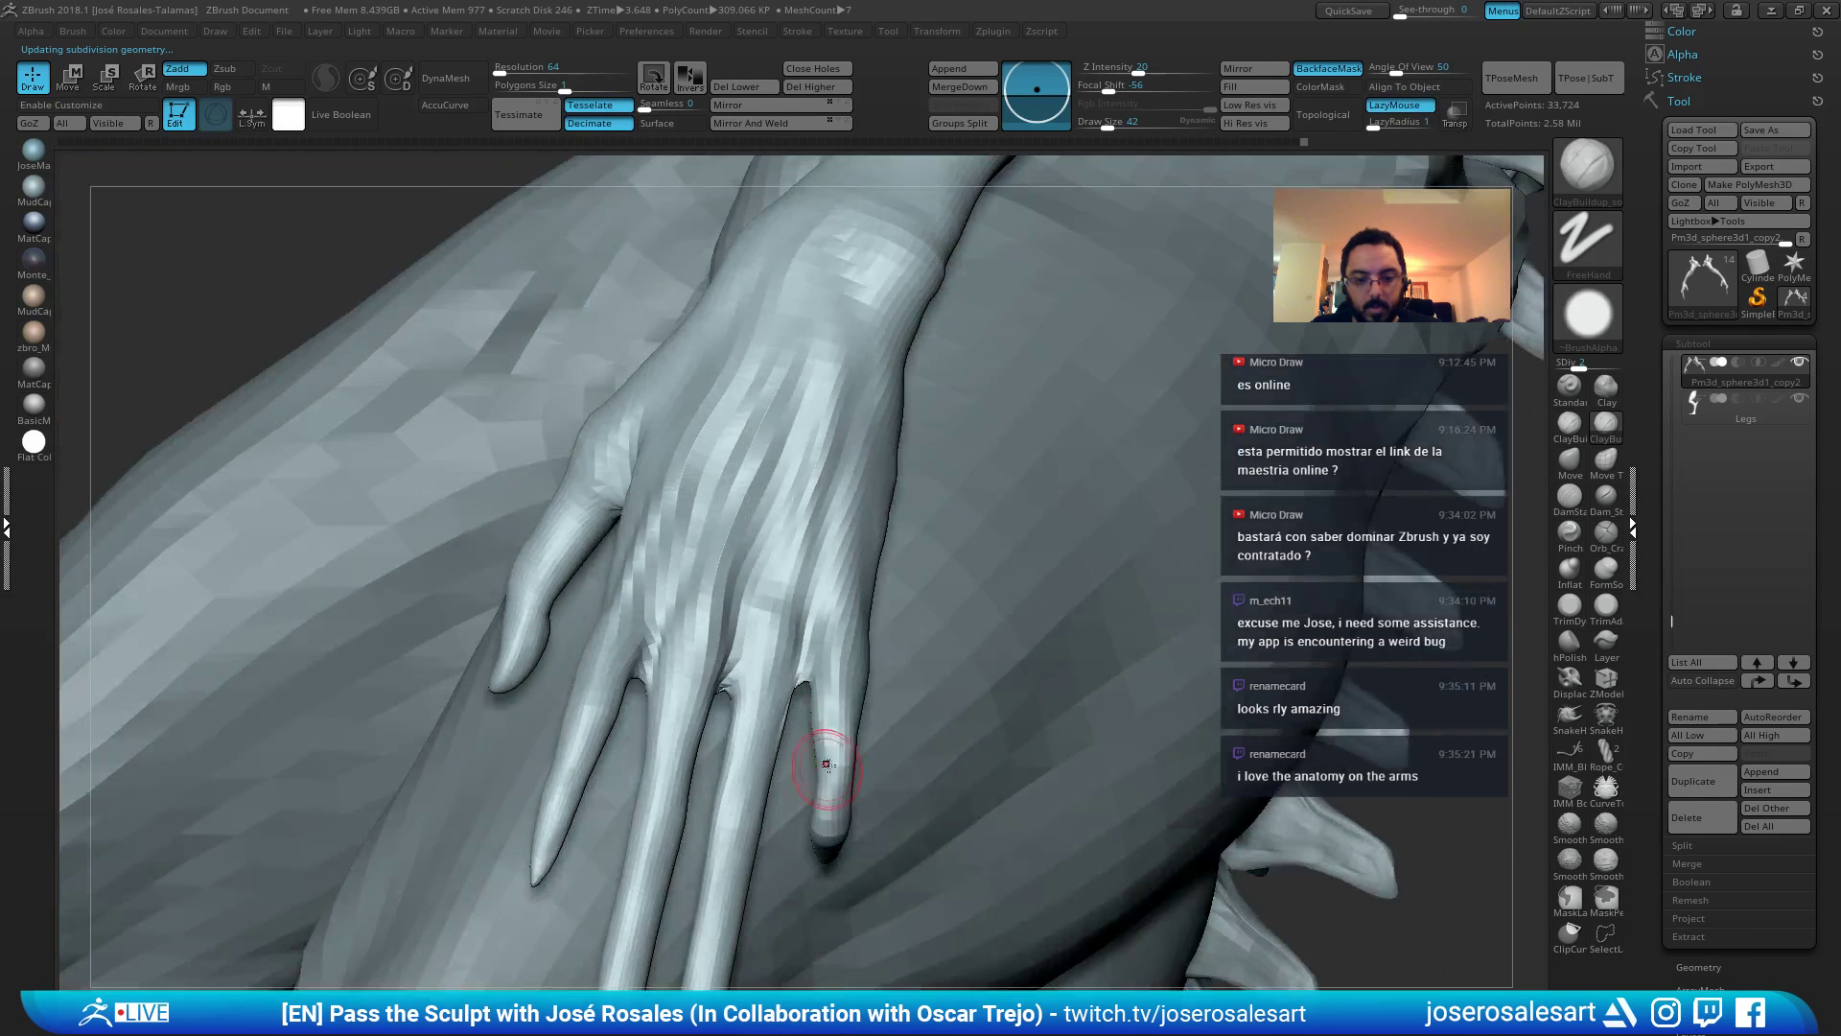
left_click_drag(829, 683, 822, 764, "shift")
left_click(834, 658, "ctrl+shift")
right_click_drag(835, 662, 837, 687)
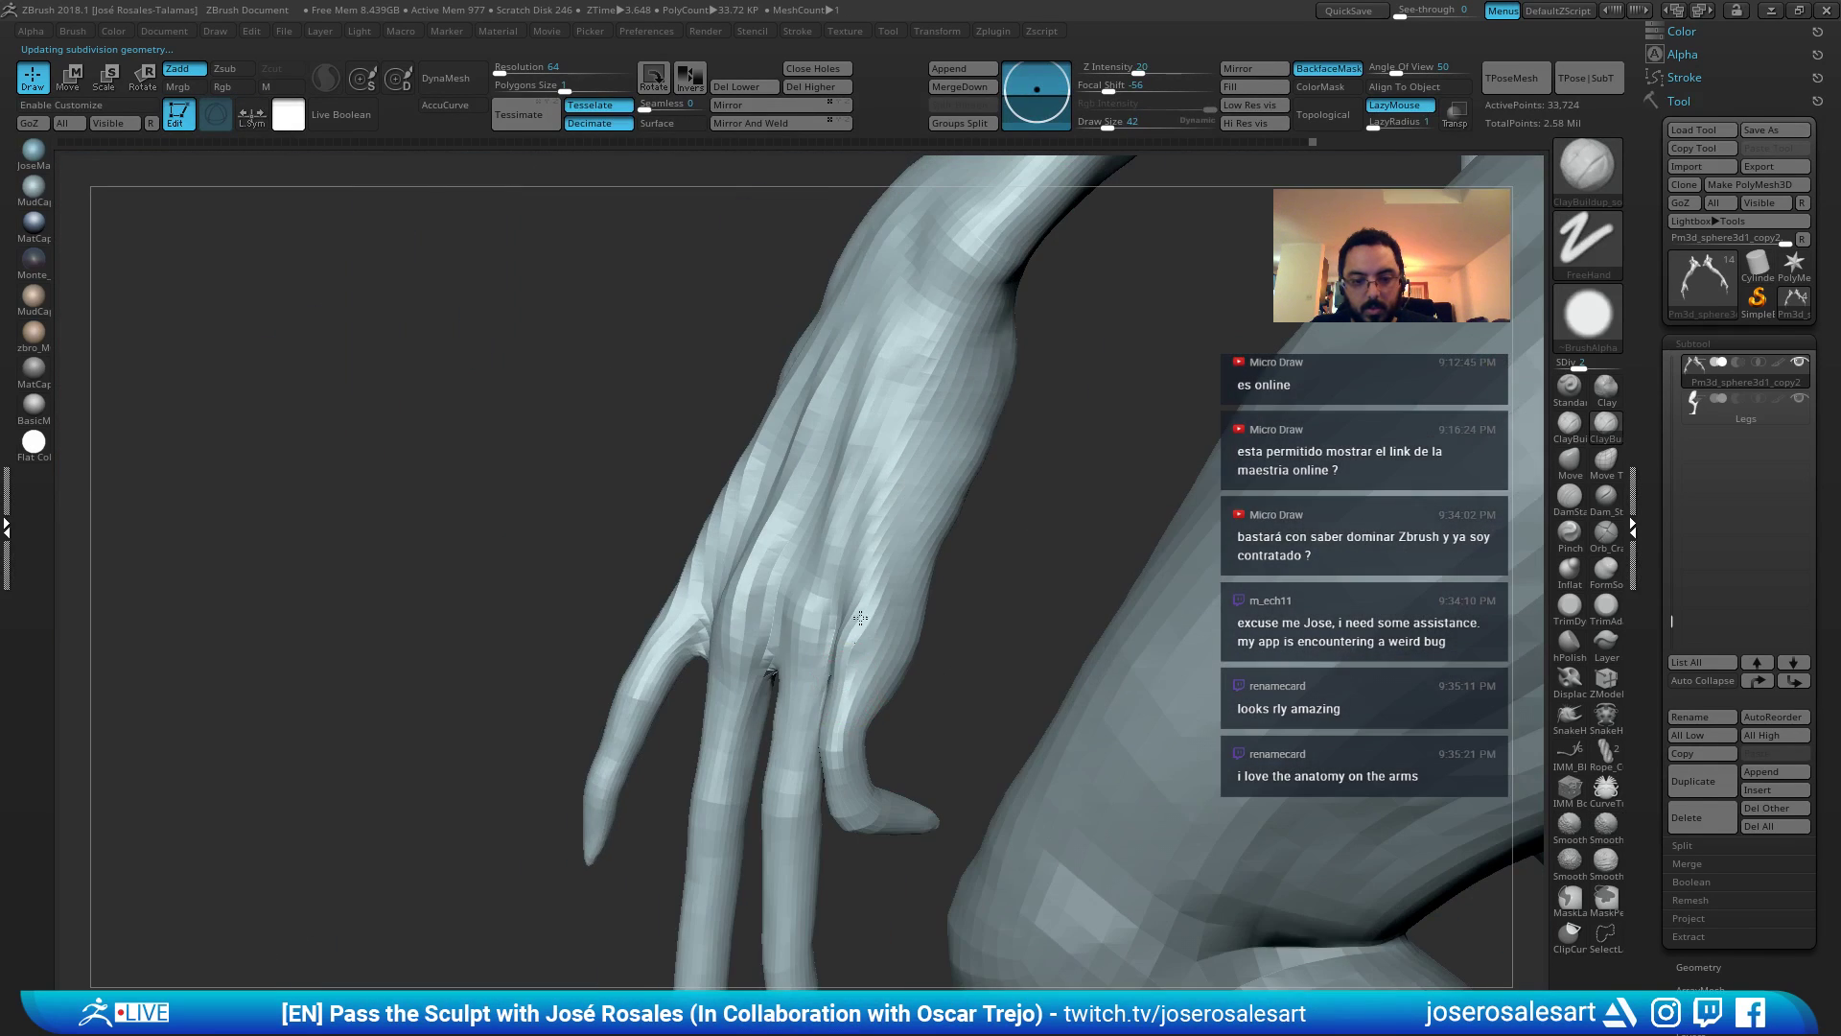
mouse_move(854, 615)
left_mouse_down("shift")
mouse_move(852, 694)
mouse_move(873, 664)
left_mouse_up("shift")
Sculpt the tendon running to the little finger's knuckle with the Standard brush at draw size 28.
key("b")
key("s")
key("t")
key("s")
right_click_drag(901, 671, 865, 624)
left_click_drag(860, 616, 822, 707)
right_click_drag(822, 705, 834, 586)
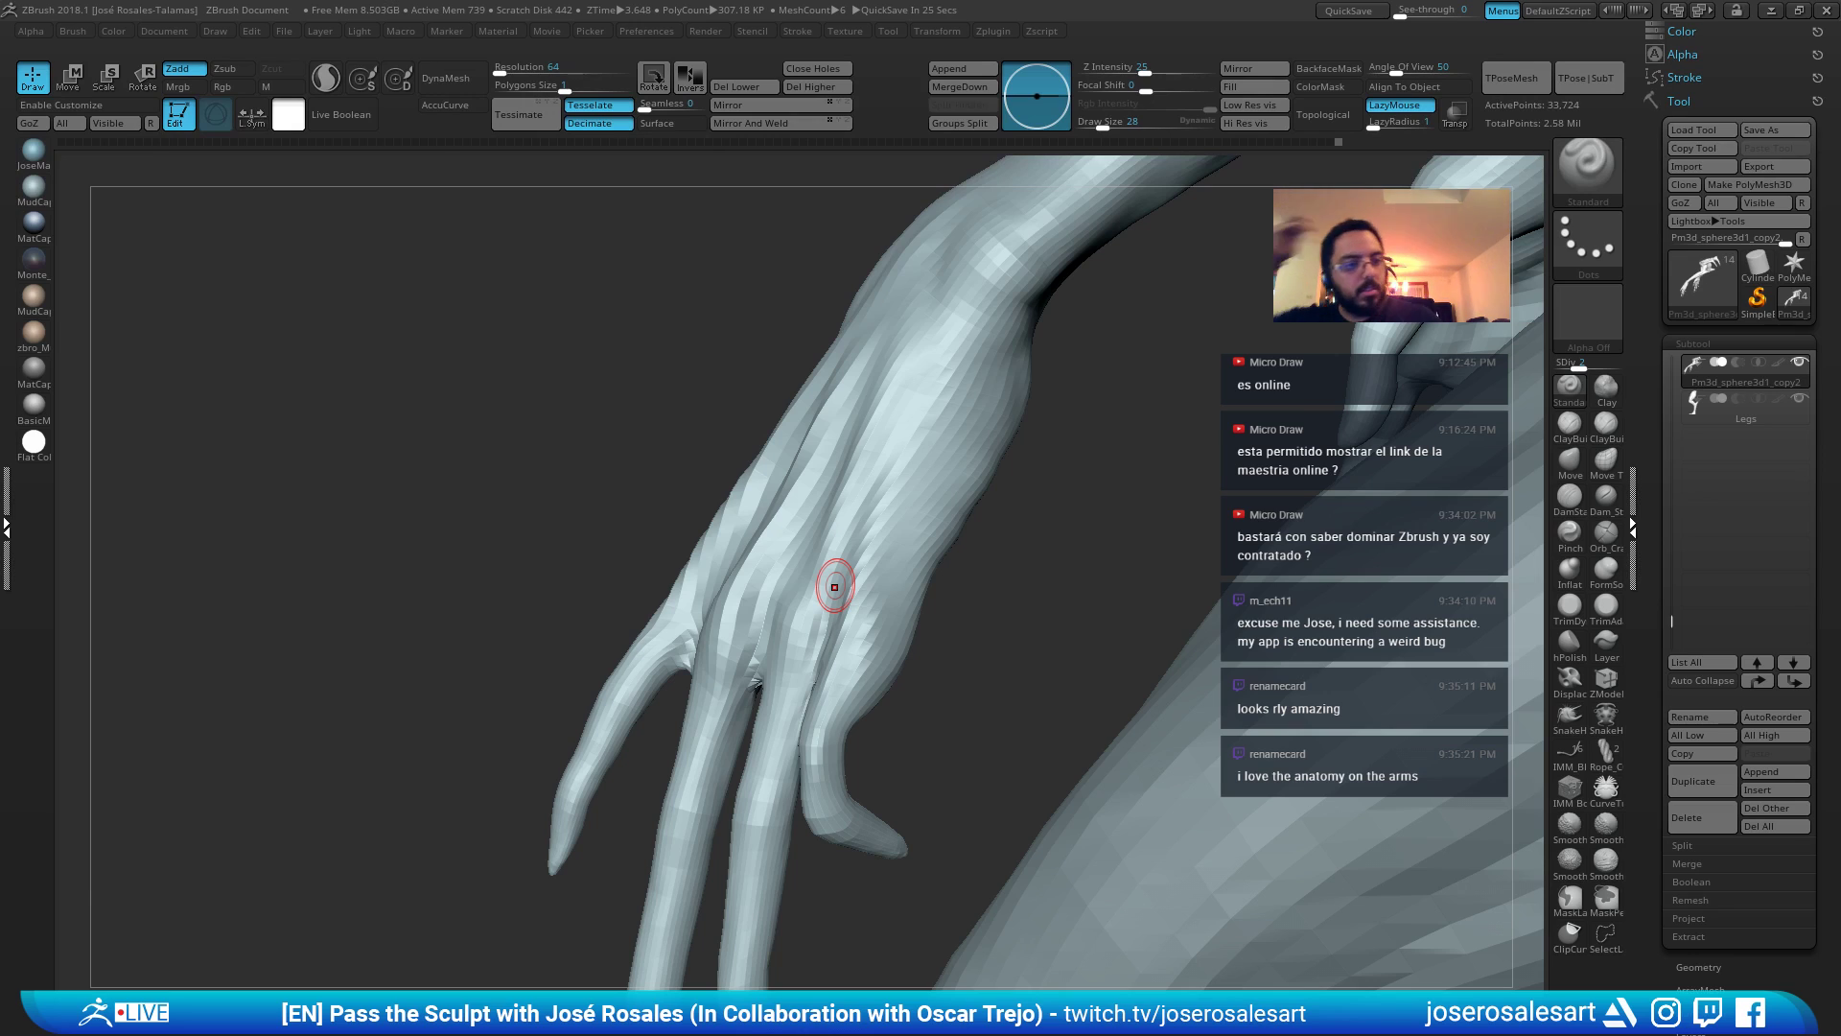
Examine the arms and hand pose on the full creature from the front and three-quarter angles.
right_click_drag(857, 435, 878, 307, "ctrl")
right_click_drag(878, 499, 1084, 628)
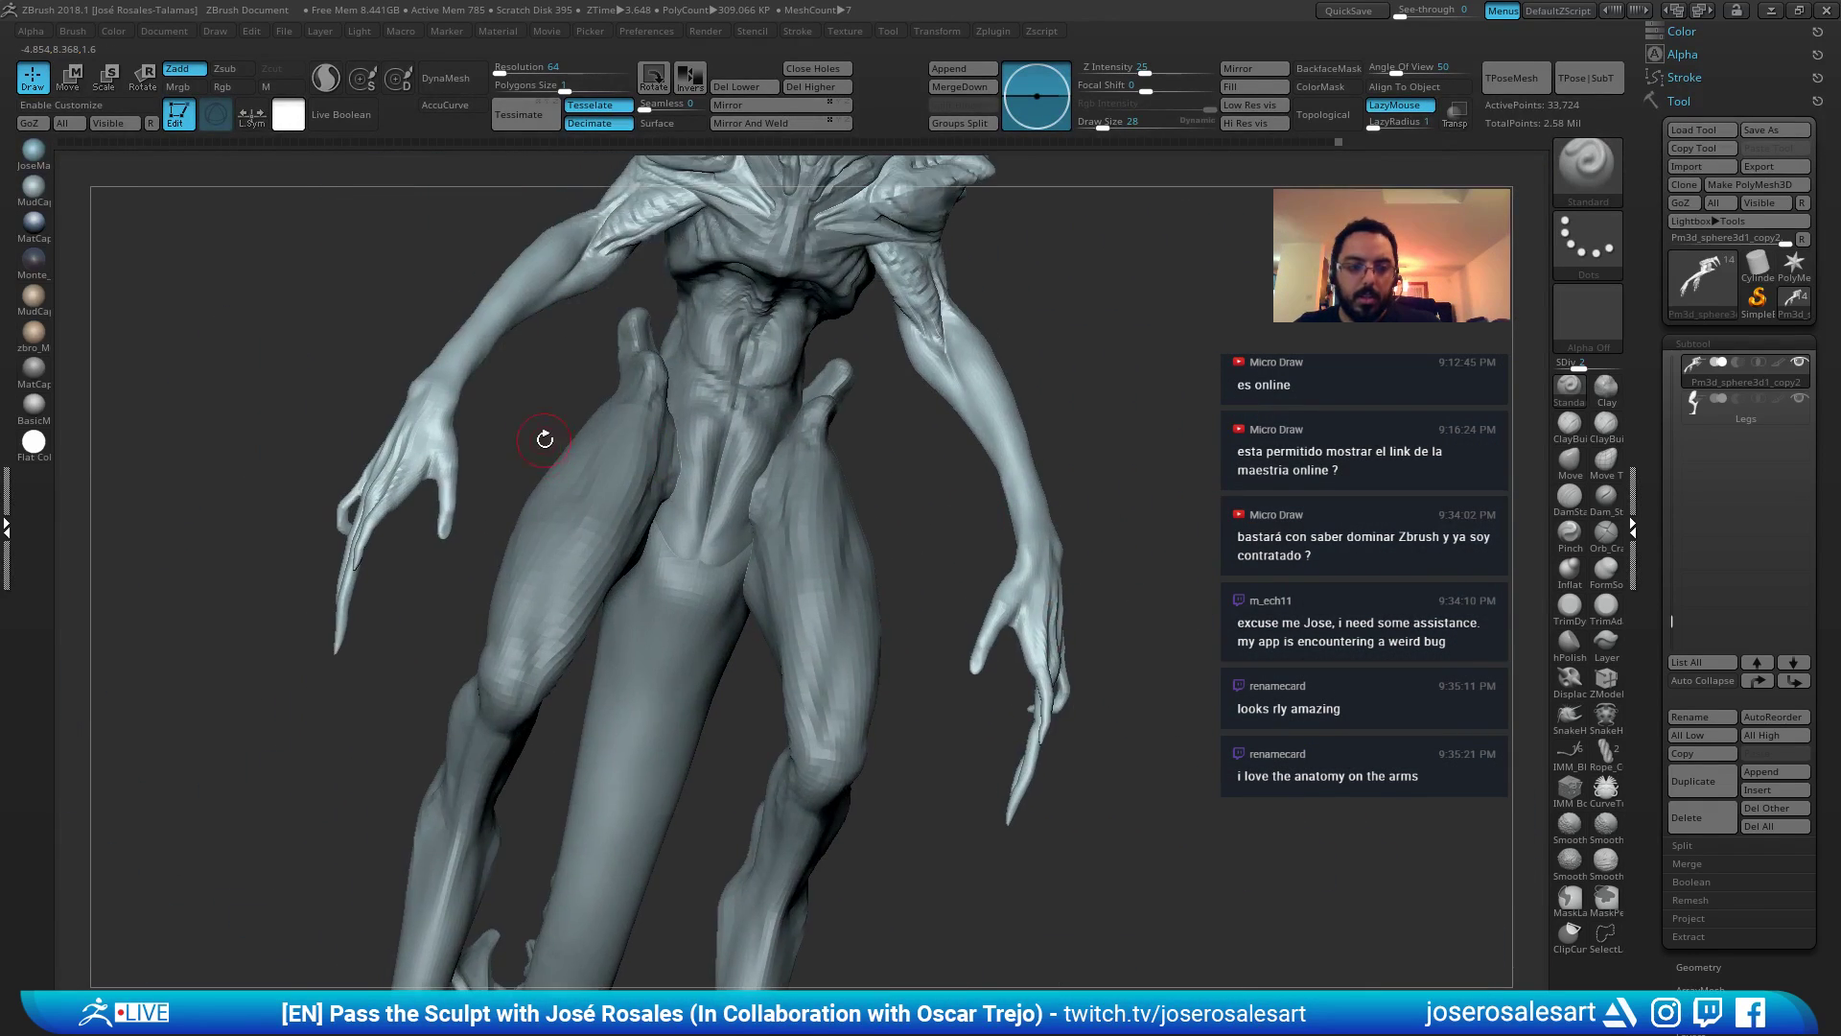
right_click_drag(544, 437, 576, 503)
mouse_move(1044, 572)
right_mouse_down()
mouse_move(869, 717)
mouse_move(1043, 679)
mouse_move(1126, 716)
mouse_move(1074, 654)
mouse_move(987, 707)
mouse_move(995, 670)
mouse_move(1090, 566)
mouse_move(920, 256)
mouse_move(910, 403)
right_mouse_up()
key("b")
key("c")
key("b")
right_click_drag(688, 519, 606, 475)
right_click_drag(560, 608, 727, 467)
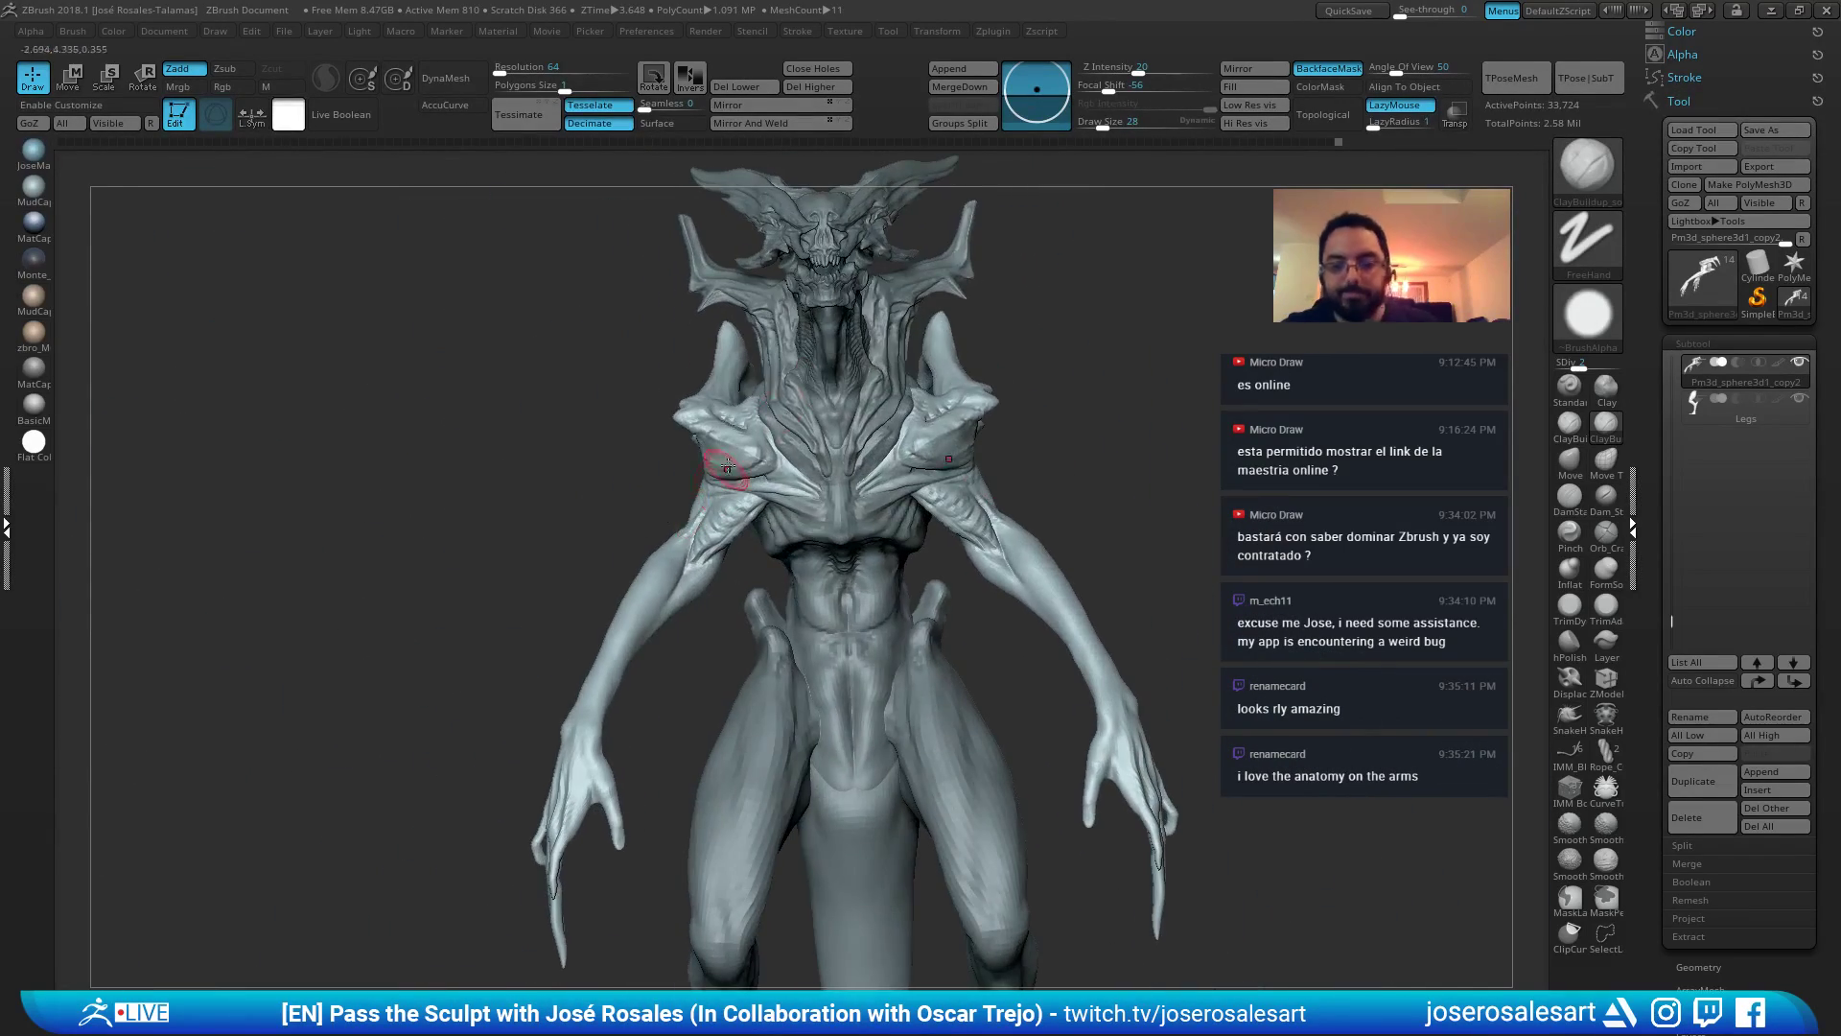
right_click_drag(851, 549, 844, 461)
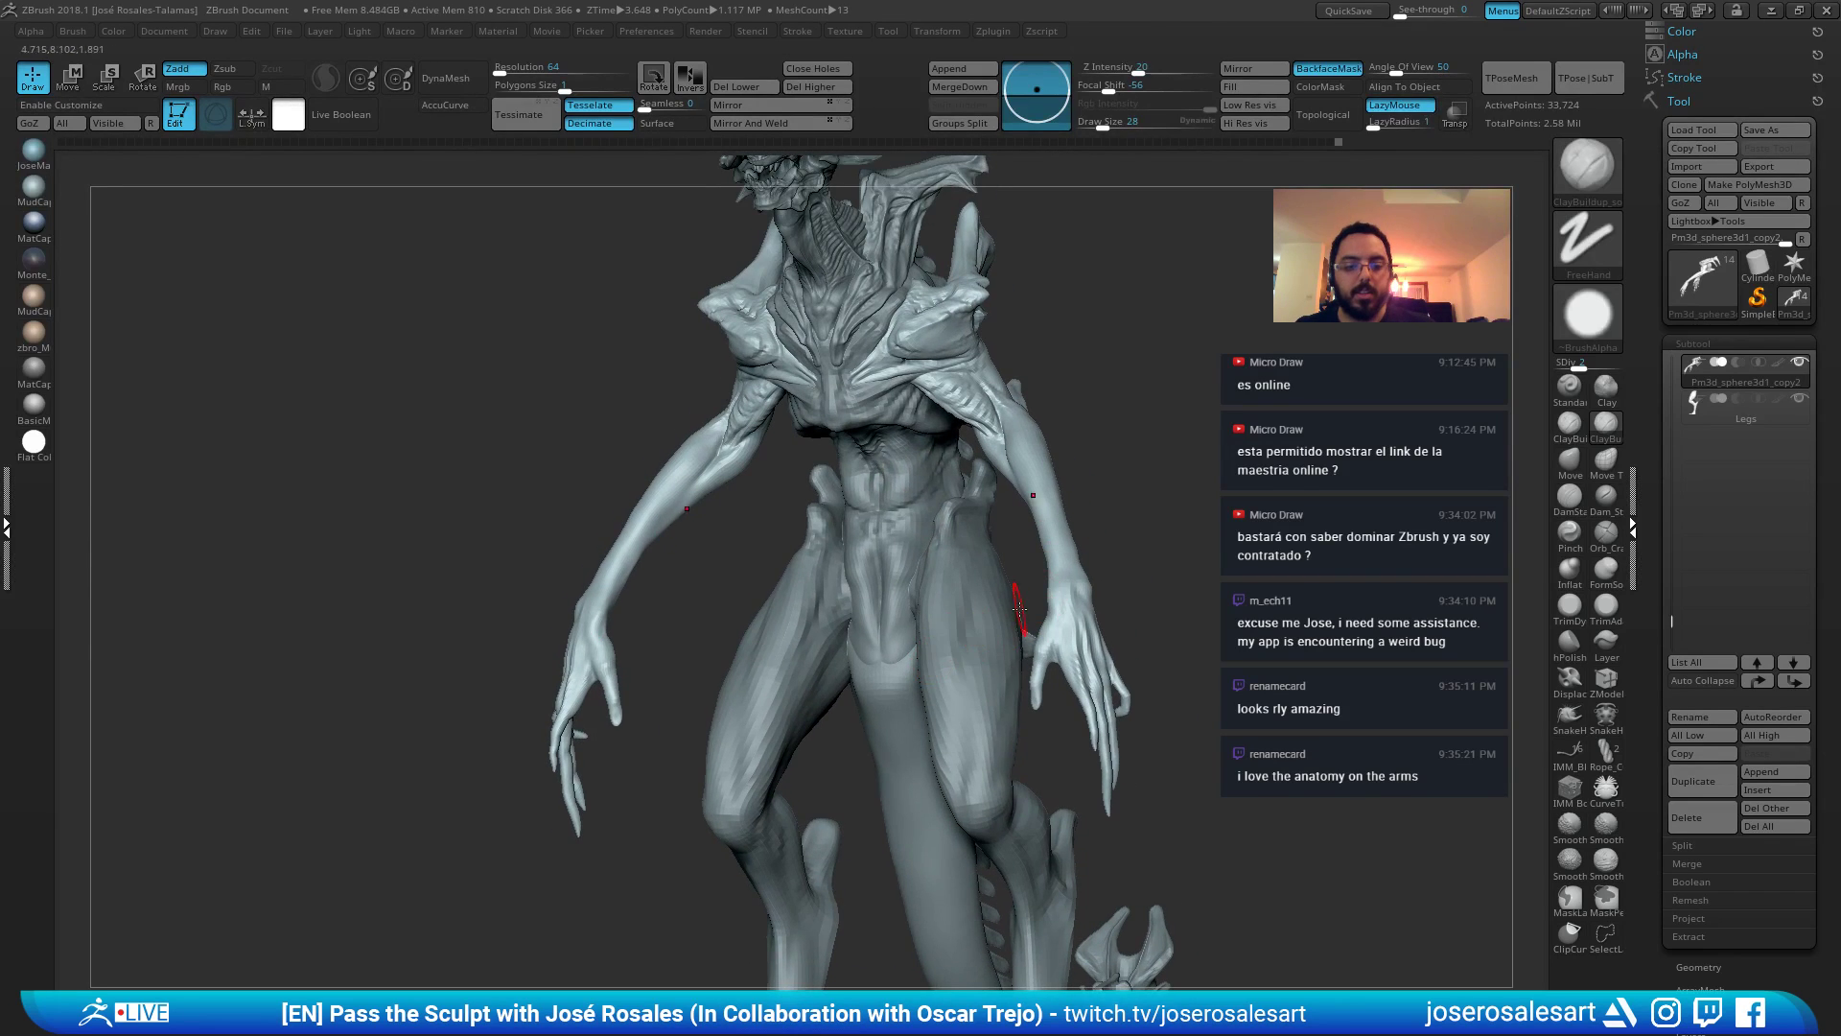
key("shift+s")
key("f")
right_click_drag(1109, 534, 1097, 481, "ctrl")
mouse_move(1022, 414)
right_mouse_down("alt")
mouse_move(886, 468)
mouse_move(922, 589)
mouse_move(818, 579)
mouse_move(879, 526)
mouse_move(789, 534)
mouse_move(815, 436)
mouse_move(875, 349)
right_mouse_up("alt")
Build up a muscle ridge from the inner elbow into the forearm with the Standard brush at draw size 26.
key("b")
key("s")
key("t")
key("bracketleft")
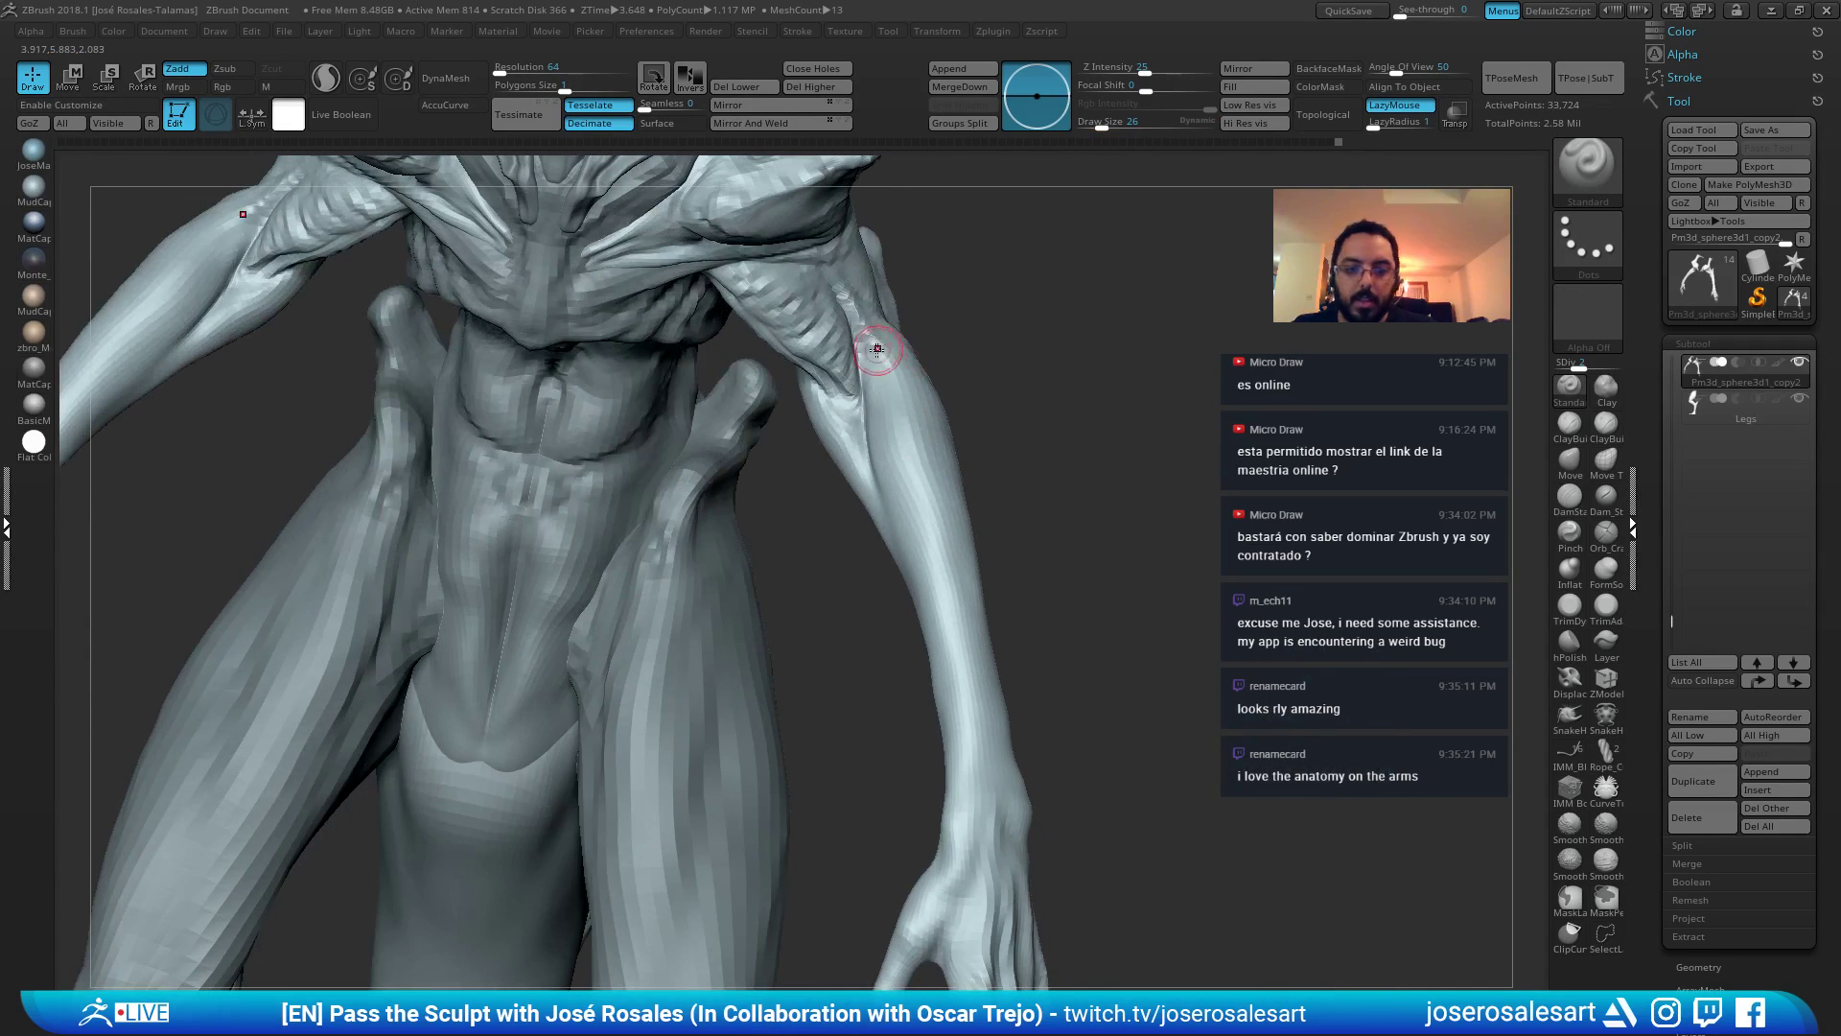
key("bracketright")
left_click_drag(879, 361, 894, 468)
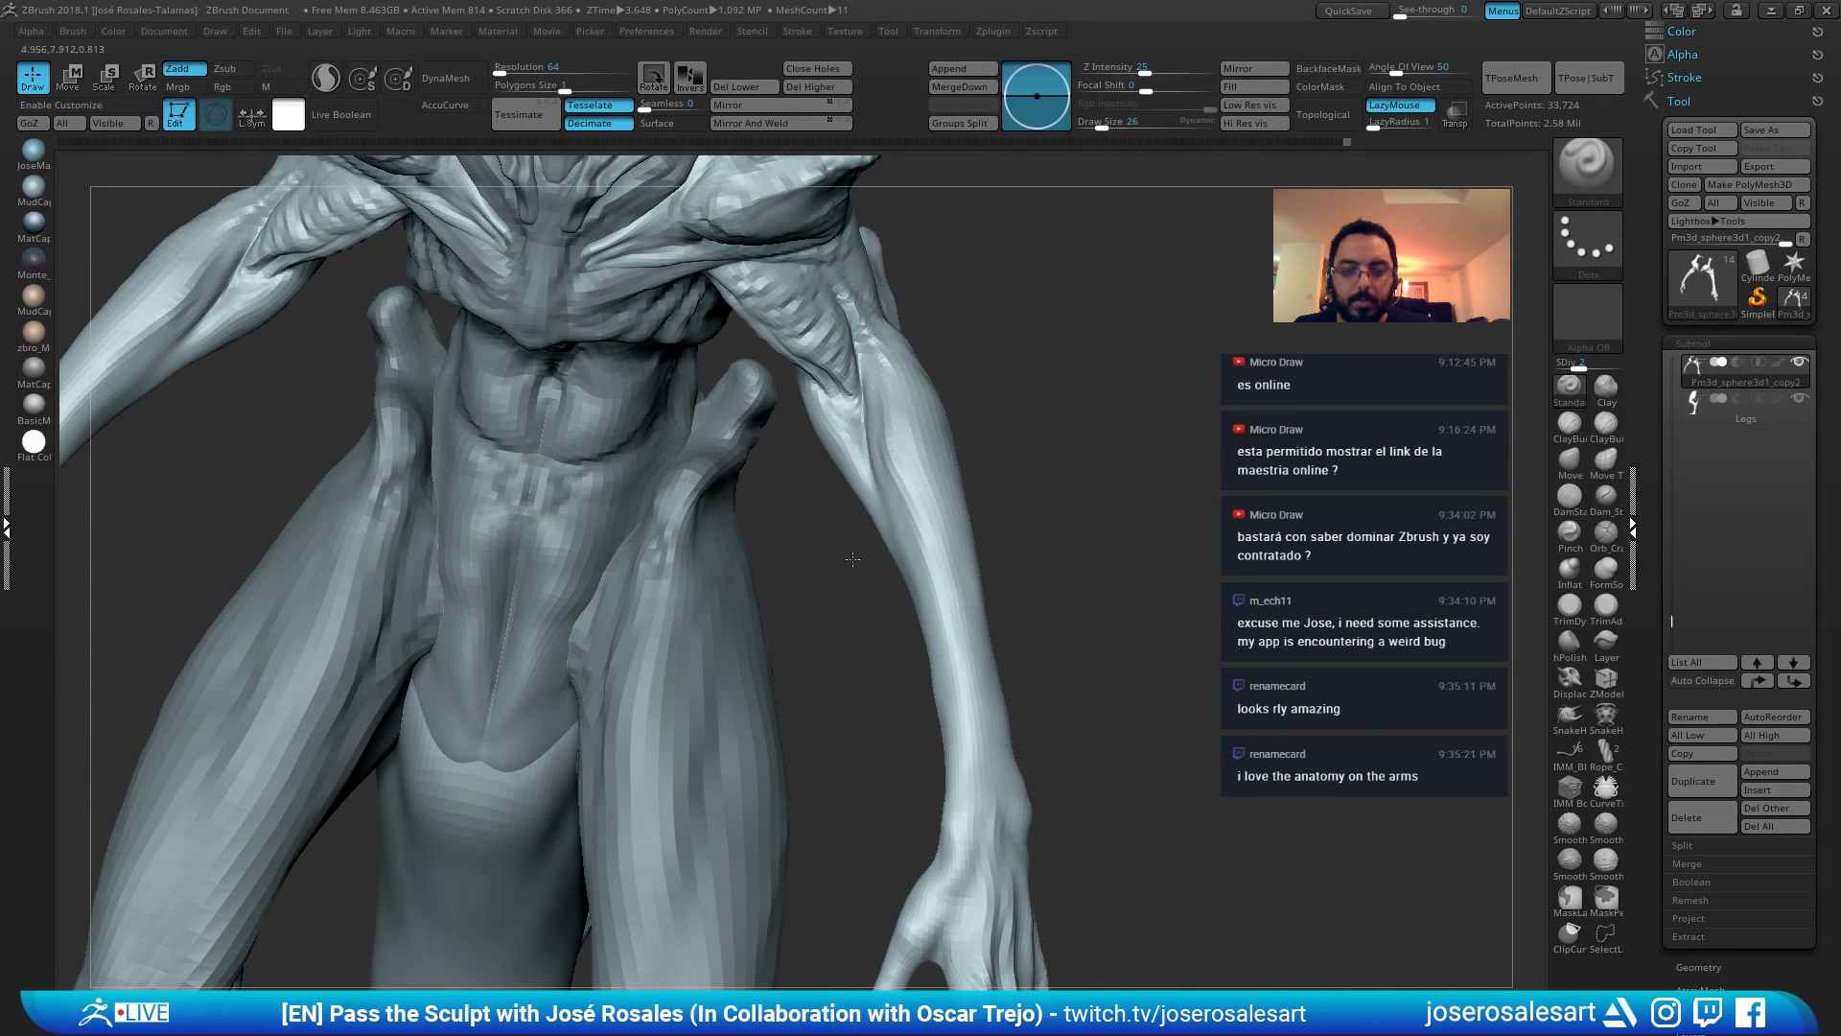
right_click_drag(853, 560, 891, 463)
right_click_drag(911, 546, 893, 475)
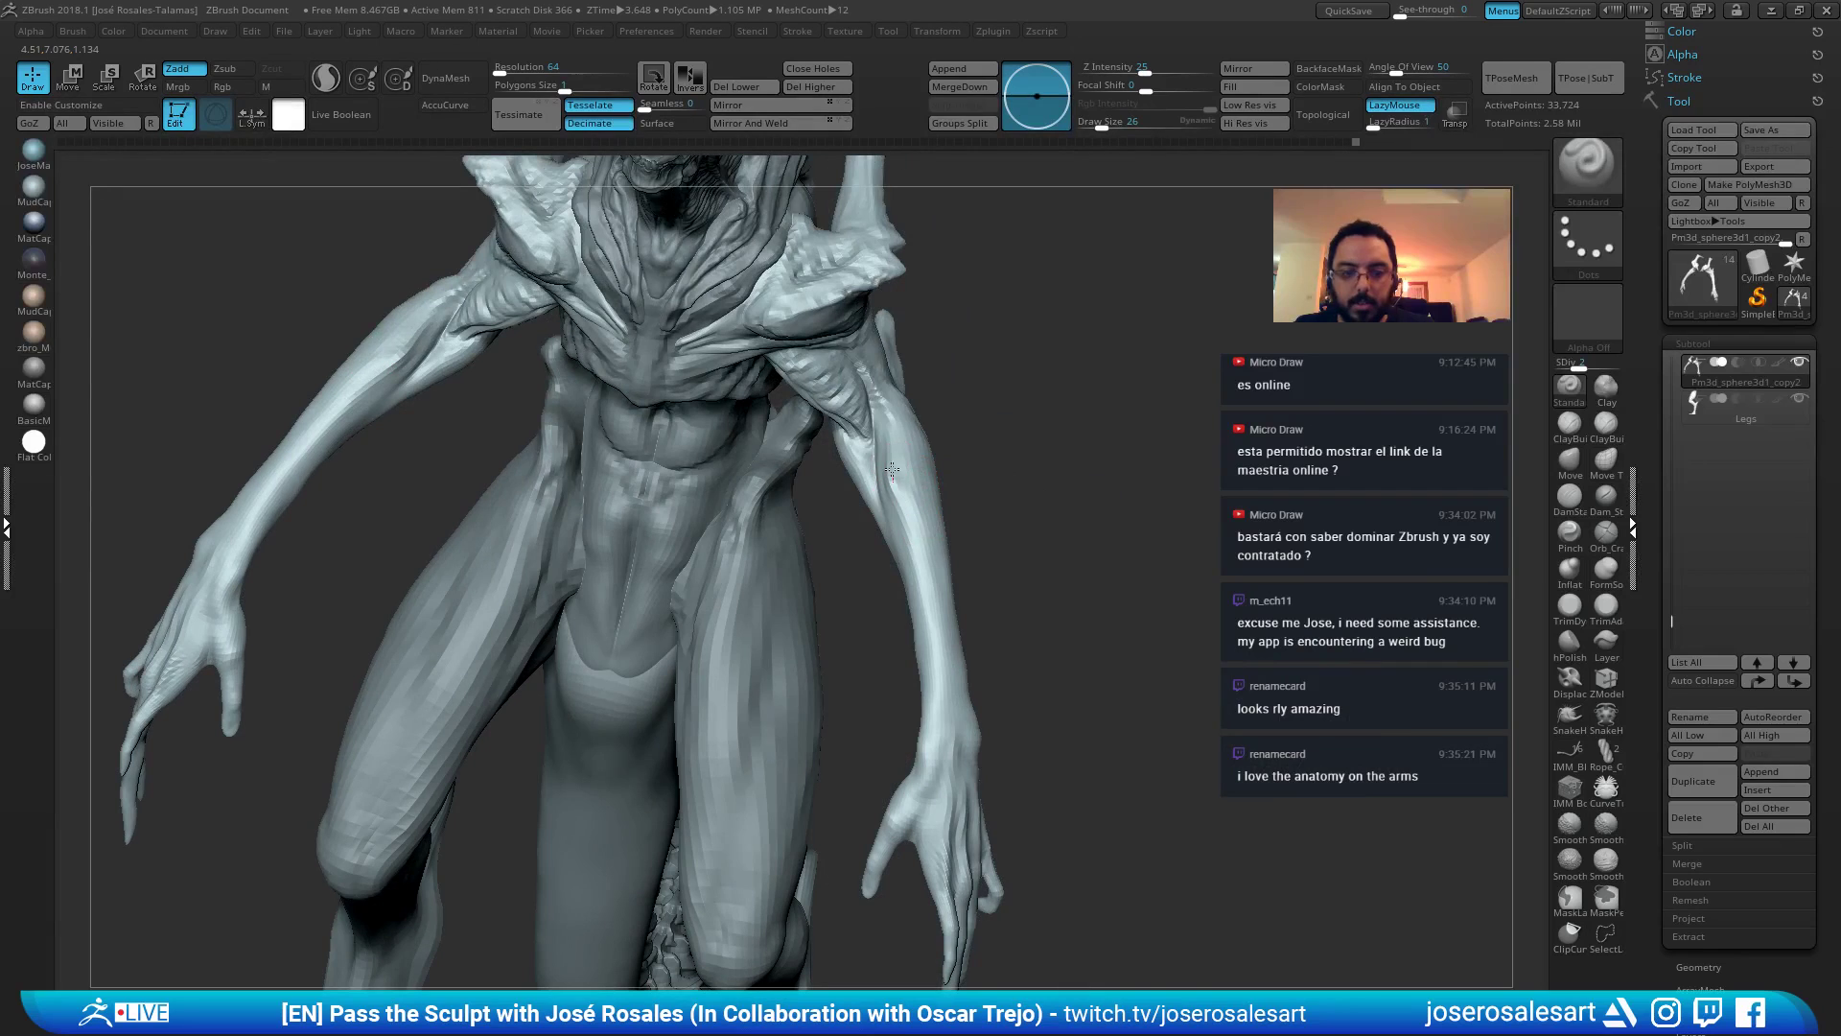
Strengthen the upper forearm muscle form and smooth it down along the forearm.
left_click_drag(905, 515, 890, 444)
mouse_move(918, 565)
right_mouse_down()
mouse_move(863, 528)
mouse_move(906, 446)
right_mouse_up()
left_click_drag(905, 516, 904, 499, "shift")
mouse_move(896, 481)
right_mouse_down()
mouse_move(907, 529)
mouse_move(883, 537)
right_mouse_up()
left_click_drag(896, 514, 927, 613, "shift")
mouse_move(933, 637)
right_mouse_down()
mouse_move(998, 624)
mouse_move(920, 538)
right_mouse_up()
Carve a crease from the elbow down the forearm with the DamStandard brush.
mouse_move(695, 464)
right_mouse_down("ctrl")
mouse_move(699, 537)
mouse_move(698, 455)
mouse_move(823, 402)
right_mouse_up("ctrl")
key("b")
key("d")
key("s")
mouse_move(826, 374)
left_mouse_down()
mouse_move(620, 527)
mouse_move(688, 501)
left_mouse_up()
right_click_drag(699, 493, 694, 553)
Build up the inner wrist where the forearm meets the hand using ClayBuildup at draw size 45.
key("b")
key("c")
key("b")
mouse_move(604, 668)
right_mouse_down("ctrl")
mouse_move(614, 629)
mouse_move(563, 658)
mouse_move(604, 633)
right_mouse_up("ctrl")
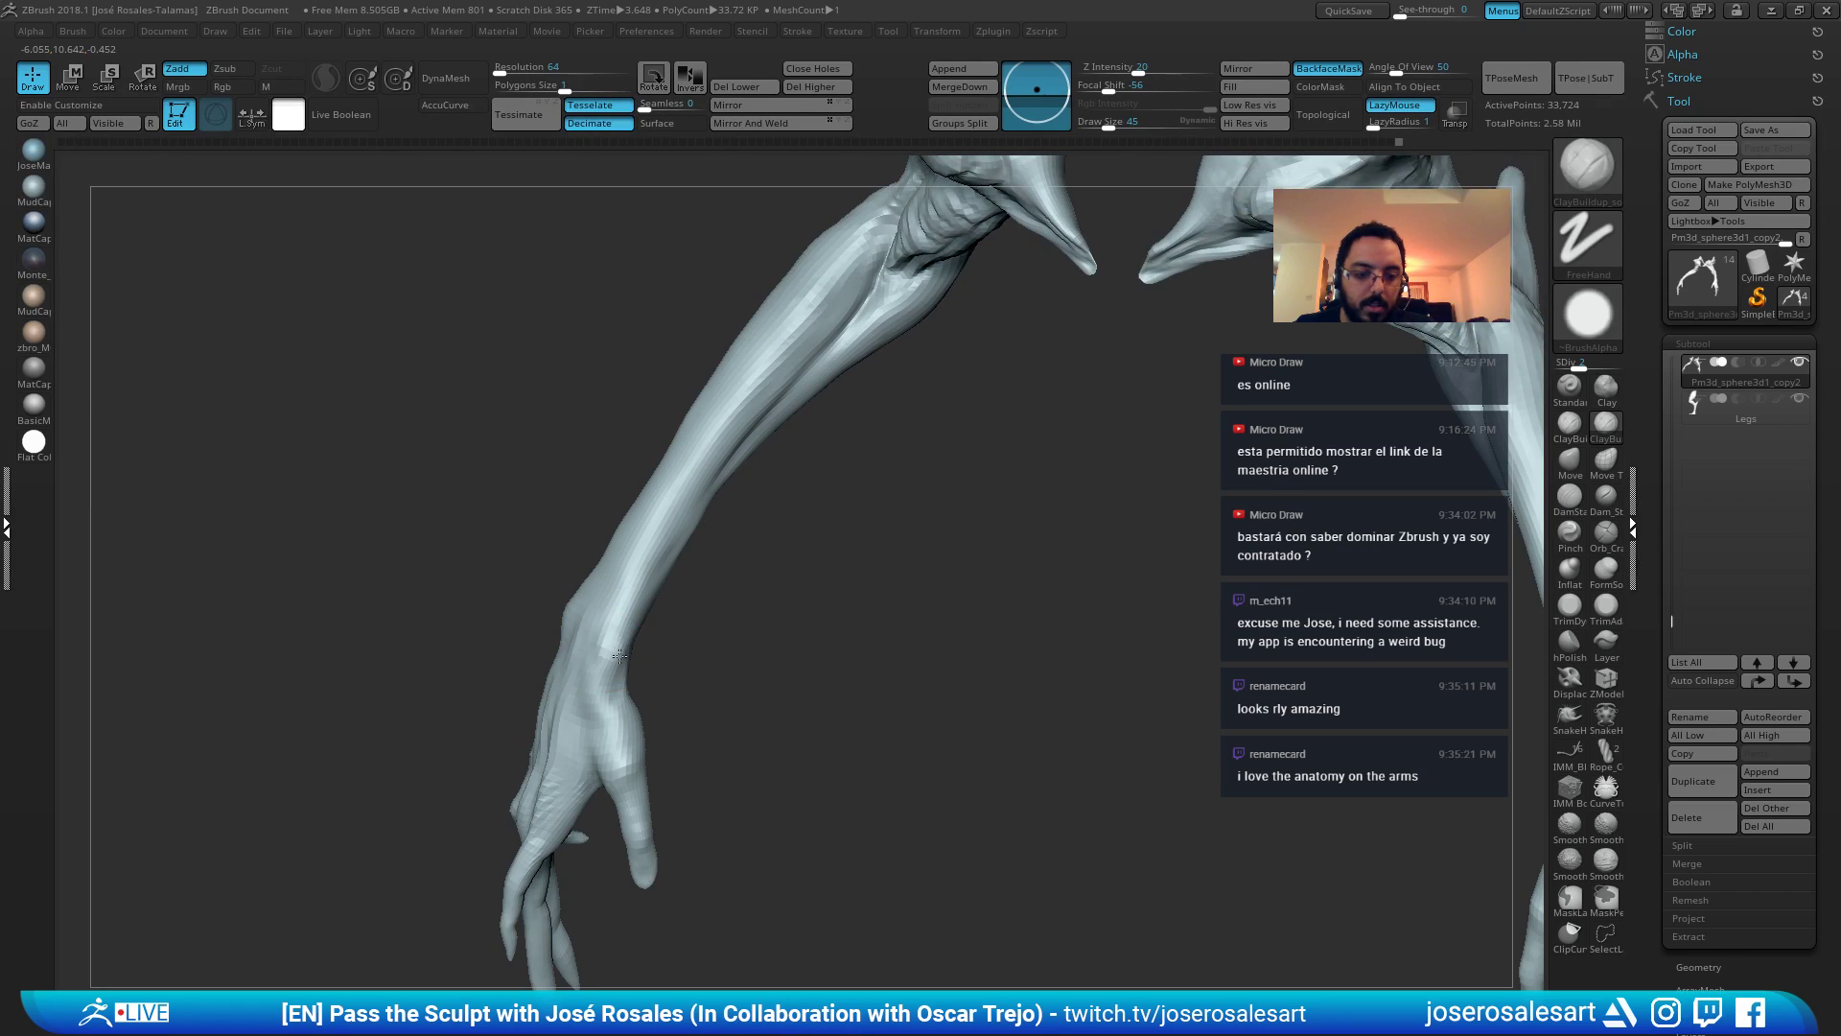
left_click_drag(618, 656, 600, 647)
right_click_drag(600, 646, 644, 624)
mouse_move(597, 644)
left_mouse_down()
mouse_move(614, 645)
mouse_move(610, 617)
left_mouse_up()
right_click_drag(609, 616, 604, 646)
left_click_drag(604, 647, 604, 609)
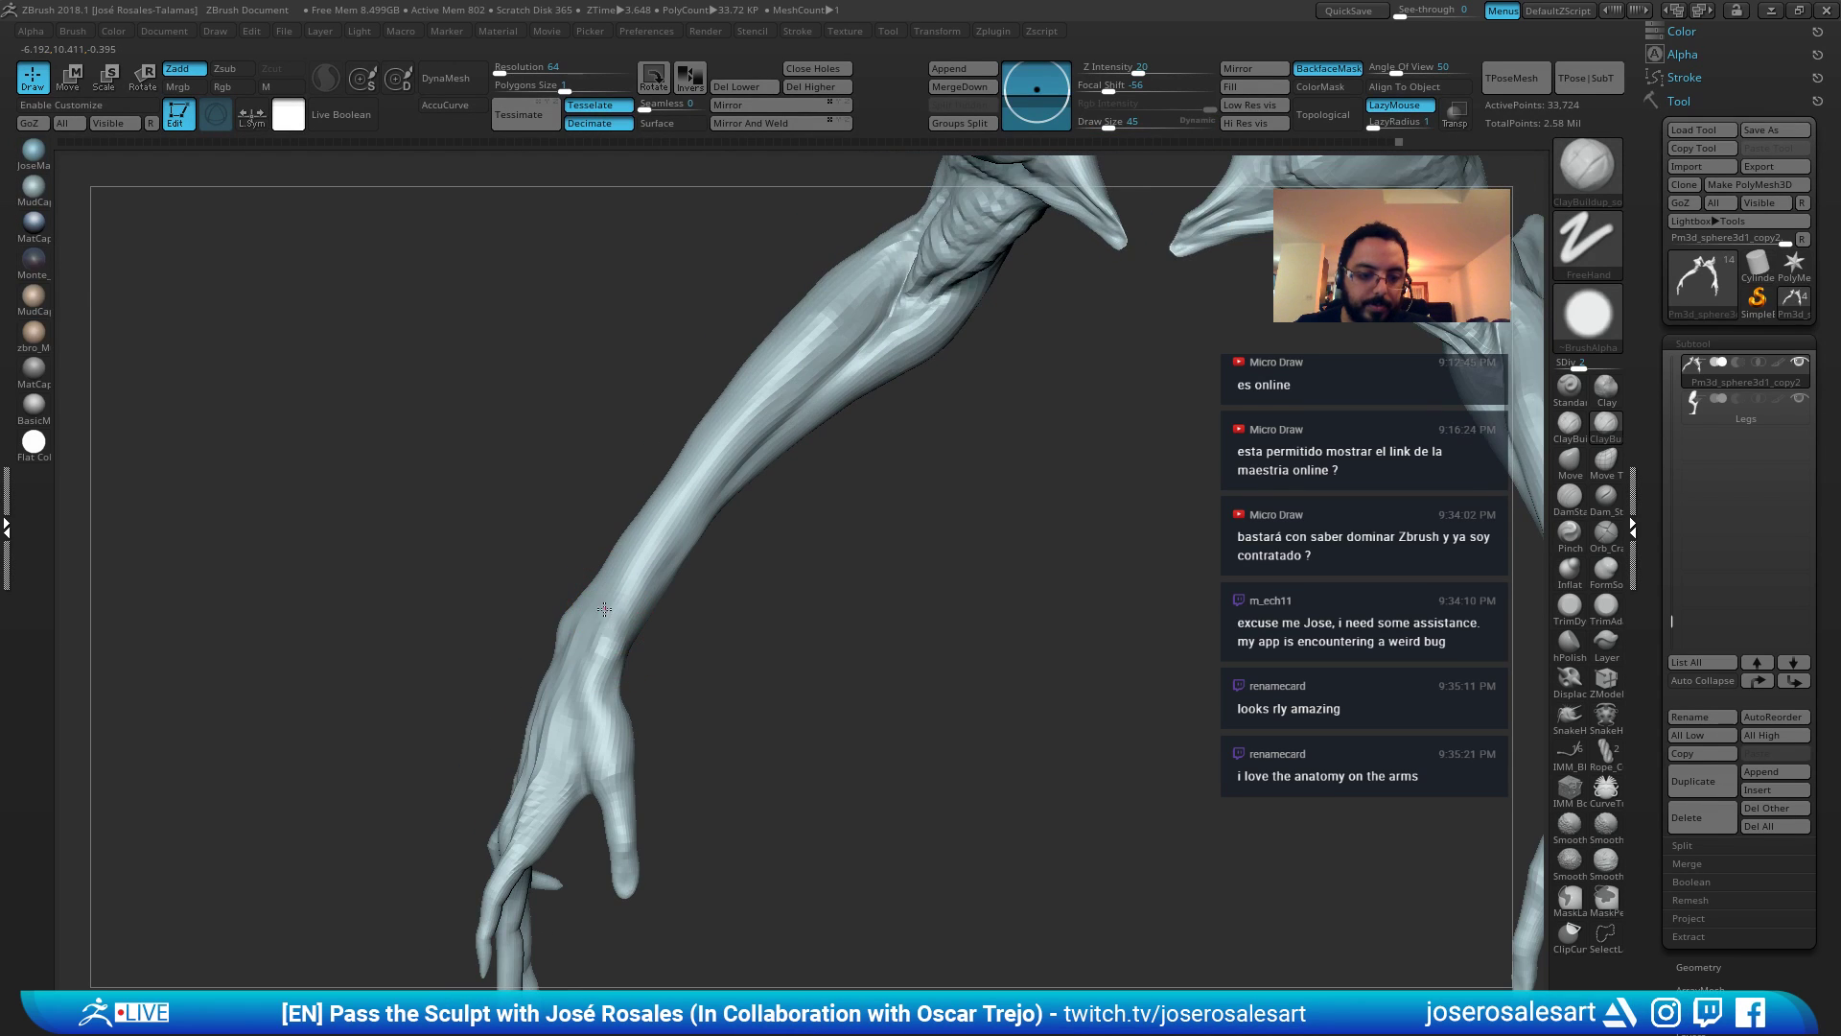
Define the tendons on the back of the hand with the Standard brush at draw size 30.
mouse_move(611, 635)
right_mouse_down()
mouse_move(547, 671)
mouse_move(535, 739)
mouse_move(571, 749)
mouse_move(578, 715)
mouse_move(551, 719)
mouse_move(478, 805)
mouse_move(574, 753)
right_mouse_up()
key("b")
key("m")
key("v")
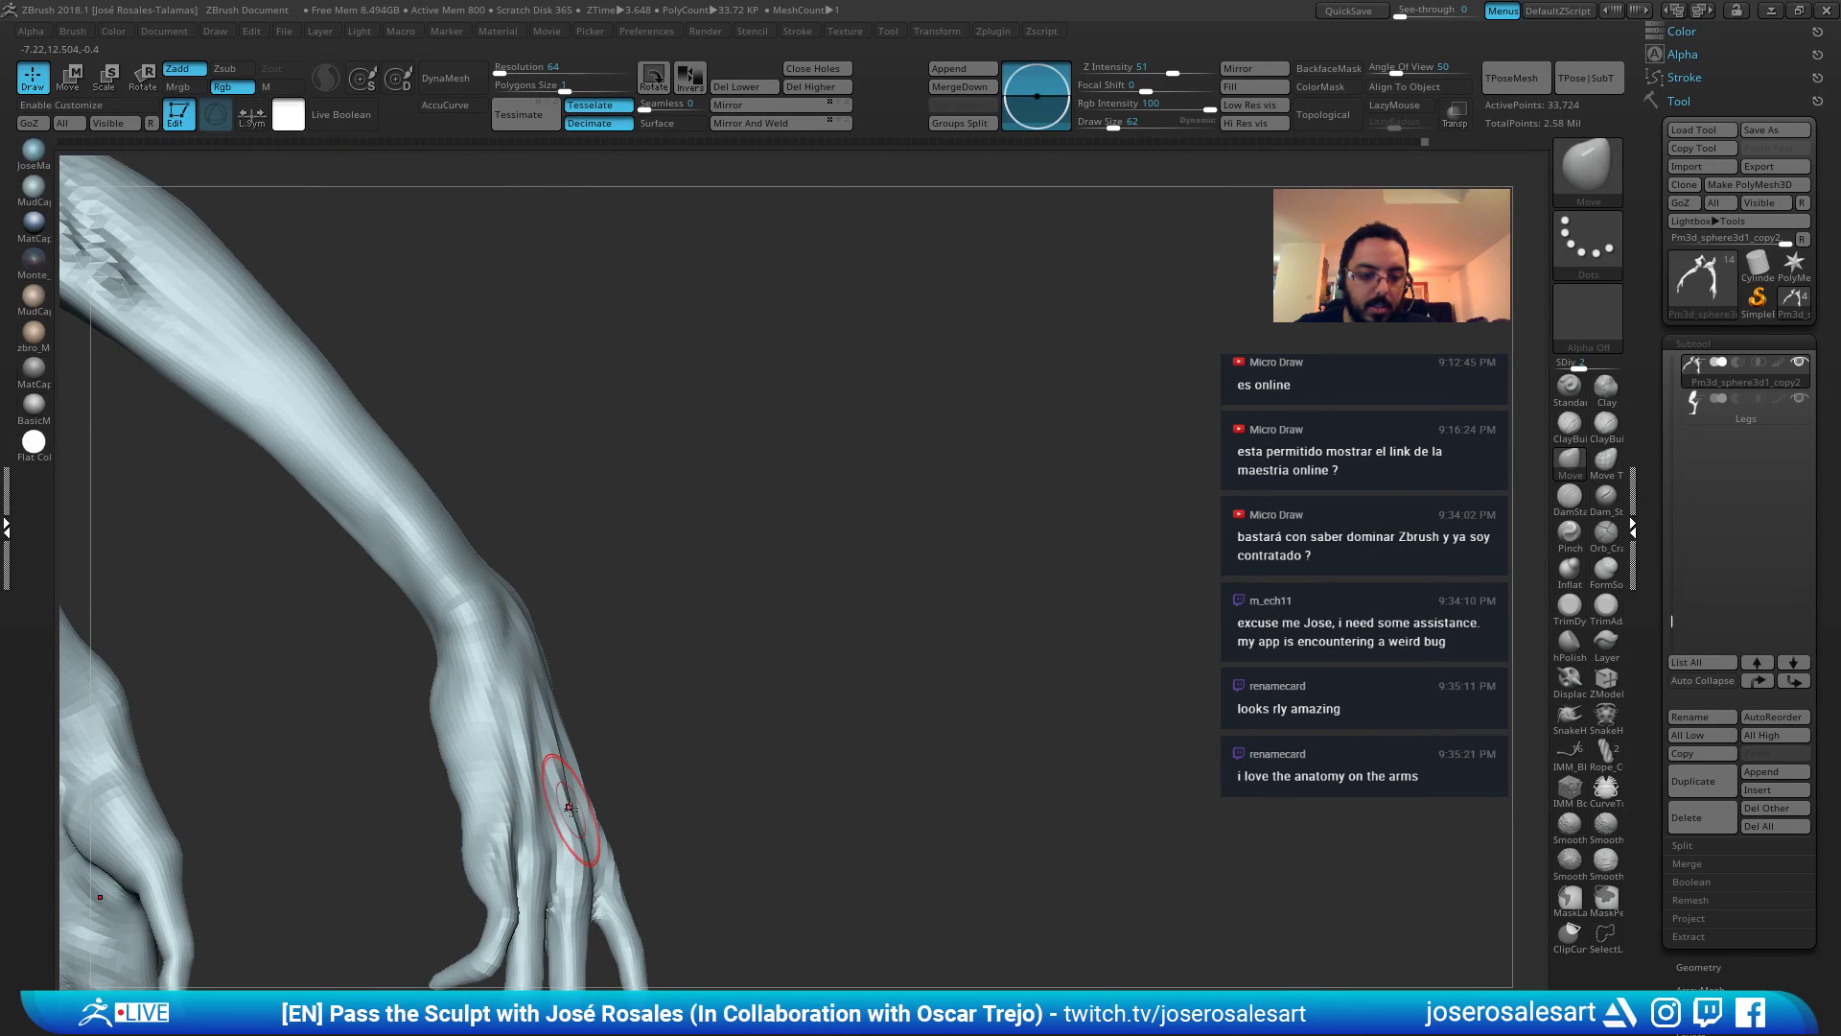
key("1")
key("s")
left_click_drag(630, 766, 619, 766)
right_click_drag(620, 766, 498, 782)
left_click_drag(570, 827, 565, 802)
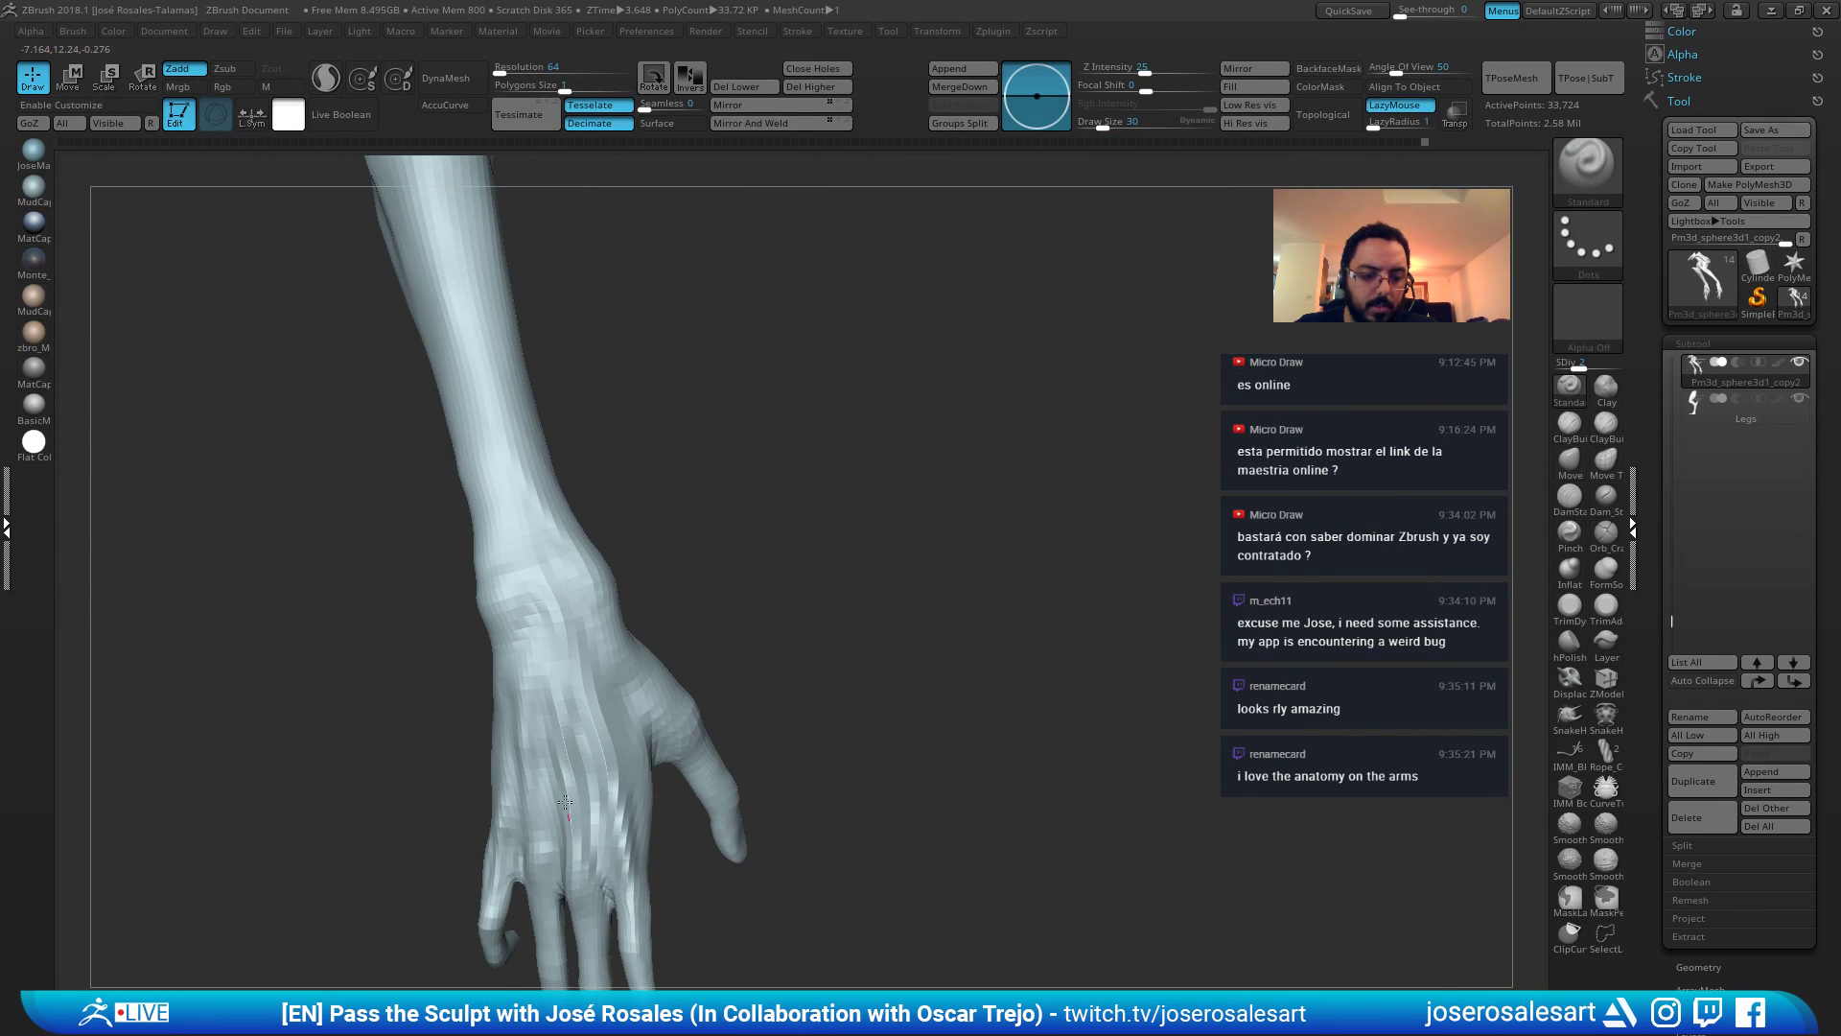
Smooth the tendons on the back of the hand and the transition into the wrist.
key("shift")
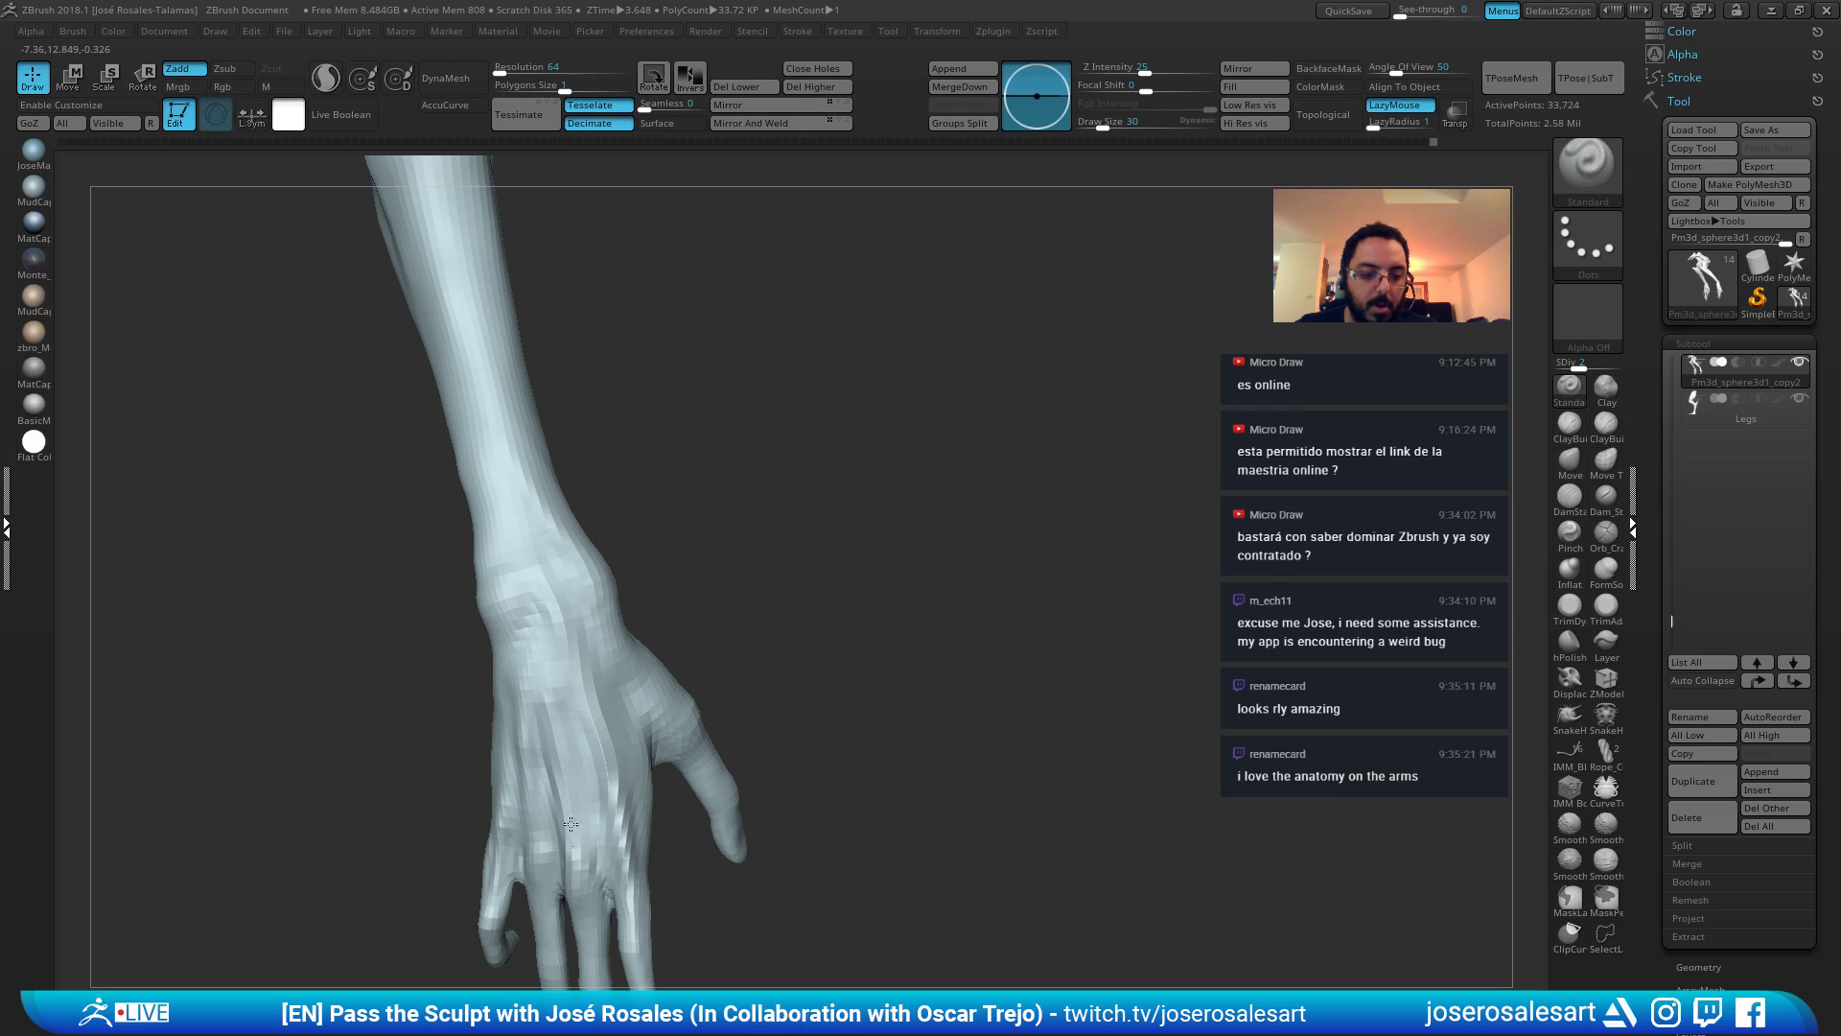
right_click_drag(569, 868, 555, 699)
left_click_drag(555, 699, 617, 649, "shift")
right_click_drag(616, 650, 592, 759)
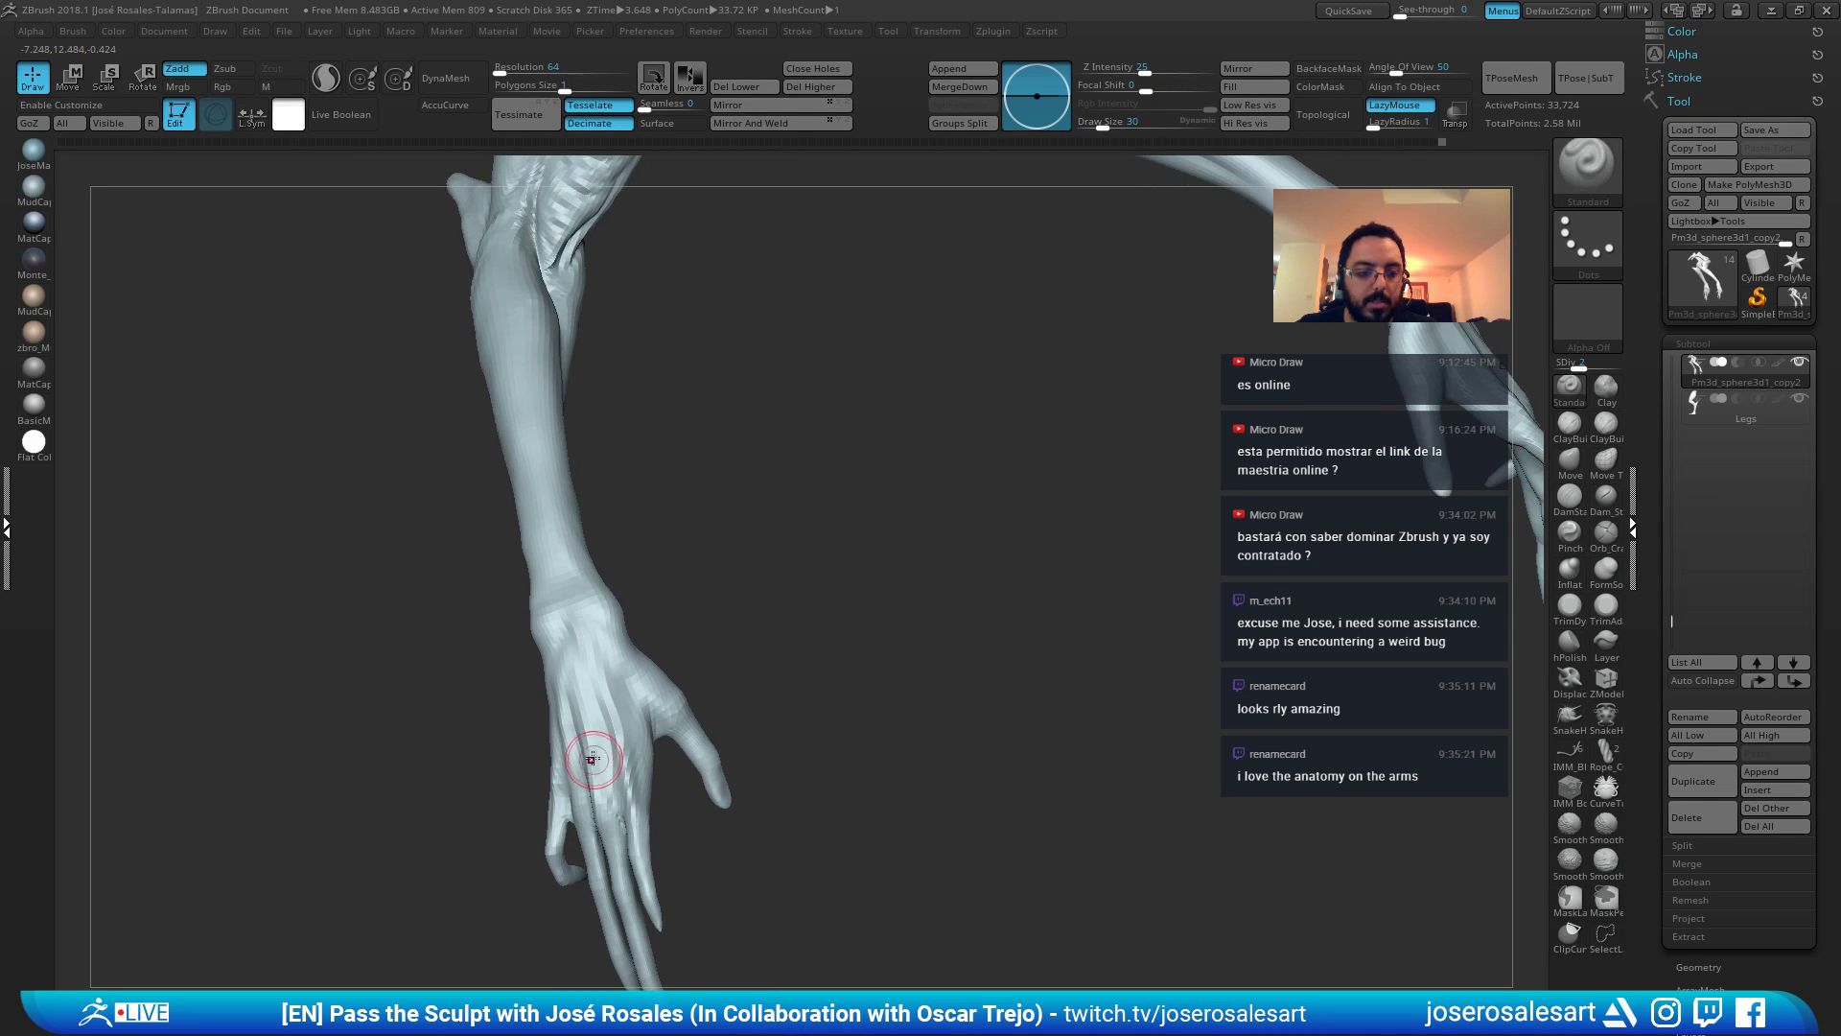
mouse_move(598, 857)
right_mouse_down("ctrl")
mouse_move(586, 758)
mouse_move(586, 872)
mouse_move(614, 824)
mouse_move(575, 825)
mouse_move(575, 863)
mouse_move(560, 799)
right_mouse_up("ctrl")
Refine the tendon forms toward the knuckles with the Standard brush and soften them with smoothing.
key("1")
right_click_drag(572, 615, 508, 796)
mouse_move(508, 796)
right_mouse_down("ctrl")
mouse_move(502, 756)
mouse_move(637, 748)
mouse_move(627, 778)
right_mouse_up("ctrl")
key("2")
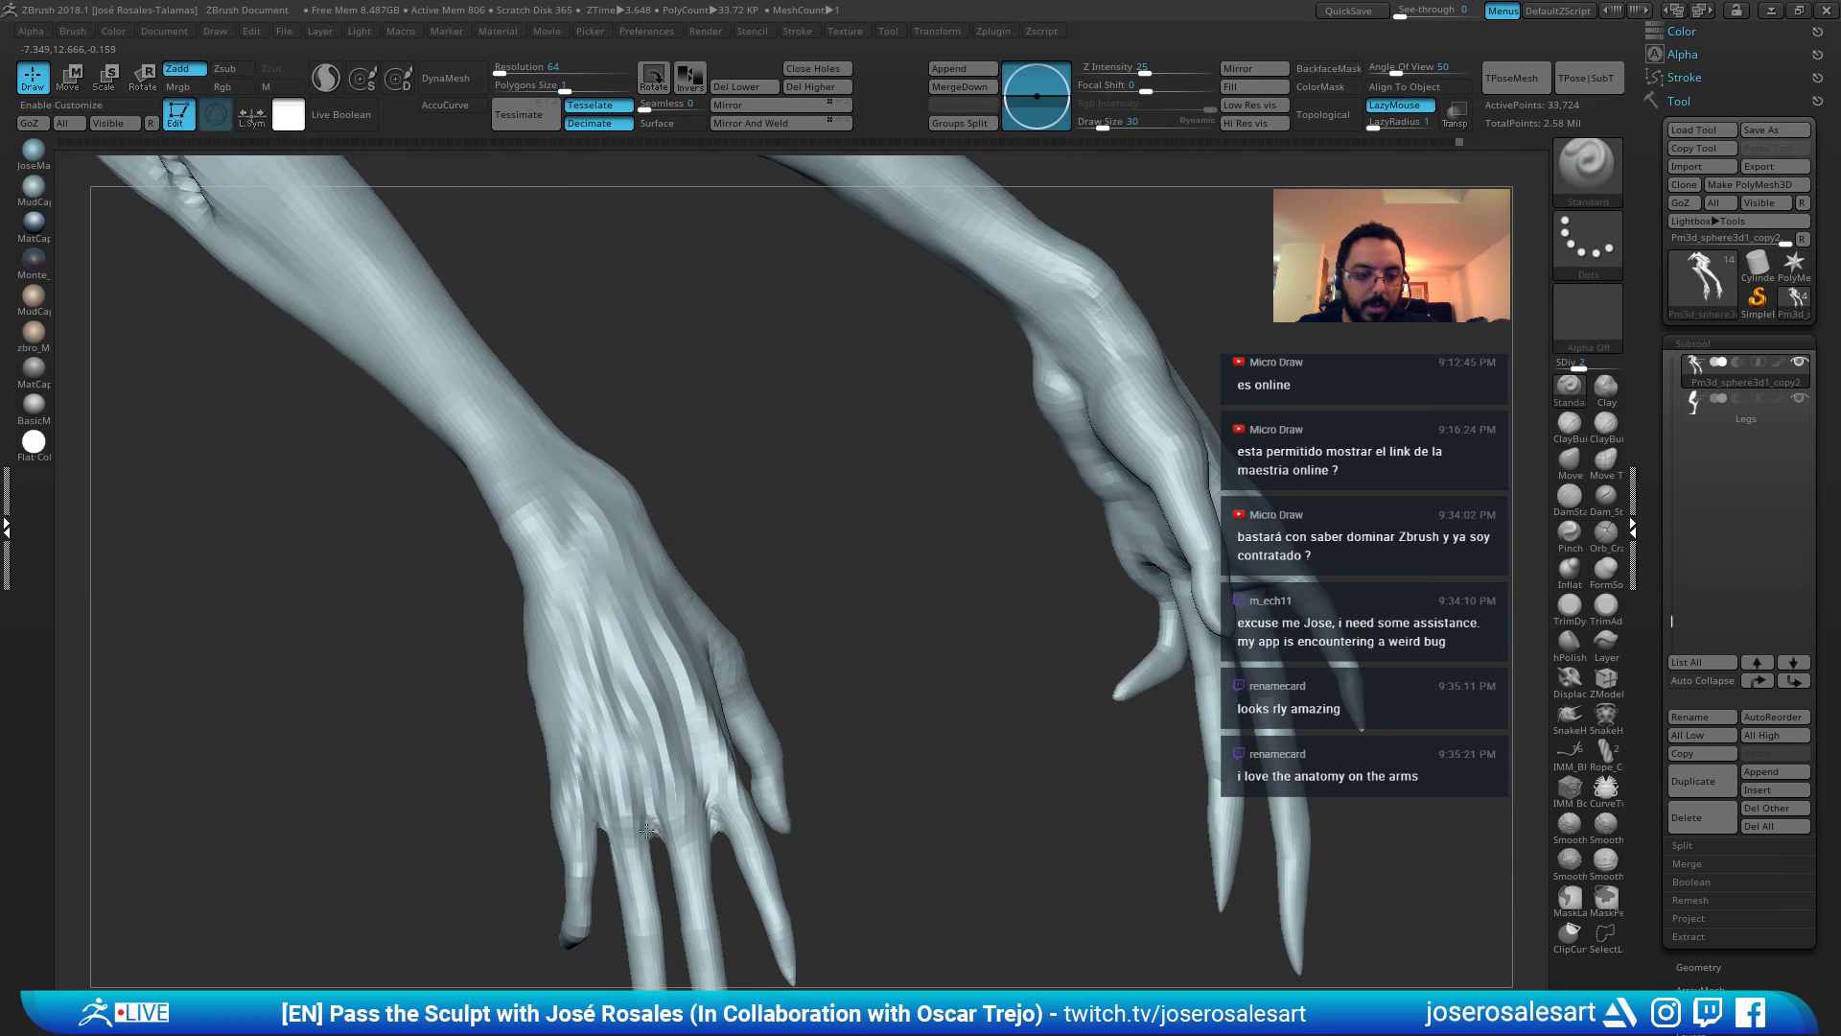
right_click_drag(602, 686, 617, 737)
key("shift")
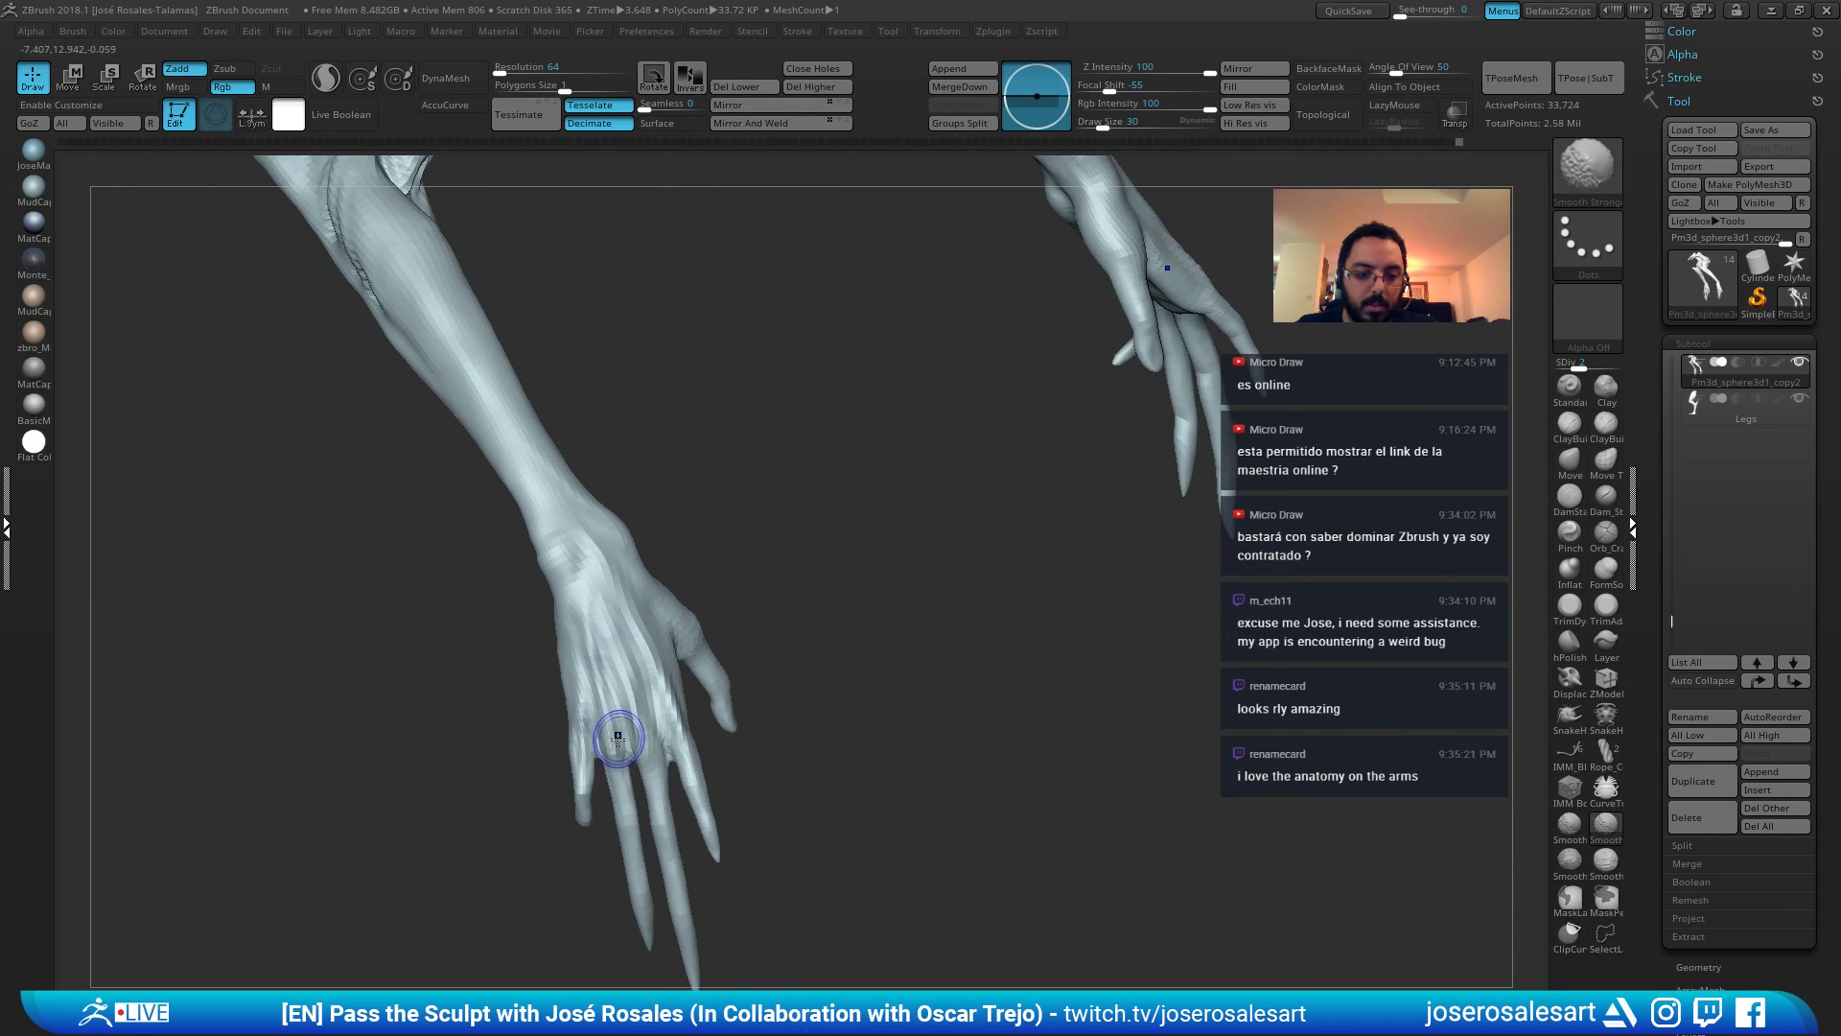
right_click_drag(617, 801, 627, 681)
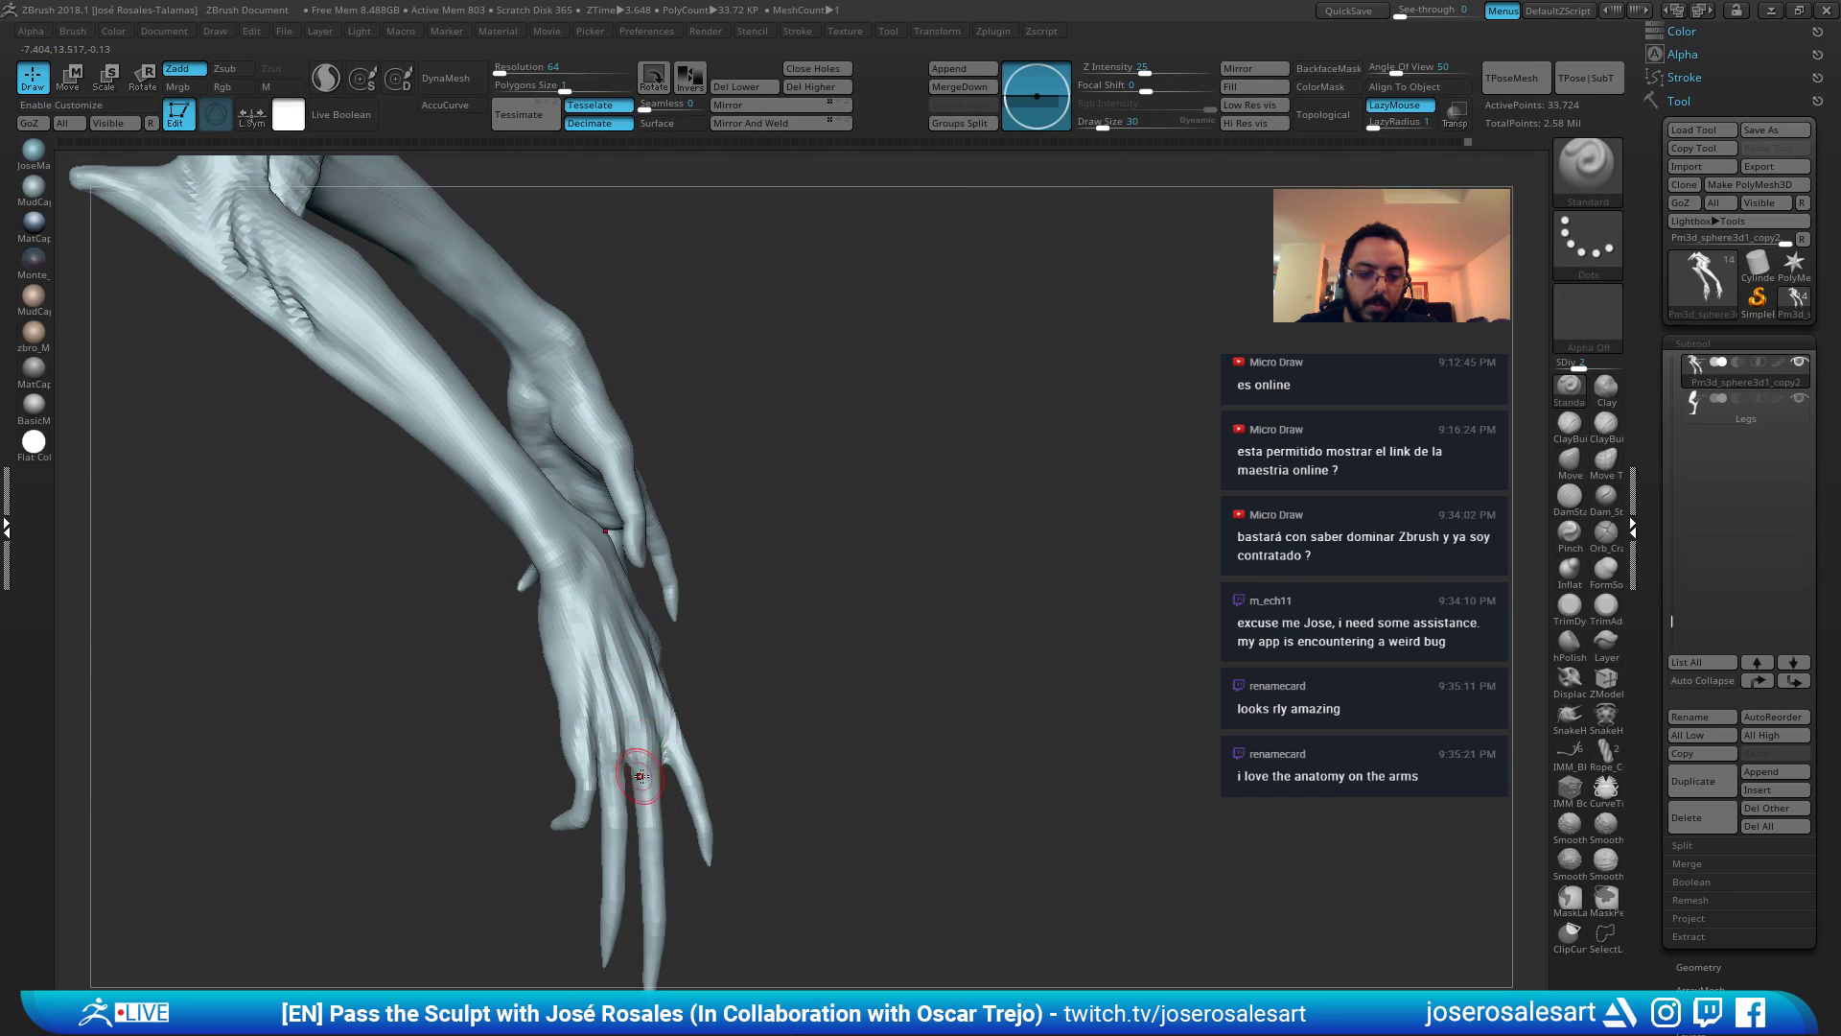
mouse_move(641, 776)
right_mouse_down()
mouse_move(748, 767)
mouse_move(768, 700)
mouse_move(860, 711)
mouse_move(778, 746)
mouse_move(698, 706)
mouse_move(704, 773)
right_mouse_up()
Carve the crease between the finger bases on the back of the hand with the DamStandard brush.
key("1")
key("b")
key("d")
key("s")
left_click_drag(670, 799, 677, 808)
mouse_move(677, 808)
right_mouse_down()
mouse_move(623, 801)
mouse_move(693, 811)
mouse_move(743, 861)
mouse_move(579, 827)
mouse_move(642, 805)
mouse_move(739, 849)
mouse_move(665, 765)
mouse_move(692, 676)
right_mouse_up()
Build up the outer side of the hand with the ClayBuildup brush and raise the mesh to subdivision level 3.
key("bracketleft")
key("b")
key("c")
key("b")
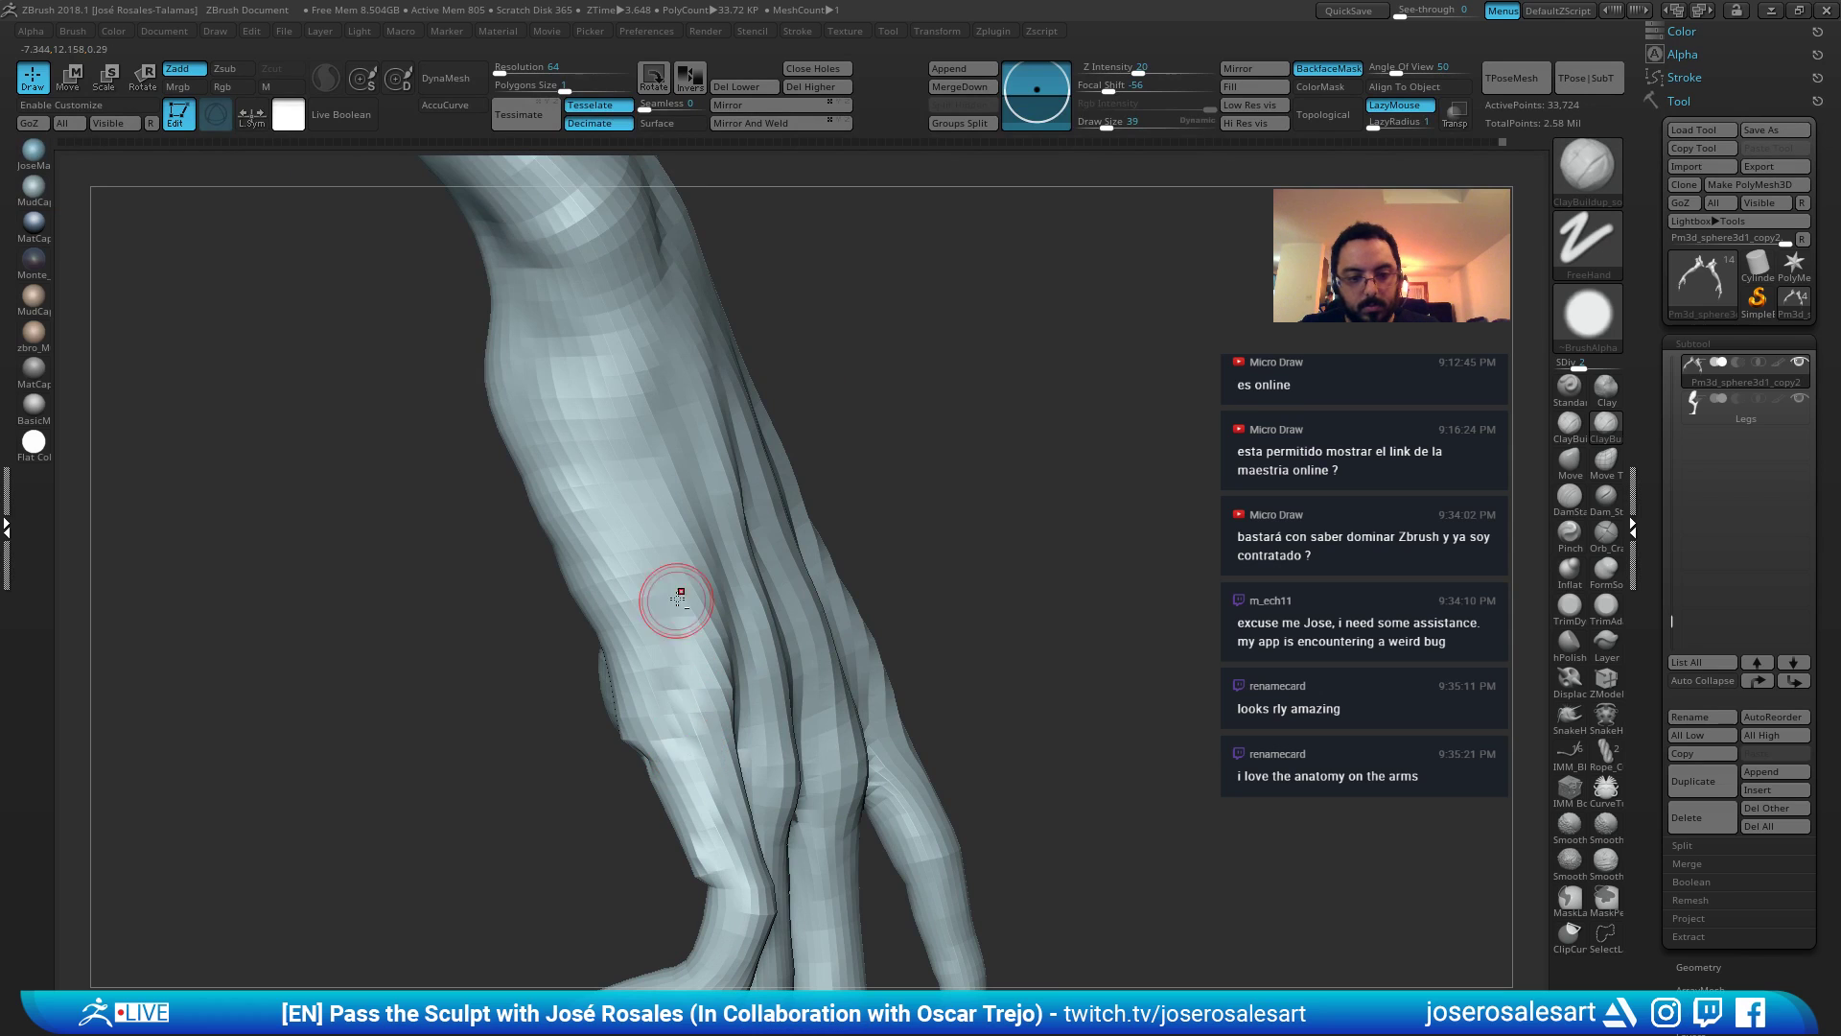
mouse_move(677, 600)
right_mouse_down("ctrl")
mouse_move(678, 699)
mouse_move(645, 641)
mouse_move(720, 676)
mouse_move(659, 611)
mouse_move(633, 656)
mouse_move(834, 629)
mouse_move(691, 638)
mouse_move(764, 649)
mouse_move(745, 614)
right_mouse_up("ctrl")
key("d")
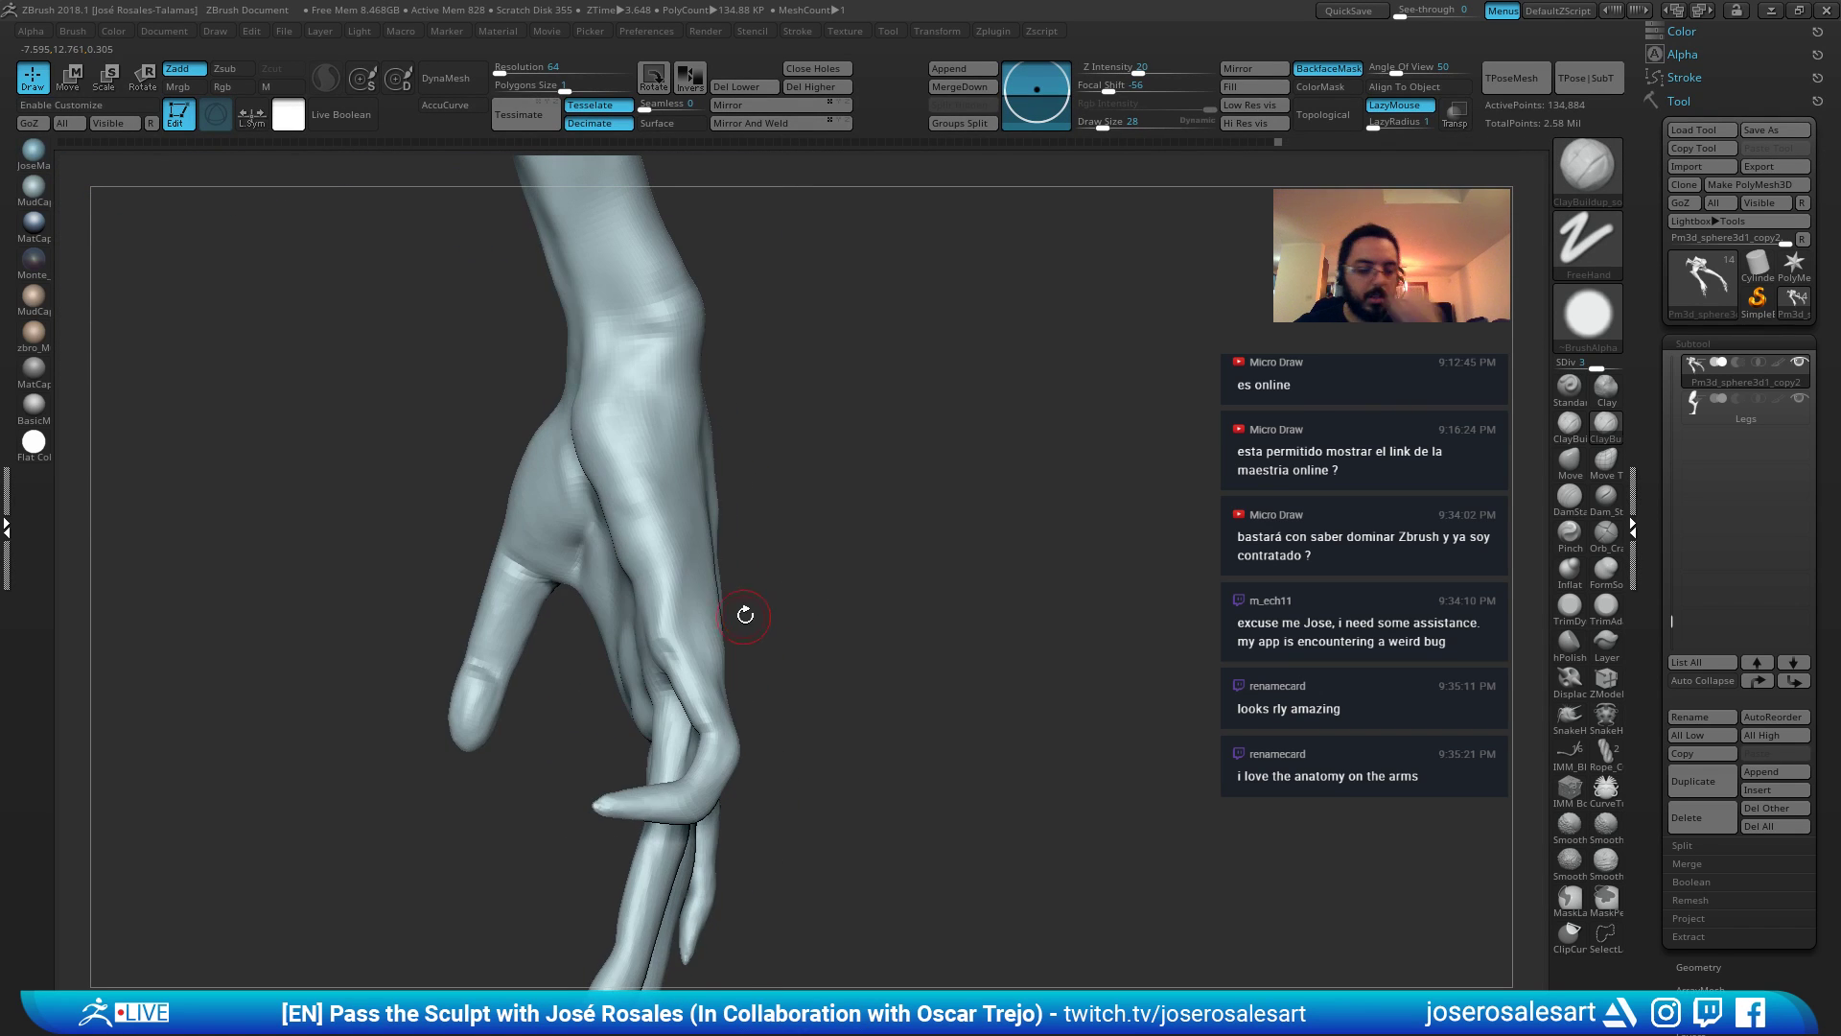
Fill out the little-finger side of the palm with the ClayBuildup brush at draw size 45.
mouse_move(638, 409)
right_mouse_down()
mouse_move(753, 628)
mouse_move(678, 625)
mouse_move(699, 658)
mouse_move(719, 624)
mouse_move(703, 630)
right_mouse_up()
key("s")
left_click_drag(703, 630, 694, 630)
right_click_drag(694, 630, 707, 615)
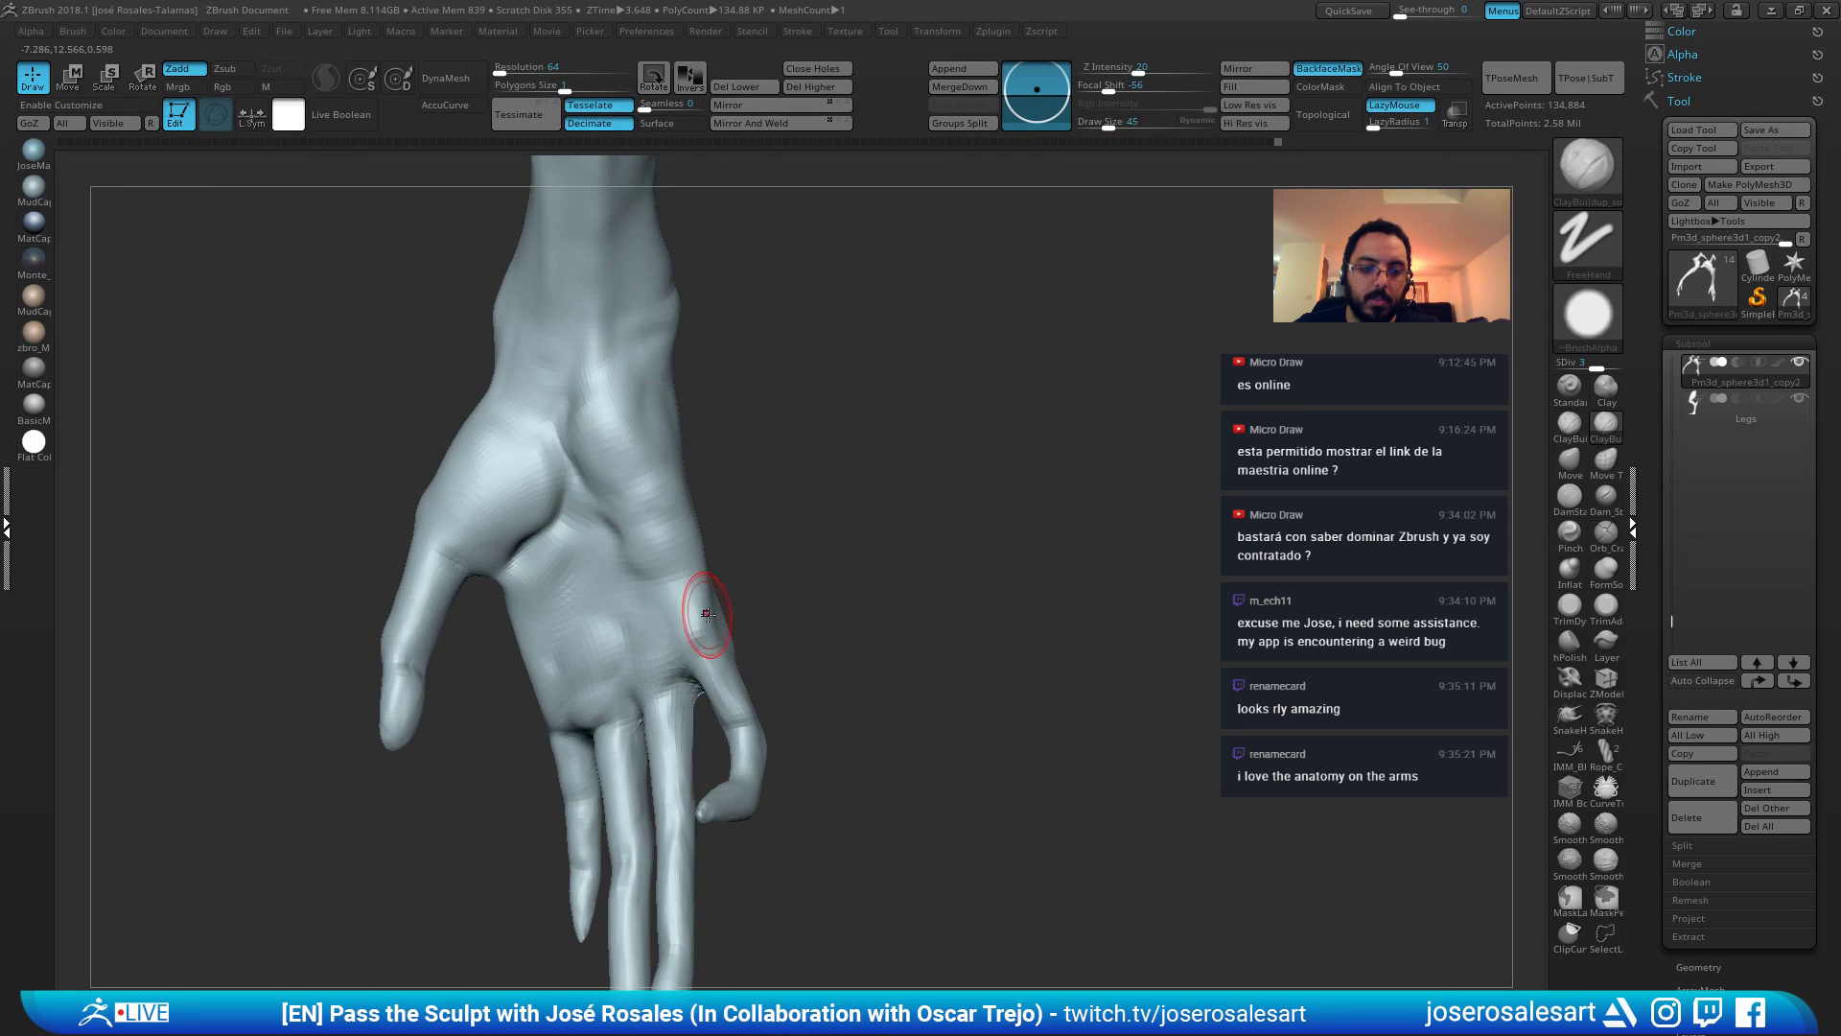
left_click_drag(706, 612, 677, 595)
mouse_move(656, 589)
right_mouse_down("ctrl")
mouse_move(644, 546)
mouse_move(640, 635)
right_mouse_up("ctrl")
Adjust the overall shape of the palm and outer hand with the Move brush, enlarging its draw size to 175.
key("b")
key("m")
key("v")
key("s")
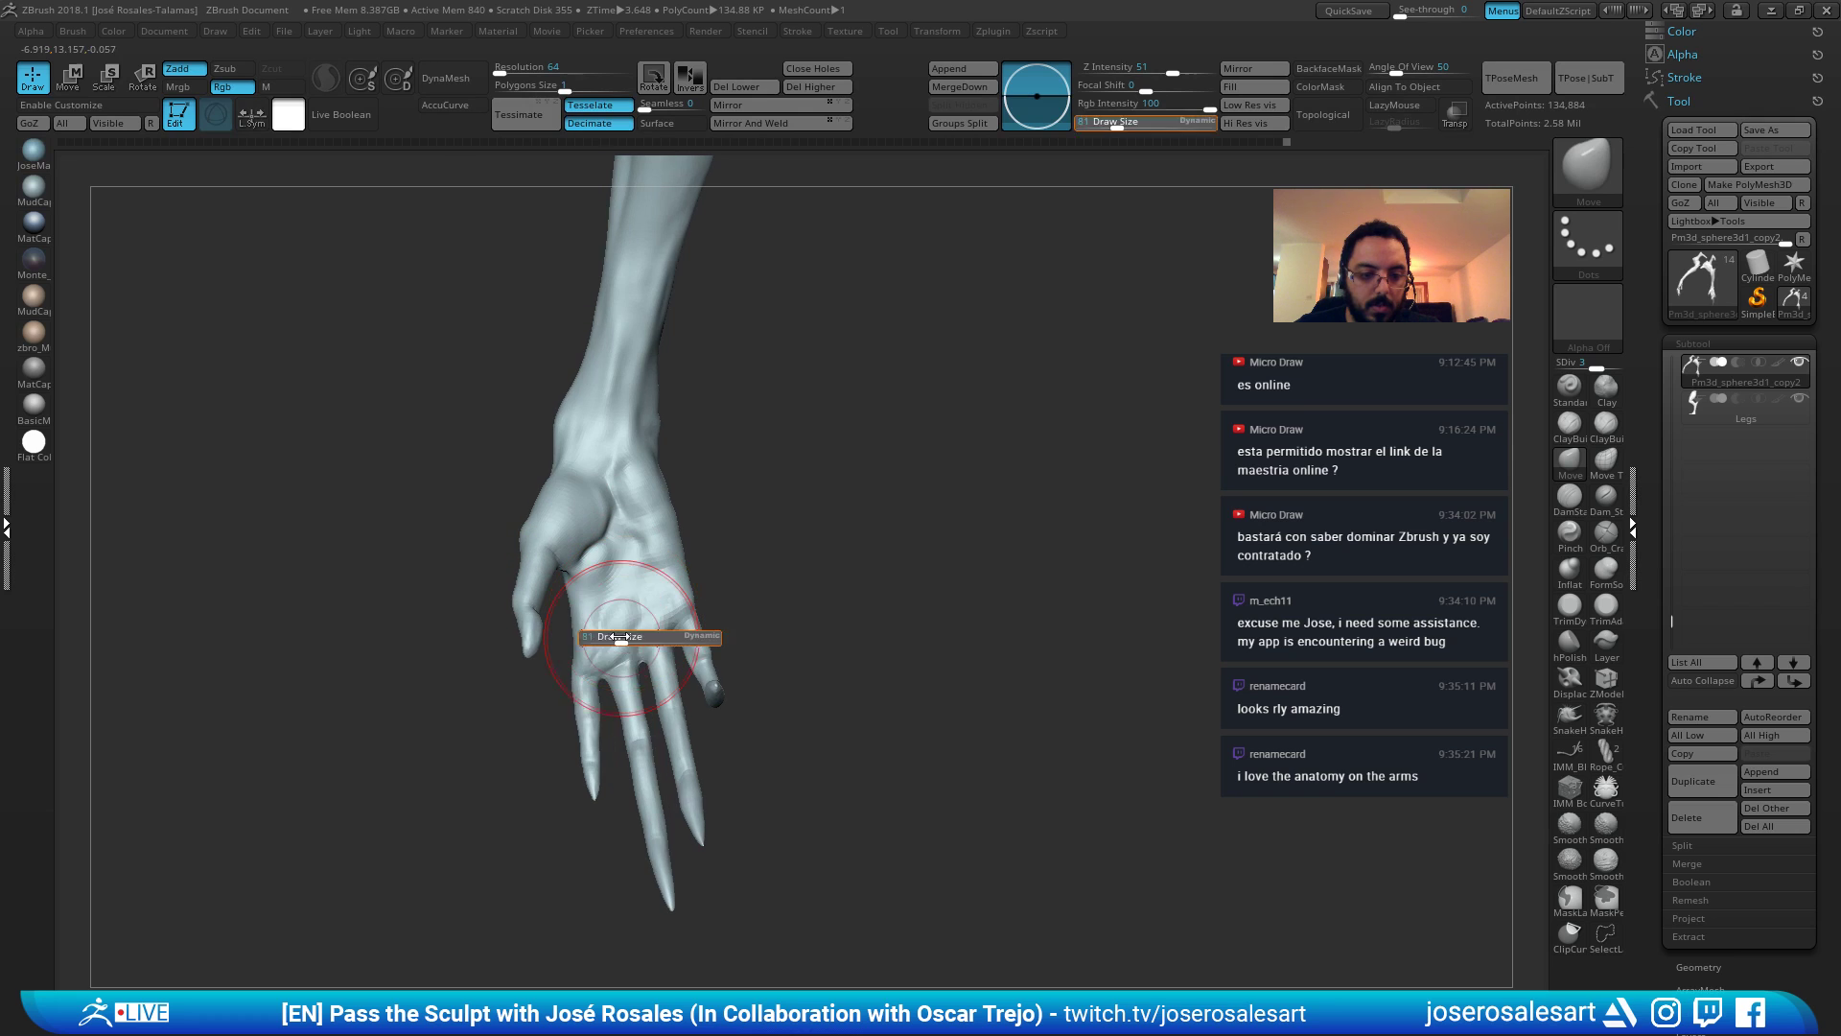
left_click_drag(640, 635, 622, 636)
mouse_move(593, 643)
right_mouse_down()
mouse_move(436, 613)
mouse_move(474, 606)
right_mouse_up()
key("s")
left_click_drag(475, 606, 546, 600)
mouse_move(546, 601)
right_mouse_down()
mouse_move(539, 581)
mouse_move(652, 543)
right_mouse_up()
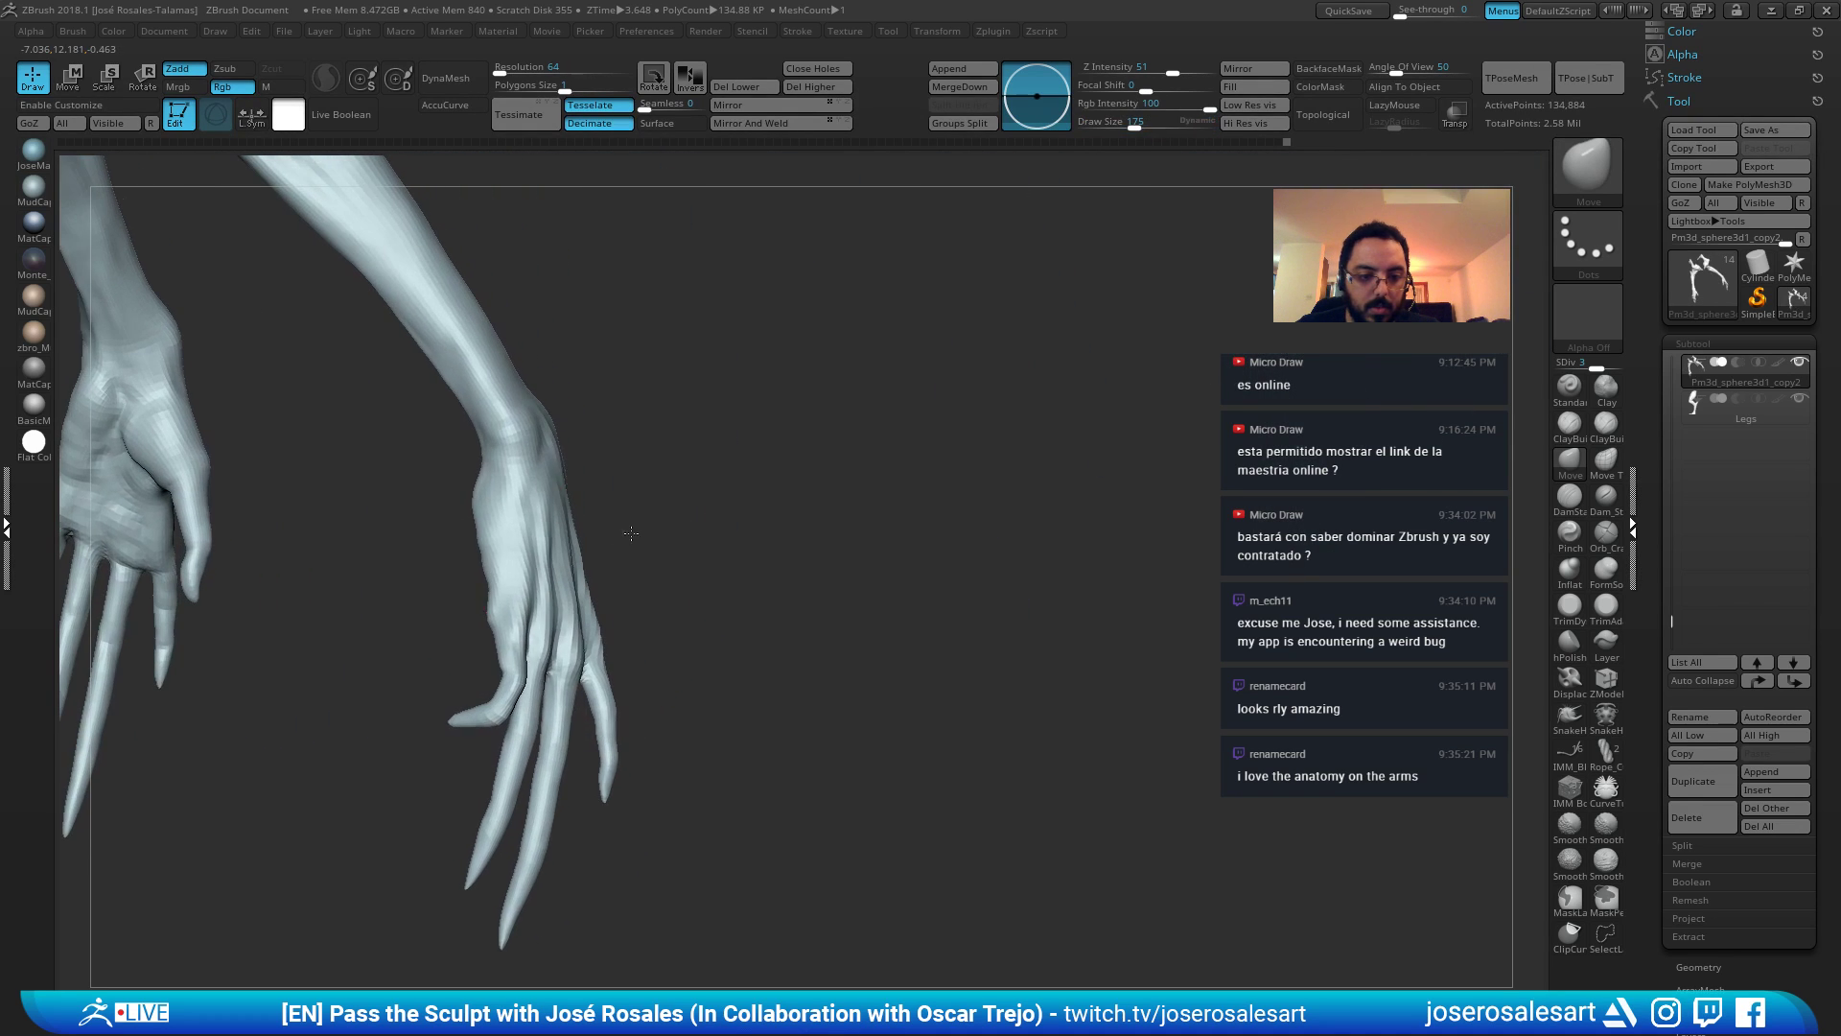
Reshape the thumb side of the hand with the Move brush at draw size 114.
key("s")
left_click_drag(671, 544, 658, 538)
mouse_move(657, 538)
right_mouse_down()
mouse_move(513, 513)
mouse_move(516, 566)
right_mouse_up()
mouse_move(516, 566)
right_mouse_down()
mouse_move(585, 576)
mouse_move(451, 551)
mouse_move(569, 588)
mouse_move(637, 583)
right_mouse_up()
key("s")
left_click_drag(636, 583, 628, 583)
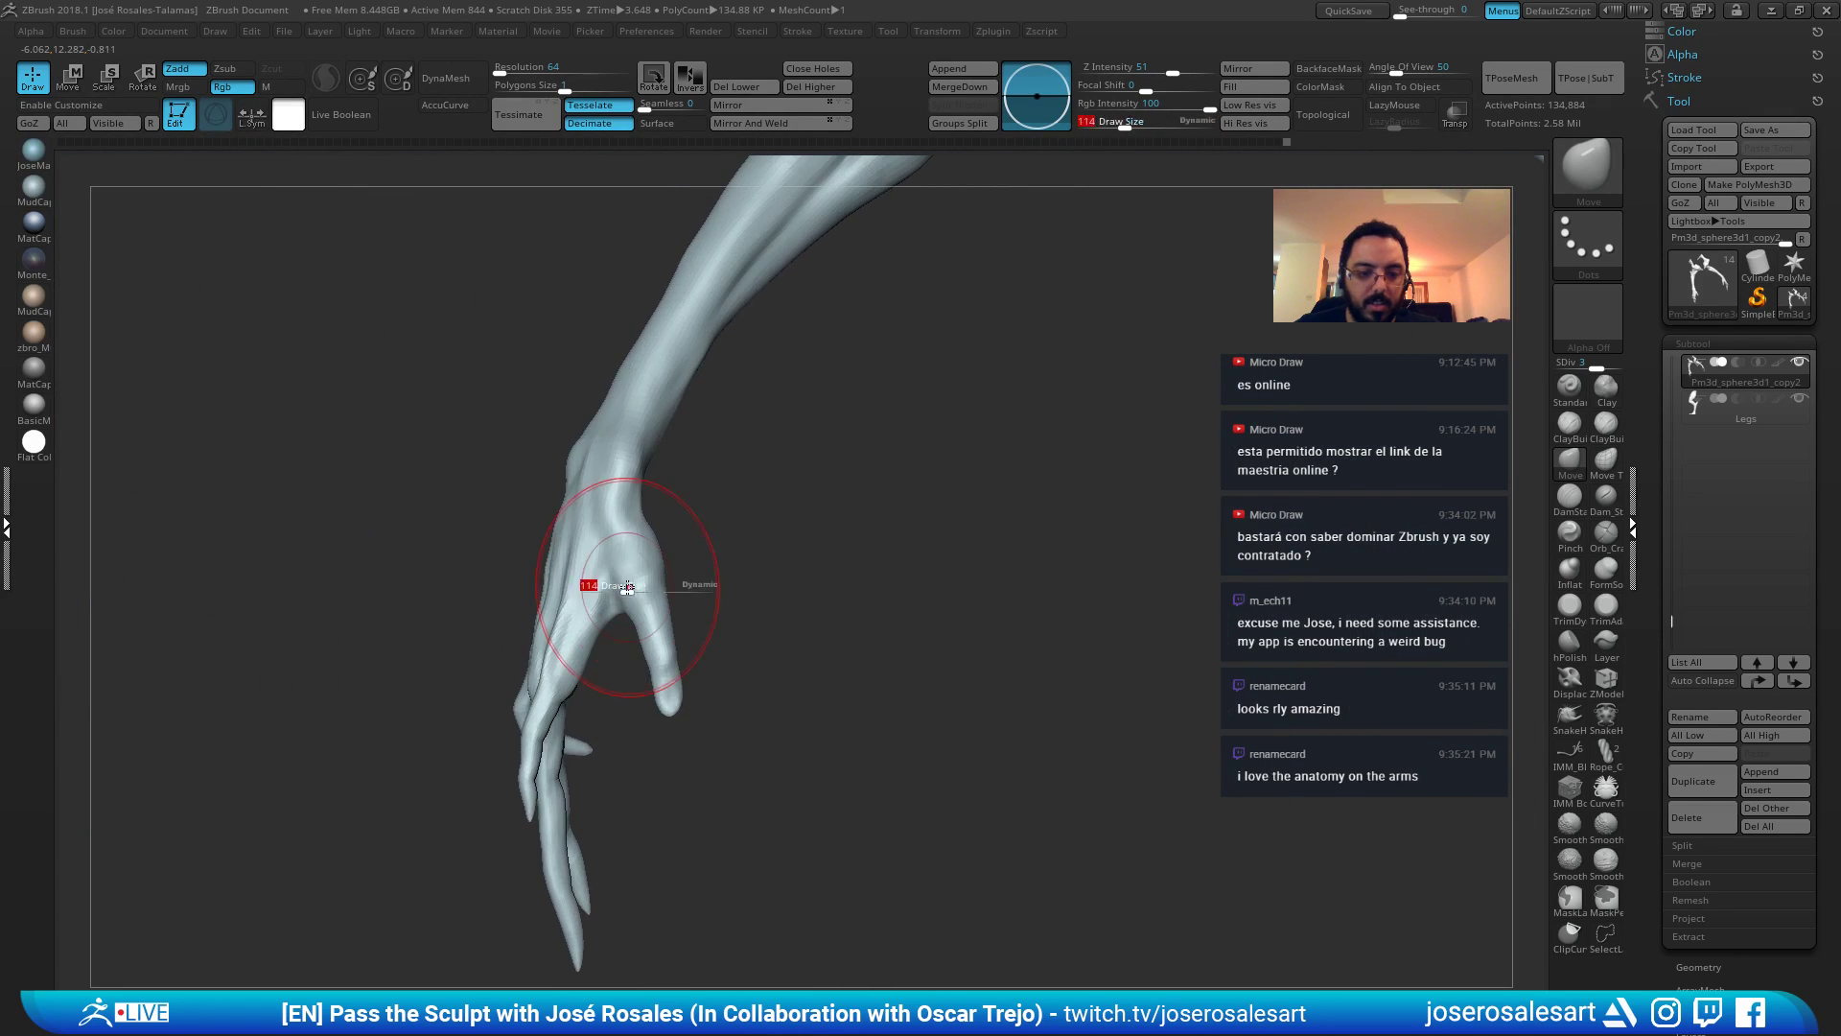
right_click_drag(628, 583, 682, 566)
Build up the base of the thumb with the ClayBuildup brush at draw size 51.
key("1")
key("s")
left_click_drag(676, 576, 725, 581)
key("s")
right_click_drag(725, 581, 666, 610, "ctrl")
key("s")
left_click_drag(666, 612, 658, 612)
right_click_drag(658, 612, 619, 610)
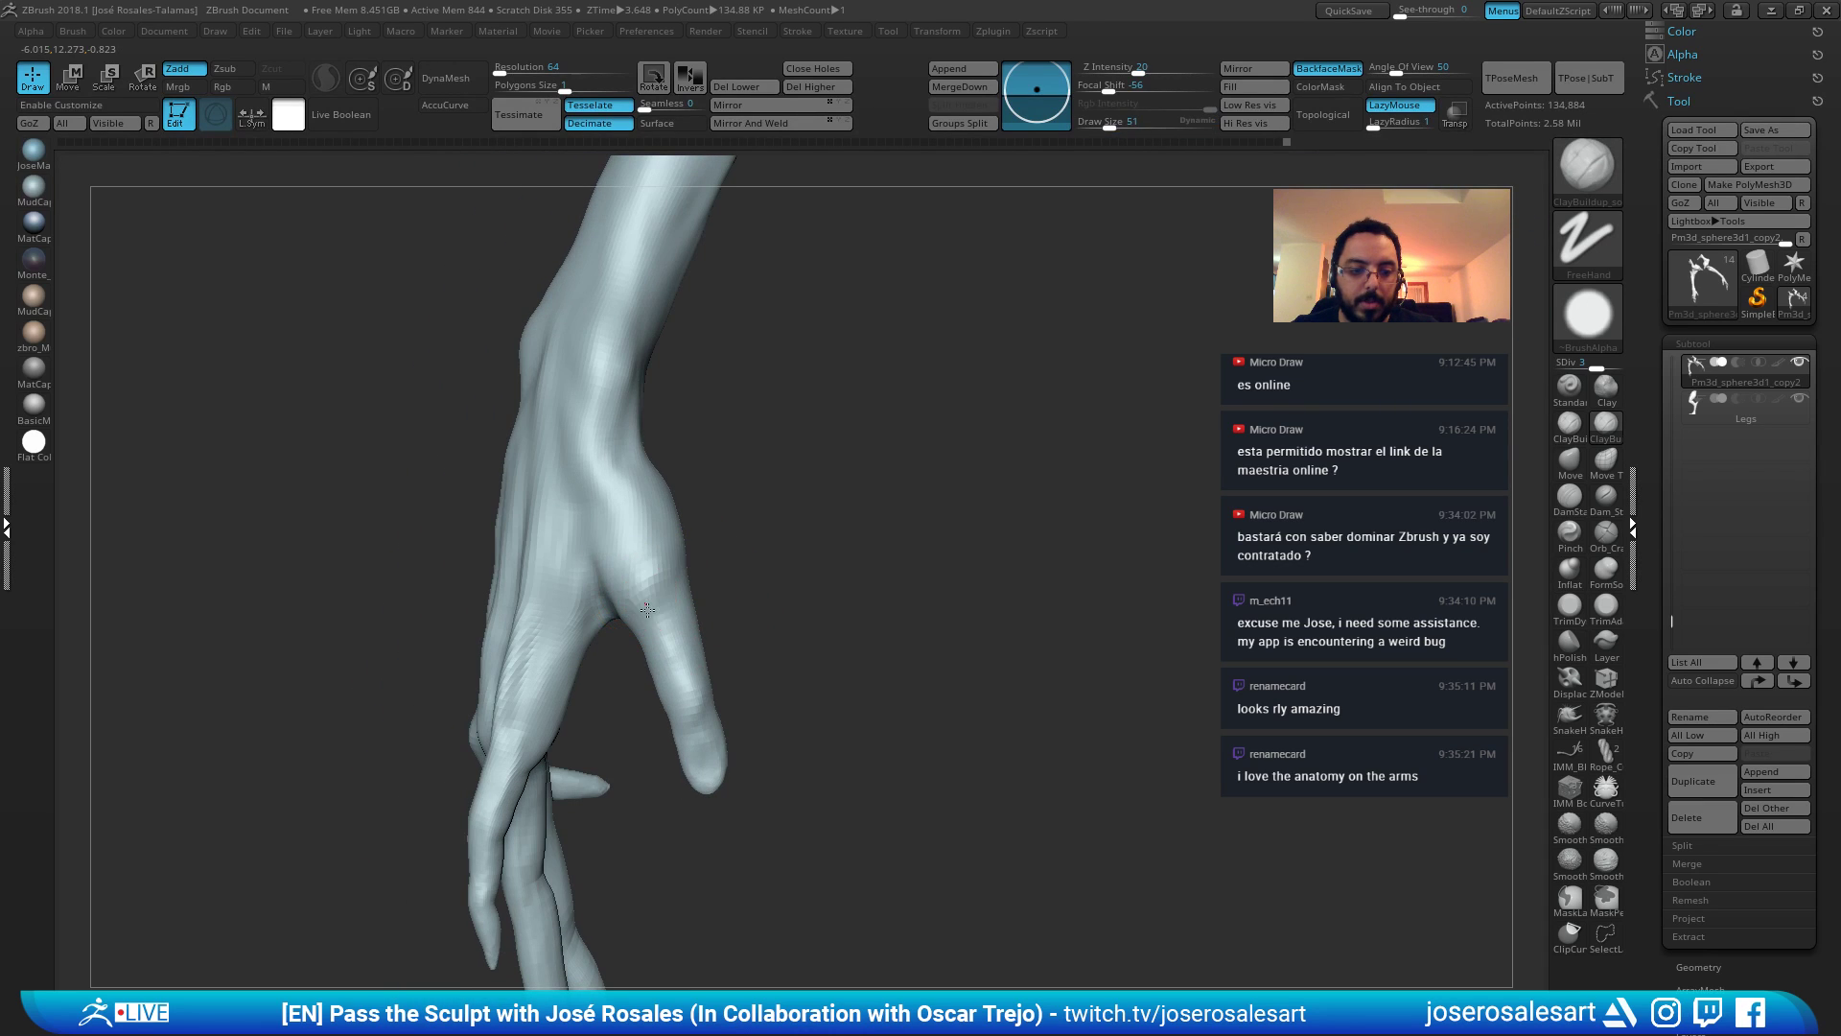
Define the thumb's knuckle and the form above it with the Standard brush at draw size 45.
key("2")
left_click_drag(682, 595, 674, 614)
right_click_drag(715, 600, 678, 560)
left_click_drag(678, 560, 679, 618)
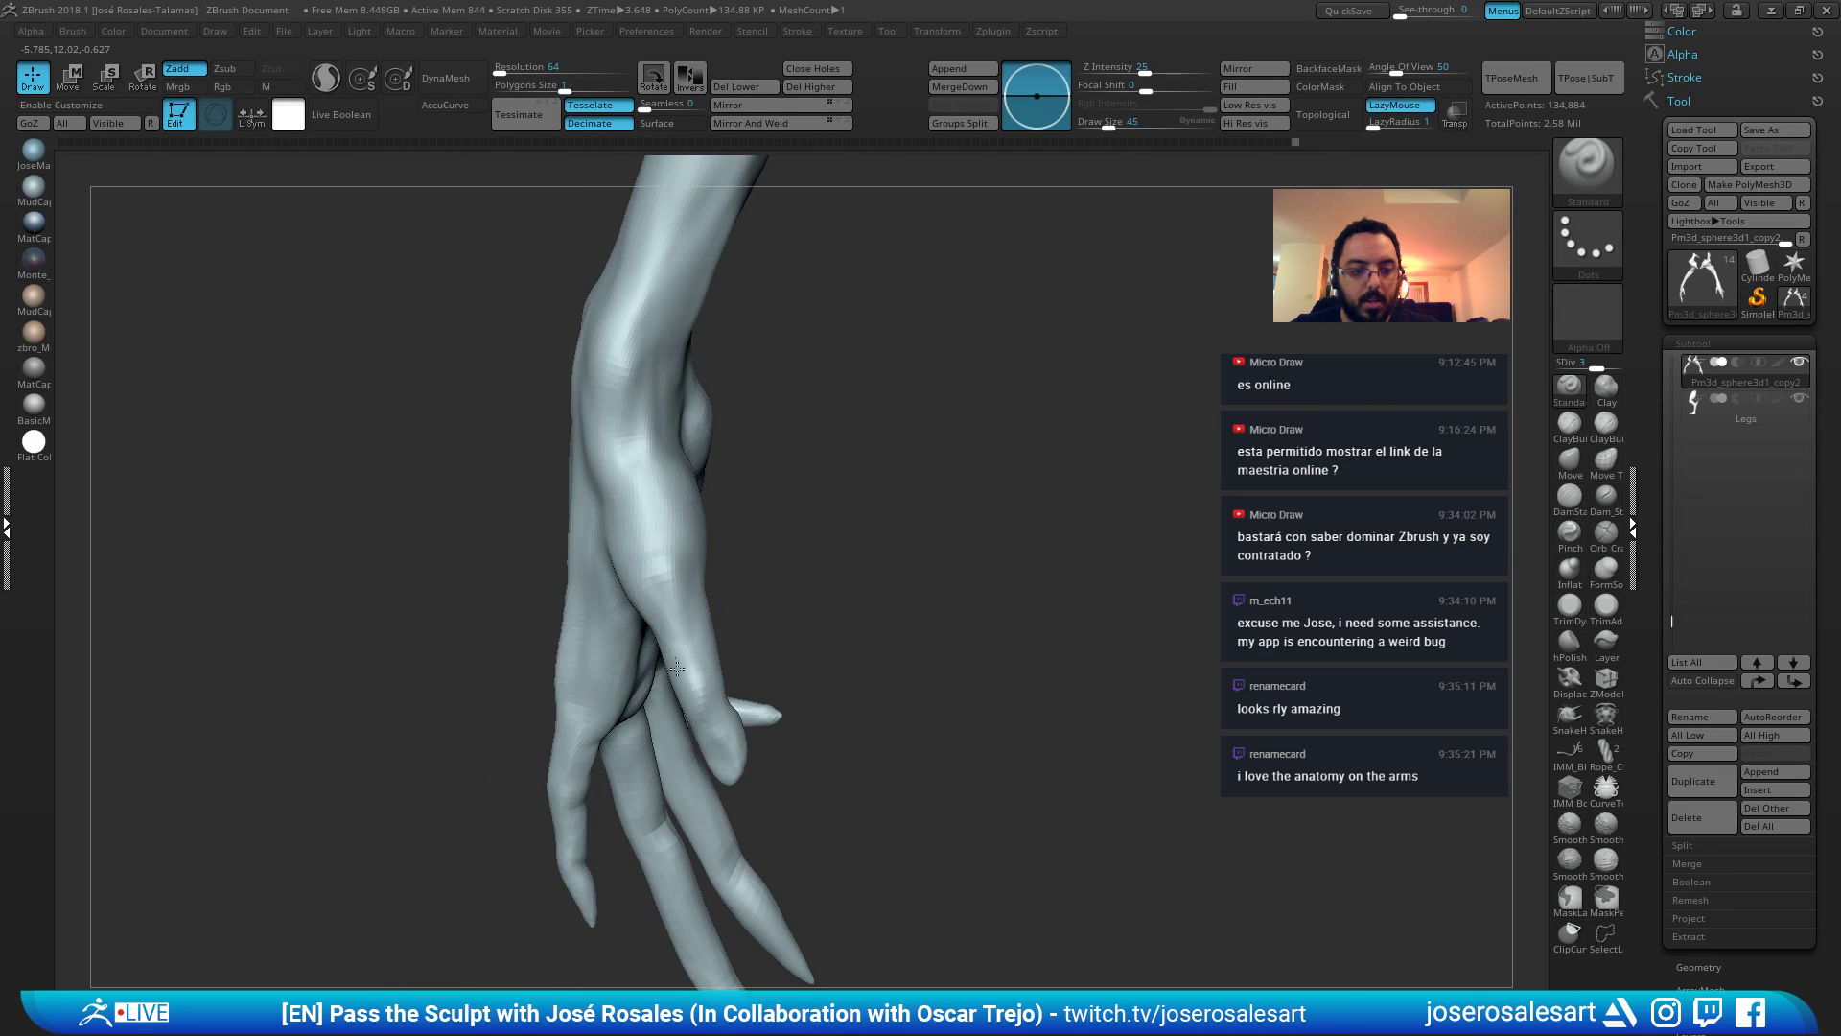
right_click_drag(643, 618, 682, 629)
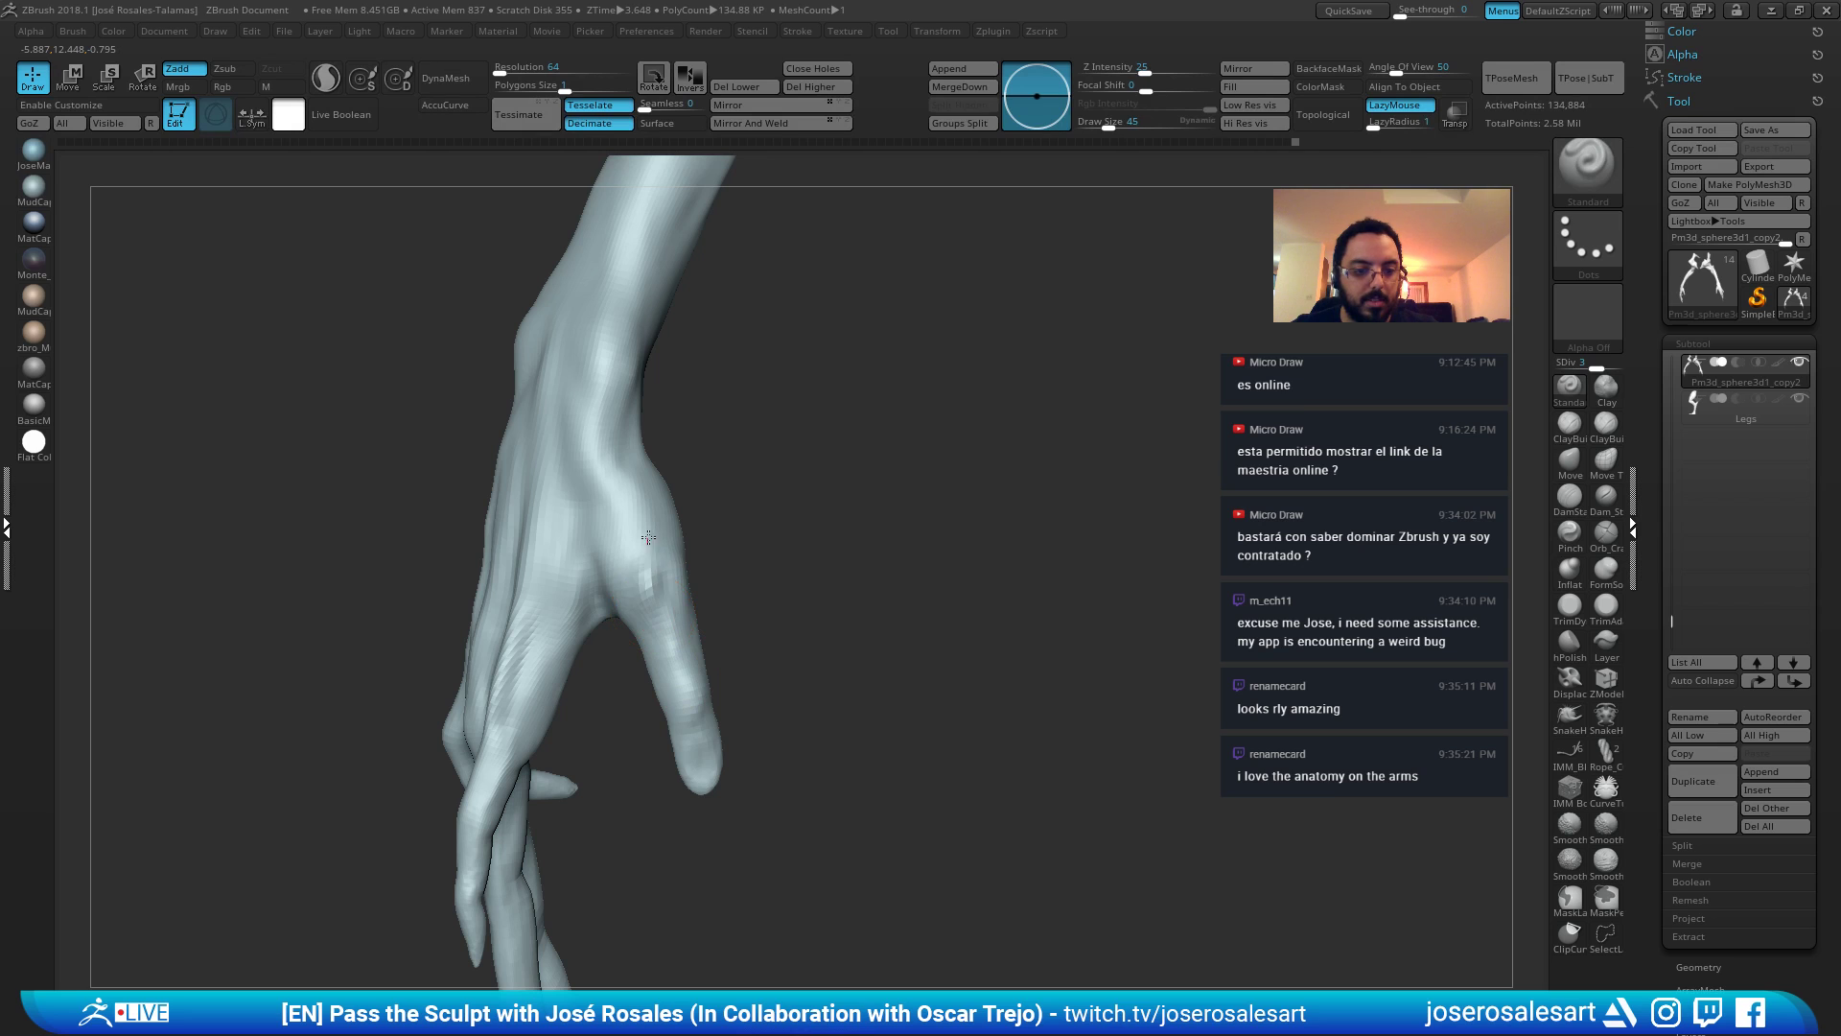
left_click_drag(656, 622, 658, 638)
right_click_drag(658, 638, 653, 545)
left_click_drag(653, 545, 660, 573)
mouse_move(660, 573)
right_mouse_down()
mouse_move(699, 543)
mouse_move(704, 633)
right_mouse_up()
Add volume along the thumb toward its tip with the ClayBuildup brush, enlarging the draw size to 77.
key("s")
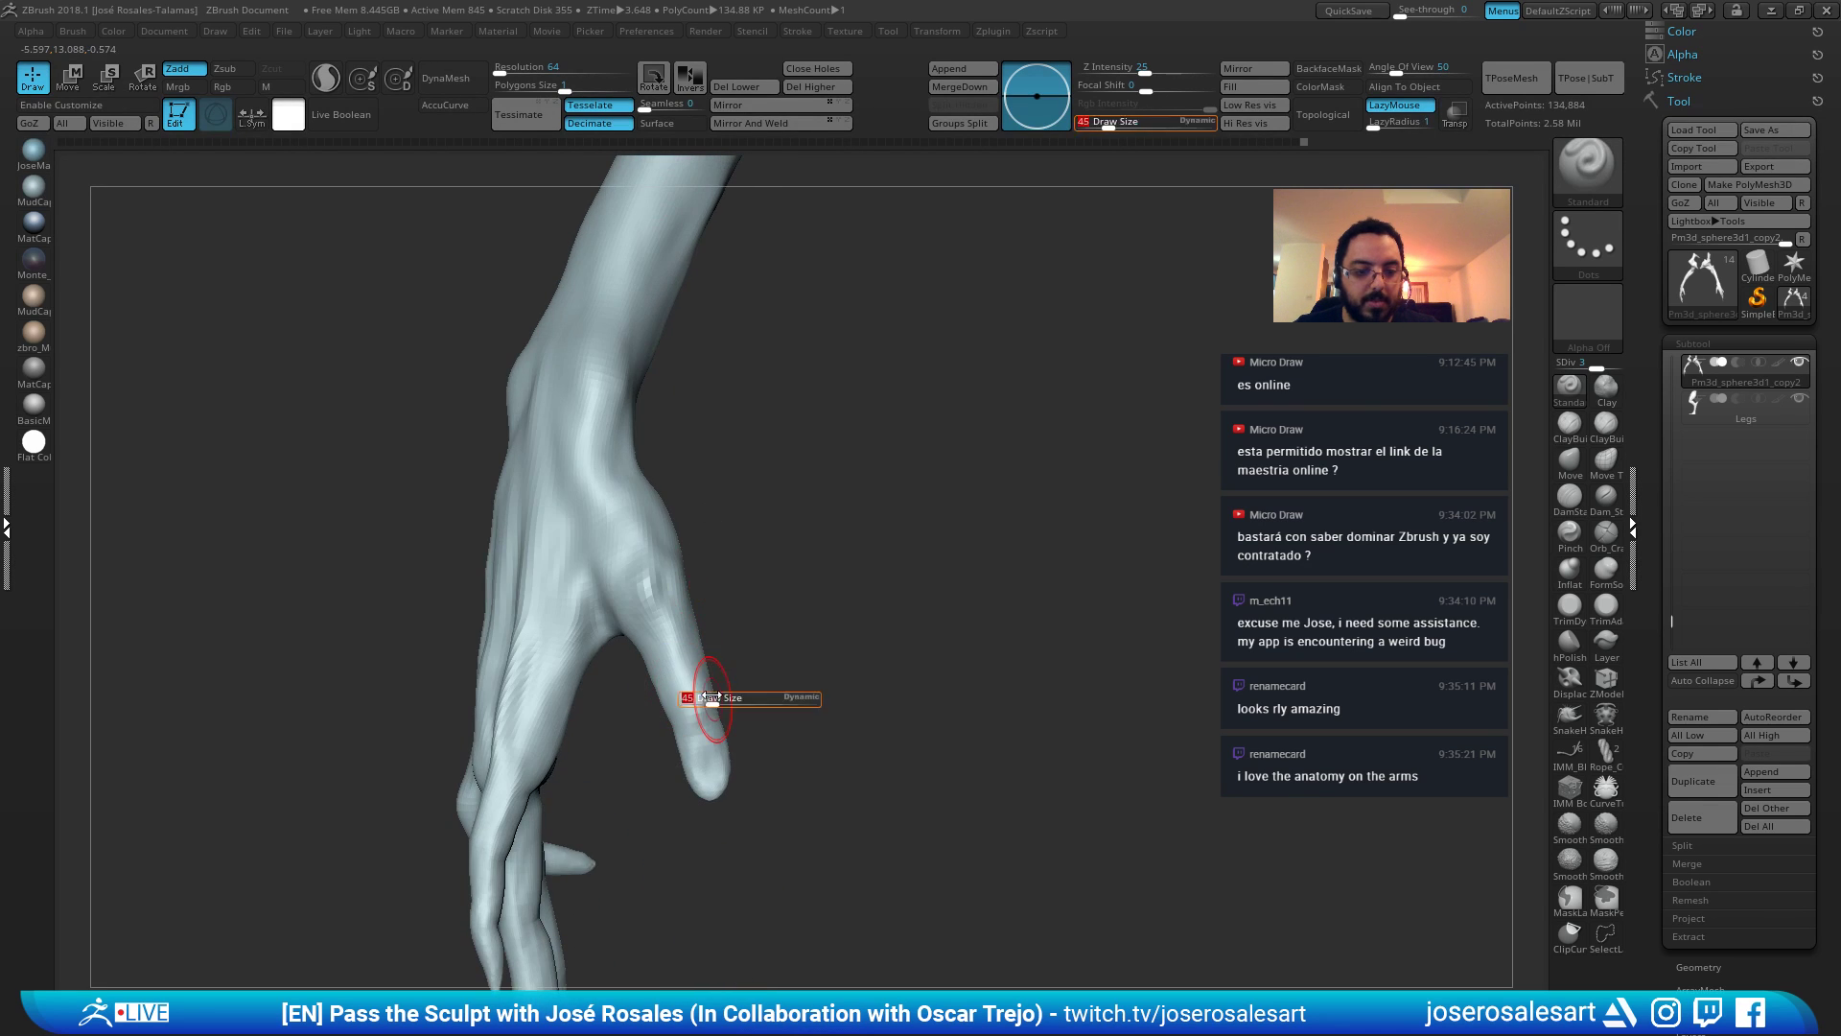
left_click_drag(711, 699, 705, 699)
mouse_move(704, 699)
right_mouse_down()
mouse_move(733, 682)
mouse_move(683, 719)
right_mouse_up()
key("b")
key("c")
key("b")
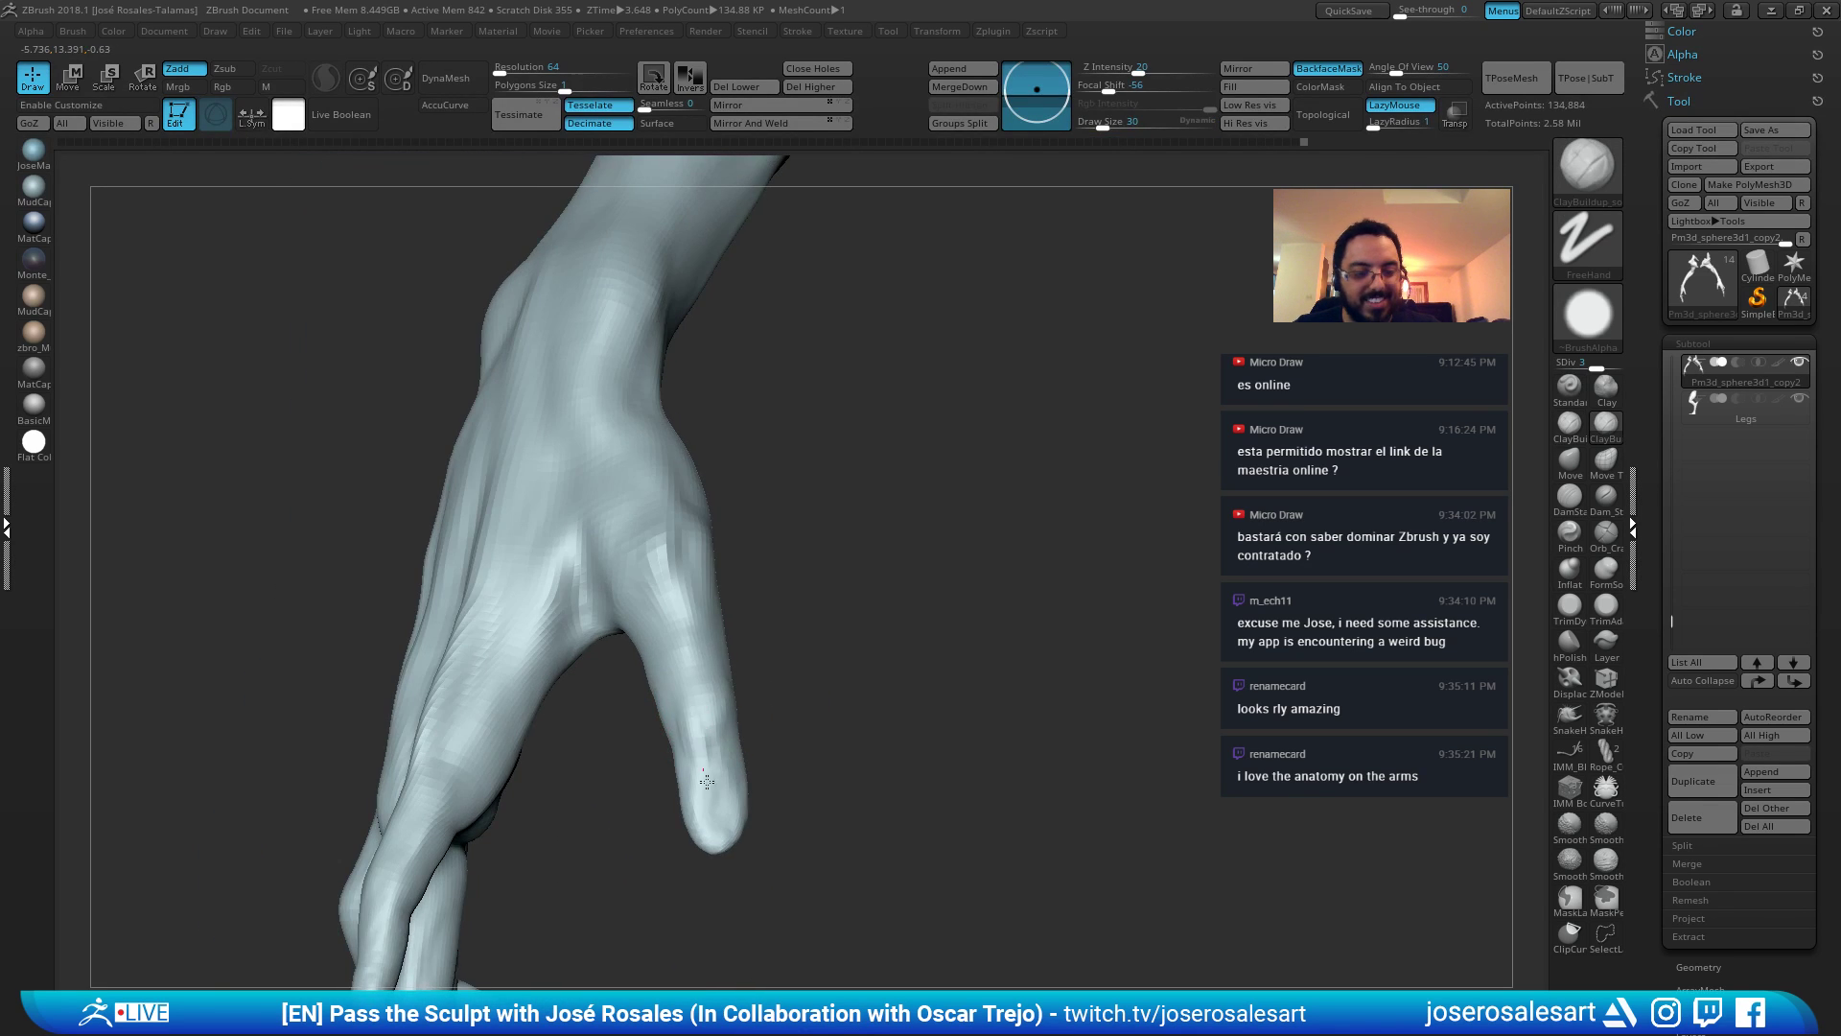
mouse_move(707, 782)
right_mouse_down()
mouse_move(703, 738)
mouse_move(683, 736)
mouse_move(705, 728)
right_mouse_up()
key("s")
left_click_drag(705, 729, 714, 729)
right_click_drag(715, 729, 699, 641)
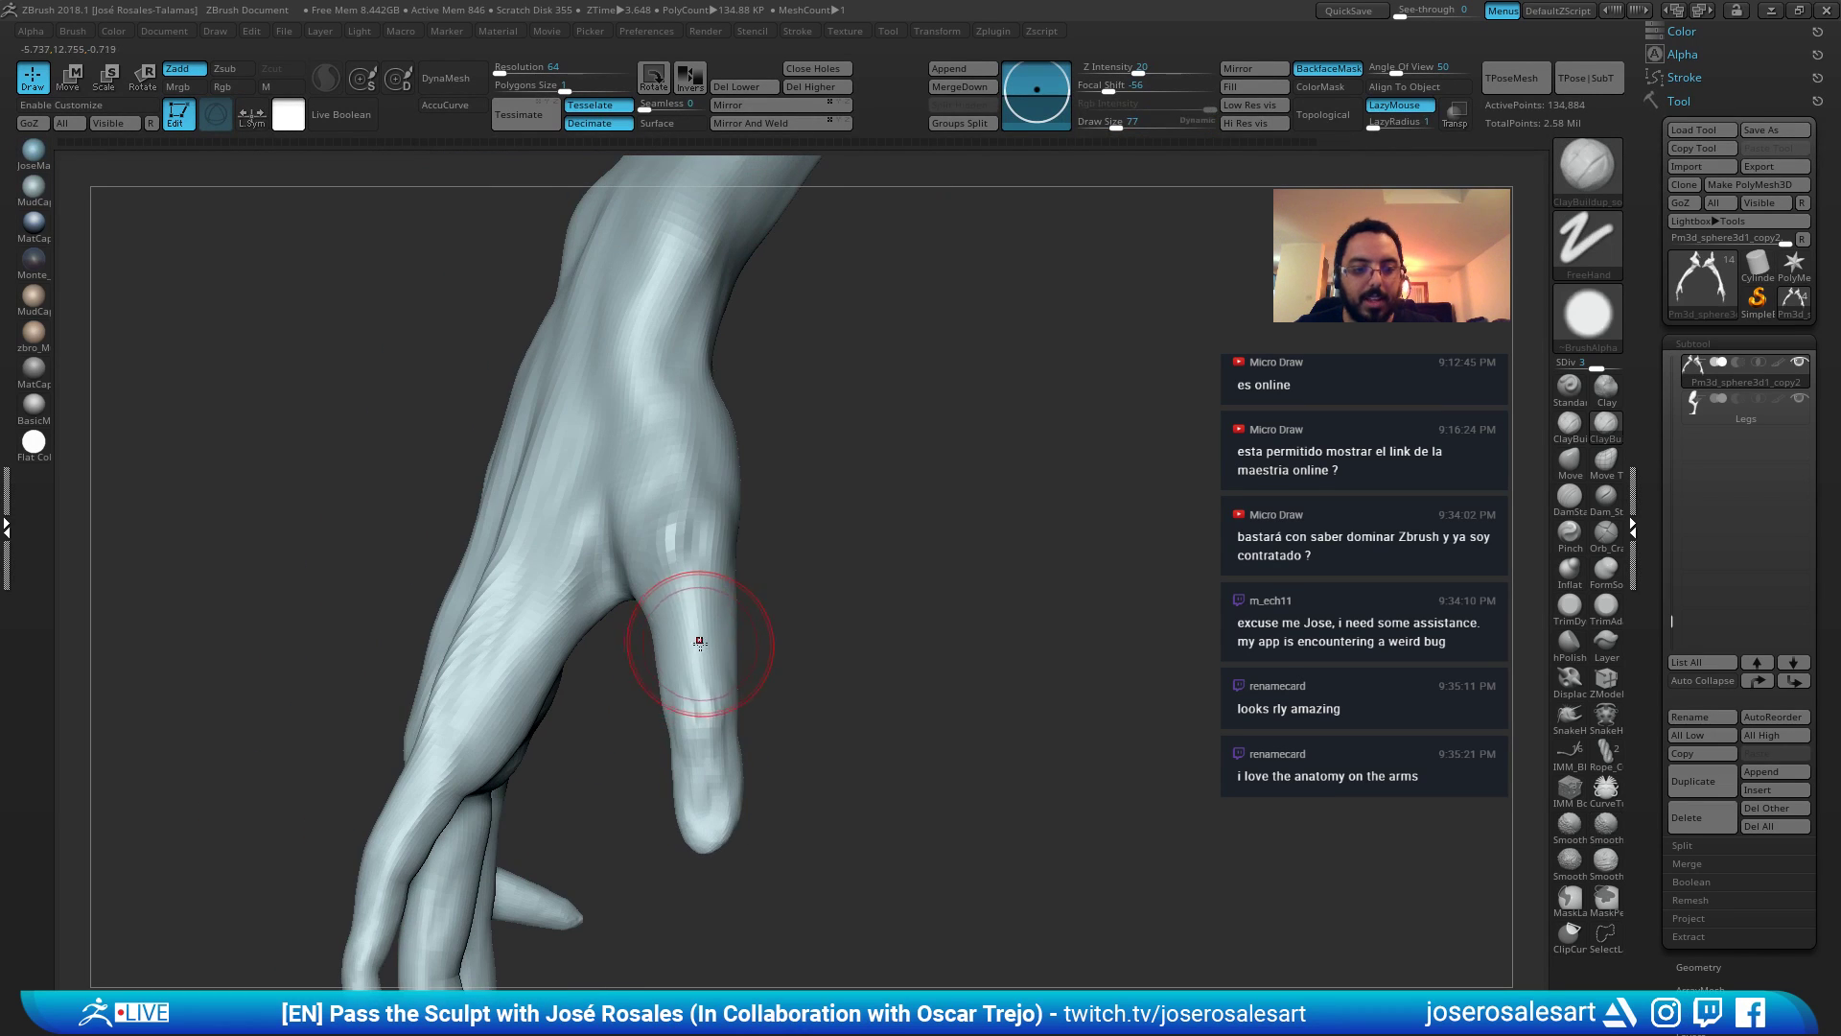
Build up the back of the wrist with ClayBuildup at draw size 51 and smooth its transition toward the thumb.
mouse_move(668, 541)
right_mouse_down()
mouse_move(700, 582)
mouse_move(707, 489)
mouse_move(850, 531)
mouse_move(815, 422)
right_mouse_up()
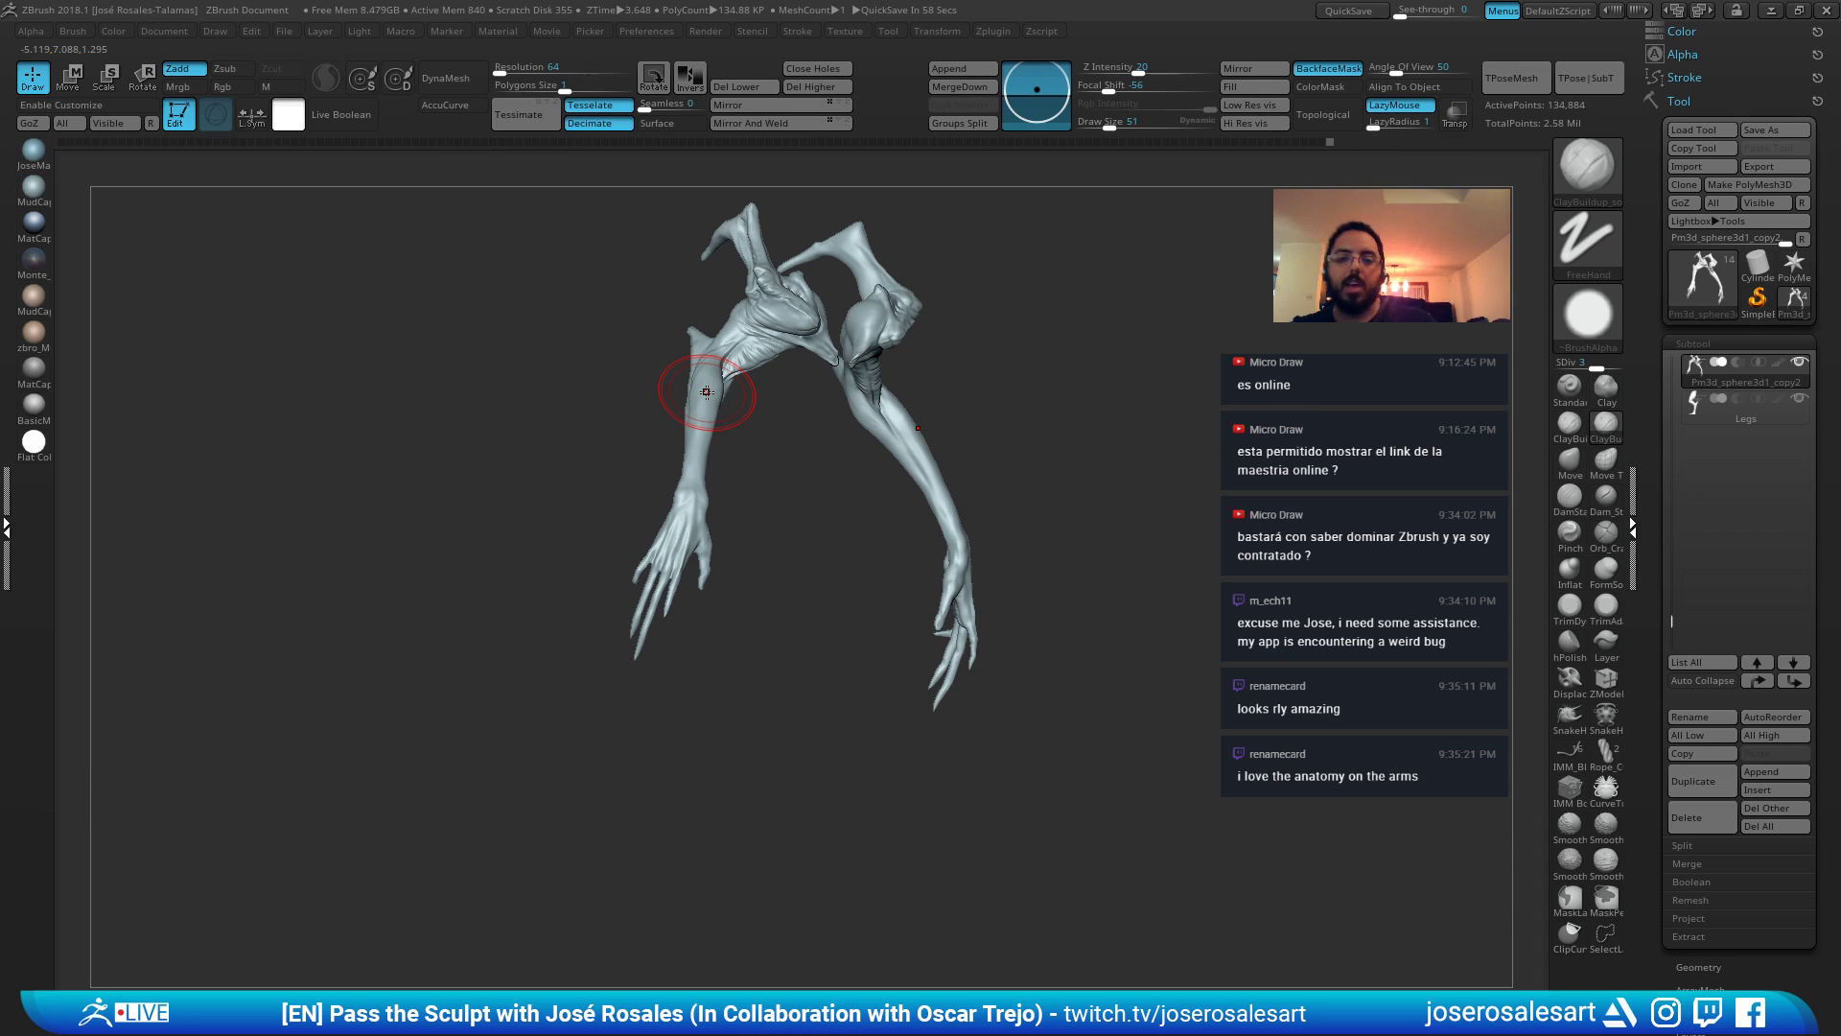
mouse_move(999, 419)
right_mouse_down()
mouse_move(883, 514)
mouse_move(662, 552)
mouse_move(576, 537)
mouse_move(639, 486)
mouse_move(740, 476)
mouse_move(697, 401)
right_mouse_up()
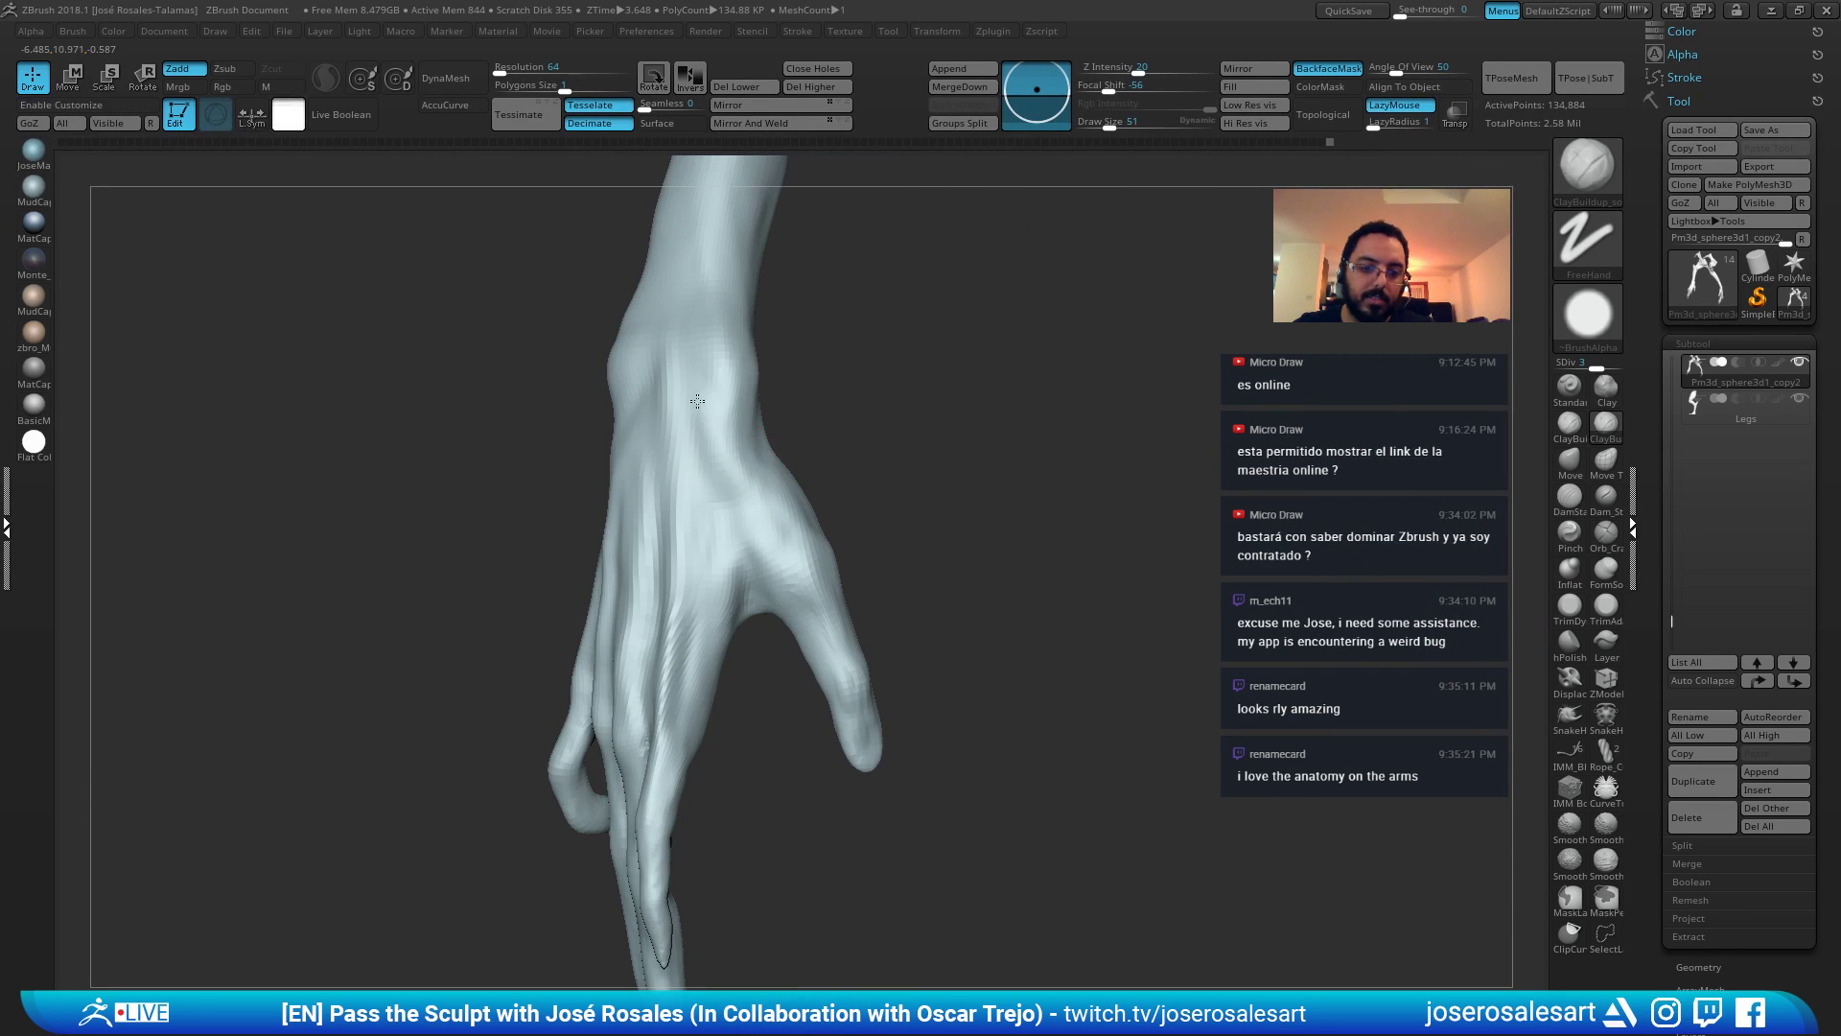
right_click_drag(738, 459, 705, 380)
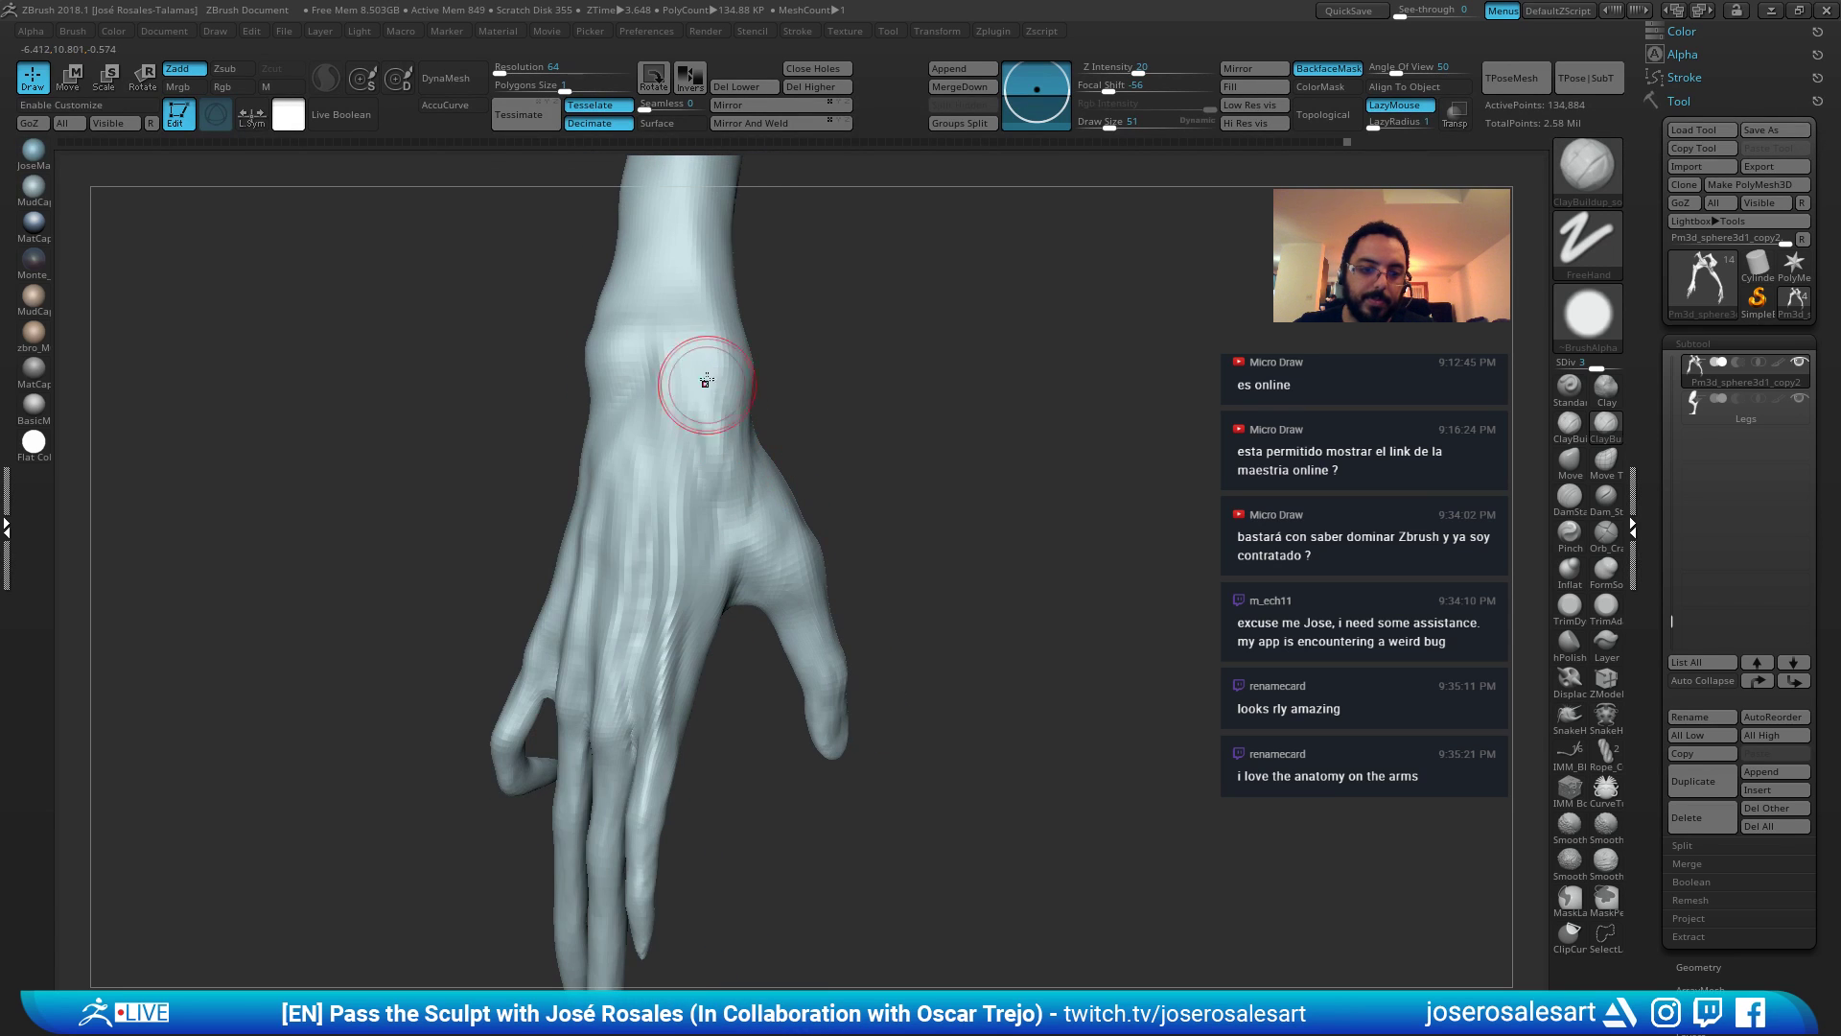
right_click_drag(723, 443, 723, 452)
left_click_drag(723, 452, 757, 498, "shift")
mouse_move(757, 498)
right_mouse_down()
mouse_move(731, 636)
mouse_move(918, 425)
mouse_move(859, 579)
mouse_move(711, 629)
mouse_move(724, 572)
mouse_move(645, 555)
mouse_move(576, 666)
right_mouse_up()
Sharpen the tendons between the wrist and the knuckles with the Standard brush at draw size 30.
key("b")
key("s")
key("t")
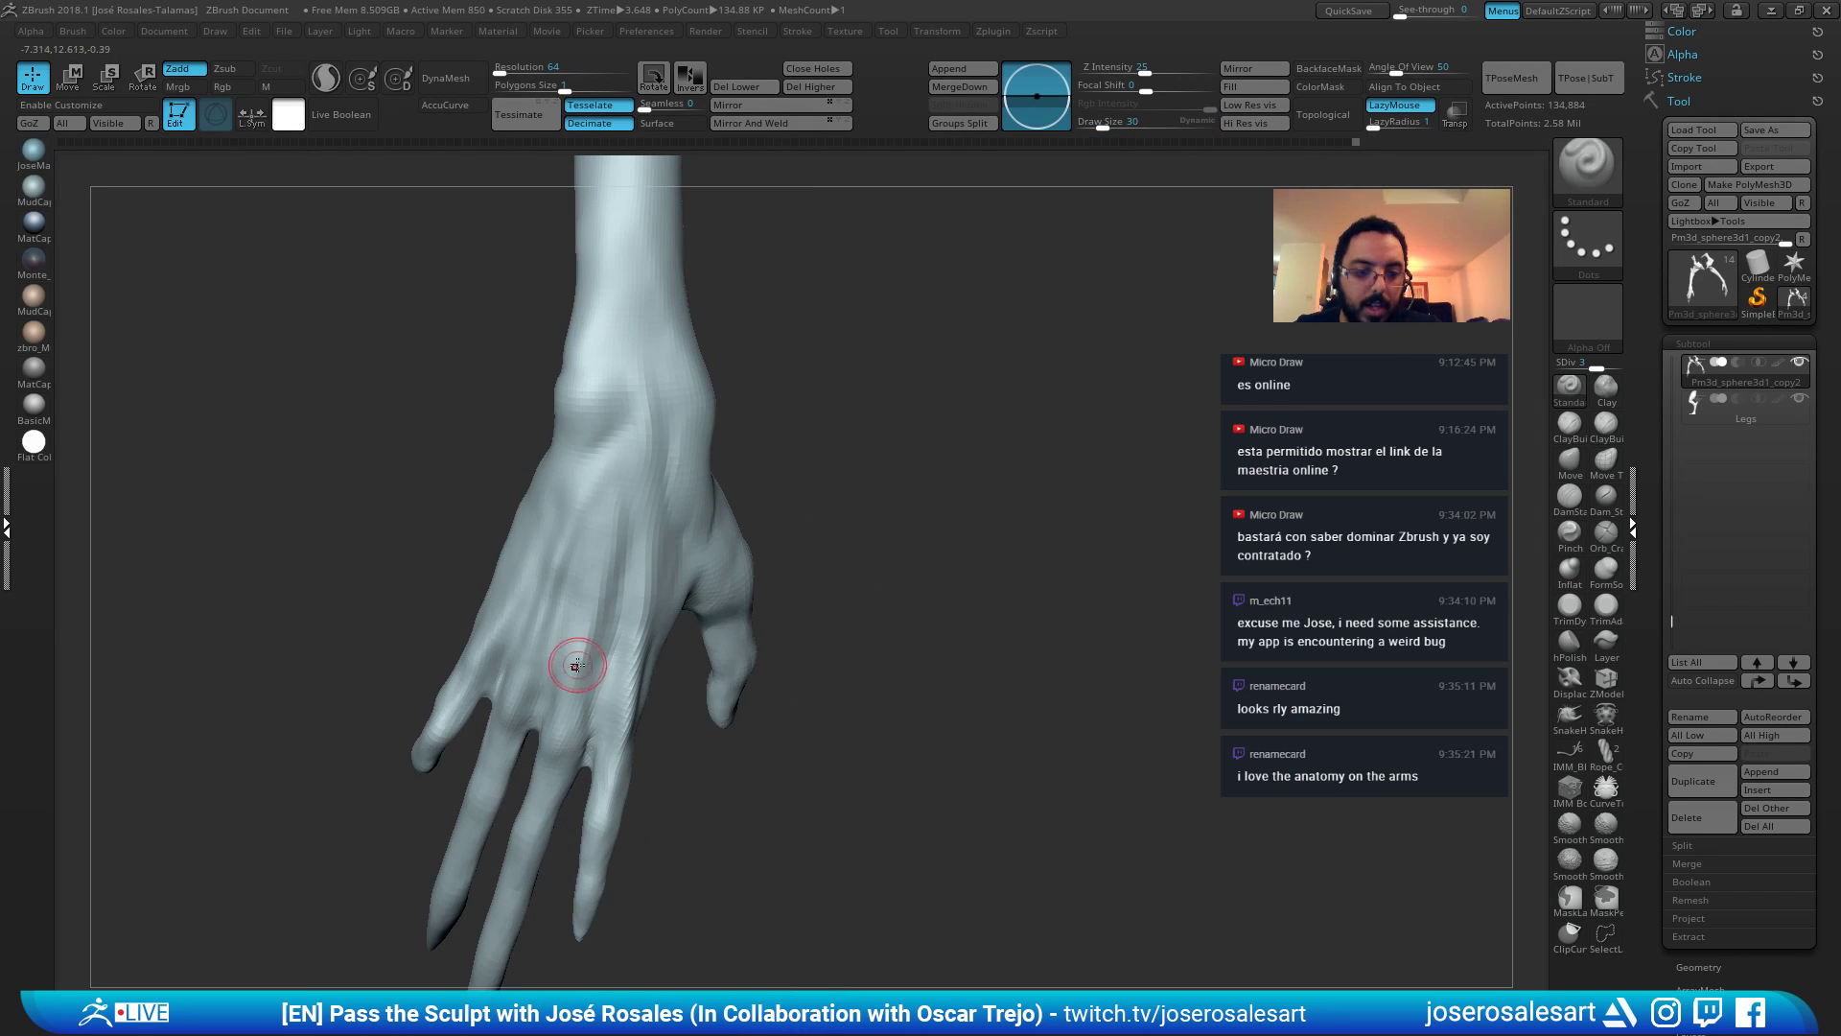
right_click_drag(636, 365, 588, 664)
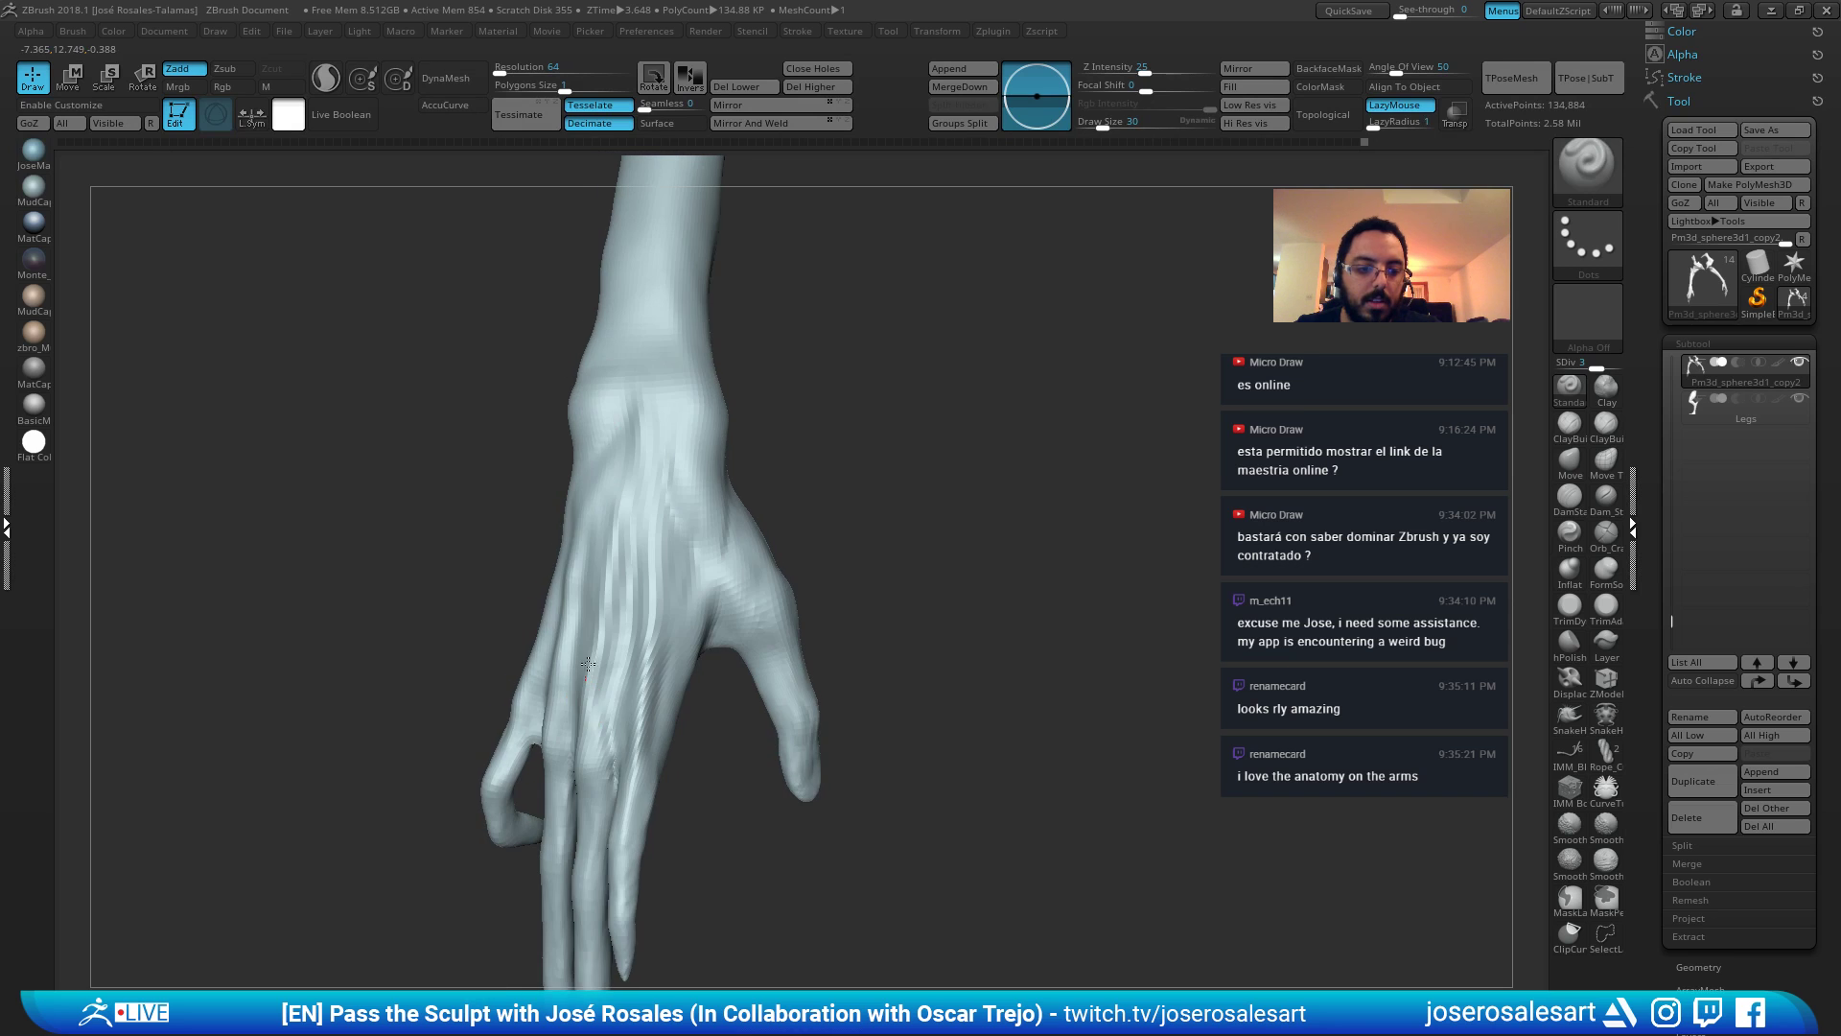
right_click_drag(567, 741, 614, 743)
Build up the knuckles at the finger bases with the ClayBuildup brush at draw size 30.
key("b")
key("c")
key("b")
left_click_drag(567, 769, 596, 752)
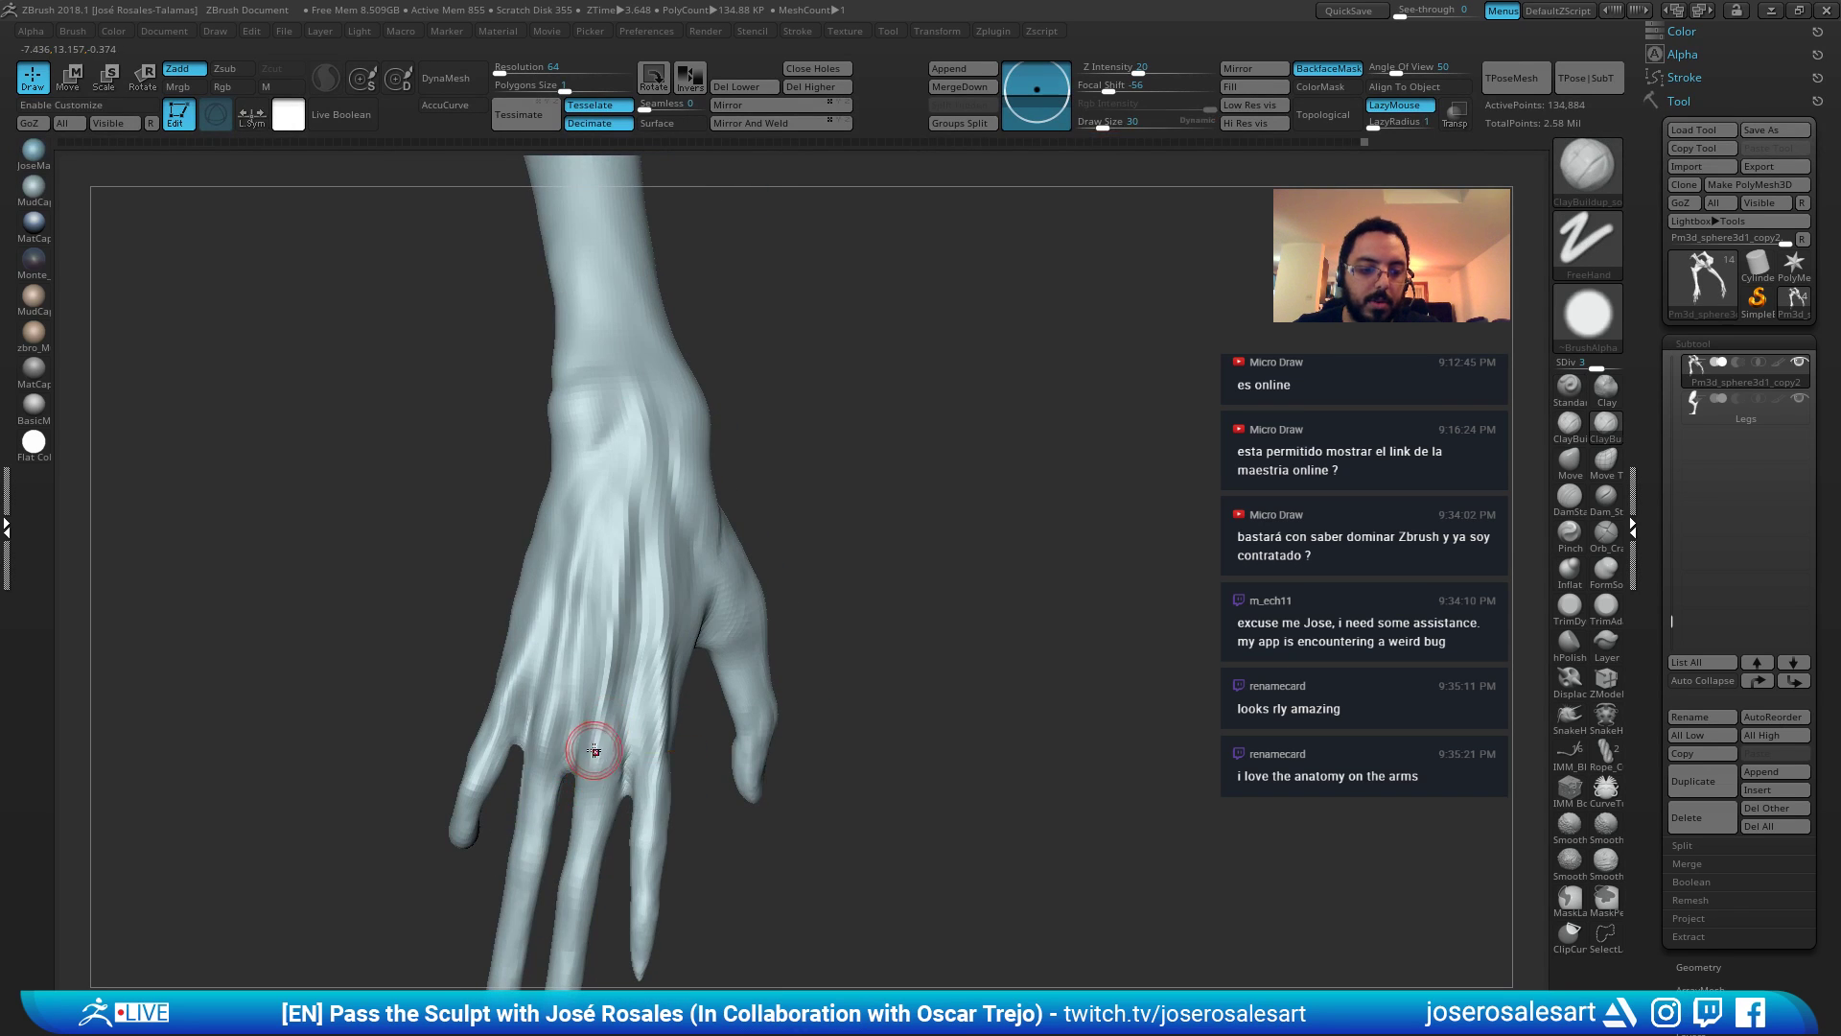
mouse_move(533, 745)
right_mouse_down()
mouse_move(600, 751)
mouse_move(588, 726)
mouse_move(614, 691)
mouse_move(618, 587)
right_mouse_up()
left_click_drag(618, 587, 644, 618)
mouse_move(645, 618)
right_mouse_down()
mouse_move(656, 527)
mouse_move(637, 534)
mouse_move(670, 522)
mouse_move(607, 503)
mouse_move(646, 479)
right_mouse_up()
key("s")
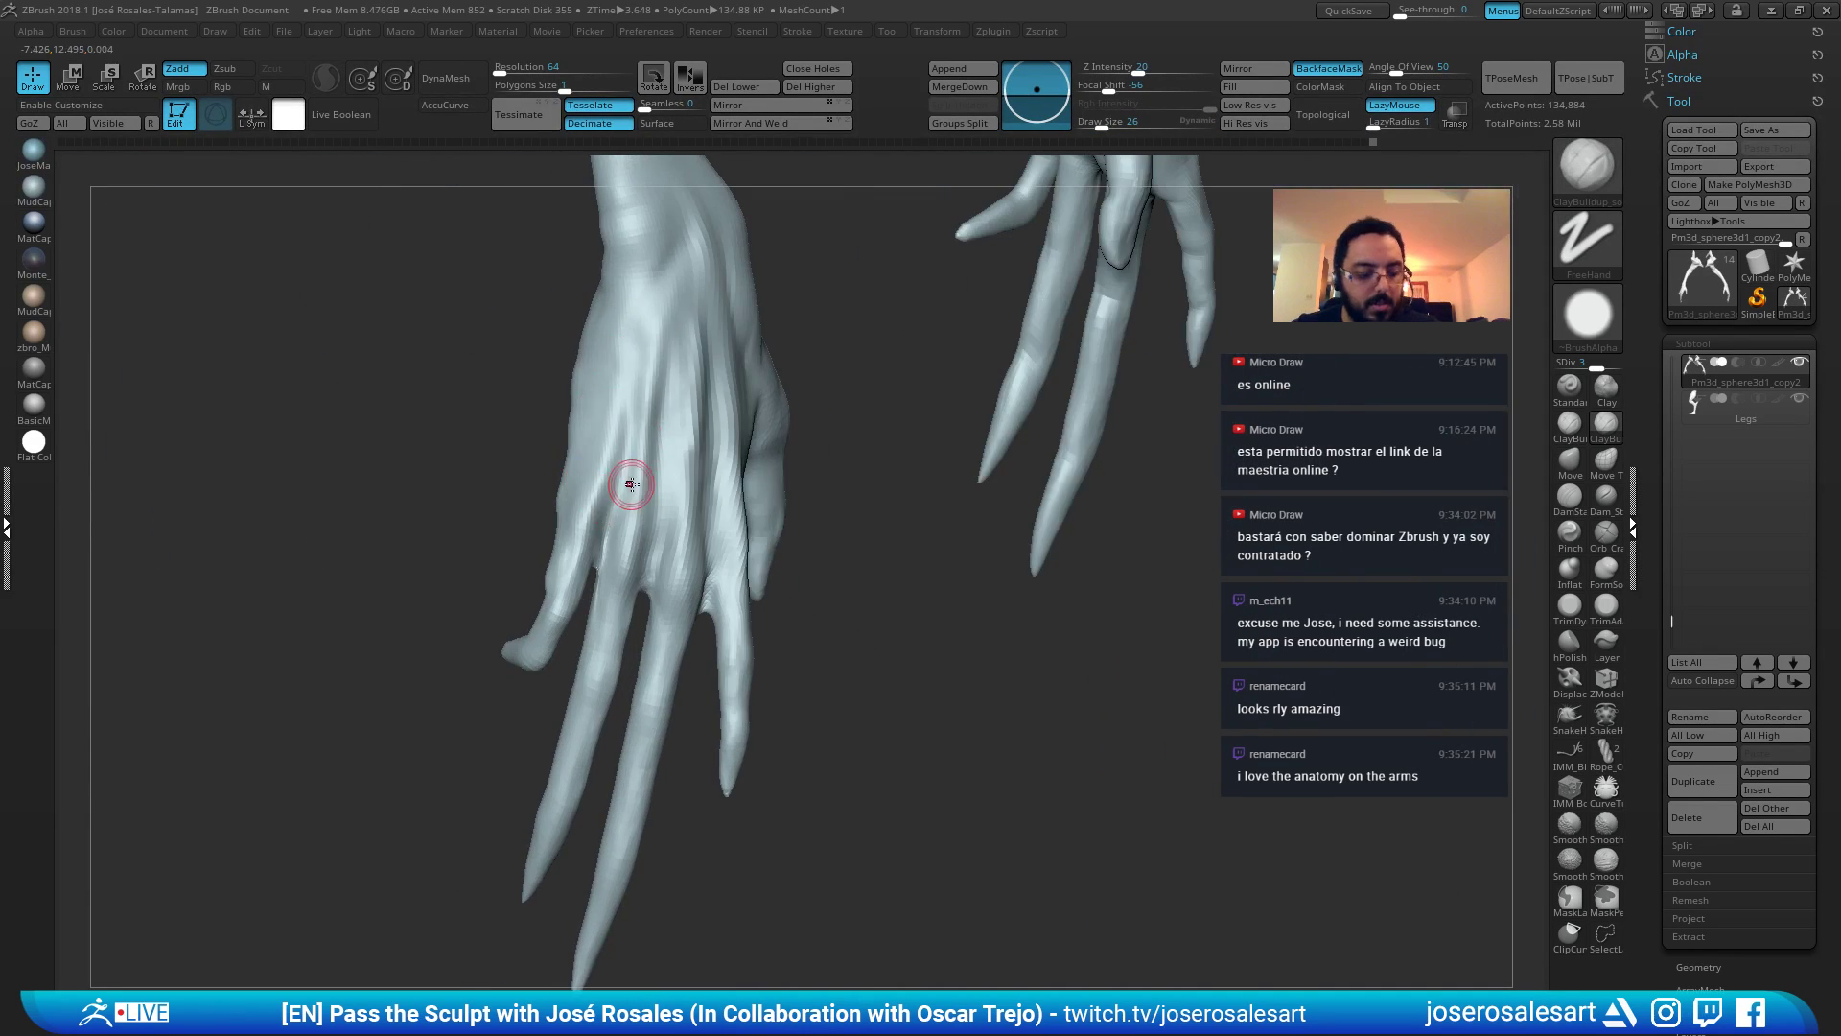
Refine the tendons behind the knuckles with the Standard brush at draw size 26 and smooth the back of the hand.
key("b")
key("s")
key("t")
right_click_drag(650, 412, 606, 412)
left_click_drag(662, 346, 641, 480, "shift")
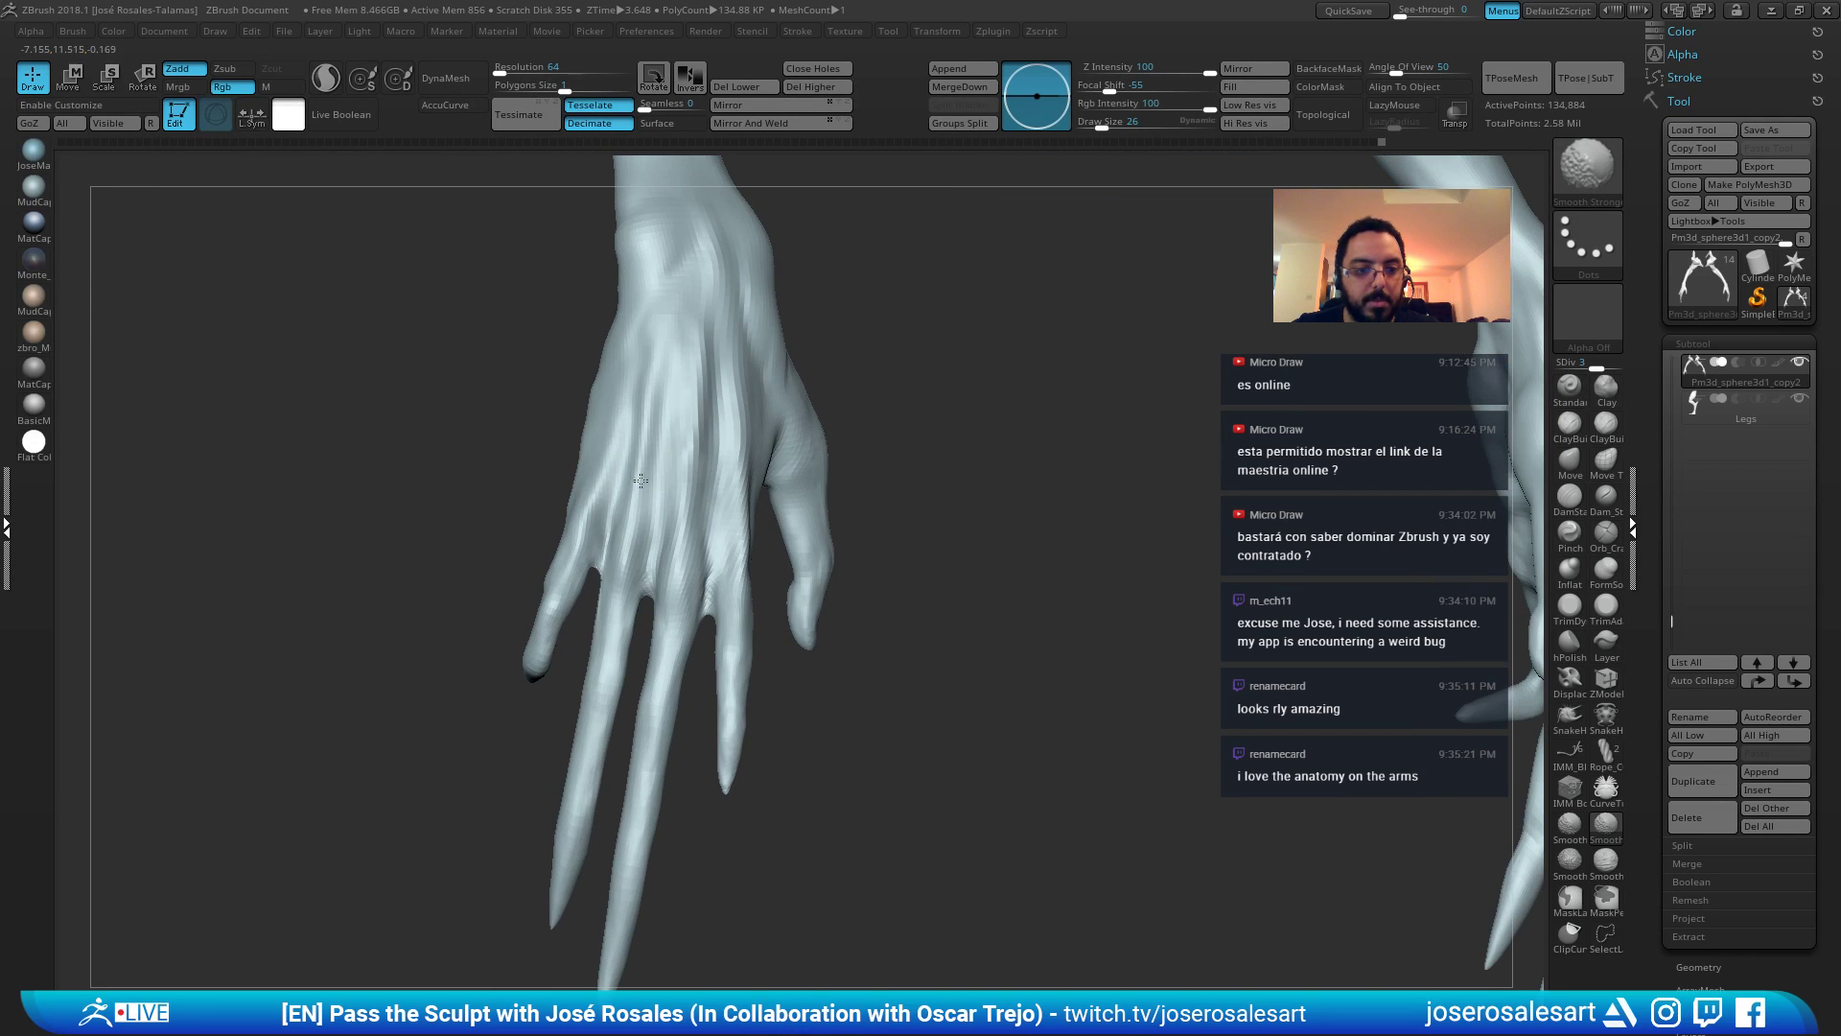
right_click_drag(625, 564, 690, 414)
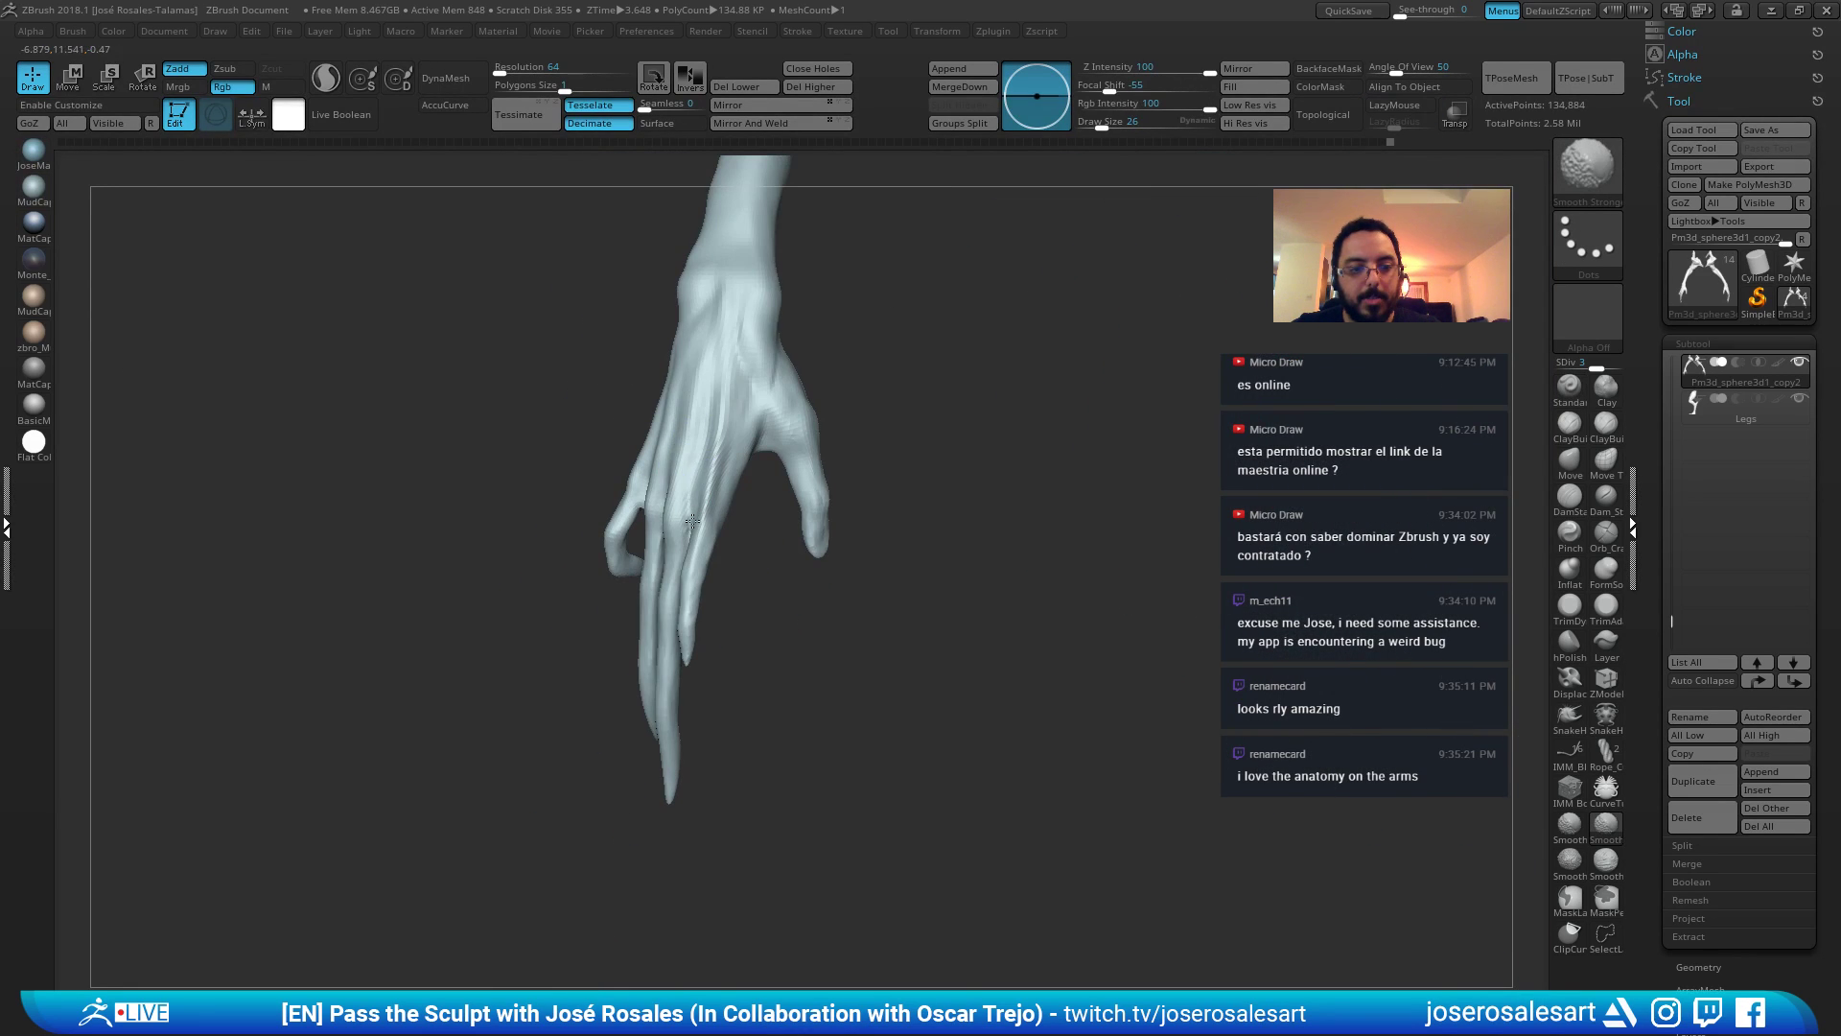
Build up the index finger's base with ClayBuildup at draw size 33 and smooth it into the back of the hand.
mouse_move(692, 521)
right_mouse_down()
mouse_move(757, 517)
mouse_move(773, 565)
mouse_move(726, 465)
right_mouse_up()
key("b")
key("c")
key("b")
key("s")
left_click(751, 488)
key("s")
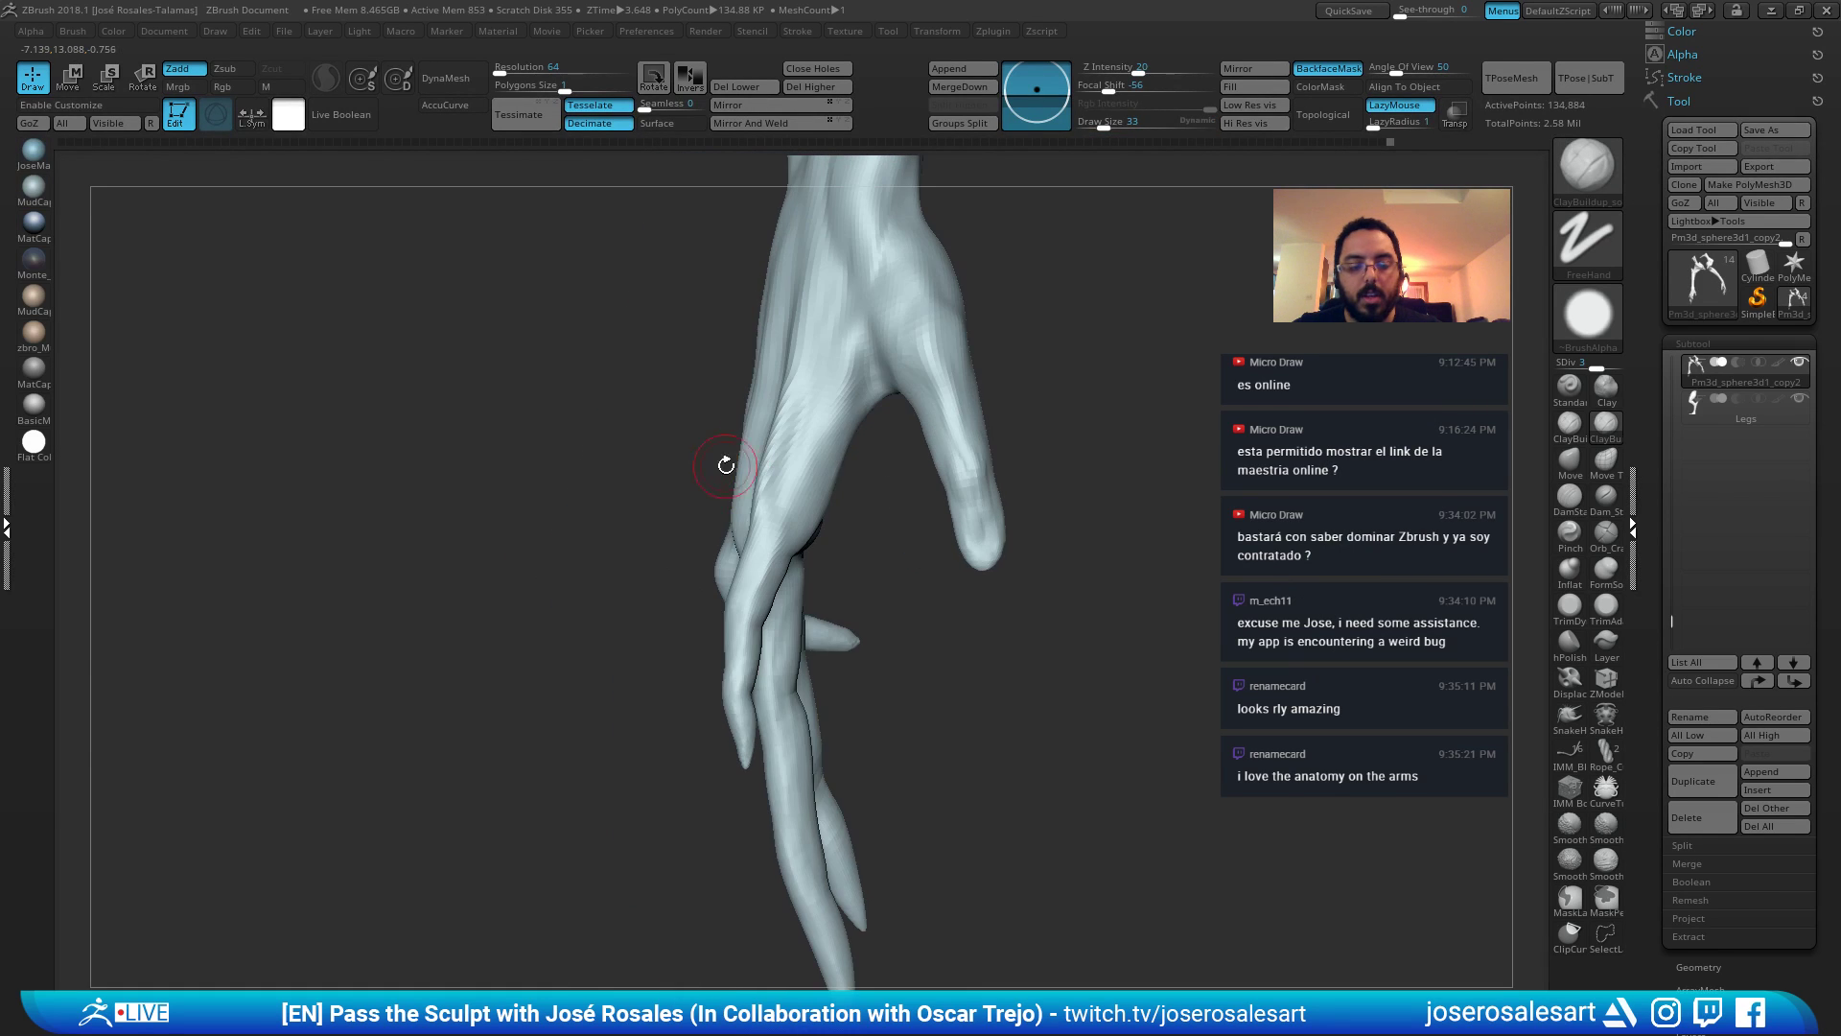
right_click_drag(733, 570, 744, 548)
left_click_drag(767, 479, 797, 370, "shift")
mouse_move(789, 372)
right_mouse_down()
mouse_move(723, 349)
mouse_move(769, 388)
right_mouse_up()
Draw the index finger's tendon across the back of the hand with the Standard brush at draw size 21.
key("b")
key("s")
key("t")
right_click_drag(824, 447, 753, 600)
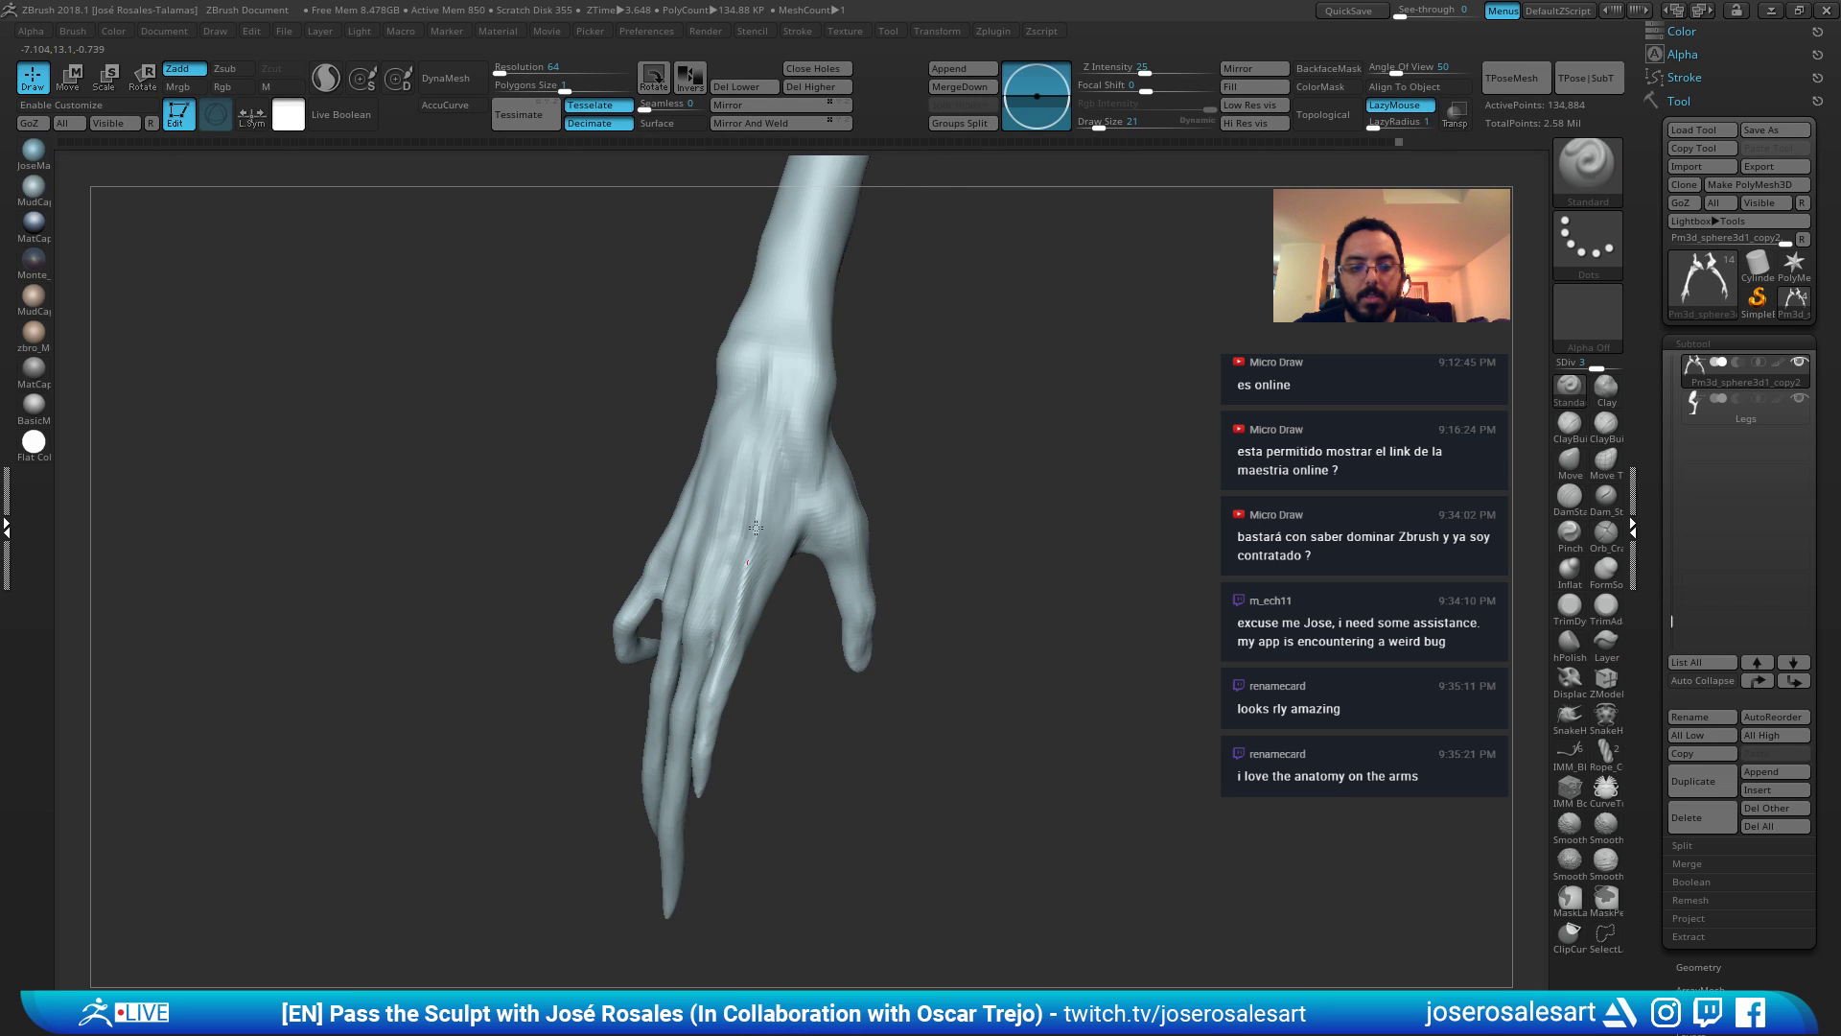
left_click_drag(755, 528, 714, 640)
mouse_move(714, 640)
right_mouse_down()
mouse_move(699, 523)
mouse_move(802, 550)
mouse_move(738, 653)
right_mouse_up()
Strengthen the index knuckle with ClayBuildup at draw size 33 and smooth the tendon behind it.
key("b")
key("c")
key("b")
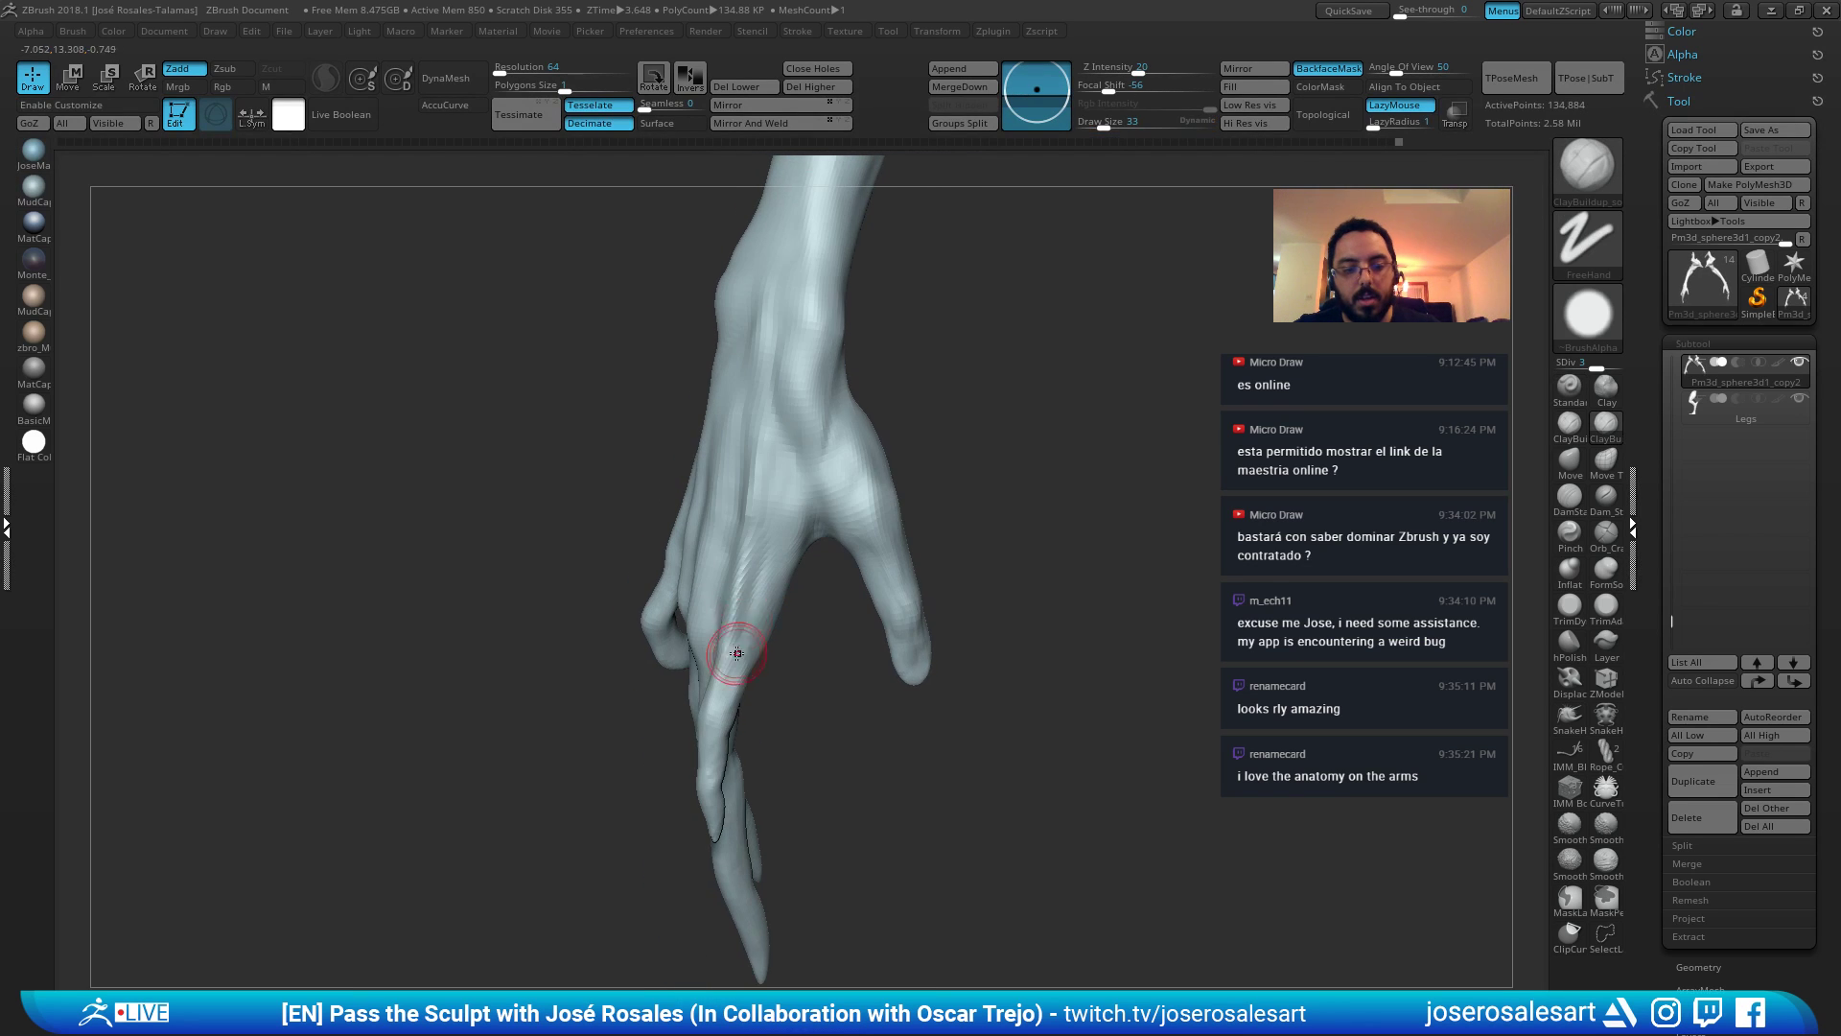
left_click_drag(744, 639, 764, 683)
mouse_move(765, 683)
right_mouse_down("ctrl")
mouse_move(720, 509)
mouse_move(847, 534)
mouse_move(760, 518)
right_mouse_up("ctrl")
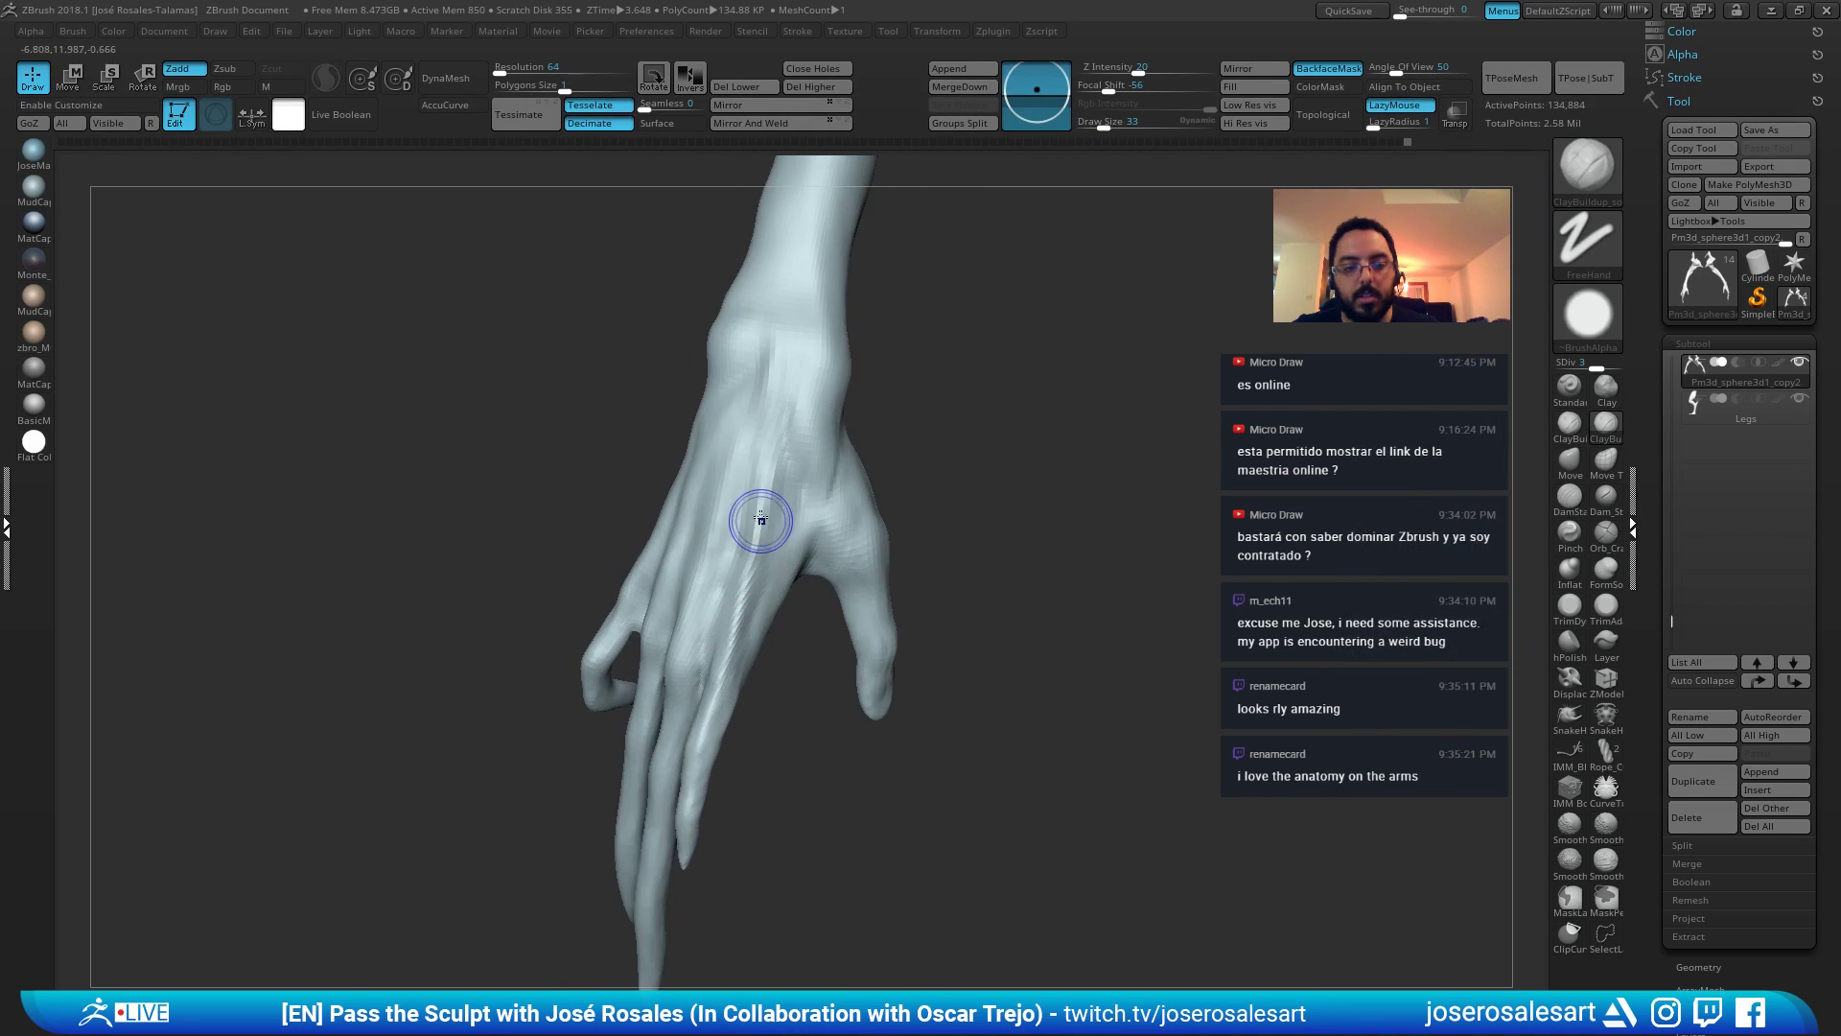
left_click_drag(760, 537, 795, 493, "shift")
Carve the palm crease around the thumb's base with the DamStandard brush at draw size 54.
mouse_move(750, 643)
right_mouse_down()
mouse_move(805, 485)
mouse_move(822, 608)
mouse_move(853, 561)
mouse_move(904, 537)
right_mouse_up()
key("b")
key("d")
key("s")
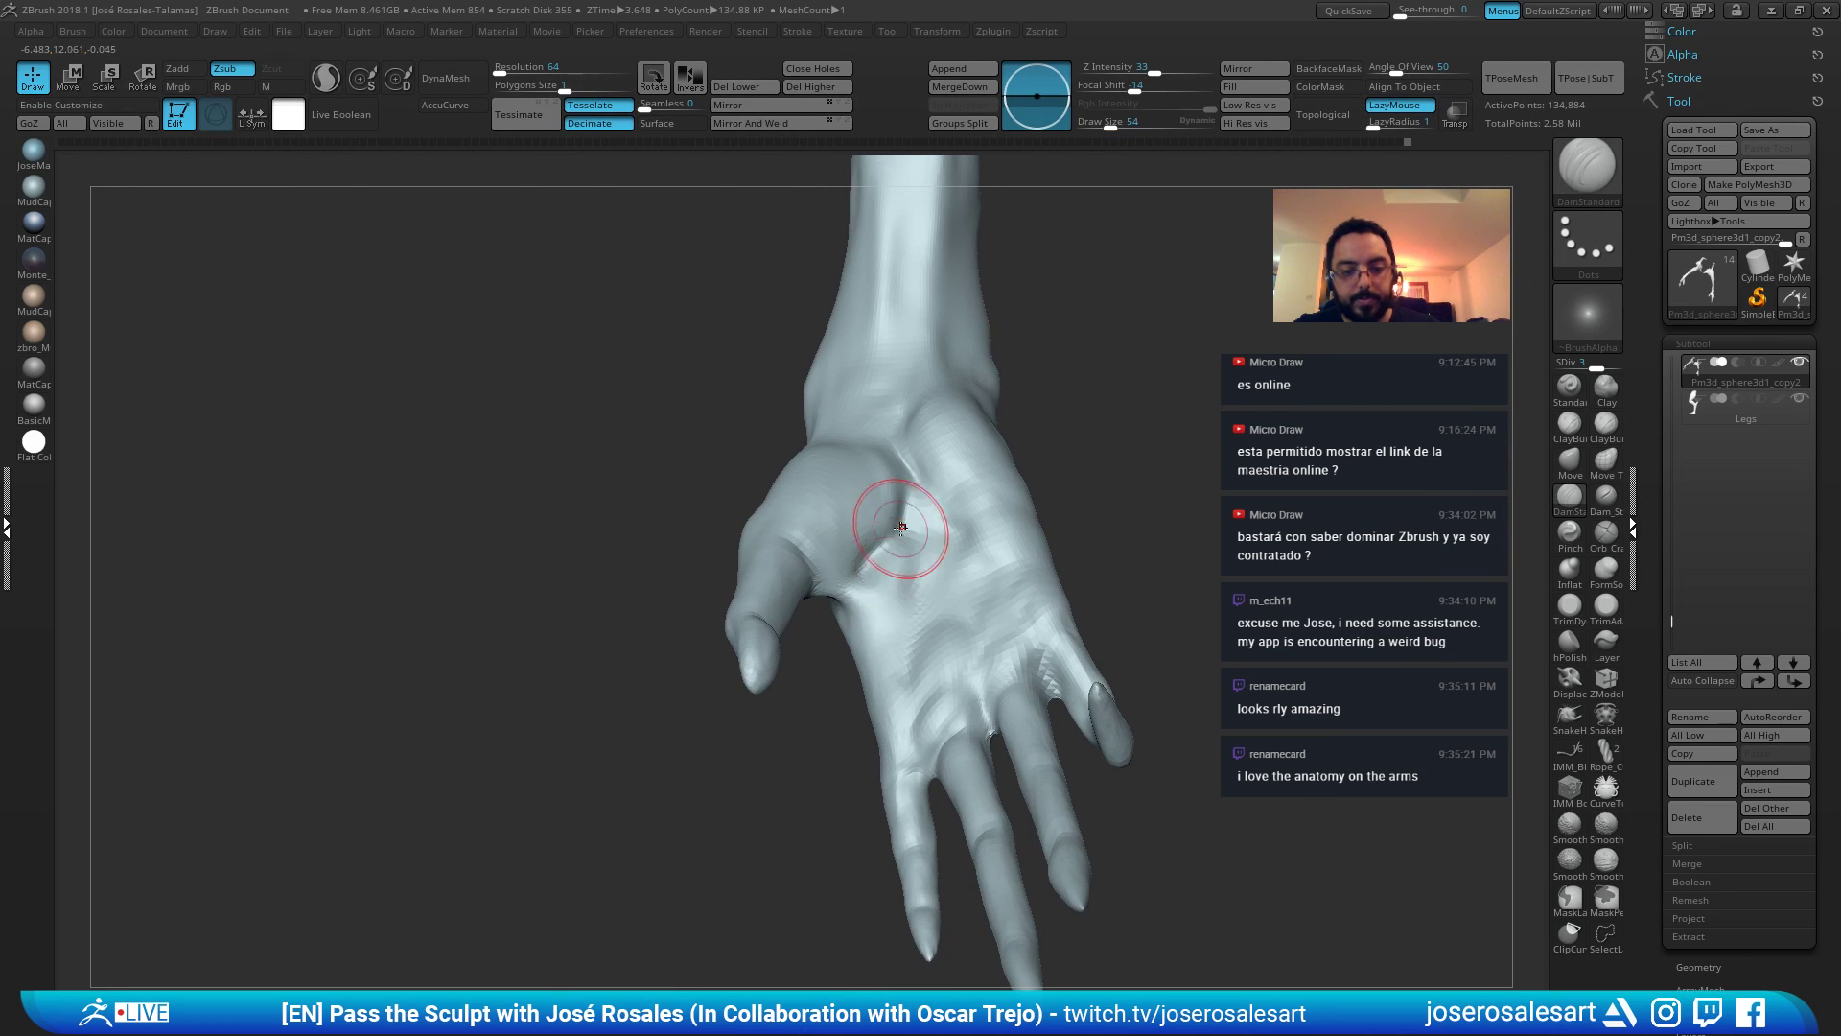
left_click_drag(906, 527, 842, 605)
right_click_drag(842, 603, 895, 577)
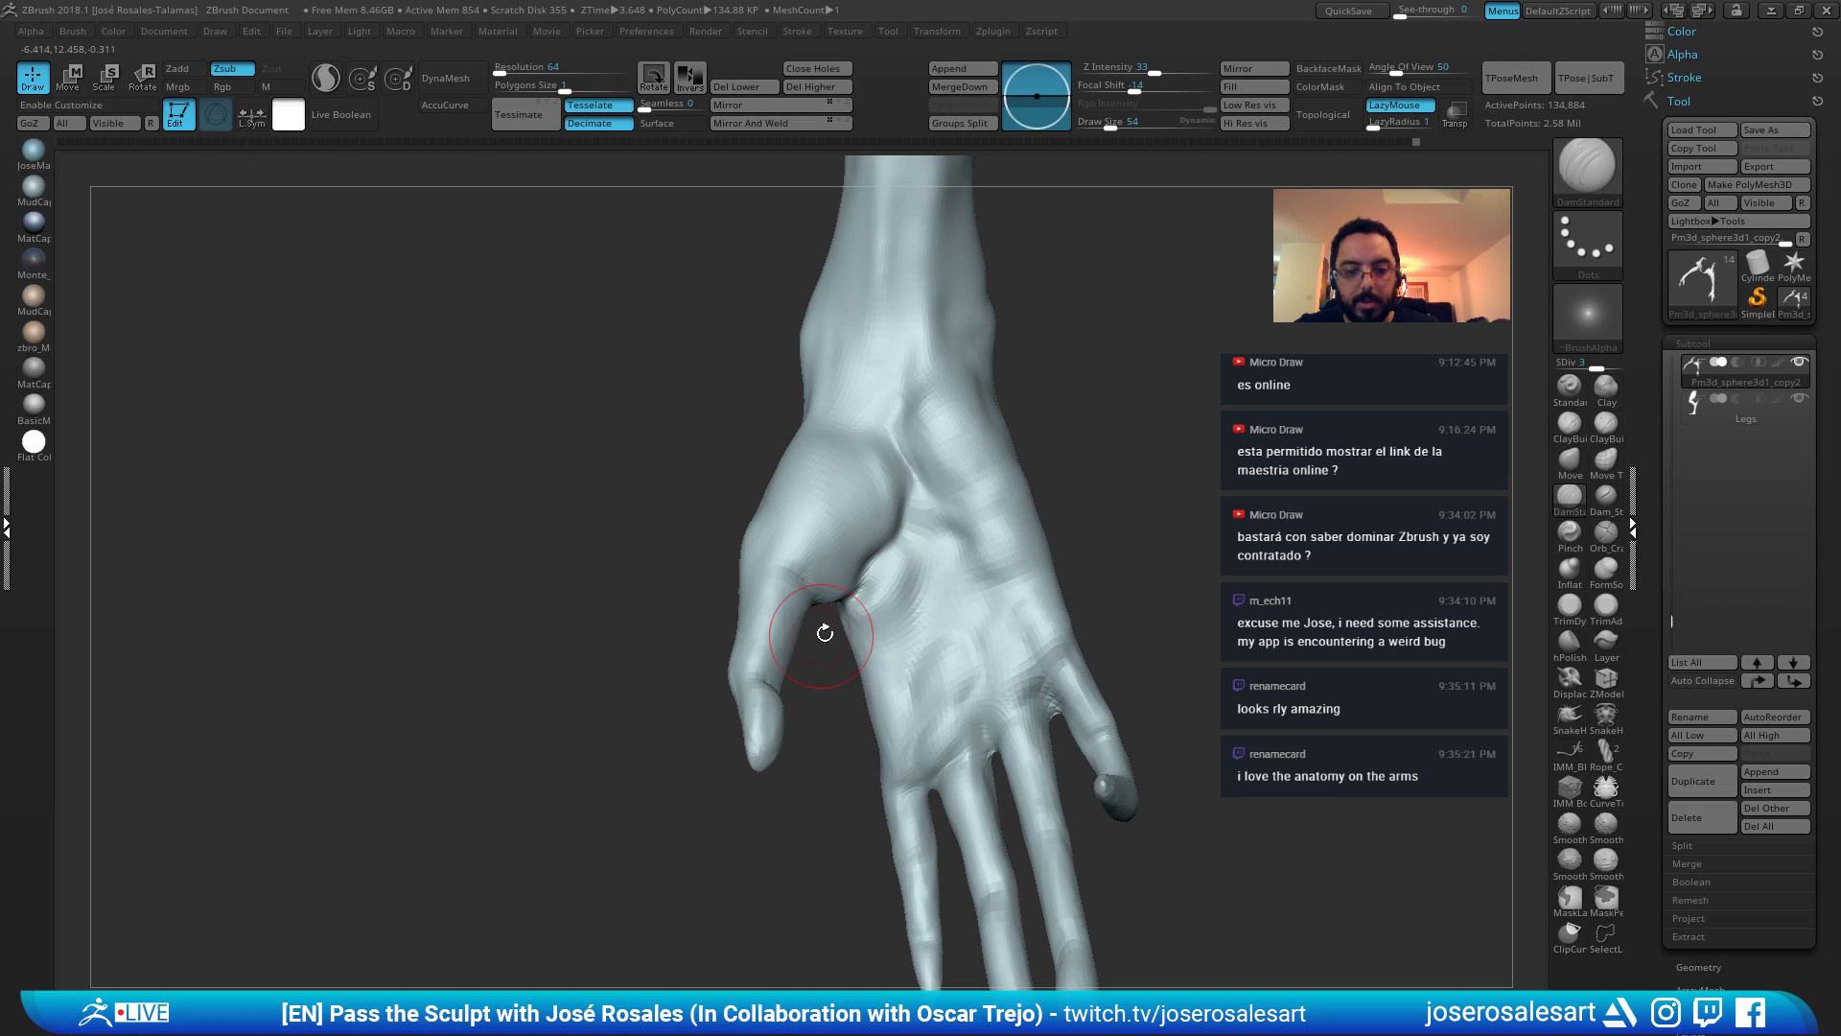
Build up the palm beside the thumb crease with the ClayBuildup brush at draw size 39.
key("b")
key("c")
key("b")
left_click_drag(888, 566, 895, 557)
key("[")
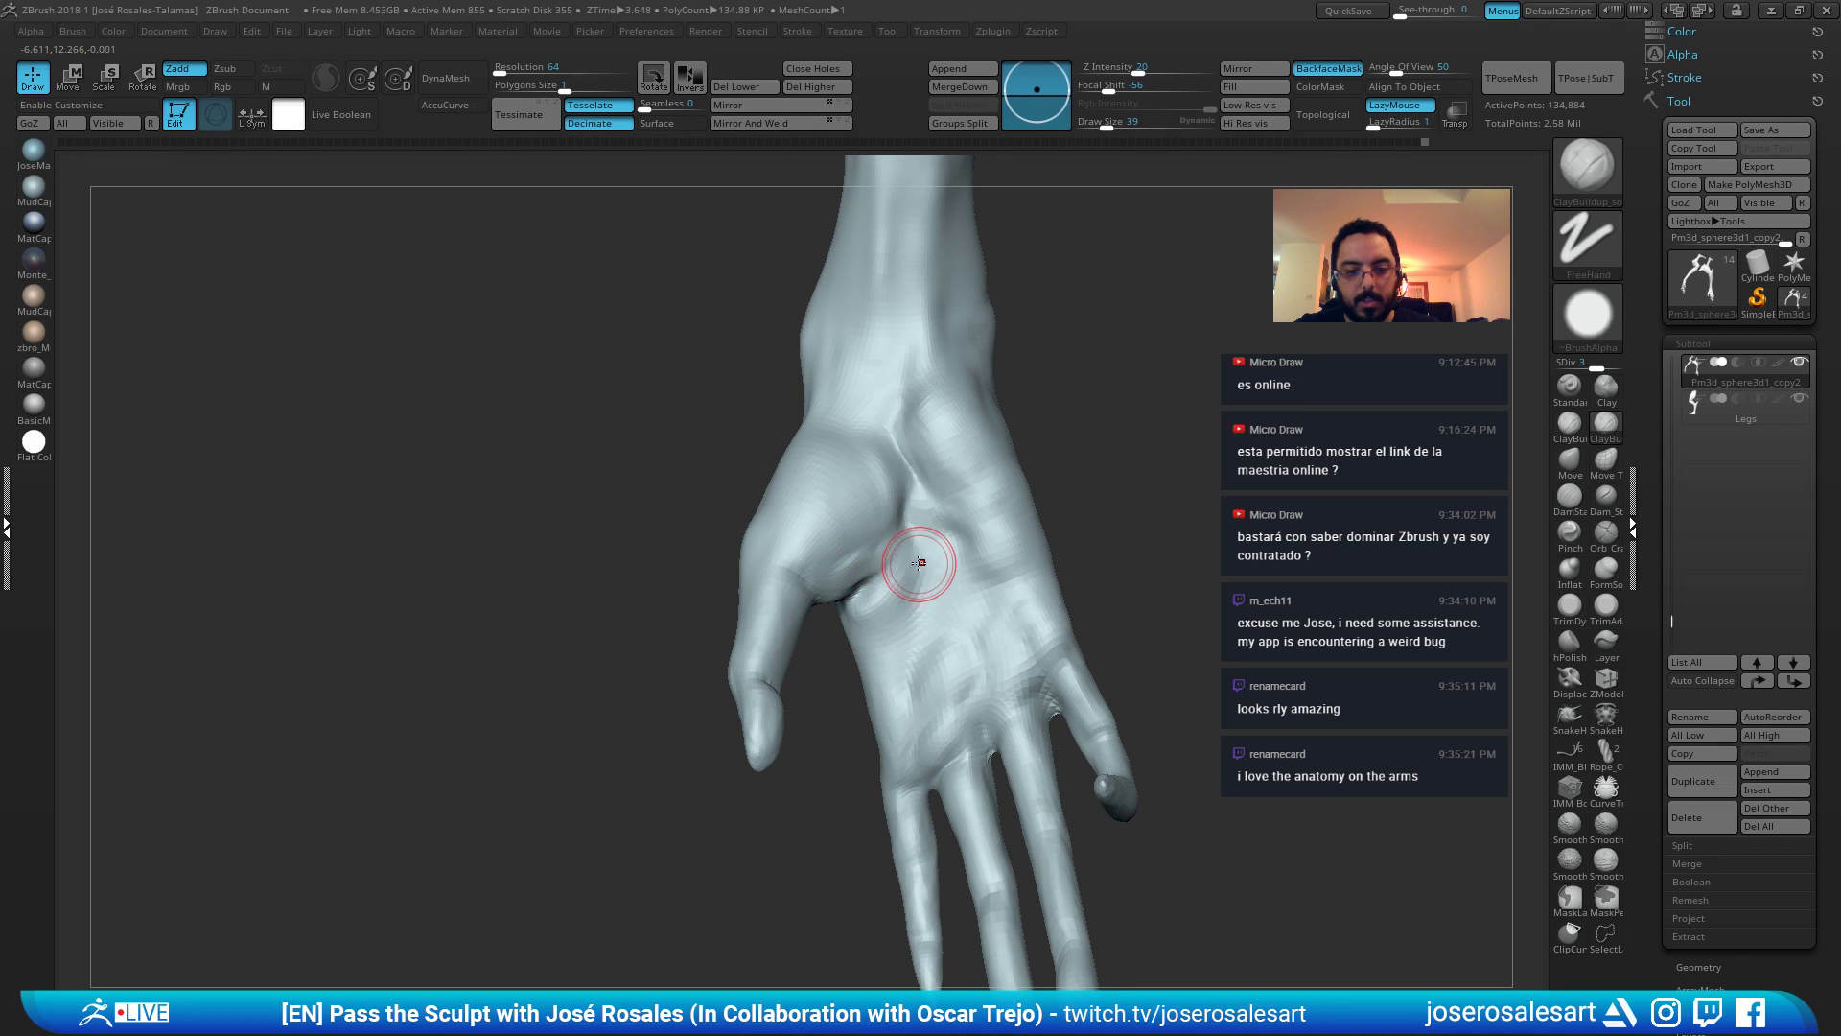
right_click_drag(920, 563, 859, 596)
left_click_drag(861, 599, 911, 541)
Fill out the broader palm volumes with the ClayBuildup brush at draw size 62.
mouse_move(916, 536)
right_mouse_down()
mouse_move(880, 604)
mouse_move(944, 605)
mouse_move(933, 633)
mouse_move(947, 602)
mouse_move(937, 622)
right_mouse_up()
key("]")
key("]")
key("]")
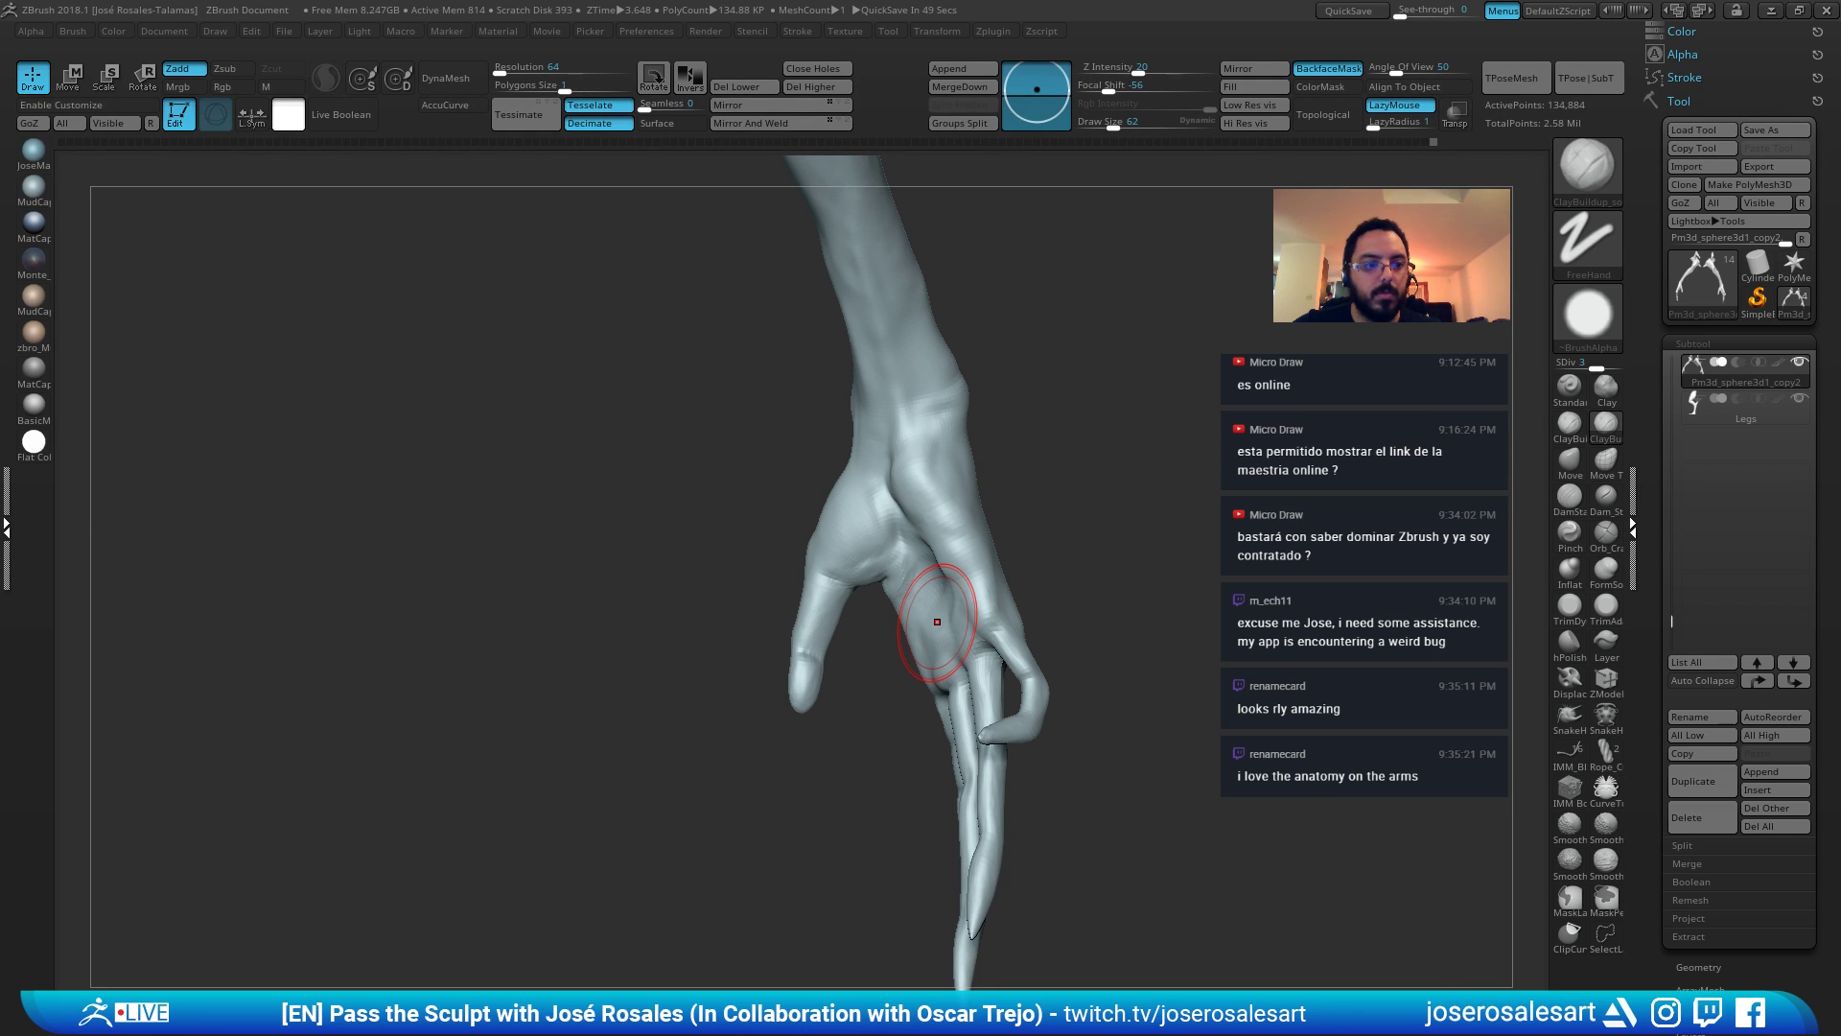
right_click_drag(895, 599, 976, 569)
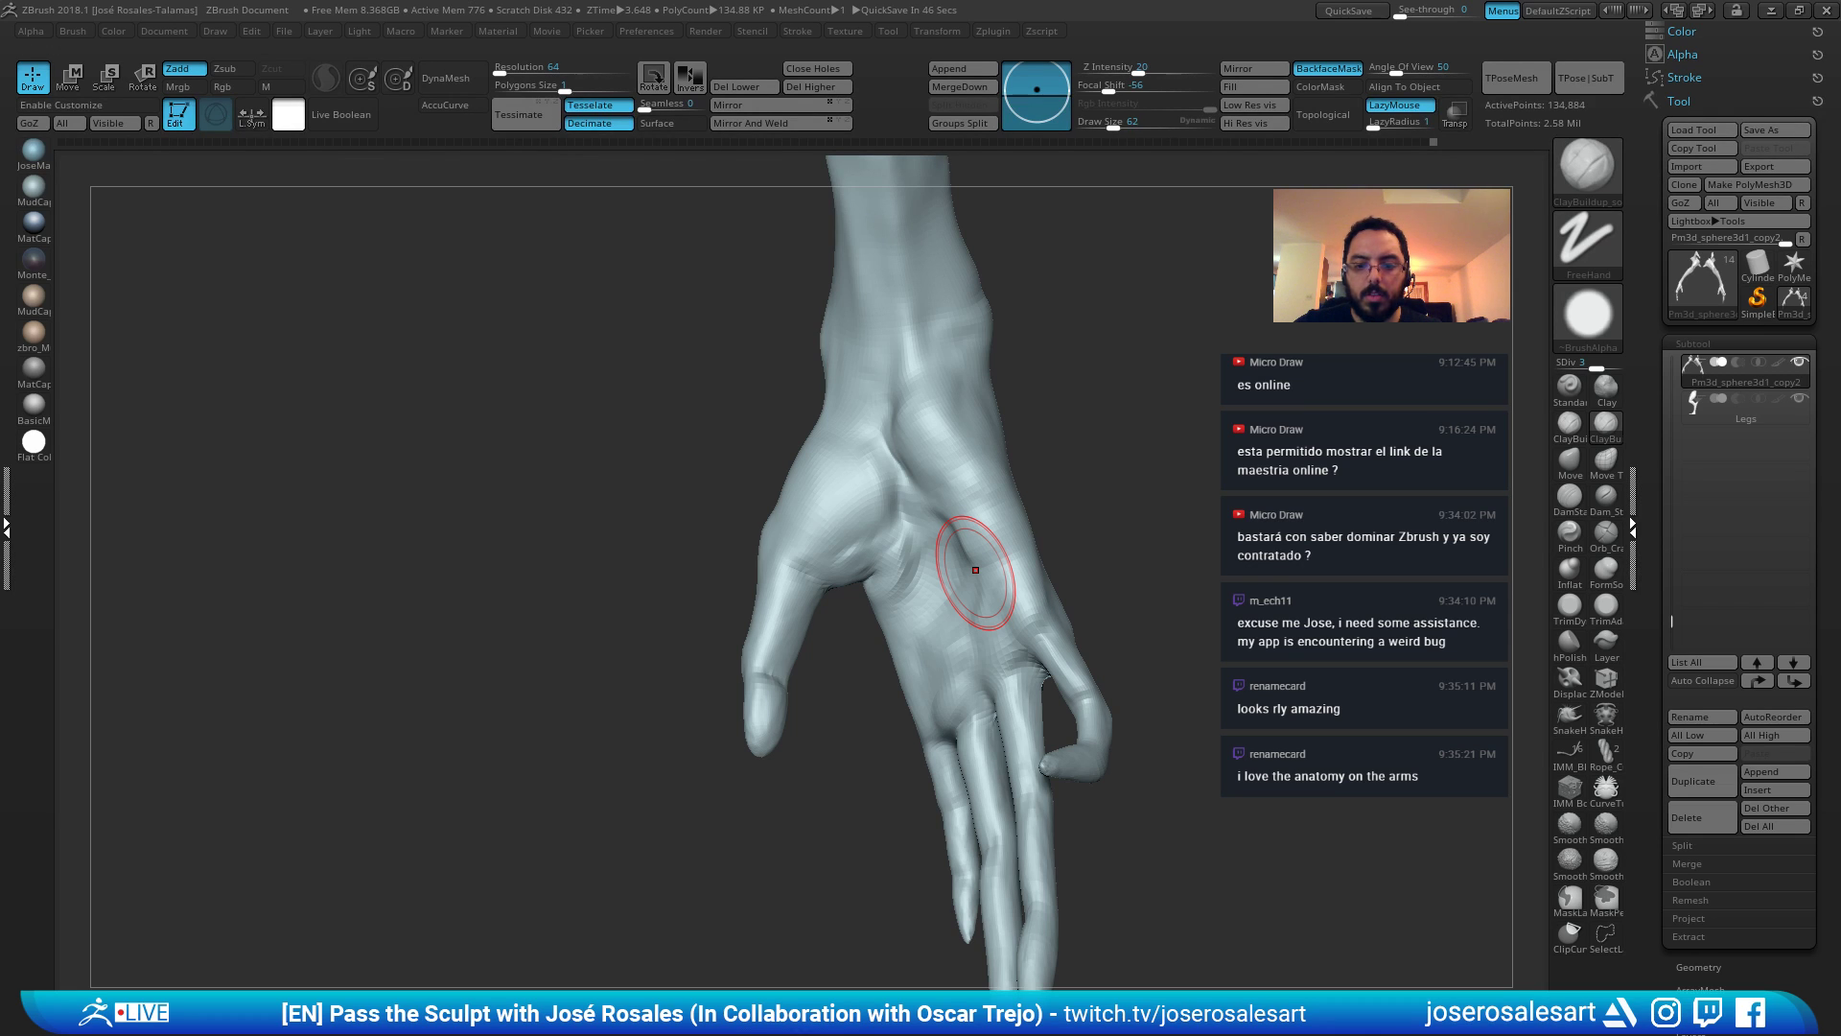
right_click_drag(976, 569, 863, 526)
Build up the little finger's joints and knuckle with ClayBuildup at draw sizes 36 and 42.
mouse_move(843, 611)
right_mouse_down()
mouse_move(872, 608)
mouse_move(834, 473)
mouse_move(724, 561)
mouse_move(964, 608)
mouse_move(905, 647)
mouse_move(898, 619)
mouse_move(909, 669)
mouse_move(950, 620)
mouse_move(863, 645)
mouse_move(957, 631)
mouse_move(1012, 648)
mouse_move(938, 747)
mouse_move(953, 763)
mouse_move(984, 745)
mouse_move(970, 776)
mouse_move(1060, 625)
mouse_move(924, 740)
mouse_move(931, 718)
mouse_move(855, 732)
mouse_move(927, 764)
mouse_move(839, 707)
mouse_move(842, 723)
mouse_move(1007, 752)
mouse_move(998, 657)
right_mouse_up()
key("bracketleft")
key("bracketleft")
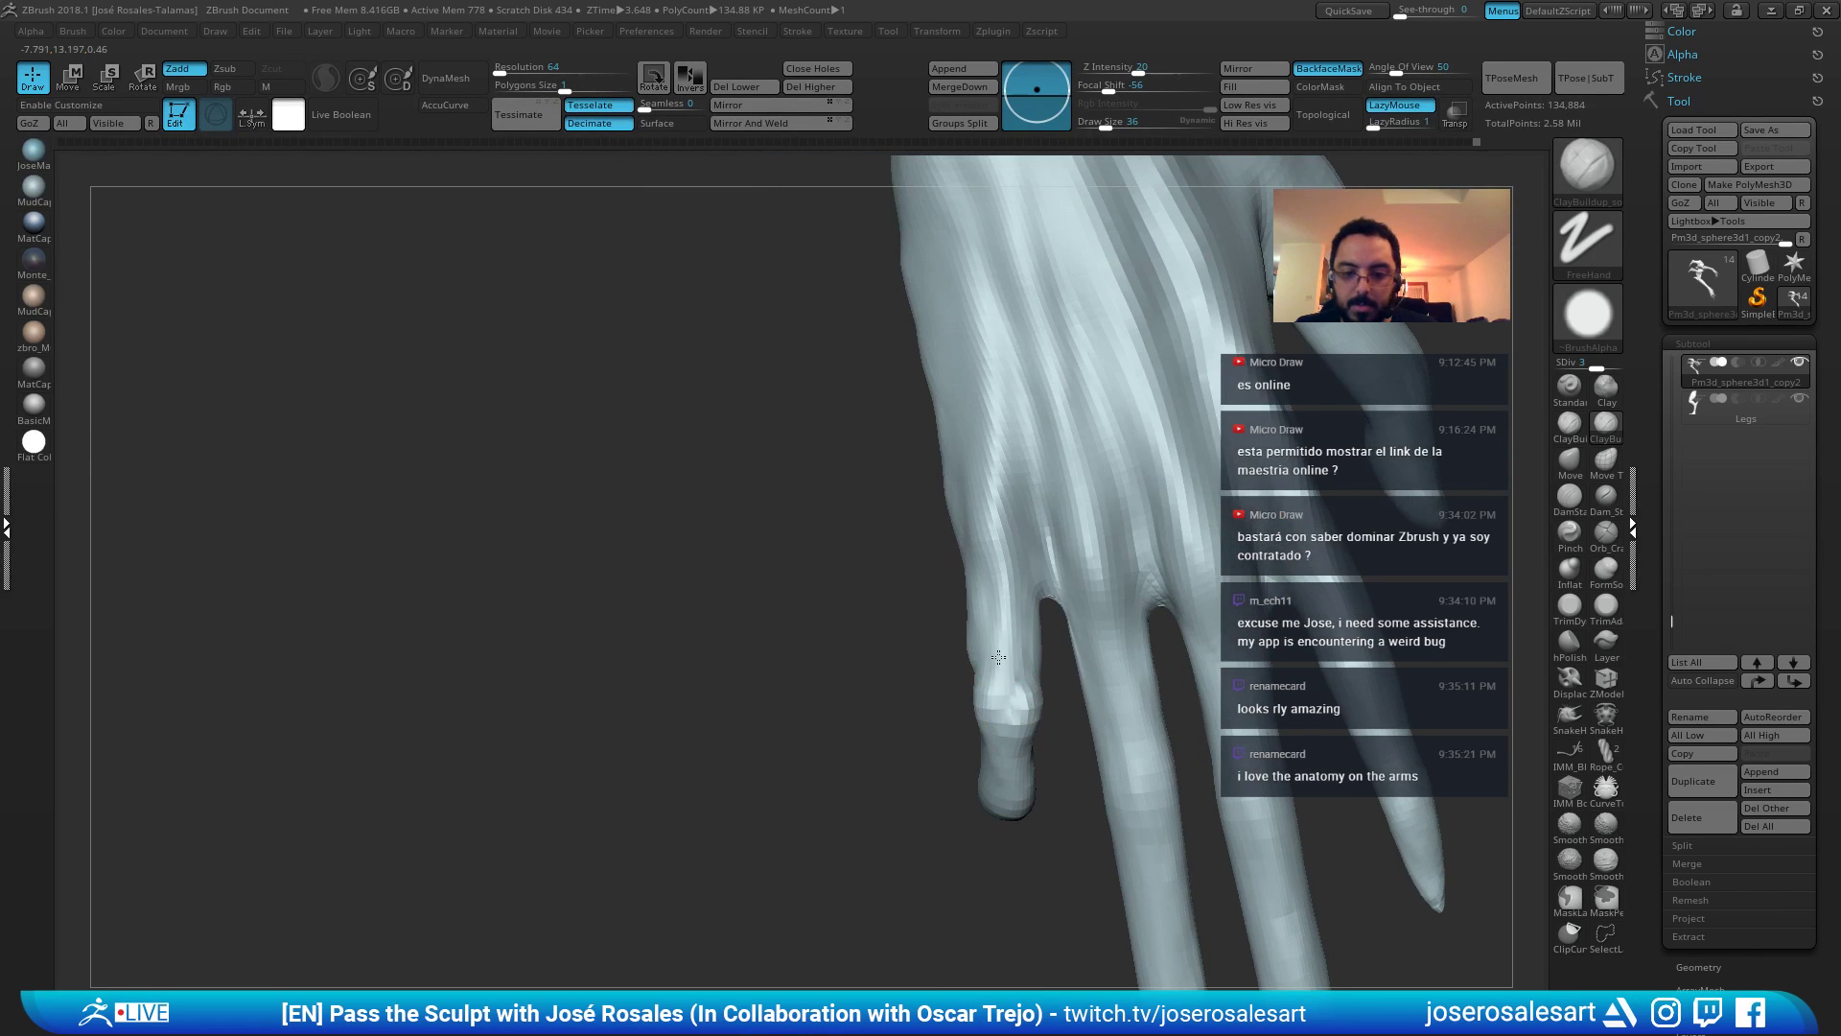
mouse_move(979, 741)
right_mouse_down()
mouse_move(883, 655)
mouse_move(885, 710)
mouse_move(937, 624)
mouse_move(921, 658)
mouse_move(964, 777)
mouse_move(873, 596)
right_mouse_up()
key("]")
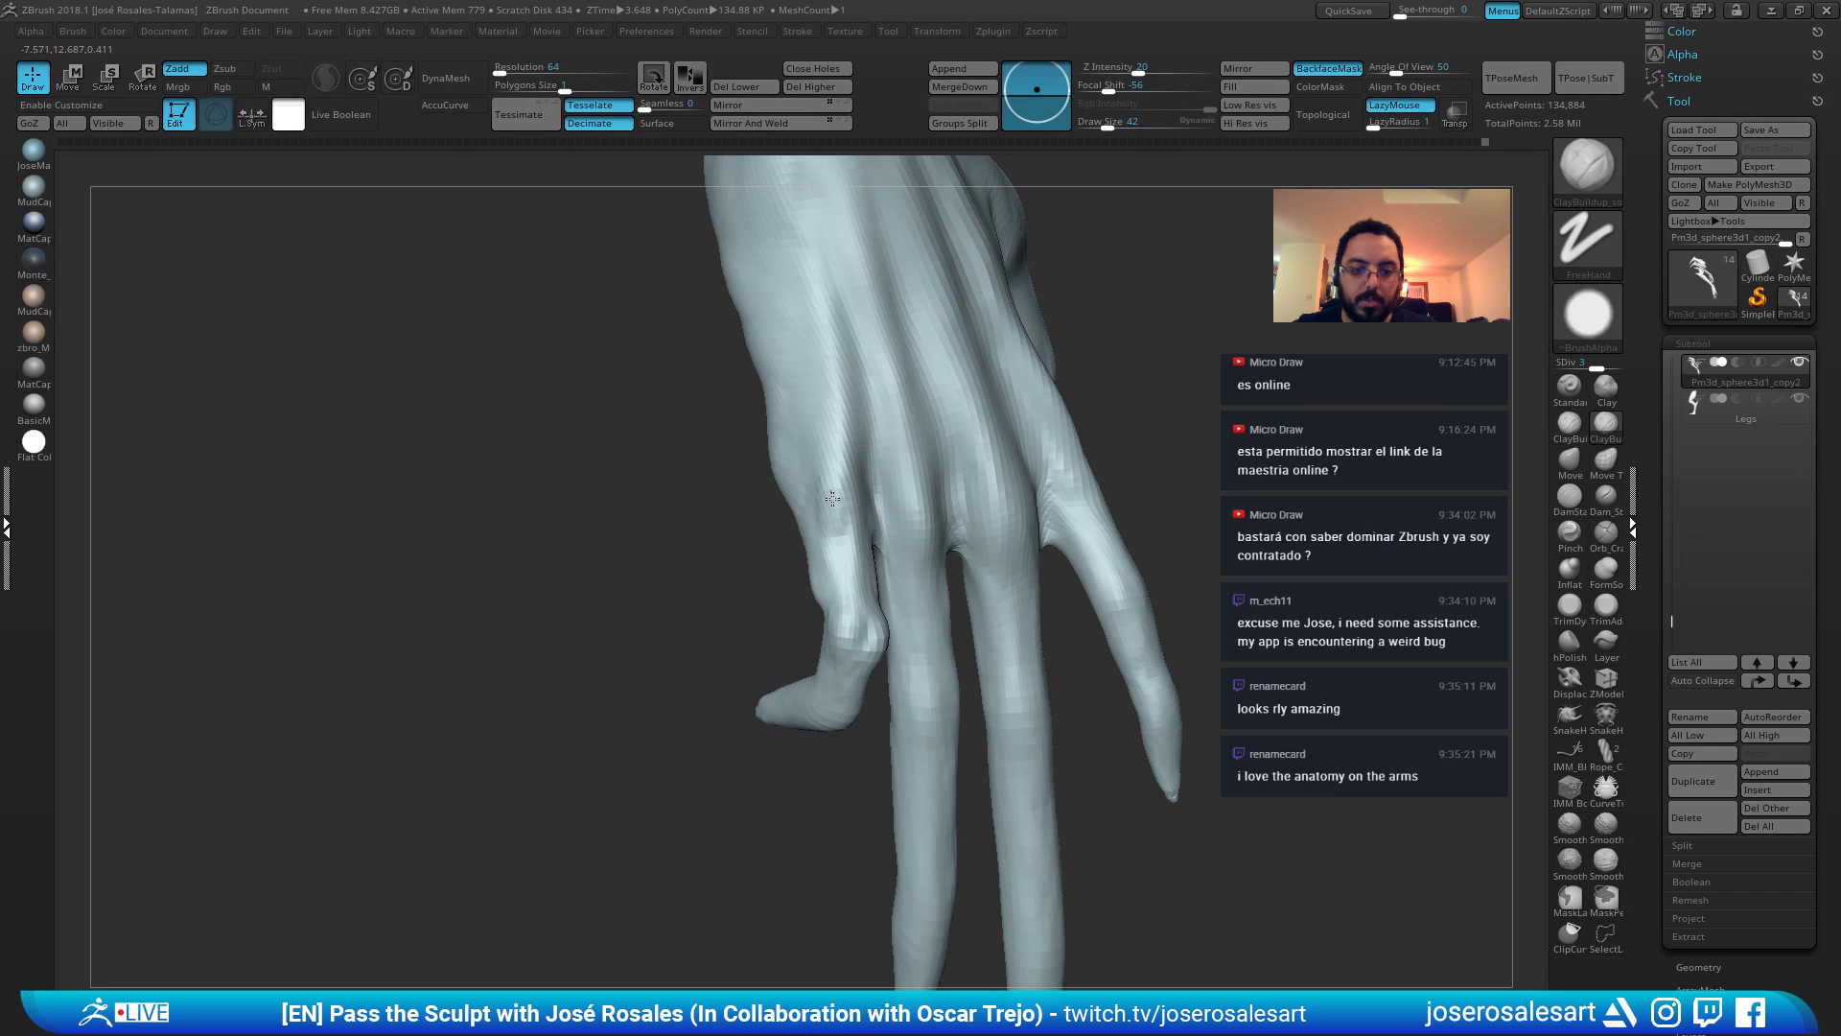
Build up the index finger's joints with the ClayBuildup brush at draw size 33.
mouse_move(826, 472)
right_mouse_down("ctrl")
mouse_move(801, 407)
mouse_move(959, 422)
mouse_move(828, 490)
mouse_move(752, 721)
mouse_move(849, 583)
mouse_move(1048, 464)
mouse_move(852, 463)
mouse_move(752, 510)
mouse_move(827, 580)
mouse_move(937, 378)
mouse_move(818, 604)
mouse_move(921, 403)
mouse_move(640, 665)
mouse_move(652, 638)
mouse_move(697, 653)
mouse_move(629, 664)
mouse_move(670, 735)
mouse_move(652, 721)
mouse_move(617, 748)
right_mouse_up("ctrl")
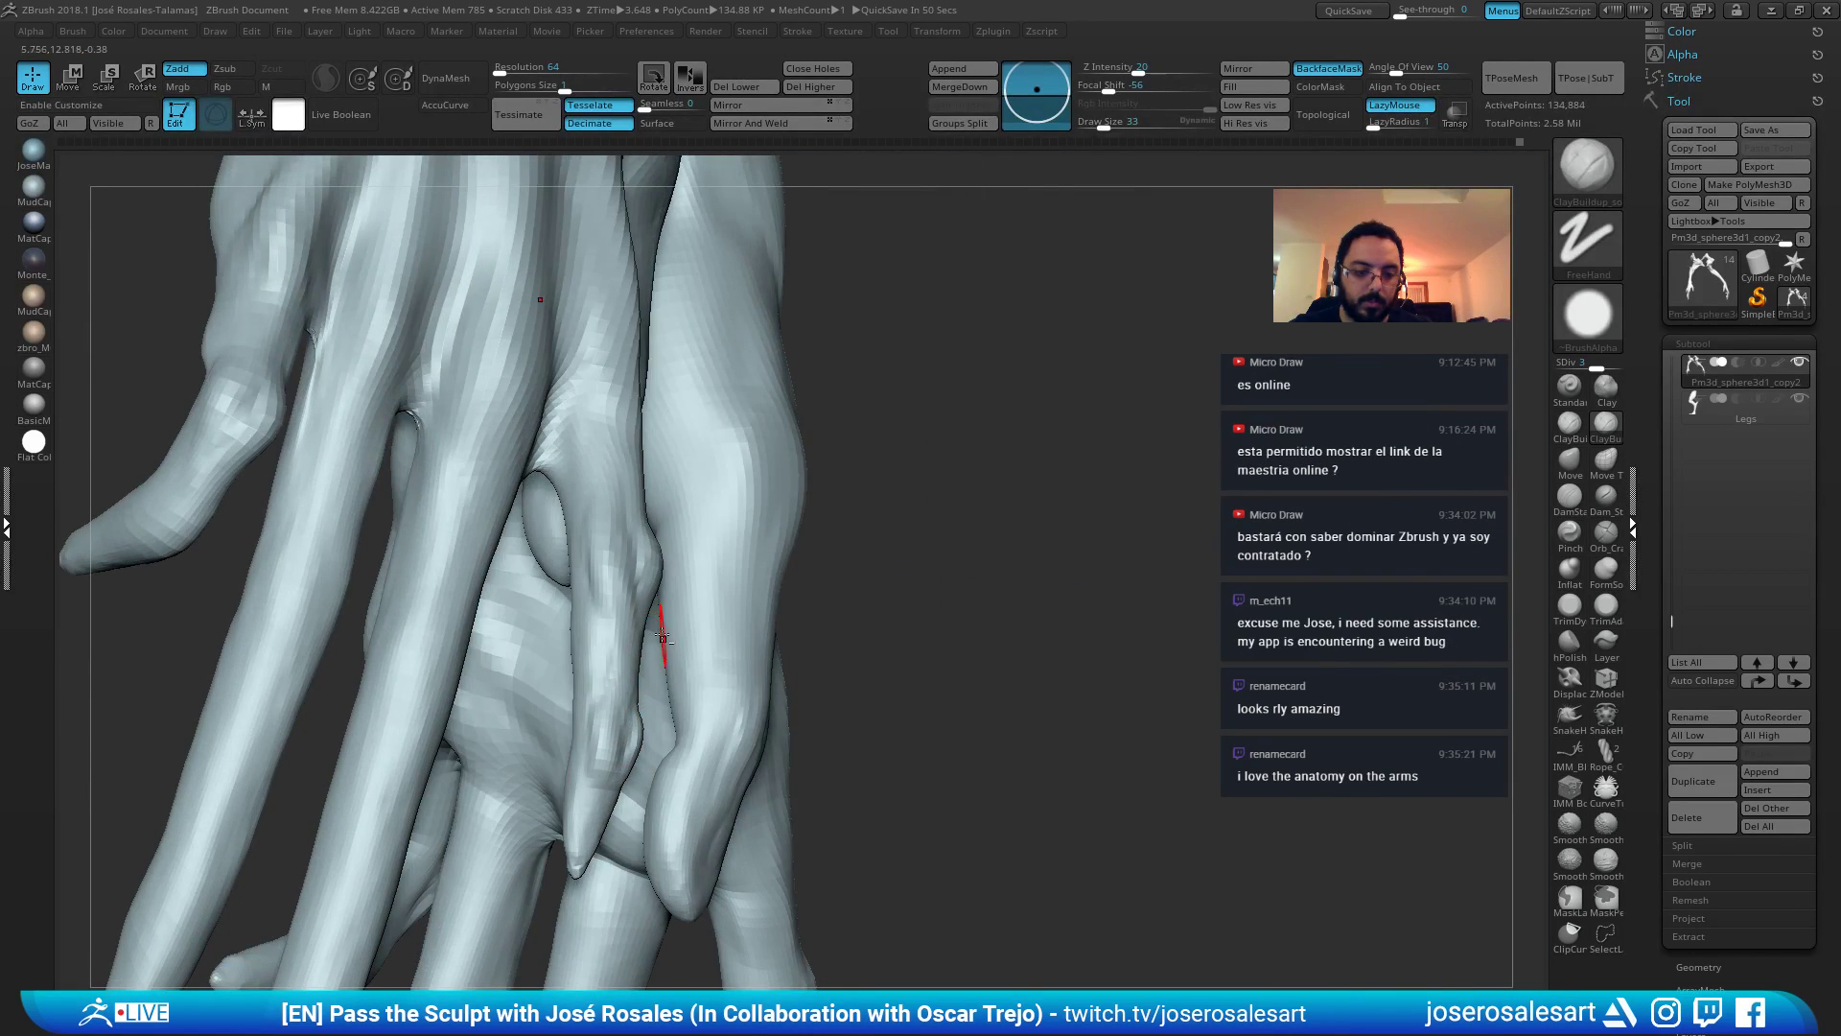
right_click_drag(670, 629, 614, 772)
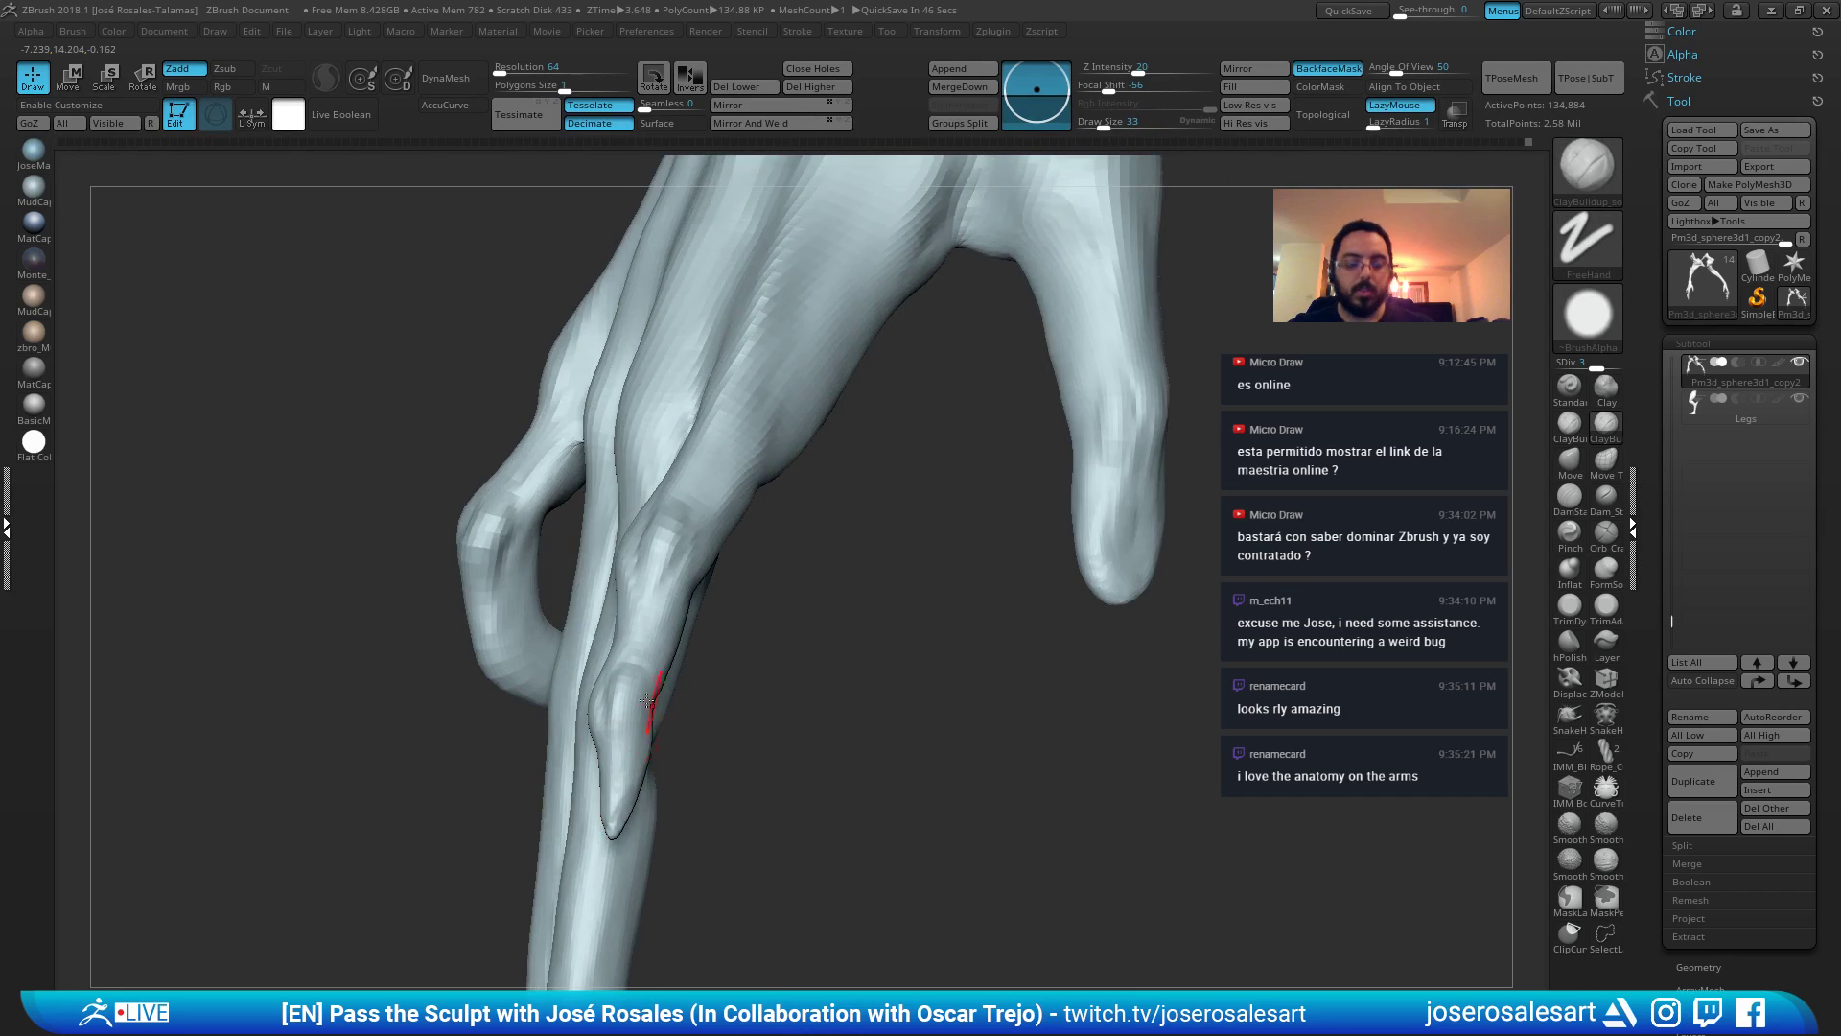
mouse_move(648, 701)
right_mouse_down()
mouse_move(678, 670)
mouse_move(786, 739)
right_mouse_up()
Refine the index finger's joints and smooth the segment between them, using the Standard brush at draw size 45.
key("b")
key("s")
key("t")
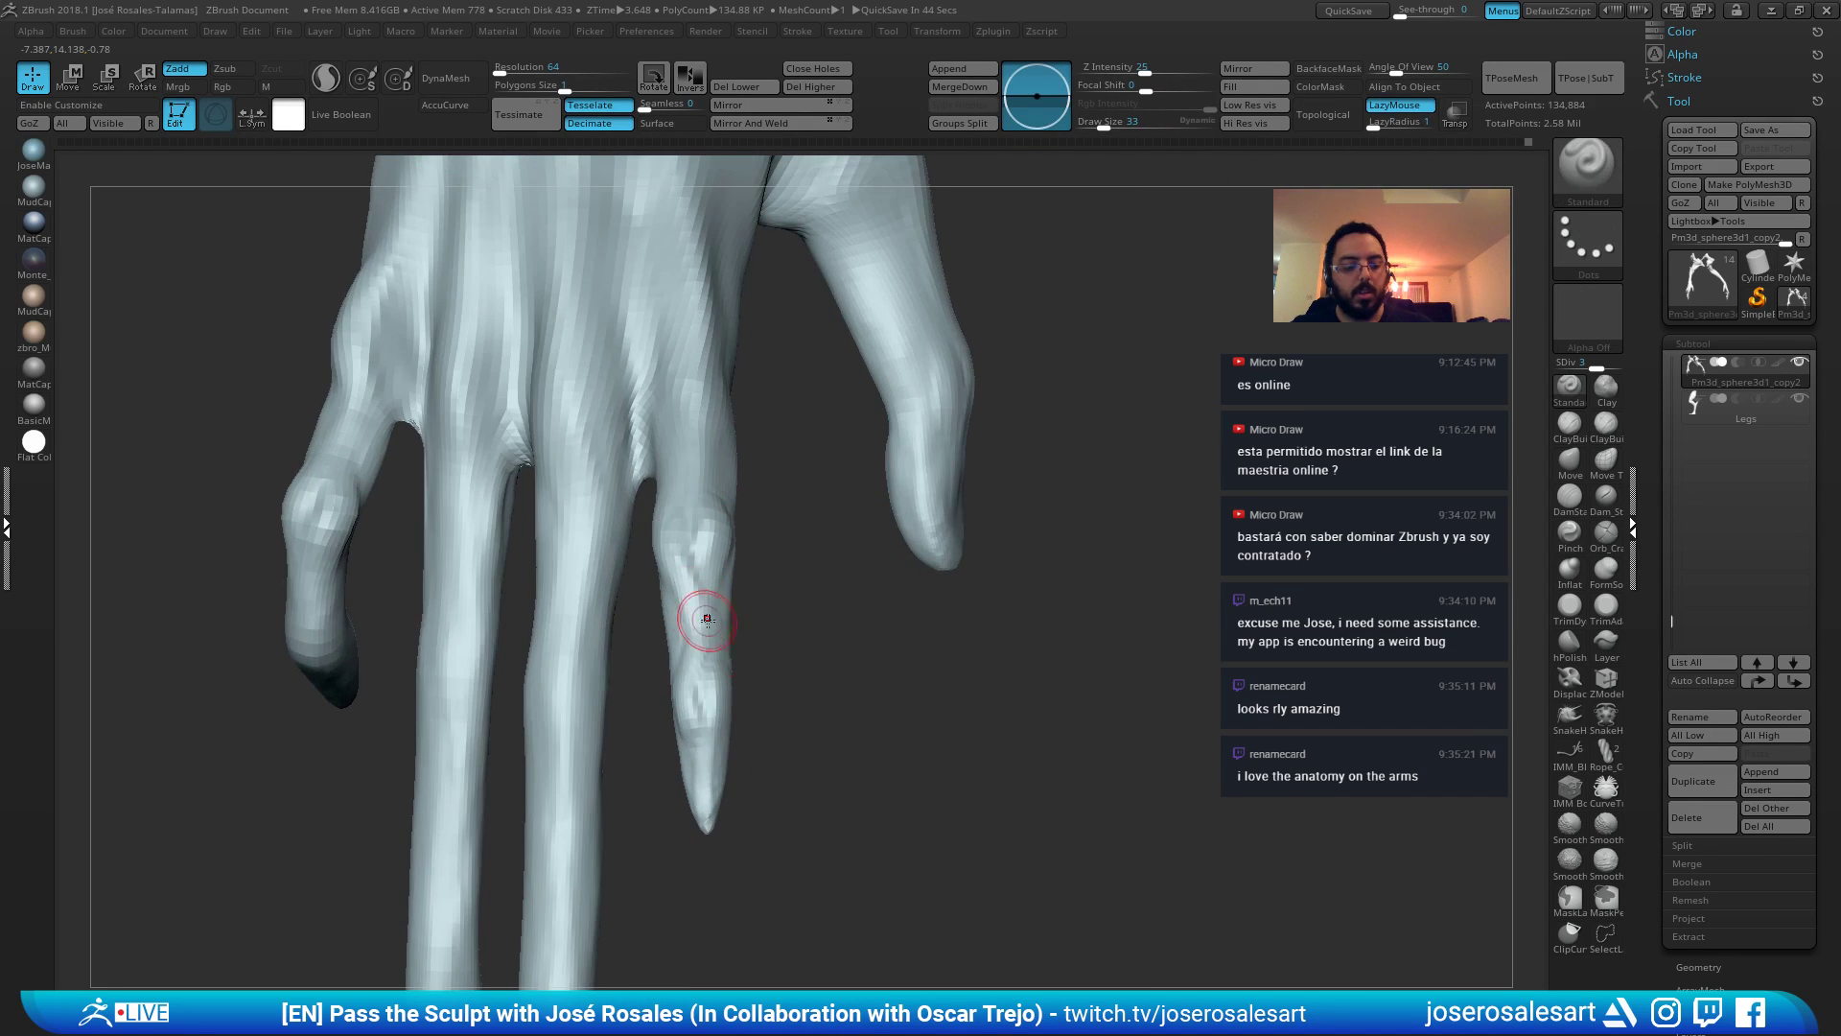
mouse_move(707, 620)
right_mouse_down()
mouse_move(742, 707)
mouse_move(724, 614)
mouse_move(678, 579)
mouse_move(685, 635)
right_mouse_up()
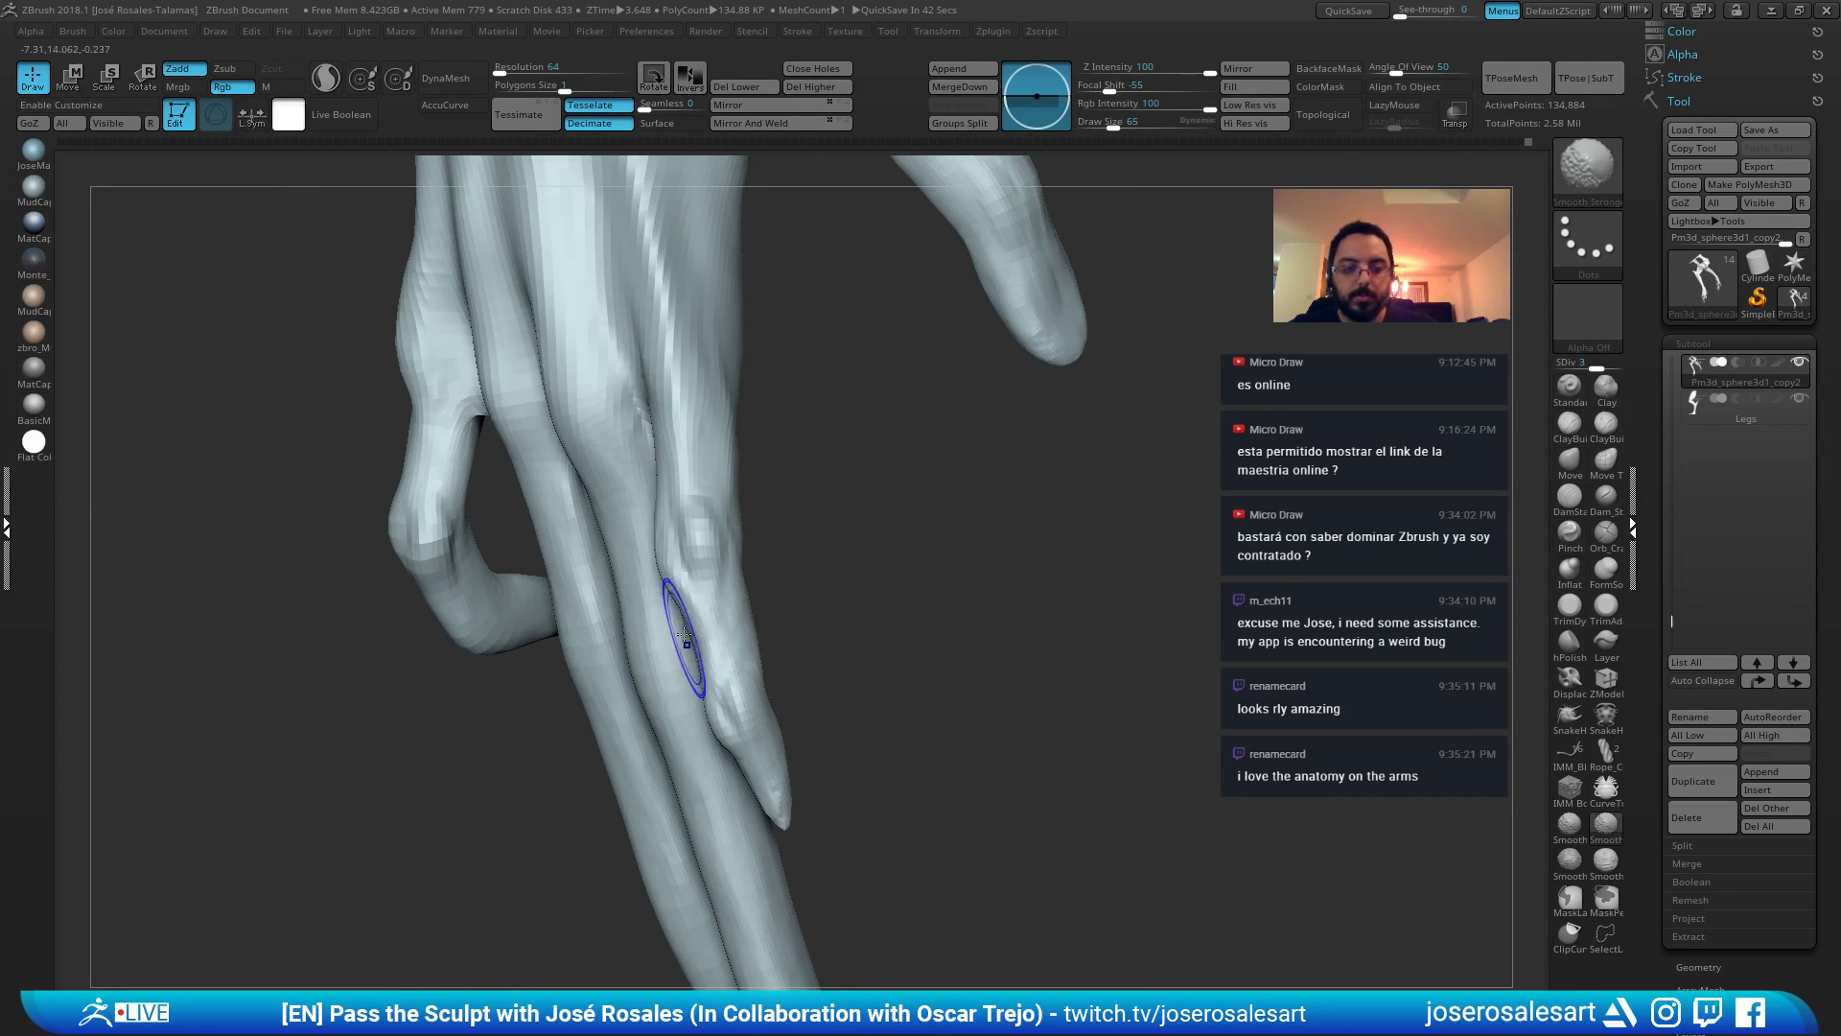
left_click_drag(709, 589, 731, 649, "shift")
right_click_drag(732, 649, 687, 614)
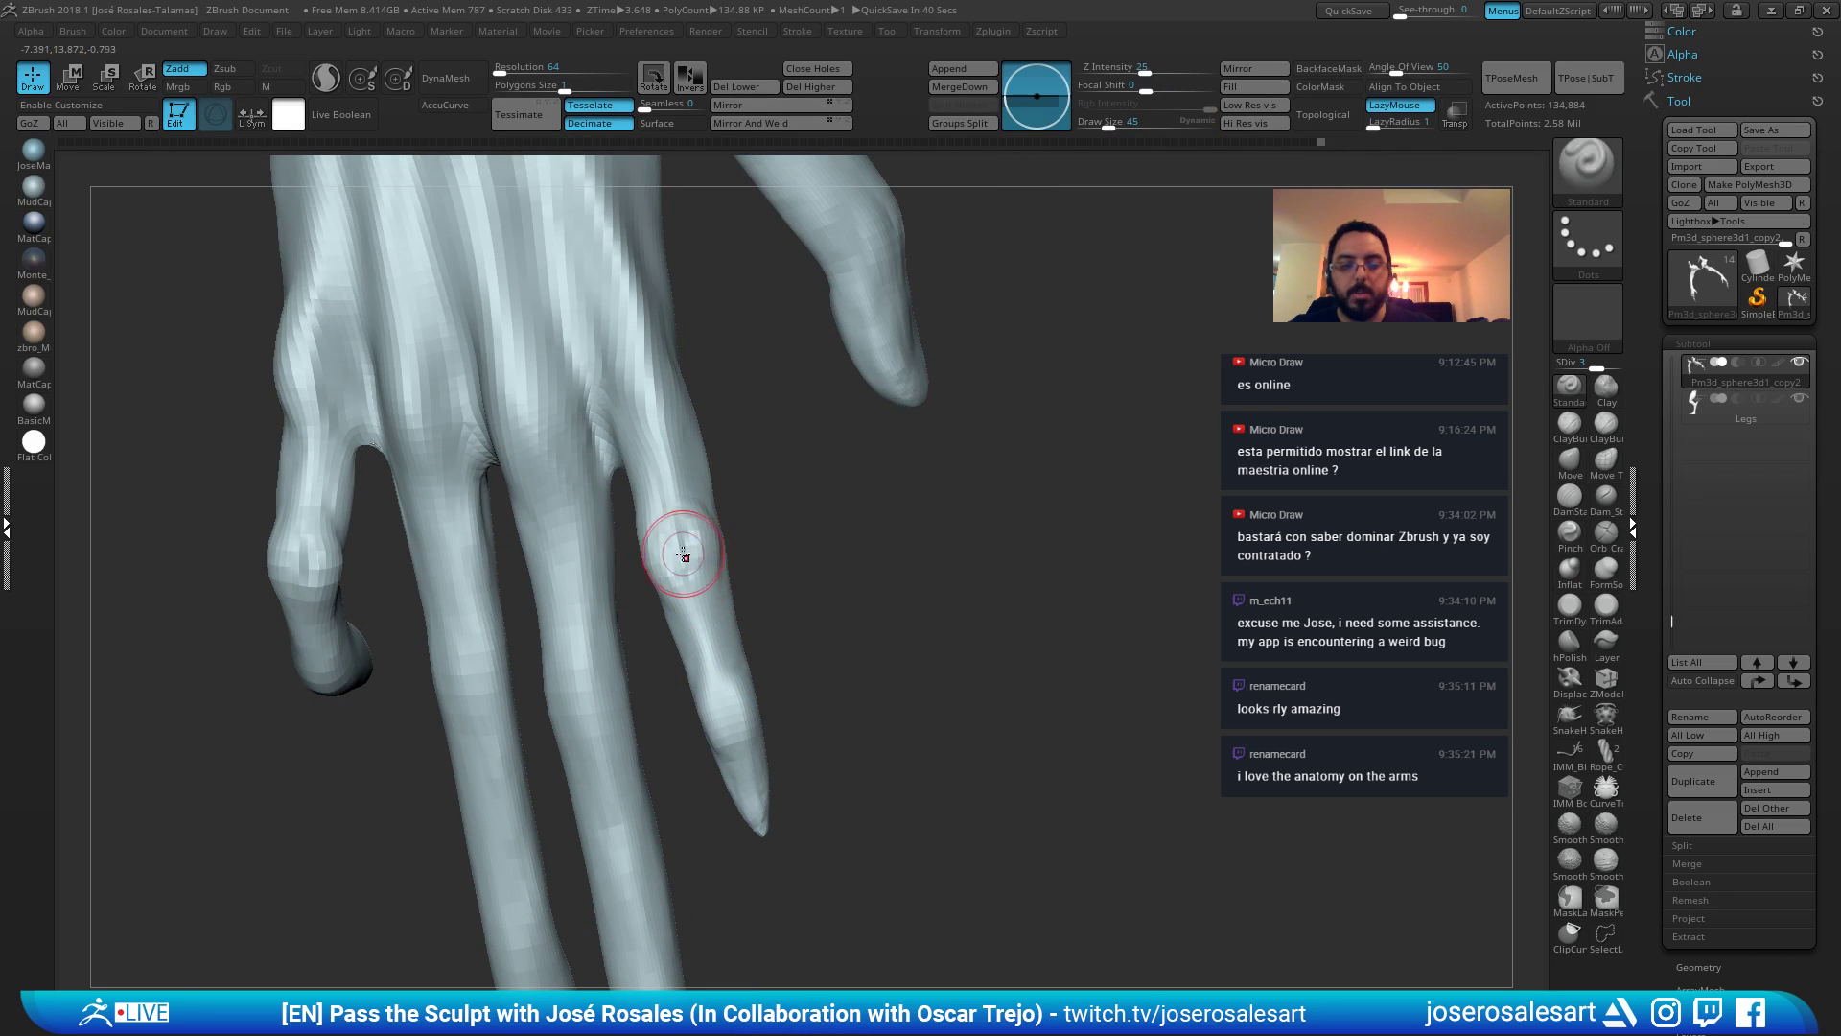
left_click_drag(687, 550, 700, 686, "shift")
mouse_move(699, 687)
right_mouse_down()
mouse_move(637, 451)
mouse_move(671, 608)
right_mouse_up()
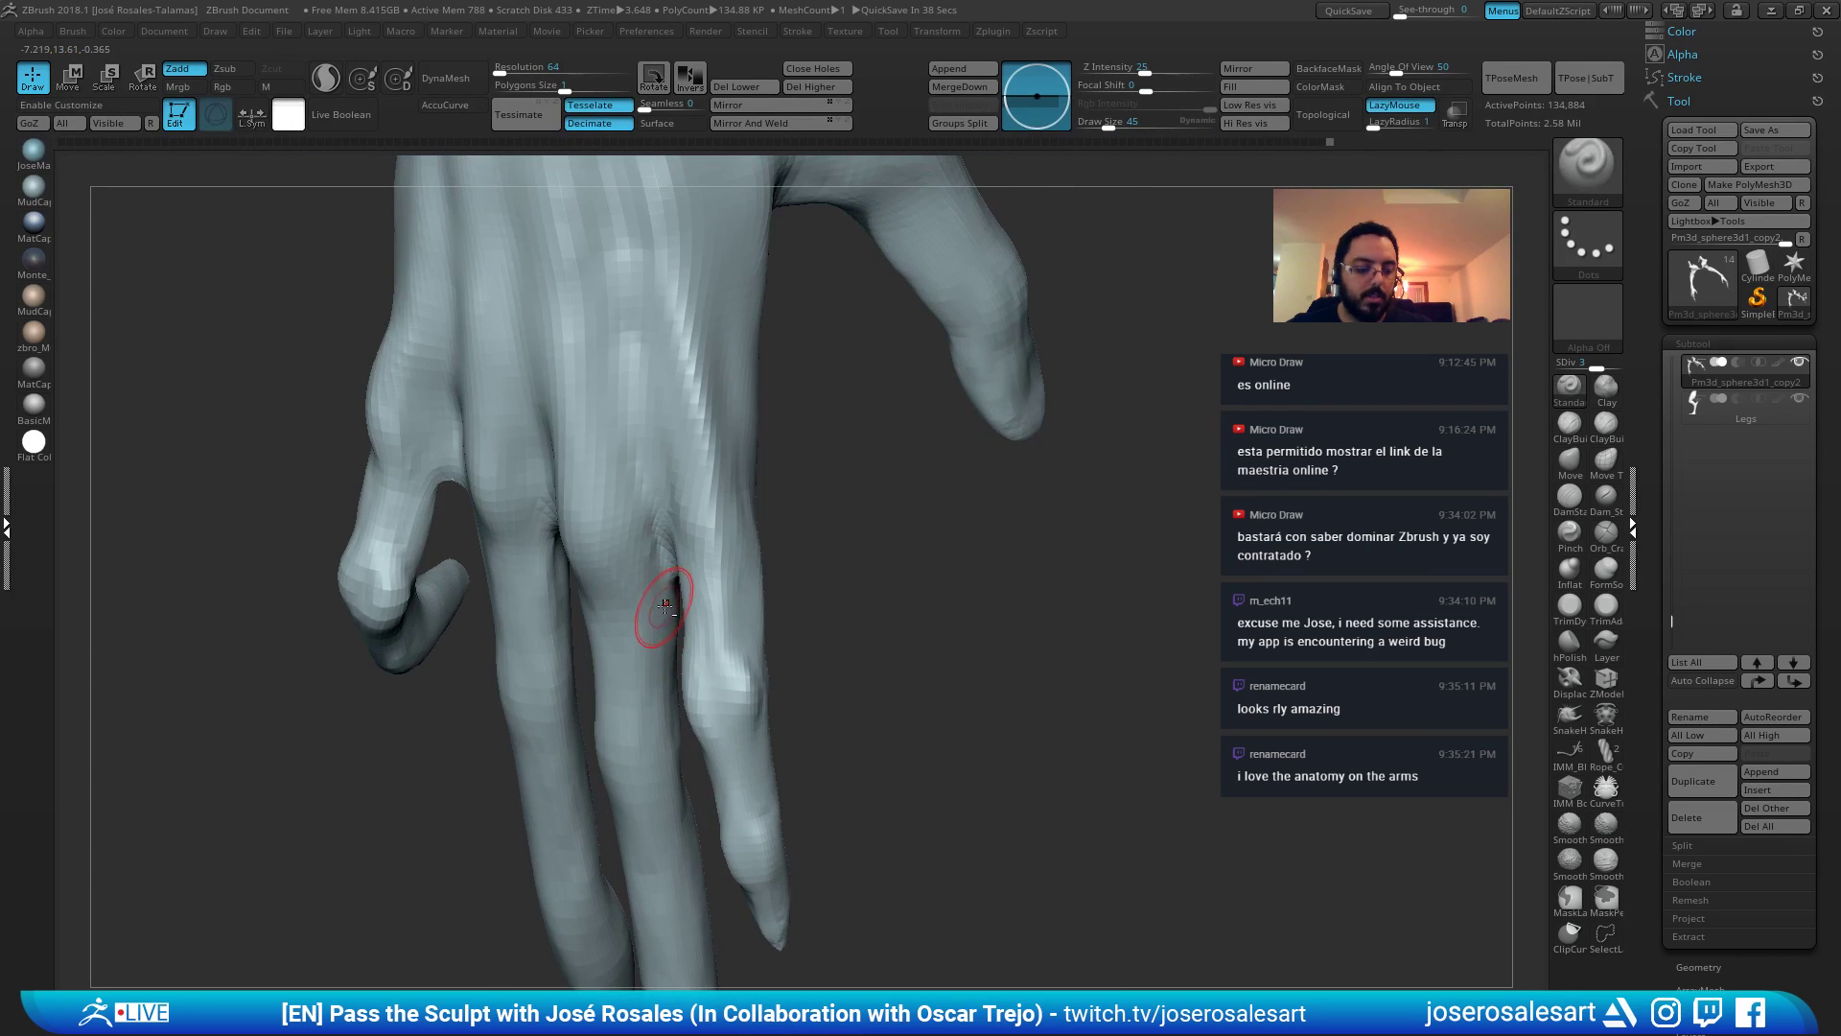
Smooth the index finger's base and the tendon running up from it on the back of the hand.
key("b")
key("c")
key("l")
right_click_drag(778, 589, 725, 585)
left_click_drag(727, 587, 736, 629, "shift")
right_click_drag(736, 629, 728, 529)
left_click_drag(728, 530, 711, 411, "shift")
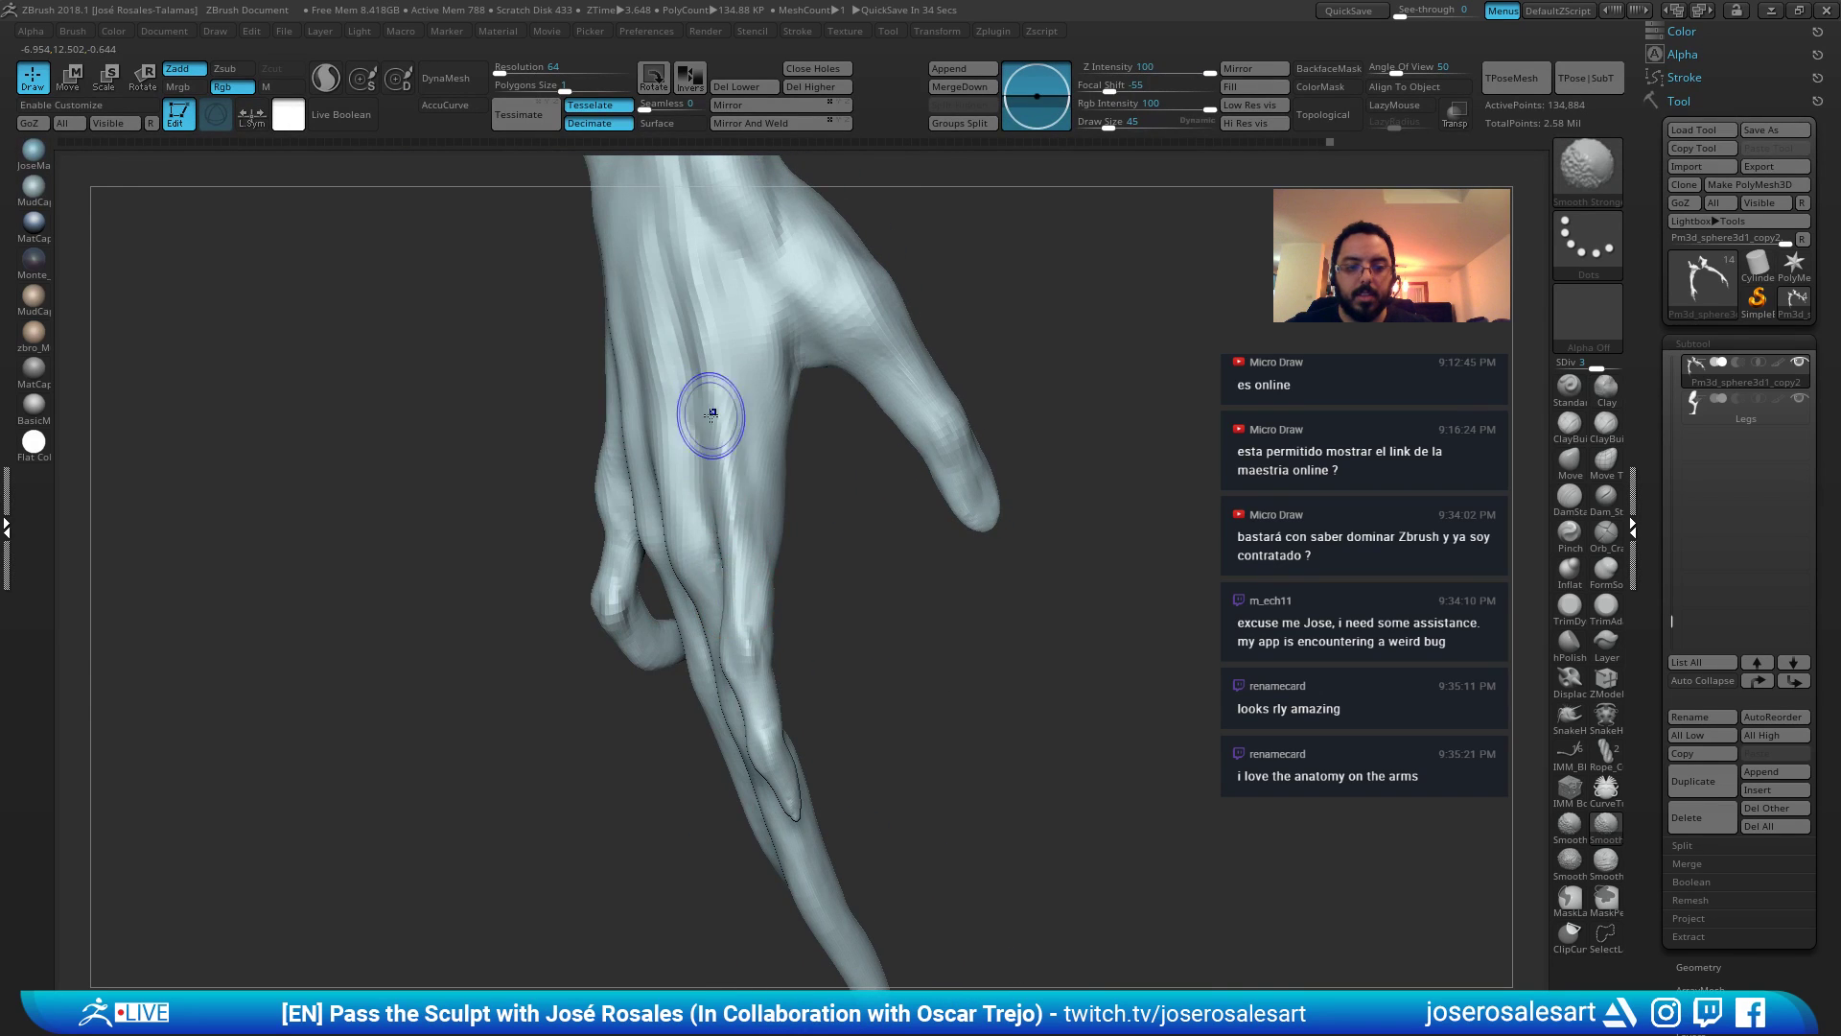
Accentuate the tendons on the back of the hand with the Standard brush.
mouse_move(711, 412)
right_mouse_down()
mouse_move(742, 513)
mouse_move(676, 361)
mouse_move(613, 386)
mouse_move(614, 480)
right_mouse_up()
key("b")
key("s")
key("t")
mouse_move(614, 480)
right_mouse_down()
mouse_move(624, 521)
mouse_move(563, 534)
mouse_move(628, 523)
mouse_move(605, 534)
right_mouse_up()
Build up the little finger's knuckle and the adjoining outer edge of the hand with the ClayBuildup brush at draw size 69.
key("b")
key("c")
key("b")
key("s")
left_click_drag(606, 559, 617, 559)
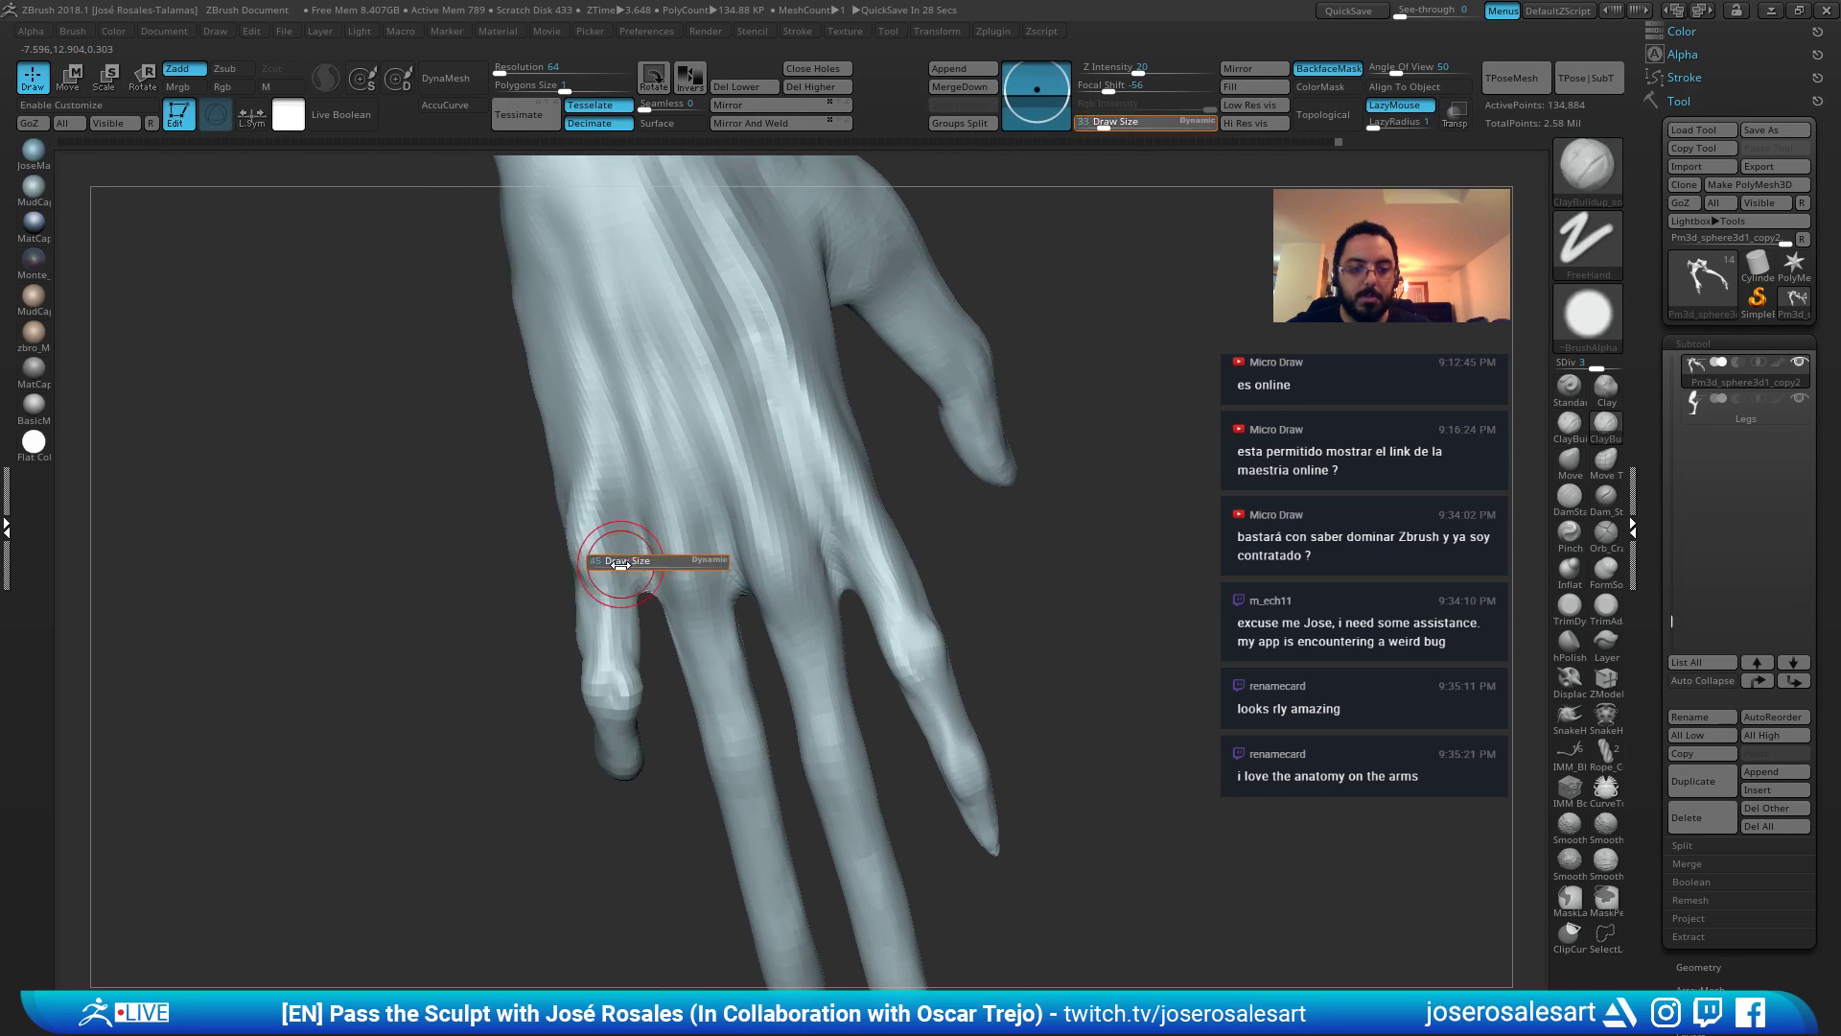
right_click_drag(611, 499, 592, 573)
right_click_drag(597, 655, 584, 635)
mouse_move(555, 552)
right_mouse_down()
mouse_move(555, 510)
mouse_move(647, 541)
right_mouse_up()
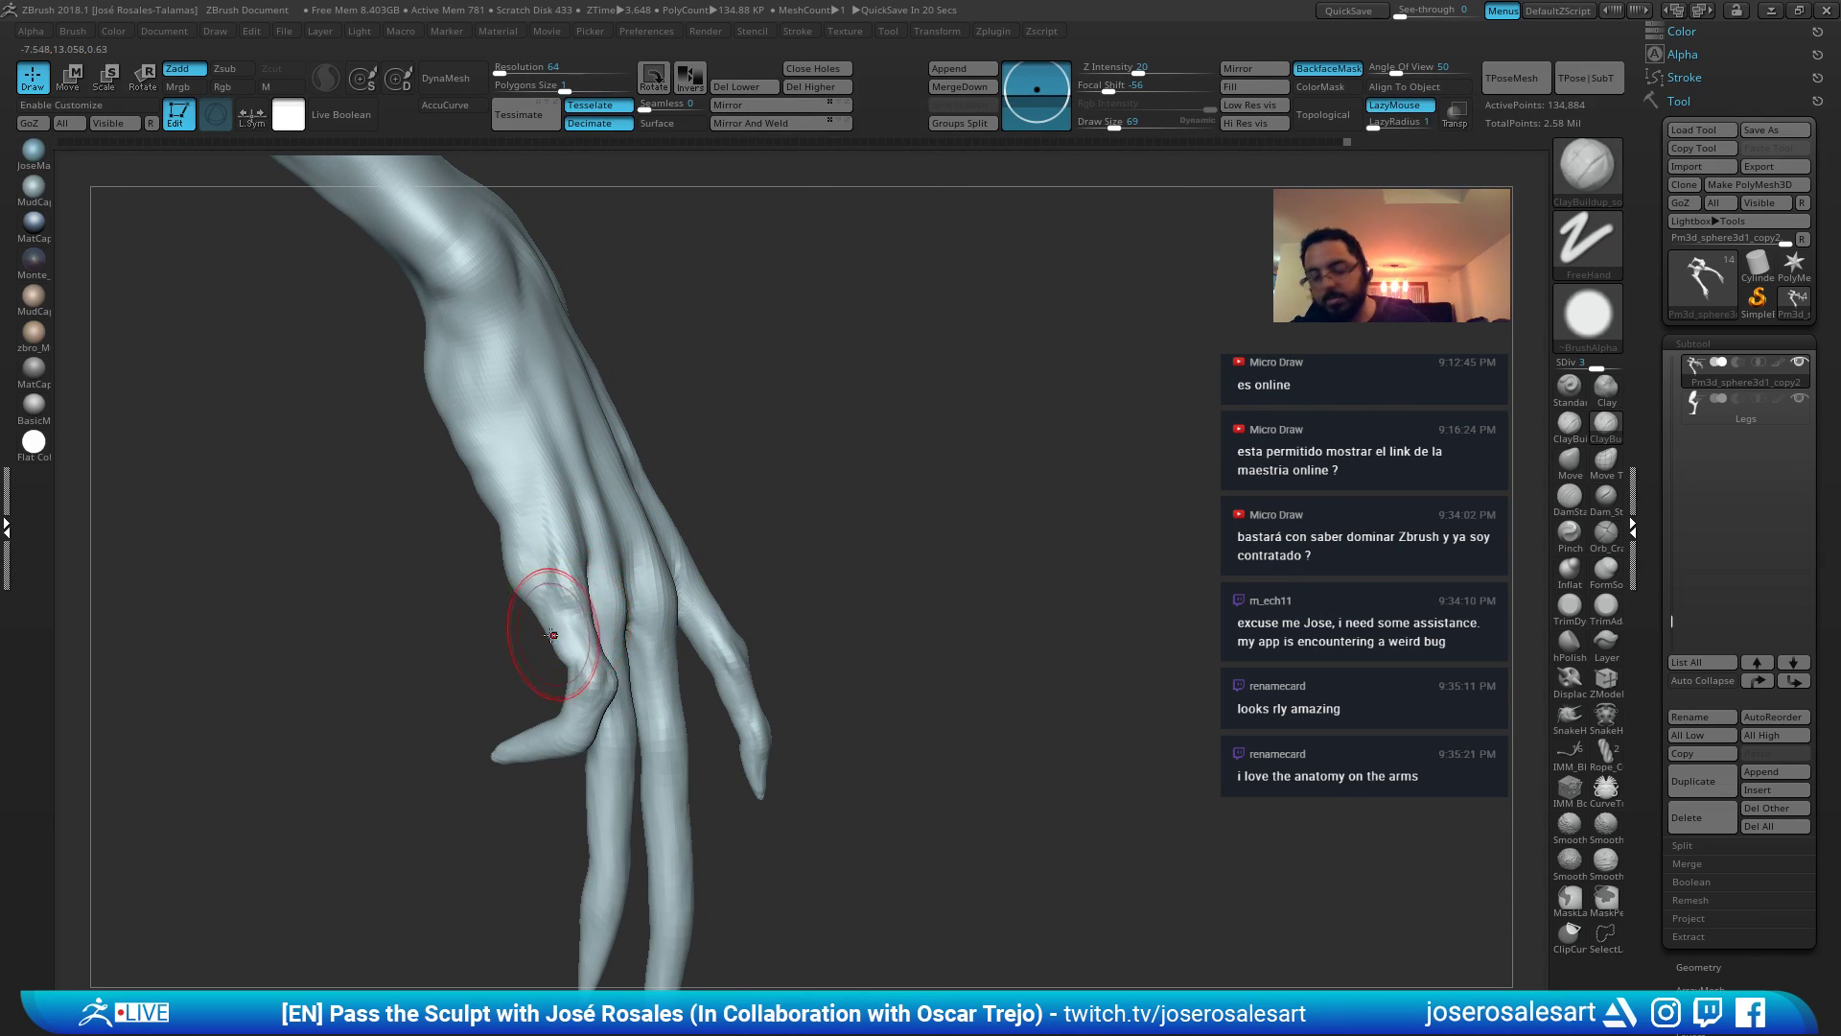
Define the grooves around the little finger's knuckle with the DamStandard brush at draw size 51 and smooth the area above it.
right_click_drag(504, 584, 534, 596)
key("b")
key("d")
key("s")
key("s")
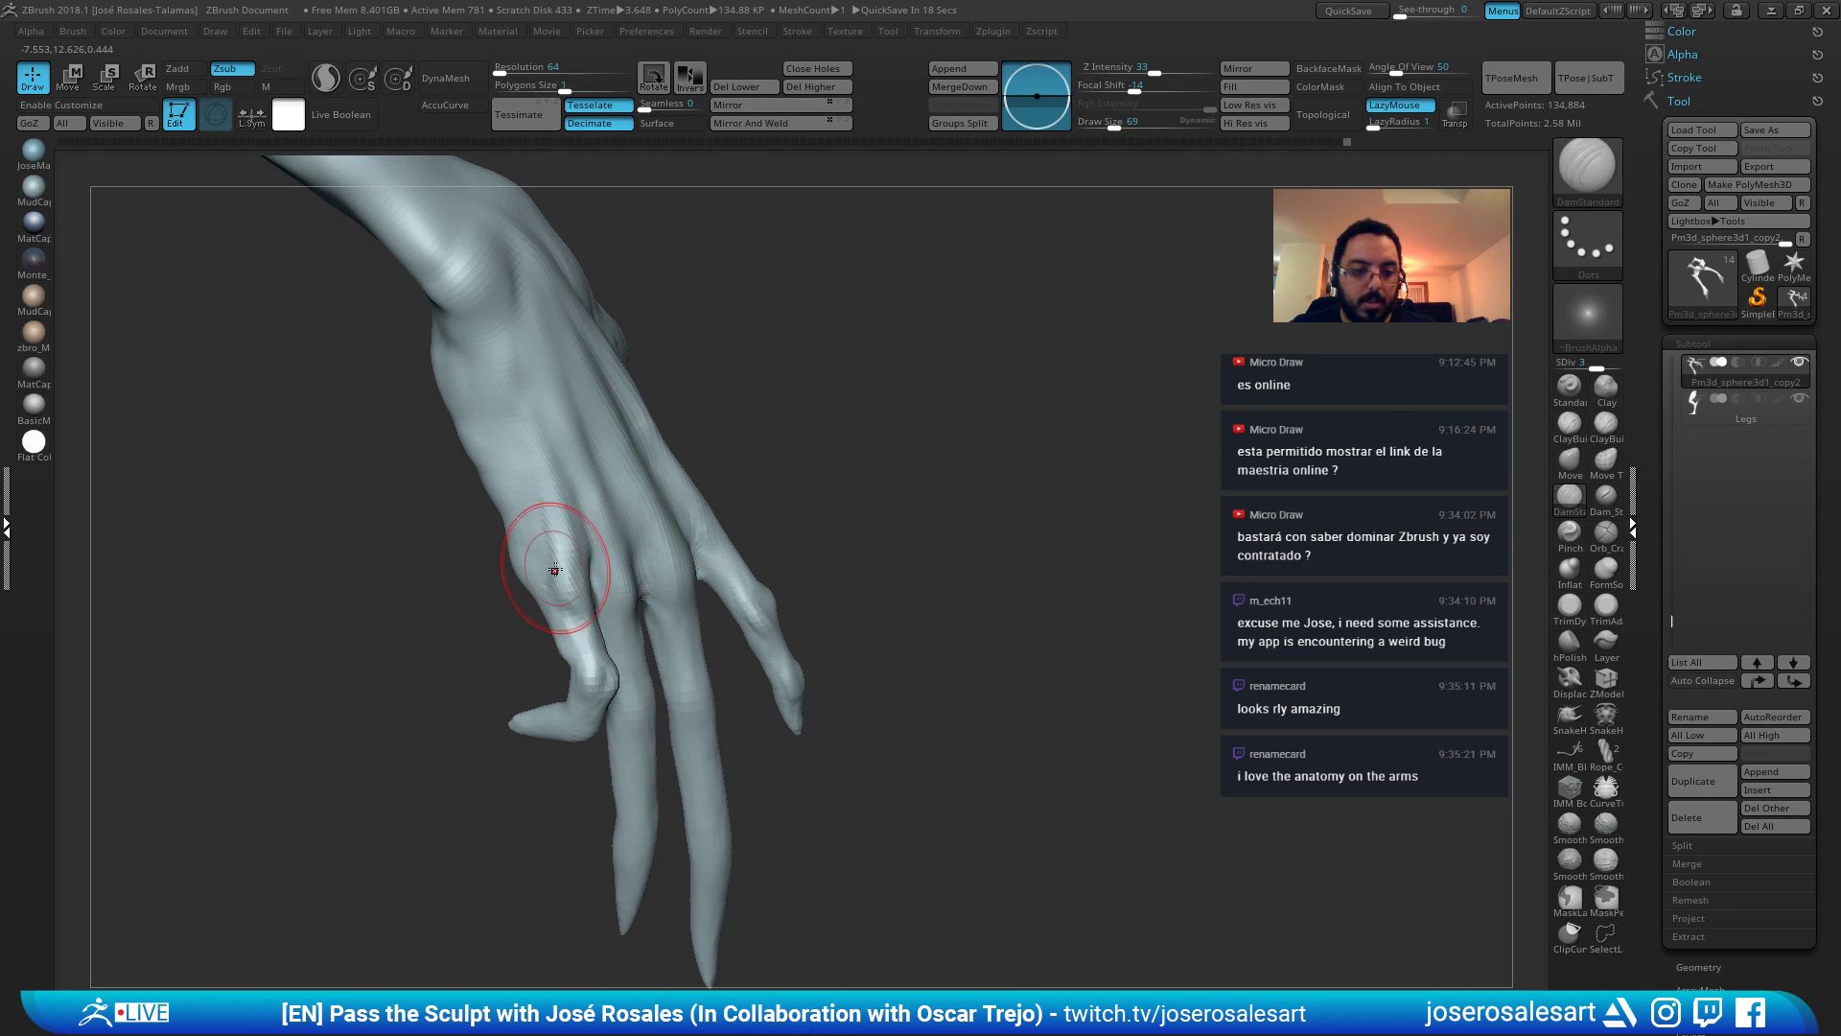
key("s")
left_click_drag(556, 569, 551, 570)
mouse_move(555, 570)
right_mouse_down()
mouse_move(604, 547)
mouse_move(522, 592)
mouse_move(564, 552)
mouse_move(576, 499)
right_mouse_up()
left_click_drag(576, 499, 567, 481, "shift")
right_click_drag(561, 517, 599, 582)
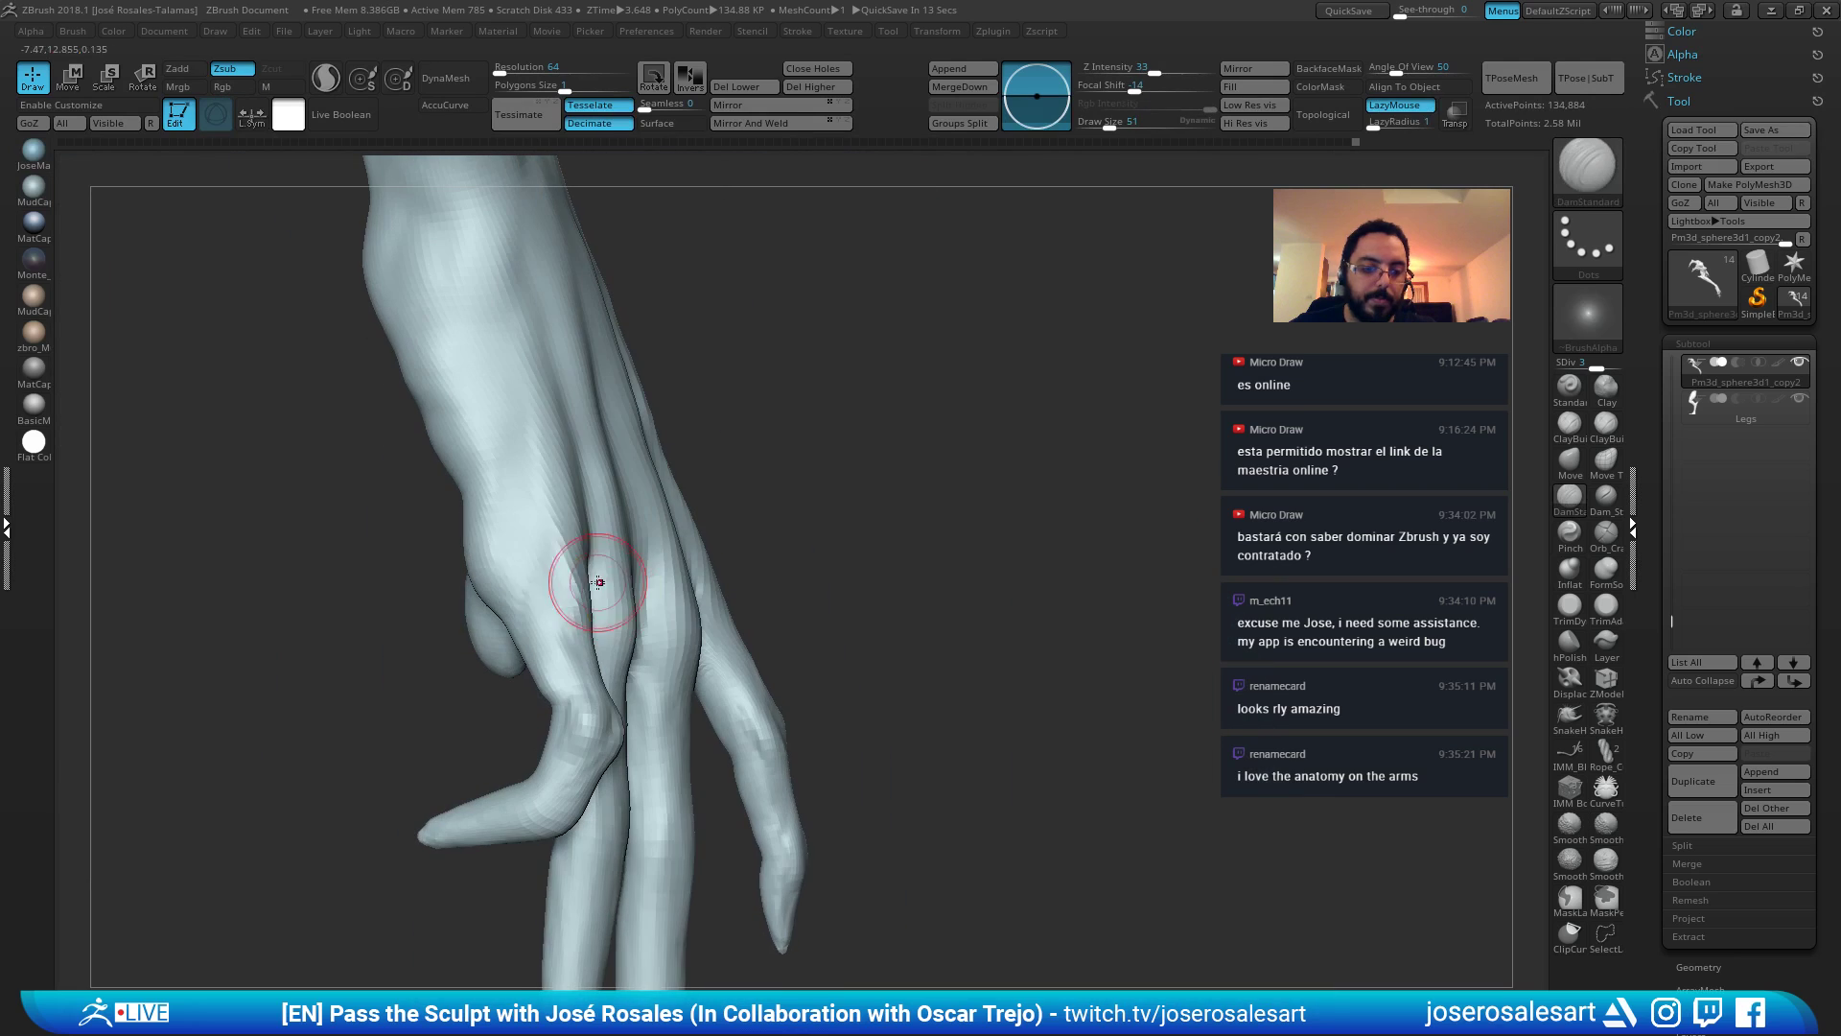
Build up the ring finger's knuckle with the ClayBuildup brush at draw size 51.
key("b")
key("c")
key("b")
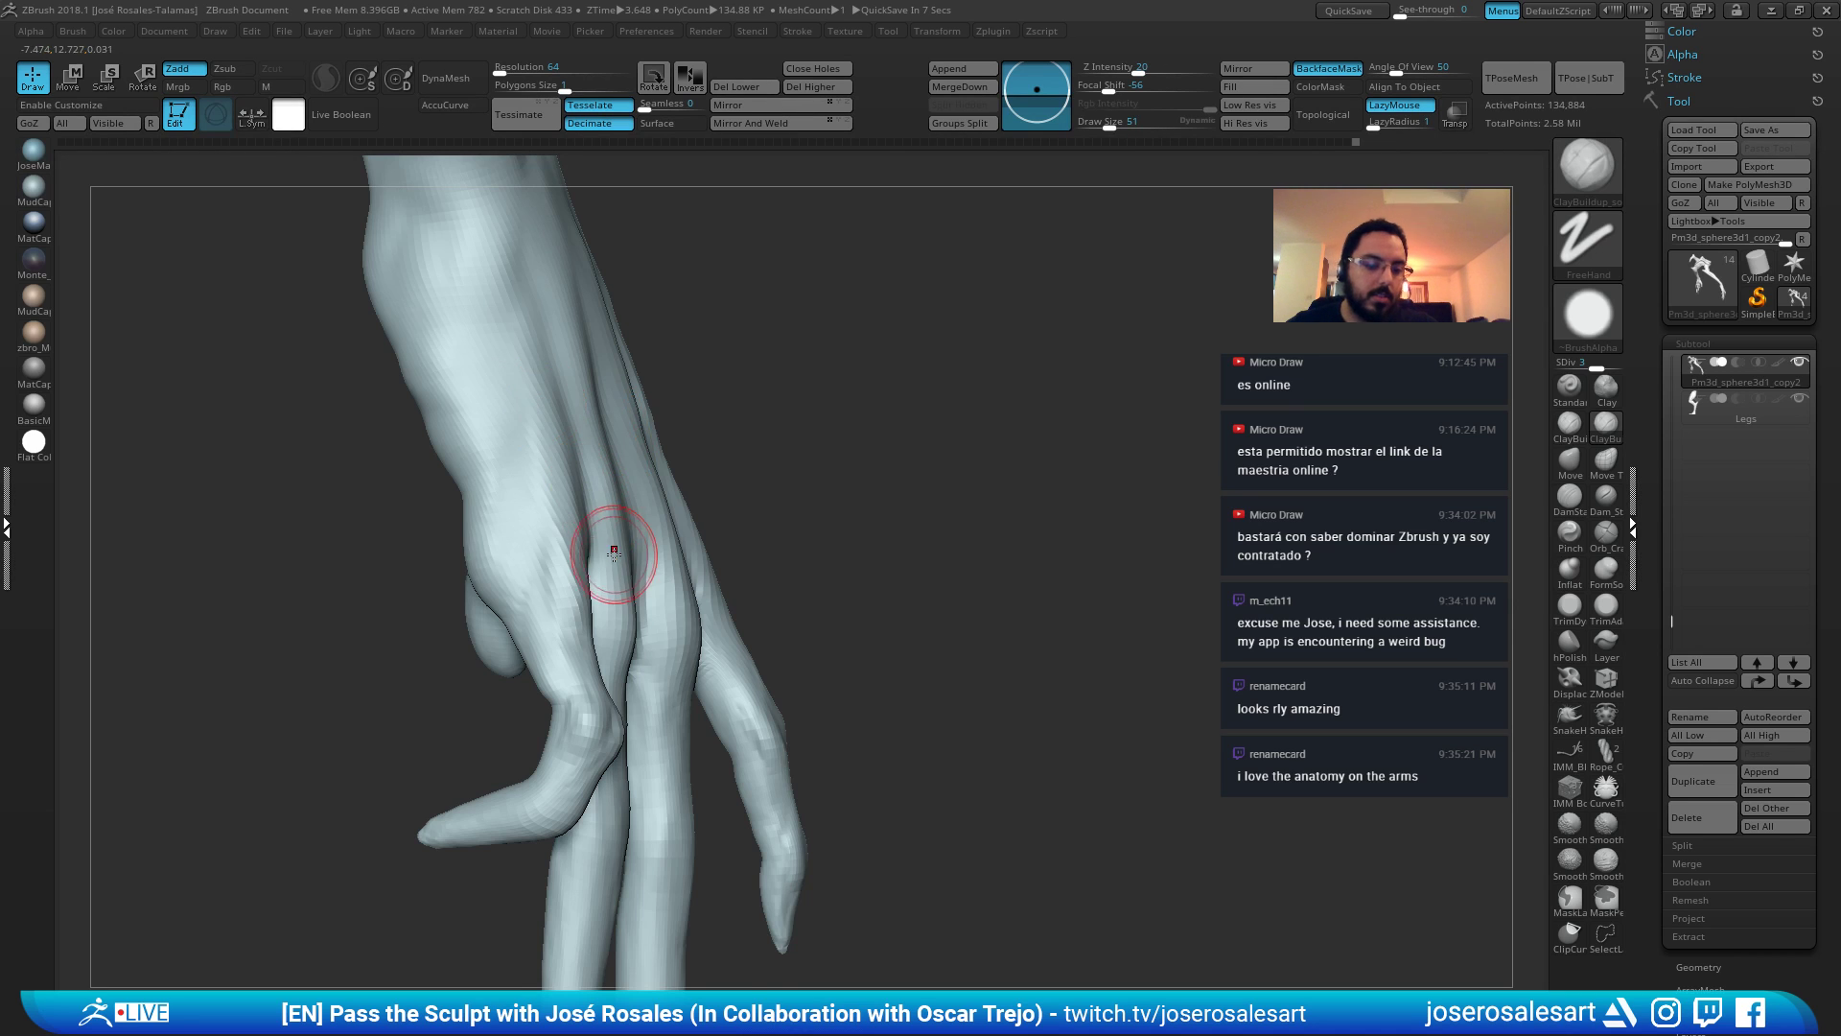
Refine the outer tendon on the back of the hand with the Standard brush at draw size 48 and smooth the edge beside it.
key("b")
key("s")
key("t")
mouse_move(616, 547)
right_mouse_down()
mouse_move(589, 642)
mouse_move(558, 435)
right_mouse_up()
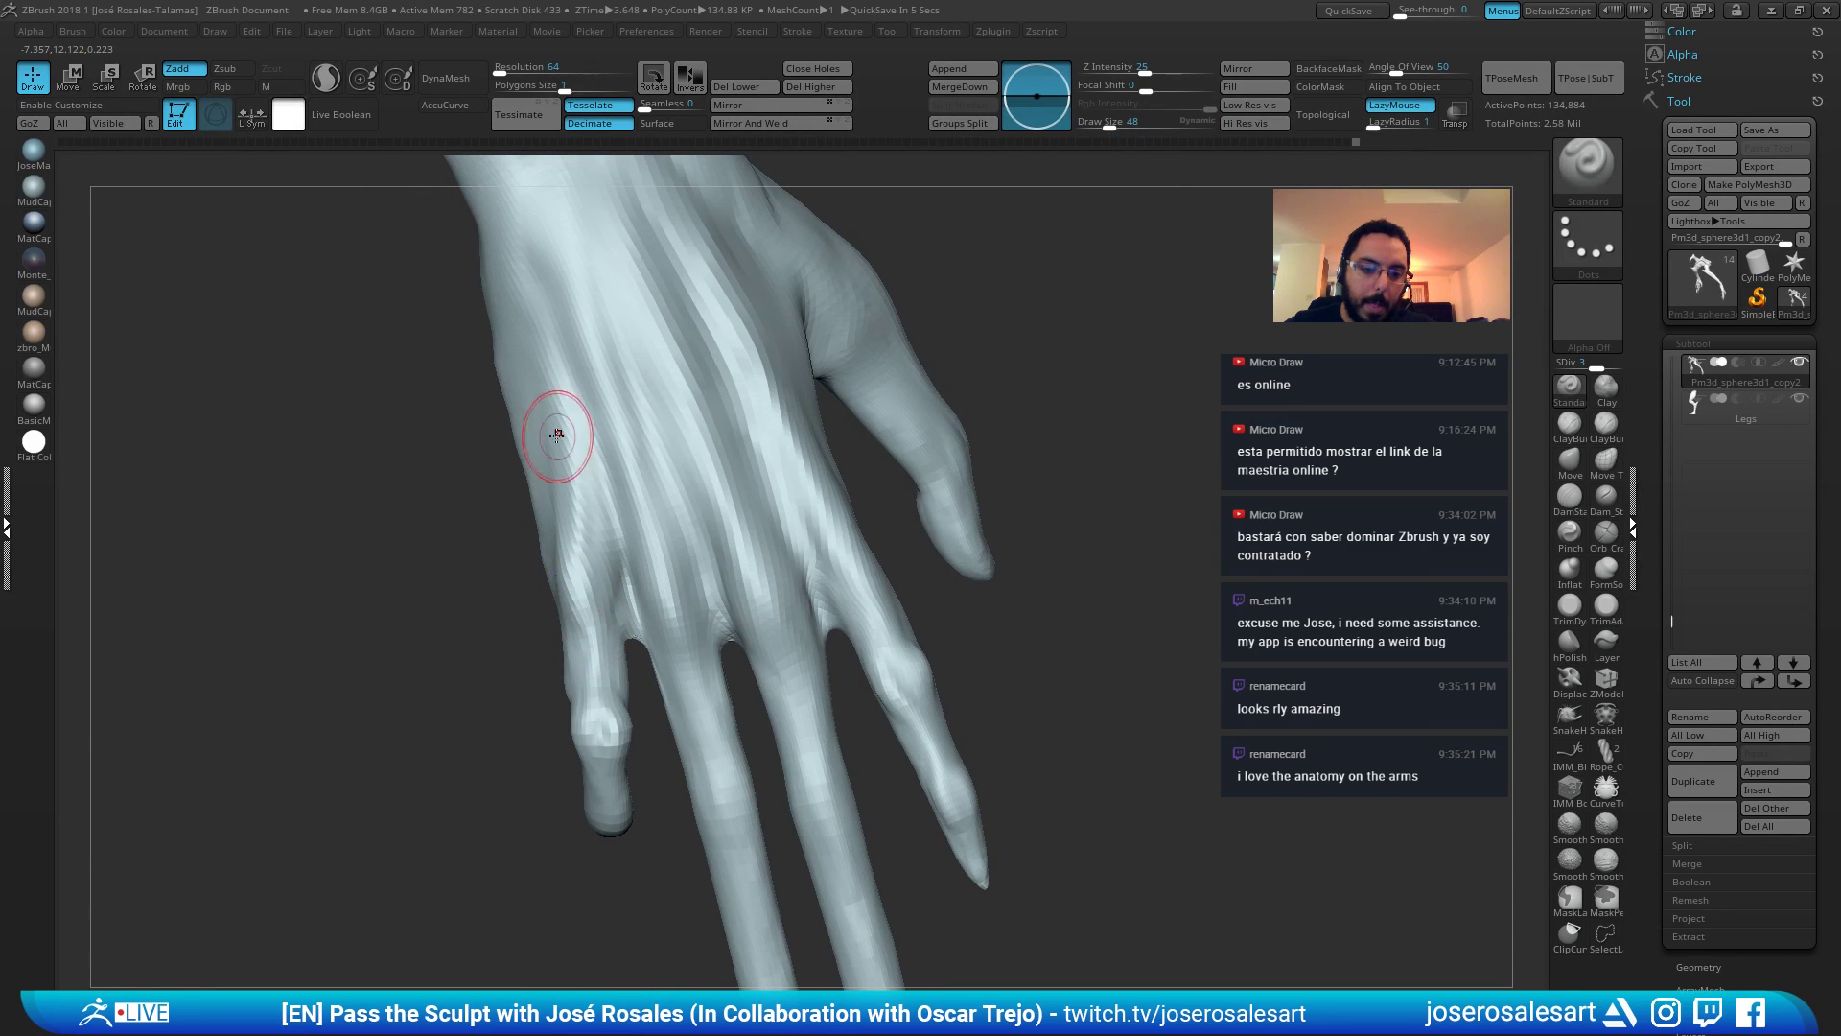
right_click_drag(545, 304, 532, 412)
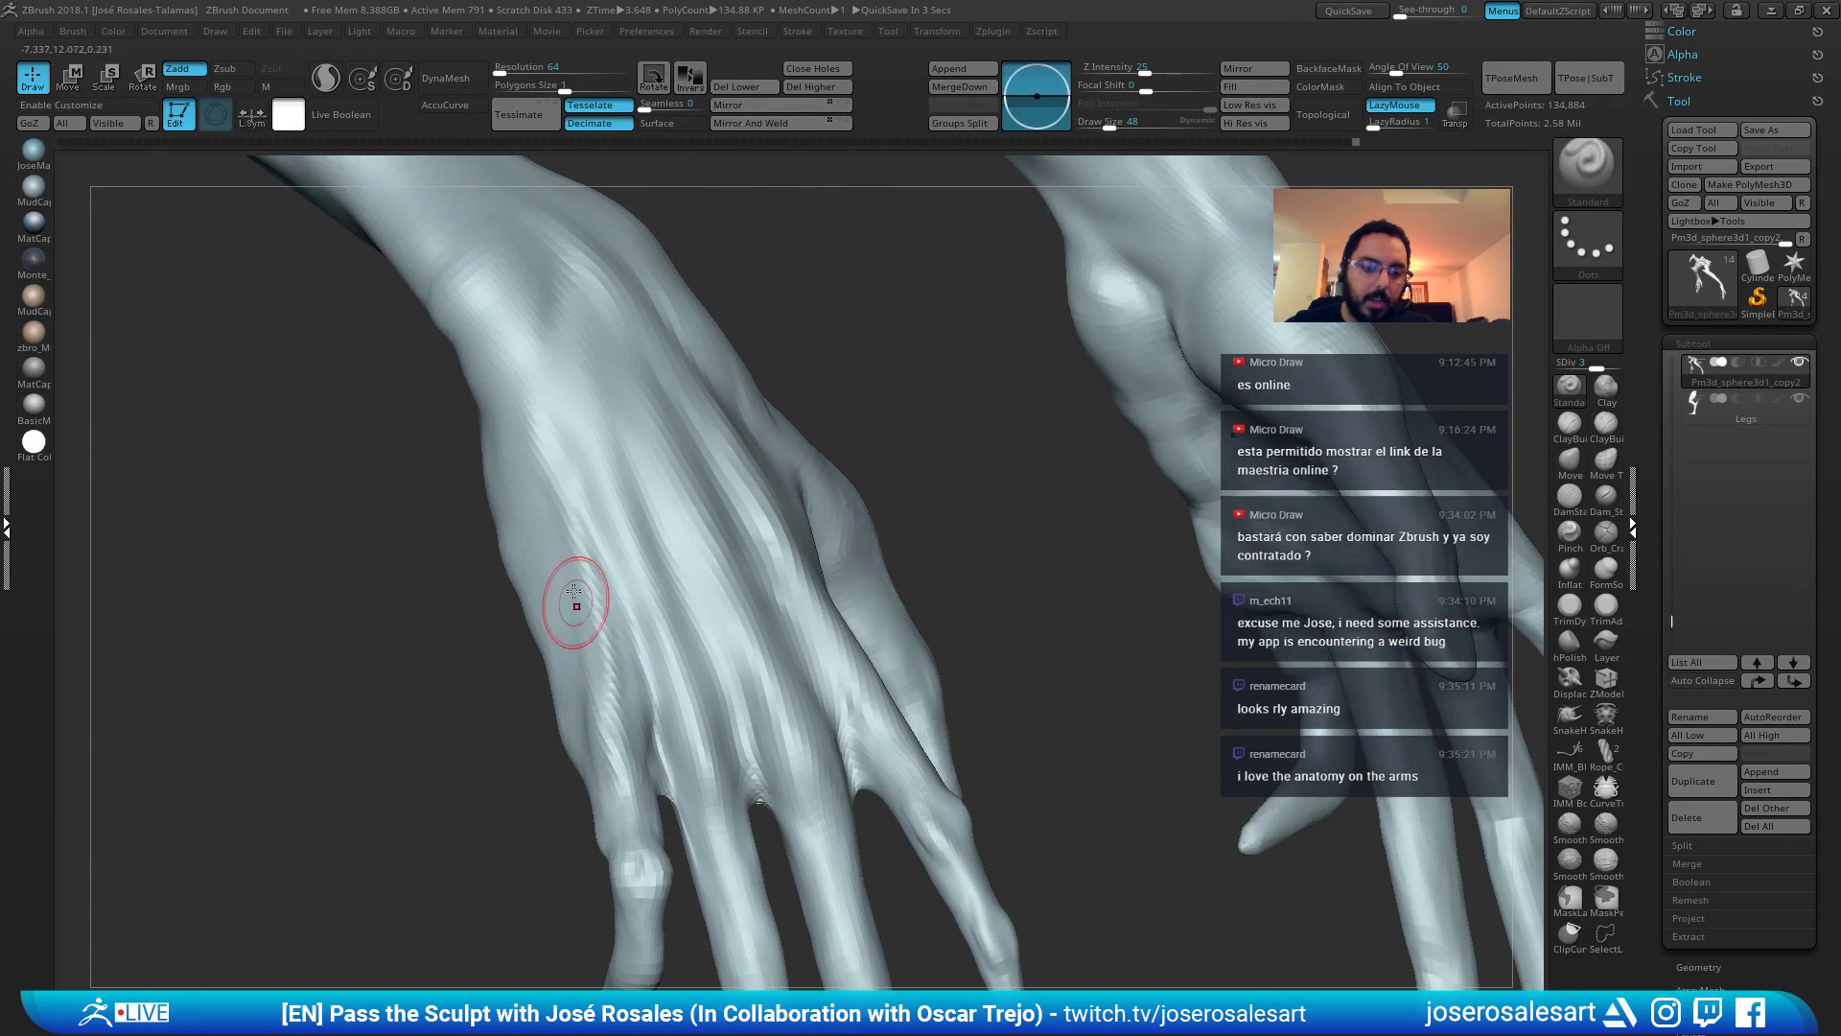
right_click_drag(574, 591, 559, 543)
left_click_drag(560, 543, 566, 489, "shift")
mouse_move(567, 489)
right_mouse_down()
mouse_move(547, 480)
mouse_move(595, 481)
right_mouse_up()
Fill out the outer back of the hand below the wrist with the ClayBuildup brush at draw size 86.
key("b")
key("c")
key("b")
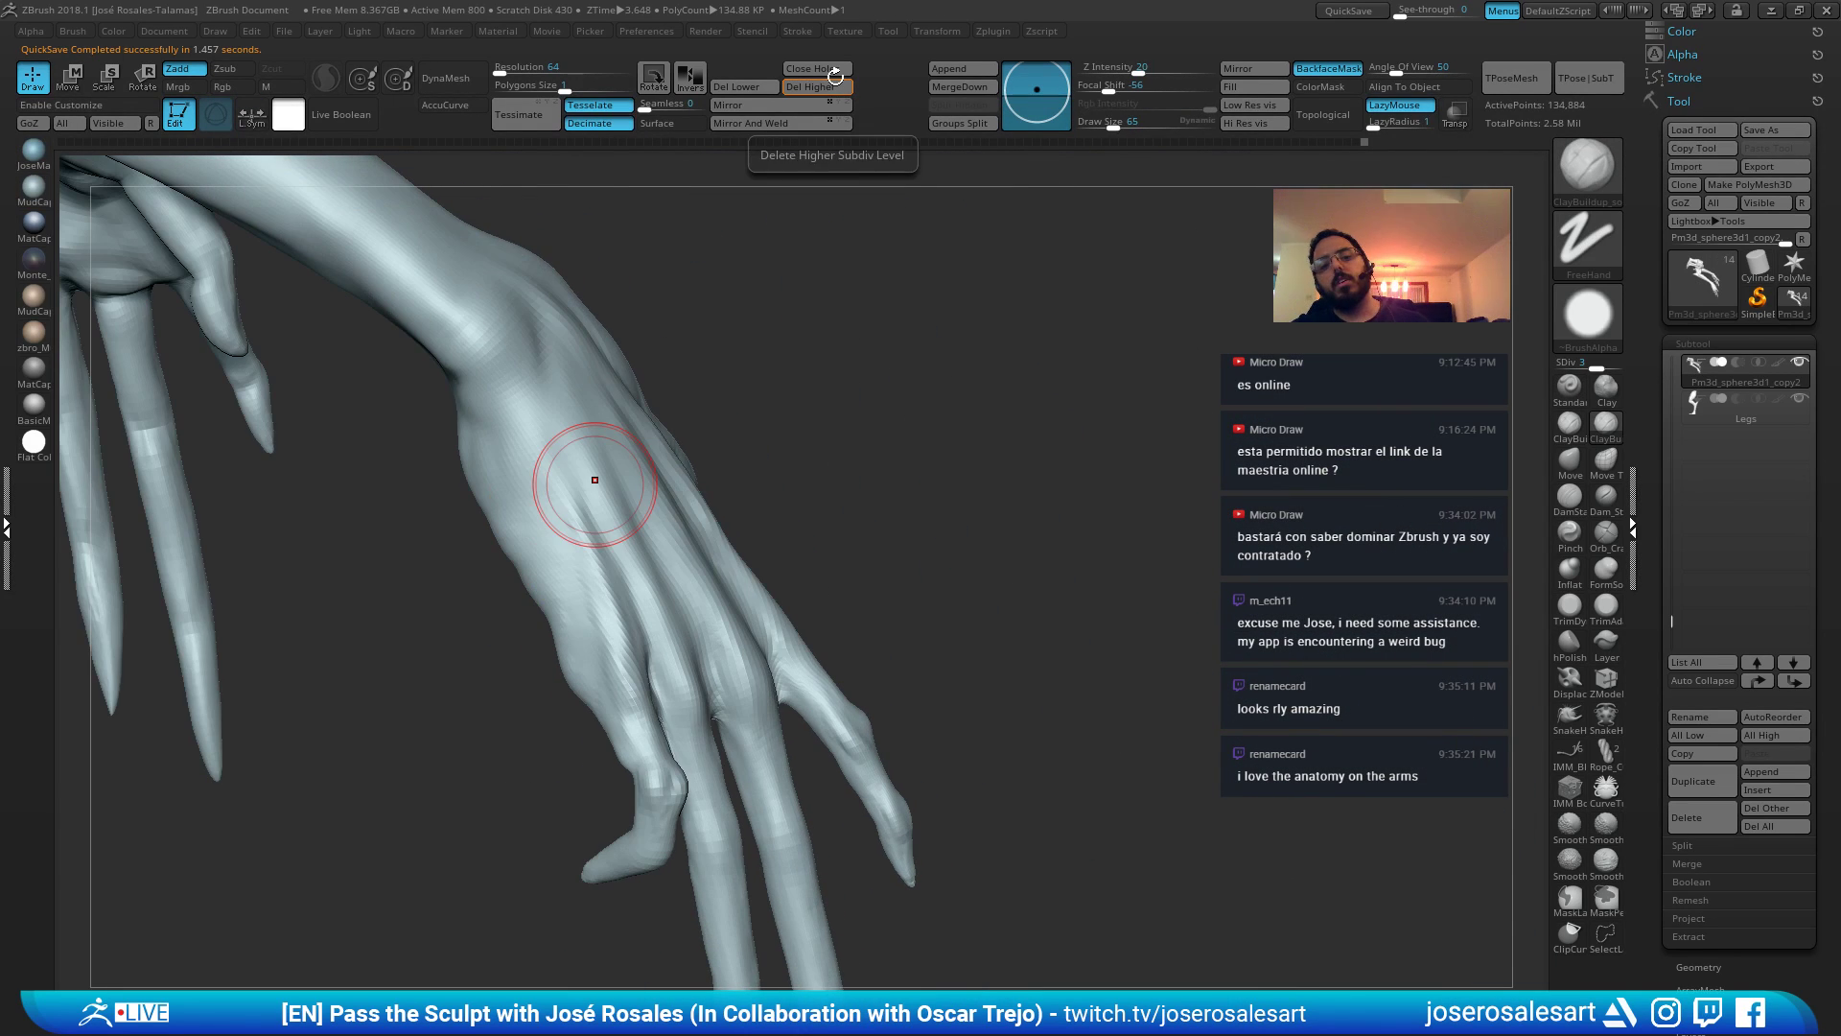
key("s")
left_click_drag(556, 495, 563, 497)
right_click_drag(563, 497, 531, 436)
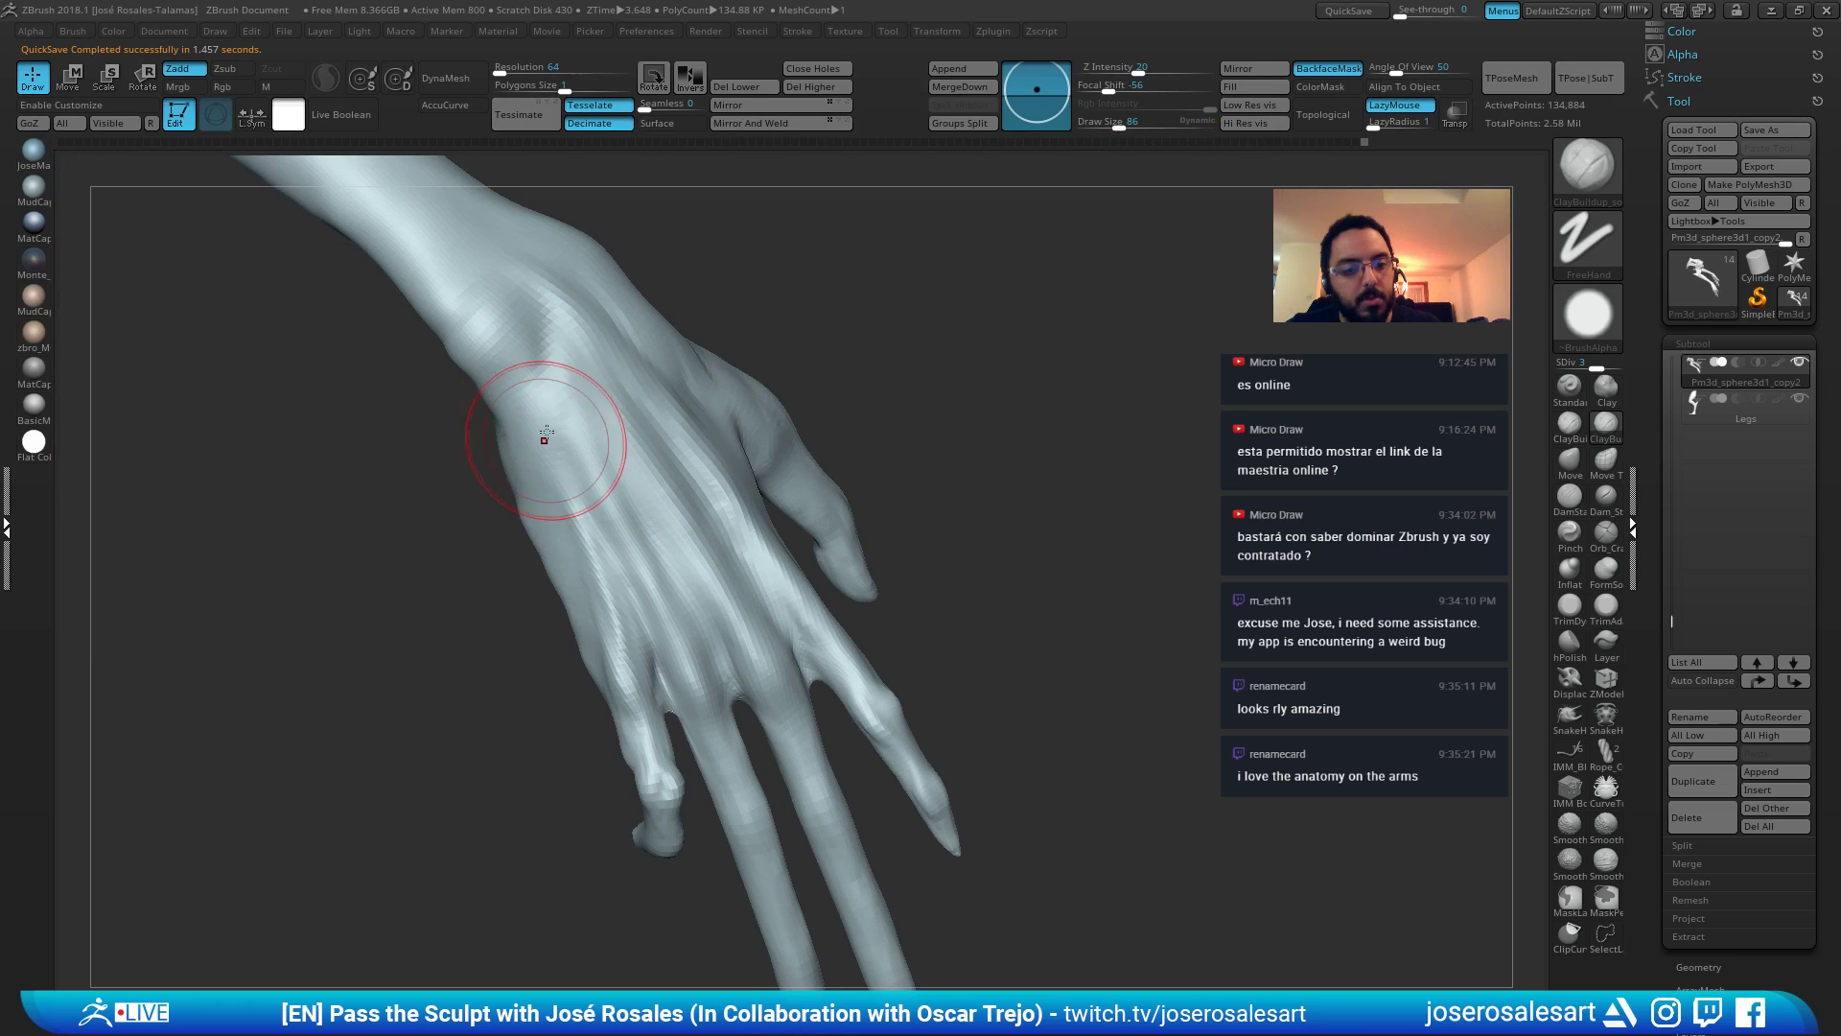
right_click_drag(628, 467, 692, 511)
Build up the palm's outer edge and the base of the little finger with the ClayBuildup brush at draw size 51.
right_click_drag(720, 599, 780, 550, "ctrl")
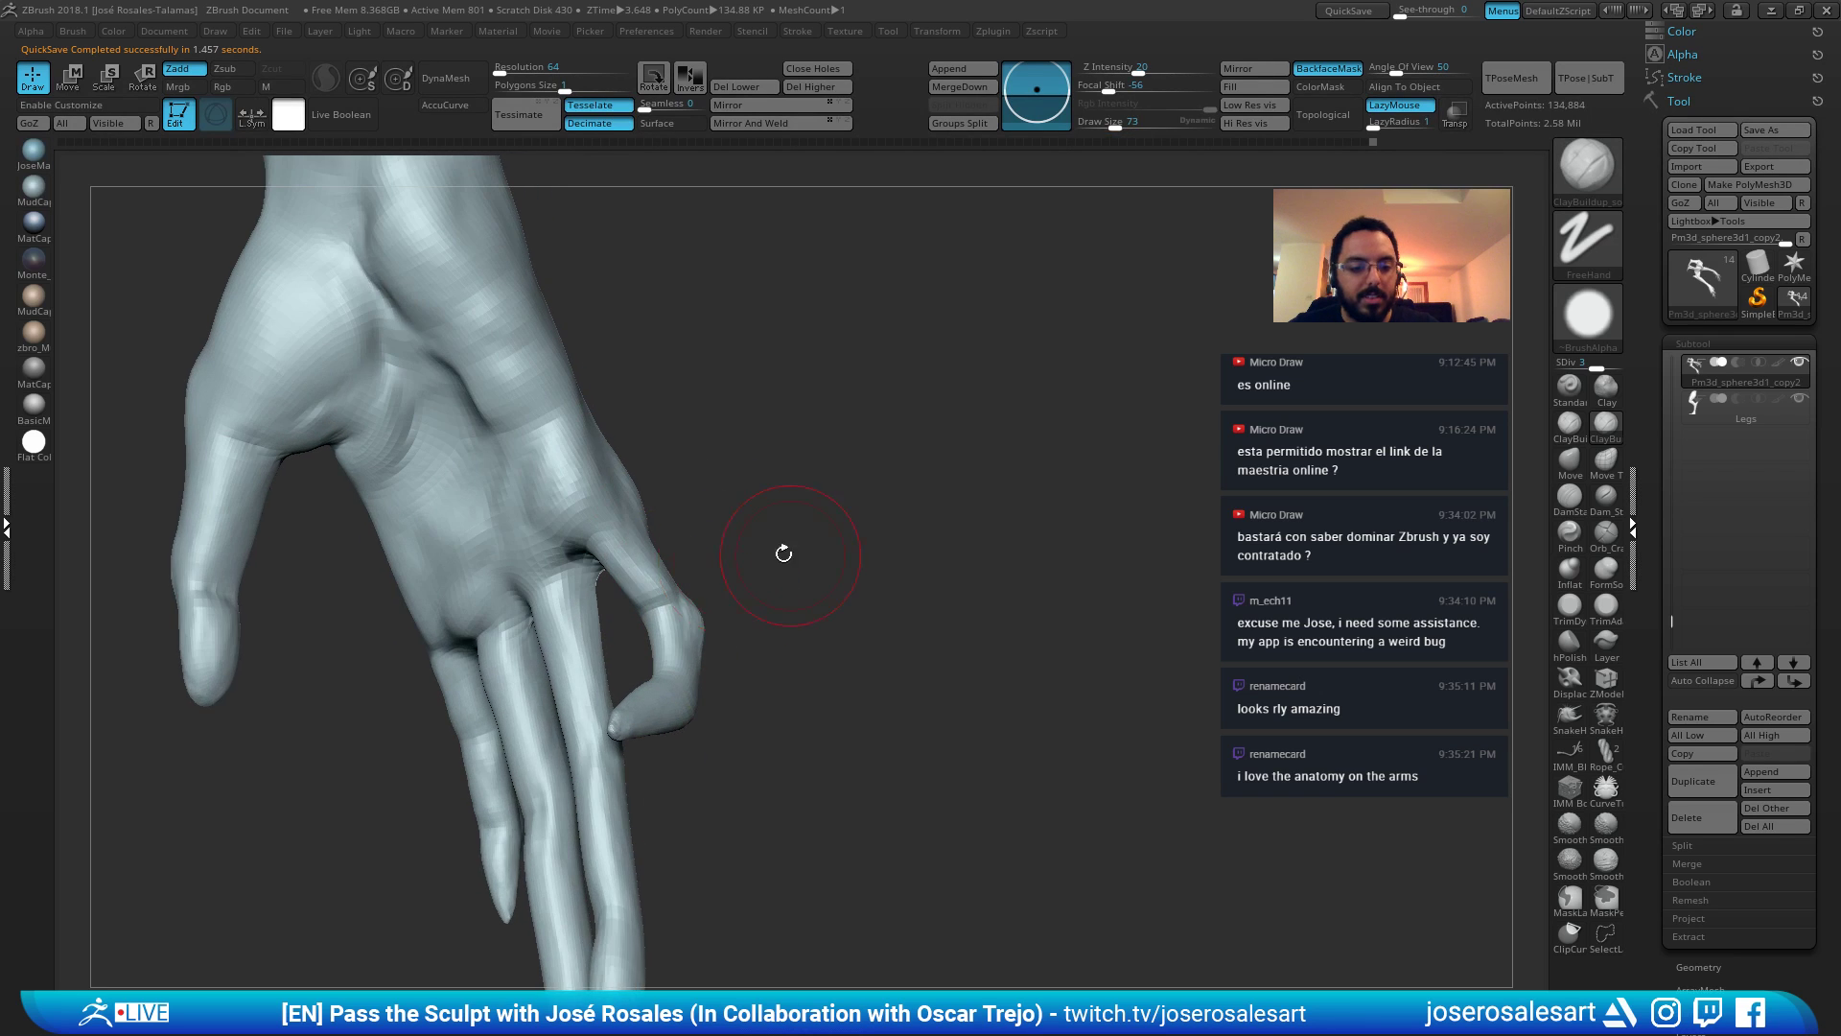
key("s")
left_click_drag(726, 543, 712, 541)
right_click_drag(711, 540, 633, 480)
mouse_move(654, 585)
right_mouse_down()
mouse_move(632, 594)
mouse_move(637, 618)
mouse_move(692, 619)
mouse_move(672, 625)
right_mouse_up()
mouse_move(710, 699)
right_mouse_down()
mouse_move(698, 628)
mouse_move(803, 587)
mouse_move(750, 692)
mouse_move(930, 496)
right_mouse_up()
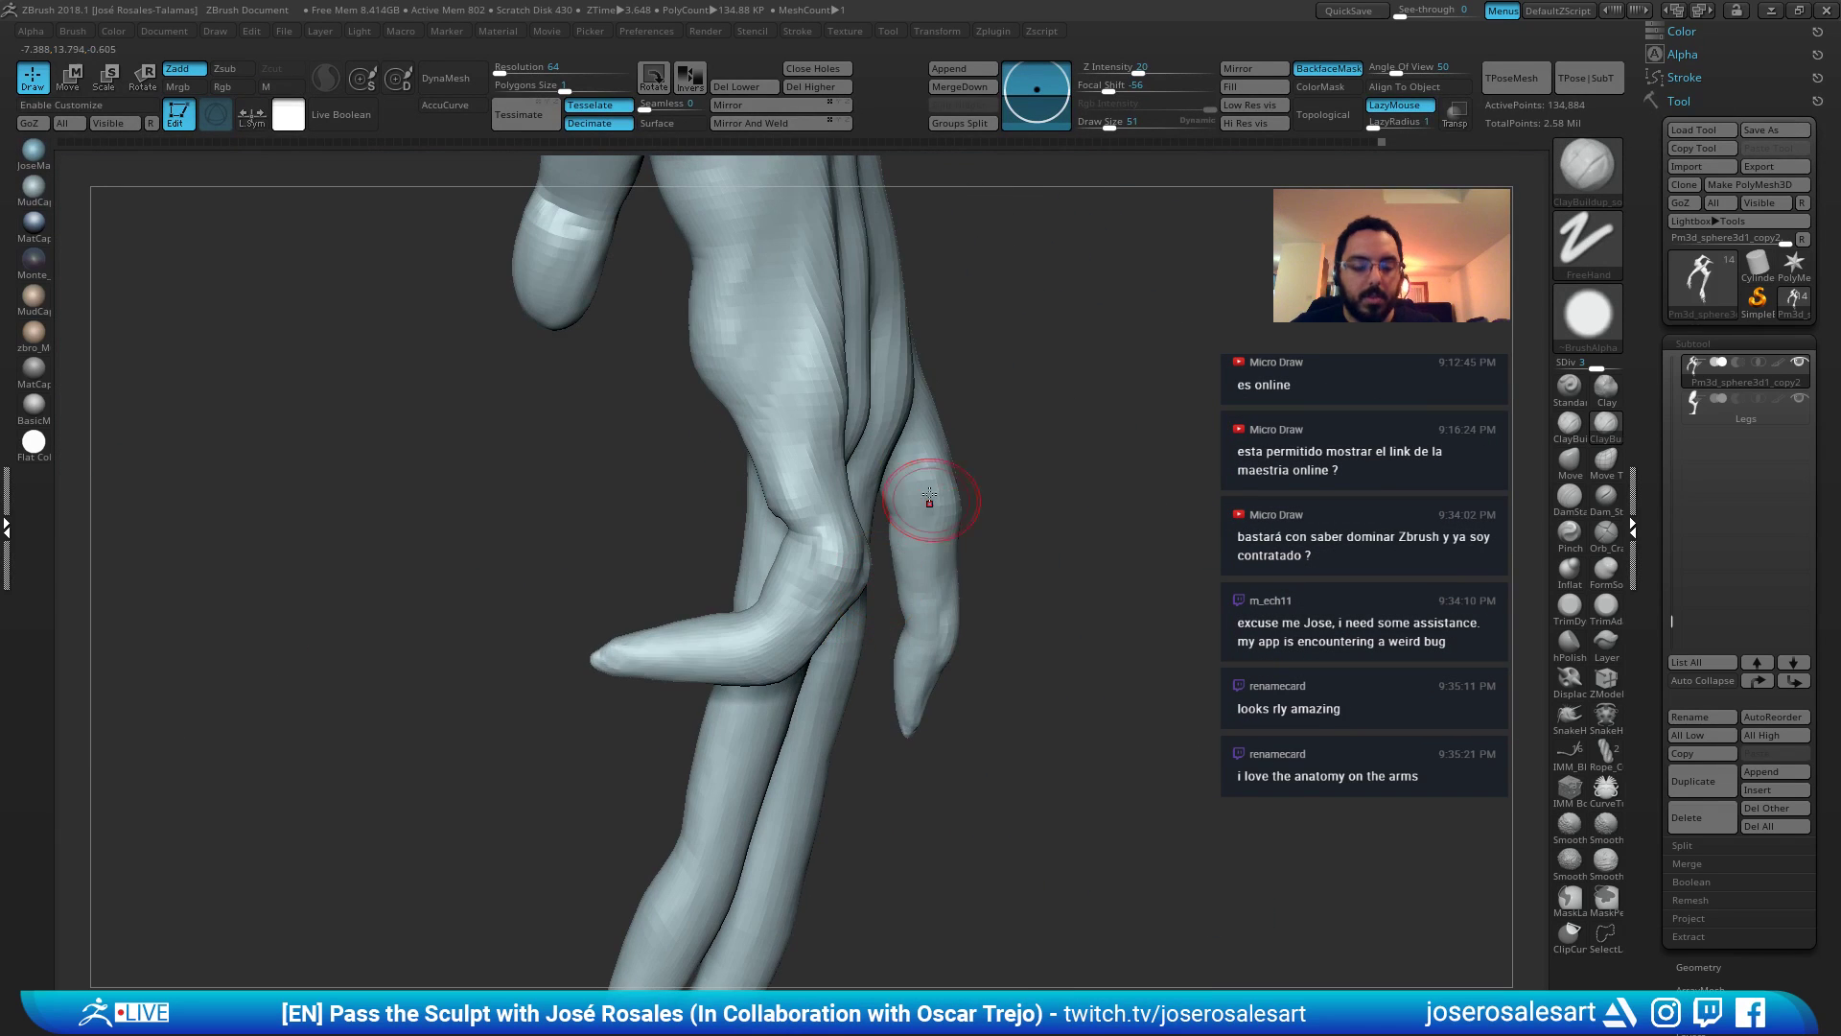
Return the mesh to subdivision level 3 and adjust the little finger's shape with the Move brush at draw size 104.
key("ctrl+d")
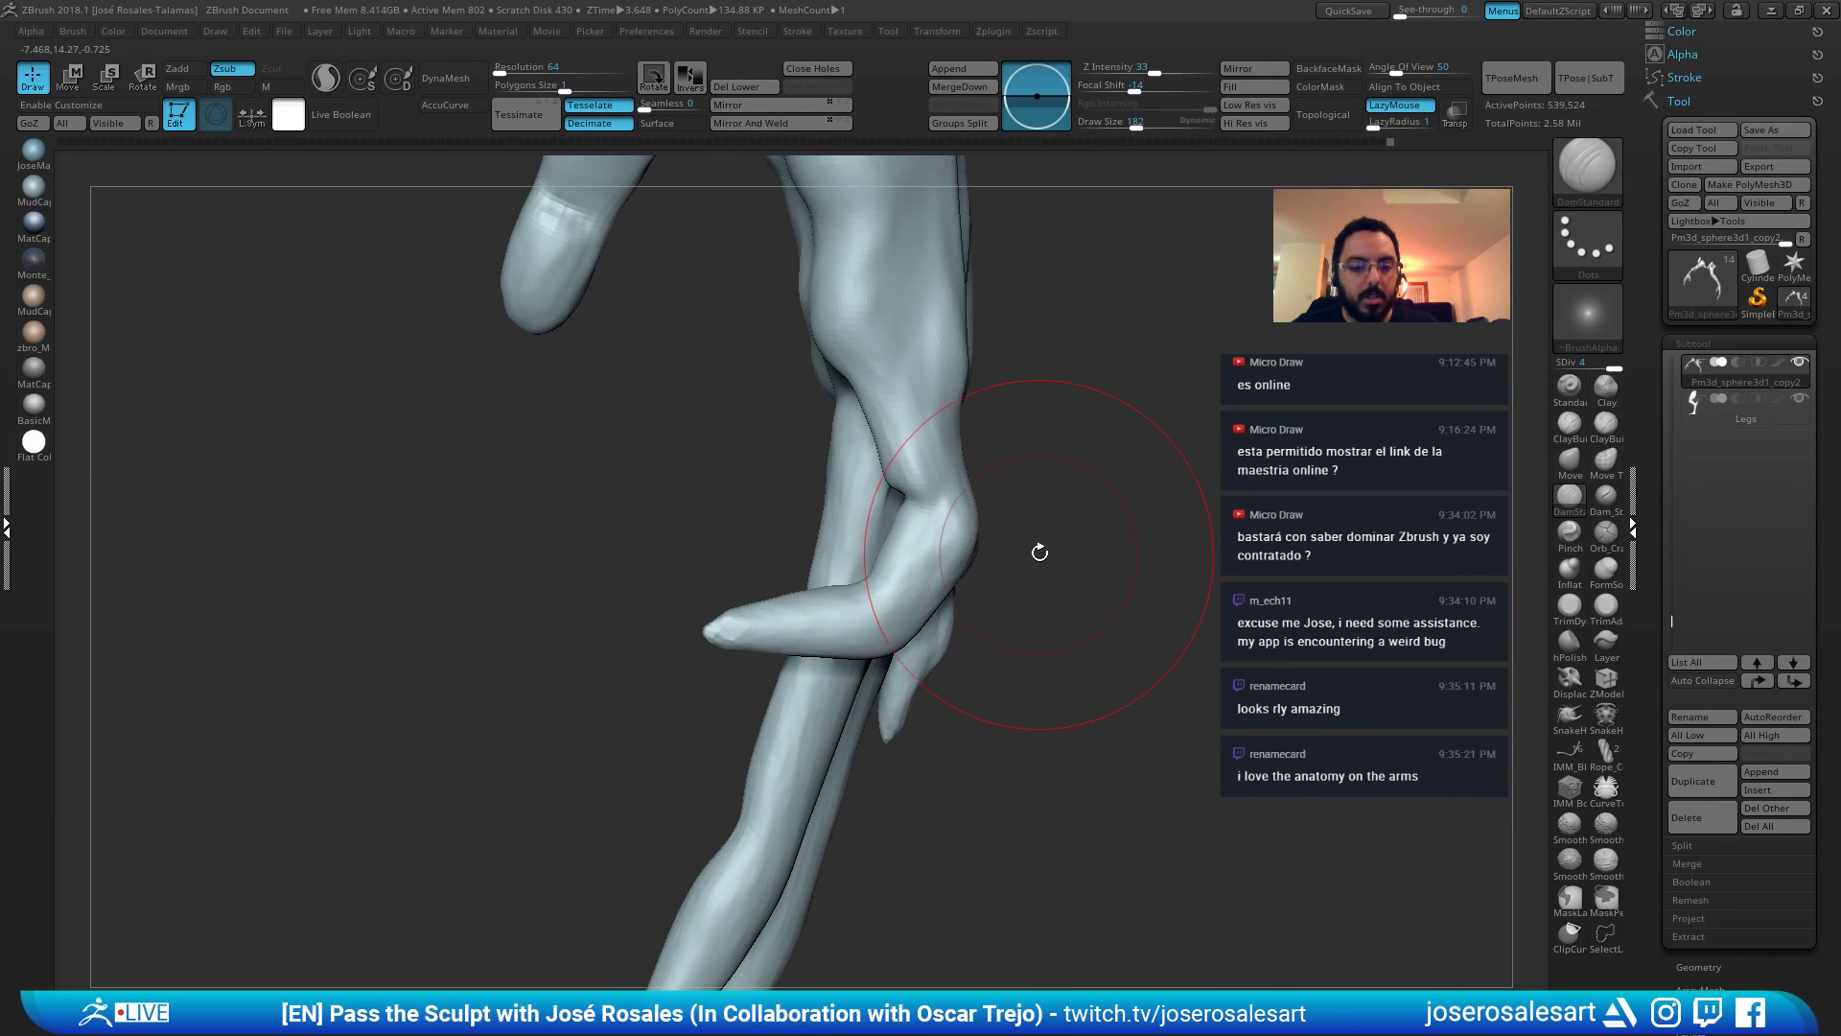
right_click_drag(999, 584, 889, 595)
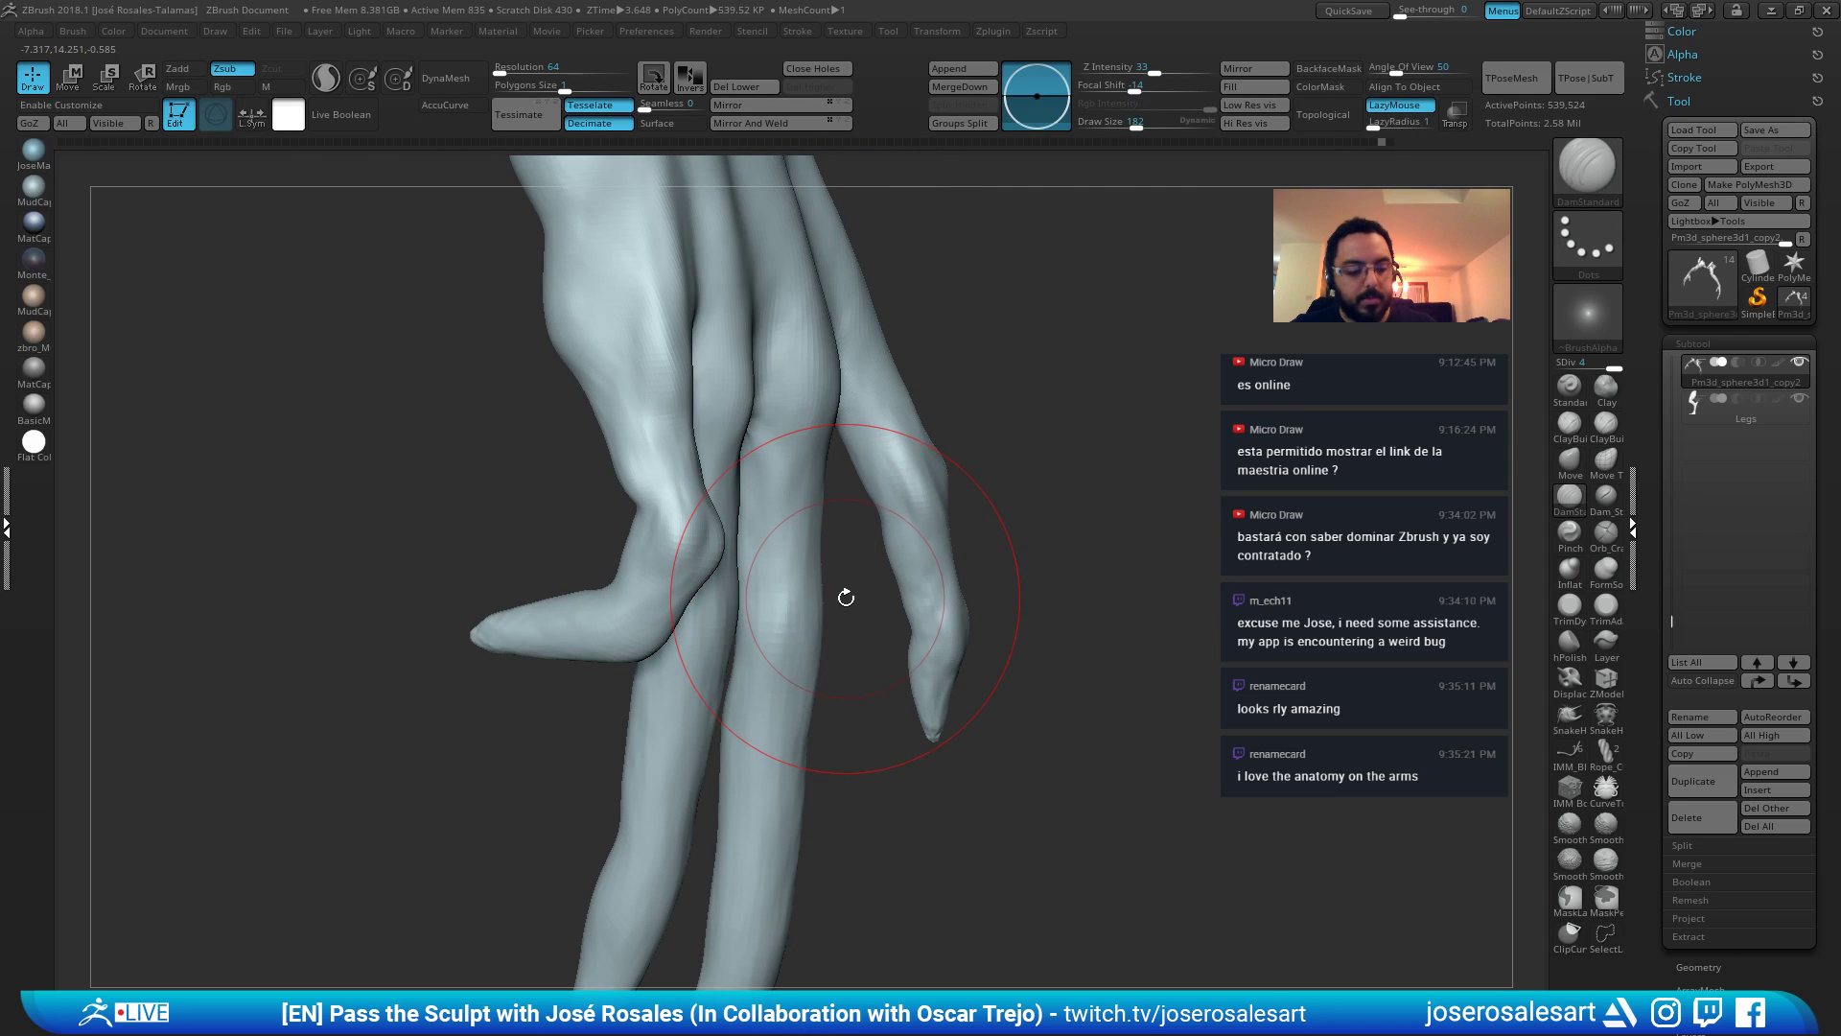
key("shift+d")
key("s")
left_click_drag(884, 616, 867, 616)
key("b")
key("m")
key("v")
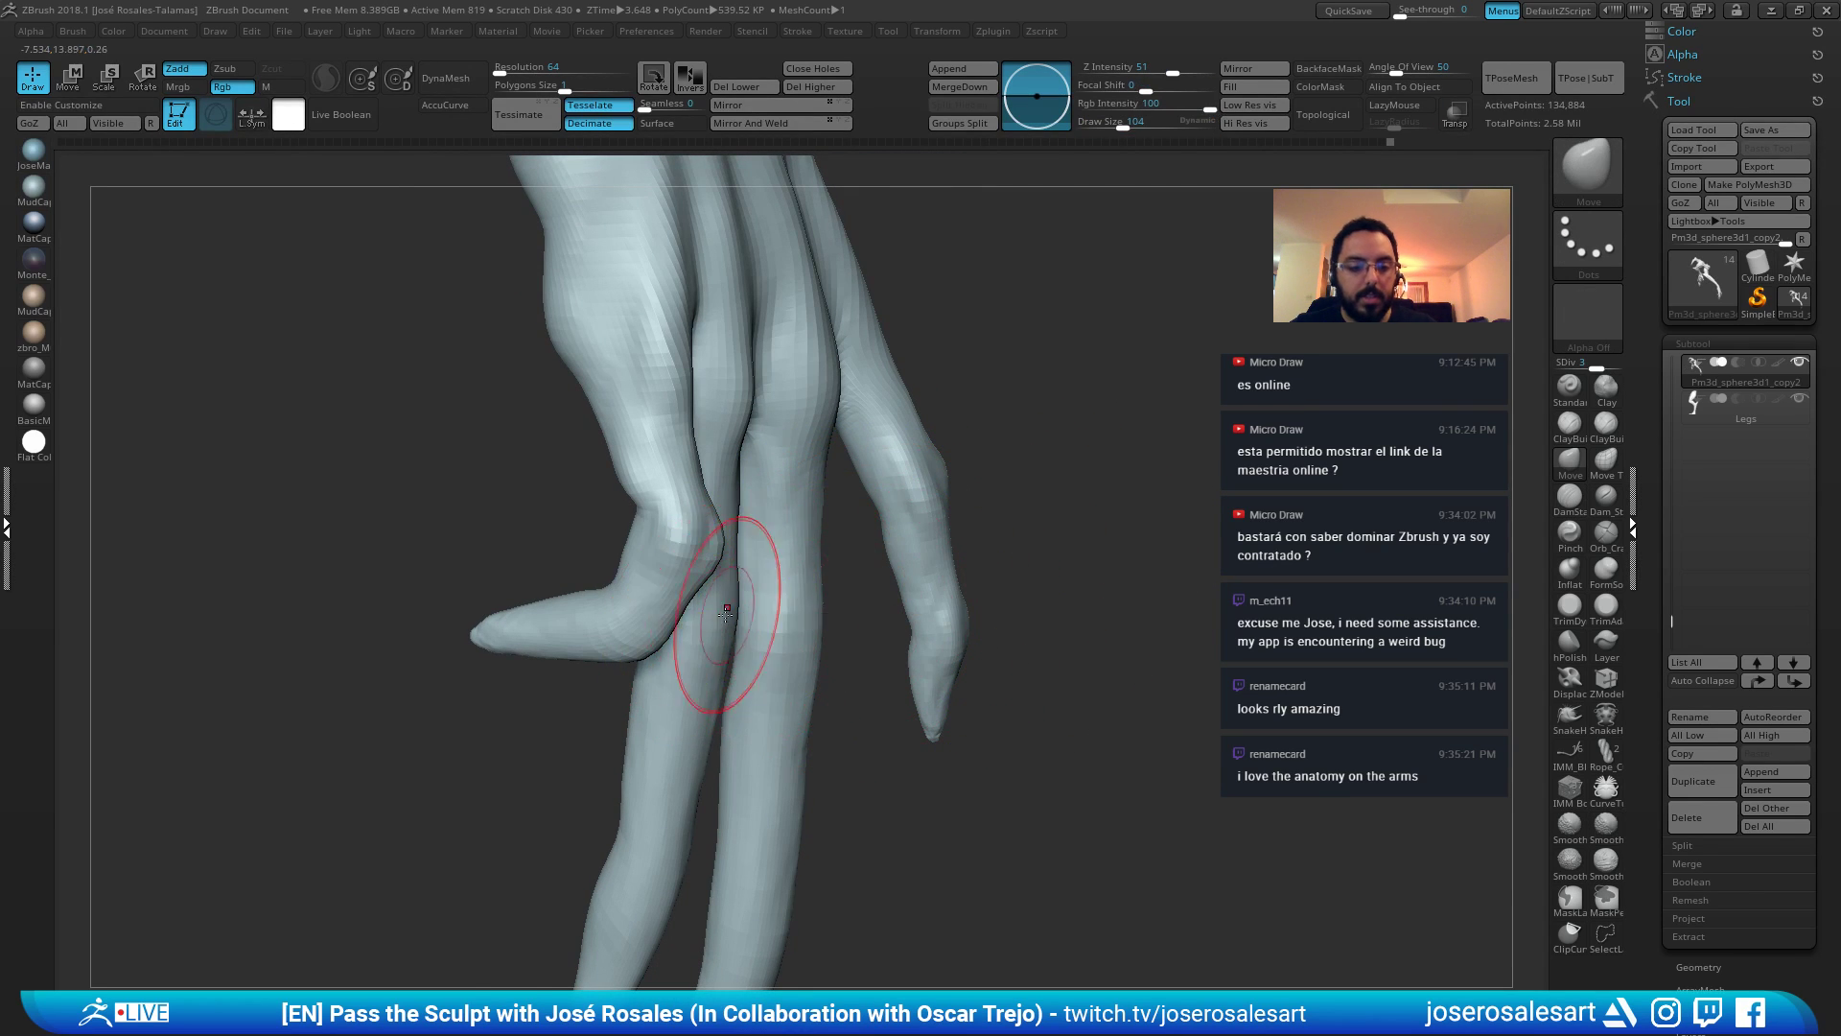
mouse_move(726, 613)
right_mouse_down()
mouse_move(844, 650)
mouse_move(834, 618)
mouse_move(863, 624)
mouse_move(710, 597)
mouse_move(739, 654)
mouse_move(721, 752)
right_mouse_up()
Carve the crease on the palm side of the little finger's joint with the DamStandard brush at draw size 42.
key("2")
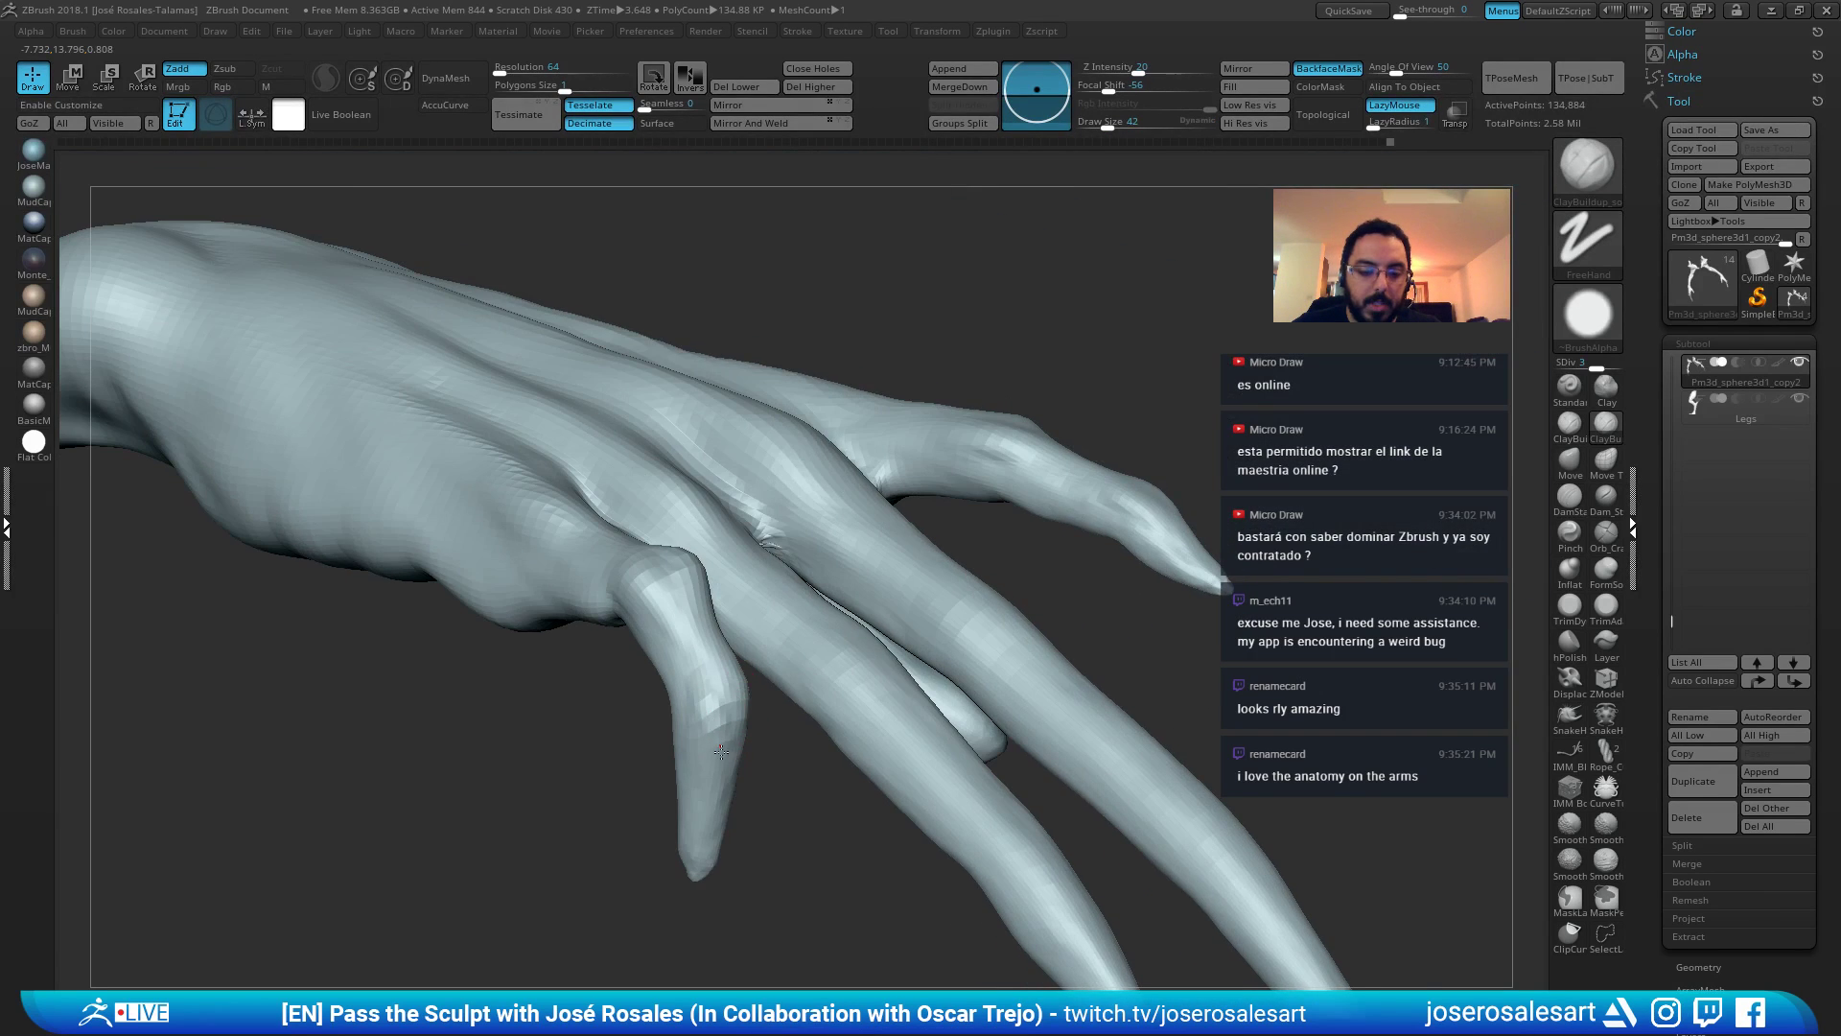
mouse_move(730, 688)
right_mouse_down()
mouse_move(695, 658)
mouse_move(703, 578)
mouse_move(608, 645)
mouse_move(671, 615)
mouse_move(650, 624)
right_mouse_up()
key("b")
key("d")
key("s")
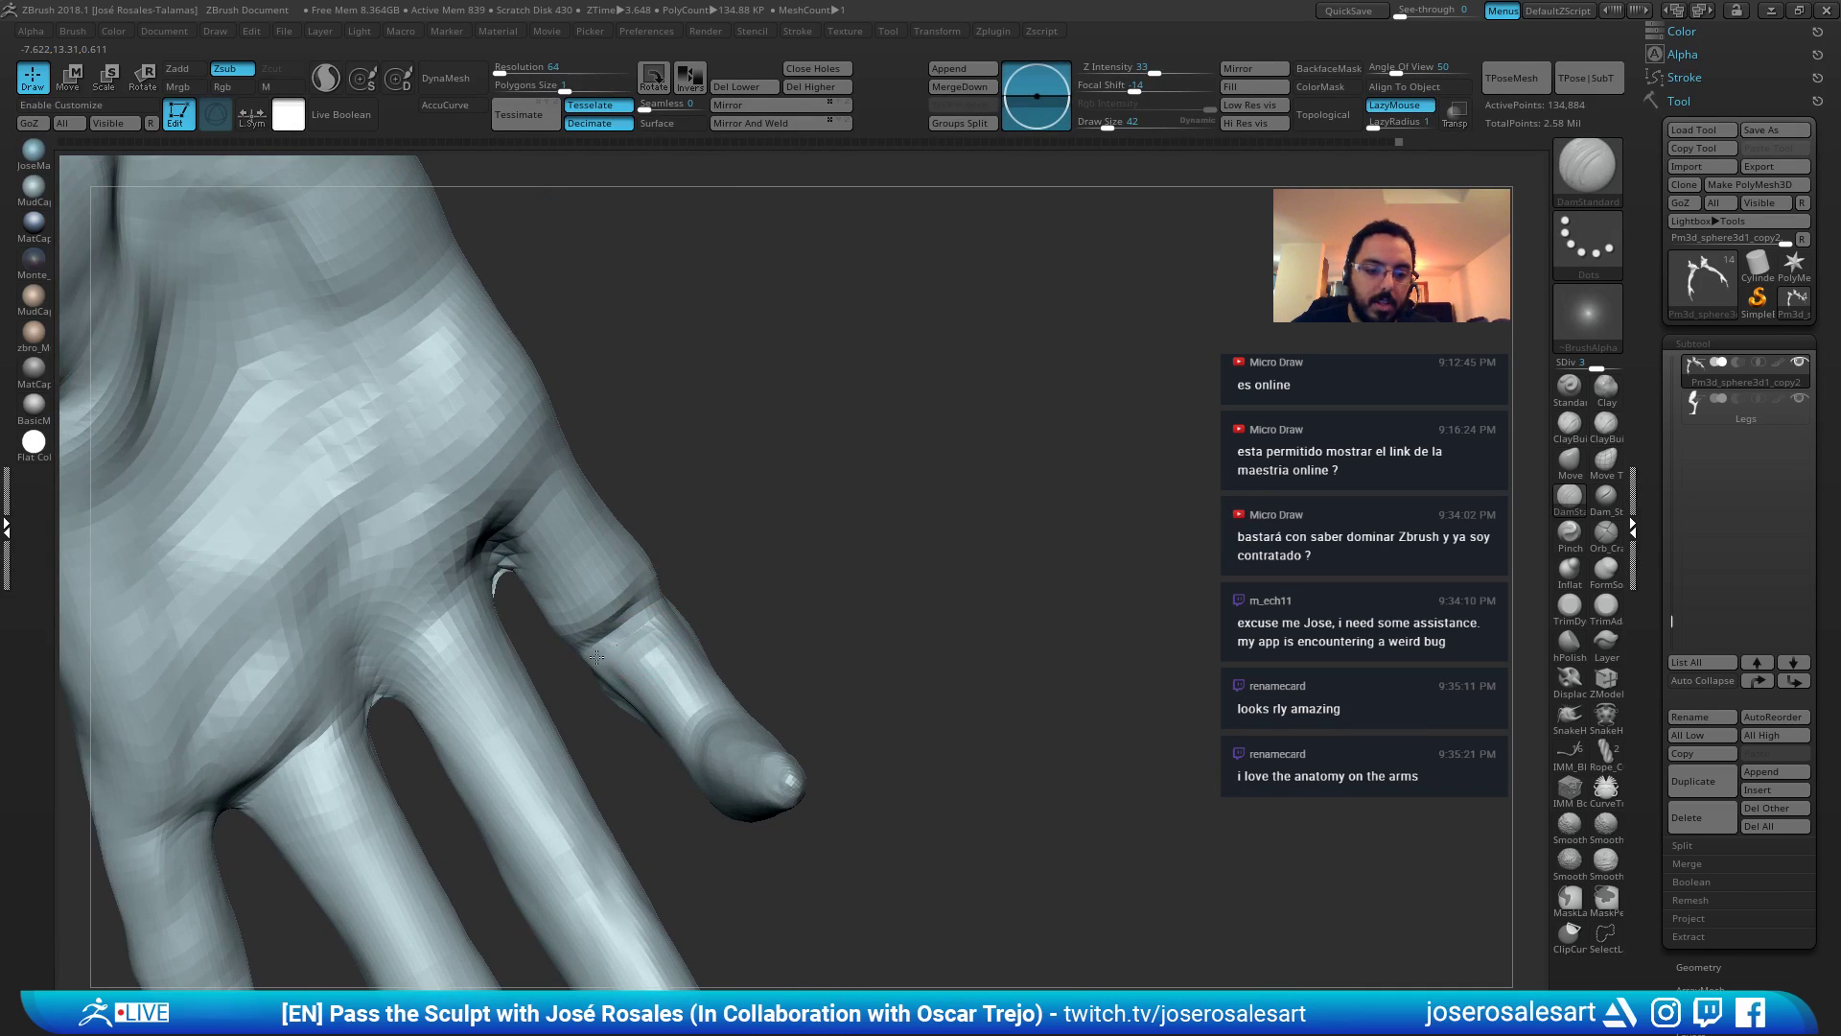
Build up and smooth the fleshy pads on the palm side of the little finger with the ClayBuildup brush at draw size 42.
key("b")
key("c")
key("b")
mouse_move(633, 606)
left_mouse_down()
mouse_move(603, 633)
mouse_move(637, 595)
left_mouse_up()
right_click_drag(628, 633, 638, 587)
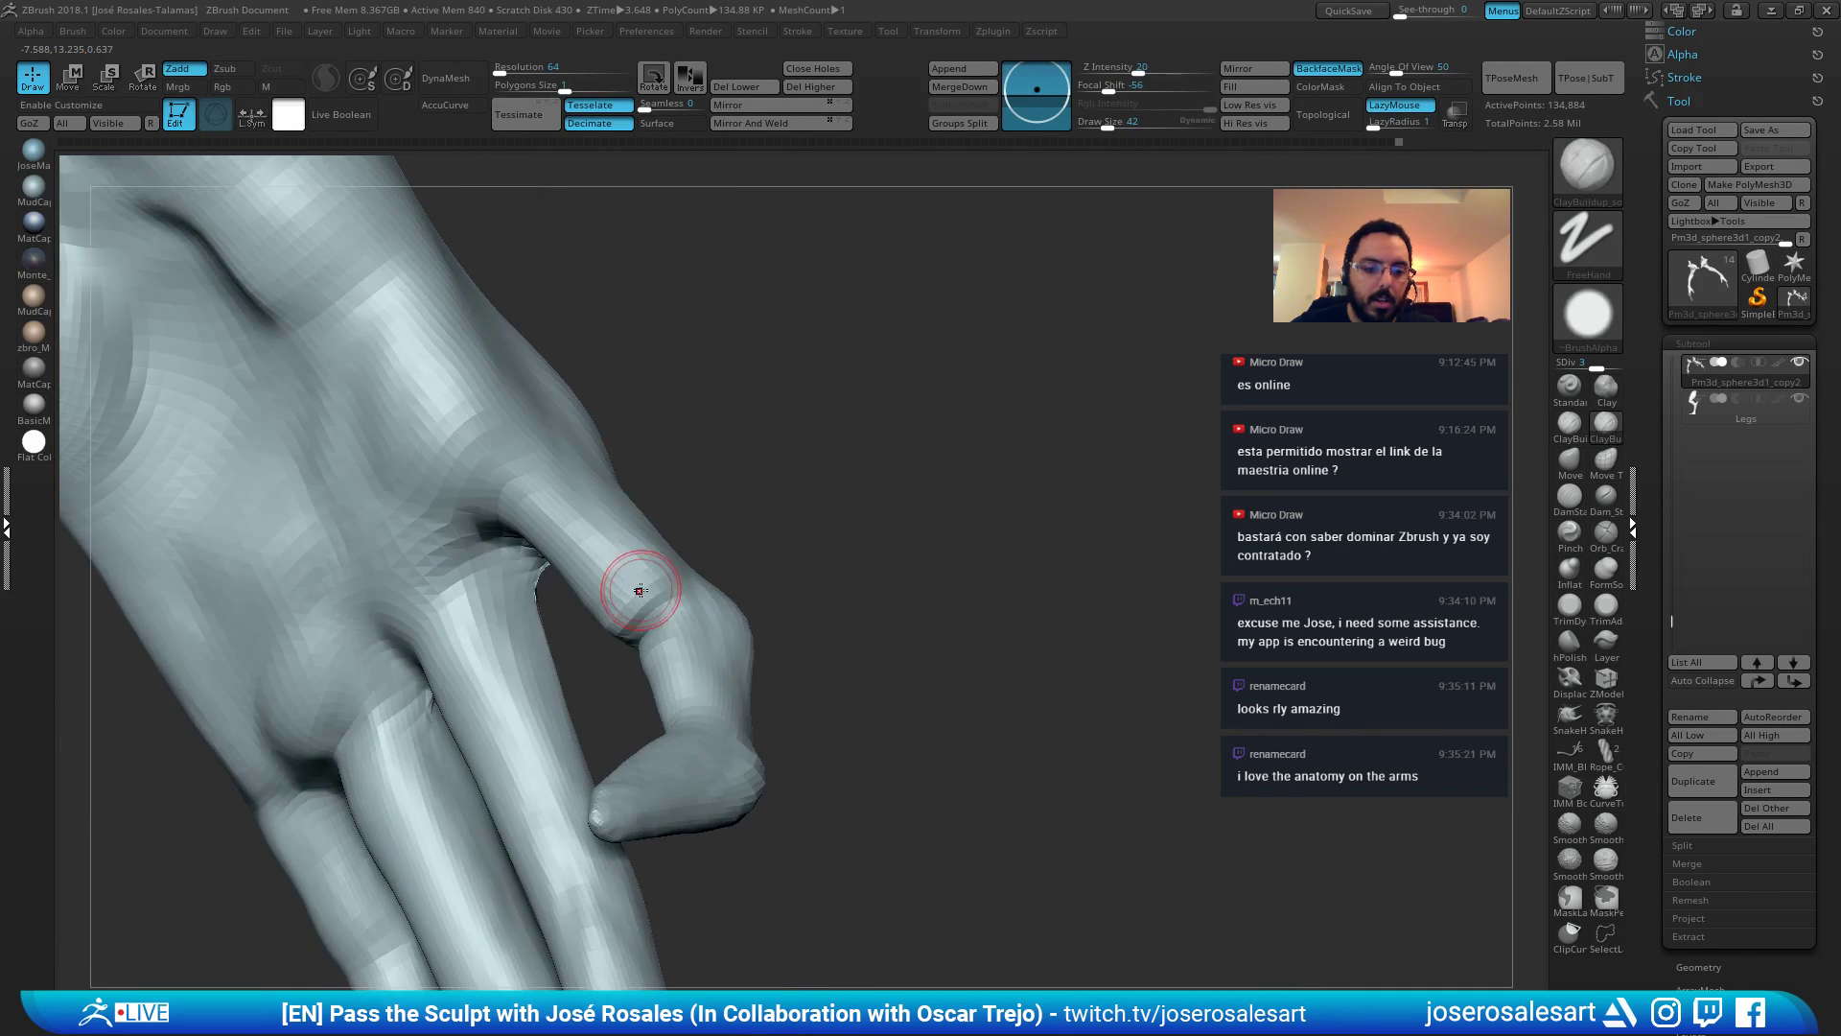
left_click_drag(638, 588, 618, 619, "shift")
right_click_drag(598, 657, 731, 423)
right_click_drag(658, 608, 662, 584)
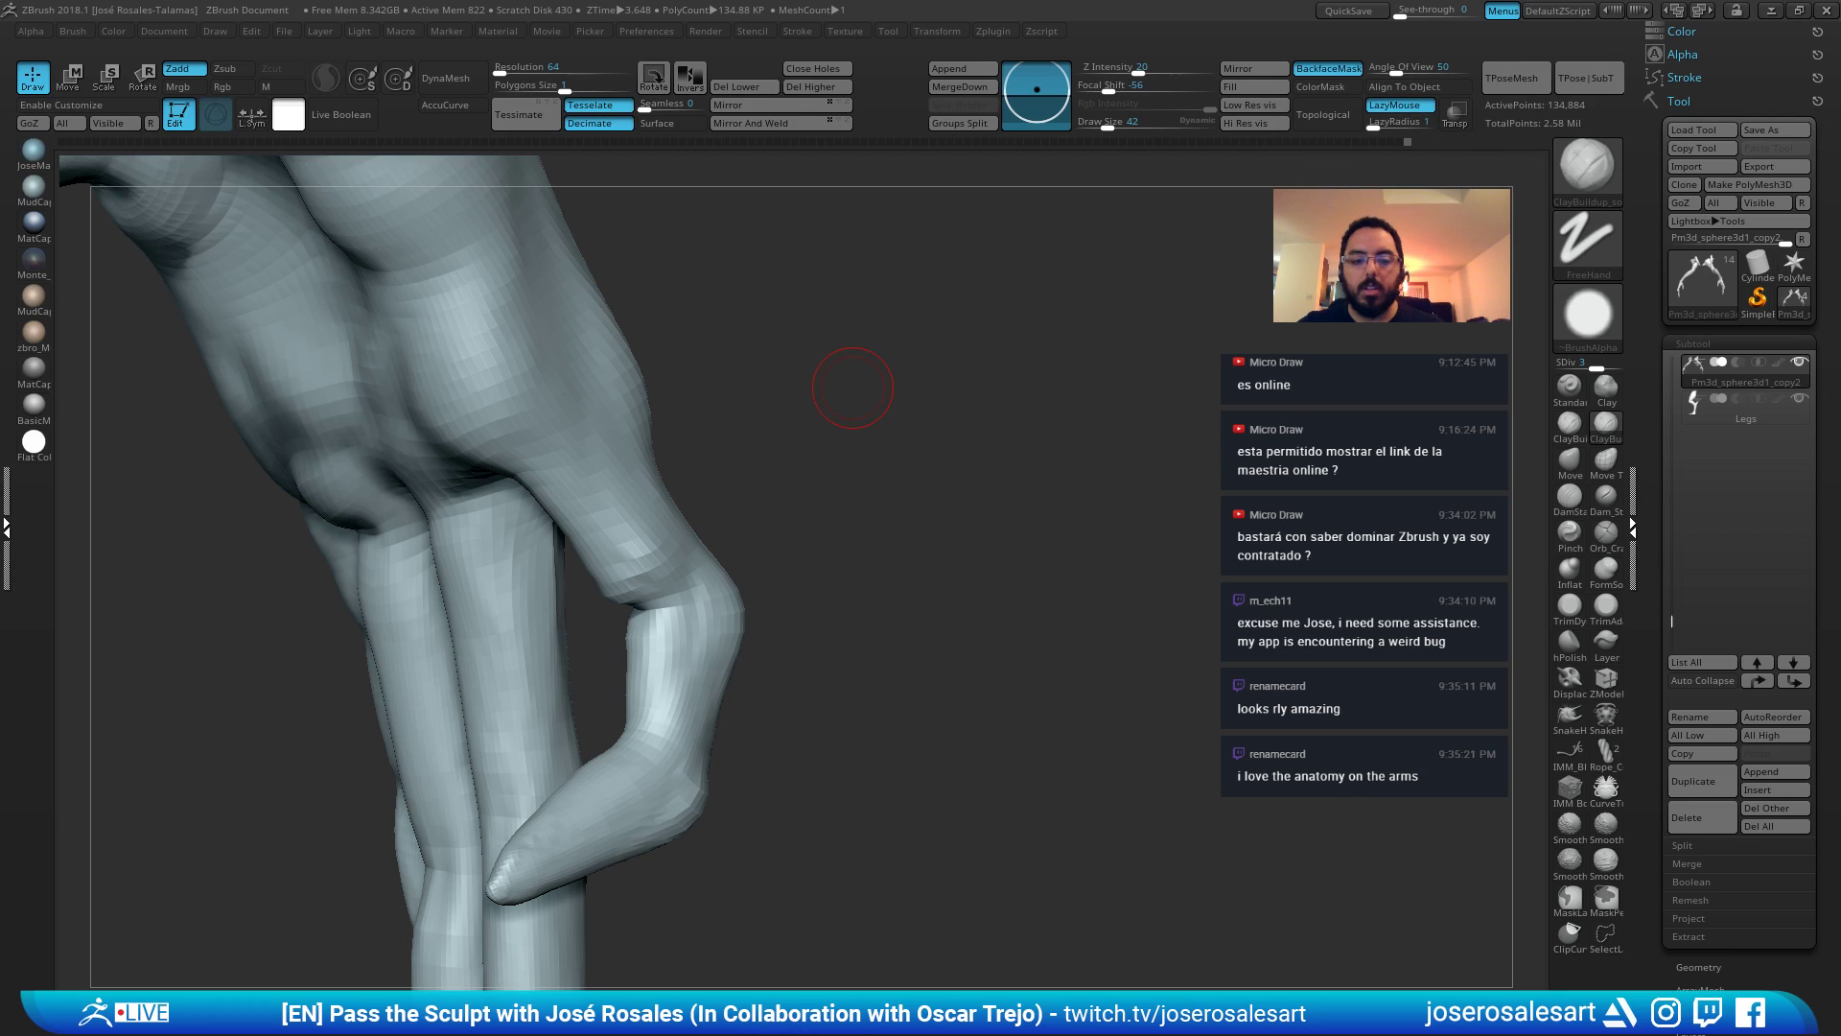
mouse_move(853, 388)
right_mouse_down()
mouse_move(706, 575)
mouse_move(641, 587)
right_mouse_up()
left_click_drag(582, 599, 608, 566)
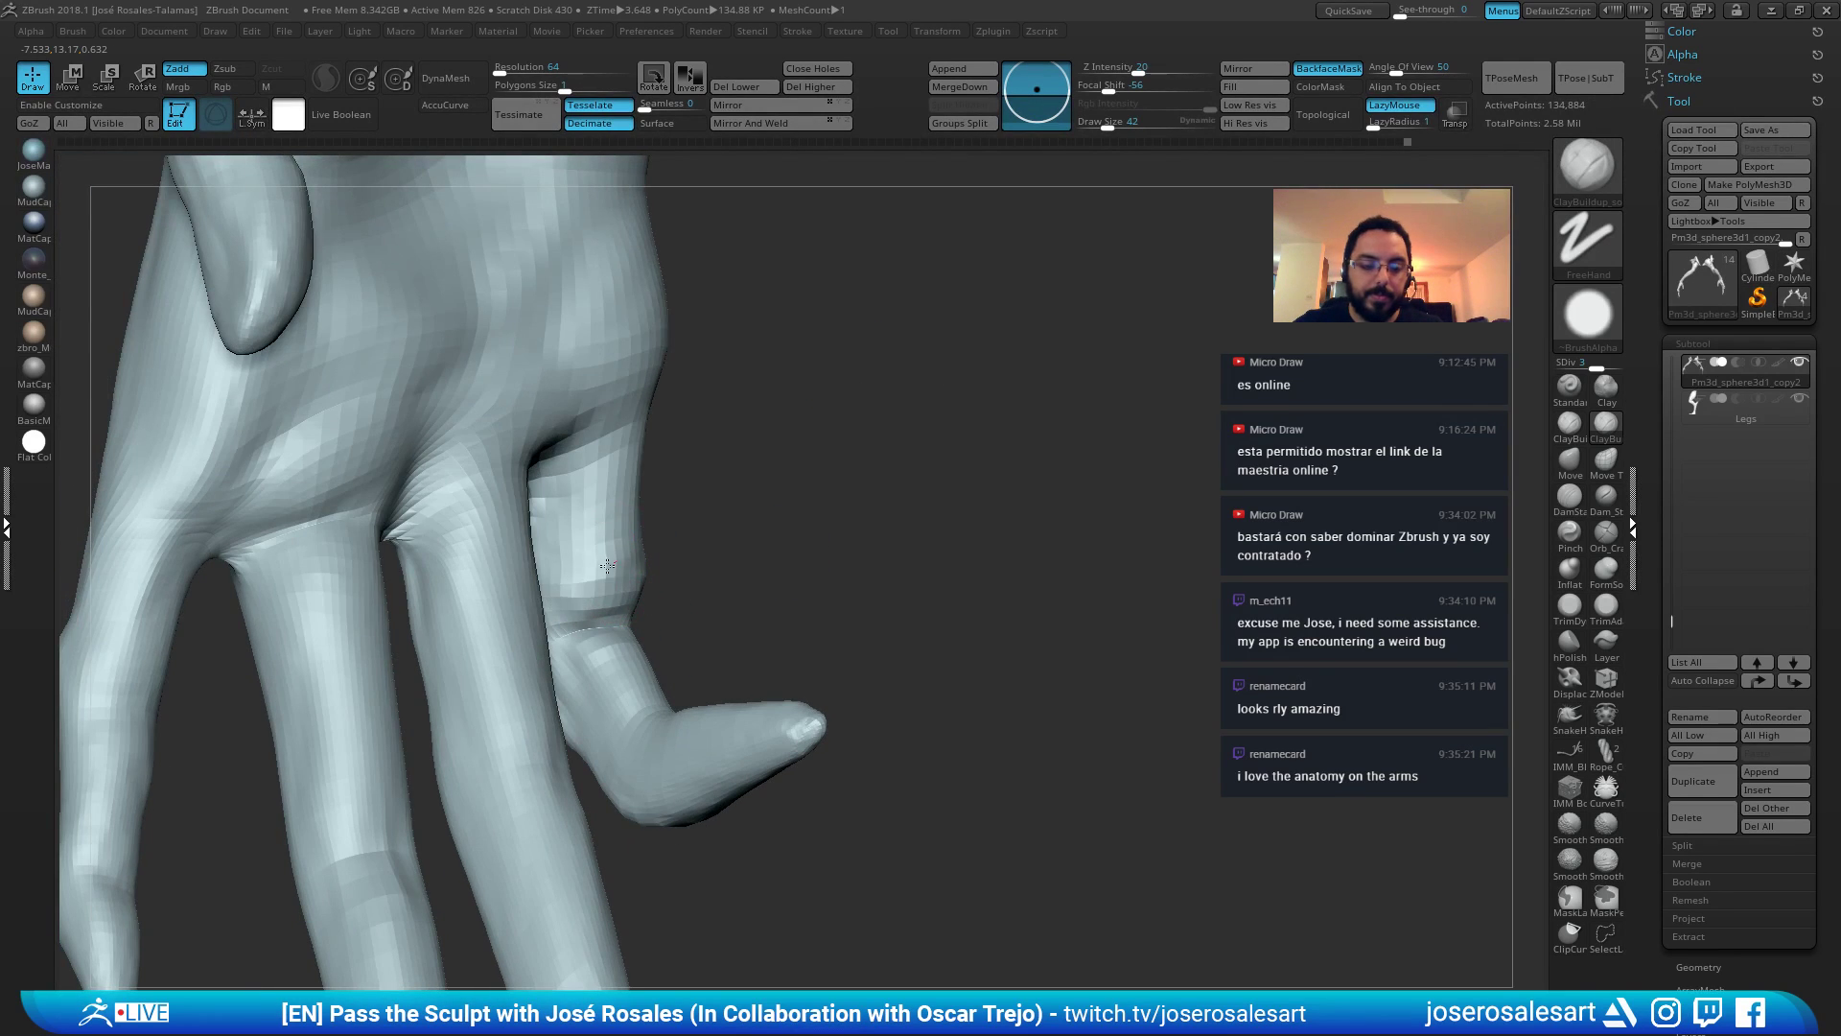
Sharpen the little finger's joint crease with the DamStandard brush and return to ClayBuildup.
mouse_move(607, 566)
right_mouse_down()
mouse_move(537, 534)
mouse_move(588, 410)
mouse_move(602, 468)
mouse_move(666, 449)
mouse_move(629, 460)
mouse_move(641, 423)
mouse_move(686, 446)
mouse_move(662, 403)
mouse_move(579, 417)
mouse_move(629, 526)
mouse_move(537, 594)
mouse_move(699, 497)
mouse_move(903, 566)
right_mouse_up()
key("b")
key("d")
key("s")
key("2")
mouse_move(649, 415)
right_mouse_down()
mouse_move(617, 333)
mouse_move(724, 349)
mouse_move(739, 332)
mouse_move(617, 307)
mouse_move(744, 404)
mouse_move(473, 462)
mouse_move(481, 427)
mouse_move(529, 607)
mouse_move(579, 591)
mouse_move(724, 615)
right_mouse_up()
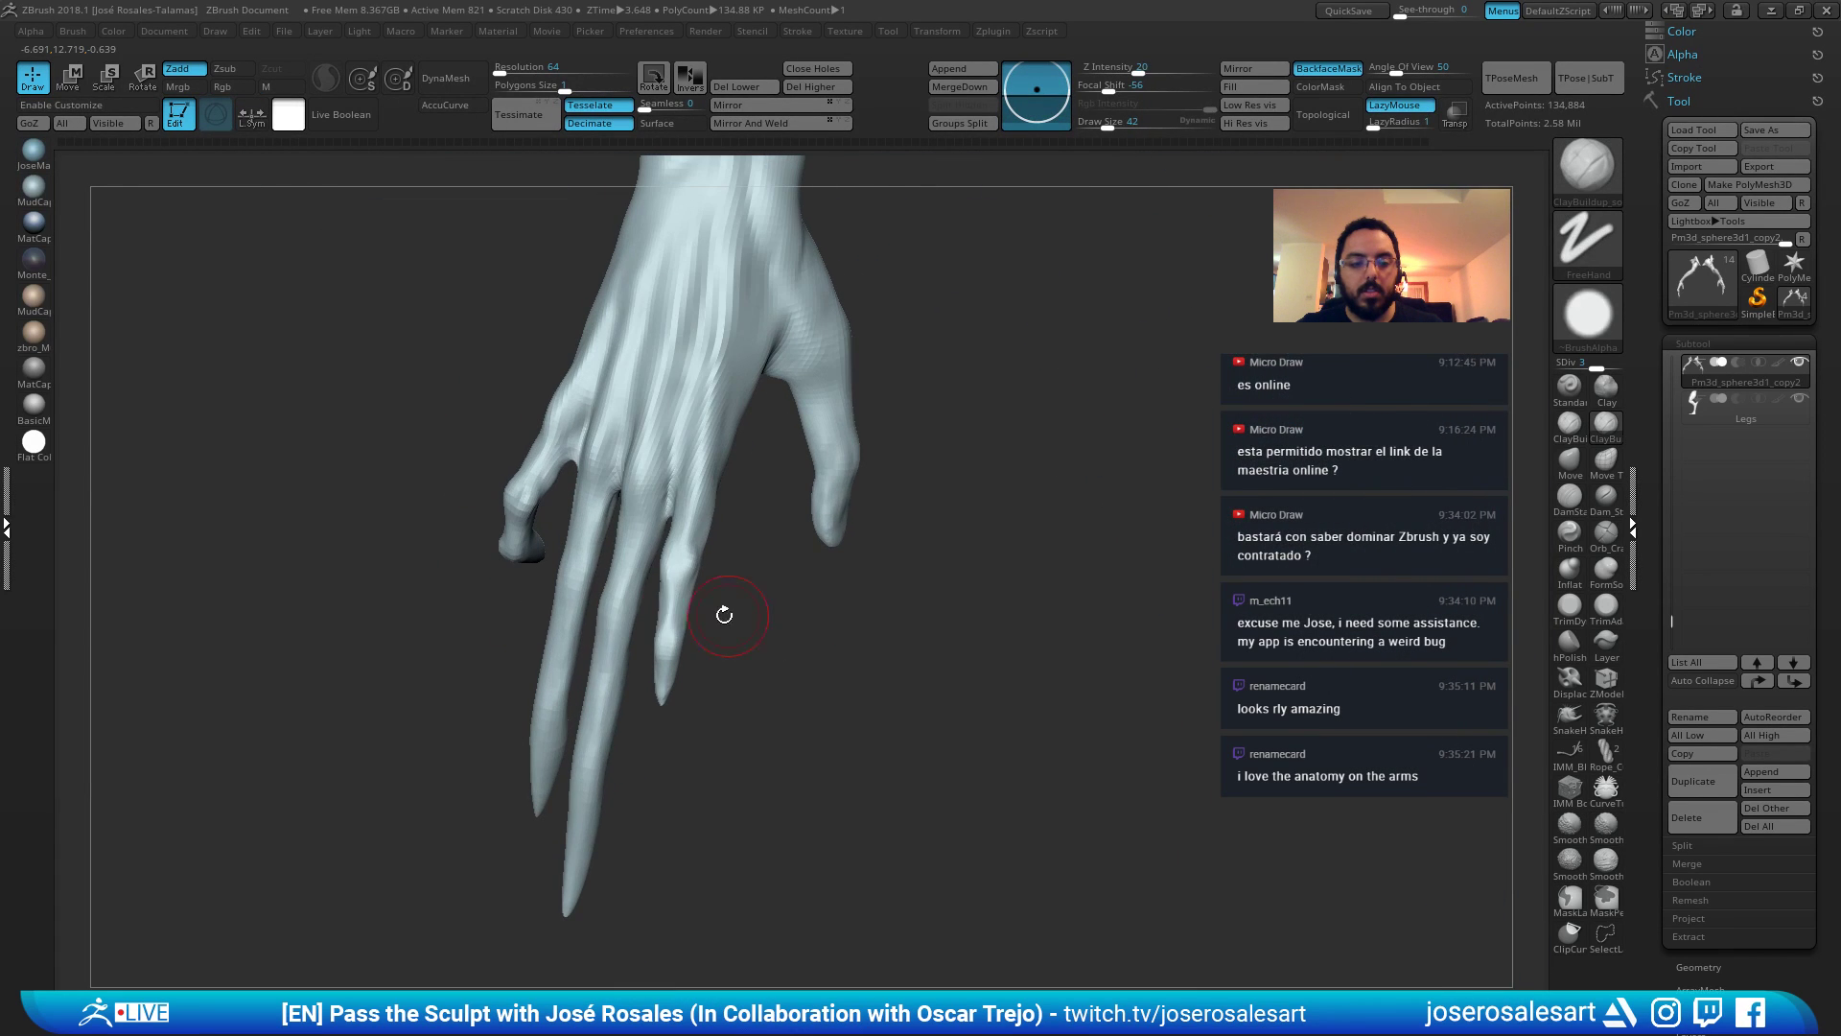
Build up the top of the middle finger's joint with the ClayBuildup brush at draw size 33.
mouse_move(635, 732)
right_mouse_down()
mouse_move(588, 670)
mouse_move(509, 464)
right_mouse_up()
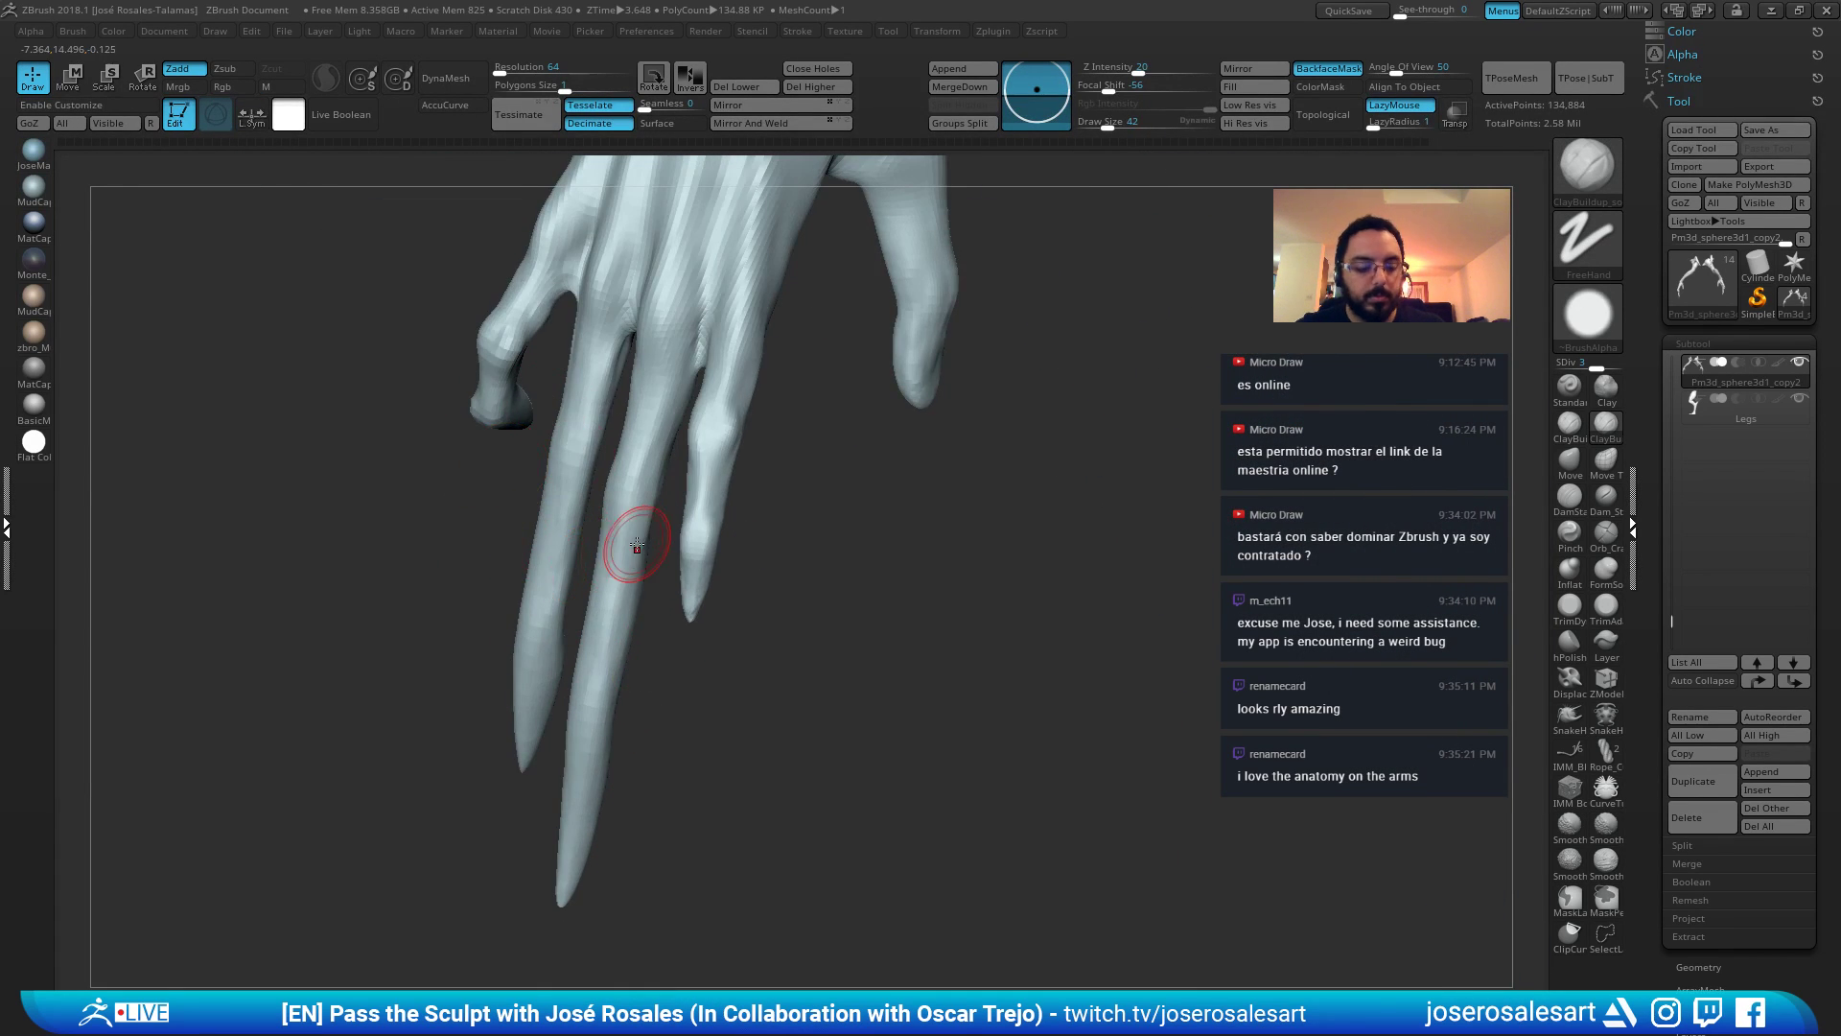
key("s")
left_click_drag(637, 542, 631, 541)
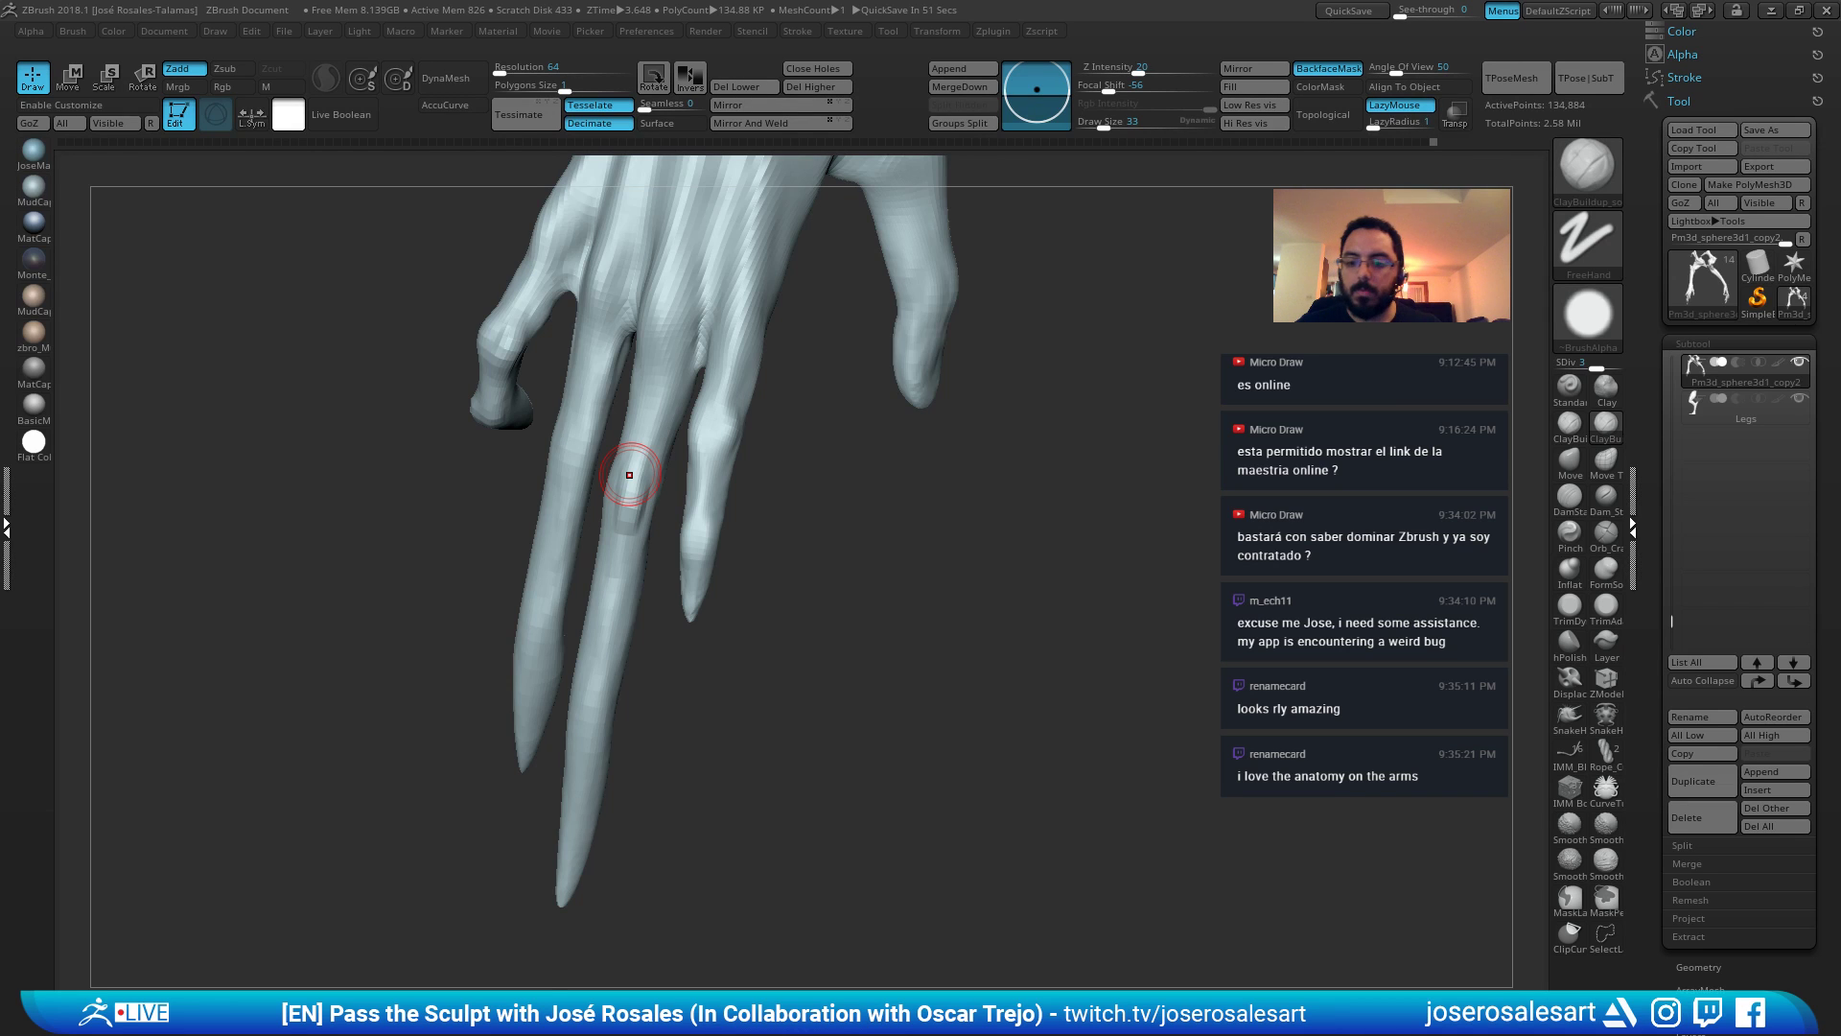
left_click_drag(629, 475, 639, 461)
mouse_move(776, 465)
left_mouse_down("alt")
mouse_move(805, 481)
mouse_move(863, 422)
left_mouse_up("alt")
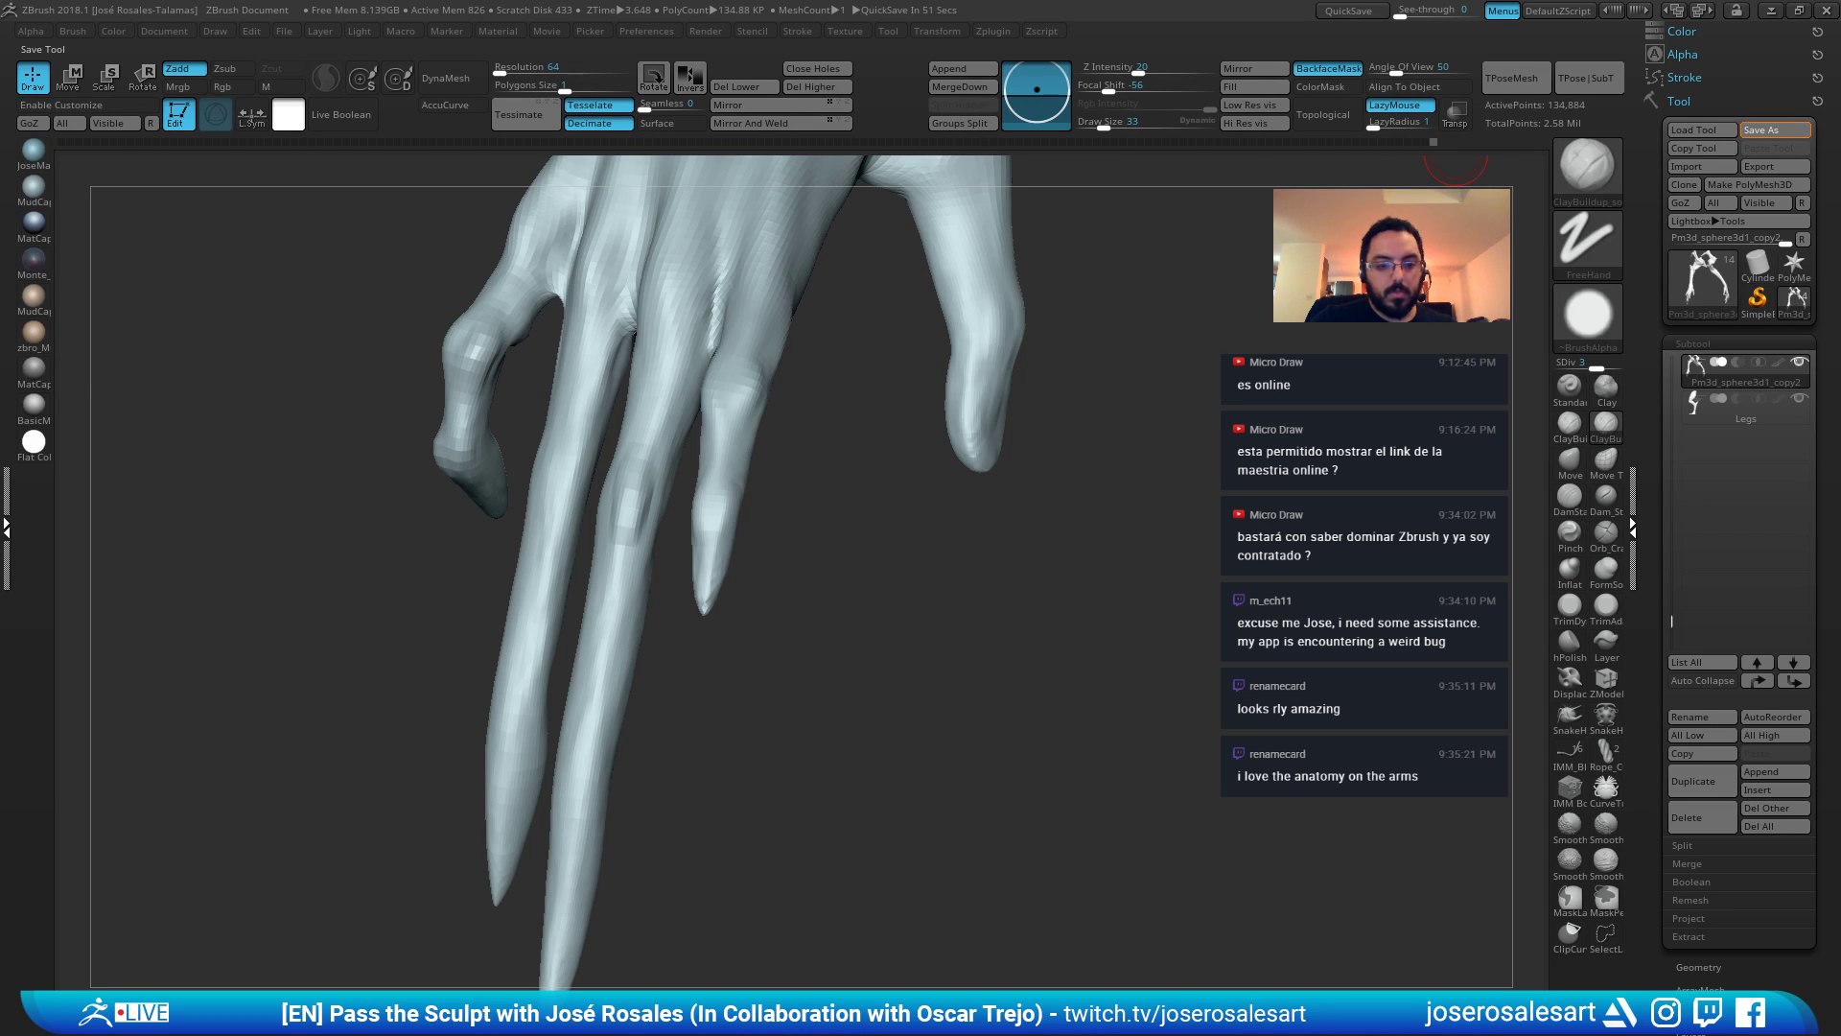
left_click(390, 590)
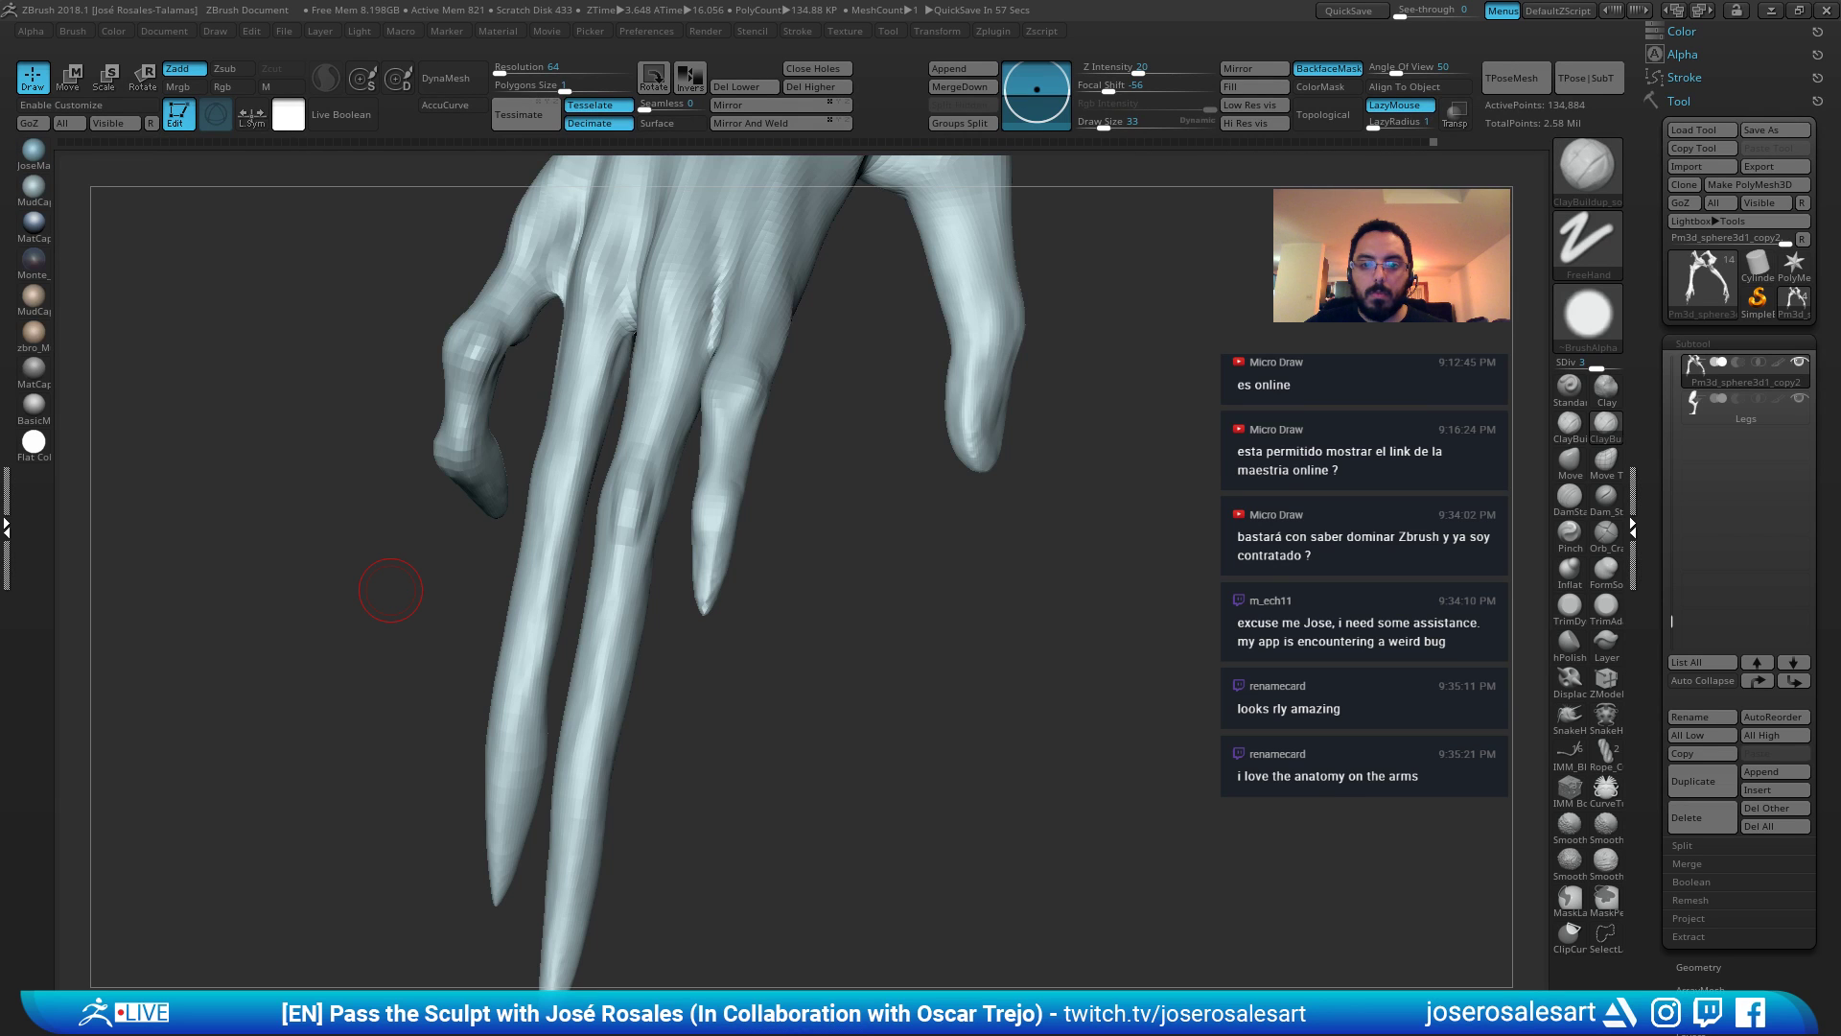
Add volume along the side of the middle finger's joint with the ClayBuildup brush.
right_click_drag(757, 518, 757, 585, "ctrl")
right_click_drag(508, 530, 579, 500)
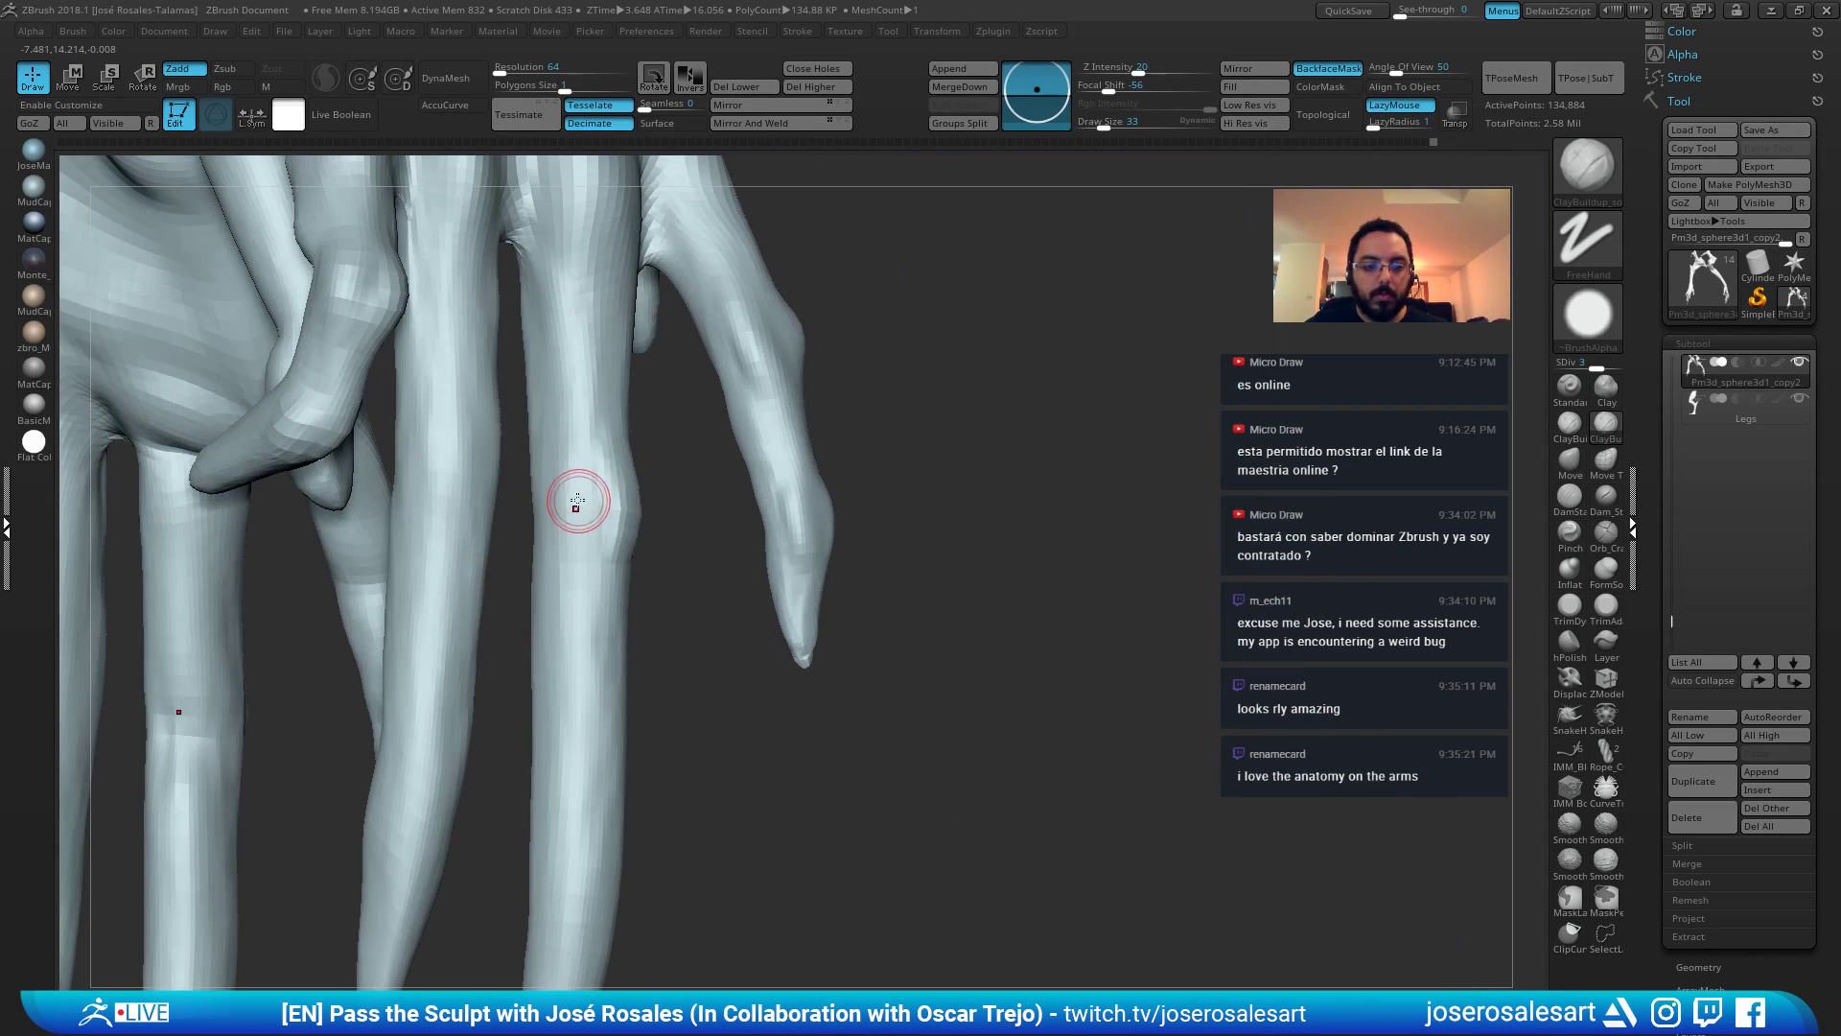
key("s")
left_click_drag(579, 500, 585, 500)
left_click_drag(576, 472, 579, 623)
mouse_move(574, 547)
right_mouse_down("ctrl")
mouse_move(571, 473)
mouse_move(600, 523)
mouse_move(621, 440)
mouse_move(707, 522)
right_mouse_up("ctrl")
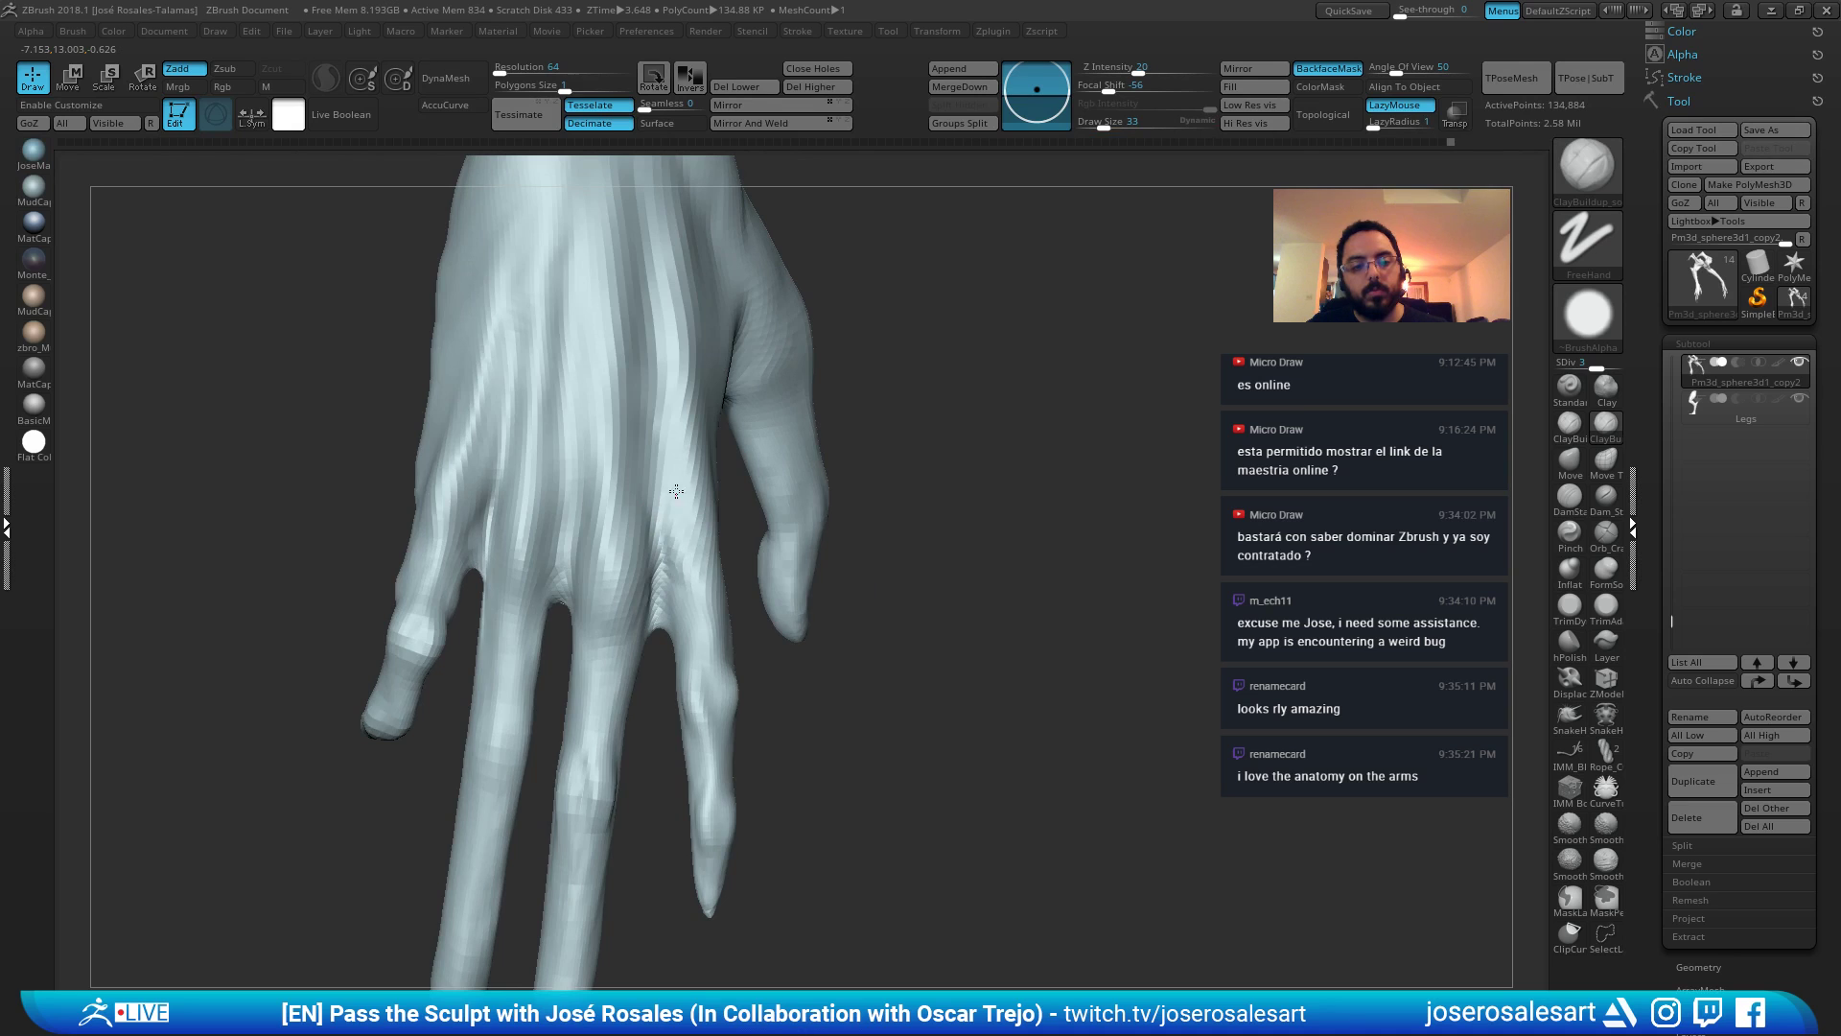
Switch to the DamStandard brush with a reduced draw size for the palm side of the fingers.
mouse_move(677, 491)
right_mouse_down()
mouse_move(712, 544)
mouse_move(705, 593)
mouse_move(691, 617)
mouse_move(633, 613)
right_mouse_up()
right_click_drag(724, 524, 642, 542)
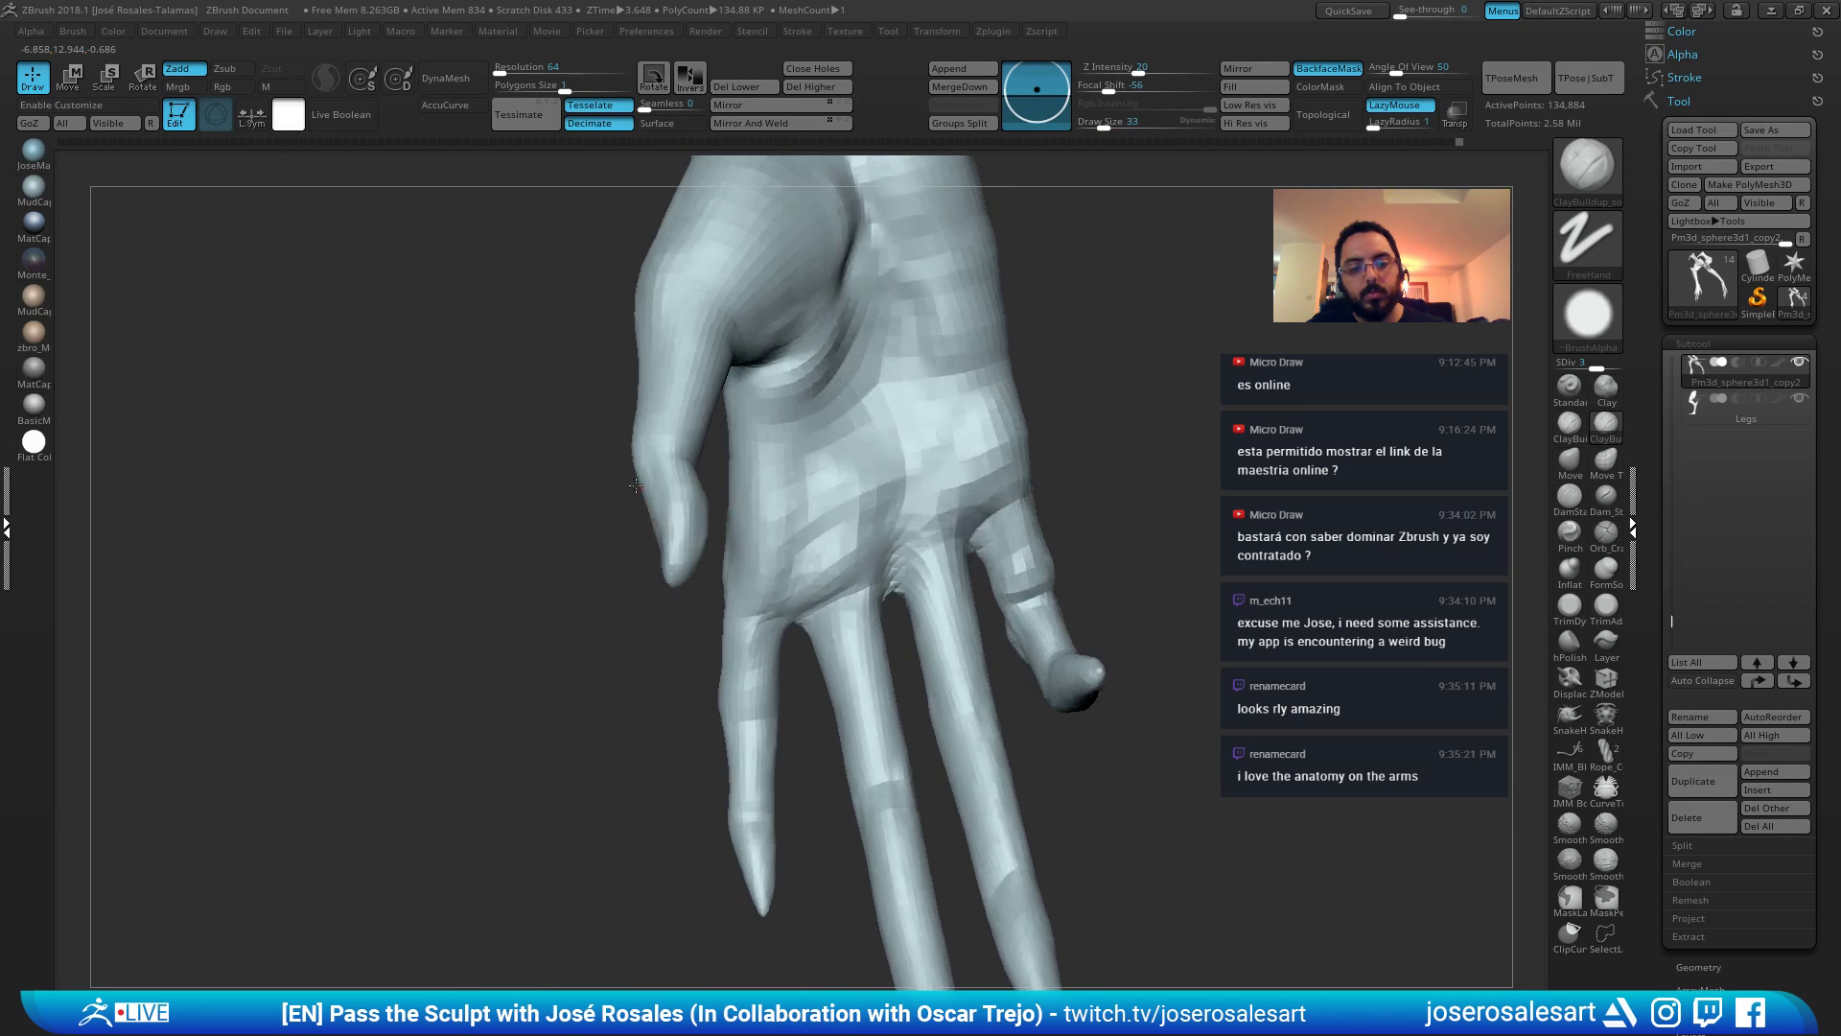
mouse_move(763, 606)
right_mouse_down()
mouse_move(770, 511)
mouse_move(749, 590)
mouse_move(745, 527)
mouse_move(802, 527)
mouse_move(895, 464)
mouse_move(751, 563)
mouse_move(863, 566)
mouse_move(945, 534)
mouse_move(1031, 427)
mouse_move(1169, 467)
mouse_move(1035, 551)
right_mouse_up()
key("b")
key("d")
key("s")
key("bracketleft")
key("bracketleft")
Define the tendons on the back of the hand with the Standard brush at draw size 23.
key("b")
key("s")
key("t")
key("s")
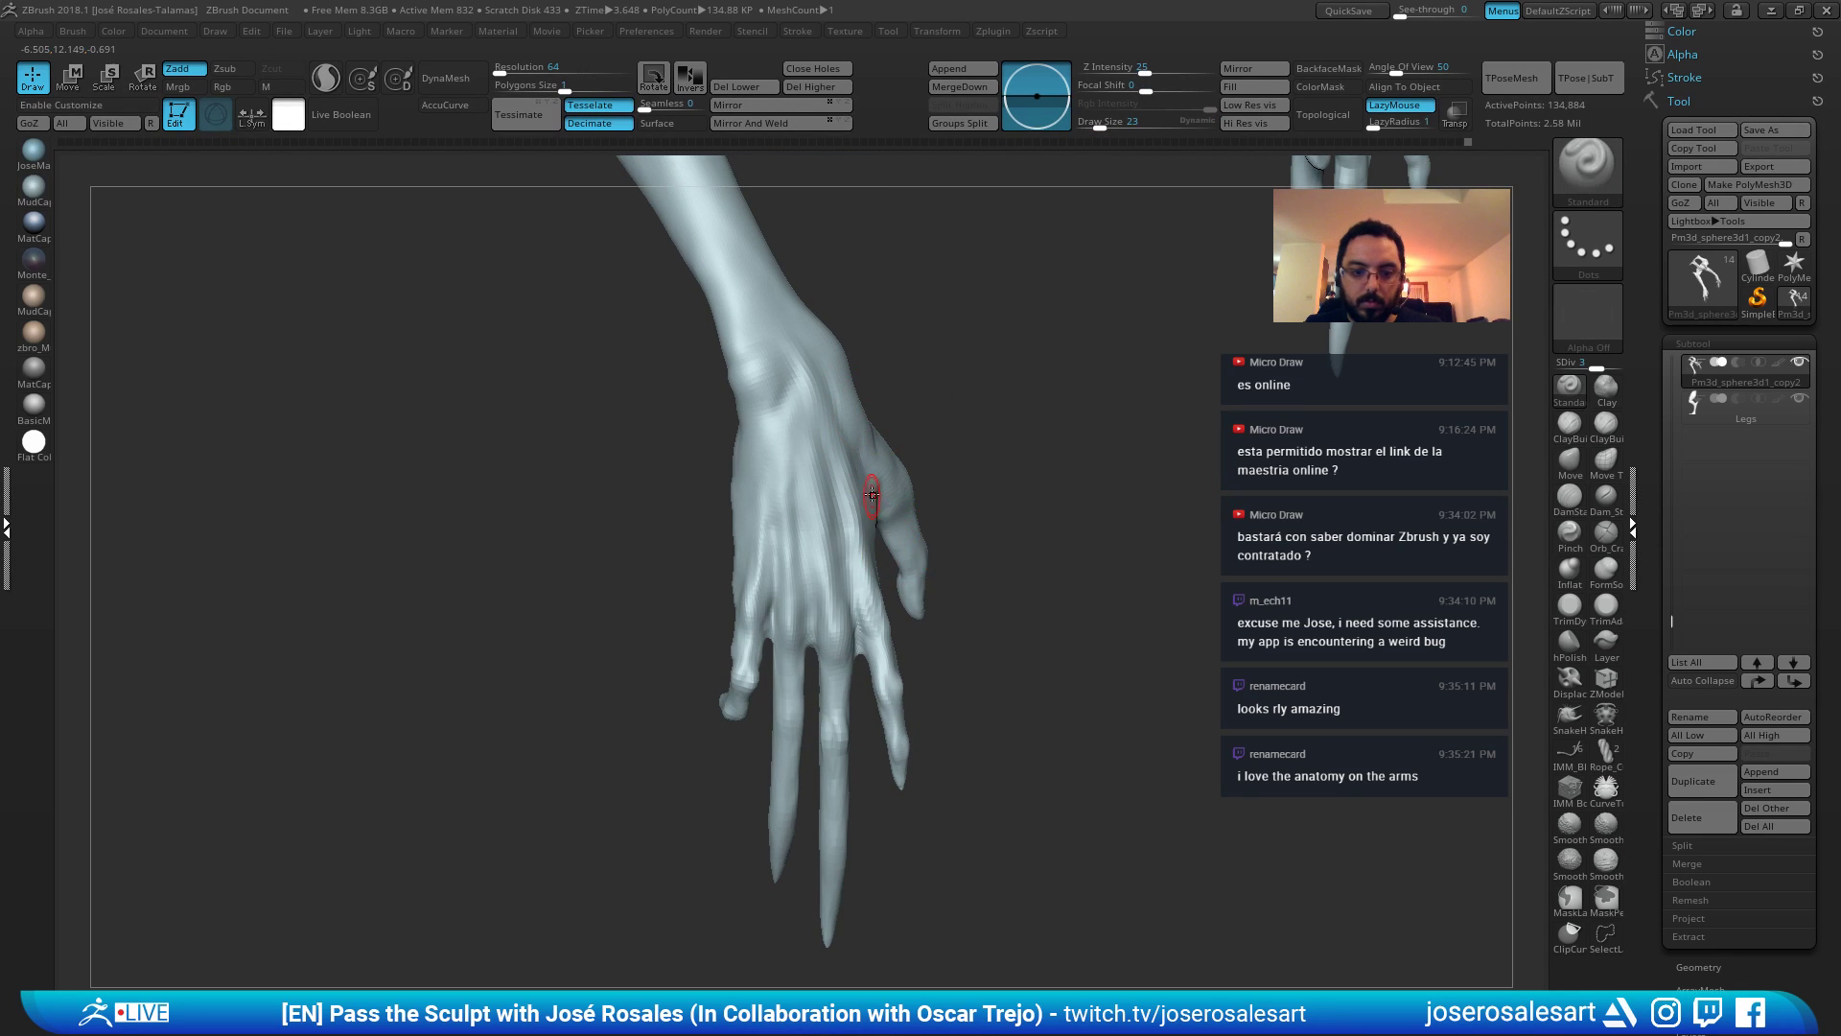
right_click_drag(872, 494, 819, 363)
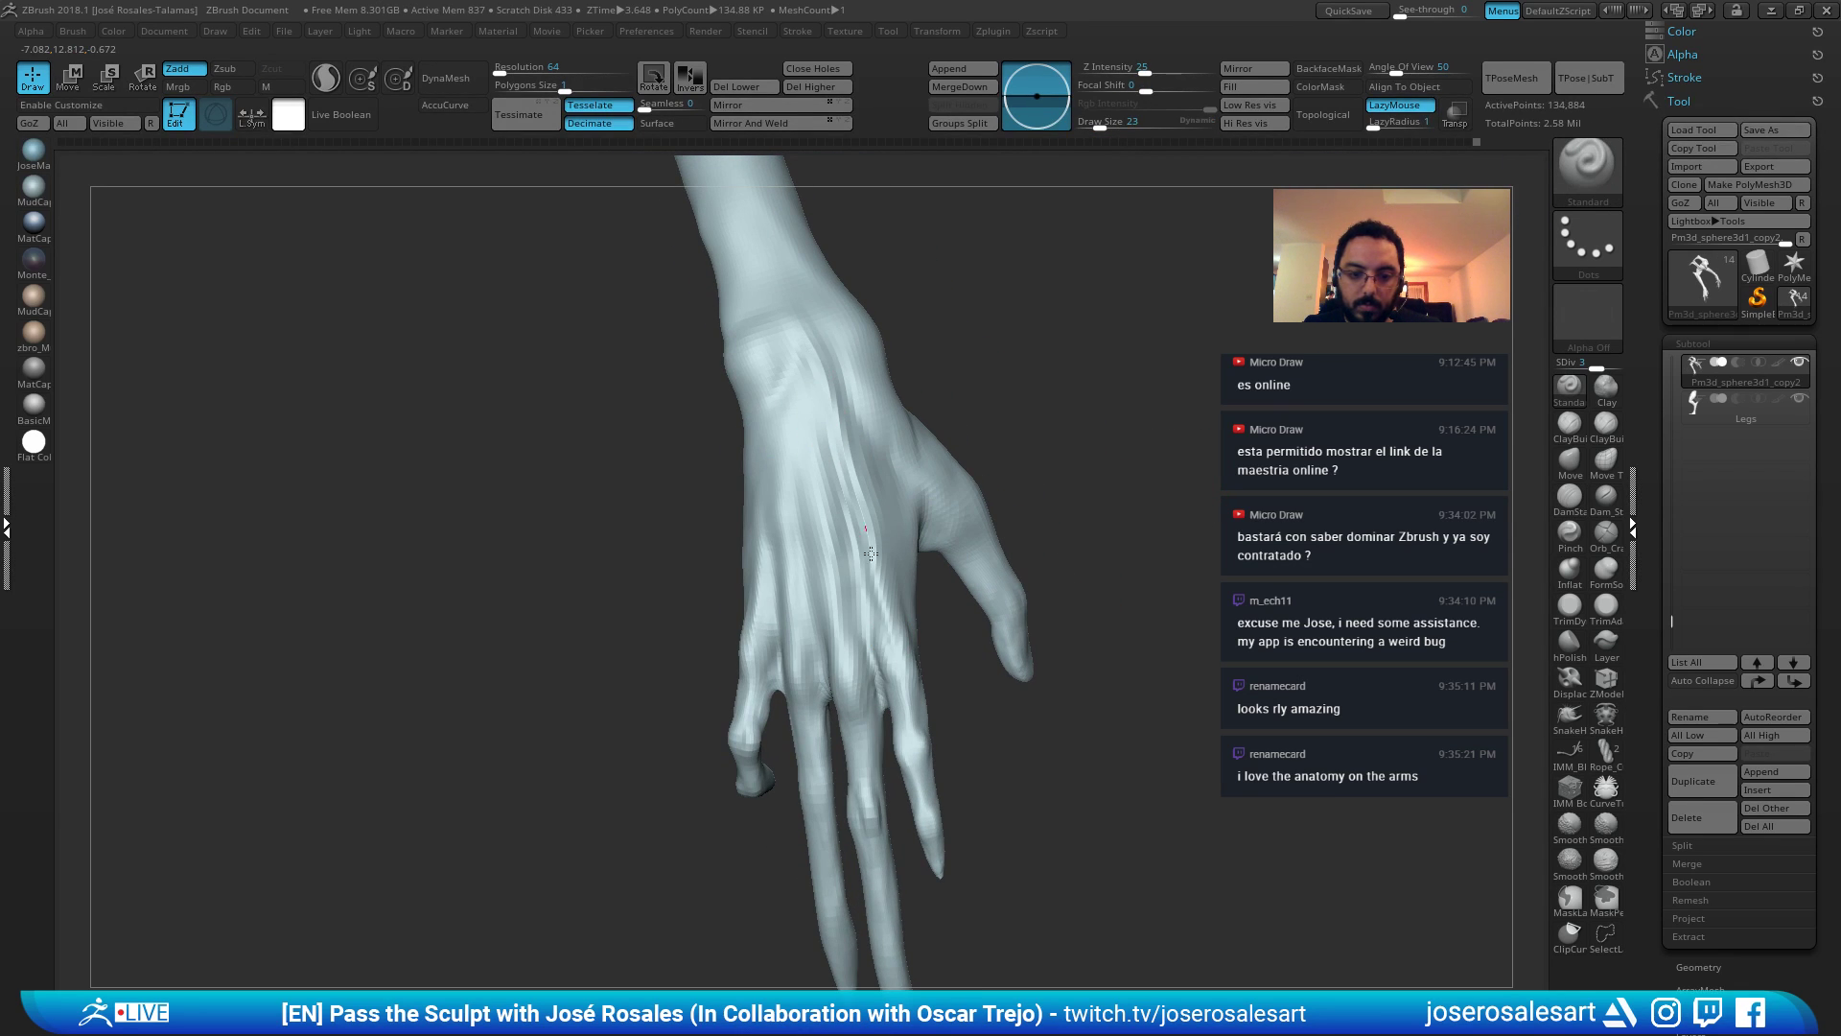
left_click_drag(854, 470, 841, 408)
mouse_move(865, 377)
right_mouse_down("ctrl")
mouse_move(818, 399)
mouse_move(840, 405)
right_mouse_up("ctrl")
left_click_drag(840, 405, 848, 468)
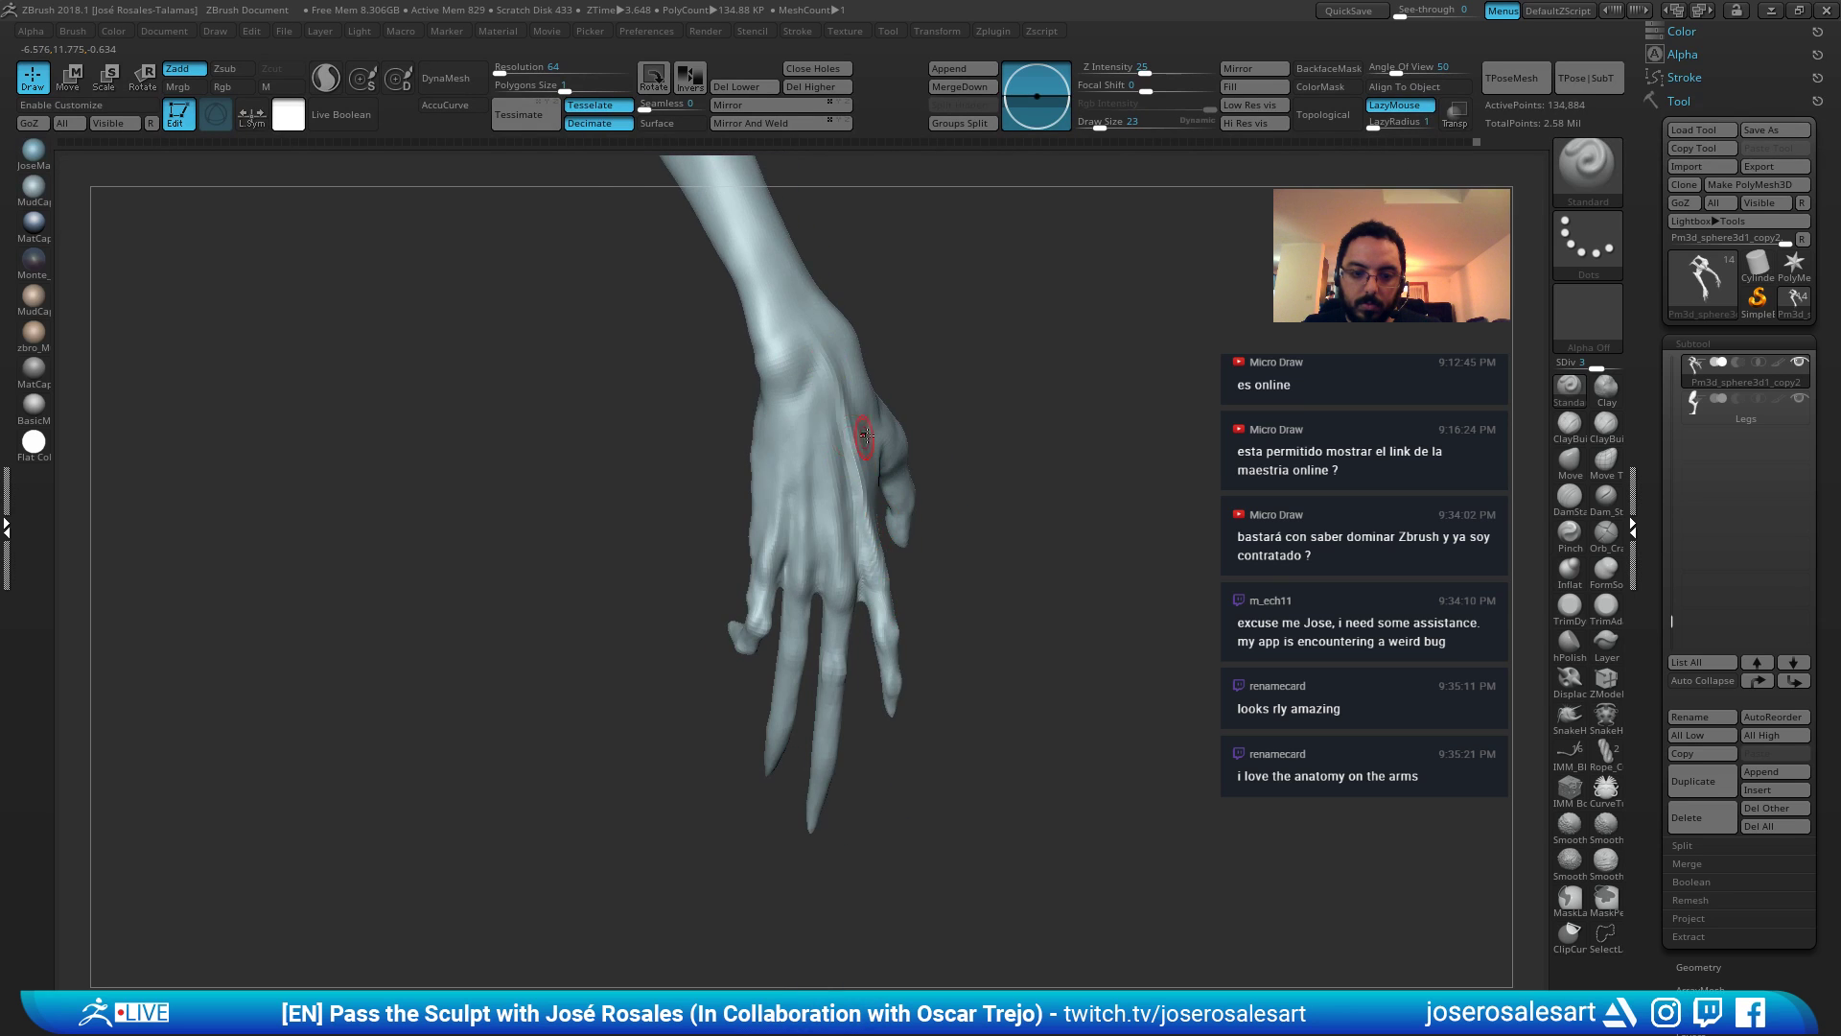
Build up the wrist and lower forearm with the Standard brush at draw size 28 and smooth the result.
mouse_move(865, 435)
right_mouse_down()
mouse_move(888, 492)
mouse_move(859, 521)
mouse_move(845, 427)
mouse_move(842, 449)
mouse_move(825, 414)
mouse_move(836, 376)
mouse_move(847, 435)
mouse_move(793, 412)
mouse_move(822, 521)
mouse_move(878, 490)
mouse_move(809, 514)
mouse_move(826, 479)
mouse_move(761, 546)
mouse_move(709, 531)
mouse_move(777, 596)
mouse_move(748, 448)
mouse_move(774, 562)
mouse_move(818, 573)
mouse_move(781, 444)
mouse_move(769, 479)
right_mouse_up()
key("2")
key("b")
key("s")
key("t")
key("s")
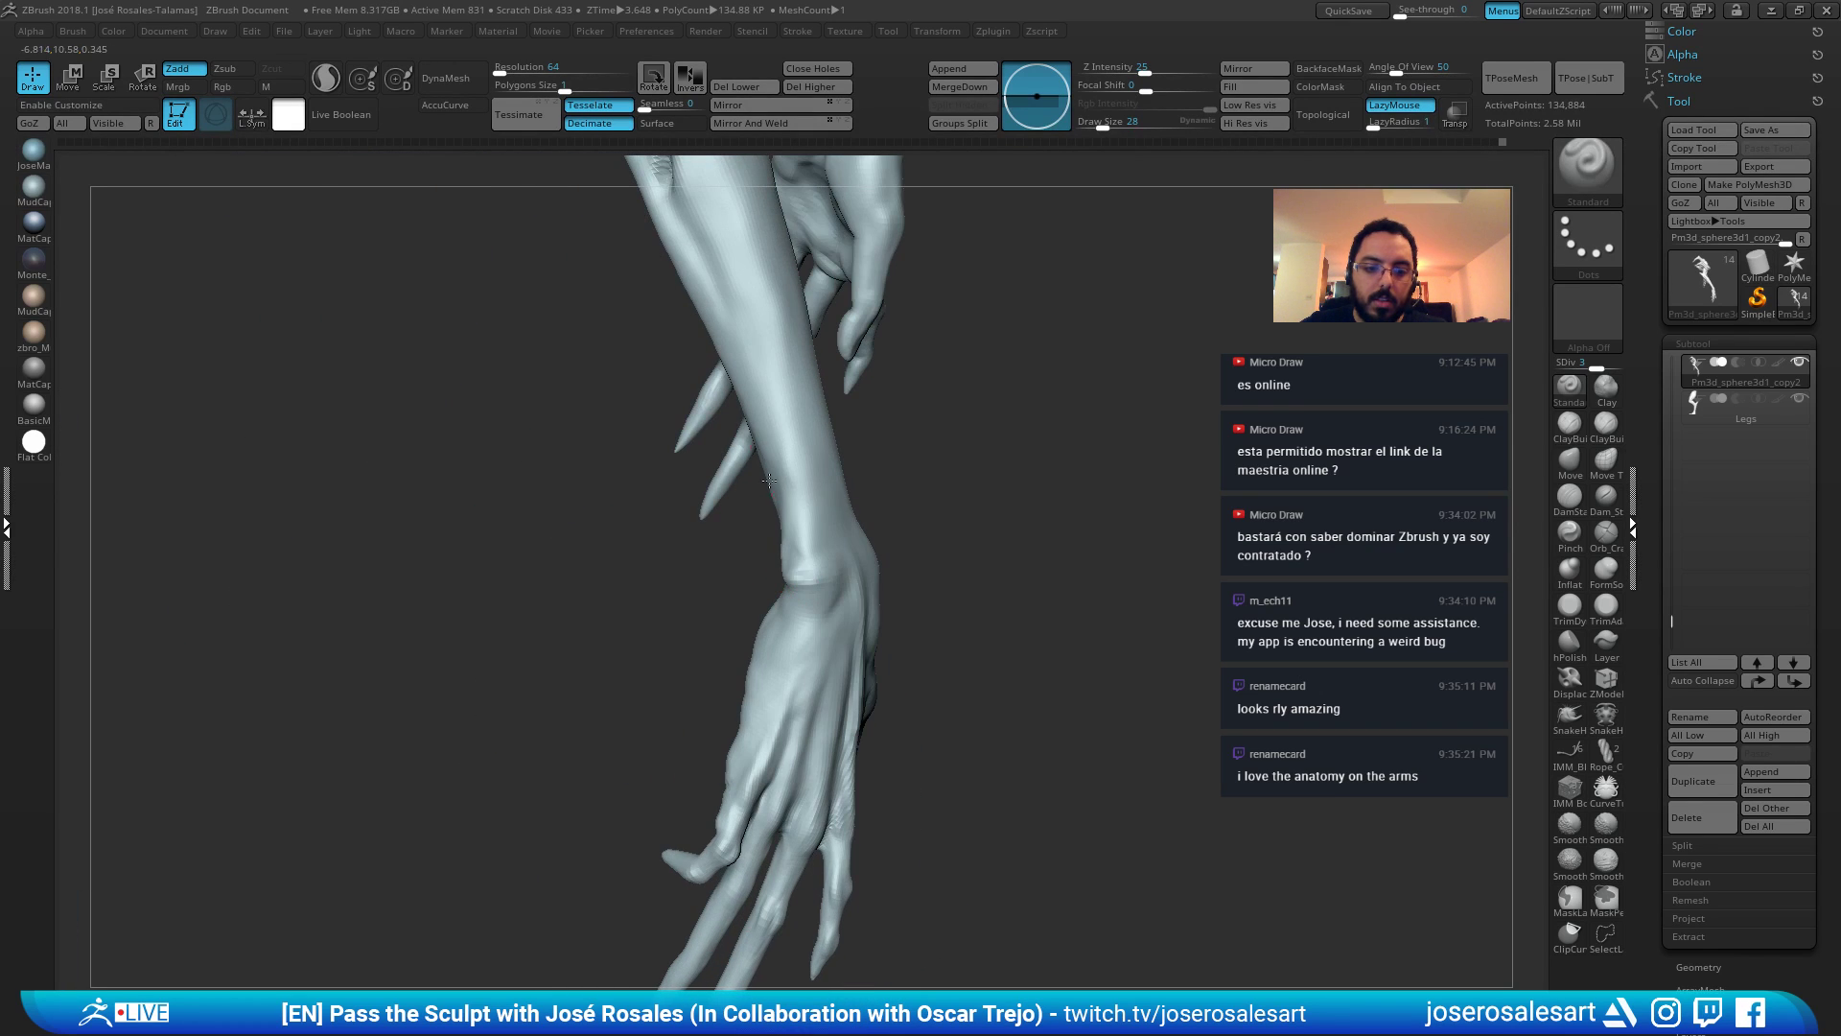
right_click_drag(823, 576, 801, 665)
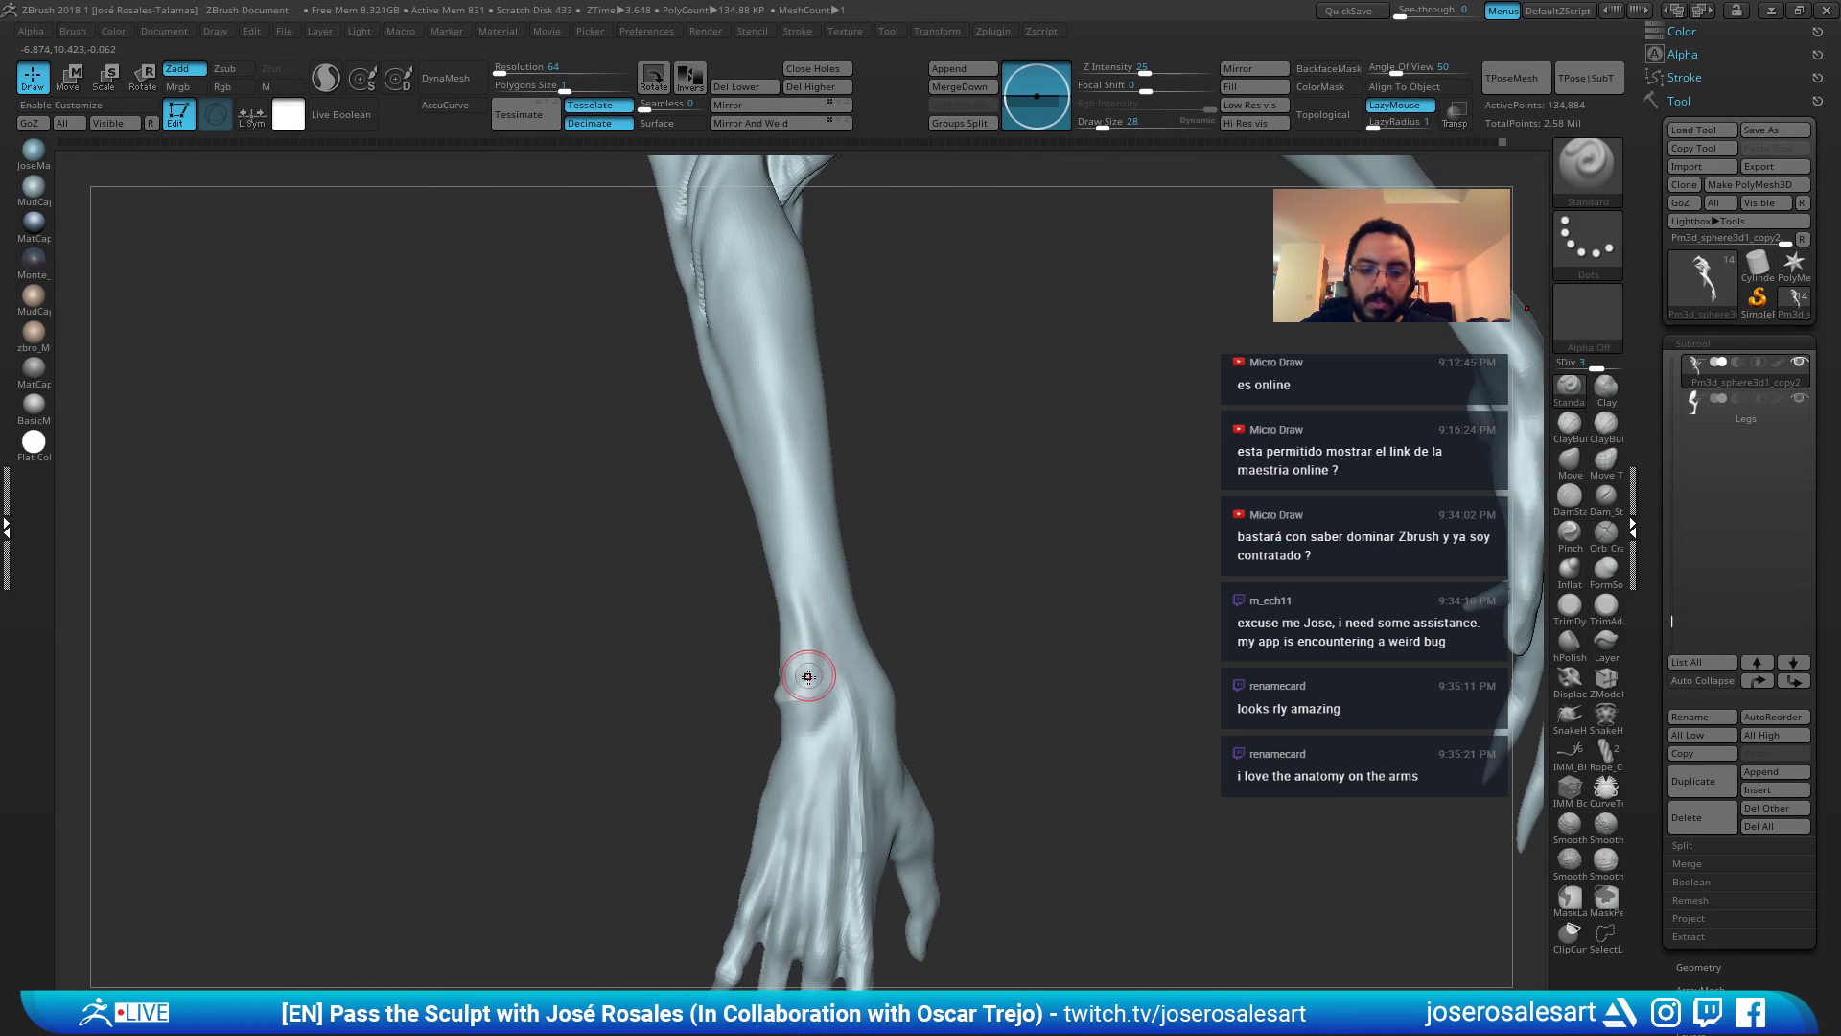
left_click_drag(809, 676, 804, 594)
mouse_move(803, 595)
right_mouse_down()
mouse_move(842, 556)
mouse_move(805, 576)
right_mouse_up()
left_click_drag(790, 650, 776, 575)
mouse_move(775, 575)
right_mouse_down()
mouse_move(758, 566)
mouse_move(779, 590)
right_mouse_up()
left_click_drag(782, 593, 773, 609, "shift")
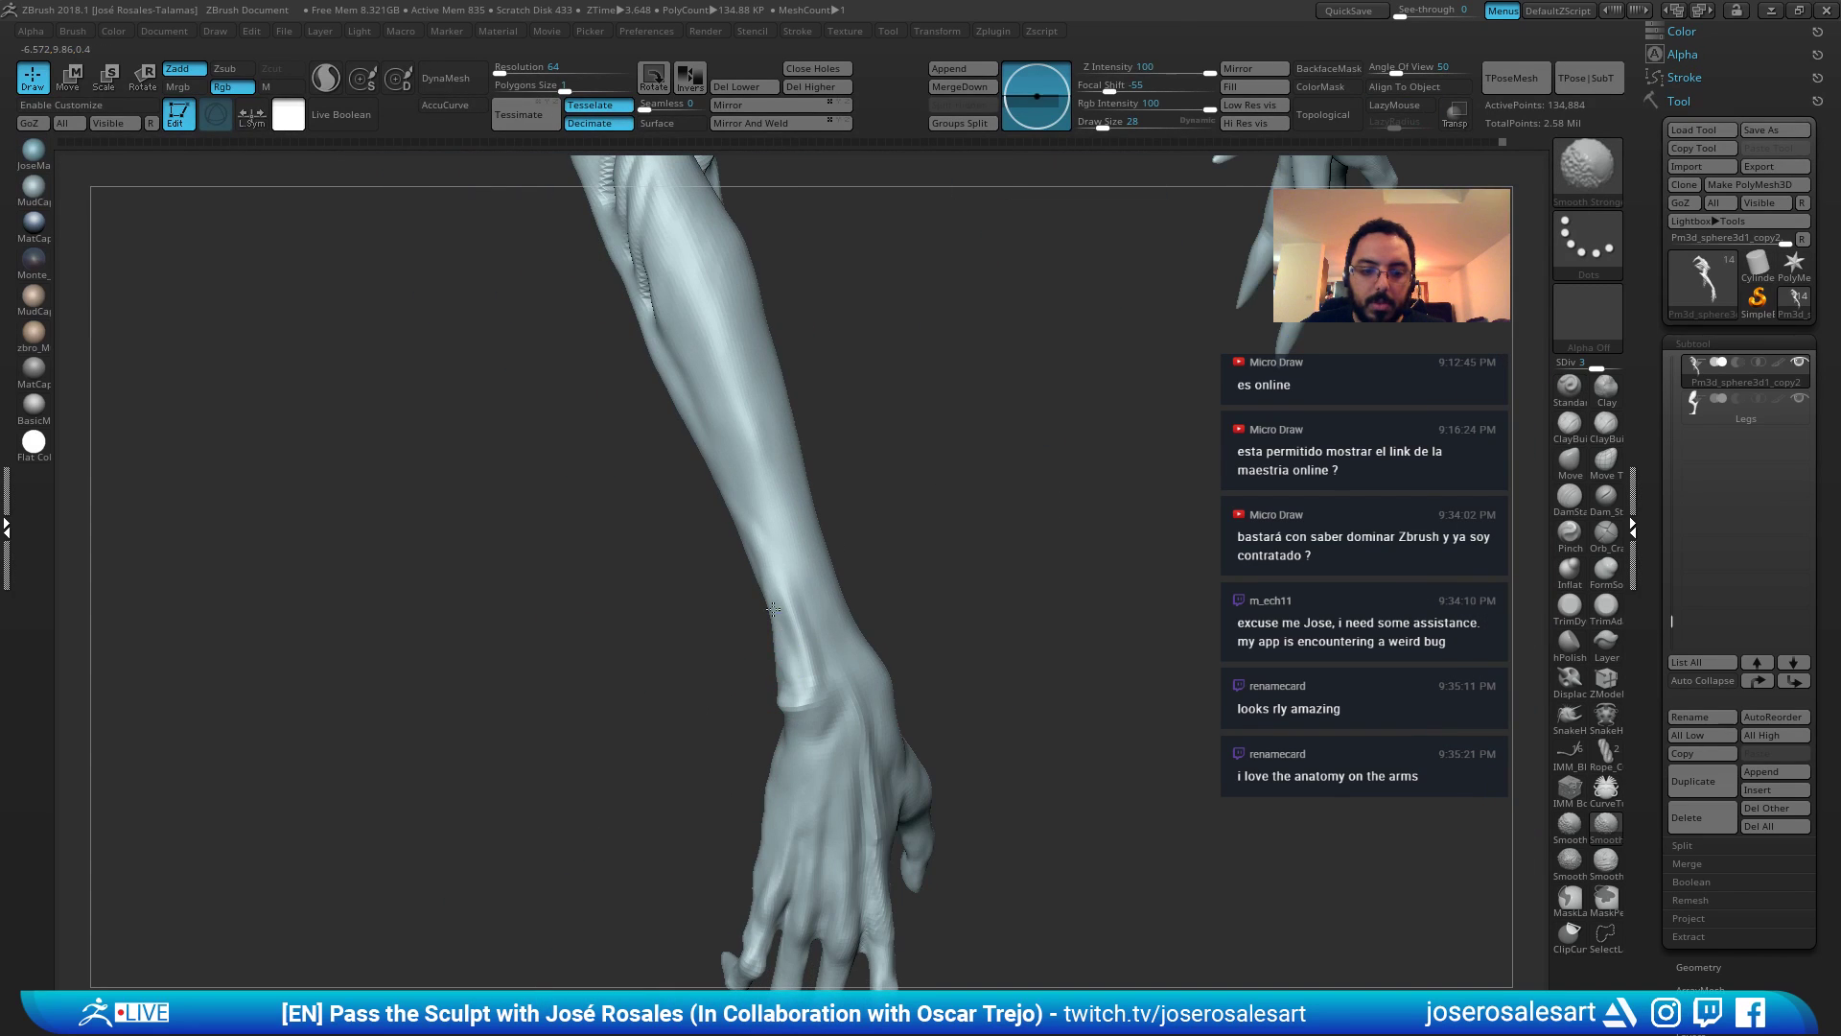
Sculpt the long muscle and tendon lines along the forearm with the Standard brush and soften them.
right_click_drag(773, 608, 803, 606)
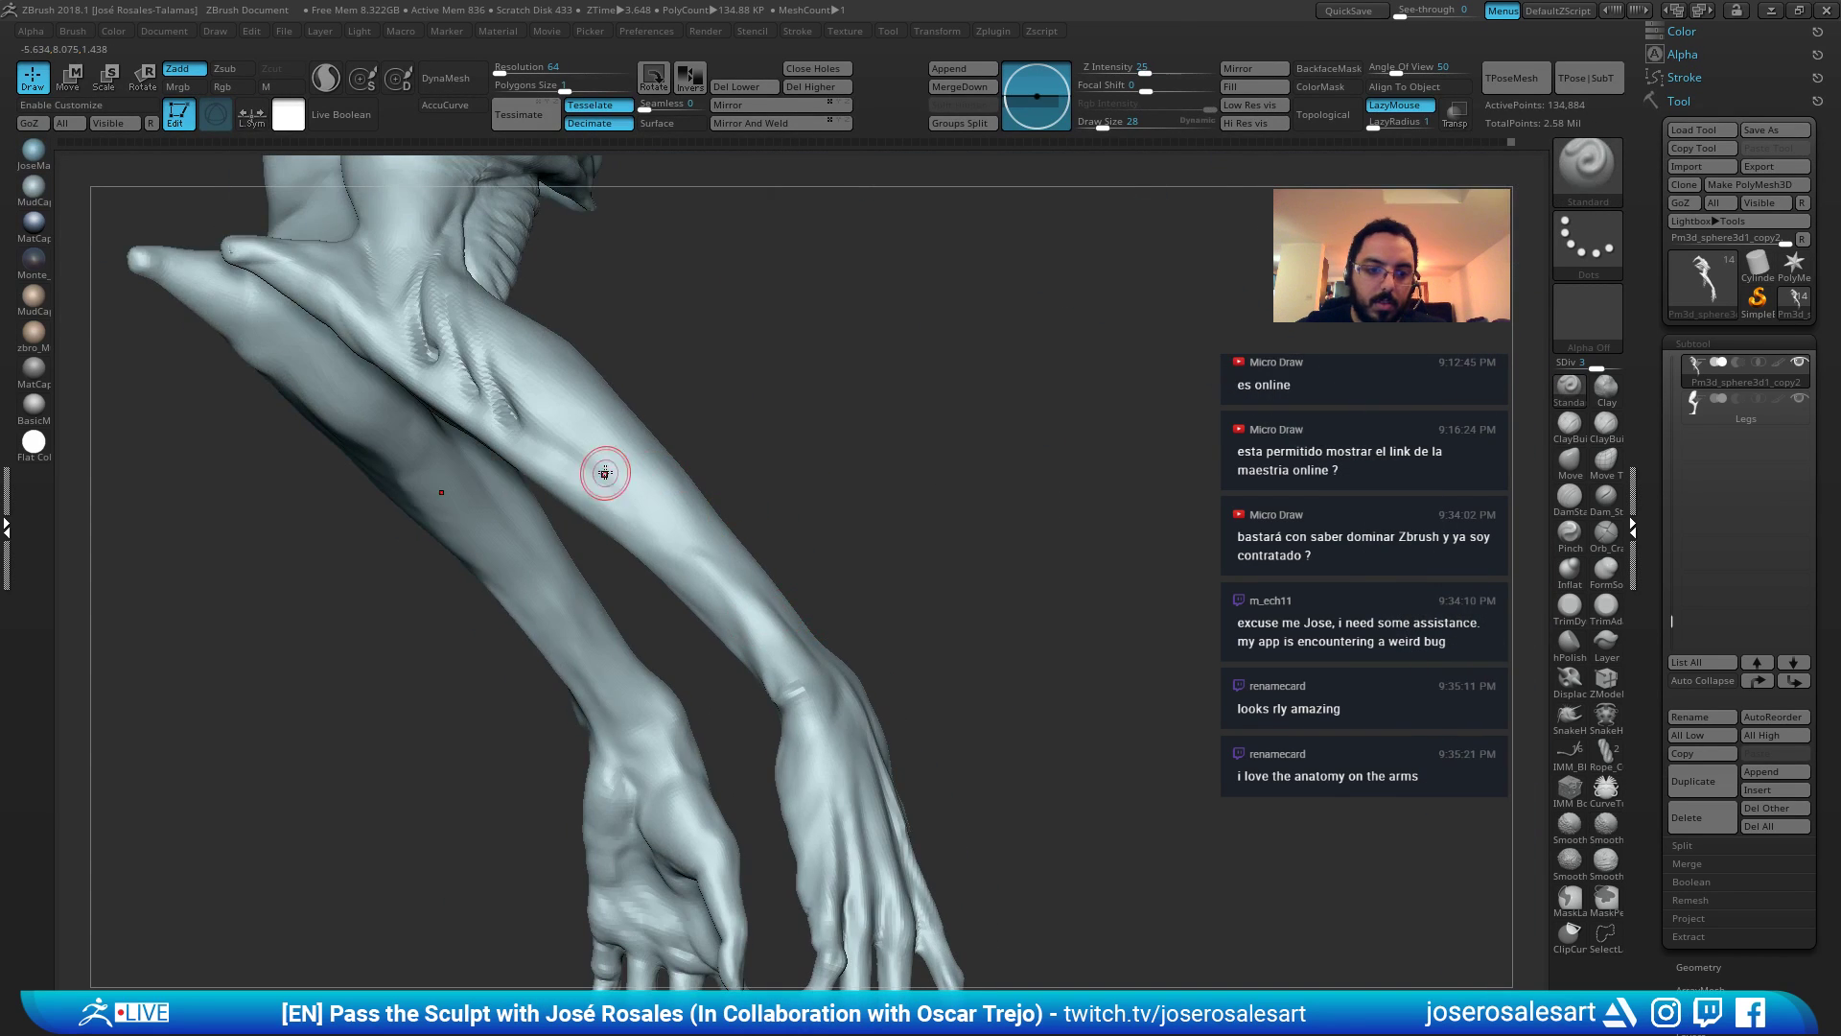
right_click_drag(605, 473, 554, 482)
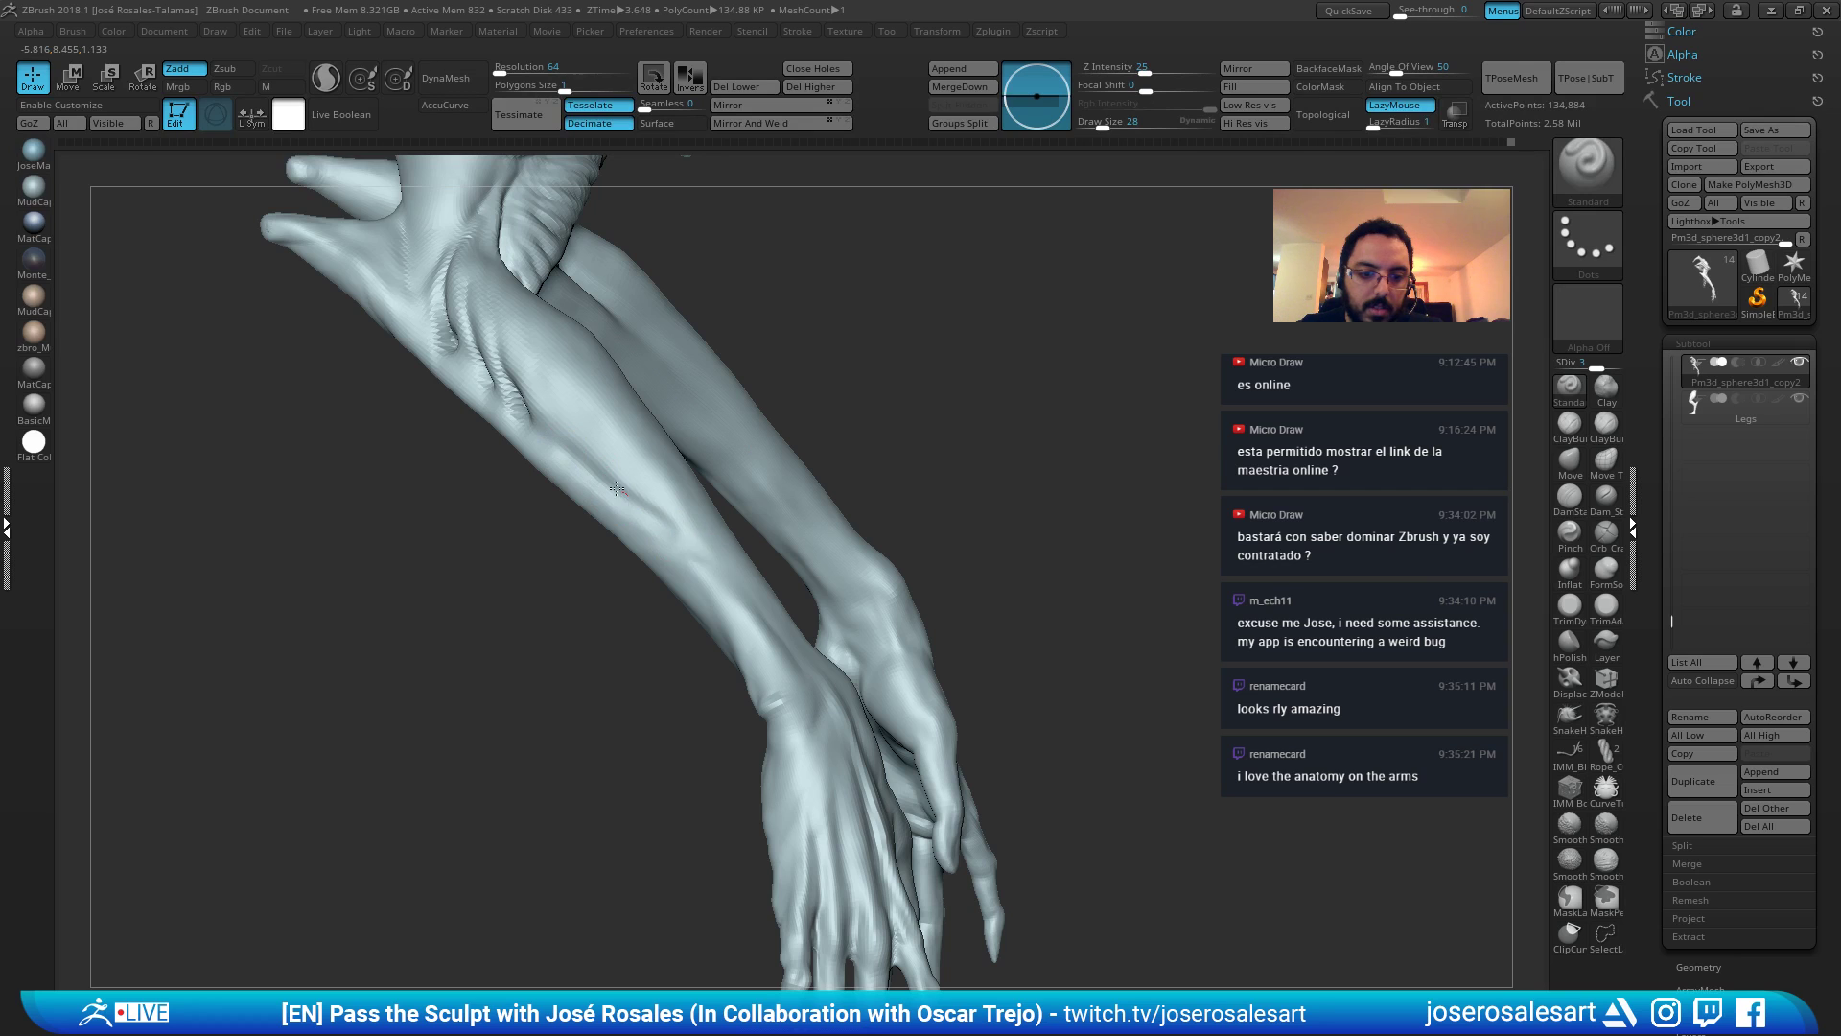
left_click_drag(703, 558, 733, 592)
mouse_move(733, 593)
right_mouse_down()
mouse_move(638, 585)
mouse_move(661, 642)
right_mouse_up()
left_click_drag(661, 642, 649, 600)
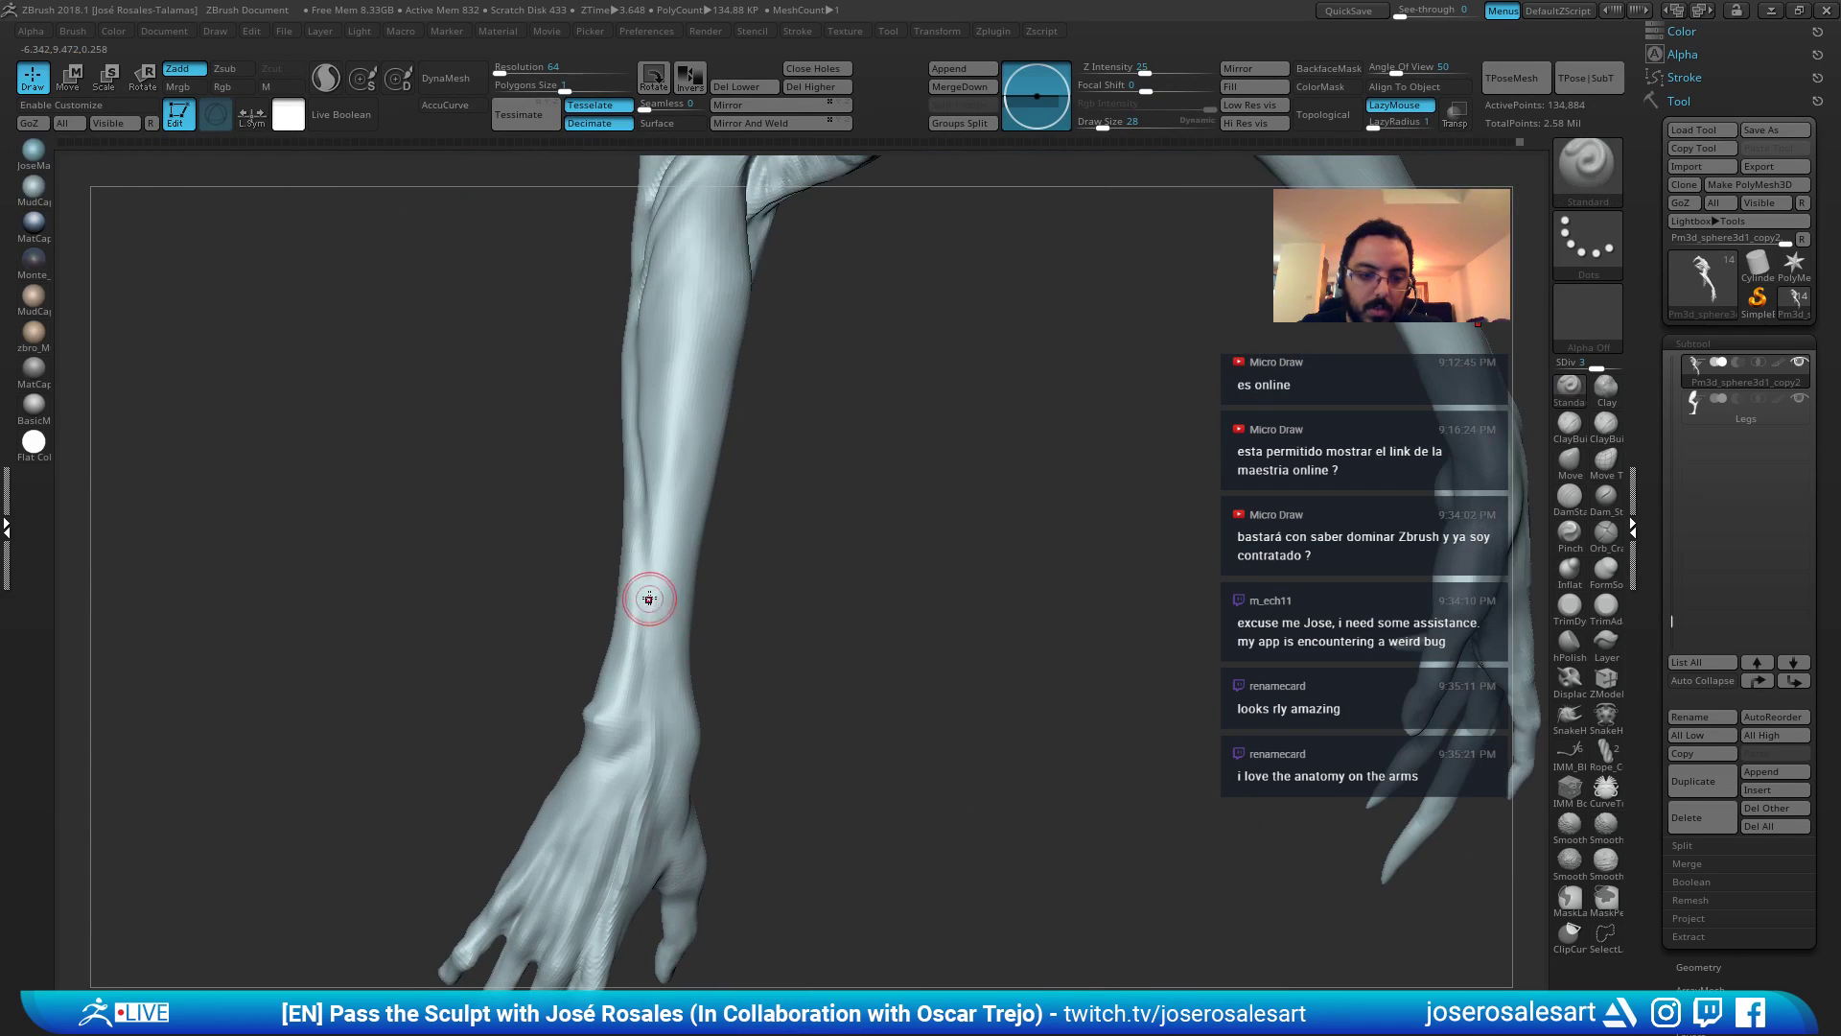
right_click_drag(650, 601, 621, 451)
left_click_drag(602, 455, 587, 342, "shift")
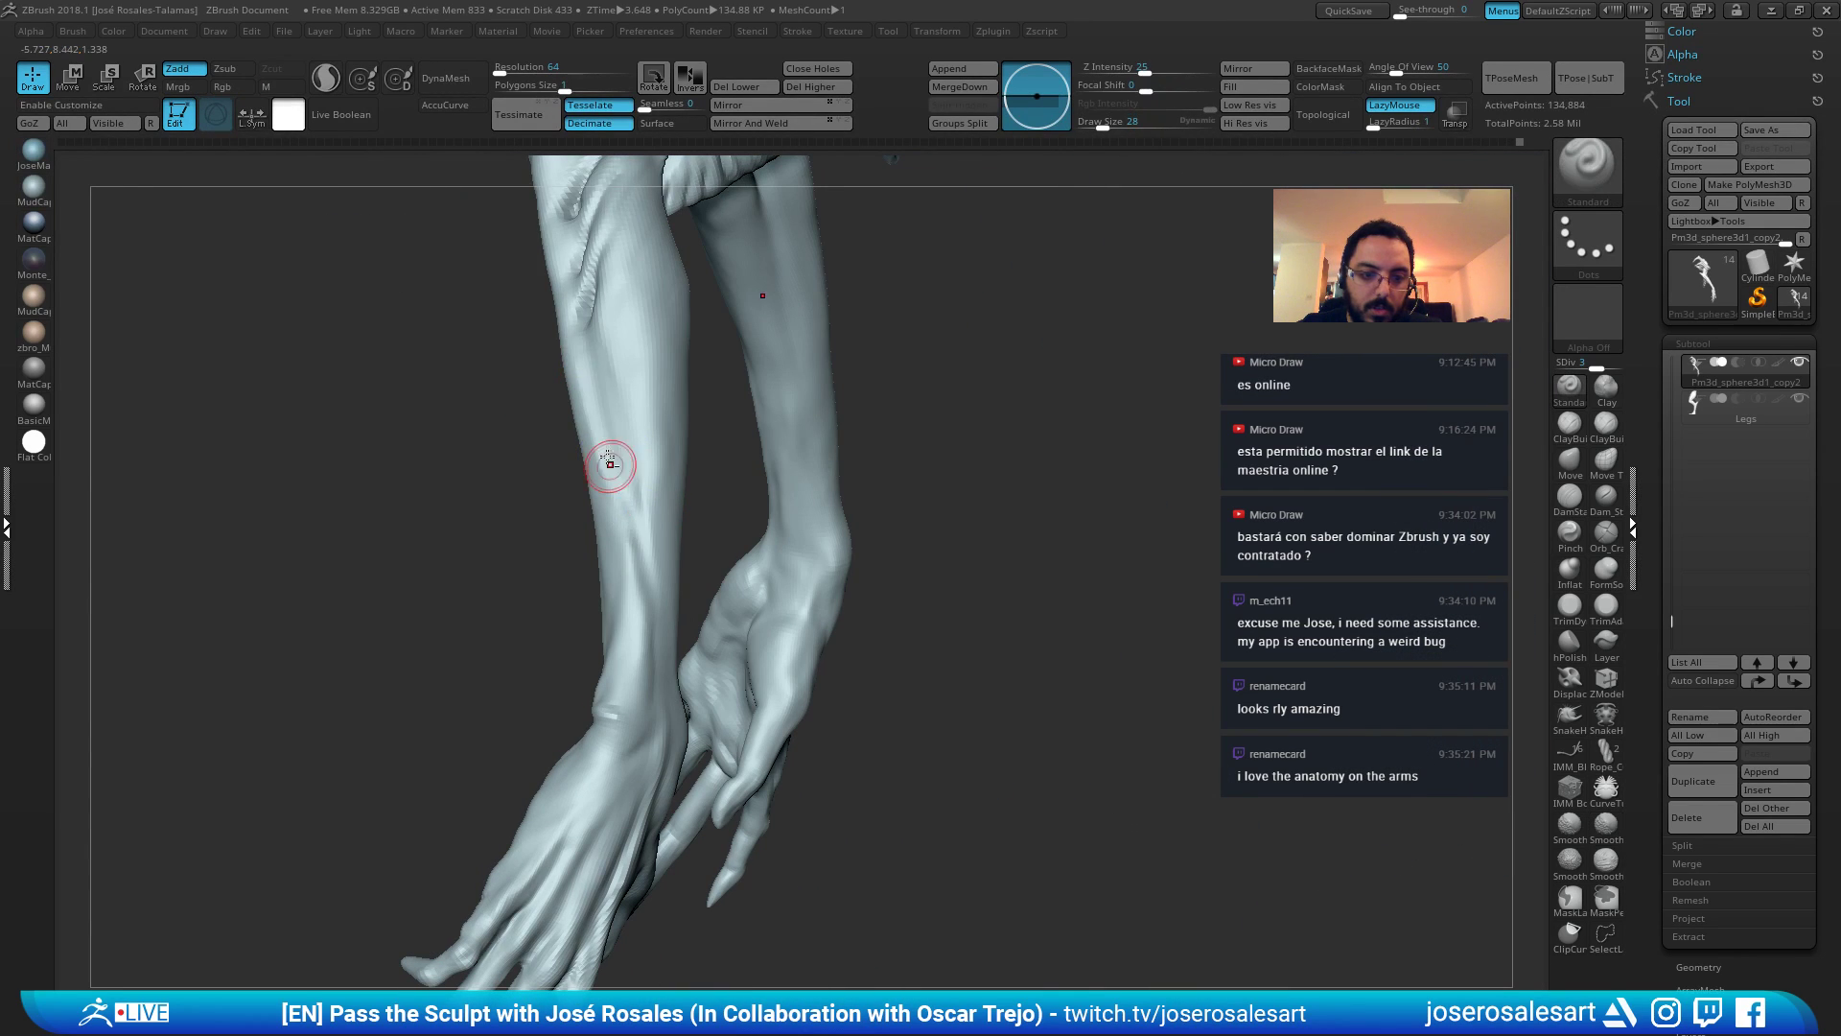
Keep the Standard brush active and smooth the forearm surface just above the wrist.
key("2")
mouse_move(606, 456)
right_mouse_down()
mouse_move(598, 349)
mouse_move(643, 431)
mouse_move(616, 576)
mouse_move(646, 412)
mouse_move(607, 496)
mouse_move(643, 468)
right_mouse_up()
key("b")
key("s")
key("t")
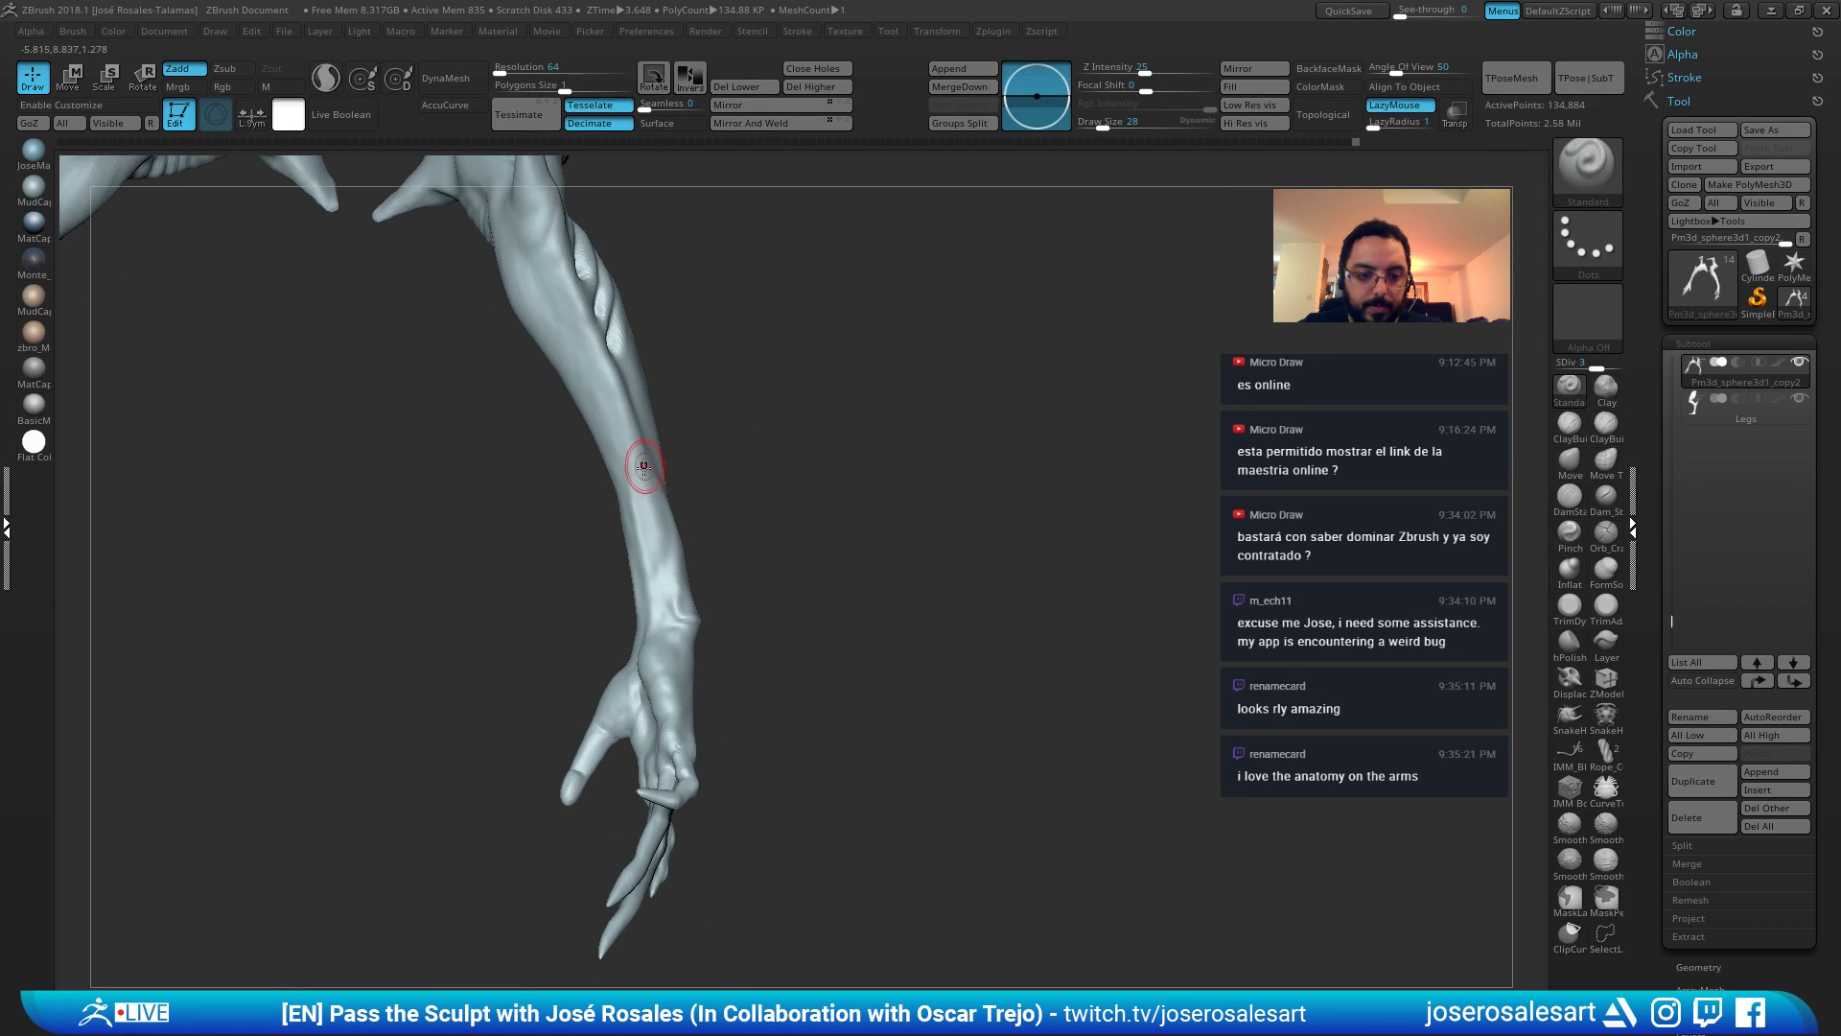
right_click_drag(646, 538, 691, 534)
left_click_drag(666, 554, 659, 596, "shift")
Adjust the upper forearm's silhouette near the elbow with the Move brush.
mouse_move(659, 596)
right_mouse_down()
mouse_move(554, 593)
mouse_move(630, 502)
mouse_move(749, 497)
right_mouse_up()
key("b")
key("m")
key("v")
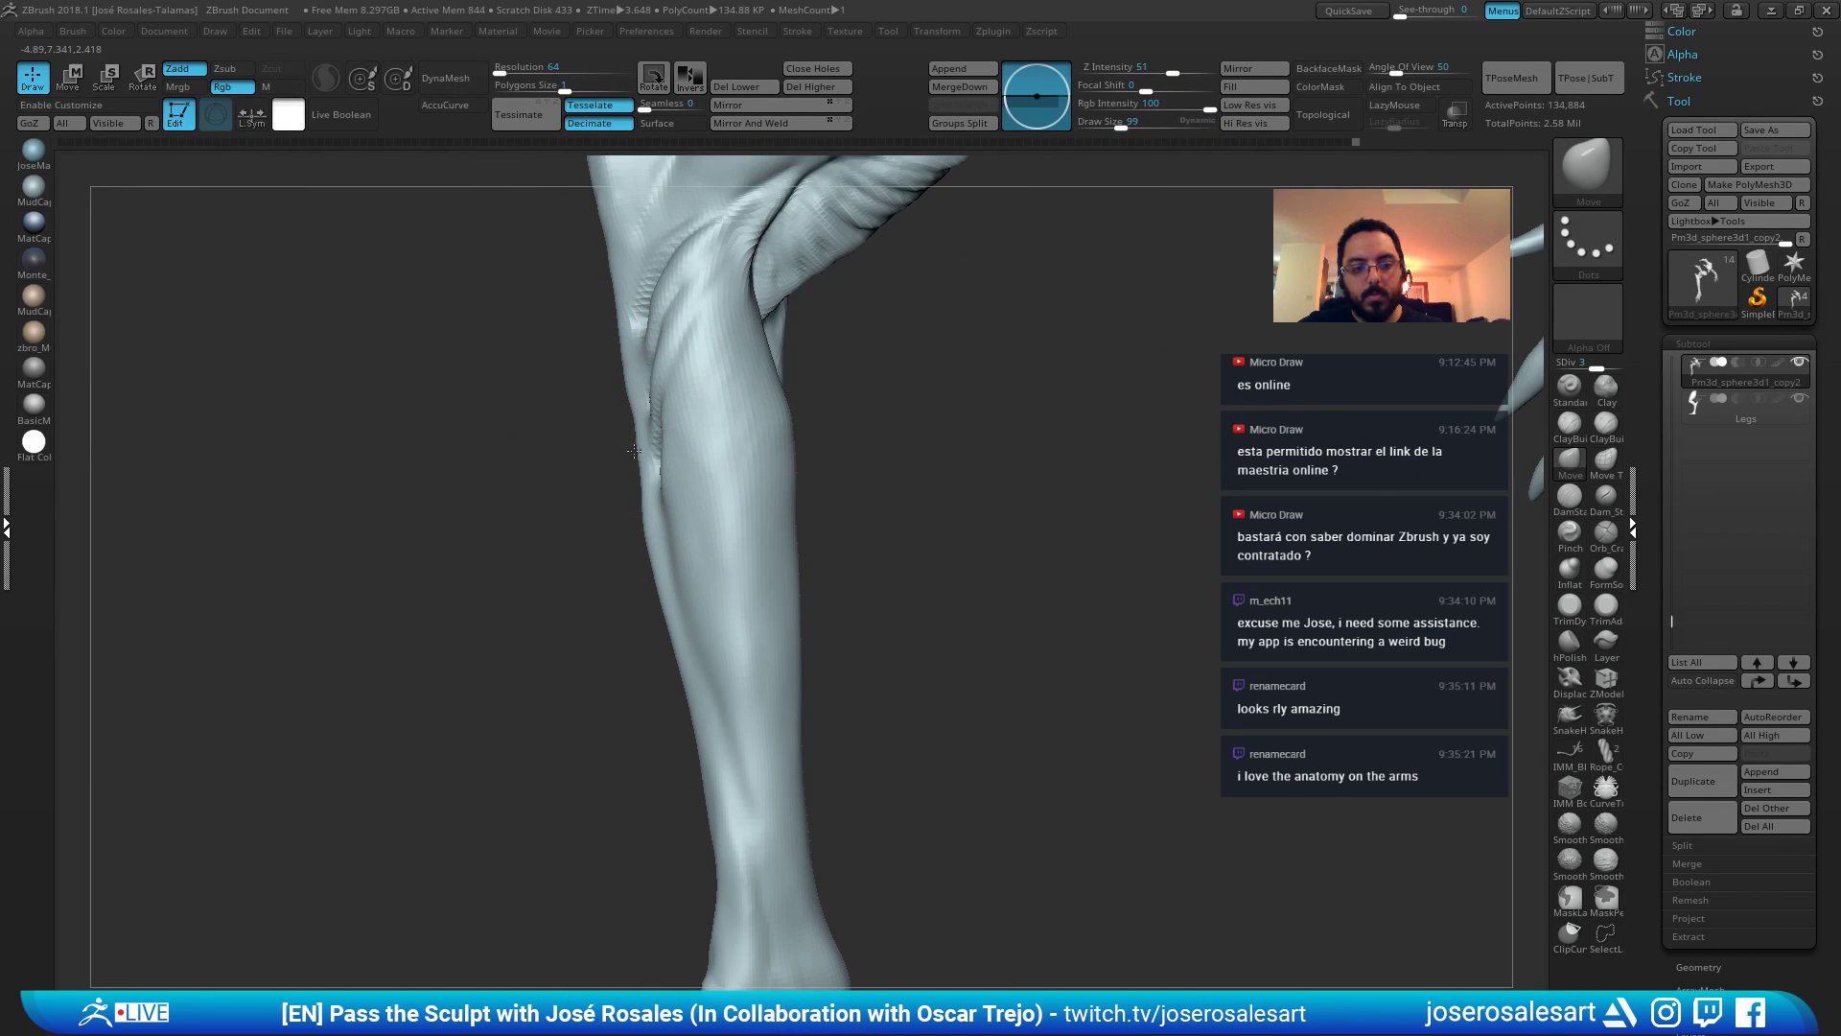
mouse_move(625, 462)
right_mouse_down("ctrl")
mouse_move(608, 435)
mouse_move(642, 458)
mouse_move(661, 407)
mouse_move(677, 415)
right_mouse_up("ctrl")
Carve the muscle separation below the elbow with the DamStandard brush, reducing the draw size from 54.
key("b")
key("d")
key("s")
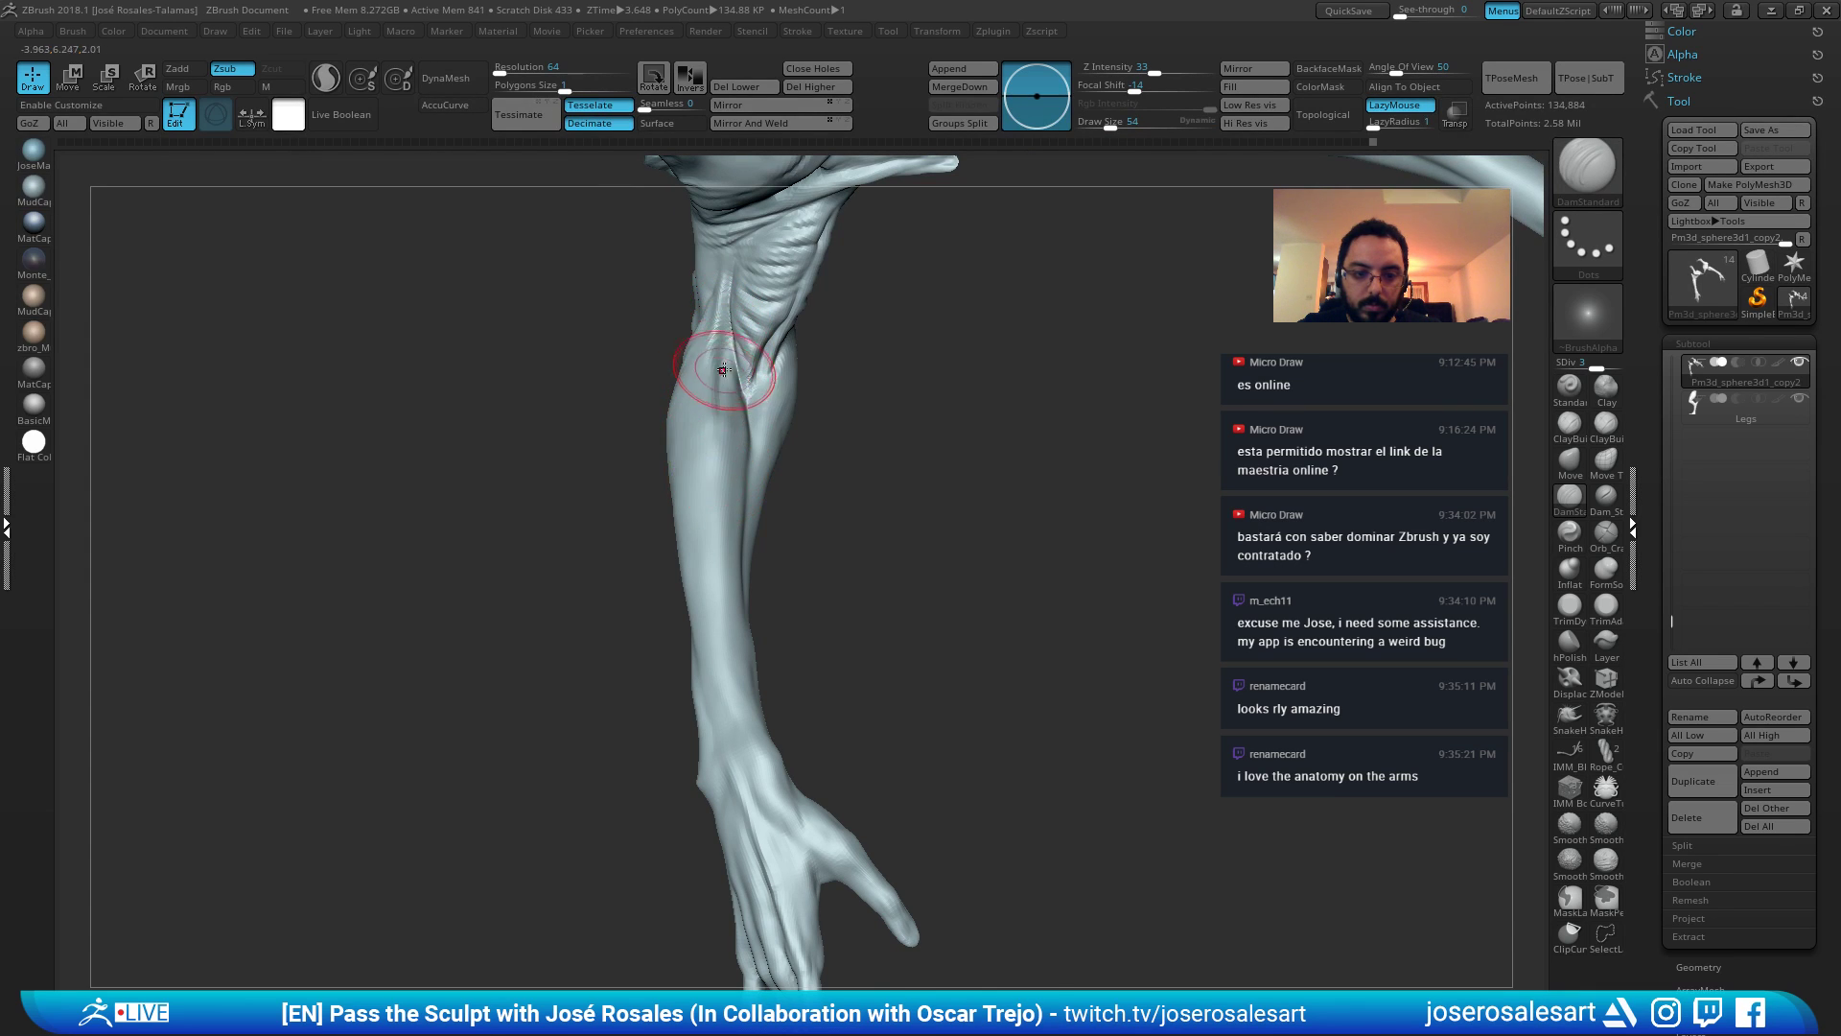
mouse_move(724, 419)
right_mouse_down()
mouse_move(652, 497)
mouse_move(767, 378)
right_mouse_up()
key("bracketleft")
key("bracketleft")
mouse_move(688, 544)
right_mouse_down()
mouse_move(765, 361)
mouse_move(755, 378)
right_mouse_up()
Try pulling small spikes out of the upper forearm with the SnakeHook brush at draw size 21.
key("b")
key("s")
key("h")
key("s")
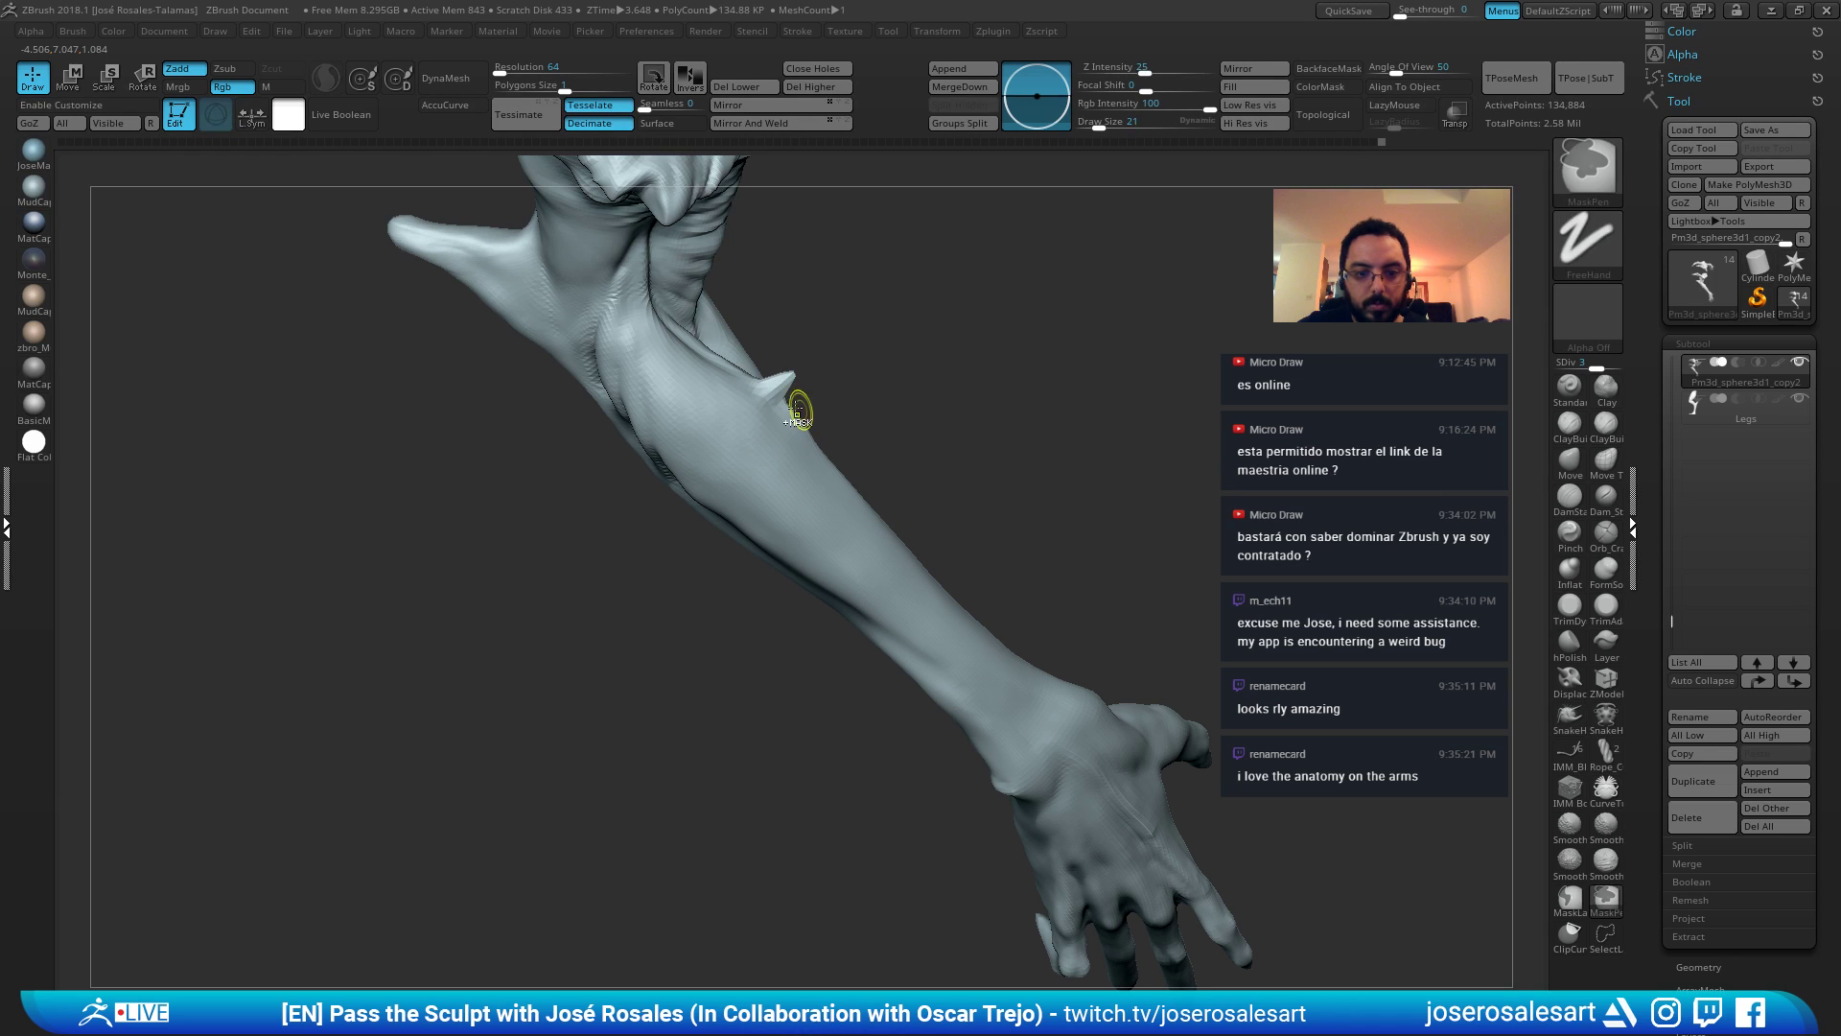
key("ctrl+z")
mouse_move(776, 376)
right_mouse_down()
mouse_move(783, 393)
mouse_move(762, 404)
mouse_move(763, 388)
right_mouse_up()
key("shift")
right_click_drag(762, 388, 748, 331)
mouse_move(748, 331)
right_mouse_down()
mouse_move(826, 329)
mouse_move(804, 494)
mouse_move(744, 457)
mouse_move(809, 469)
mouse_move(783, 480)
right_mouse_up()
key("ctrl")
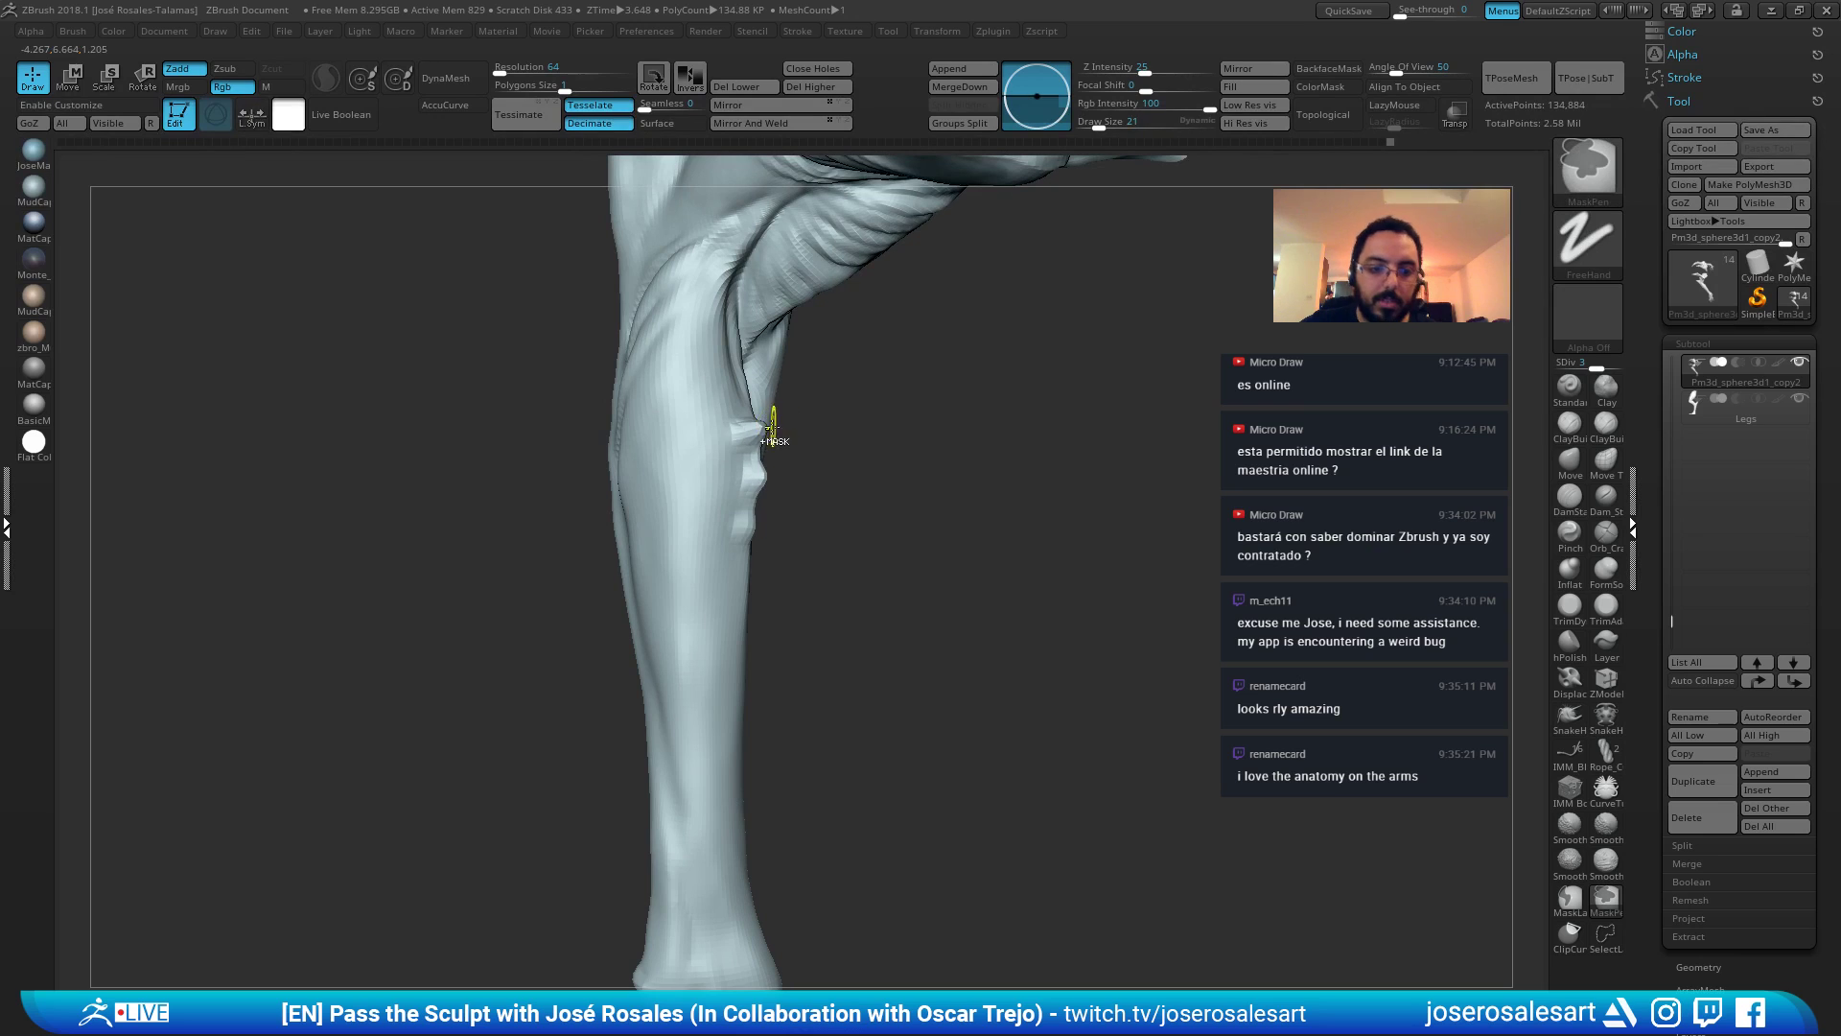
Smooth the upper forearm below the elbow and refine its muscle ridges with the Standard brush at draw size 28.
key("s")
right_click_drag(652, 428, 699, 477)
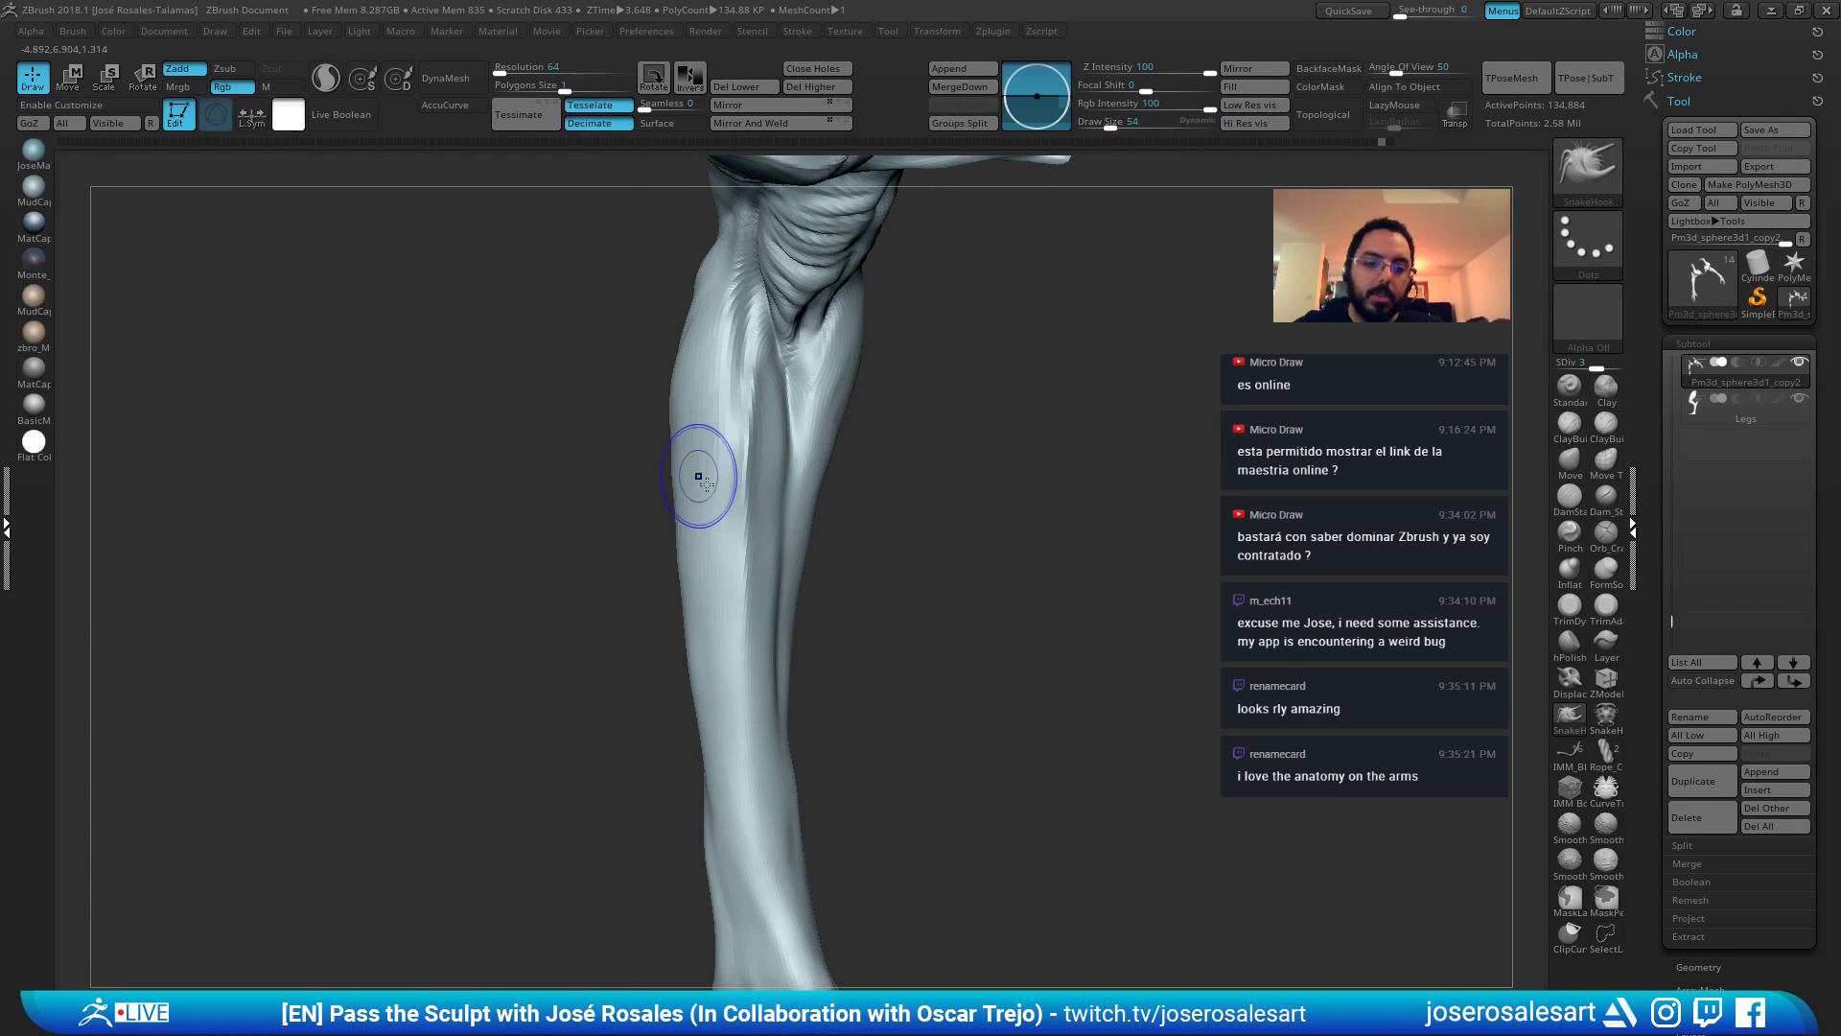
left_click_drag(699, 476, 731, 627, "shift")
key("1")
key("s")
left_click(756, 529)
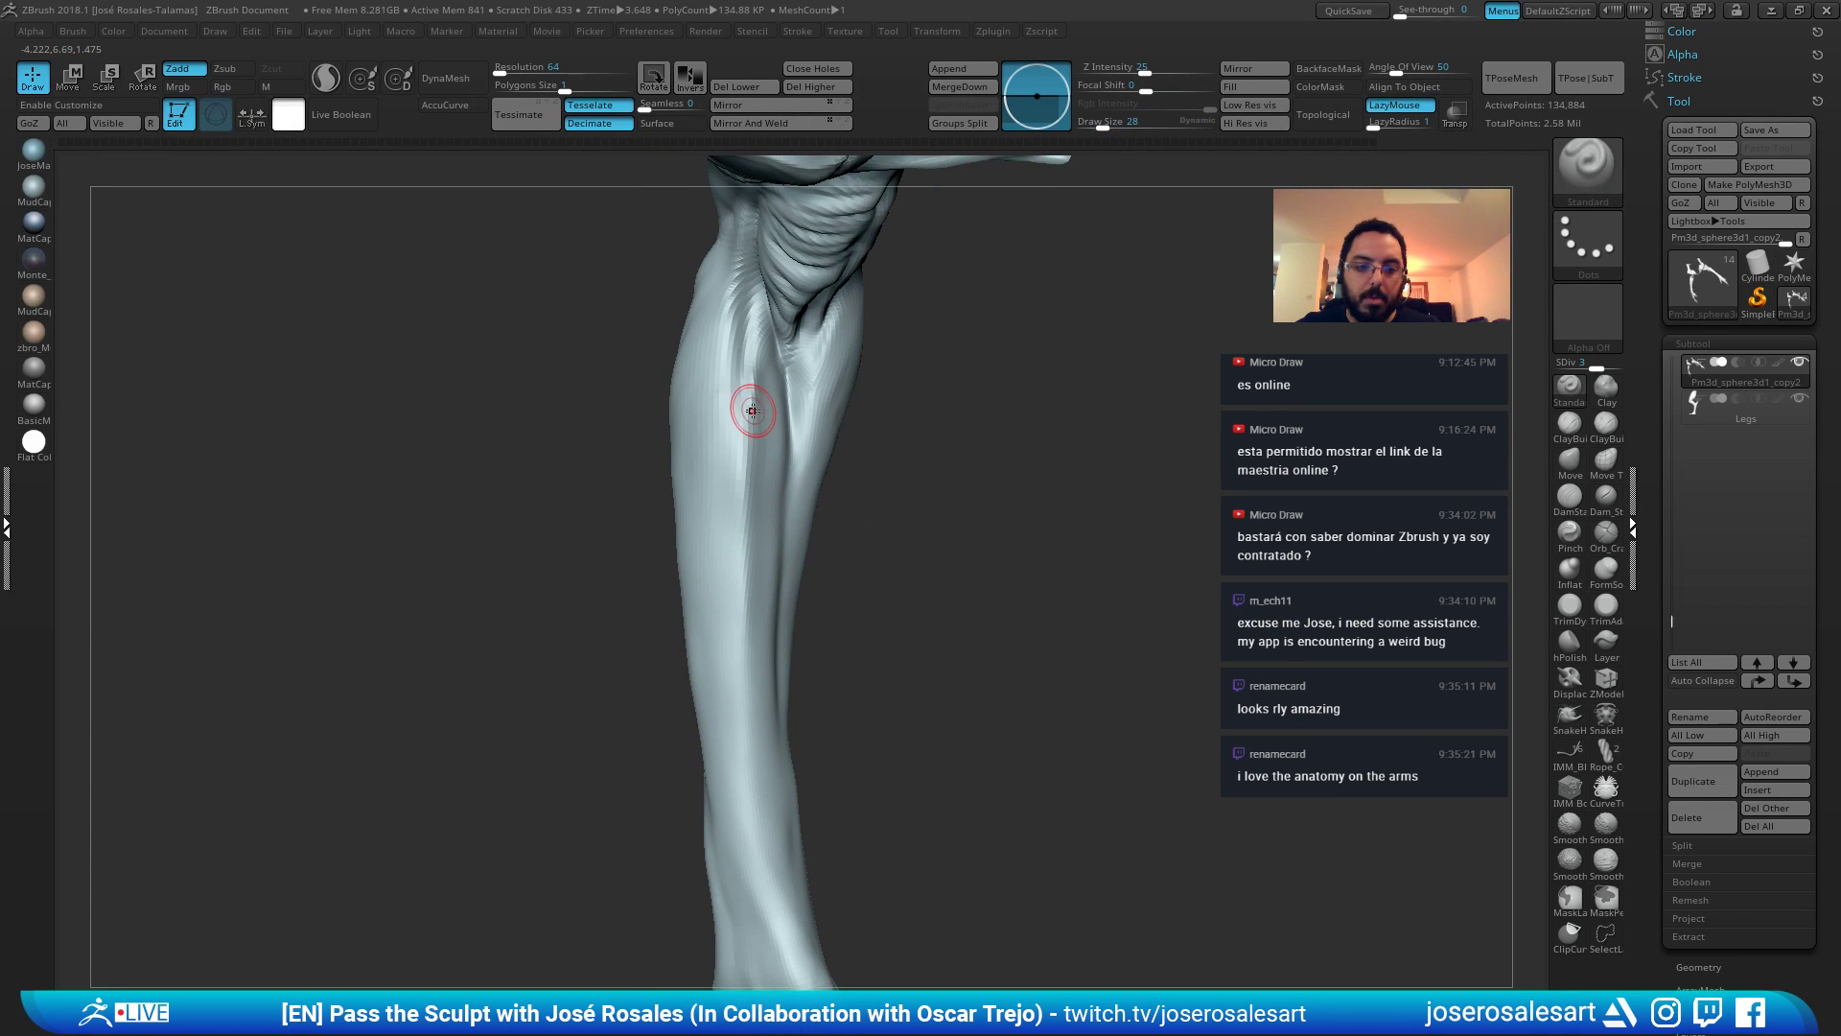
right_click_drag(745, 610, 748, 492, "ctrl")
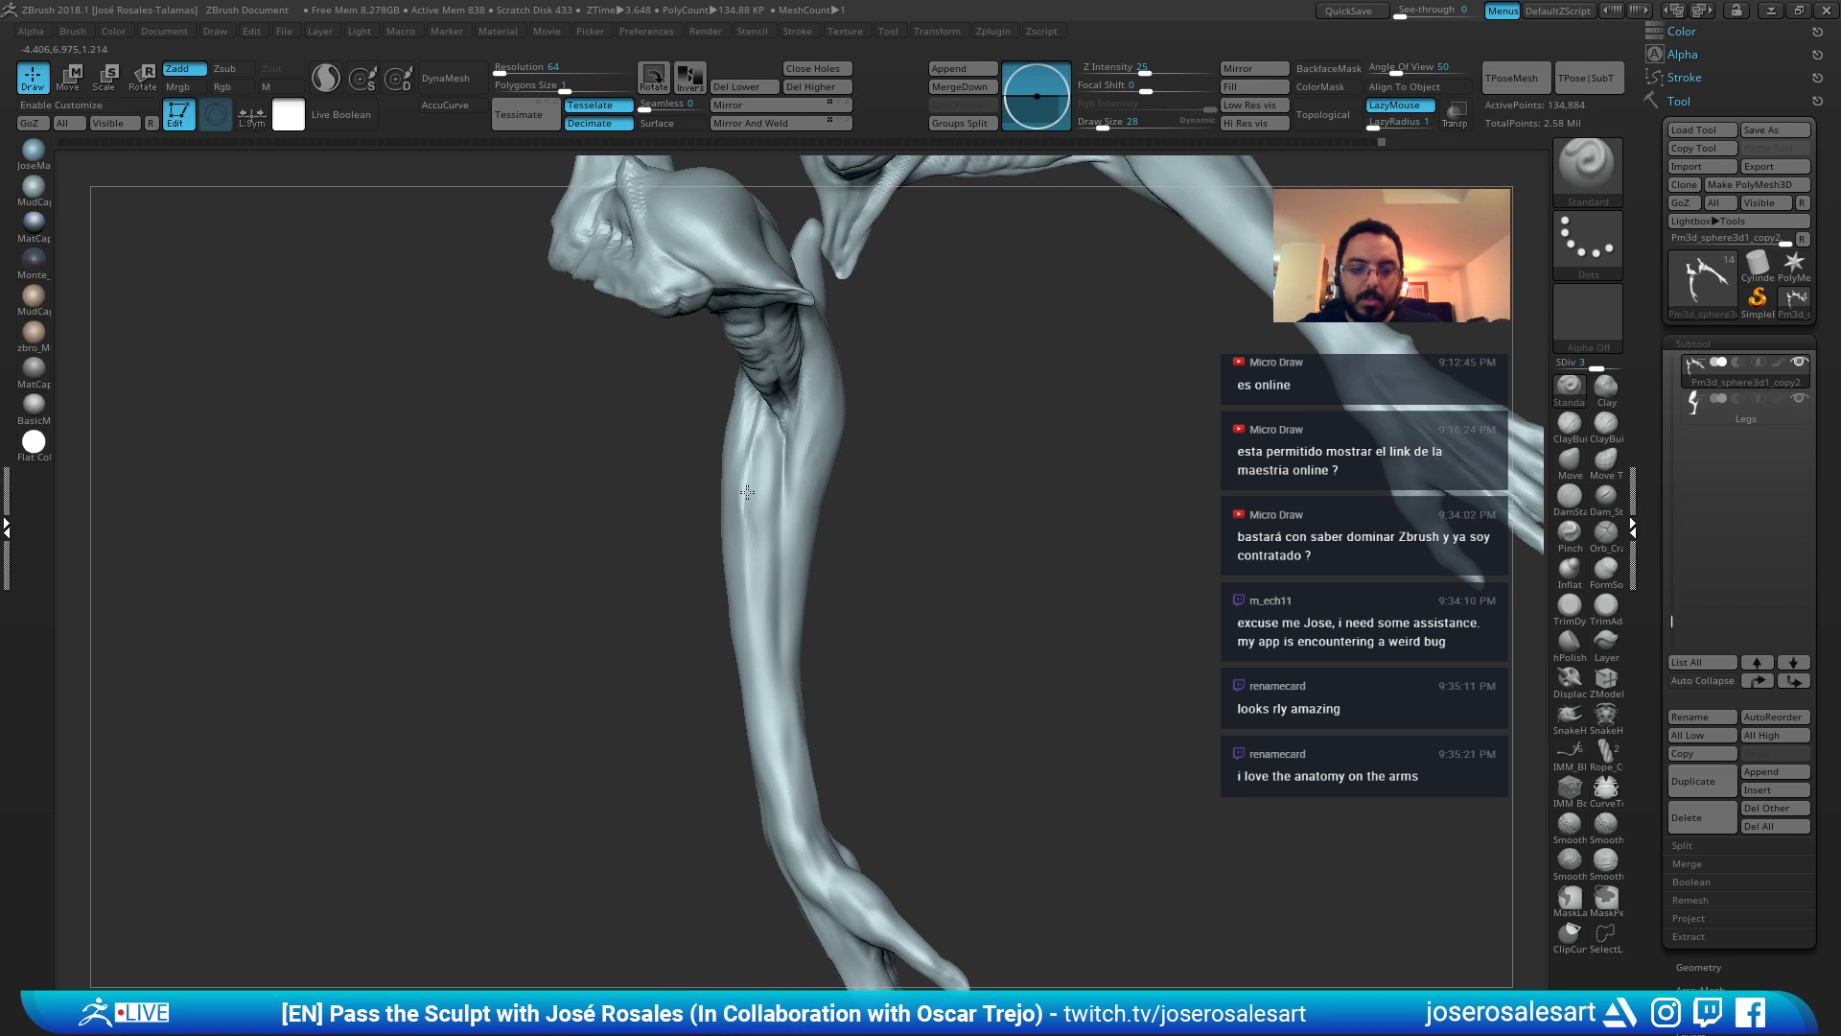
mouse_move(691, 580)
right_mouse_down()
mouse_move(754, 526)
mouse_move(711, 518)
right_mouse_up()
Show the whole creature and examine the arms against its overall silhouette.
mouse_move(732, 603)
right_mouse_down()
mouse_move(797, 522)
mouse_move(690, 539)
mouse_move(777, 481)
mouse_move(929, 485)
mouse_move(1050, 385)
right_mouse_up()
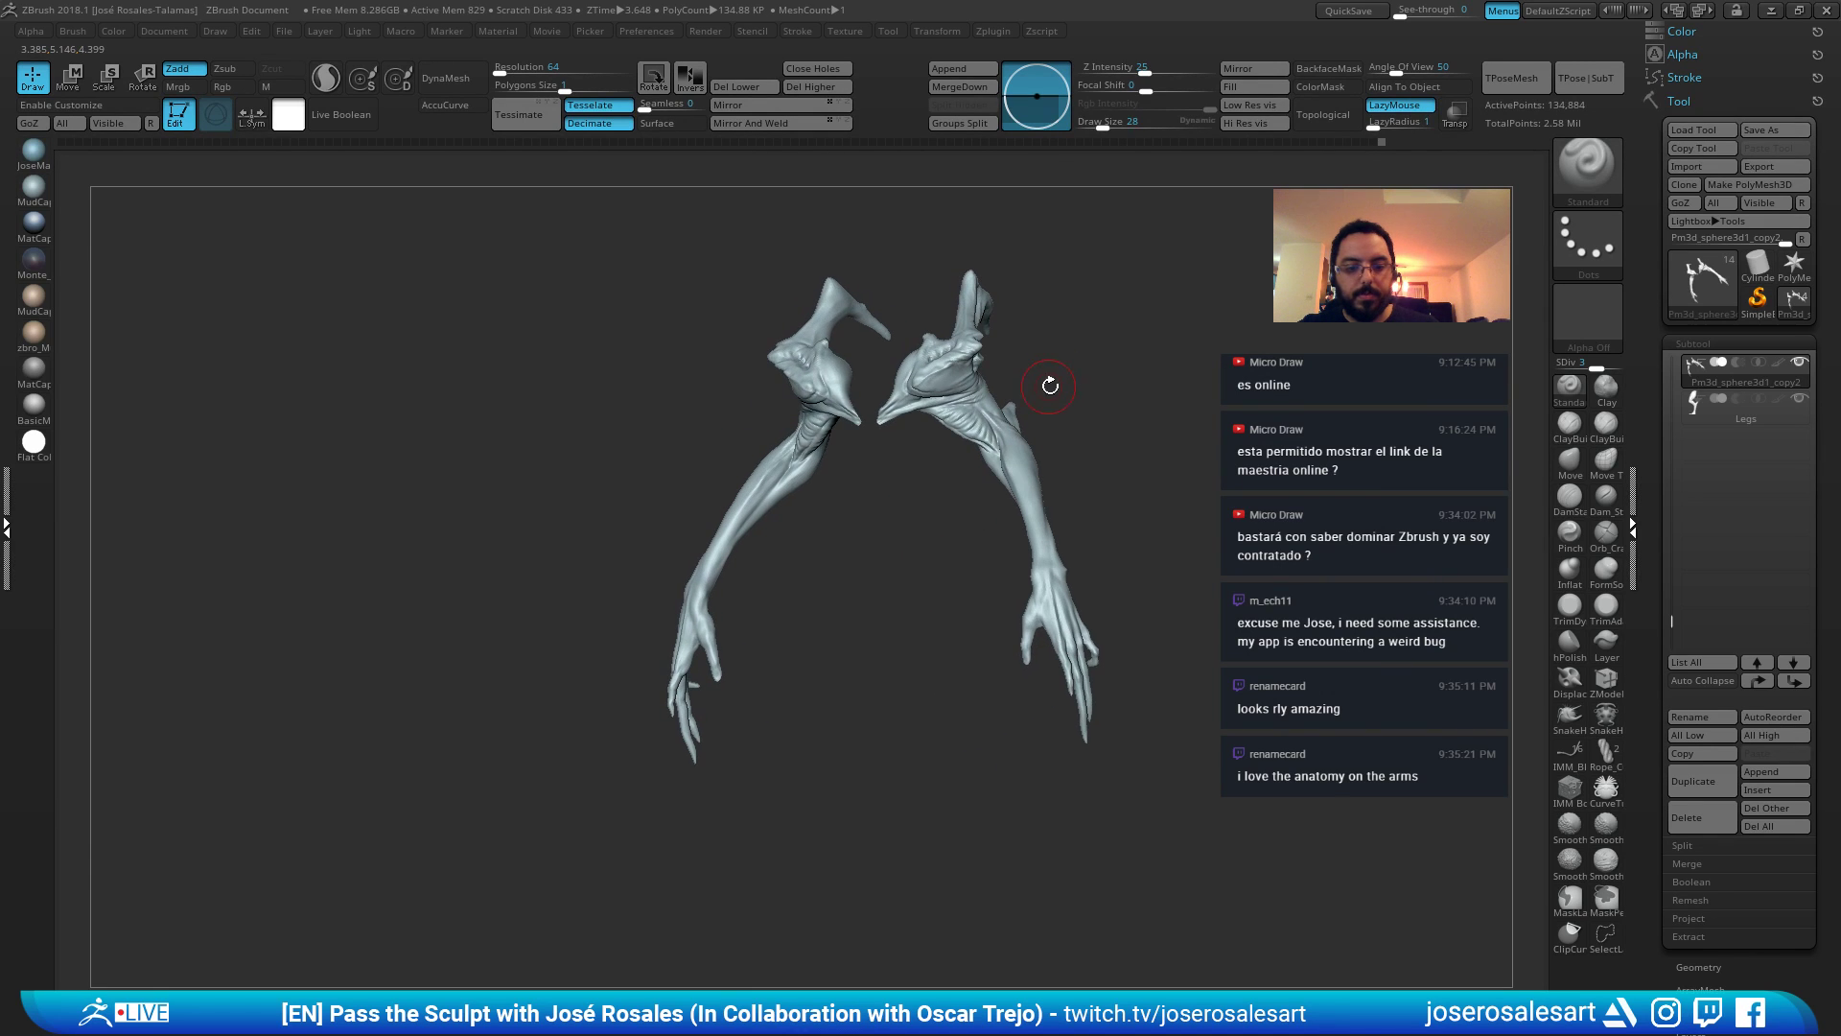
left_click(1062, 425, "ctrl+shift")
key("f")
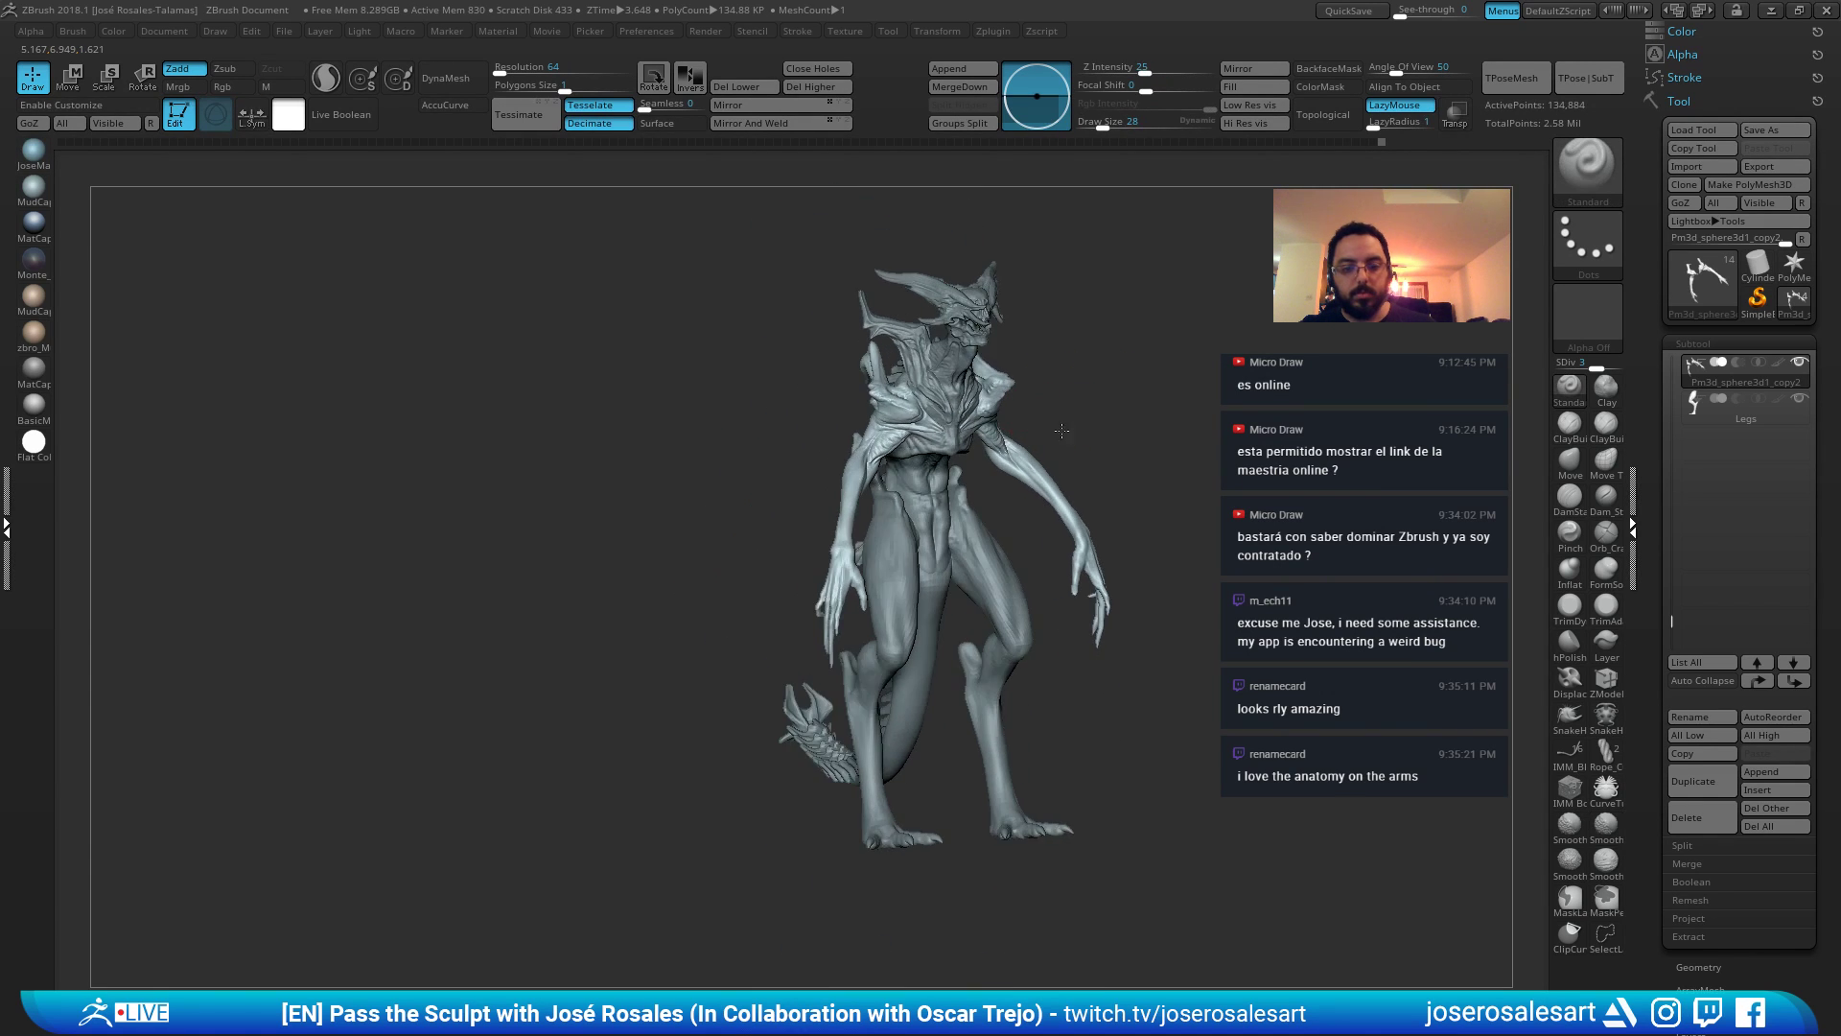
key("v")
right_click_drag(1055, 422, 1249, 537)
key("alt+shift+s")
mouse_move(1249, 537)
right_mouse_down("alt")
mouse_move(1014, 472)
mouse_move(1159, 633)
mouse_move(1362, 762)
right_mouse_up("alt")
key("v")
mouse_move(1362, 762)
right_mouse_down("alt")
mouse_move(522, 337)
mouse_move(731, 594)
mouse_move(910, 594)
right_mouse_up("alt")
Isolate the hand with its two middle fingers hidden, mask the little finger's tip segment and invert the mask.
left_click(678, 545, "ctrl+shift")
right_click_drag(909, 594, 606, 549, "alt")
left_click_drag(606, 549, 736, 699, "ctrl")
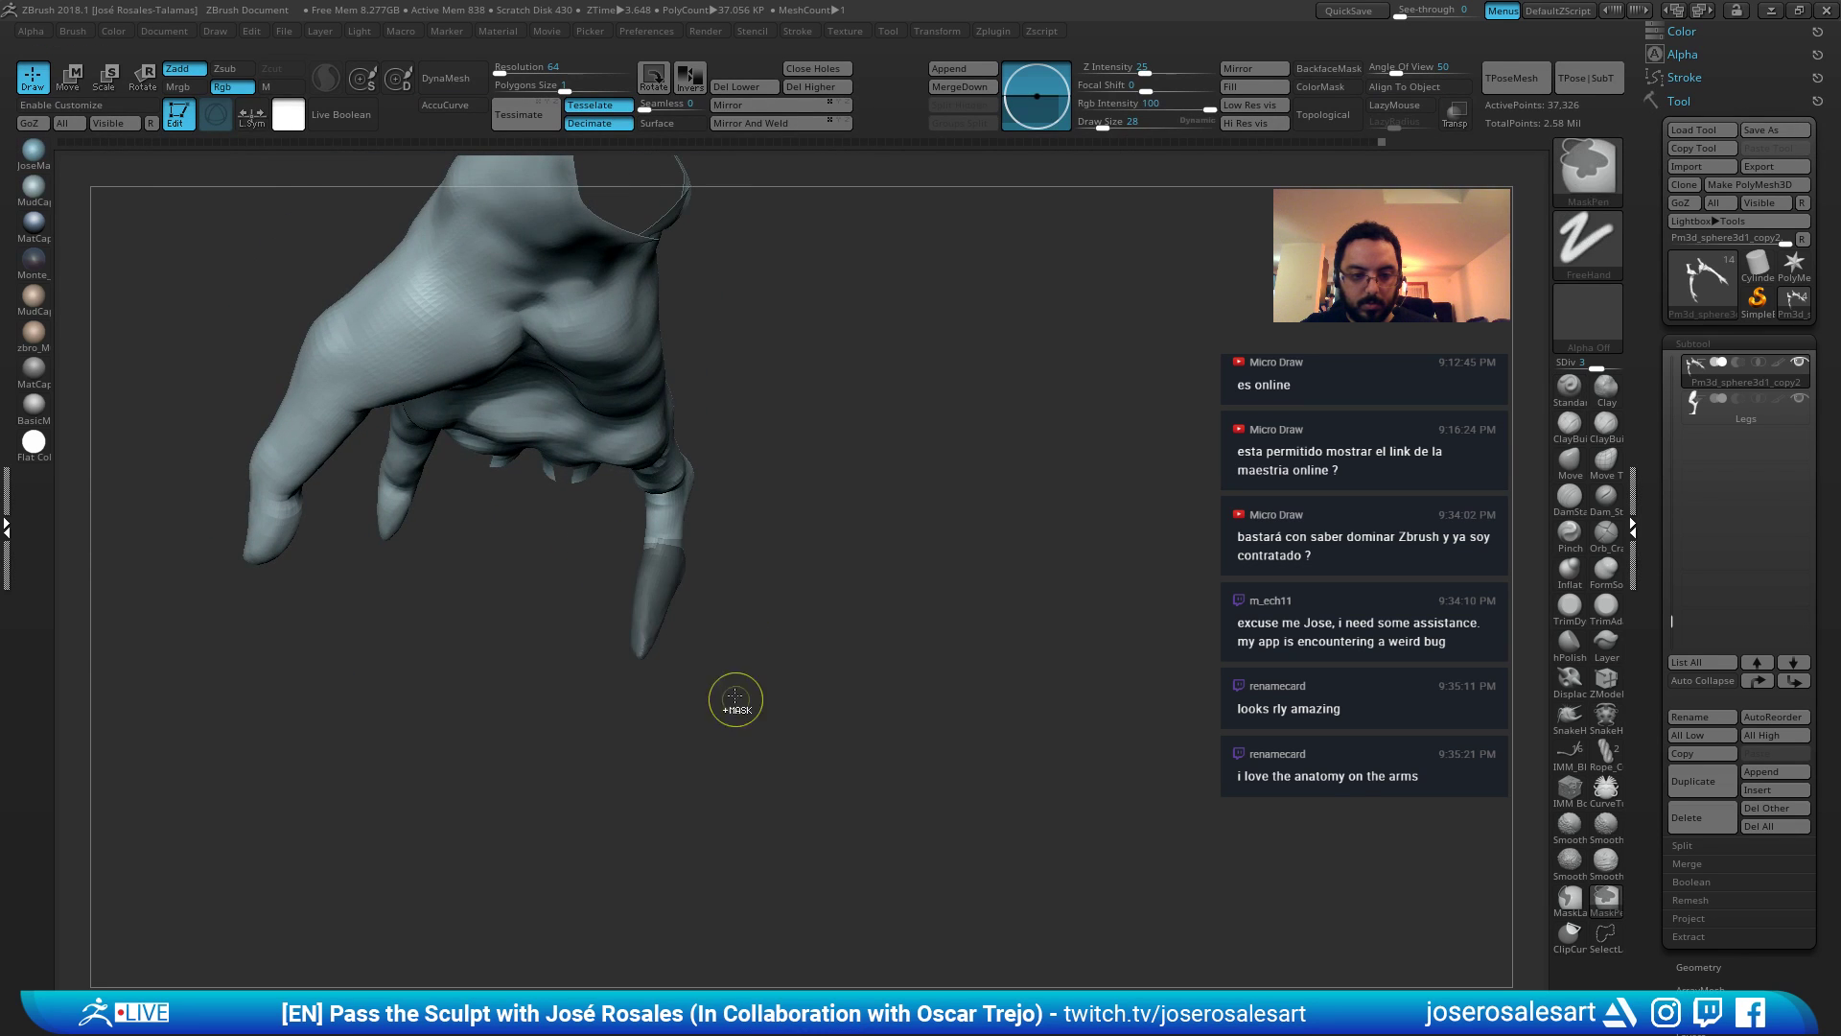
mouse_move(735, 699)
right_mouse_down()
mouse_move(609, 564)
mouse_move(628, 510)
mouse_move(734, 540)
right_mouse_up()
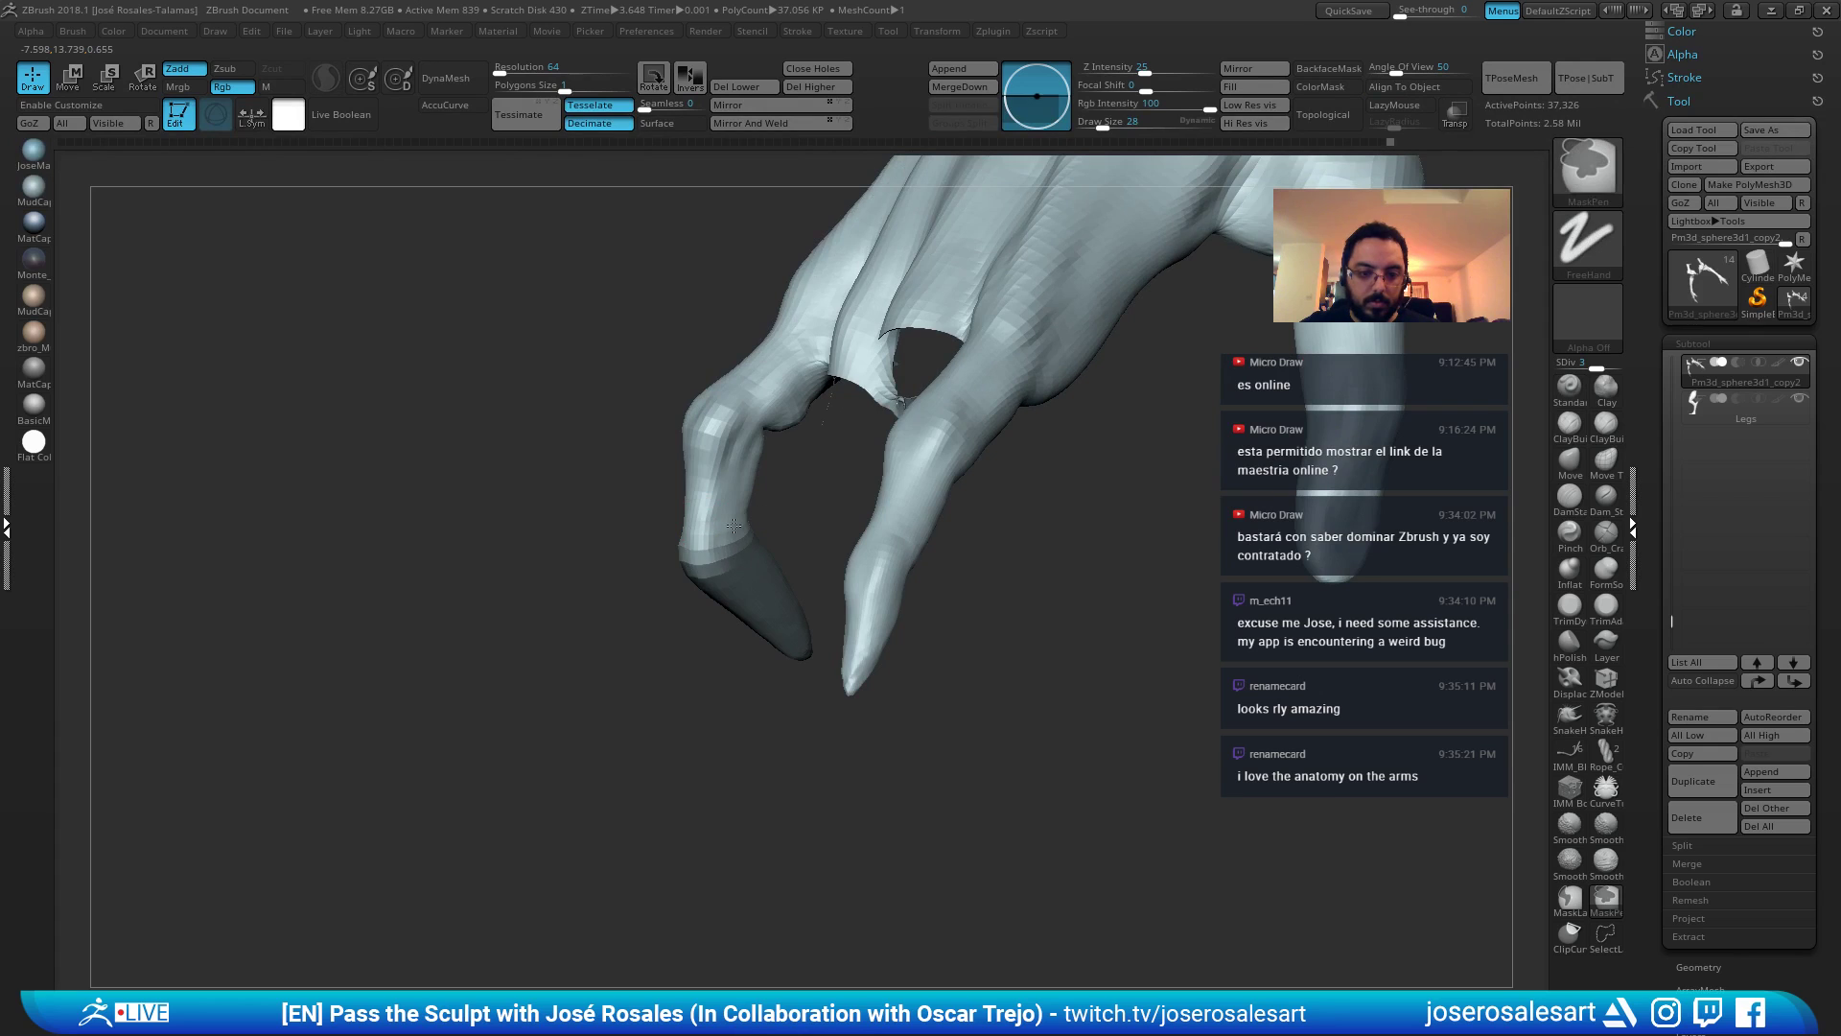
left_click(646, 607, "ctrl")
left_click_drag(637, 636, 771, 645)
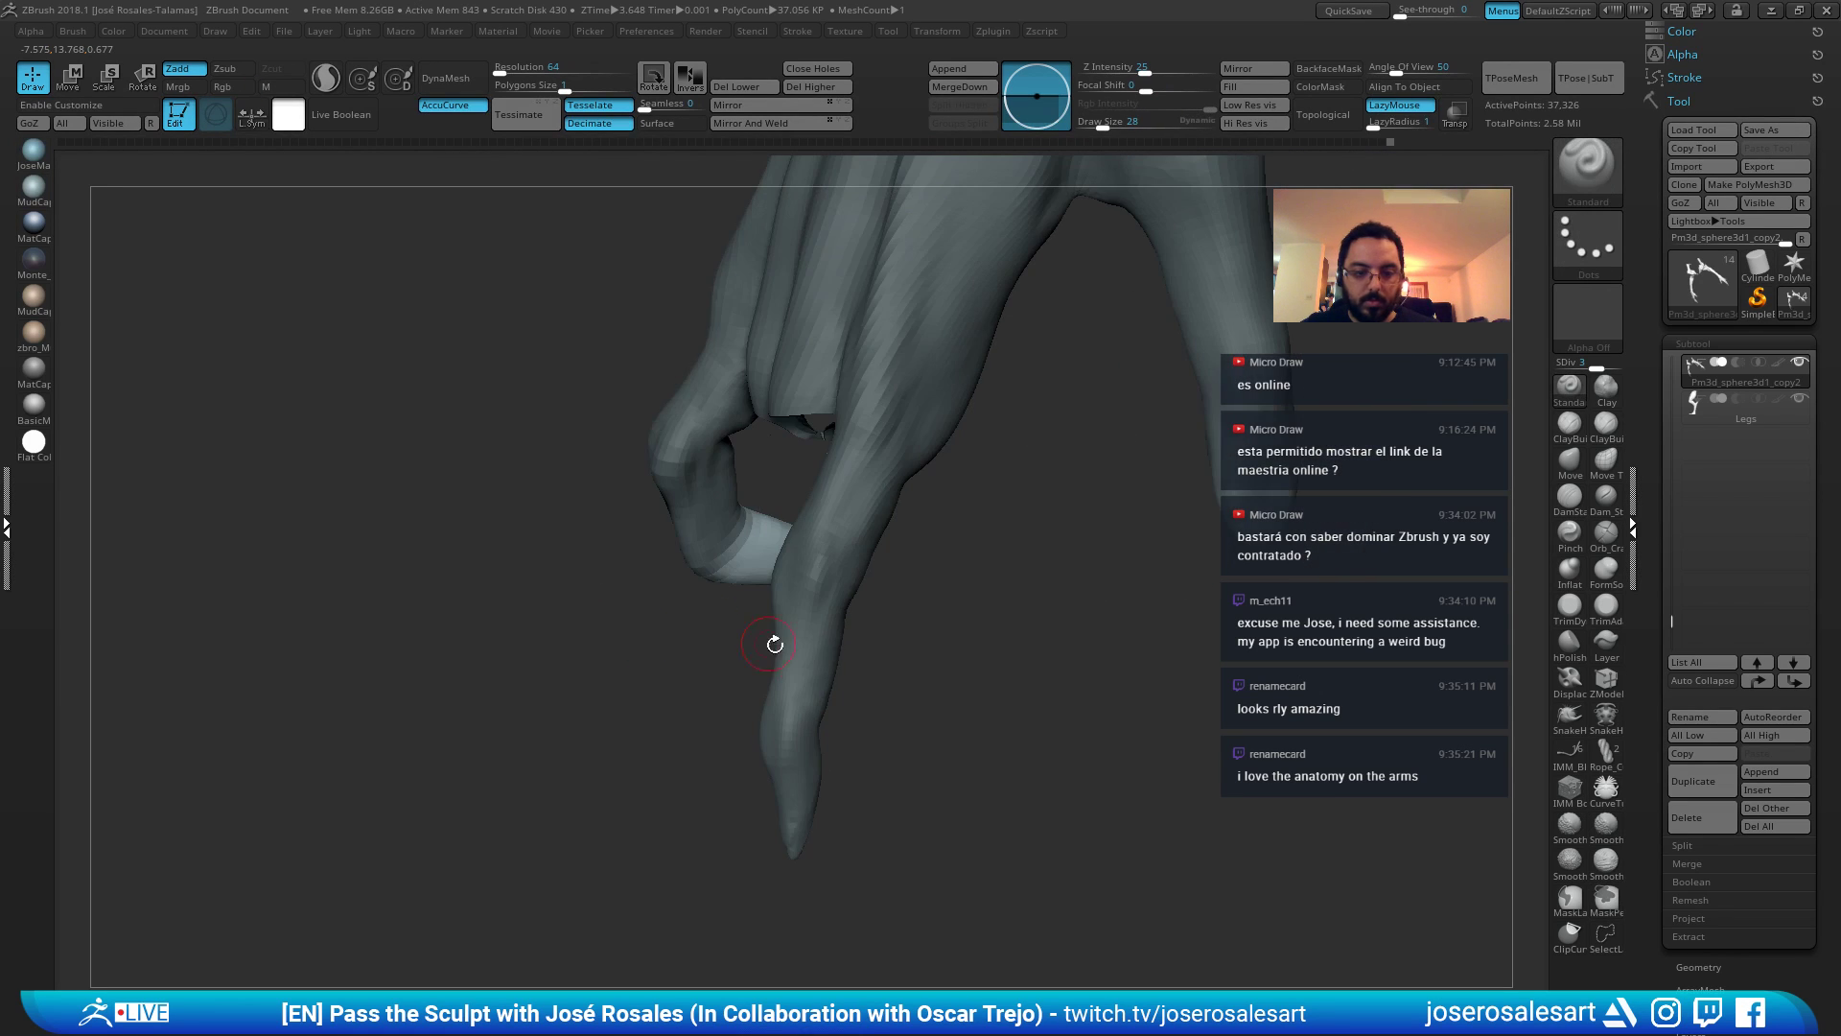
Rotate the little finger's tip segment about 42 degrees inward to curl it, and return to Draw mode.
right_click_drag(775, 645, 829, 478)
key("w")
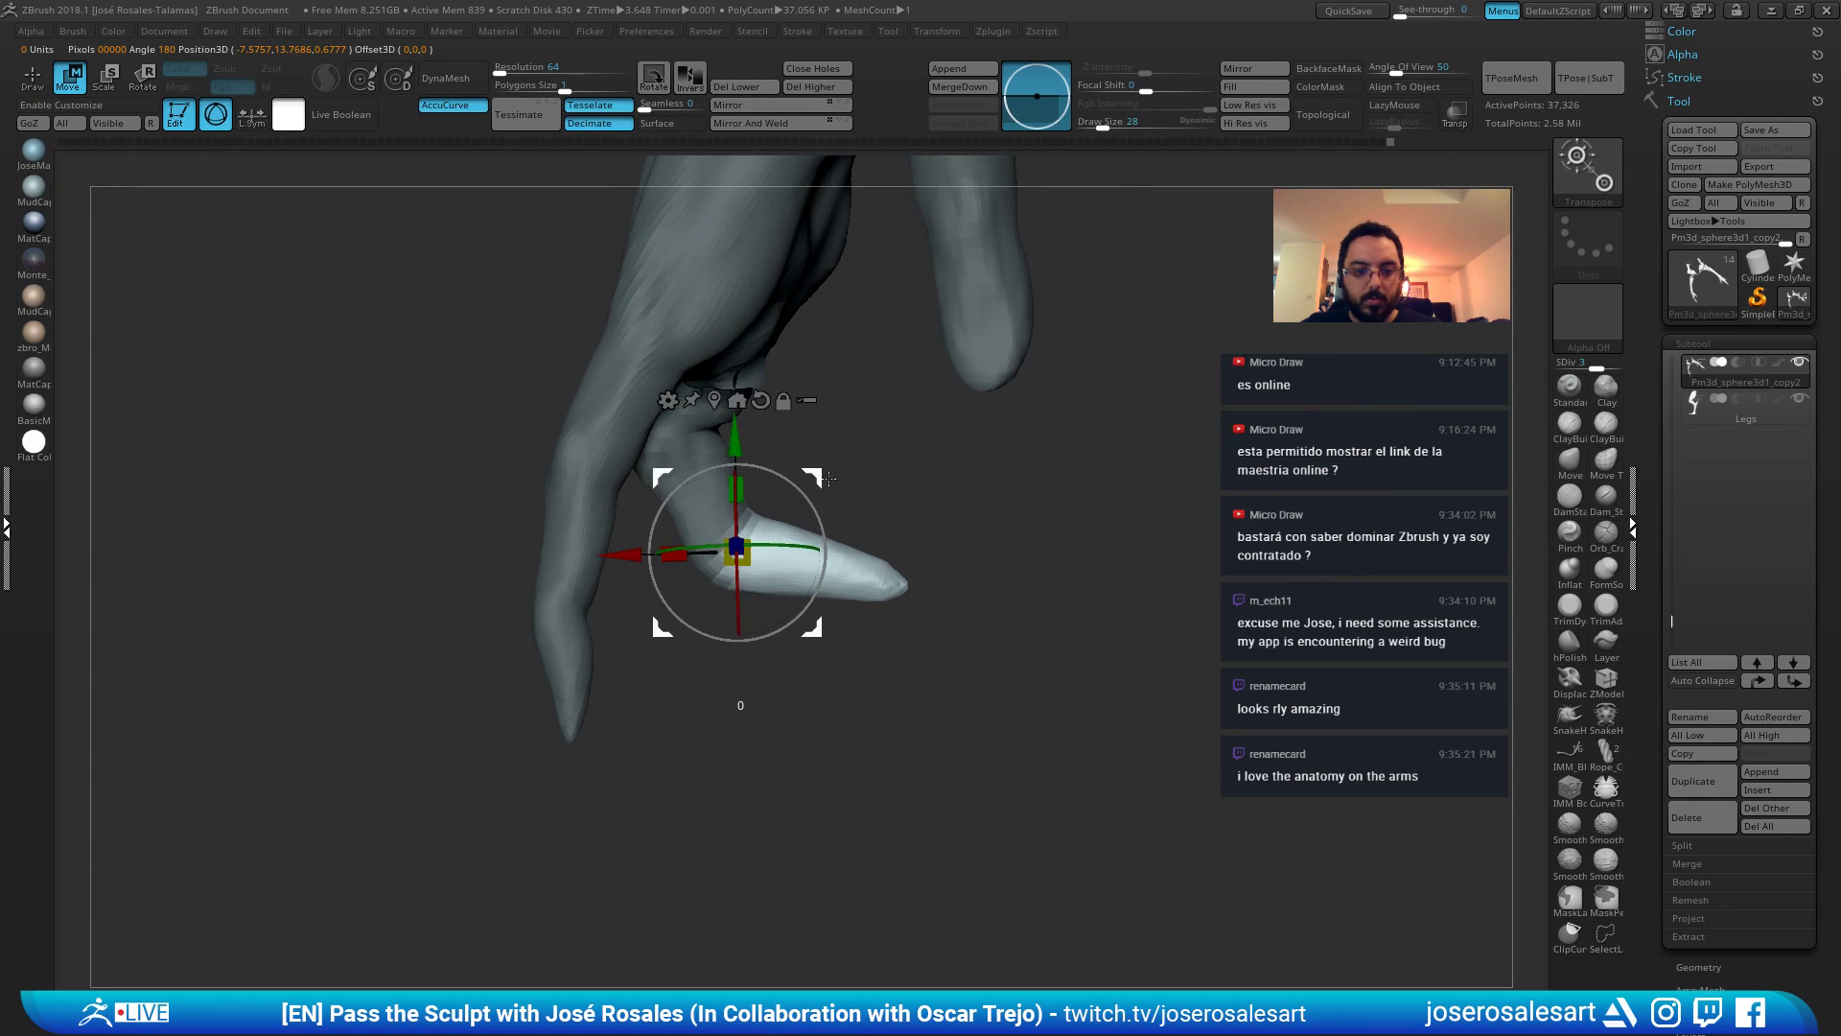
left_click_drag(822, 484, 776, 414)
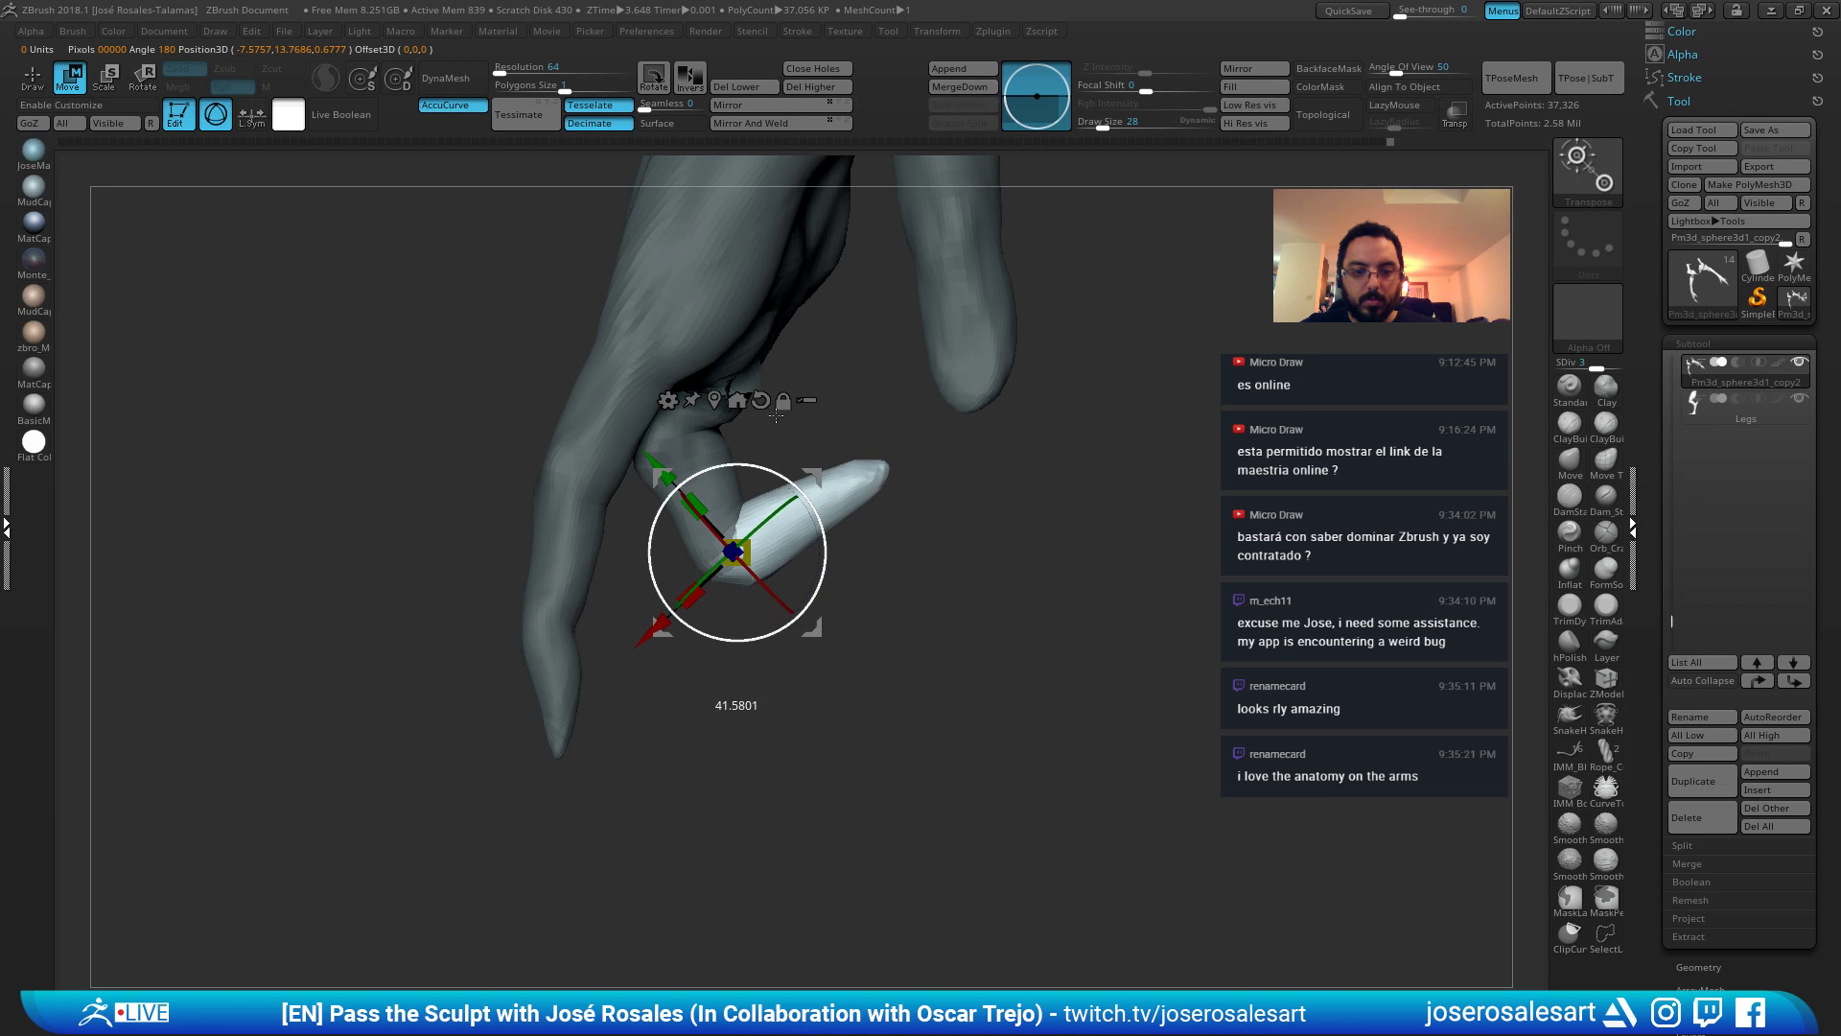
key("q")
Build up and smooth the little finger's curled tip segment with the ClayBuildup brush at draw size 45.
right_click_drag(817, 579, 838, 517)
key("b")
key("c")
key("b")
right_click_drag(911, 462, 944, 424)
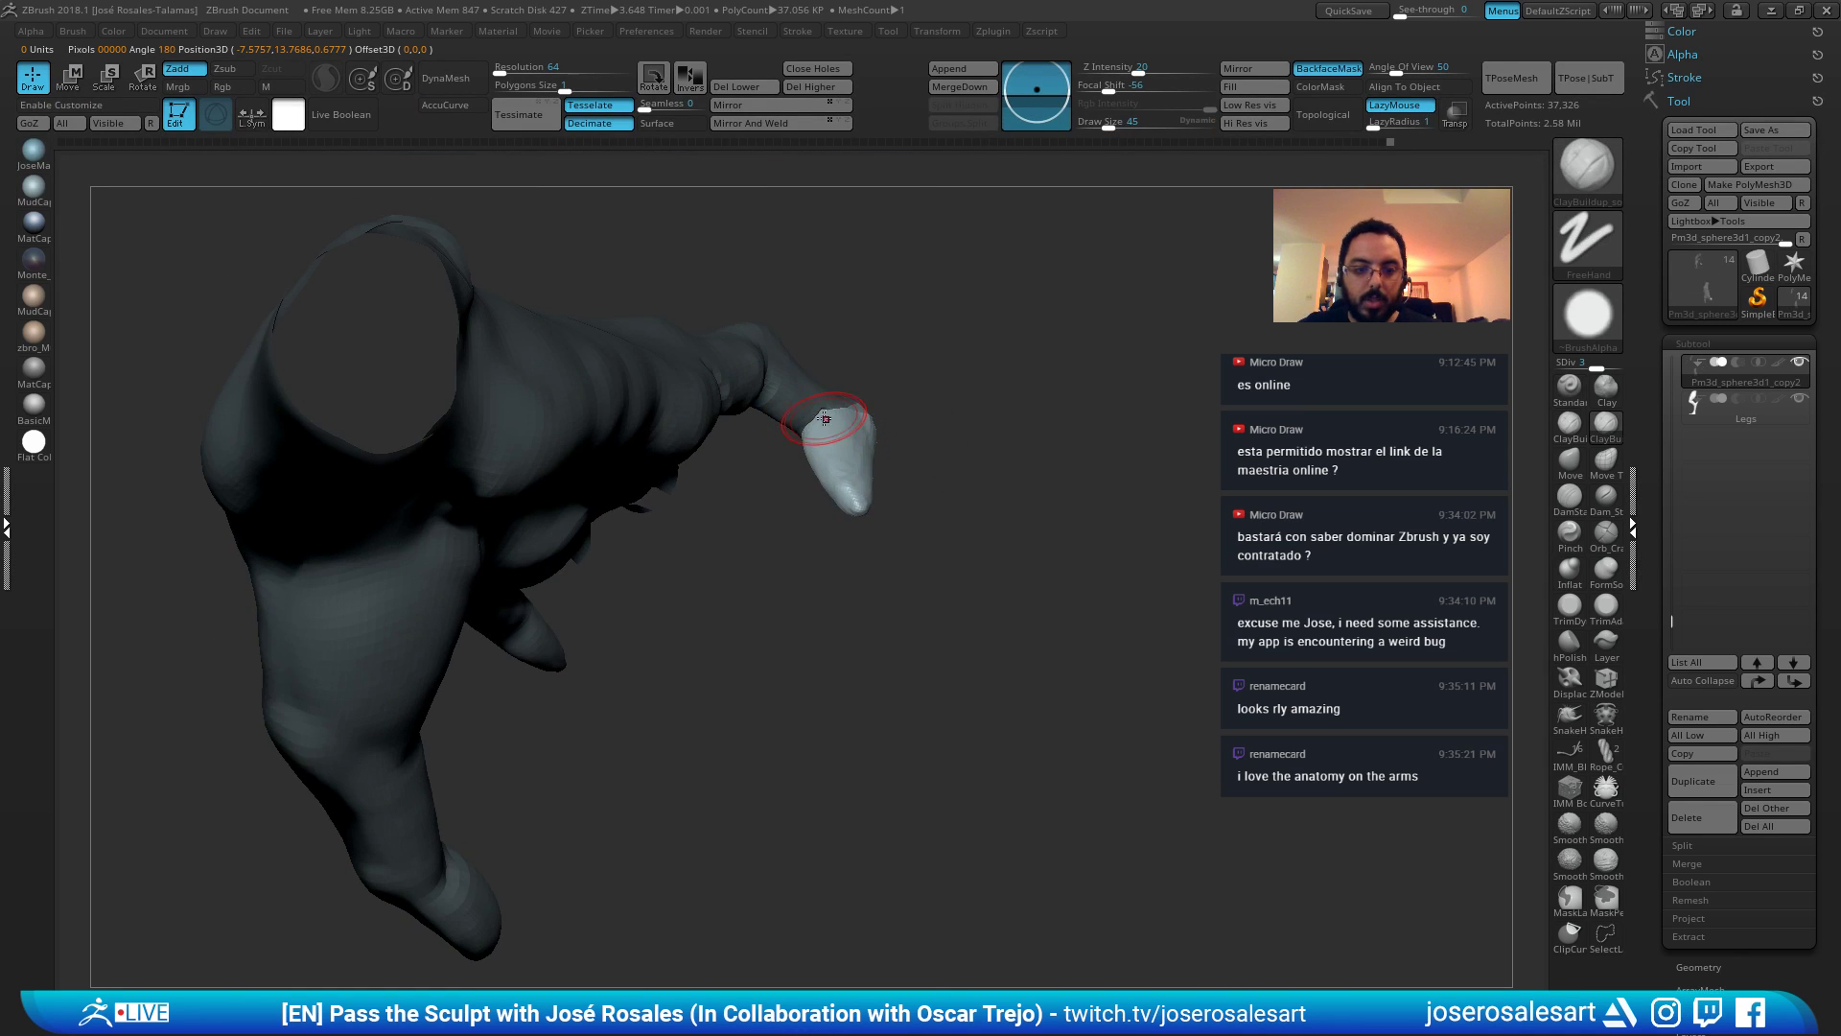
left_click_drag(808, 462, 854, 441)
right_click_drag(925, 430, 854, 461)
left_click_drag(897, 383, 822, 399, "shift")
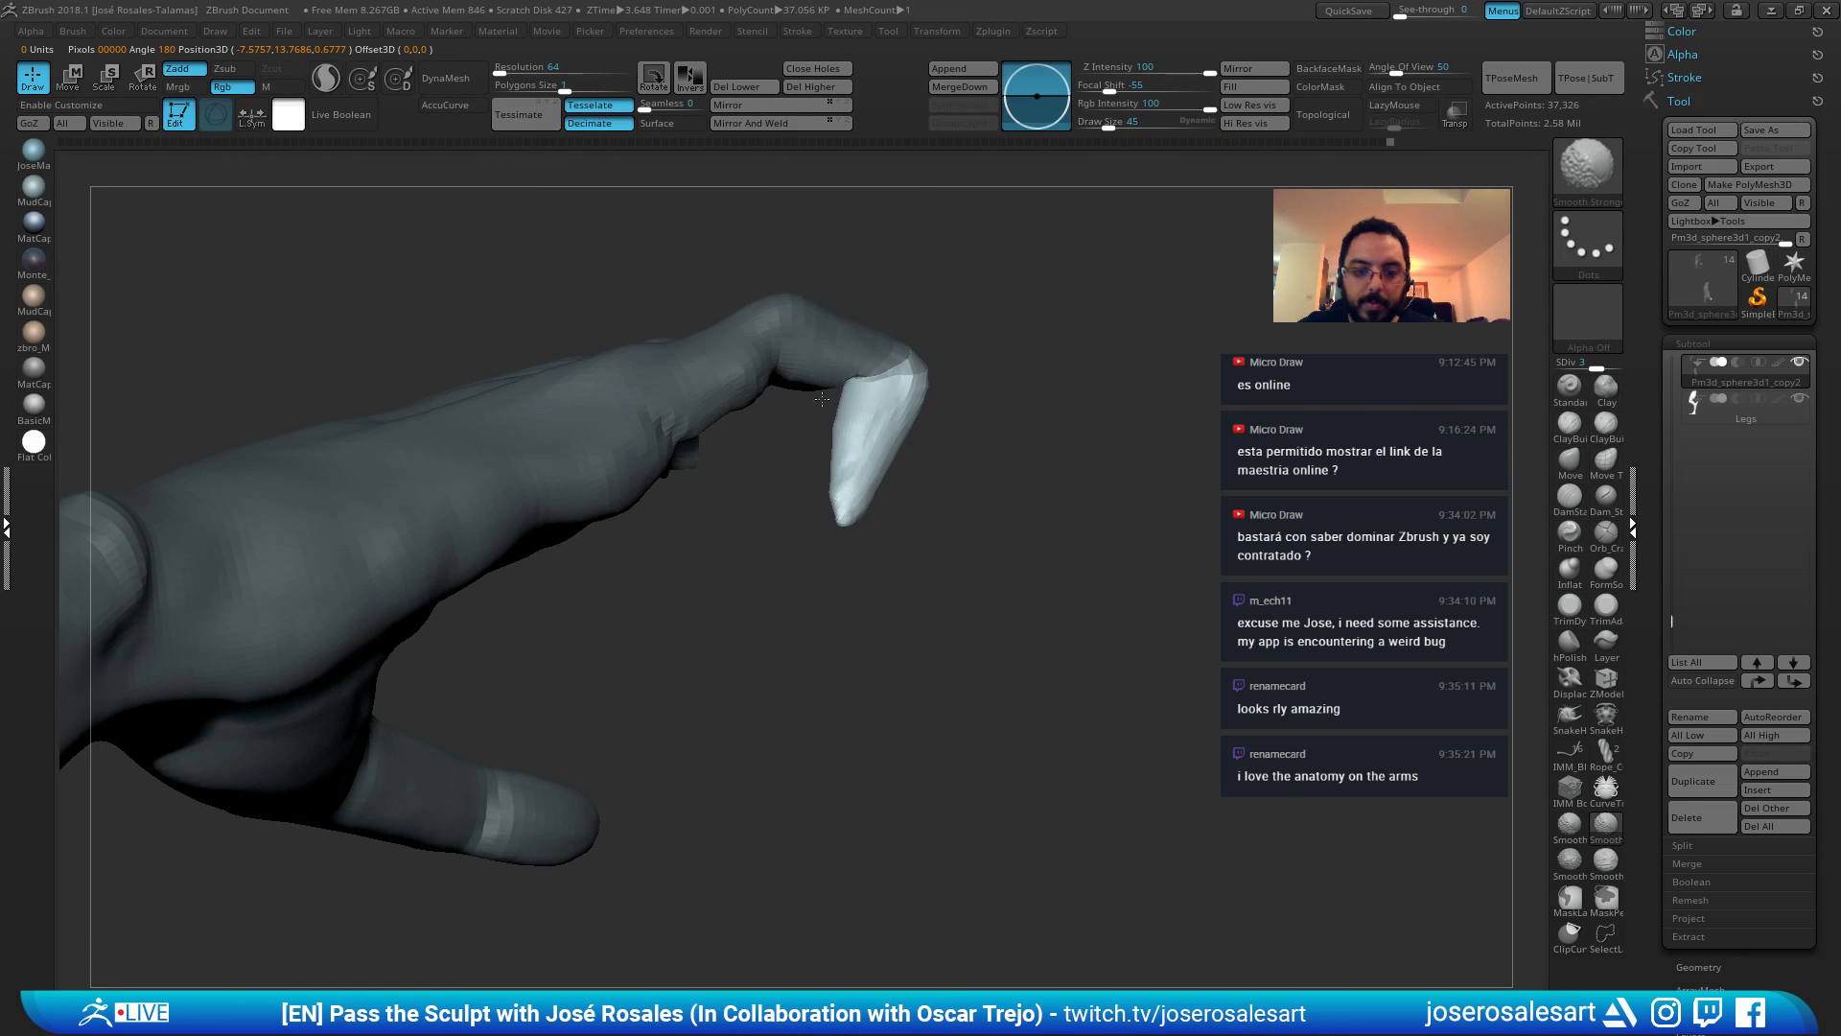
right_click_drag(853, 384, 871, 438)
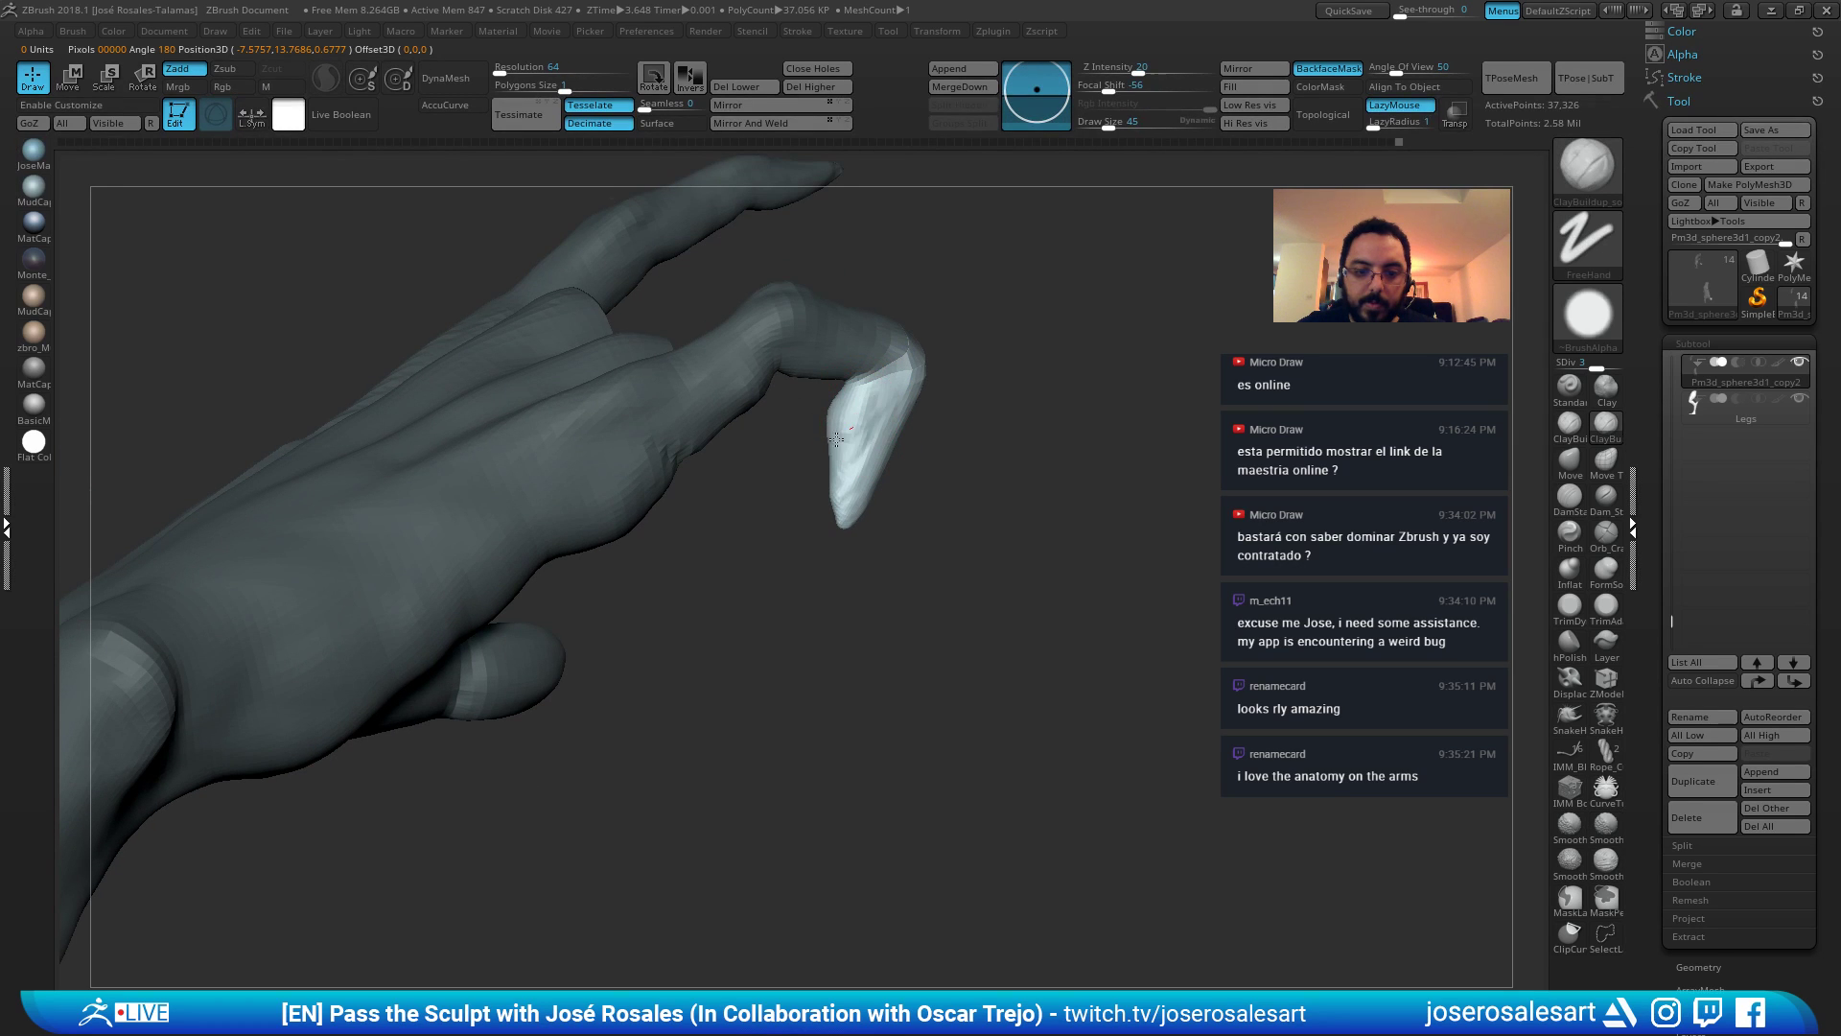
mouse_move(836, 439)
left_mouse_down()
mouse_move(838, 458)
mouse_move(848, 436)
left_mouse_up()
Clear the mask from the hand.
mouse_move(848, 437)
right_mouse_down()
mouse_move(729, 446)
mouse_move(827, 446)
mouse_move(1055, 502)
right_mouse_up()
left_click_drag(1056, 502, 1009, 439, "ctrl")
right_click_drag(1010, 439, 997, 403, "ctrl")
right_click_drag(997, 402, 723, 469)
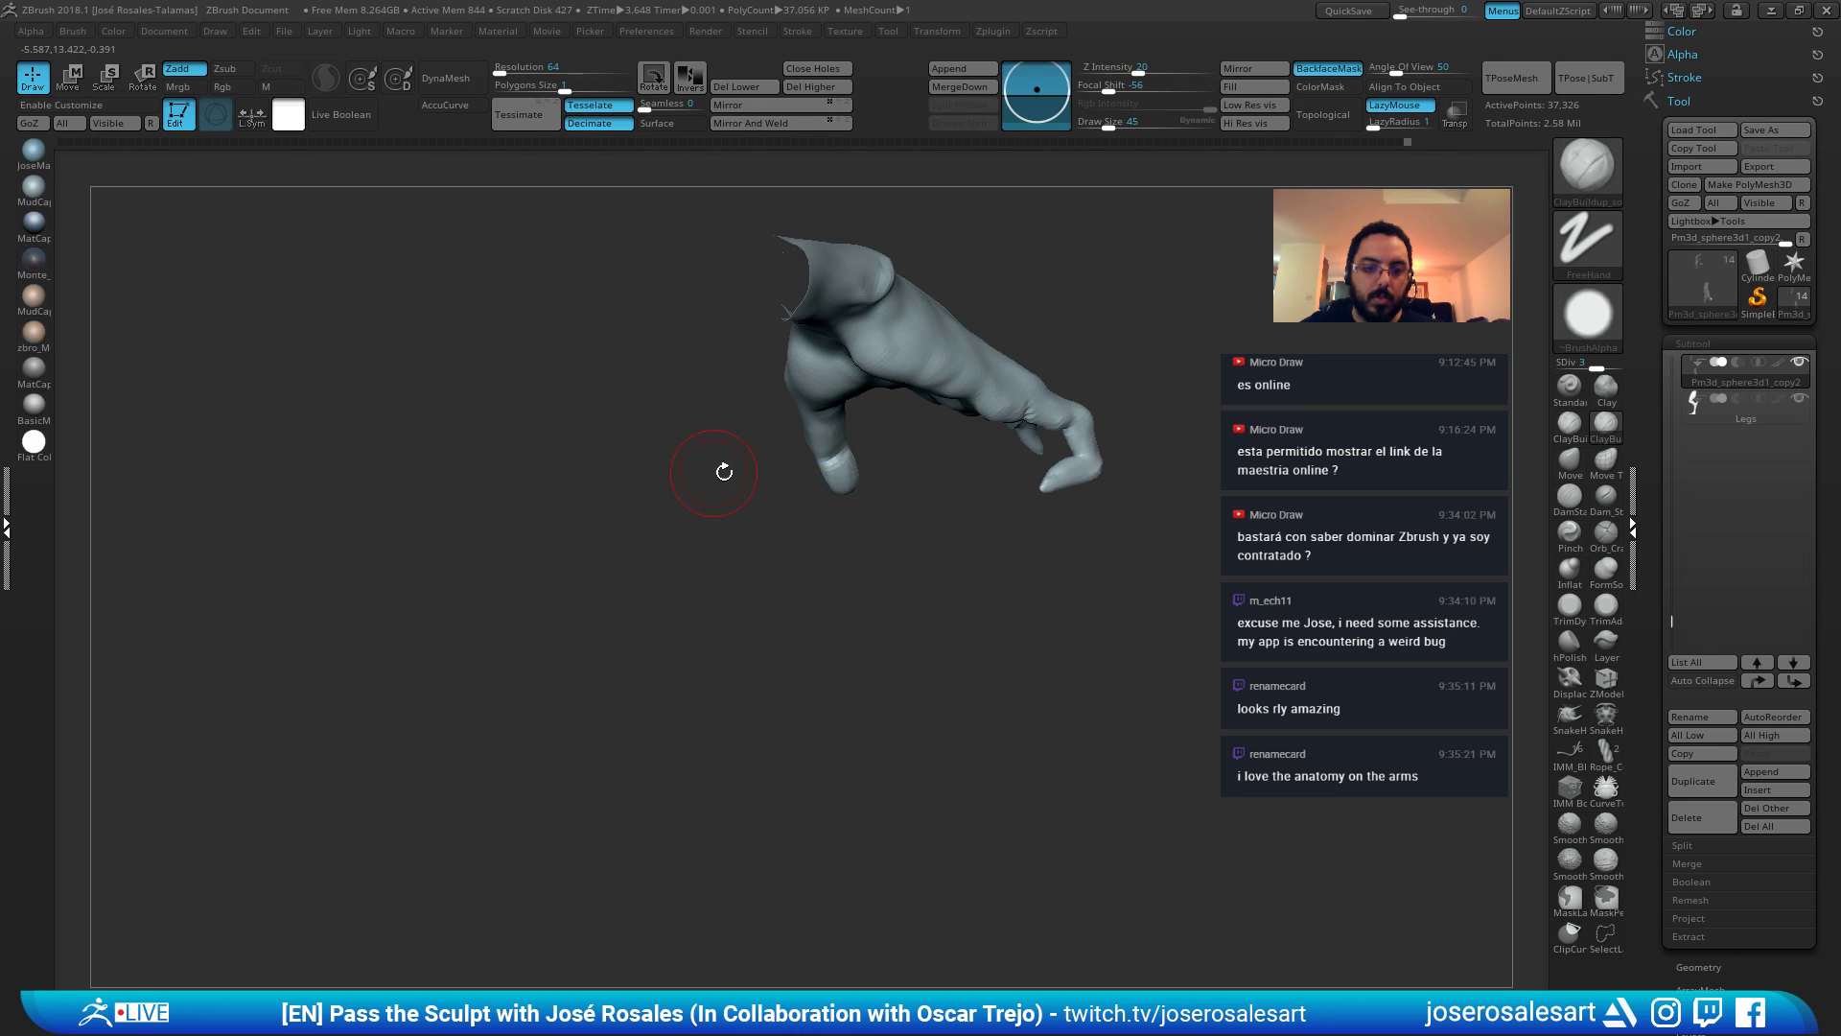
Mask the whole little finger and invert the mask to leave only that finger editable.
mouse_move(1199, 503)
right_mouse_down()
mouse_move(1105, 510)
mouse_move(1089, 472)
mouse_move(1154, 489)
mouse_move(1171, 725)
mouse_move(1141, 499)
right_mouse_up()
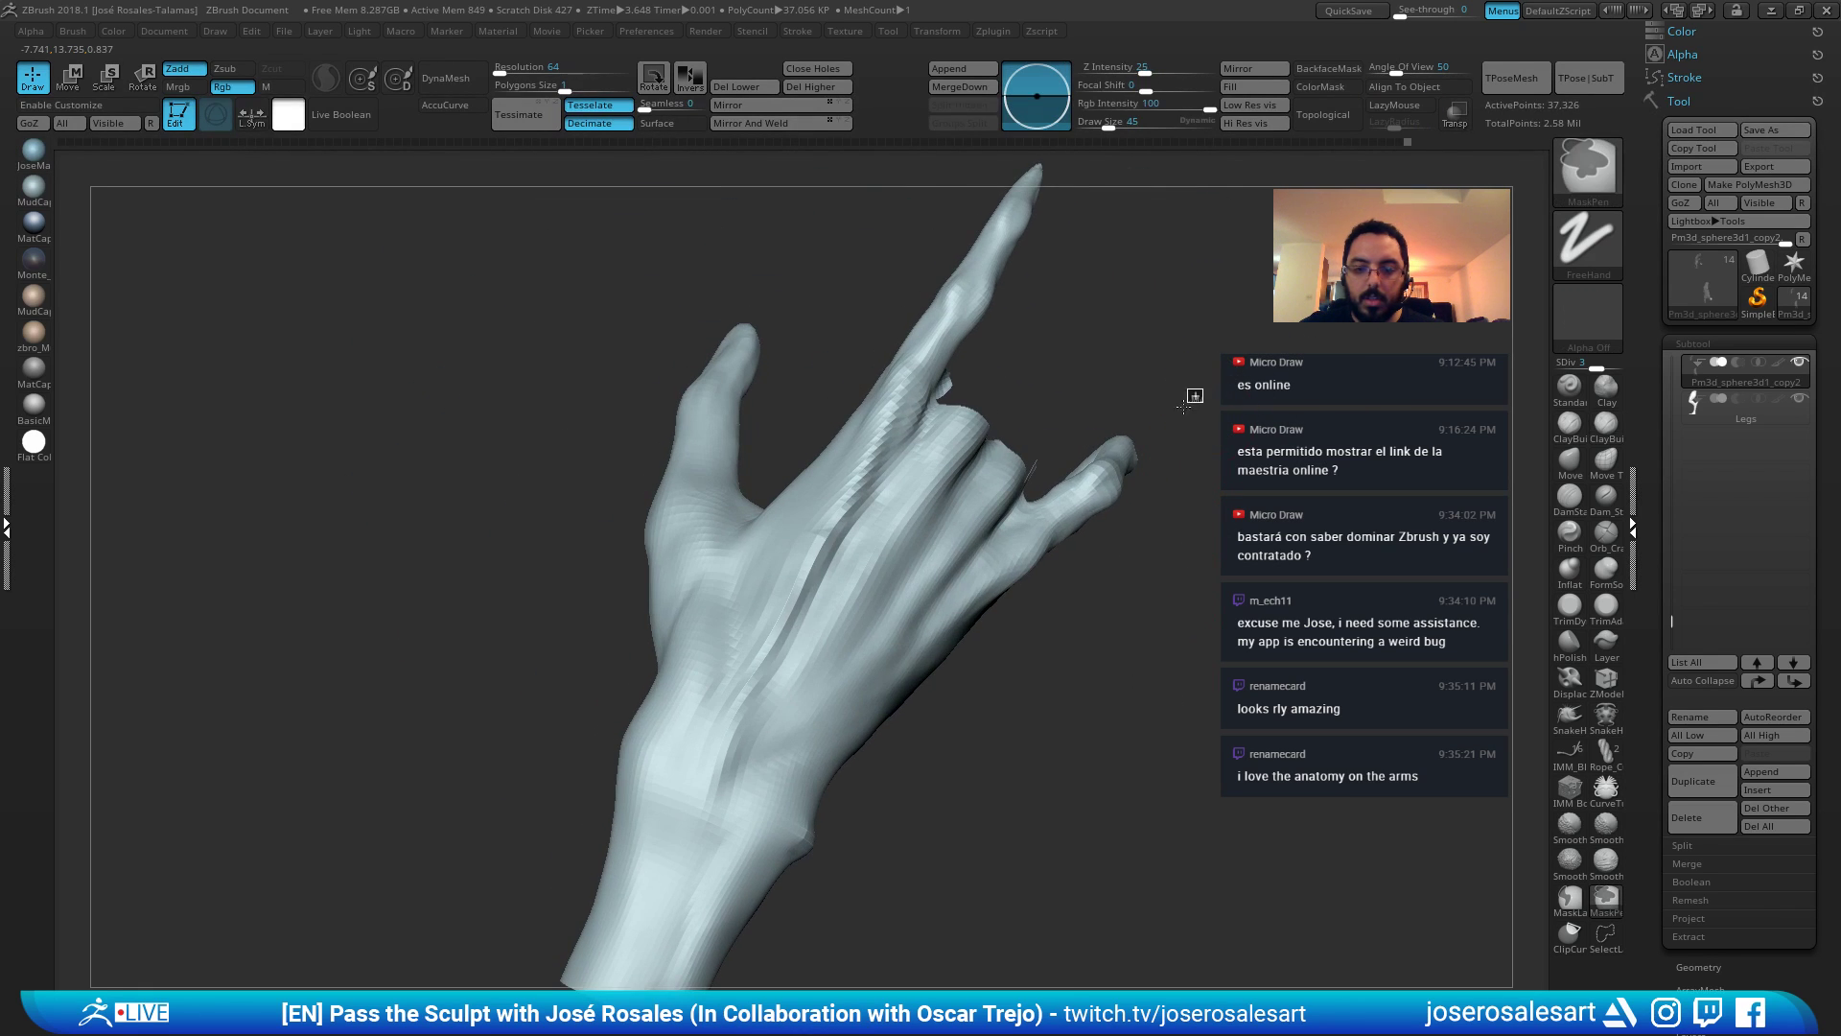
left_click_drag(1160, 432, 1081, 521, "ctrl")
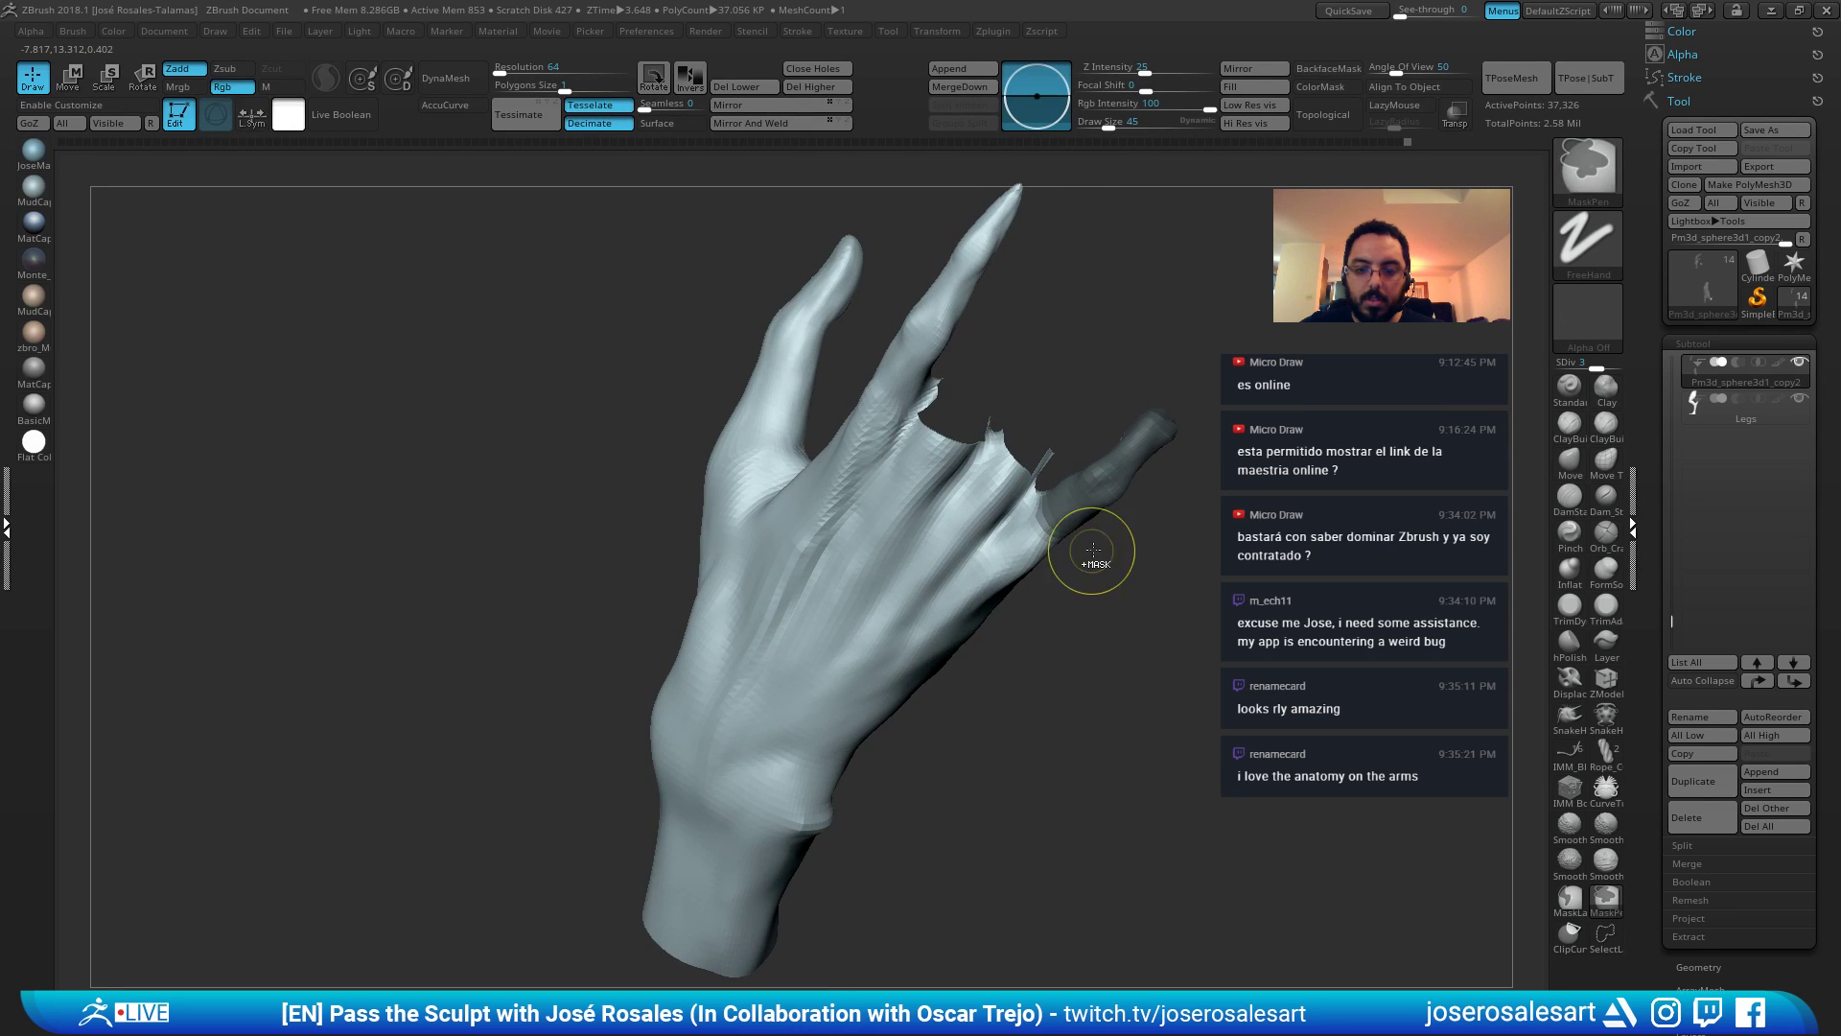
right_click_drag(1092, 551, 1328, 415)
left_click(1310, 475, "ctrl")
right_click_drag(1308, 477, 1061, 509)
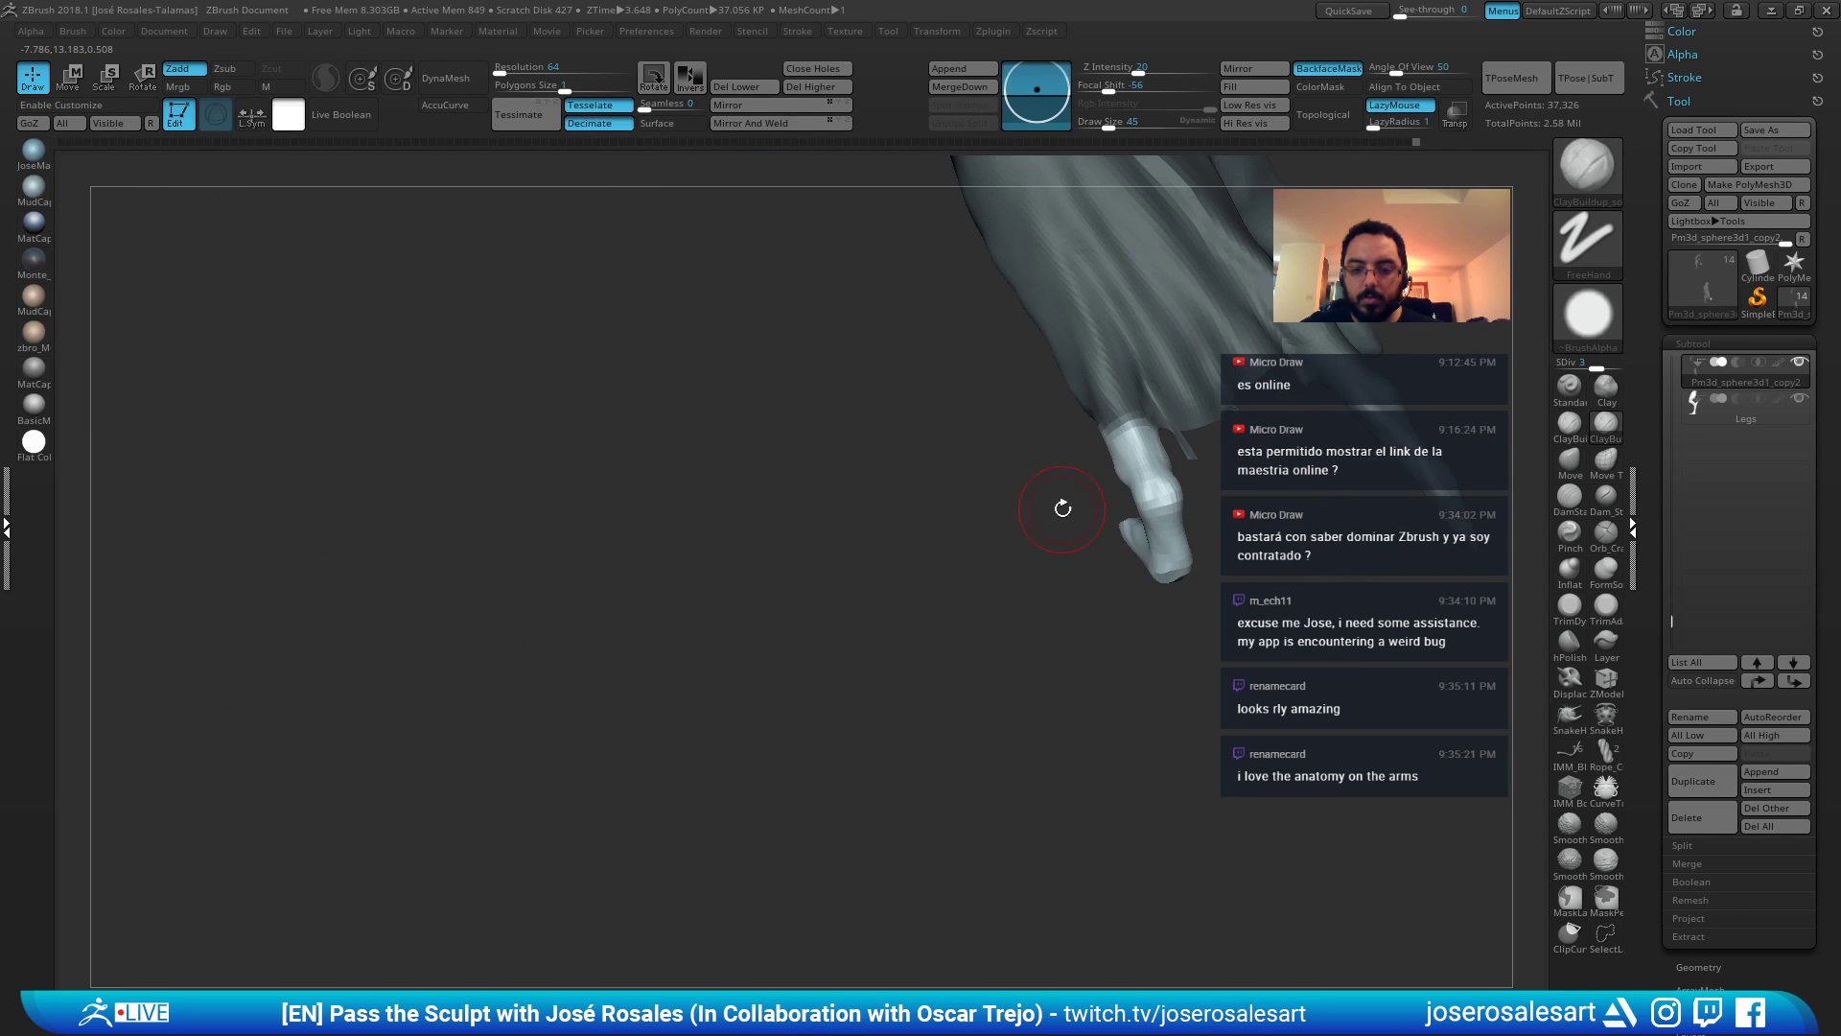
key("ctrl")
Reposition the whole little finger at its base with the Move gizmo, return to Draw mode and clear the mask.
right_click_drag(1137, 418, 1400, 455)
key("w")
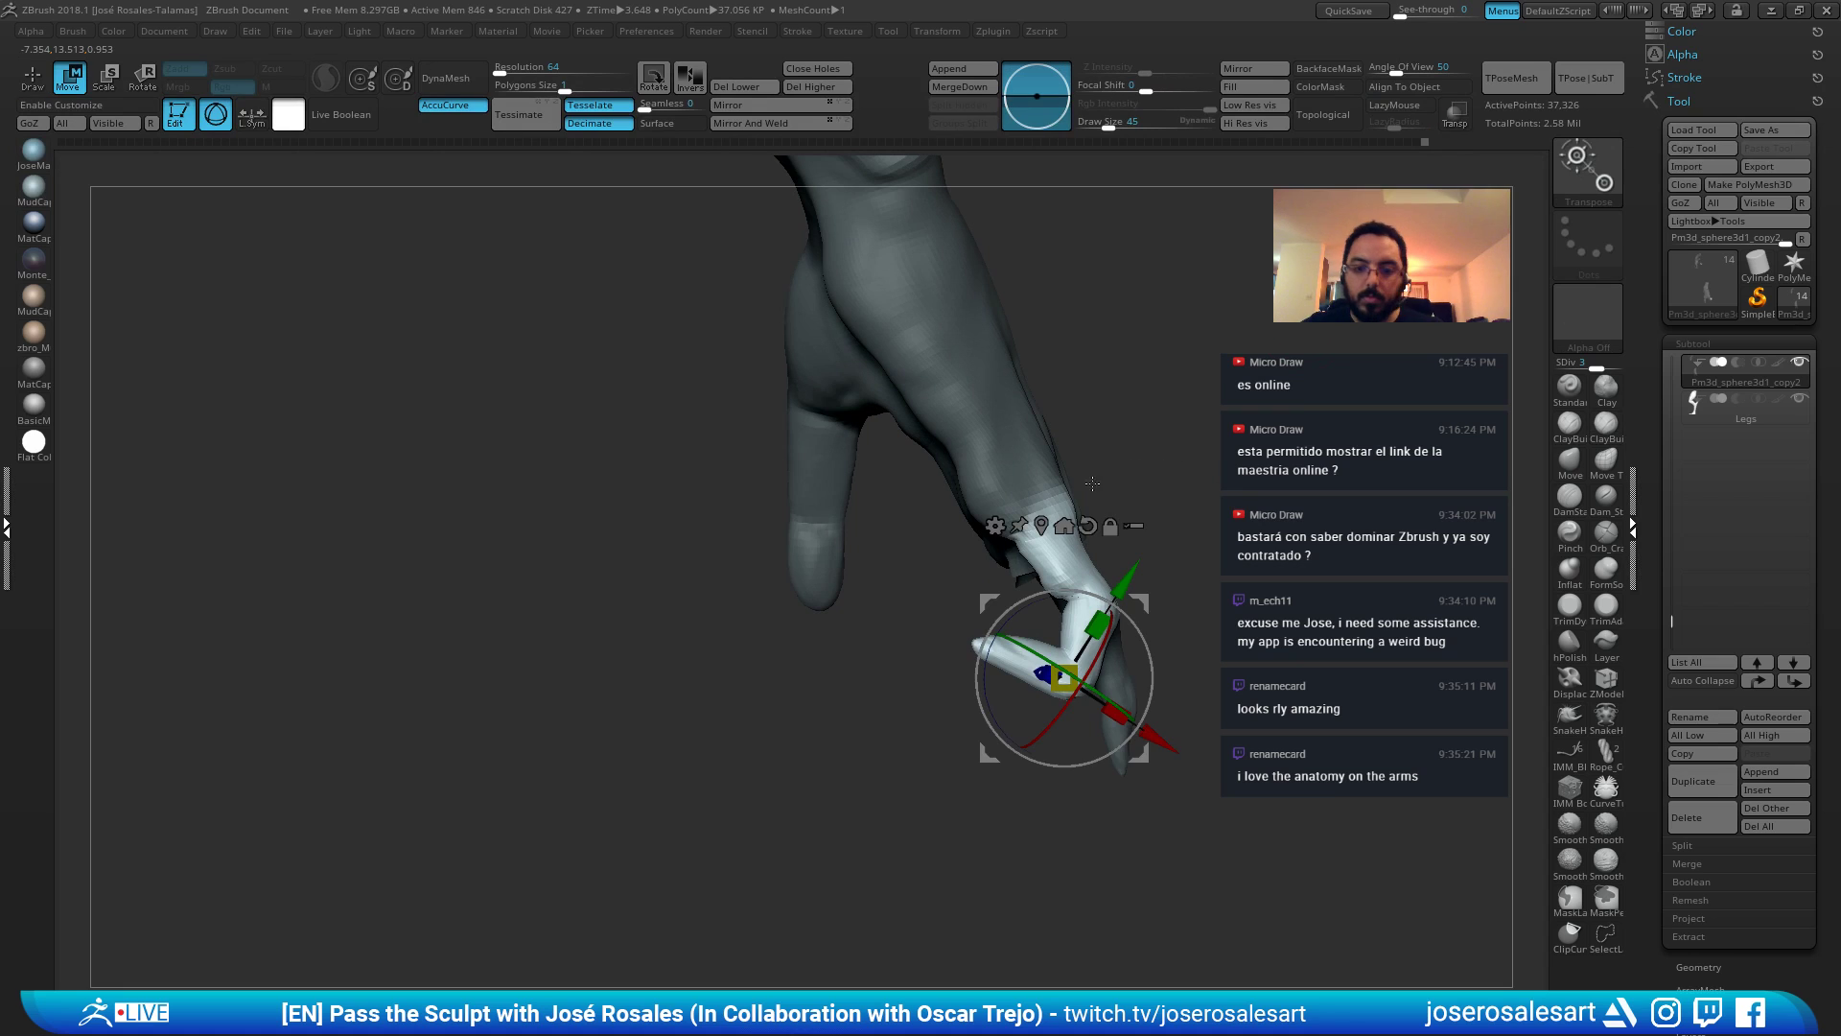
left_click_drag(1134, 630, 1129, 488)
right_click_drag(1151, 444, 1199, 446)
left_click_drag(1135, 491, 1152, 425)
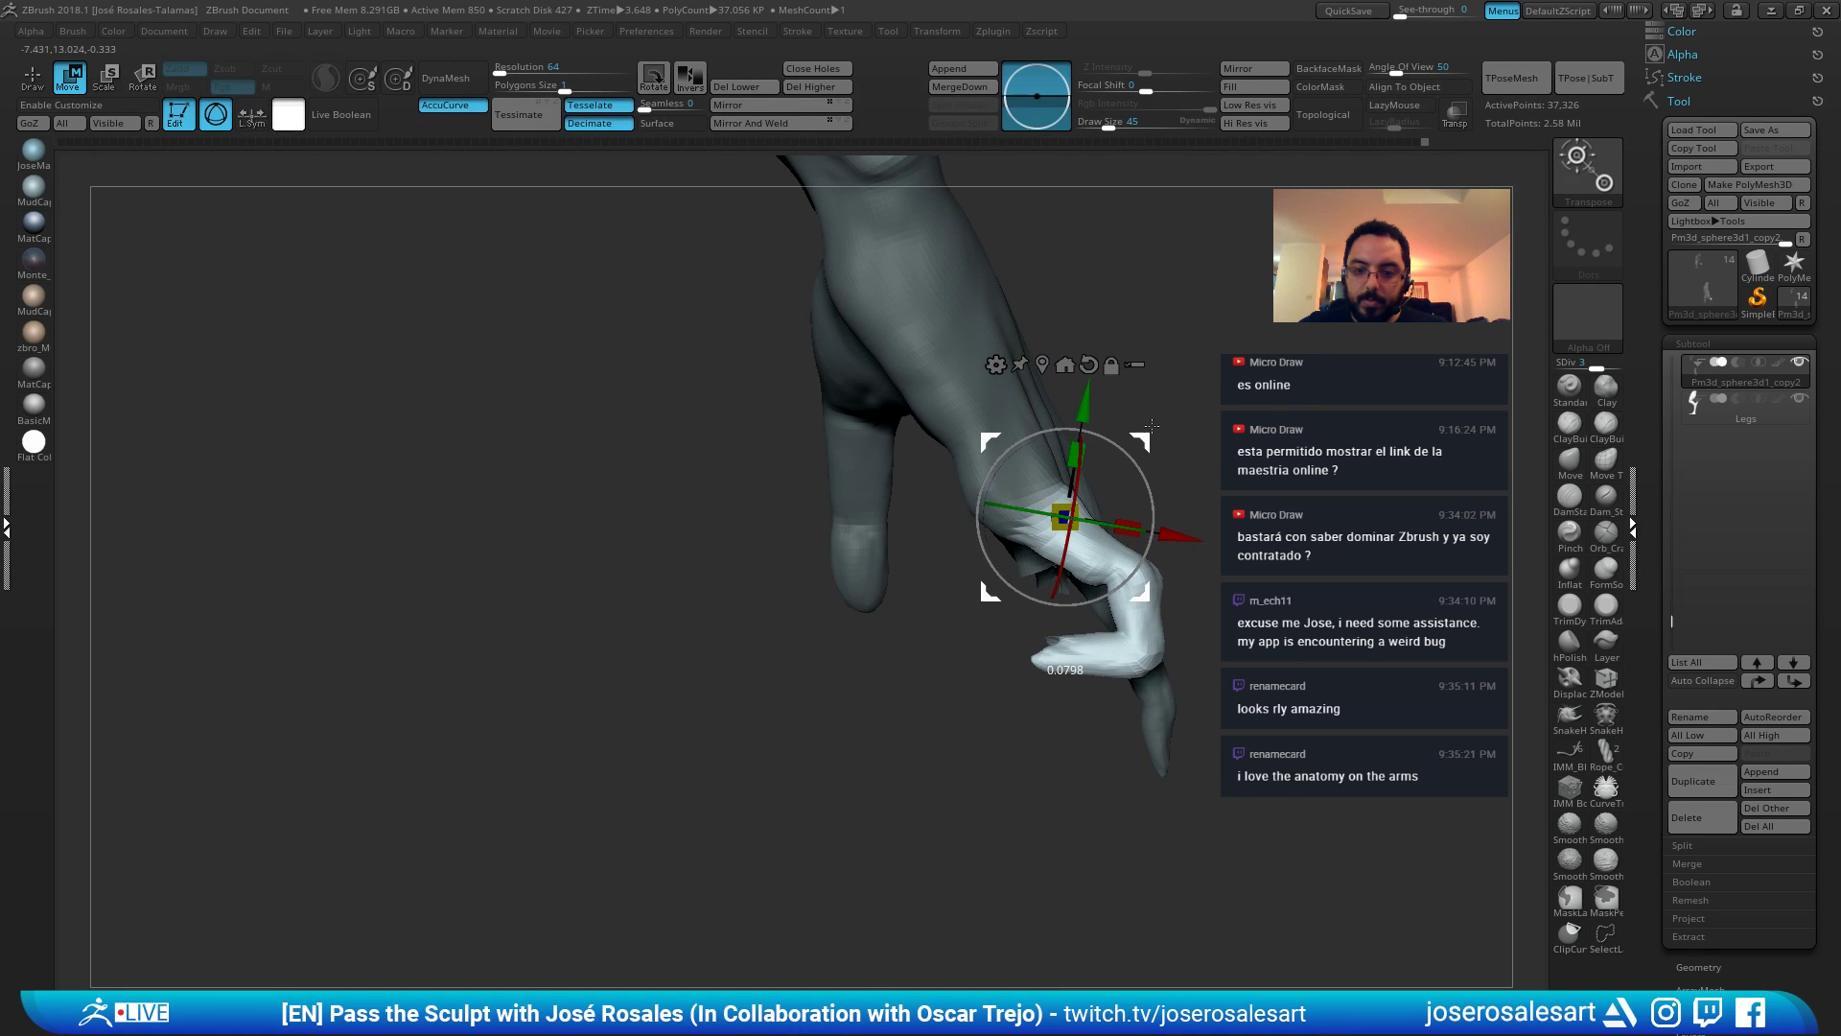
key("q")
right_click_drag(1194, 427, 998, 480)
left_click_drag(945, 475, 957, 499, "ctrl")
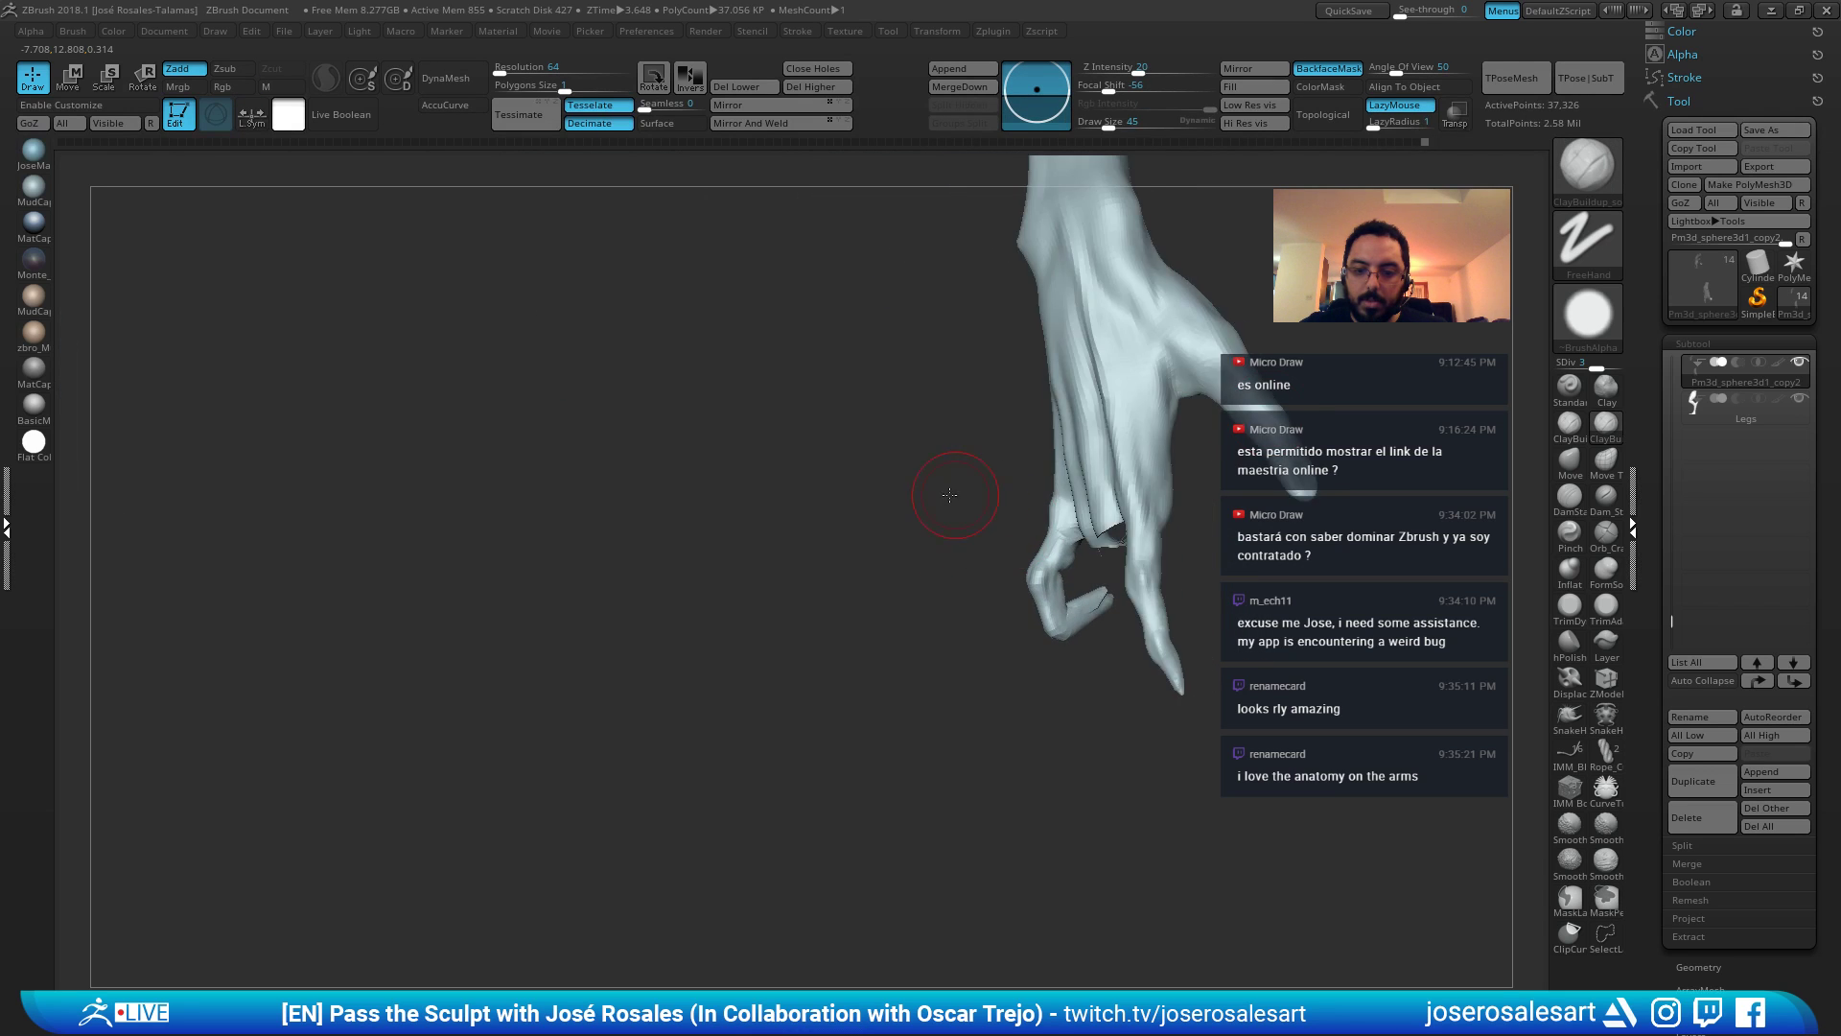
Reshape the little finger where it joins the hand with the Move brush at a smaller draw size.
right_click_drag(953, 493, 935, 499)
key("bracketleft")
key("bracketleft")
mouse_move(1074, 524)
right_mouse_down("ctrl")
mouse_move(998, 489)
mouse_move(1074, 508)
mouse_move(1163, 489)
mouse_move(1089, 448)
mouse_move(950, 528)
mouse_move(907, 508)
mouse_move(925, 566)
mouse_move(1007, 504)
mouse_move(990, 524)
mouse_move(967, 499)
right_mouse_up("ctrl")
key("b")
key("m")
key("v")
left_click_drag(962, 503, 1009, 467)
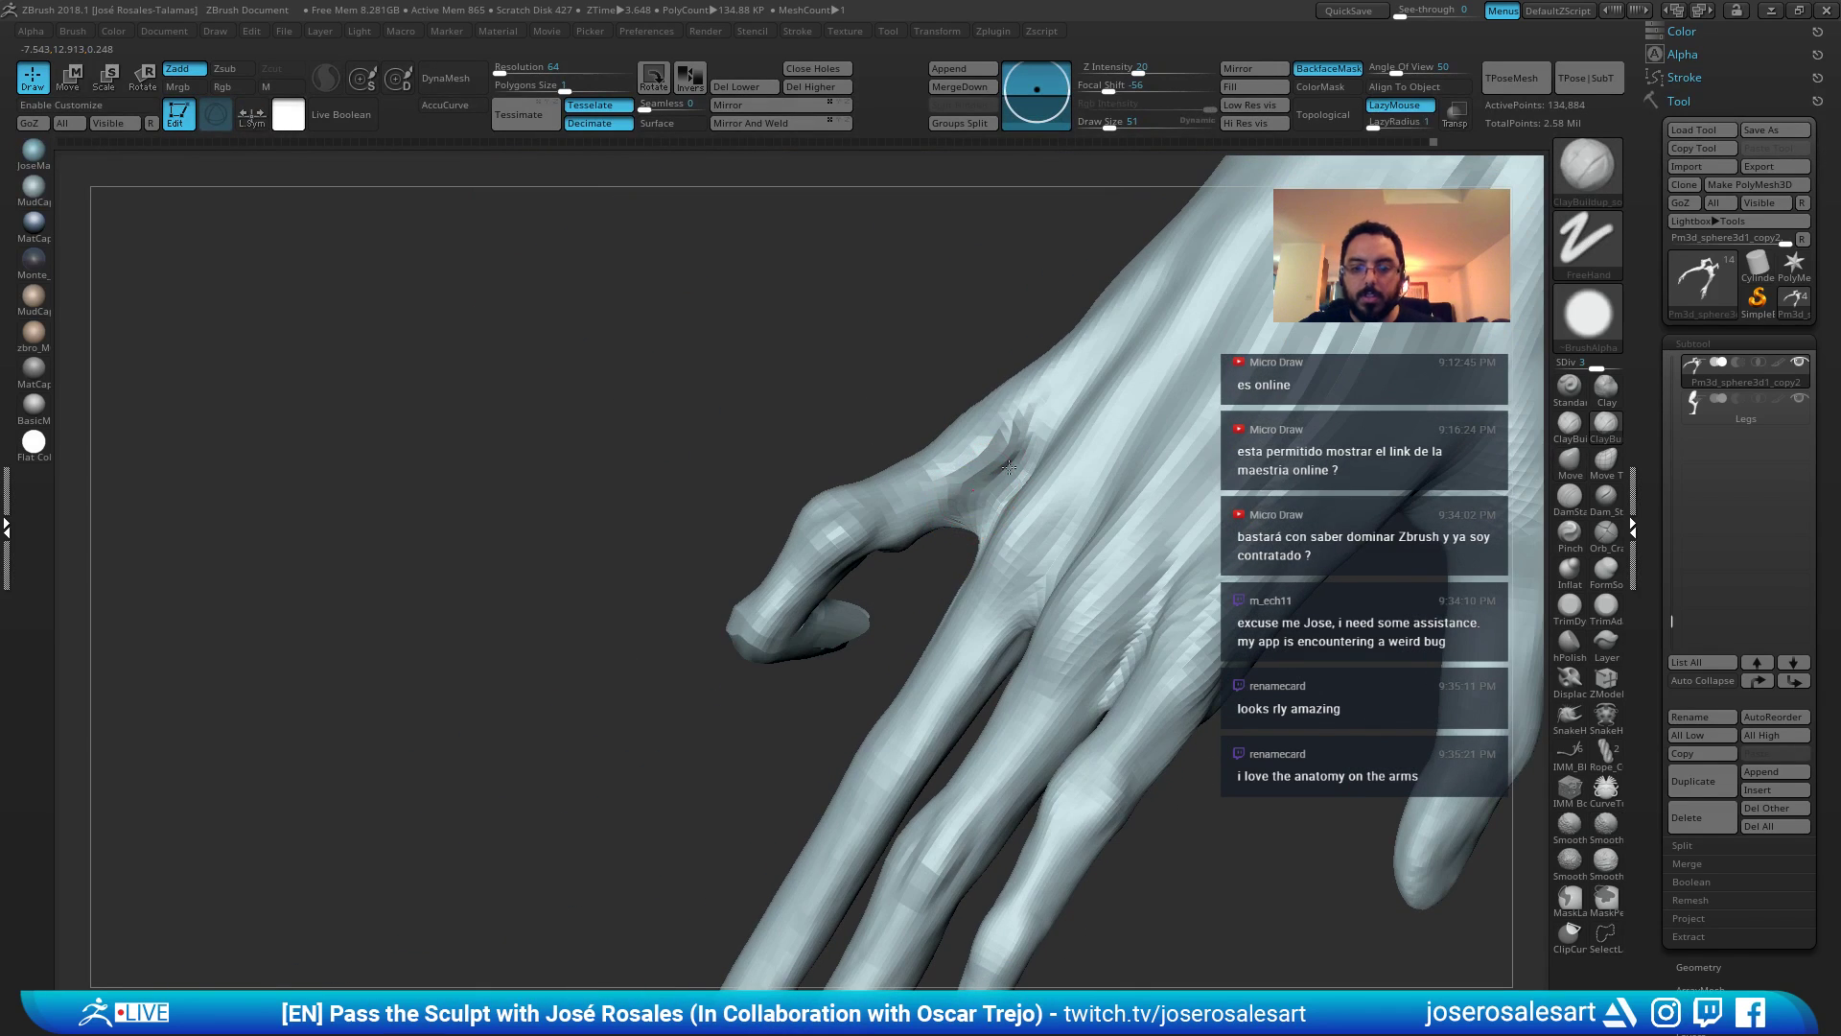
Set the draw size to 33 and smooth the curled tip segment of the little finger.
right_click_drag(970, 490, 1072, 547)
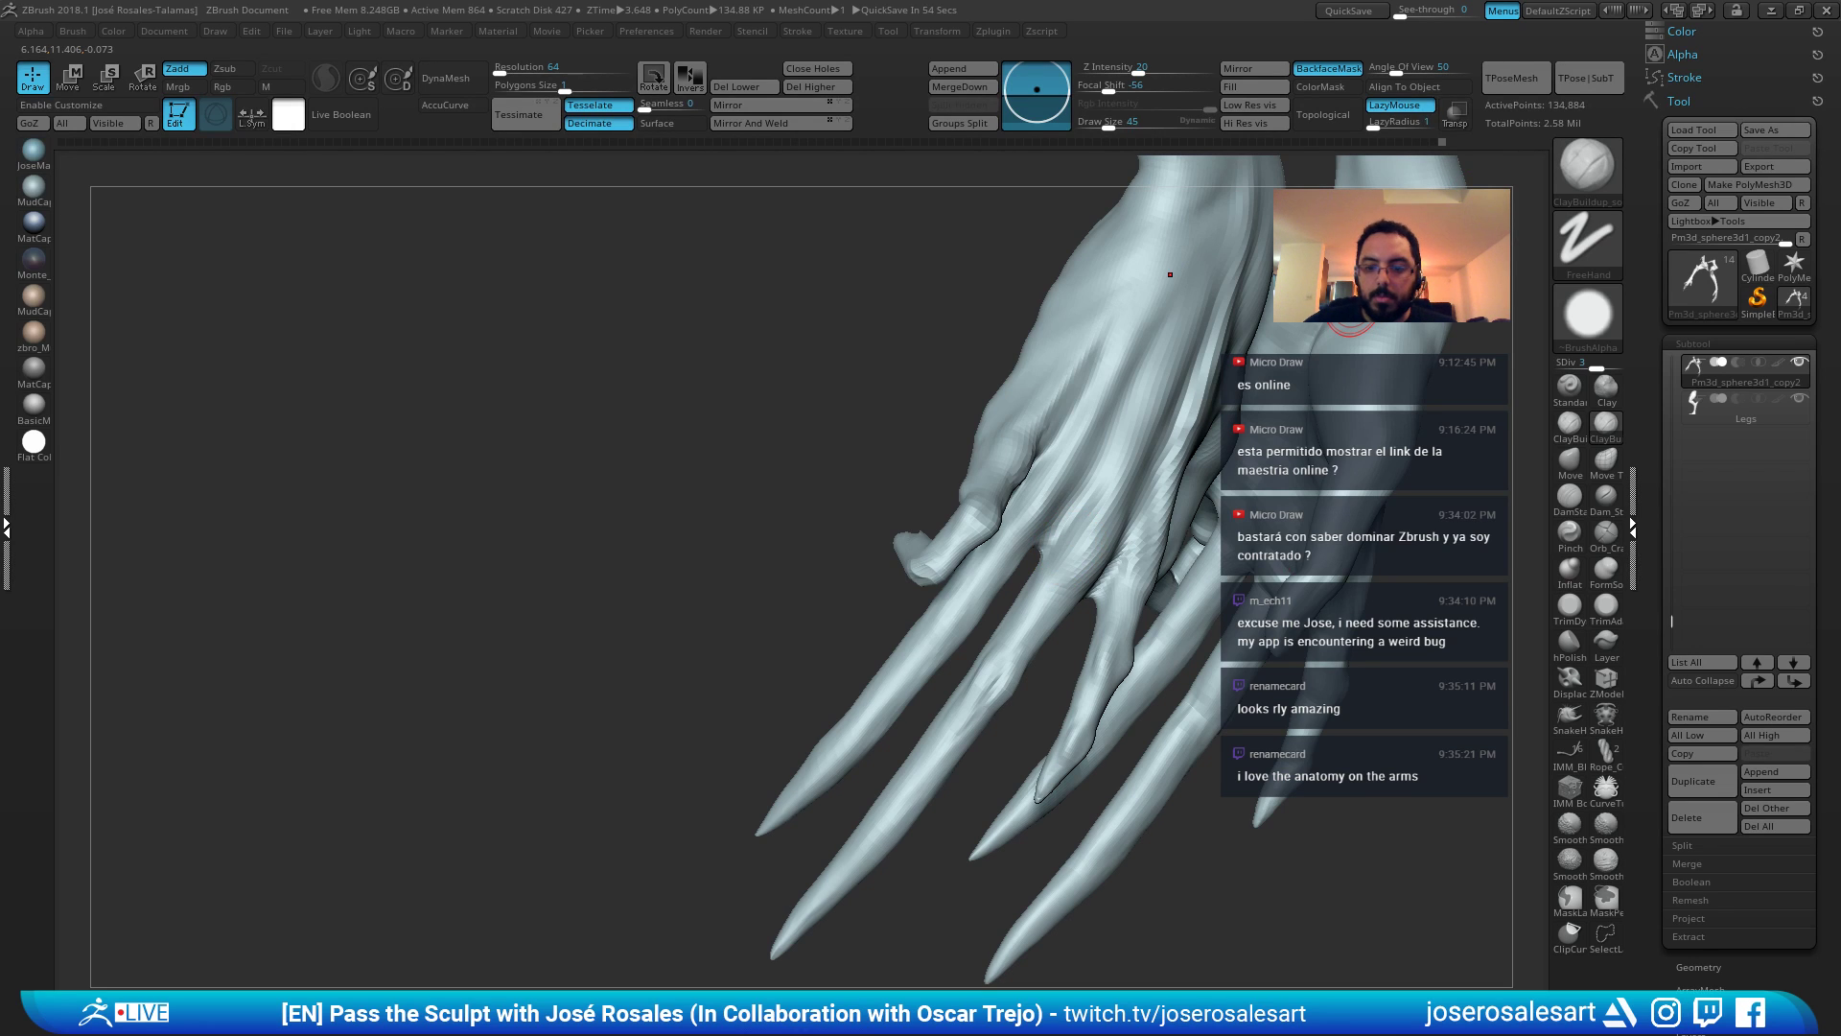
mouse_move(959, 413)
left_mouse_down()
mouse_move(966, 349)
mouse_move(1055, 306)
mouse_move(1060, 412)
left_mouse_up()
key("s")
left_click(1075, 510)
left_click_drag(973, 494, 1112, 532)
mouse_move(1113, 531)
right_mouse_down()
mouse_move(1005, 548)
mouse_move(1084, 758)
mouse_move(1002, 671)
right_mouse_up()
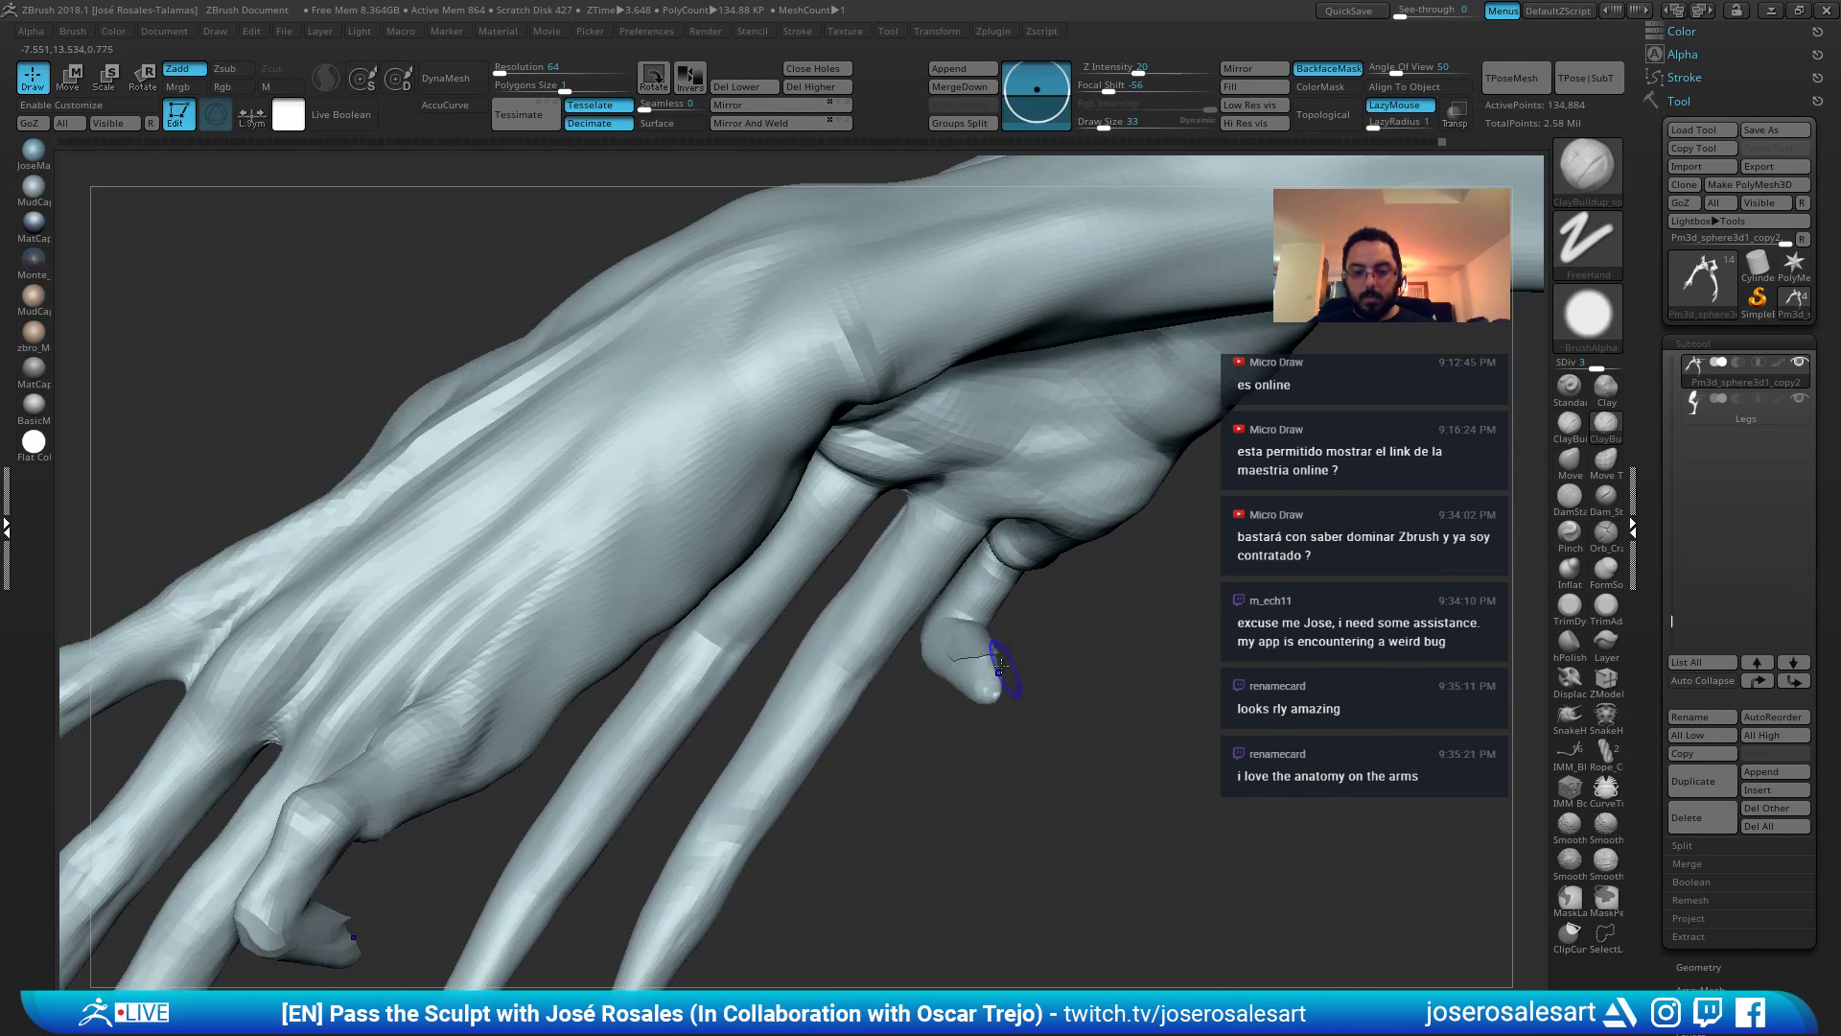
mouse_move(998, 660)
left_mouse_down("shift")
mouse_move(981, 641)
mouse_move(992, 658)
left_mouse_up("shift")
right_click_drag(997, 652, 909, 641)
mouse_move(987, 654)
left_mouse_down("shift")
mouse_move(1002, 641)
mouse_move(970, 705)
left_mouse_up("shift")
right_click_drag(1048, 640, 1032, 661)
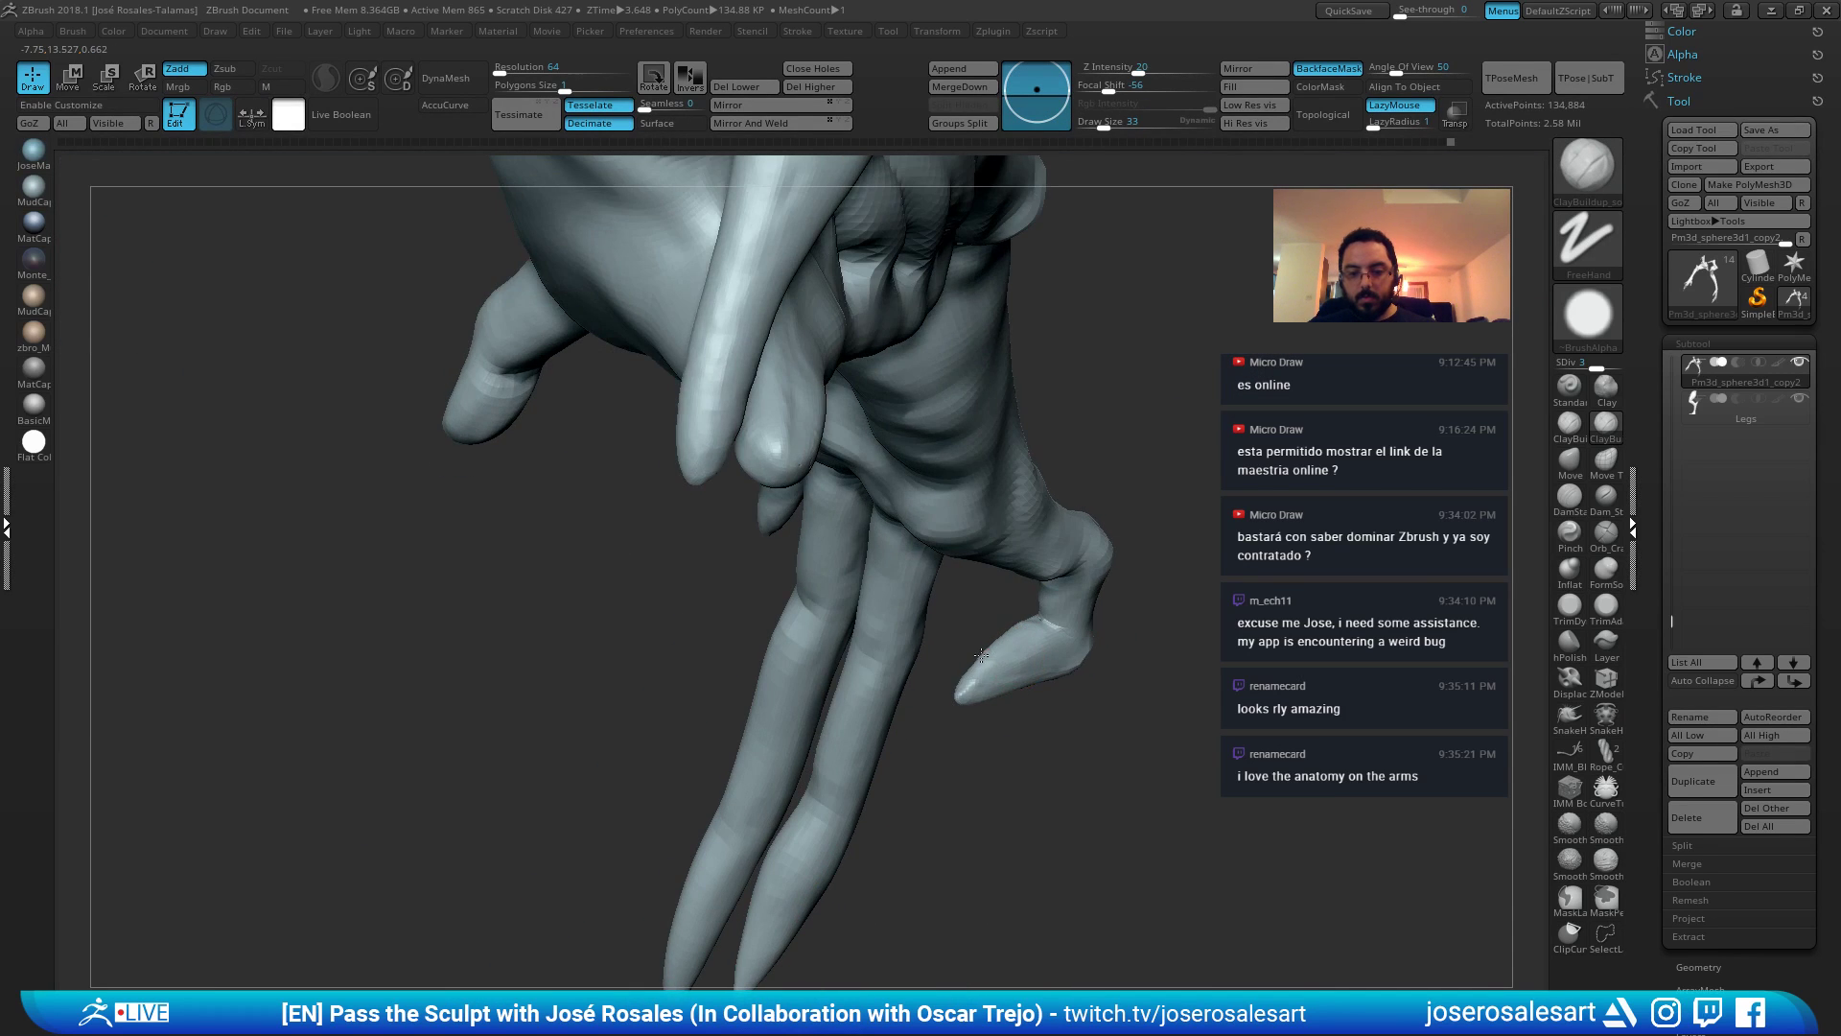
Check the little finger's wireframe and inspect its surface at subdivision level 4.
right_click_drag(981, 656, 1066, 604, "ctrl")
mouse_move(1067, 604)
right_mouse_down("ctrl")
mouse_move(1071, 649)
mouse_move(1045, 637)
mouse_move(1106, 667)
mouse_move(1074, 624)
mouse_move(1088, 608)
right_mouse_up("ctrl")
key("shift+f")
right_click_drag(1009, 689, 1139, 671)
key("shift+f")
key("d")
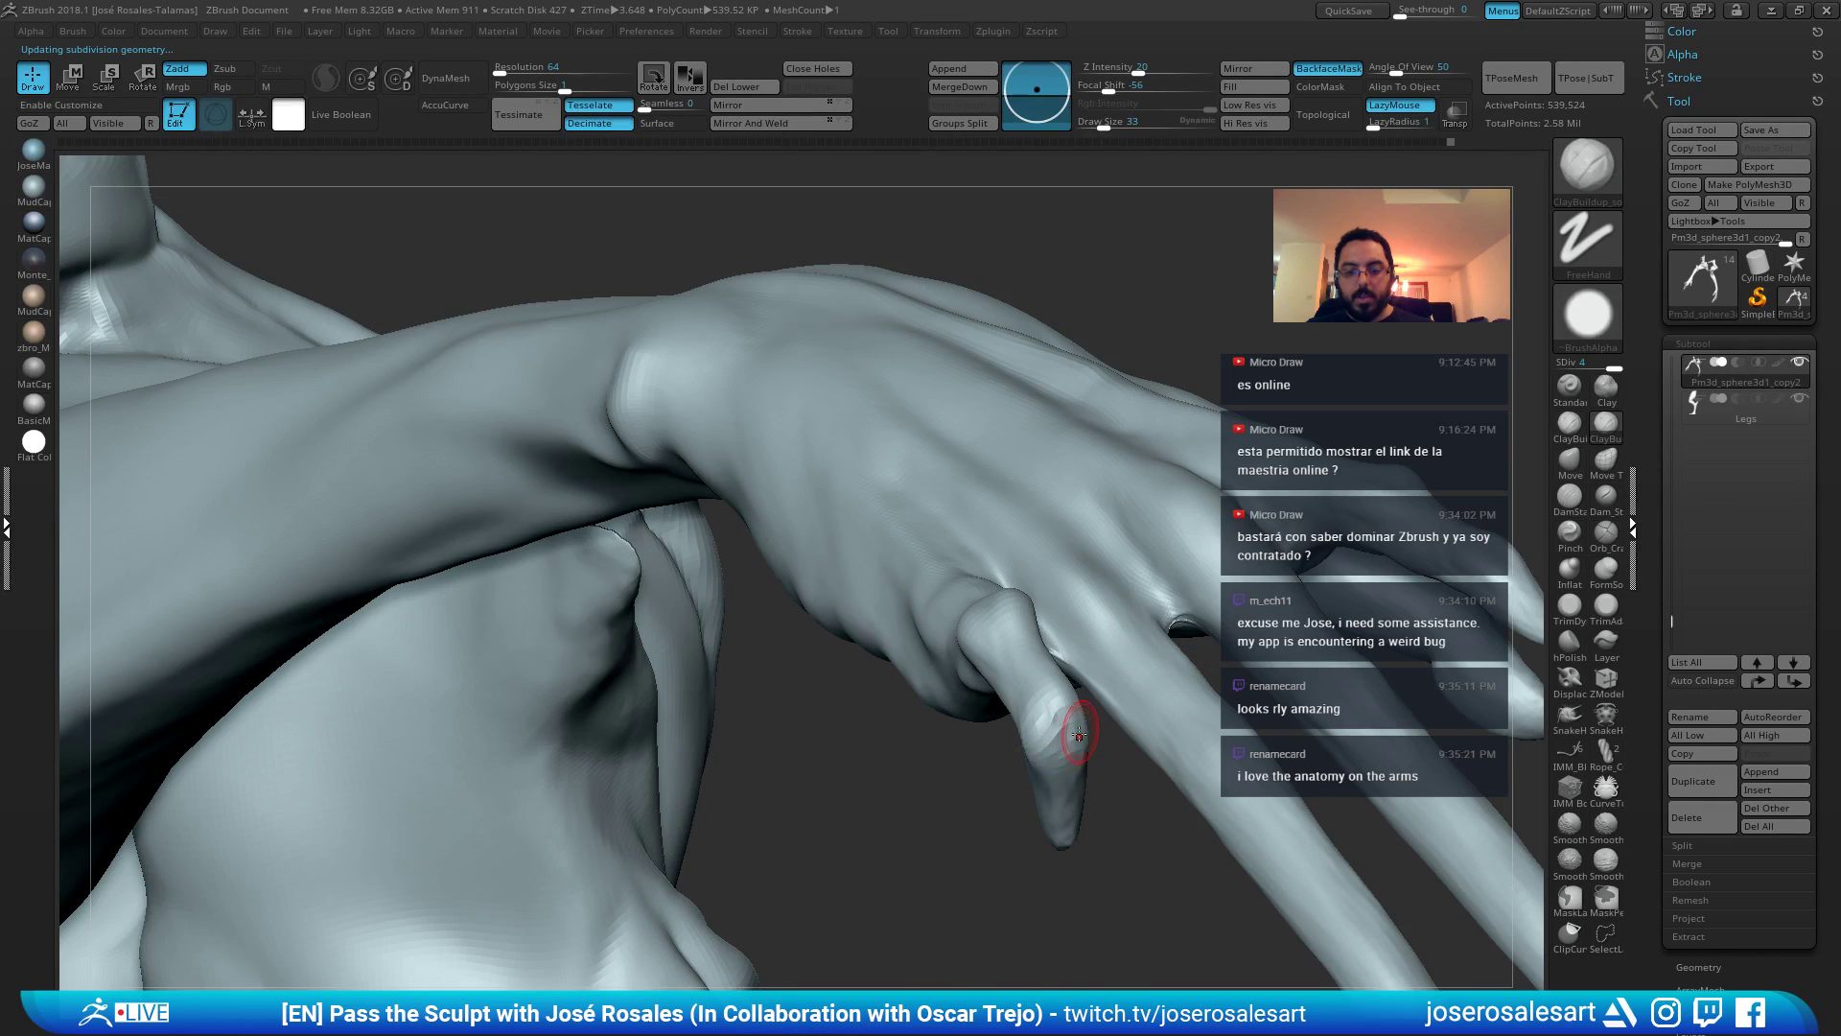
mouse_move(1079, 734)
right_mouse_down()
mouse_move(1167, 662)
mouse_move(1122, 760)
mouse_move(982, 624)
mouse_move(777, 738)
mouse_move(690, 509)
mouse_move(648, 666)
mouse_move(682, 607)
mouse_move(671, 637)
mouse_move(751, 604)
right_mouse_up()
Show the polygon wireframe and step the mesh down to subdivision level 1 at the little finger's bent joint.
key("shift")
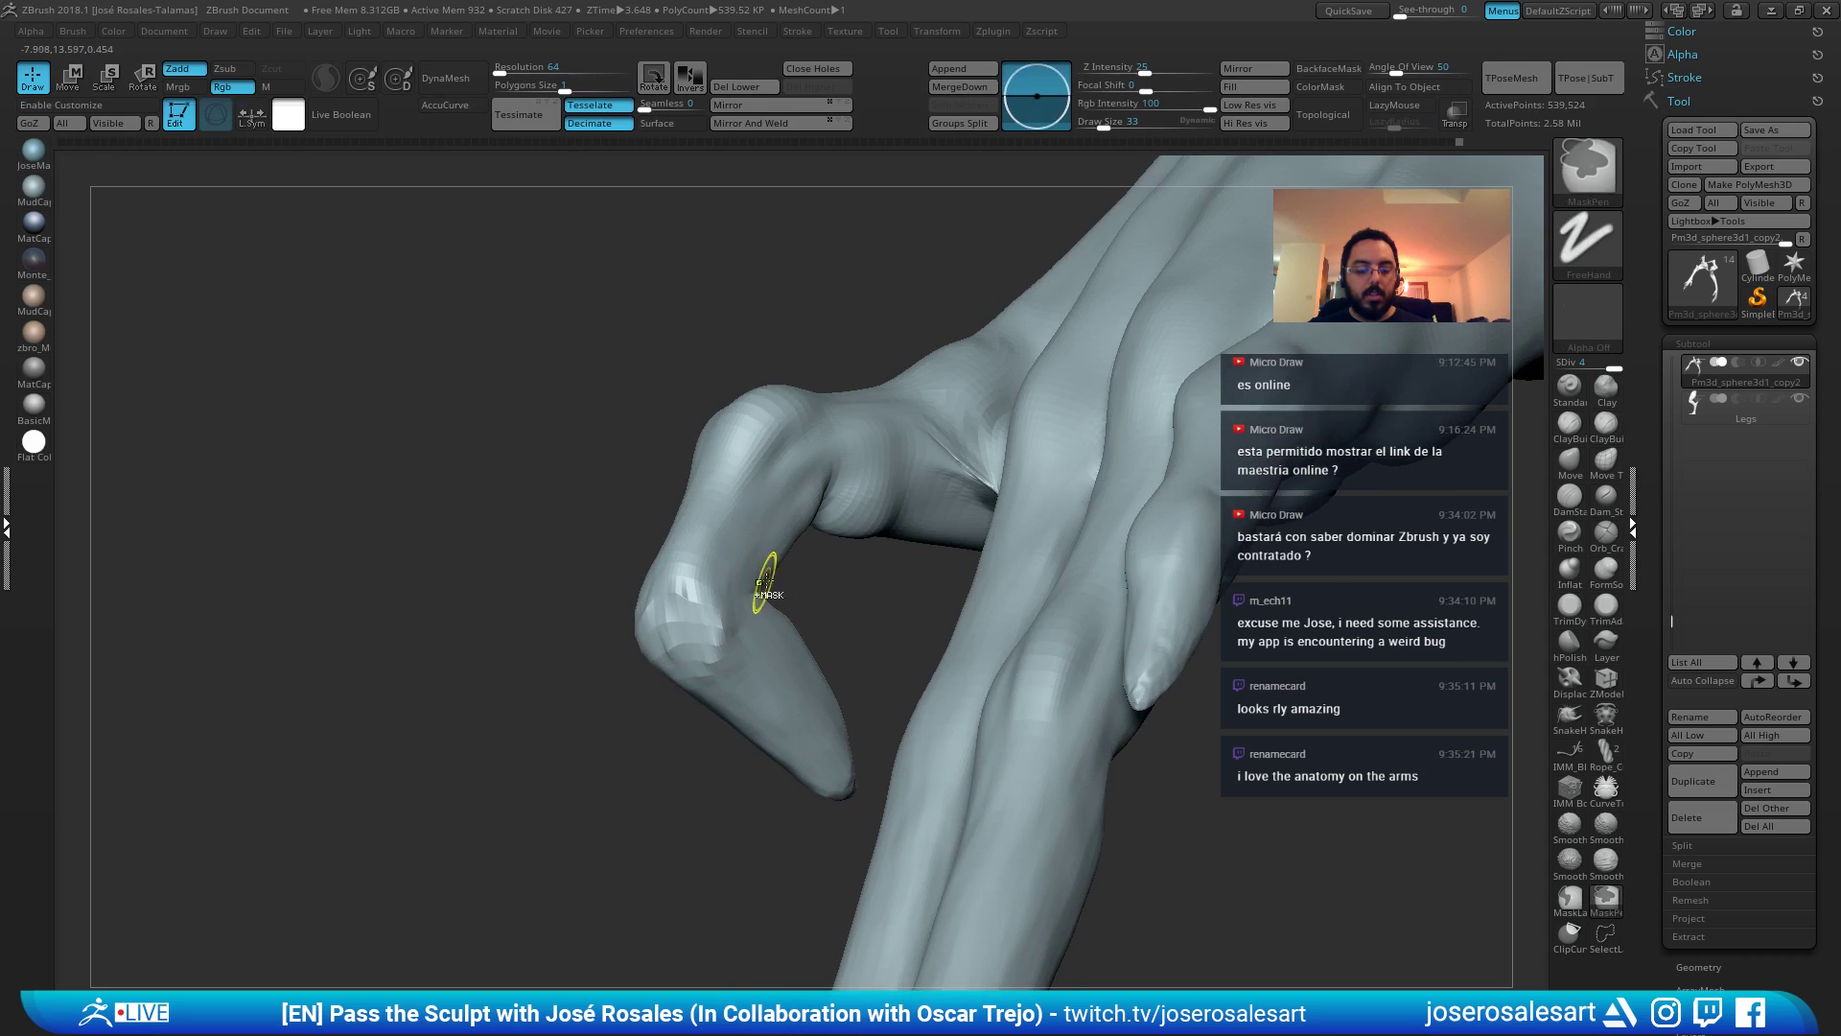
key("shift+f")
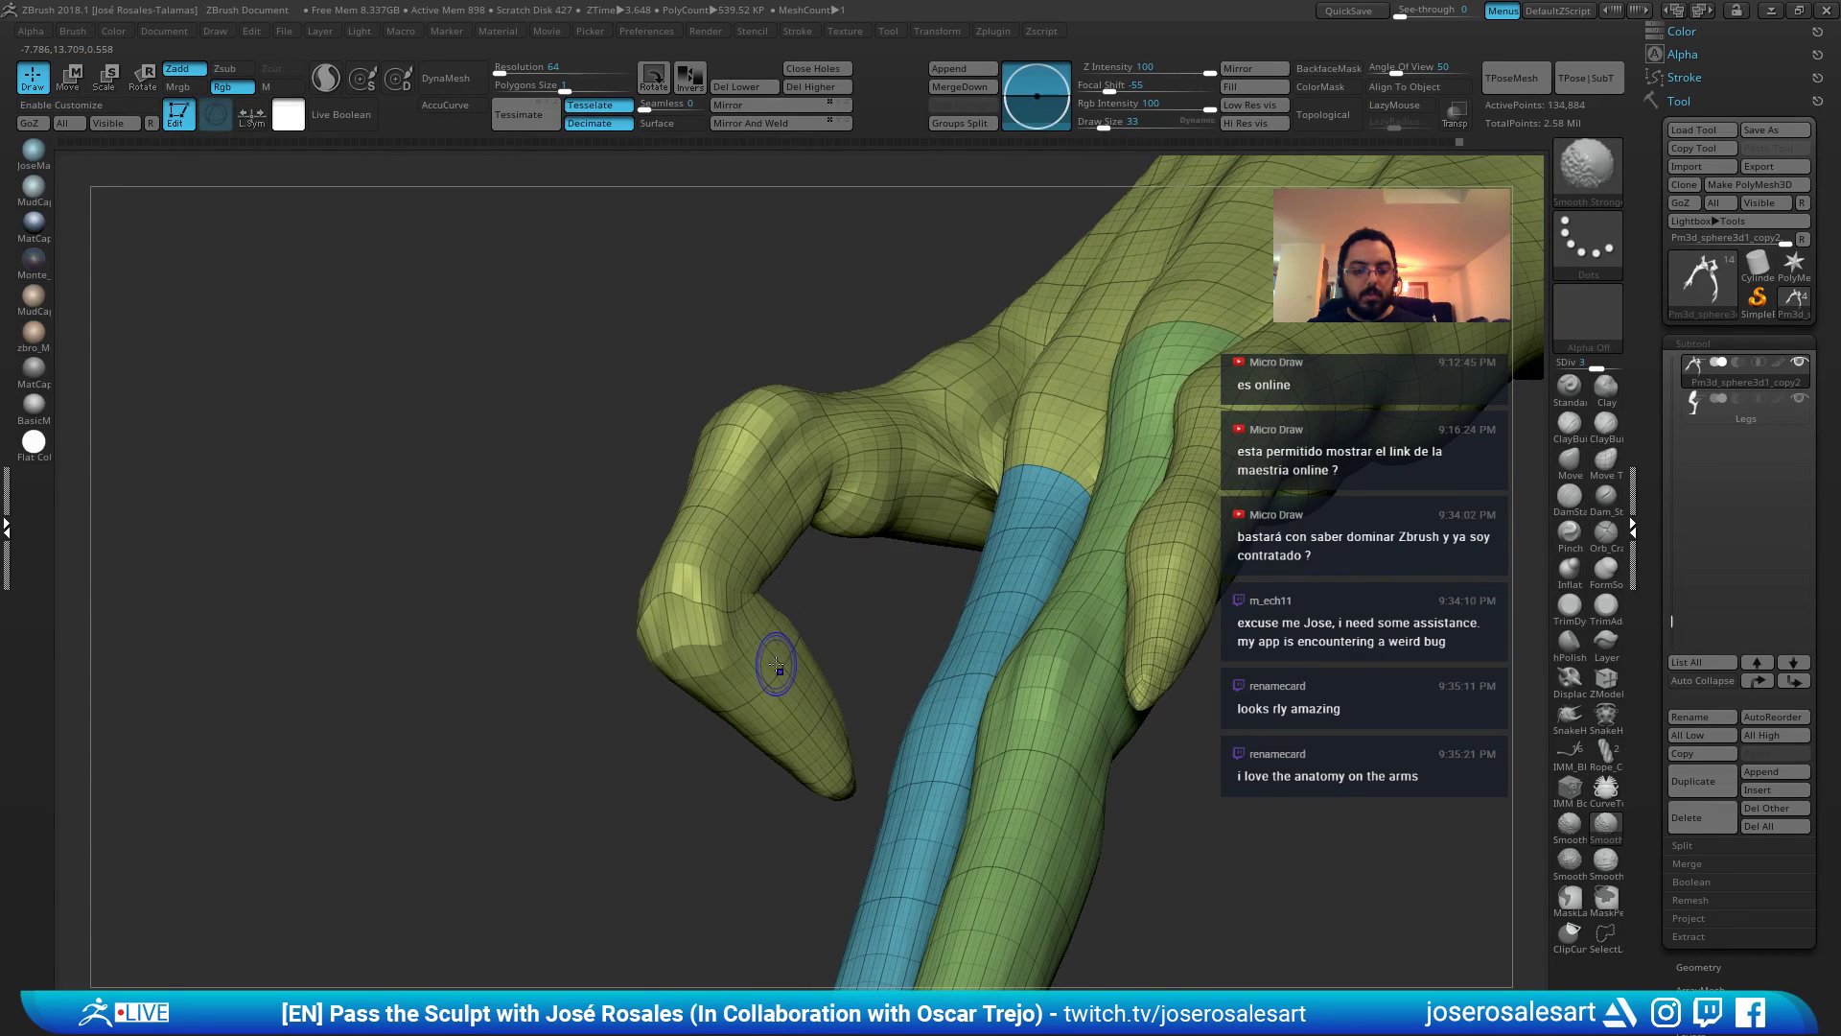
key("shift+d")
key("shift+d")
key("shift+d")
right_click_drag(770, 574, 669, 605)
key("shift")
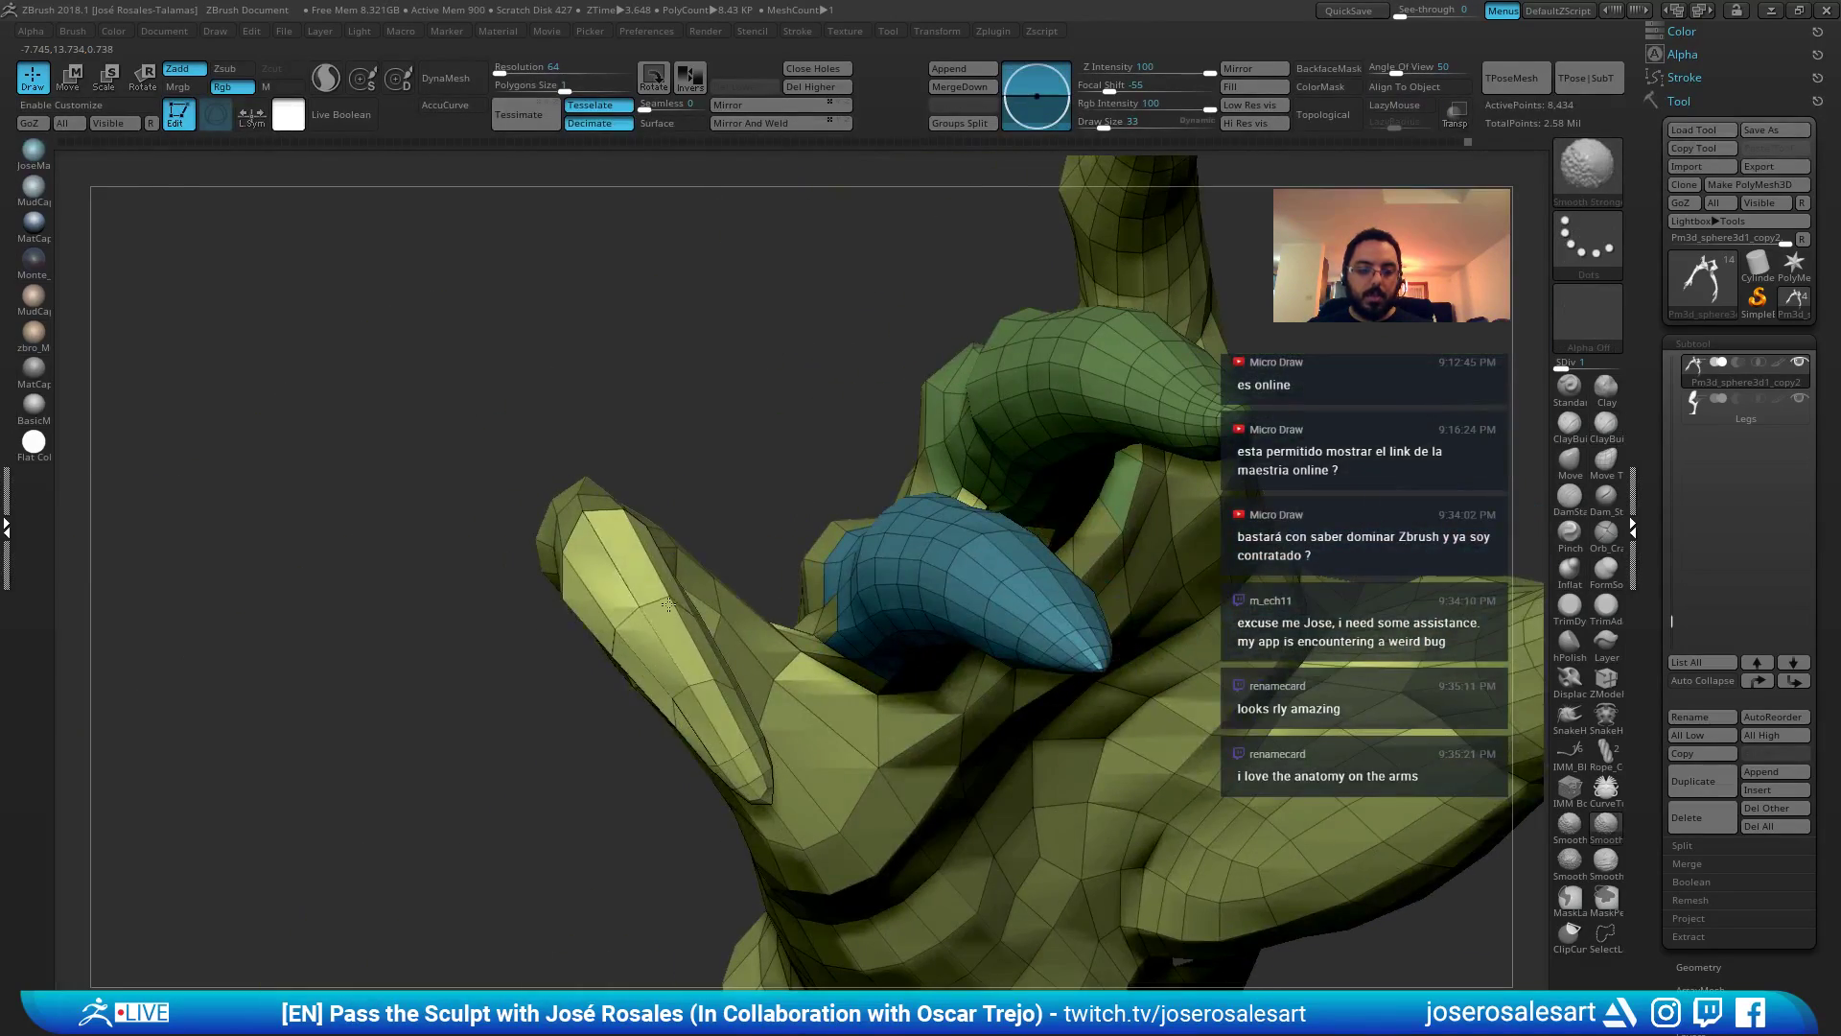
Go up to subdivision level 2 and smooth the little finger's bent joint and the segments around it.
mouse_move(635, 682)
right_mouse_down()
mouse_move(661, 661)
mouse_move(714, 721)
right_mouse_up()
key("d")
key("shift")
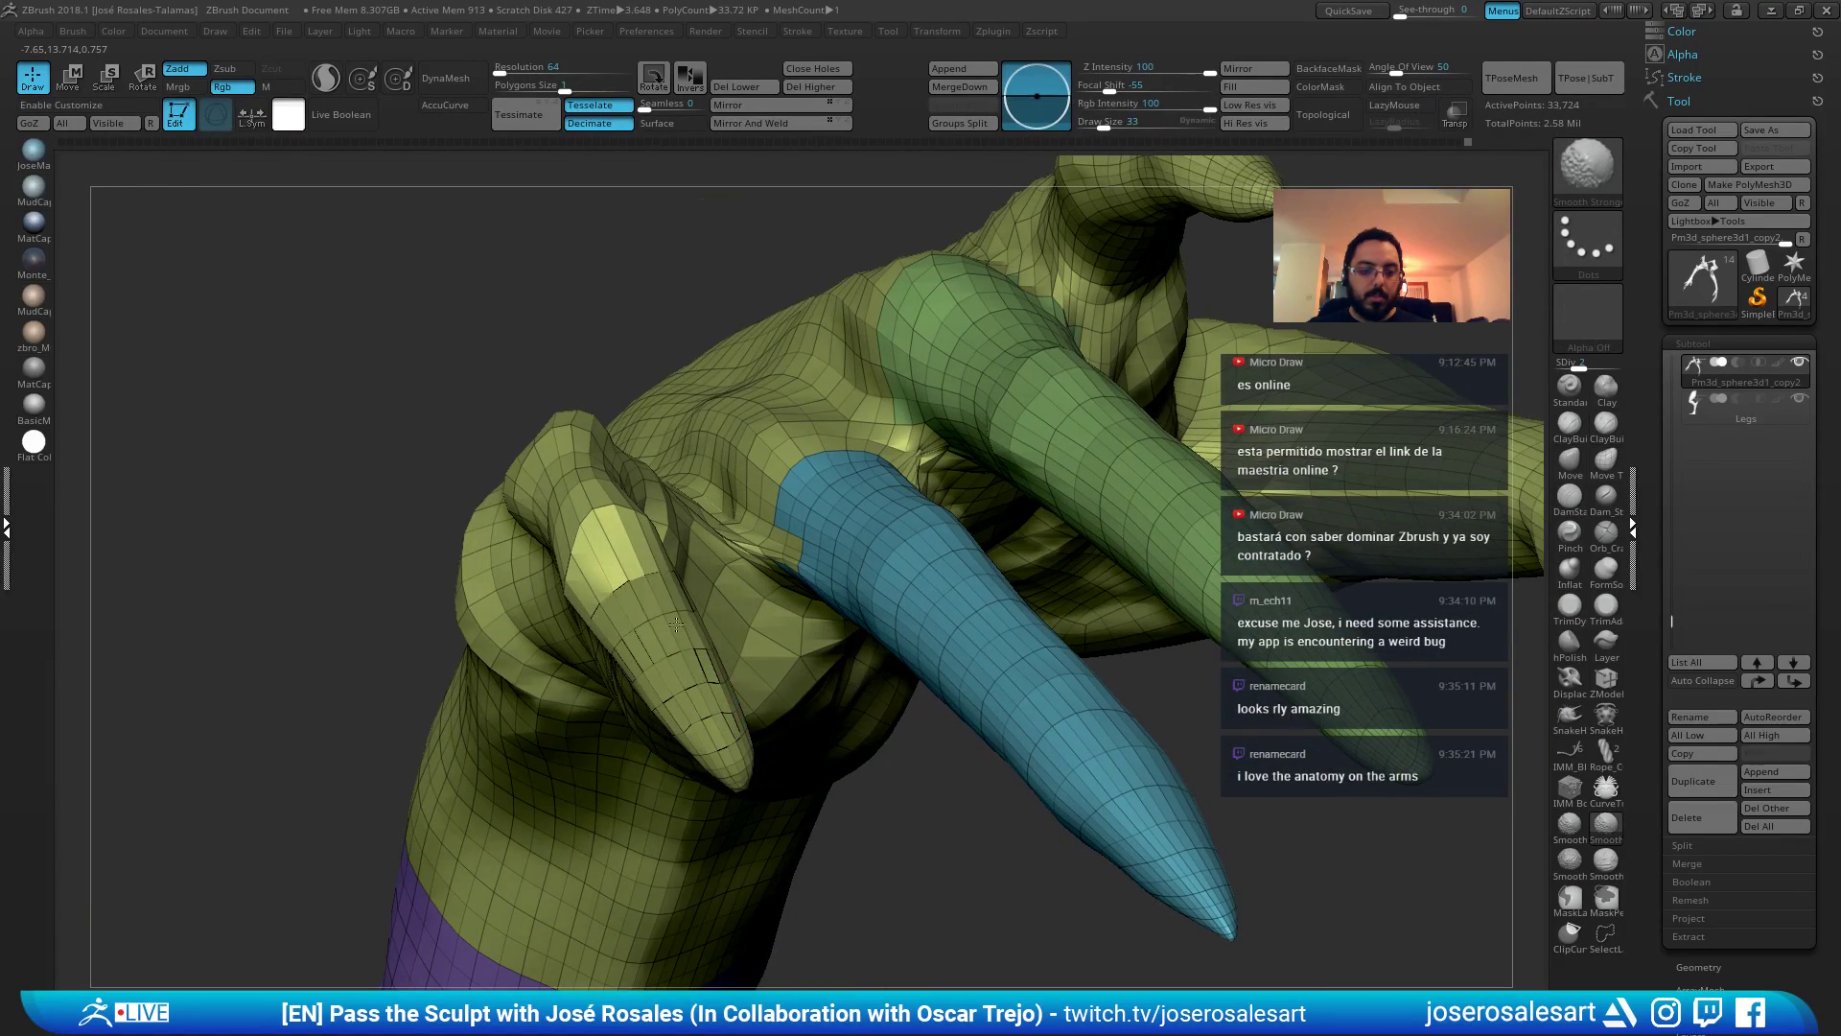
left_click_drag(647, 588, 628, 596, "shift")
right_click_drag(626, 600, 509, 484)
mouse_move(509, 480)
left_mouse_down("shift")
mouse_move(483, 475)
mouse_move(565, 471)
left_mouse_up("shift")
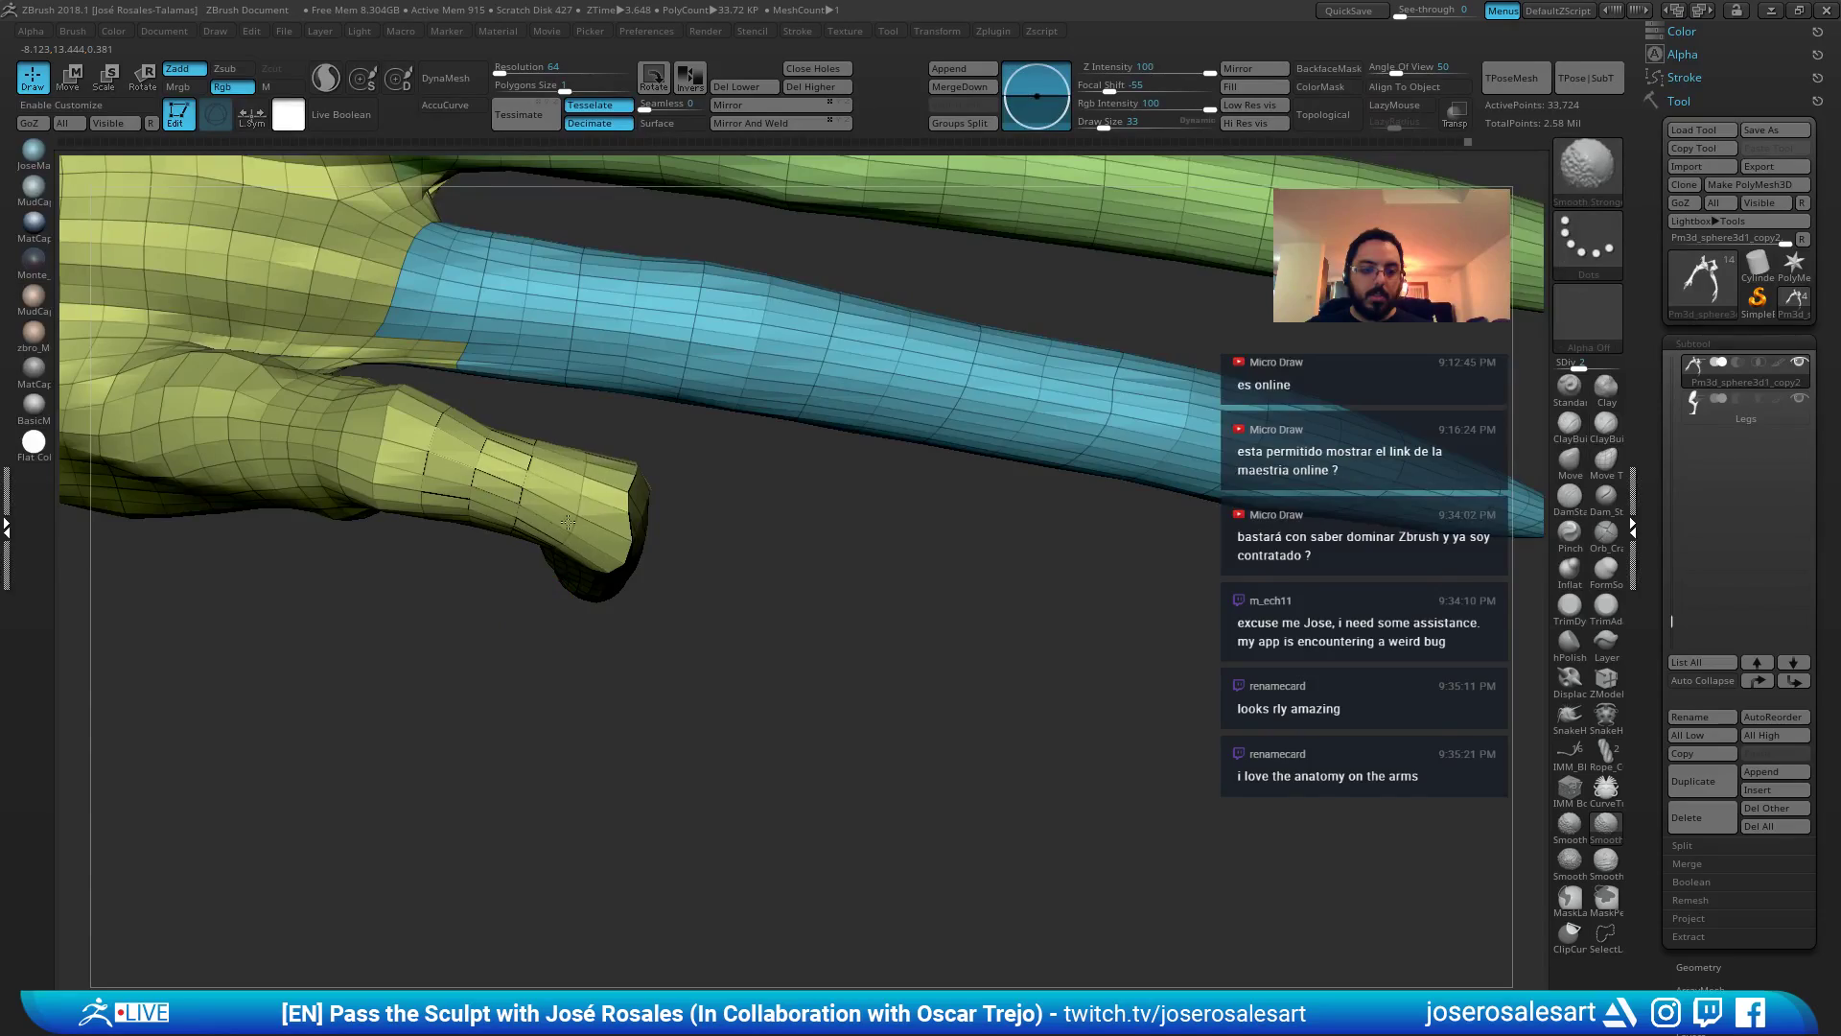
Go up to subdivision level 3 and smooth the little finger's tip segment and outer joint.
right_click_drag(568, 522, 575, 435)
key("d")
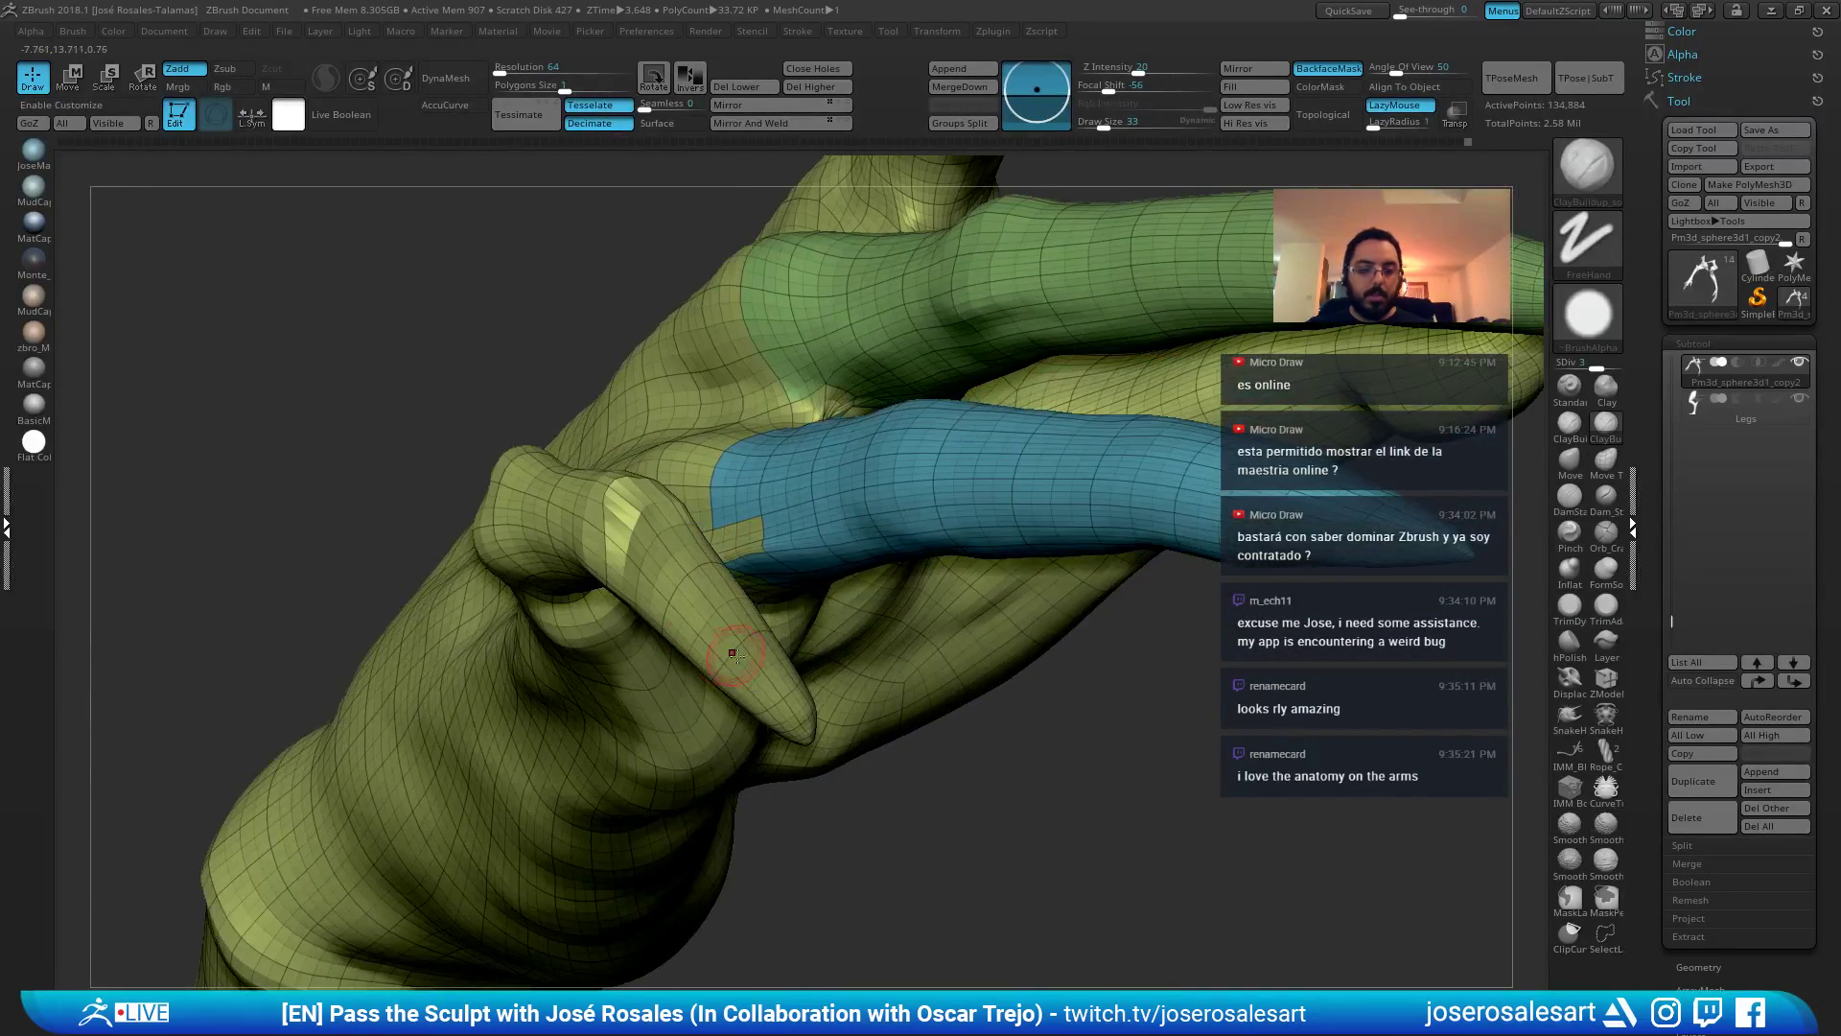
left_click_drag(637, 519, 662, 561, "shift")
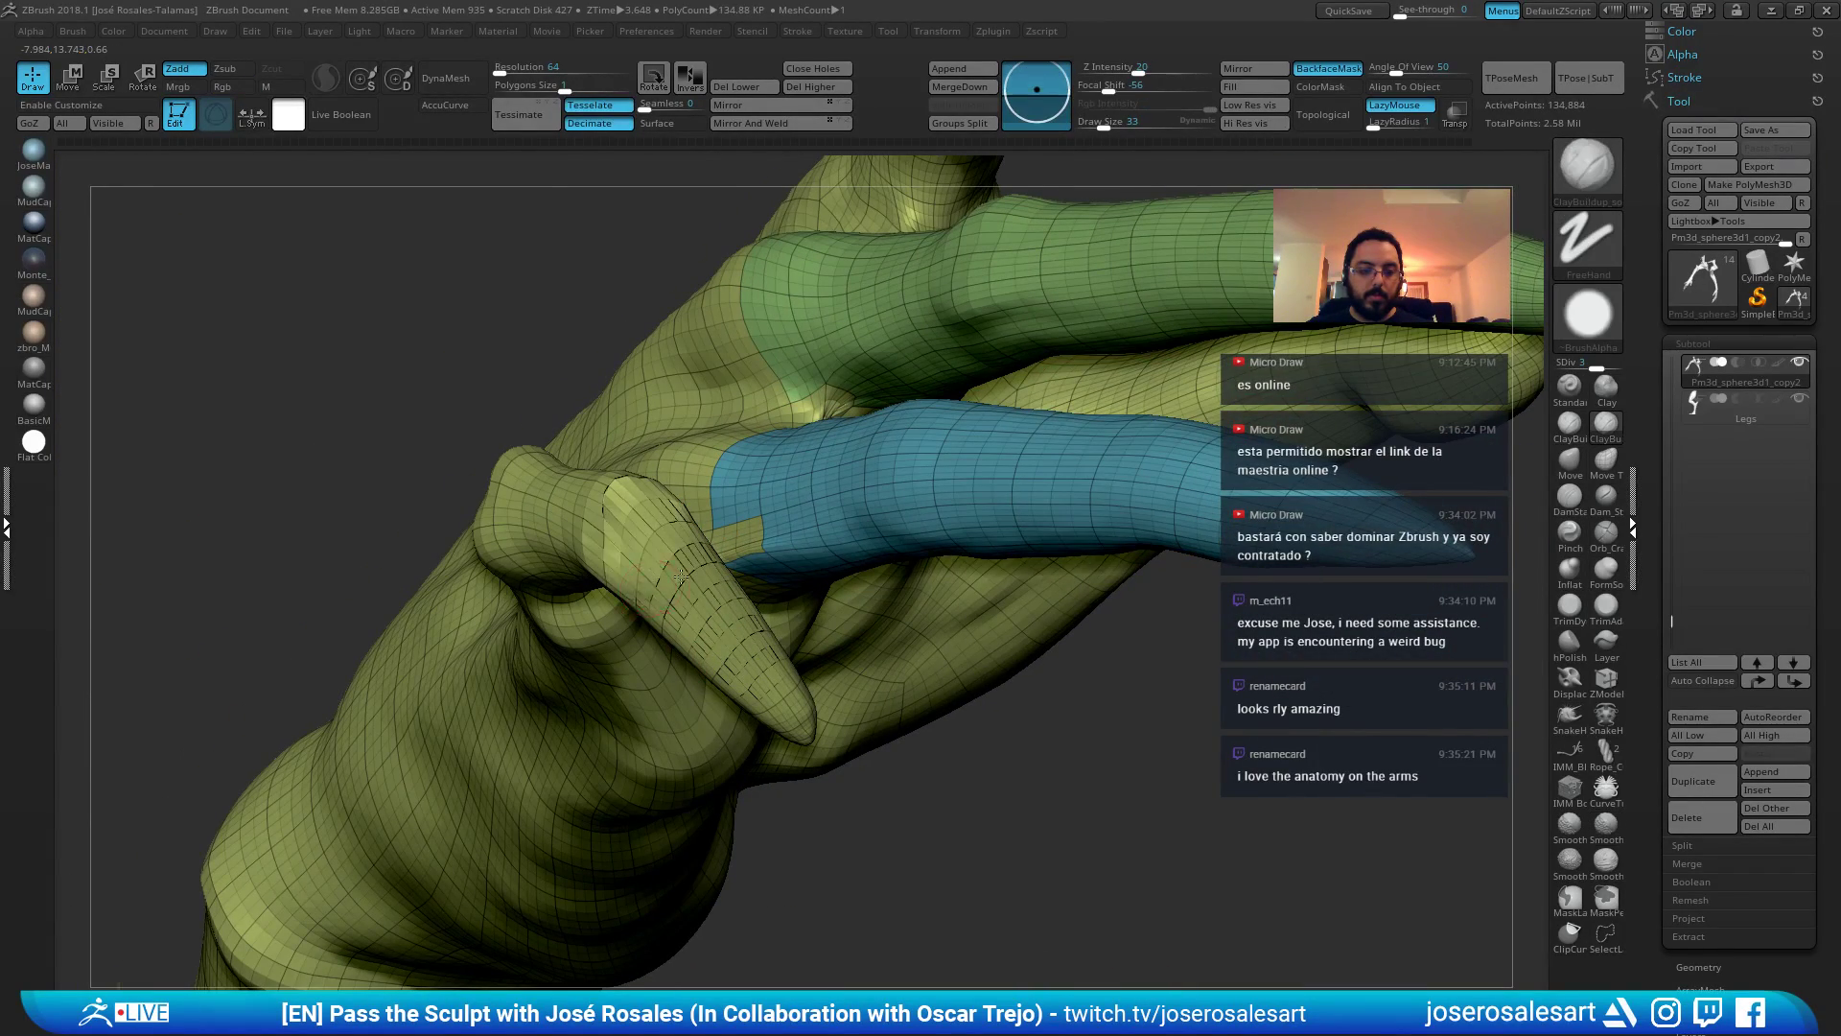
right_click_drag(714, 729, 678, 584)
left_click_drag(631, 531, 632, 564, "shift")
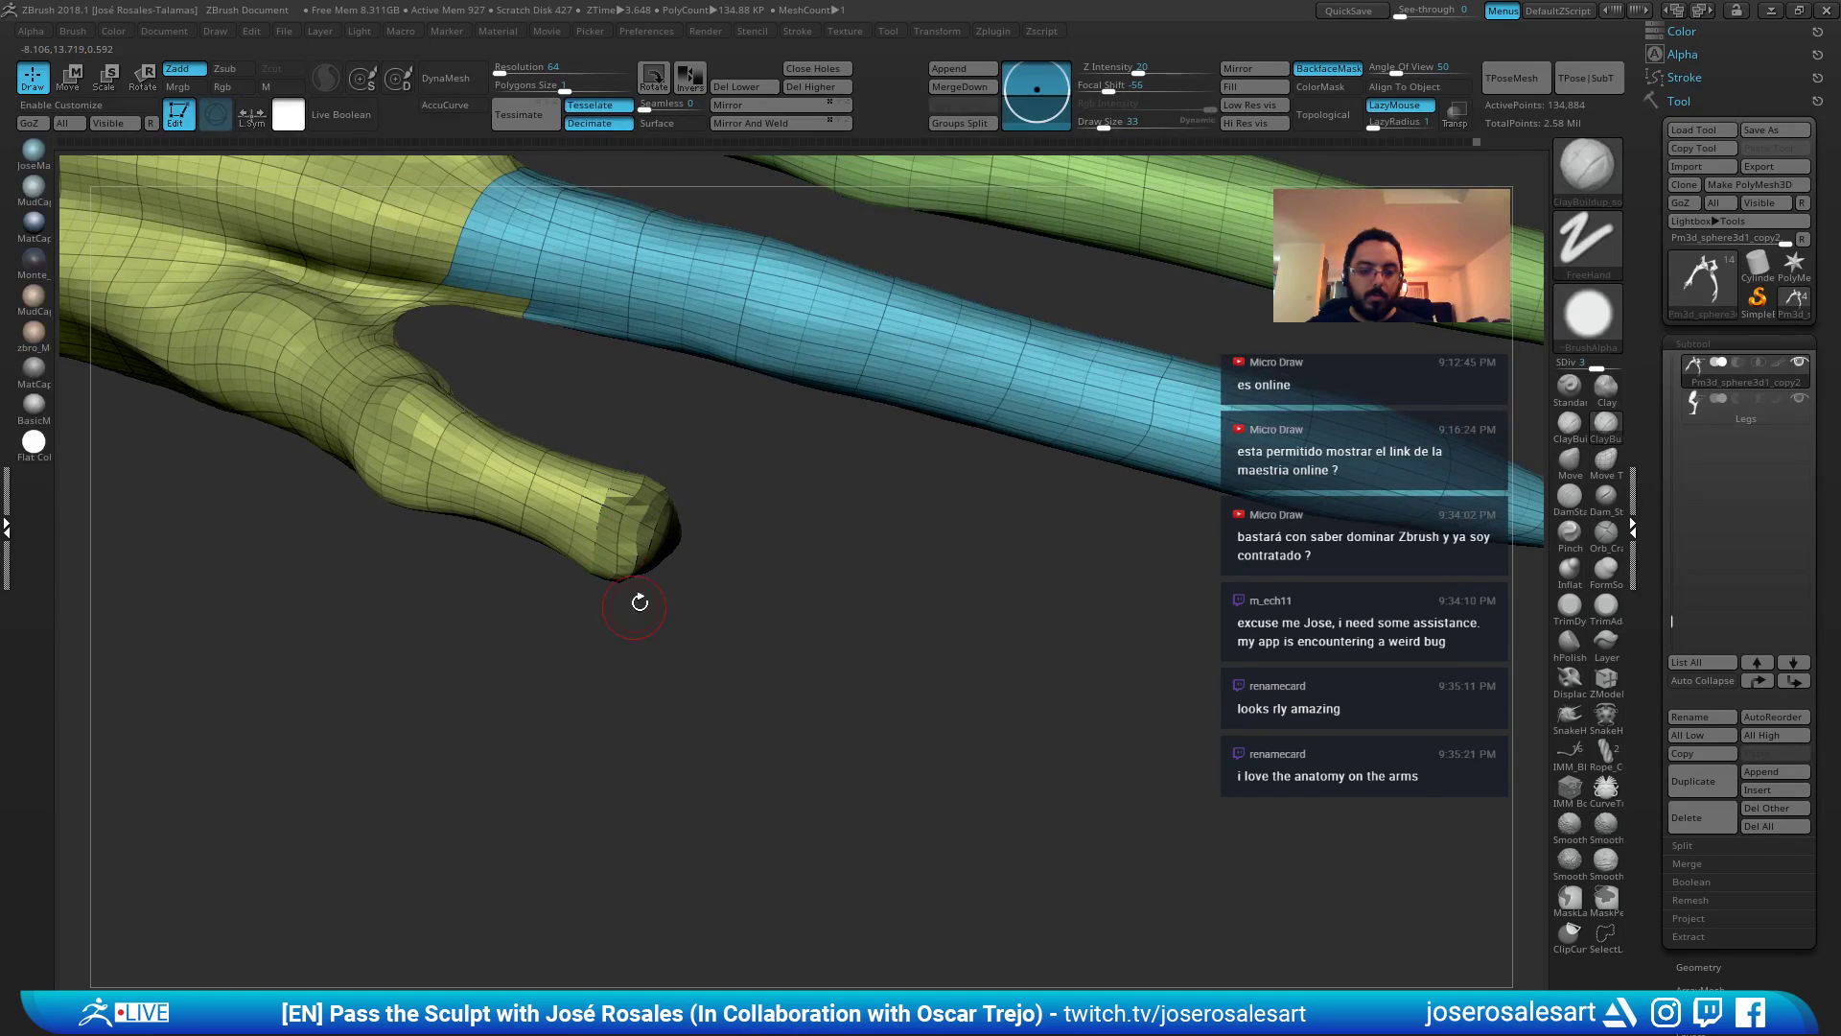
mouse_move(721, 552)
right_mouse_down()
mouse_move(747, 636)
mouse_move(860, 533)
mouse_move(806, 473)
mouse_move(781, 629)
mouse_move(651, 640)
mouse_move(550, 690)
mouse_move(641, 739)
mouse_move(669, 611)
mouse_move(676, 657)
mouse_move(758, 575)
mouse_move(716, 518)
right_mouse_up()
Return to subdivision level 4, hide the wireframe and smooth the little finger's bent outer joint.
key("f")
key("d")
key("shift+f")
mouse_move(1109, 674)
right_mouse_down()
mouse_move(1094, 677)
mouse_move(1136, 672)
right_mouse_up()
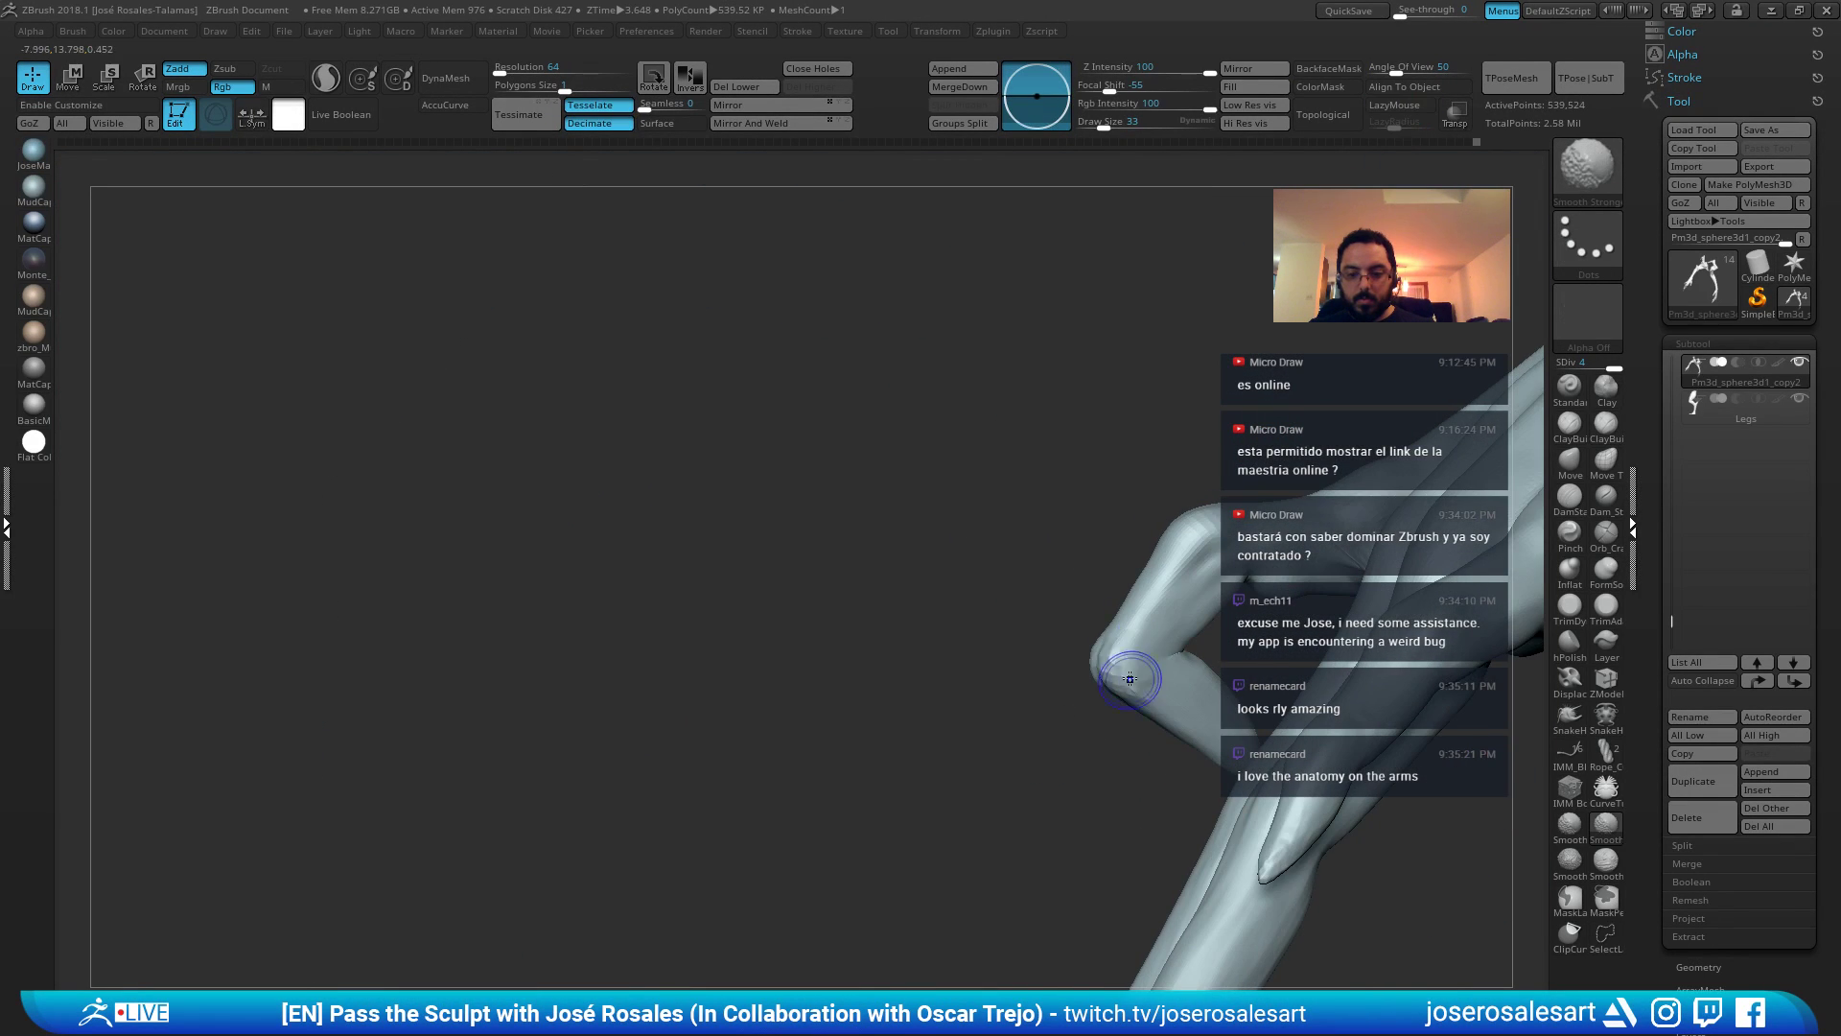
left_click_drag(1135, 671, 1139, 689, "shift")
right_click_drag(1138, 691, 1117, 683)
mouse_move(1131, 748)
right_mouse_down("shift")
mouse_move(1114, 675)
mouse_move(1132, 667)
mouse_move(1087, 674)
mouse_move(1195, 748)
mouse_move(1137, 704)
right_mouse_up("shift")
mouse_move(1130, 662)
left_mouse_down()
mouse_move(1112, 648)
mouse_move(1141, 724)
left_mouse_up()
mouse_move(1154, 757)
right_mouse_down()
mouse_move(1171, 686)
mouse_move(1120, 768)
mouse_move(1139, 731)
mouse_move(1294, 671)
right_mouse_up()
Refine the knuckle area on the back of the hand with the Standard brush at draw size 45.
mouse_move(704, 202)
right_mouse_down("alt")
mouse_move(761, 394)
mouse_move(969, 509)
mouse_move(786, 239)
mouse_move(796, 572)
right_mouse_up("alt")
mouse_move(801, 255)
right_mouse_down()
mouse_move(781, 370)
mouse_move(842, 308)
mouse_move(788, 479)
mouse_move(780, 390)
mouse_move(784, 463)
mouse_move(796, 436)
mouse_move(792, 474)
mouse_move(773, 423)
mouse_move(823, 508)
mouse_move(913, 383)
mouse_move(849, 425)
mouse_move(851, 447)
mouse_move(892, 461)
right_mouse_up()
key("b")
key("s")
key("t")
key("s")
left_click_drag(899, 462, 892, 463)
right_click_drag(871, 429, 880, 482, "alt")
key("s")
left_click_drag(879, 482, 892, 483)
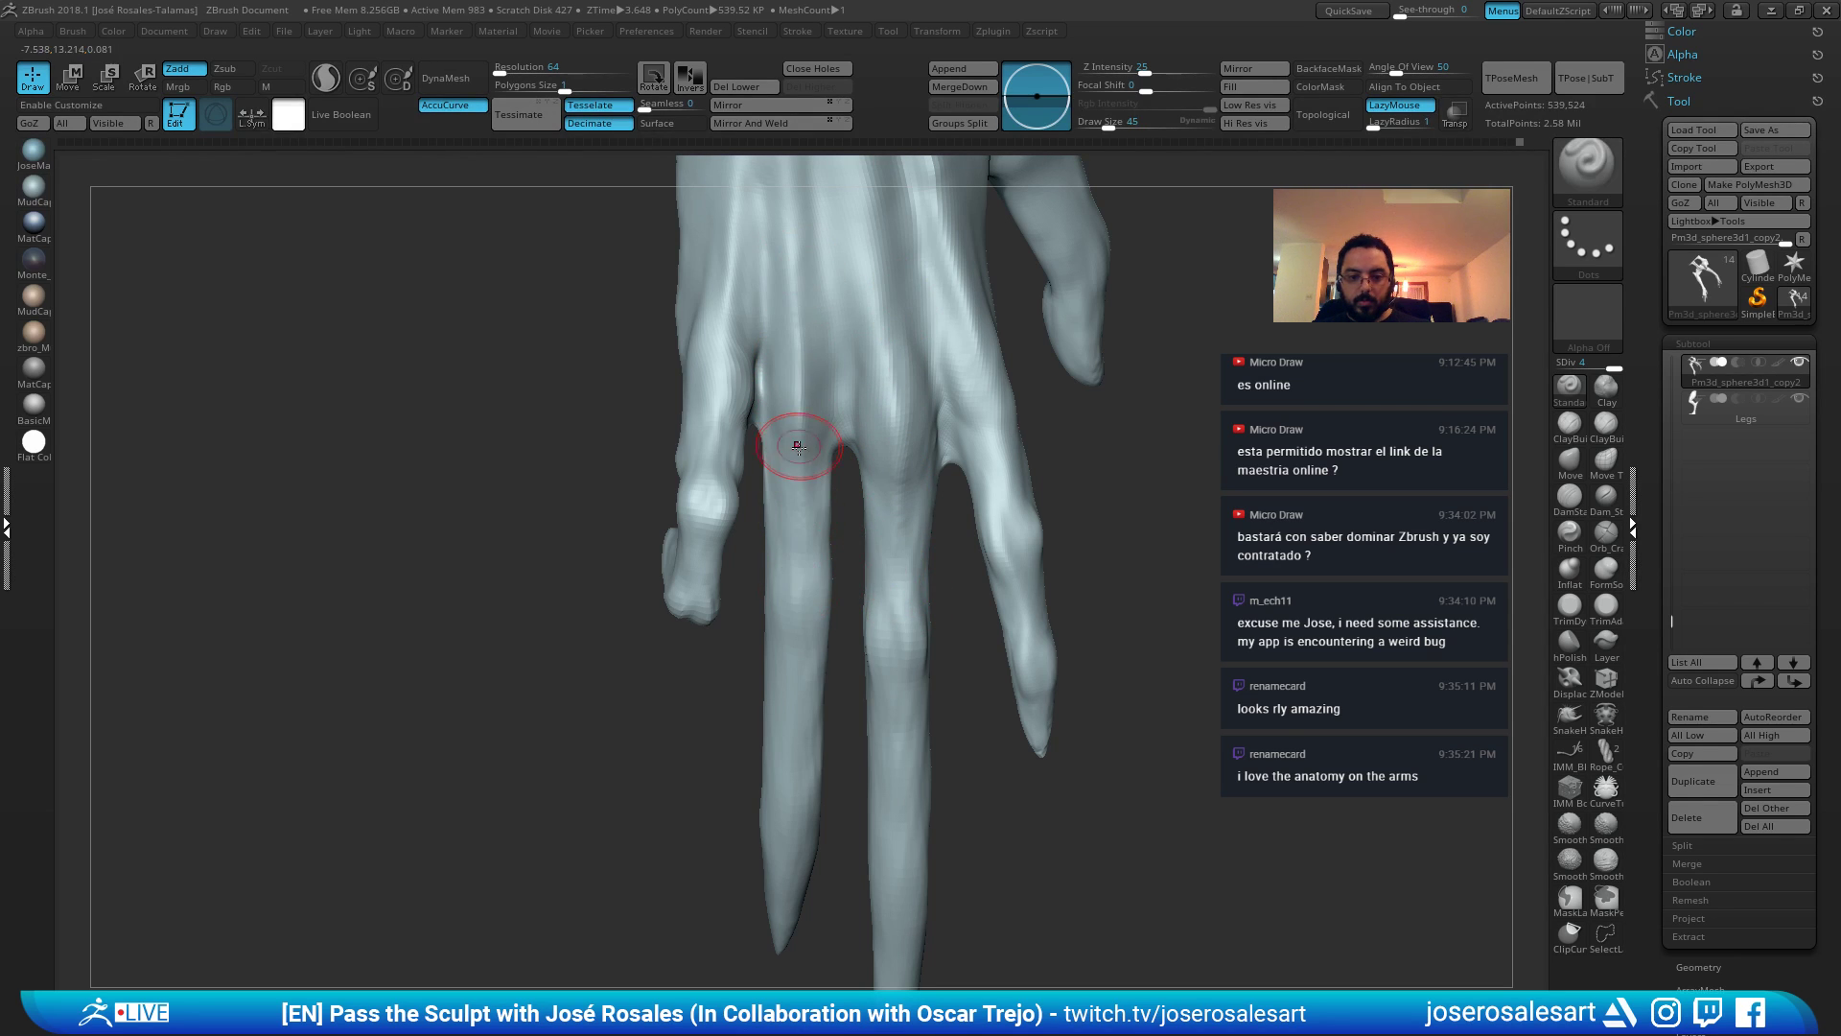
Build up the ring and middle finger knuckles with the ClayBuildup brush at draw size 39.
key("2")
mouse_move(814, 403)
right_mouse_down()
mouse_move(824, 433)
mouse_move(776, 387)
right_mouse_up()
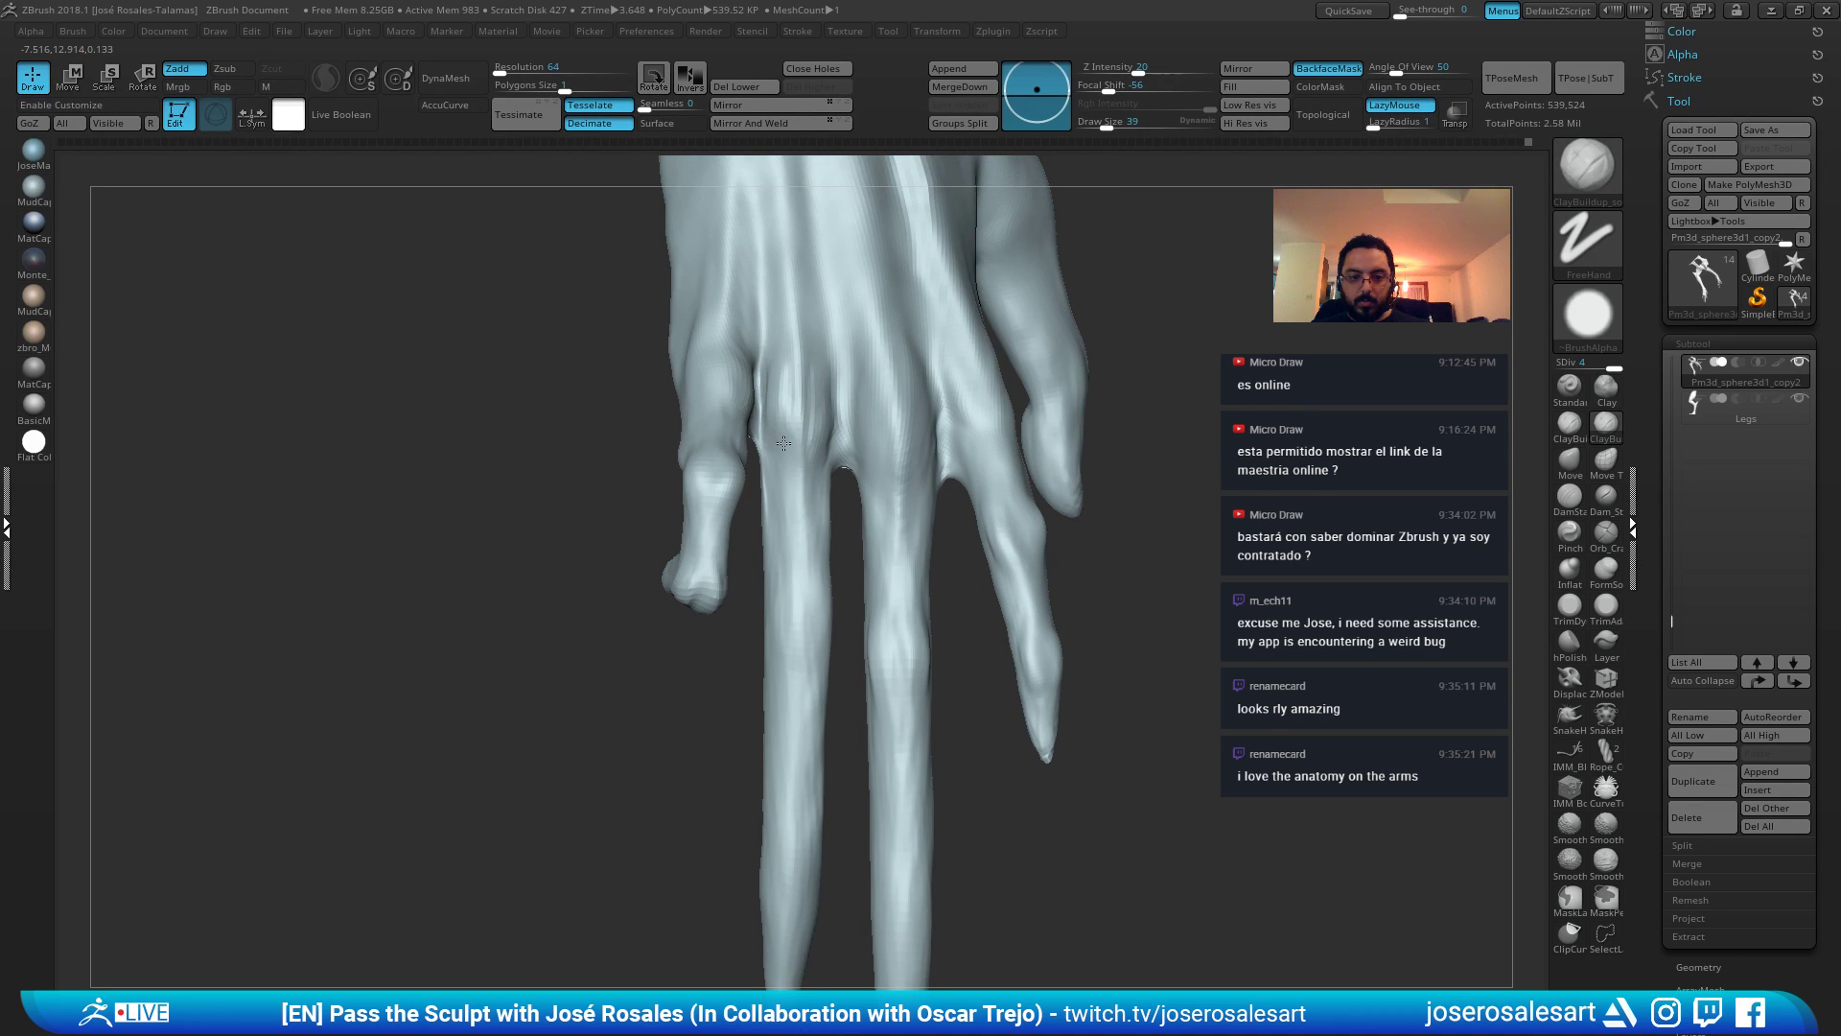
right_click_drag(791, 478, 770, 424)
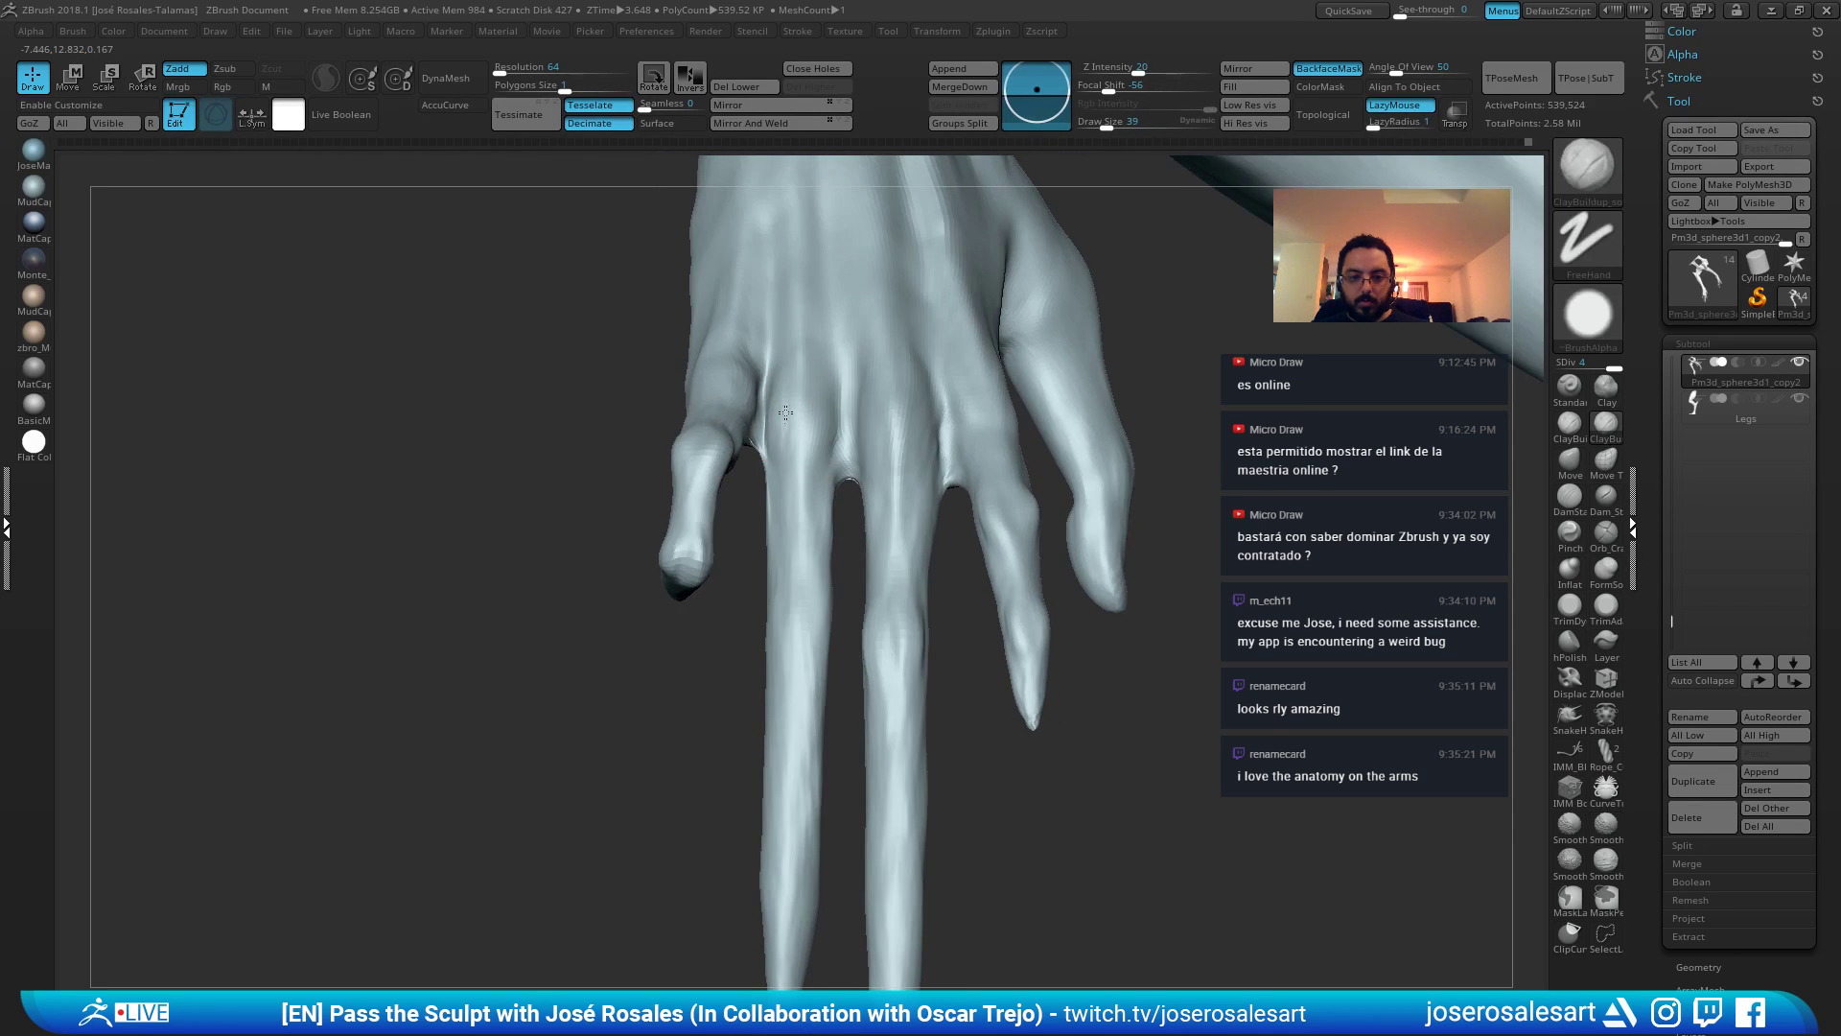
mouse_move(888, 409)
right_mouse_down()
mouse_move(862, 383)
mouse_move(890, 435)
right_mouse_up()
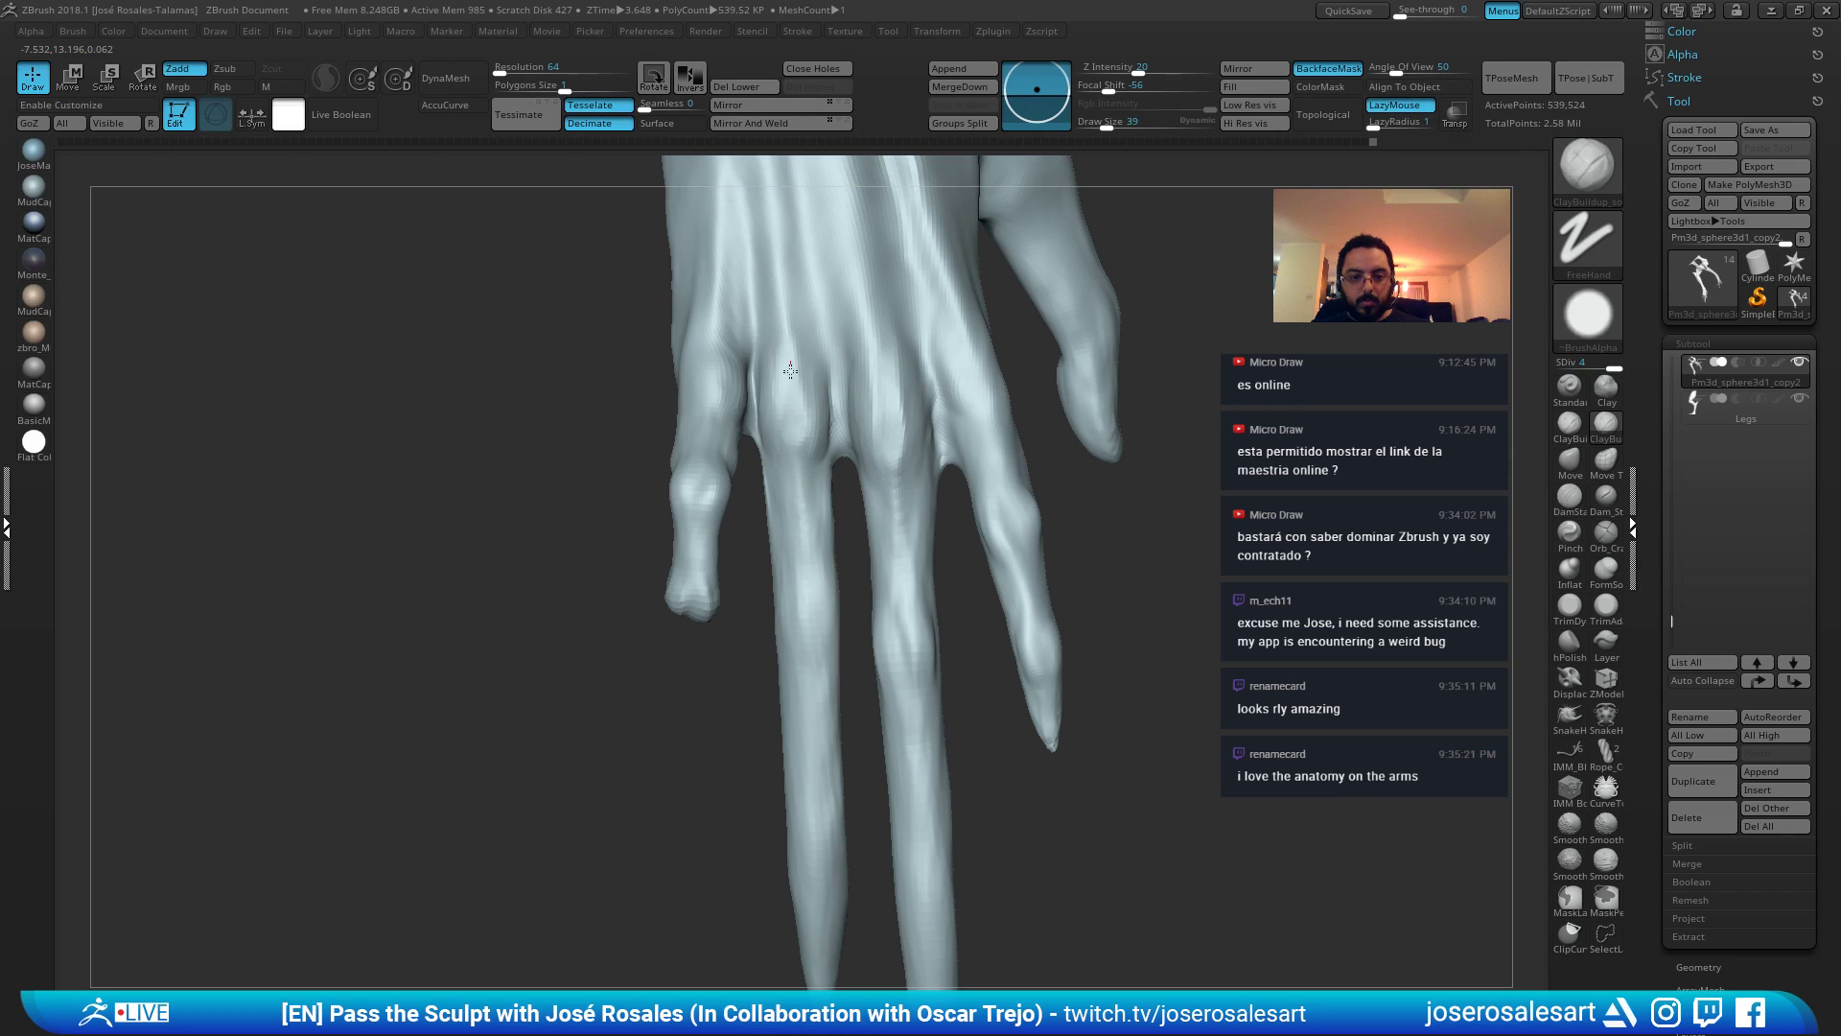
Sculpt the ring finger's knuckle and the tendon running through it with the Standard brush at draw size 39.
right_click_drag(789, 378, 807, 439)
key("b")
key("s")
key("t")
left_click_drag(804, 436, 801, 357)
left_click_drag(793, 532, 796, 544)
right_click_drag(796, 543, 843, 411)
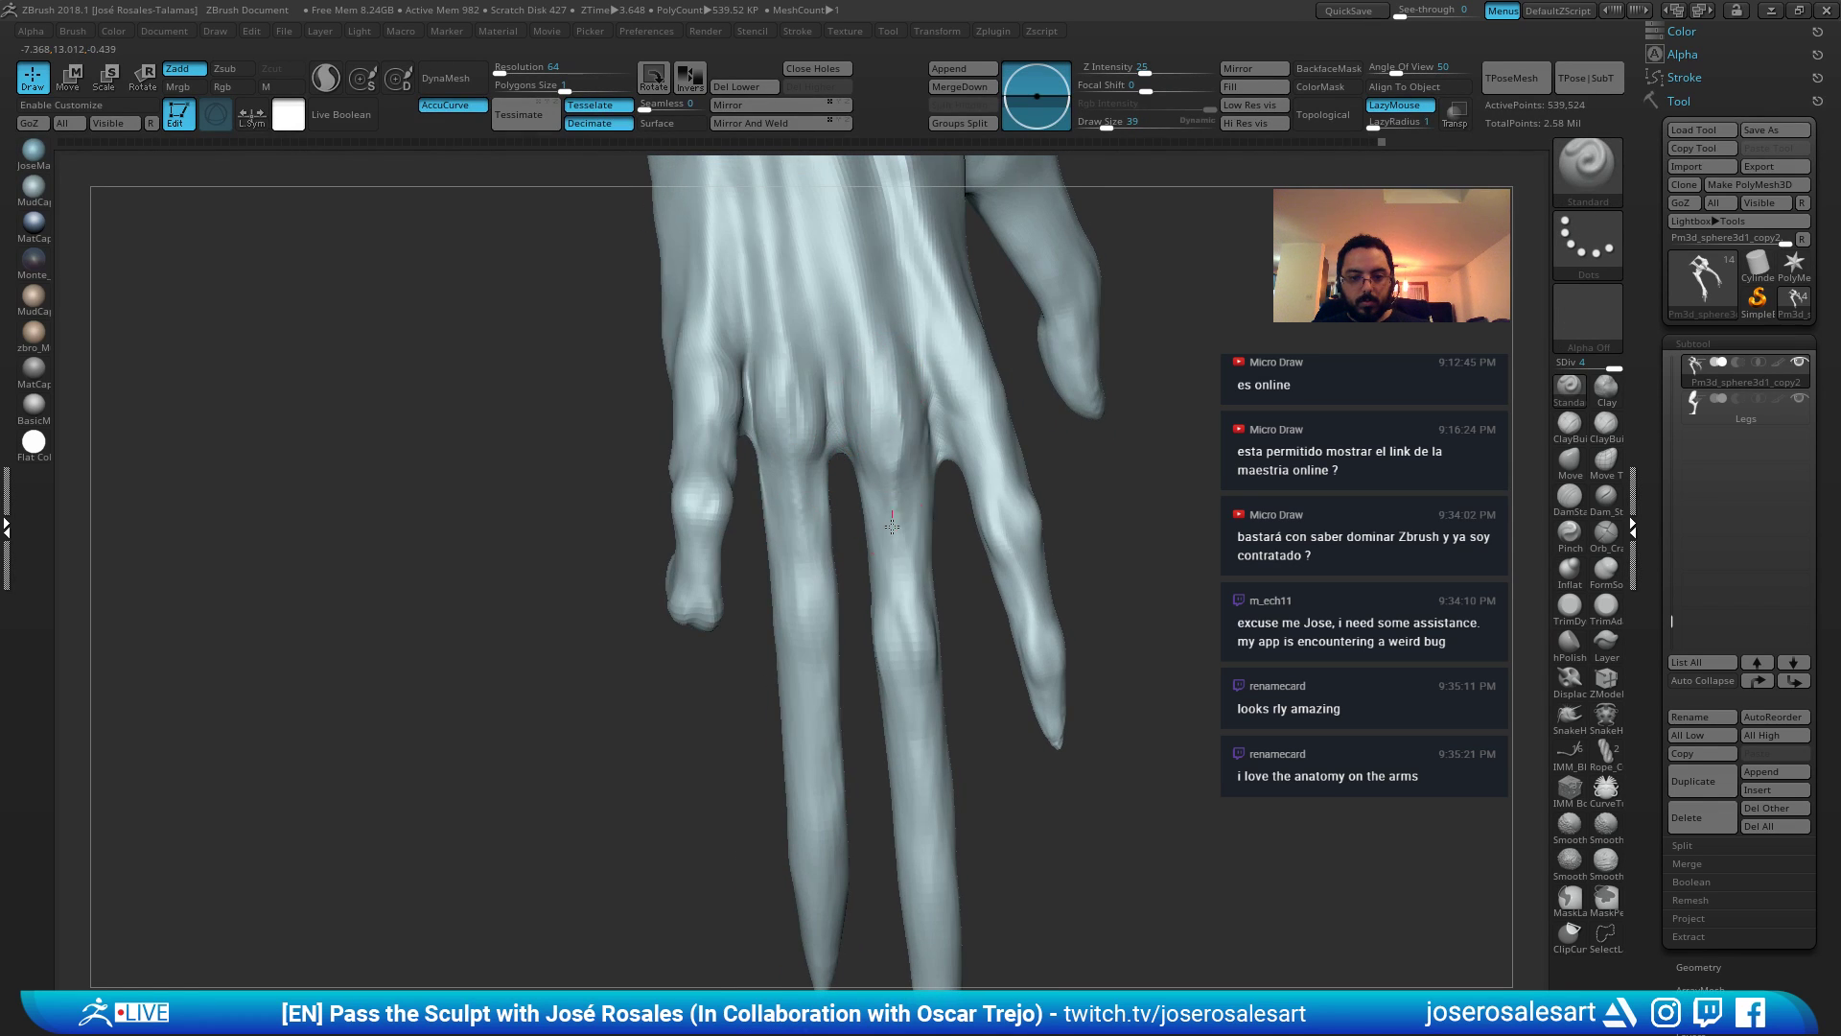
Build up the bases of the fingers just past the knuckles with the ClayBuildup brush.
mouse_move(886, 590)
right_mouse_down("ctrl")
mouse_move(883, 403)
mouse_move(843, 423)
mouse_move(909, 450)
right_mouse_up("ctrl")
key("b")
key("c")
key("b")
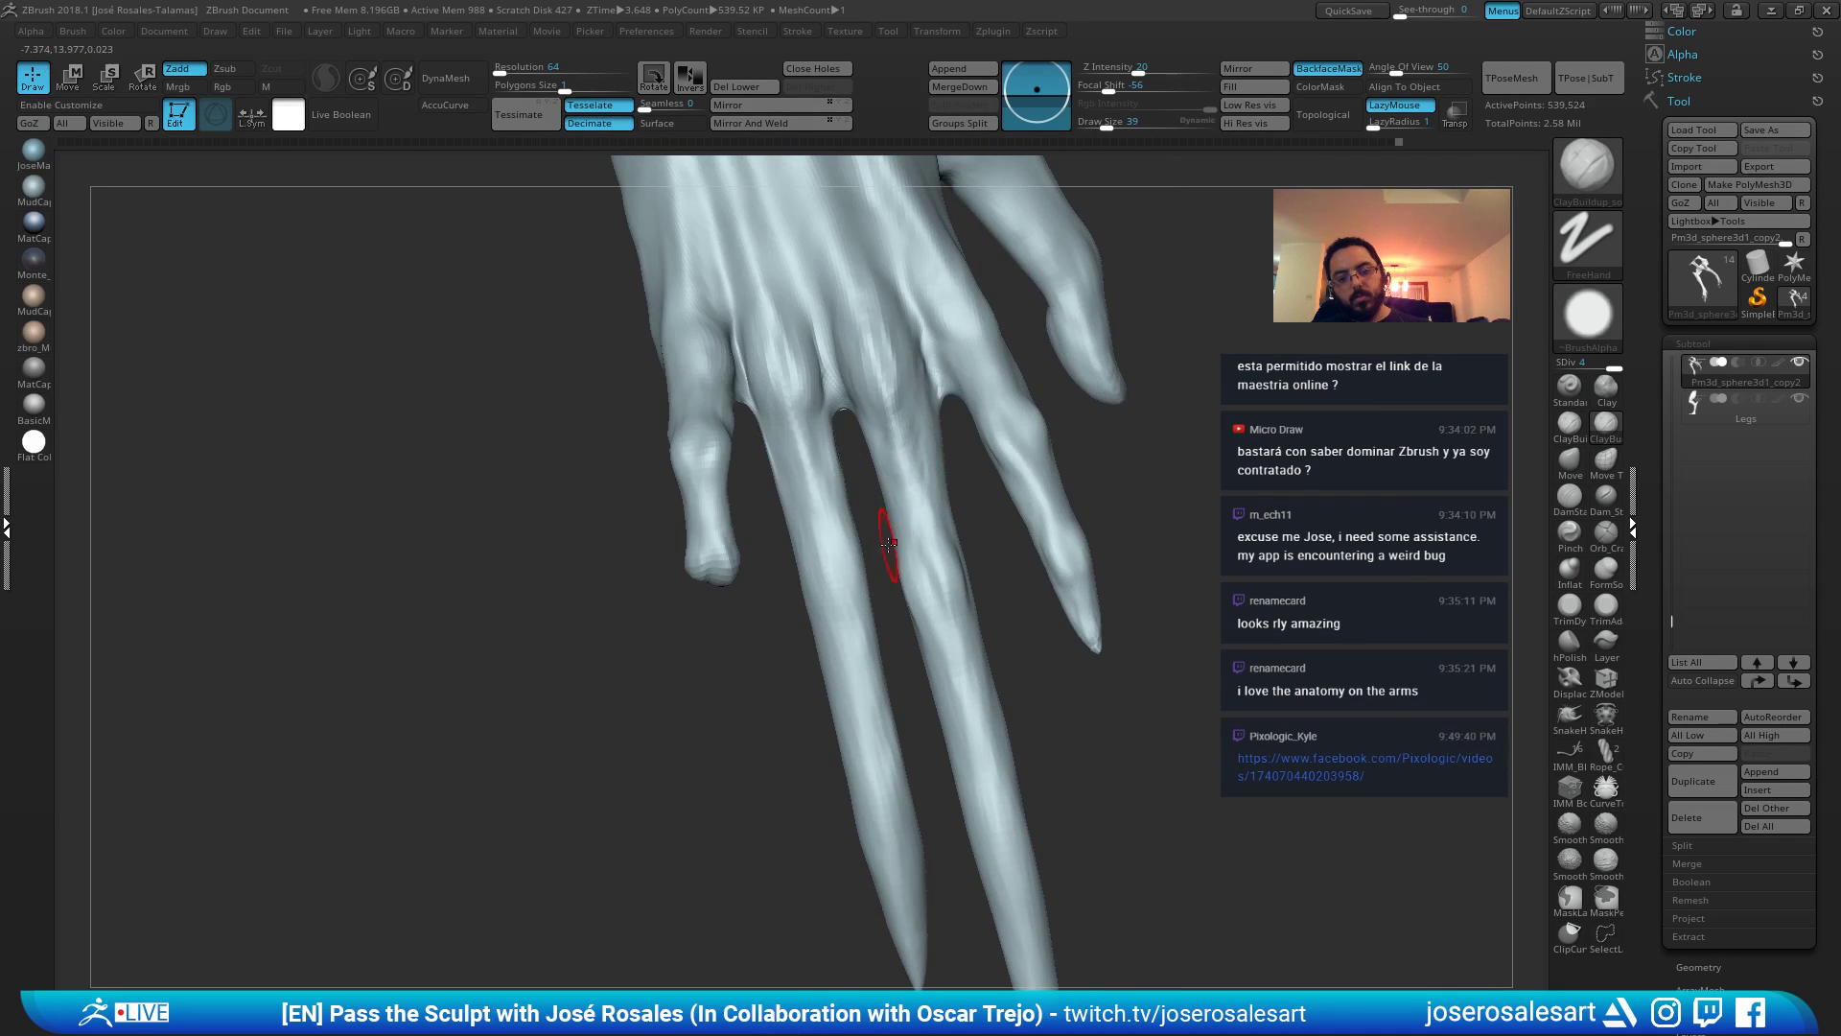
right_click_drag(889, 544, 823, 438)
left_click_drag(811, 425, 814, 478)
mouse_move(813, 506)
right_mouse_down()
mouse_move(783, 568)
mouse_move(822, 485)
mouse_move(746, 422)
right_mouse_up()
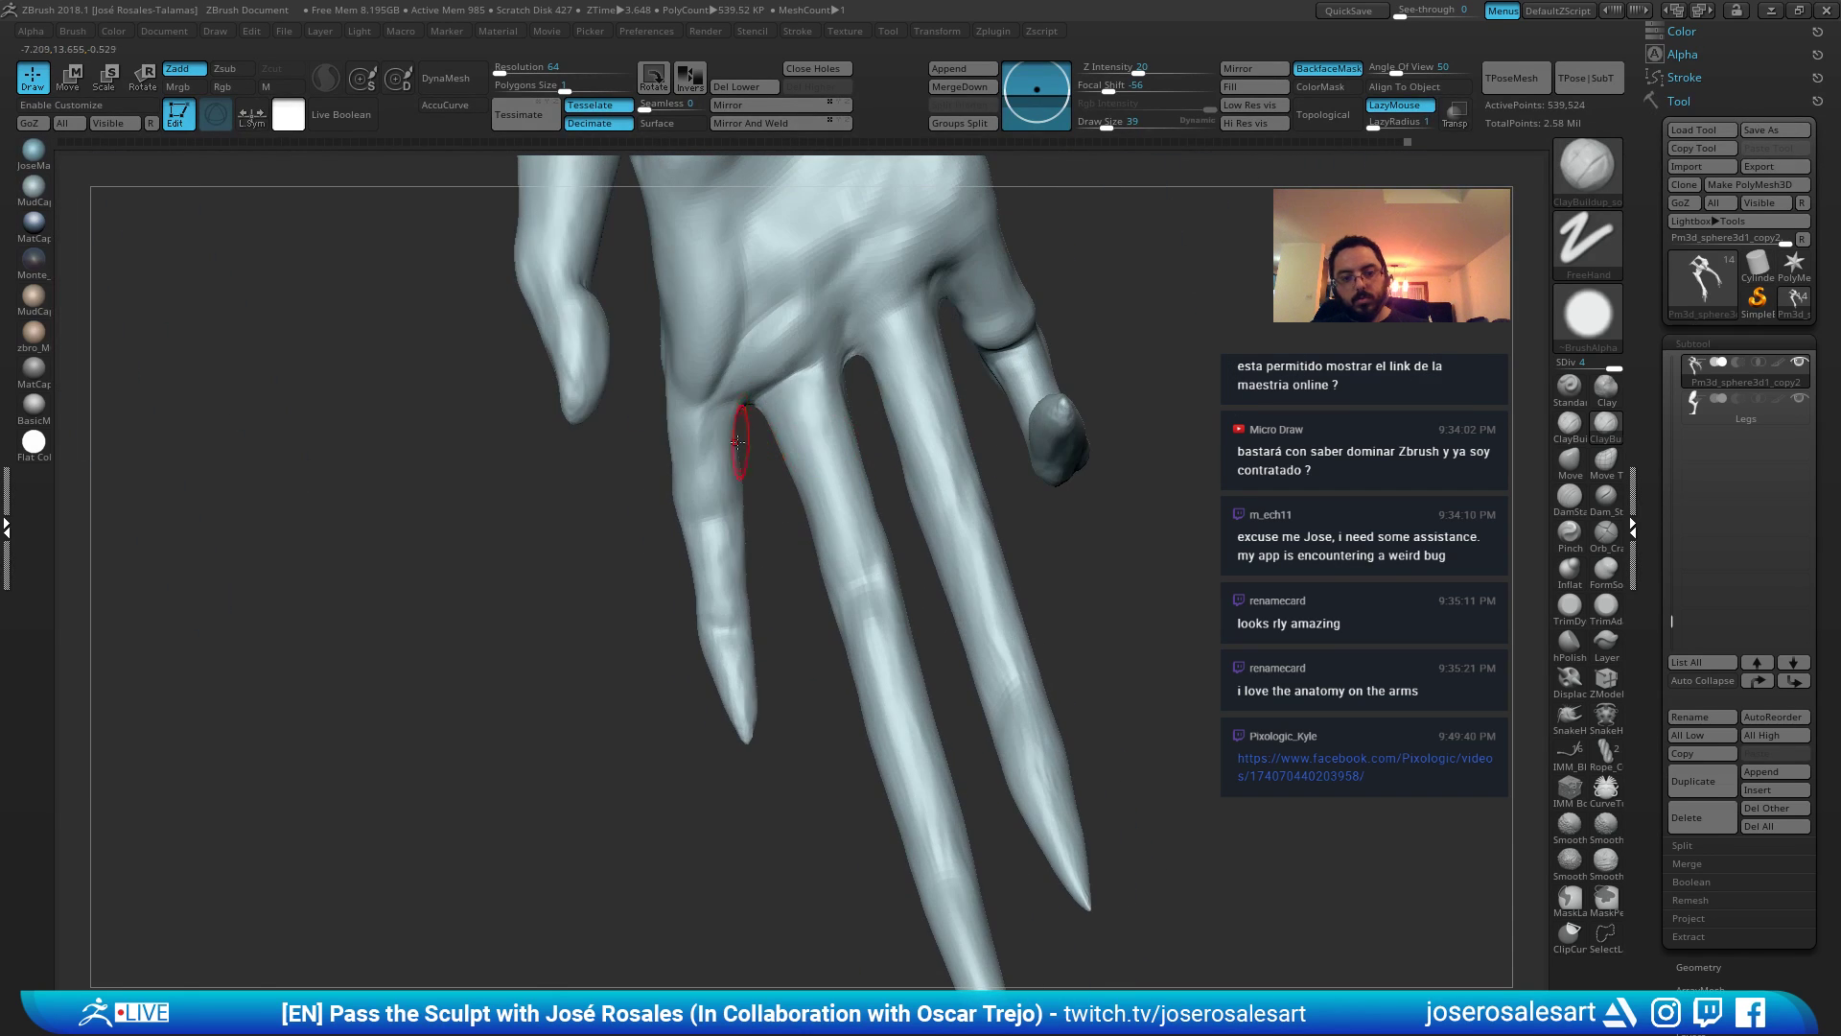
Refine the palm-side creases at the finger bases with the DamStandard brush at draw size 39.
key("b")
key("d")
key("s")
right_click_drag(853, 256, 839, 376)
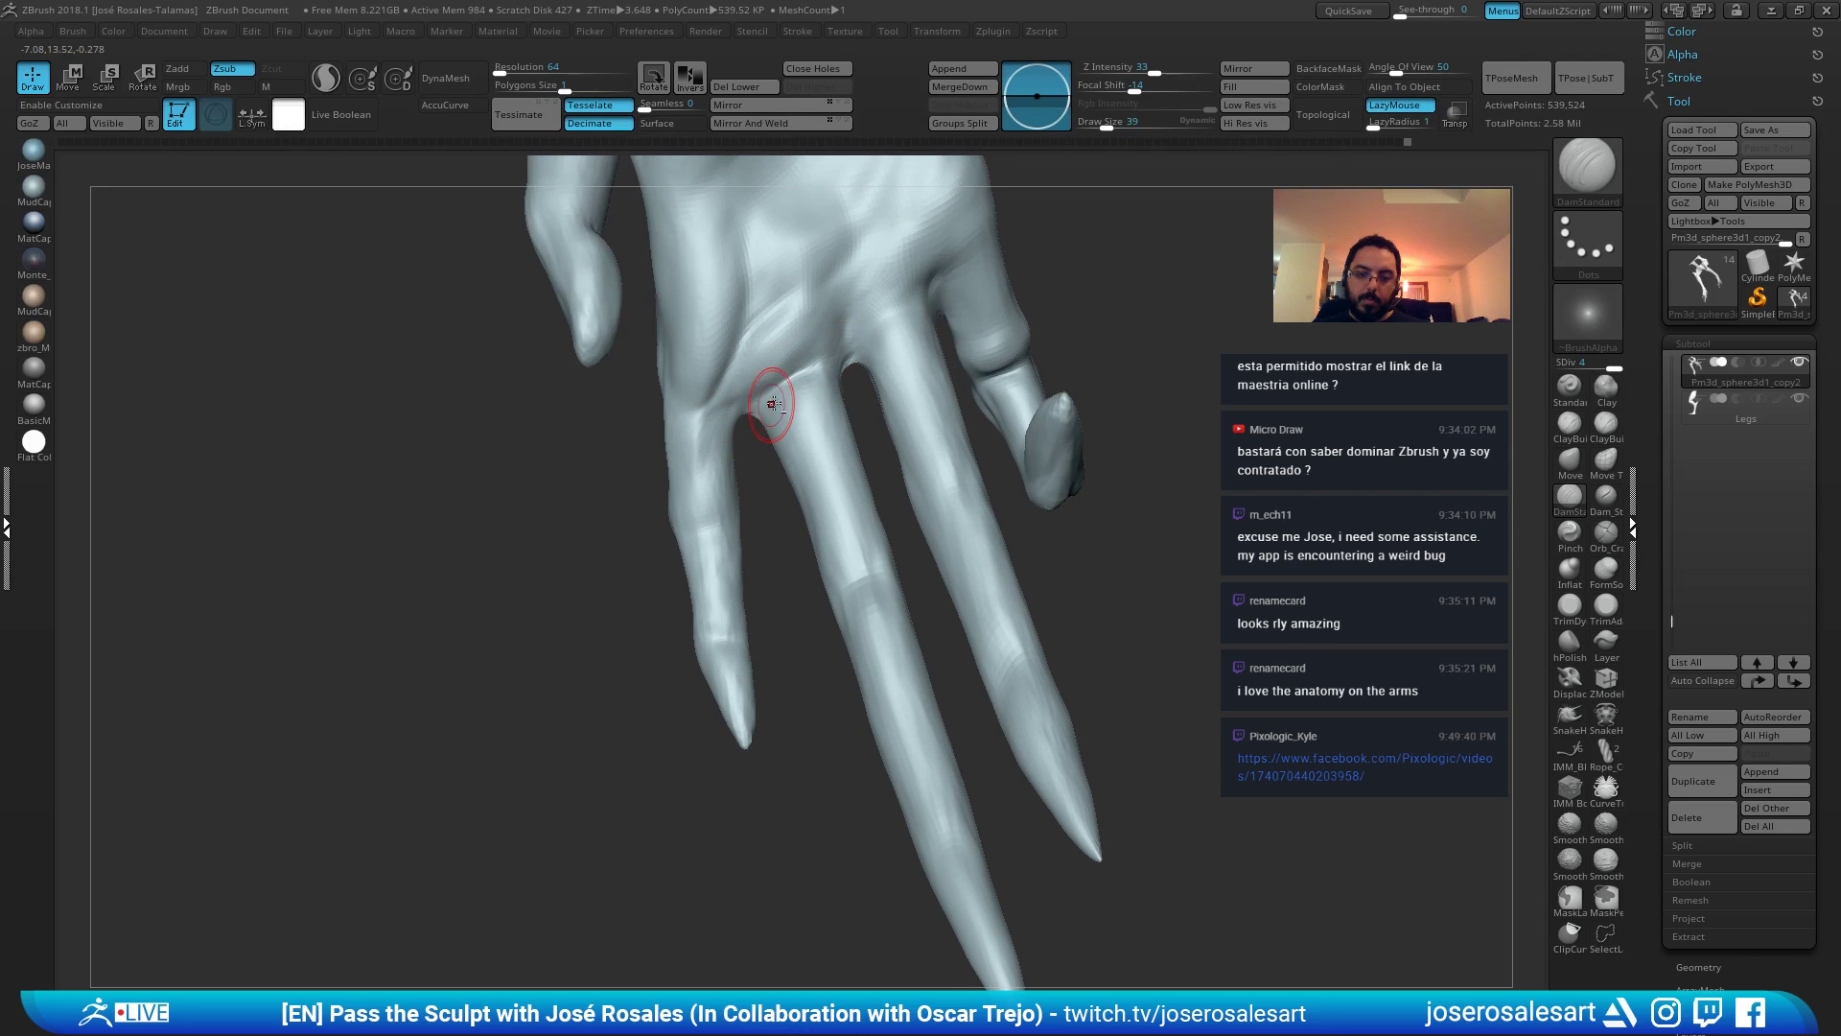
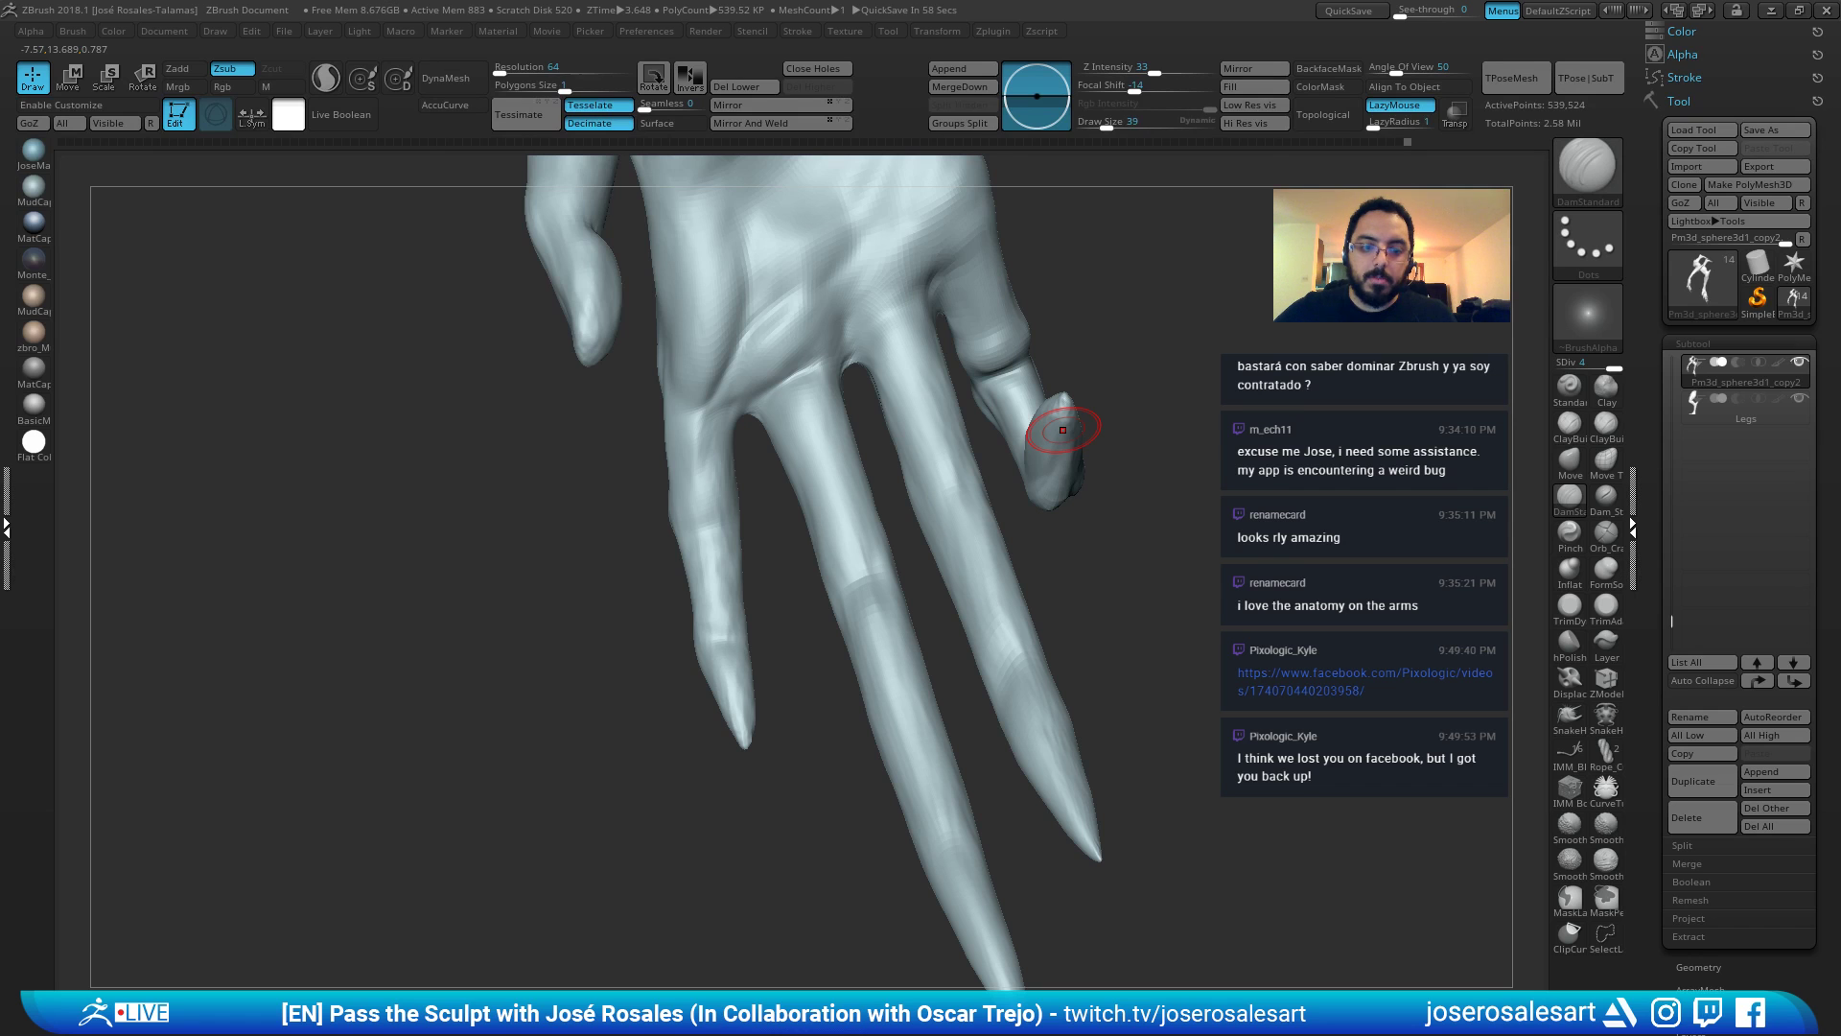
mouse_move(1137, 366)
left_mouse_down()
mouse_move(812, 264)
mouse_move(1045, 391)
left_mouse_up()
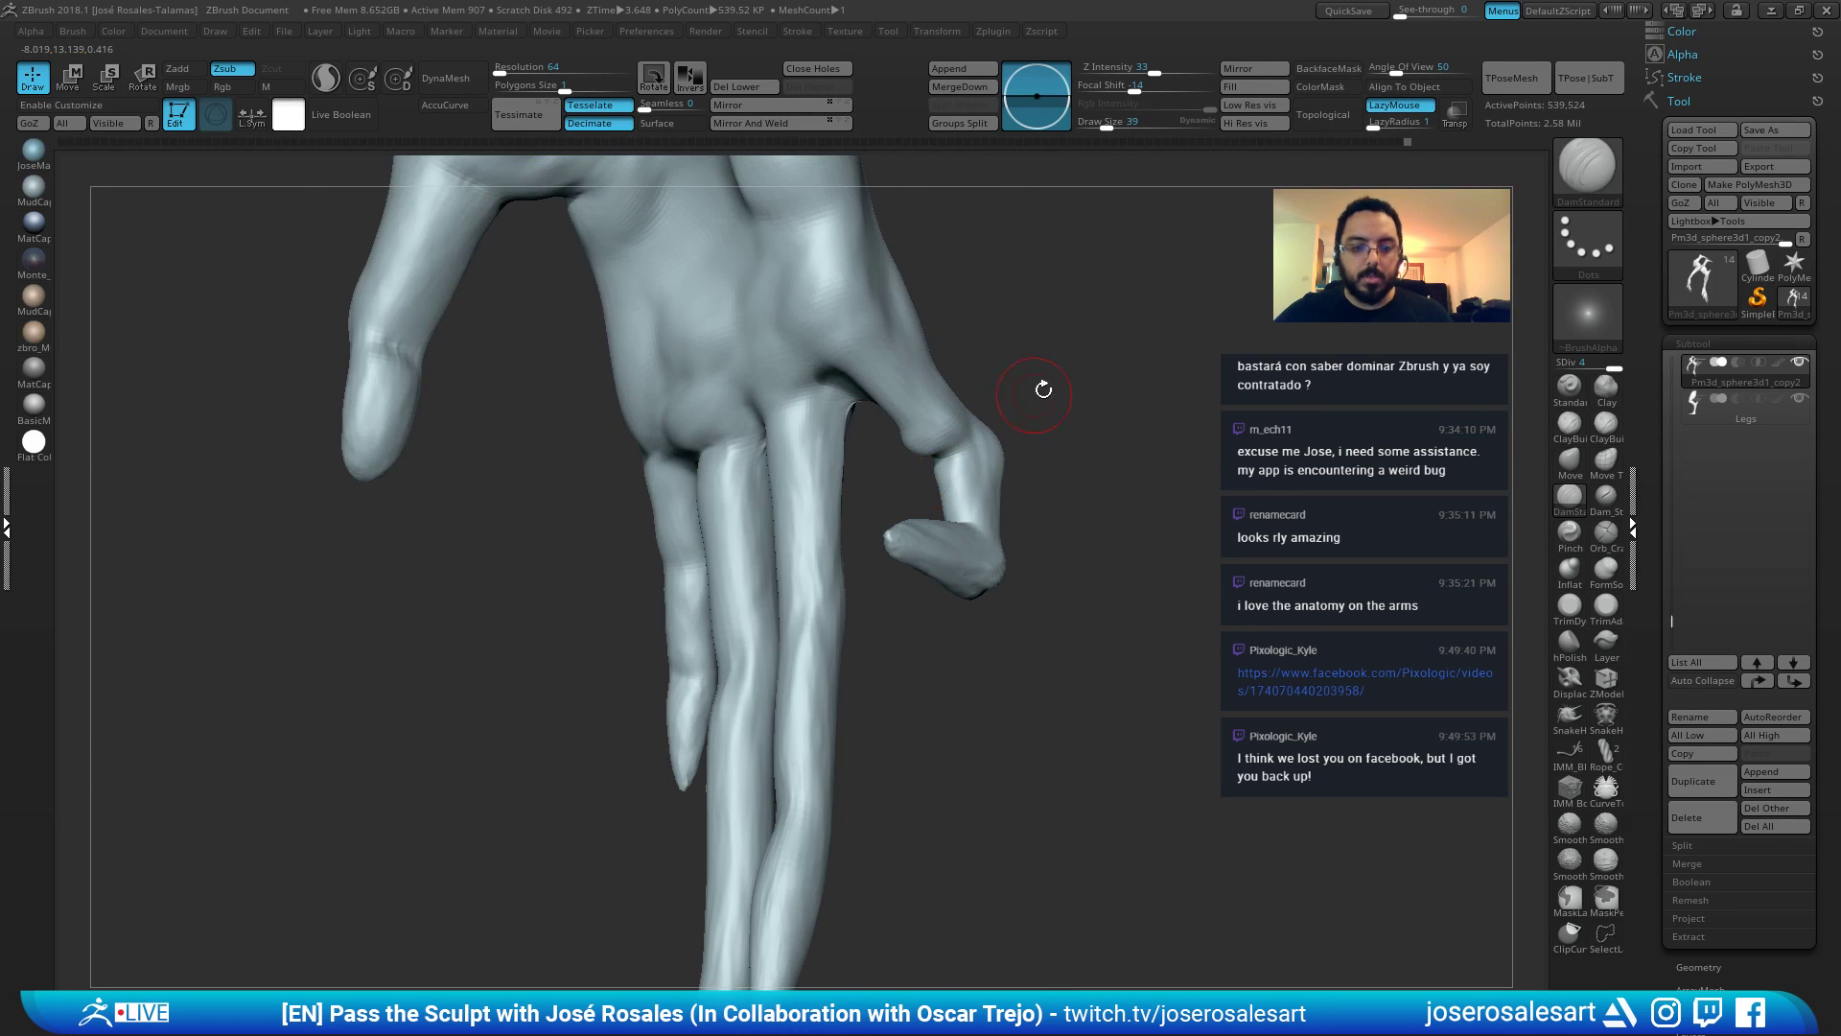
Add volume to the little finger's inner joint on the palm side with the ClayBuildup brush at draw size 54.
key("2")
mouse_move(876, 434)
left_mouse_down()
mouse_move(925, 413)
mouse_move(900, 426)
mouse_move(909, 444)
left_mouse_up()
right_click_drag(909, 444, 792, 431)
left_click_drag(923, 383, 964, 456)
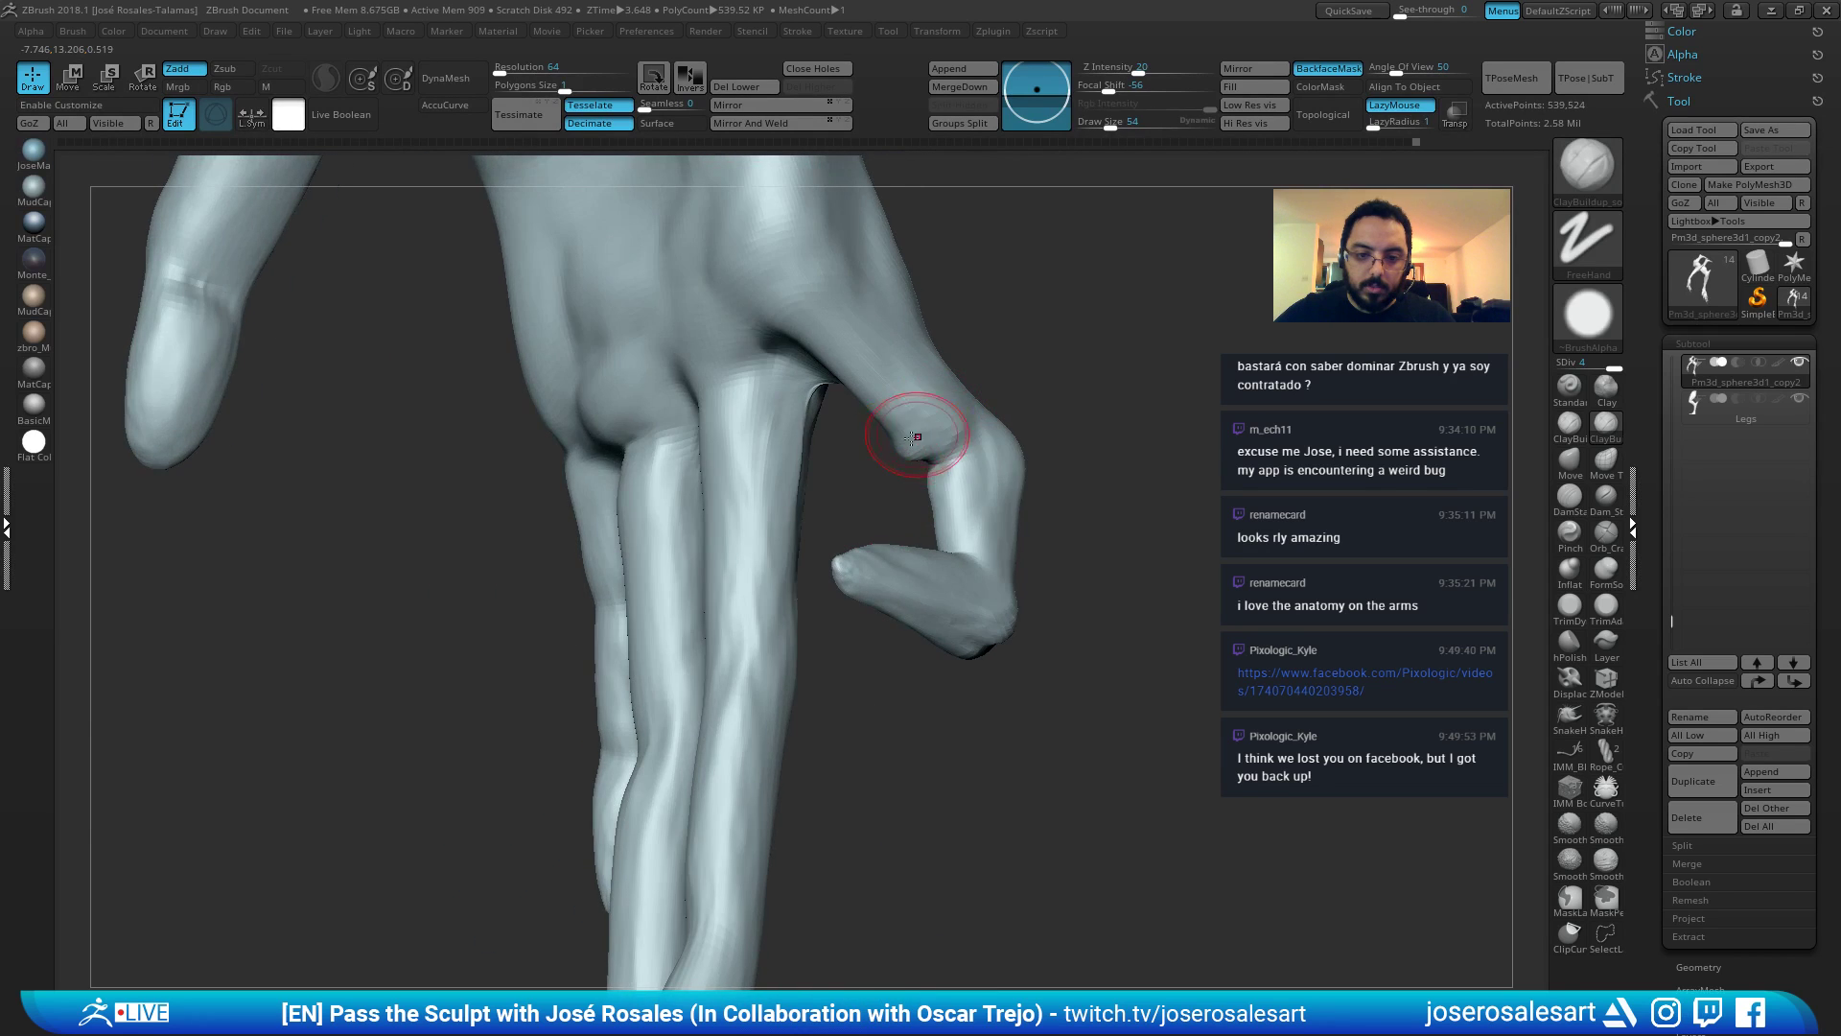
Carve the crease across the little finger's first joint with the DamStandard brush at draw size 33.
mouse_move(912, 431)
right_mouse_down()
mouse_move(844, 424)
mouse_move(962, 447)
mouse_move(863, 498)
mouse_move(987, 508)
mouse_move(1046, 474)
right_mouse_up()
key("b")
key("d")
key("s")
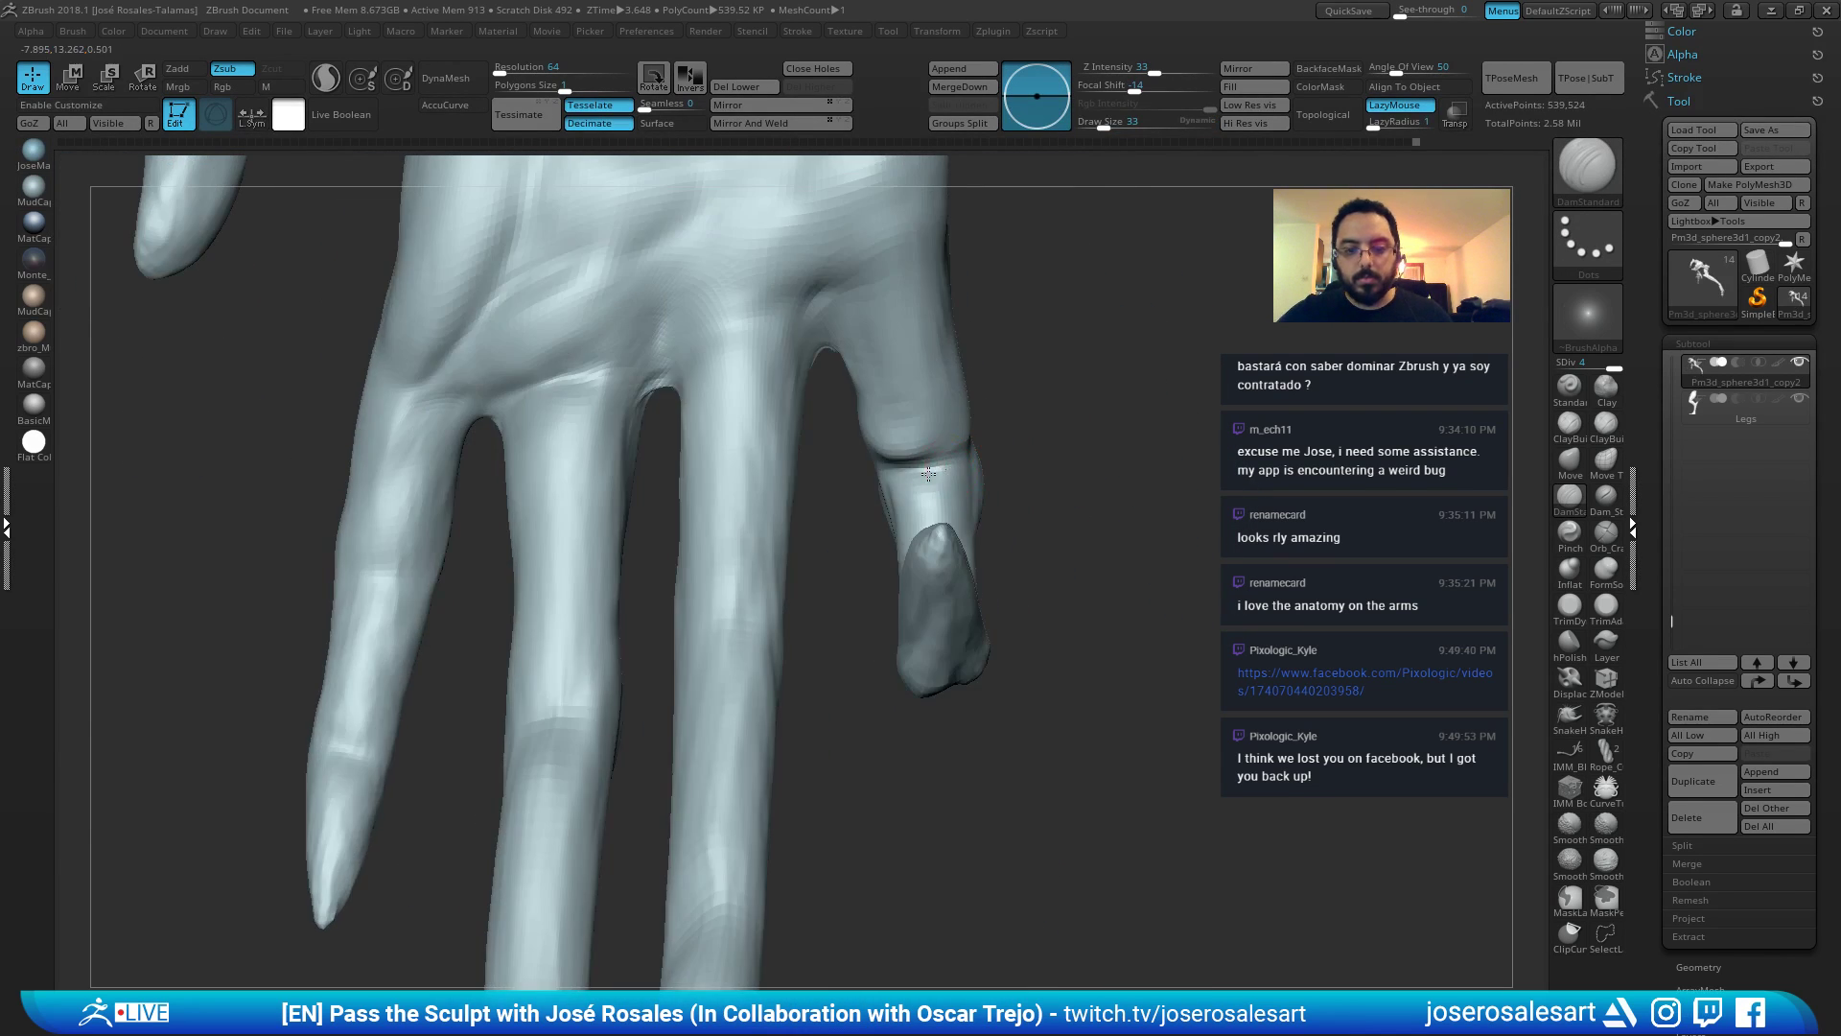
right_click_drag(876, 472, 868, 436)
Build up the skin fold along the little finger's joint crease with the ClayBuildup brush at draw size 33.
key("b")
key("c")
key("b")
left_click_drag(892, 446, 944, 441)
mouse_move(959, 446)
right_mouse_down()
mouse_move(1040, 432)
mouse_move(1089, 398)
mouse_move(1036, 412)
mouse_move(1007, 489)
right_mouse_up()
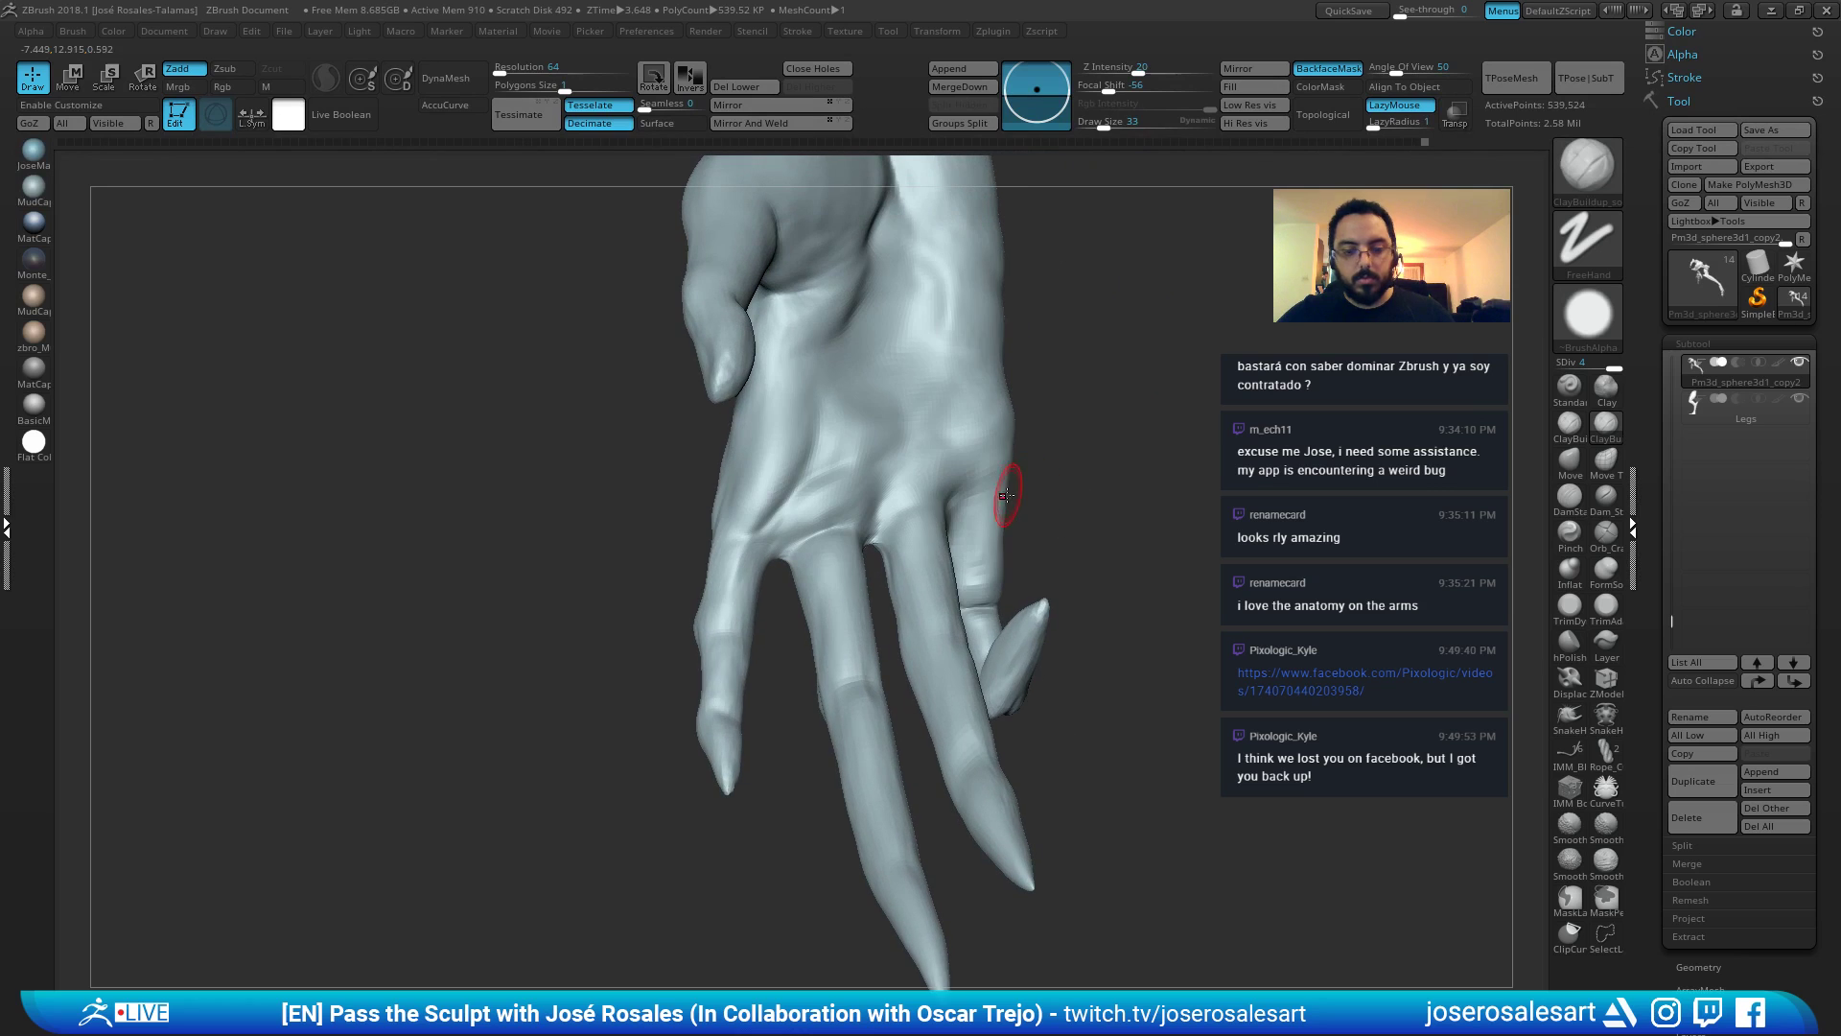
Build up the fleshy outer edge of the palm at the little finger's base with ClayBuildup at draw size 65.
key("s")
left_click_drag(1002, 495, 1008, 495)
mouse_move(1008, 495)
right_mouse_down()
mouse_move(1098, 479)
mouse_move(978, 465)
right_mouse_up()
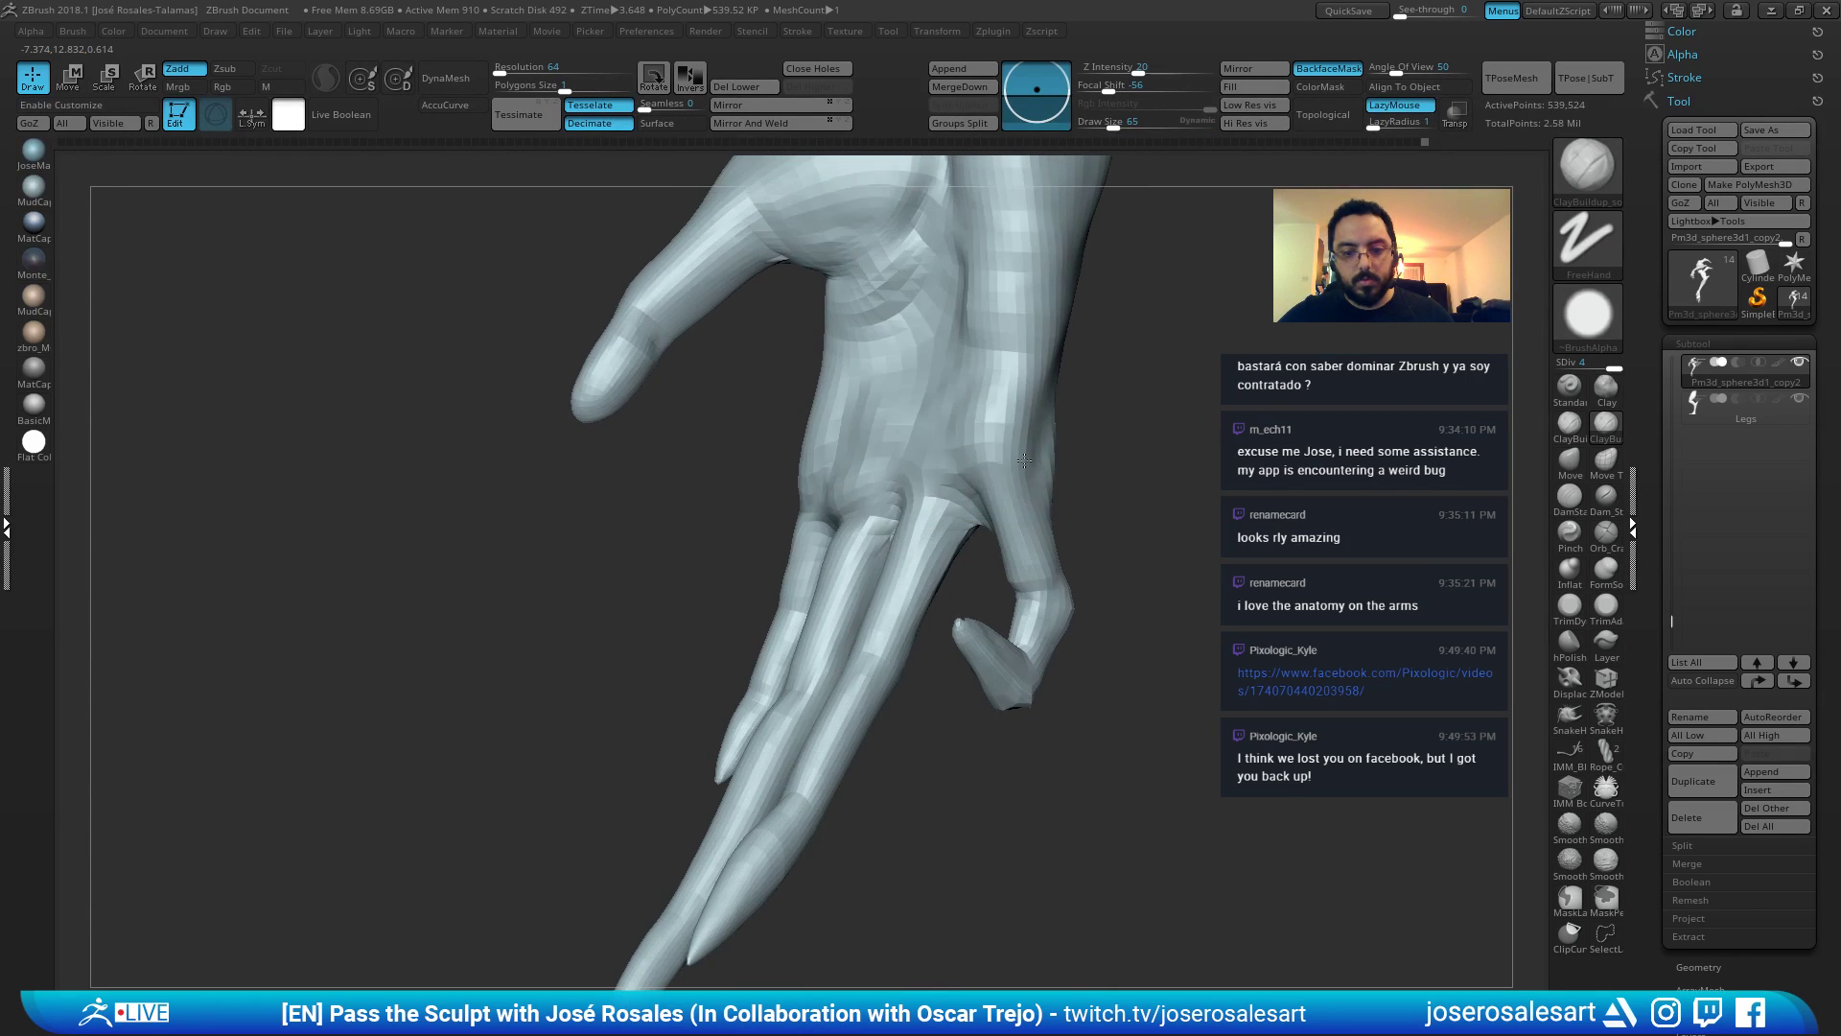
mouse_move(1002, 437)
left_mouse_down()
mouse_move(981, 475)
mouse_move(996, 480)
left_mouse_up()
right_click_drag(1055, 487, 1023, 481)
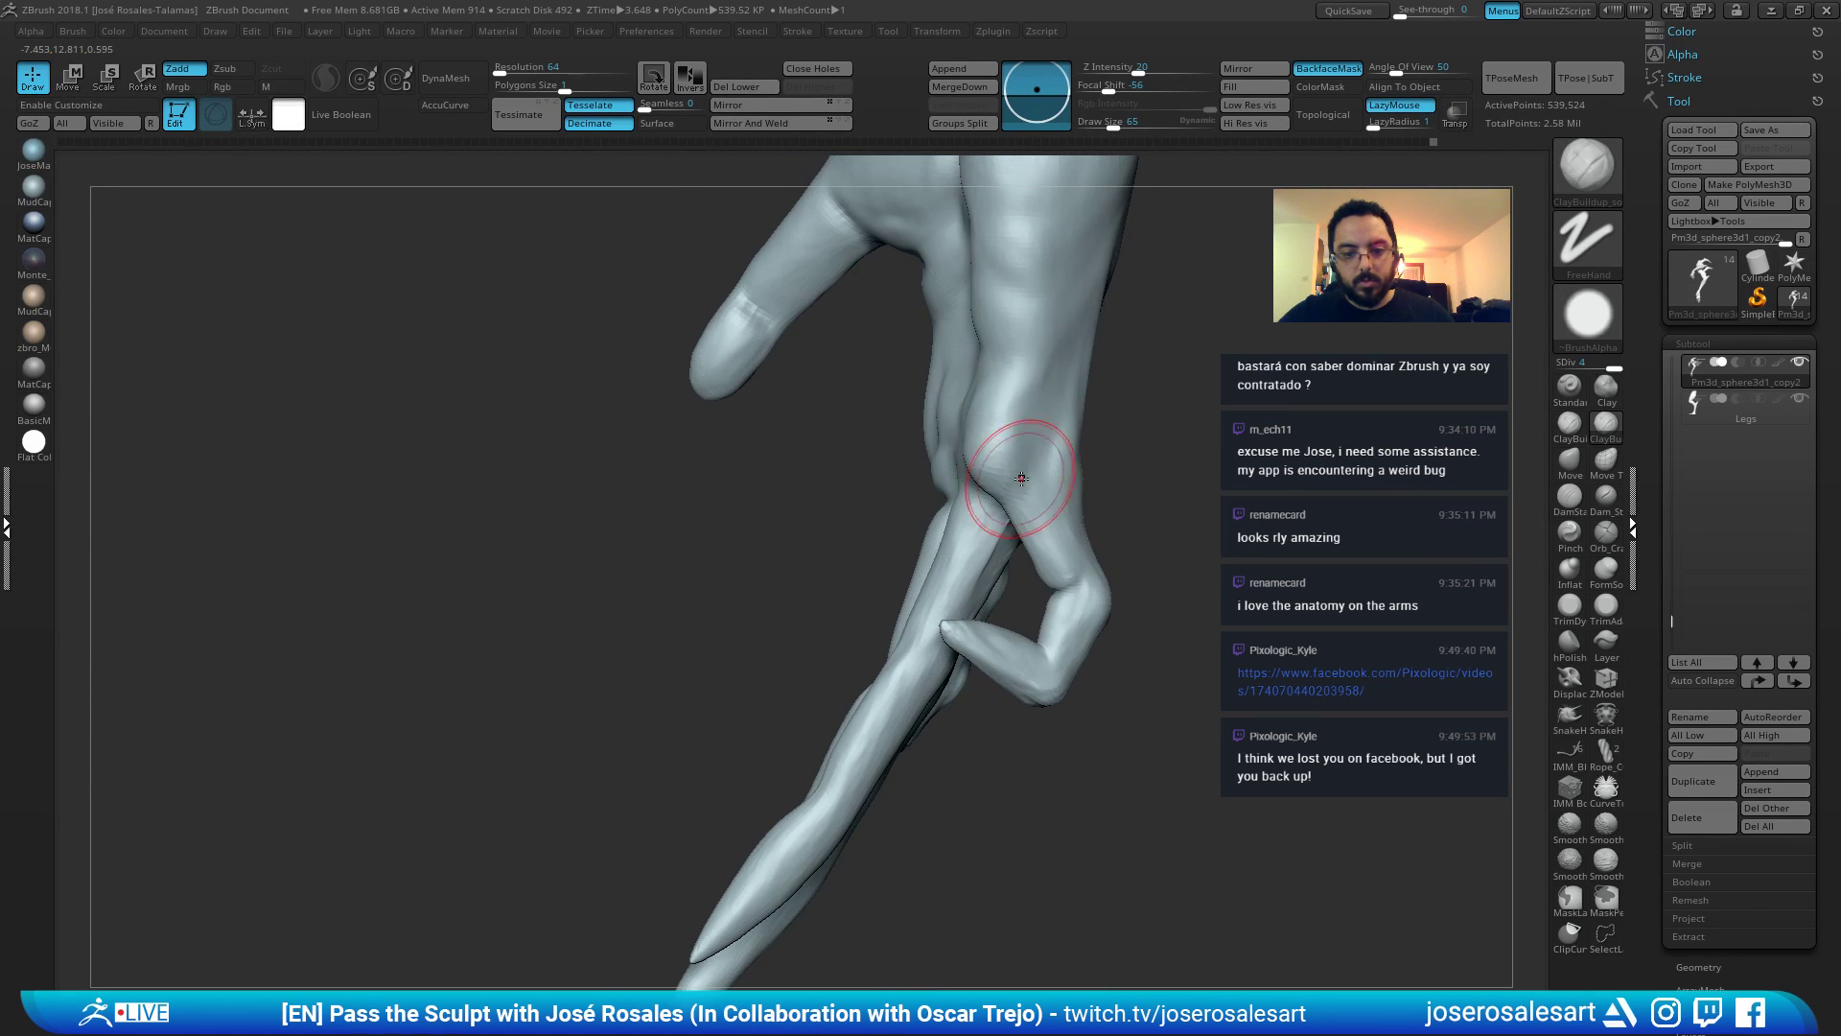
left_click_drag(1022, 479, 1033, 473)
right_click_drag(1034, 473, 1074, 470)
mouse_move(997, 393)
left_mouse_down()
mouse_move(989, 451)
mouse_move(980, 436)
left_mouse_up()
right_click_drag(1040, 446, 1002, 441)
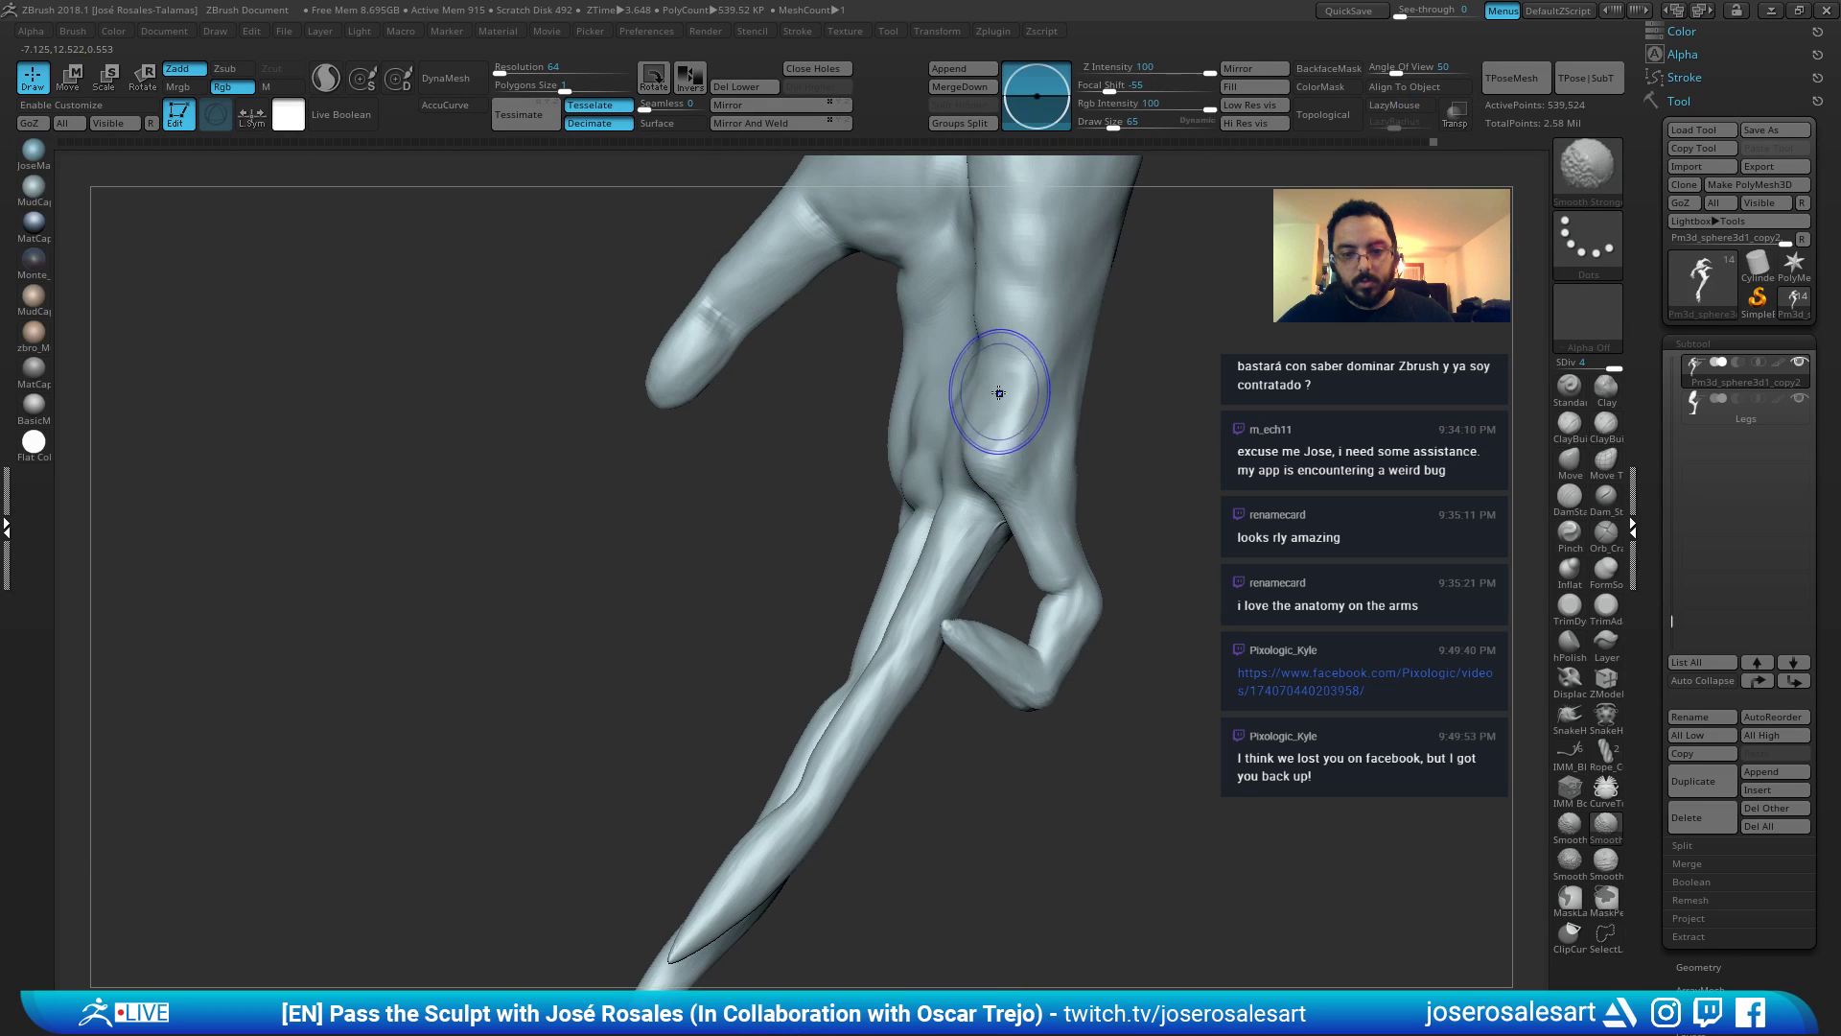
Smooth the new volume on the palm's outer edge above the little finger and review the whole hand.
left_click_drag(996, 394, 1005, 441, "shift")
mouse_move(998, 465)
right_mouse_down("ctrl")
mouse_move(973, 436)
mouse_move(859, 441)
mouse_move(868, 480)
mouse_move(945, 465)
right_mouse_up("ctrl")
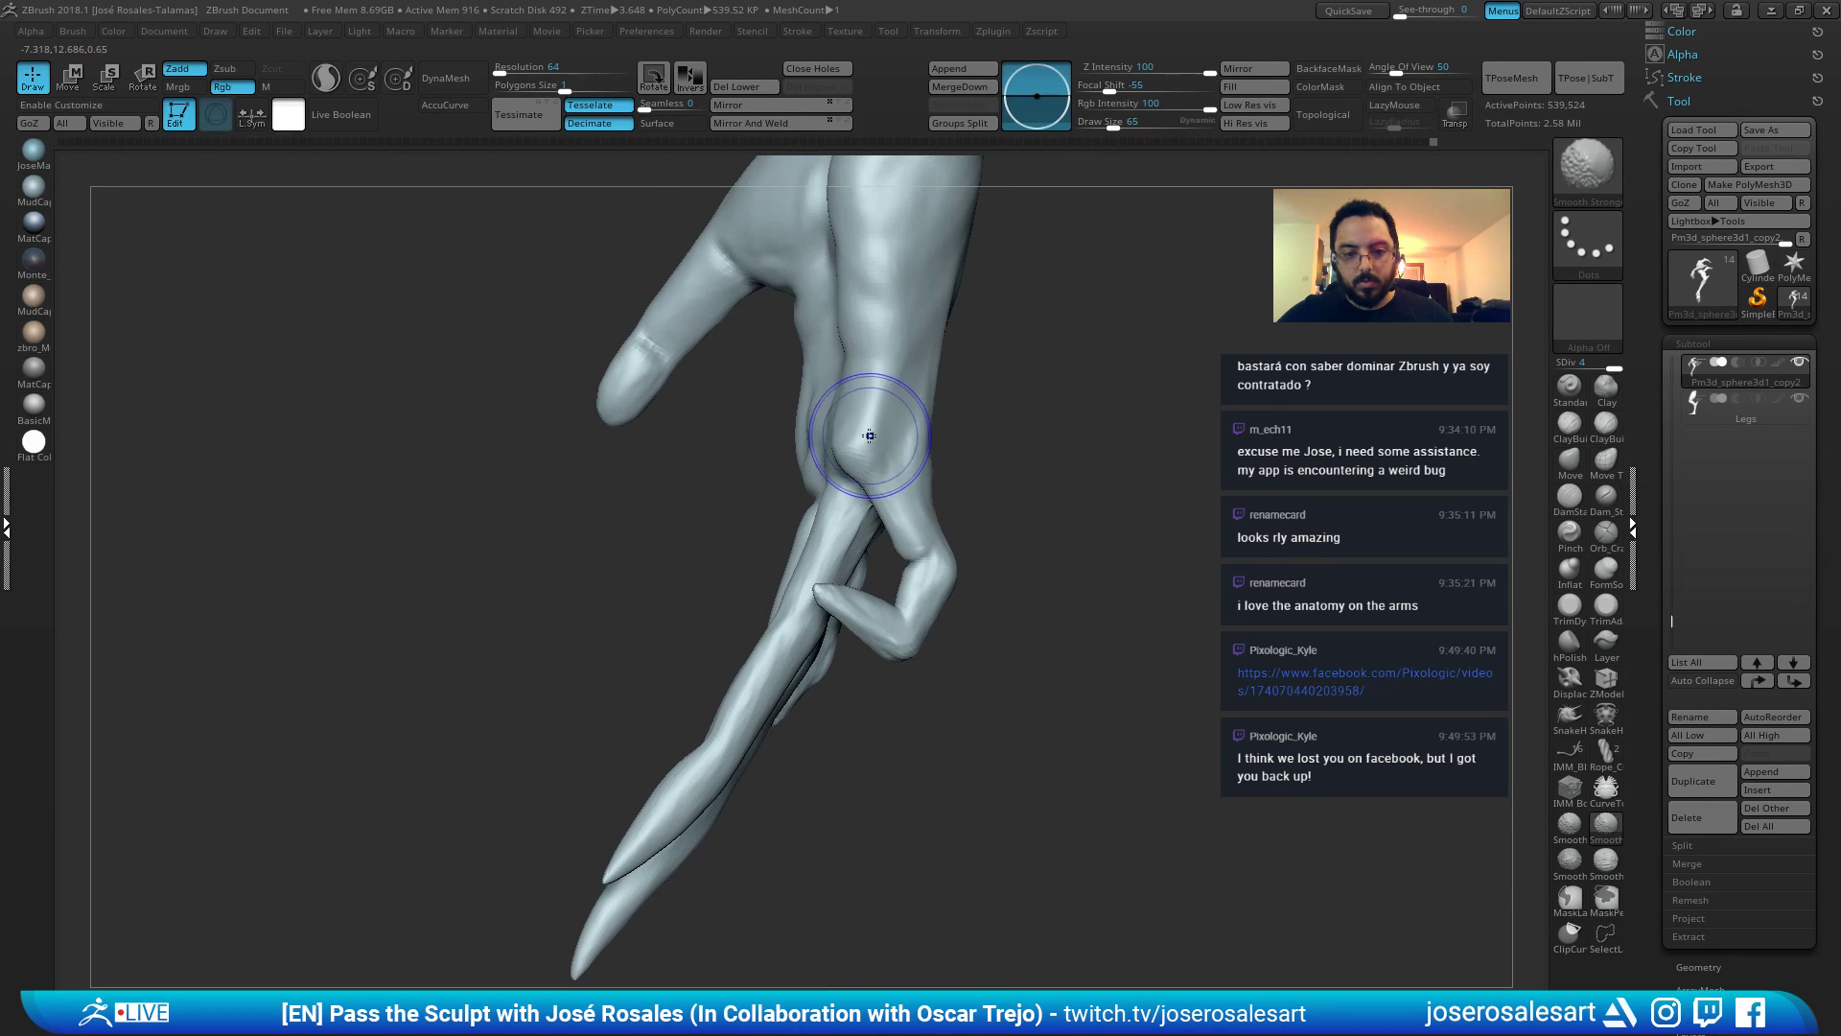
left_click_drag(871, 435, 858, 439, "shift")
mouse_move(857, 439)
right_mouse_down()
mouse_move(1036, 514)
mouse_move(921, 502)
mouse_move(1086, 497)
right_mouse_up()
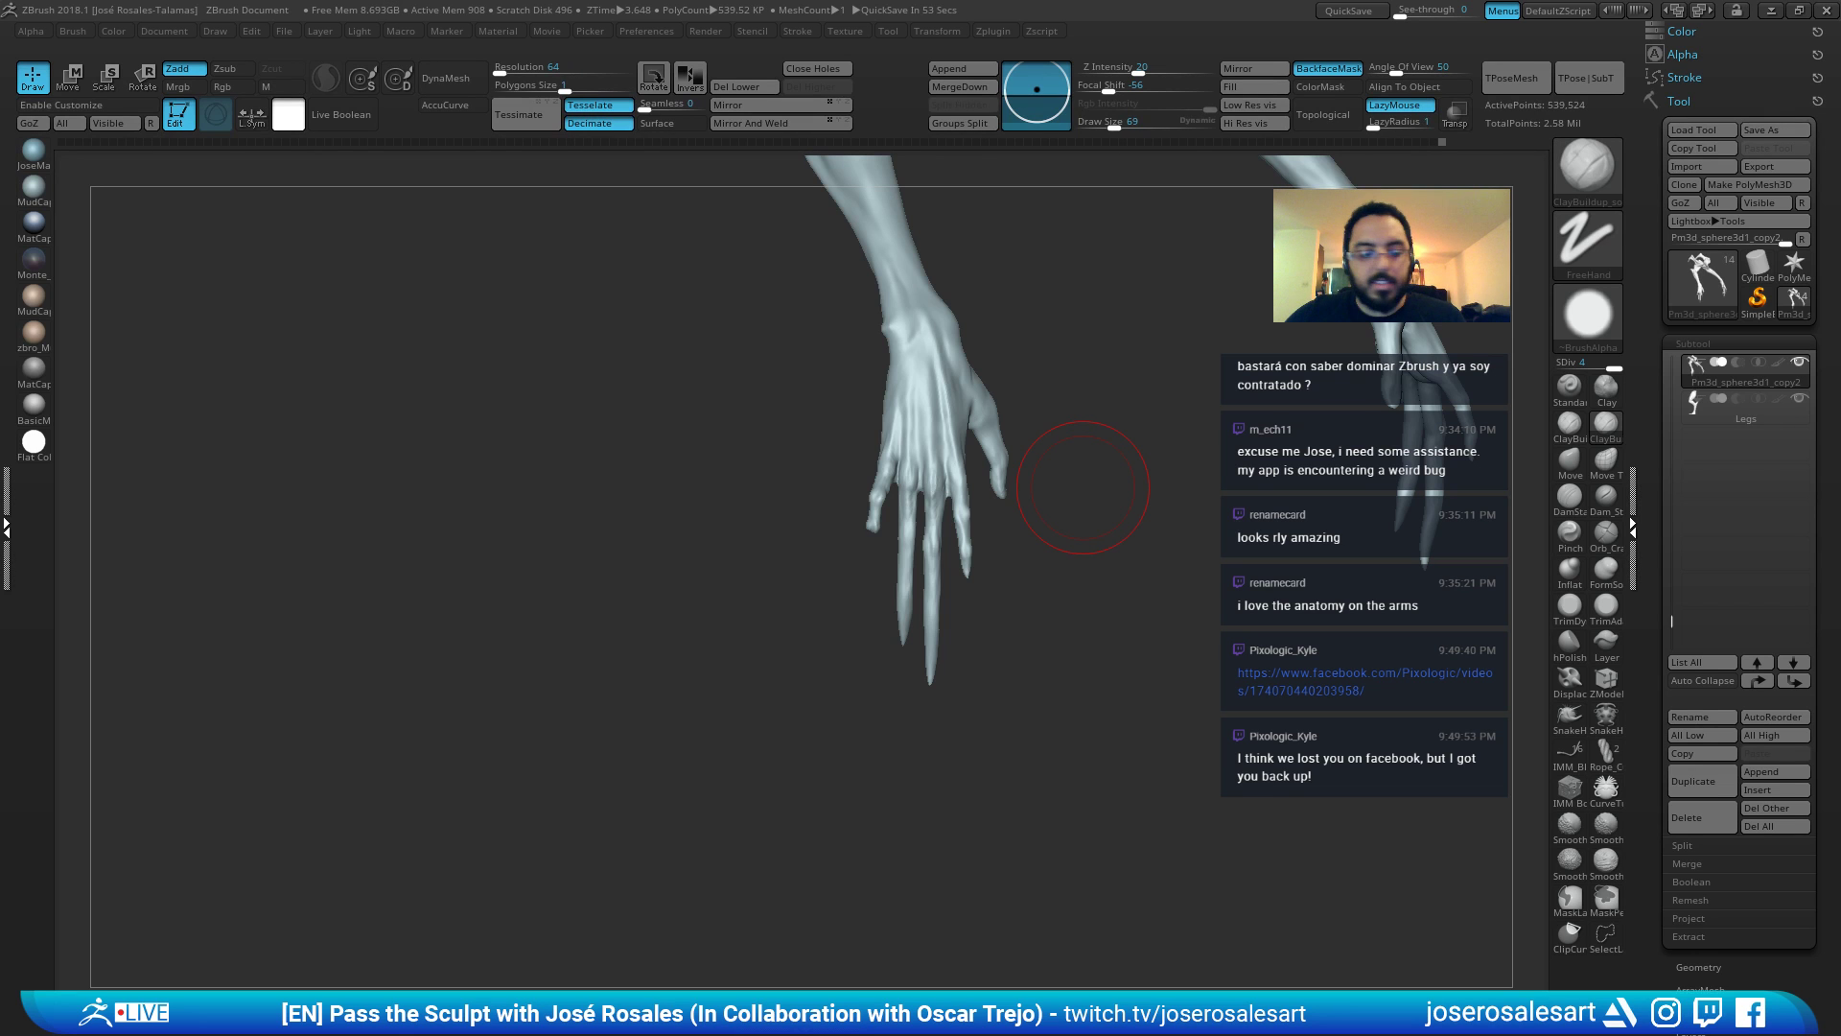
Build up the fleshy pad at the little finger's base with ClayBuildup at draw sizes 69 and 48.
right_click_drag(907, 460, 868, 479)
right_click_drag(867, 480, 929, 504, "ctrl")
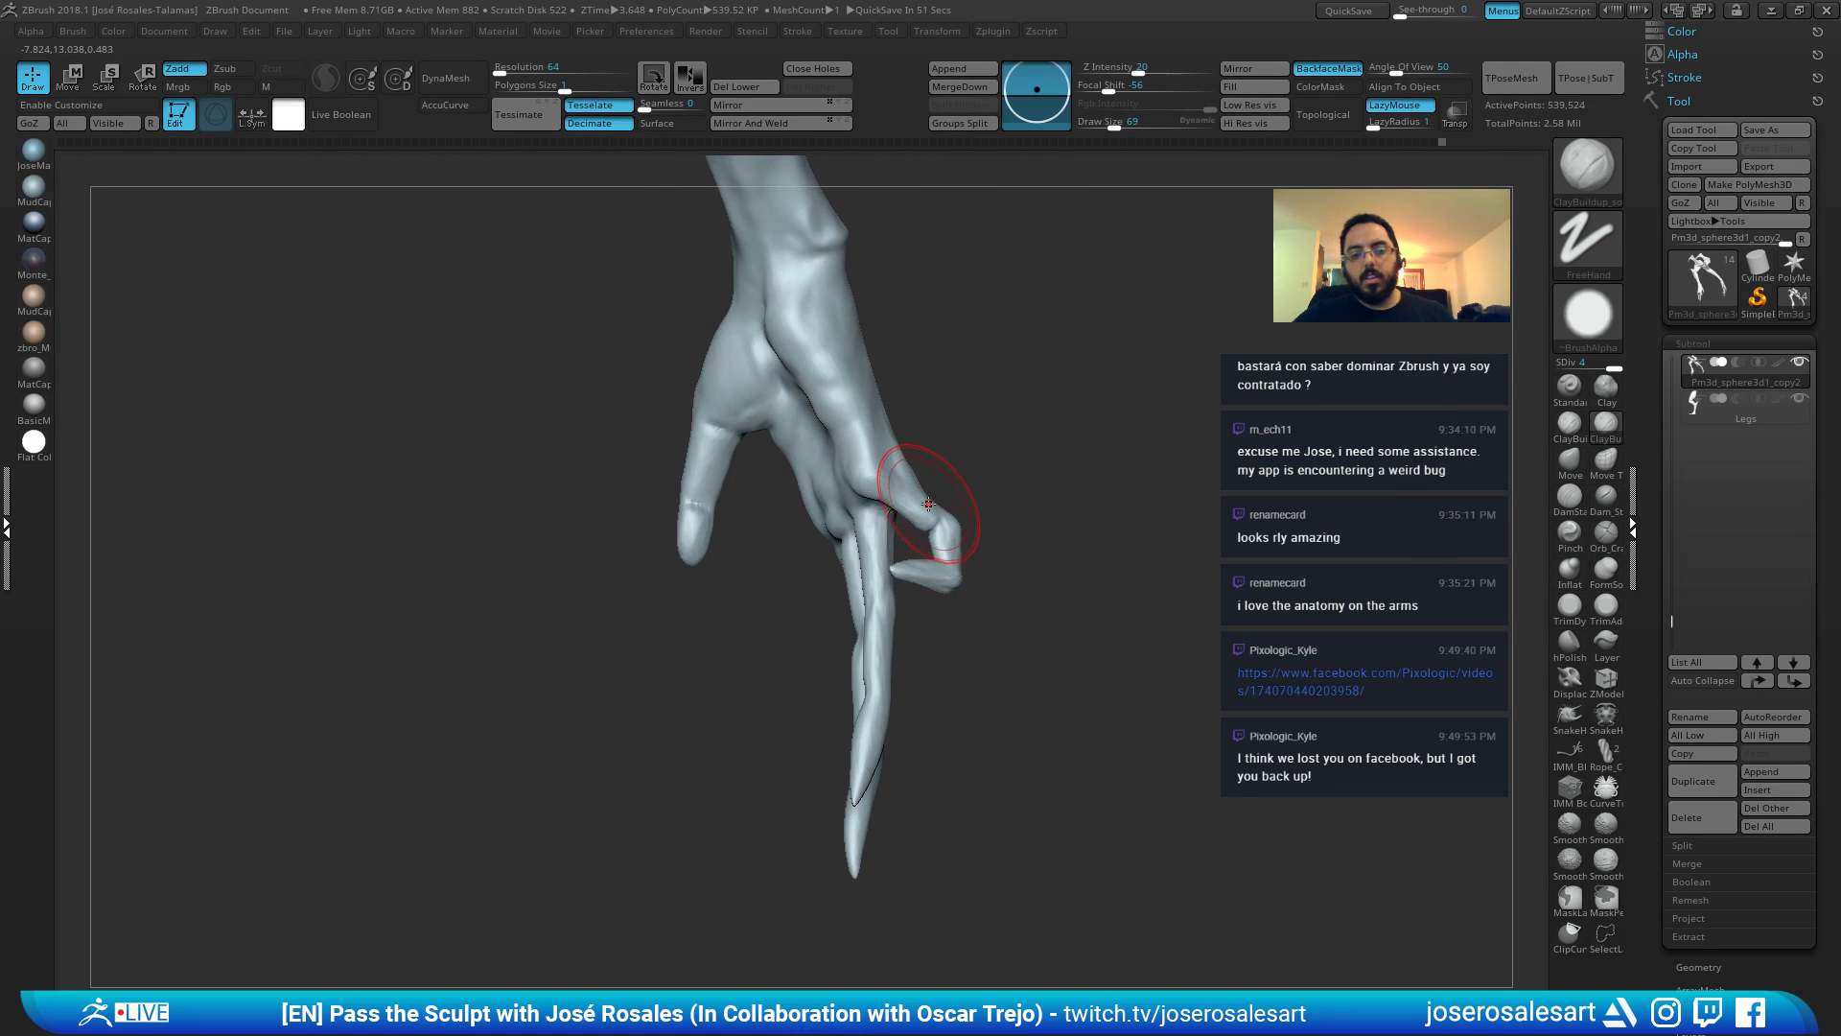
mouse_move(928, 503)
left_mouse_down()
mouse_move(950, 439)
mouse_move(894, 441)
left_mouse_up()
right_click_drag(944, 550, 901, 406, "ctrl")
left_click_drag(905, 490, 906, 384)
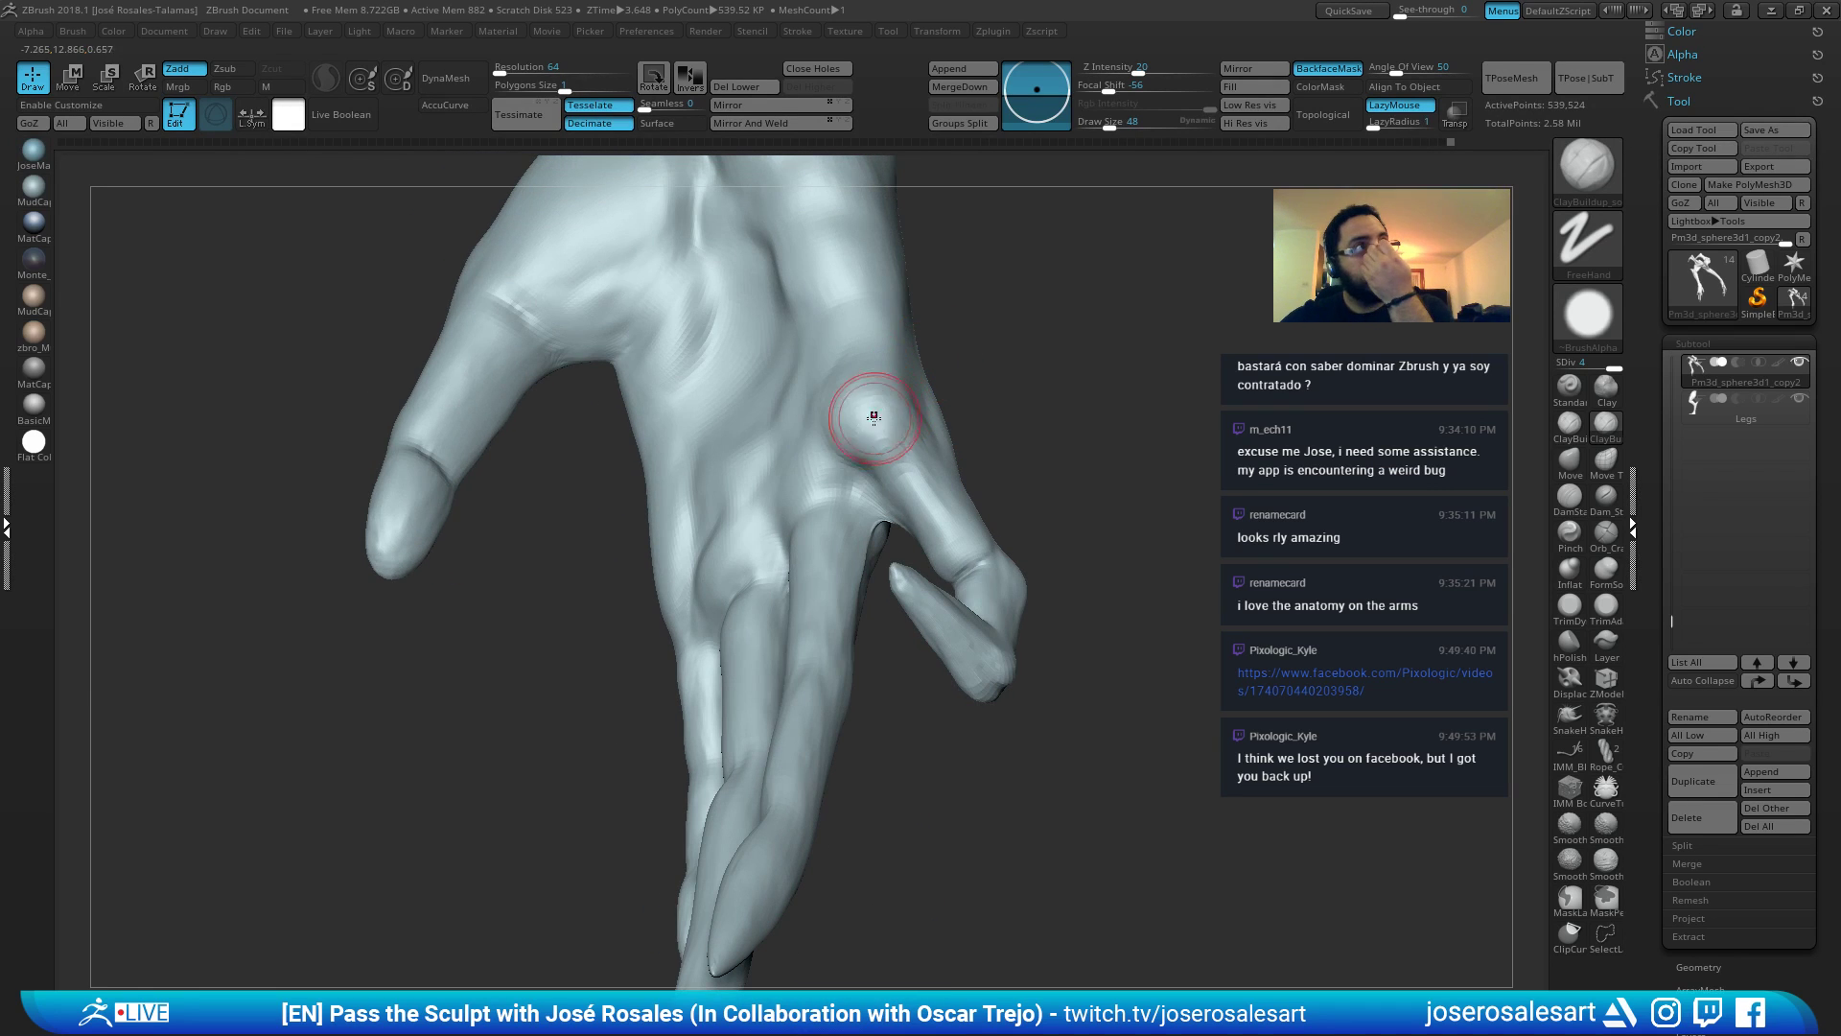
mouse_move(834, 482)
right_mouse_down()
mouse_move(884, 488)
mouse_move(891, 468)
mouse_move(863, 518)
mouse_move(866, 477)
right_mouse_up()
key("b")
key("m")
key("v")
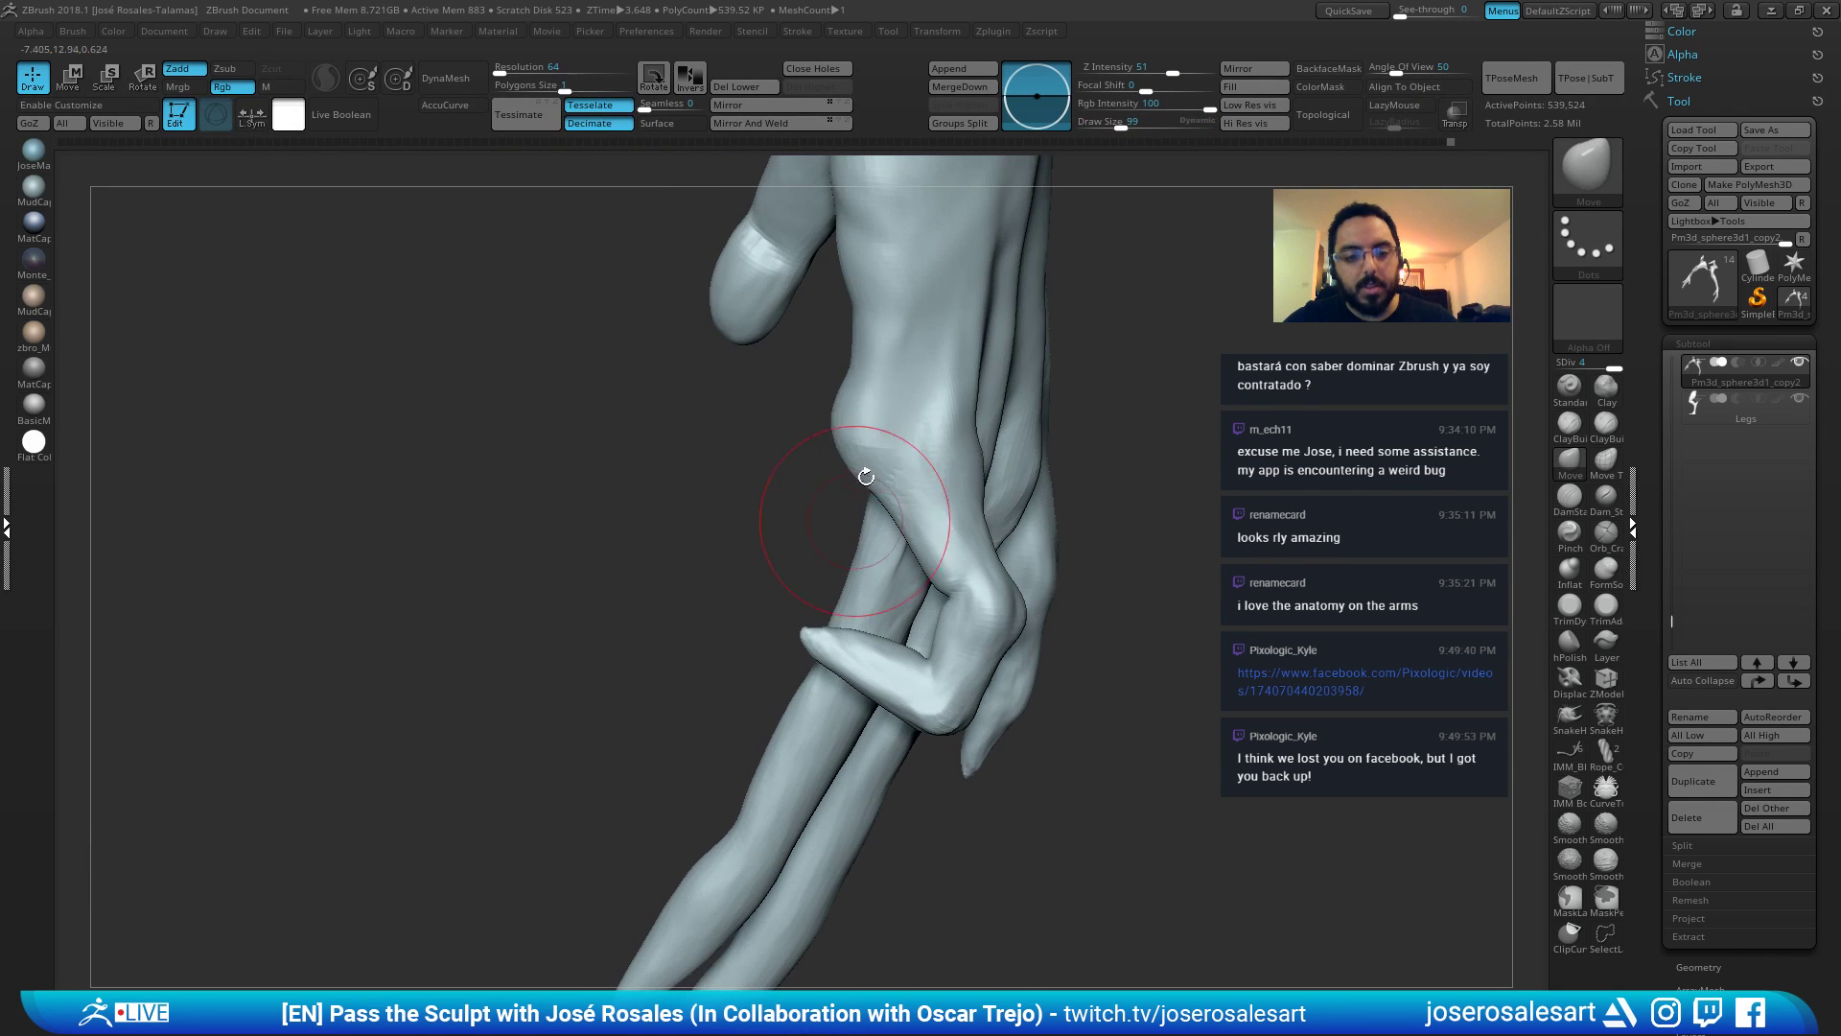
key("bracketleft")
key("bracketleft")
mouse_move(836, 413)
right_mouse_down()
mouse_move(918, 449)
mouse_move(863, 431)
right_mouse_up()
Add volume to the outer palm edge around the little finger's knuckle with ClayBuildup, reducing the draw size to 36 for the finer strokes.
key("b")
key("c")
key("b")
left_click_drag(801, 401, 822, 374)
mouse_move(844, 394)
right_mouse_down()
mouse_move(878, 427)
mouse_move(877, 383)
mouse_move(892, 398)
right_mouse_up()
left_click_drag(854, 408, 870, 384)
mouse_move(883, 402)
right_mouse_down()
mouse_move(1027, 382)
mouse_move(921, 350)
right_mouse_up()
key("bracketleft")
key("bracketleft")
key("bracketleft")
left_click_drag(880, 326, 894, 305)
mouse_move(904, 328)
right_mouse_down()
mouse_move(821, 328)
mouse_move(948, 376)
right_mouse_up()
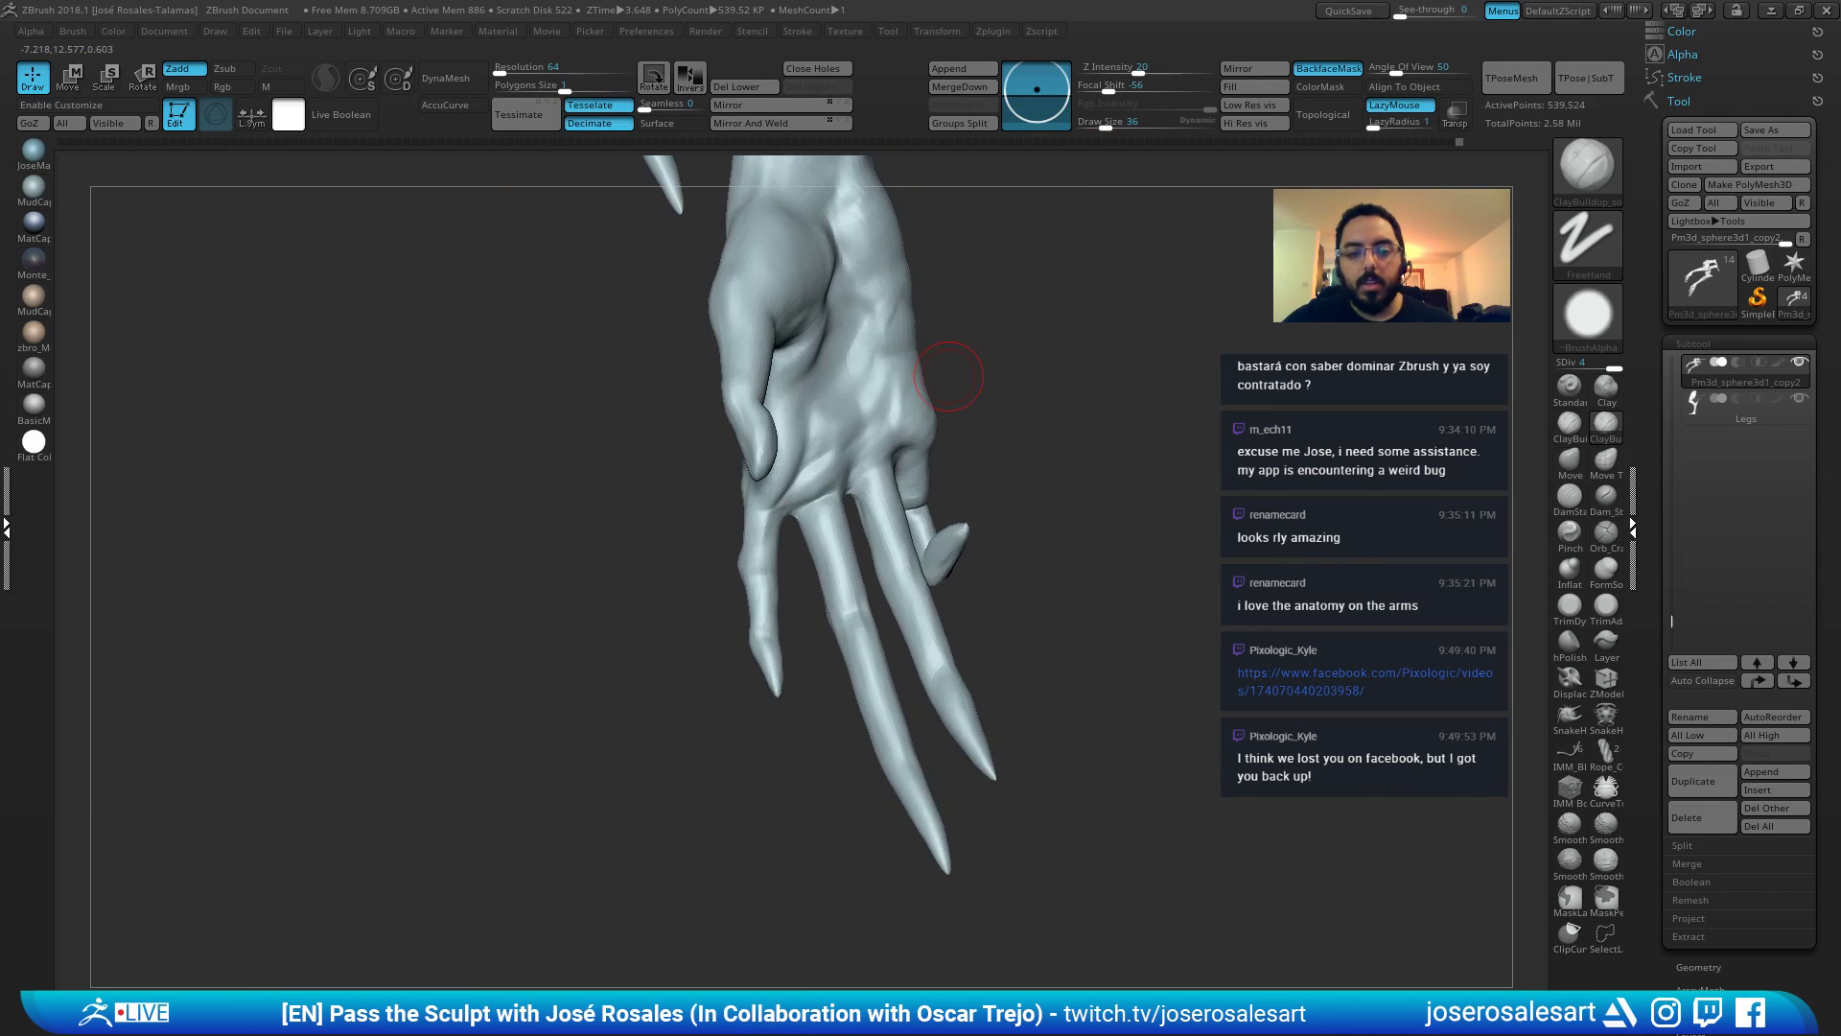
Fill out the palm above the little finger with ClayBuildup at draw size 58 and switch to the DamStandard brush.
right_click_drag(883, 320, 869, 308)
mouse_move(874, 371)
left_mouse_down()
mouse_move(880, 347)
mouse_move(887, 372)
left_mouse_up()
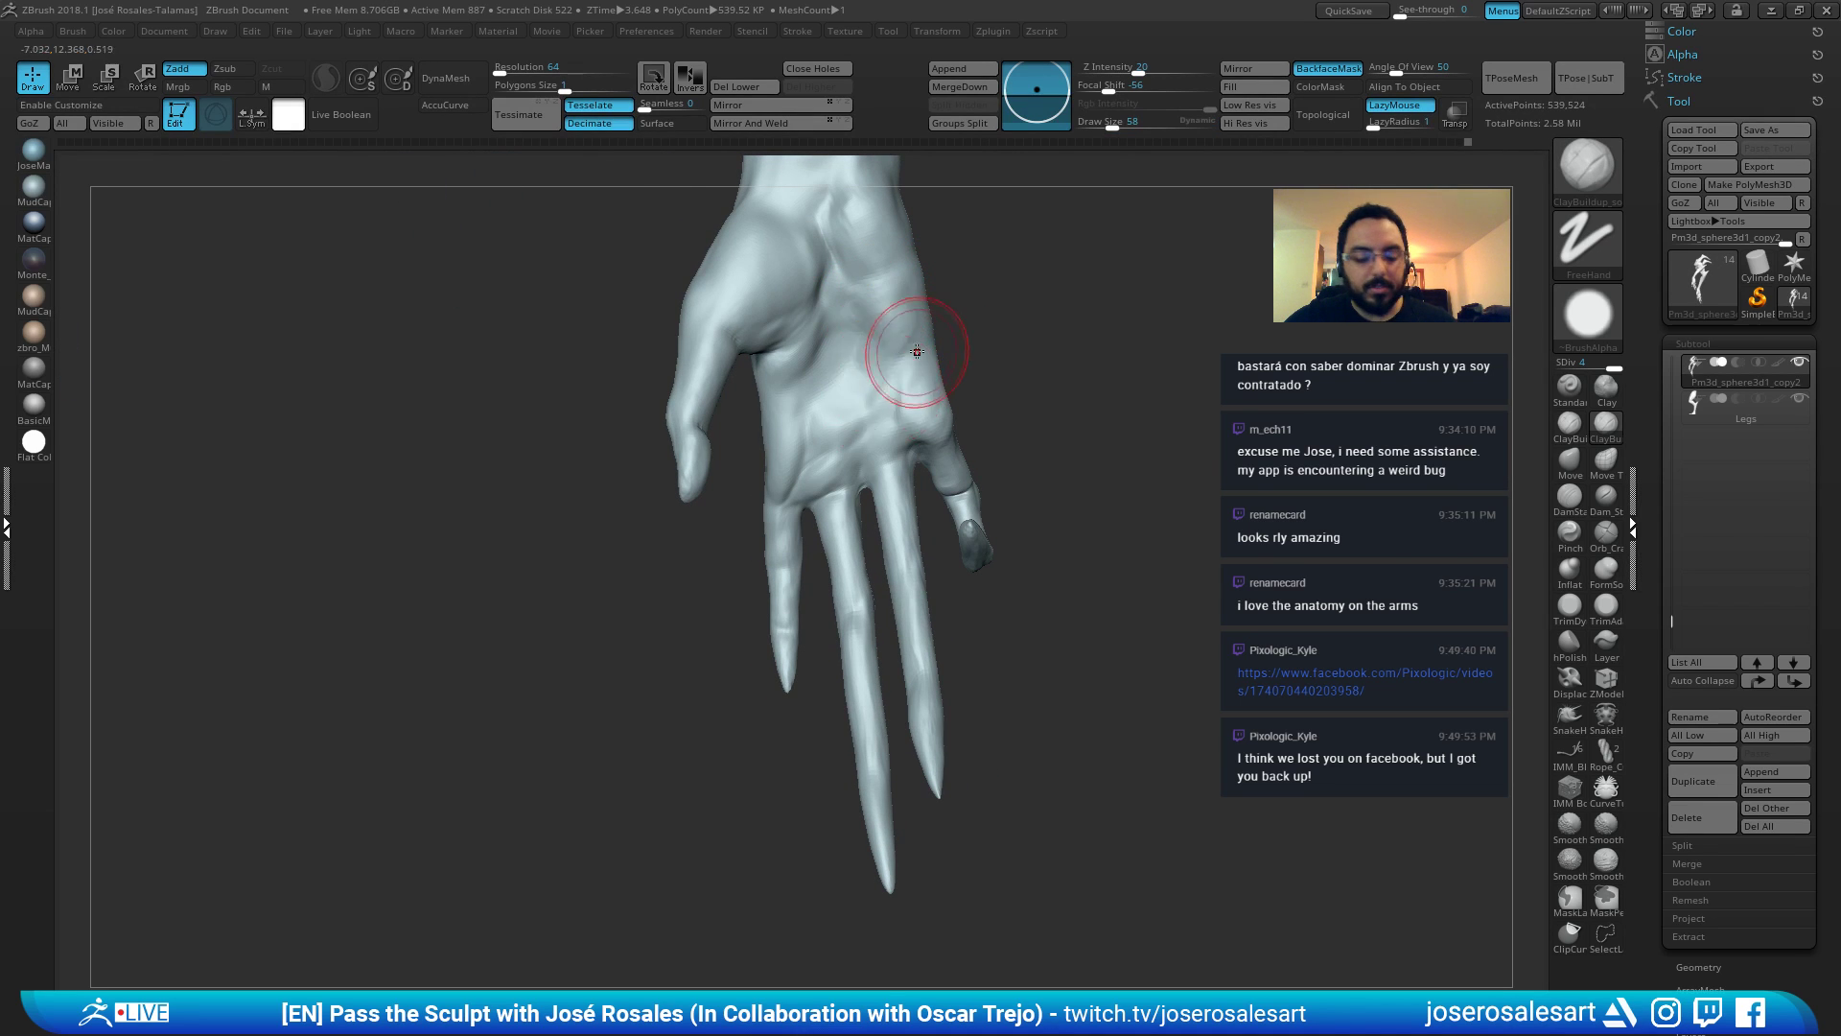
key("b")
key("d")
key("s")
mouse_move(912, 362)
right_mouse_down("ctrl")
mouse_move(822, 366)
mouse_move(907, 349)
mouse_move(909, 314)
right_mouse_up("ctrl")
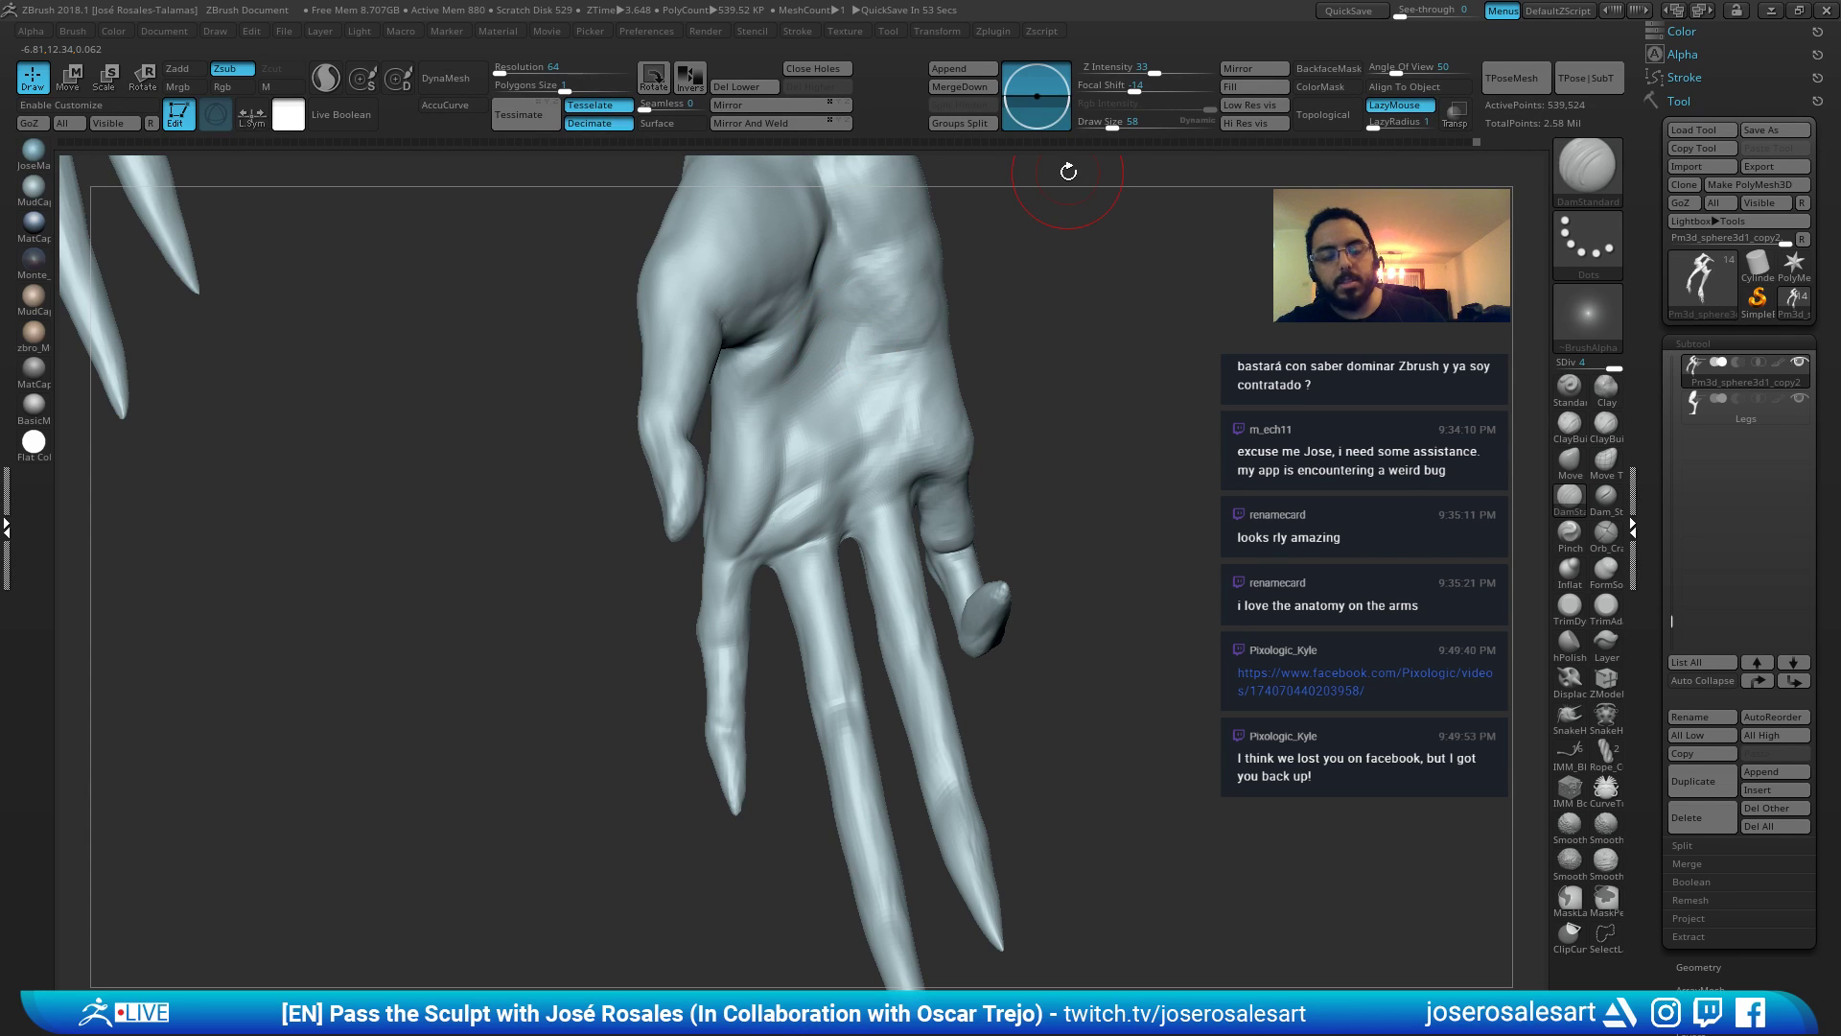
Show the whole creature again instead of only the arms and turn on the polygroup wireframe.
mouse_move(1068, 172)
left_mouse_down()
mouse_move(717, 458)
mouse_move(780, 532)
mouse_move(905, 554)
mouse_move(818, 419)
mouse_move(777, 518)
left_mouse_up()
key("f")
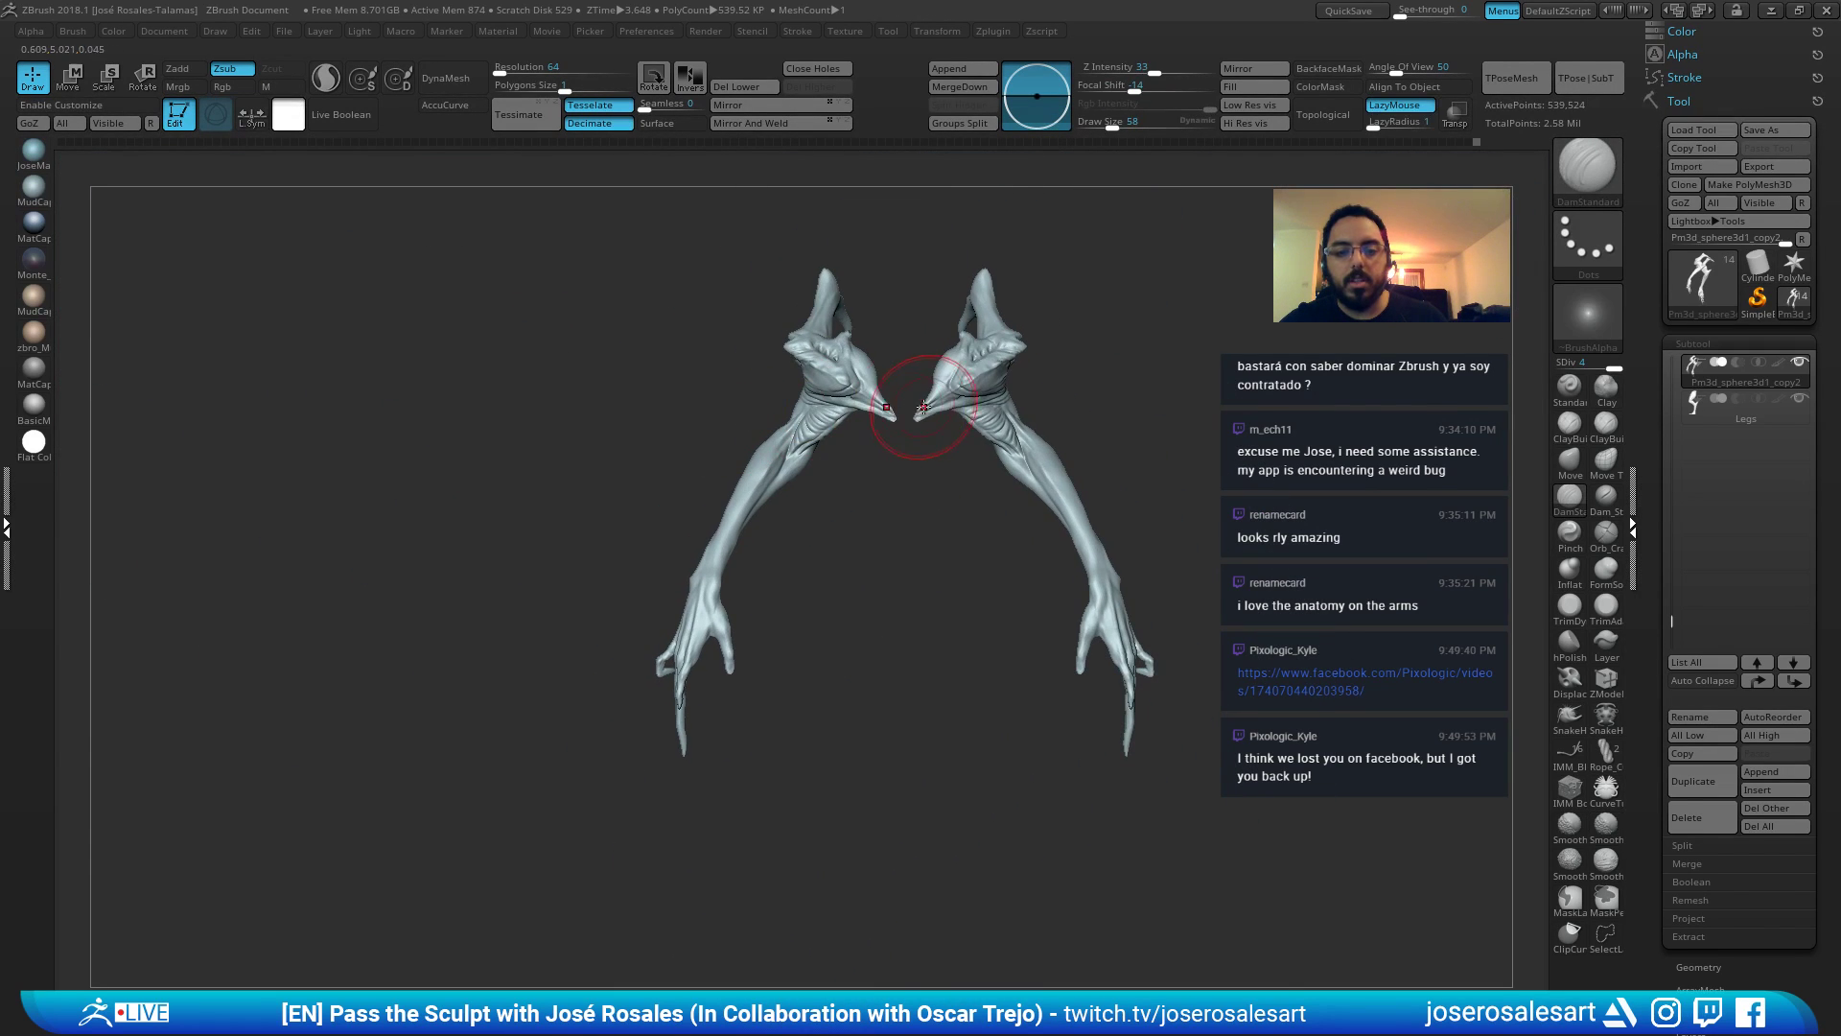
key("shift+s")
left_click_drag(585, 446, 816, 625)
mouse_move(1038, 487)
left_mouse_down()
mouse_move(778, 451)
mouse_move(862, 690)
left_mouse_up()
key("shift+f")
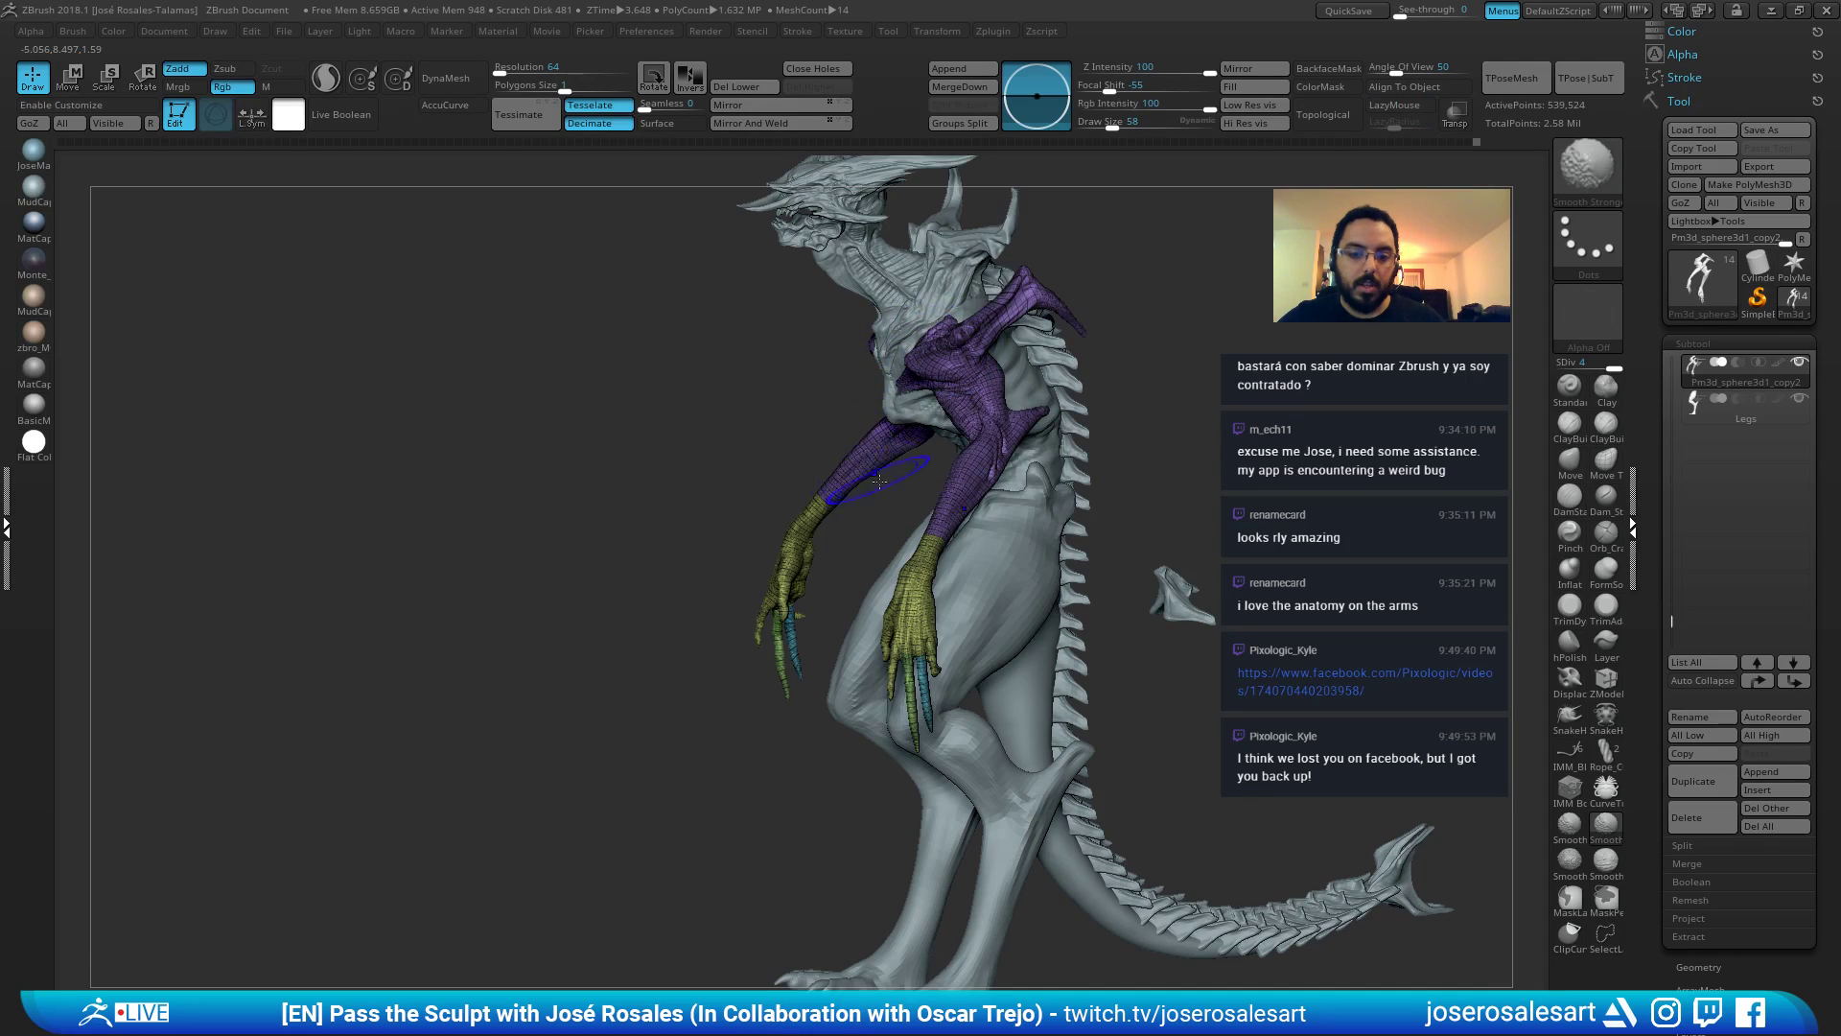
Collapse the subtool list and examine how the shoulders, arms and hands relate to the torso from several sides.
right_click_drag(901, 360, 935, 521, "ctrl")
left_click_drag(935, 520, 749, 477)
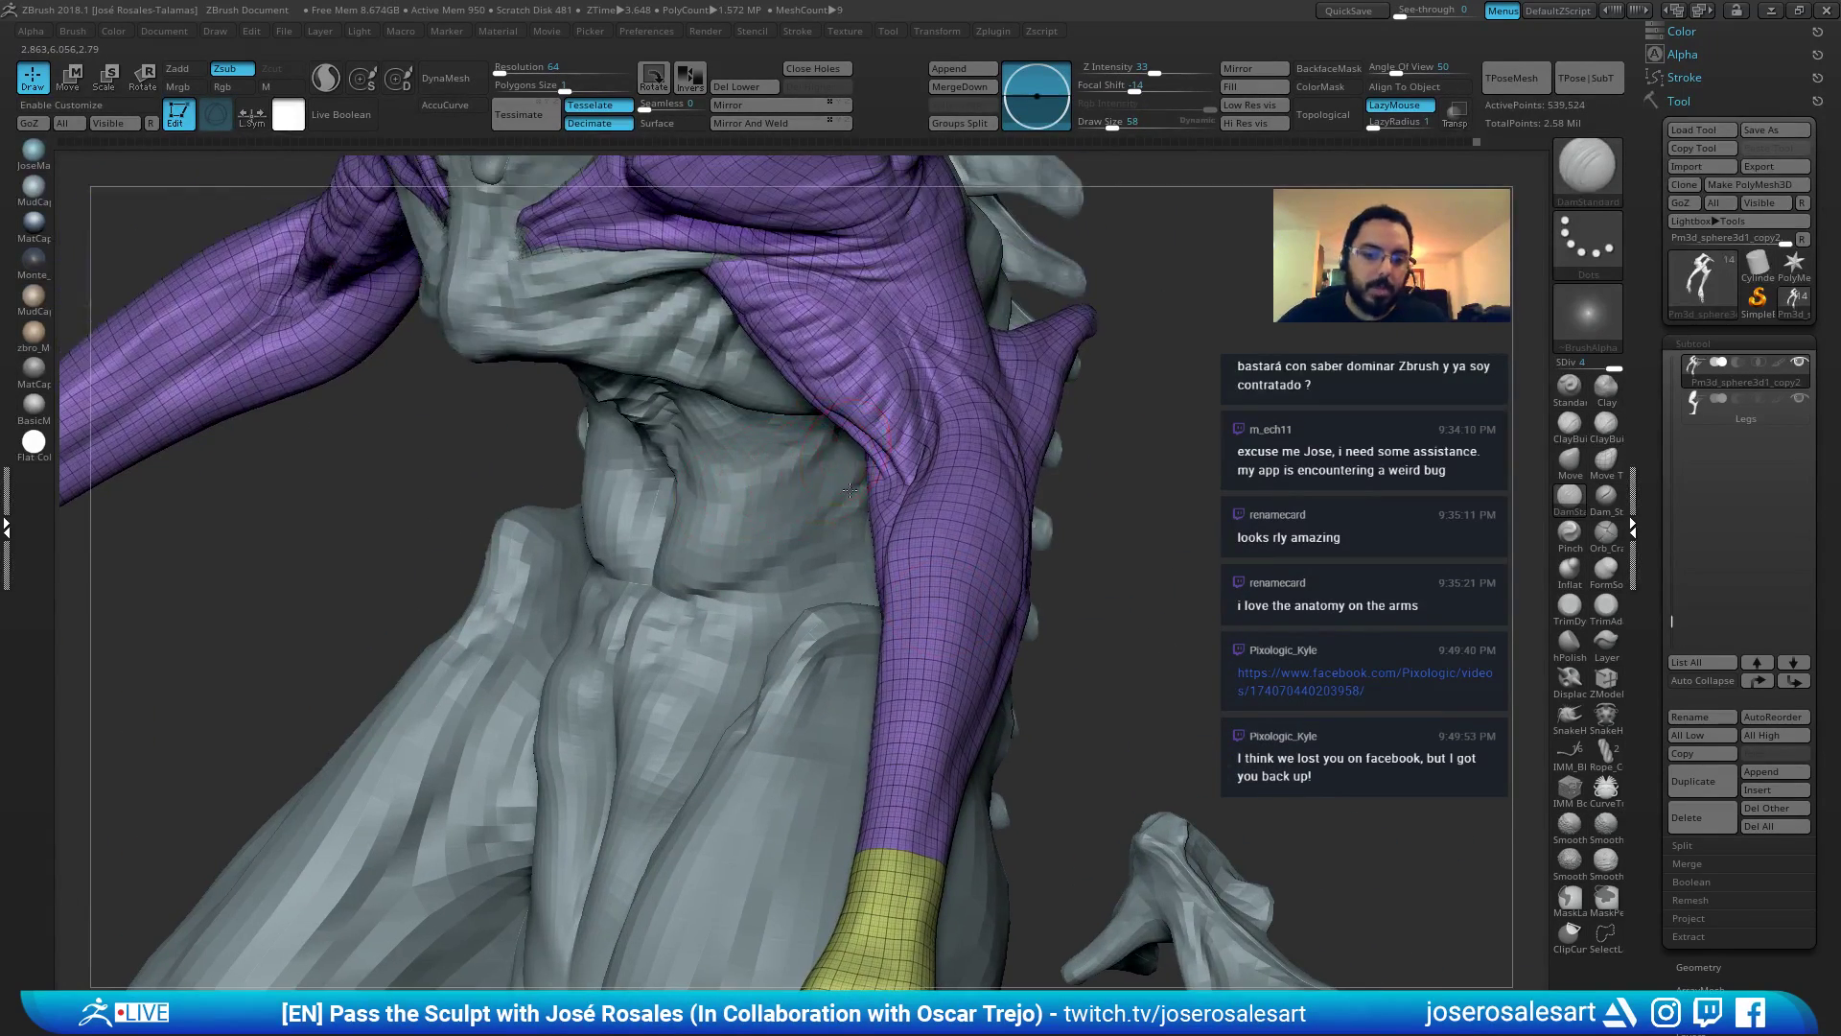
left_click_drag(1108, 660, 1271, 768)
left_click(1693, 344)
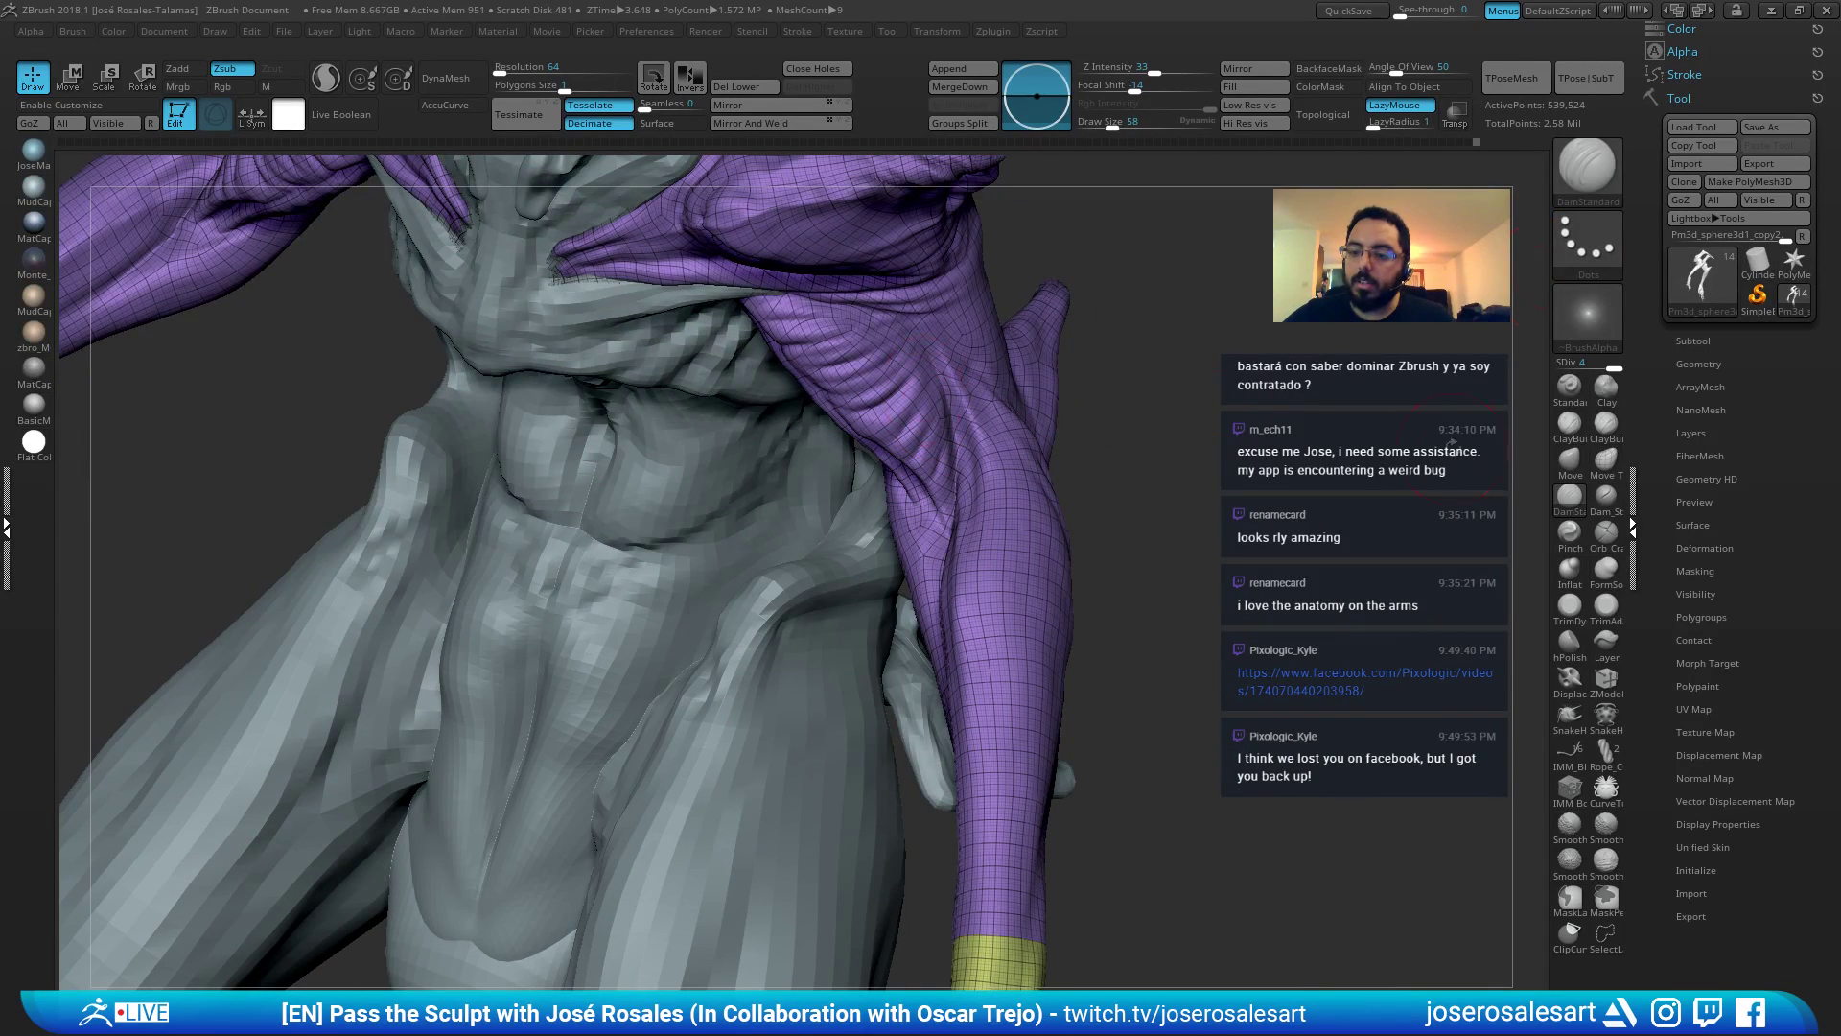
right_click_drag(652, 329, 917, 433)
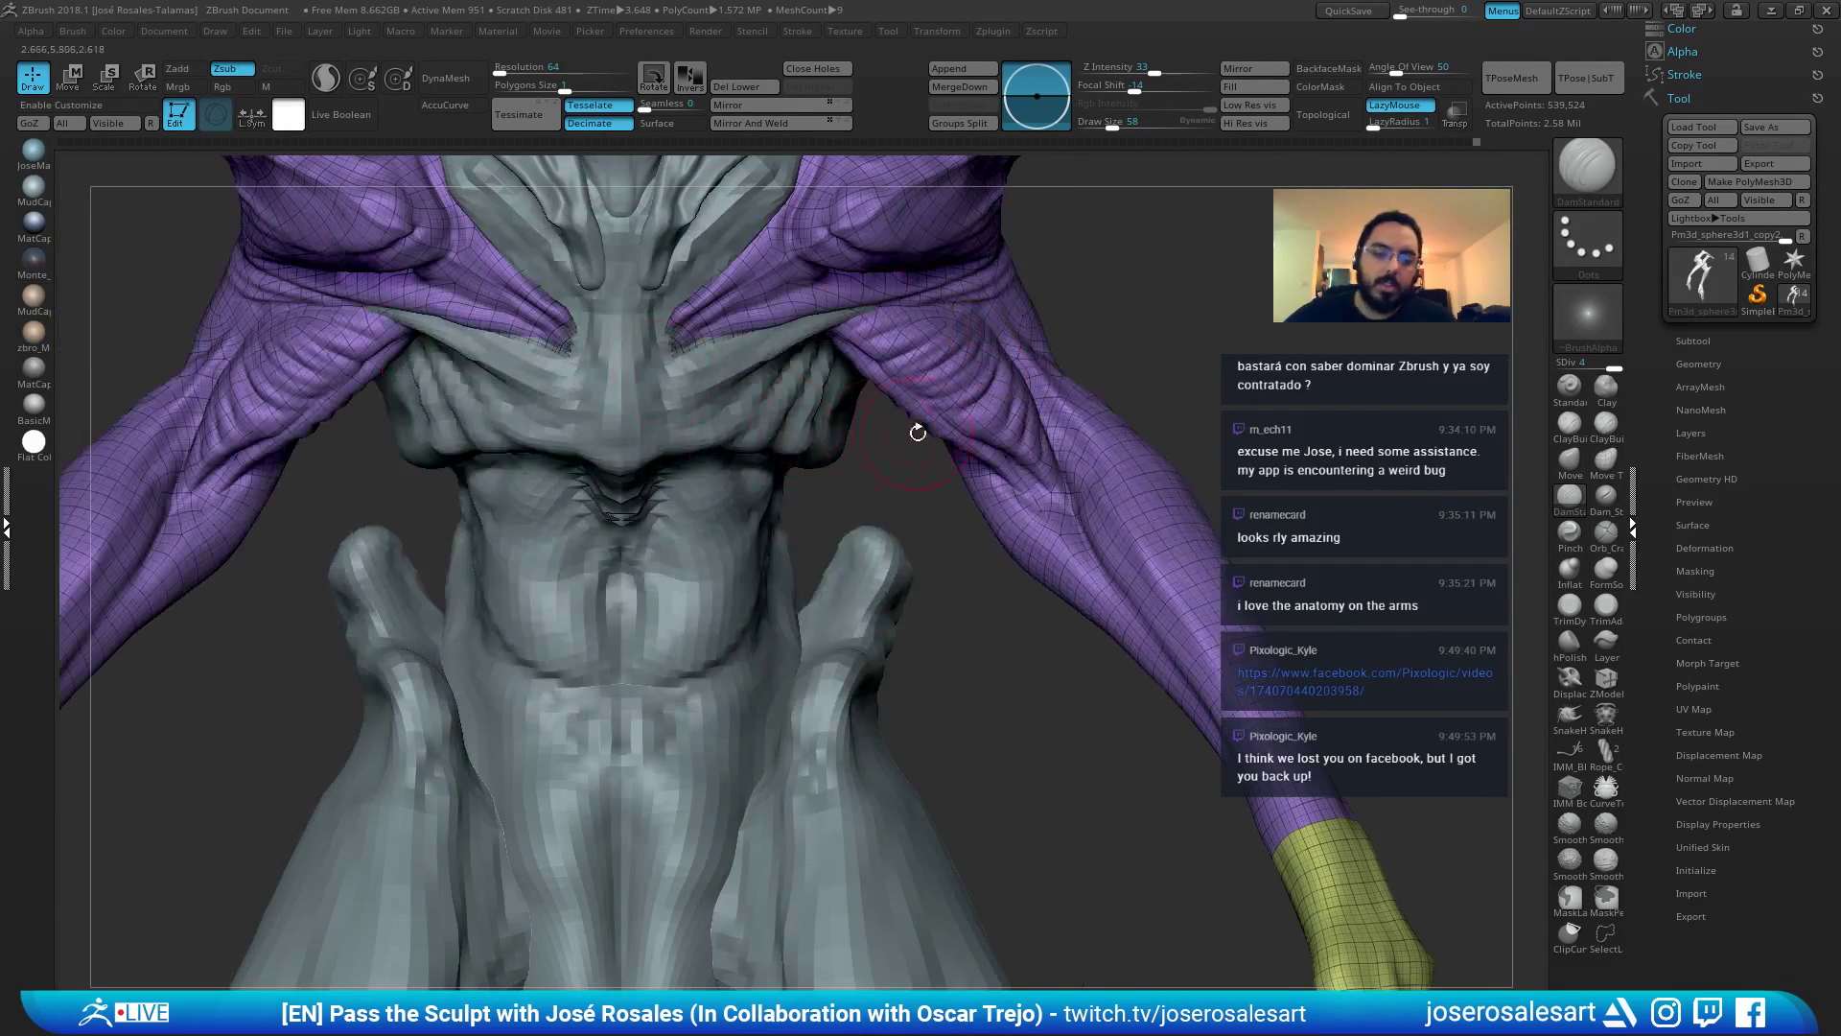
mouse_move(714, 586)
right_mouse_down("alt")
mouse_move(945, 767)
mouse_move(767, 451)
mouse_move(845, 411)
right_mouse_up("alt")
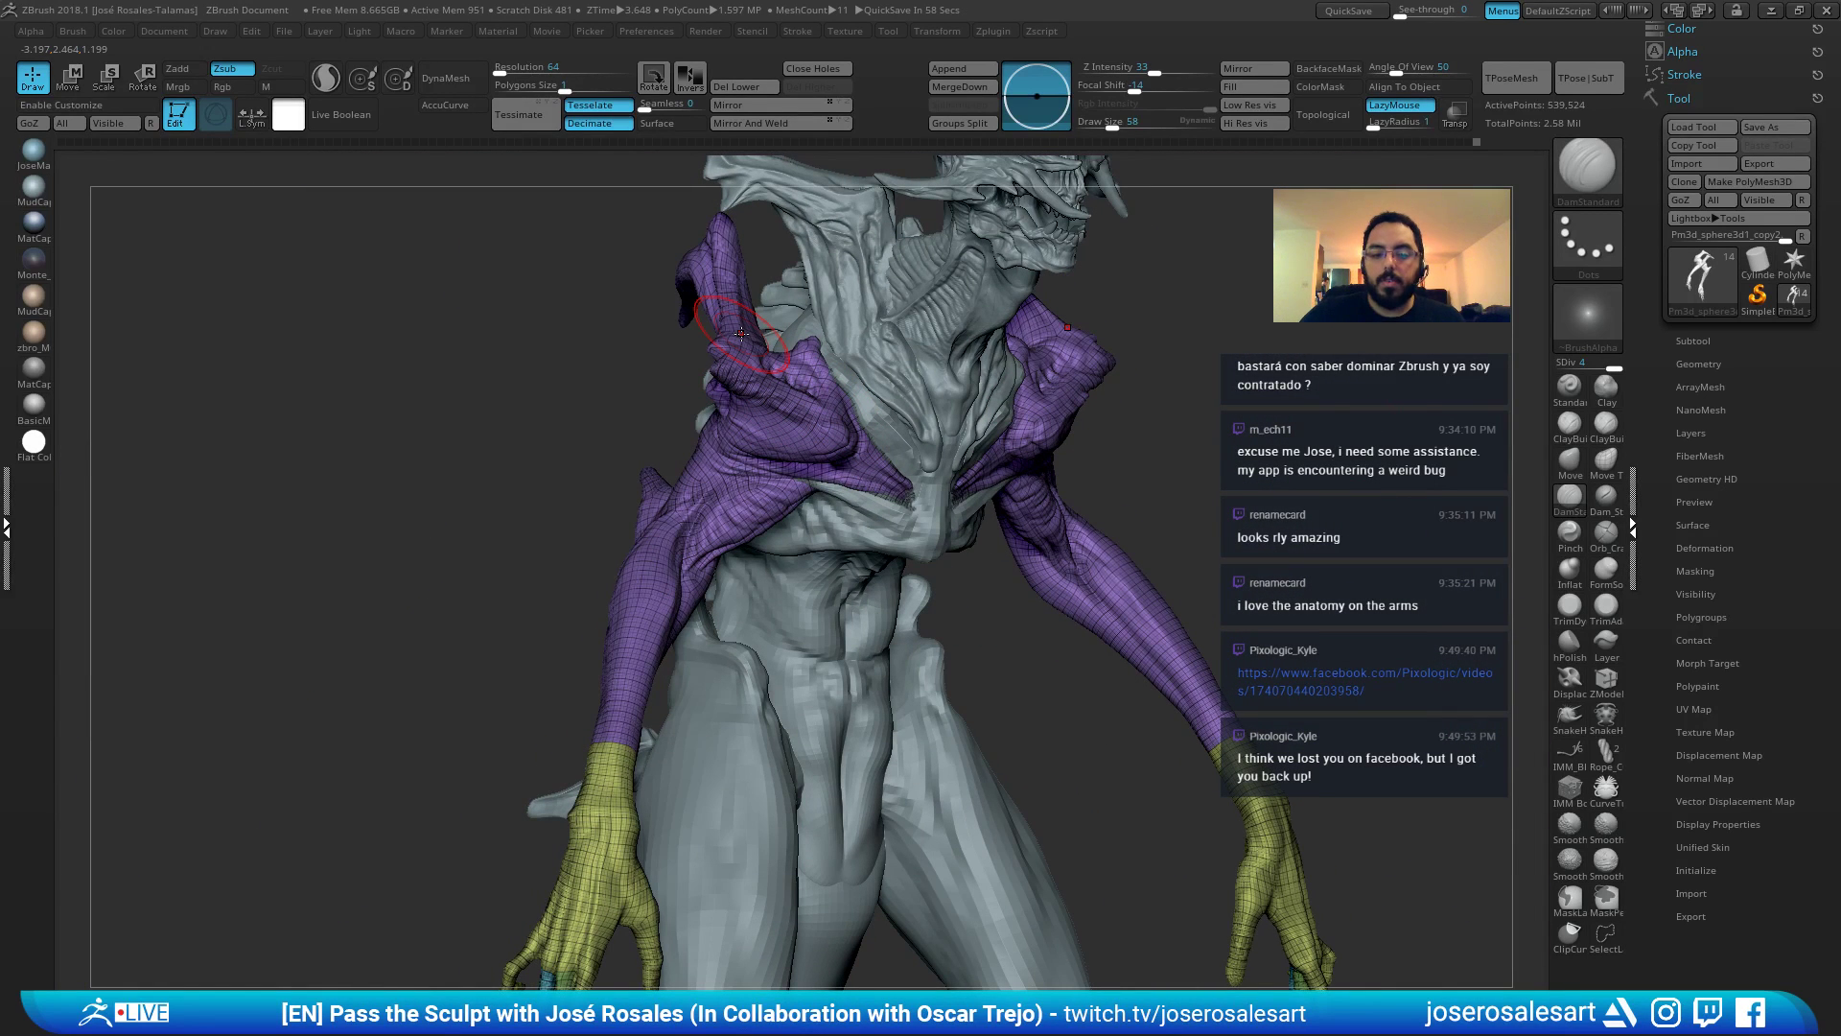
mouse_move(615, 603)
right_mouse_down()
mouse_move(554, 624)
mouse_move(636, 767)
mouse_move(729, 585)
right_mouse_up()
Nudge the inner contour of the wrist with the Move brush.
key("b")
key("m")
key("v")
left_click_drag(613, 761, 606, 758)
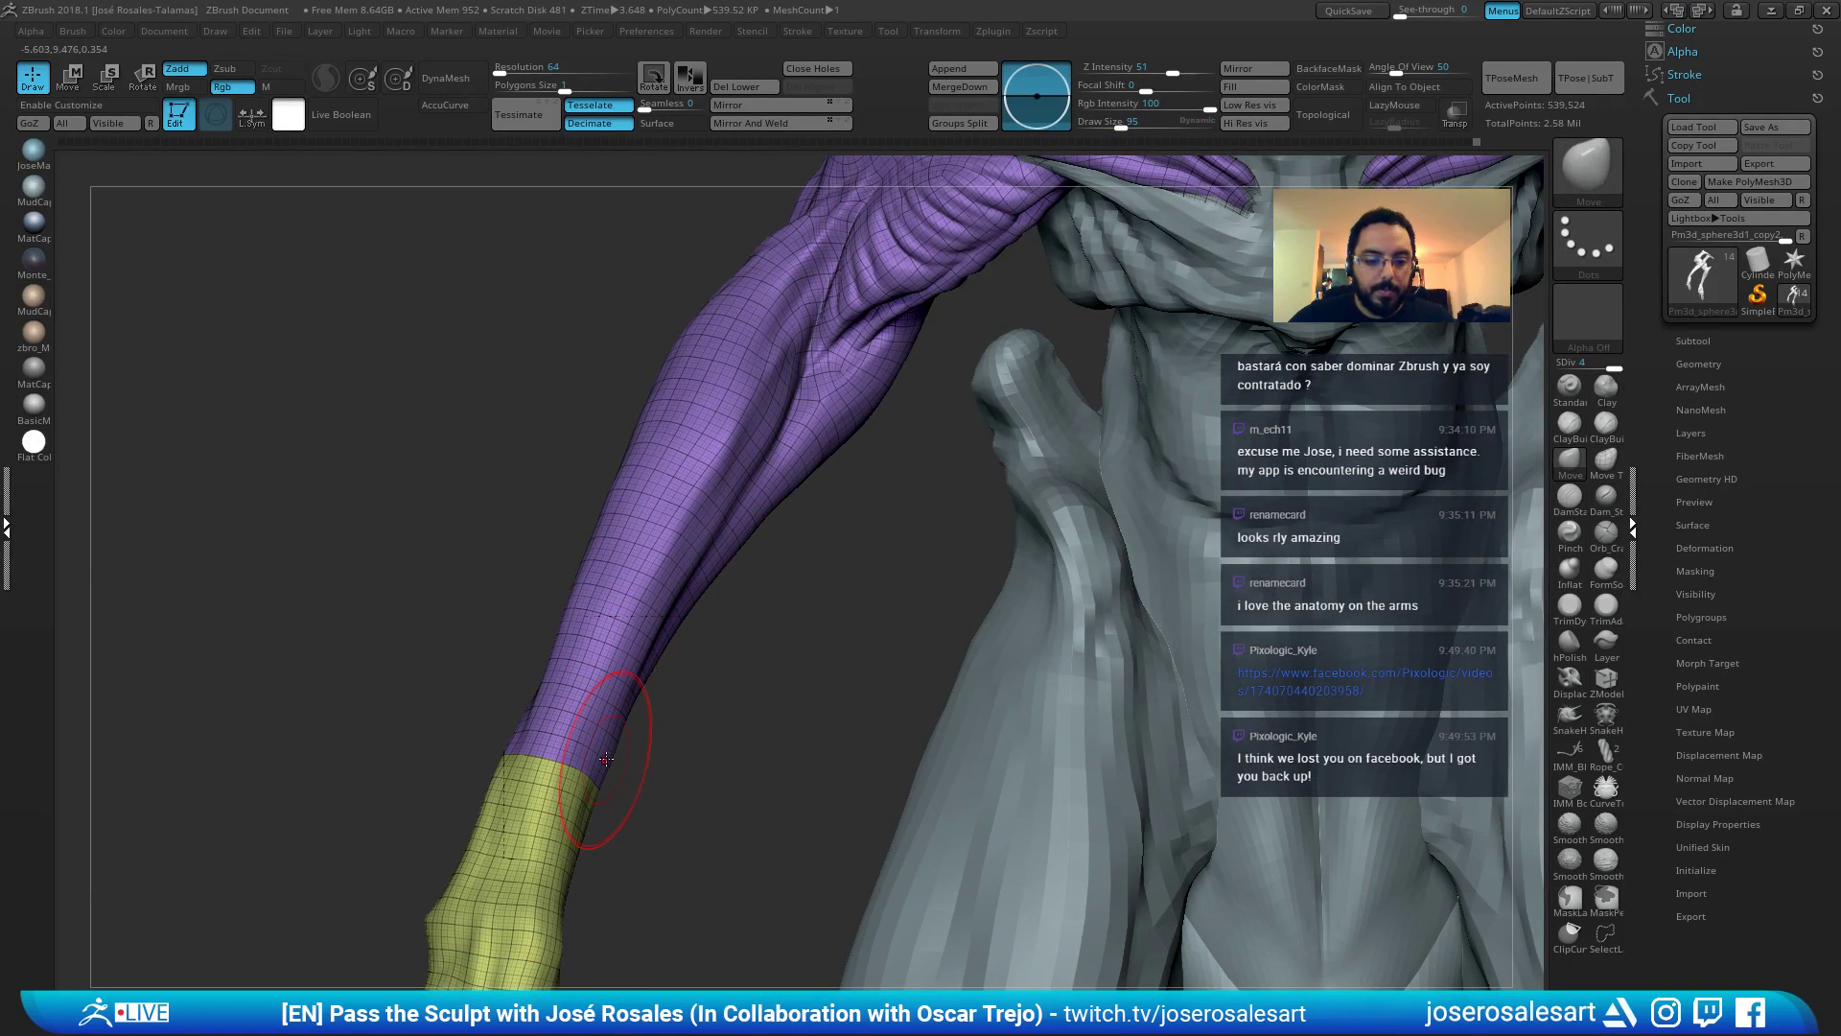
right_click_drag(635, 718, 863, 480, "ctrl")
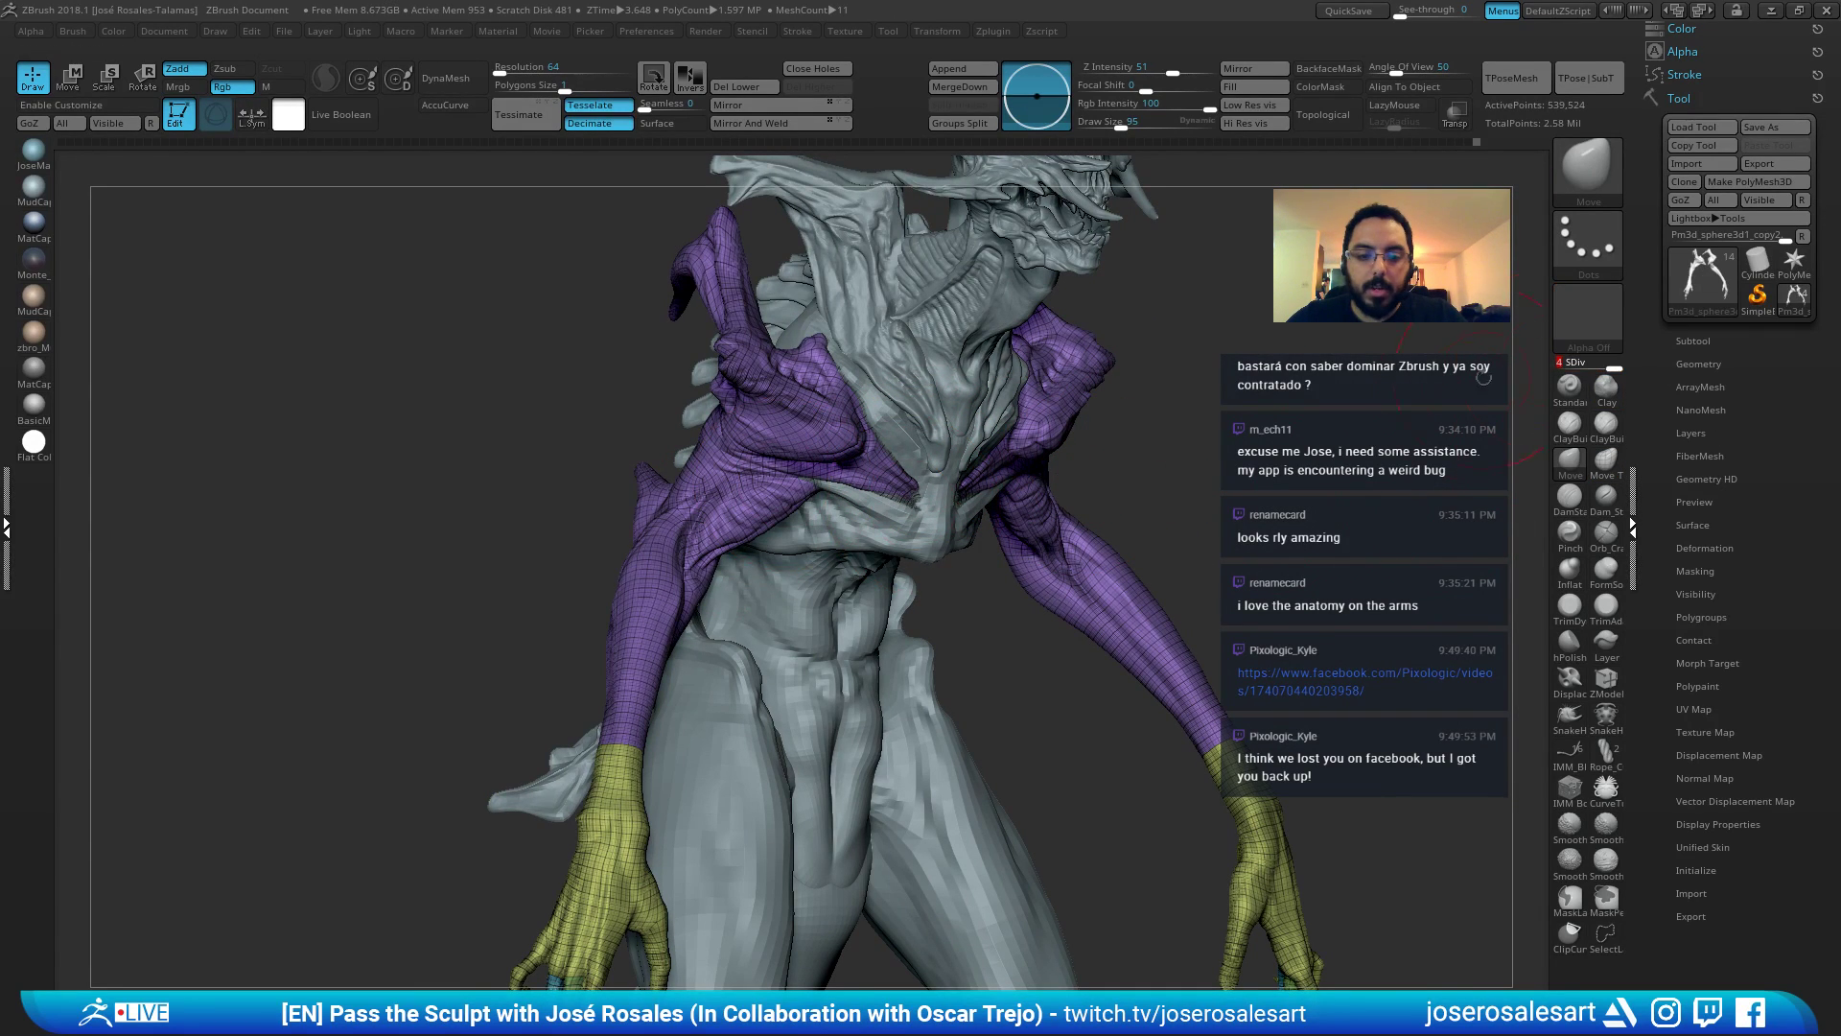
Drop the arms to subdivision level 1 and hide the polygroup wireframe.
left_click_drag(1615, 367, 1561, 367)
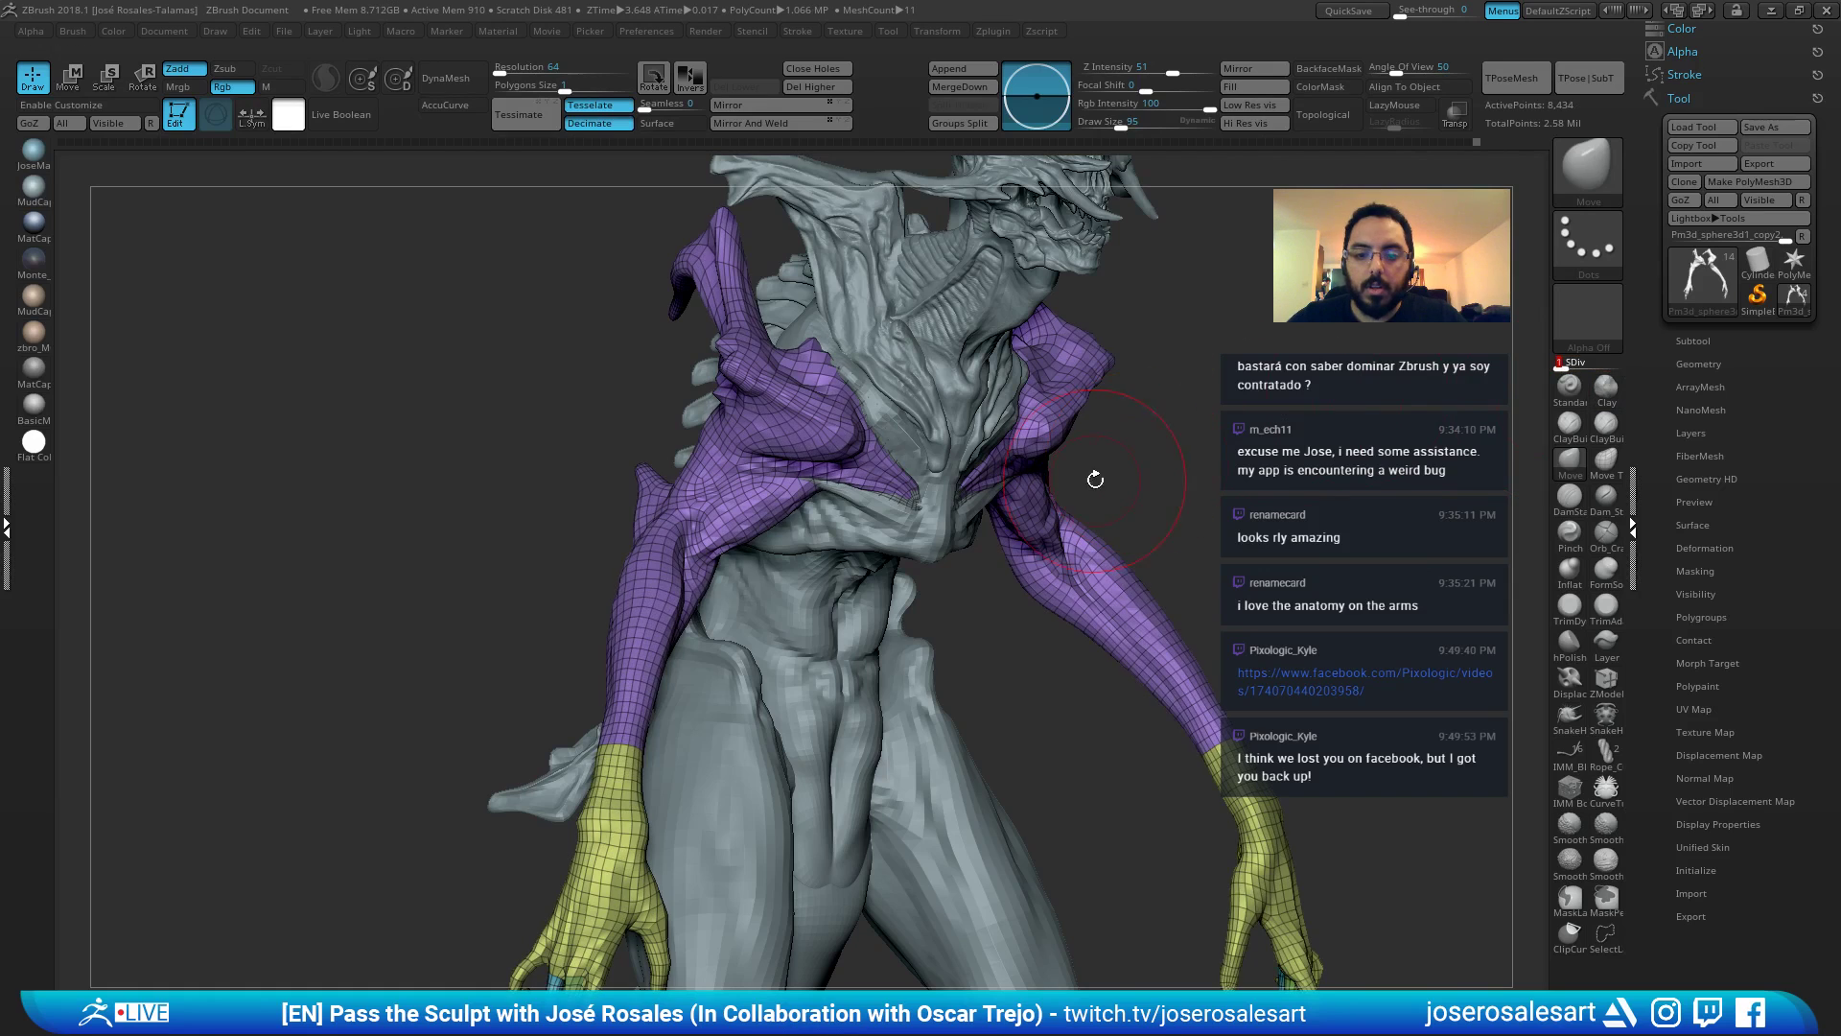
right_click_drag(986, 355, 1036, 201, "alt")
right_click_drag(1036, 461, 1074, 480, "ctrl")
key("shift+f")
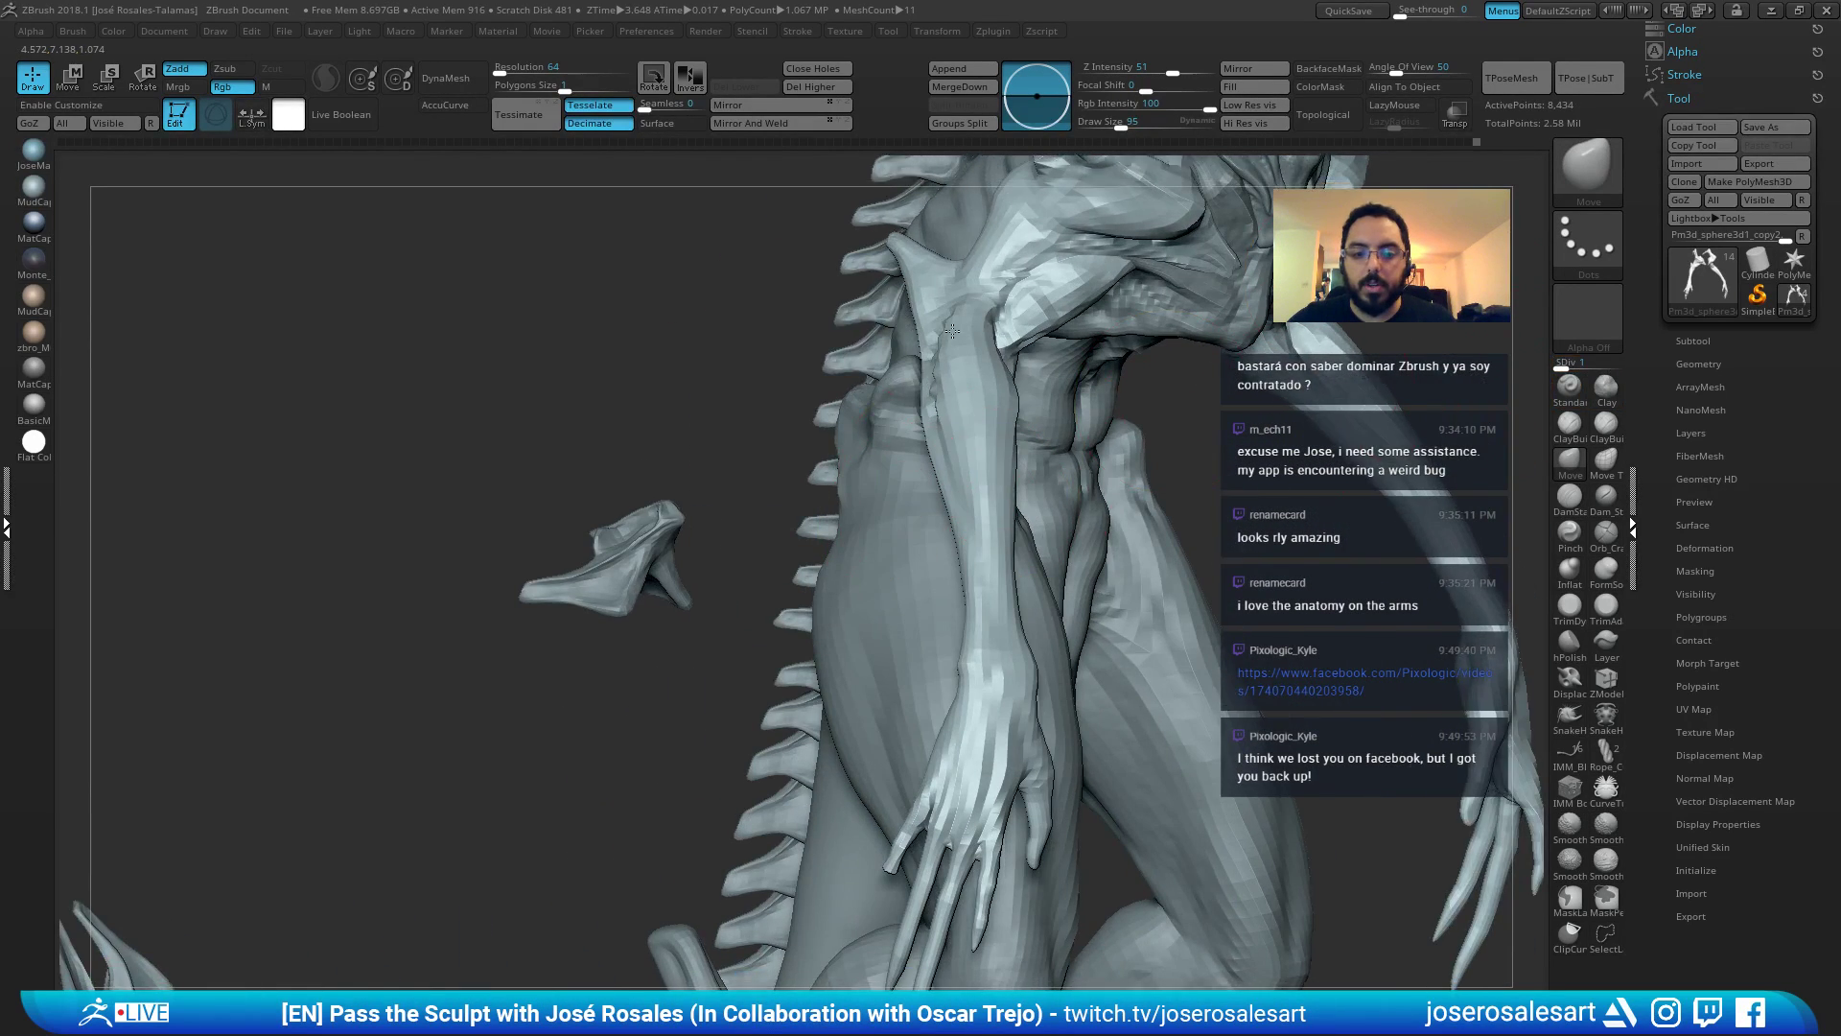
Reshape the forearm's contour between elbow and wrist with the Move brush, reducing the draw size to 77.
mouse_move(1179, 537)
right_mouse_down("ctrl")
mouse_move(1083, 422)
mouse_move(1007, 585)
mouse_move(1104, 599)
mouse_move(1118, 581)
mouse_move(1069, 538)
right_mouse_up("ctrl")
key("s")
left_click_drag(1089, 542, 1085, 542)
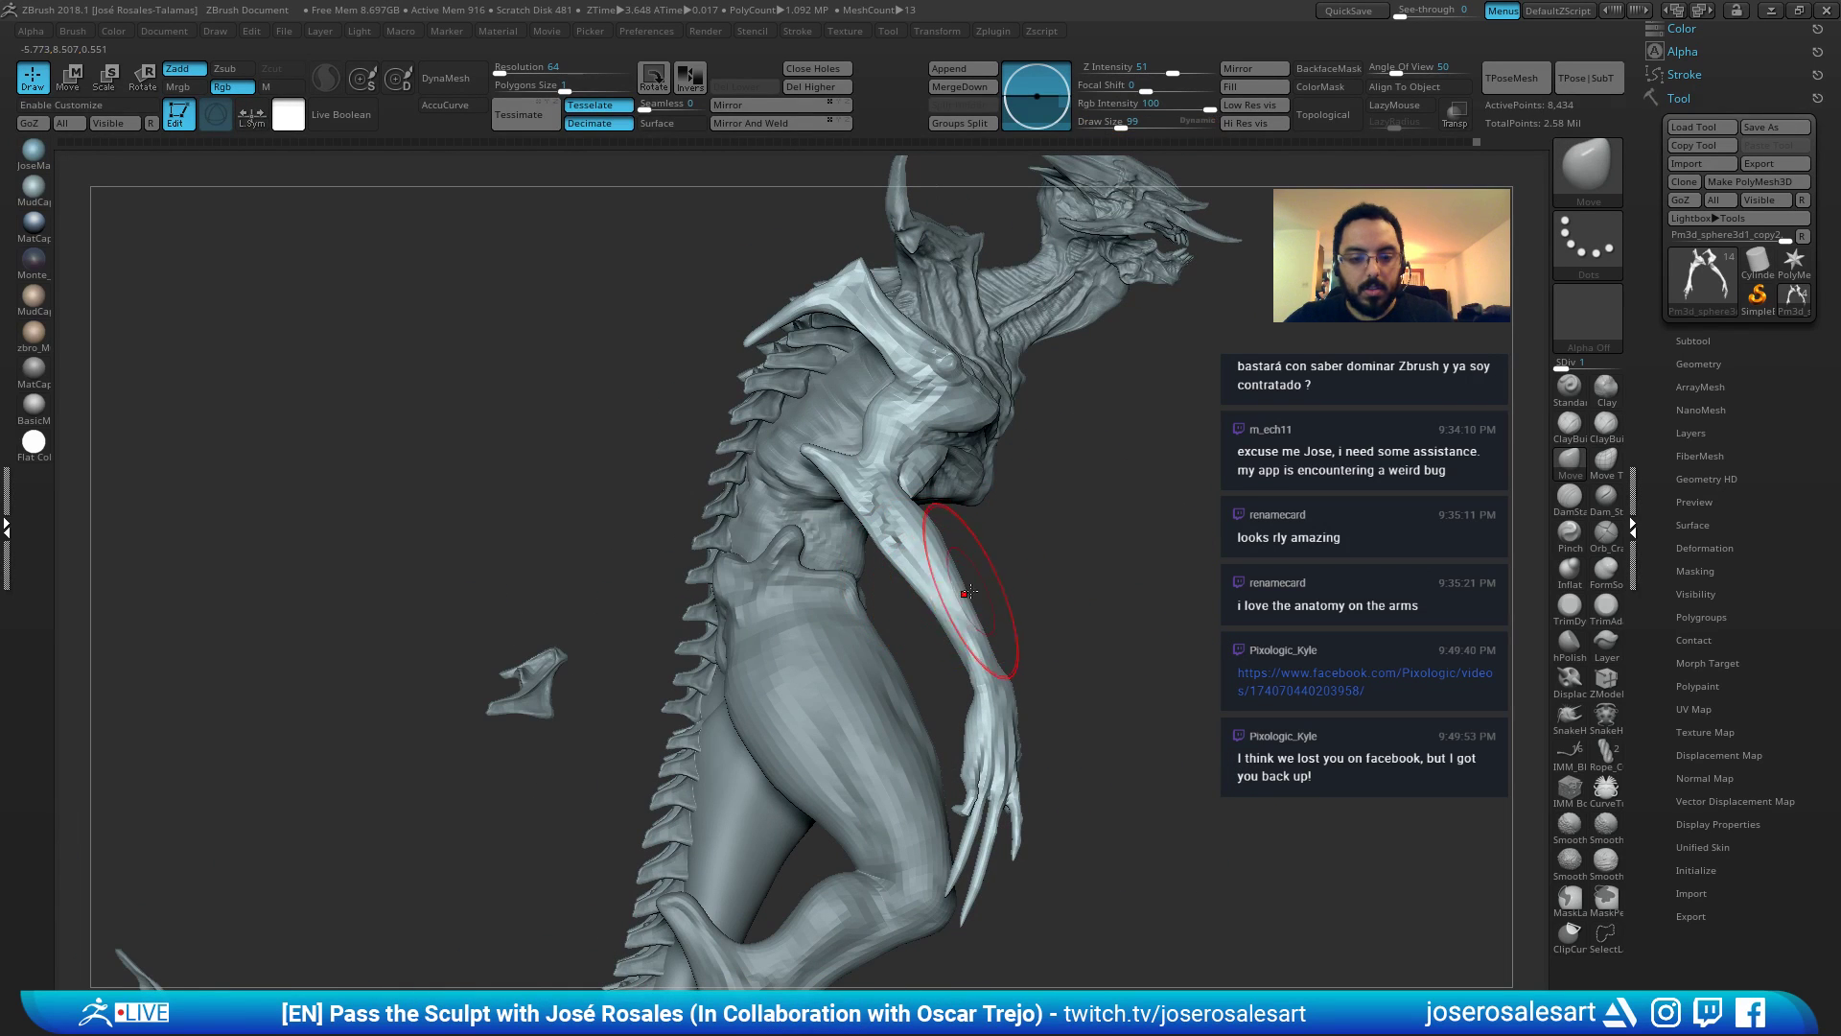
right_click_drag(963, 588, 934, 606, "ctrl")
left_click_drag(933, 606, 922, 614)
right_click_drag(944, 524, 917, 509)
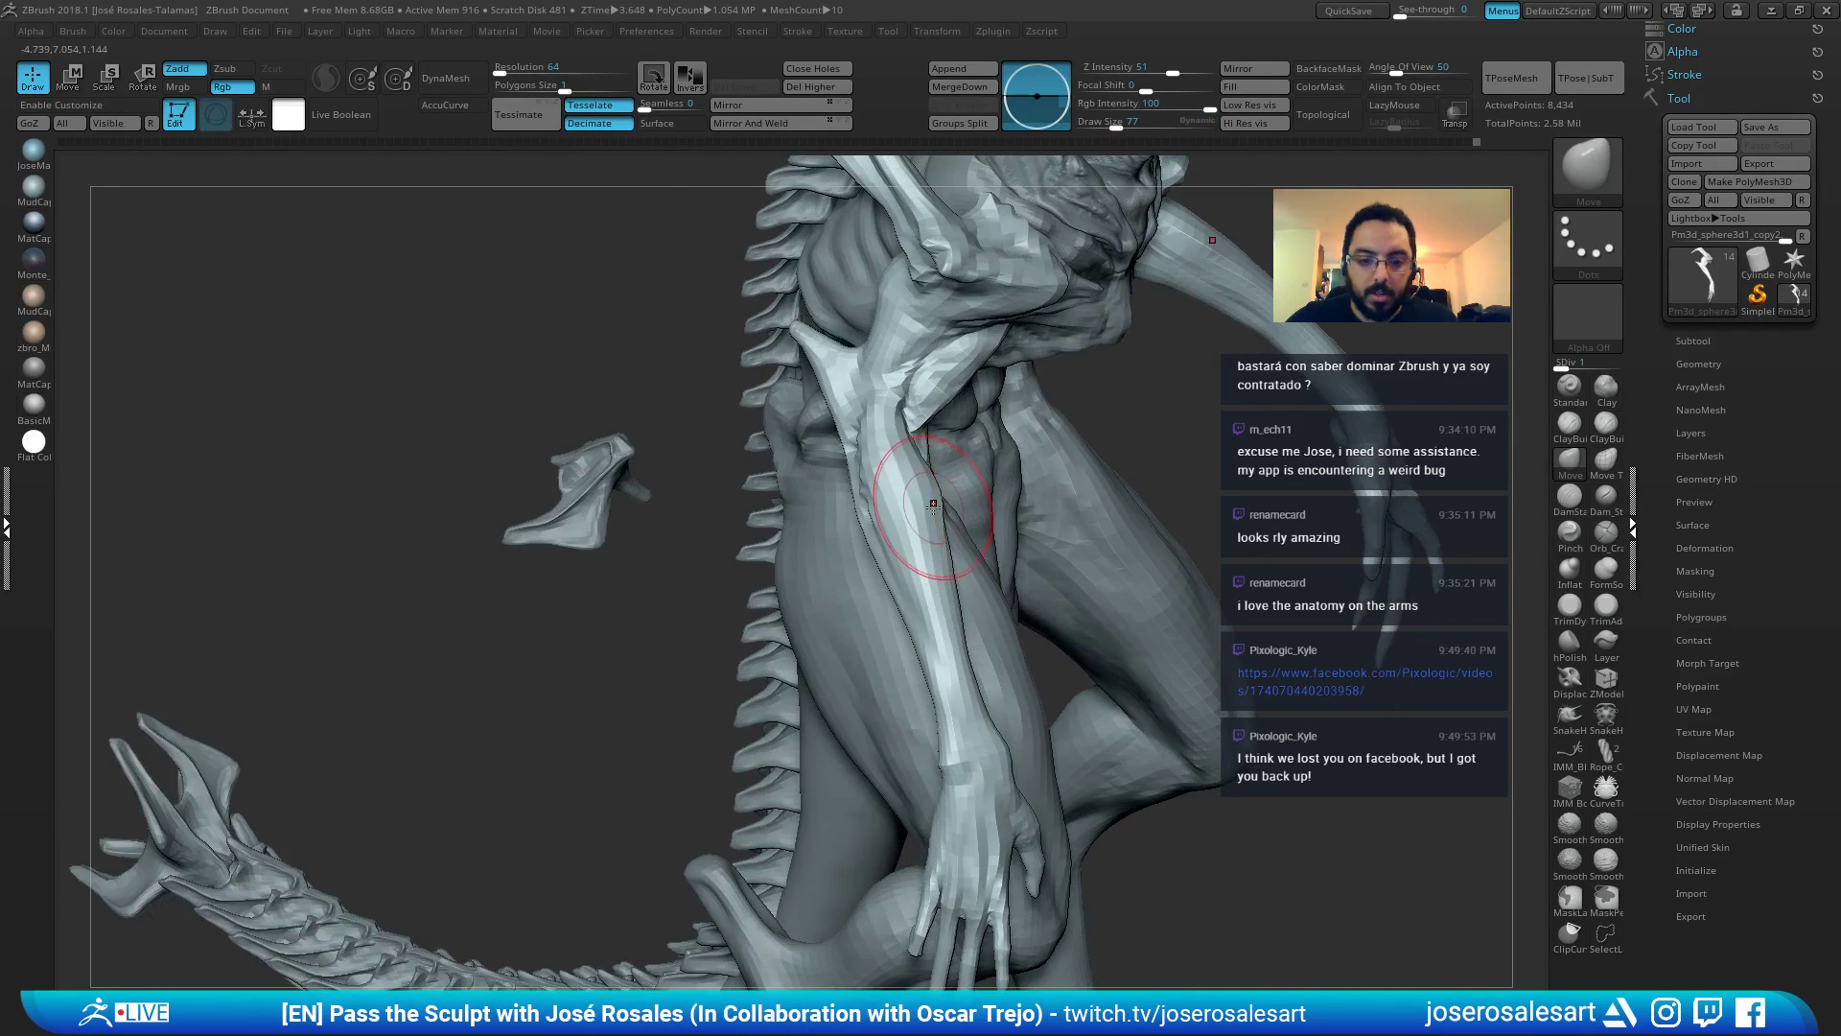
left_click_drag(917, 509, 923, 522)
right_click_drag(922, 523, 949, 574)
left_click_drag(928, 583, 941, 587)
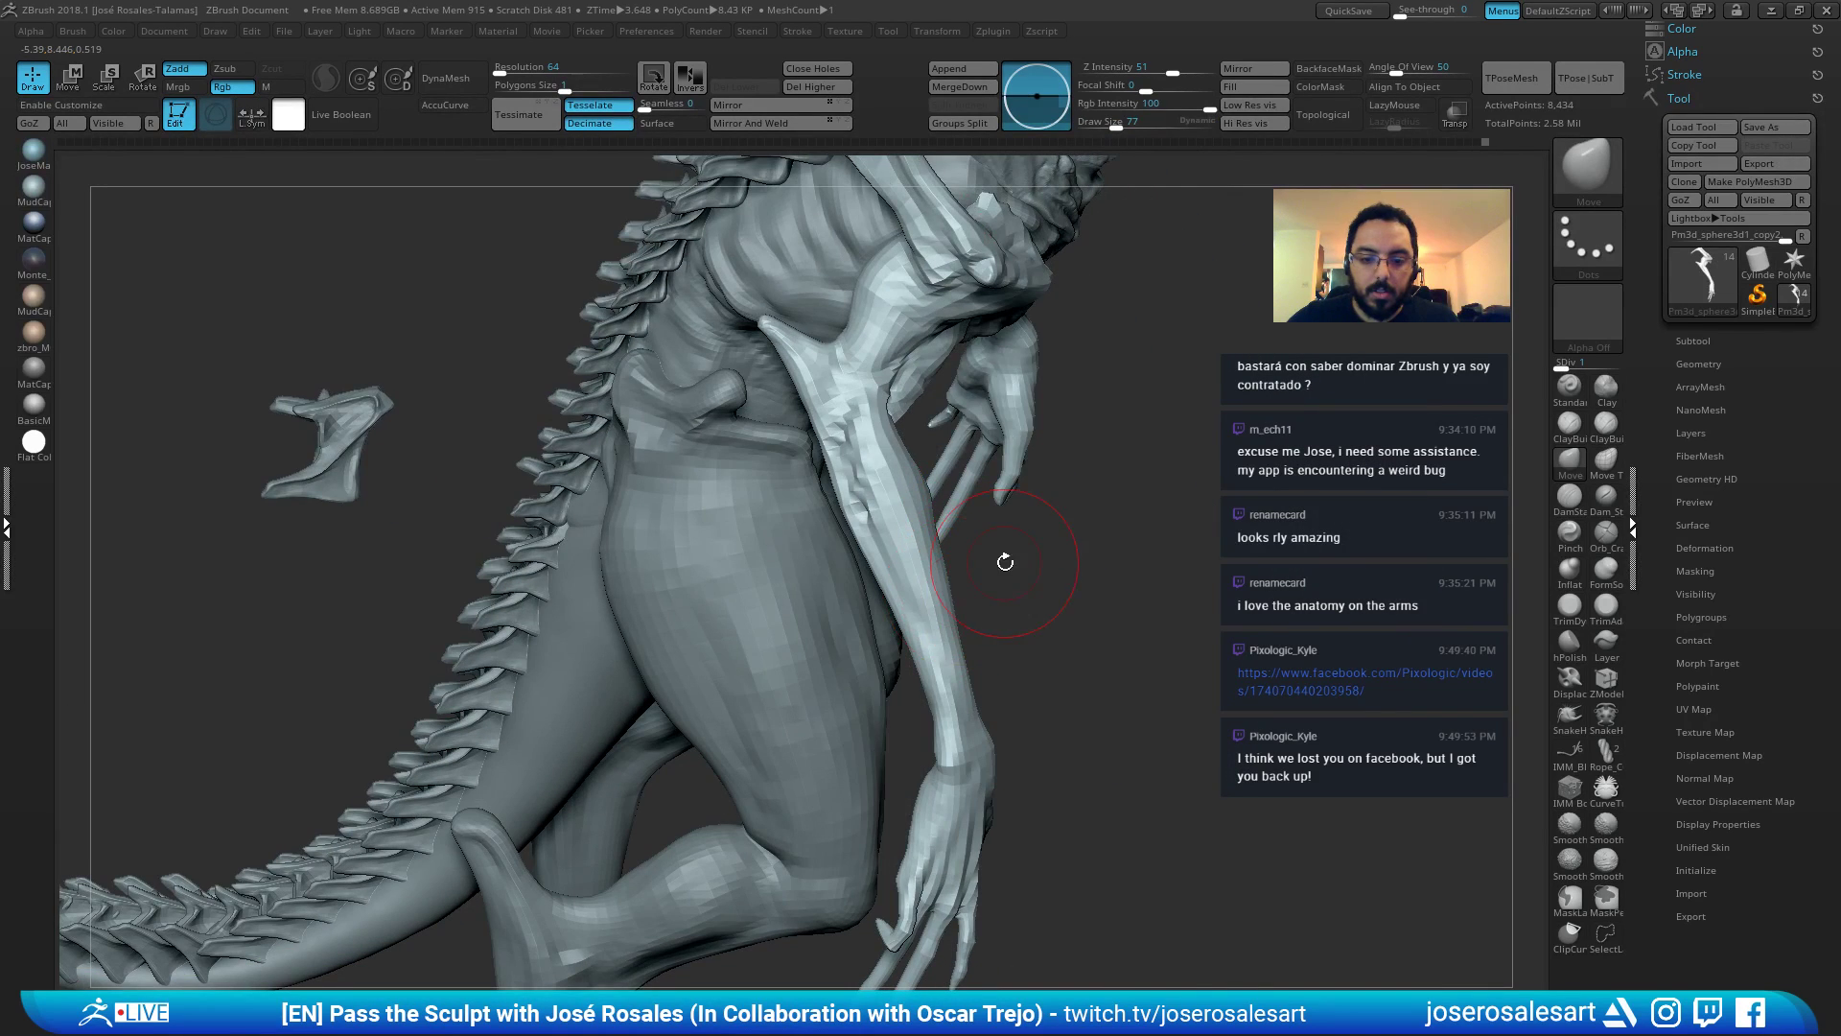
Restore the arms to subdivision level 4 and review the creature's overall proportions.
right_click_drag(1005, 562, 921, 480, "ctrl")
right_click_drag(921, 479, 1535, 451)
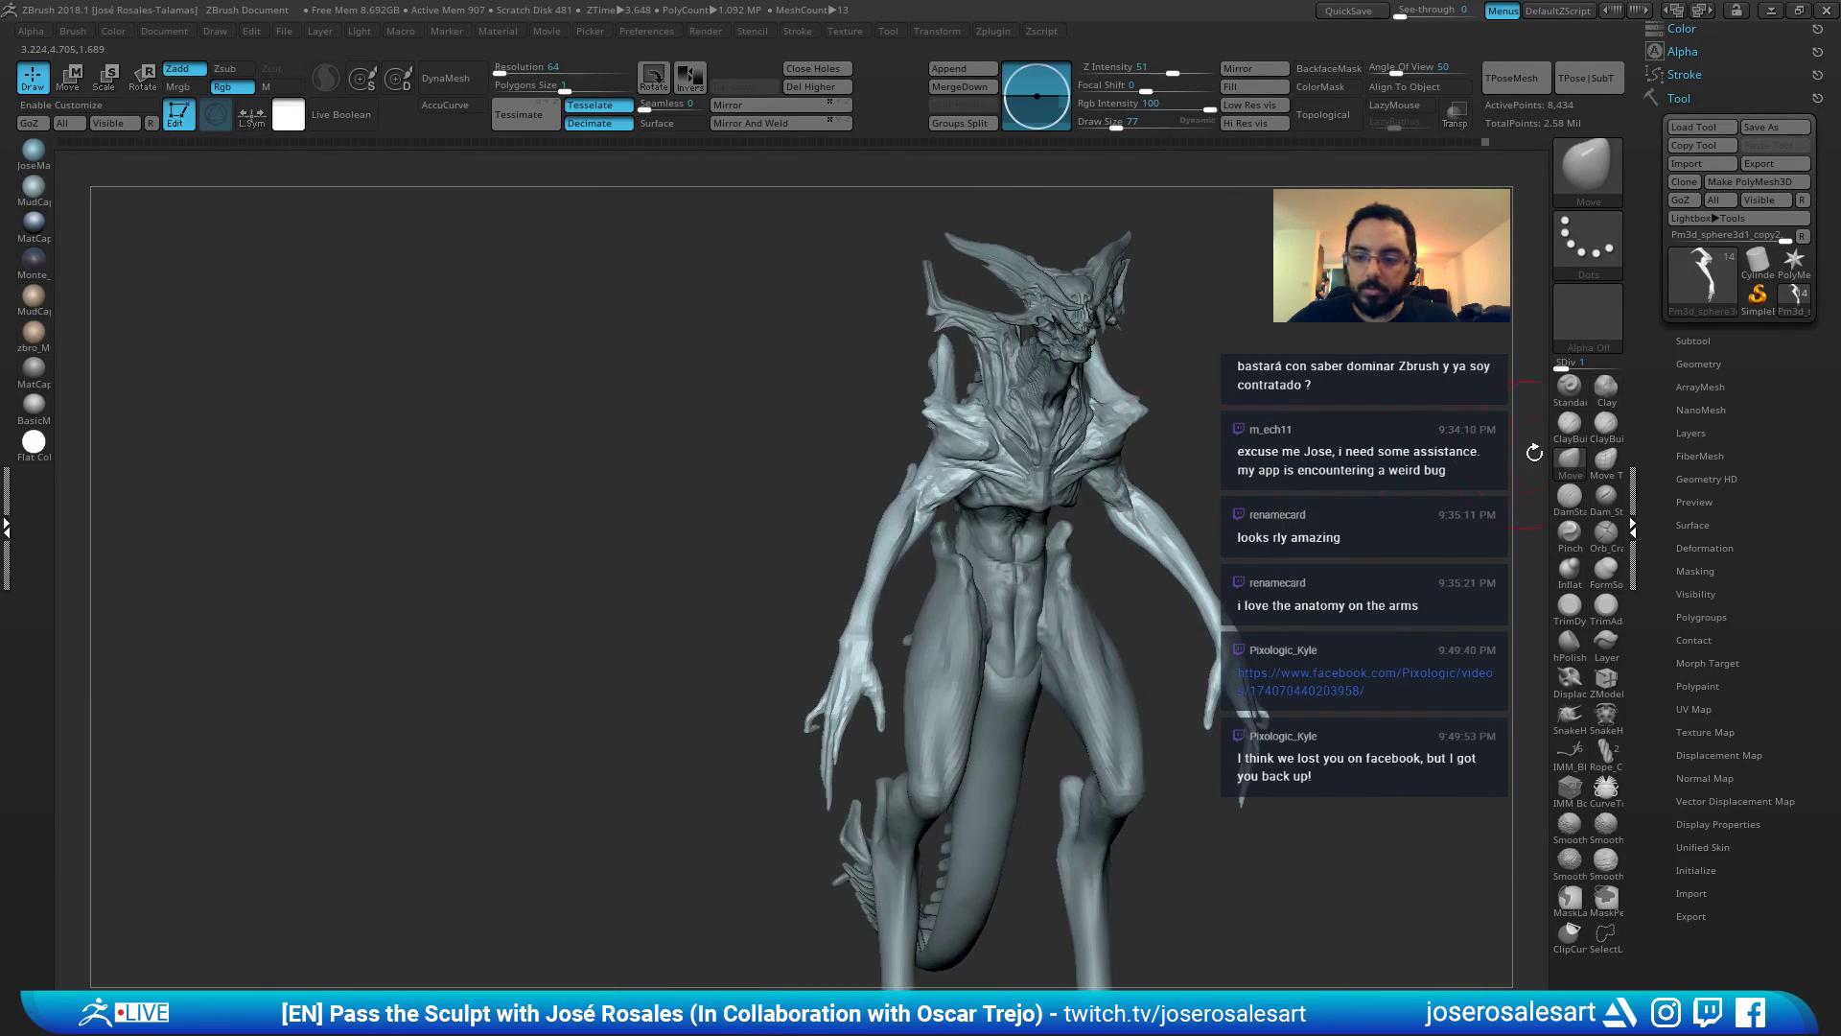
left_click_drag(1581, 352, 1587, 353)
right_click_drag(1089, 435, 957, 547)
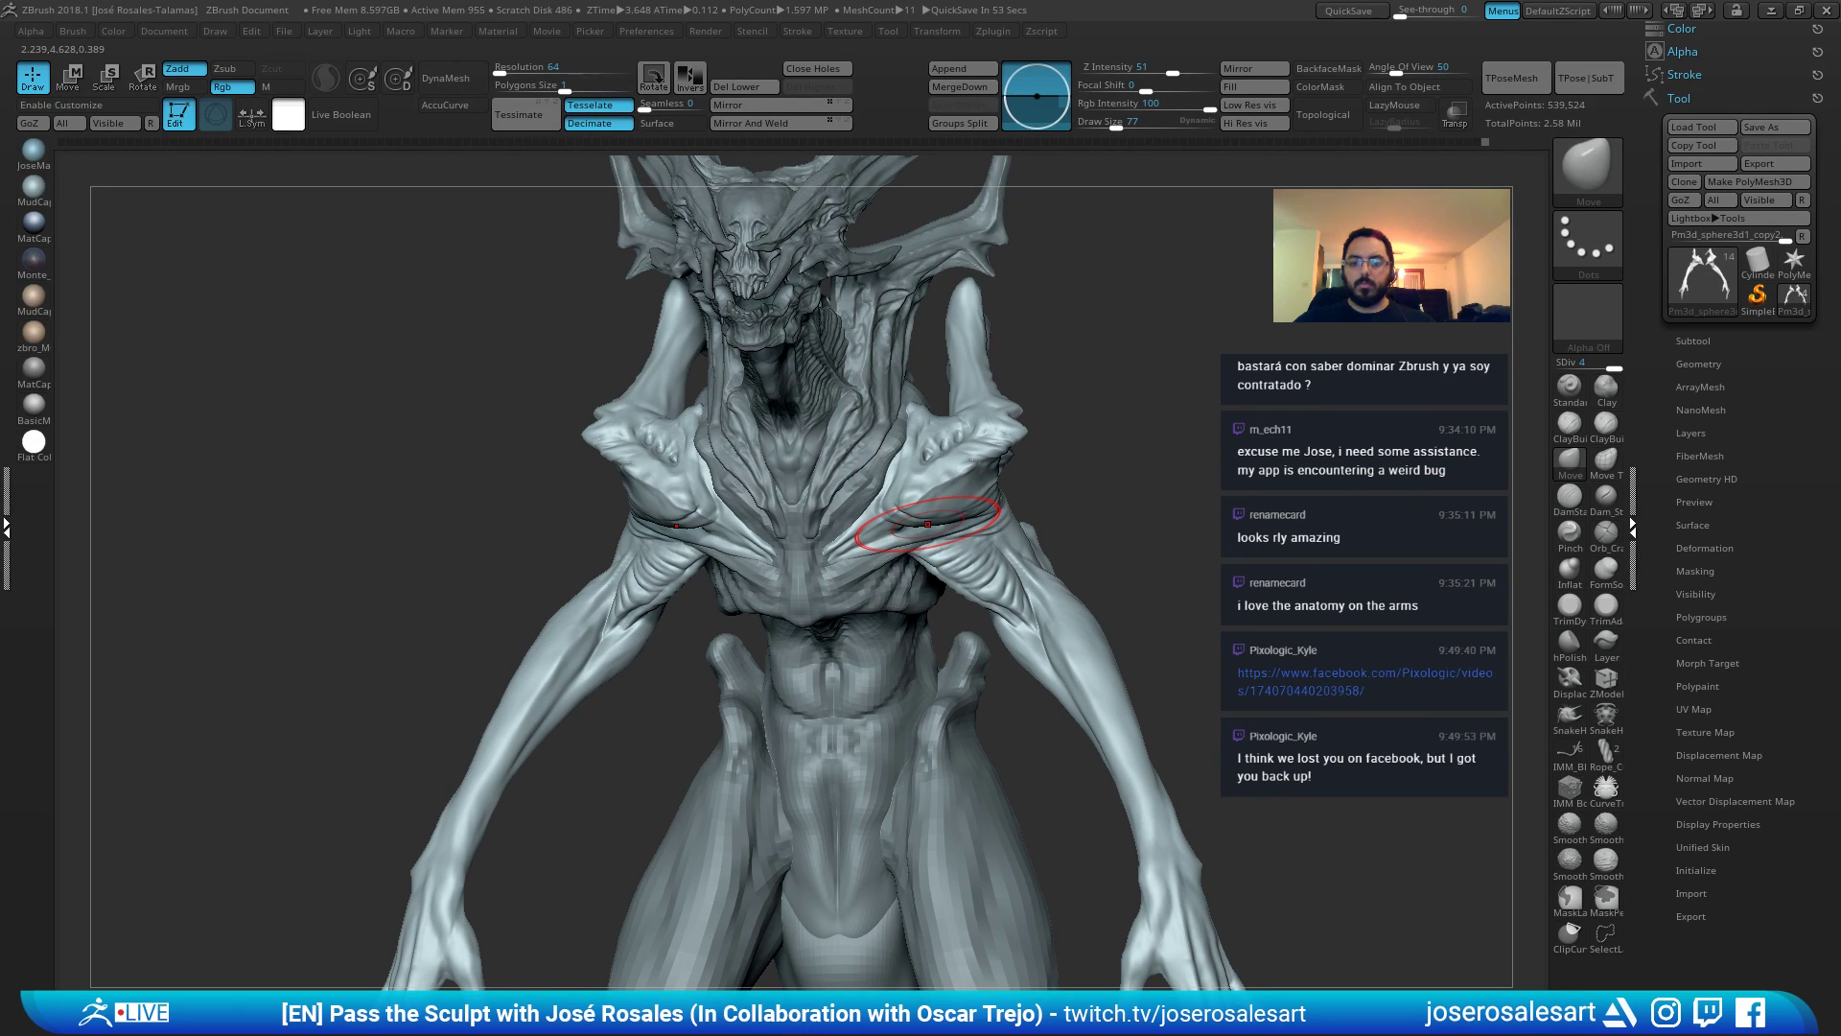
mouse_move(1073, 532)
left_mouse_down("alt")
mouse_move(1069, 422)
mouse_move(959, 575)
mouse_move(851, 535)
mouse_move(1151, 556)
mouse_move(1107, 477)
mouse_move(939, 484)
mouse_move(998, 473)
mouse_move(1109, 502)
mouse_move(969, 494)
left_mouse_up("alt")
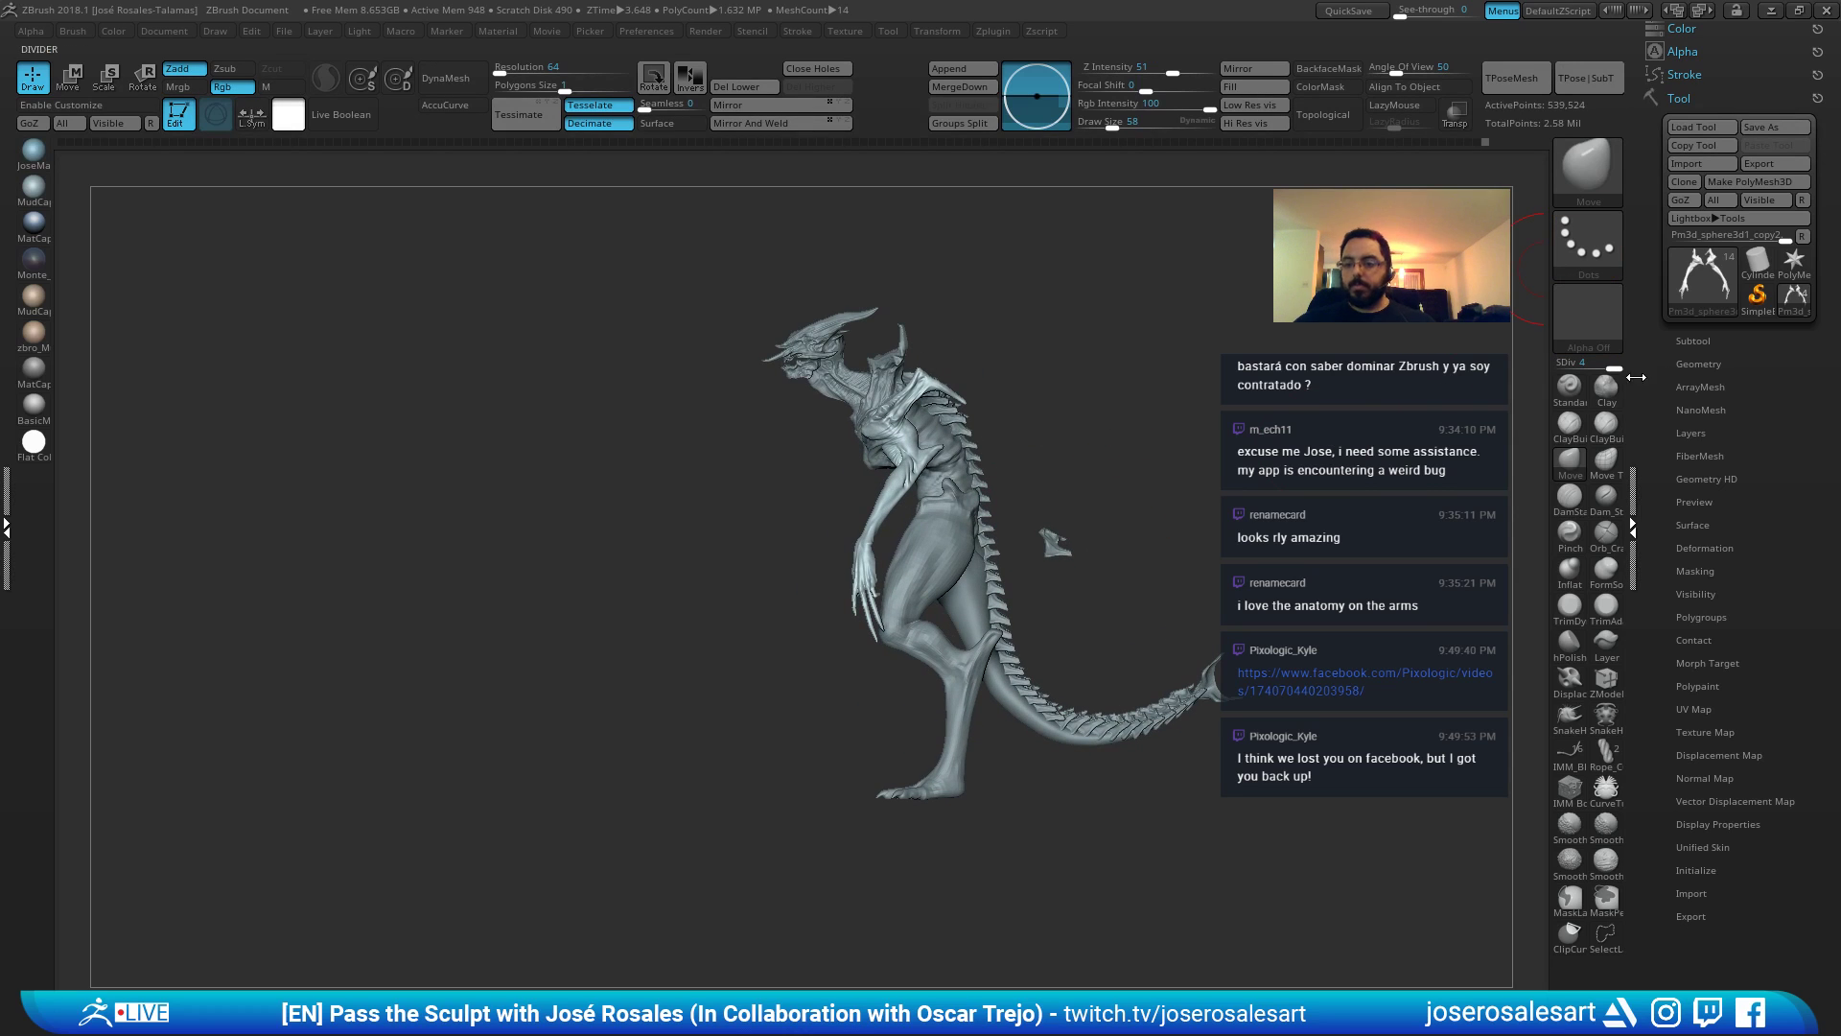
Open the subtool list, hide the spare piece floating behind the creature and make the tail the active subtool.
left_click(1693, 340)
left_click_drag(1674, 608, 1665, 343)
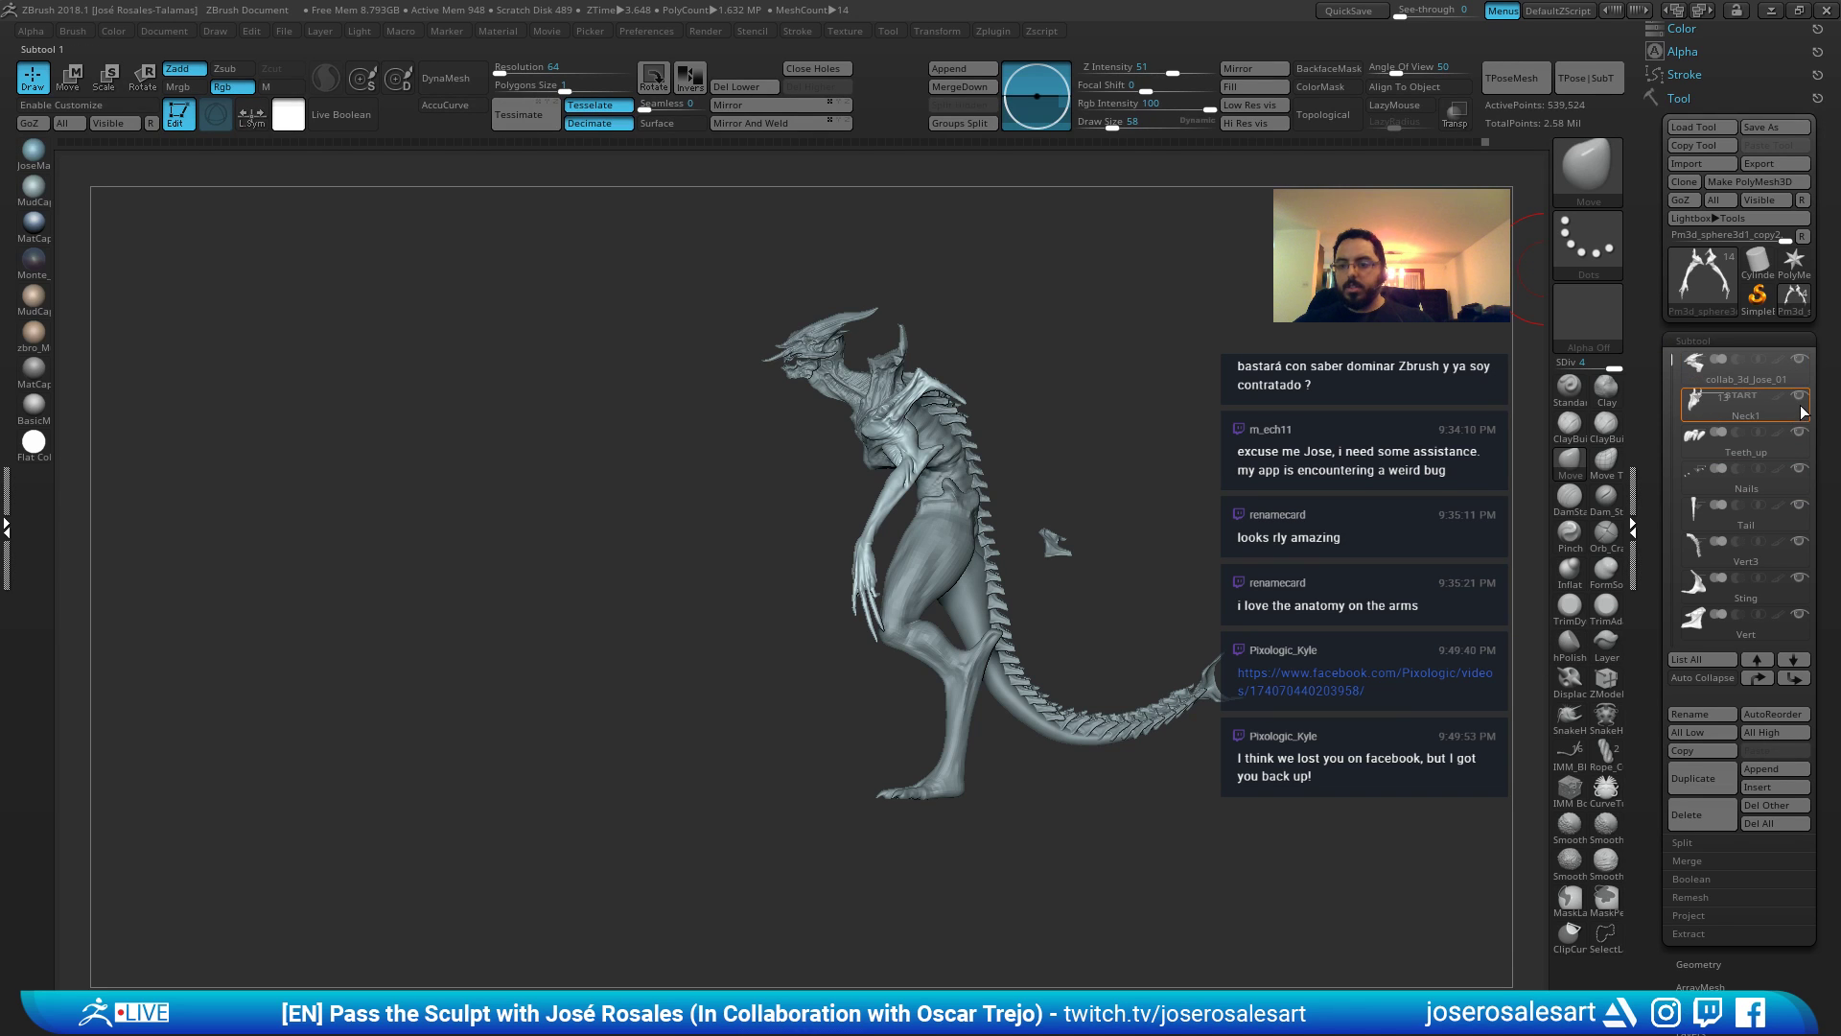
mouse_move(1805, 411)
left_click_drag(1094, 495, 1165, 460, "alt")
left_click(1154, 606, "alt")
left_click(1772, 409)
left_click(1799, 360)
left_click_drag(1165, 460, 1064, 513)
left_click_drag(988, 444, 940, 511)
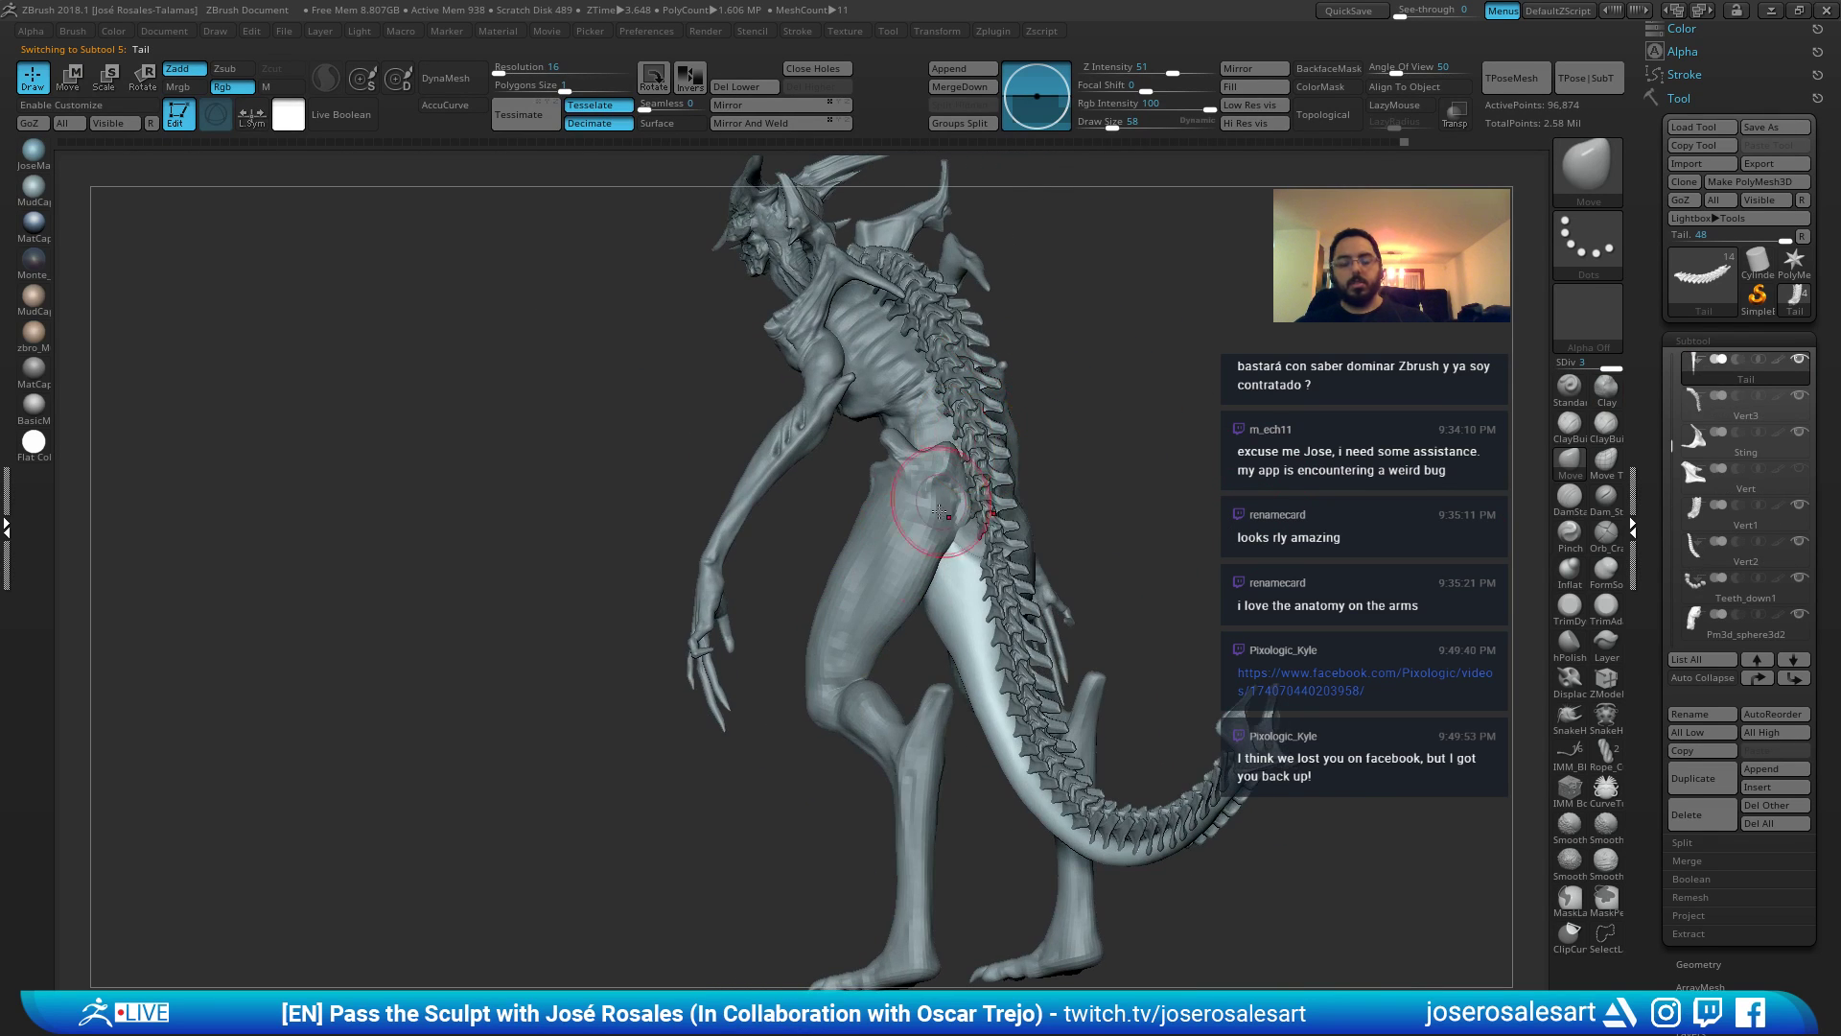
Nudge the tail's base behind the hips with the Move brush and switch to the Standard brush.
key("1")
right_click_drag(975, 583, 844, 579)
left_click_drag(989, 579, 998, 625)
mouse_move(993, 614)
right_mouse_down()
mouse_move(1031, 614)
mouse_move(911, 543)
mouse_move(979, 580)
right_mouse_up()
key("b")
key("s")
key("t")
Review the creature's silhouette in profile and from the front, and make the arms the active subtool.
right_click_drag(979, 580, 1008, 625, "ctrl")
mouse_move(1071, 528)
right_mouse_down("ctrl")
mouse_move(1041, 446)
mouse_move(891, 470)
mouse_move(788, 539)
mouse_move(813, 459)
mouse_move(834, 504)
mouse_move(787, 532)
mouse_move(884, 564)
right_mouse_up("ctrl")
mouse_move(726, 861)
right_mouse_down()
mouse_move(753, 767)
mouse_move(925, 624)
mouse_move(930, 652)
mouse_move(1087, 713)
mouse_move(961, 561)
right_mouse_up()
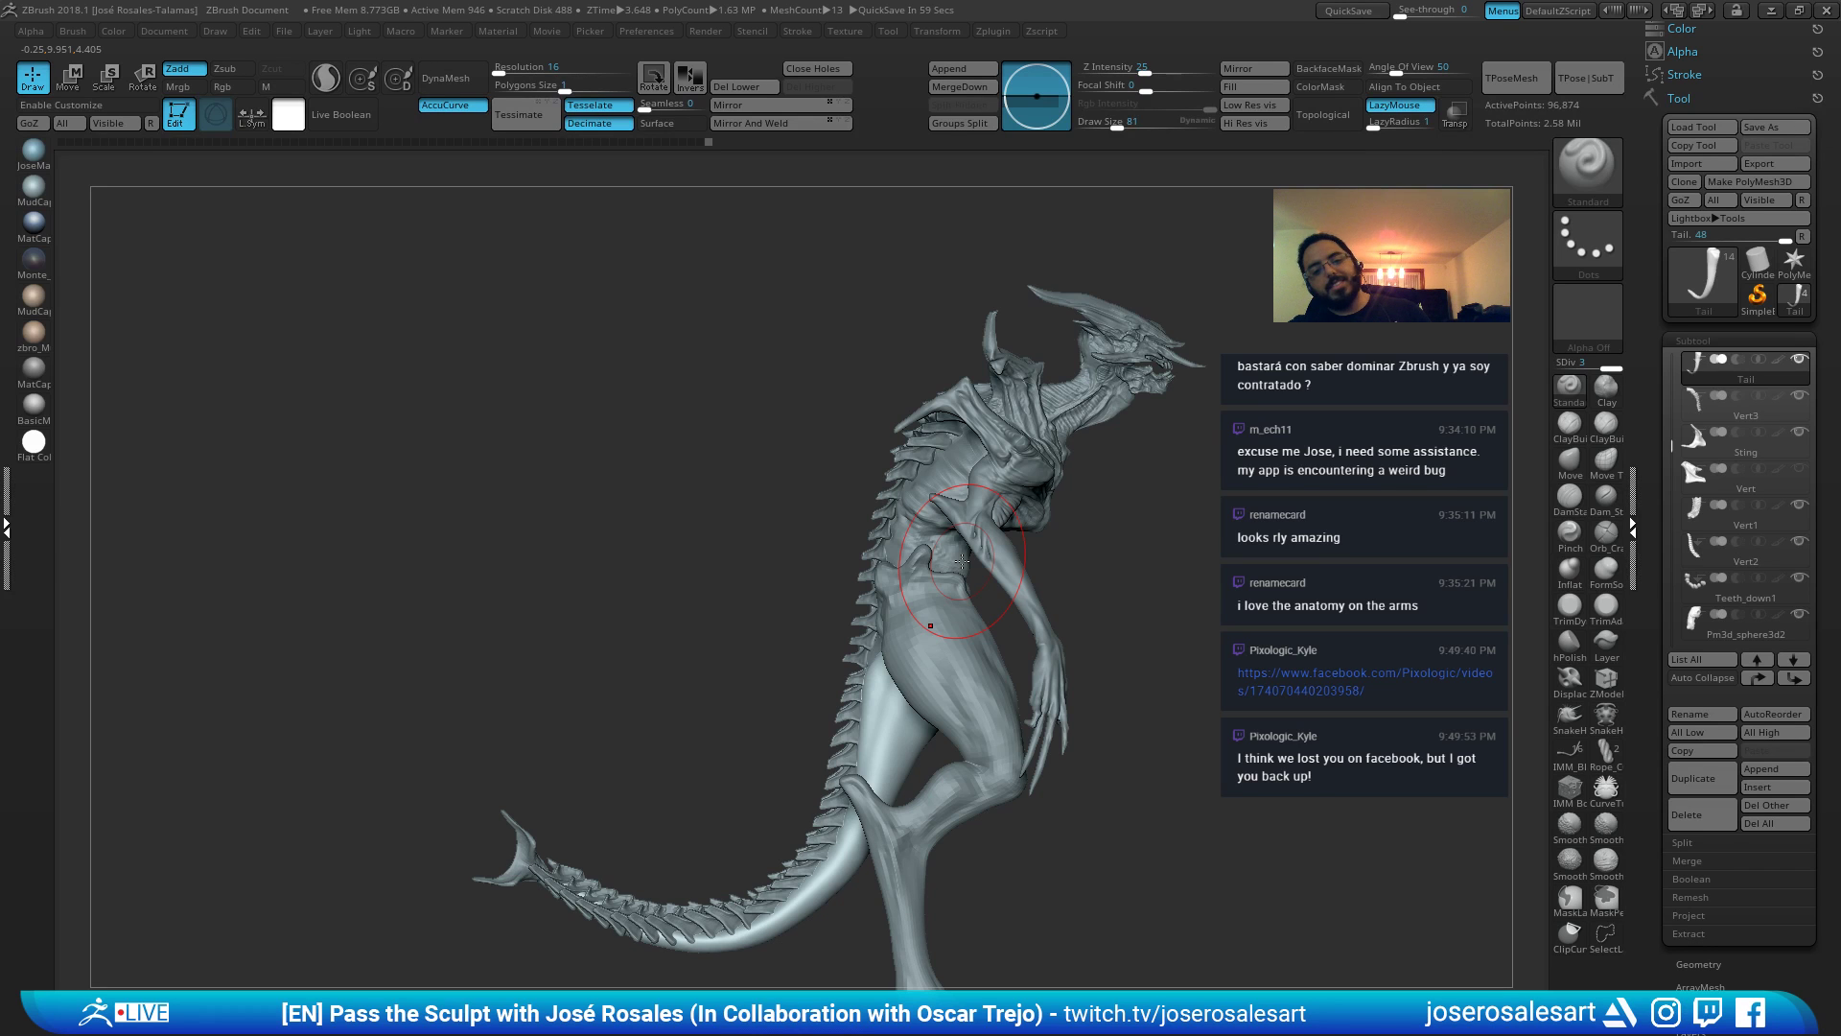
left_click(944, 637, "alt")
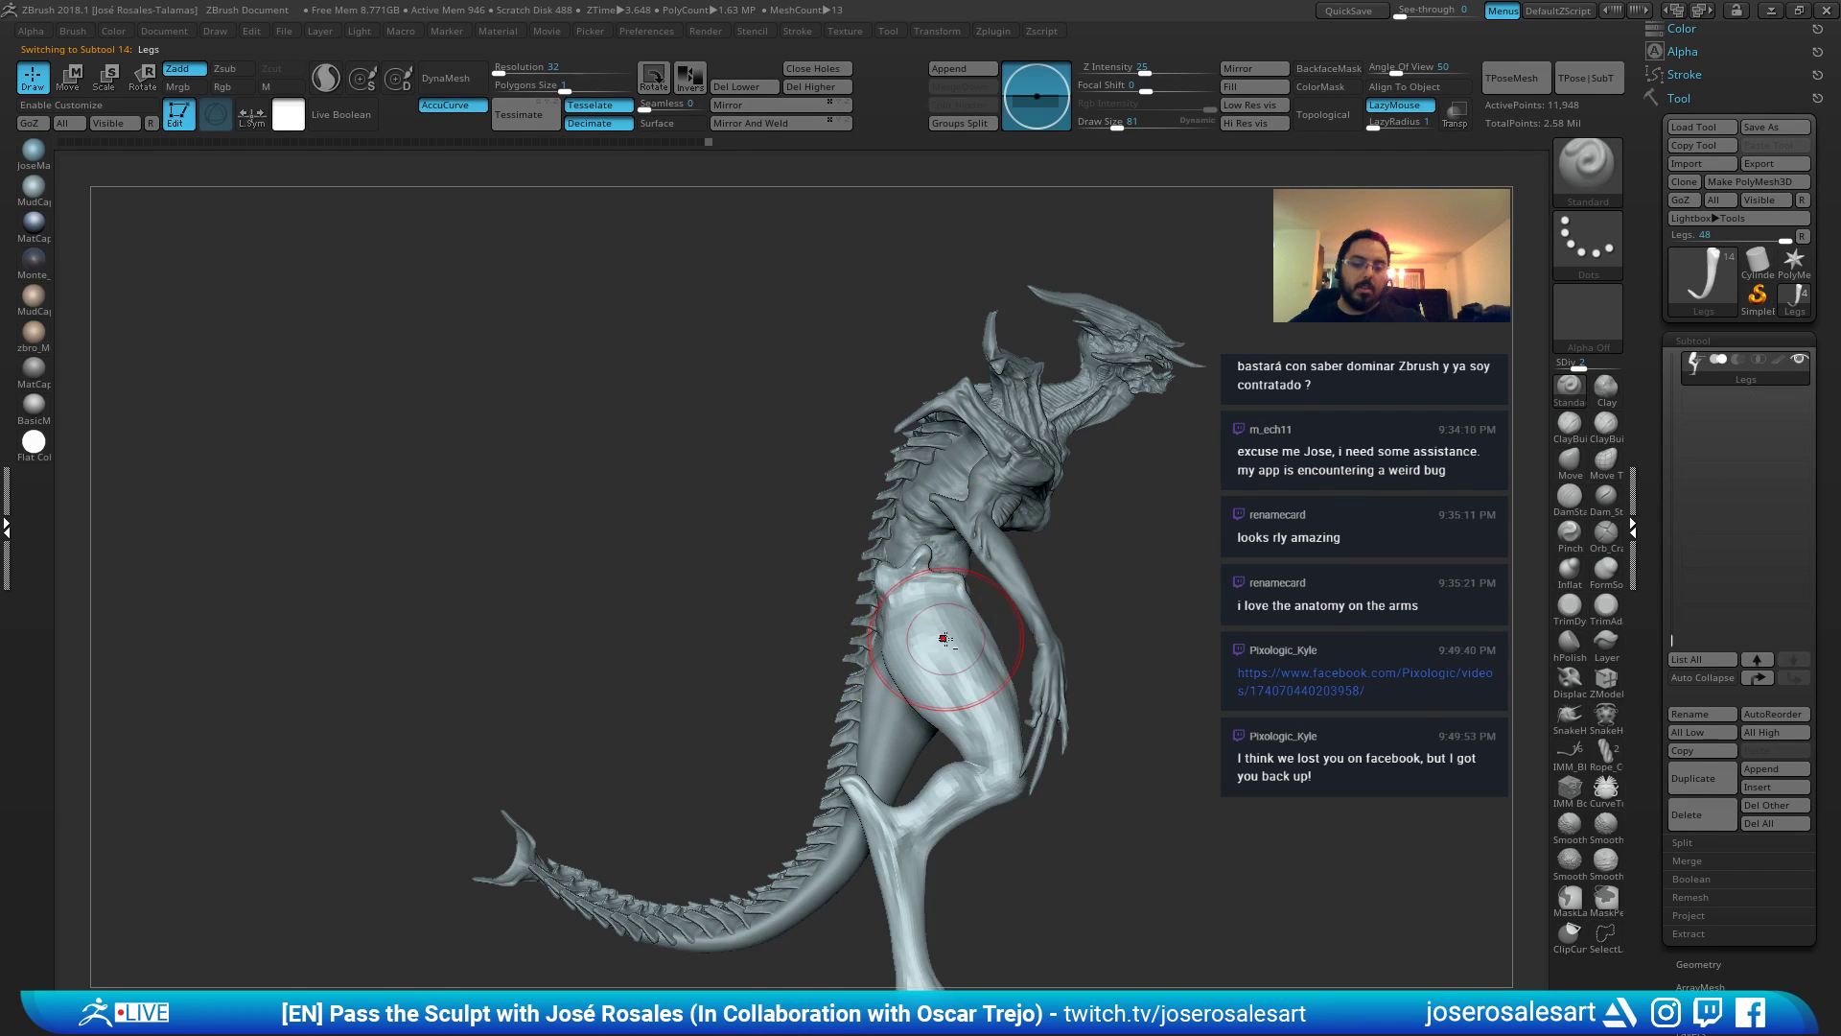
right_click_drag(944, 637, 758, 518, "ctrl")
left_click(715, 671, "alt")
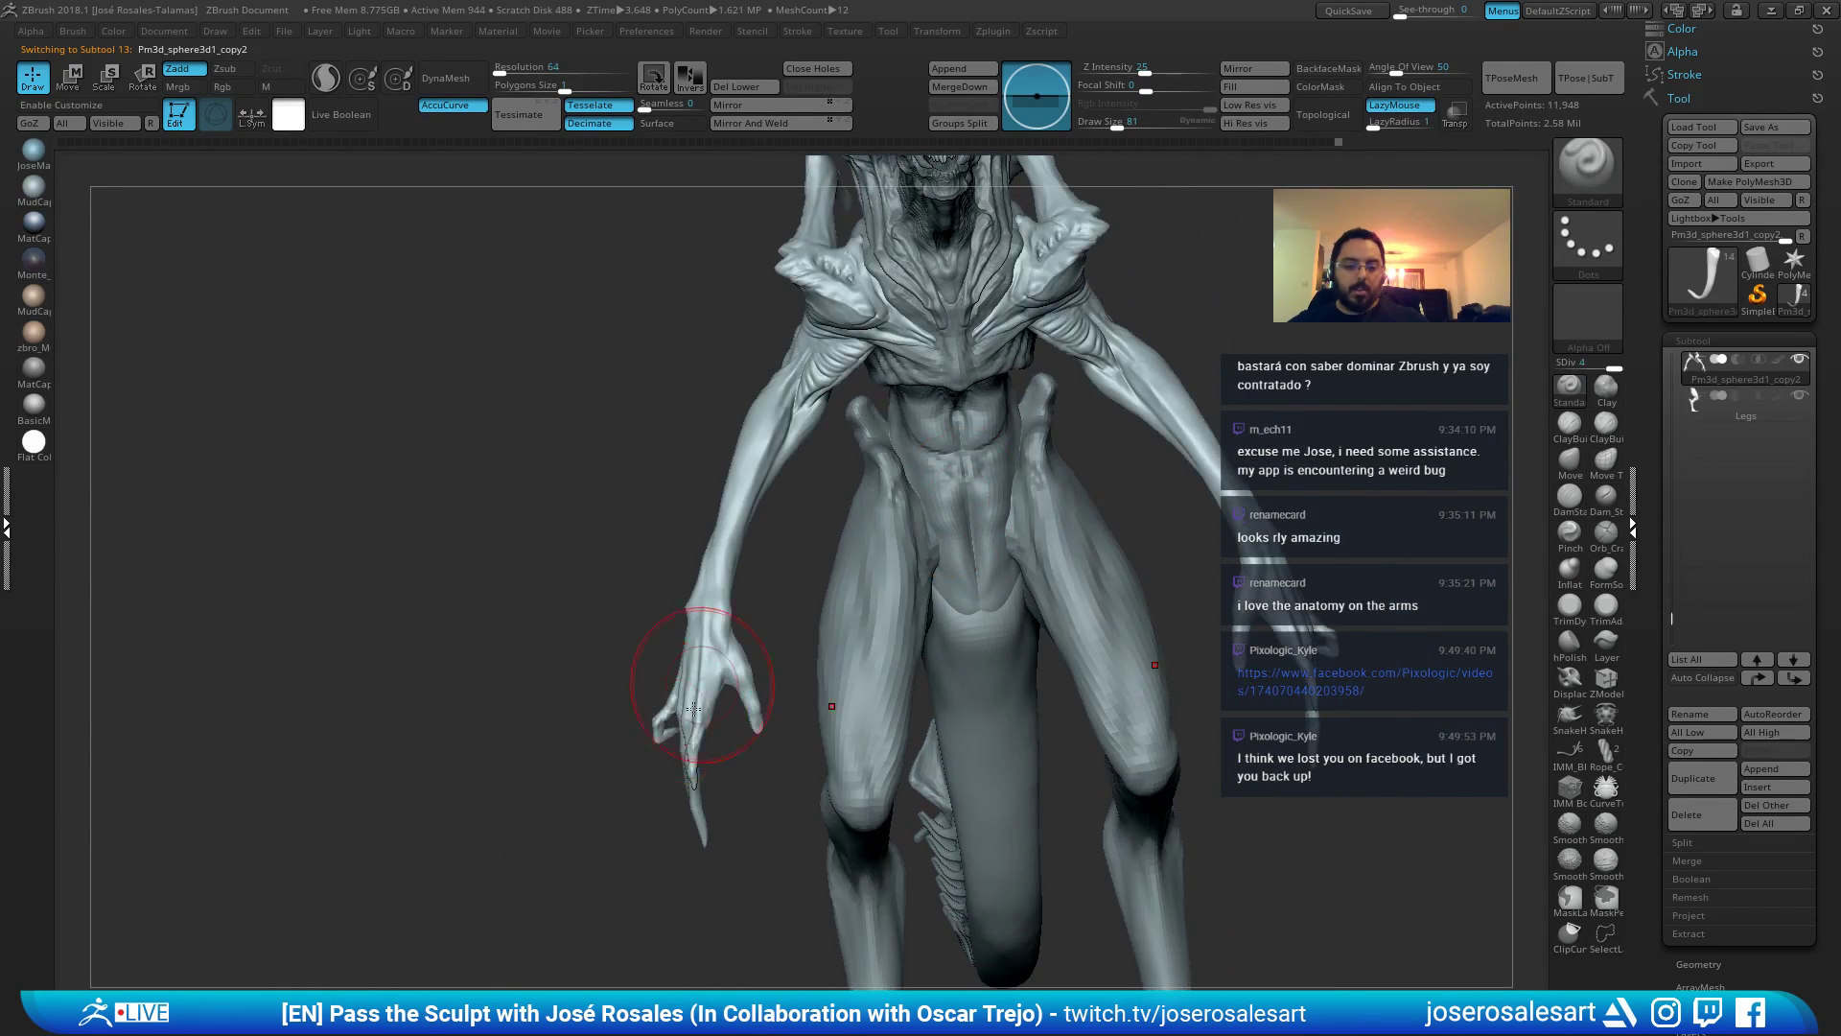
Select the ClayBuildup brush at draw size 62 for the arms and examine the wrist, forearm and elbow.
right_click_drag(710, 678, 744, 669, "alt")
right_click_drag(744, 669, 711, 699, "ctrl")
key("b")
key("c")
key("b")
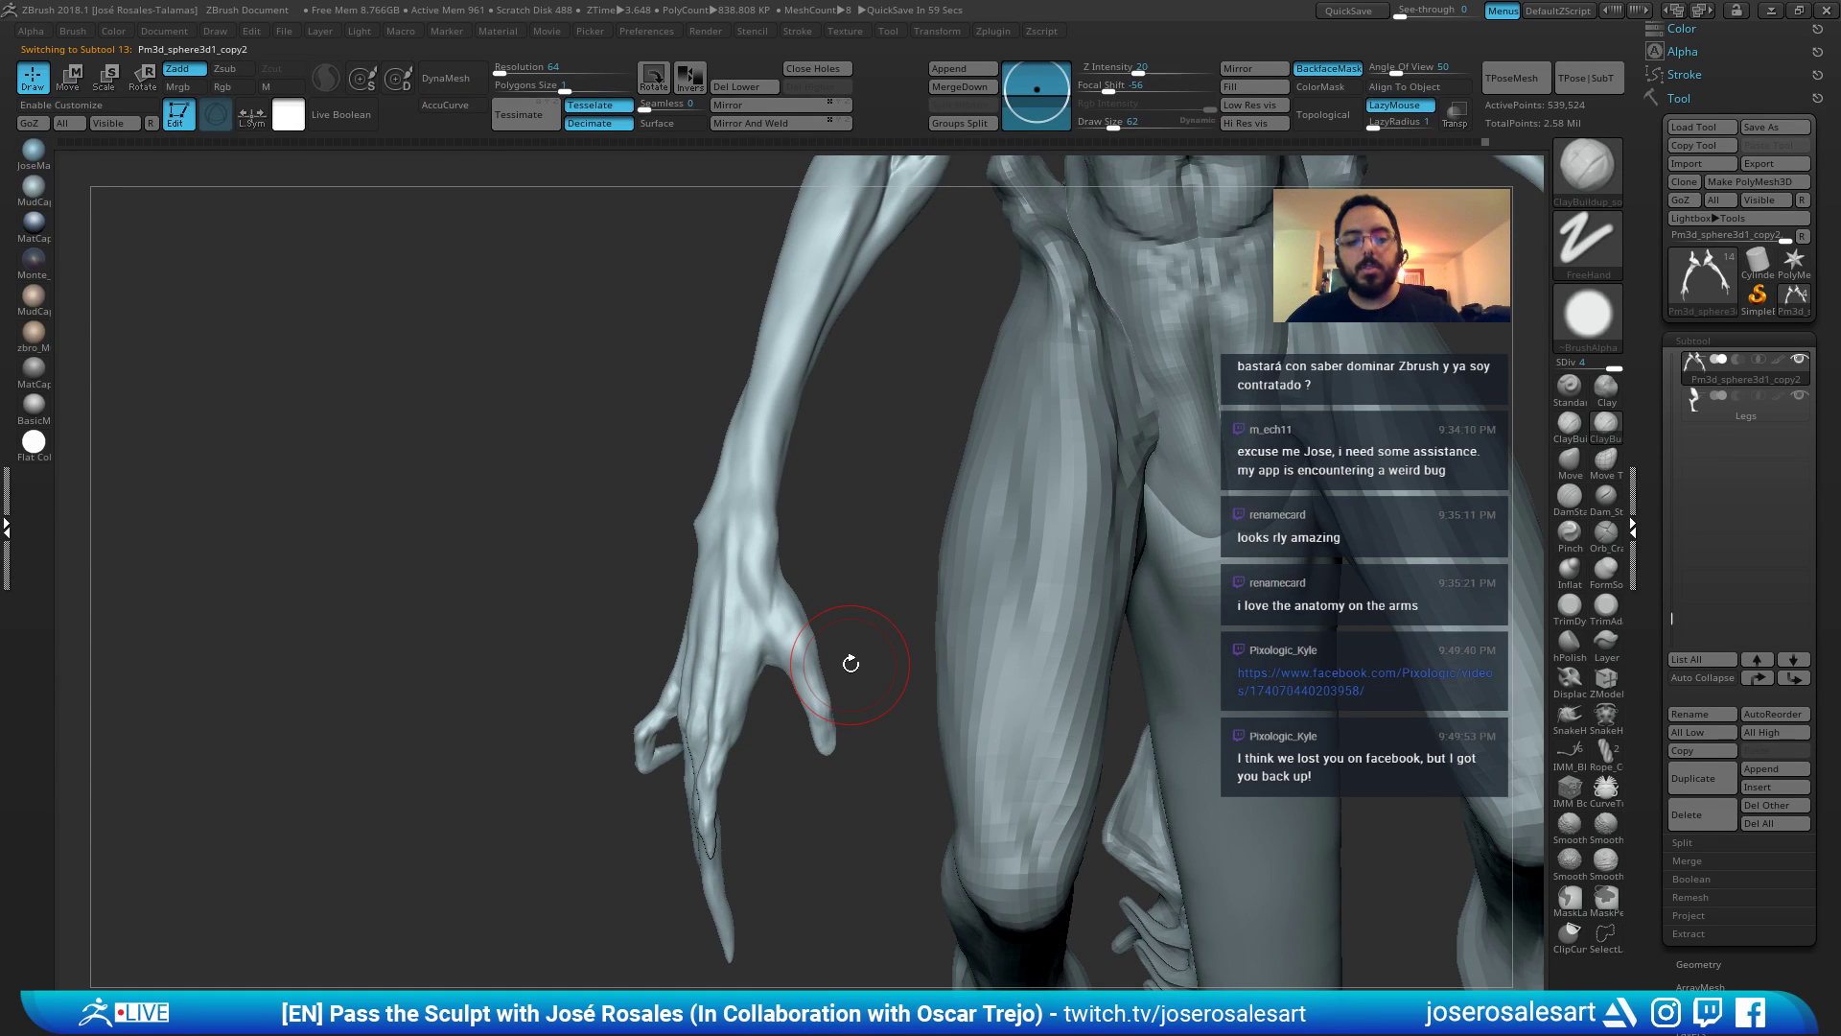
right_click_drag(851, 663, 945, 643)
right_click_drag(749, 512, 805, 395, "ctrl")
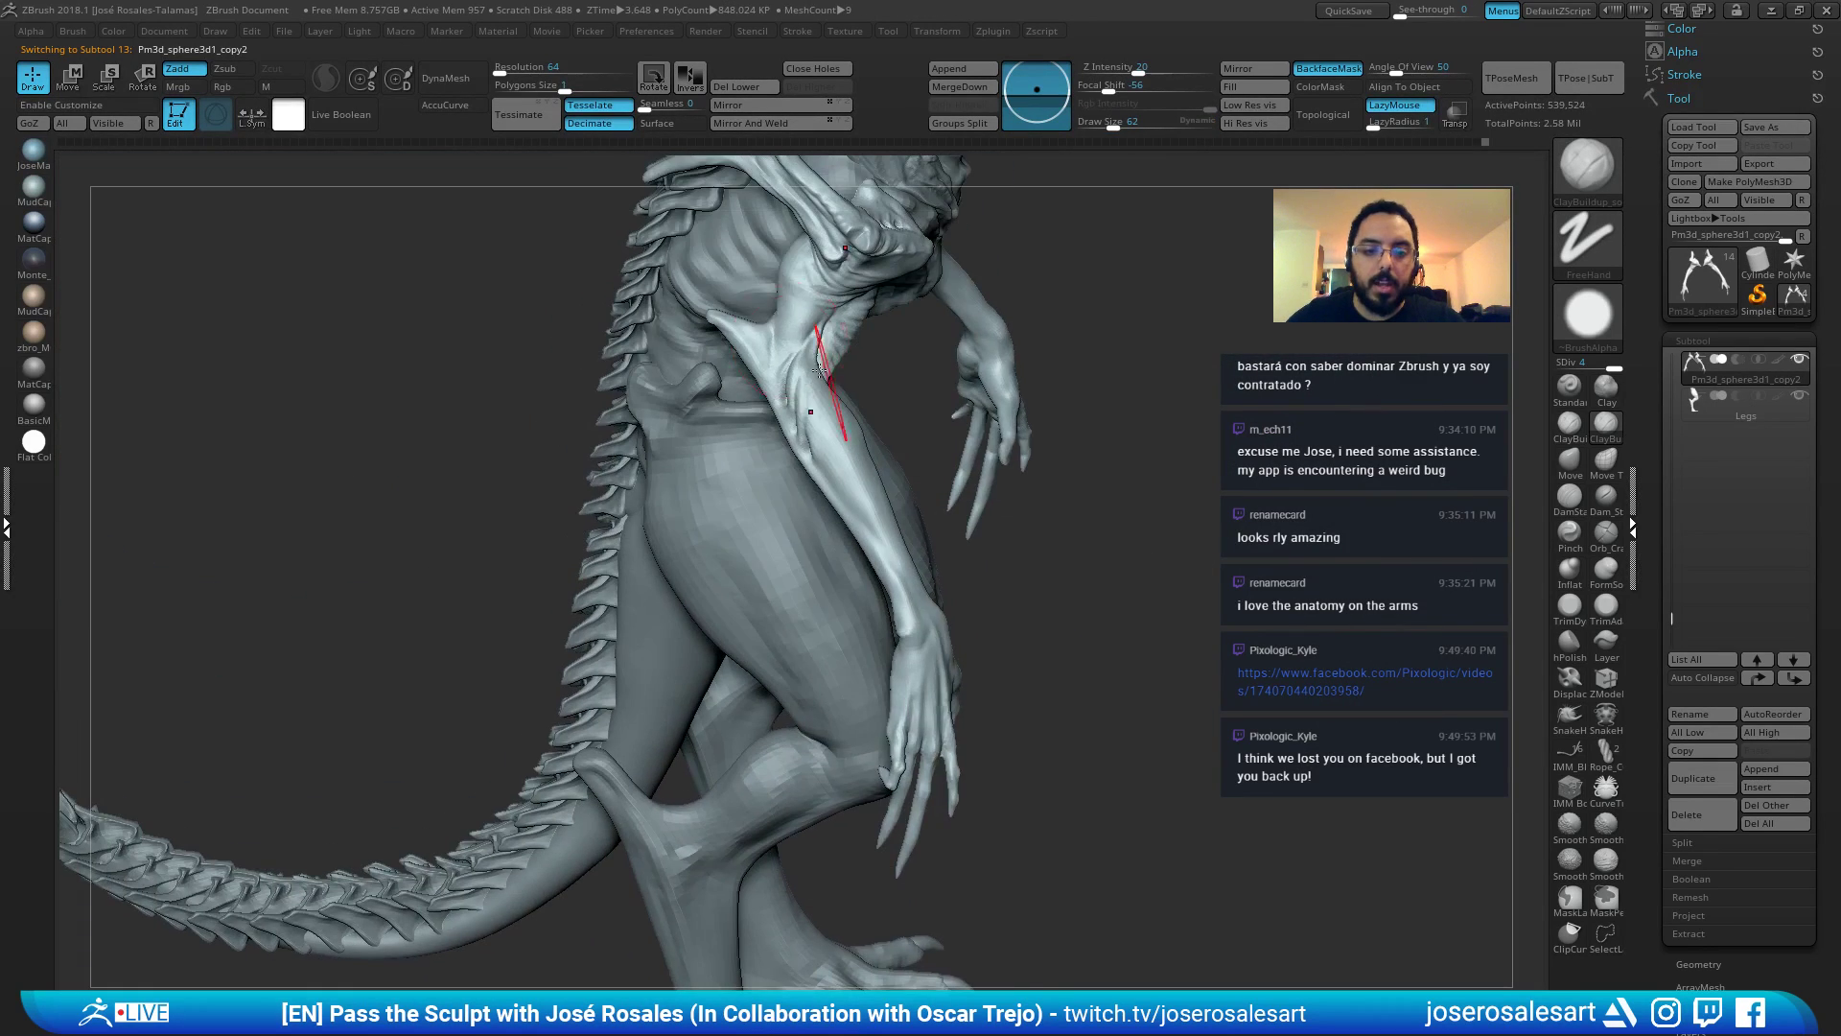
mouse_move(916, 518)
right_mouse_down()
mouse_move(963, 530)
mouse_move(976, 596)
mouse_move(1012, 587)
mouse_move(1002, 753)
right_mouse_up()
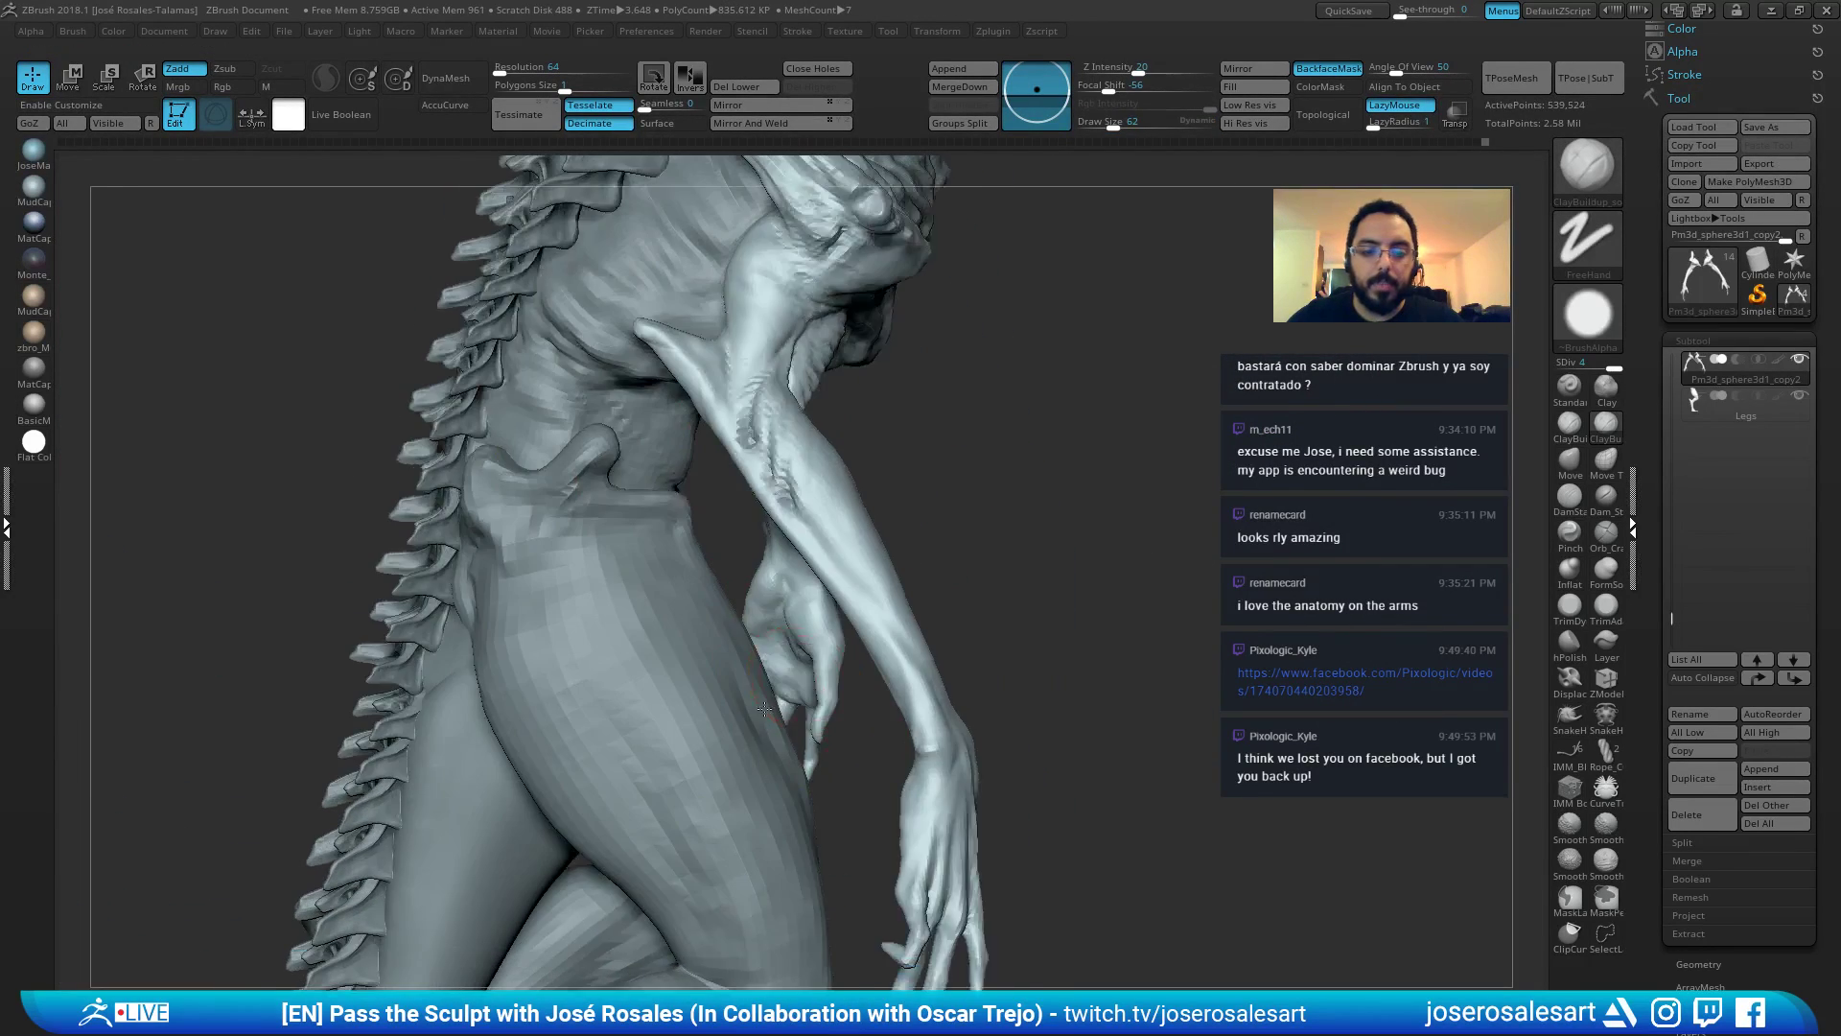
Refine the sculpted grooves on the outer forearm below the elbow with the Standard brush, smoothing their ends.
right_click_drag(959, 379, 925, 456, "ctrl")
key("b")
key("s")
key("t")
left_click_drag(770, 474, 826, 478, "shift")
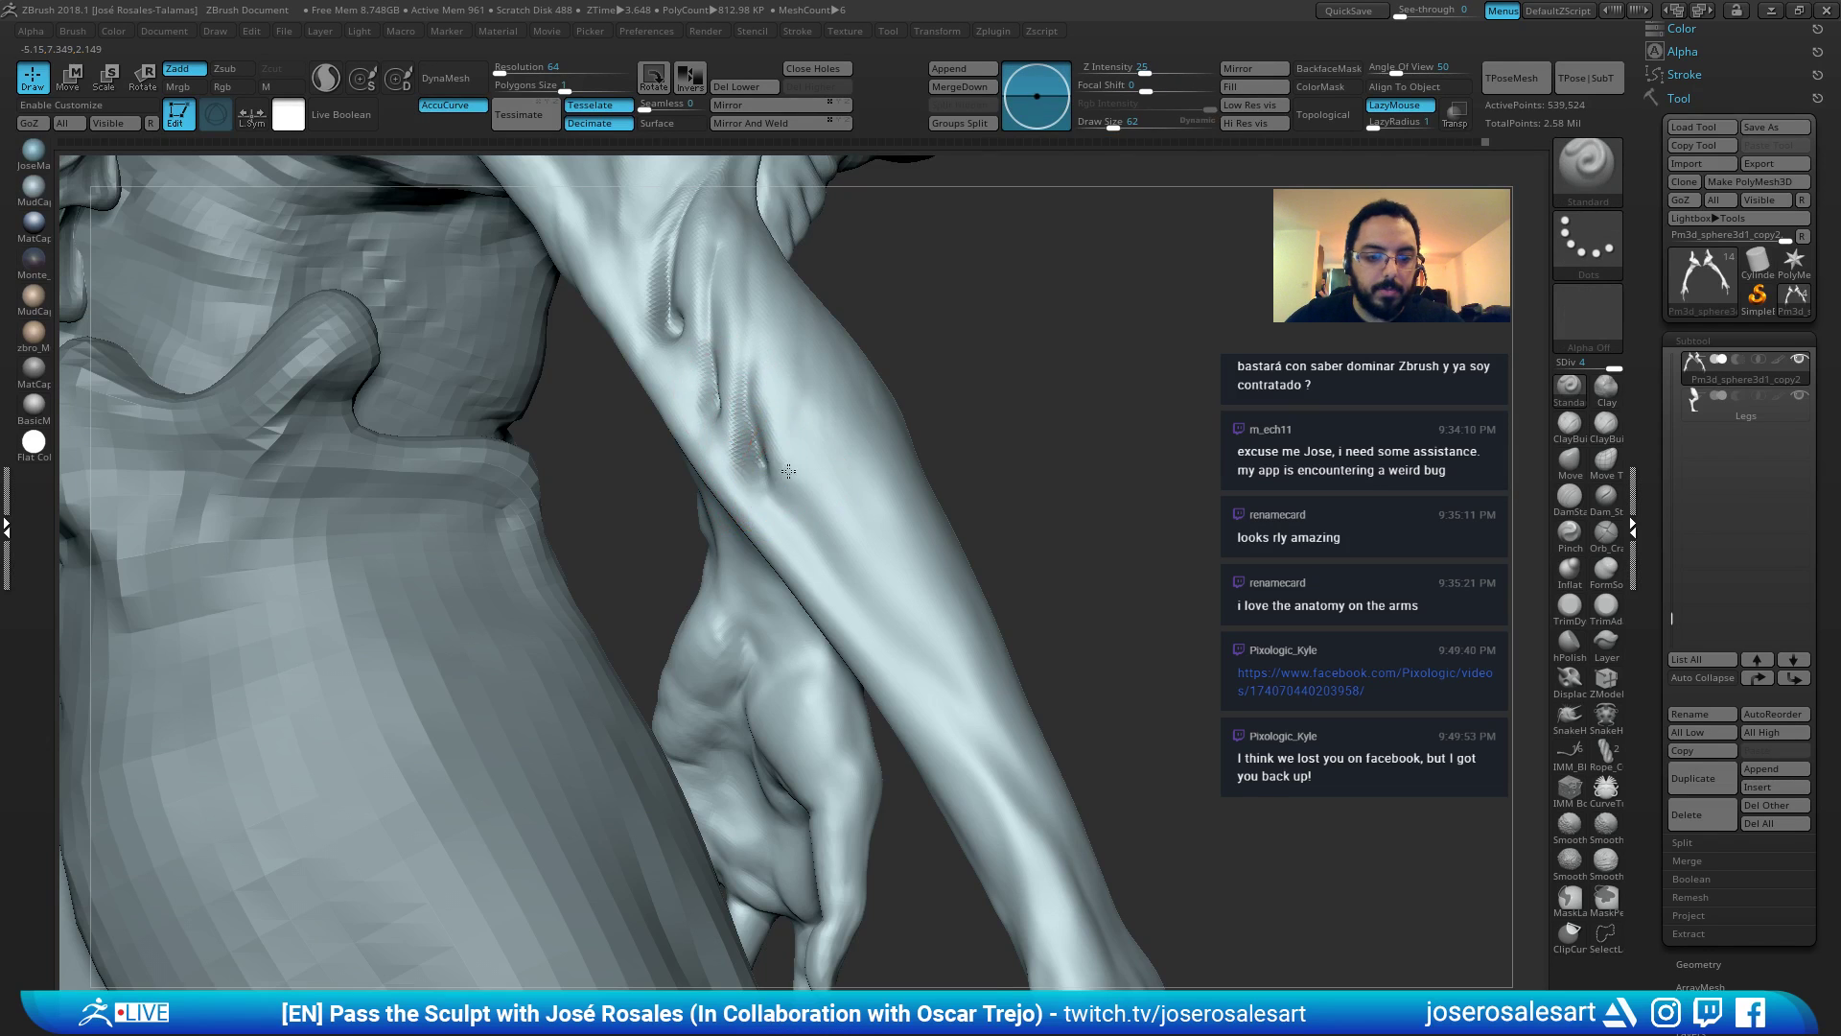
right_click_drag(767, 479, 824, 481)
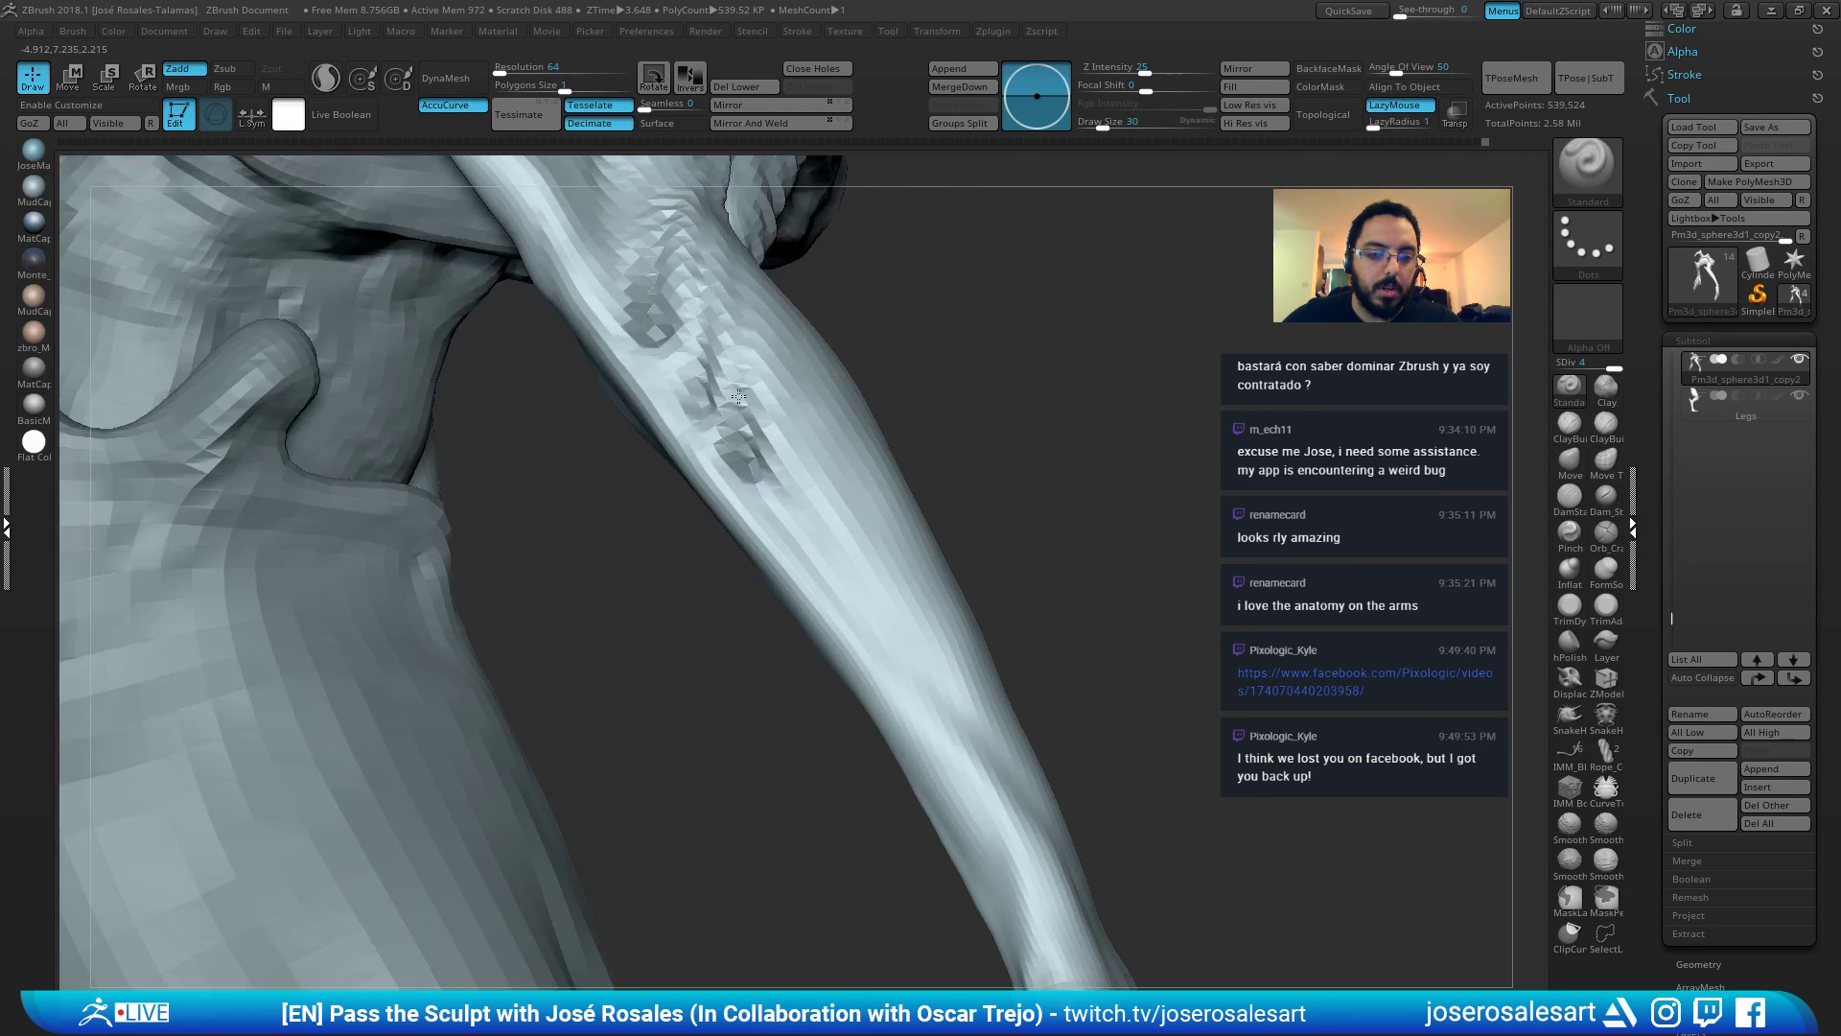
Clean up the lowest forearm groove with the DamStandard brush and smooth its stepped surface.
key("b")
key("d")
key("s")
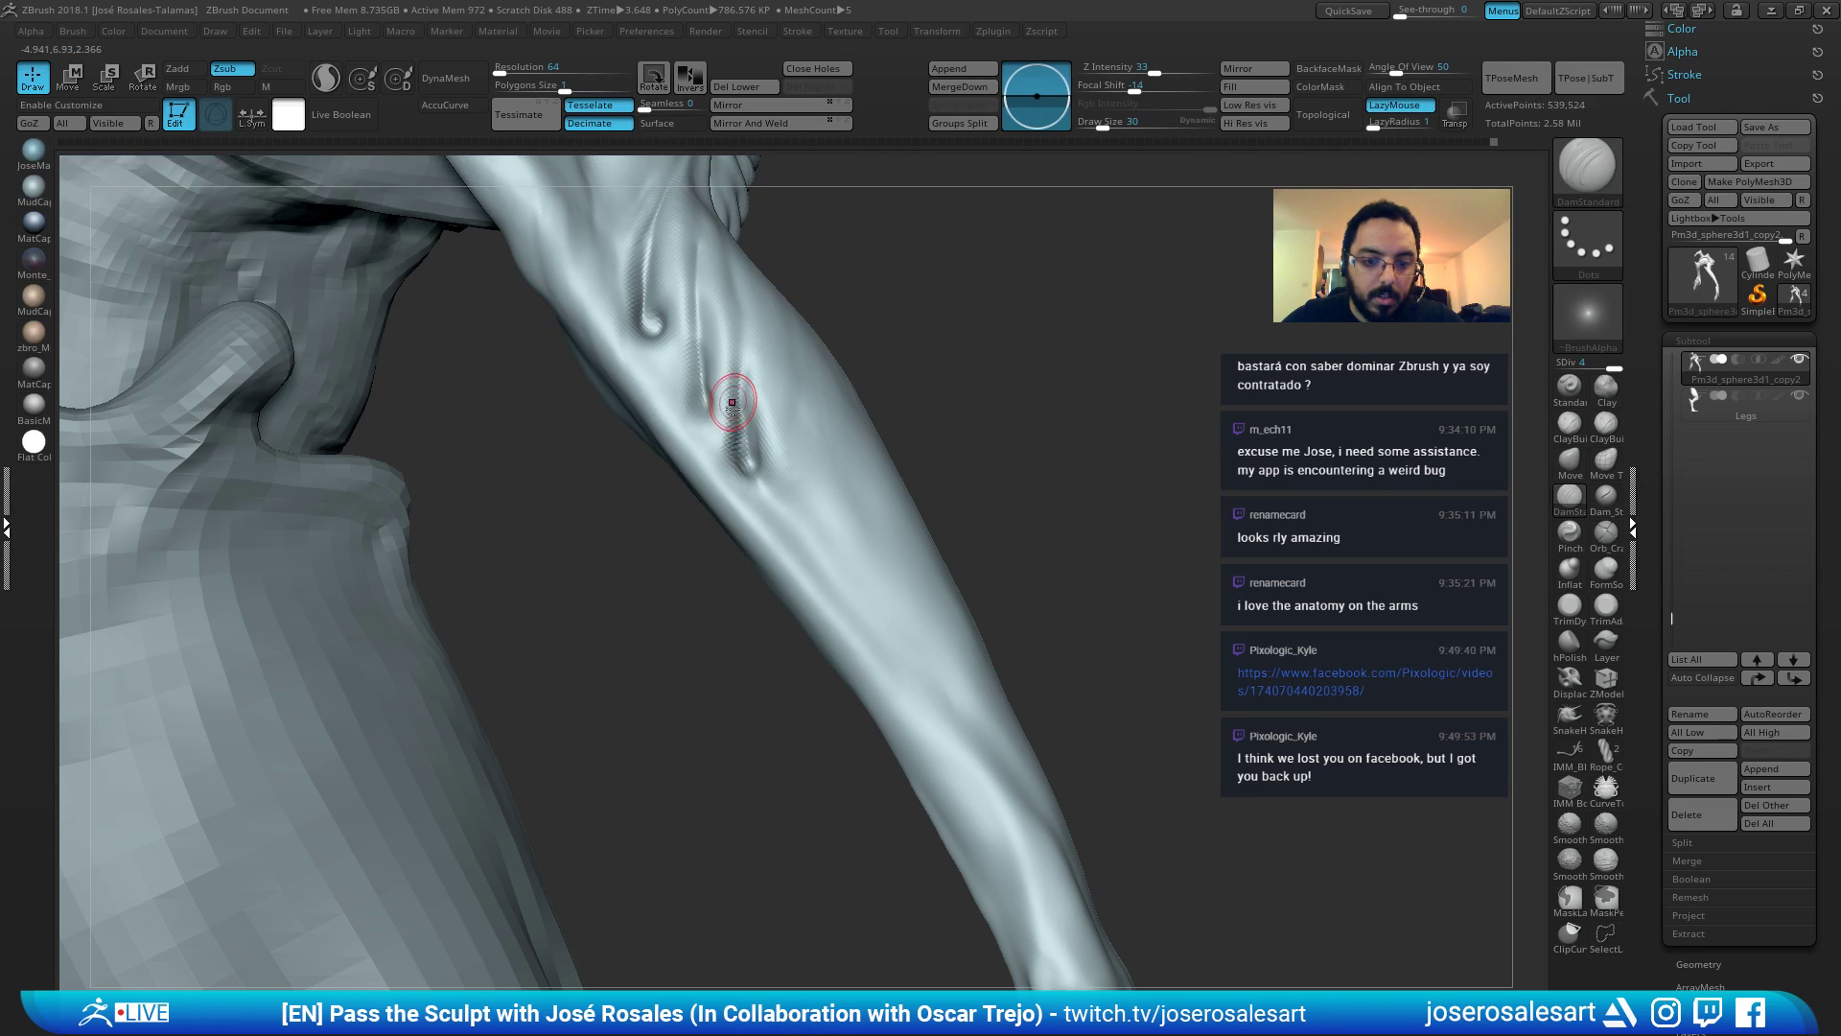
left_click_drag(738, 354, 741, 395, "shift")
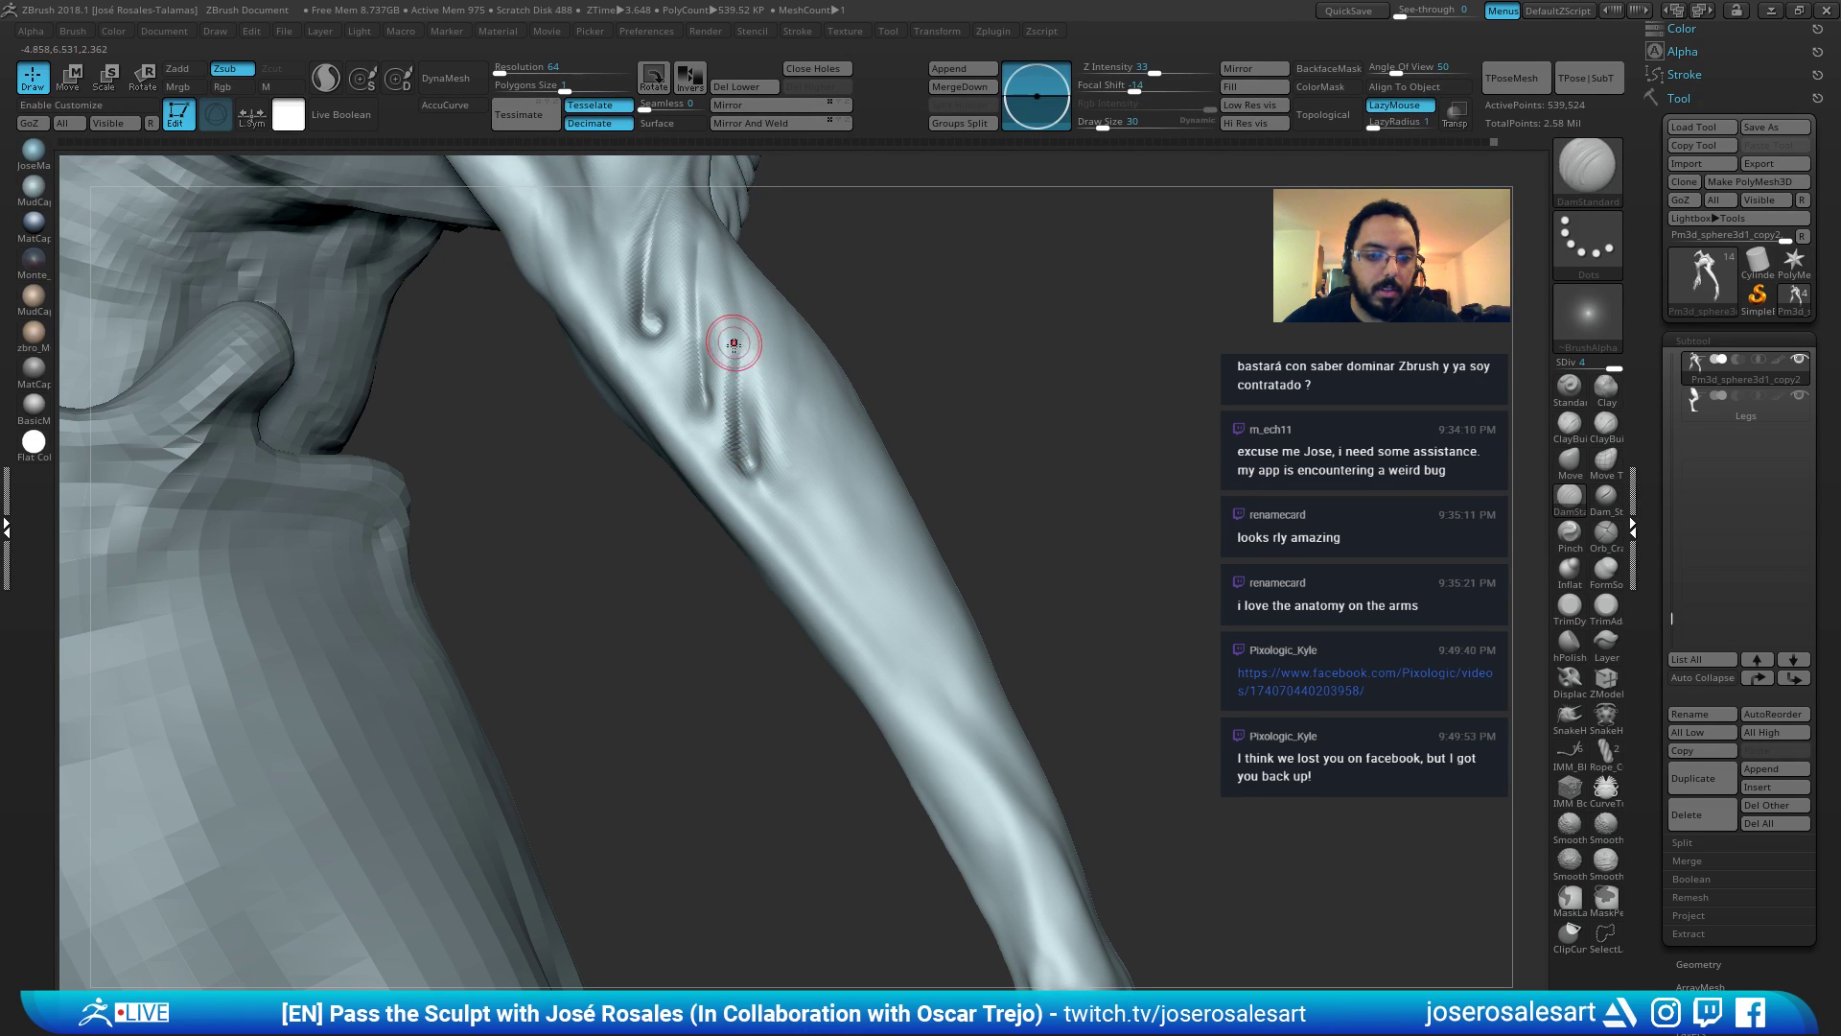
Add clay along the middle forearm groove with the ClayBuildup brush.
key("b")
key("c")
key("b")
mouse_move(729, 333)
right_mouse_down()
mouse_move(676, 321)
mouse_move(694, 309)
right_mouse_up()
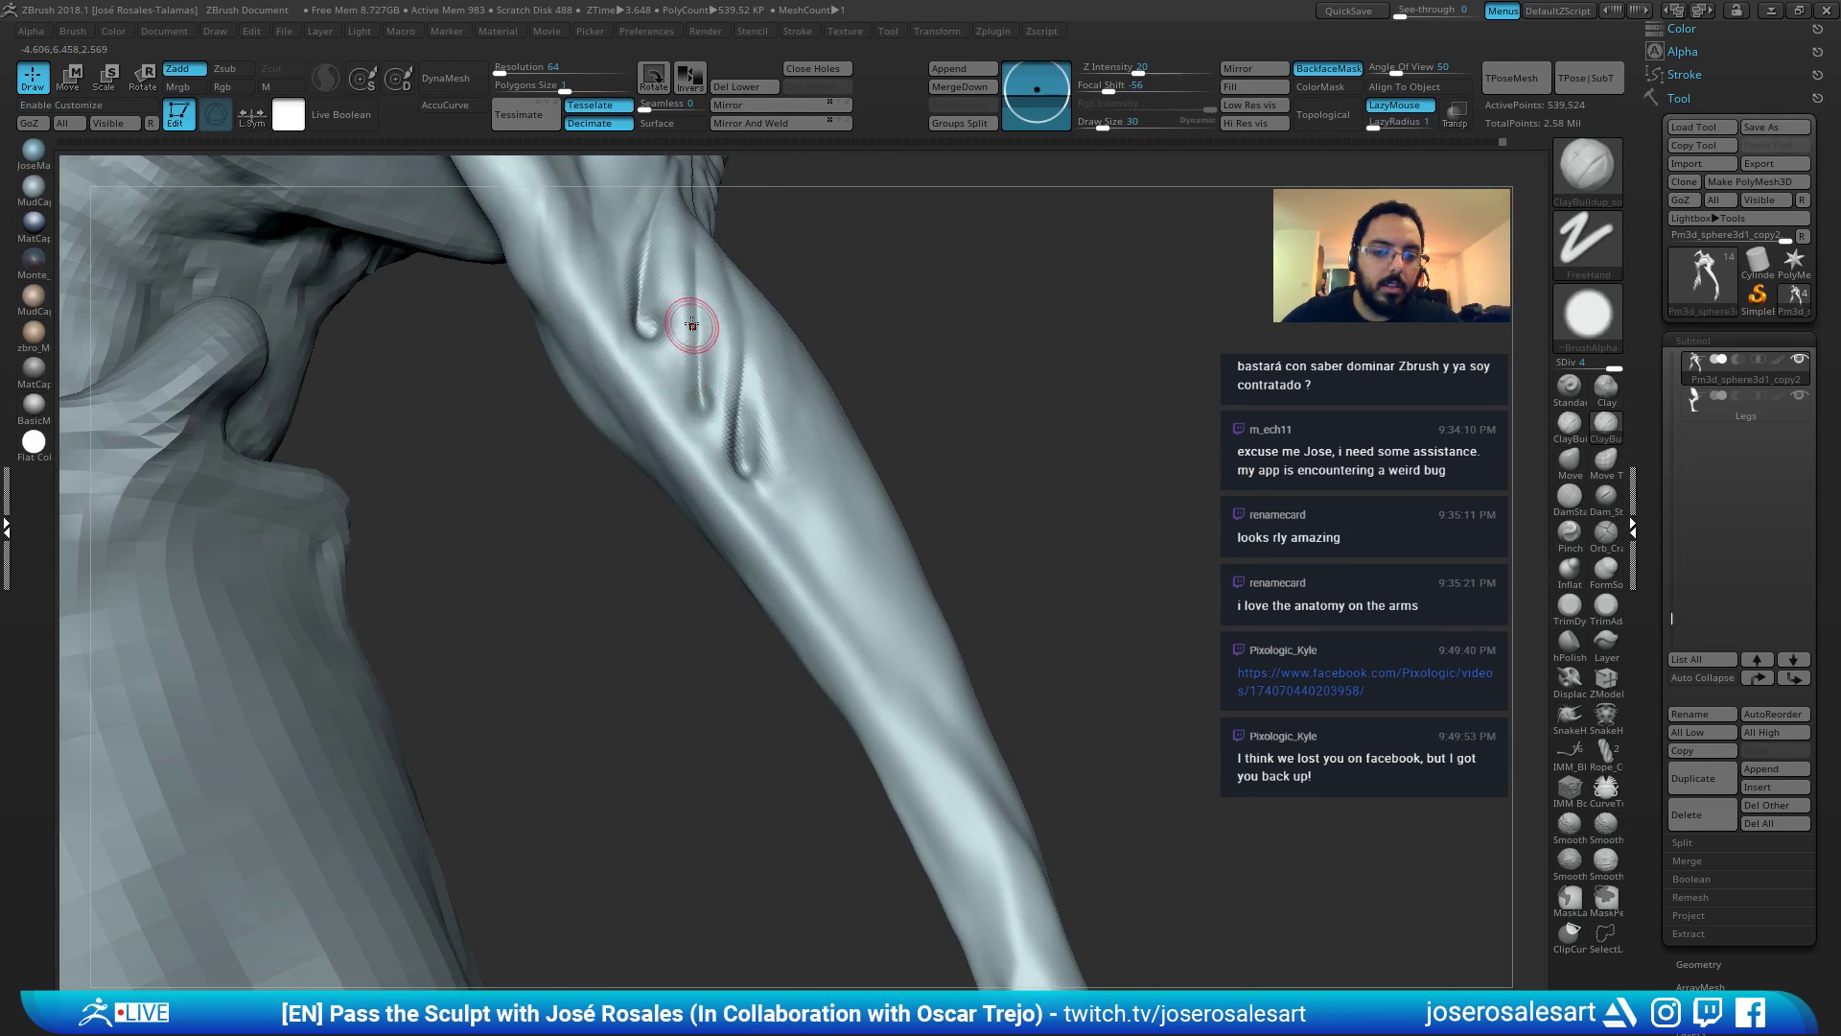
left_click_drag(693, 326, 694, 425)
mouse_move(714, 398)
right_mouse_down("ctrl")
mouse_move(723, 349)
mouse_move(780, 325)
mouse_move(1043, 355)
mouse_move(1120, 456)
mouse_move(1102, 403)
mouse_move(1060, 422)
right_mouse_up("ctrl")
key("bracketleft")
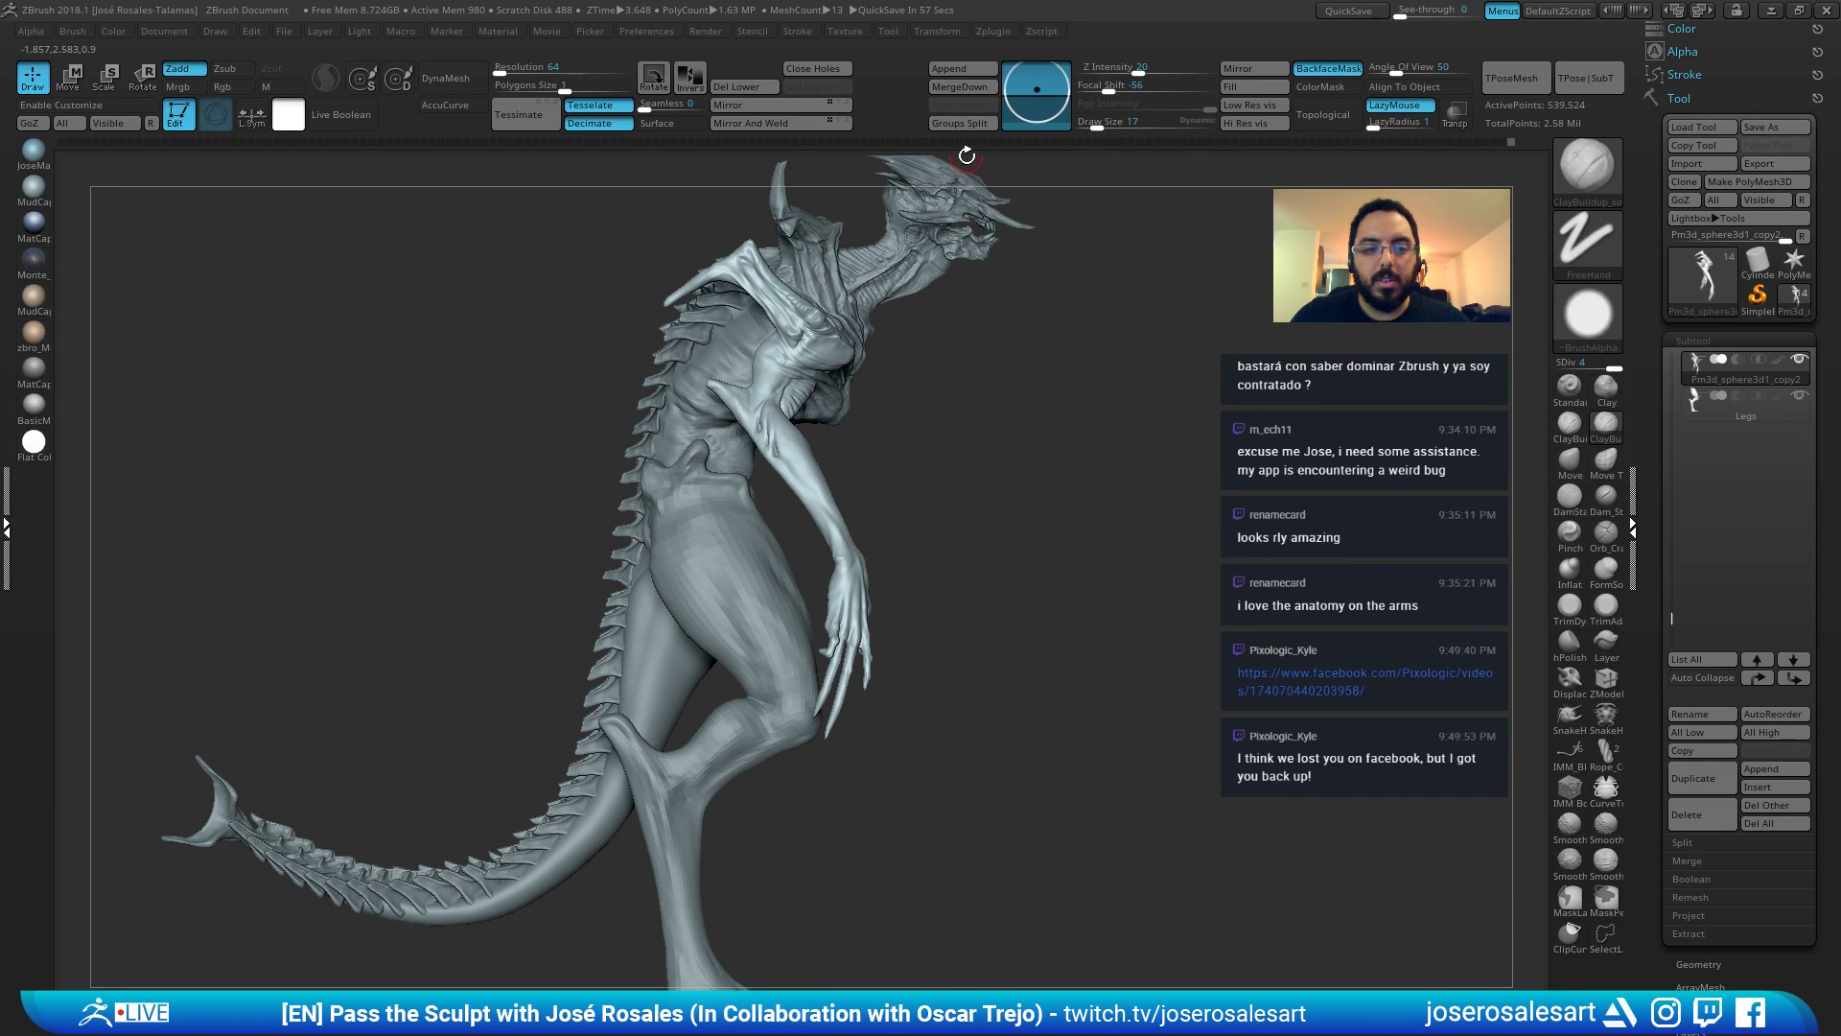
Reshape the bony spike projecting from the back of the shoulder with an enlarged Move brush.
mouse_move(790, 273)
right_mouse_down()
mouse_move(813, 255)
mouse_move(793, 203)
mouse_move(835, 216)
mouse_move(879, 341)
mouse_move(946, 322)
right_mouse_up()
key("s")
left_click_drag(953, 340, 960, 341)
mouse_move(960, 340)
right_mouse_down()
mouse_move(1026, 268)
mouse_move(976, 327)
mouse_move(944, 329)
mouse_move(986, 298)
mouse_move(906, 330)
mouse_move(1005, 425)
right_mouse_up()
key("b")
key("m")
key("v")
right_click_drag(1013, 460, 996, 494)
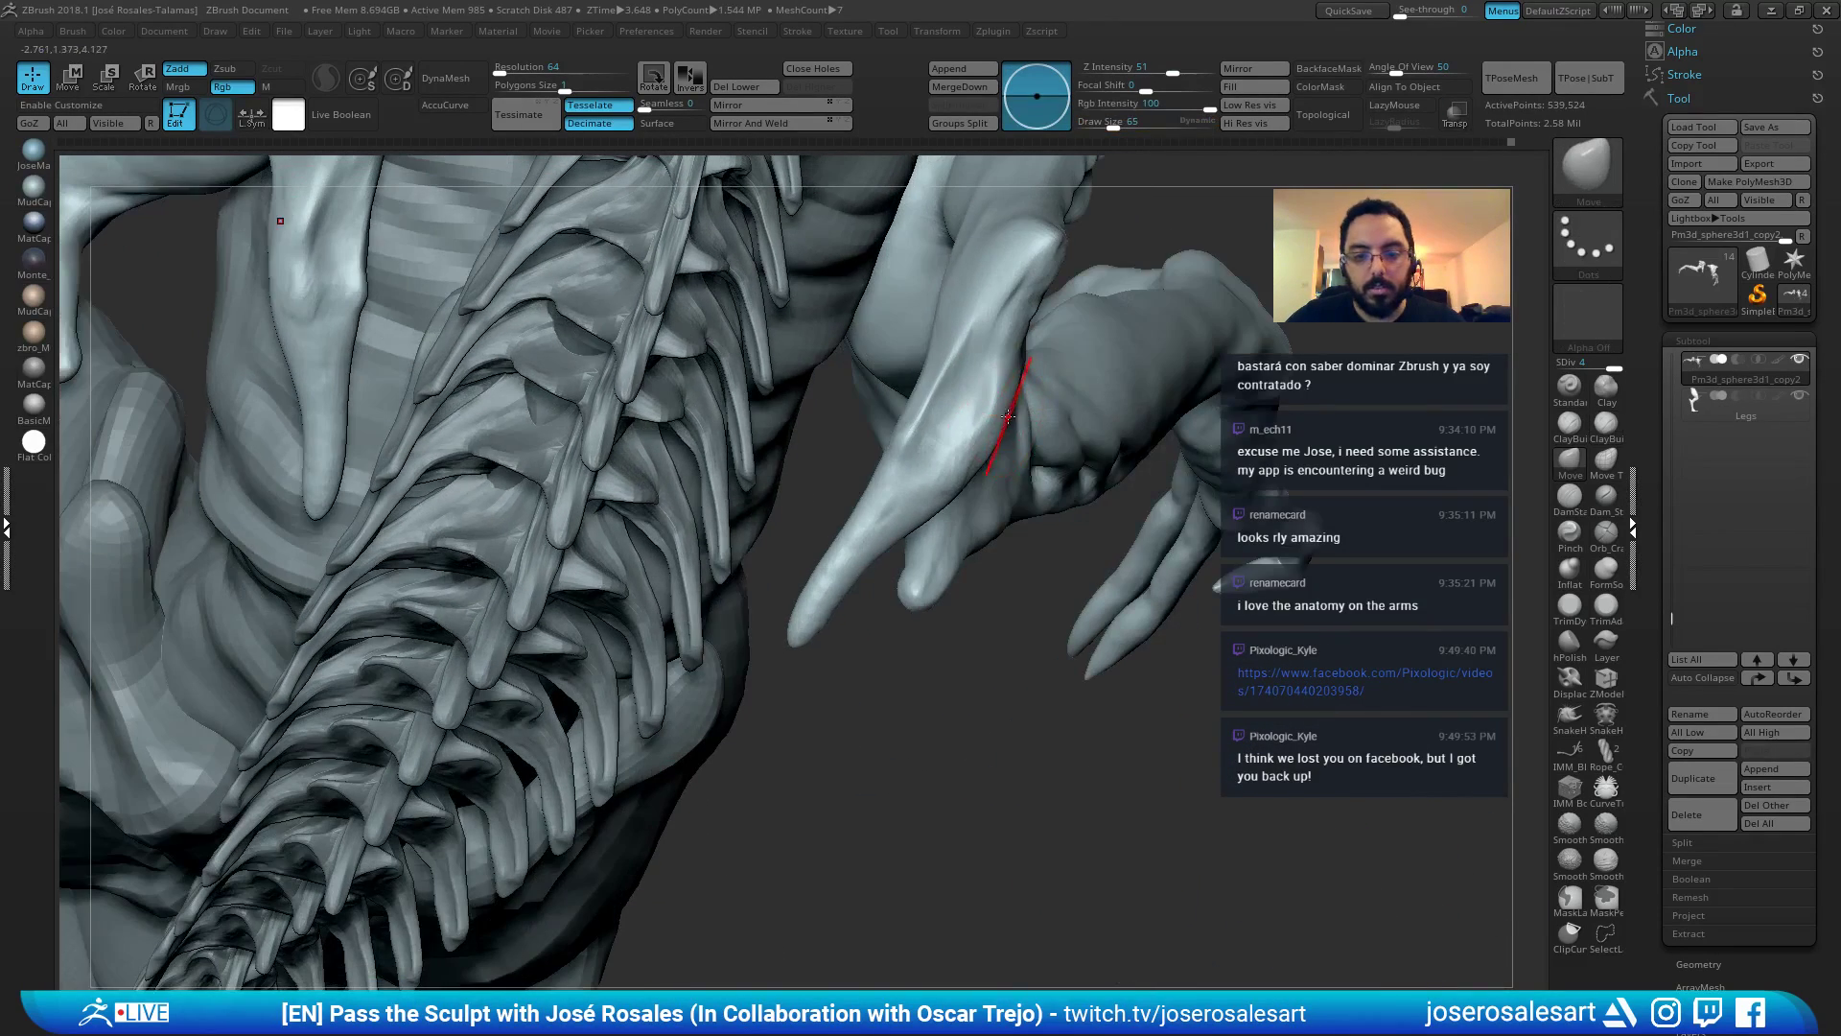
key("s")
left_click_drag(1019, 397, 998, 404)
key("s")
mouse_move(987, 404)
right_mouse_down()
mouse_move(945, 461)
mouse_move(973, 460)
right_mouse_up()
Build up volume along the shaft of the shoulder spike with the ClayBuildup brush.
key("b")
key("c")
key("b")
mouse_move(938, 528)
right_mouse_down()
mouse_move(924, 613)
mouse_move(964, 491)
mouse_move(946, 432)
mouse_move(978, 374)
right_mouse_up()
key("shift")
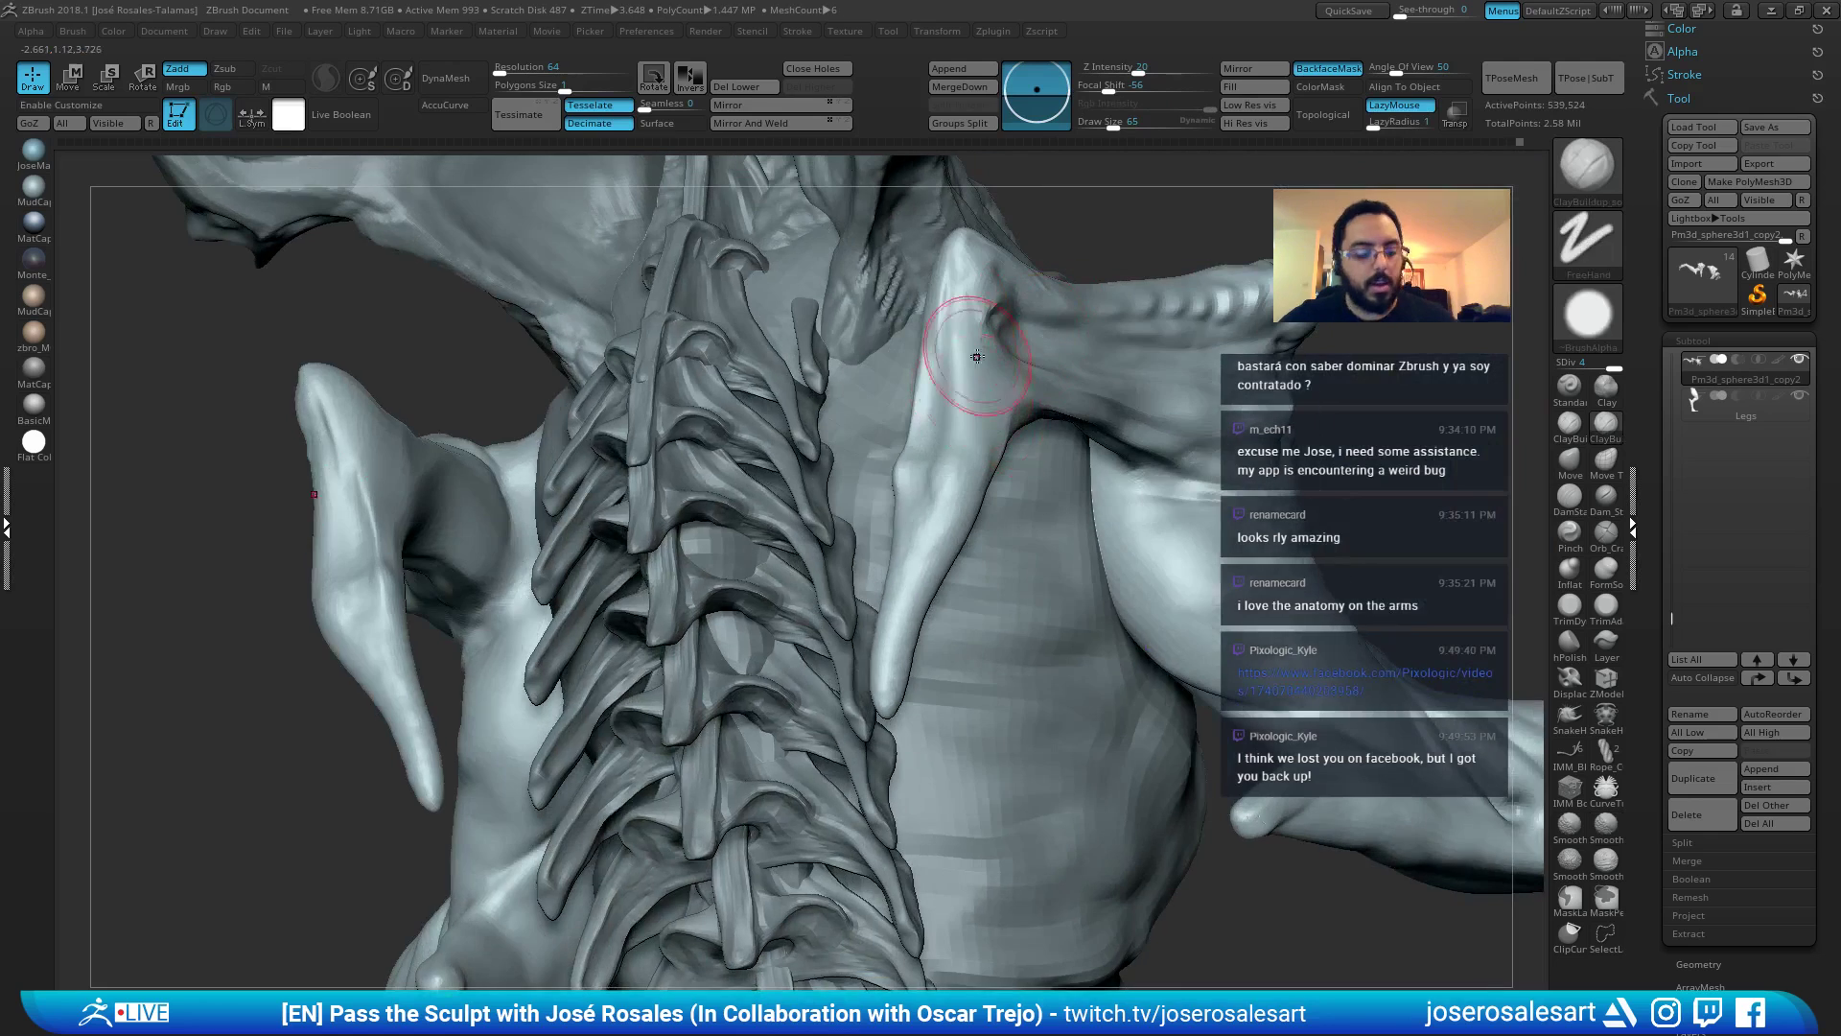
key("s")
left_click_drag(960, 437, 930, 436)
right_click_drag(935, 439, 997, 426)
Refine the shoulder spike's surface from several angles with a ClayBuildup brush at Draw Size 30.
key("s")
left_click_drag(950, 446, 965, 446)
mouse_move(902, 443)
right_mouse_down()
mouse_move(974, 432)
mouse_move(908, 471)
mouse_move(905, 434)
right_mouse_up()
key("b")
key("c")
key("b")
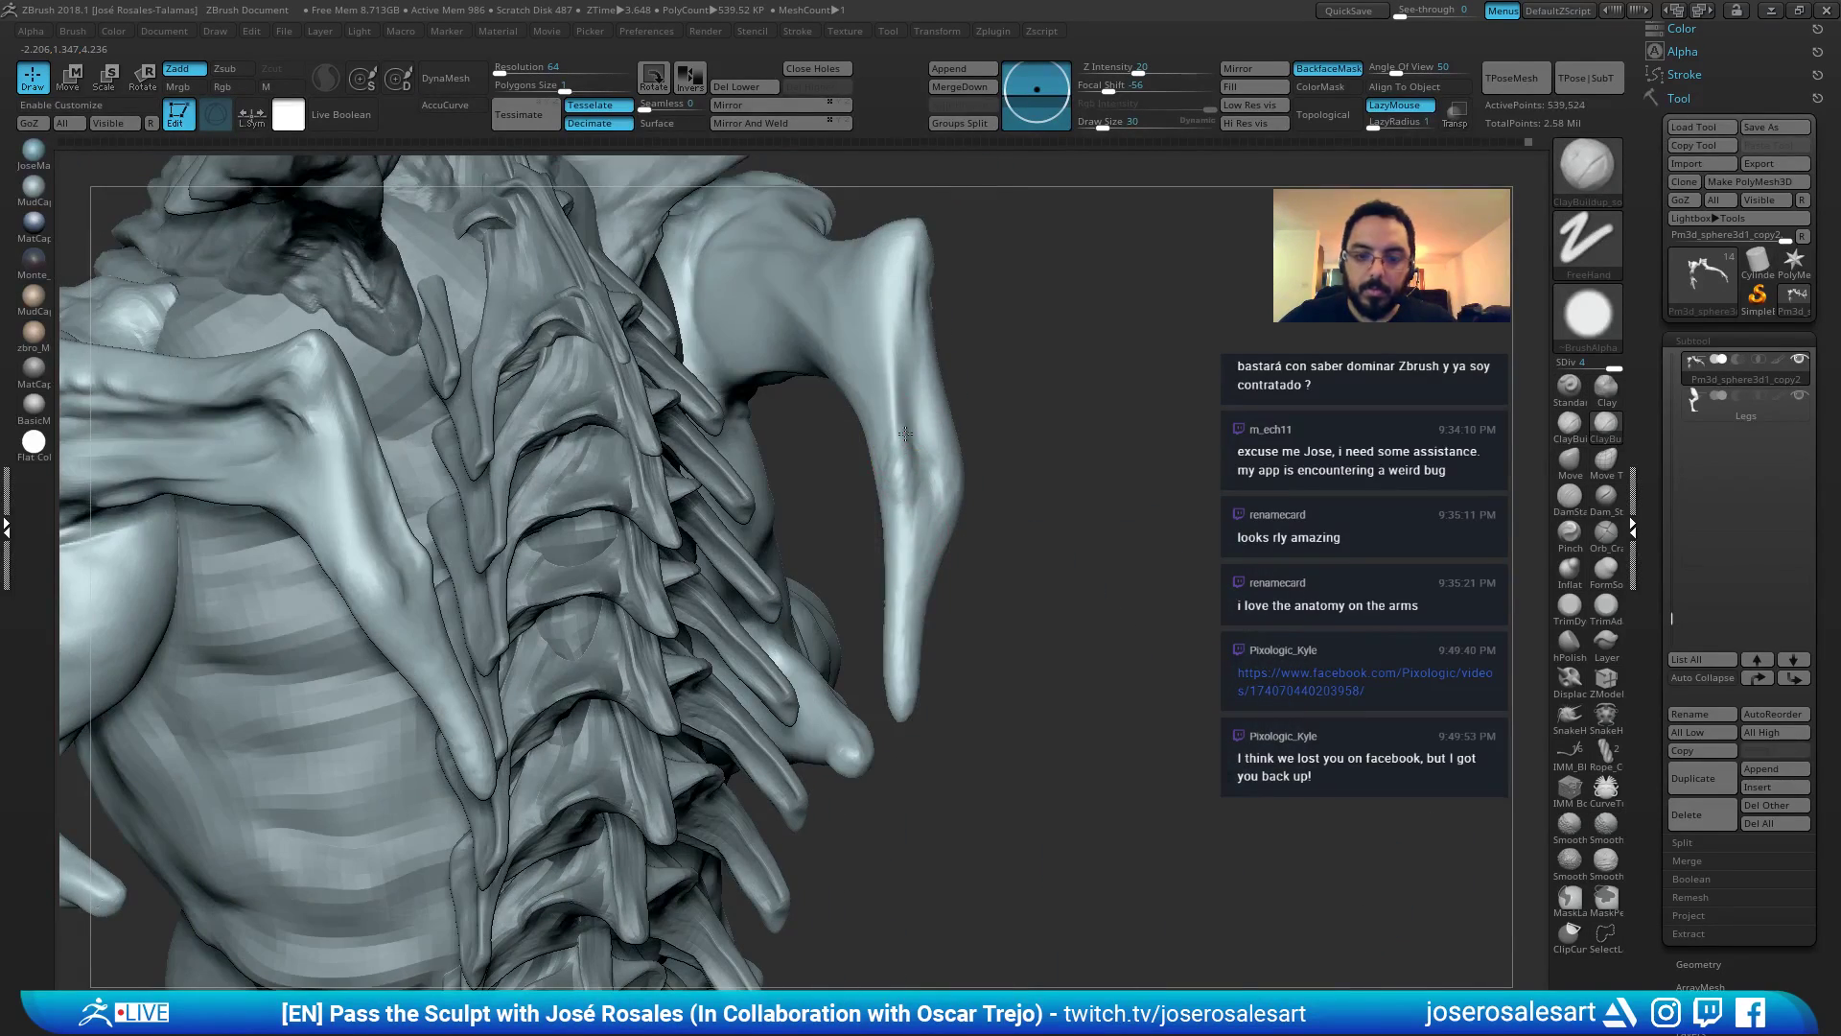
mouse_move(870, 348)
right_mouse_down()
mouse_move(953, 296)
mouse_move(920, 345)
mouse_move(708, 461)
mouse_move(707, 428)
mouse_move(695, 459)
mouse_move(607, 446)
mouse_move(696, 490)
mouse_move(364, 576)
mouse_move(446, 583)
right_mouse_up()
mouse_move(658, 444)
right_mouse_down()
mouse_move(555, 460)
mouse_move(448, 552)
mouse_move(540, 641)
right_mouse_up()
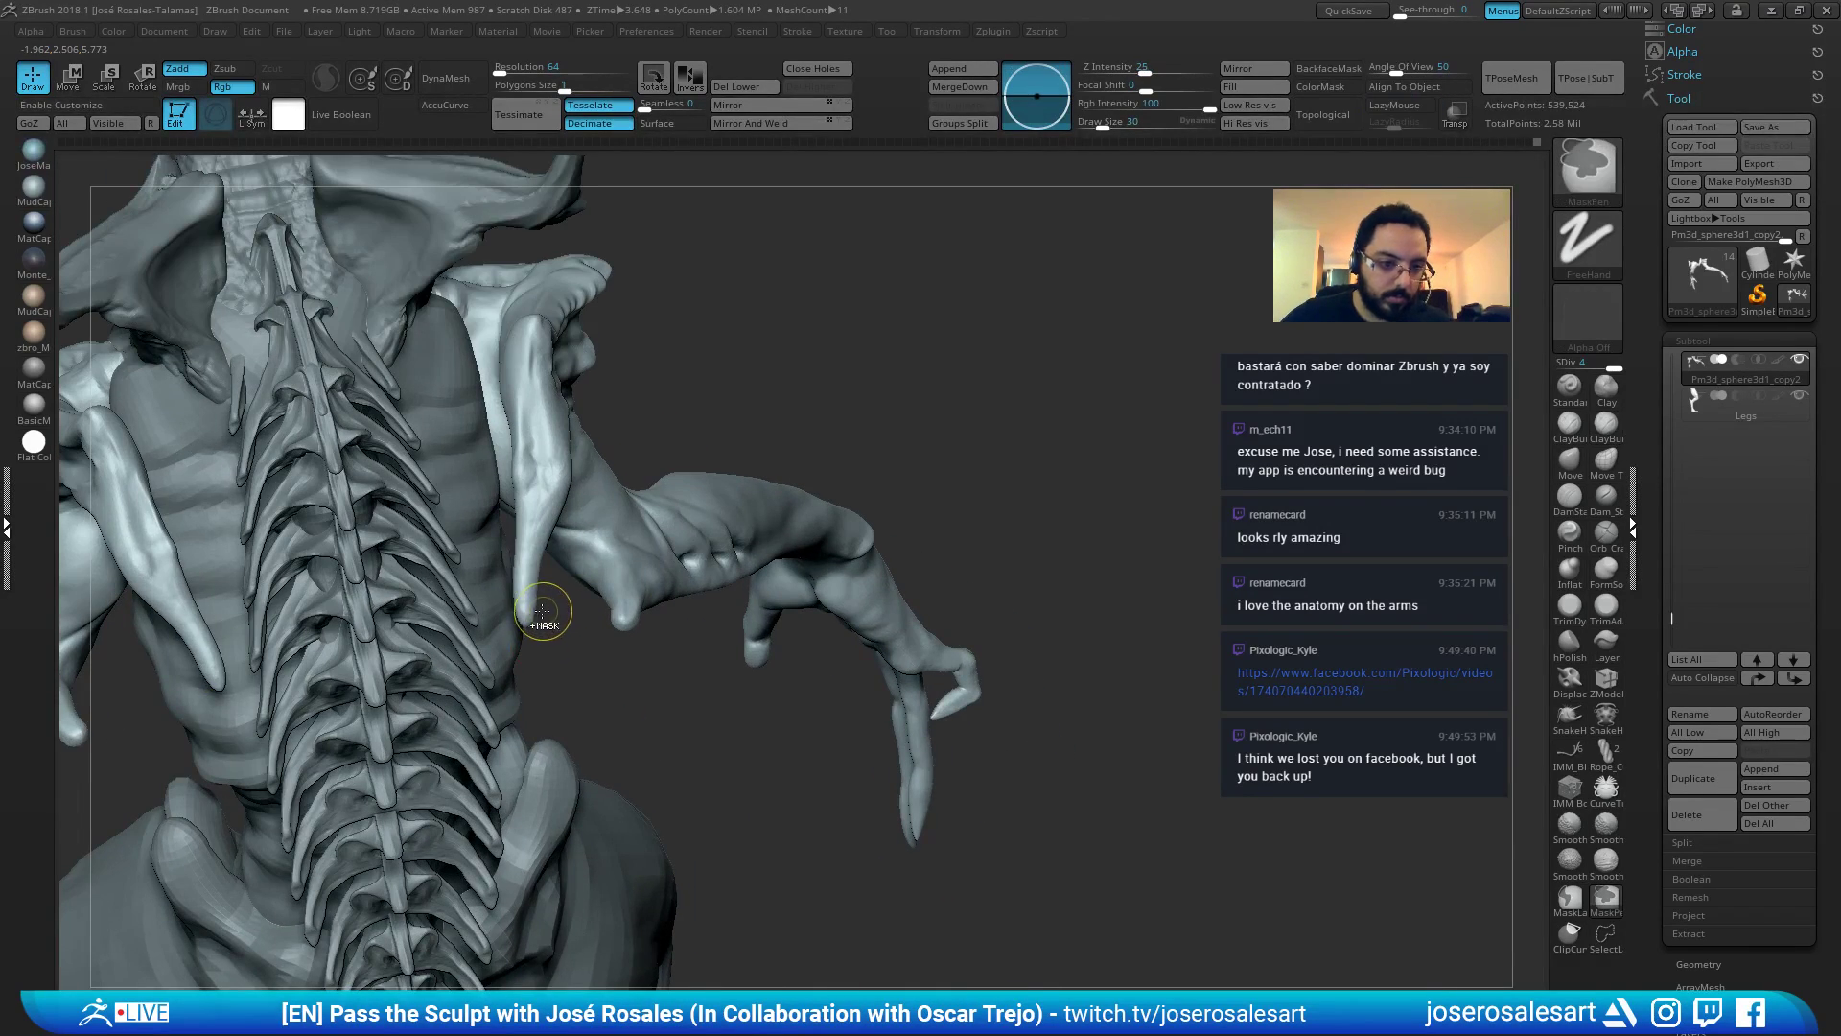
right_click_drag(541, 577, 549, 468, "ctrl")
mouse_move(548, 470)
left_mouse_down()
mouse_move(562, 447)
mouse_move(564, 462)
left_mouse_up()
mouse_move(554, 496)
right_mouse_down()
mouse_move(581, 431)
mouse_move(687, 492)
mouse_move(704, 585)
right_mouse_up()
Apply Mirror And Weld to the arms mesh at its lowest subdivision level, and return the mesh to subdivision level 4.
left_click(1777, 447)
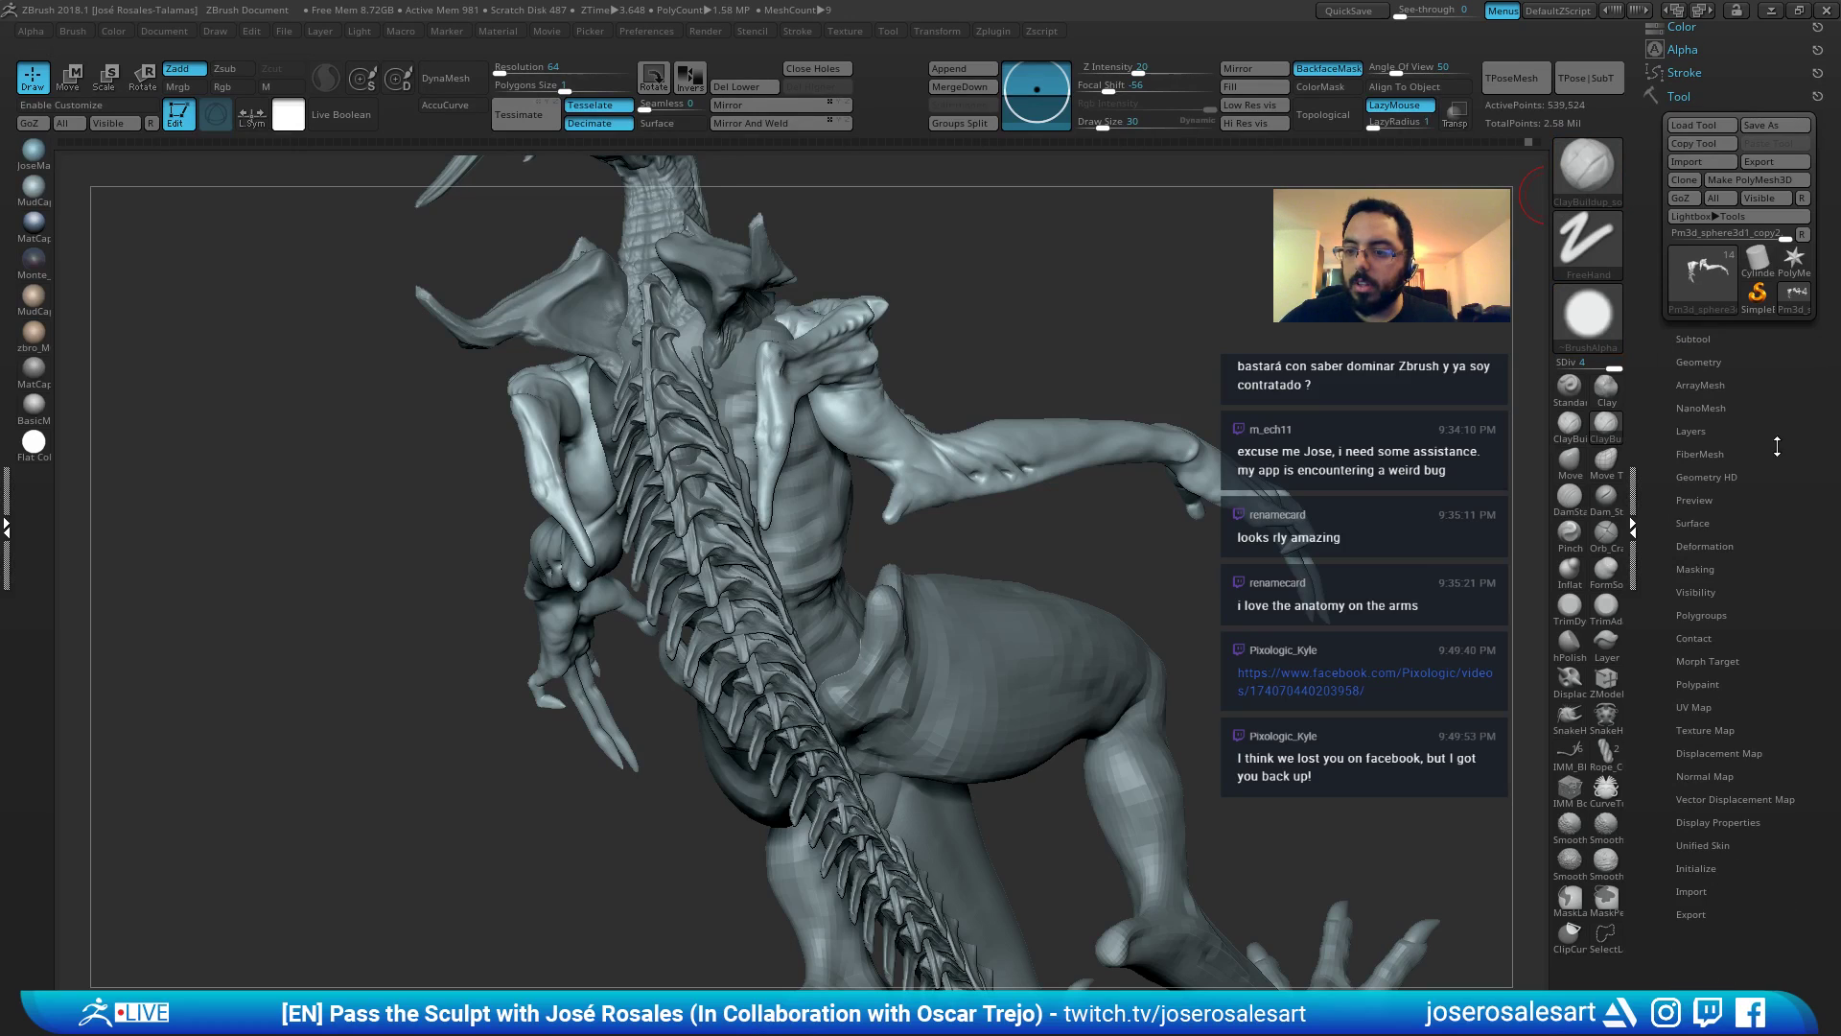
left_click_drag(1671, 620, 1694, 555)
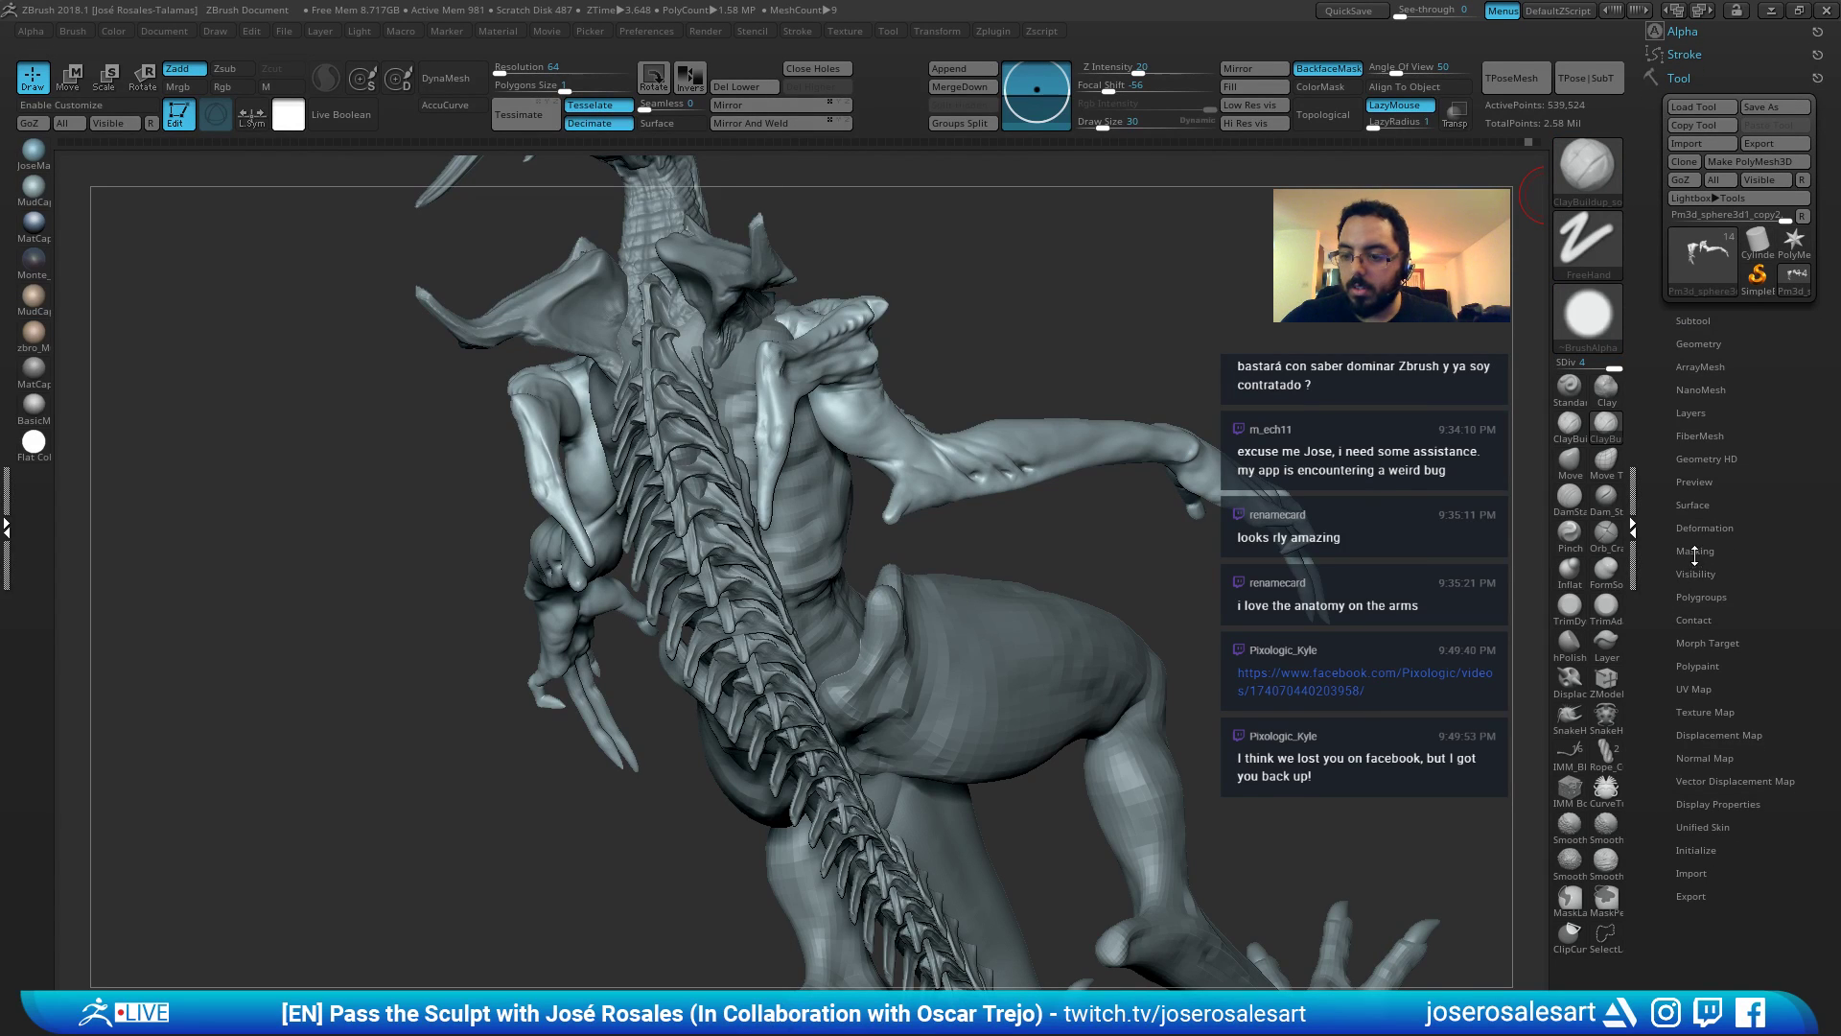
left_click(1712, 345)
left_click(1706, 656)
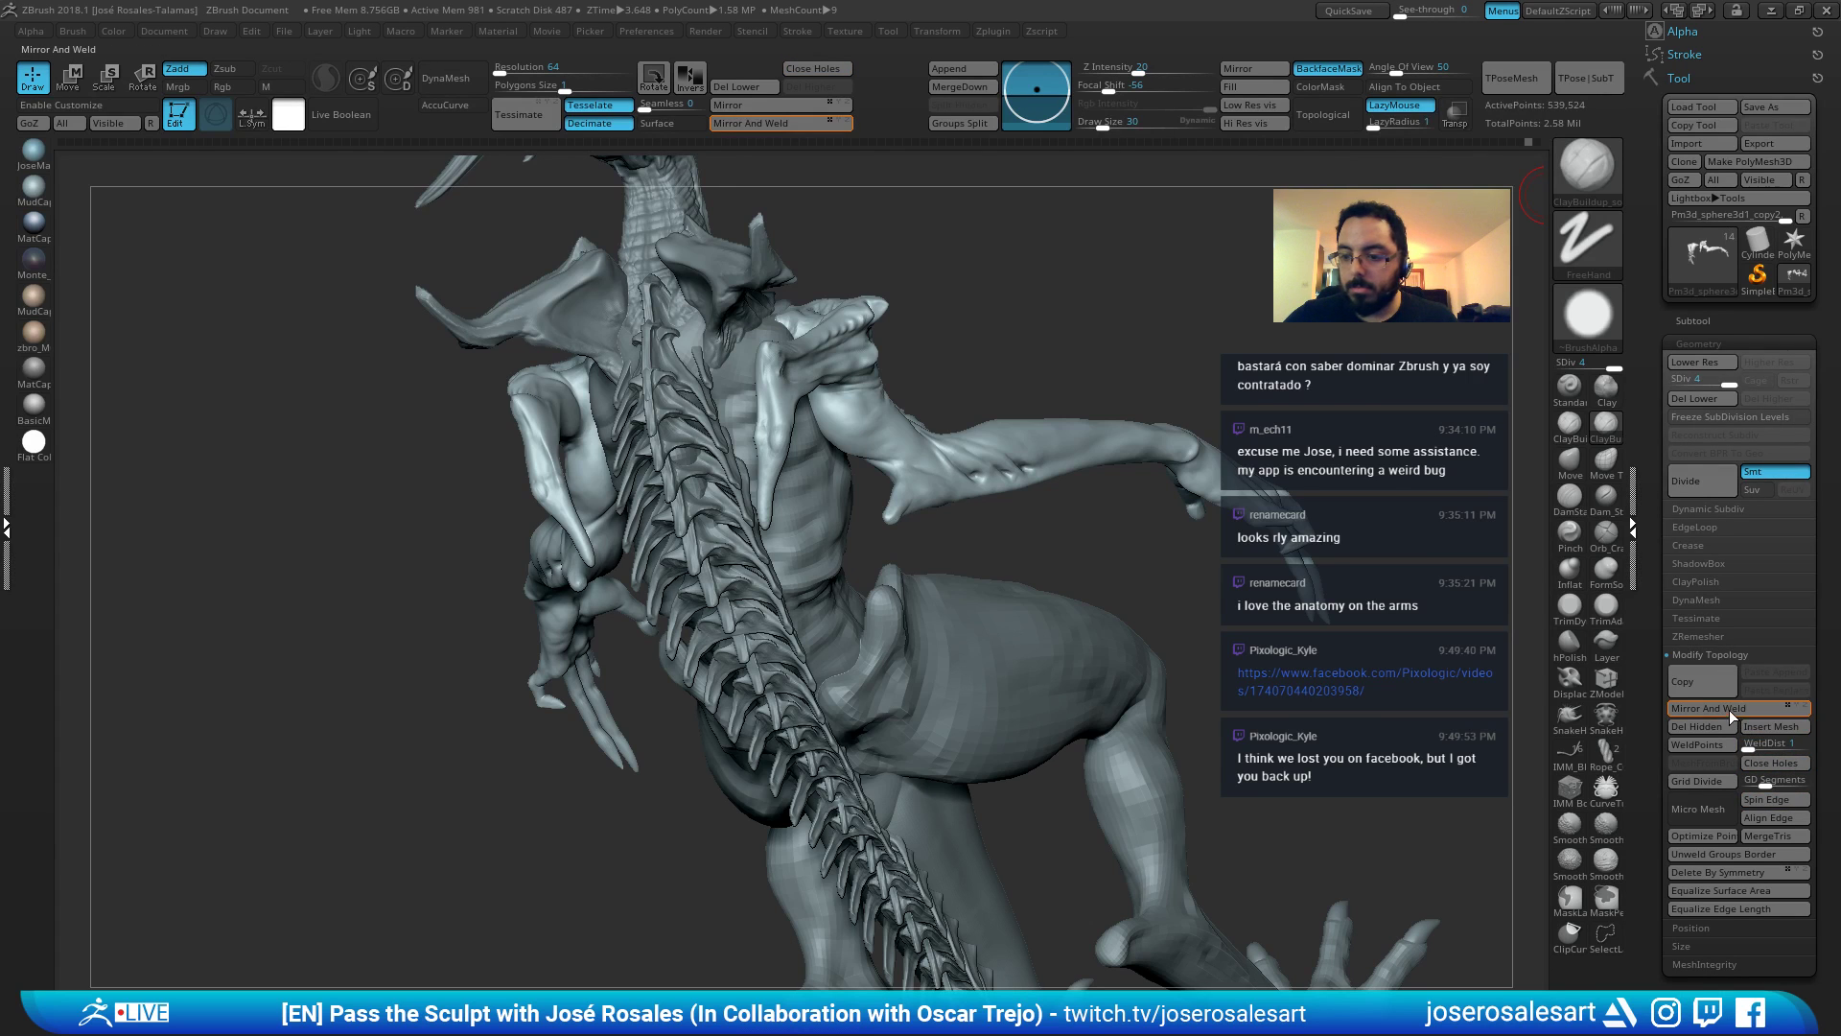
key("shift")
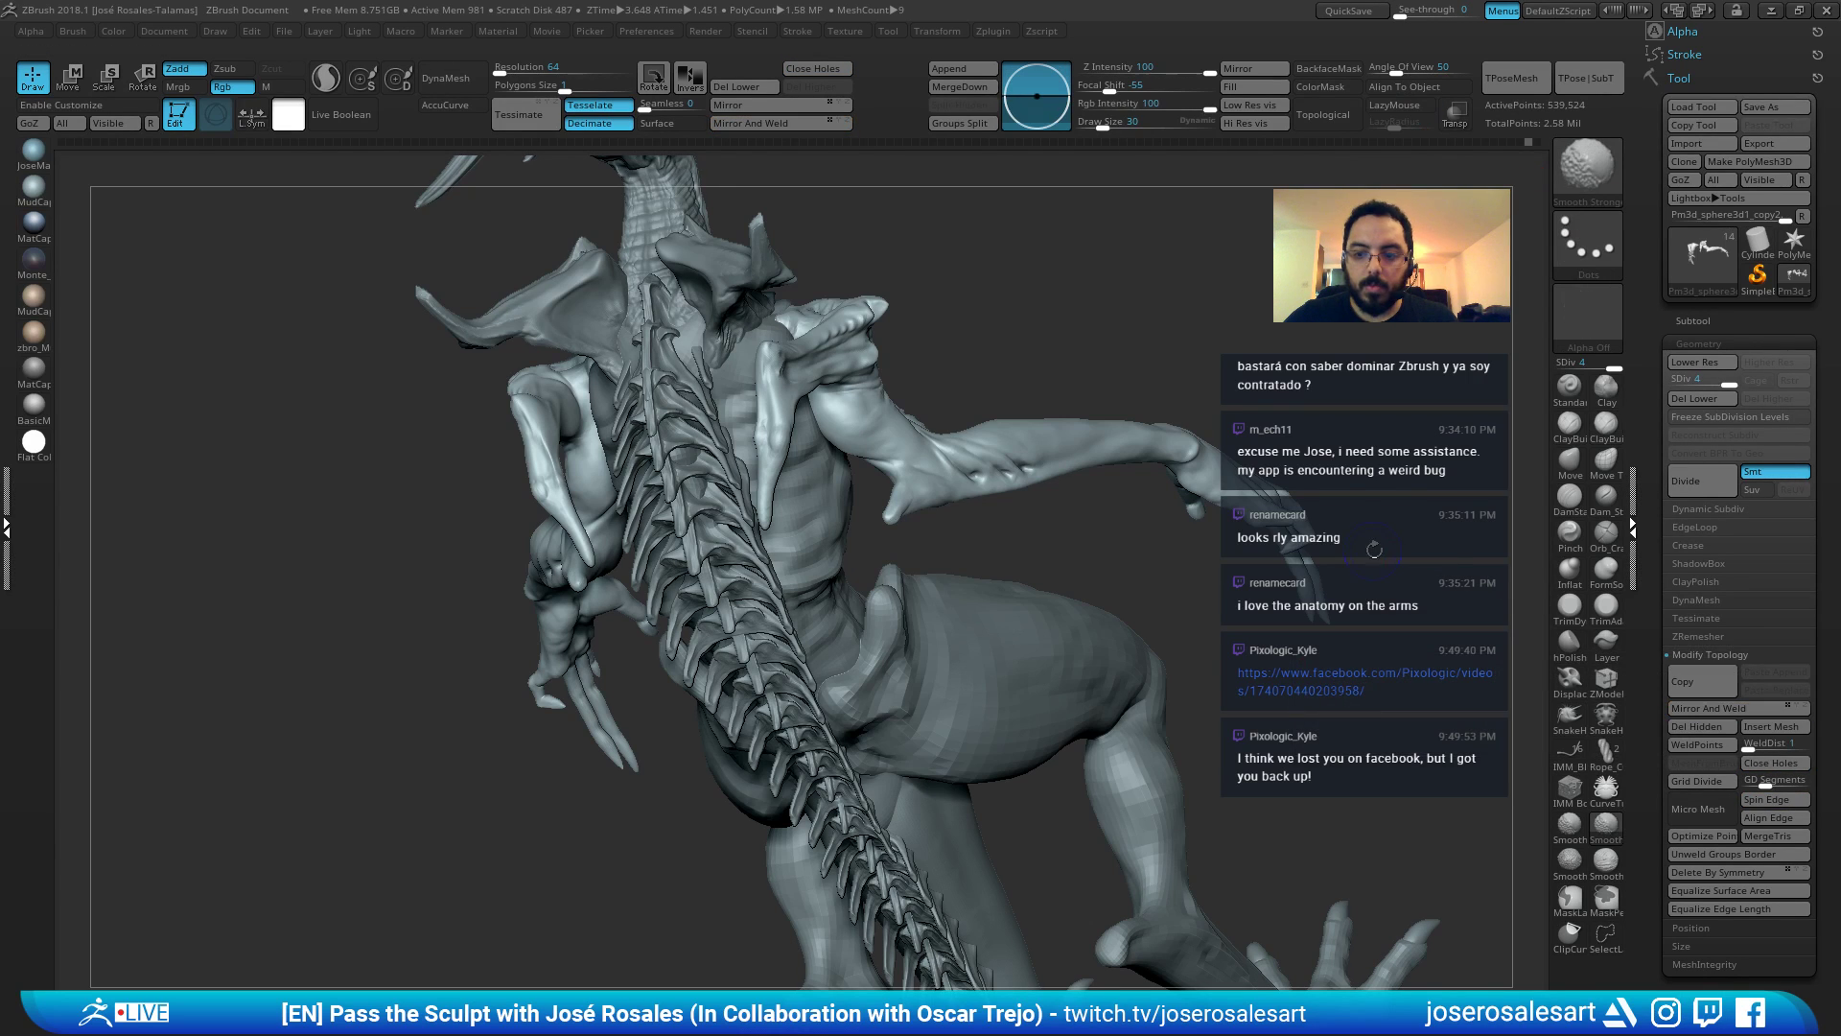
key("shift+d")
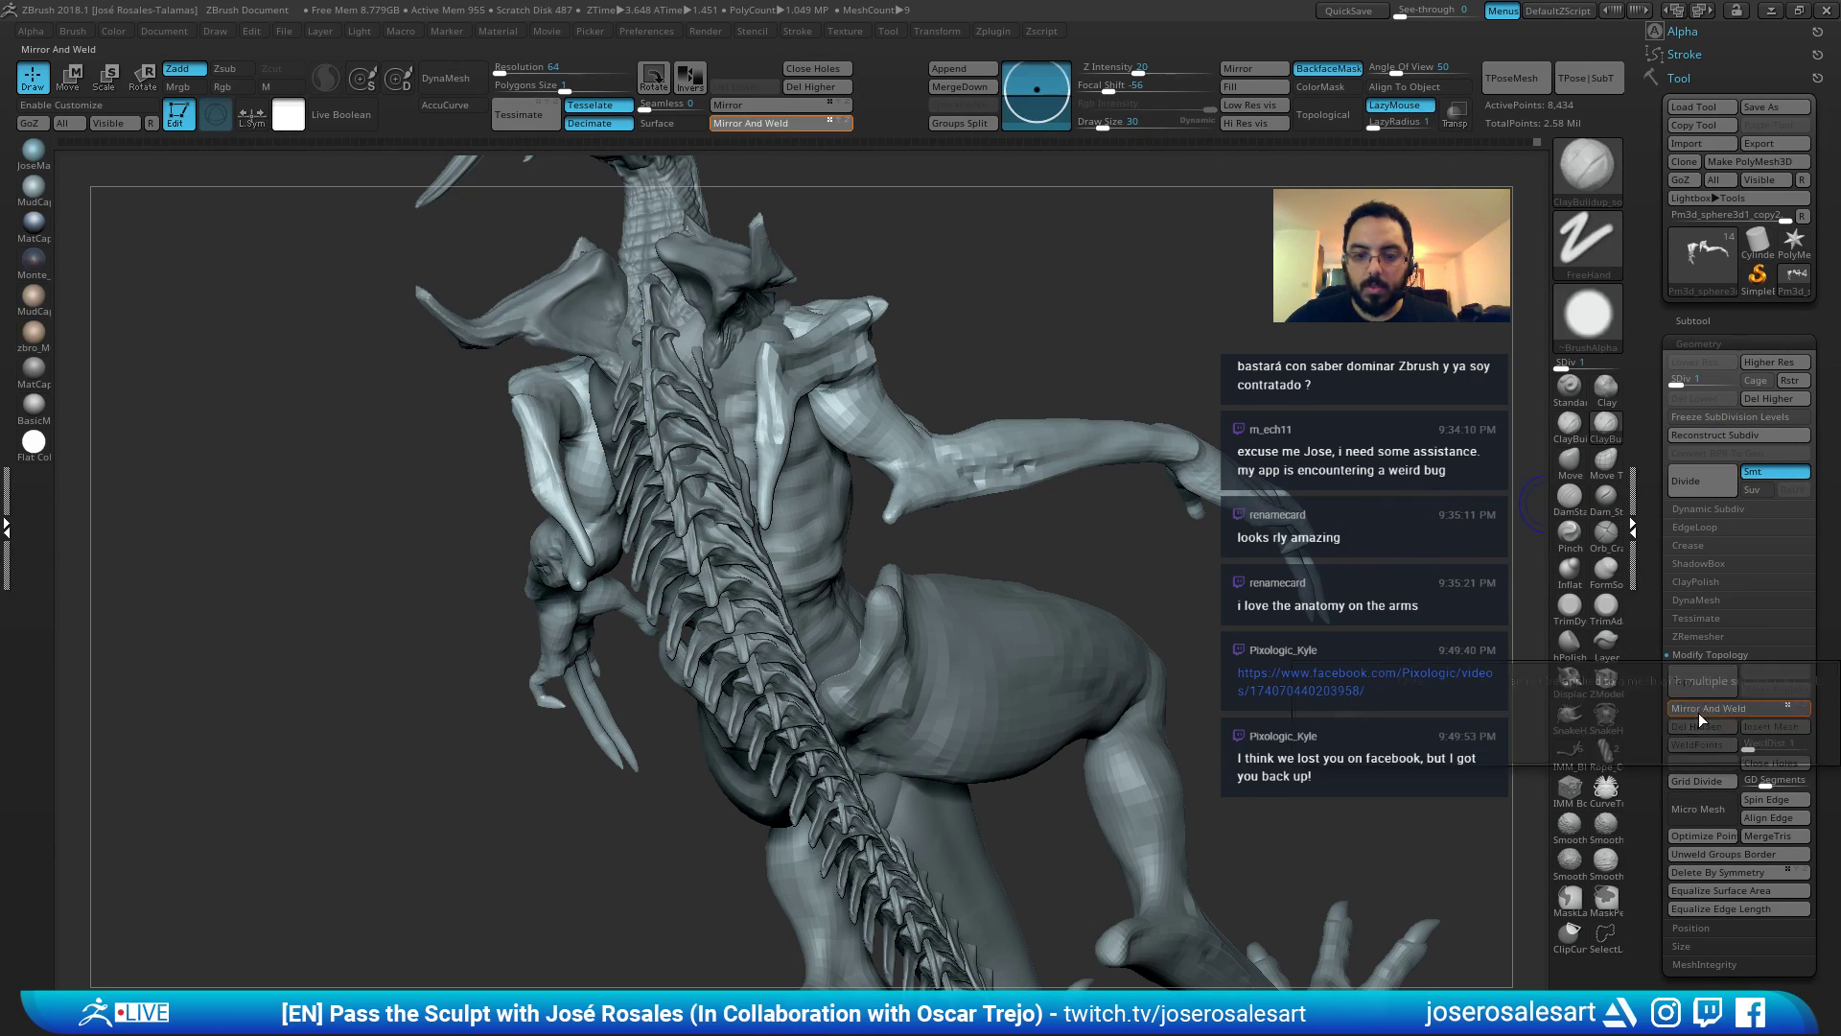
left_click(1700, 710)
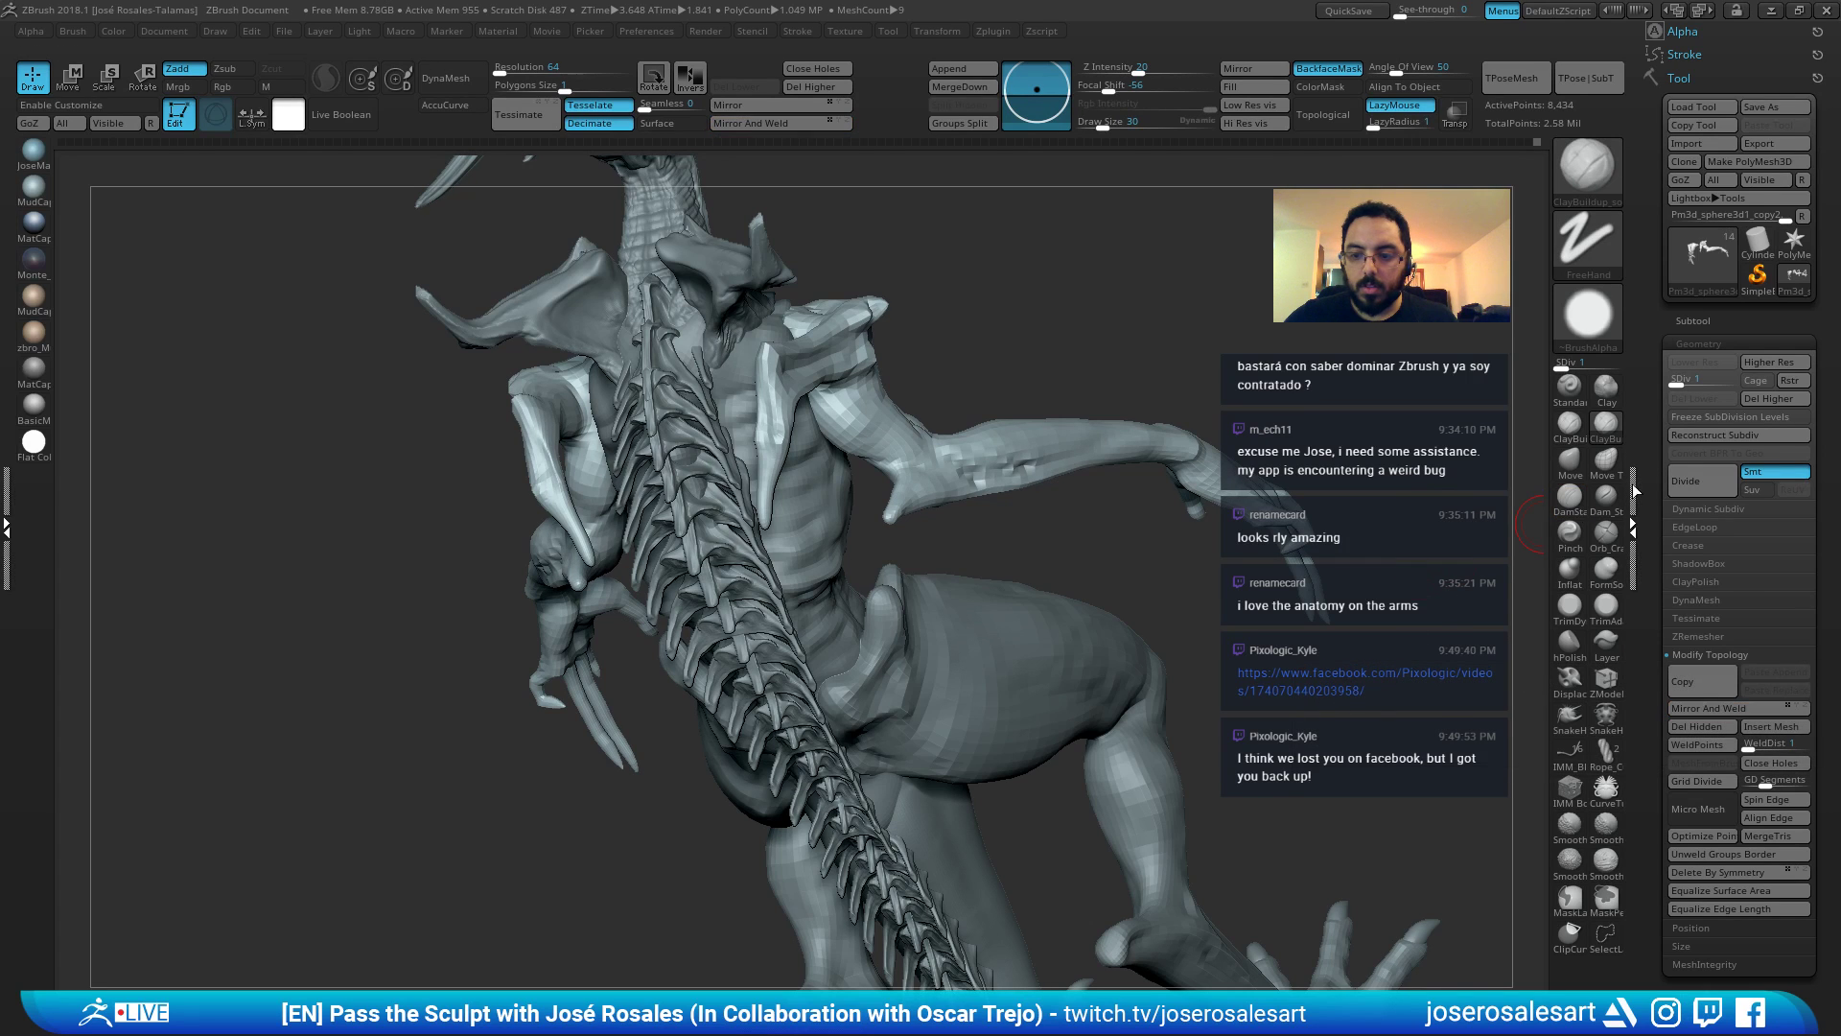
key("d")
key("d")
key("d")
Sculpt the bony bump and tapering lower half of the shoulder spike with ClayBuildup, and collapse the Geometry settings.
left_click_drag(959, 547, 921, 422)
left_click_drag(537, 336, 627, 476, "alt")
right_click_drag(518, 496, 672, 499)
right_click_drag(921, 384, 992, 429, "ctrl")
mouse_move(1150, 376)
right_mouse_down()
mouse_move(1092, 367)
mouse_move(1109, 369)
right_mouse_up()
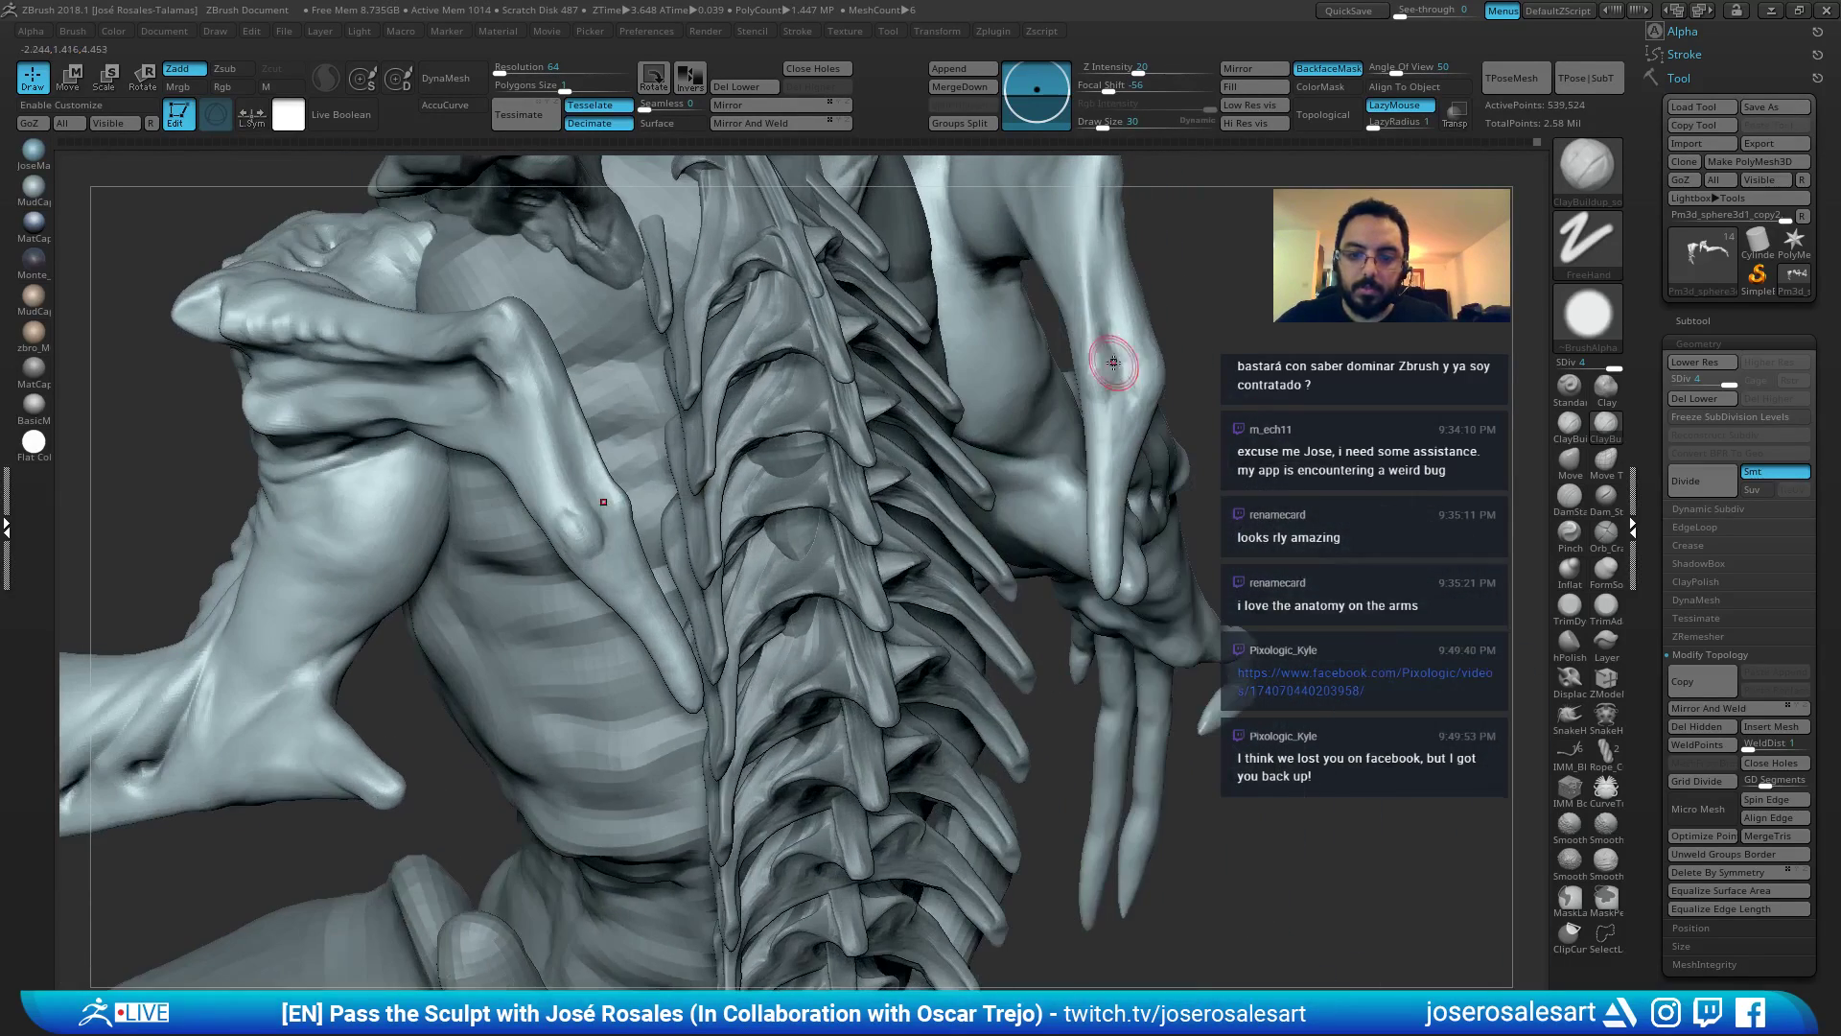
mouse_move(1109, 369)
left_mouse_down()
mouse_move(1101, 398)
mouse_move(1103, 368)
left_mouse_up()
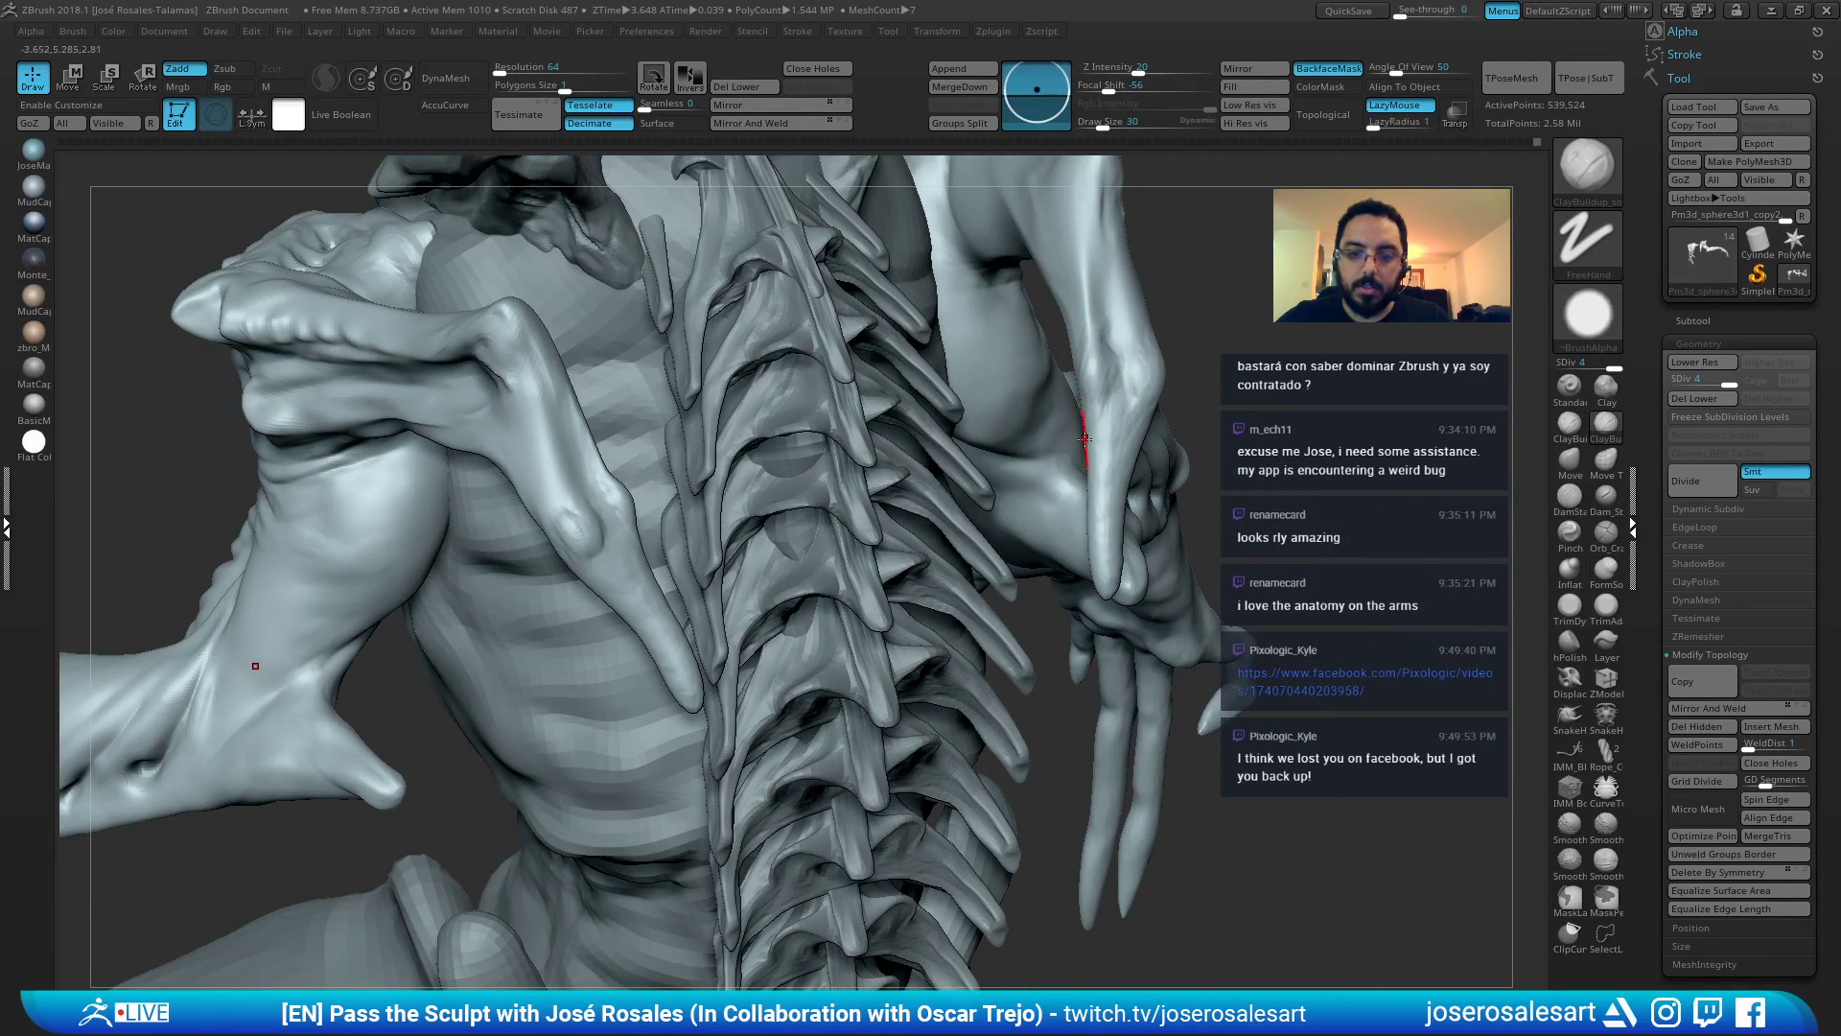
mouse_move(1084, 438)
right_mouse_down()
mouse_move(1091, 344)
mouse_move(1077, 439)
mouse_move(1156, 401)
mouse_move(1136, 405)
right_mouse_up()
key("shift")
left_click_drag(1040, 395, 980, 479)
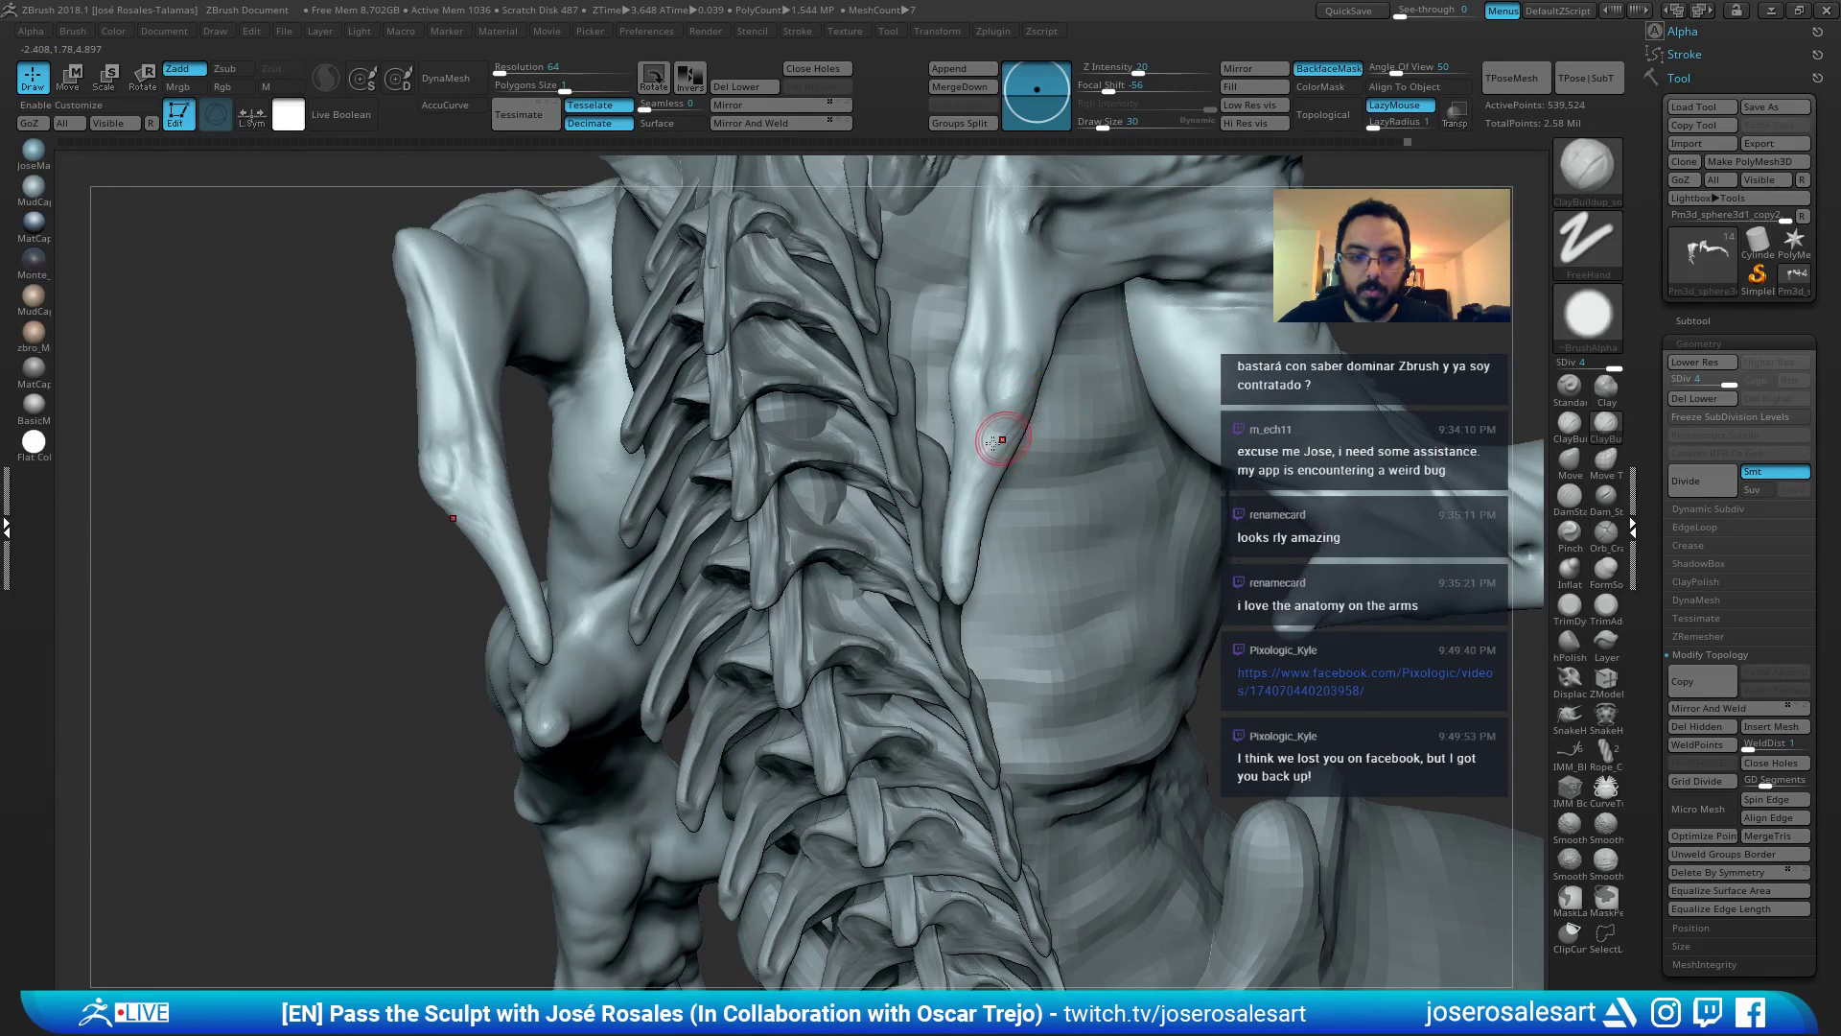
right_click_drag(998, 437, 999, 415)
left_click_drag(1687, 343, 1685, 349)
left_click(1701, 345)
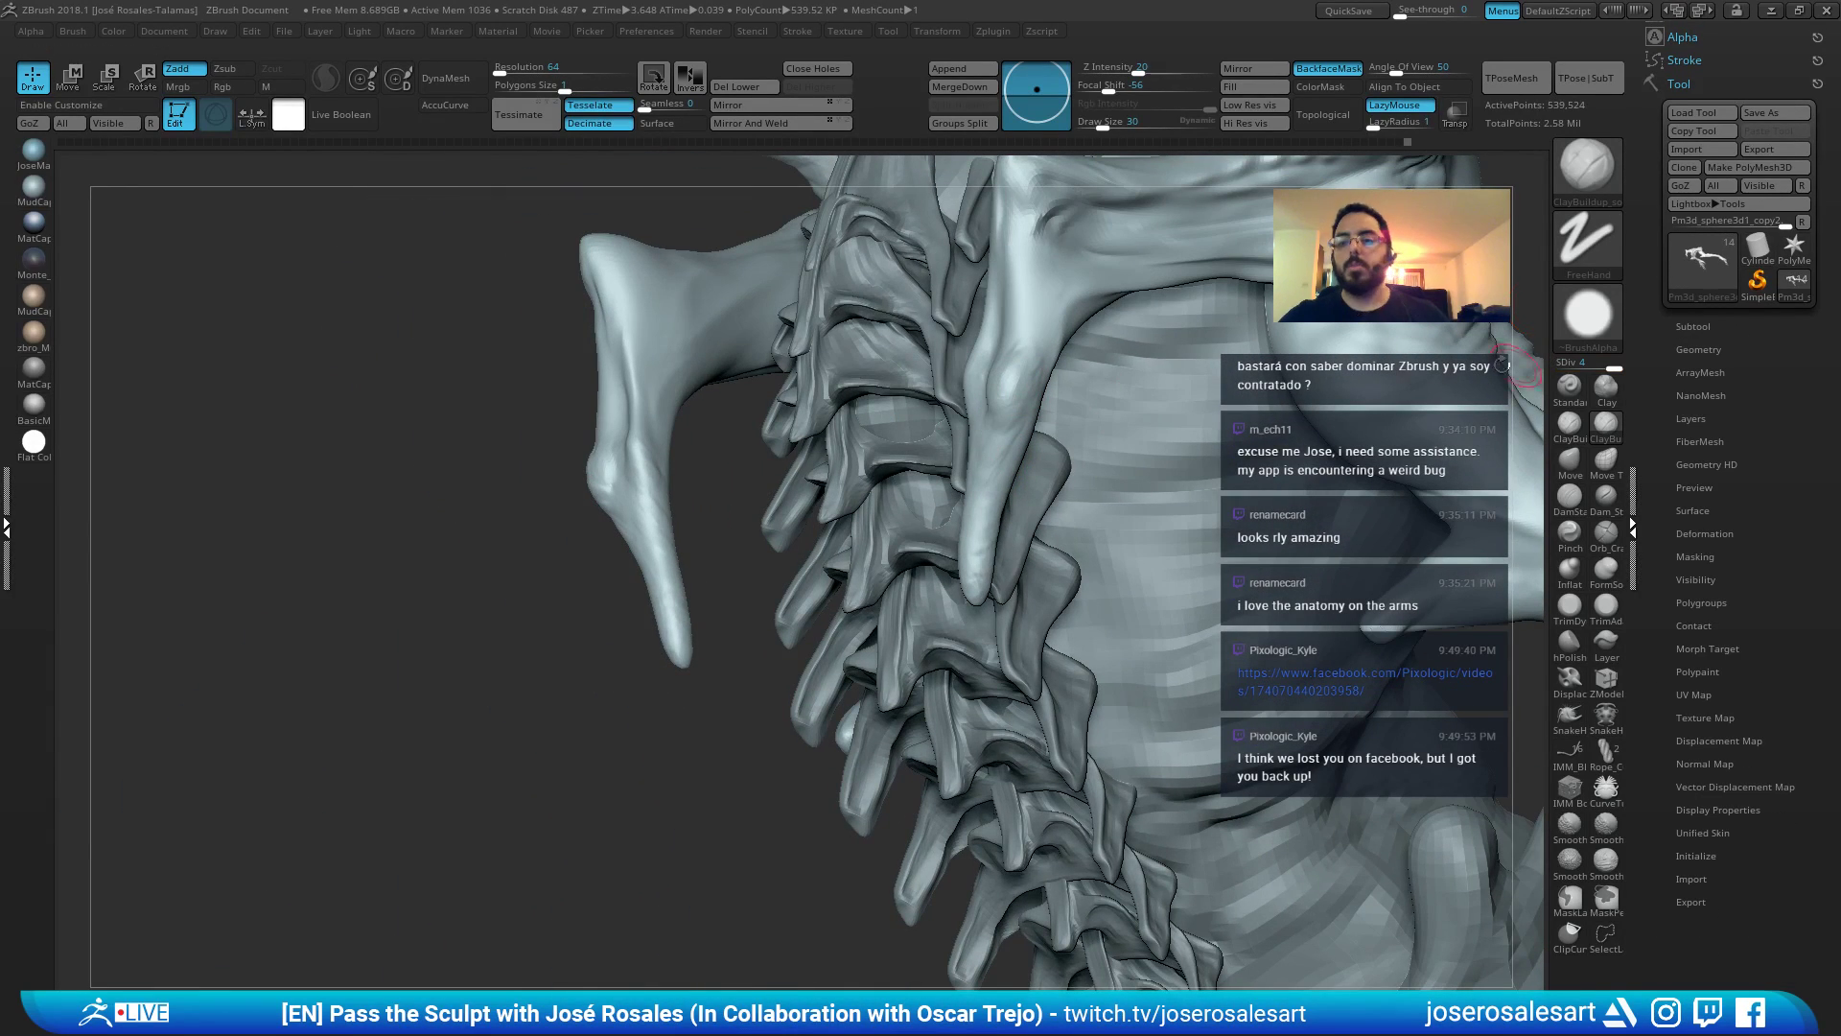
Carve the crease between the shoulder bone and the upper arm muscle with the DamStandard brush.
mouse_move(959, 461)
right_mouse_down("ctrl")
mouse_move(950, 399)
mouse_move(1027, 427)
mouse_move(1251, 411)
mouse_move(949, 422)
mouse_move(883, 370)
mouse_move(911, 394)
mouse_move(892, 403)
right_mouse_up("ctrl")
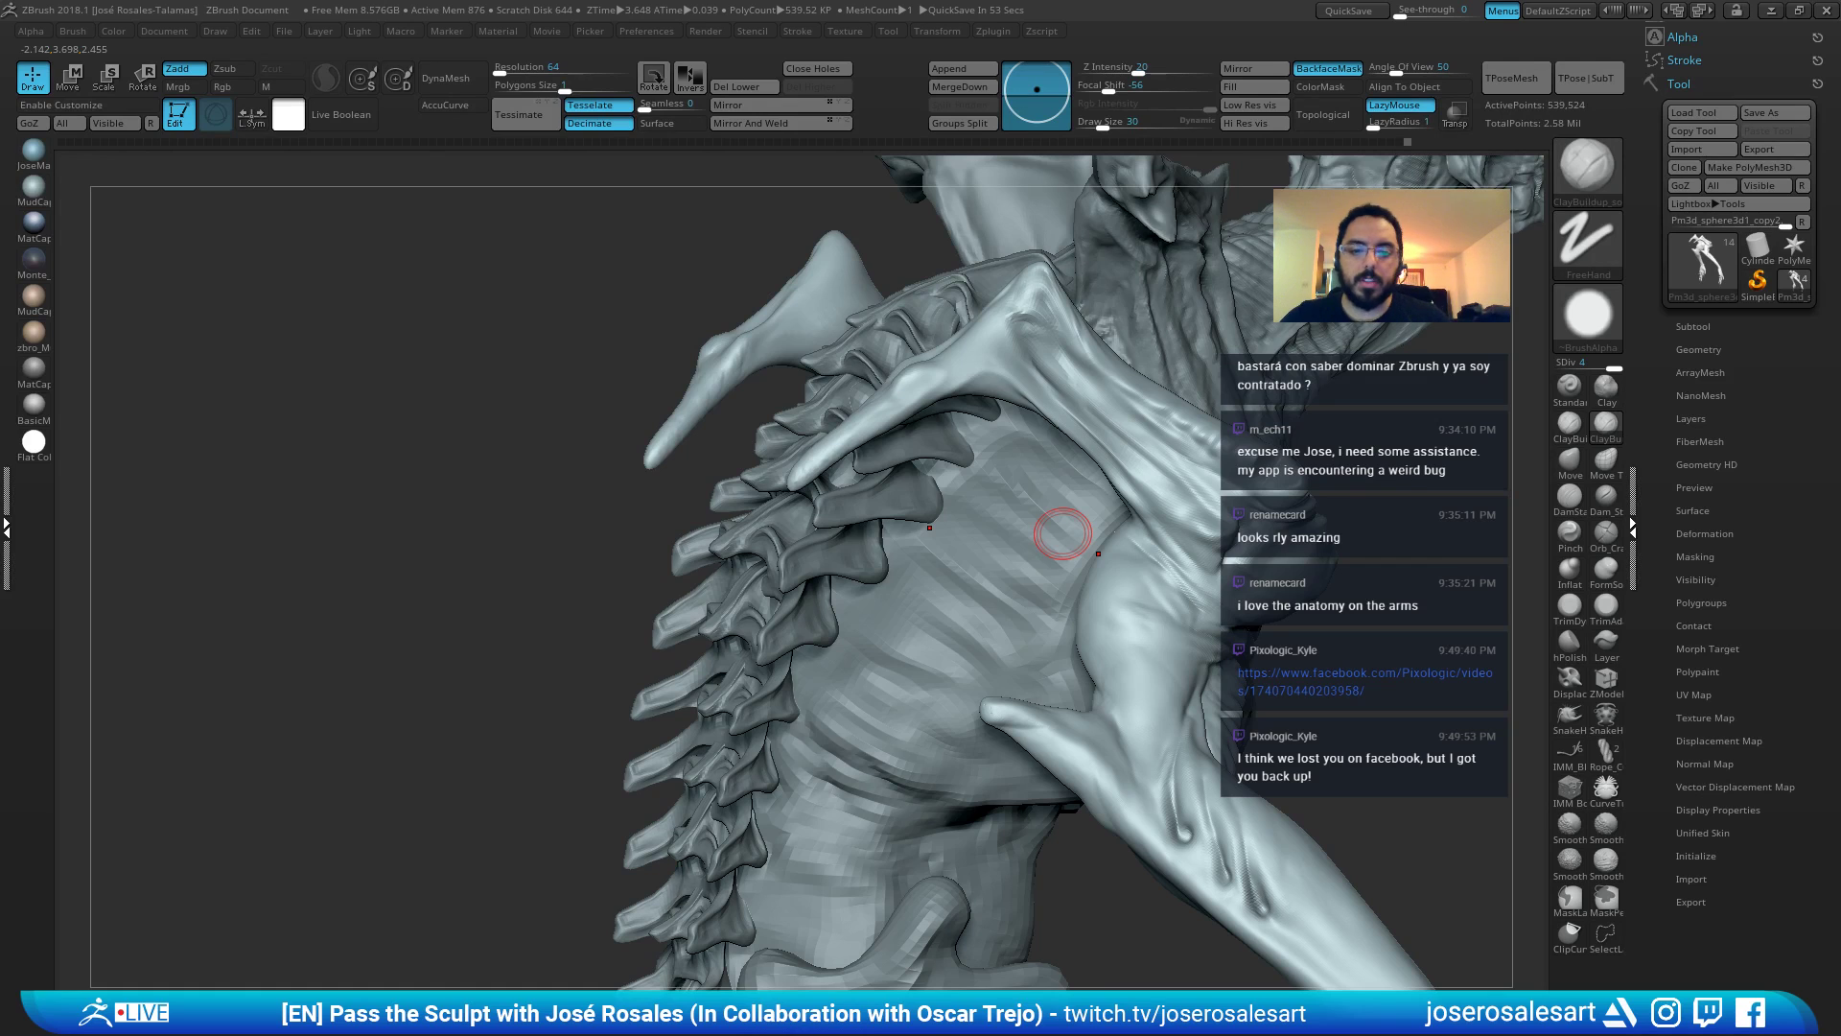
mouse_move(1208, 422)
right_mouse_down()
mouse_move(1014, 354)
mouse_move(786, 369)
mouse_move(426, 338)
right_mouse_up()
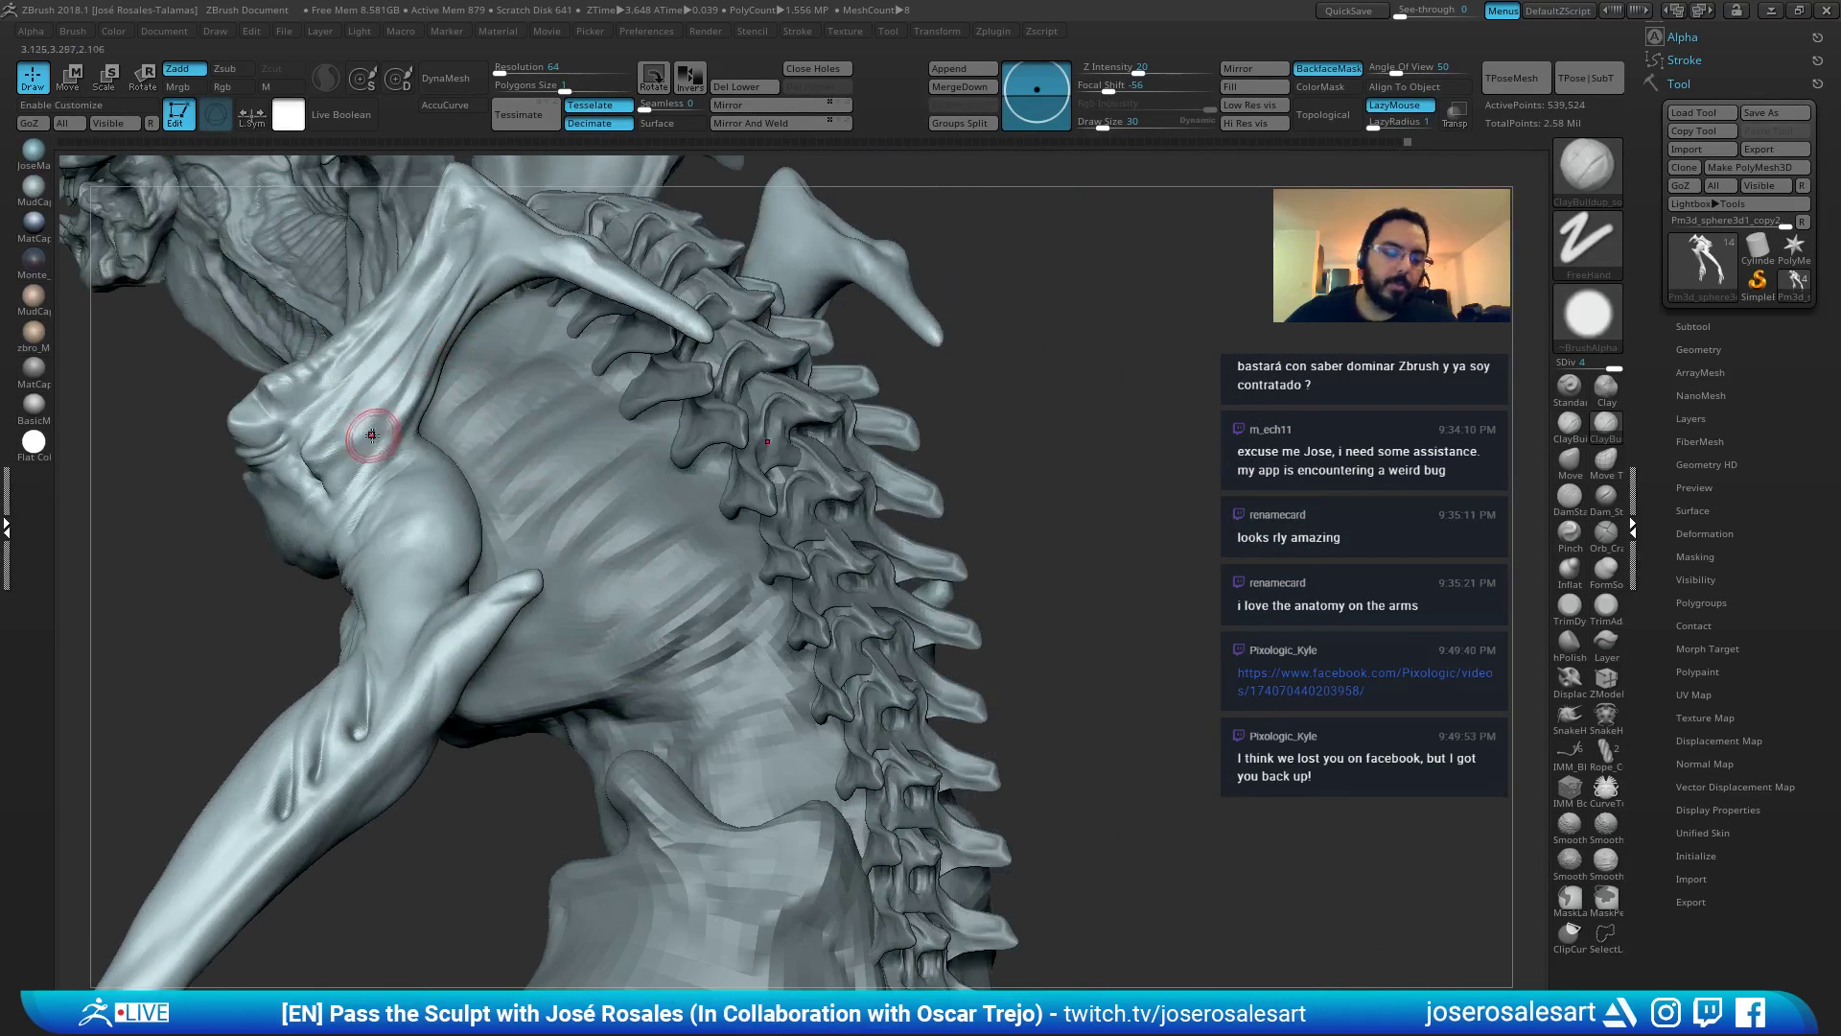
right_click_drag(395, 444, 451, 513)
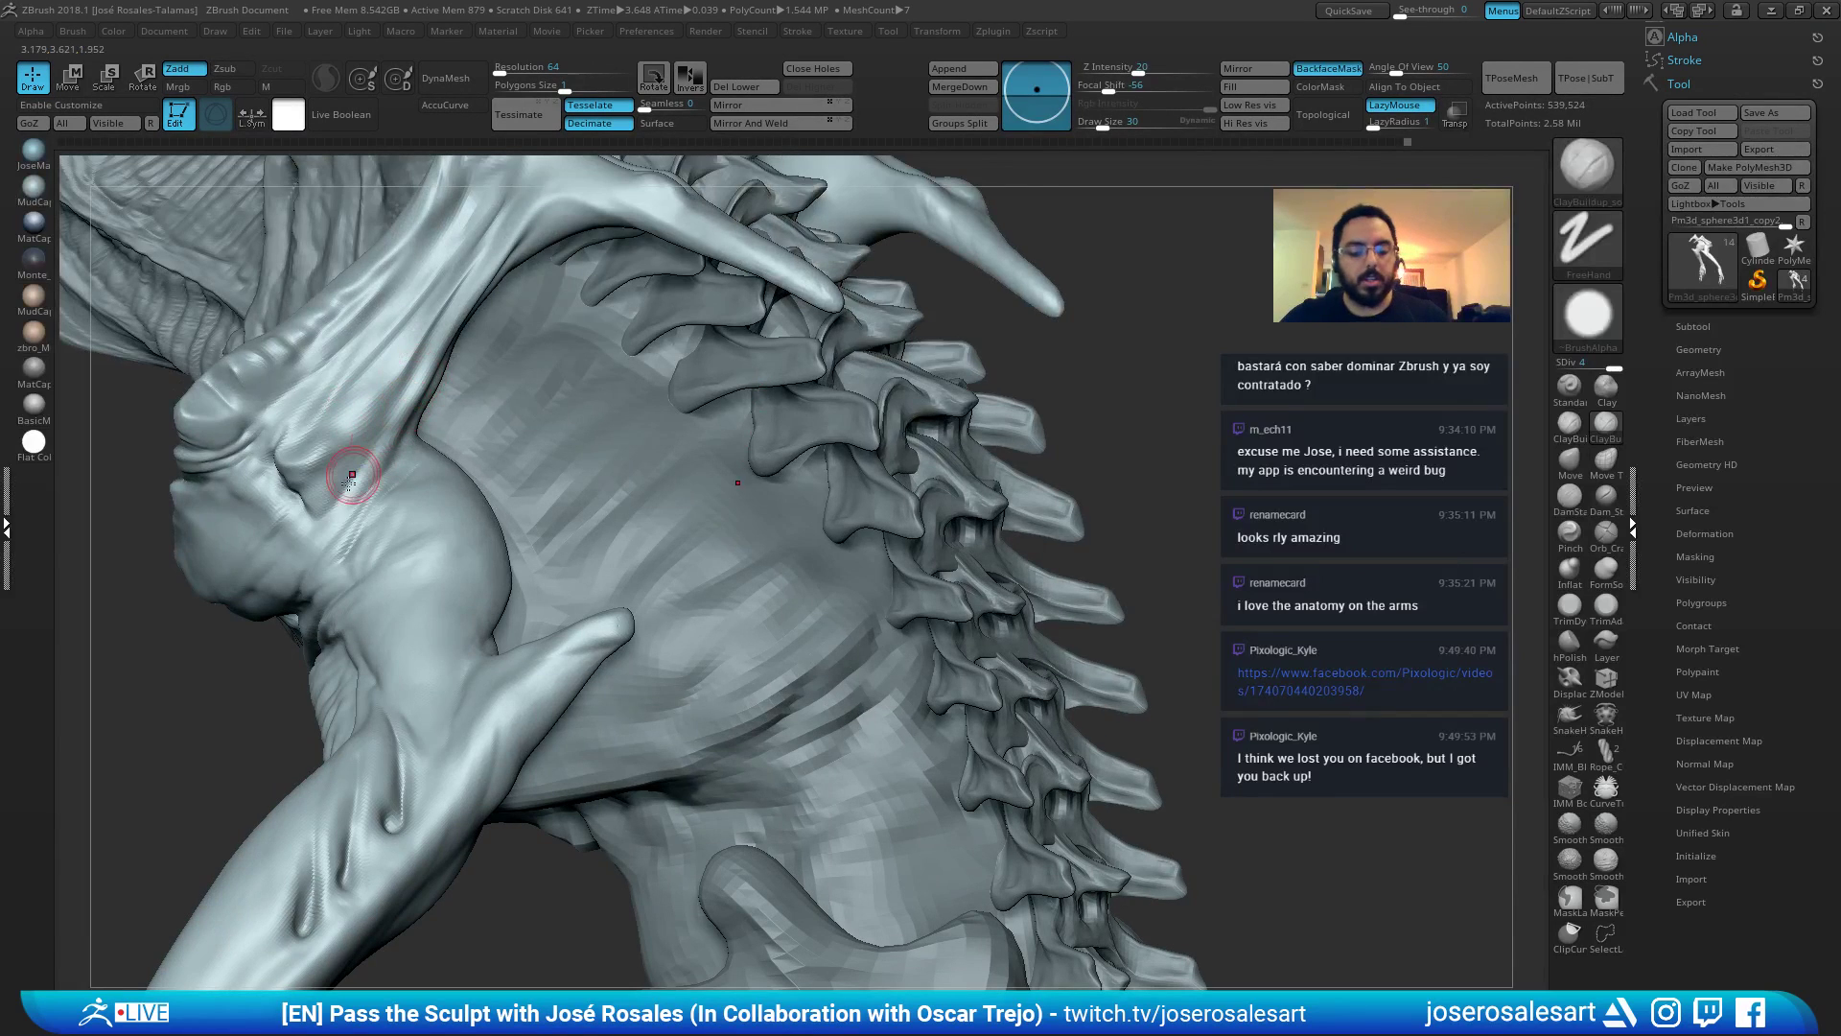
key("b")
key("d")
key("s")
mouse_move(342, 537)
right_mouse_down()
mouse_move(329, 527)
mouse_move(385, 437)
right_mouse_up()
Build up clay on the shoulder bone above the upper arm with ClayBuildup, and isolate the arms subtool.
key("b")
key("c")
key("b")
left_click_drag(383, 438, 416, 372)
mouse_move(416, 372)
right_mouse_down()
mouse_move(428, 394)
mouse_move(416, 360)
mouse_move(461, 336)
mouse_move(584, 399)
mouse_move(392, 360)
right_mouse_up()
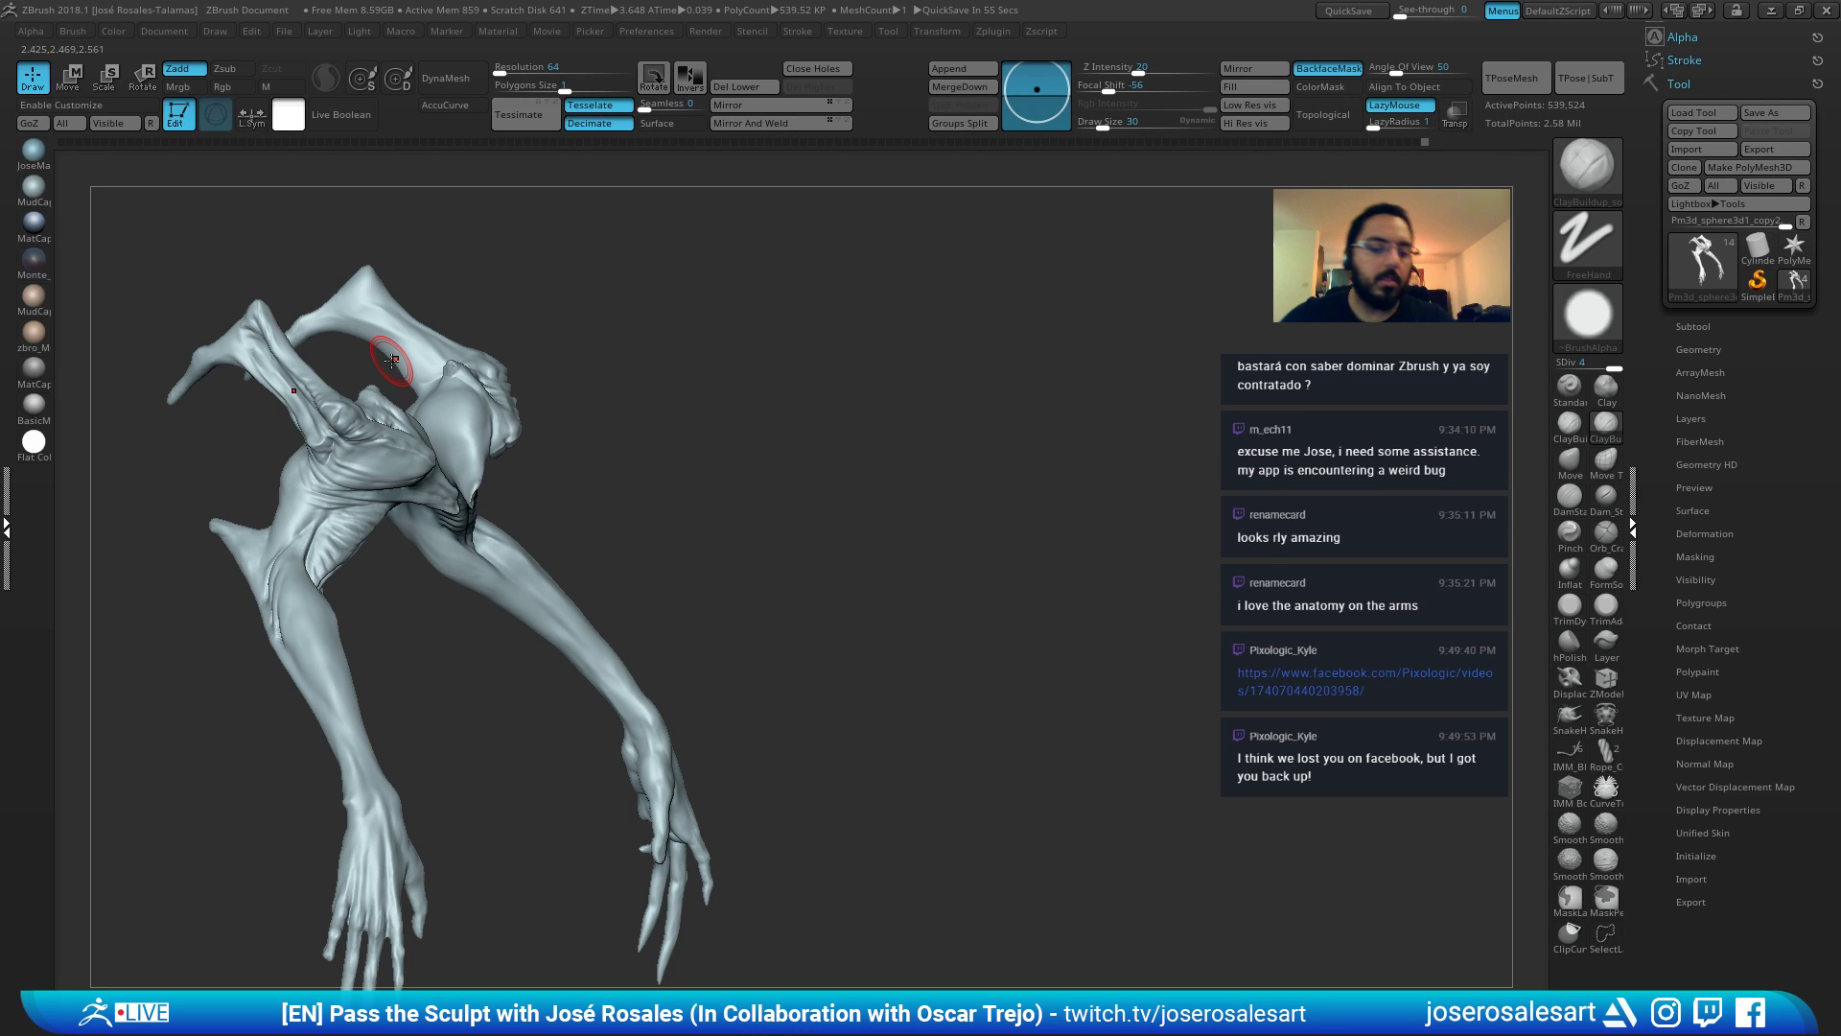
Sculpt tendon forms running from the wrist over the back of the hand with the Standard brush.
right_click_drag(457, 474, 682, 259, "alt")
mouse_move(623, 480)
right_mouse_down("ctrl")
mouse_move(608, 613)
mouse_move(738, 360)
right_mouse_up("ctrl")
mouse_move(608, 434)
right_mouse_down()
mouse_move(658, 546)
mouse_move(890, 354)
mouse_move(850, 457)
mouse_move(617, 514)
mouse_move(649, 423)
mouse_move(807, 418)
right_mouse_up()
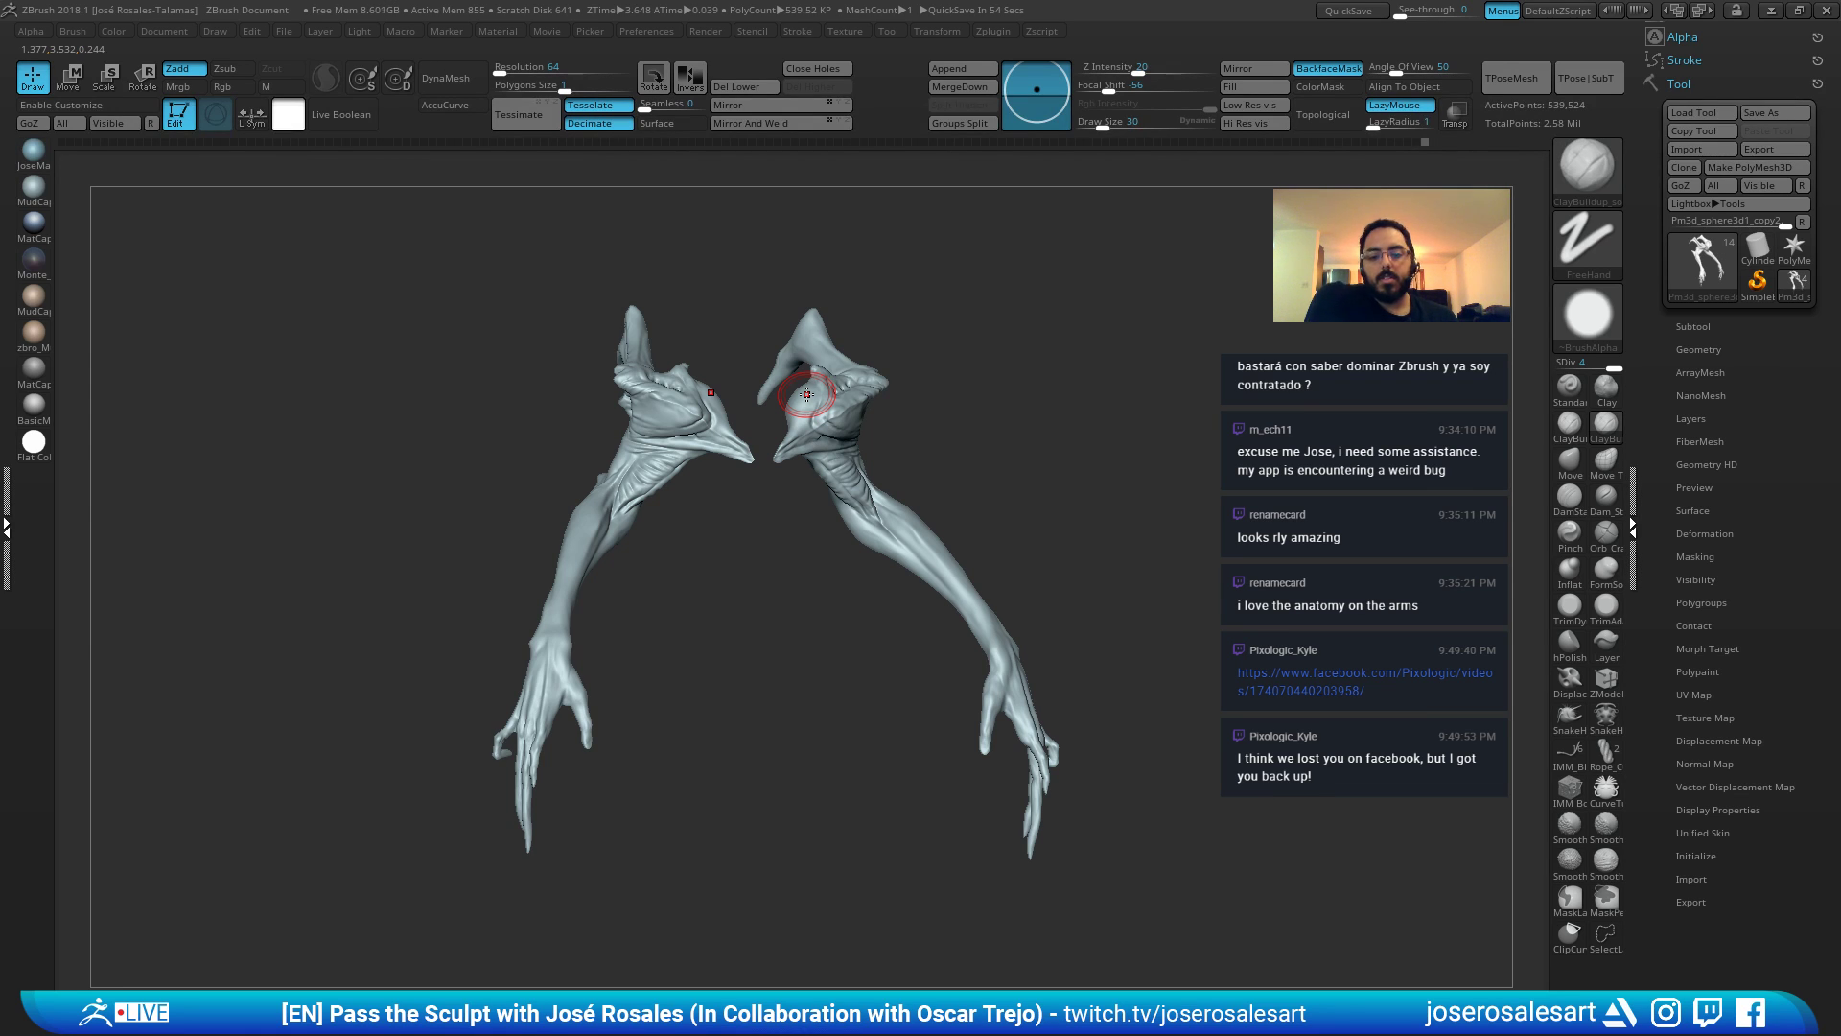
left_click_drag(536, 553, 712, 539, "alt")
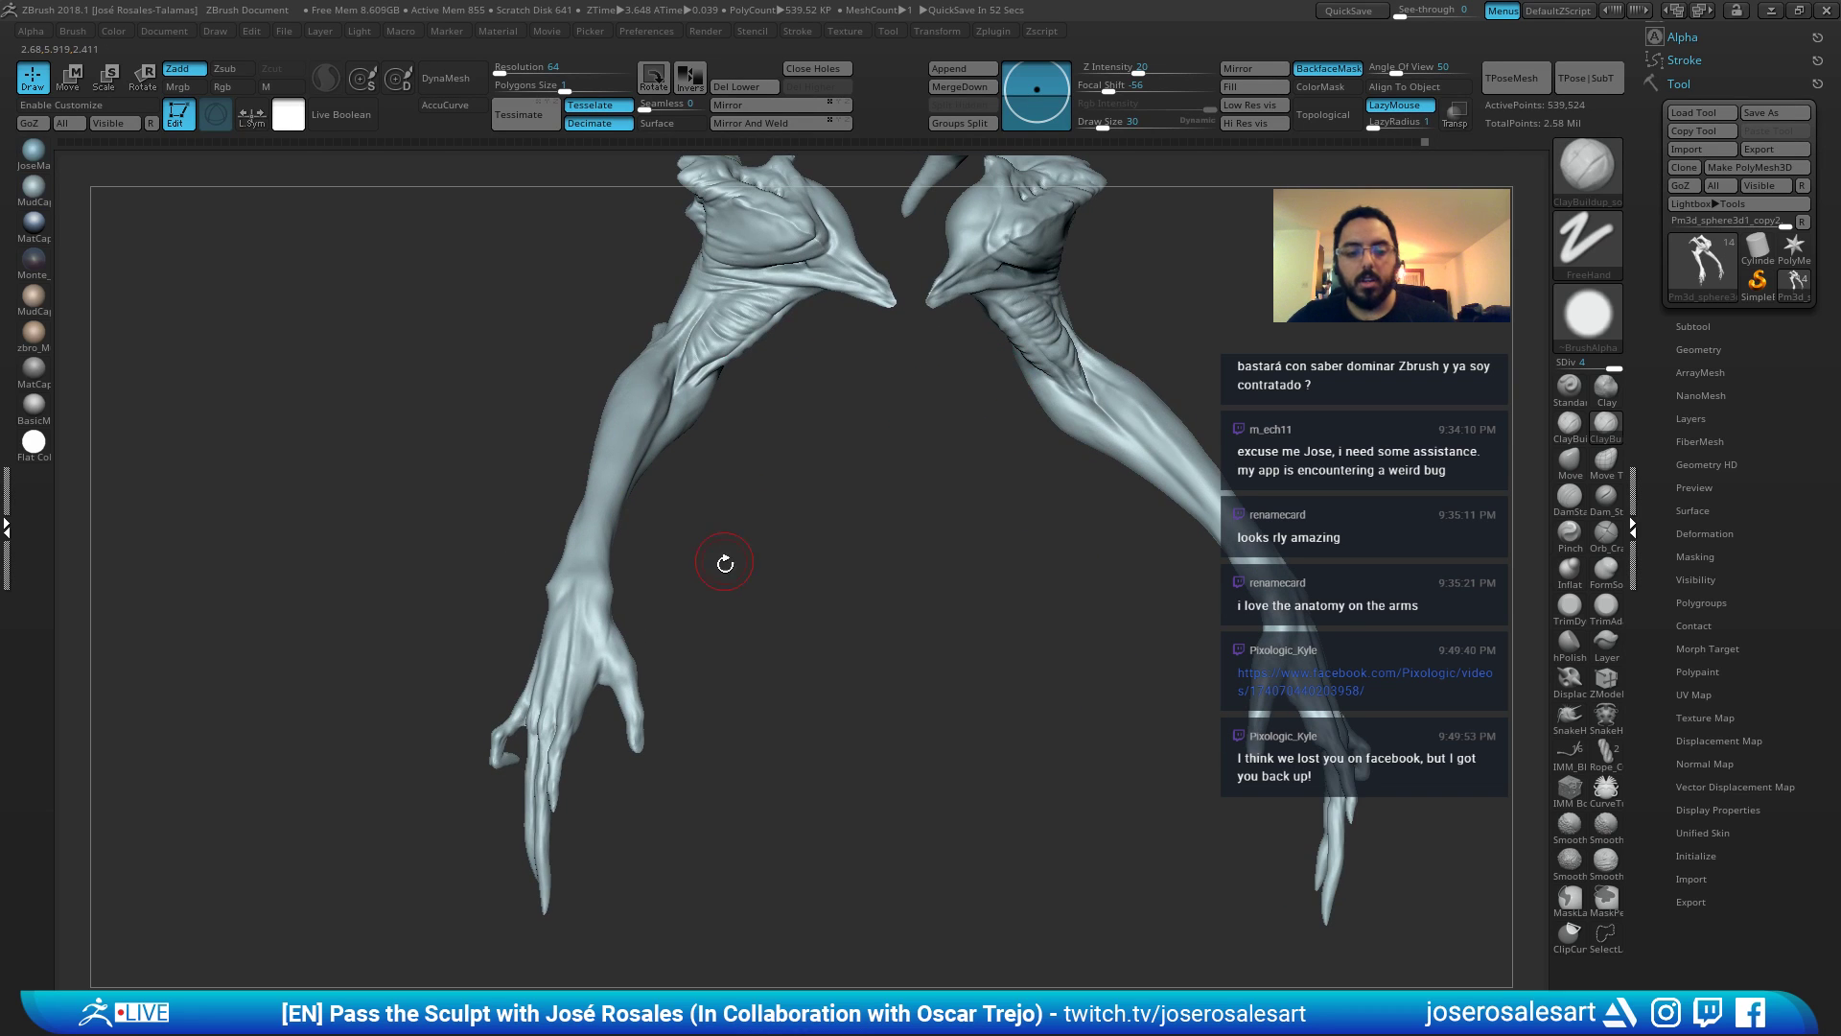
mouse_move(581, 590)
right_mouse_down()
mouse_move(583, 613)
mouse_move(671, 618)
mouse_move(594, 614)
right_mouse_up()
right_click_drag(595, 614, 584, 637, "alt")
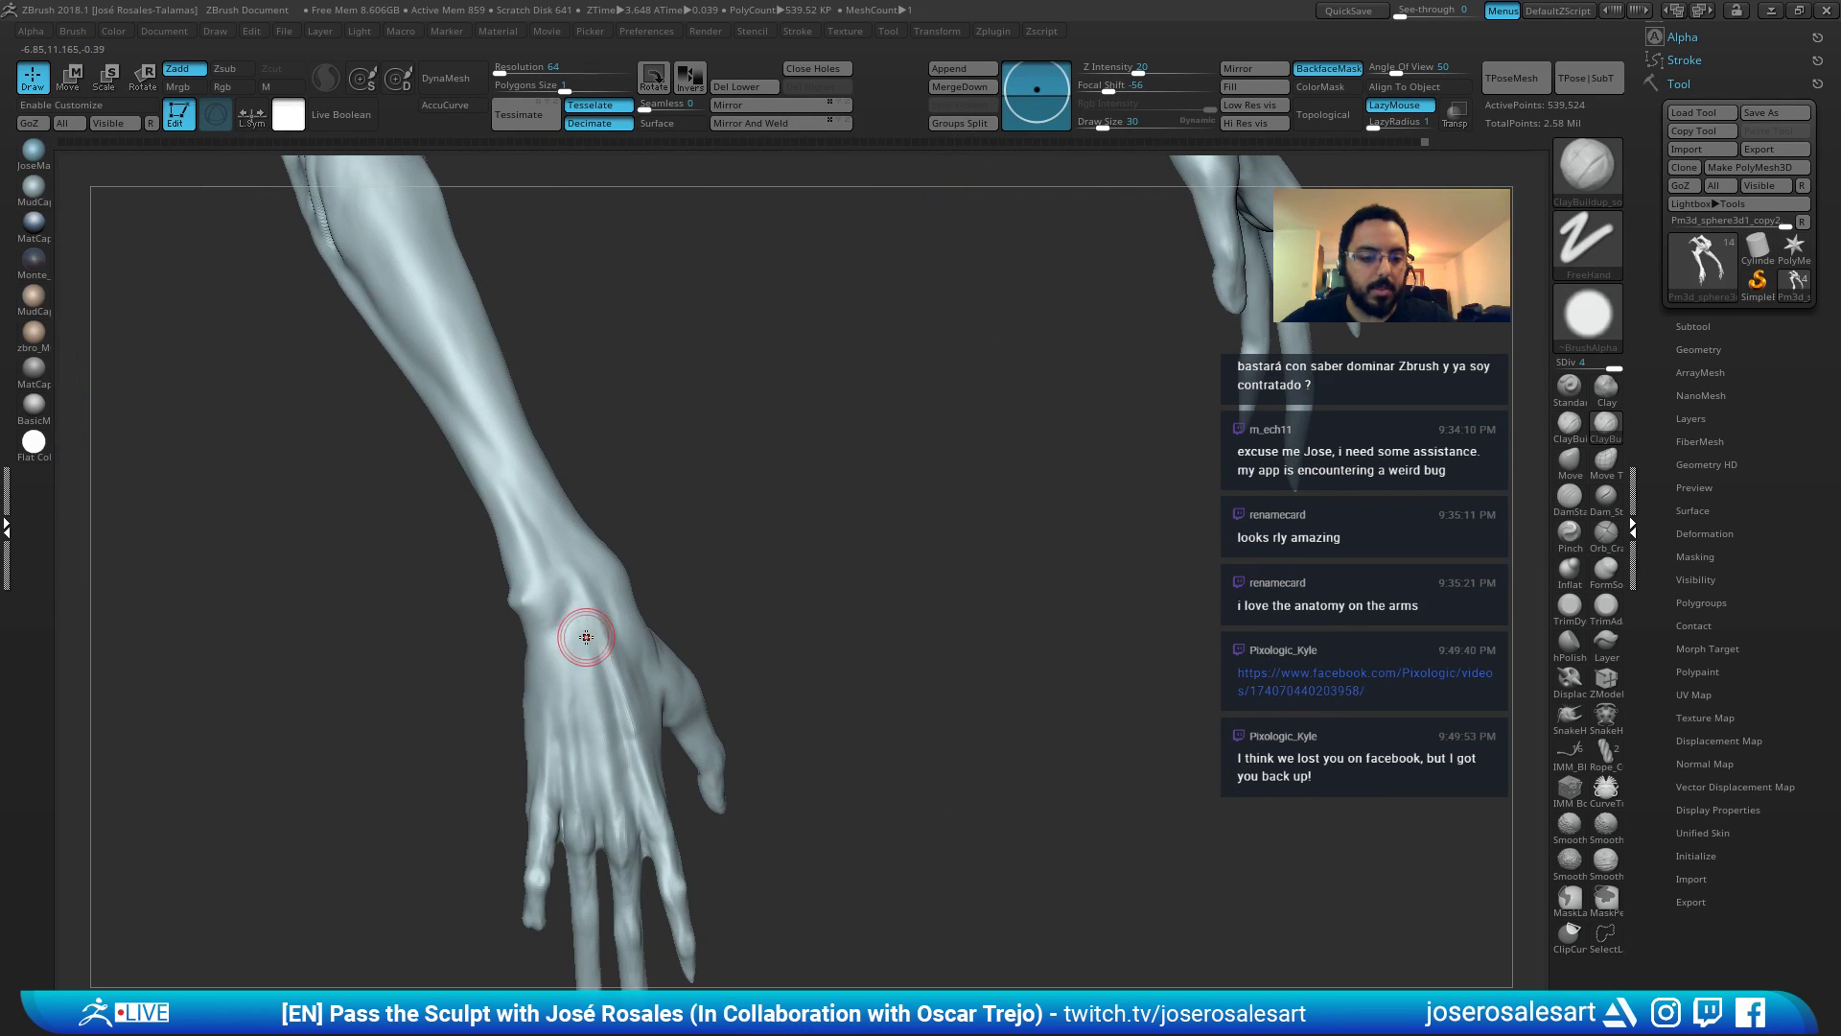
key("b")
key("s")
key("t")
left_click_drag(714, 566, 685, 647)
left_click_drag(561, 538, 613, 688)
mouse_move(613, 689)
right_mouse_down()
mouse_move(566, 567)
mouse_move(604, 603)
mouse_move(592, 611)
right_mouse_up()
Build up the tendons and knuckles on the back of the hand with ClayBuildup at Draw Size 54.
key("b")
key("c")
key("b")
key("s")
left_click_drag(591, 611, 606, 676)
right_click_drag(607, 676, 641, 675)
left_click_drag(604, 671, 616, 732)
mouse_move(617, 732)
right_mouse_down()
mouse_move(682, 624)
mouse_move(696, 500)
mouse_move(704, 709)
right_mouse_up()
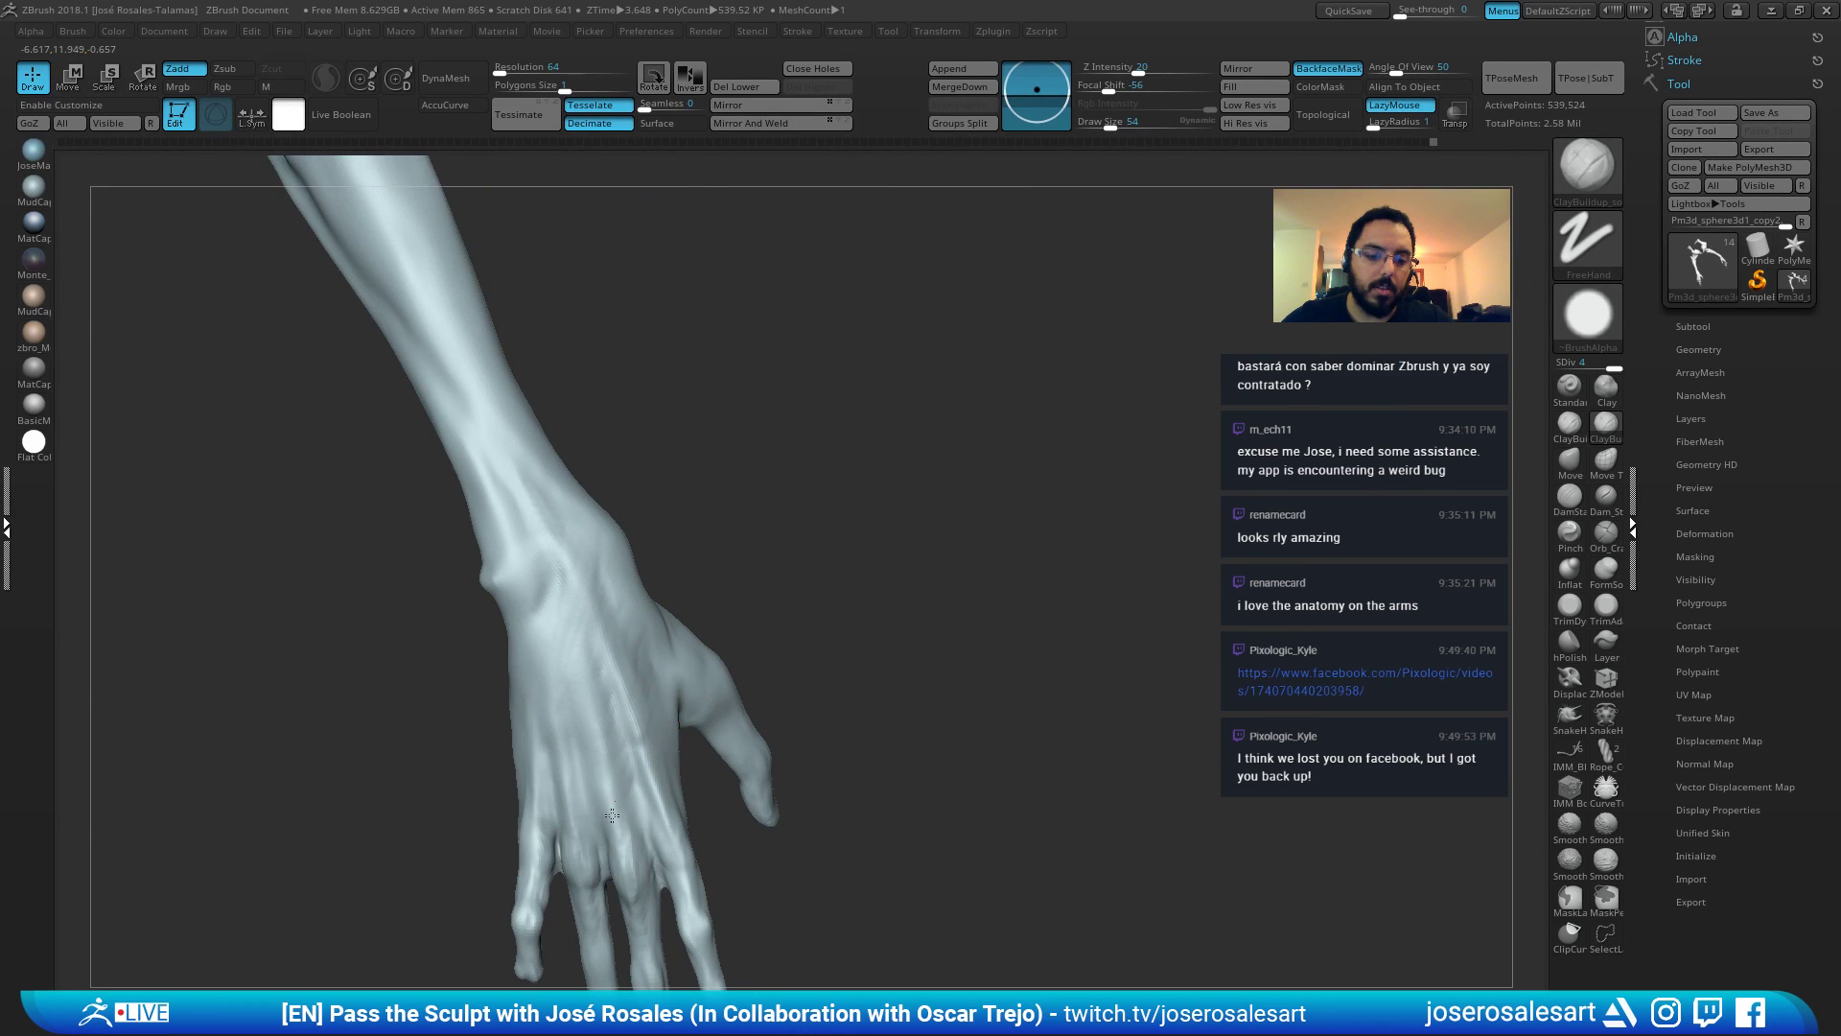
right_click_drag(611, 814, 710, 663)
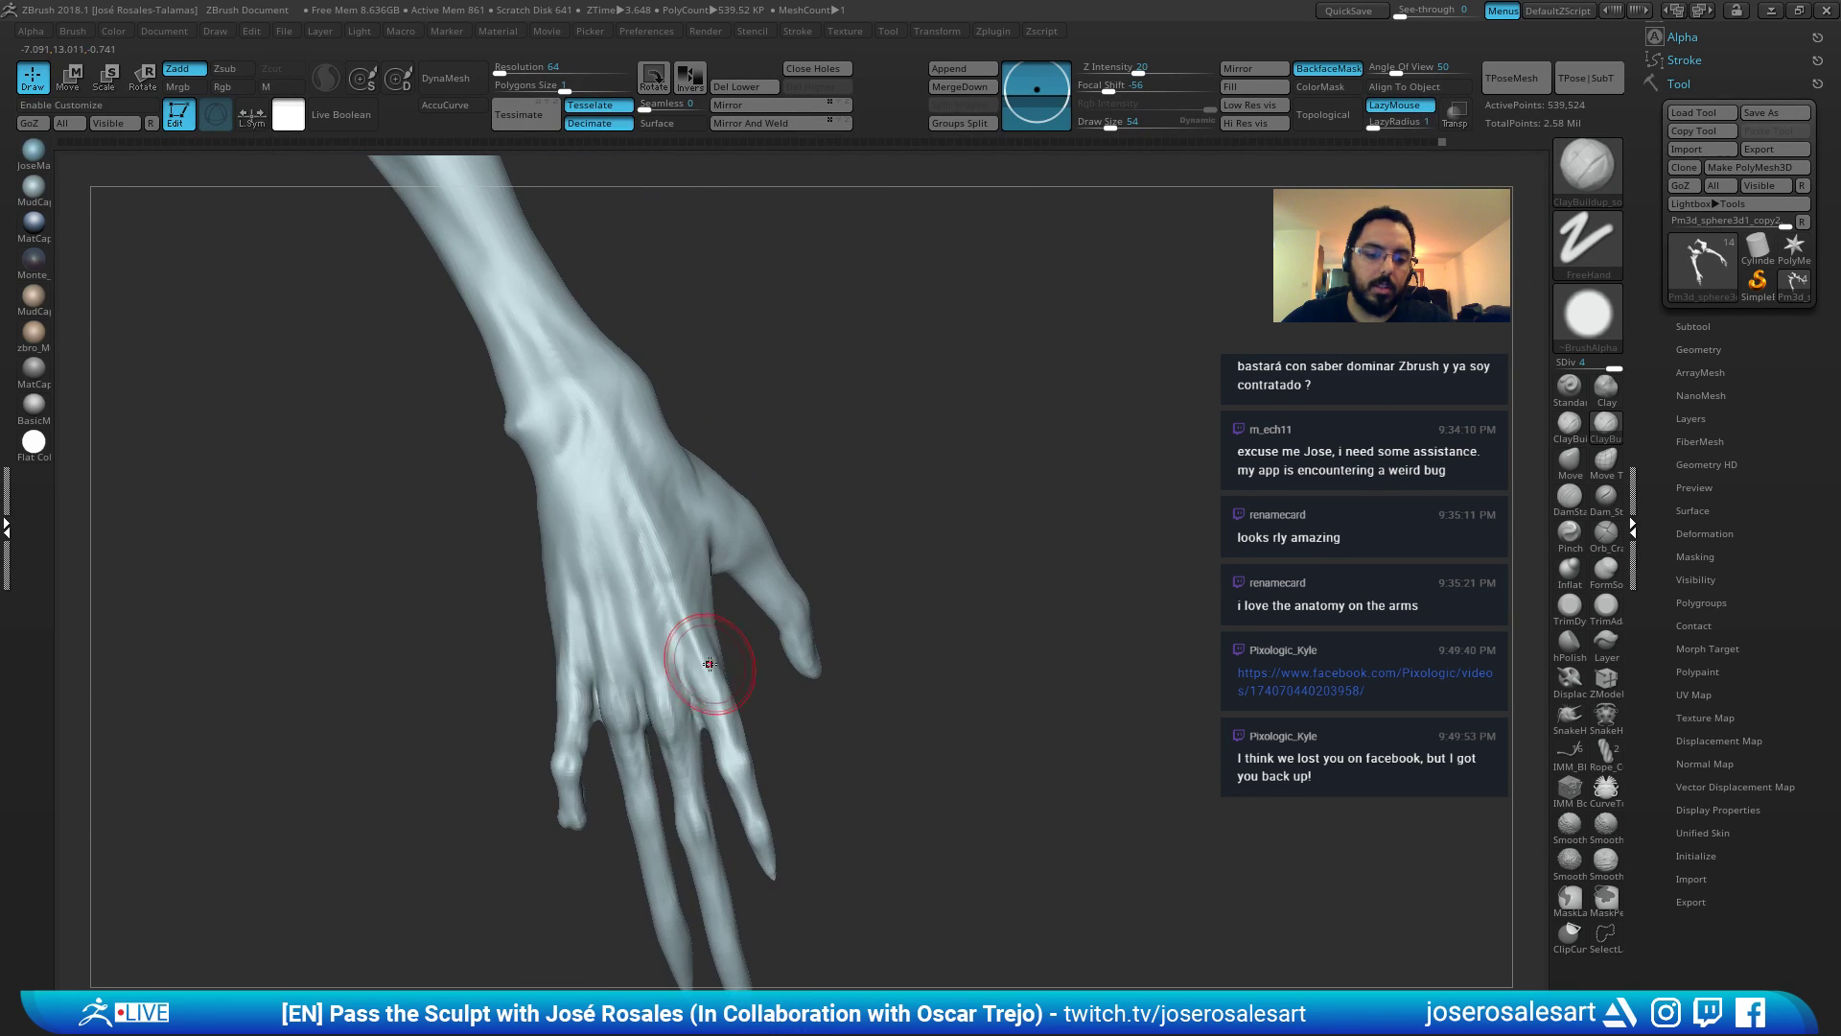
left_click_drag(710, 663, 718, 722)
mouse_move(718, 721)
right_mouse_down()
mouse_move(585, 728)
mouse_move(547, 695)
mouse_move(596, 671)
right_mouse_up()
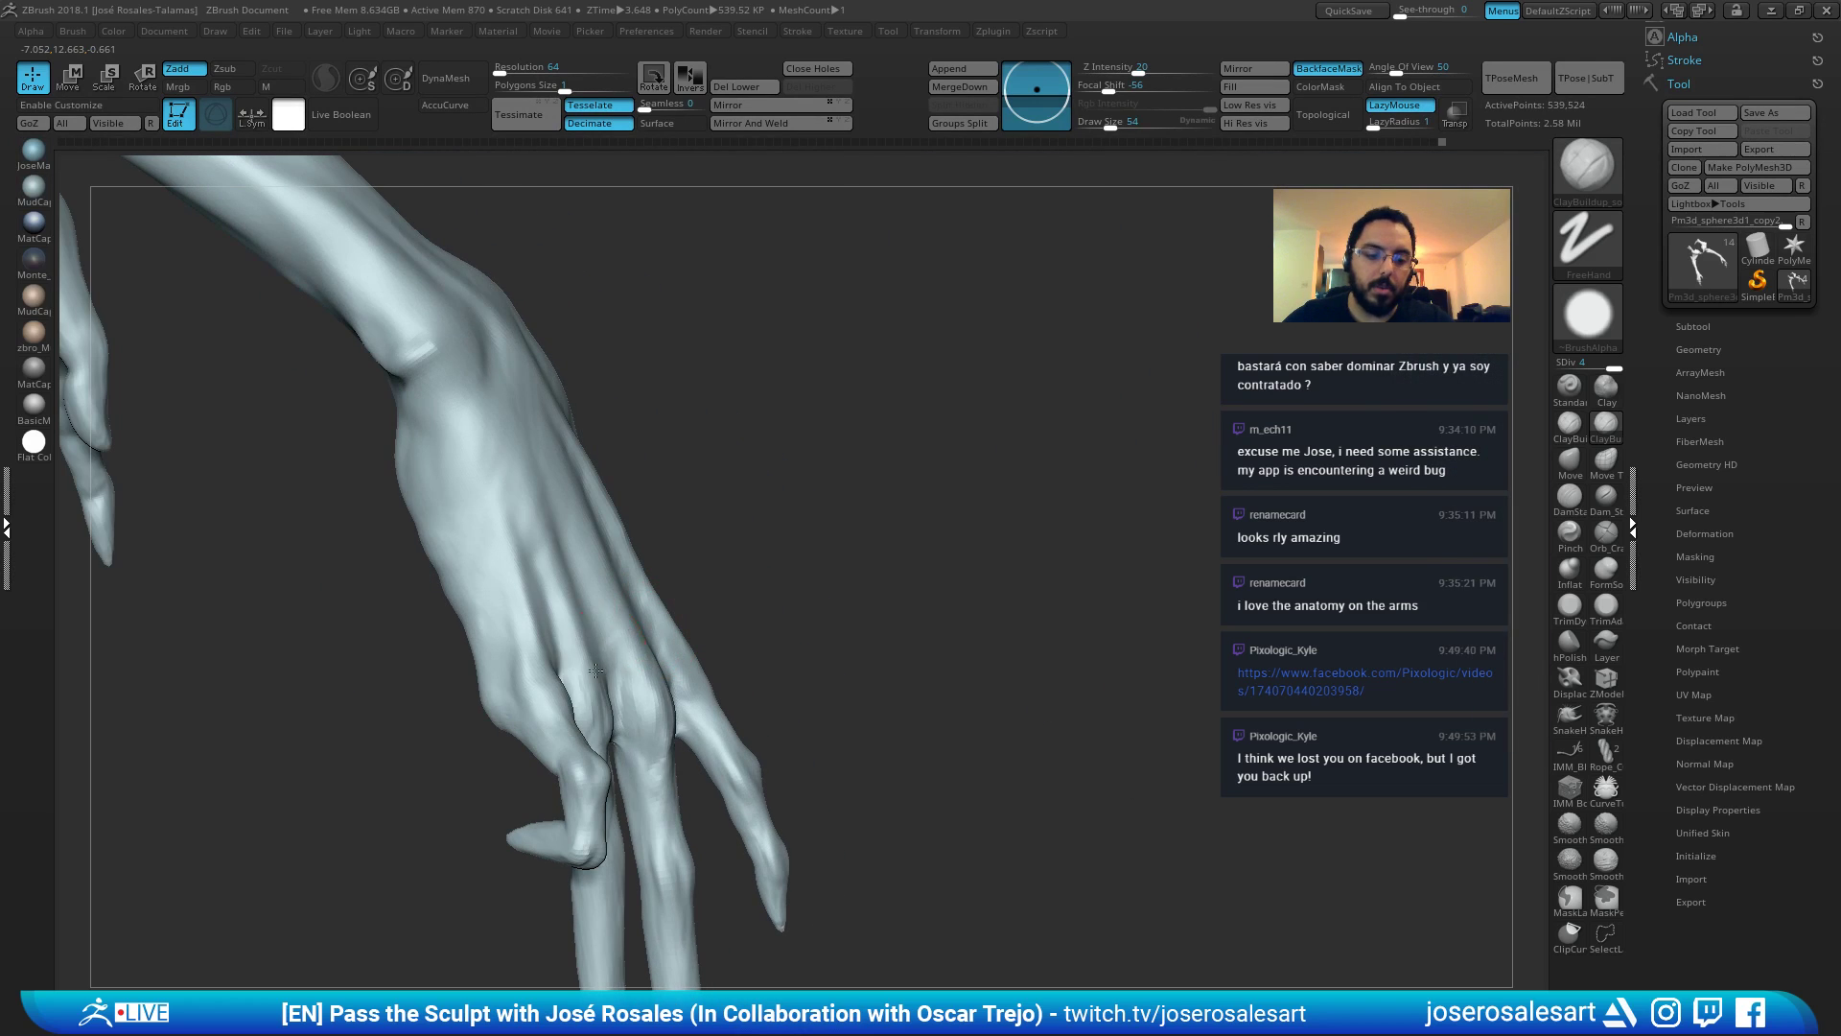
Refine the wrist bone's outline with the DamStandard and ClayBuildup brushes, and show the whole creature again.
mouse_move(501, 630)
right_mouse_down()
mouse_move(427, 633)
mouse_move(473, 575)
mouse_move(665, 538)
mouse_move(646, 519)
mouse_move(707, 387)
mouse_move(505, 485)
mouse_move(620, 573)
mouse_move(617, 538)
mouse_move(529, 592)
mouse_move(572, 566)
mouse_move(607, 583)
right_mouse_up()
key("b")
key("d")
key("s")
mouse_move(629, 575)
right_mouse_down()
mouse_move(595, 509)
mouse_move(731, 497)
mouse_move(684, 466)
mouse_move(608, 527)
mouse_move(577, 482)
right_mouse_up()
key("2")
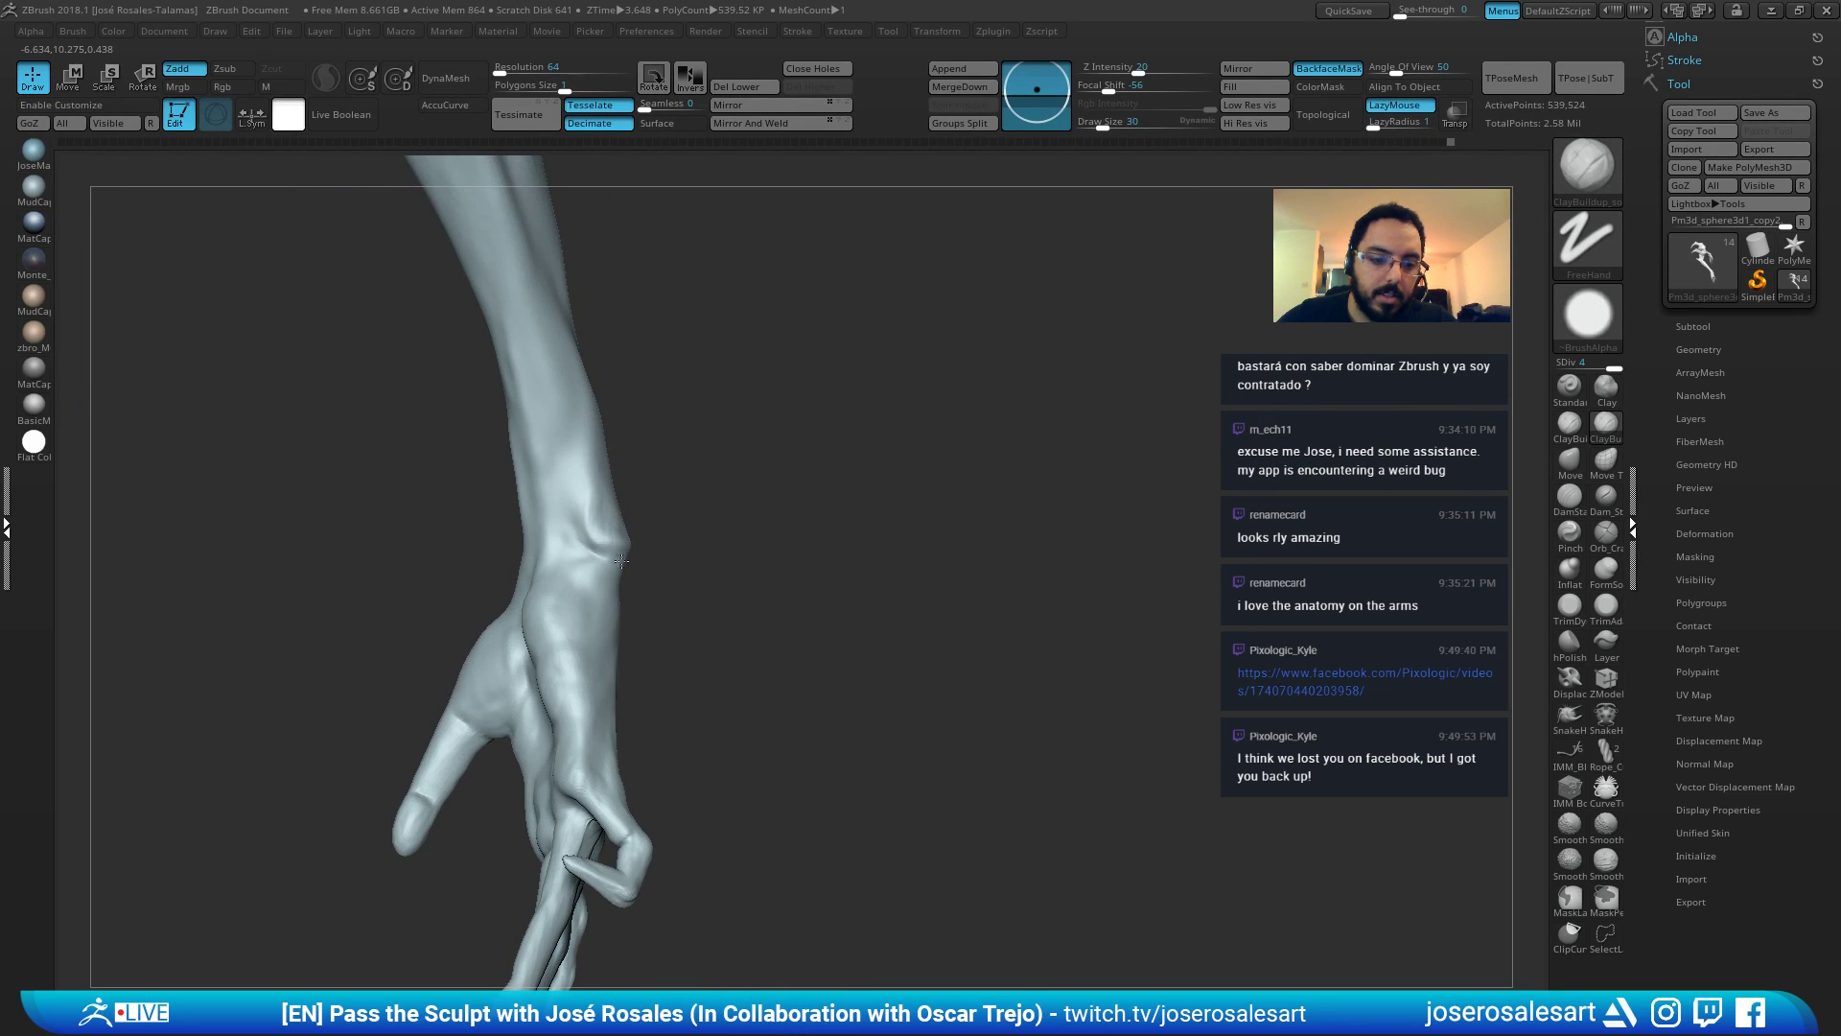
right_click_drag(621, 560, 888, 464)
key("alt+s")
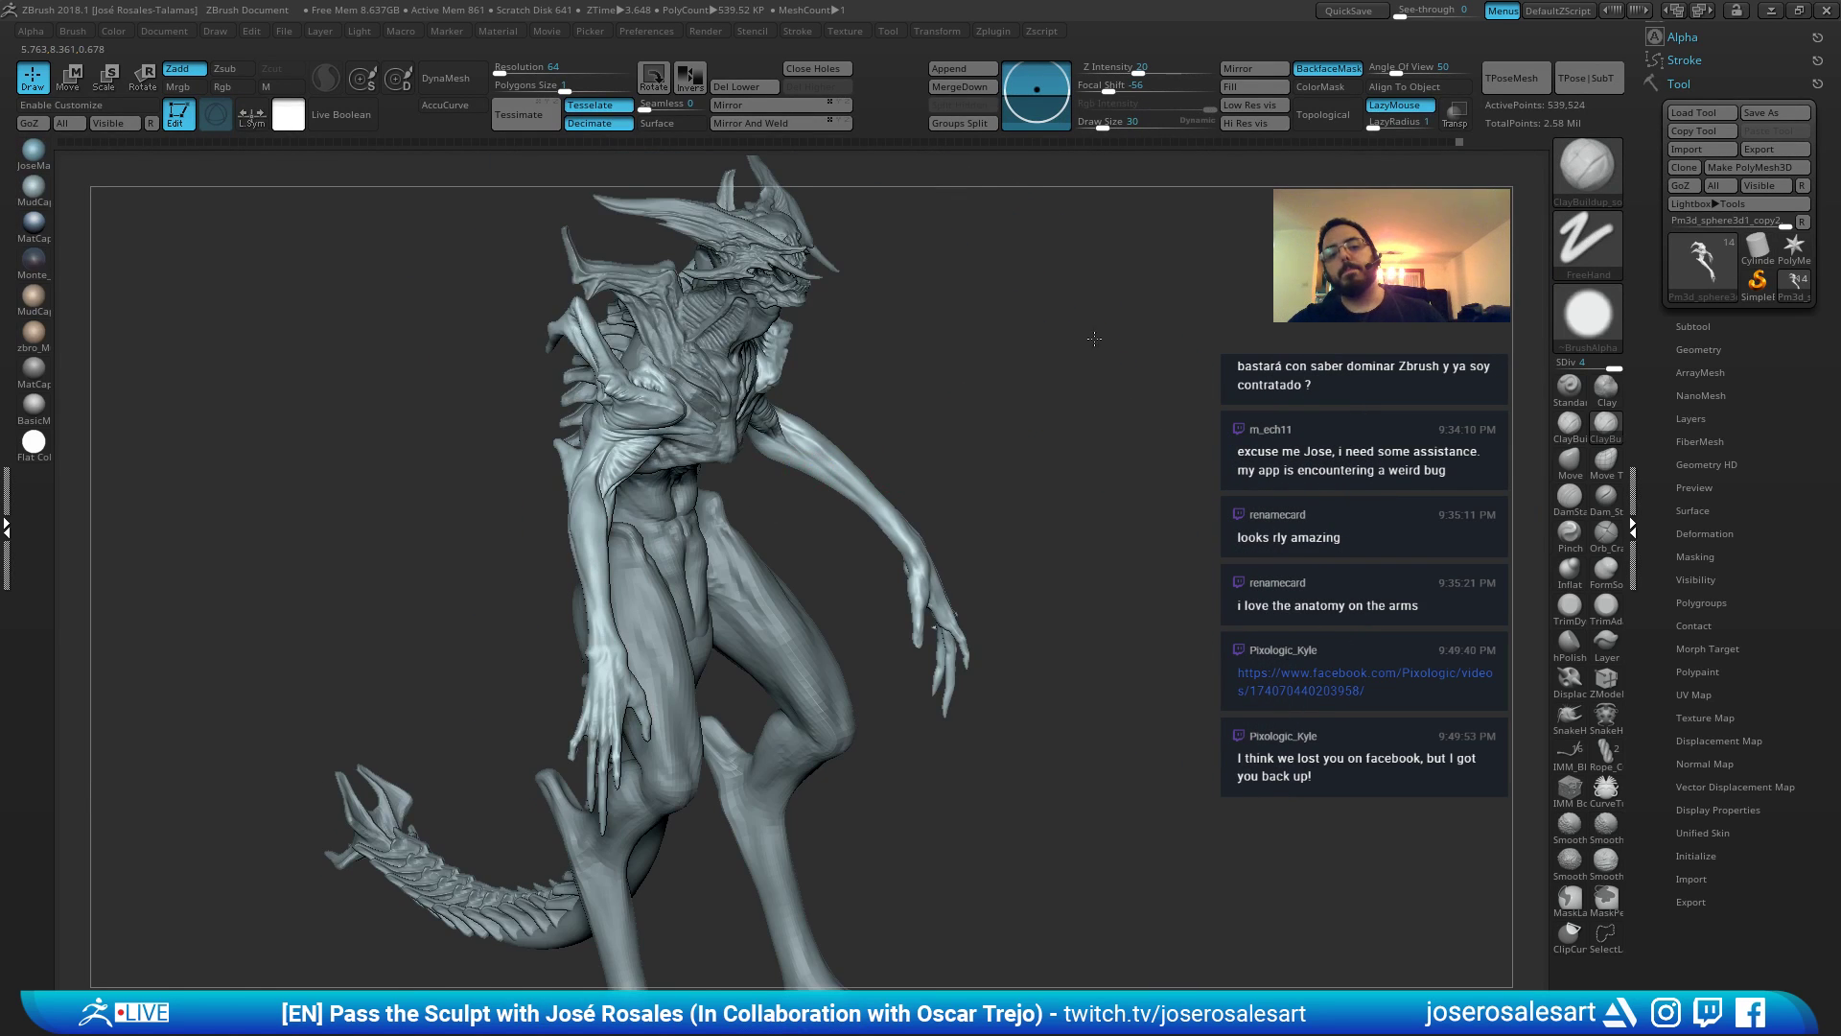
Add clay beside the protruding wrist bone at the end of the forearm with ClayBuildup at Draw Size 30.
right_click_drag(1089, 336, 714, 549)
mouse_move(715, 549)
right_mouse_down("ctrl")
mouse_move(768, 621)
mouse_move(857, 599)
mouse_move(757, 399)
mouse_move(706, 596)
mouse_move(830, 579)
right_mouse_up("ctrl")
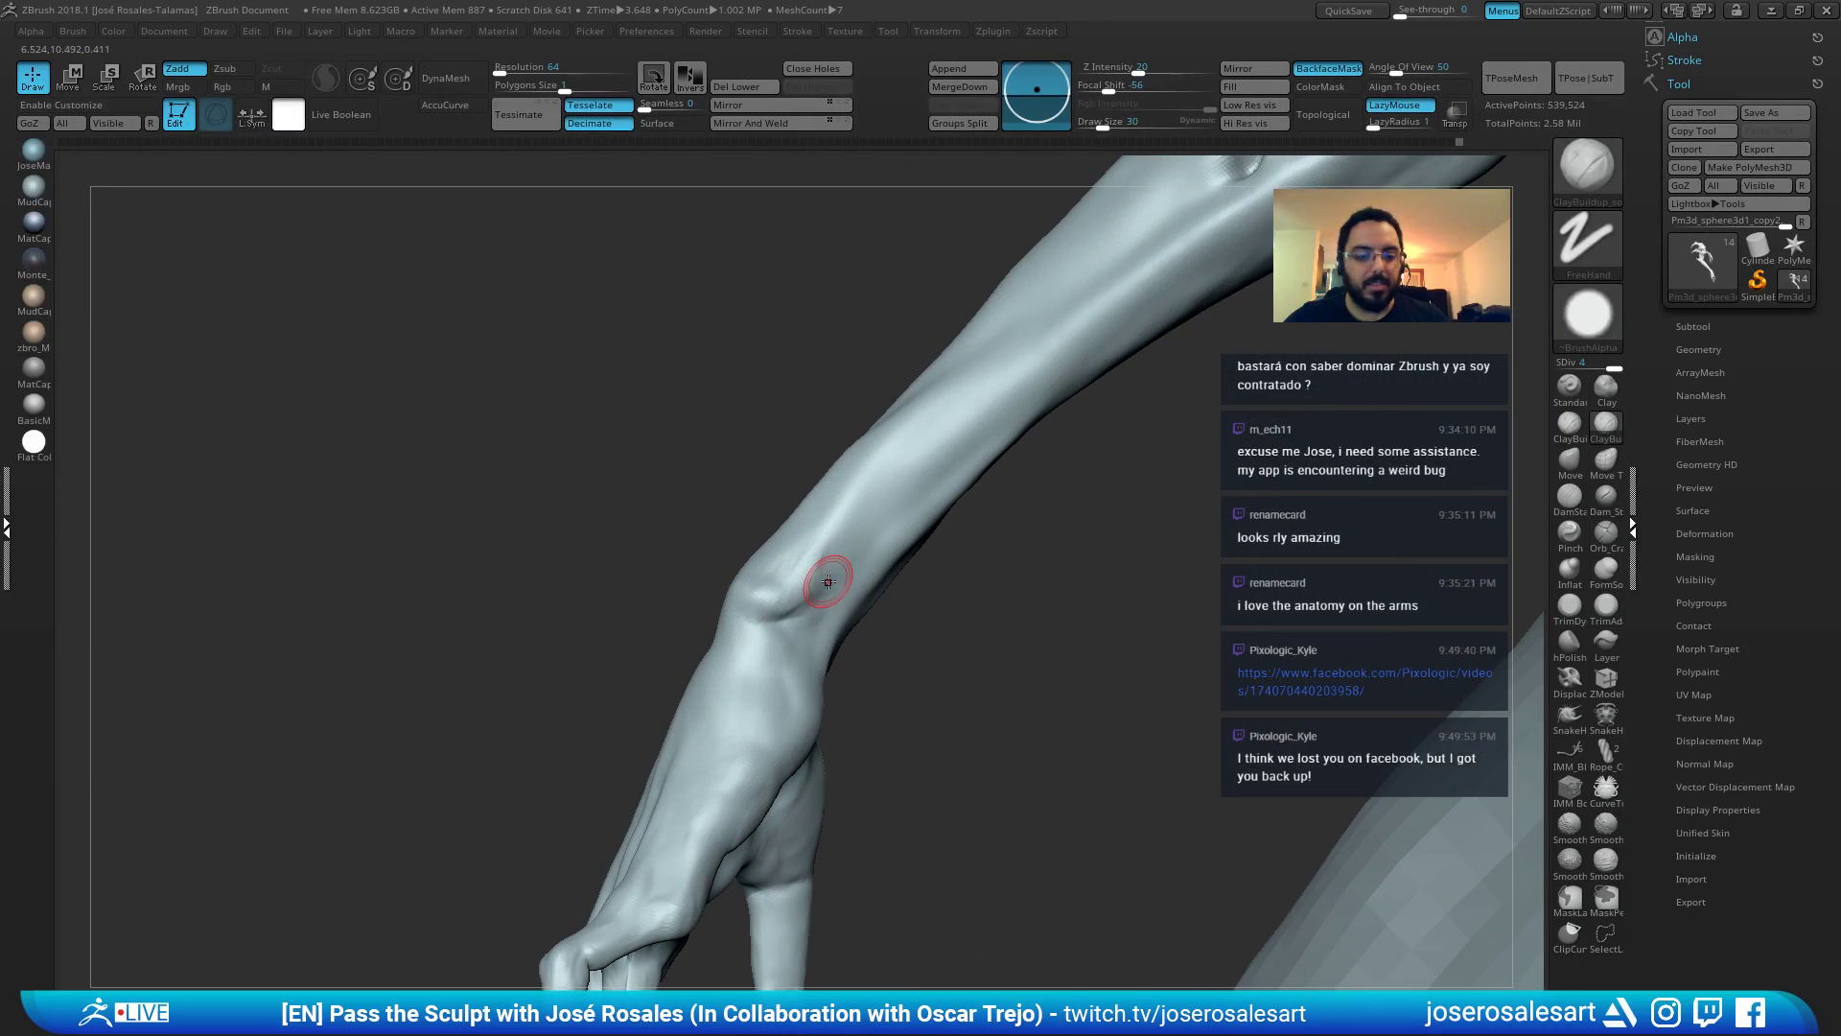
left_click_drag(830, 579, 784, 603)
Sculpt a tendon ridge alongside the wrist bone up into the lower forearm with the Standard brush.
key("1")
right_click_drag(813, 630, 832, 578)
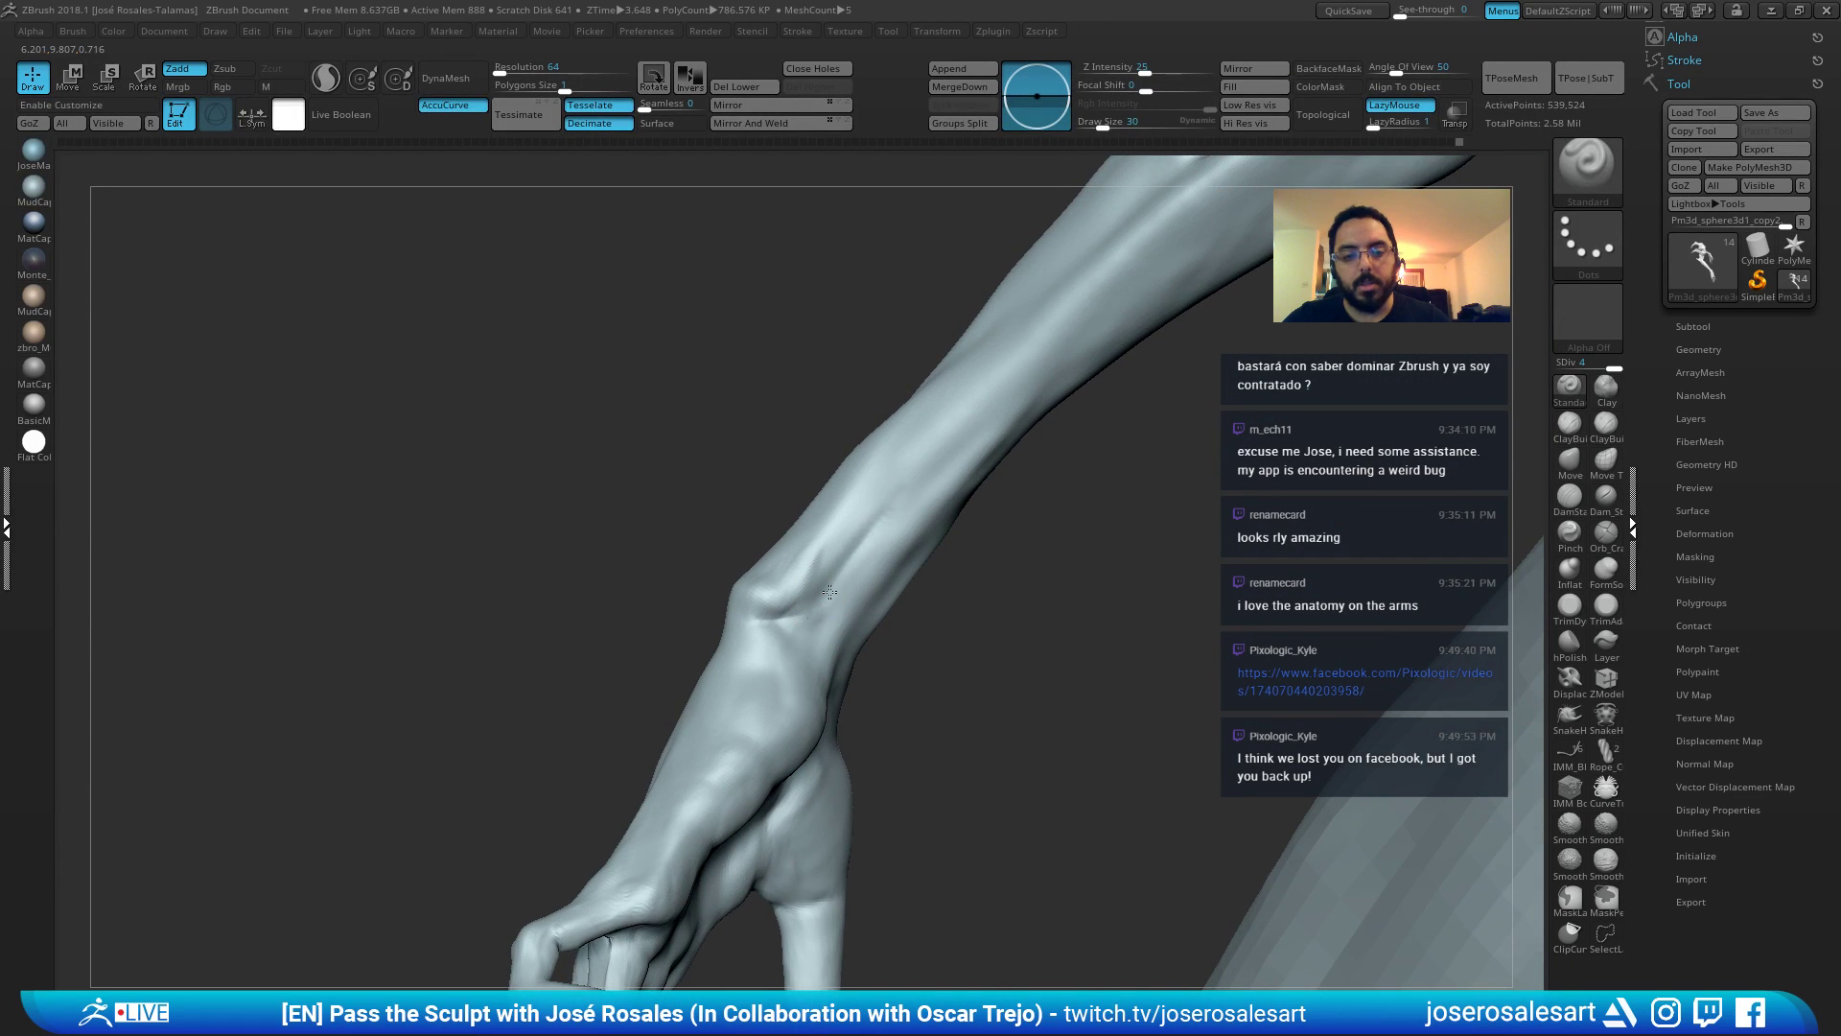
left_click_drag(829, 592, 803, 630)
right_click_drag(803, 630, 860, 545)
left_click_drag(860, 545, 805, 625)
mouse_move(806, 625)
right_mouse_down()
mouse_move(886, 518)
mouse_move(826, 573)
mouse_move(864, 511)
mouse_move(827, 566)
right_mouse_up()
Smooth the tendon transition on the lower forearm above the wrist.
mouse_move(897, 445)
right_mouse_down()
mouse_move(928, 416)
mouse_move(888, 457)
right_mouse_up()
right_click_drag(955, 394, 885, 469)
key("shift")
left_click_drag(895, 461, 906, 446, "shift")
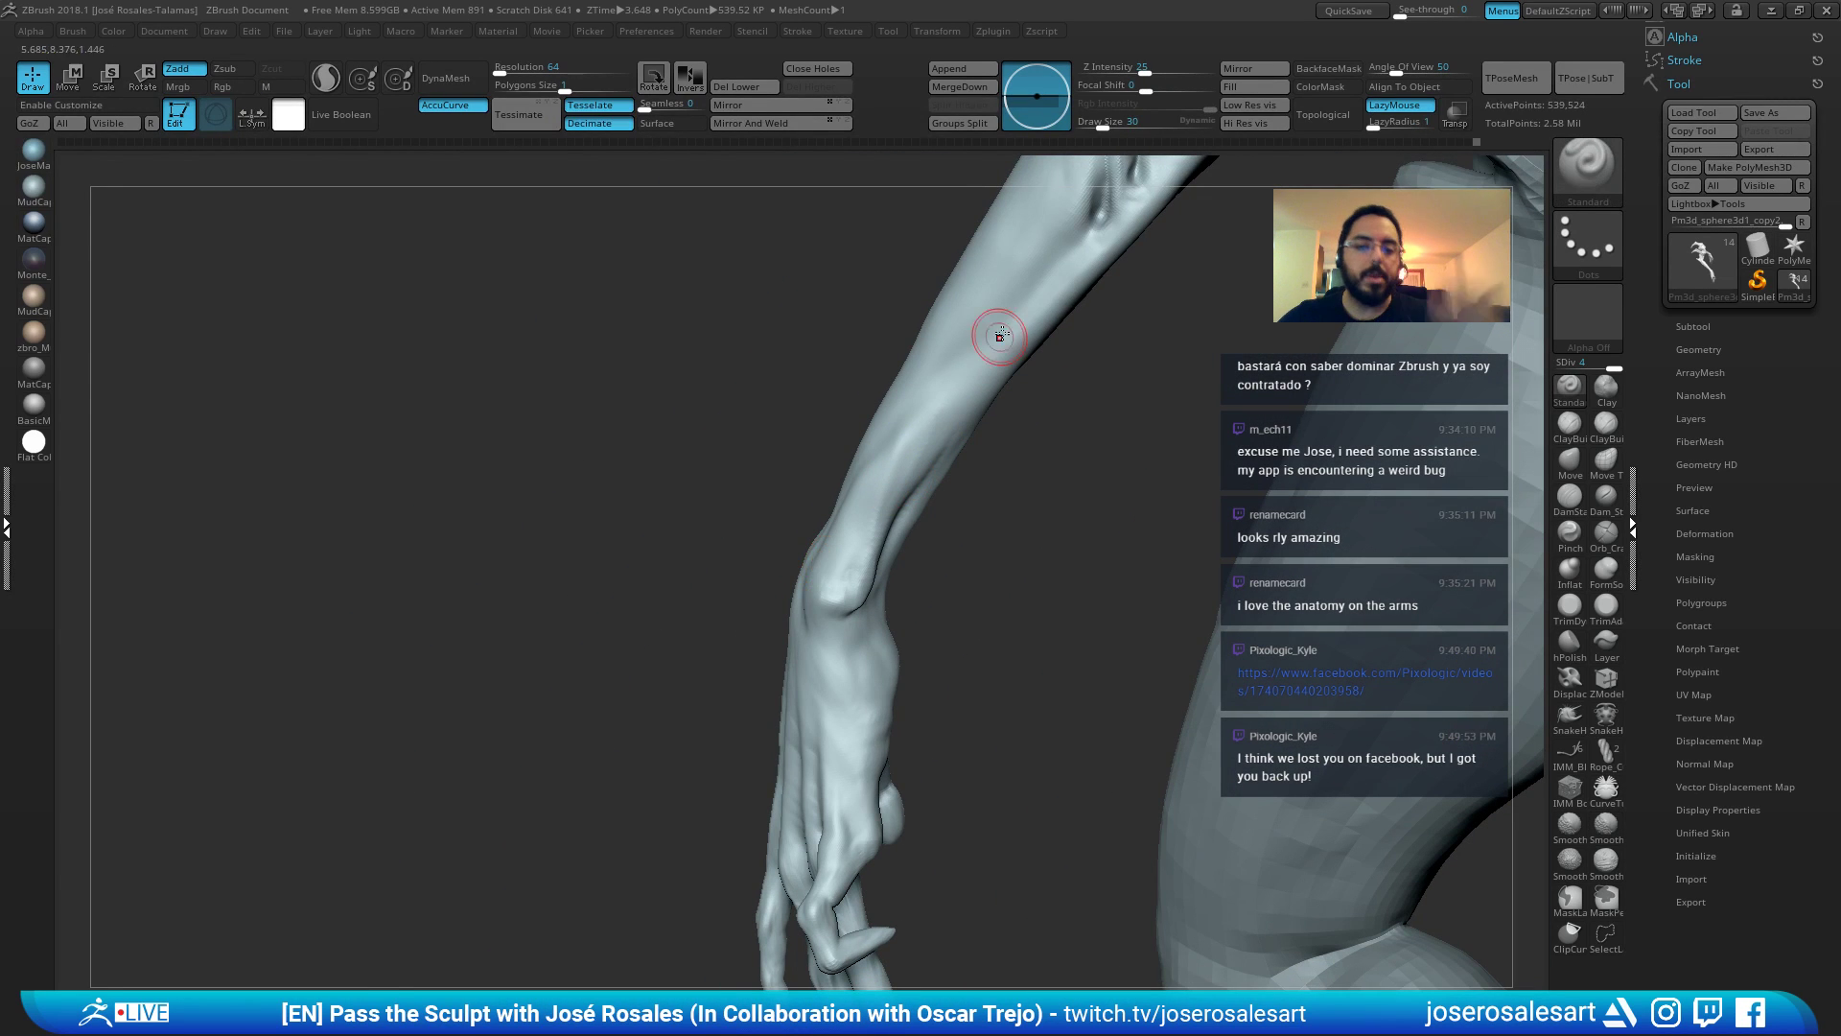
Examine the wrist, the forearm and the hand from several angles and against the whole creature.
right_click_drag(995, 336, 890, 456)
right_click_drag(814, 539, 834, 538)
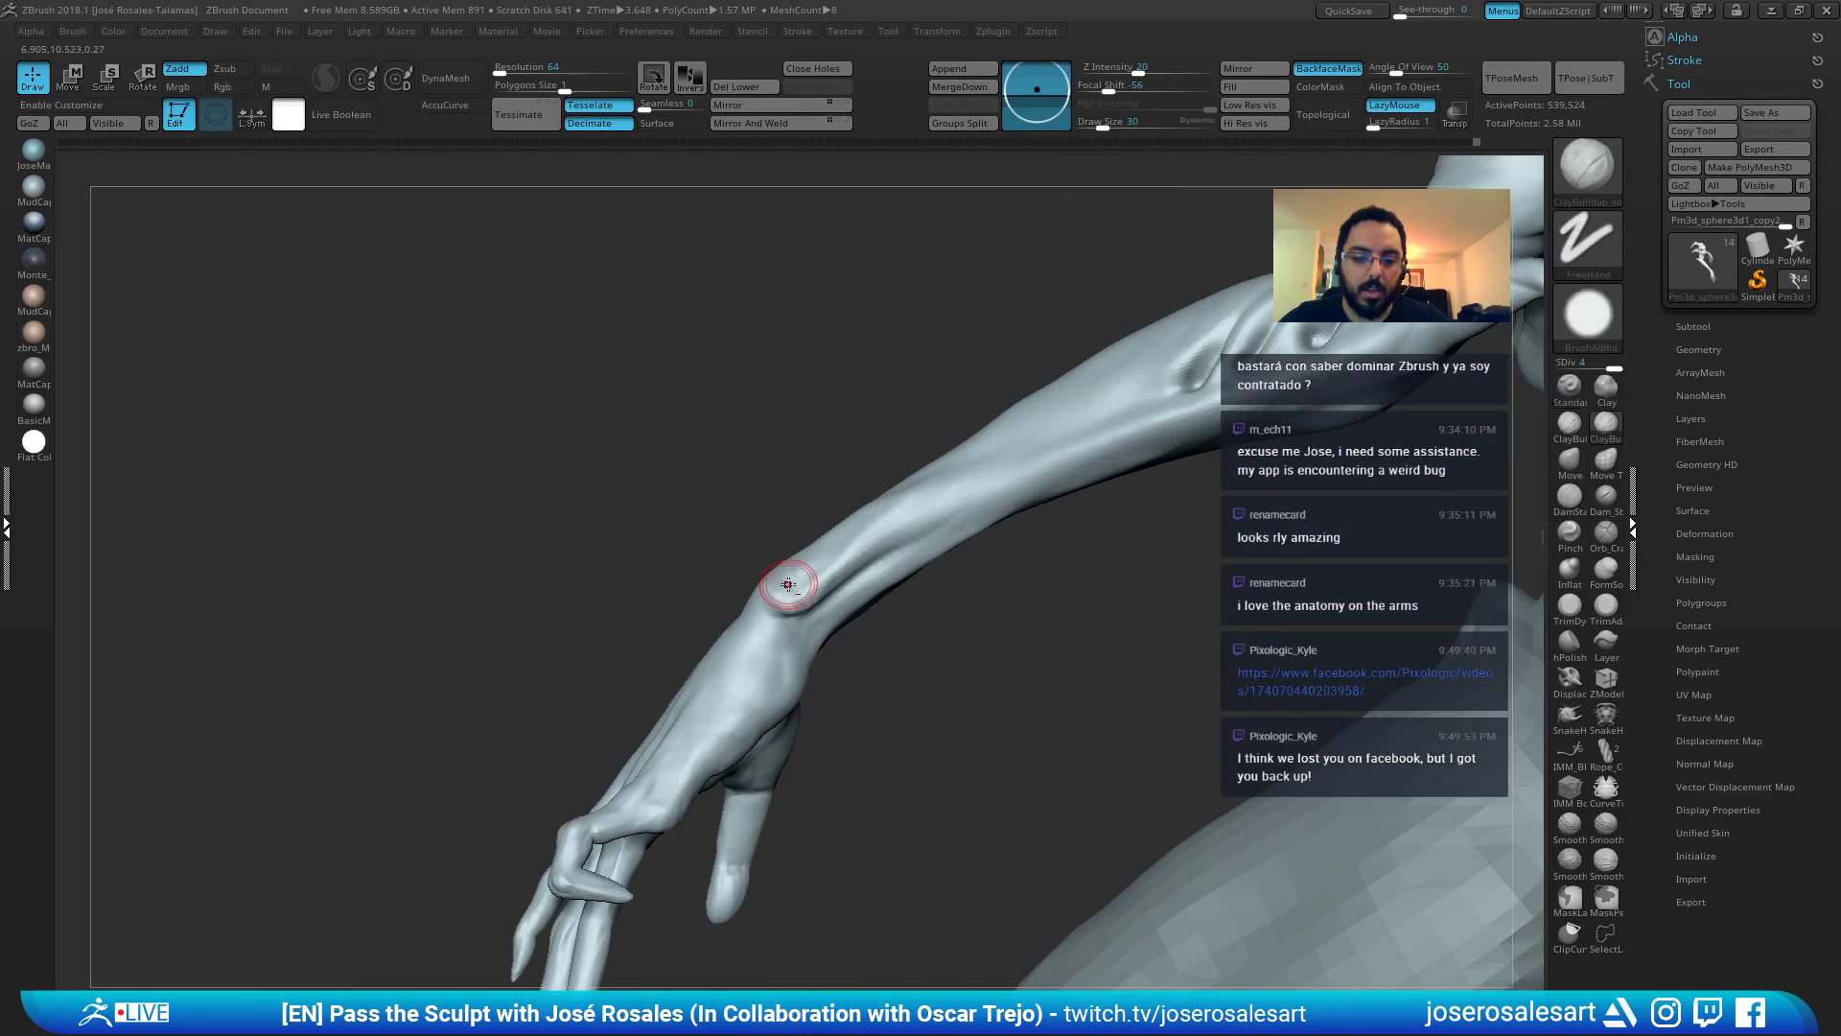
right_click_drag(760, 604, 826, 485)
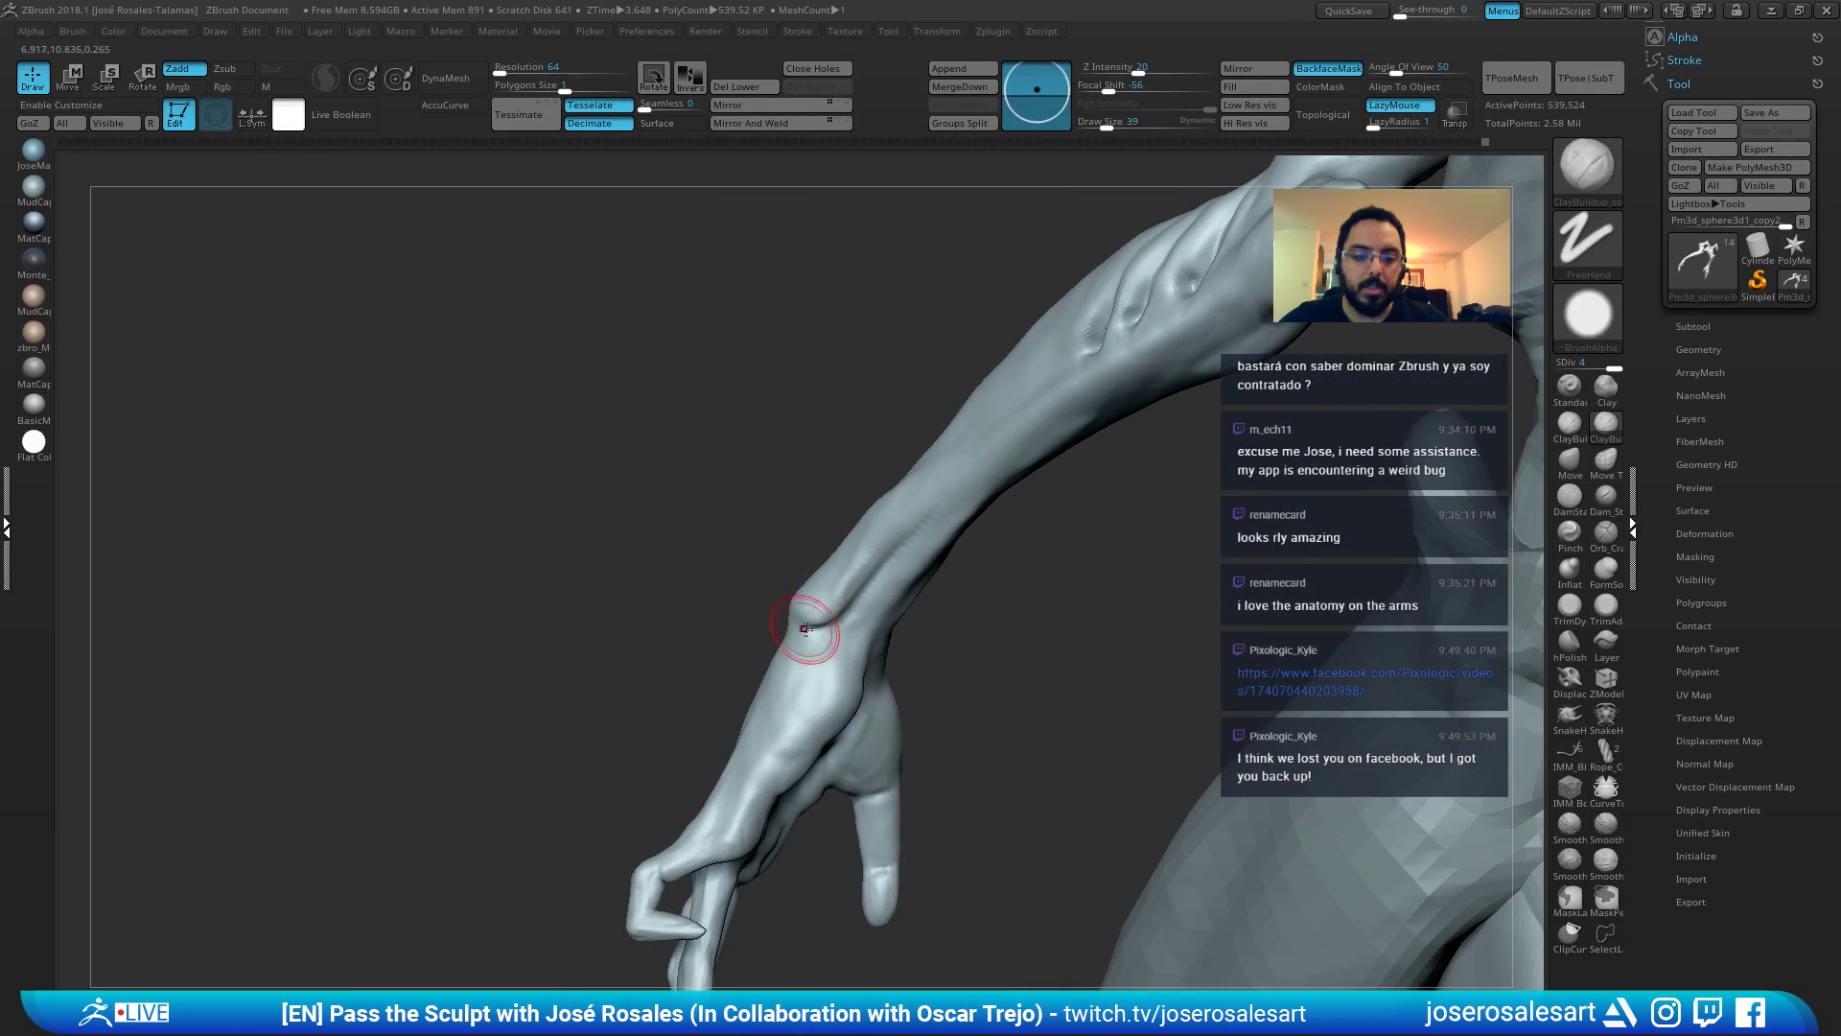
right_click_drag(806, 617, 1159, 442)
key("f")
right_click_drag(852, 476, 1042, 497, "ctrl")
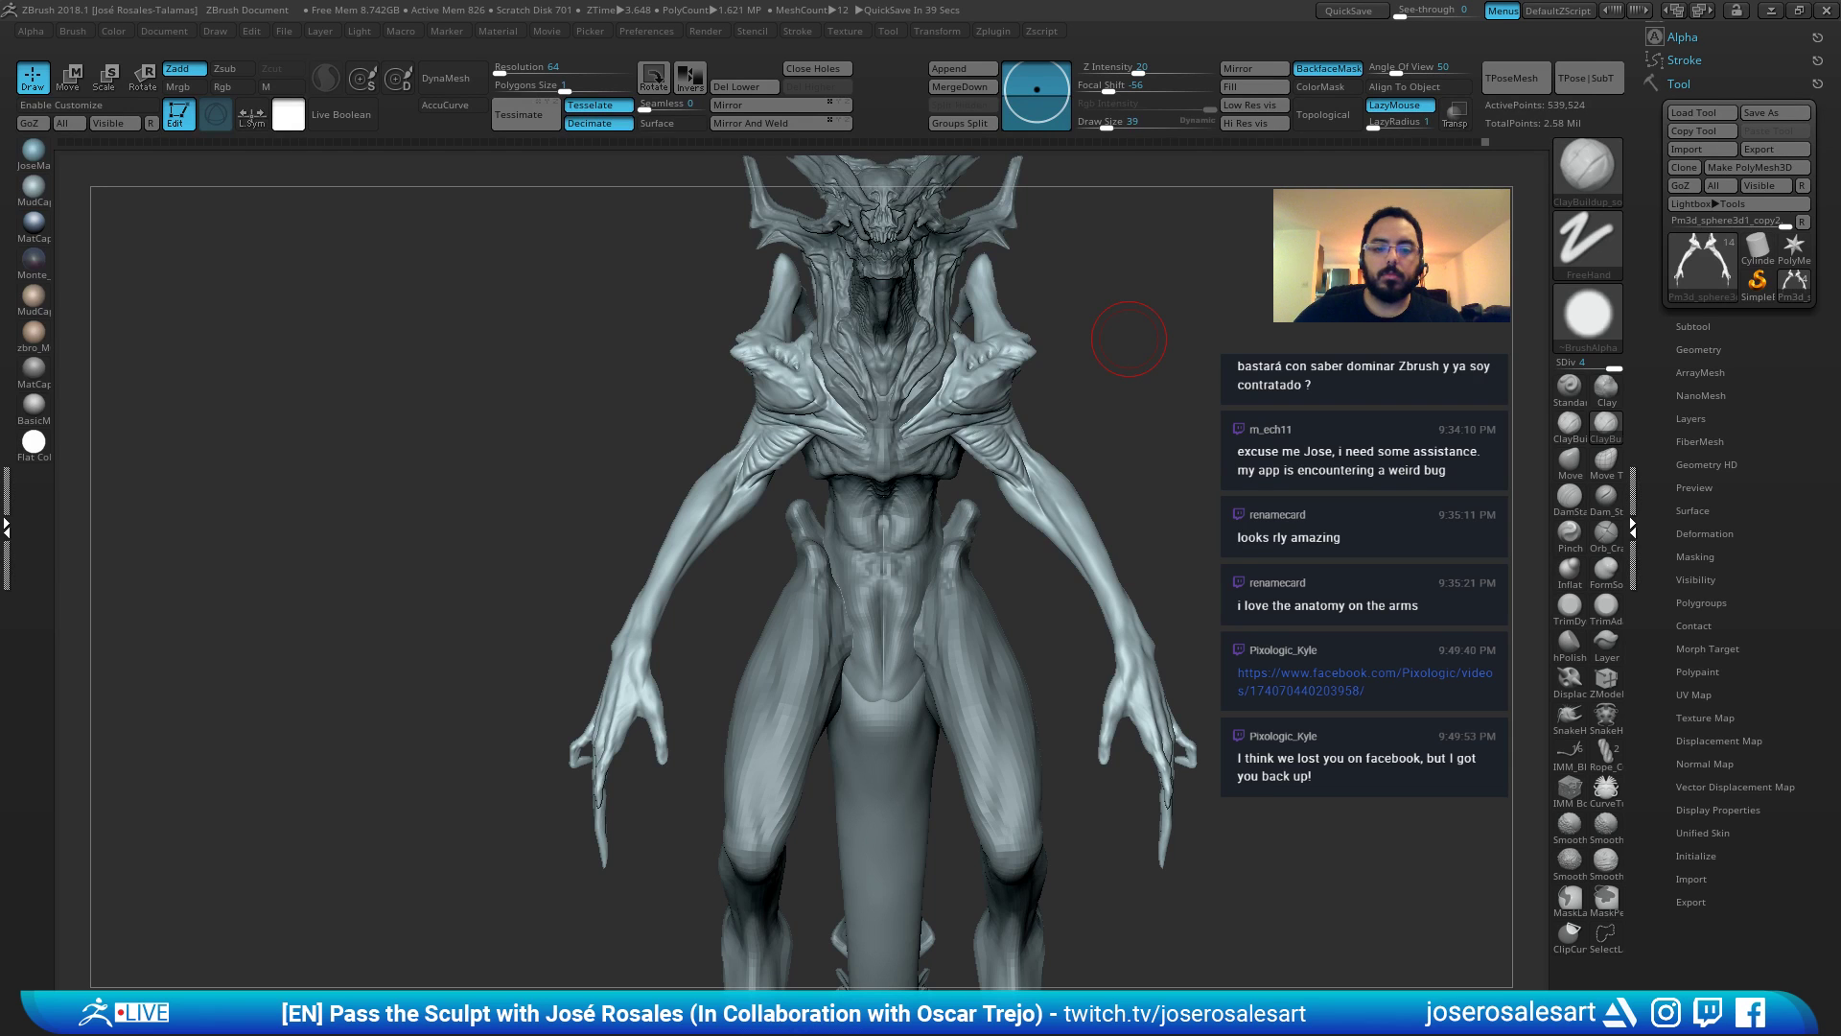
right_click_drag(937, 521, 931, 379)
right_click_drag(931, 380, 910, 467, "shift")
right_click_drag(1047, 551, 1068, 598)
mouse_move(1067, 598)
left_mouse_down()
mouse_move(853, 518)
mouse_move(900, 457)
mouse_move(897, 572)
mouse_move(1019, 493)
mouse_move(1070, 520)
mouse_move(847, 452)
mouse_move(852, 815)
left_mouse_up()
left_click_drag(728, 268, 769, 401, "alt")
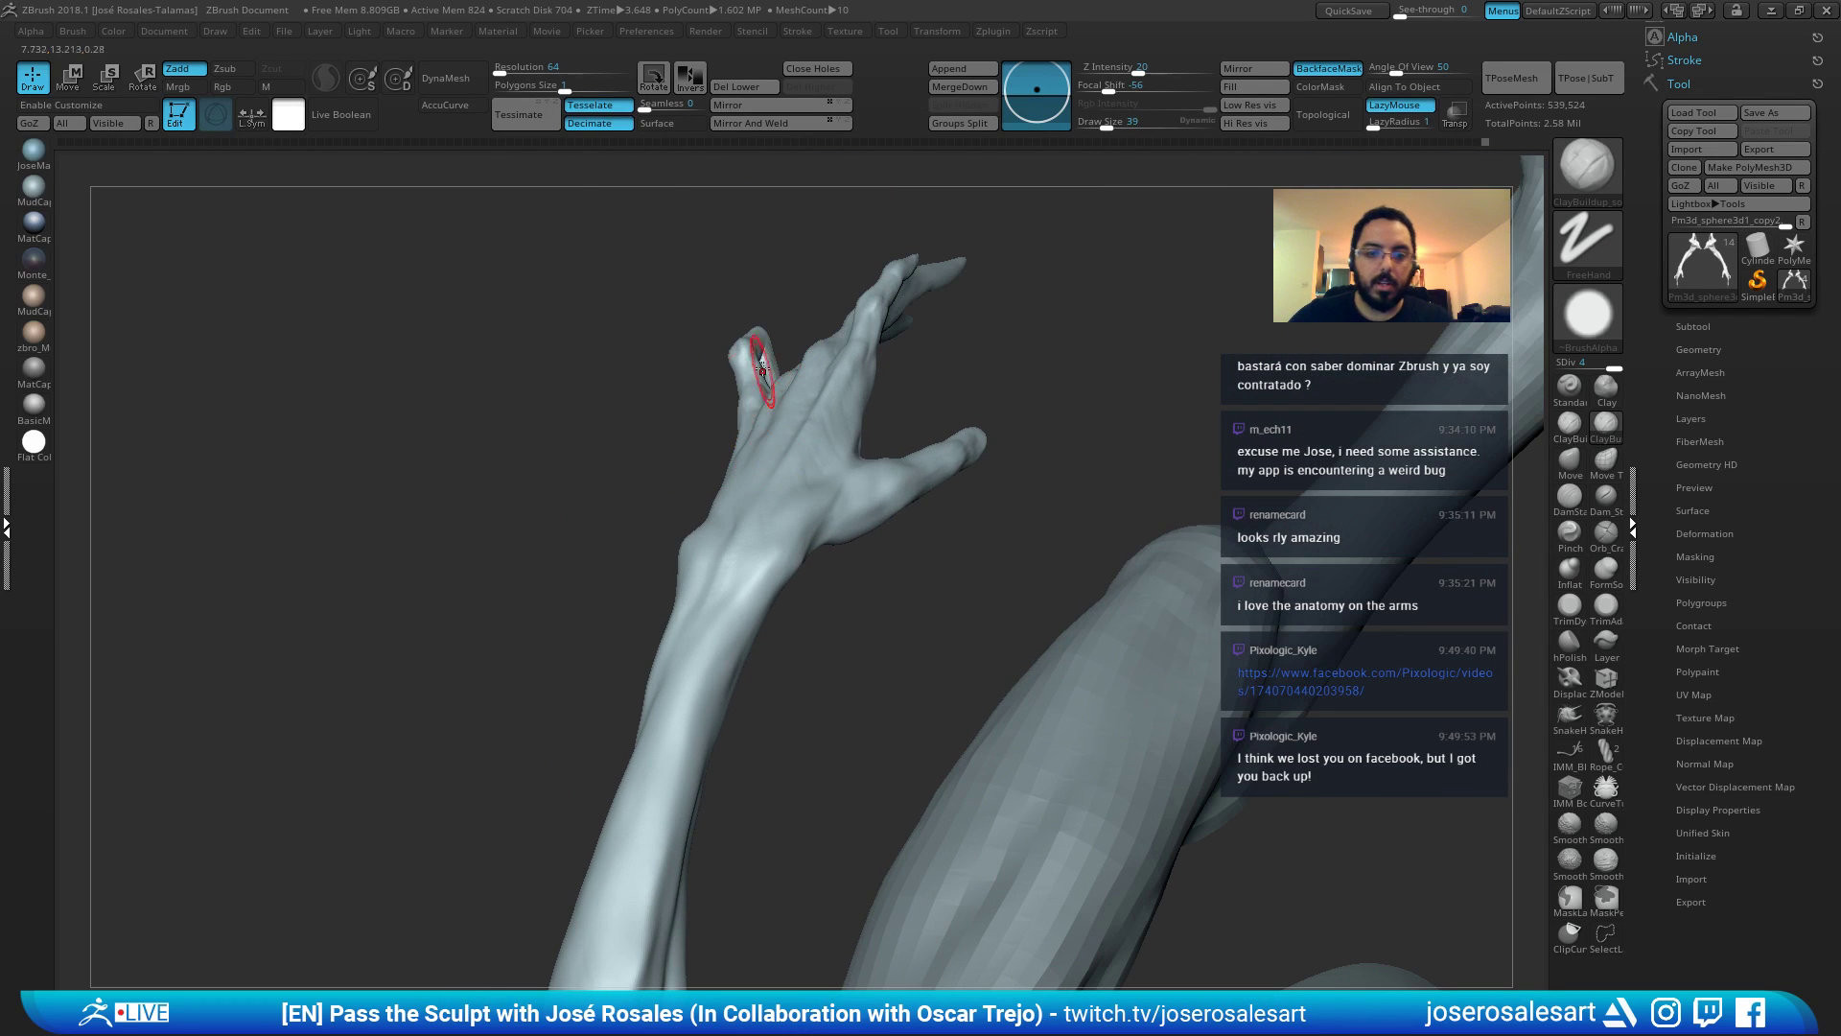
right_click_drag(808, 378, 856, 418)
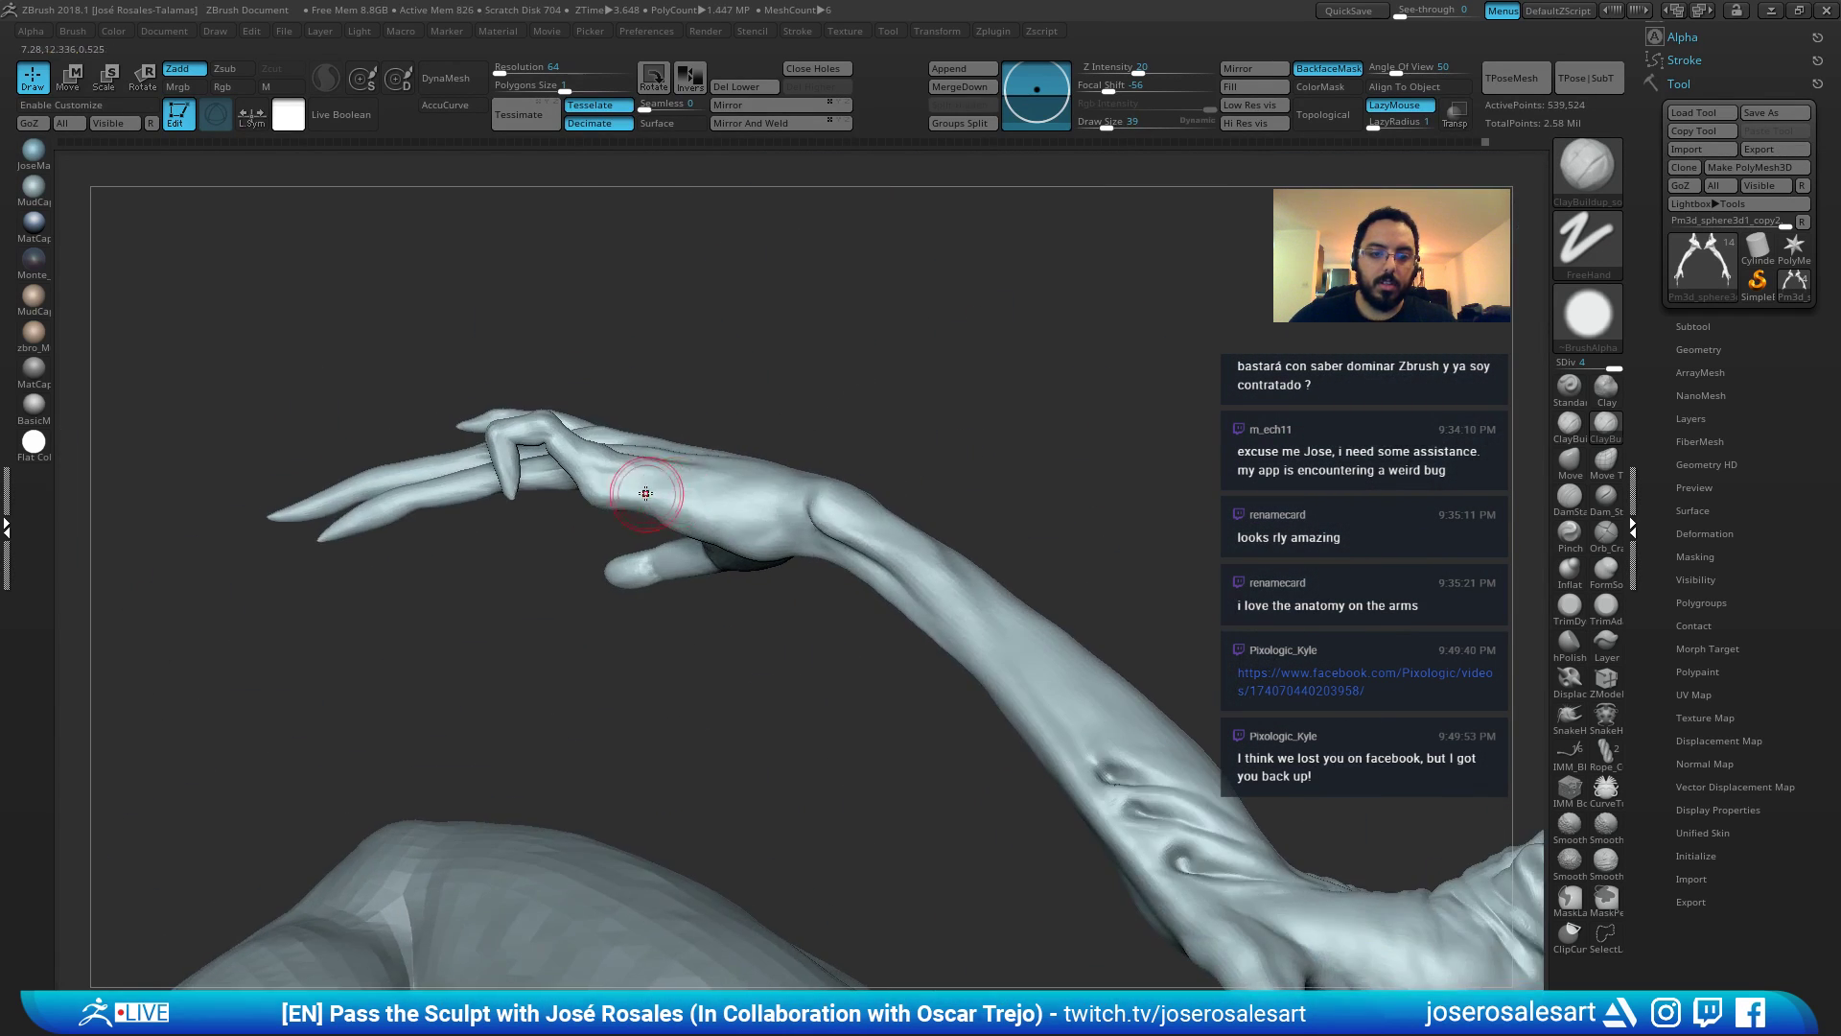
right_click_drag(646, 487, 731, 538)
left_click_drag(731, 539, 715, 501)
Show the creature as a flat black silhouette to check the outline of the arms, and restore the white shading.
right_click(768, 496)
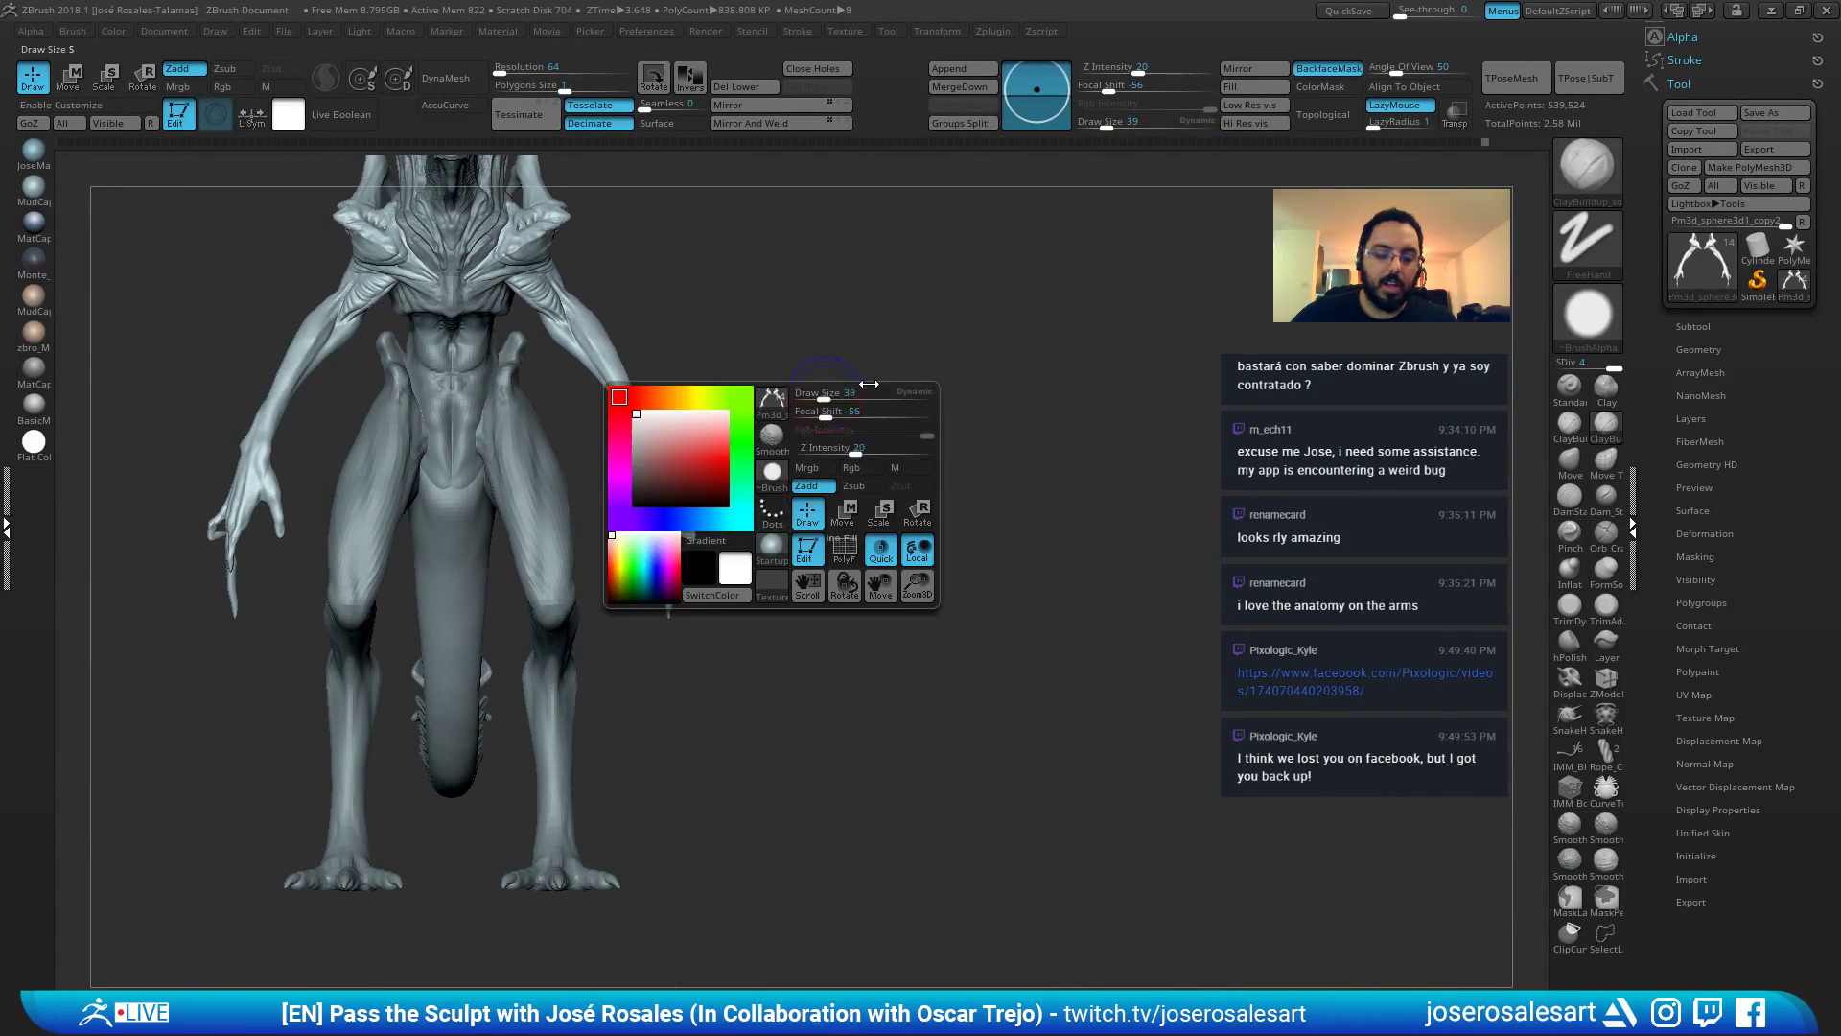
key("v")
right_click_drag(765, 375, 944, 510, "alt")
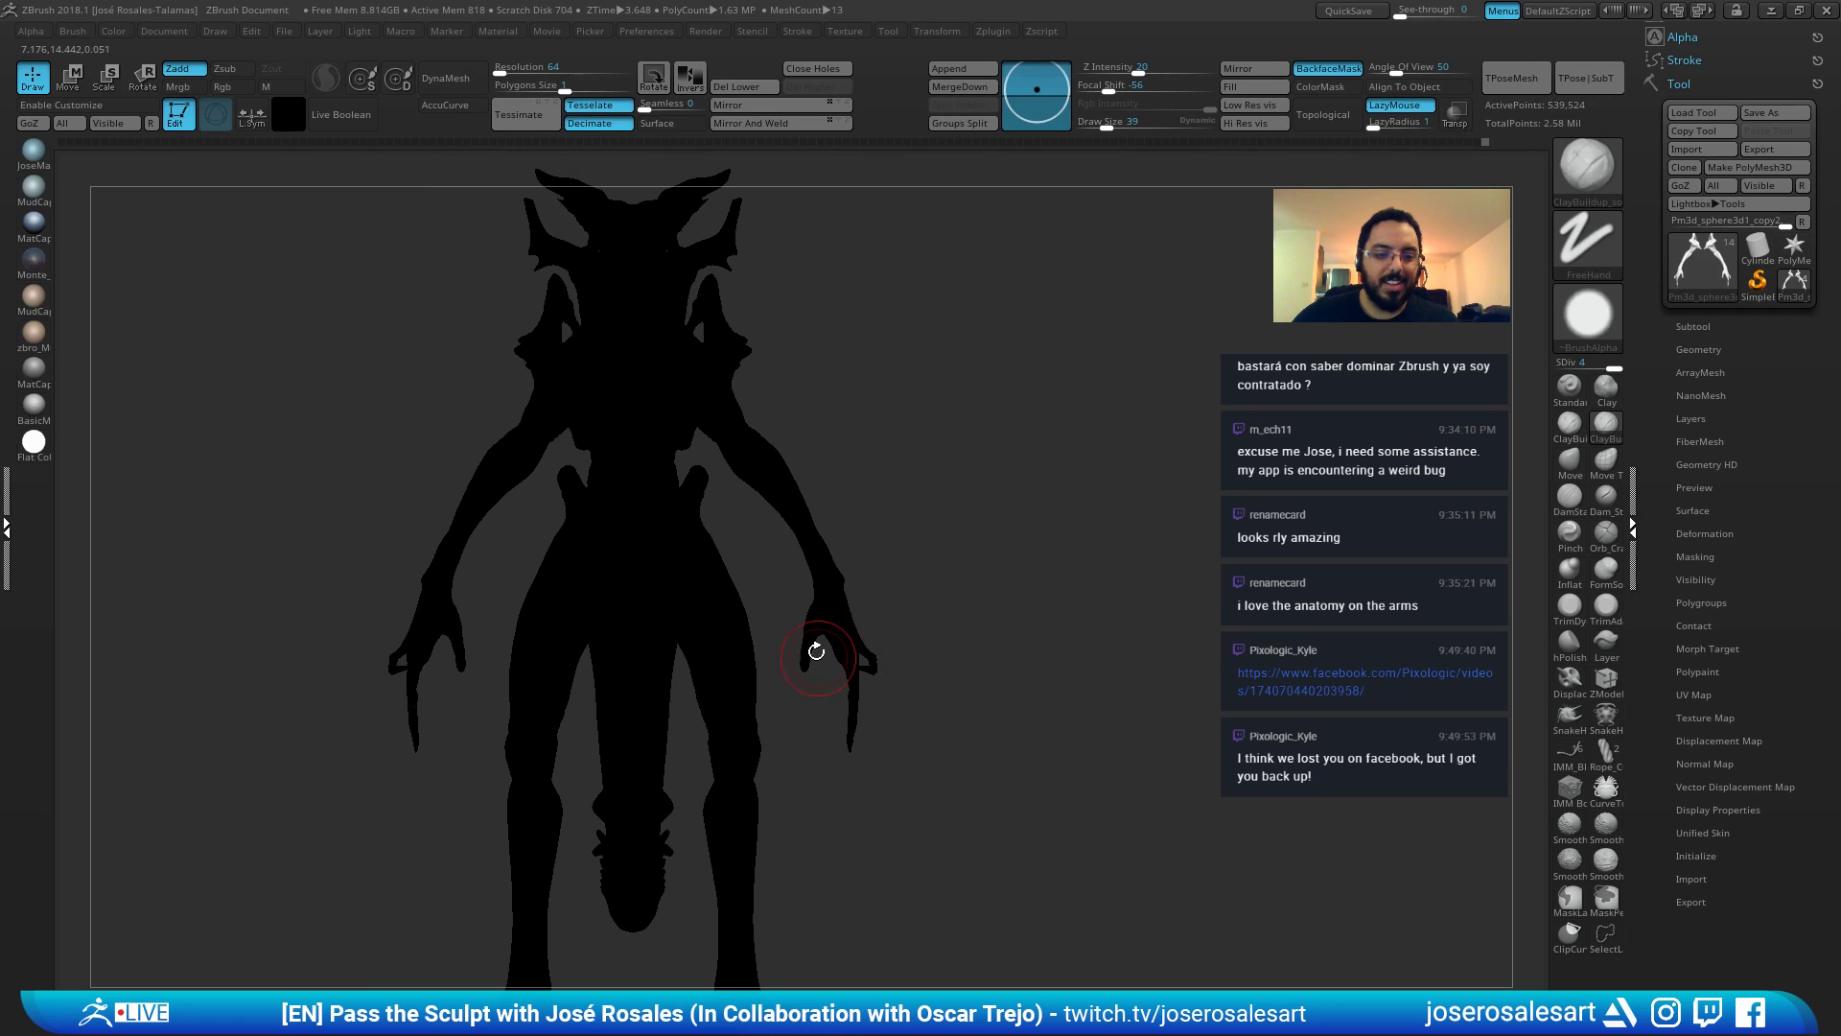
mouse_move(440, 575)
left_mouse_down()
mouse_move(493, 629)
mouse_move(577, 591)
mouse_move(518, 609)
mouse_move(563, 608)
mouse_move(575, 645)
left_mouse_up()
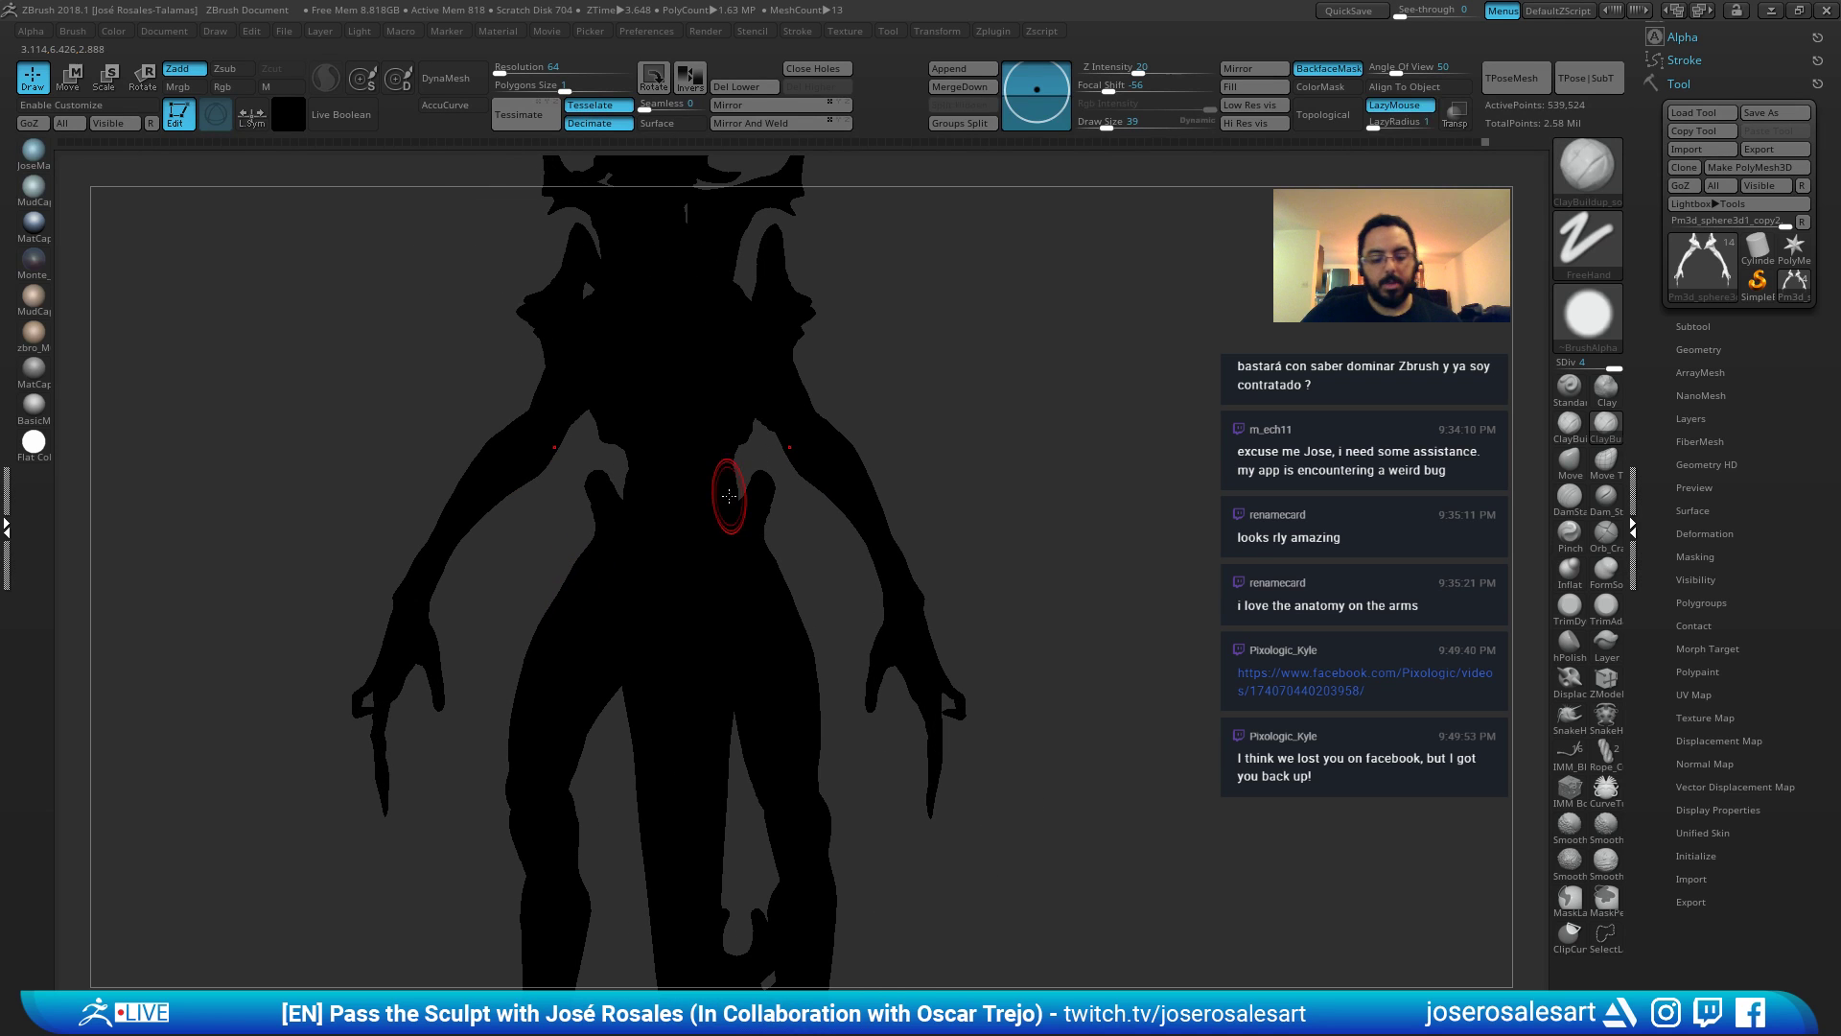
key("shift+v")
Mask the curled outer finger from its tip to the knuckle with the mask brush, enlarging it to Draw Size 69.
left_click_drag(810, 487, 817, 576, "alt")
mouse_move(403, 518)
left_mouse_down("alt")
mouse_move(579, 431)
mouse_move(489, 735)
mouse_move(565, 576)
mouse_move(500, 608)
left_mouse_up("alt")
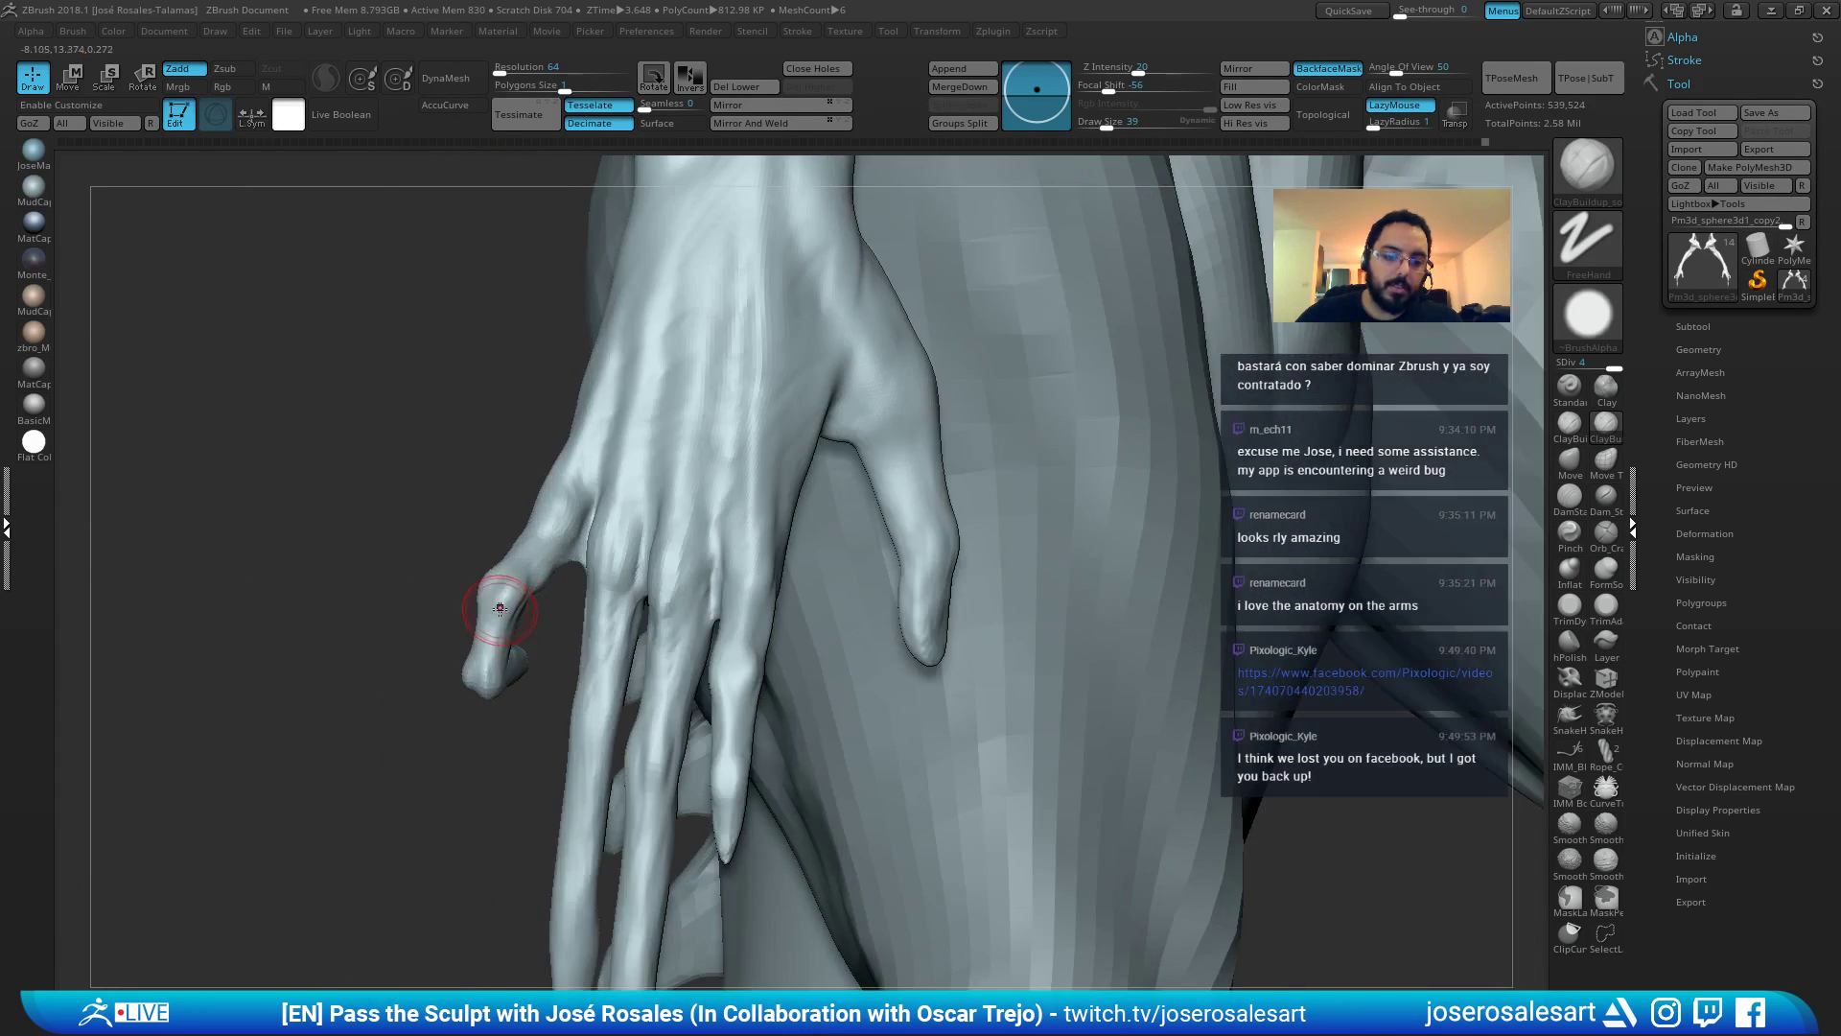
left_click_drag(398, 502, 553, 721, "ctrl")
left_click_drag(537, 715, 518, 594, "alt")
key("bracketright")
key("bracketright")
key("bracketright")
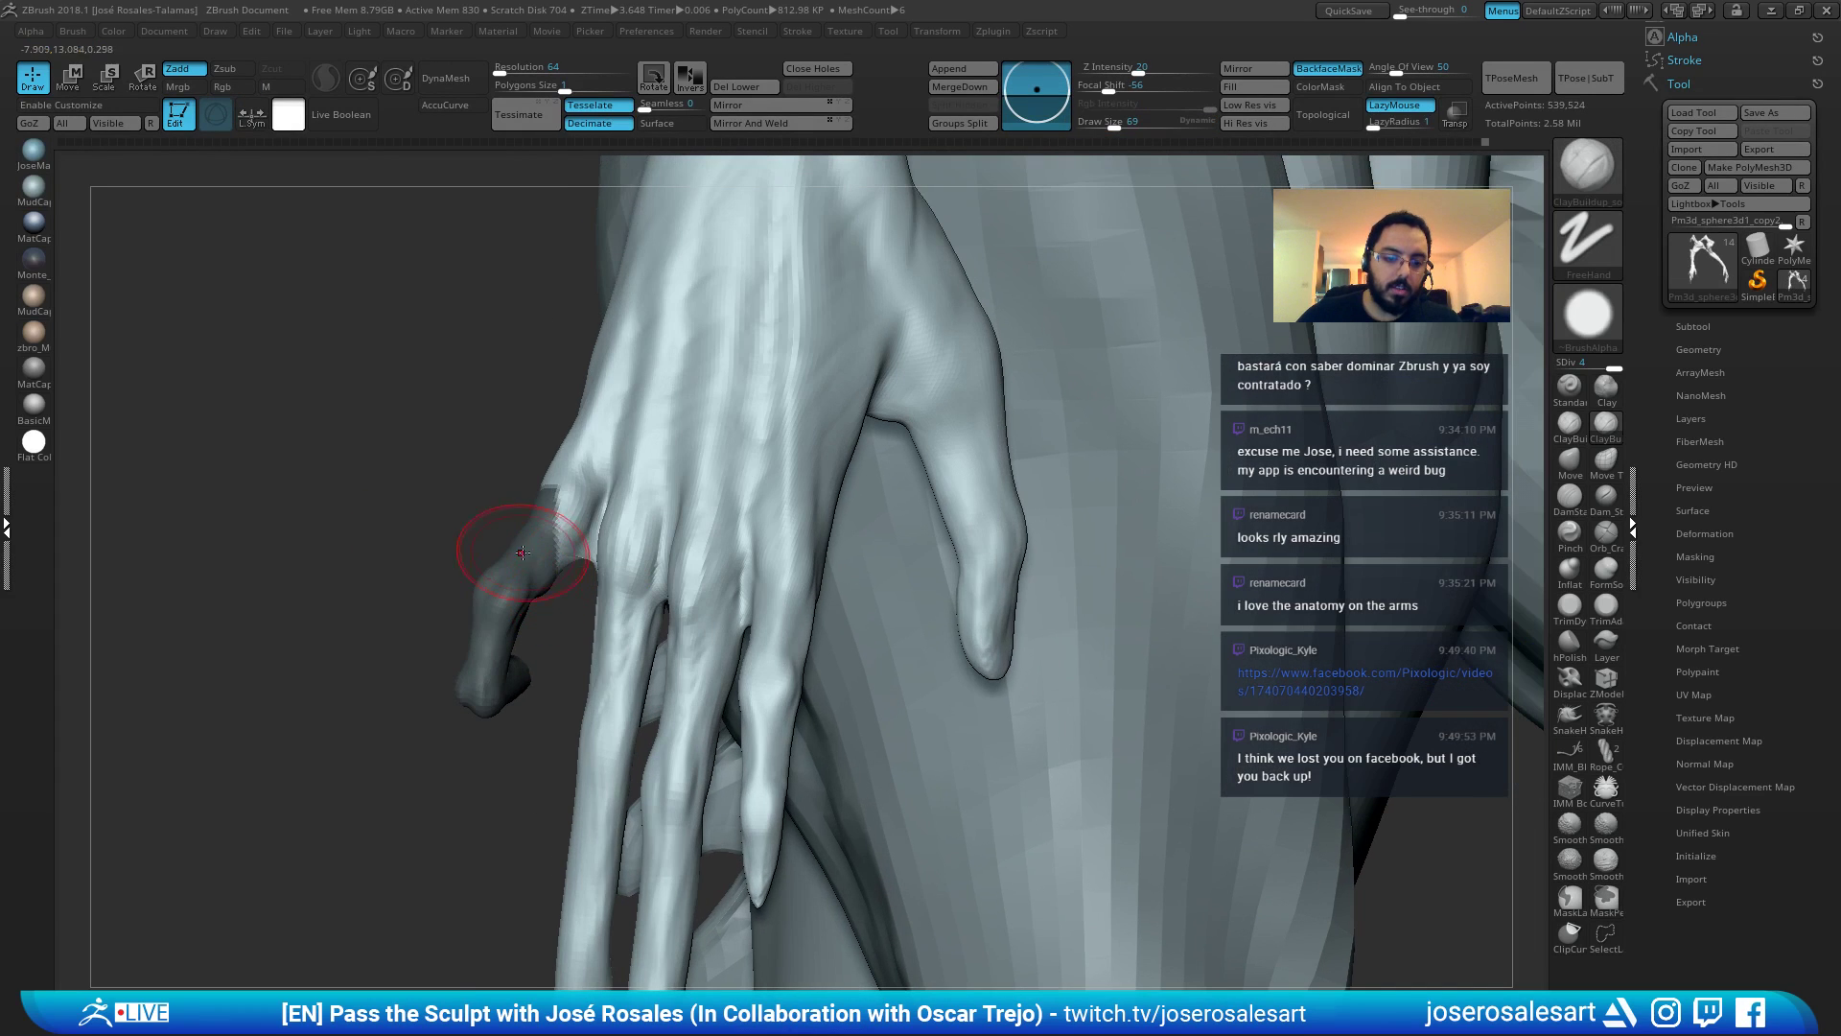
left_click_drag(550, 481, 560, 479, "ctrl")
left_click_drag(422, 470, 638, 472)
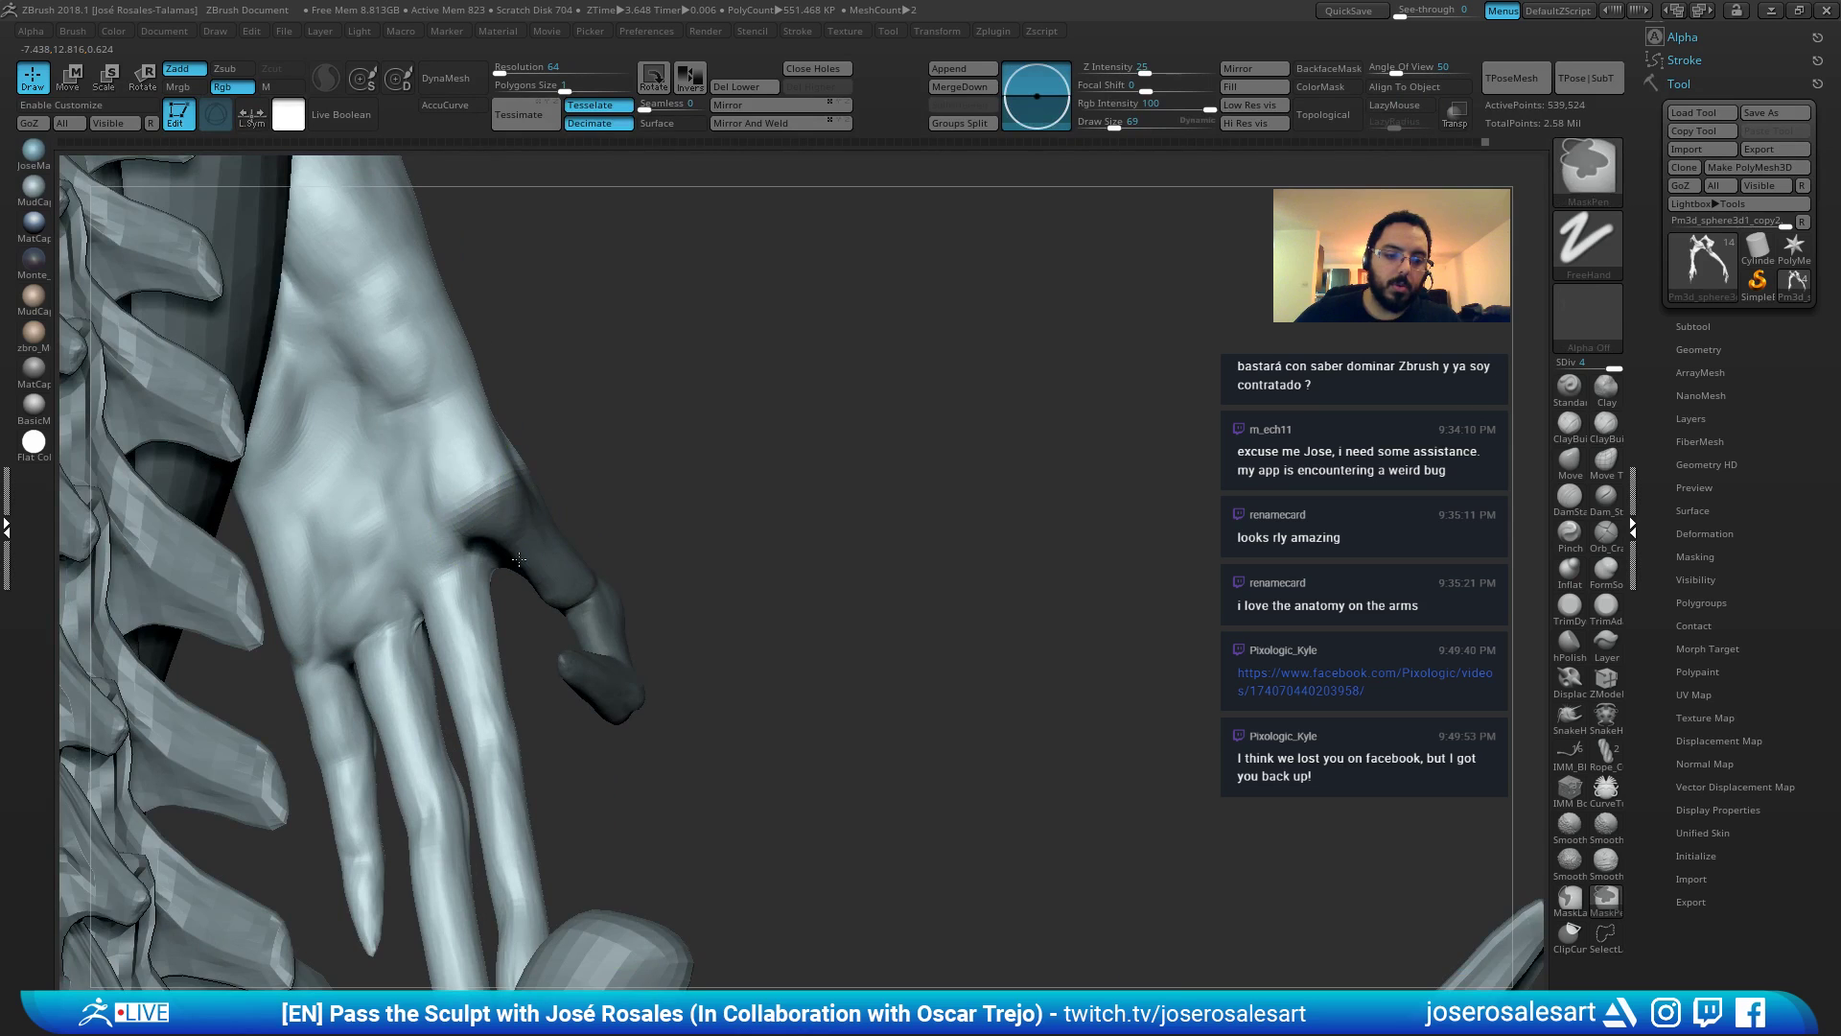
mouse_move(518, 560)
right_mouse_down()
mouse_move(503, 525)
mouse_move(481, 617)
mouse_move(508, 615)
right_mouse_up()
Invert the mask so only the curled finger can be edited, and lower the arms to subdivision level 2.
left_click(506, 399, "ctrl")
right_click_drag(506, 399, 654, 482)
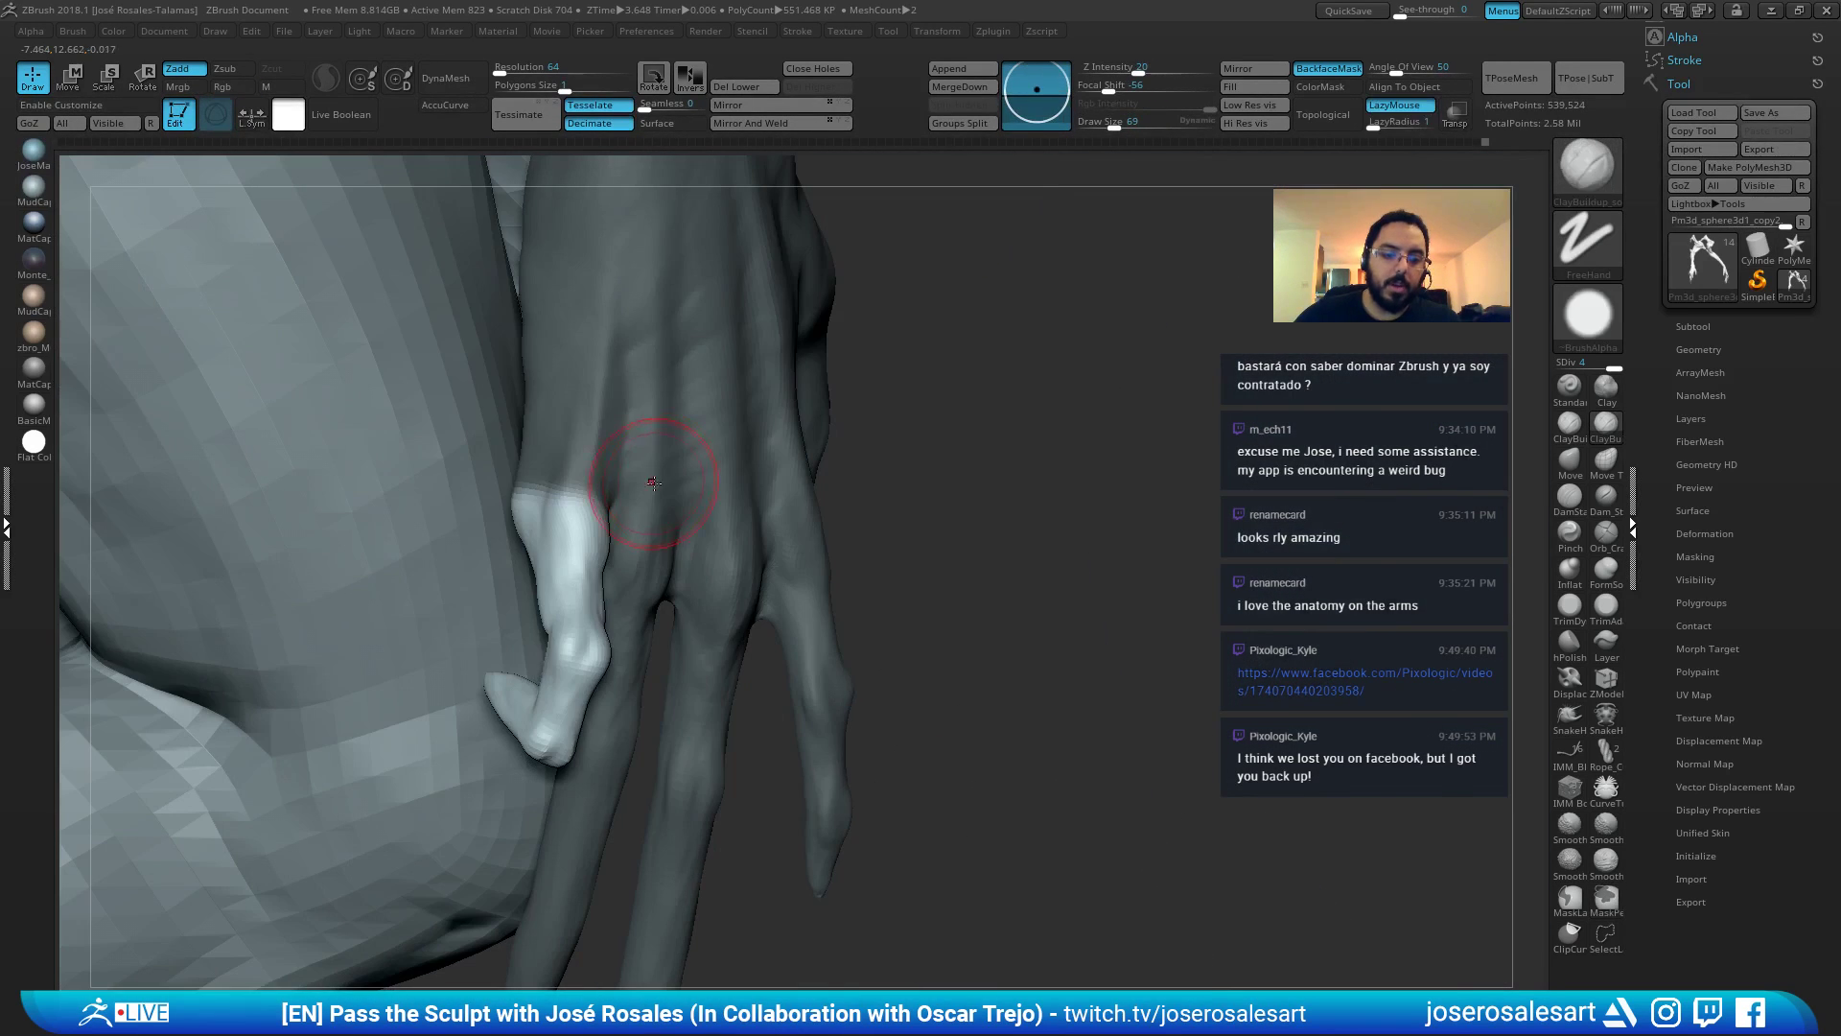
key("shift+d")
key("shift+d")
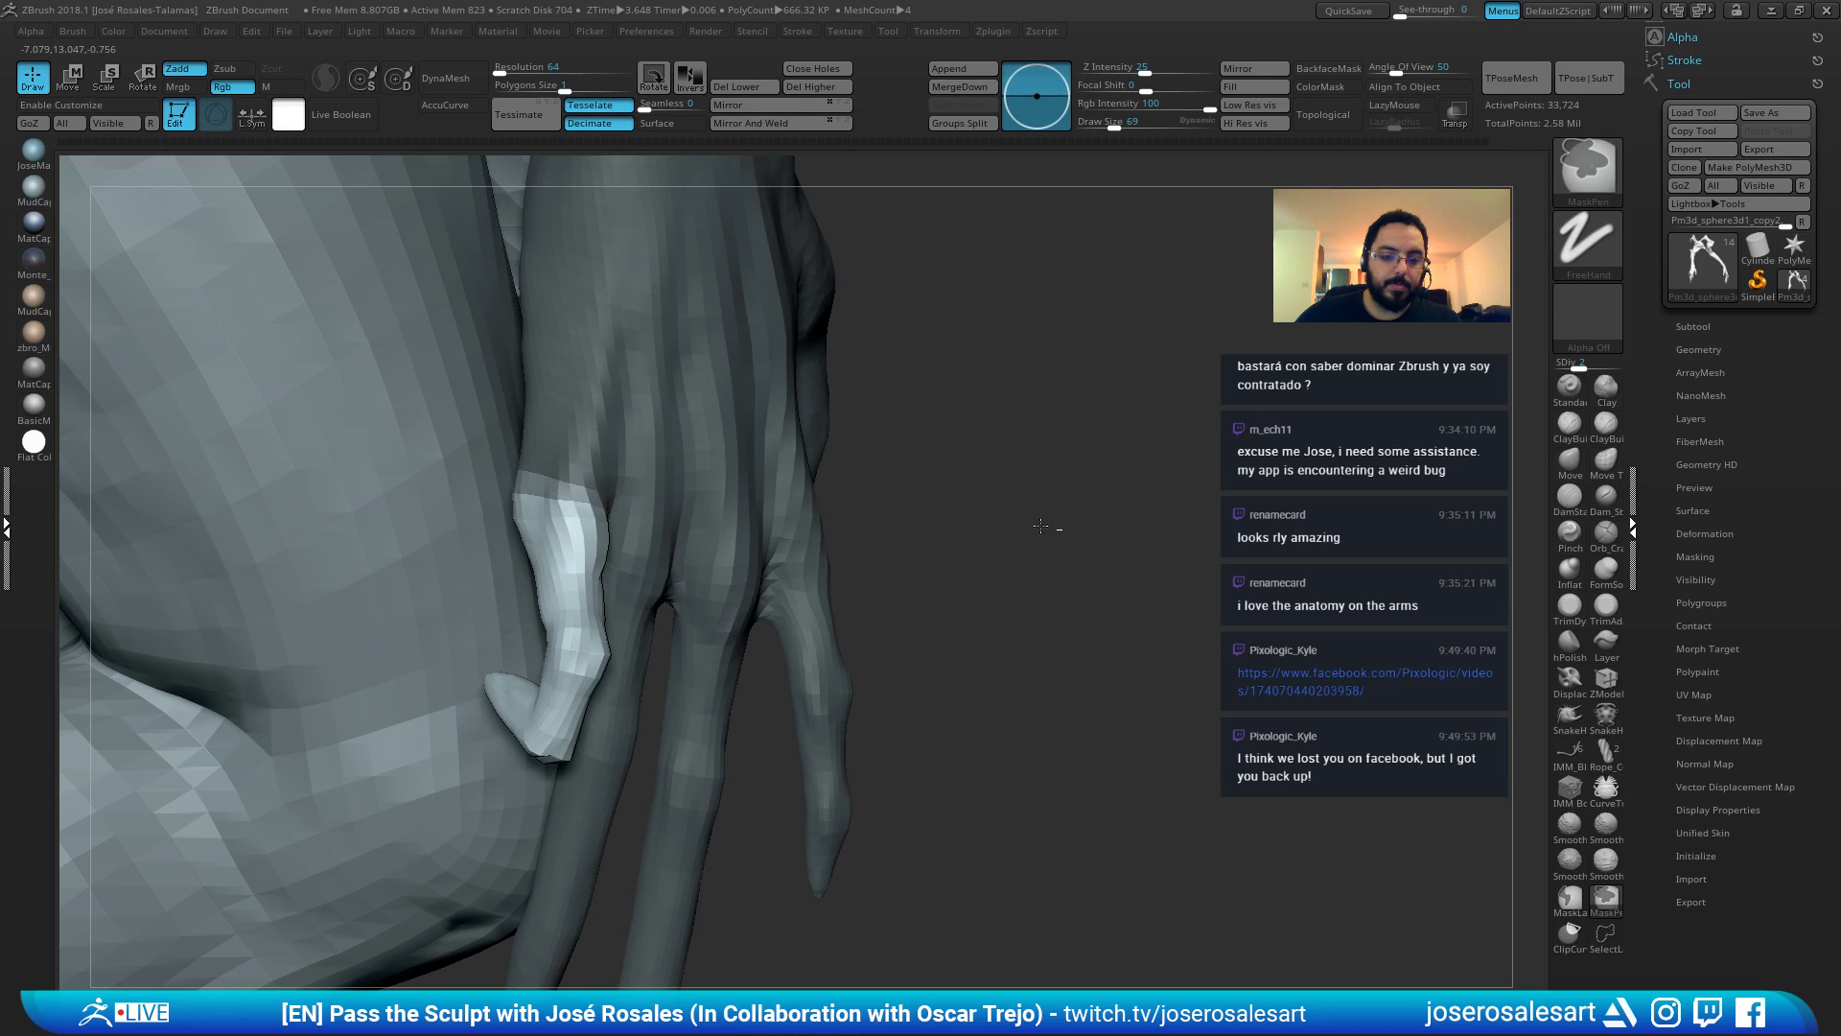
Rotate the unmasked curled finger around its knuckle with the gizmo, bringing it closer to the other fingers.
mouse_move(1109, 526)
right_mouse_down()
mouse_move(781, 493)
mouse_move(705, 507)
mouse_move(589, 635)
right_mouse_up()
key("e")
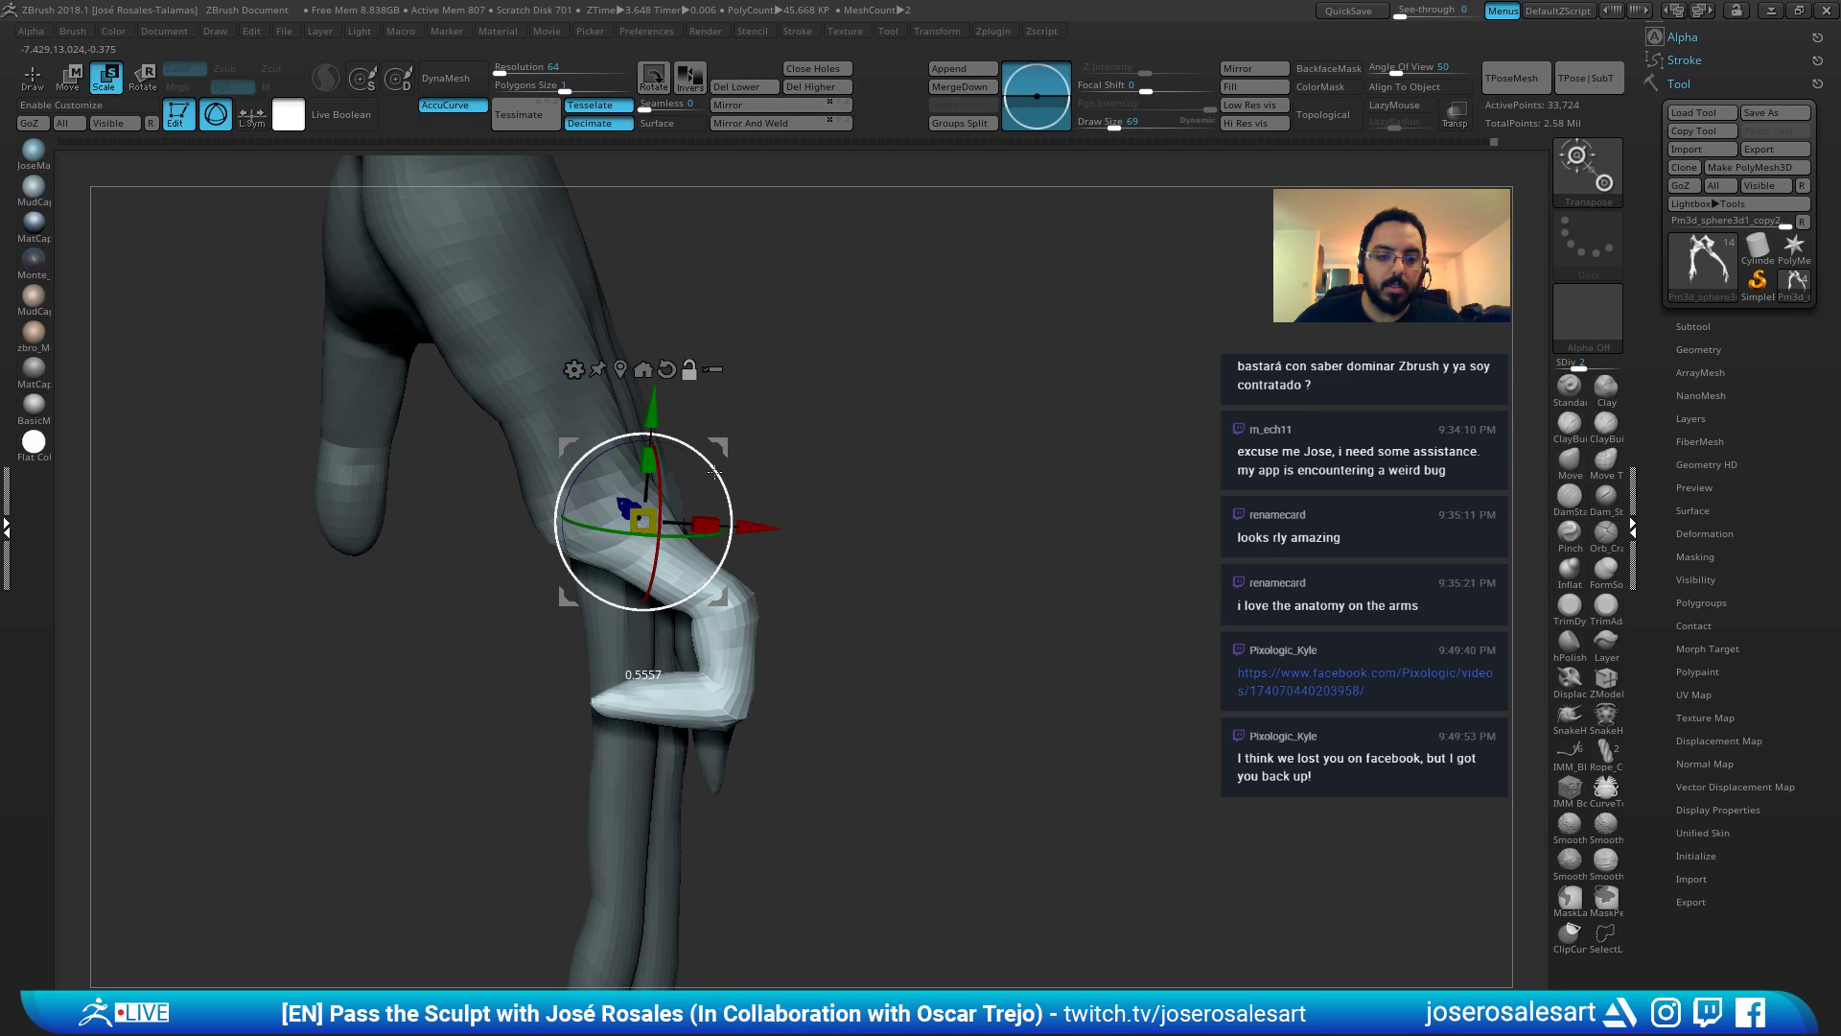
left_click_drag(709, 437, 697, 512)
mouse_move(713, 437)
left_mouse_down()
mouse_move(701, 513)
mouse_move(804, 495)
left_mouse_up()
key("q")
key("w")
key("q")
key("shift+s")
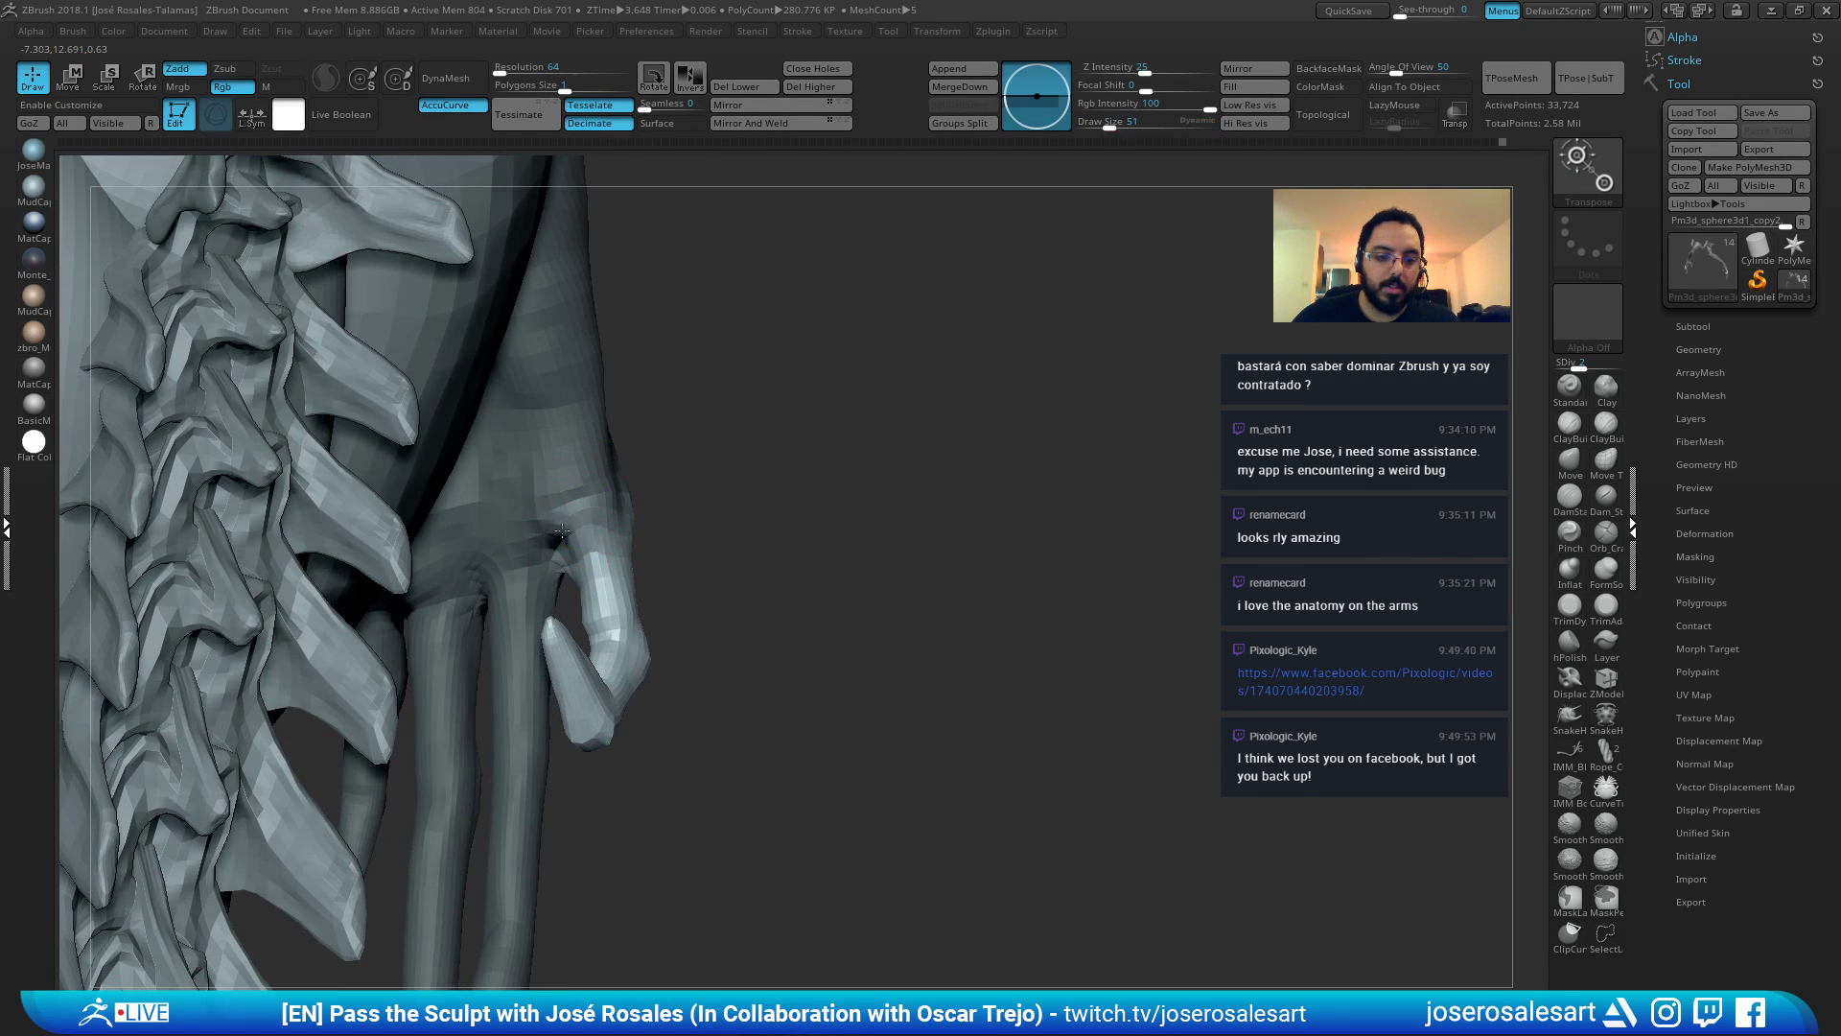
right_click_drag(559, 565, 601, 494)
key("w")
left_click_drag(729, 509, 843, 486)
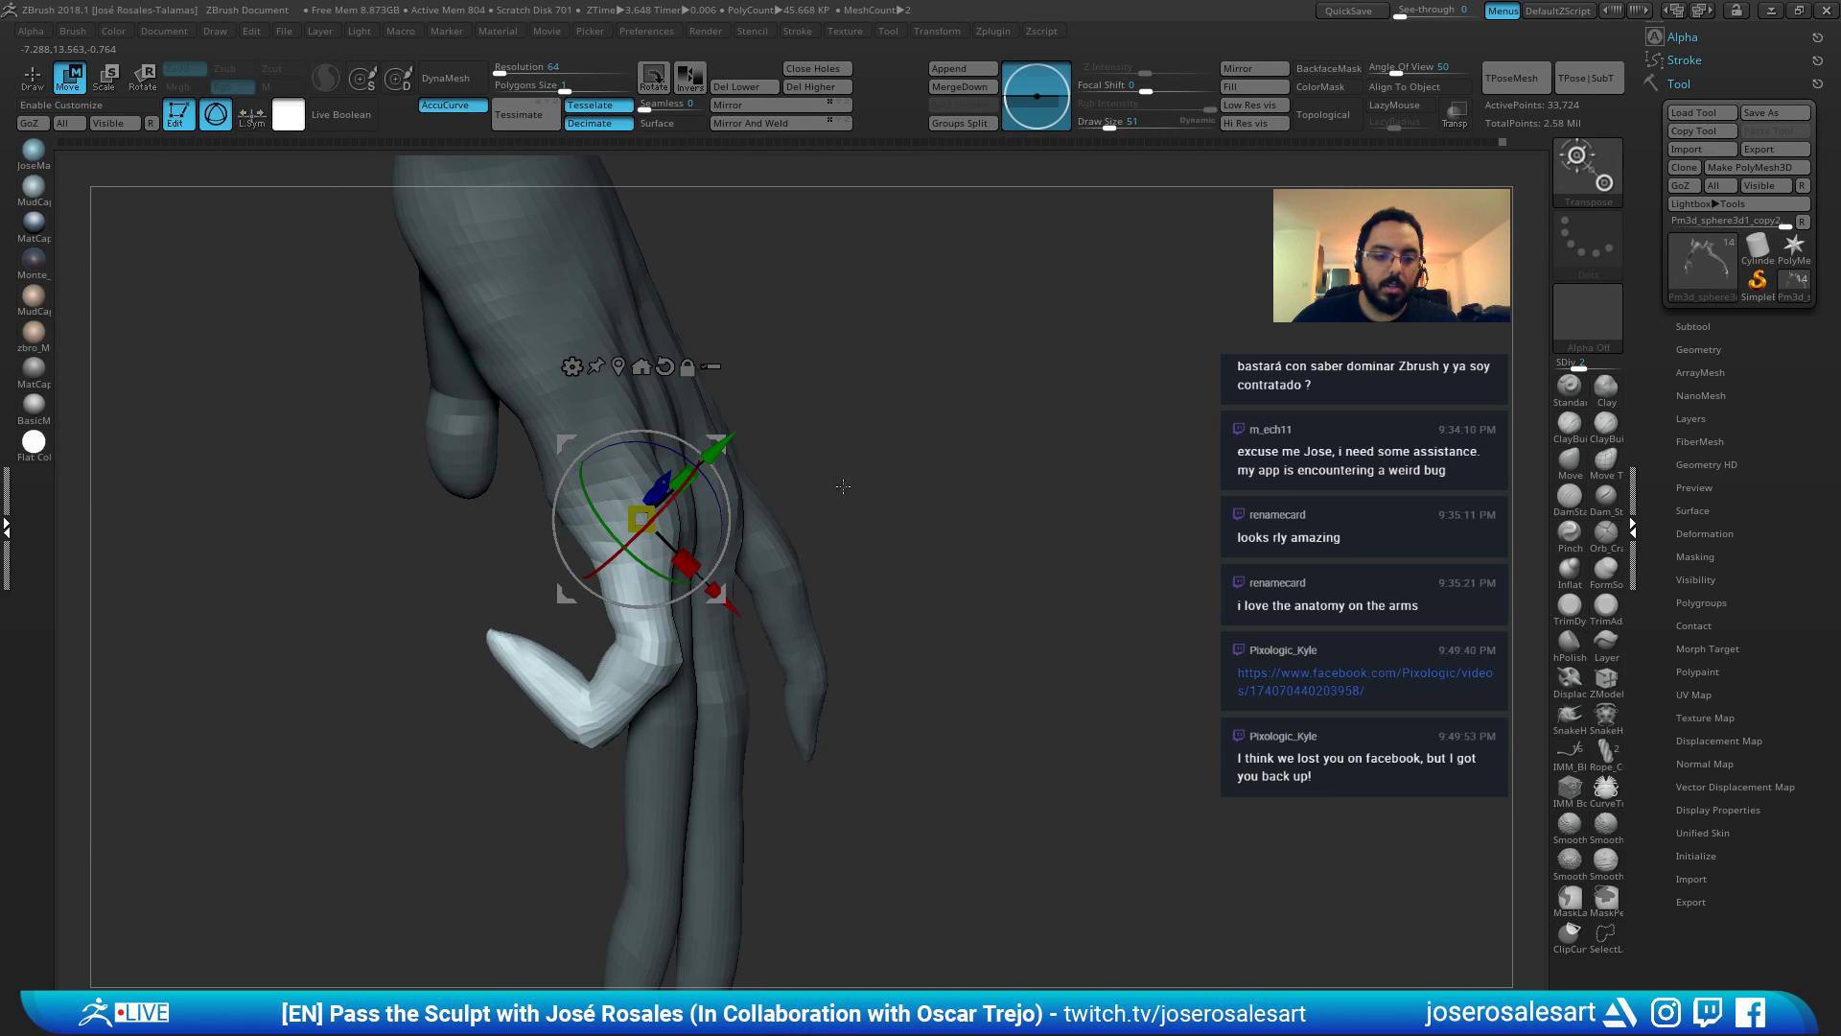
Fine-tune the curled finger's placement at the knuckle and clear the mask from the hand.
key("q")
mouse_move(912, 432)
left_mouse_down()
mouse_move(749, 387)
mouse_move(793, 486)
mouse_move(843, 517)
mouse_move(1300, 547)
left_mouse_up()
left_click_drag(649, 796, 635, 802, "shift")
key("w")
mouse_move(461, 748)
left_mouse_down("alt")
mouse_move(441, 604)
mouse_move(728, 587)
left_mouse_up("alt")
key("q")
key("w")
mouse_move(892, 479)
left_mouse_down("ctrl")
mouse_move(945, 537)
mouse_move(801, 614)
mouse_move(527, 645)
mouse_move(596, 632)
mouse_move(570, 660)
mouse_move(576, 595)
left_mouse_up("ctrl")
Smooth the base of the repositioned finger with the Smooth Stronger brush at Draw Size 42, and raise the arms to subdivision level 3.
key("q")
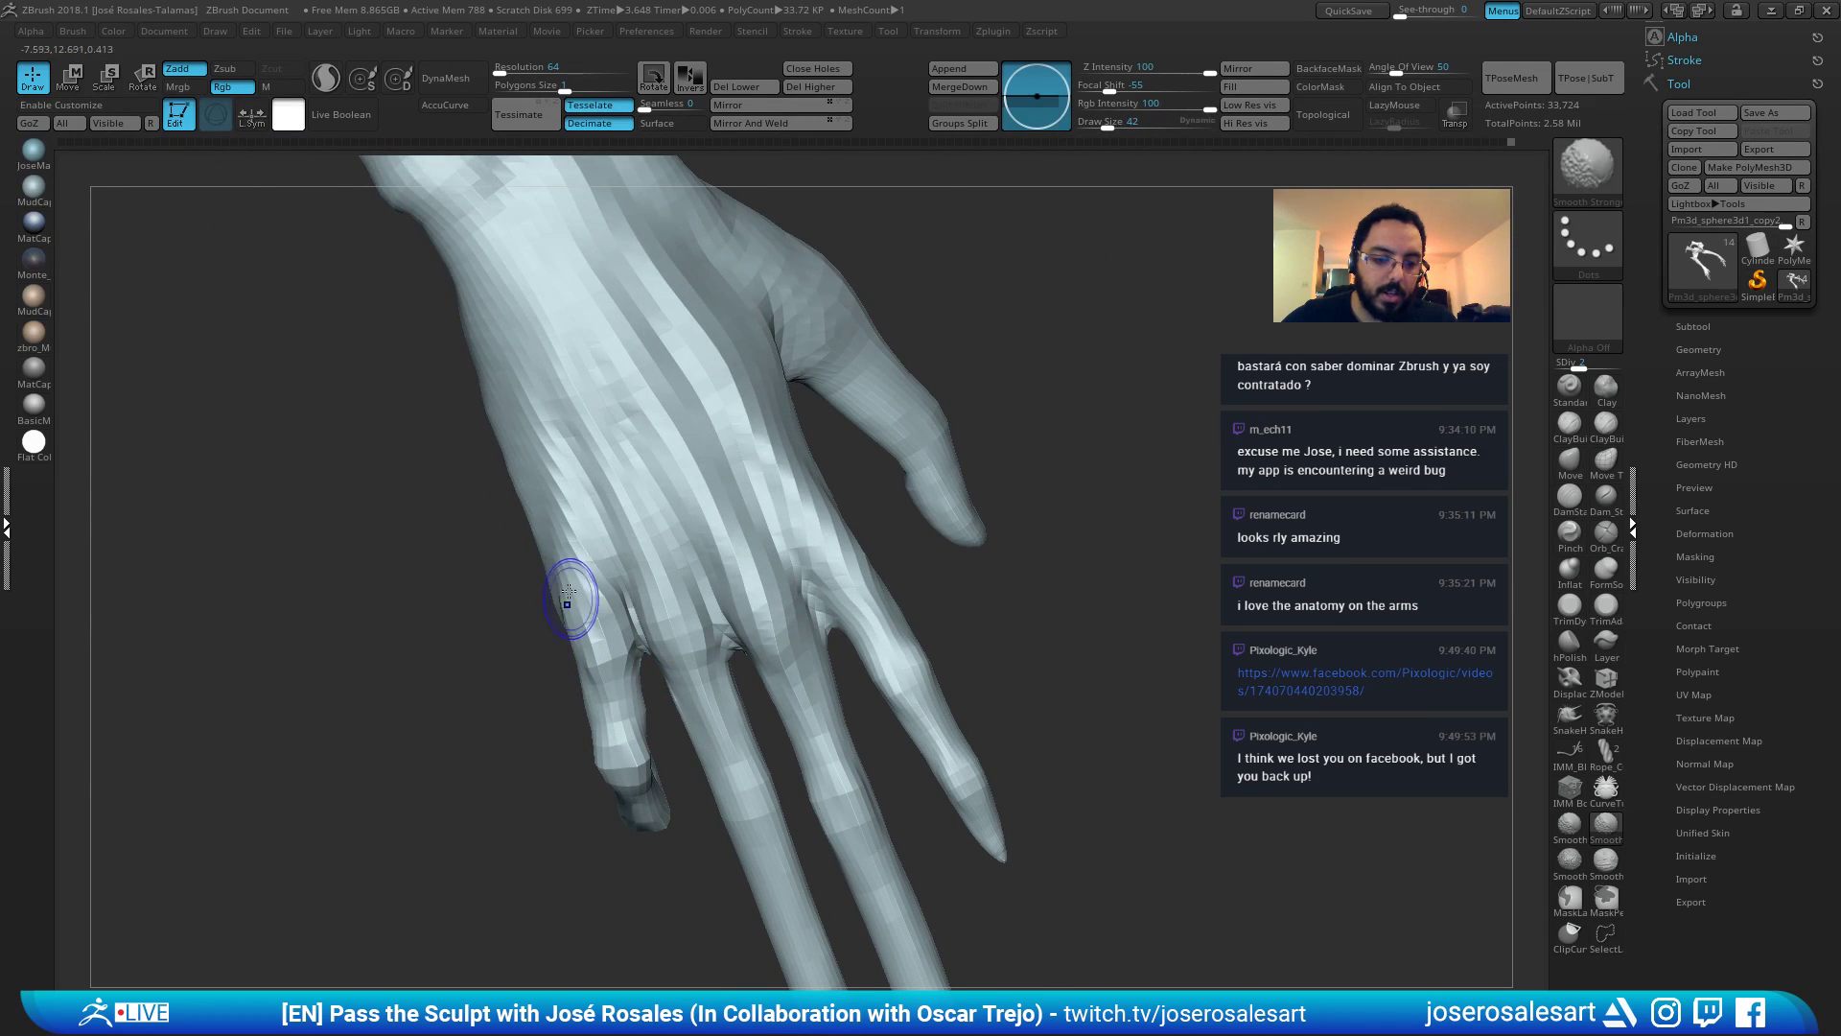
key("w")
right_click_drag(614, 609, 584, 621)
key("q")
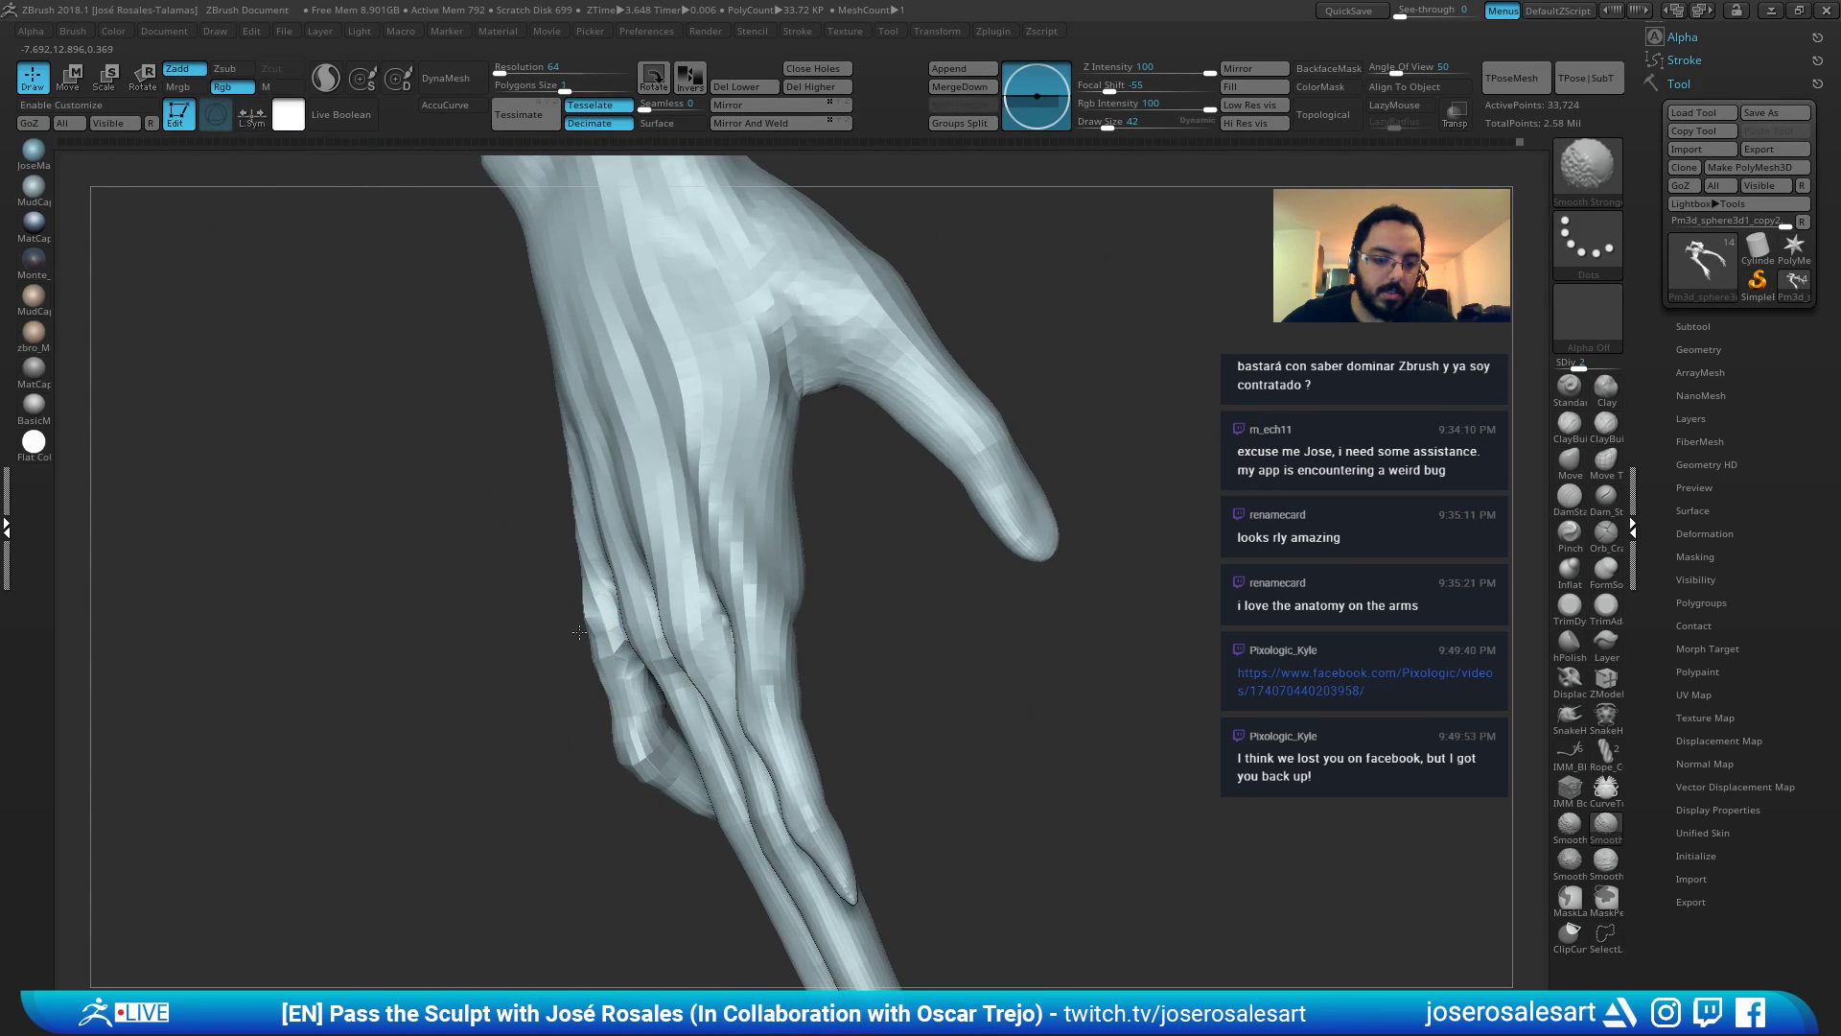
key("w")
left_click_drag(584, 621, 873, 341)
key("q")
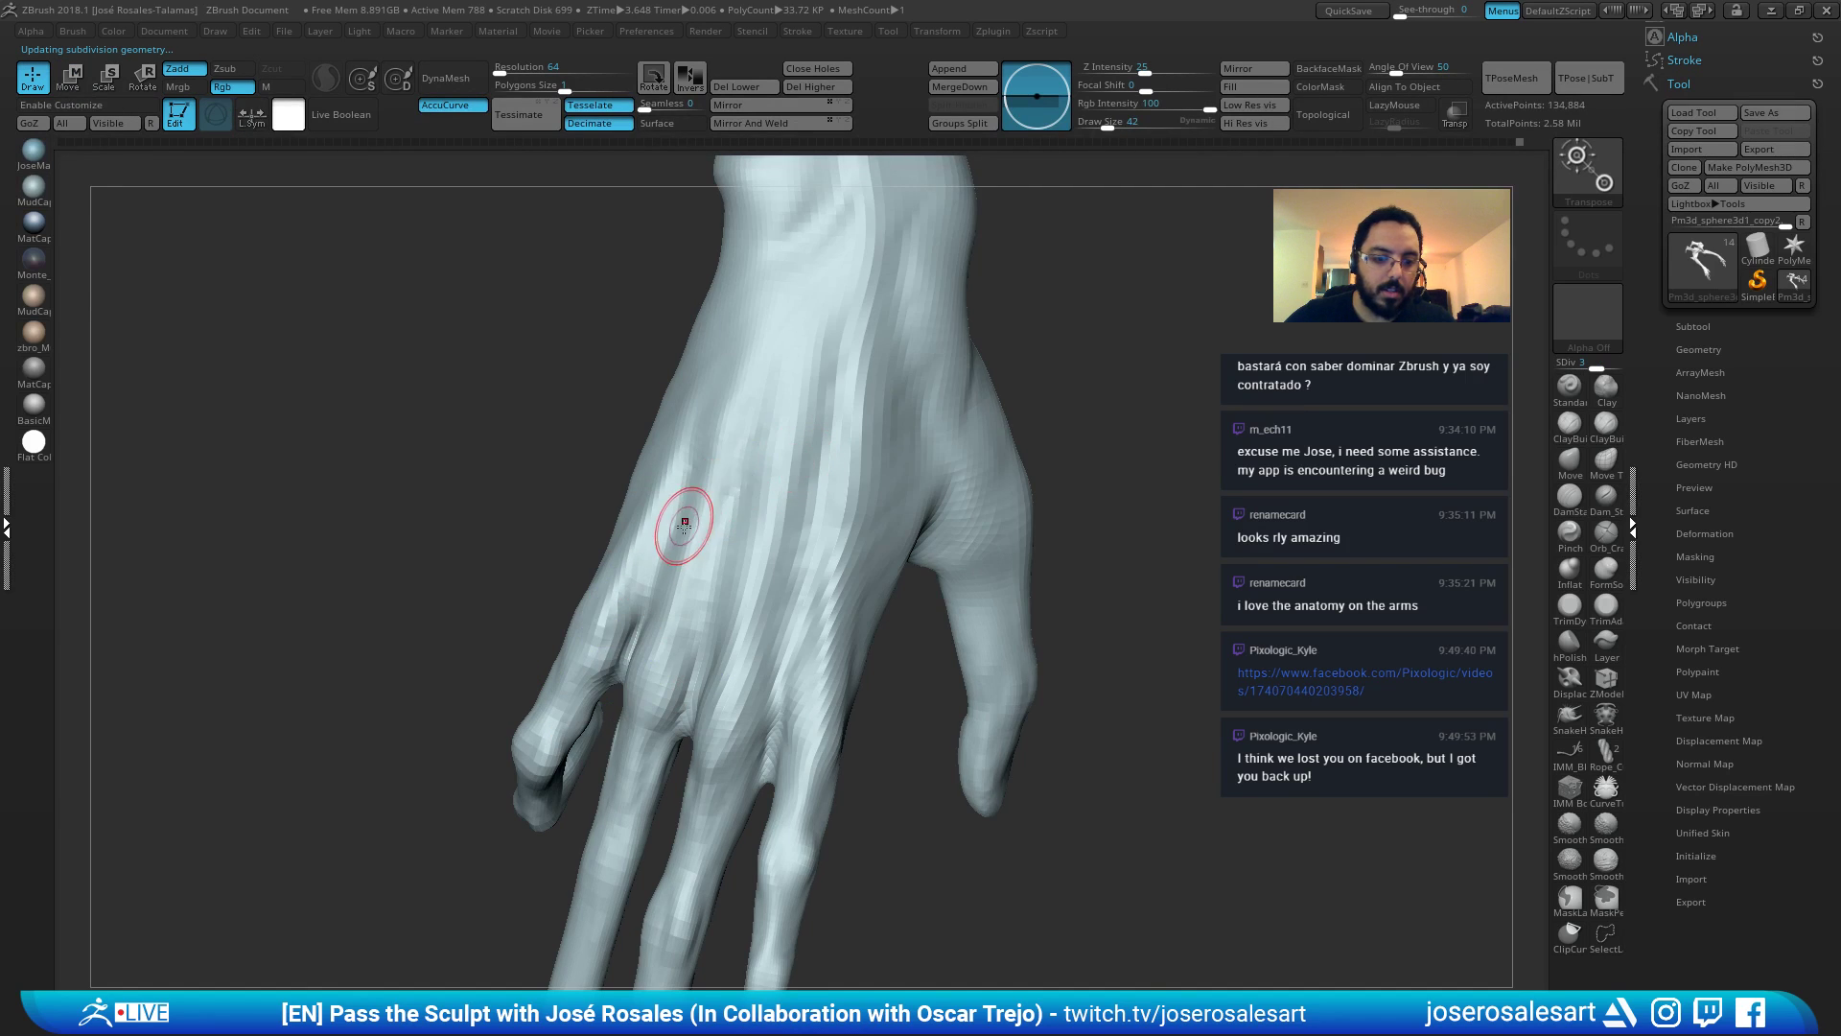
Blend the knuckle of the curled finger into the outer edge of the hand.
left_click_drag(678, 527, 597, 616)
left_click_drag(534, 720, 571, 624)
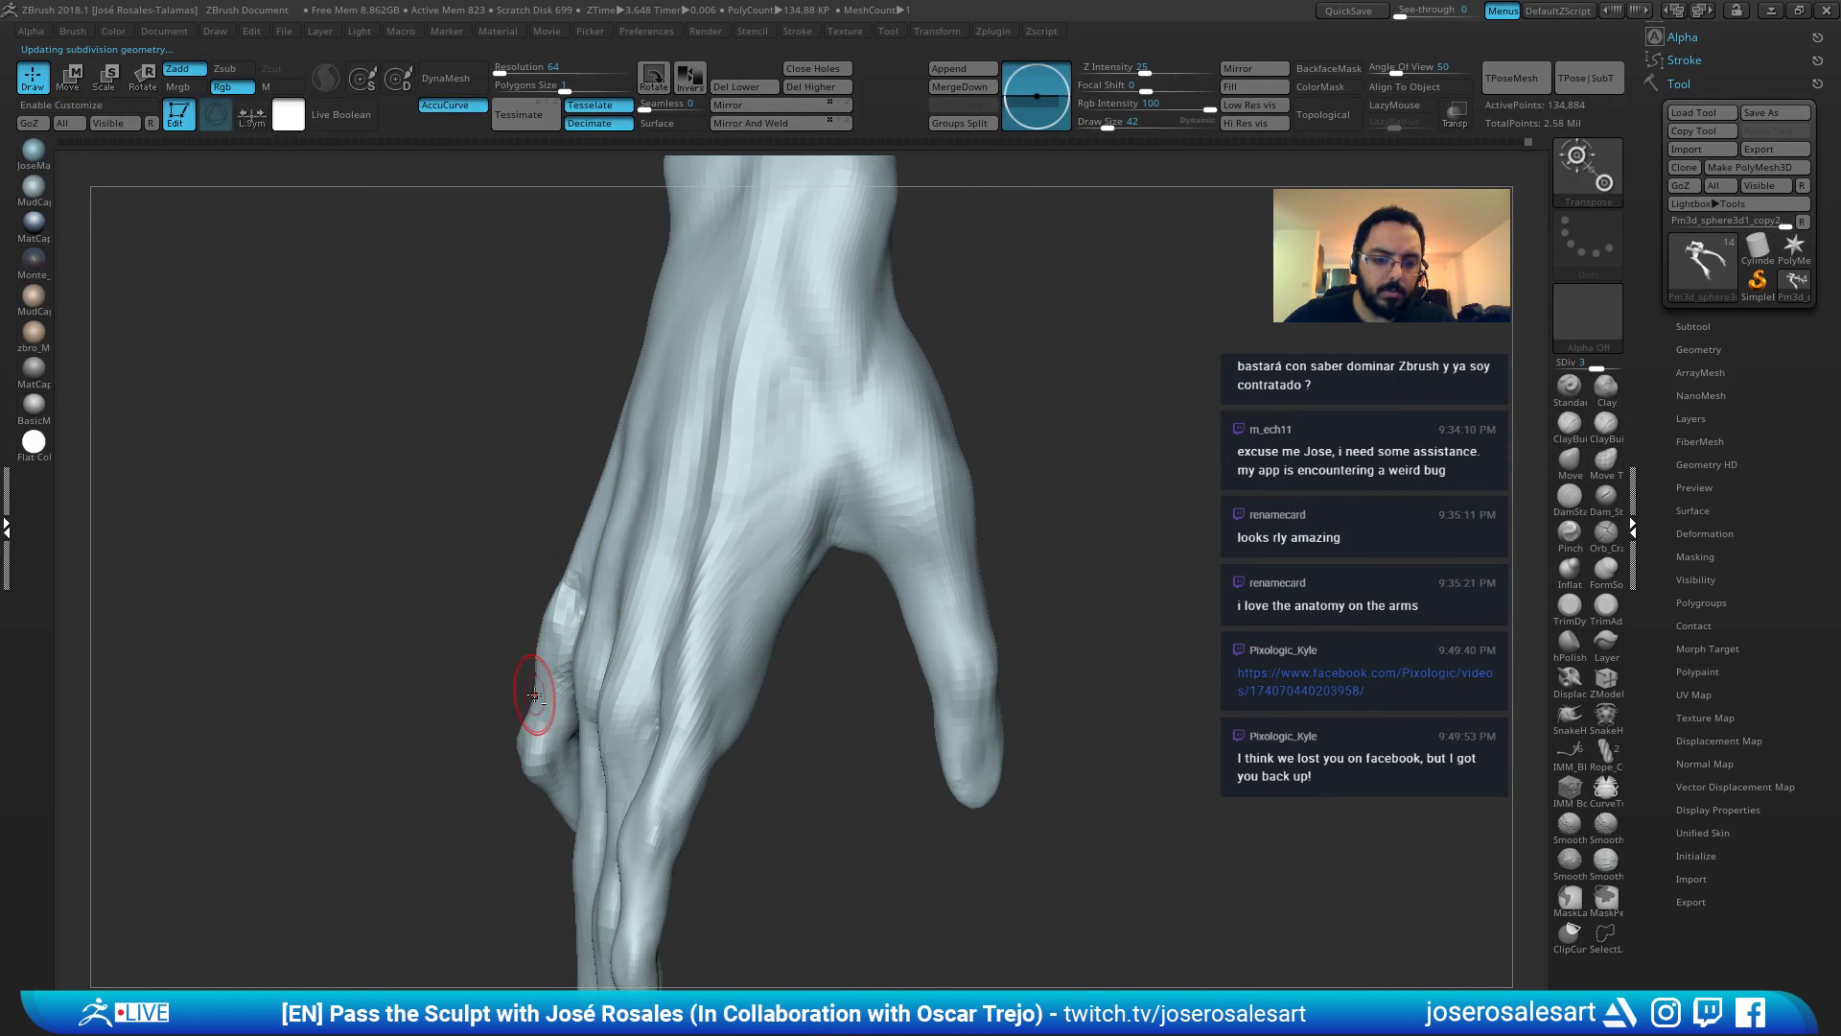
left_click_drag(534, 693, 569, 565, "shift")
key("w")
key("q")
right_click_drag(540, 709, 596, 588)
Isolate the arms from the rest of the creature.
mouse_move(580, 695)
right_mouse_down()
mouse_move(831, 481)
mouse_move(682, 526)
mouse_move(608, 403)
mouse_move(576, 489)
mouse_move(530, 518)
mouse_move(693, 404)
mouse_move(988, 374)
mouse_move(1128, 257)
right_mouse_up()
key("w")
key("q")
key("w")
key("q")
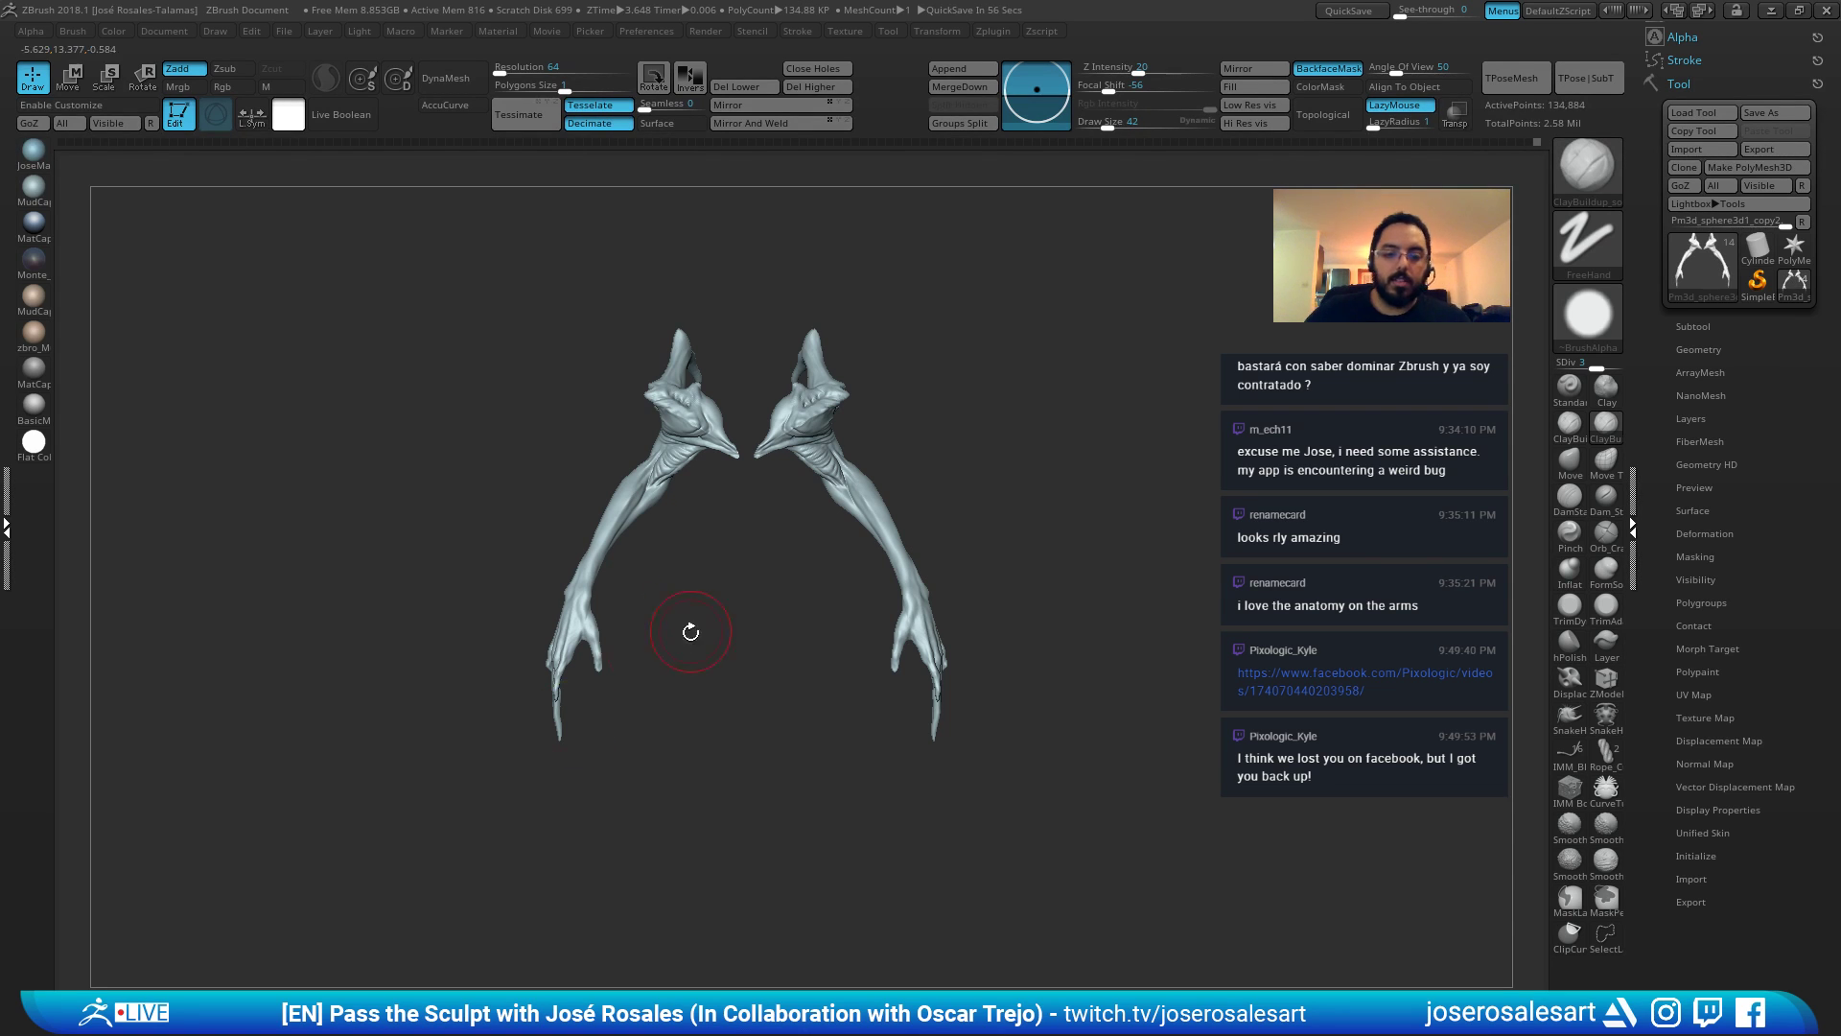
Refine the muscle forms along the isolated arm with the DamStandard and ClayBuildup brushes.
mouse_move(691, 632)
right_mouse_down()
mouse_move(720, 402)
mouse_move(690, 534)
mouse_move(656, 534)
mouse_move(522, 628)
mouse_move(596, 321)
mouse_move(632, 459)
mouse_move(577, 503)
mouse_move(606, 465)
mouse_move(559, 469)
mouse_move(554, 427)
mouse_move(559, 518)
mouse_move(645, 520)
mouse_move(576, 479)
mouse_move(614, 450)
right_mouse_up()
key("b")
key("d")
key("s")
key("1")
mouse_move(623, 443)
left_mouse_down()
mouse_move(598, 515)
mouse_move(630, 568)
left_mouse_up()
mouse_move(630, 568)
right_mouse_down()
mouse_move(655, 566)
mouse_move(625, 496)
right_mouse_up()
mouse_move(610, 567)
right_mouse_down()
mouse_move(731, 448)
mouse_move(703, 287)
mouse_move(618, 336)
right_mouse_up()
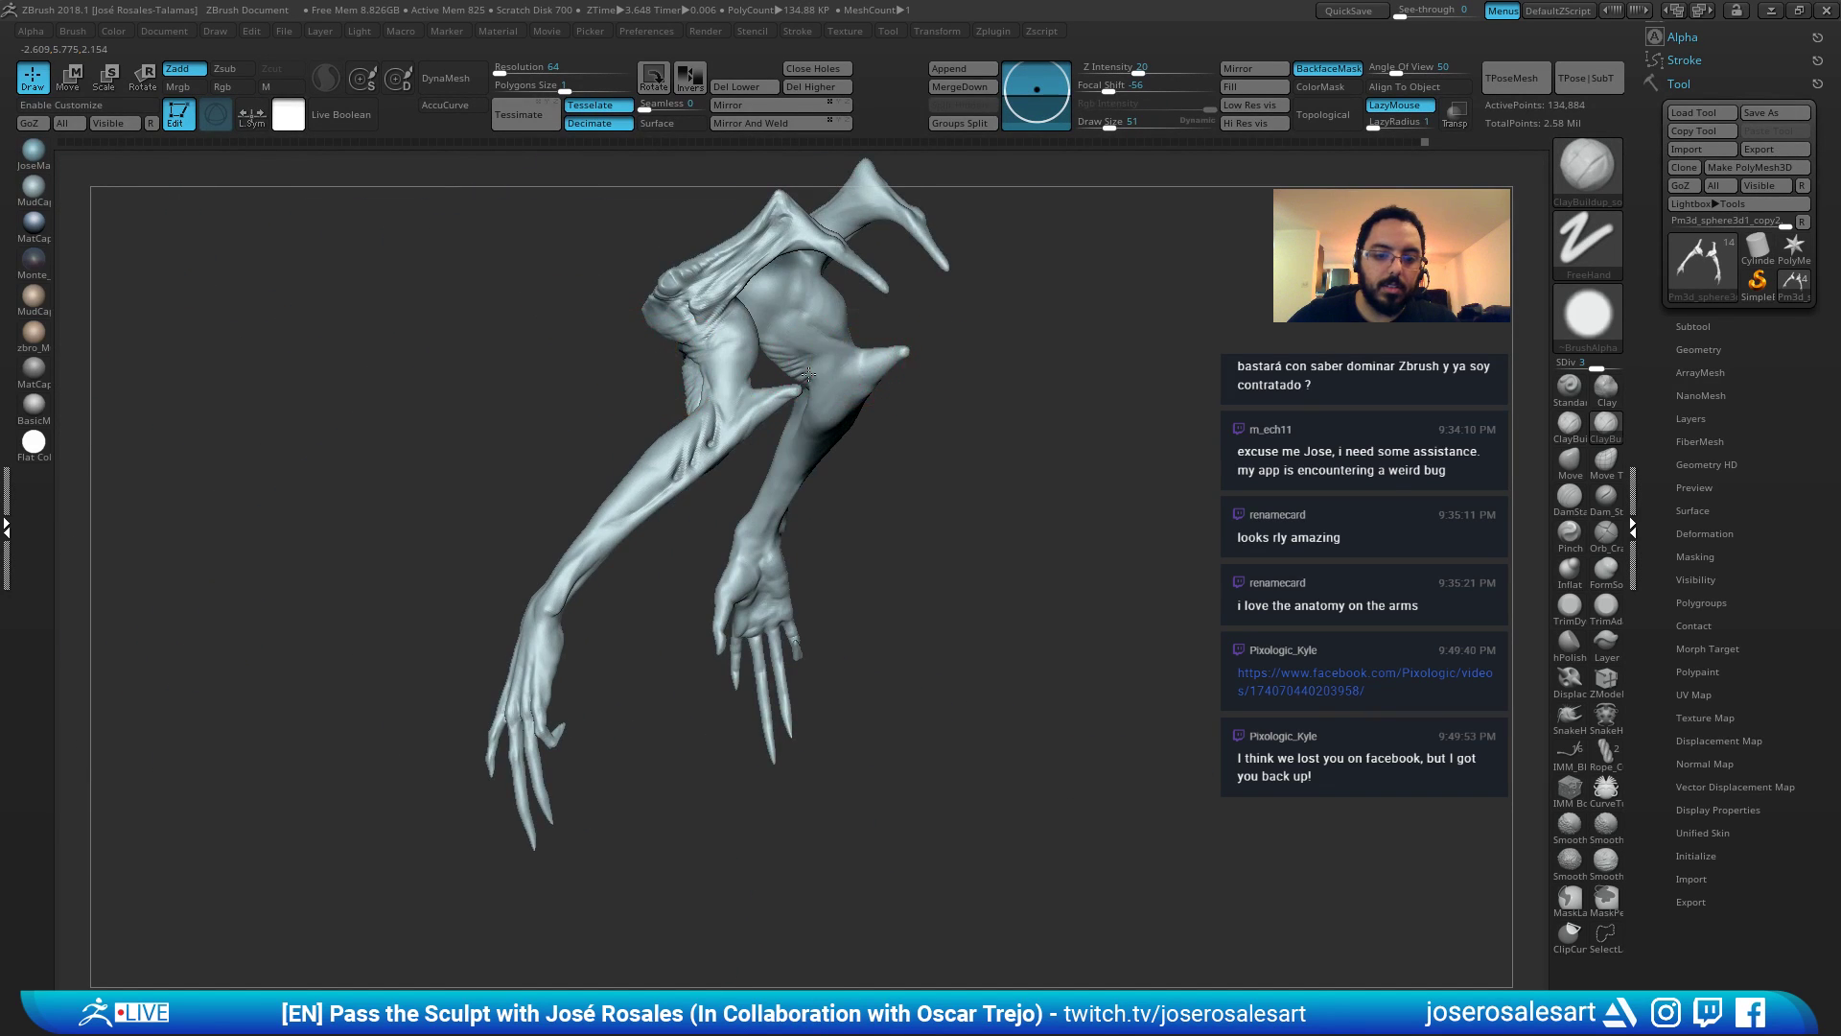
Build up the area around the base of the elbow spike with the Standard and ClayBuildup brushes.
mouse_move(809, 374)
right_mouse_down("ctrl")
mouse_move(740, 449)
mouse_move(752, 431)
right_mouse_up("ctrl")
key("b")
key("s")
key("t")
mouse_move(649, 575)
right_mouse_down()
mouse_move(709, 490)
mouse_move(750, 474)
mouse_move(667, 480)
right_mouse_up()
key("b")
key("c")
key("b")
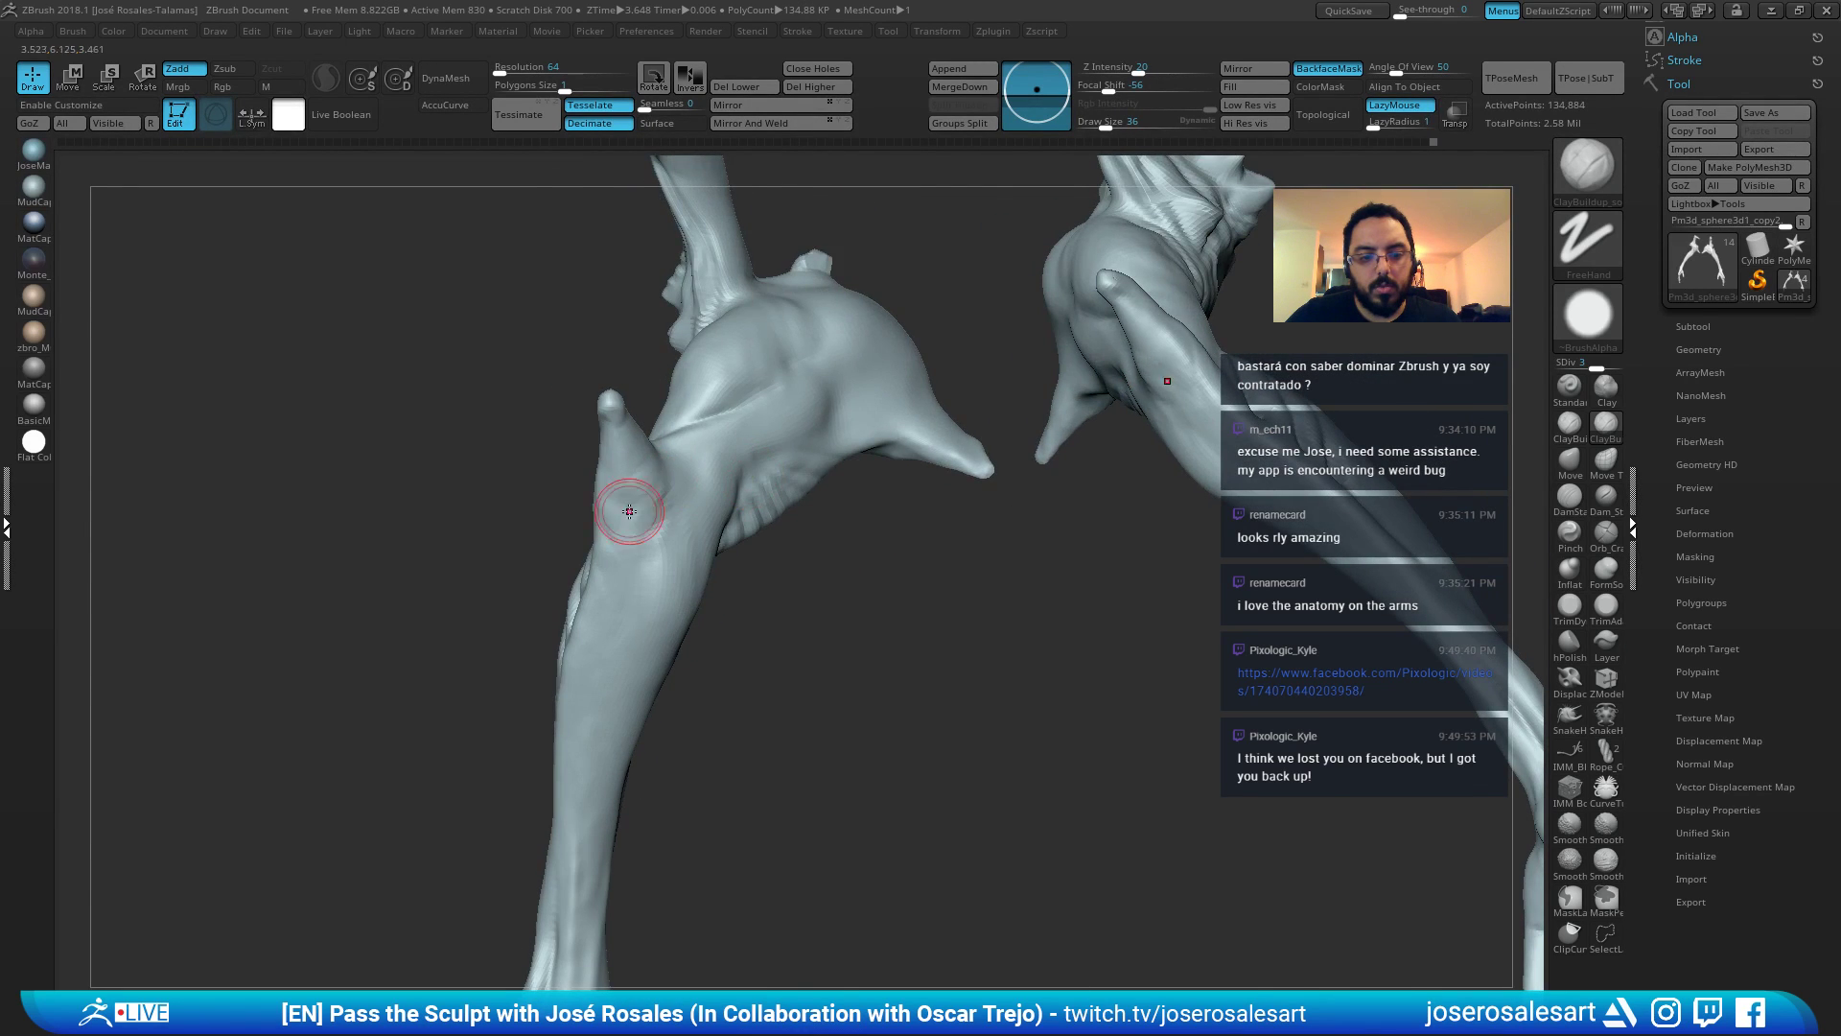
Refine the transition from the elbow spike into the arm with ClayBuildup and the Standard brush at Draw Size 36.
right_click_drag(629, 511, 753, 472)
right_click_drag(753, 472, 901, 272, "alt")
mouse_move(507, 501)
right_mouse_down("alt")
mouse_move(756, 469)
mouse_move(702, 501)
mouse_move(650, 470)
right_mouse_up("alt")
key("b")
key("s")
key("t")
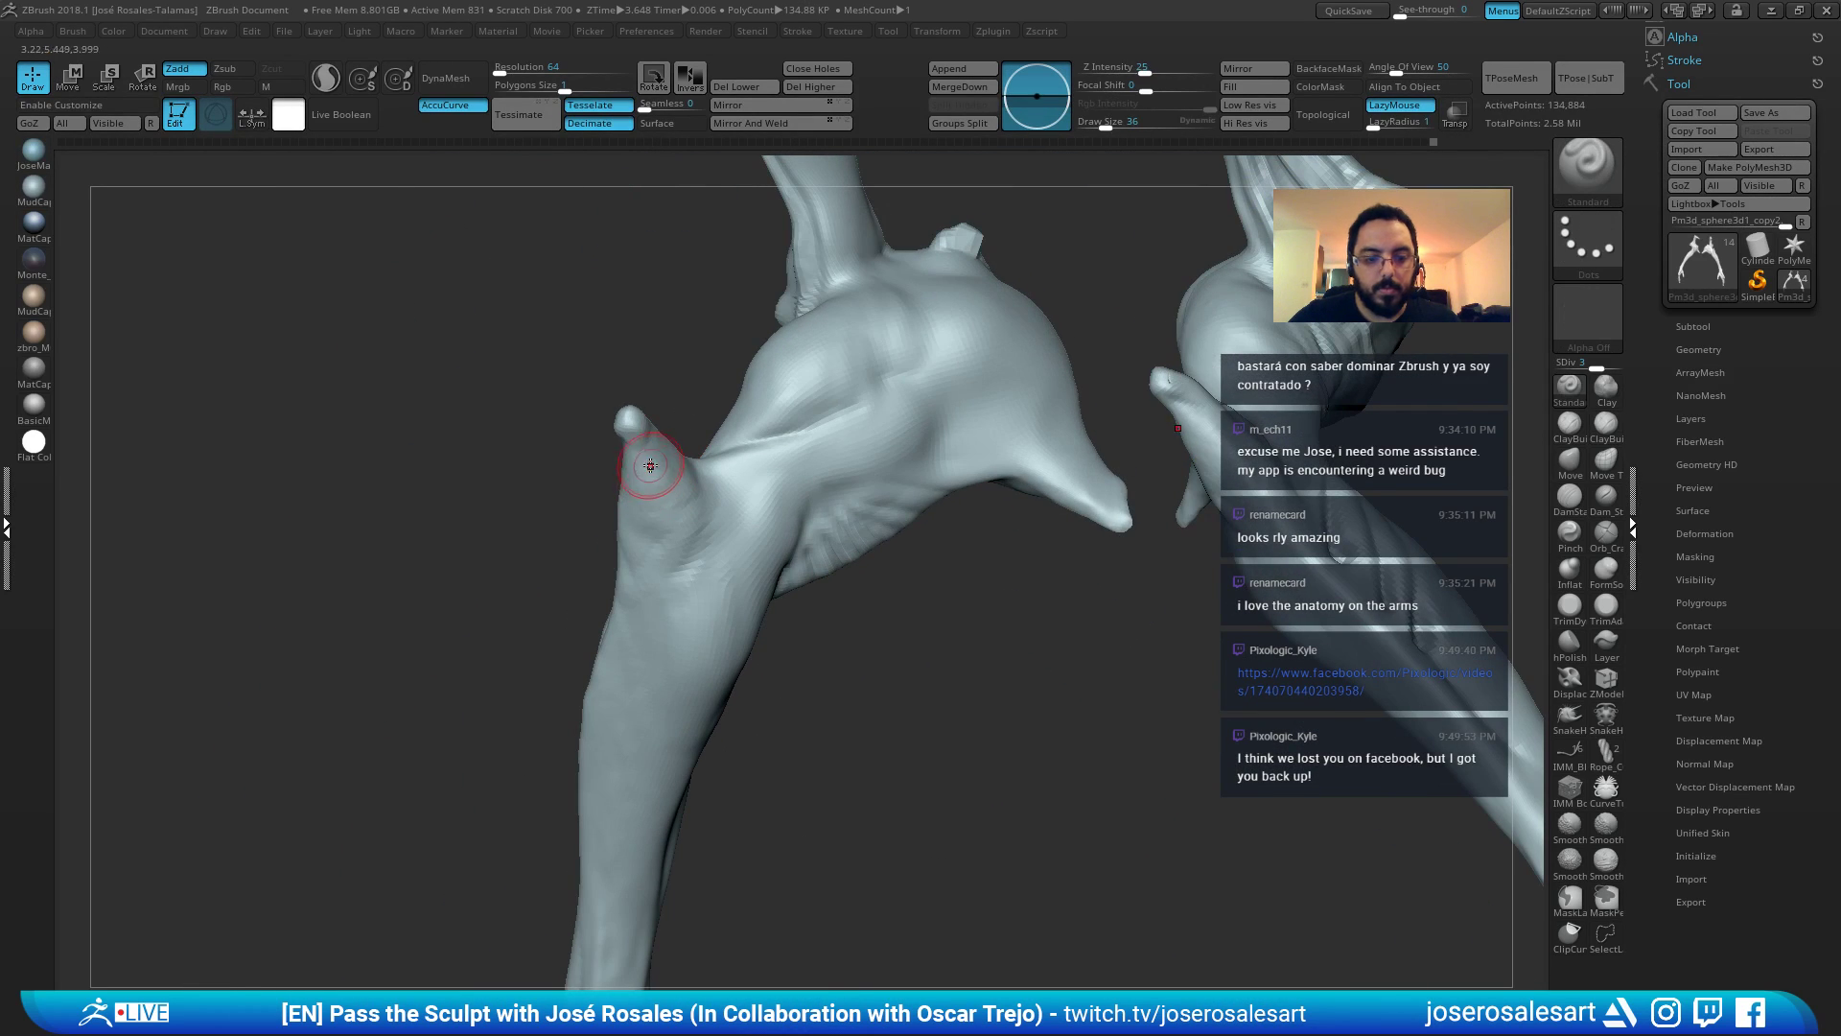
Carve broad muscle grooves along the forearm below the elbow spike with the DamStandard brush at Draw Size 95.
mouse_move(676, 561)
right_mouse_down()
mouse_move(660, 437)
mouse_move(649, 464)
mouse_move(684, 500)
mouse_move(679, 580)
mouse_move(781, 563)
mouse_move(645, 572)
mouse_move(660, 543)
mouse_move(707, 729)
mouse_move(392, 678)
right_mouse_up()
key("2")
key("b")
key("s")
key("t")
key("b")
key("d")
key("s")
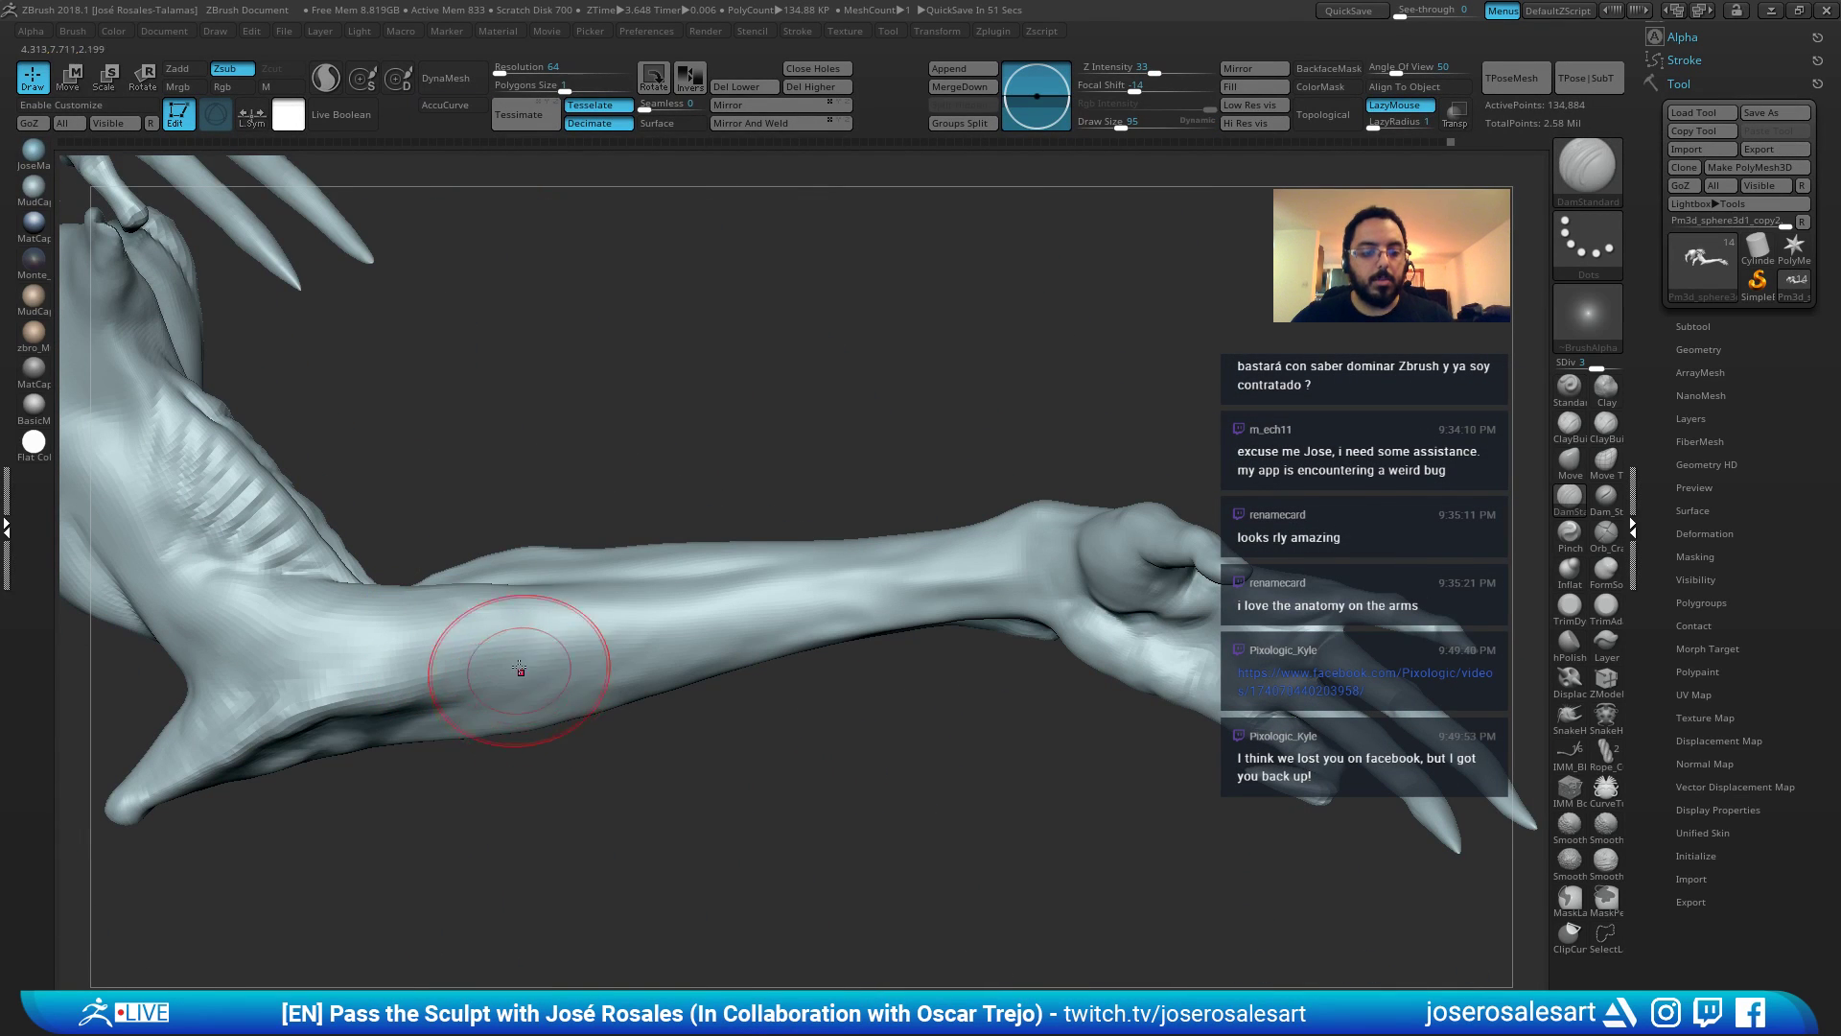
right_click_drag(514, 658, 404, 716)
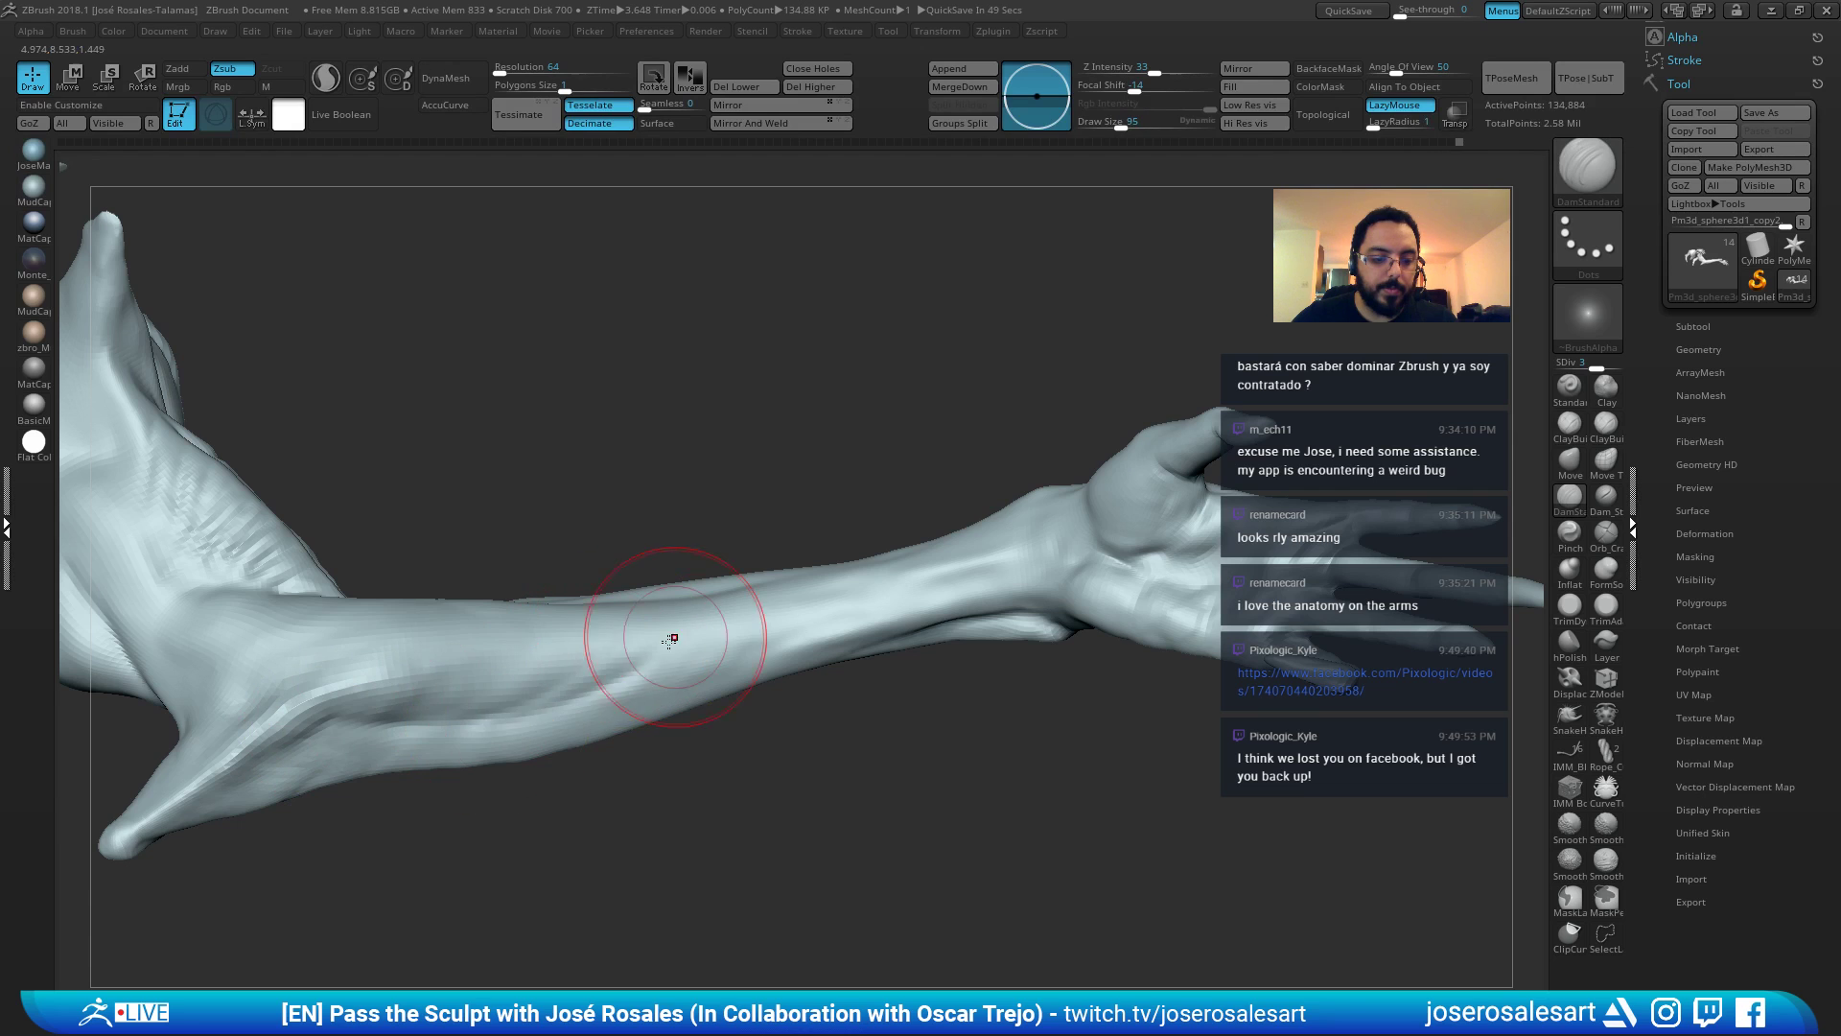
mouse_move(671, 637)
right_mouse_down()
mouse_move(638, 596)
mouse_move(761, 649)
mouse_move(727, 583)
right_mouse_up()
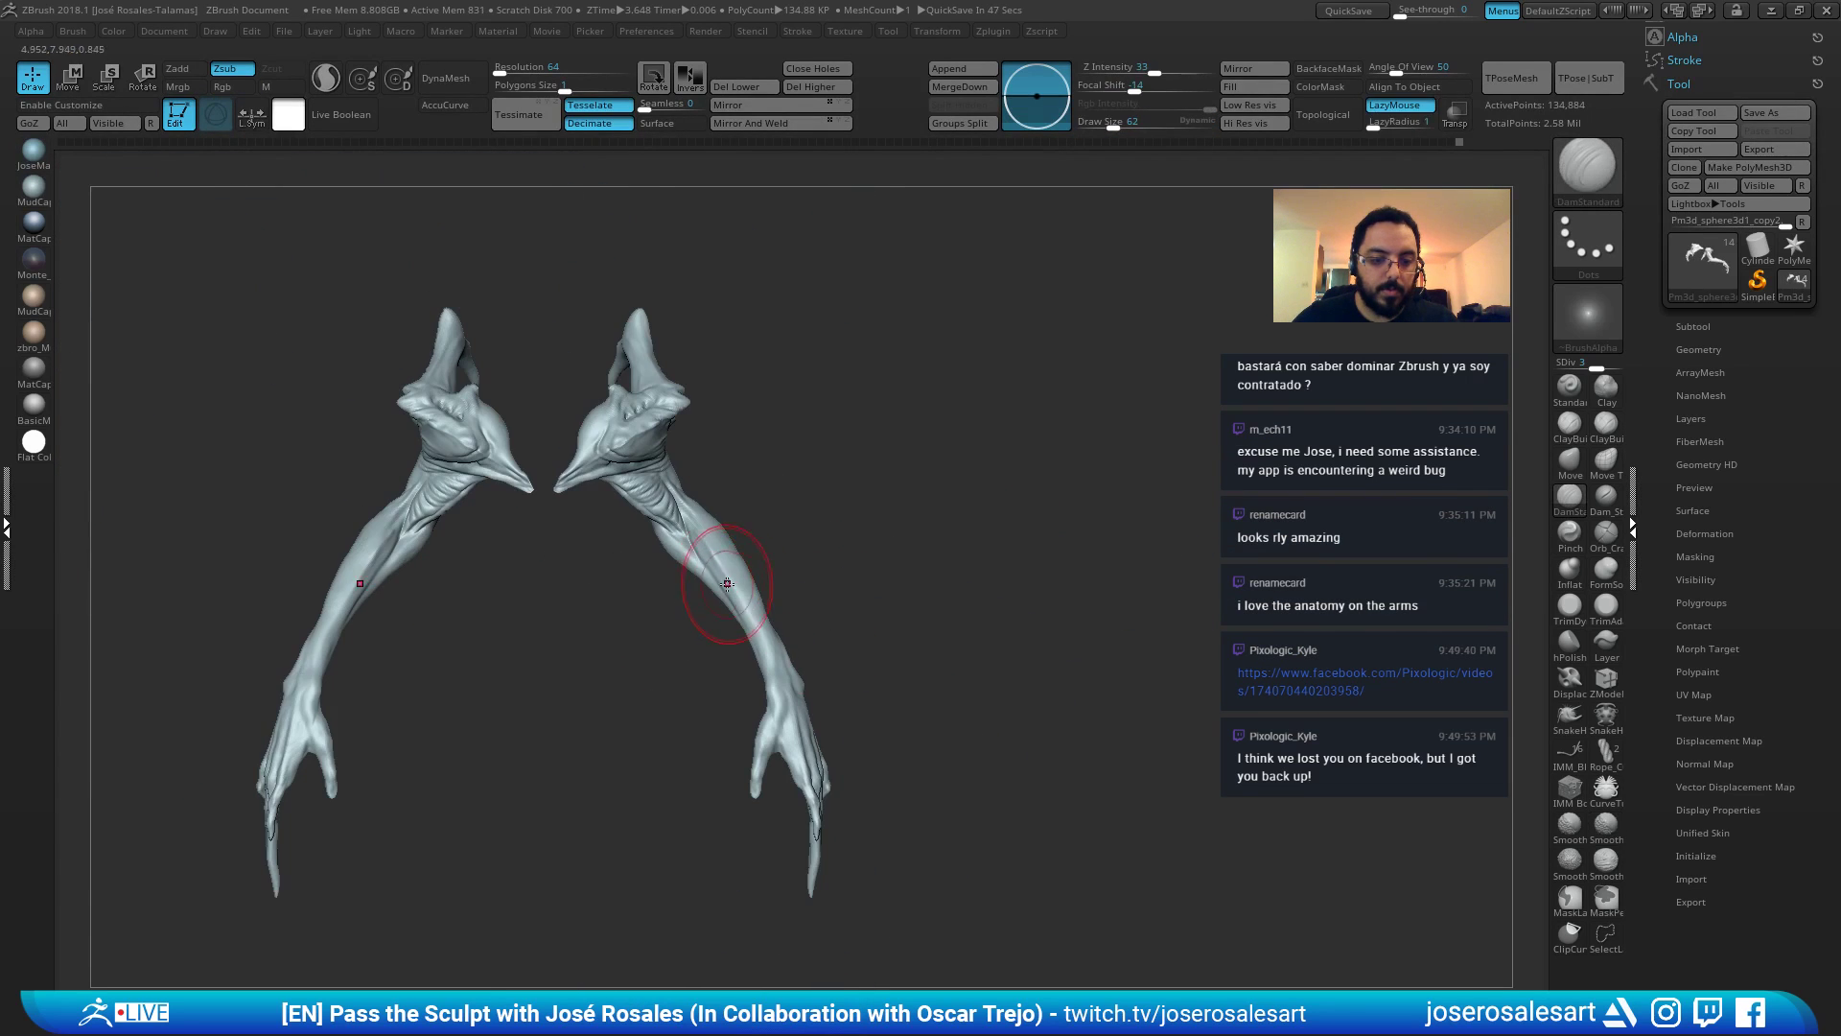
Work the crease between the elbow spike and the arm with the DamStandard brush at Draw Size 54.
key("ctrl+shift+s")
key("ctrl+shift+s")
mouse_move(768, 513)
right_mouse_down("ctrl")
mouse_move(806, 546)
mouse_move(772, 453)
mouse_move(726, 443)
mouse_move(716, 534)
right_mouse_up("ctrl")
right_click_drag(633, 445, 662, 351)
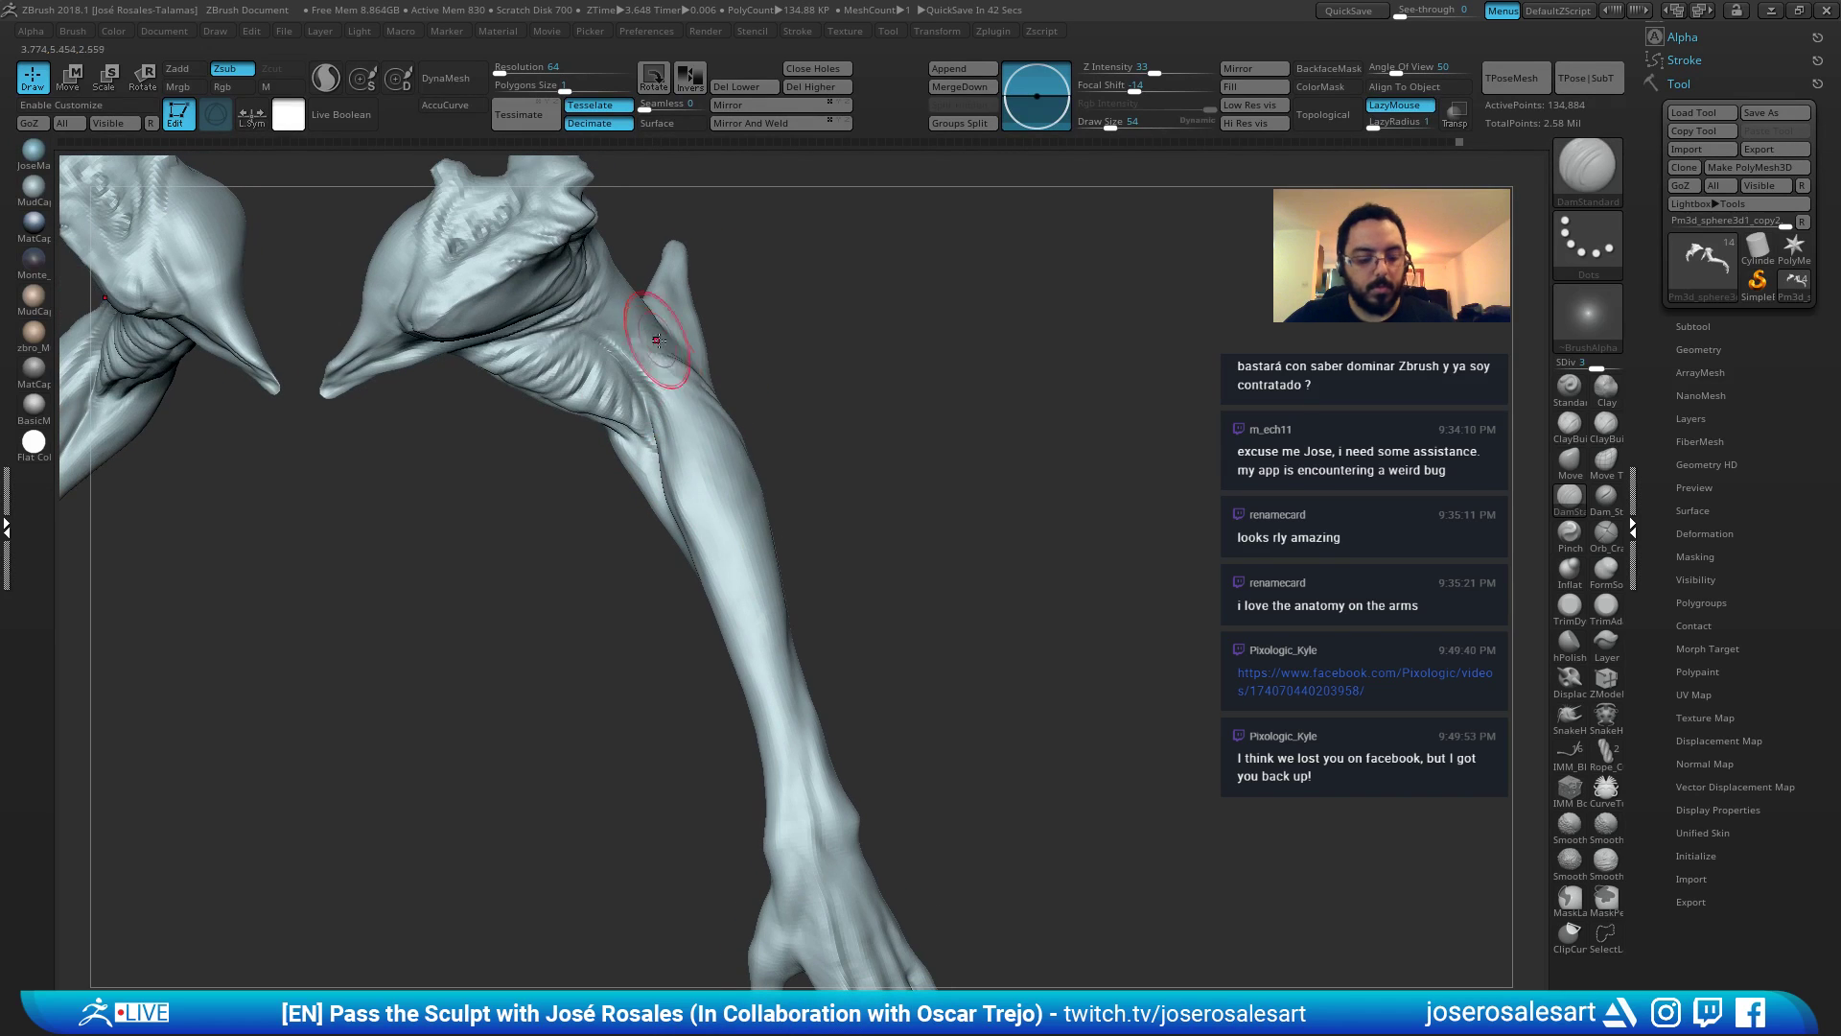
Reshape the outer contour of the upper forearm with a large Move brush, with AccuCurve enabled.
key("b")
key("m")
key("v")
left_click(456, 106)
key("s")
left_click_drag(773, 489, 784, 489)
right_click_drag(782, 485, 742, 466)
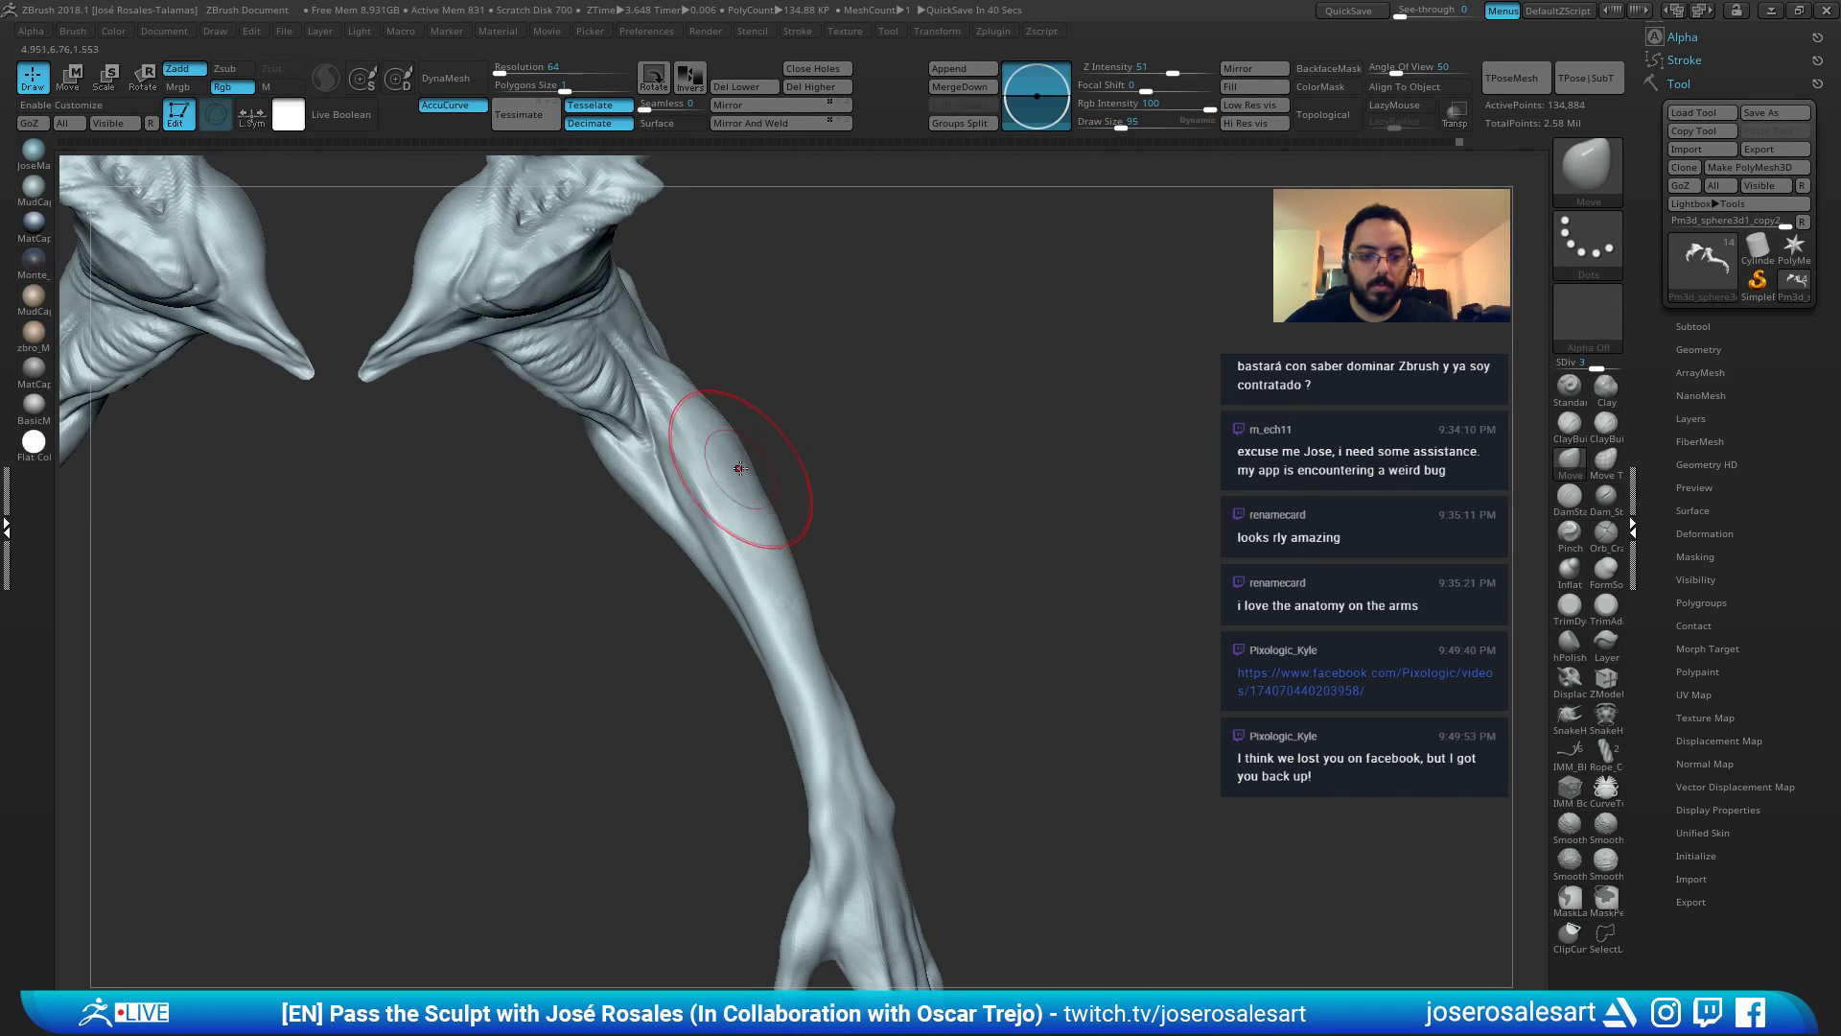
mouse_move(734, 456)
left_mouse_down()
mouse_move(707, 334)
mouse_move(725, 329)
left_mouse_up()
mouse_move(777, 361)
right_mouse_down()
mouse_move(892, 314)
mouse_move(851, 384)
mouse_move(815, 369)
right_mouse_up()
Adjust the shape of the elbow spike with the Move brush at Draw Size 45.
key("f")
key("s")
left_click_drag(861, 401, 850, 401)
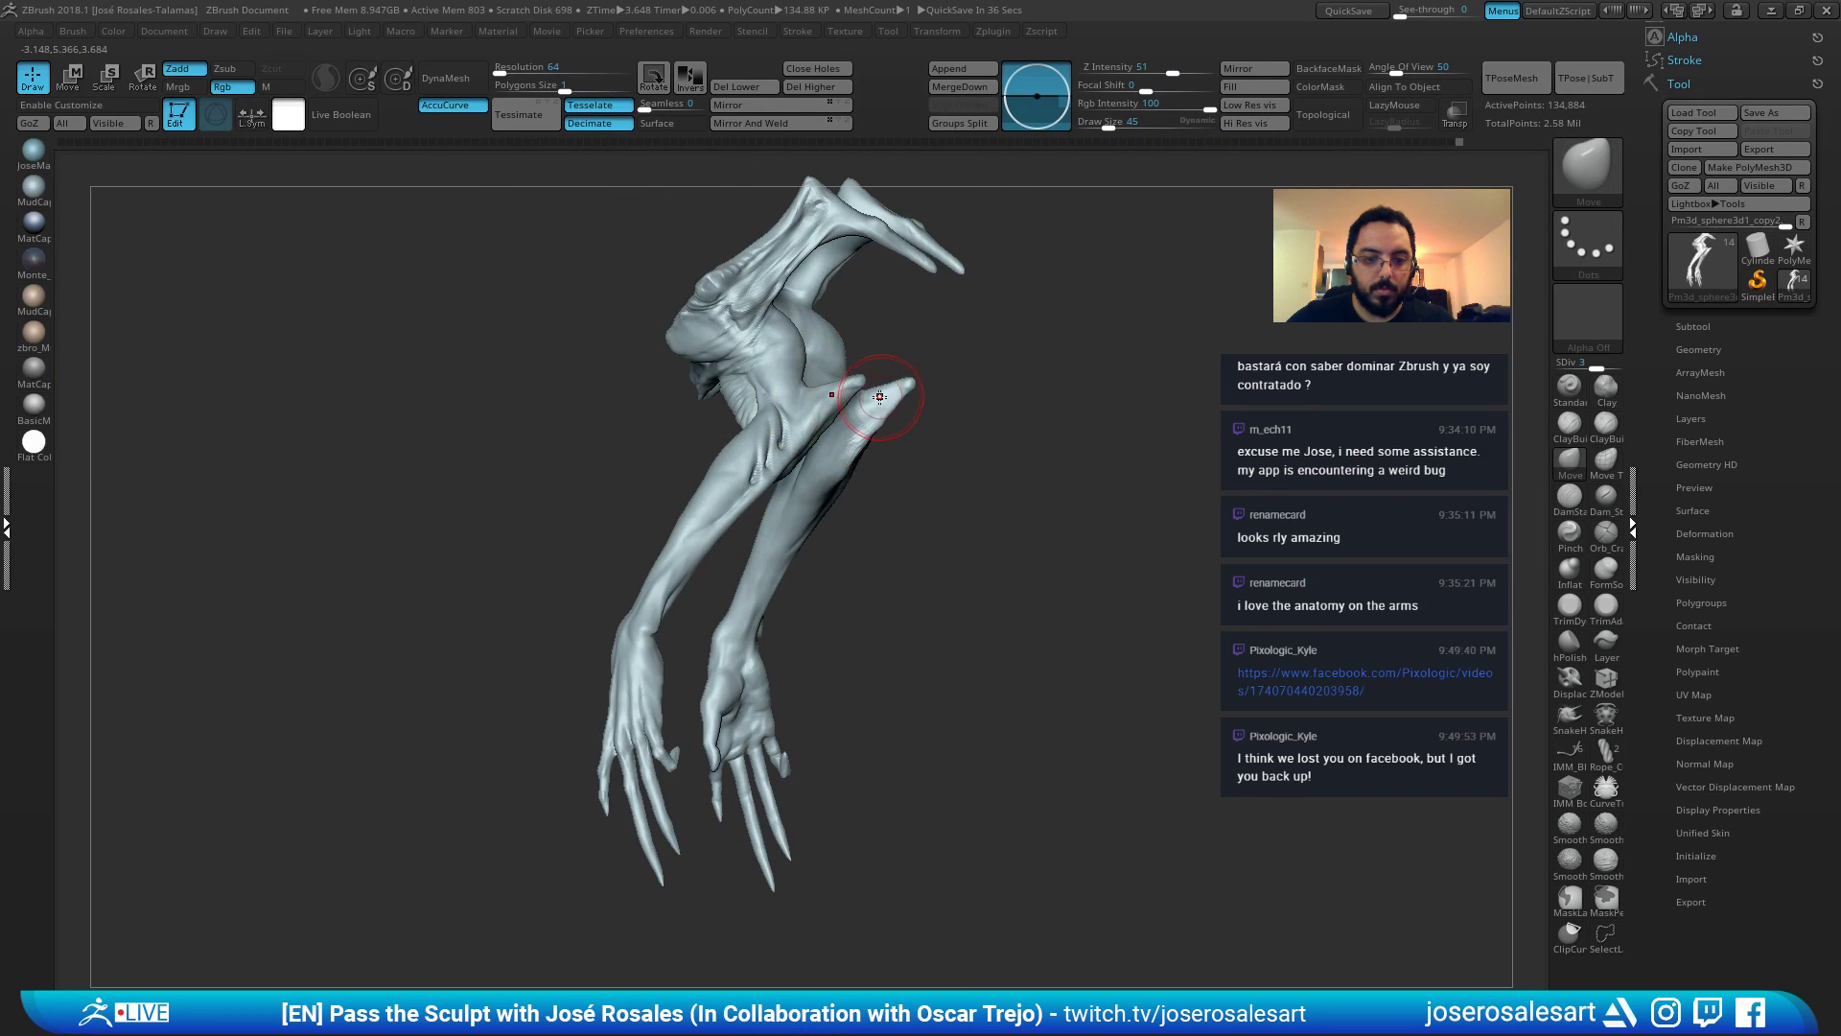
right_click_drag(883, 403, 919, 427, "ctrl")
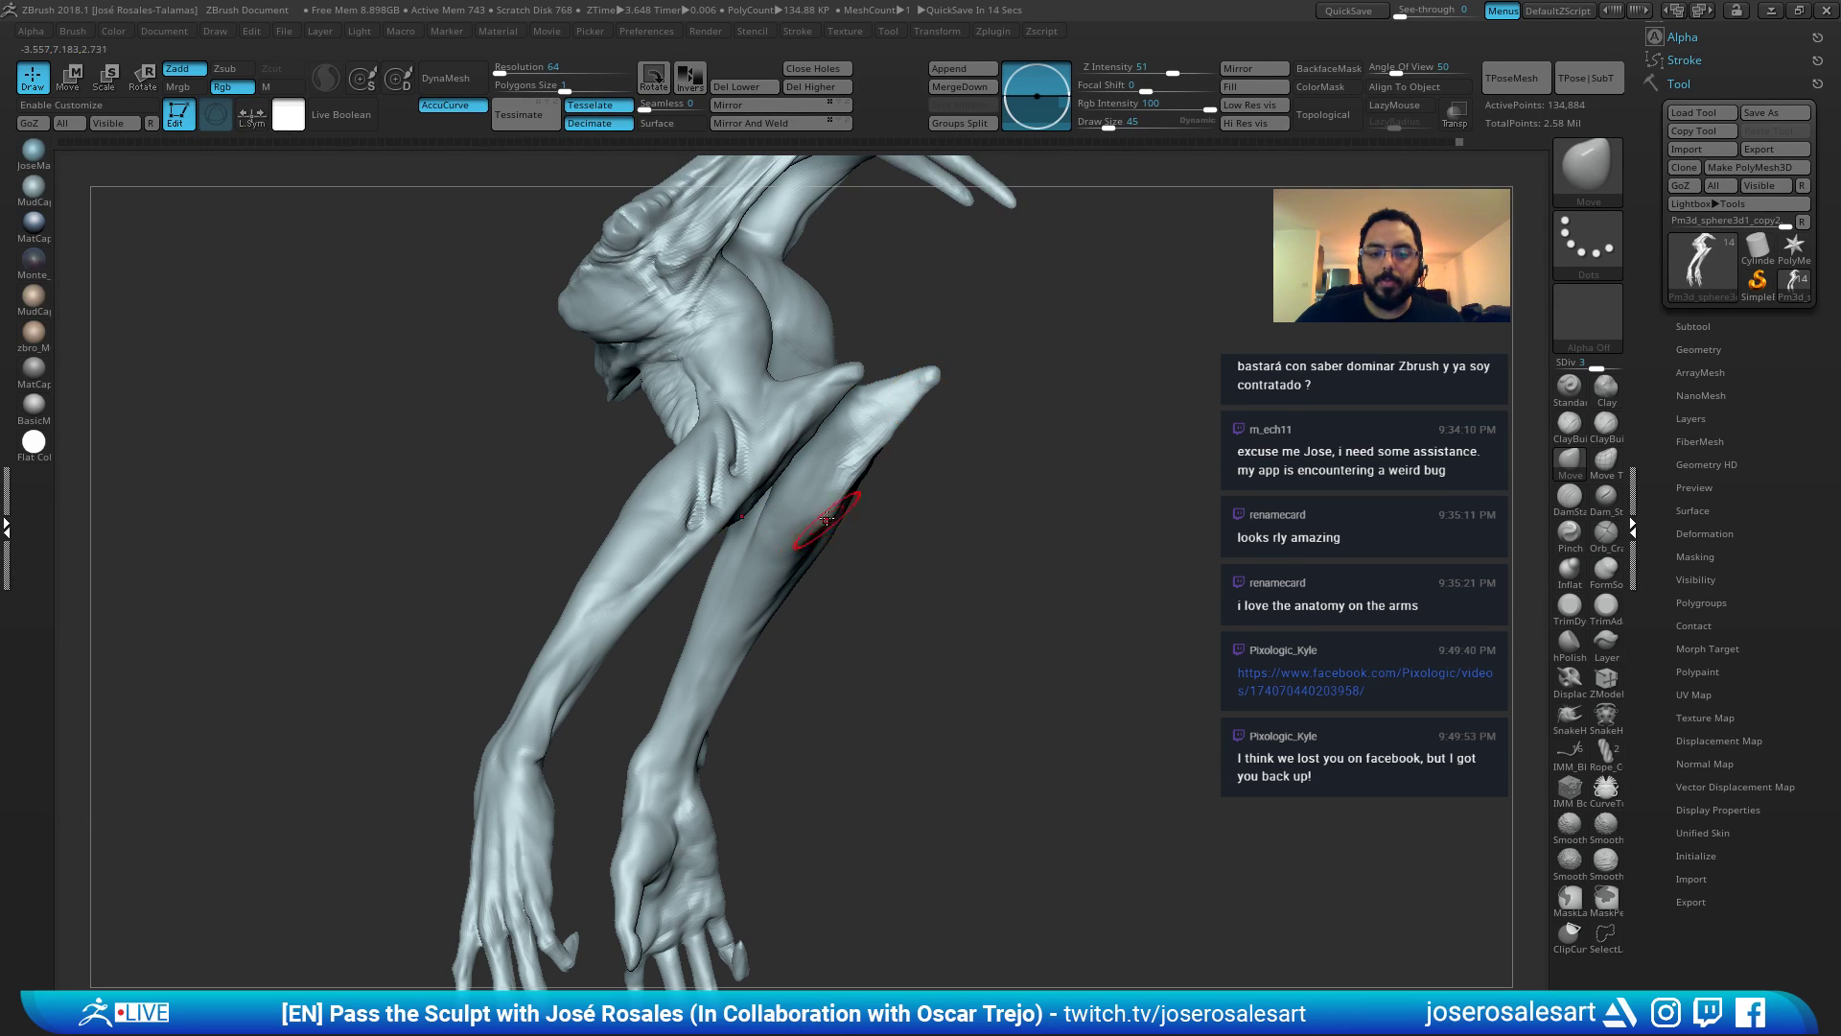
Build up the forearm muscle below the shoulder creases with the ClayBuildup brush at Draw Size 45.
mouse_move(787, 450)
right_mouse_down()
mouse_move(827, 502)
mouse_move(950, 518)
mouse_move(892, 514)
right_mouse_up()
key("1")
left_click_drag(671, 527, 731, 481)
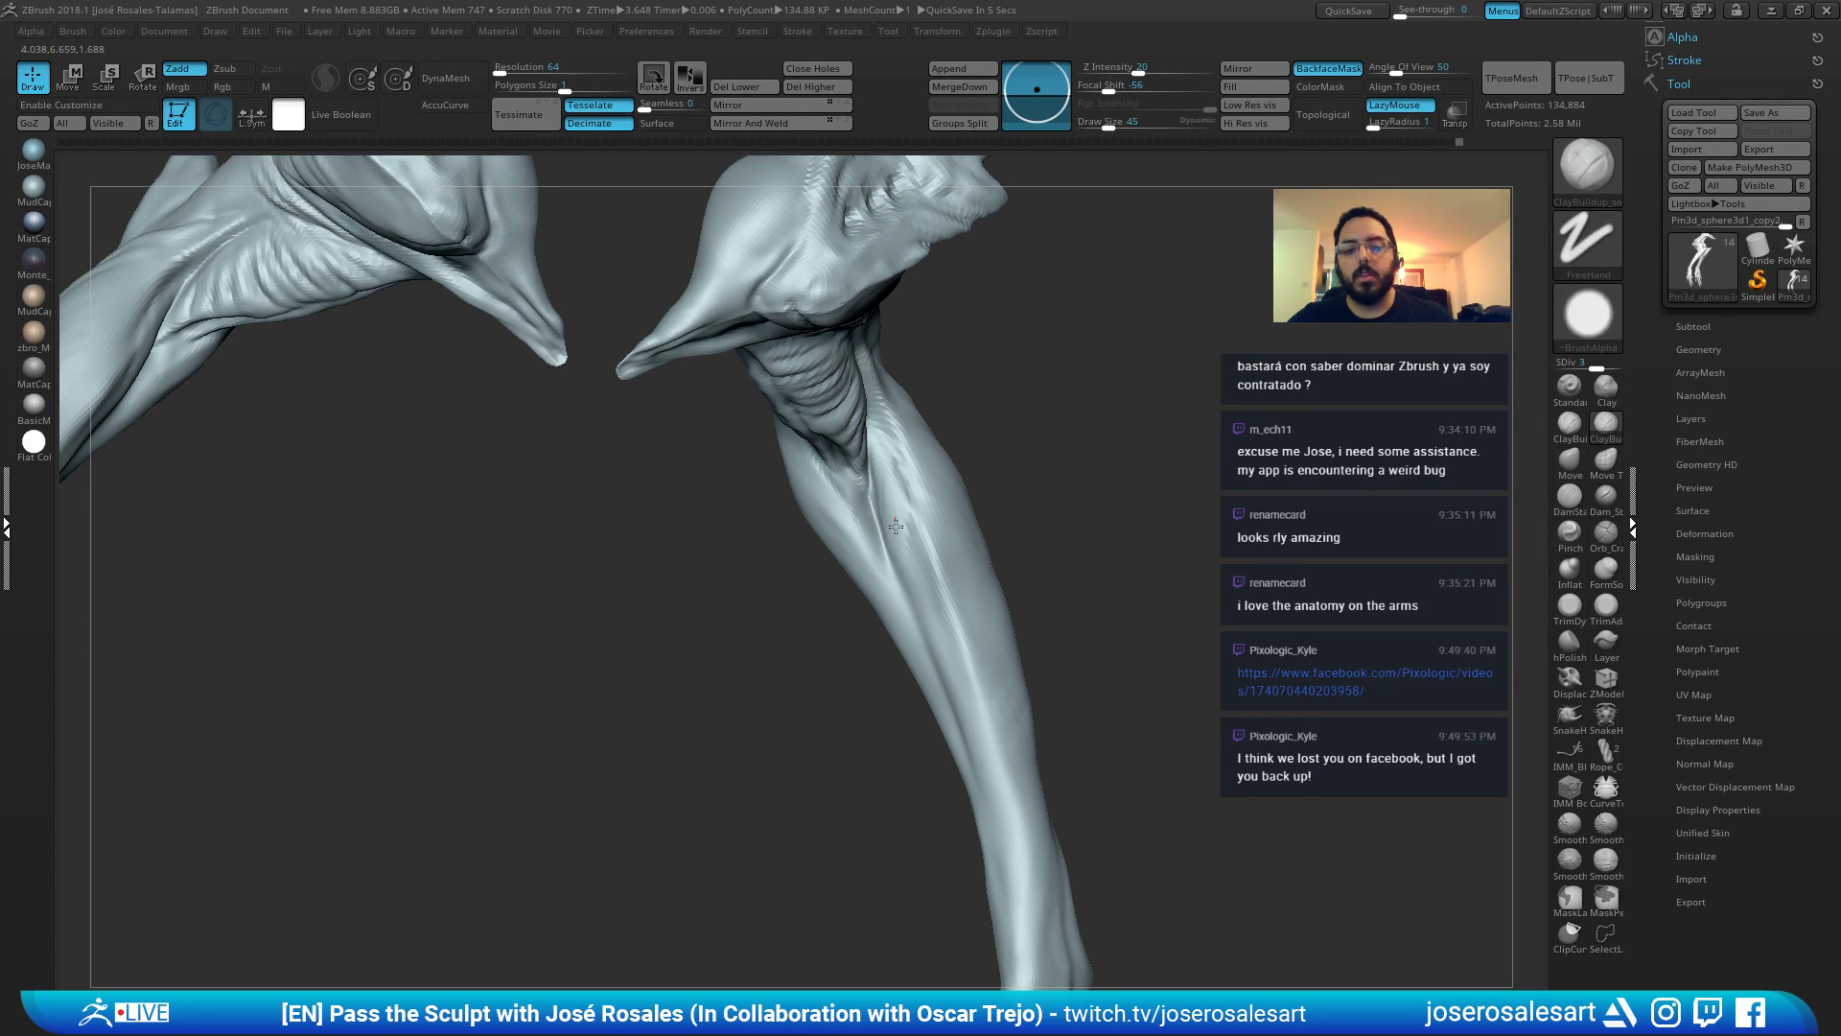
right_click_drag(912, 542, 940, 541)
Sculpt the muscle ridge where the skin creases meet the forearm groove with the Standard brush, reducing it to Draw Size 30.
key("2")
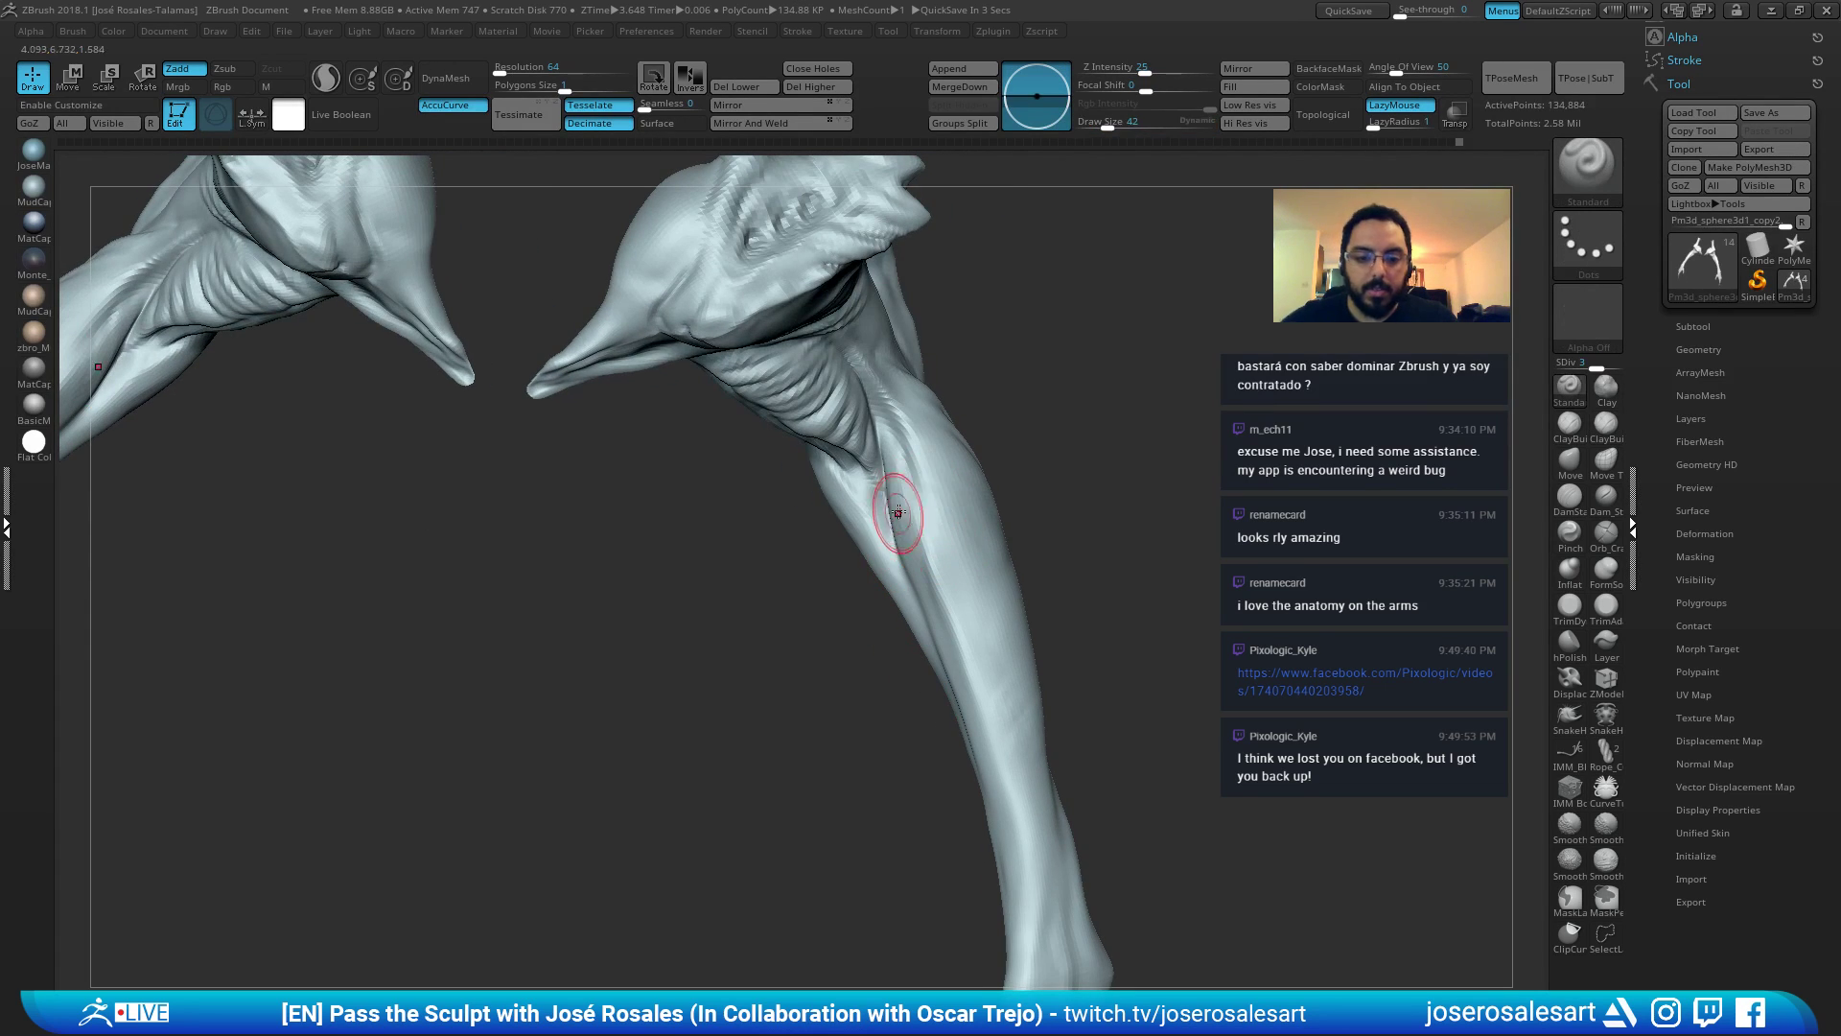
key("s")
left_click(897, 506)
key("s")
left_click(894, 503)
key("s")
left_click(894, 485)
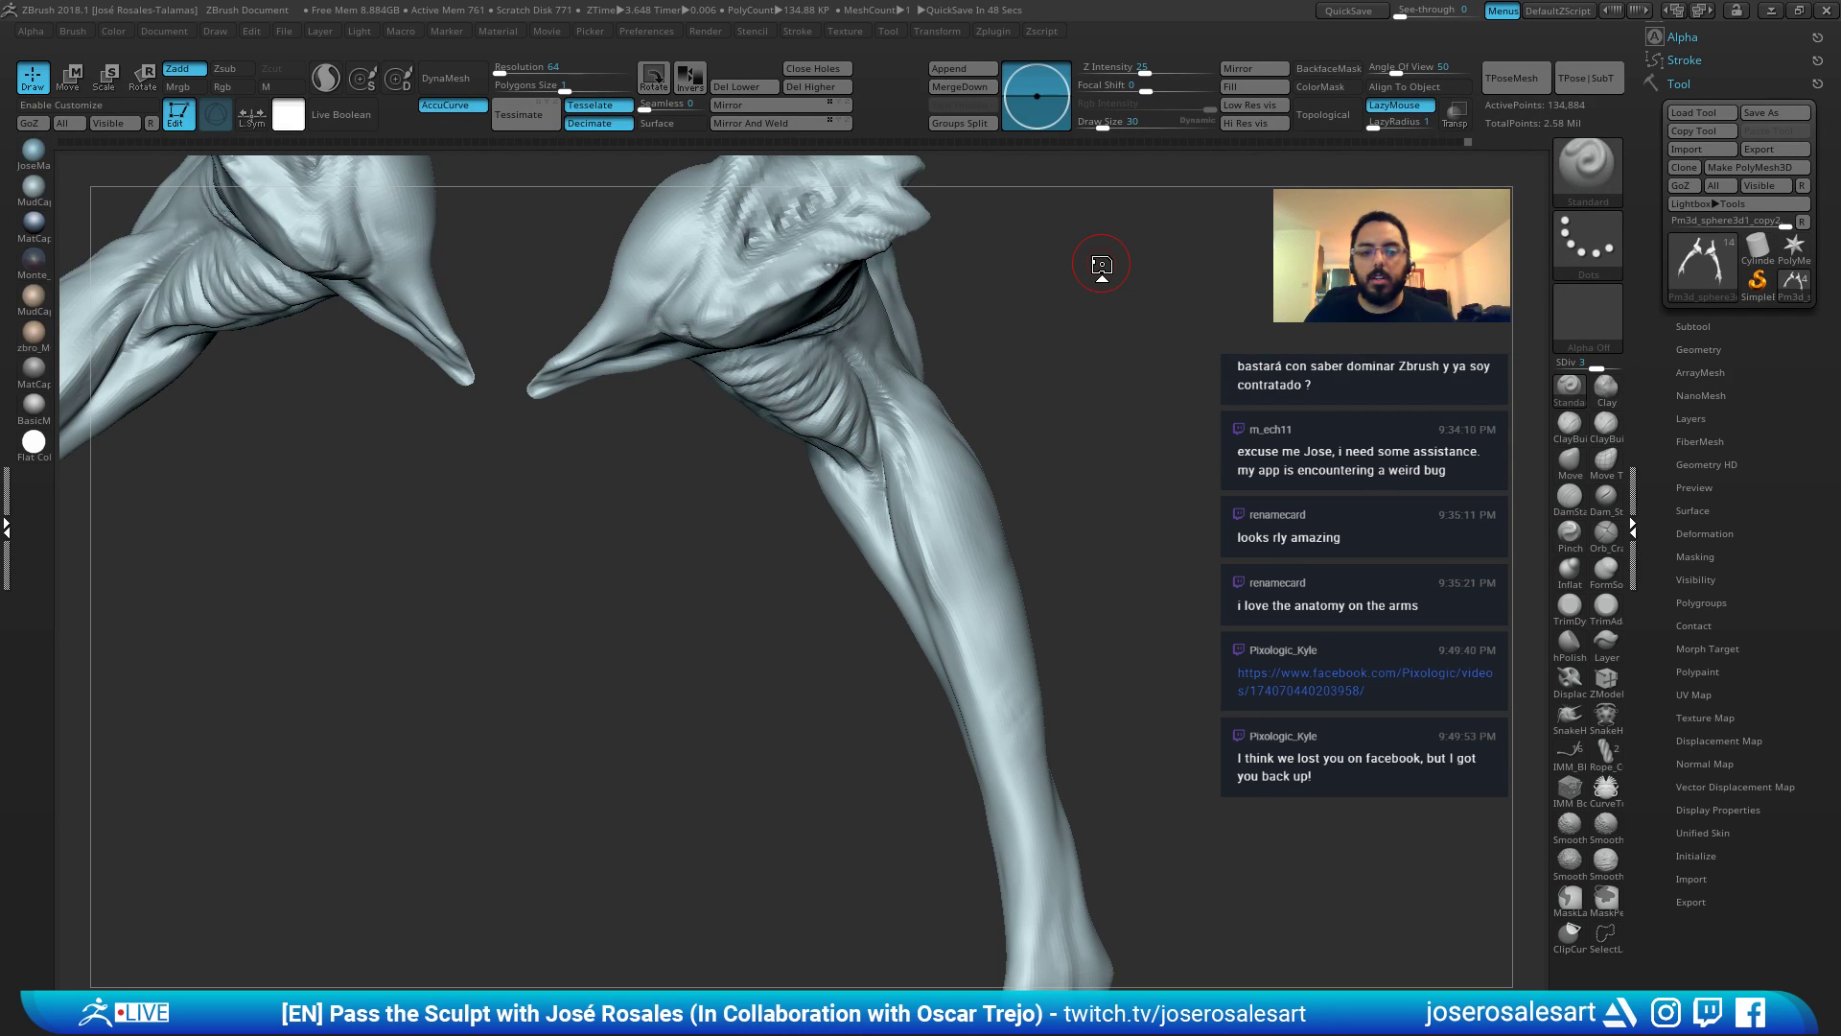
Carve a crease across the back of the wrist just below the wrist bone with an enlarged DamStandard brush.
left_click_drag(1101, 265, 521, 267)
left_click_drag(723, 304, 604, 297, "alt")
mouse_move(577, 360)
left_mouse_down("alt")
mouse_move(684, 382)
mouse_move(671, 395)
left_mouse_up("alt")
left_click_drag(681, 531, 727, 538, "alt")
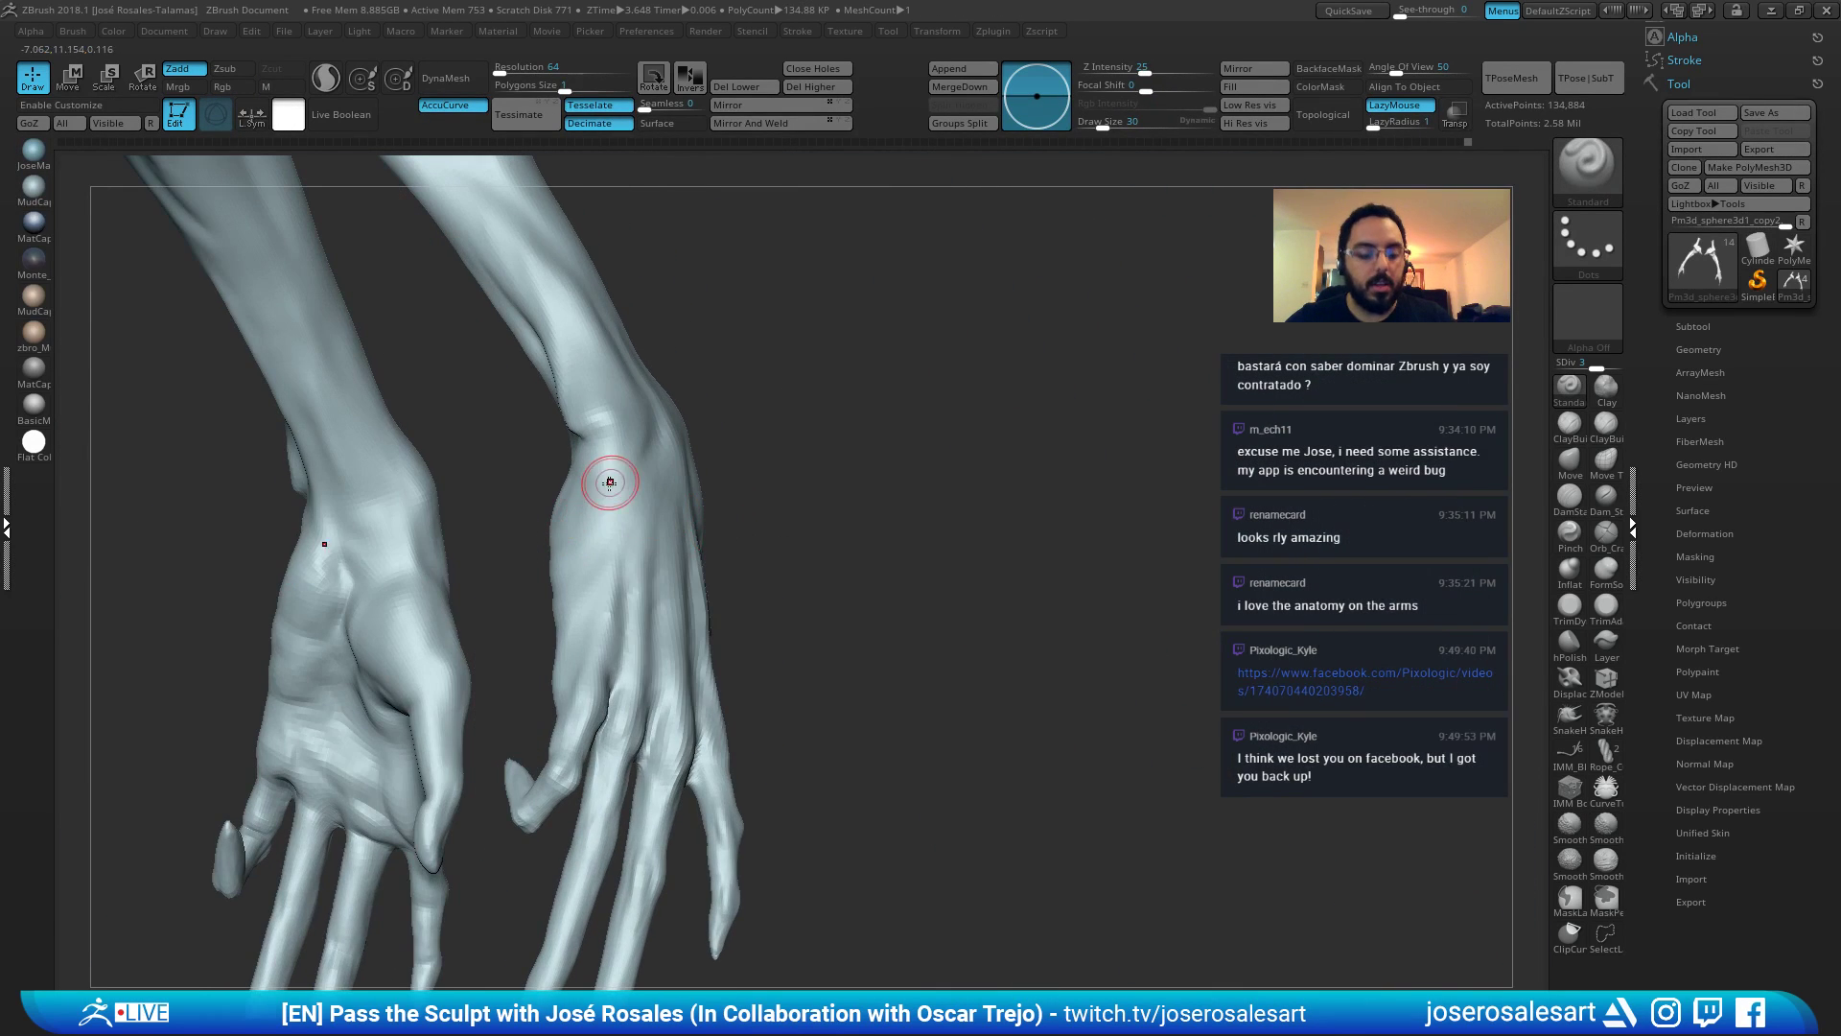
key("b")
key("d")
key("s")
key("bracketright")
key("bracketright")
key("bracketright")
left_click_drag(758, 475, 614, 461)
mouse_move(644, 447)
left_mouse_down()
mouse_move(604, 466)
mouse_move(655, 452)
mouse_move(627, 466)
left_mouse_up()
Raise the tendon running over the wrist onto the back of the hand with the Standard brush at Draw Size 26.
key("b")
key("s")
key("t")
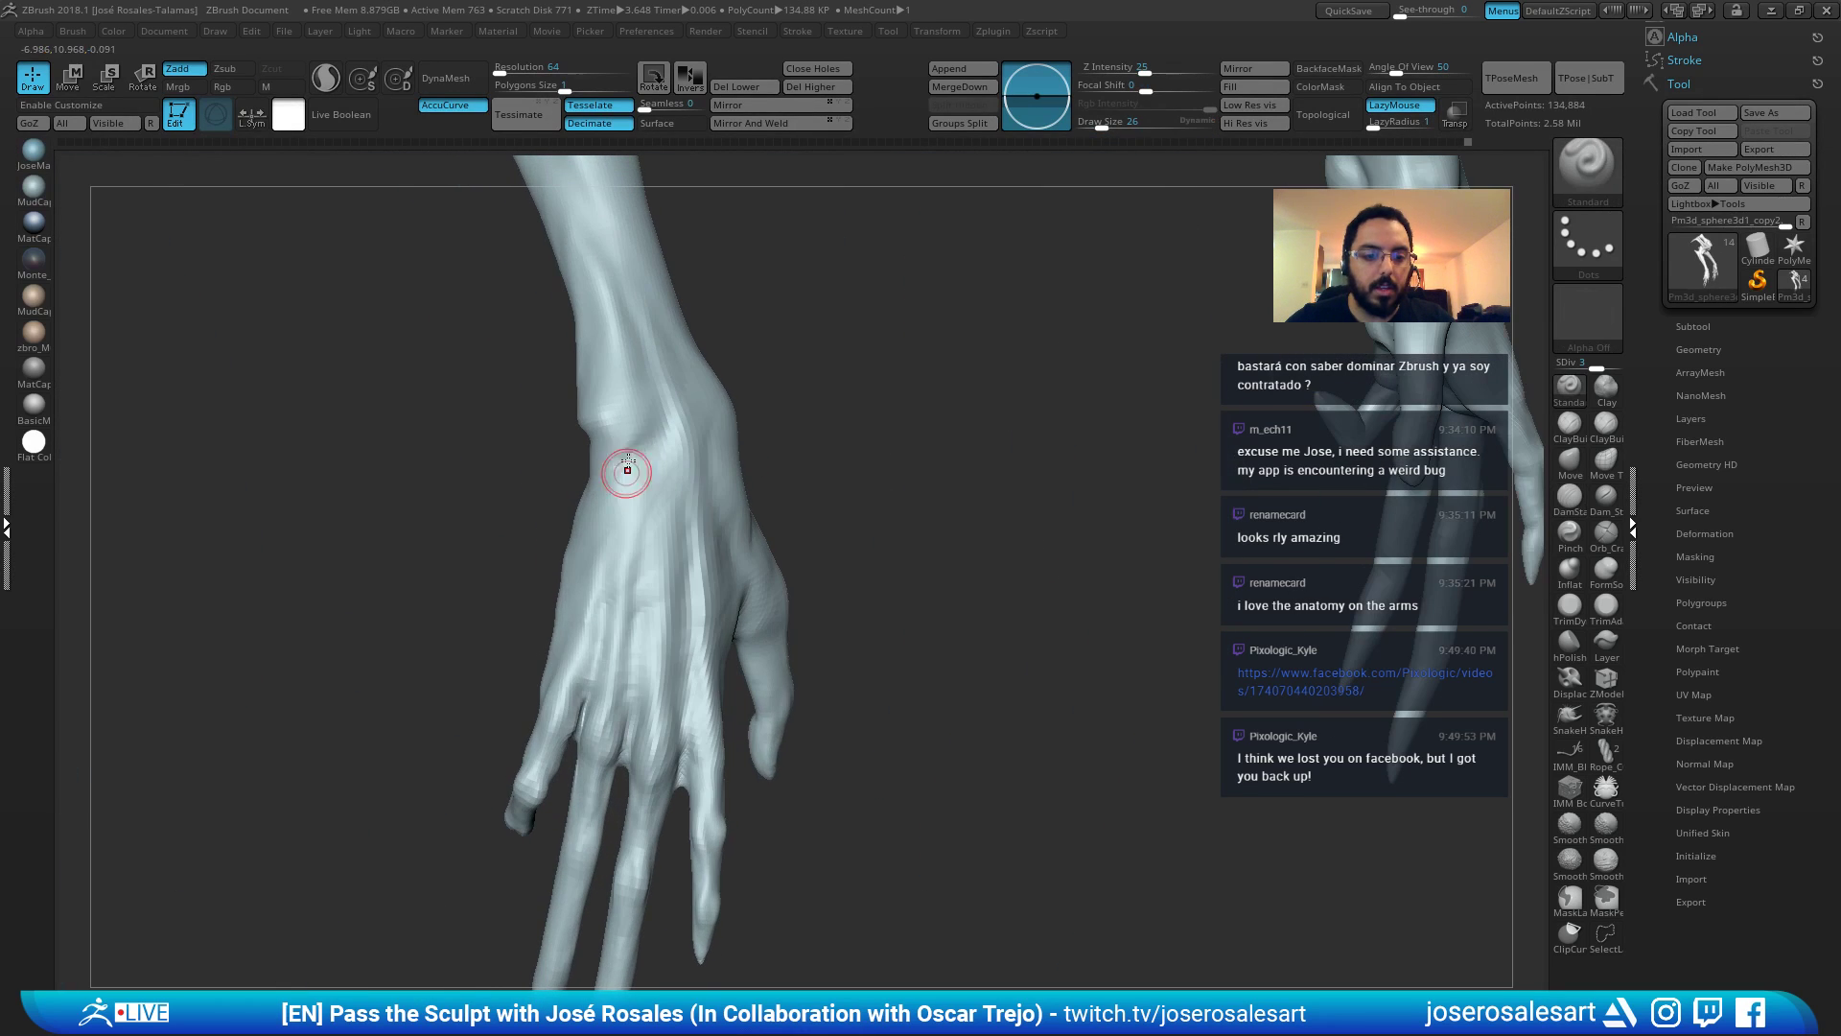
mouse_move(647, 380)
left_mouse_down()
mouse_move(624, 436)
mouse_move(655, 453)
left_mouse_up()
Deepen the crease under the wrist bone around the outer side of the wrist with the DamStandard brush at Draw Size 48.
key("b")
key("d")
key("s")
key("s")
mouse_move(655, 454)
right_mouse_down()
mouse_move(647, 423)
mouse_move(621, 444)
right_mouse_up()
mouse_move(622, 443)
left_mouse_down()
mouse_move(657, 398)
mouse_move(614, 422)
mouse_move(621, 443)
left_mouse_up()
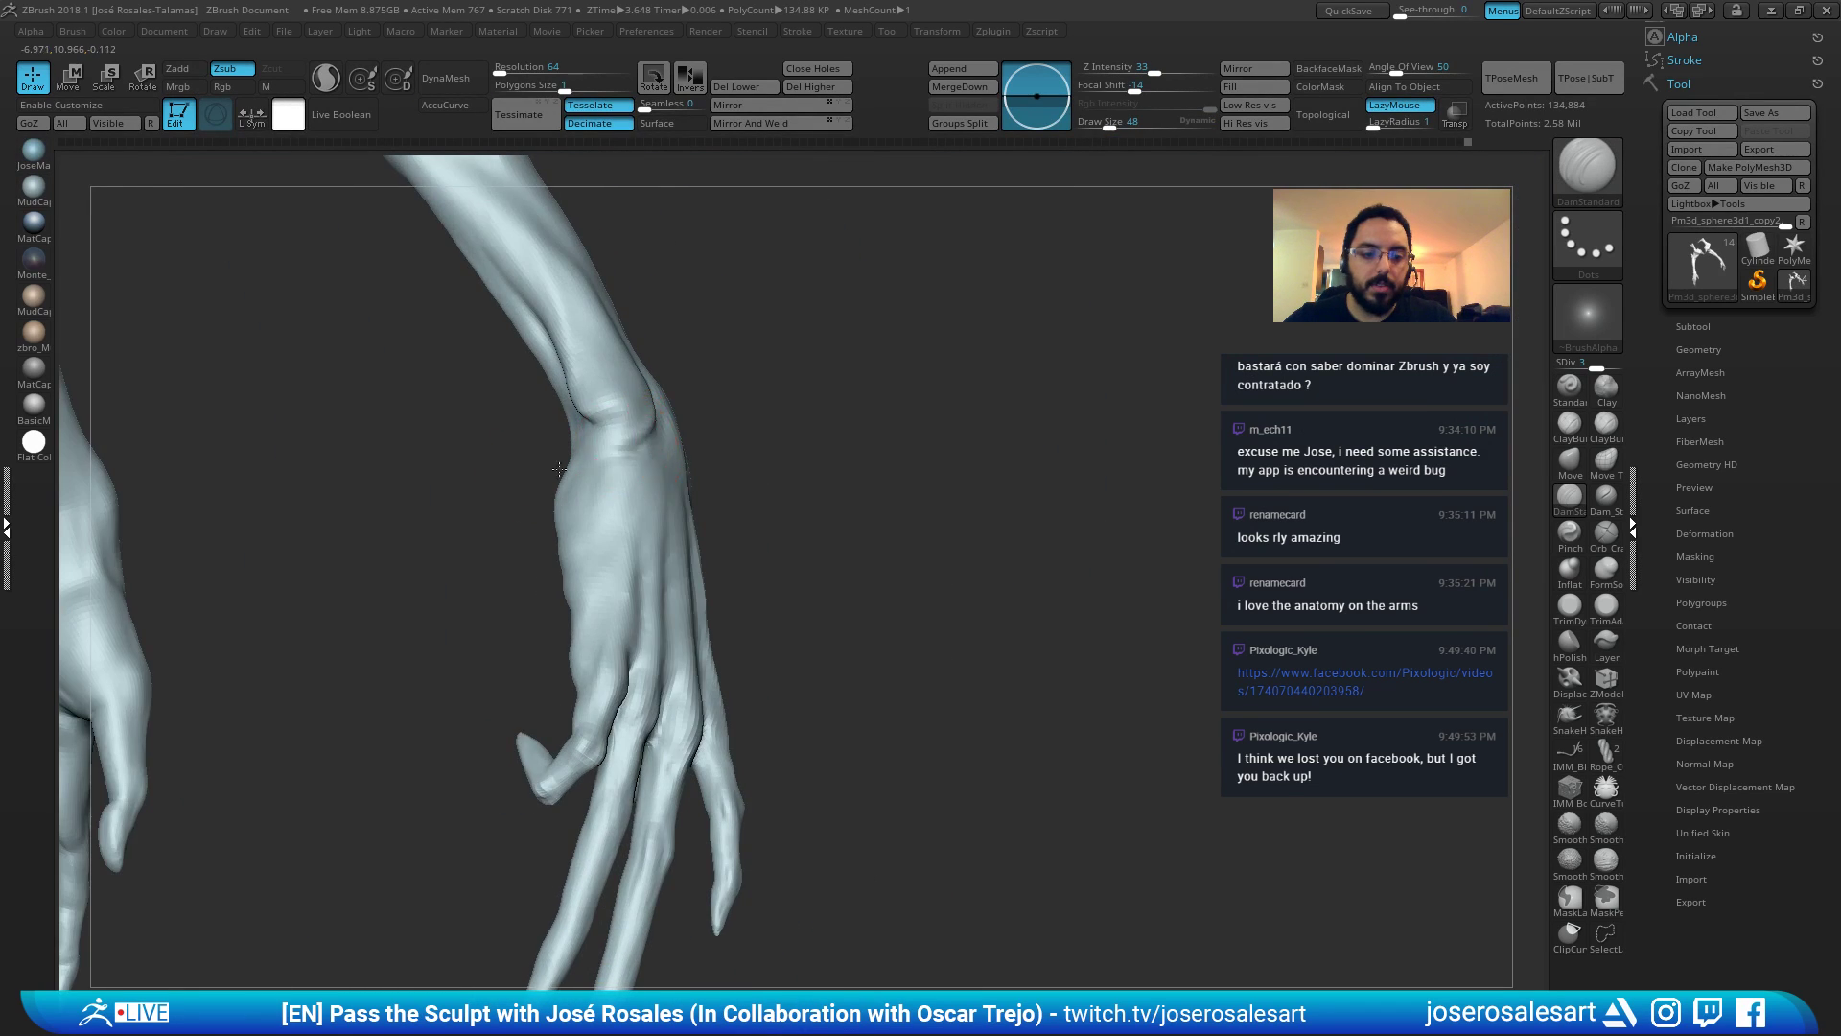
right_click_drag(559, 469, 614, 448)
left_click_drag(613, 448, 572, 458)
mouse_move(572, 458)
right_mouse_down()
mouse_move(599, 464)
mouse_move(585, 456)
right_mouse_up()
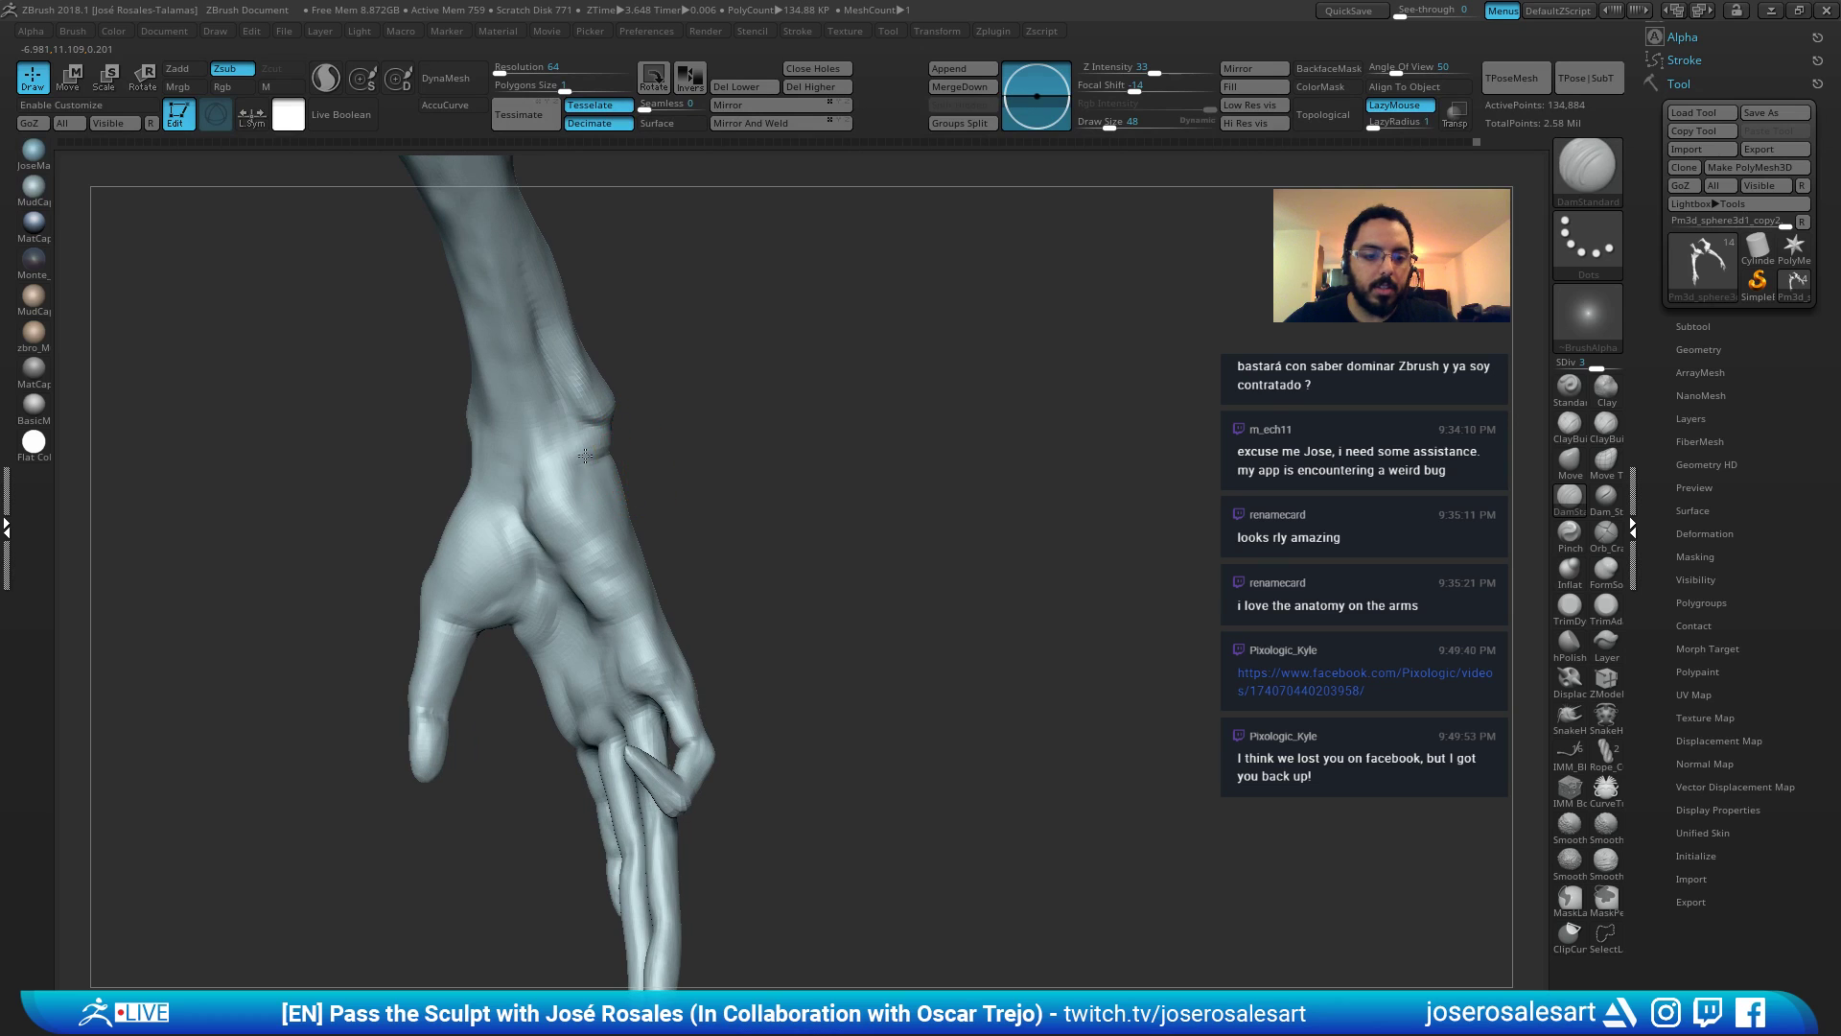
Build up the outer heel of the hand below the wrist crease with the ClayBuildup brush at Draw Size 39.
key("b")
key("c")
key("b")
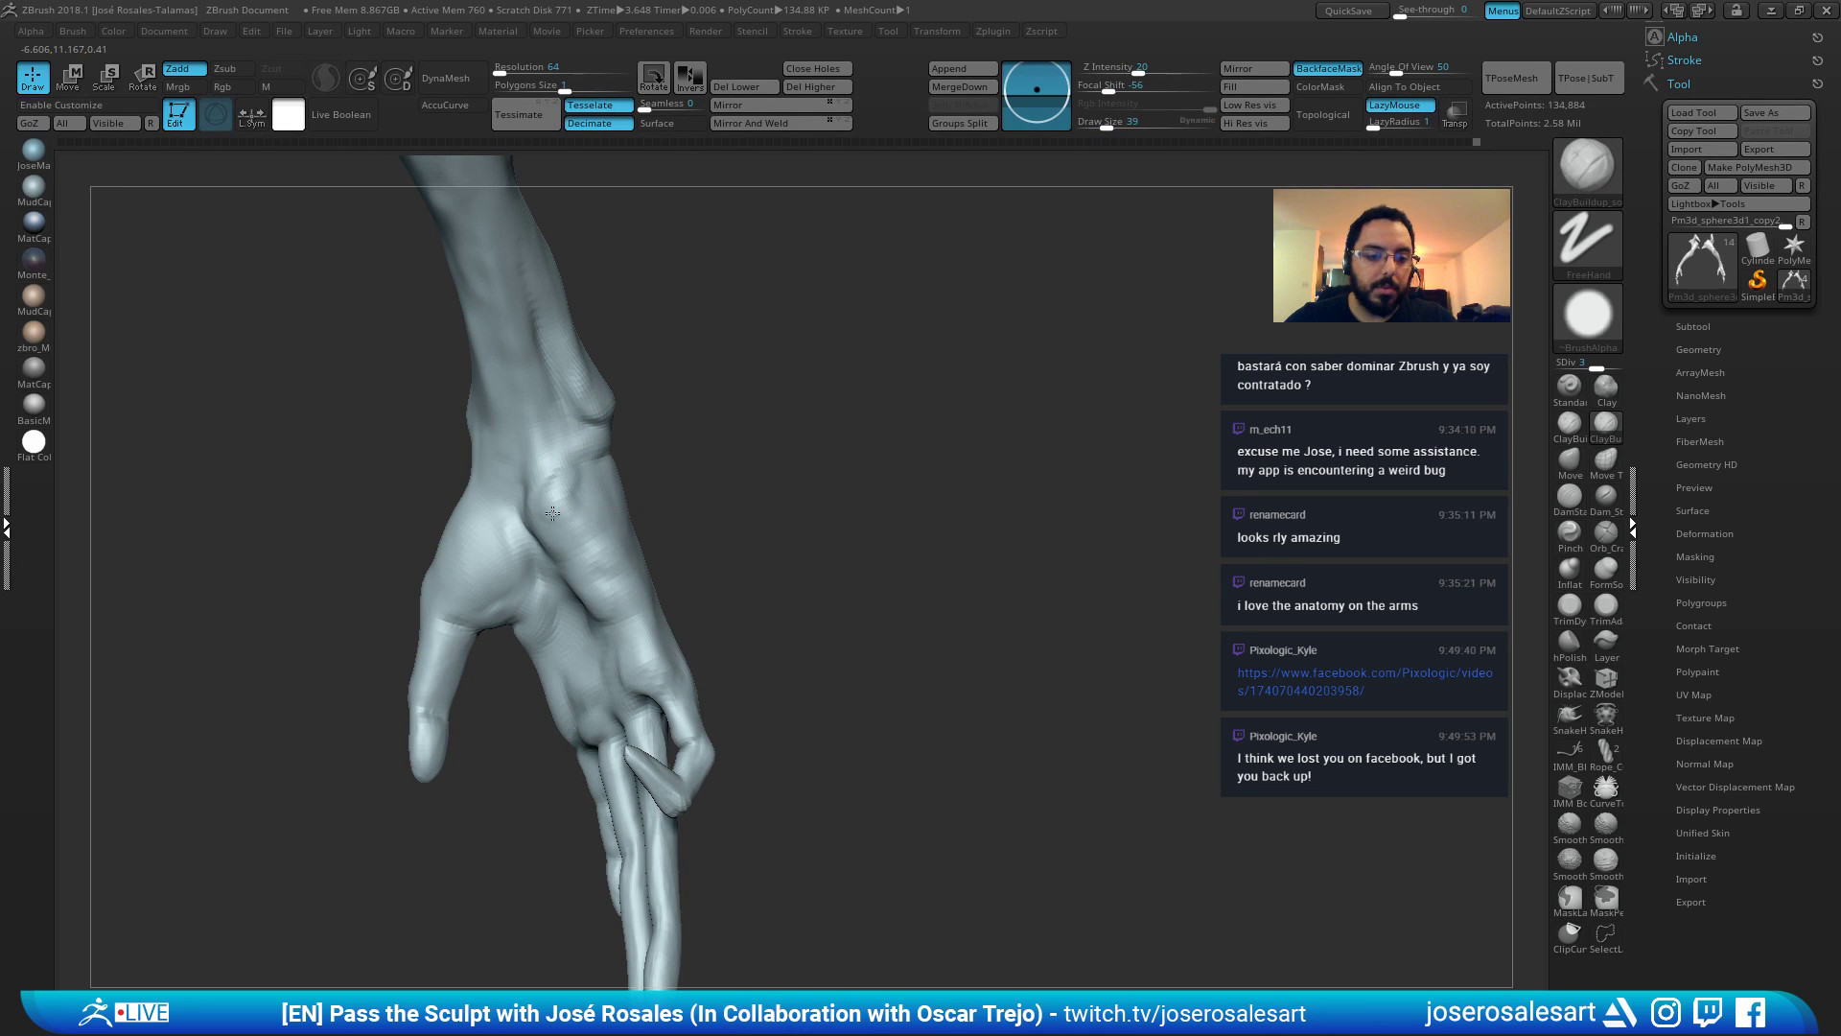
right_click_drag(571, 520, 614, 508)
left_click_drag(539, 477, 570, 511)
mouse_move(570, 510)
right_mouse_down()
mouse_move(587, 558)
mouse_move(662, 547)
right_mouse_up()
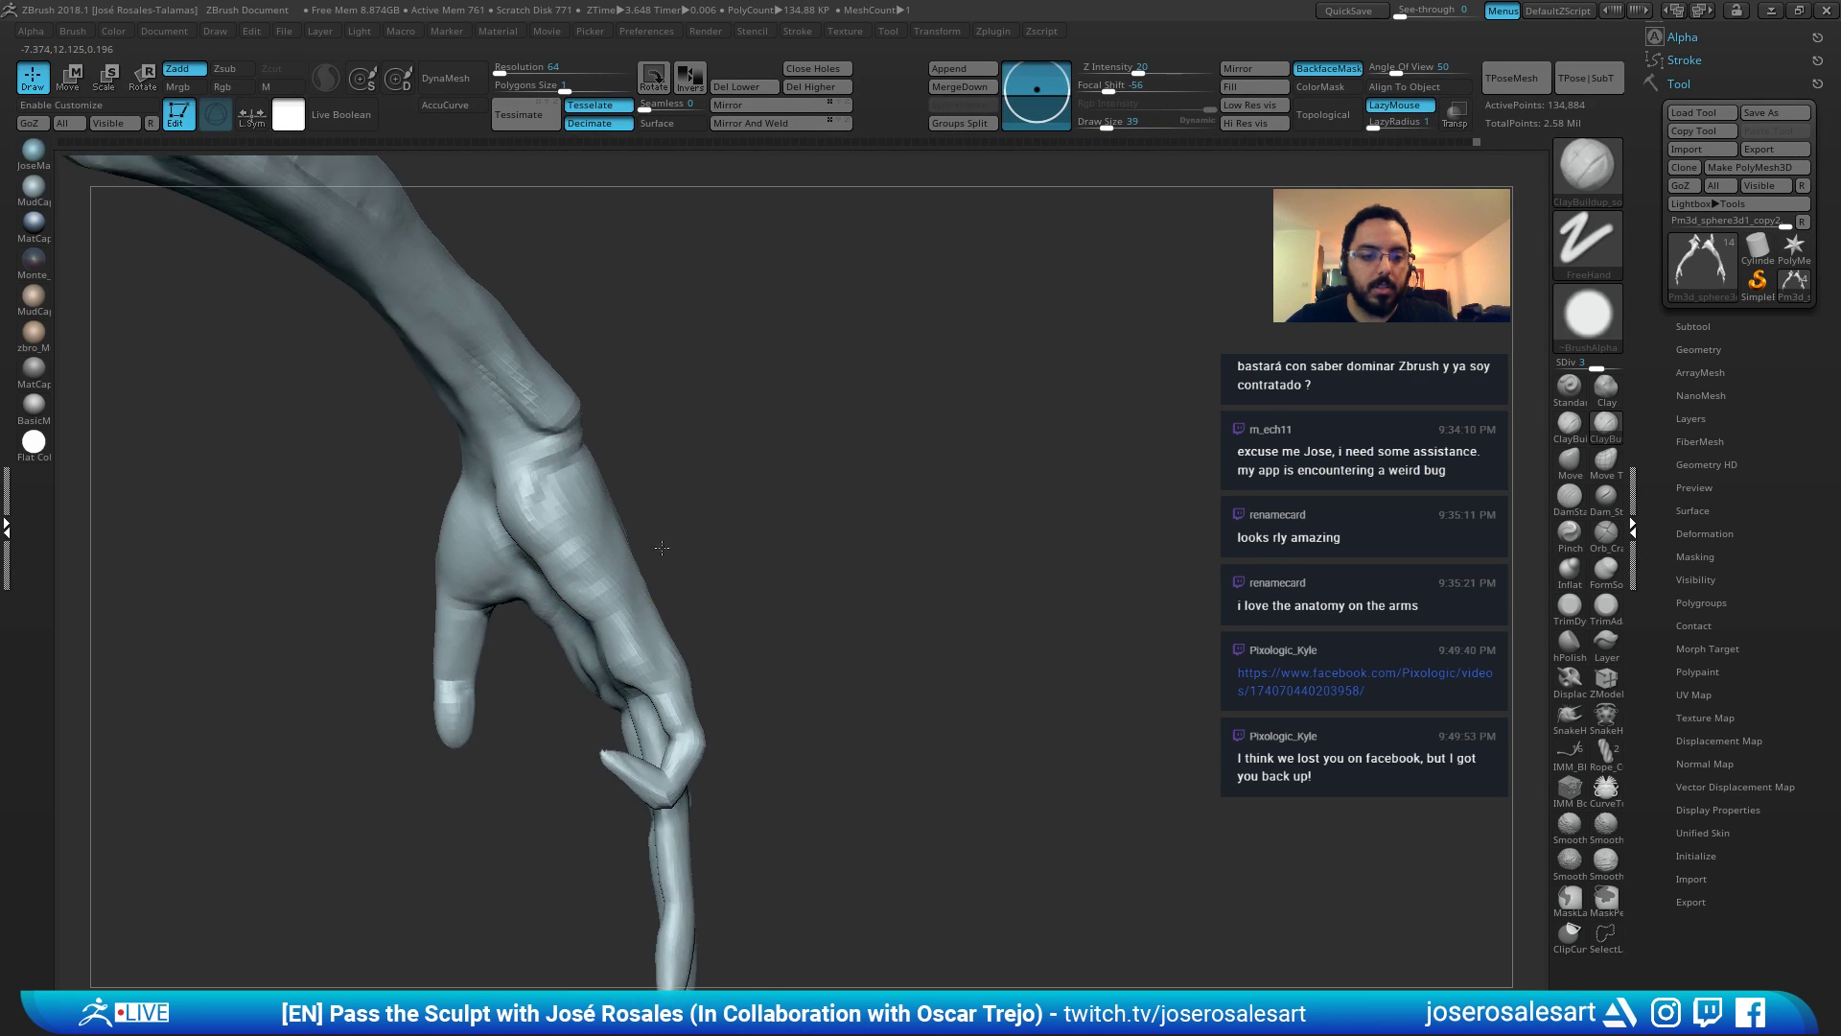
mouse_move(662, 548)
left_mouse_down()
mouse_move(637, 514)
mouse_move(576, 546)
left_mouse_up()
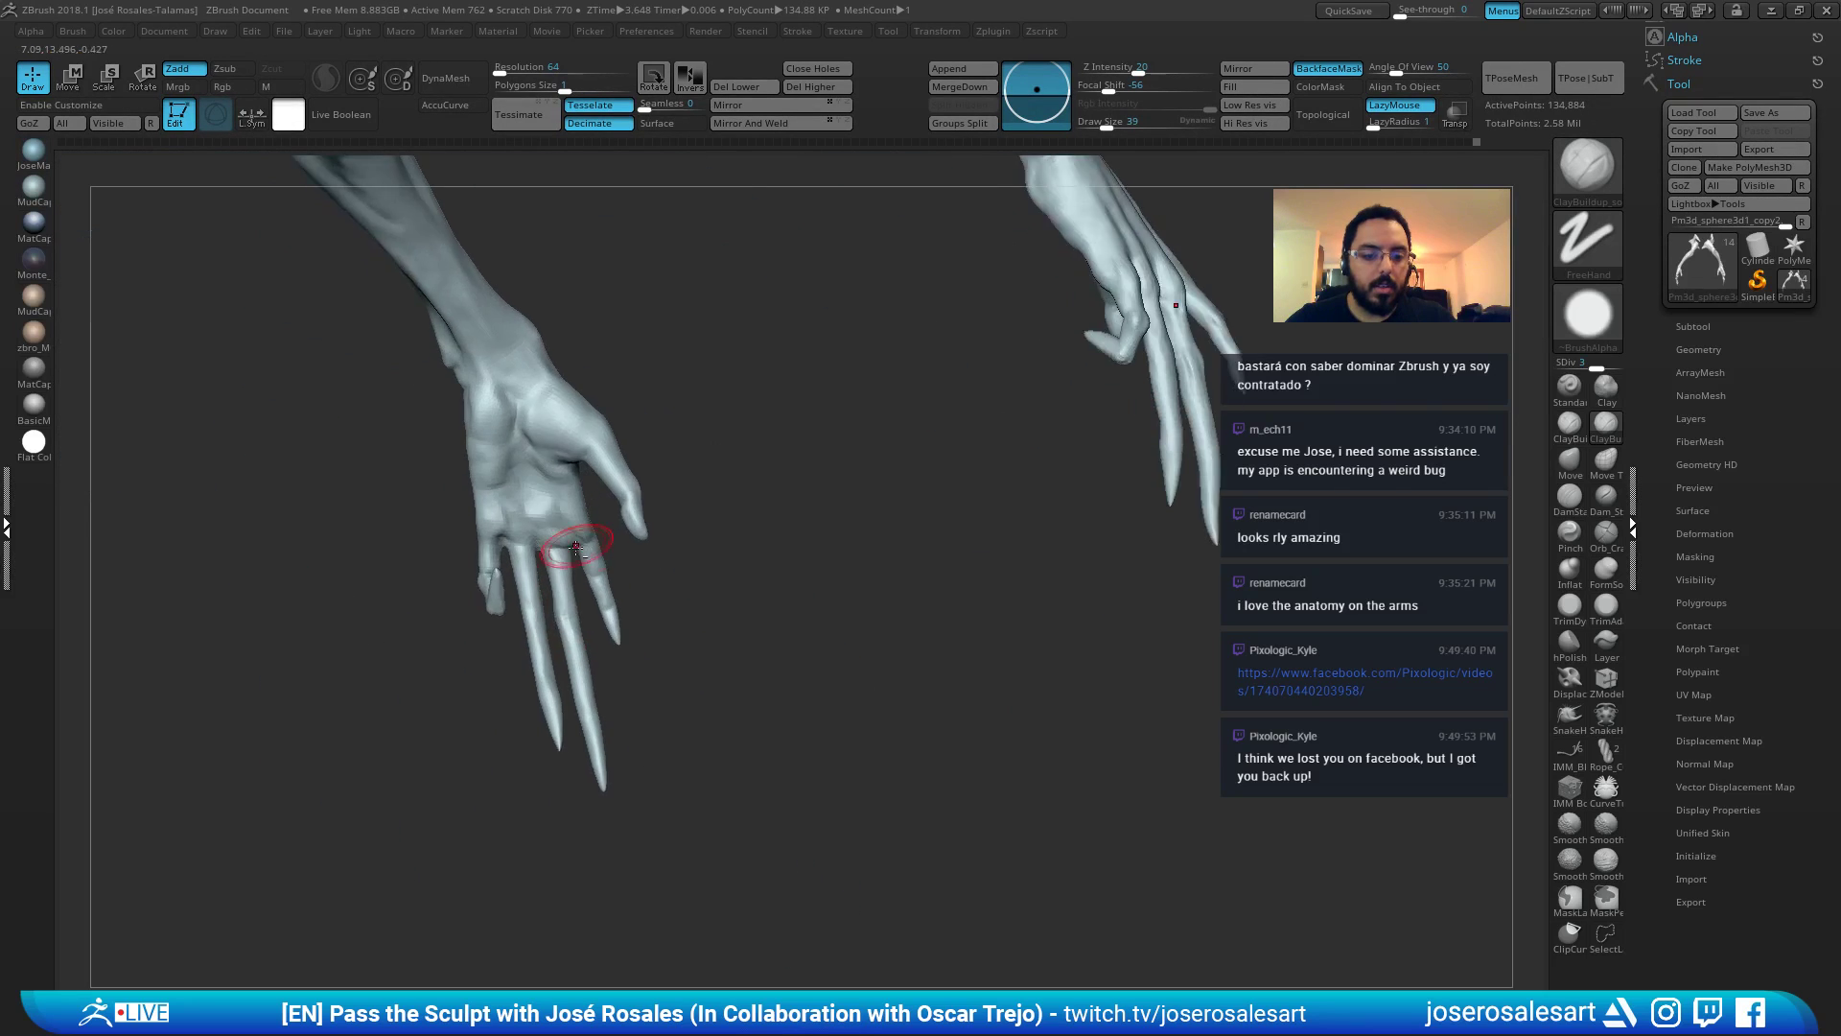
mouse_move(576, 547)
right_mouse_down()
mouse_move(460, 761)
mouse_move(489, 739)
right_mouse_up()
mouse_move(843, 406)
right_mouse_down("alt")
mouse_move(747, 510)
mouse_move(772, 556)
right_mouse_up("alt")
Define the folds around the wrist bone with DamStandard at Draw Size 39, and build up the bone with ClayBuildup at Draw Size 33.
key("b")
key("d")
key("s")
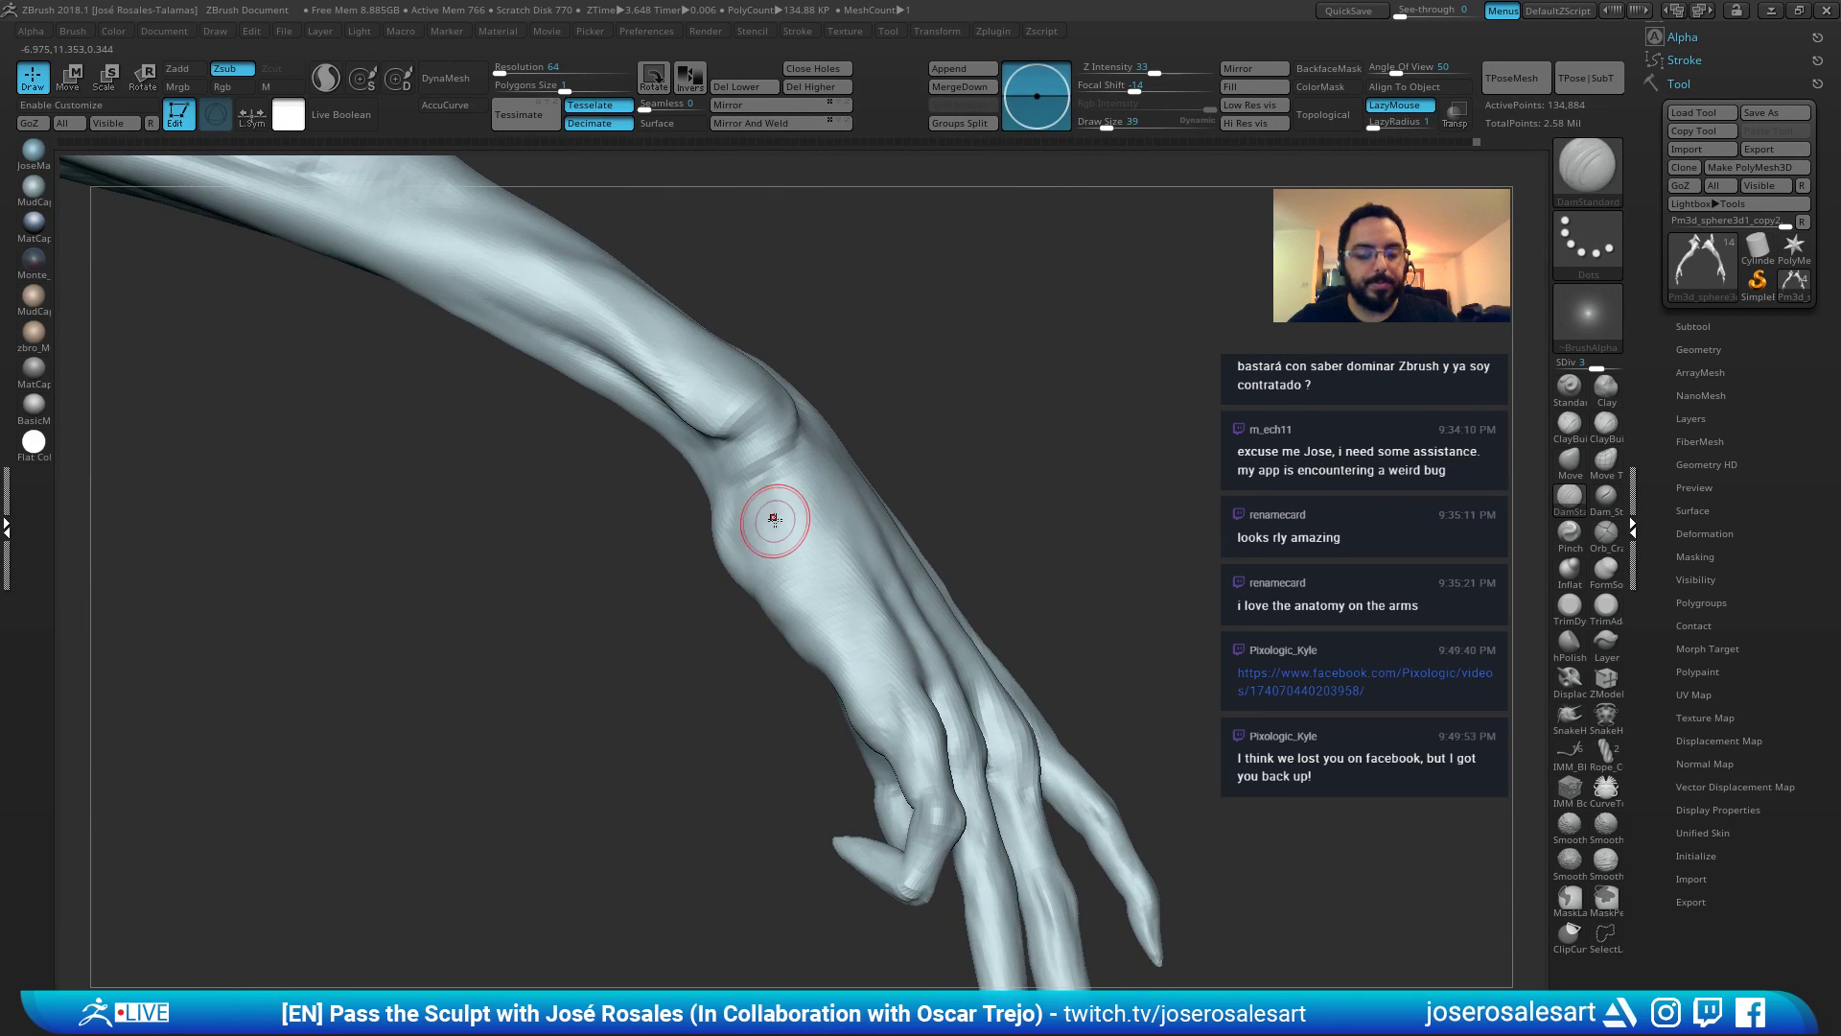
mouse_move(811, 496)
right_mouse_down()
mouse_move(767, 468)
mouse_move(719, 472)
right_mouse_up()
left_click_drag(714, 472, 740, 467)
mouse_move(794, 427)
right_mouse_down()
mouse_move(708, 469)
mouse_move(773, 427)
right_mouse_up()
left_click_drag(739, 433, 783, 413)
right_click_drag(742, 437, 773, 415)
key("2")
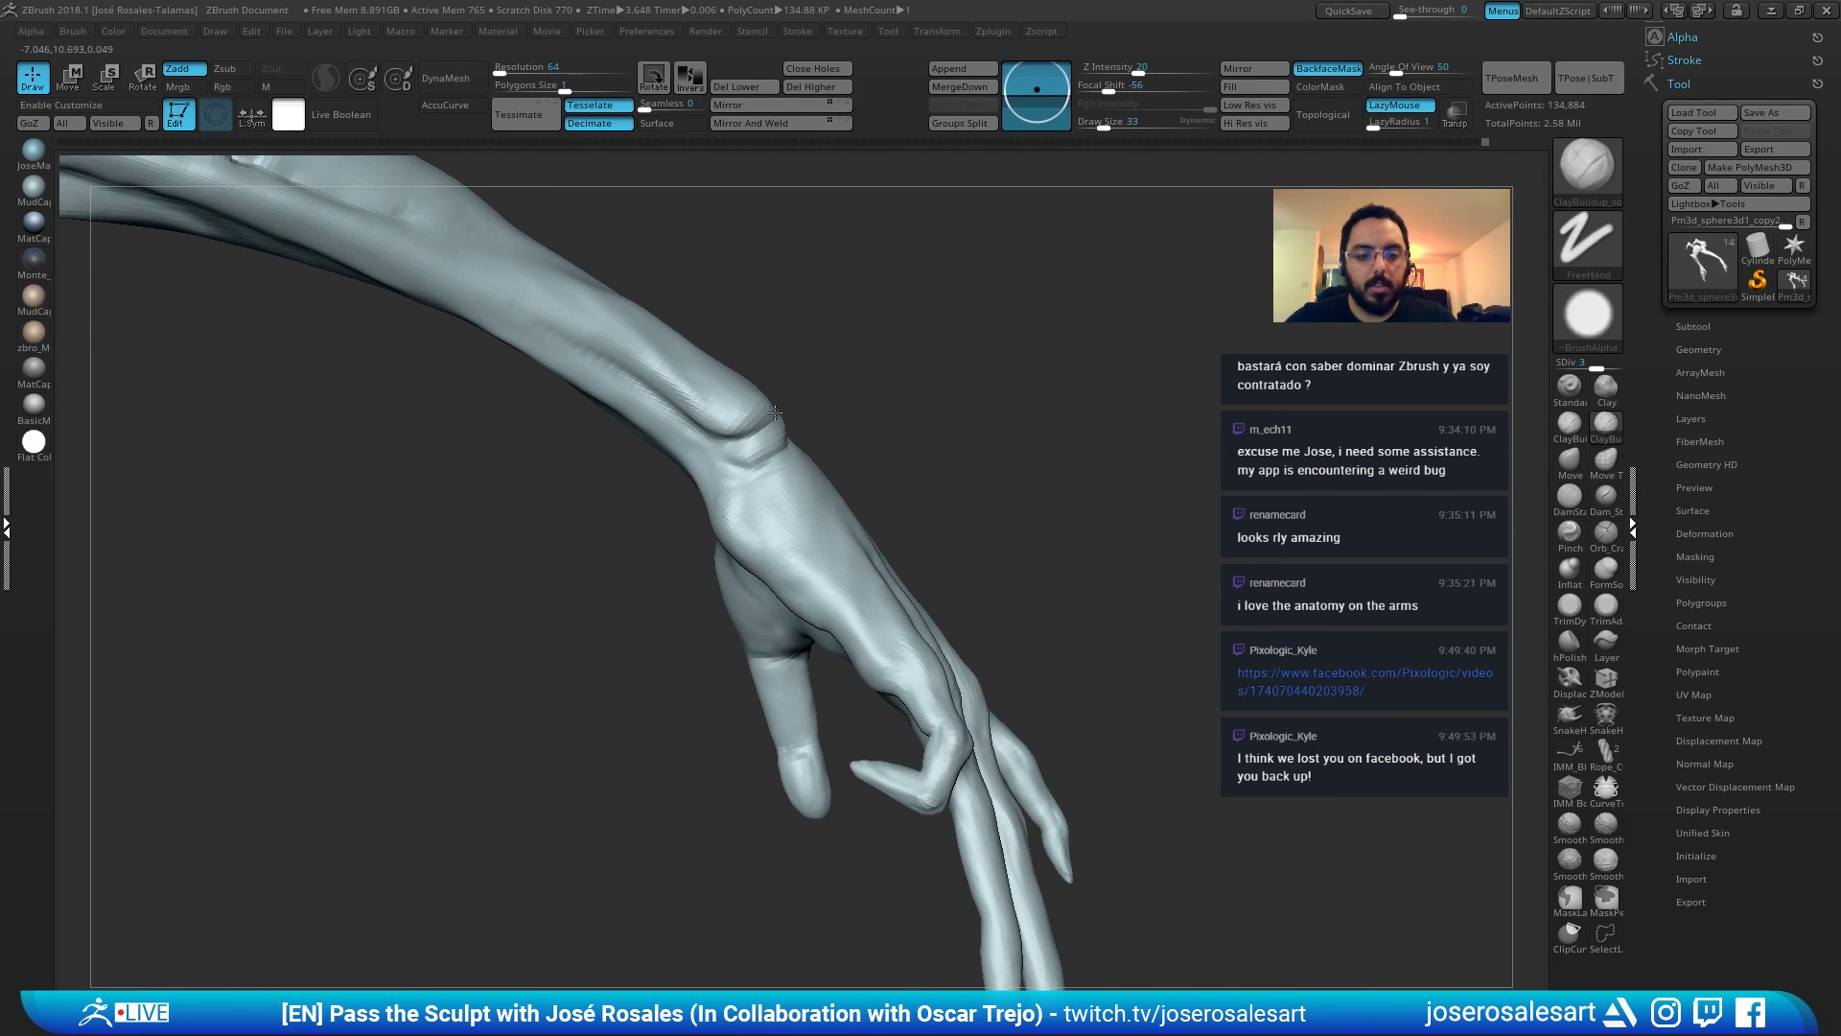
mouse_move(775, 412)
left_mouse_down()
mouse_move(708, 404)
mouse_move(744, 462)
mouse_move(783, 370)
left_mouse_up()
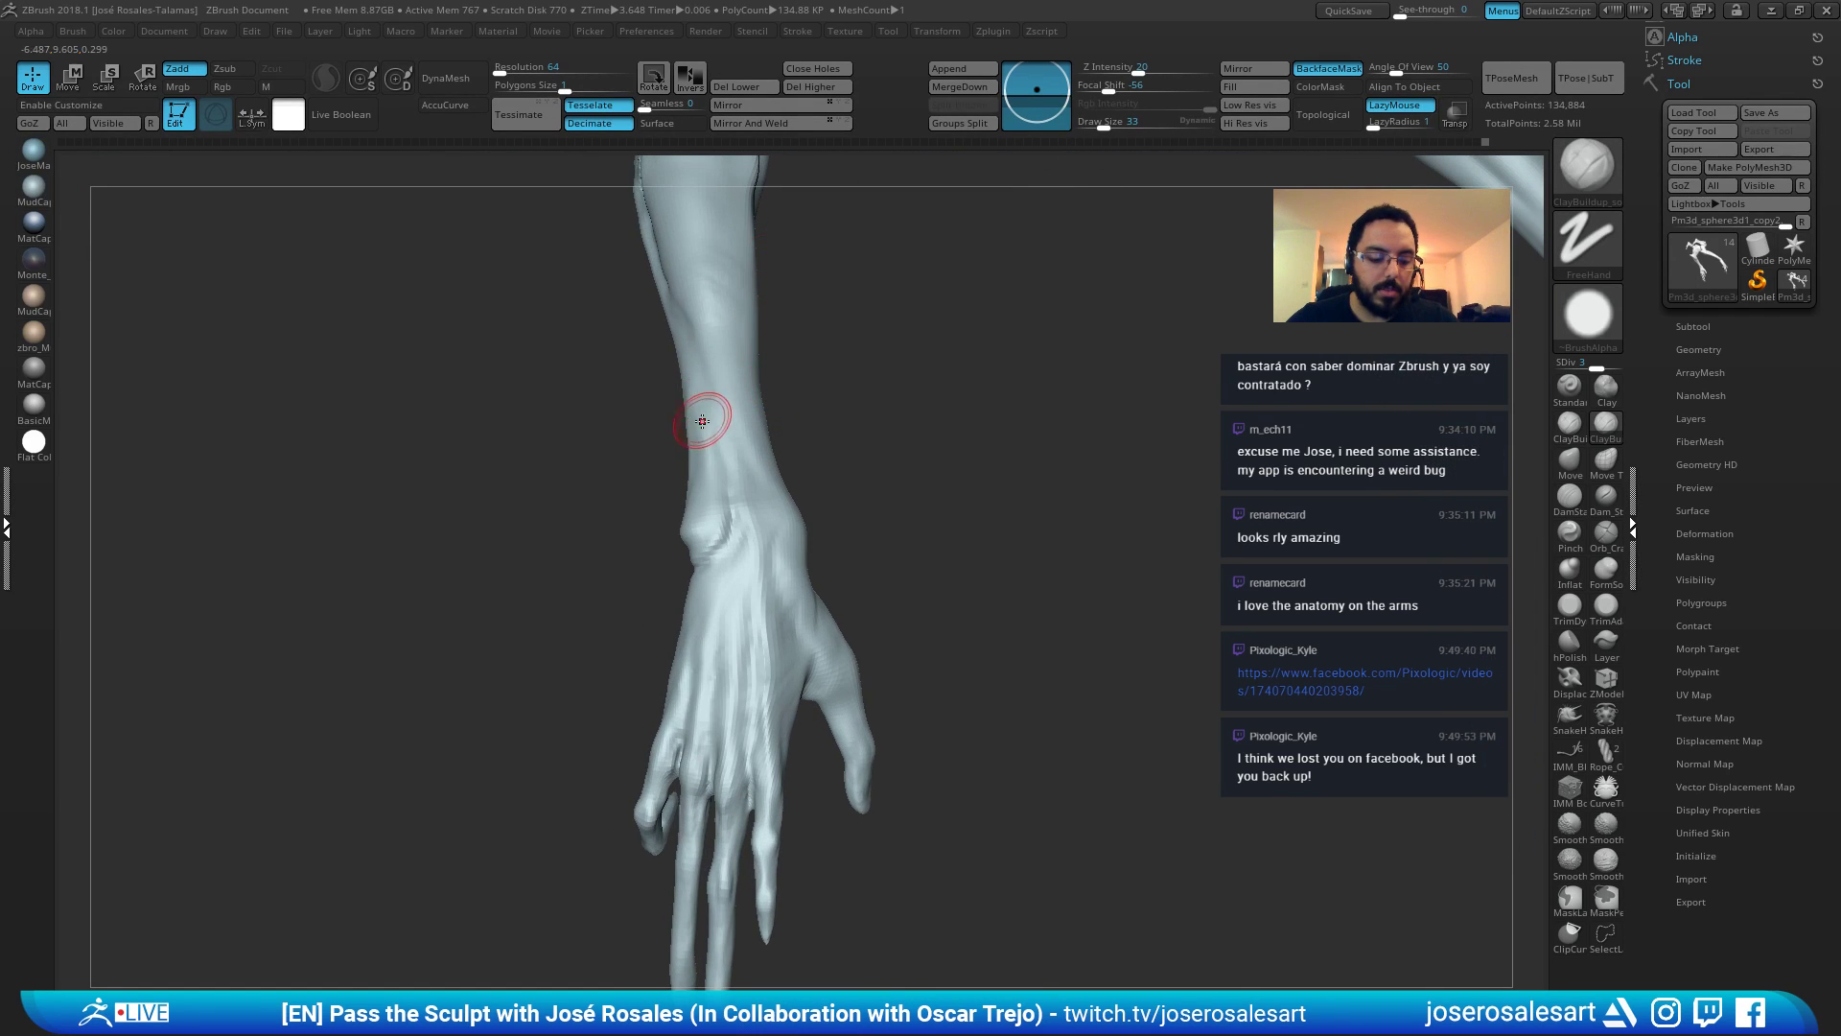
Refine the transition from the wrist bone to the back of the hand with the Standard brush at Draw Size 30.
key("b")
key("s")
key("t")
mouse_move(705, 487)
left_mouse_down()
mouse_move(752, 555)
mouse_move(732, 534)
left_mouse_up()
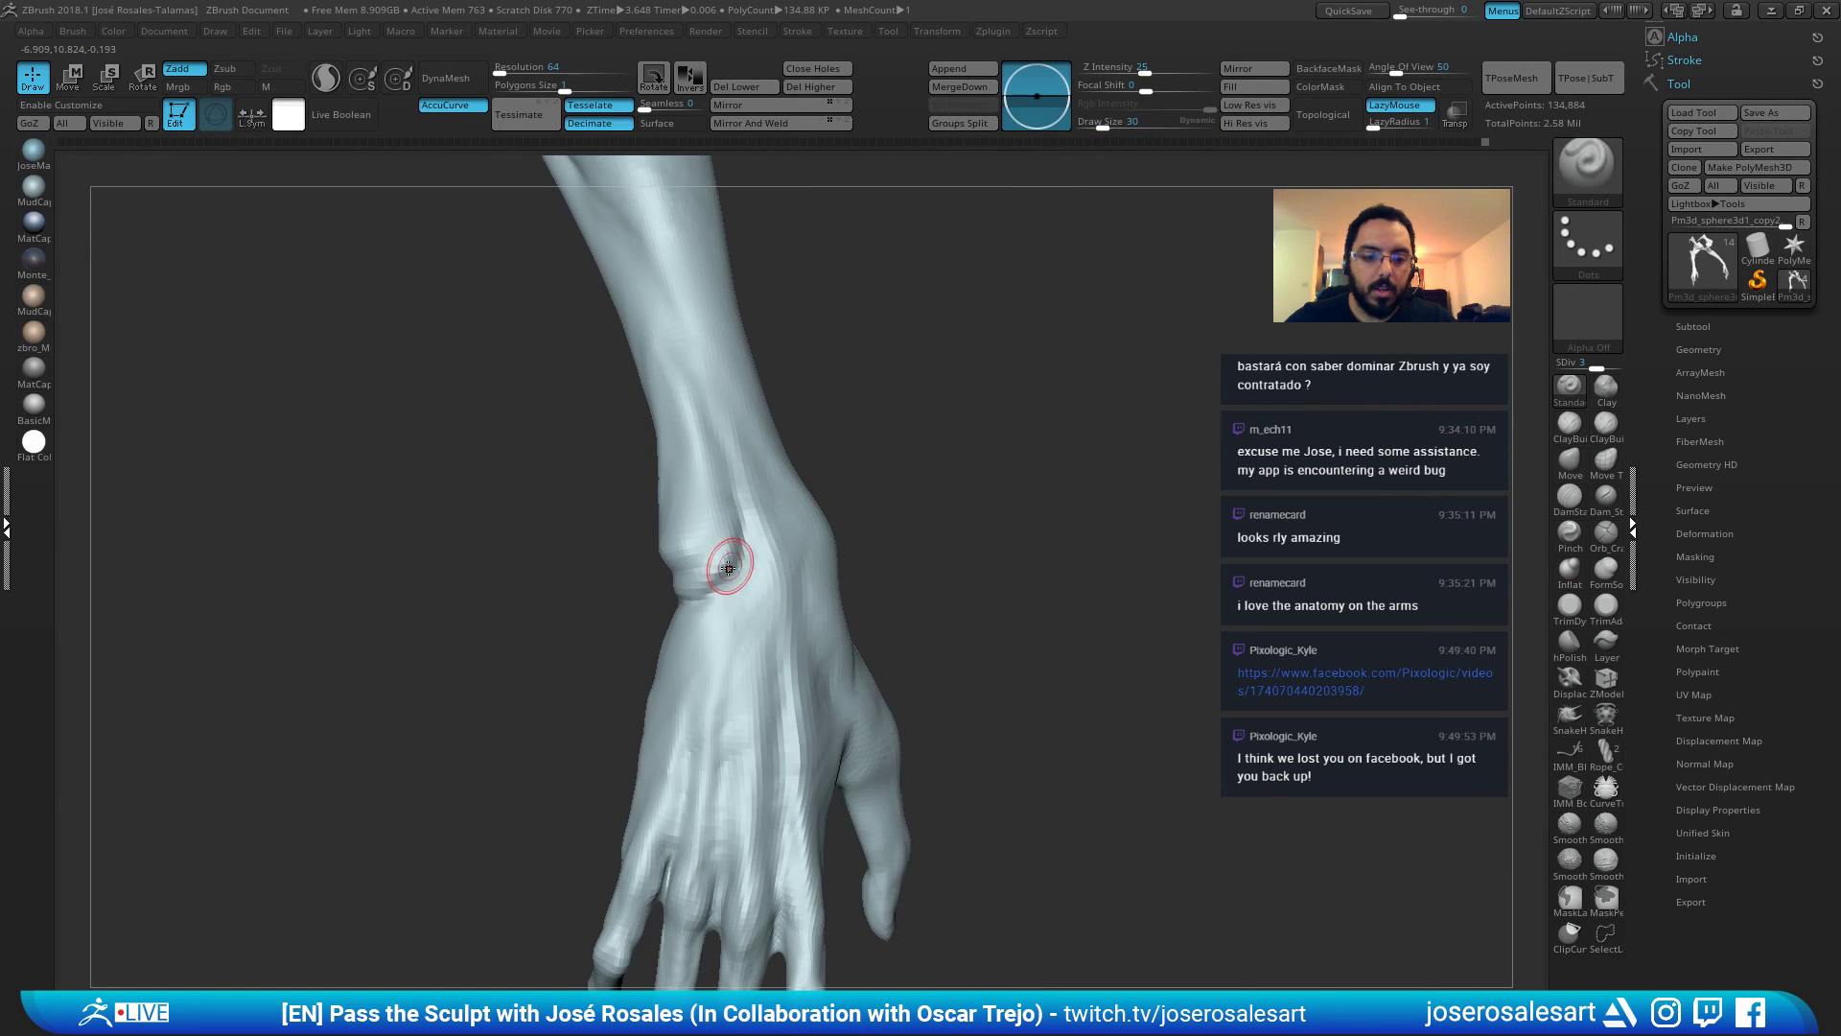
right_click_drag(675, 582, 713, 584)
left_click_drag(632, 572, 699, 443)
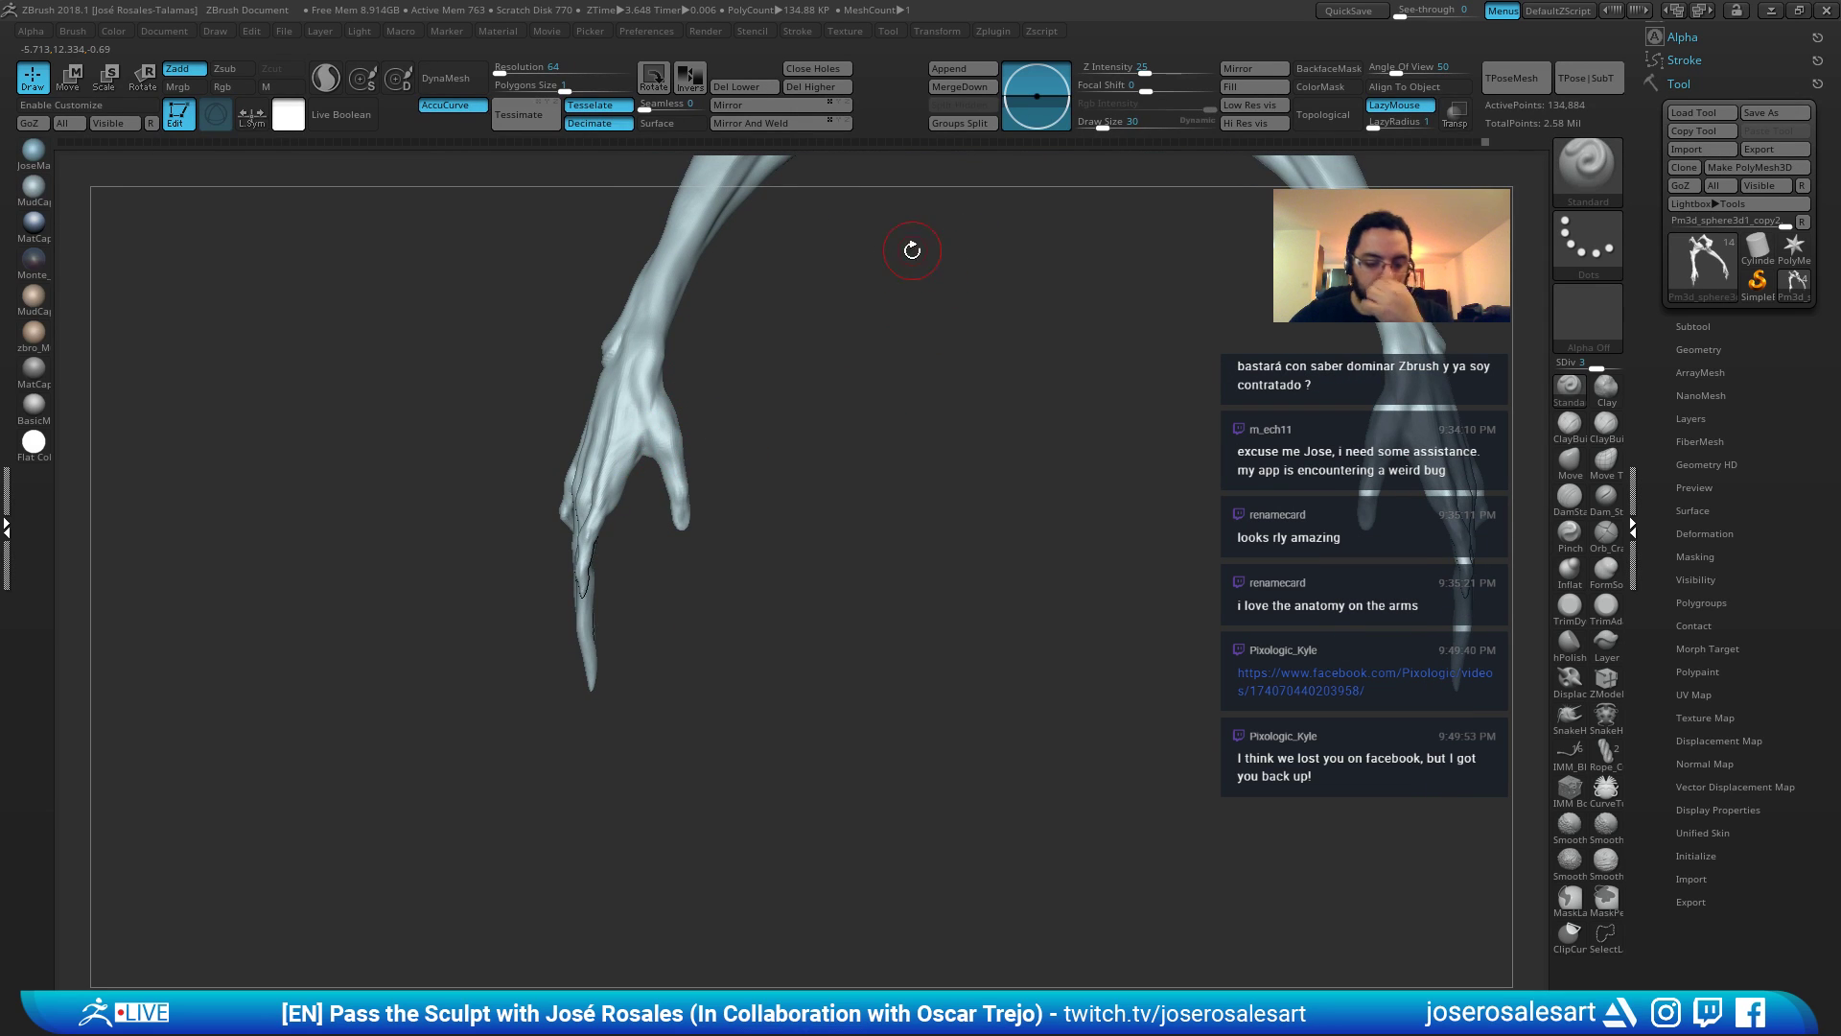
Make the toe claws subtool Nails active, show it alone, and hide every claw except one.
left_click_drag(880, 456, 935, 473, "alt")
key("shift+s")
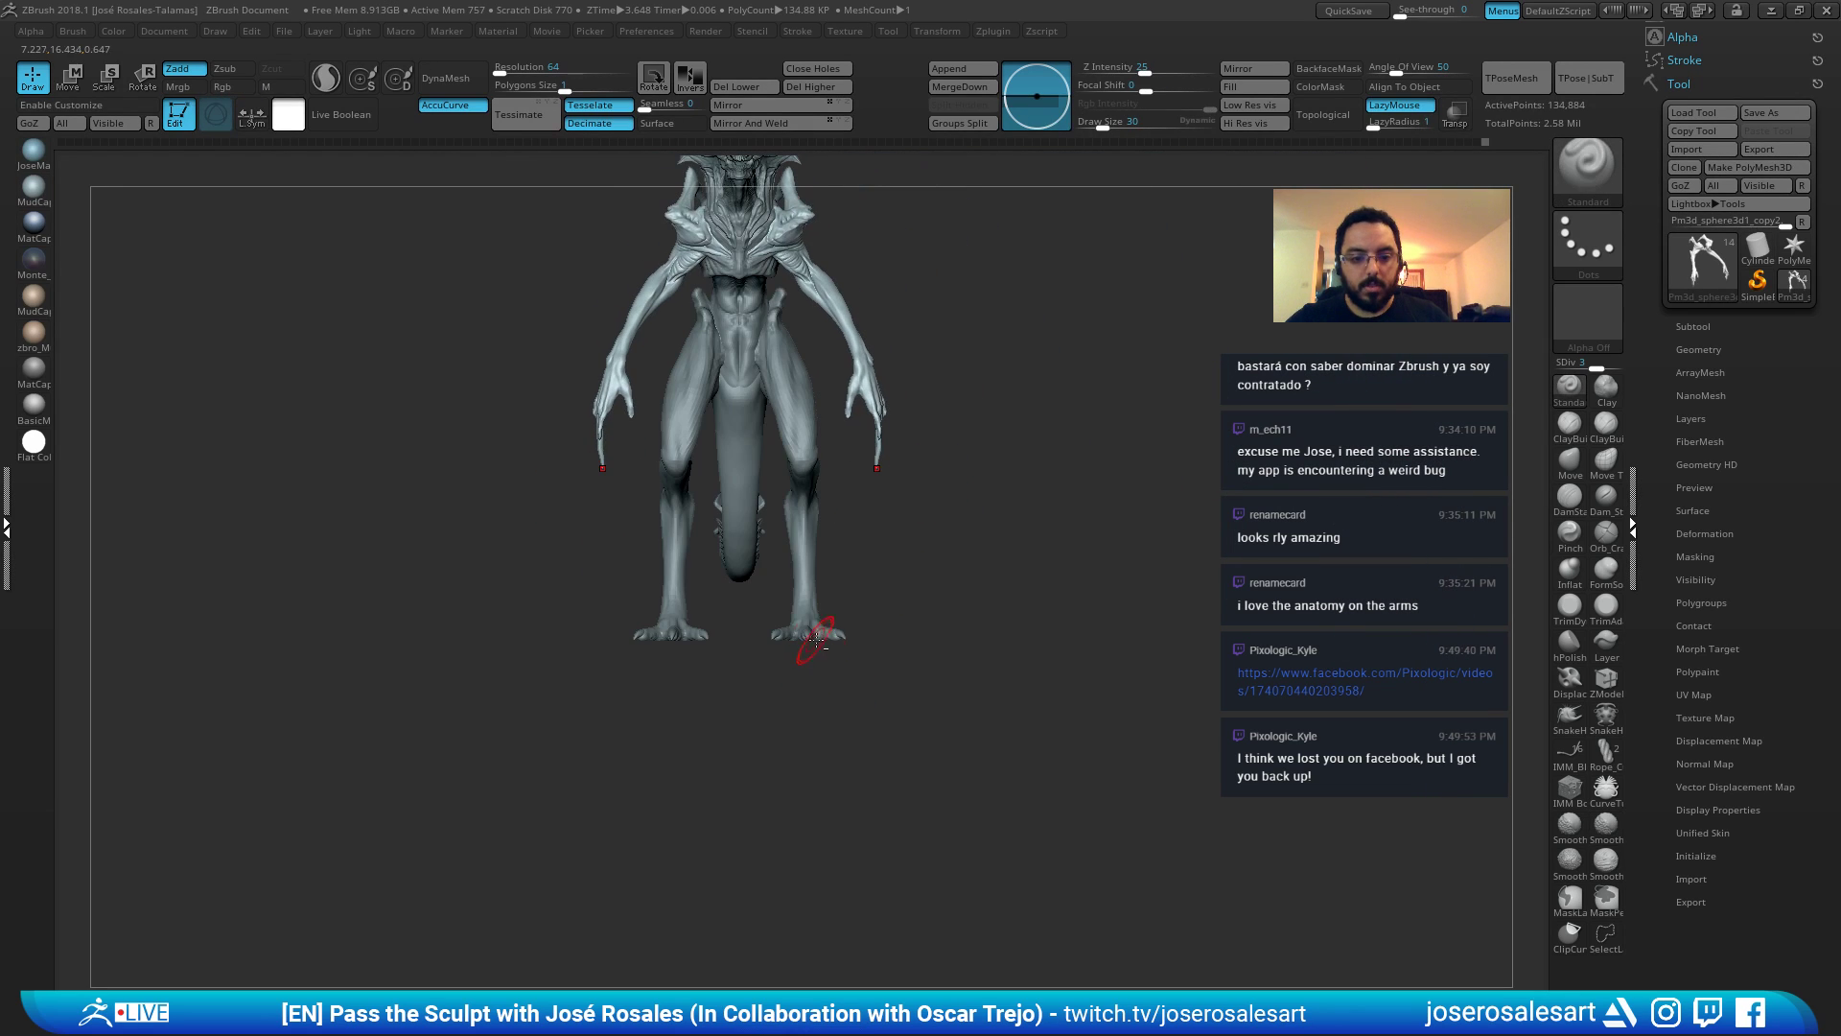
left_click_drag(856, 576, 955, 455)
left_click(852, 600, "alt")
key("shift+s")
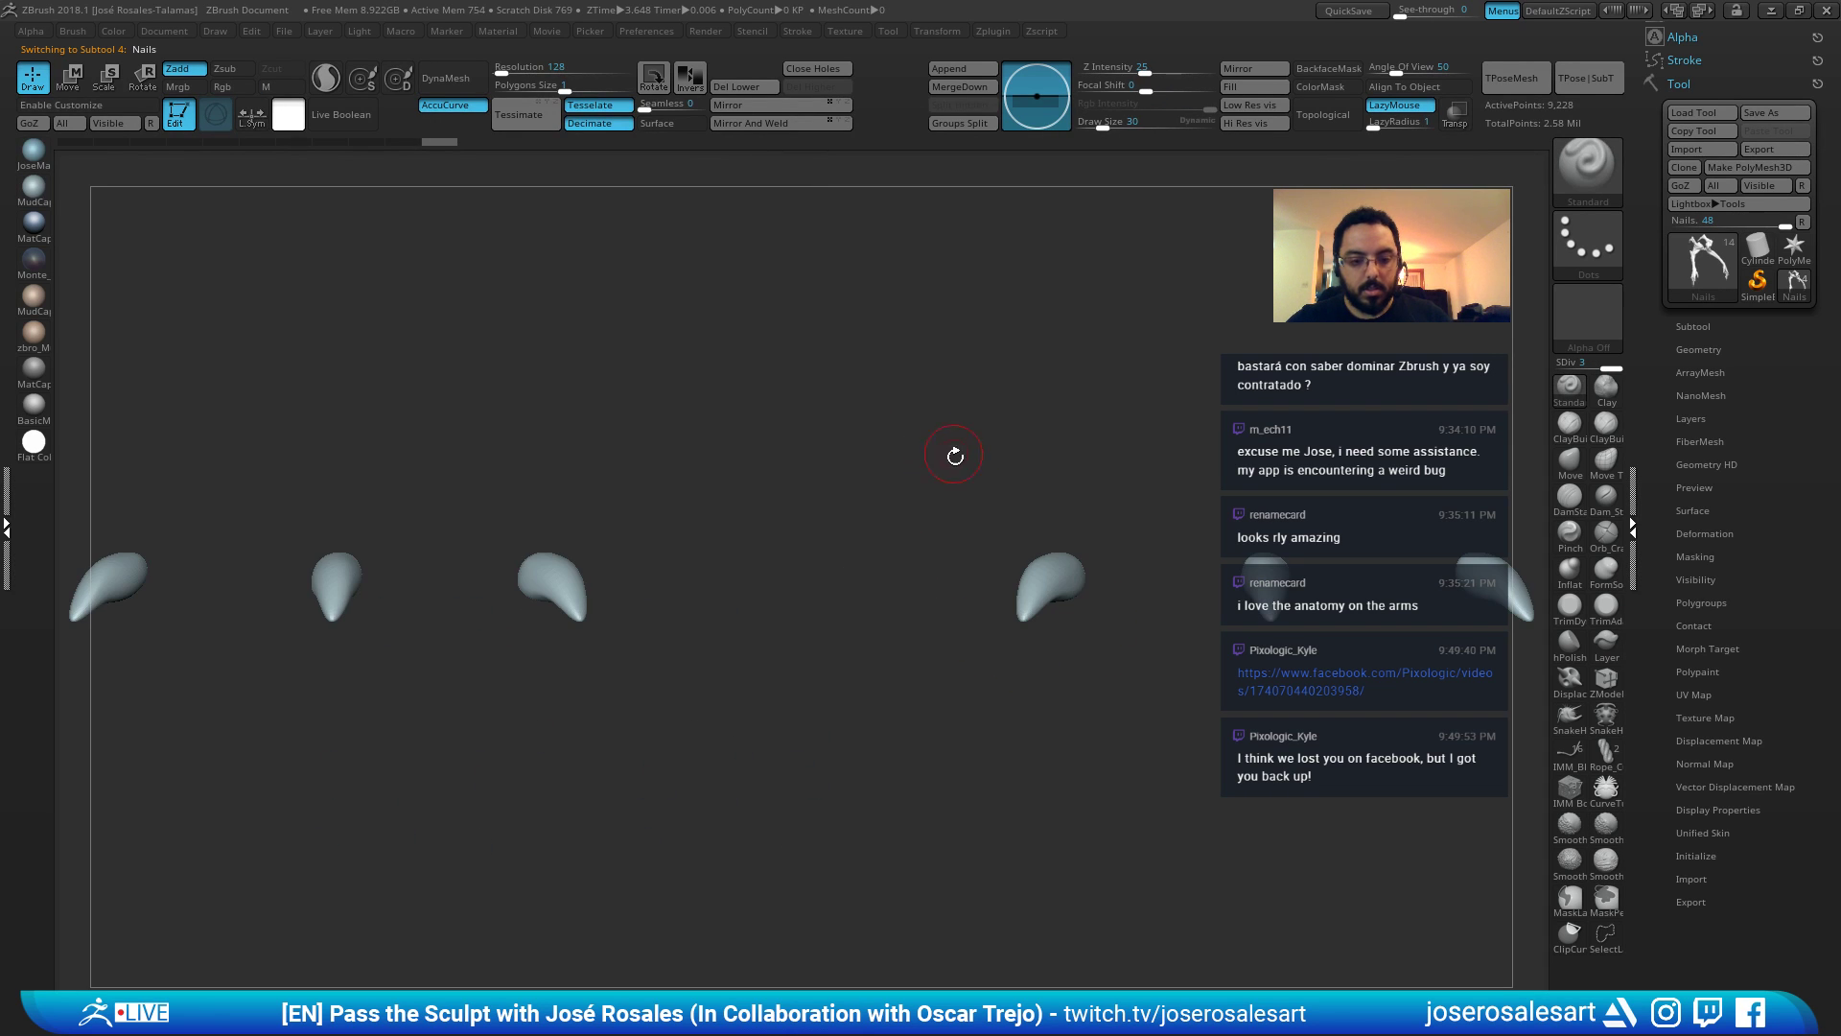
left_click_drag(1231, 498, 1143, 465)
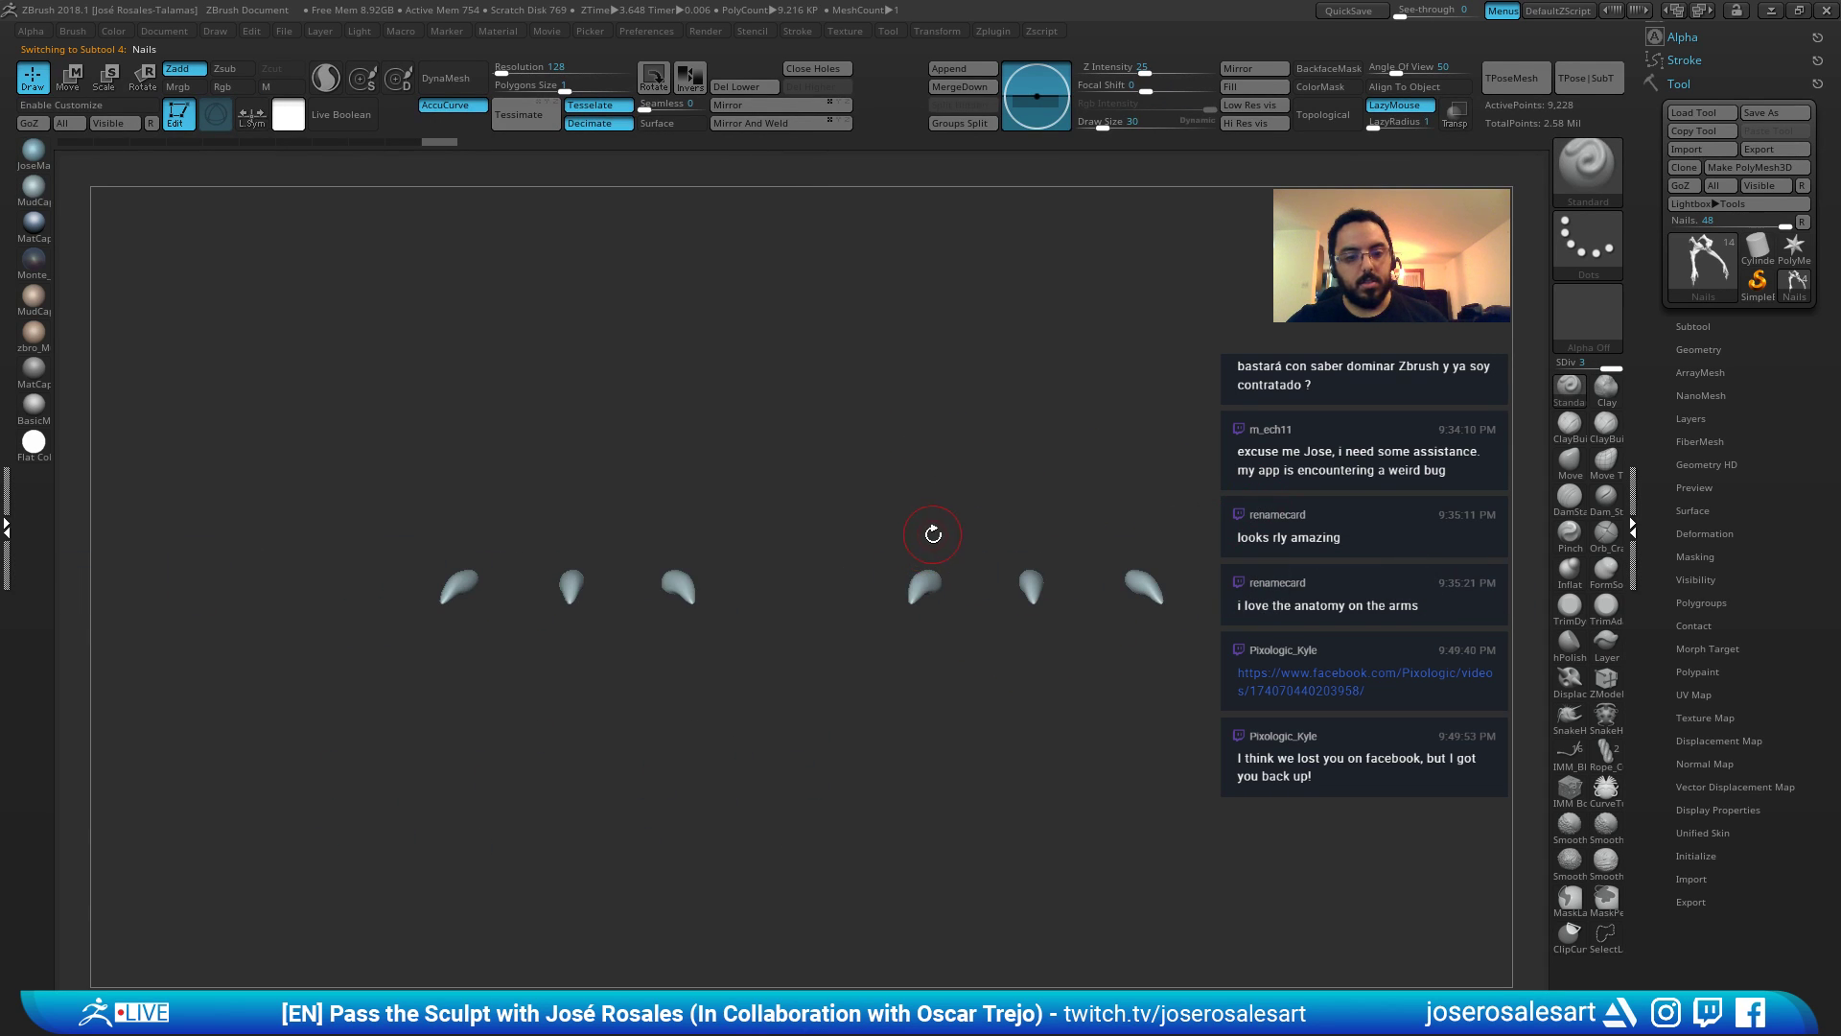
left_click_drag(304, 417, 1094, 736, "ctrl+shift")
left_click_drag(1342, 523, 1337, 459, "ctrl+shift")
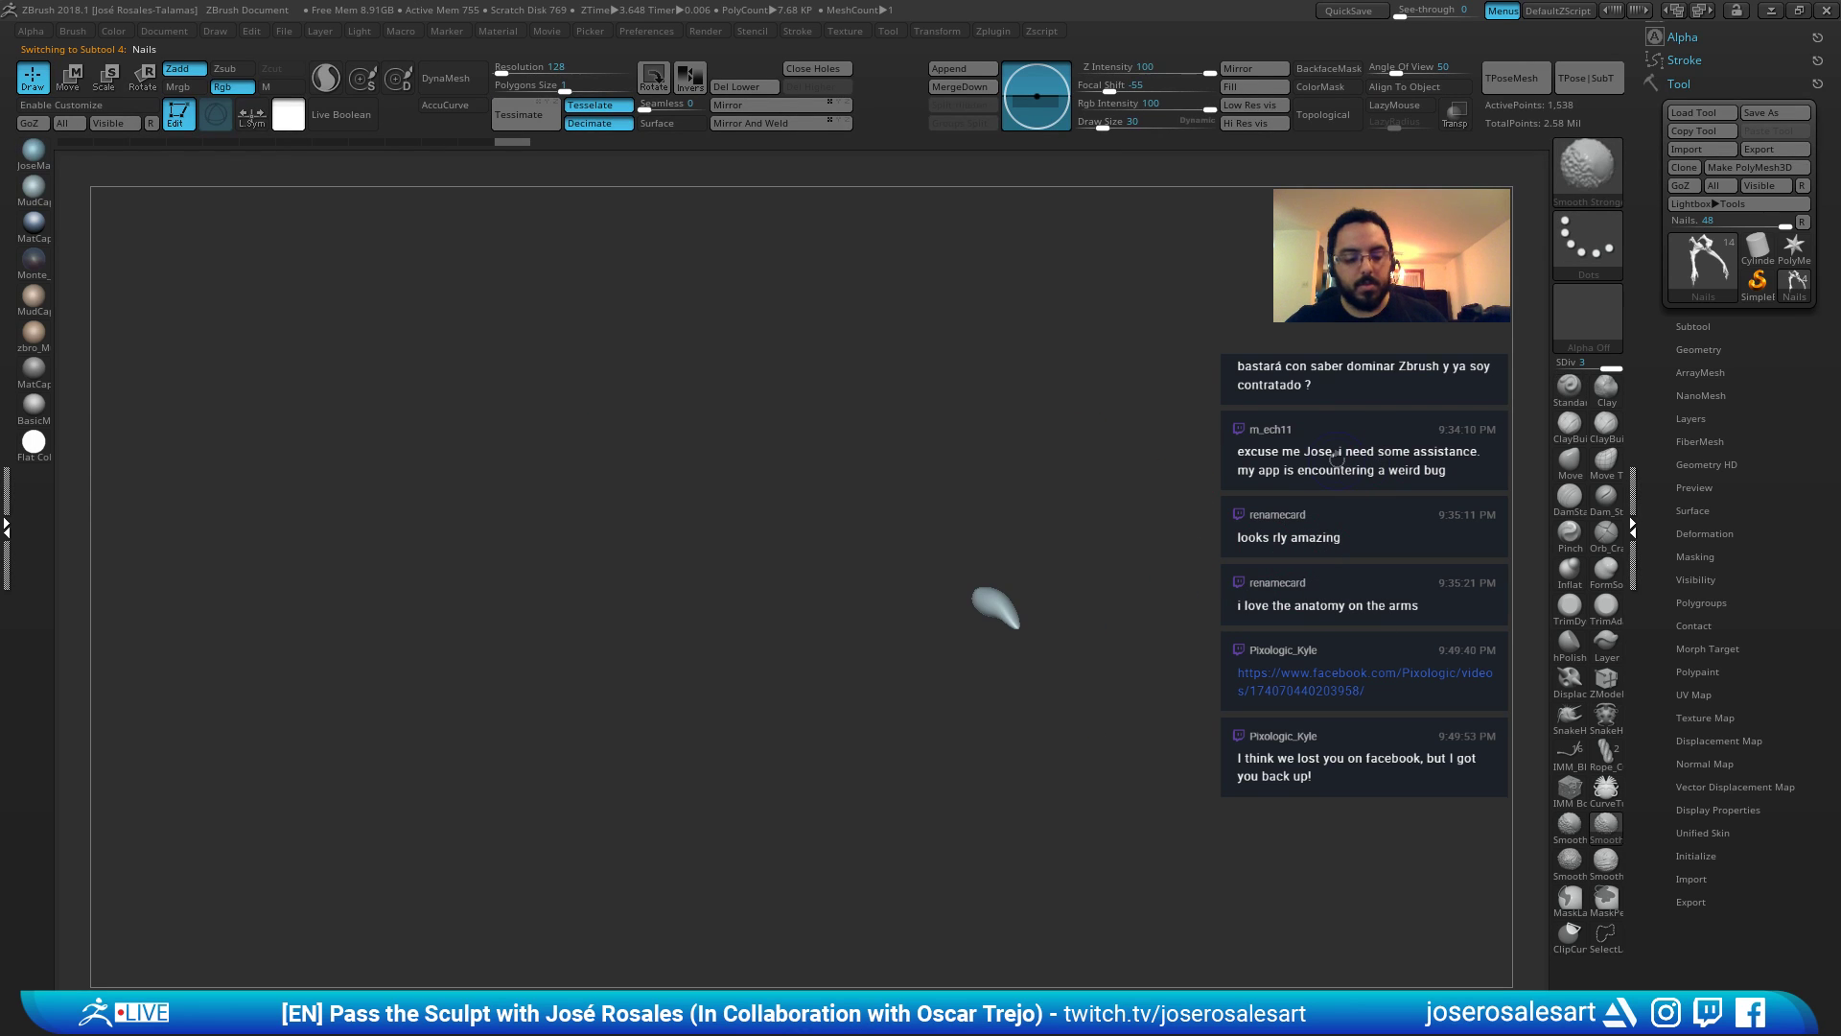
Lower the Nails subtool to subdivision level 2 and duplicate it in the subtool list.
key("shift+d")
key("shift+d")
key("alt+d")
key("f")
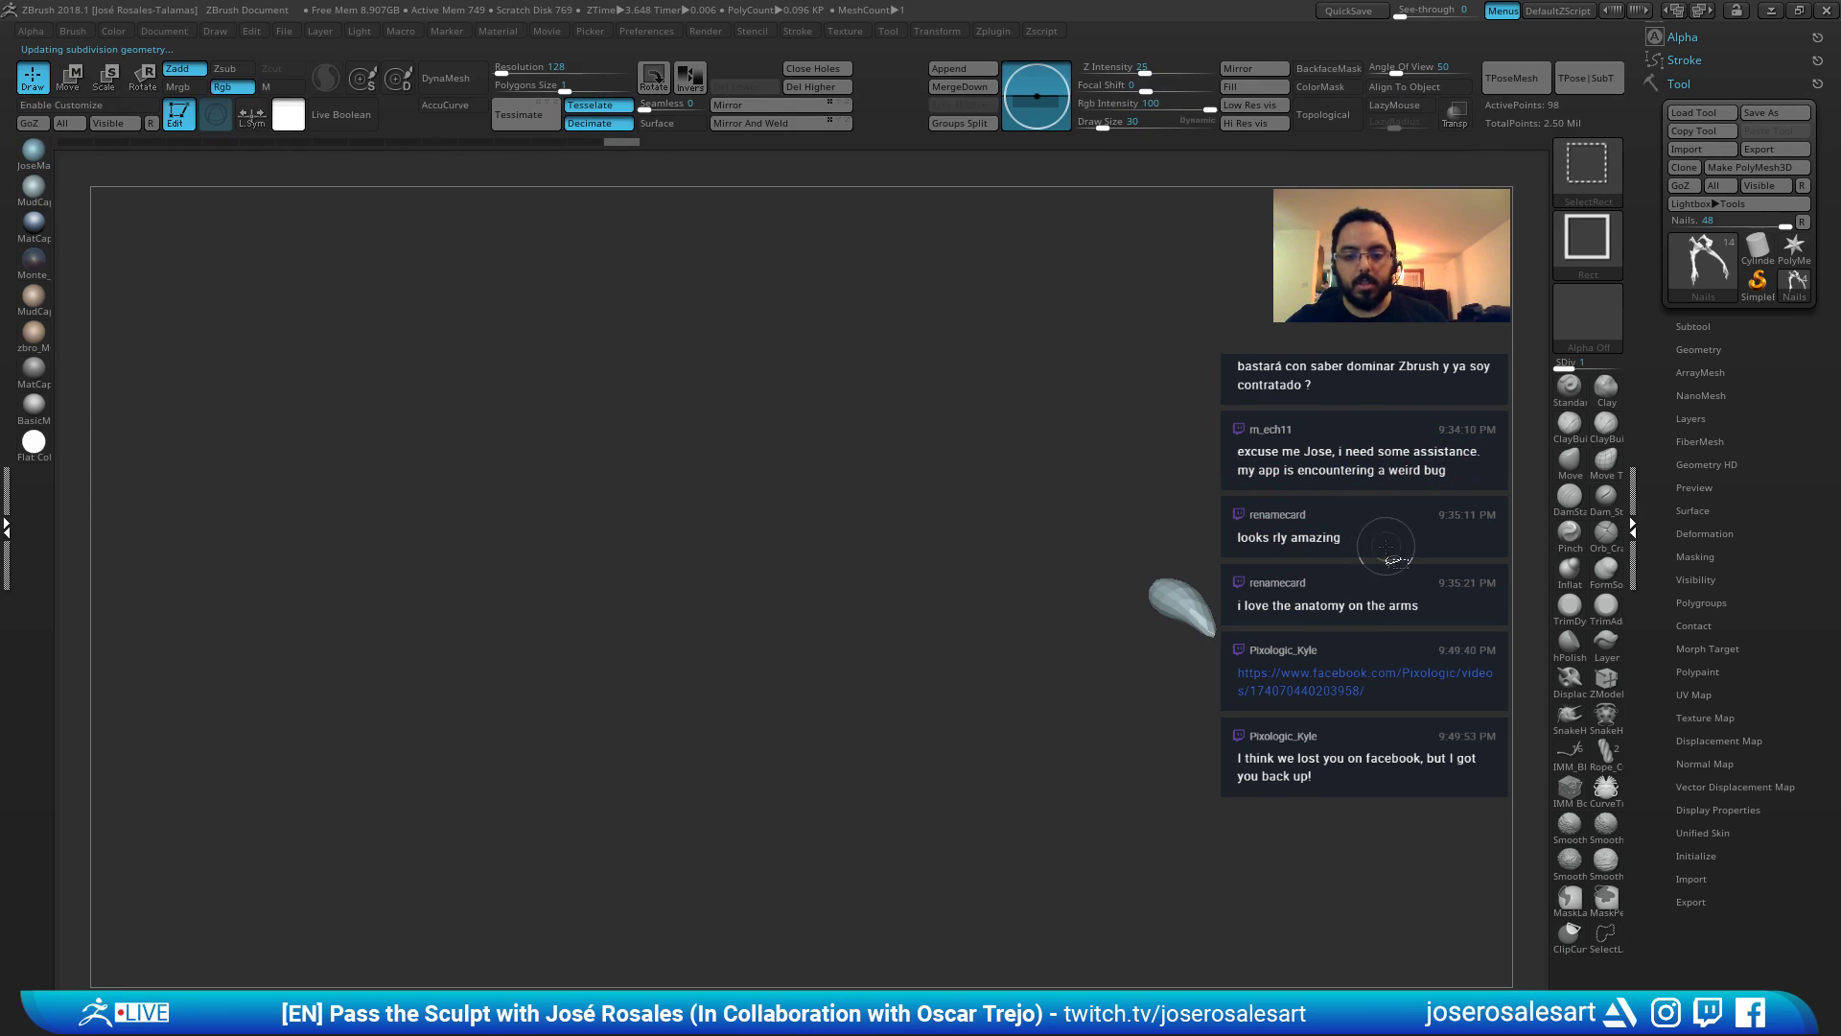
left_click_drag(1386, 545, 1207, 505, "alt")
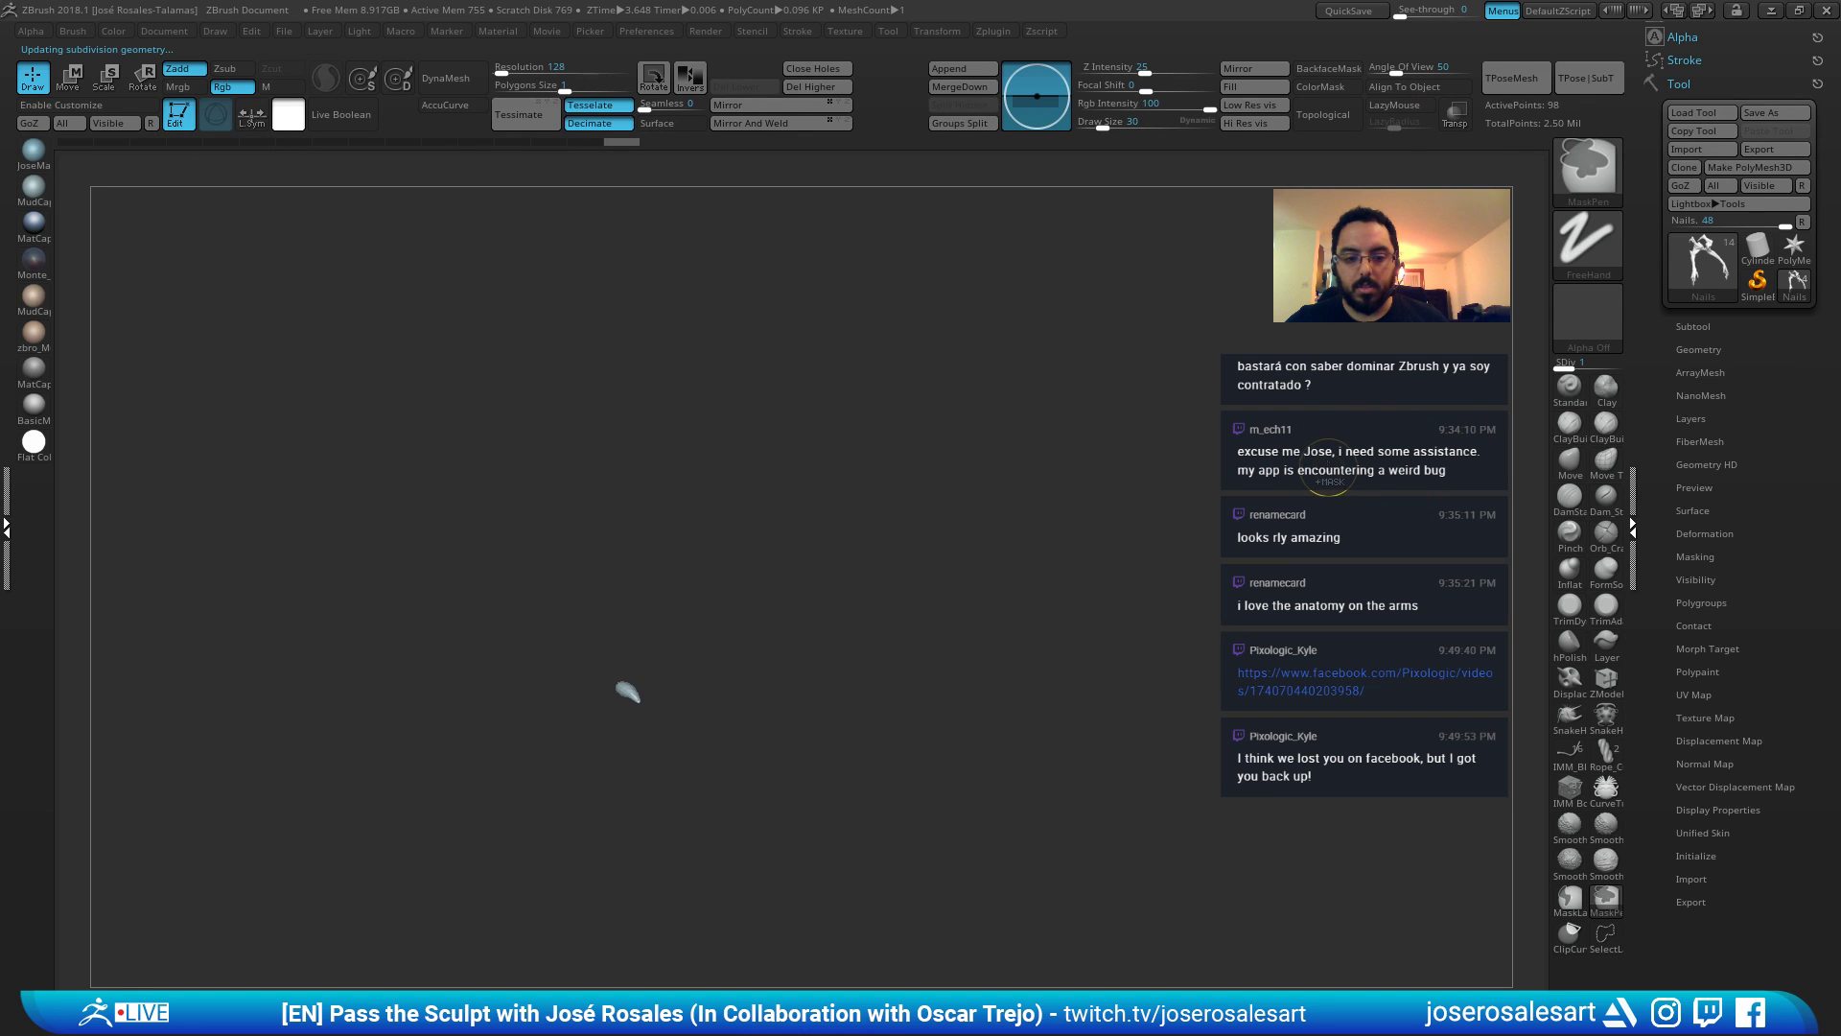
key("d")
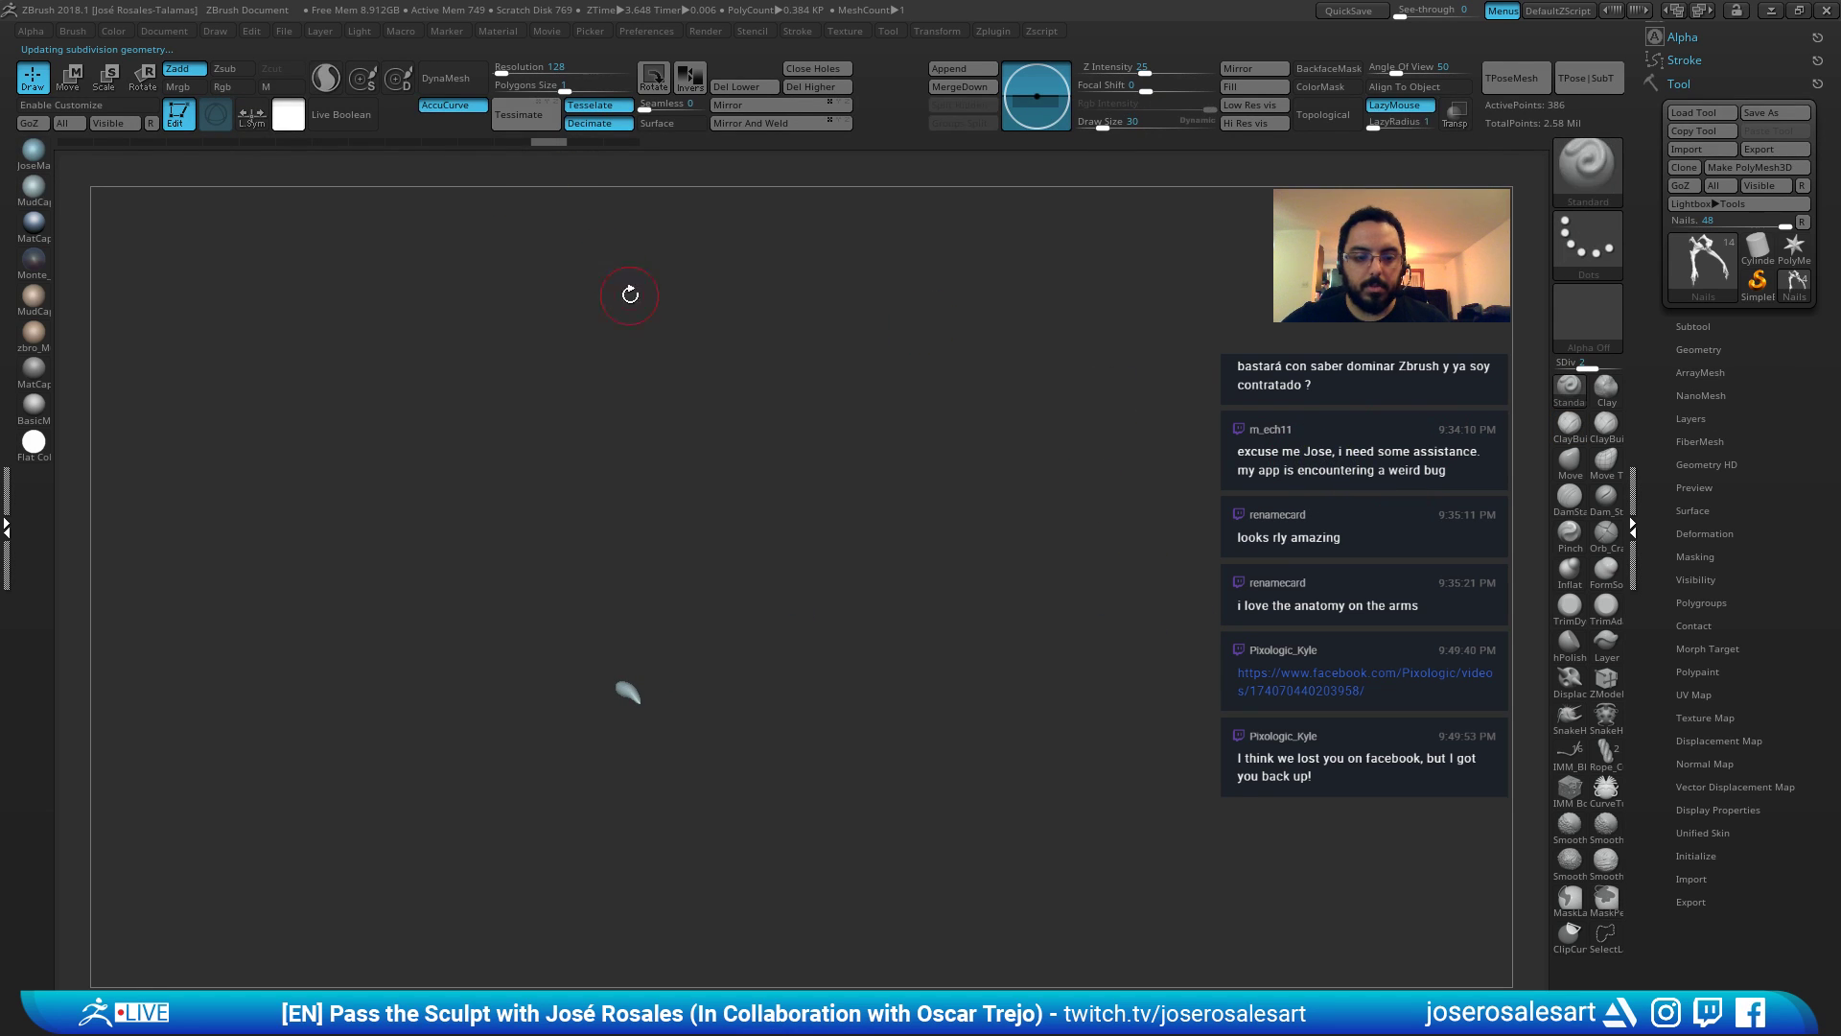
left_click(1695, 326)
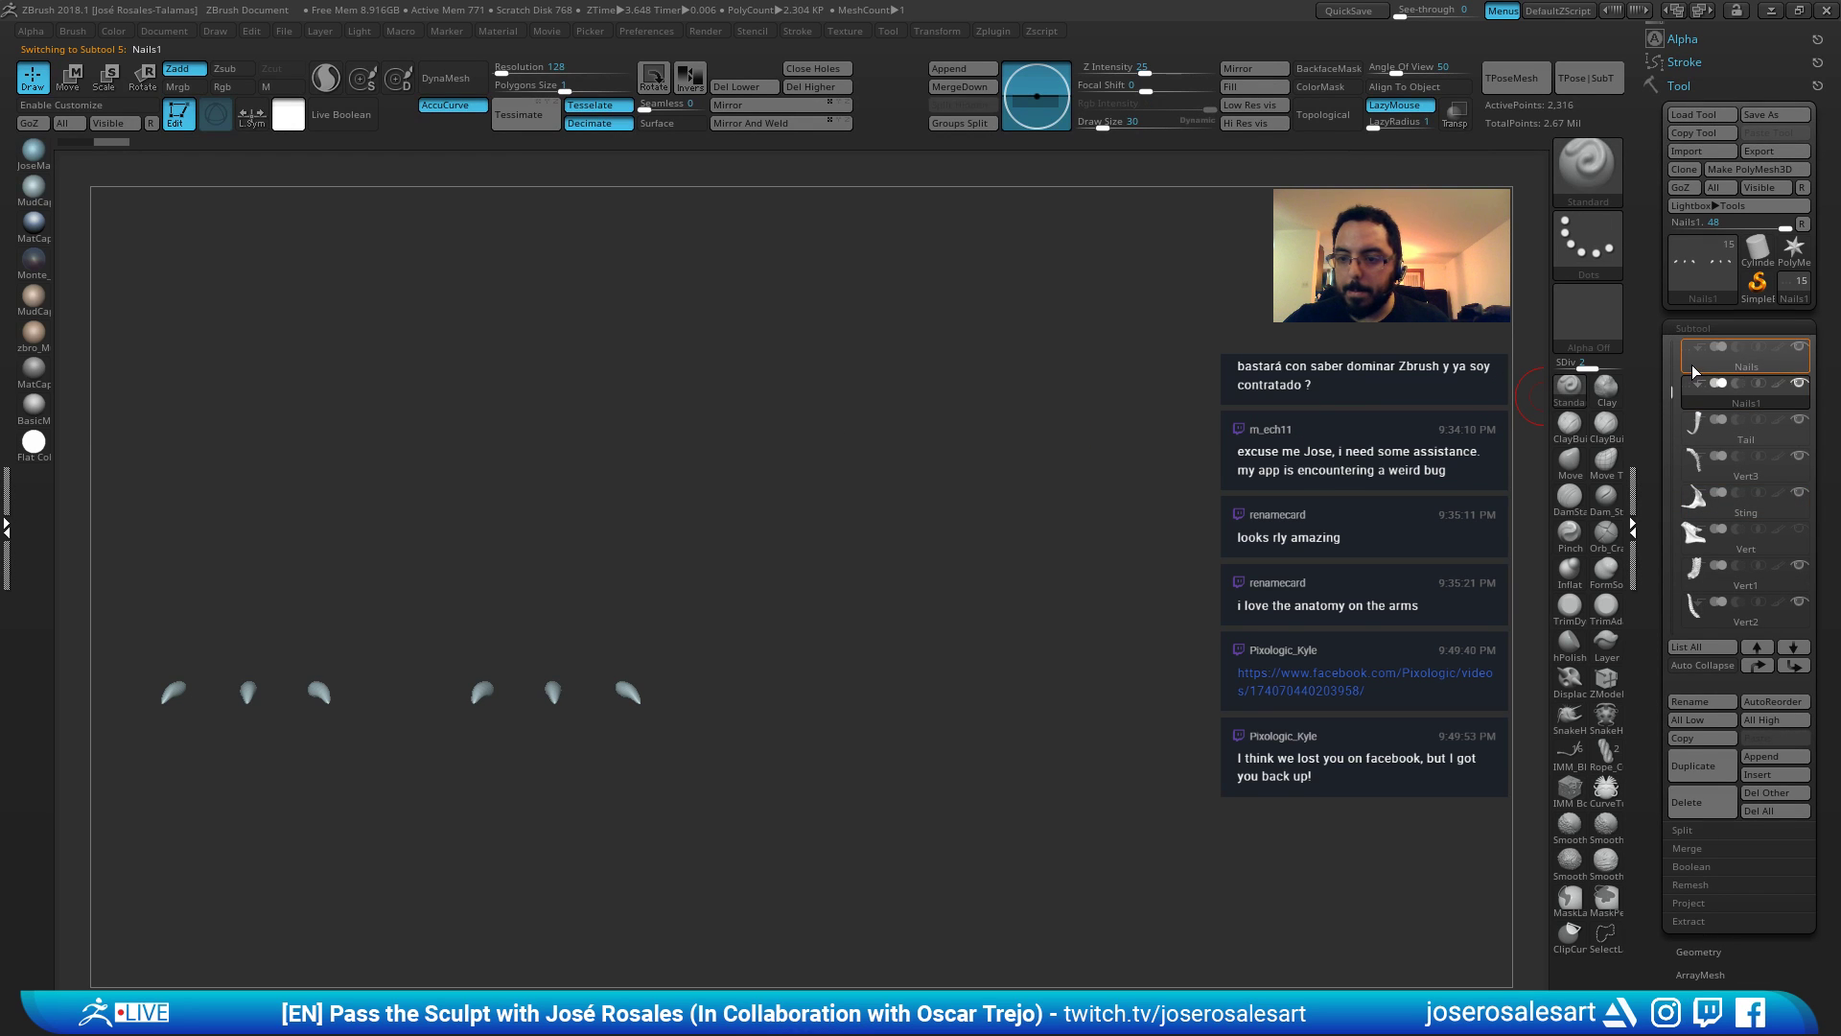
Hide all but one claw in the duplicate, lower it to subdivision level 1, and bring the other subtools back into view.
left_click(1606, 822)
left_click_drag(836, 567, 1031, 561, "alt")
left_click_drag(935, 621, 765, 795, "ctrl+shift")
key("shift")
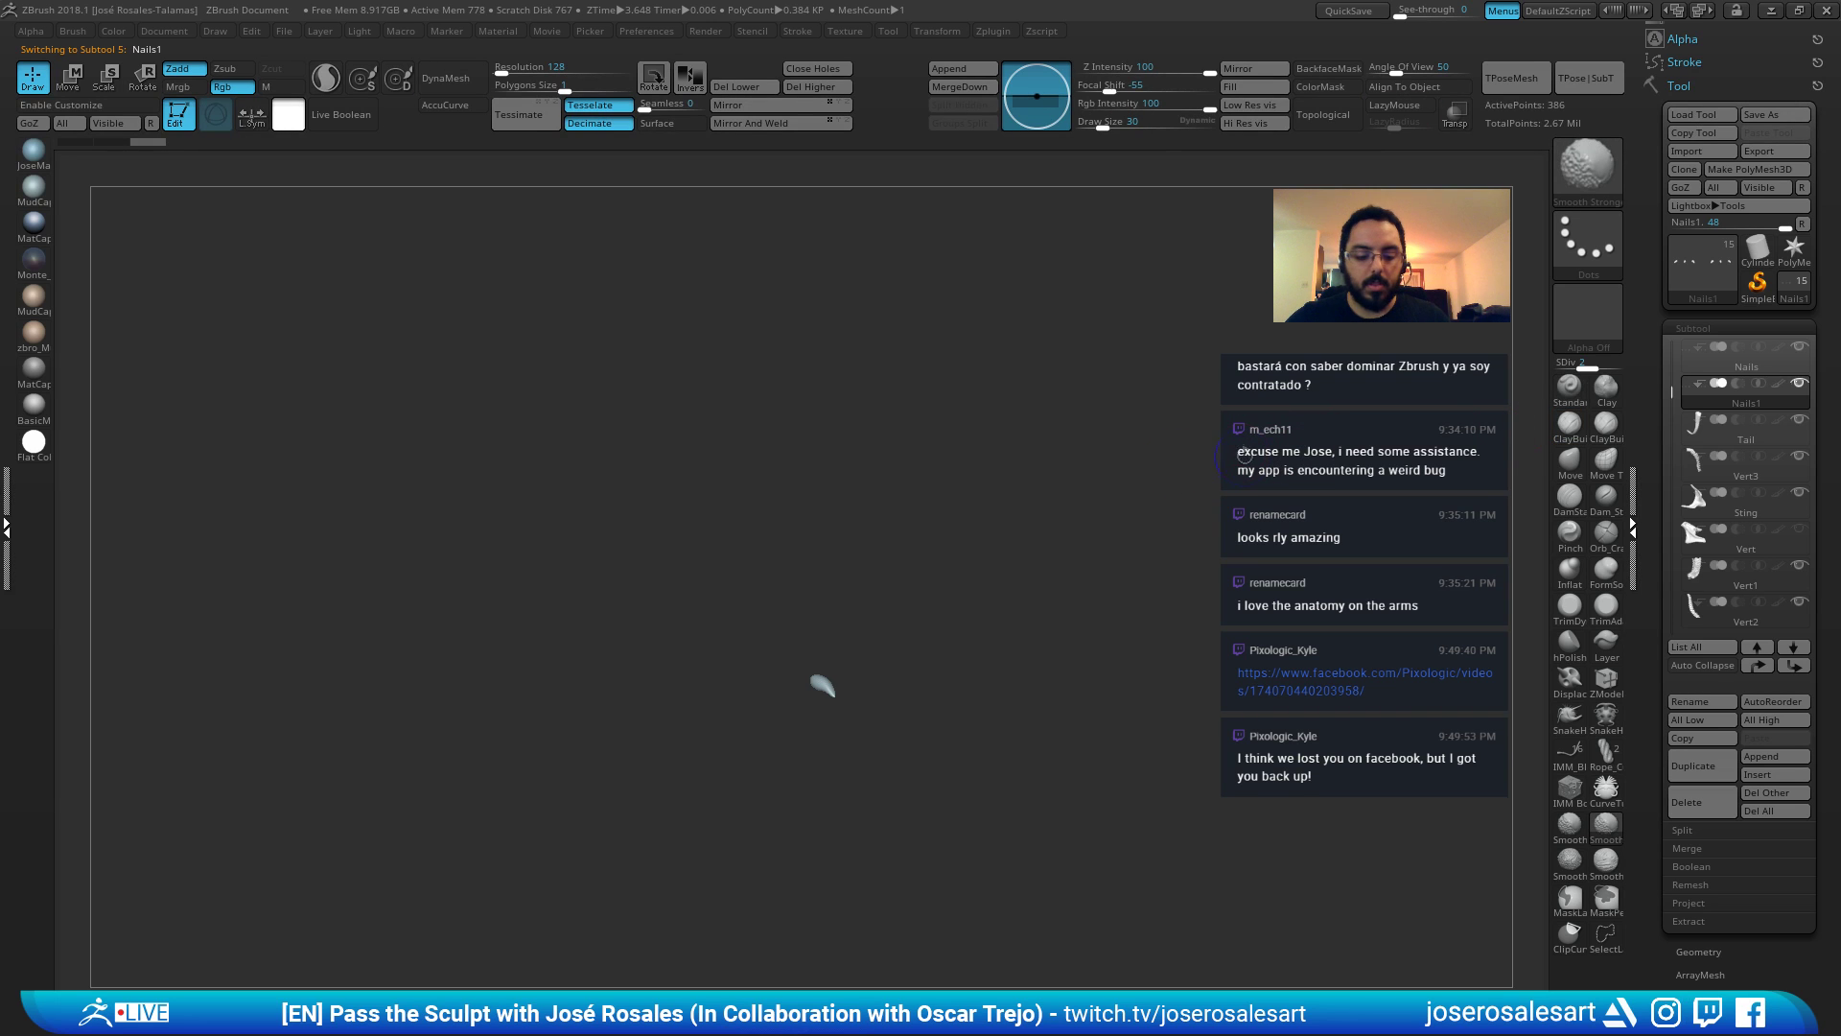
key("shift+d")
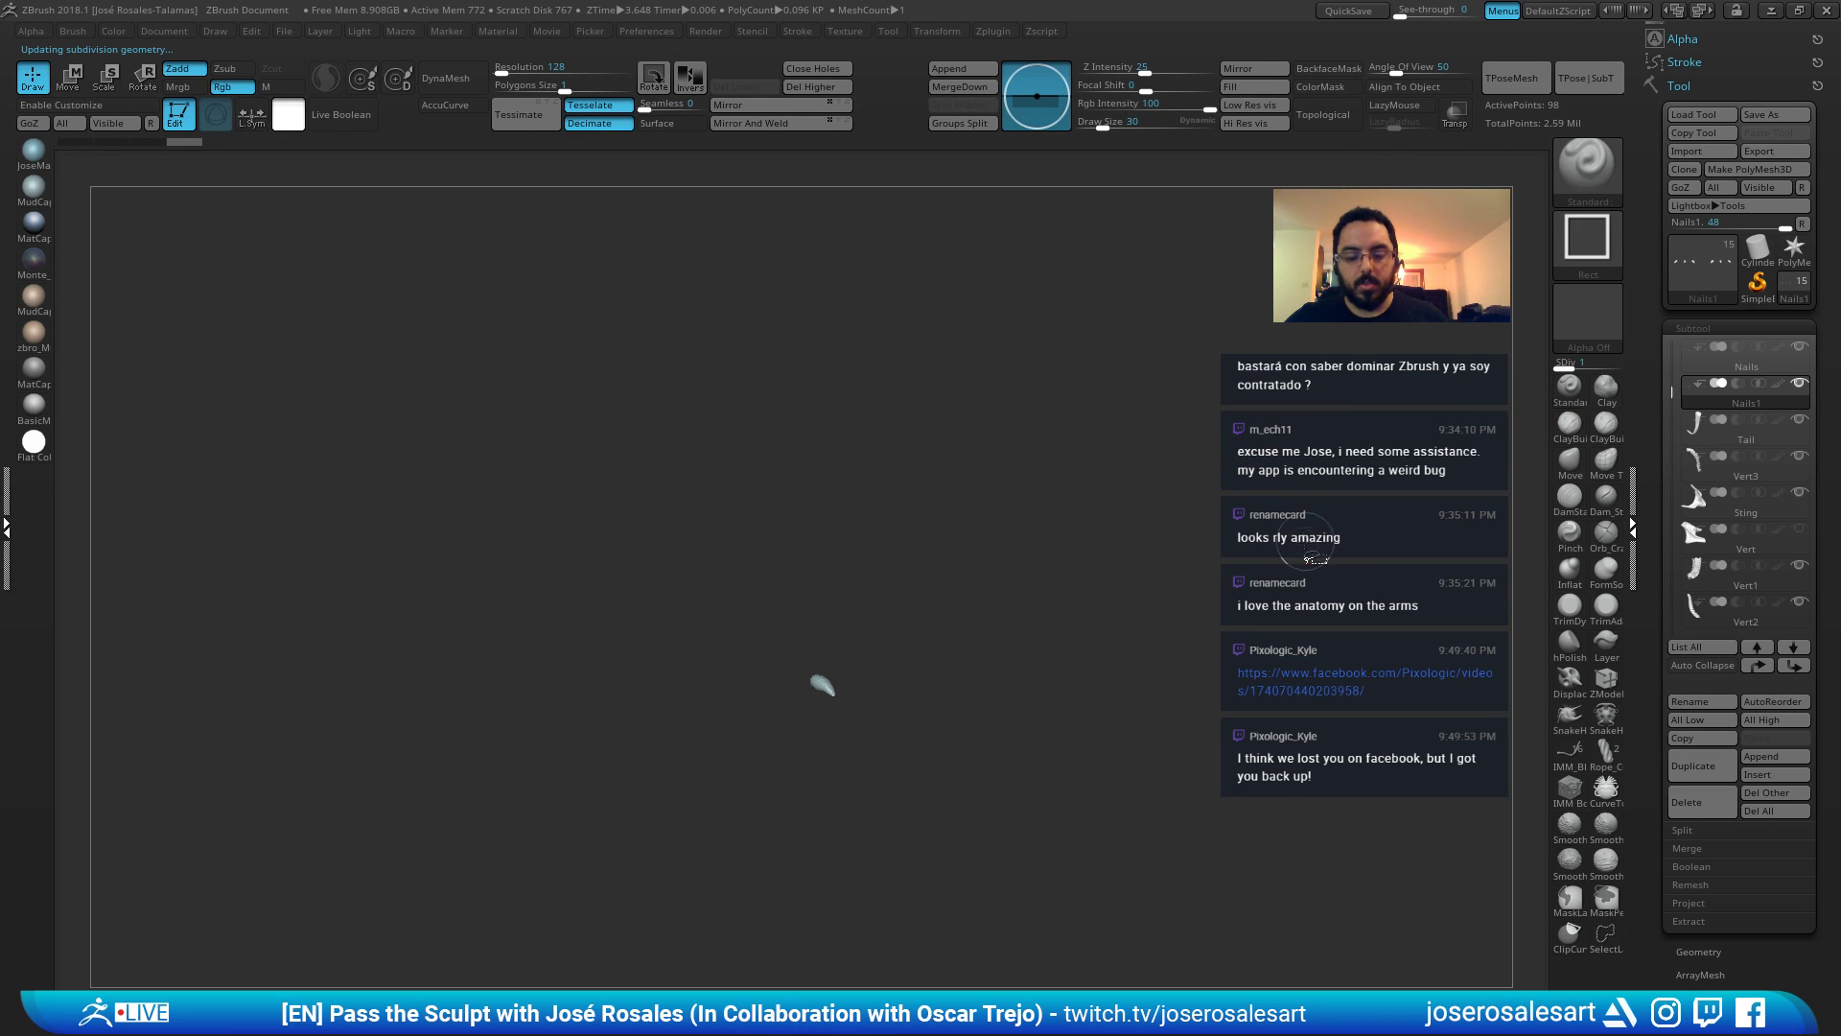
key("shift+s")
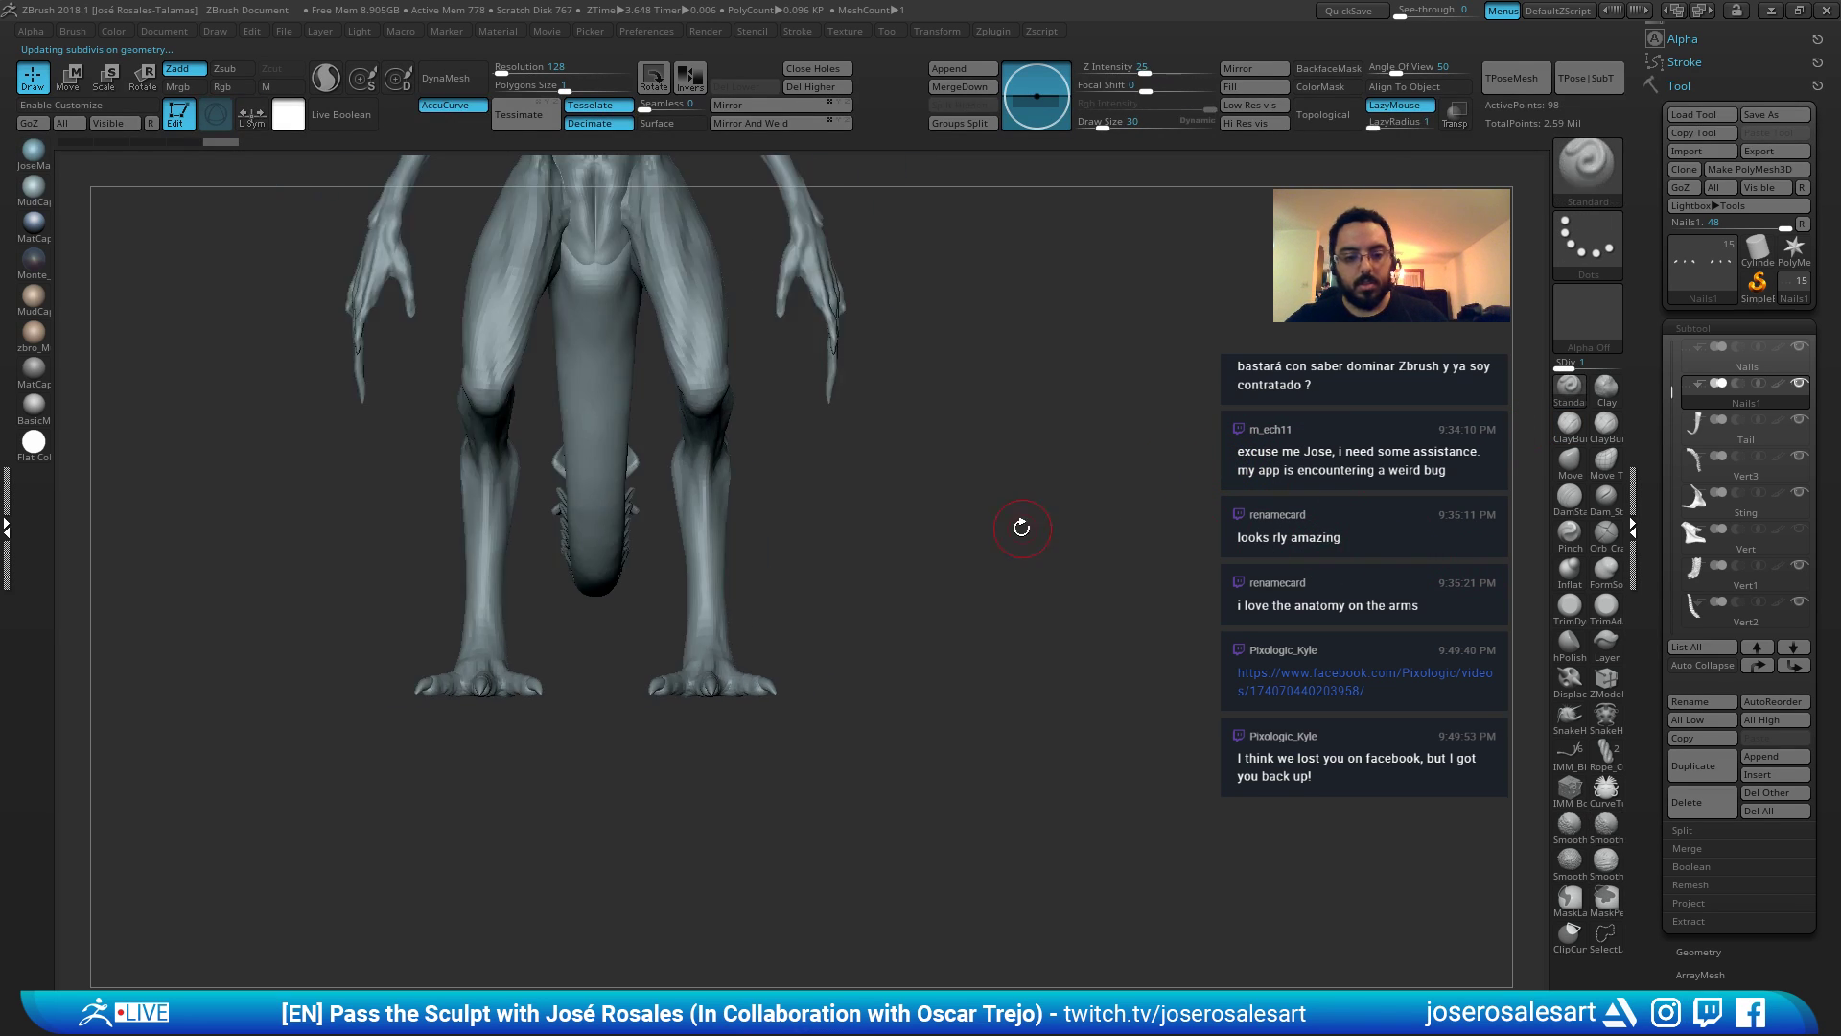
Try to move the original toe claws upward with the Move gizmo, and undo it.
left_click_drag(1023, 527, 887, 659, "alt")
key("w")
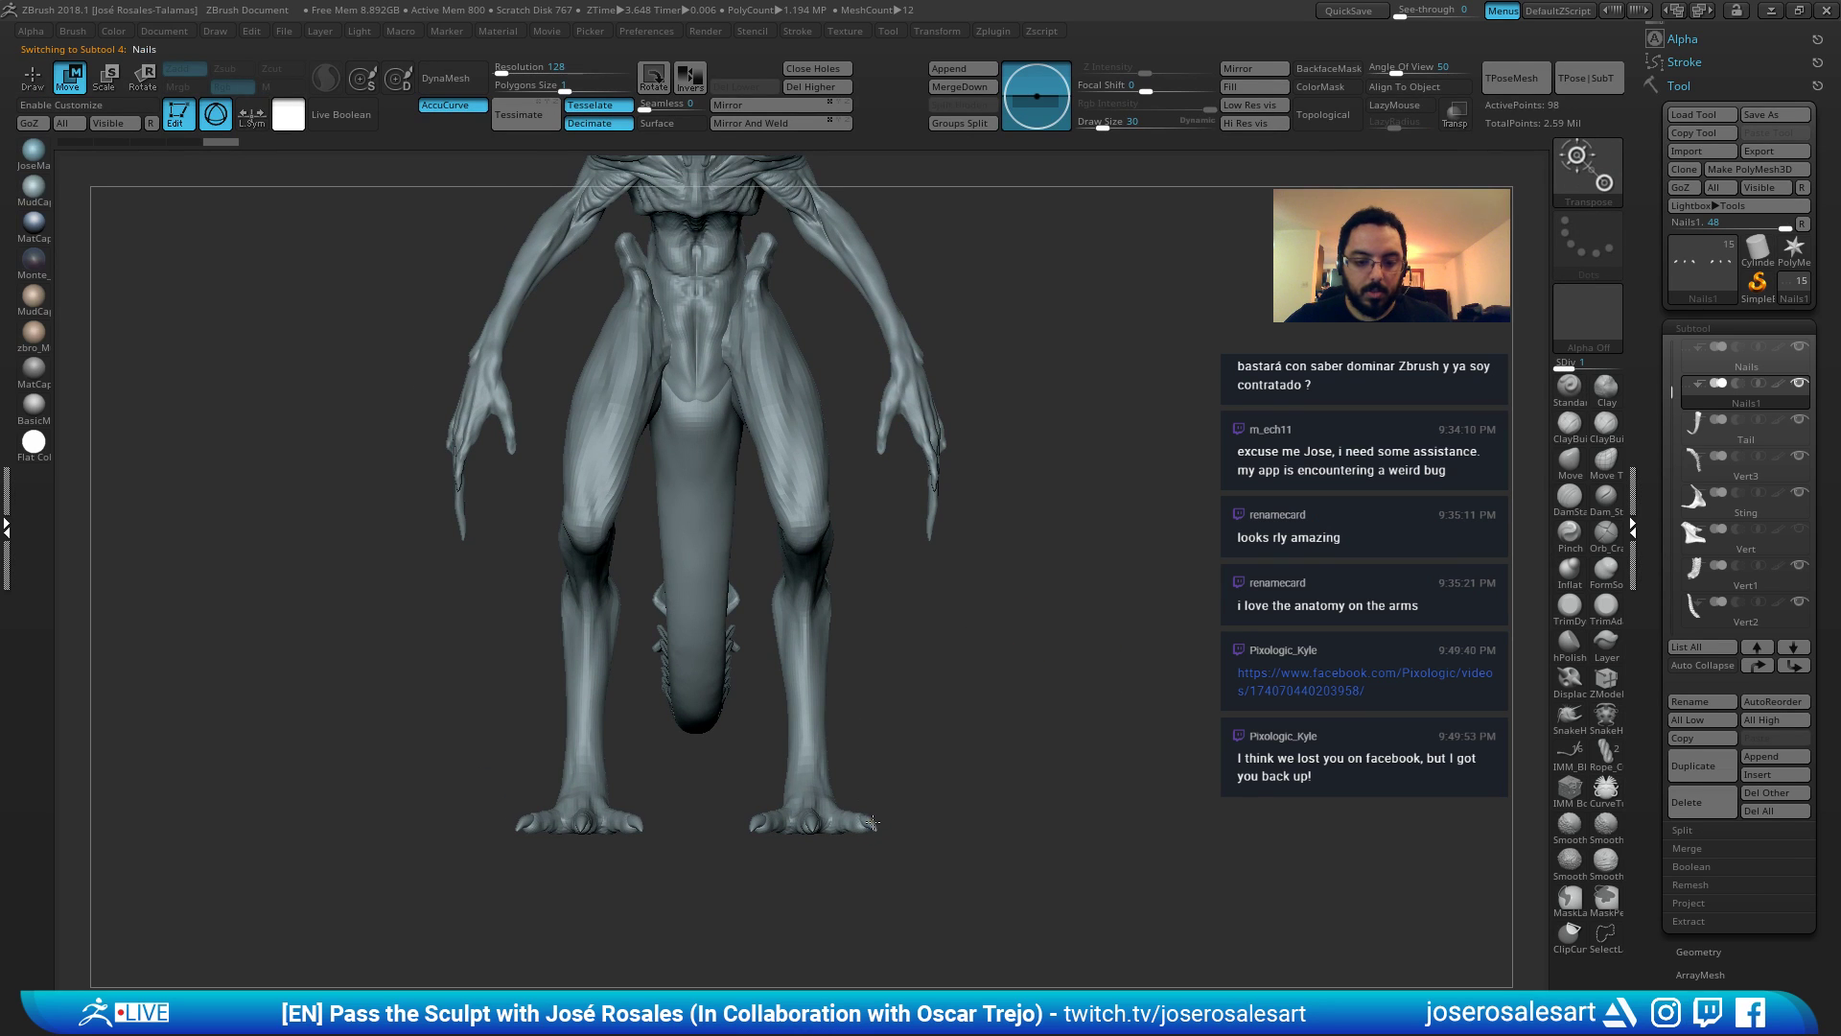
left_click(874, 826)
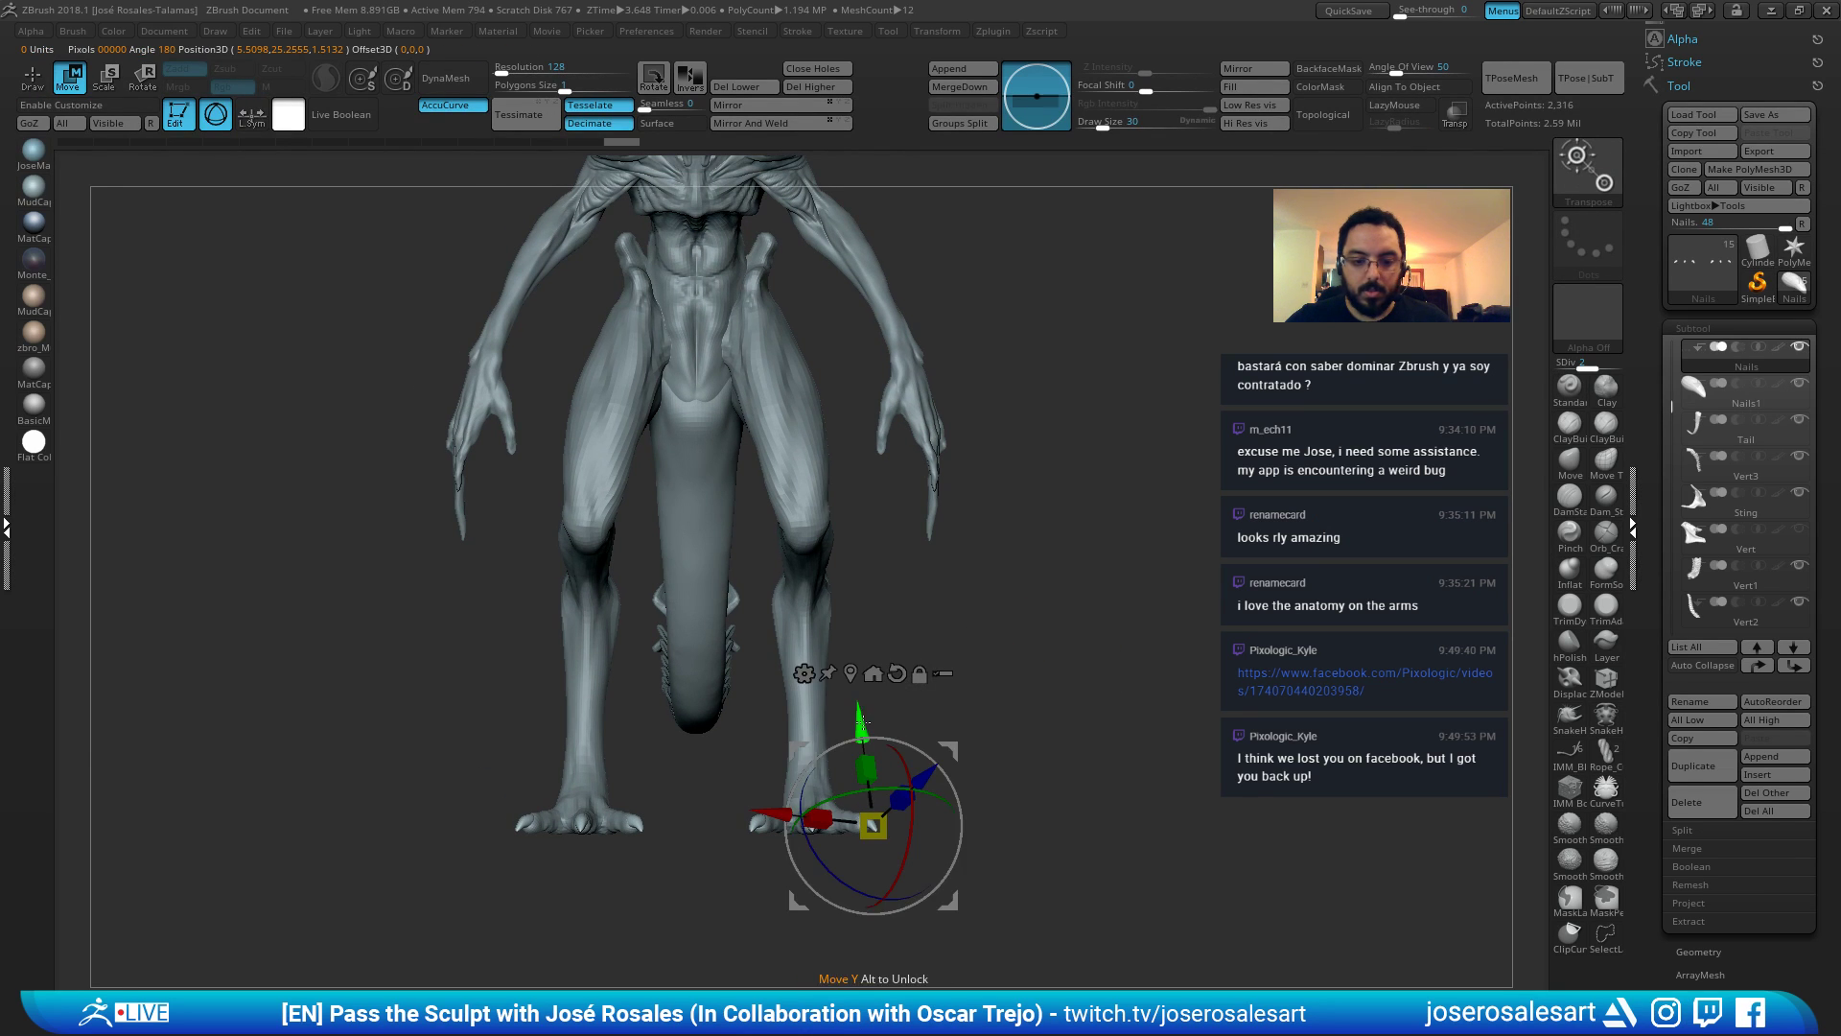
left_click_drag(863, 722, 855, 655)
key("ctrl+z")
Make the duplicated Nails1 claw active, centre the gizmo on its unmasked mesh, and move it up beside the creature's thumb.
left_click_drag(1672, 406, 1669, 384)
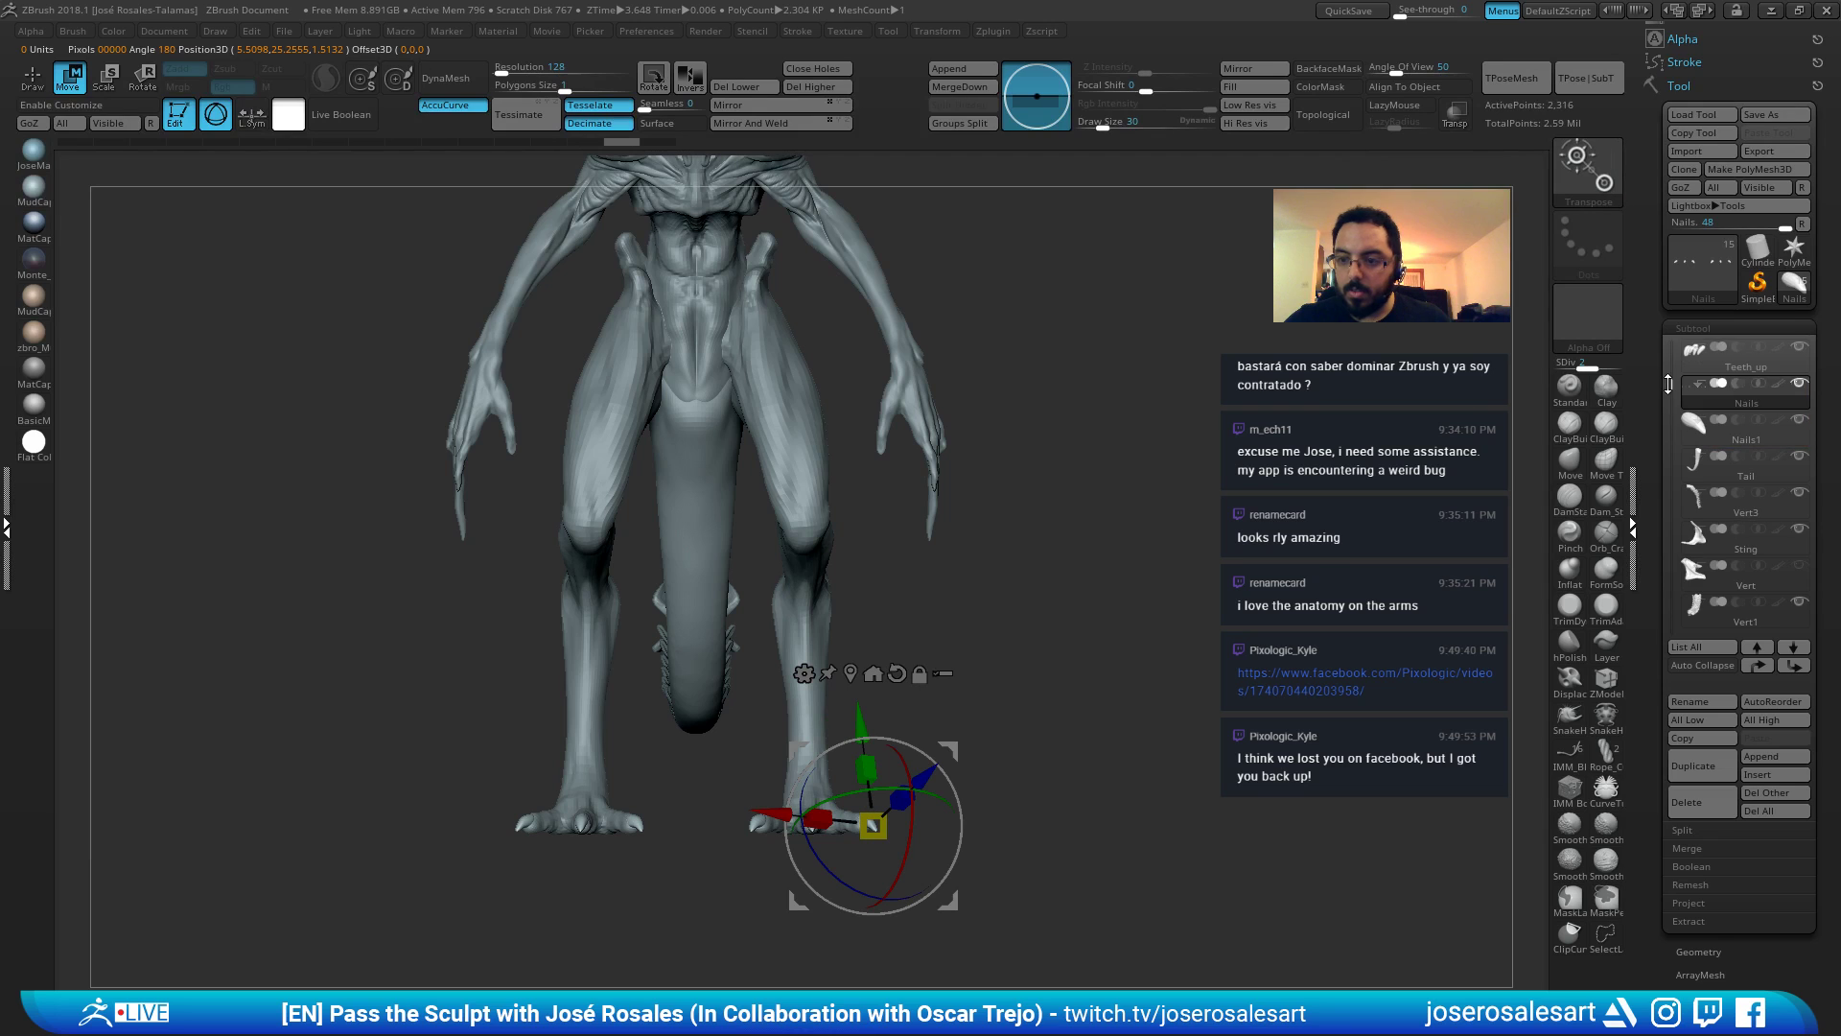
left_click(1726, 421)
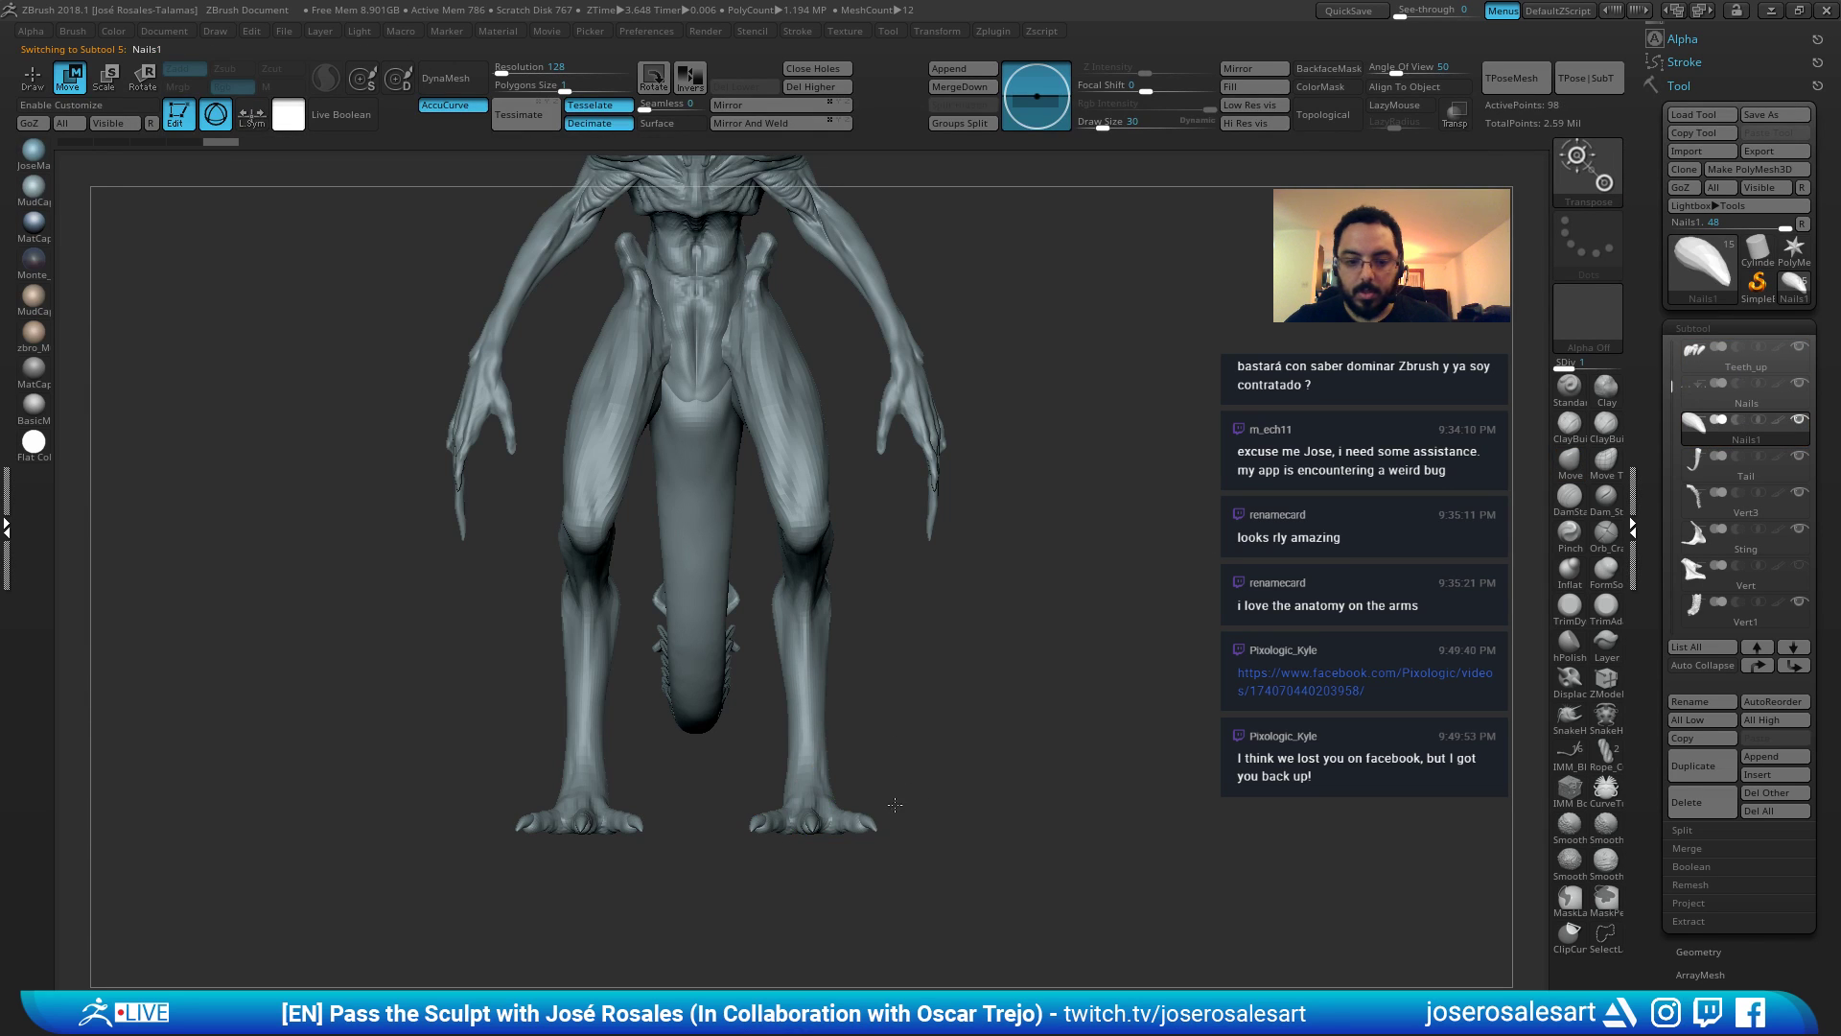
key("f")
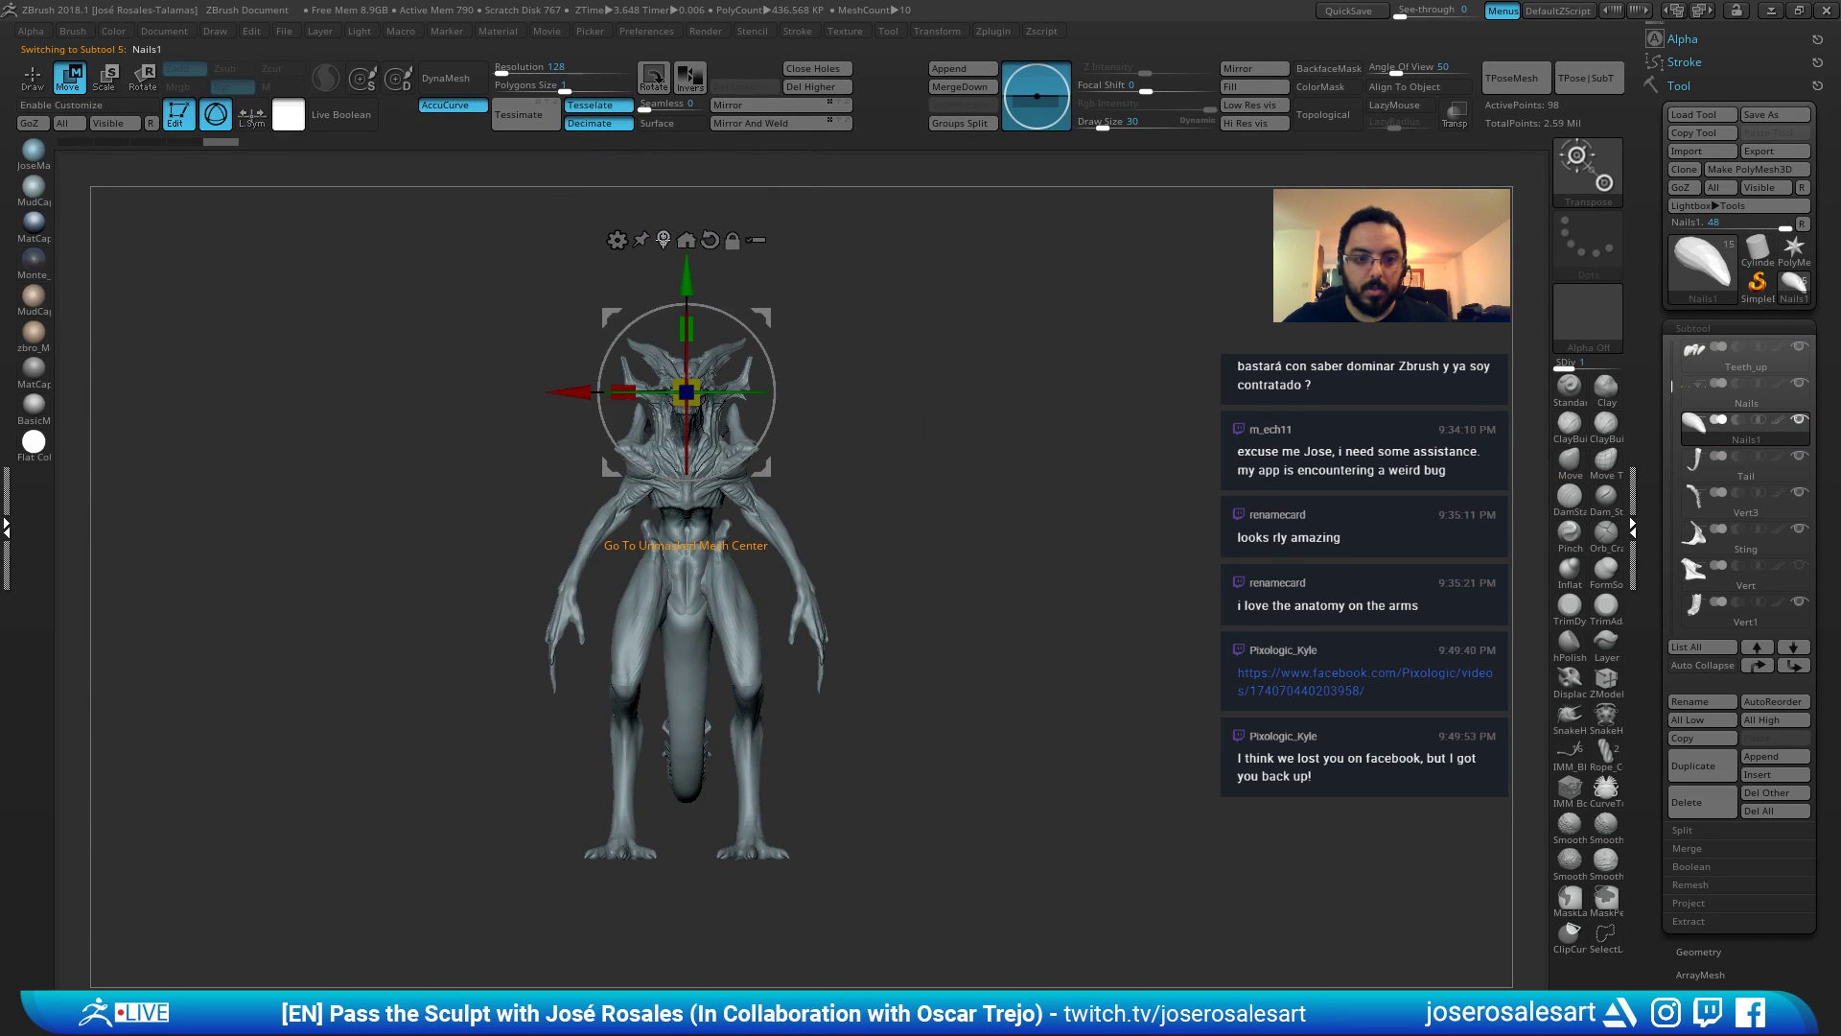
left_click(663, 240)
left_click_drag(783, 734, 784, 511)
left_click_drag(983, 556, 807, 252, "alt")
left_click_drag(655, 634, 702, 644)
left_click_drag(868, 628, 795, 561)
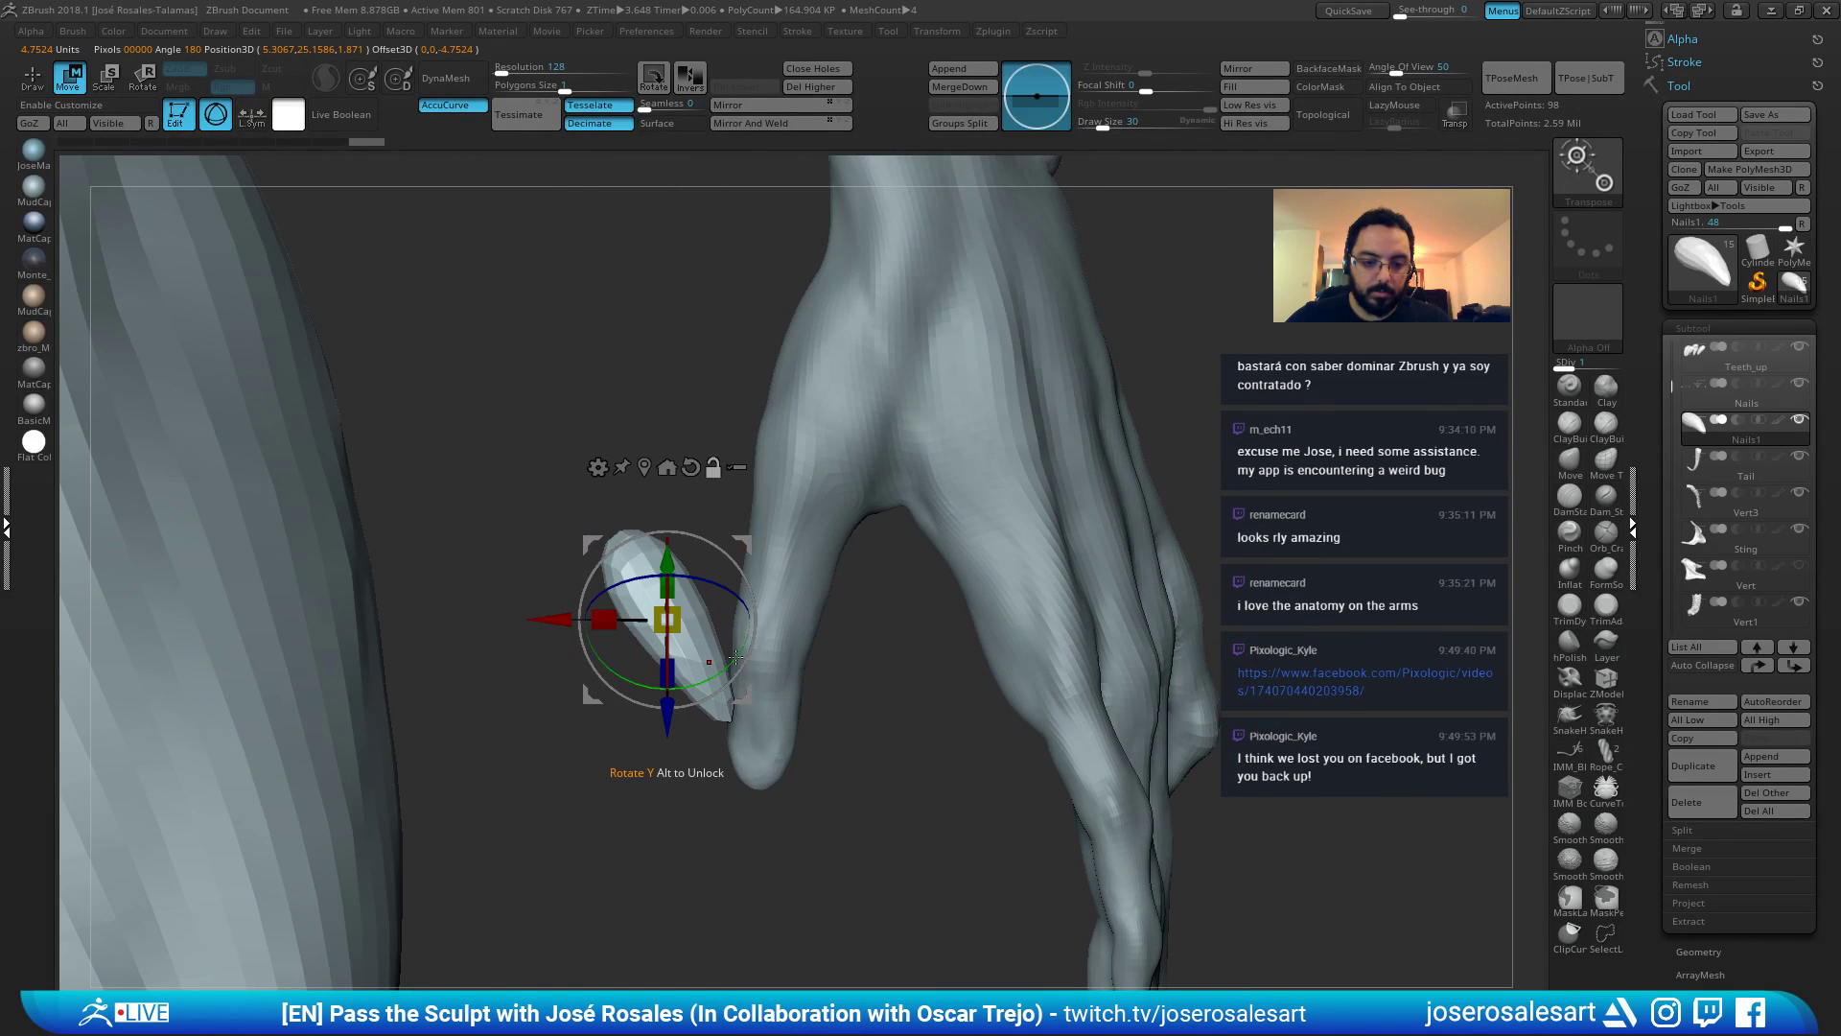
Rotate the claw toward the thumb's direction and scale it narrower across its width.
mouse_move(662, 730)
left_mouse_down()
mouse_move(657, 839)
mouse_move(662, 729)
left_mouse_up()
left_click_drag(690, 728, 646, 662, "alt")
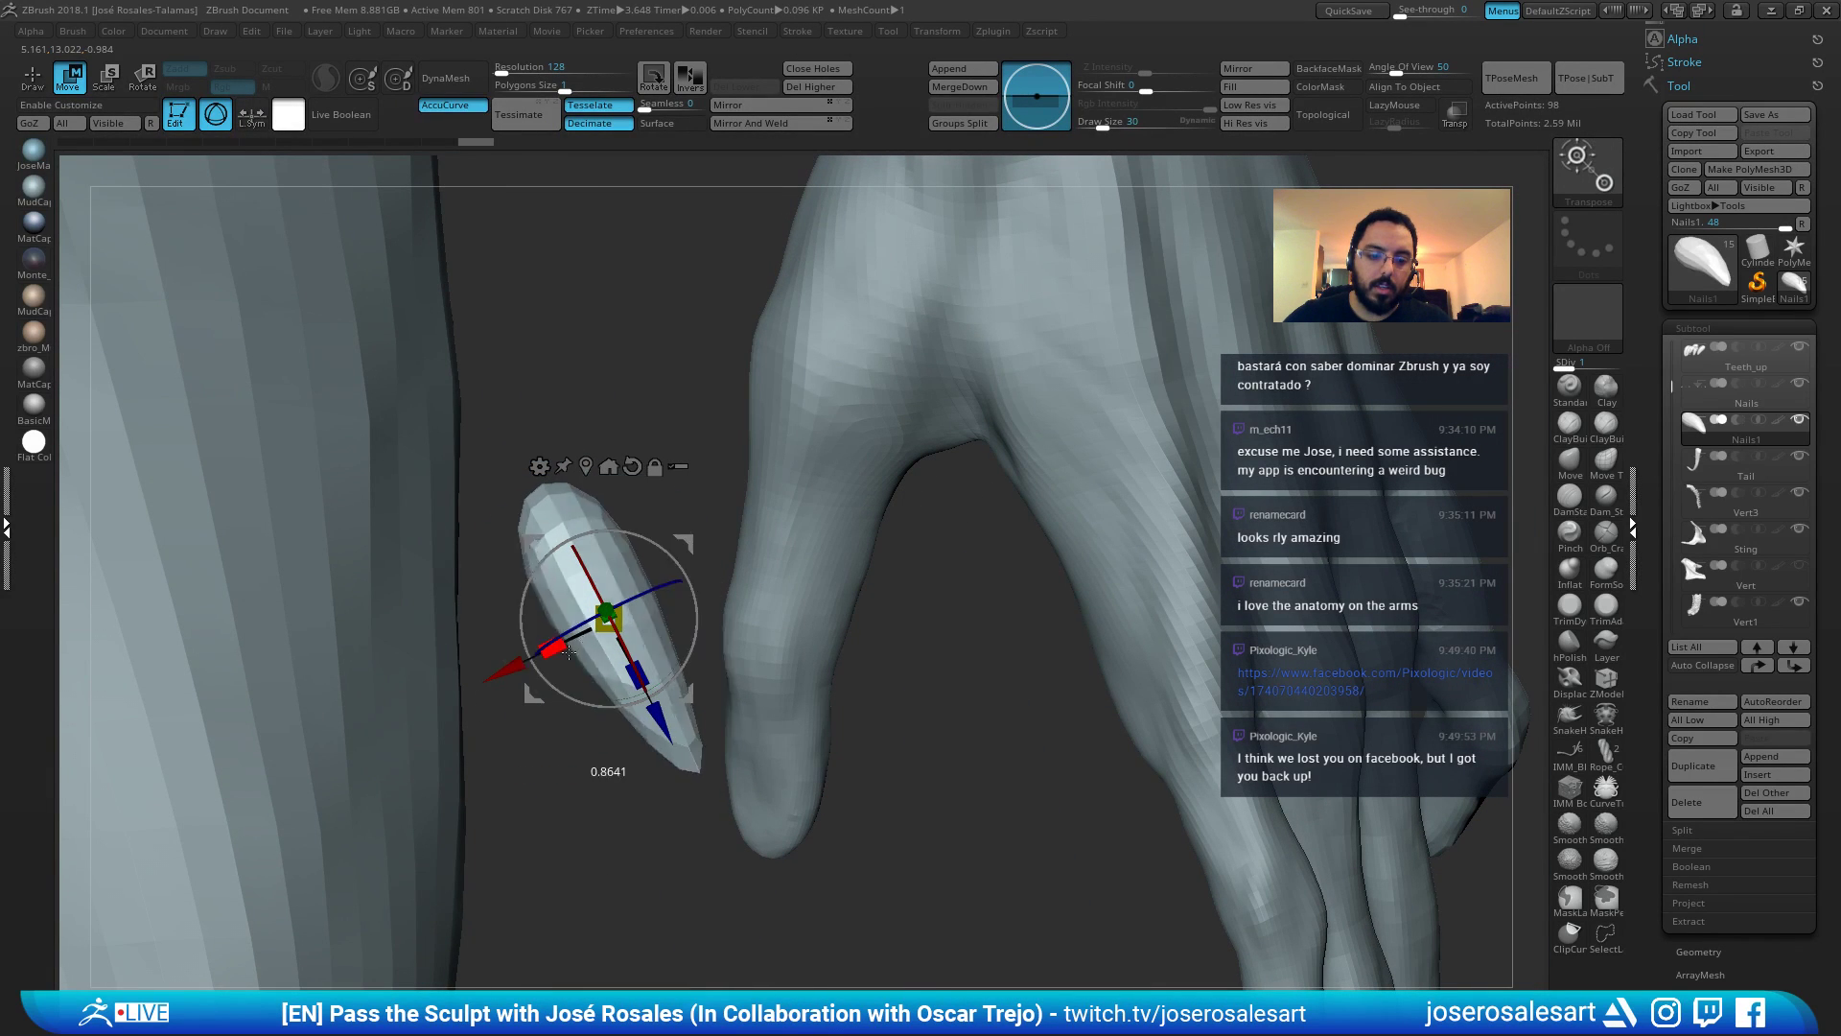
left_click_drag(680, 581, 494, 654)
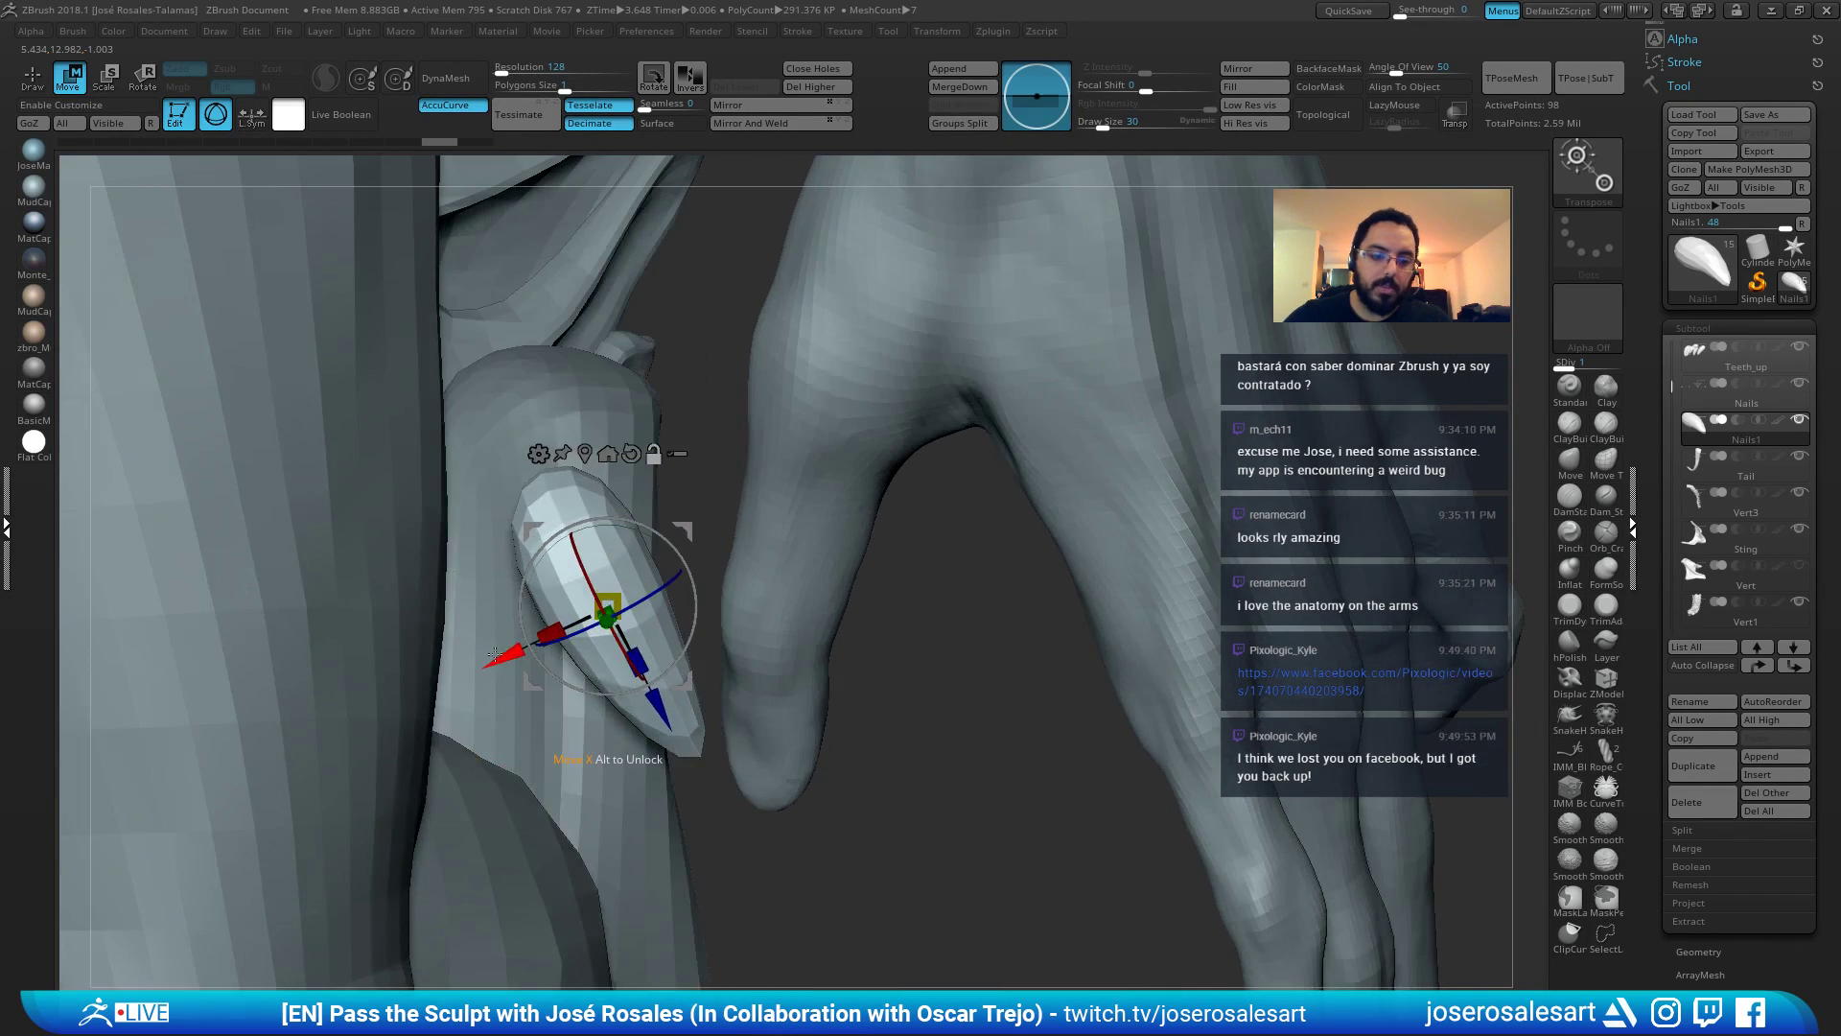
right_click_drag(561, 599, 652, 479)
left_click_drag(643, 493, 657, 499)
right_click_drag(659, 500, 671, 456)
left_click_drag(671, 456, 655, 473)
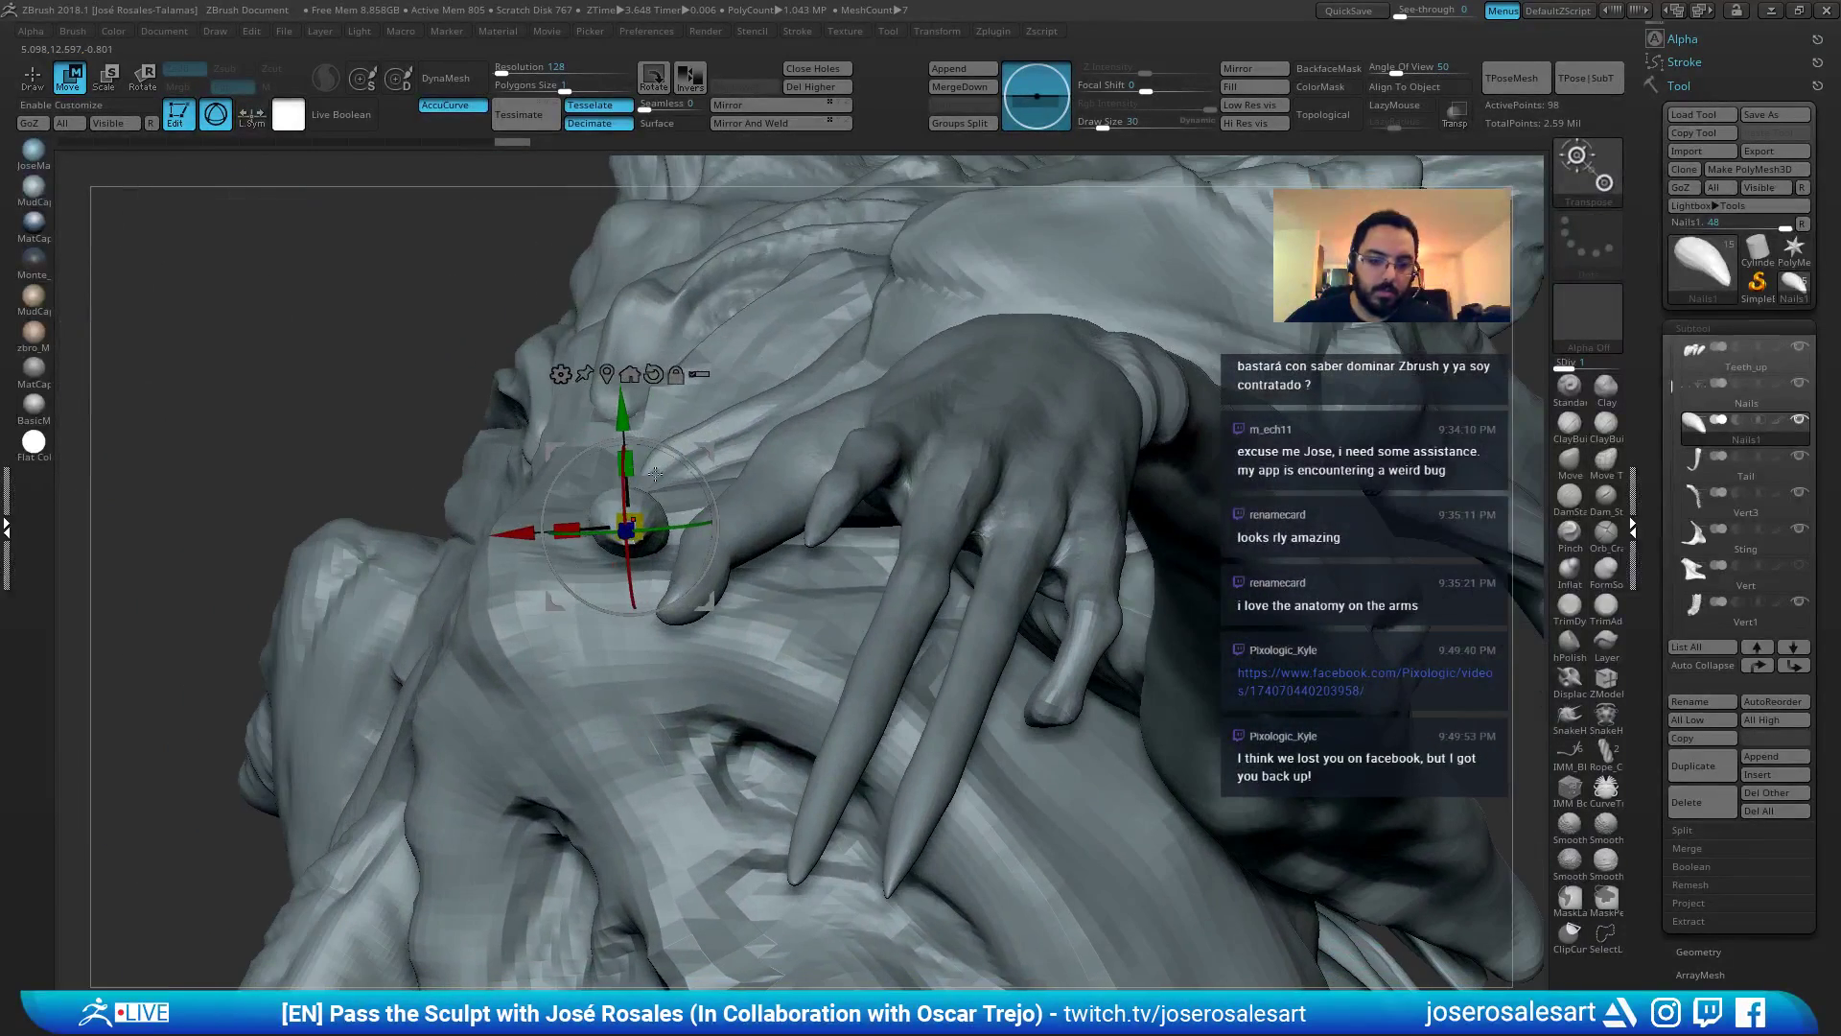
Move and rotate the duplicated claw onto the tip of the thumb, scaling it slightly smaller to fit.
right_click_drag(755, 453, 812, 651)
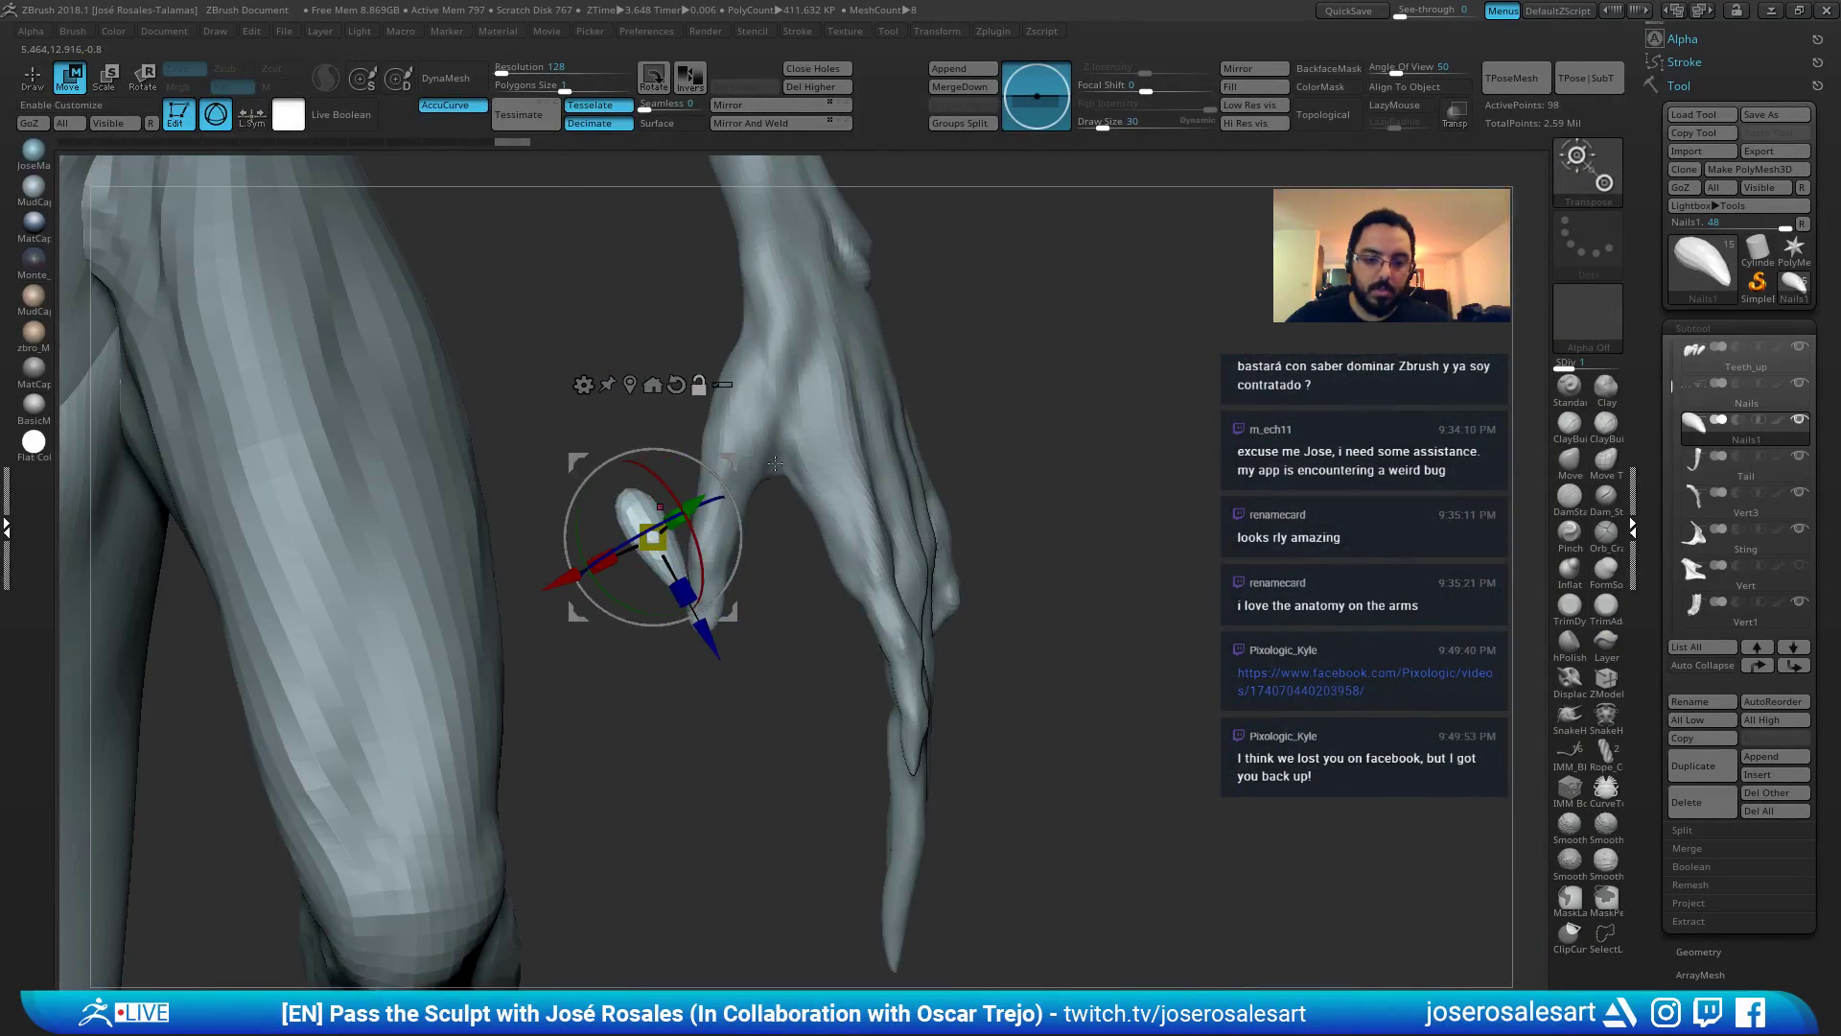
right_click_drag(775, 464, 773, 499, "ctrl")
left_click_drag(641, 543, 633, 527)
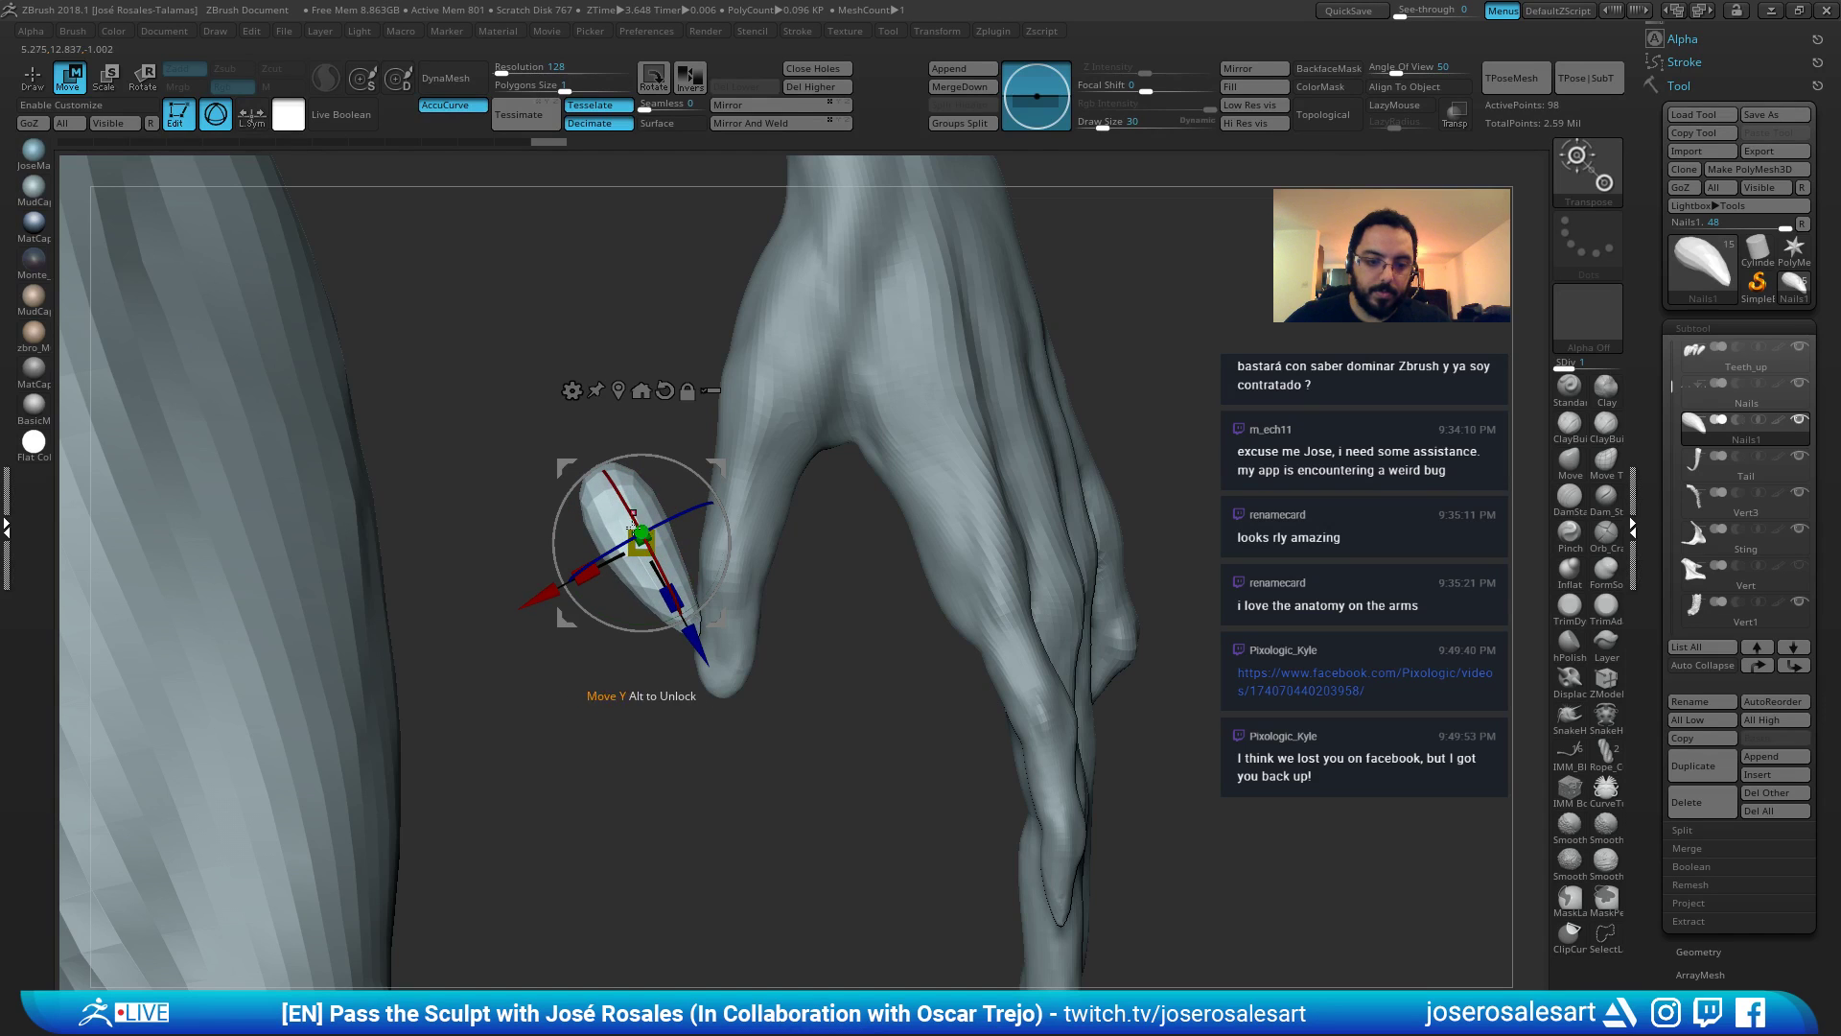
left_click_drag(707, 649, 749, 679)
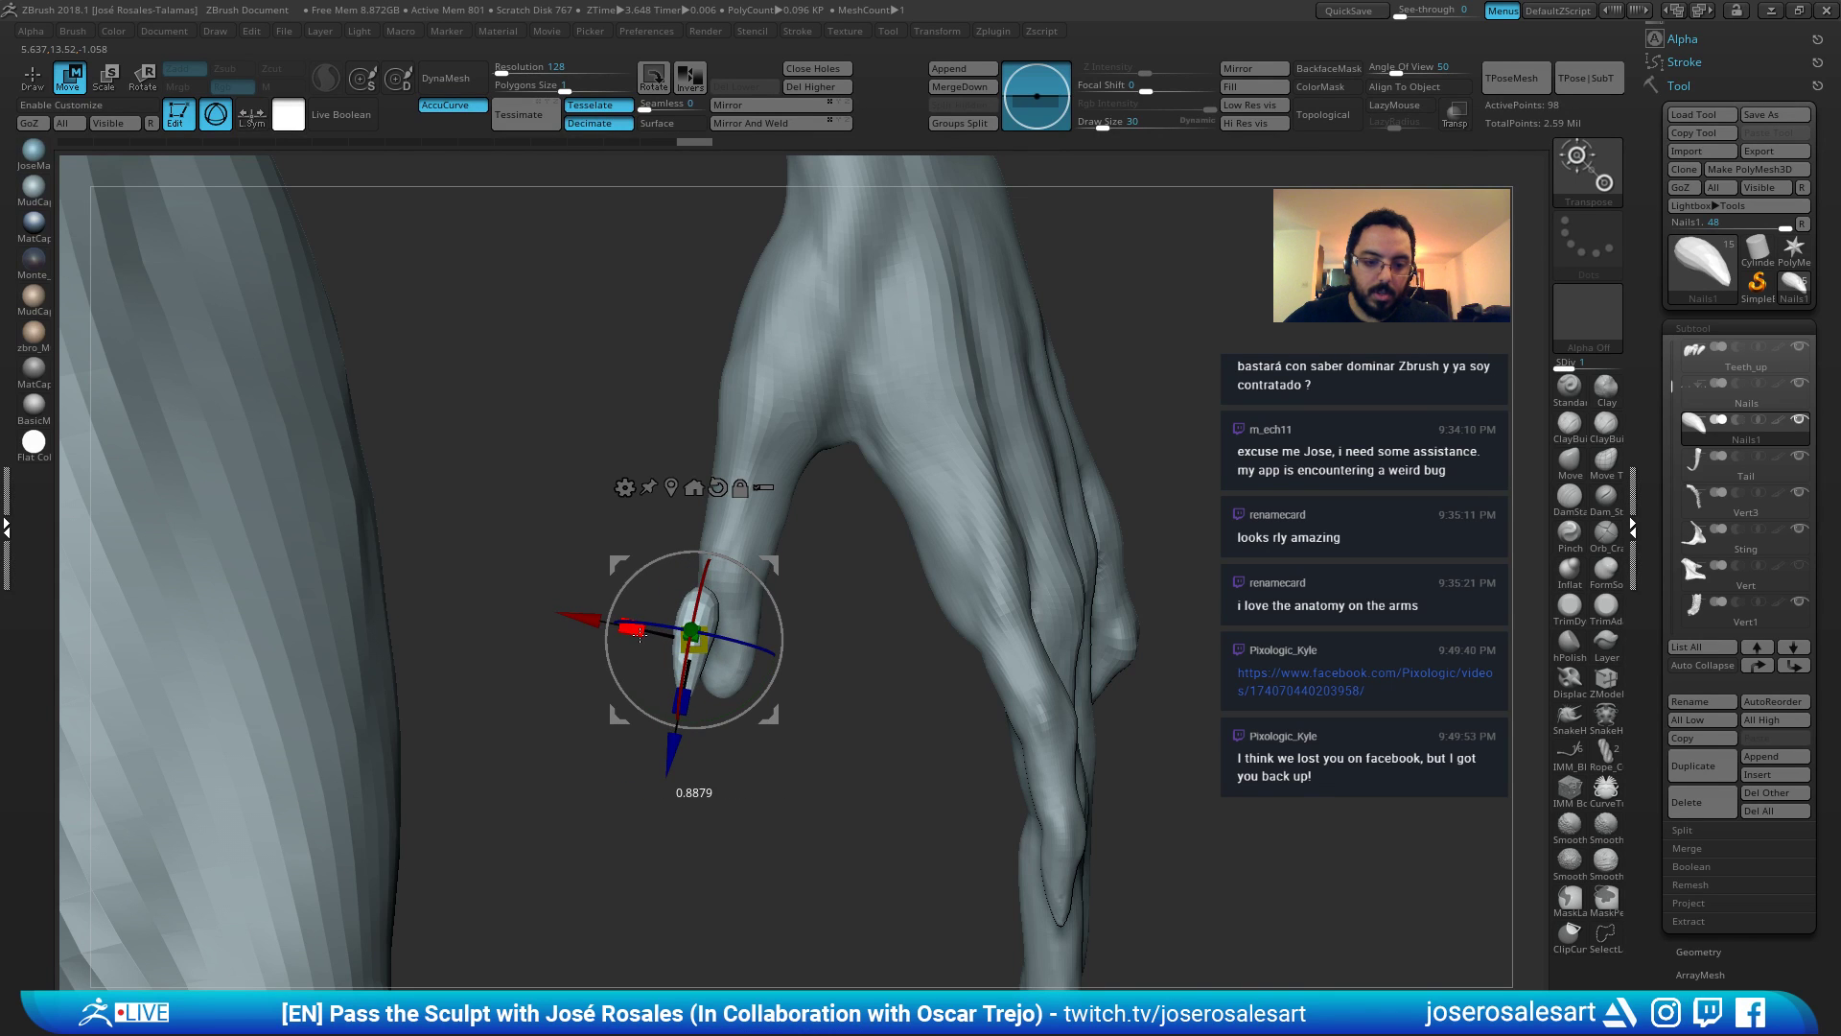
left_click_drag(640, 633, 644, 635)
left_click_drag(673, 749, 653, 829)
Fine-tune the claw's position and rotation so that it follows the thumb's direction from the front and side.
left_click_drag(816, 758, 844, 662)
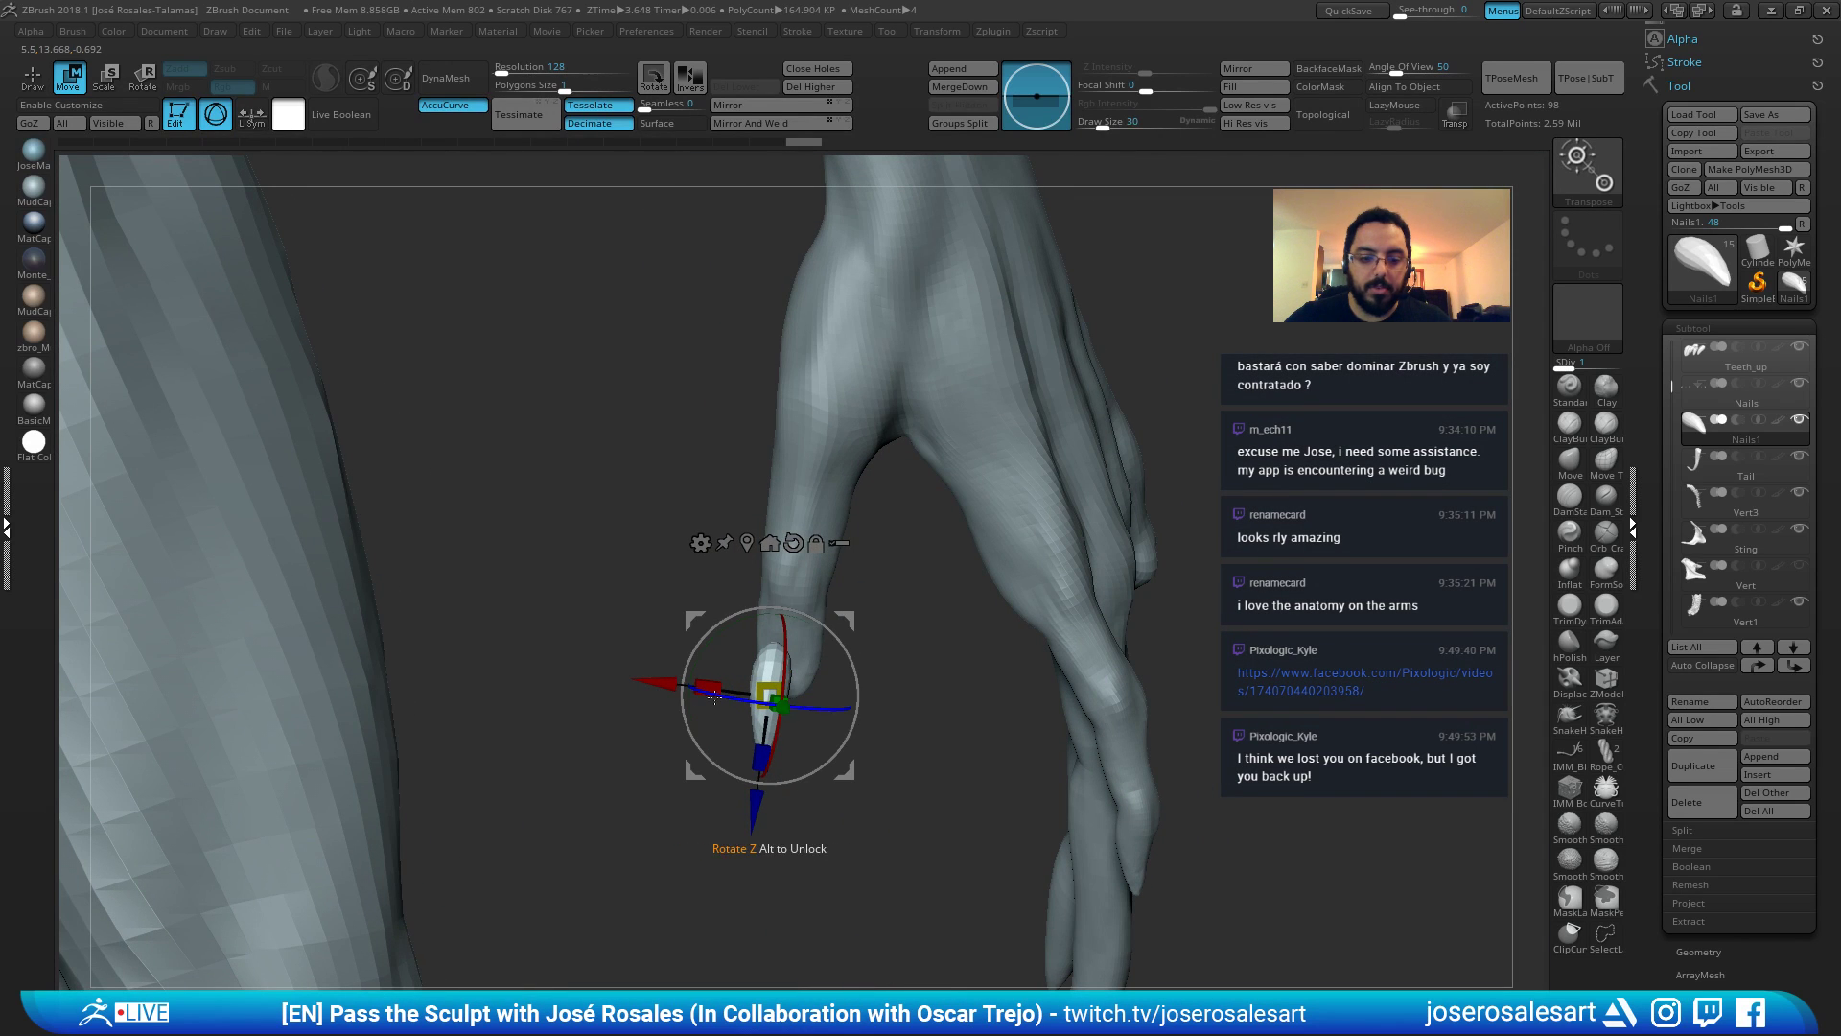
left_click_drag(657, 684, 670, 685)
left_click_drag(826, 710, 827, 711)
left_click_drag(923, 608, 768, 633)
left_click_drag(857, 692, 818, 805)
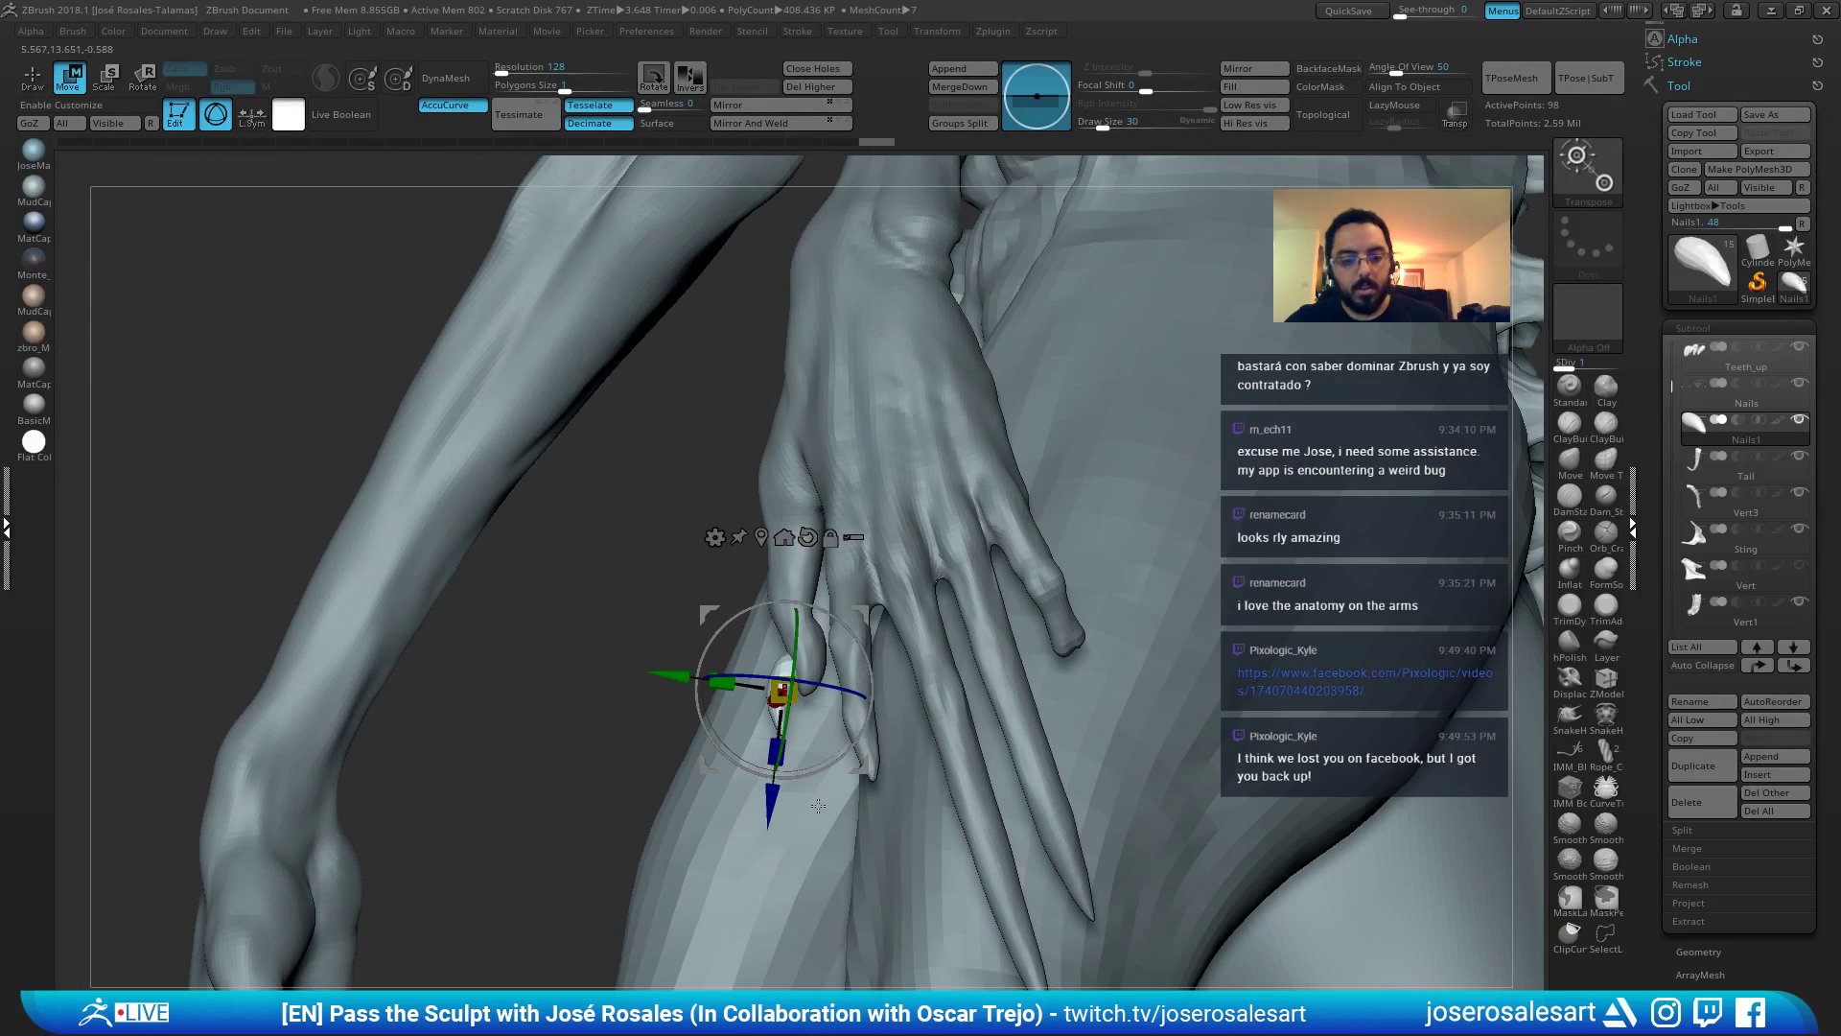
left_click_drag(743, 758, 751, 763)
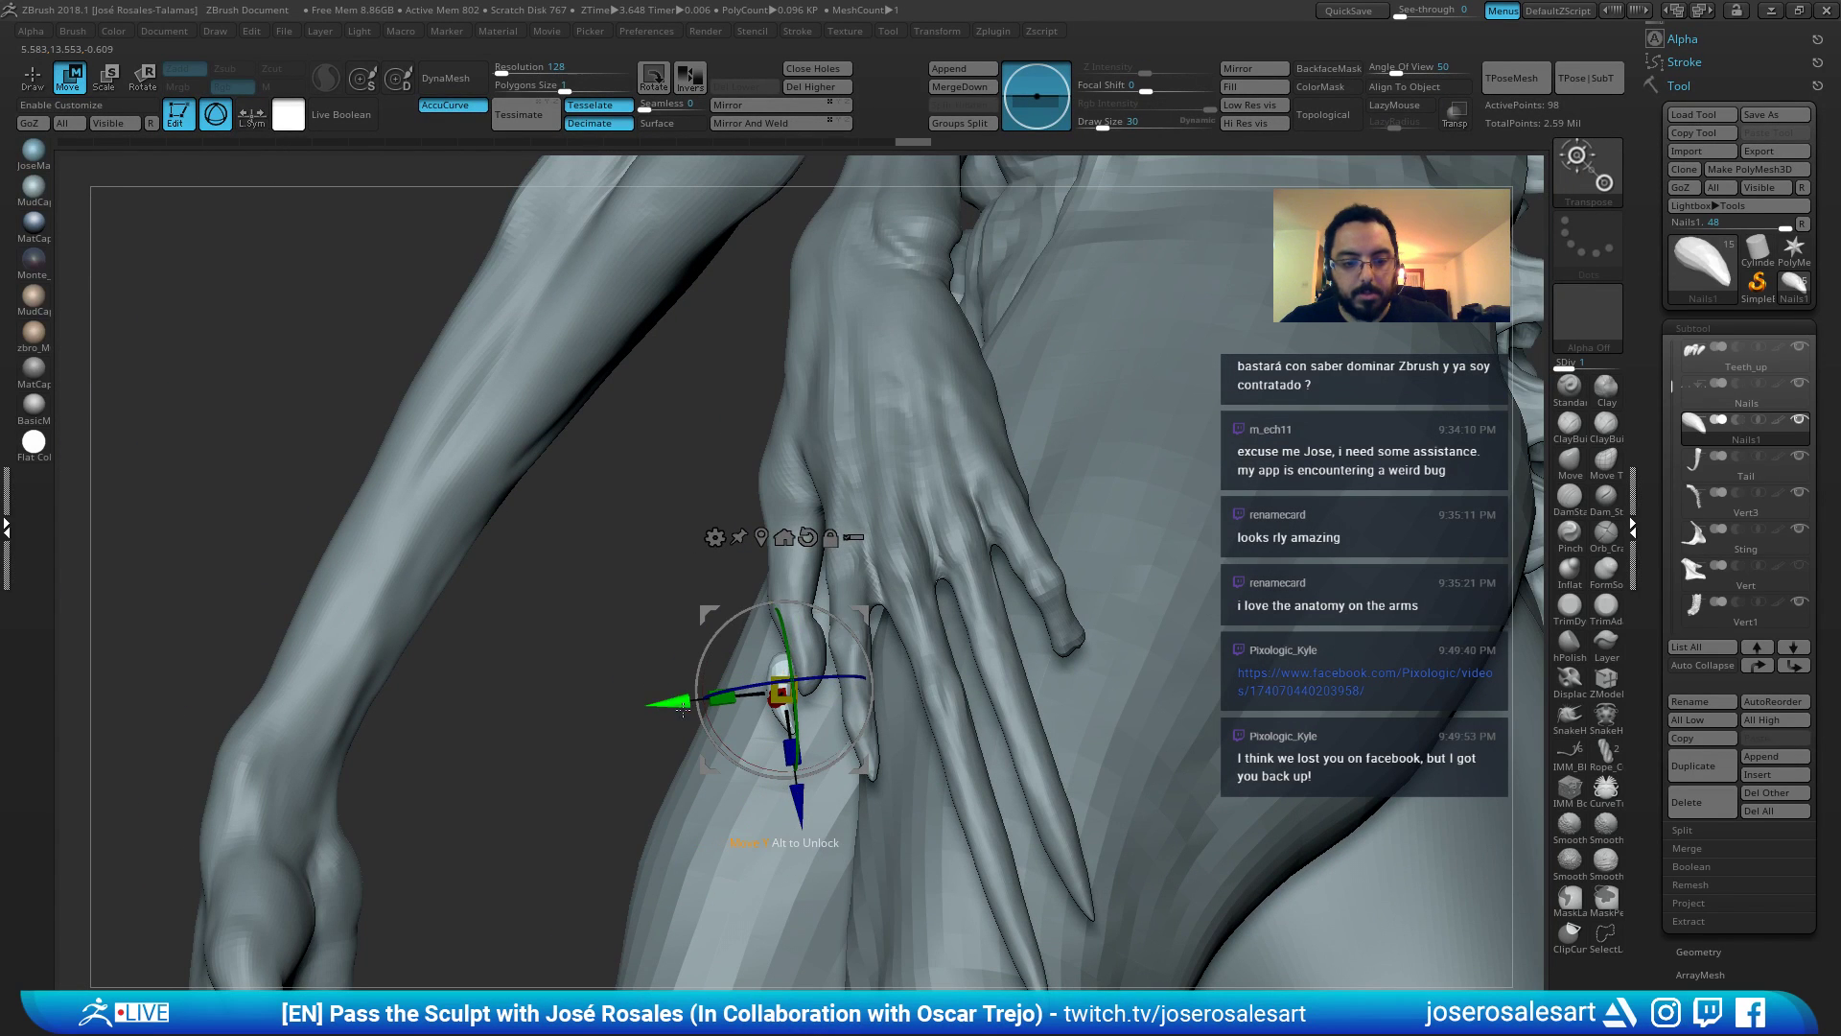
Stretch the thumb claw lengthwise to about 1.6 times its length and reseat it on the thumb tip.
key("q")
mouse_move(854, 588)
right_mouse_down()
mouse_move(920, 592)
mouse_move(813, 597)
mouse_move(815, 517)
mouse_move(896, 537)
mouse_move(920, 653)
mouse_move(964, 594)
right_mouse_up()
left_click_drag(963, 594, 817, 612)
key("w")
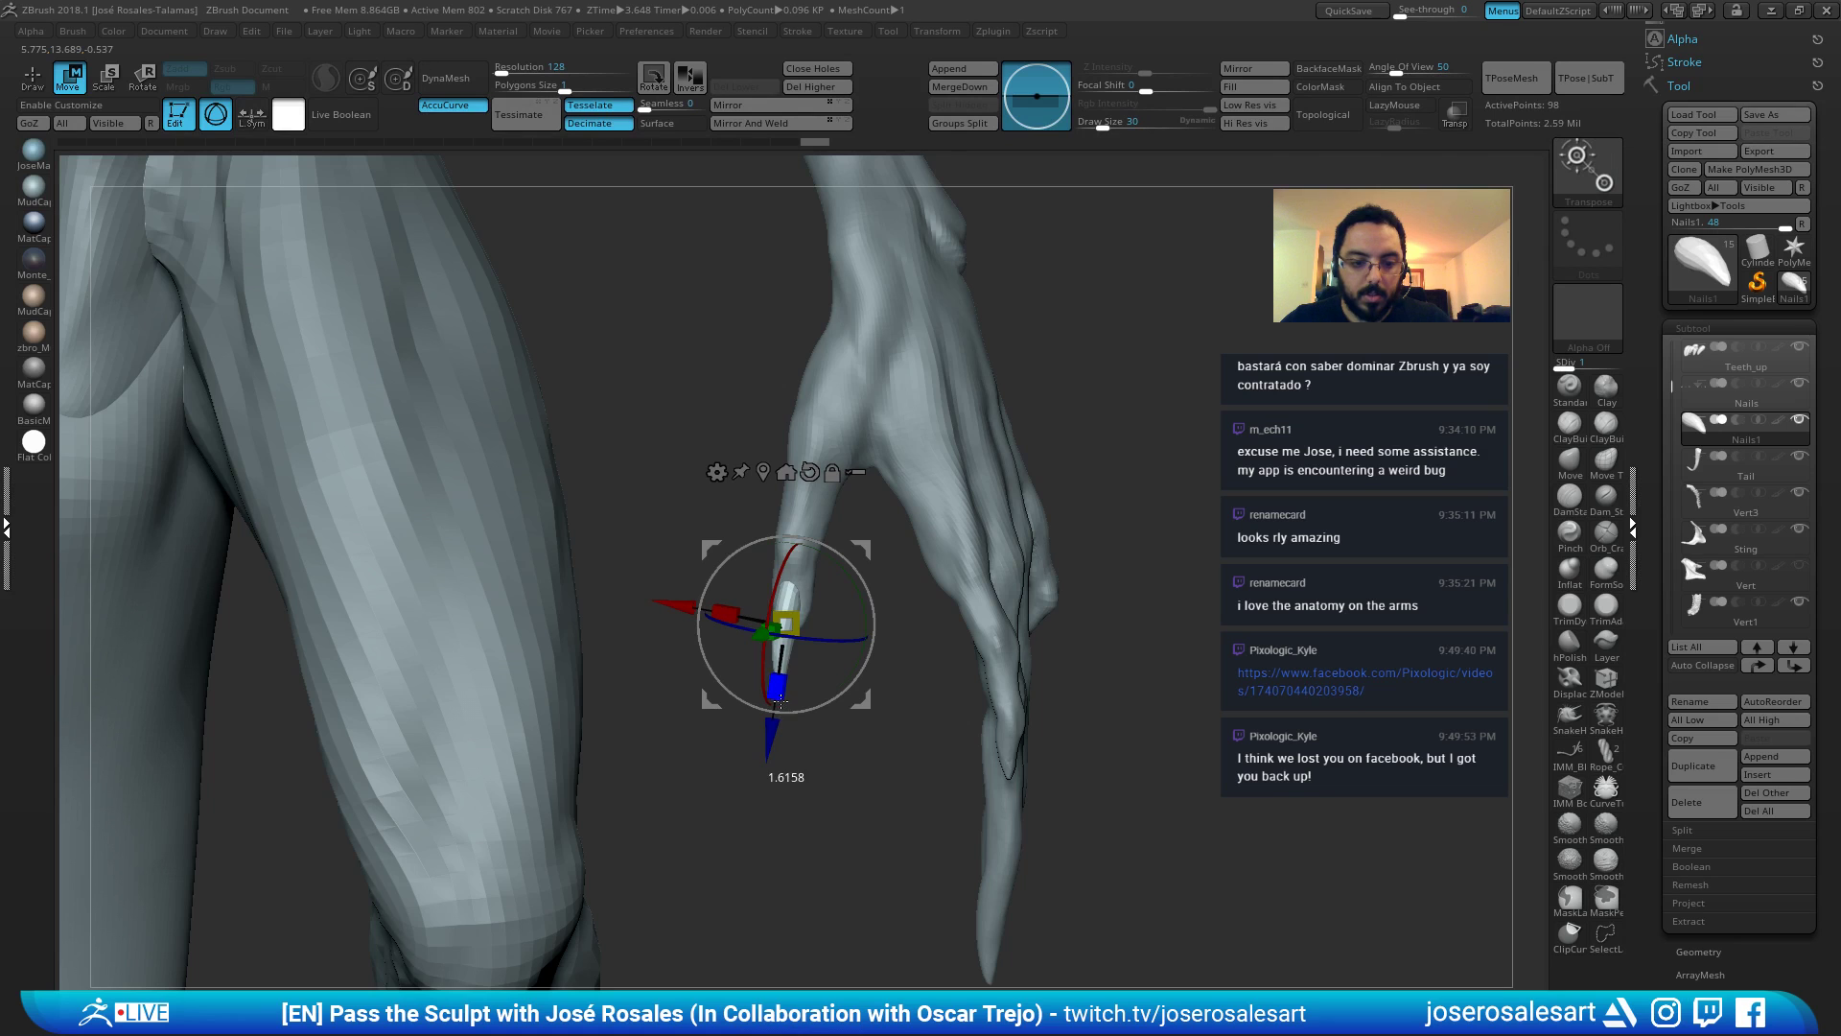
right_click_drag(780, 701, 759, 623)
left_click_drag(758, 619, 759, 619)
right_click_drag(759, 620, 844, 614)
left_click_drag(732, 604, 729, 602)
Leave the gizmo for drawing mode and isolate the thumb claw from the other subtools.
key("q")
mouse_move(732, 599)
right_mouse_down()
mouse_move(716, 478)
mouse_move(734, 466)
right_mouse_up()
right_click(734, 466)
key("alt+s")
right_click_drag(1060, 427, 1036, 544)
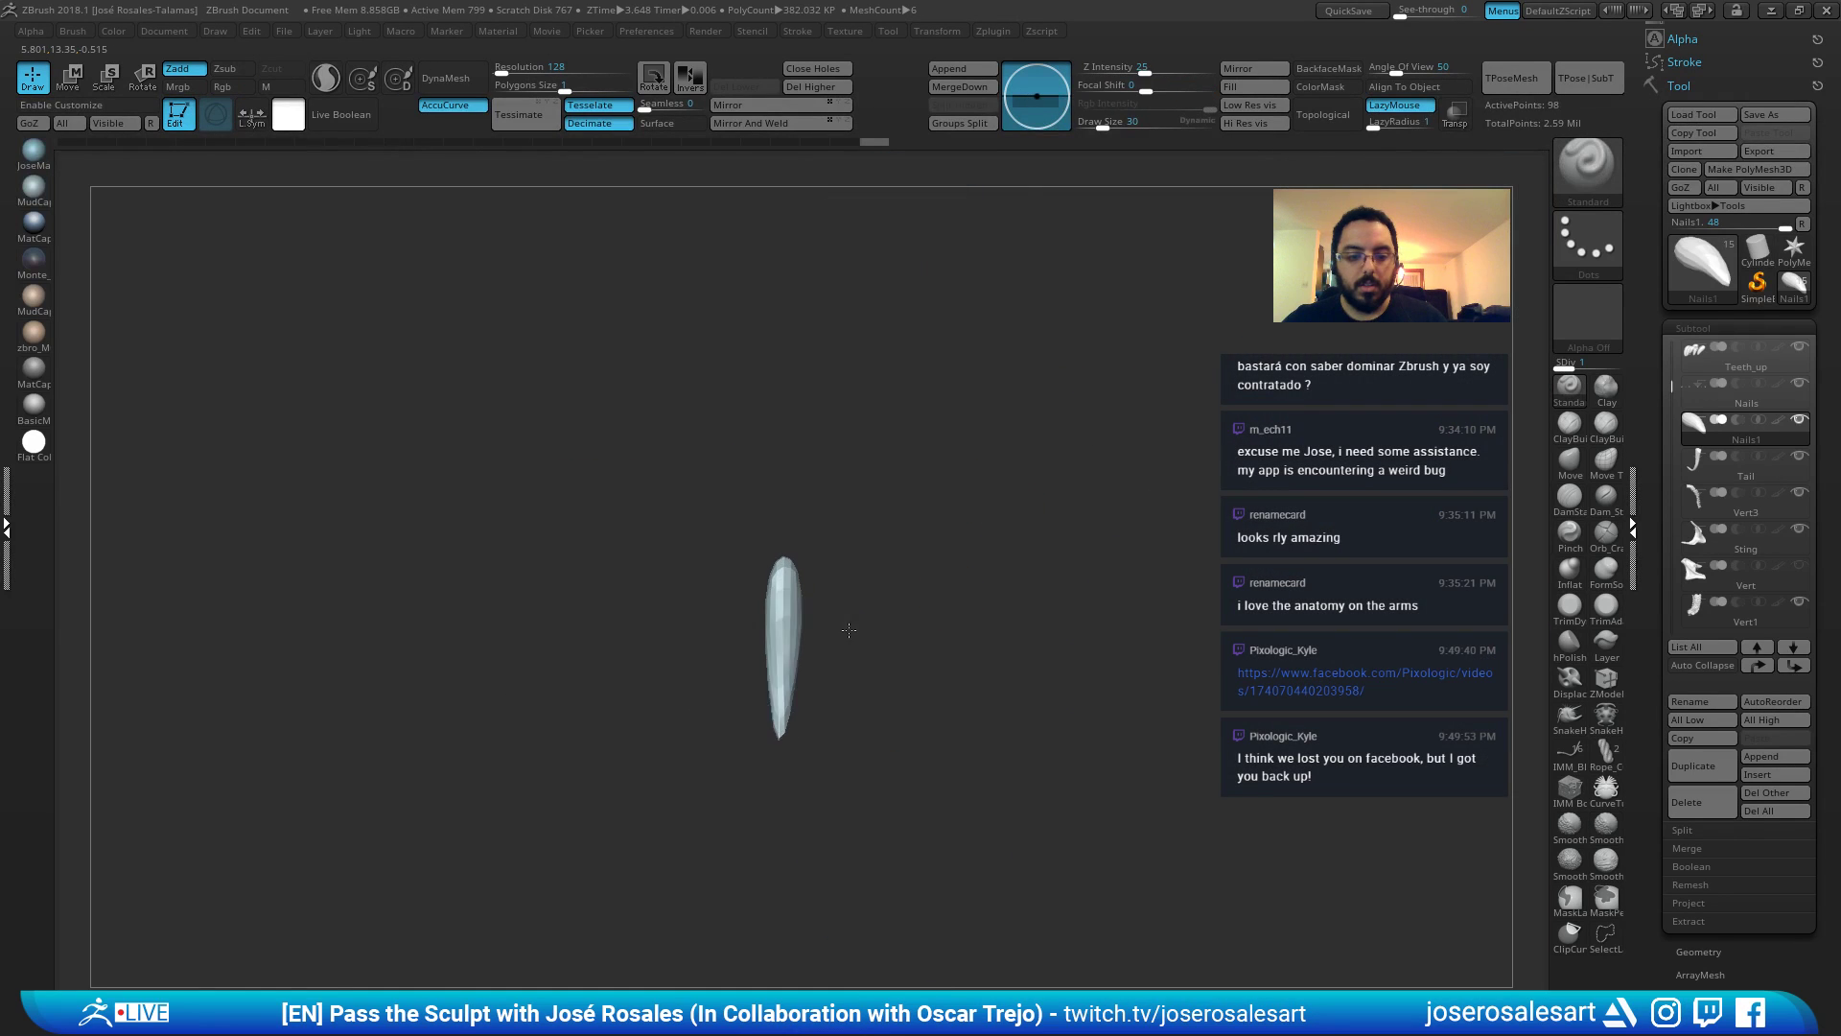
Undo the last changes to the isolated claw and subdivide it to level 2, with the ClayBuildup brush active.
key("2")
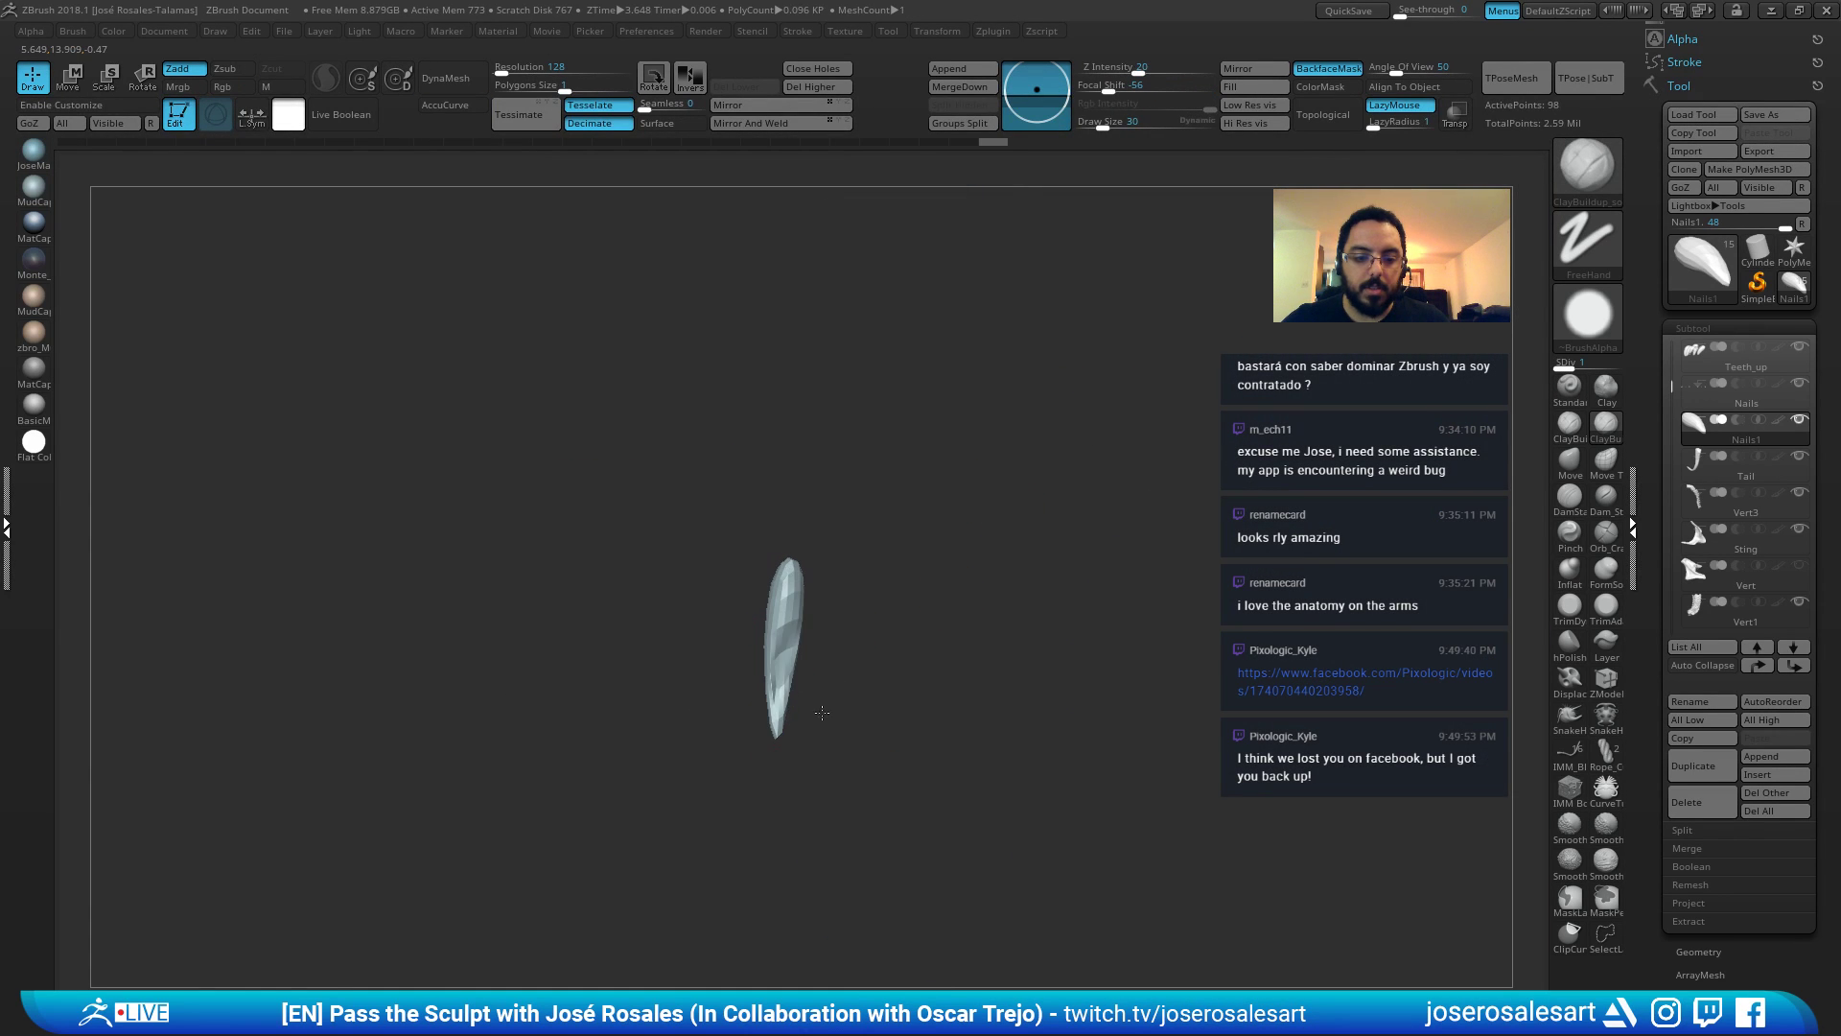
key("ctrl")
key("ctrl")
key("ctrl+z")
key("ctrl+z")
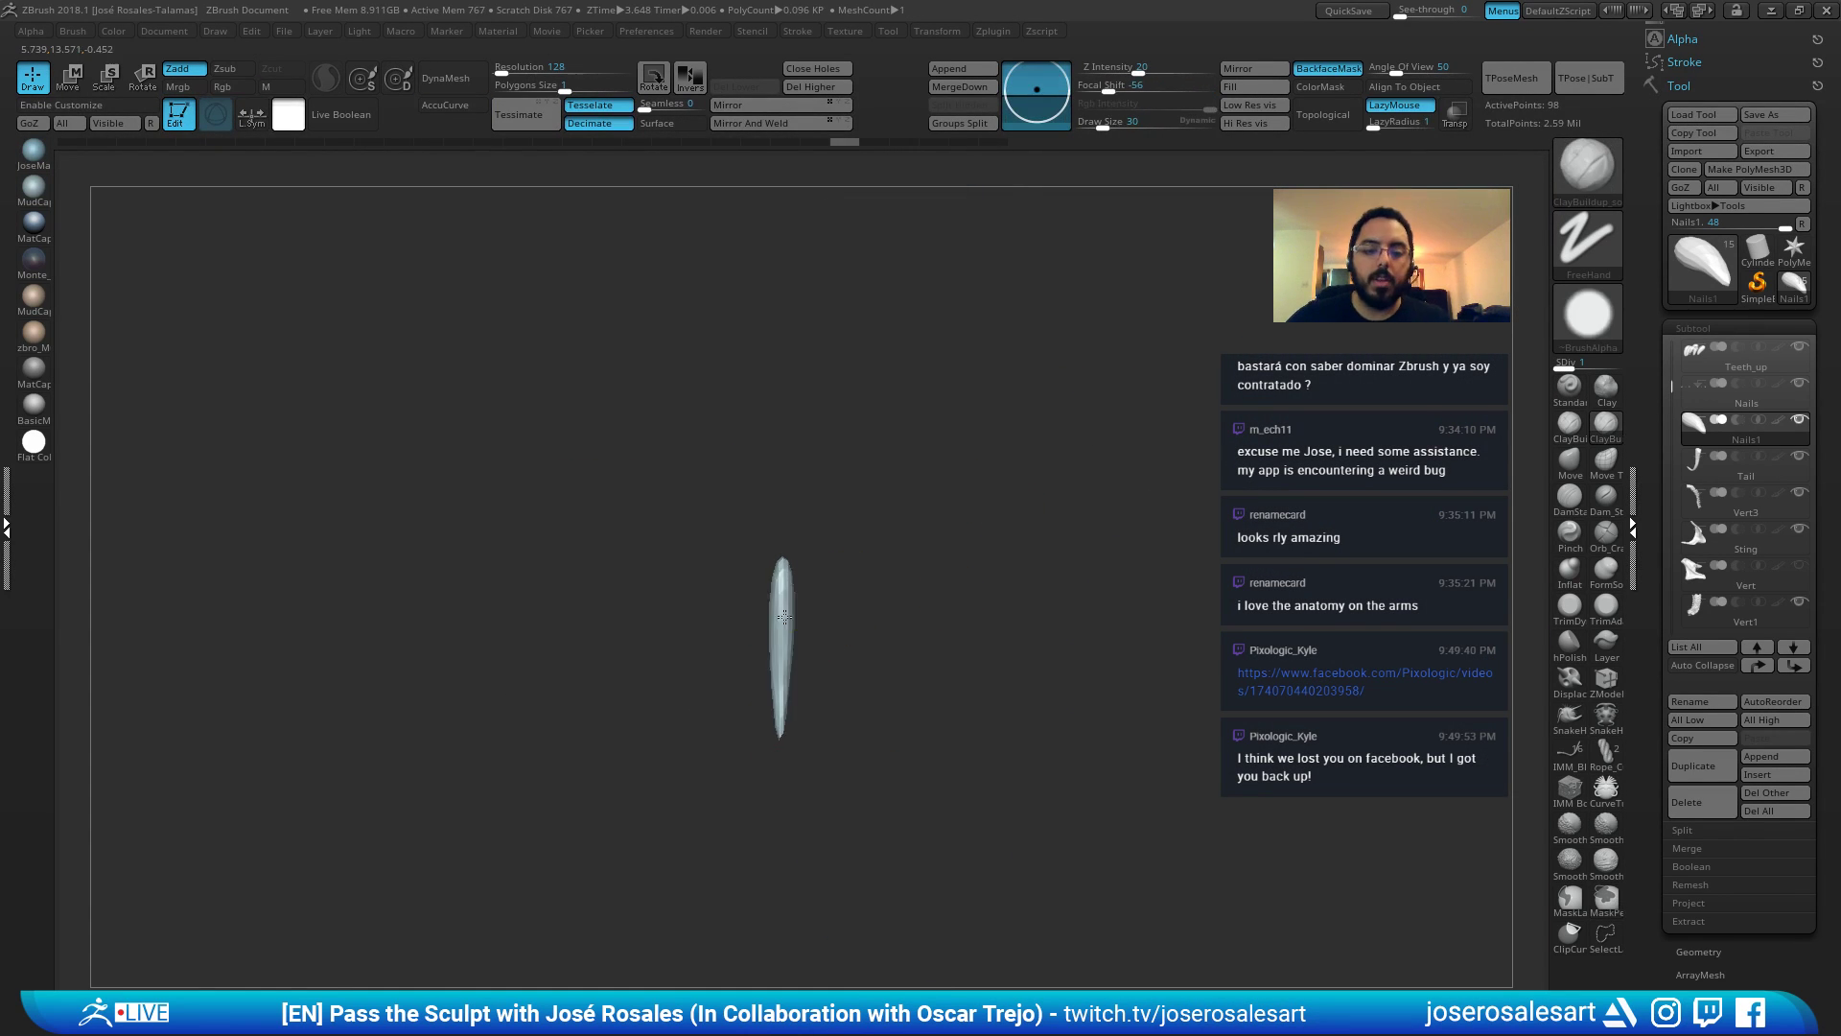
left_click(895, 141)
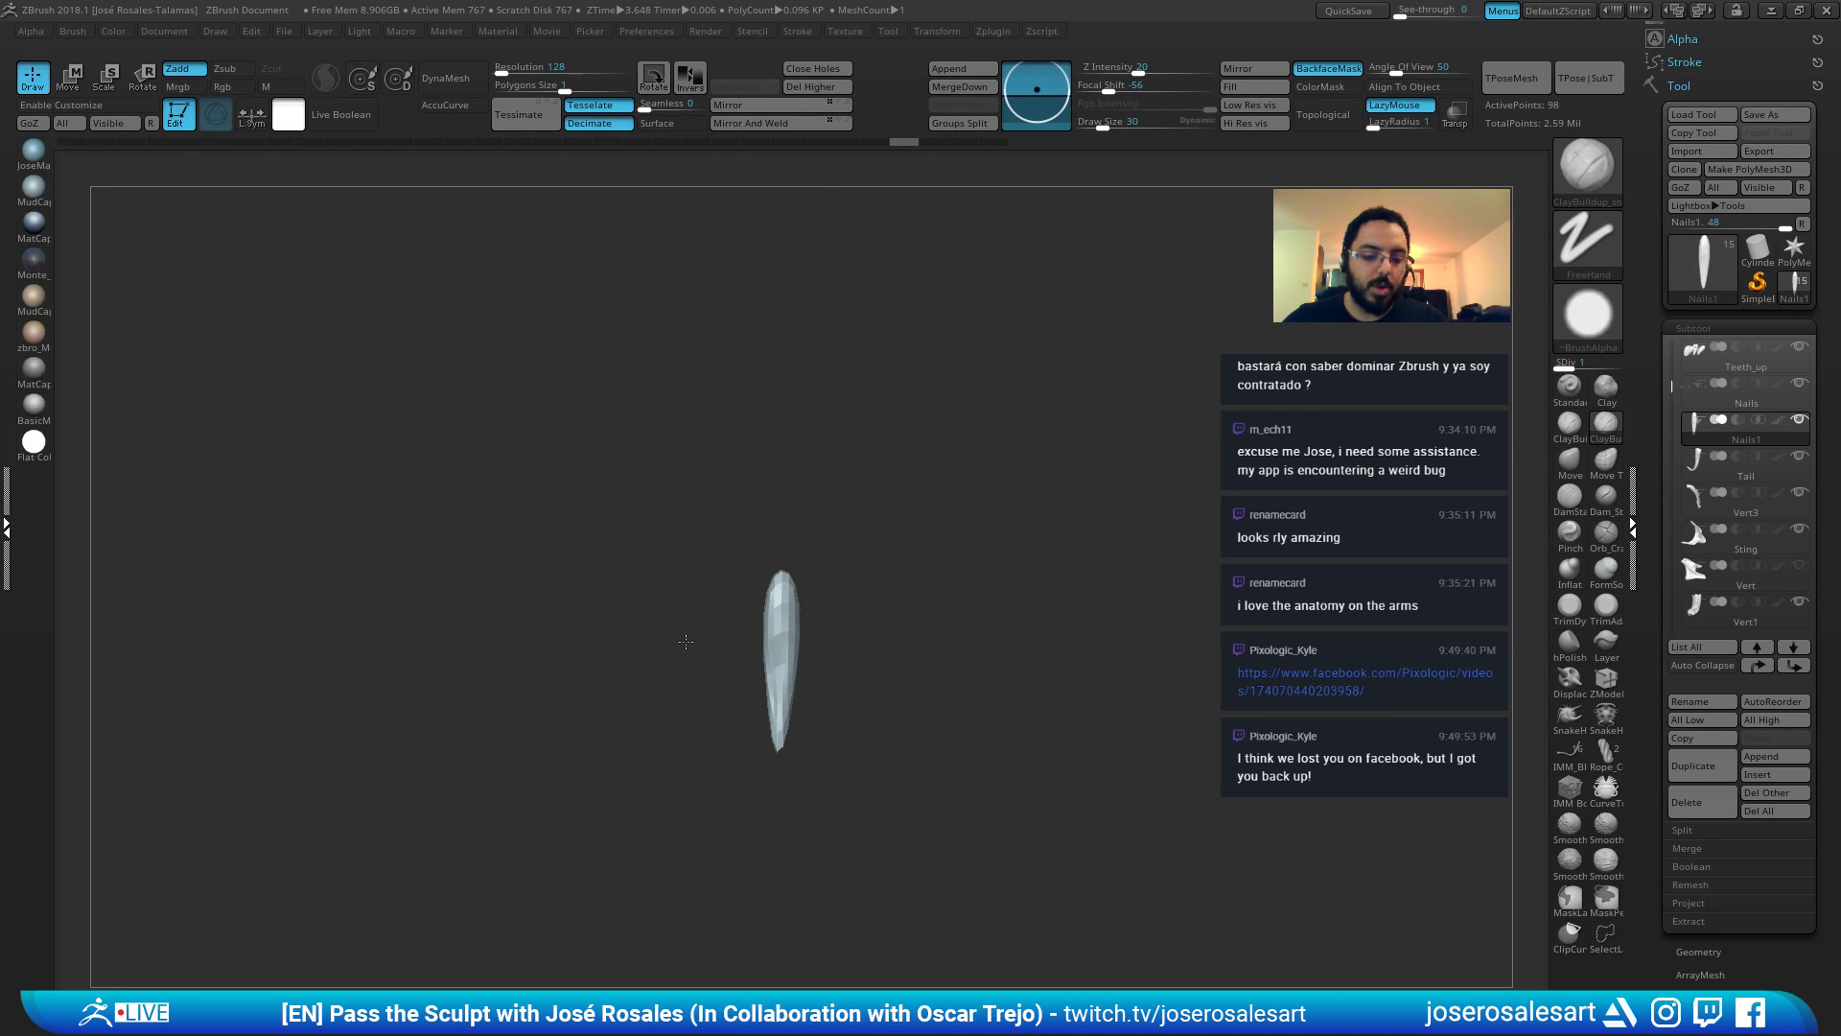
key("ctrl+d")
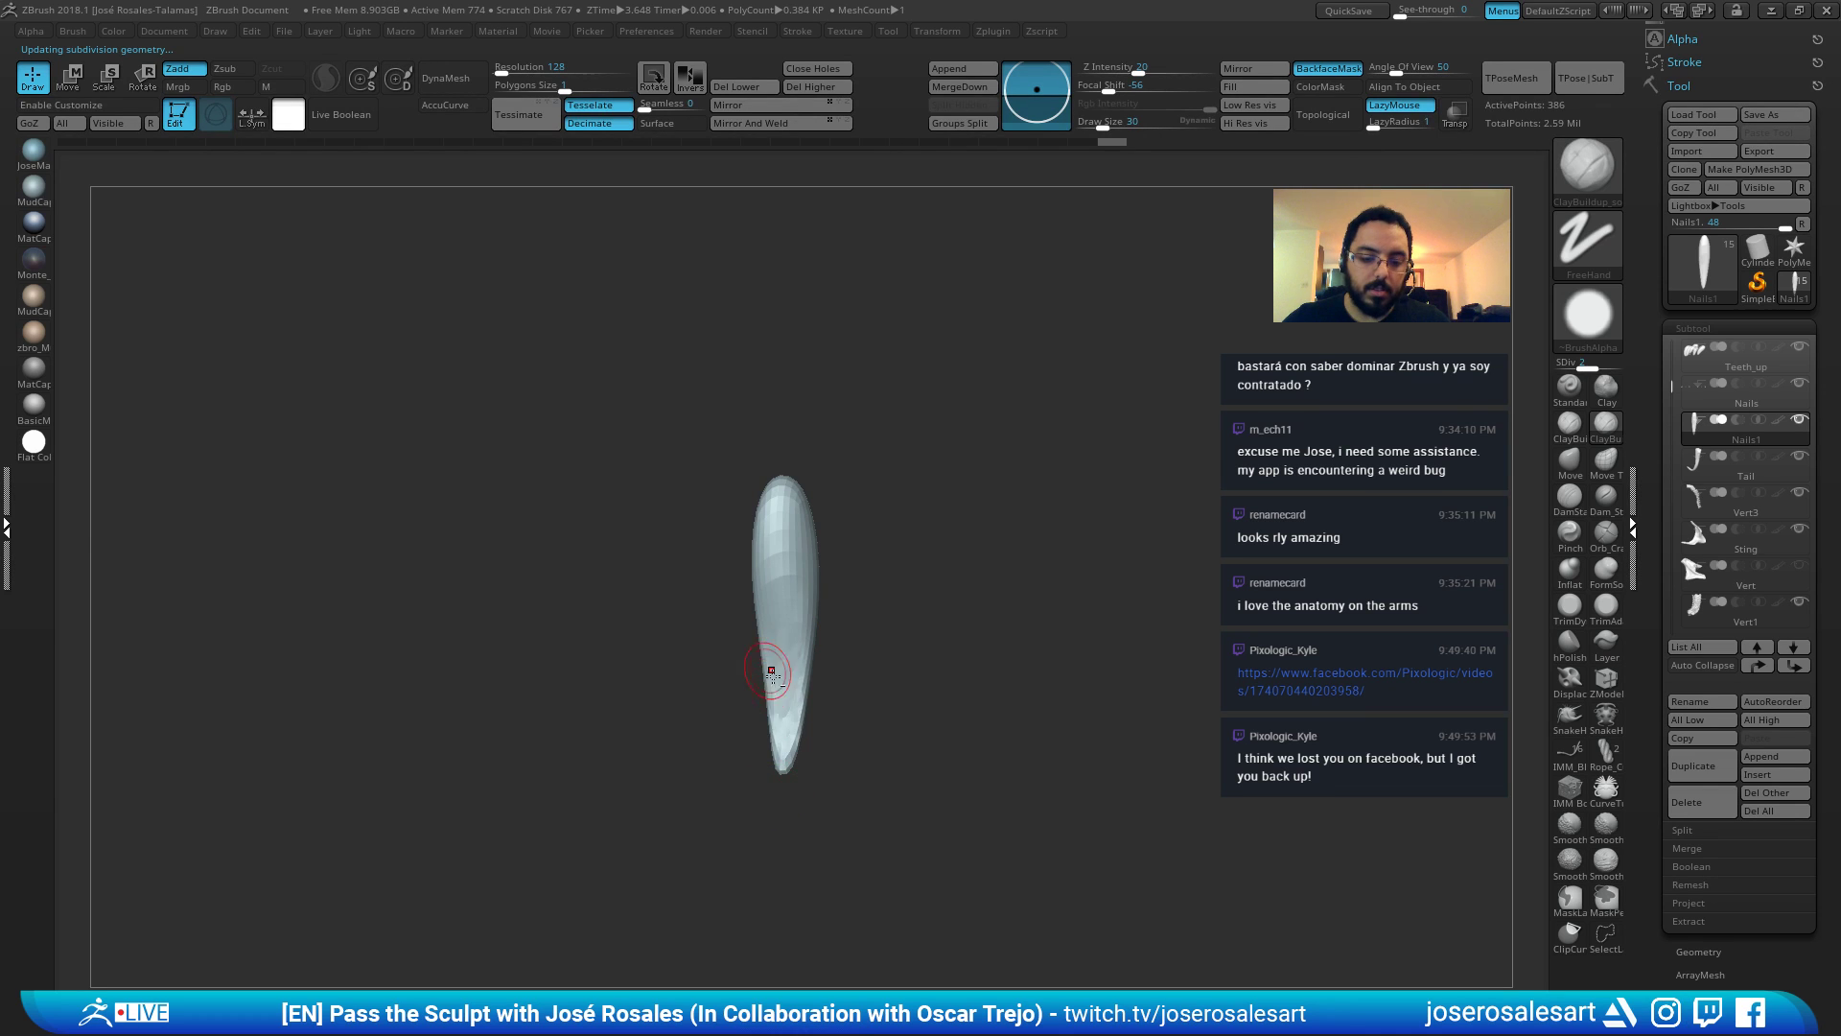
Smooth the isolated claw along its length toward the tip, and bring the other subtools back into view.
right_click_drag(772, 671, 783, 667)
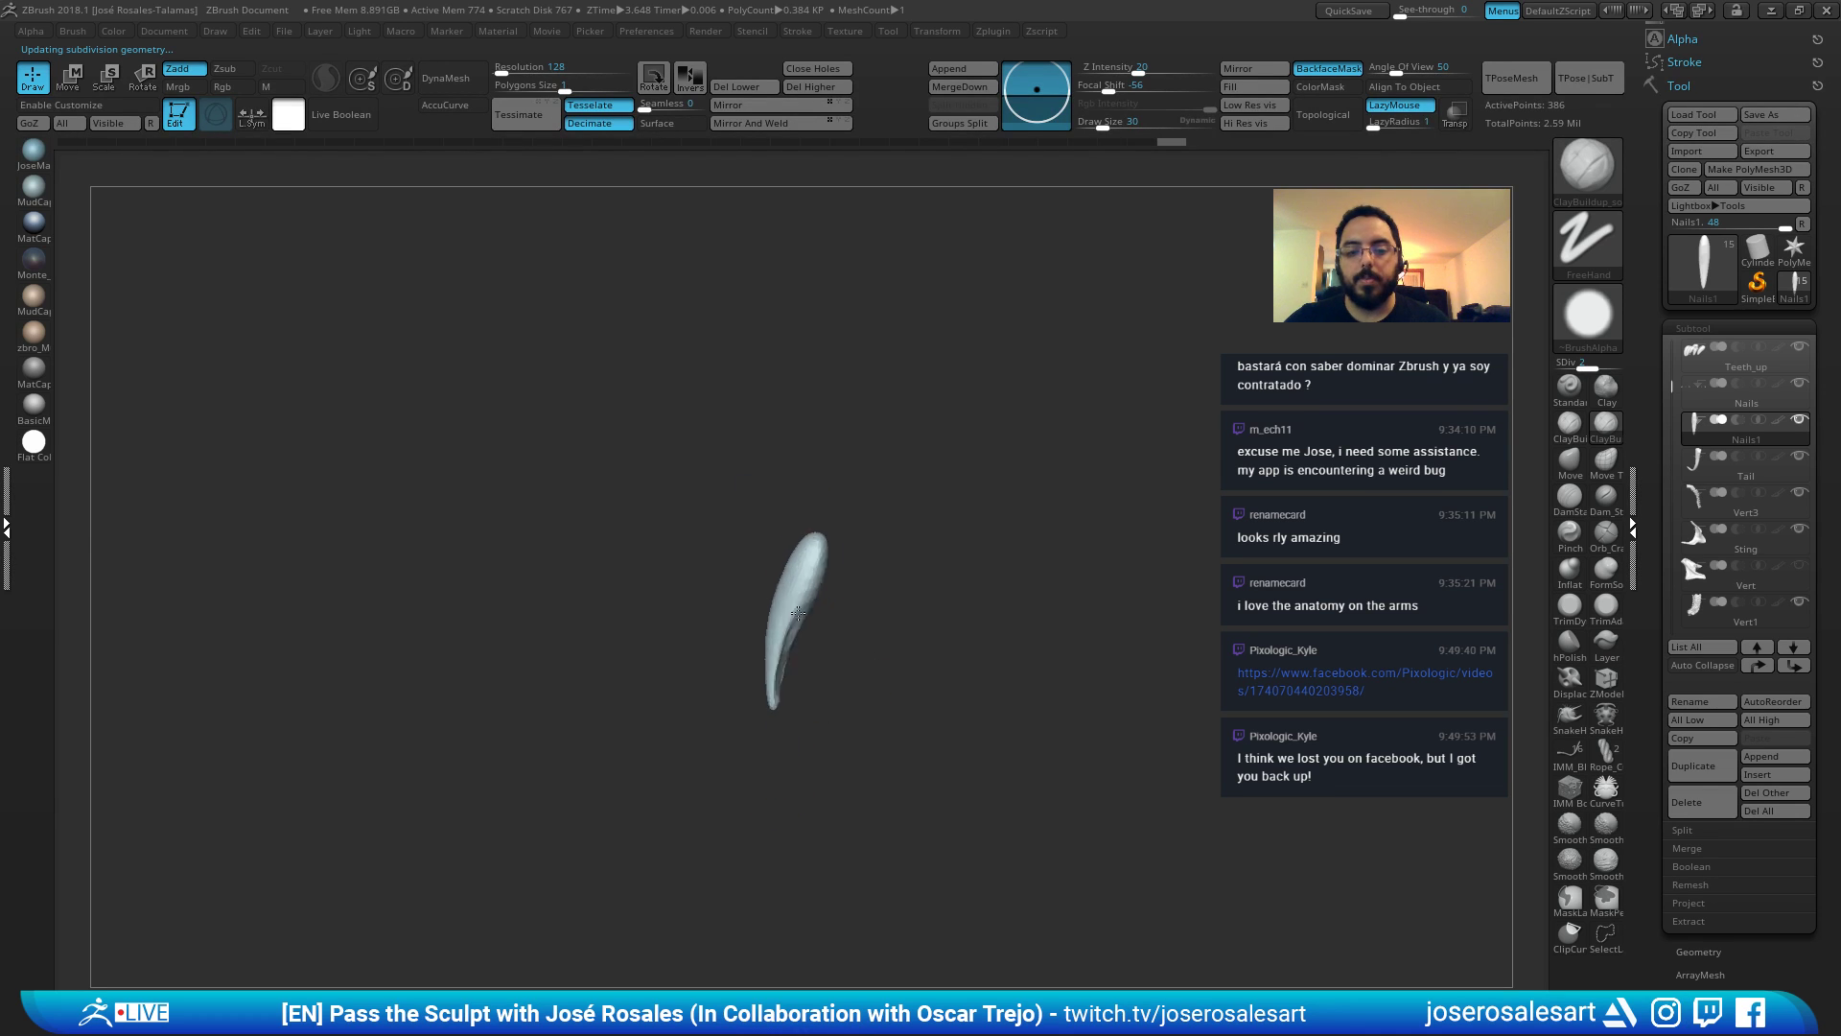
left_click_drag(793, 601, 780, 721, "shift")
mouse_move(792, 692)
right_mouse_down()
mouse_move(838, 690)
mouse_move(761, 661)
right_mouse_up()
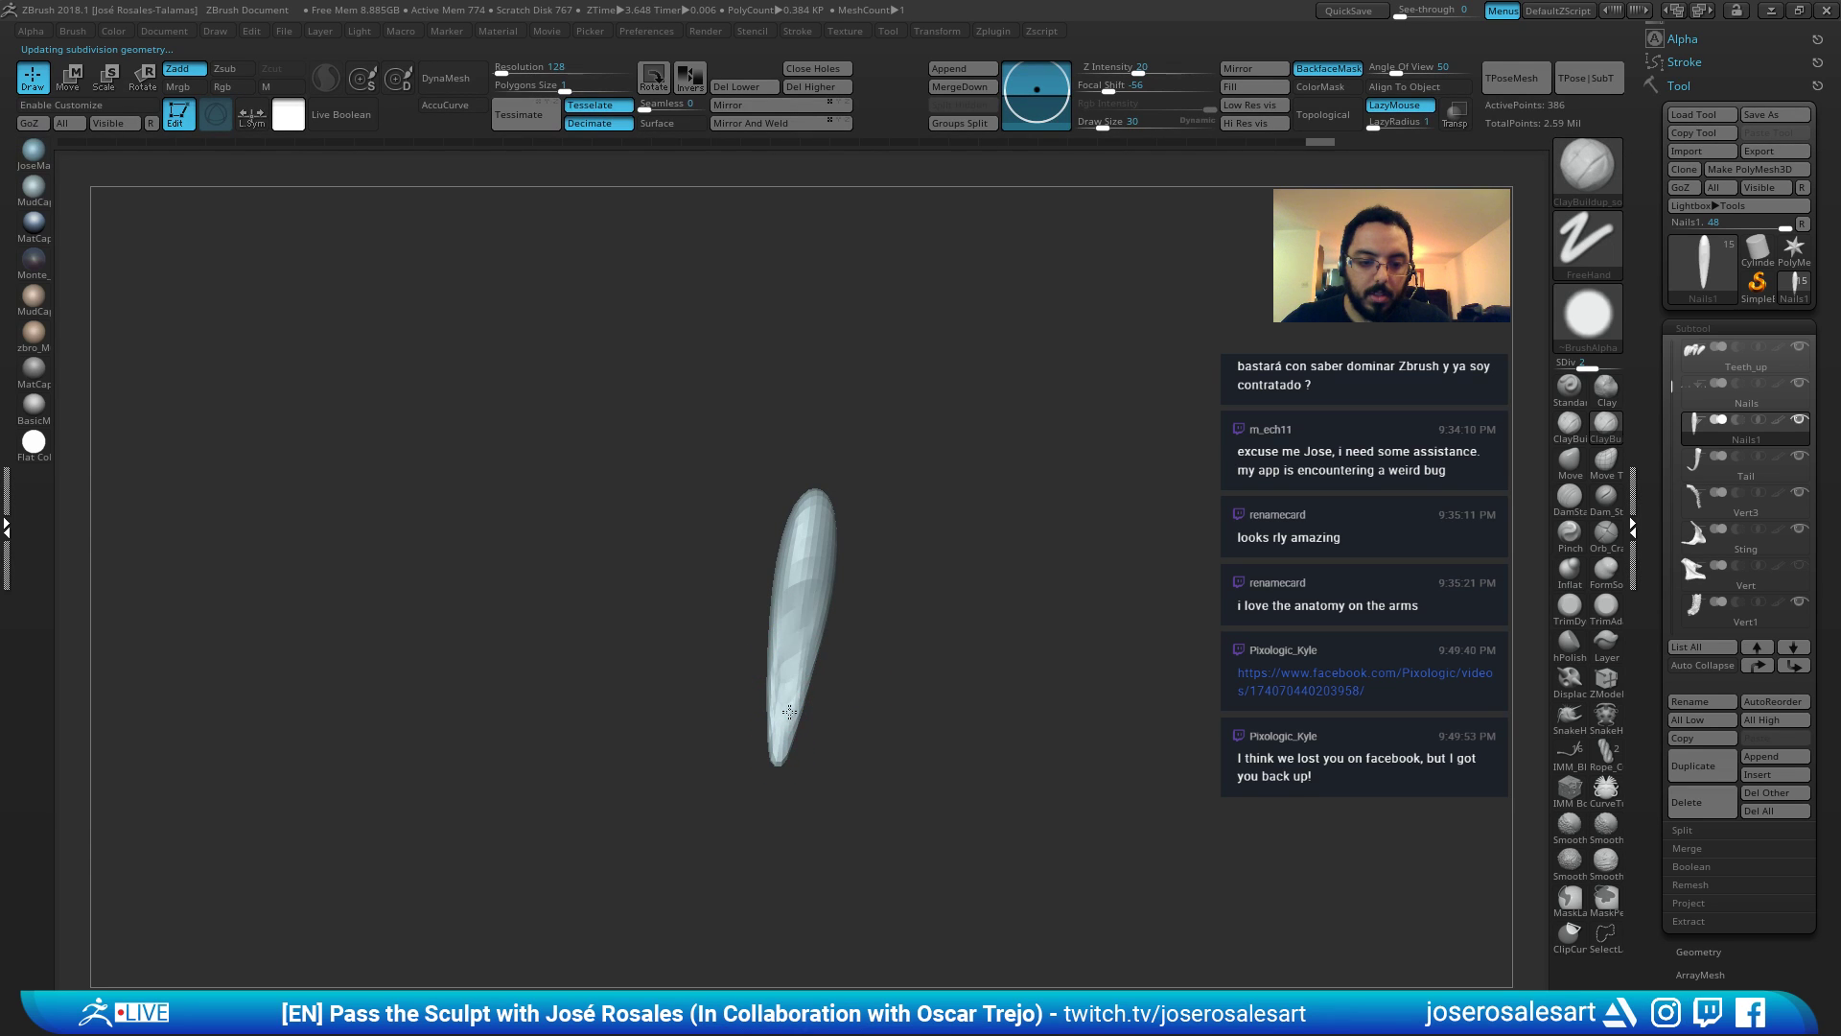
right_click_drag(773, 754, 722, 561)
key("shift+s")
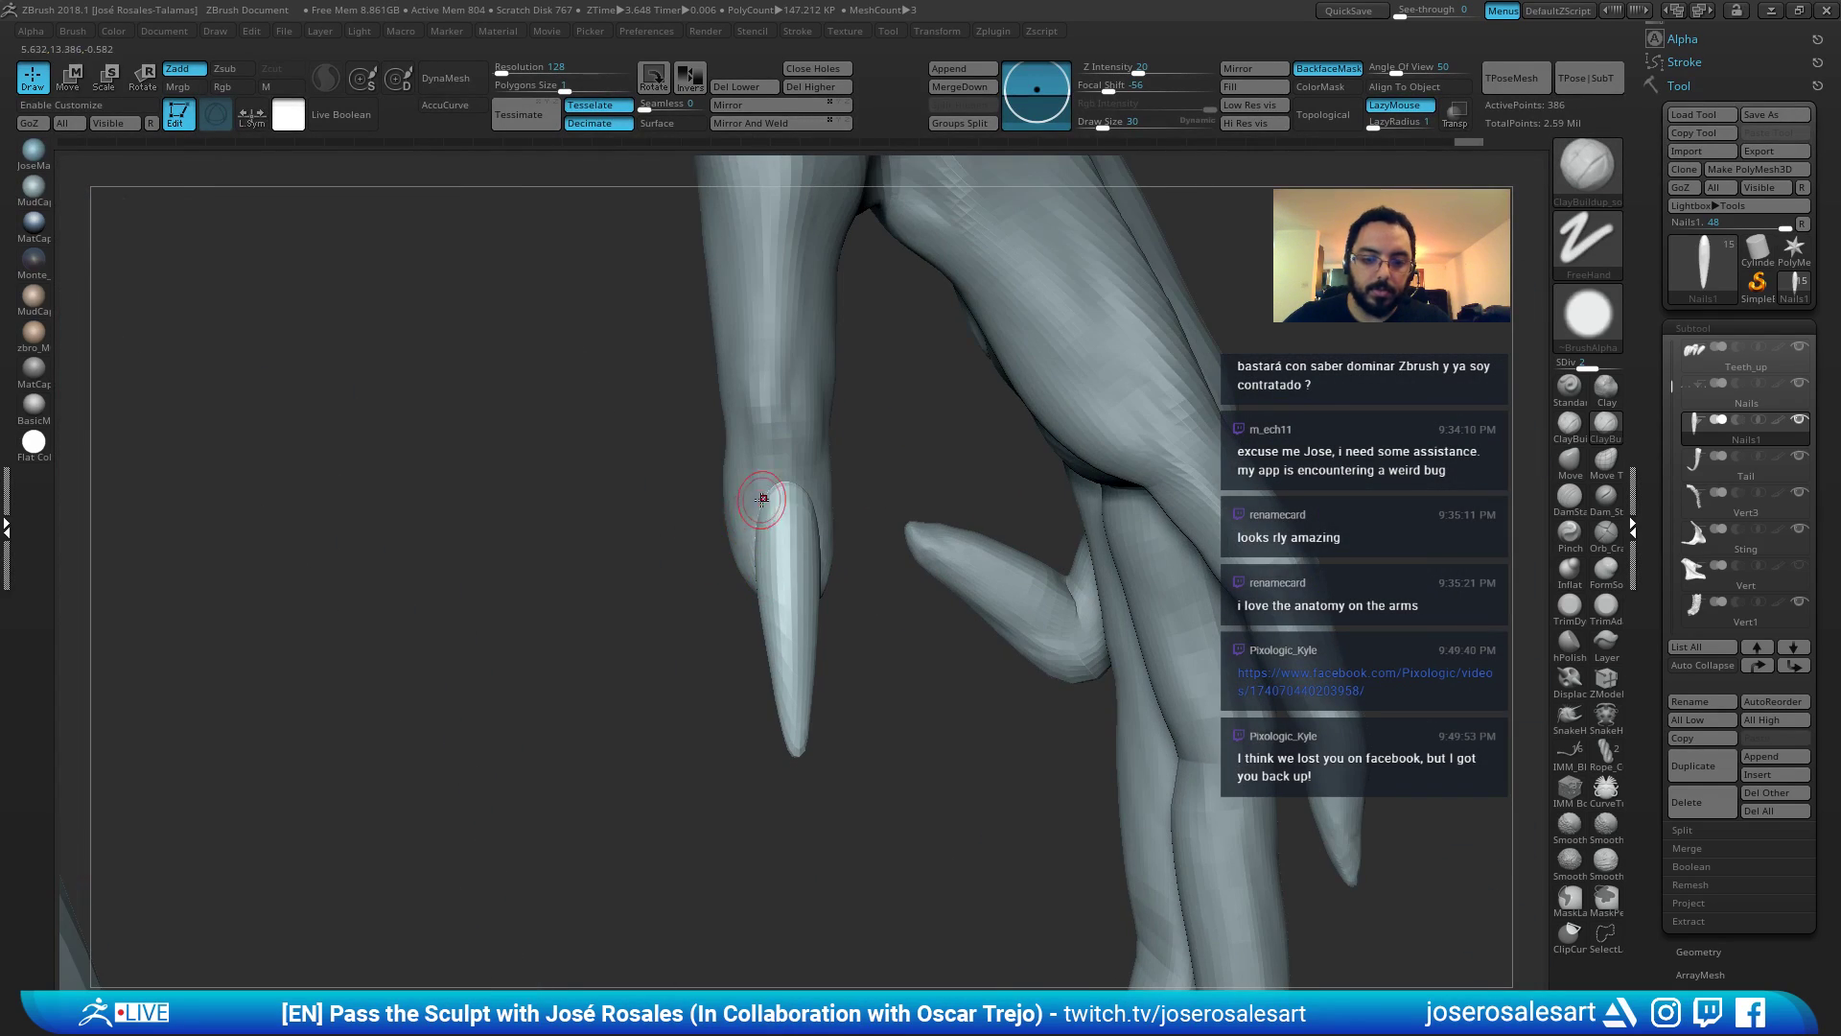
Add volume to the front of the thumb claw using the Standard brush at draw size 42.
right_click_drag(762, 499, 916, 501)
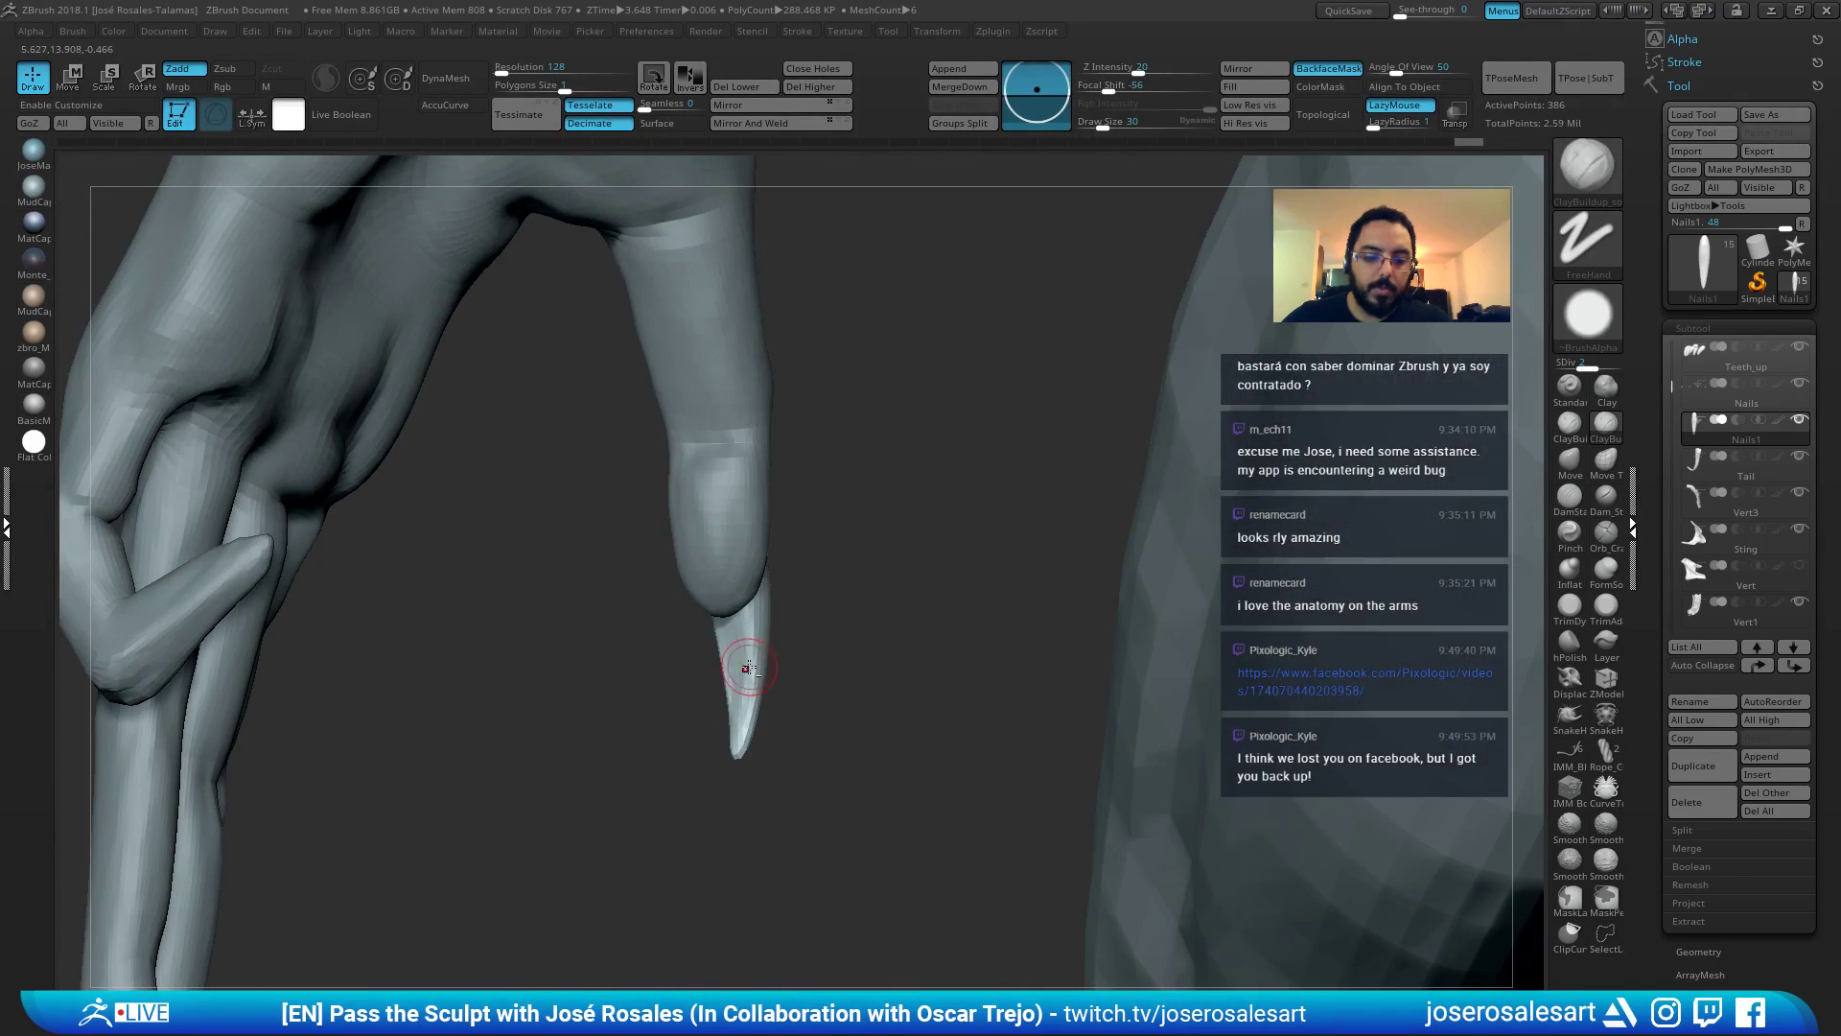
right_click_drag(864, 657, 723, 633)
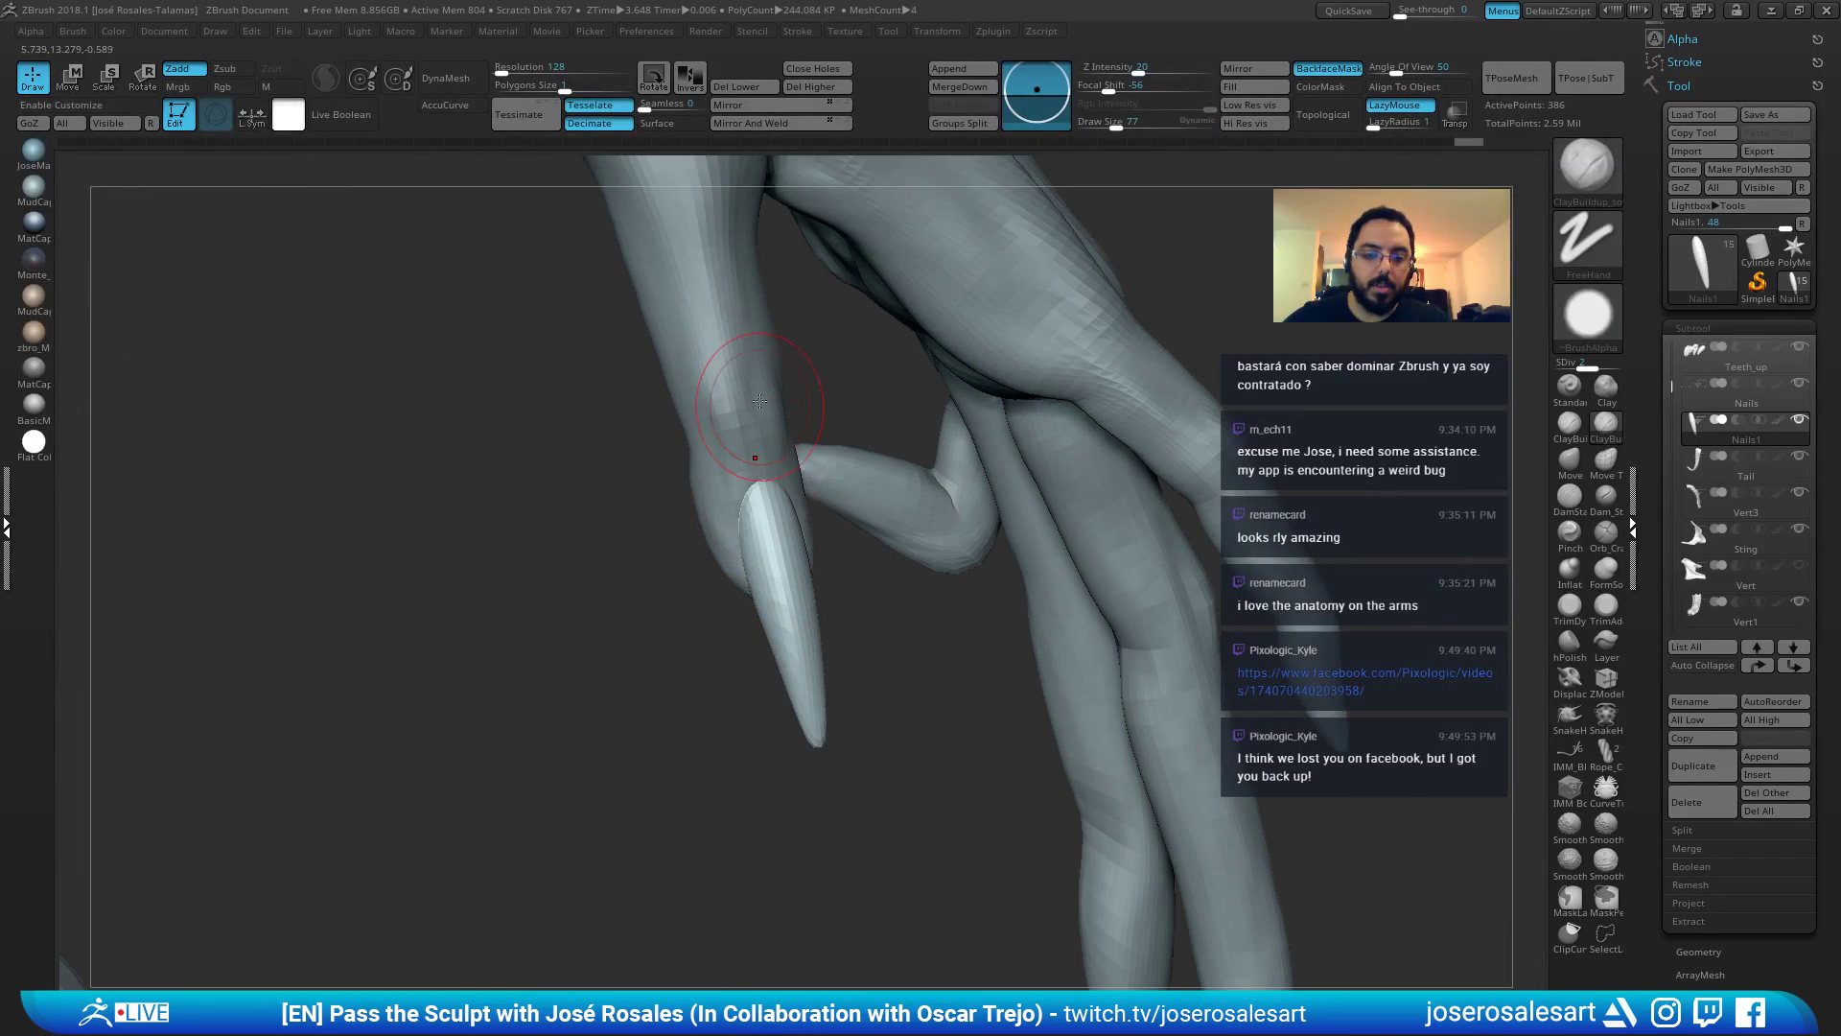
key("b")
key("s")
key("t")
key("s")
left_click_drag(793, 629, 785, 628)
mouse_move(769, 579)
right_mouse_down()
mouse_move(810, 575)
mouse_move(767, 568)
mouse_move(795, 569)
right_mouse_up()
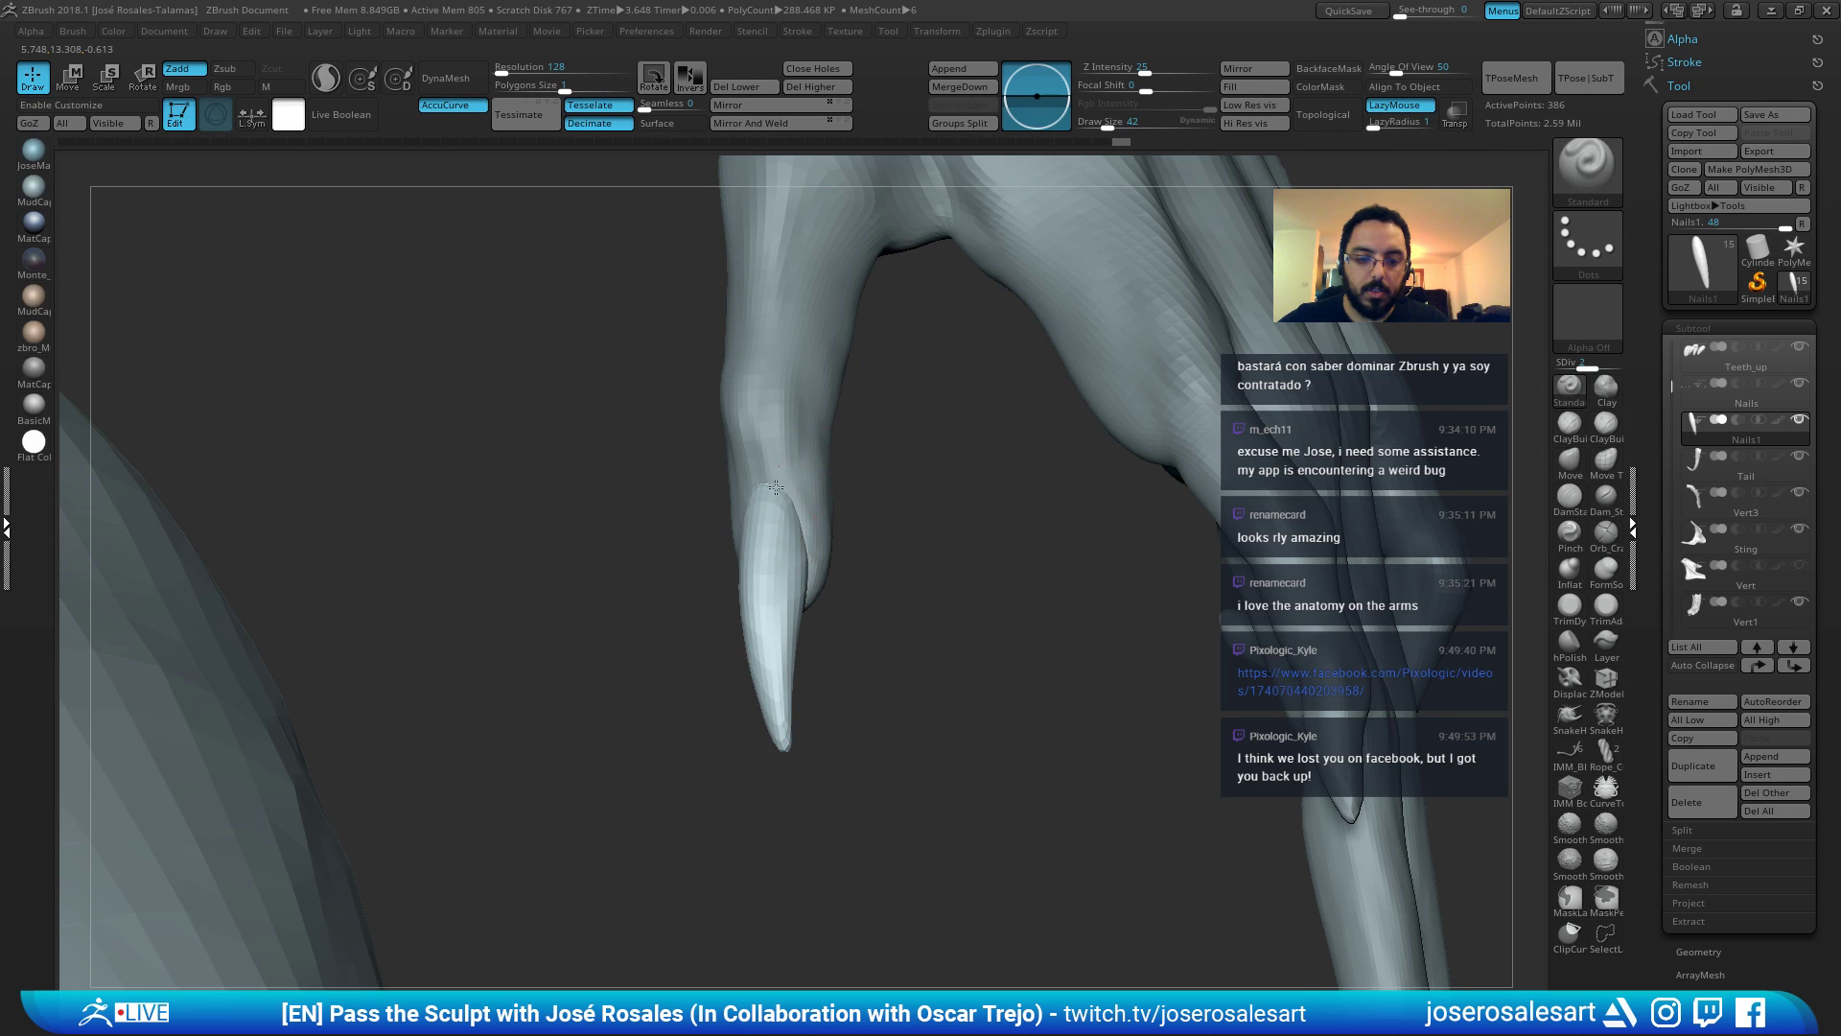
Try smoothing the thumb claw toward its tip, undo it, and raise the claw to subdivision level 3.
mouse_move(775, 487)
right_mouse_down()
mouse_move(765, 546)
mouse_move(806, 669)
mouse_move(771, 666)
mouse_move(836, 600)
right_mouse_up()
key("shift")
key("d")
mouse_move(859, 526)
right_mouse_down()
mouse_move(822, 671)
mouse_move(801, 675)
right_mouse_up()
left_click_drag(761, 644, 777, 717, "shift")
key("ctrl+z")
key("ctrl+z")
right_click_drag(691, 679, 737, 648)
key("d")
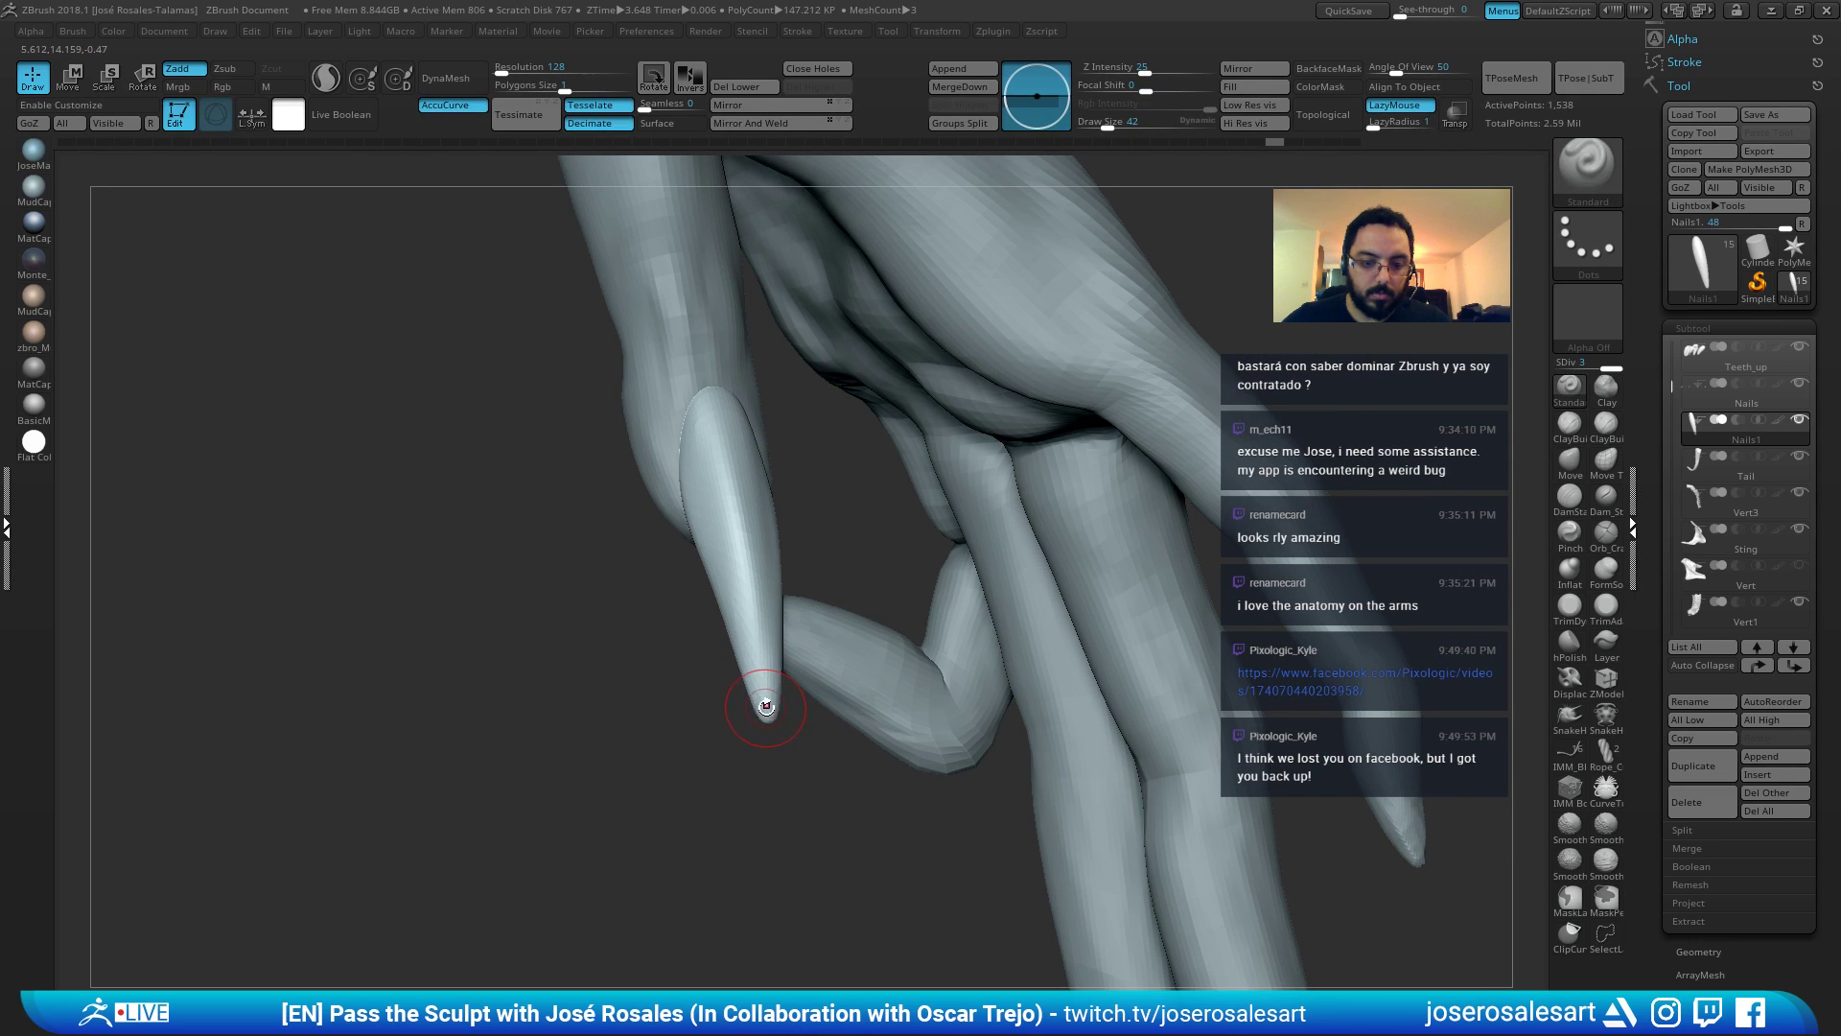
Smooth the tip of the thumb claw at subdivision level 3.
key("shift")
mouse_move(743, 704)
right_mouse_down("shift")
mouse_move(768, 711)
mouse_move(755, 595)
mouse_move(792, 682)
right_mouse_up("shift")
key("shift")
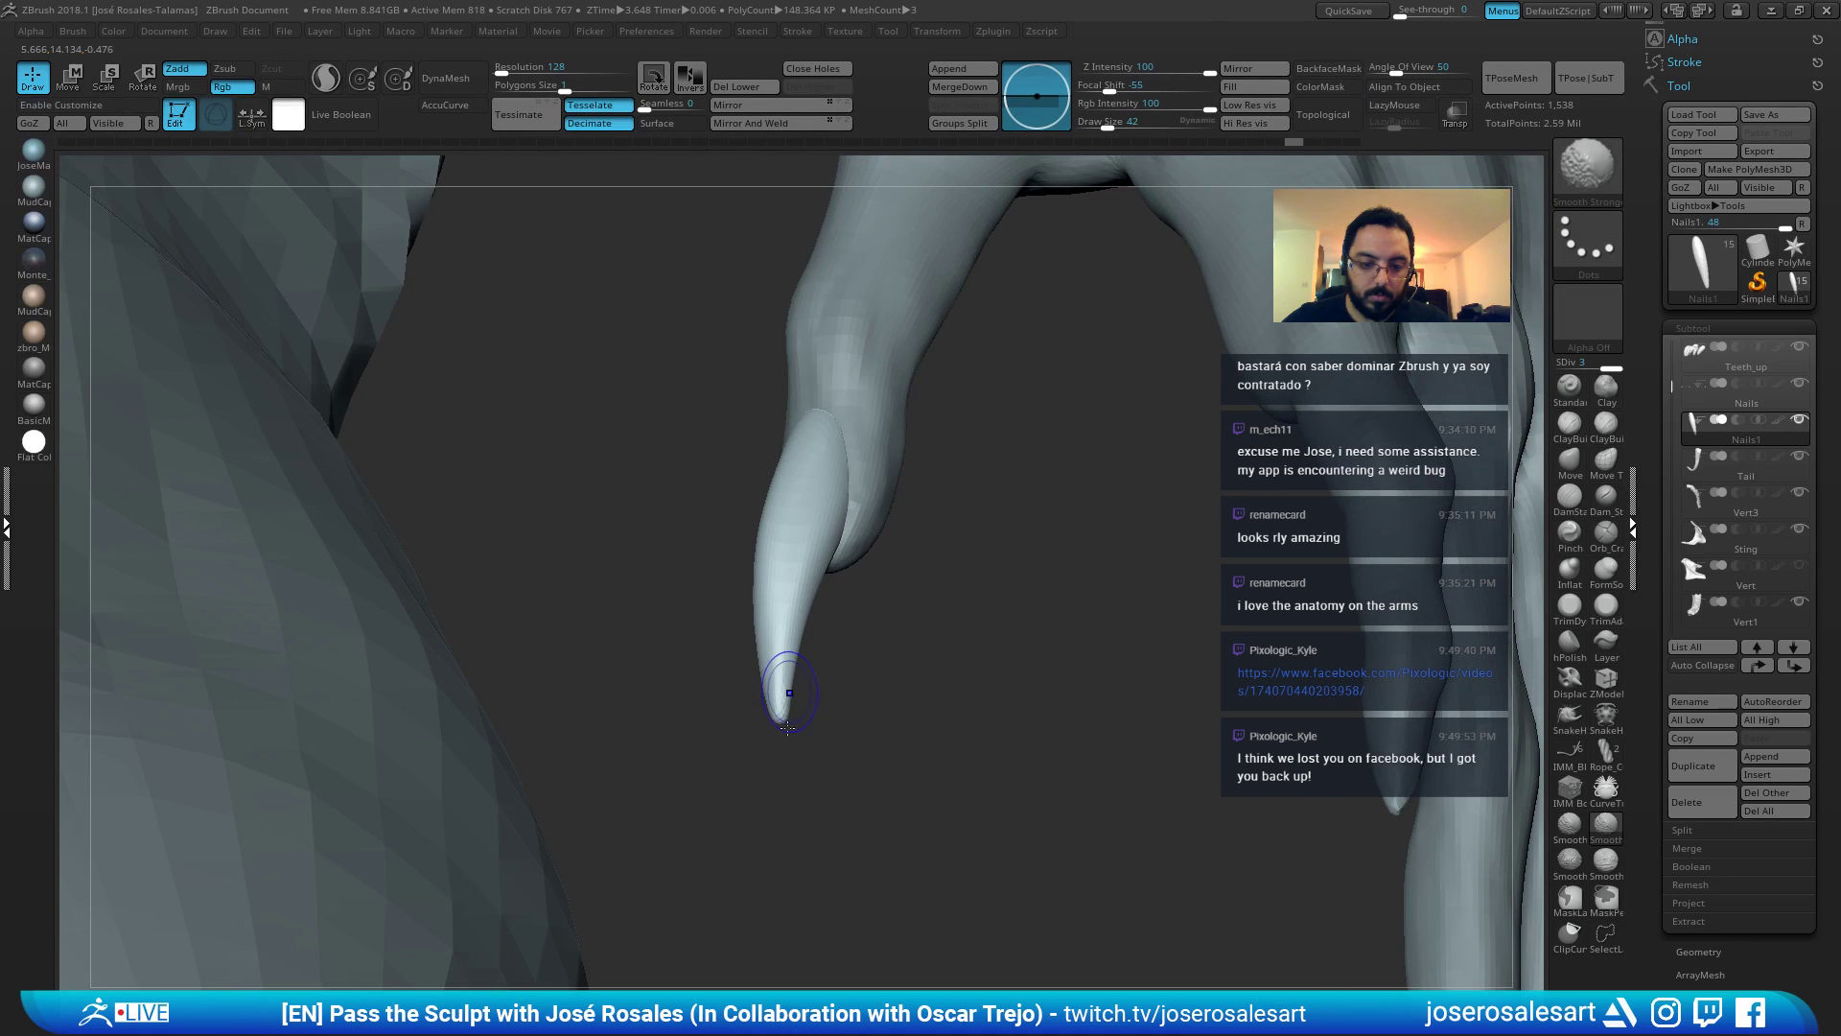
Build up the underside of the thumb claw using the ClayBuildup brush at draw size 45.
mouse_move(792, 801)
right_mouse_down()
mouse_move(801, 732)
mouse_move(751, 743)
mouse_move(655, 718)
mouse_move(713, 704)
mouse_move(701, 664)
right_mouse_up()
key("b")
key("m")
key("v")
key("b")
key("c")
key("b")
mouse_move(711, 626)
left_mouse_down()
mouse_move(715, 598)
mouse_move(721, 653)
left_mouse_up()
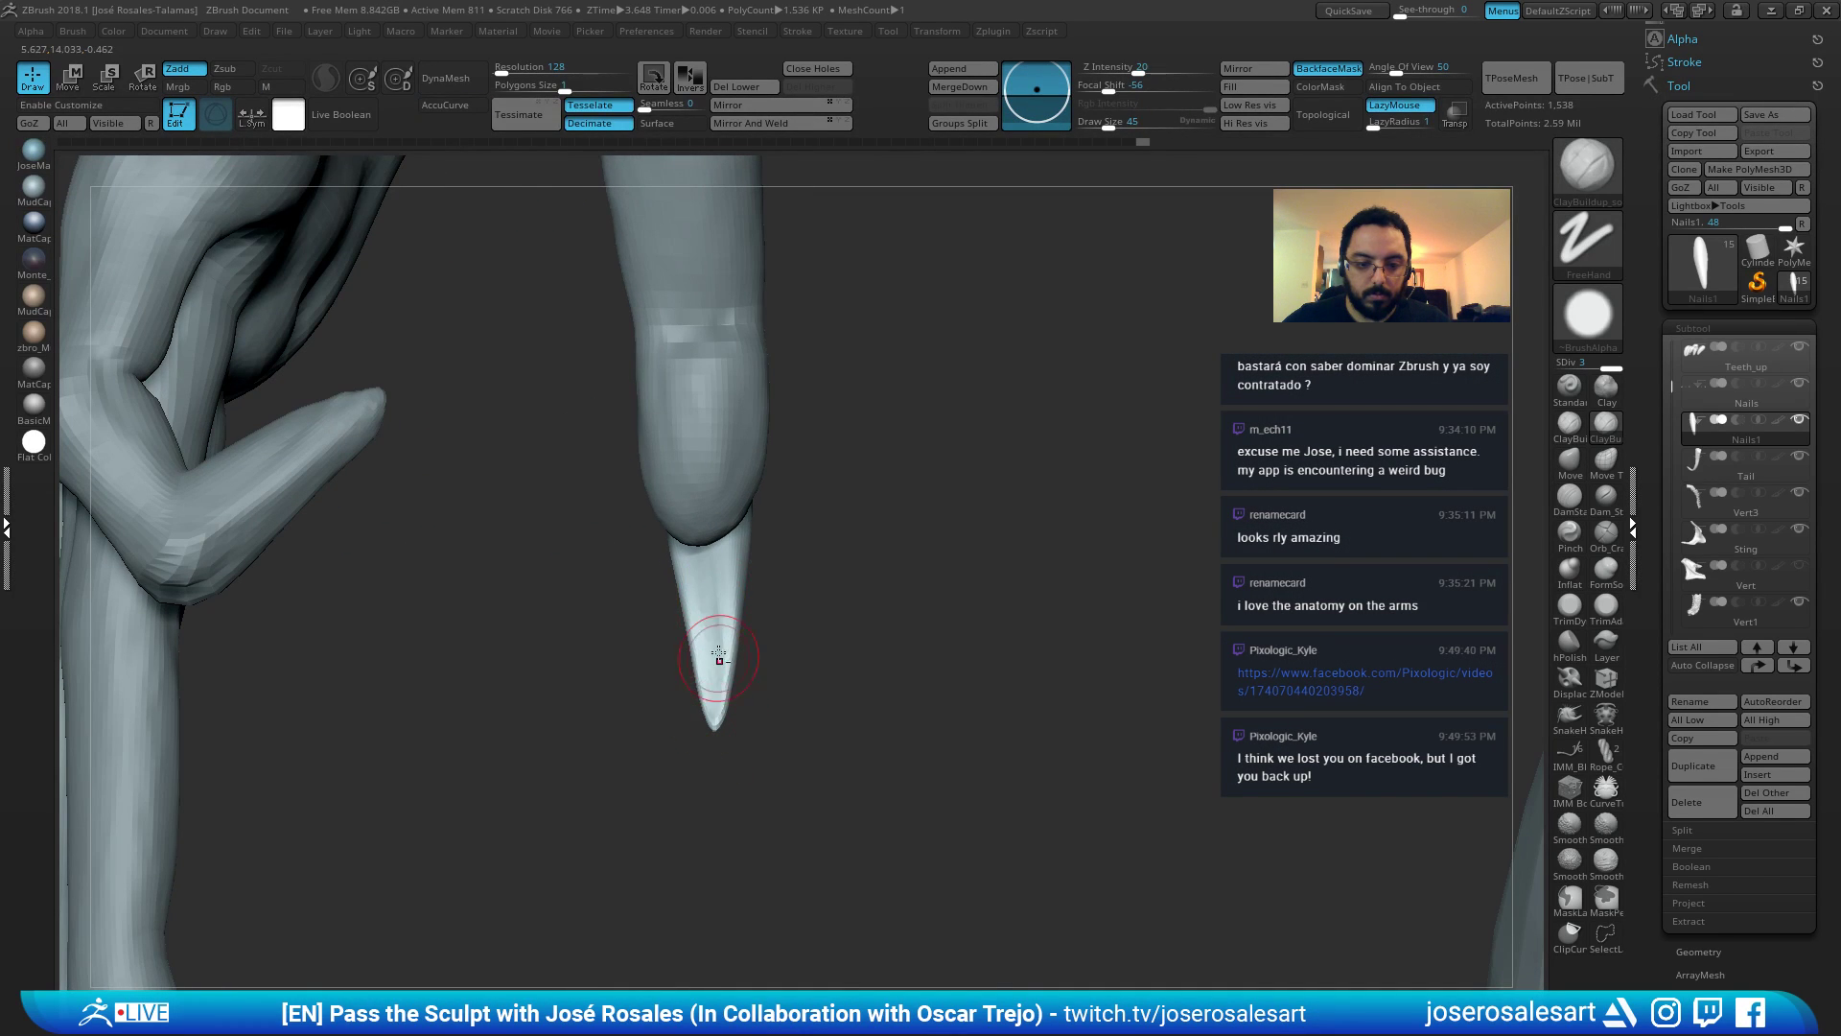
Duplicate the thumb claw as a new subtool and move the copy across toward the index finger.
mouse_move(720, 654)
right_mouse_down()
mouse_move(615, 665)
mouse_move(729, 518)
mouse_move(962, 435)
mouse_move(930, 399)
mouse_move(938, 346)
mouse_move(1033, 422)
right_mouse_up()
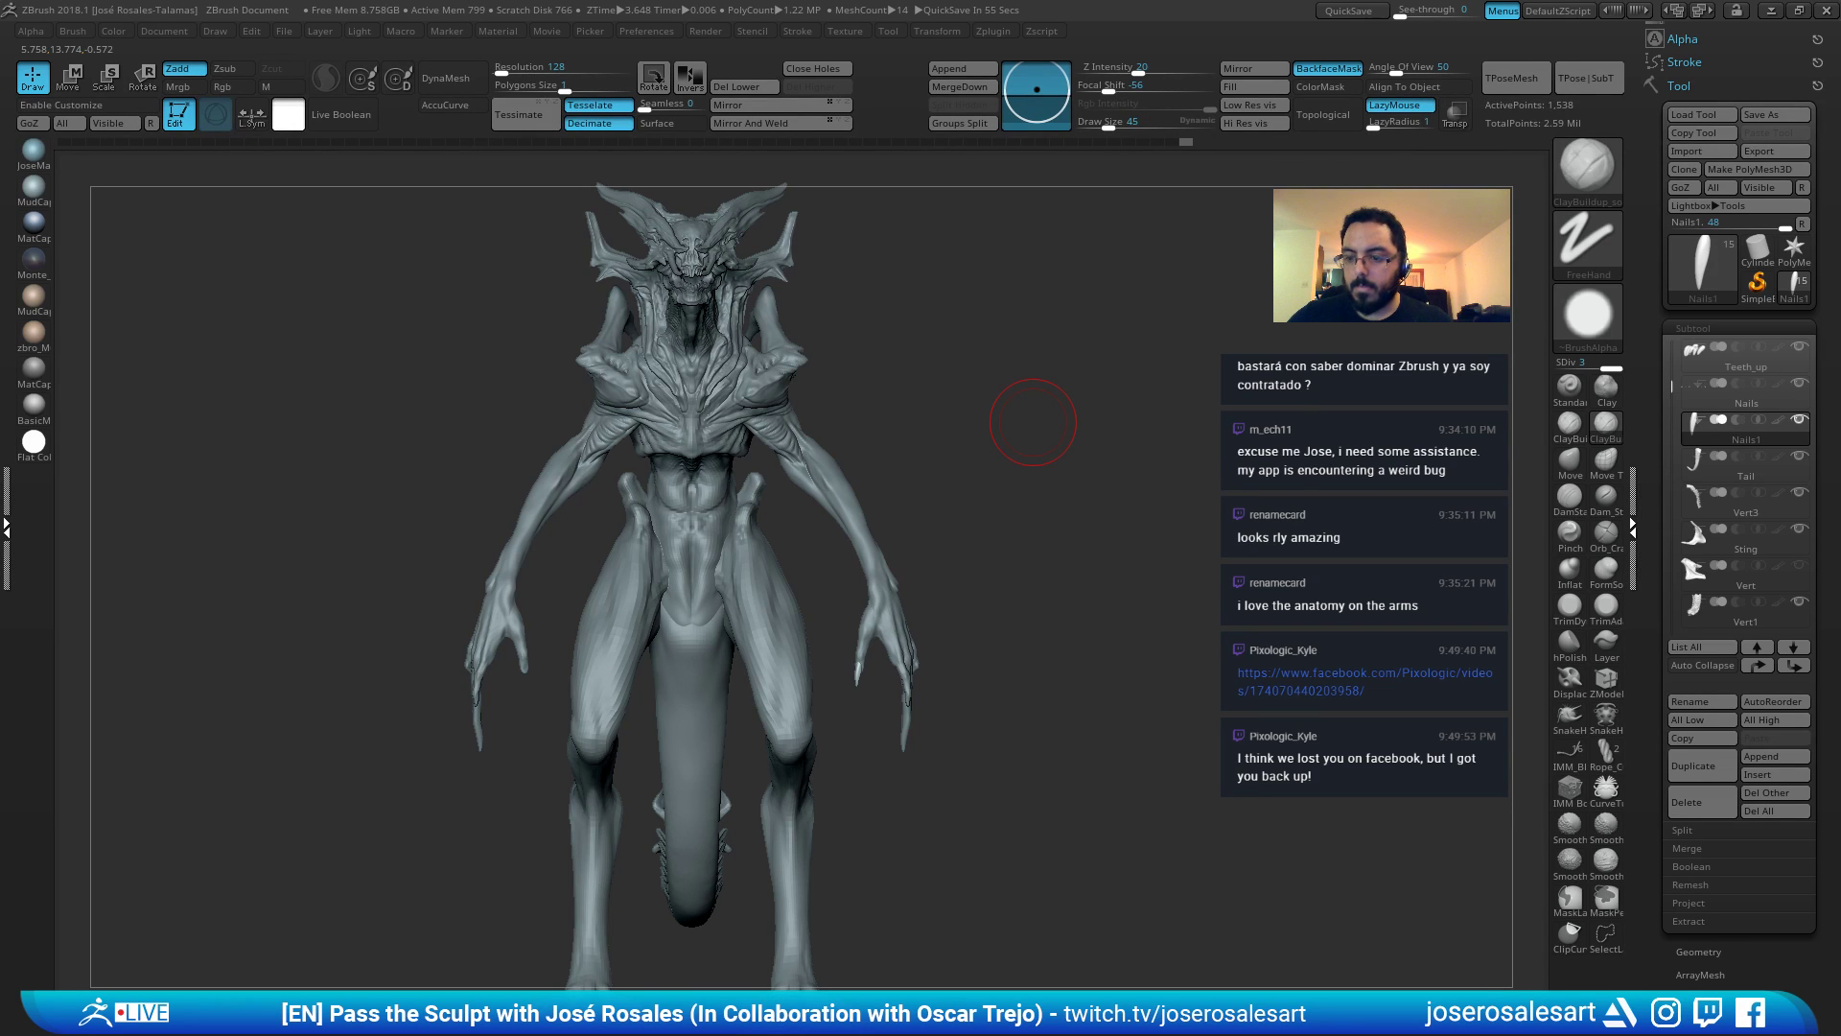
right_click_drag(846, 413, 906, 455, "ctrl")
key("ctrl+shift+d")
key("w")
left_click_drag(888, 442, 1014, 659)
right_click_drag(1079, 652, 858, 879, "alt")
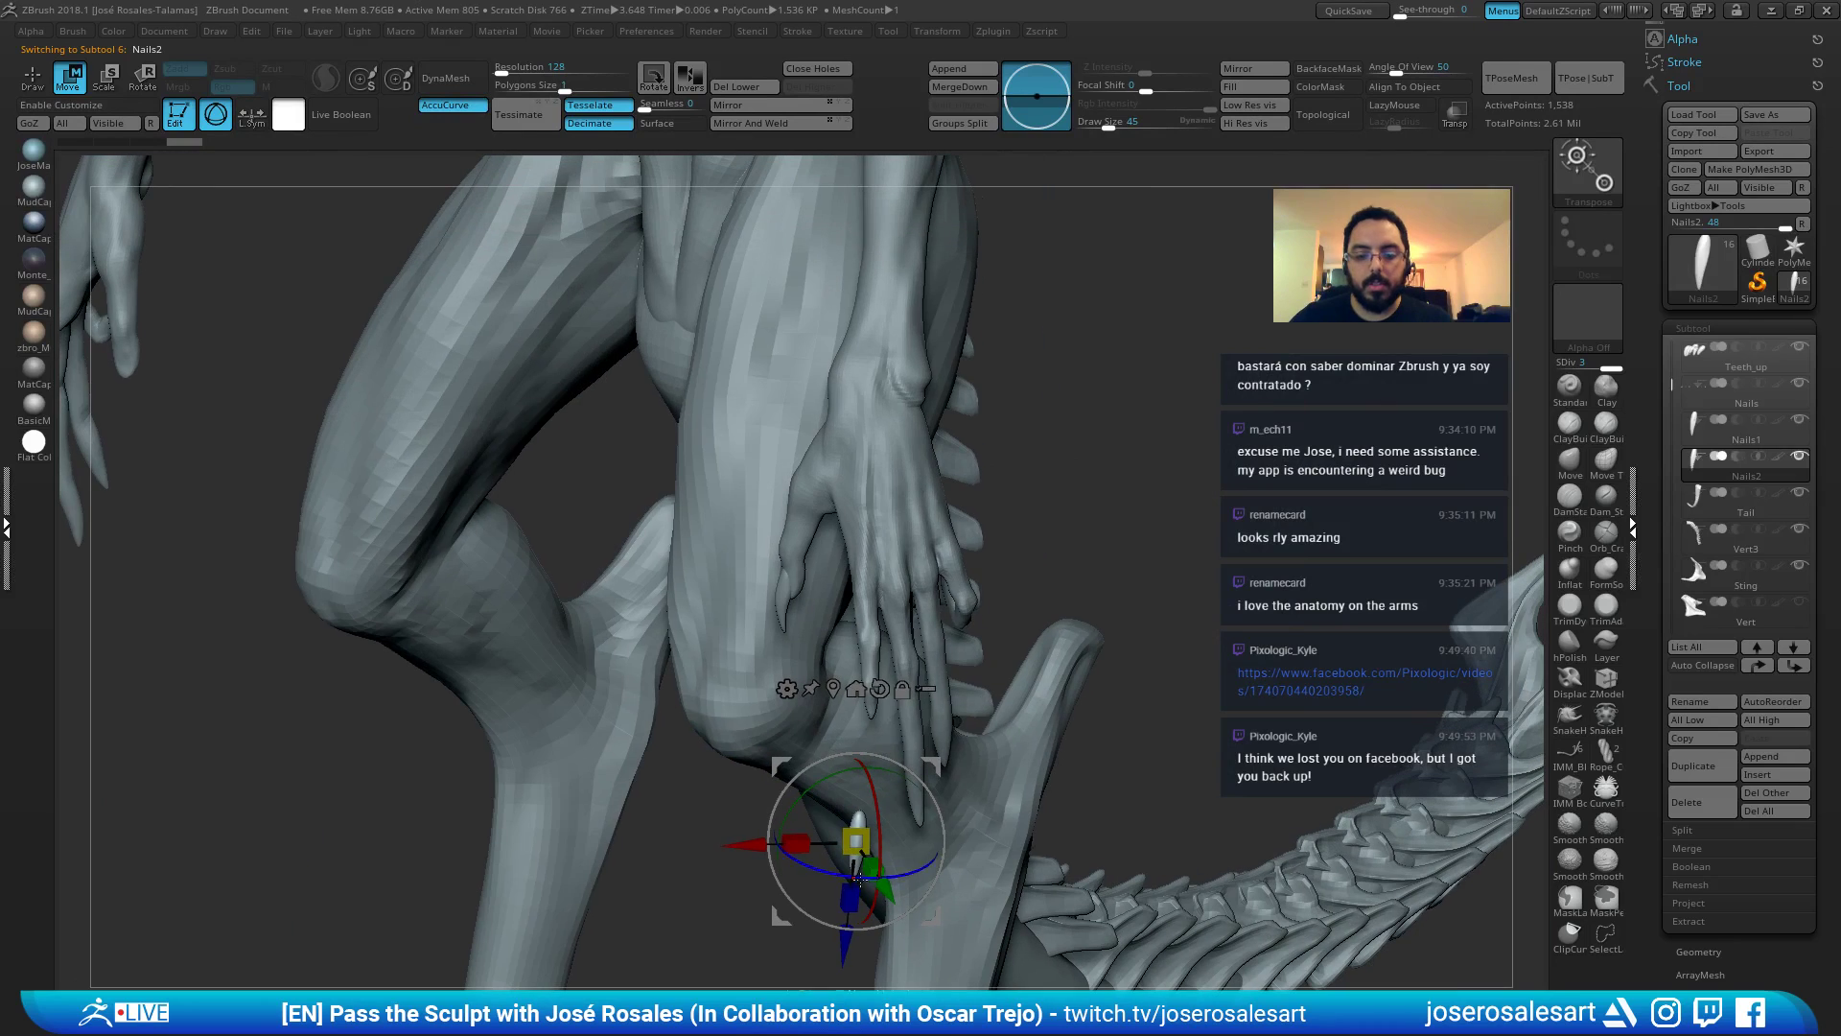
left_click_drag(845, 938, 856, 836)
Move the duplicated claw onto the tip of the index finger, aligning it from the front and side.
right_click_drag(856, 837, 968, 806)
right_click_drag(968, 805, 878, 690, "ctrl")
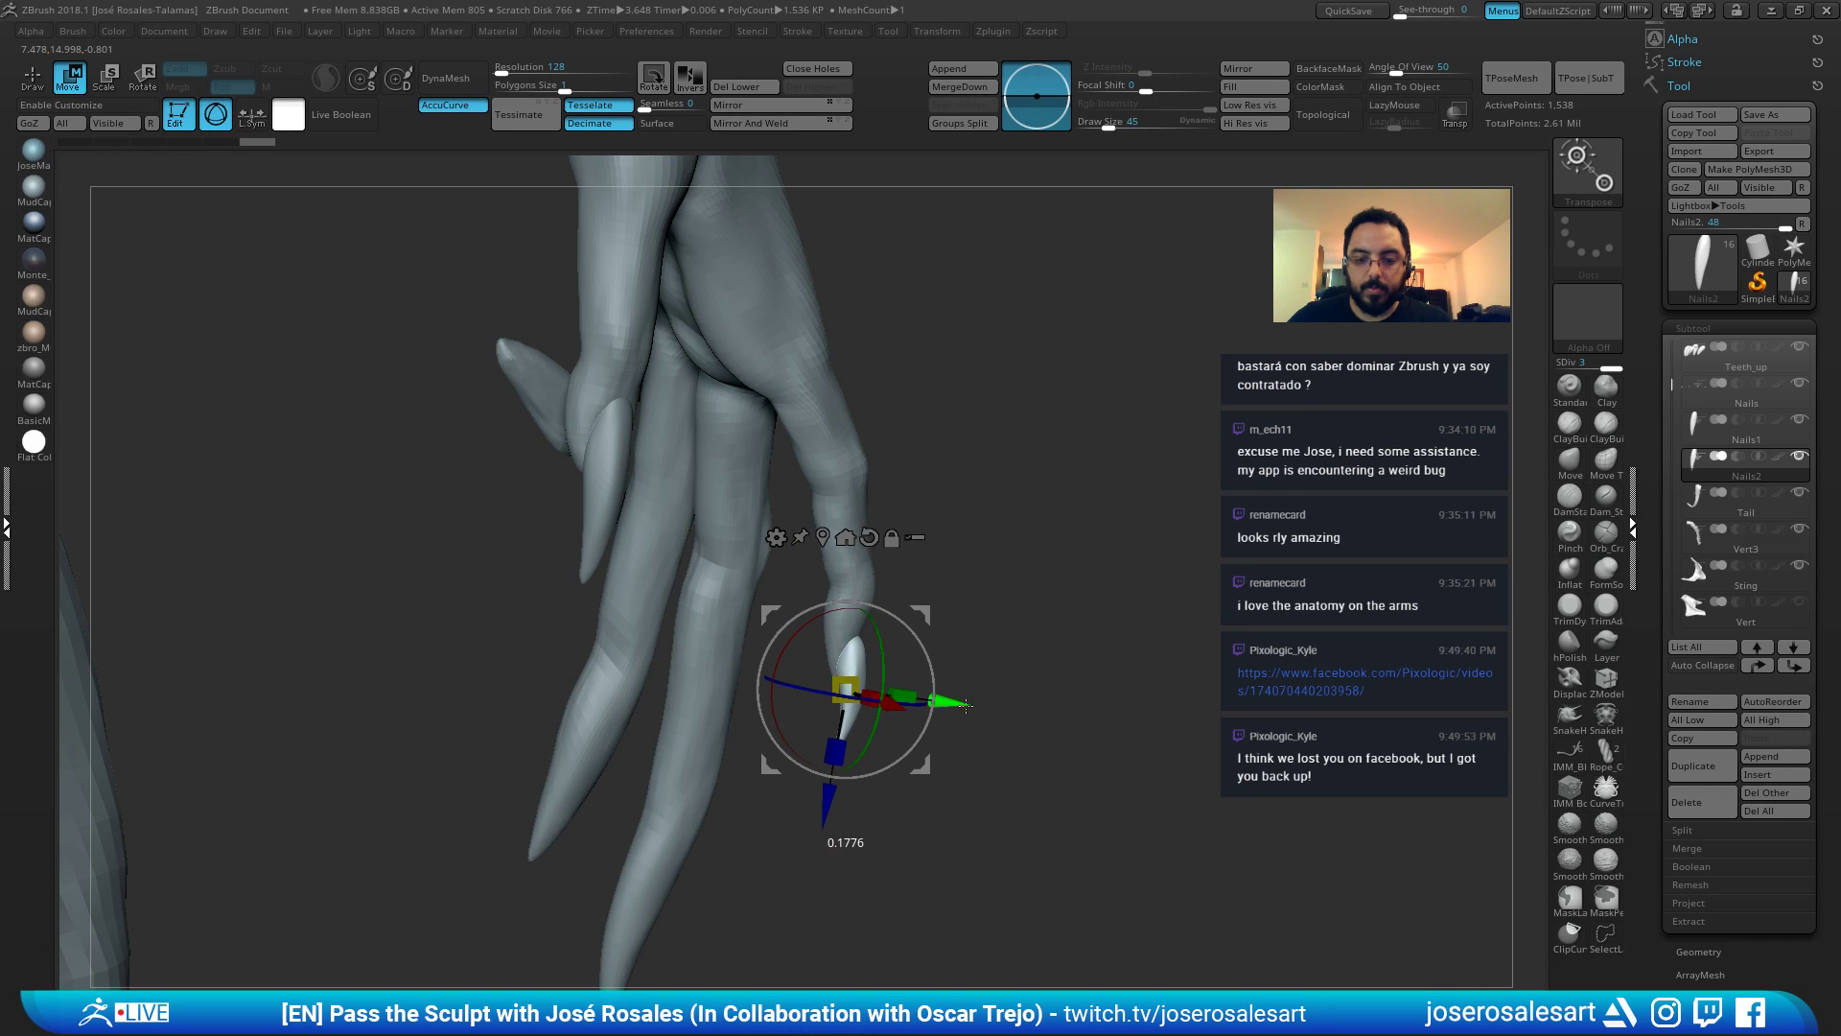
left_click_drag(966, 706, 969, 706)
right_click_drag(968, 706, 751, 691)
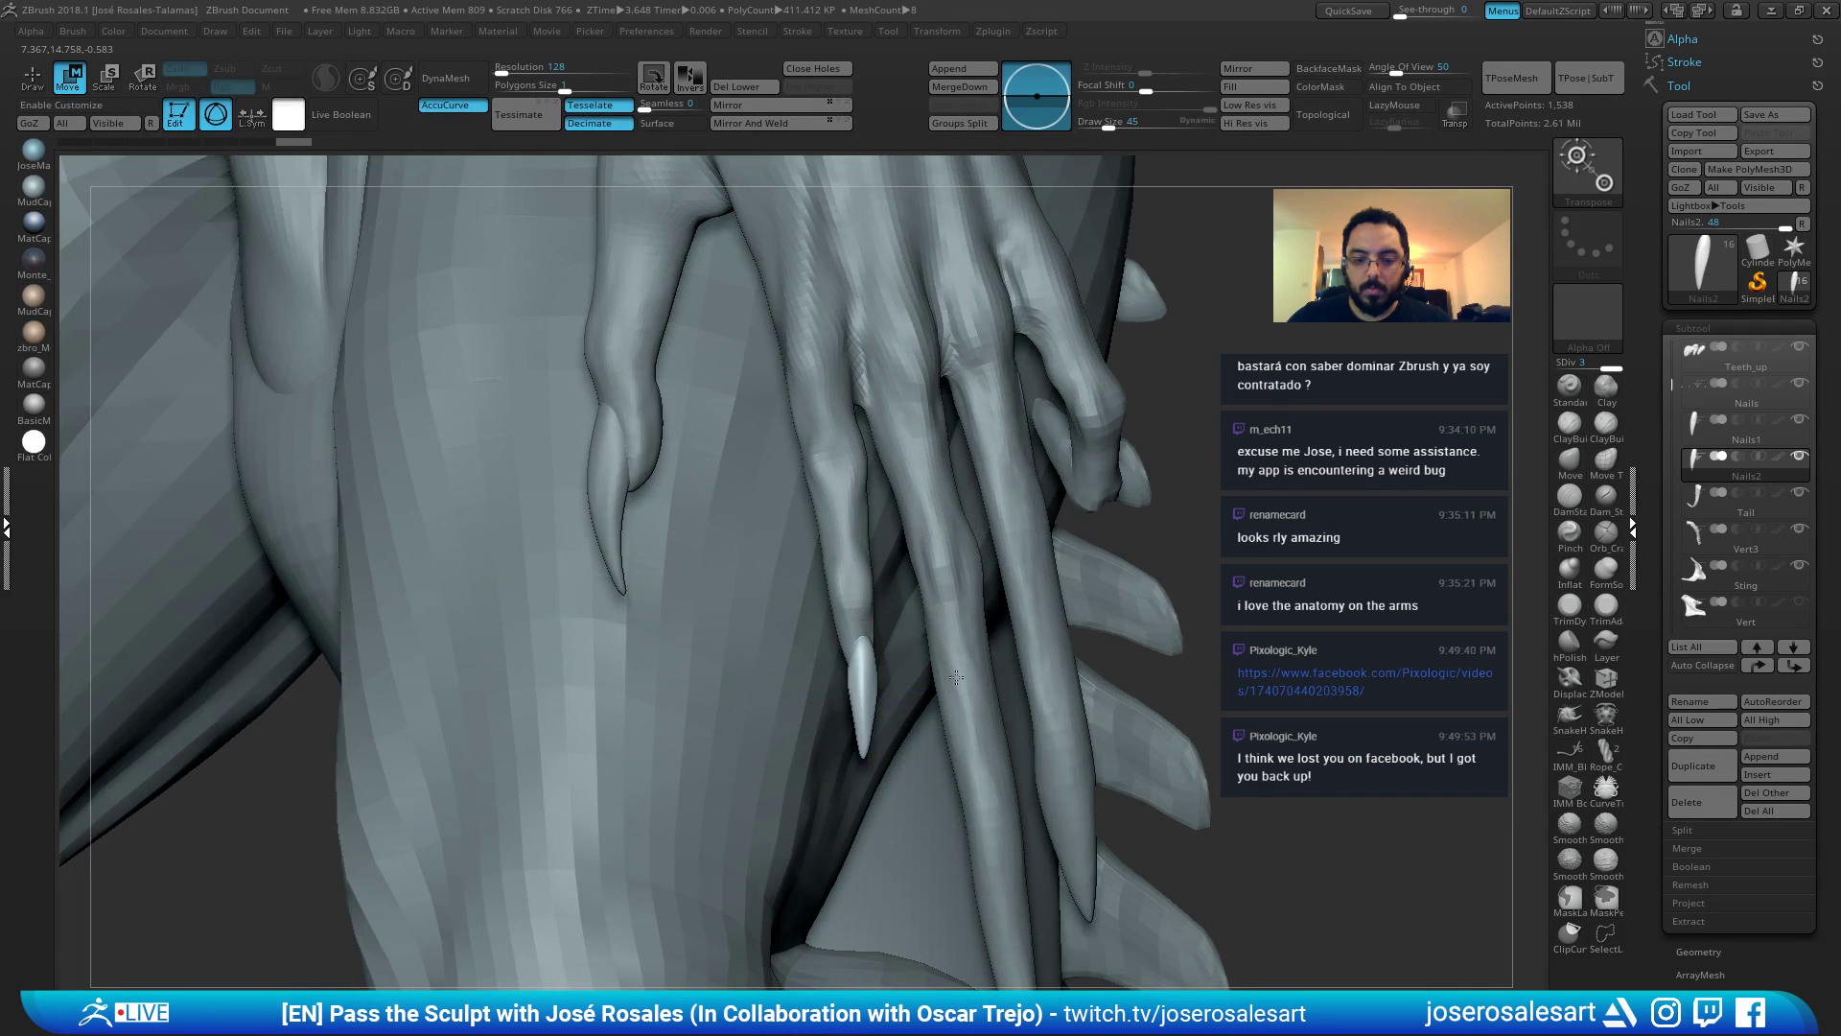
right_click_drag(956, 677, 849, 801)
left_click_drag(858, 833, 858, 831)
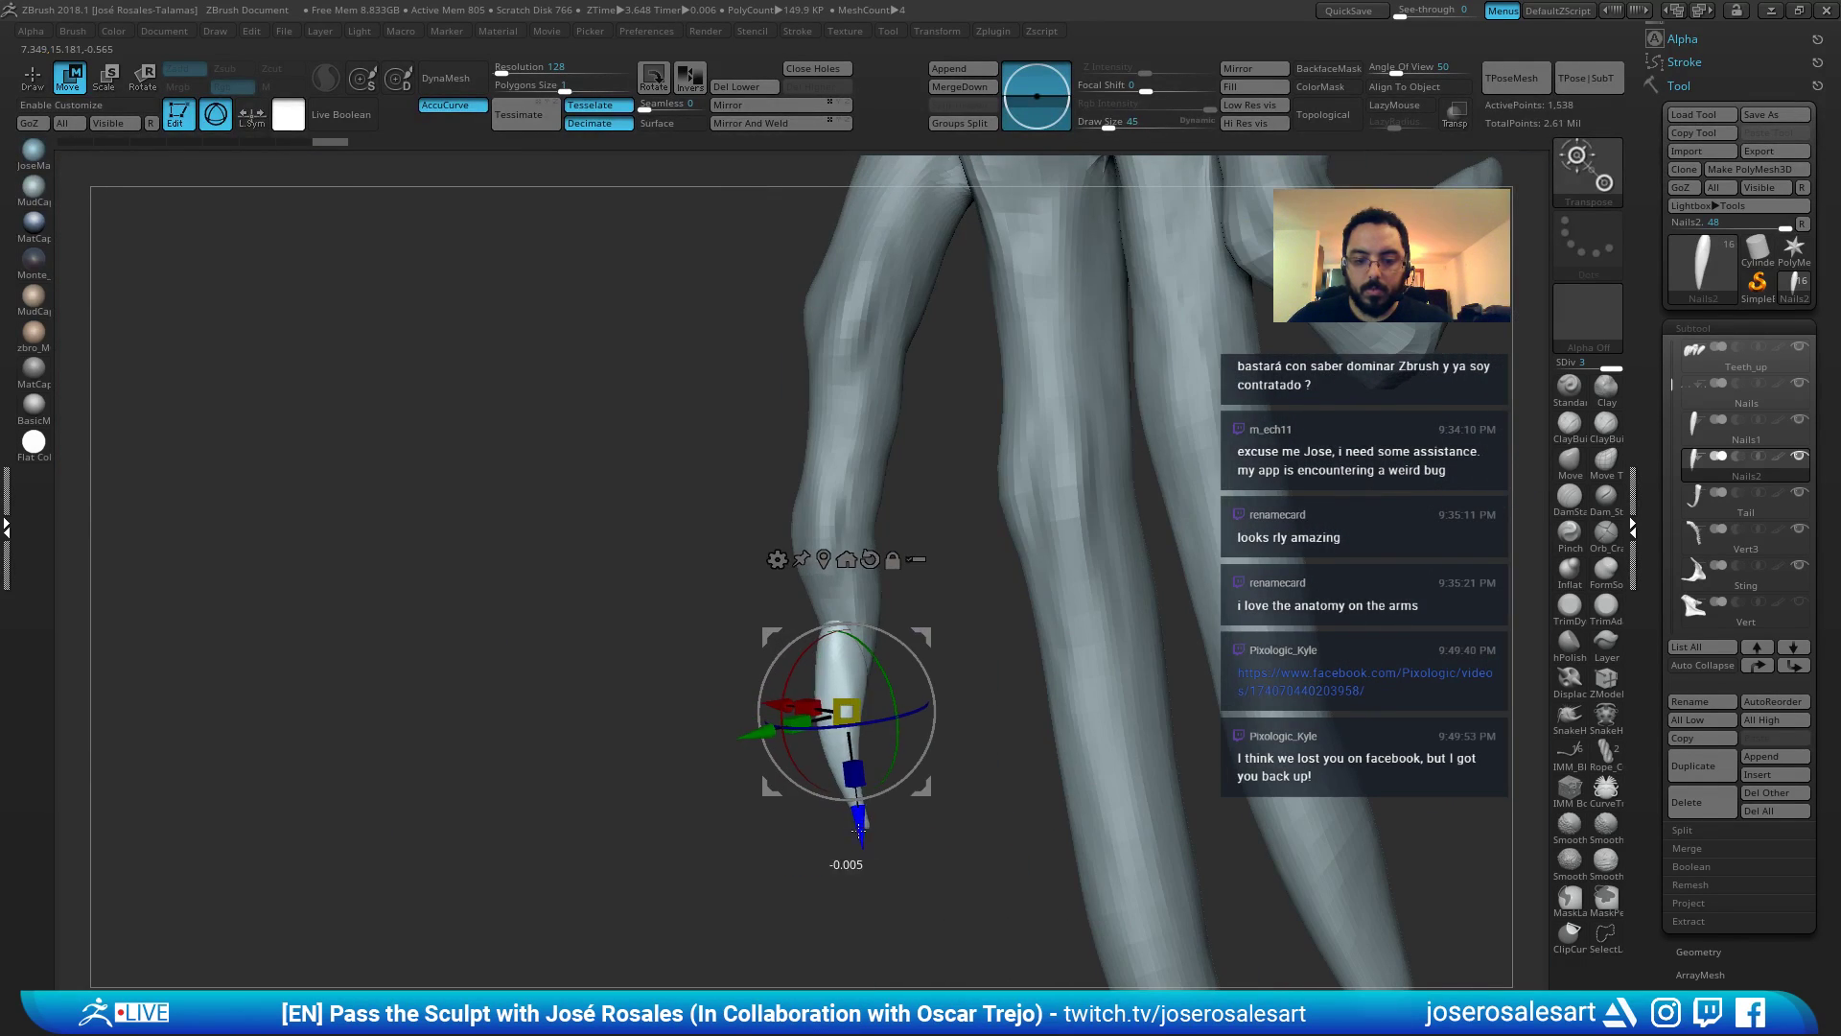
Fine-tune the index finger claw's scale, rotation and depth so that it sits flush on the fingertip.
right_click_drag(850, 787, 801, 735)
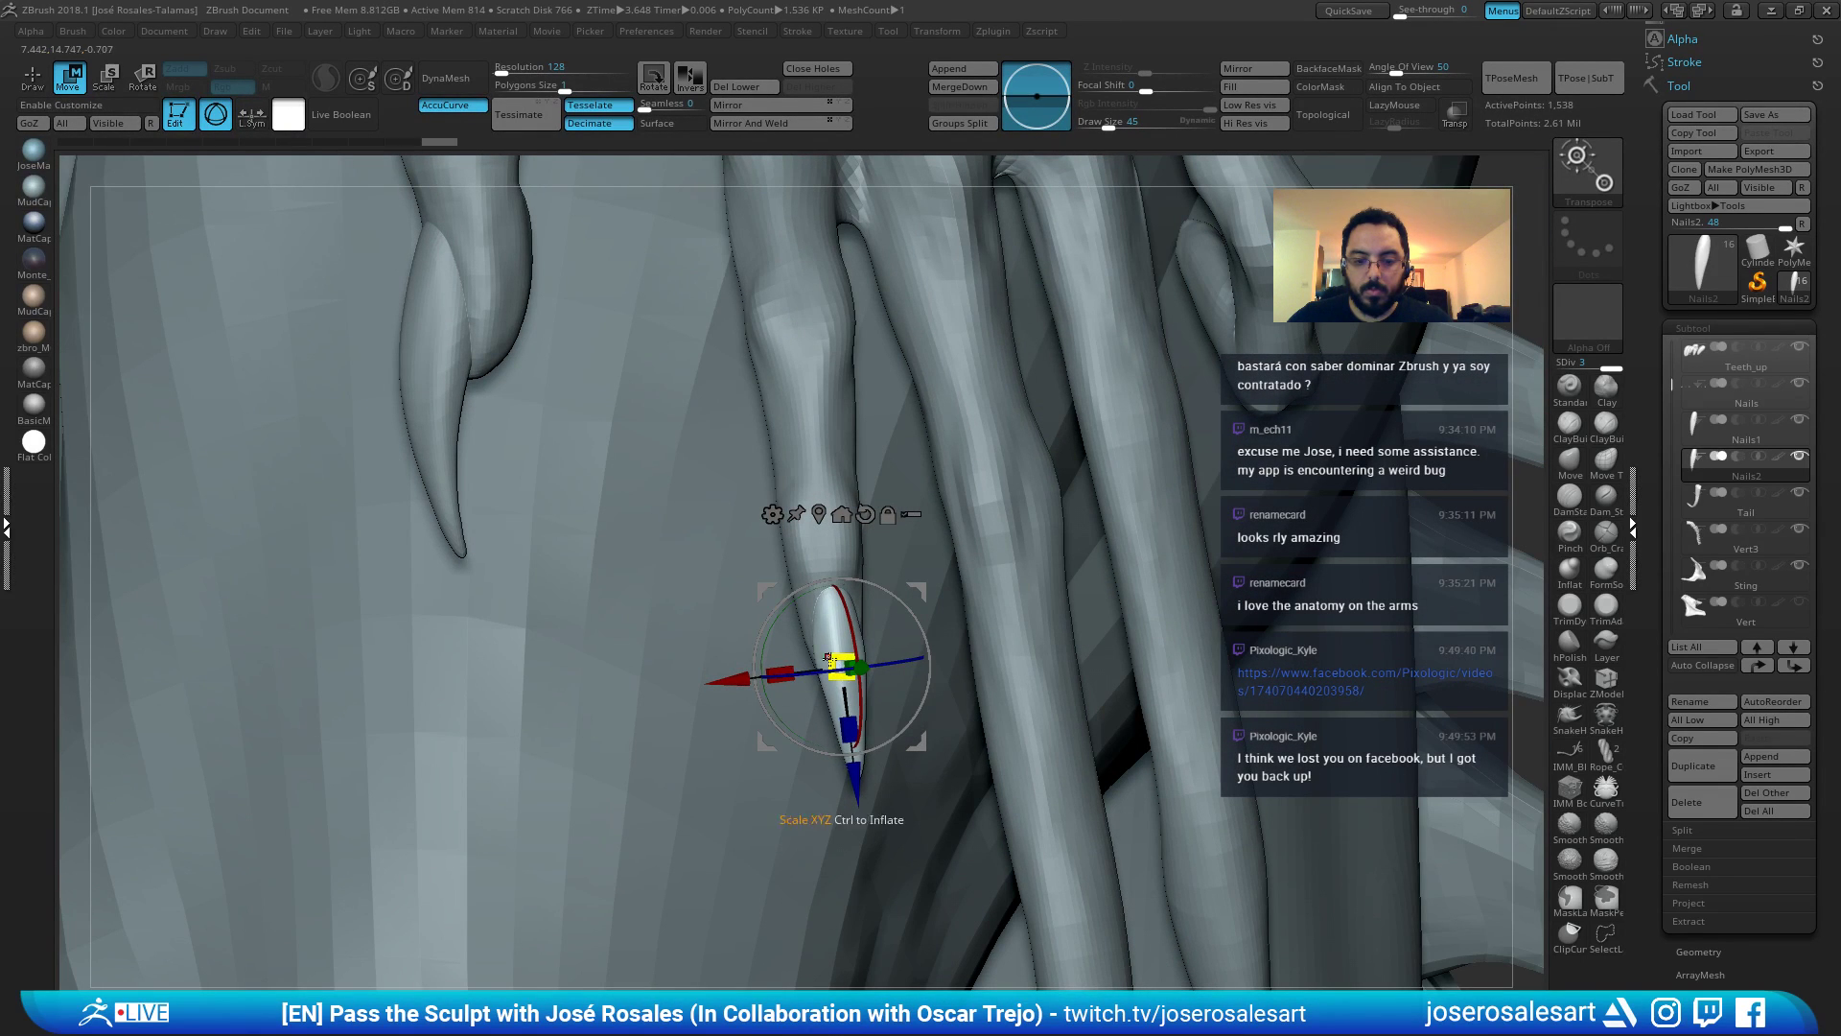
right_click_drag(834, 735, 964, 669)
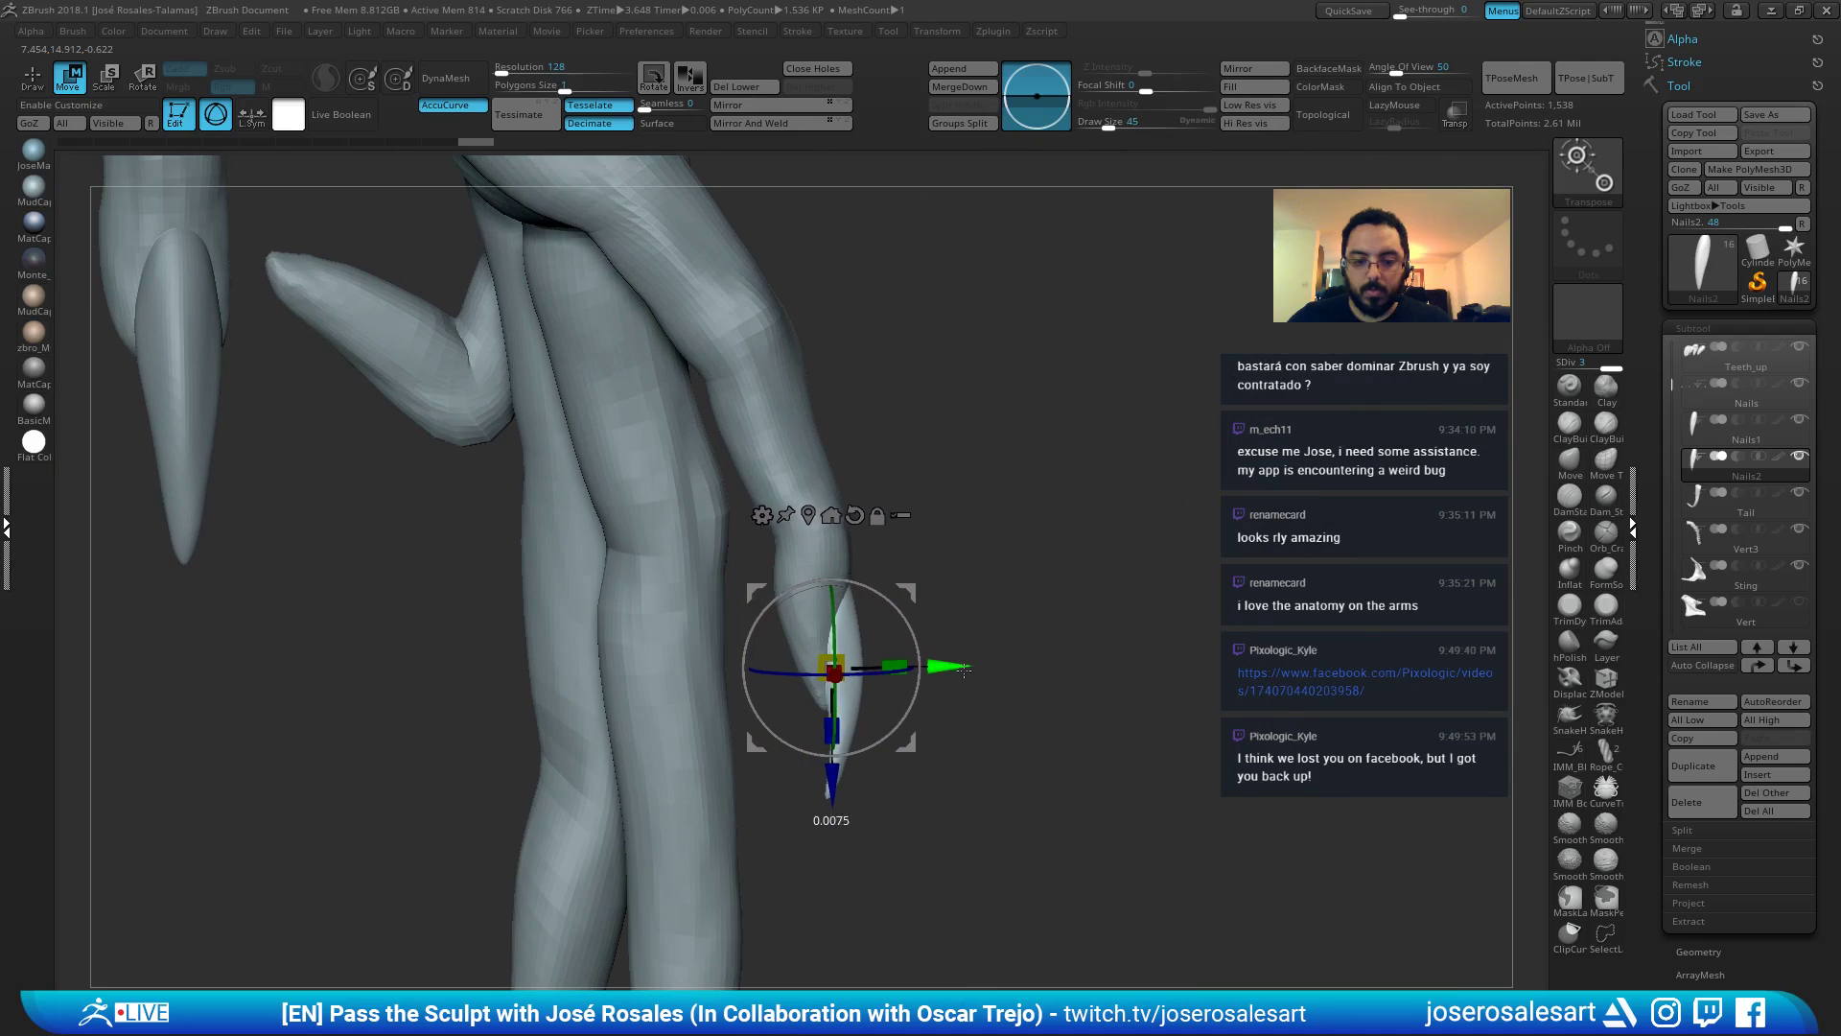
key("q")
mouse_move(823, 816)
right_mouse_down("ctrl")
mouse_move(815, 757)
mouse_move(661, 710)
mouse_move(619, 674)
mouse_move(727, 579)
mouse_move(1147, 624)
mouse_move(945, 537)
mouse_move(917, 407)
mouse_move(868, 431)
mouse_move(863, 557)
mouse_move(859, 539)
right_mouse_up("ctrl")
key("w")
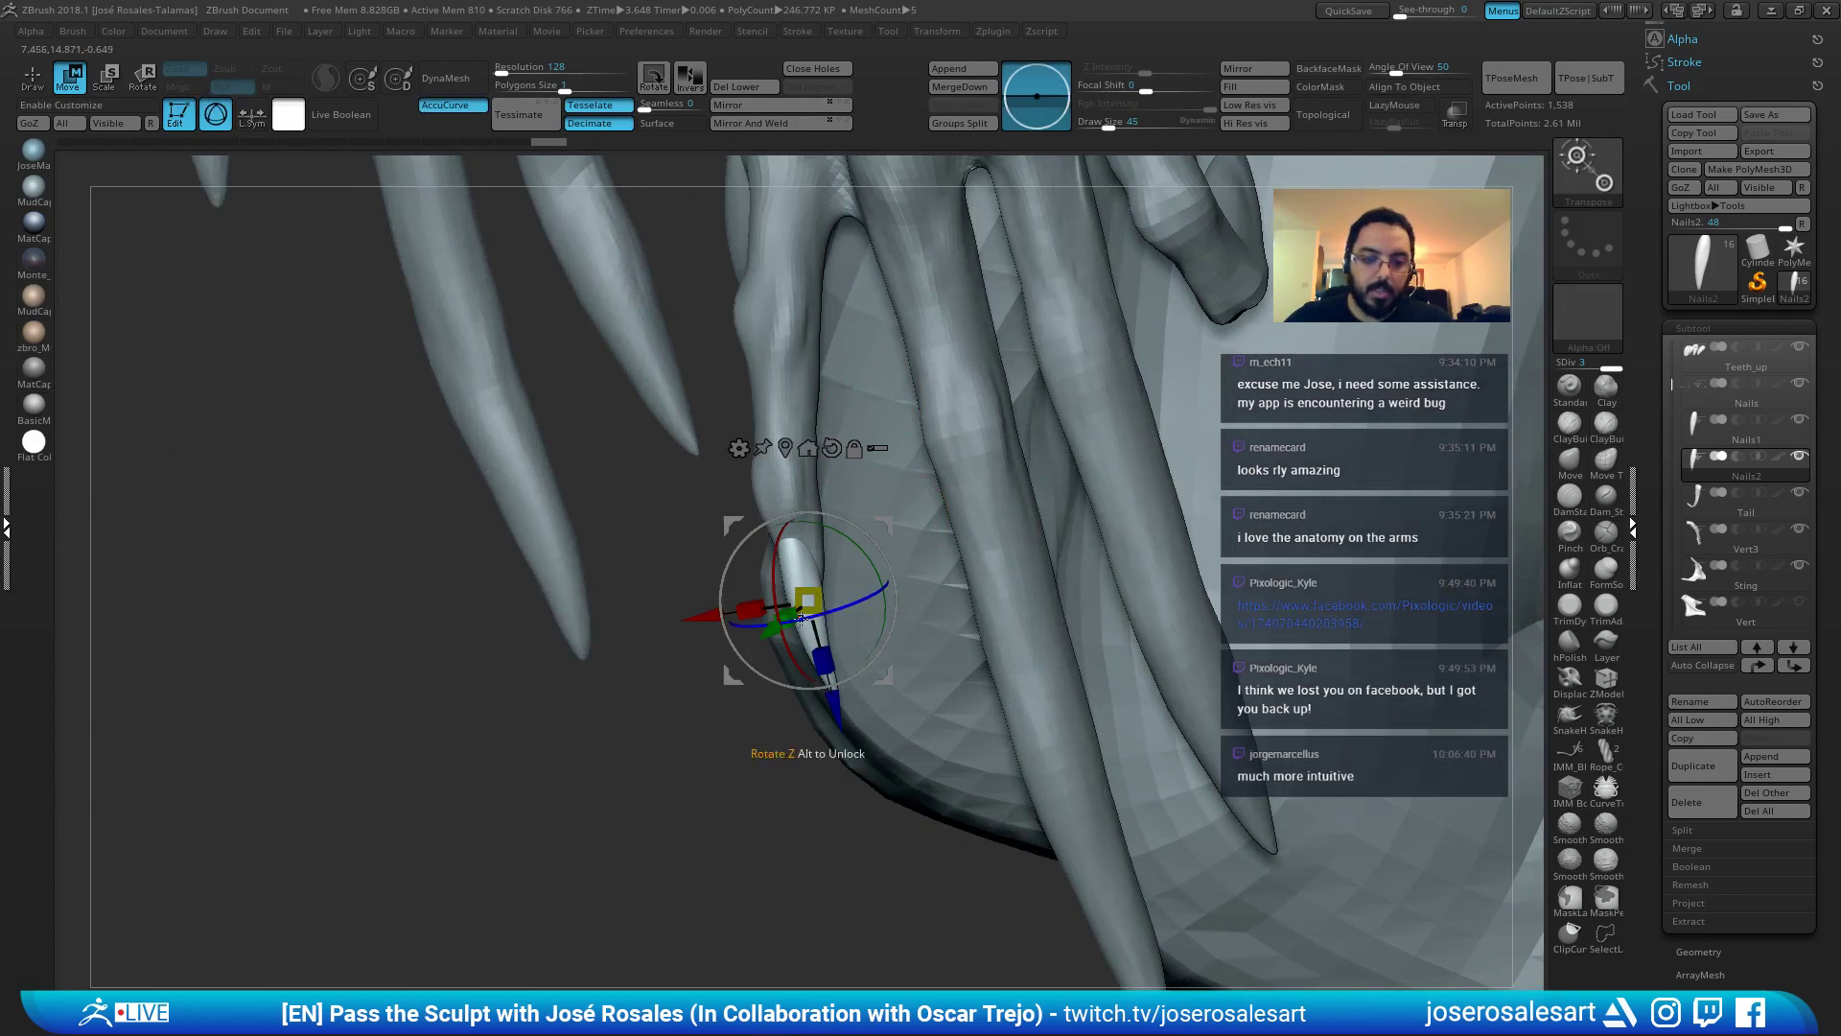
right_click_drag(806, 599, 832, 721)
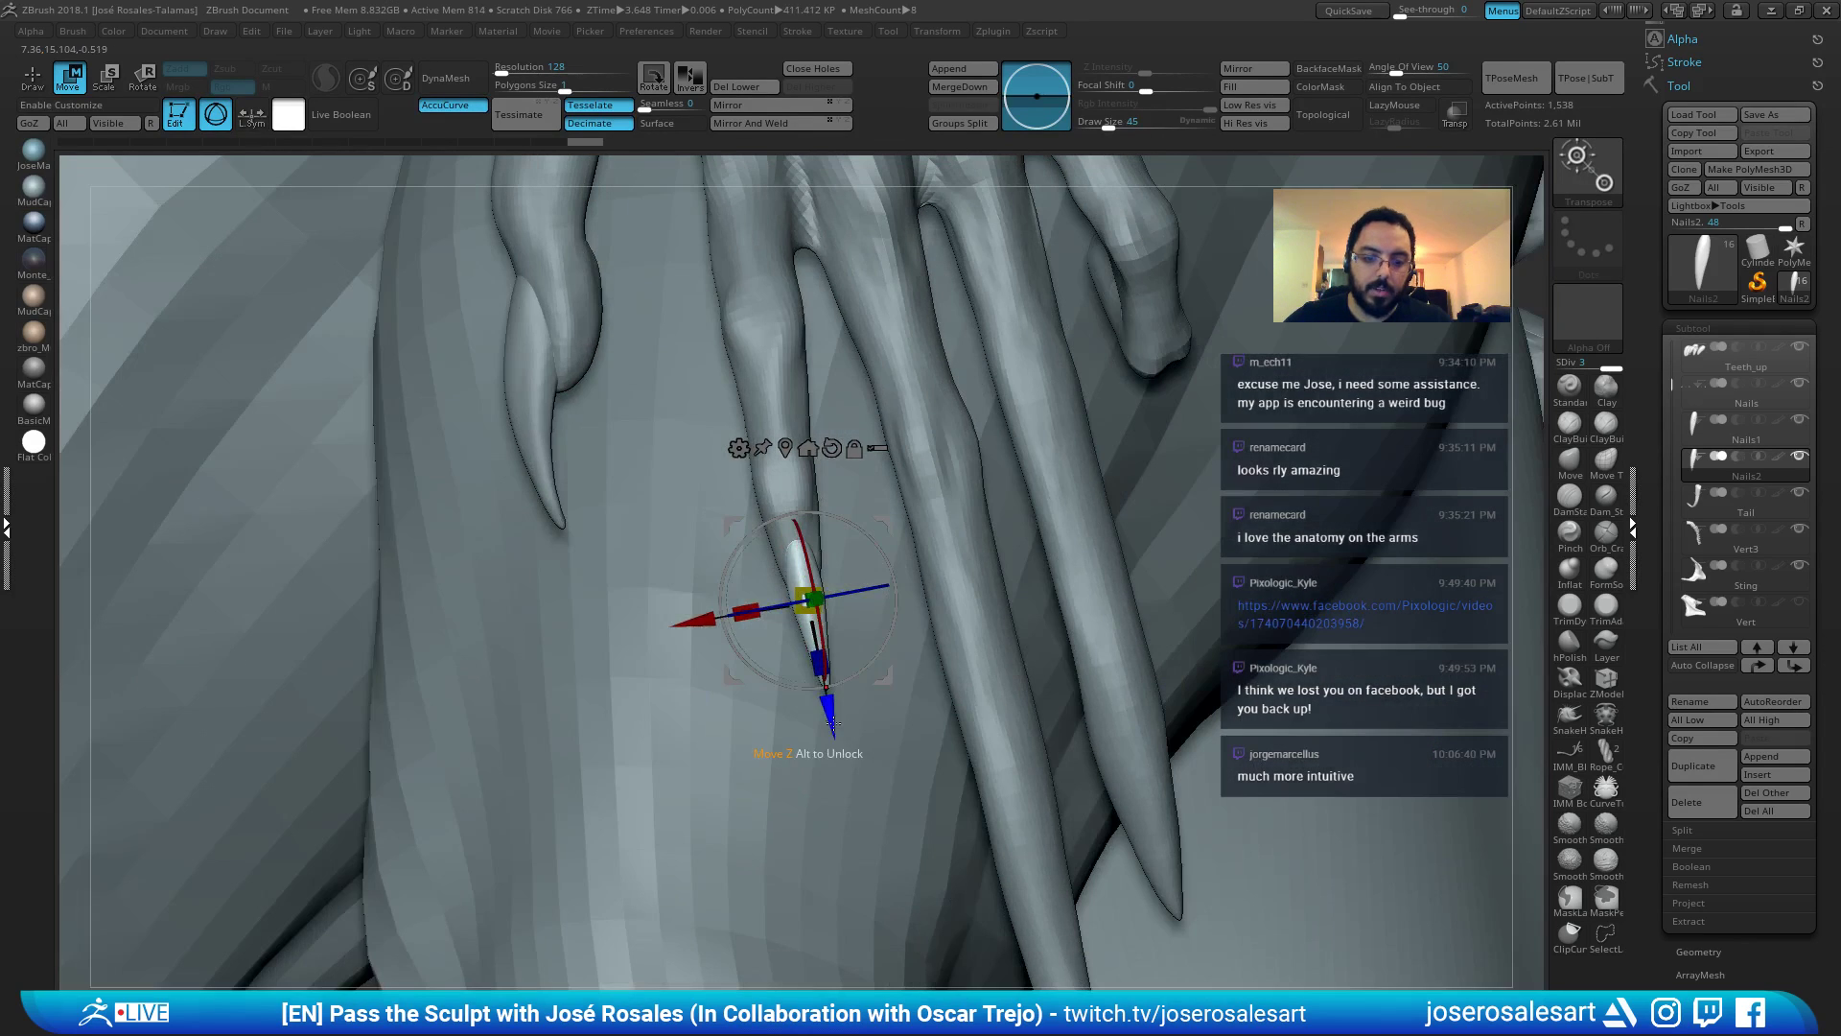
left_click_drag(889, 568, 889, 564)
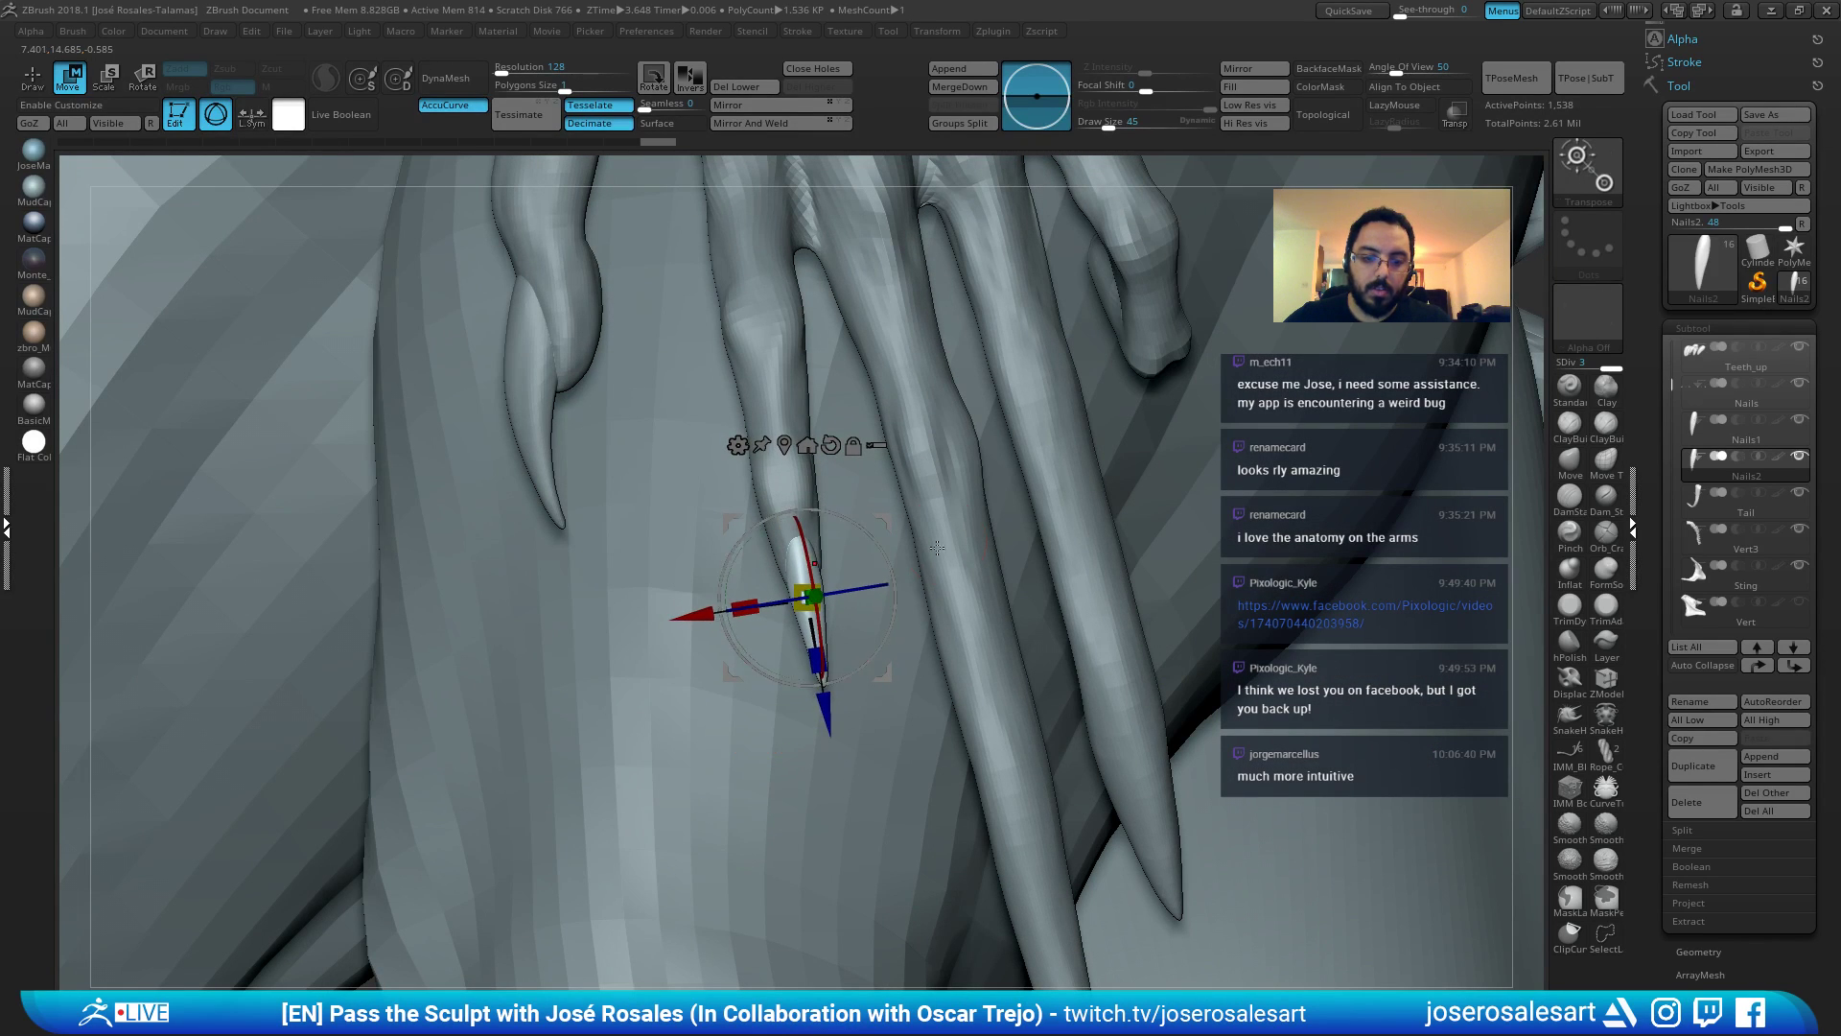
Duplicate the index finger claw as a new subtool and move the copy down toward the middle fingertip.
key("q")
mouse_move(815, 573)
right_mouse_down()
mouse_move(919, 567)
mouse_move(744, 546)
mouse_move(892, 526)
right_mouse_up()
mouse_move(892, 525)
right_mouse_down("ctrl")
mouse_move(912, 509)
mouse_move(892, 451)
right_mouse_up("ctrl")
key("ctrl+shift+d")
key("w")
right_click_drag(840, 534, 767, 561)
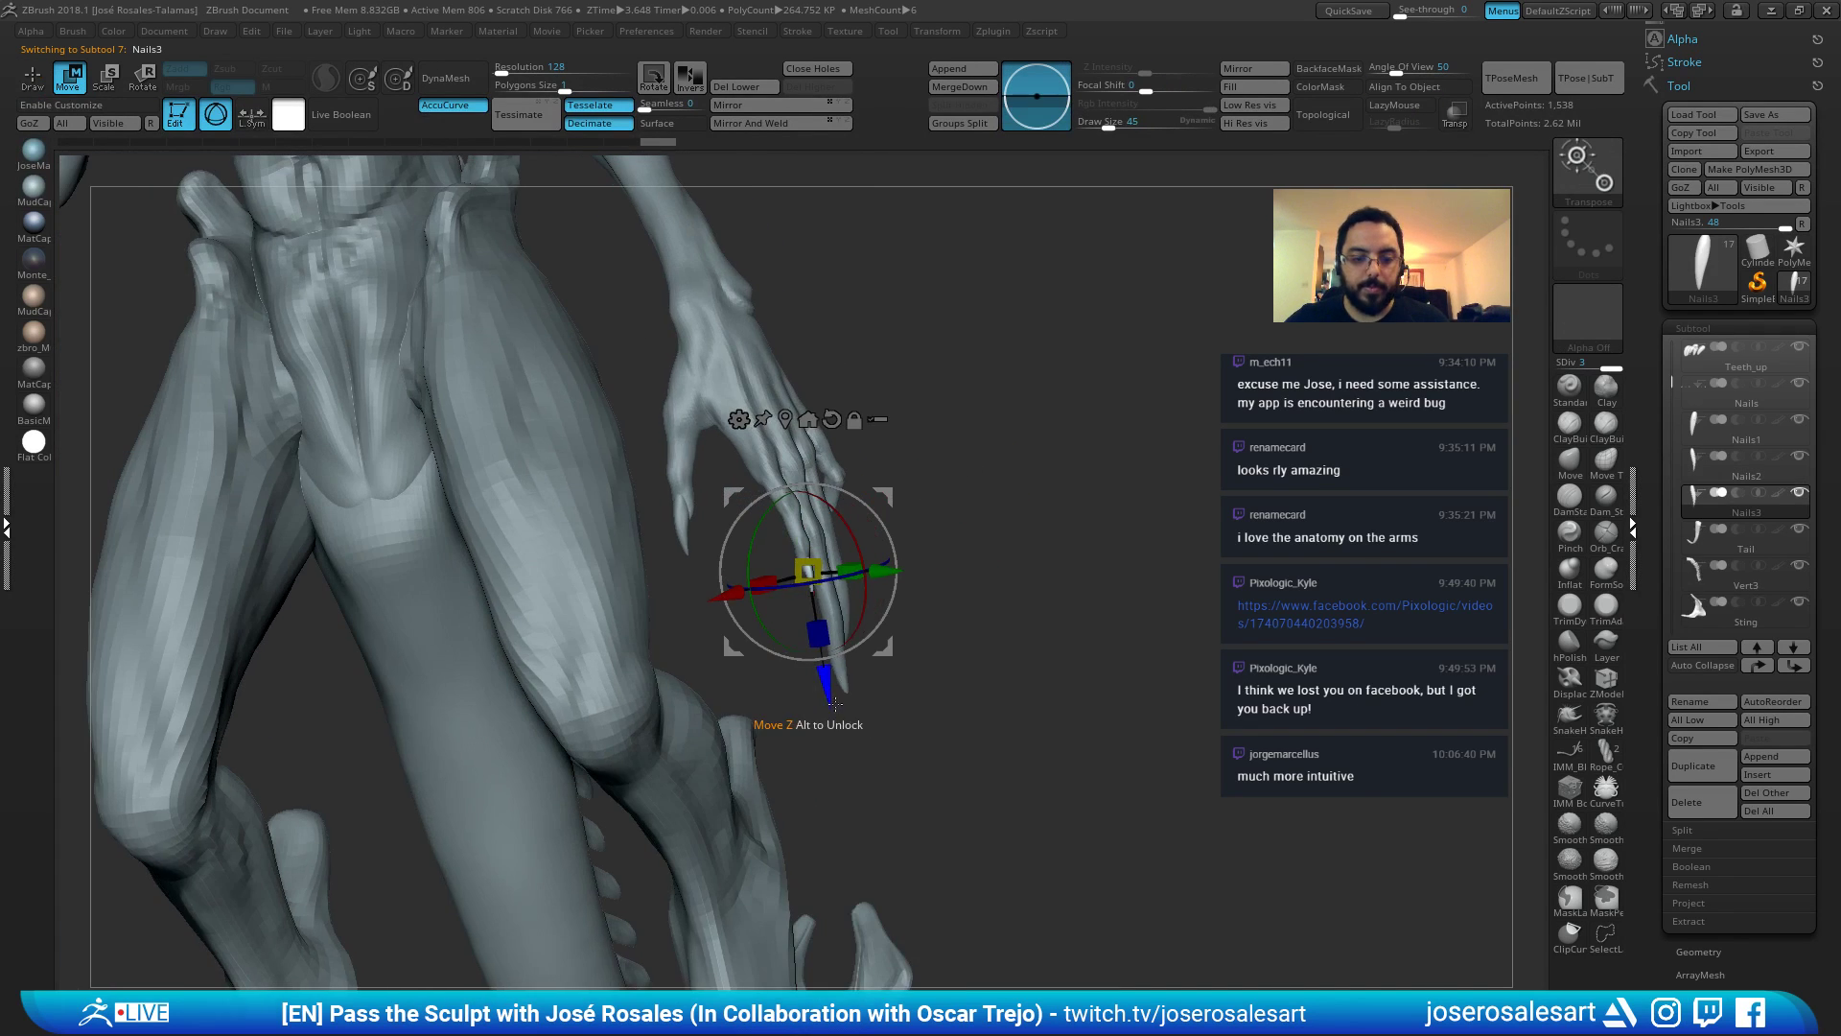
left_click_drag(833, 673, 849, 771)
Move the claw copy down to the middle fingertip and rotate it to follow the direction of the finger.
right_click_drag(863, 740, 922, 663)
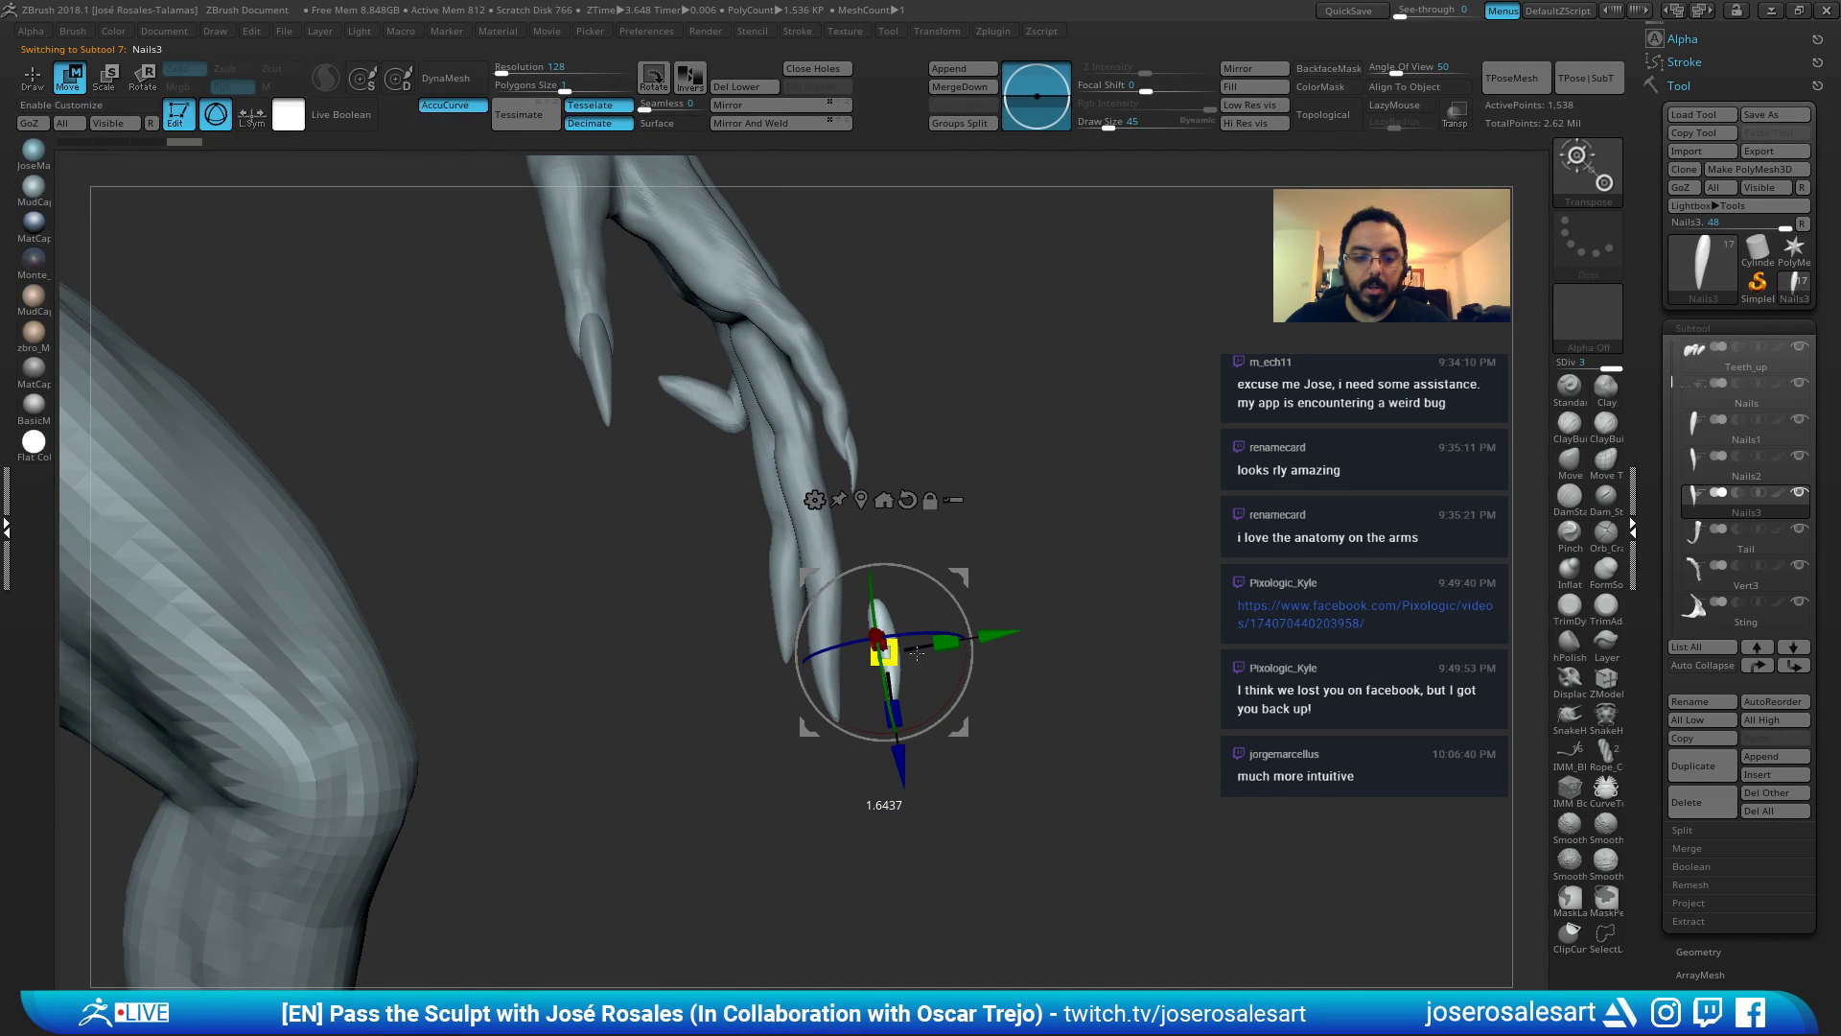
left_click_drag(899, 763, 905, 807)
left_click_drag(1005, 679, 962, 686)
right_click_drag(969, 687, 794, 672)
left_click_drag(769, 627, 767, 623)
right_click_drag(767, 623, 822, 631)
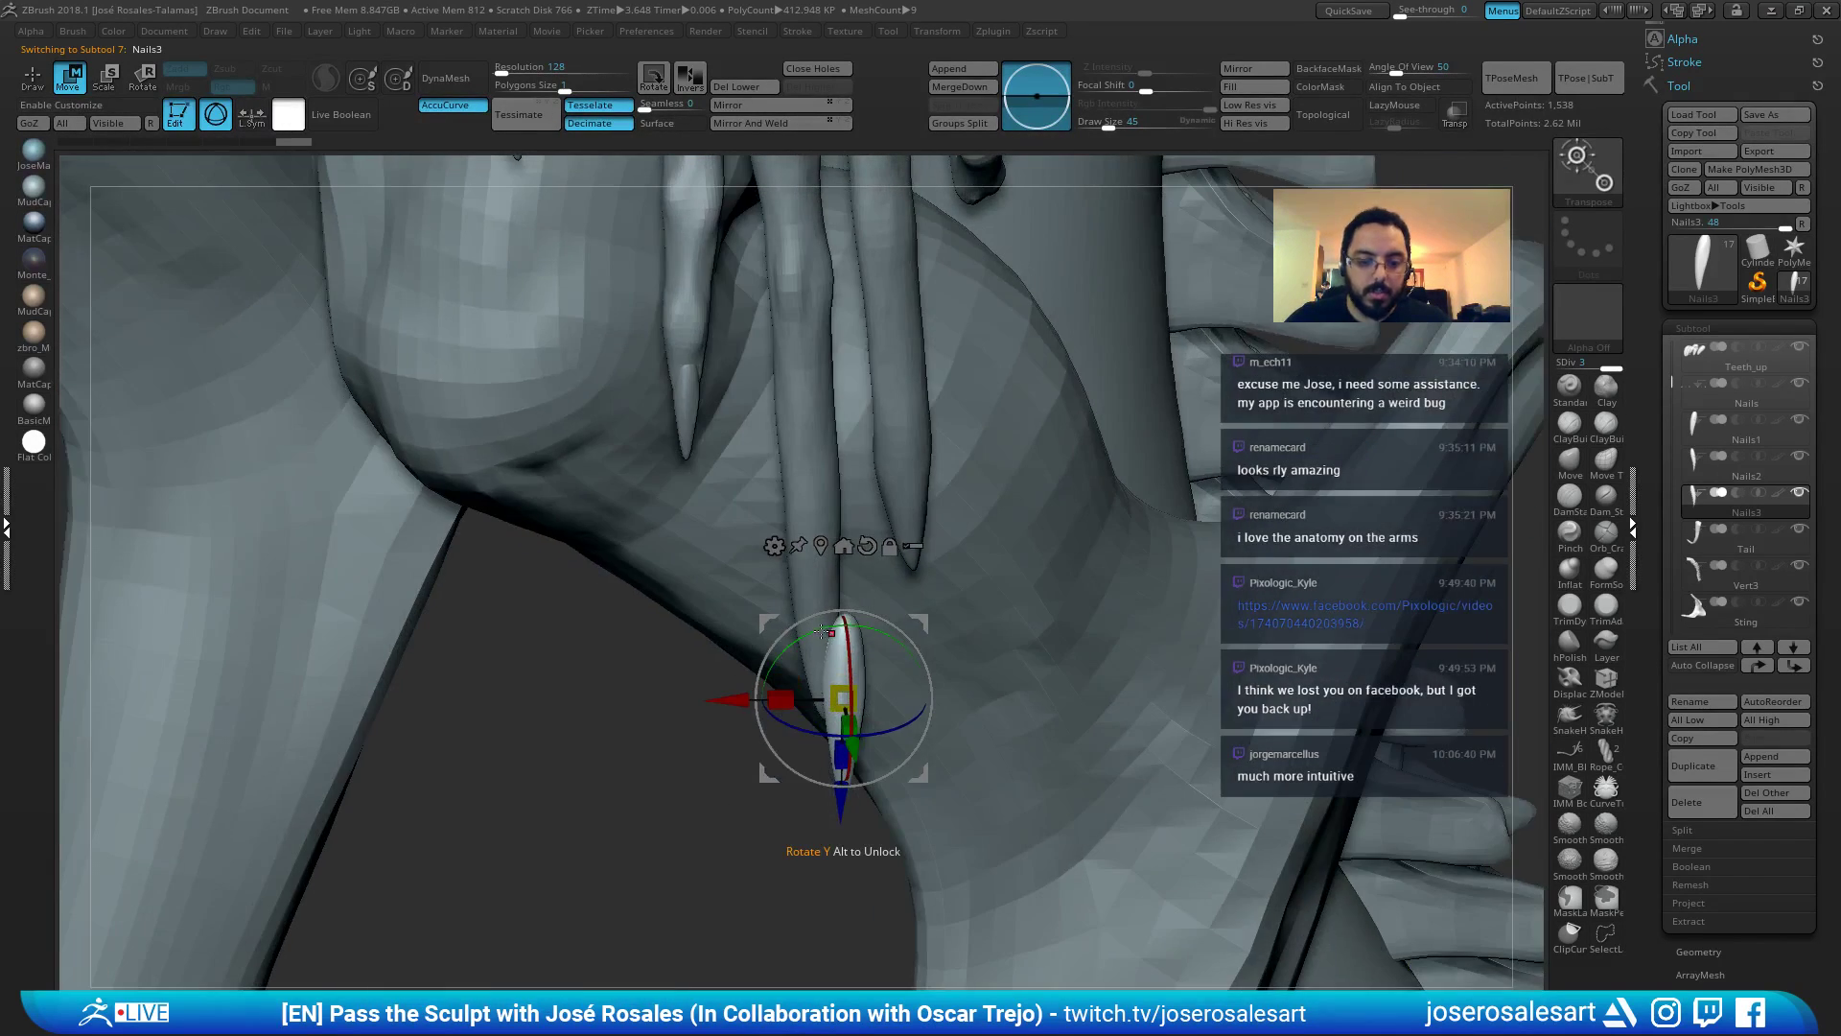
left_click_drag(822, 631, 807, 637)
left_click_drag(726, 710, 714, 714)
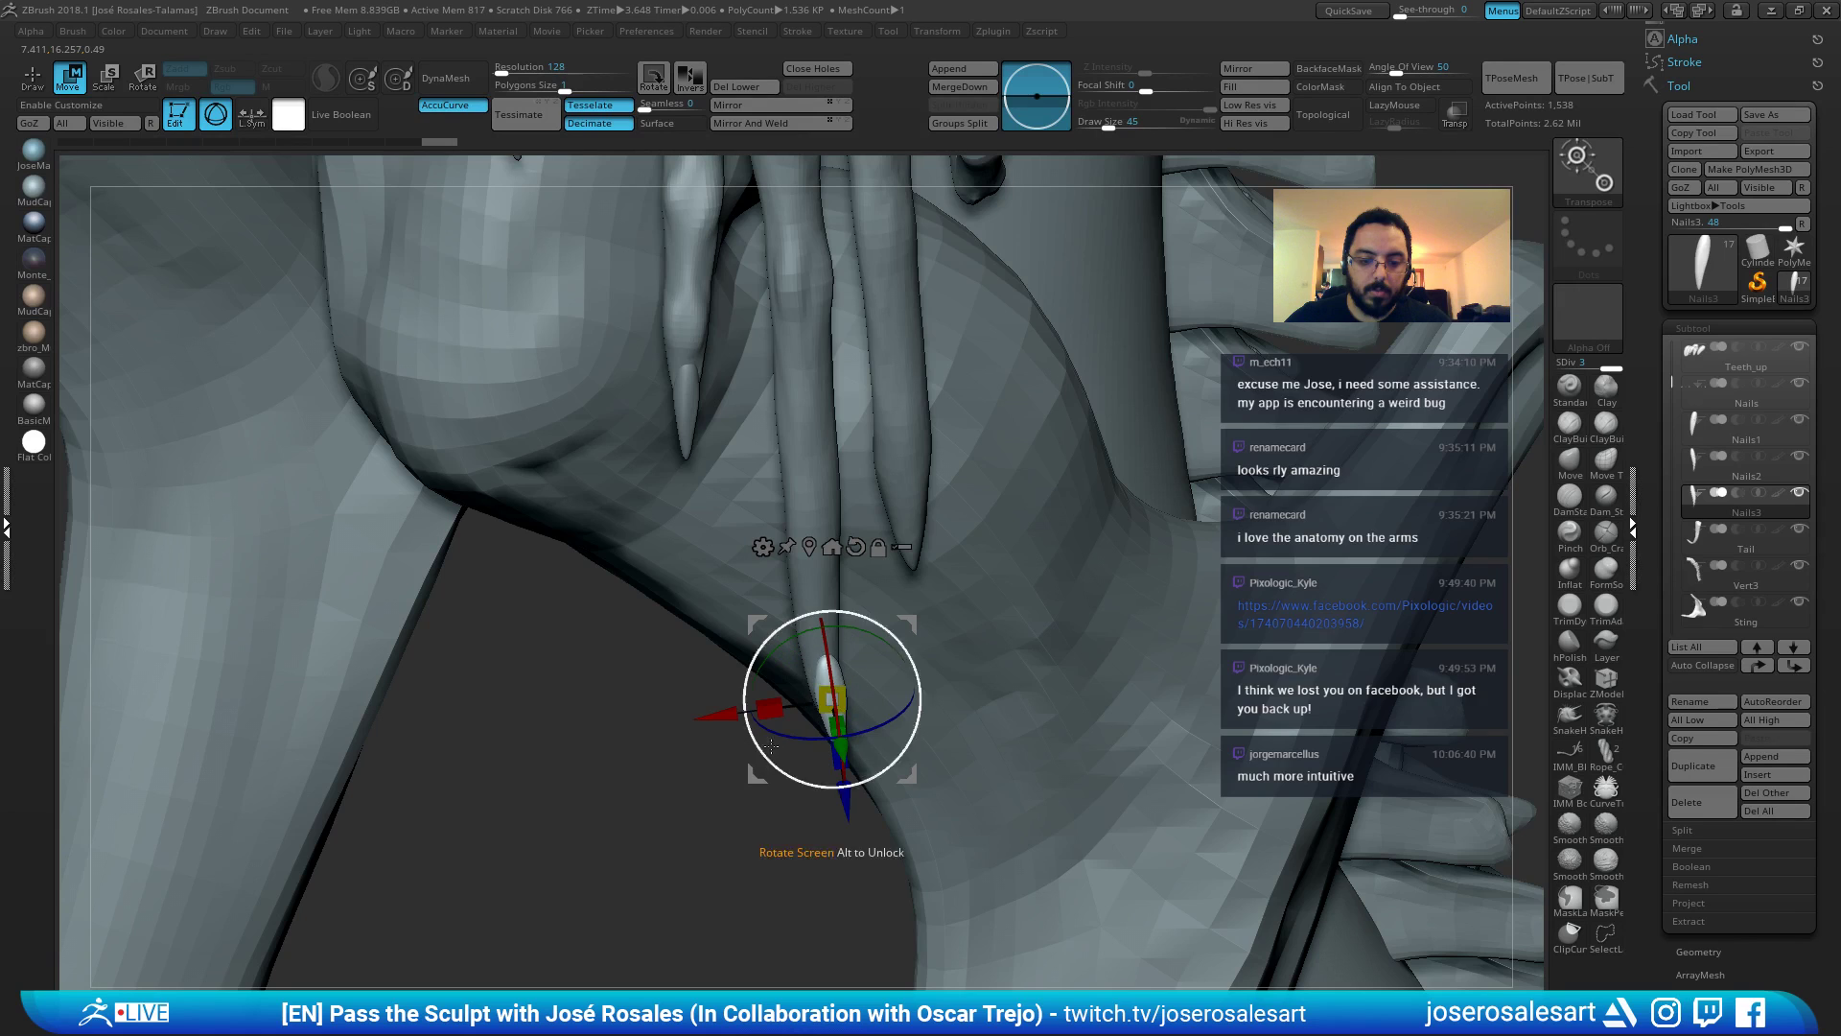
Correct the claw copy's depth so that it sits close against the middle fingertip in side view.
right_click_drag(771, 746, 825, 714)
left_click_drag(826, 705, 852, 679)
right_click_drag(878, 676, 945, 641)
left_click_drag(966, 707, 1226, 698)
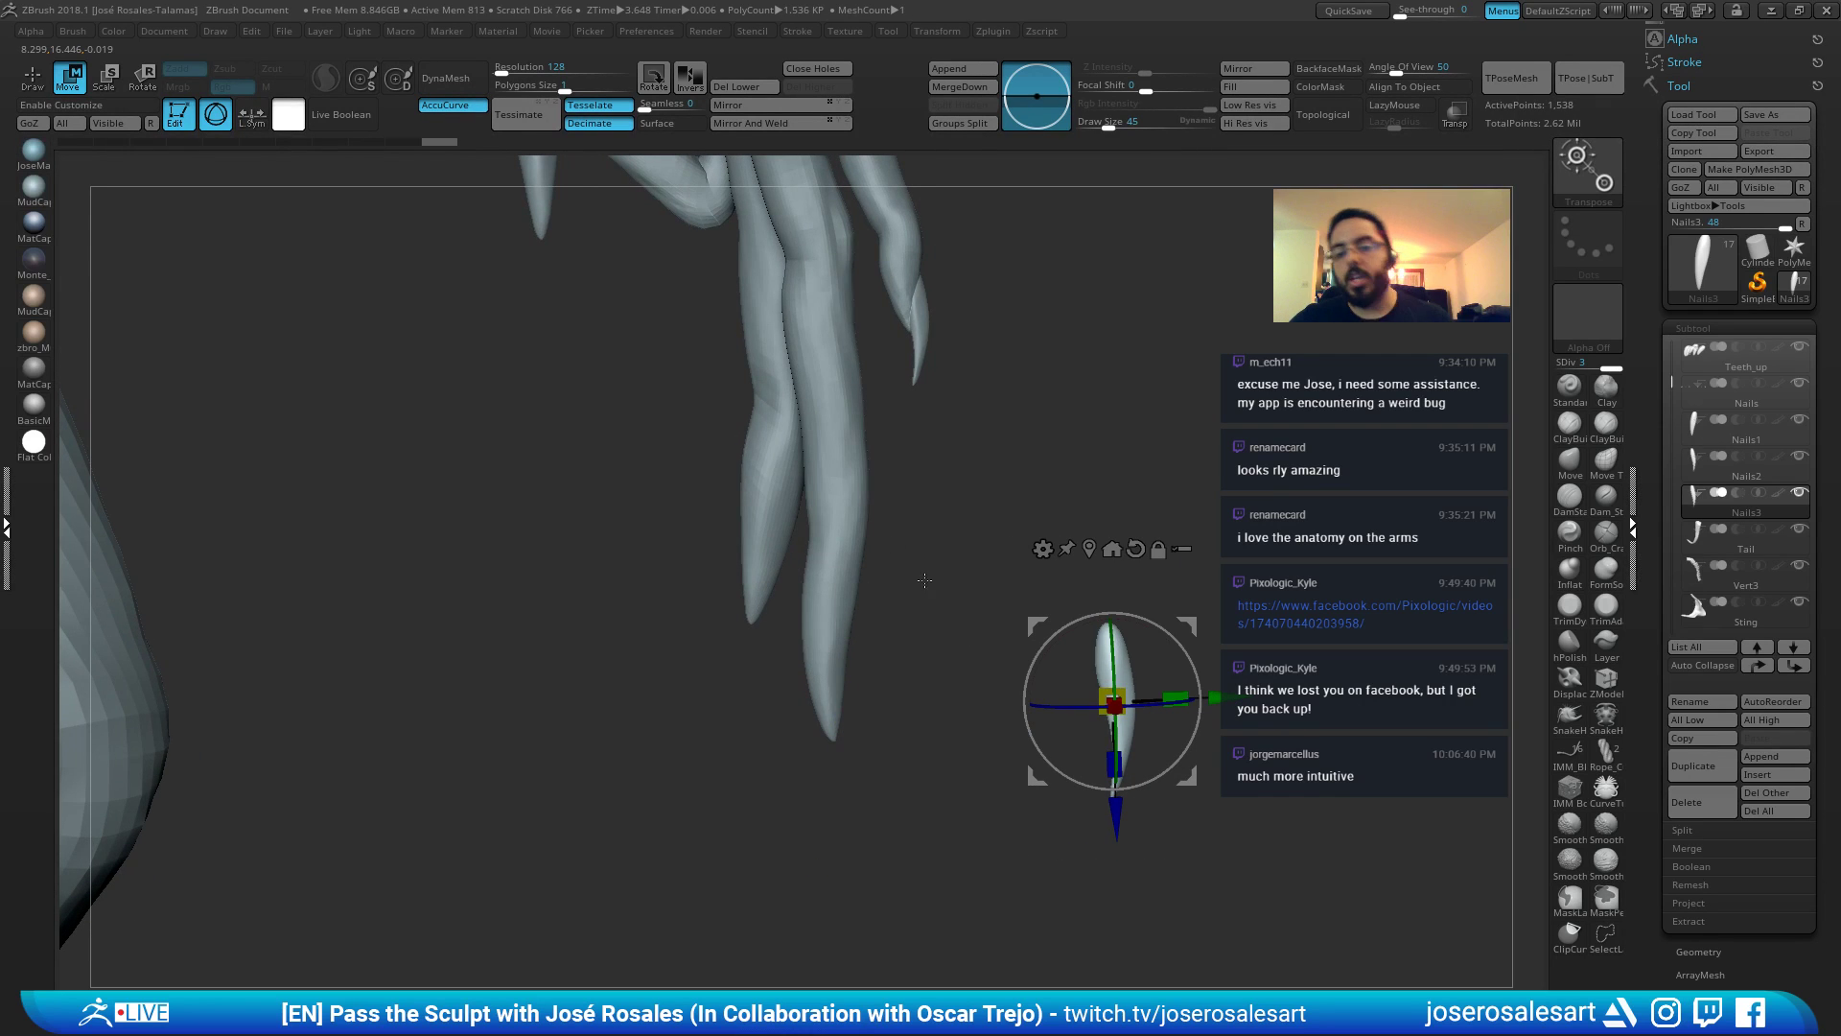
right_click_drag(887, 667, 845, 687)
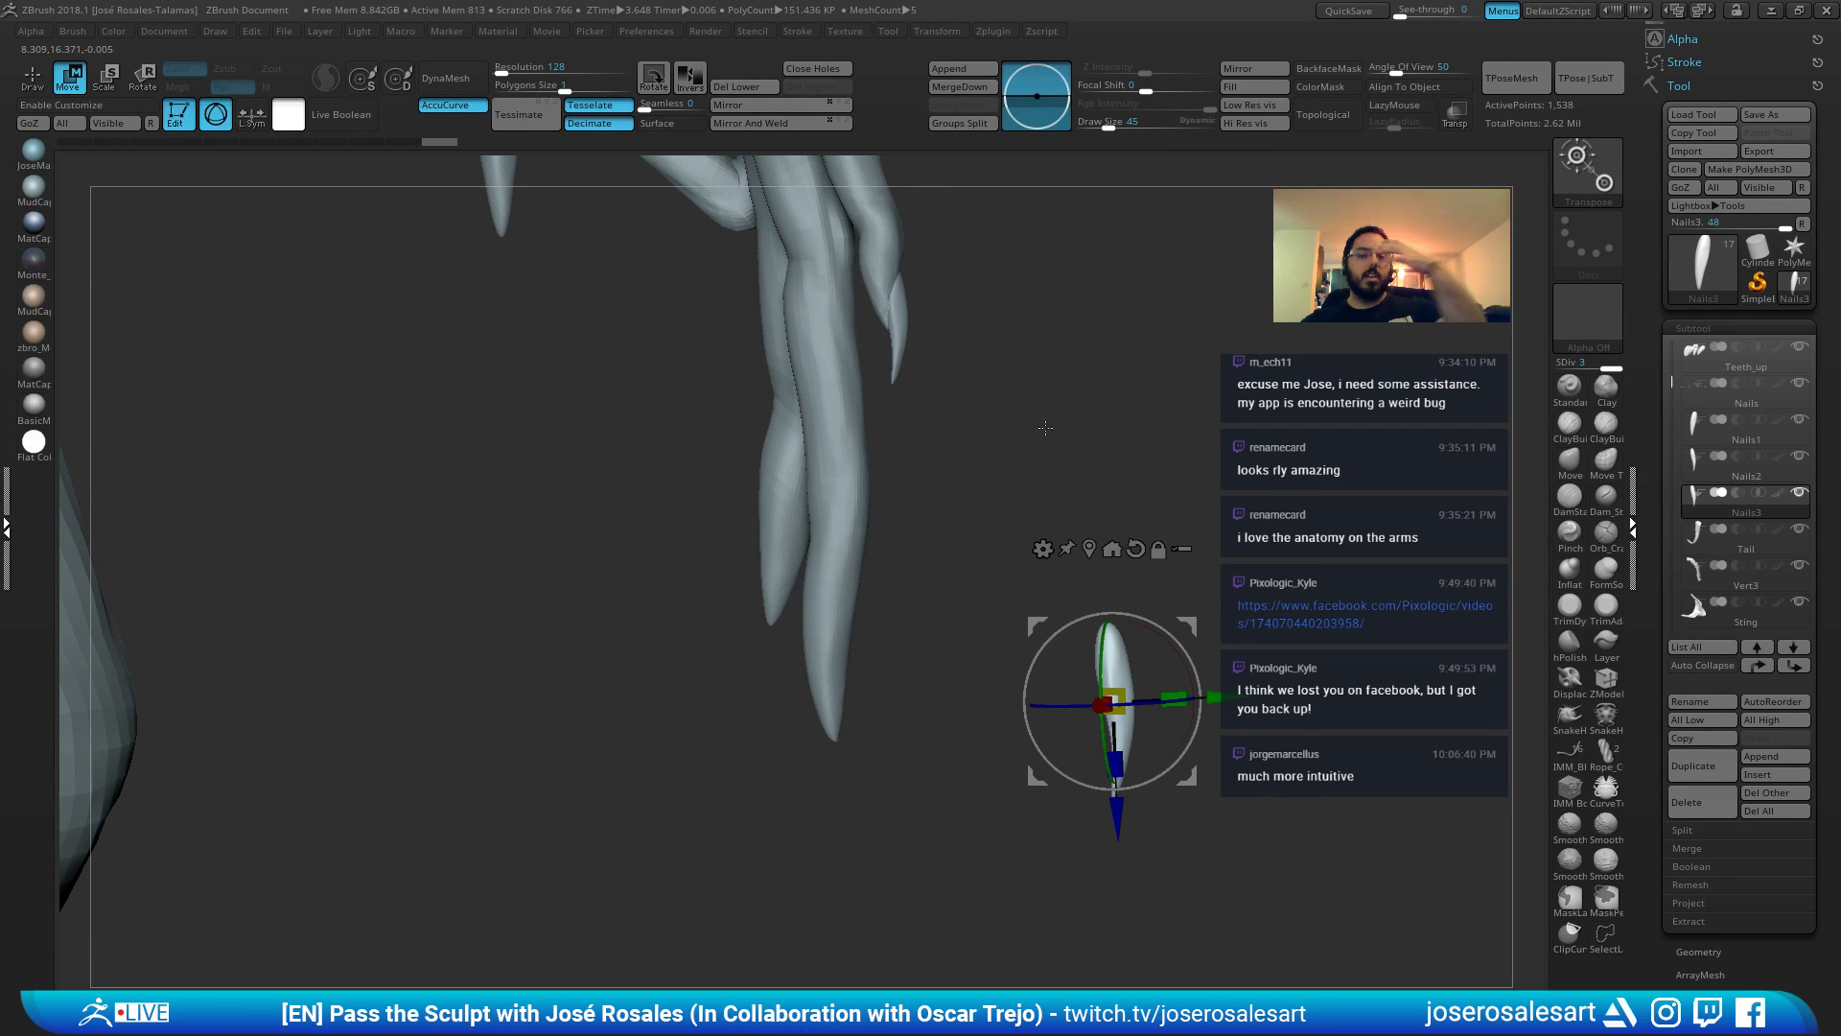
right_click_drag(1043, 427, 1160, 683, "ctrl")
left_click_drag(1141, 655, 1059, 657)
right_click_drag(1069, 599, 1092, 664, "ctrl")
mouse_move(1091, 663)
right_mouse_down()
mouse_move(1095, 619)
mouse_move(1093, 654)
right_mouse_up()
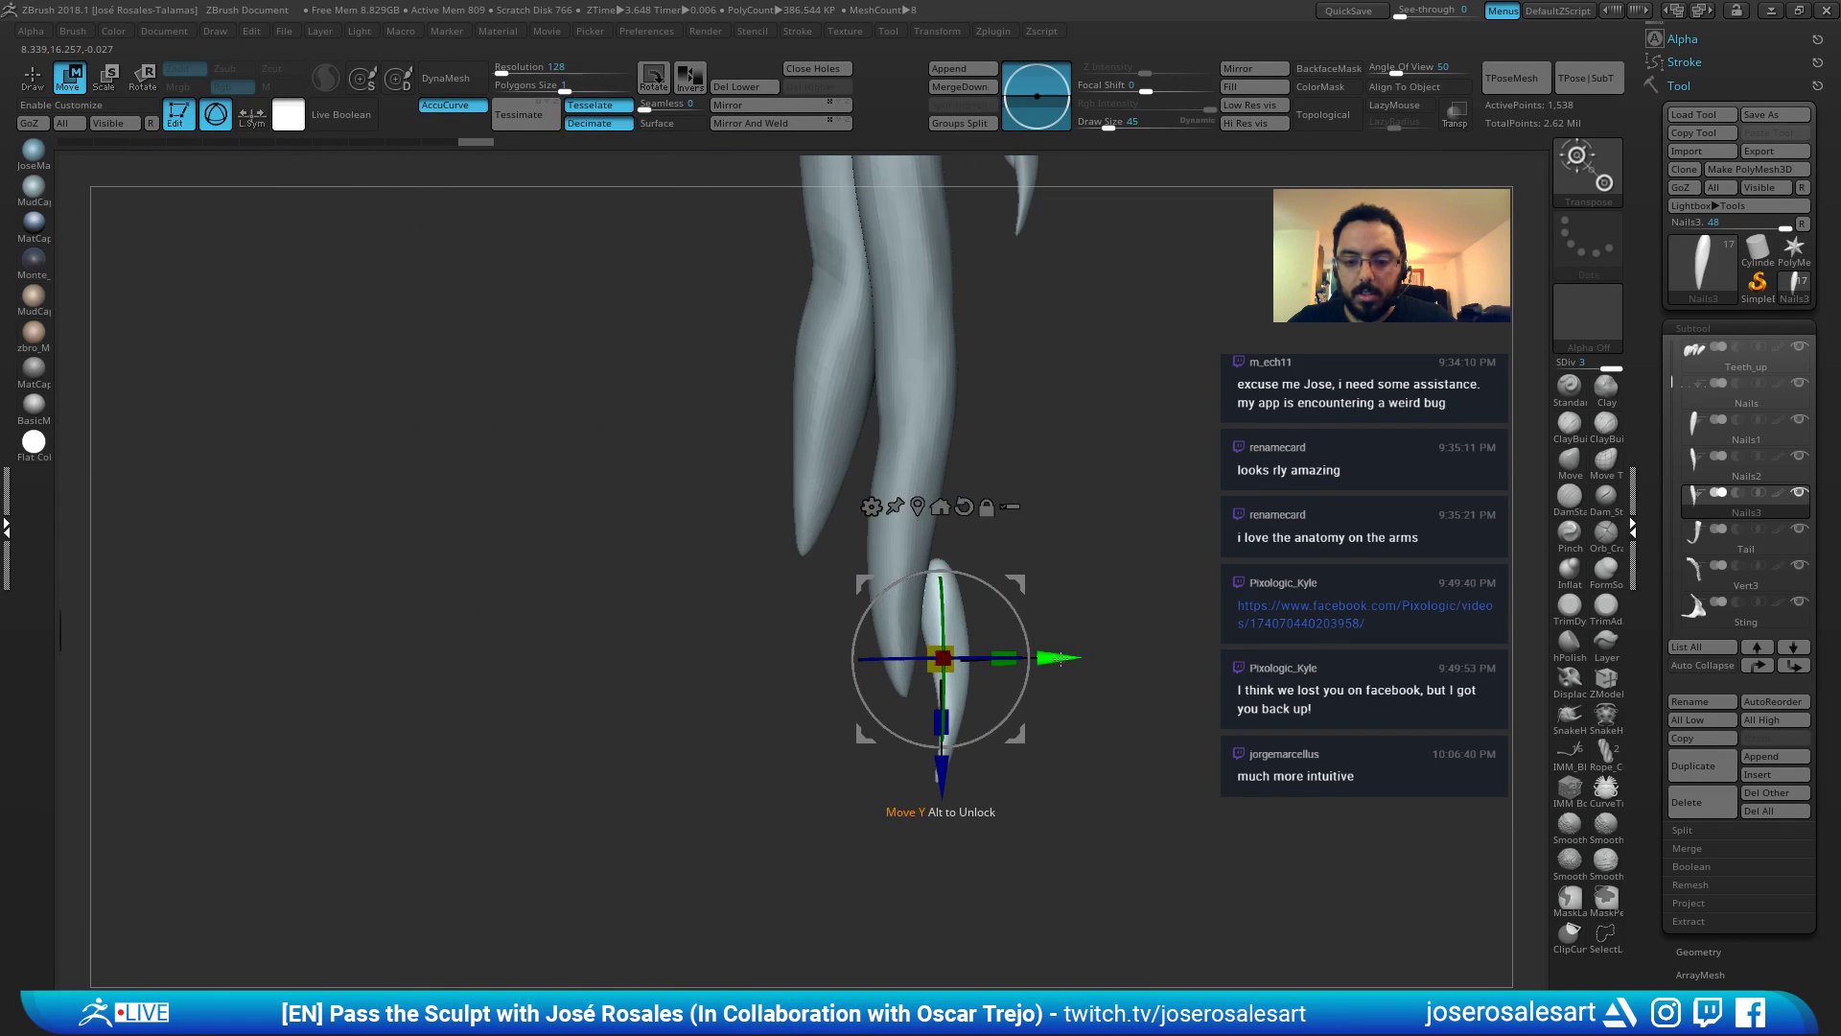
left_click_drag(1059, 658, 1025, 658)
Offset the claw slightly in front of the middle fingertip so its full shape can be edited.
key("q")
right_click_drag(1106, 598, 801, 585)
key("w")
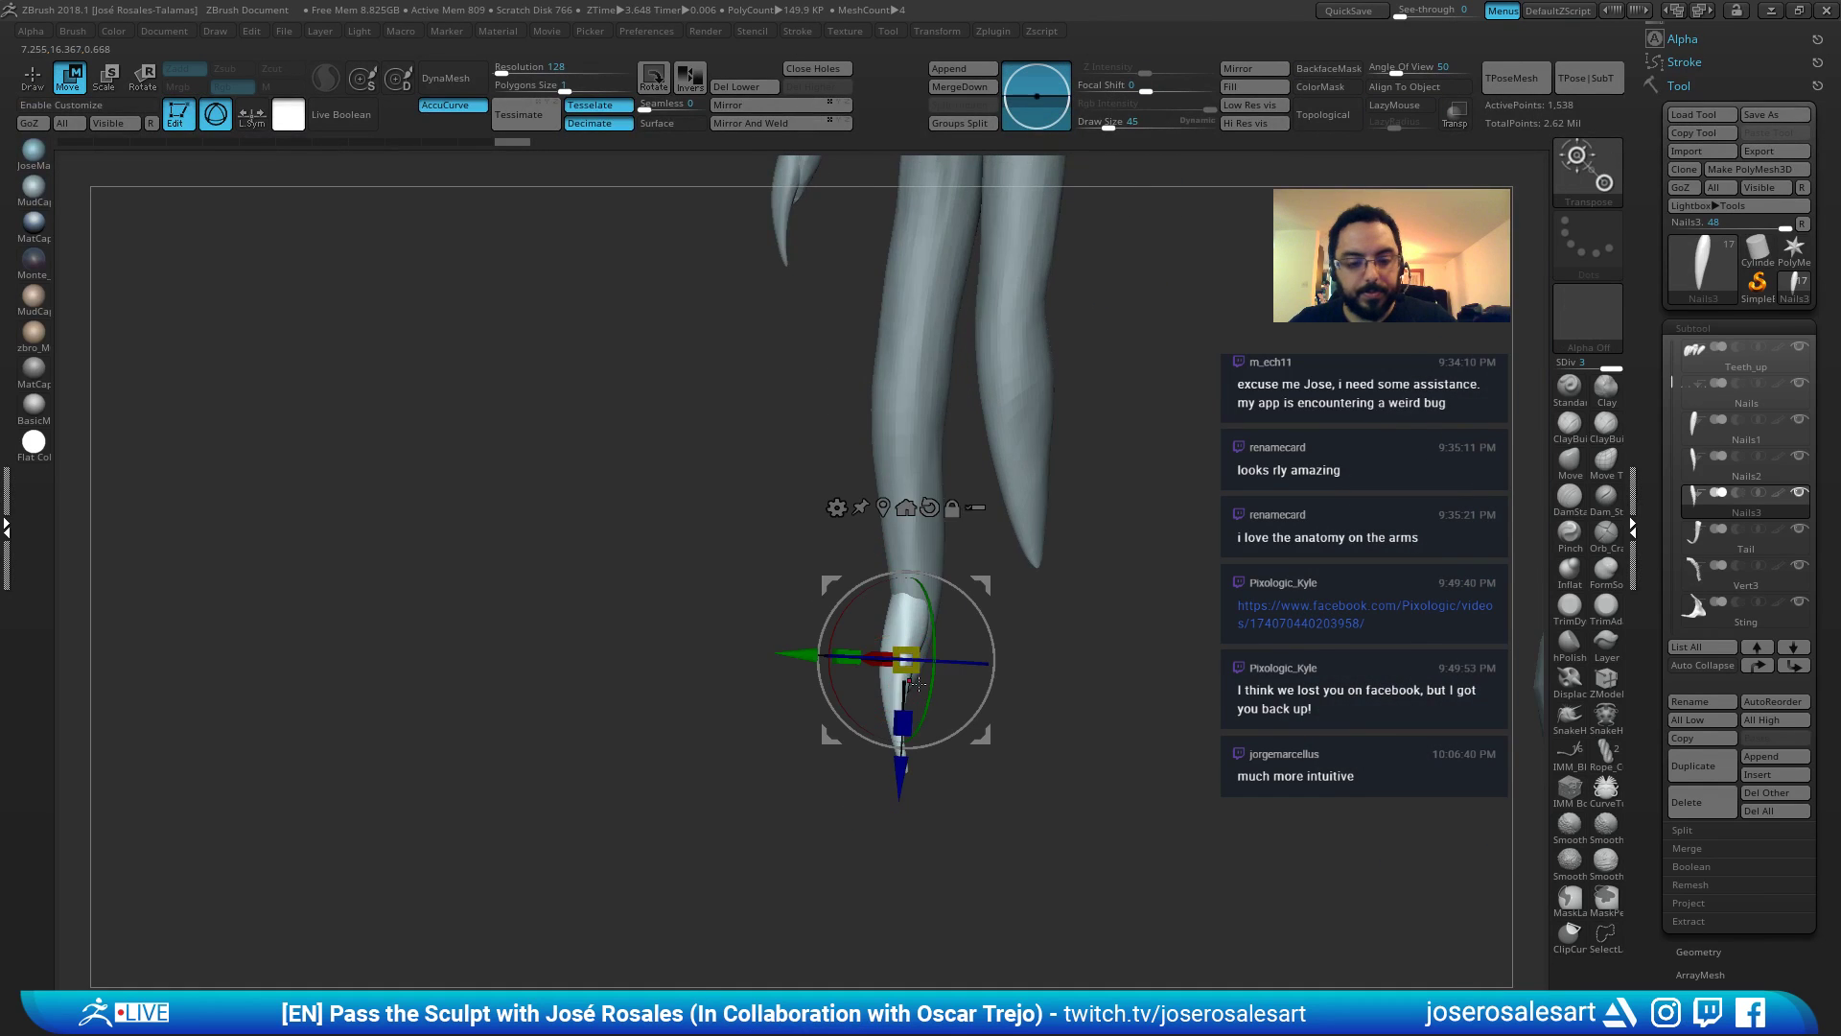
right_click_drag(932, 652, 849, 652)
left_click_drag(788, 651, 754, 651)
Lower the claw by two subdivision levels and straighten its curved lower half with the Move brush.
key("q")
key("b")
key("m")
key("v")
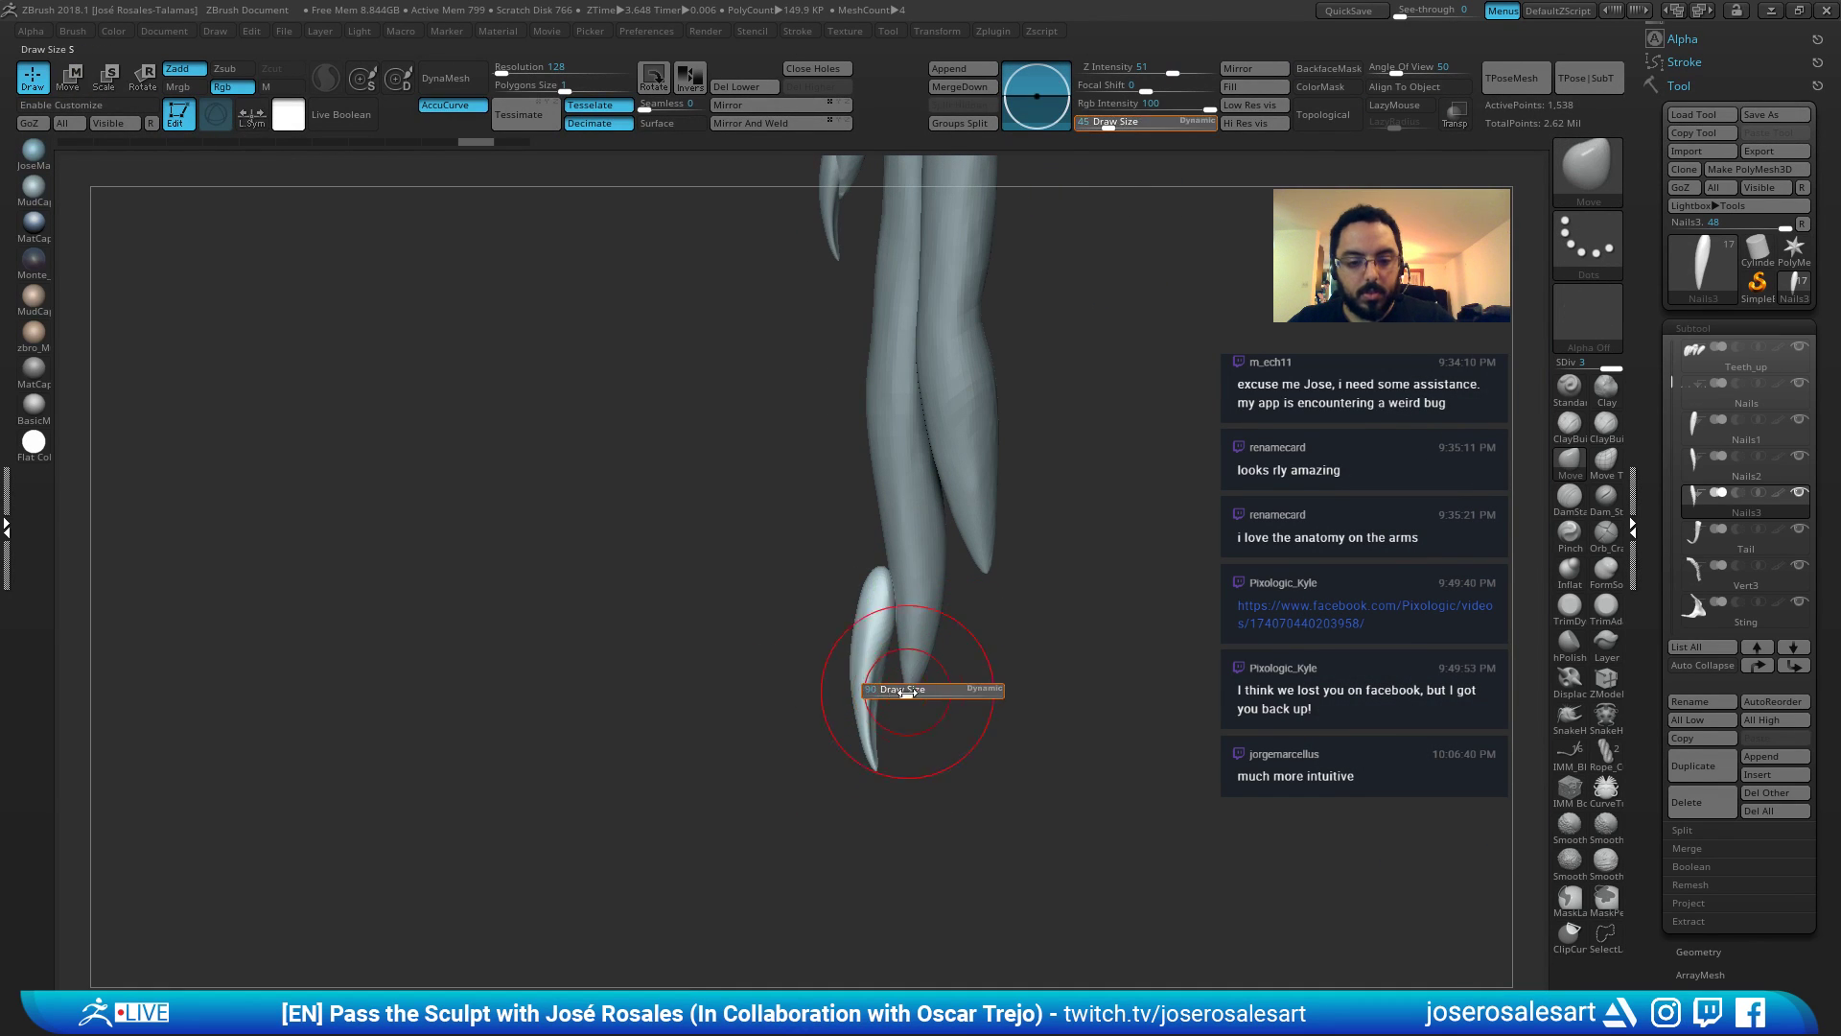
right_click_drag(892, 687, 868, 696)
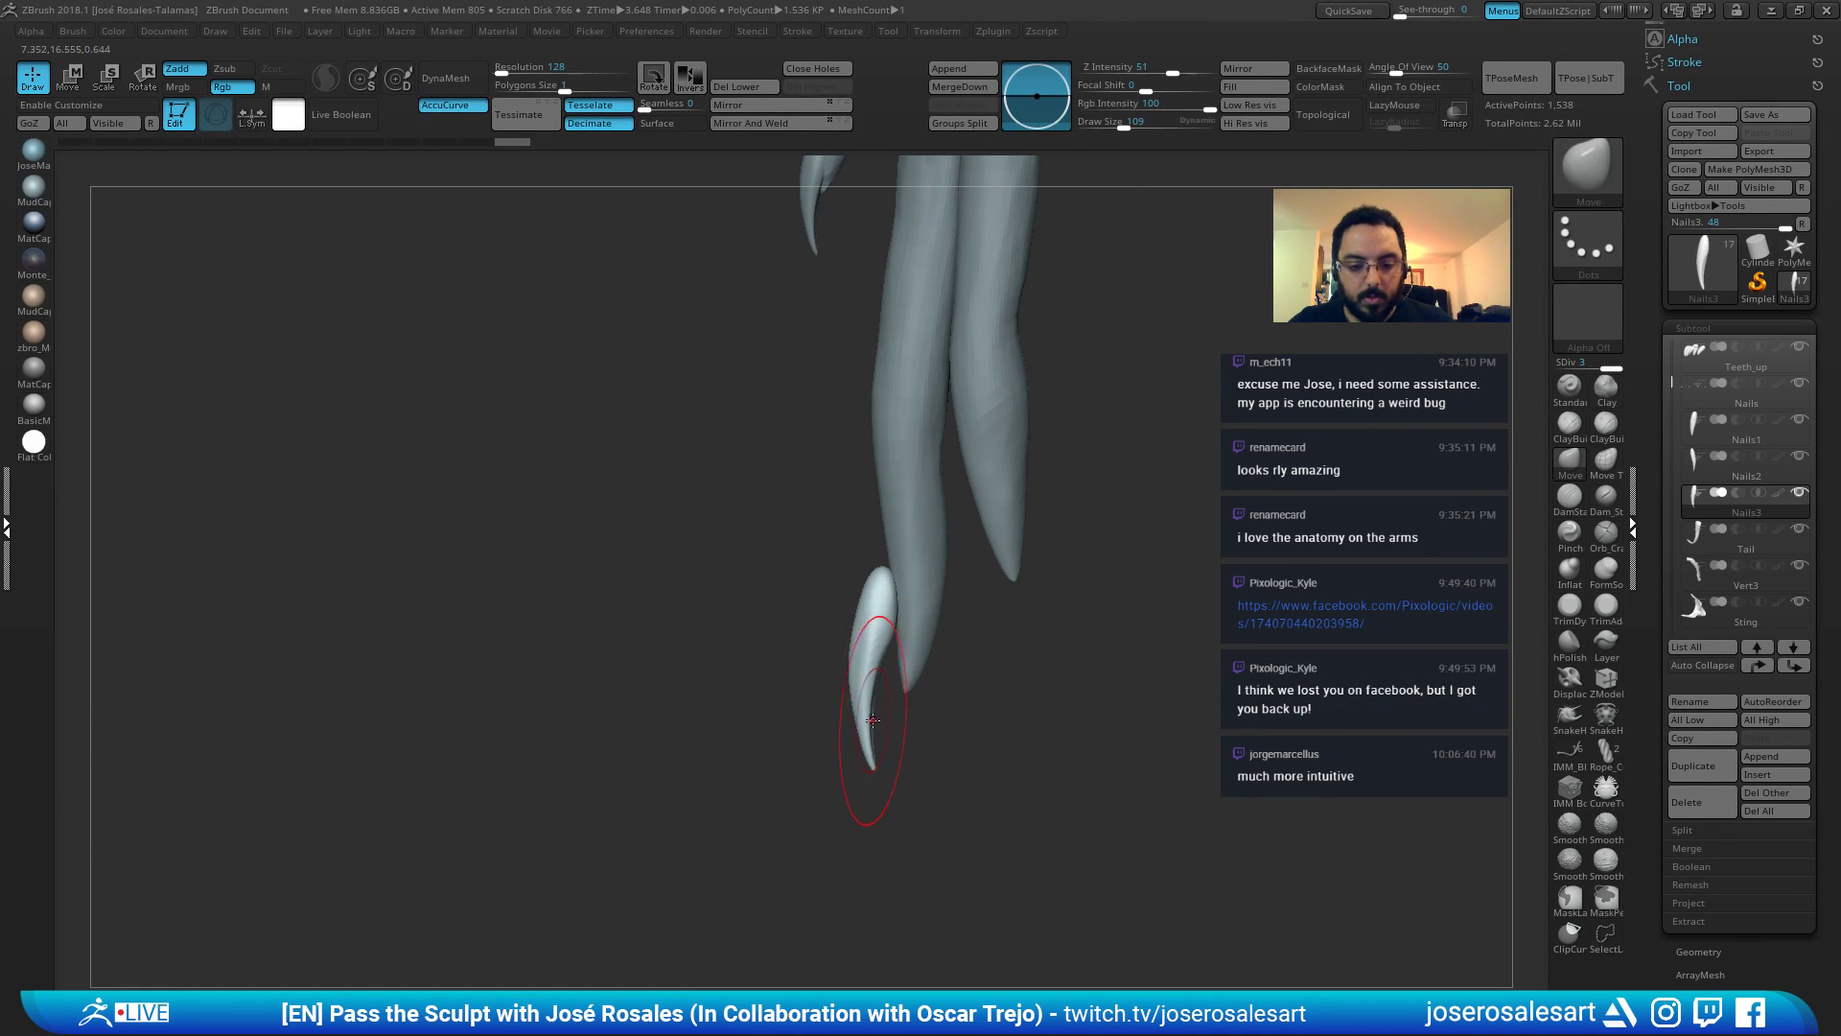
key("shift+d")
key("shift+d")
key("bracketright")
right_click_drag(872, 704, 886, 690)
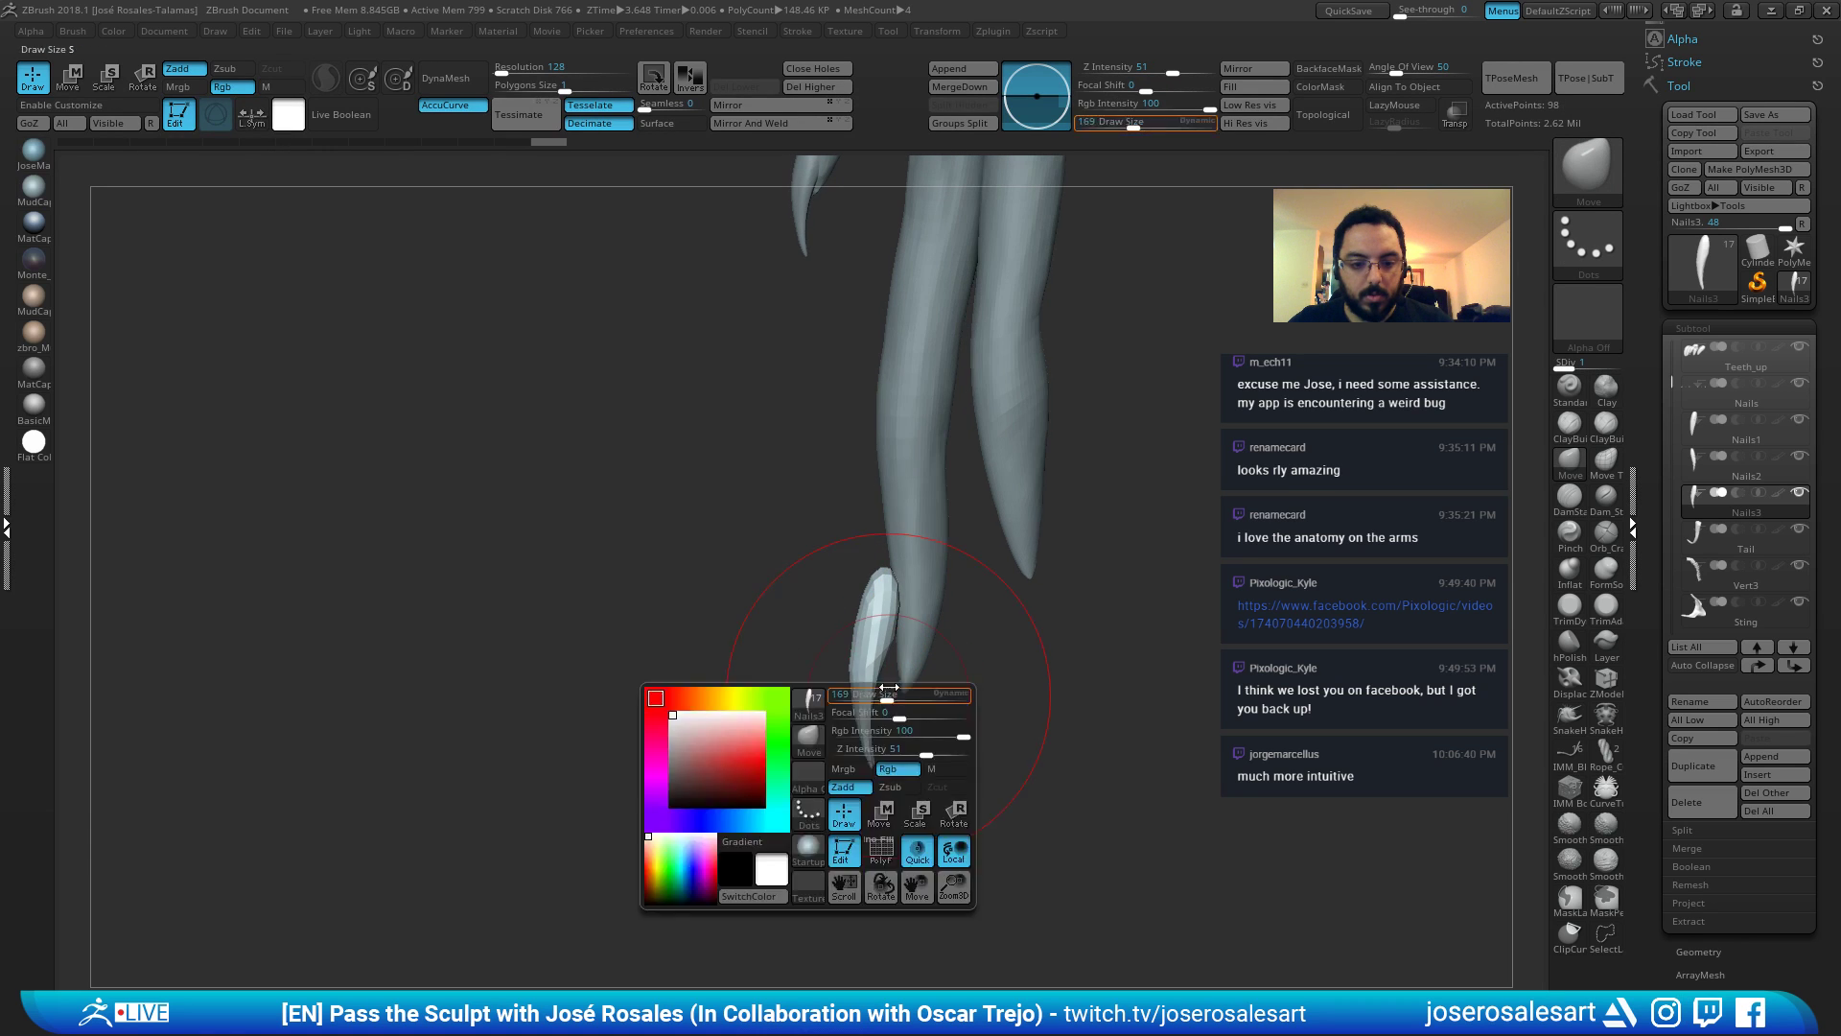
left_click_drag(875, 741, 879, 731)
key("bracketleft")
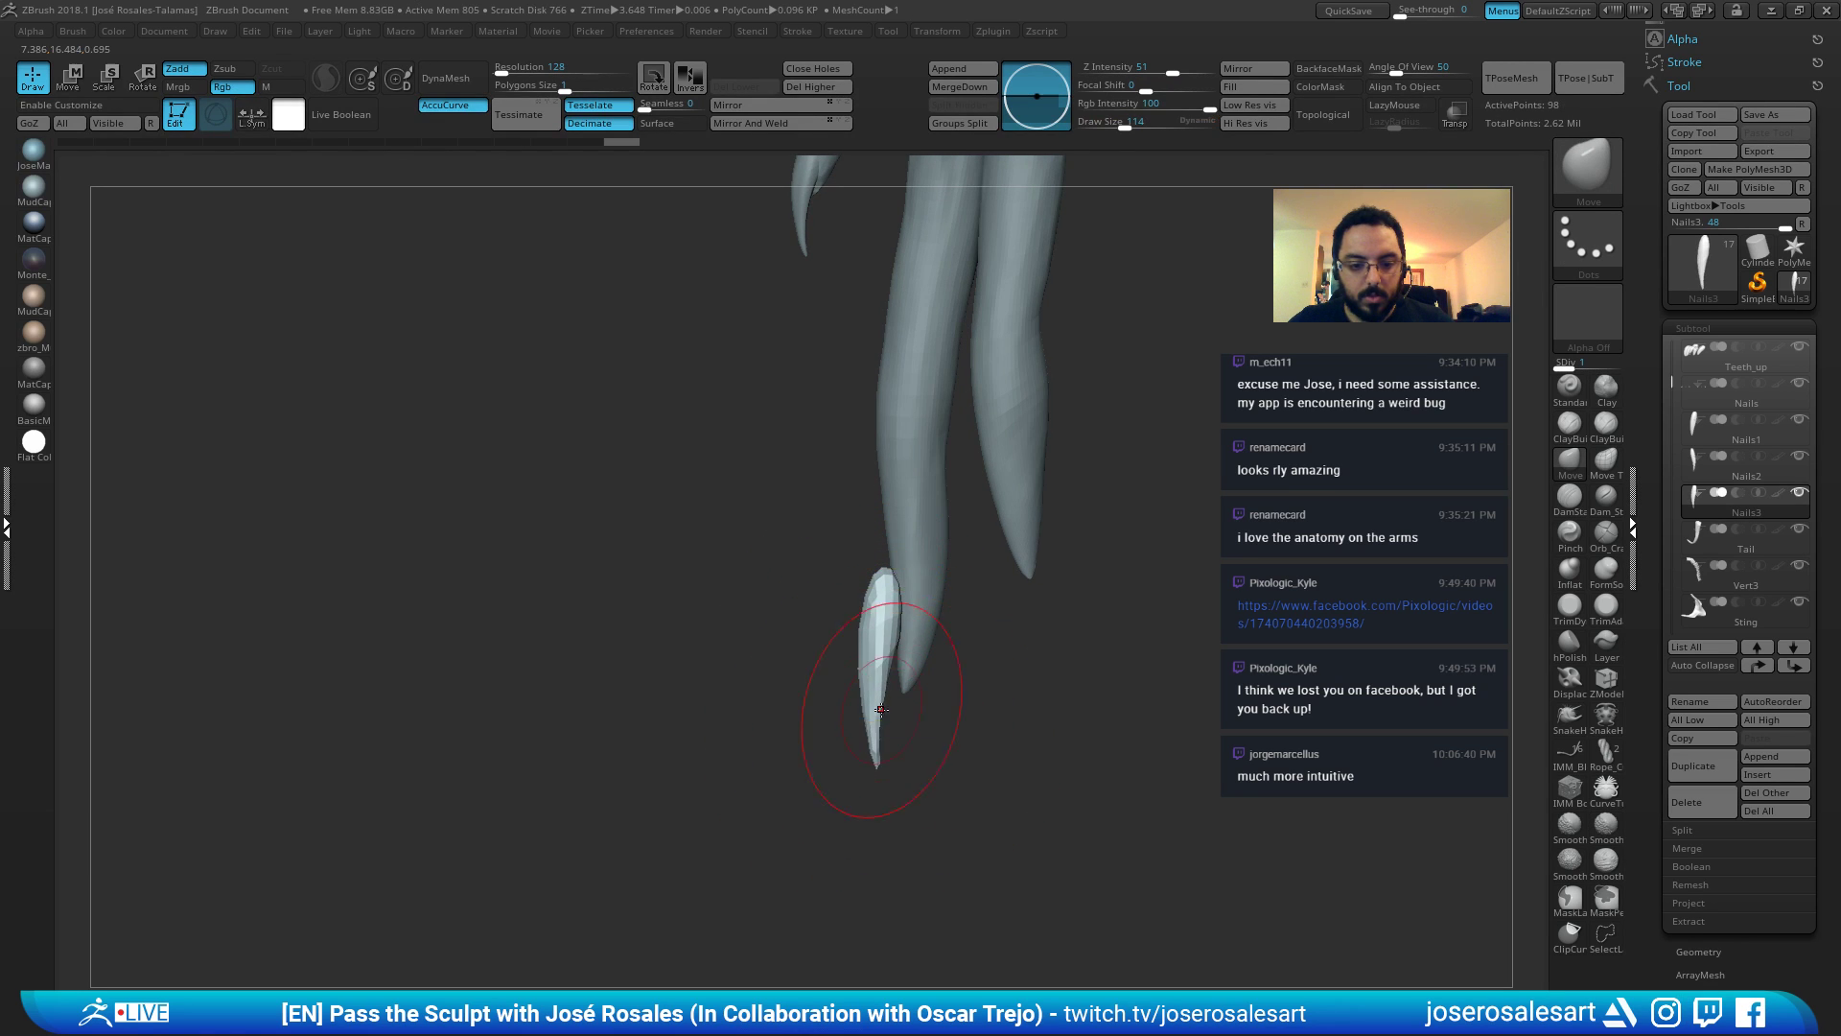
Raise the claw by two subdivision levels and refine its tip with a smaller brush, checking the shape from the side and front.
mouse_move(880, 710)
right_mouse_down()
mouse_move(1053, 698)
mouse_move(996, 691)
right_mouse_up()
key("d")
key("d")
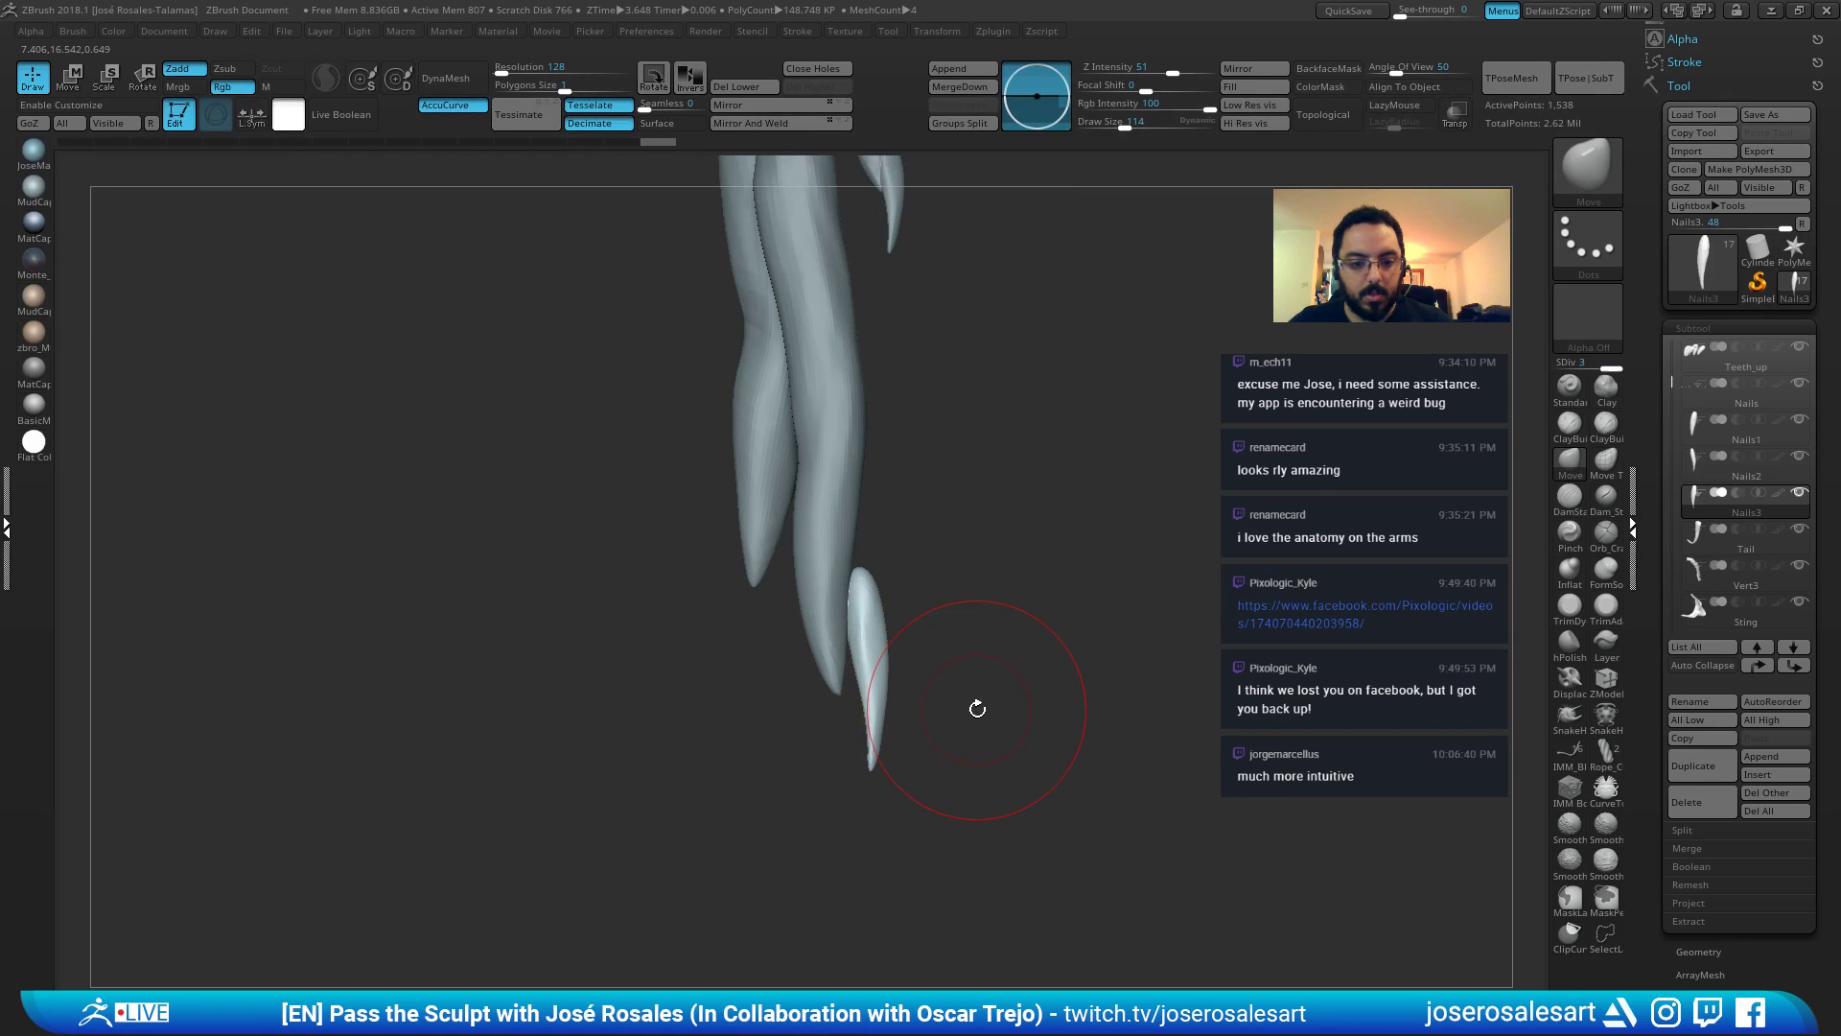
key("s")
left_click_drag(985, 725, 978, 726)
right_click_drag(978, 726, 894, 679)
key("shift")
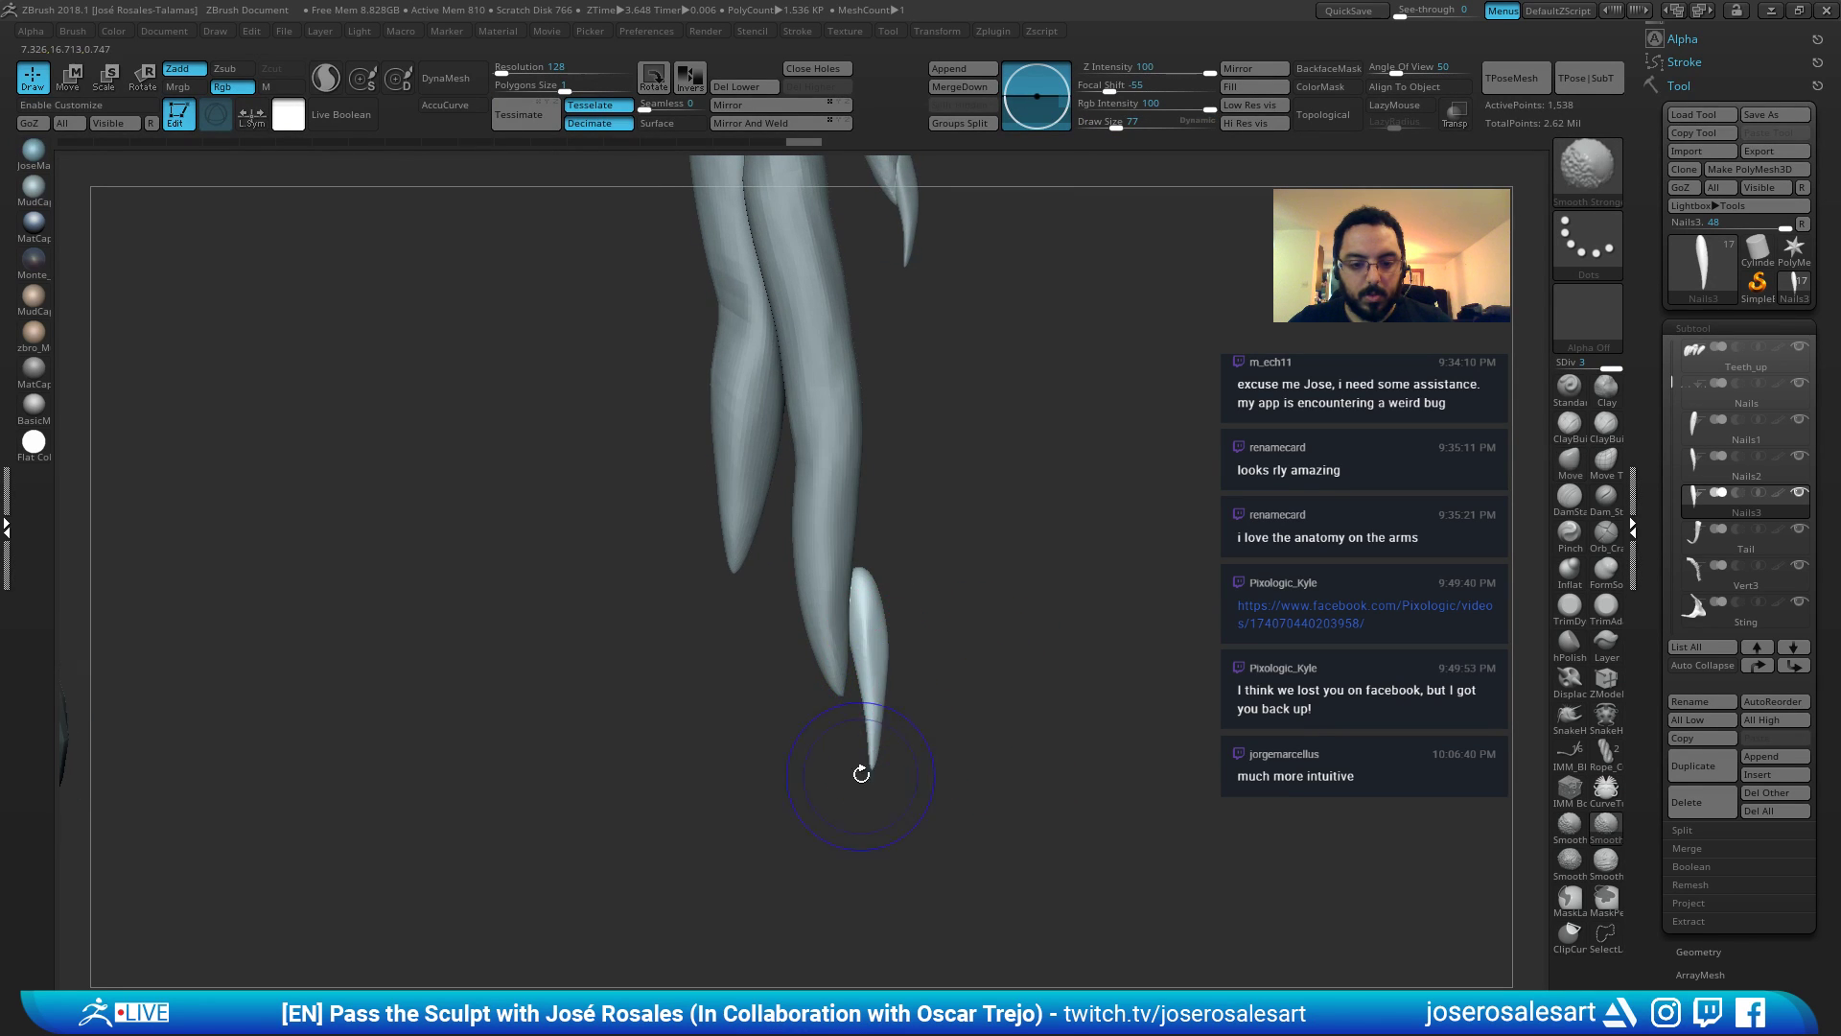
right_click_drag(867, 825, 779, 758)
key("w")
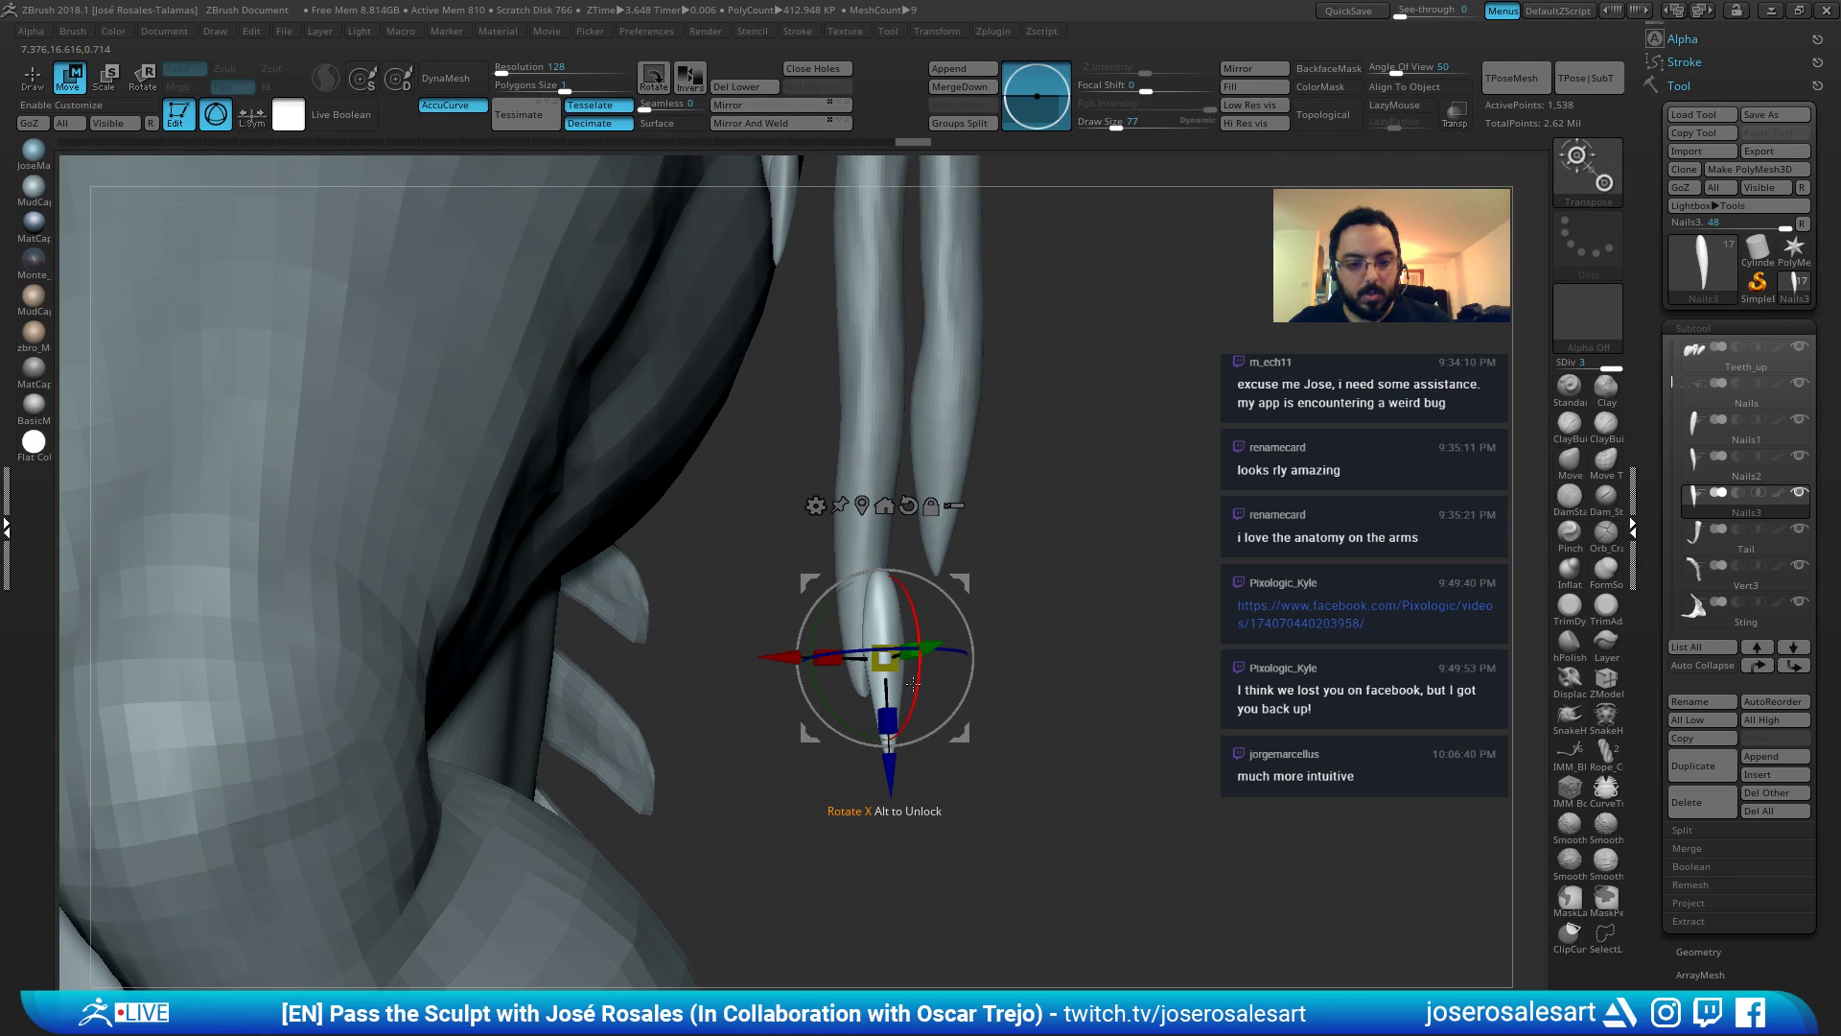
key("q")
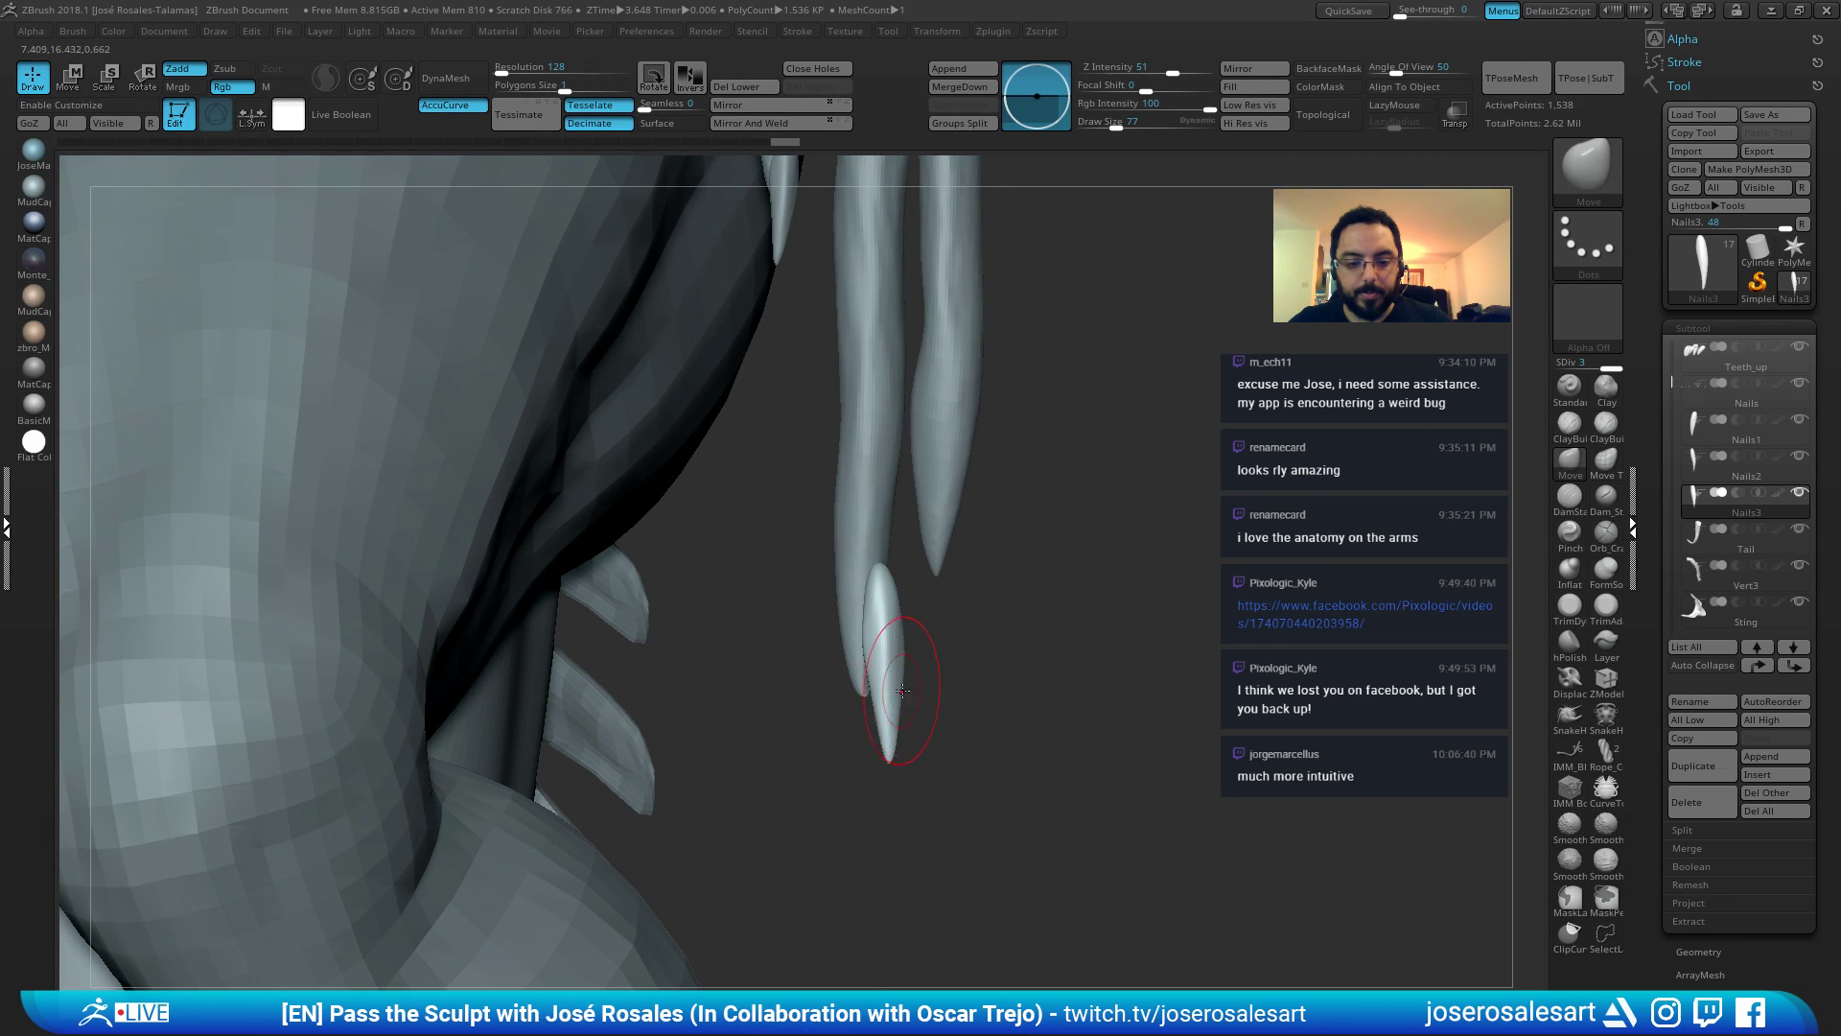
Shift the transform pivot to the claw's base and move the claw down onto the middle fingertip.
right_click_drag(879, 690, 882, 626, "shift")
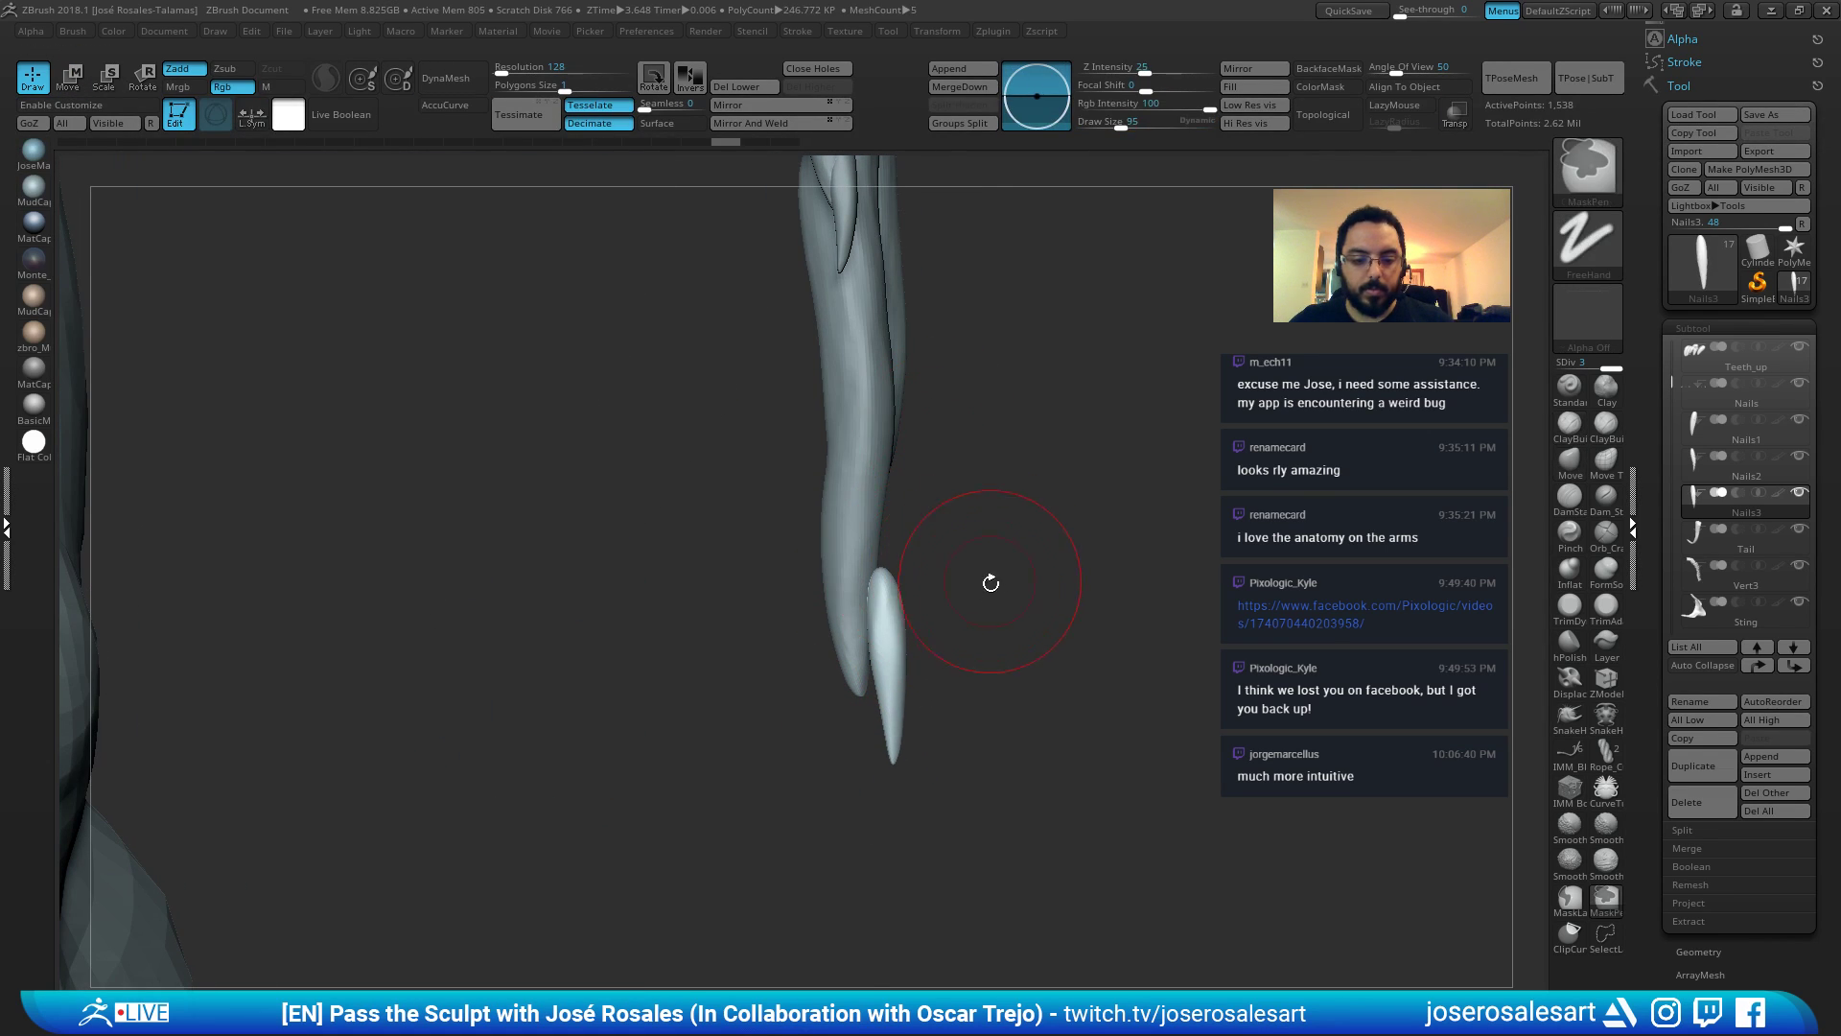
key("w")
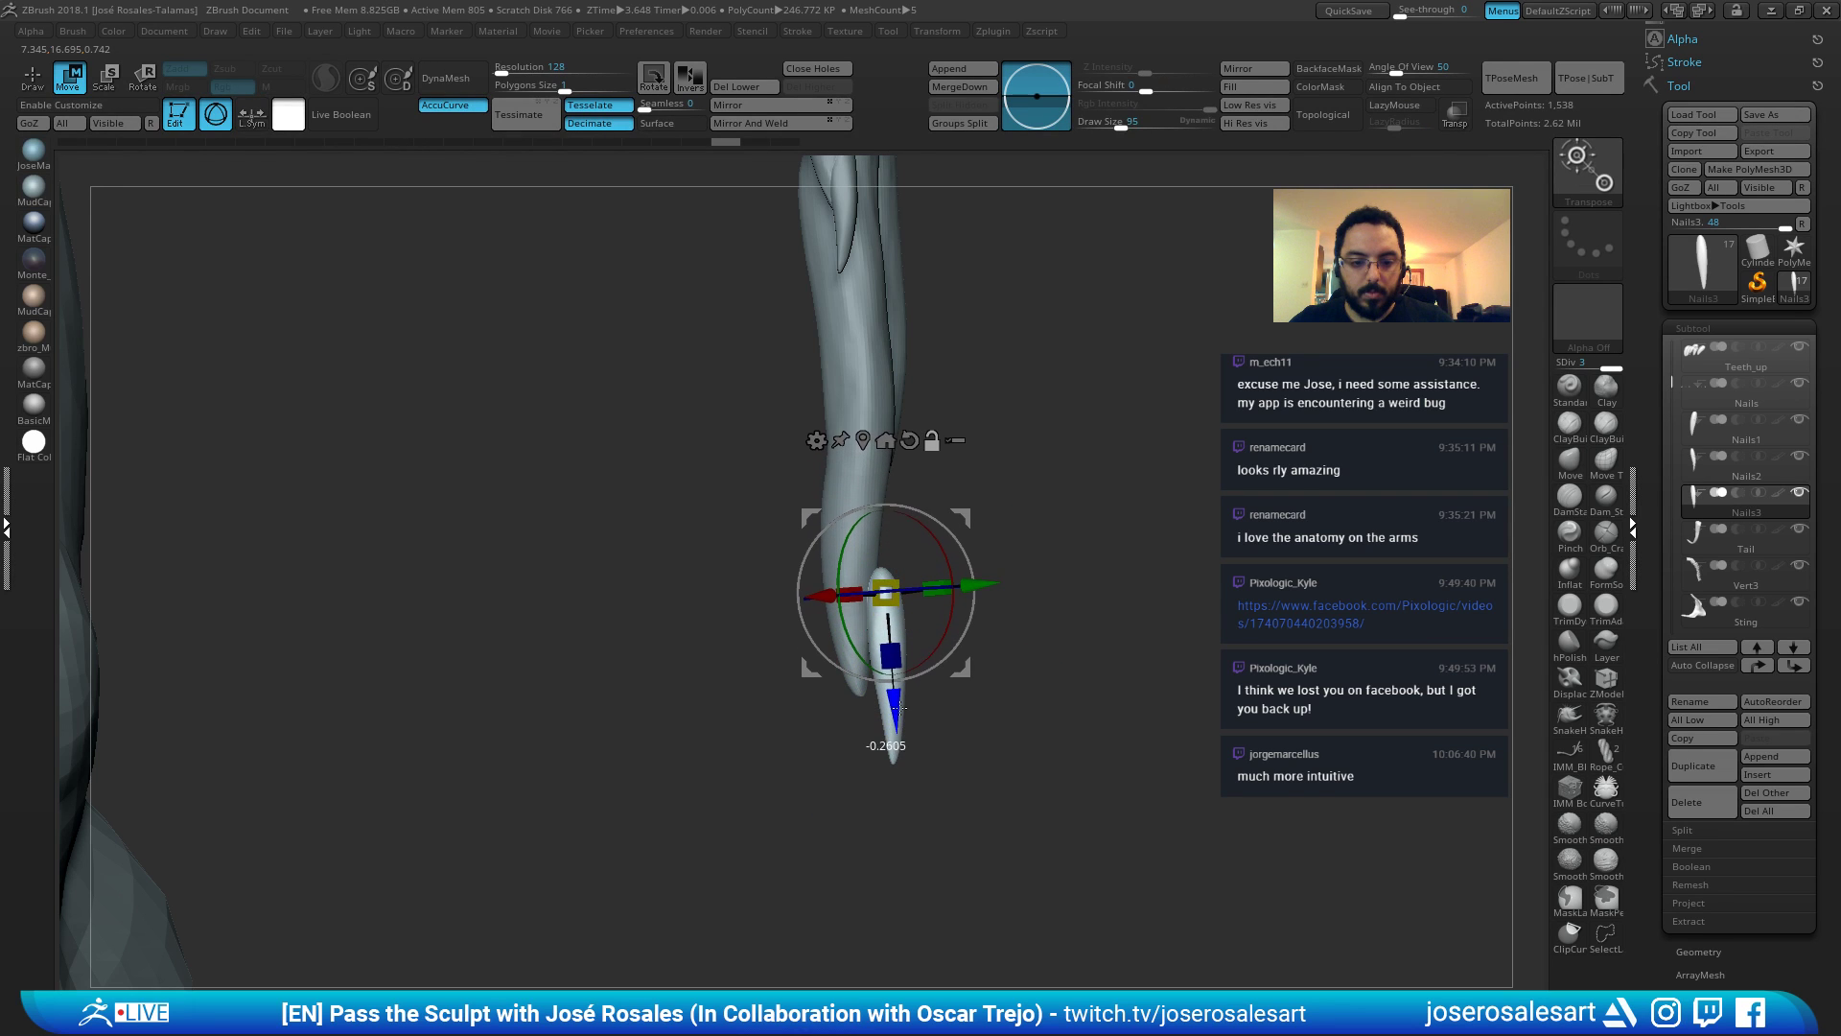
left_click_drag(899, 707, 899, 699, "alt")
key("q")
mouse_move(944, 666)
right_mouse_down()
mouse_move(870, 687)
mouse_move(964, 662)
right_mouse_up()
key("w")
left_click_drag(997, 585, 989, 623)
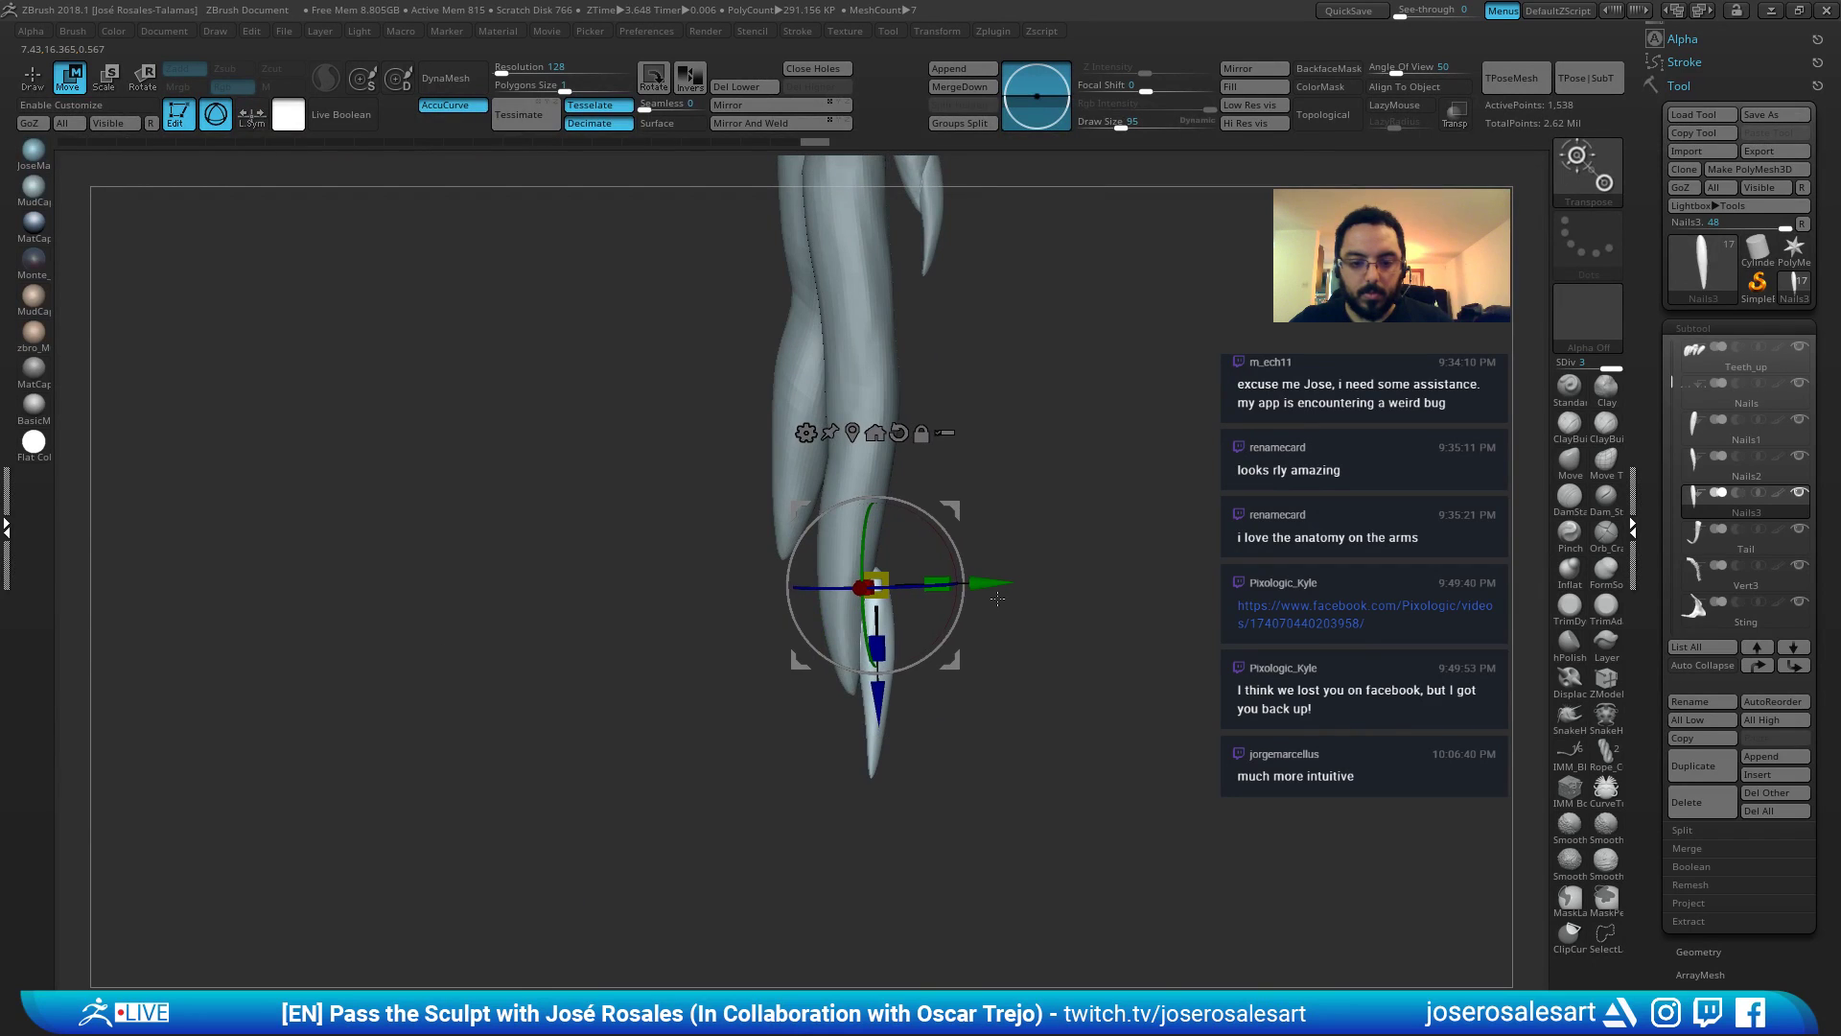
left_click_drag(879, 708, 878, 747)
Nudge the claw's depth so that its base sinks into the middle fingertip.
right_click_drag(949, 763, 851, 789)
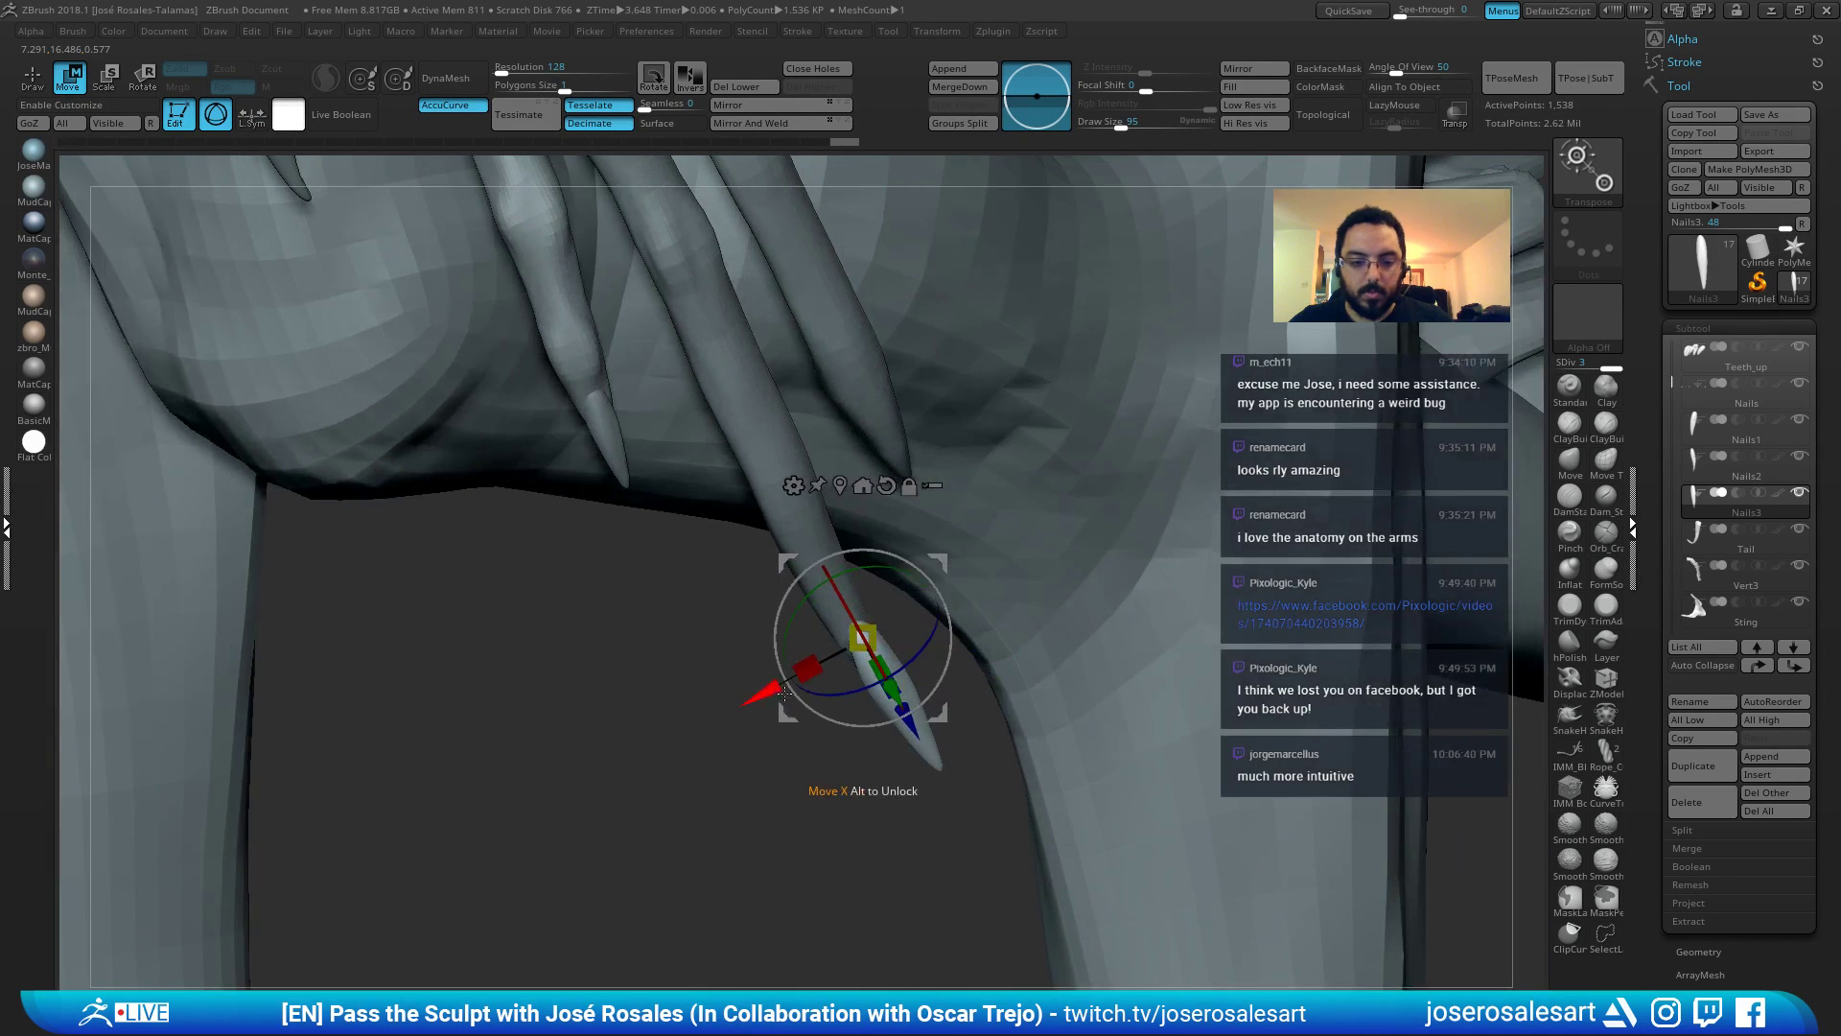
right_click_drag(760, 753, 871, 791)
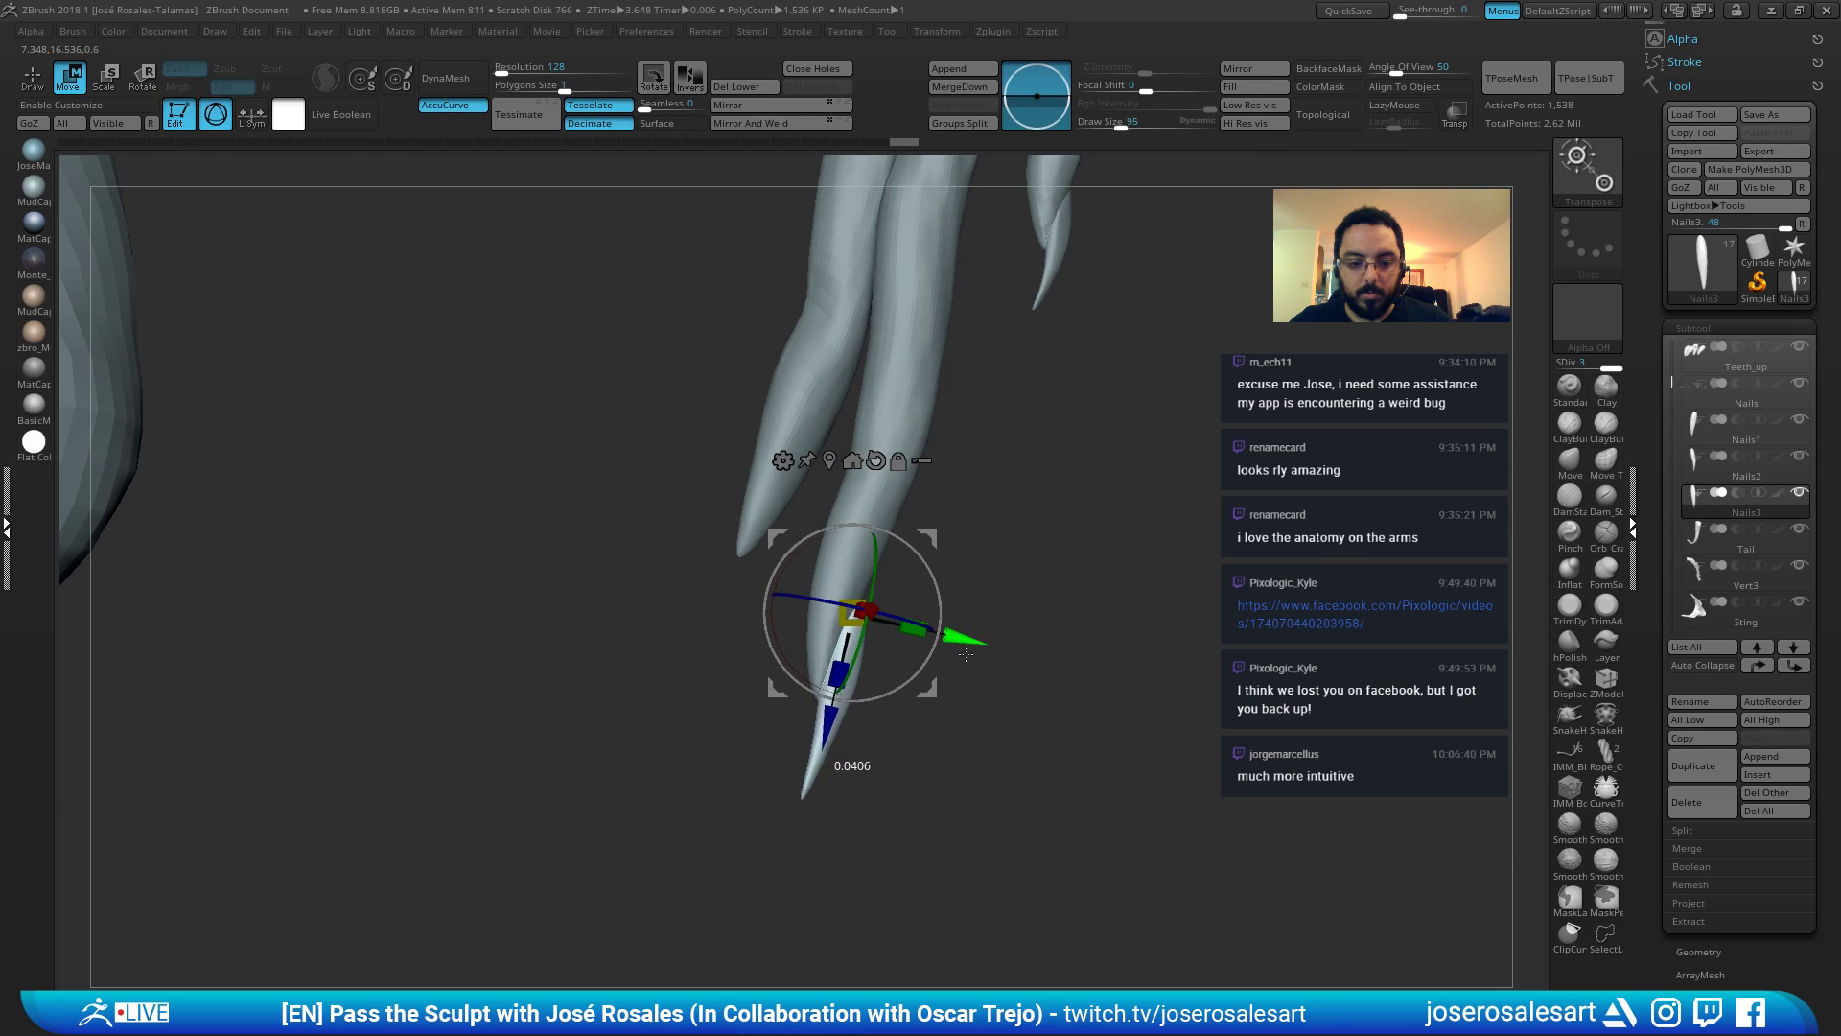
key("q")
left_click_drag(1022, 583, 844, 663)
key("w")
Isolate the middle finger claw, Nails3, by hiding the tail, vertebrae and all other subtools.
left_click(968, 575, "alt")
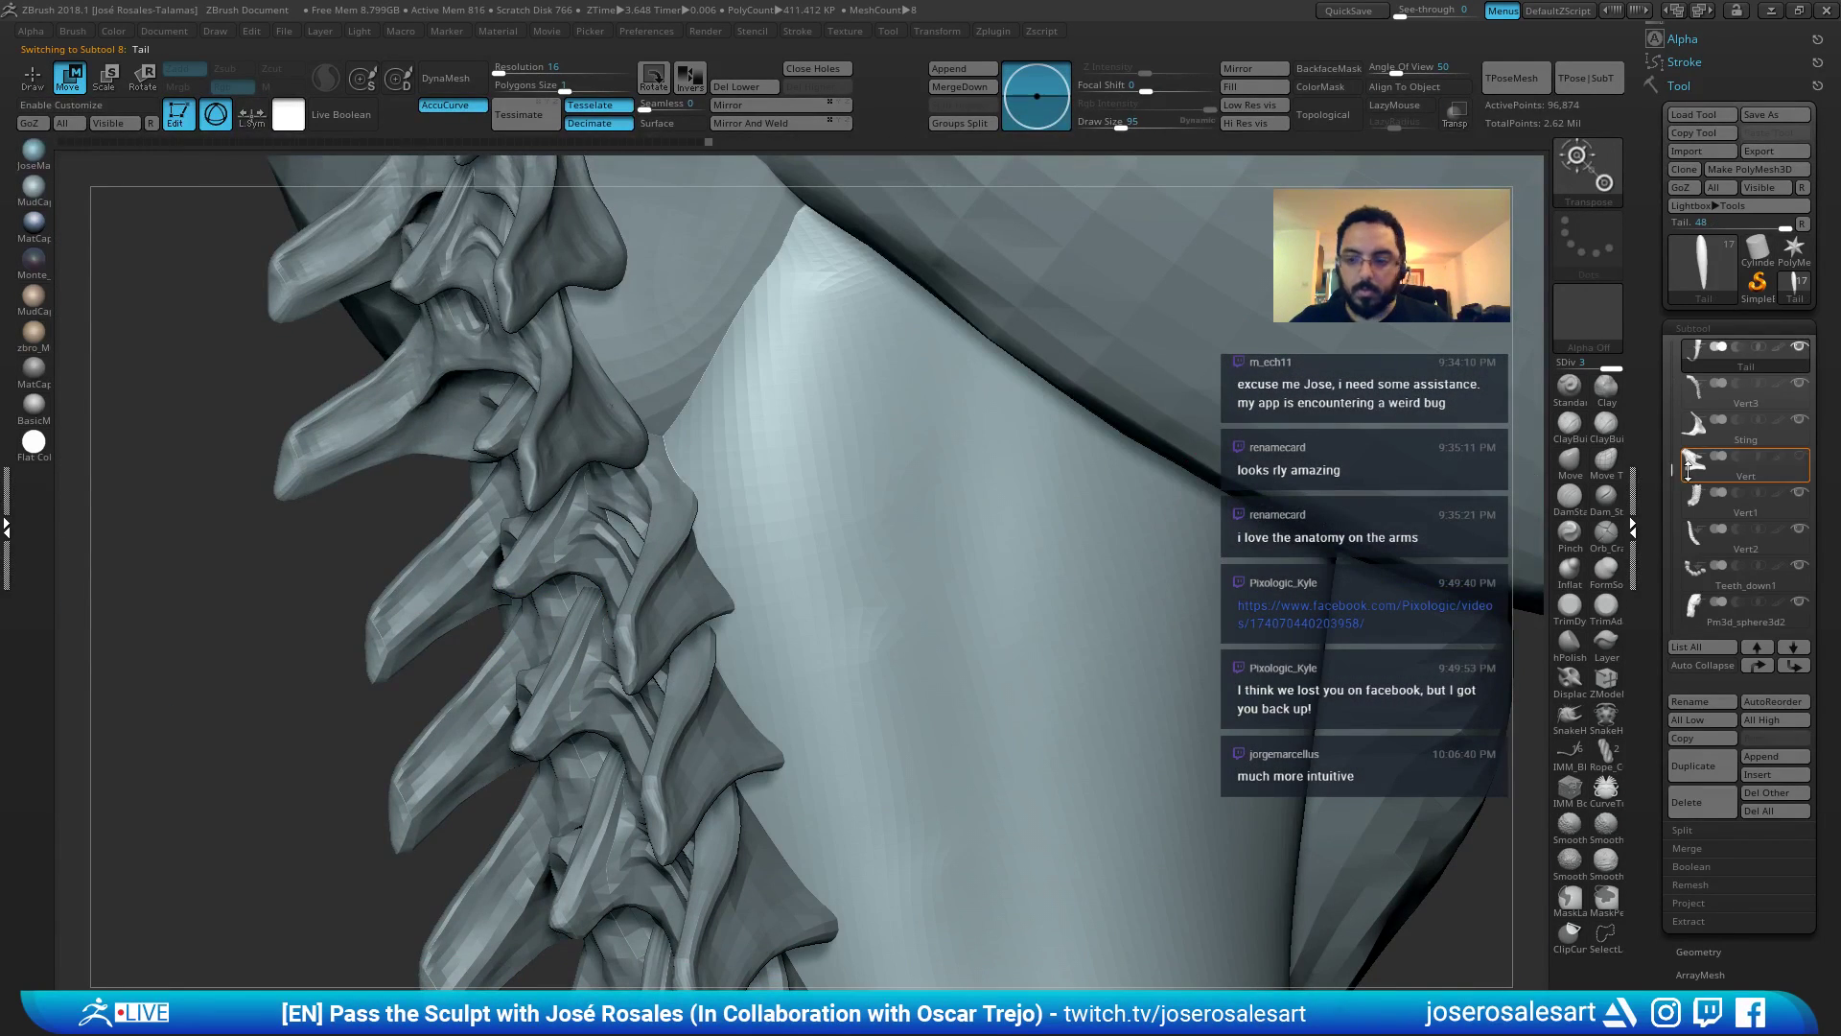
left_click(1771, 403)
left_click(1800, 347)
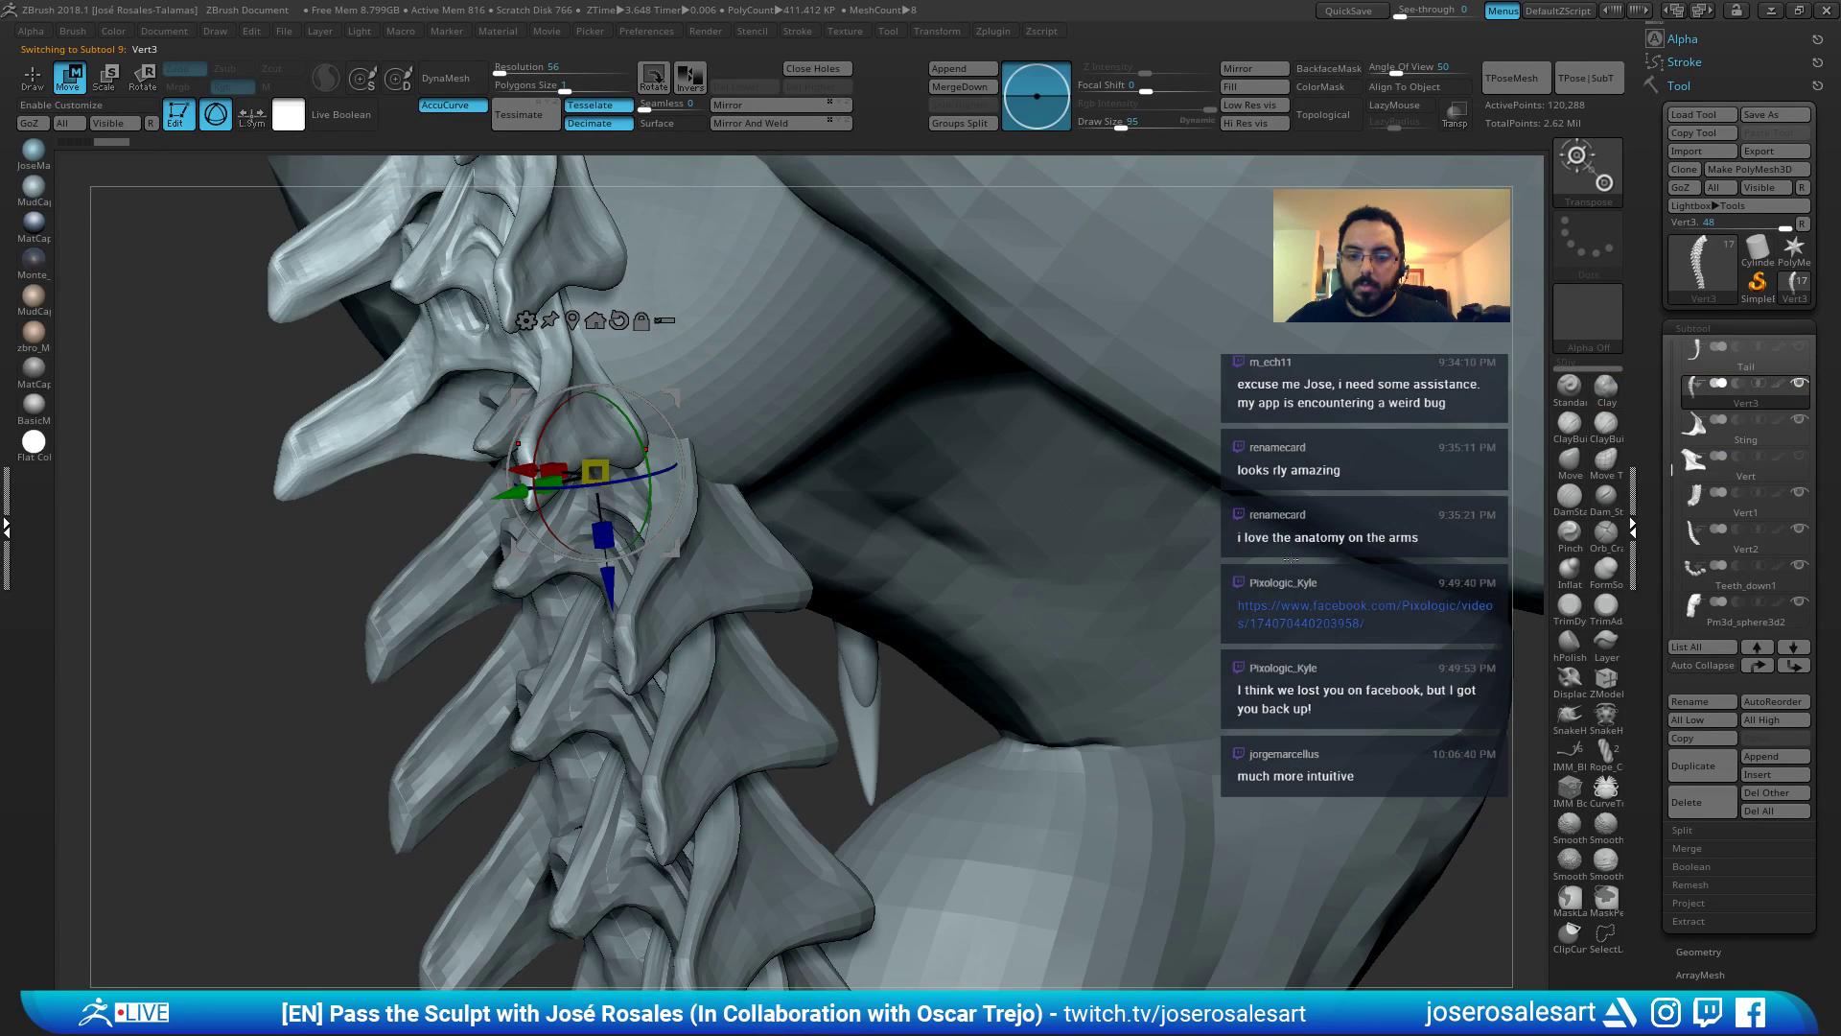
left_click(1301, 570, "alt")
left_click_drag(1673, 427, 1683, 337)
left_click(1708, 446)
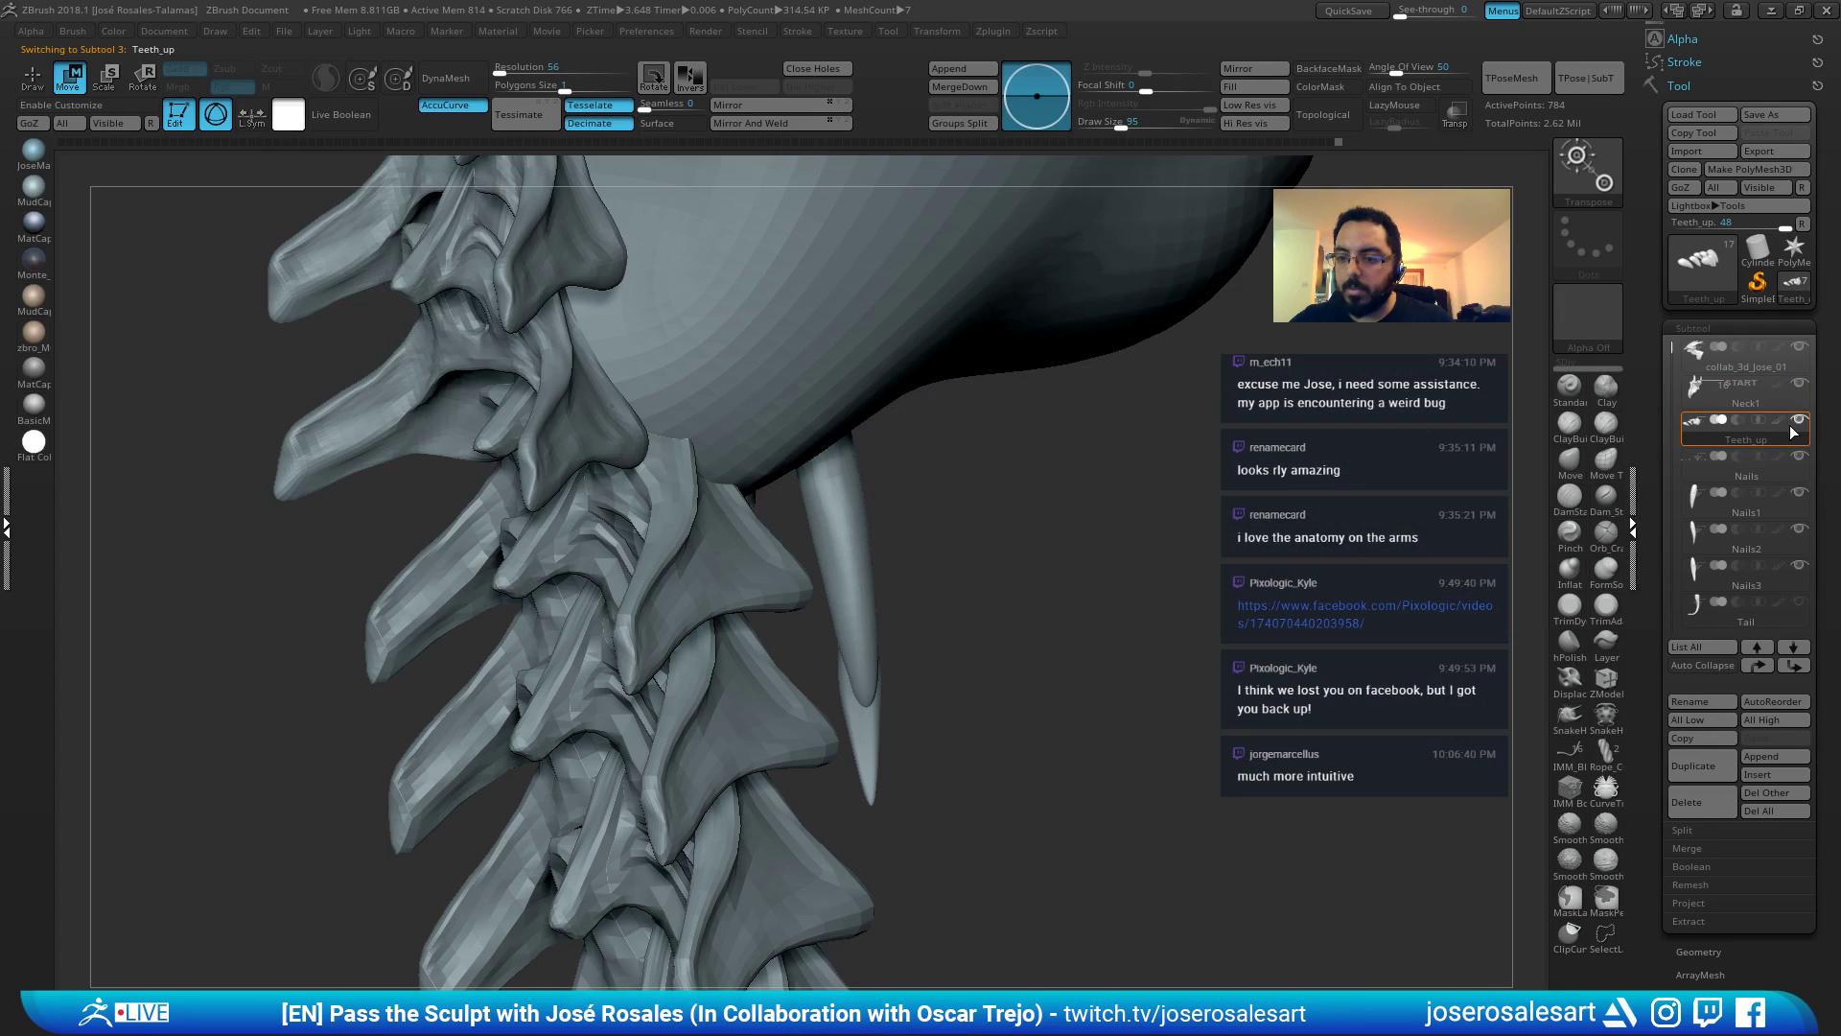
left_click(866, 677, "alt")
left_click_drag(1020, 660, 1022, 660)
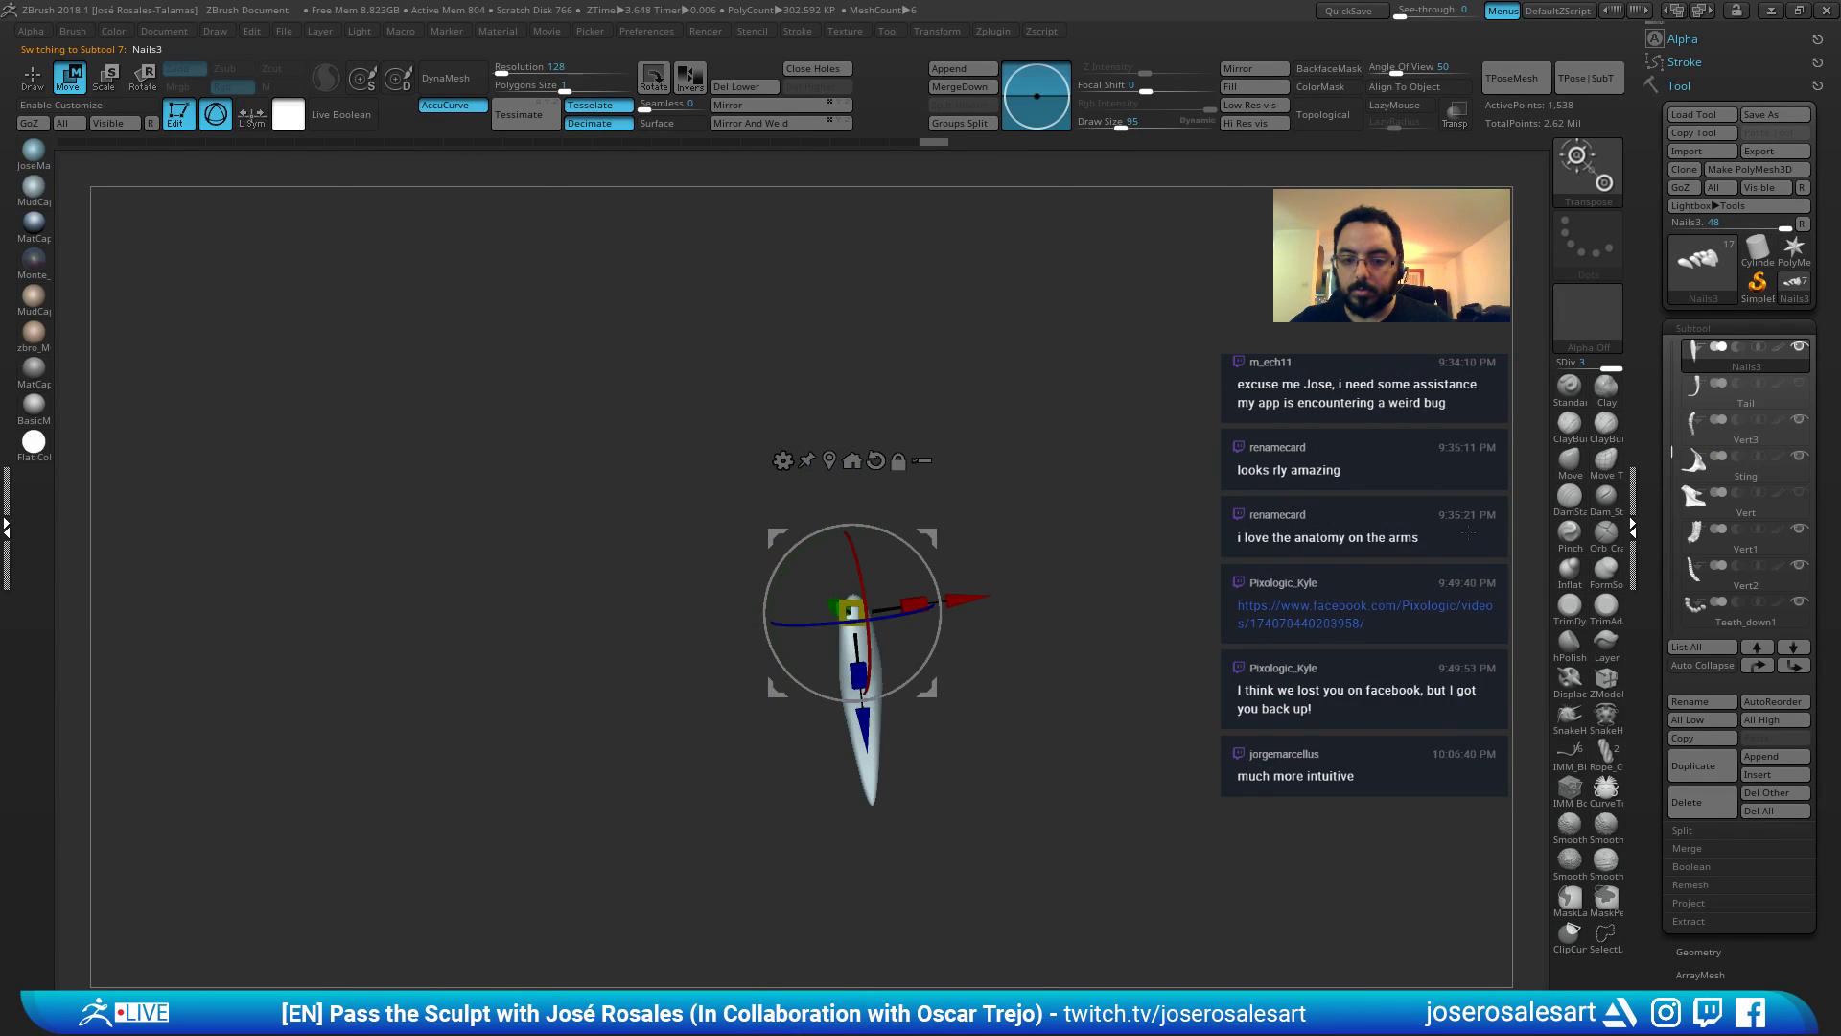
key("q")
left_click(1799, 349)
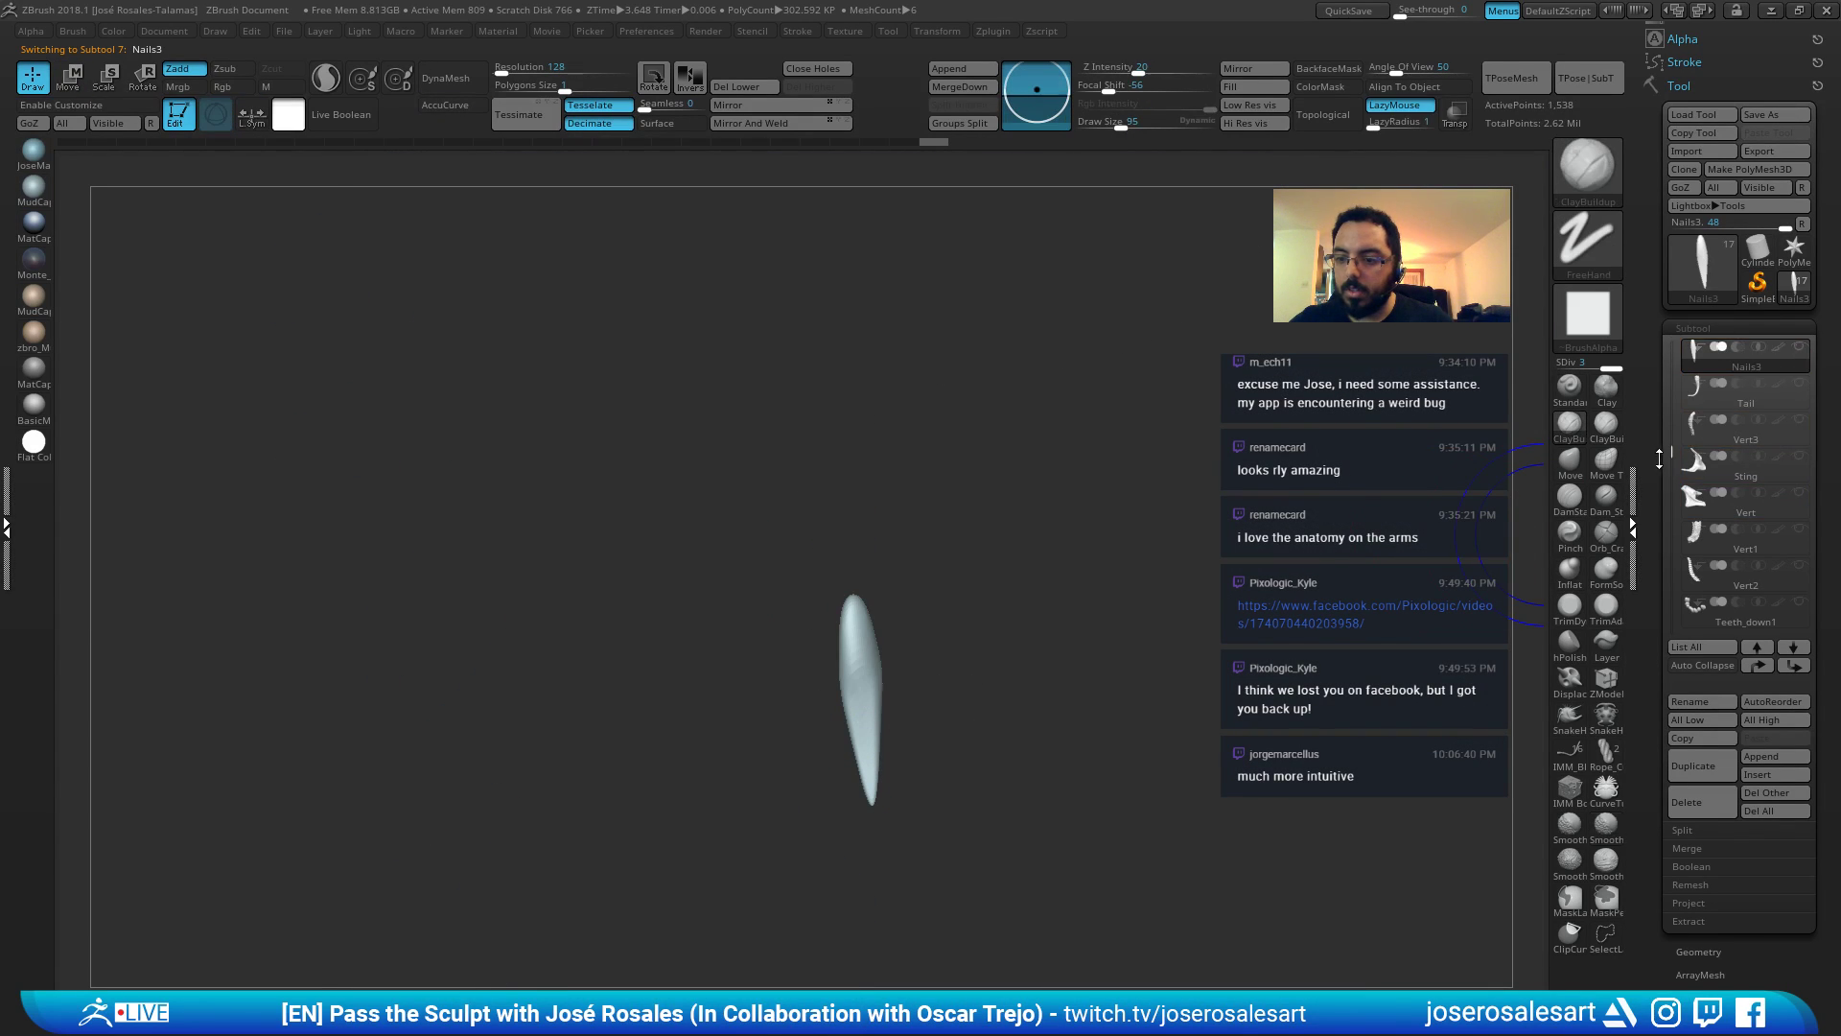
Show the arms subtool together with the other two claws, Nails1 and Nails2.
left_click_drag(1673, 454, 1672, 491)
left_click(1799, 603)
left_click_drag(1136, 555, 959, 617)
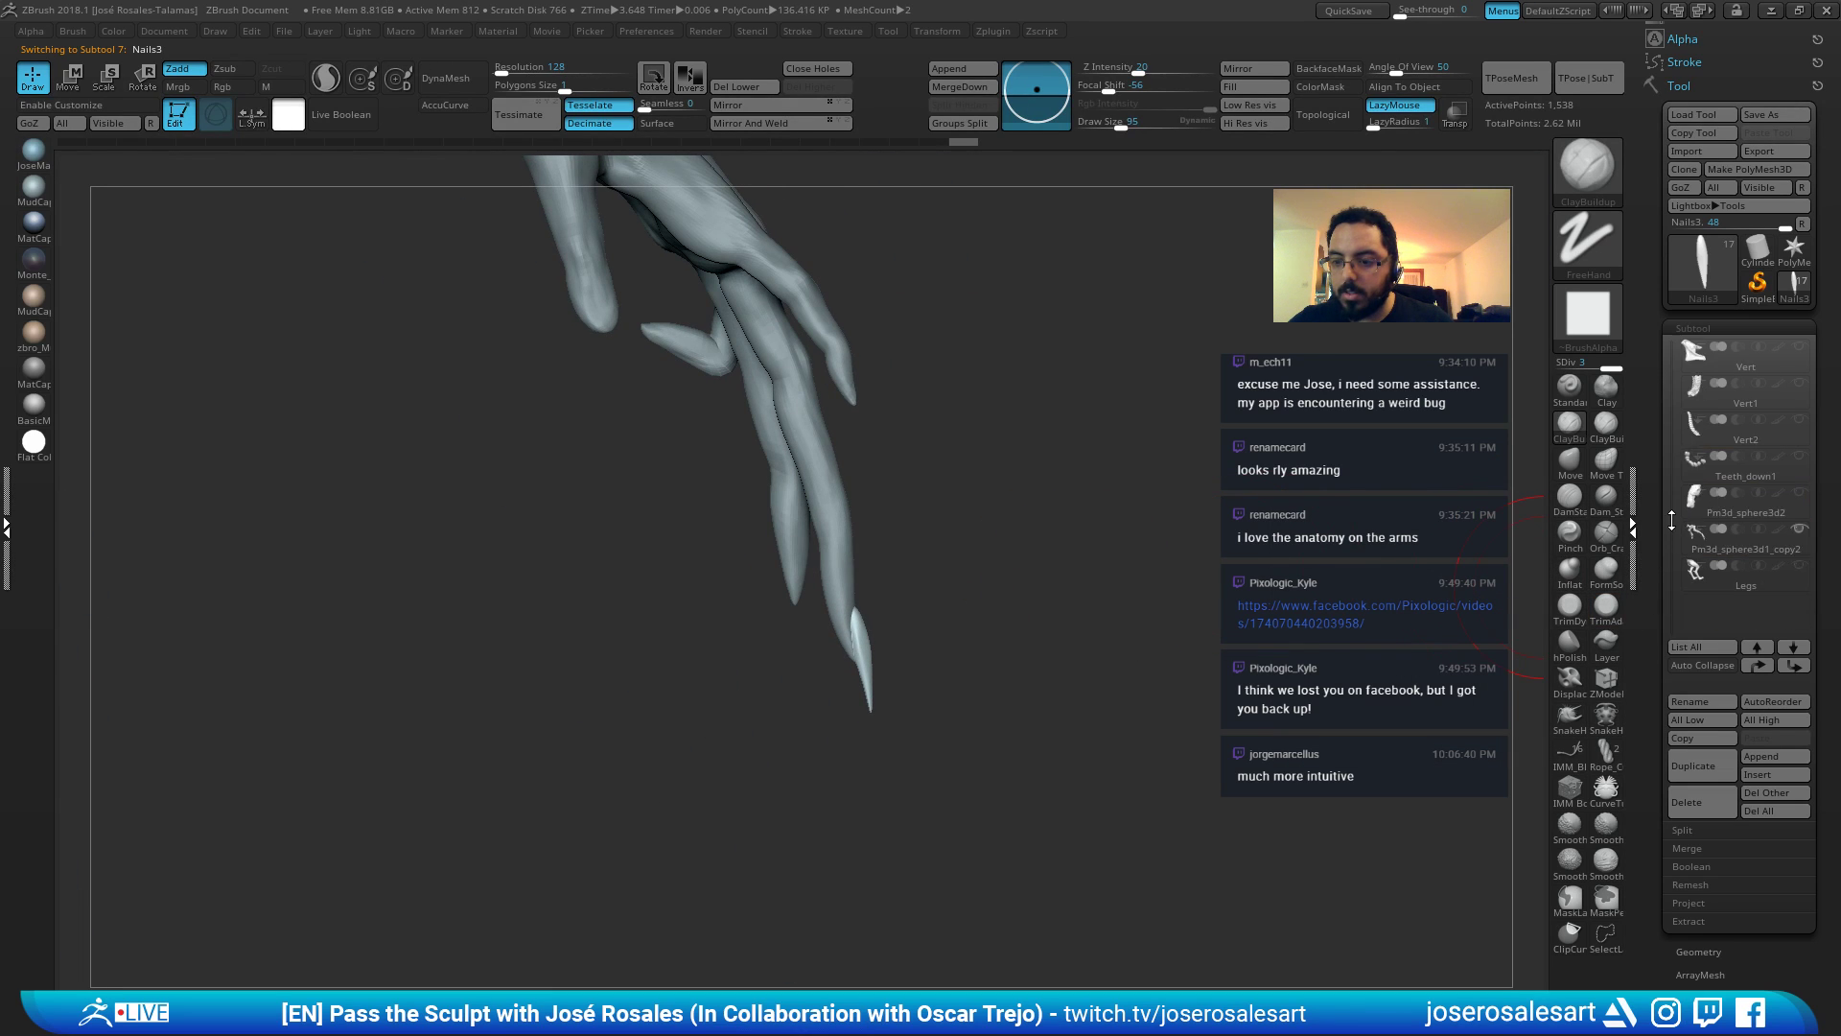
left_click_drag(1666, 477, 1666, 416)
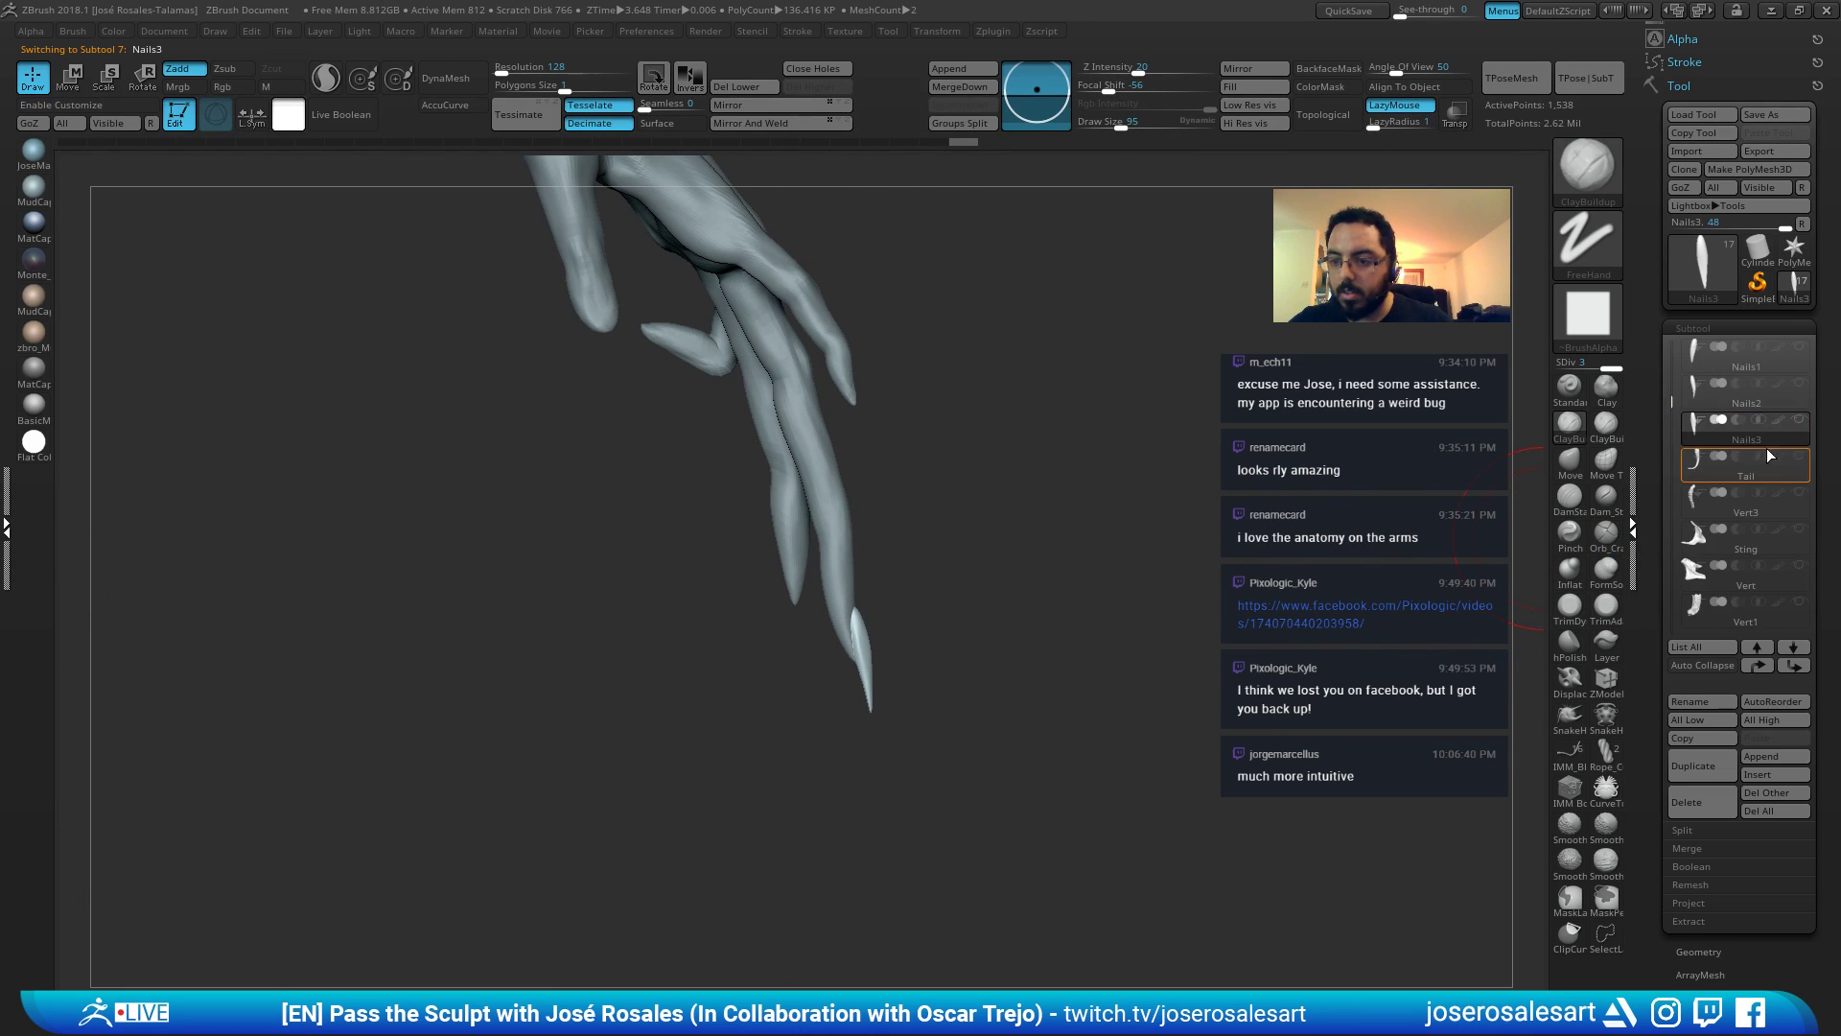
left_click(1799, 383)
left_click(1799, 346)
Check the middle finger claw from several angles and fine-tune its alignment with the finger.
mouse_move(1434, 423)
left_mouse_down()
mouse_move(964, 558)
mouse_move(758, 572)
mouse_move(978, 649)
mouse_move(870, 636)
mouse_move(889, 696)
mouse_move(851, 748)
mouse_move(920, 601)
mouse_move(966, 662)
mouse_move(954, 703)
left_mouse_up()
key("w")
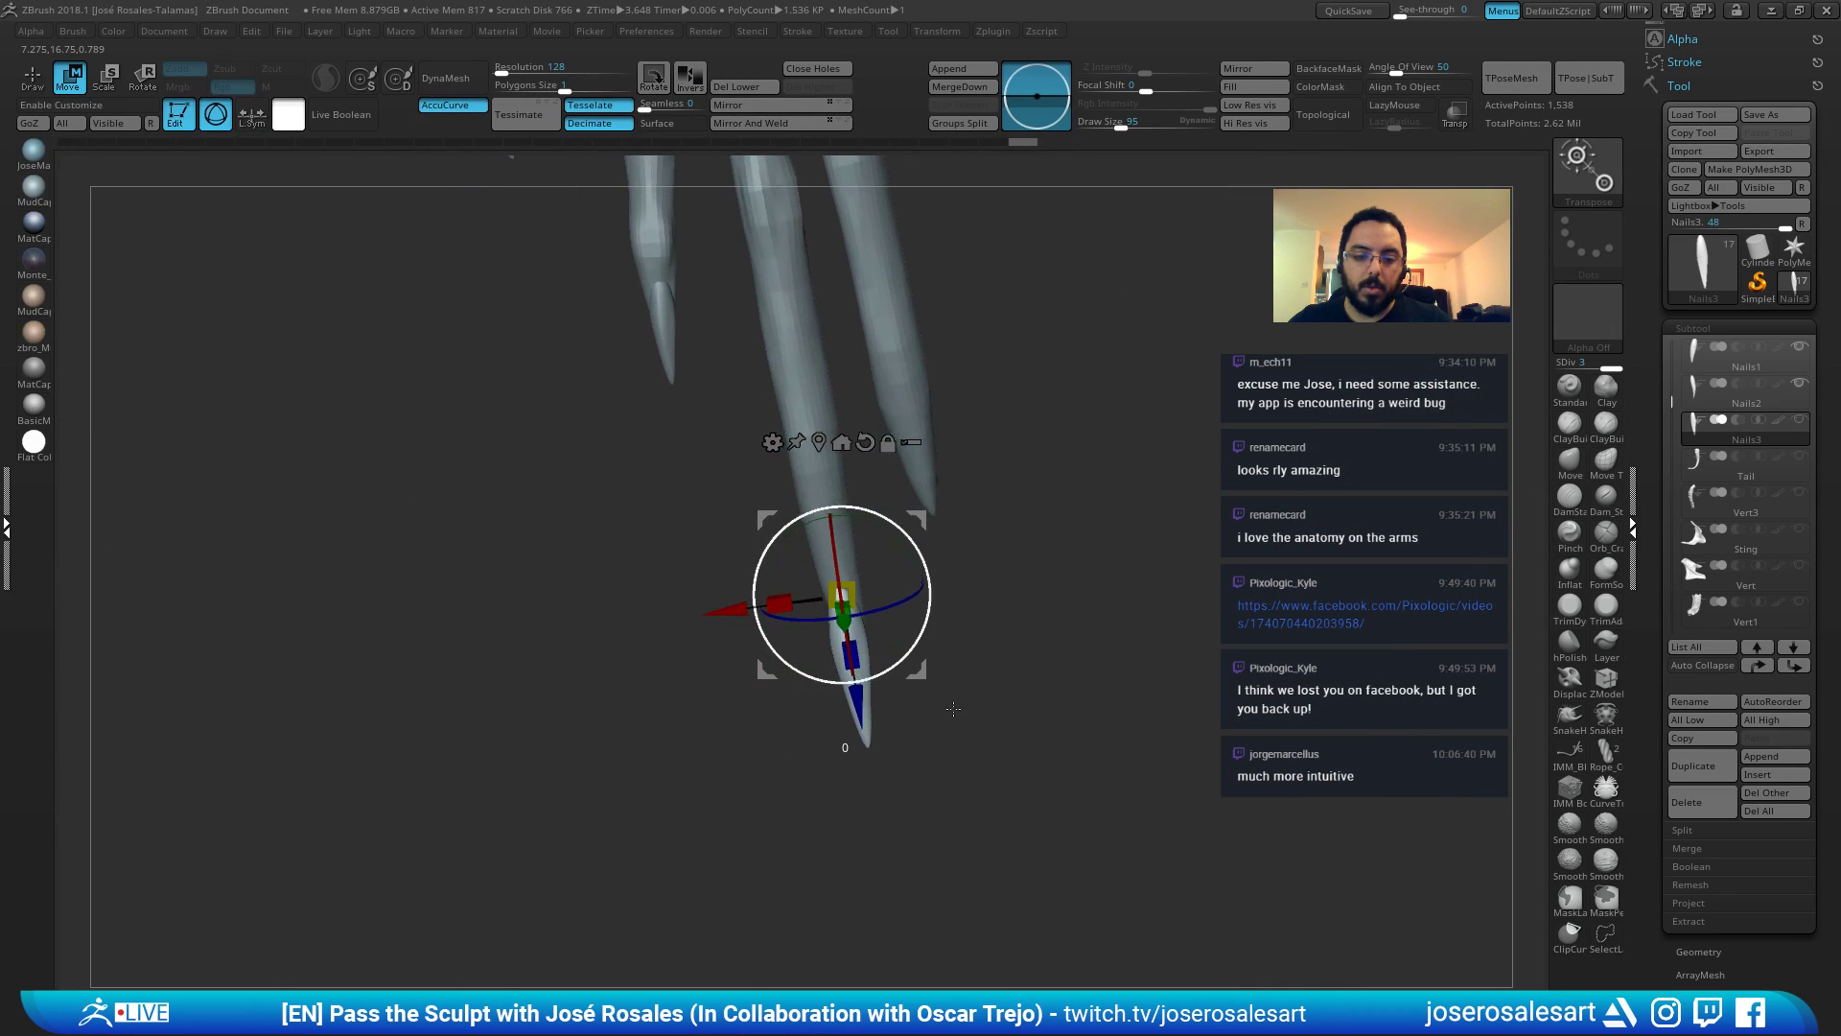
key("q")
mouse_move(935, 614)
left_mouse_down()
mouse_move(908, 596)
mouse_move(798, 616)
mouse_move(1068, 630)
mouse_move(1095, 610)
left_mouse_up()
left_click_drag(1046, 404, 816, 427)
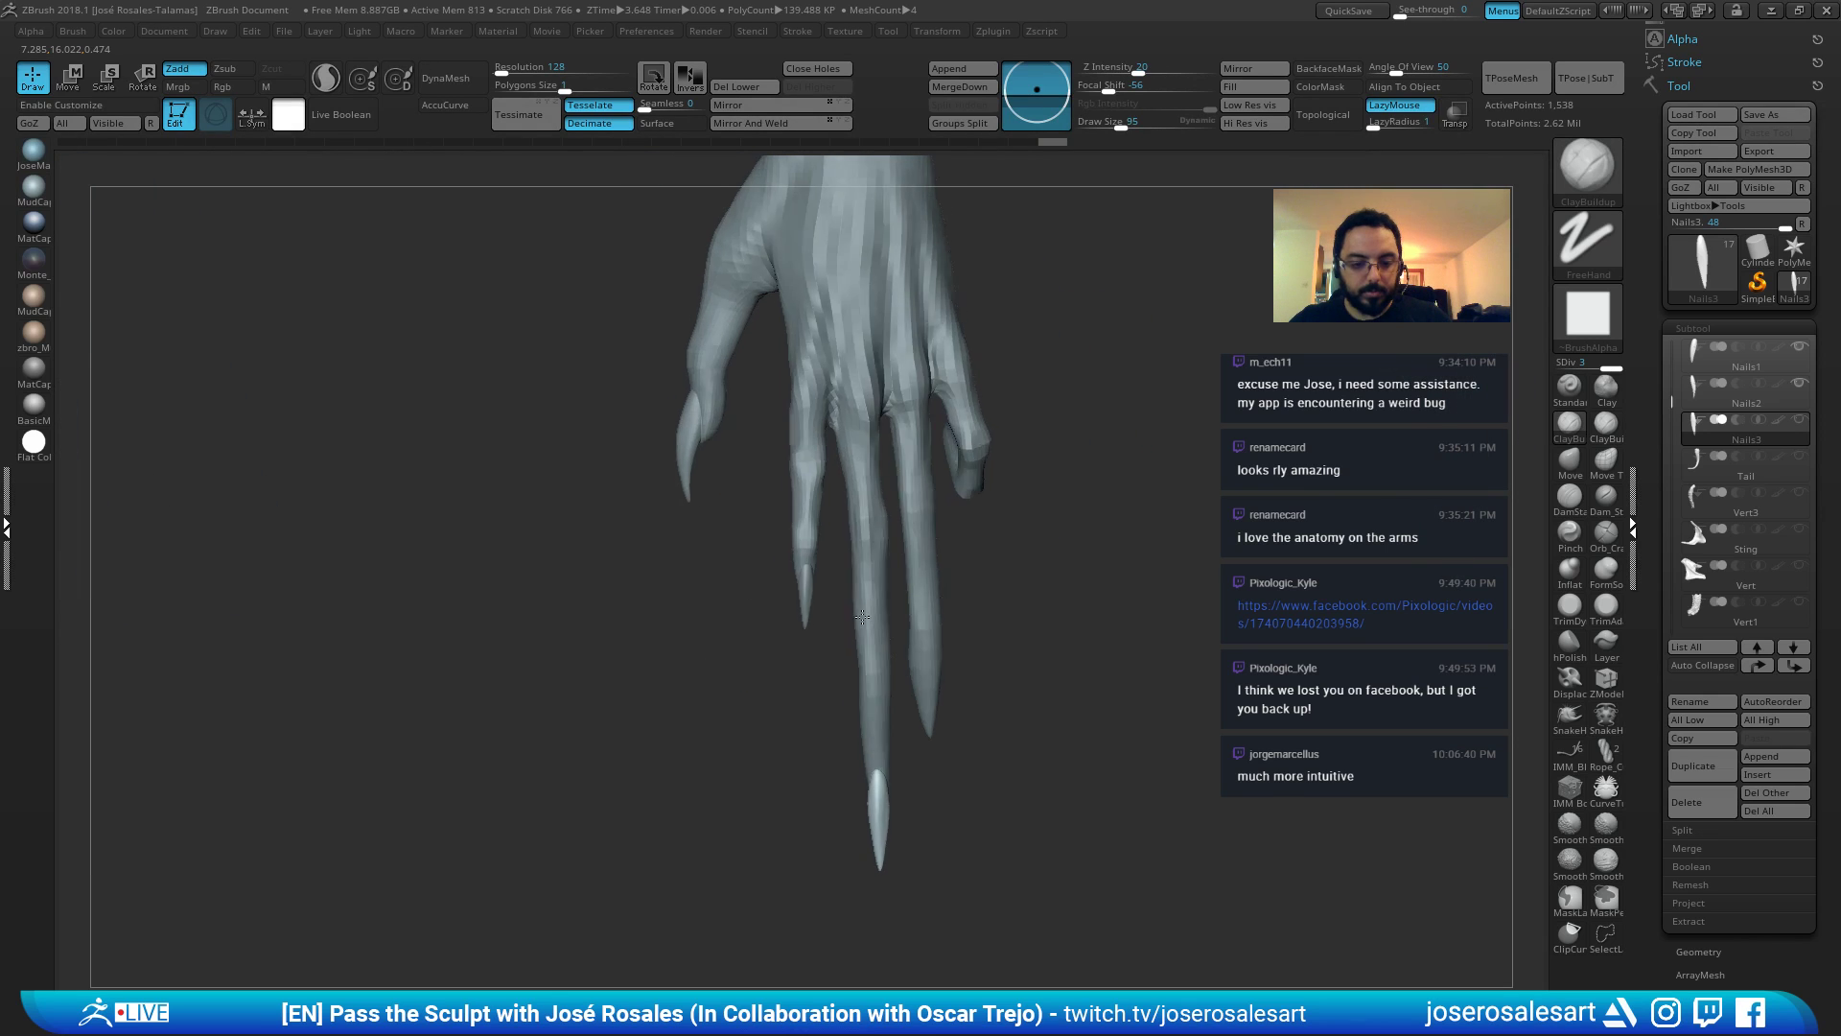
key("w")
left_click_drag(1007, 758, 988, 816)
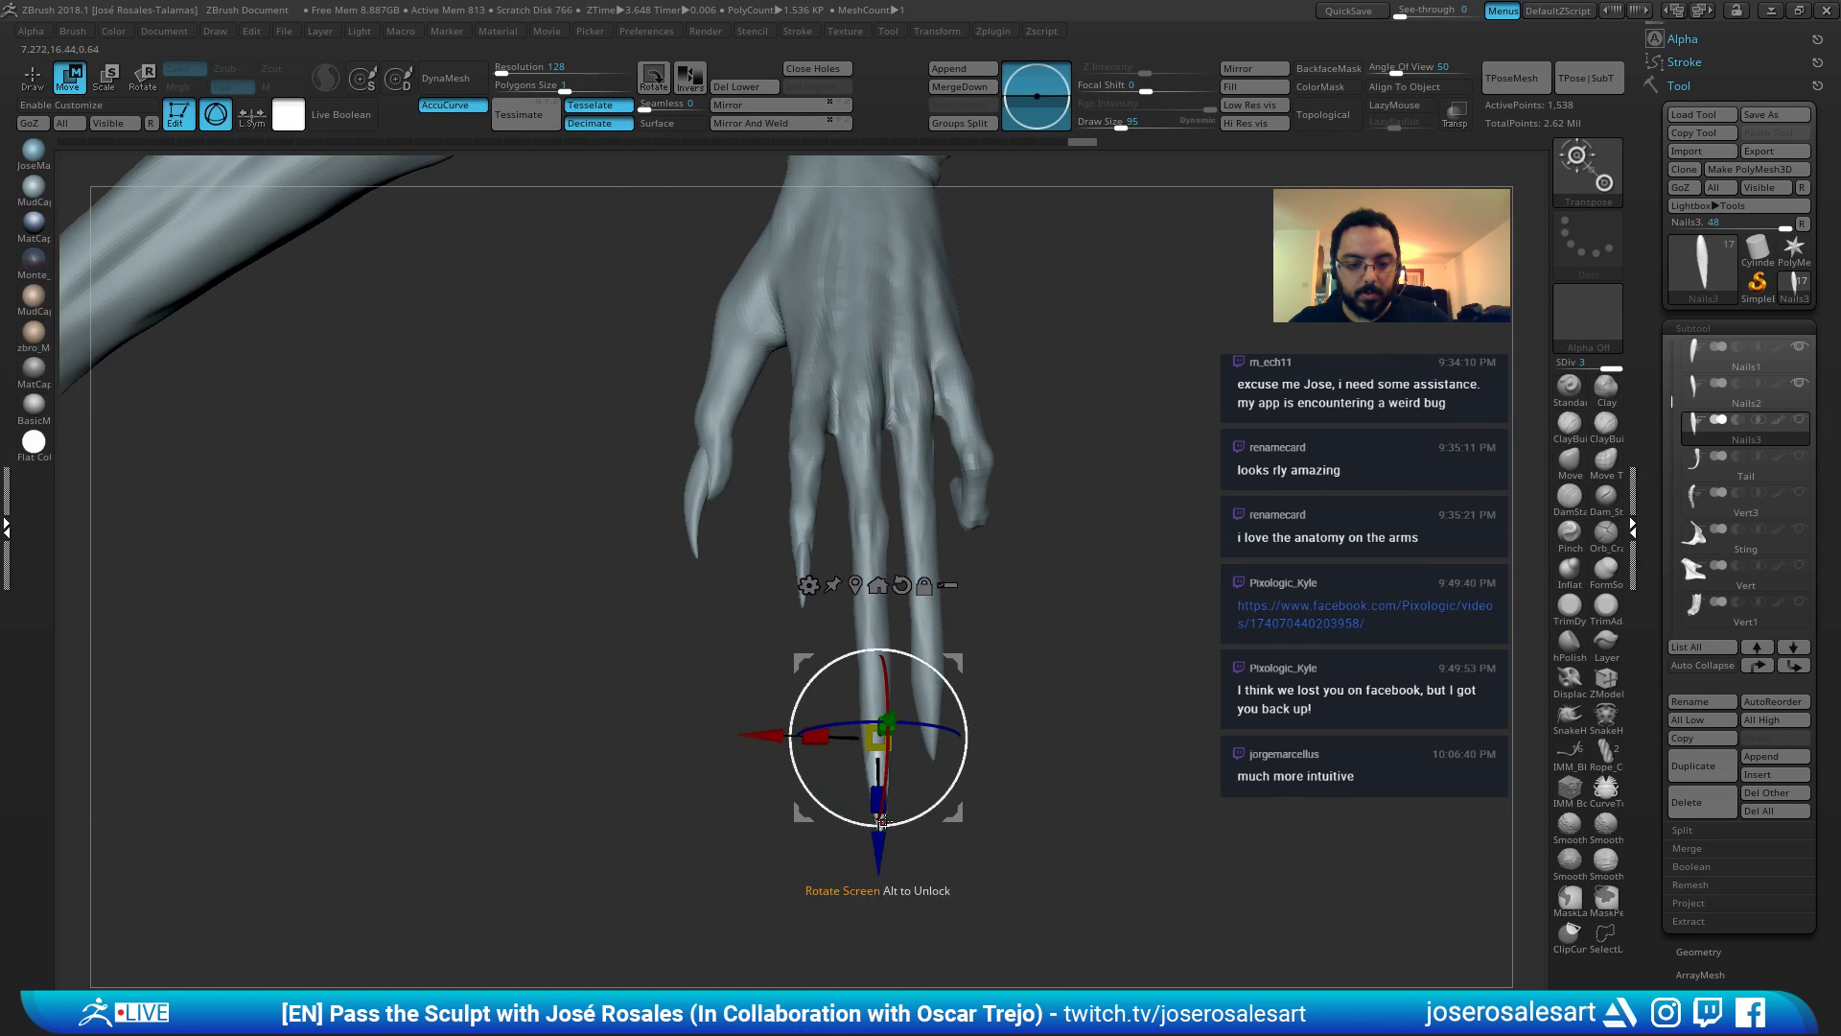
key("q")
mouse_move(892, 863)
left_mouse_down()
mouse_move(1059, 790)
mouse_move(1084, 748)
mouse_move(1045, 731)
mouse_move(949, 797)
mouse_move(1178, 816)
left_mouse_up()
Select the arms subtool for sculpting and make the middle finger claw, Nails3, visible alongside it.
left_click(964, 720, "alt")
left_click_drag(1027, 782, 876, 782)
key("2")
left_click_drag(1672, 480, 1672, 343)
left_click(1796, 564)
left_click(1799, 565)
Build up the middle fingertip around the claw's base with a backface-masked clay brush and smooth the transition.
mouse_move(1055, 758)
left_mouse_down()
mouse_move(1044, 744)
mouse_move(943, 854)
mouse_move(937, 765)
mouse_move(929, 797)
mouse_move(903, 777)
left_mouse_up()
right_click_drag(906, 779, 937, 796)
left_click_drag(937, 797, 933, 781)
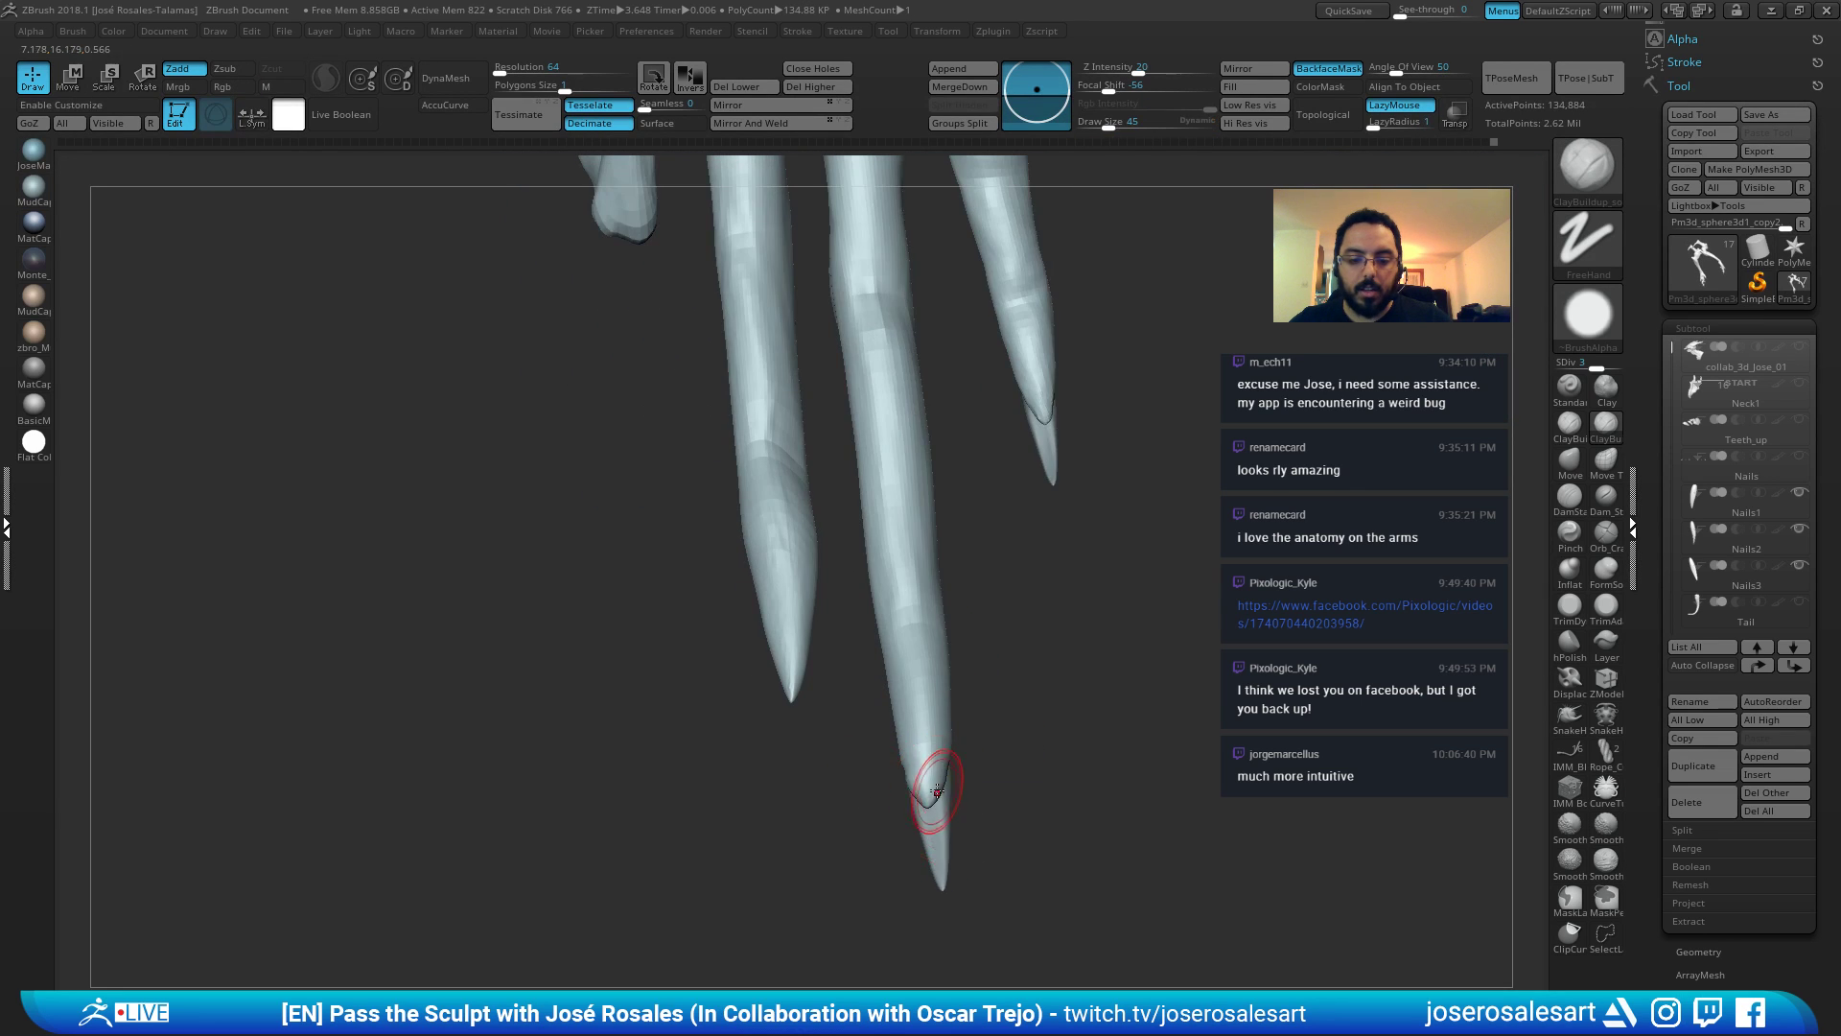
right_click_drag(933, 781, 944, 787)
mouse_move(935, 779)
left_mouse_down("shift")
mouse_move(1044, 547)
mouse_move(977, 832)
mouse_move(978, 728)
mouse_move(1027, 707)
left_mouse_up("shift")
left_click_drag(793, 658, 894, 674, "alt")
key("s")
left_click_drag(900, 674, 896, 673)
mouse_move(743, 657)
left_mouse_down()
mouse_move(801, 640)
mouse_move(828, 666)
mouse_move(707, 669)
mouse_move(738, 623)
mouse_move(1027, 665)
mouse_move(805, 694)
mouse_move(763, 729)
mouse_move(853, 695)
mouse_move(804, 684)
mouse_move(825, 642)
mouse_move(912, 586)
mouse_move(713, 678)
left_mouse_up()
key("shift")
Adjust the index fingertip's shape around its claw with the Move brush.
key("b")
key("m")
key("v")
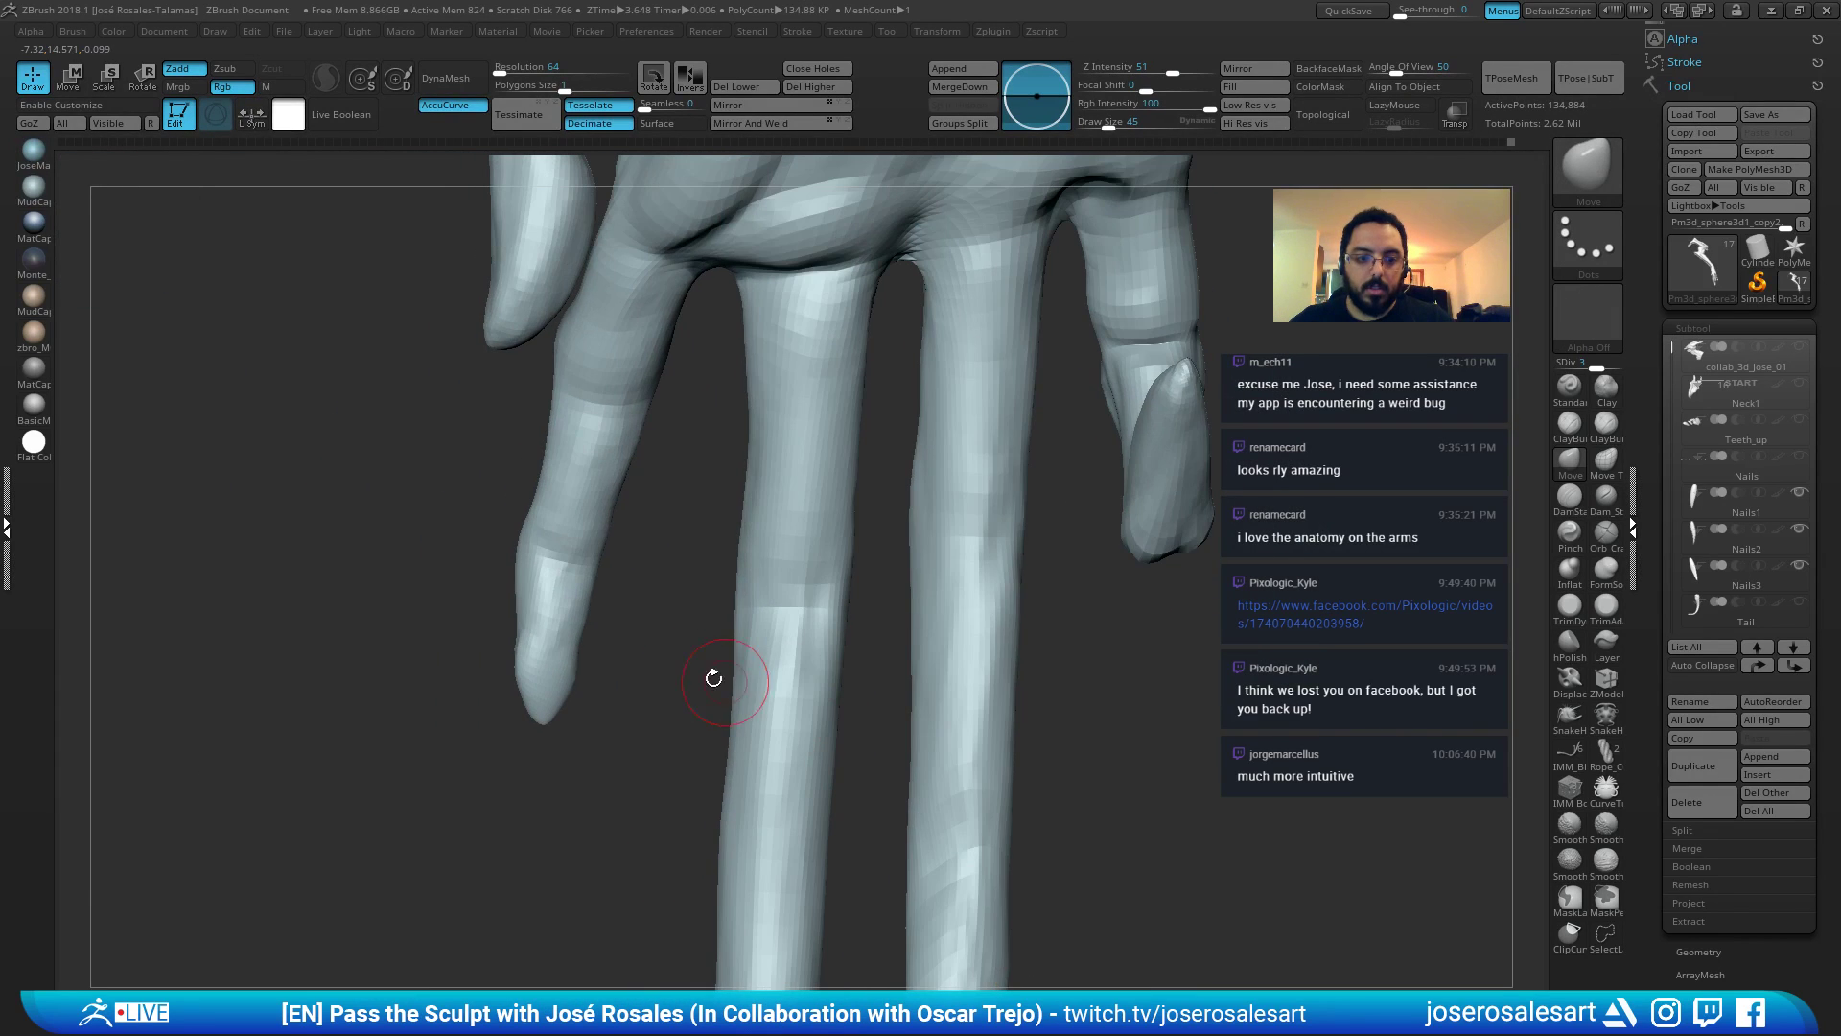
left_click_drag(795, 560, 619, 608)
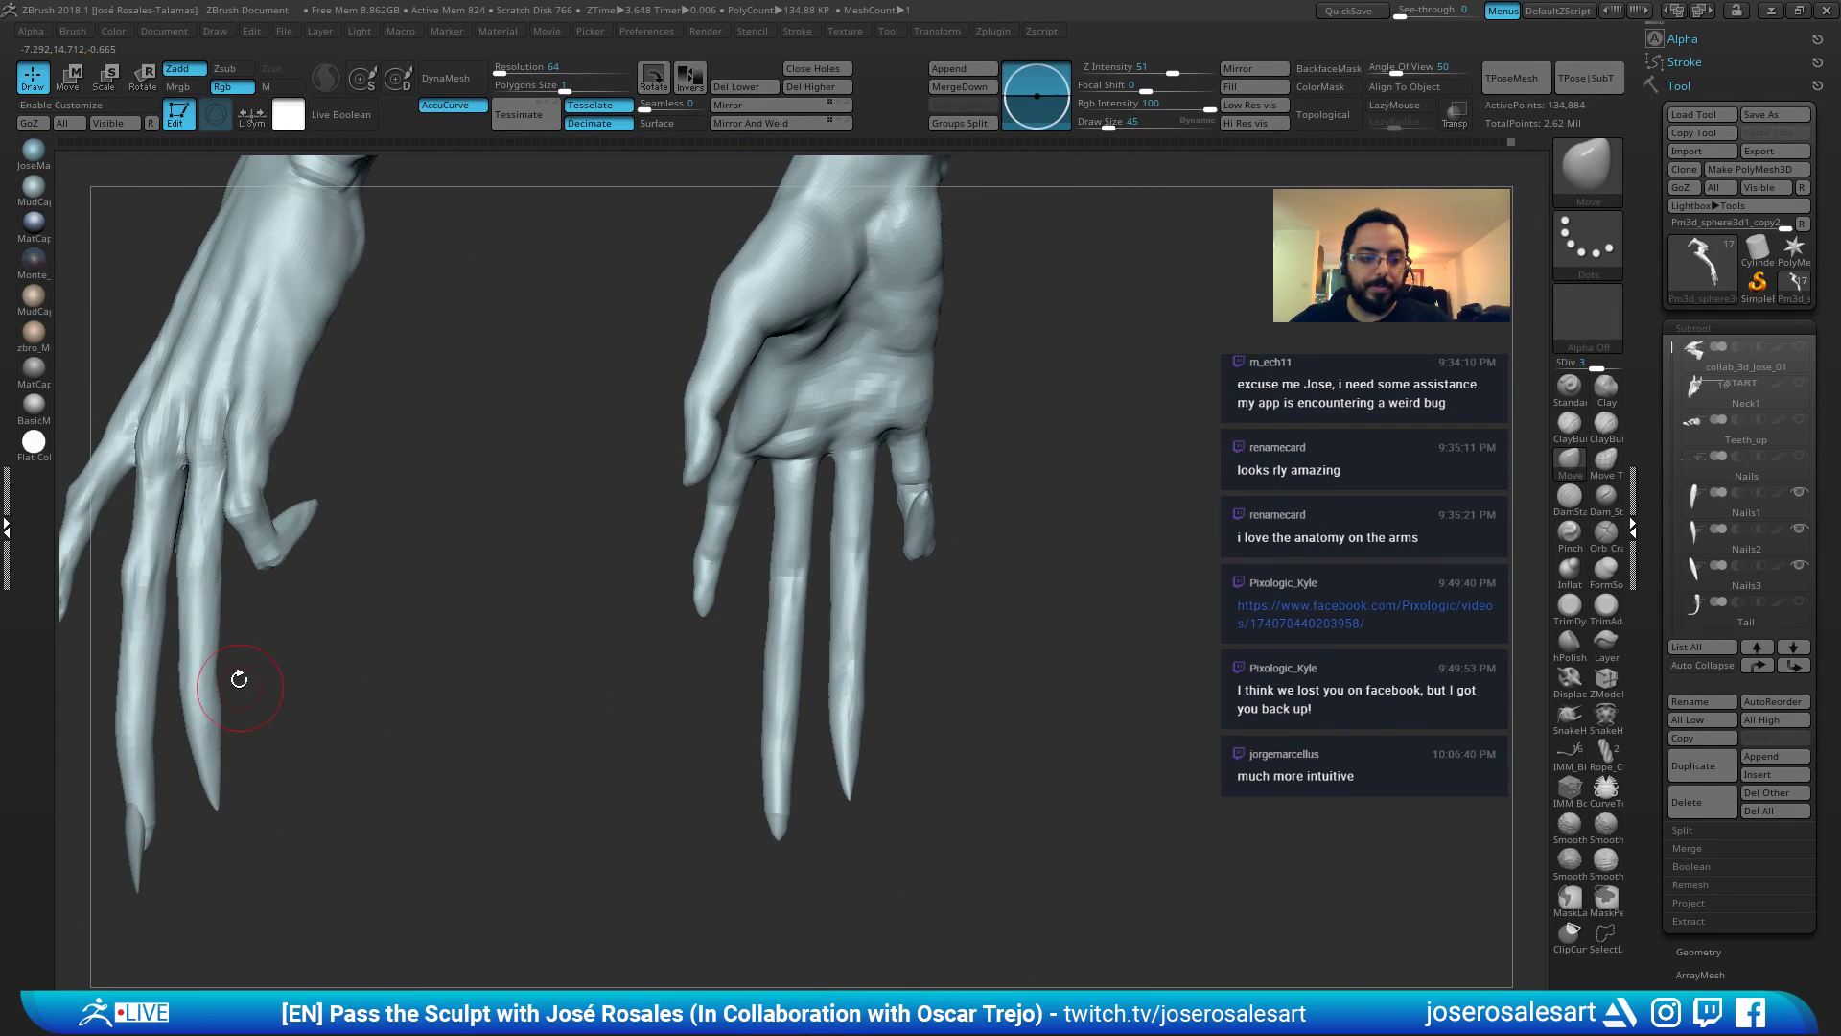
left_click_drag(117, 546, 431, 568)
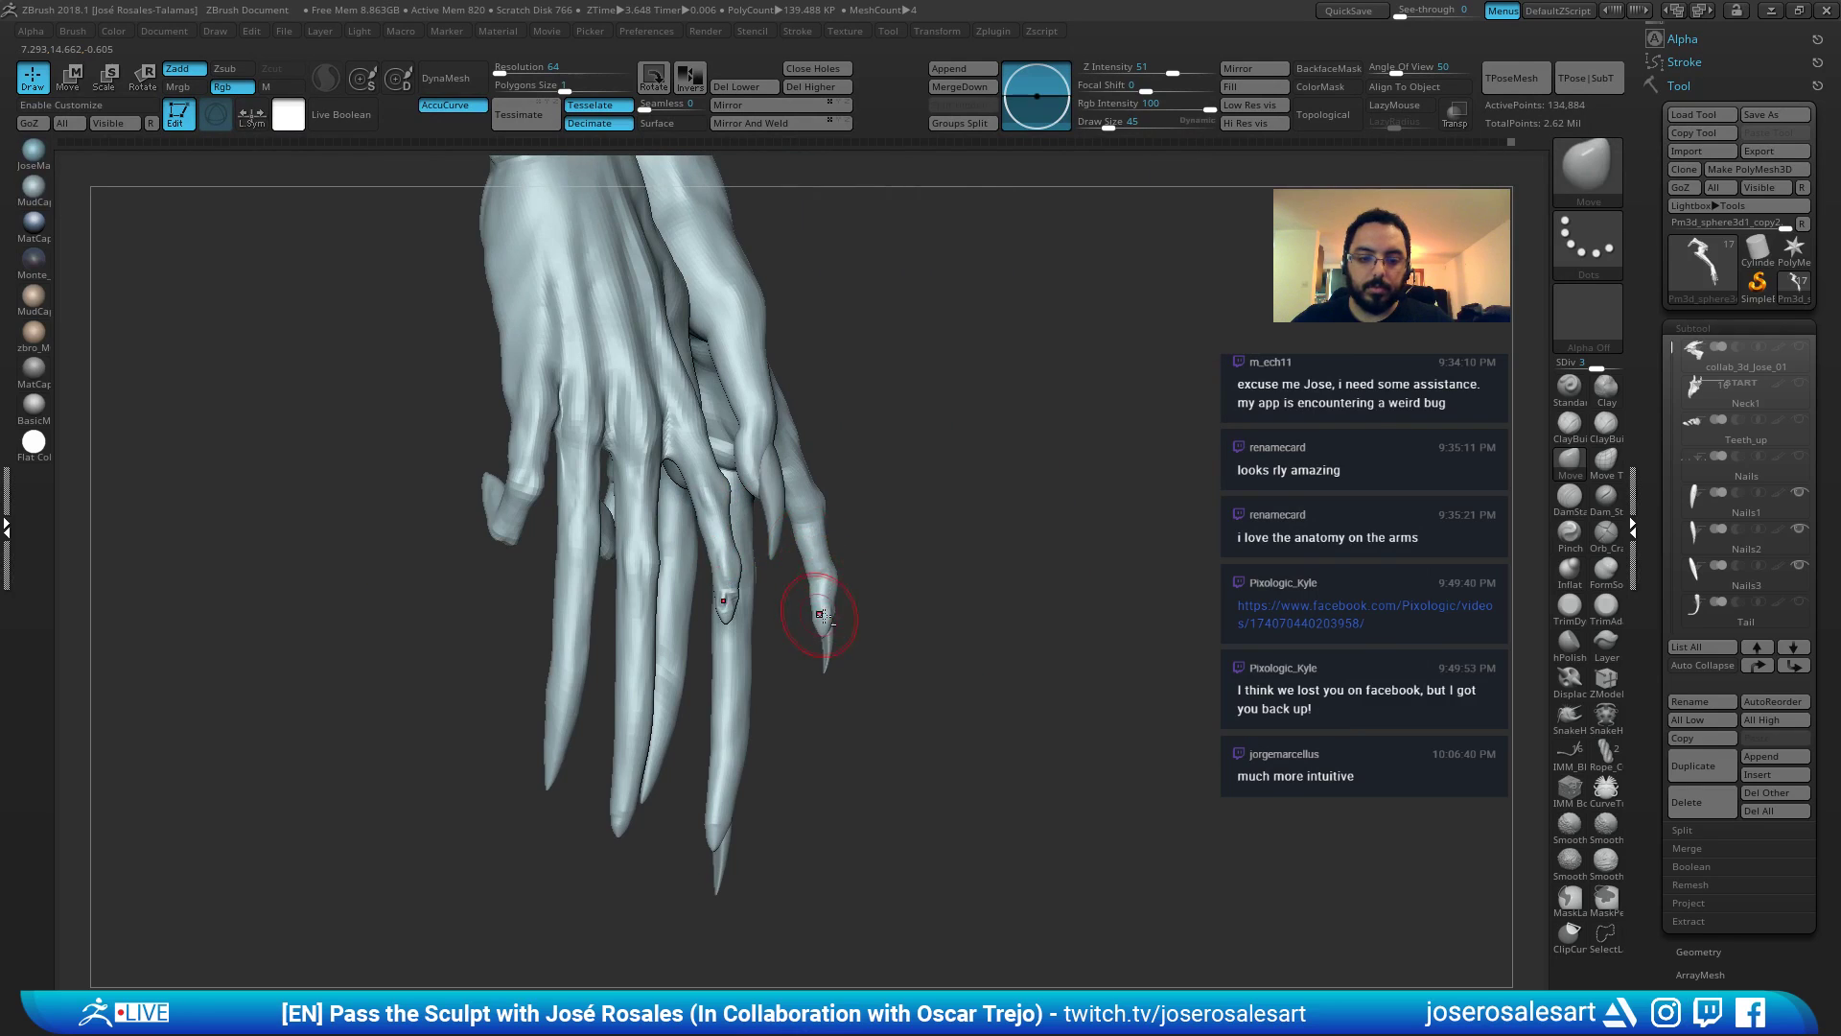
right_click_drag(823, 617, 801, 705, "ctrl")
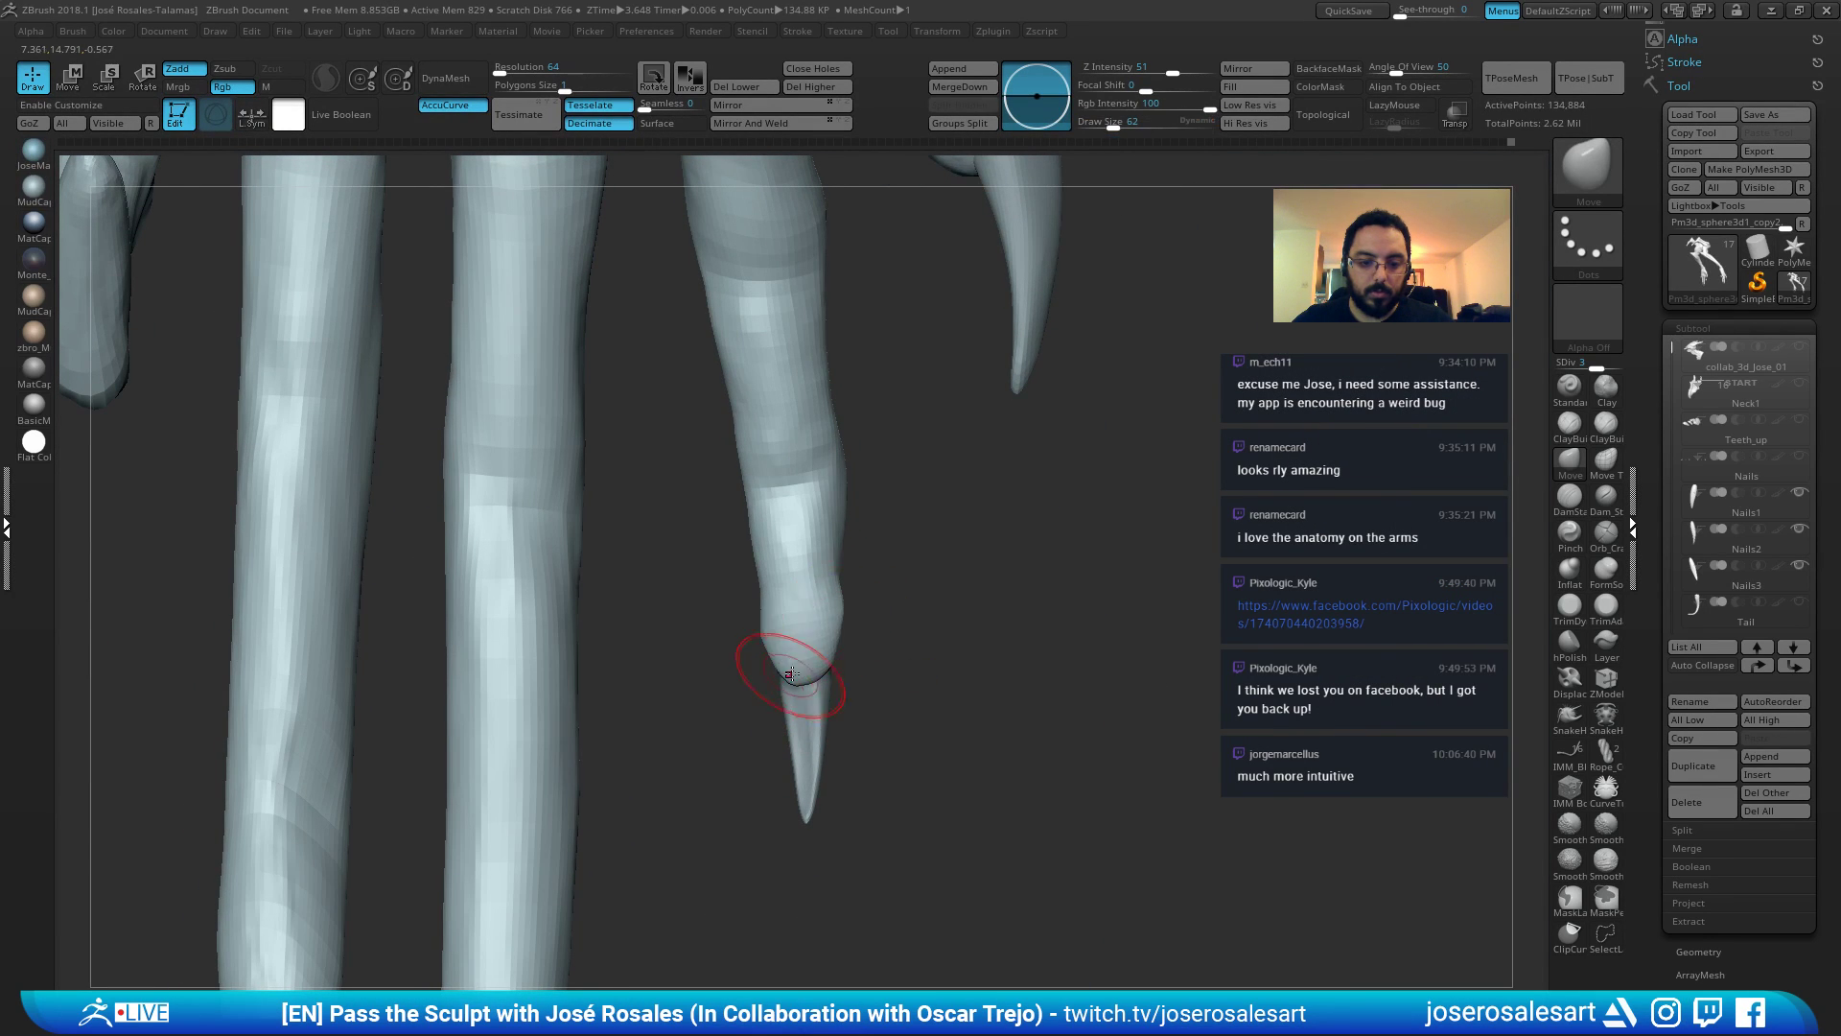
right_click_drag(792, 674, 763, 673)
mouse_move(836, 568)
right_mouse_down("ctrl")
mouse_move(736, 596)
mouse_move(1011, 600)
mouse_move(920, 652)
right_mouse_up("ctrl")
Build up the index fingertip around the claw's base with the backface-masked ClayBuildup brush and smooth the transition.
key("b")
key("c")
key("b")
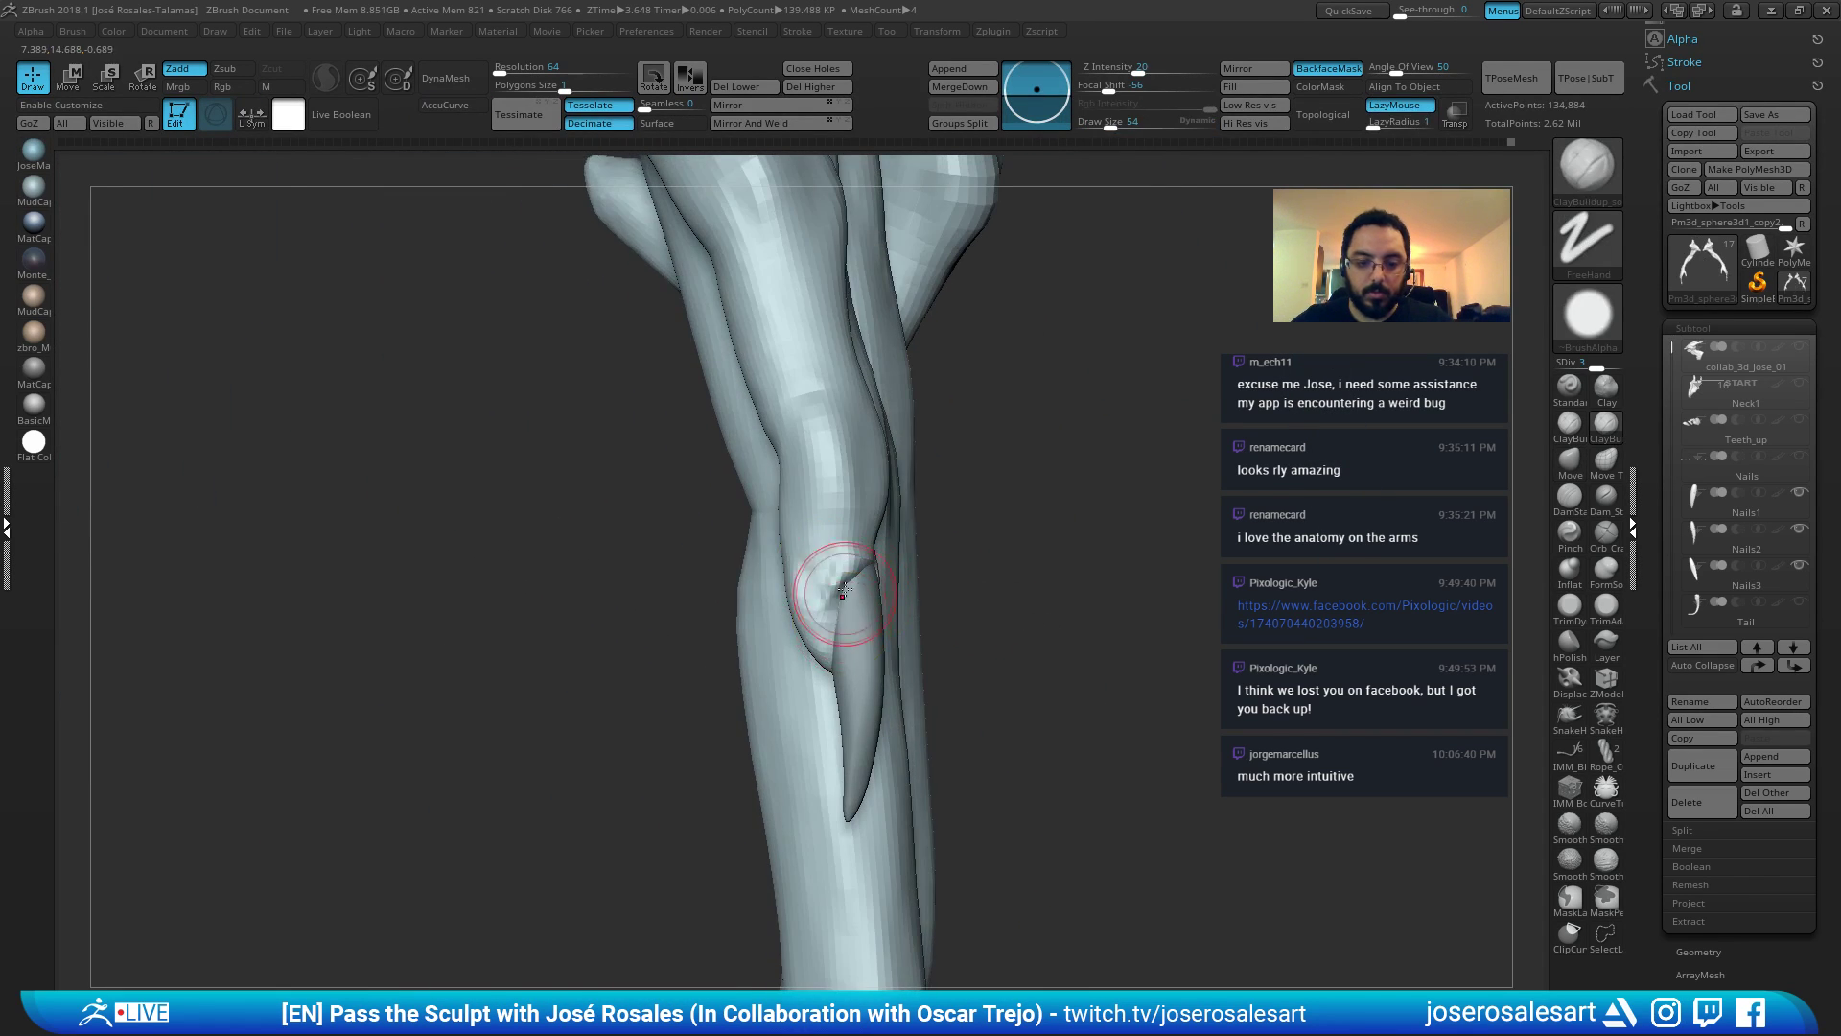
left_click_drag(834, 538, 831, 587, "shift")
right_click_drag(825, 590, 867, 604)
left_click_drag(863, 568, 842, 599)
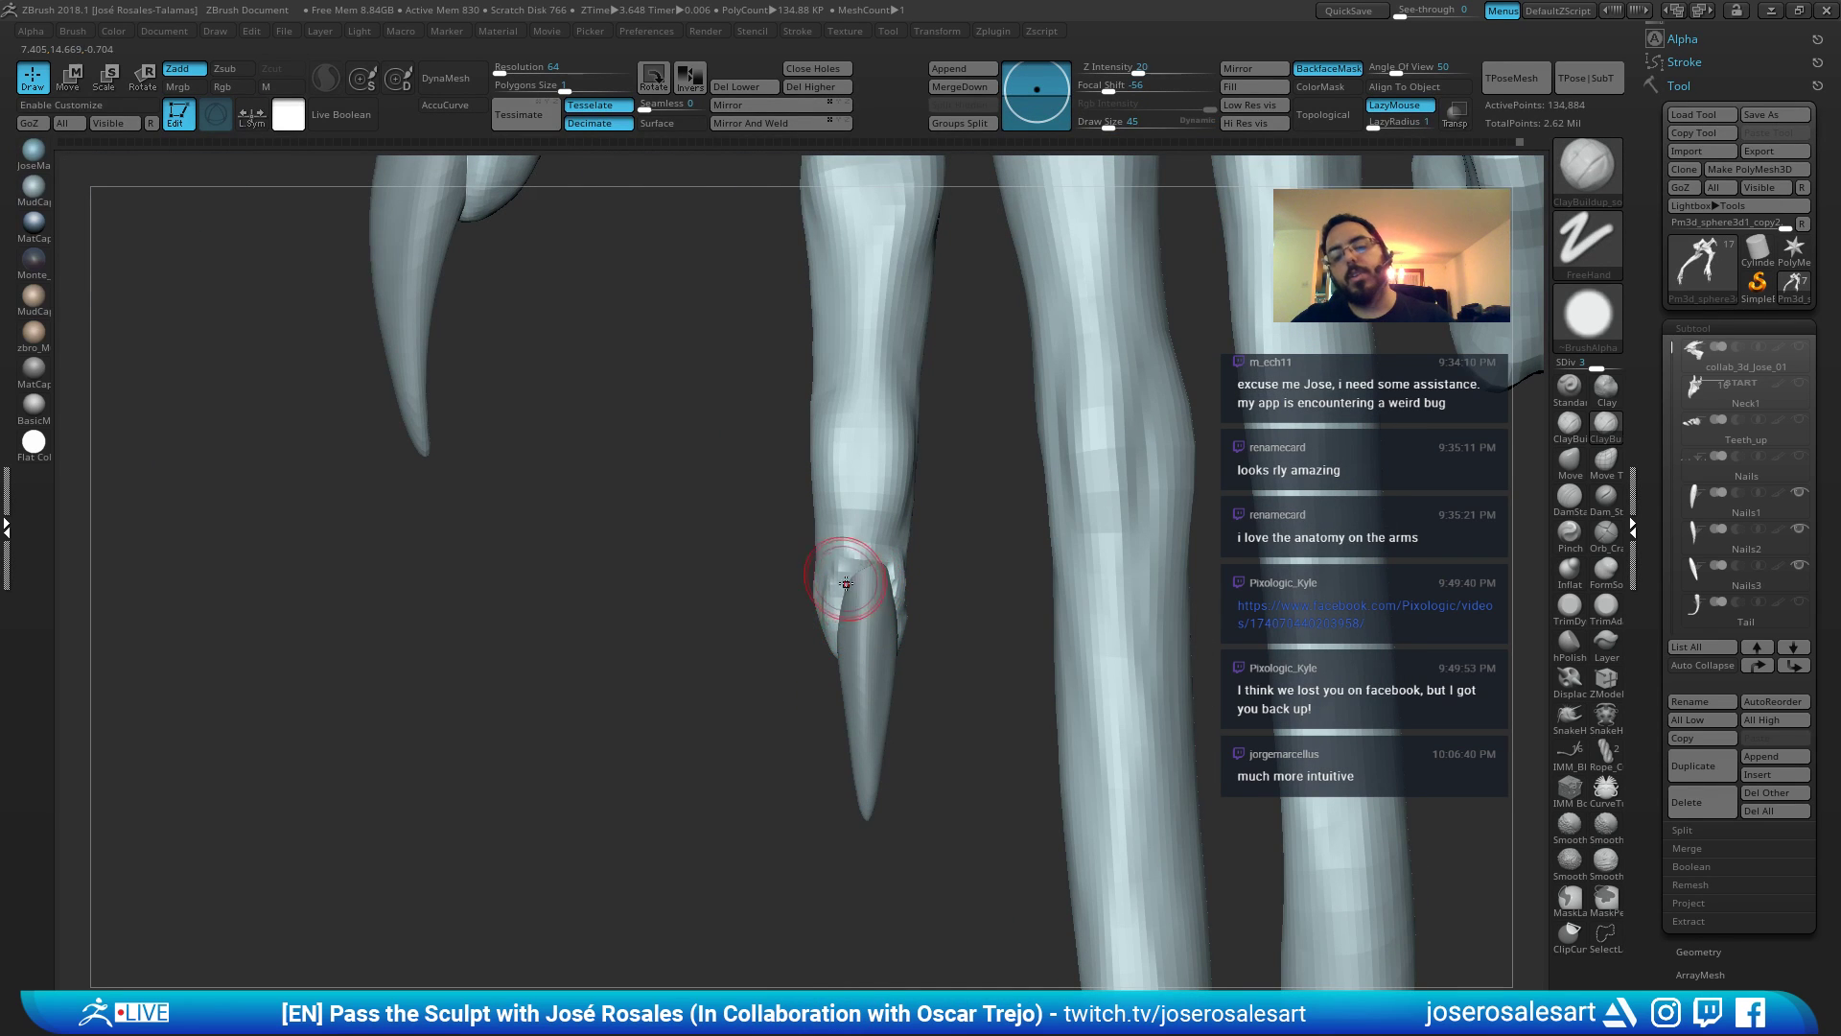
right_click_drag(843, 566, 1139, 409)
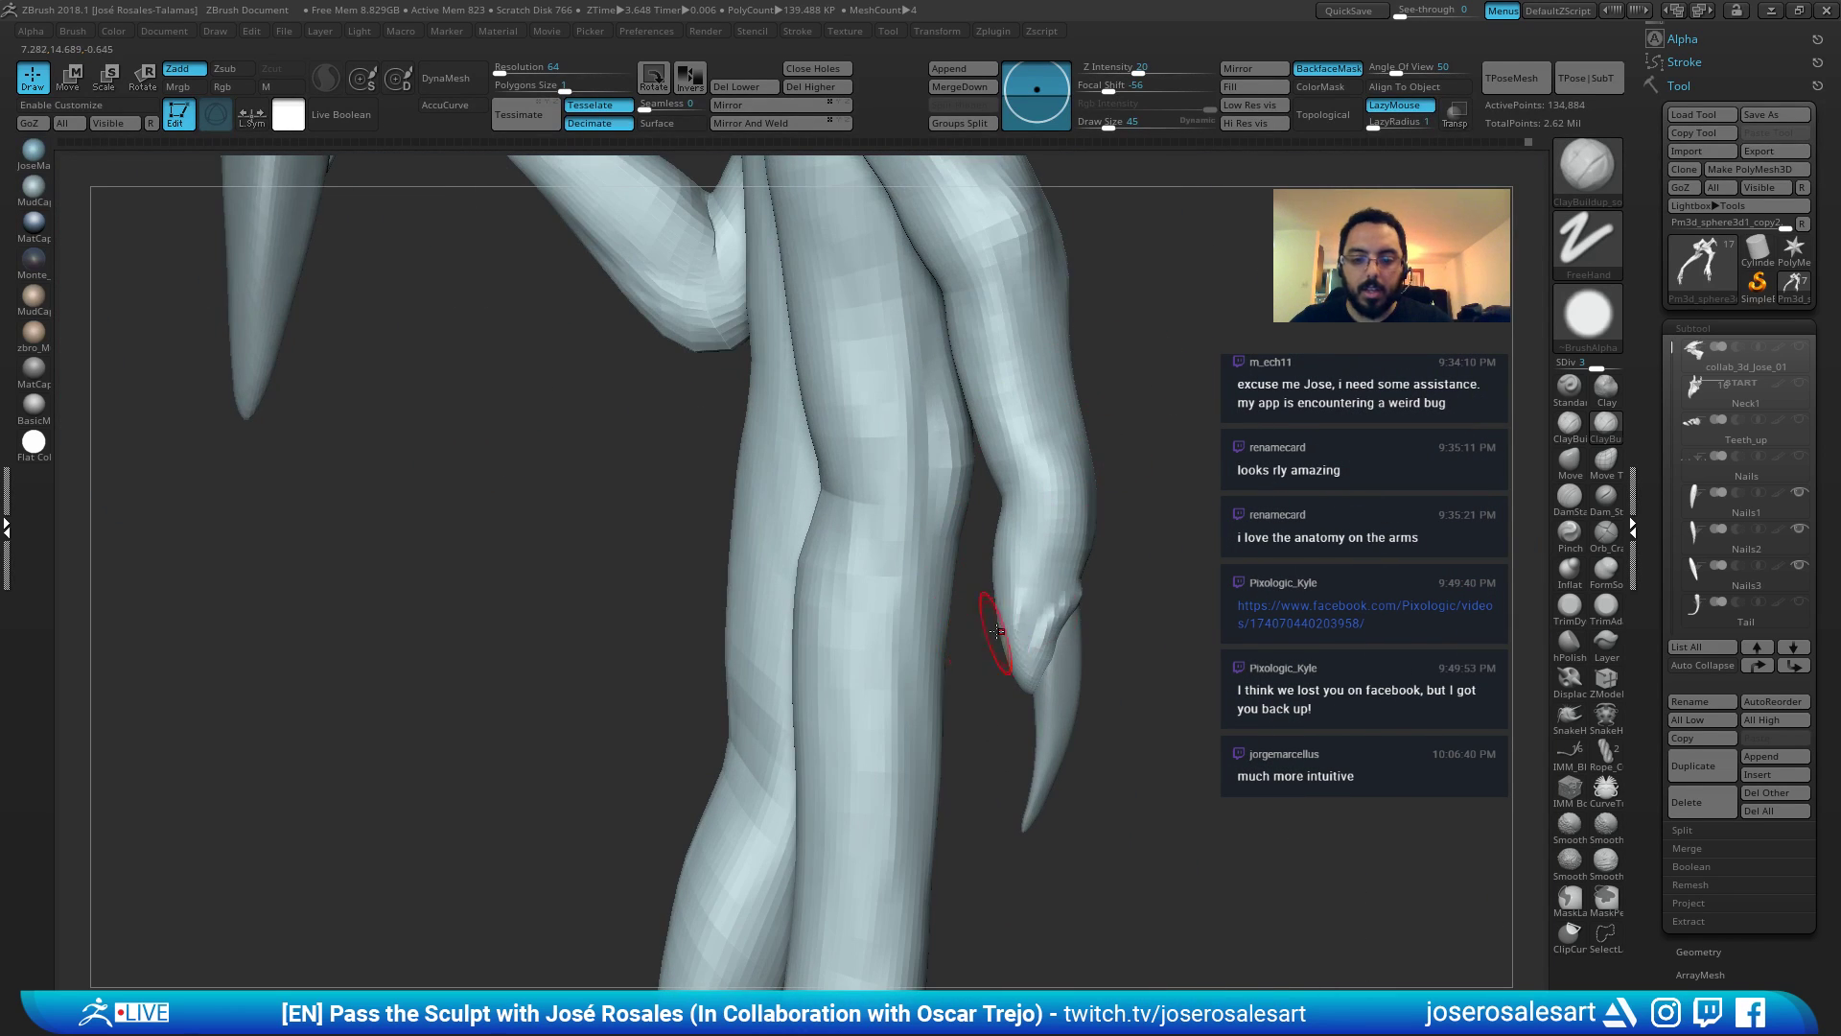
left_click_drag(1043, 574, 1062, 625, "shift")
right_click_drag(1132, 594, 1011, 581)
mouse_move(1066, 628)
left_mouse_down("shift")
mouse_move(1130, 535)
mouse_move(1103, 600)
left_mouse_up("shift")
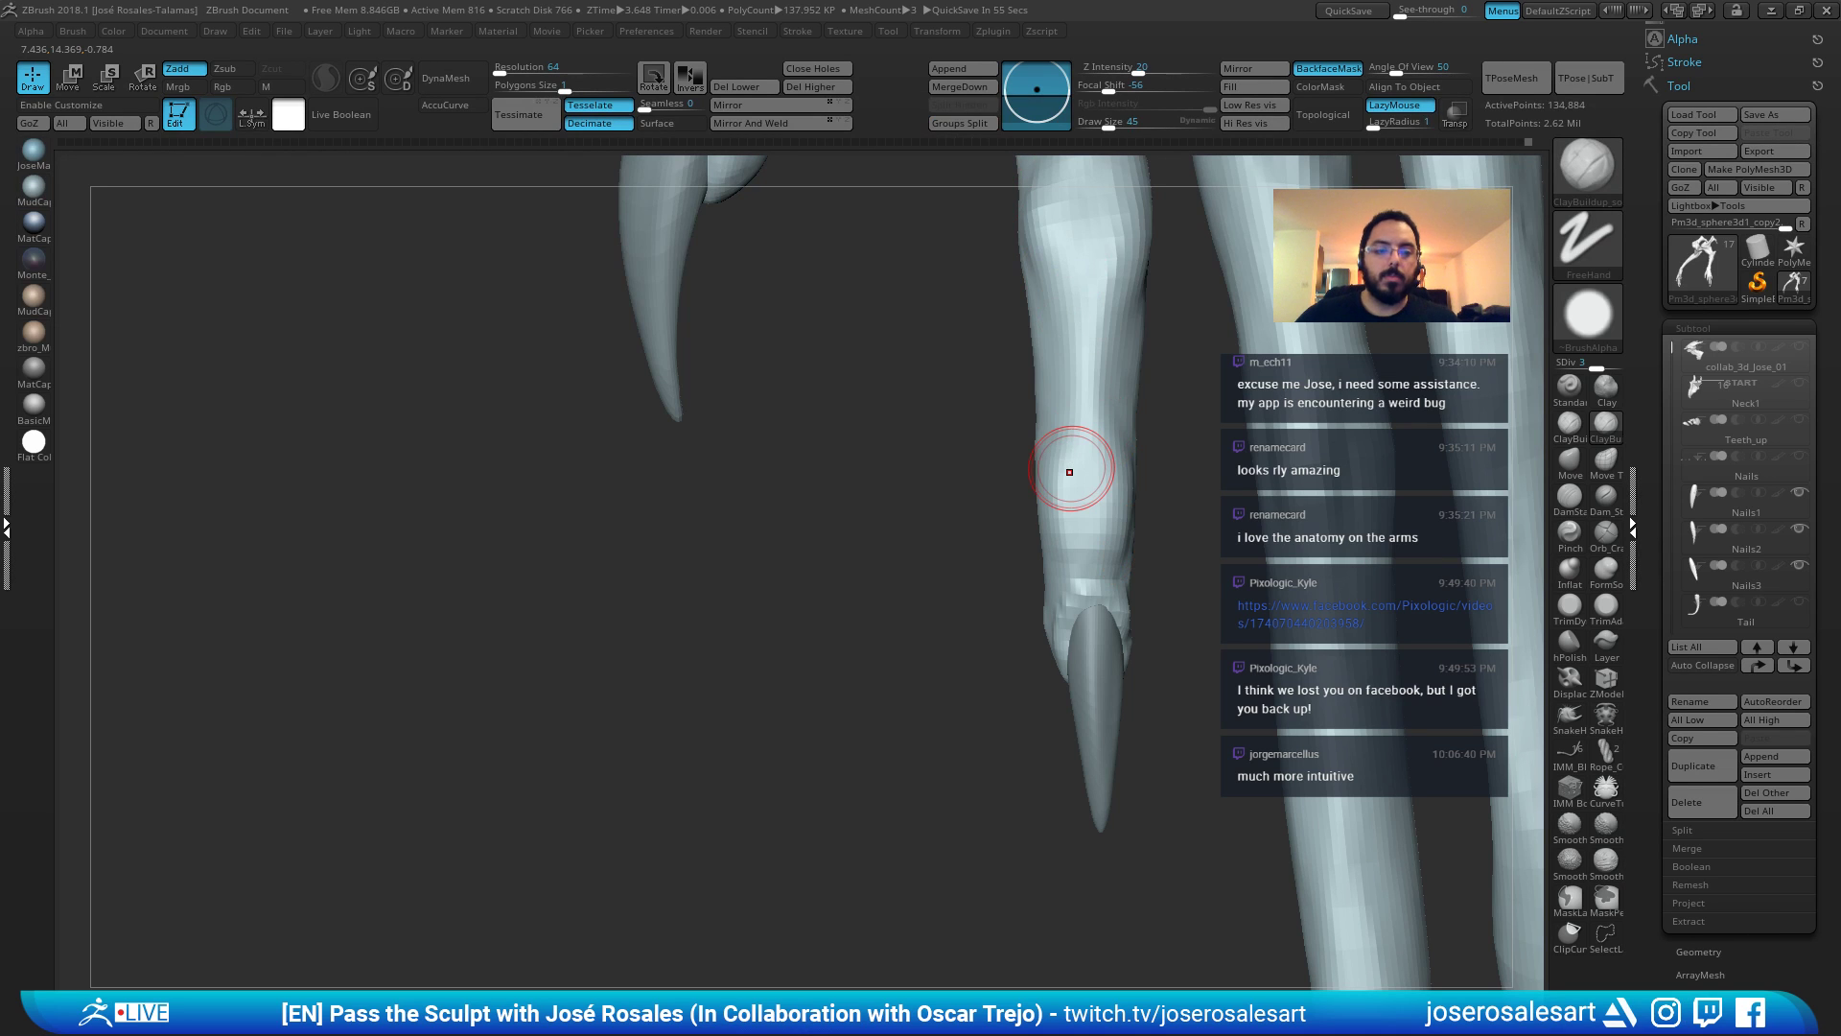
Touch up the thumb tip around its claw with small ClayBuildup strokes.
mouse_move(1024, 531)
right_mouse_down()
mouse_move(1052, 595)
mouse_move(1007, 590)
right_mouse_up()
left_click_drag(695, 382, 691, 351)
right_click_drag(671, 316, 663, 461)
left_click_drag(663, 459, 672, 438)
mouse_move(651, 499)
right_mouse_down()
mouse_move(751, 399)
mouse_move(814, 608)
mouse_move(872, 606)
mouse_move(950, 451)
right_mouse_up()
Raise a bony ridge along the back of the index finger with a small Standard brush and smooth it.
key("b")
key("s")
key("t")
key("bracketleft")
key("bracketleft")
left_click_drag(890, 447, 885, 474)
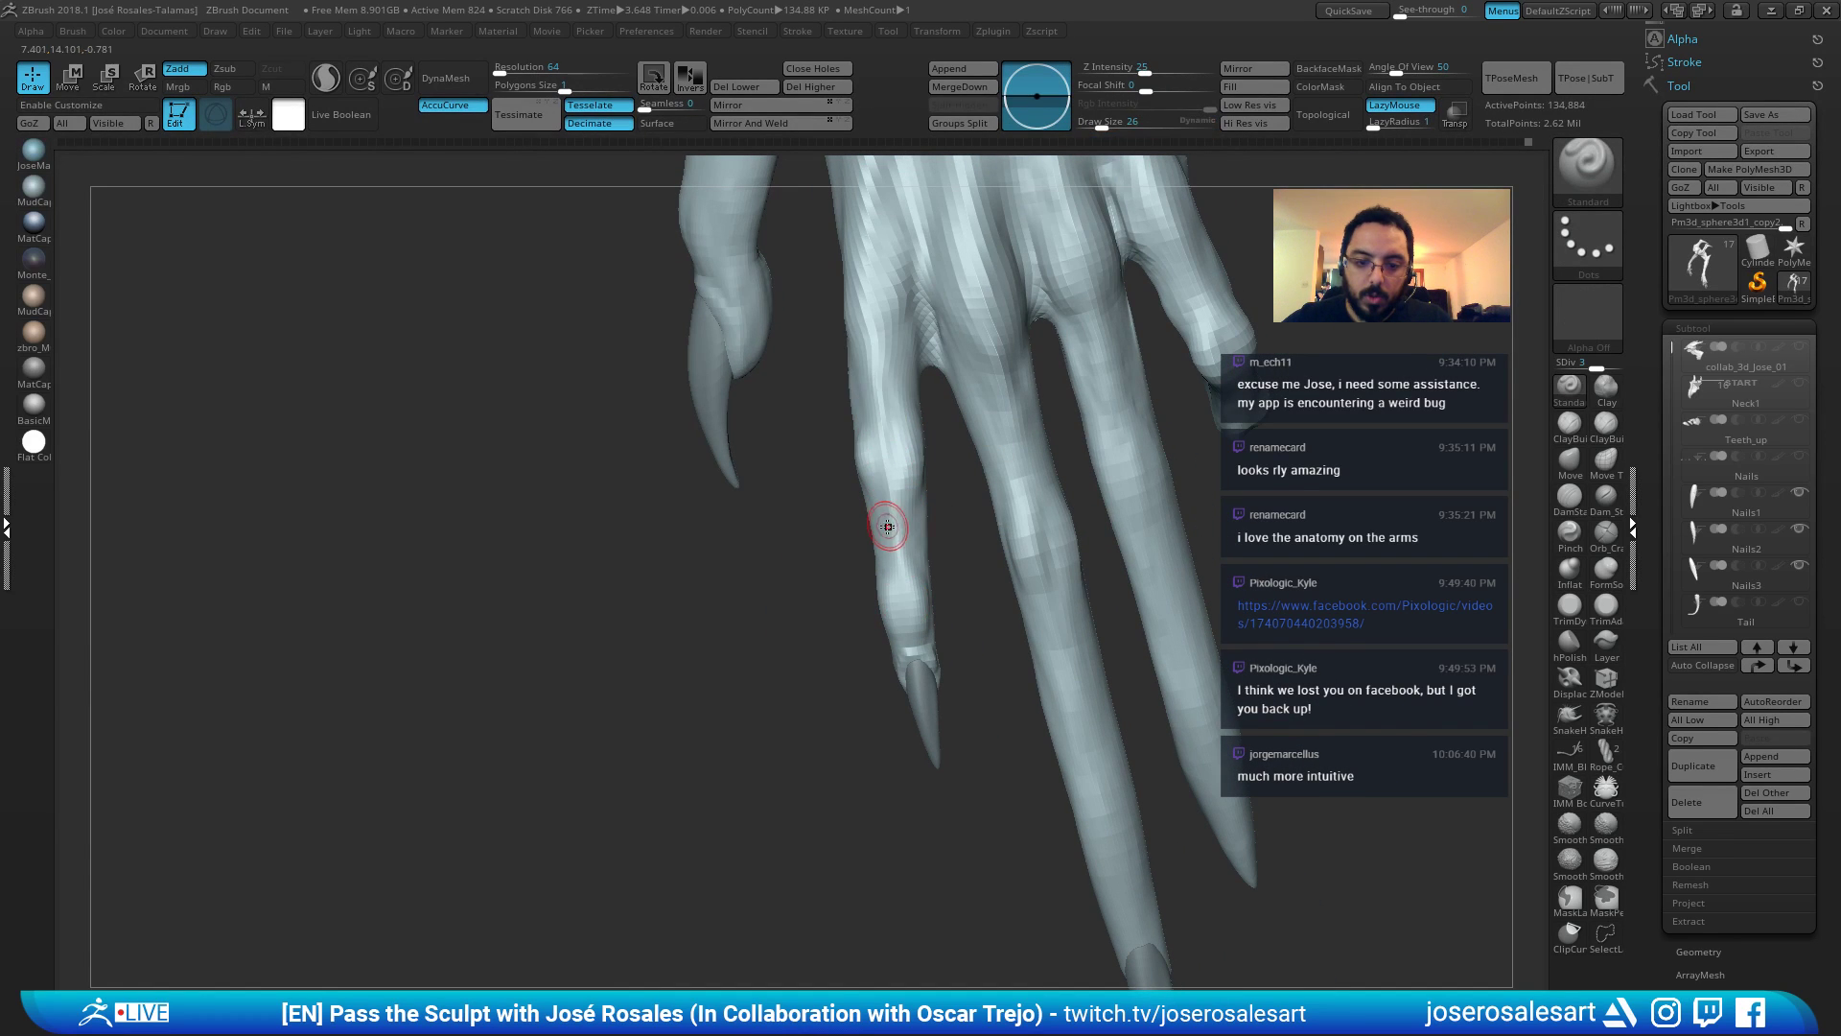
right_click_drag(876, 576, 910, 593)
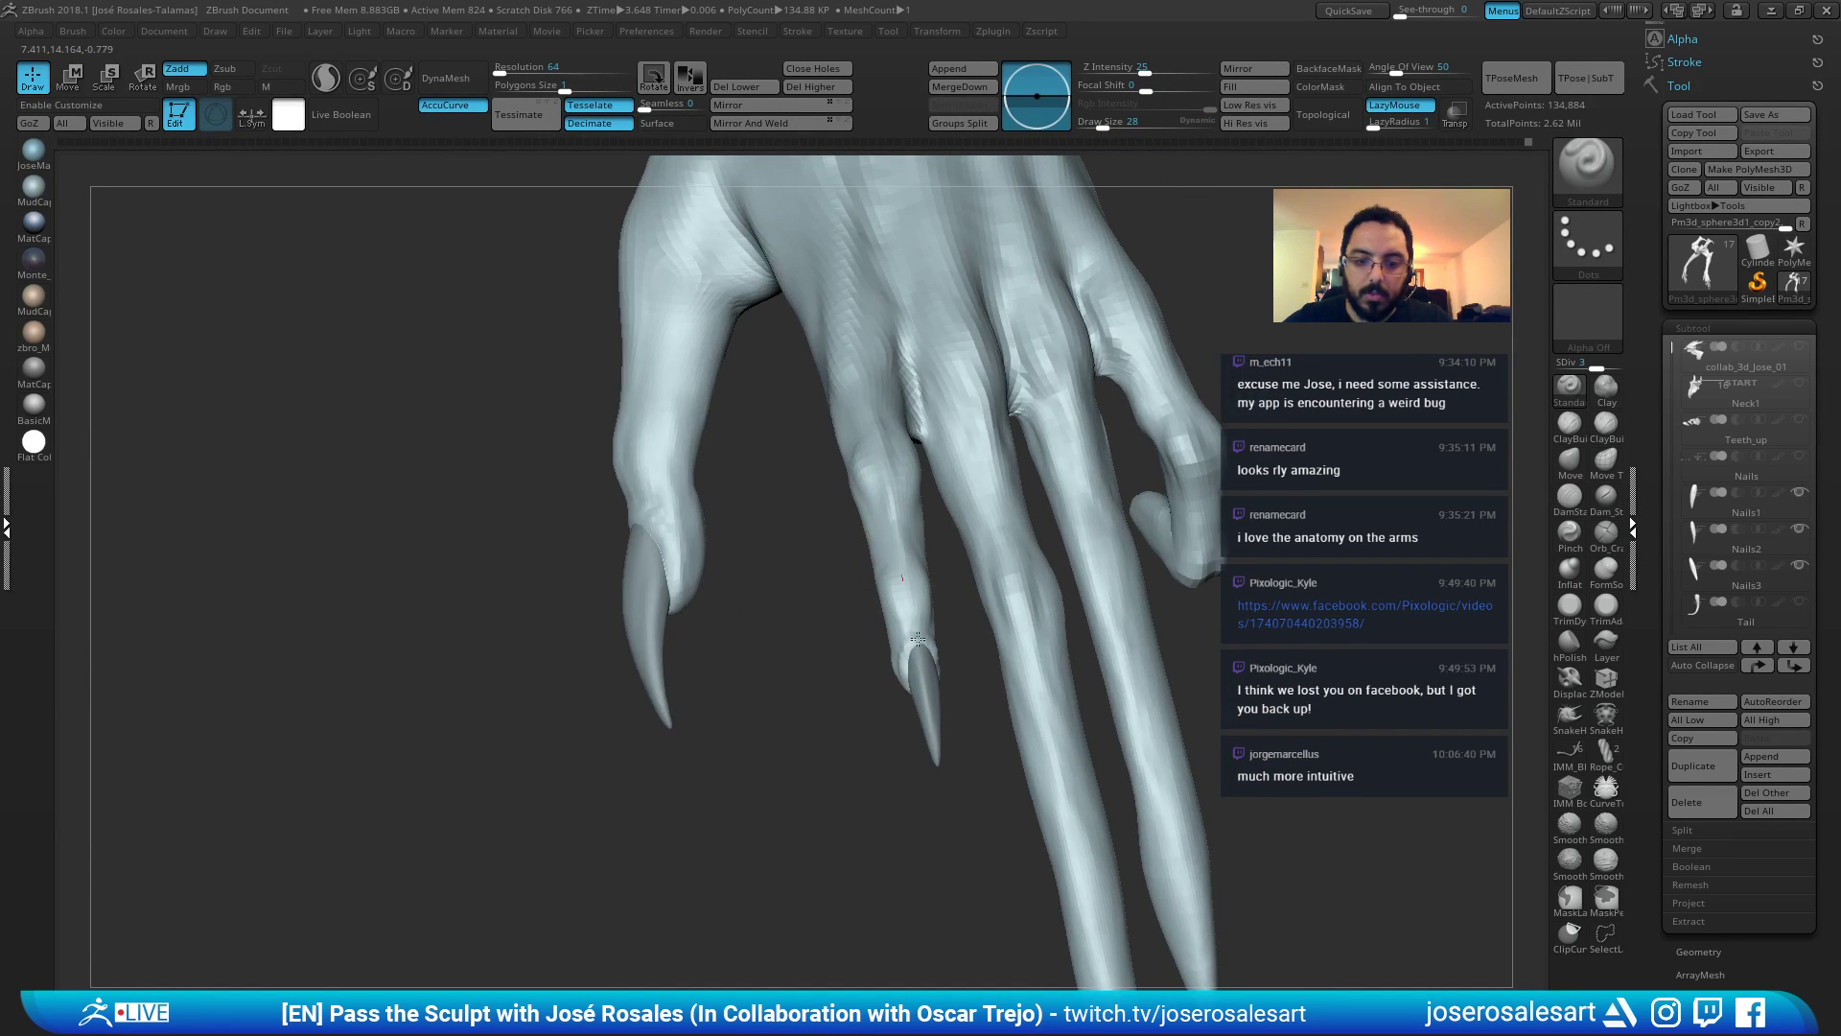
left_click_drag(889, 481, 909, 594, "shift")
right_click_drag(909, 595, 870, 414)
left_click_drag(869, 415, 911, 611)
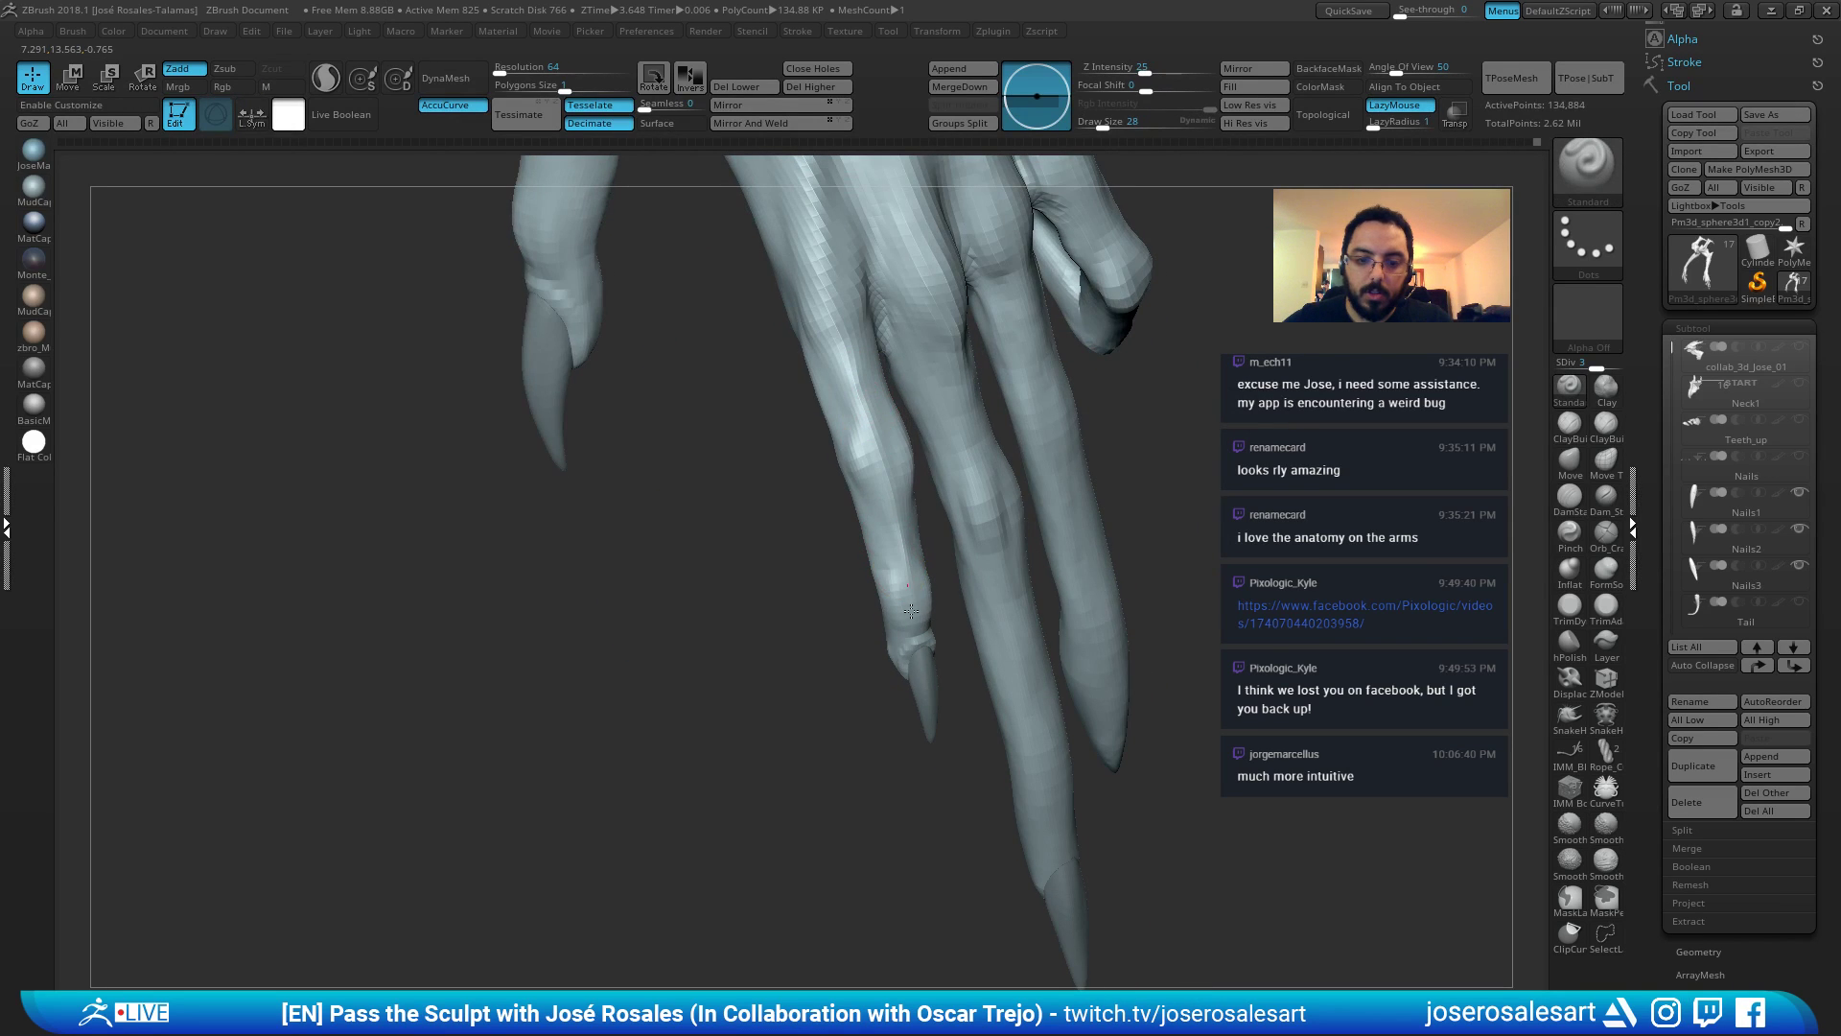
right_click_drag(925, 679, 874, 416)
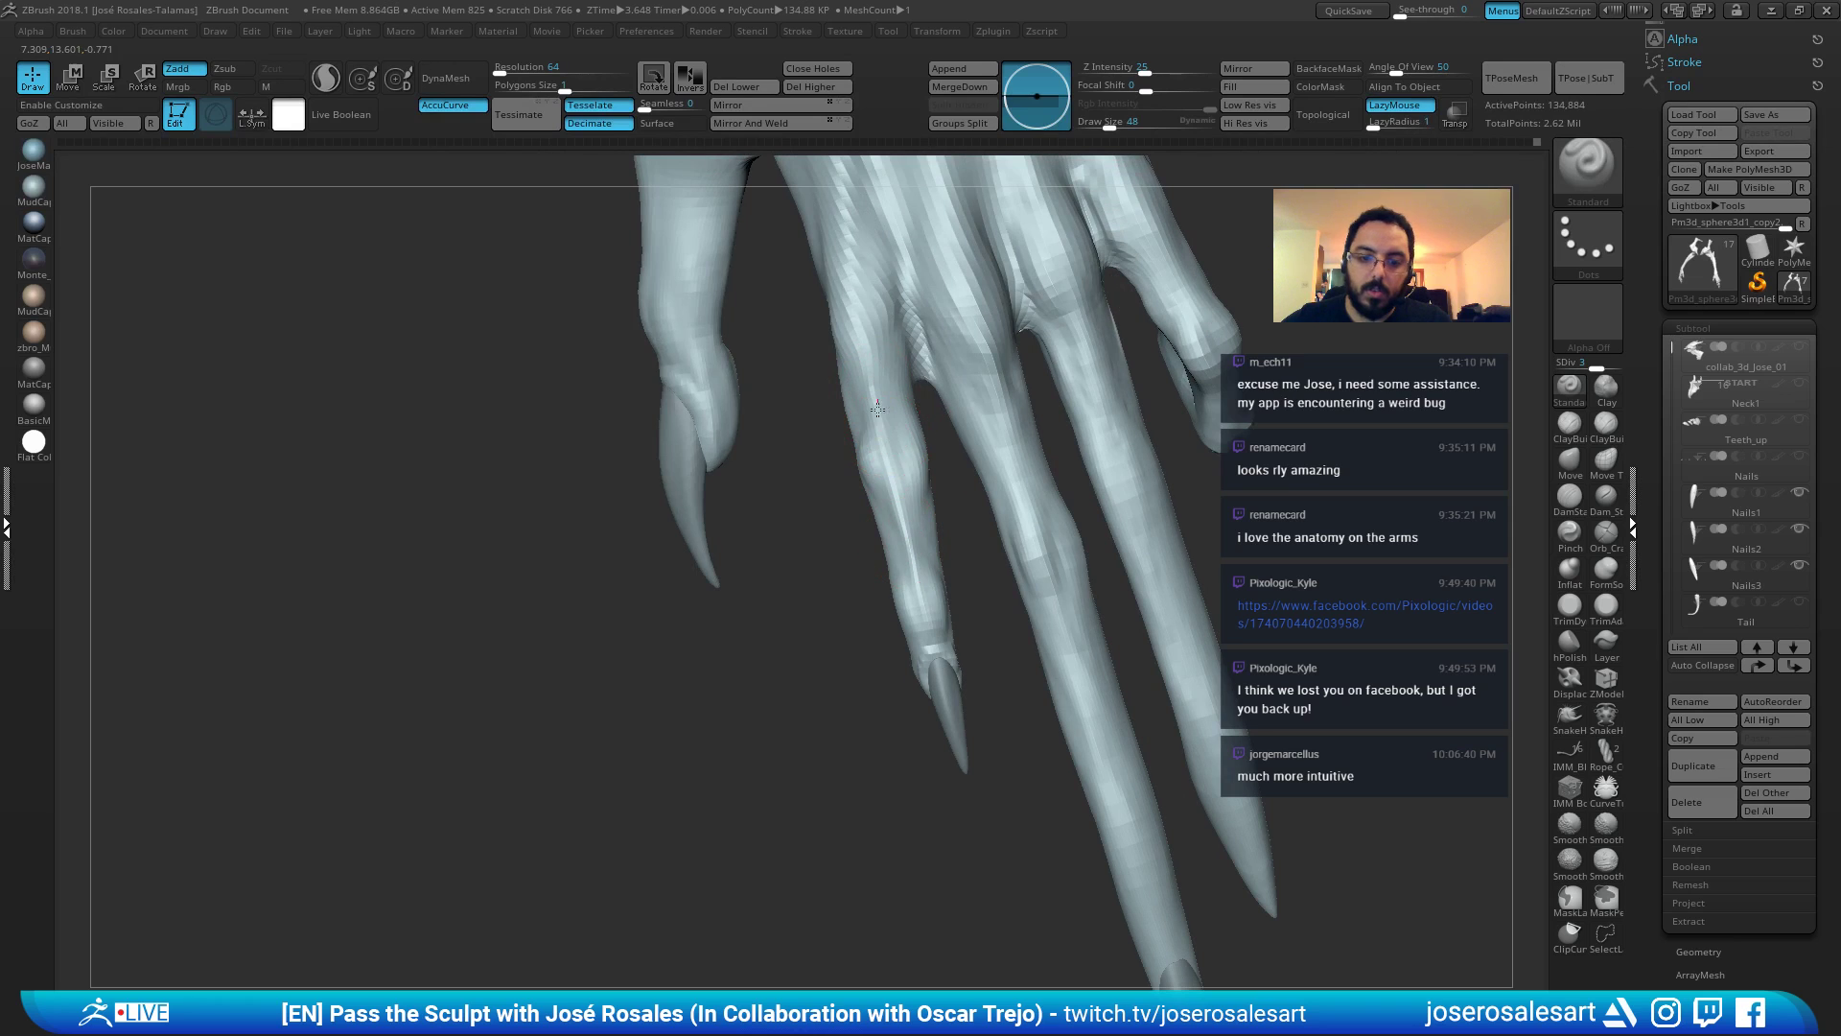
left_click_drag(913, 575, 927, 628)
mouse_move(928, 628)
right_mouse_down()
mouse_move(892, 590)
mouse_move(960, 609)
mouse_move(864, 434)
right_mouse_up()
Build up the index finger's knuckle with the ClayBuildup brush and blend it into the finger.
key("b")
key("c")
key("b")
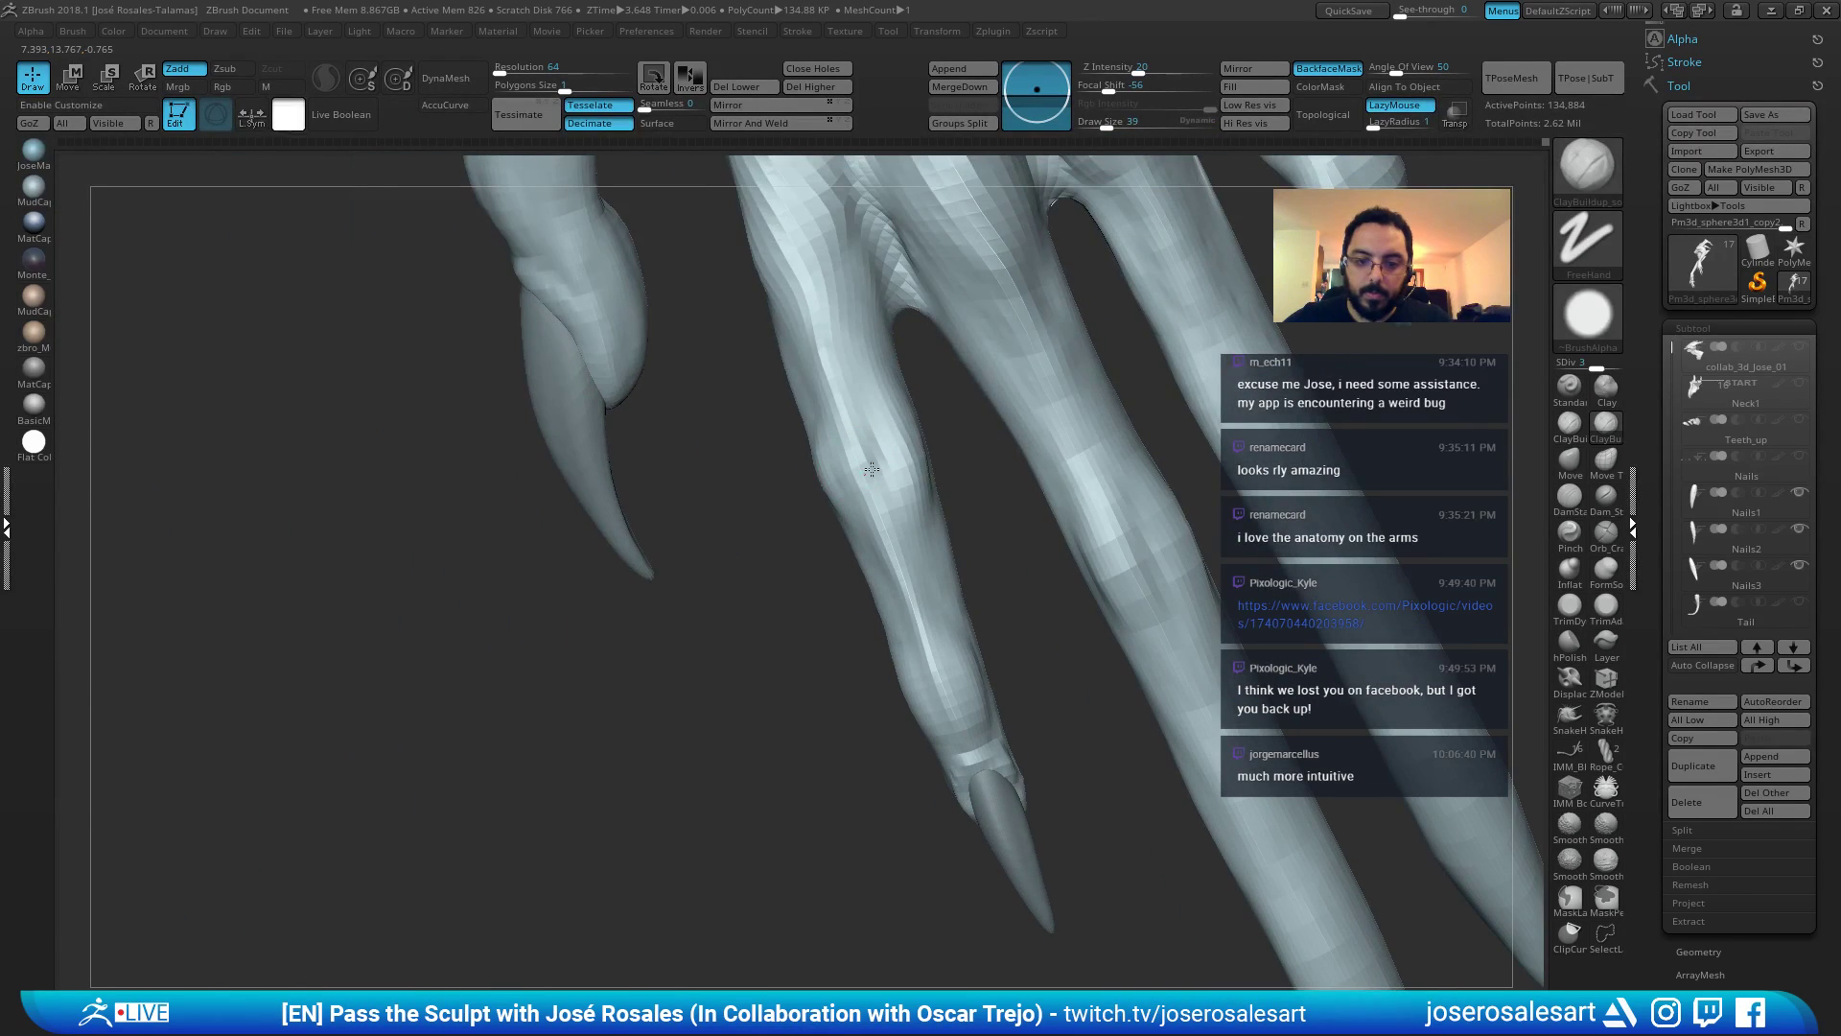
right_click_drag(932, 585, 937, 635)
mouse_move(931, 729)
right_mouse_down("ctrl")
mouse_move(888, 534)
mouse_move(810, 566)
mouse_move(1052, 538)
mouse_move(971, 606)
mouse_move(1215, 507)
right_mouse_up("ctrl")
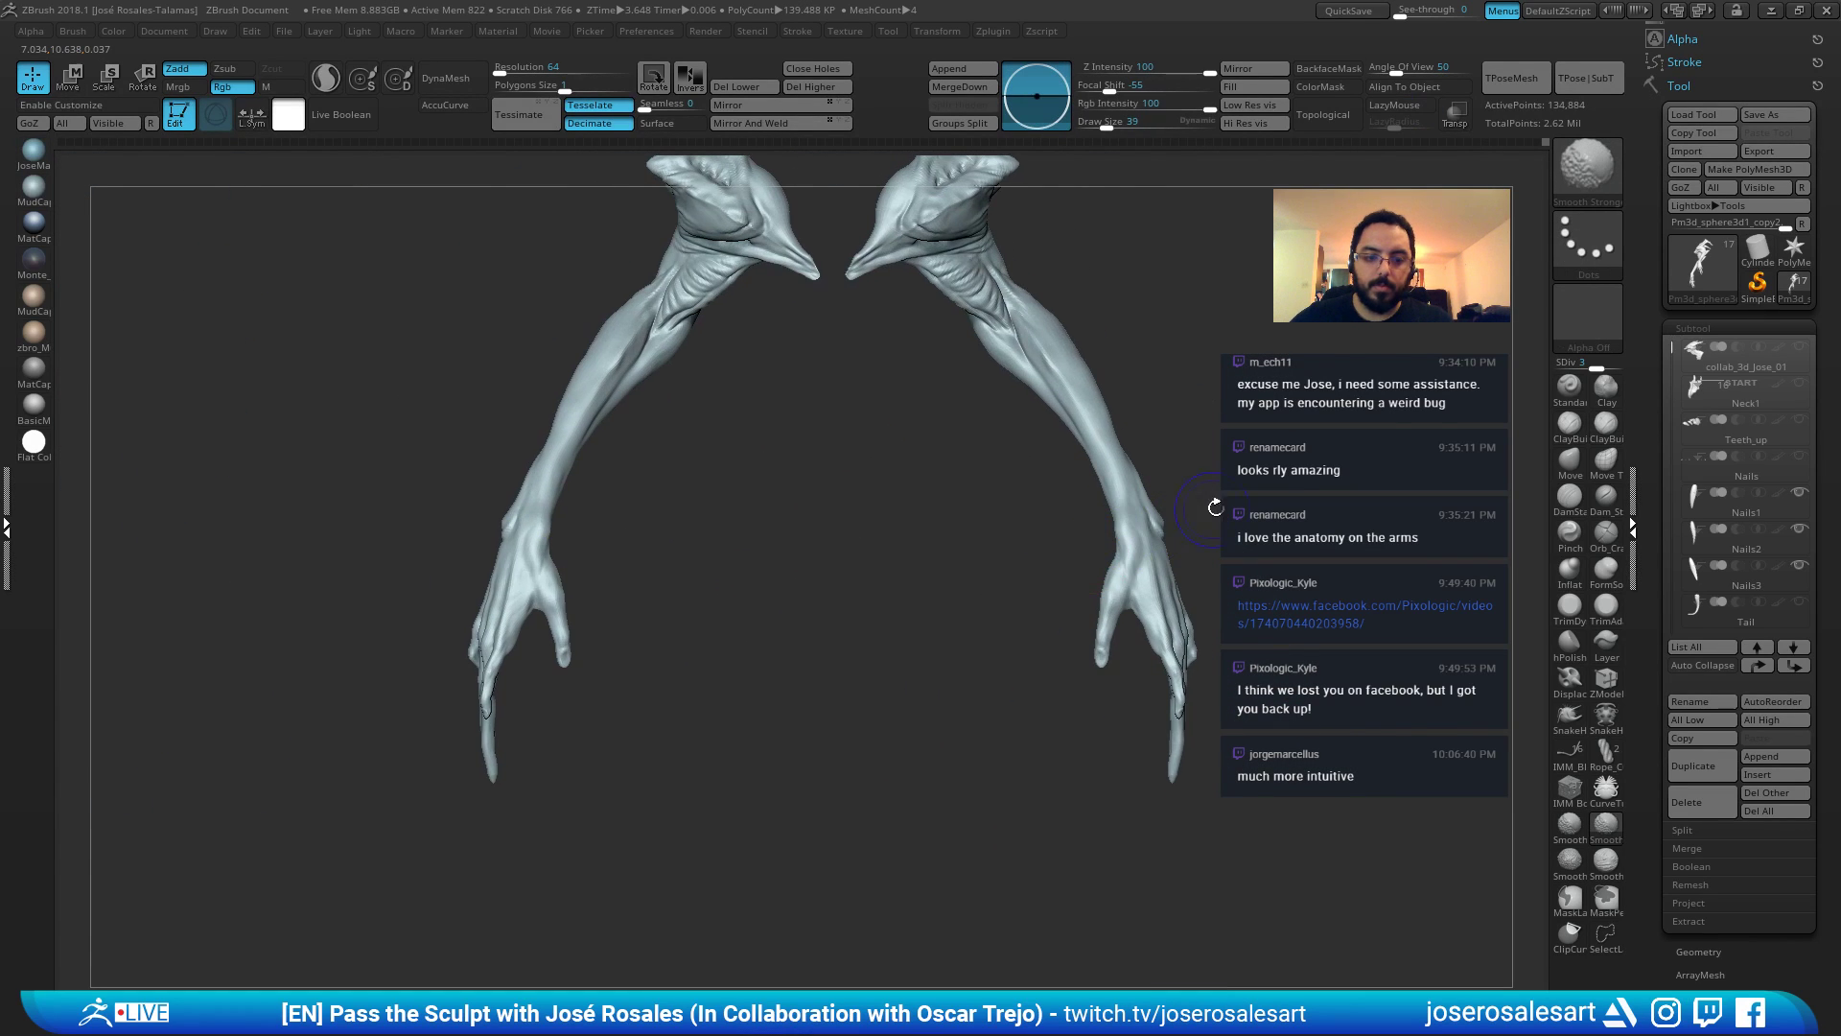
Select the arms subtool and refine the middle fingertip around its claw base with the ClayBuildup brush.
mouse_move(1517, 286)
right_mouse_down()
mouse_move(1194, 505)
mouse_move(1246, 551)
mouse_move(1200, 511)
mouse_move(1212, 527)
mouse_move(1167, 619)
mouse_move(1032, 464)
mouse_move(991, 850)
mouse_move(976, 747)
mouse_move(969, 764)
mouse_move(930, 710)
mouse_move(946, 618)
right_mouse_up()
left_click(962, 779, "alt")
mouse_move(947, 687)
right_mouse_down()
mouse_move(955, 632)
mouse_move(935, 626)
mouse_move(975, 648)
mouse_move(976, 632)
right_mouse_up()
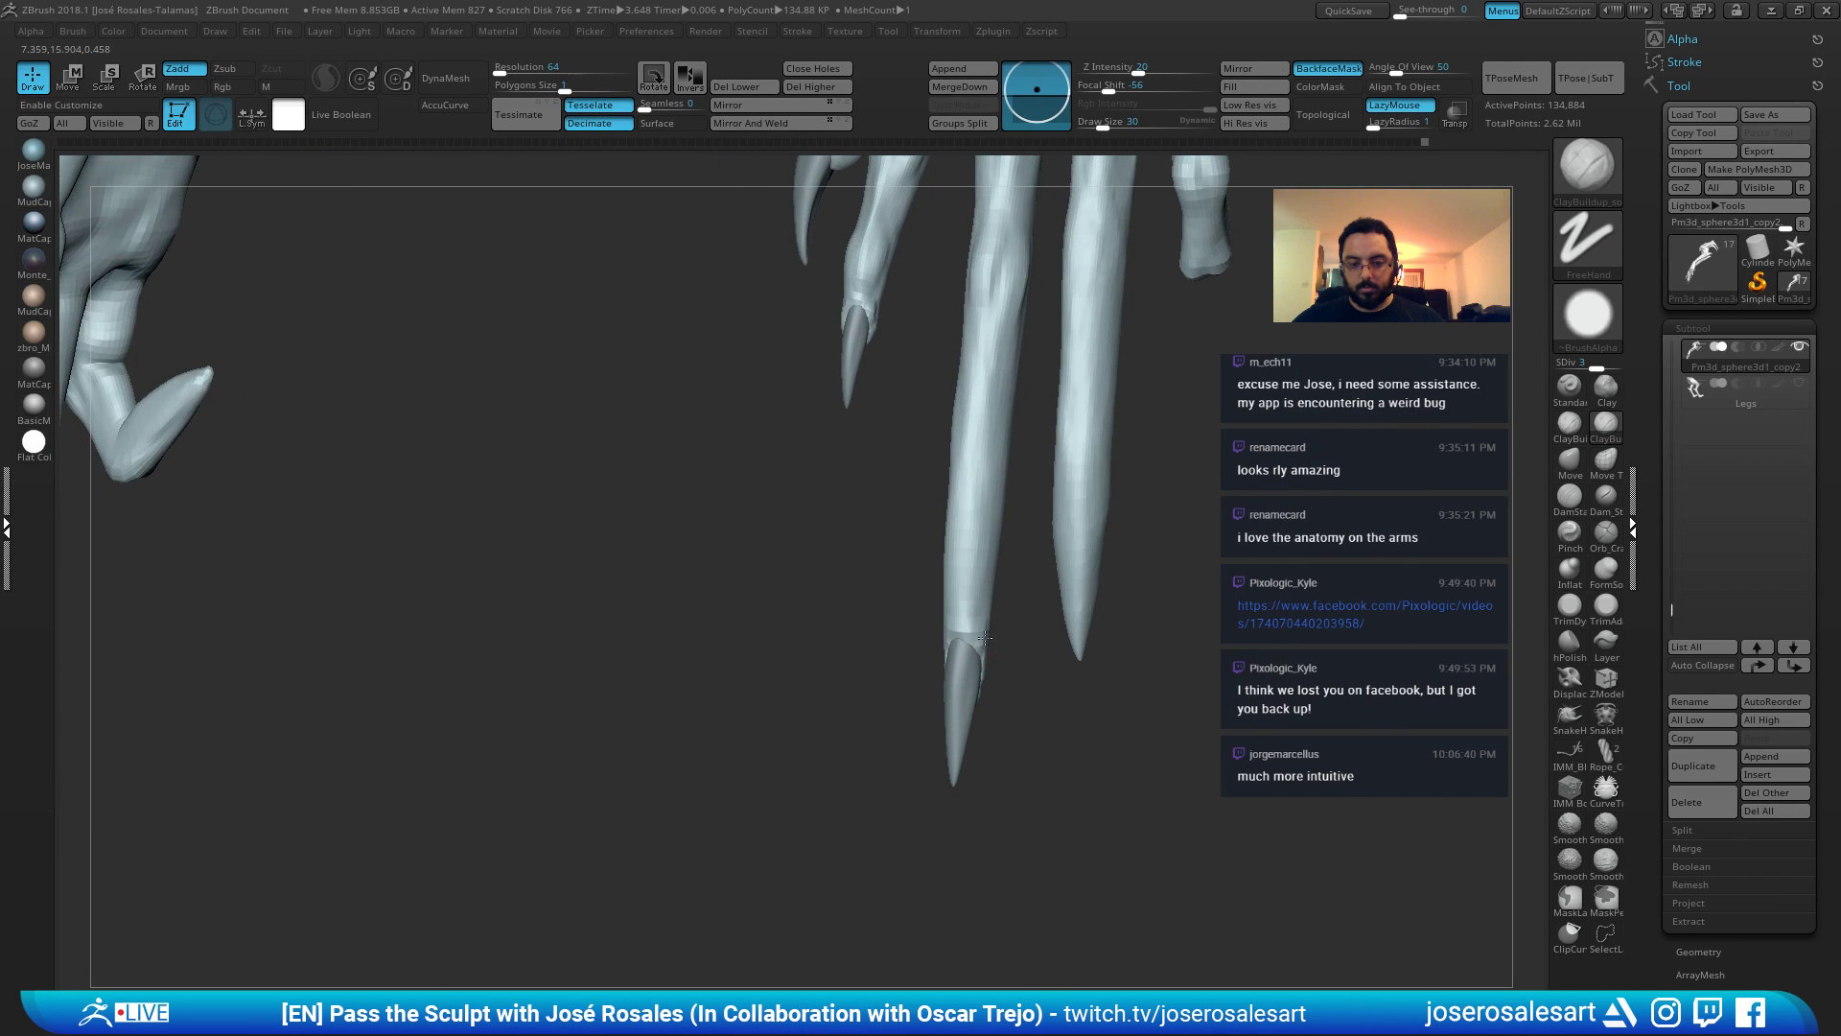
right_click_drag(927, 698, 892, 664)
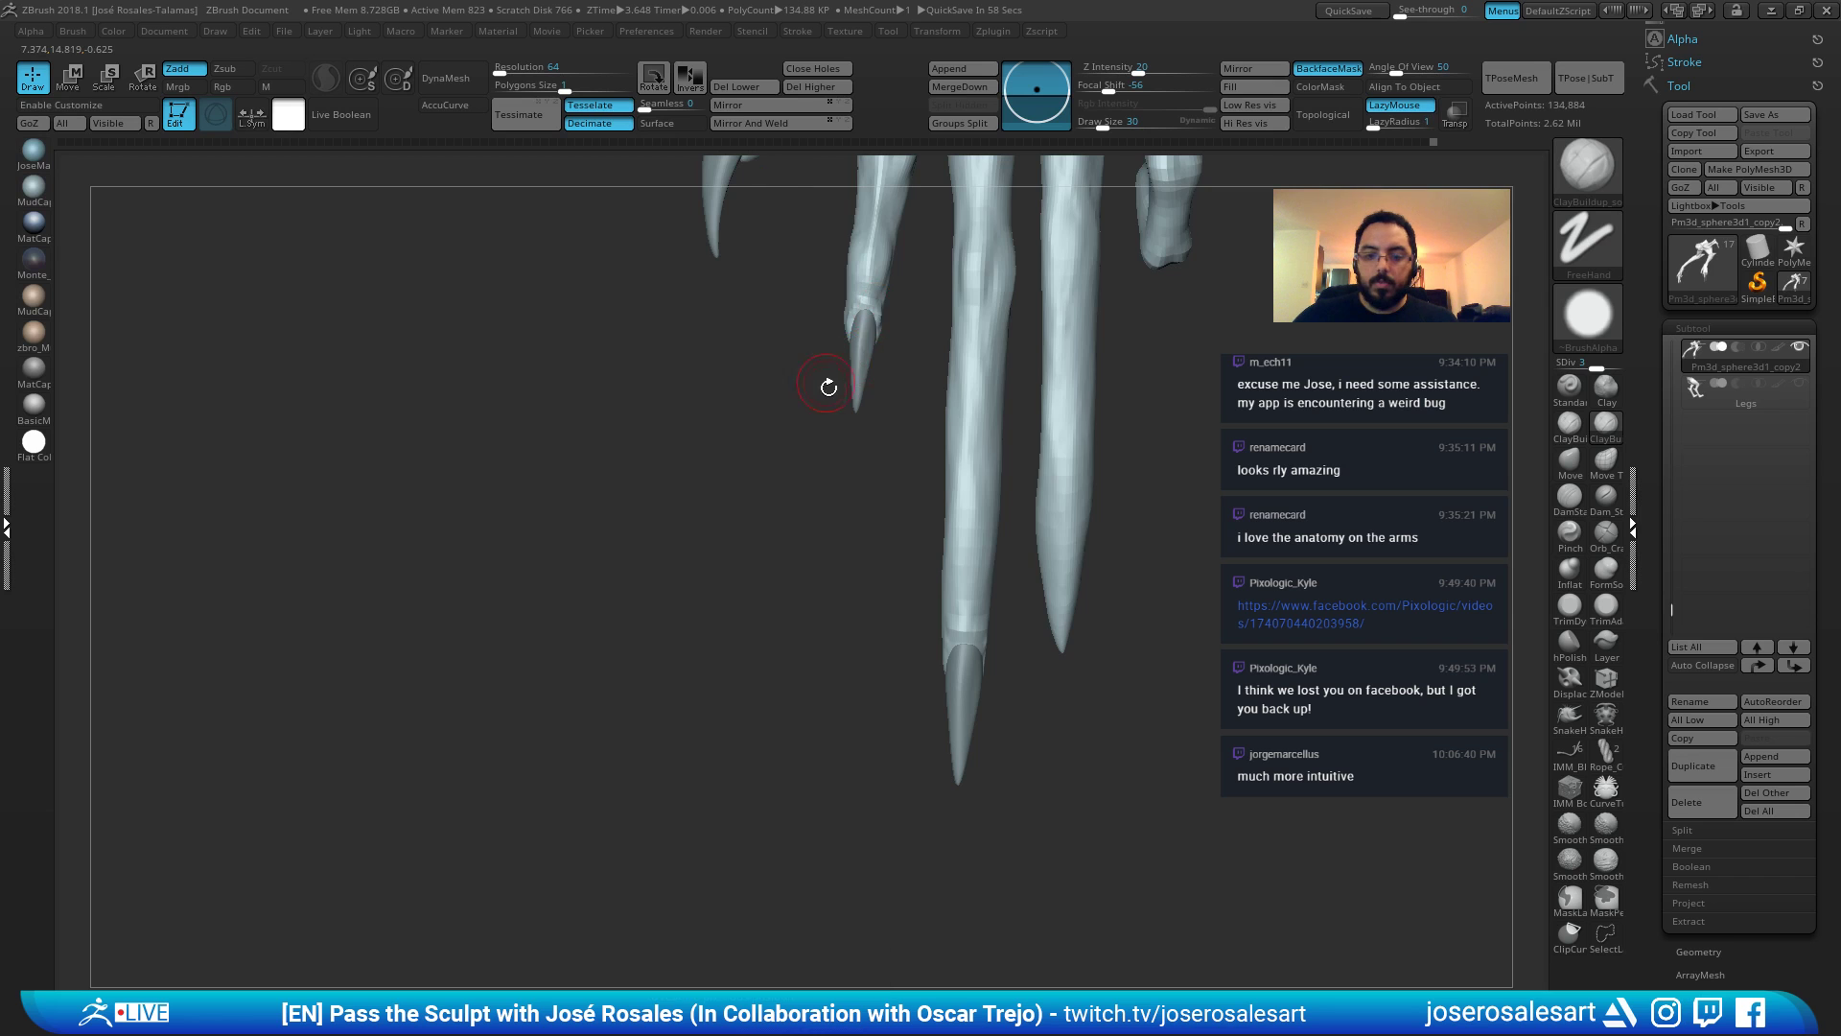
Thicken the sides of the index fingertip around the claw with ClayBuildup strokes and smooth them.
mouse_move(826, 382)
right_mouse_down("alt")
mouse_move(812, 480)
mouse_move(802, 432)
mouse_move(858, 543)
right_mouse_up("alt")
key("s")
left_click_drag(859, 543, 861, 542)
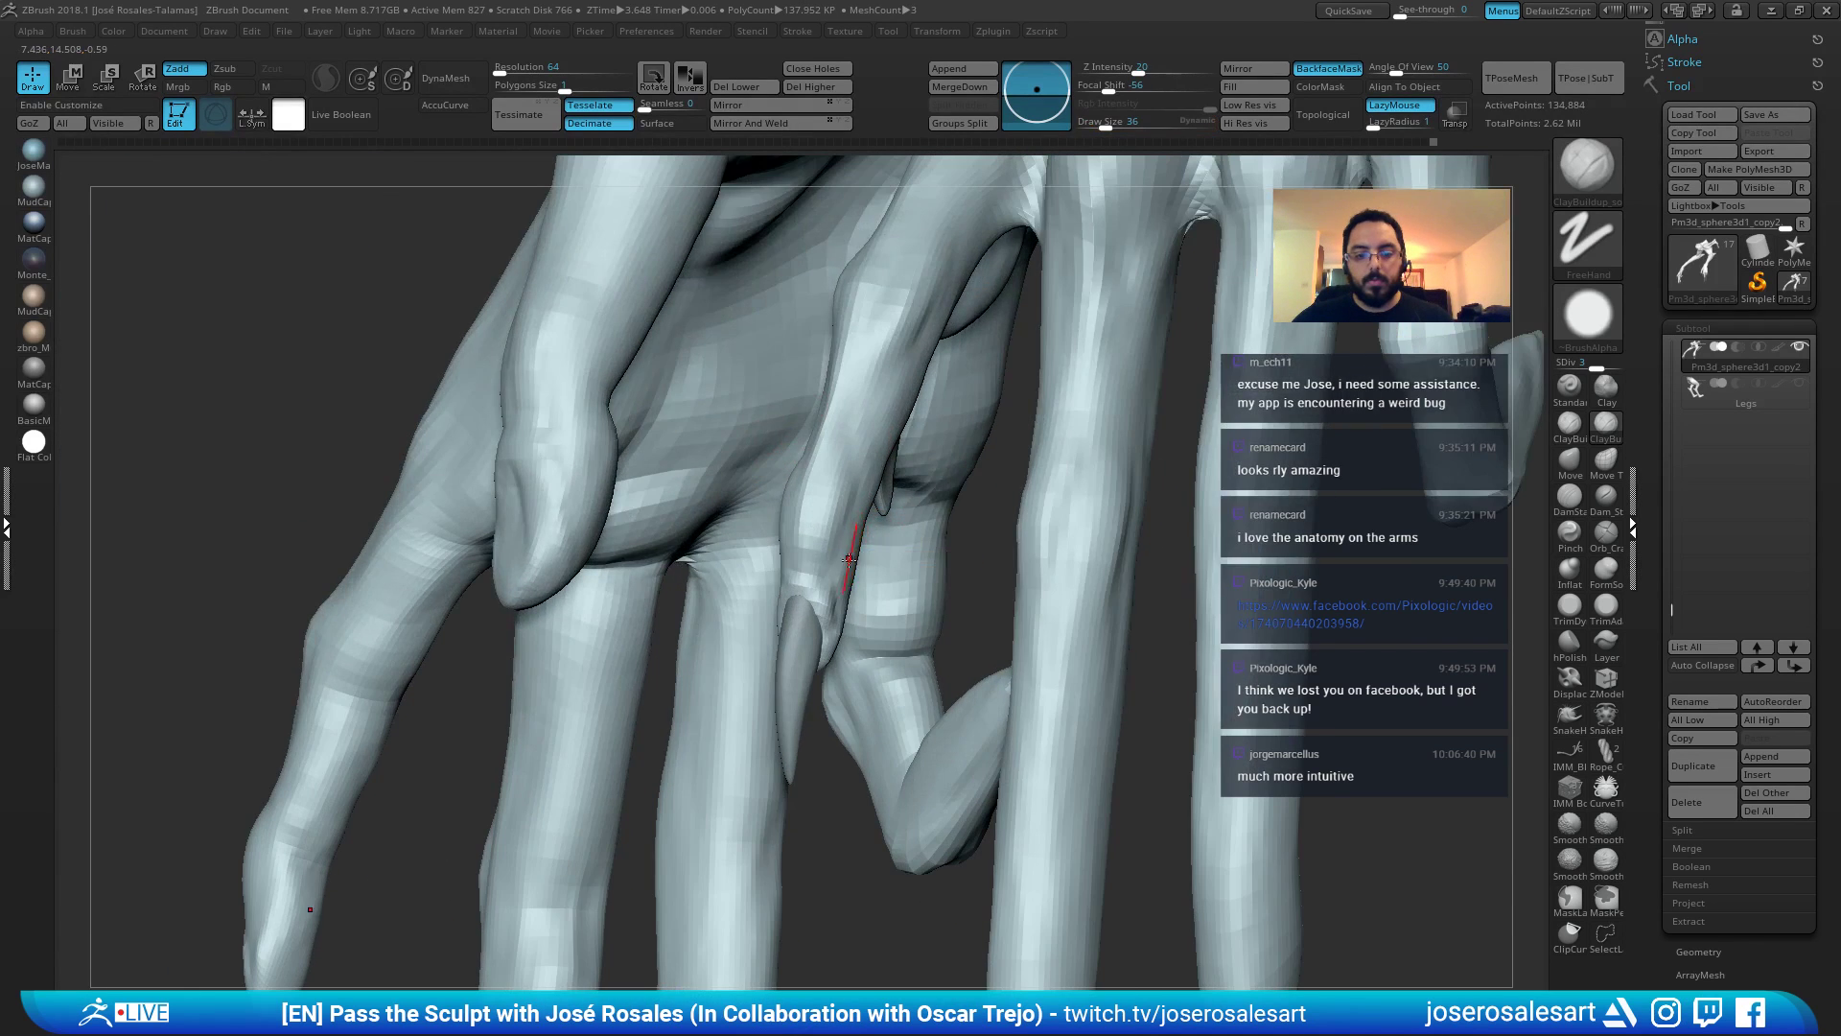
right_click_drag(854, 538, 738, 566)
mouse_move(841, 652)
left_mouse_down()
mouse_move(833, 598)
mouse_move(840, 614)
left_mouse_up()
right_click_drag(844, 602, 1040, 575)
mouse_move(831, 655)
right_mouse_down()
mouse_move(826, 610)
mouse_move(776, 629)
right_mouse_up()
left_click_drag(774, 586, 768, 600)
mouse_move(767, 614)
right_mouse_down()
mouse_move(740, 646)
mouse_move(777, 641)
right_mouse_up()
left_click_drag(823, 575, 832, 542, "shift")
right_click_drag(884, 480, 995, 501)
key("s")
left_click_drag(995, 501, 992, 500)
mouse_move(992, 501)
right_mouse_down()
mouse_move(1089, 484)
mouse_move(1017, 480)
right_mouse_up()
Carve creases into the underside of the index finger with a resized DamStandard brush.
mouse_move(1017, 480)
right_mouse_down("ctrl")
mouse_move(966, 489)
mouse_move(962, 580)
right_mouse_up("ctrl")
key("b")
key("d")
key("s")
key("s")
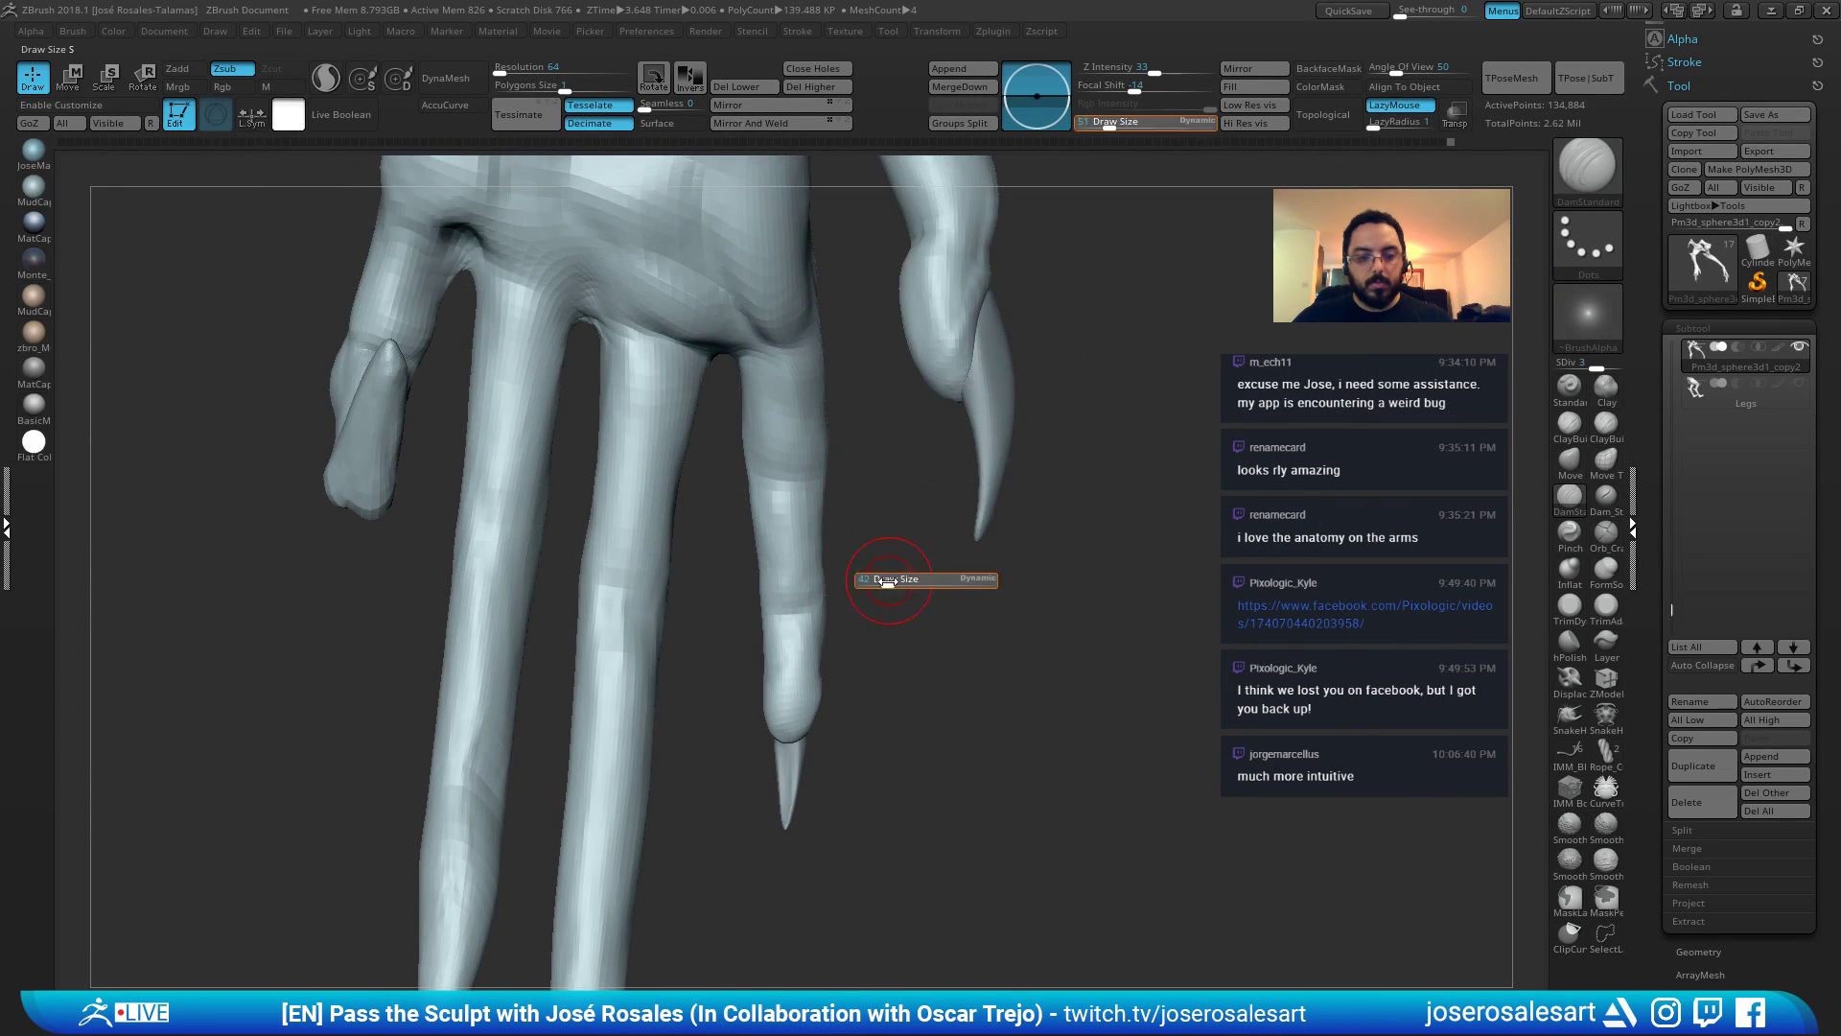
left_click_drag(887, 577, 879, 577)
mouse_move(879, 578)
right_mouse_down()
mouse_move(792, 617)
mouse_move(741, 608)
mouse_move(896, 534)
mouse_move(950, 539)
mouse_move(767, 484)
right_mouse_up()
right_click_drag(768, 485, 815, 533)
right_click_drag(1005, 586, 775, 513, "alt")
Strengthen the tendons and knuckles on the back of the hand with the Standard brush.
mouse_move(912, 547)
right_mouse_down("ctrl")
mouse_move(987, 531)
mouse_move(838, 527)
mouse_move(1199, 585)
mouse_move(1082, 598)
mouse_move(976, 579)
mouse_move(1046, 619)
mouse_move(1152, 594)
mouse_move(1032, 530)
mouse_move(958, 566)
mouse_move(863, 508)
mouse_move(842, 464)
mouse_move(753, 528)
mouse_move(702, 408)
right_mouse_up("ctrl")
key("b")
key("s")
key("t")
left_click_drag(678, 366, 675, 394)
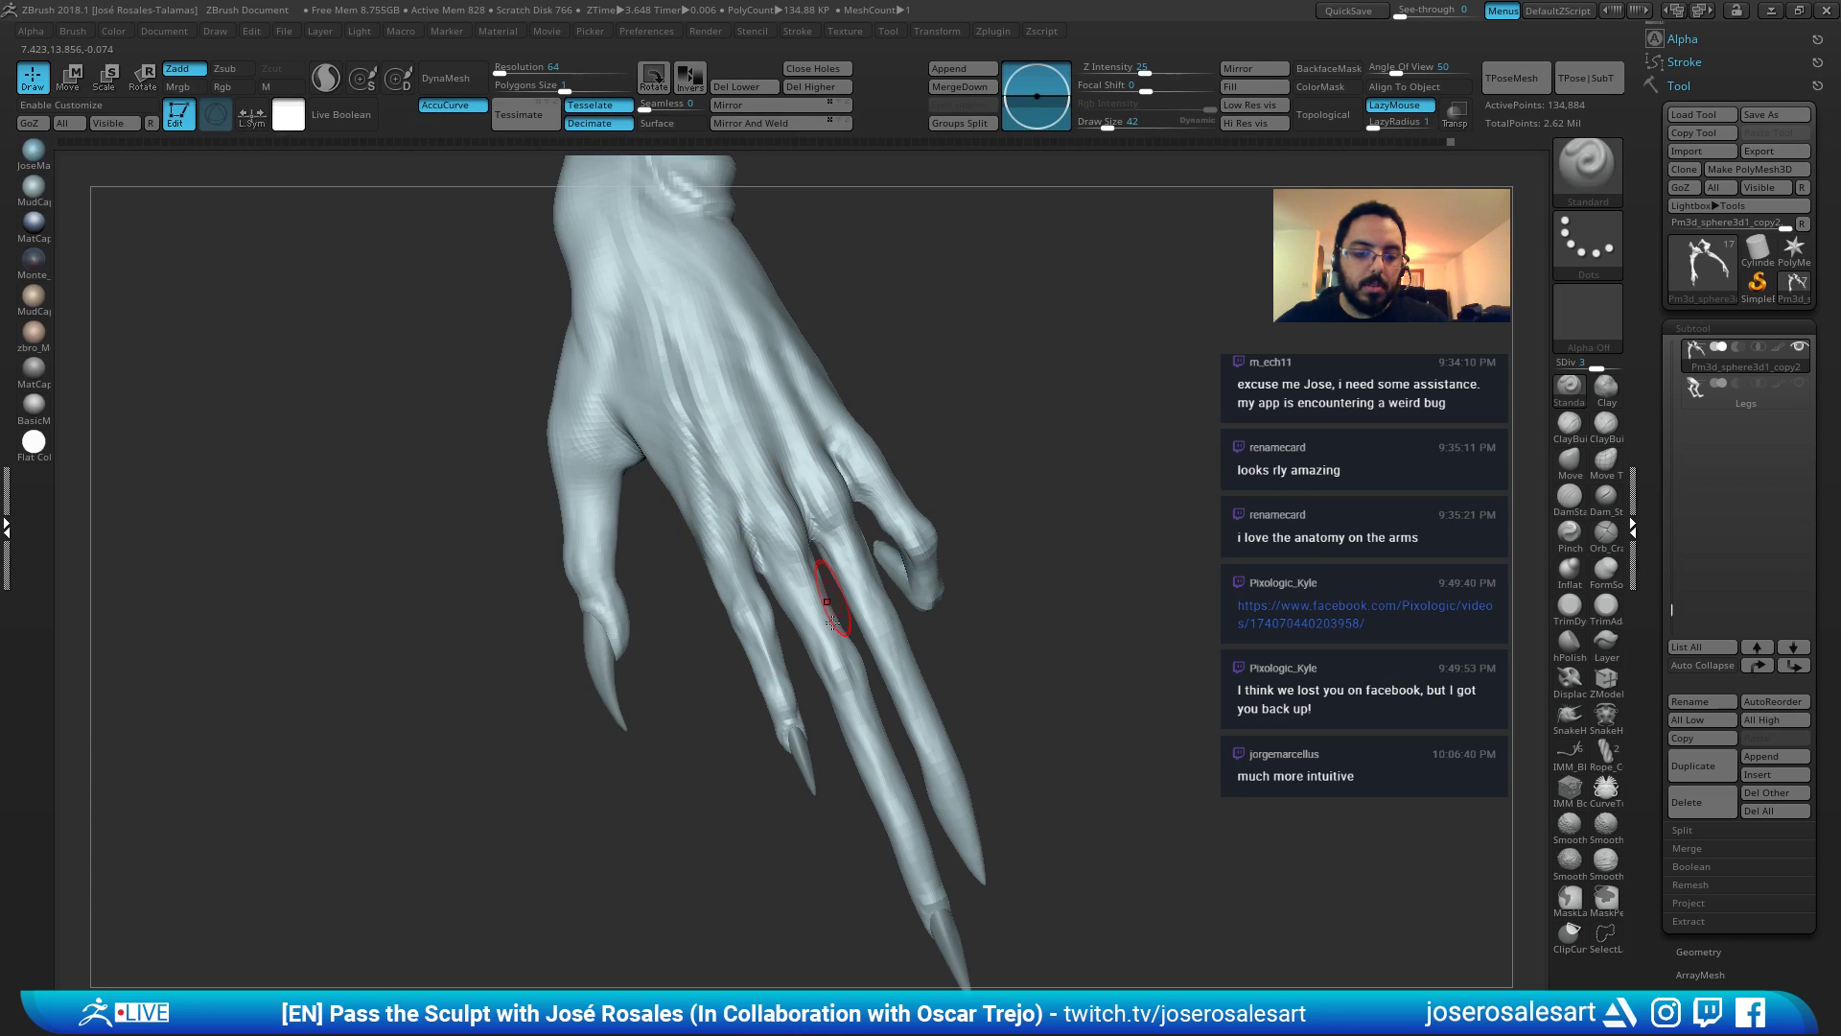
mouse_move(833, 623)
right_mouse_down("alt")
mouse_move(808, 474)
mouse_move(771, 649)
mouse_move(796, 624)
right_mouse_up("alt")
Build up the base knuckle of the middle finger with ClayBuildup and adjust its form with the Move brush.
key("b")
key("c")
key("b")
mouse_move(805, 522)
right_mouse_down()
mouse_move(832, 502)
mouse_move(762, 504)
mouse_move(821, 473)
mouse_move(835, 523)
mouse_move(623, 370)
right_mouse_up()
key("b")
key("m")
key("v")
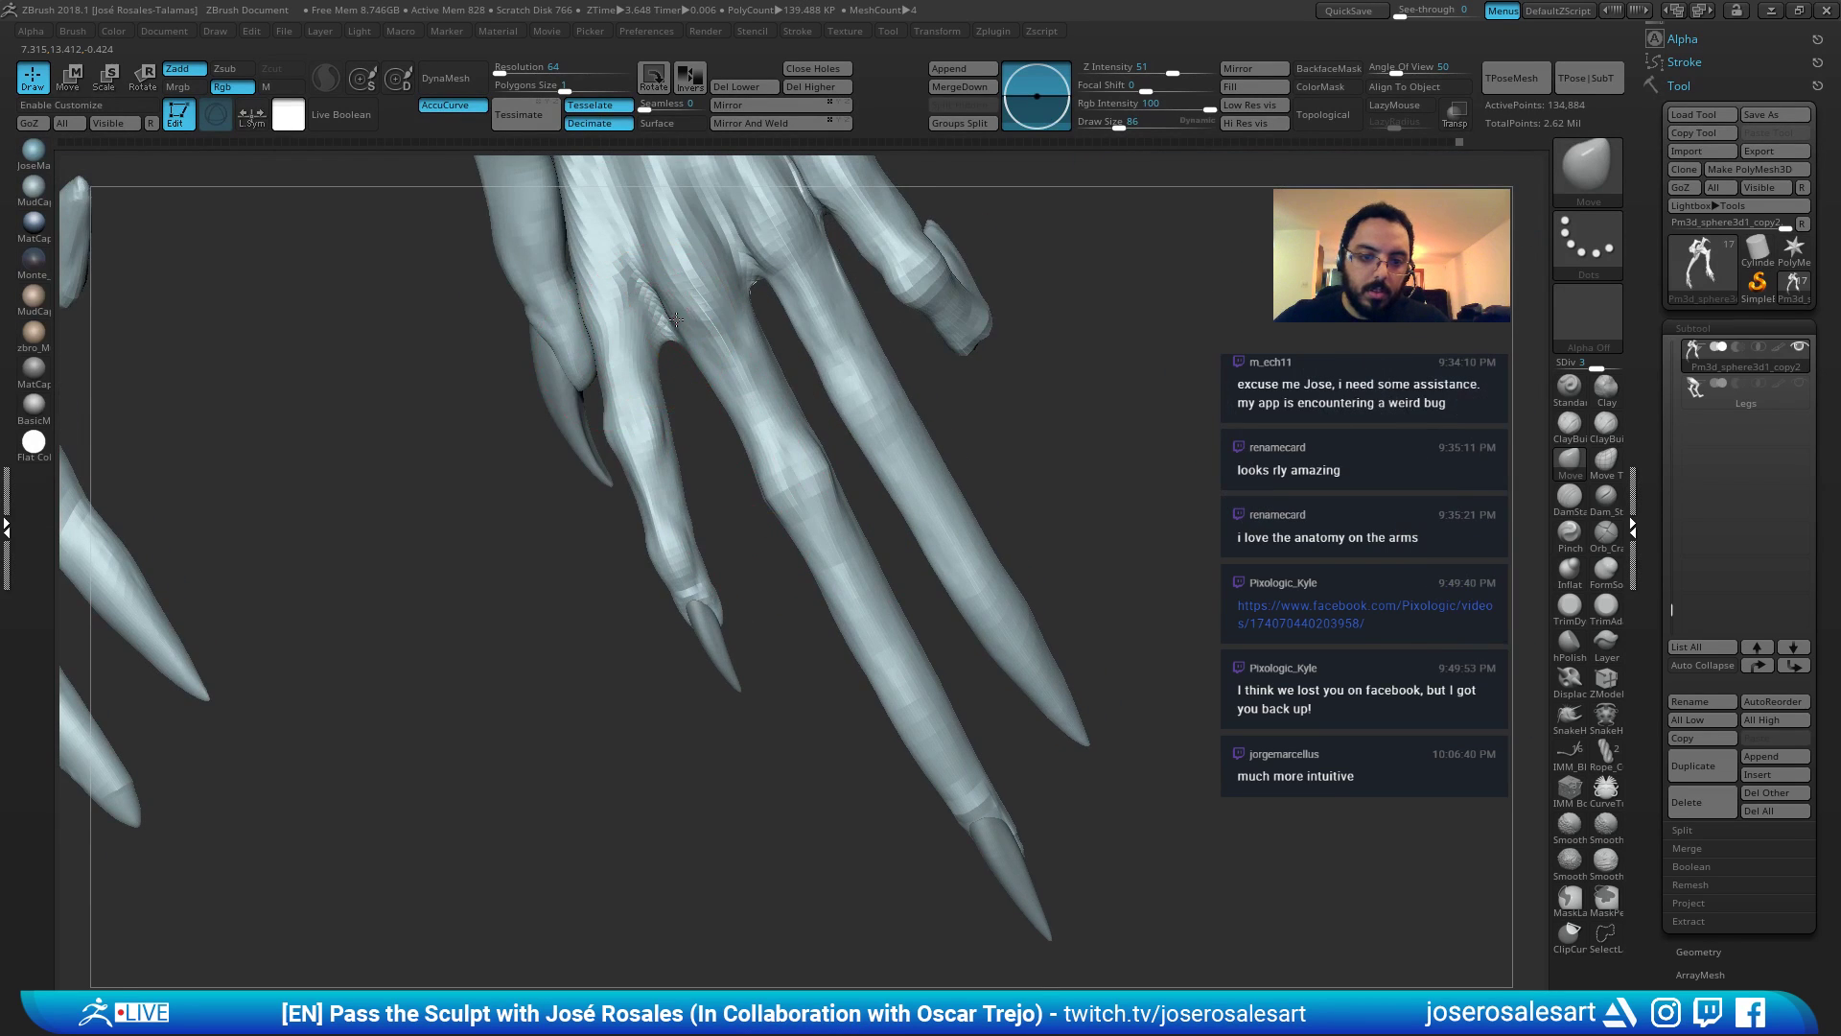
Shape the joints and ridges along the back of the middle finger with the ClayBuildup and Standard brushes.
mouse_move(717, 406)
right_mouse_down()
mouse_move(842, 485)
mouse_move(971, 407)
mouse_move(869, 542)
mouse_move(908, 518)
mouse_move(854, 489)
mouse_move(913, 432)
right_mouse_up()
key("b")
key("c")
key("b")
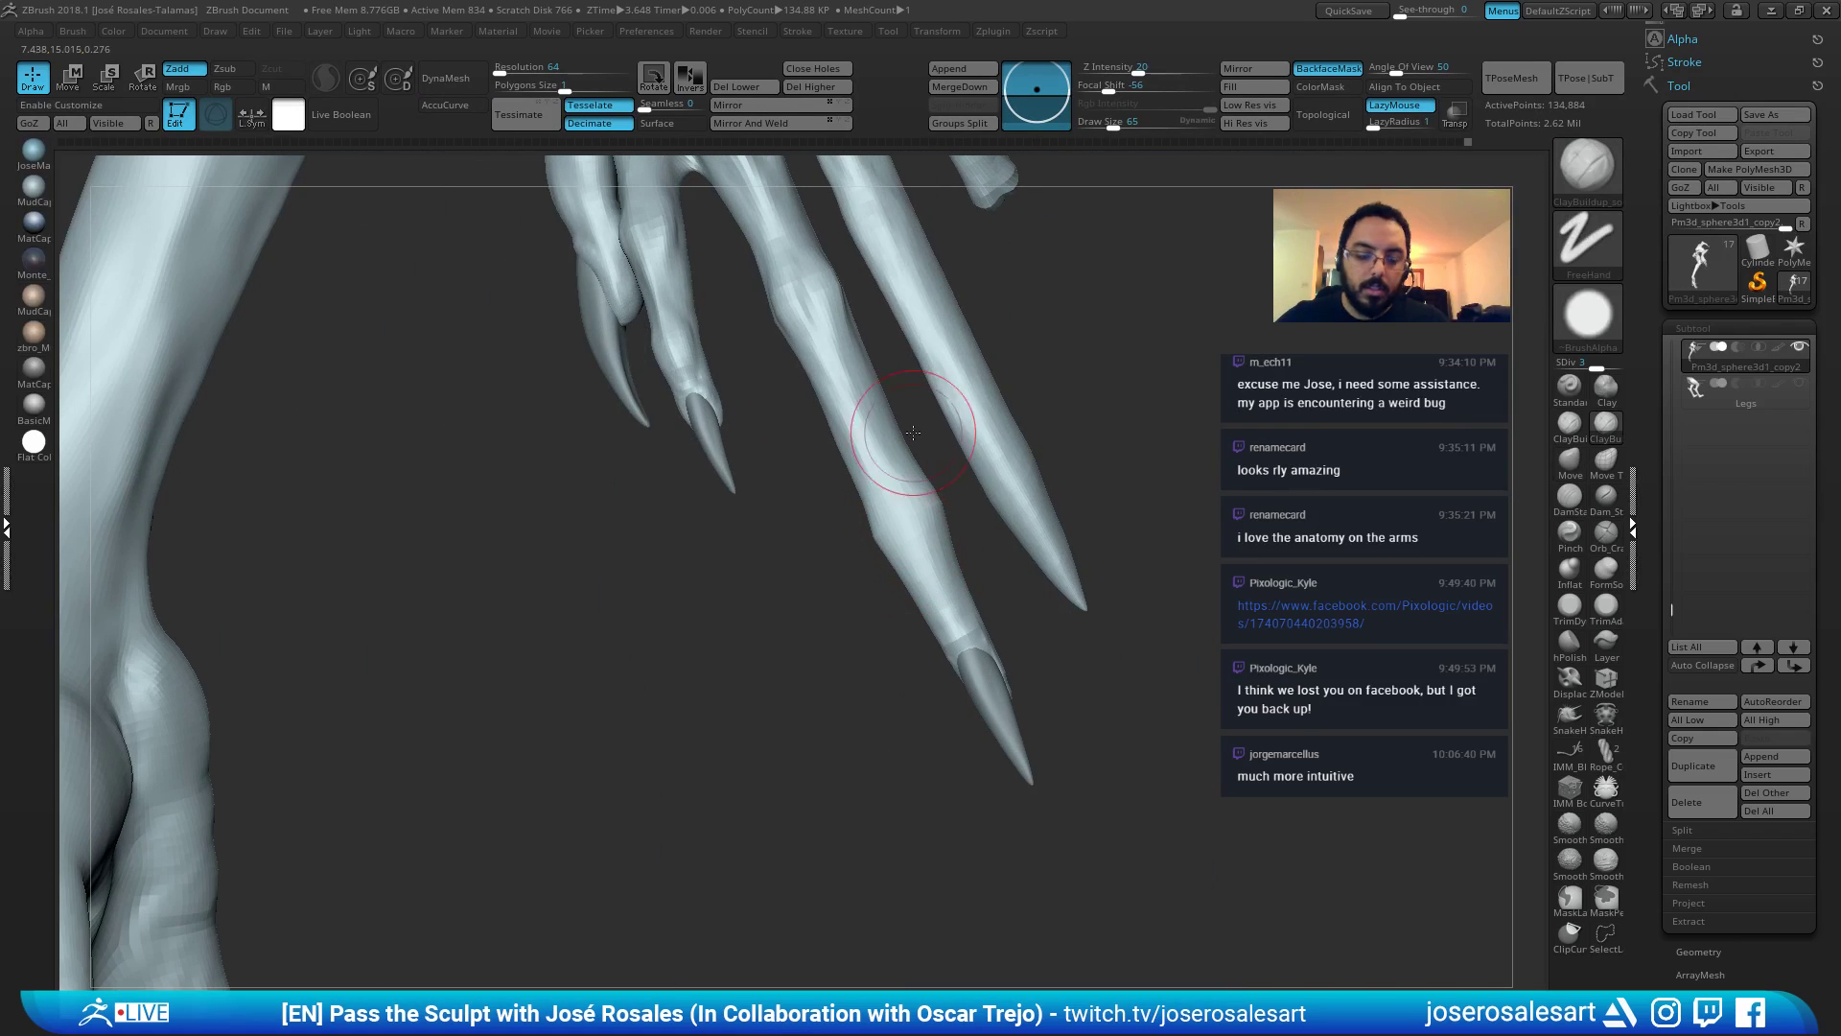
right_click_drag(896, 539, 872, 494)
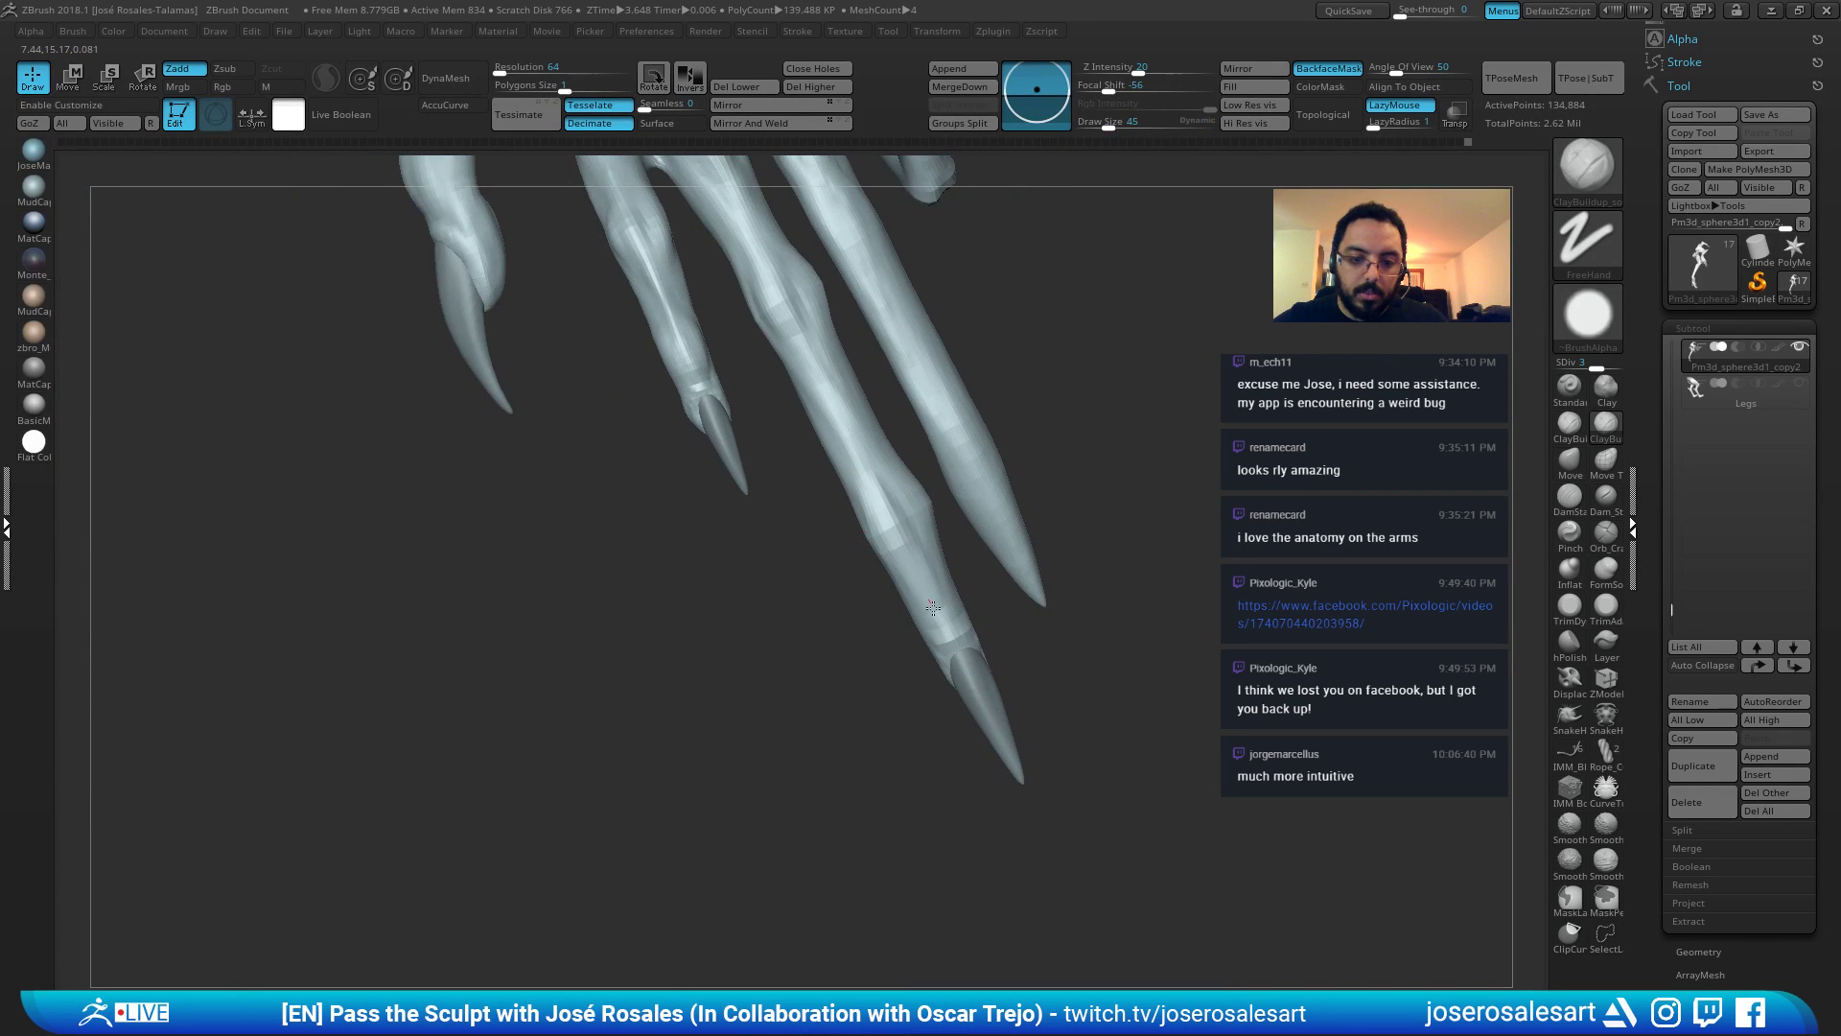
mouse_move(933, 608)
right_mouse_down()
mouse_move(920, 489)
mouse_move(1052, 601)
mouse_move(904, 534)
mouse_move(860, 409)
right_mouse_up()
key("b")
key("s")
key("t")
key("b")
key("c")
key("b")
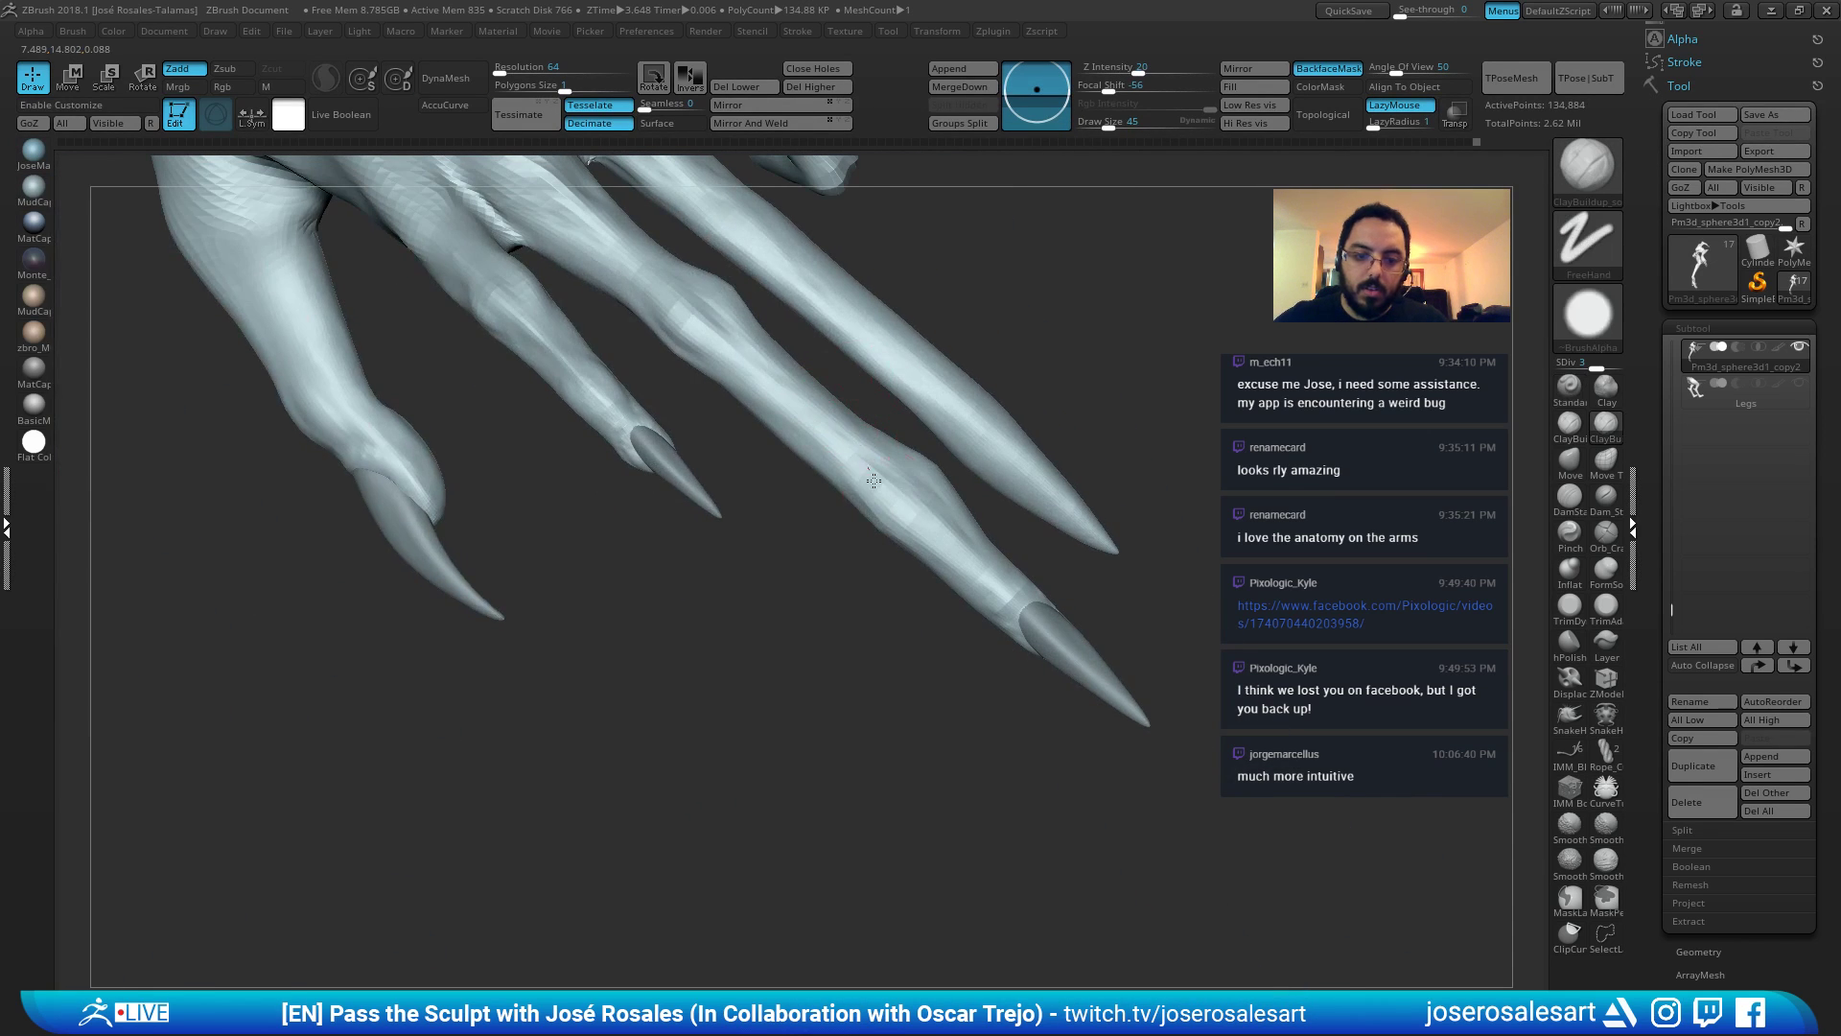
Smooth the skin around the base of the middle finger's claw.
mouse_move(935, 573)
right_mouse_down("ctrl")
mouse_move(767, 488)
mouse_move(892, 534)
mouse_move(946, 480)
mouse_move(986, 476)
mouse_move(1032, 576)
right_mouse_up("ctrl")
key("shift")
mouse_move(1031, 576)
left_mouse_down("shift")
mouse_move(1038, 594)
mouse_move(1026, 578)
left_mouse_up("shift")
mouse_move(1007, 561)
right_mouse_down()
mouse_move(1064, 583)
mouse_move(1045, 551)
mouse_move(1074, 568)
mouse_move(986, 518)
mouse_move(1009, 600)
right_mouse_up()
Raise the arms to subdivision level 4, then build up and smooth the pad under the middle fingertip.
key("d")
left_click_drag(1000, 592, 1013, 588)
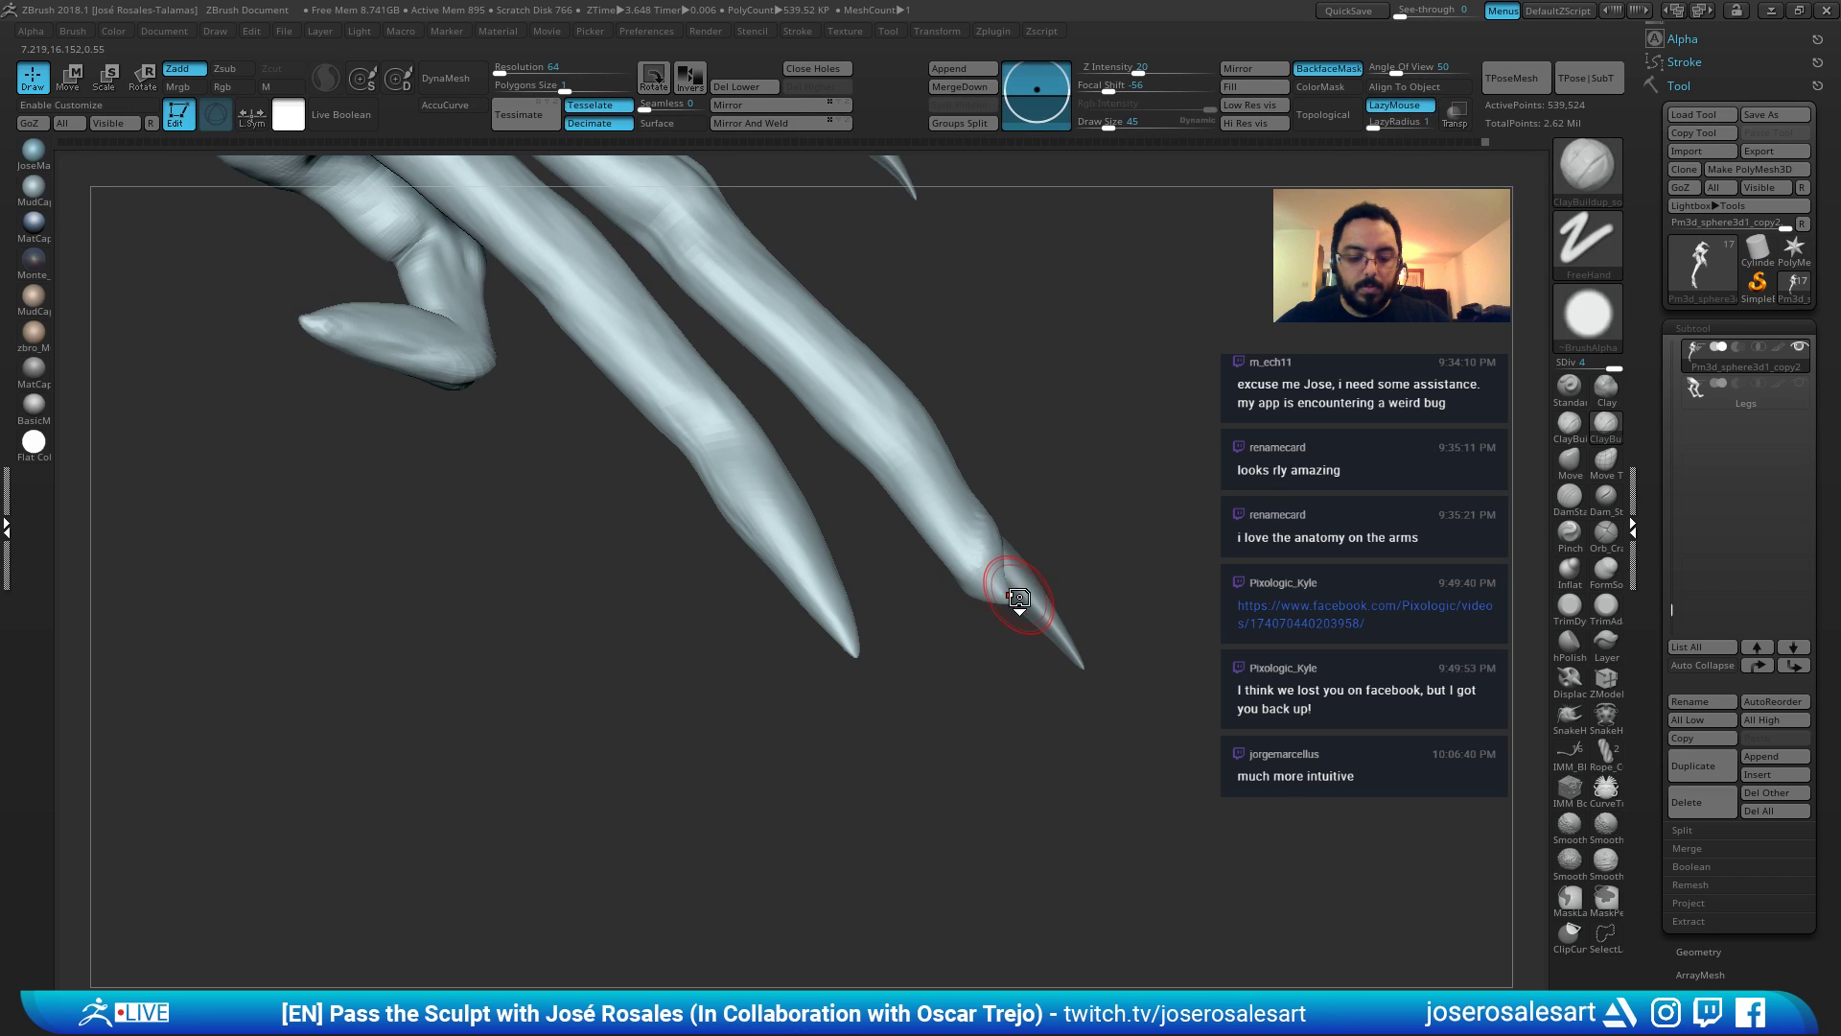
mouse_move(1018, 599)
right_mouse_down("shift")
mouse_move(1011, 617)
mouse_move(965, 556)
right_mouse_up("shift")
key("shift")
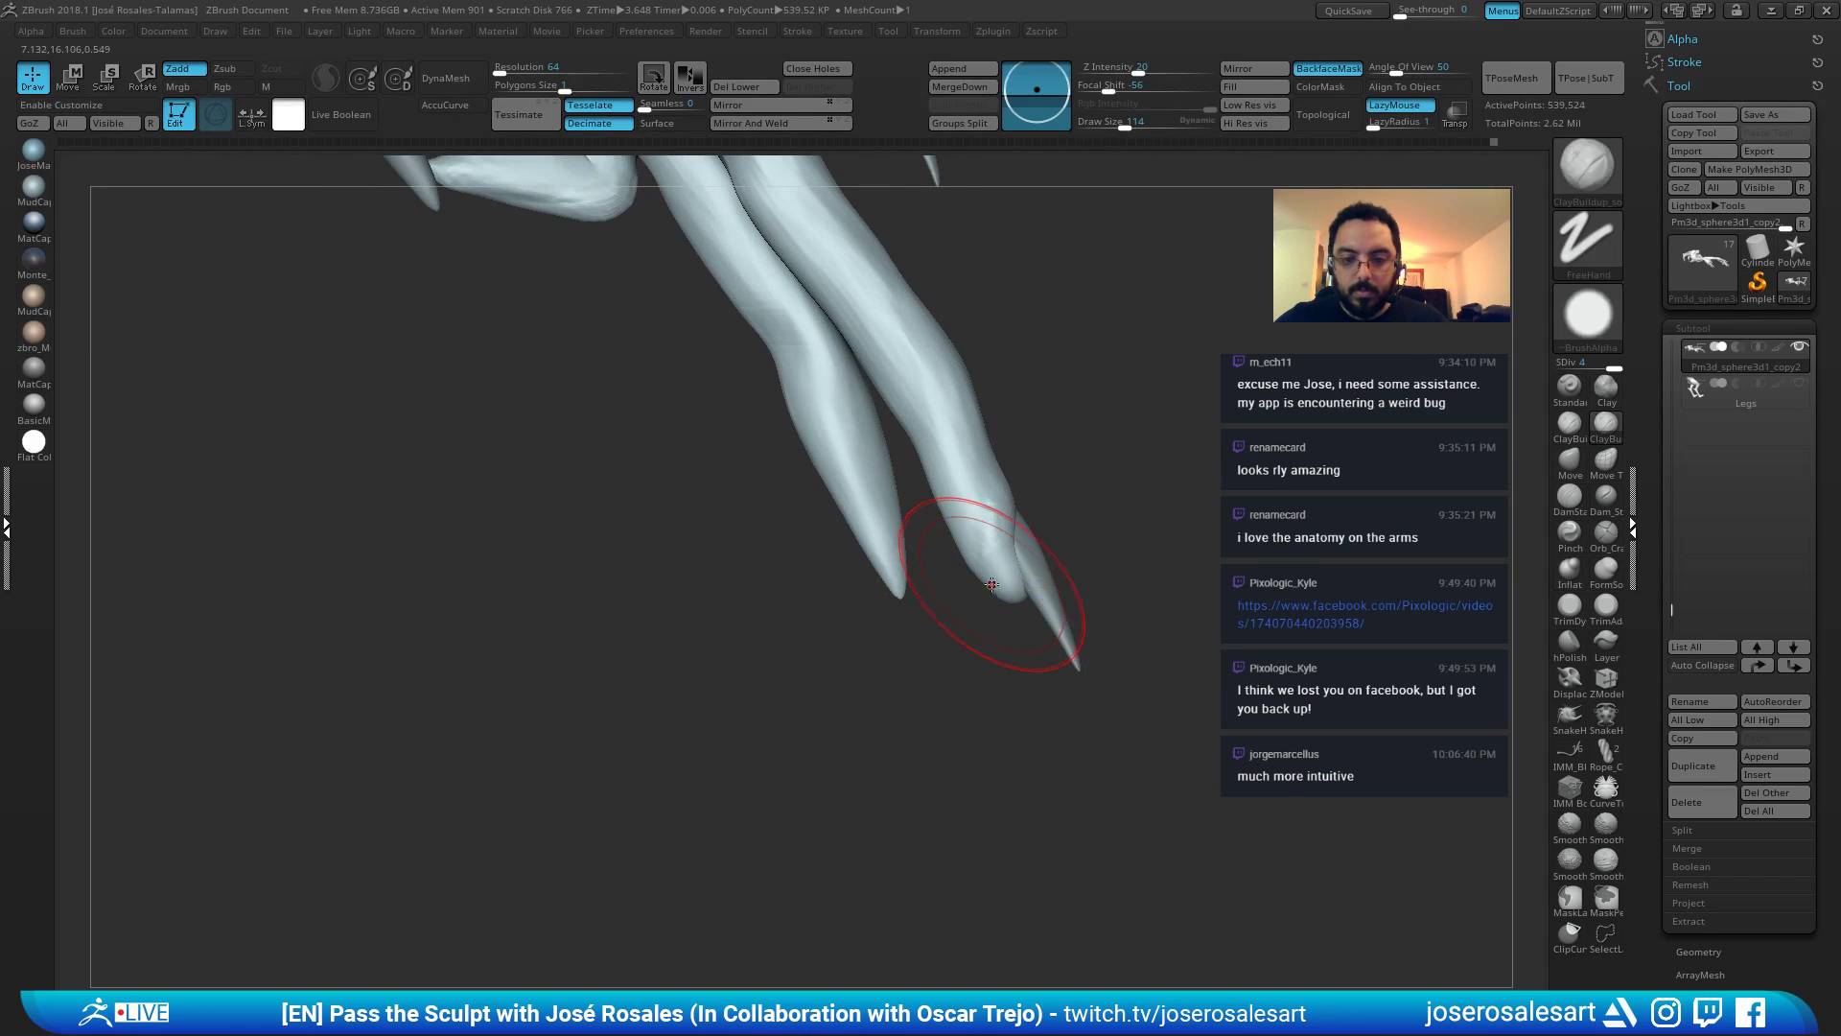
left_click_drag(989, 573, 981, 573)
right_click_drag(981, 573, 985, 550)
right_click_drag(977, 620, 939, 506)
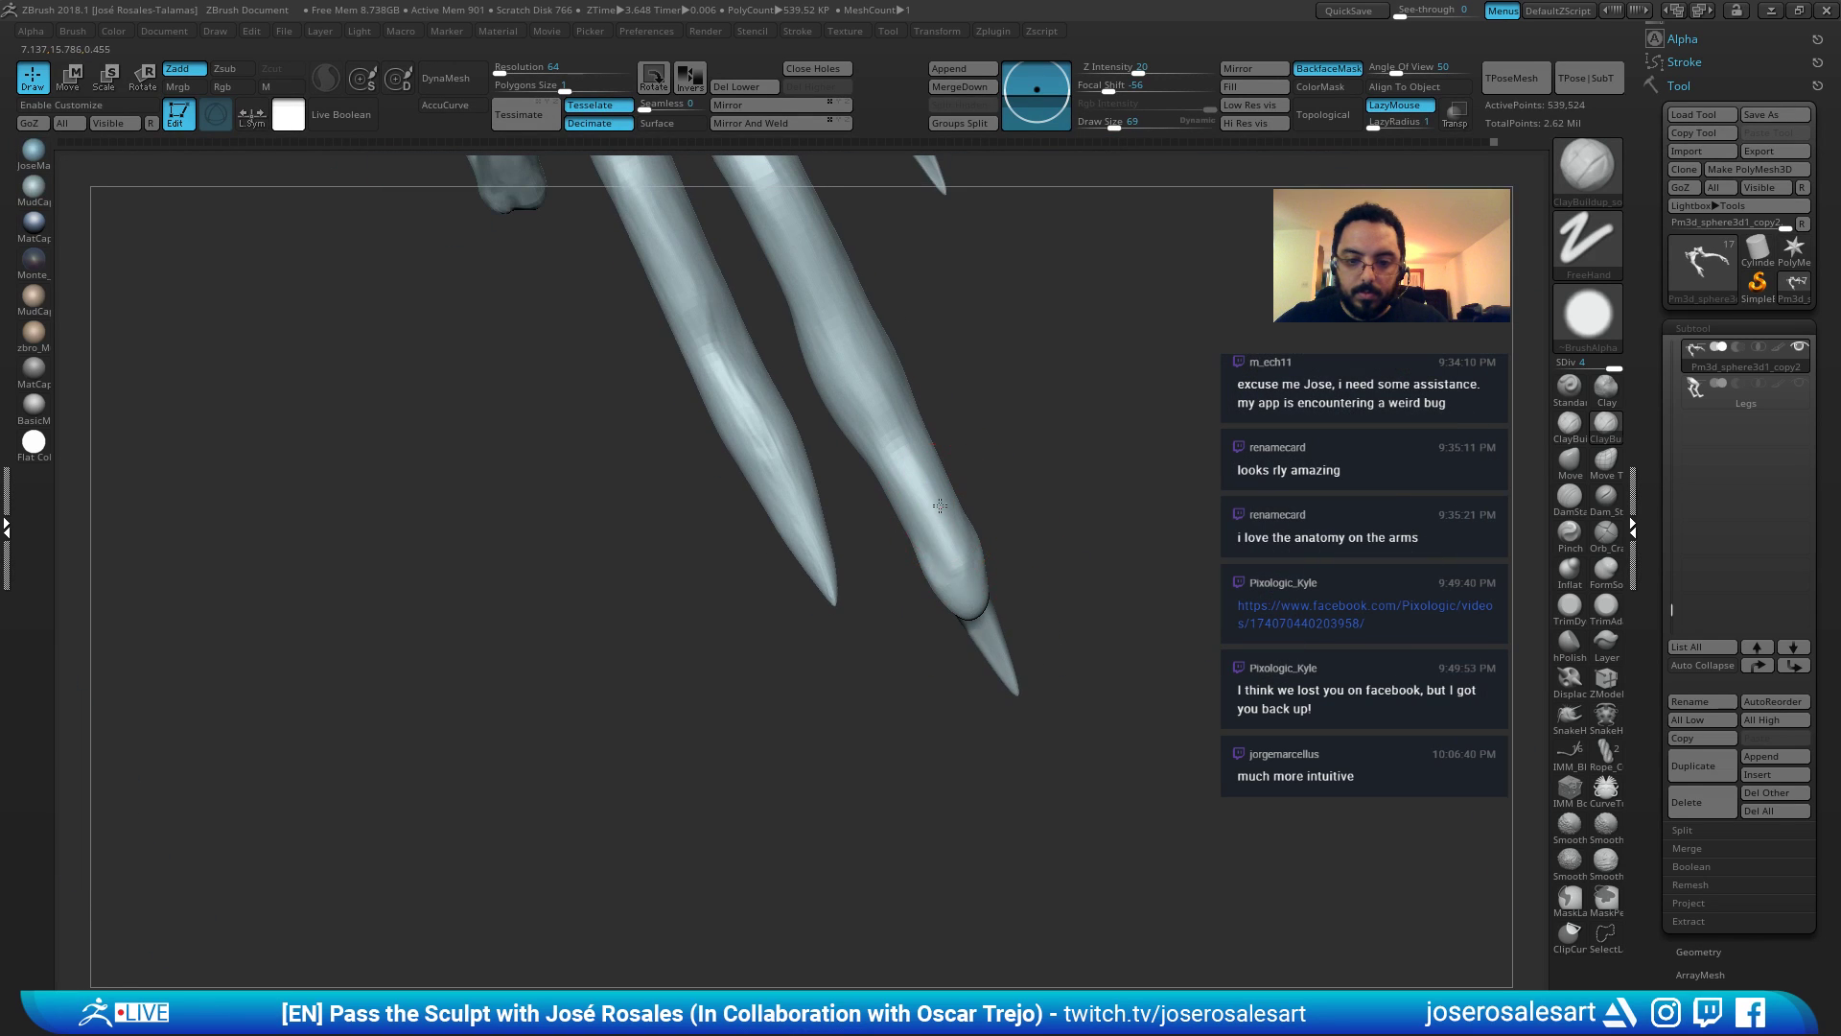
mouse_move(983, 626)
right_mouse_down()
mouse_move(948, 565)
mouse_move(904, 671)
mouse_move(911, 642)
right_mouse_up()
left_click_drag(937, 529, 954, 555, "shift")
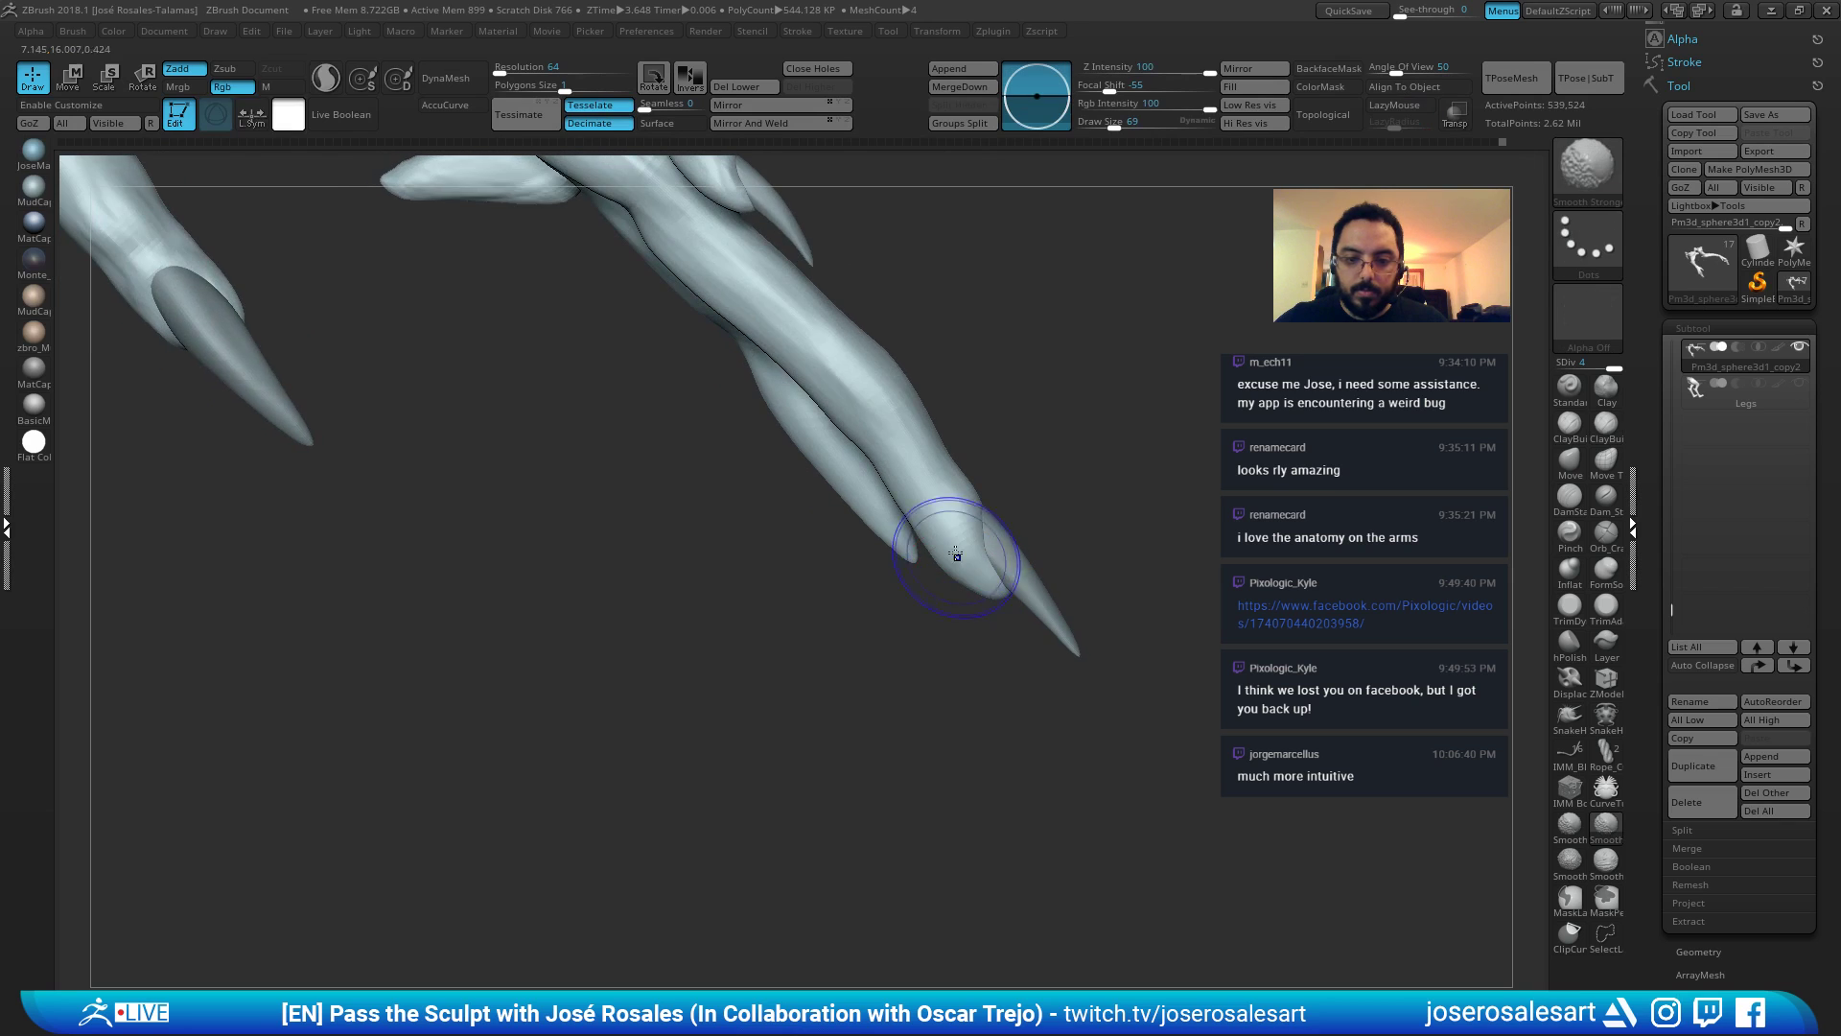
Carve a crease across the underside of the middle finger's last joint with the DamStandard brush.
mouse_move(954, 556)
right_mouse_down()
mouse_move(1036, 464)
mouse_move(1016, 537)
right_mouse_up()
key("b")
key("d")
key("s")
mouse_move(881, 420)
right_mouse_down()
mouse_move(844, 501)
mouse_move(847, 473)
mouse_move(805, 427)
mouse_move(872, 378)
mouse_move(793, 437)
mouse_move(946, 362)
mouse_move(862, 393)
mouse_move(880, 362)
mouse_move(1016, 362)
mouse_move(992, 337)
mouse_move(1102, 333)
mouse_move(988, 338)
mouse_move(1102, 319)
mouse_move(946, 362)
mouse_move(870, 353)
right_mouse_up()
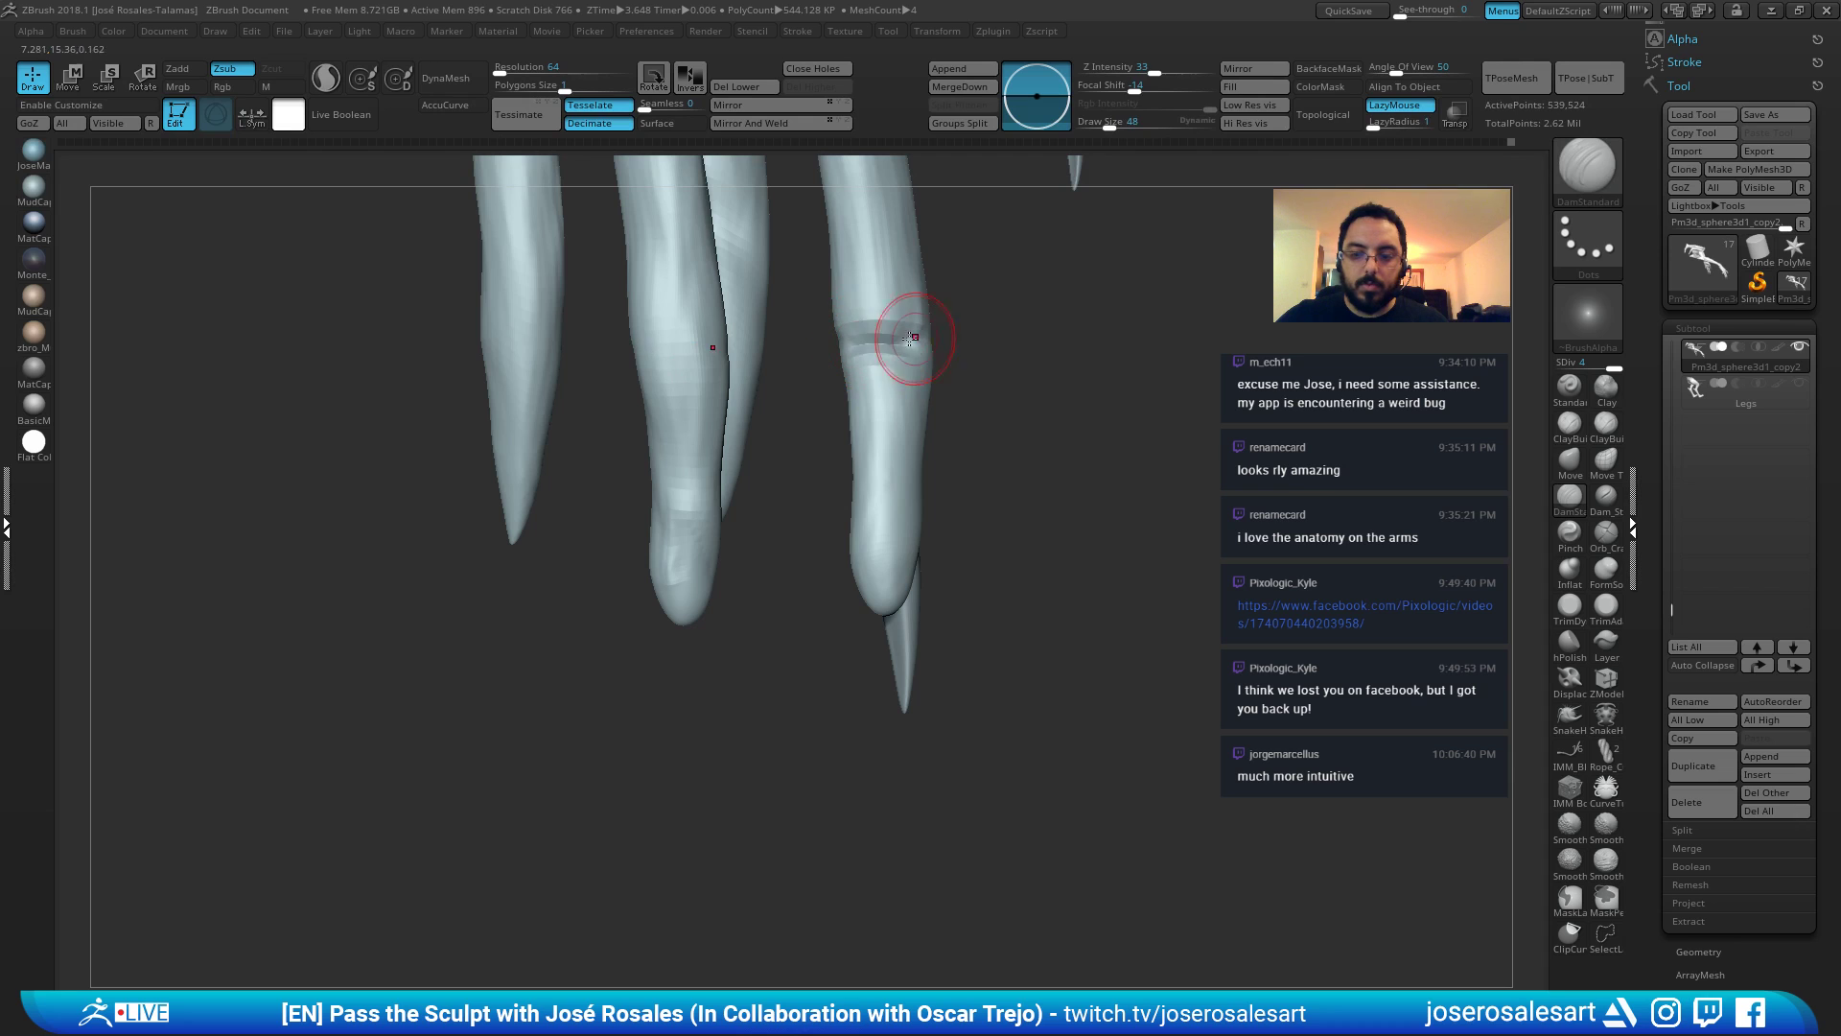
key("ctrl")
key("shift+f")
key("shift+f")
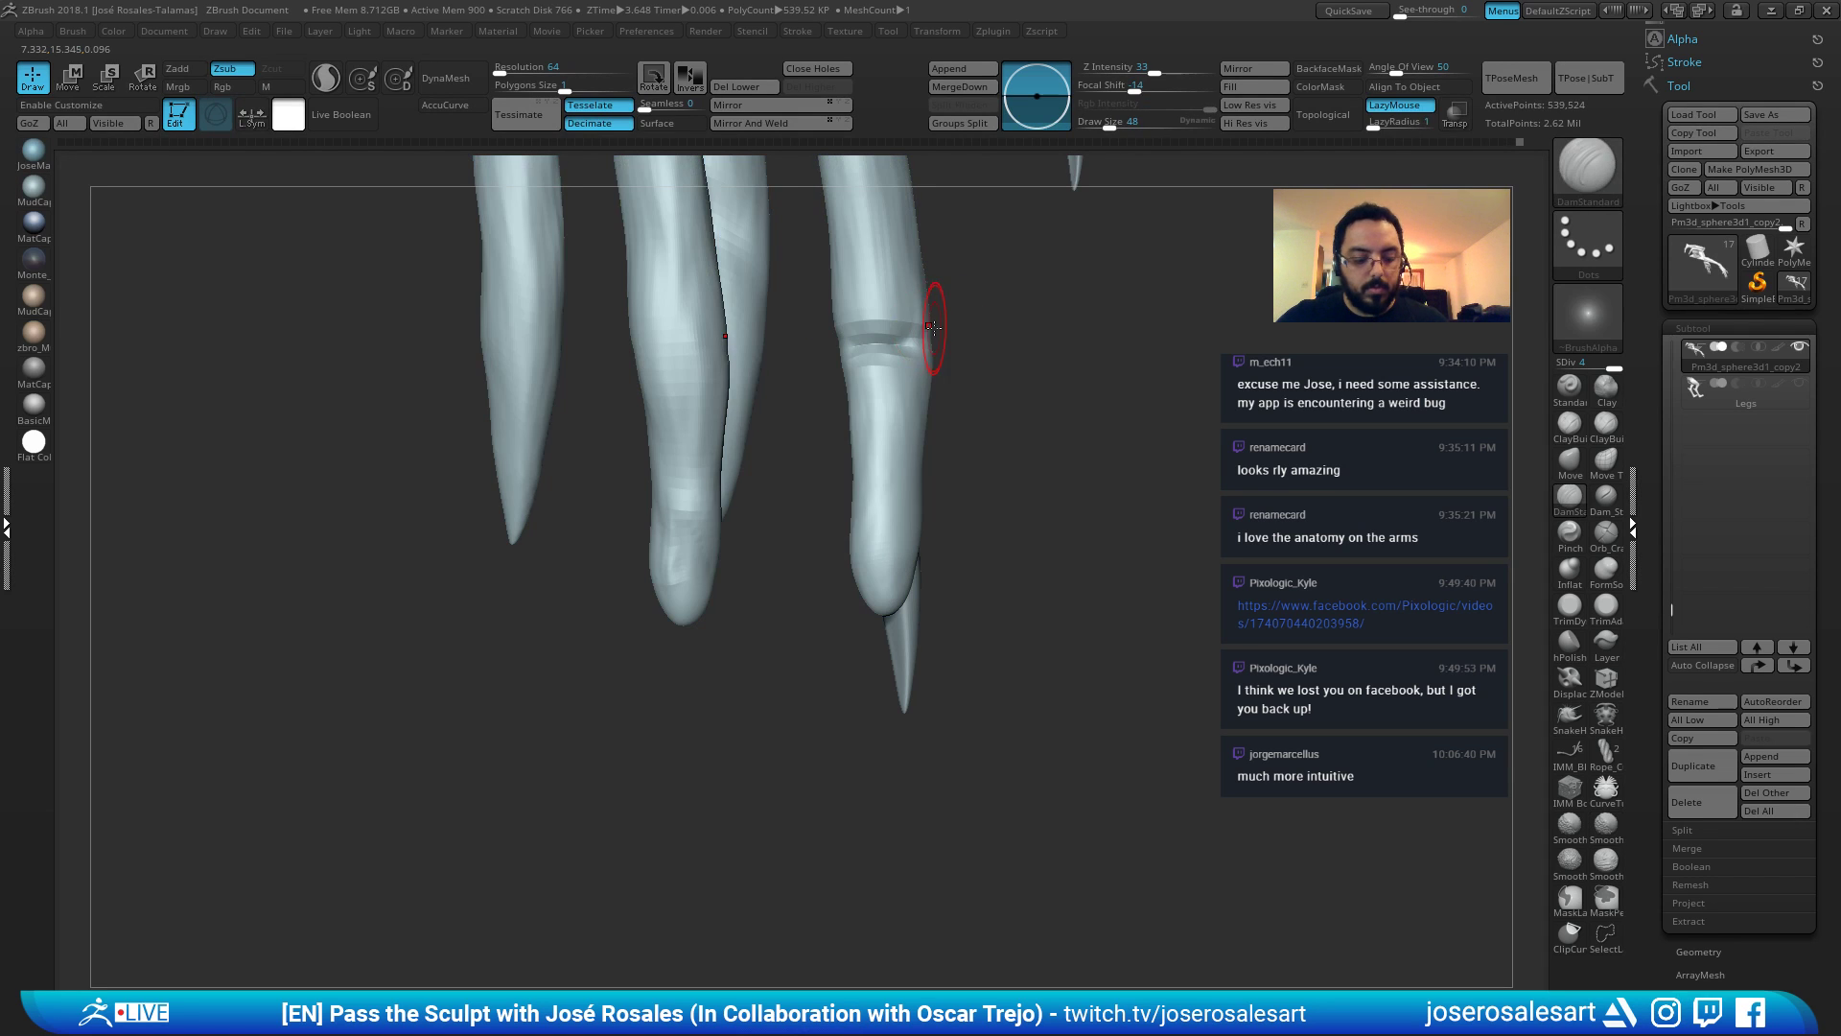
Subdivide the arms mesh to level 5 and build up the flesh around the middle finger's joint crease with ClayBuildup.
key("ctrl")
key("ctrl+d")
mouse_move(964, 338)
right_mouse_down()
mouse_move(912, 342)
mouse_move(887, 282)
mouse_move(869, 399)
right_mouse_up()
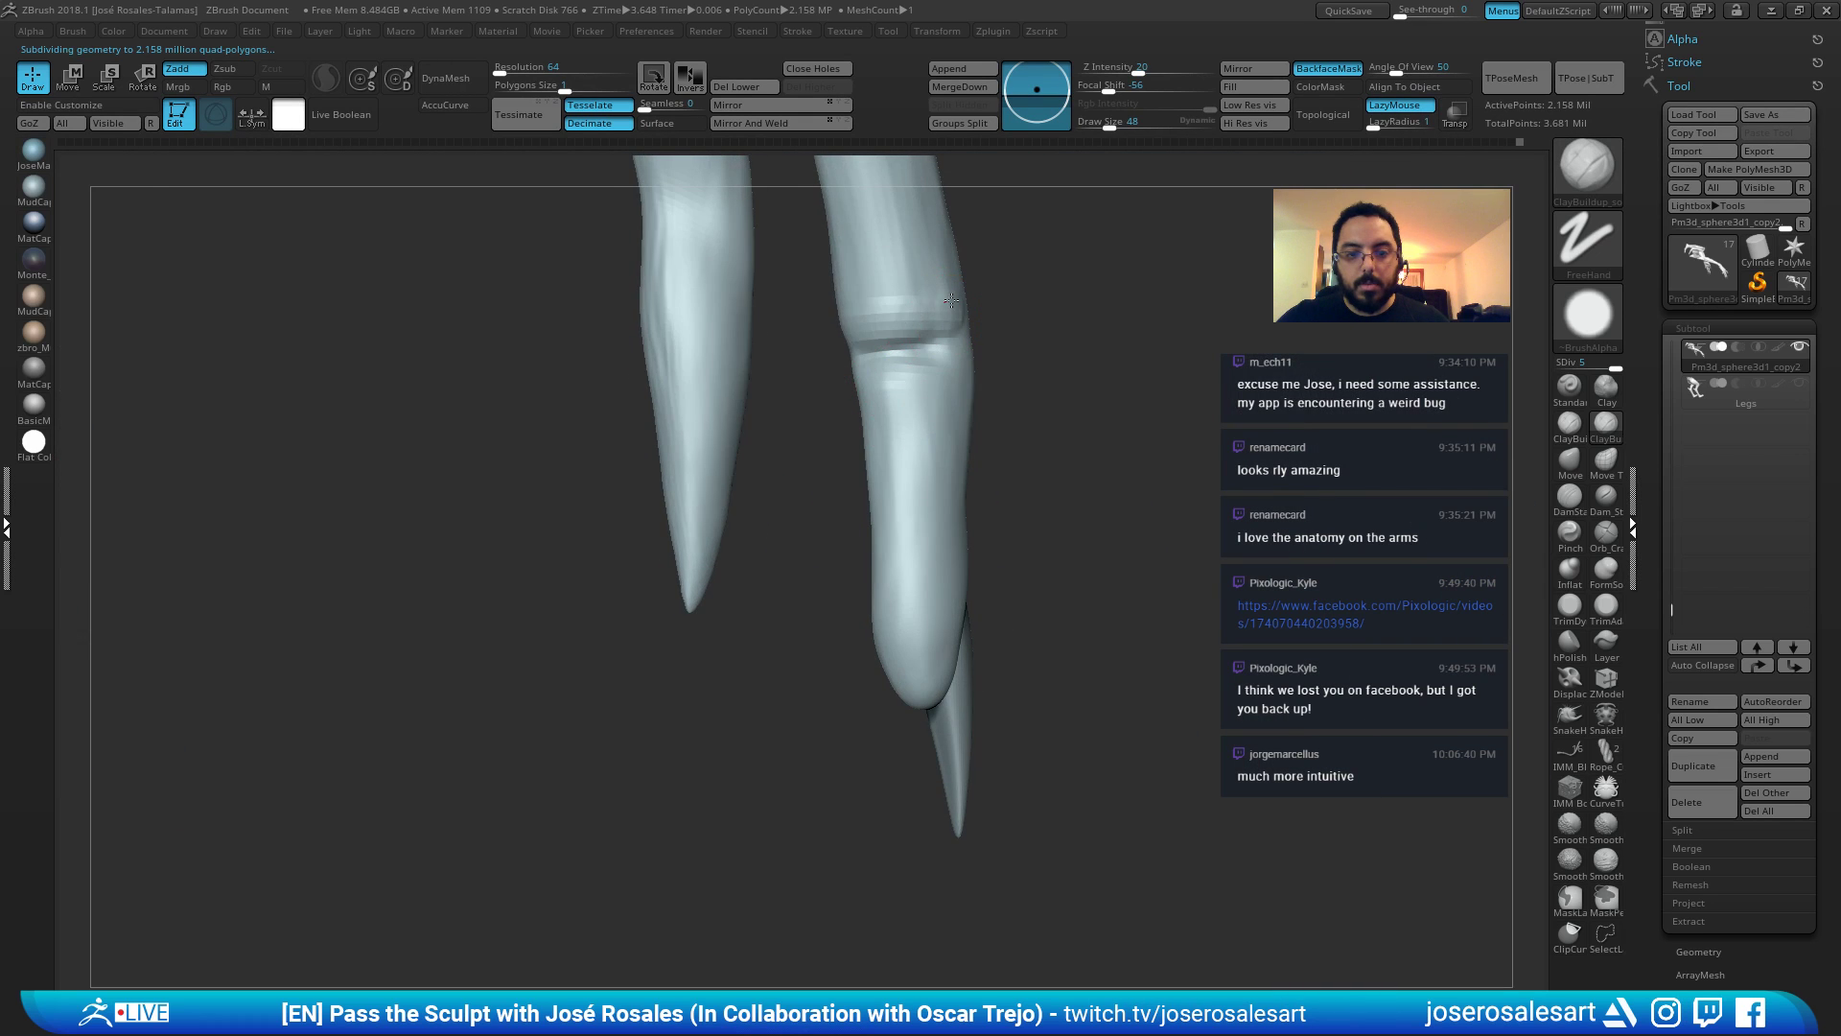
mouse_move(950, 300)
right_mouse_down()
mouse_move(851, 308)
mouse_move(855, 502)
mouse_move(946, 488)
mouse_move(941, 440)
mouse_move(705, 390)
mouse_move(765, 330)
mouse_move(743, 348)
right_mouse_up()
Crease the middle finger's underside joints with DamStandard and swell the flesh beside the creases with the Inflate brush.
key("b")
key("d")
key("s")
key("b")
key("i")
key("n")
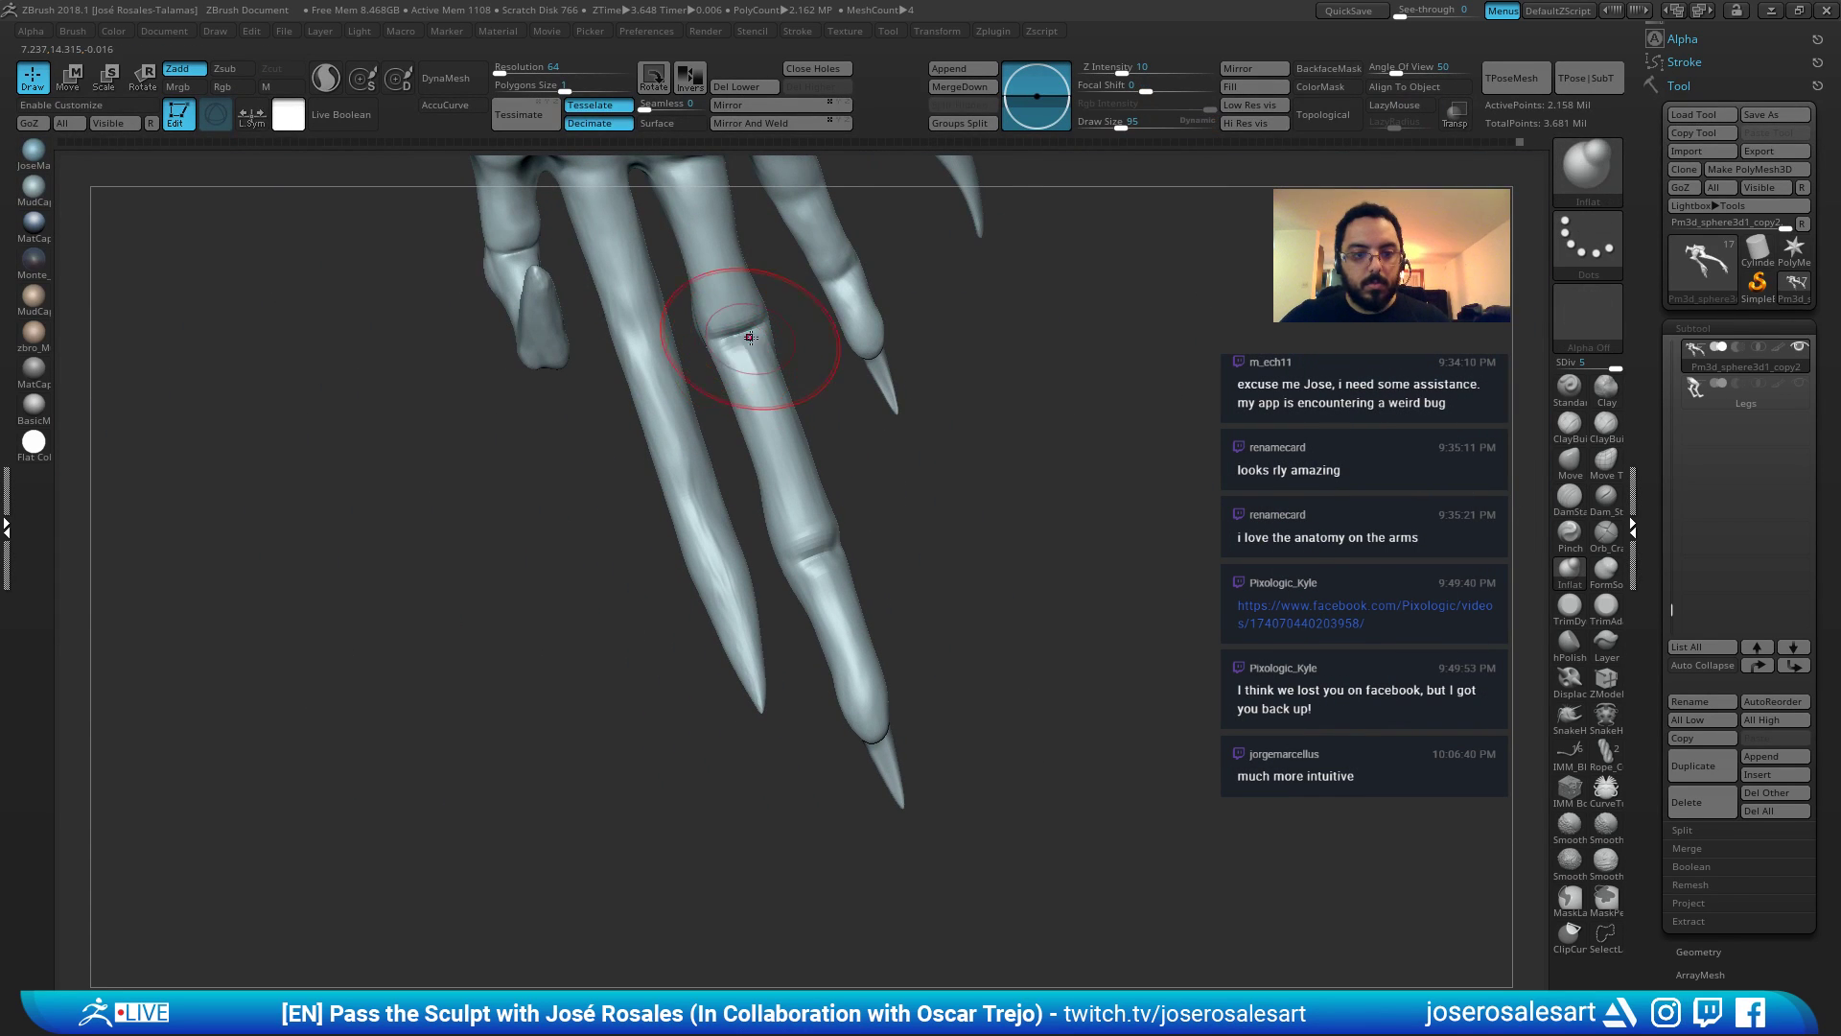
right_click_drag(820, 550, 714, 543)
key("s")
left_click_drag(844, 547, 835, 548)
Refine the middle finger's knuckles from the back of the hand with smaller Inflate and Move brushes.
mouse_move(888, 551)
right_mouse_down()
mouse_move(838, 555)
mouse_move(764, 440)
mouse_move(808, 495)
mouse_move(988, 464)
right_mouse_up()
key("s")
left_click(977, 464)
right_click_drag(858, 398, 831, 438, "ctrl")
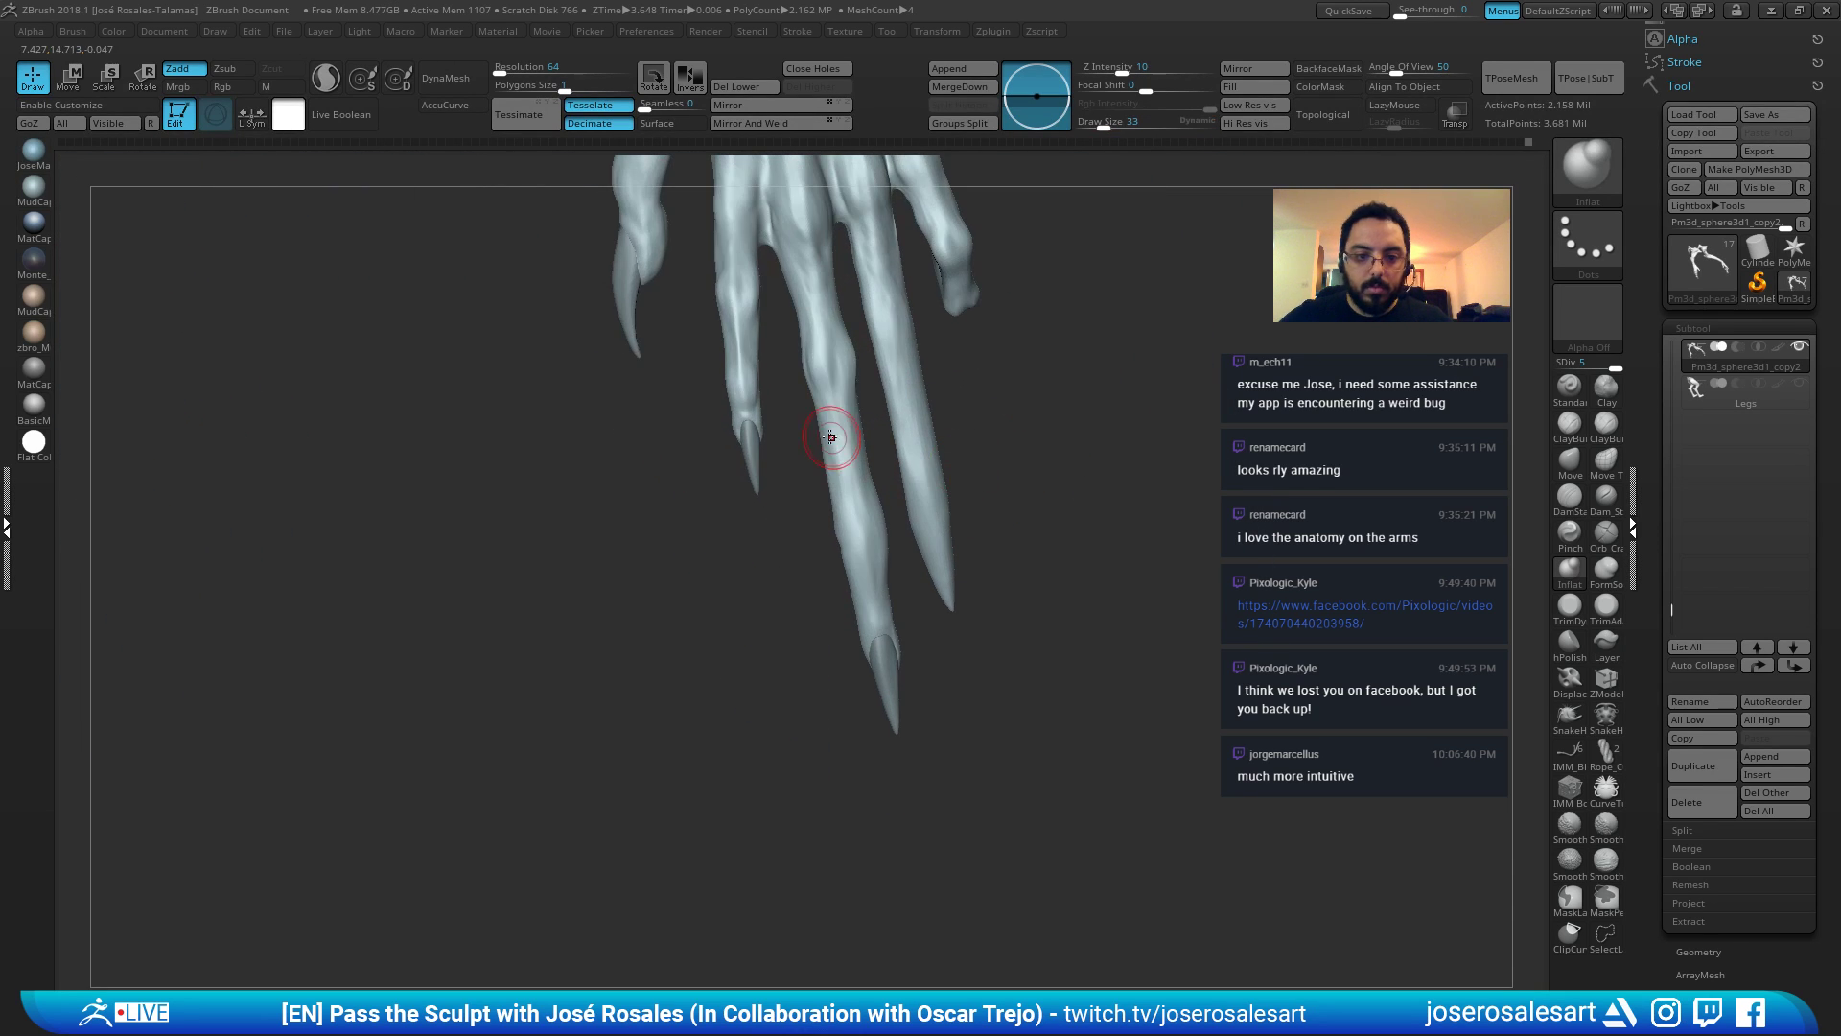
mouse_move(811, 351)
right_mouse_down("alt")
mouse_move(822, 415)
mouse_move(816, 400)
mouse_move(843, 403)
mouse_move(877, 428)
right_mouse_up("alt")
key("b")
key("m")
key("v")
key("s")
left_click(829, 413)
key("s")
left_click(830, 400)
Add volume to the side of the middle fingertip around the claw with ClayBuildup and smooth the strokes.
key("b")
key("c")
key("b")
key("s")
left_click(862, 542)
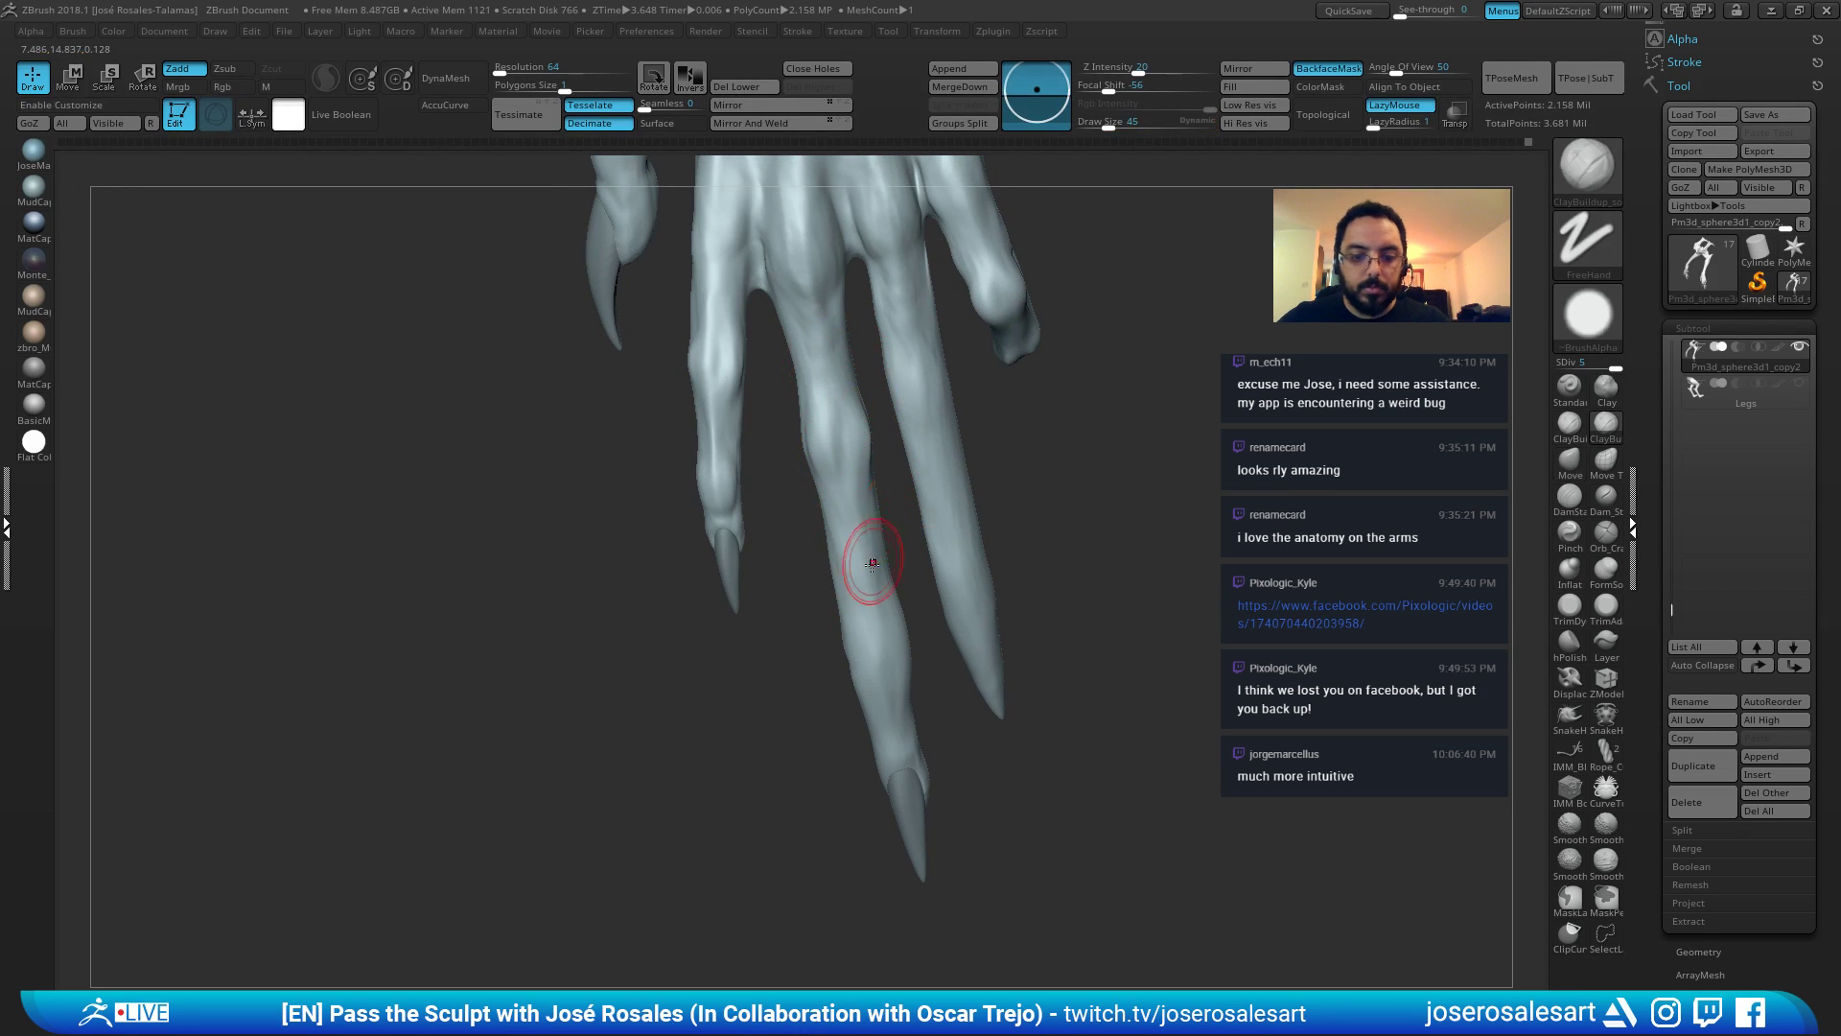
mouse_move(867, 559)
right_mouse_down()
mouse_move(865, 525)
mouse_move(875, 566)
mouse_move(844, 528)
mouse_move(839, 601)
right_mouse_up()
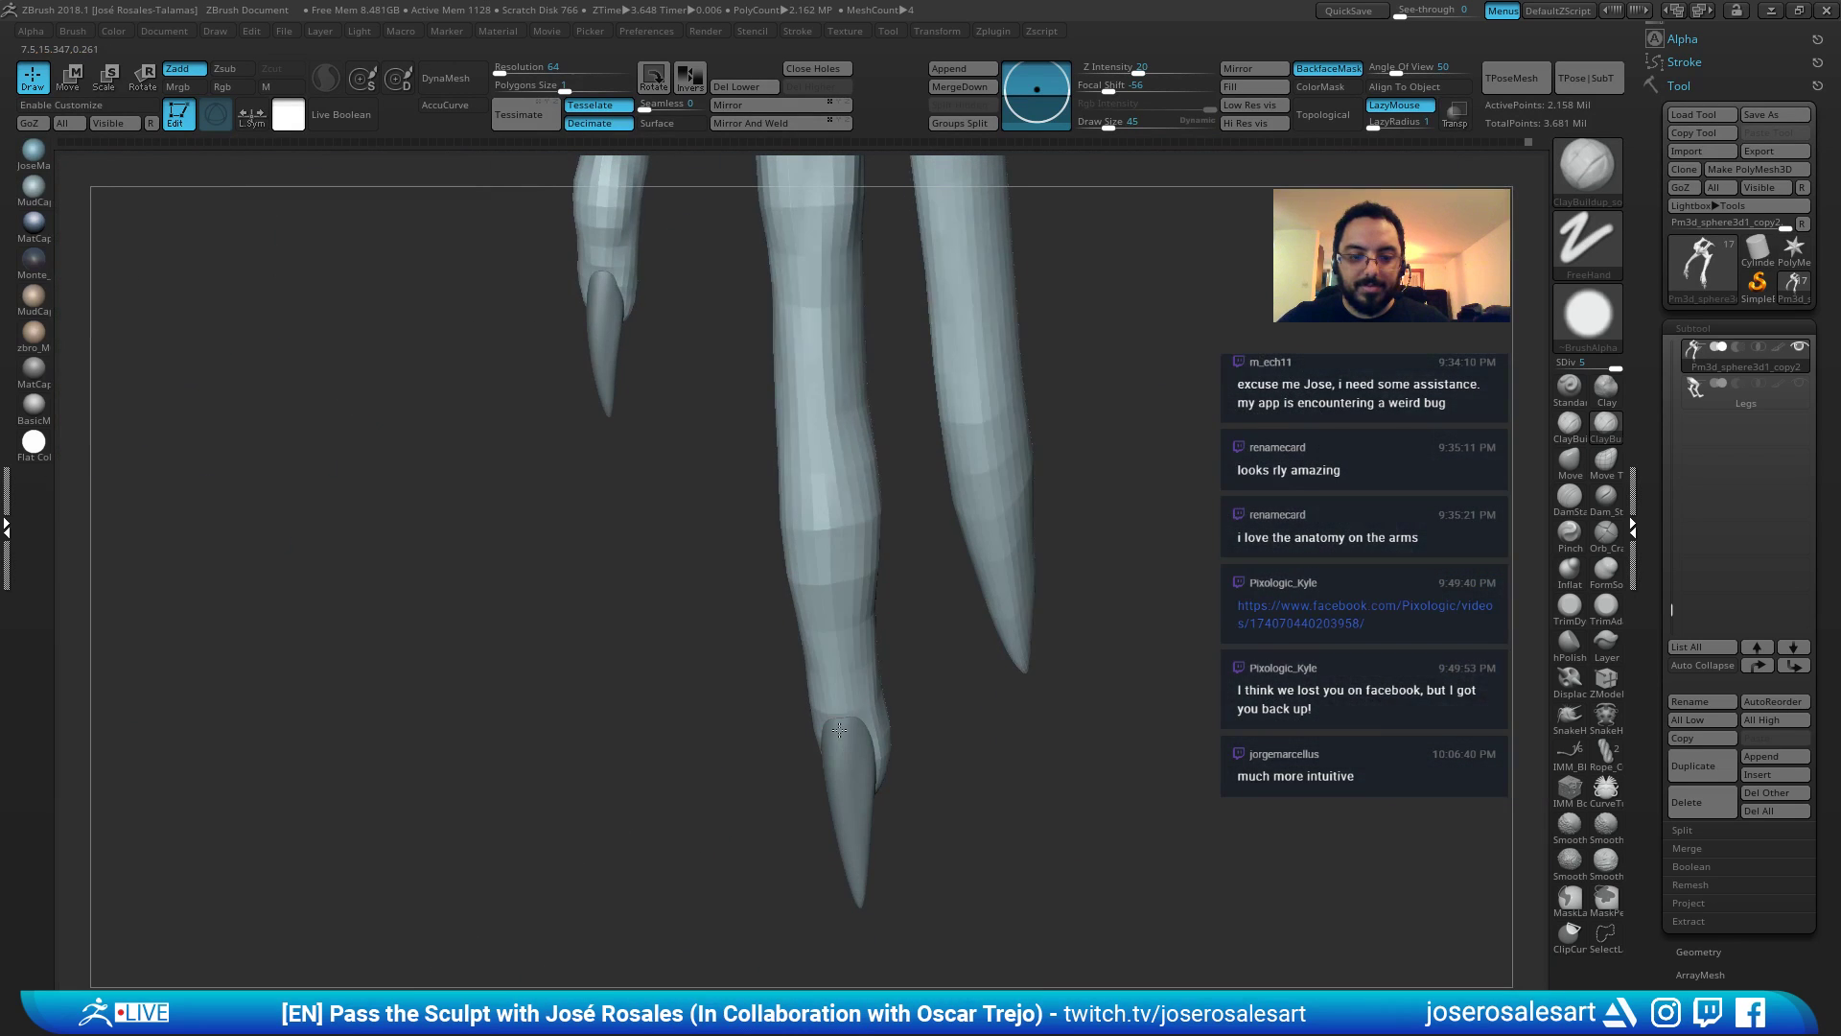
right_click_drag(833, 729, 852, 678)
mouse_move(836, 761)
right_mouse_down()
mouse_move(818, 712)
mouse_move(863, 682)
mouse_move(832, 731)
mouse_move(842, 708)
right_mouse_up()
left_click_drag(877, 658, 882, 698)
left_click_drag(885, 698, 896, 710, "shift")
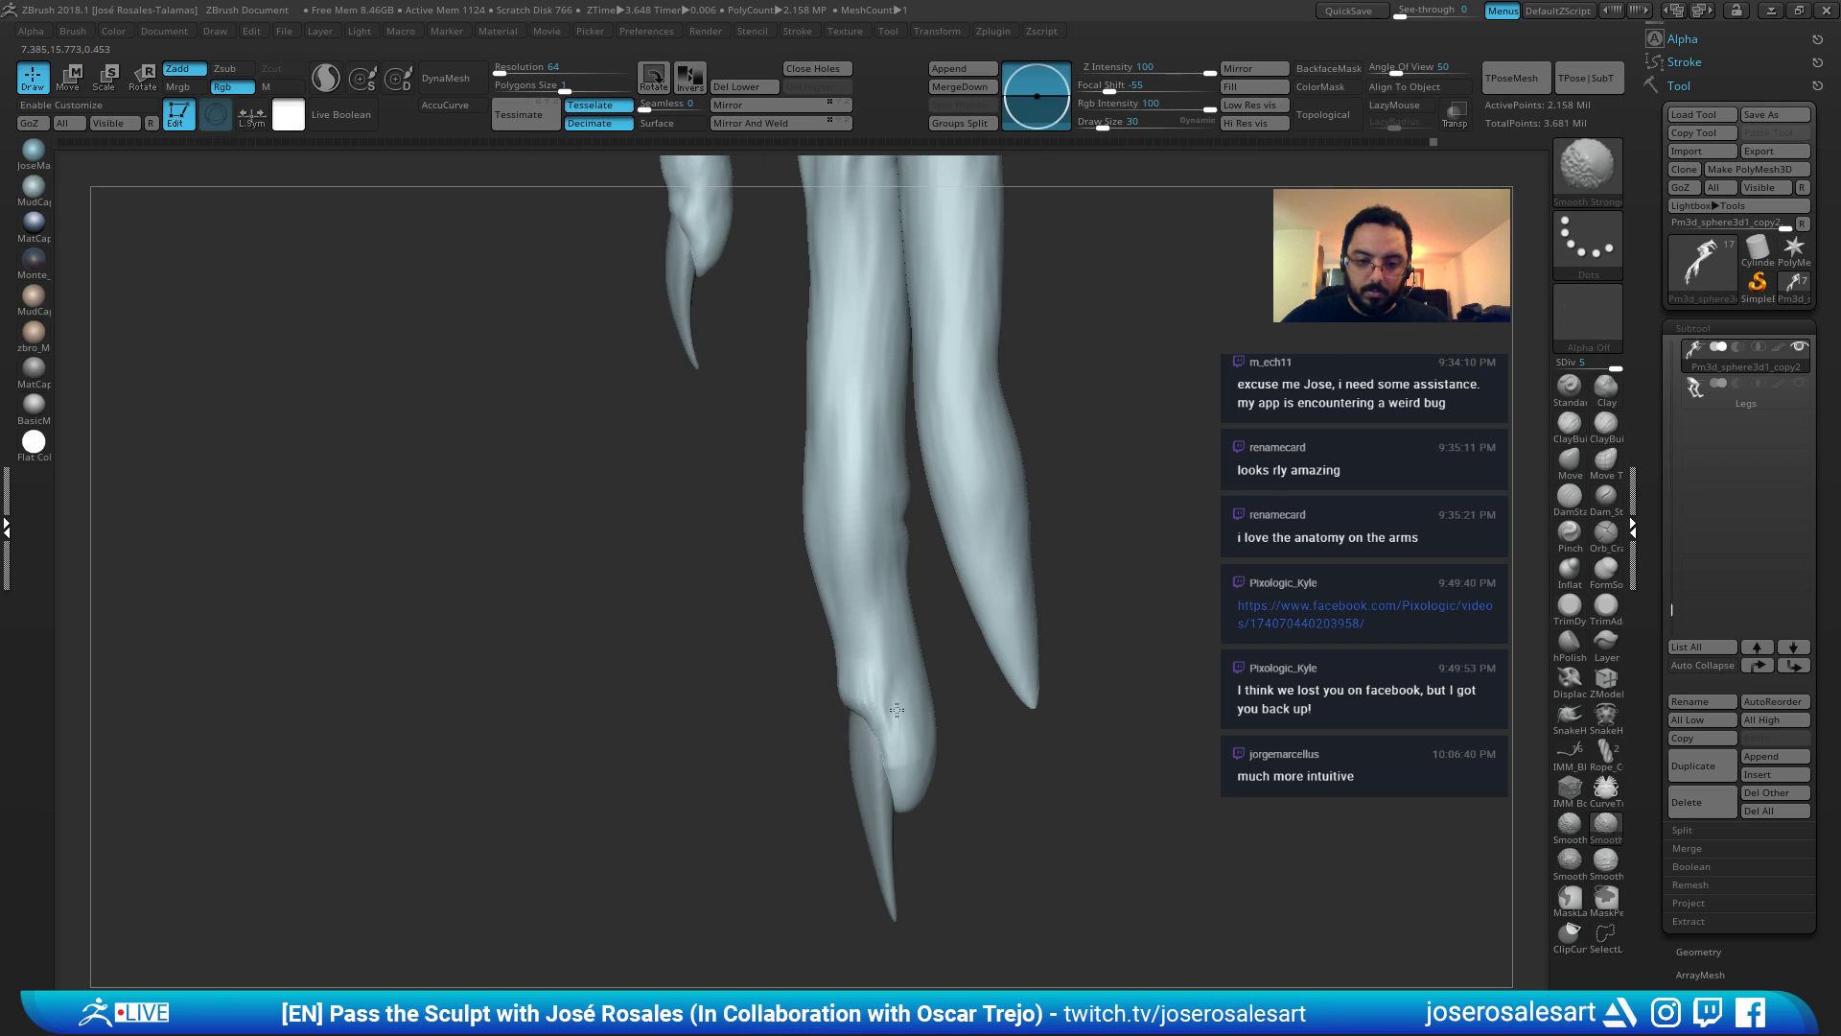
Smooth the side of the middle fingertip and build up the flesh at its underside joint with ClayBuildup.
right_click_drag(897, 709, 916, 706)
left_click_drag(834, 678, 835, 668, "shift")
right_click_drag(832, 664, 810, 618, "ctrl")
mouse_move(775, 613)
right_mouse_down()
mouse_move(860, 670)
mouse_move(937, 578)
mouse_move(846, 570)
mouse_move(826, 664)
mouse_move(807, 565)
right_mouse_up()
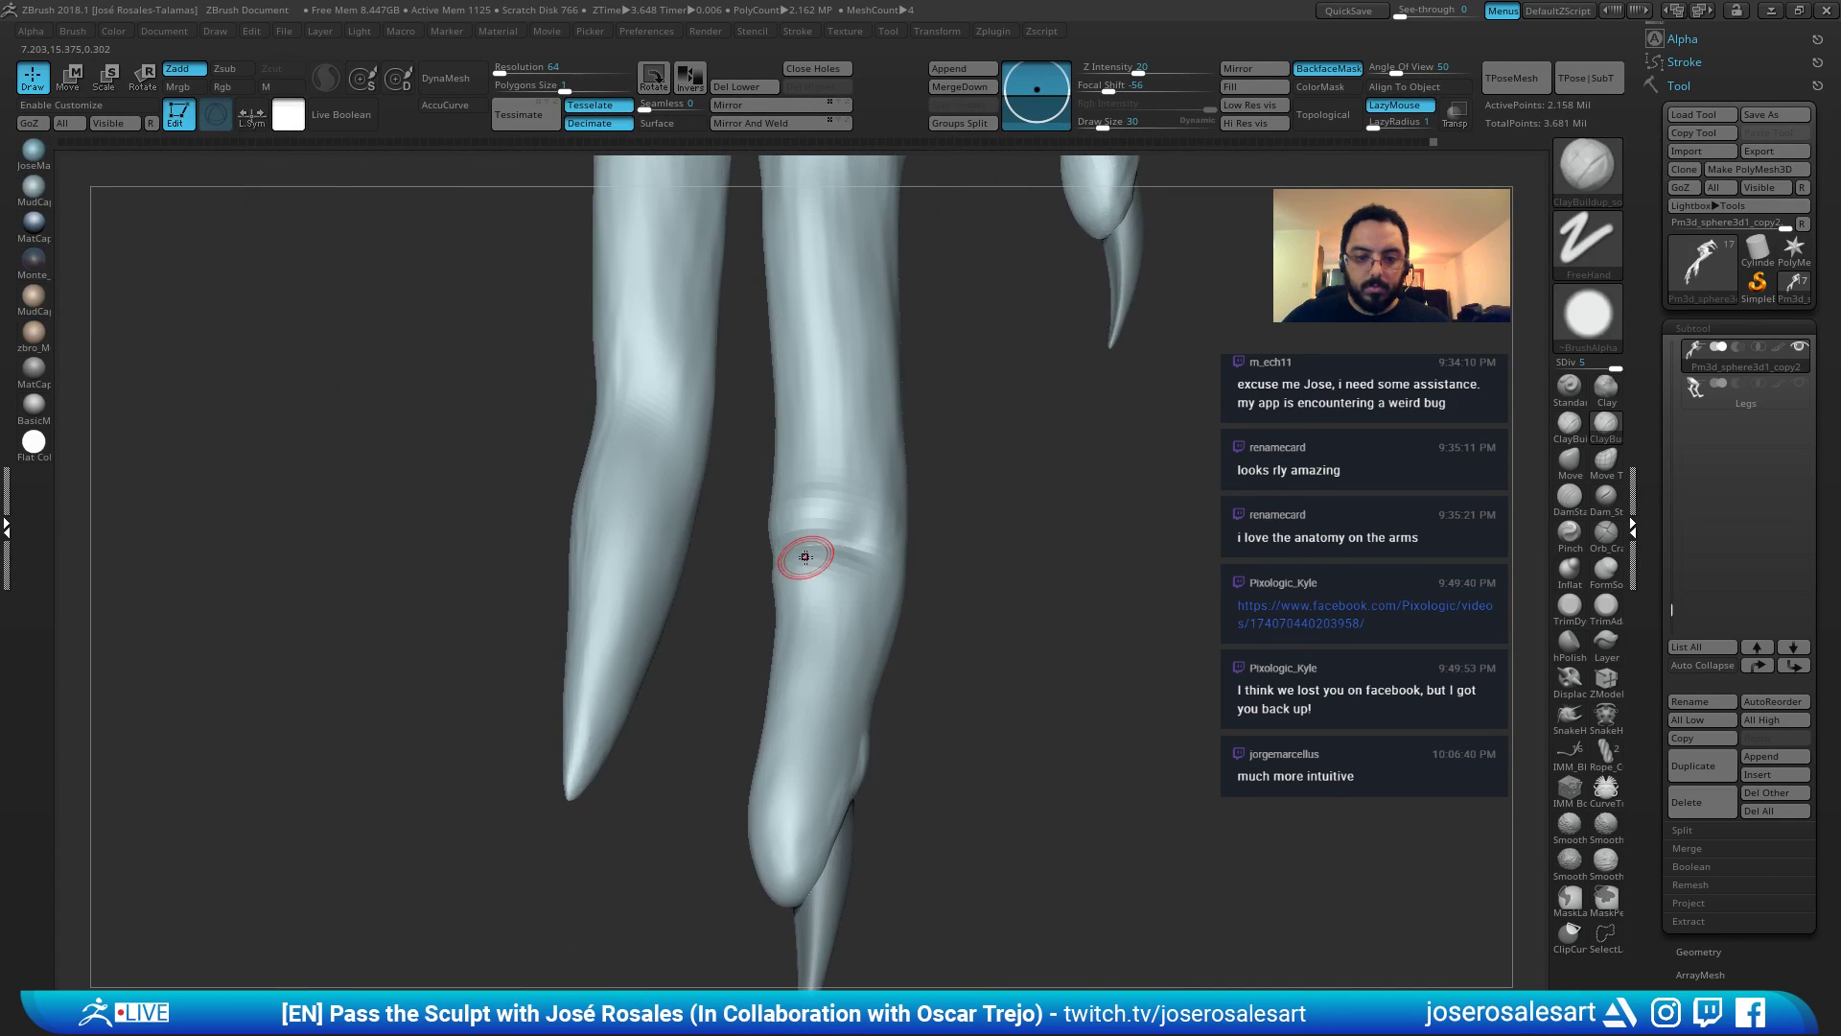
left_click_drag(805, 558, 847, 562)
mouse_move(848, 562)
right_mouse_down()
mouse_move(807, 557)
mouse_move(813, 598)
right_mouse_up()
Carve the crease at the middle finger's last underside joint with DamStandard and smooth its end.
key("b")
key("d")
key("s")
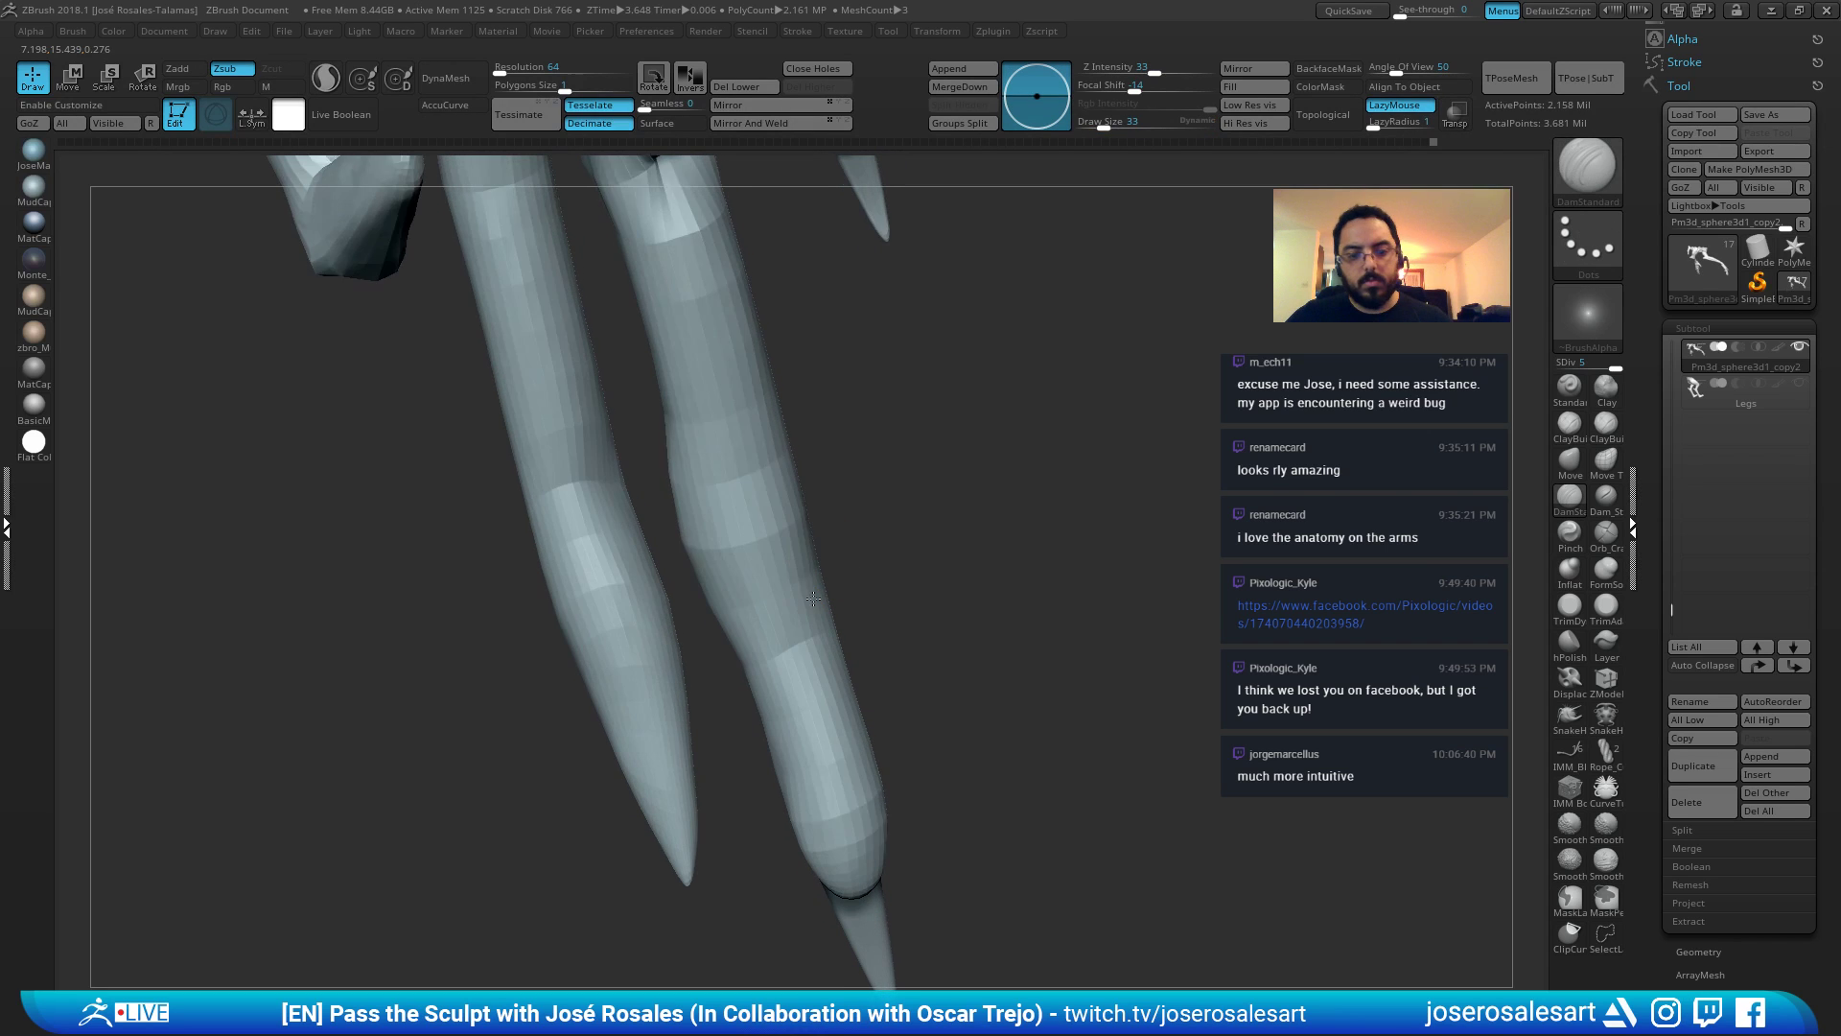
mouse_move(804, 539)
left_mouse_down()
mouse_move(733, 568)
mouse_move(796, 529)
left_mouse_up()
mouse_move(798, 554)
right_mouse_down("ctrl")
mouse_move(788, 508)
mouse_move(826, 513)
mouse_move(842, 440)
mouse_move(802, 517)
right_mouse_up("ctrl")
left_click_drag(798, 525, 775, 542)
mouse_move(774, 547)
right_mouse_down()
mouse_move(752, 570)
mouse_move(767, 566)
right_mouse_up()
left_click_drag(790, 556, 809, 549, "shift")
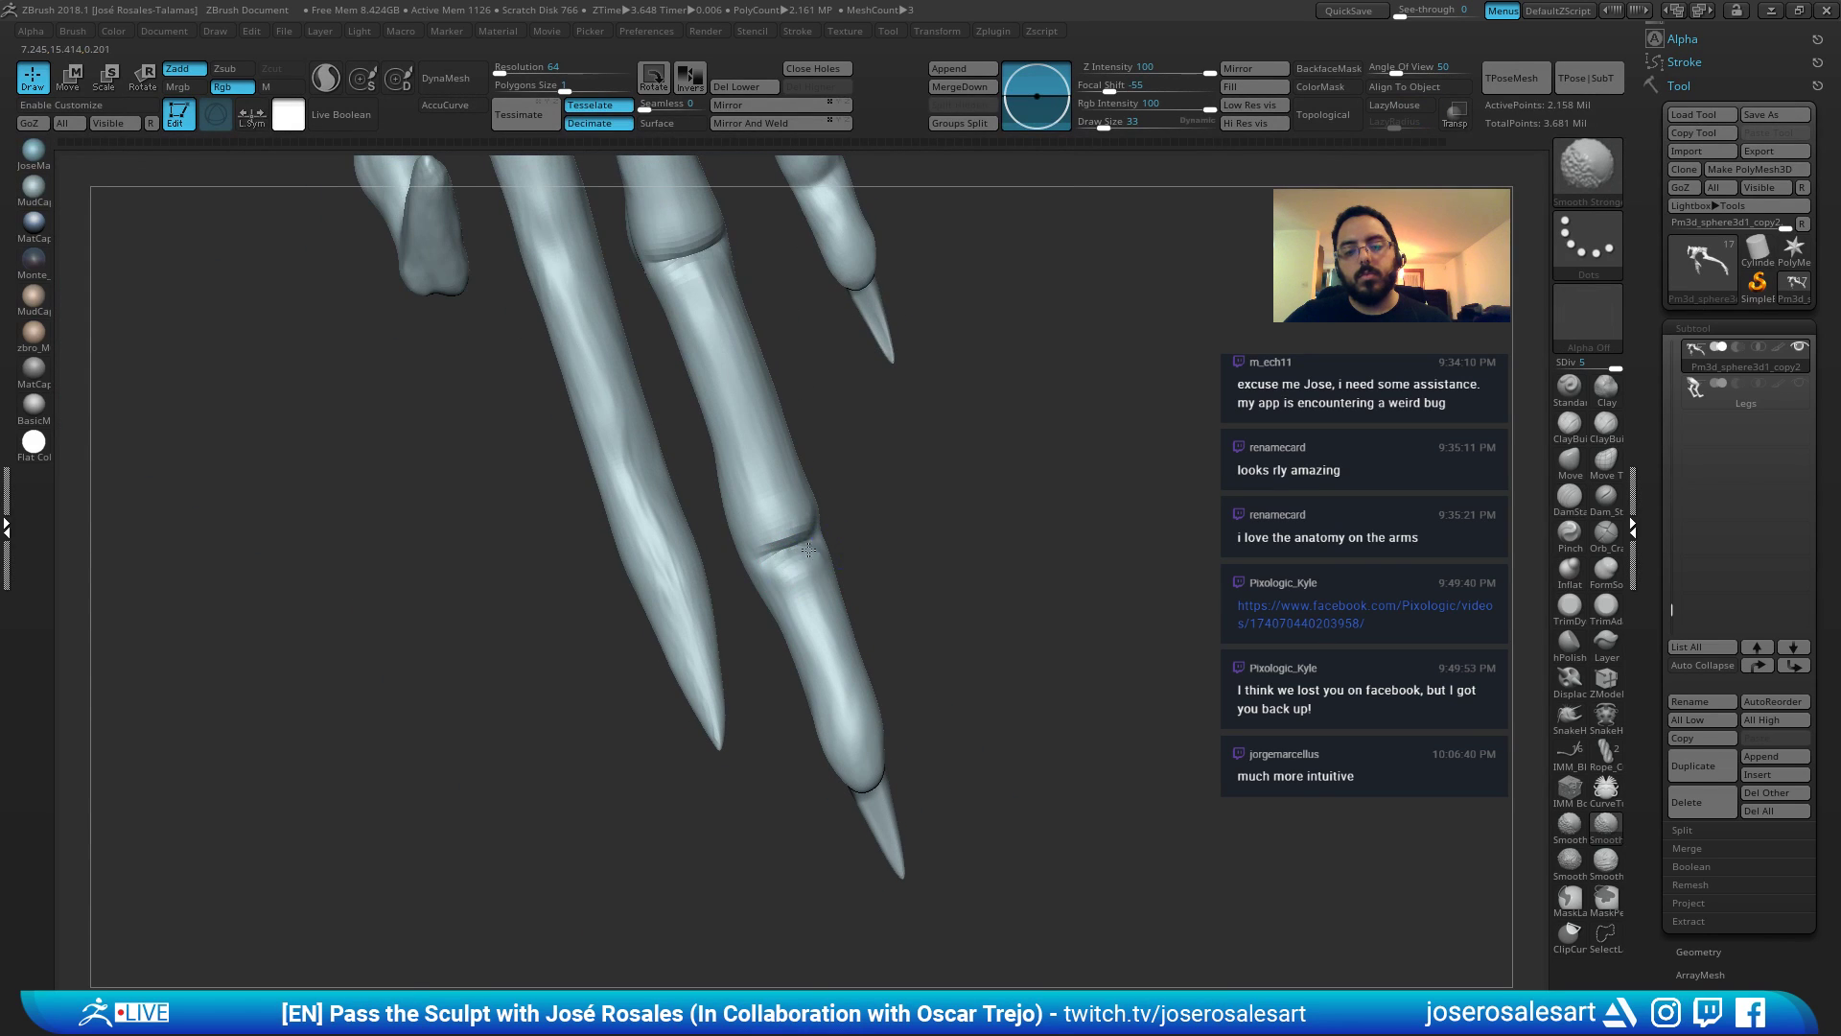
Reshape the flesh on both sides of the middle finger's claw base with the Move brush, reducing the brush size.
mouse_move(779, 544)
right_mouse_down()
mouse_move(751, 556)
mouse_move(806, 547)
mouse_move(896, 645)
mouse_move(843, 666)
mouse_move(925, 642)
mouse_move(869, 665)
mouse_move(884, 637)
right_mouse_up()
key("b")
key("m")
key("v")
key("v")
key("v")
key("s")
left_click_drag(876, 642, 884, 639)
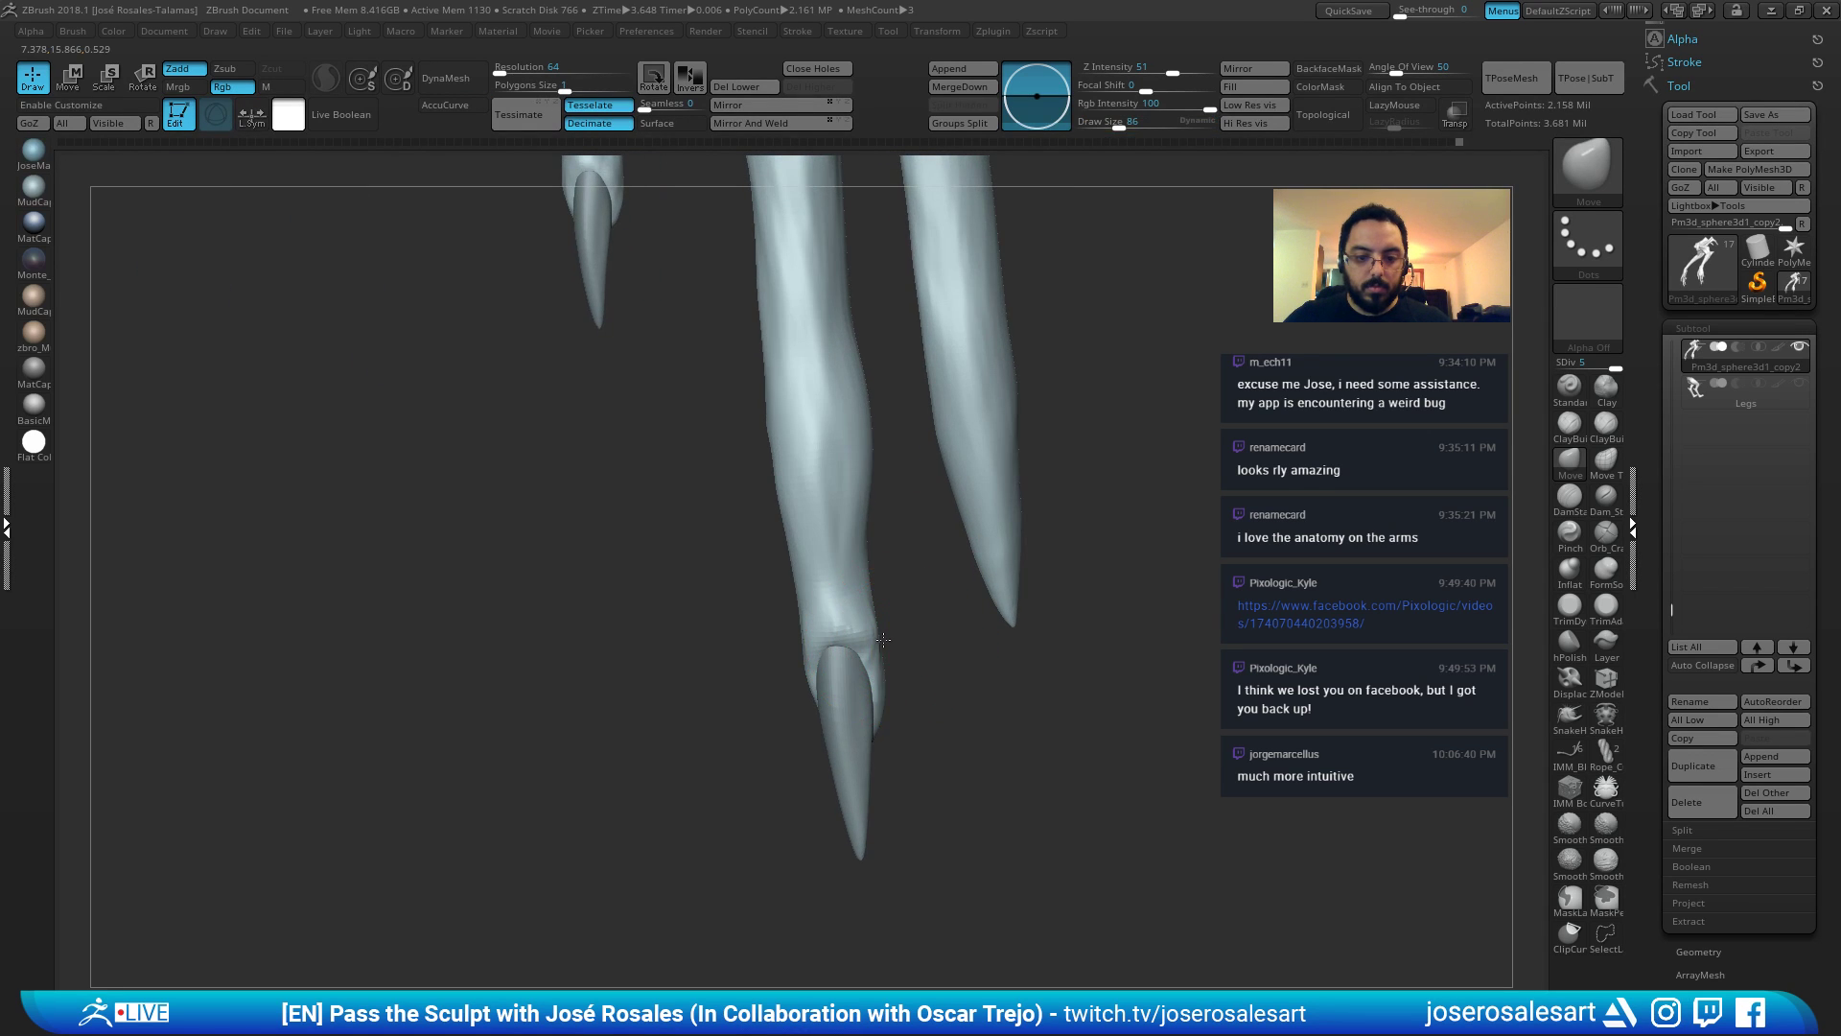
right_click_drag(853, 656, 803, 645)
key("s")
left_click_drag(796, 654, 788, 654)
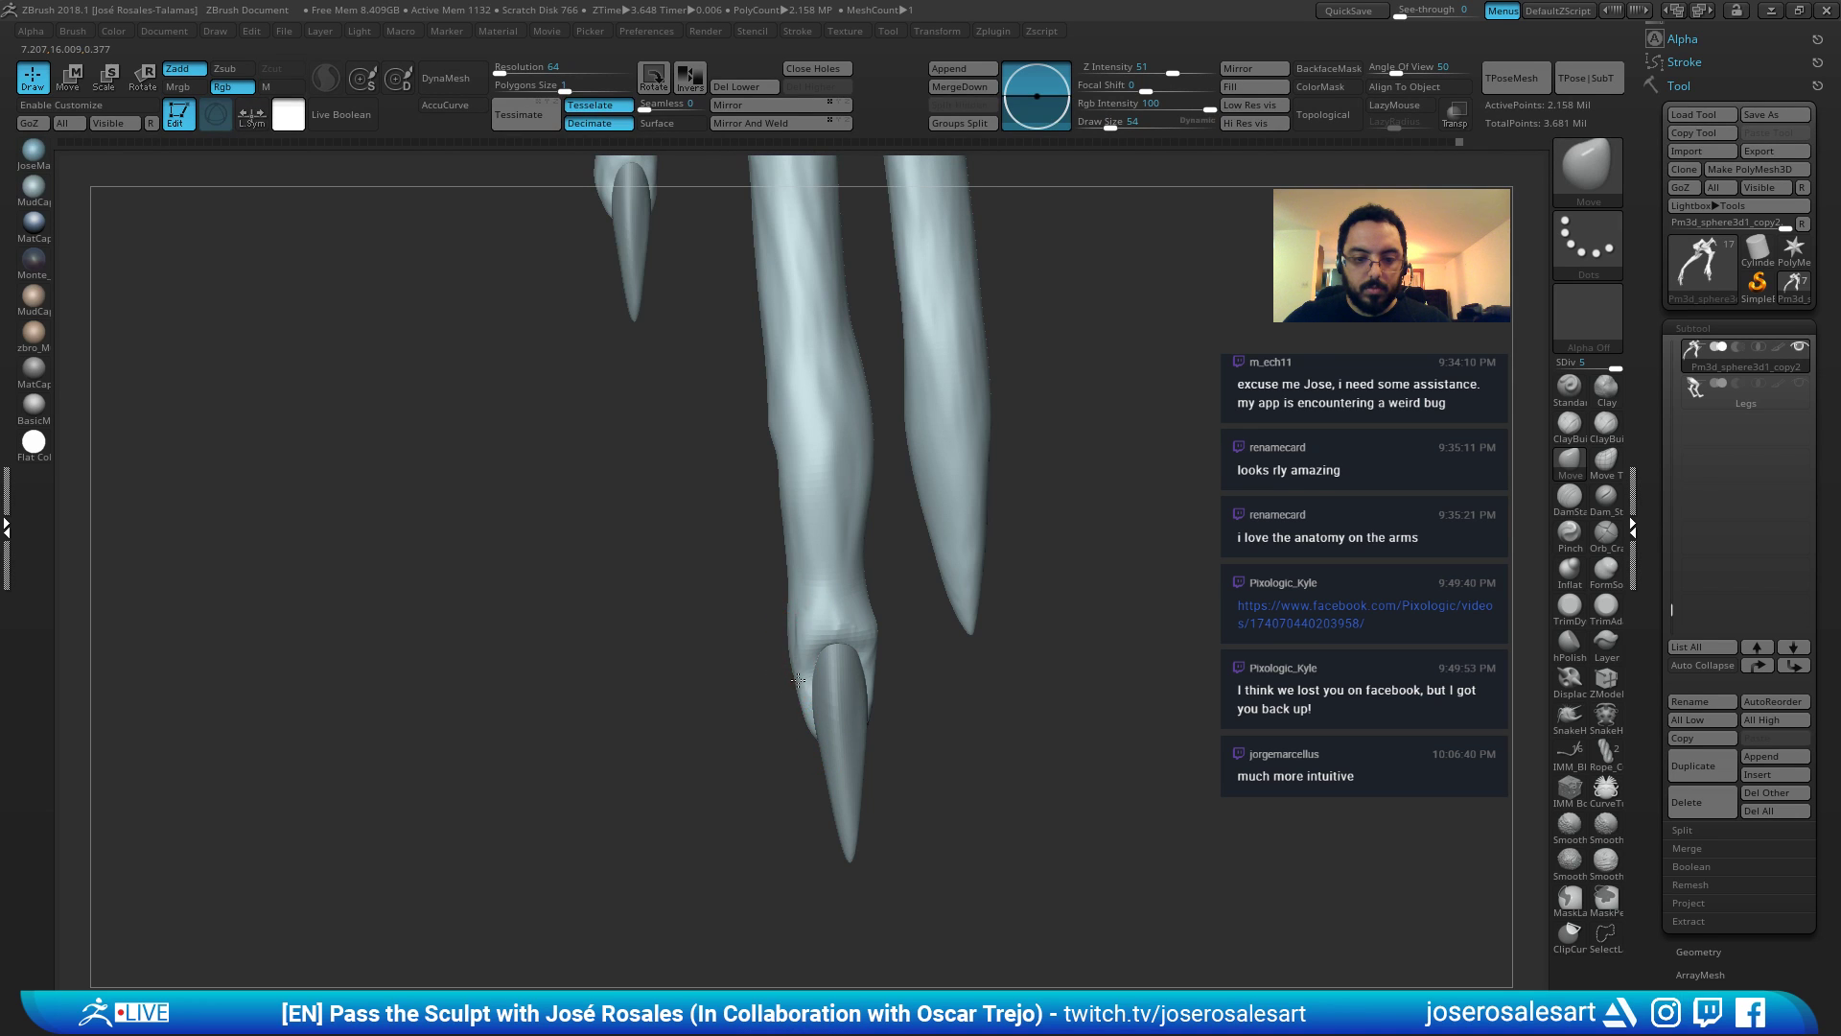
Pull the skin fold over the middle finger's claw into shape and add volume along the cuticle with ClayBuildup.
right_click_drag(798, 680, 867, 691)
right_click_drag(876, 625, 903, 679)
key("s")
left_click_drag(875, 654, 868, 654)
left_click_drag(852, 625, 870, 637)
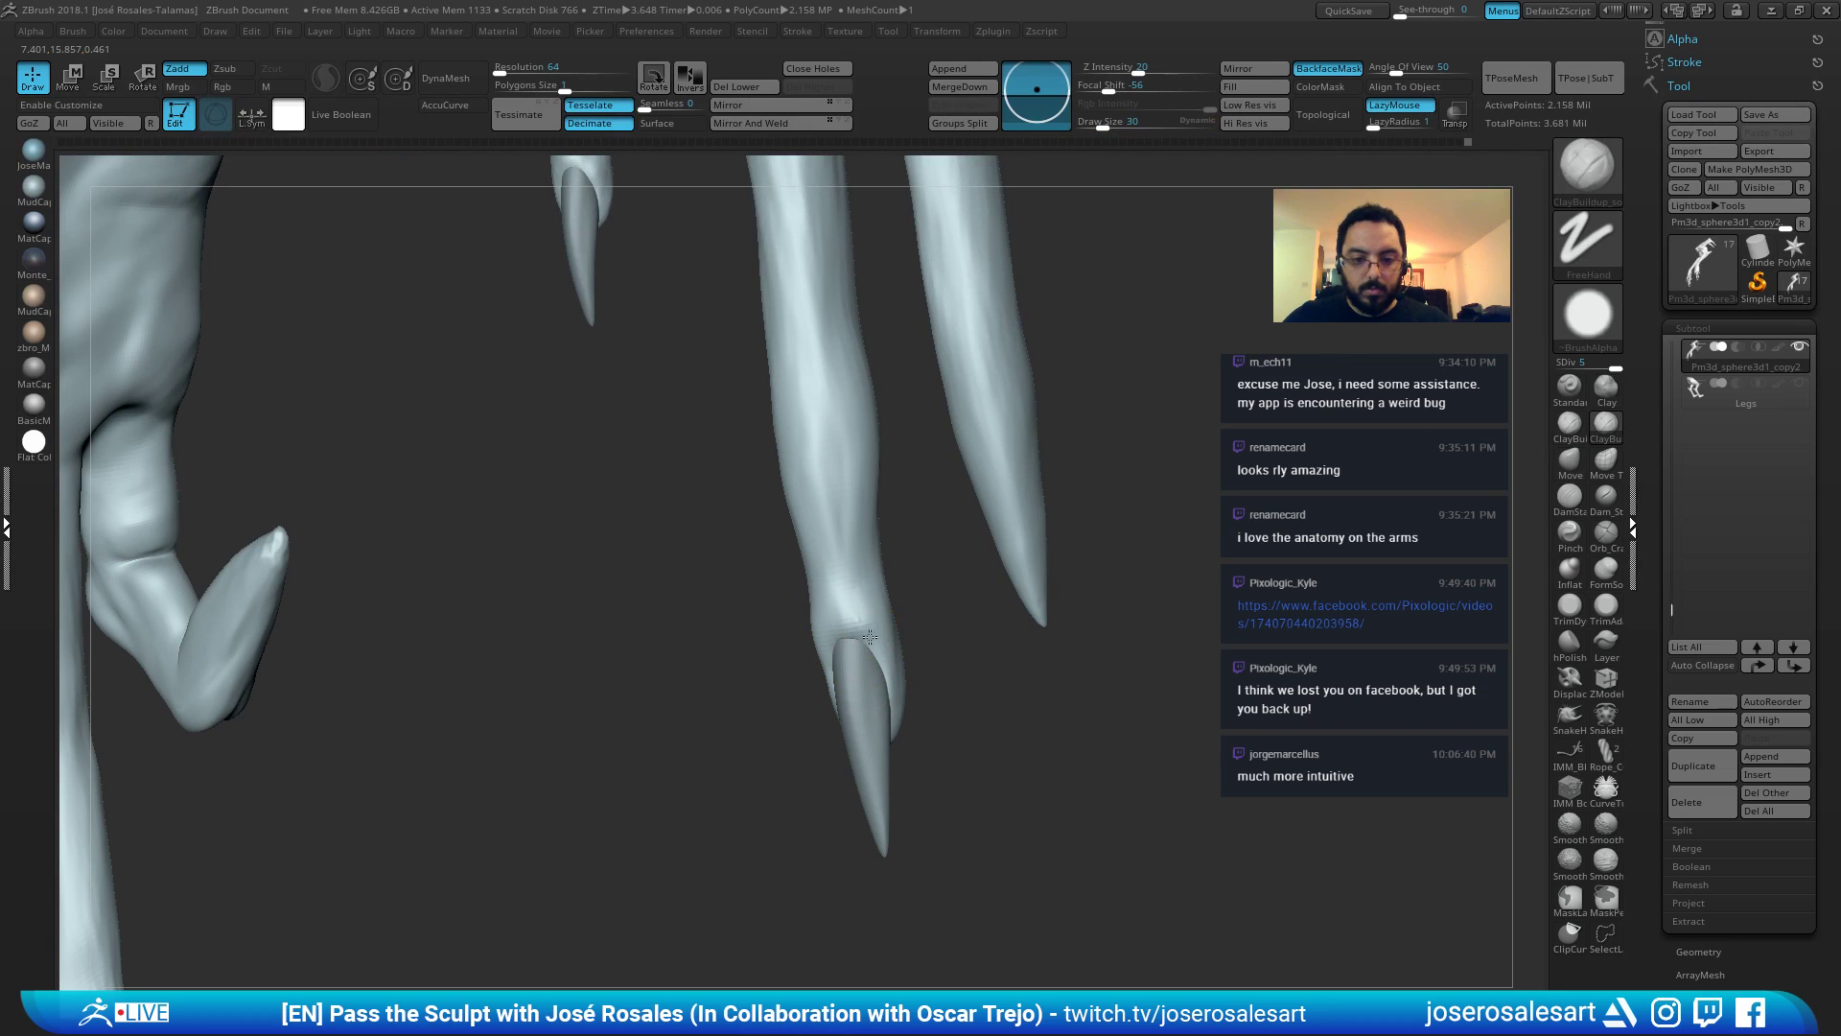
right_click_drag(873, 653, 878, 630)
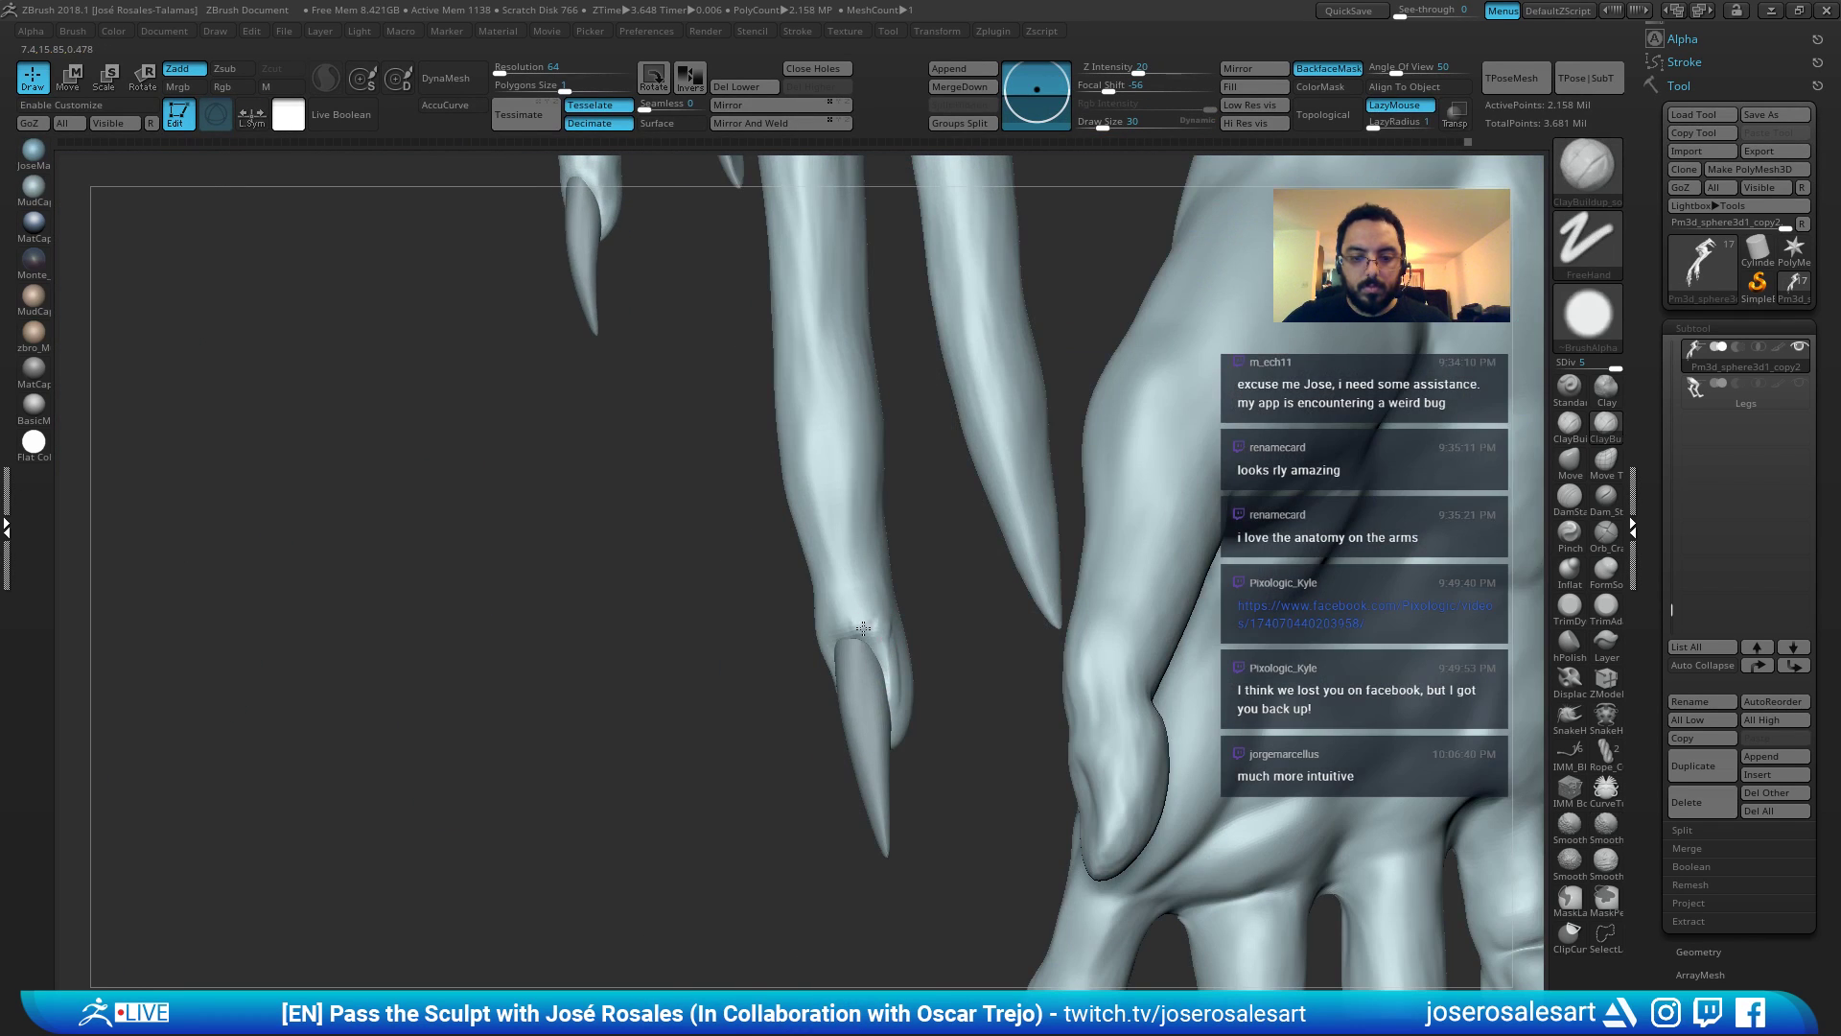
right_click_drag(887, 719, 905, 634)
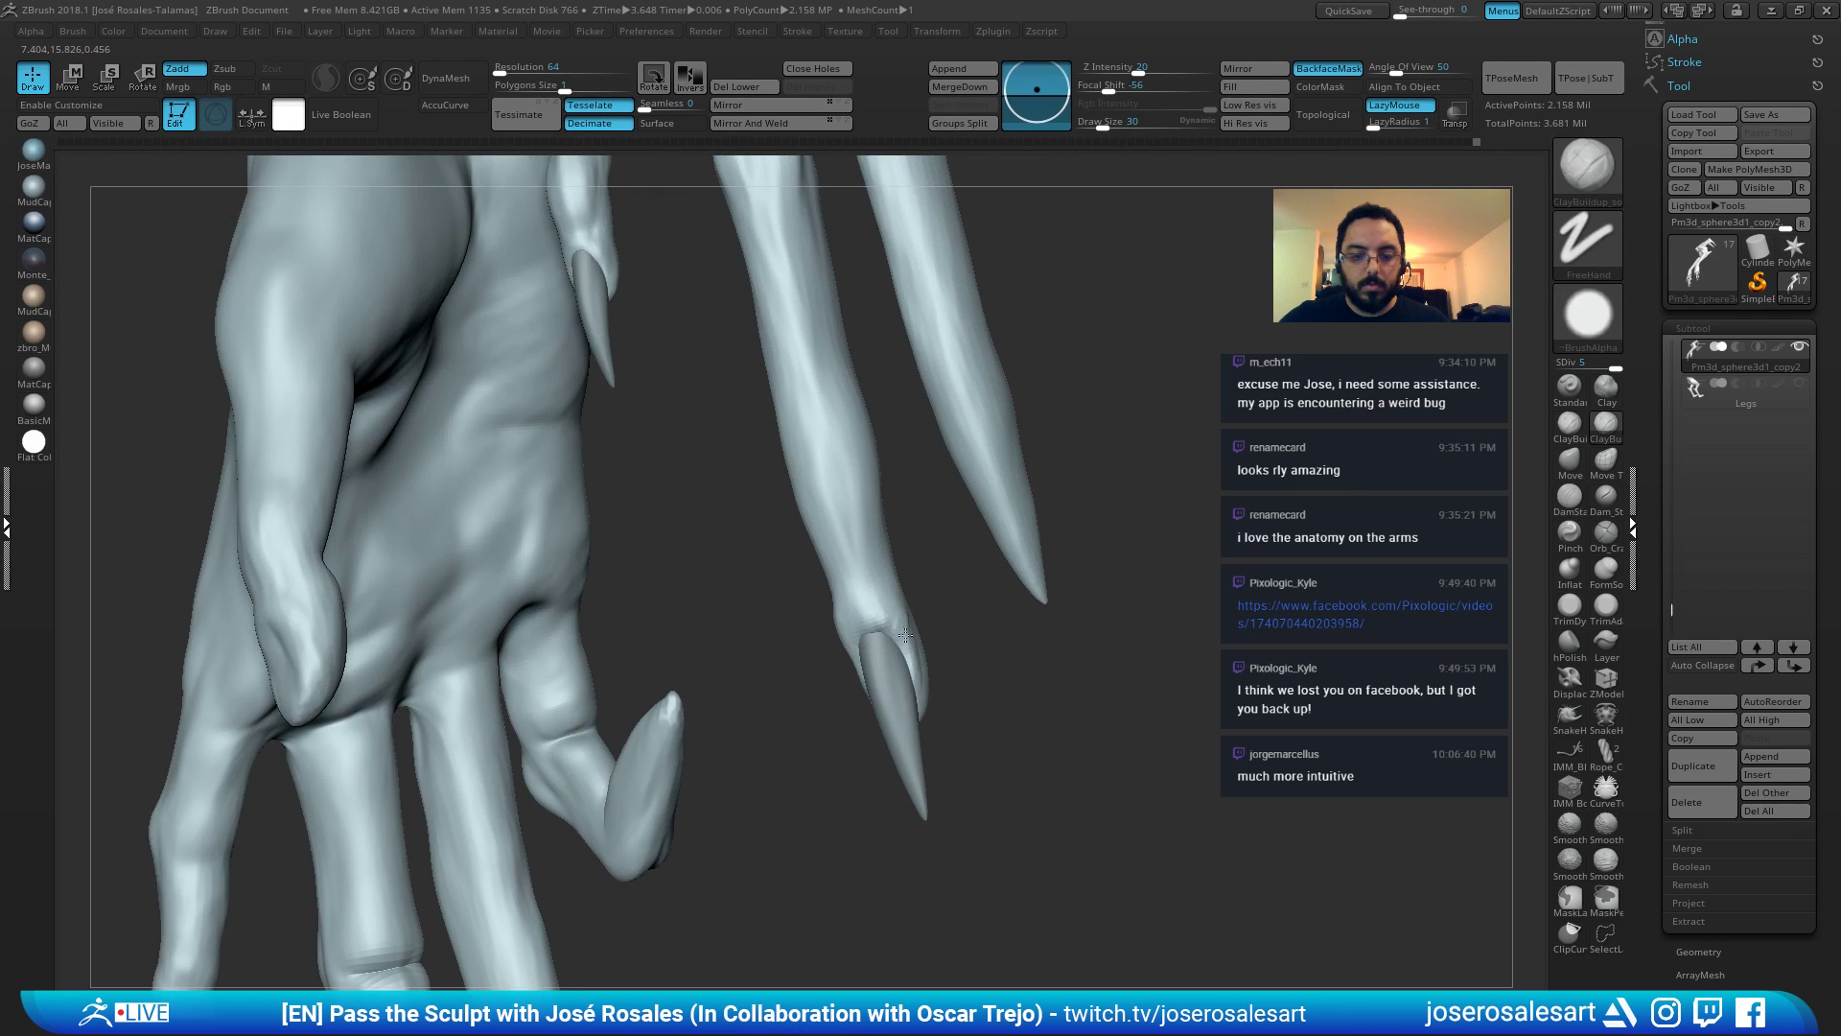
right_click_drag(839, 576, 849, 657)
left_click_drag(865, 644, 859, 643)
Refine the middle finger's last joint with DamStandard, smoothing and a smaller ClayBuildup brush.
mouse_move(859, 641)
right_mouse_down()
mouse_move(835, 596)
mouse_move(912, 534)
mouse_move(764, 554)
mouse_move(842, 501)
mouse_move(833, 521)
mouse_move(737, 537)
mouse_move(705, 580)
right_mouse_up()
key("b")
key("d")
key("s")
mouse_move(719, 552)
left_mouse_down("shift")
mouse_move(745, 547)
mouse_move(697, 578)
mouse_move(740, 562)
mouse_move(744, 581)
mouse_move(729, 547)
mouse_move(682, 537)
left_mouse_up("shift")
right_click_drag(678, 547, 650, 563)
key("2")
key("s")
left_click_drag(732, 539, 729, 539)
mouse_move(727, 537)
right_mouse_down("ctrl")
mouse_move(711, 518)
mouse_move(680, 735)
mouse_move(743, 316)
right_mouse_up("ctrl")
right_click_drag(815, 815, 844, 384, "alt")
mouse_move(901, 883)
right_mouse_down("alt")
mouse_move(868, 574)
mouse_move(892, 586)
mouse_move(872, 660)
right_mouse_up("alt")
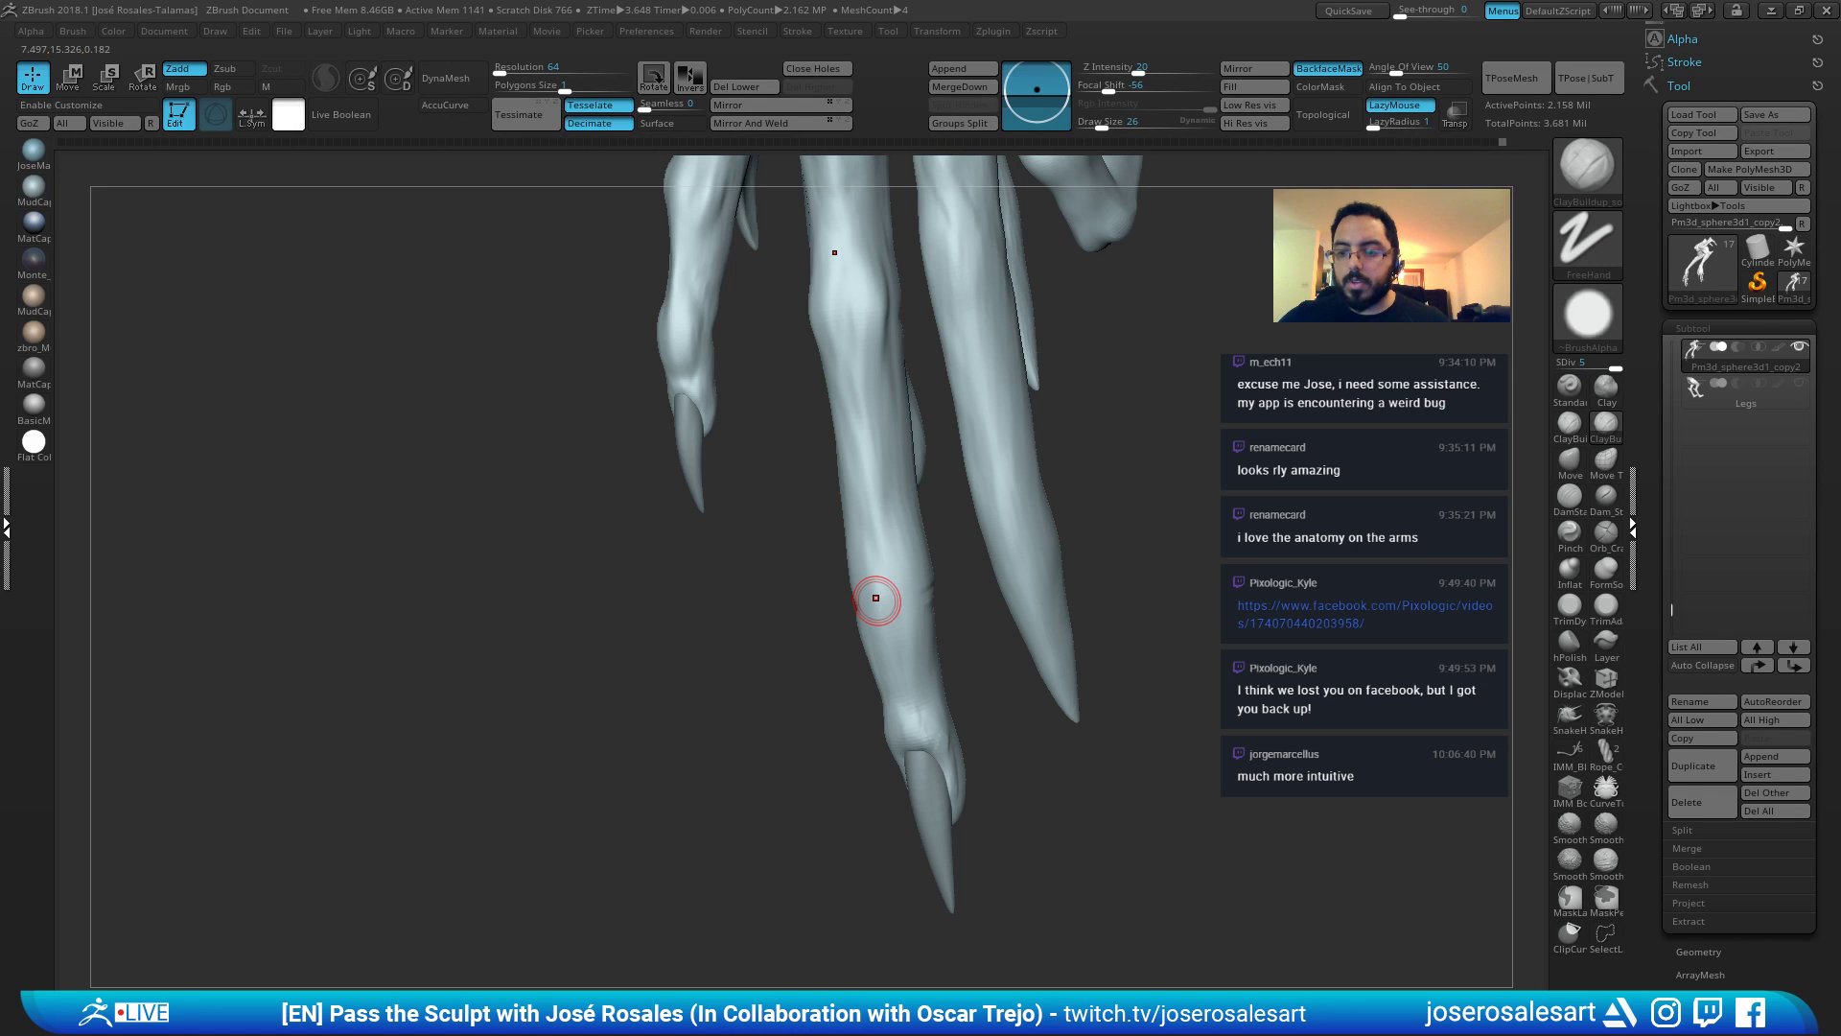
Adjust the middle finger's profile along its last two segments with a larger Move brush.
mouse_move(875, 564)
right_mouse_down()
mouse_move(815, 575)
mouse_move(821, 530)
right_mouse_up()
key("b")
key("m")
key("v")
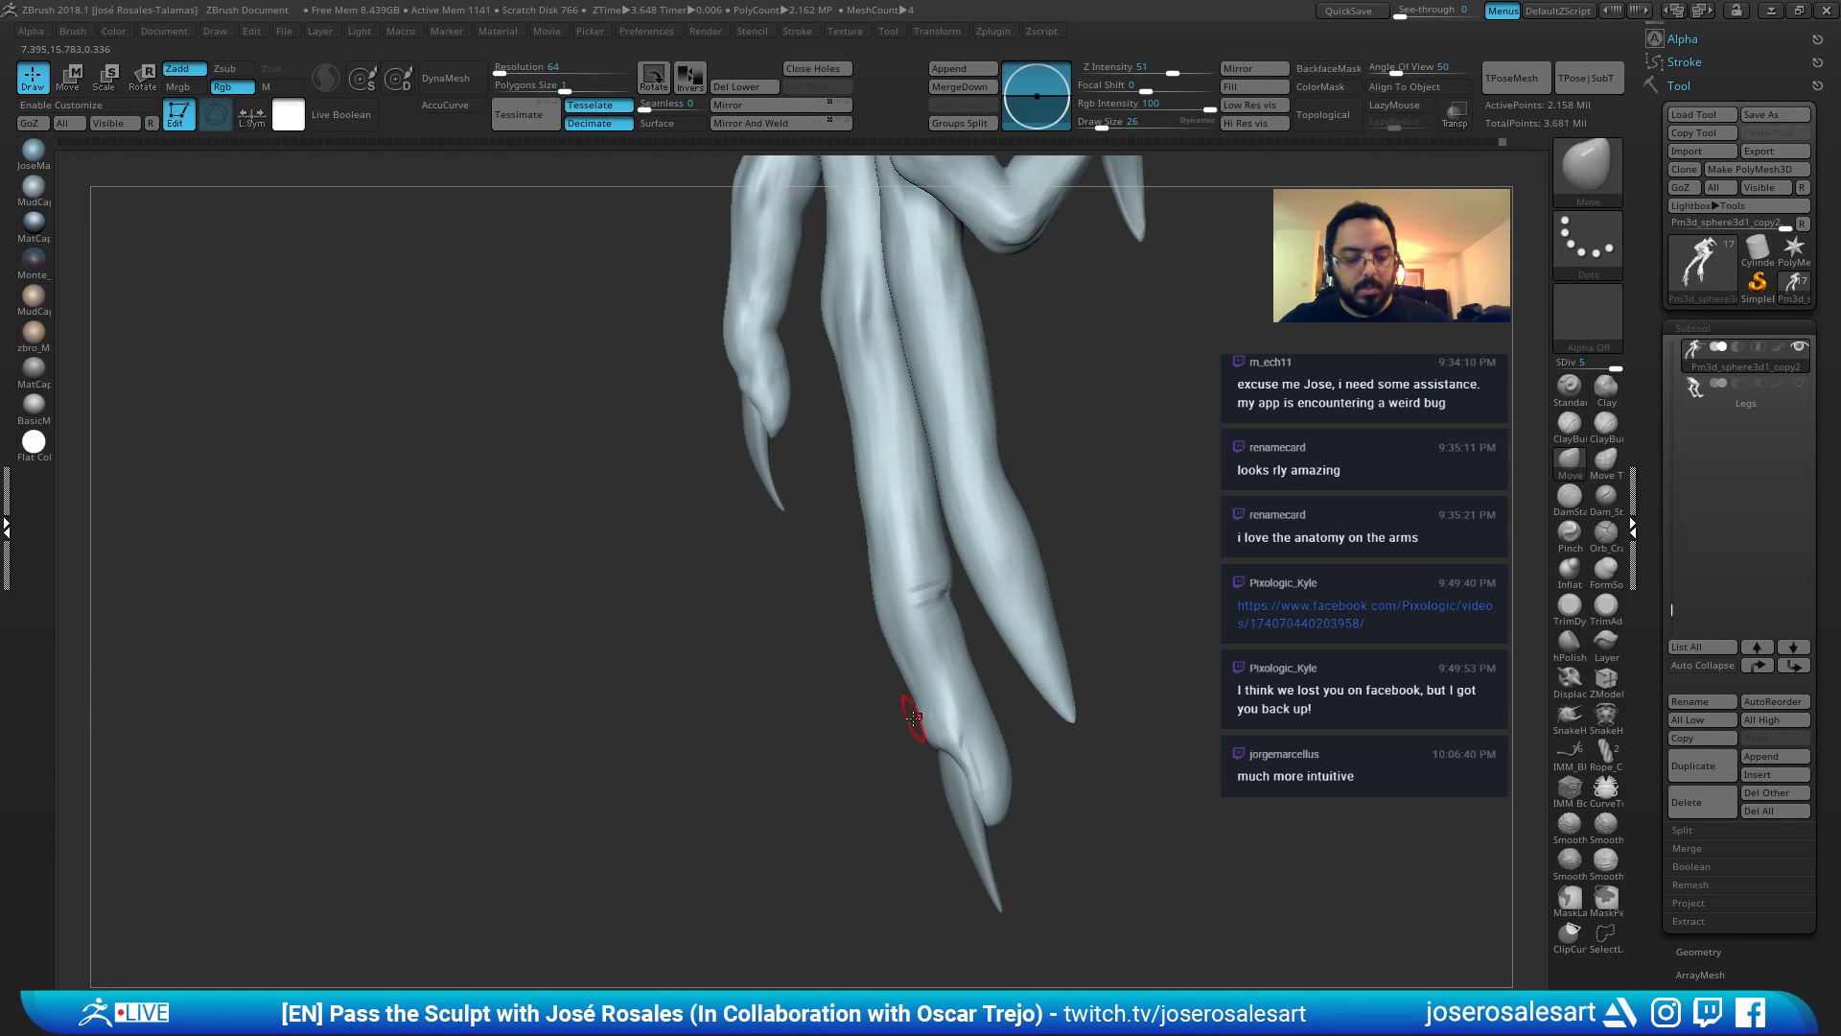
right_click_drag(914, 717, 893, 722)
key("]")
key("]")
key("]")
key("]")
left_click_drag(892, 651, 904, 646)
mouse_move(901, 628)
right_mouse_down()
mouse_move(964, 613)
mouse_move(908, 543)
right_mouse_up()
left_click_drag(907, 544, 896, 550)
Return to a smaller ClayBuildup brush and smooth the middle finger's surface just above the claw.
key("b")
key("c")
key("b")
mouse_move(896, 550)
right_mouse_down()
mouse_move(905, 624)
mouse_move(857, 591)
mouse_move(882, 585)
mouse_move(871, 636)
right_mouse_up()
key("[")
key("[")
key("[")
key("[")
left_click_drag(887, 676, 890, 659, "shift")
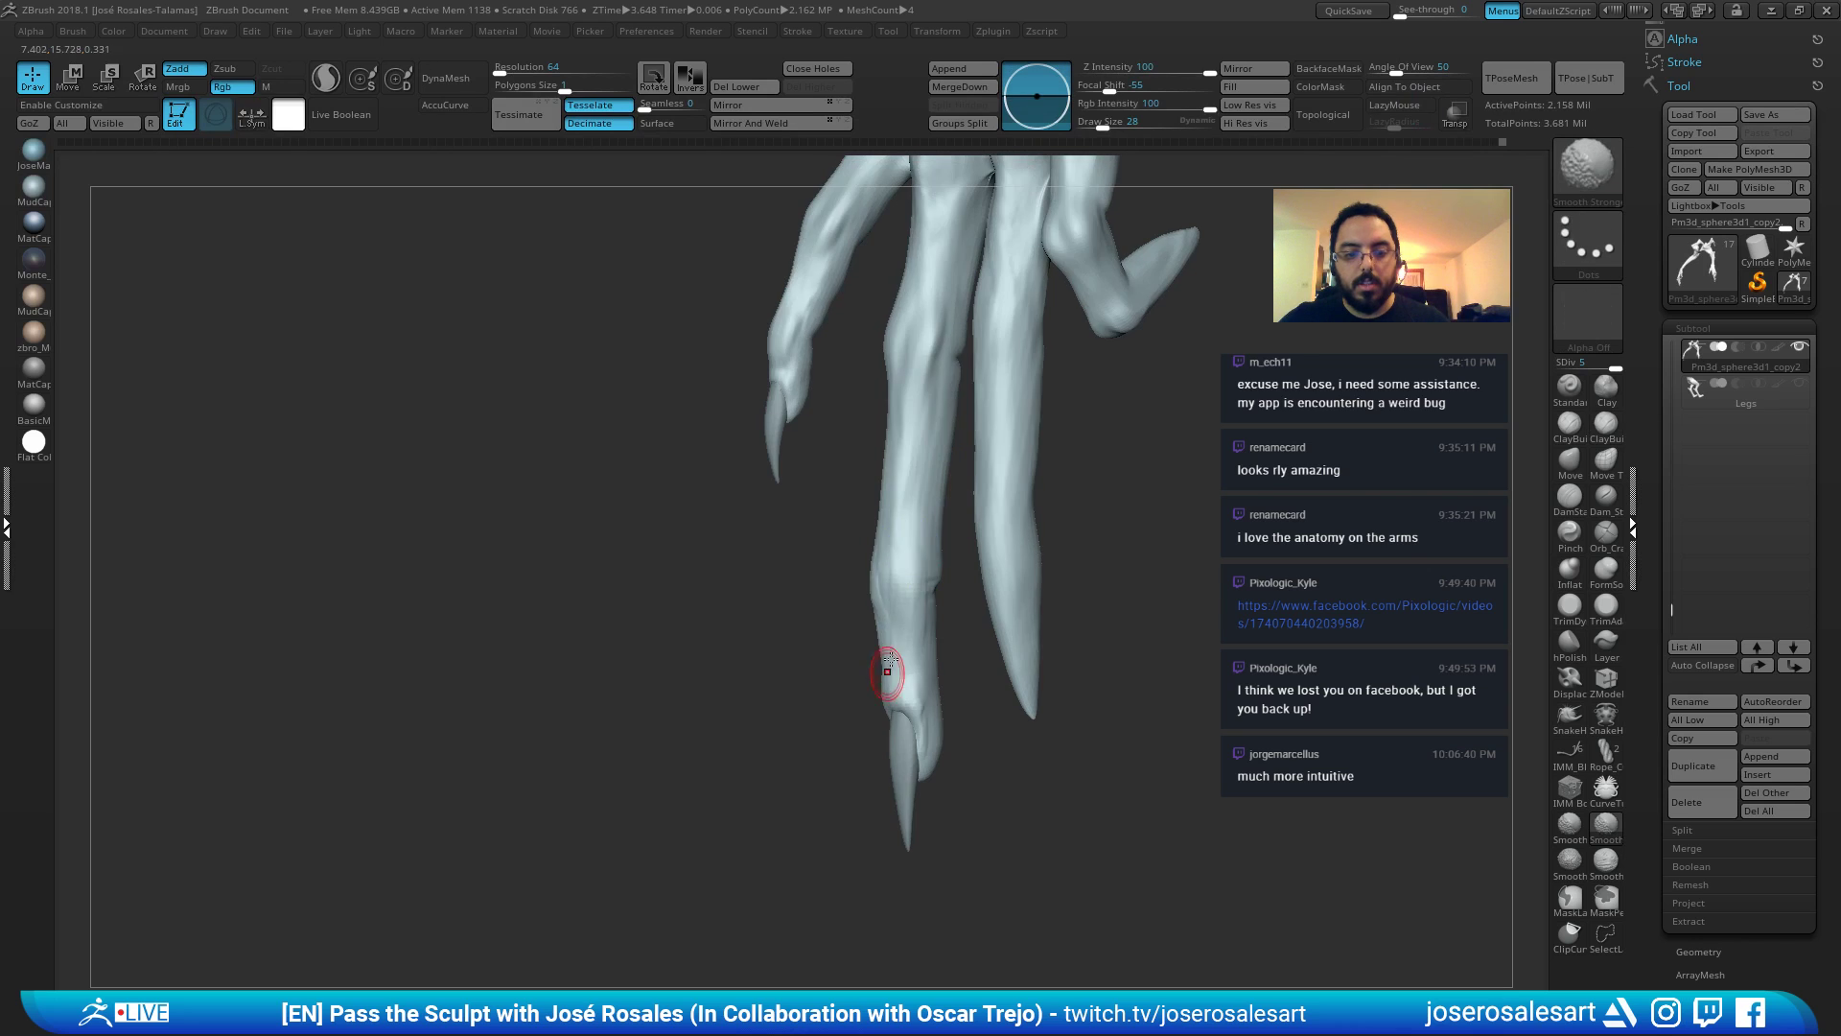
right_click_drag(890, 659, 1020, 422, "ctrl")
right_click_drag(1021, 422, 1062, 321, "ctrl")
Duplicate the middle finger's claw (Nails3) and move the copy towards the tip of the neighbouring finger.
left_click(935, 825, "alt")
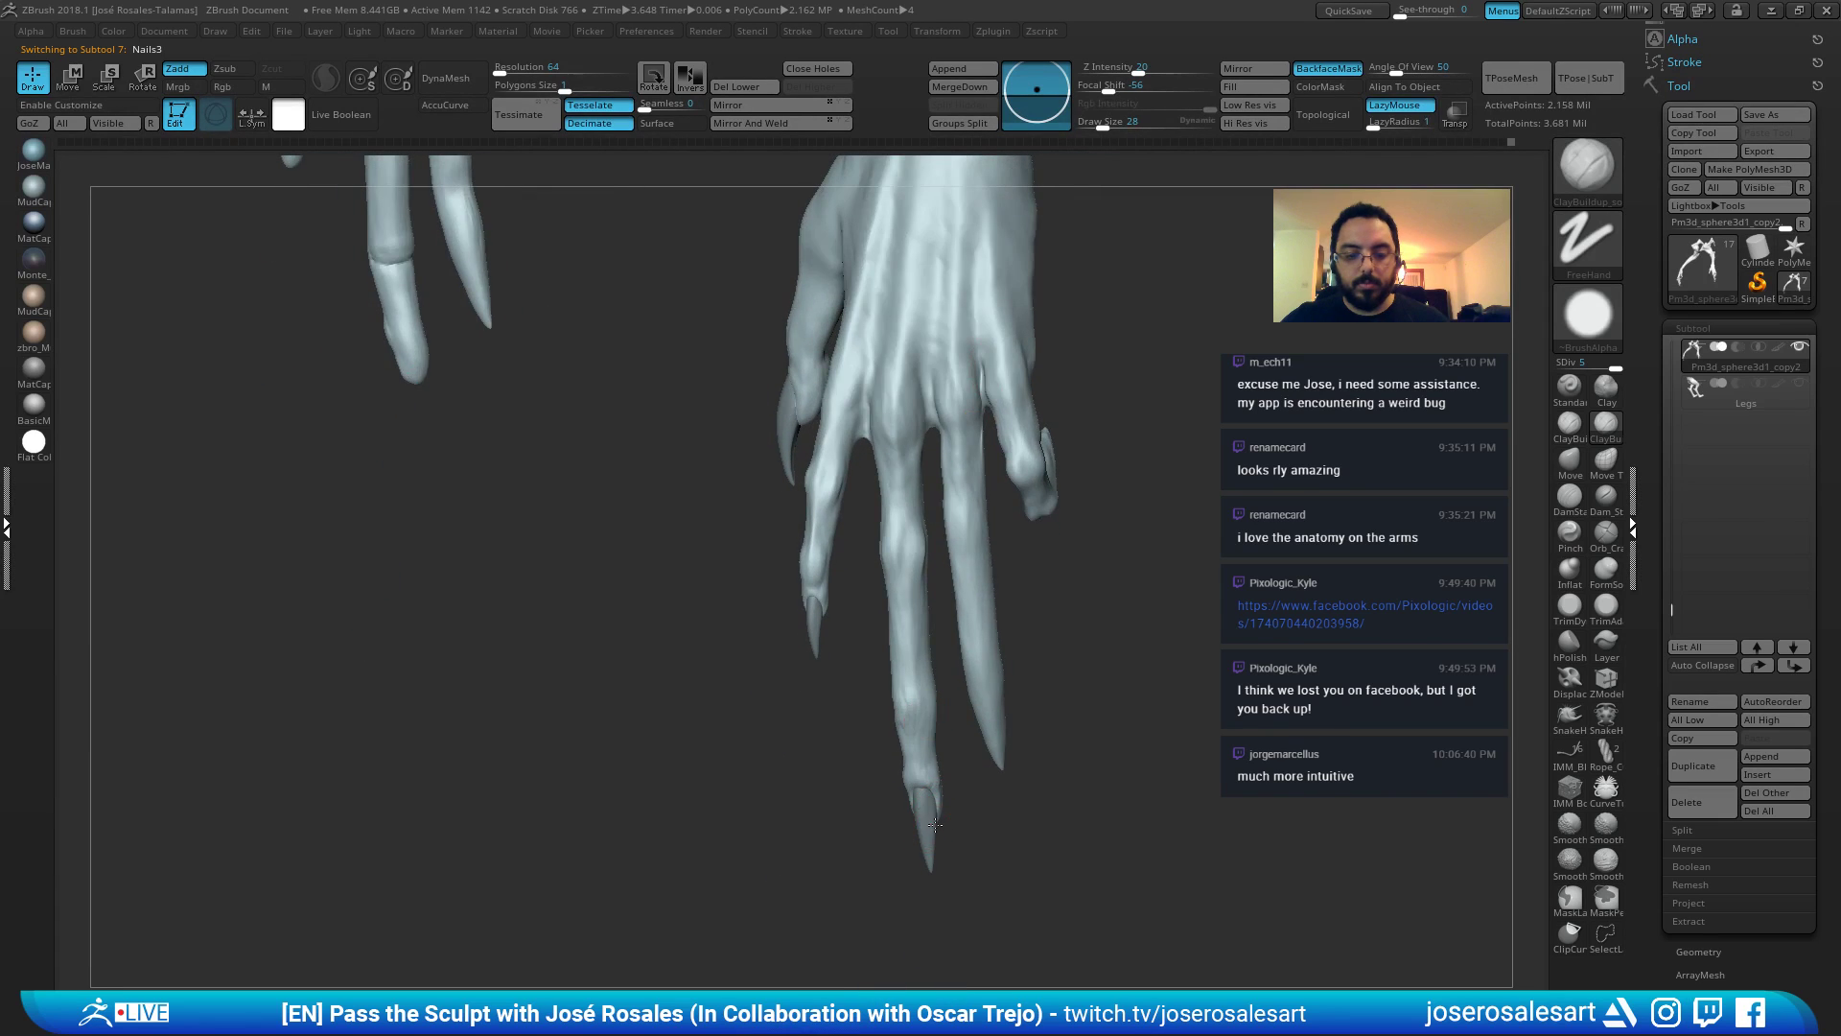
key("ctrl+shift+d")
key("w")
right_click_drag(903, 741, 948, 730)
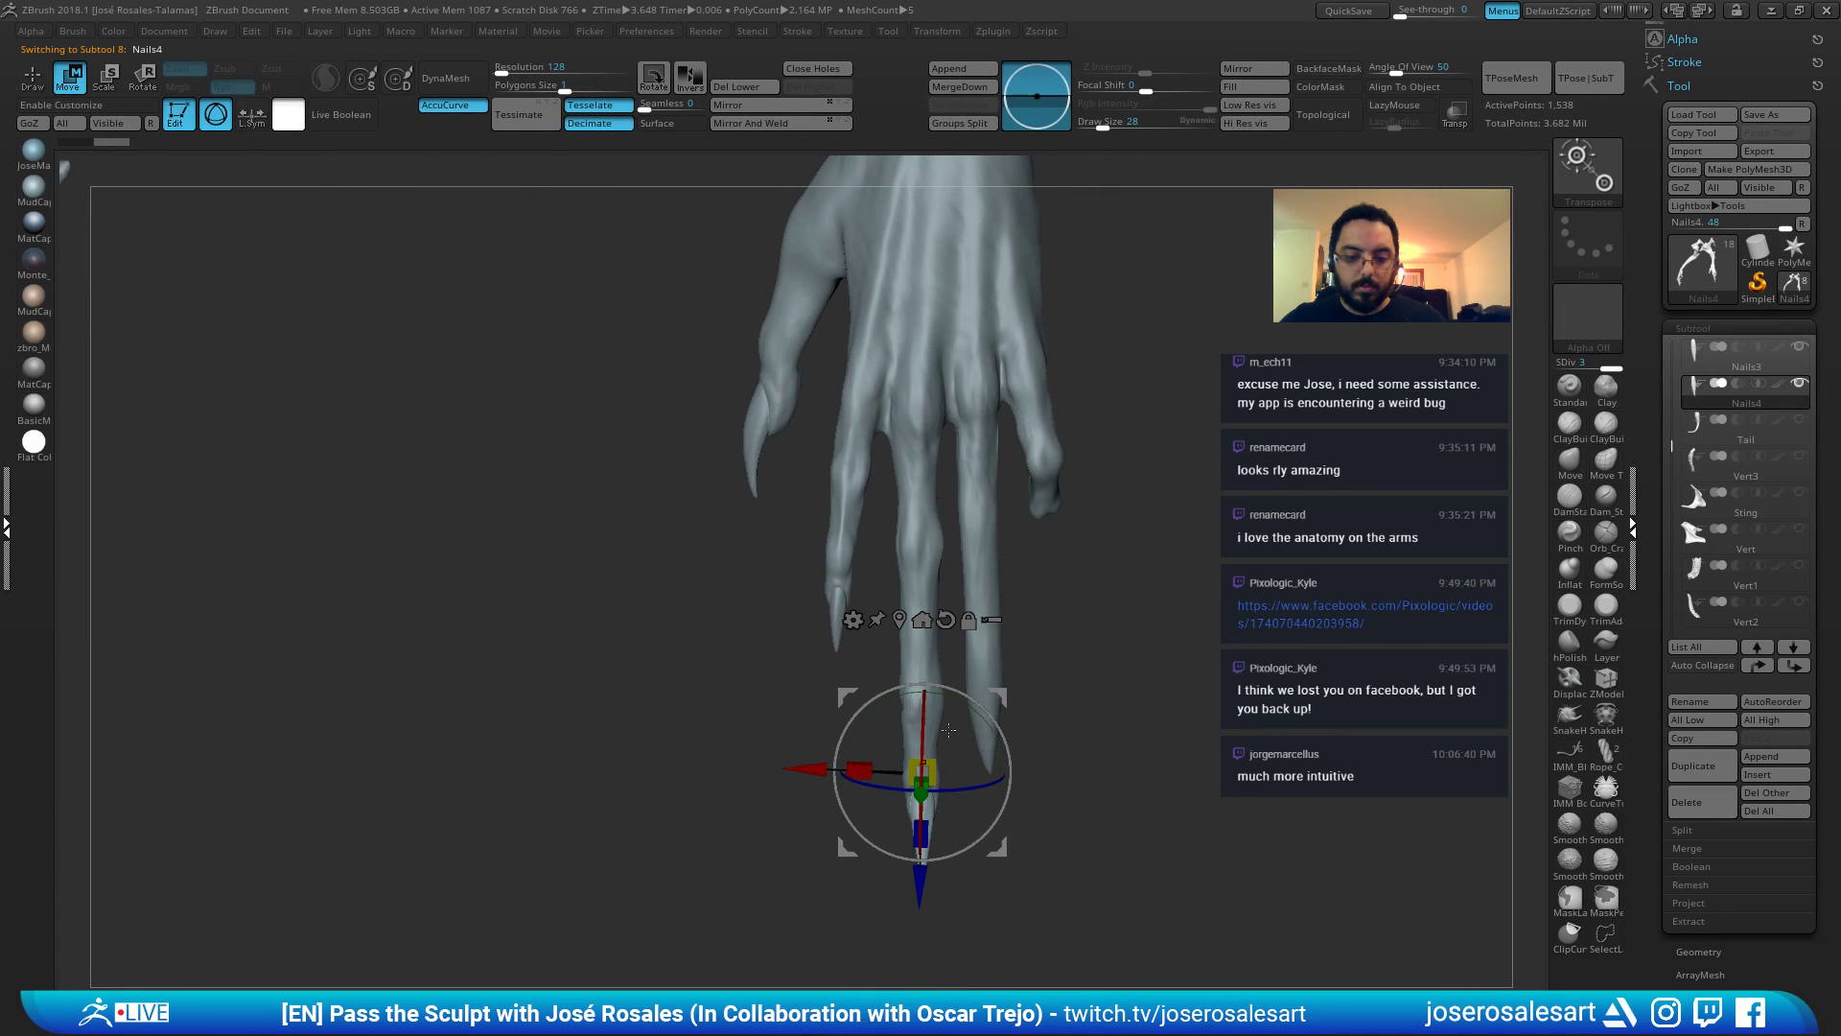
left_click_drag(997, 697, 1059, 642)
right_click_drag(1065, 682, 979, 726)
left_click_drag(979, 726, 895, 733)
Rotate and nudge the copied claw along its axes until it sits on the neighbouring fingertip.
right_click_drag(921, 721, 877, 597)
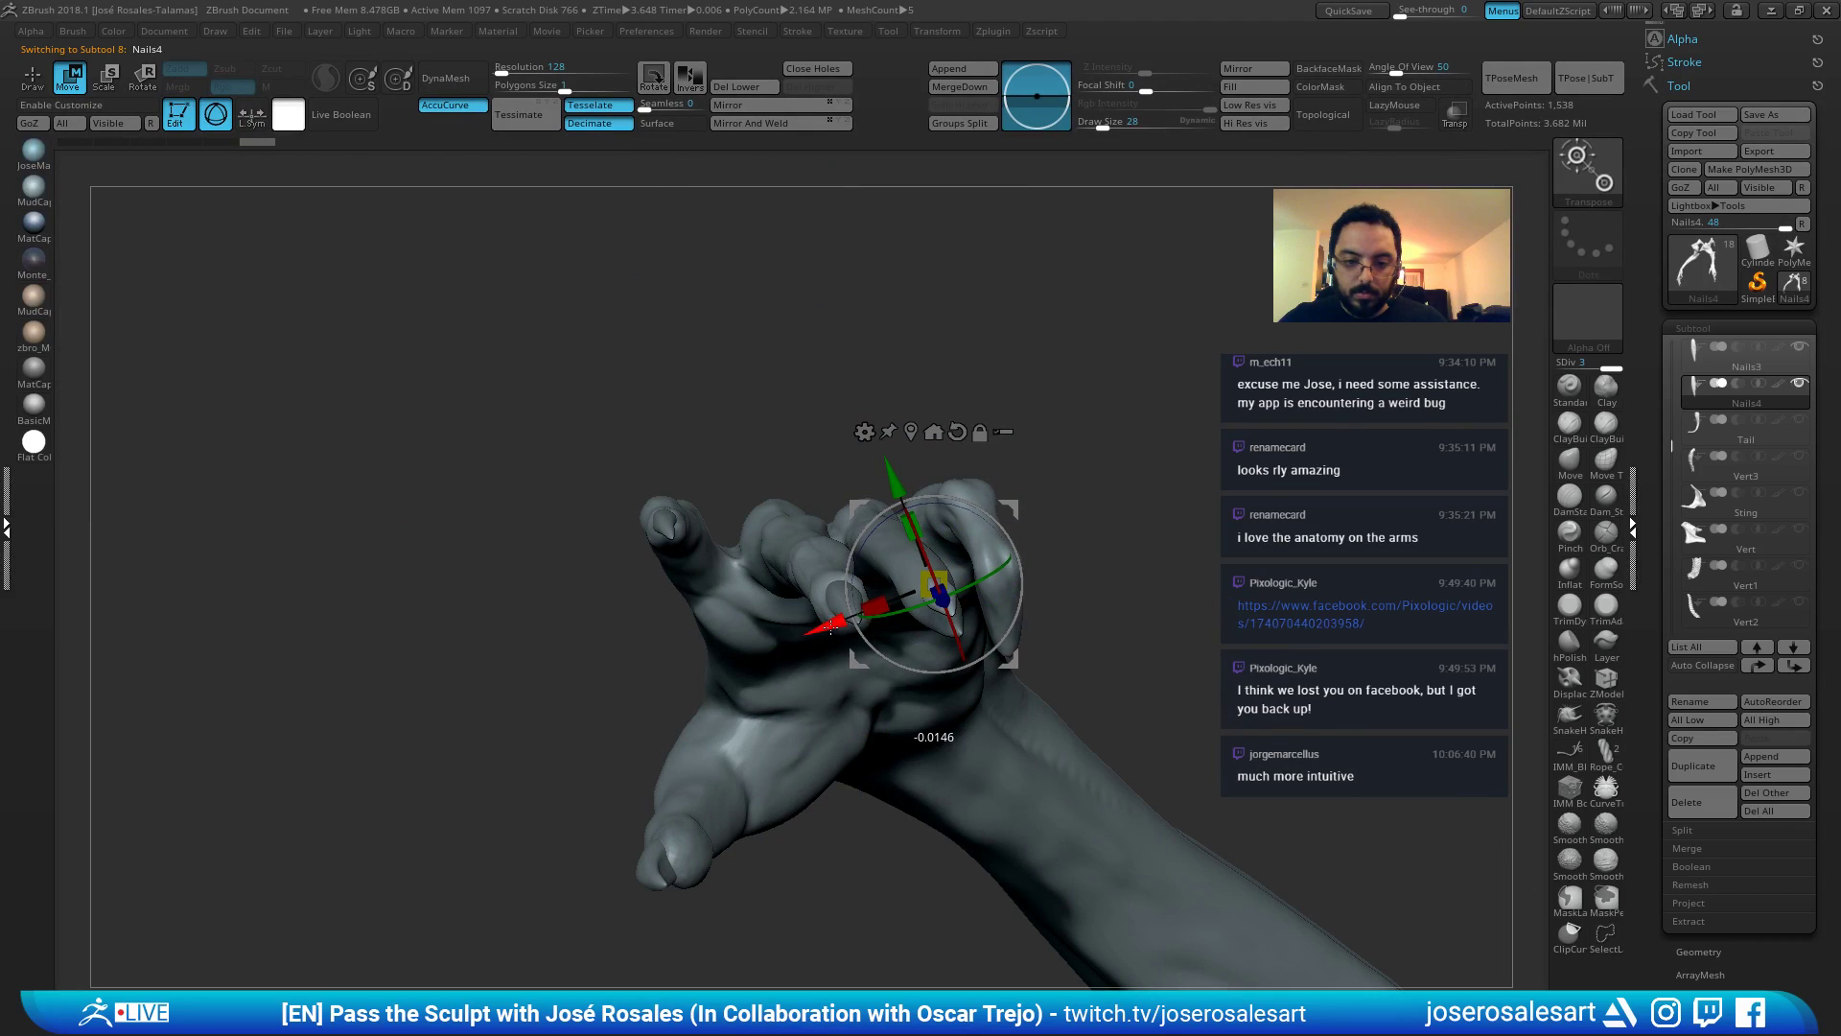
left_click_drag(831, 627, 832, 625)
left_click_drag(952, 631, 965, 666)
right_click_drag(936, 582, 839, 569)
left_click_drag(818, 545, 816, 543)
mouse_move(792, 422)
right_mouse_down("ctrl")
mouse_move(781, 473)
mouse_move(802, 485)
mouse_move(998, 516)
mouse_move(919, 633)
mouse_move(978, 518)
mouse_move(819, 562)
mouse_move(858, 587)
mouse_move(994, 542)
right_mouse_up("ctrl")
key("q")
key("w")
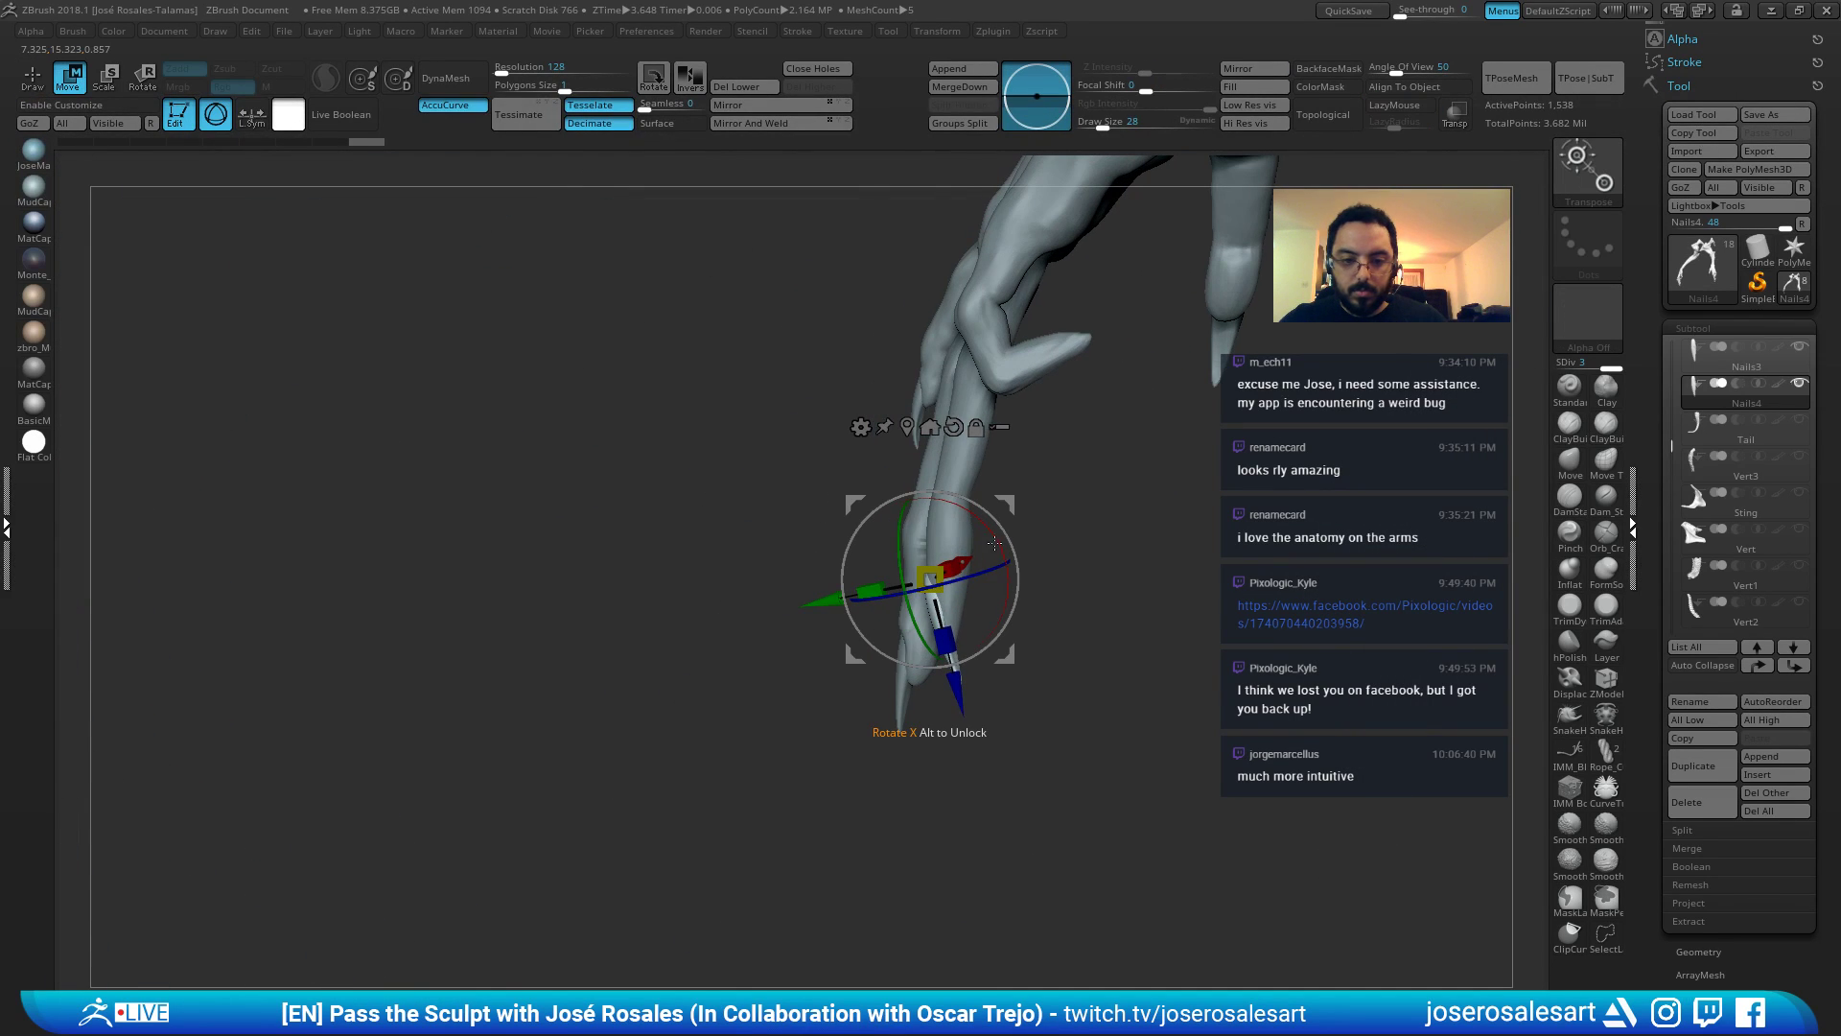
left_click_drag(993, 541, 1003, 538)
key("q")
key("w")
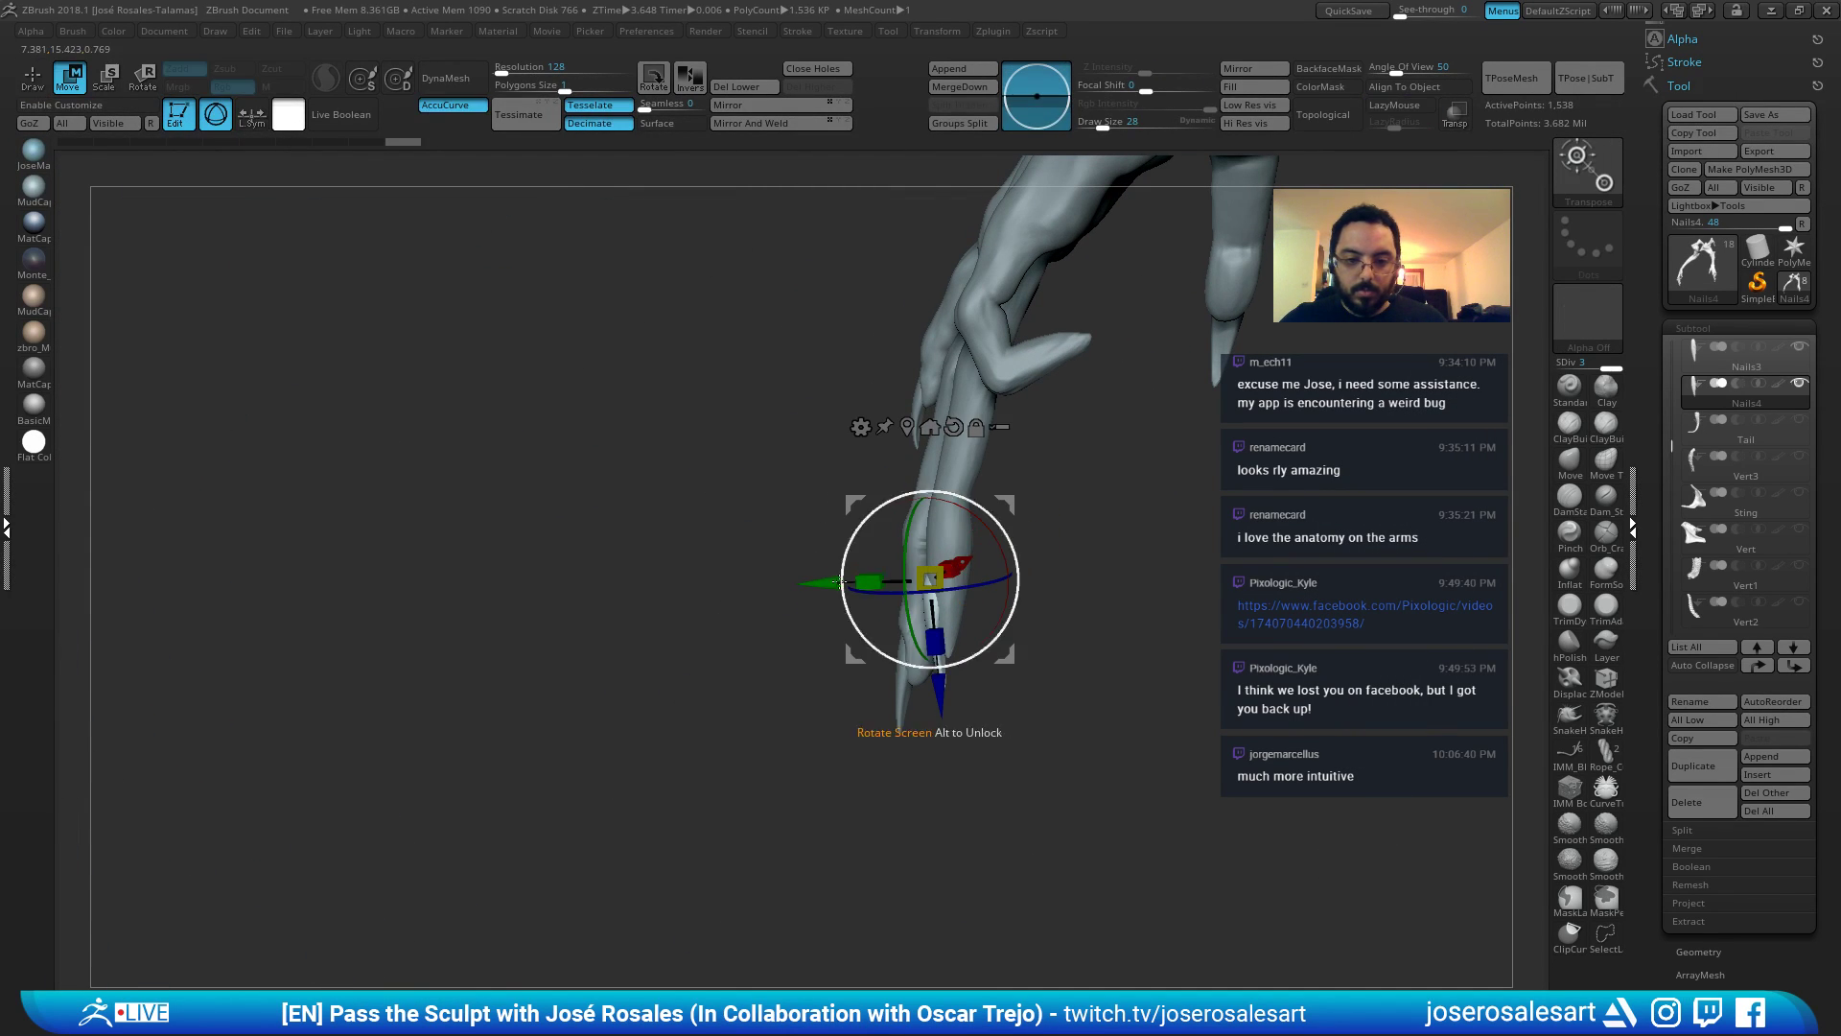
left_click_drag(943, 708, 939, 718)
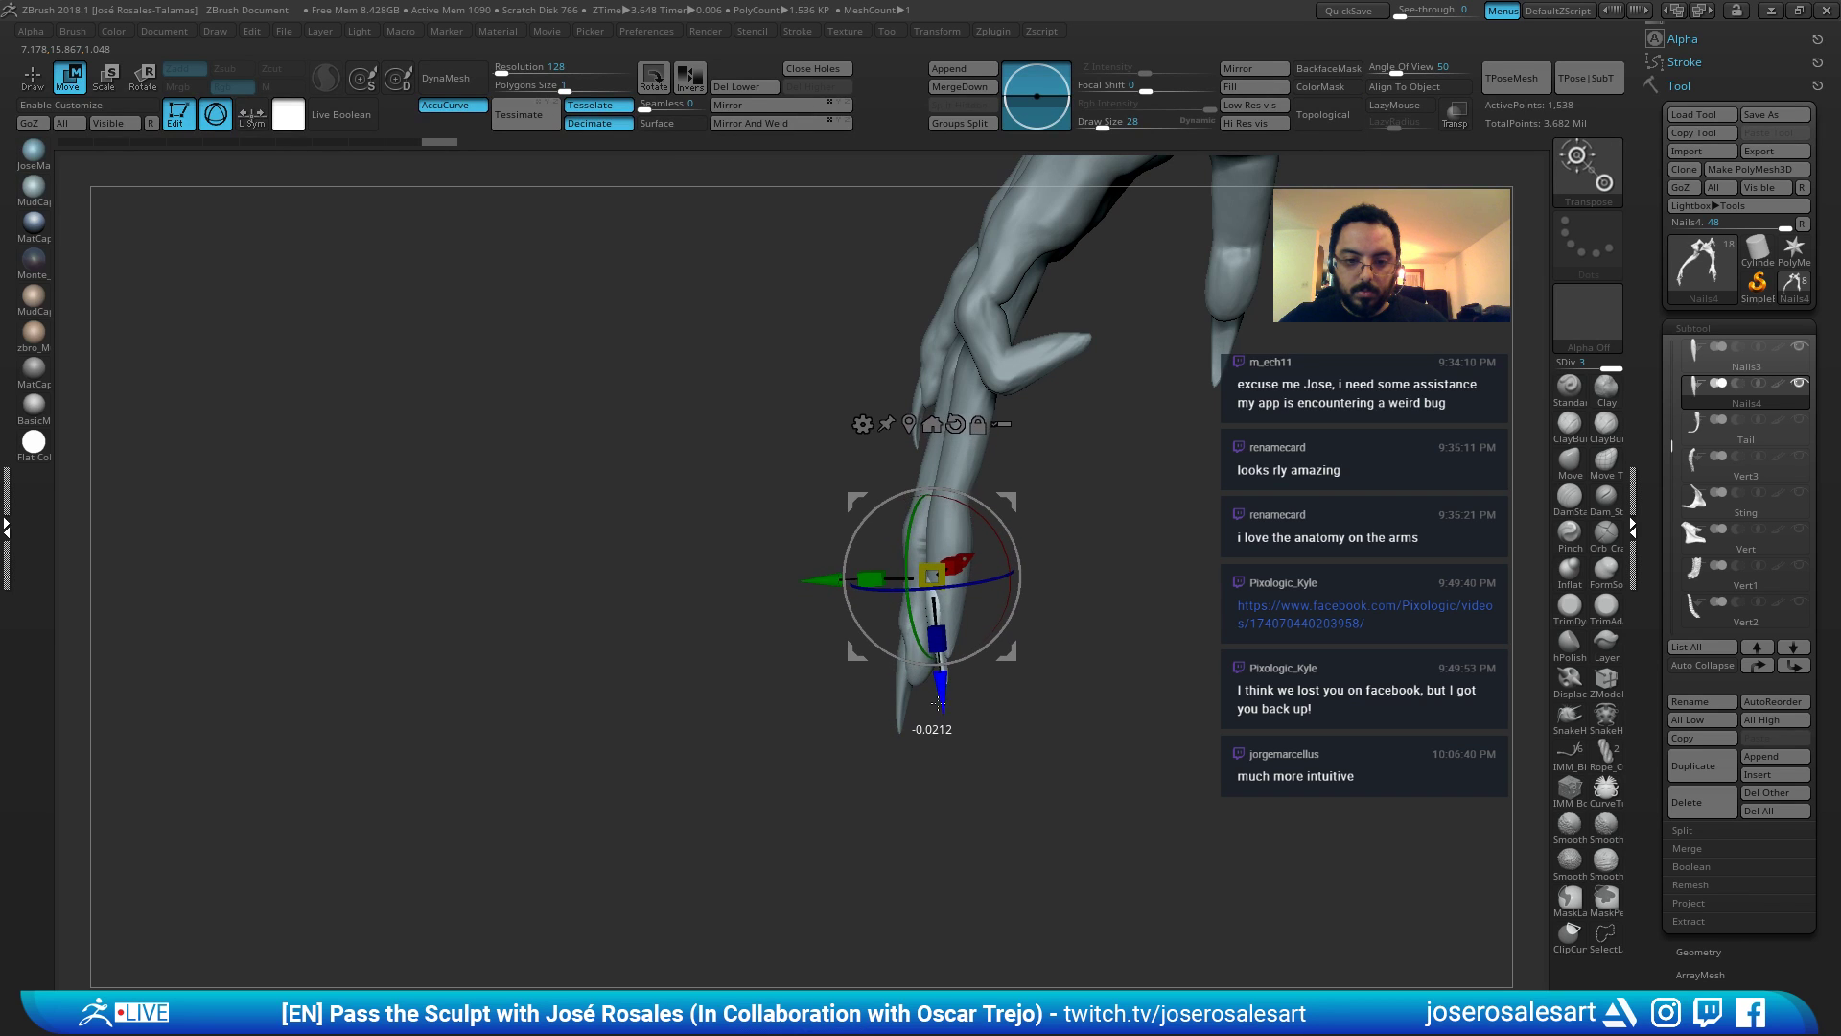
Select the arms mesh again and build up and smooth the neighbouring fingertip around its new claw with ClayBuildup.
key("q")
mouse_move(958, 629)
right_mouse_down()
mouse_move(950, 580)
mouse_move(946, 615)
mouse_move(928, 580)
right_mouse_up()
left_click(946, 615, "alt")
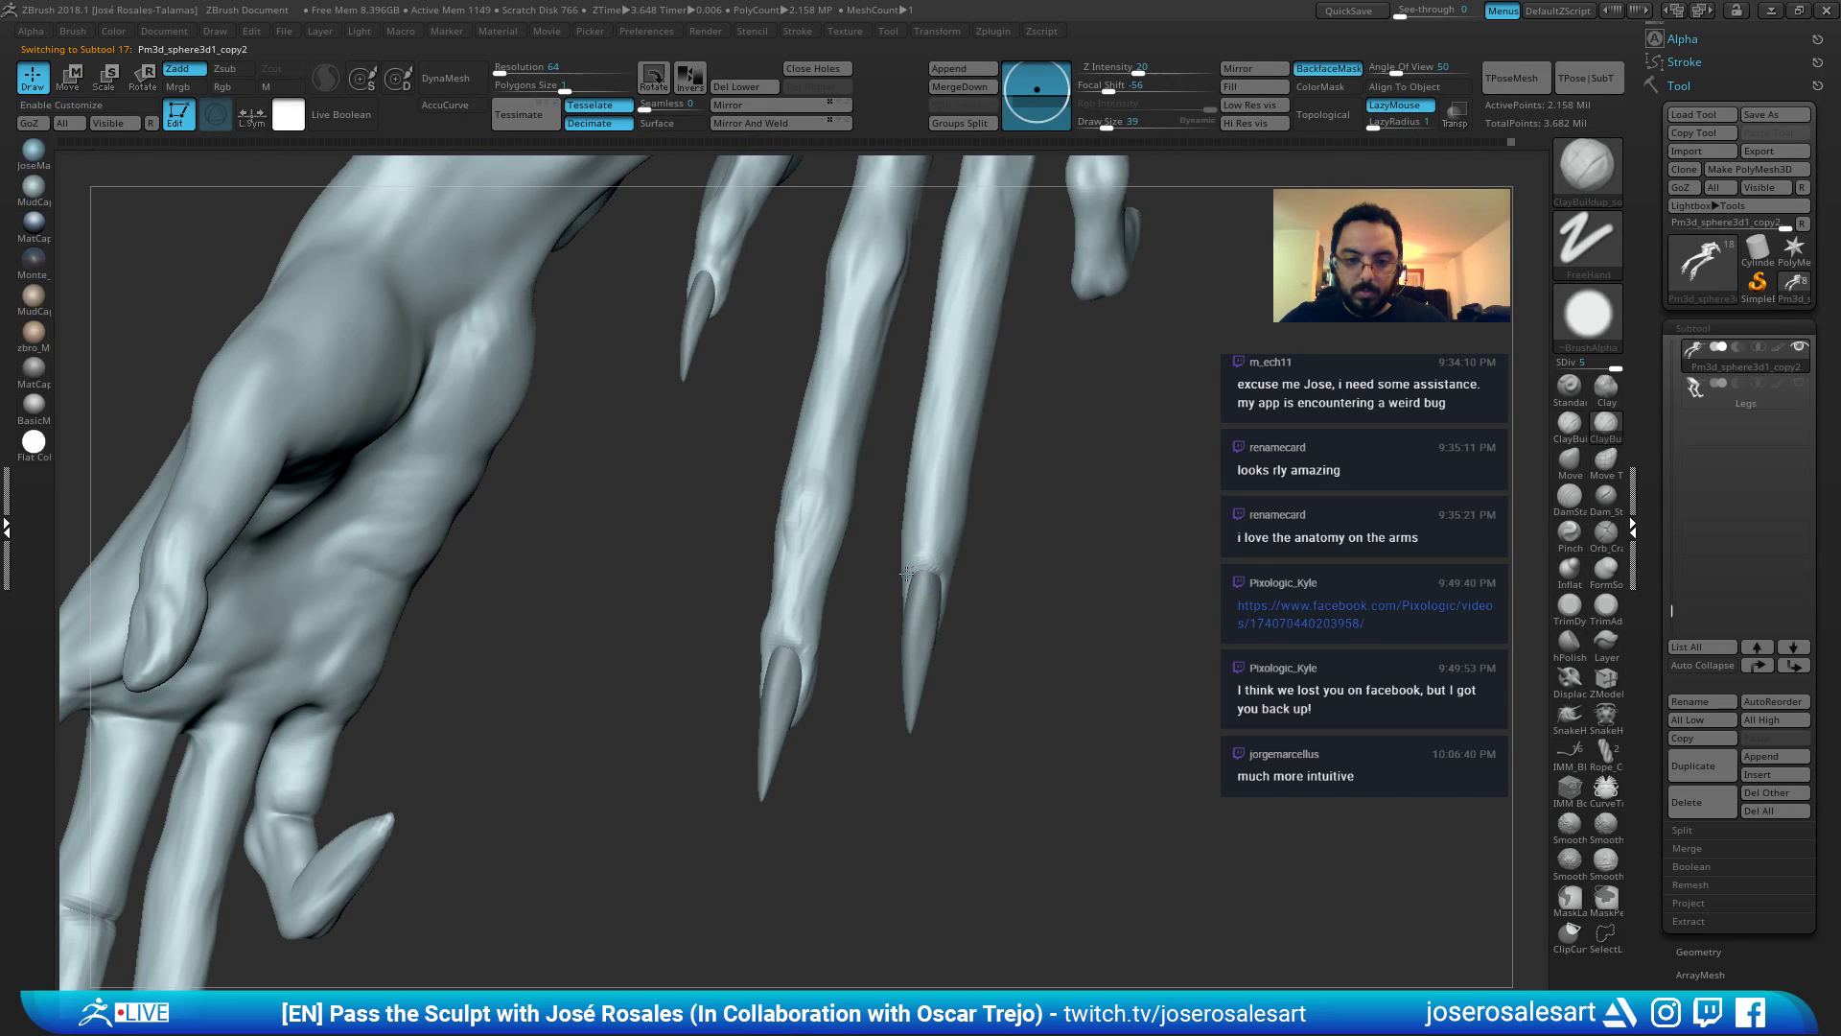
left_click_drag(927, 564, 935, 590)
right_click_drag(944, 598, 808, 625)
mouse_move(944, 672)
left_mouse_down("shift")
mouse_move(933, 690)
mouse_move(1078, 611)
left_mouse_up("shift")
Show the polyframe, drop the arms mesh to subdivision level 1 and smooth the fingertip back from the new claw.
key("shift+f")
key("shift+d")
key("shift+d")
key("shift+d")
key("shift+d")
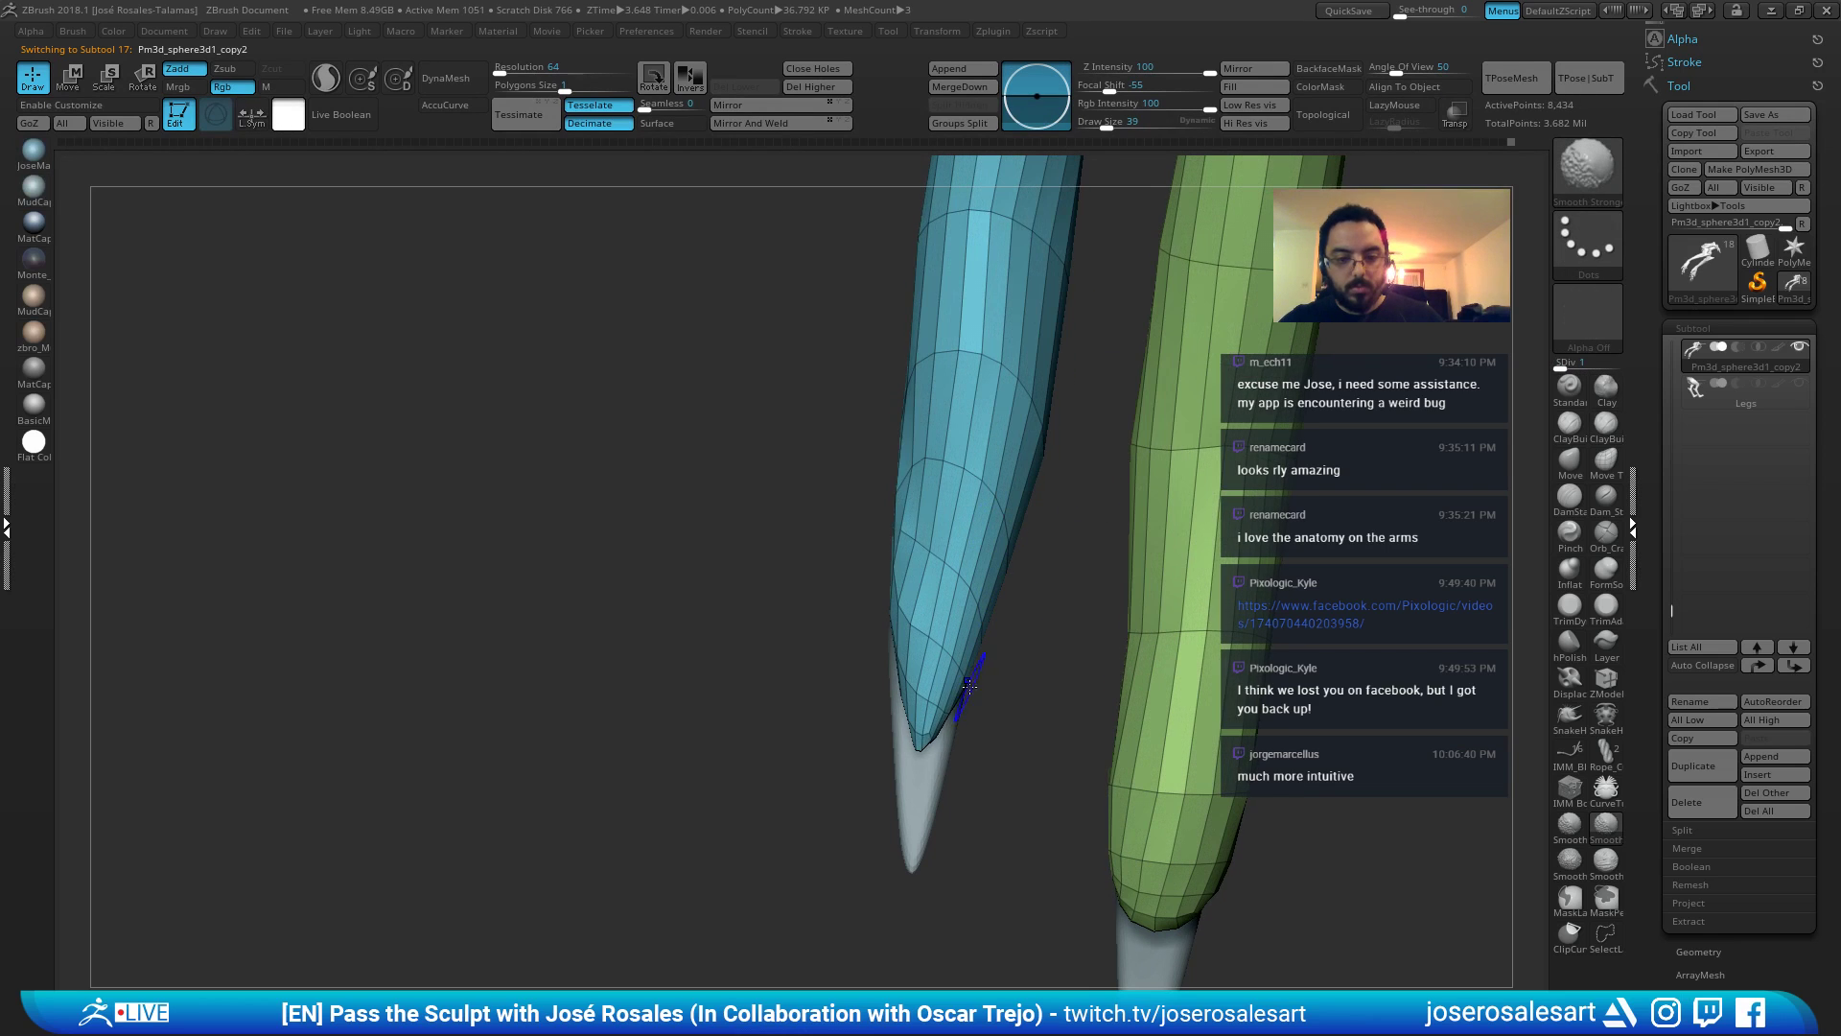
mouse_move(912, 717)
left_mouse_down("shift")
mouse_move(928, 683)
mouse_move(911, 671)
left_mouse_up("shift")
right_click_drag(911, 671, 938, 661)
left_click_drag(938, 662, 940, 685, "shift")
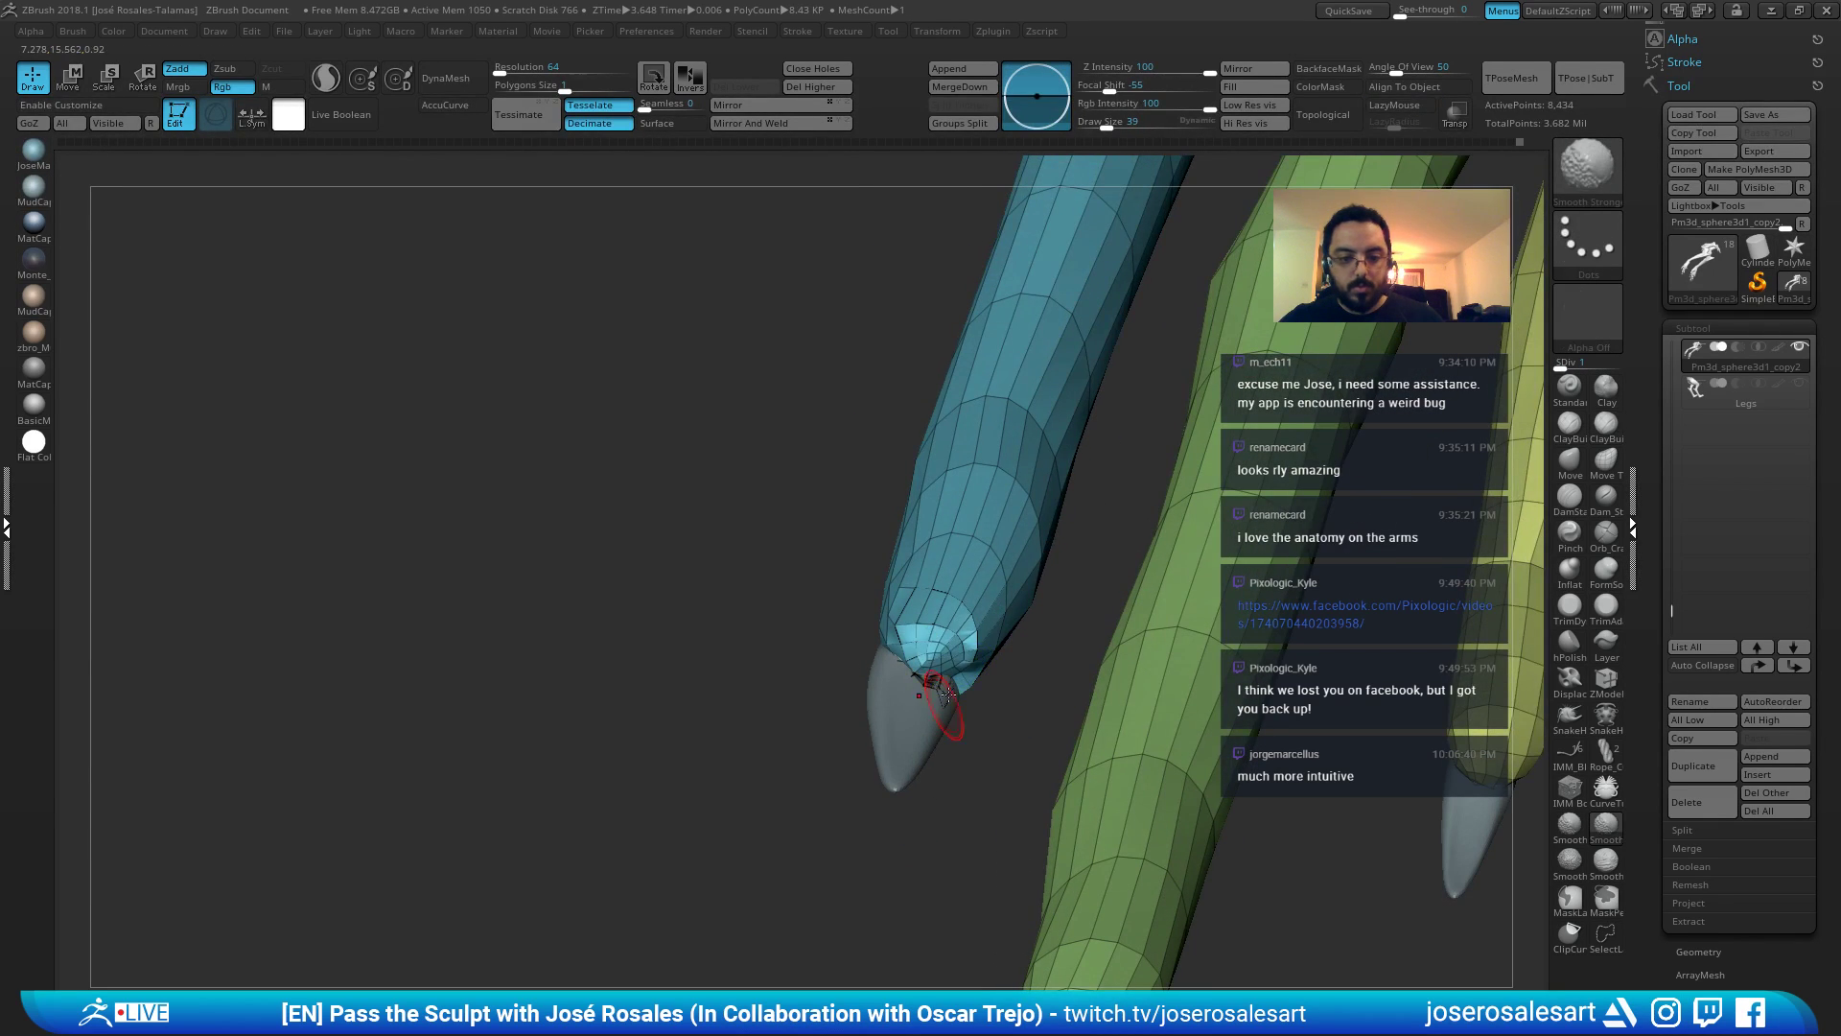
Raise the arms mesh to subdivision level 2, hide the polyframe and round out the fingertip over the claw with ClayBuildup.
key("d")
right_click_drag(935, 642, 981, 643)
mouse_move(959, 646)
left_mouse_down("shift")
mouse_move(899, 650)
mouse_move(917, 633)
left_mouse_up("shift")
left_click_drag(1012, 690, 959, 649)
key("f")
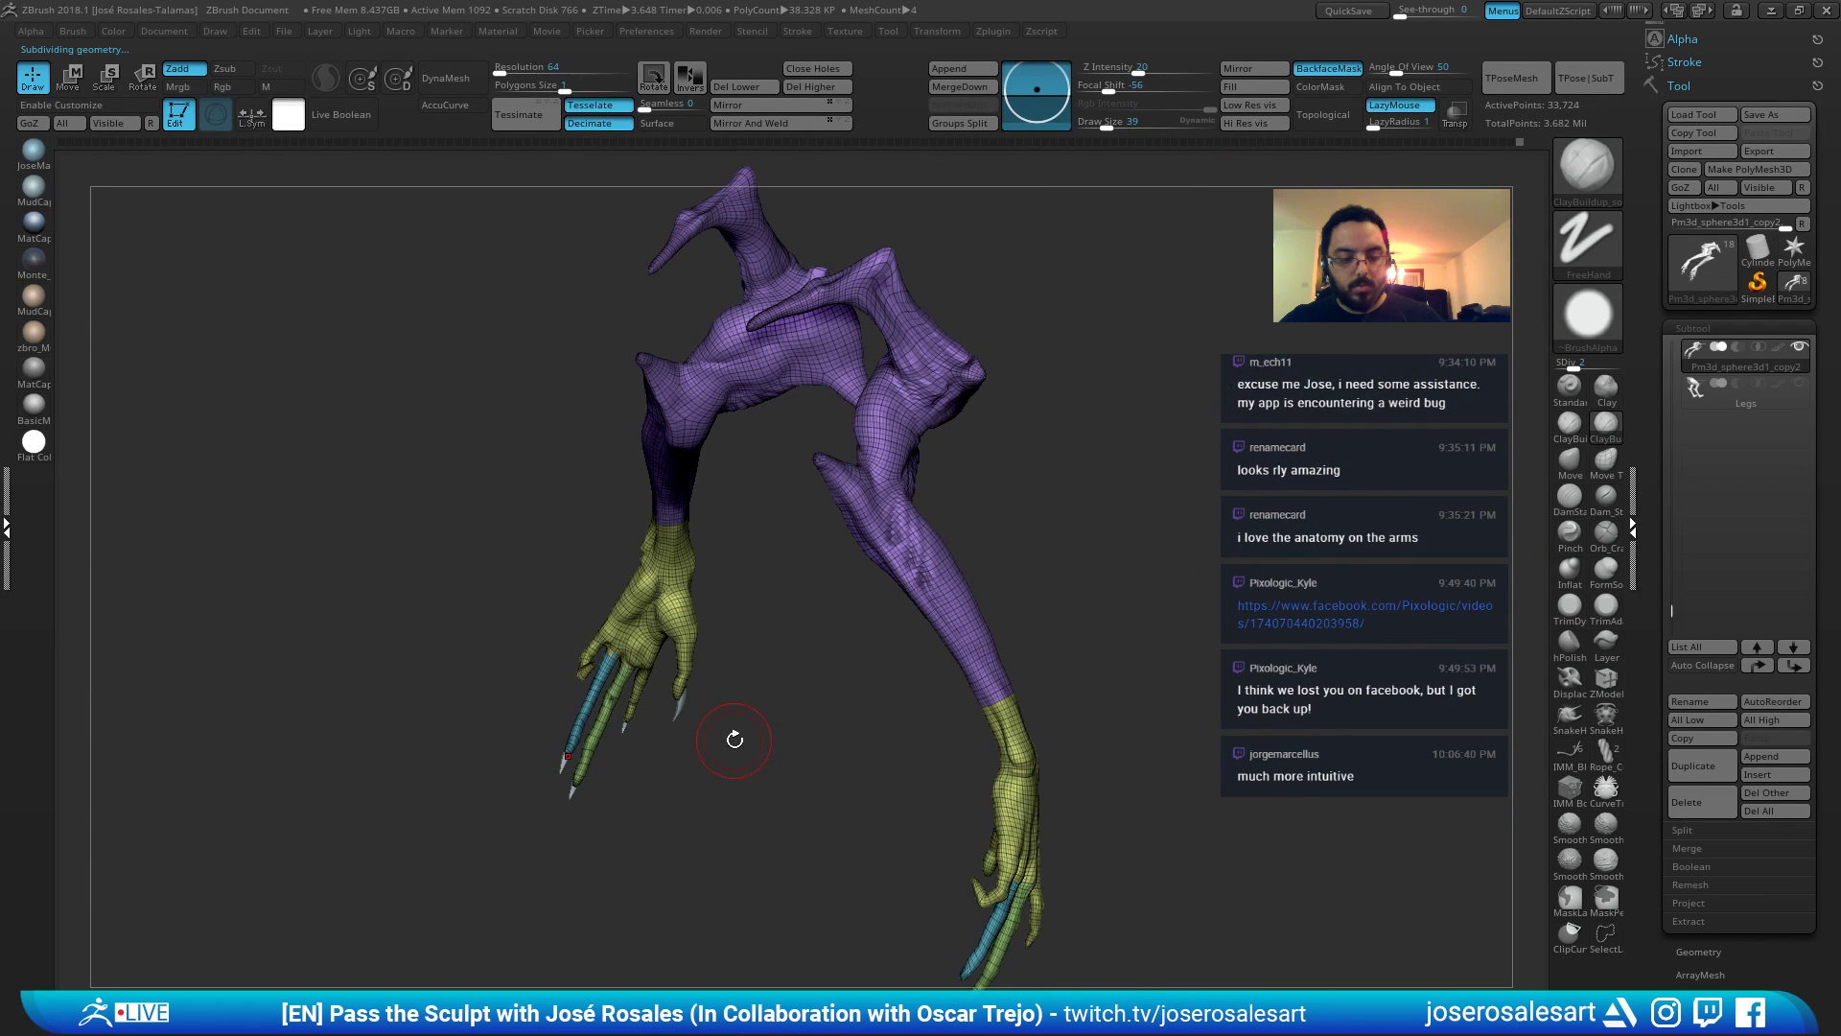
mouse_move(734, 740)
left_mouse_down()
mouse_move(945, 487)
mouse_move(1073, 559)
mouse_move(805, 561)
mouse_move(741, 523)
mouse_move(604, 527)
left_mouse_up()
key("shift+f")
key("s")
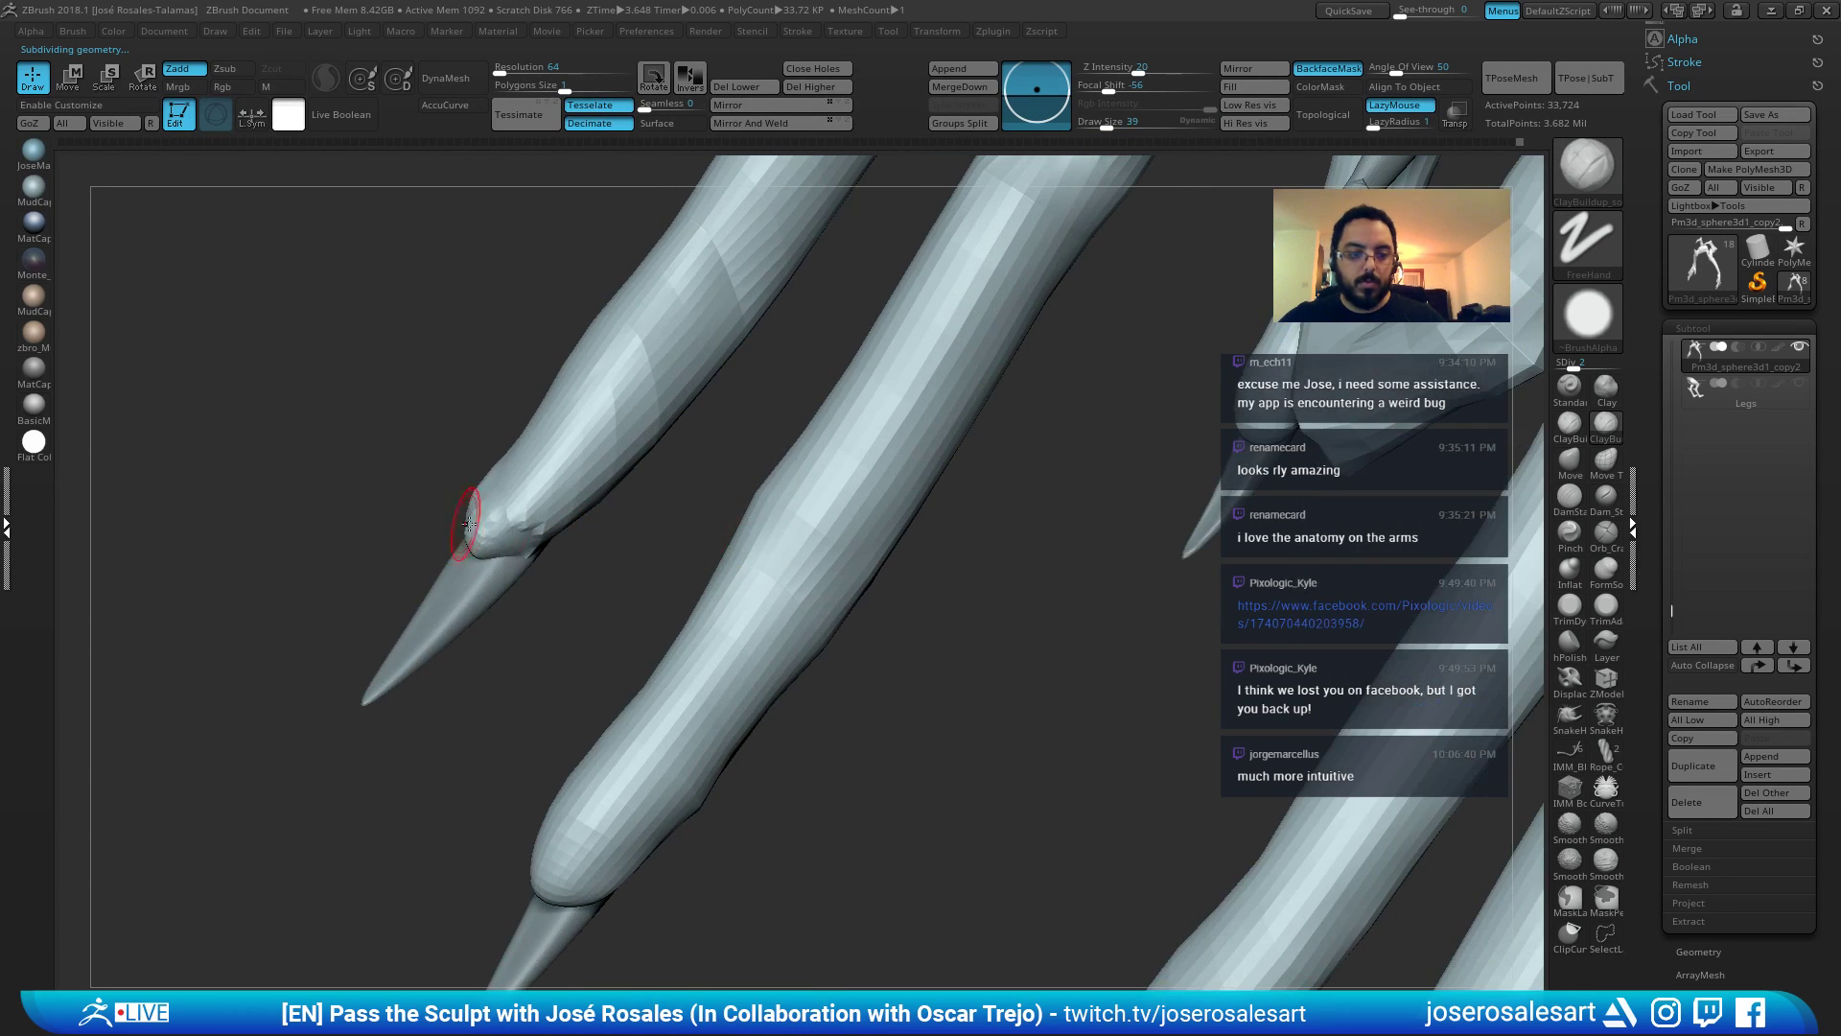
mouse_move(469, 524)
left_mouse_down()
mouse_move(518, 543)
mouse_move(498, 537)
left_mouse_up()
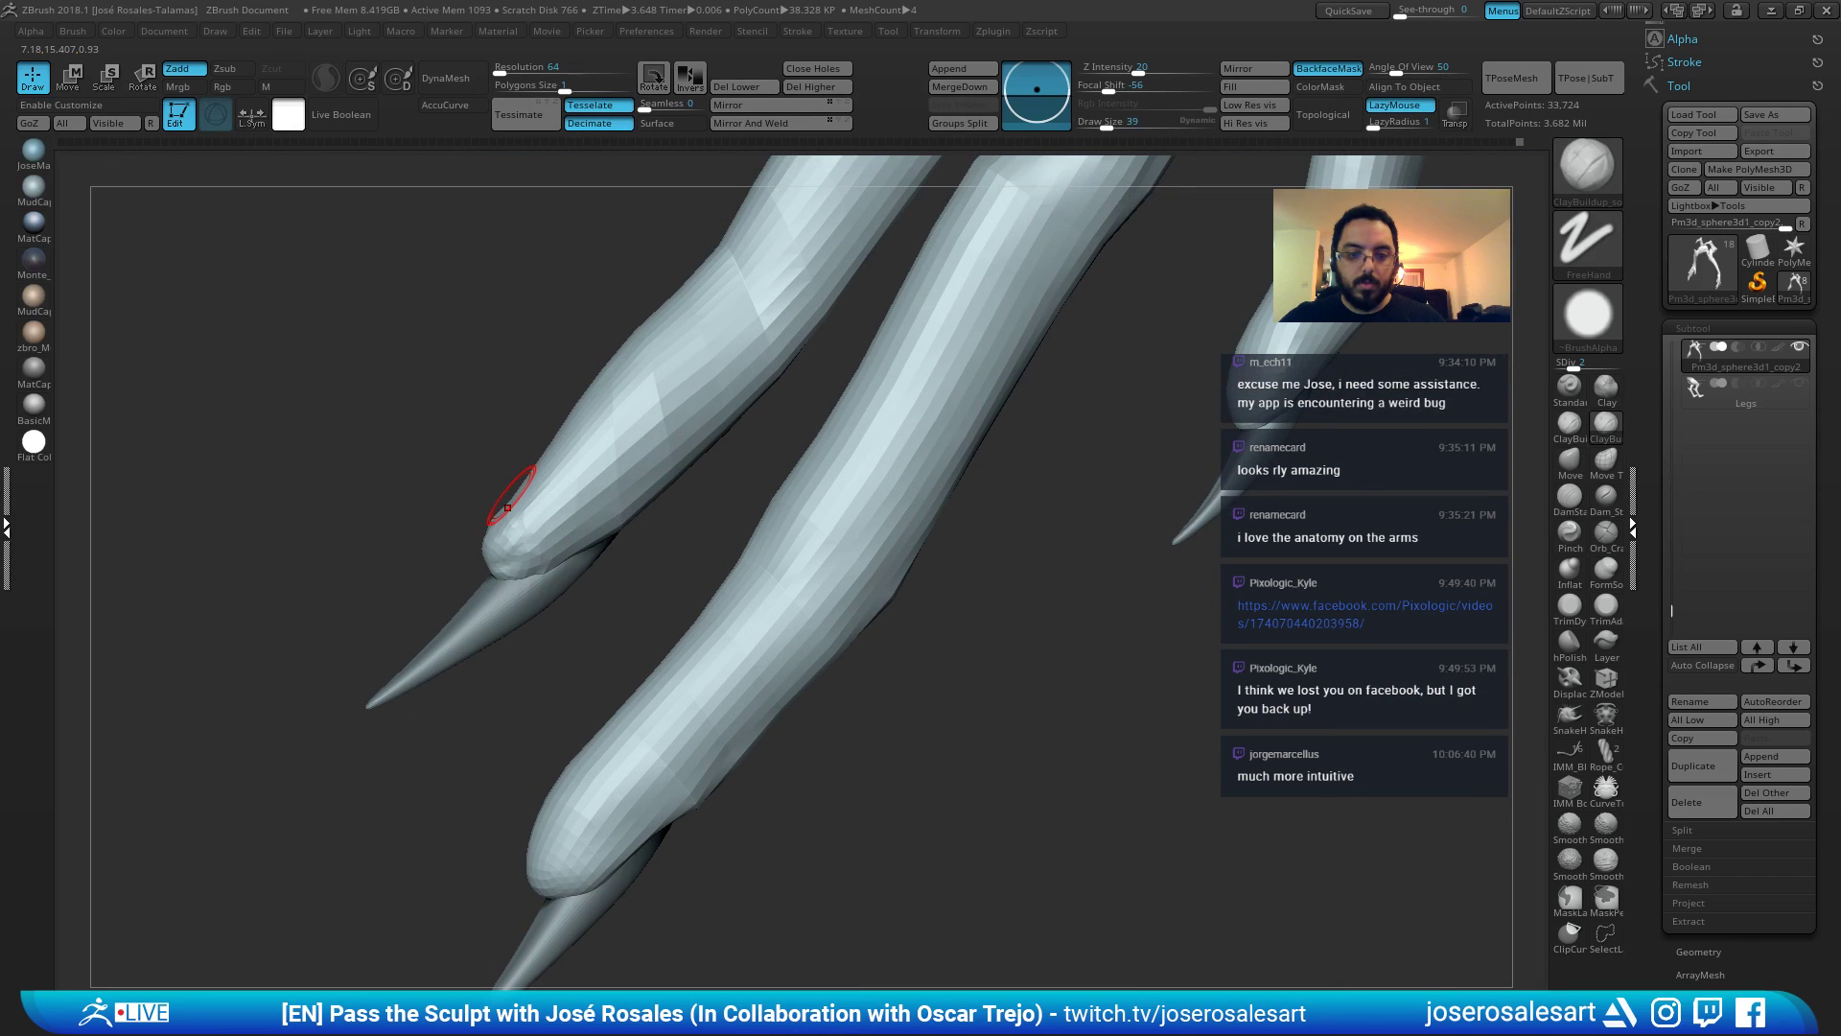
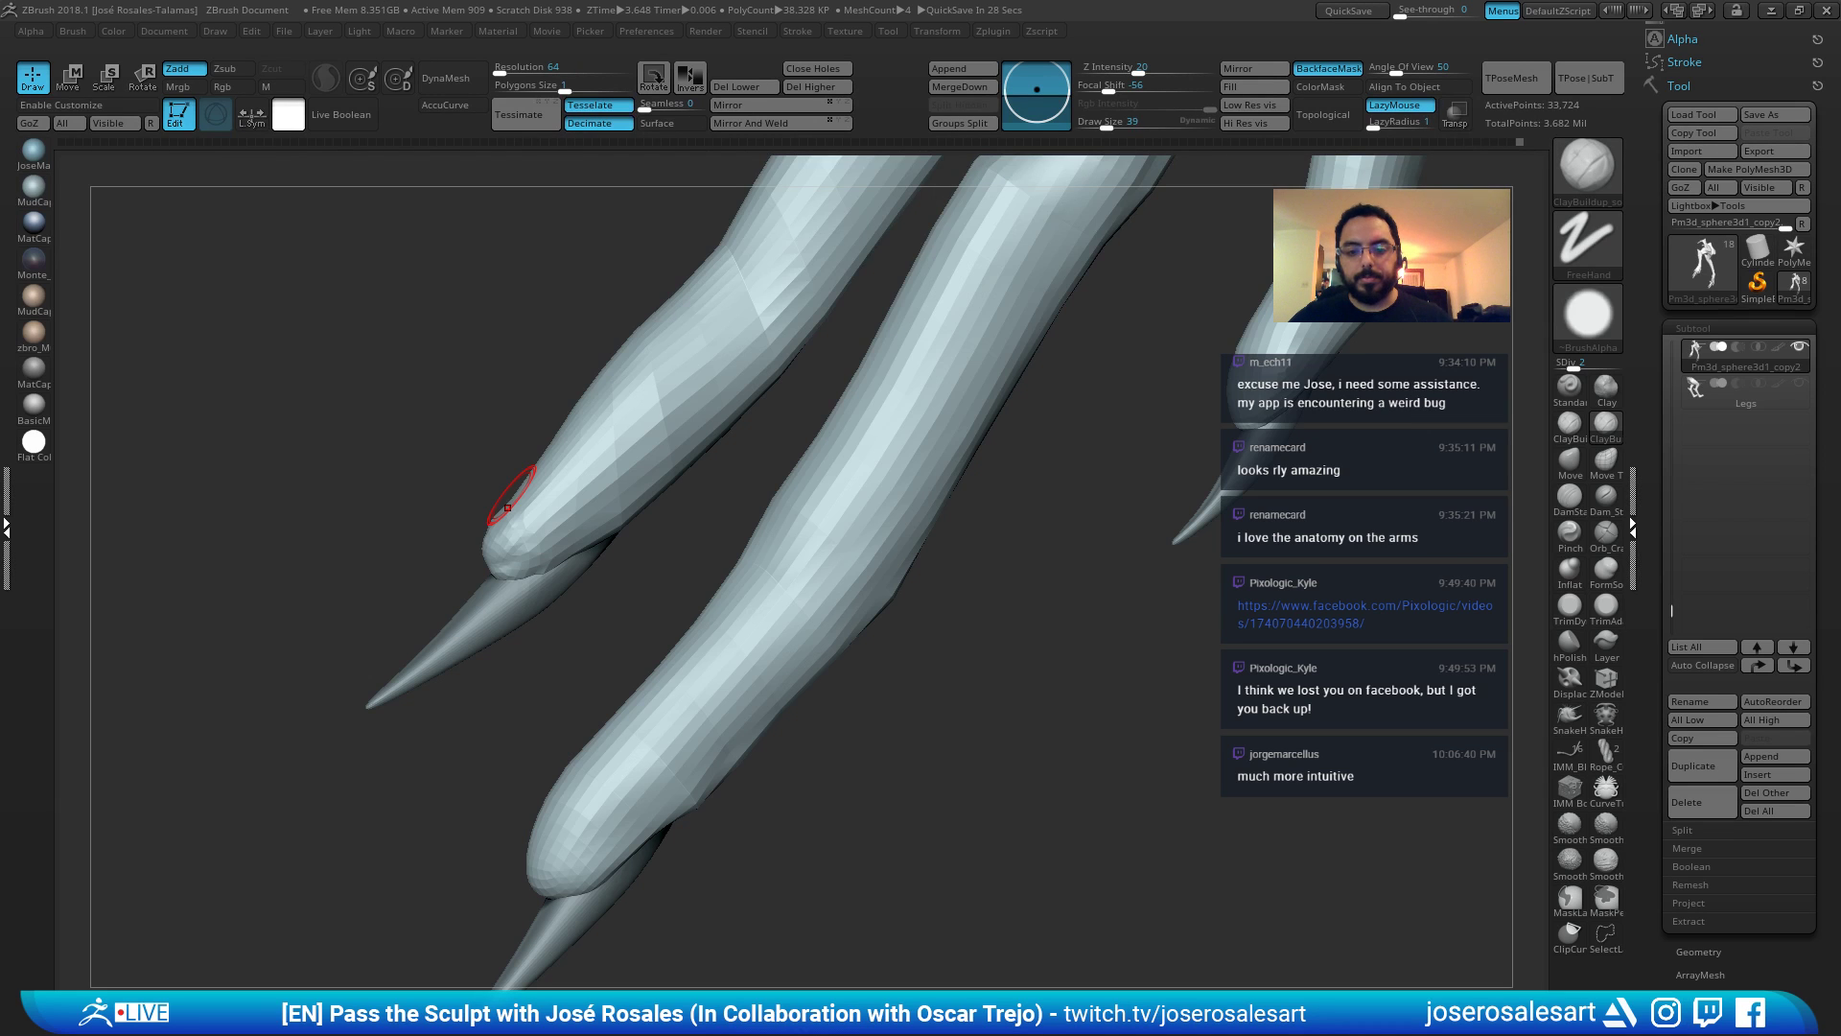
Examine both arms and the clawed hands from several angles.
left_click_drag(1207, 425, 793, 378, "alt")
left_click_drag(955, 382, 911, 458, "alt")
mouse_move(1706, 390)
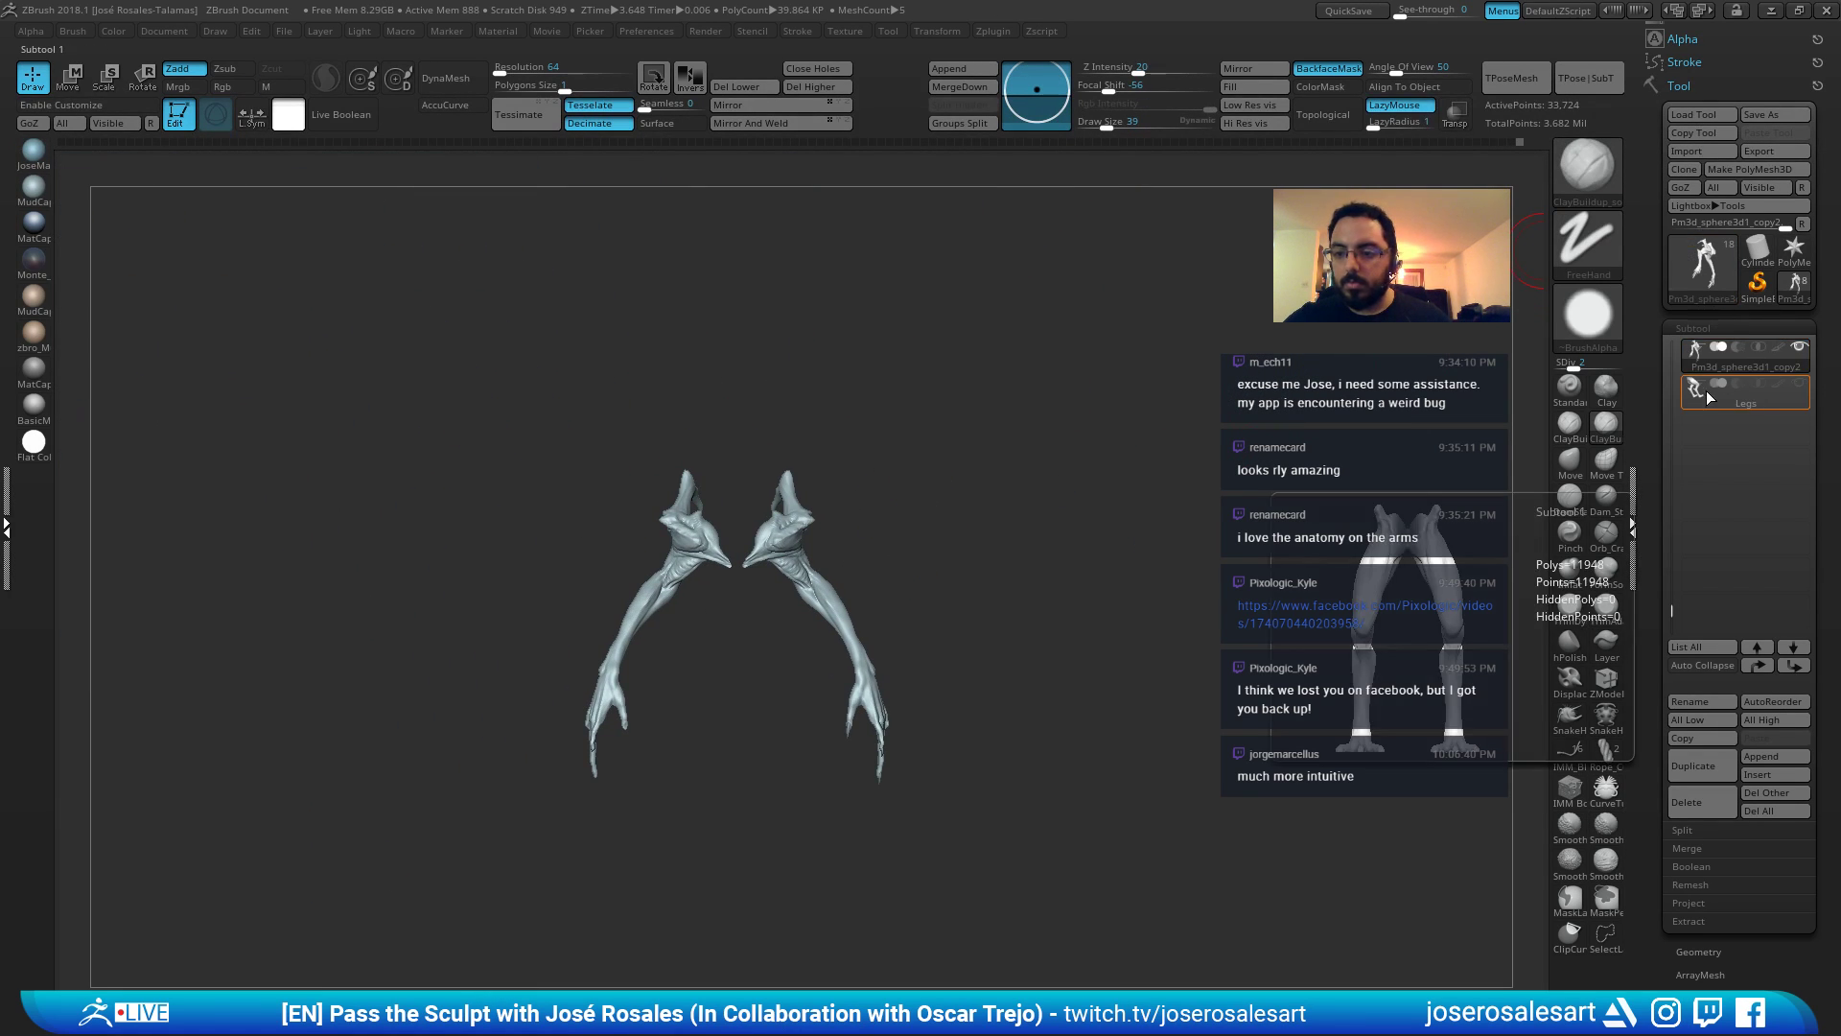
left_click_drag(1017, 518, 985, 480, "alt")
left_click_drag(983, 369, 985, 536, "alt")
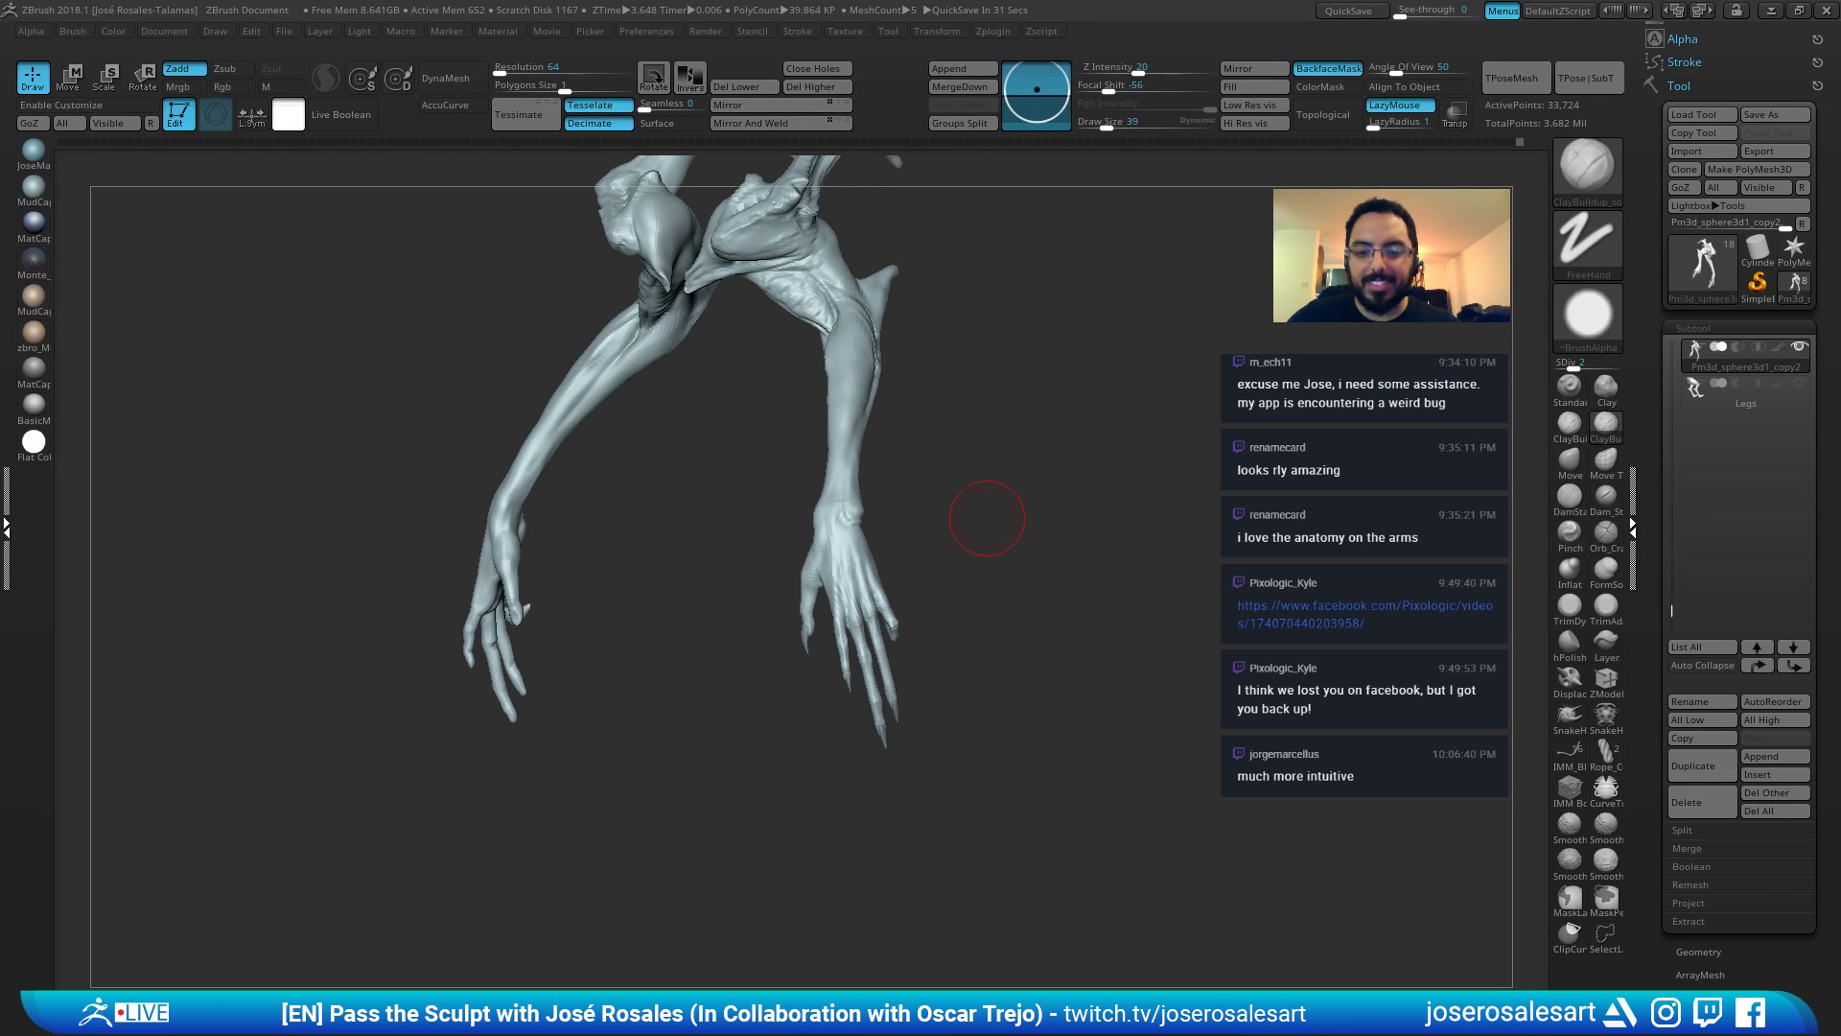
left_click_drag(978, 516, 1028, 317, "alt")
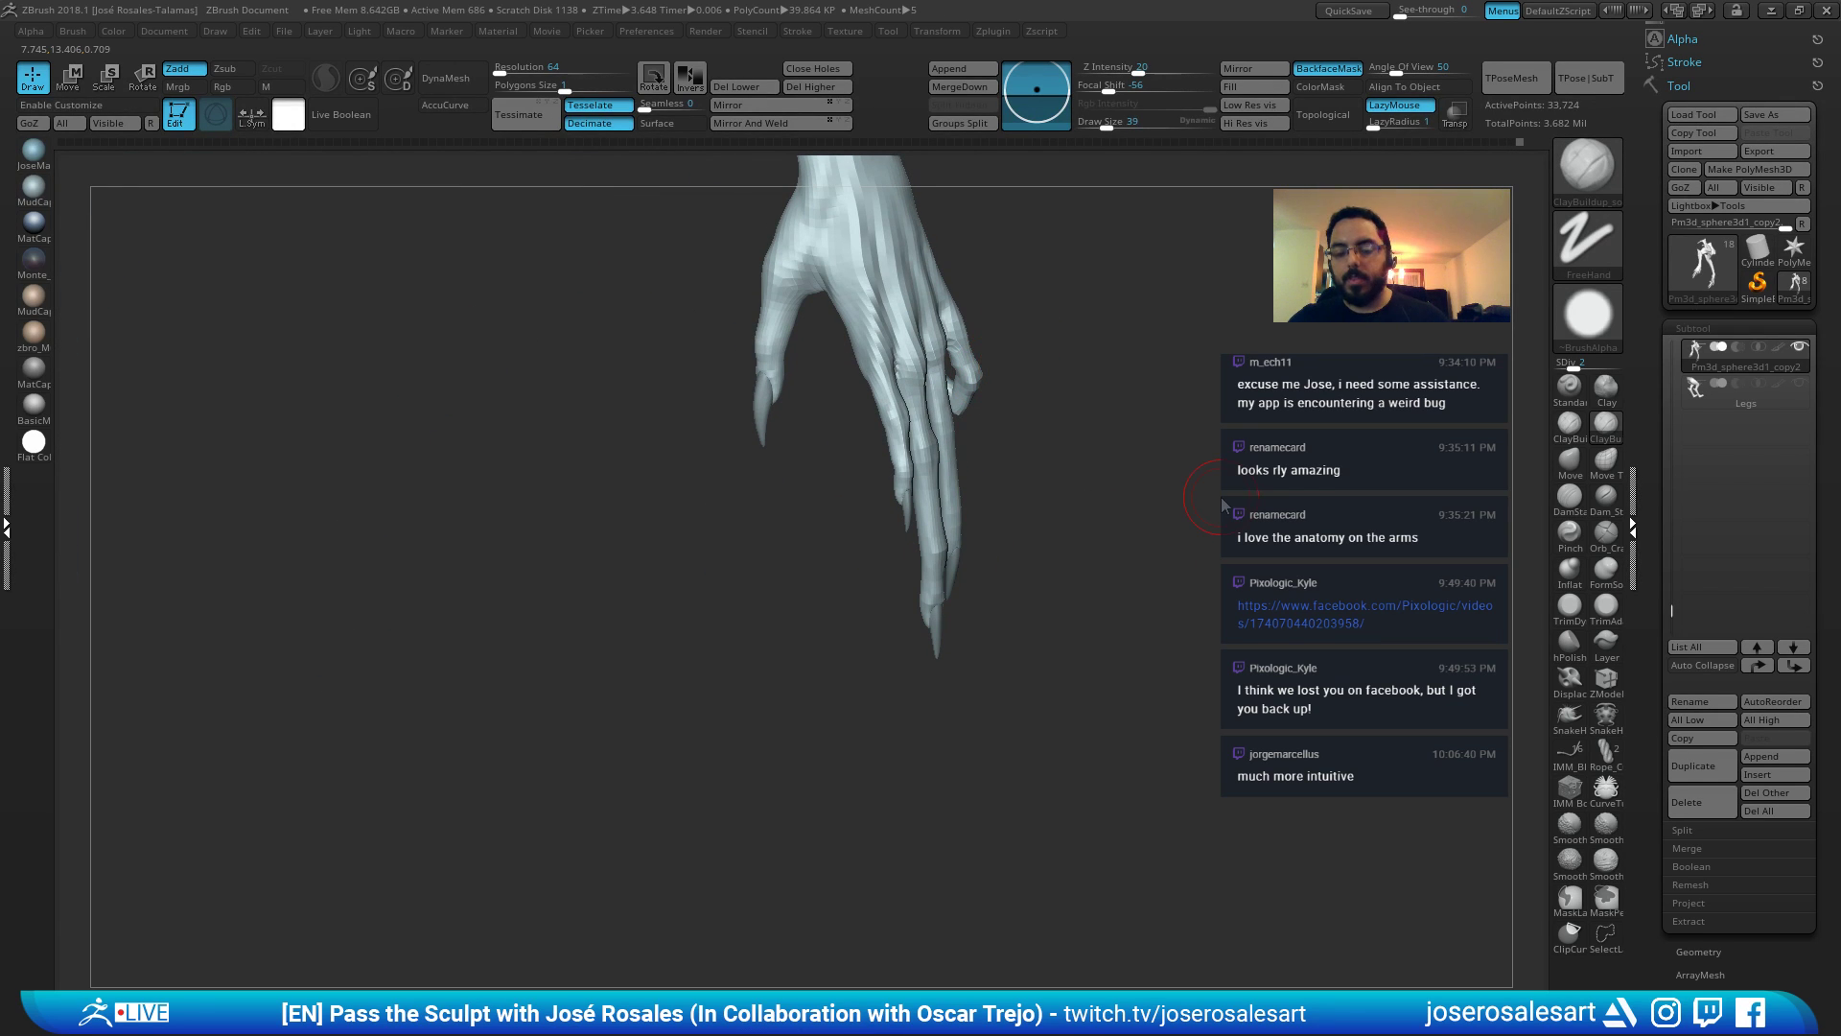
left_click_drag(1017, 366, 1103, 403)
left_click_drag(1204, 271, 796, 442)
Raise the arms mesh to subdivision level 4 and crease the underside joint of the finger beside the middle one with DamStandard.
key("d")
key("d")
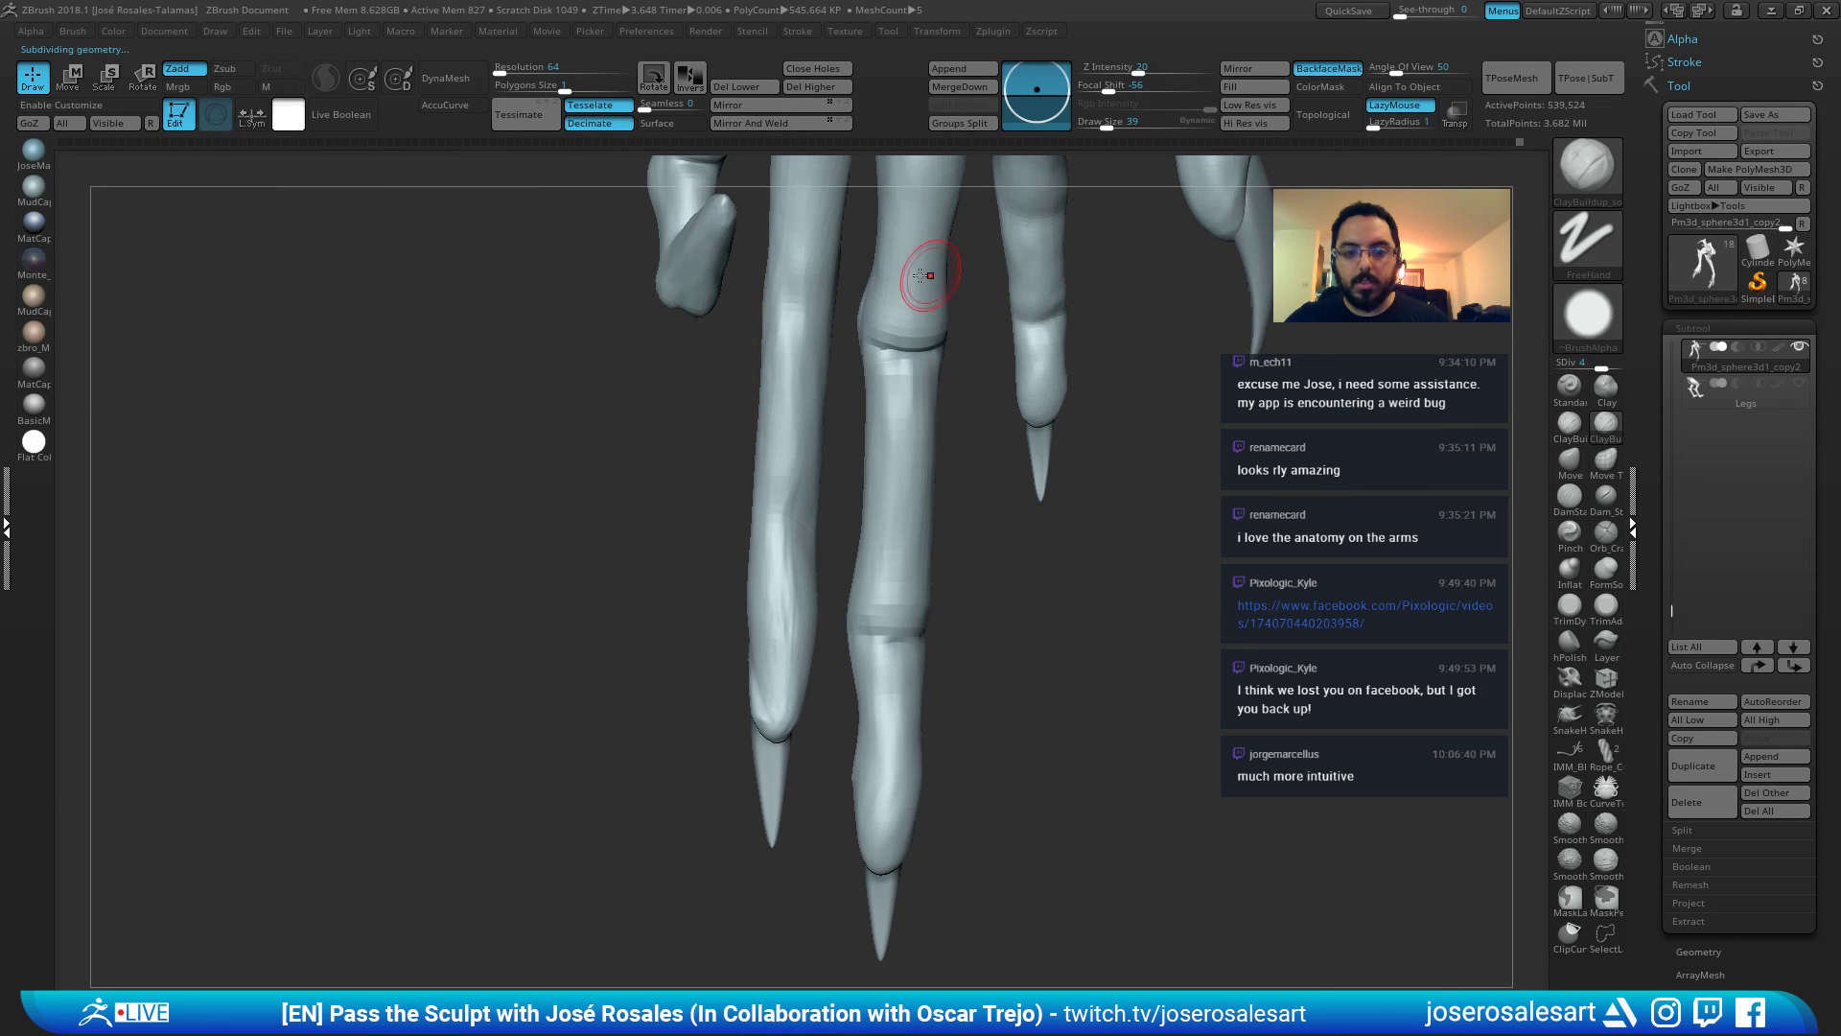
key("b")
key("d")
key("s")
mouse_move(756, 365)
left_mouse_down()
mouse_move(744, 301)
mouse_move(820, 332)
left_mouse_up()
right_click_drag(744, 325, 941, 464)
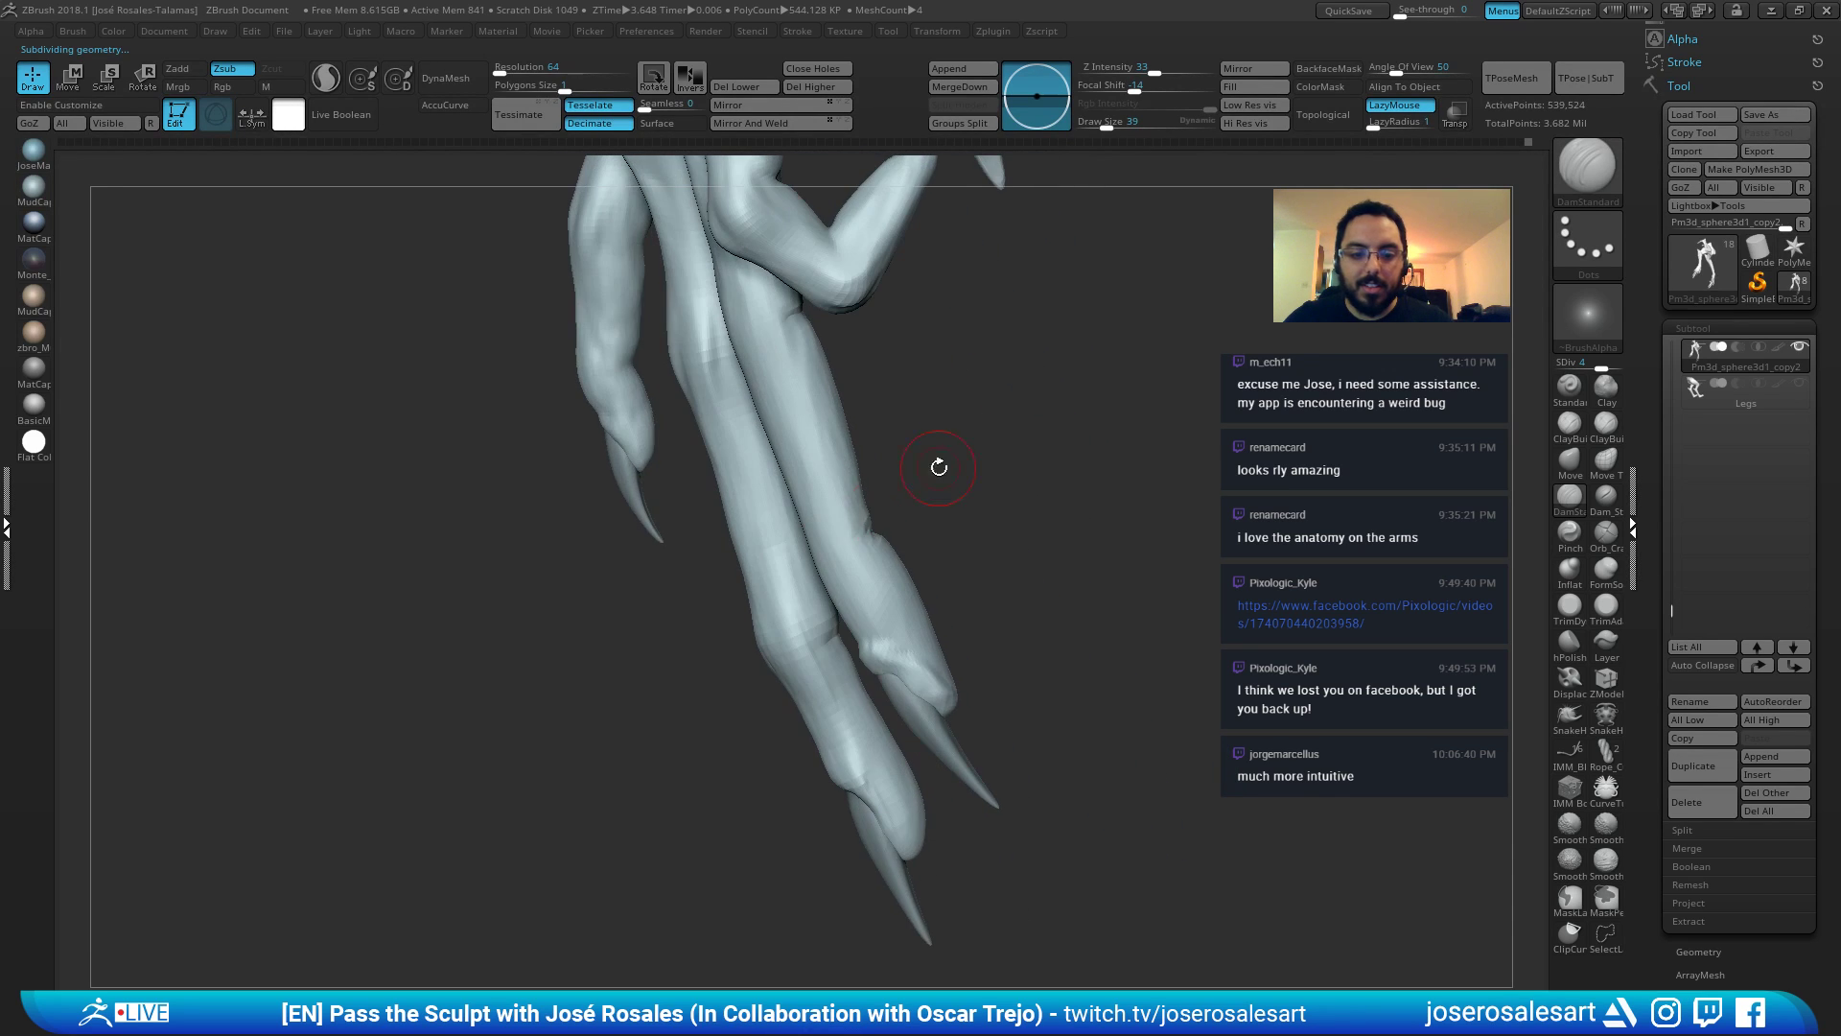
Build up the pad and last joint of the finger beside the middle one with ClayBuildup and smooth the strokes.
right_click_drag(837, 547, 875, 526)
key("b")
key("c")
key("b")
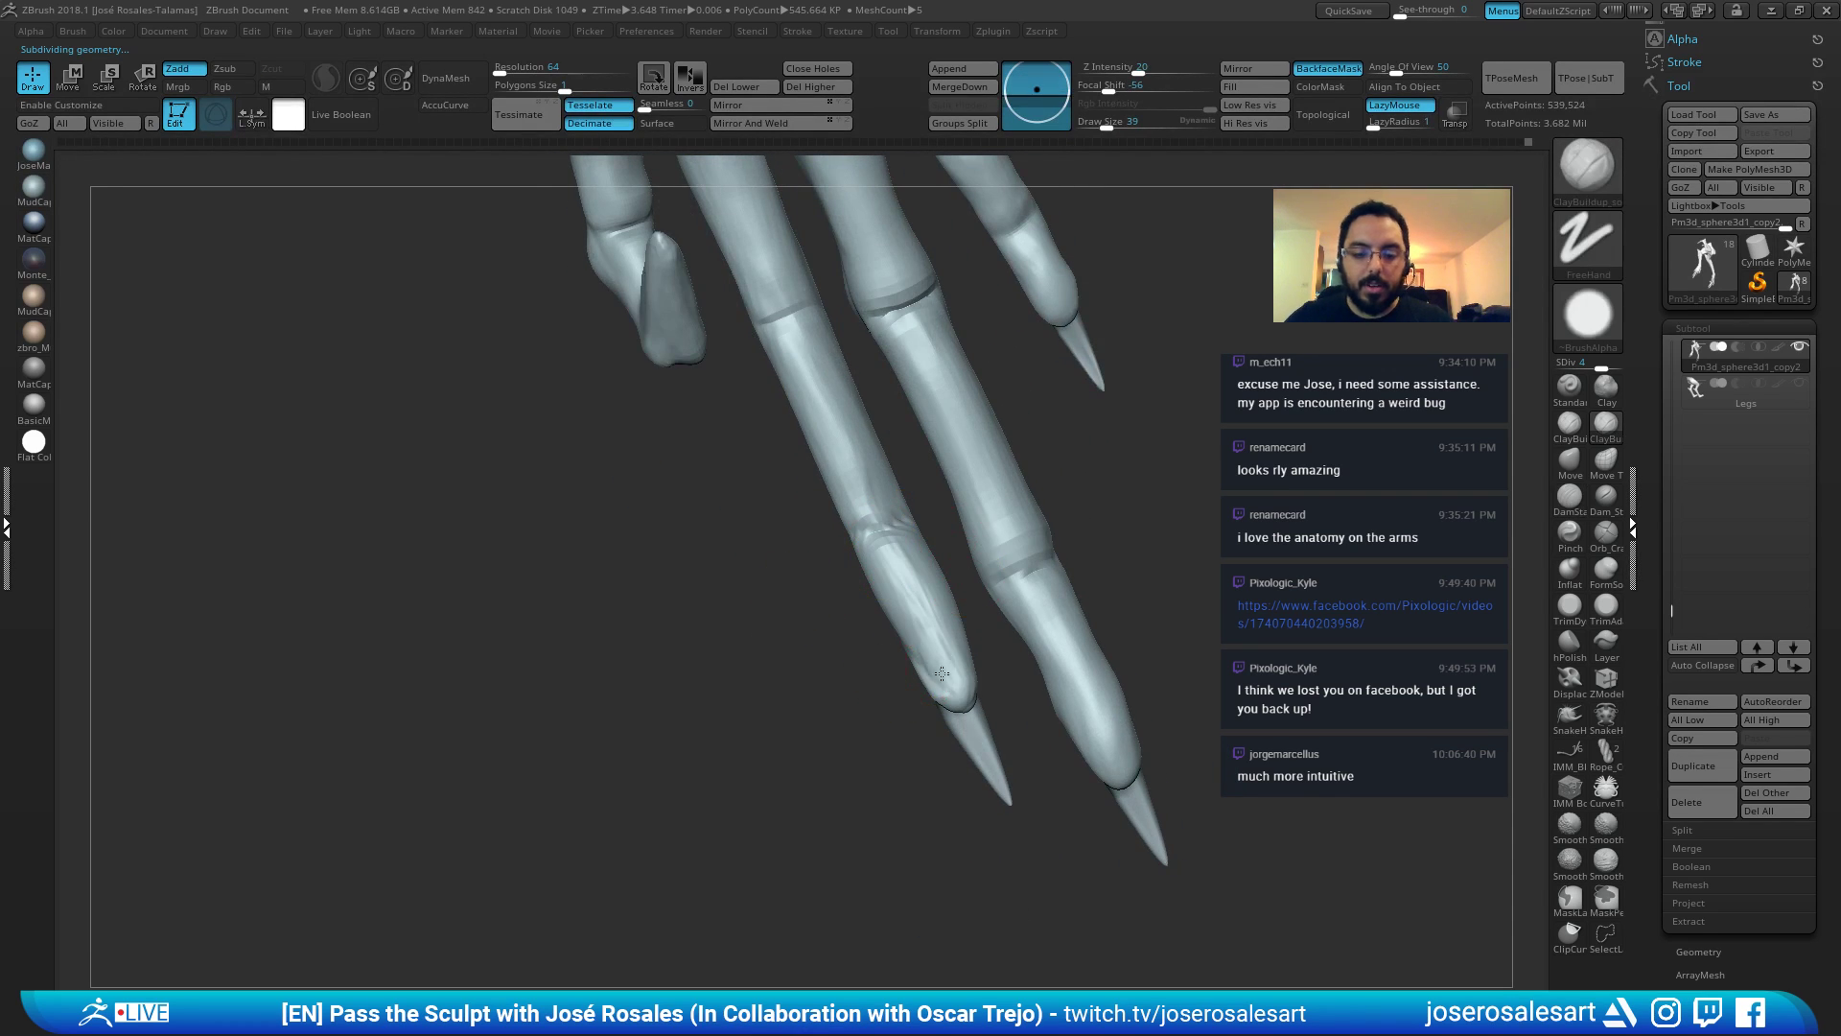
right_click_drag(971, 667, 929, 604)
mouse_move(926, 596)
left_mouse_down()
mouse_move(926, 566)
mouse_move(947, 603)
left_mouse_up()
right_click_drag(948, 603, 927, 592)
left_click_drag(928, 596, 940, 574, "shift")
right_click_drag(940, 574, 998, 576)
left_click_drag(921, 592, 904, 629, "shift")
mouse_move(903, 629)
right_mouse_down()
mouse_move(933, 642)
mouse_move(883, 658)
right_mouse_up()
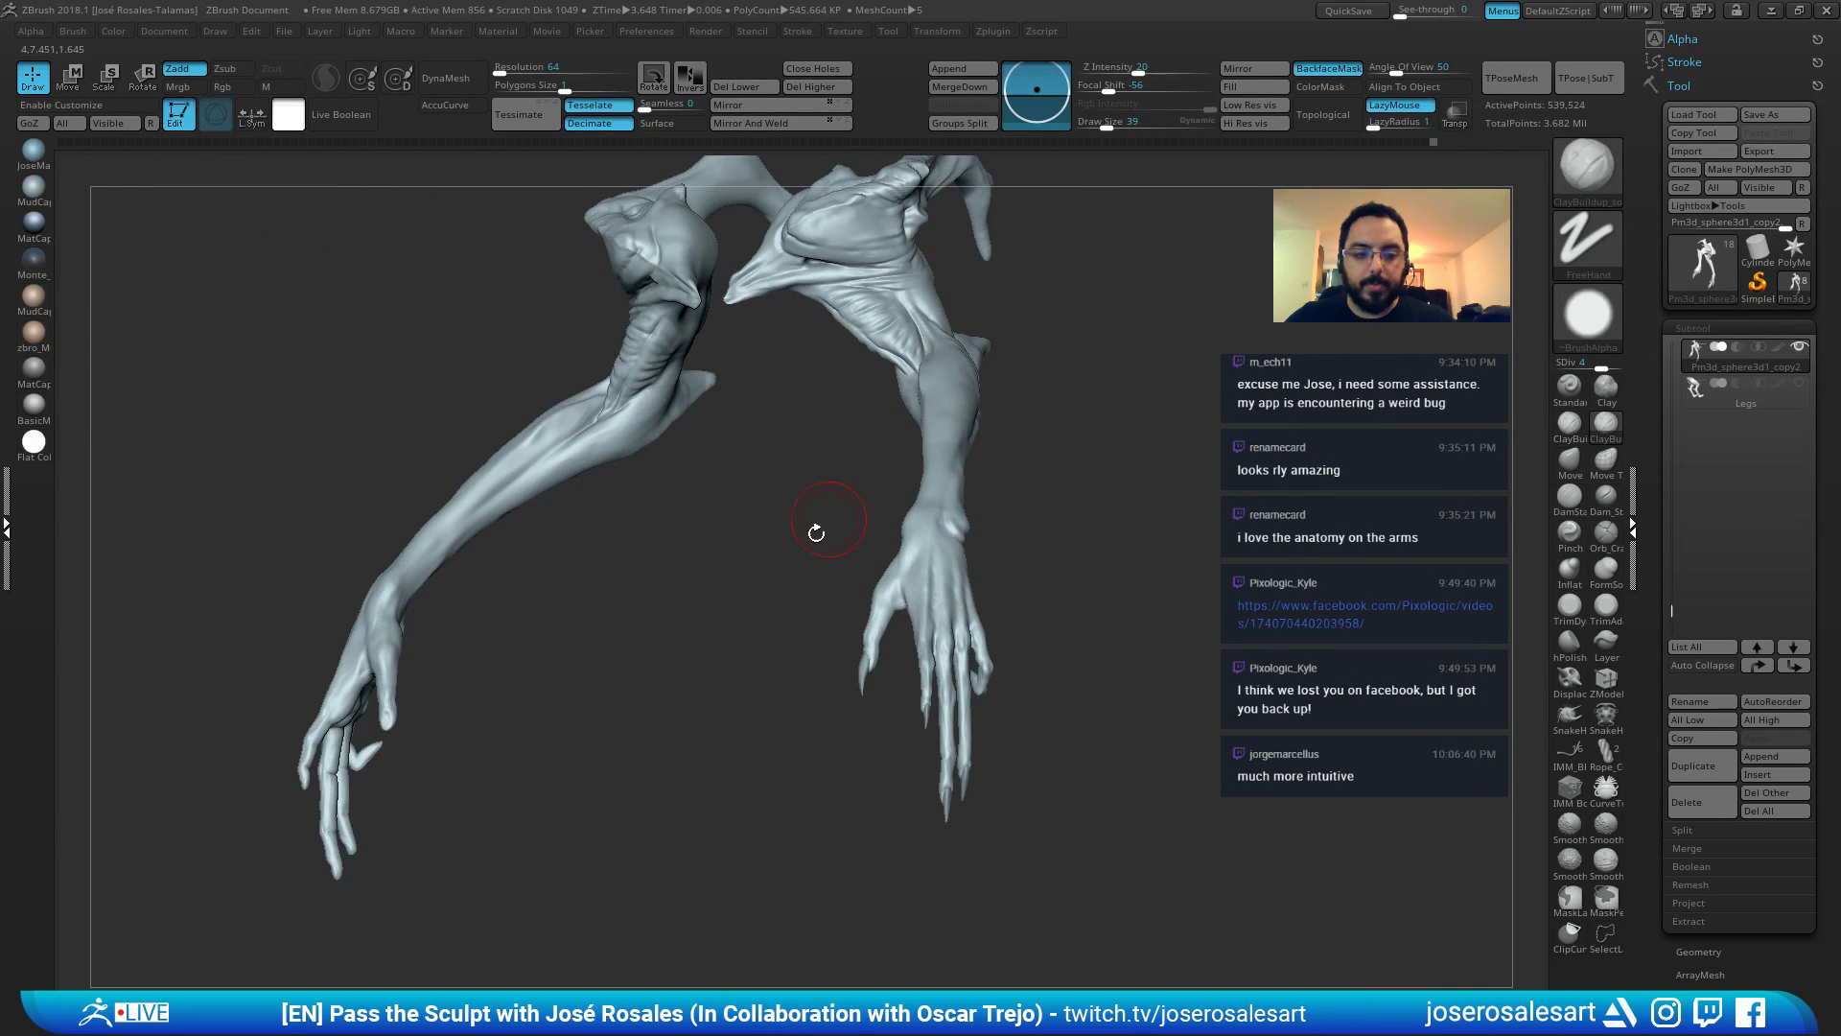
left_click_drag(816, 533, 920, 666, "alt")
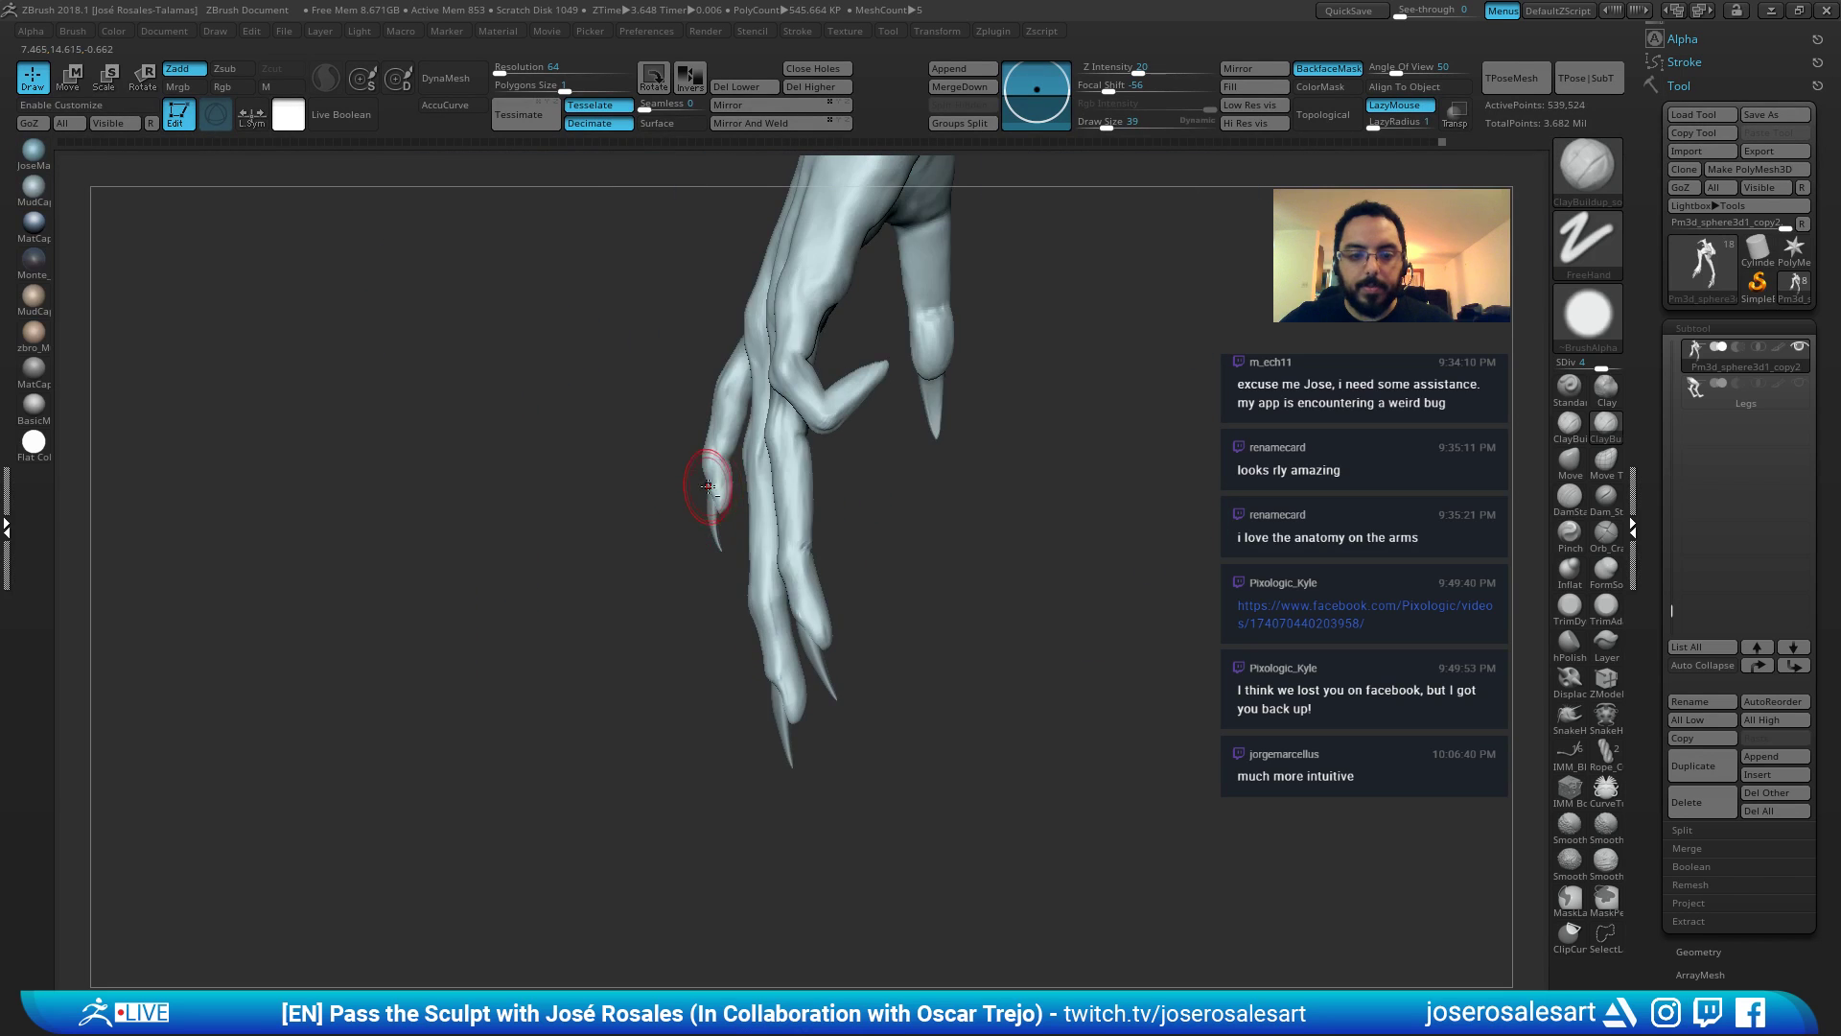
Isolate the hand's polygroup and carve a crease inside the bent clawless digit's last joint with a larger DamStandard brush.
mouse_move(893, 423)
right_mouse_down("ctrl")
mouse_move(902, 526)
mouse_move(870, 551)
mouse_move(877, 532)
mouse_move(911, 547)
mouse_move(928, 599)
mouse_move(863, 537)
right_mouse_up("ctrl")
left_click(877, 533, "ctrl+shift")
key("b")
key("d")
key("s")
key("s")
left_click_drag(838, 571, 847, 575)
right_click_drag(846, 574, 831, 559)
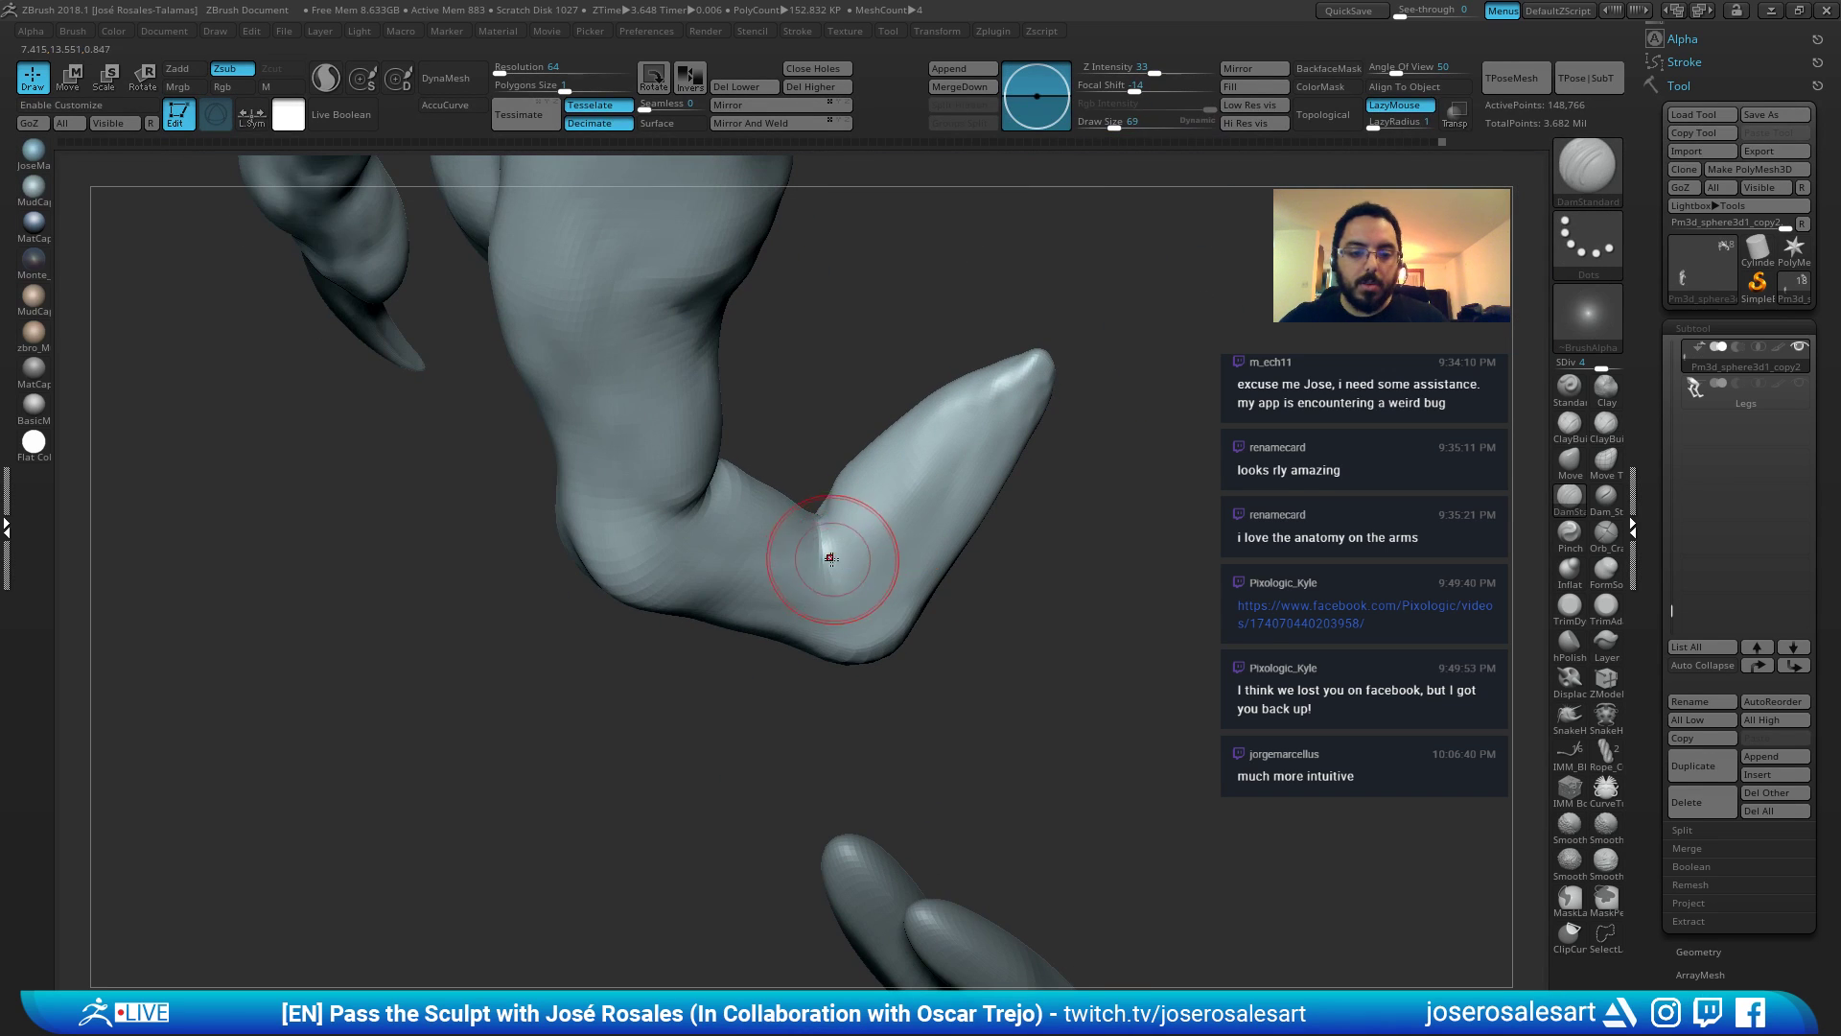
Extend the DamStandard crease inside the bent clawless digit's last joint and smooth it from both sides.
right_click_drag(761, 691, 822, 407)
left_click_drag(786, 411, 863, 381)
mouse_move(852, 386)
left_mouse_down("shift")
mouse_move(783, 410)
mouse_move(856, 387)
left_mouse_up("shift")
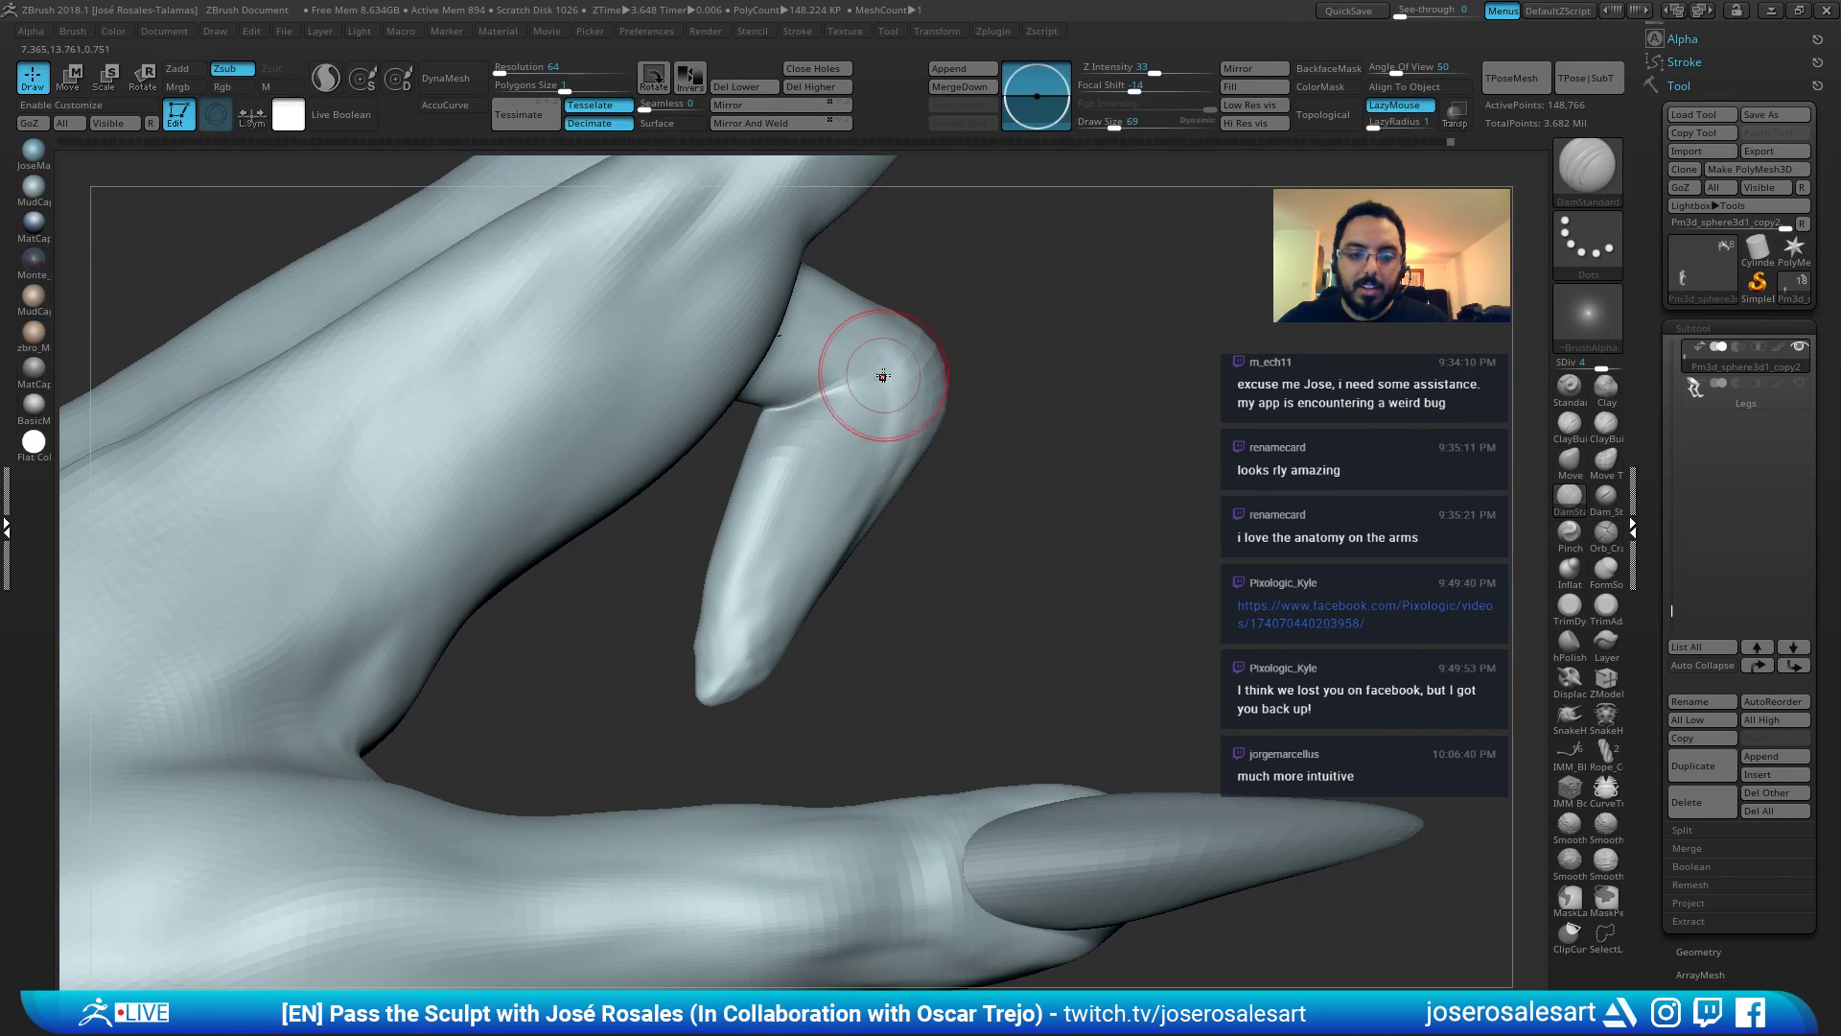
right_click_drag(883, 378, 867, 374)
right_click_drag(752, 431, 914, 281)
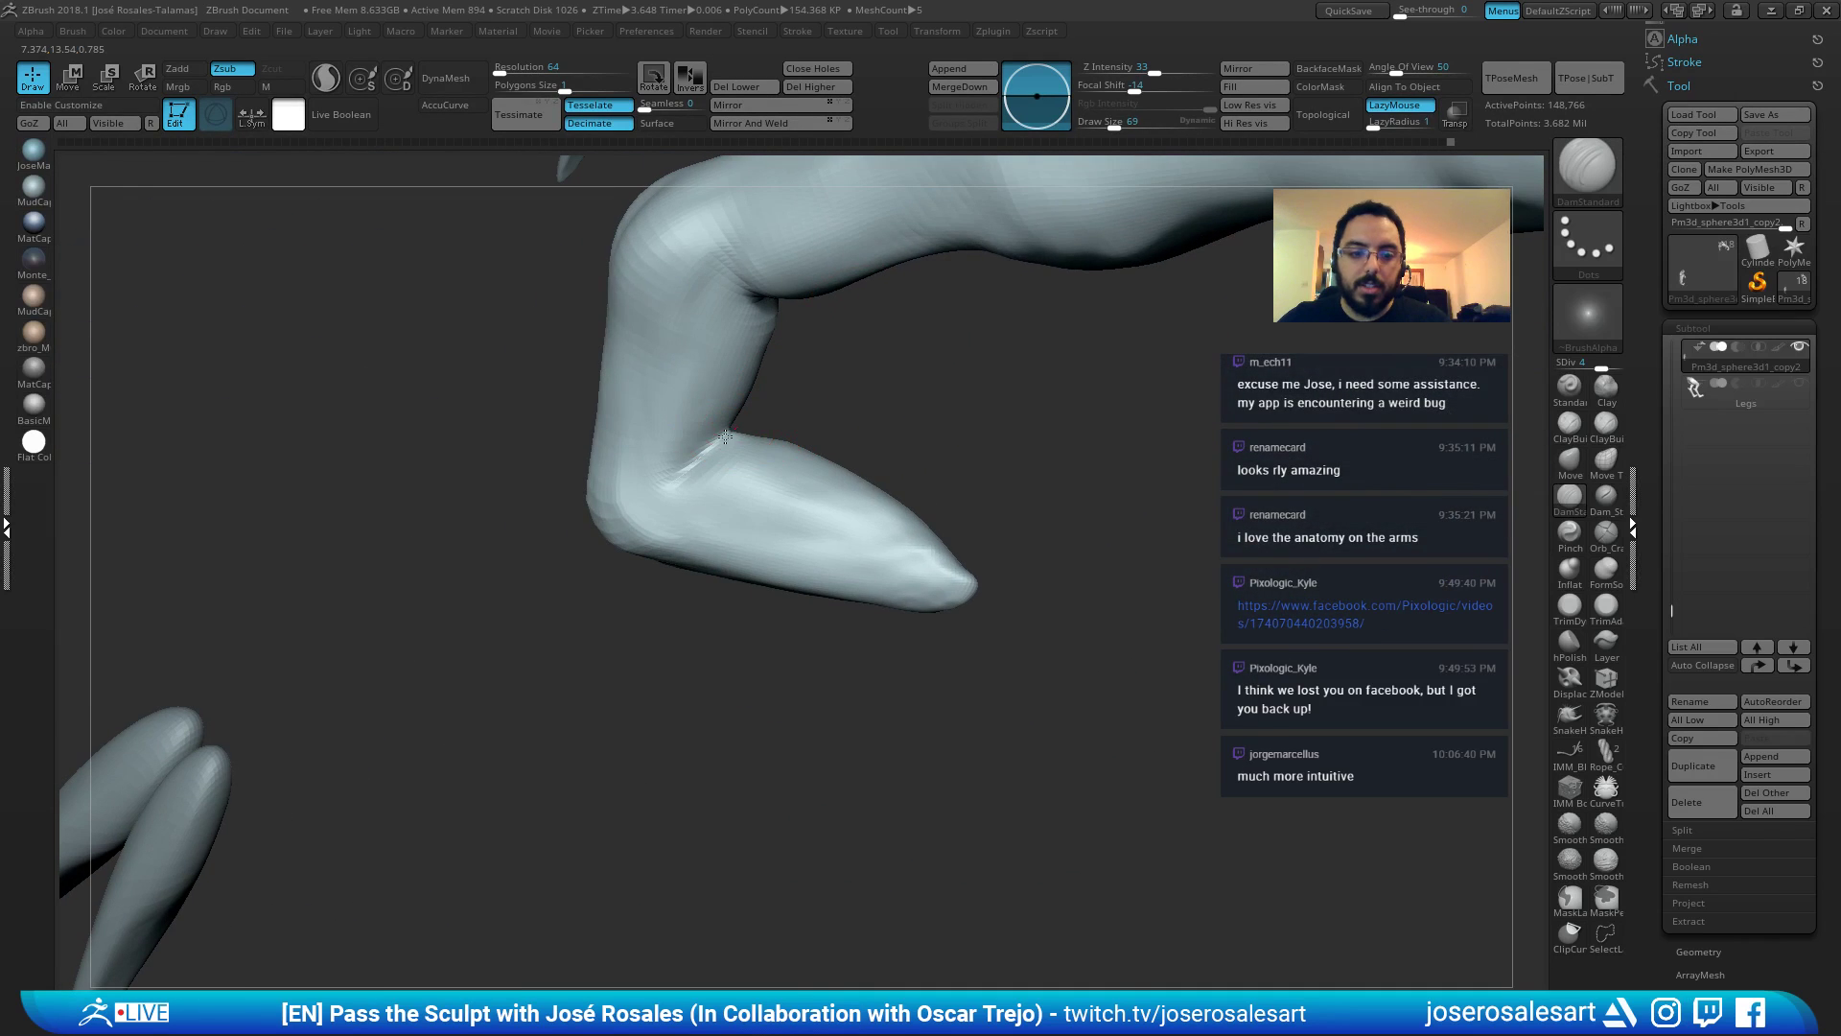
right_click_drag(784, 401, 800, 259)
Adjust the inner joint of the bent clawless digit with the Move brush.
right_click_drag(576, 513, 816, 350, "alt")
right_click_drag(772, 335, 765, 415, "ctrl")
right_click_drag(575, 451, 718, 442, "alt")
left_click_drag(613, 513, 519, 555)
key("b")
key("m")
key("v")
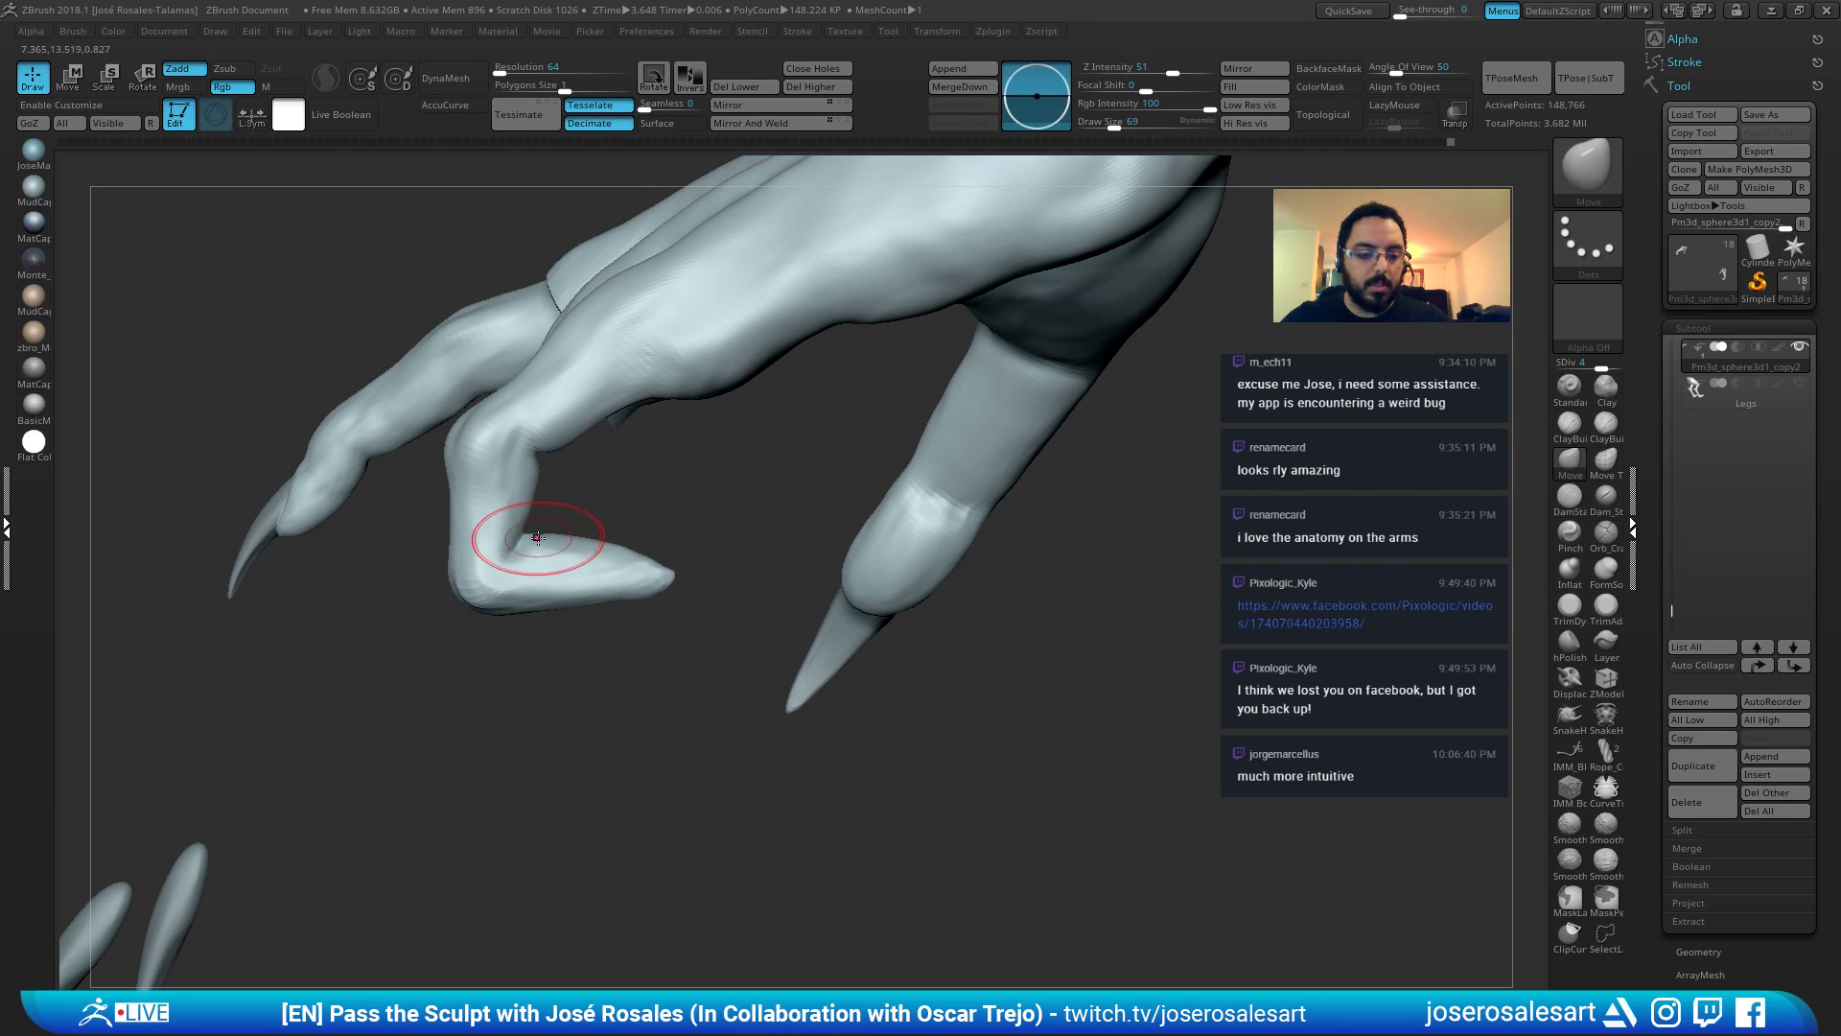
mouse_move(527, 544)
right_mouse_down("ctrl")
mouse_move(575, 534)
mouse_move(537, 585)
mouse_move(513, 573)
right_mouse_up("ctrl")
Build up the inner side of the bent digit's last segment with ClayBuildup beside the crease.
key("b")
key("c")
key("b")
left_click_drag(544, 526, 568, 526)
mouse_move(568, 525)
right_mouse_down()
mouse_move(551, 520)
mouse_move(583, 506)
right_mouse_up()
right_click_drag(805, 276, 814, 348)
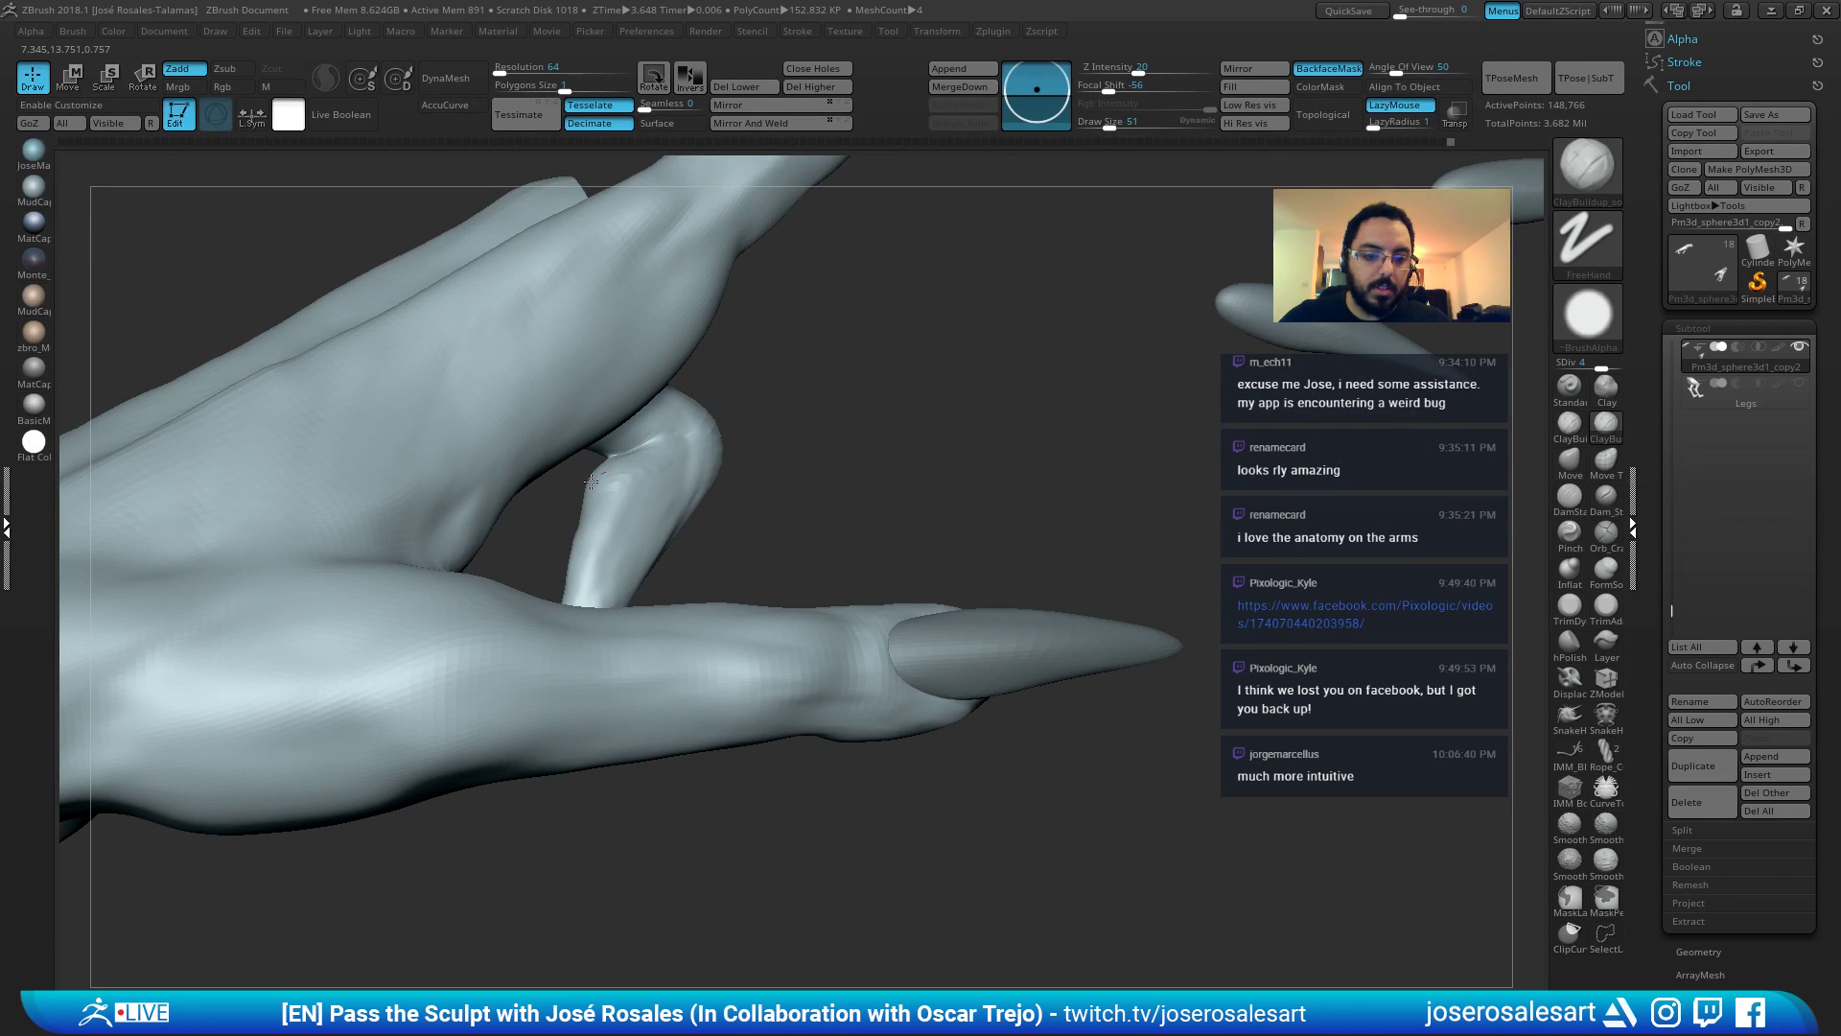
mouse_move(683, 475)
right_mouse_down()
mouse_move(575, 583)
mouse_move(602, 514)
mouse_move(831, 407)
mouse_move(788, 384)
mouse_move(760, 456)
mouse_move(802, 437)
mouse_move(732, 559)
mouse_move(801, 522)
mouse_move(822, 463)
mouse_move(955, 291)
mouse_move(715, 394)
mouse_move(736, 546)
mouse_move(772, 611)
right_mouse_up()
Show the complete arms mesh again and switch to ClayBuildup to work the back of the hand below the wrist.
left_click(822, 498, "ctrl+shift")
key("1")
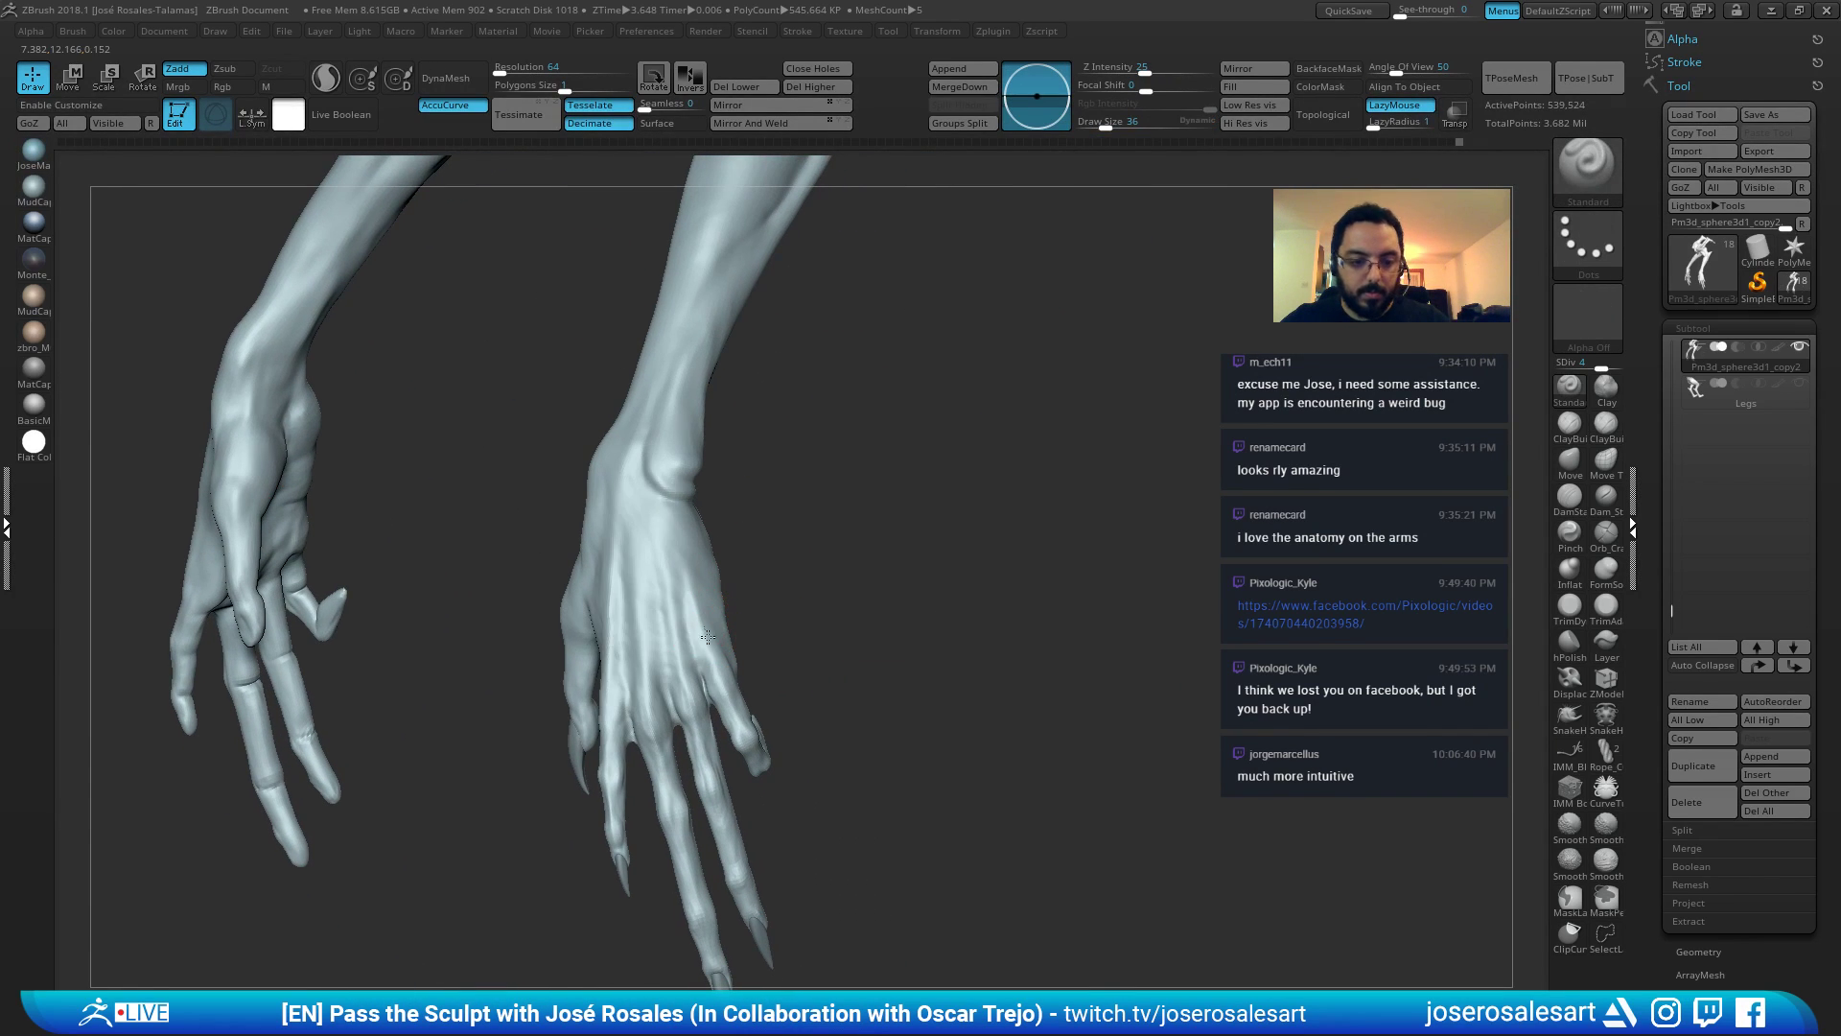
key("b")
key("c")
key("b")
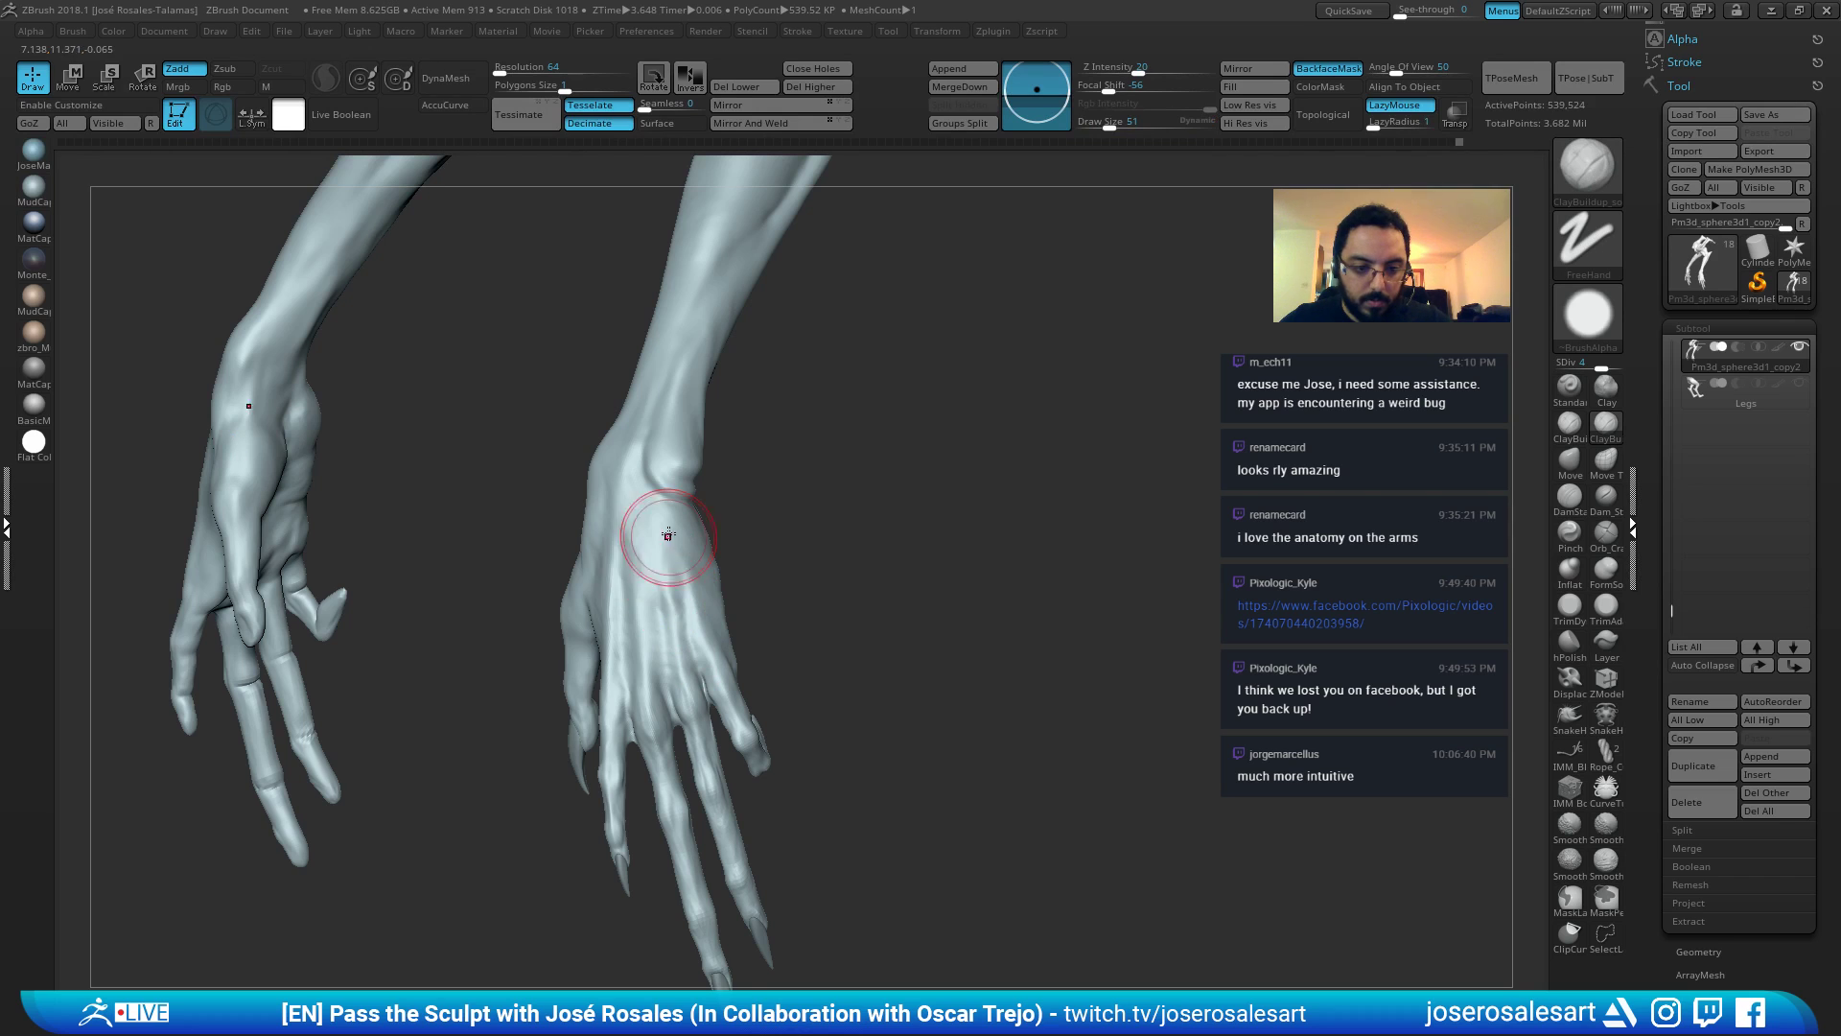
mouse_move(687, 664)
right_mouse_down()
mouse_move(701, 607)
mouse_move(781, 580)
mouse_move(772, 519)
mouse_move(712, 511)
mouse_move(728, 577)
mouse_move(722, 541)
mouse_move(771, 569)
mouse_move(814, 508)
mouse_move(714, 527)
right_mouse_up()
Refine the outer back of the hand beneath the protruding wrist bone with the Standard and ClayBuildup brushes.
key("b")
key("s")
key("t")
key("2")
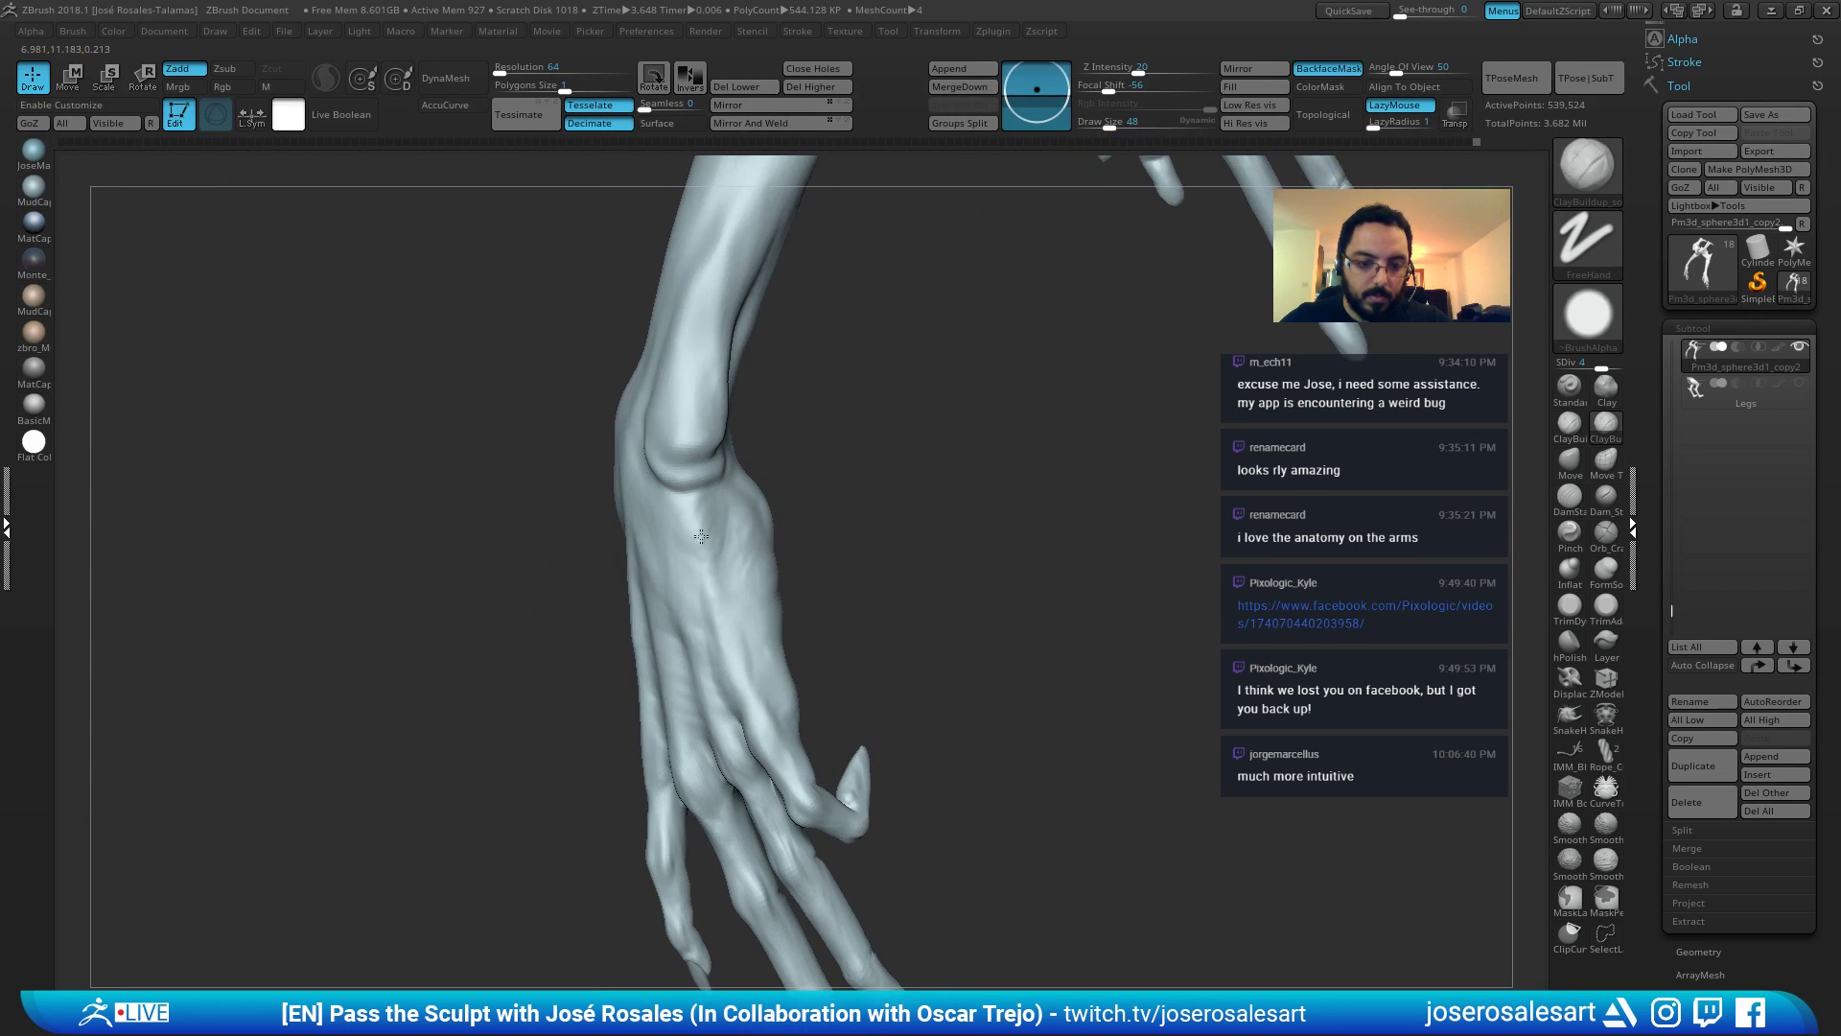
right_click_drag(703, 646, 711, 594)
left_click_drag(721, 626, 731, 691)
mouse_move(732, 692)
right_mouse_down()
mouse_move(787, 537)
mouse_move(829, 480)
right_mouse_up()
mouse_move(830, 480)
right_mouse_down()
mouse_move(874, 431)
mouse_move(762, 331)
mouse_move(869, 336)
mouse_move(594, 393)
mouse_move(892, 389)
right_mouse_up()
mouse_move(720, 472)
right_mouse_down("ctrl")
mouse_move(737, 513)
mouse_move(815, 460)
mouse_move(788, 327)
mouse_move(790, 399)
mouse_move(742, 470)
right_mouse_up("ctrl")
Carve long creases along the stretched skin folds under the shoulder with DamStandard.
key("b")
key("d")
key("s")
left_click_drag(758, 439, 646, 507)
left_click_drag(825, 417, 641, 499)
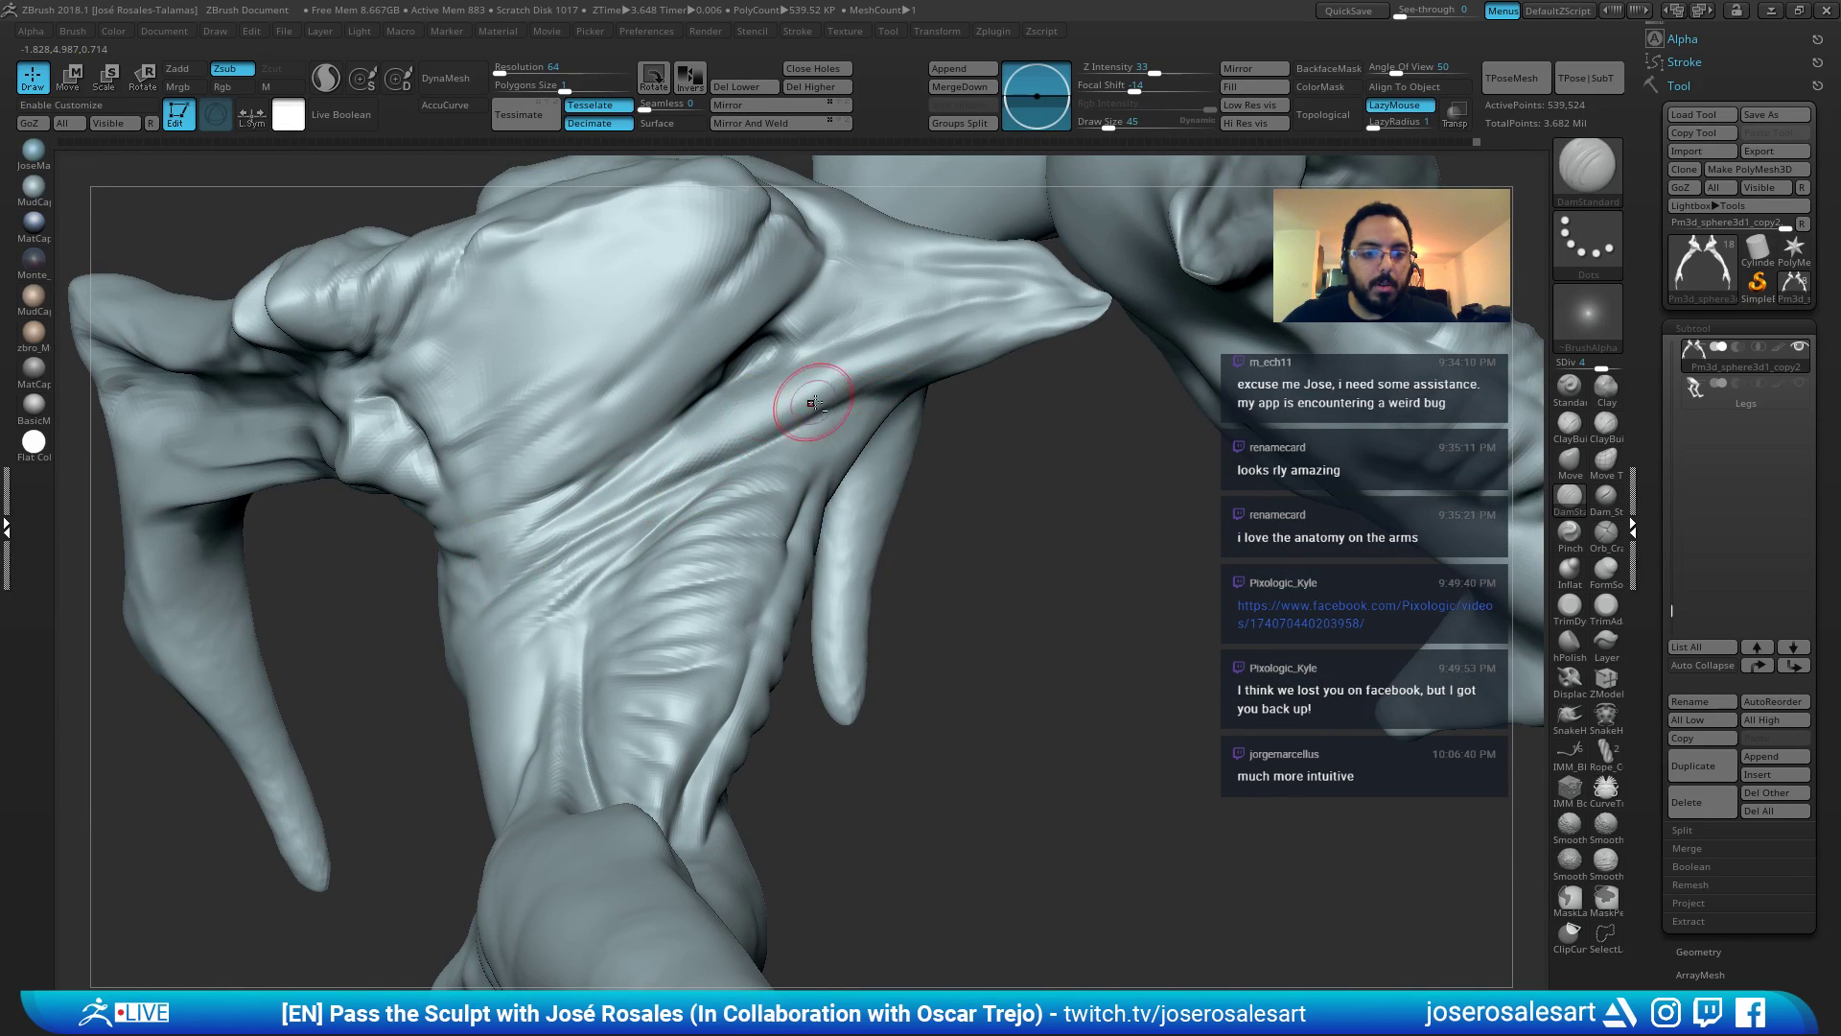
Examine the shoulder folds, forearms and hand from several angles.
right_click_drag(804, 407, 886, 348, "ctrl")
right_click_drag(1028, 391, 1013, 439)
right_click_drag(1216, 433, 1031, 354, "alt")
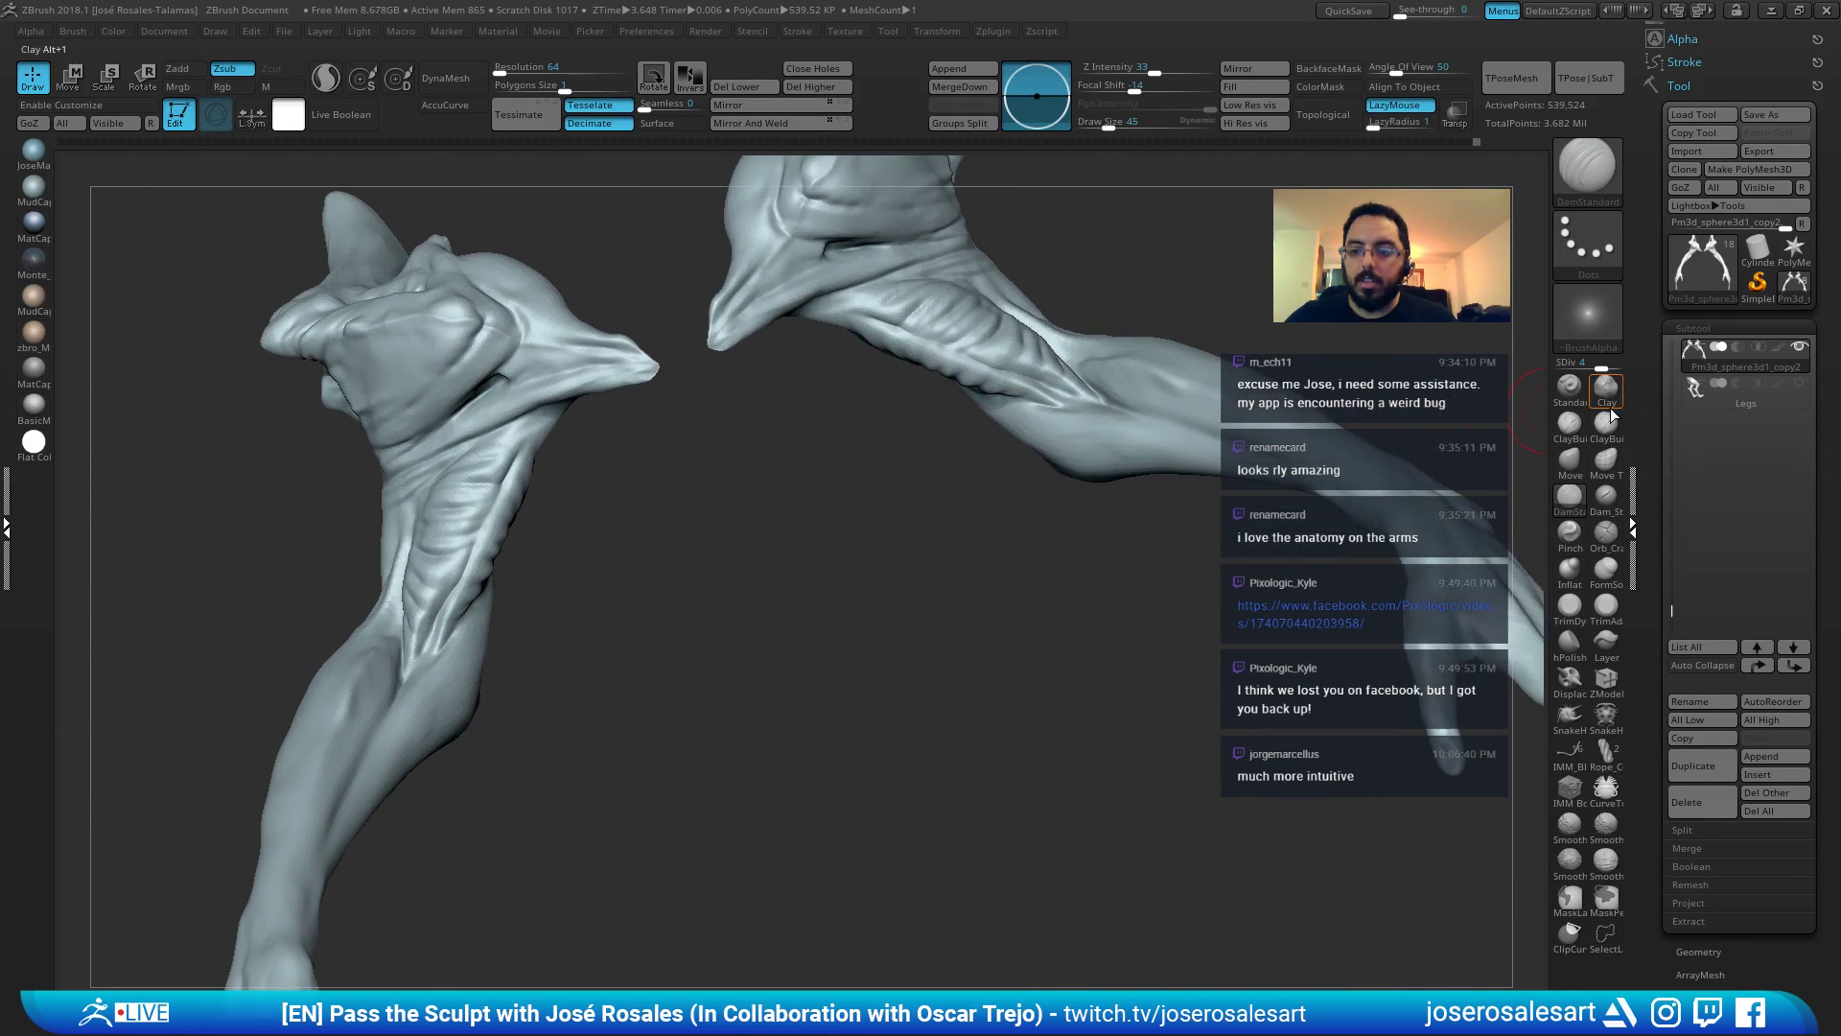
right_click_drag(945, 565, 984, 364, "alt")
right_click_drag(512, 602, 614, 575)
right_click_drag(1056, 514, 767, 221, "alt")
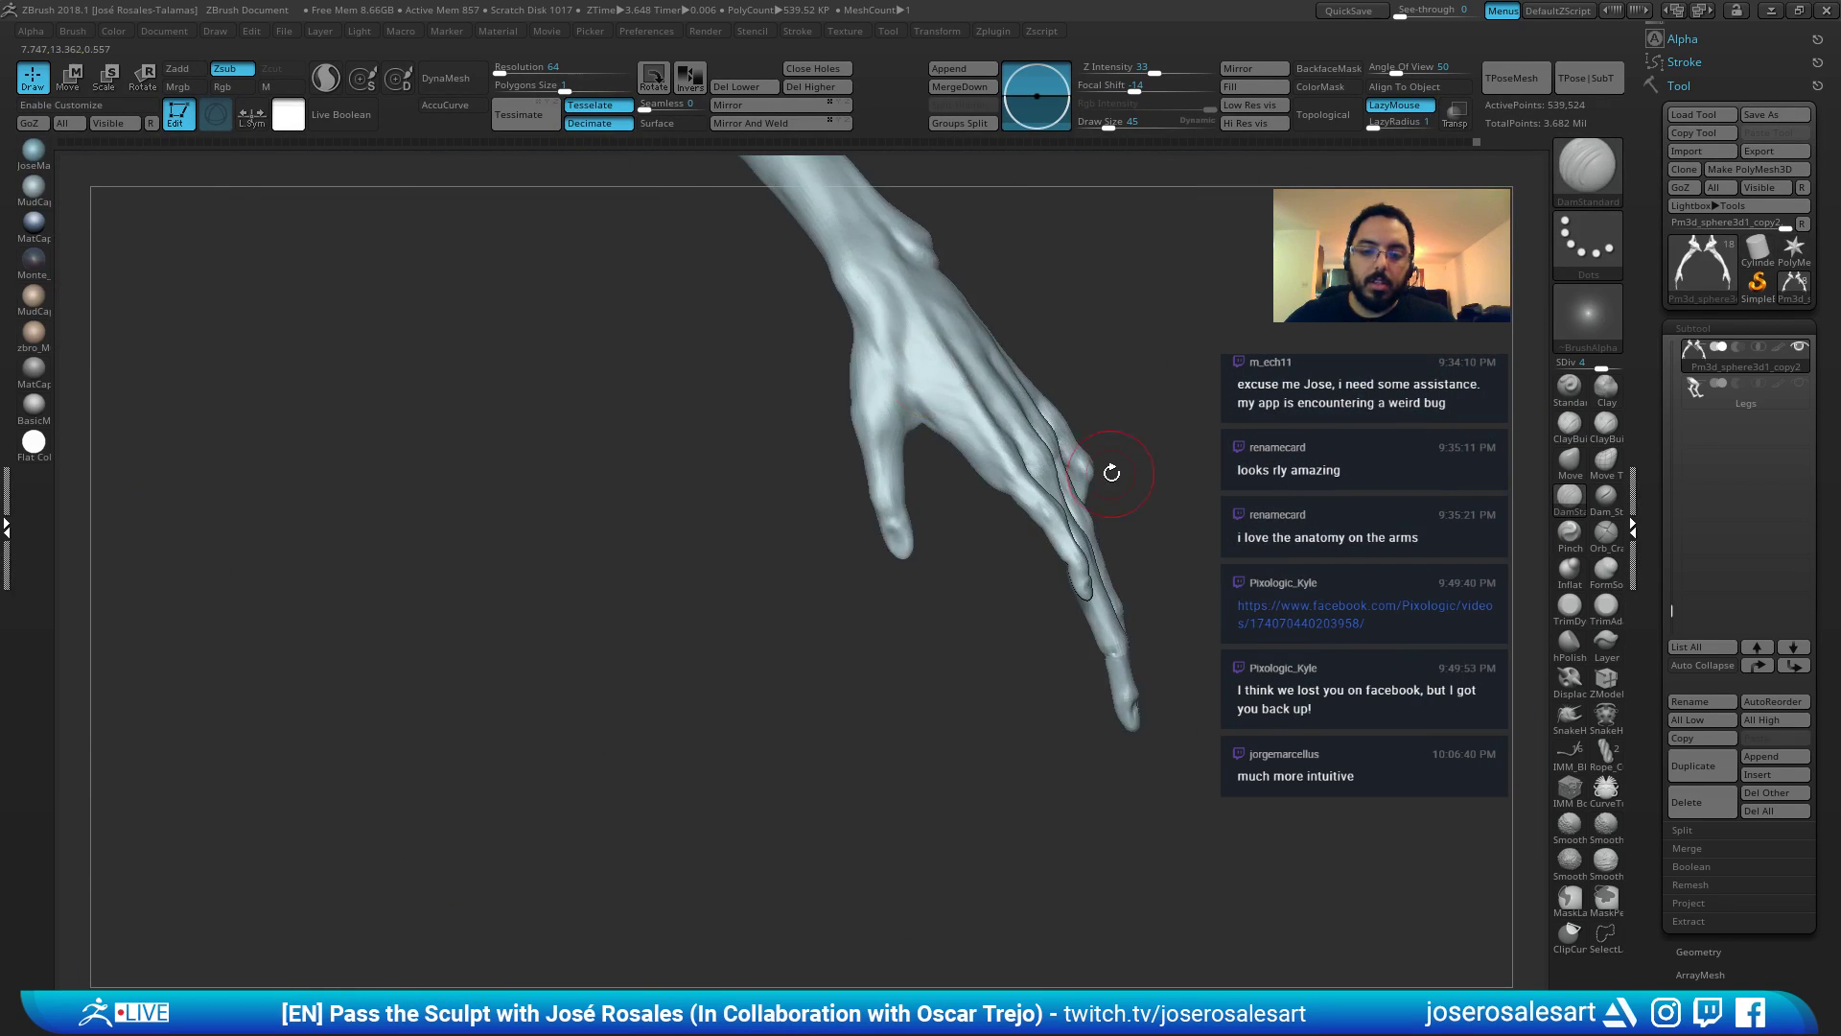
right_click_drag(1110, 473, 1006, 494)
right_click_drag(1134, 532, 1005, 668)
Duplicate a long finger's claw and move the copy towards the bent clawless finger.
left_click(1005, 669, "alt")
right_click_drag(1108, 533, 834, 561)
key("ctrl+shift+d")
key("Down")
key("w")
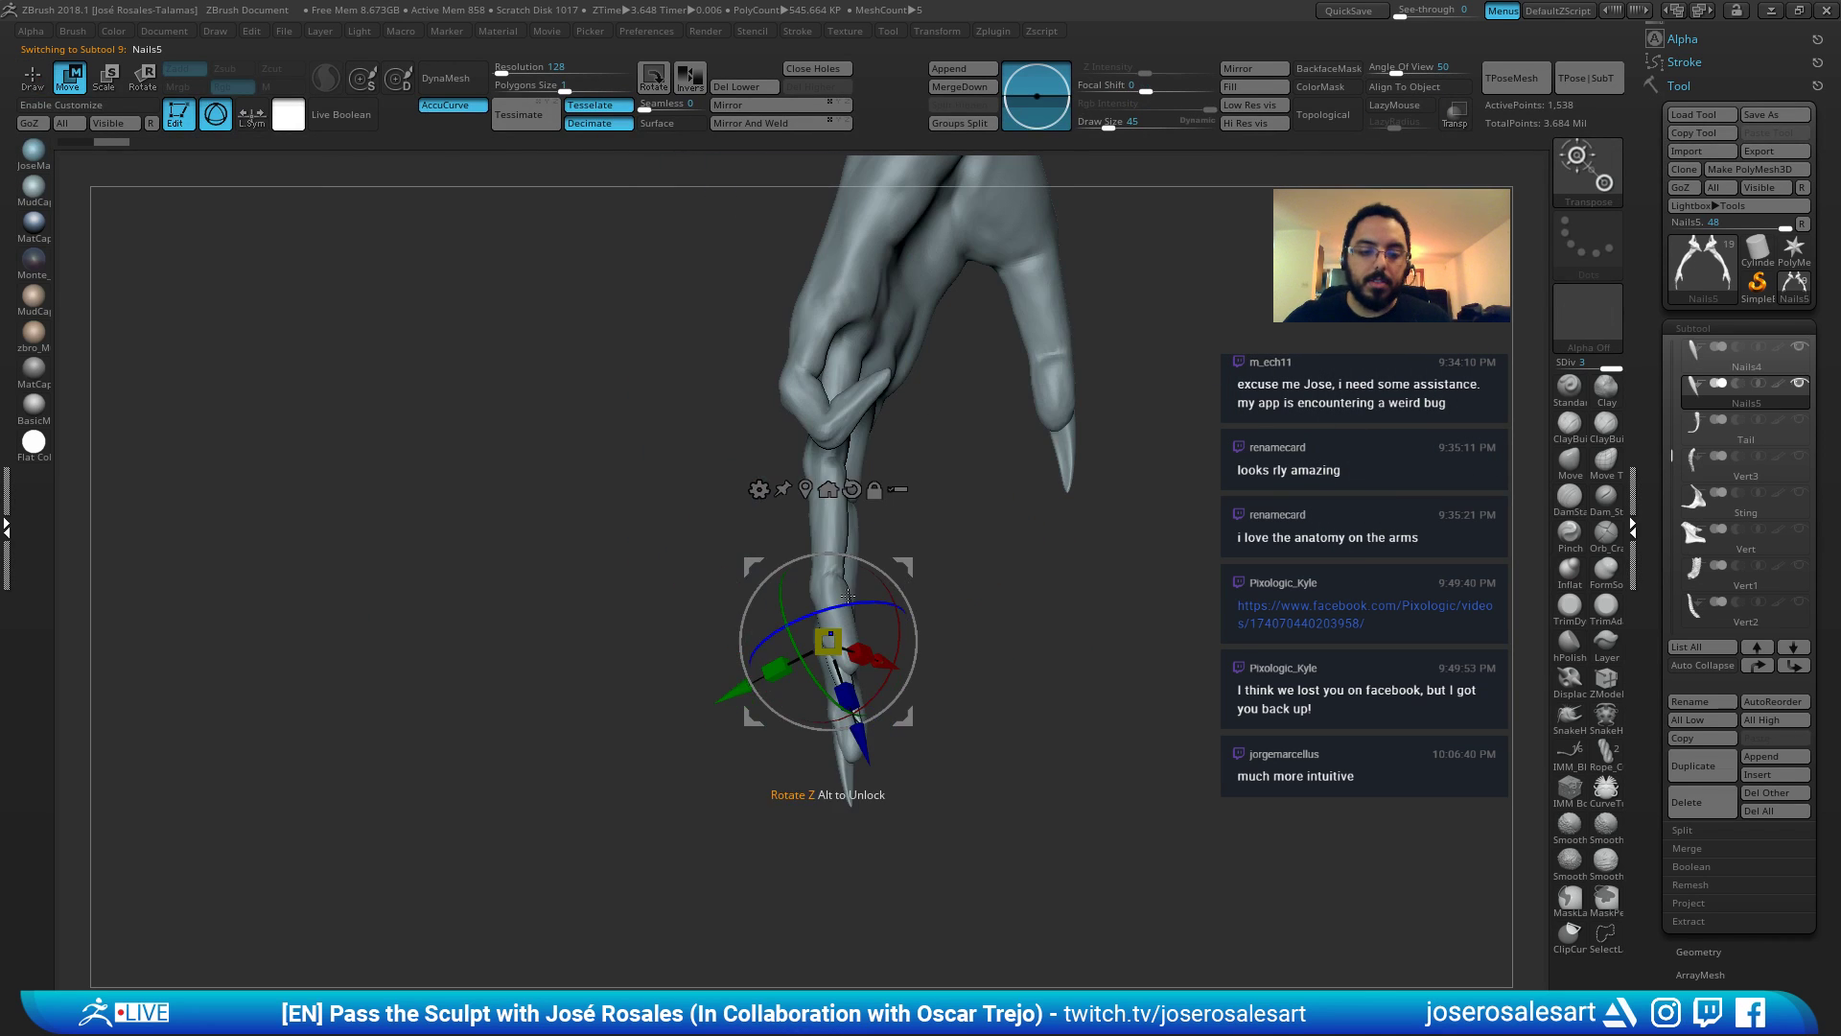
left_click_drag(911, 557, 976, 484)
right_click_drag(975, 485, 902, 404)
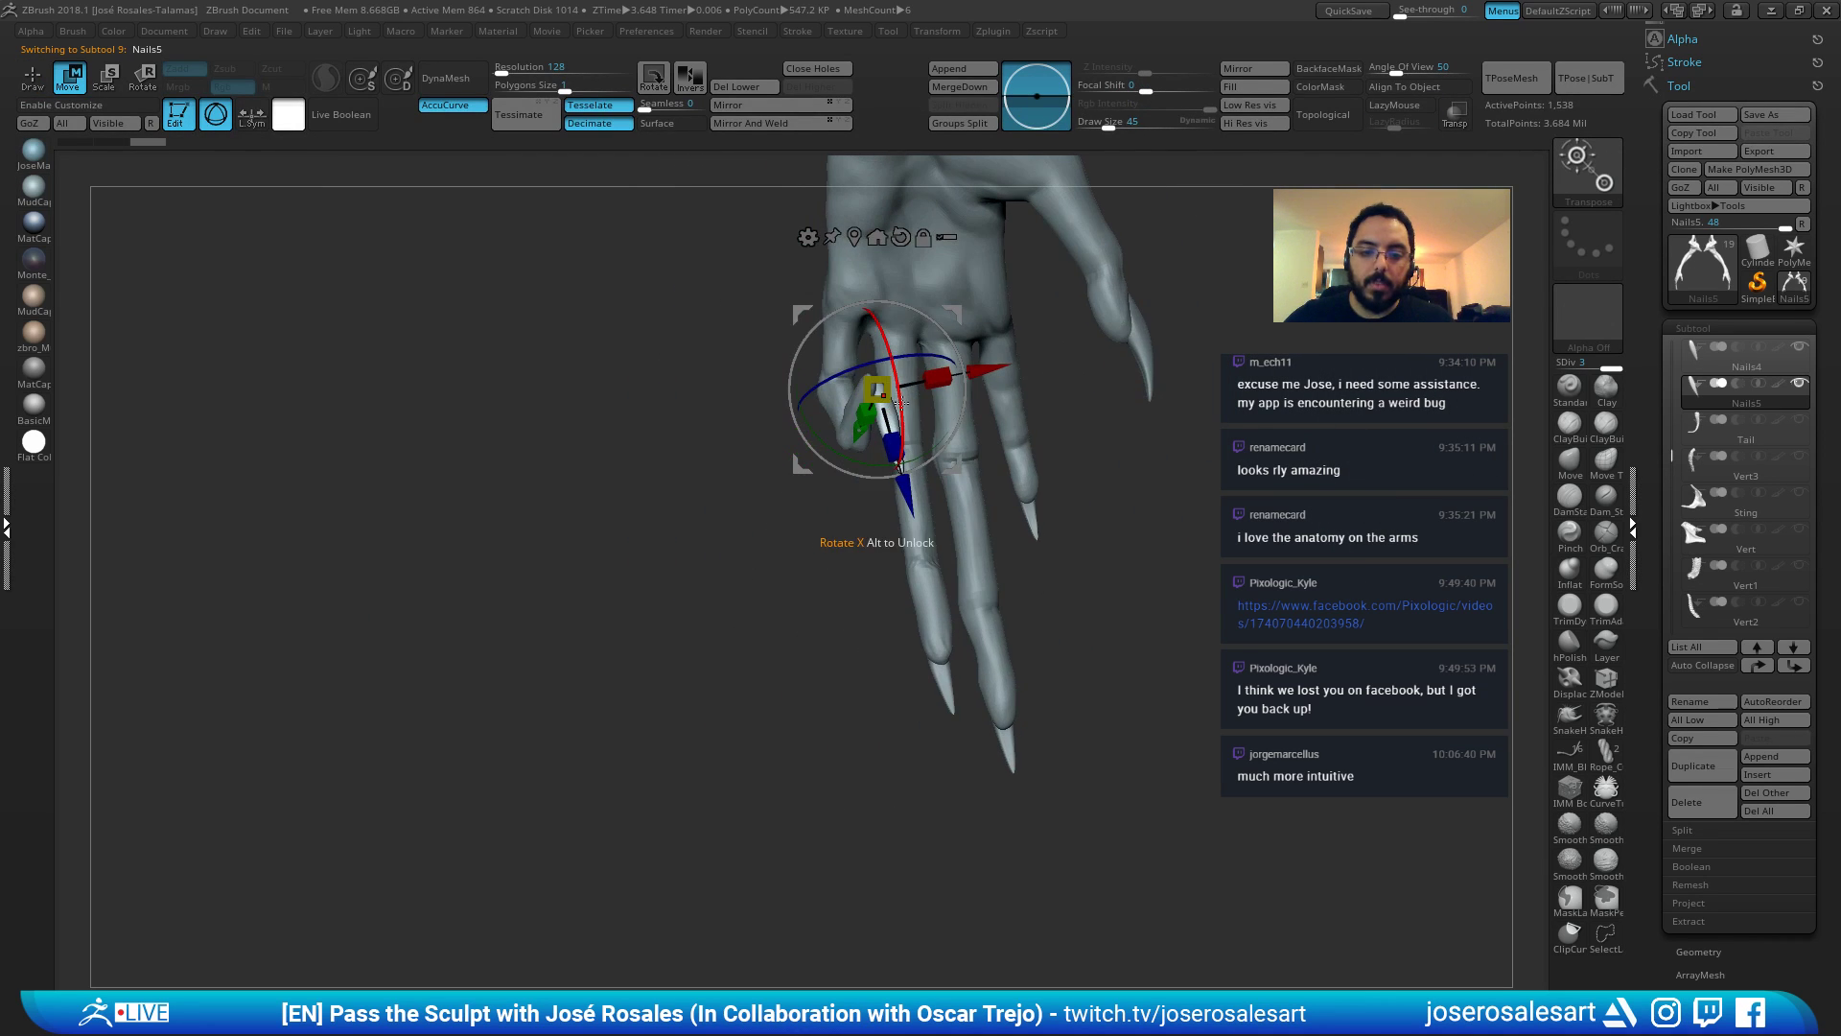
Rotate and position the copied claw so it continues the direction of the bent finger's tip.
right_click_drag(900, 230, 911, 460, "ctrl")
left_click_drag(950, 470, 917, 474)
right_click_drag(916, 474, 988, 489)
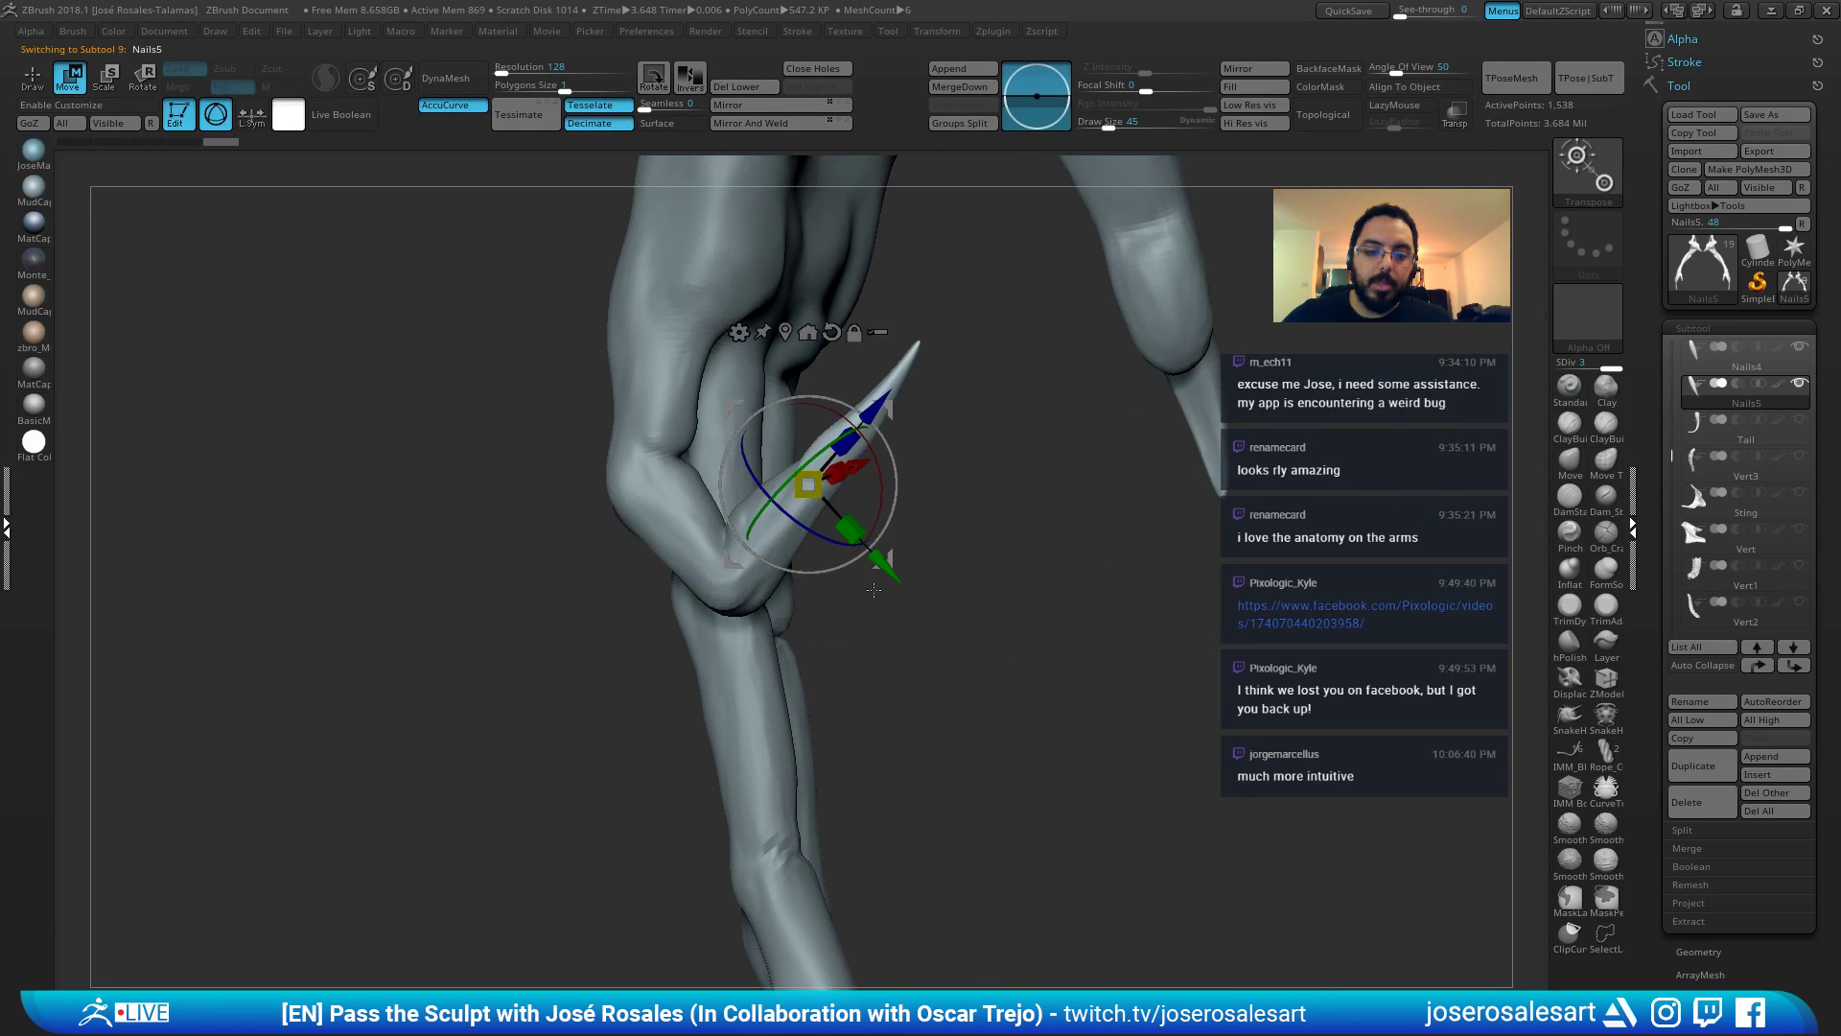
left_click_drag(881, 557, 897, 574)
right_click_drag(959, 461, 893, 359)
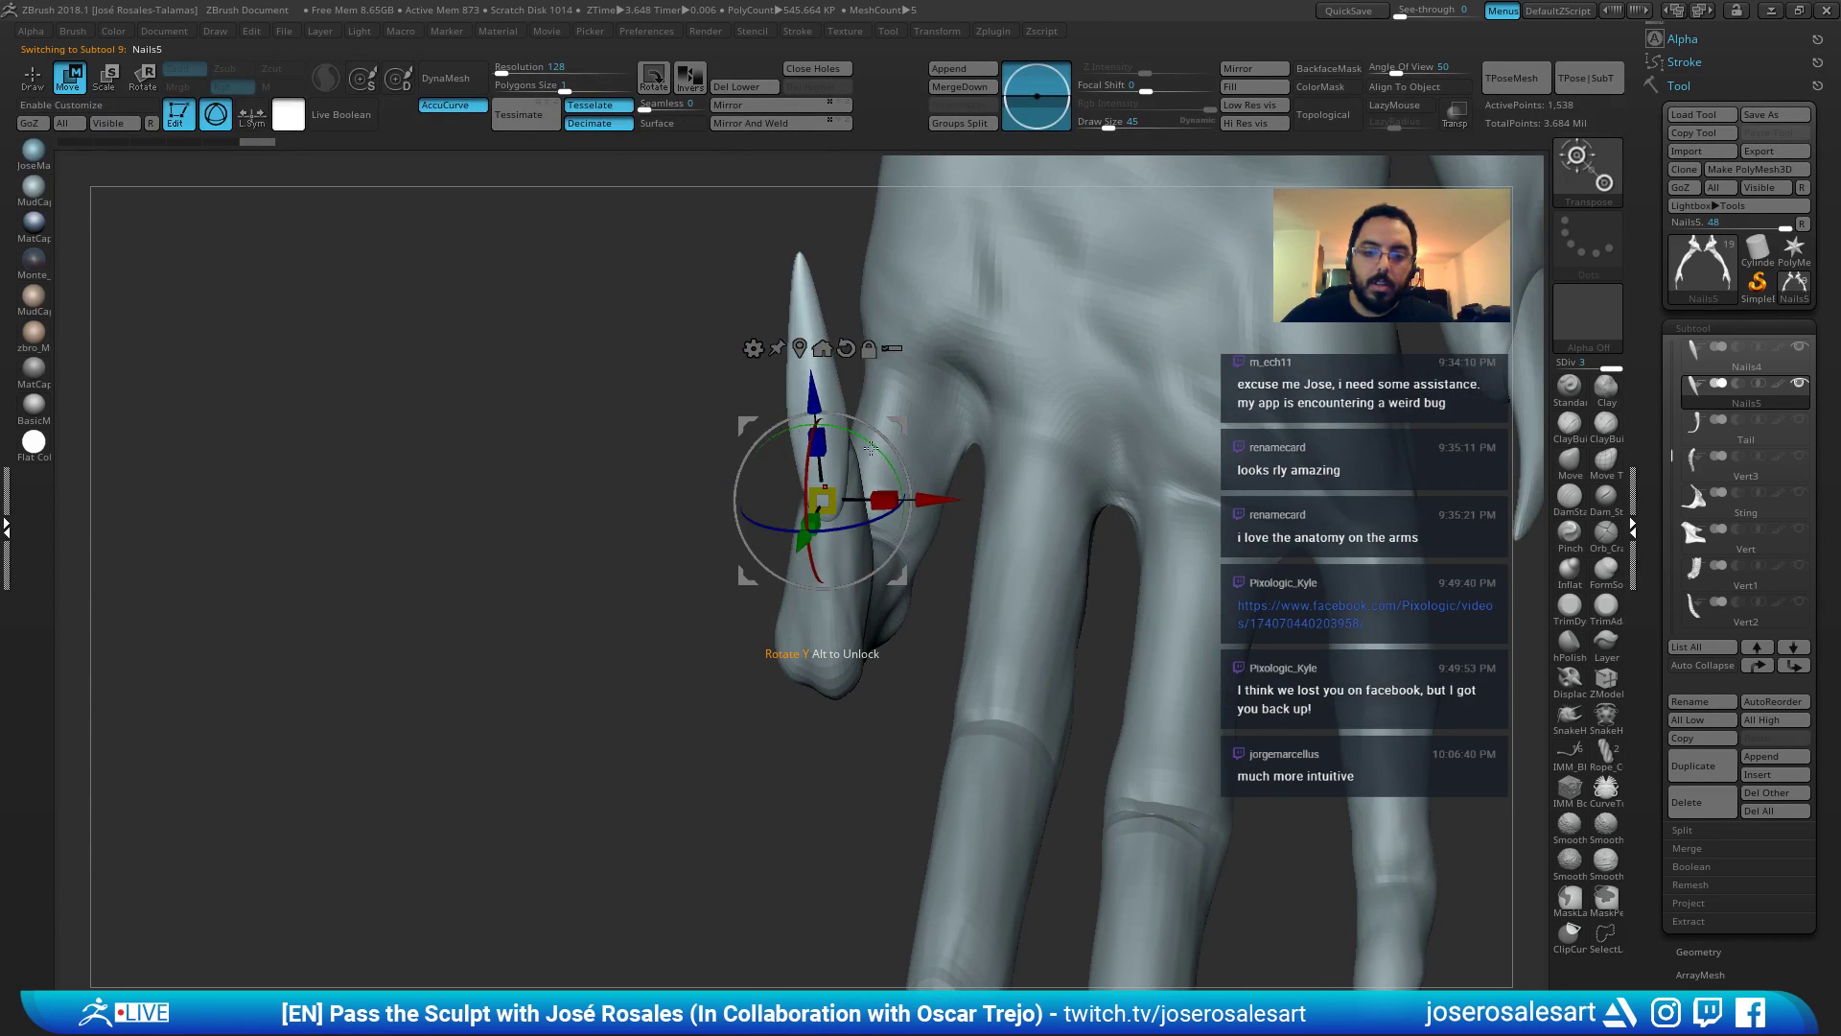
right_click_drag(870, 449, 850, 407)
left_click_drag(834, 427, 830, 445)
right_click_drag(830, 445, 923, 523)
left_click_drag(909, 545, 899, 547)
mouse_move(900, 548)
right_mouse_down()
mouse_move(868, 566)
mouse_move(890, 560)
mouse_move(891, 521)
mouse_move(813, 491)
mouse_move(831, 497)
right_mouse_up()
Scale the copied claw slightly to fit the bent fingertip.
key("q")
right_click_drag(831, 497, 854, 545, "ctrl")
key("e")
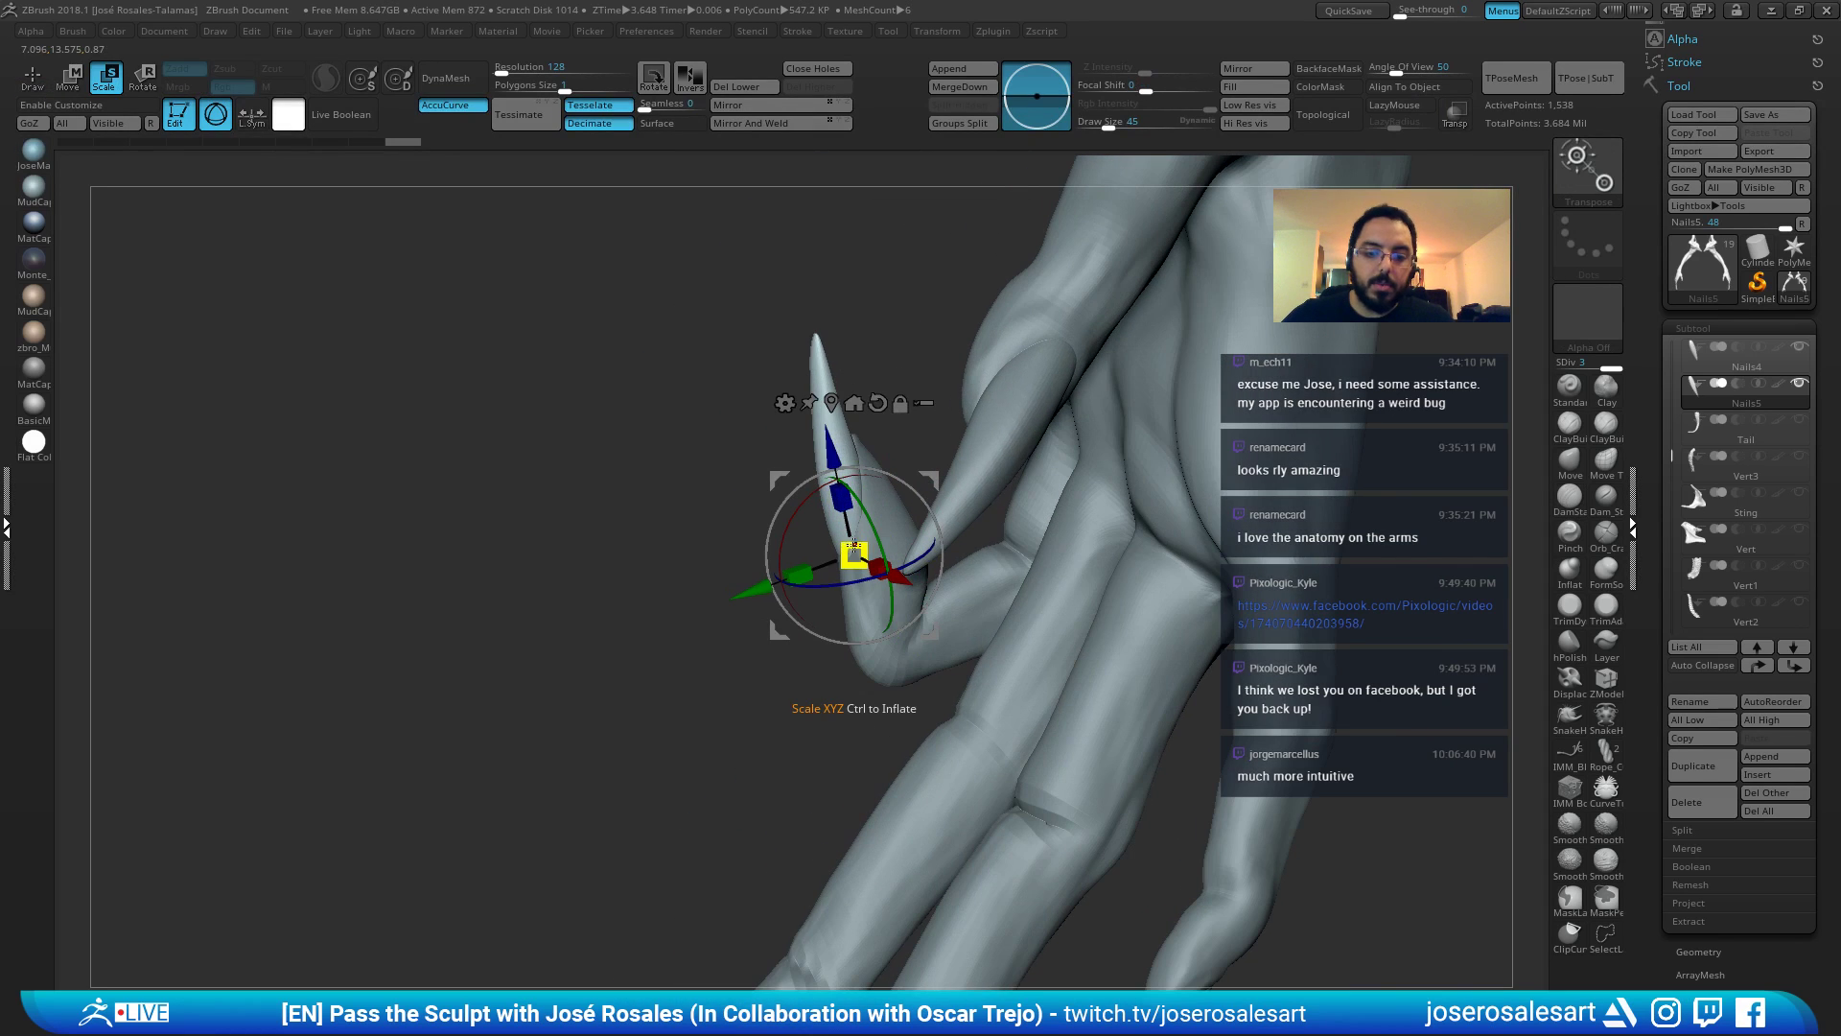
left_click_drag(854, 549, 853, 551)
mouse_move(854, 550)
right_mouse_down()
mouse_move(961, 572)
mouse_move(961, 539)
mouse_move(832, 564)
mouse_move(882, 494)
mouse_move(679, 538)
right_mouse_up()
key("q")
Select the arms mesh, build up the bent fingertip around its new claw with ClayBuildup and smooth the strokes.
left_click(831, 566, "alt")
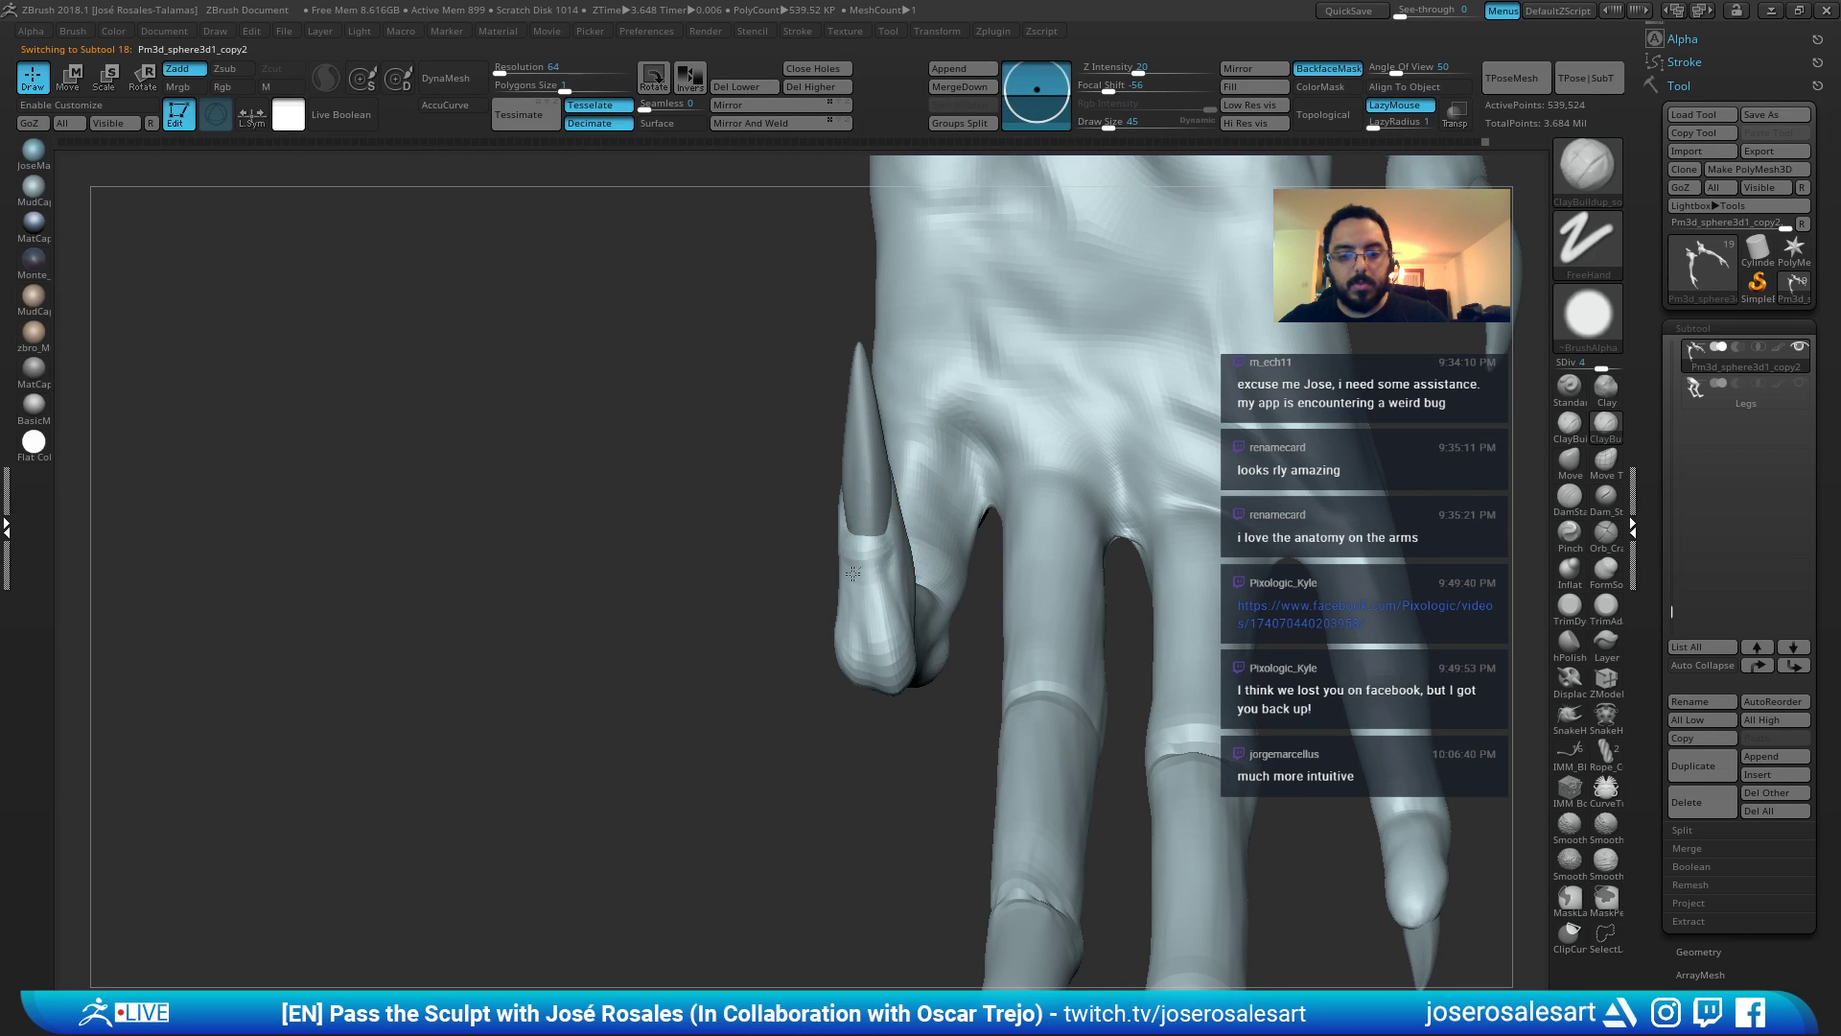
mouse_move(852, 573)
right_mouse_down()
mouse_move(923, 557)
mouse_move(876, 514)
mouse_move(794, 530)
mouse_move(799, 476)
right_mouse_up()
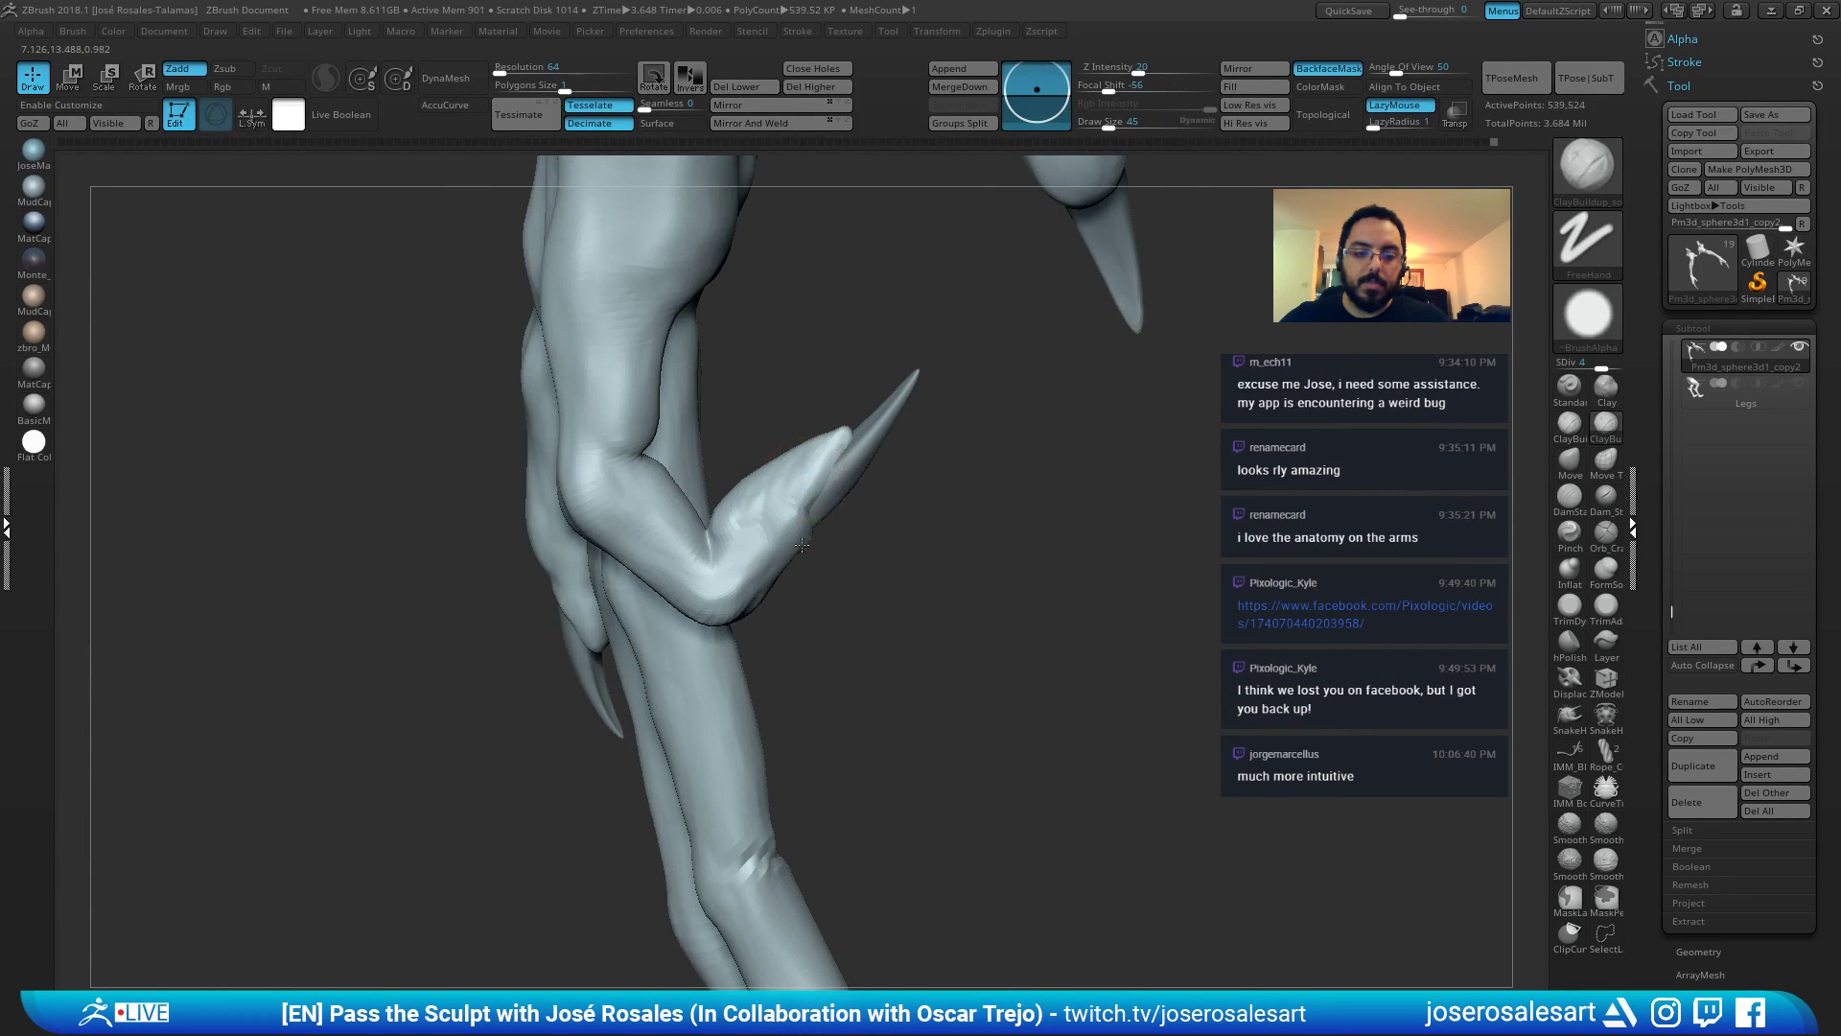
right_click_drag(802, 545, 855, 432)
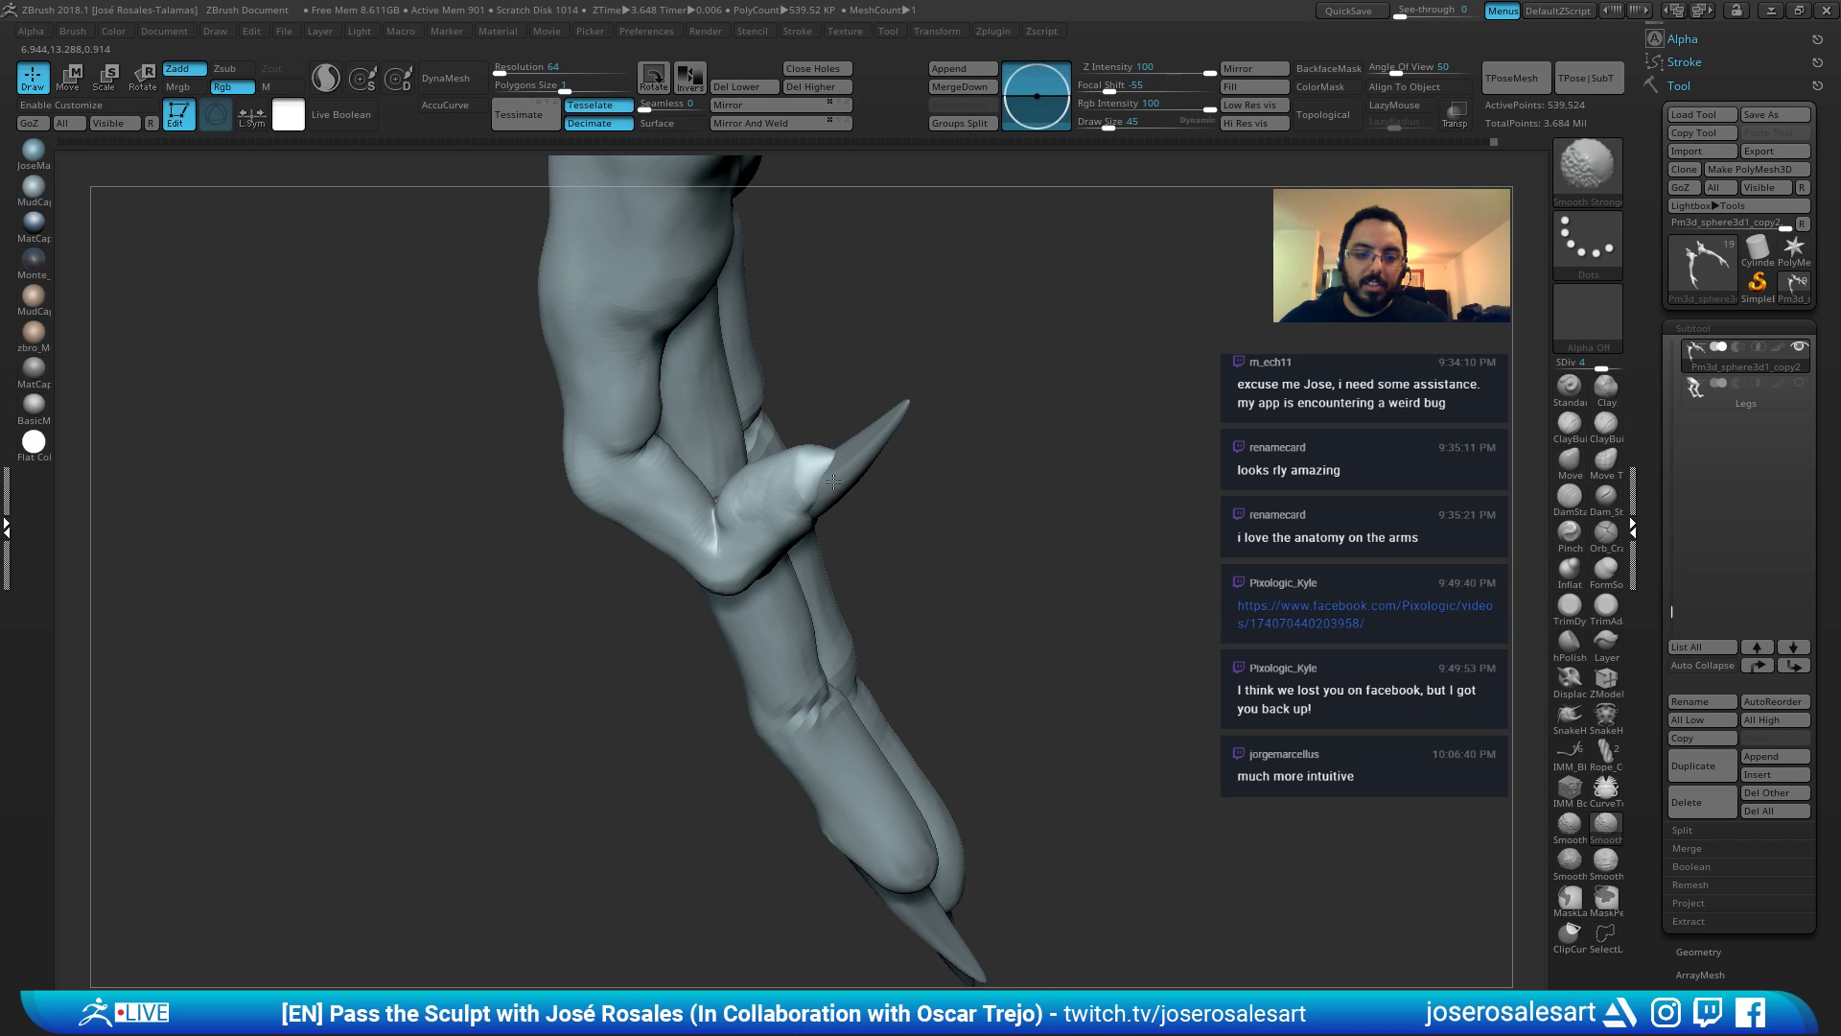
right_click_drag(780, 510, 843, 475)
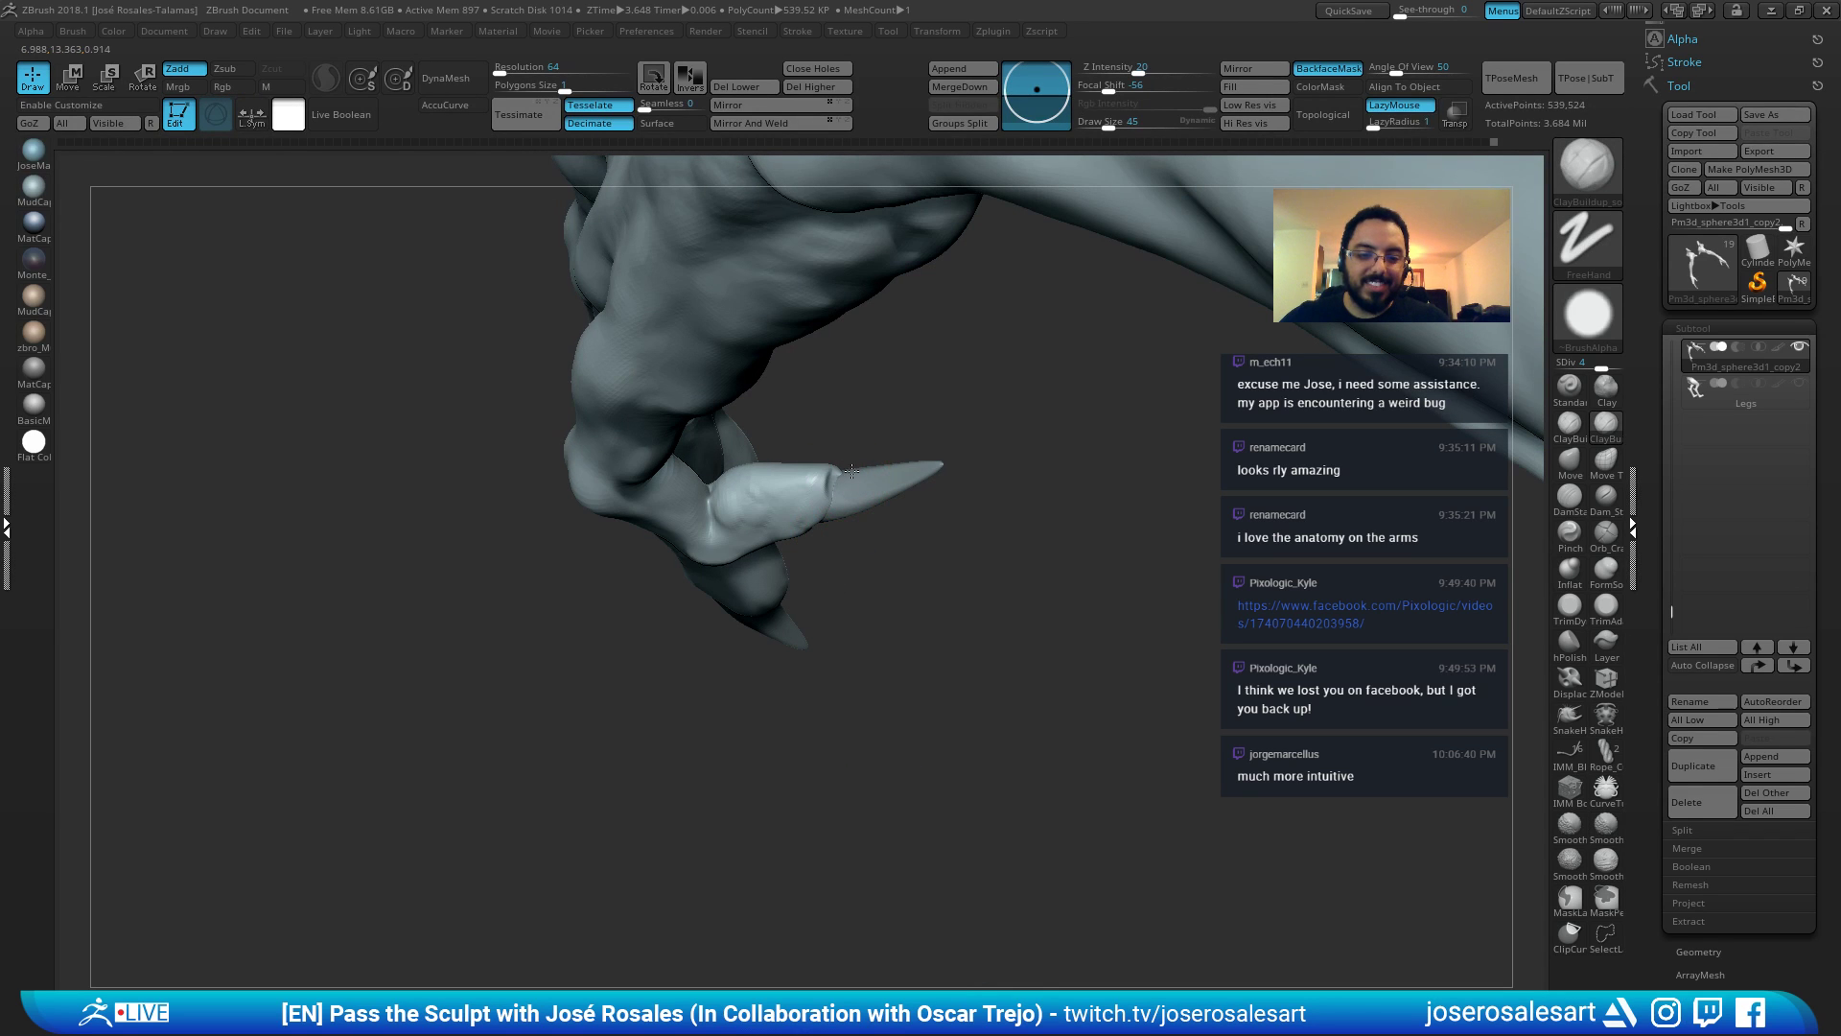
key("shift")
right_click_drag(741, 518, 896, 410)
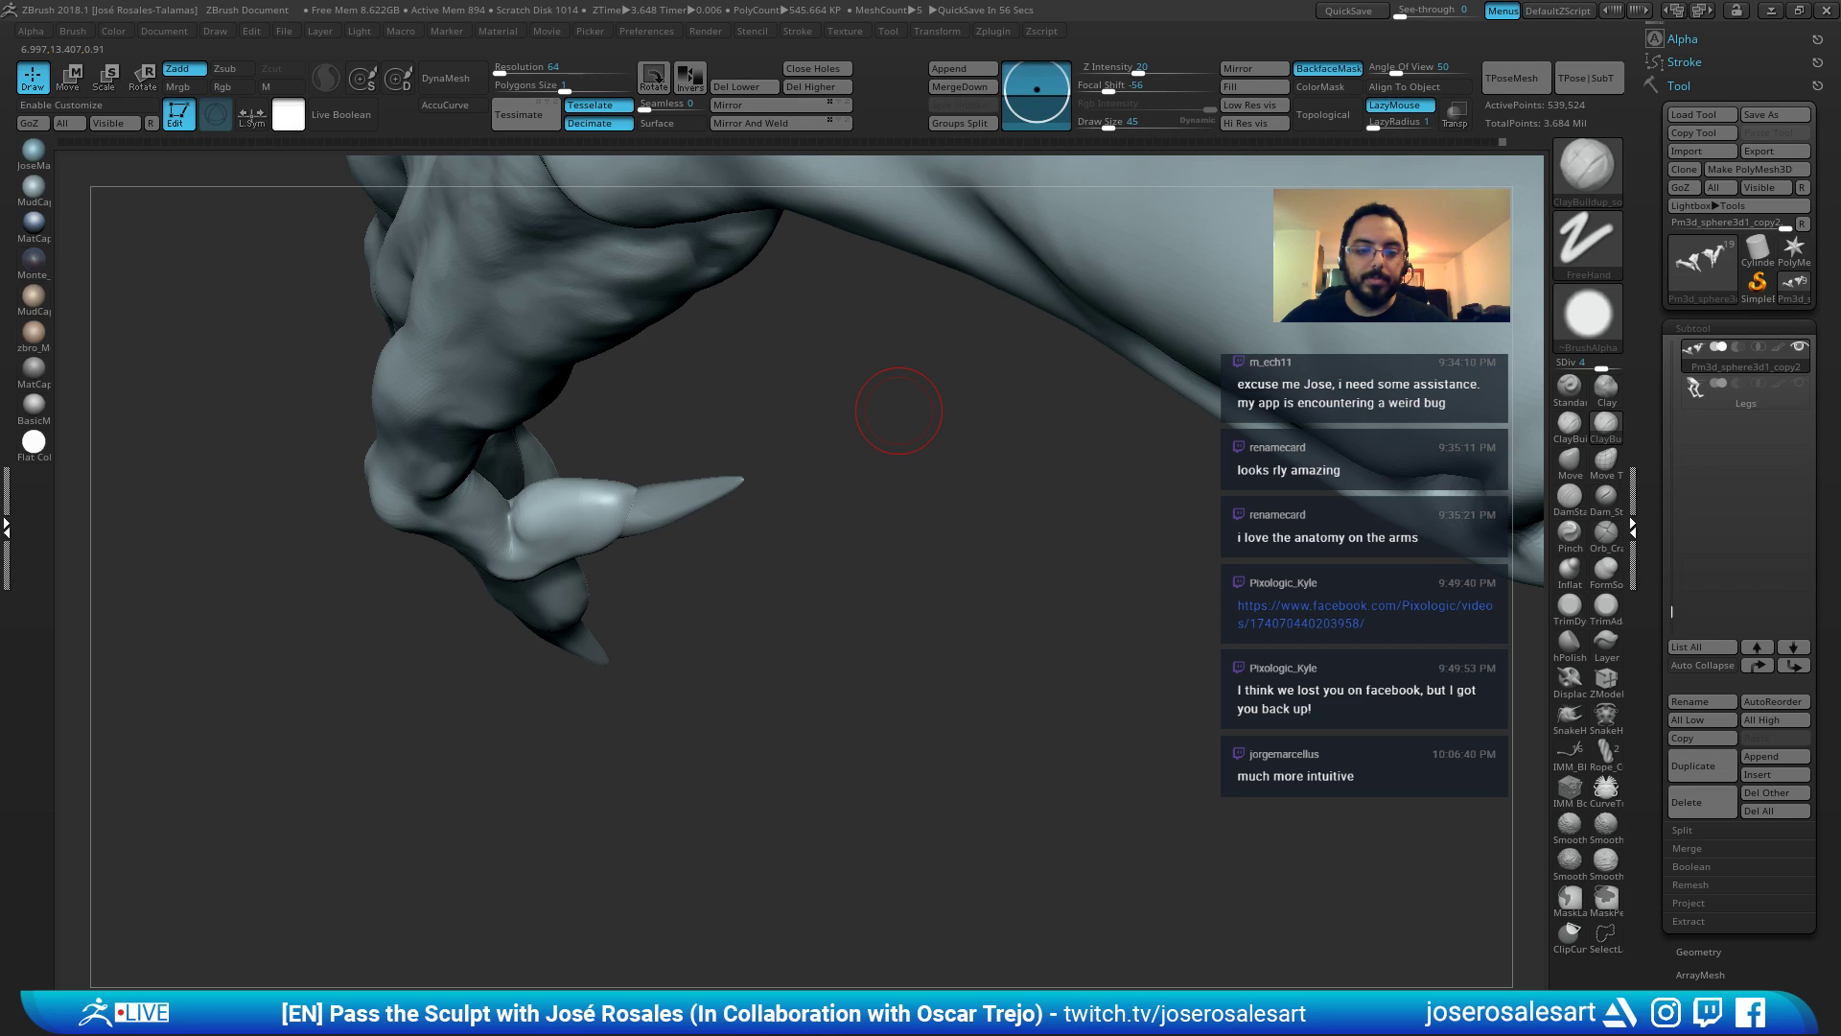
right_click_drag(859, 484, 833, 418)
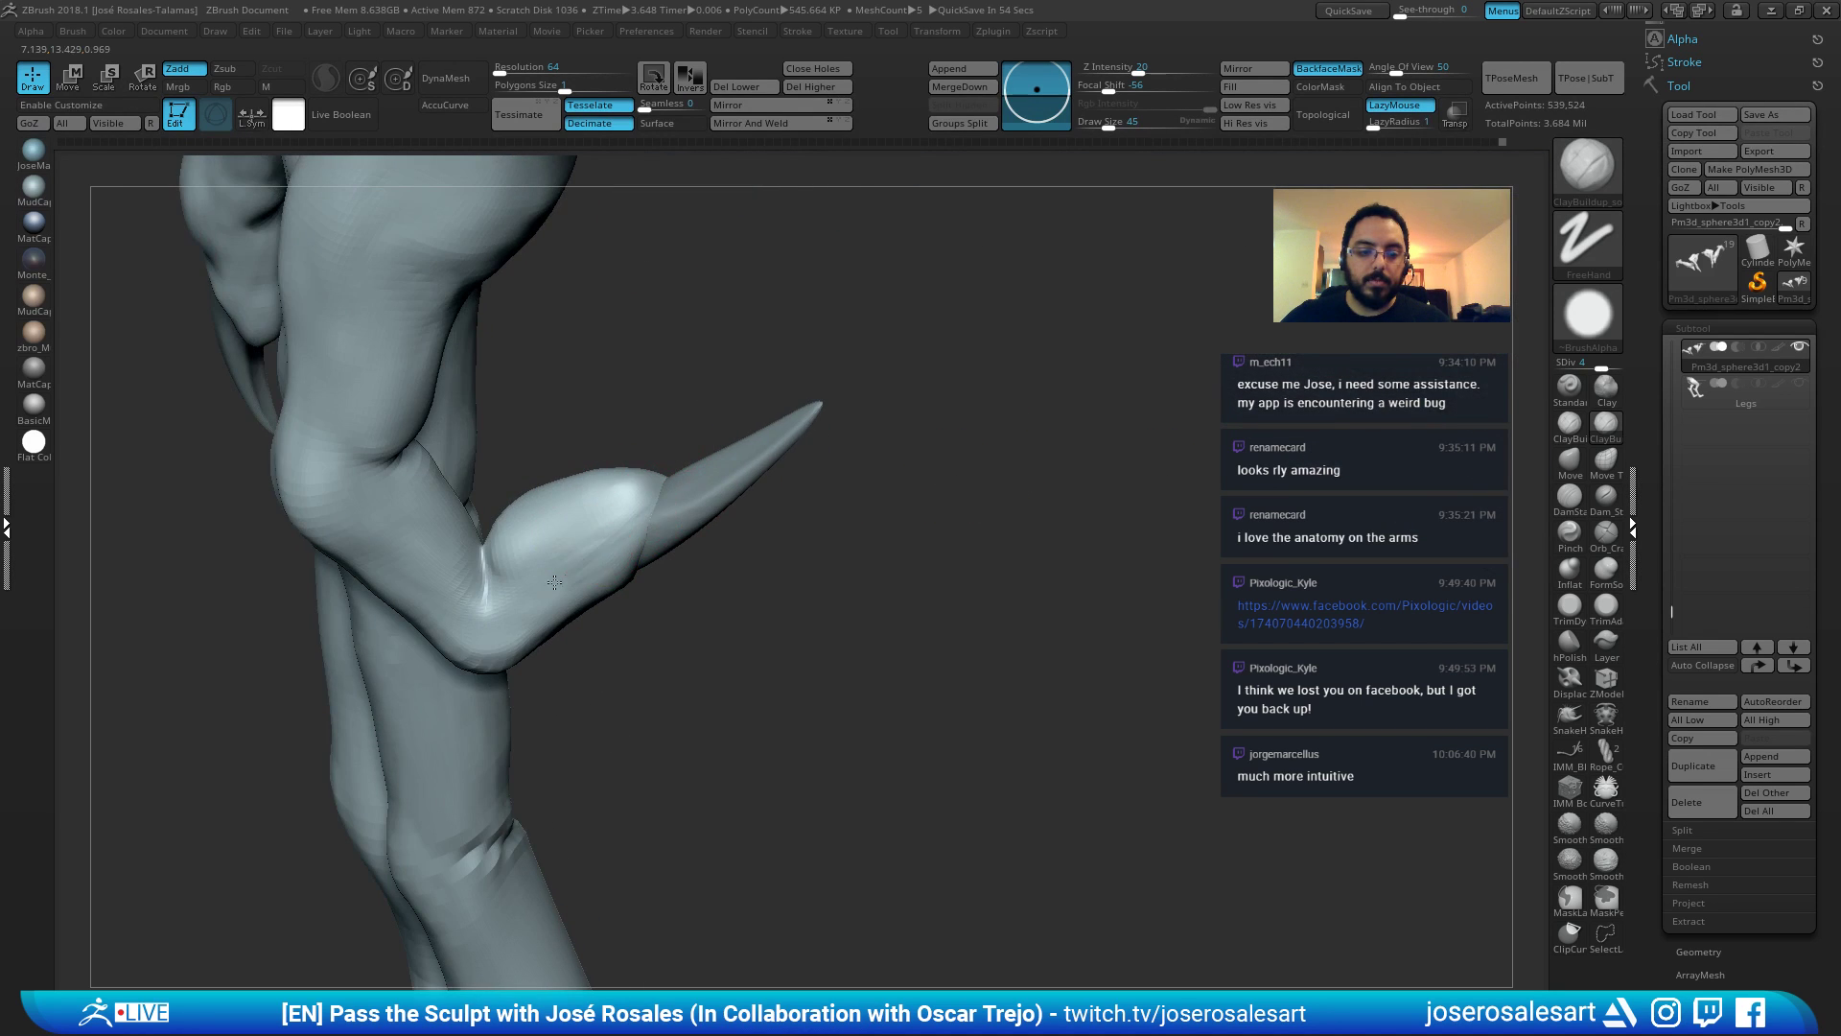
mouse_move(589, 535)
right_mouse_down()
mouse_move(589, 478)
mouse_move(674, 410)
mouse_move(694, 509)
mouse_move(721, 527)
mouse_move(648, 422)
right_mouse_up()
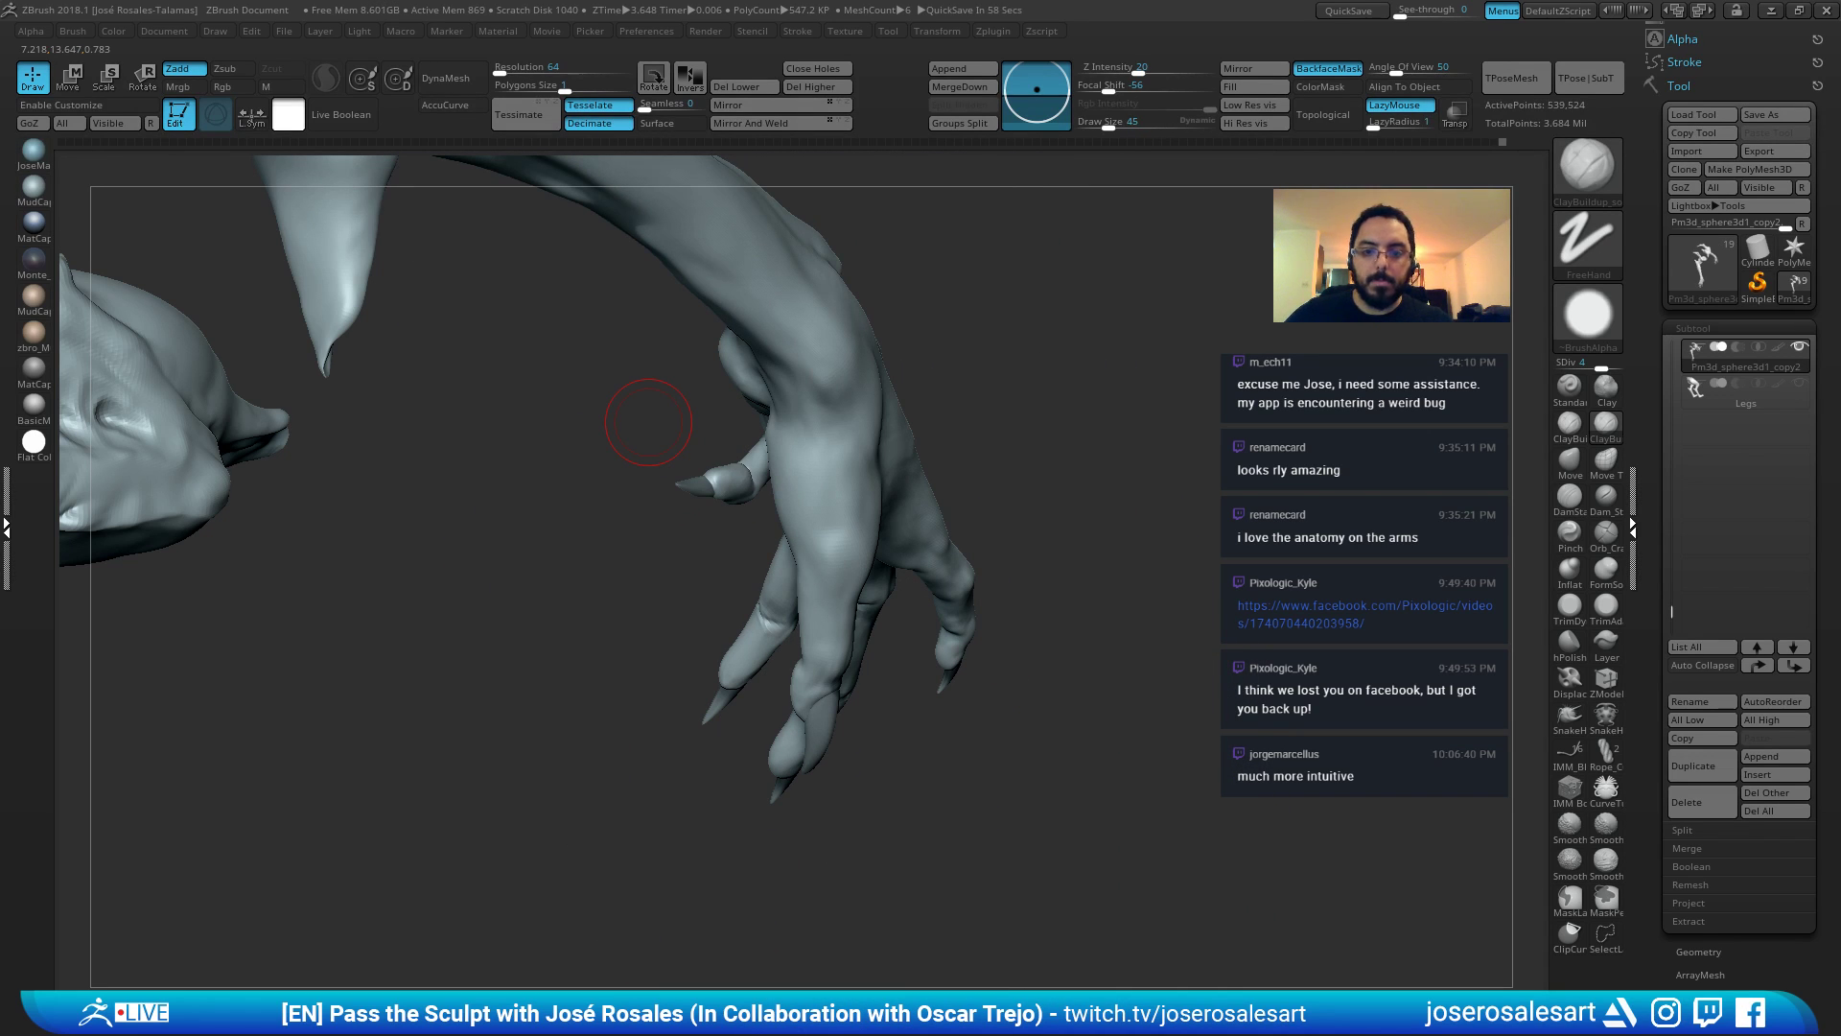
Carve a soft crease along the thumb's side with a DamStandard brush at draw size 77.
right_click_drag(959, 436, 959, 537)
right_click_drag(935, 600, 1022, 470)
right_click_drag(860, 526, 867, 566)
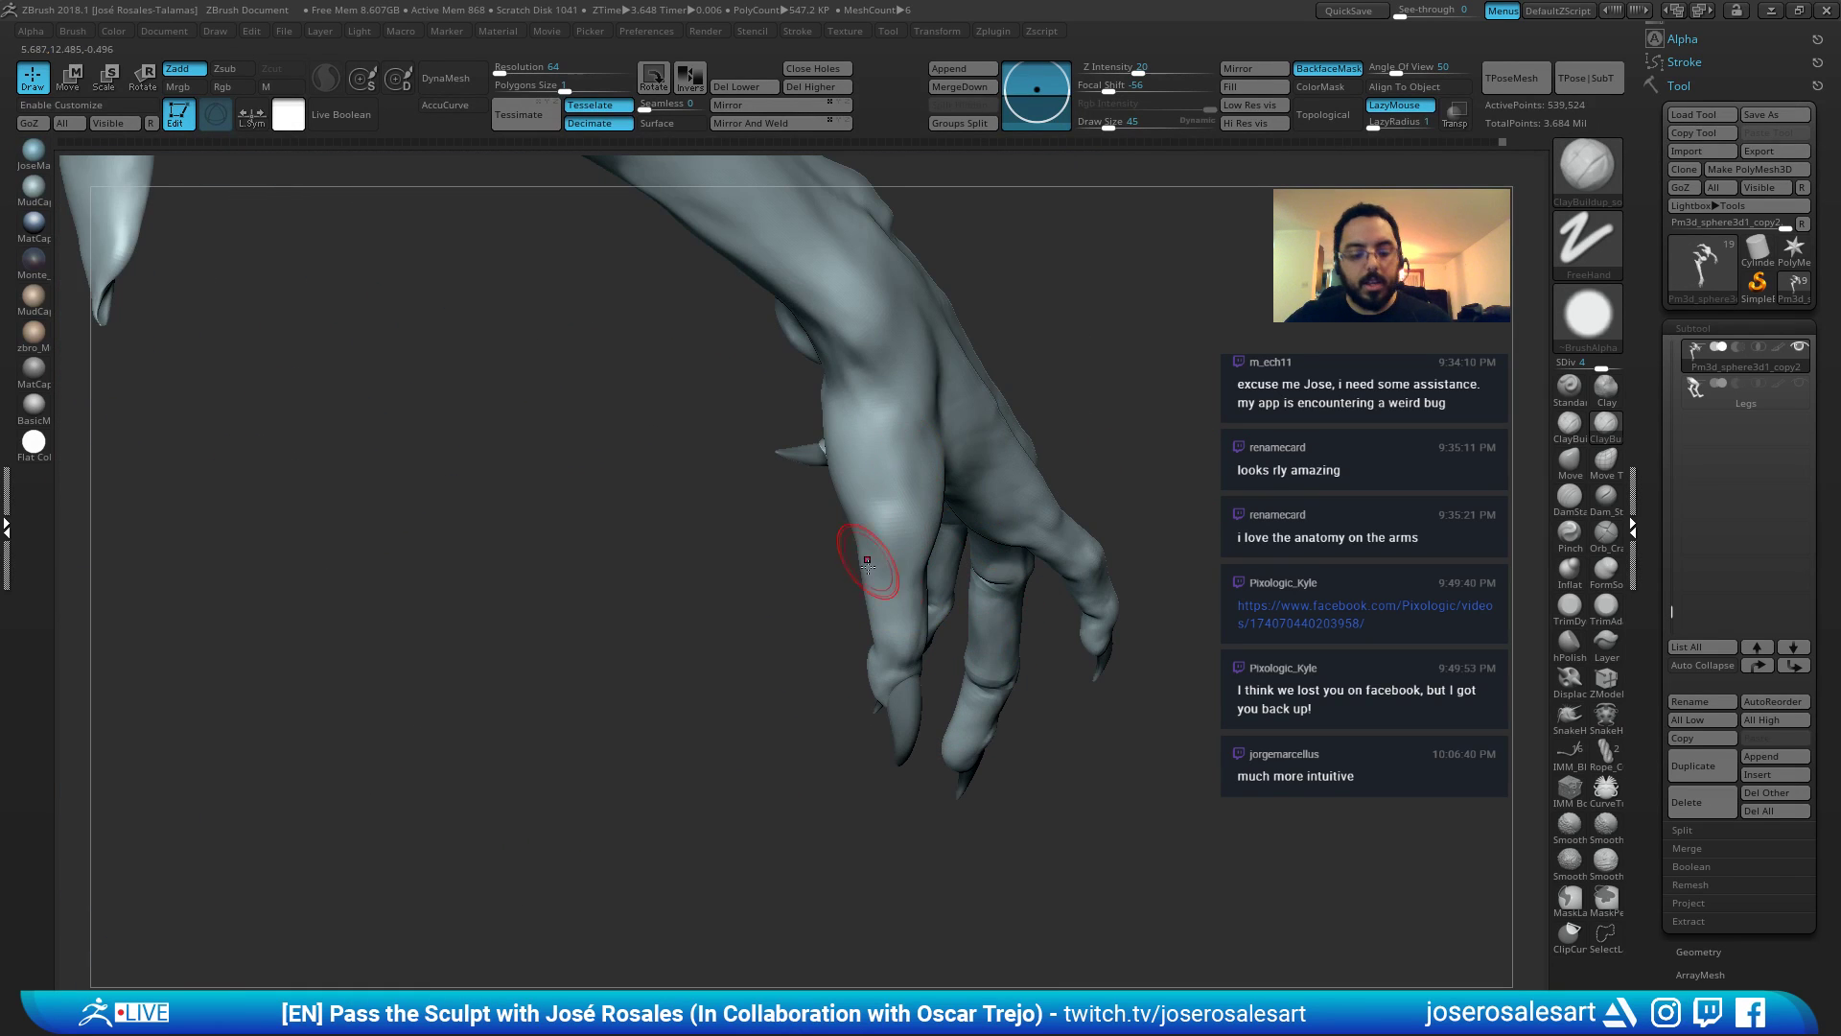
right_click_drag(1151, 511, 895, 462)
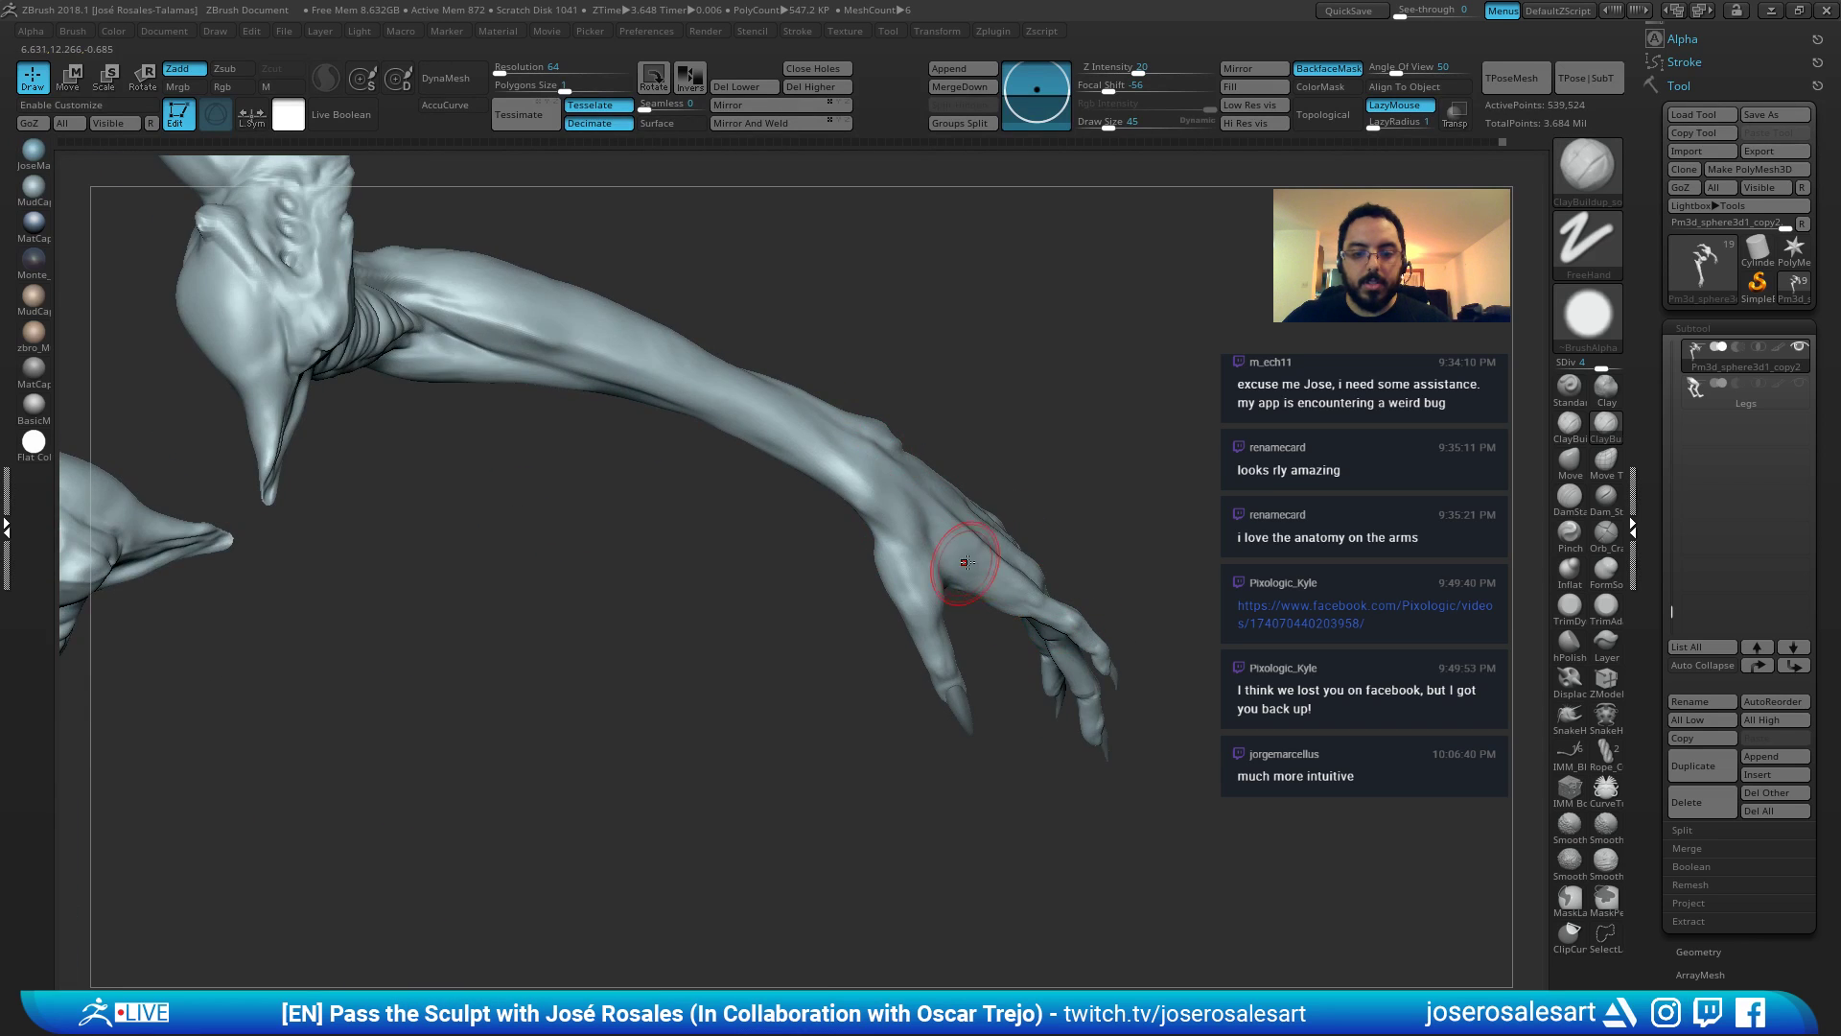
mouse_move(966, 562)
right_mouse_down()
mouse_move(964, 497)
mouse_move(1036, 559)
mouse_move(890, 601)
mouse_move(908, 612)
mouse_move(872, 576)
mouse_move(922, 669)
right_mouse_up()
key("b")
key("d")
key("s")
left_click_drag(899, 578, 910, 647)
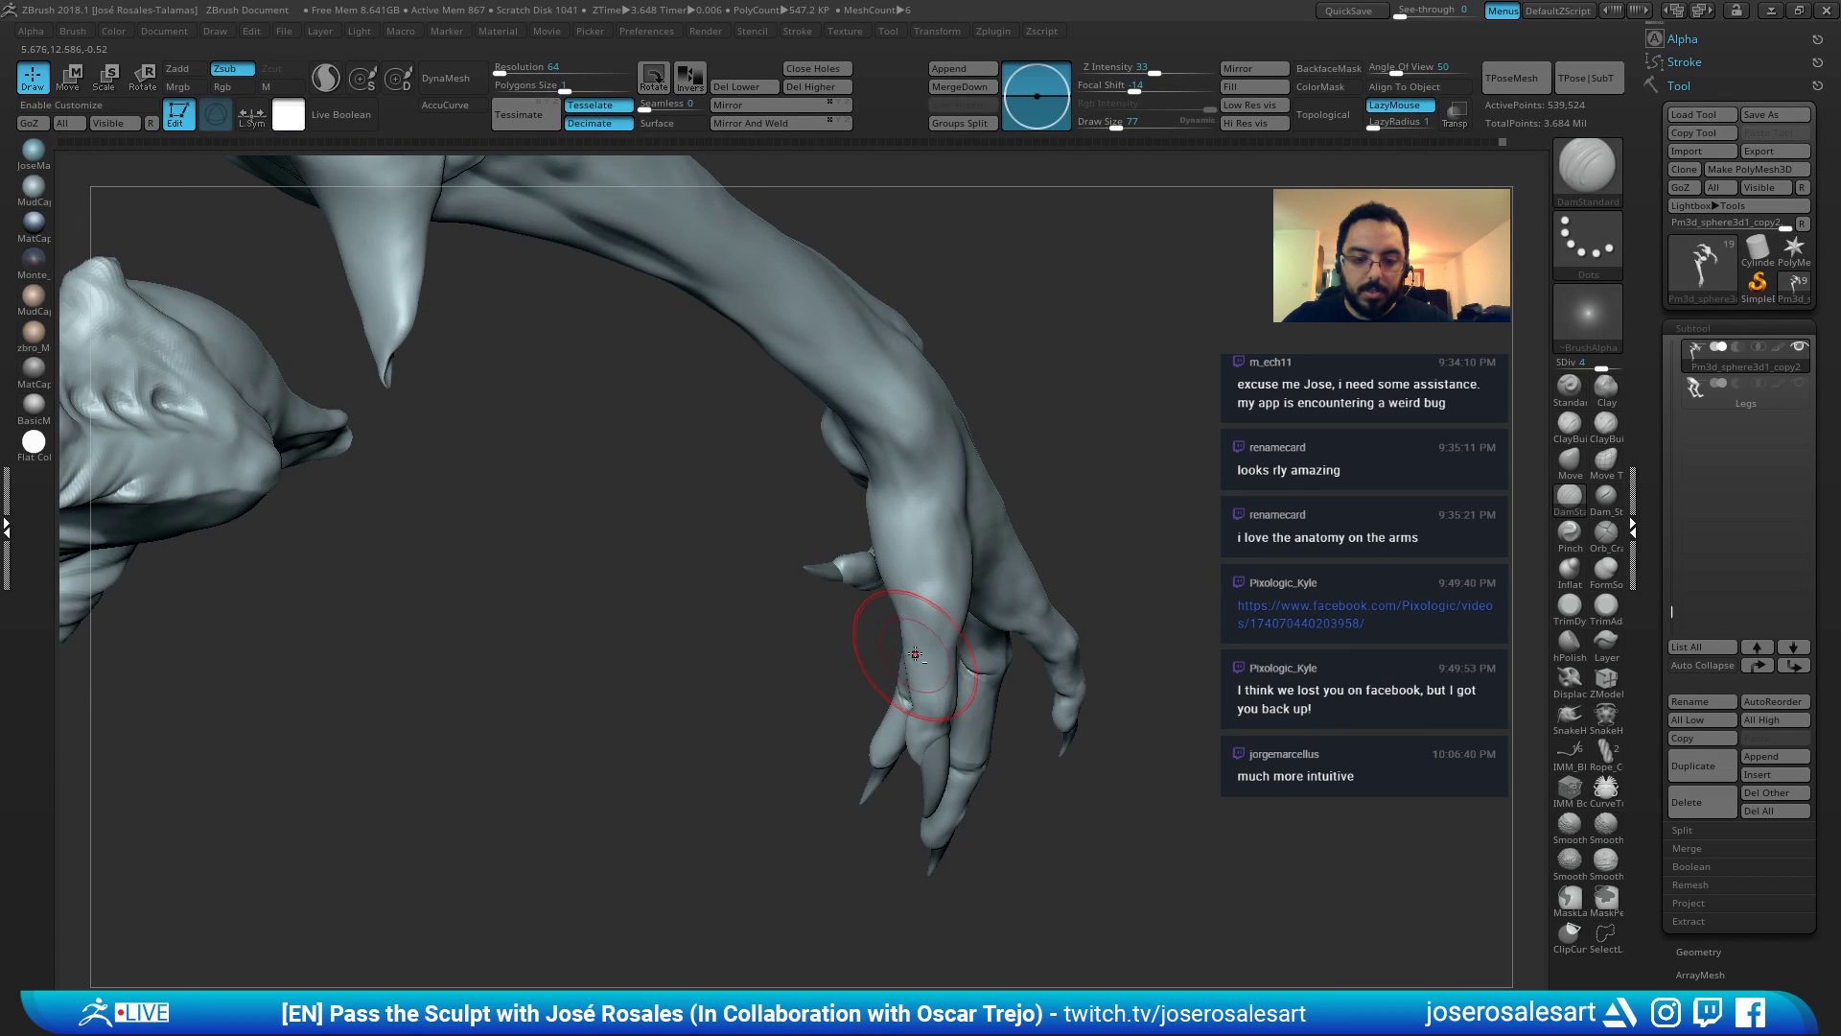
mouse_move(916, 654)
right_mouse_down()
mouse_move(810, 528)
mouse_move(872, 568)
mouse_move(868, 618)
mouse_move(896, 642)
mouse_move(805, 632)
mouse_move(820, 665)
mouse_move(867, 682)
mouse_move(826, 666)
mouse_move(822, 696)
mouse_move(843, 658)
mouse_move(817, 646)
mouse_move(806, 681)
mouse_move(757, 671)
mouse_move(834, 659)
right_mouse_up()
Reshape the end of the thumb around its claw with the Move brush.
key("b")
key("m")
key("v")
key("b")
key("c")
key("b")
key("b")
key("m")
key("v")
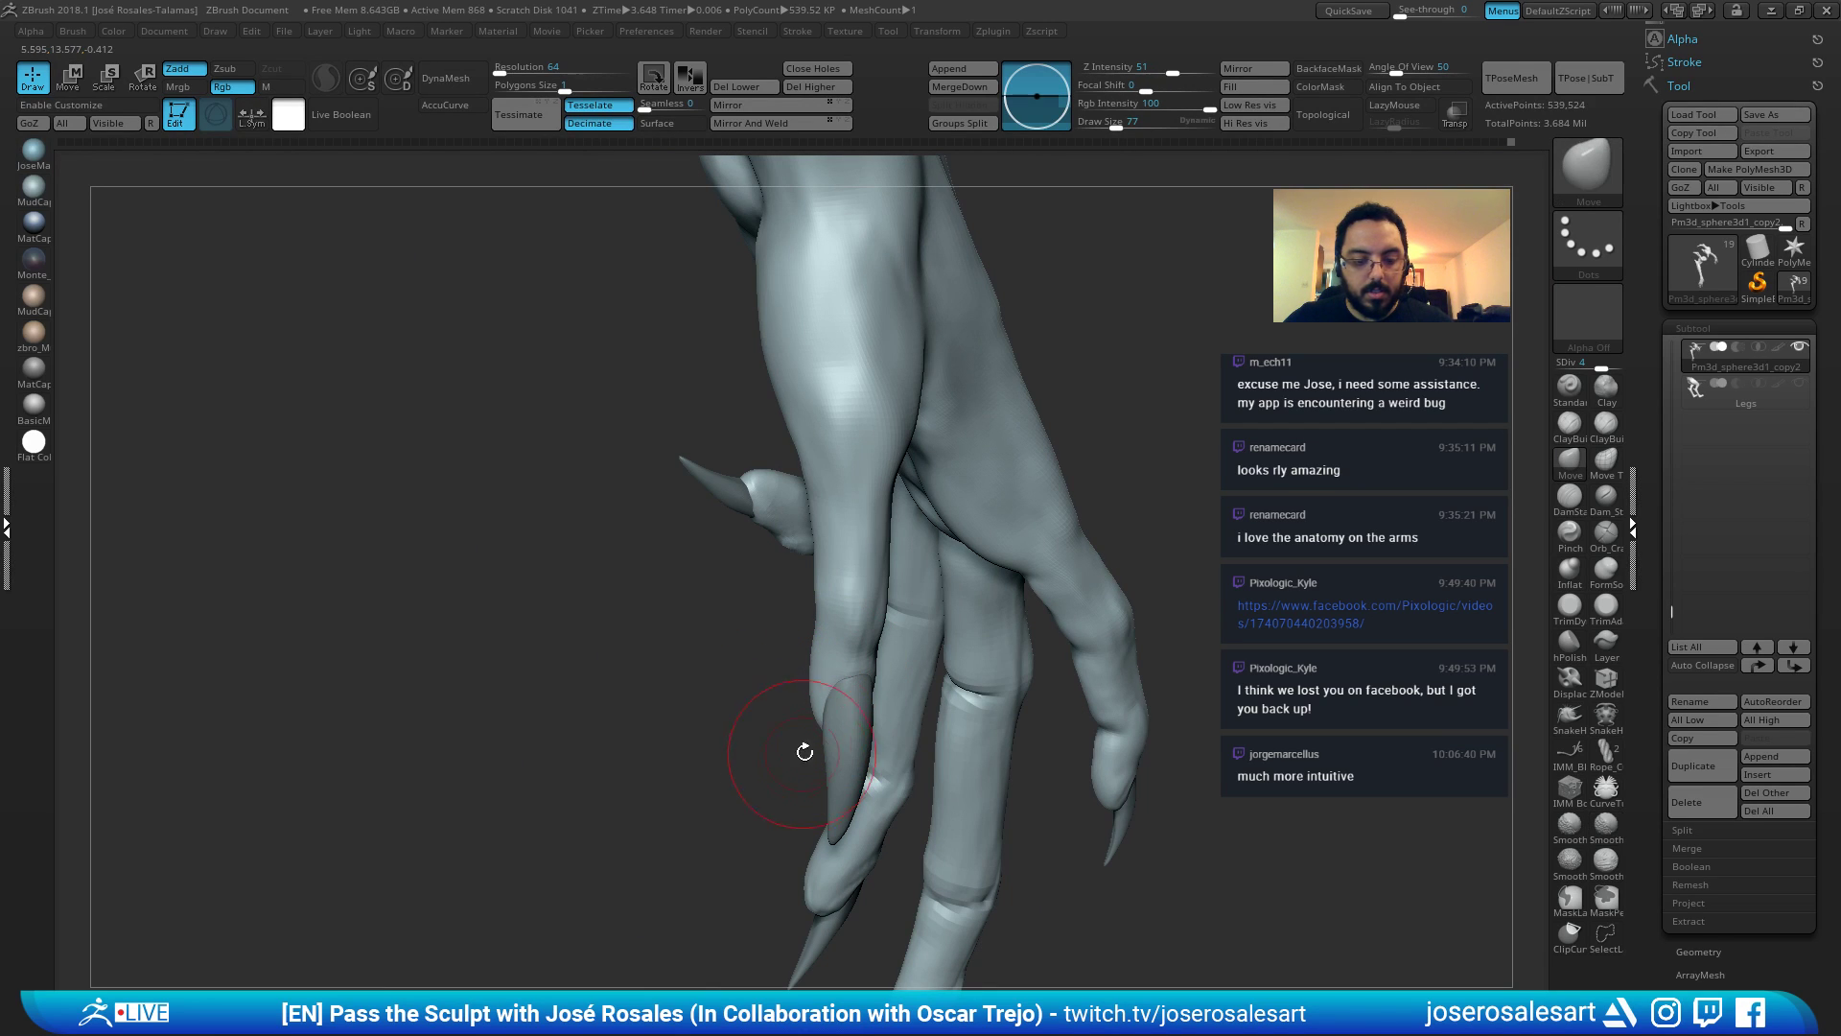
Build up the skin around the base of the thumb's claw with a smaller ClayBuildup brush and switch to DamStandard.
key("b")
key("c")
key("b")
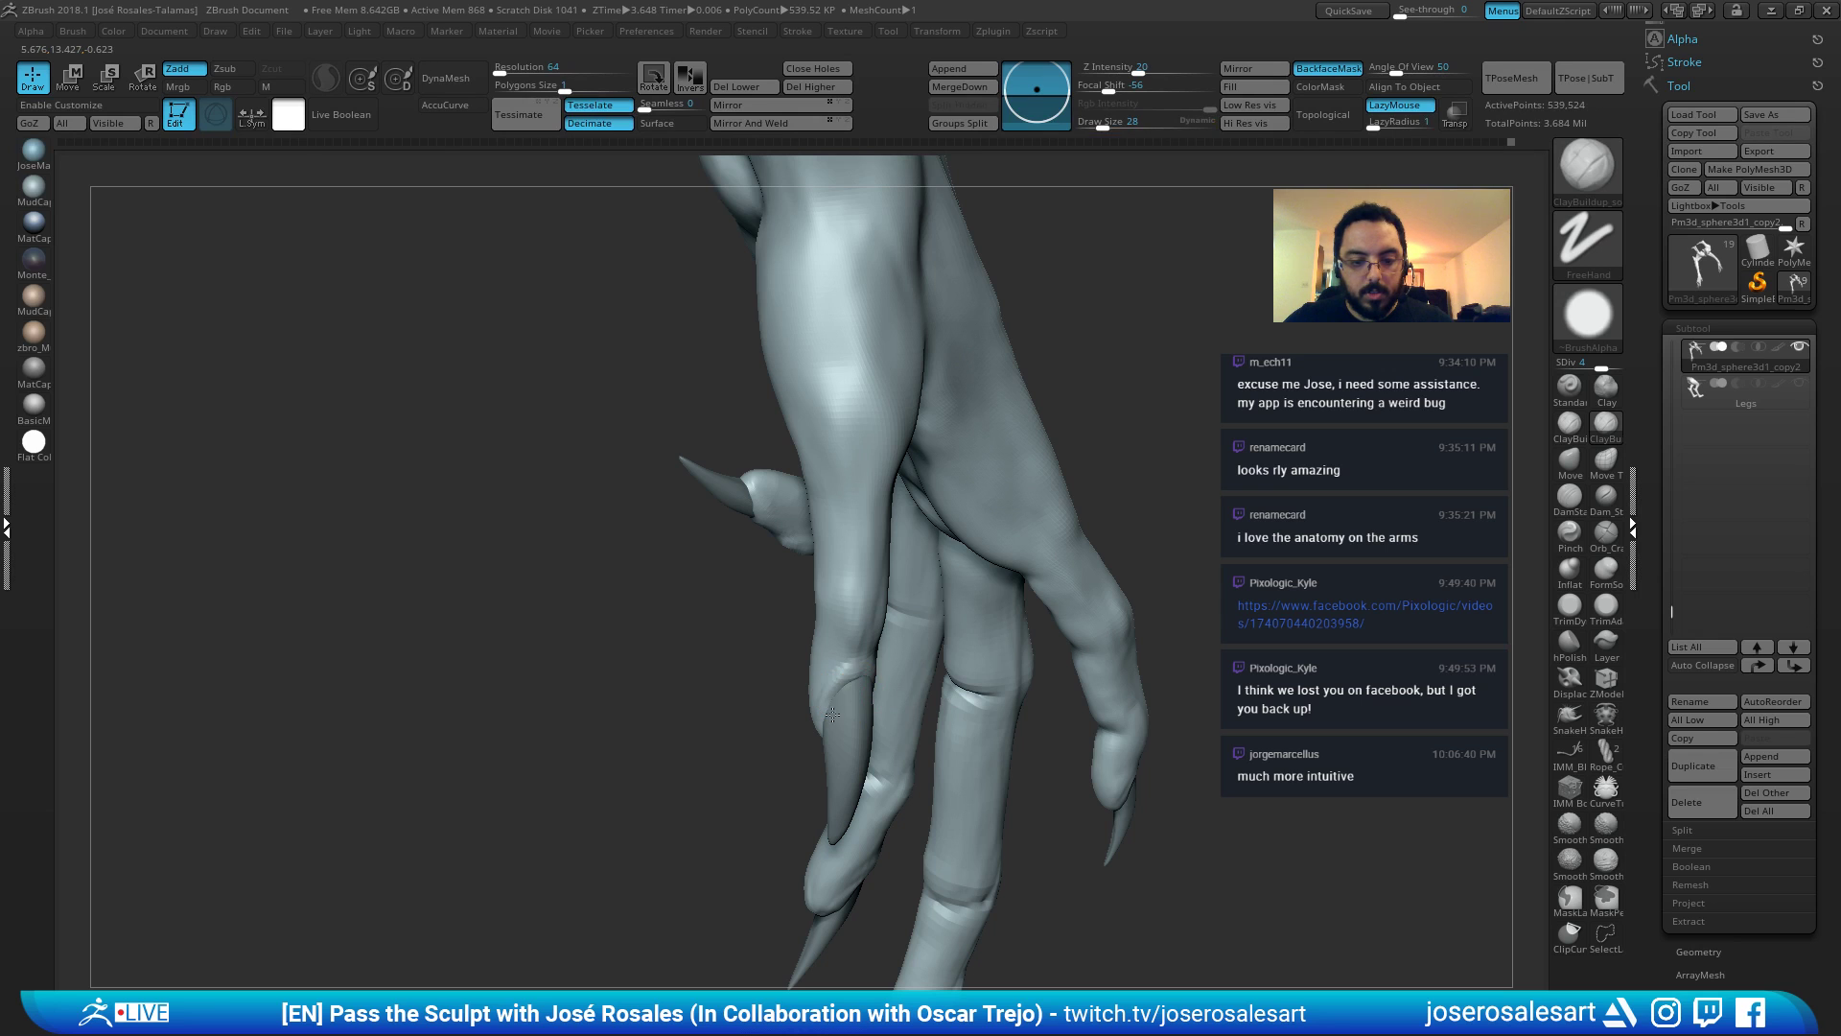
right_click_drag(835, 657, 896, 637)
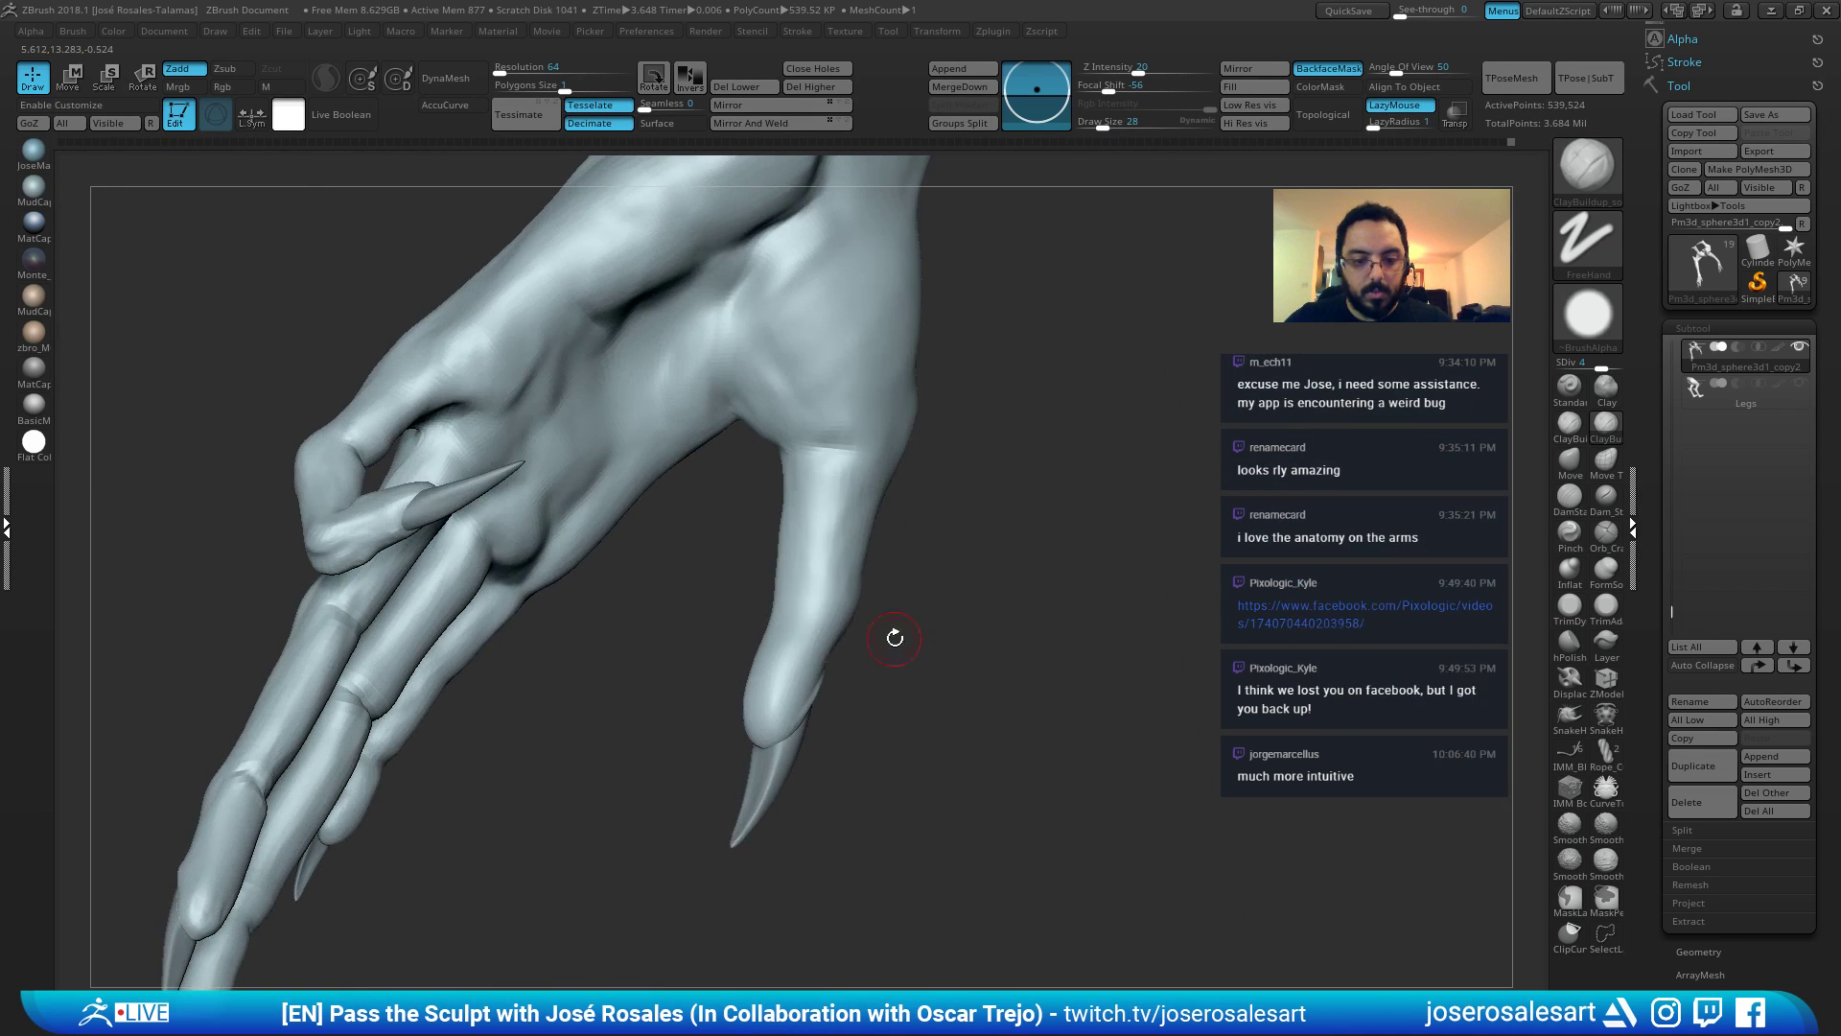
key("b")
key("d")
key("s")
mouse_move(838, 460)
right_mouse_down()
mouse_move(813, 617)
mouse_move(842, 614)
mouse_move(769, 682)
mouse_move(945, 656)
right_mouse_up()
Reshape the fleshy pad of the thumb's tip against the claw with a smaller Move brush.
key("b")
key("c")
key("b")
key("b")
key("m")
key("v")
key("s")
left_click_drag(959, 673, 967, 673)
right_click_drag(967, 677, 948, 718)
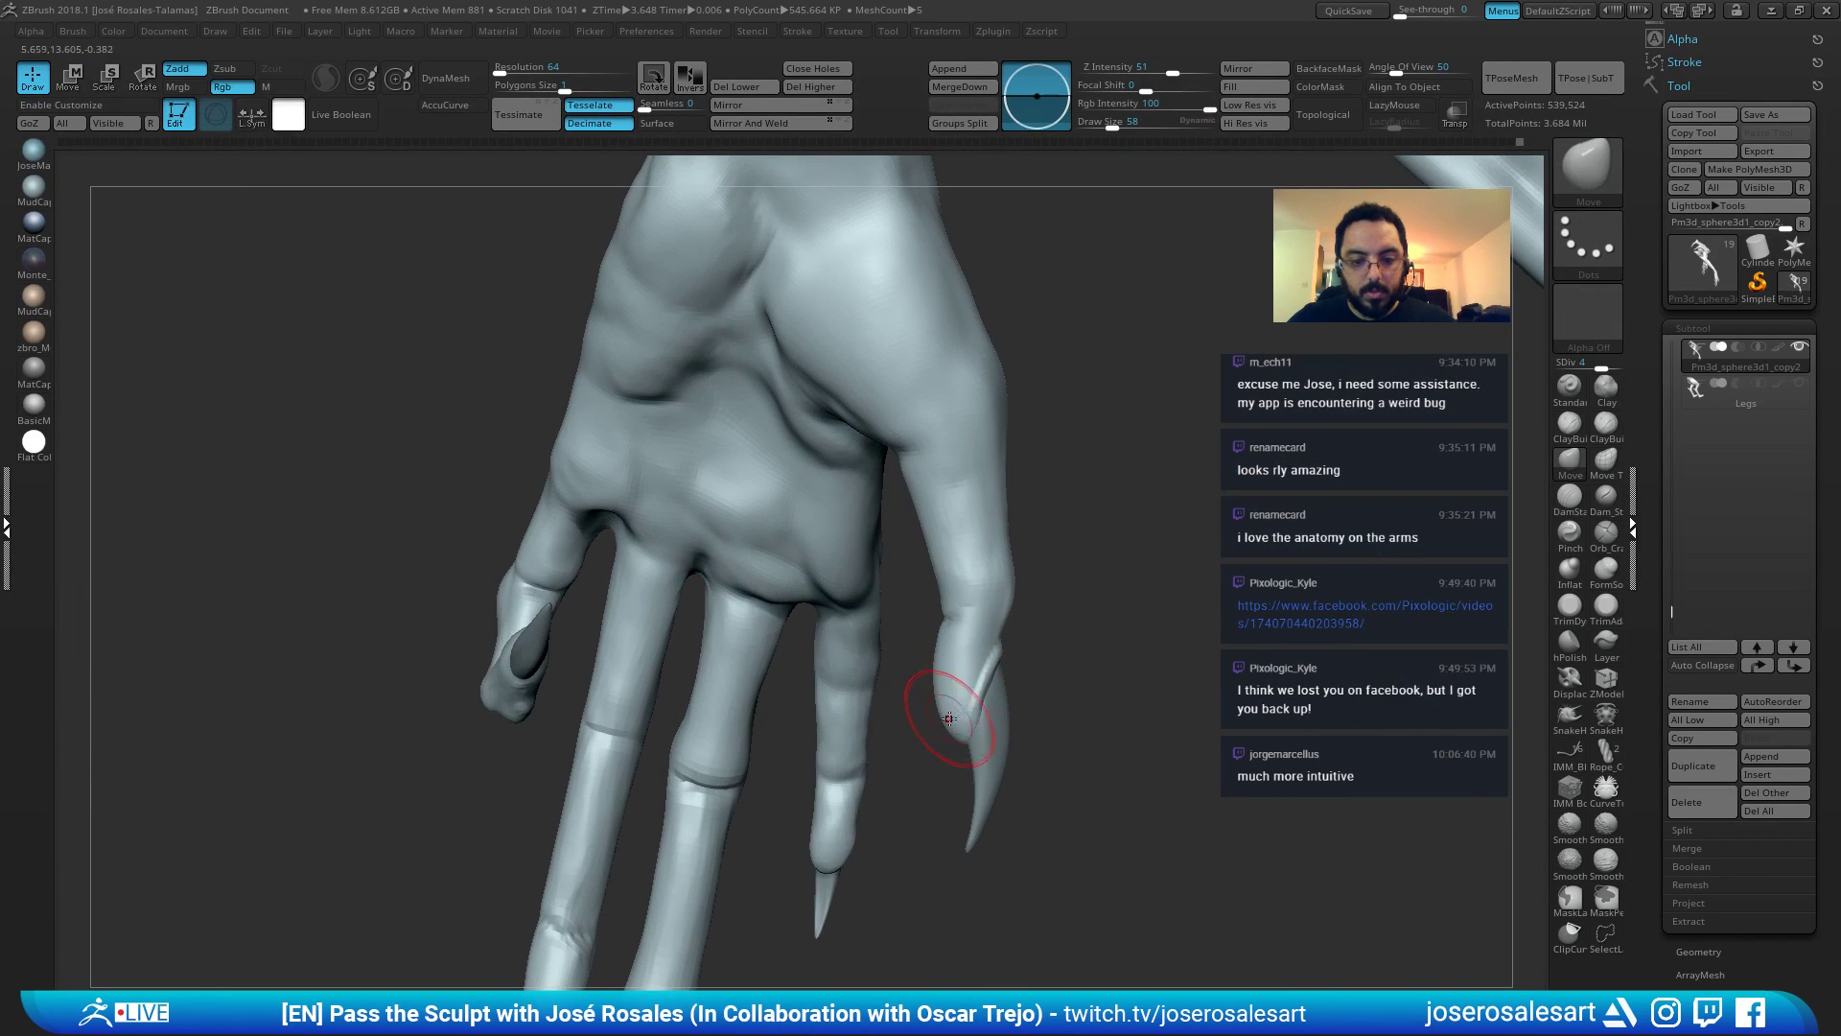
left_click_drag(948, 719, 940, 676)
left_click_drag(949, 720, 944, 726)
right_click_drag(964, 701, 1103, 671)
Build up the thumb's pad and last joint with ClayBuildup at draw size 42.
key("b")
key("c")
key("b")
right_click_drag(967, 697, 952, 662)
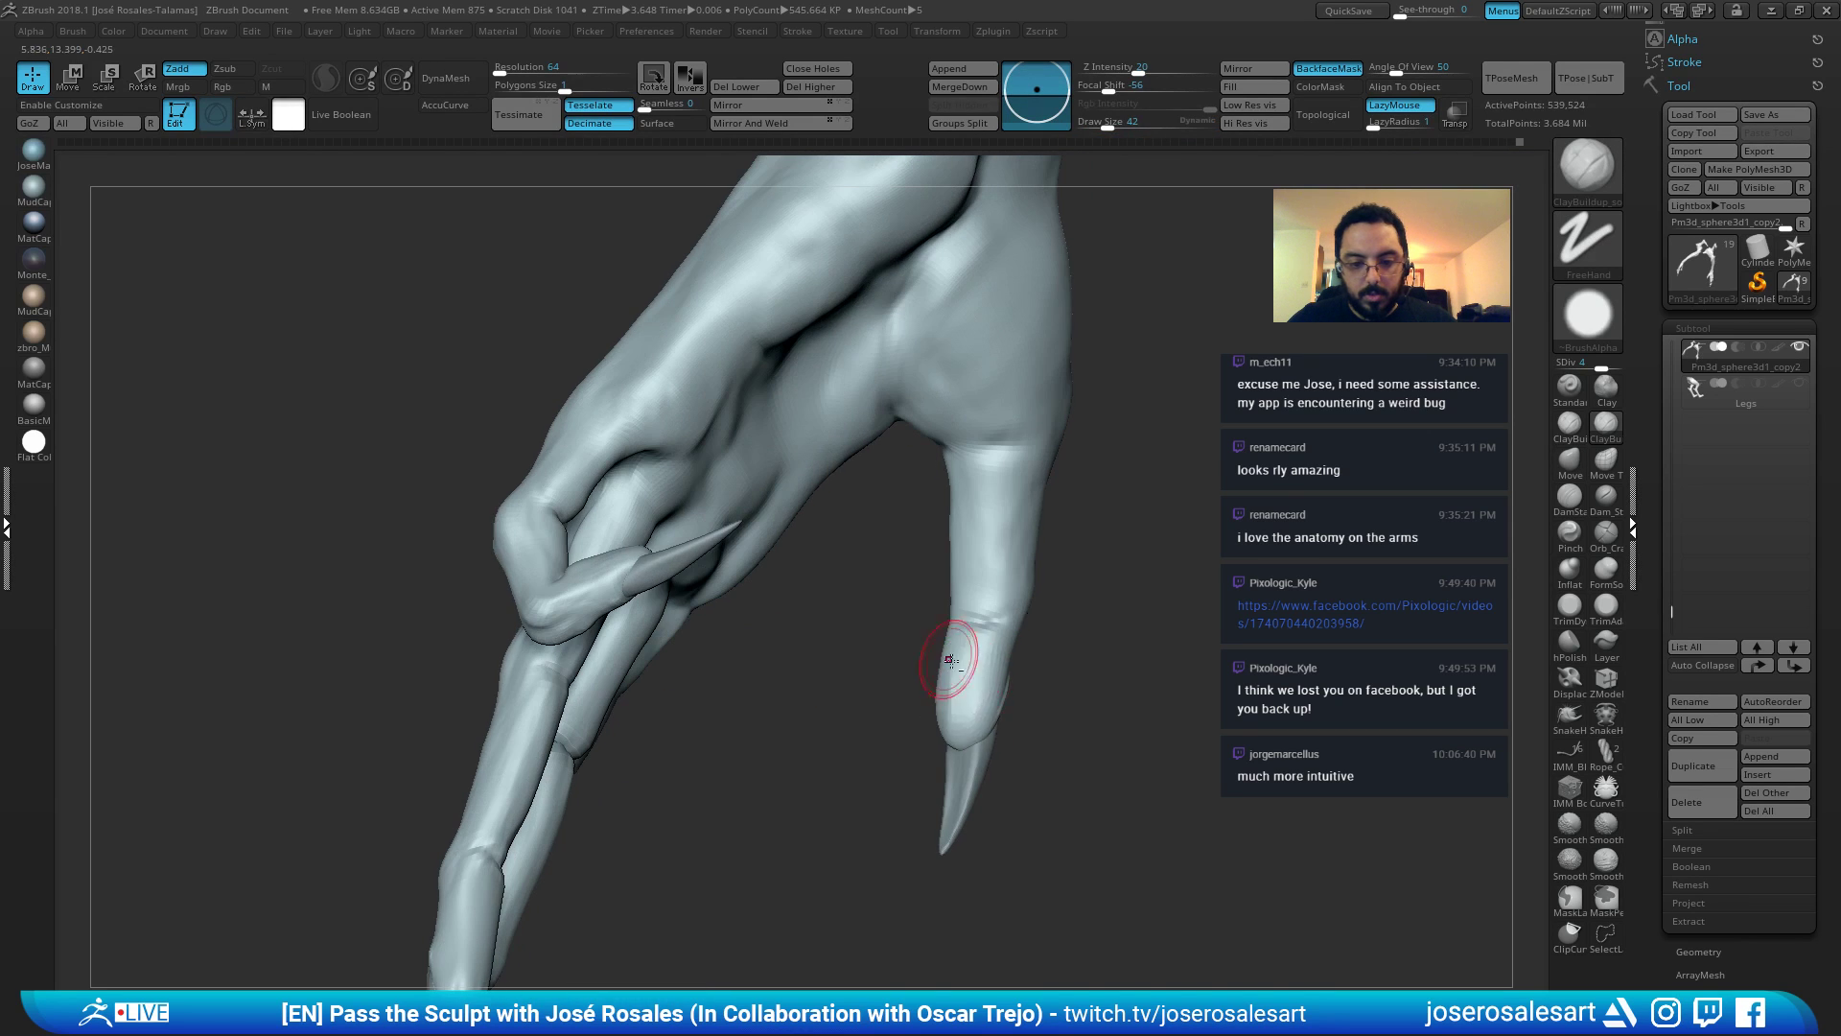
left_click_drag(952, 662, 979, 731)
mouse_move(980, 735)
right_mouse_down()
mouse_move(913, 738)
mouse_move(1012, 687)
mouse_move(904, 809)
mouse_move(875, 768)
mouse_move(971, 683)
right_mouse_up()
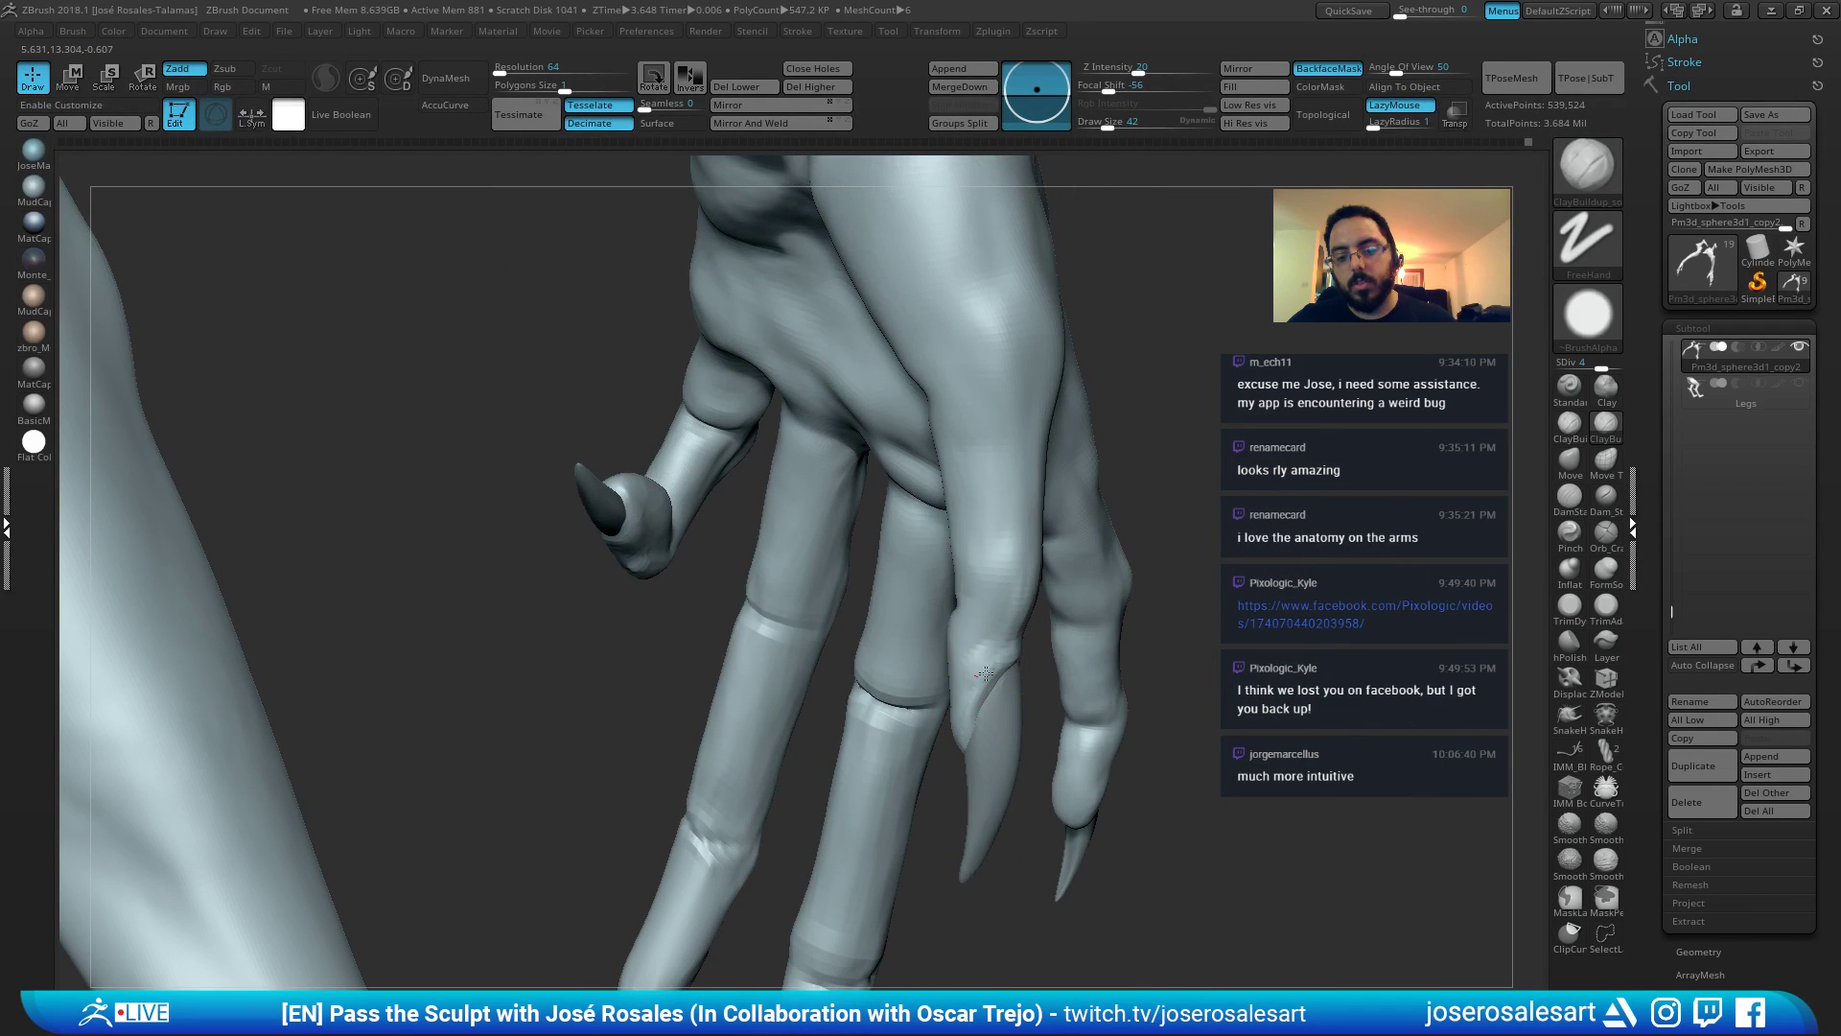
right_click_drag(945, 744, 743, 540)
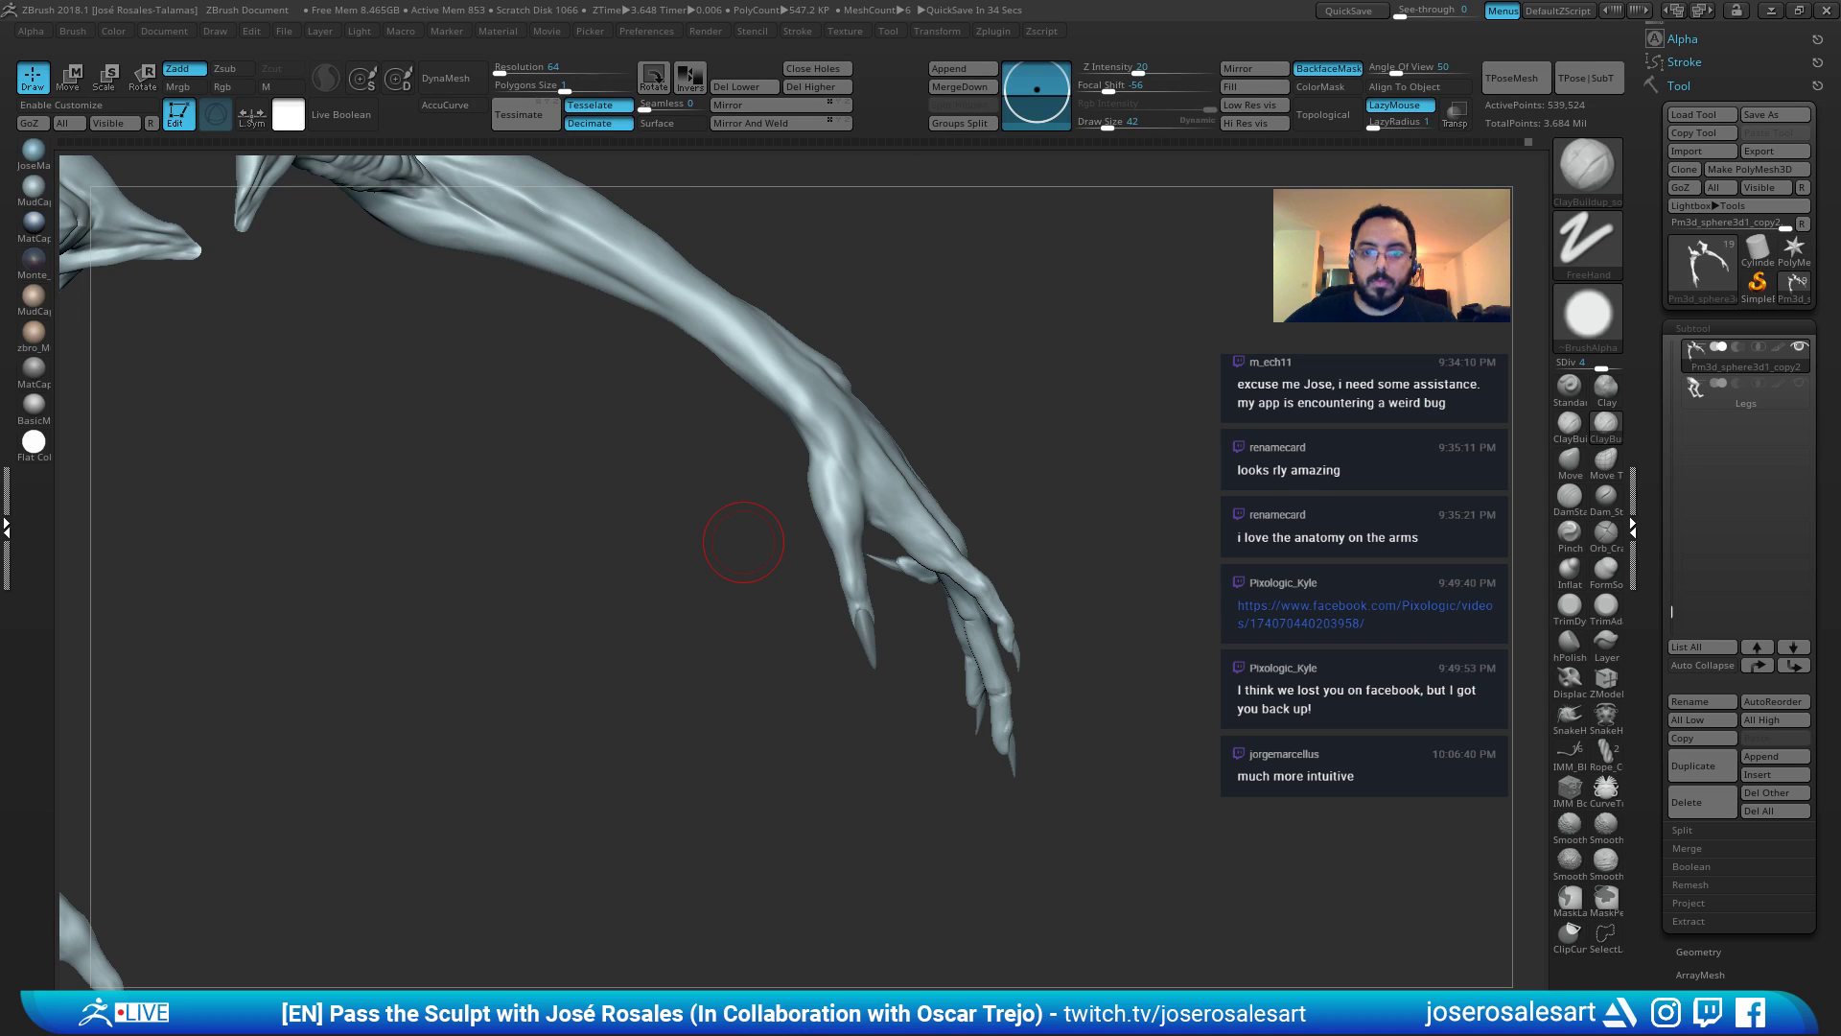
mouse_move(1040, 508)
left_mouse_down()
mouse_move(1183, 407)
mouse_move(970, 414)
mouse_move(978, 354)
mouse_move(933, 407)
mouse_move(970, 378)
mouse_move(925, 500)
mouse_move(939, 566)
mouse_move(1027, 617)
mouse_move(962, 613)
mouse_move(1078, 555)
left_mouse_up()
left_click(939, 644, "alt")
key("ctrl+shift+d")
key("w")
left_click_drag(988, 614, 975, 435)
left_click_drag(1124, 449, 1057, 463)
key("ctrl+z")
left_click_drag(1214, 512, 1562, 390)
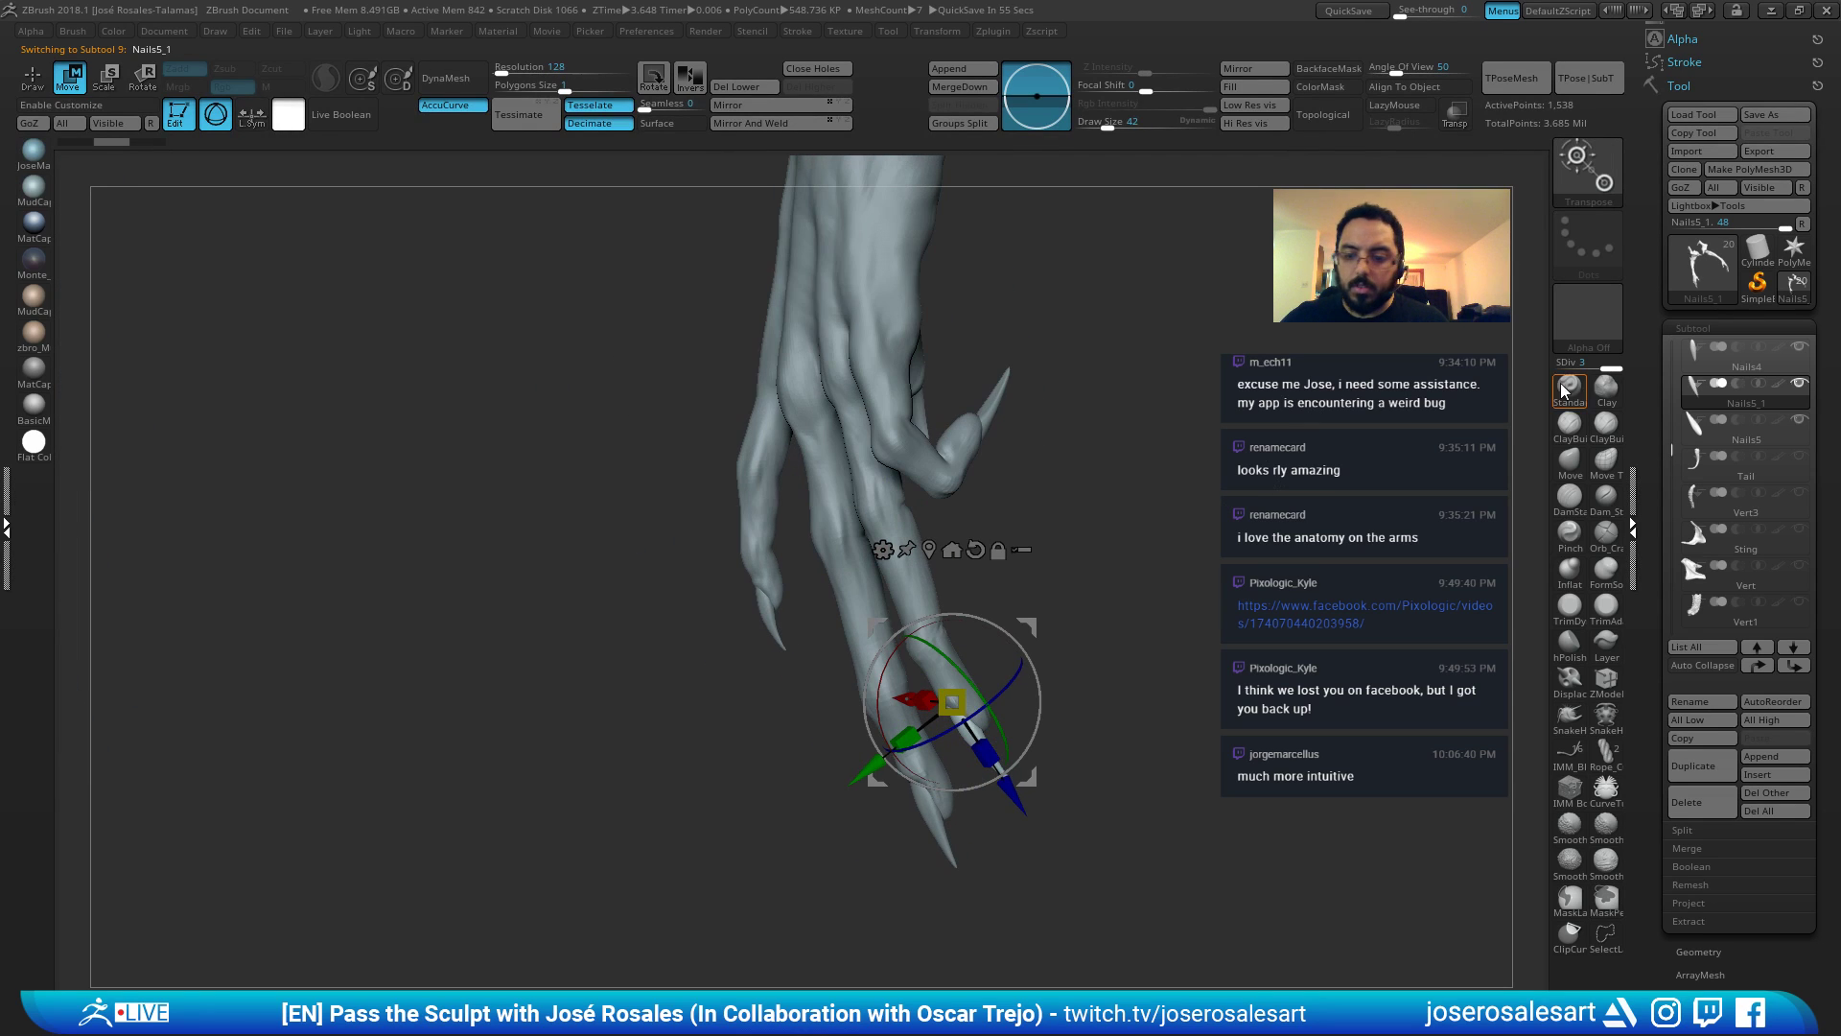
left_click(1697, 802)
left_click(1520, 844)
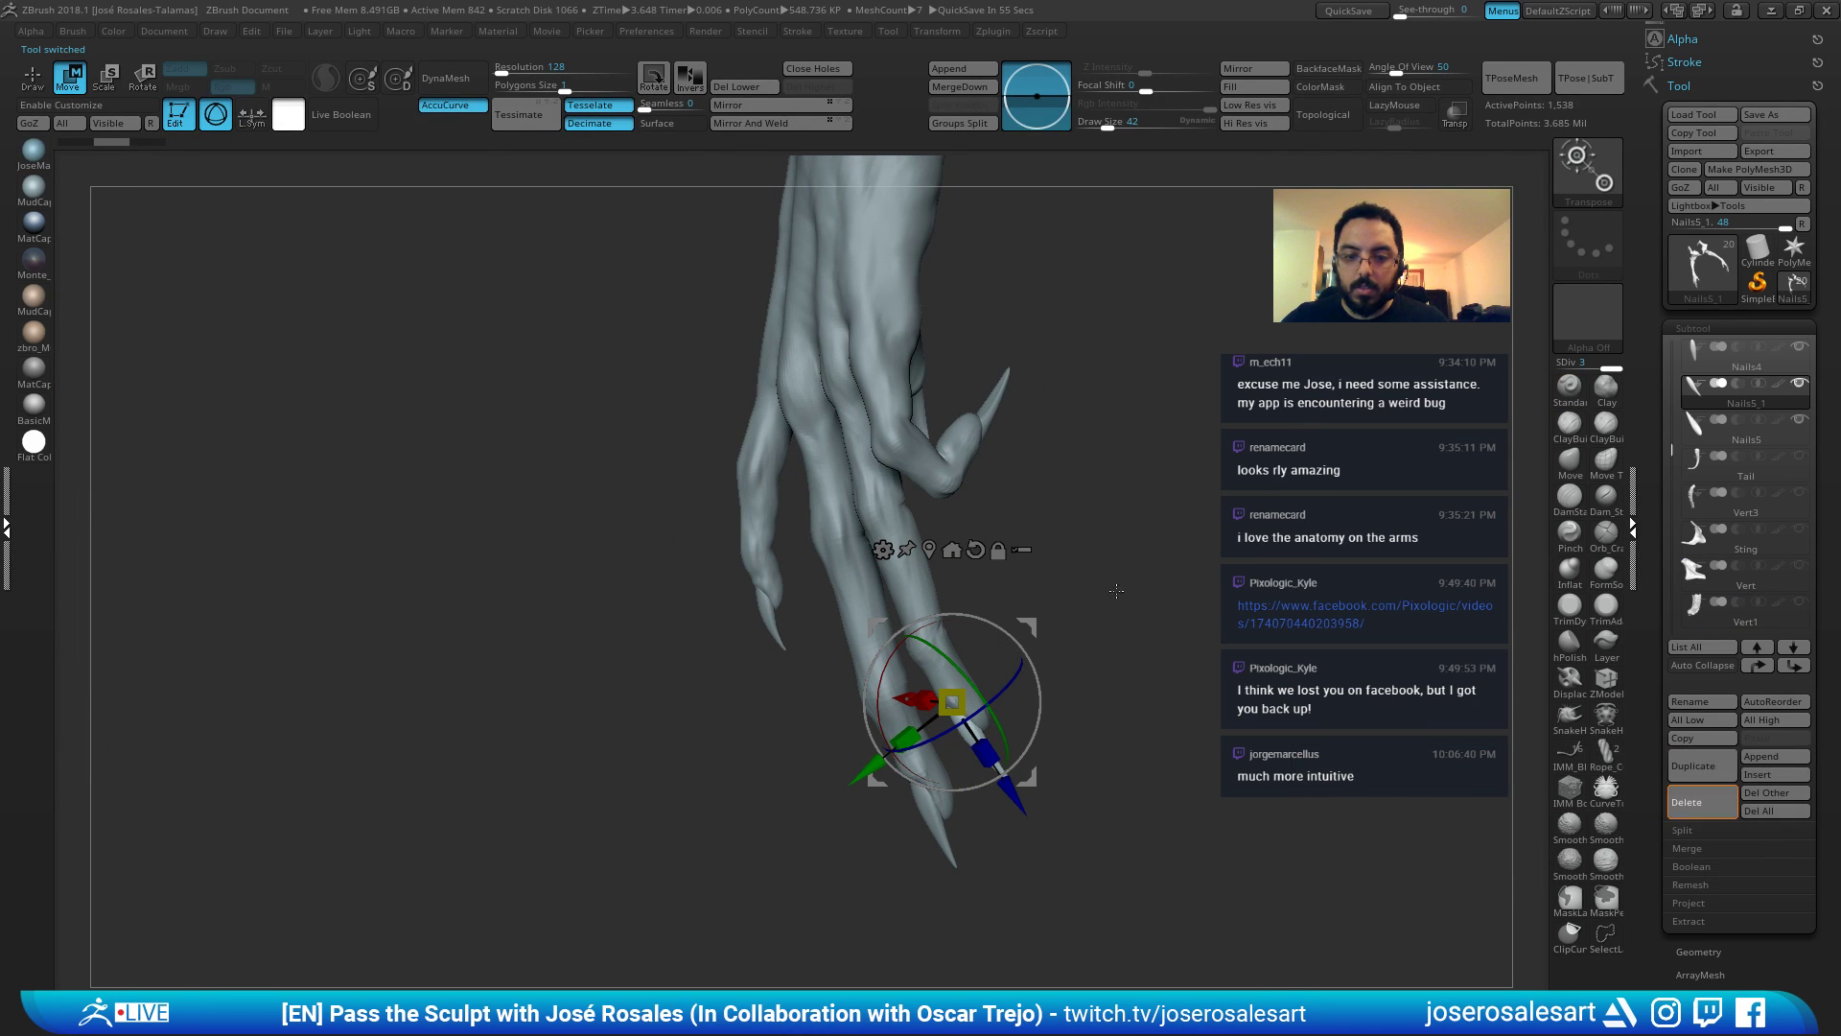
key("q")
left_click(935, 463, "alt")
left_click_drag(1043, 372, 1127, 461)
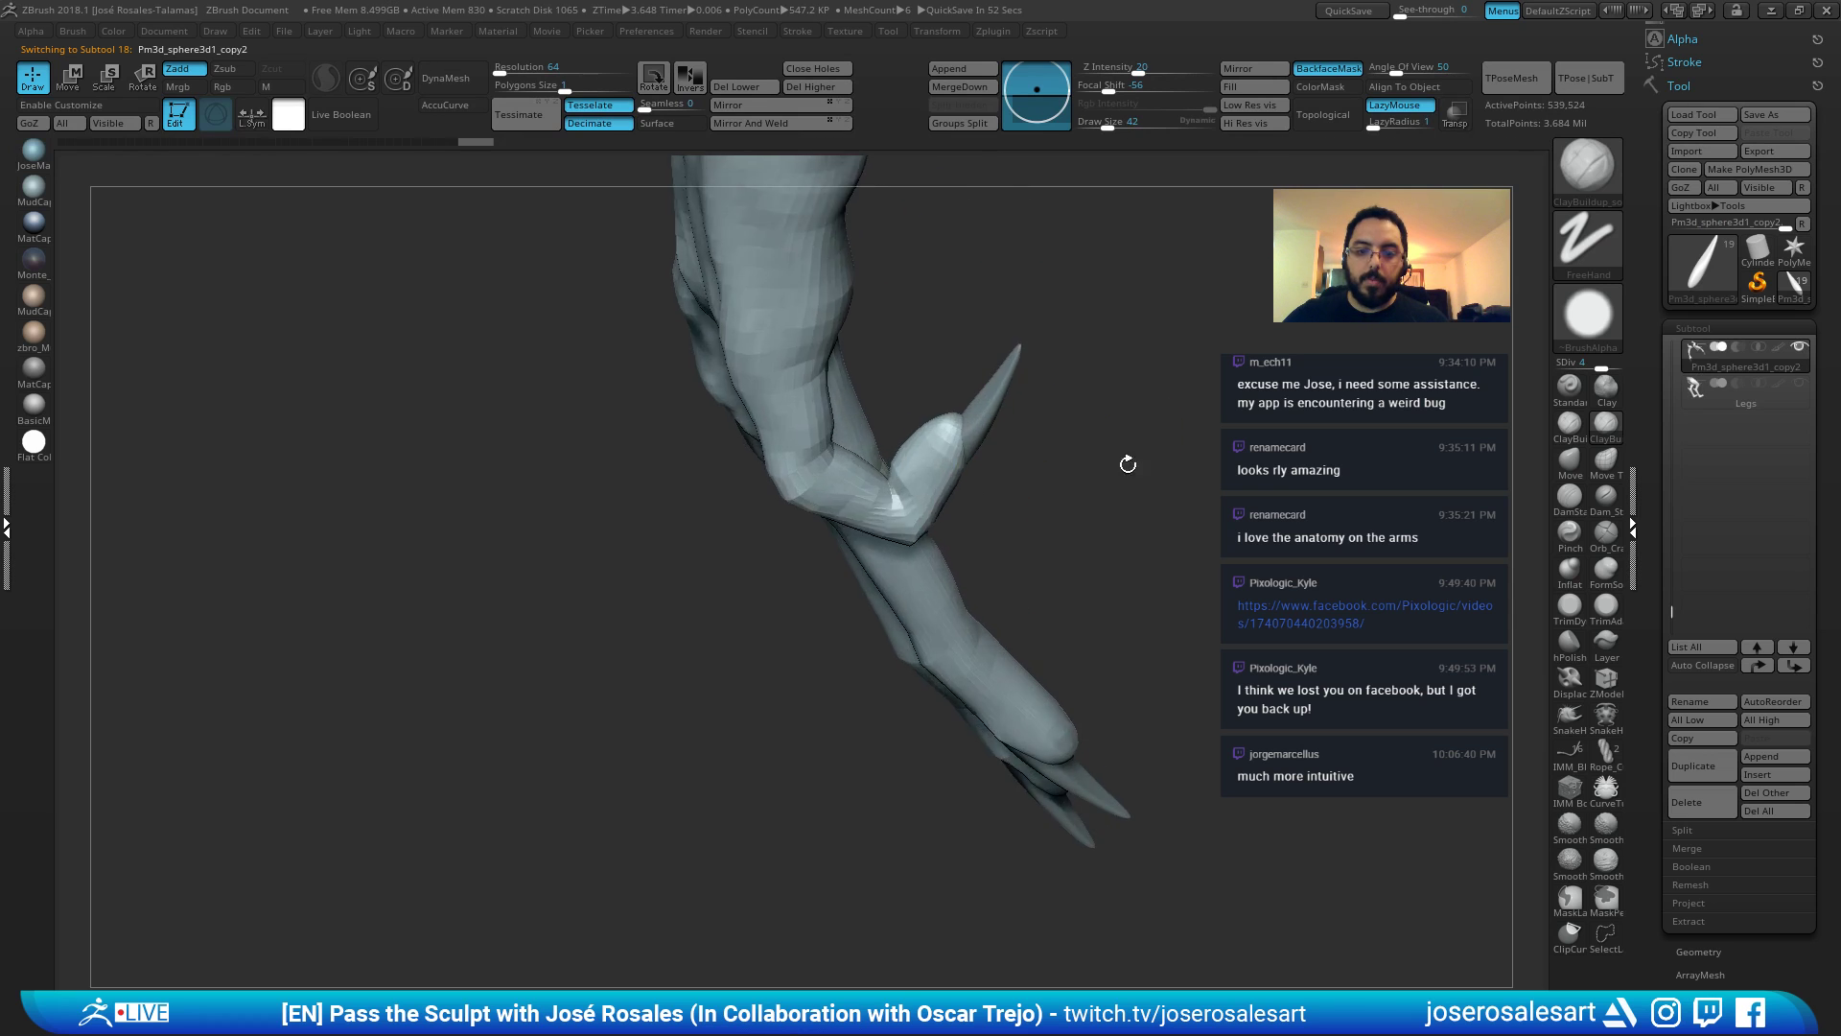
Merge the separate claw subtools of the hand into the Nails1 subtool.
mouse_move(1142, 231)
left_mouse_down()
mouse_move(1008, 576)
mouse_move(951, 550)
mouse_move(920, 463)
mouse_move(937, 505)
mouse_move(1019, 362)
mouse_move(911, 499)
mouse_move(843, 527)
mouse_move(867, 513)
mouse_move(838, 452)
mouse_move(924, 512)
mouse_move(987, 416)
mouse_move(1019, 550)
mouse_move(919, 599)
mouse_move(843, 567)
mouse_move(1254, 268)
left_mouse_up()
left_click_drag(1661, 411, 1671, 314)
left_click(1698, 361)
left_click(1722, 472)
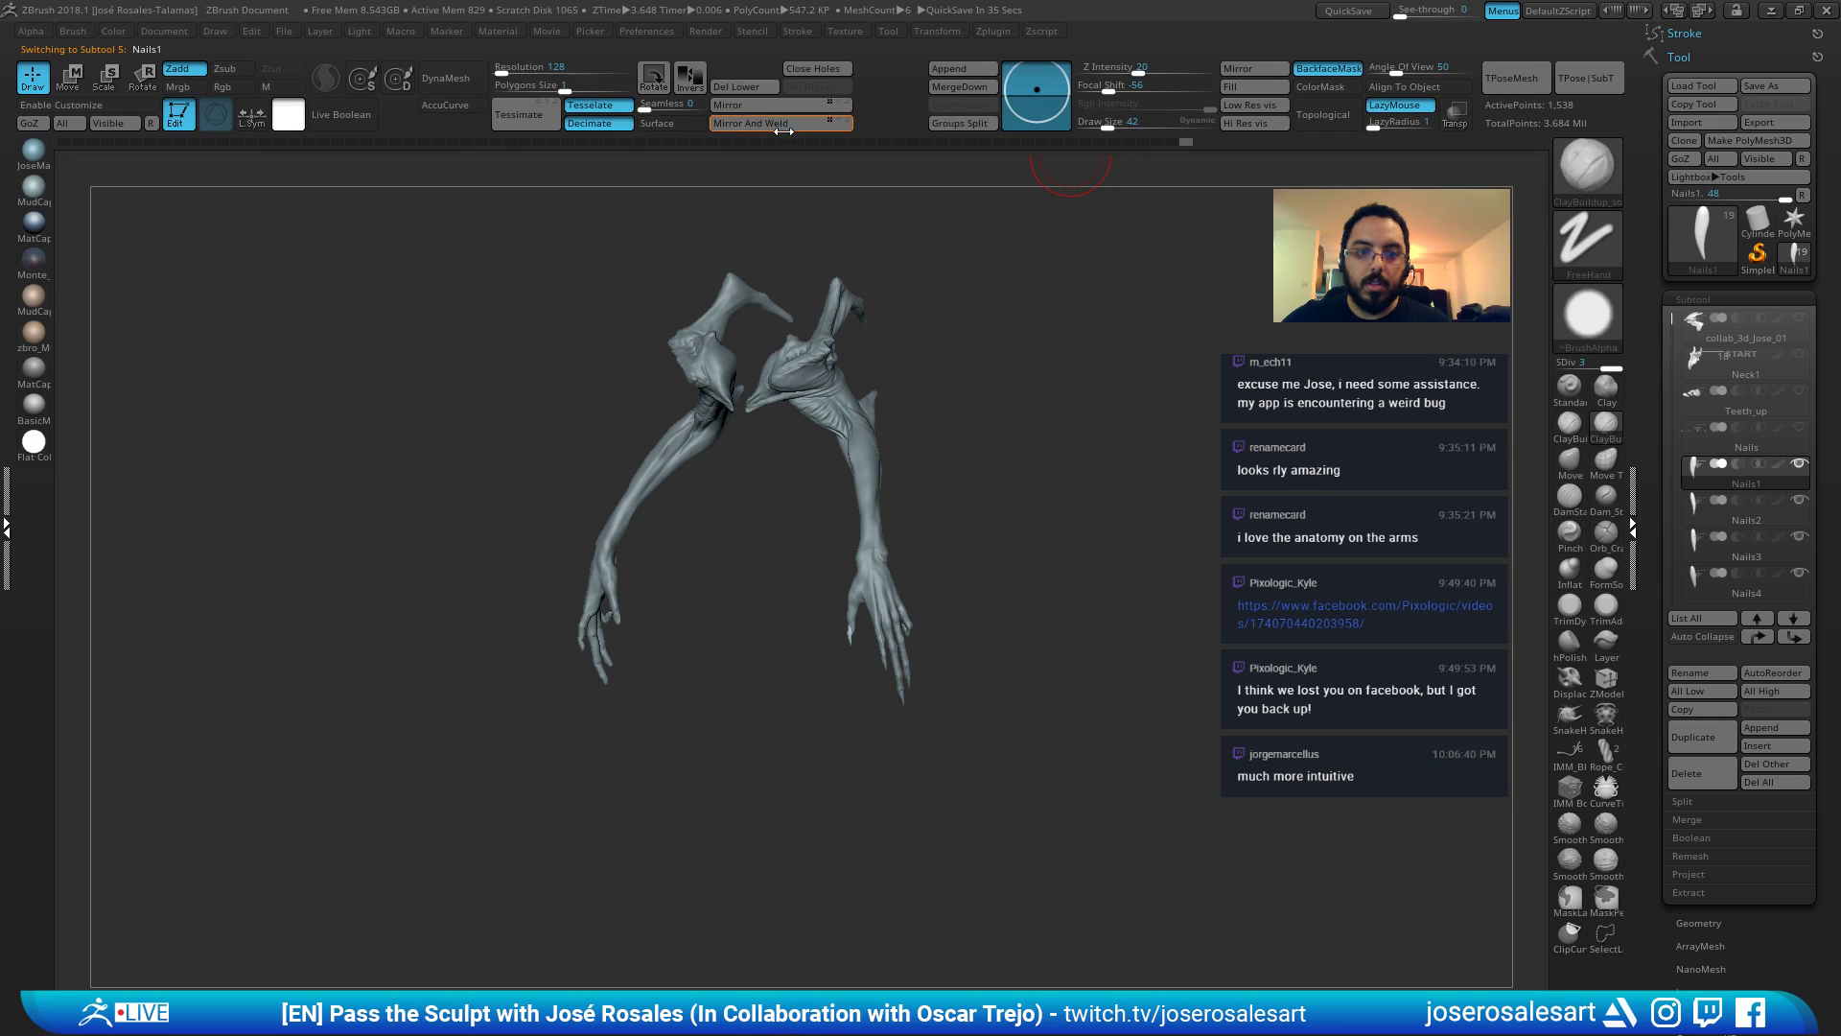
left_click(1688, 822)
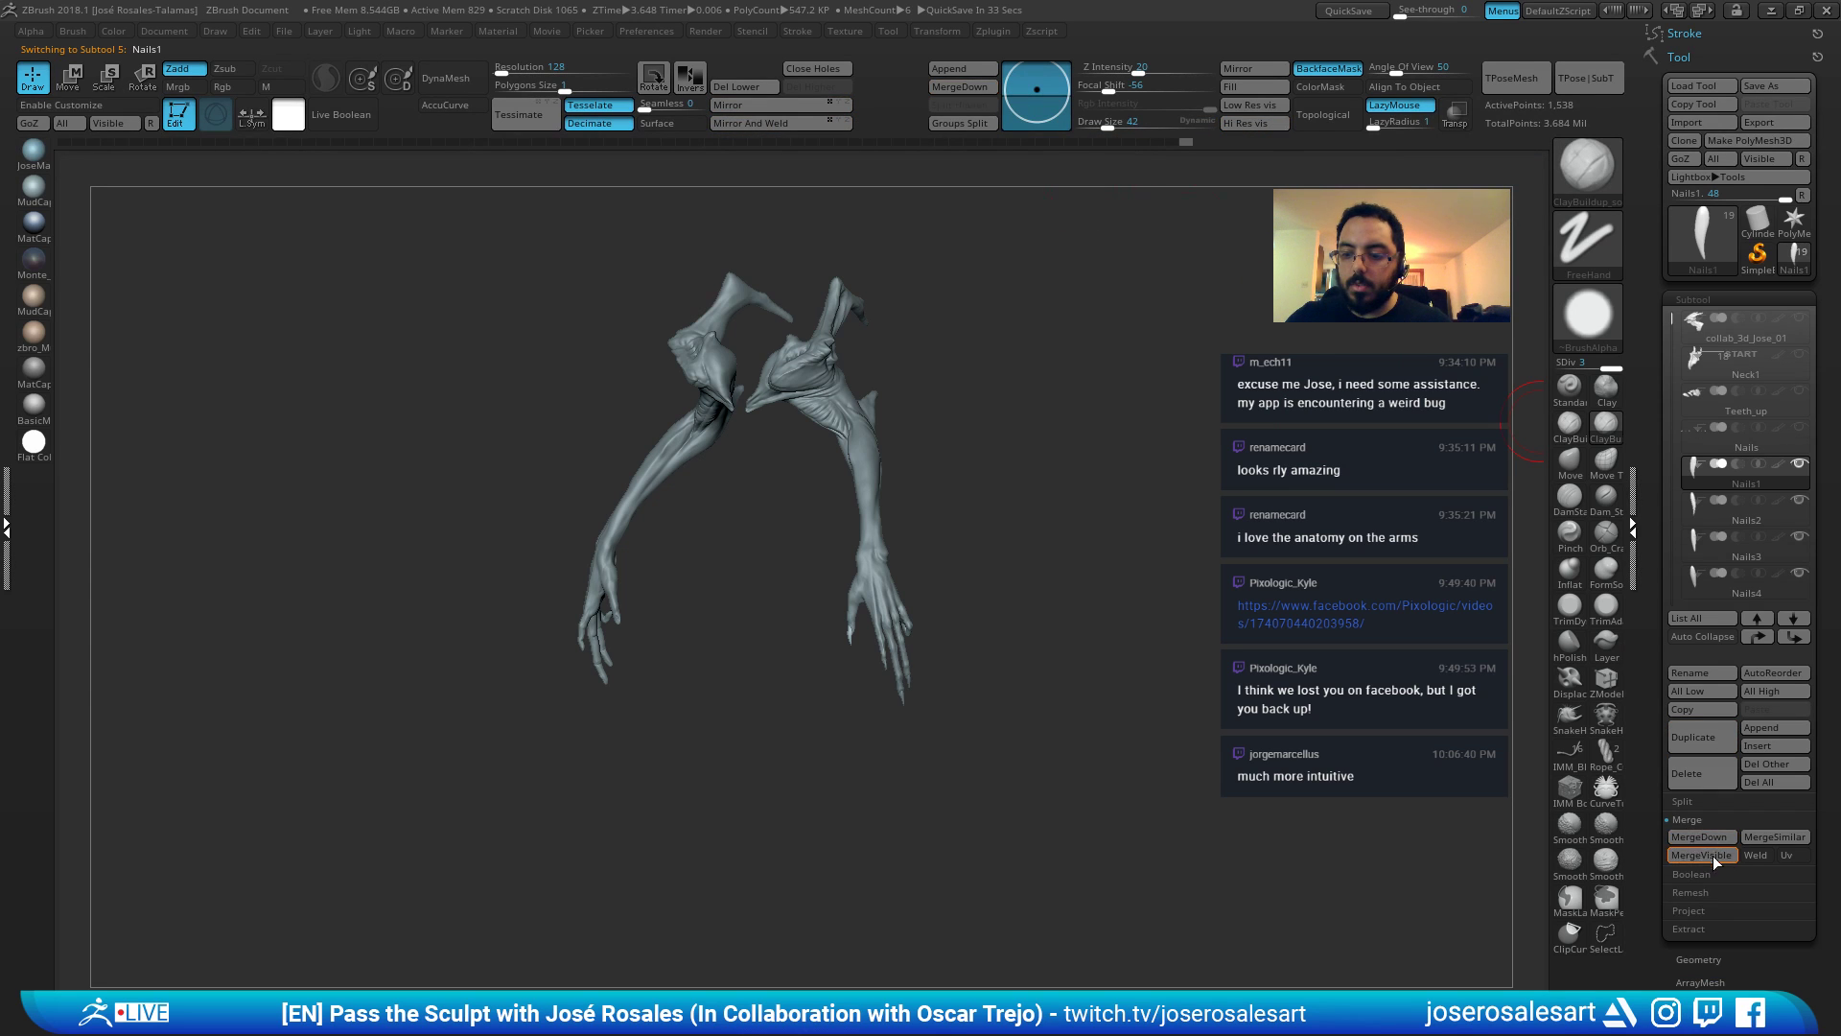
left_click(1692, 838)
left_click(1575, 877)
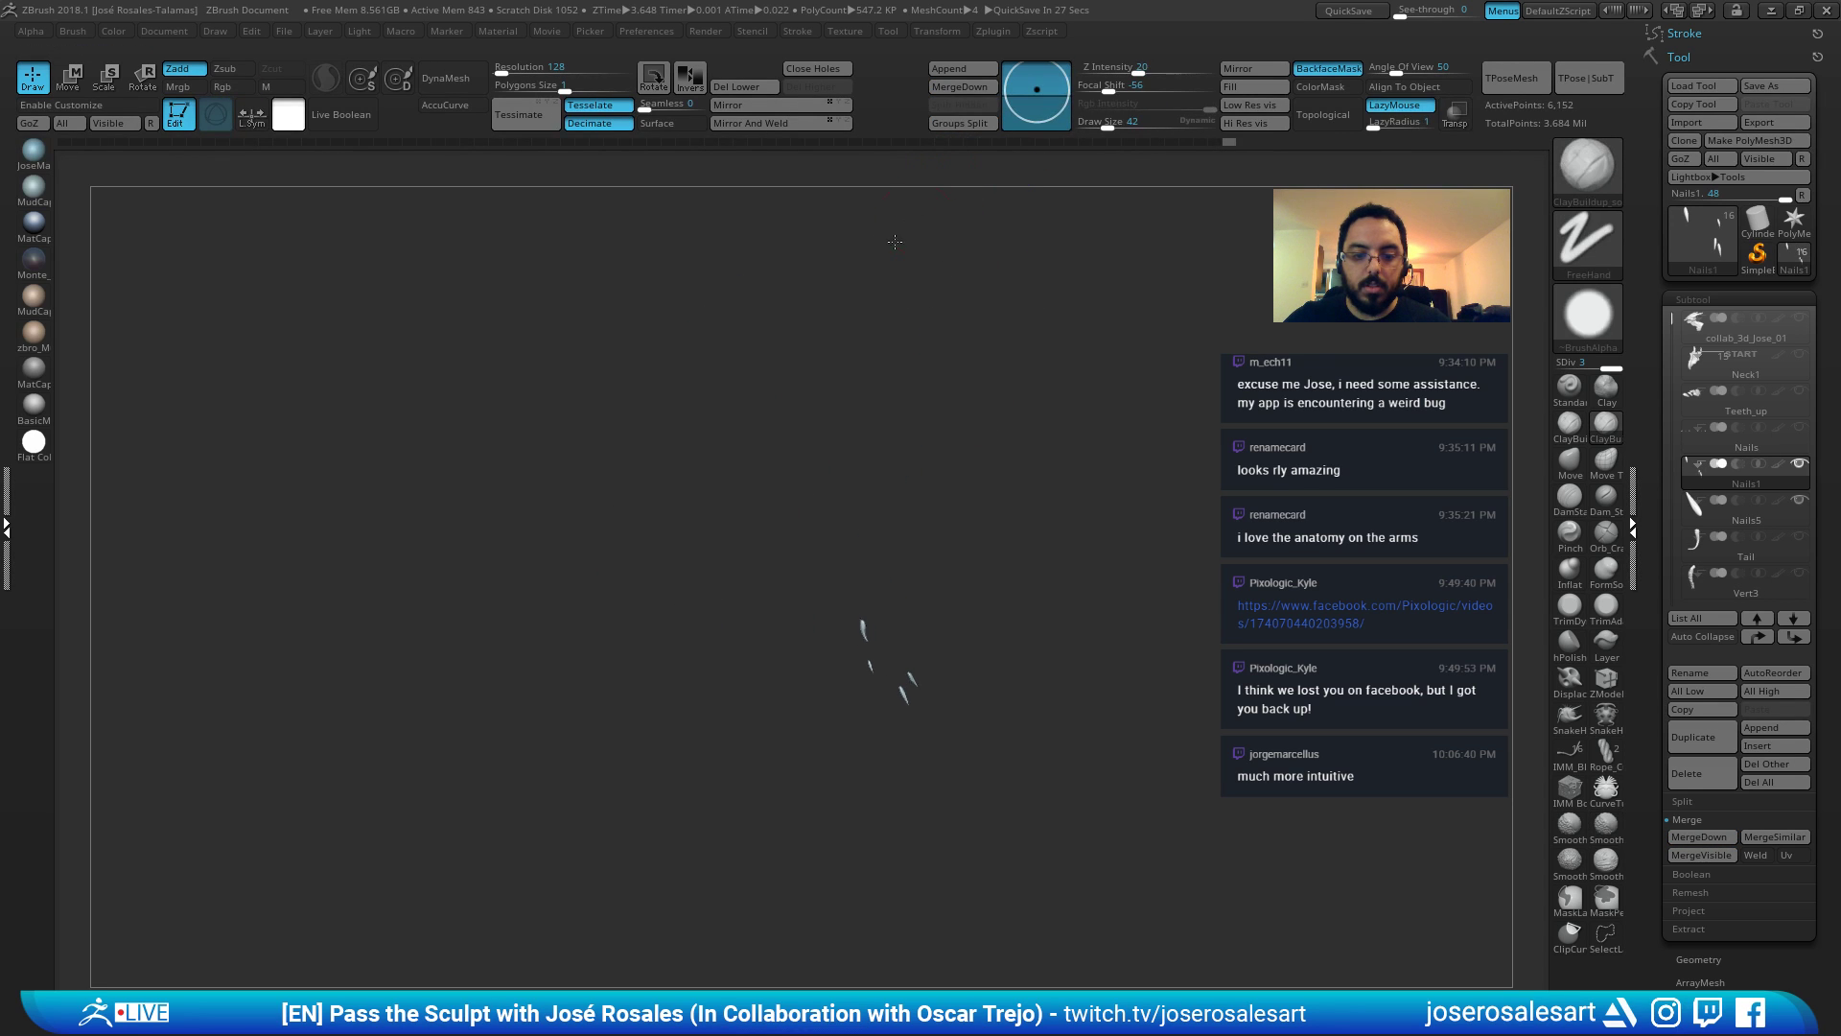
Mirror the merged claws across the X axis to the other hand, keeping them in one SubTool.
left_click_drag(1056, 336, 1157, 153, "shift")
left_click(1249, 69)
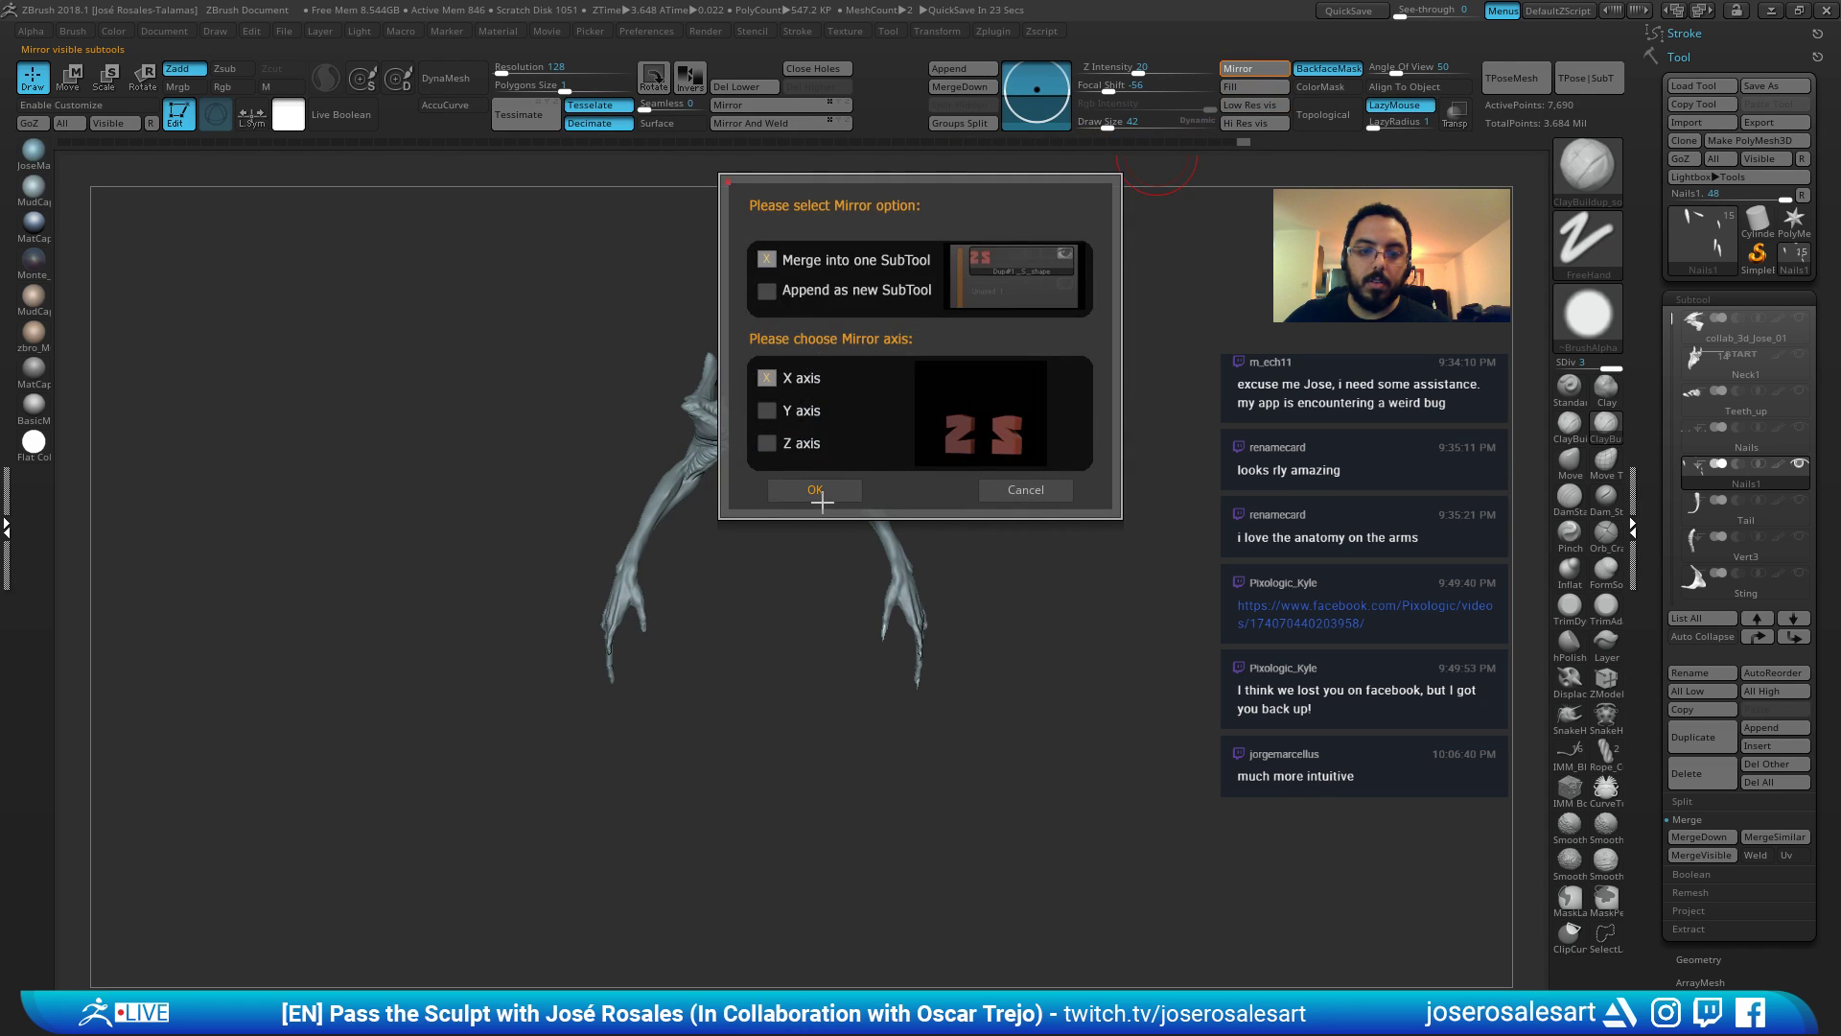
left_click(822, 501)
Make the arms the active subtool and show all the creature's other subtools again.
left_click_drag(1081, 417, 1029, 472)
left_click(794, 518, "alt")
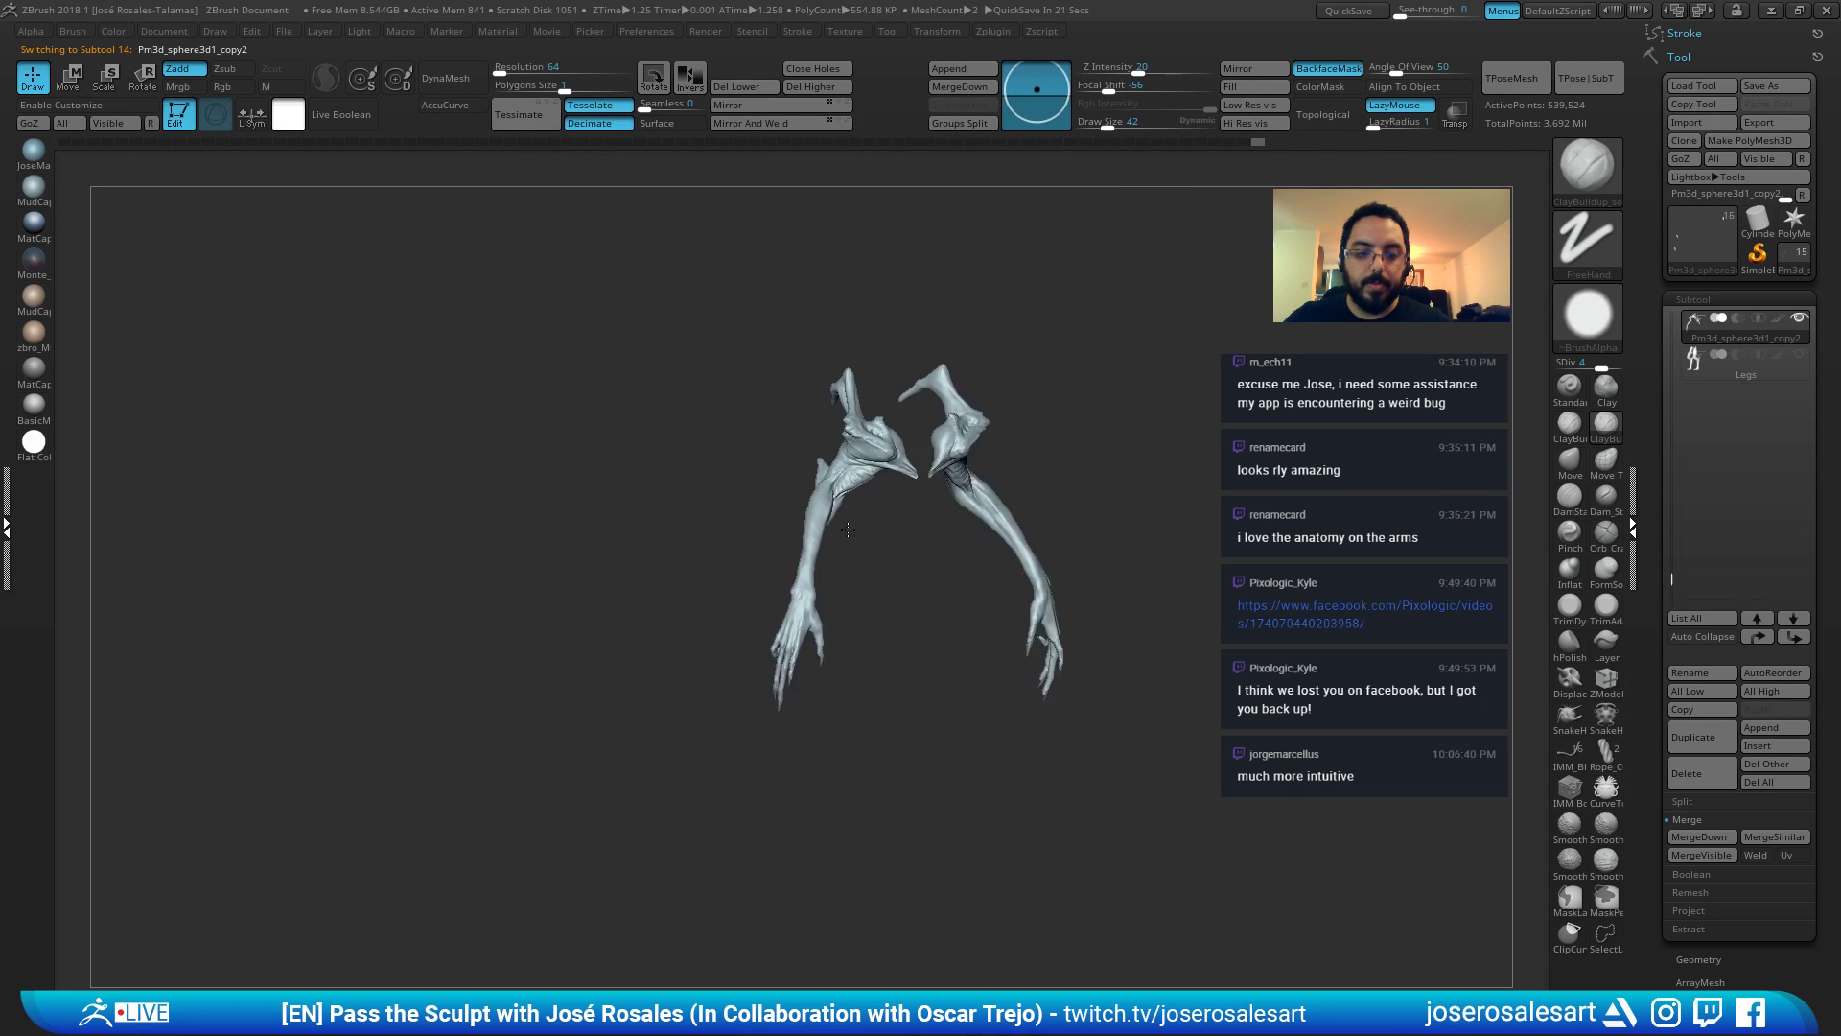
key("f")
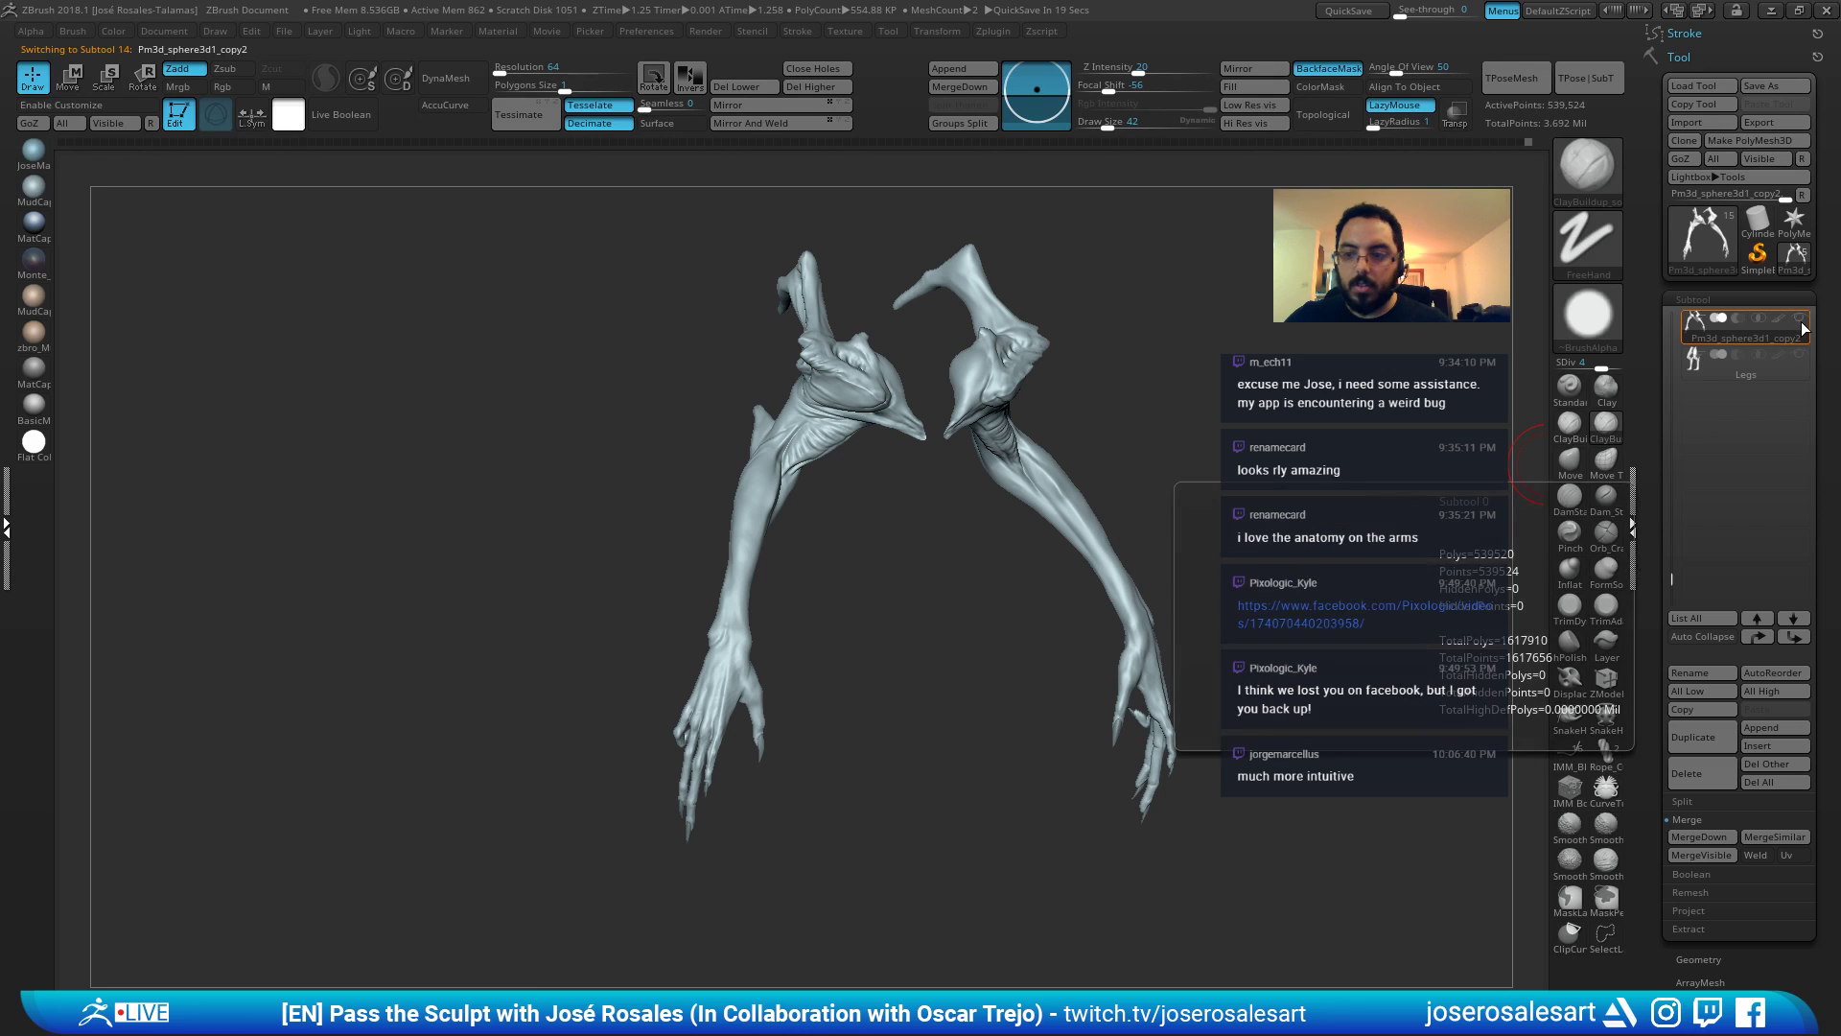
left_click(1801, 322)
left_click_drag(1180, 408, 765, 585)
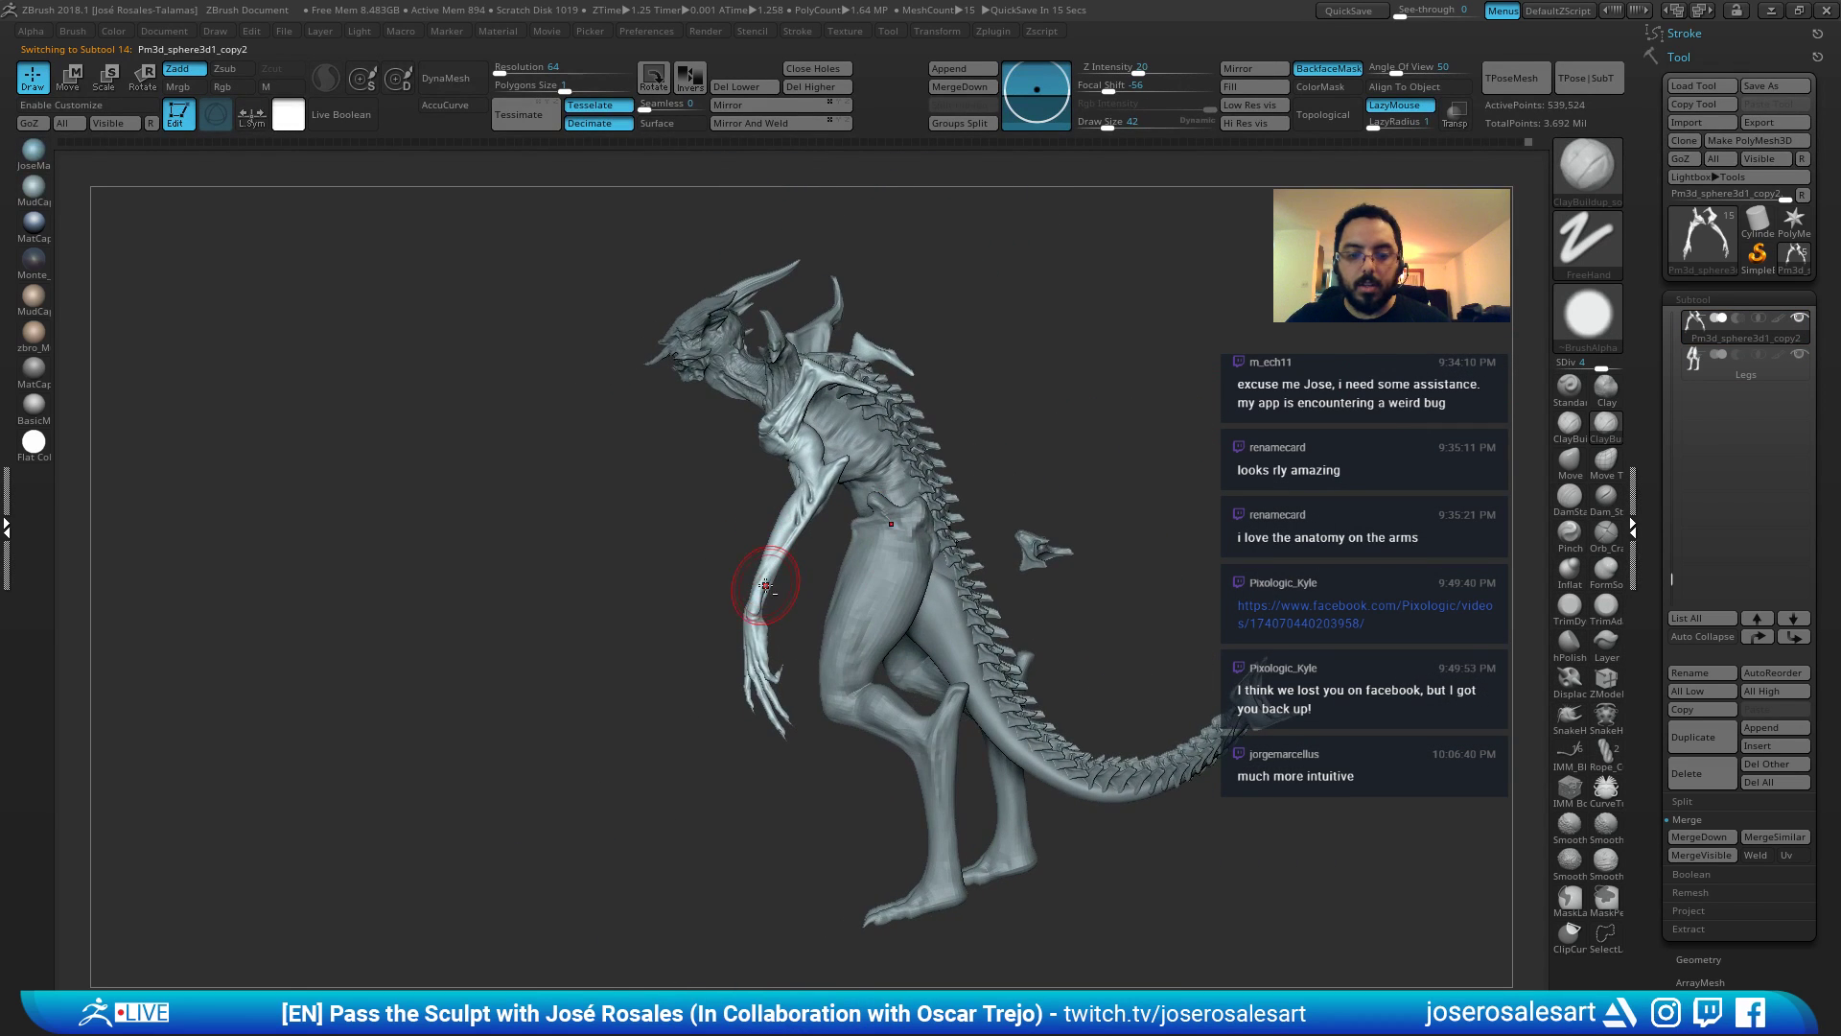
Select the Legs subtool and raise it to subdivision level 3.
mouse_move(997, 508)
left_mouse_down()
mouse_move(1064, 513)
mouse_move(1012, 475)
mouse_move(899, 488)
left_mouse_up()
left_click(887, 551, "alt")
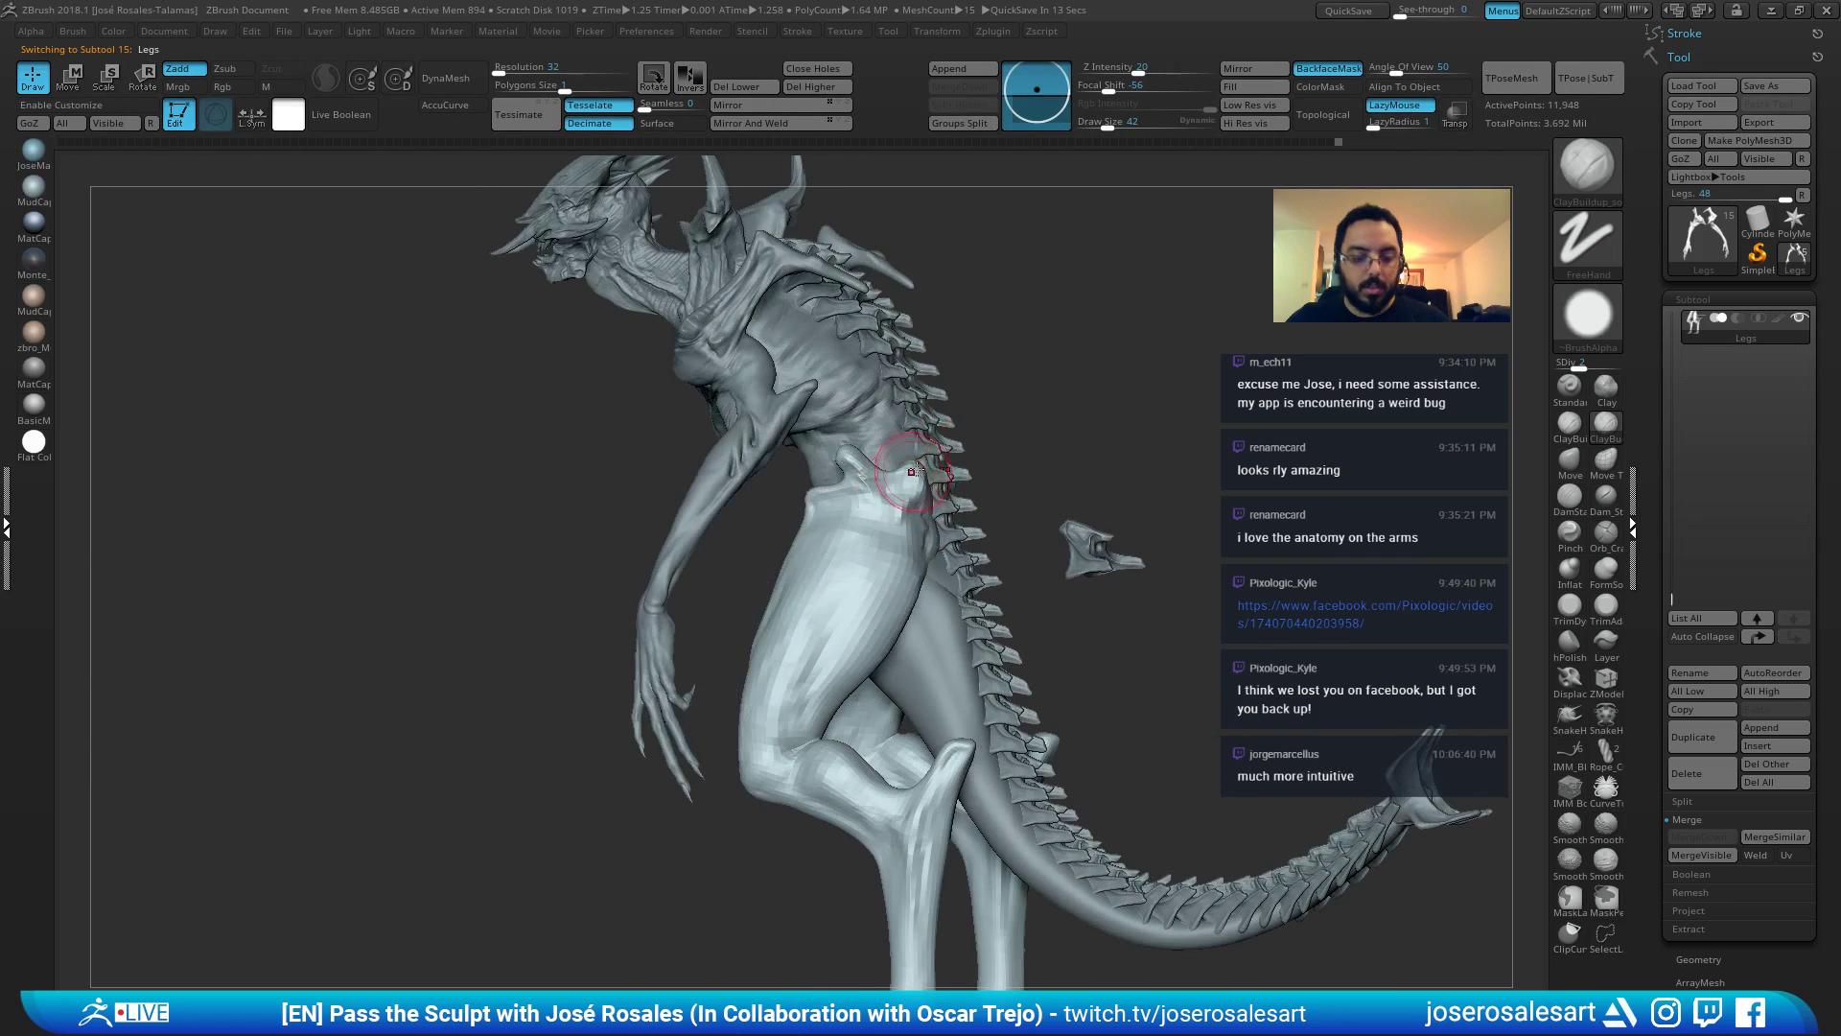
mouse_move(719, 705)
left_mouse_down()
mouse_move(672, 705)
mouse_move(685, 758)
left_mouse_up()
key("d")
left_click_drag(960, 574, 984, 576)
left_click_drag(806, 687, 822, 712, "shift")
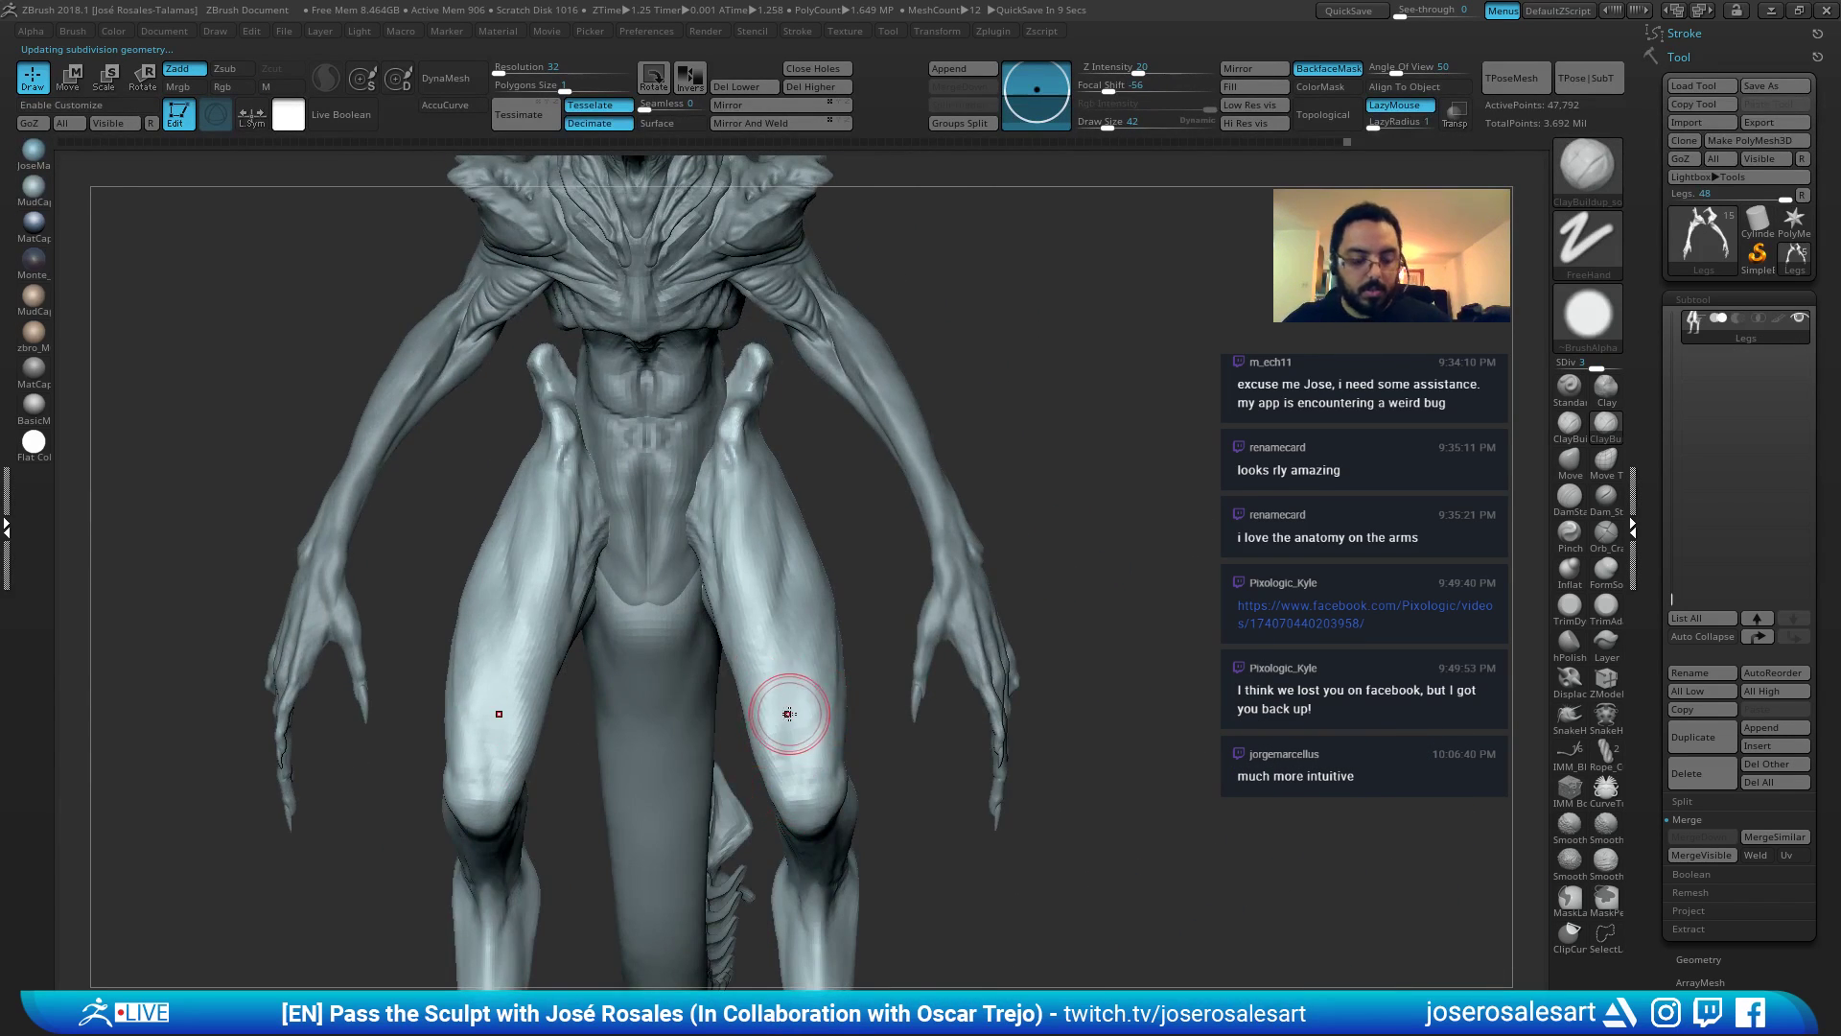
Define the forms around the knees with the DamStandard brush at draw size 42.
mouse_move(790, 713)
right_mouse_down()
mouse_move(810, 712)
mouse_move(803, 692)
right_mouse_up()
key("b")
key("d")
key("s")
left_click_drag(785, 751, 786, 756)
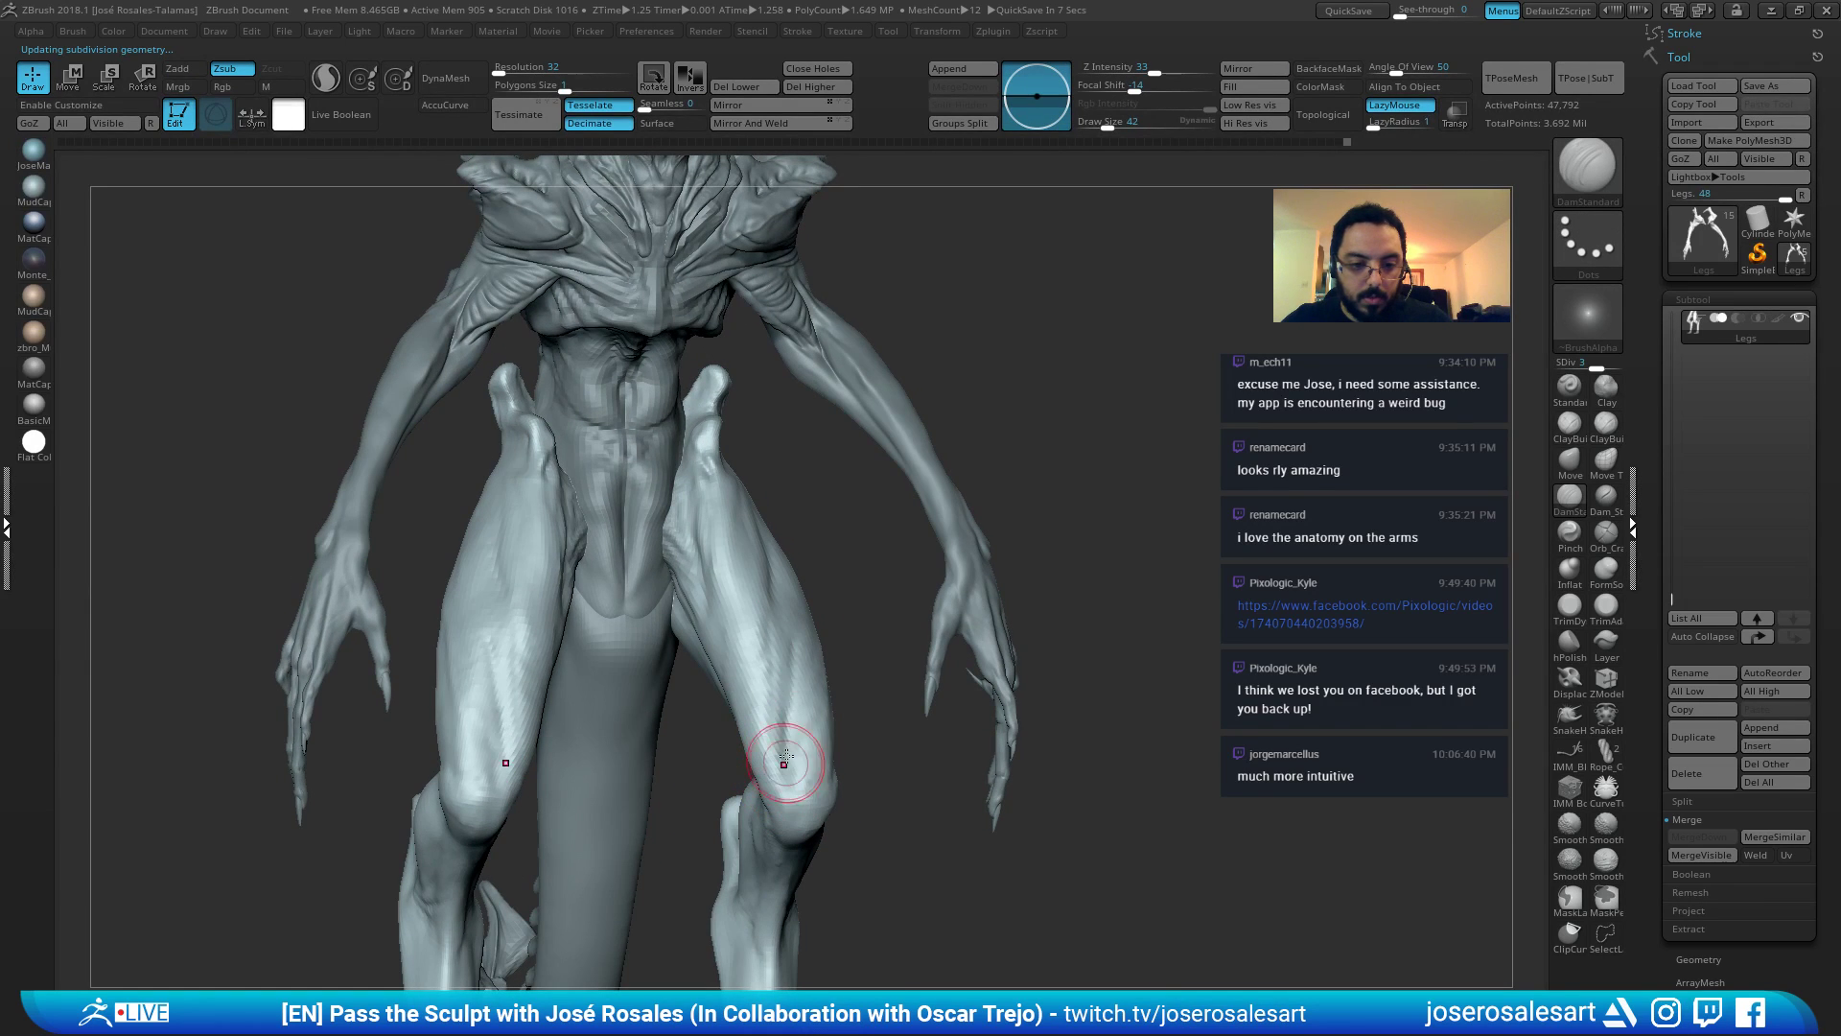
right_click_drag(790, 783, 805, 708)
mouse_move(805, 708)
right_mouse_down("alt")
mouse_move(818, 664)
mouse_move(829, 726)
right_mouse_up("alt")
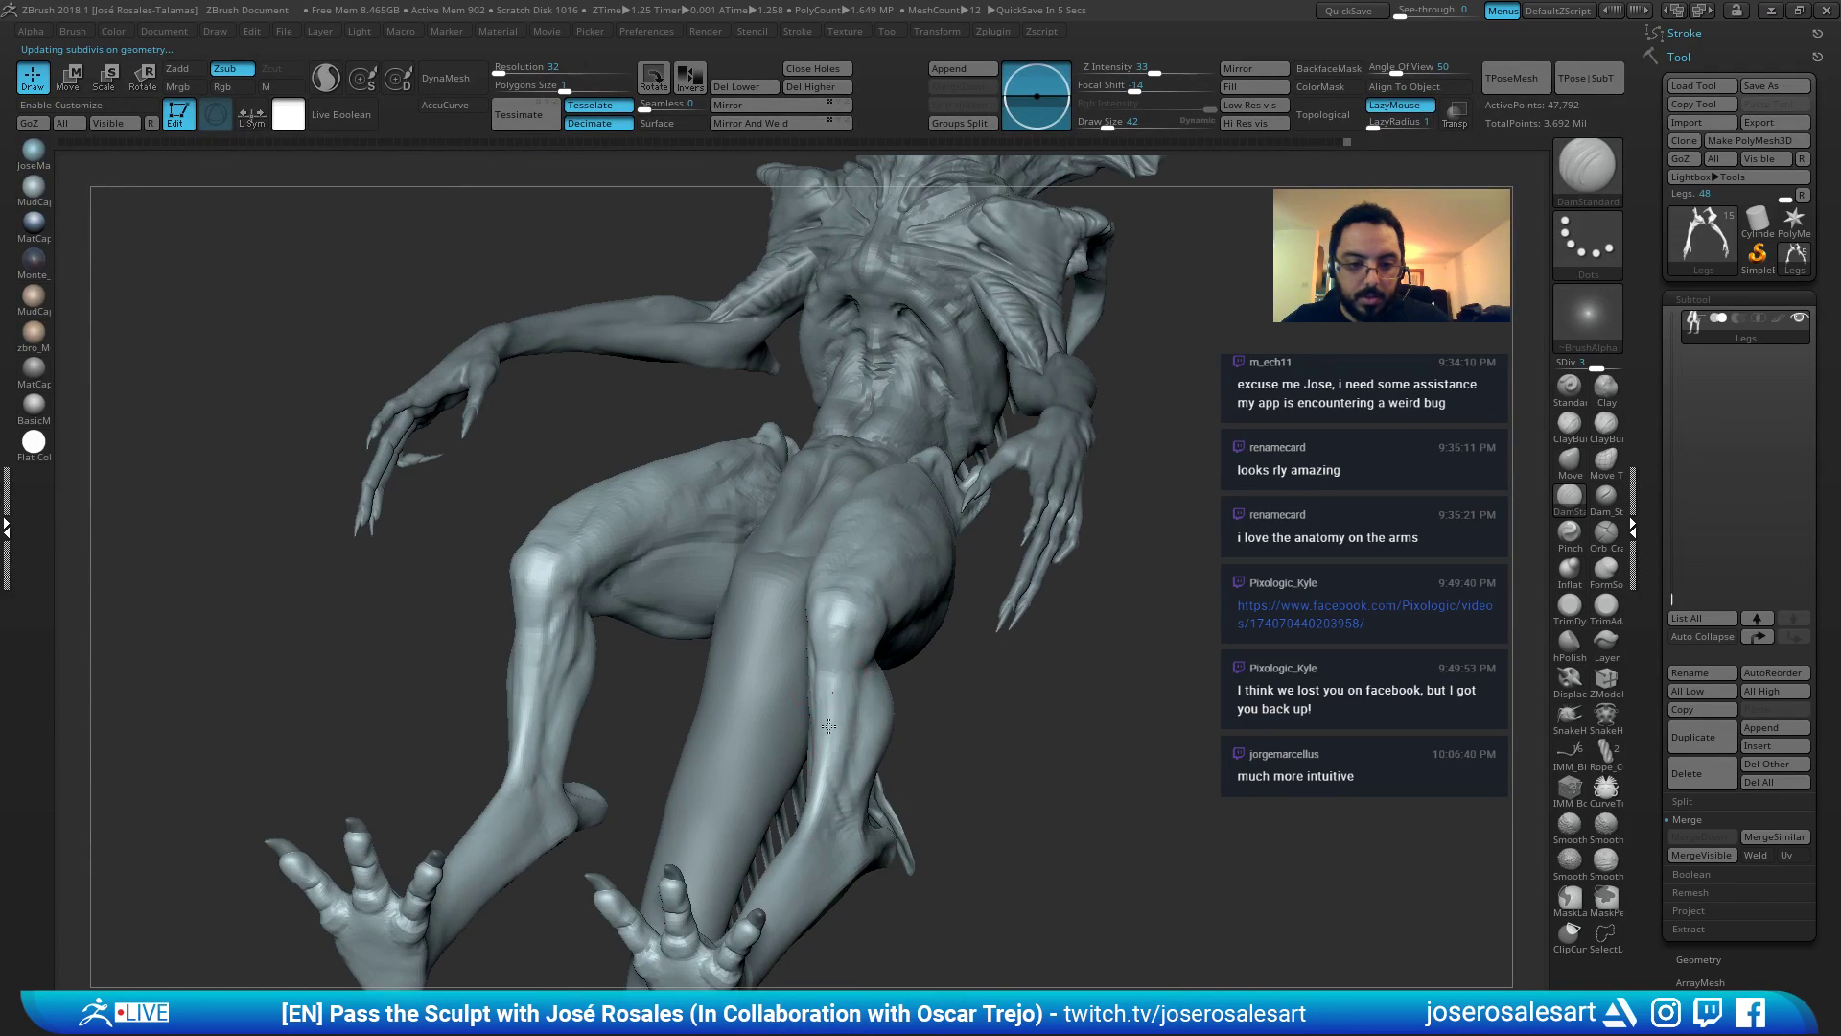
right_click_drag(822, 850, 863, 653)
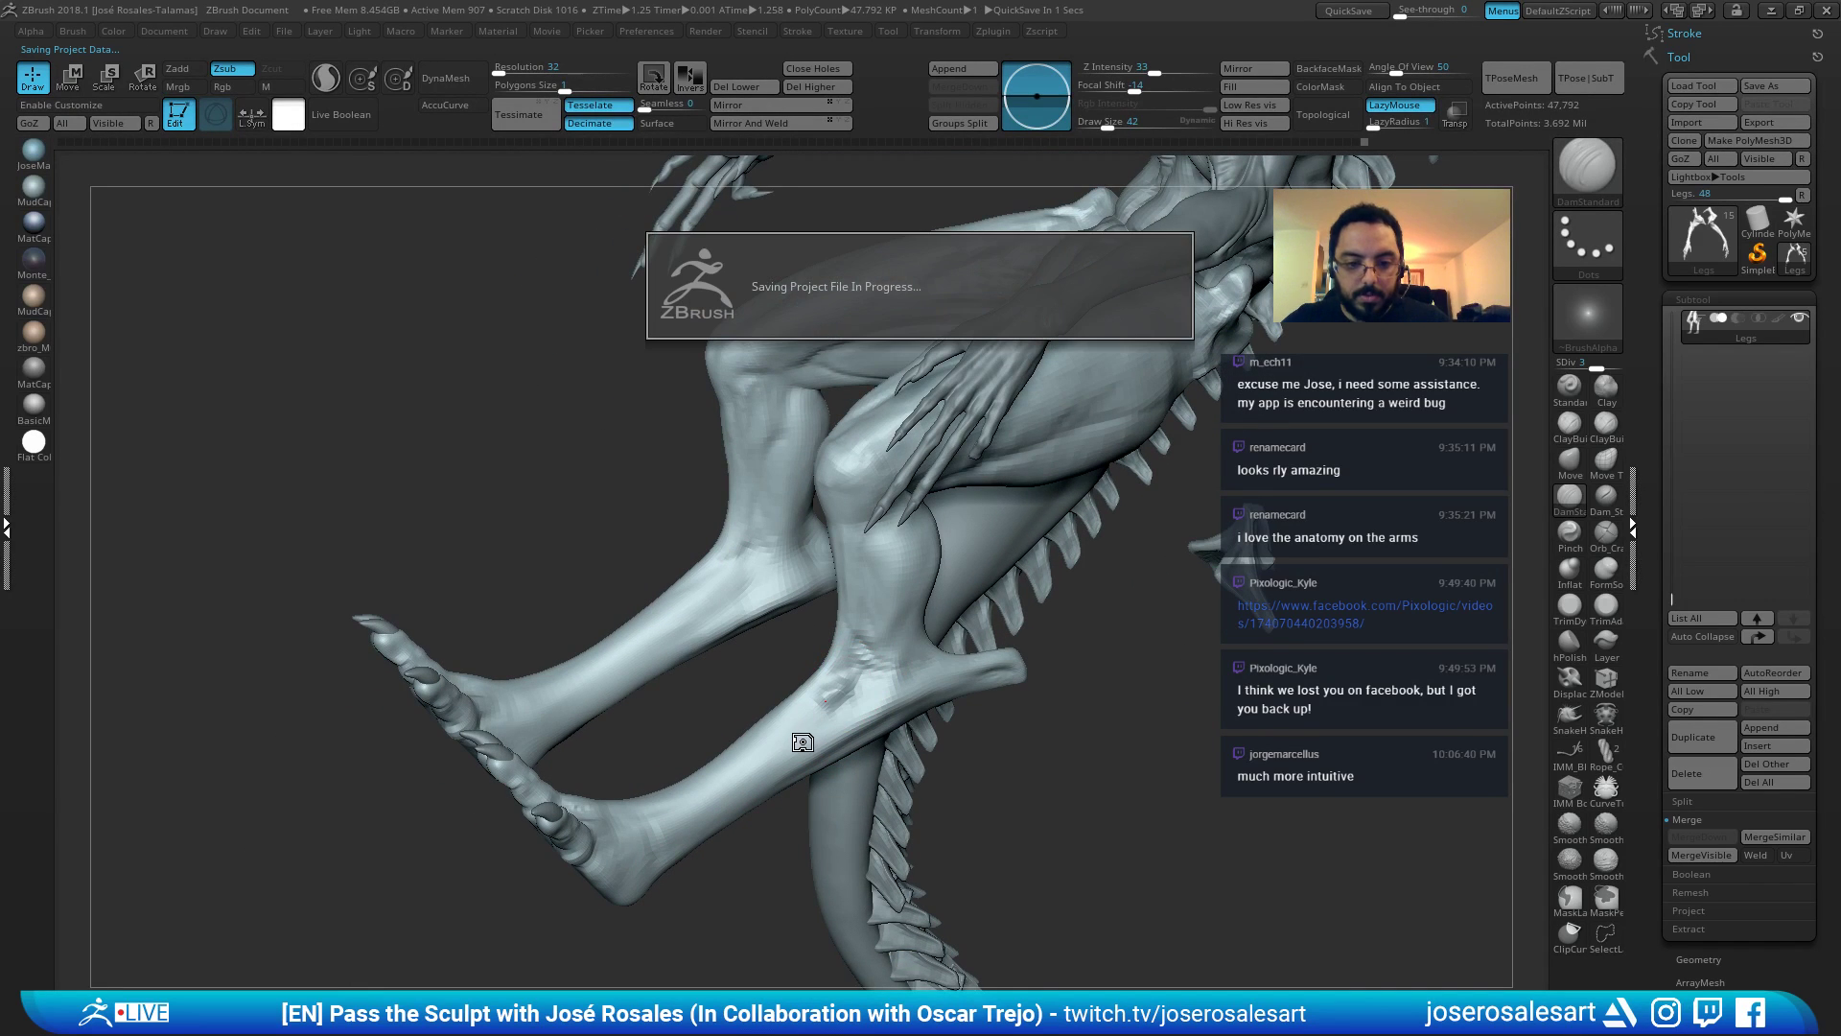
Refine the ankle and lower leg forms with DamStandard and switch to ClayBuildup.
left_click_drag(940, 525, 924, 613)
right_click_drag(883, 600, 1118, 552)
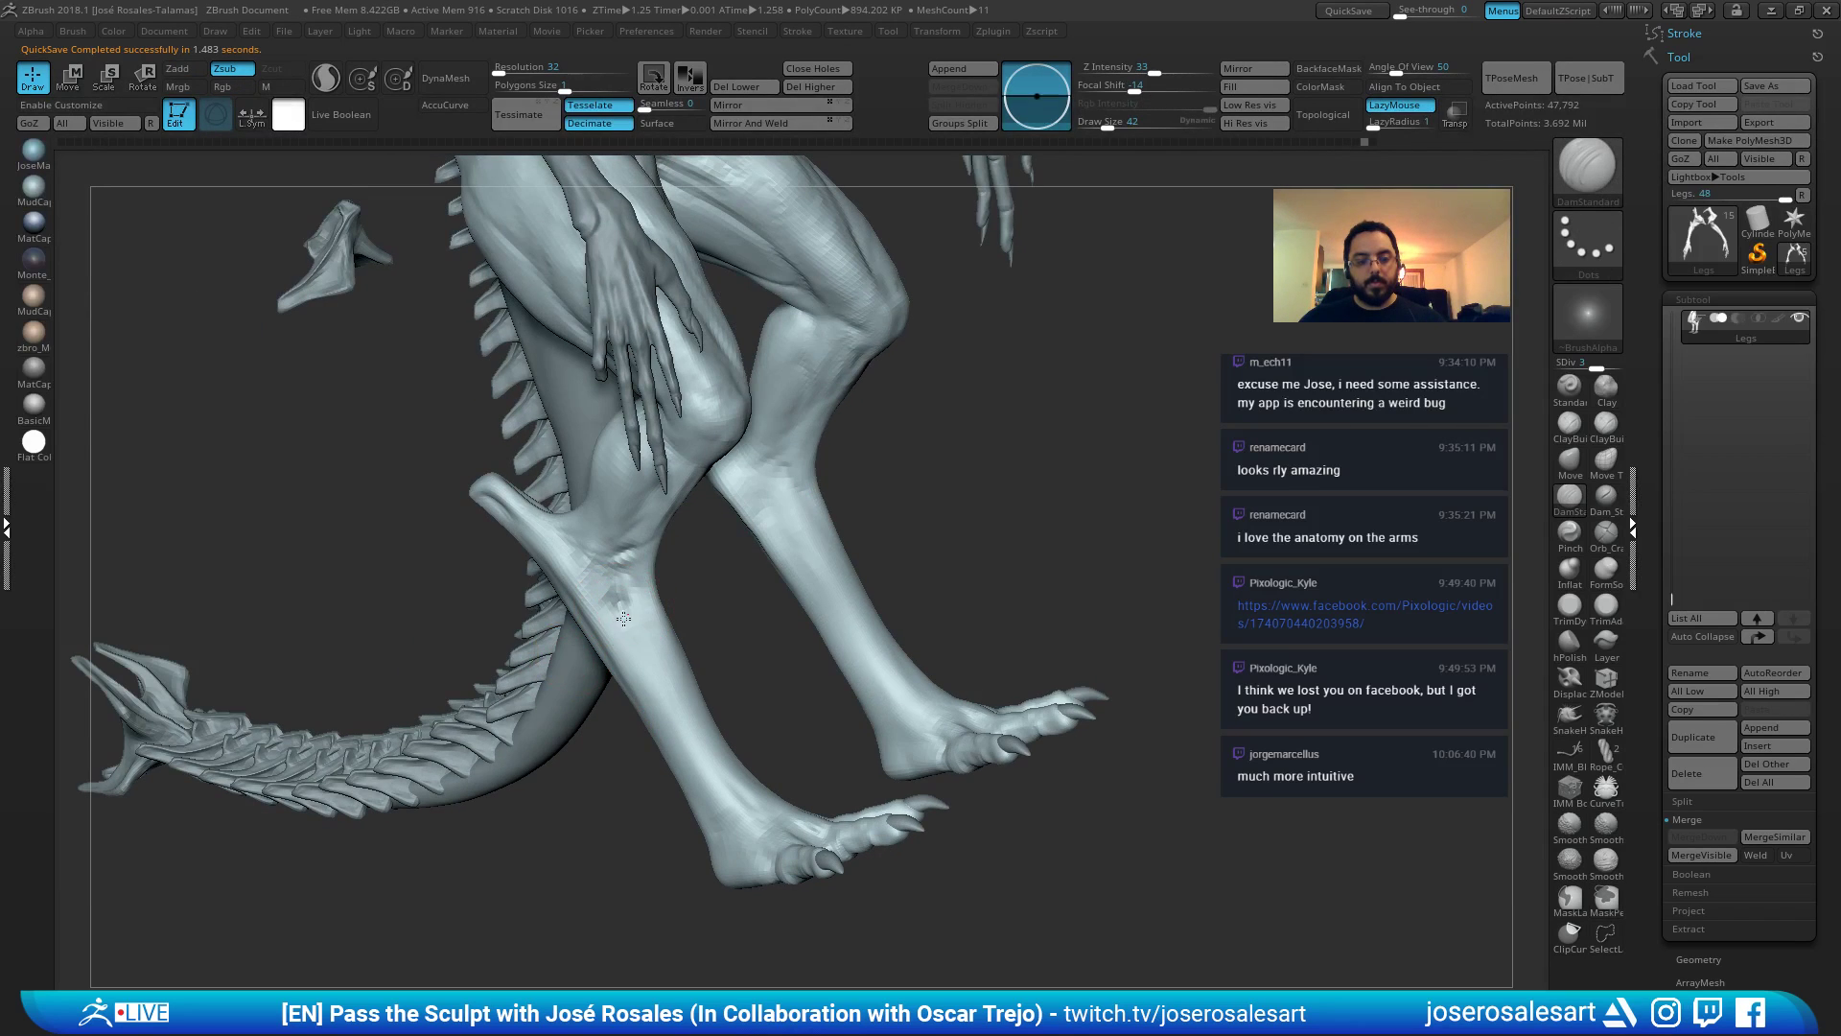
mouse_move(639, 656)
right_mouse_down()
mouse_move(640, 715)
mouse_move(737, 594)
mouse_move(705, 623)
mouse_move(733, 652)
mouse_move(855, 477)
mouse_move(797, 863)
mouse_move(748, 671)
right_mouse_up()
key("b")
key("c")
key("b")
mouse_move(671, 806)
right_mouse_down()
mouse_move(836, 841)
mouse_move(749, 869)
mouse_move(831, 865)
mouse_move(843, 843)
mouse_move(726, 880)
right_mouse_up()
right_click_drag(777, 798, 814, 495, "ctrl")
Select the arms subtool and mask around a small patch of the forearm just below the elbow.
left_click(464, 579, "alt")
mouse_move(464, 579)
right_mouse_down()
mouse_move(563, 604)
mouse_move(478, 633)
mouse_move(493, 390)
mouse_move(411, 658)
mouse_move(462, 610)
mouse_move(432, 604)
mouse_move(460, 551)
mouse_move(389, 578)
right_mouse_up()
key("shift")
key("shift+f")
key("shift+f")
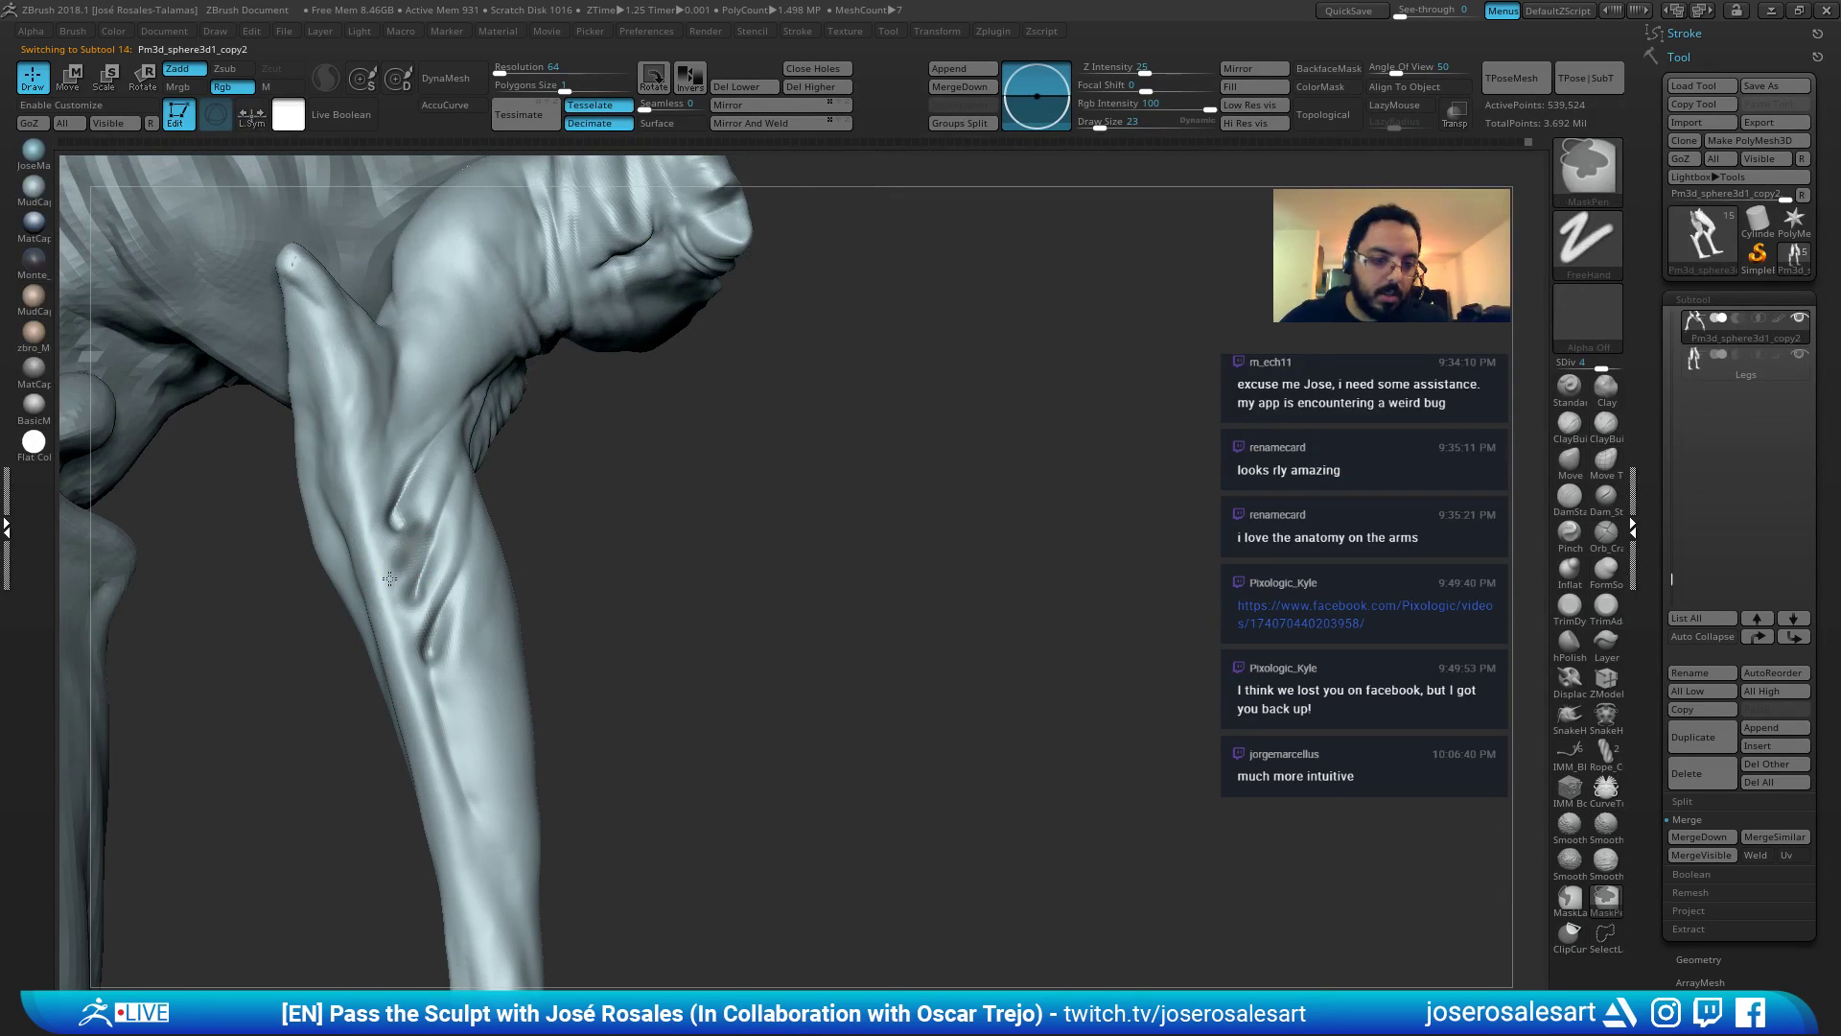
mouse_move(429, 499)
right_mouse_down()
mouse_move(662, 534)
mouse_move(588, 481)
mouse_move(451, 537)
mouse_move(497, 547)
mouse_move(429, 552)
mouse_move(396, 521)
mouse_move(436, 529)
right_mouse_up()
left_click_drag(382, 538, 399, 564, "shift")
mouse_move(431, 552)
right_mouse_down()
mouse_move(408, 537)
mouse_move(449, 526)
right_mouse_up()
Pull the unmasked patch of the forearm out into a pointed spike with the SnakeHook brush.
key("s")
key("s")
left_click_drag(451, 527, 439, 526)
left_click_drag(390, 525, 383, 529)
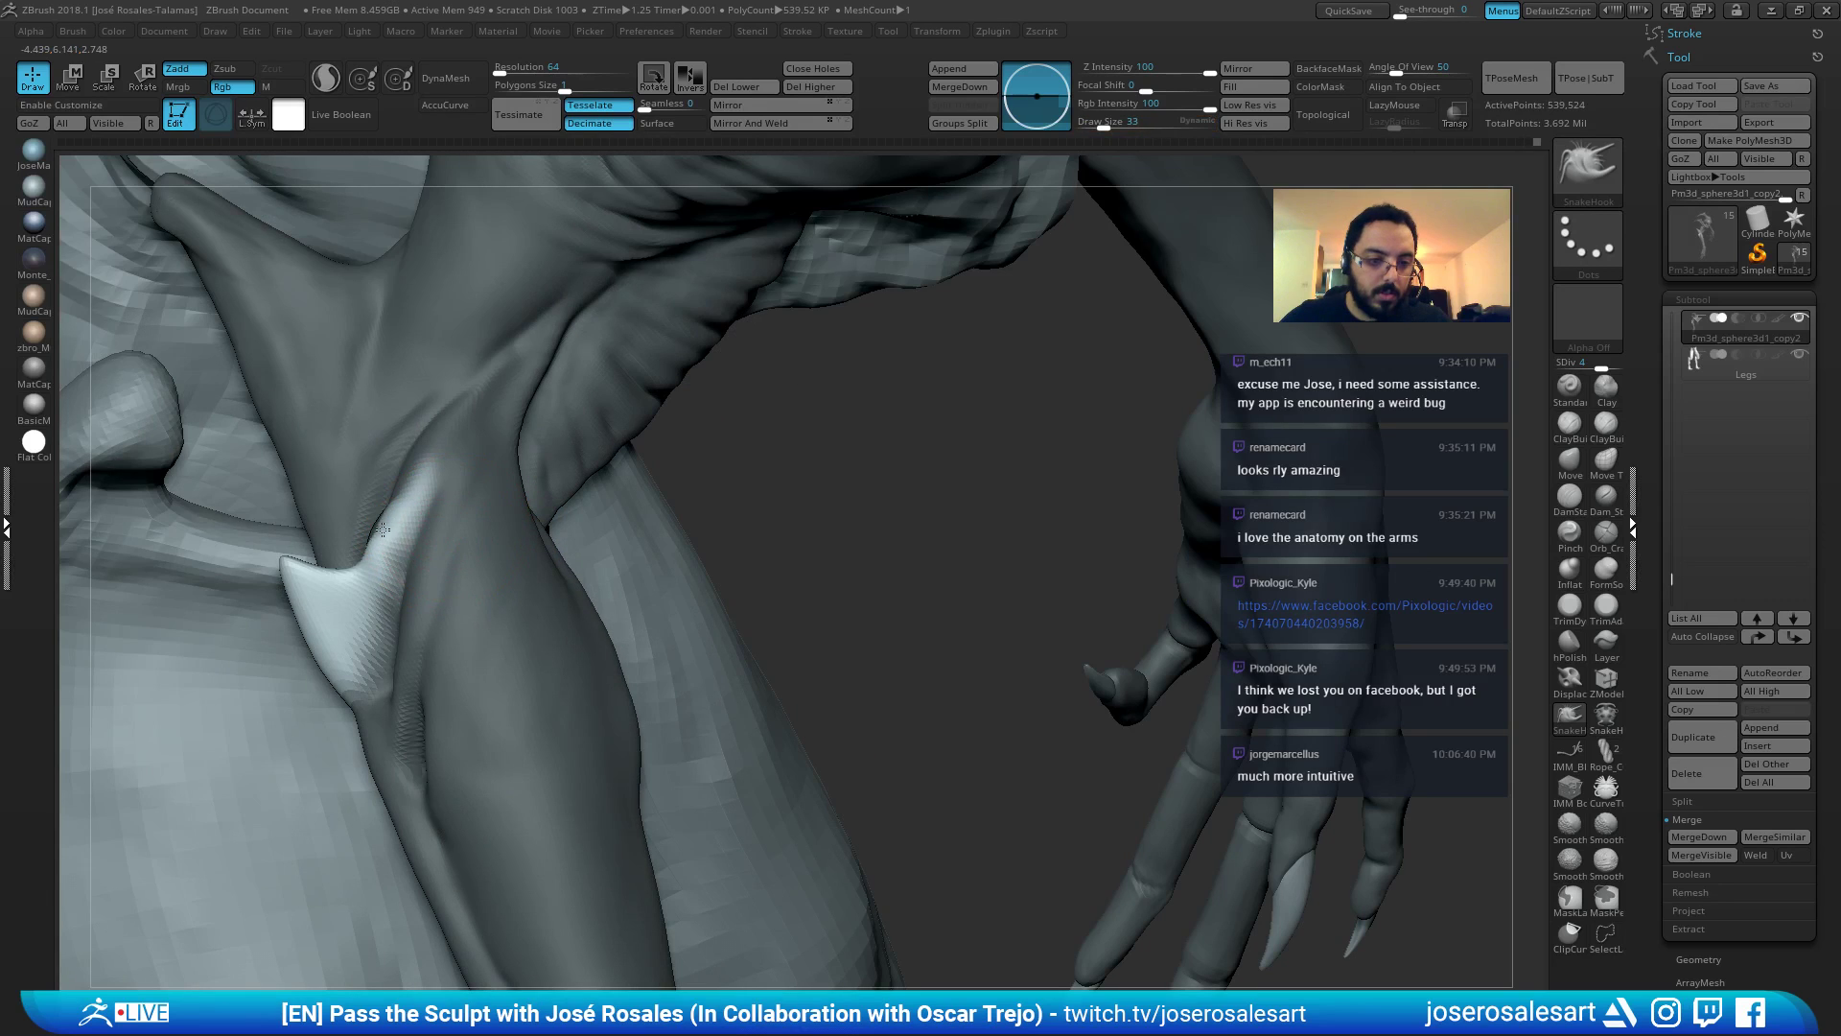
key("shift")
mouse_move(393, 526)
right_mouse_down()
mouse_move(399, 500)
mouse_move(359, 558)
right_mouse_up()
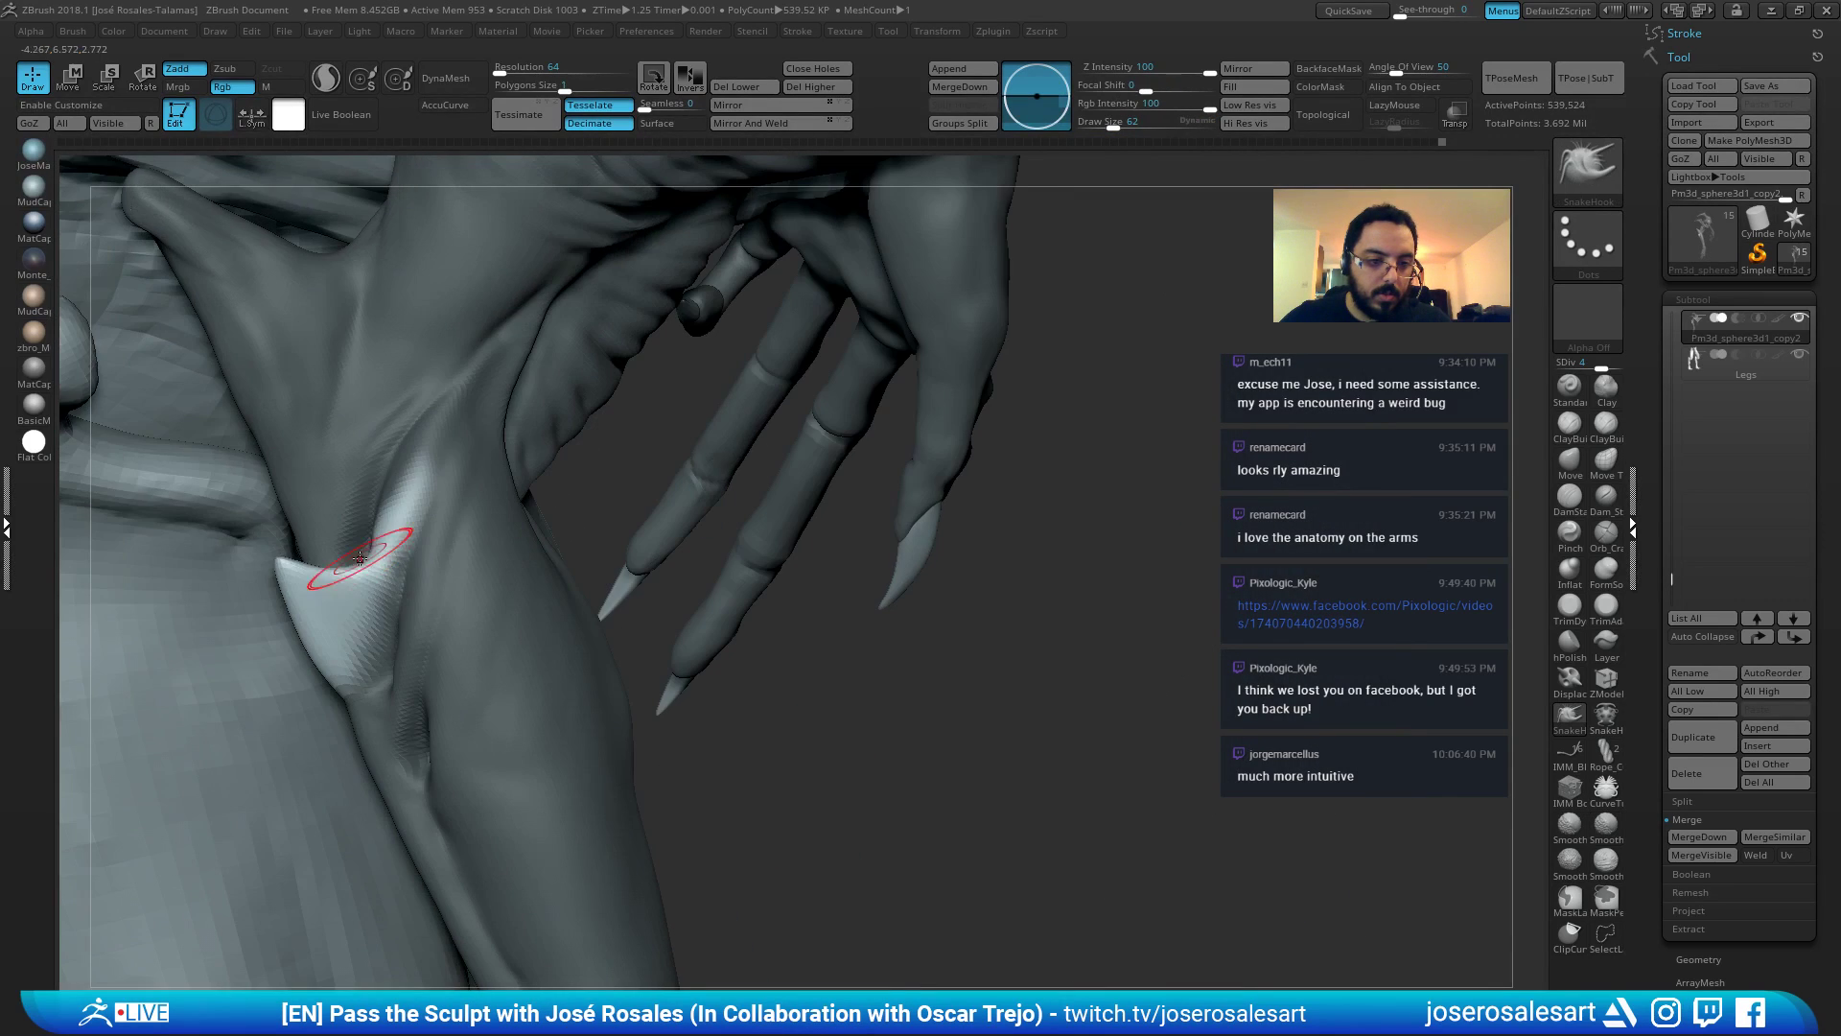
mouse_move(342, 631)
right_mouse_down()
mouse_move(393, 600)
mouse_move(422, 614)
right_mouse_up()
Build up the forearm spike and its base with ClayBuildup and smooth them into the arm.
key("1")
left_click_drag(308, 594, 315, 673)
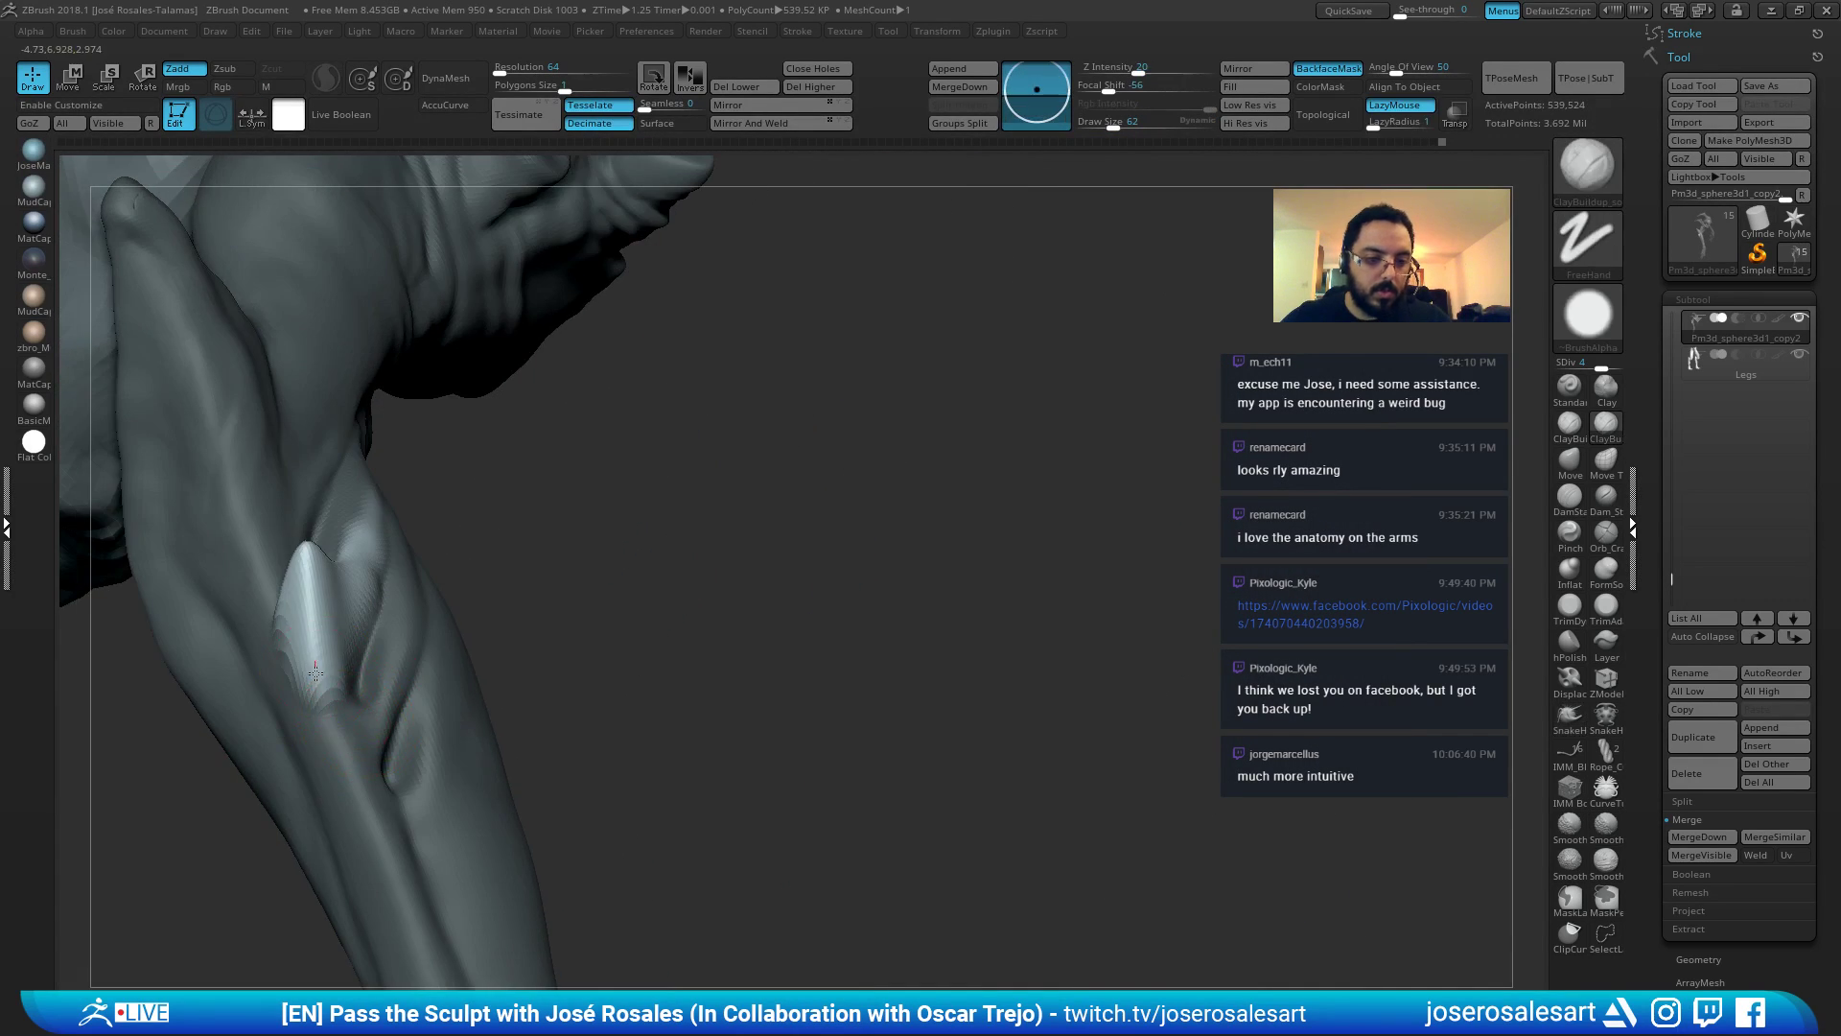
right_click_drag(358, 802, 331, 732)
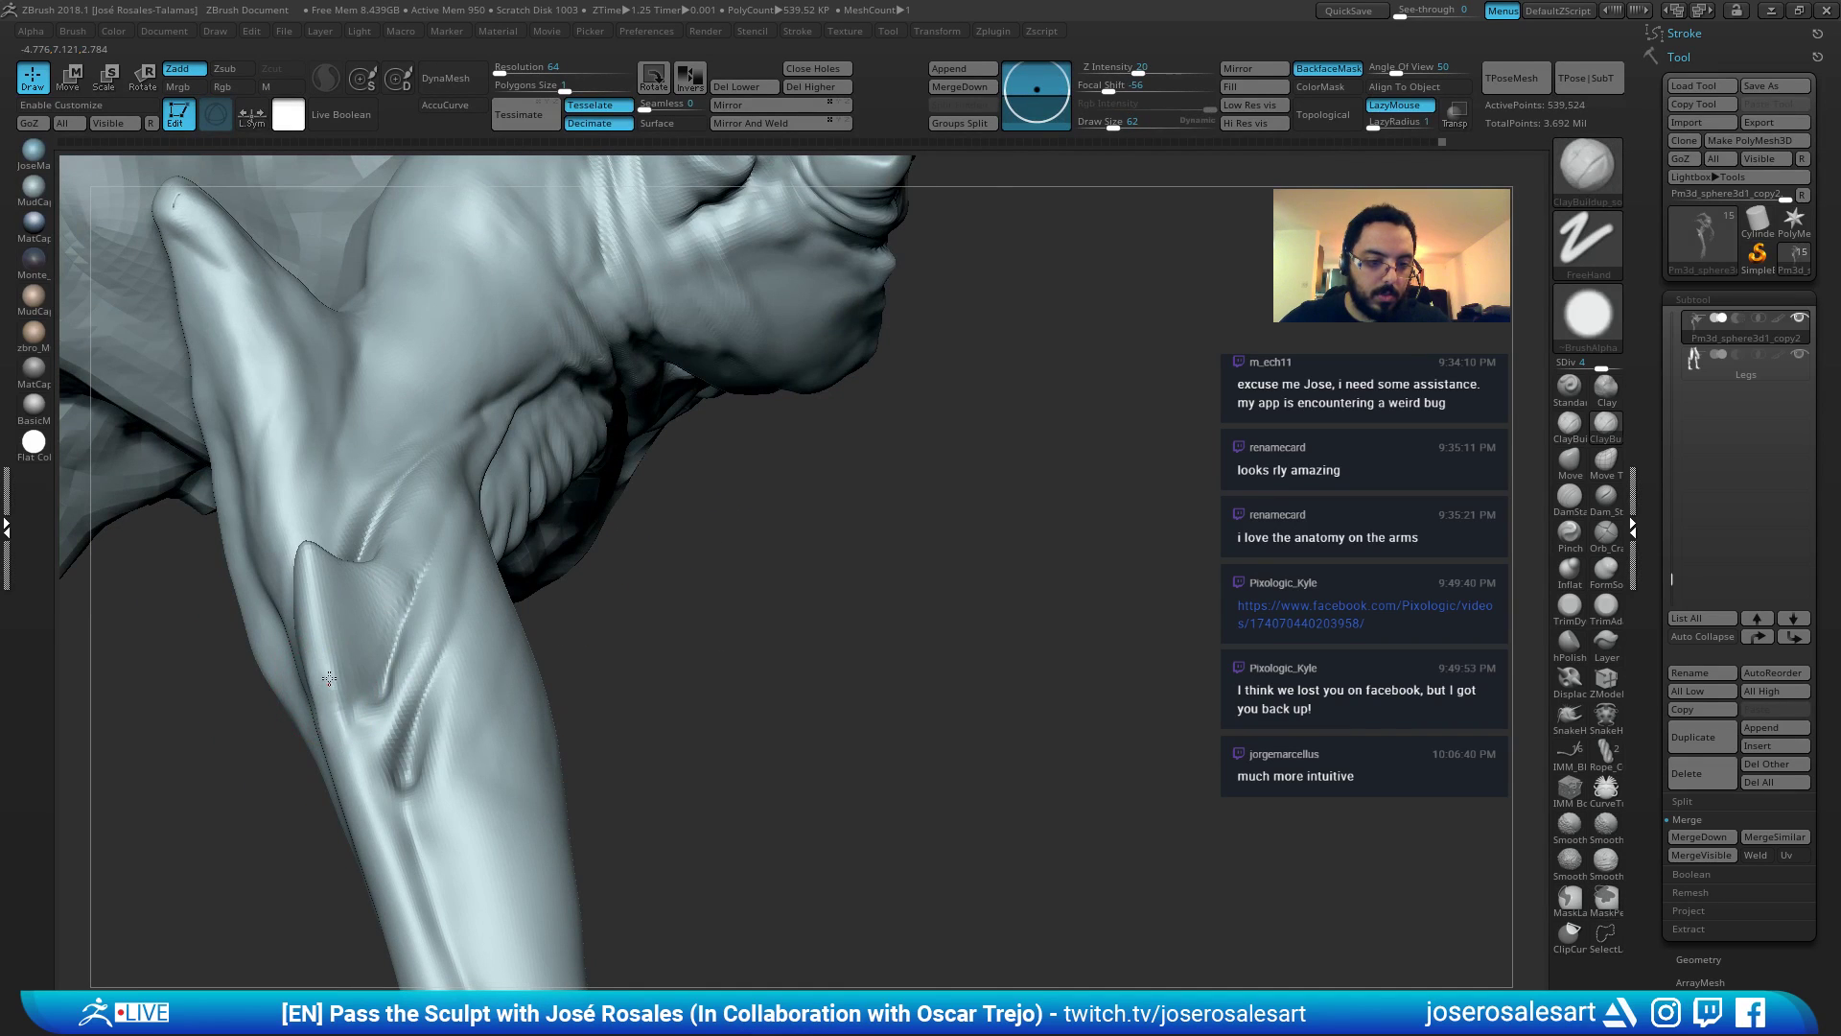
left_click_drag(327, 623, 347, 729, "shift")
mouse_move(319, 666)
right_mouse_down()
mouse_move(273, 664)
mouse_move(280, 644)
mouse_move(370, 662)
mouse_move(440, 643)
mouse_move(377, 636)
mouse_move(401, 607)
right_mouse_up()
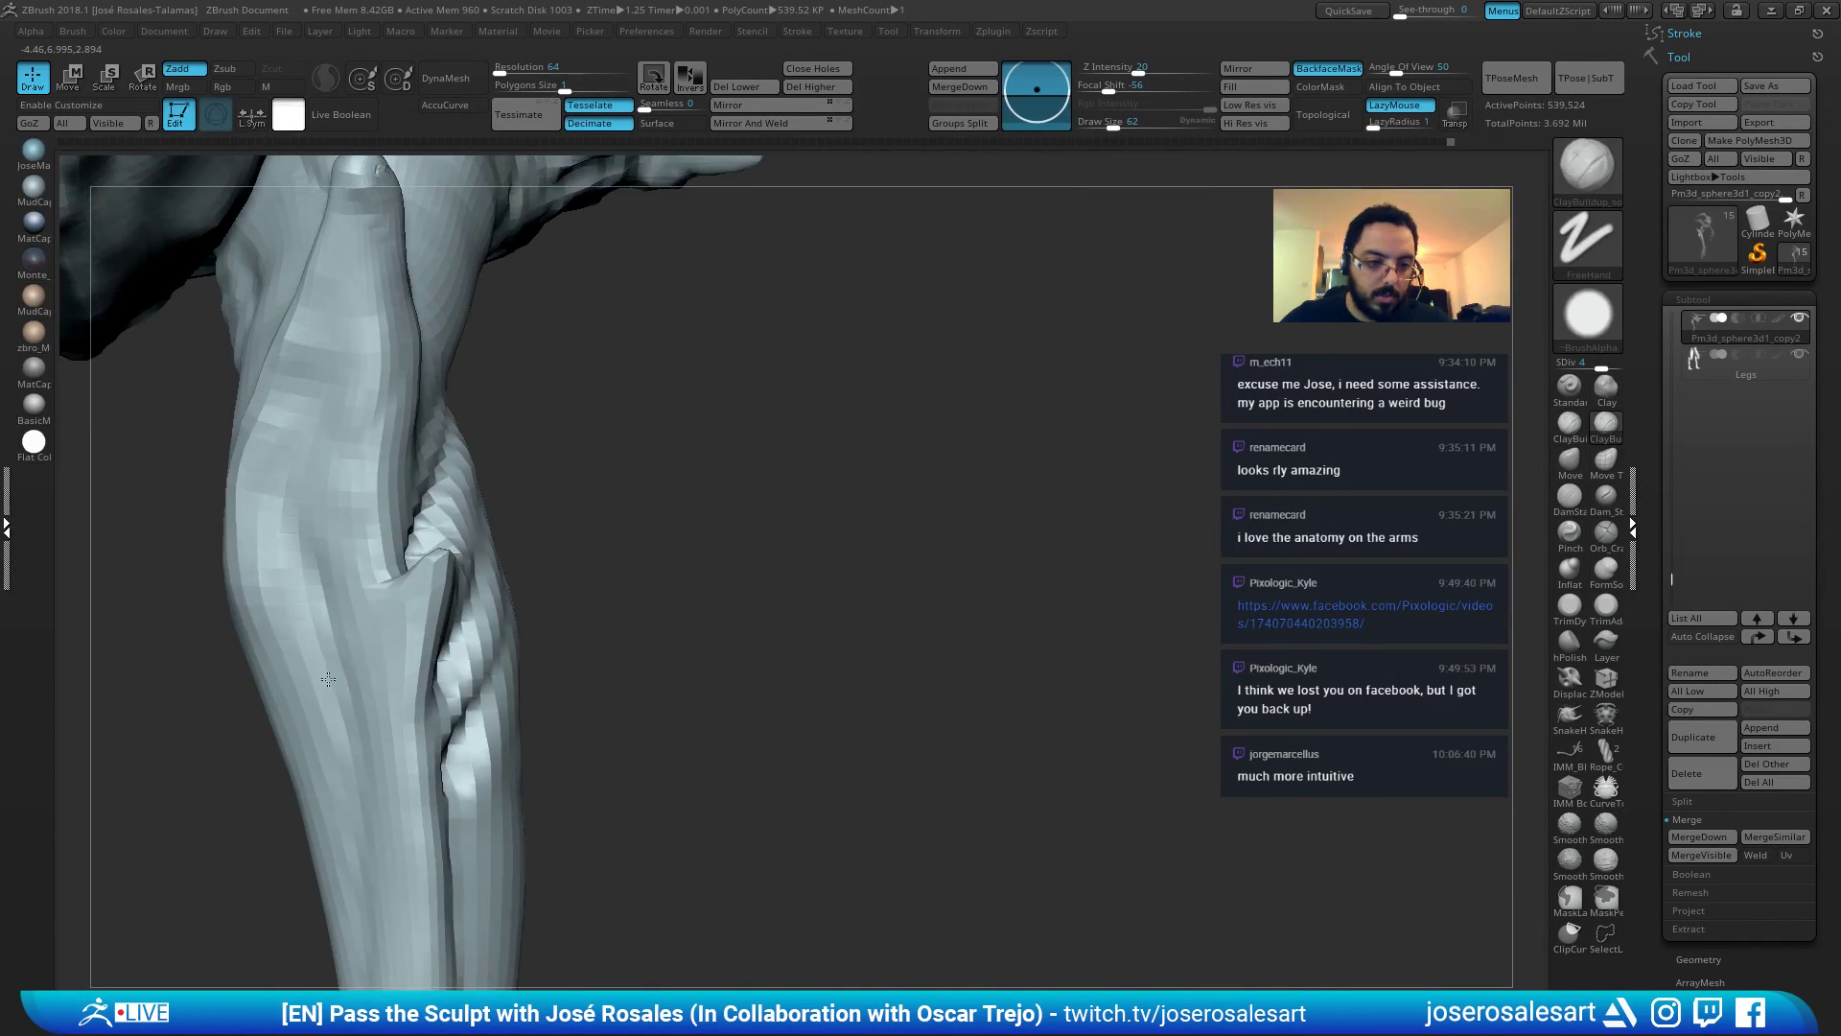
left_click_drag(380, 709, 392, 585)
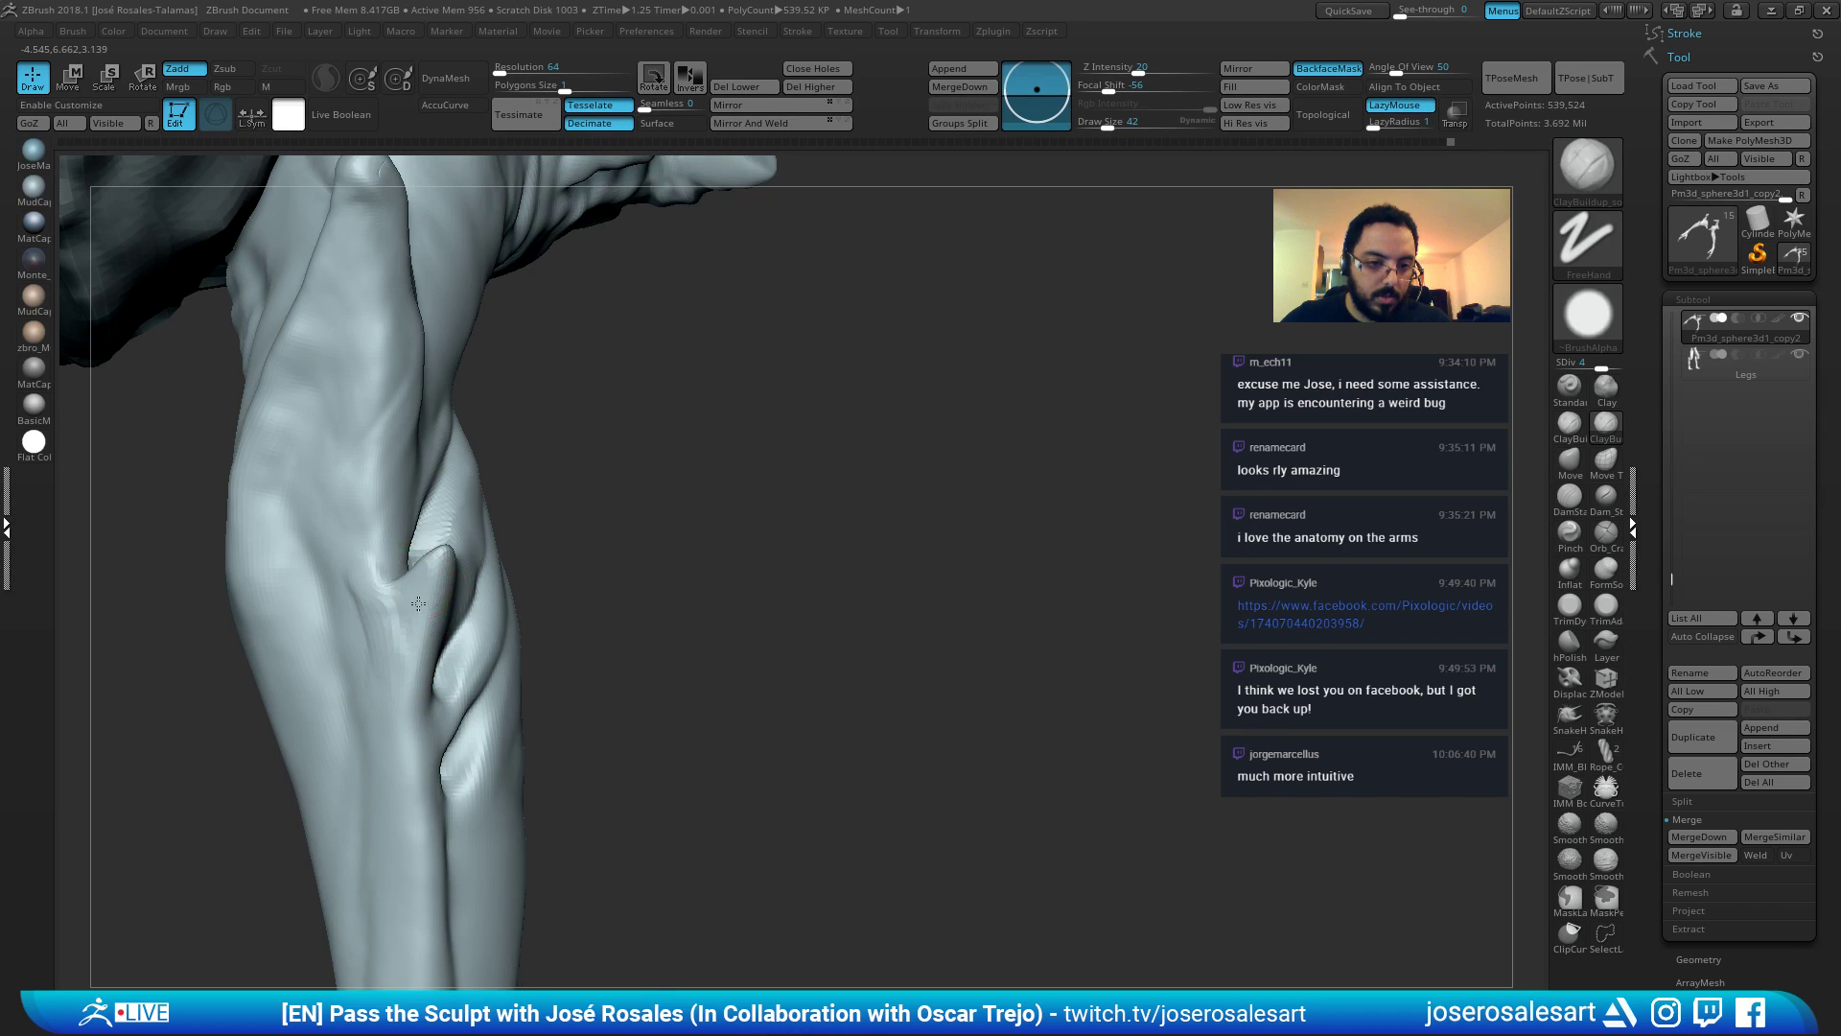
Add a fifth subdivision level to the arms and isolate them from the rest of the body.
mouse_move(392, 585)
right_mouse_down()
mouse_move(408, 614)
mouse_move(423, 559)
mouse_move(465, 558)
mouse_move(509, 522)
mouse_move(501, 558)
mouse_move(522, 545)
mouse_move(614, 338)
right_mouse_up()
key("ctrl+d")
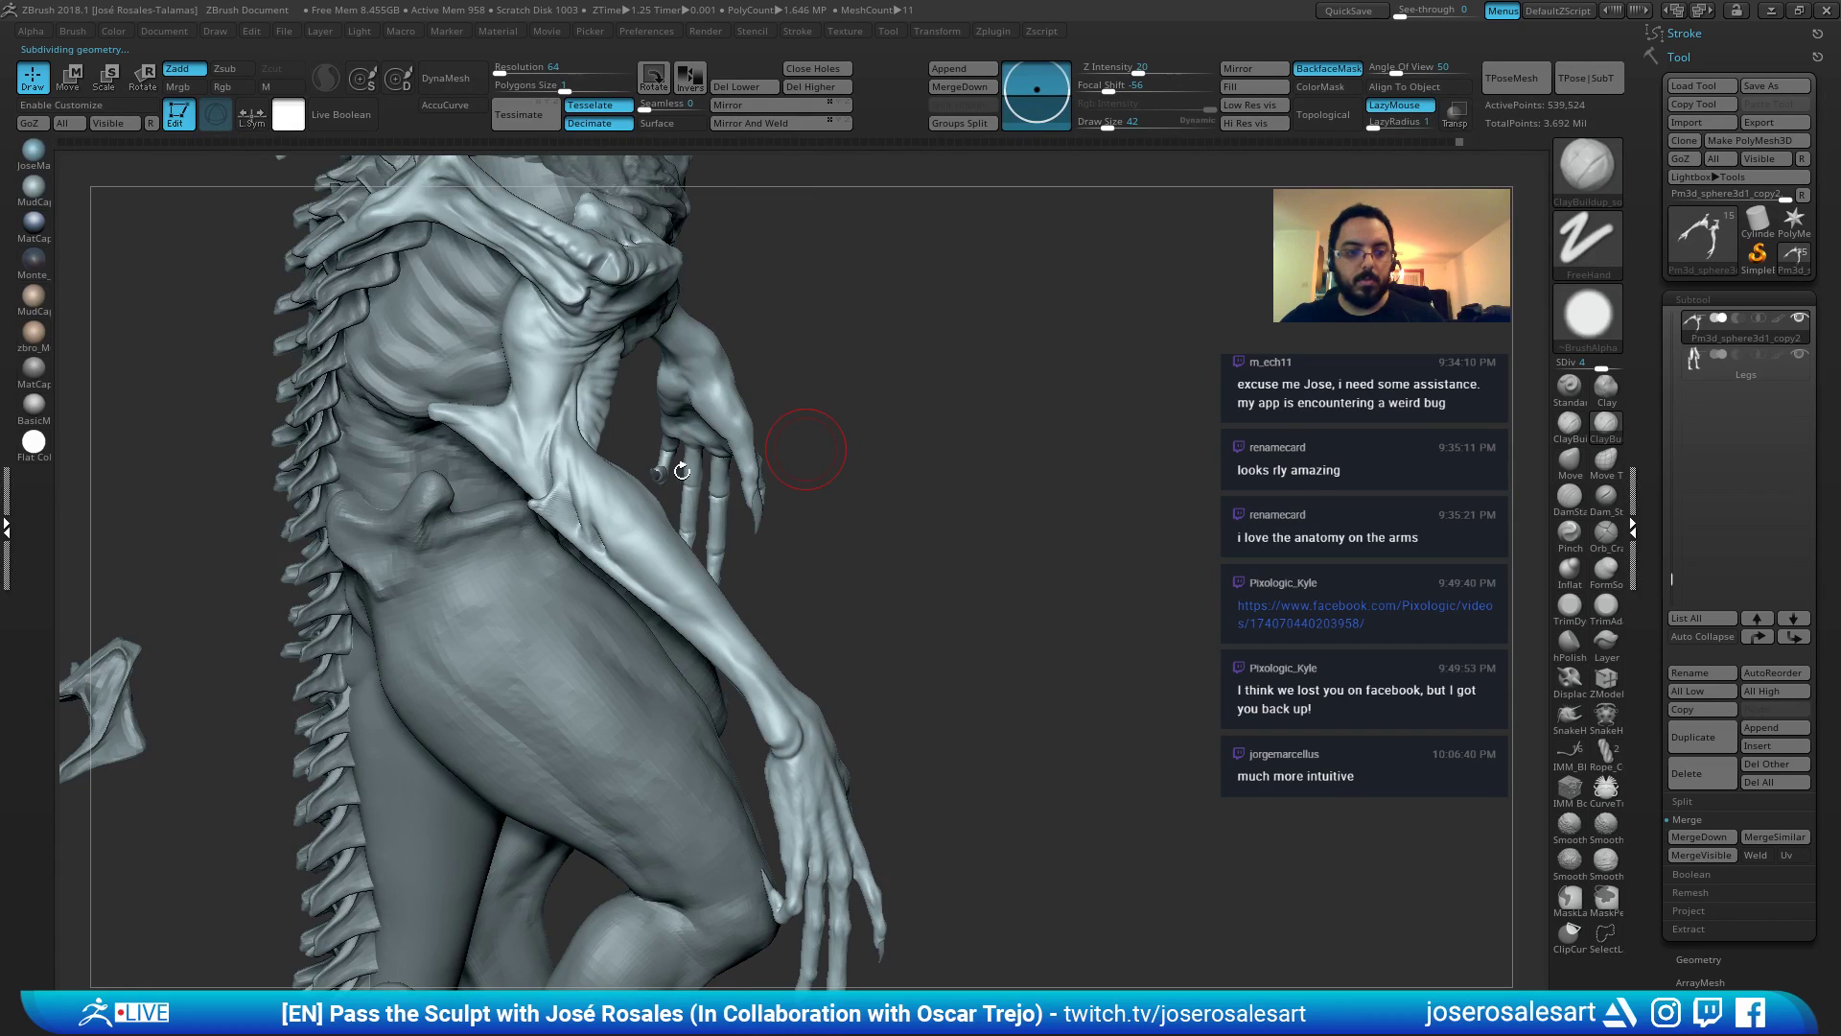
right_click_drag(810, 444, 514, 534)
right_click_drag(514, 316, 514, 506, "alt")
key("v")
mouse_move(641, 456)
right_mouse_down("ctrl")
mouse_move(572, 479)
mouse_move(564, 551)
right_mouse_up("ctrl")
key("v")
mouse_move(564, 551)
right_mouse_down()
mouse_move(628, 547)
mouse_move(619, 600)
mouse_move(560, 546)
mouse_move(617, 486)
mouse_move(489, 505)
mouse_move(478, 602)
right_mouse_up()
Refine the shape of the forearm spike with the SnakeHook brush, reducing its draw size to 48.
key("b")
key("s")
key("h")
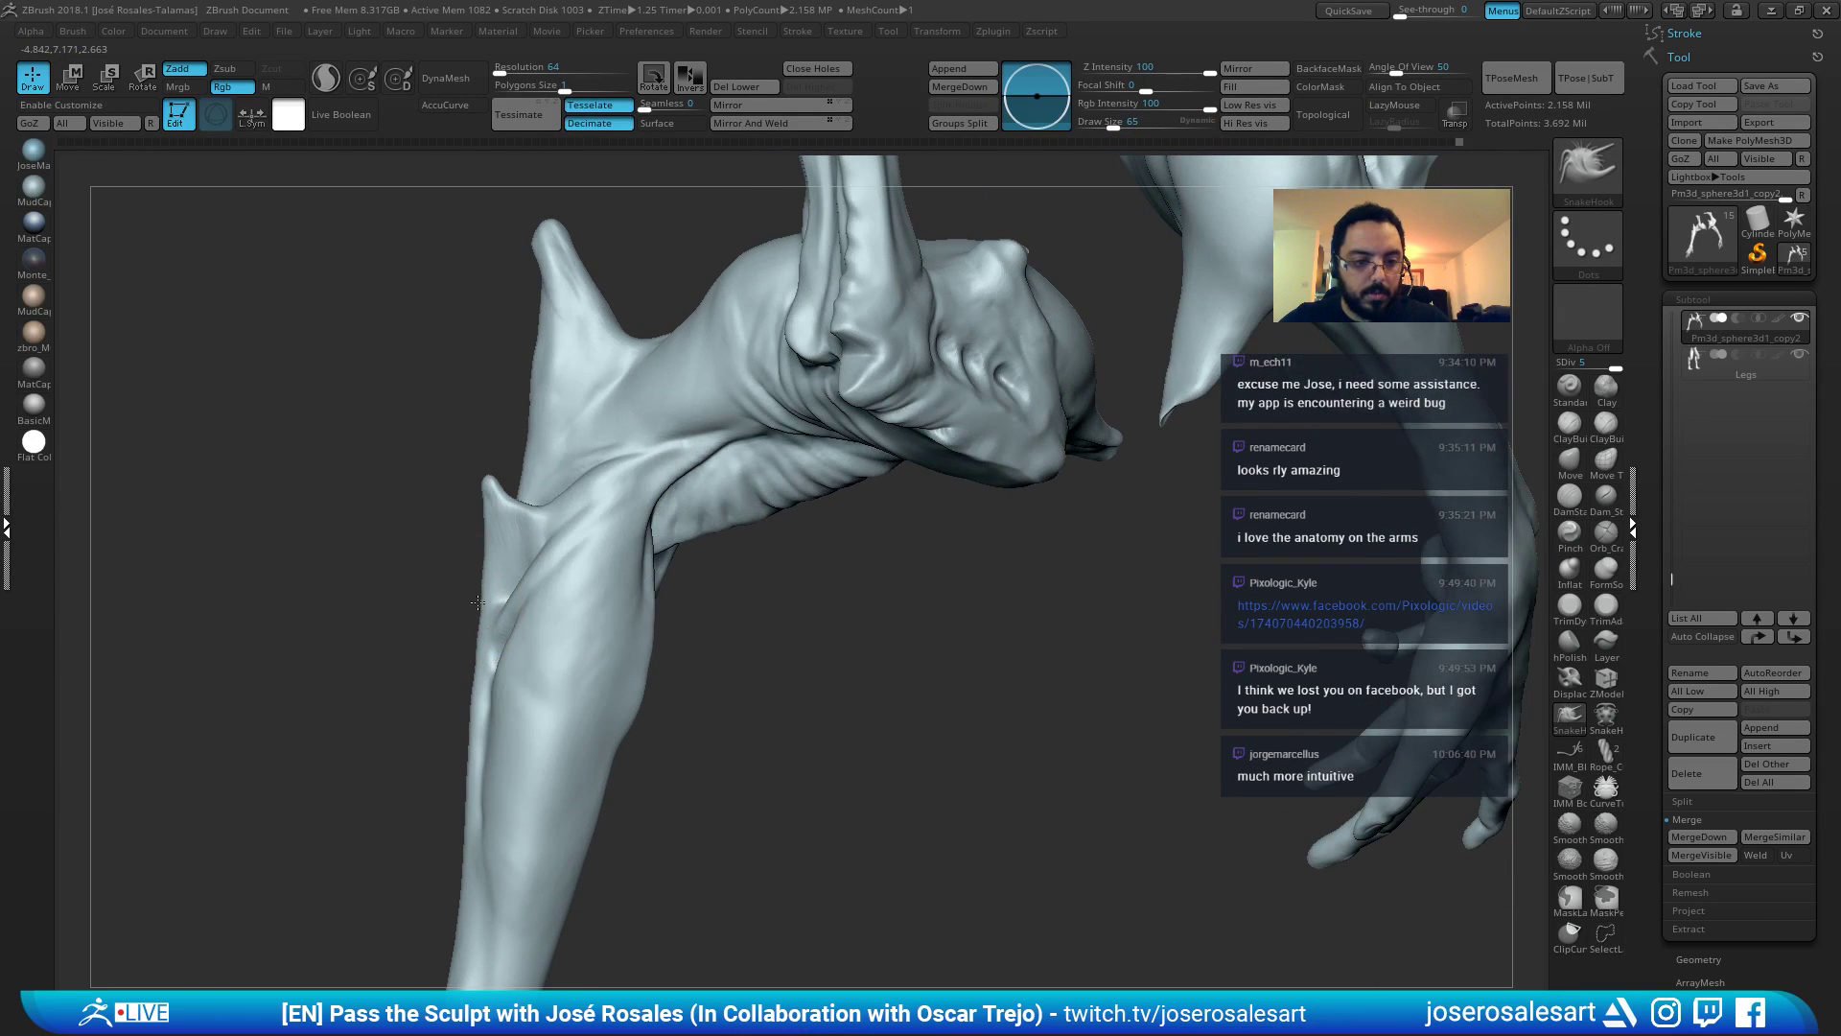
mouse_move(483, 540)
right_mouse_down()
mouse_move(491, 496)
mouse_move(567, 567)
mouse_move(588, 600)
mouse_move(553, 642)
right_mouse_up()
key("shift")
key("s")
left_click_drag(553, 643, 550, 643)
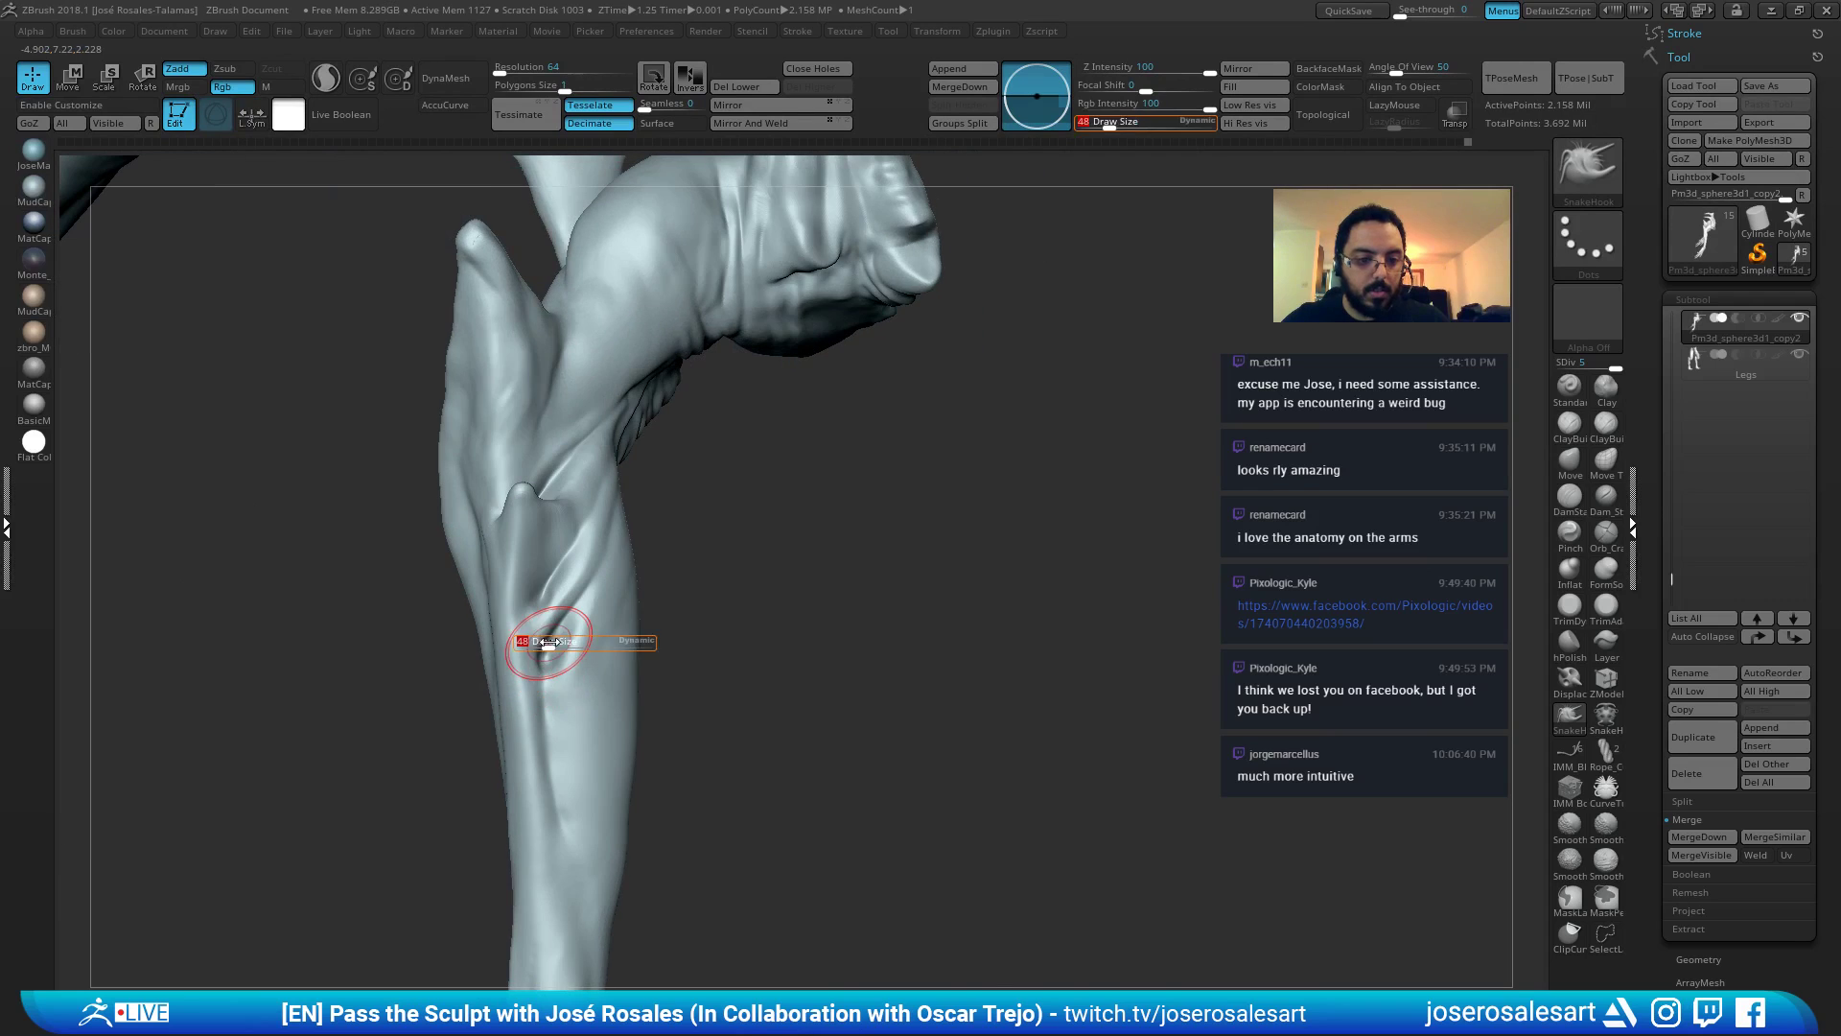
Carve narrow grooves between the tendon folds beside the forearm spike with DamStandard at draw size 45.
mouse_move(534, 649)
right_mouse_down()
mouse_move(661, 403)
mouse_move(514, 576)
mouse_move(585, 606)
mouse_move(580, 644)
right_mouse_up()
key("b")
key("d")
key("s")
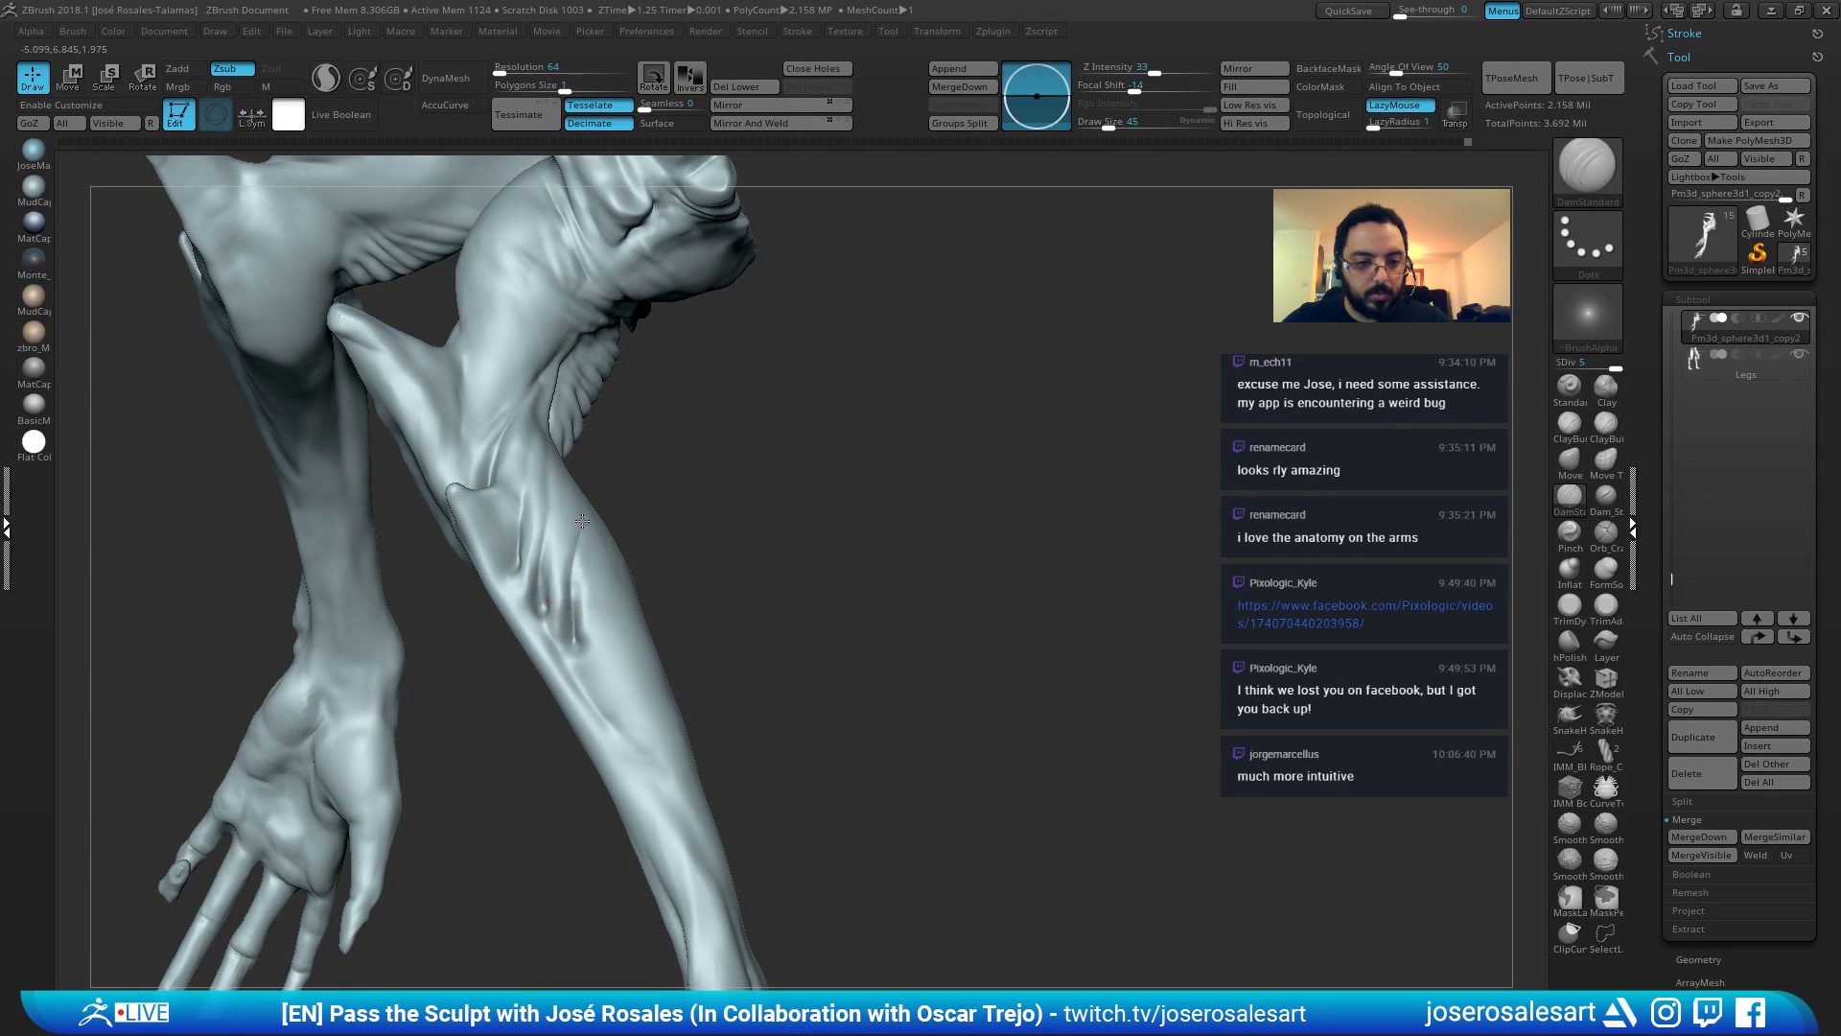
right_click_drag(558, 484, 468, 530)
mouse_move(584, 553)
right_mouse_down()
mouse_move(614, 585)
mouse_move(602, 642)
right_mouse_up()
key("bracketleft")
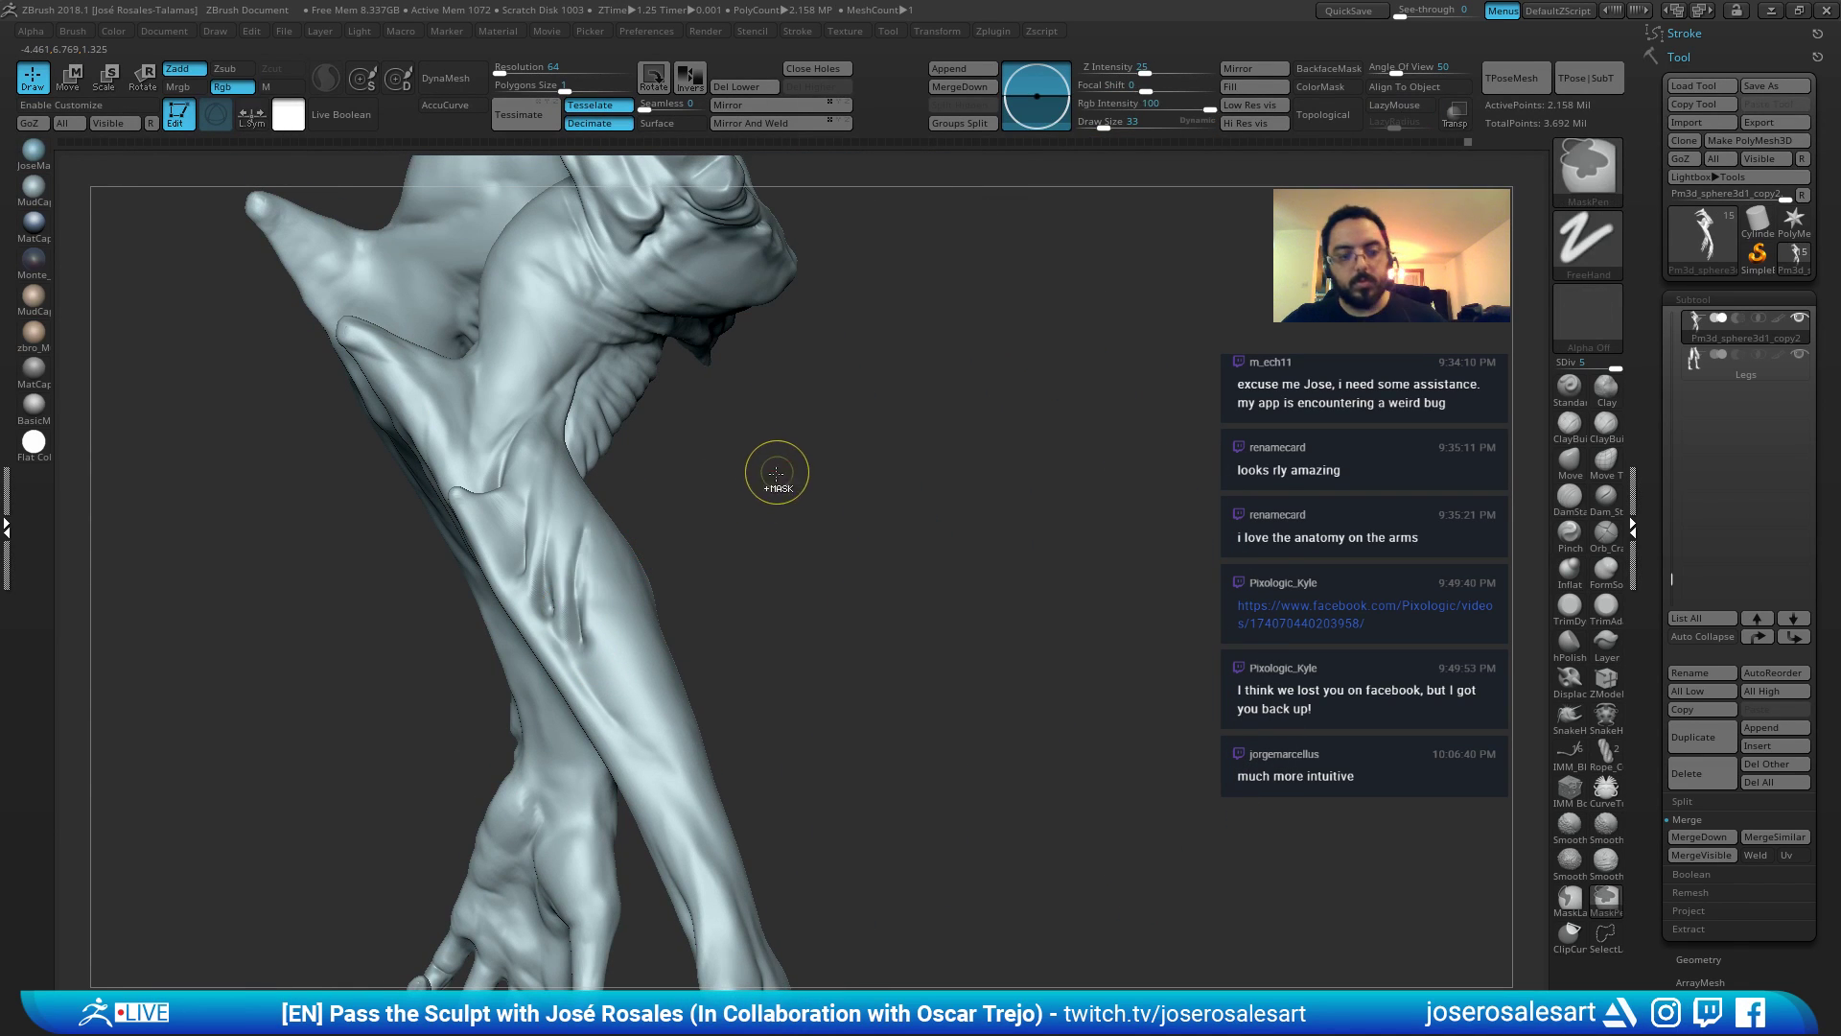
Build up the ridges between the forearm grooves with ClayBuildup at draw size 39.
mouse_move(773, 469)
right_mouse_down()
mouse_move(670, 538)
mouse_move(624, 616)
mouse_move(675, 621)
mouse_move(727, 538)
mouse_move(700, 630)
right_mouse_up()
key("1")
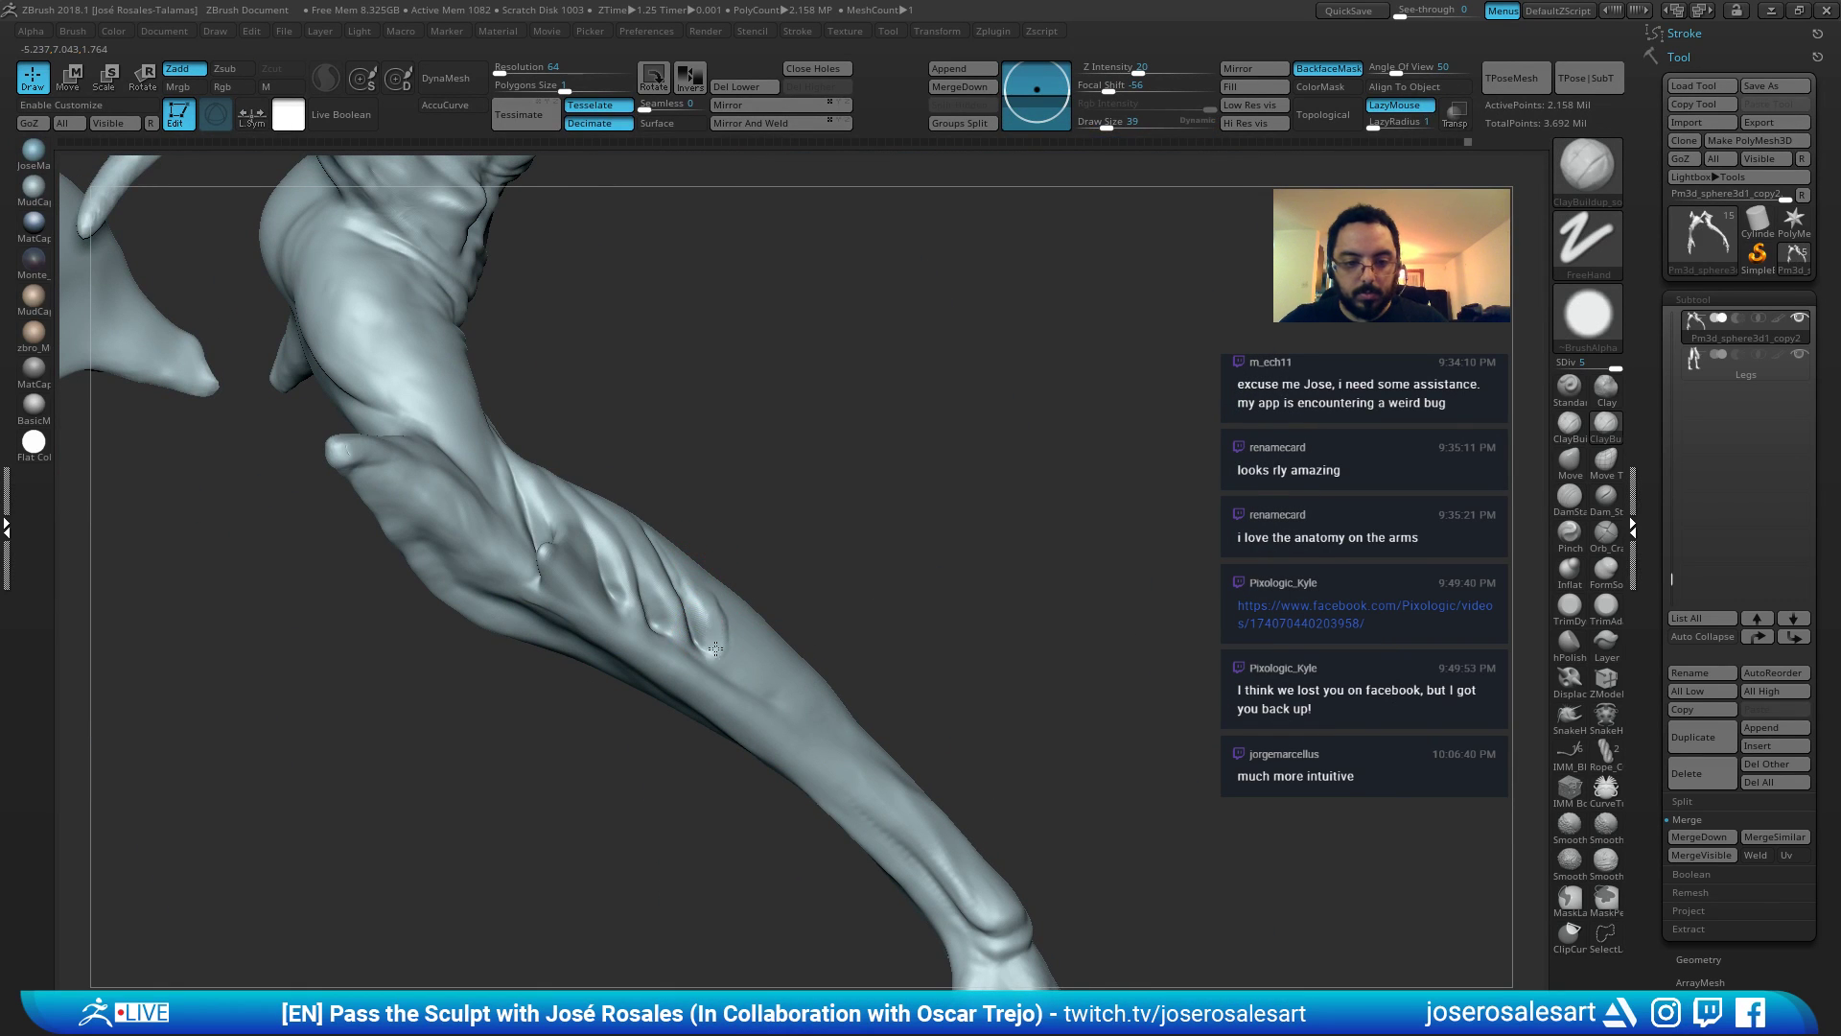
left_click_drag(716, 649, 737, 625)
mouse_move(736, 625)
right_mouse_down()
mouse_move(721, 623)
mouse_move(731, 542)
mouse_move(674, 630)
right_mouse_up()
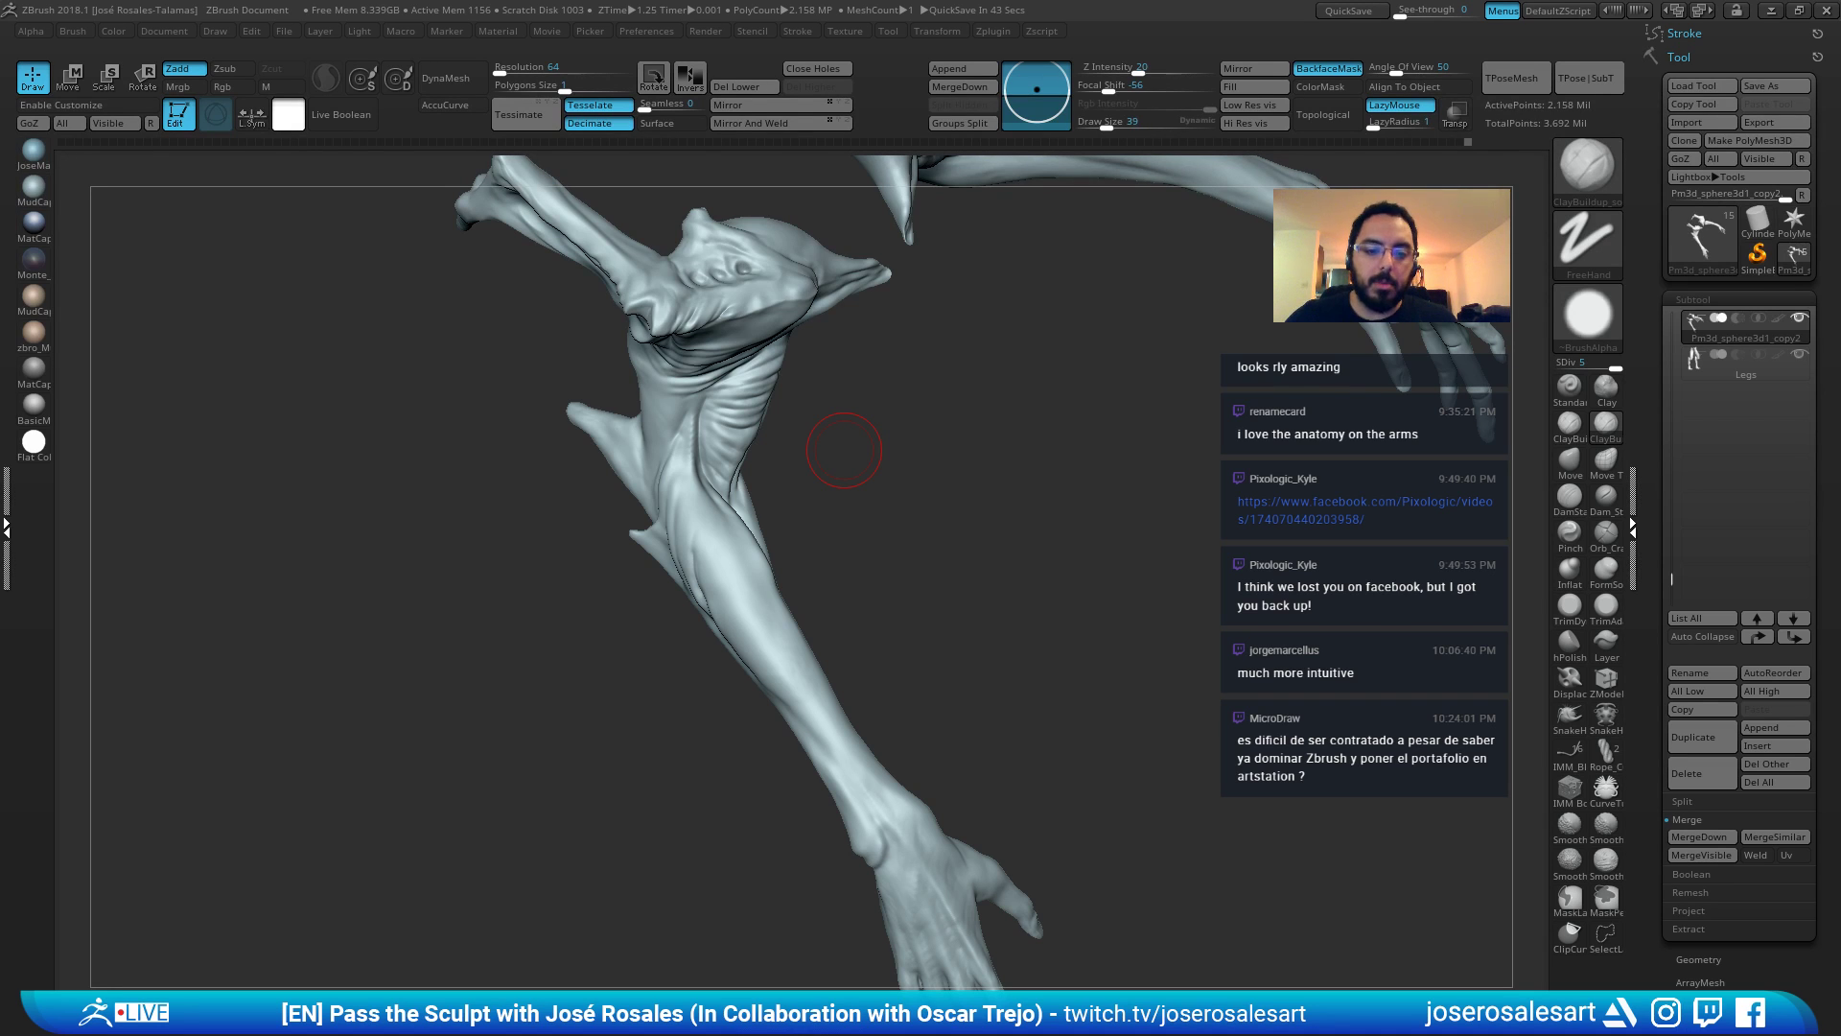
Rework the wrinkled skin inside the elbow with DamStandard and a larger ClayBuildup brush.
left_click_drag(842, 371, 788, 364)
mouse_move(659, 467)
right_mouse_down()
mouse_move(629, 423)
mouse_move(774, 455)
mouse_move(725, 420)
mouse_move(707, 493)
right_mouse_up()
key("b")
key("d")
key("s")
key("]")
key("b")
key("c")
key("b")
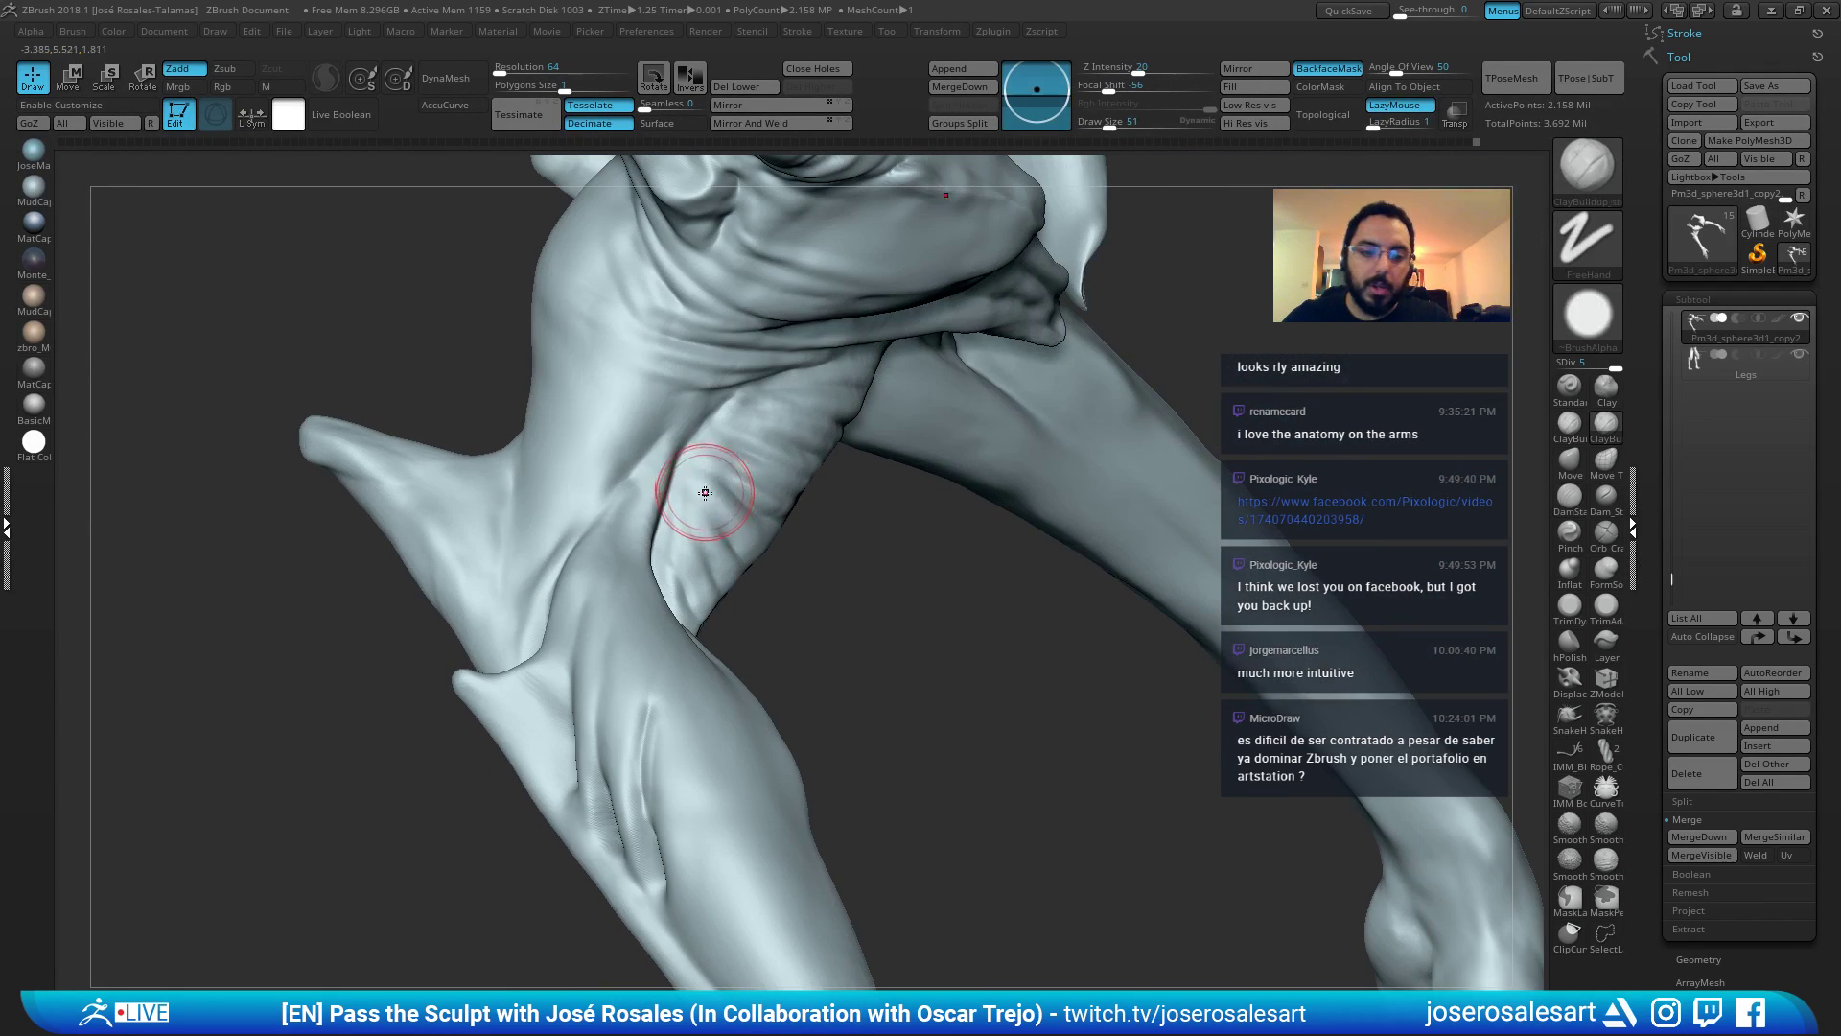
left_click_drag(707, 493, 687, 525)
mouse_move(687, 526)
right_mouse_down()
mouse_move(661, 508)
mouse_move(706, 487)
right_mouse_up()
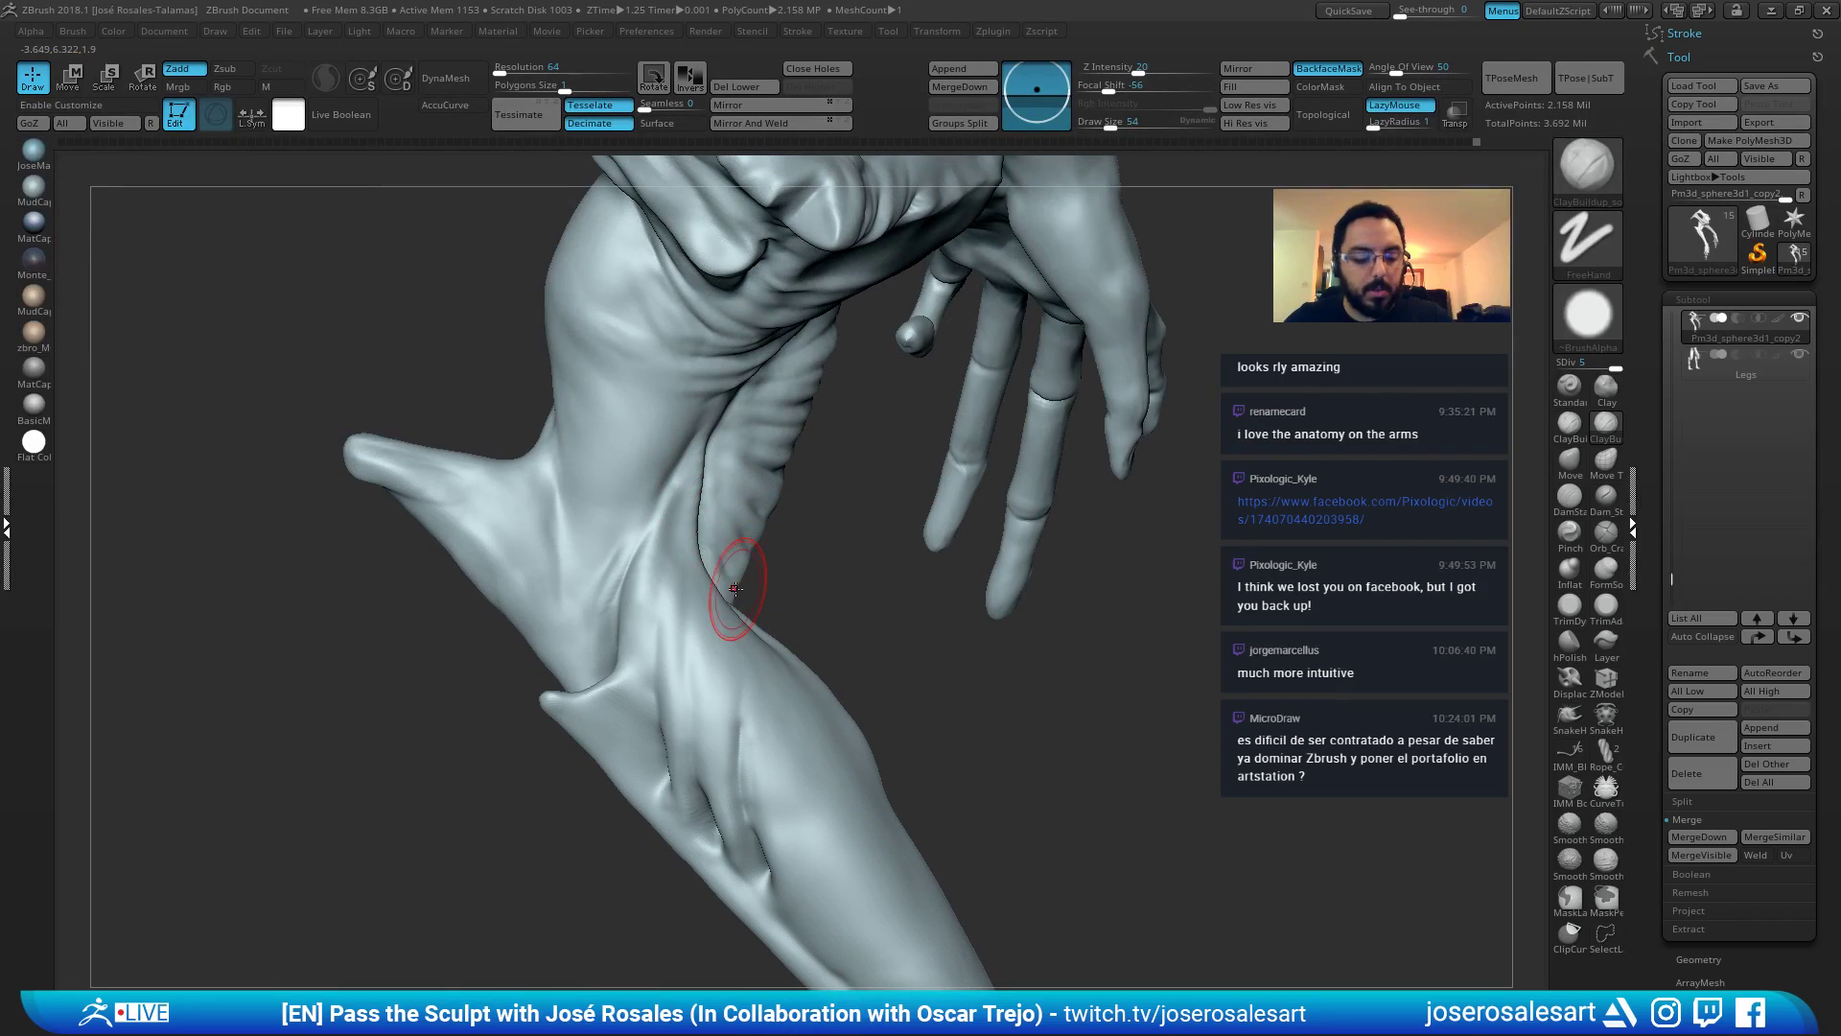
Adjust the edge of the muscle fold inside the elbow with the Move brush.
key("b")
key("m")
key("v")
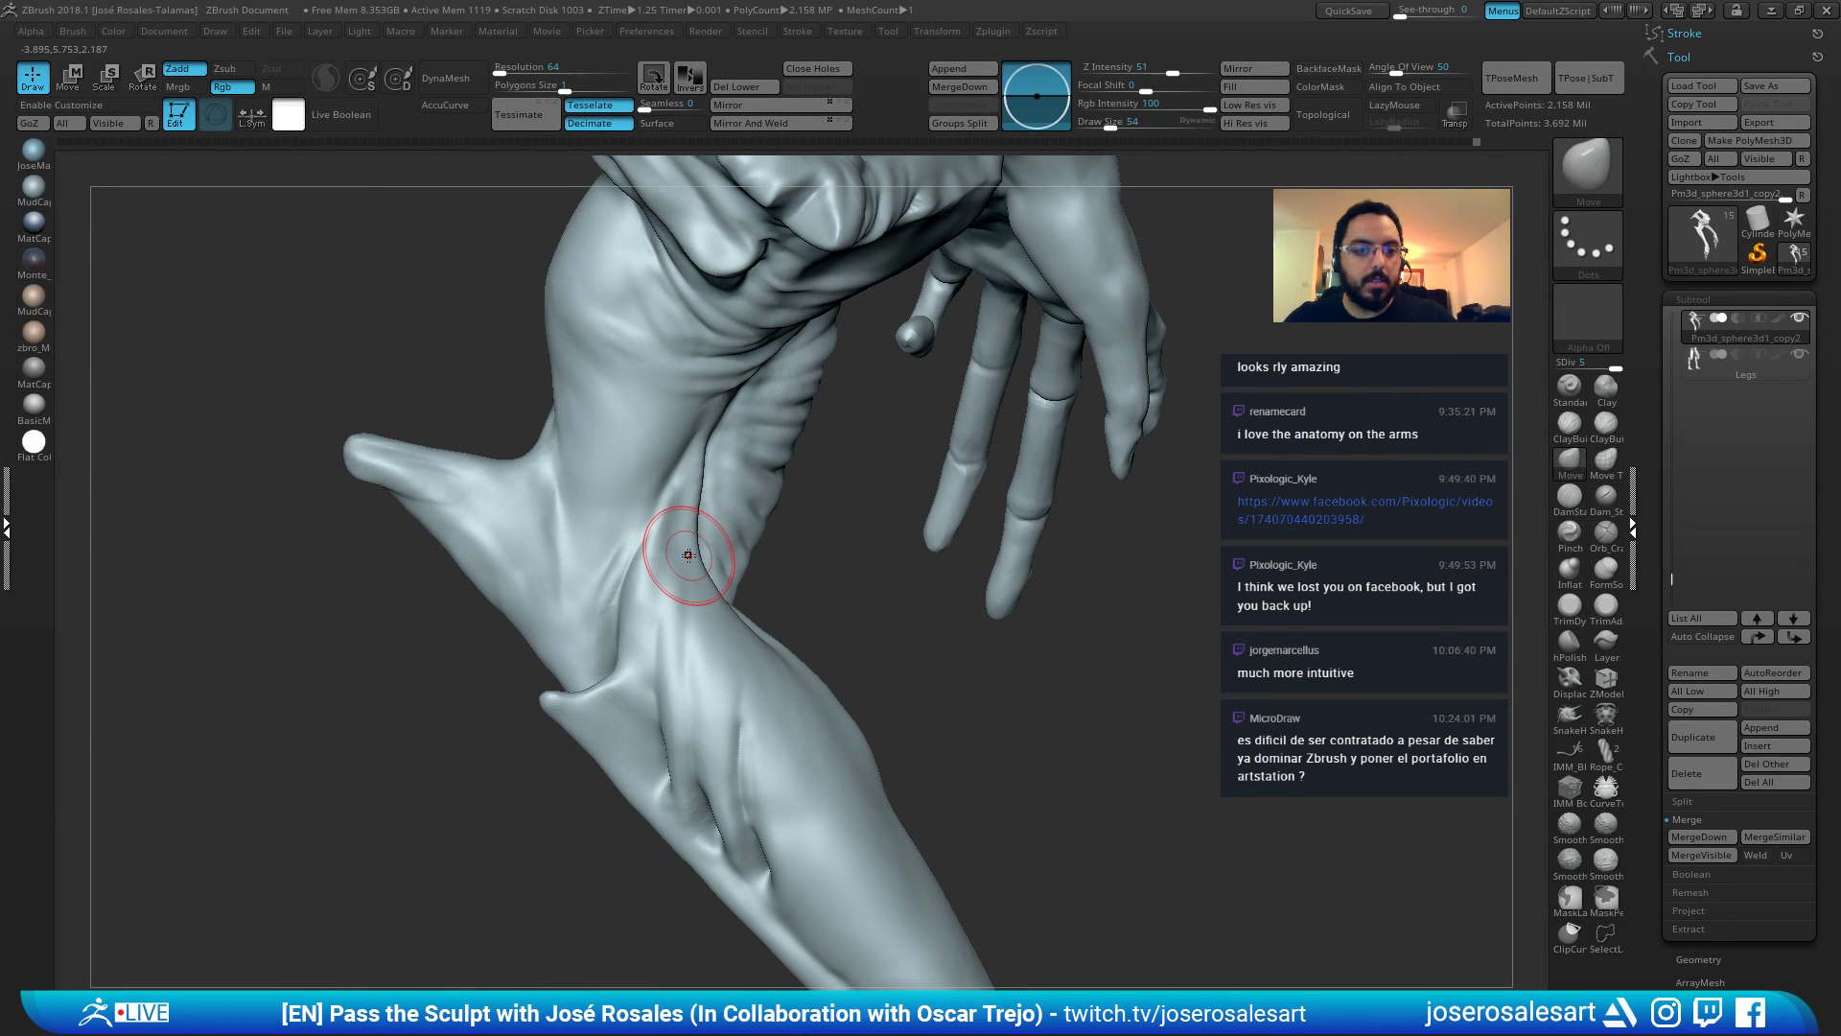
right_click_drag(696, 554, 696, 572)
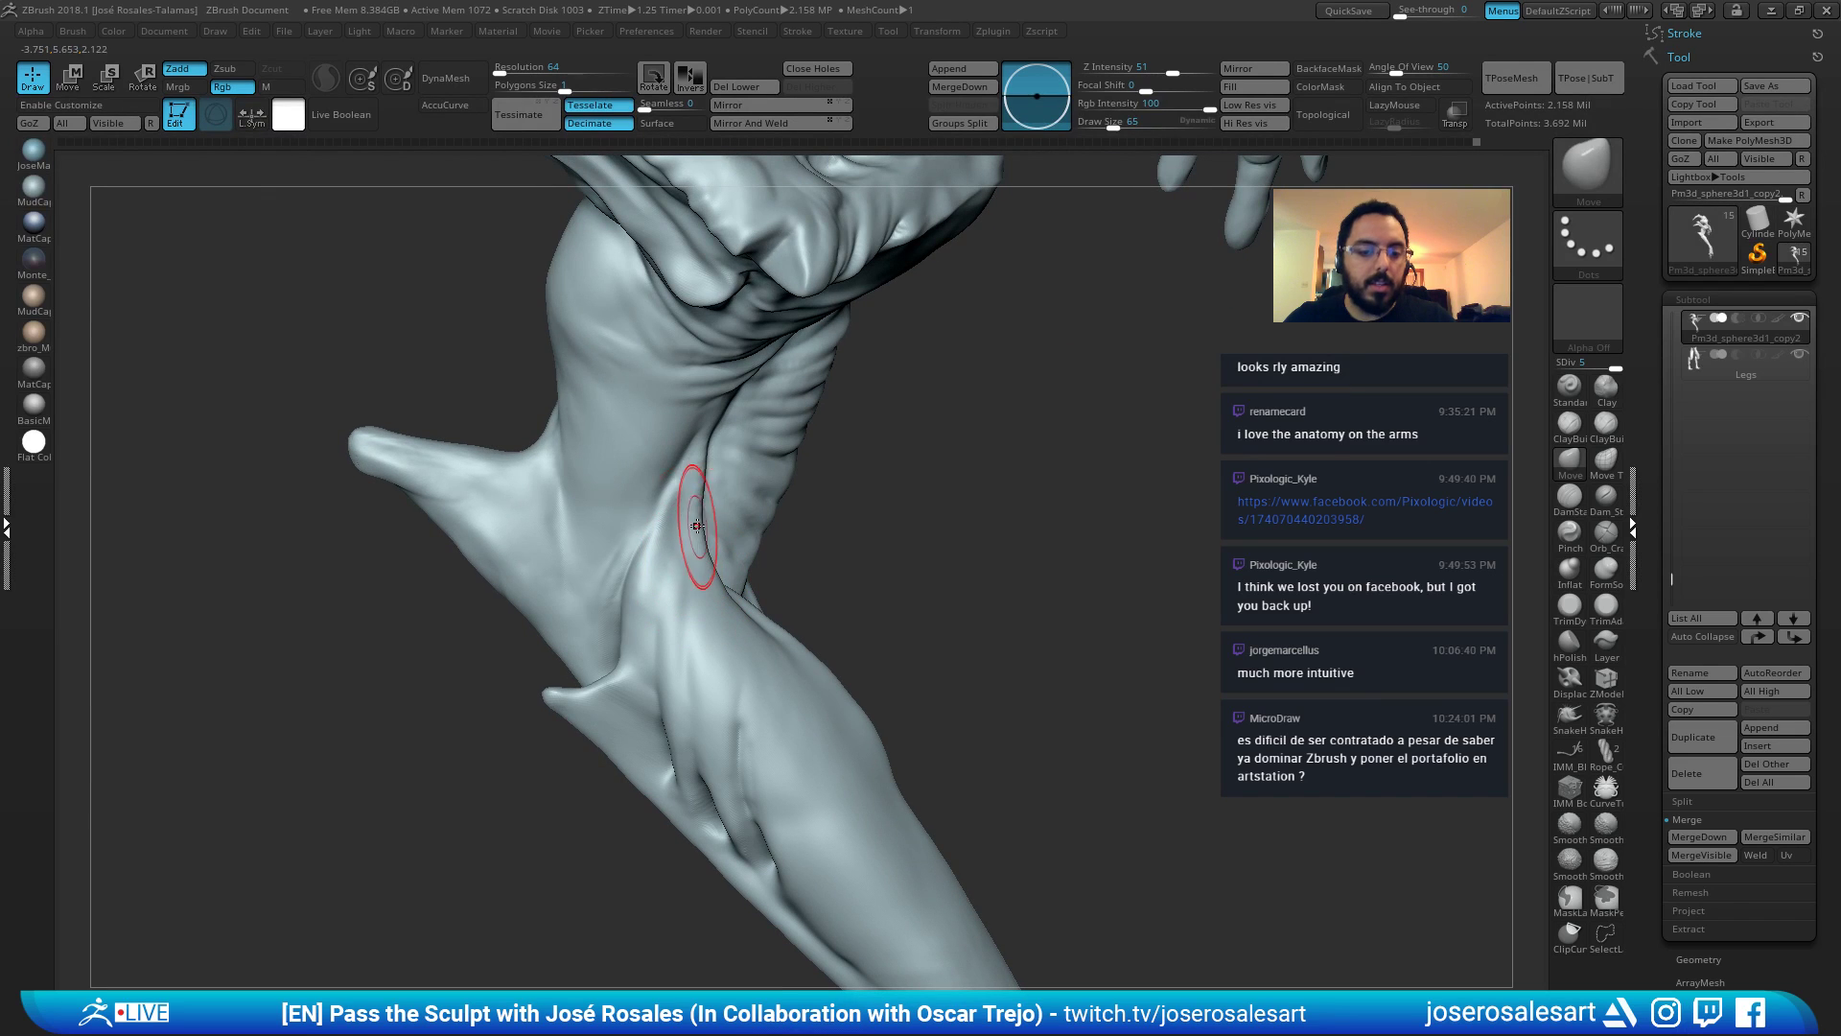
key("s")
left_click_drag(704, 505, 701, 506)
left_click_drag(705, 488, 699, 486)
Accentuate the muscle forms along the inner forearm with the Standard brush at draw size 36.
mouse_move(804, 456)
right_mouse_down()
mouse_move(721, 499)
mouse_move(694, 481)
mouse_move(802, 518)
mouse_move(666, 518)
mouse_move(815, 578)
mouse_move(701, 608)
mouse_move(710, 547)
mouse_move(684, 535)
mouse_move(660, 564)
right_mouse_up()
key("bracketright")
key("2")
key("1")
key("[")
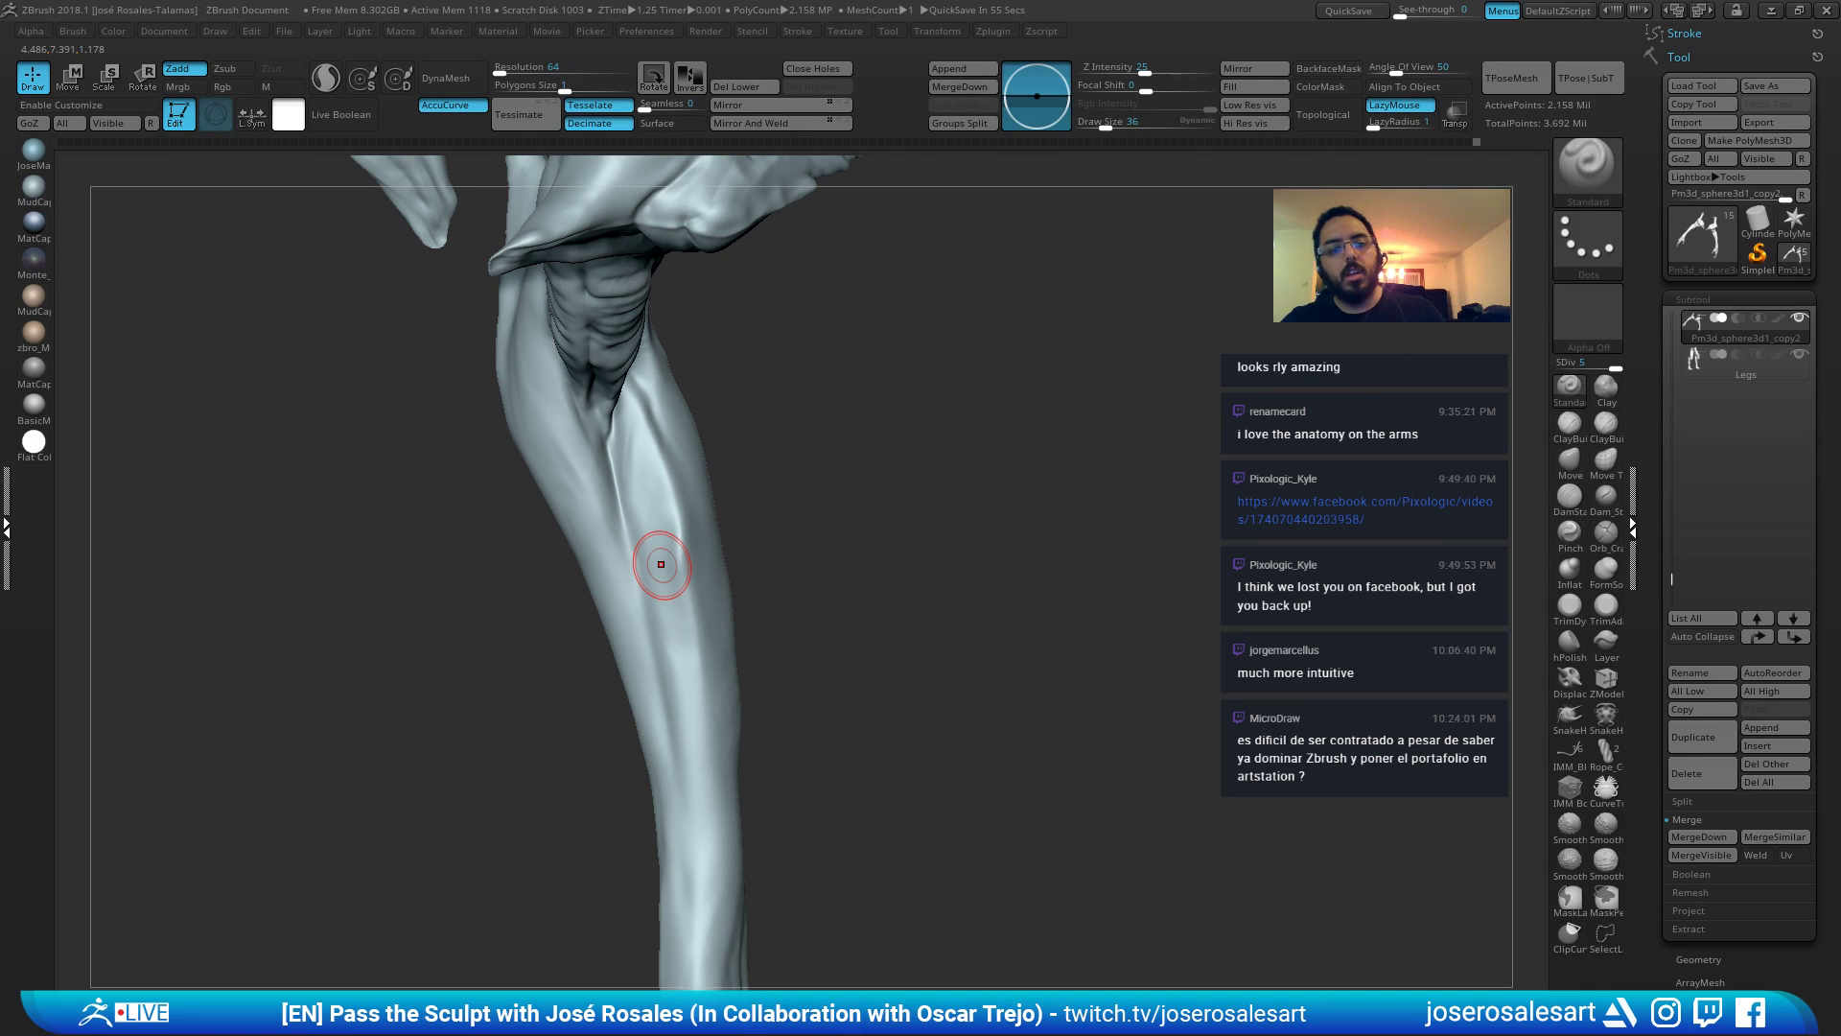
Build up the forearm muscles below the elbow with the ClayBuildup brush at draw size 36.
mouse_move(771, 512)
right_mouse_down()
mouse_move(789, 527)
mouse_move(709, 442)
right_mouse_up()
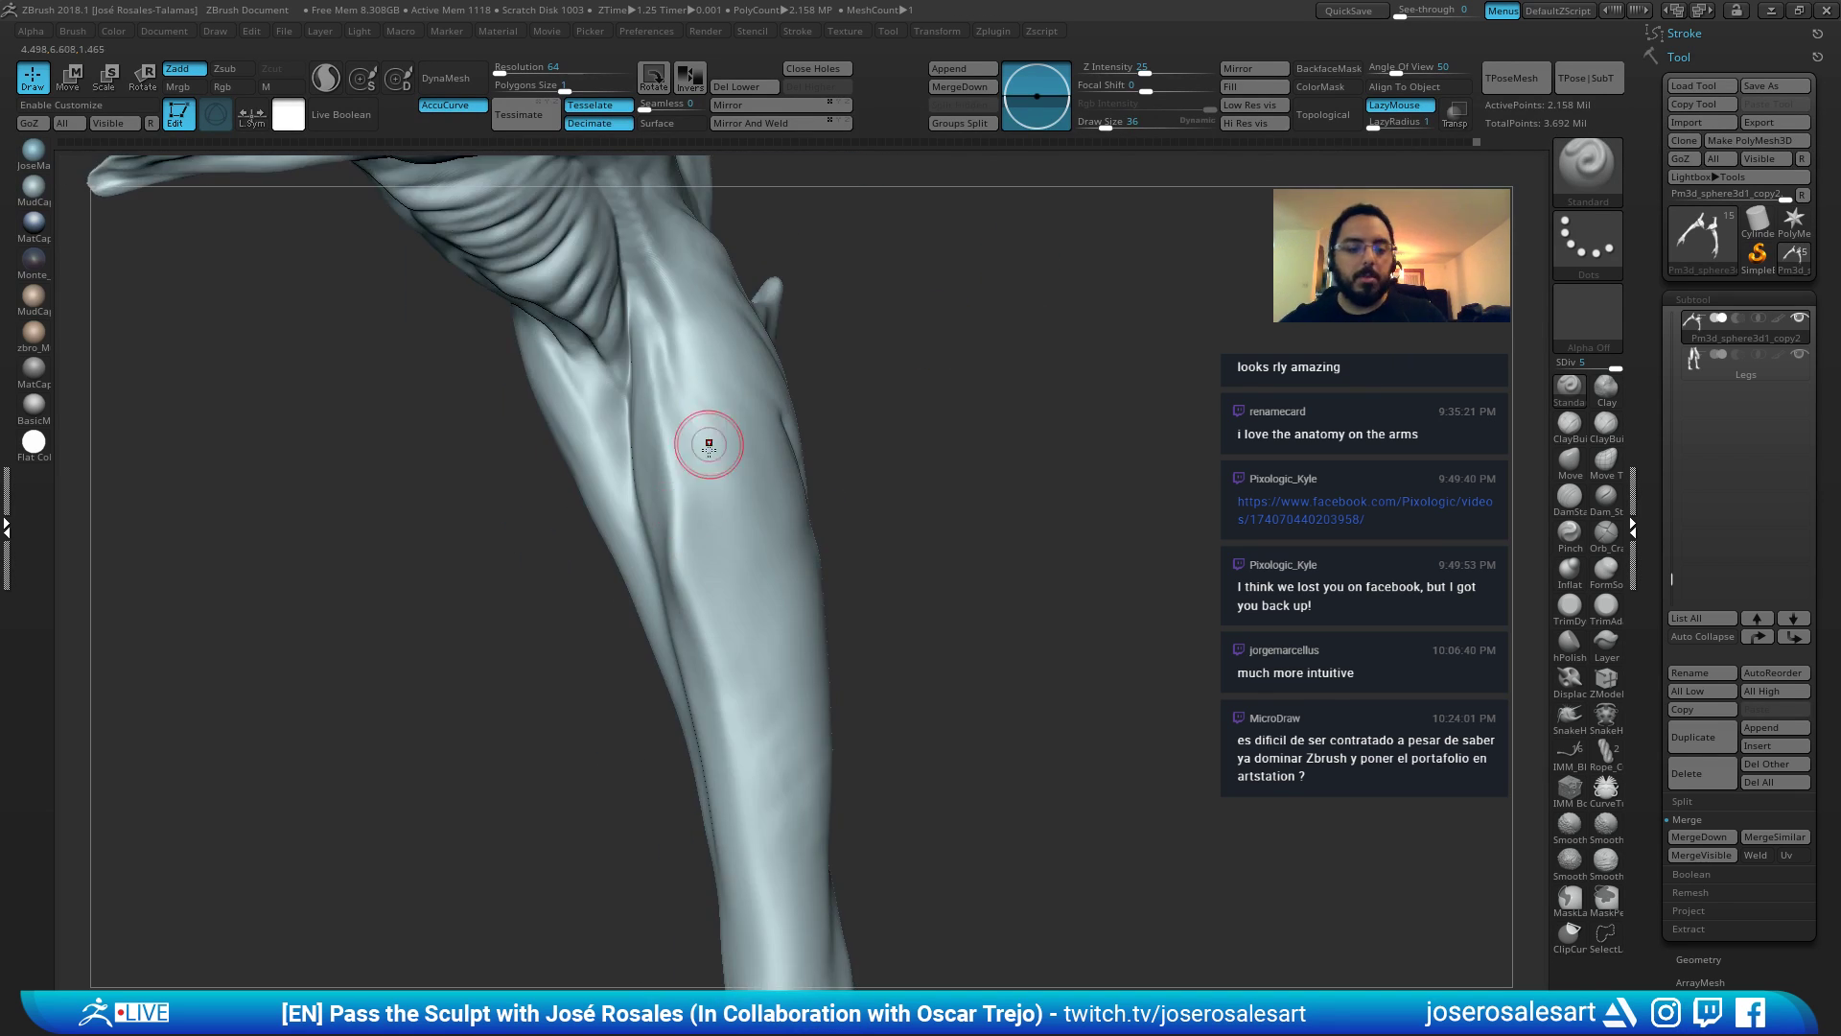
key("2")
mouse_move(741, 510)
right_mouse_down()
mouse_move(701, 545)
mouse_move(685, 600)
mouse_move(646, 583)
mouse_move(717, 660)
mouse_move(682, 489)
right_mouse_up()
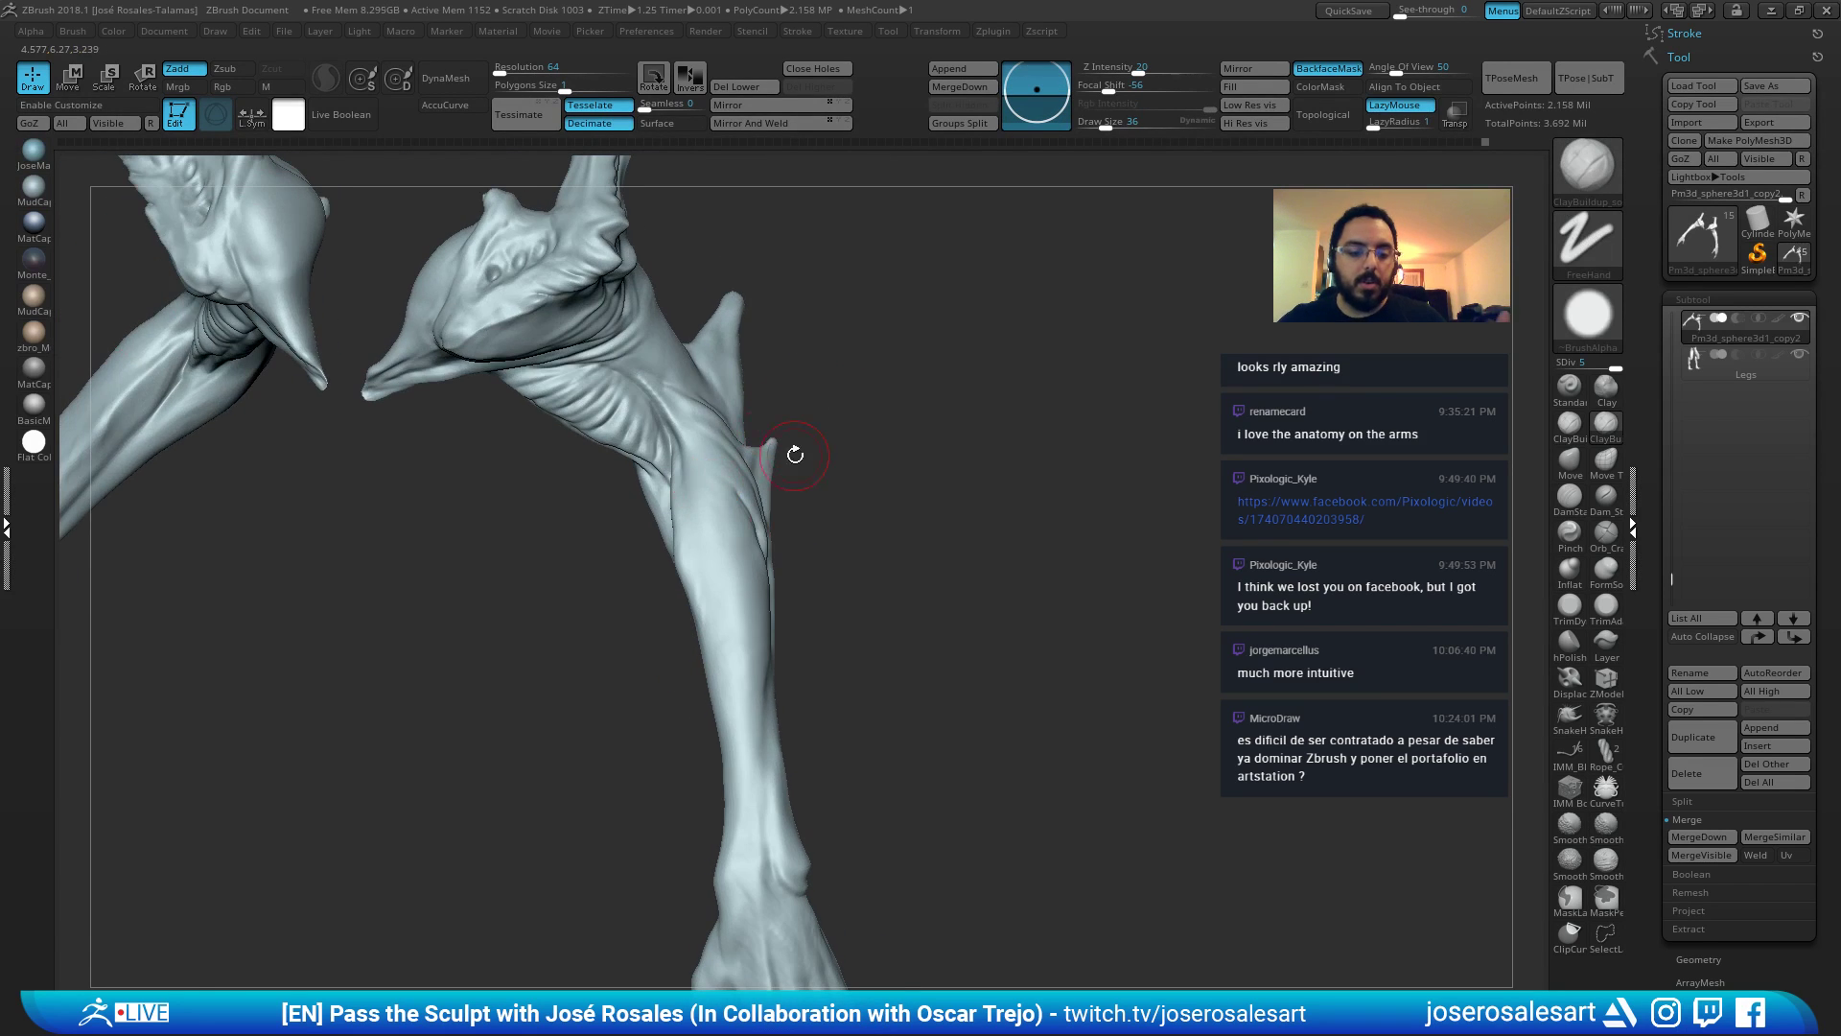
mouse_move(795, 455)
right_mouse_down()
mouse_move(761, 546)
mouse_move(752, 760)
mouse_move(752, 502)
mouse_move(761, 537)
right_mouse_up()
key("2")
key("s")
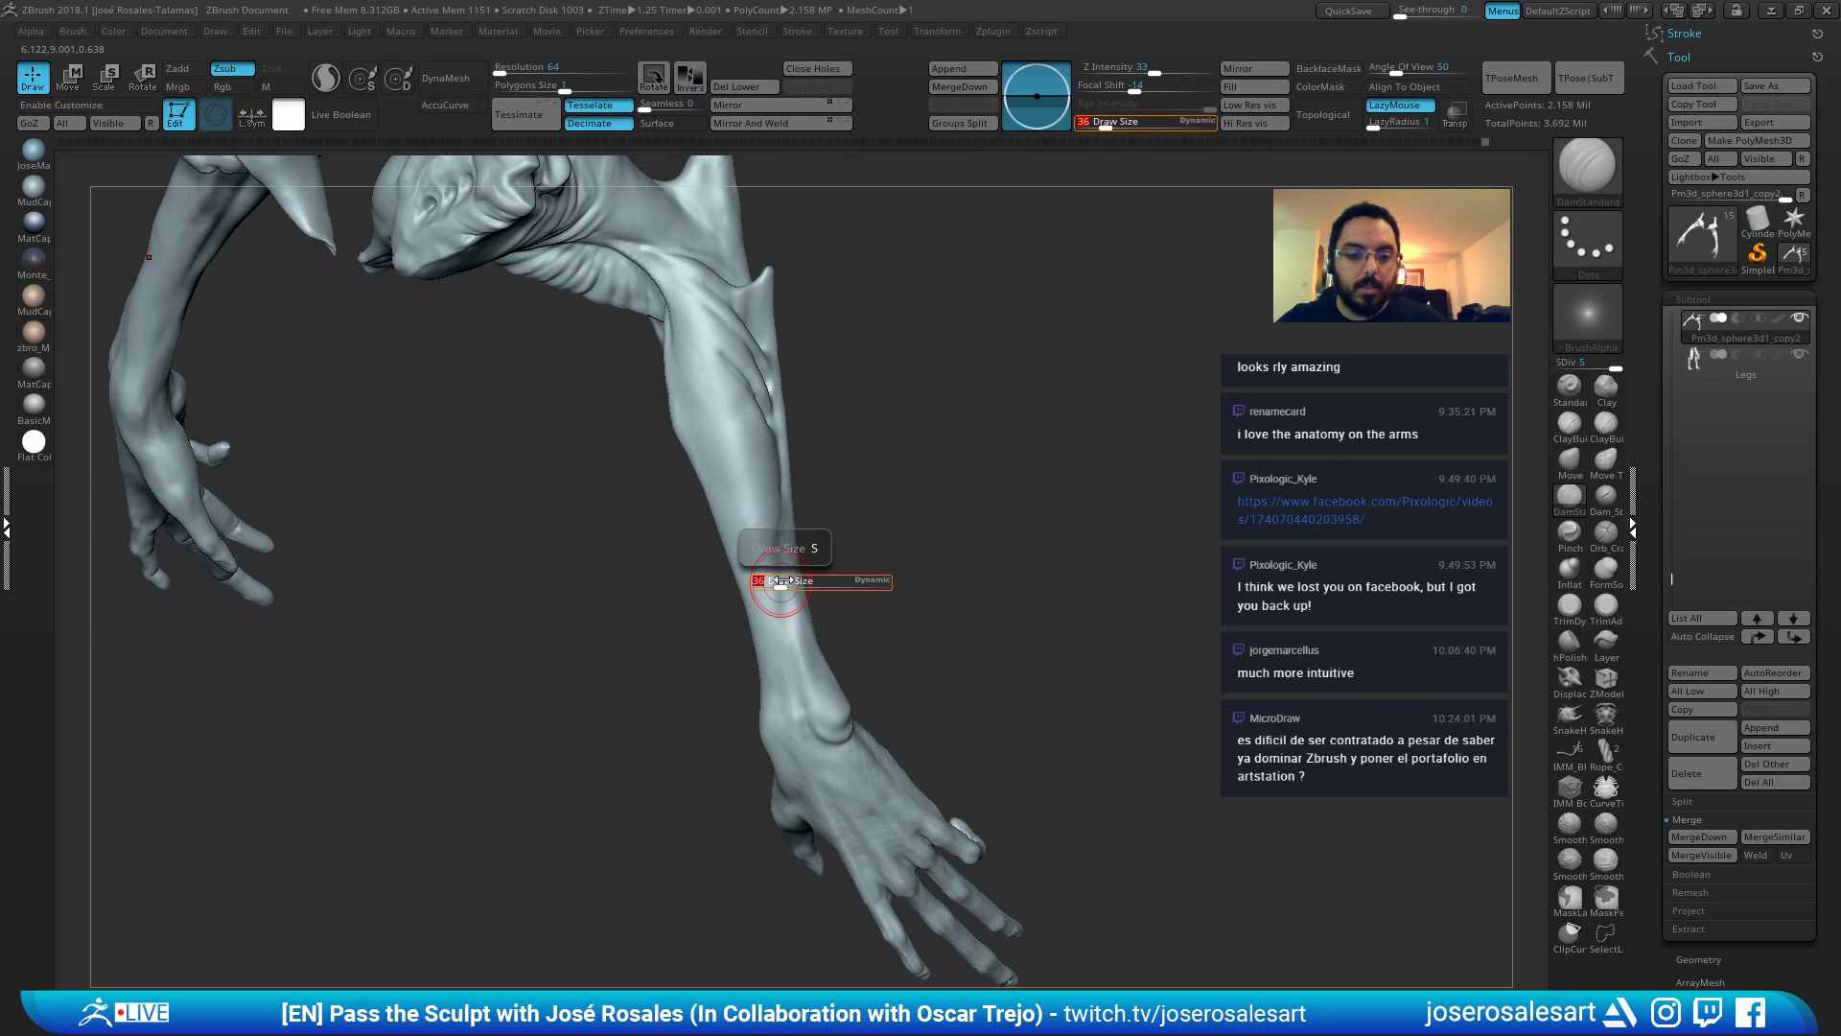
left_click_drag(1644, 203, 1644, 246)
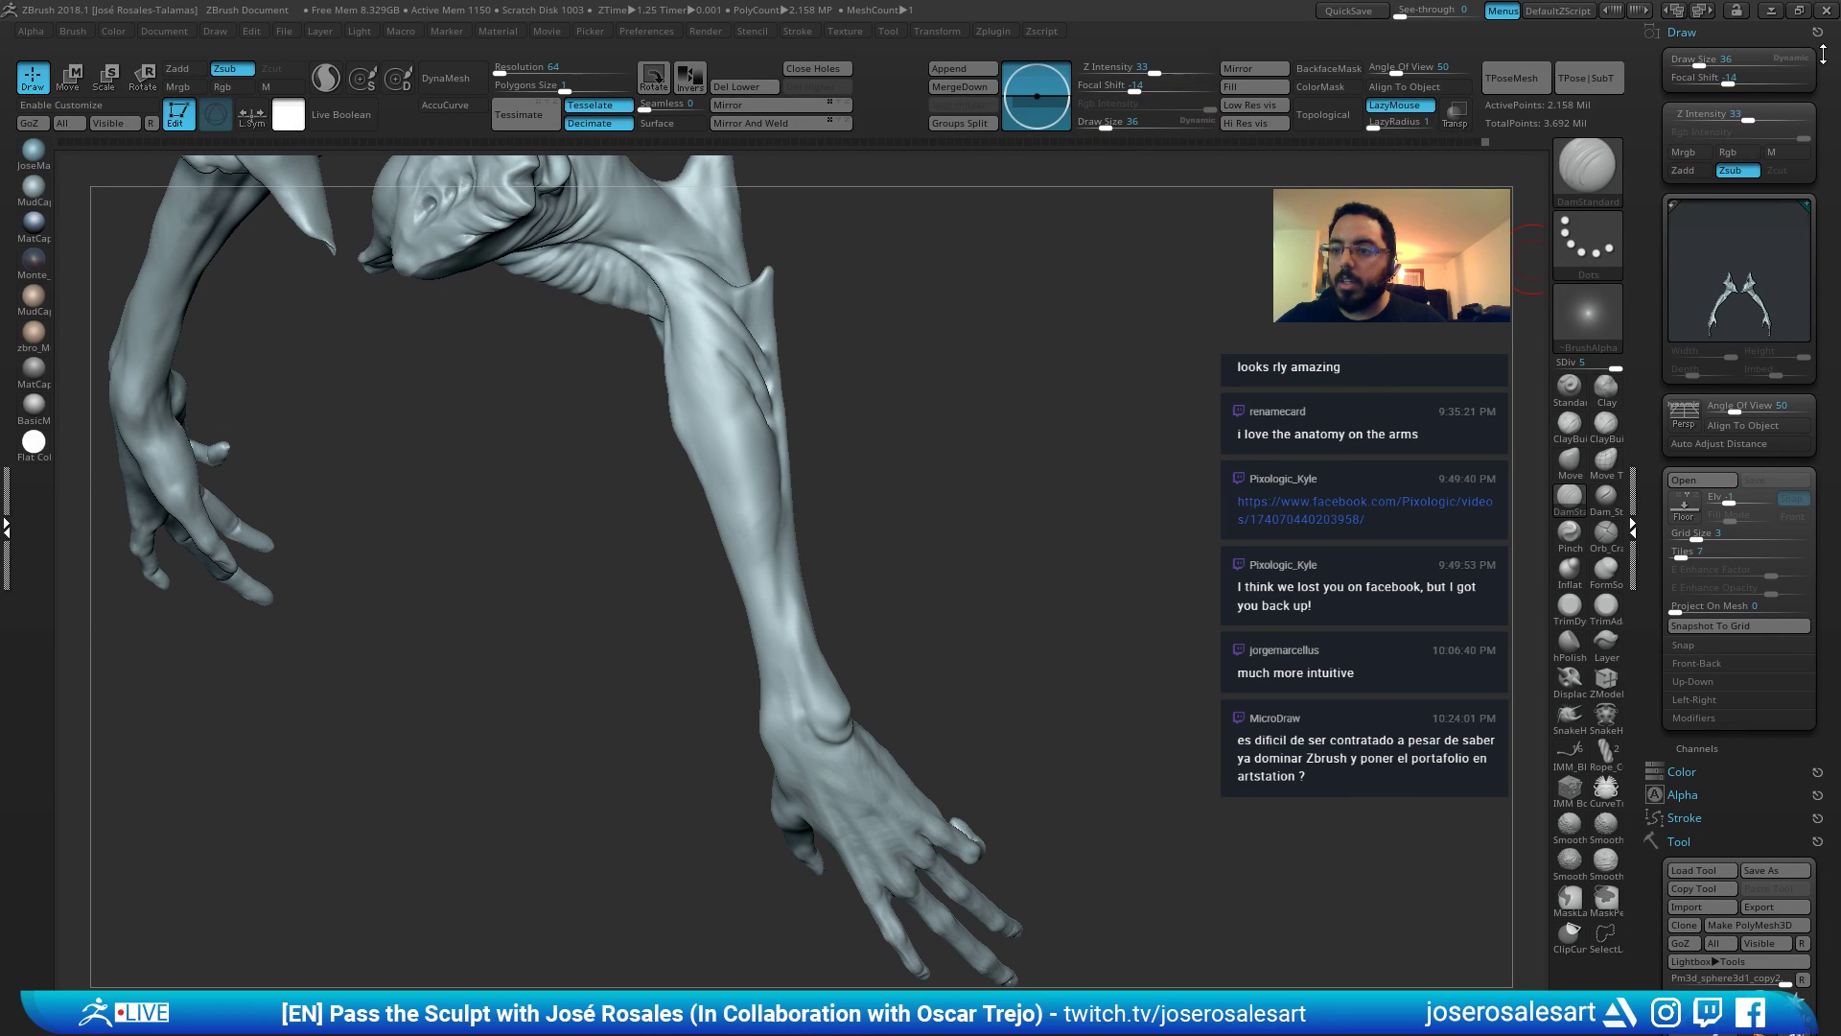
mouse_move(1819, 38)
left_mouse_down()
mouse_move(1781, 75)
mouse_move(824, 509)
left_mouse_up()
Add volume to the lower forearm above the wrist with the ClayBuildup brush at draw size 42.
mouse_move(814, 510)
right_mouse_down("ctrl")
mouse_move(795, 519)
mouse_move(820, 494)
mouse_move(822, 422)
mouse_move(773, 657)
mouse_move(812, 612)
right_mouse_up("ctrl")
key("bracketright")
key("b")
key("c")
key("b")
key("s")
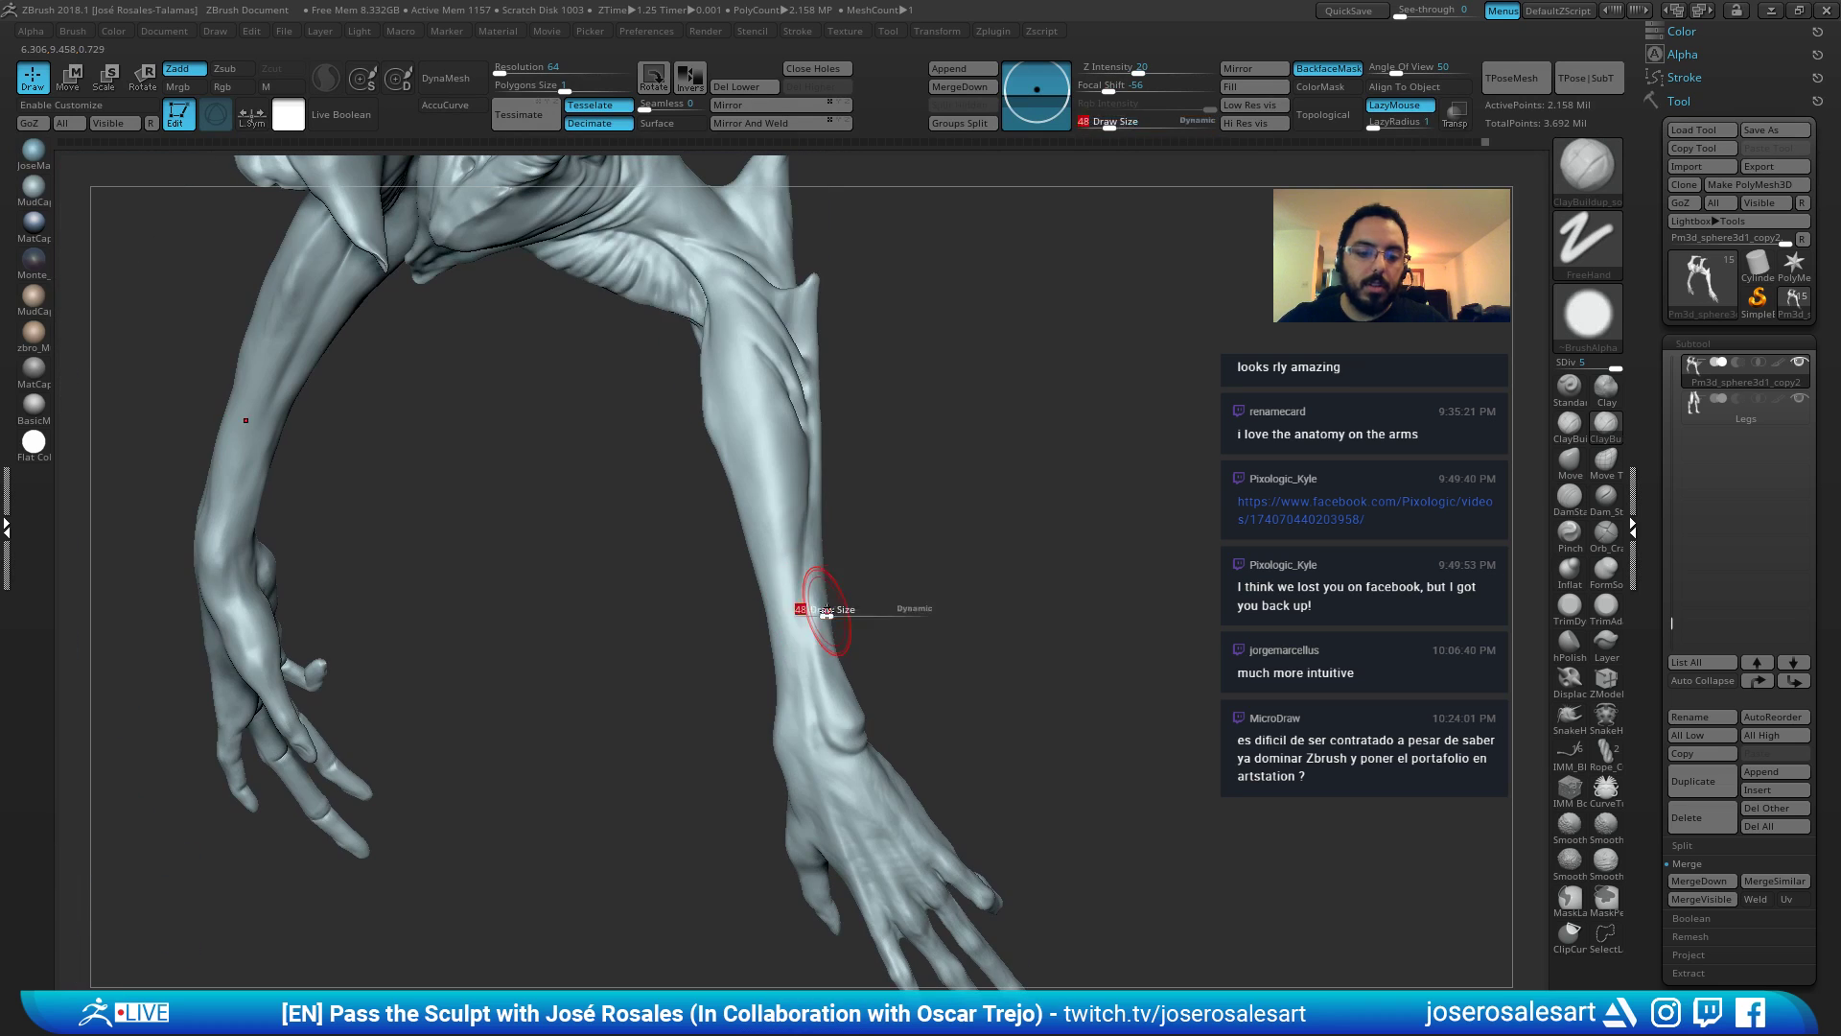
left_click_drag(815, 611, 812, 612)
mouse_move(813, 612)
right_mouse_down()
mouse_move(773, 527)
mouse_move(793, 575)
right_mouse_up()
mouse_move(773, 658)
right_mouse_down()
mouse_move(808, 452)
mouse_move(798, 496)
right_mouse_up()
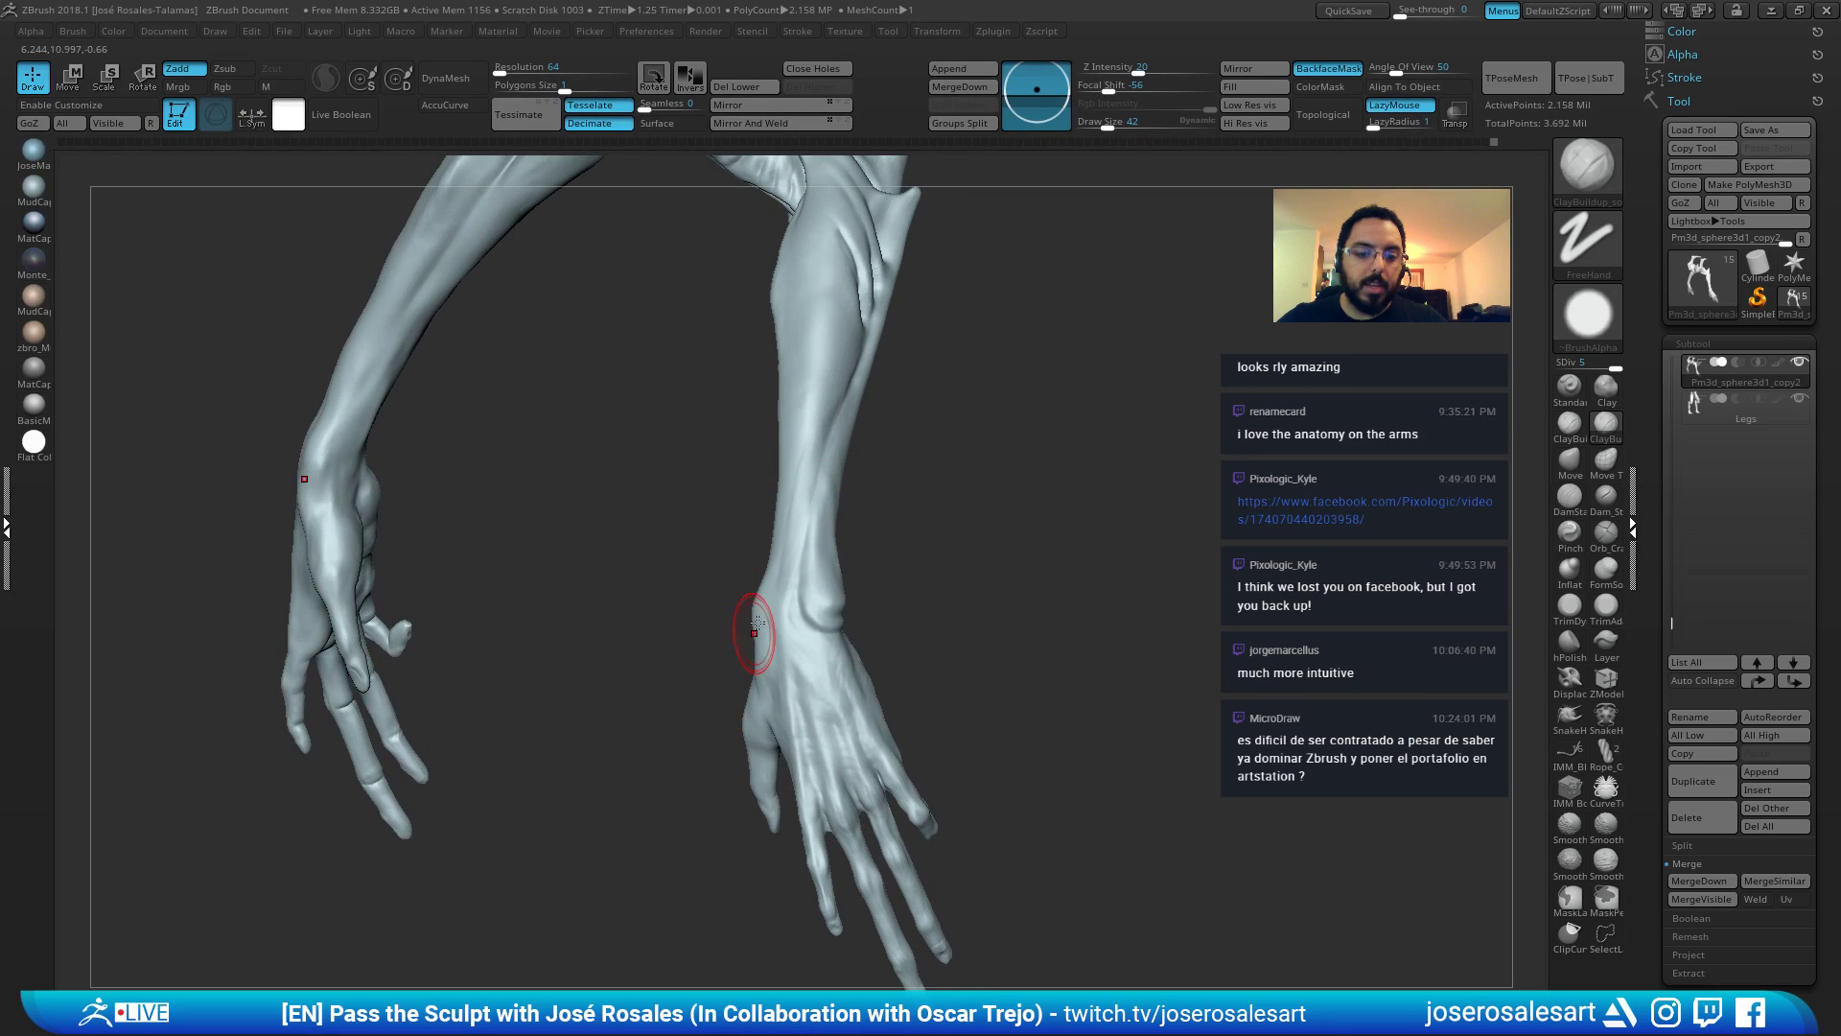
Adjust the contour of the forearm with the Move brush.
right_click_drag(756, 633, 959, 408, "ctrl")
right_click_drag(959, 408, 882, 404)
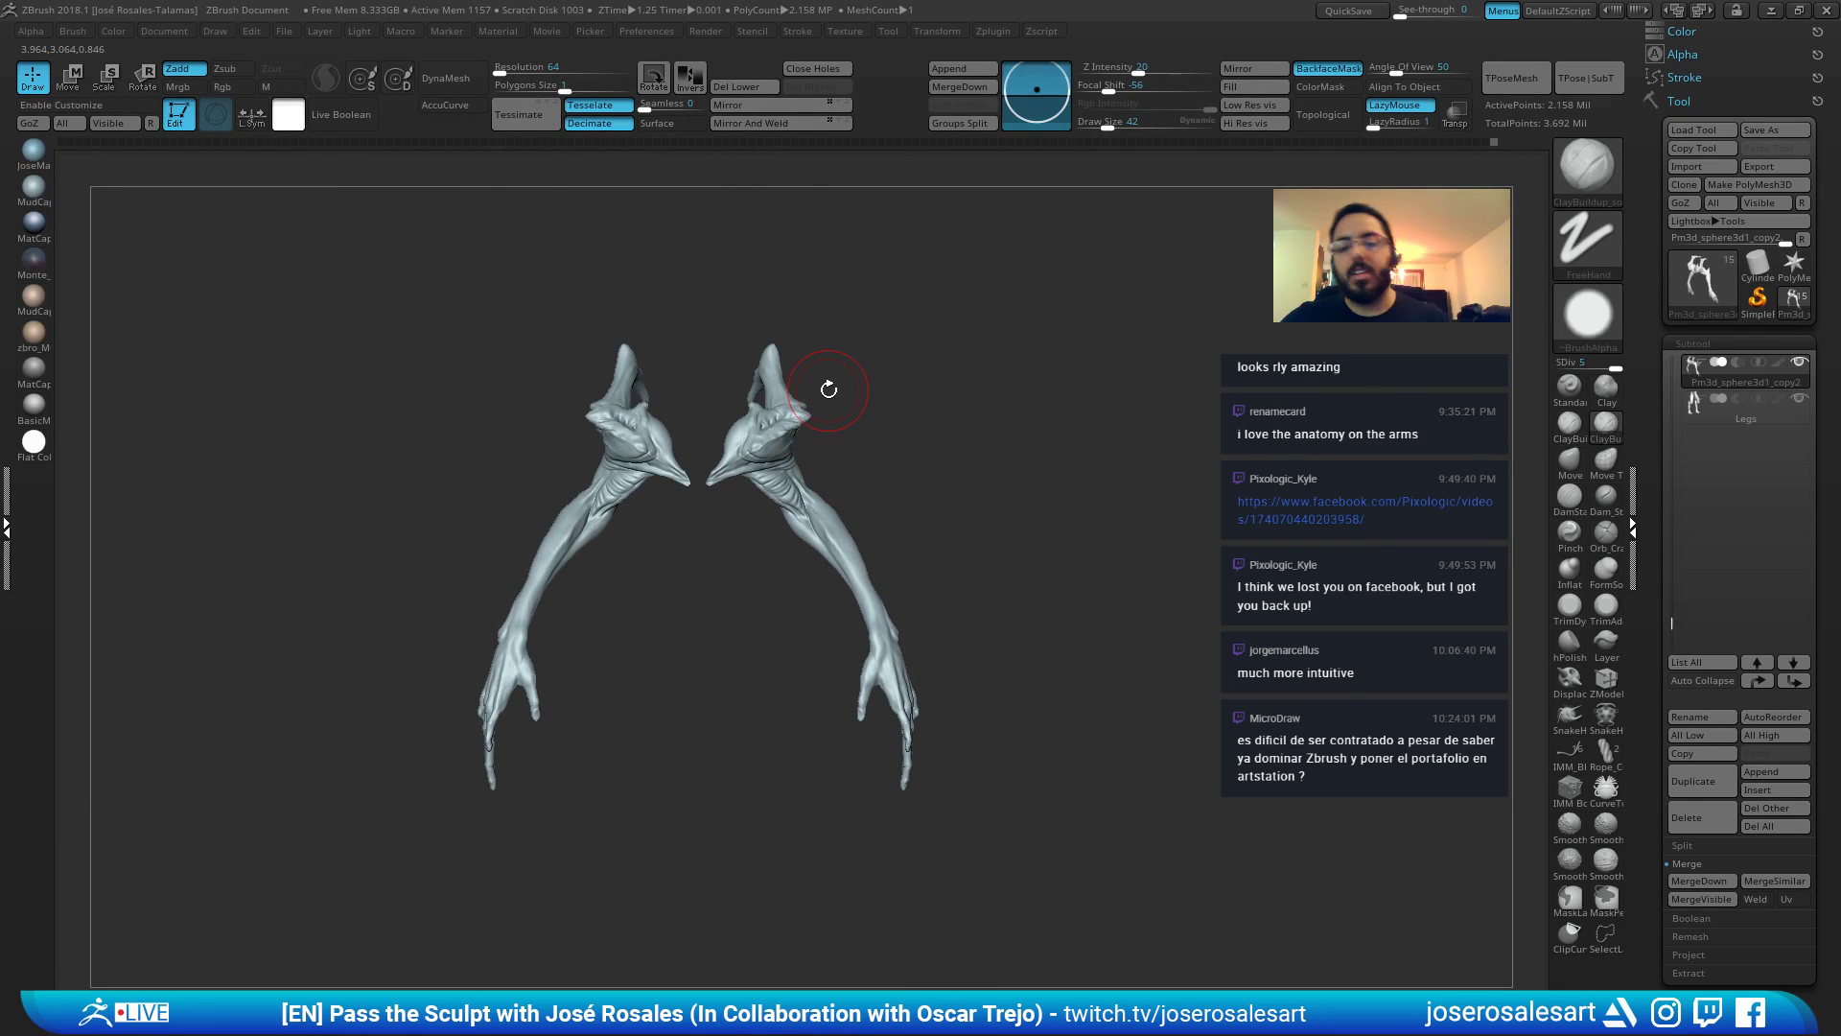
mouse_move(569, 568)
right_mouse_down("ctrl")
mouse_move(448, 588)
mouse_move(752, 493)
mouse_move(553, 596)
mouse_move(580, 639)
right_mouse_up("ctrl")
key("b")
key("m")
key("v")
left_click_drag(649, 521, 631, 537)
Fill out the back of the lower forearm with the ClayBuildup brush at draw size 39.
mouse_move(608, 563)
right_mouse_down()
mouse_move(550, 599)
mouse_move(703, 547)
mouse_move(690, 526)
mouse_move(629, 564)
mouse_move(595, 488)
mouse_move(602, 524)
right_mouse_up()
key("b")
key("c")
key("b")
right_click_drag(620, 588, 625, 499)
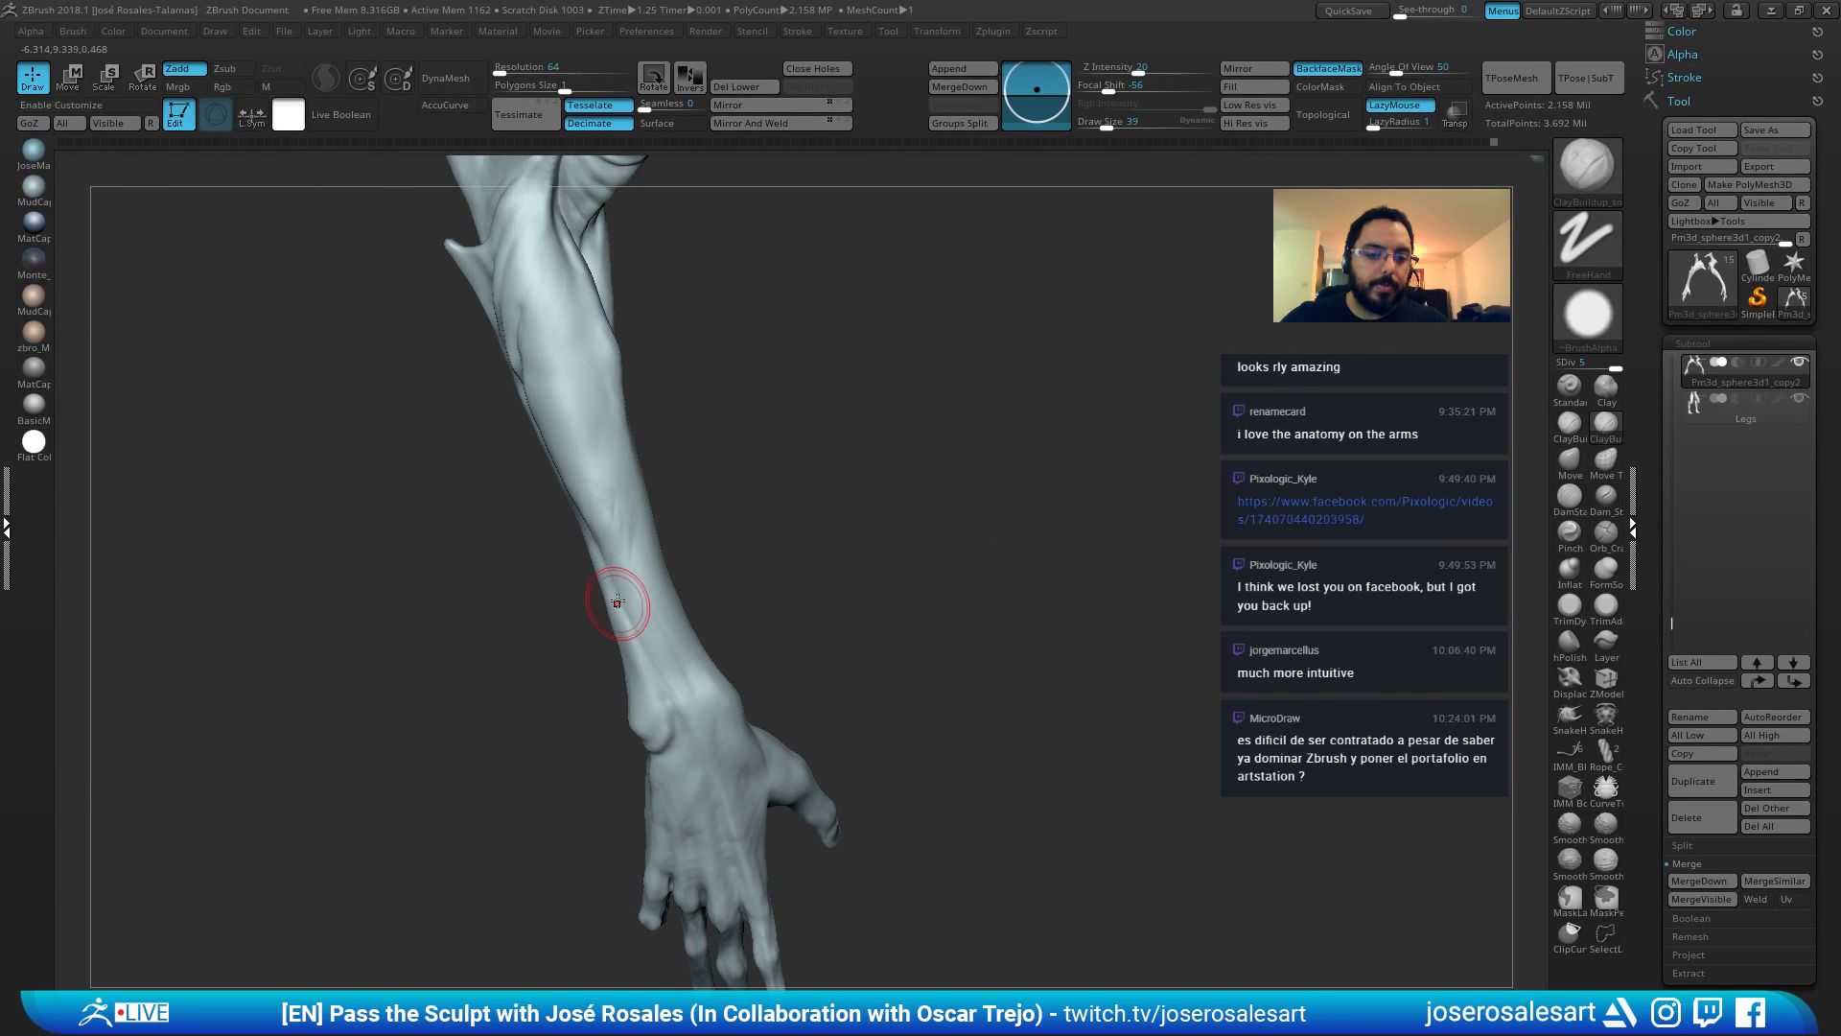
mouse_move(617, 602)
right_mouse_down()
mouse_move(586, 522)
mouse_move(596, 534)
mouse_move(648, 476)
mouse_move(595, 484)
right_mouse_up()
Sculpt diagonal muscle ridges along the forearm with the Standard brush at draw size 26.
mouse_move(662, 629)
right_mouse_down("ctrl")
mouse_move(637, 395)
mouse_move(738, 460)
mouse_move(750, 392)
mouse_move(853, 407)
mouse_move(880, 444)
mouse_move(852, 589)
mouse_move(921, 628)
mouse_move(993, 617)
mouse_move(835, 636)
right_mouse_up("ctrl")
key("1")
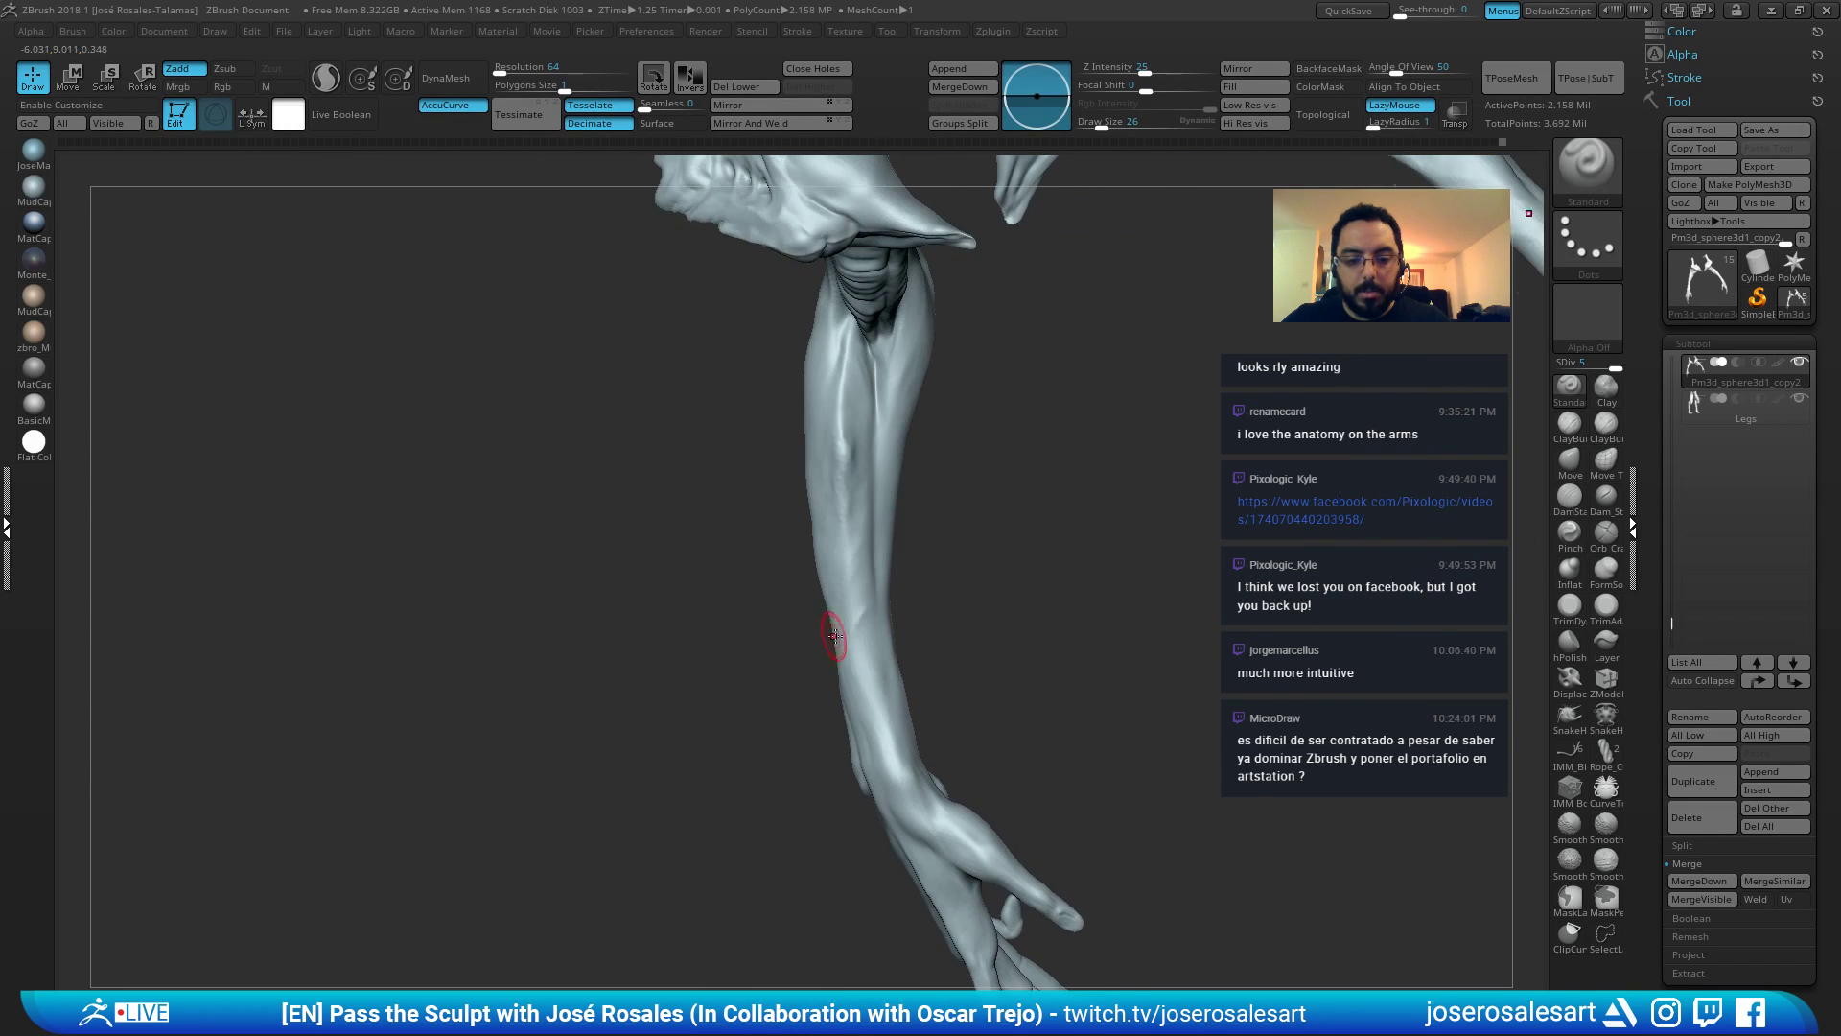
mouse_move(829, 732)
right_mouse_down()
mouse_move(876, 752)
mouse_move(903, 650)
right_mouse_up()
key("s")
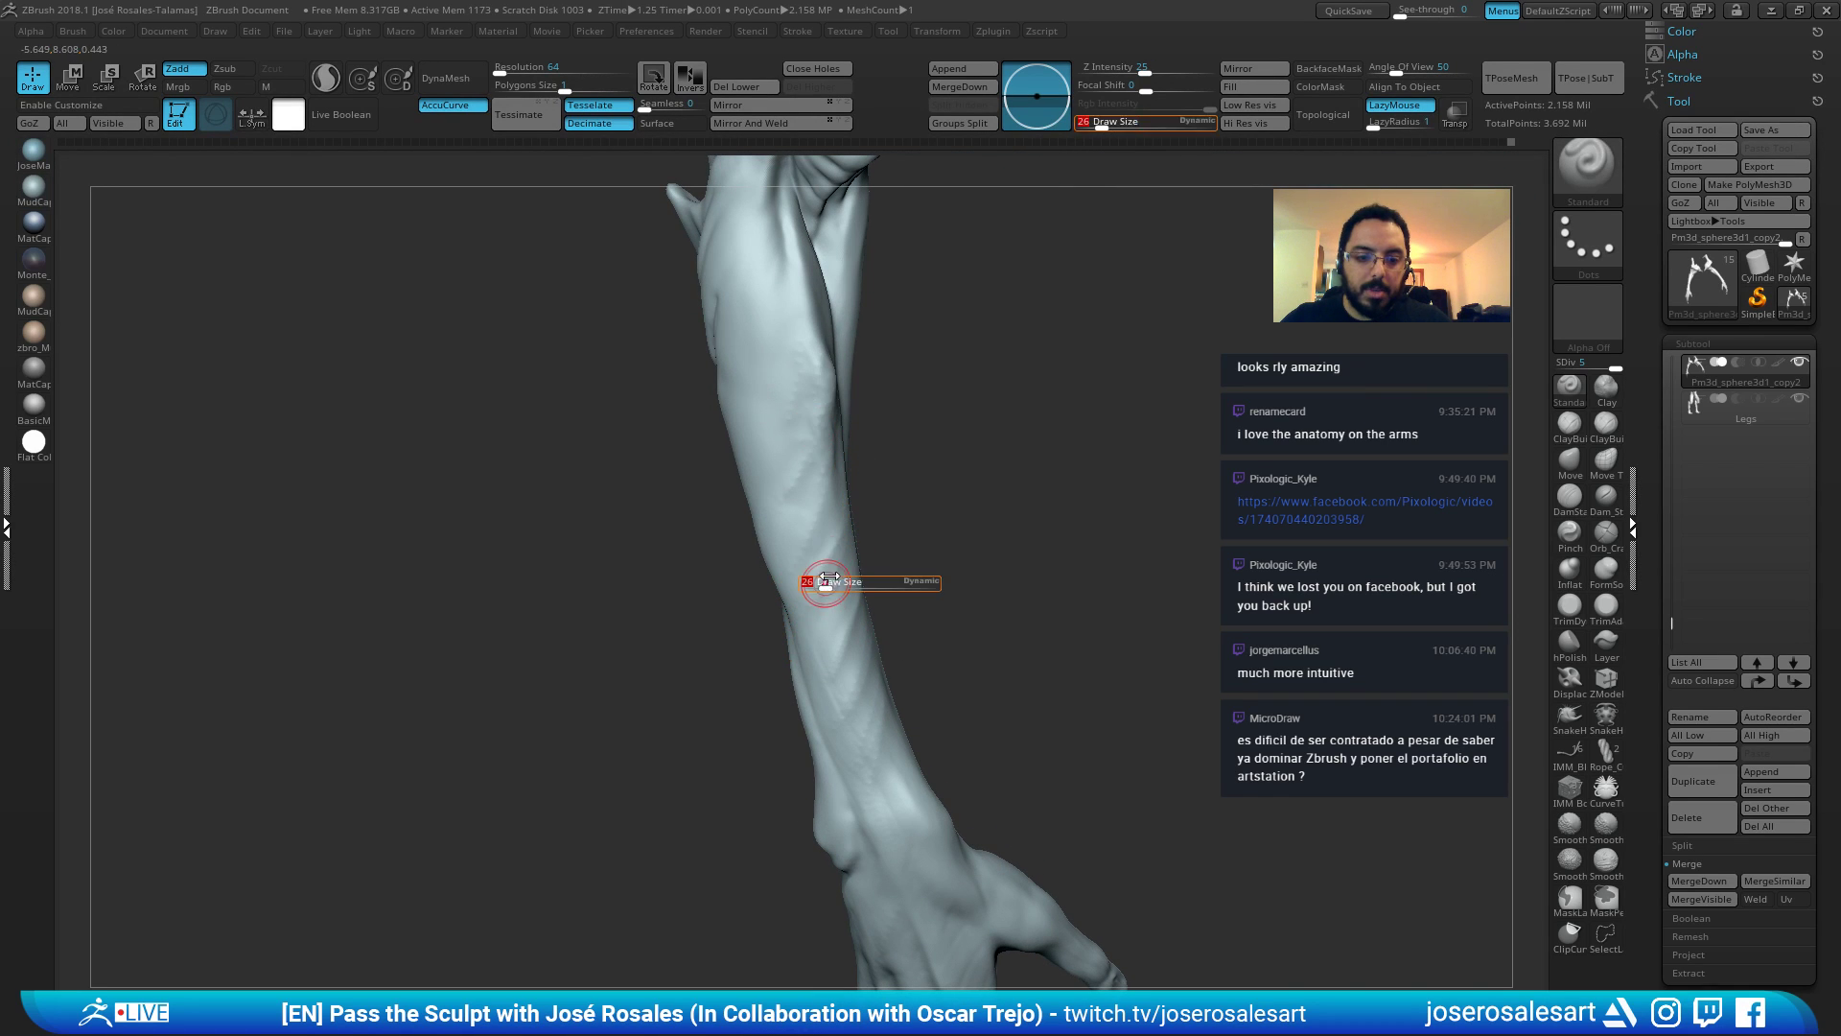
mouse_move(758, 503)
right_mouse_down()
mouse_move(732, 397)
mouse_move(814, 374)
right_mouse_up()
Layer muscle volume along the middle of the forearm with the ClayBuildup brush at draw size 26 and smooth the strokes.
key("1")
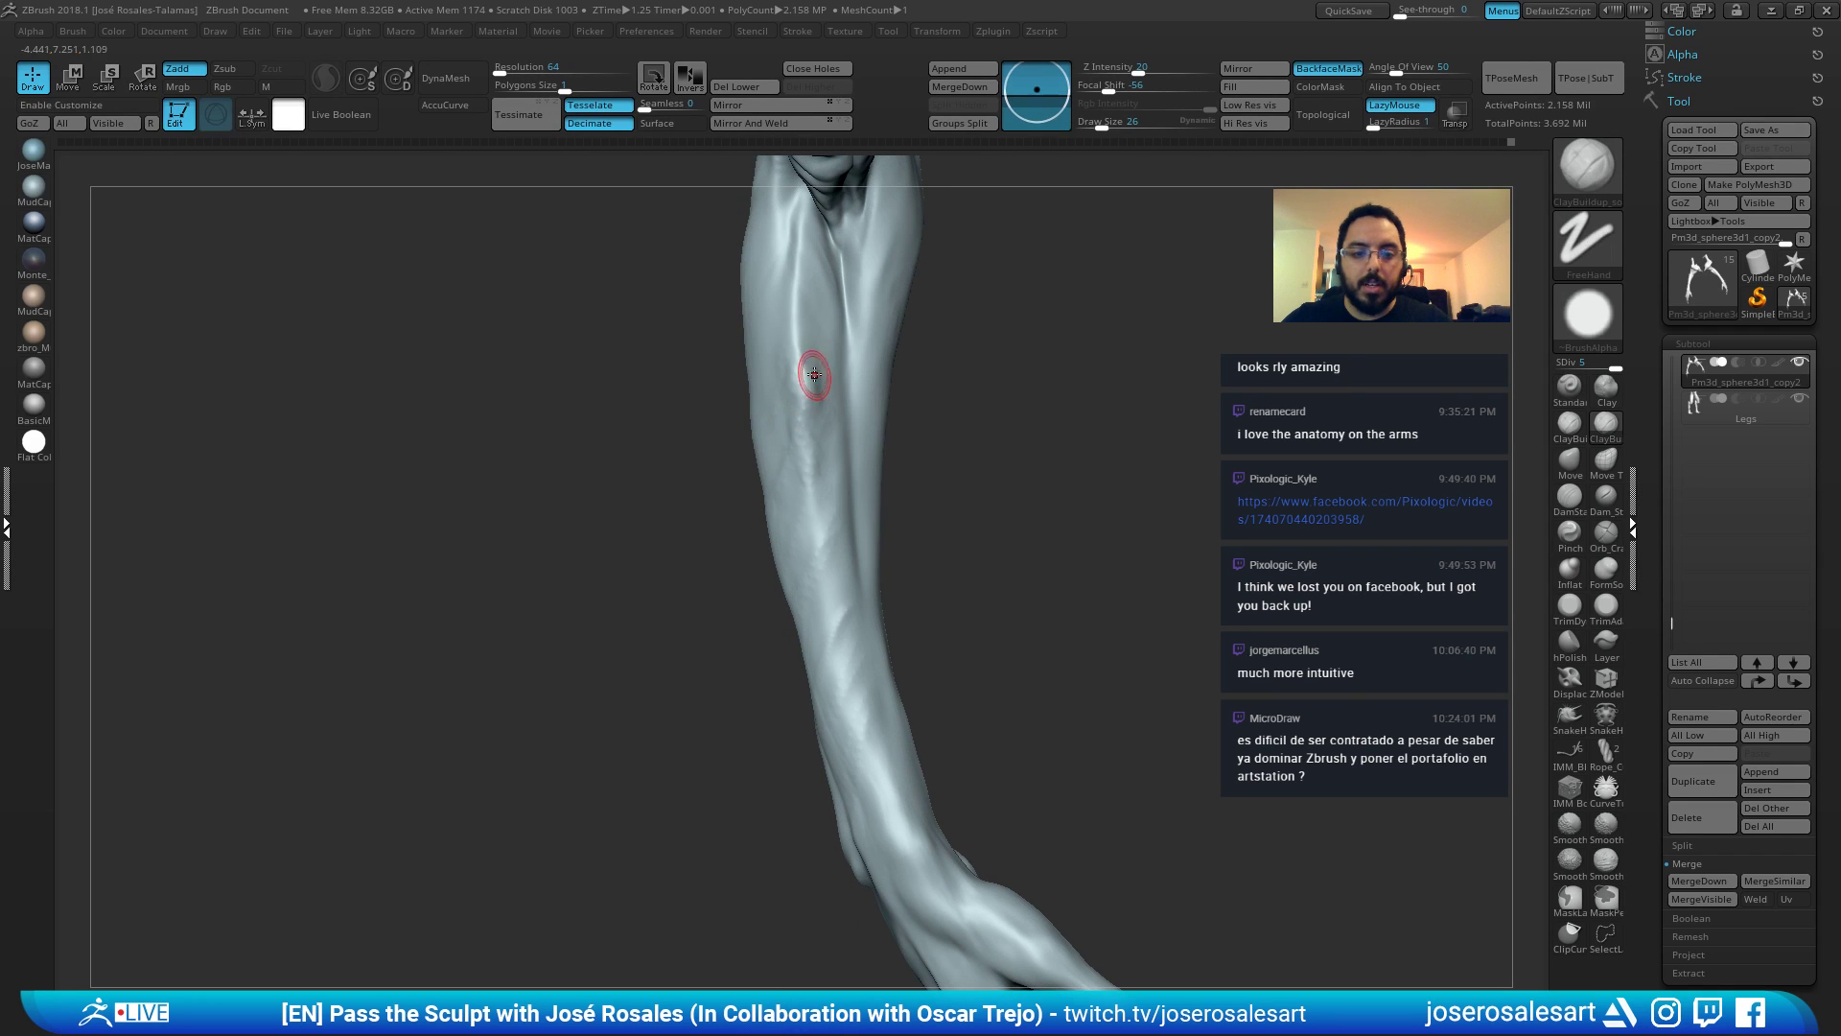
right_click_drag(754, 449, 809, 390)
left_click_drag(809, 391, 719, 453, "shift")
right_click_drag(719, 452, 815, 399)
left_click_drag(814, 399, 758, 430, "shift")
left_click_drag(768, 540, 792, 589, "shift")
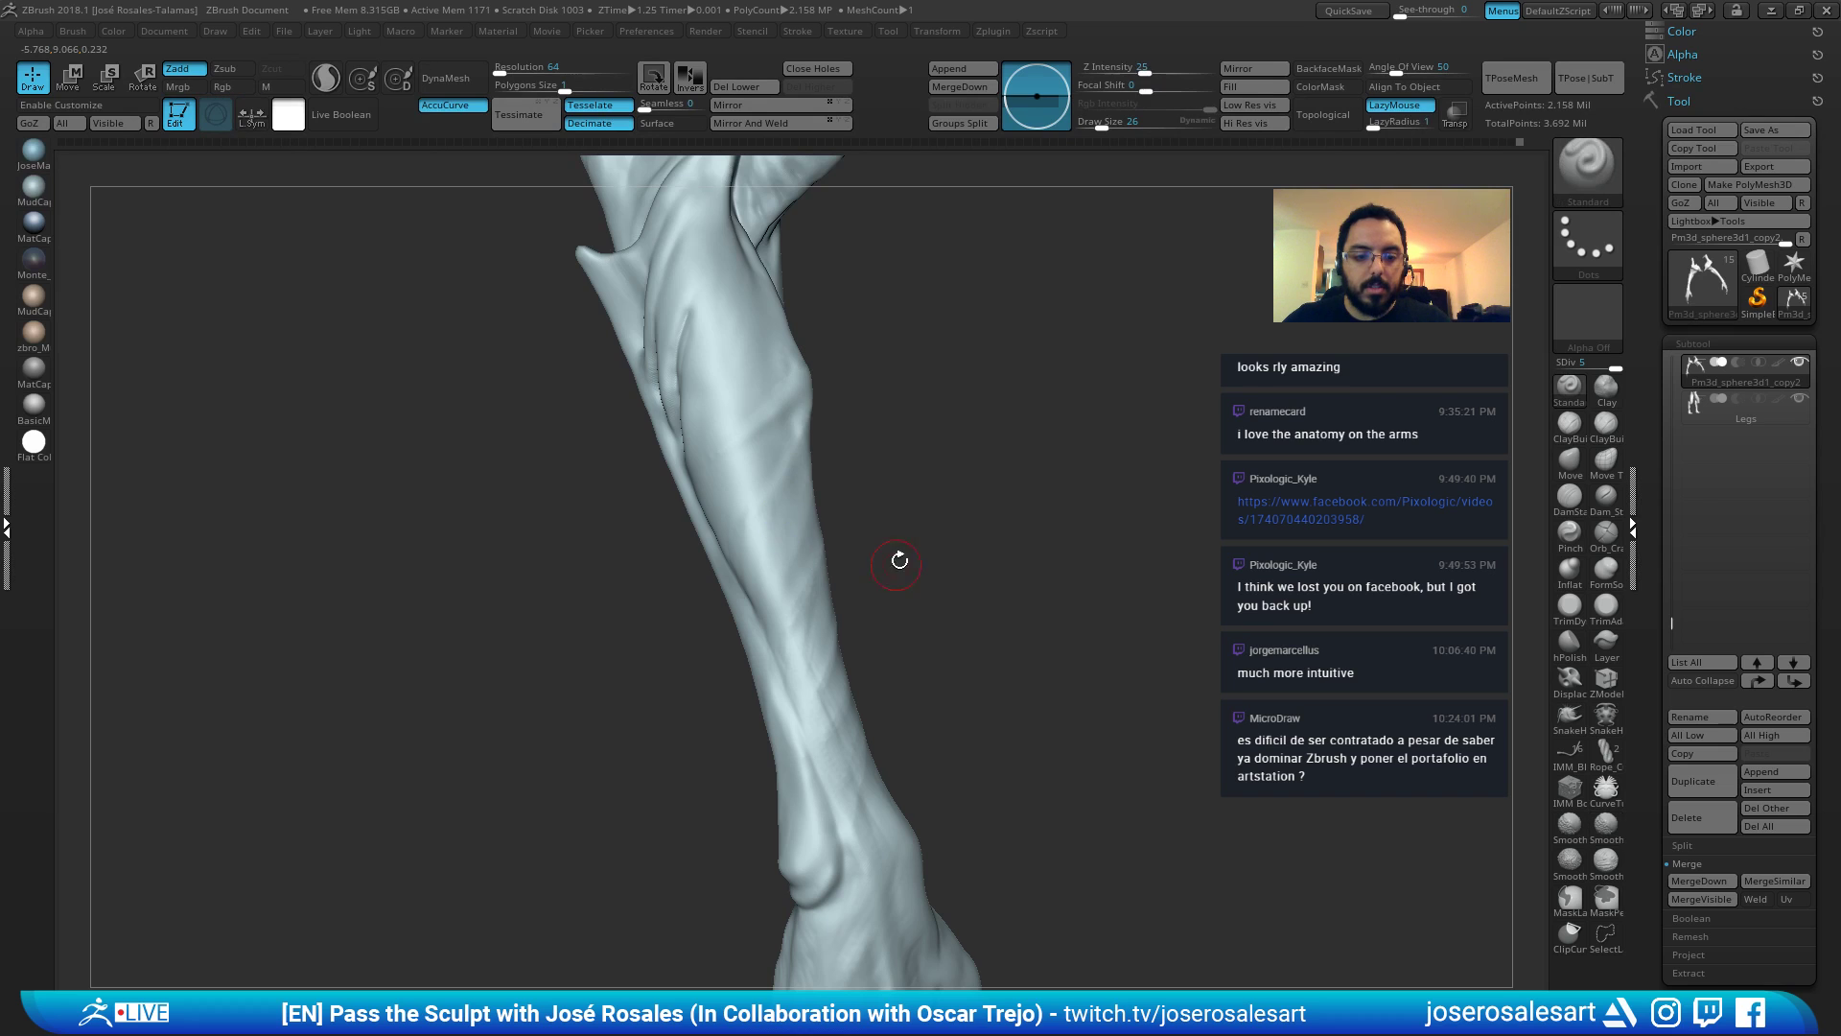
Sculpt fine crosswise ridges on the inner forearm with the Standard brush at draw size 26 and soften them by smoothing.
mouse_move(900, 559)
right_mouse_down("ctrl")
mouse_move(827, 527)
mouse_move(851, 620)
mouse_move(786, 423)
mouse_move(805, 493)
right_mouse_up("ctrl")
right_click_drag(768, 624, 866, 495)
right_click_drag(898, 565, 991, 513)
right_click_drag(940, 594, 1001, 568)
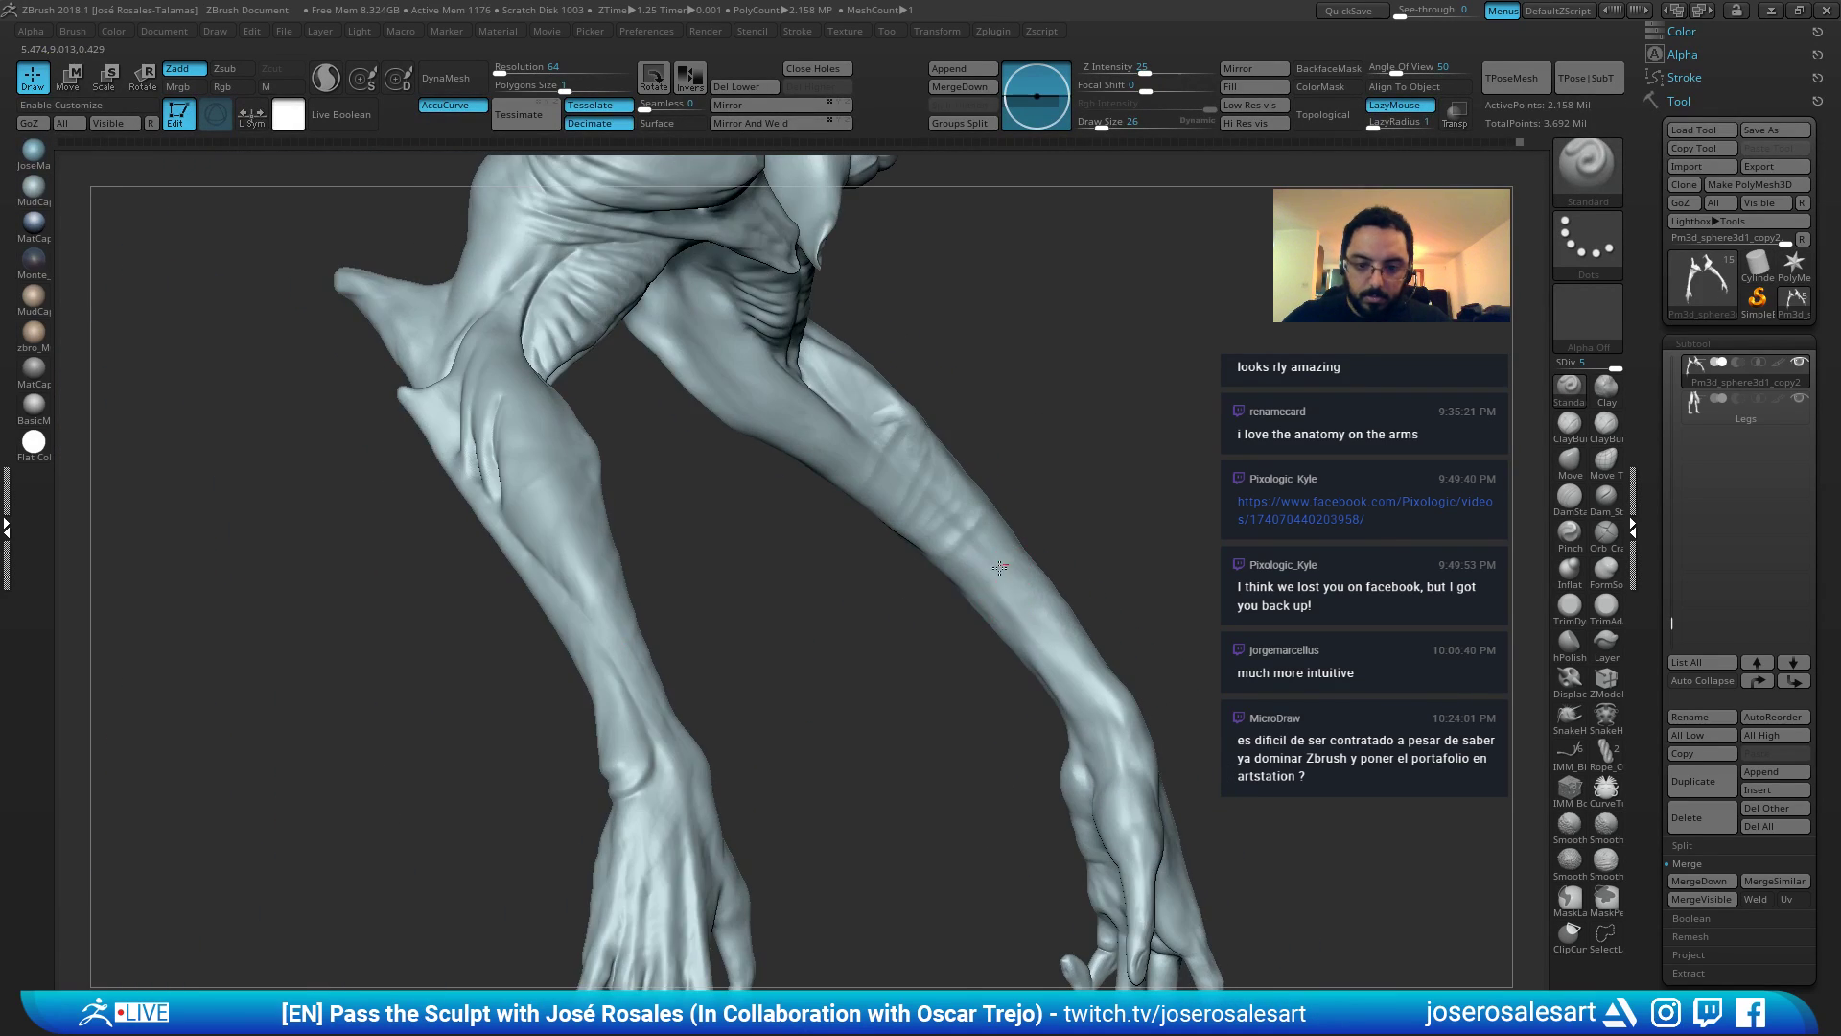
mouse_move(1012, 633)
right_mouse_down()
mouse_move(1039, 592)
mouse_move(995, 598)
mouse_move(998, 548)
mouse_move(909, 523)
right_mouse_up()
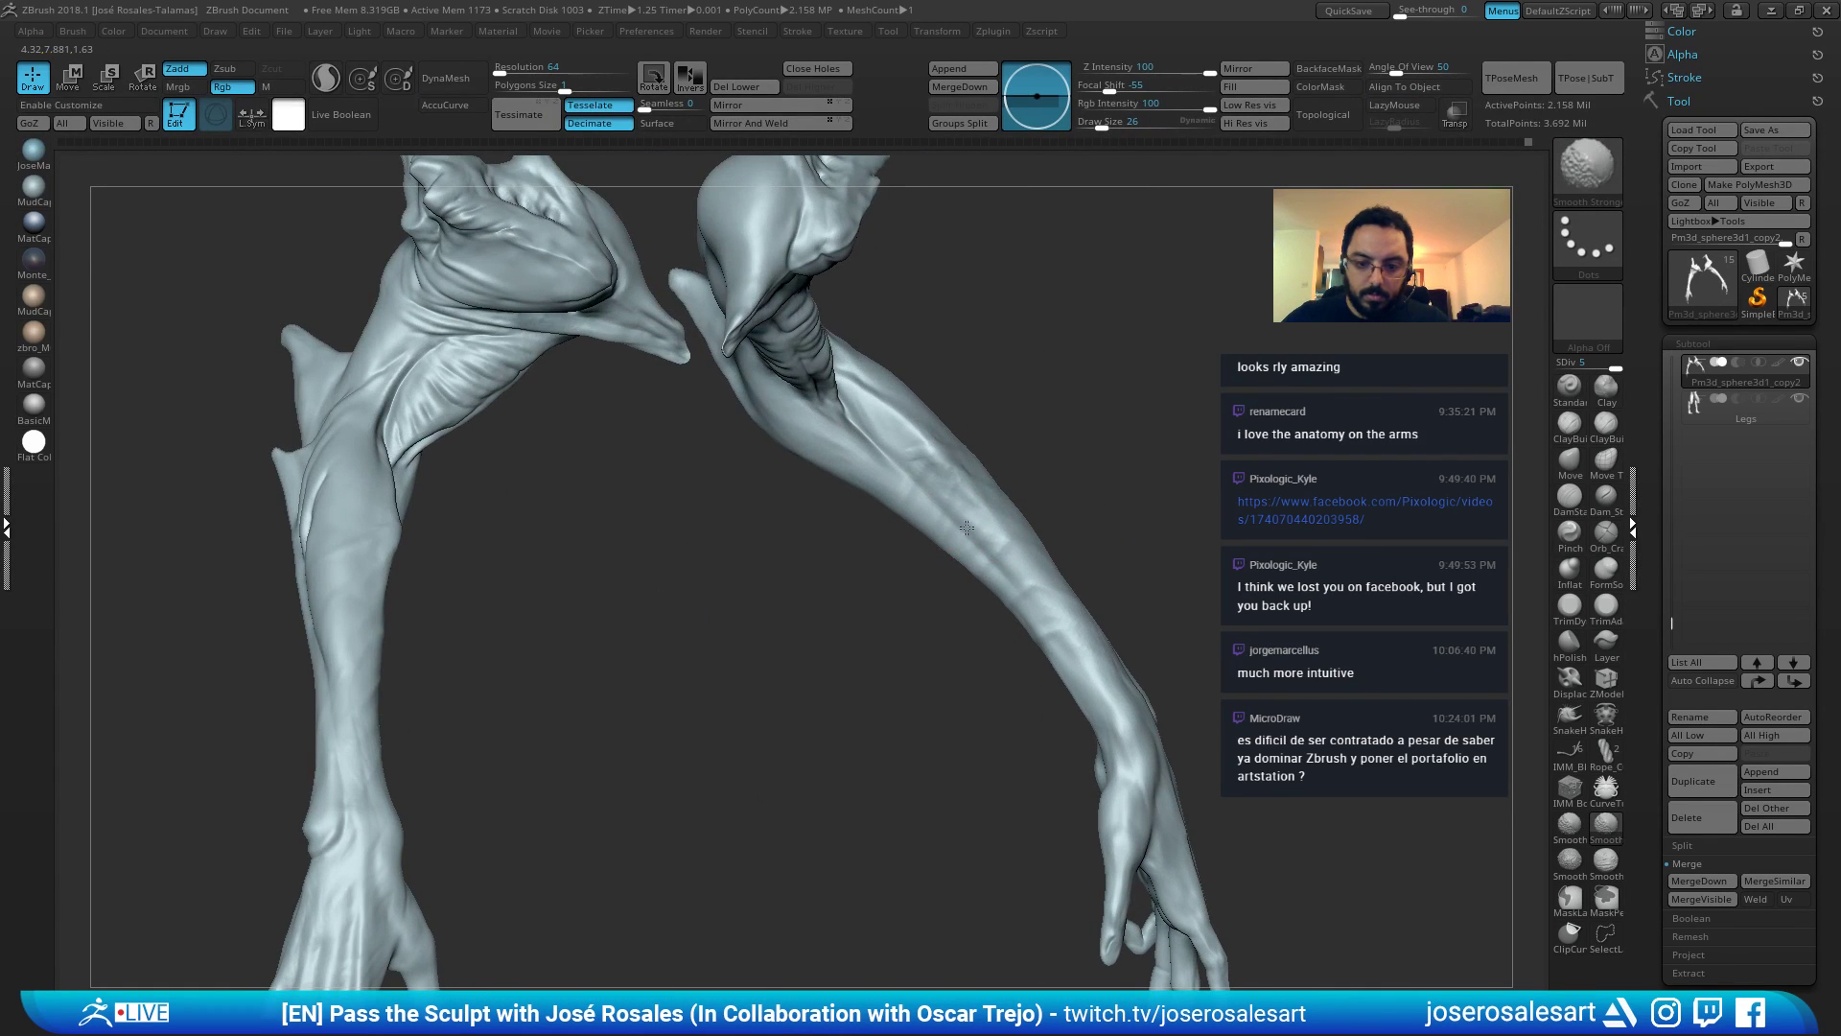
left_click_drag(959, 482, 987, 503, "shift")
Reshape the silhouette of the upper forearm below the elbow with the Move brush.
mouse_move(998, 510)
right_mouse_down("ctrl")
mouse_move(925, 423)
mouse_move(956, 437)
right_mouse_up("ctrl")
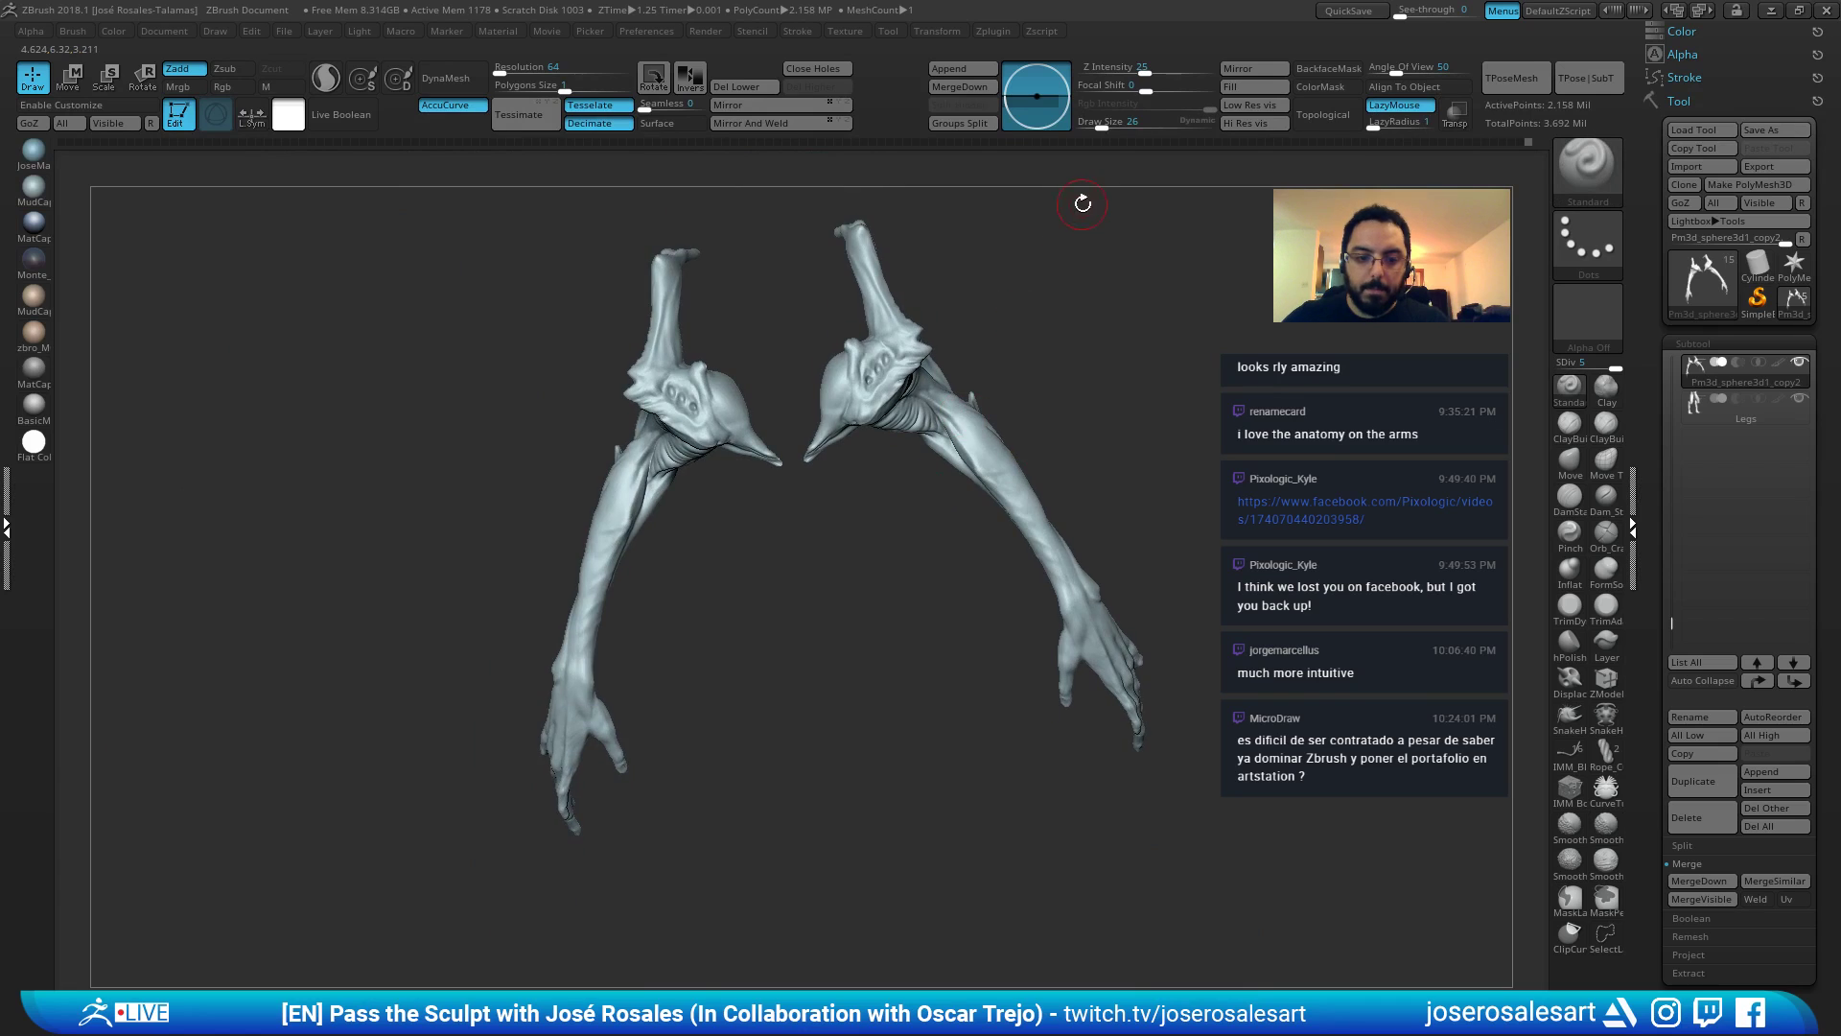
mouse_move(1084, 322)
right_mouse_down()
mouse_move(1033, 308)
mouse_move(971, 376)
right_mouse_up()
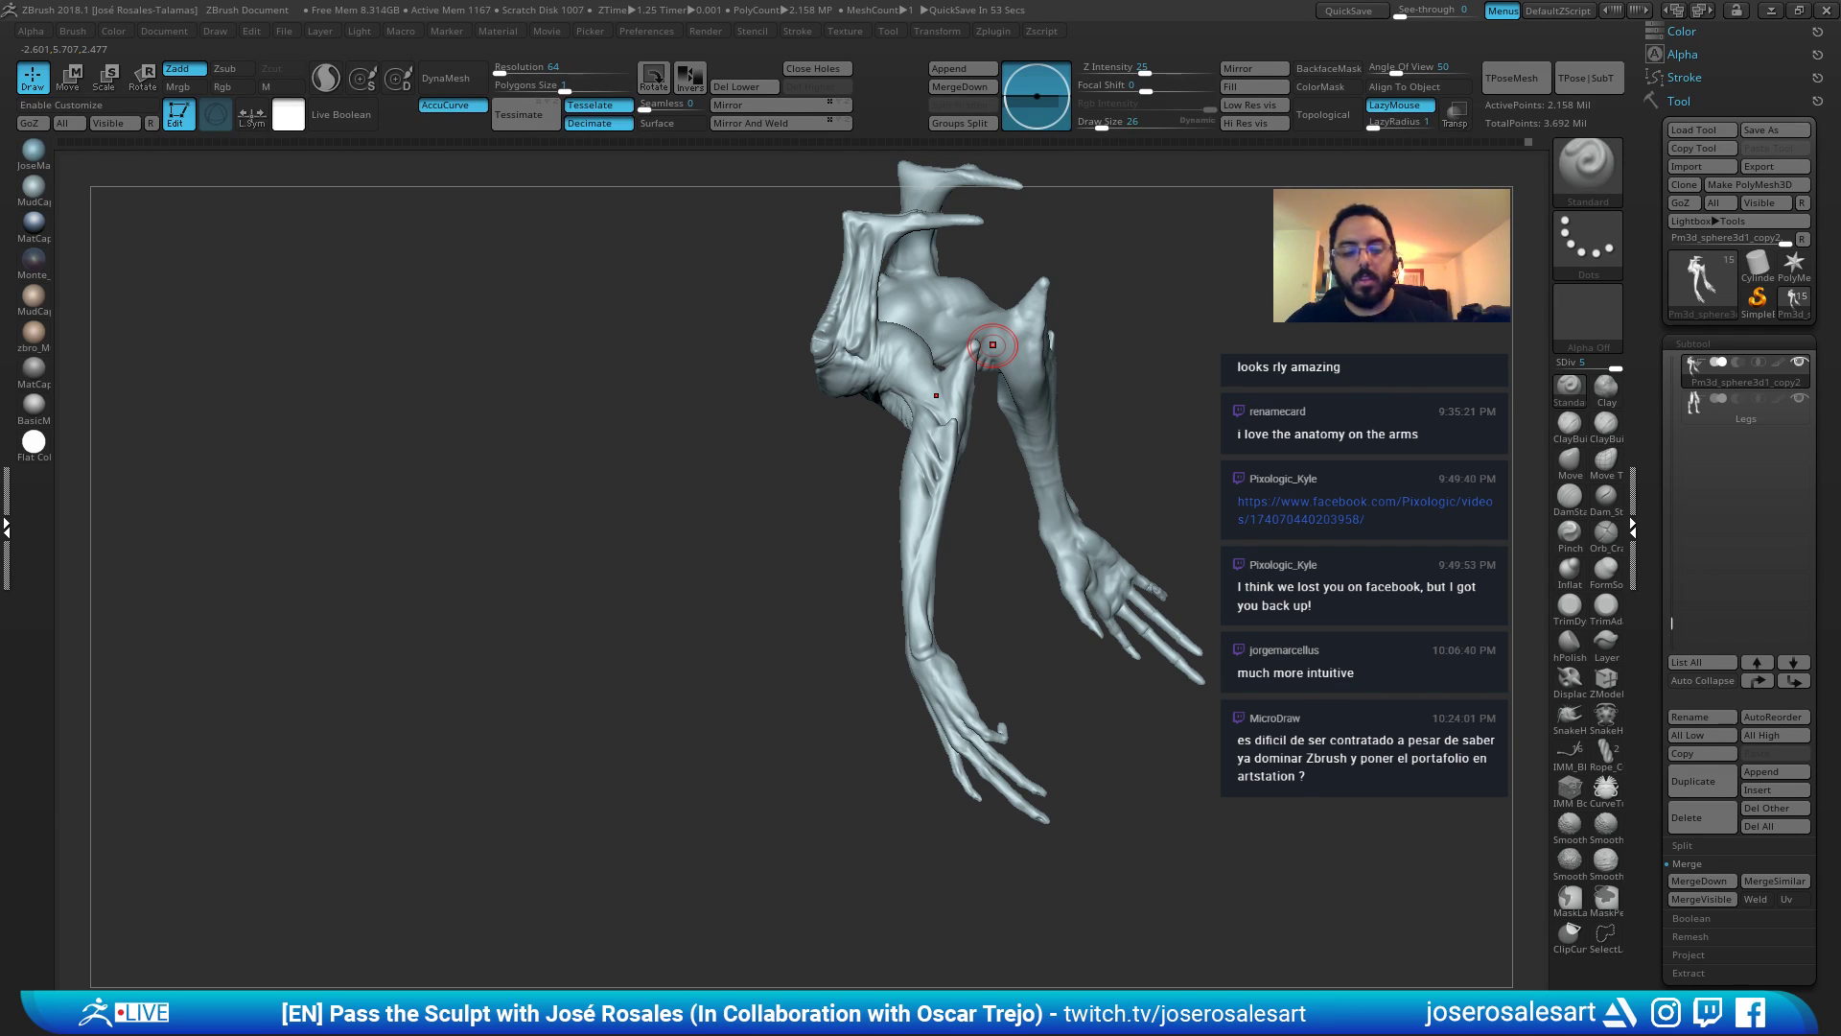
mouse_move(931, 439)
right_mouse_down()
mouse_move(854, 461)
mouse_move(946, 596)
mouse_move(892, 585)
mouse_move(928, 552)
mouse_move(894, 448)
mouse_move(908, 504)
right_mouse_up()
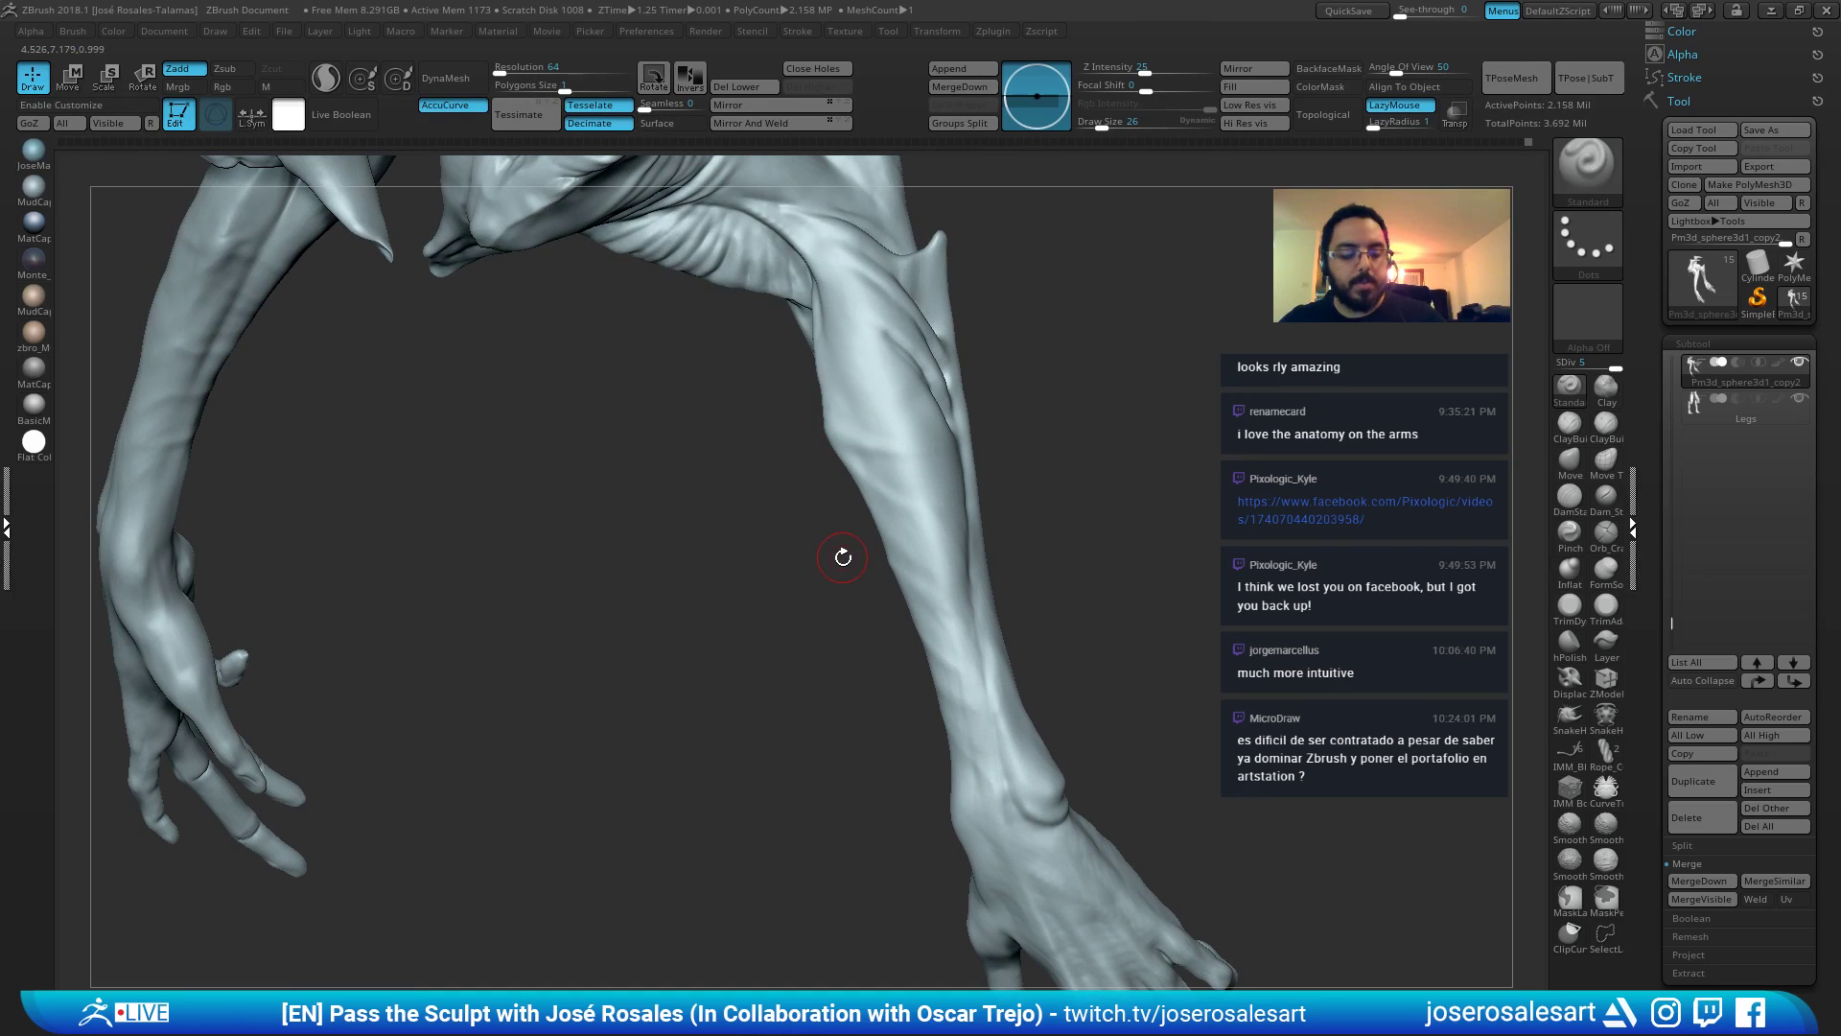
key("b")
key("m")
key("v")
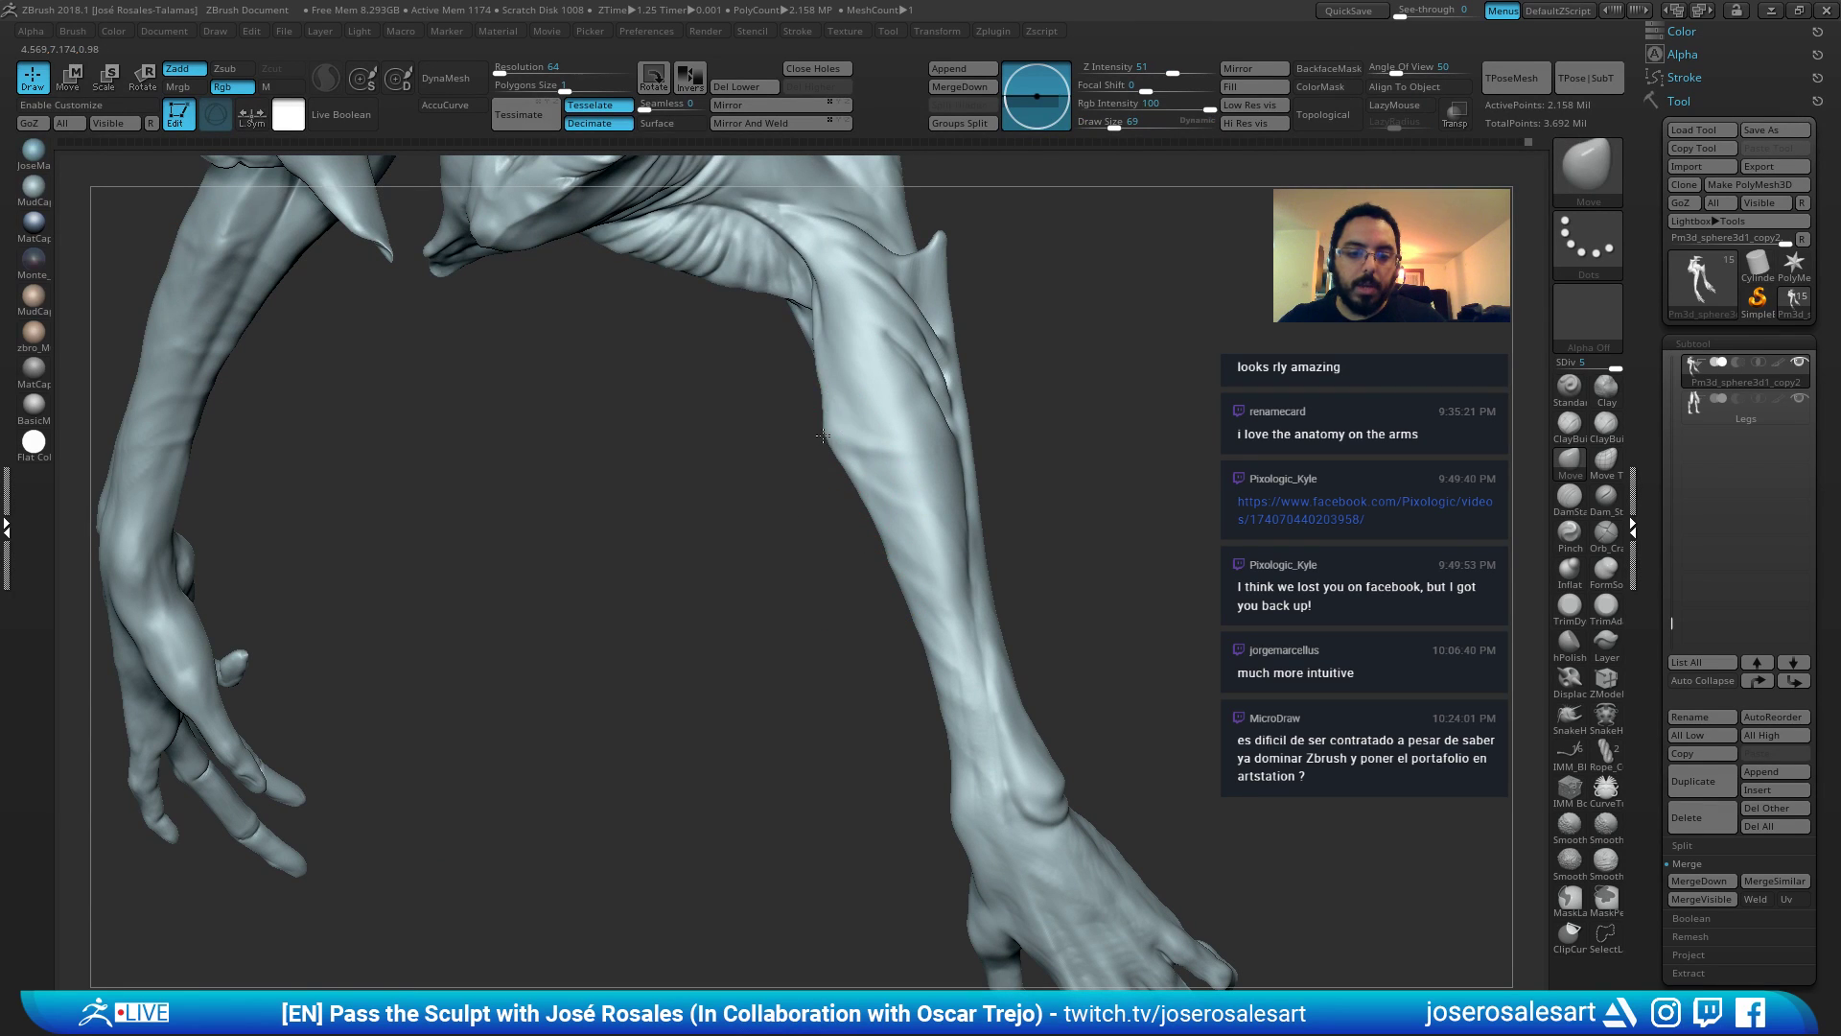
right_click_drag(992, 445, 1053, 347)
Build up the outer side of the upper forearm with the ClayBuildup brush at draw size 48.
key("b")
key("c")
key("b")
right_click_drag(962, 476, 905, 489)
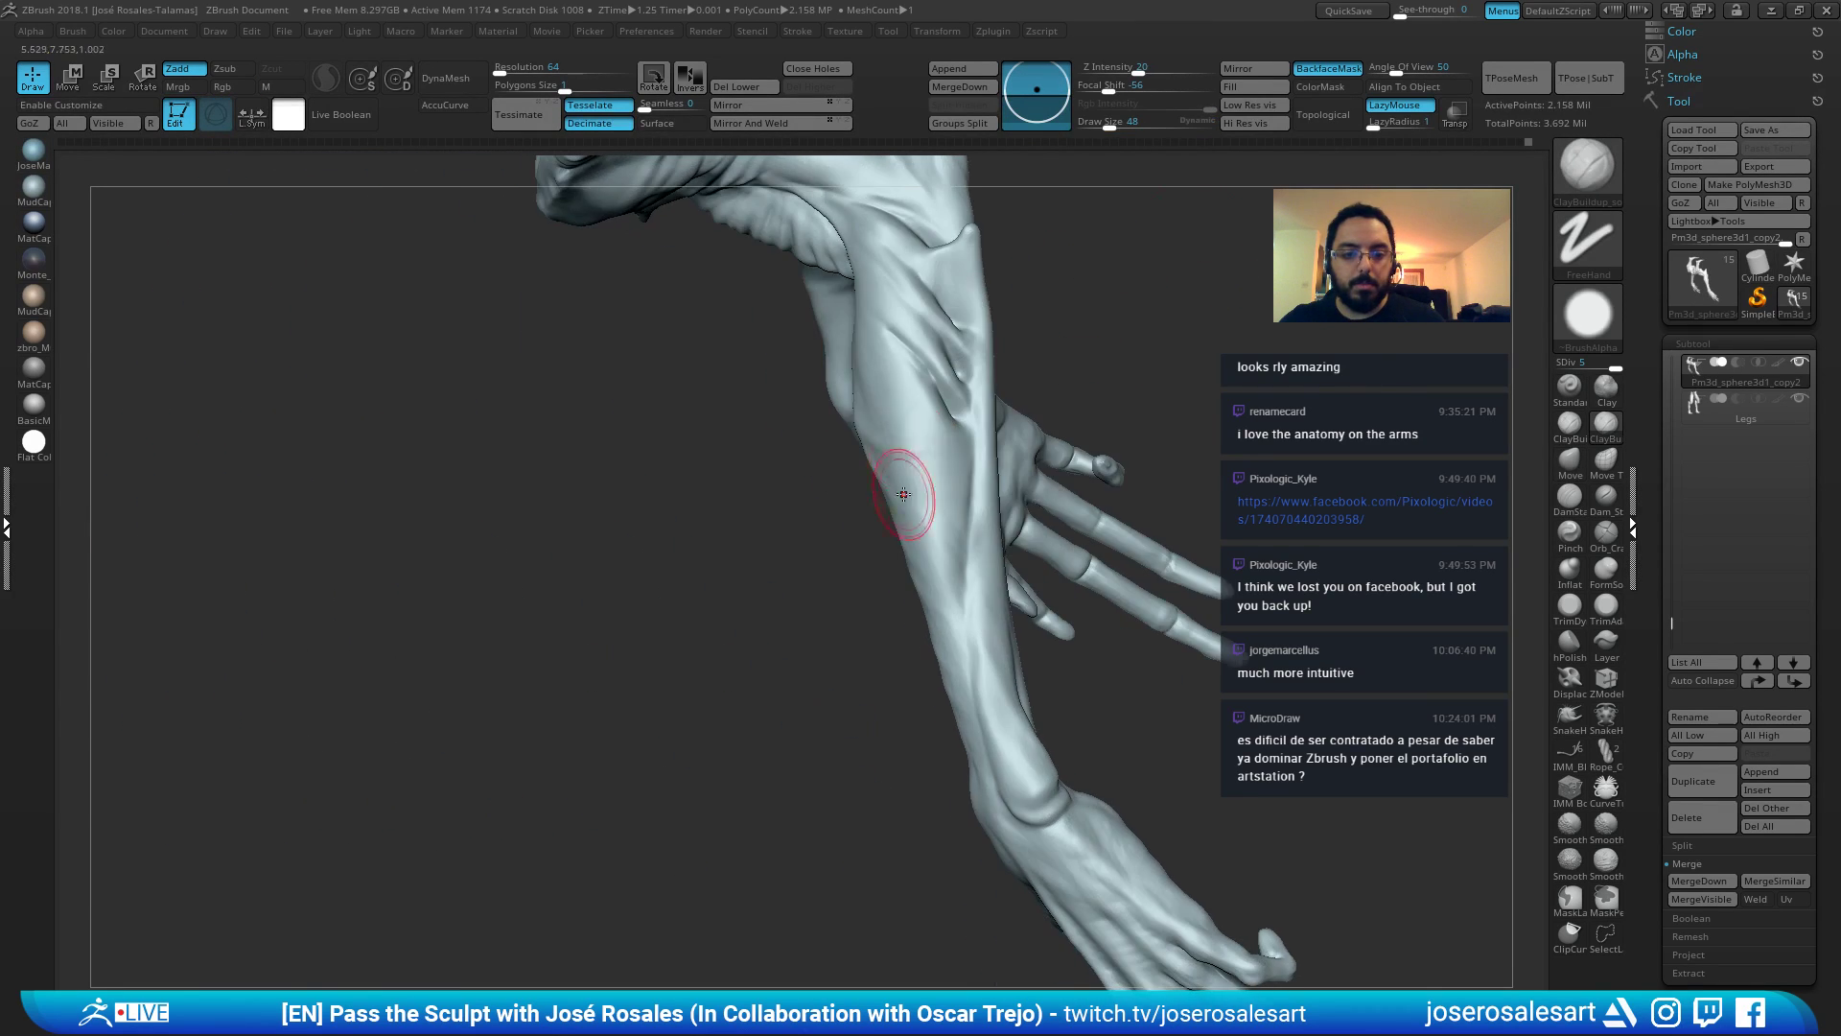
mouse_move(904, 383)
right_mouse_down()
mouse_move(923, 330)
mouse_move(991, 419)
mouse_move(970, 384)
right_mouse_up()
Carve a groove between the muscle bands below the elbow spike with the DamStandard brush at draw size 51.
key("b")
key("d")
key("s")
mouse_move(955, 480)
right_mouse_down()
mouse_move(983, 446)
mouse_move(957, 487)
mouse_move(959, 472)
right_mouse_up()
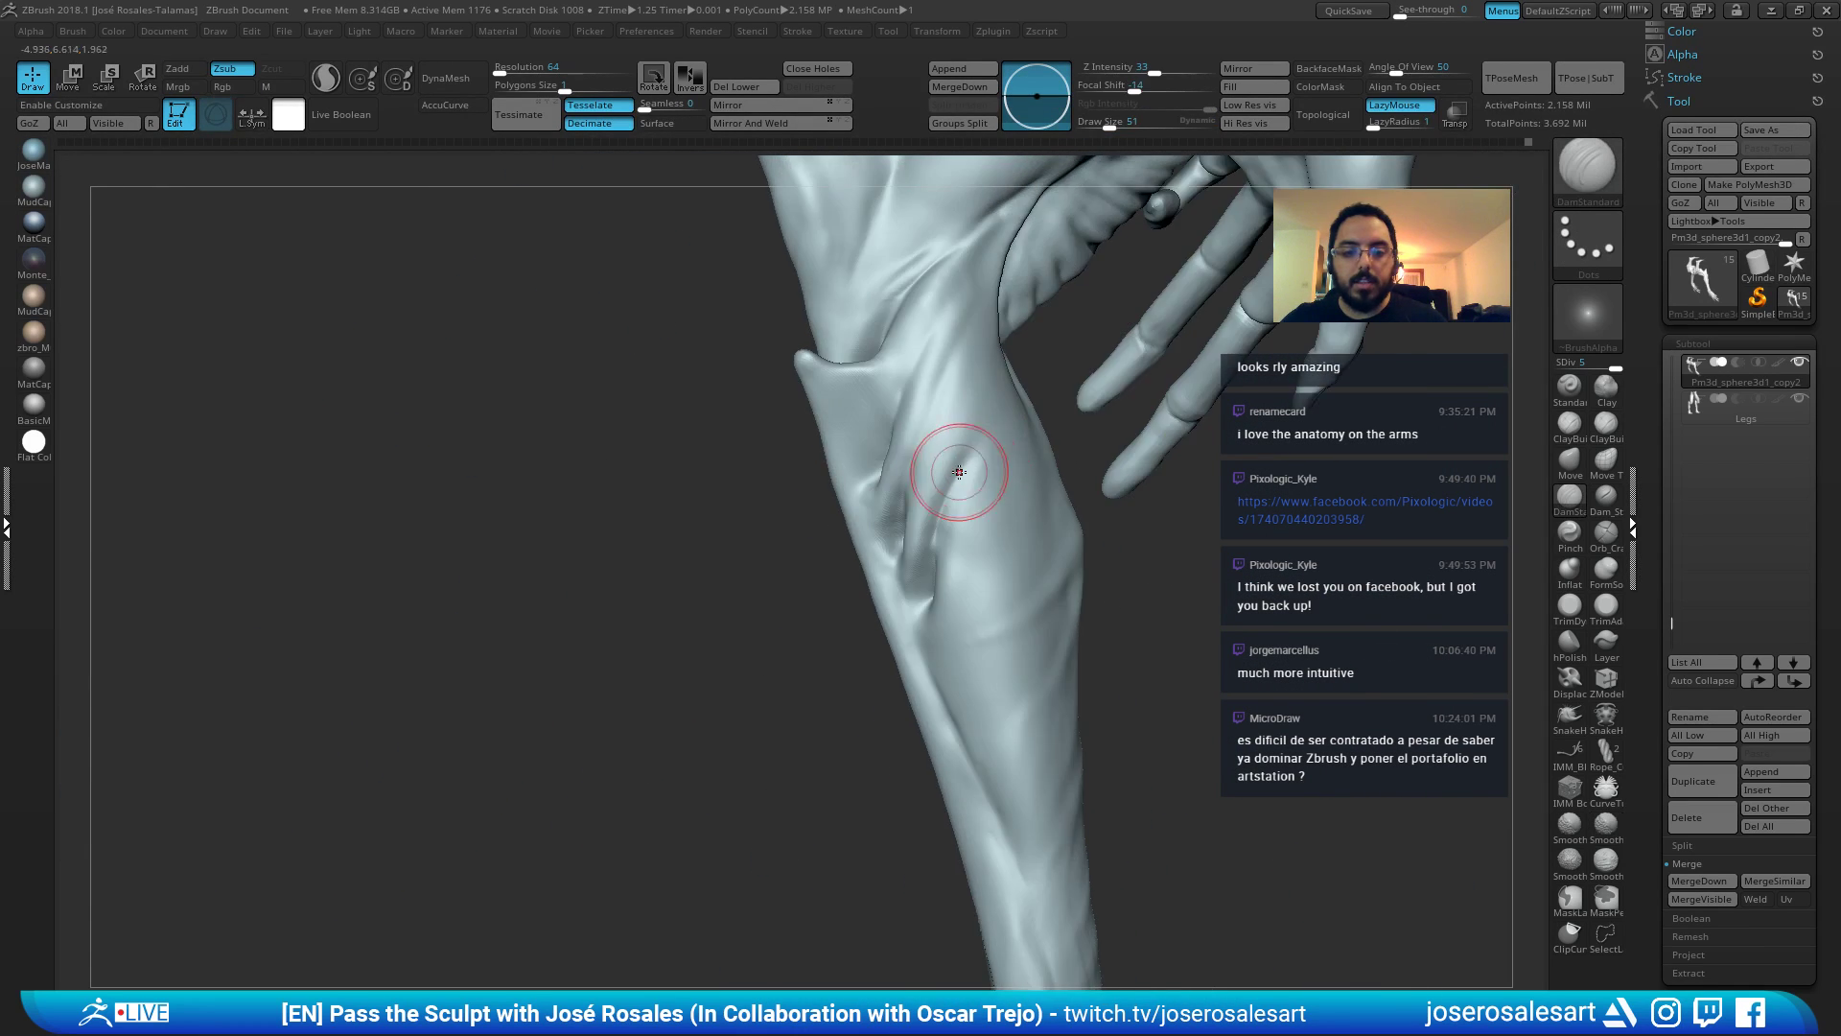
Build up the muscle bands beside the elbow grooves with the ClayBuildup brush at draw size 30.
key("b")
key("c")
key("b")
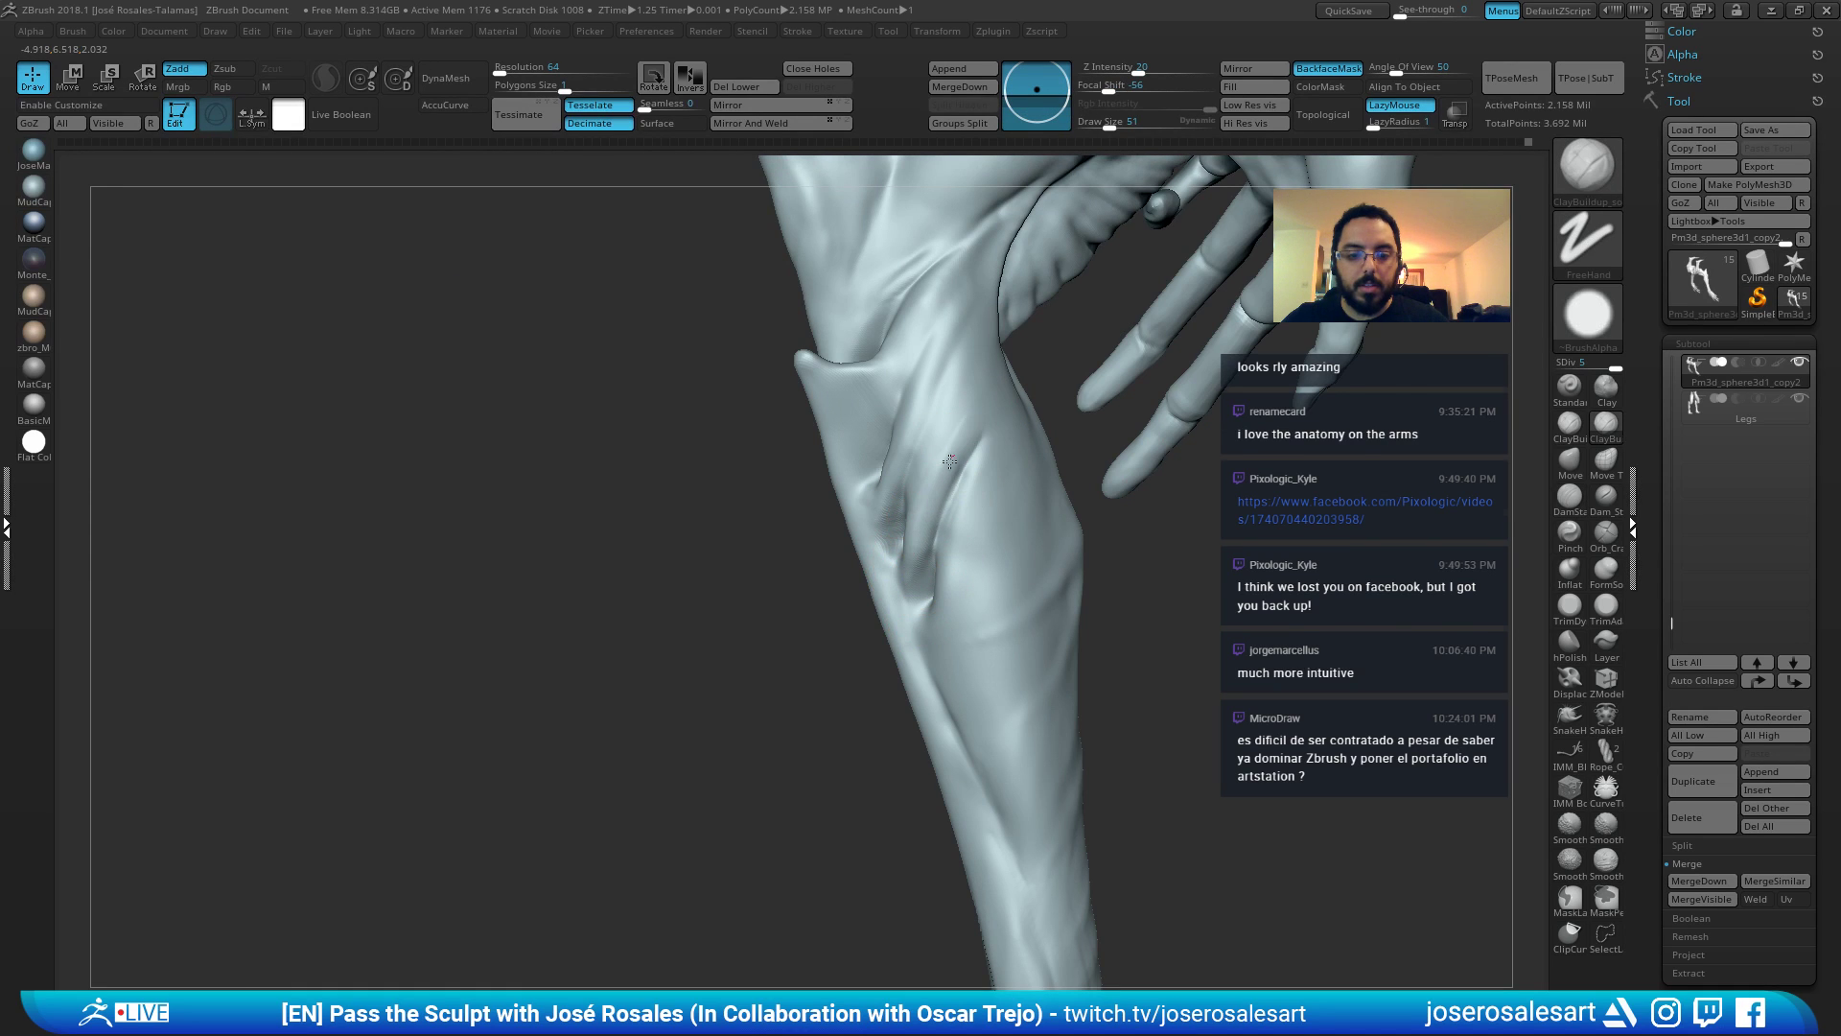
right_click_drag(949, 461, 949, 453)
left_click_drag(943, 466, 953, 473)
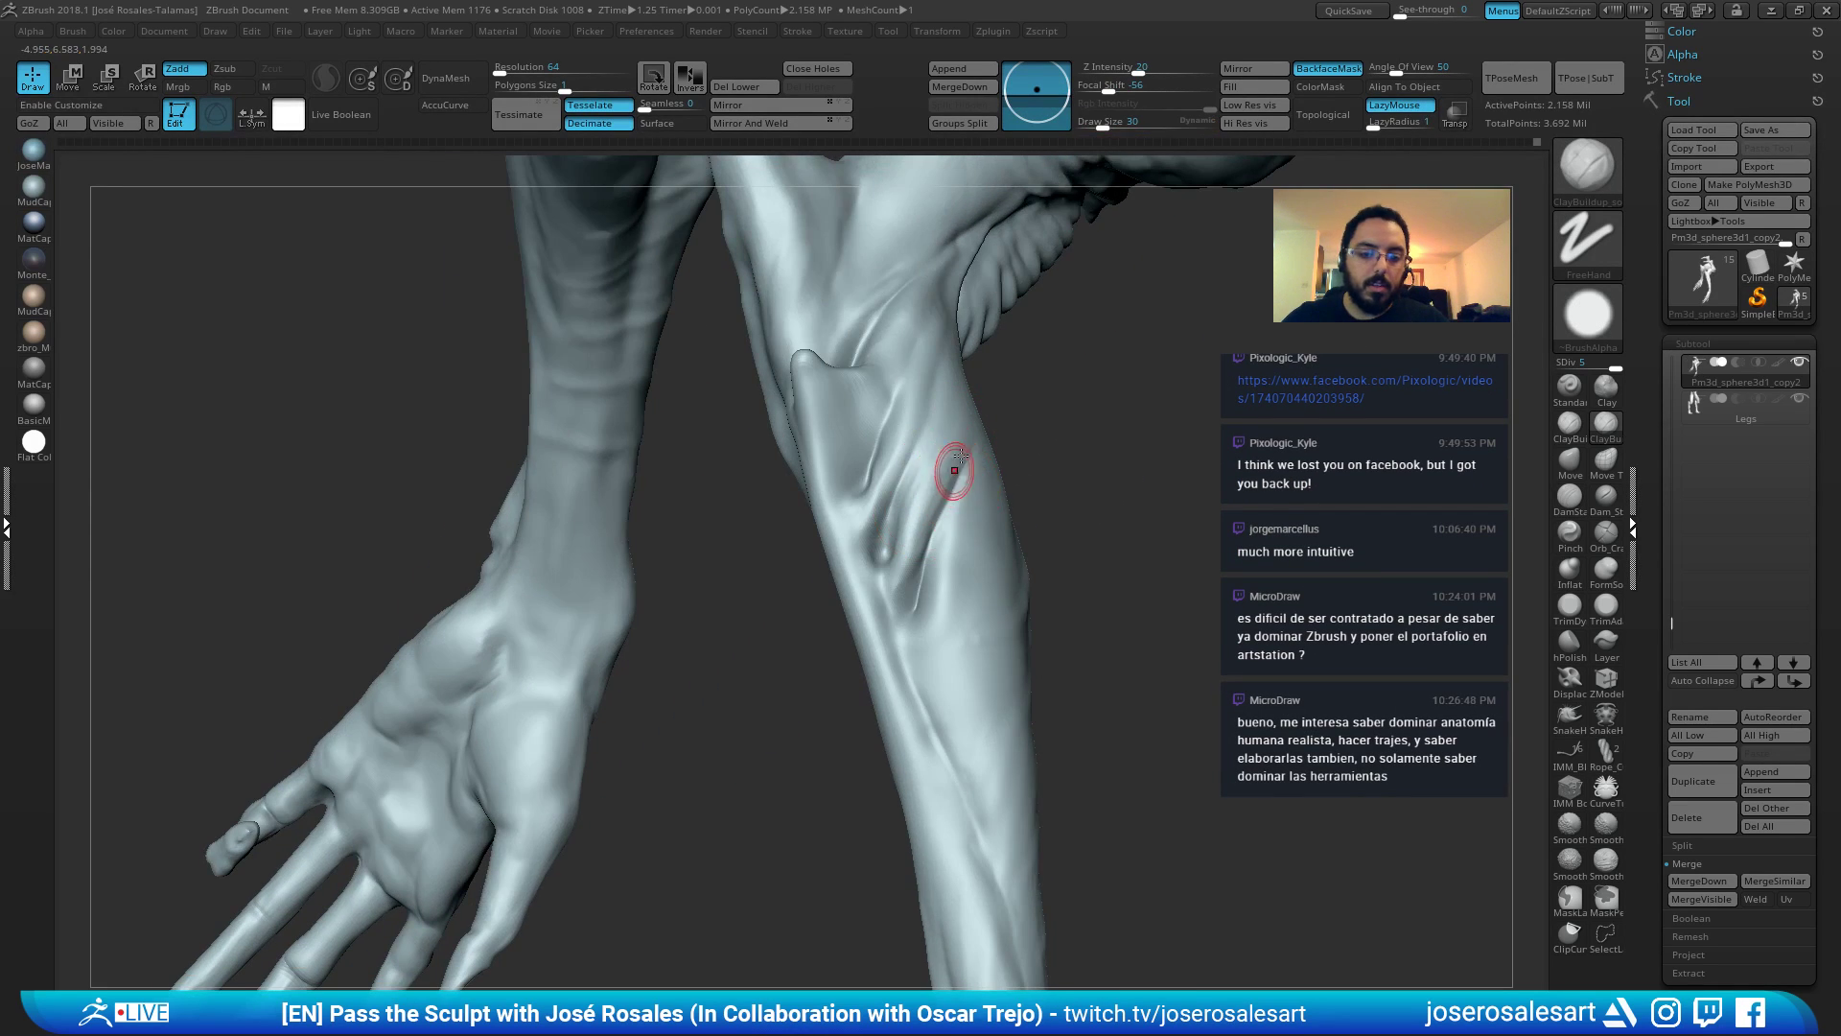
Deepen the grooves between the elbow muscle bands with DamStandard and refine their edges with the Standard brush at draw size 19.
mouse_move(954, 473)
right_mouse_down()
mouse_move(919, 480)
mouse_move(934, 574)
mouse_move(918, 581)
mouse_move(898, 531)
mouse_move(930, 556)
right_mouse_up()
key("b")
key("d")
key("s")
key("1")
left_click_drag(931, 556, 959, 561)
key("2")
mouse_move(966, 555)
right_mouse_down("ctrl")
mouse_move(944, 537)
mouse_move(964, 565)
mouse_move(933, 563)
right_mouse_up("ctrl")
key("1")
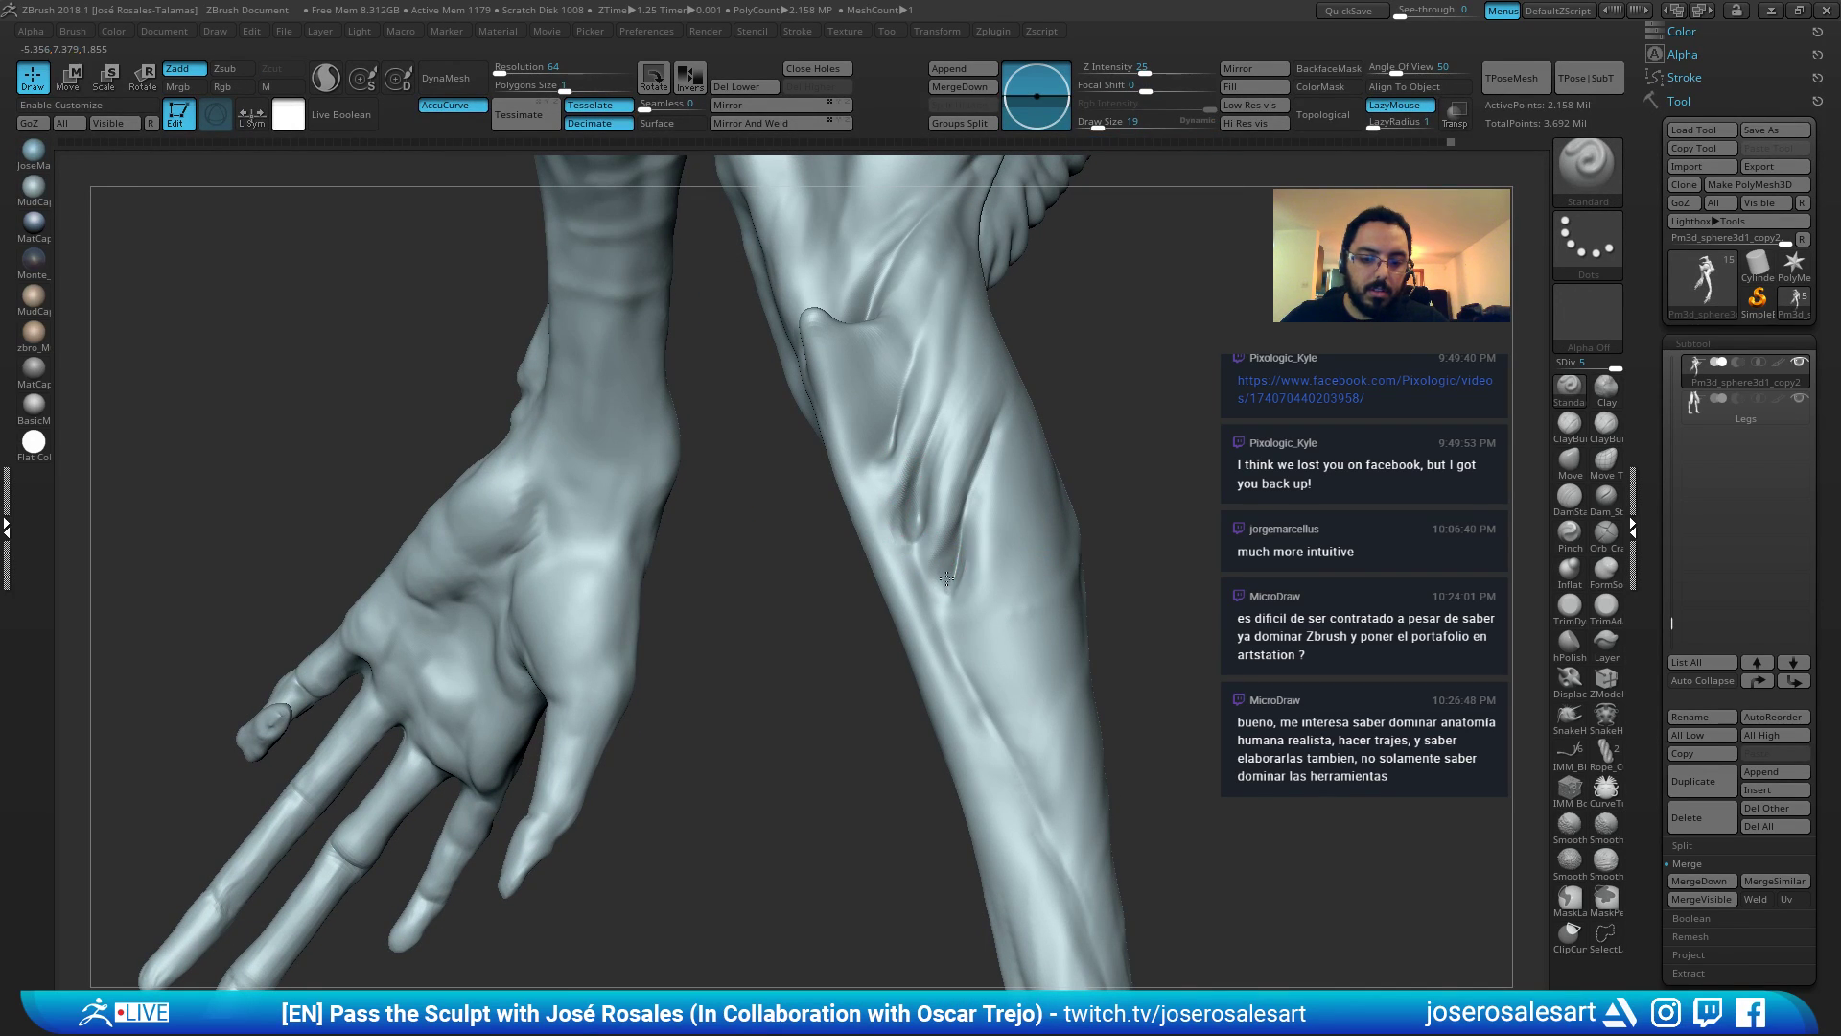
Swell the muscle bands below the elbow with the Inflat brush at Z intensity 10.
mouse_move(946, 579)
right_mouse_down()
mouse_move(908, 440)
mouse_move(1045, 452)
mouse_move(831, 484)
mouse_move(843, 543)
mouse_move(1164, 423)
mouse_move(1186, 383)
mouse_move(1125, 505)
mouse_move(1014, 450)
right_mouse_up()
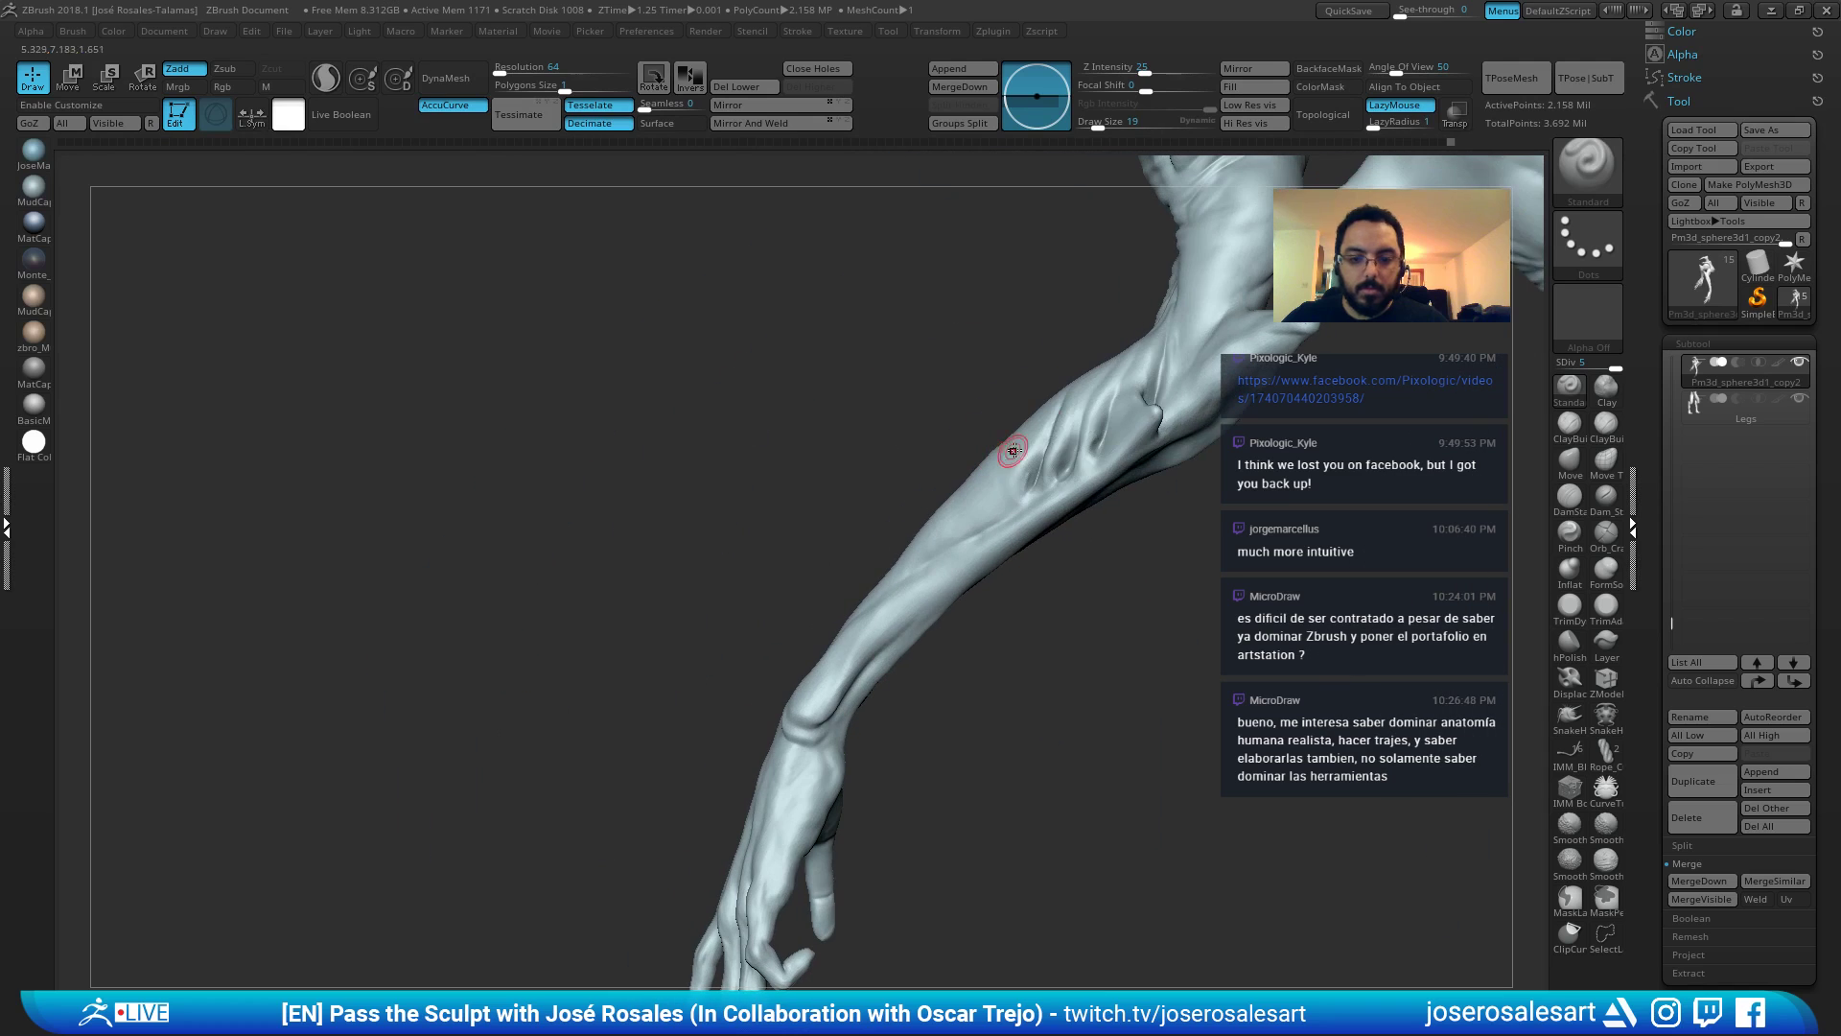
key("b")
key("i")
key("n")
mouse_move(1043, 477)
left_mouse_down()
mouse_move(1053, 493)
mouse_move(1052, 477)
left_mouse_up()
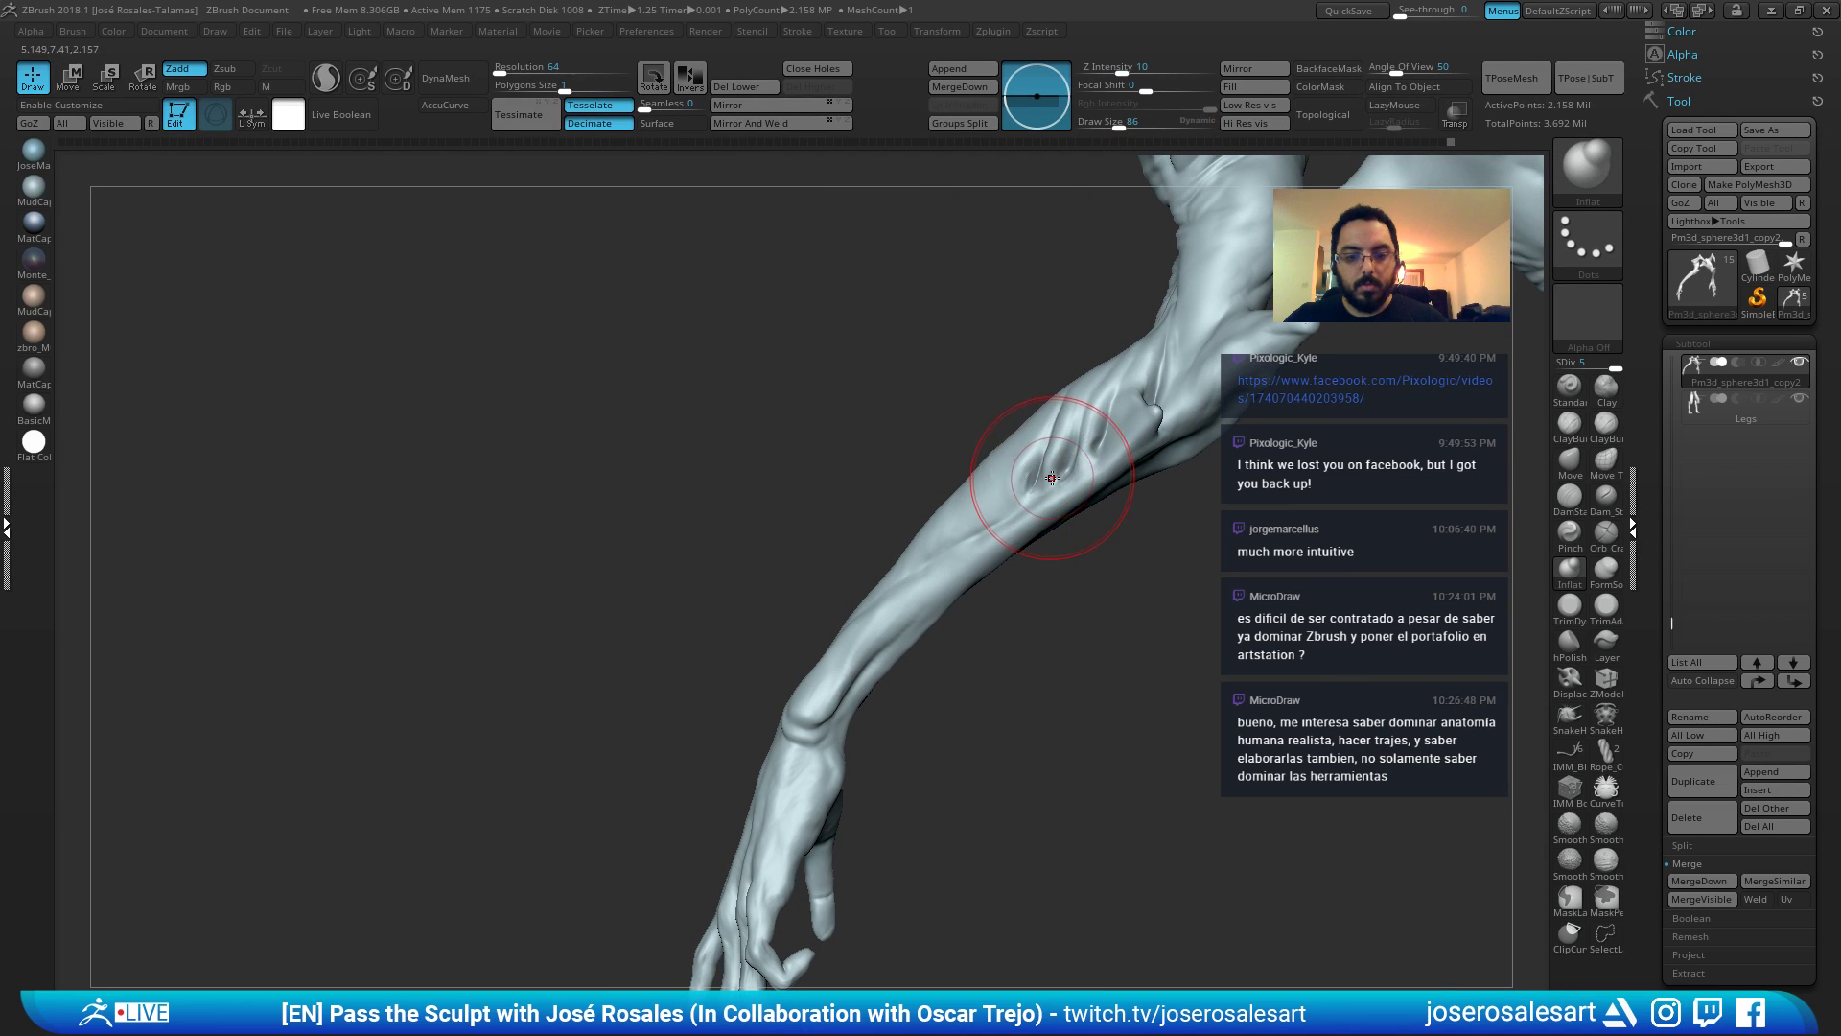
right_click_drag(994, 517, 1092, 408)
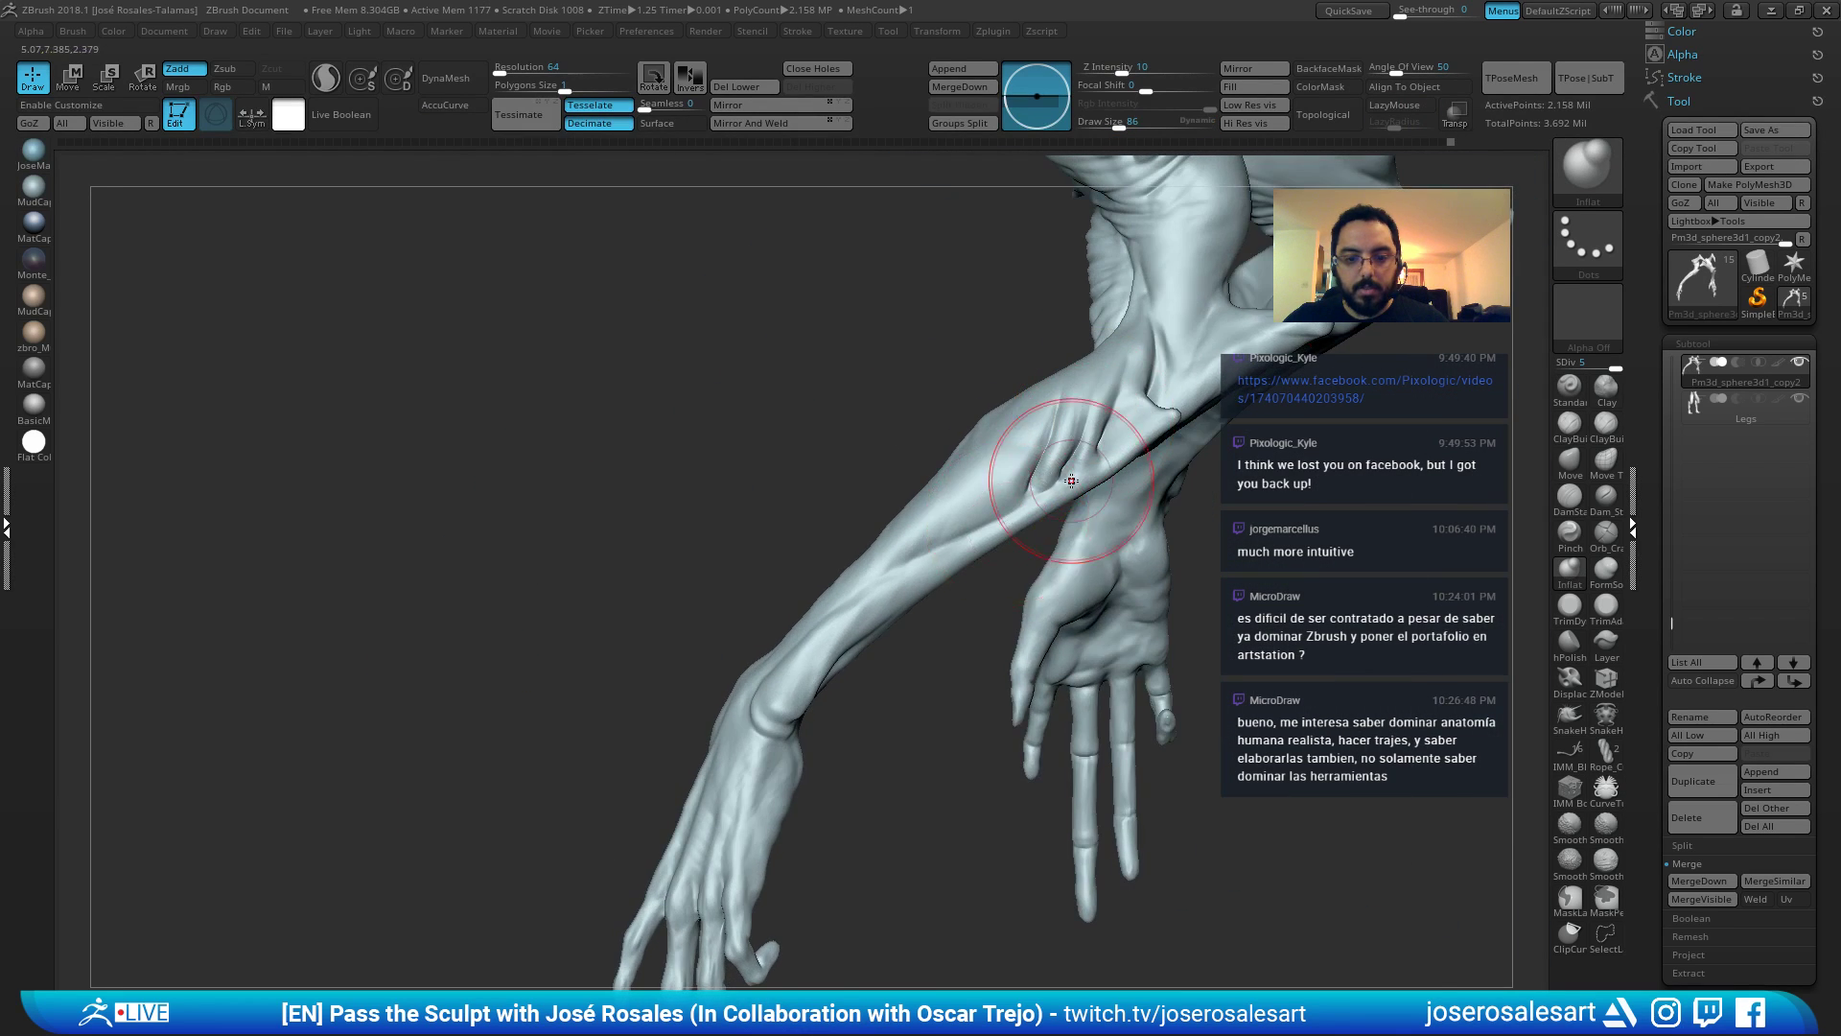
mouse_move(1073, 473)
right_mouse_down()
mouse_move(1171, 464)
mouse_move(1078, 427)
mouse_move(1052, 462)
mouse_move(1120, 363)
right_mouse_up()
Define the inflated muscle bands below the elbow with the ClayBuildup brush at draw size 28.
key("b")
key("c")
key("b")
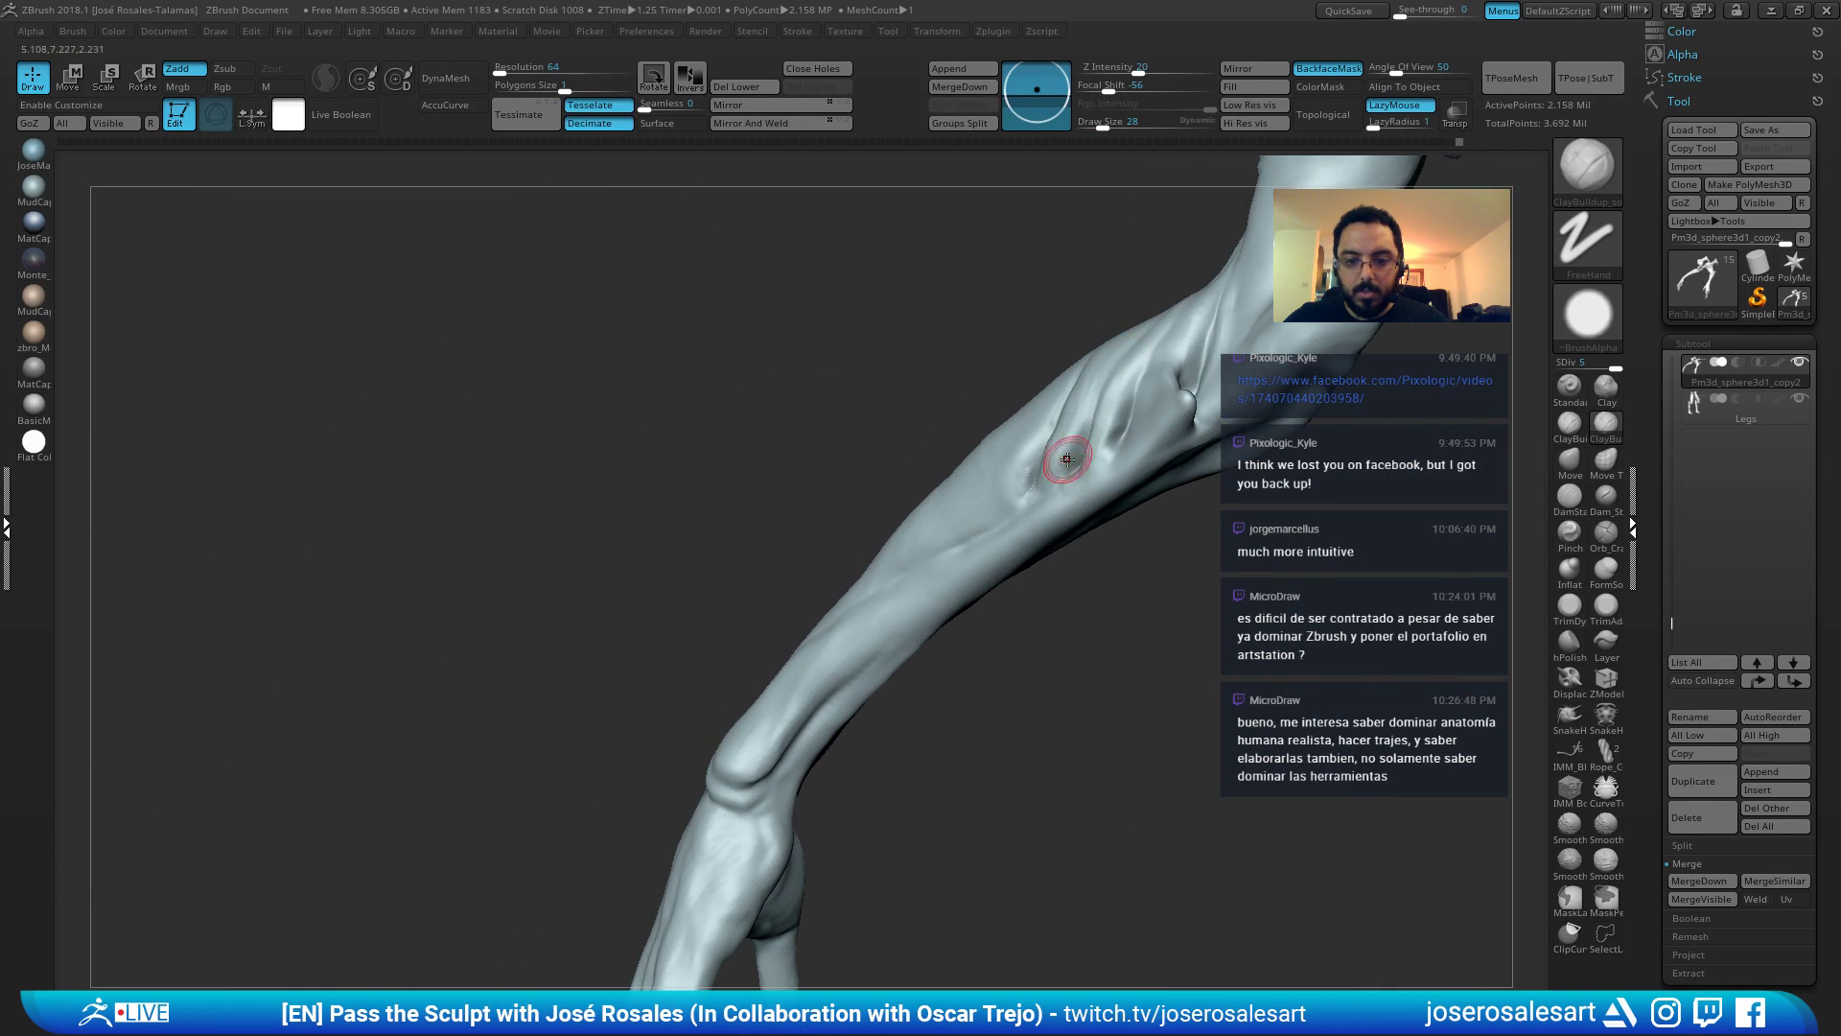
mouse_move(1068, 460)
right_mouse_down()
mouse_move(1075, 392)
mouse_move(1062, 443)
mouse_move(1058, 426)
mouse_move(1090, 435)
right_mouse_up()
Shift the muscle bands below the elbow into shape with the Move brush at draw size 48.
key("b")
key("m")
key("v")
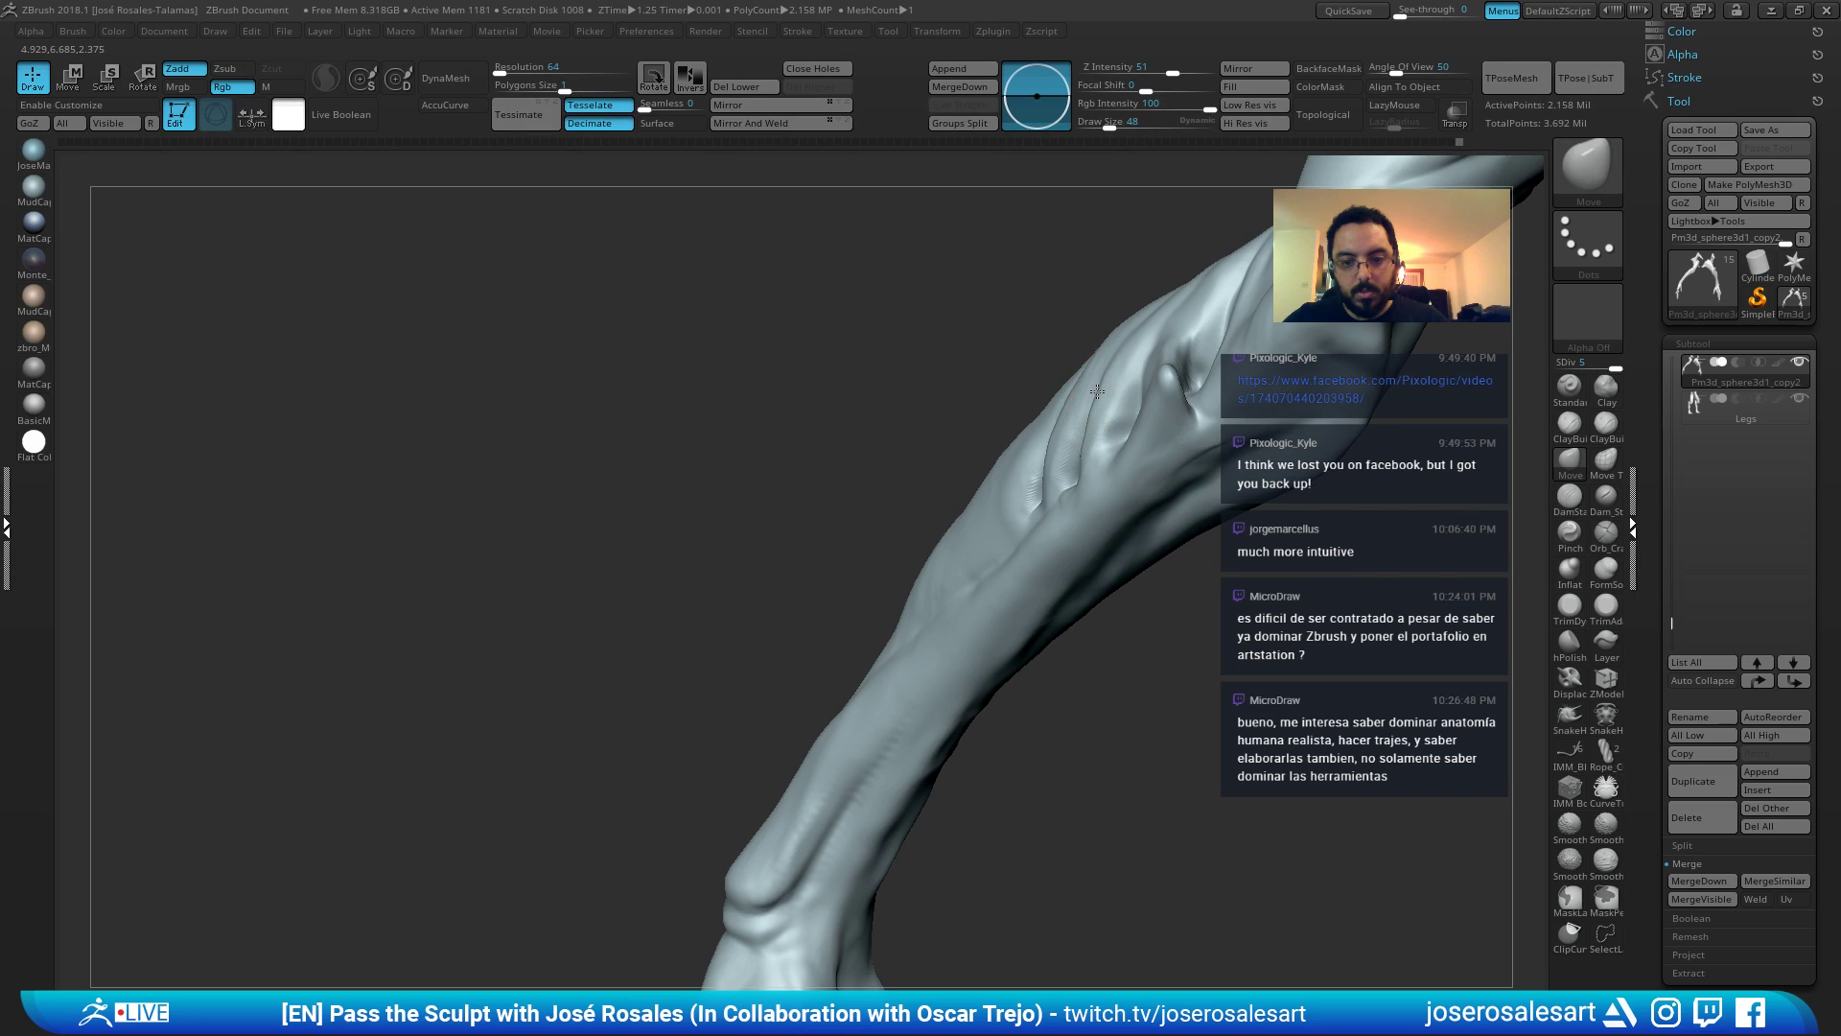
right_click_drag(1097, 392, 1055, 474)
mouse_move(929, 534)
right_mouse_down()
mouse_move(971, 483)
mouse_move(933, 428)
mouse_move(937, 476)
mouse_move(916, 497)
mouse_move(921, 338)
right_mouse_up()
Fill out the forearm just below the muscle grooves with the ClayBuildup brush at draw size 62.
key("b")
key("c")
key("b")
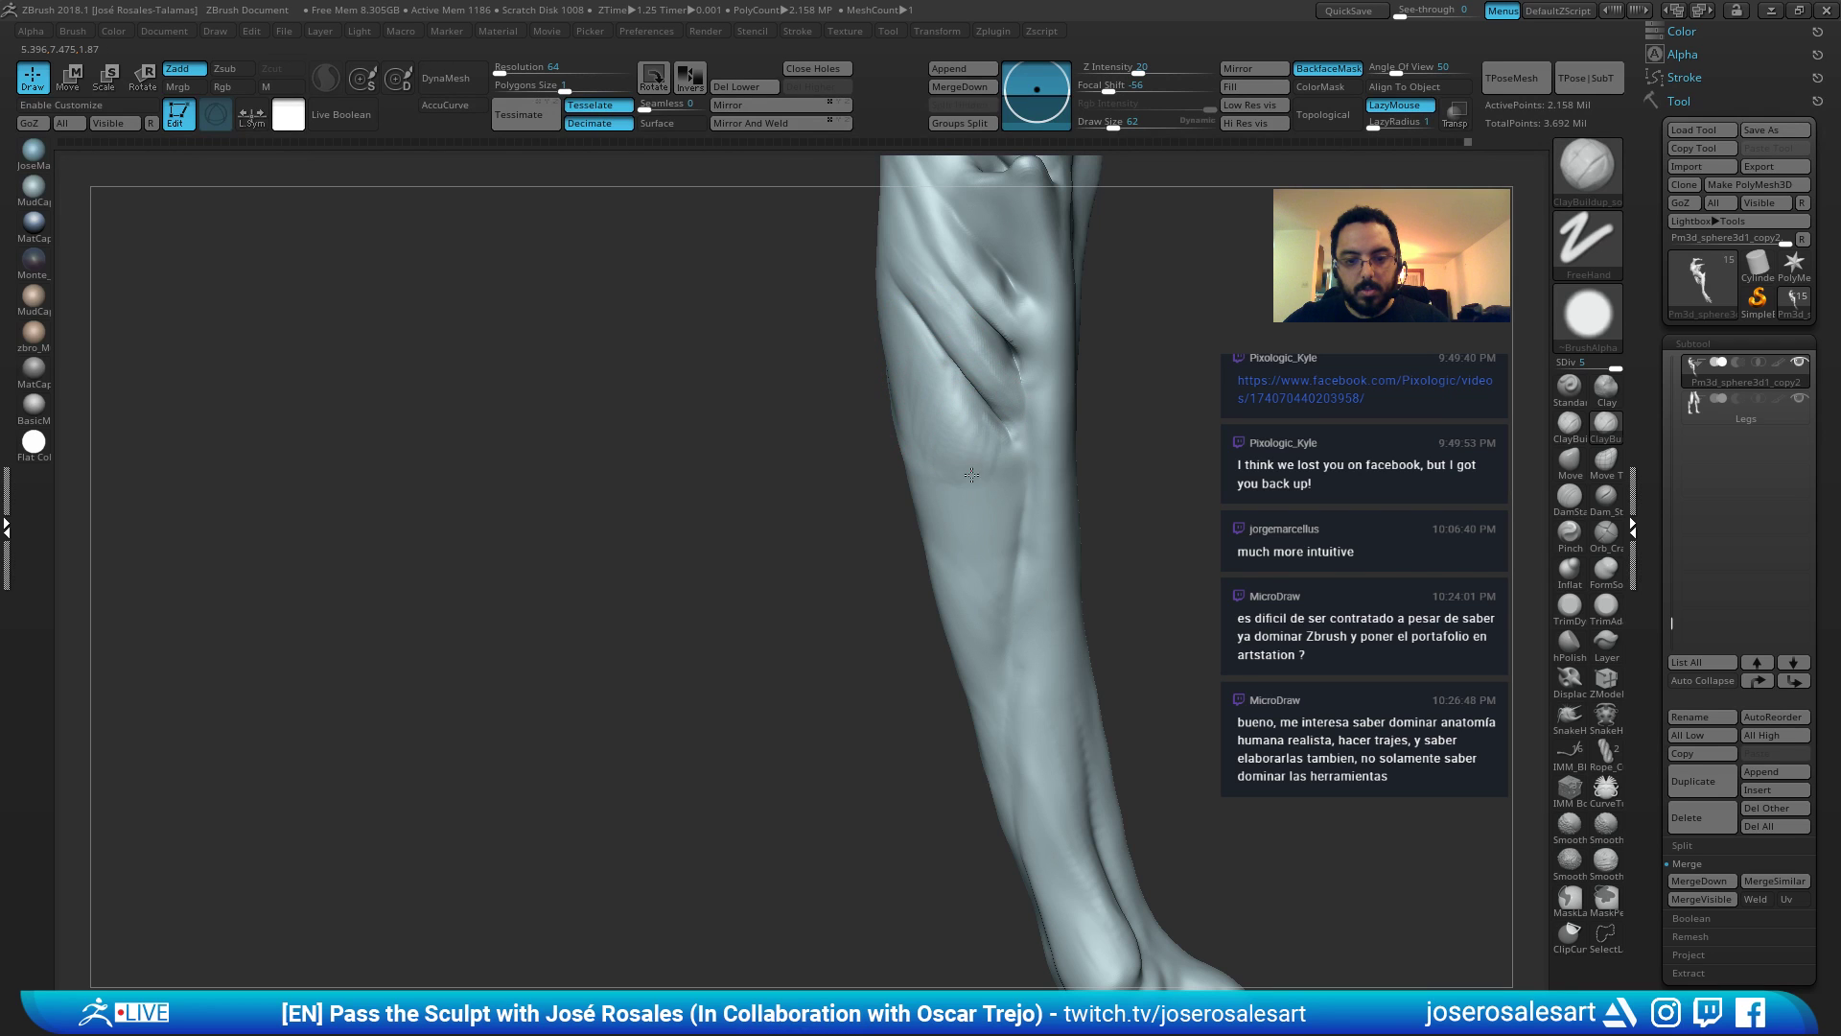
right_click_drag(1014, 486, 1159, 510)
Carve a groove from the wrist bone up the forearm with the DamStandard brush at draw size 39.
right_click_drag(787, 612, 1045, 422, "ctrl")
right_click_drag(458, 642, 518, 365)
key("b")
key("d")
key("s")
key("s")
left_click(731, 551)
mouse_move(731, 547)
right_mouse_down()
mouse_move(707, 521)
mouse_move(906, 499)
mouse_move(978, 552)
right_mouse_up()
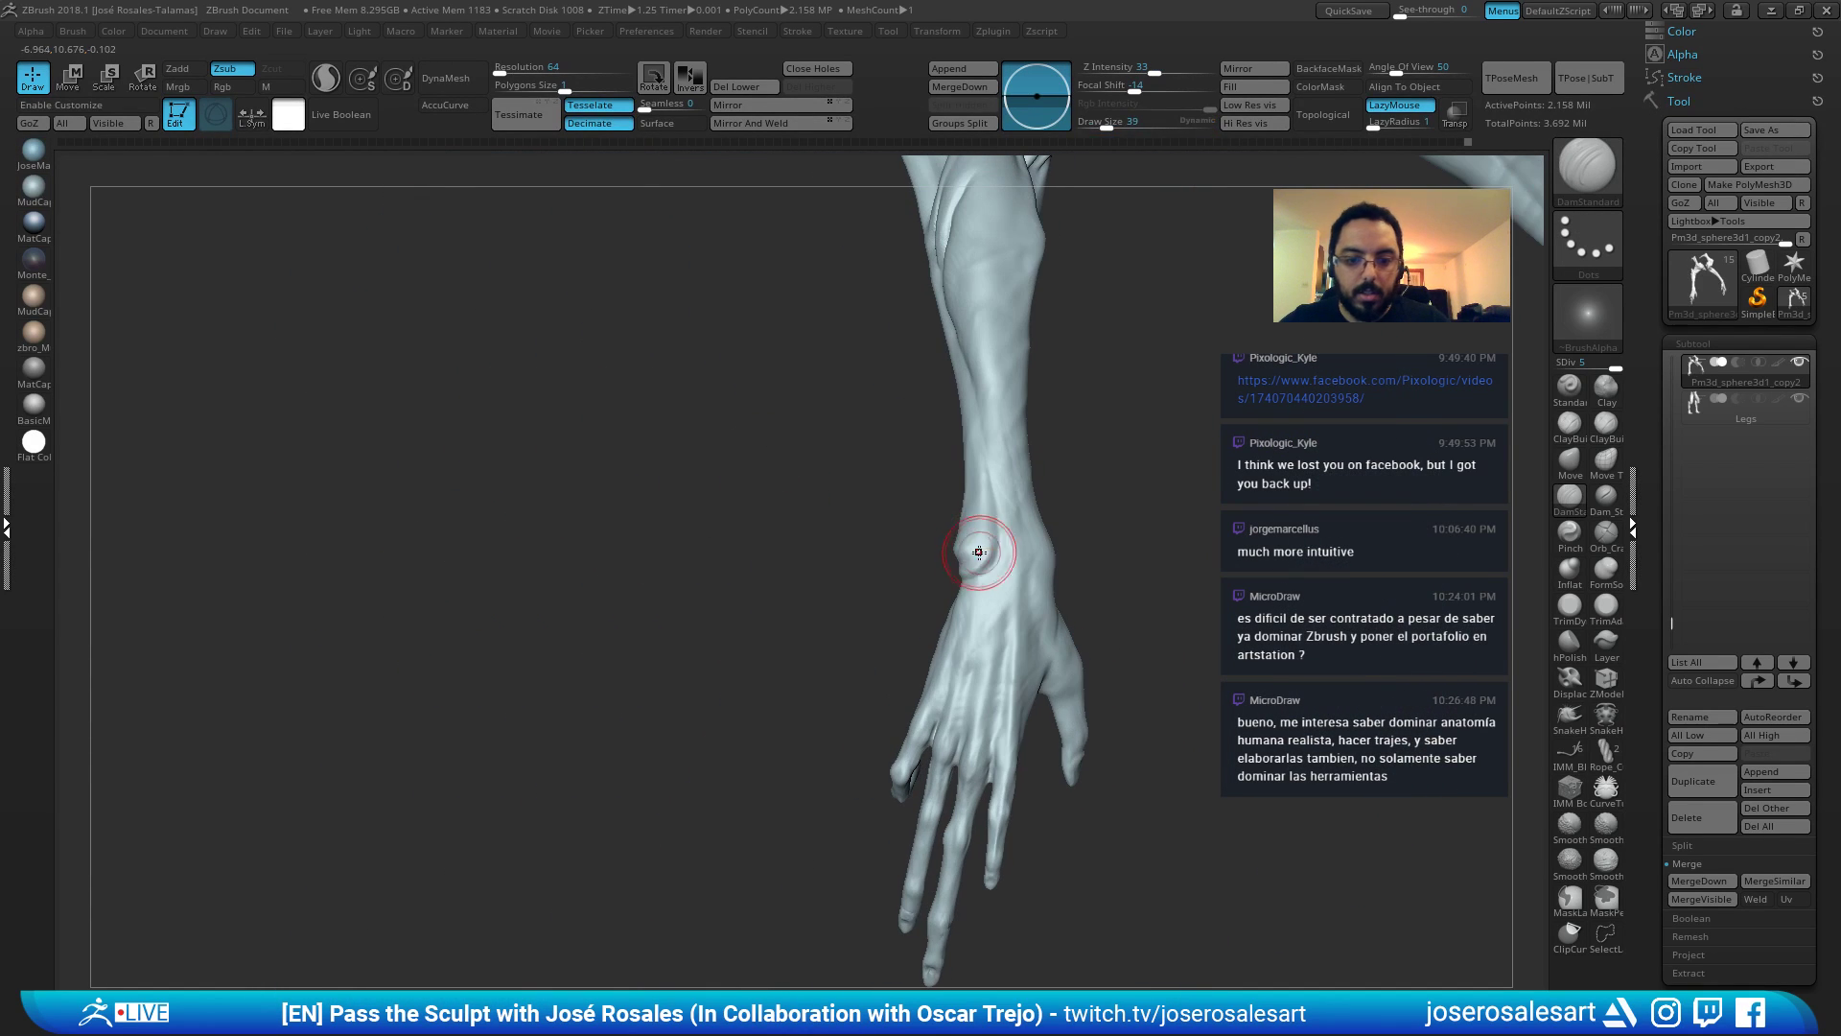
mouse_move(978, 553)
left_mouse_down()
mouse_move(998, 551)
mouse_move(986, 468)
left_mouse_up()
Sharpen the groove alongside the wrist bone with the DamStandard brush at draw size 30.
key("s")
left_click(981, 576)
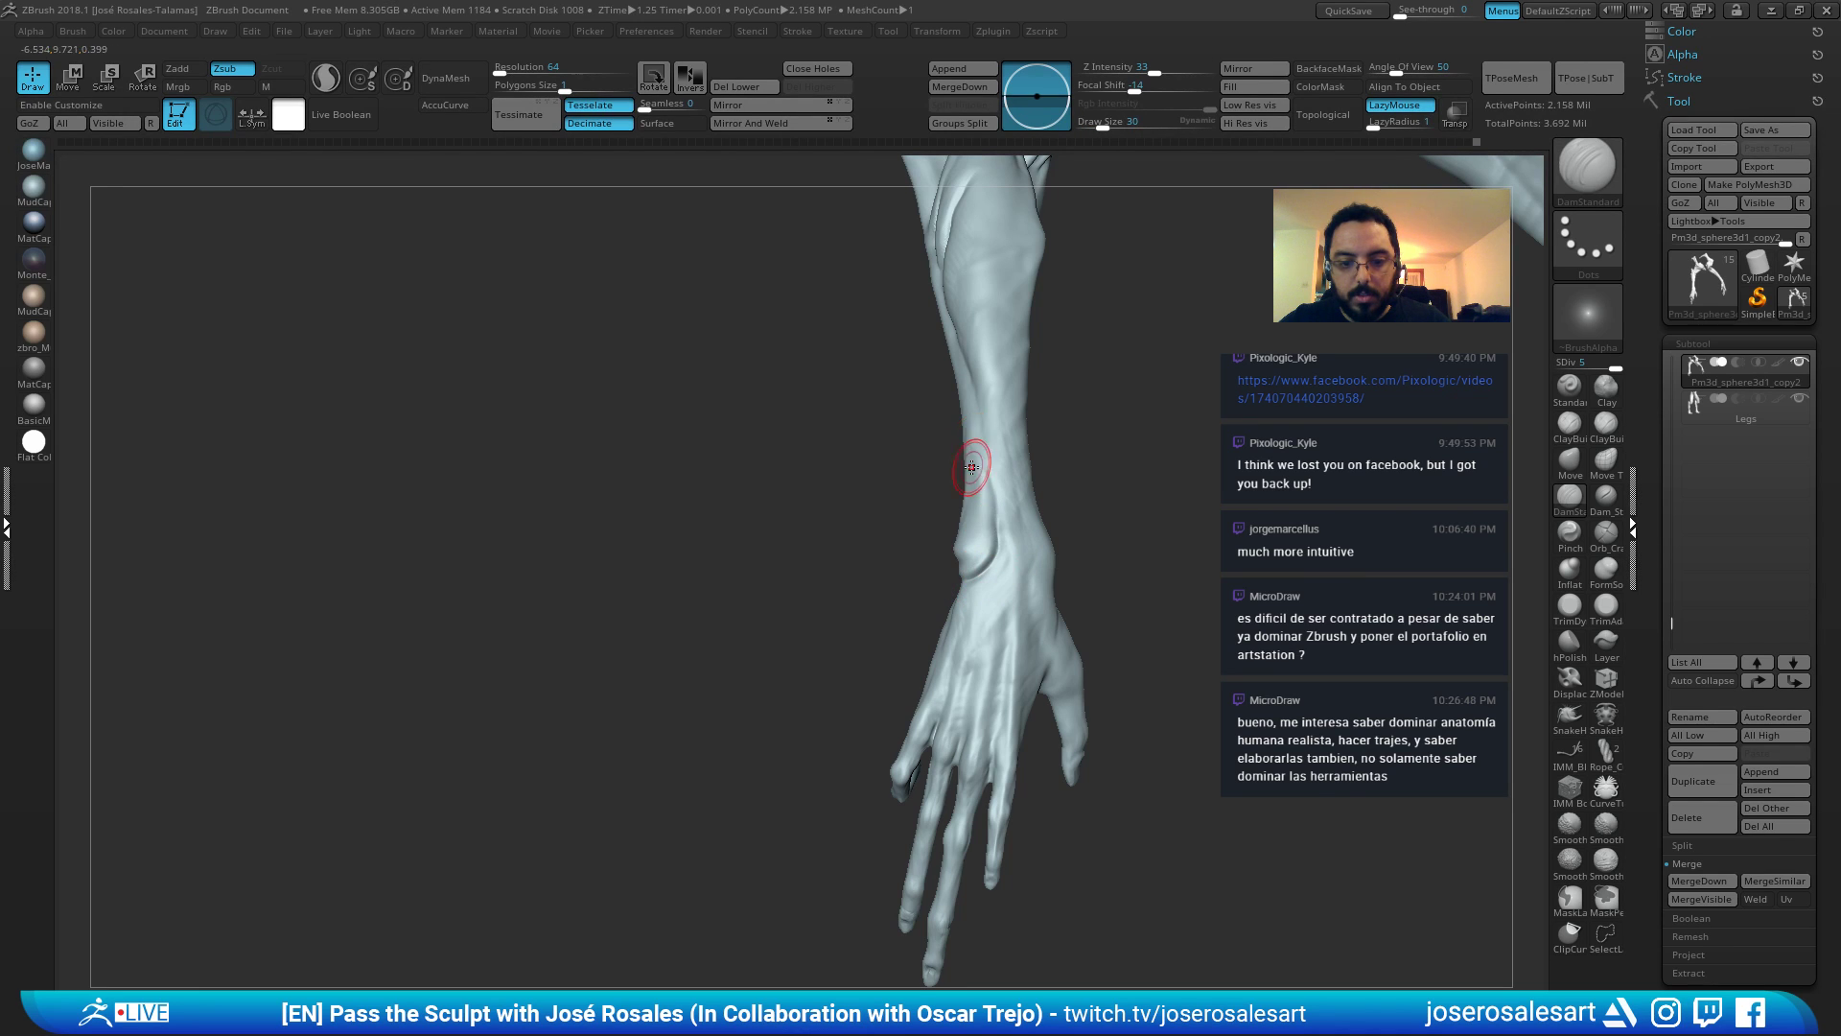
right_click_drag(970, 465, 978, 487, "ctrl")
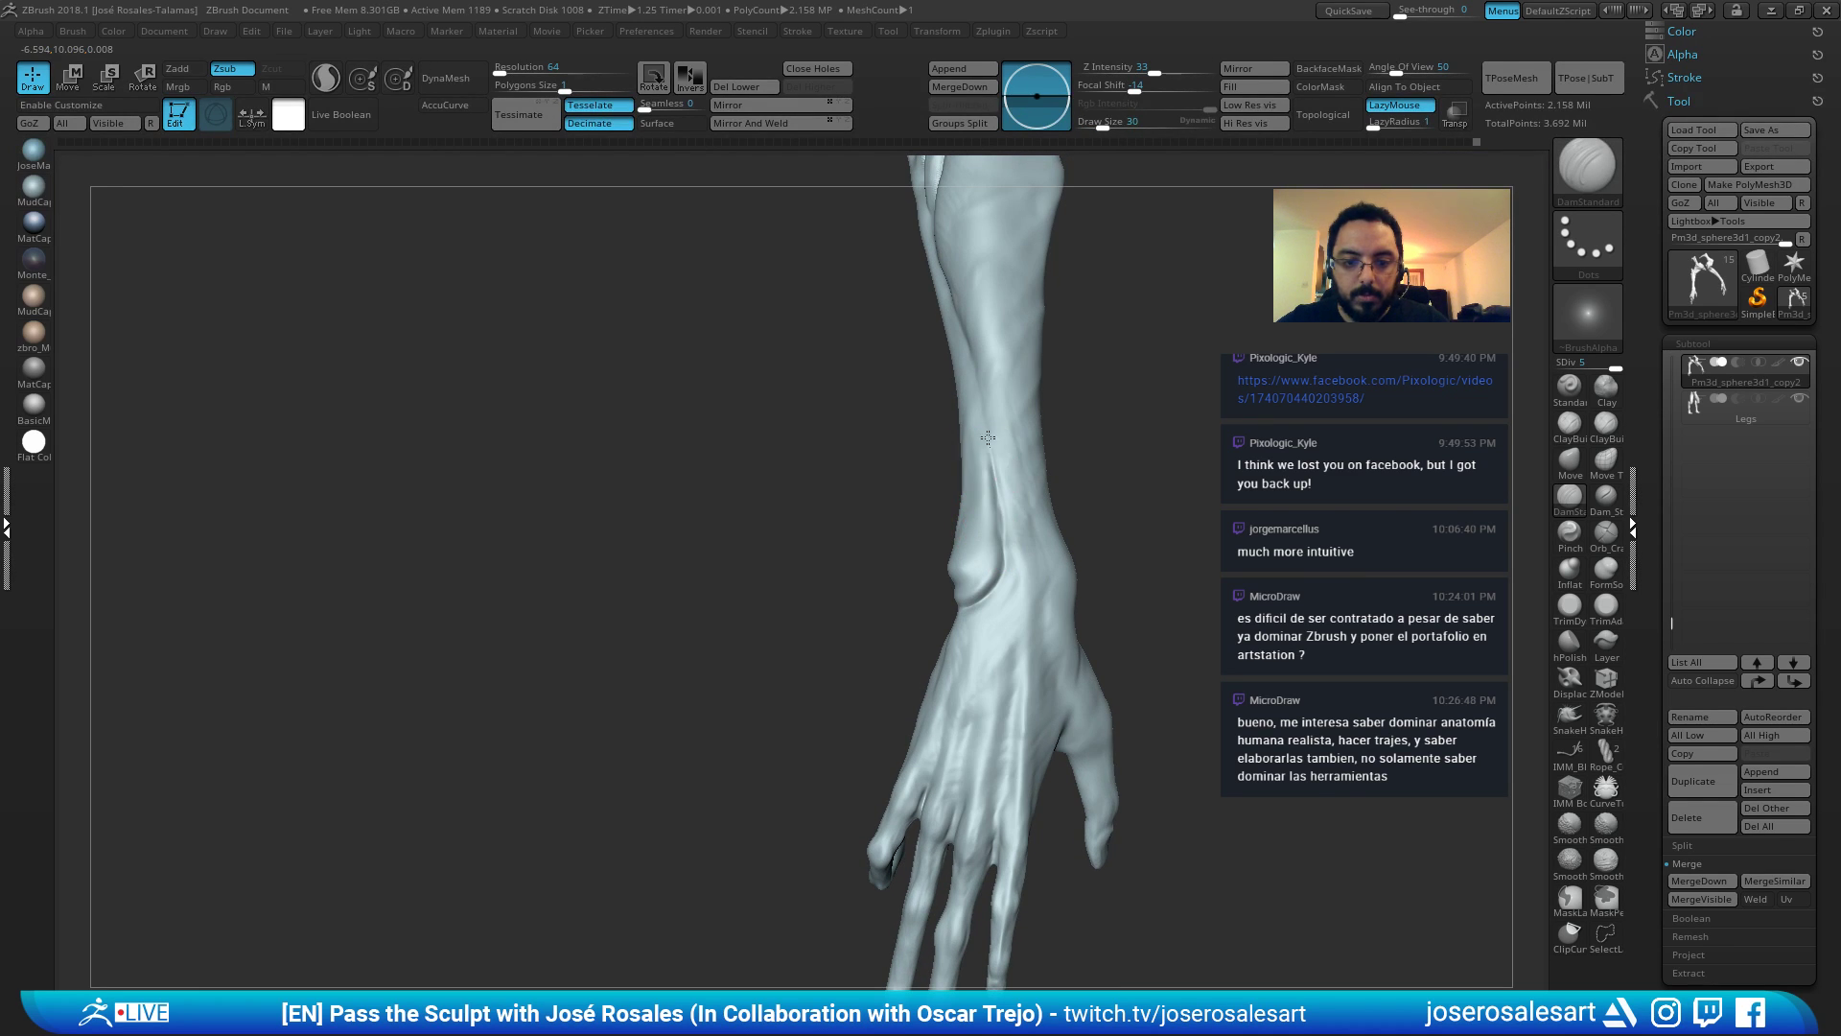
Carve creases around the lower edge of the wrist bone with the DamStandard brush at draw size 30.
right_click_drag(957, 340, 1051, 559)
right_click_drag(954, 575, 975, 566)
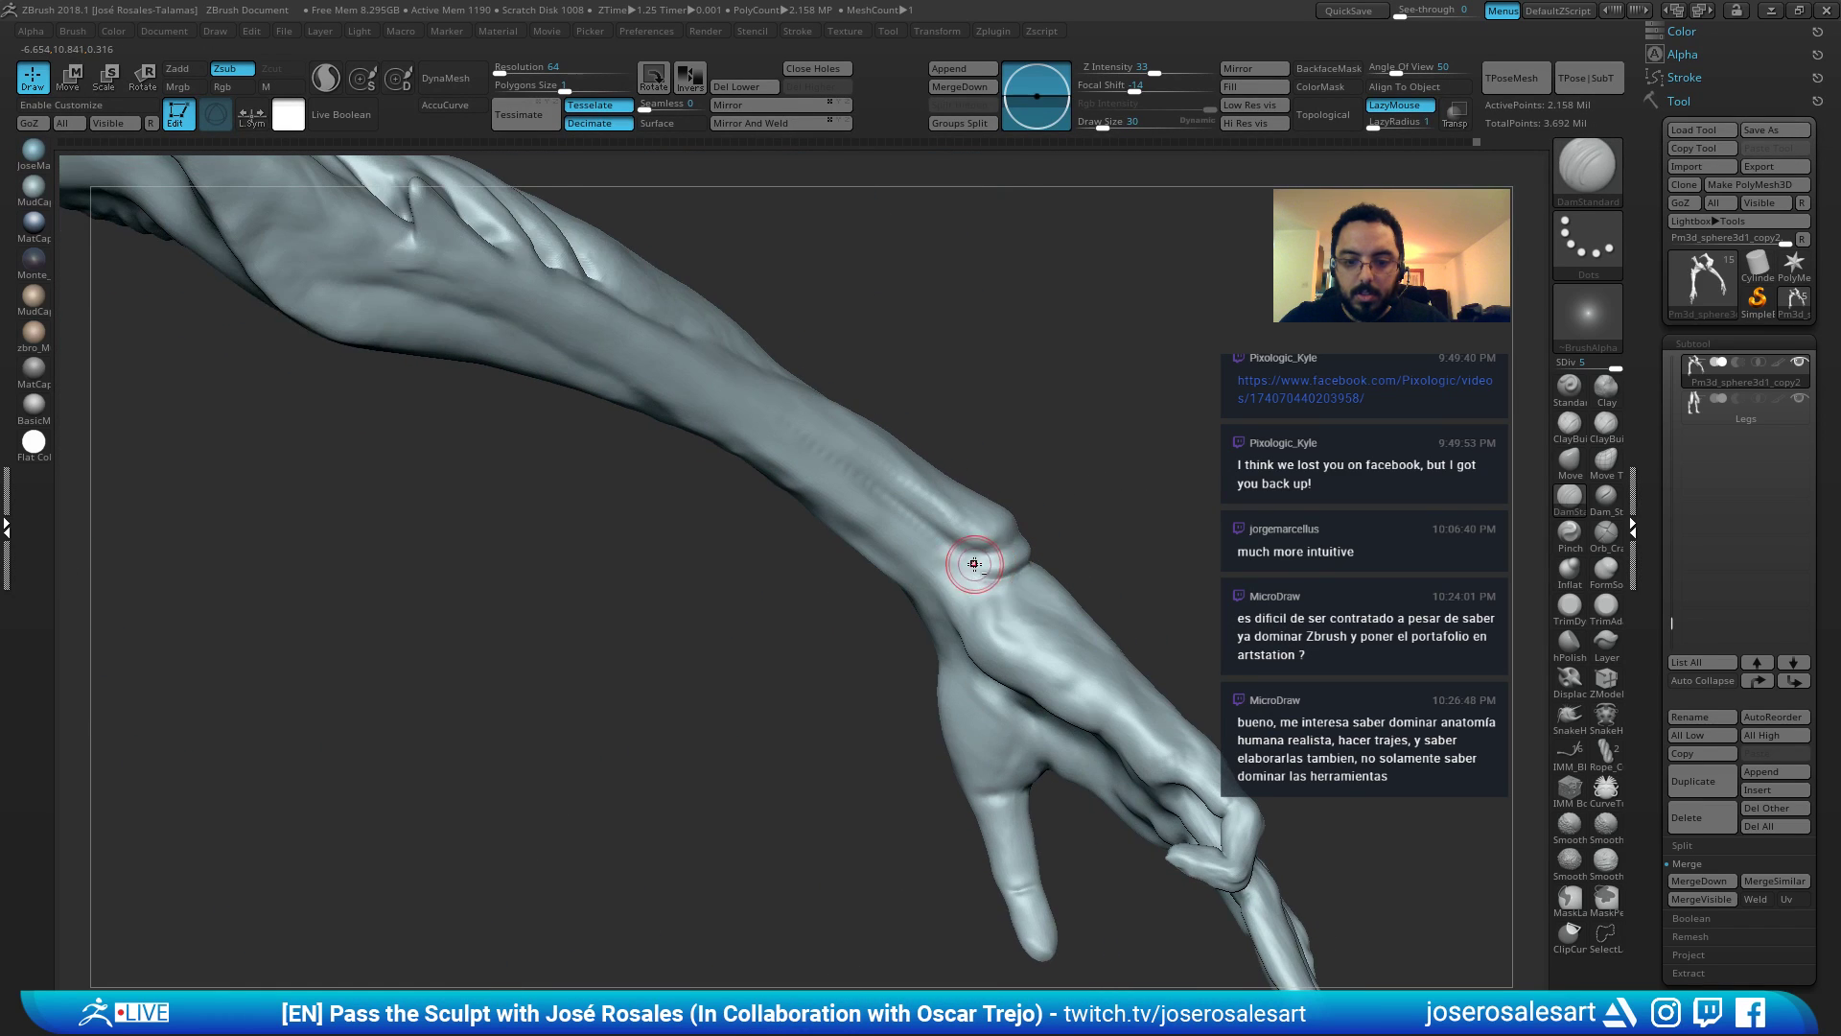
left_click_drag(976, 567, 1024, 559)
right_click_drag(1024, 558, 984, 574)
left_click_drag(984, 573, 1037, 544)
right_click_drag(1037, 543, 999, 575)
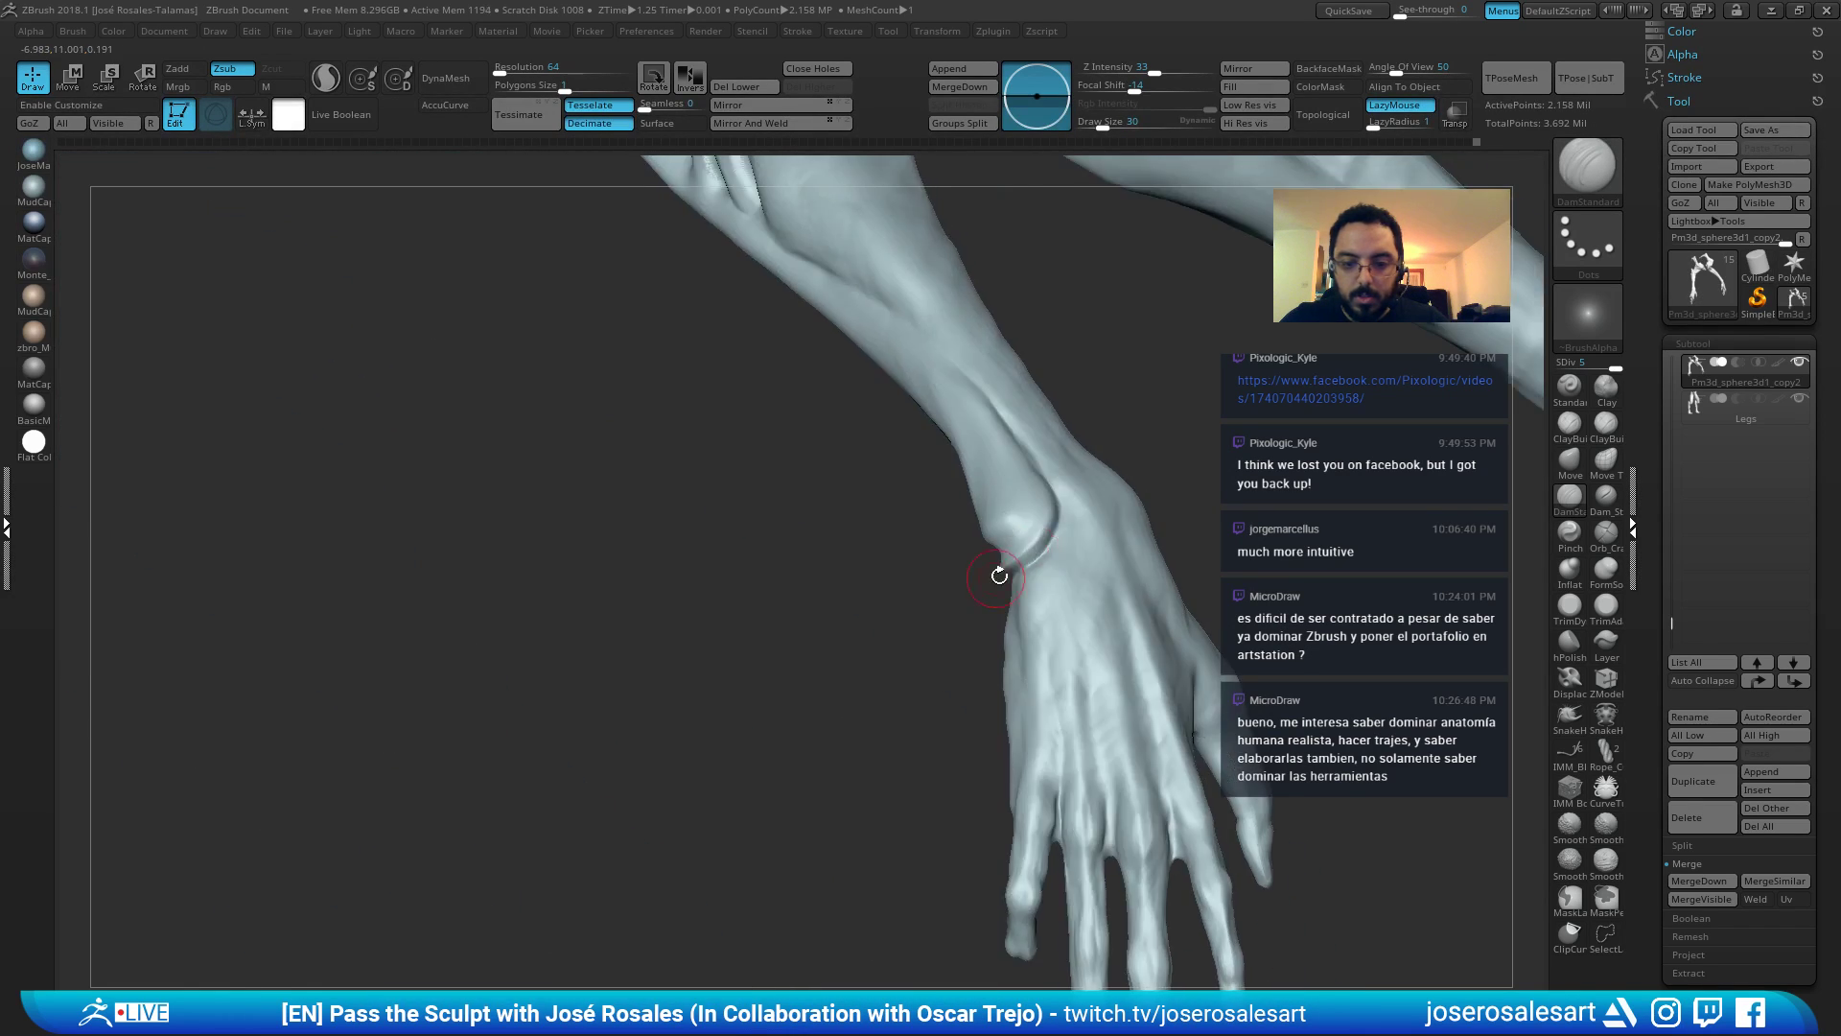
Raise a fold just below the wrist bone with the Standard brush at draw size 23.
mouse_move(1067, 490)
right_mouse_down()
mouse_move(1003, 543)
mouse_move(1062, 537)
right_mouse_up()
key("b")
key("s")
key("t")
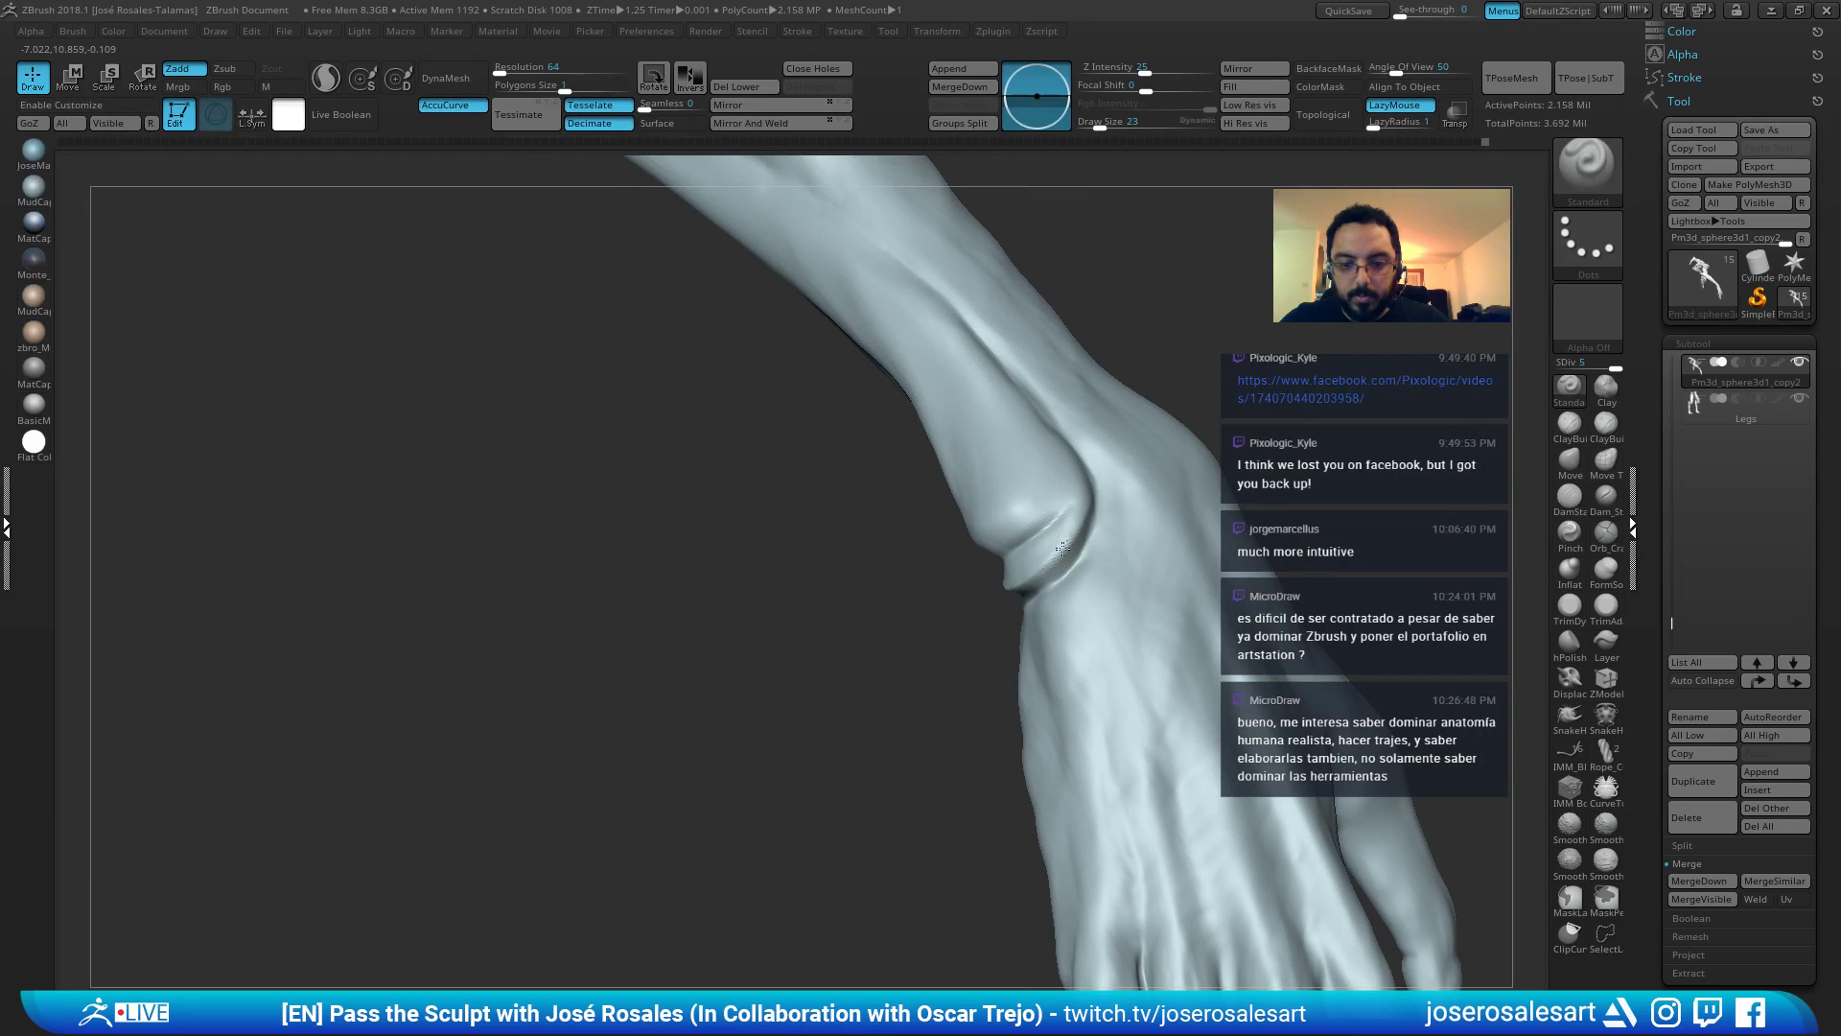
left_click_drag(1024, 582, 1057, 556)
mouse_move(1036, 566)
right_mouse_down("alt")
mouse_move(1003, 510)
mouse_move(1052, 510)
mouse_move(961, 537)
mouse_move(1007, 518)
mouse_move(993, 540)
right_mouse_up("alt")
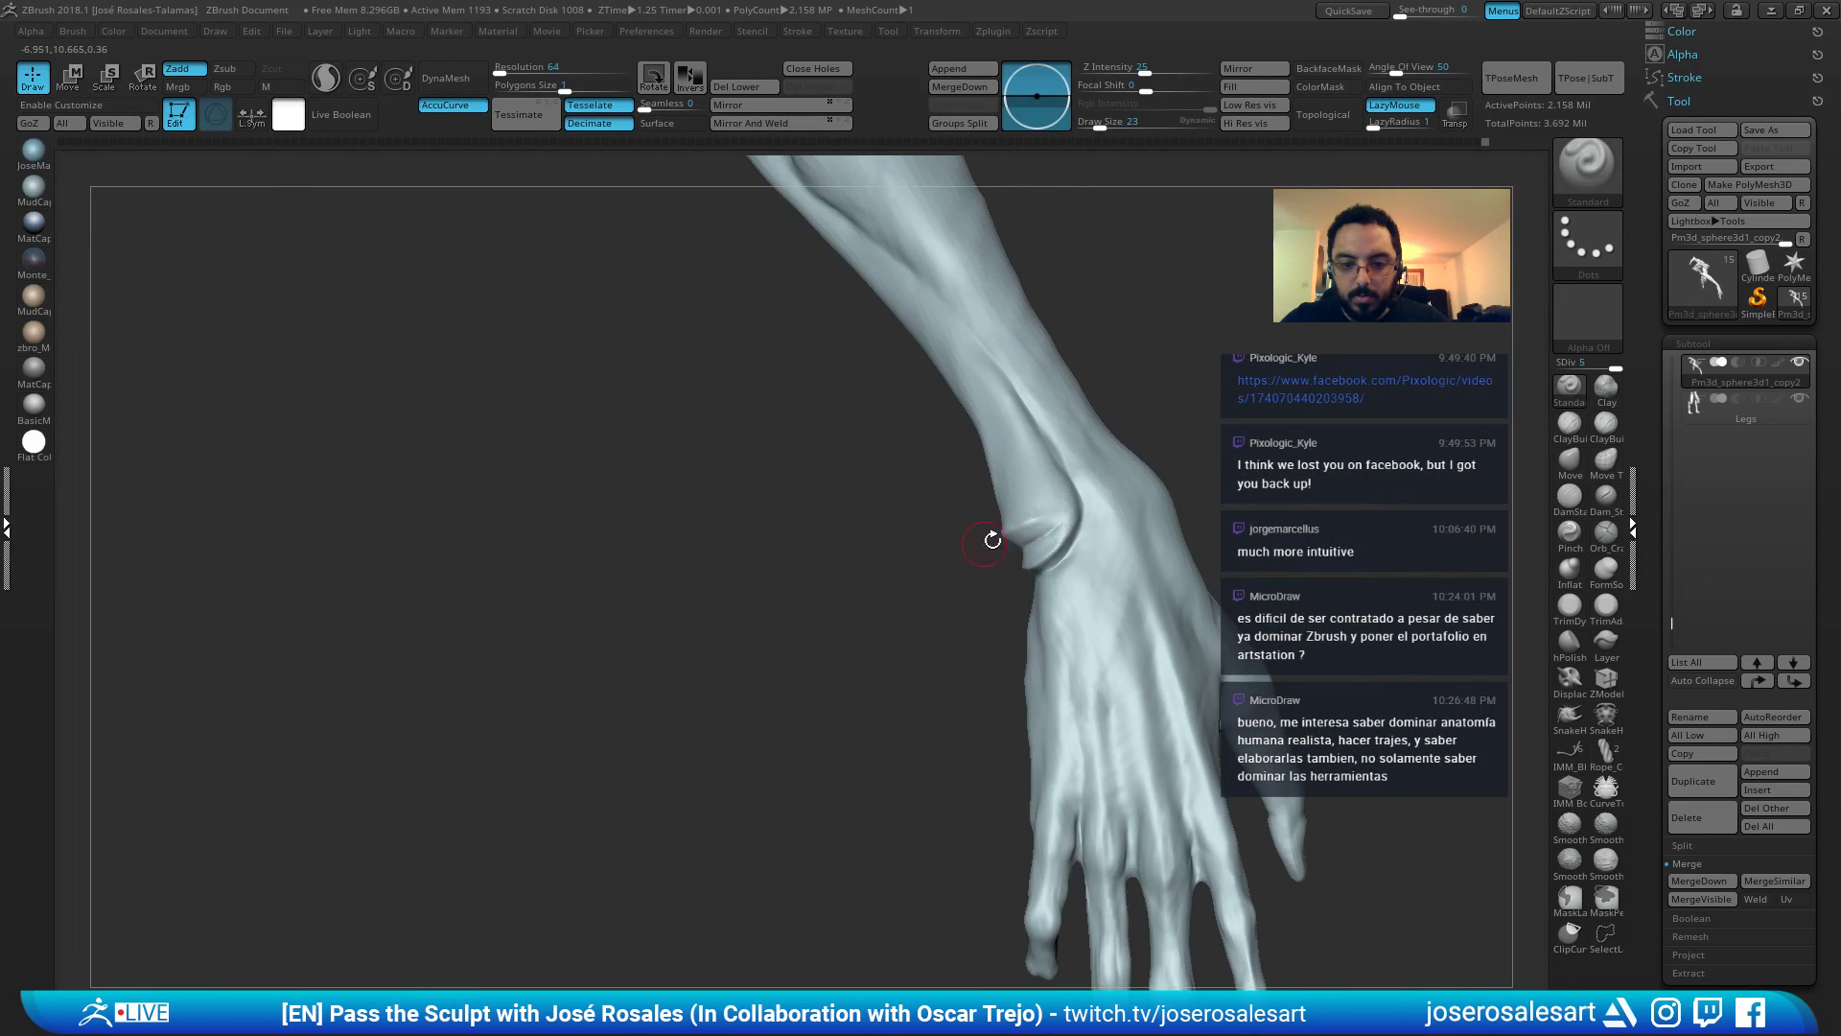
Build up the end of the wrist bone with the ClayBuildup brush at draw size 23.
right_click_drag(1076, 485, 1039, 500)
key("2")
left_click_drag(1041, 511, 1046, 506)
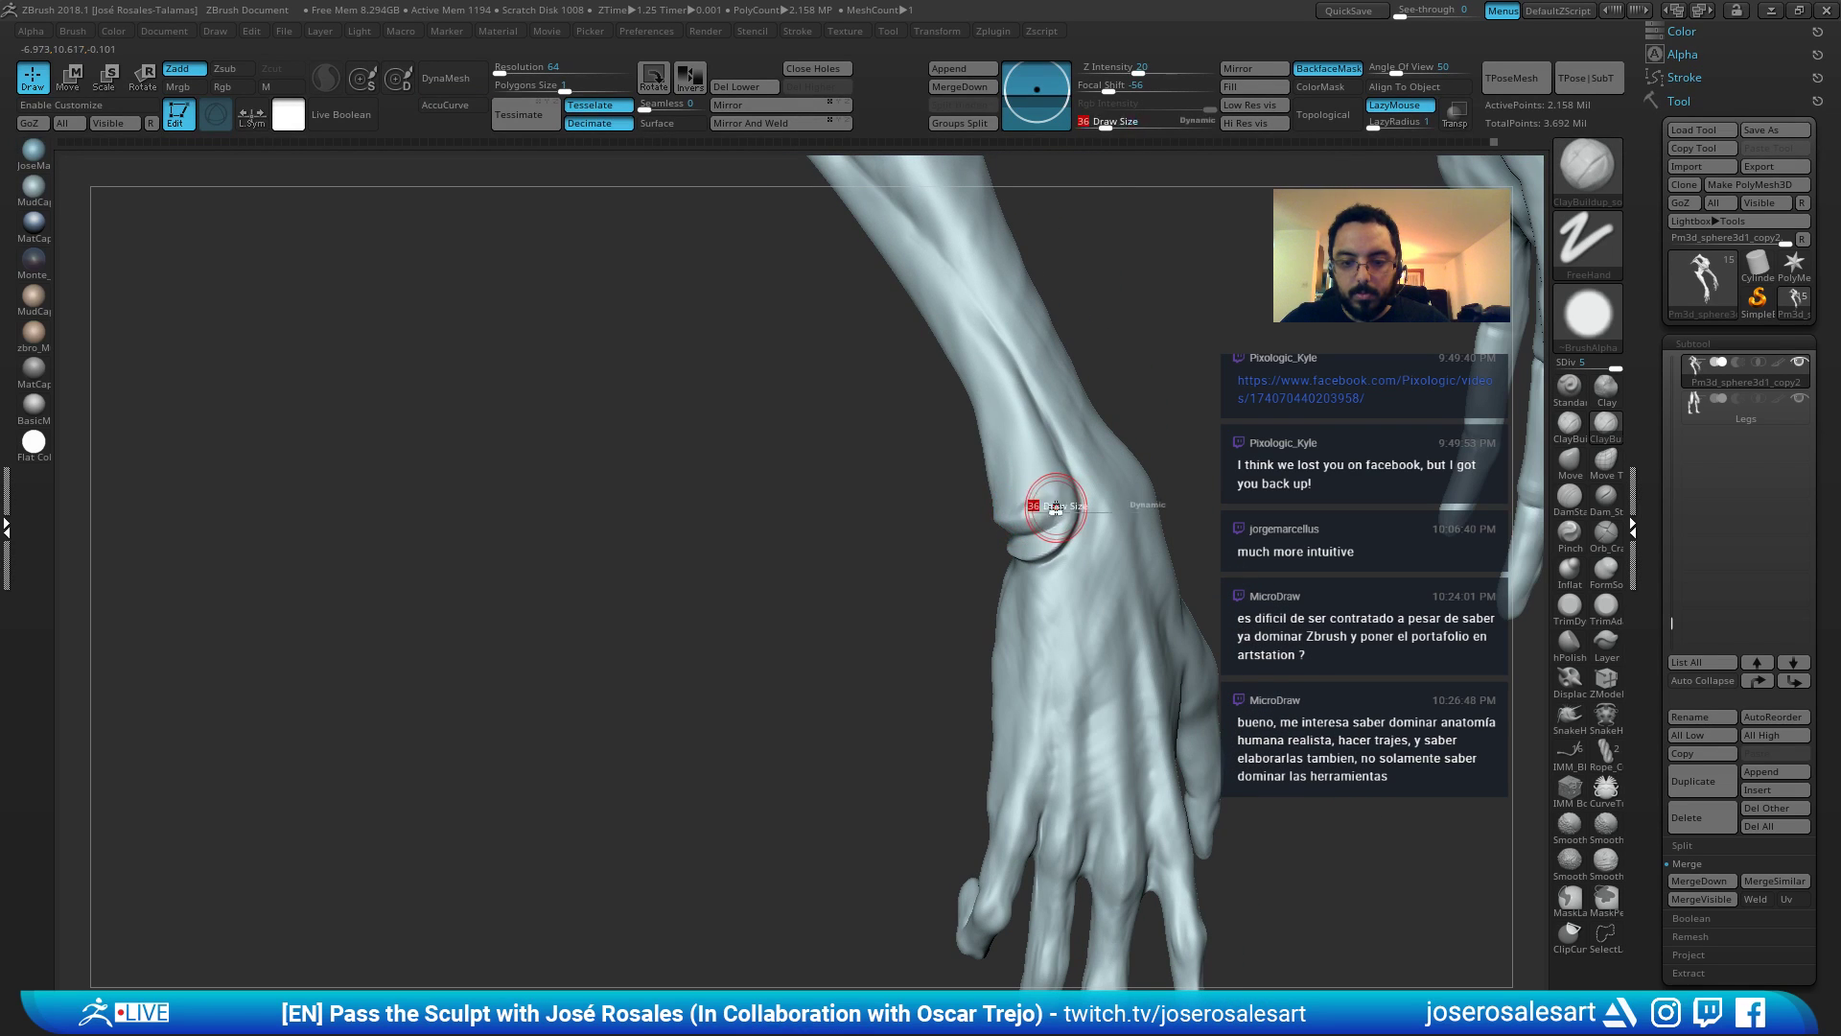
key("bracketleft")
right_click_drag(1062, 515, 1079, 537)
left_click_drag(1028, 512, 1037, 504)
right_click_drag(1069, 492, 914, 544)
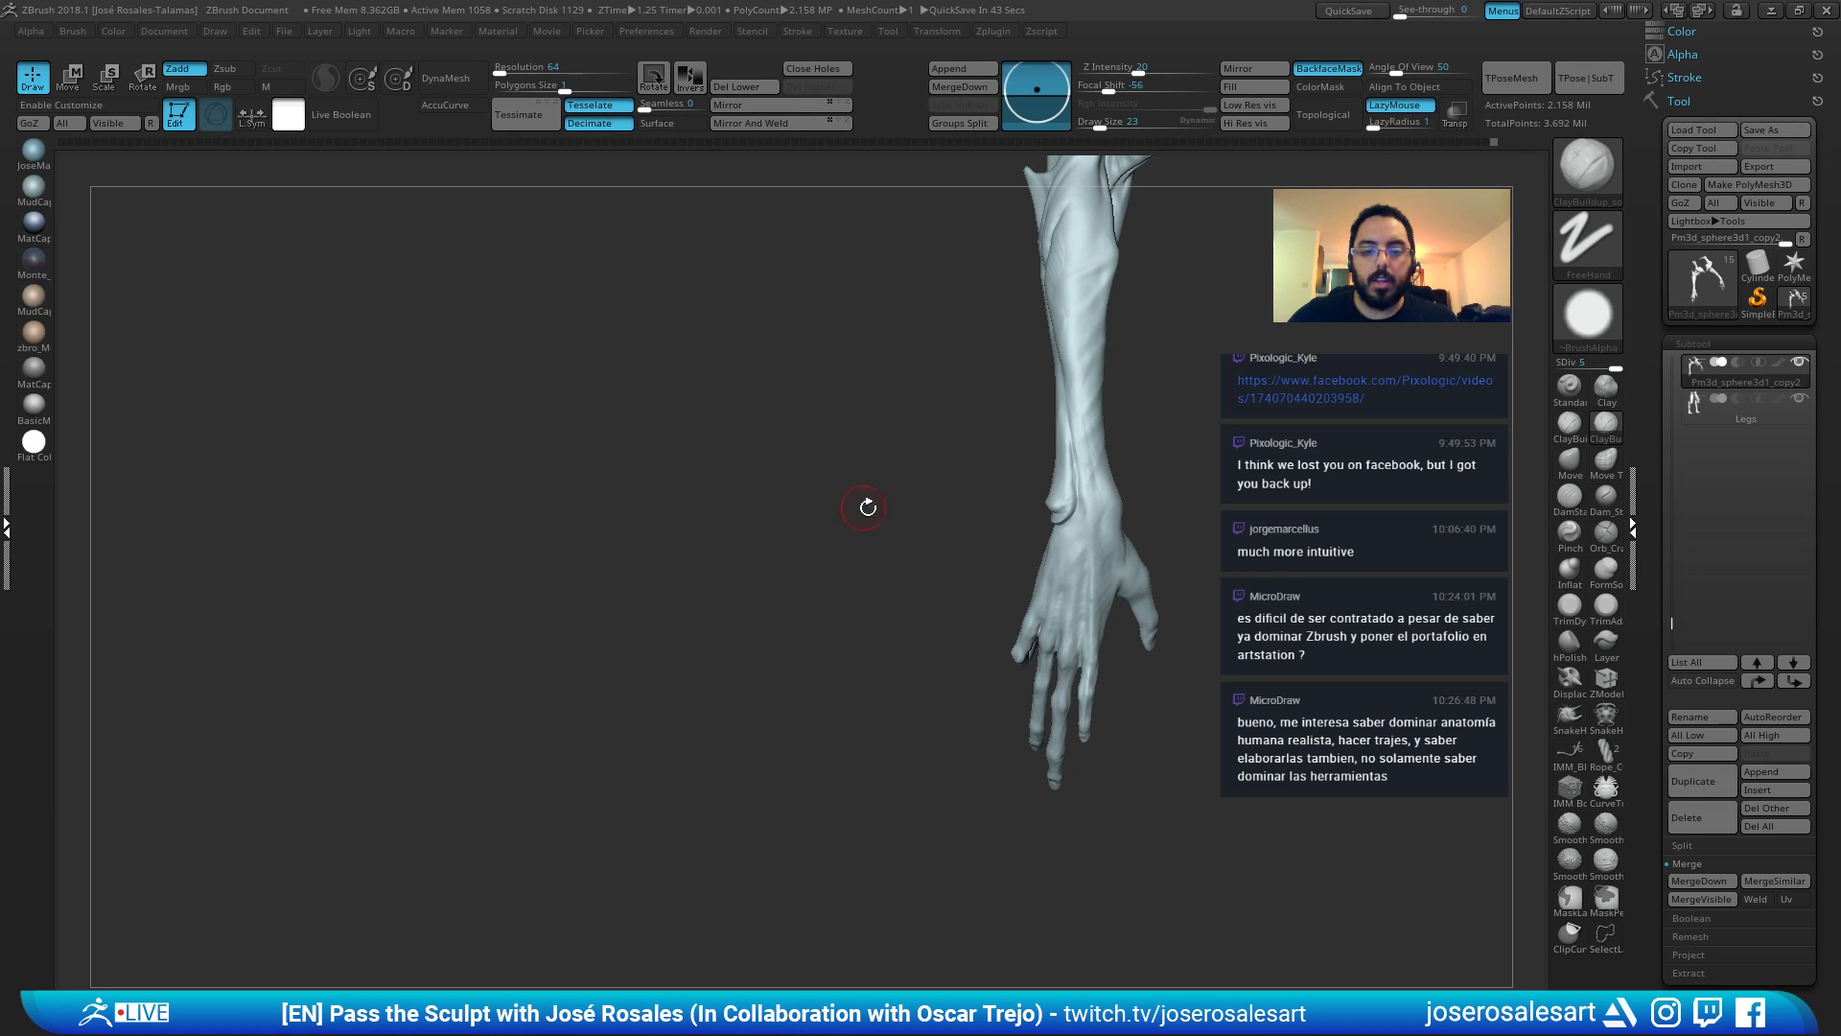
Shape the outer side of the wrist bone with the Standard brush at draw size 23.
left_click_drag(868, 507, 814, 358, "alt")
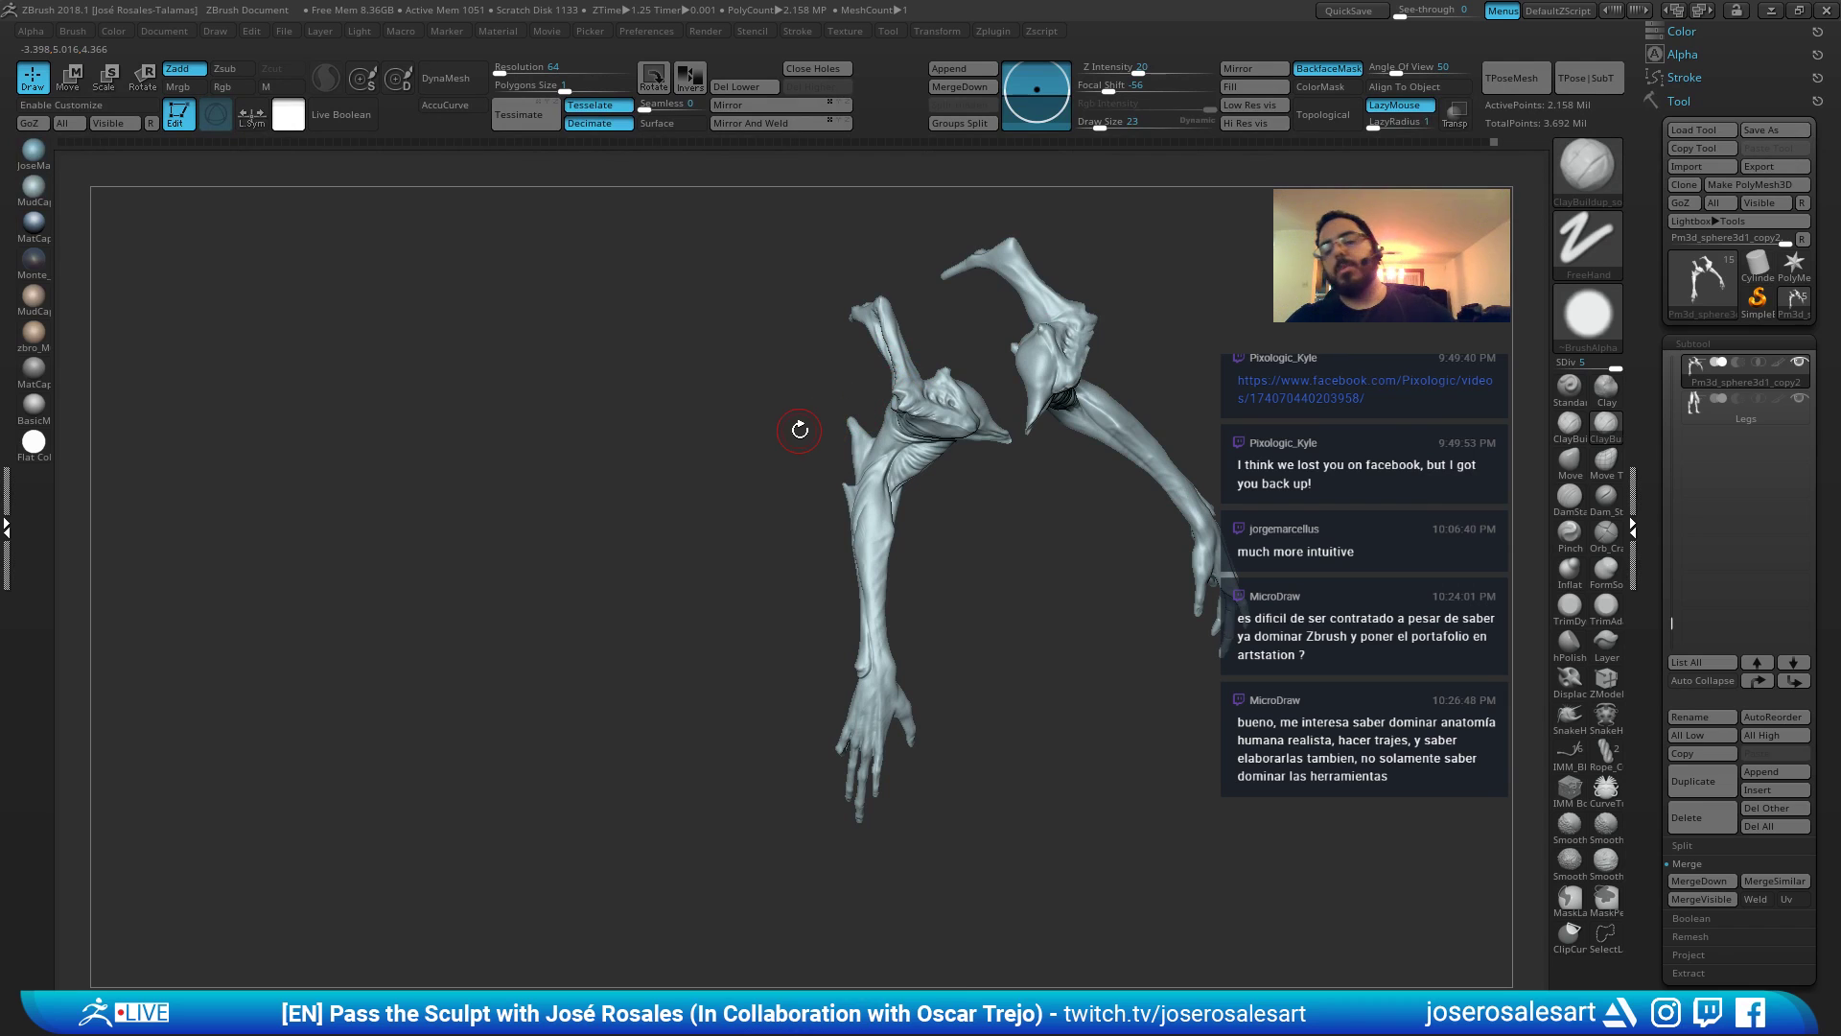
mouse_move(901, 713)
left_mouse_down("alt")
mouse_move(918, 654)
mouse_move(1011, 724)
mouse_move(1005, 796)
left_mouse_up("alt")
key("b")
key("s")
key("t")
key("s")
mouse_move(909, 628)
right_mouse_down()
mouse_move(917, 604)
mouse_move(773, 592)
mouse_move(881, 571)
mouse_move(895, 591)
right_mouse_up()
right_click_drag(856, 506, 935, 575)
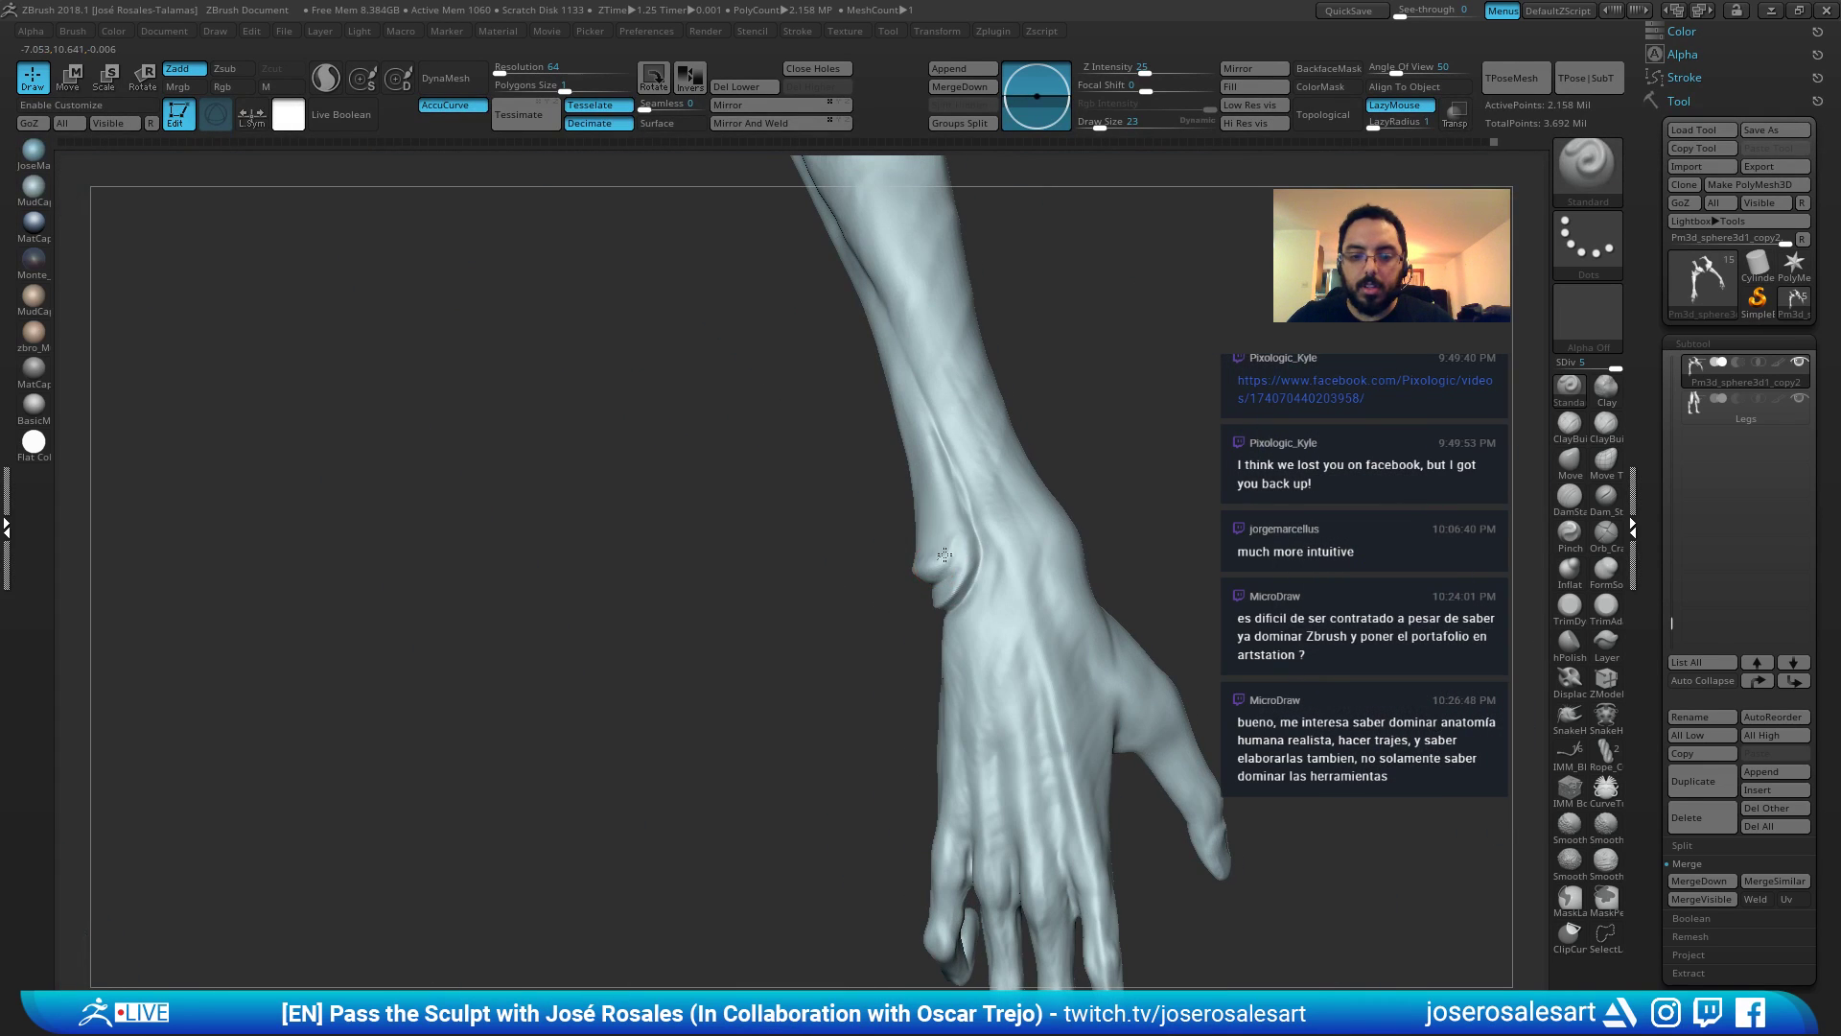
mouse_move(927, 568)
left_mouse_down()
mouse_move(978, 548)
mouse_move(862, 560)
mouse_move(946, 534)
mouse_move(944, 512)
left_mouse_up()
Fill out the back of the hand just below the wrist fold with the ClayBuildup brush at draw size 45.
key("b")
key("c")
key("b")
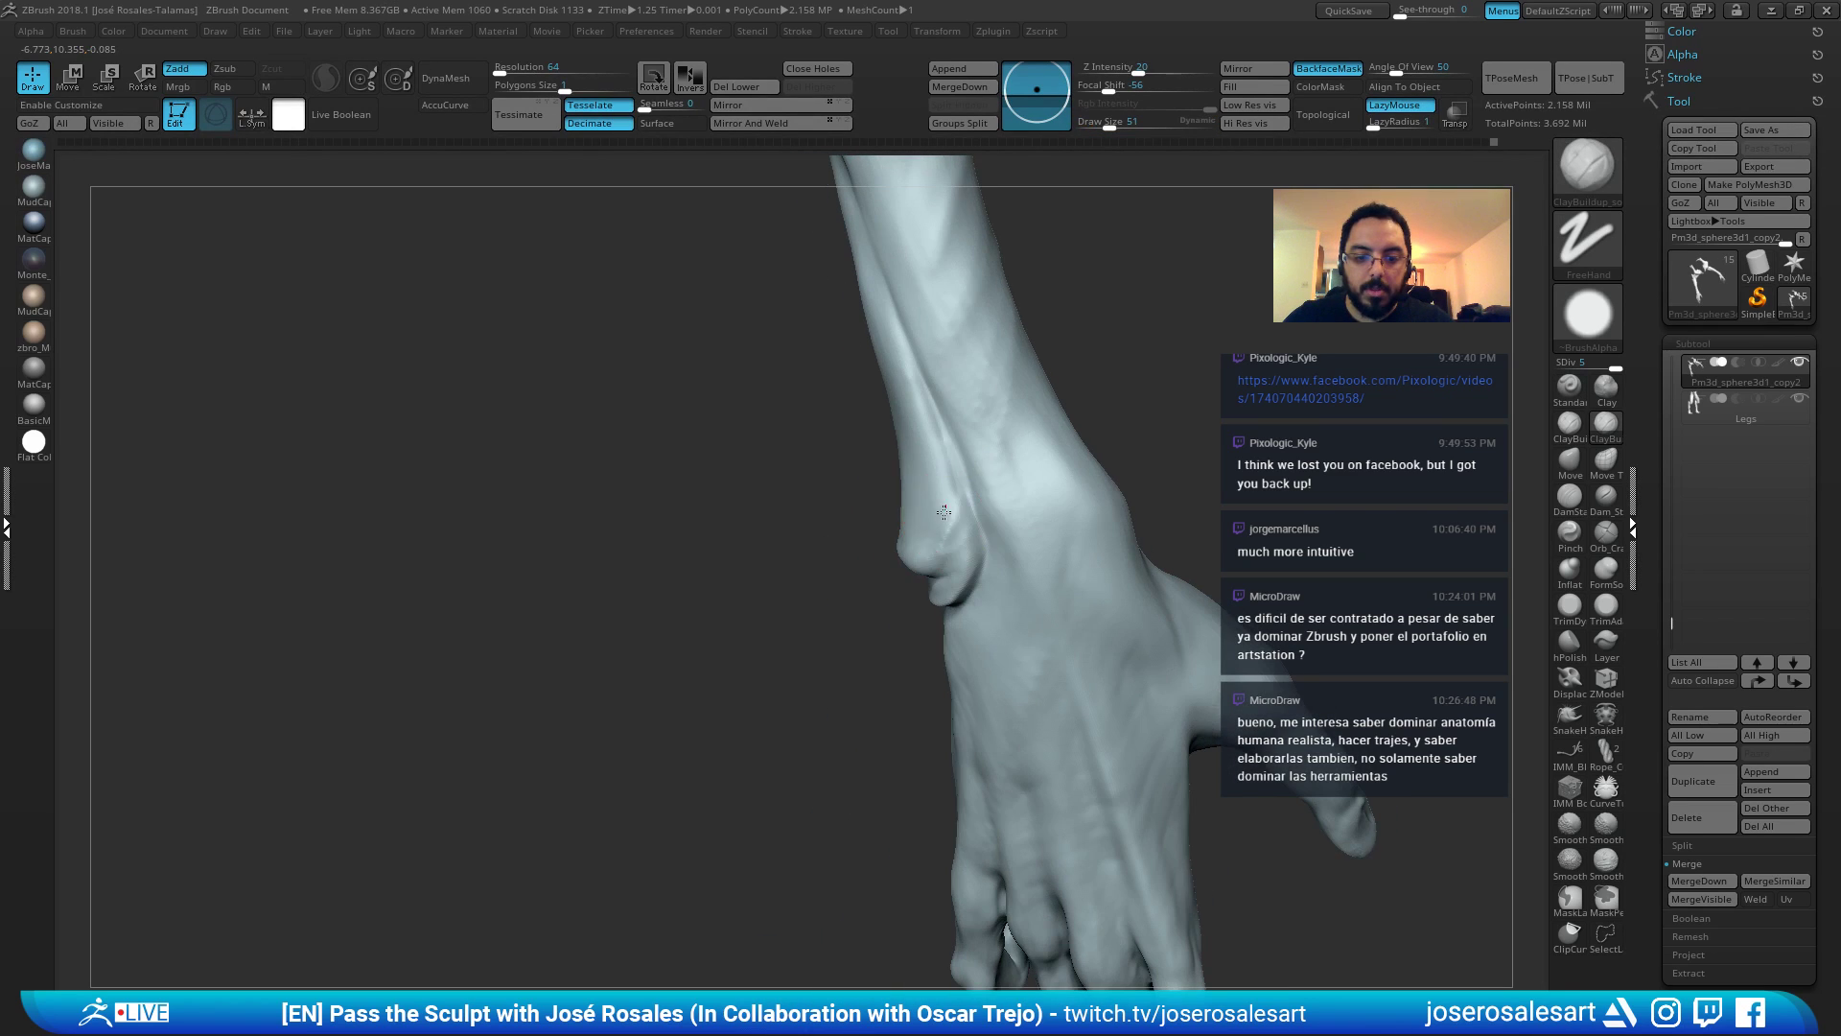
mouse_move(919, 559)
right_mouse_down()
mouse_move(891, 493)
mouse_move(924, 527)
mouse_move(929, 497)
right_mouse_up()
key("b")
key("s")
key("t")
mouse_move(815, 596)
right_mouse_down()
mouse_move(912, 555)
mouse_move(888, 540)
mouse_move(851, 555)
mouse_move(867, 526)
mouse_move(1083, 443)
mouse_move(975, 464)
mouse_move(1122, 437)
right_mouse_up()
right_click_drag(913, 477, 781, 521)
key("2")
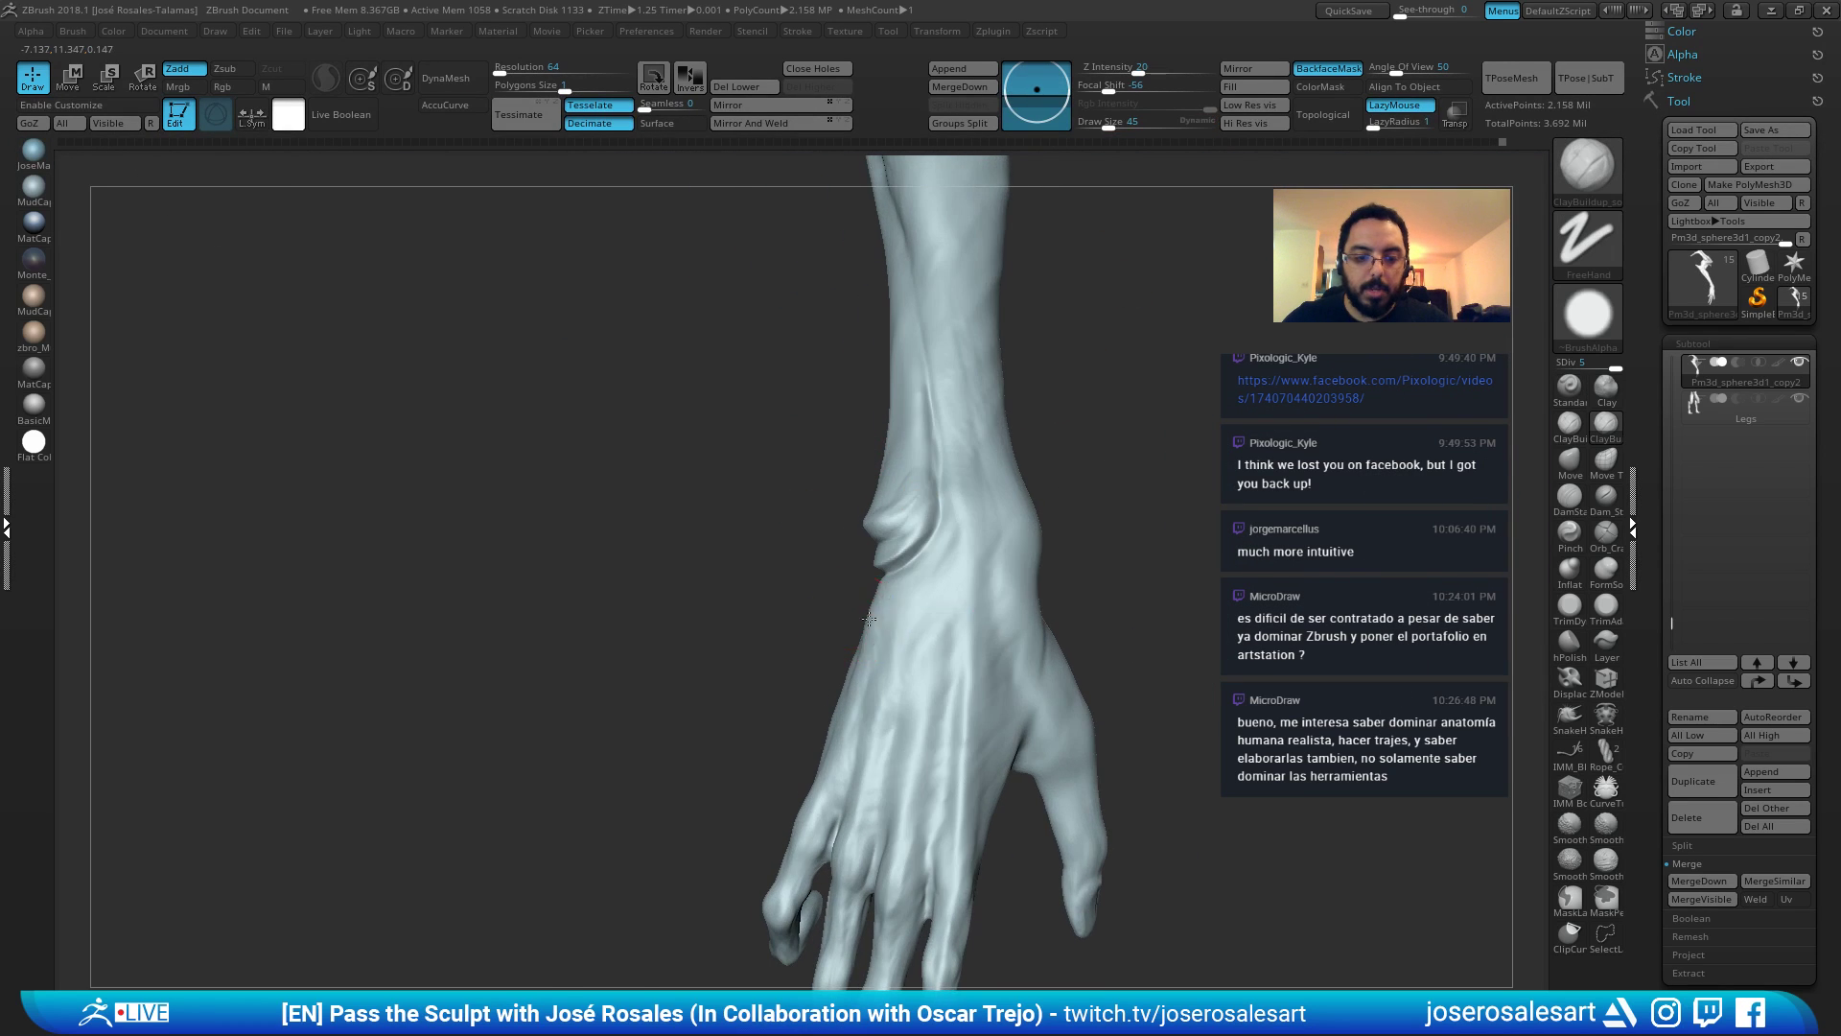
mouse_move(863, 576)
right_mouse_down()
mouse_move(953, 563)
mouse_move(926, 553)
right_mouse_up()
right_click_drag(831, 593, 715, 581)
left_click_drag(877, 607, 926, 547)
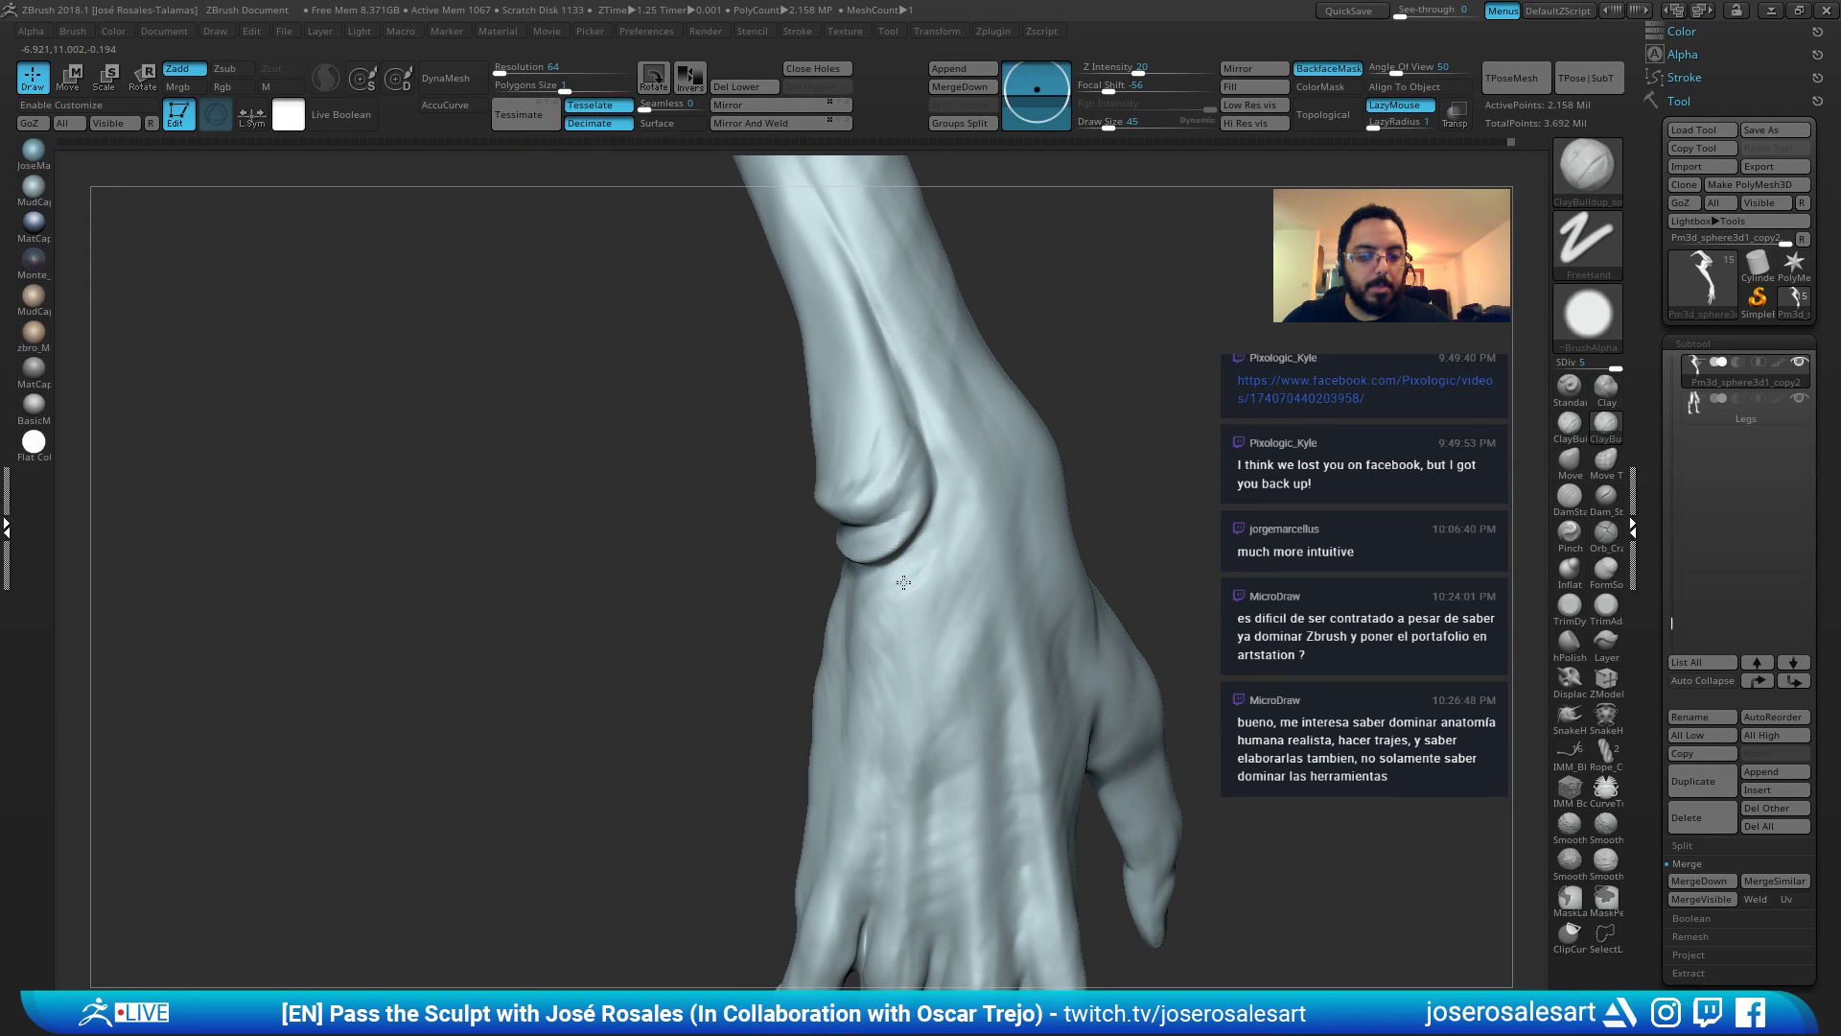
Carve a groove along the forearm above the wrist bone with the DamStandard brush at draw size 58.
mouse_move(903, 582)
right_mouse_down("ctrl")
mouse_move(802, 502)
mouse_move(1114, 482)
mouse_move(1068, 505)
mouse_move(910, 481)
mouse_move(929, 536)
mouse_move(909, 577)
mouse_move(871, 586)
right_mouse_up("ctrl")
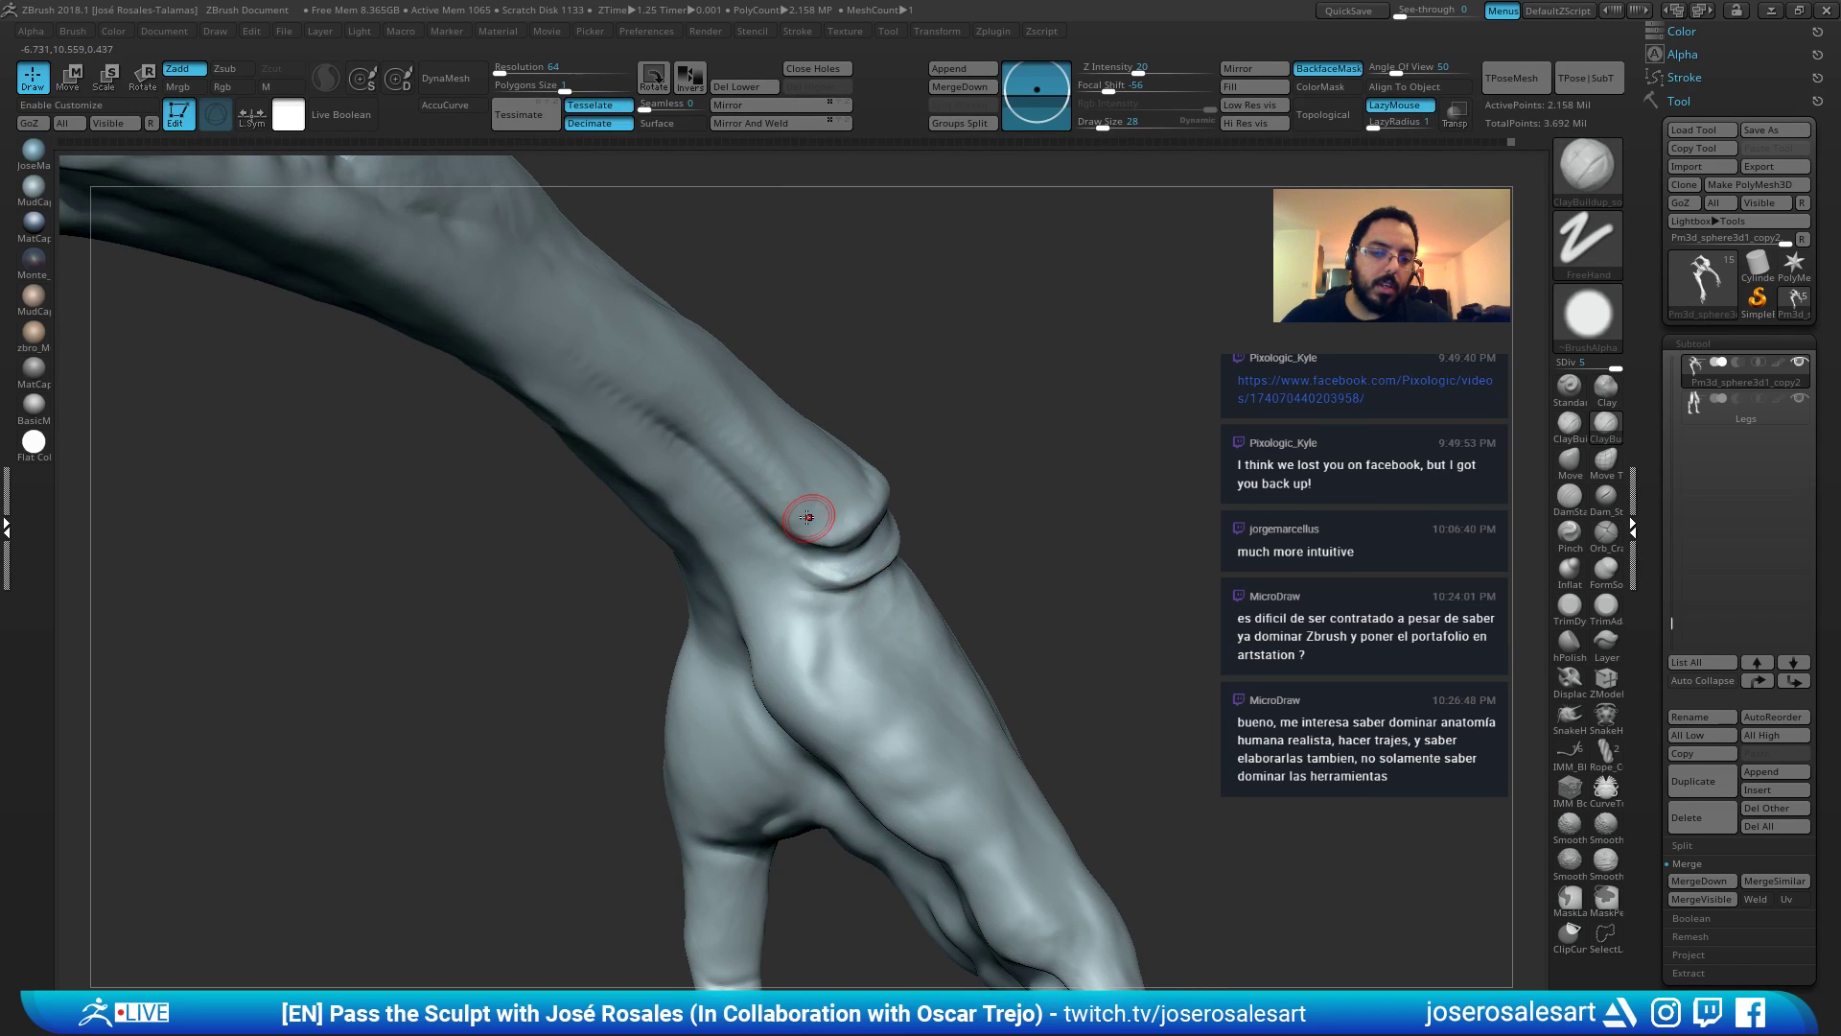
right_click_drag(808, 517, 740, 464)
right_click_drag(596, 382, 639, 342)
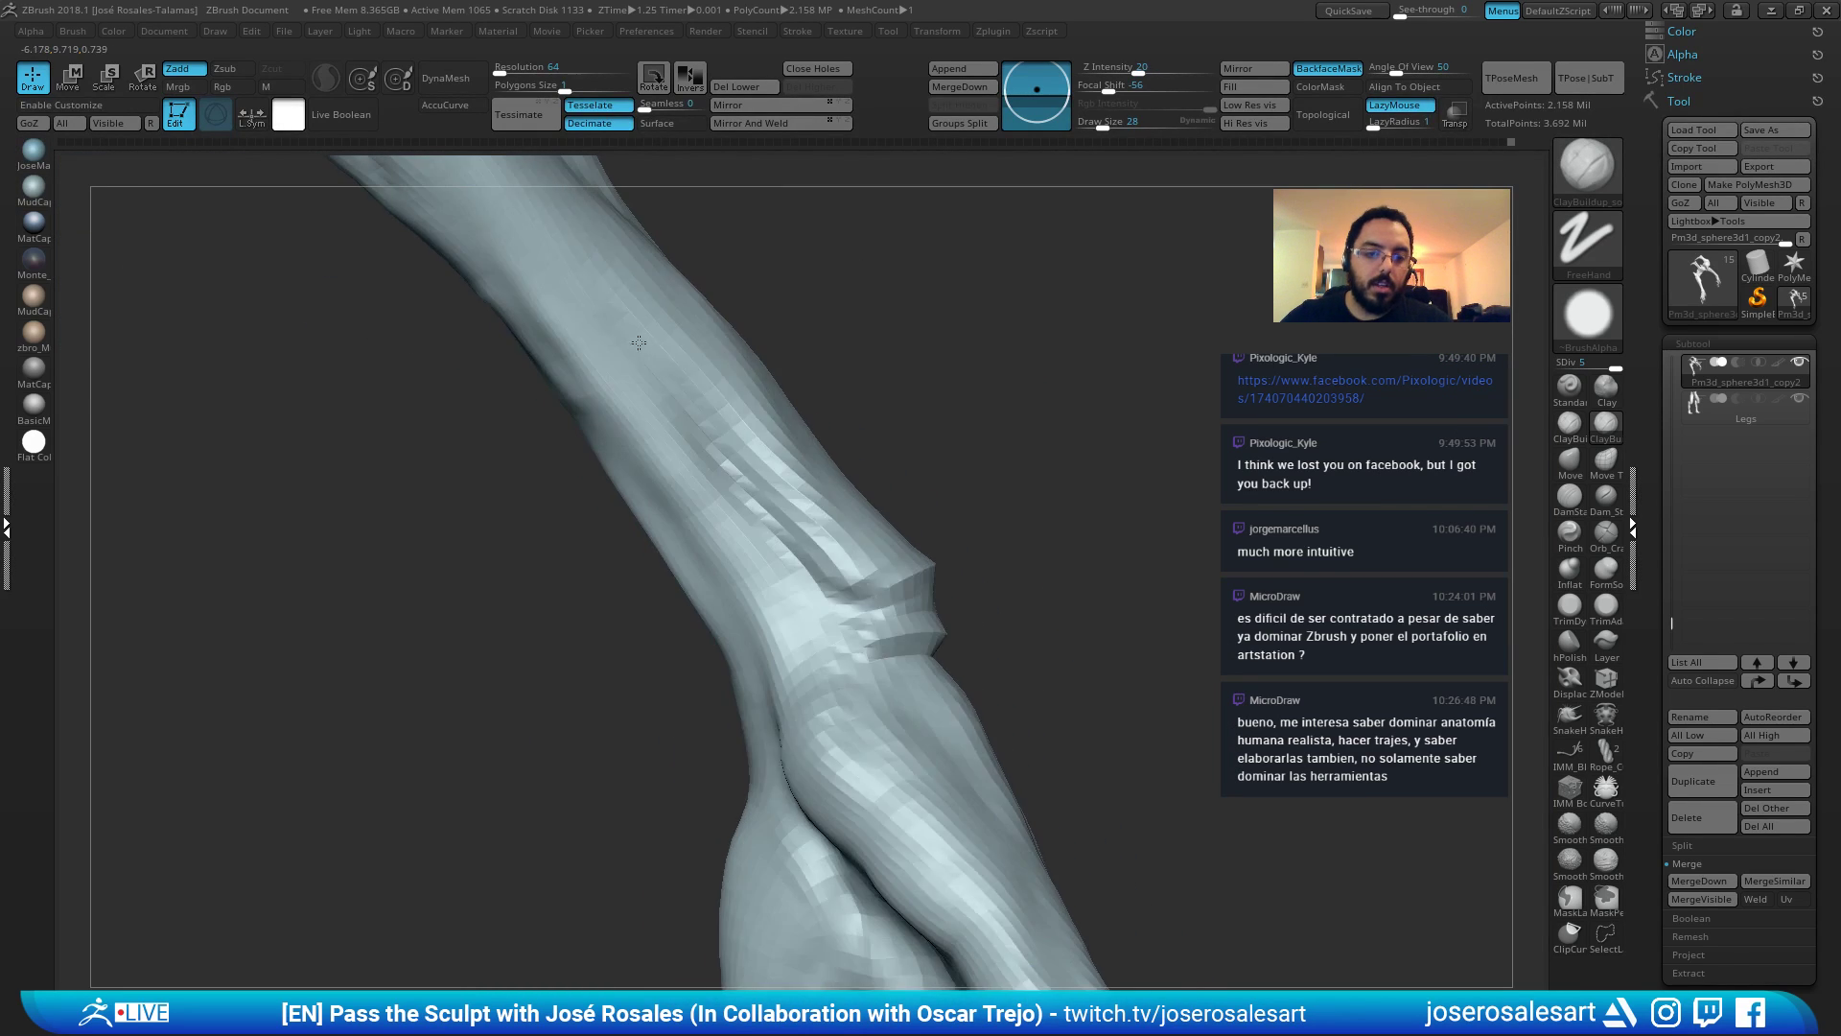
key("b")
key("d")
key("s")
right_click_drag(793, 374, 715, 355, "ctrl")
left_click_drag(625, 336, 708, 445)
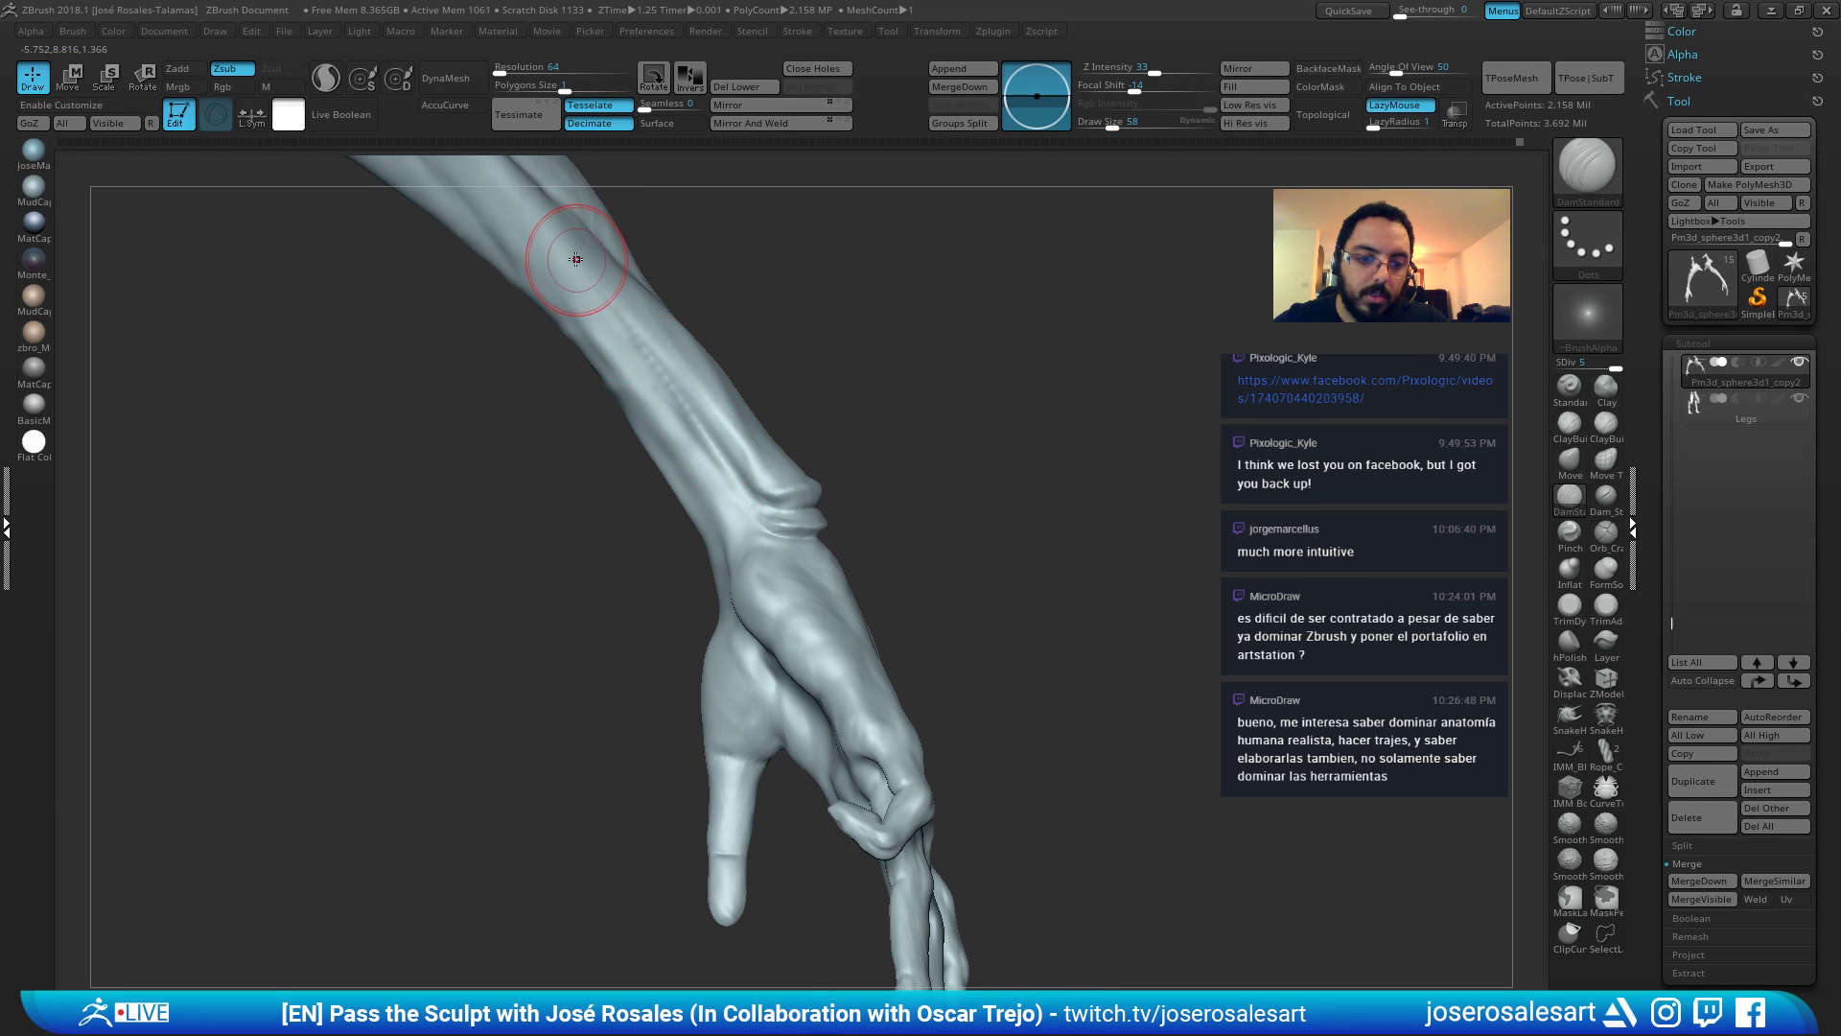
Smooth the surface around the newly carved forearm groove.
right_click_drag(589, 255, 679, 411)
left_click_drag(679, 410, 697, 449, "shift")
right_click_drag(697, 448, 659, 420)
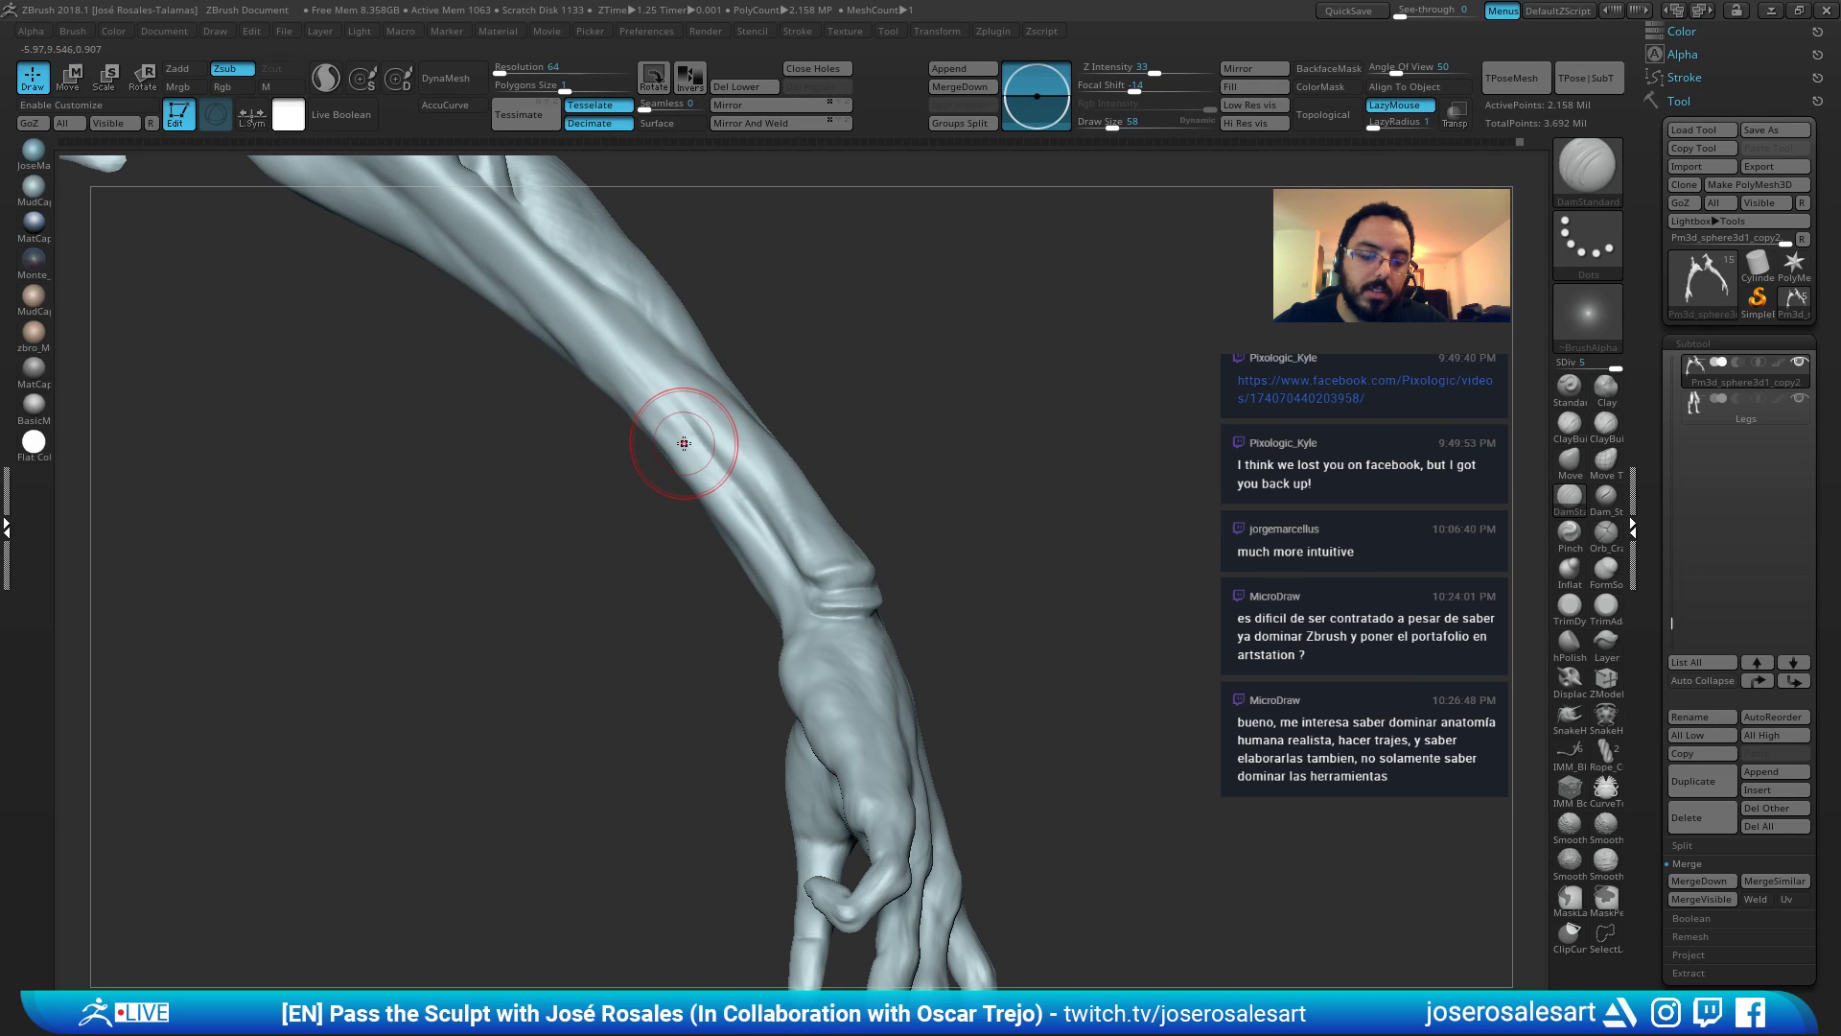
right_click_drag(604, 346, 613, 370)
left_click_drag(613, 370, 659, 397, "shift")
mouse_move(659, 397)
right_mouse_down("ctrl")
mouse_move(543, 300)
mouse_move(661, 393)
mouse_move(700, 384)
right_mouse_up("ctrl")
key("2")
key("s")
left_click_drag(746, 401, 752, 401)
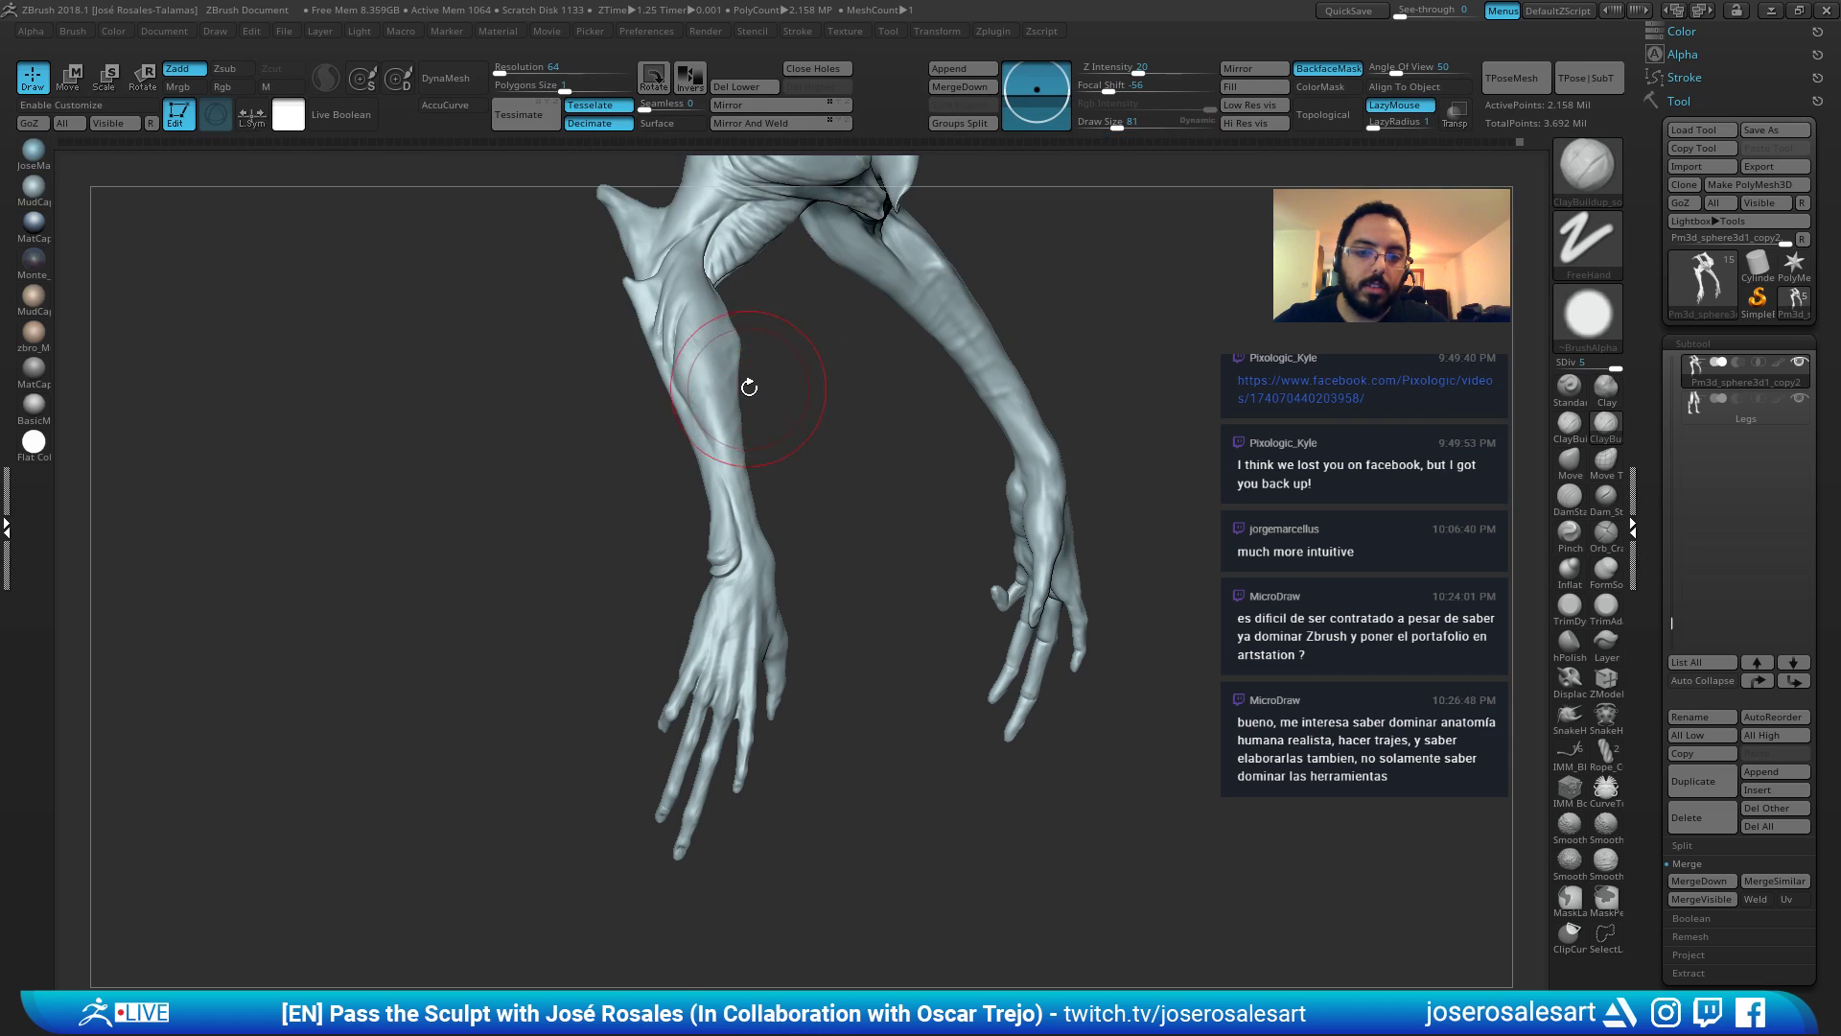
right_click_drag(749, 386, 739, 443, "ctrl")
right_click_drag(989, 423, 825, 504, "alt")
Raise a skin fold across the palm side of the wrist with the Standard brush at draw size 19.
key("1")
key("s")
left_click_drag(988, 477, 977, 477)
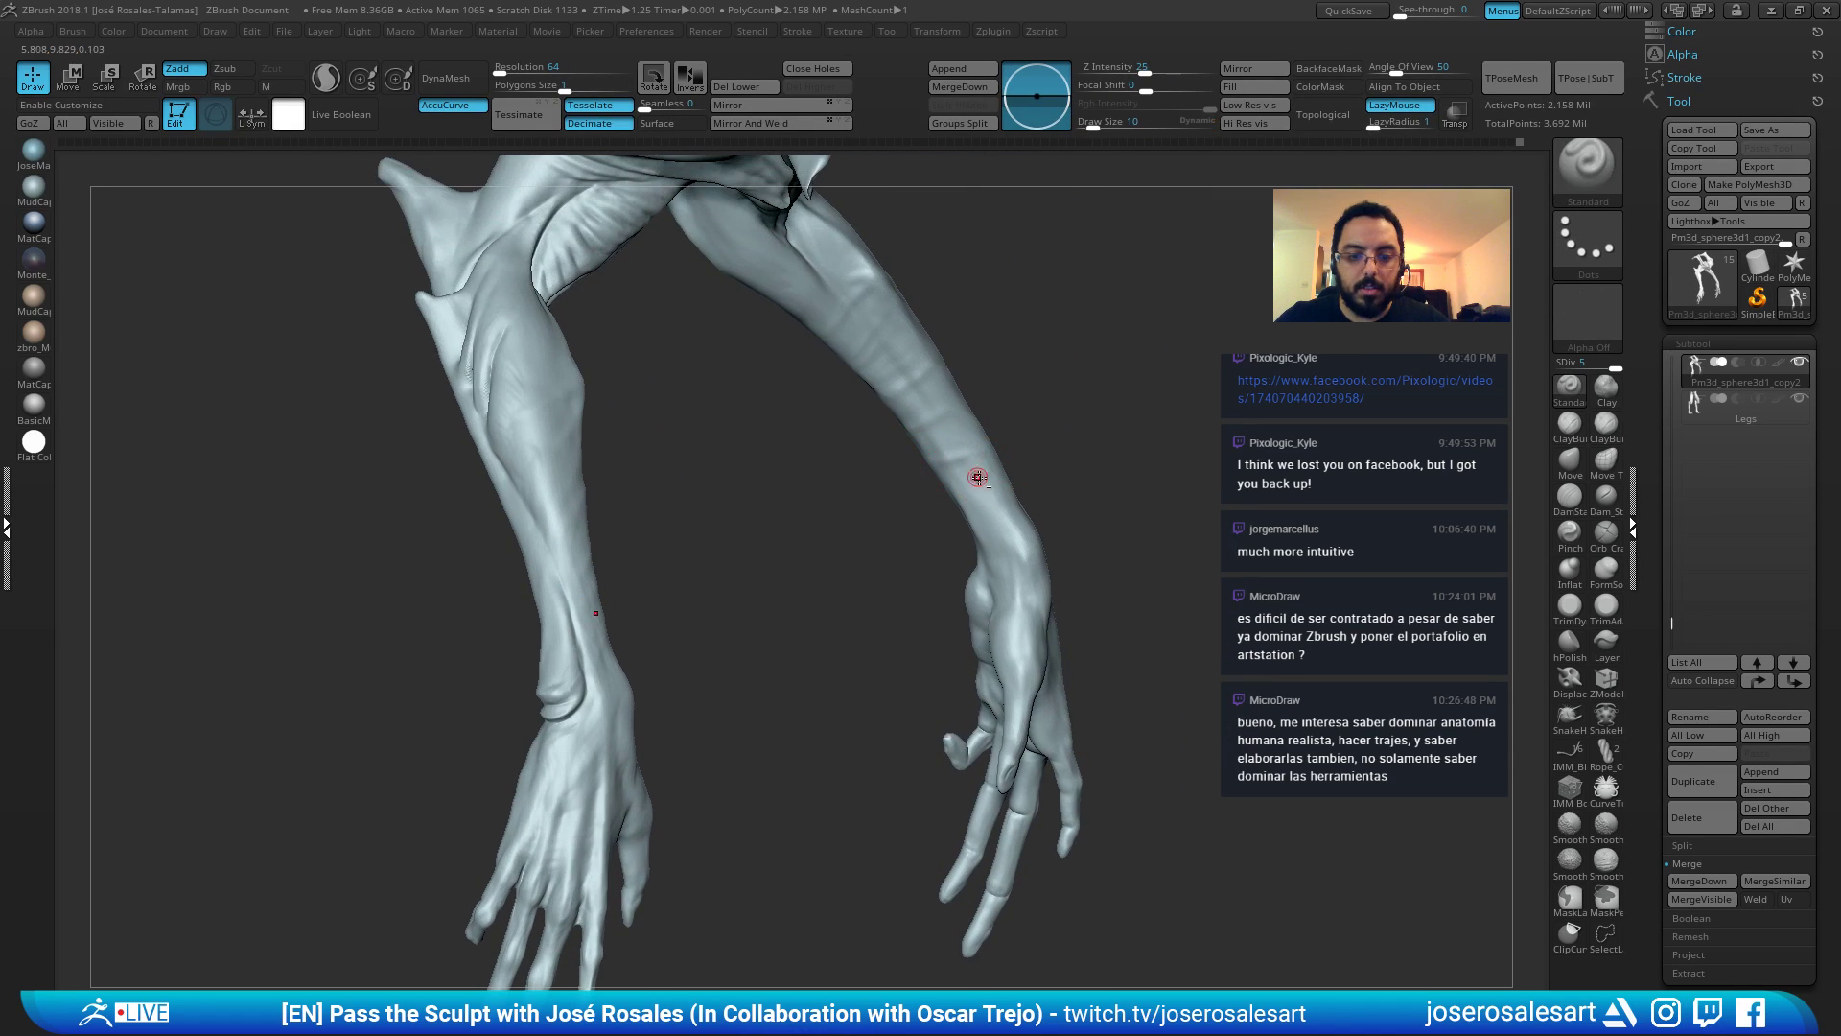
right_click_drag(977, 476, 1007, 592, "ctrl")
key("s")
left_click_drag(1007, 592, 1015, 592)
right_click_drag(1015, 592, 1103, 590)
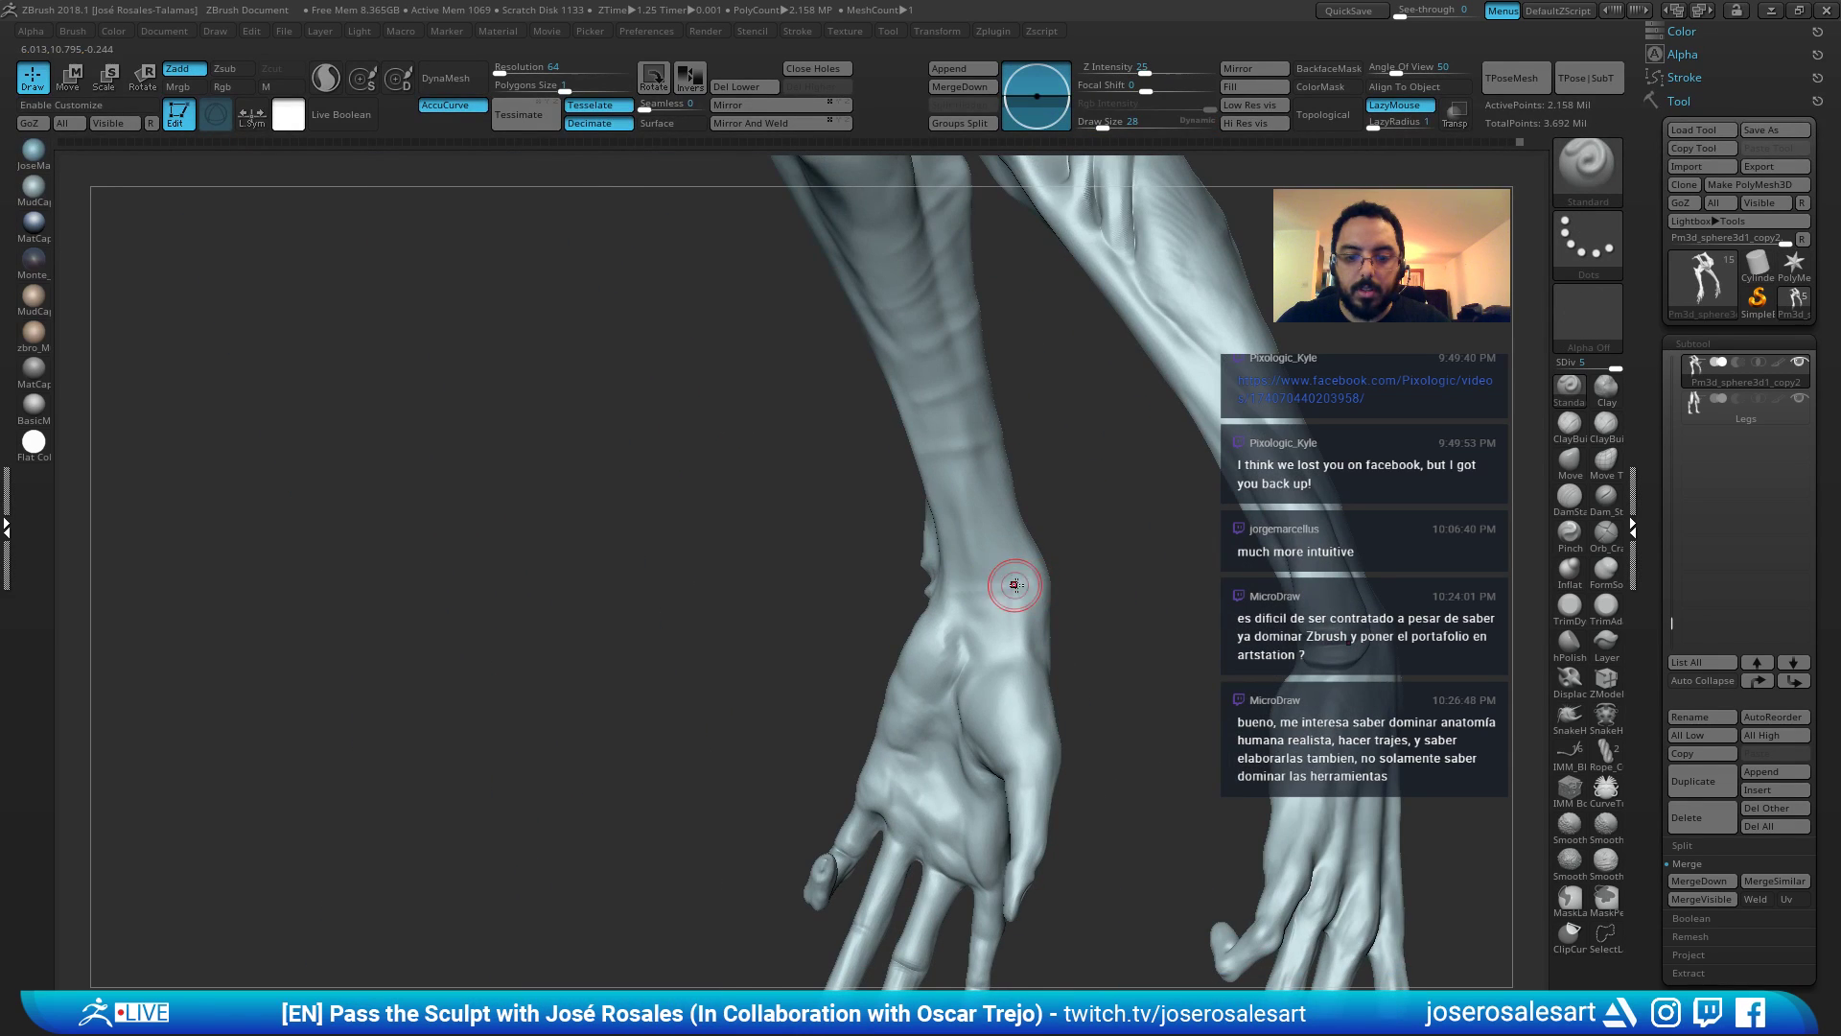
key("s")
left_click_drag(1016, 585, 1009, 585)
key("s")
mouse_move(1005, 586)
right_mouse_down()
mouse_move(957, 590)
mouse_move(995, 598)
right_mouse_up()
left_click_drag(1035, 584, 966, 593)
right_click_drag(967, 593, 1017, 590)
left_click_drag(1017, 590, 920, 583)
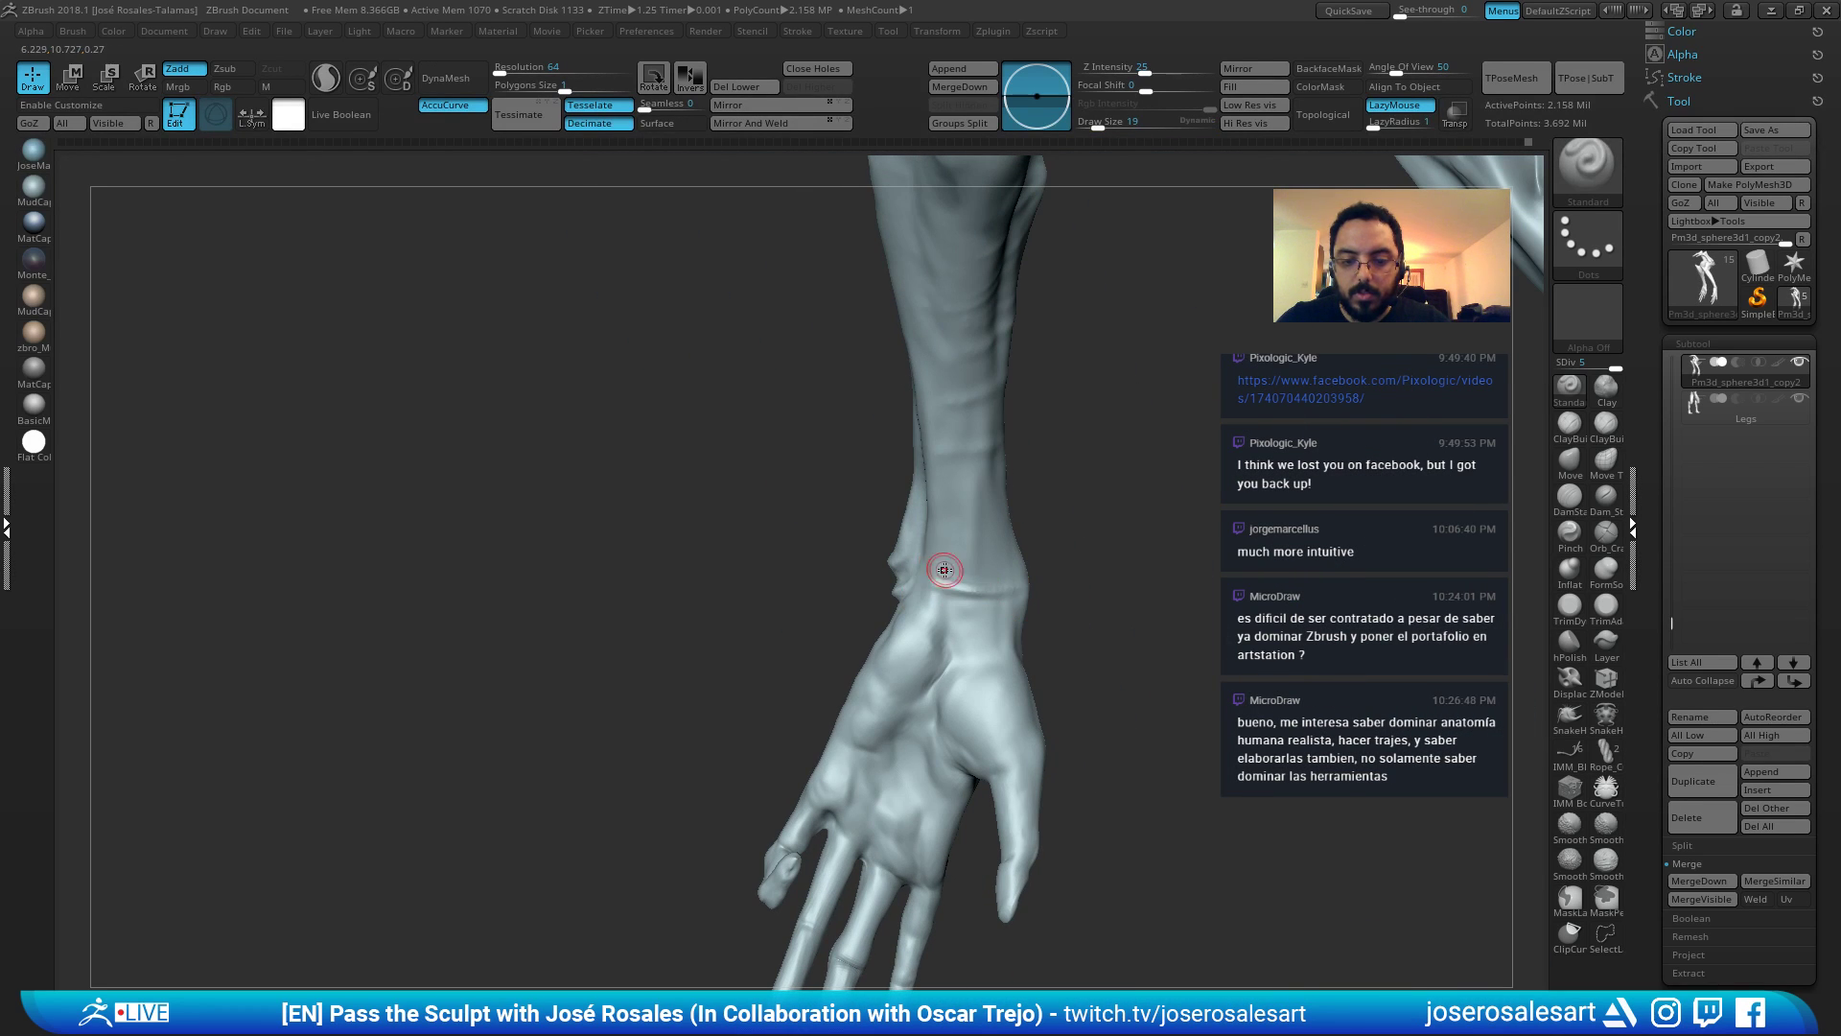
Add another parallel fold above the first one on the inner wrist at draw size 19.
mouse_move(928, 572)
right_mouse_down()
mouse_move(1061, 521)
mouse_move(1025, 538)
right_mouse_up()
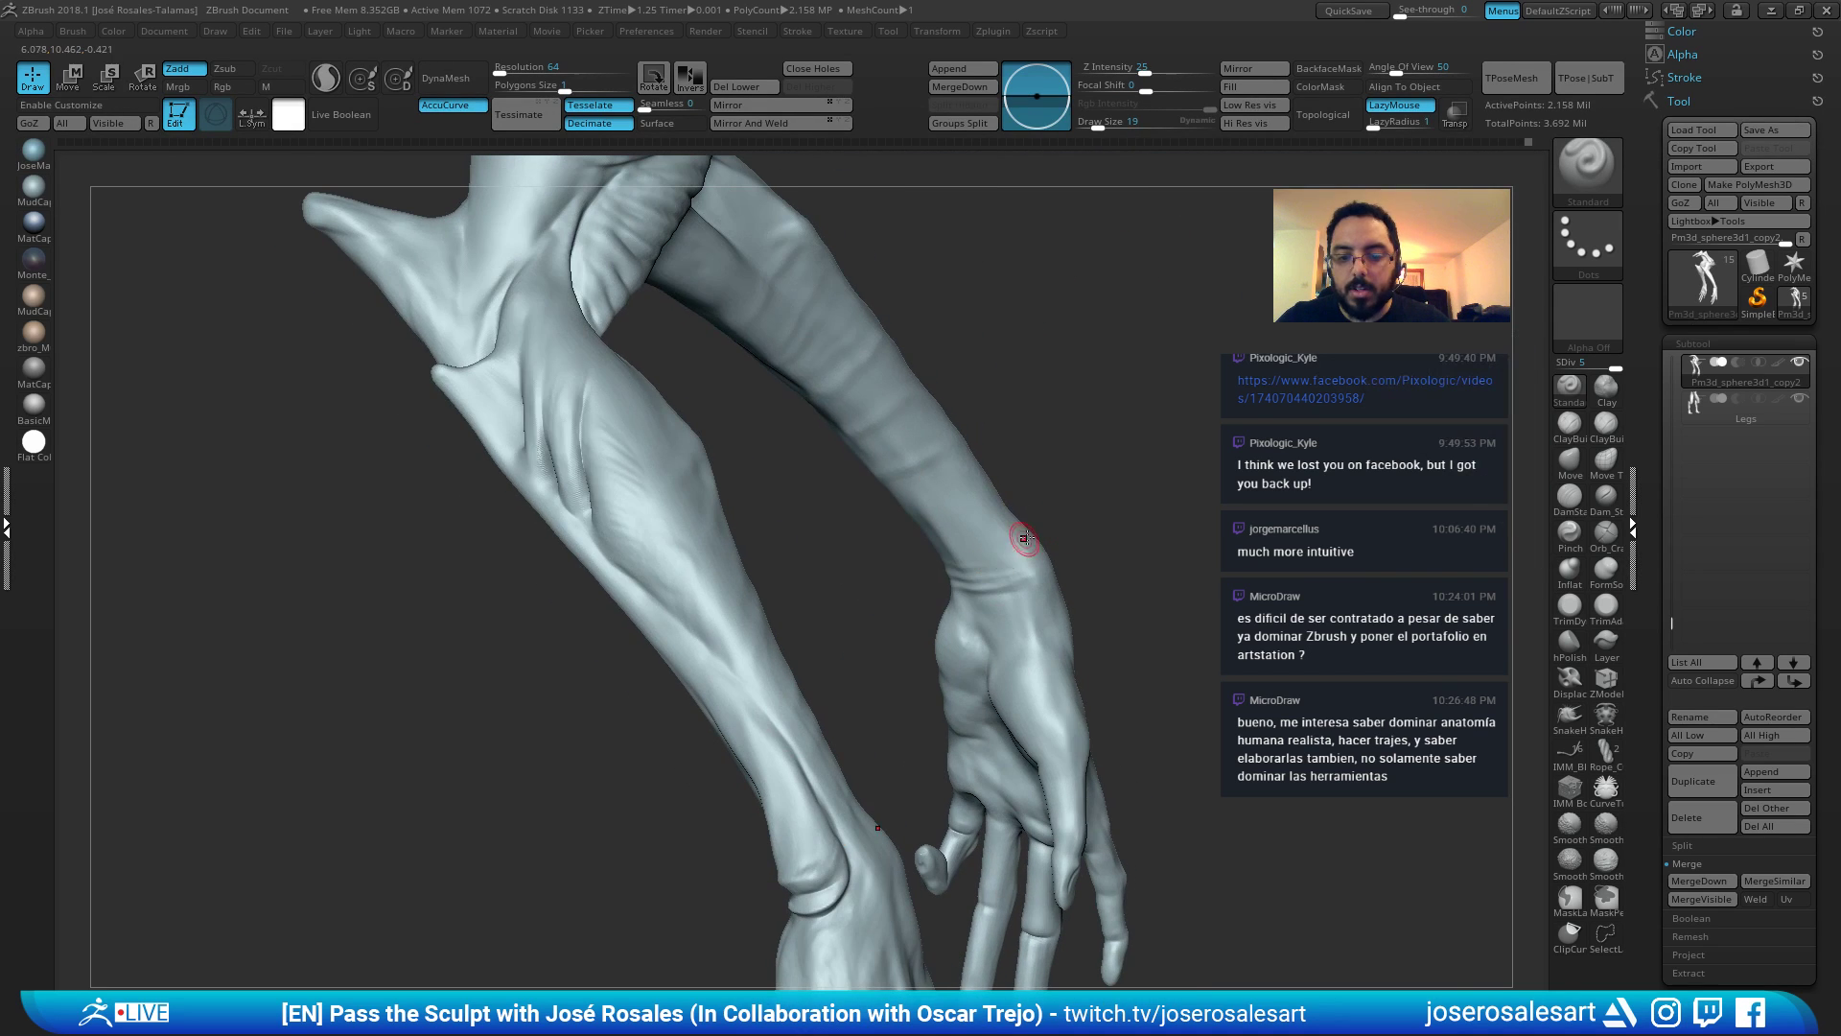
left_click_drag(1026, 558, 979, 567)
mouse_move(949, 574)
right_mouse_down()
mouse_move(1060, 530)
mouse_move(850, 630)
mouse_move(863, 614)
mouse_move(842, 604)
right_mouse_up()
right_click_drag(735, 629, 797, 628)
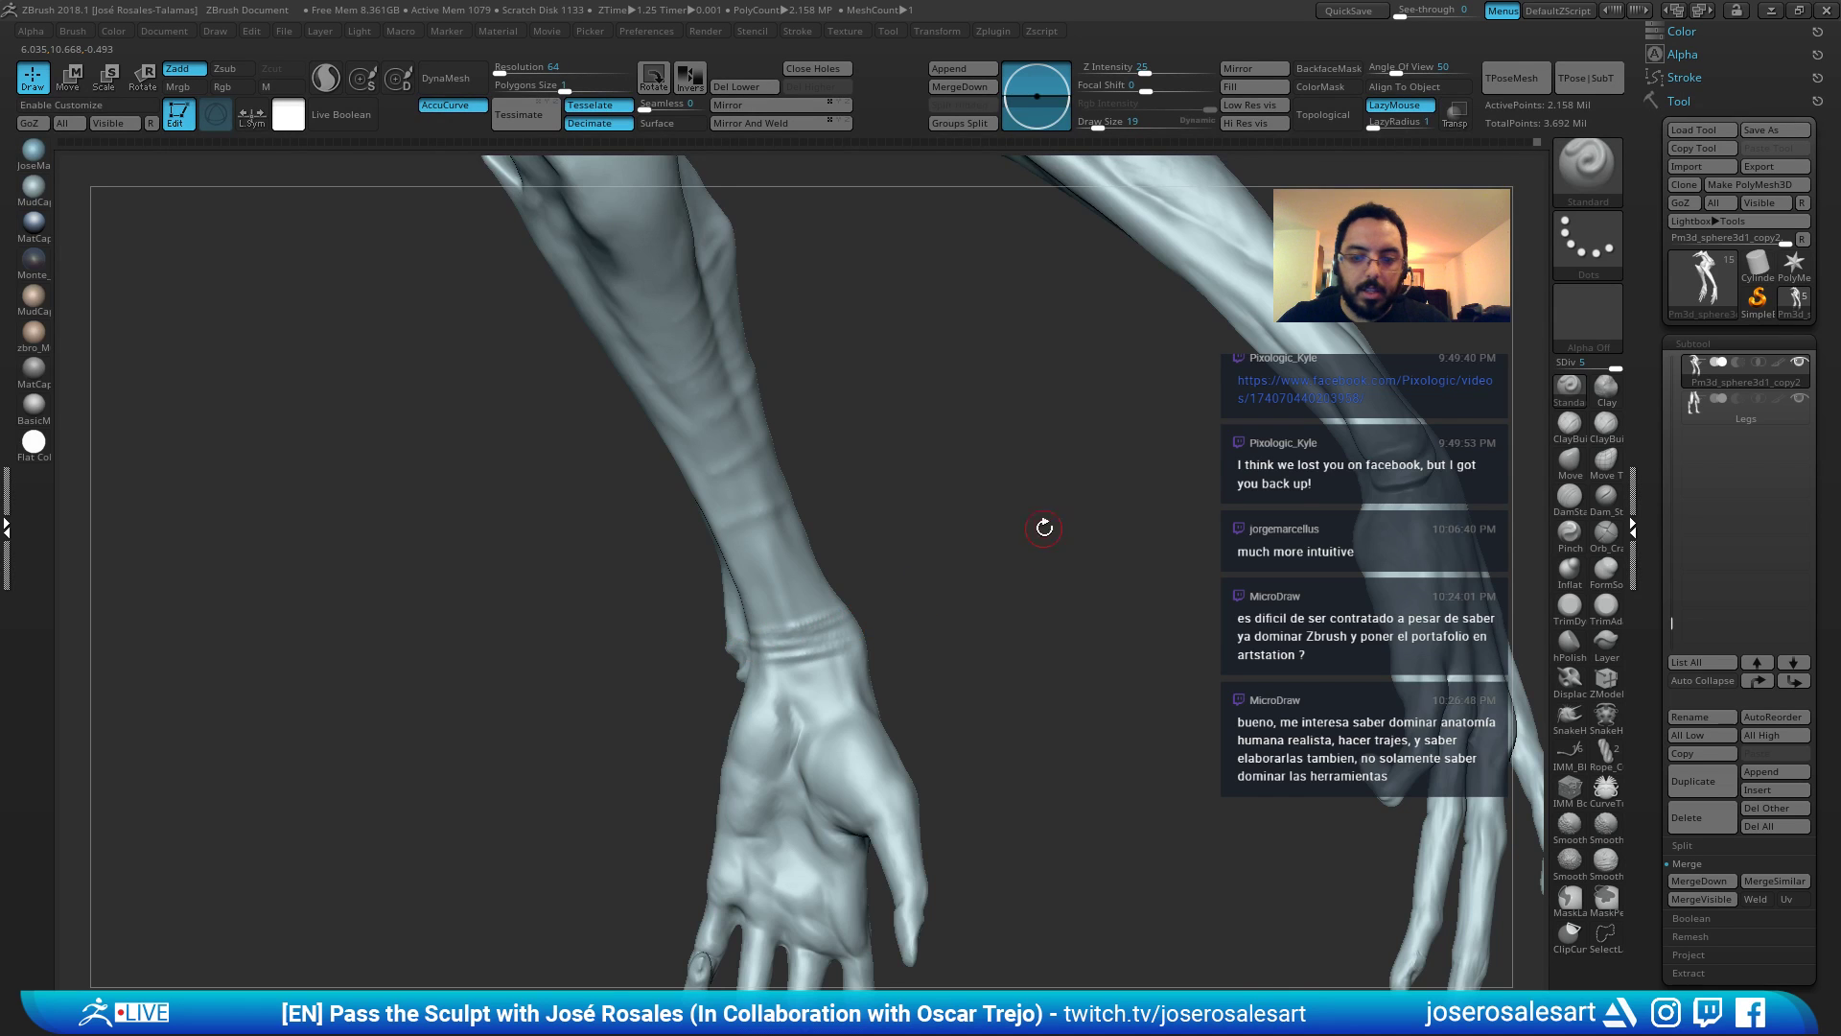
Raise a stronger fold from the wrist bone across the inner wrist with the Standard brush at Z Intensity 41.
mouse_move(1045, 528)
right_mouse_down("ctrl")
mouse_move(1084, 494)
mouse_move(1105, 522)
mouse_move(1027, 539)
right_mouse_up("ctrl")
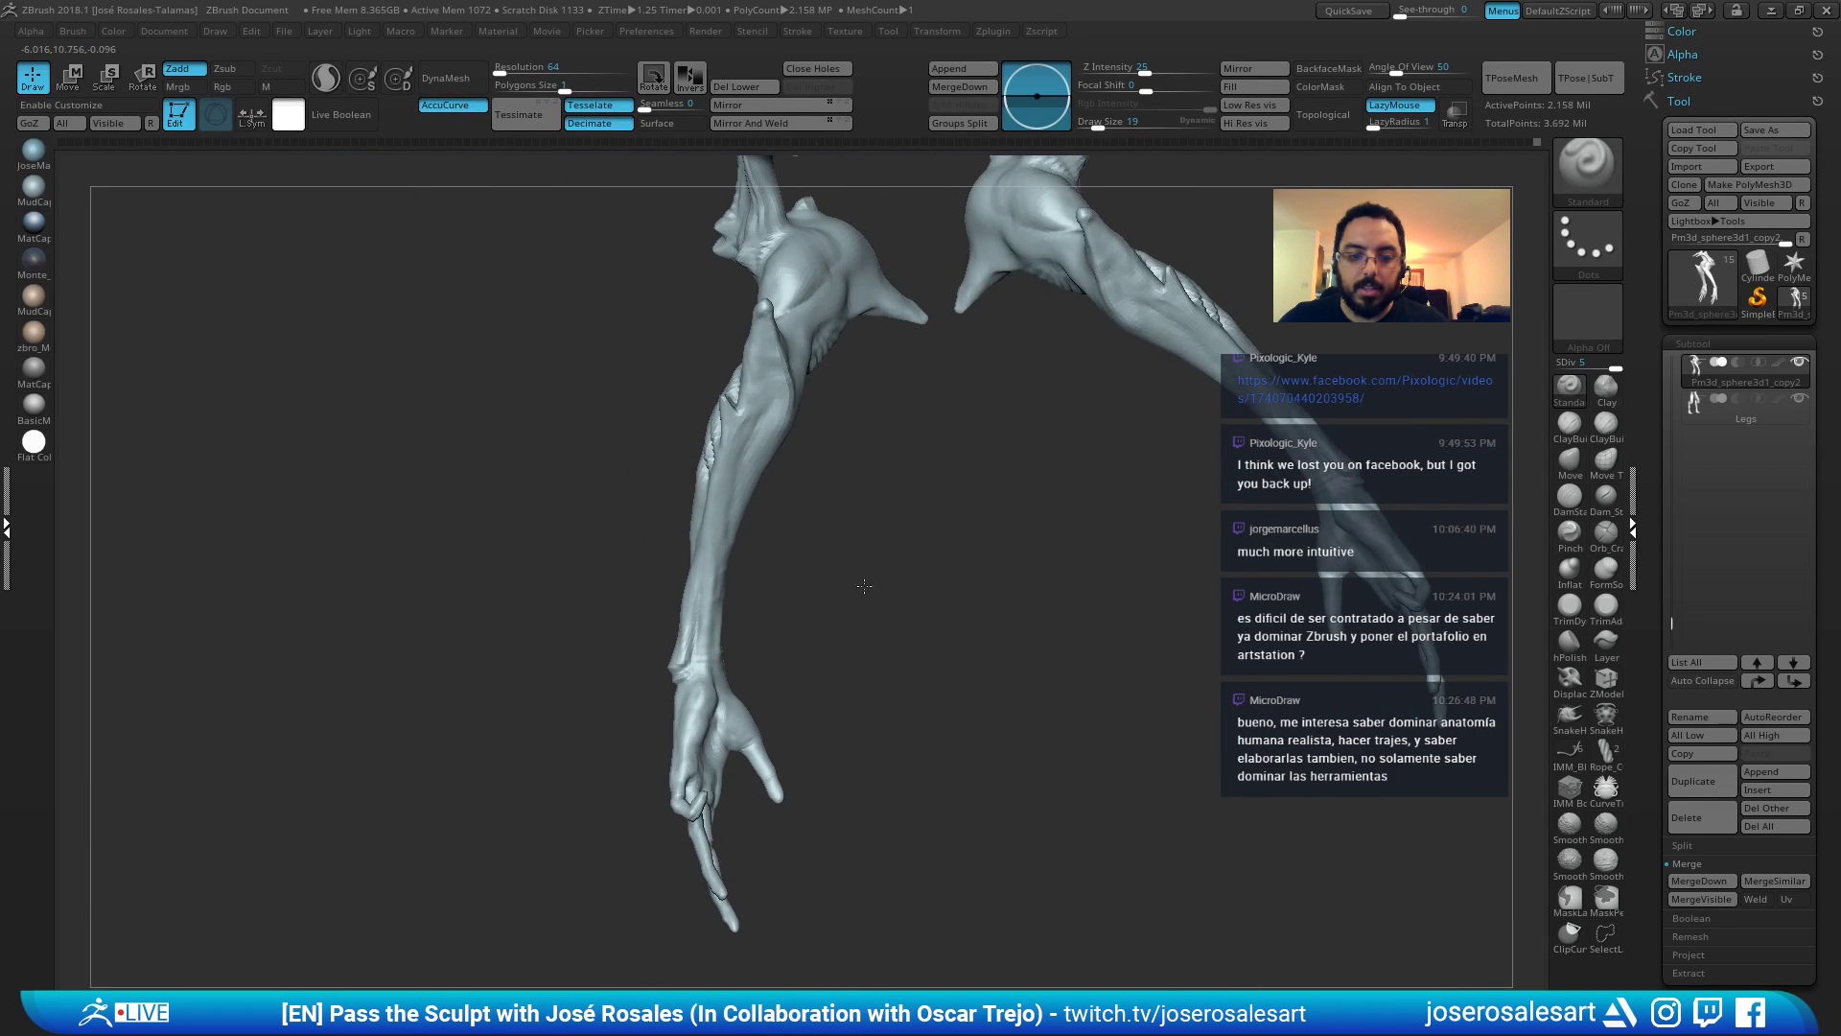
right_click_drag(864, 586, 836, 623)
key("u")
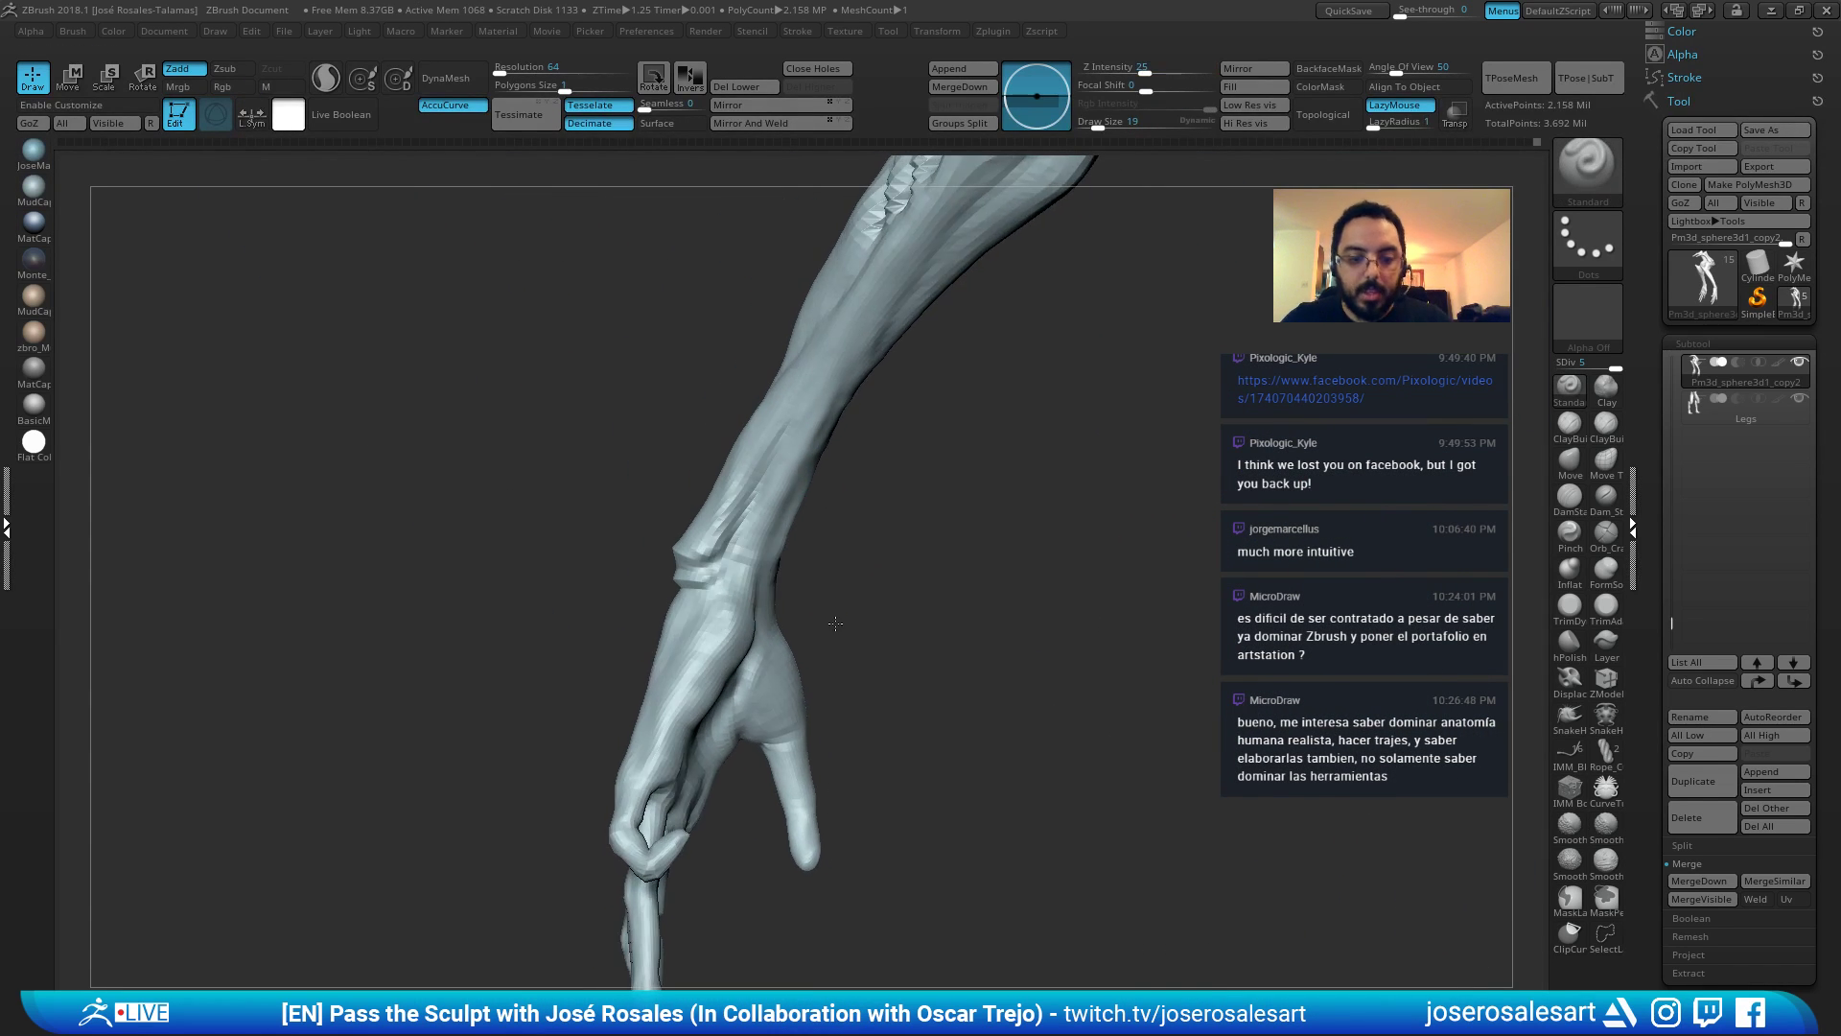
key("u")
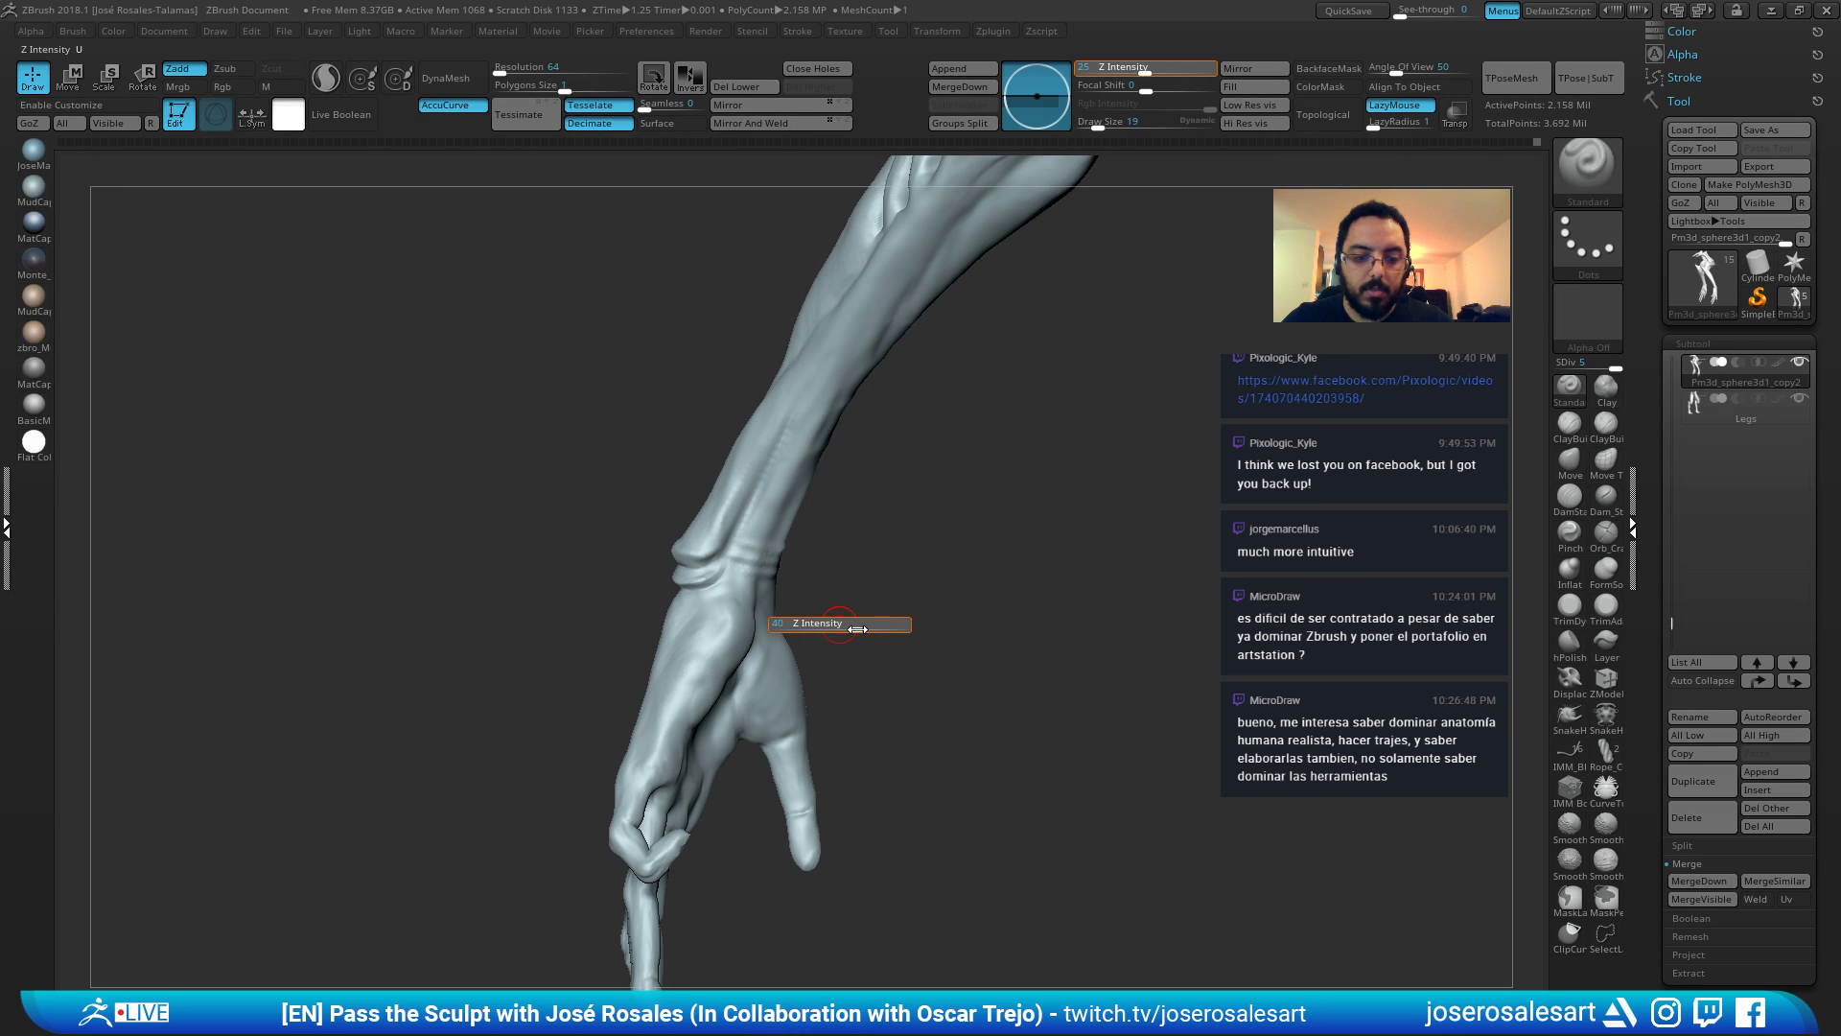
left_click_drag(858, 630, 860, 629)
mouse_move(849, 630)
right_mouse_down()
mouse_move(847, 605)
mouse_move(792, 597)
right_mouse_up()
left_click_drag(724, 571, 841, 590)
Strengthen the lowest fold toward the thumb side of the wrist at draw size 26.
key("s")
left_click(842, 586)
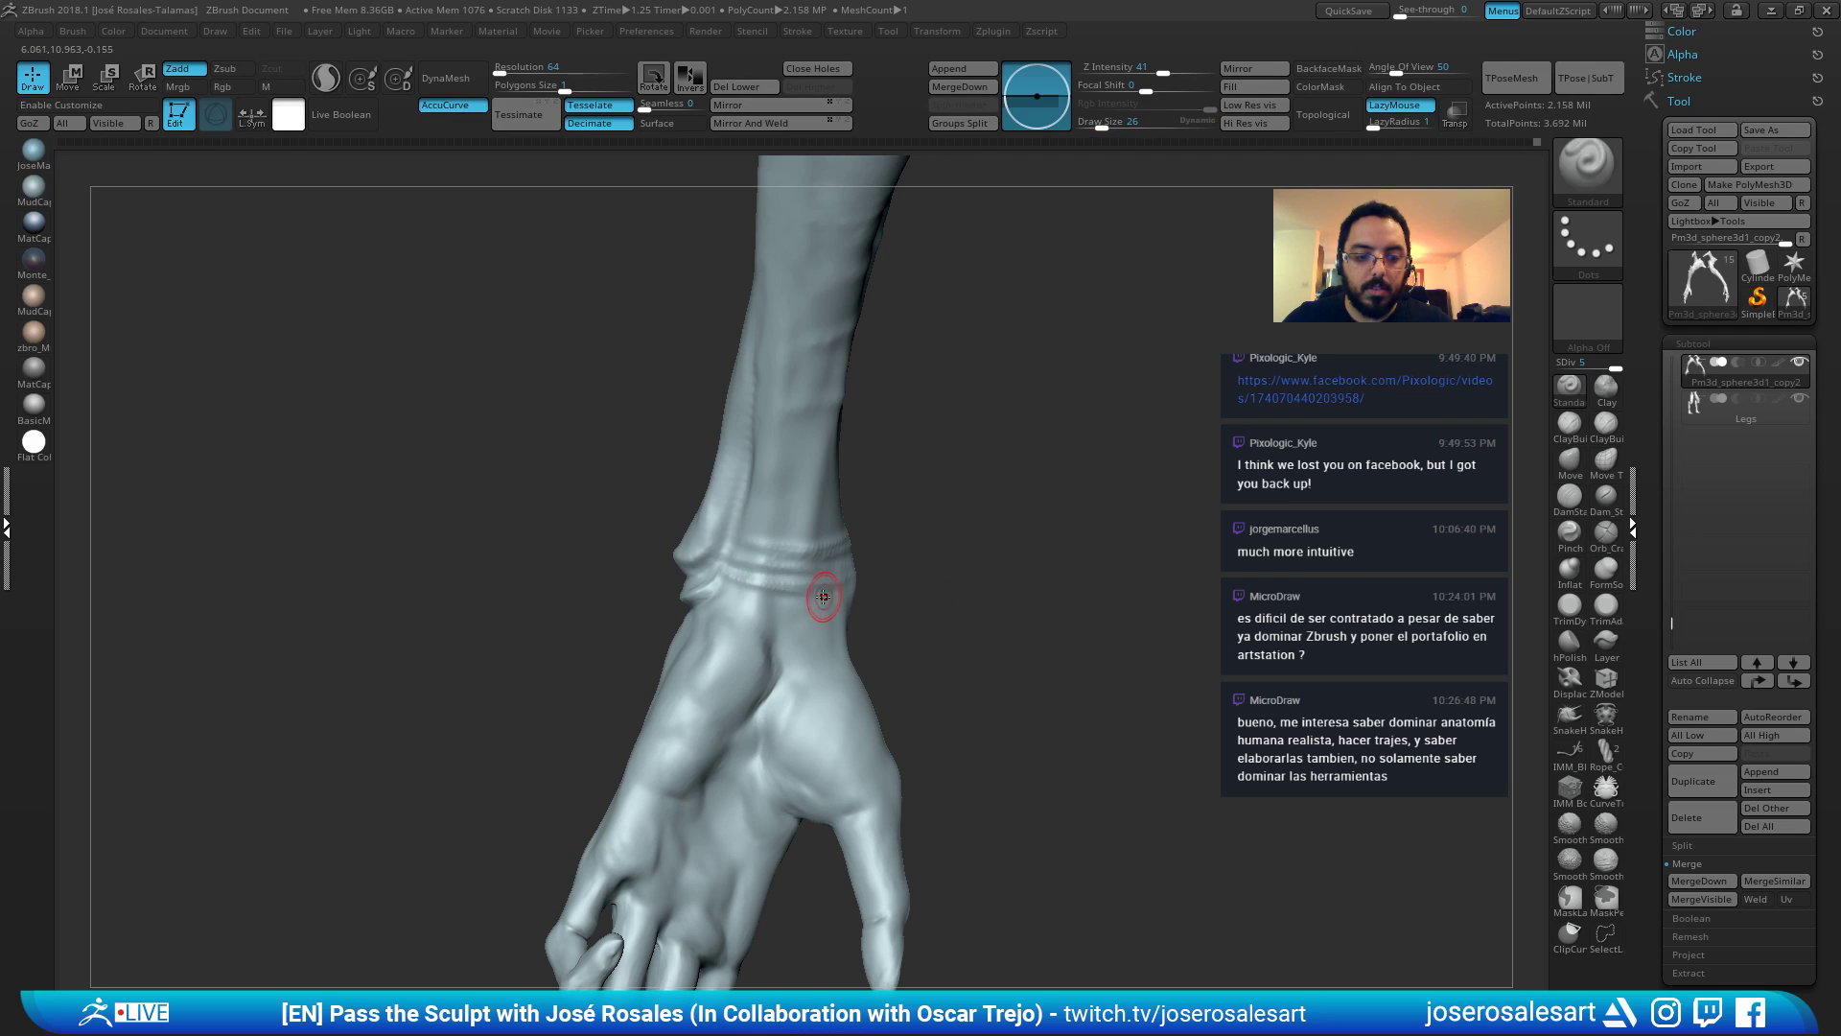
right_click_drag(866, 577, 815, 584)
left_click_drag(805, 583, 866, 574)
Reset the current brush and add finer folds around the inner wrist at Z Intensity 40 and draw size 19.
left_click(80, 31)
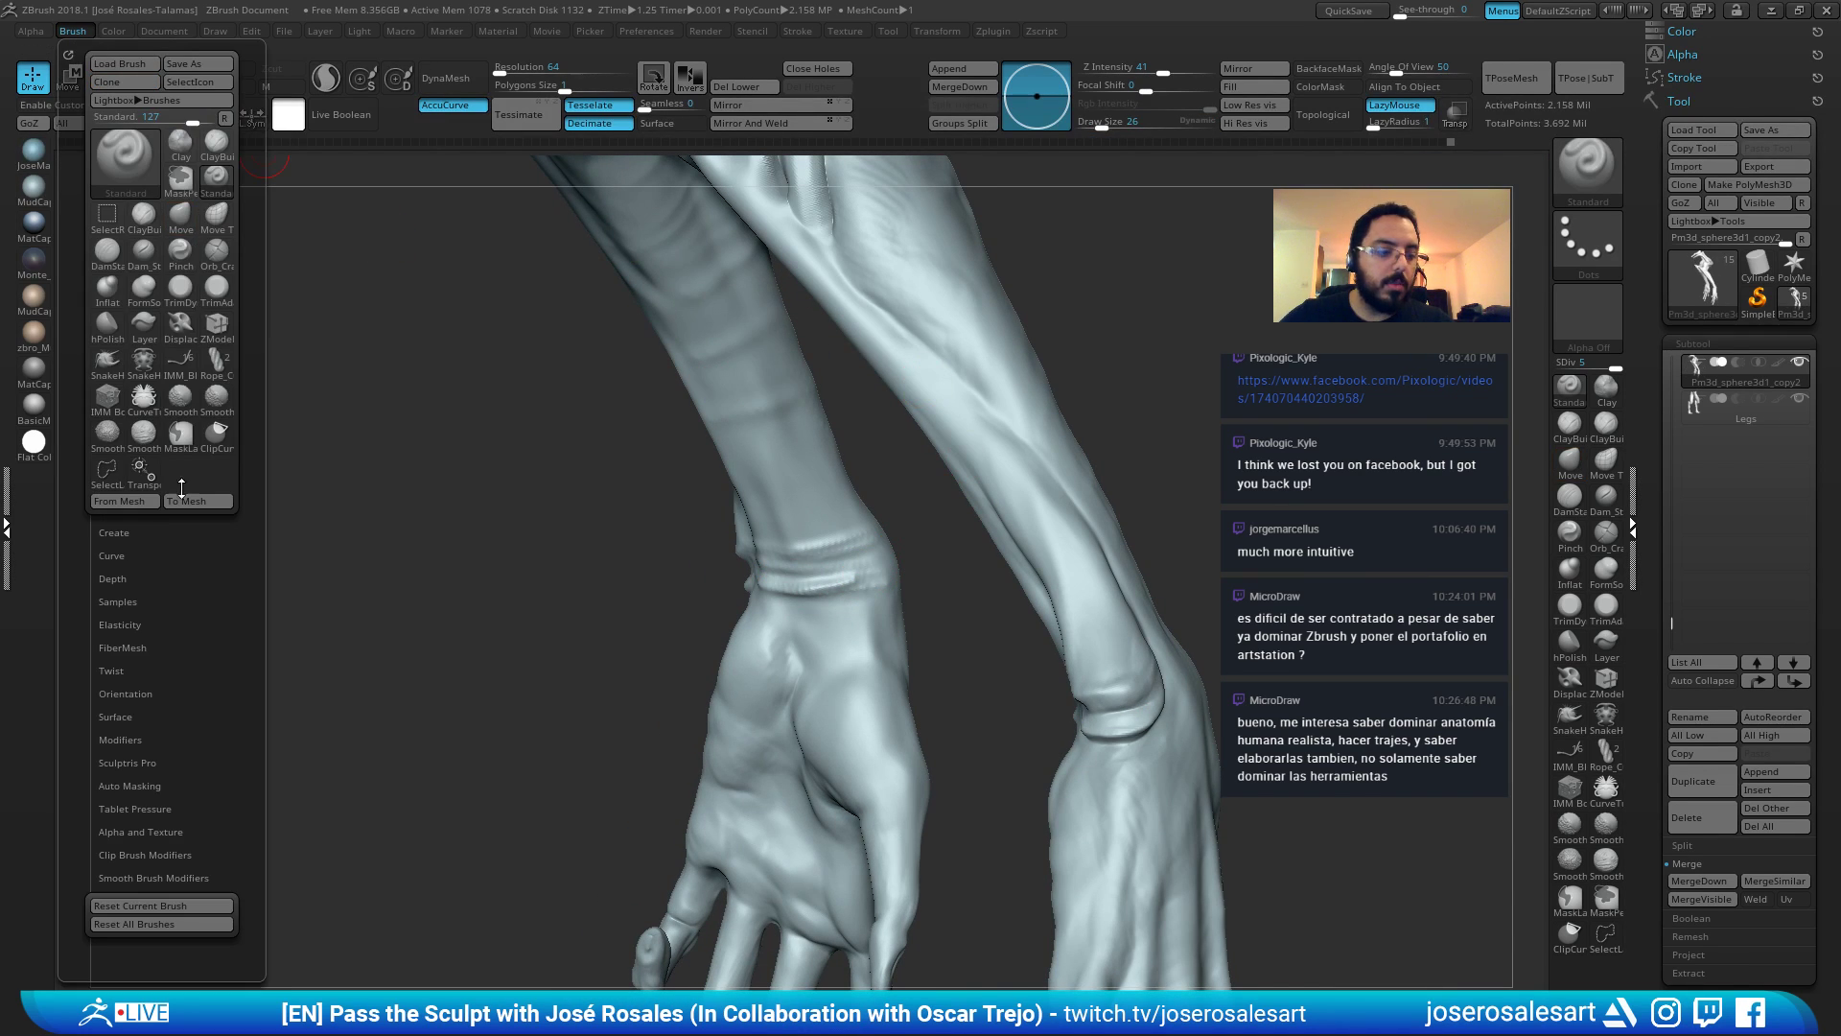
left_click(146, 907)
mouse_move(974, 493)
left_mouse_down()
mouse_move(876, 522)
mouse_move(953, 427)
mouse_move(697, 539)
left_mouse_up()
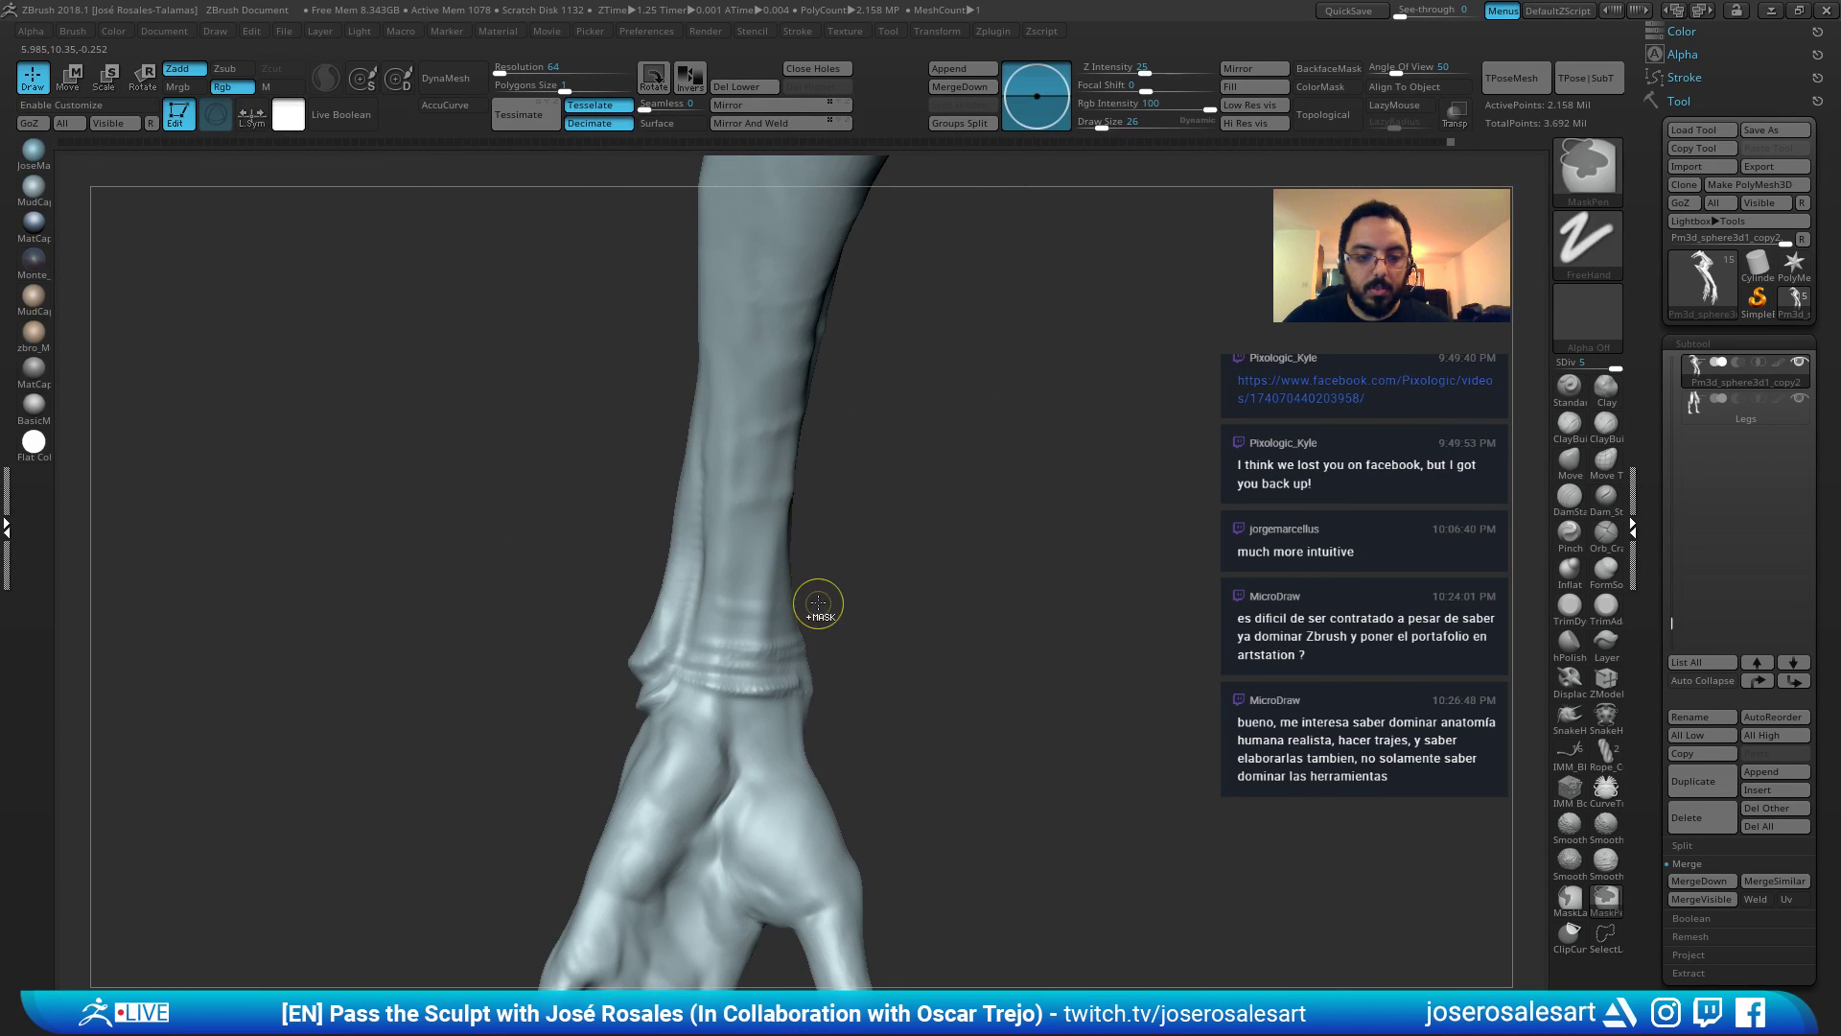
key("u")
mouse_move(812, 627)
left_mouse_down()
mouse_move(863, 546)
mouse_move(733, 621)
mouse_move(844, 612)
mouse_move(714, 631)
mouse_move(734, 635)
mouse_move(678, 658)
left_mouse_up()
key("s")
left_click(847, 632)
mouse_move(815, 656)
left_mouse_down()
mouse_move(676, 658)
mouse_move(732, 656)
mouse_move(579, 614)
left_mouse_up()
mouse_move(762, 656)
left_mouse_down()
mouse_move(666, 637)
mouse_move(692, 643)
mouse_move(631, 663)
mouse_move(674, 658)
left_mouse_up()
Save the sculpted arms tool to a file.
mouse_move(581, 608)
left_mouse_down()
mouse_move(624, 585)
mouse_move(695, 637)
mouse_move(596, 530)
mouse_move(941, 511)
mouse_move(932, 491)
mouse_move(802, 489)
left_mouse_up()
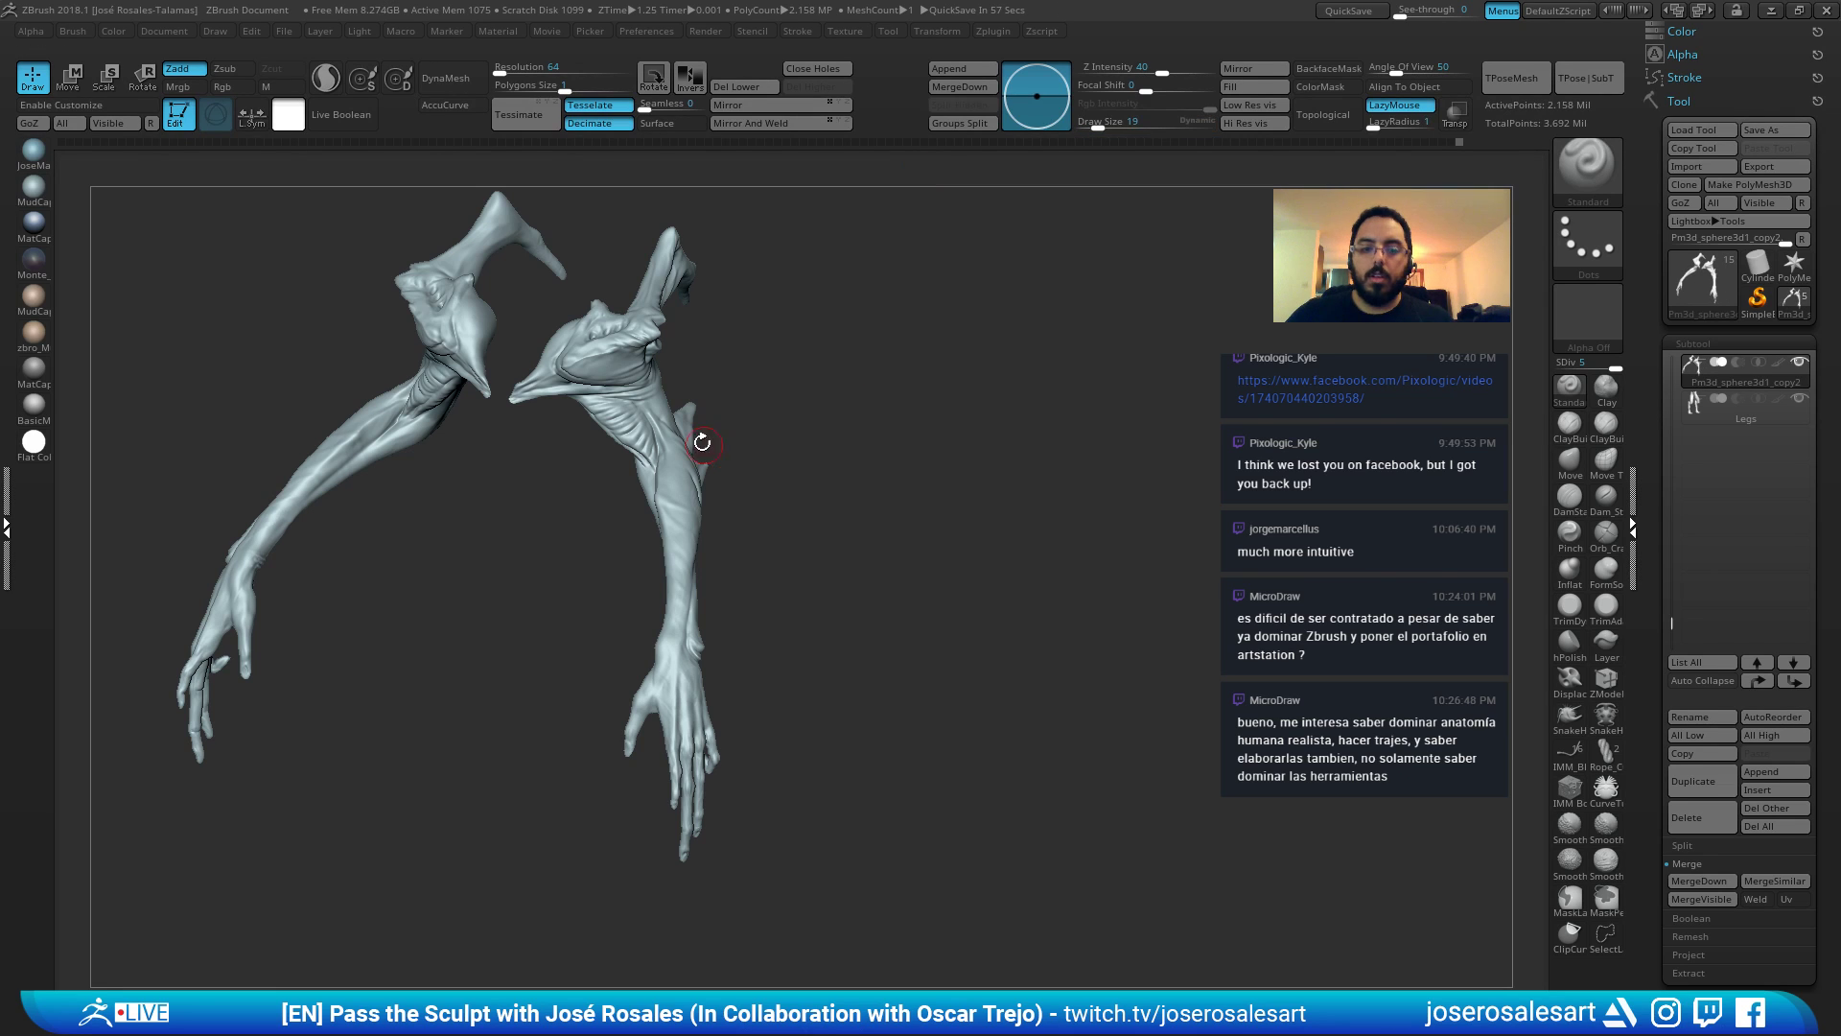
left_click_drag(702, 442, 904, 291, "alt")
left_click(1772, 132)
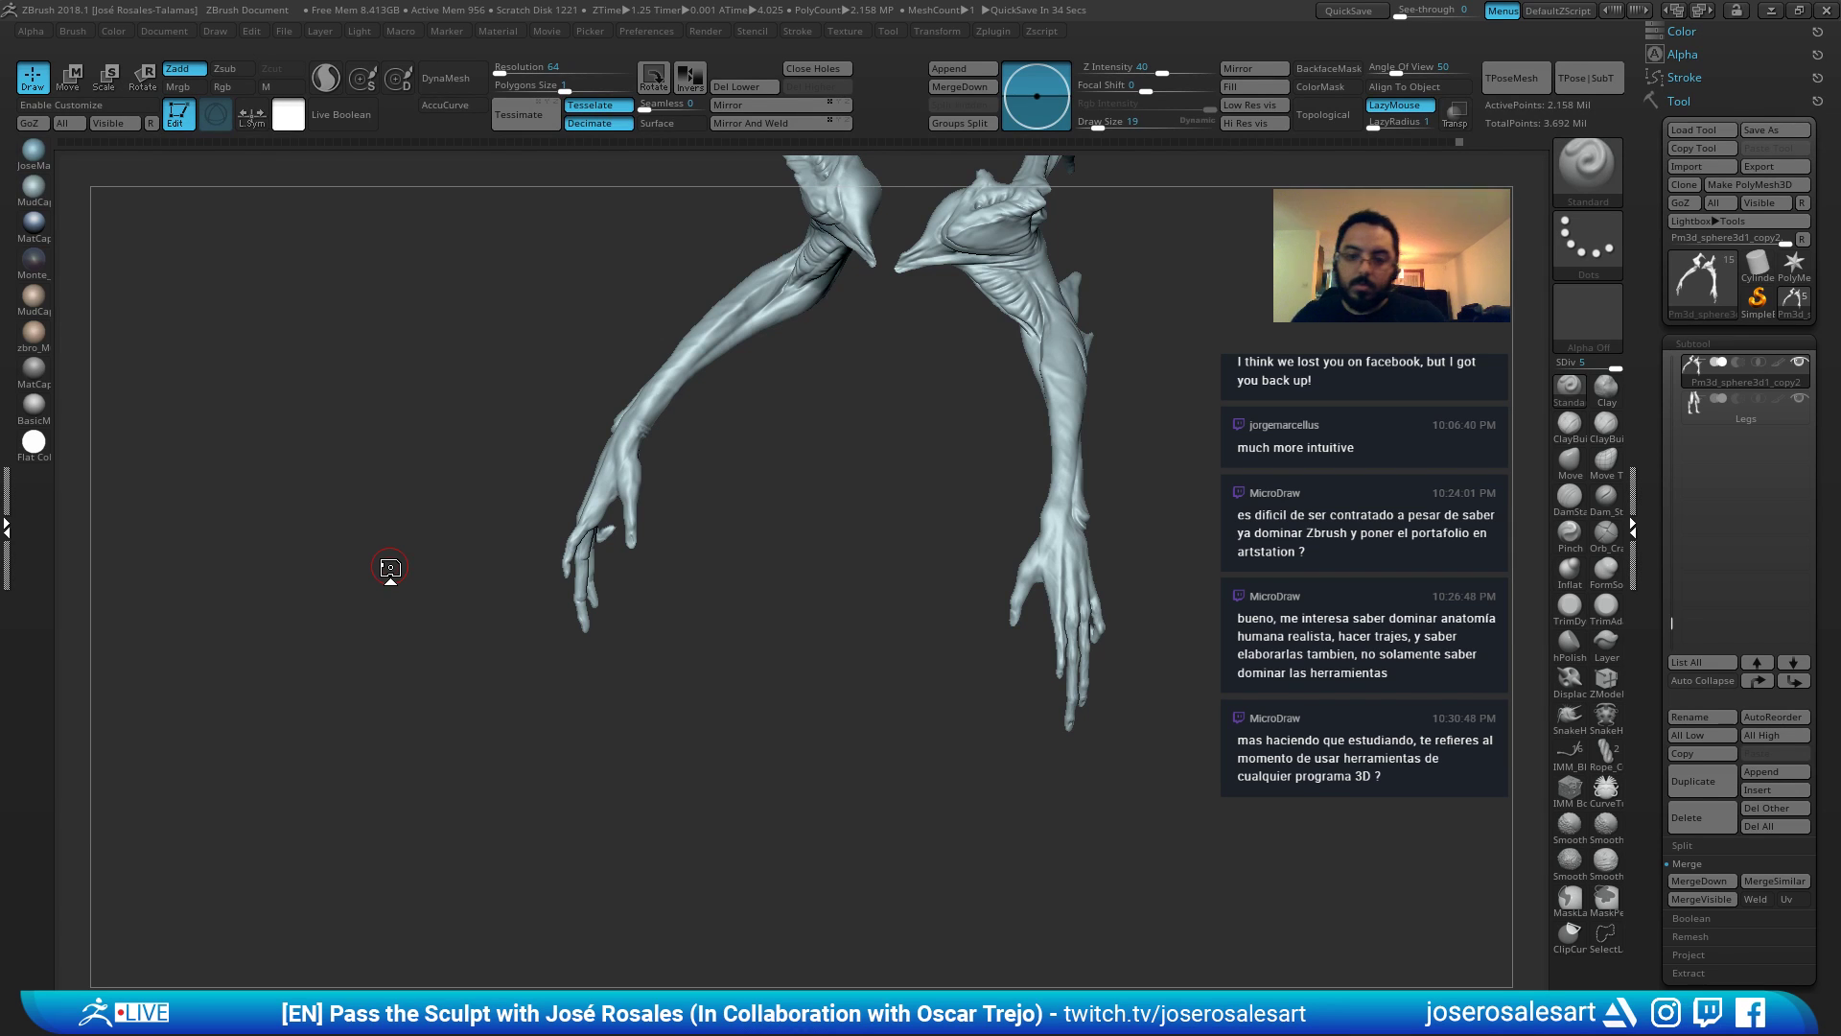
Soften the inner wrist folds and reinforce one of them with the Standard brush.
left_click_drag(390, 568, 625, 443)
left_click_drag(1151, 422, 676, 407, "alt")
left_click_drag(264, 505, 595, 518)
left_click_drag(863, 575, 1041, 614, "alt")
mouse_move(933, 588)
left_mouse_down("shift")
mouse_move(913, 577)
mouse_move(936, 569)
left_mouse_up("shift")
left_click_drag(820, 587, 909, 584)
Carve creases between the inner wrist folds and at the base of the palm with the DamStandard brush at draw size 23.
key("b")
key("d")
key("s")
right_click_drag(921, 598, 859, 606)
mouse_move(859, 606)
left_mouse_down()
mouse_move(927, 596)
mouse_move(941, 640)
left_mouse_up()
right_click_drag(920, 618, 949, 603)
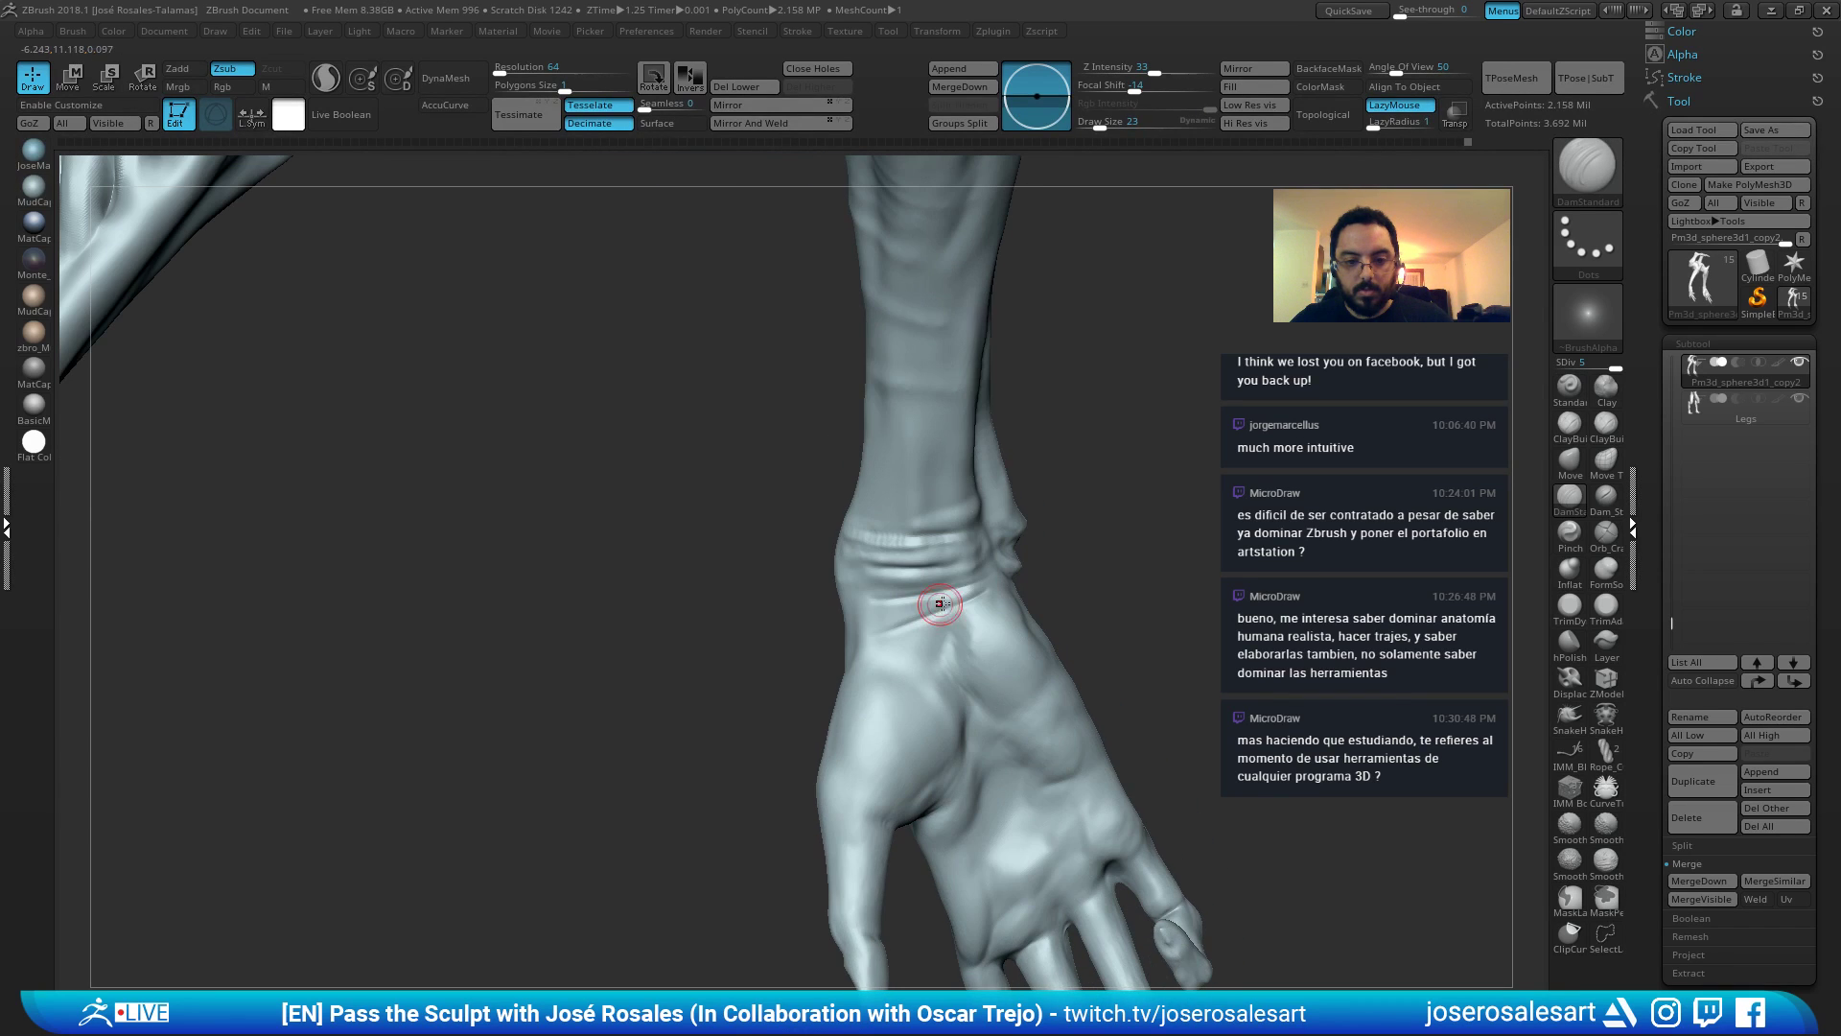
left_click_drag(943, 604, 867, 613)
right_click_drag(867, 614, 842, 583)
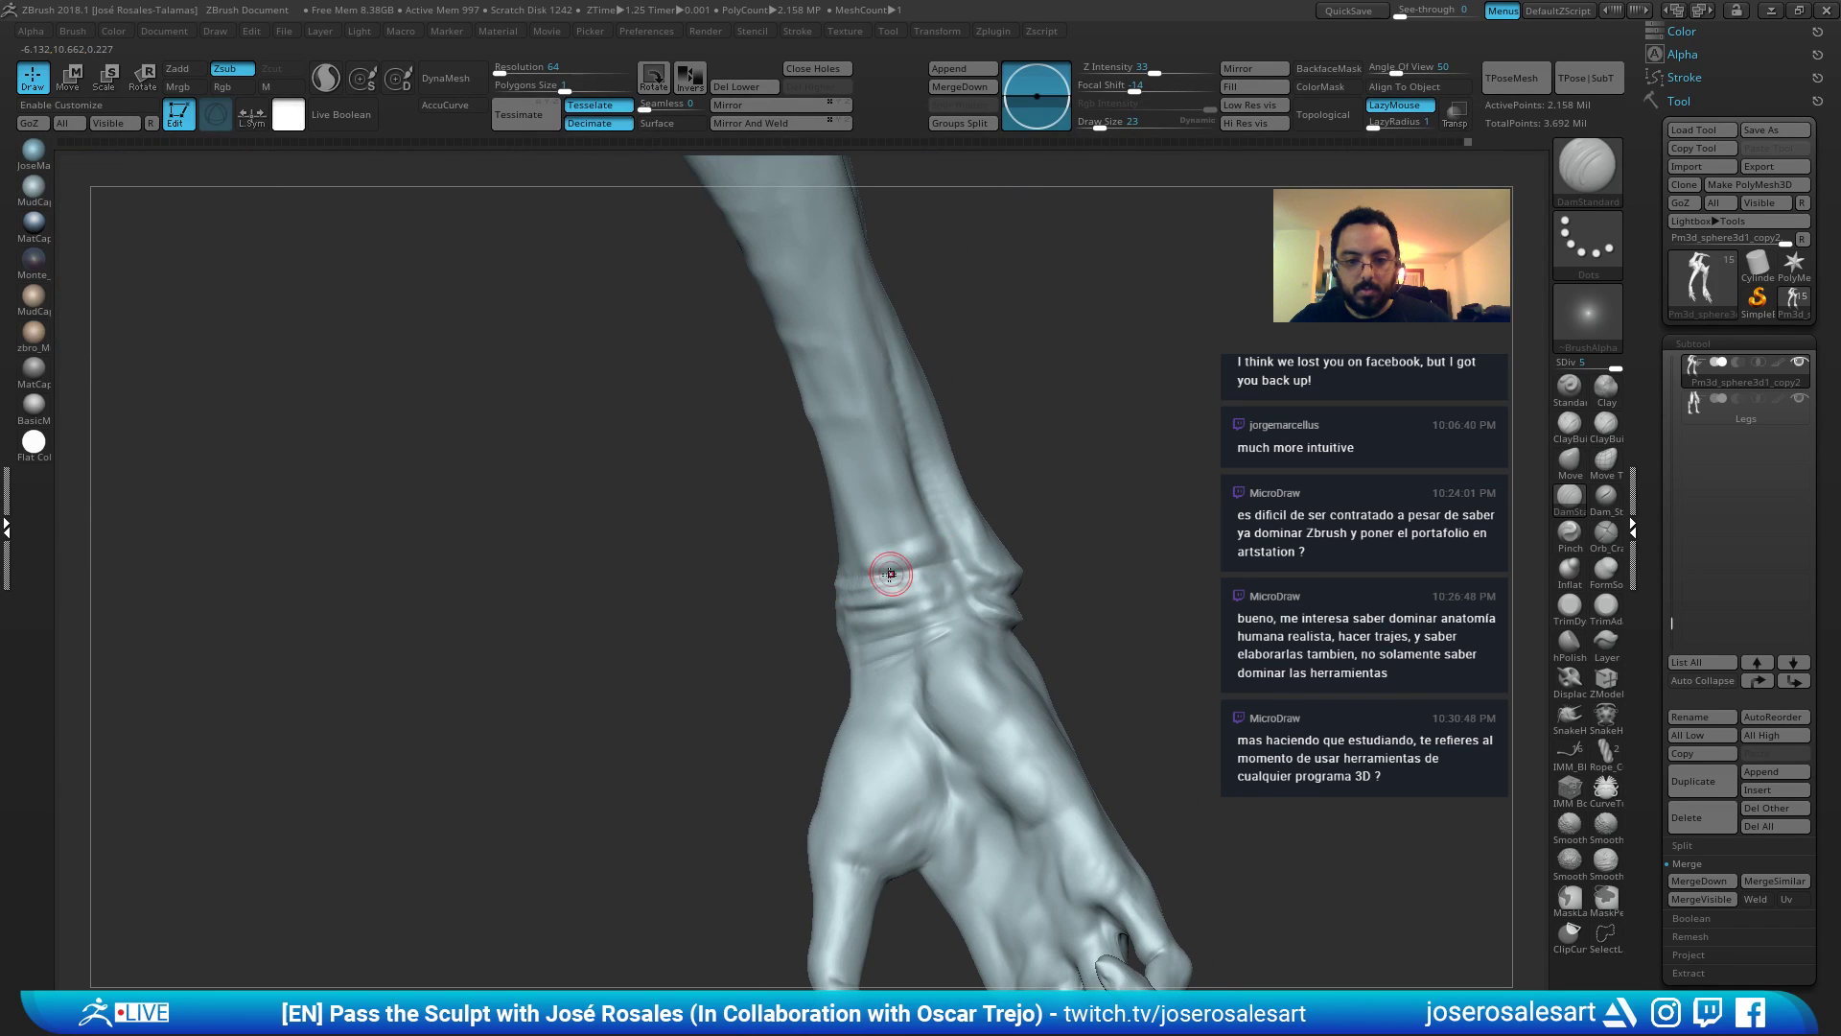
left_click_drag(925, 566, 874, 567)
Select the Standard brush at draw size 45 and switch the model to the bluish MatCap material.
right_click_drag(870, 567, 775, 555, "ctrl")
left_click_drag(838, 540, 773, 505)
mouse_move(363, 387)
left_mouse_down()
mouse_move(417, 305)
mouse_move(437, 508)
mouse_move(418, 457)
left_mouse_up()
key("b")
key("s")
key("t")
key("s")
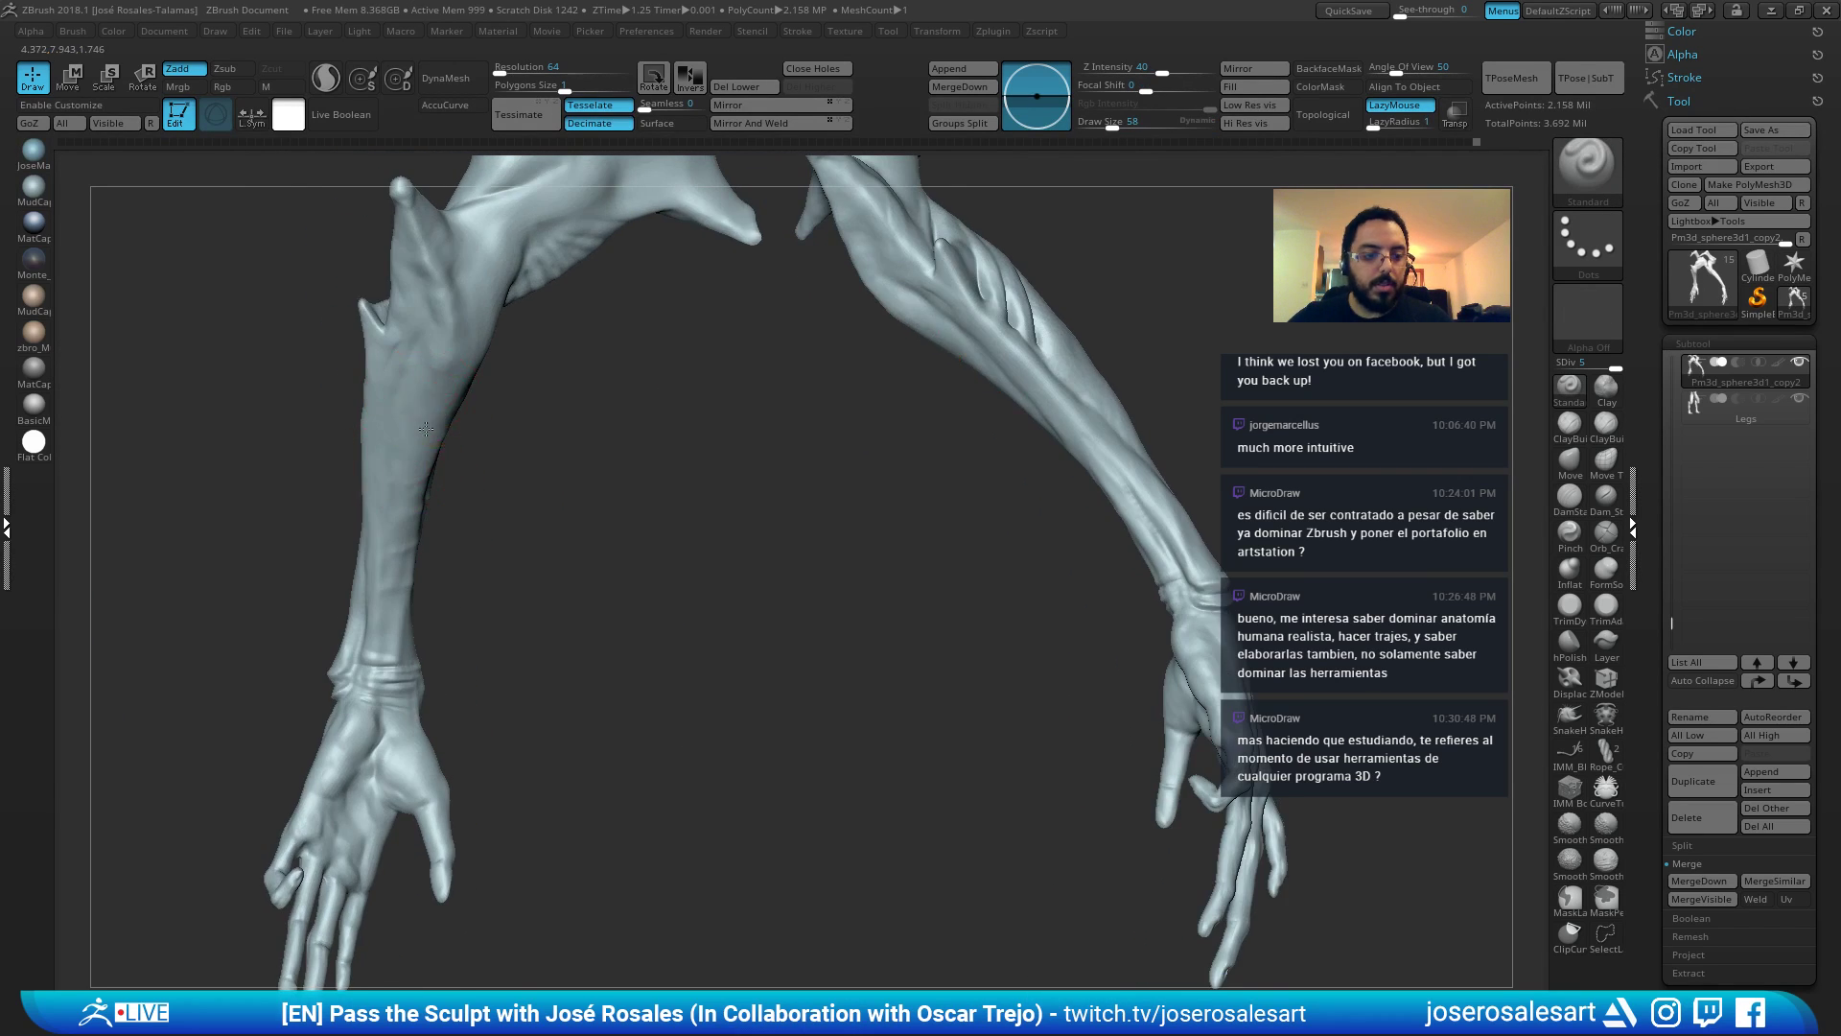
key("s")
left_click(442, 438)
mouse_move(426, 428)
right_mouse_down()
mouse_move(447, 439)
mouse_move(458, 710)
right_mouse_up()
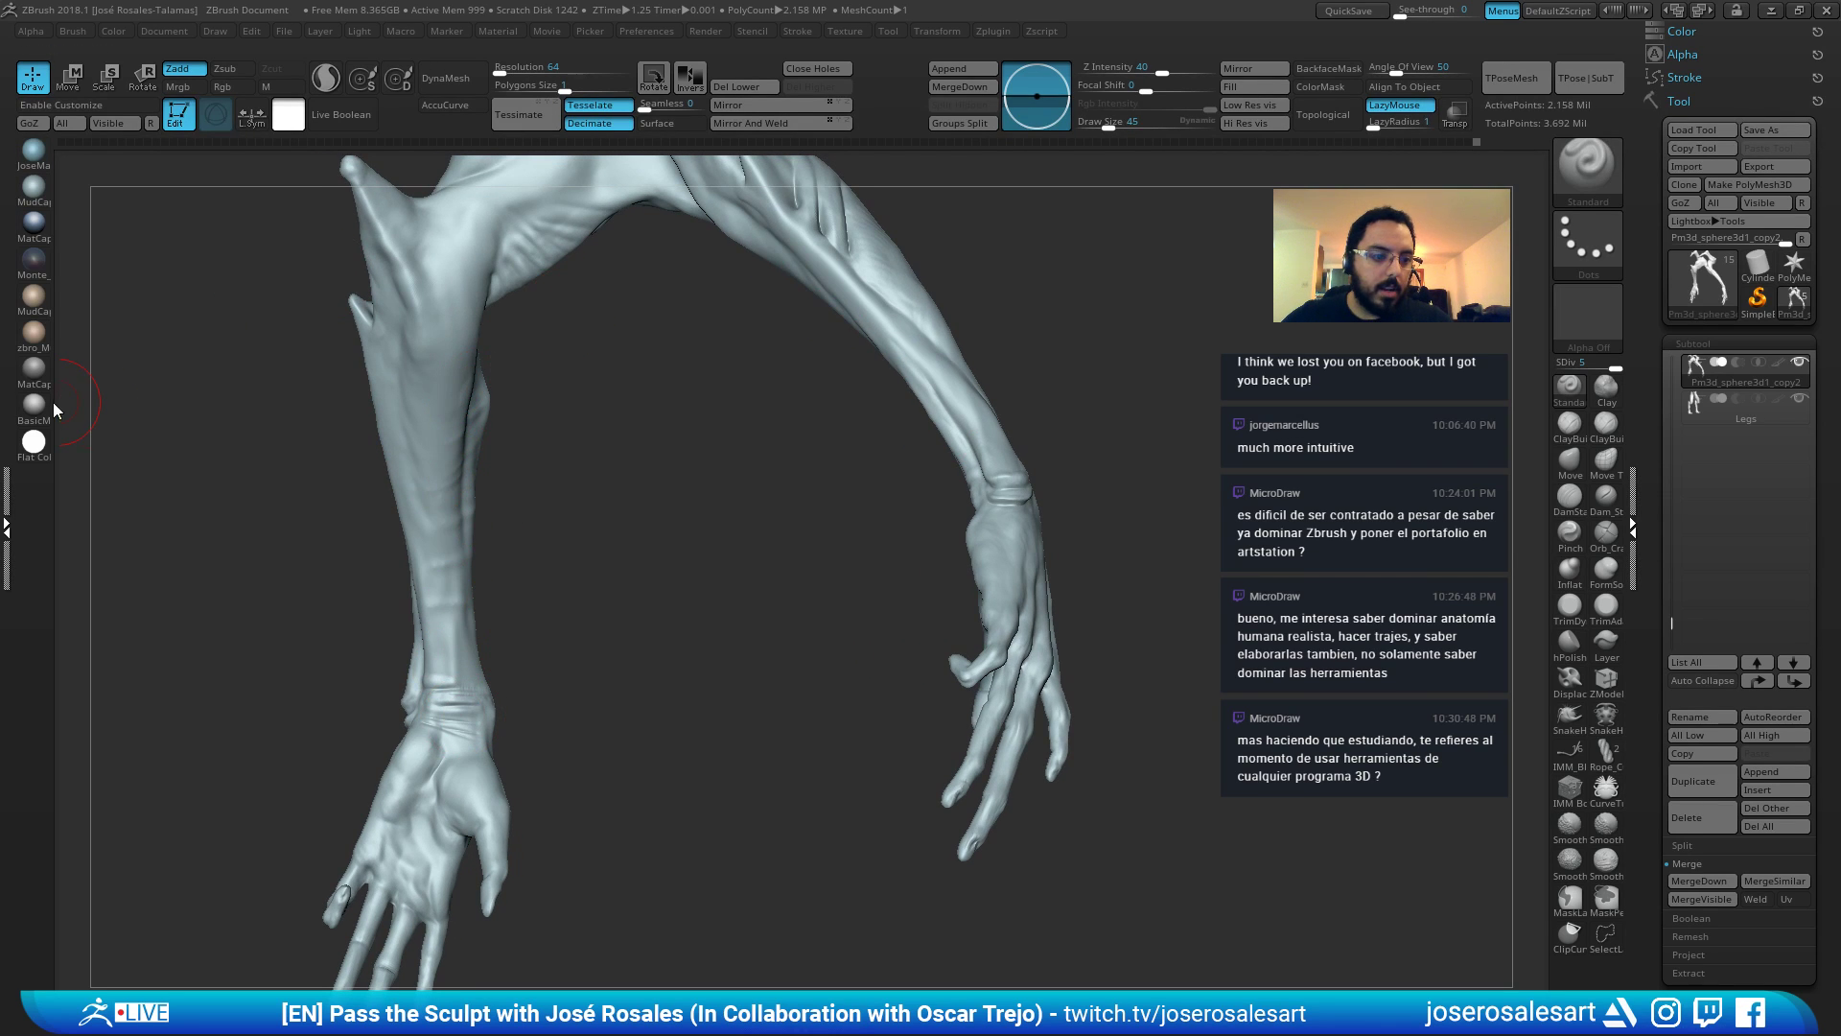
left_click(34, 230)
right_click_drag(444, 374, 711, 416)
right_click_drag(630, 522, 635, 456)
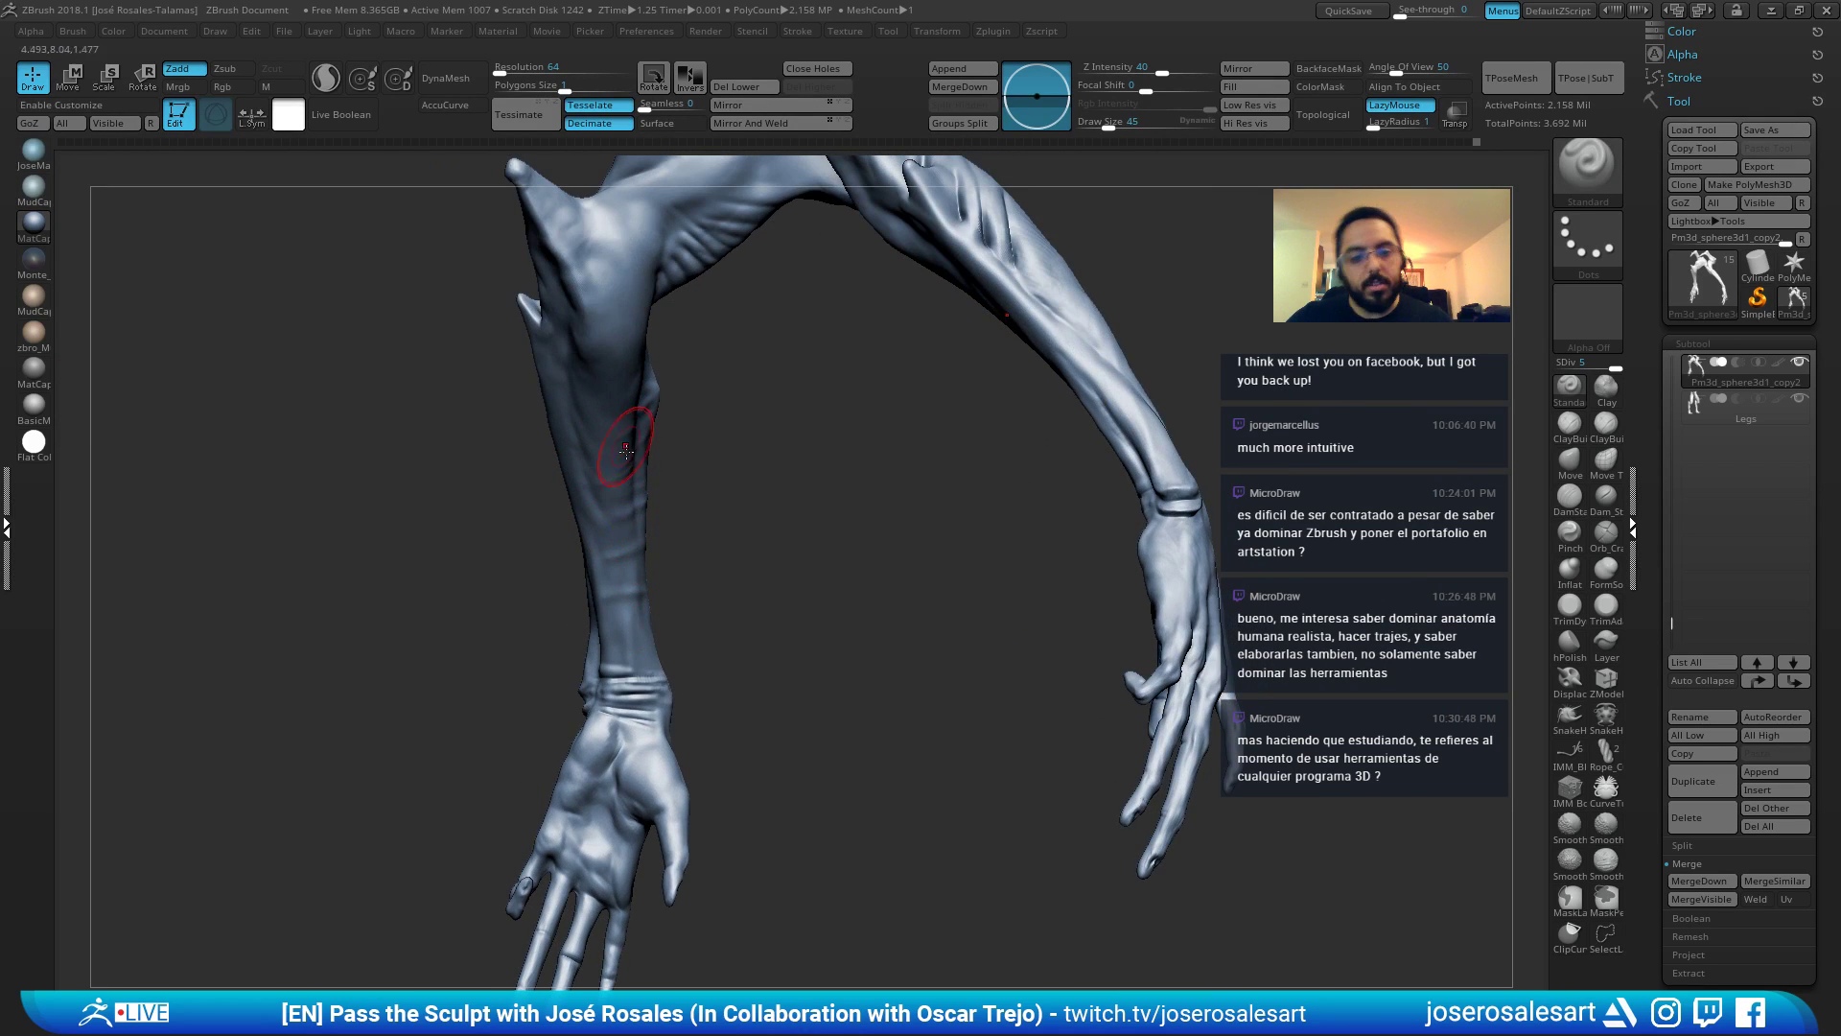
Carve along the inner forearm with the Standard brush at draw size 62 and sculpt a stroke down its length at size 48.
key("bracketright")
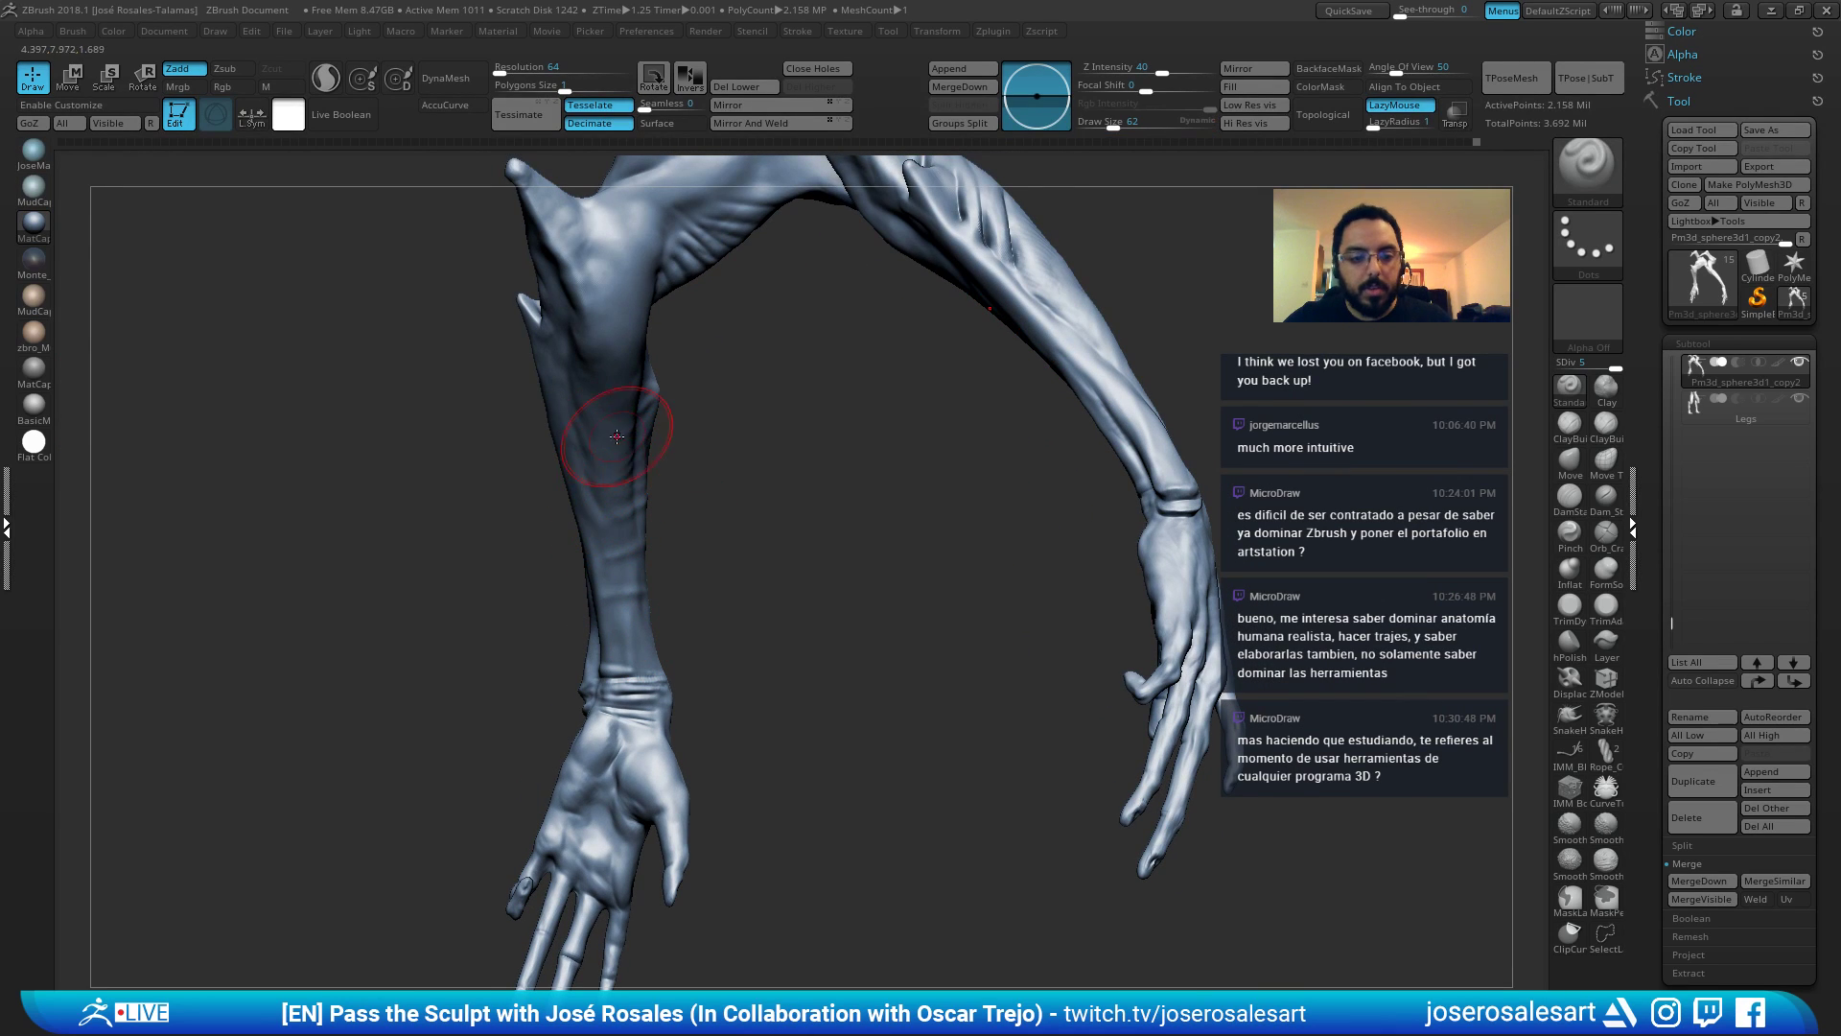
left_click_drag(571, 378, 588, 483, "alt")
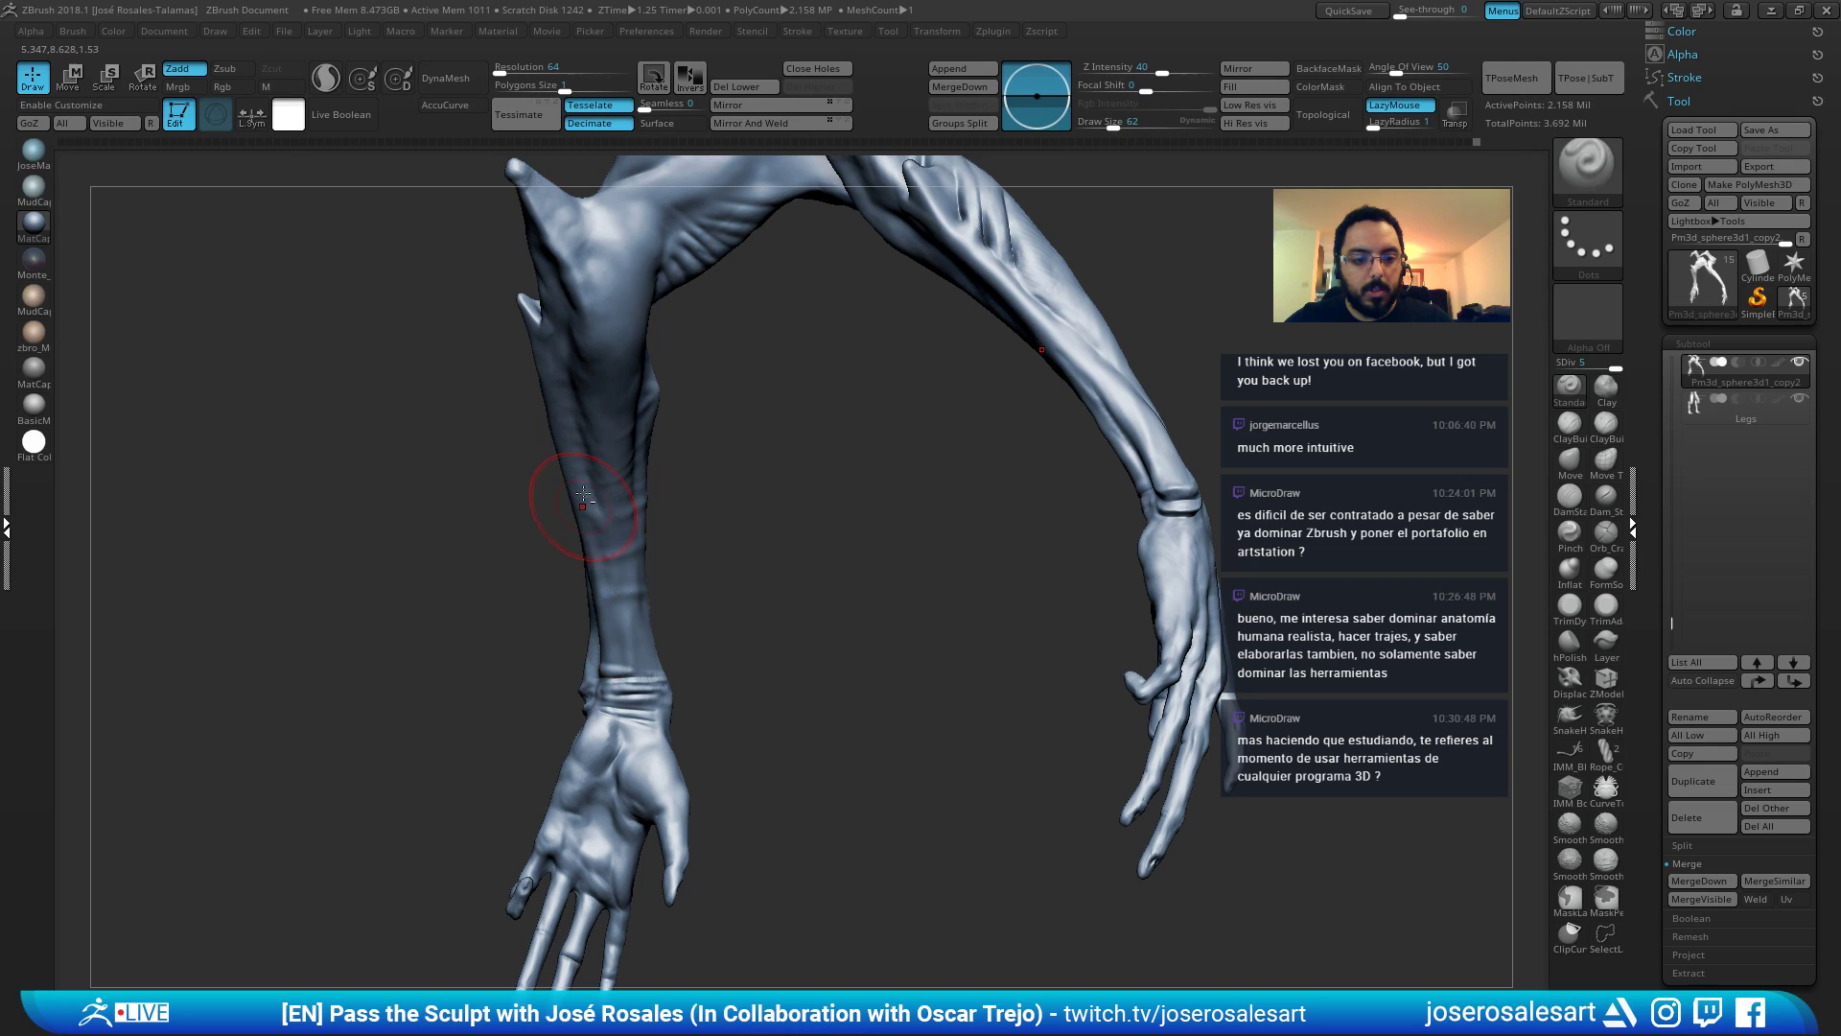
key("s")
right_click_drag(606, 607, 715, 498)
left_click(634, 588)
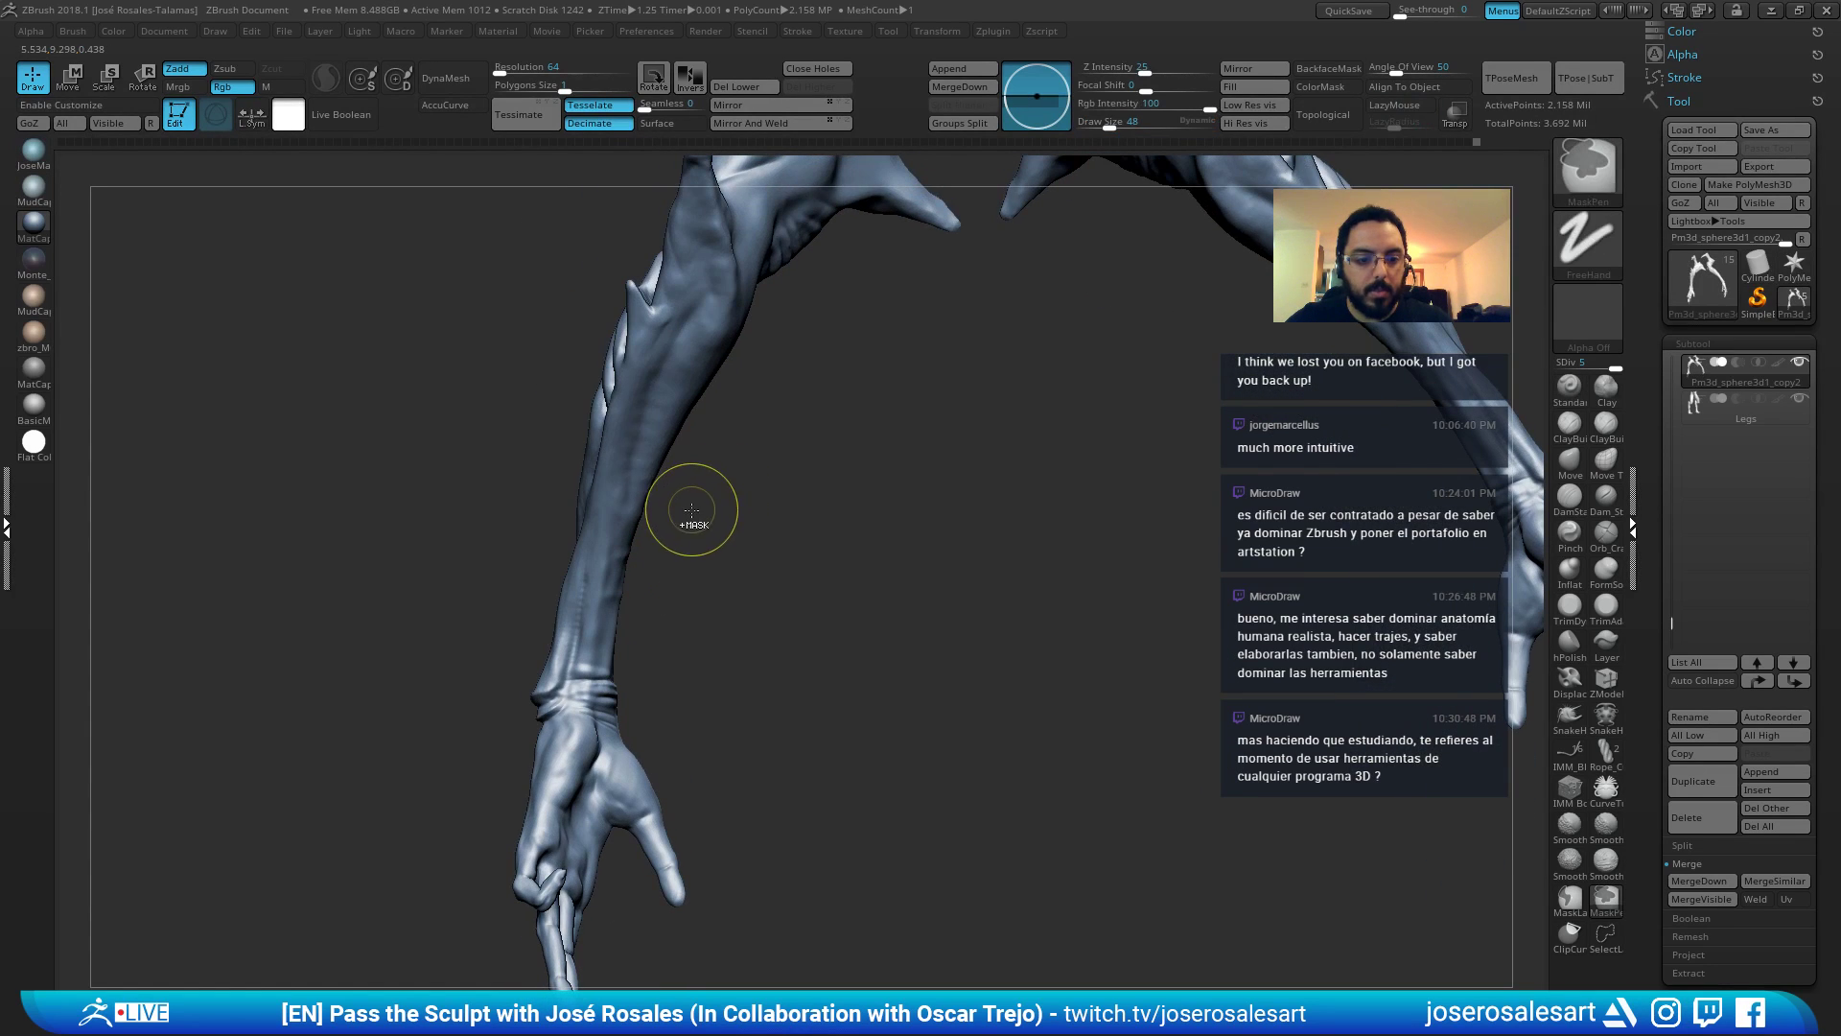
left_click_drag(660, 363, 624, 485)
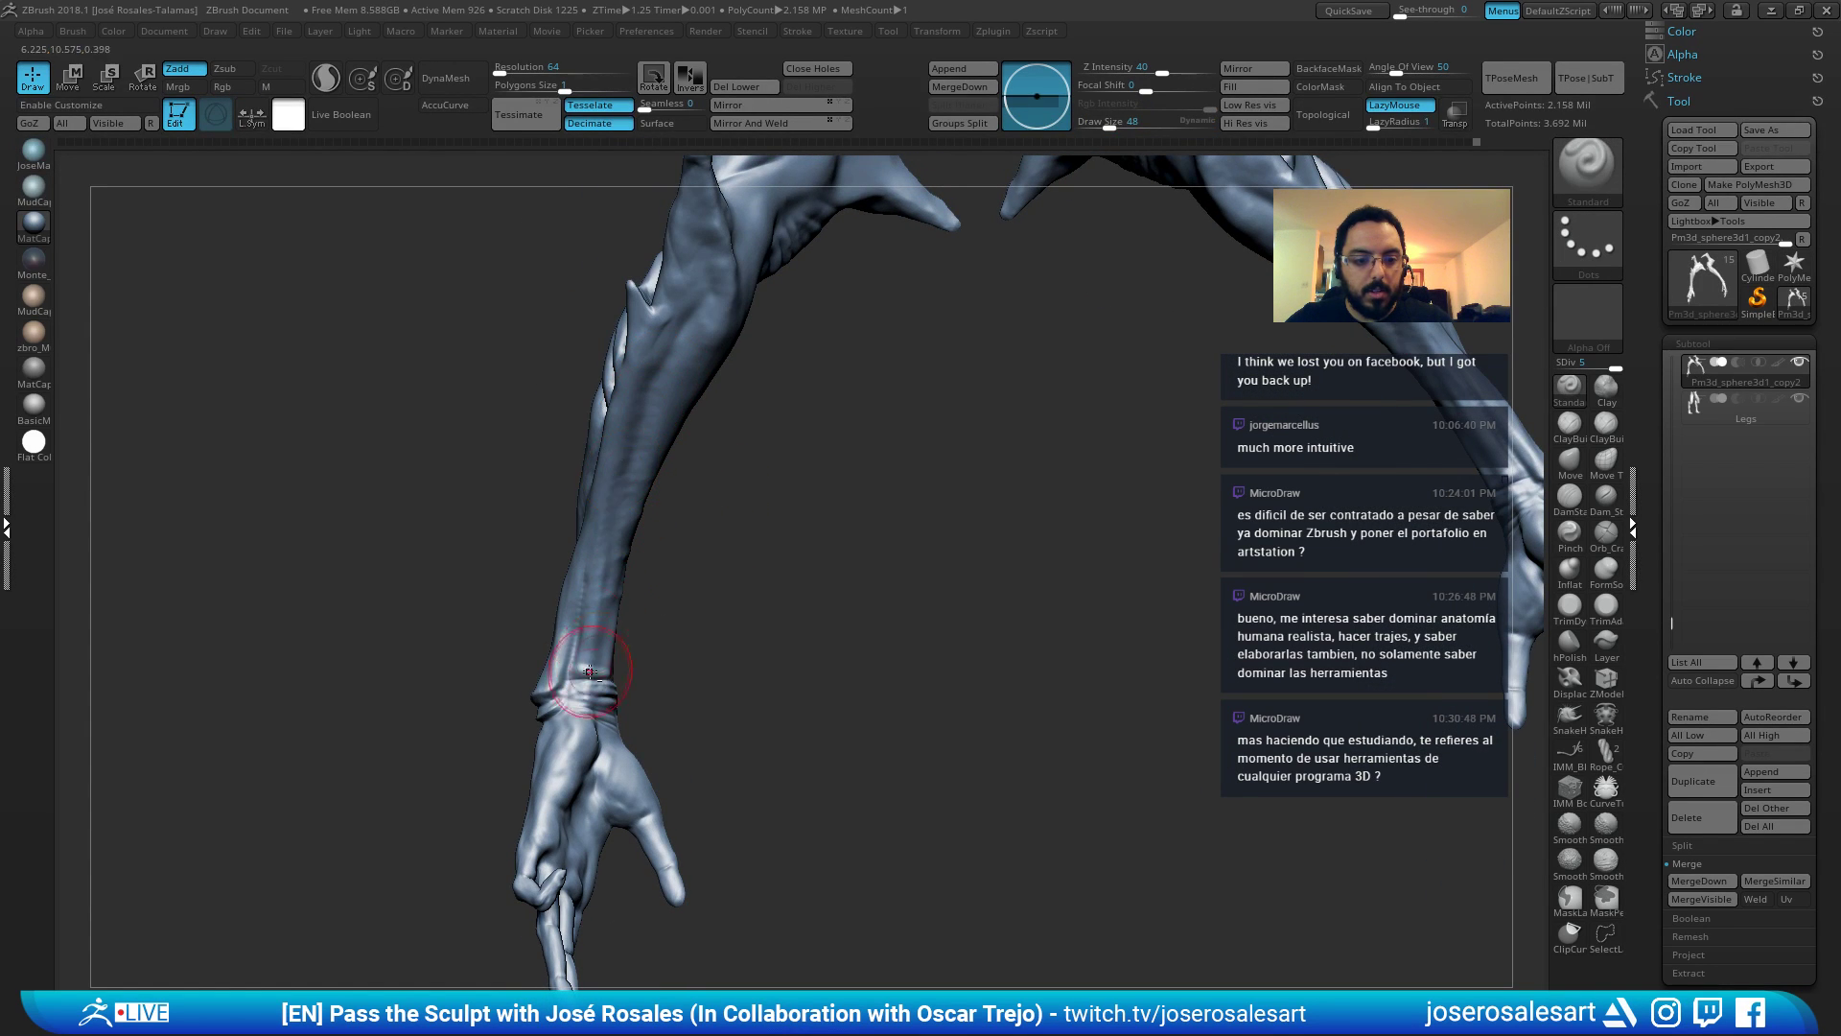
Undo the last forearm stroke and sculpt the forearm above the wrist with the Standard brush, enlarging it to draw size 62.
mouse_move(590, 662)
right_mouse_down()
mouse_move(609, 529)
mouse_move(643, 538)
right_mouse_up()
key("ctrl+z")
key("s")
left_click(600, 573)
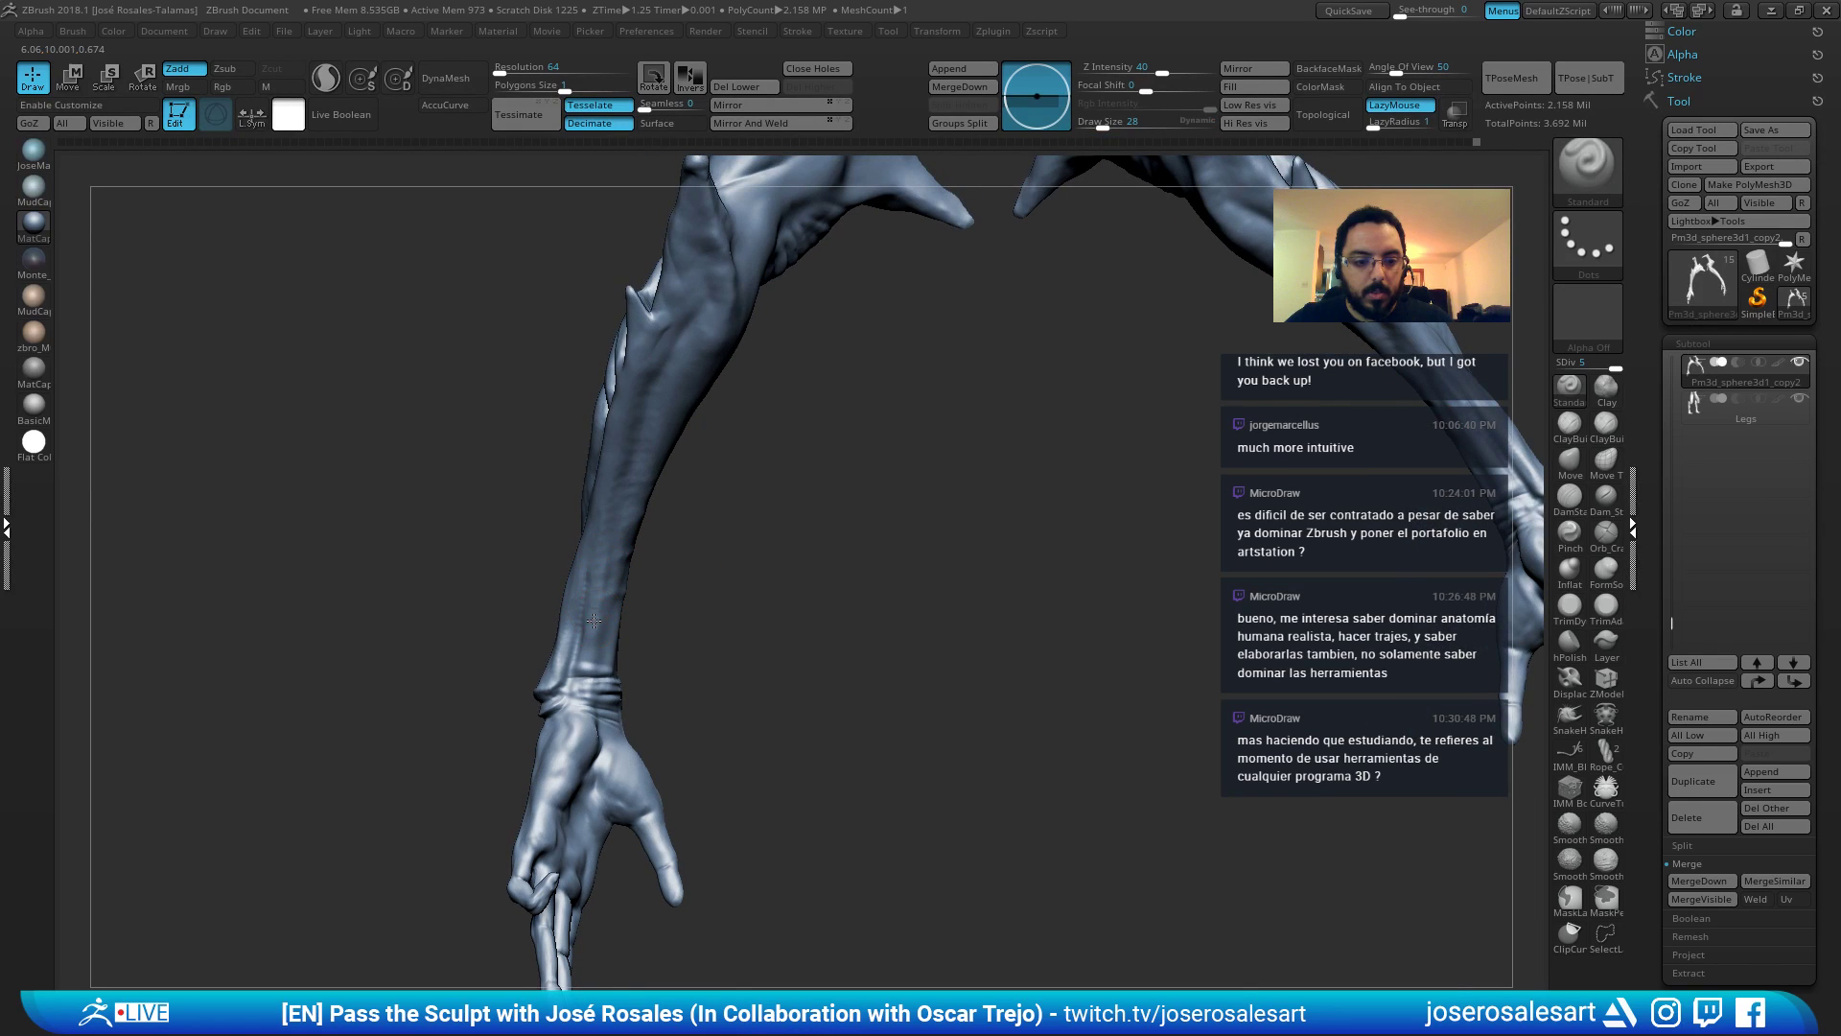
mouse_move(590, 625)
right_mouse_down()
mouse_move(641, 549)
mouse_move(650, 428)
right_mouse_up()
key("s")
left_click(642, 547)
key("bracketright")
left_click_drag(631, 400, 664, 553)
Examine the inner forearm and elbow muscles from several angles, trying the ClayBuildup and Standard brushes over the forms.
key("b")
key("c")
key("b")
right_click_drag(661, 548, 653, 472)
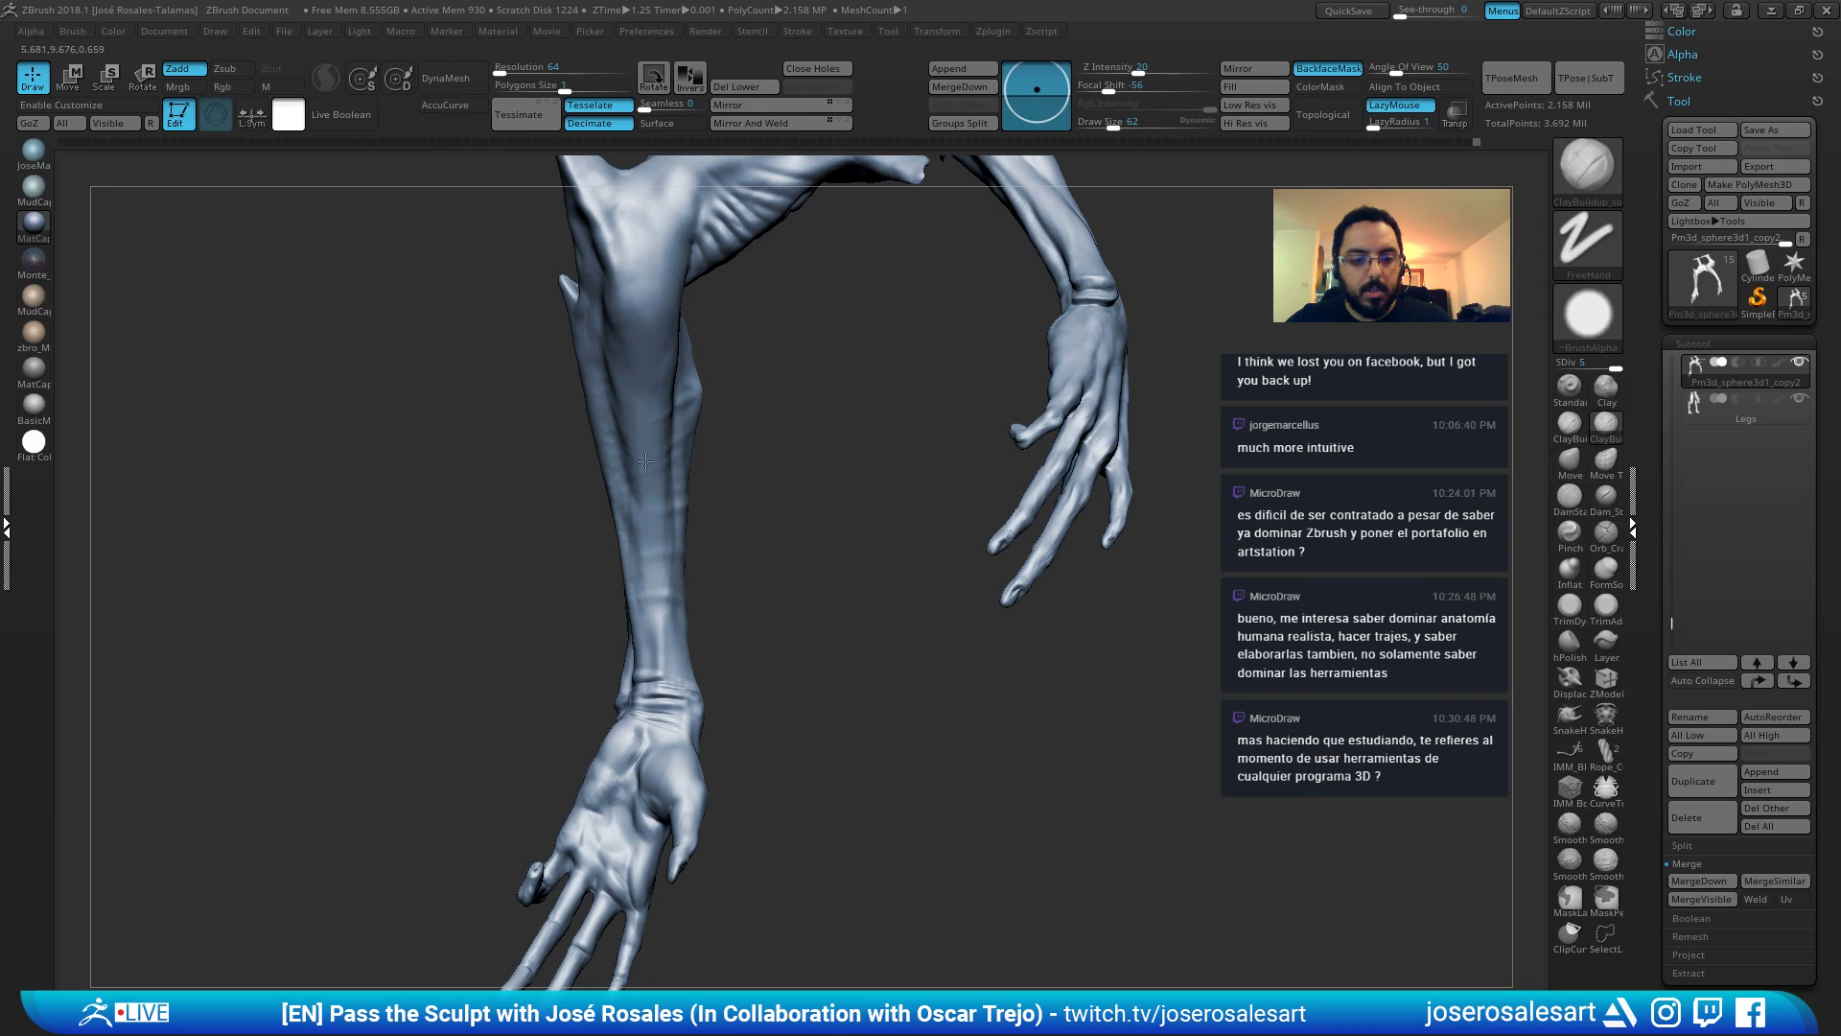
right_click_drag(651, 506, 720, 390)
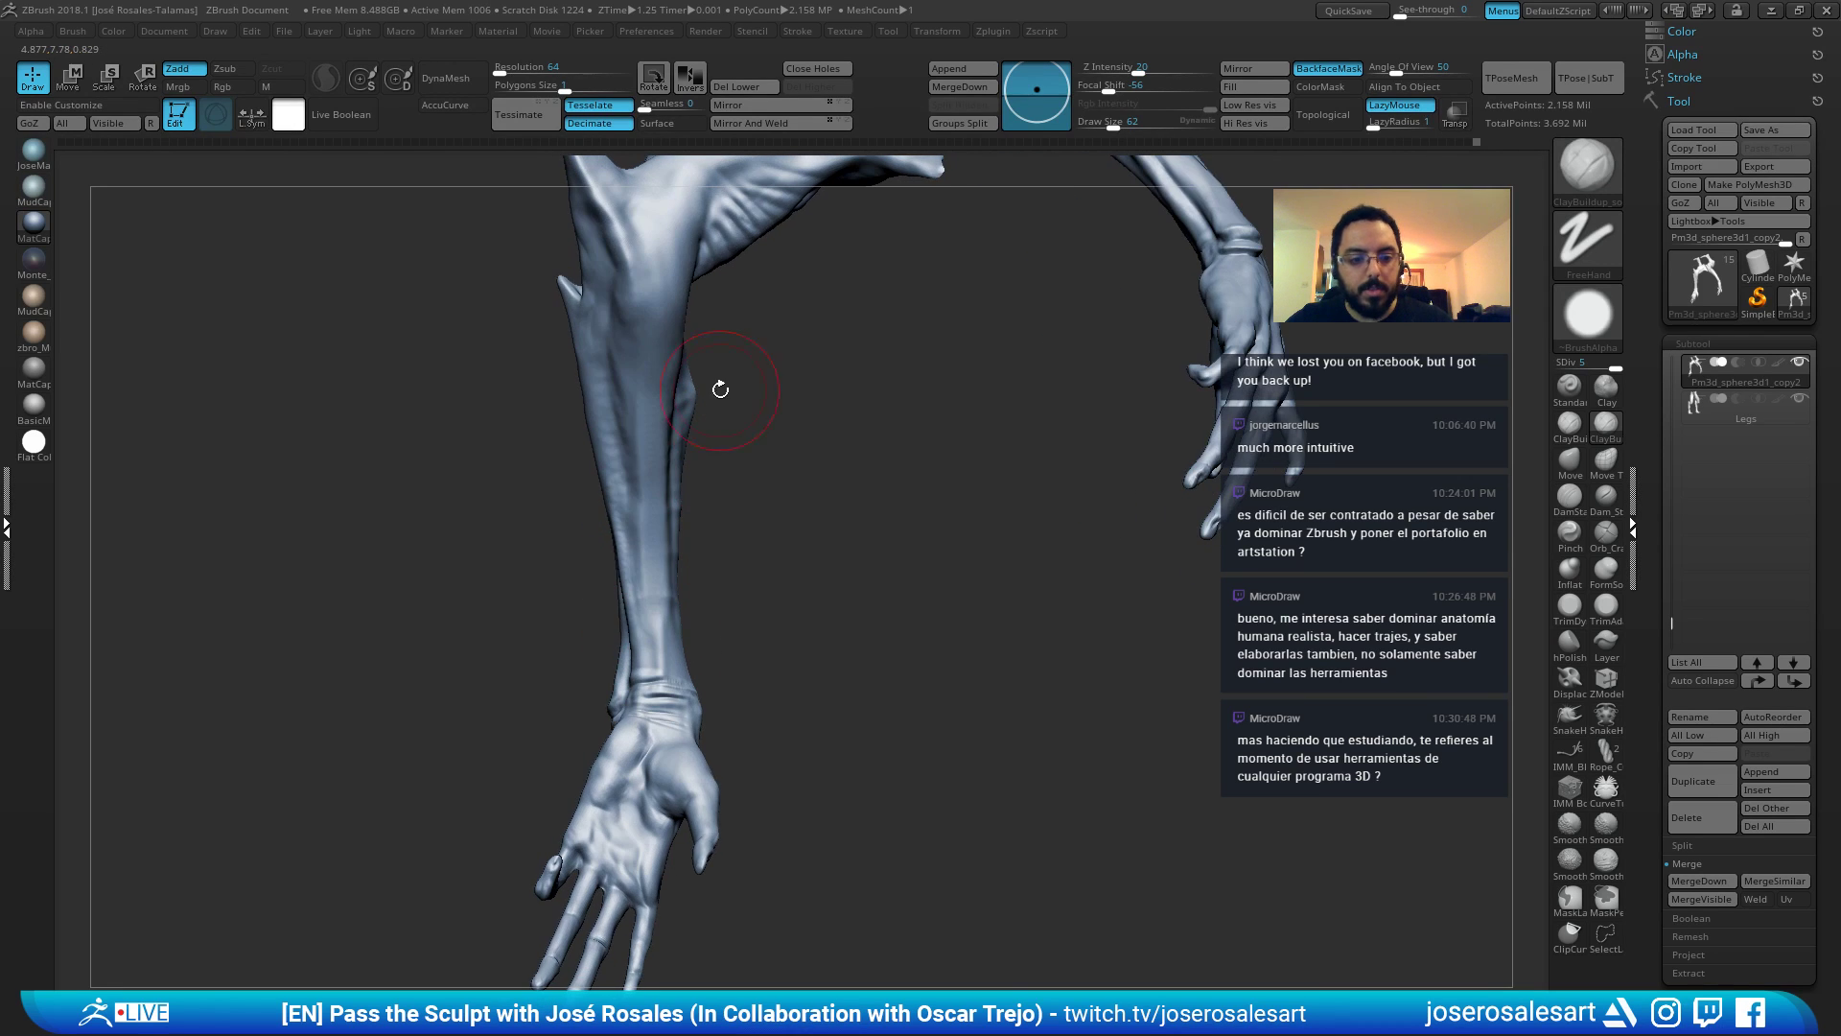
key("ctrl")
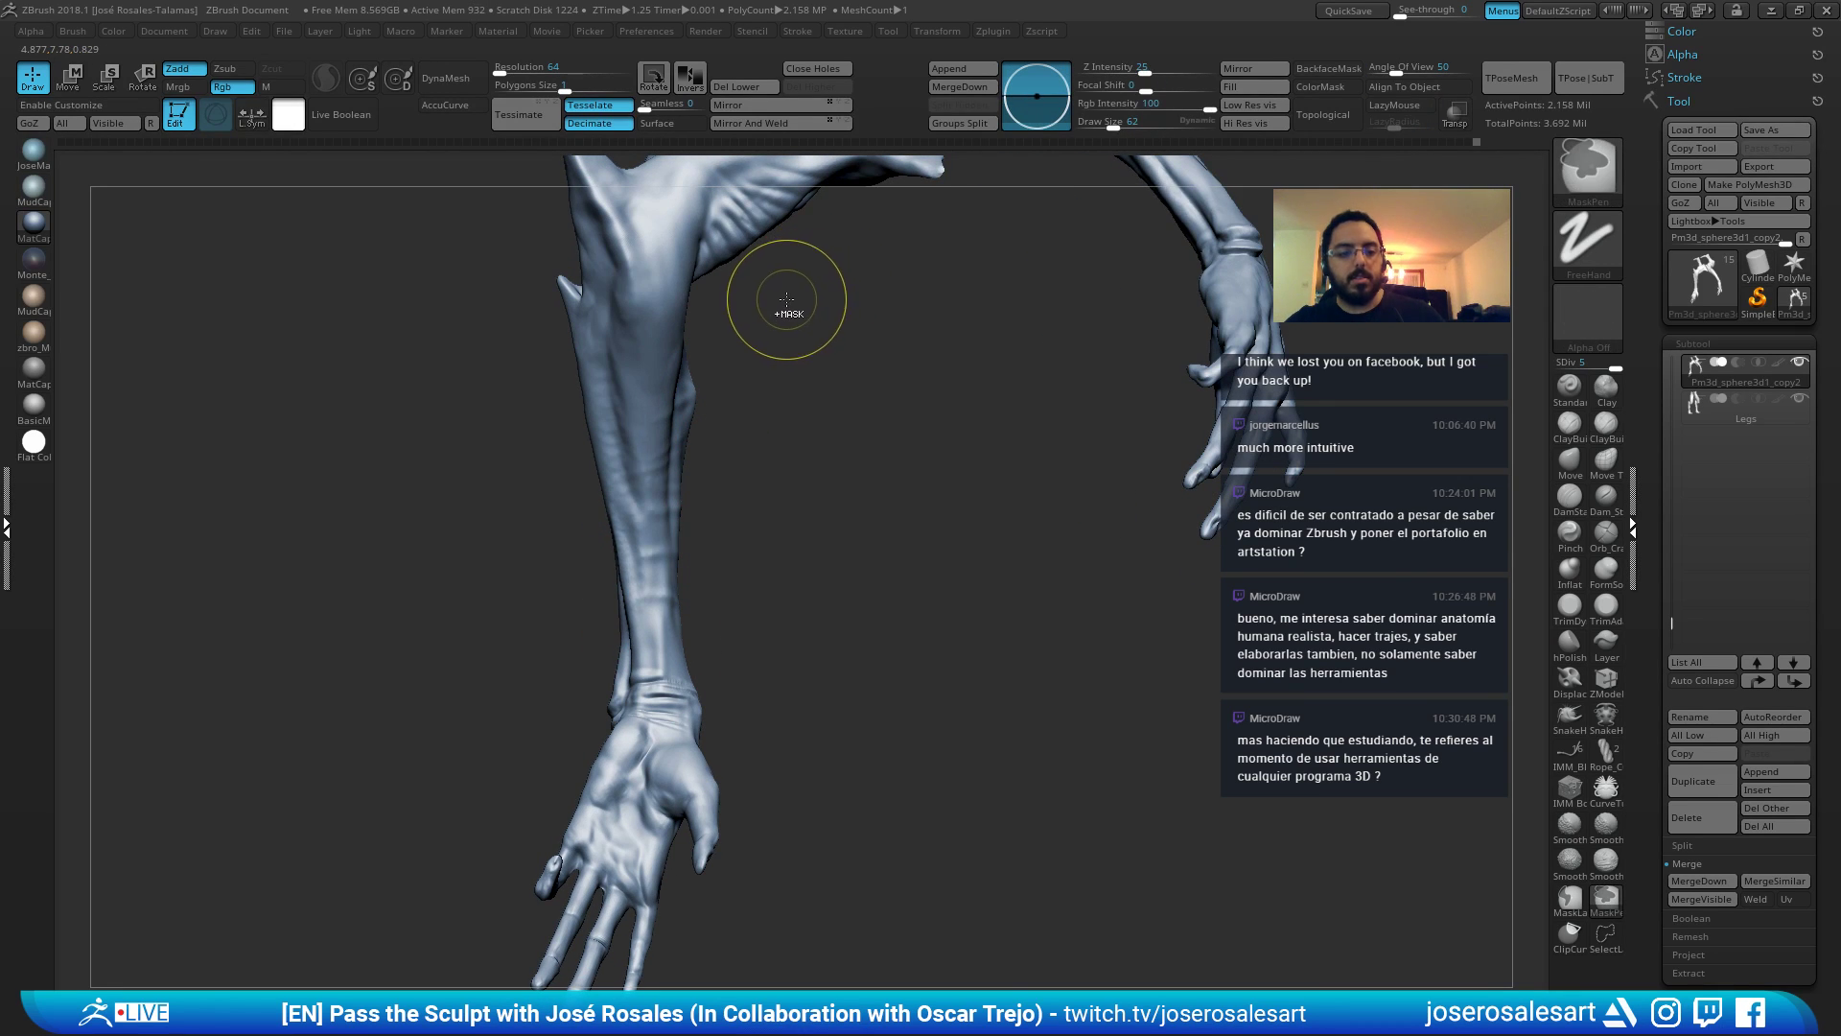
right_click_drag(709, 449, 753, 305)
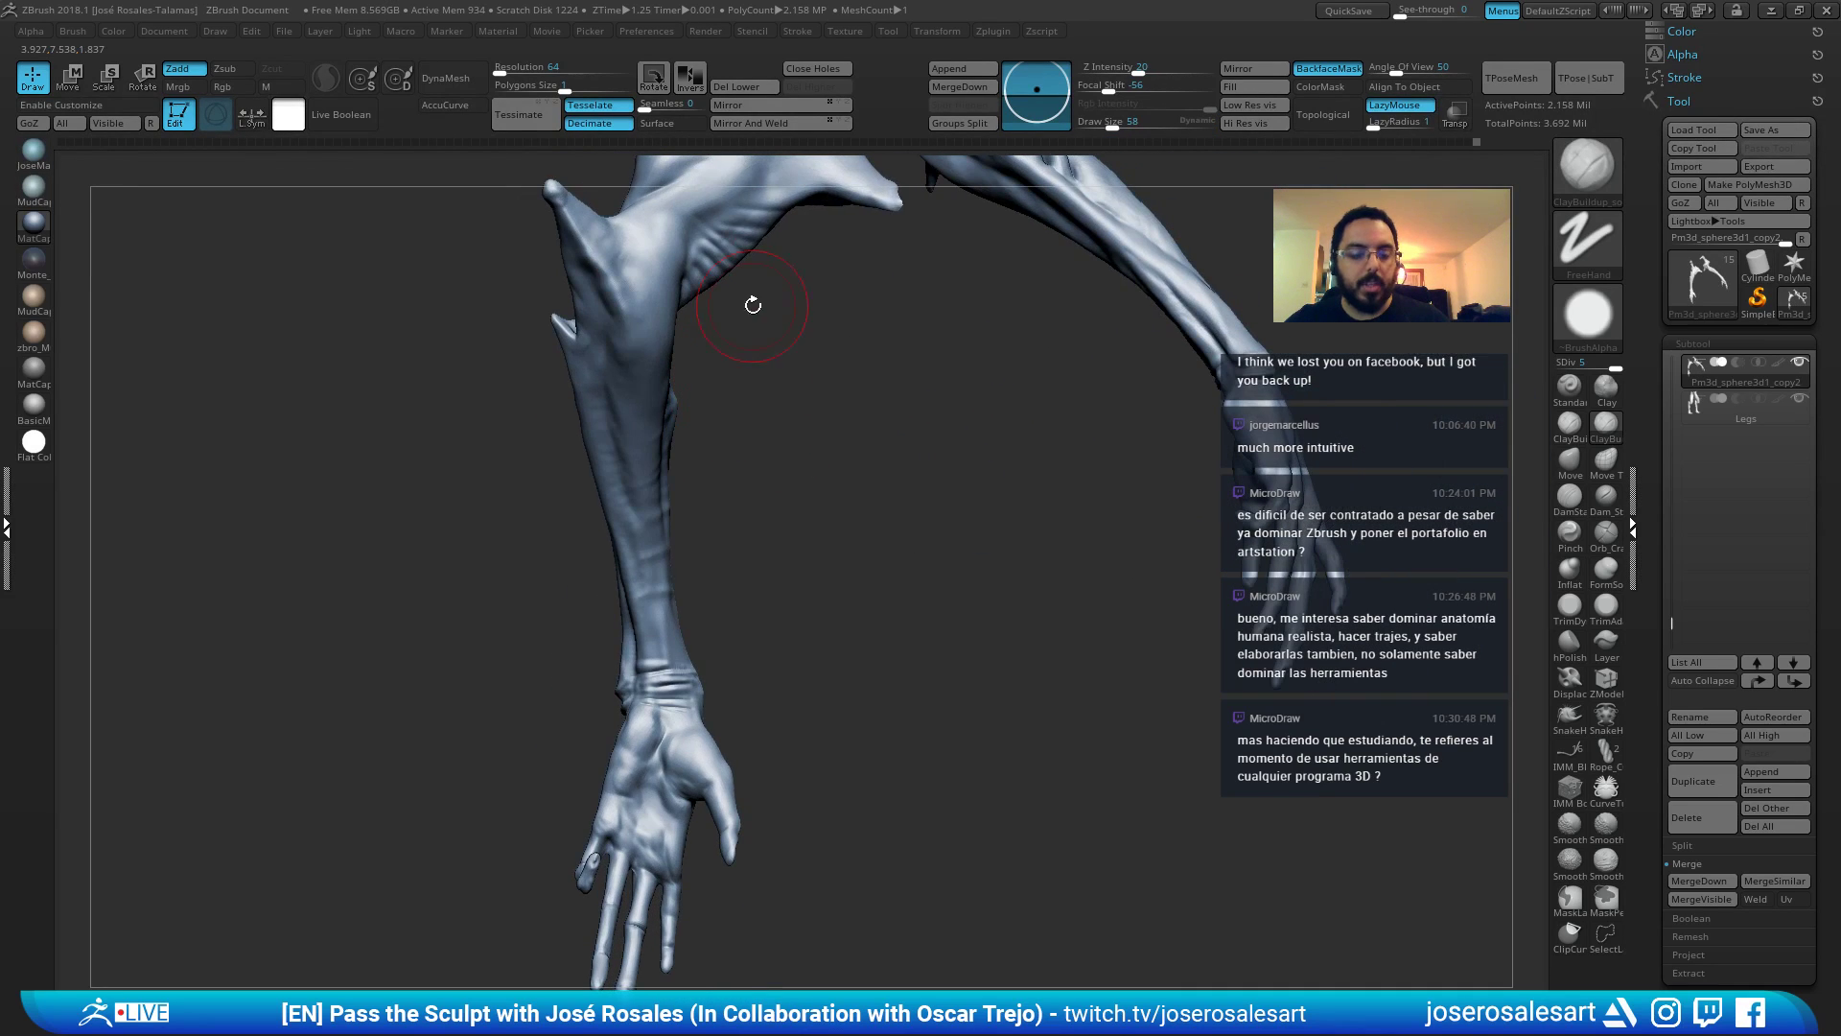
right_click_drag(691, 437, 714, 437)
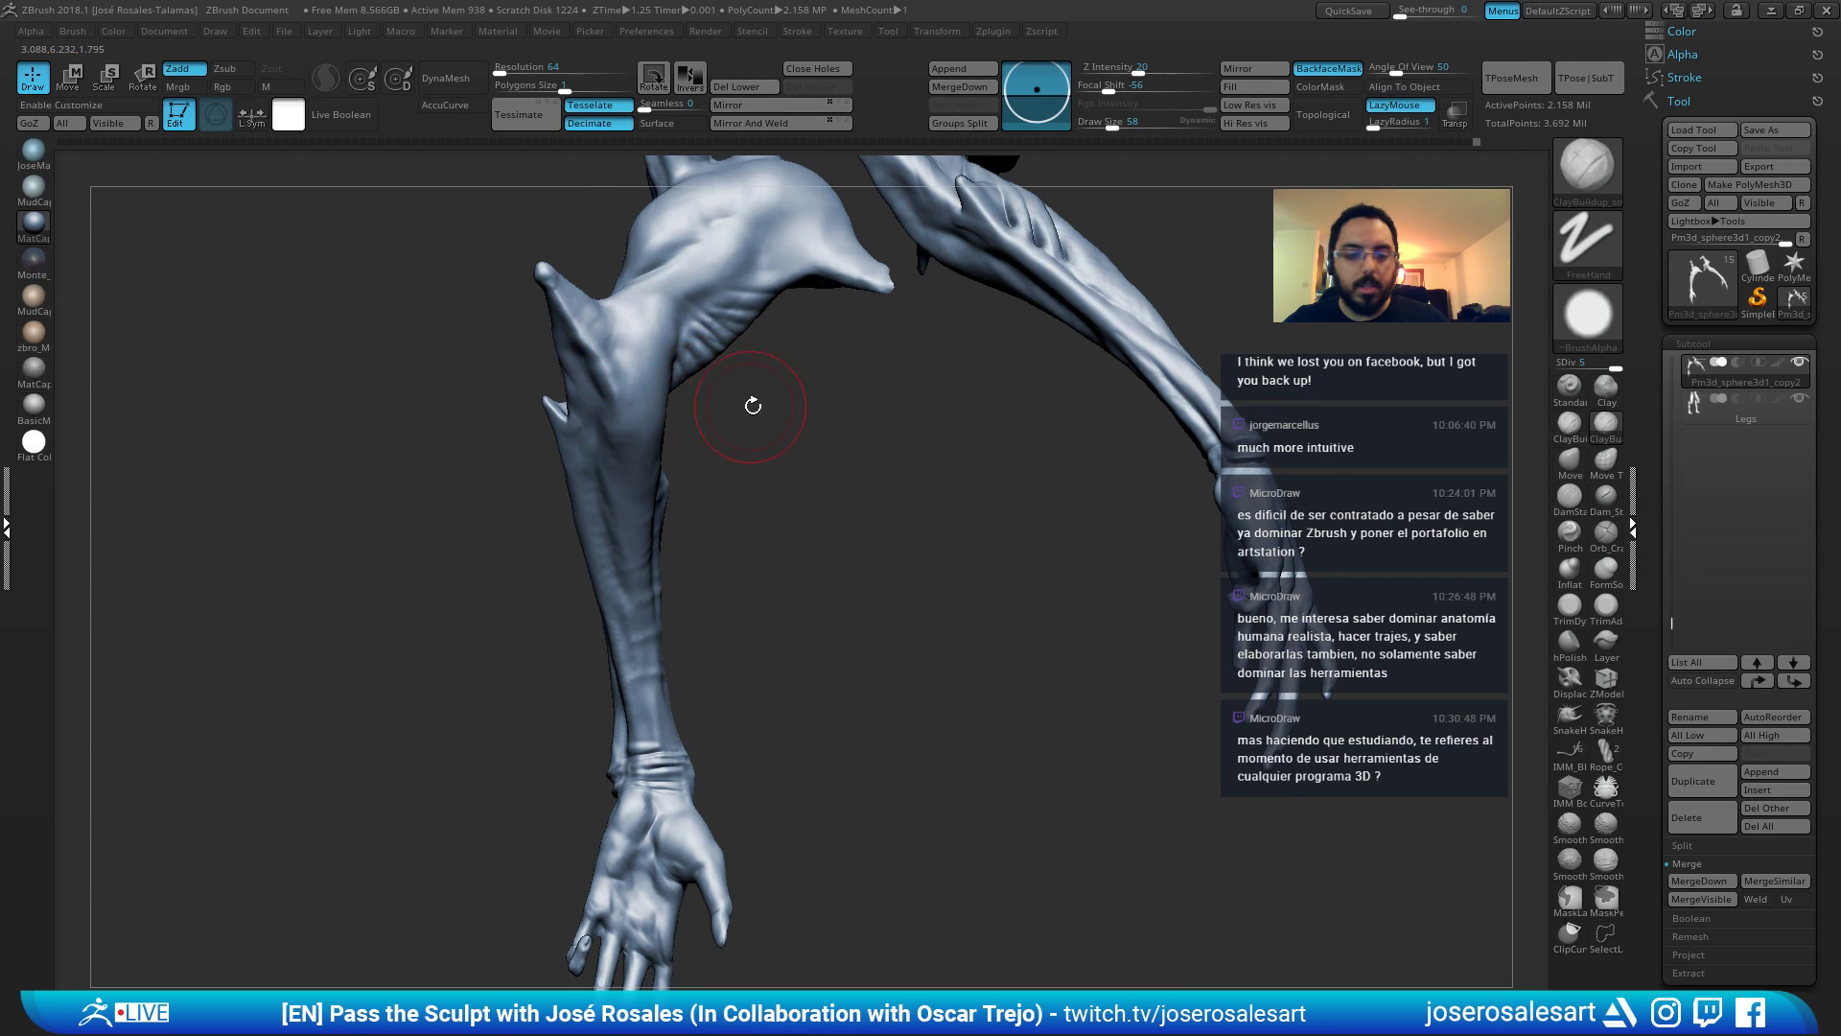
mouse_move(753, 406)
right_mouse_down()
mouse_move(876, 342)
mouse_move(844, 436)
mouse_move(732, 396)
right_mouse_up()
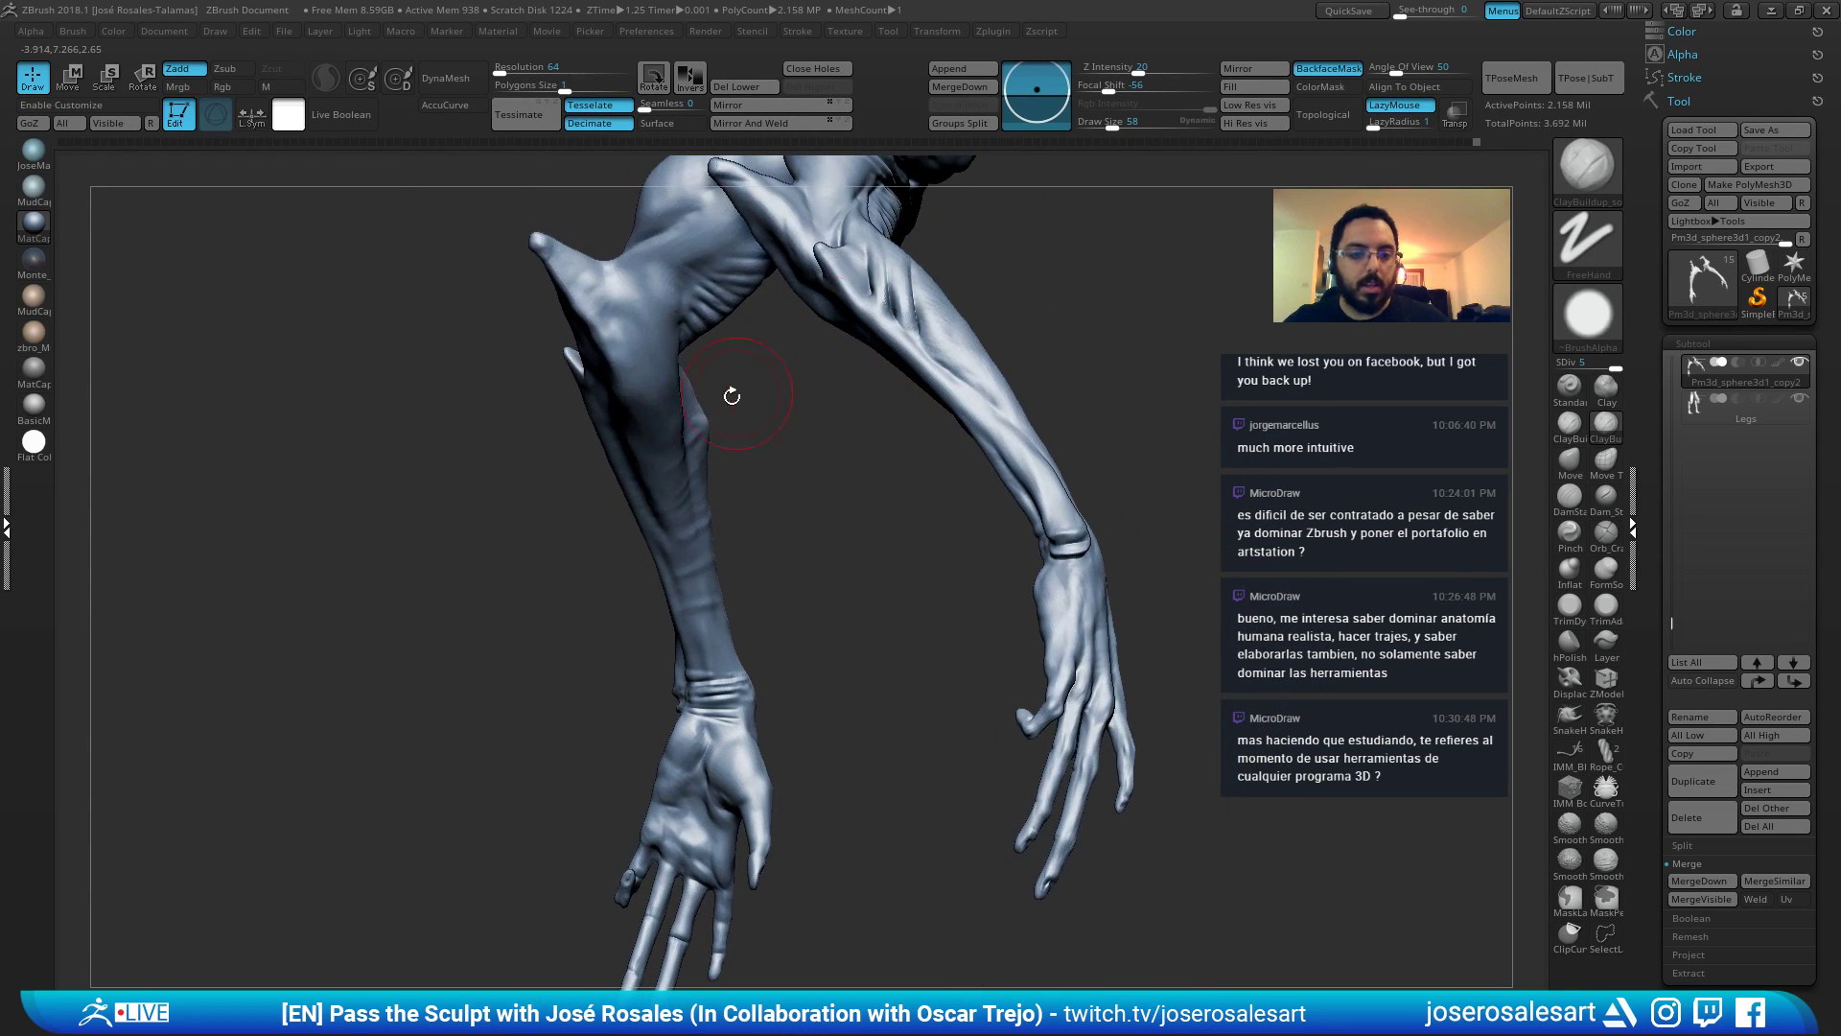
key("1")
mouse_move(672, 525)
right_mouse_down()
mouse_move(714, 518)
mouse_move(687, 466)
right_mouse_up()
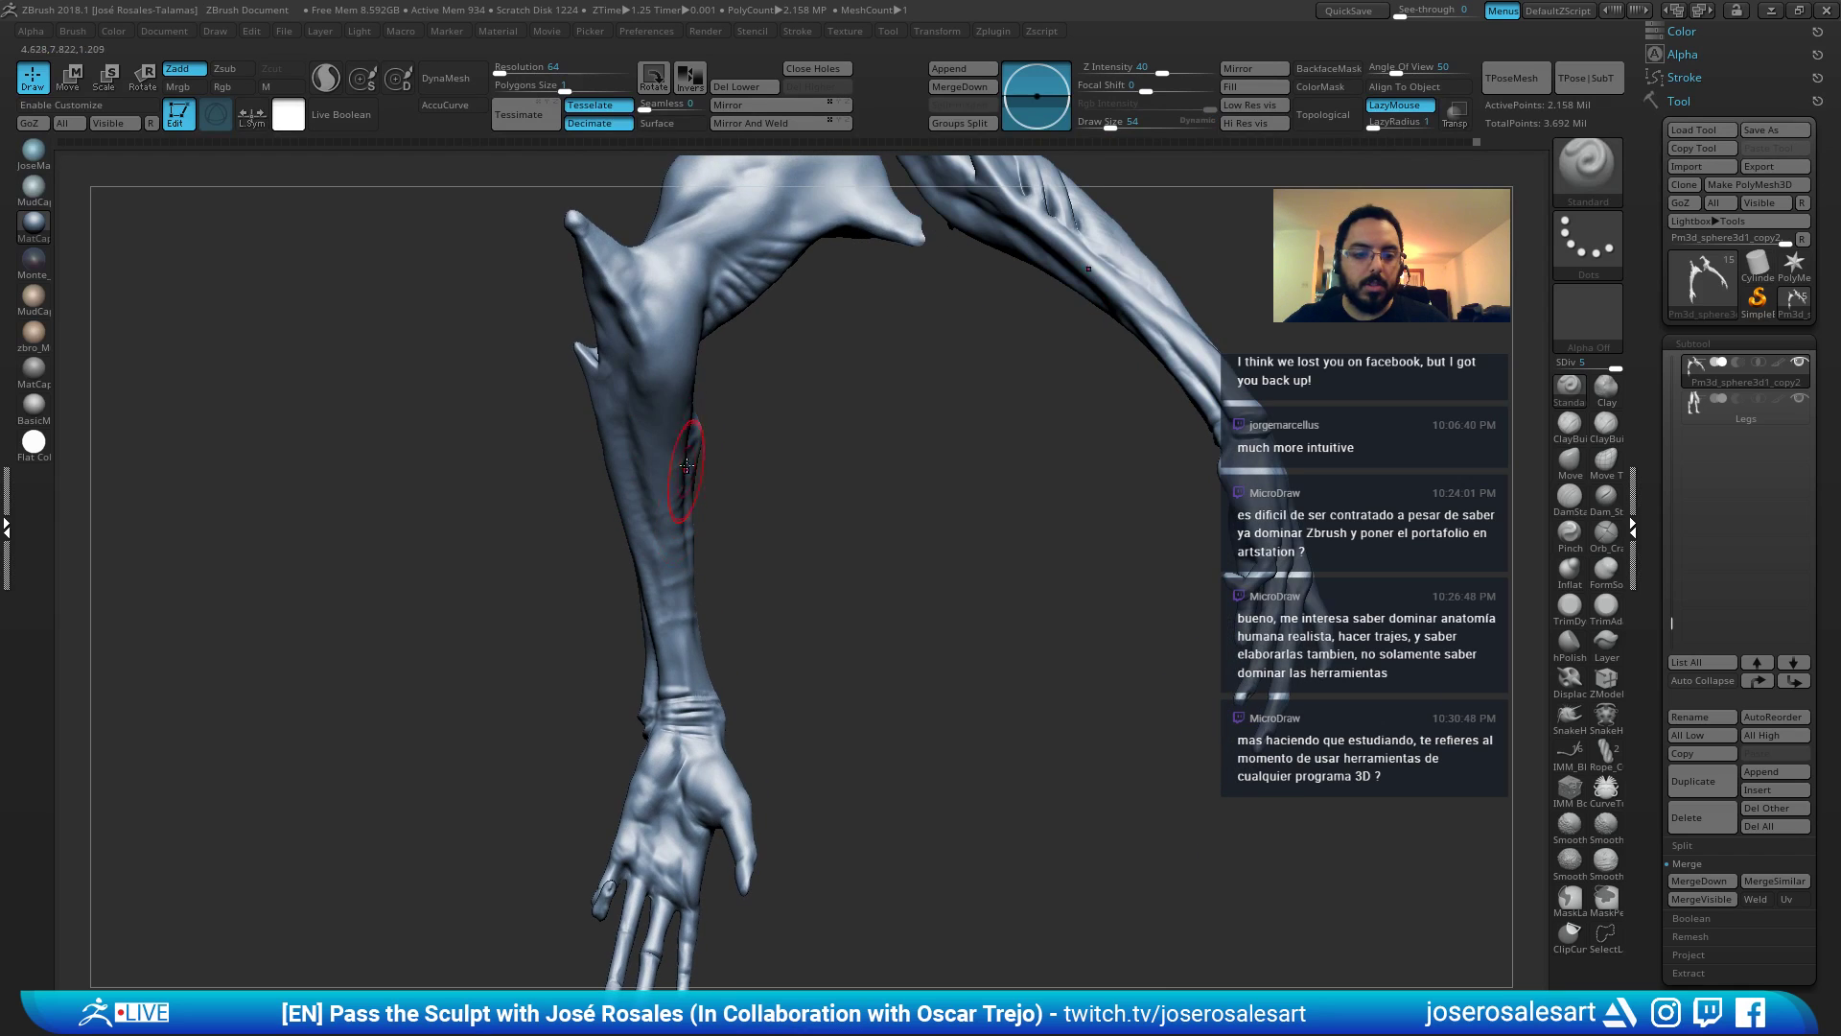
right_click_drag(662, 729, 645, 558)
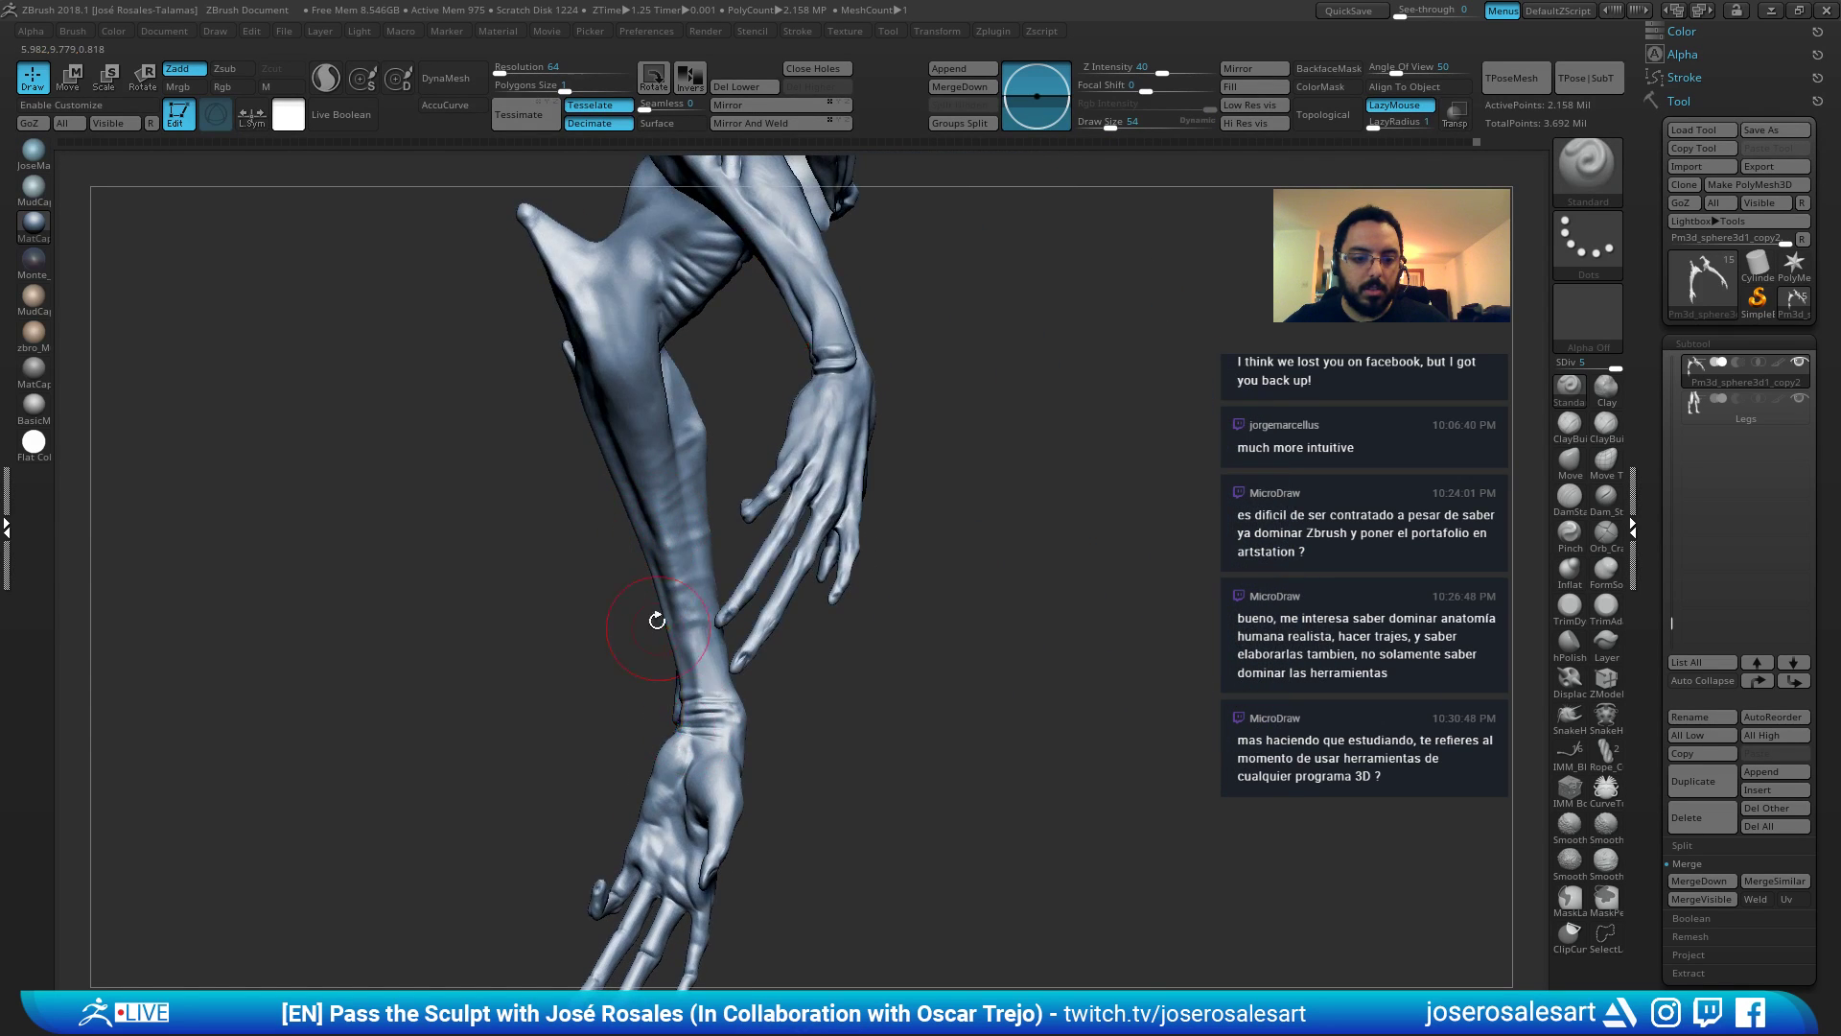
right_click_drag(657, 620, 612, 605)
mouse_move(648, 502)
right_mouse_down()
mouse_move(646, 399)
mouse_move(863, 415)
mouse_move(428, 464)
mouse_move(652, 415)
mouse_move(863, 468)
right_mouse_up()
right_click_drag(1083, 479, 959, 519)
key("b")
key("m")
key("v")
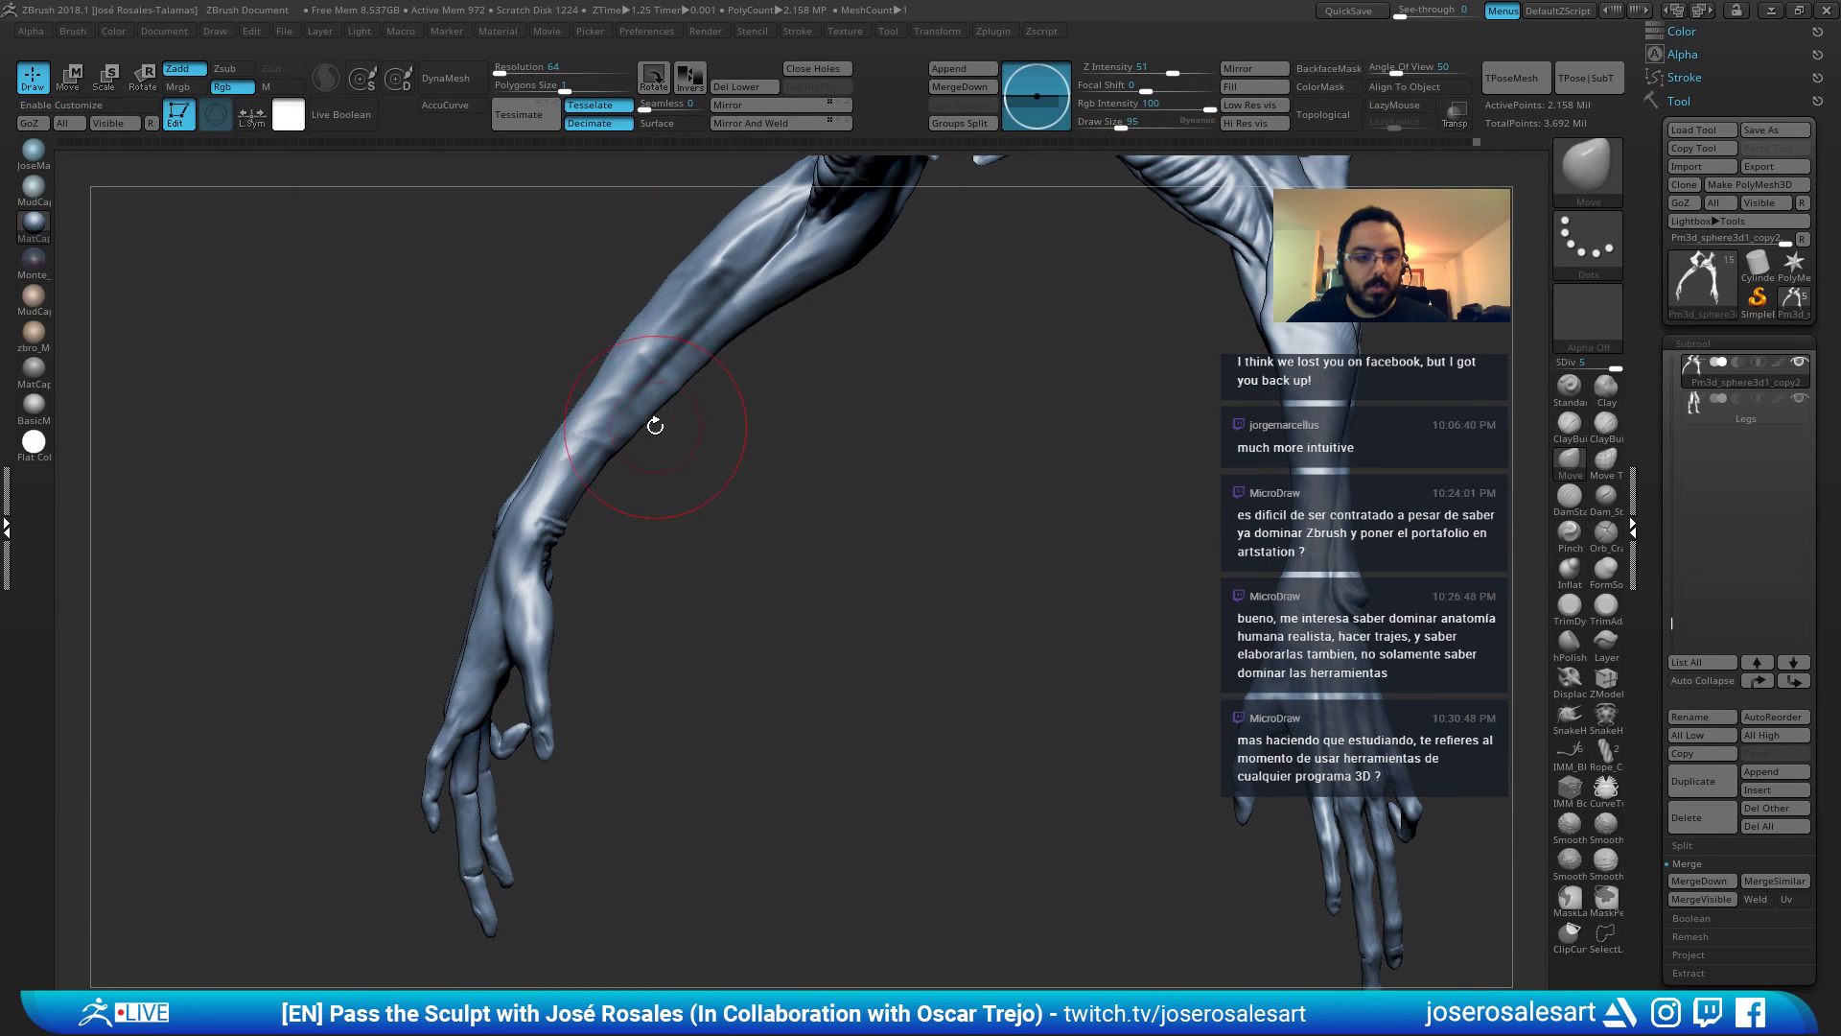
mouse_move(650, 417)
right_mouse_down()
mouse_move(630, 422)
mouse_move(684, 391)
mouse_move(739, 399)
mouse_move(688, 374)
mouse_move(707, 378)
right_mouse_up()
Sculpt the muscle along the middle of the forearm with the Standard brush at draw size 45.
key("b")
key("s")
key("t")
key("s")
left_click(717, 399)
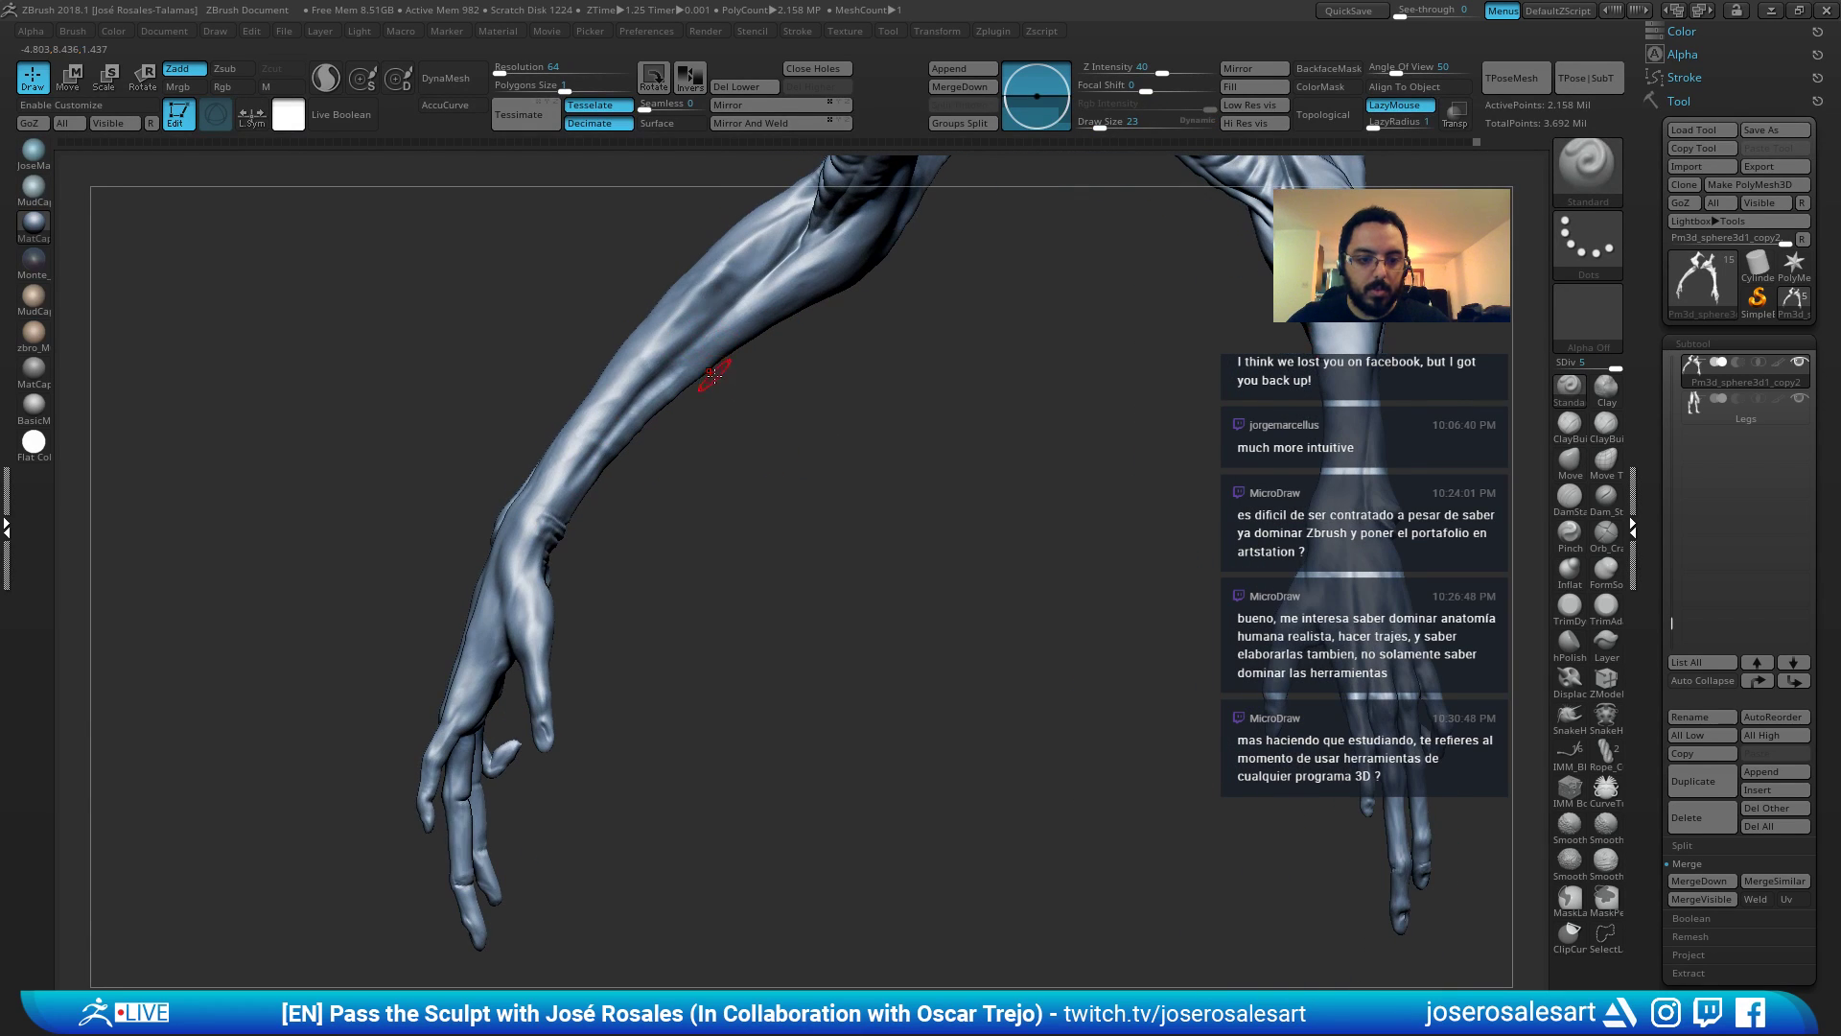
key("s")
left_click_drag(665, 386, 708, 332)
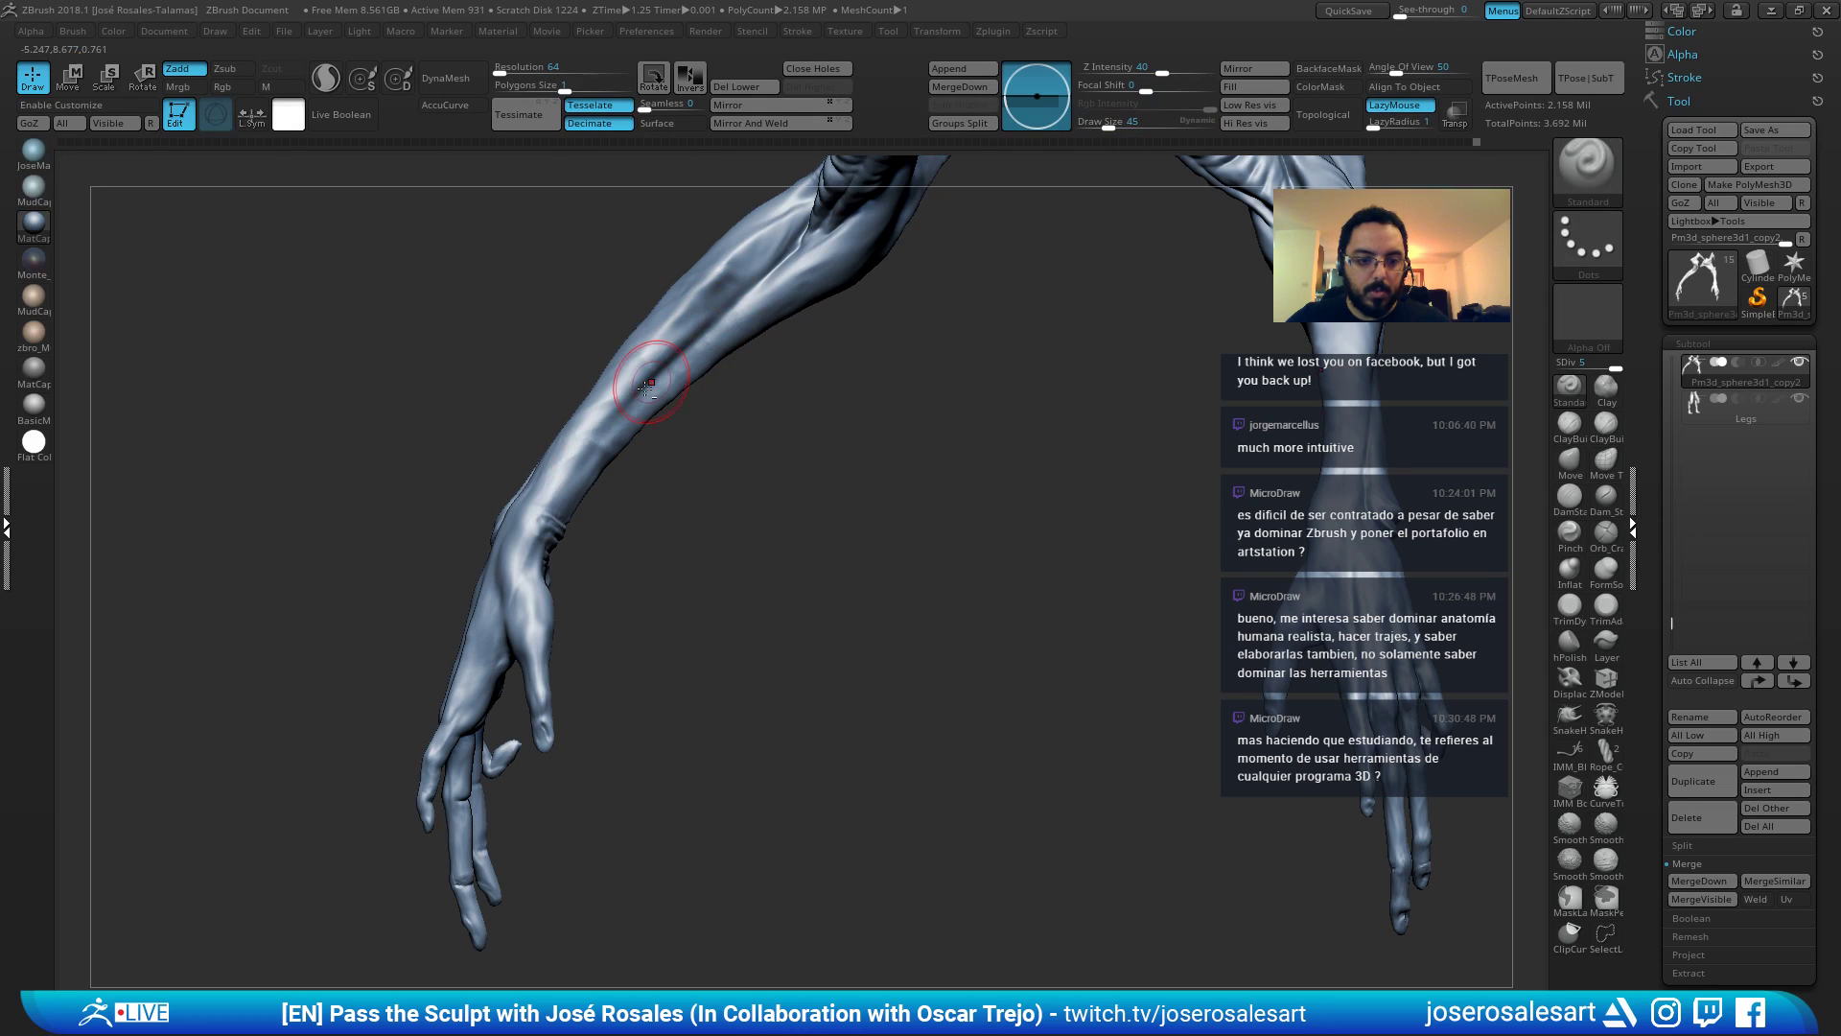
Paint a mask over the outer forearm muscles below the elbow at draw size 73 and invert it to protect the rest of the arm.
mouse_move(599, 452)
right_mouse_down()
mouse_move(712, 393)
mouse_move(846, 357)
mouse_move(845, 487)
right_mouse_up()
right_click_drag(845, 487, 921, 470)
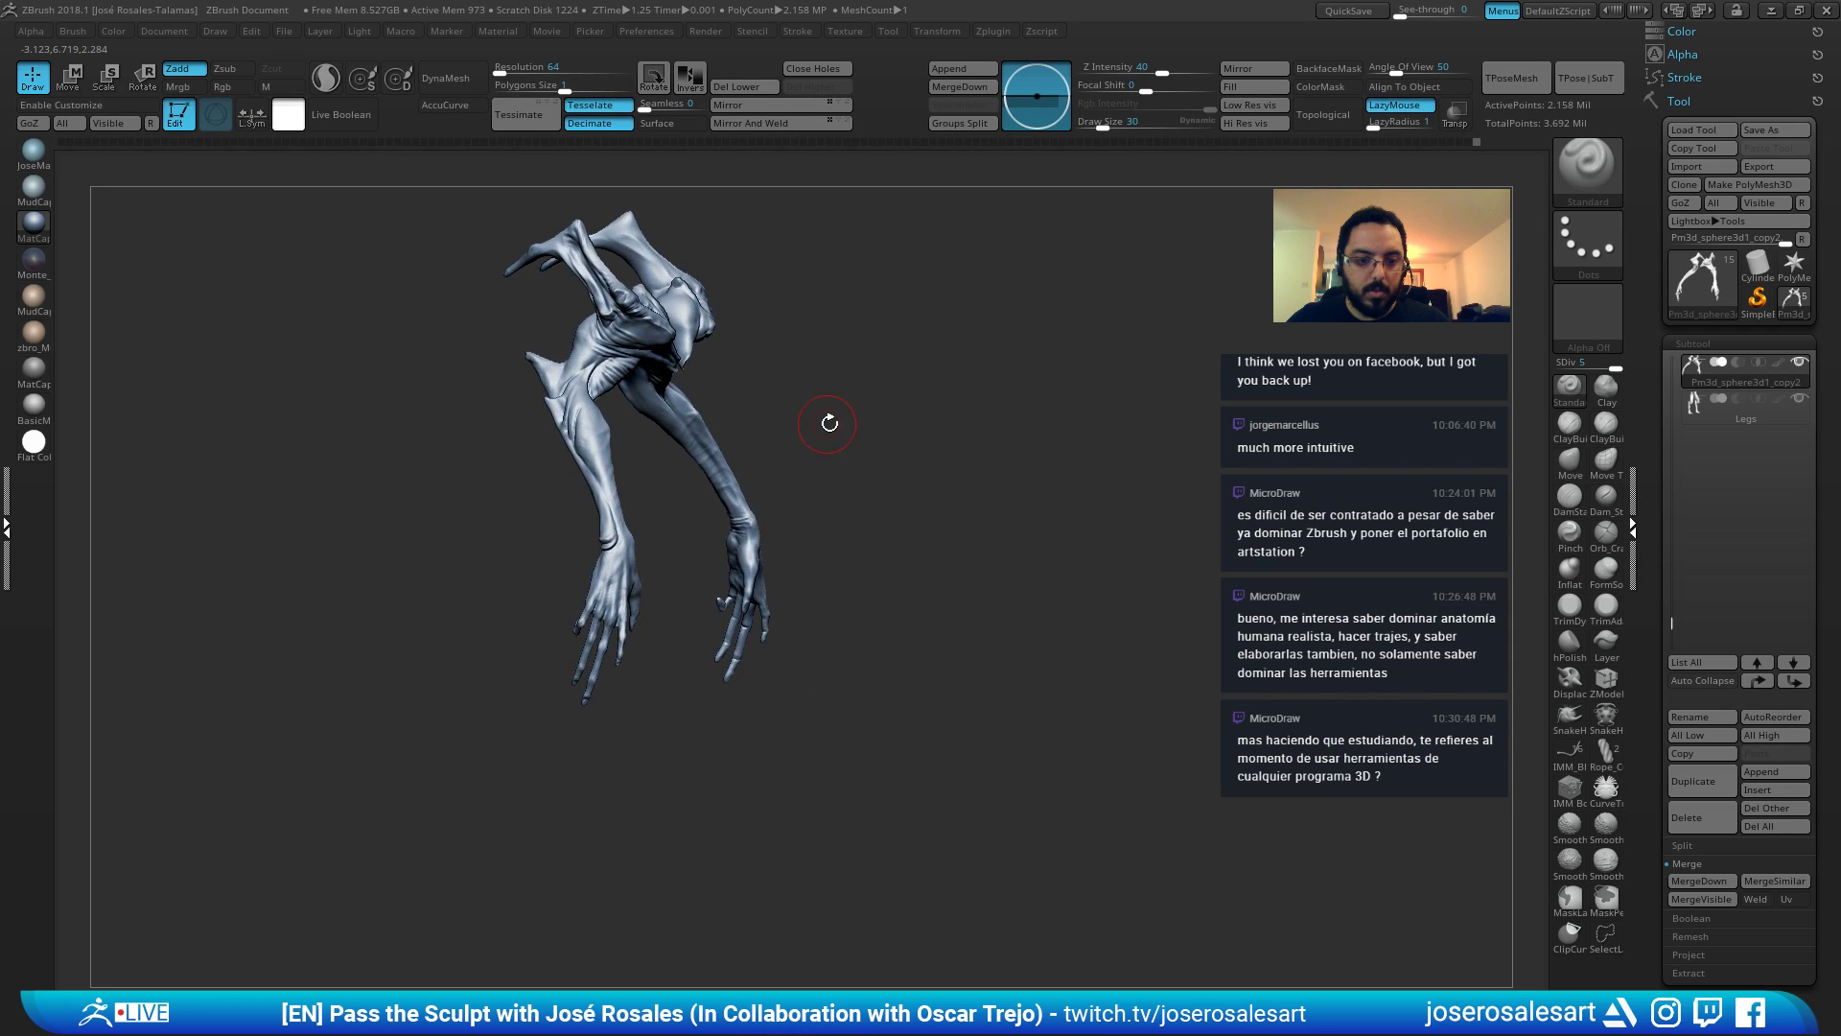
right_click_drag(830, 423, 640, 465)
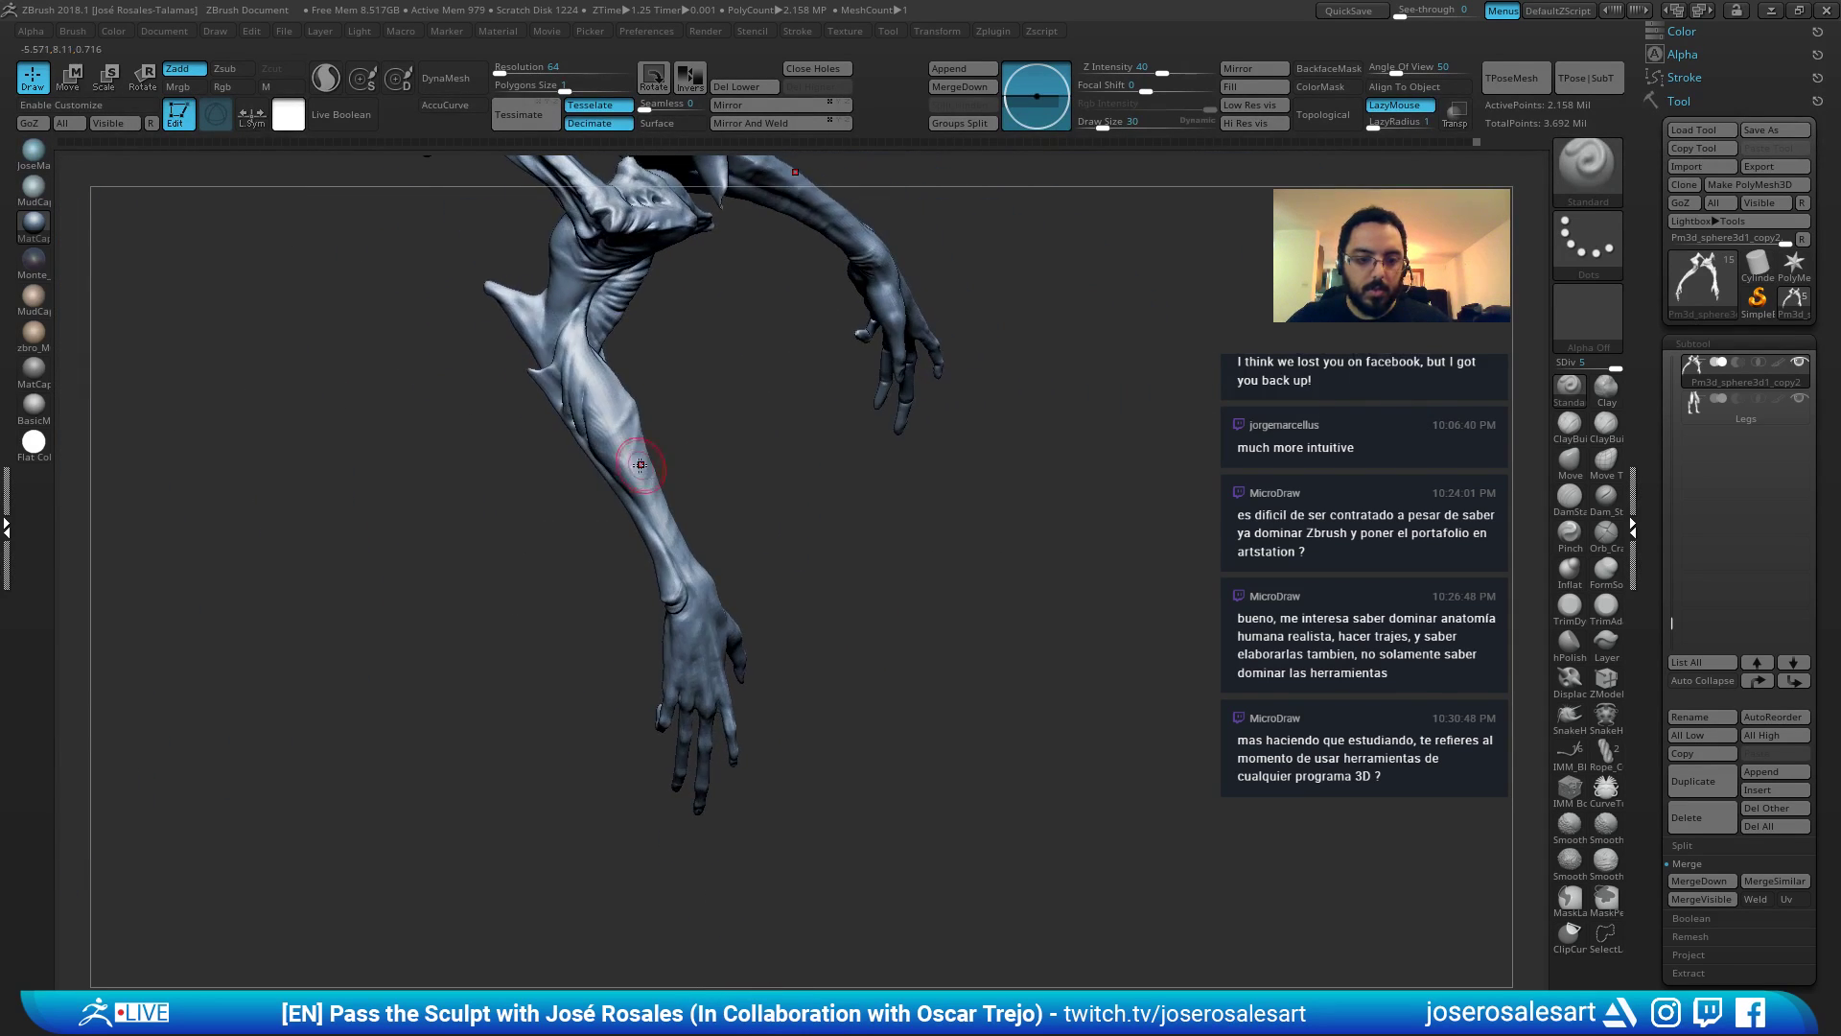
mouse_move(506, 412)
right_mouse_down()
mouse_move(556, 431)
mouse_move(608, 411)
right_mouse_up()
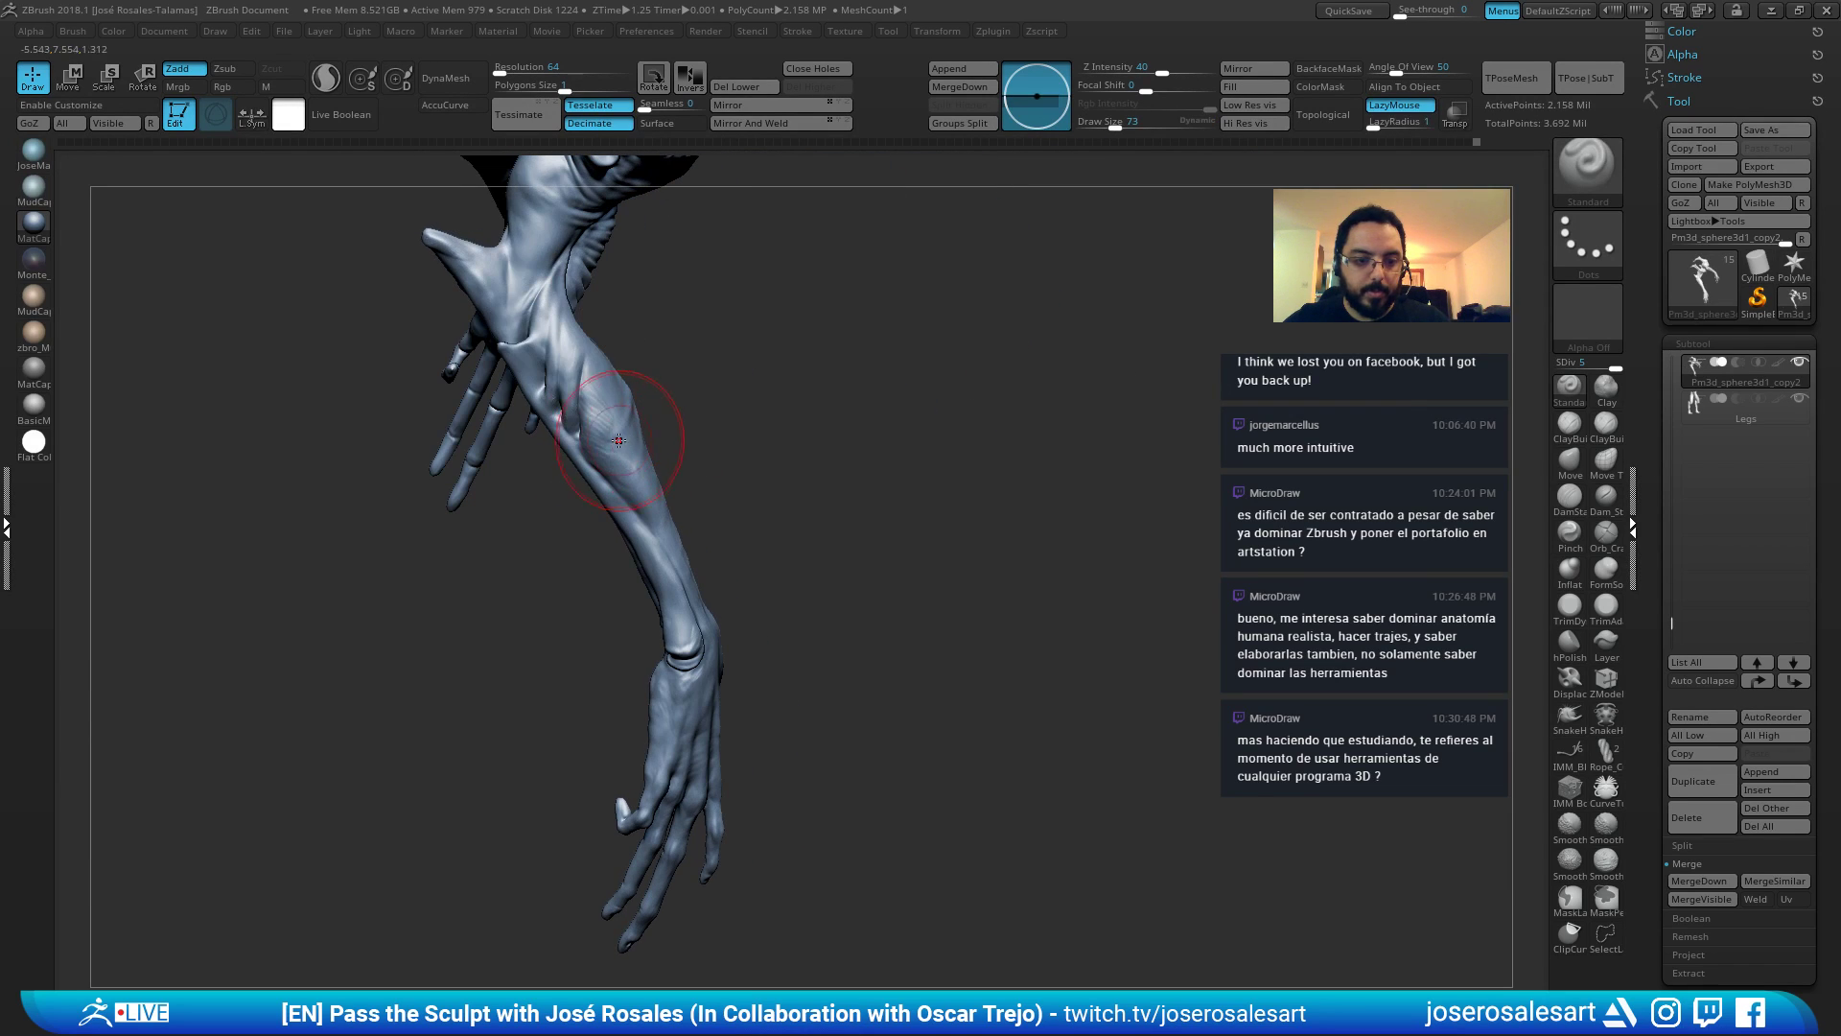
key("ctrl")
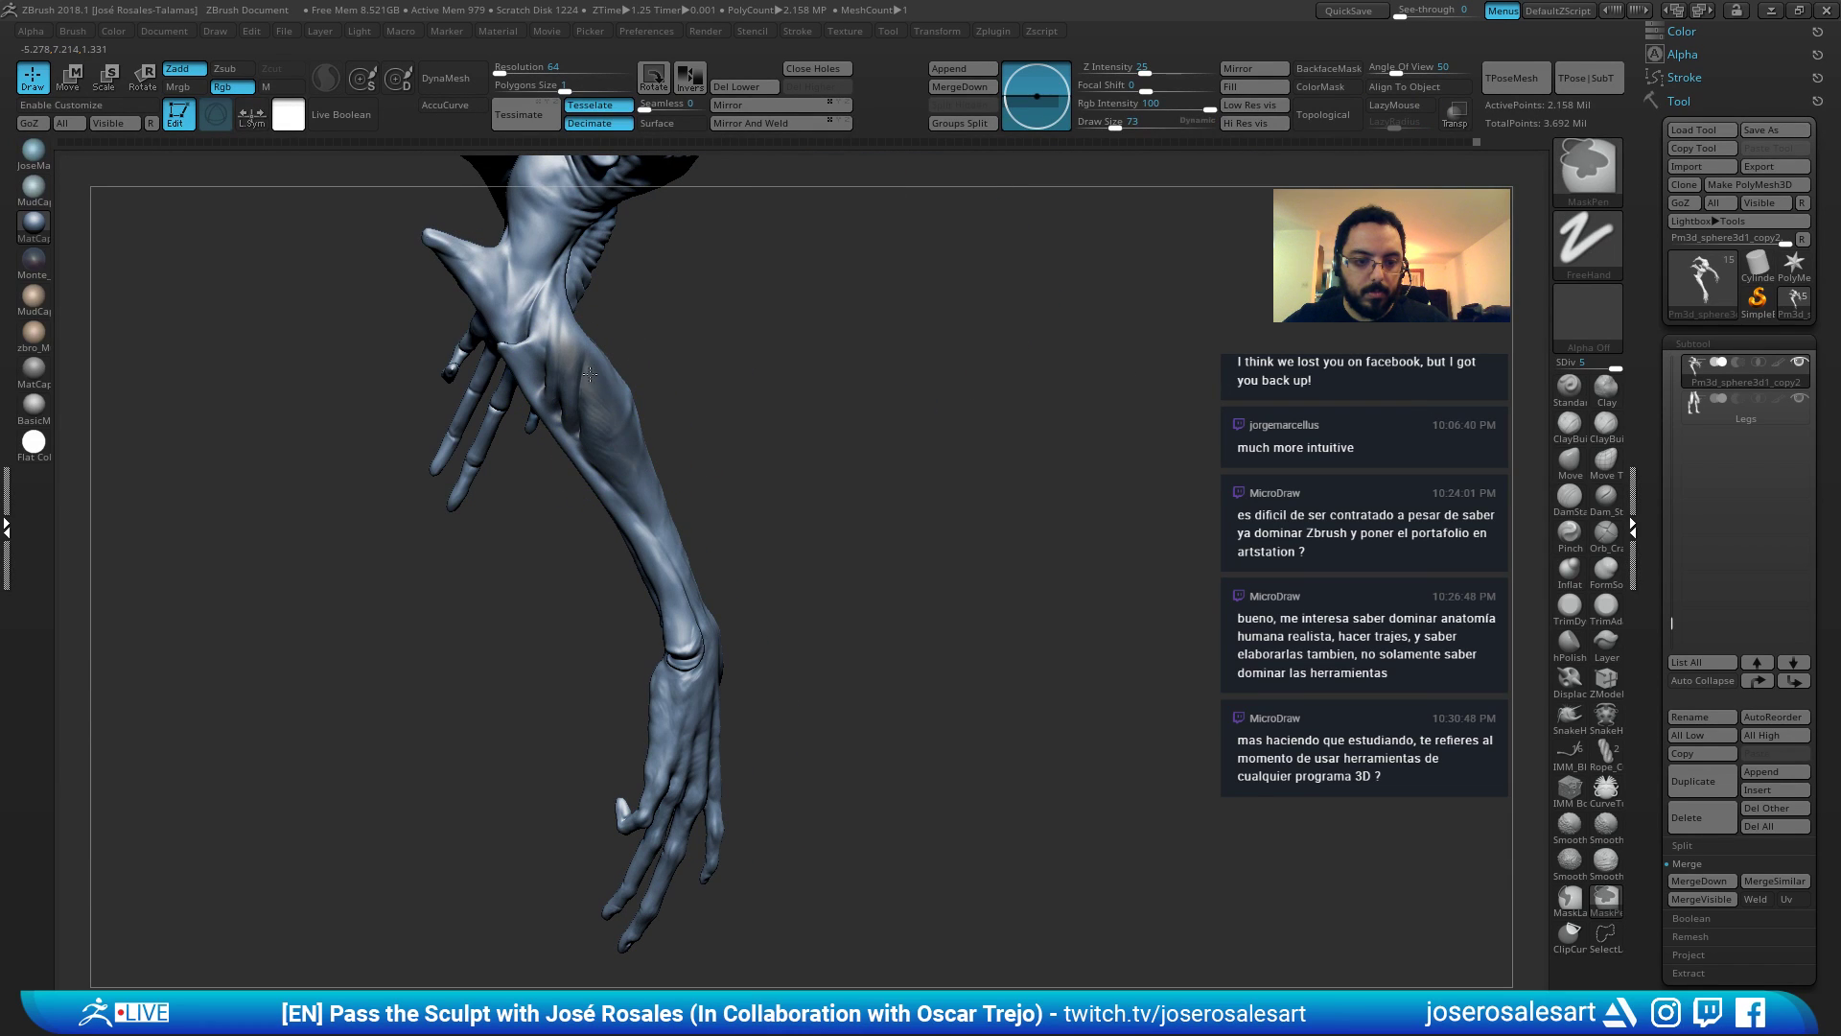
left_click_drag(576, 351, 590, 412, "ctrl")
right_click_drag(652, 549, 755, 427)
left_click(831, 349, "ctrl")
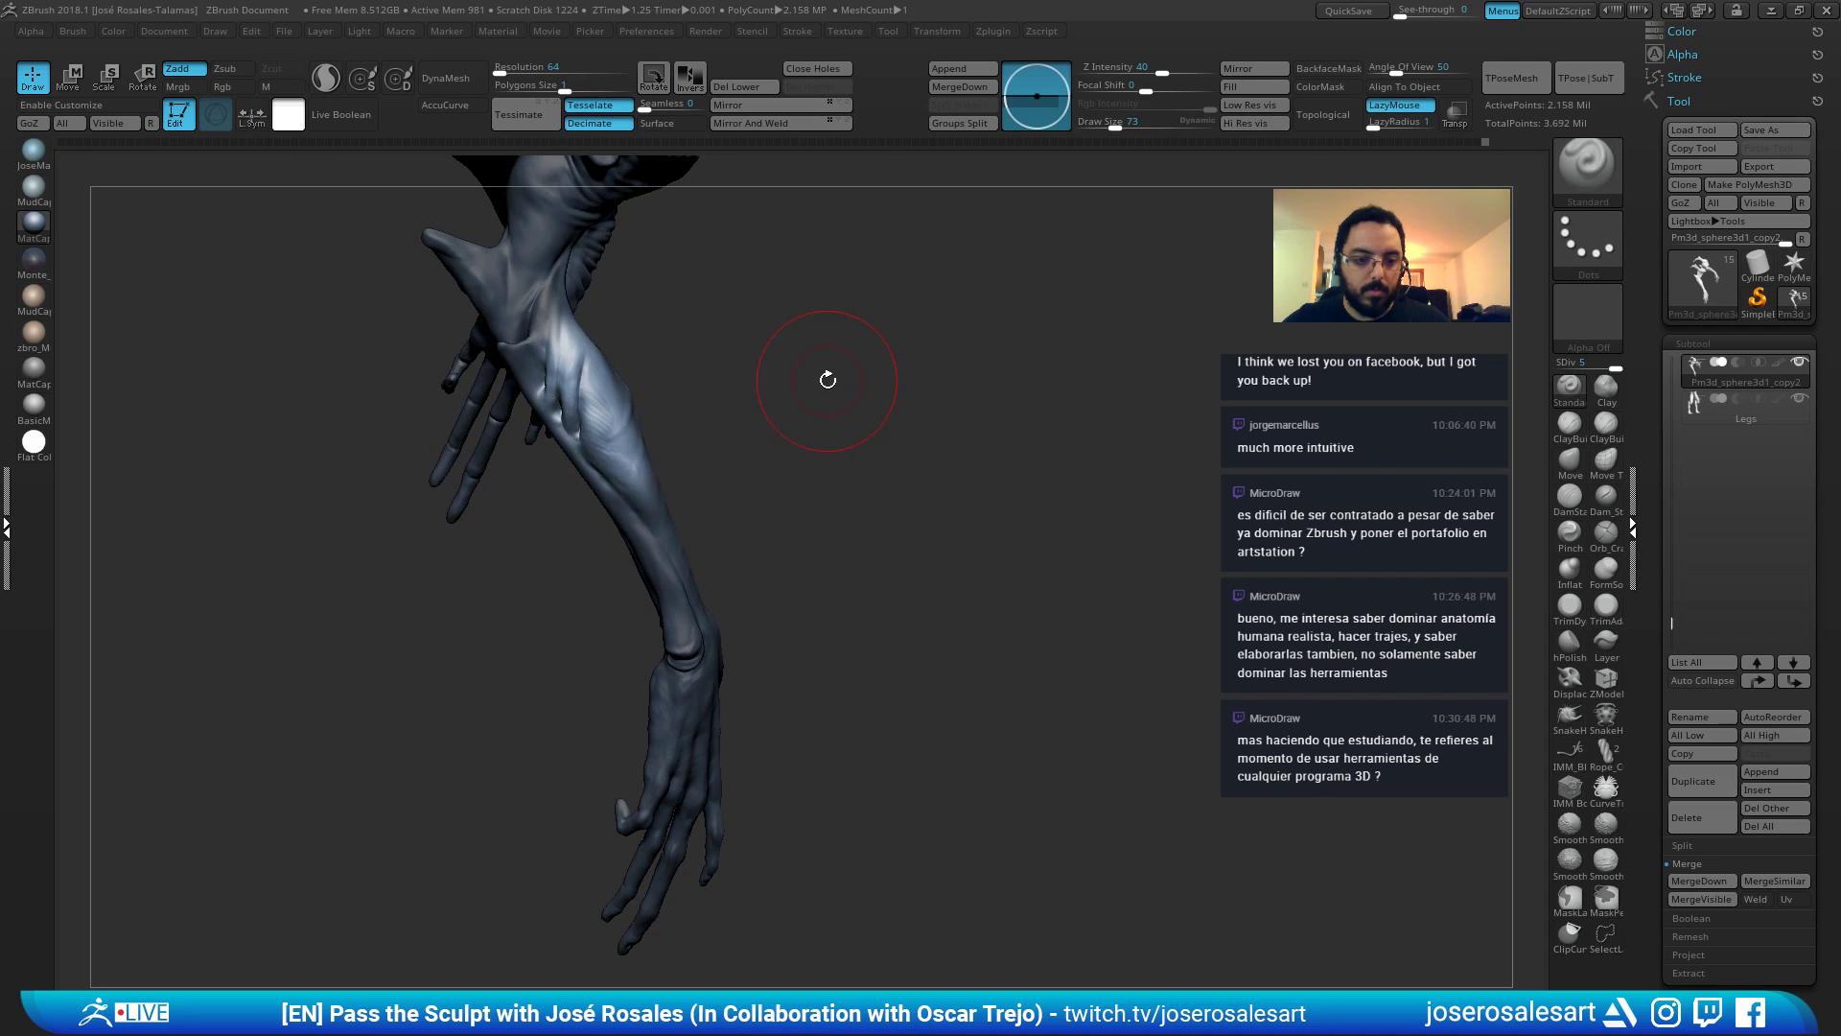
Switch the model to the grey-green MatCap material and refine the unmasked forearm muscles with the Move brush and smoothing.
mouse_move(815, 366)
right_mouse_down()
mouse_move(810, 345)
mouse_move(587, 463)
mouse_move(514, 362)
right_mouse_up()
left_click(46, 185)
key("ctrl")
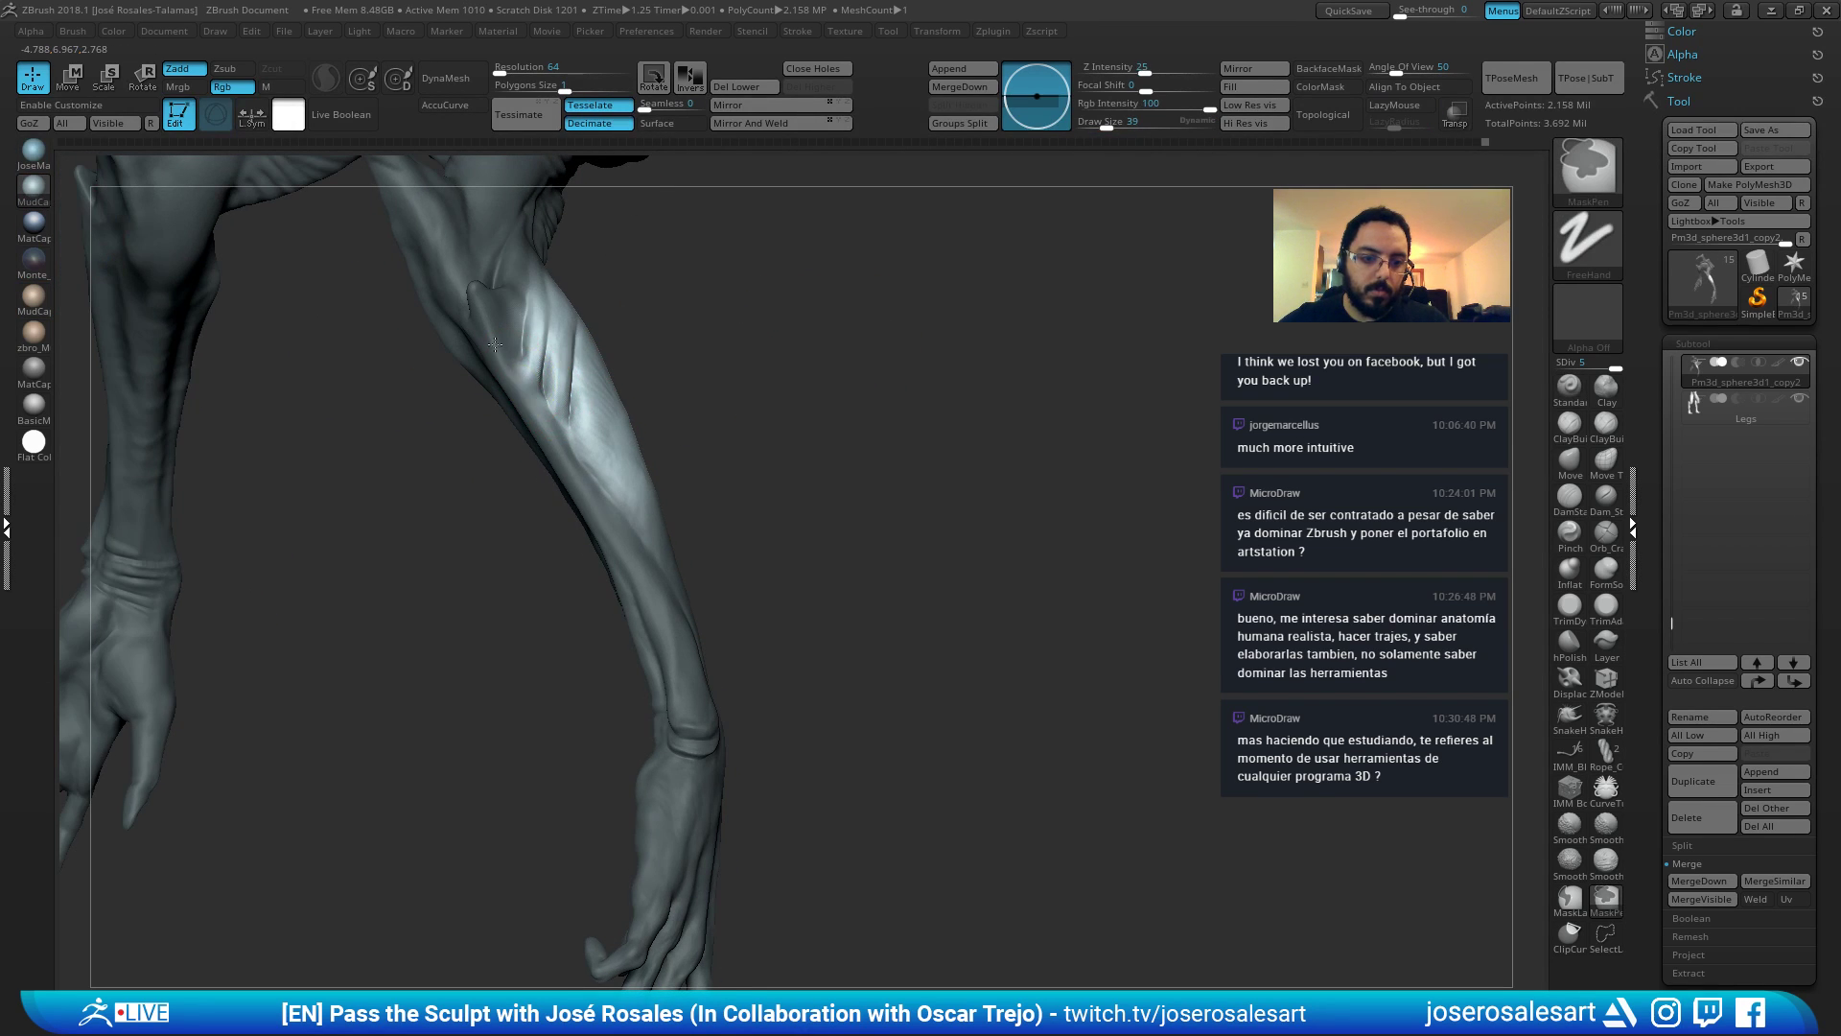
mouse_move(540, 425)
right_mouse_down()
mouse_move(588, 390)
mouse_move(658, 432)
mouse_move(555, 465)
mouse_move(507, 435)
mouse_move(526, 398)
mouse_move(502, 346)
mouse_move(553, 414)
mouse_move(537, 403)
mouse_move(604, 383)
mouse_move(572, 451)
right_mouse_up()
key("b")
key("m")
key("v")
left_click_drag(510, 422, 495, 372, "shift")
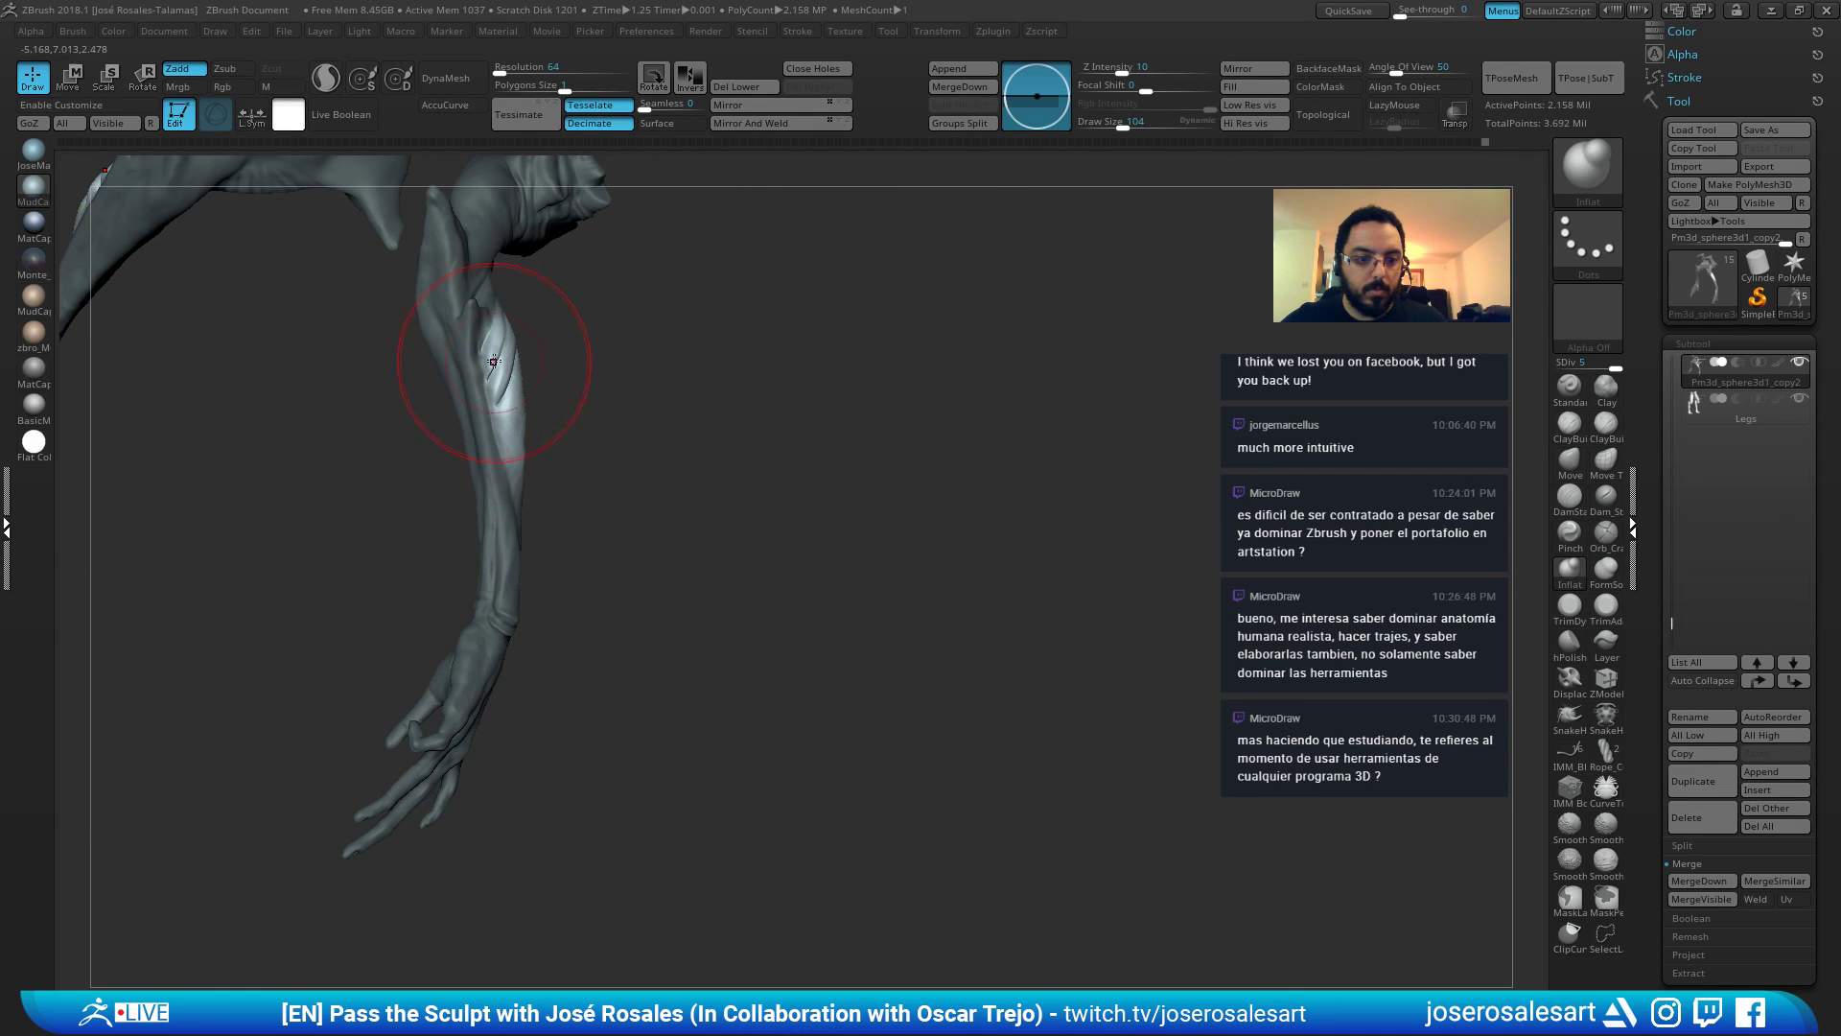
Swell the forearm muscle ridges below the elbow with the Inflat brush at Z intensity 10 and clear the mask.
right_click_drag(509, 393, 572, 453)
left_click_drag(633, 432, 676, 456, "ctrl")
key("b")
key("i")
key("n")
key("s")
left_click_drag(708, 439, 692, 439)
Smooth the ends of the forearm muscle ridges and the surface below them at draw size 42.
right_click_drag(499, 362, 483, 393, "ctrl")
left_click_drag(501, 428, 518, 432, "shift")
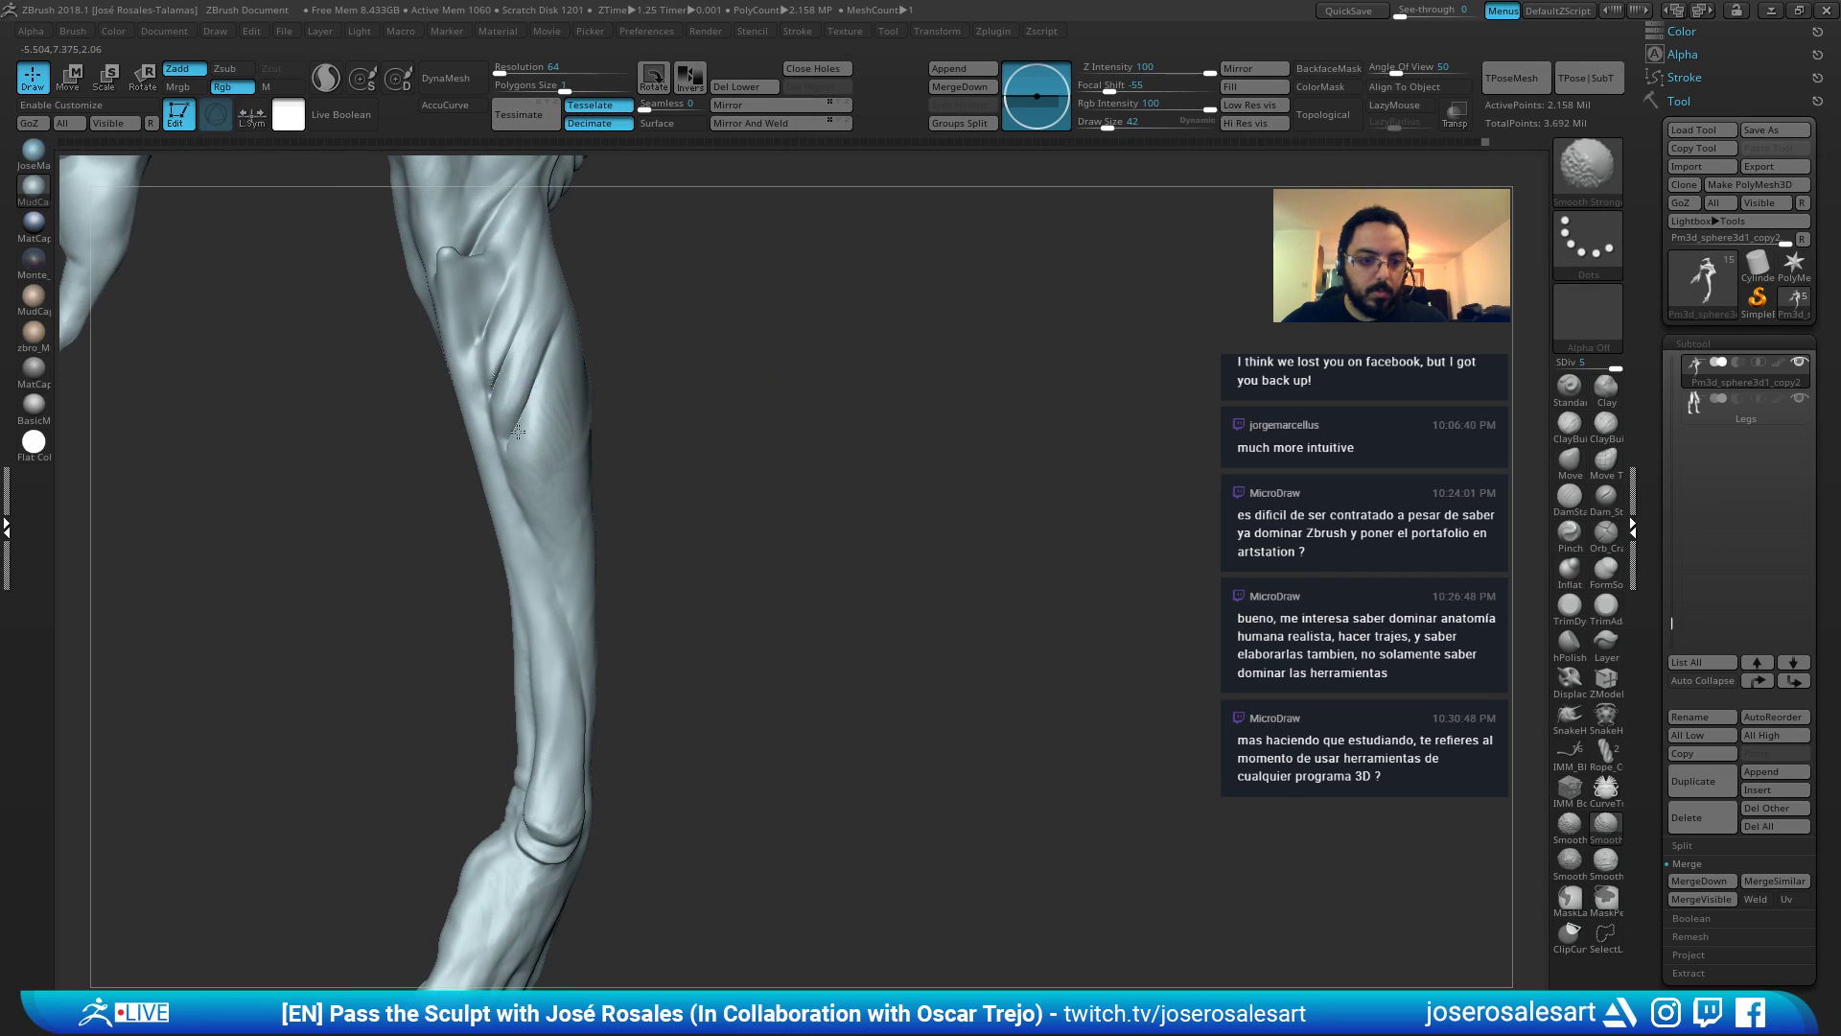
right_click_drag(490, 477, 486, 414)
left_click_drag(529, 402, 531, 369, "shift")
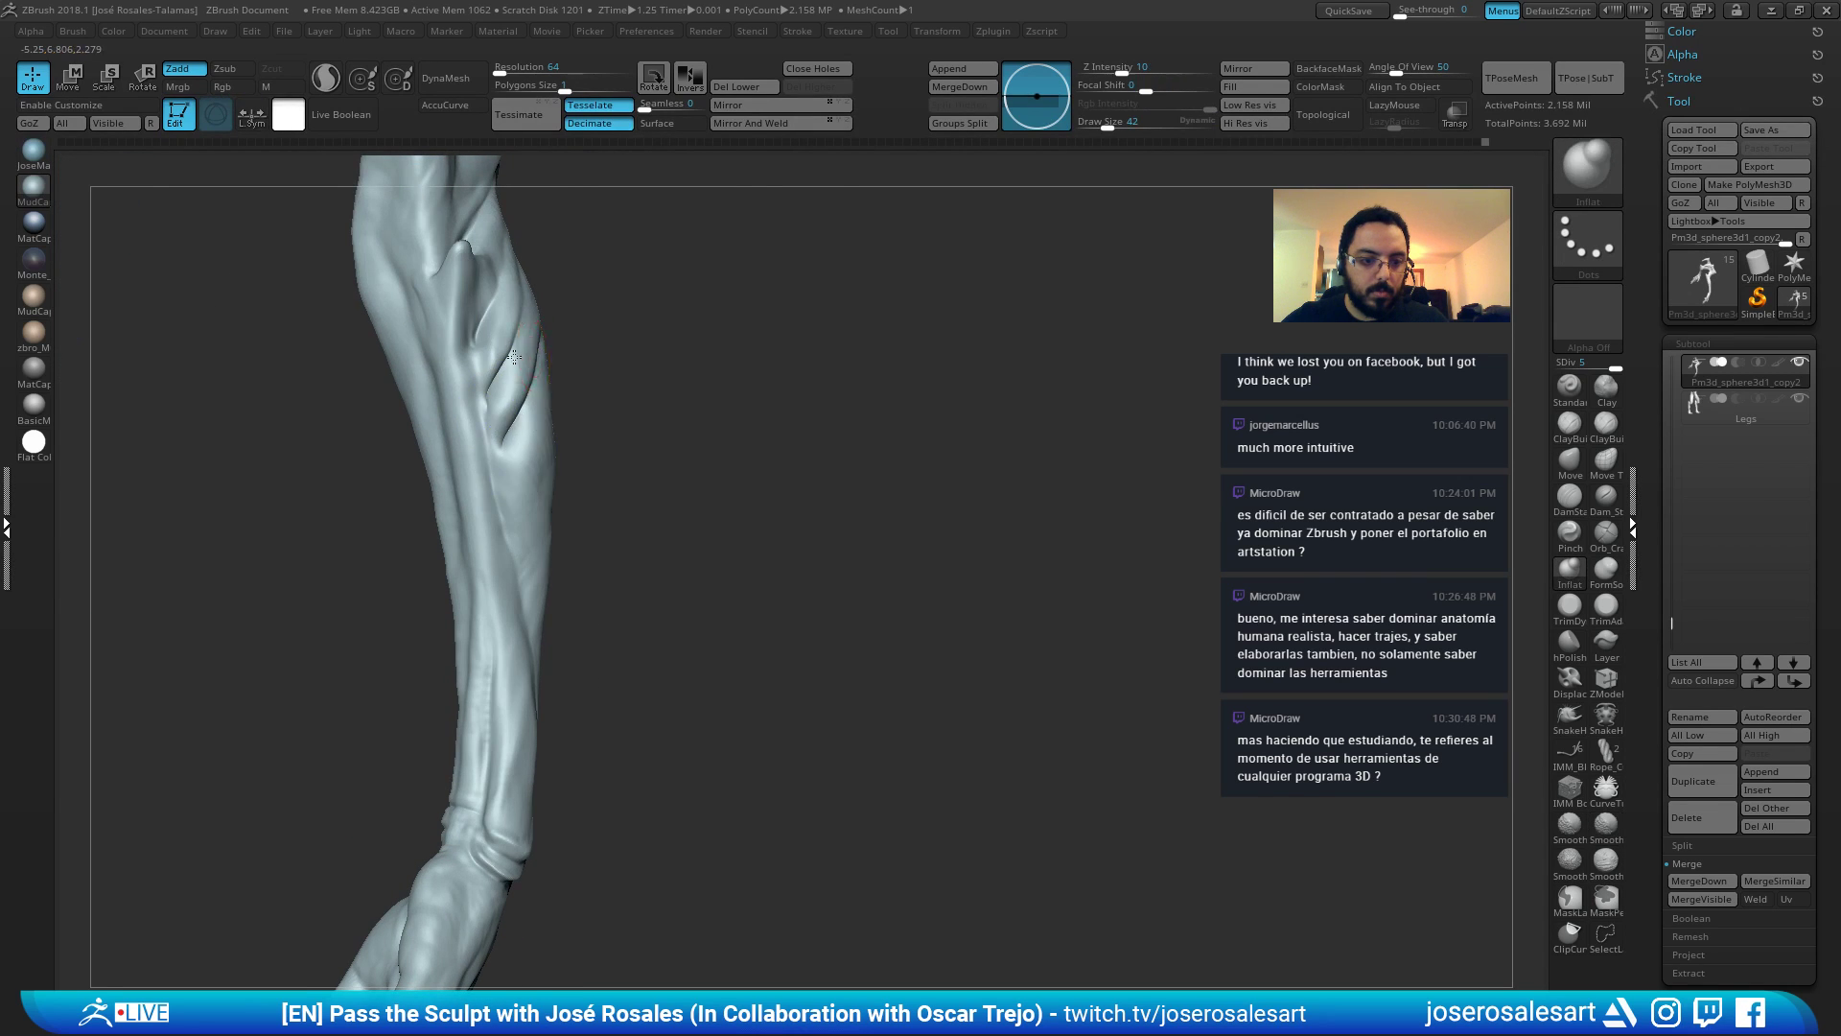
right_click_drag(595, 382, 506, 370)
left_click_drag(552, 459, 564, 473, "shift")
Select the ClayBuildup brush and set its draw size to 26.
right_click_drag(552, 566, 542, 251, "ctrl")
mouse_move(542, 251)
left_mouse_down()
mouse_move(520, 280)
mouse_move(526, 251)
left_mouse_up()
right_click_drag(527, 251, 875, 419)
key("2")
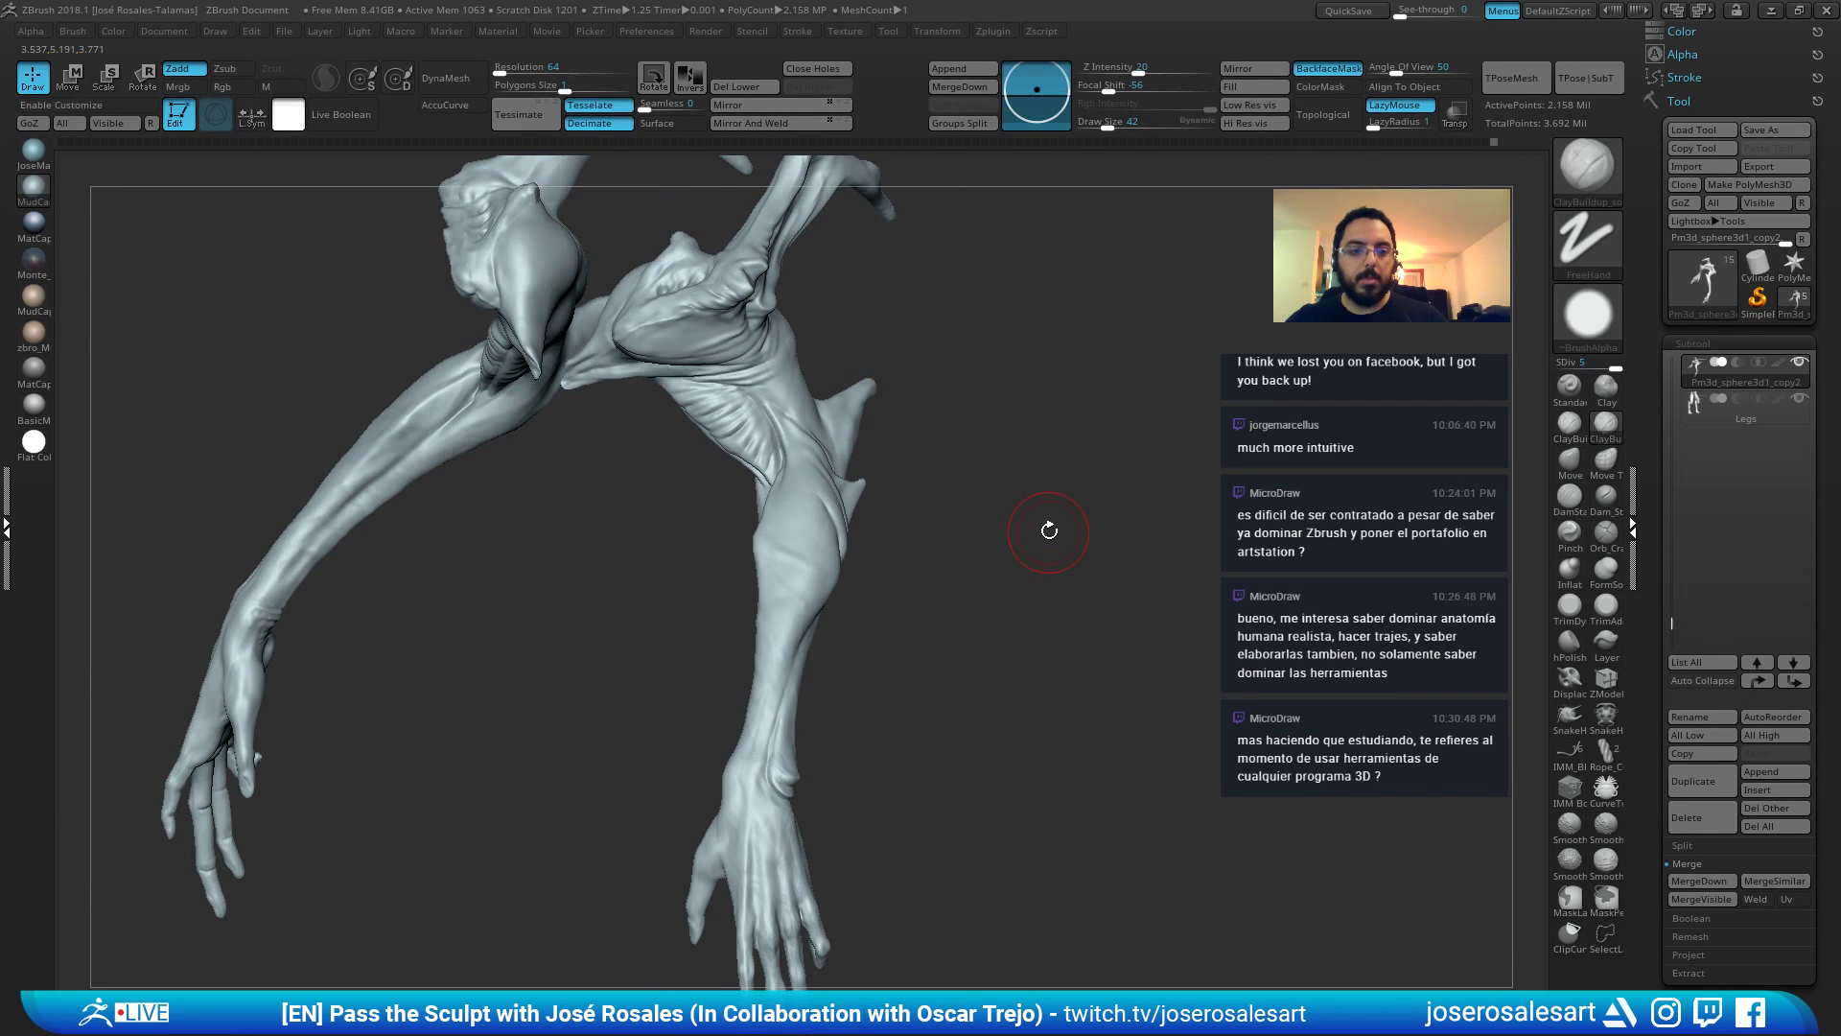
key("s")
left_click_drag(1056, 533, 1049, 534)
Stamp a snapshot of the finished arms on the canvas and place the live model beside it for comparison.
mouse_move(767, 422)
right_mouse_down("ctrl")
mouse_move(710, 522)
mouse_move(814, 498)
mouse_move(1213, 509)
right_mouse_up("ctrl")
mouse_move(605, 389)
right_mouse_down()
mouse_move(666, 296)
mouse_move(595, 431)
mouse_move(863, 296)
mouse_move(1118, 403)
mouse_move(1173, 457)
mouse_move(1176, 369)
mouse_move(1147, 357)
mouse_move(1188, 435)
mouse_move(1174, 336)
right_mouse_up()
key("ctrl+shift+s")
key("ctrl+shift+s")
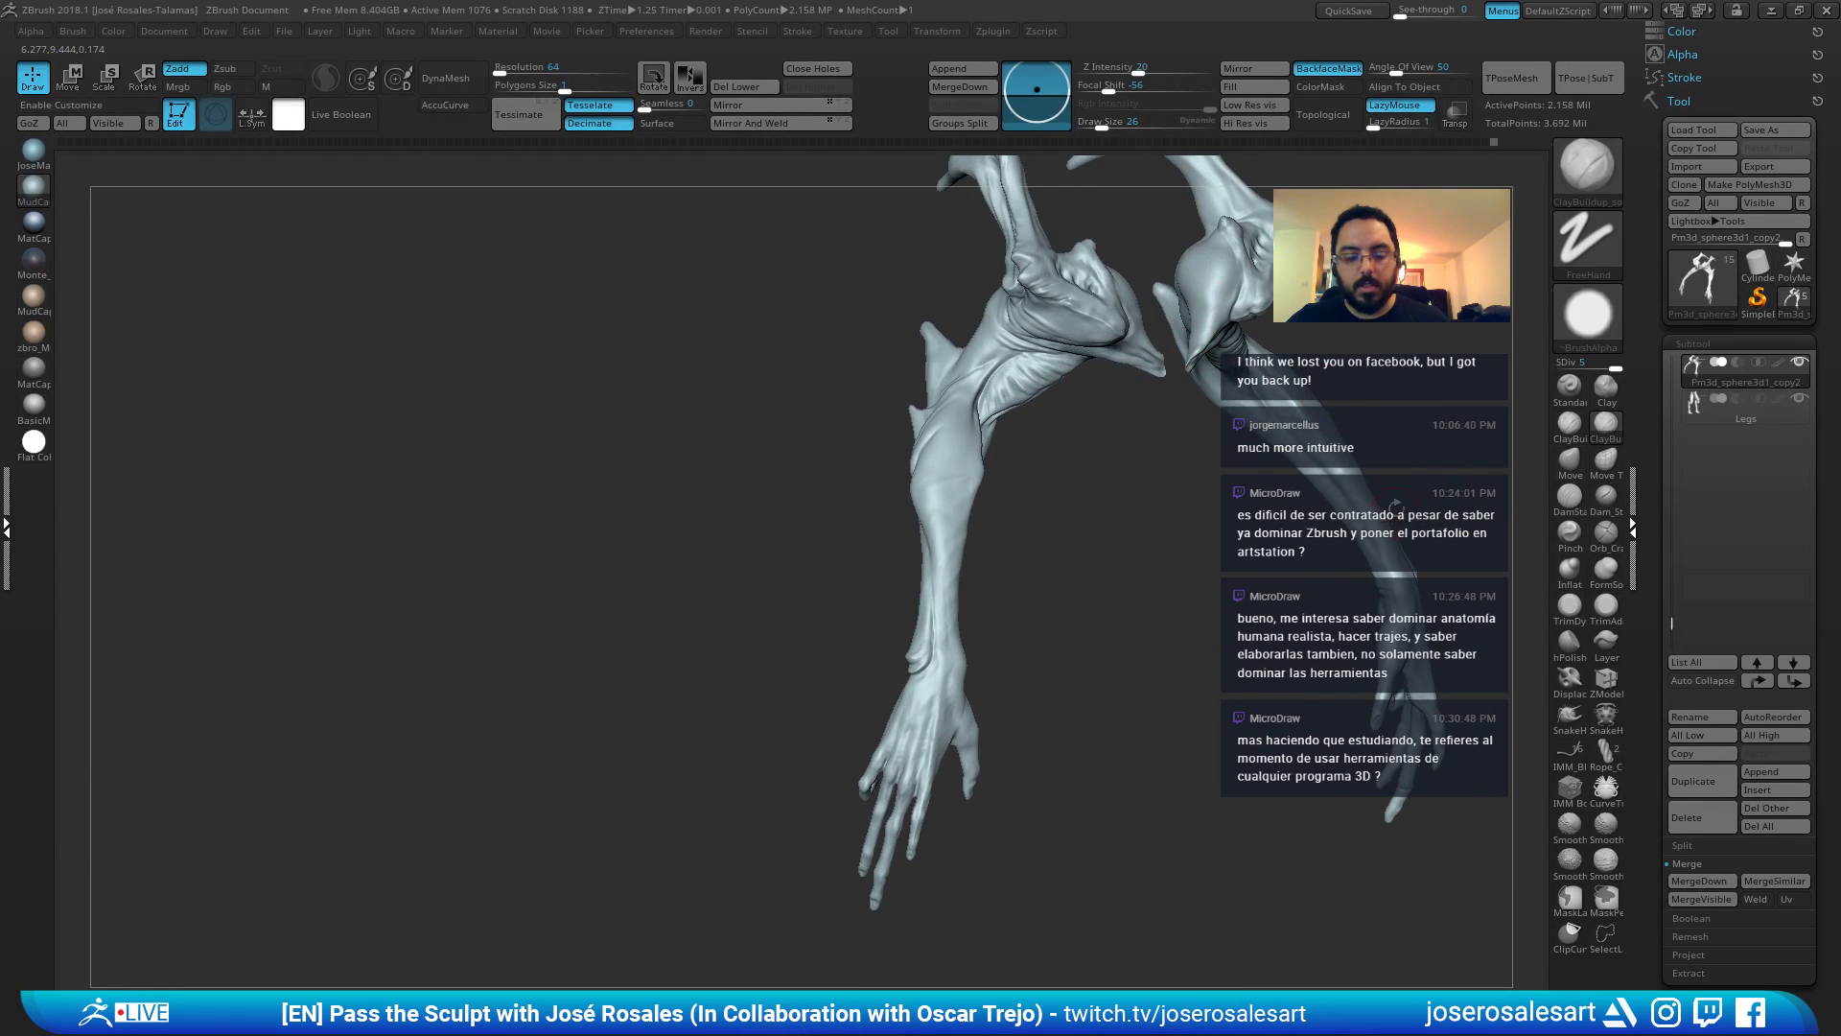
key("shift+s")
right_click_drag(941, 518, 295, 515, "alt")
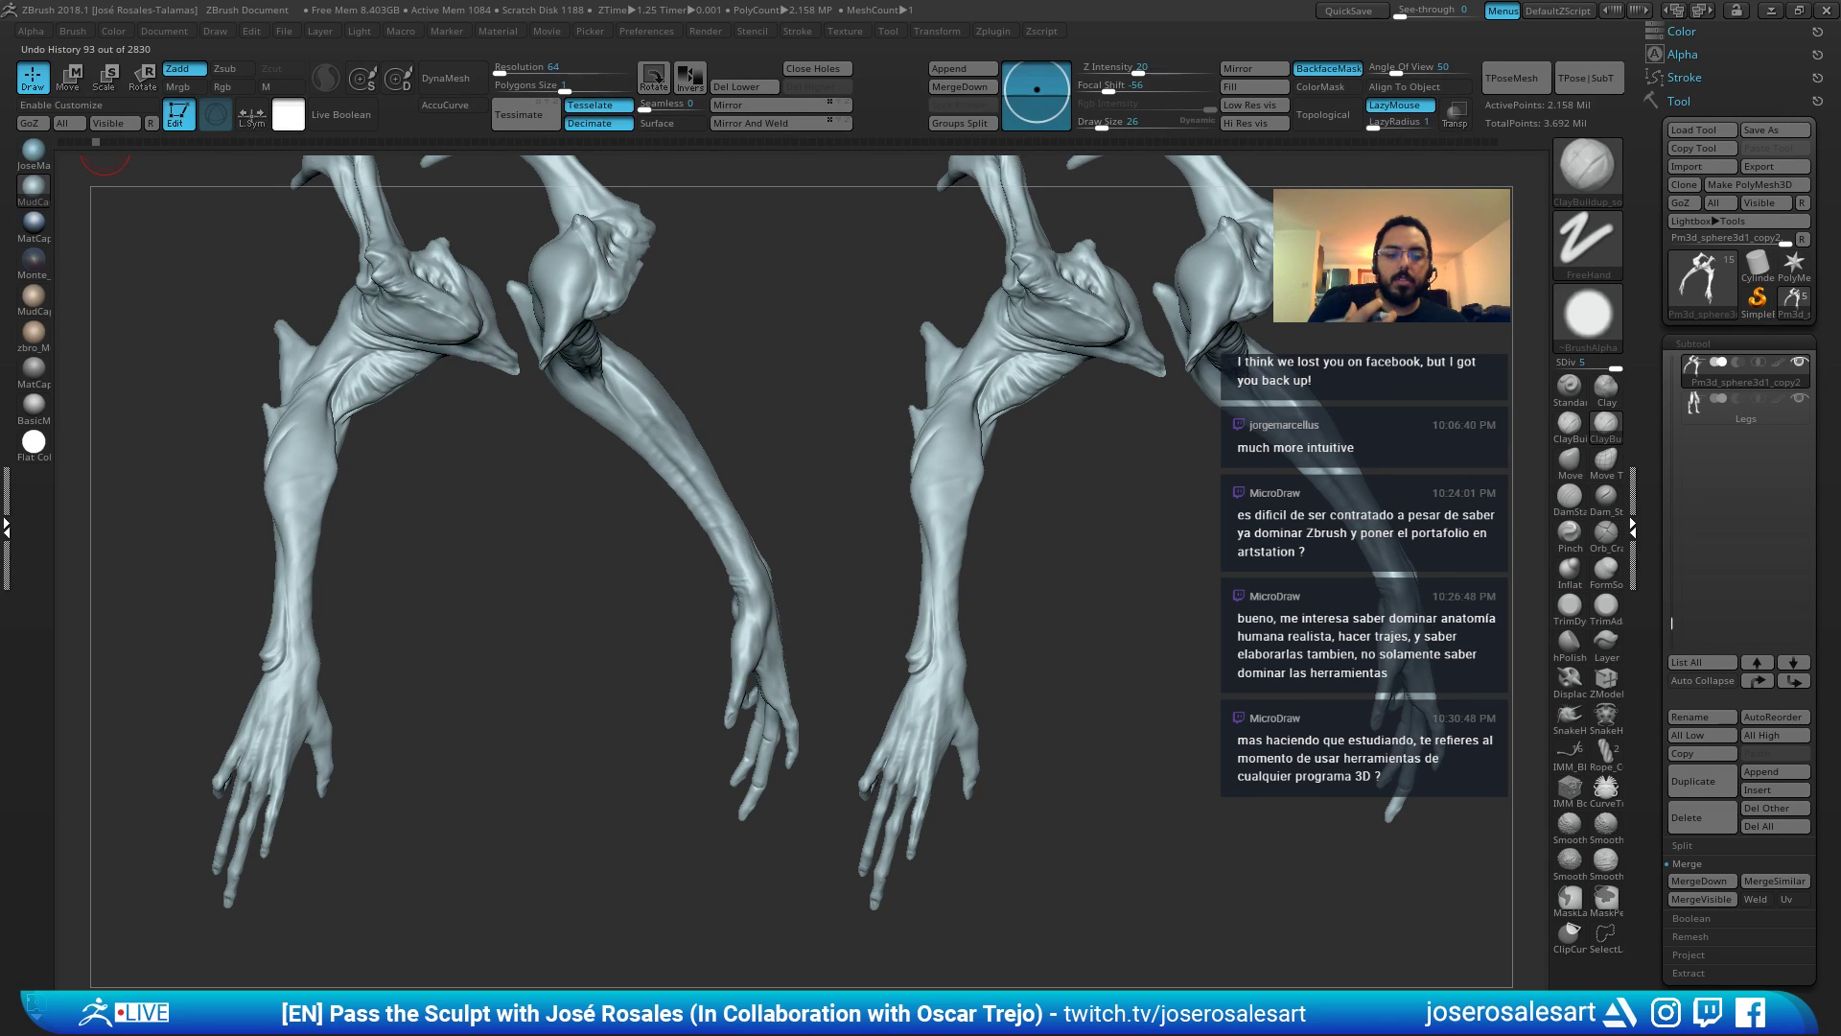
Roll the undo history back to compare the earlier arms with the snapshot, clear the snapshot, and restore the latest sculpt state.
left_click_drag(96, 142, 61, 142)
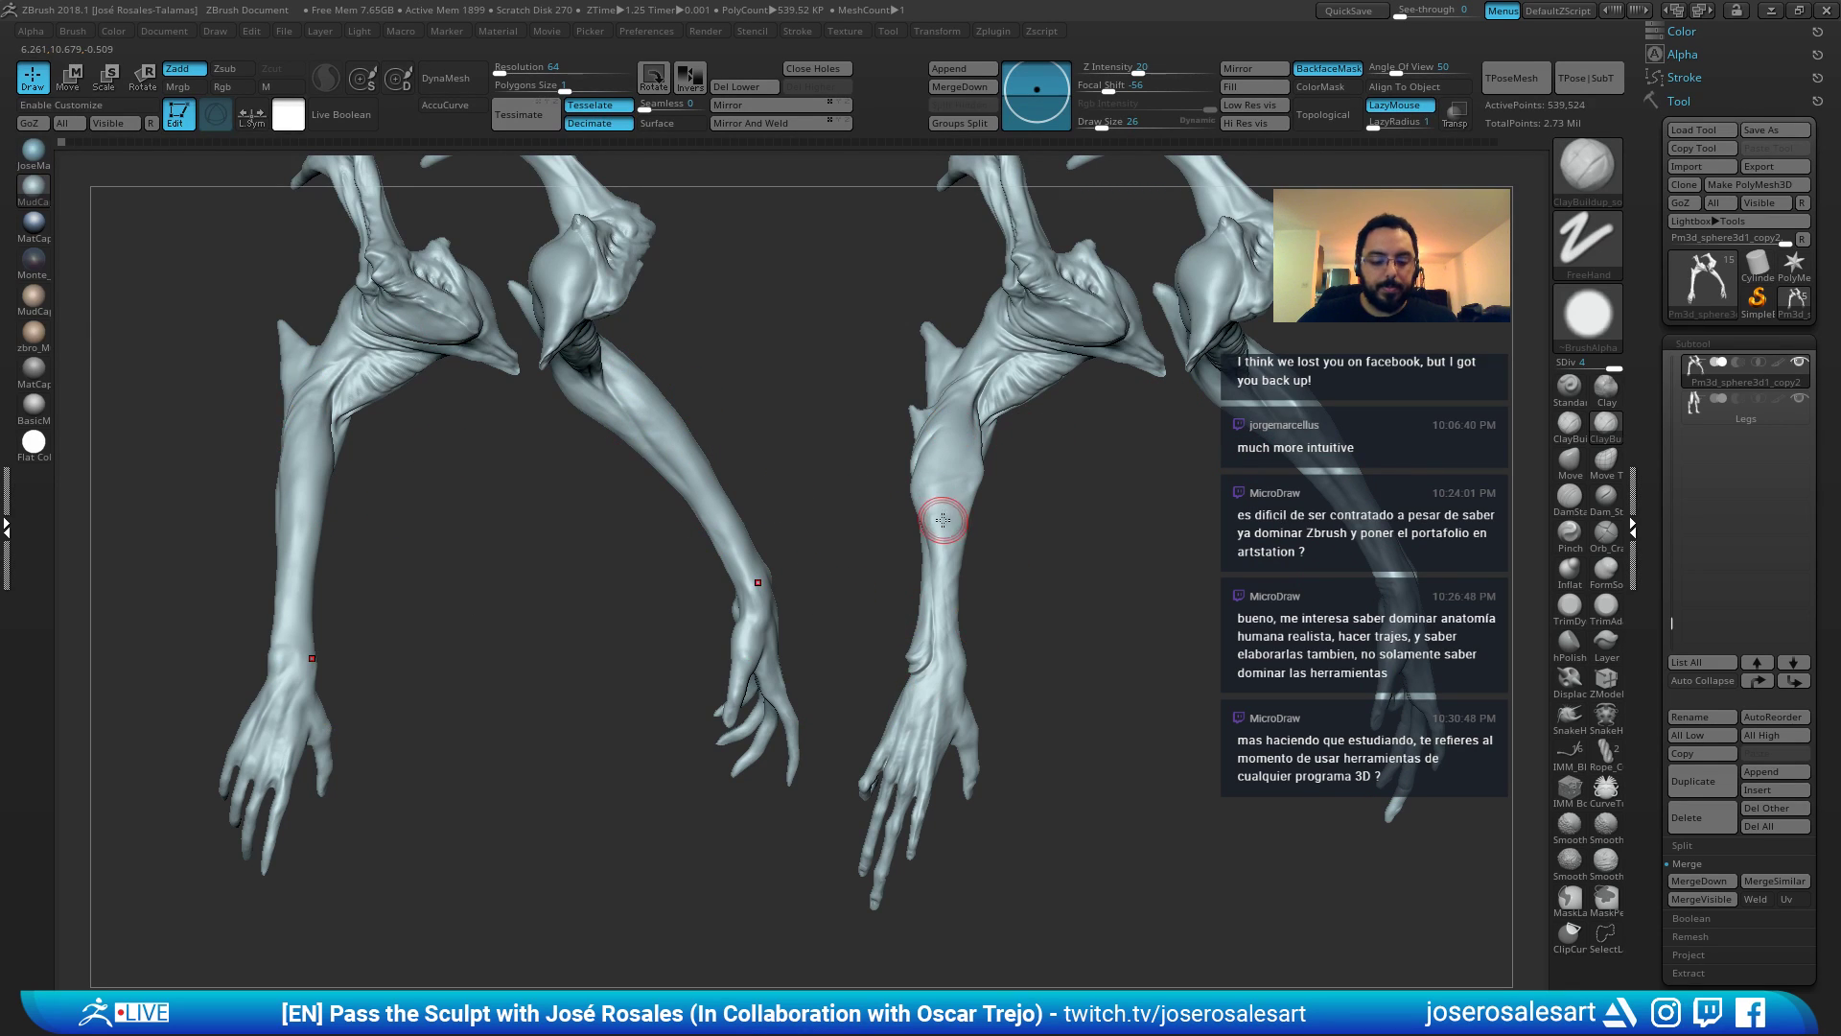
key("v")
key("v")
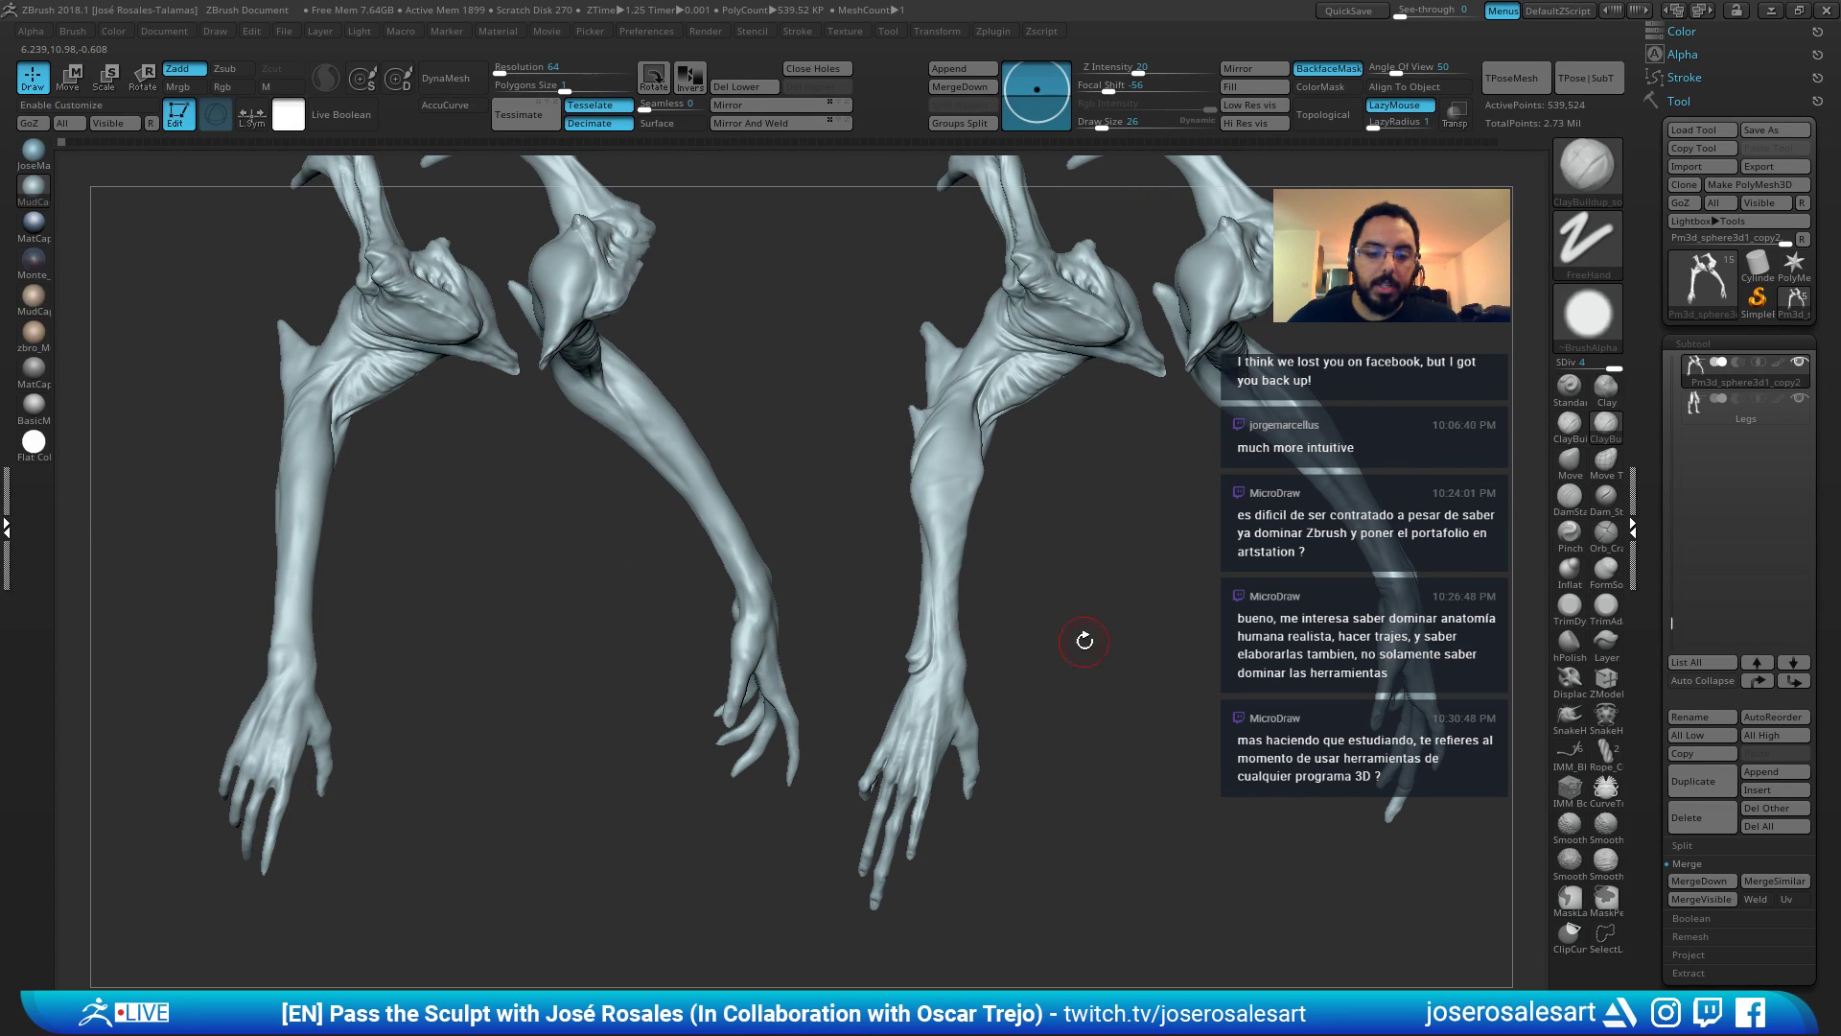
key("ctrl+n")
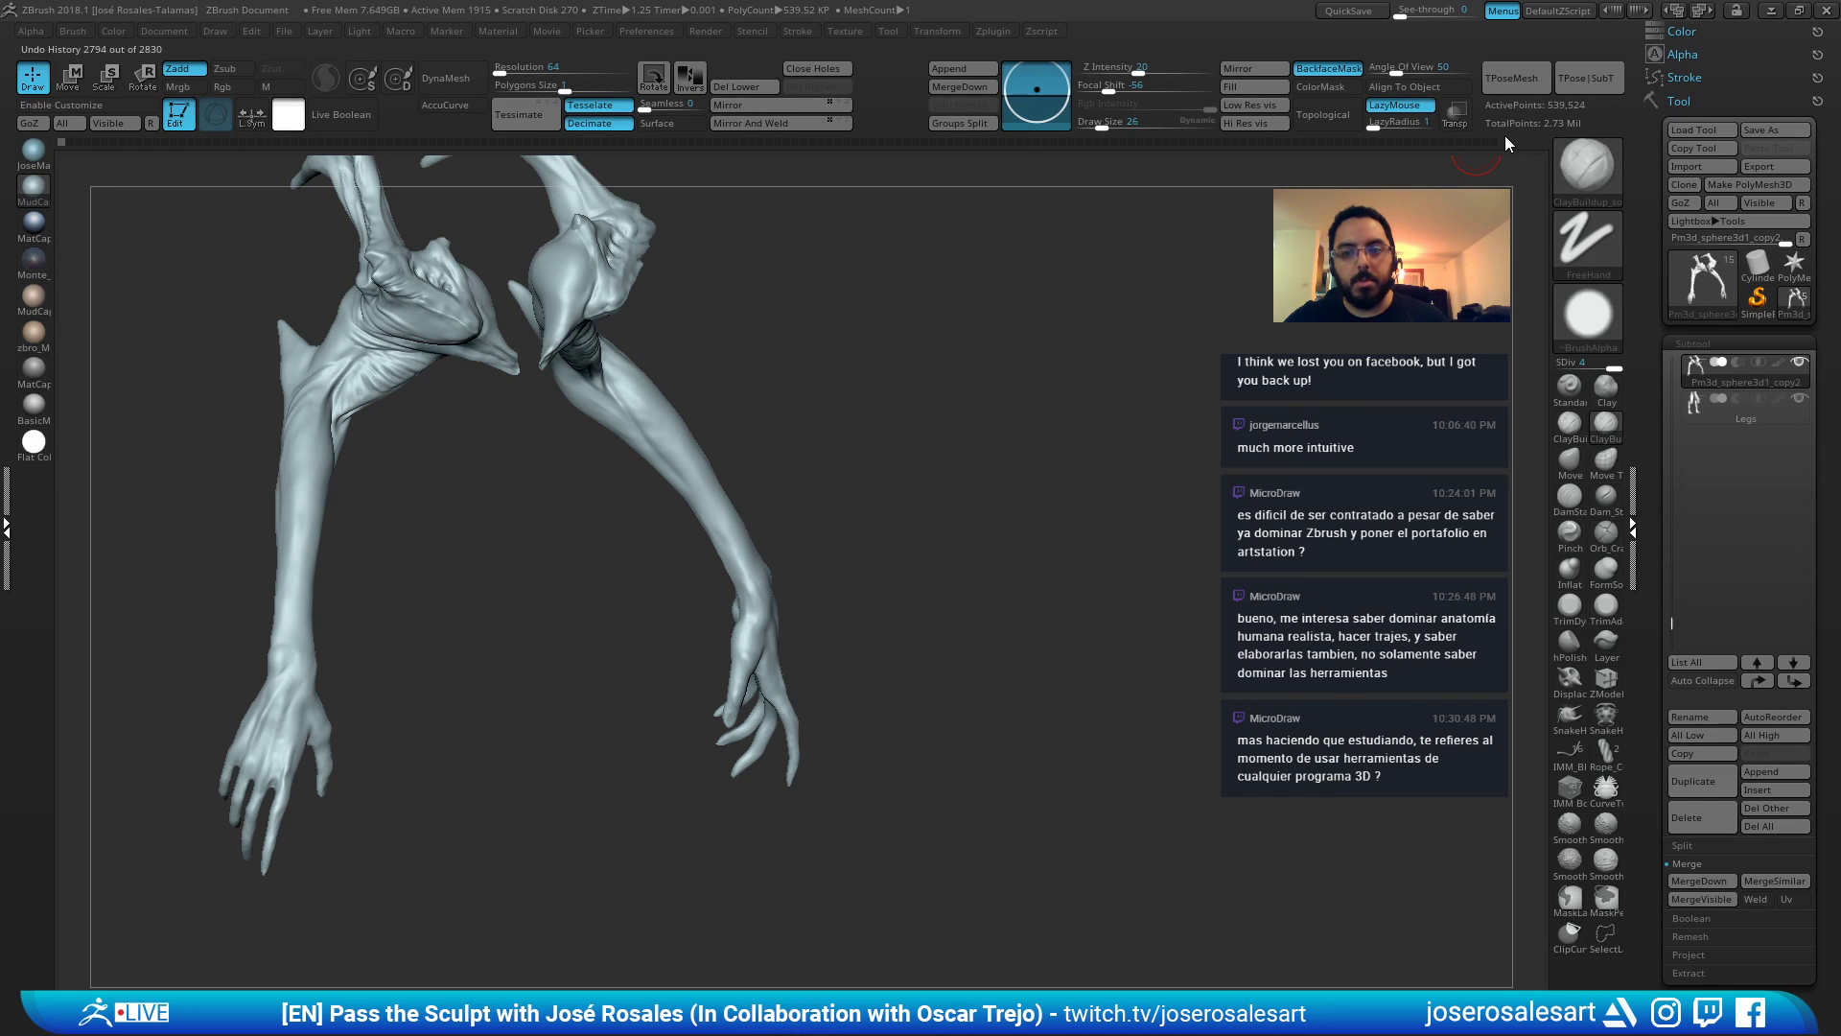
left_click(1377, 142)
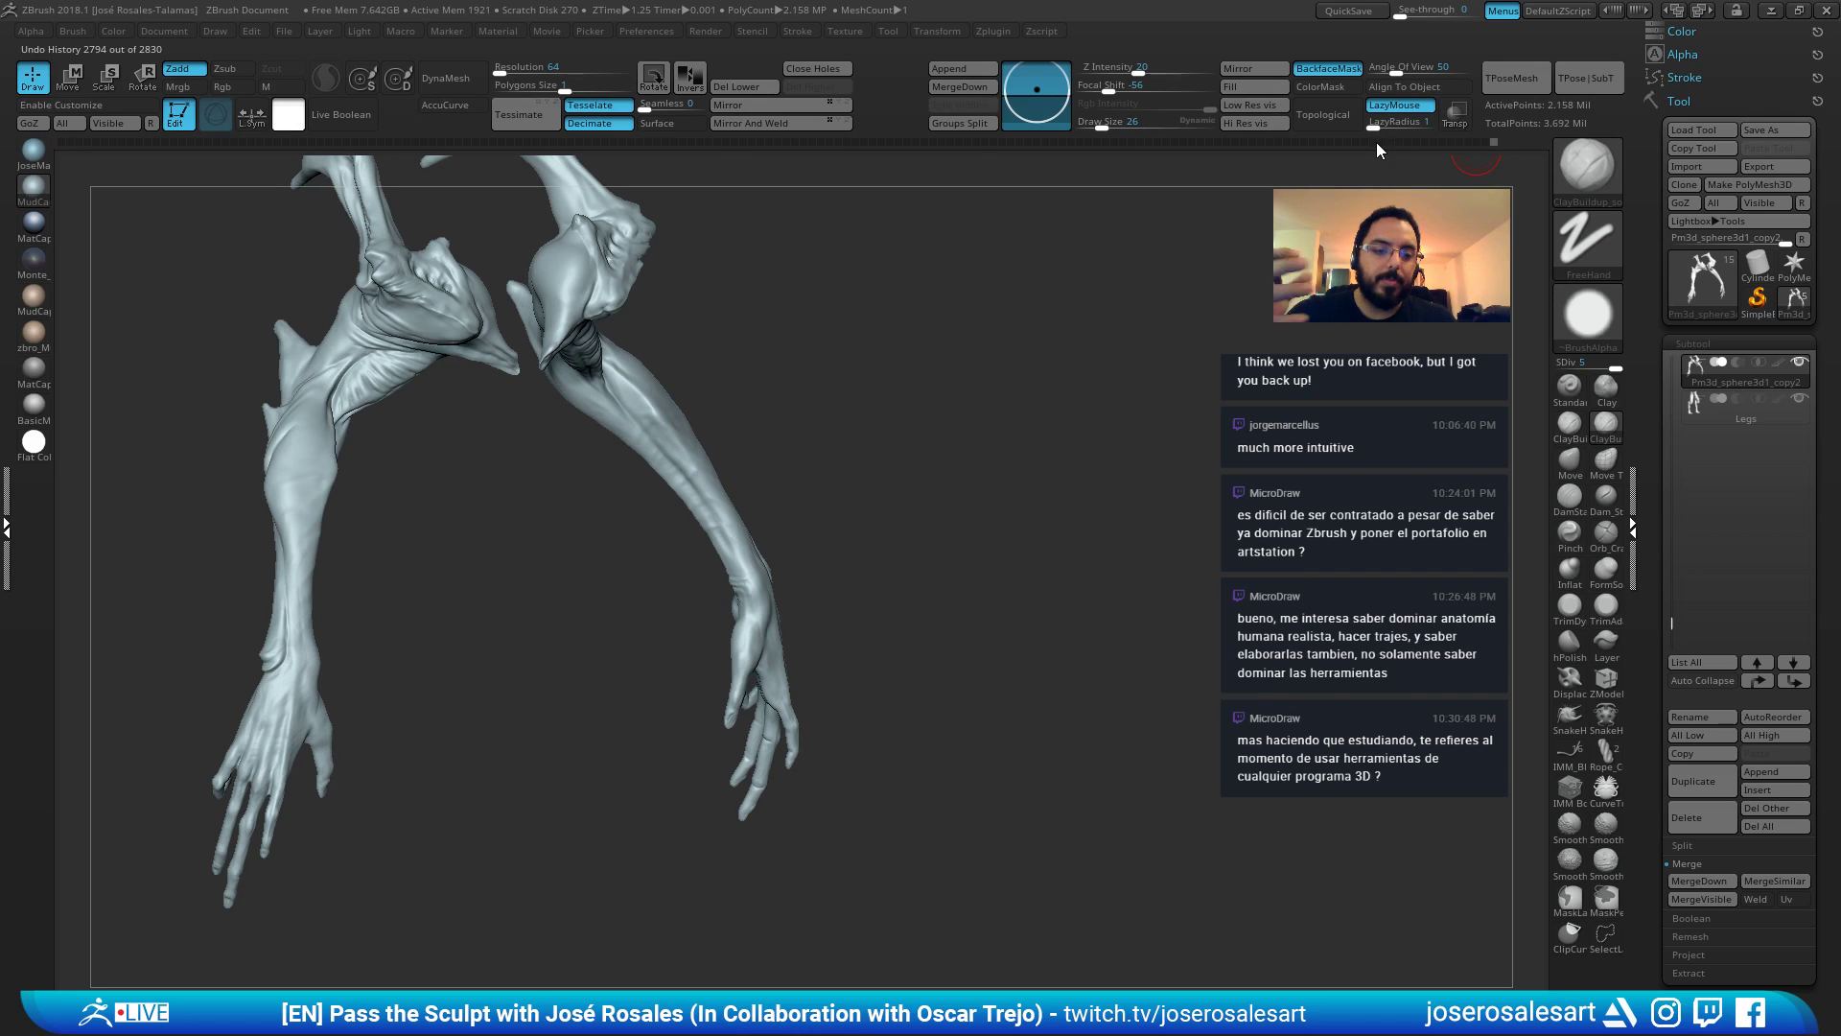
left_click_drag(1354, 209, 1216, 243)
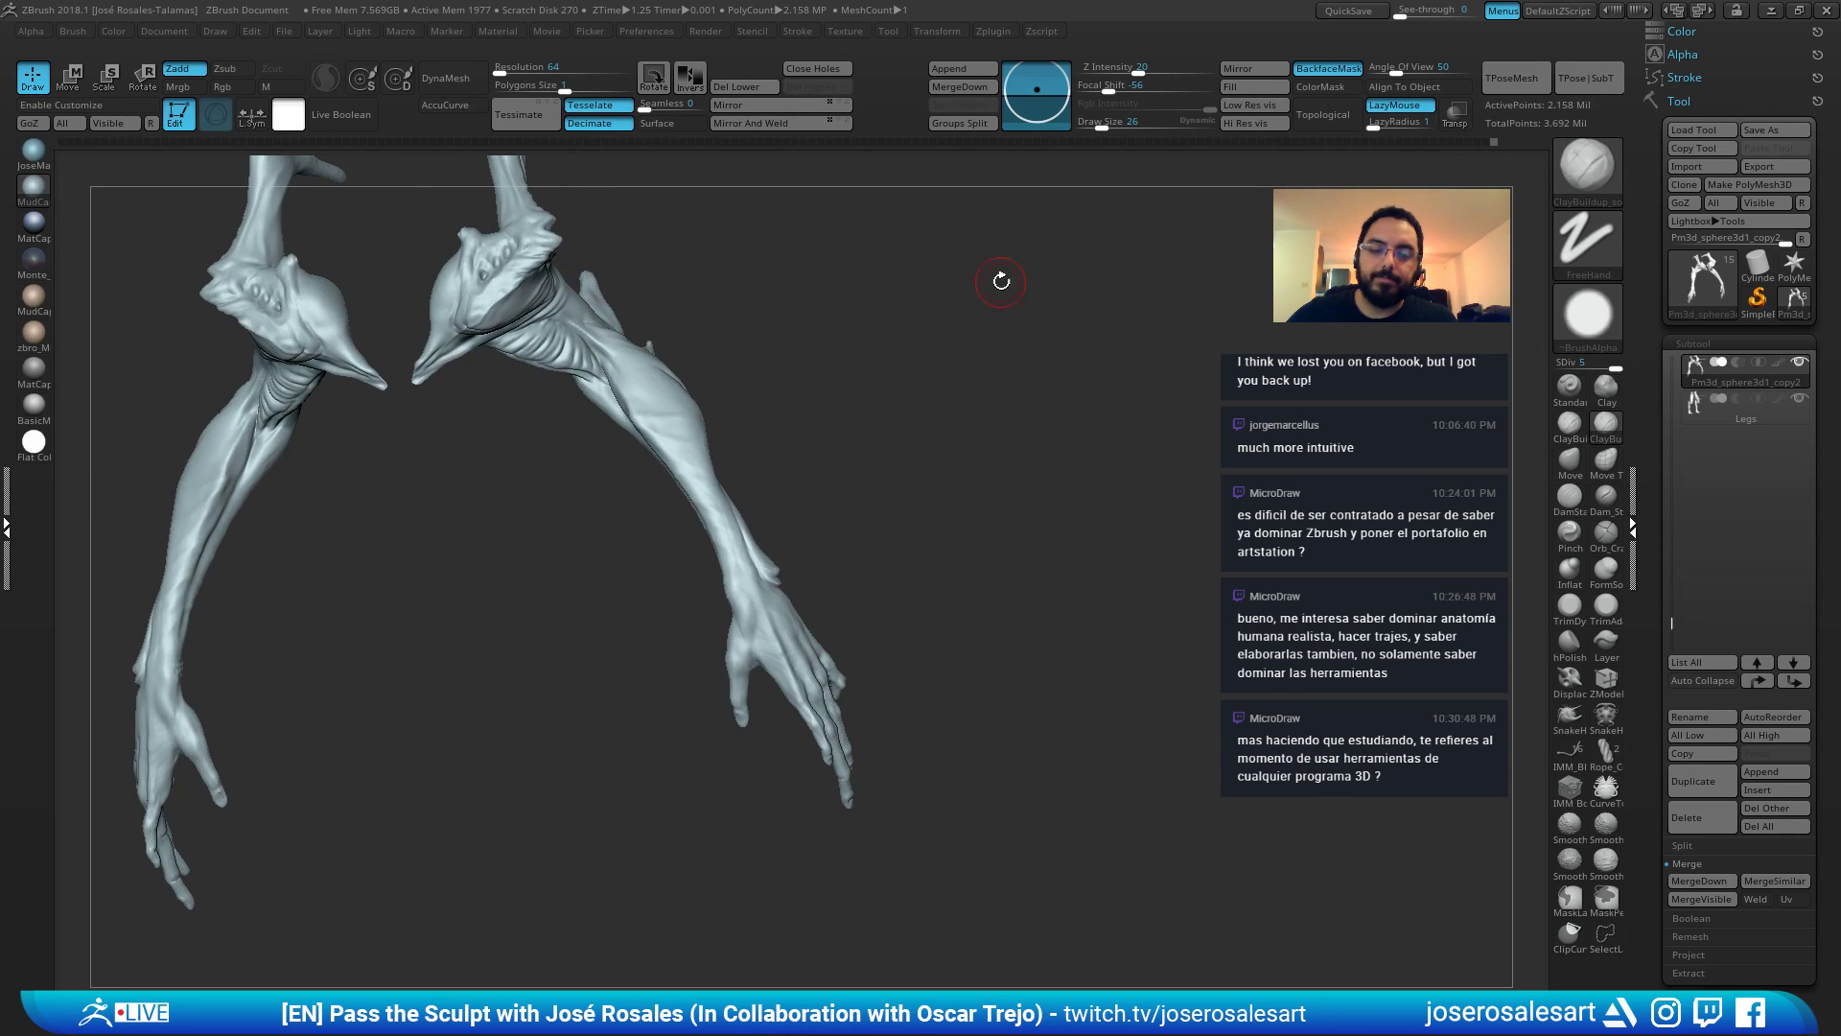
mouse_move(769, 299)
left_mouse_down("alt")
mouse_move(913, 395)
mouse_move(707, 477)
left_mouse_up("alt")
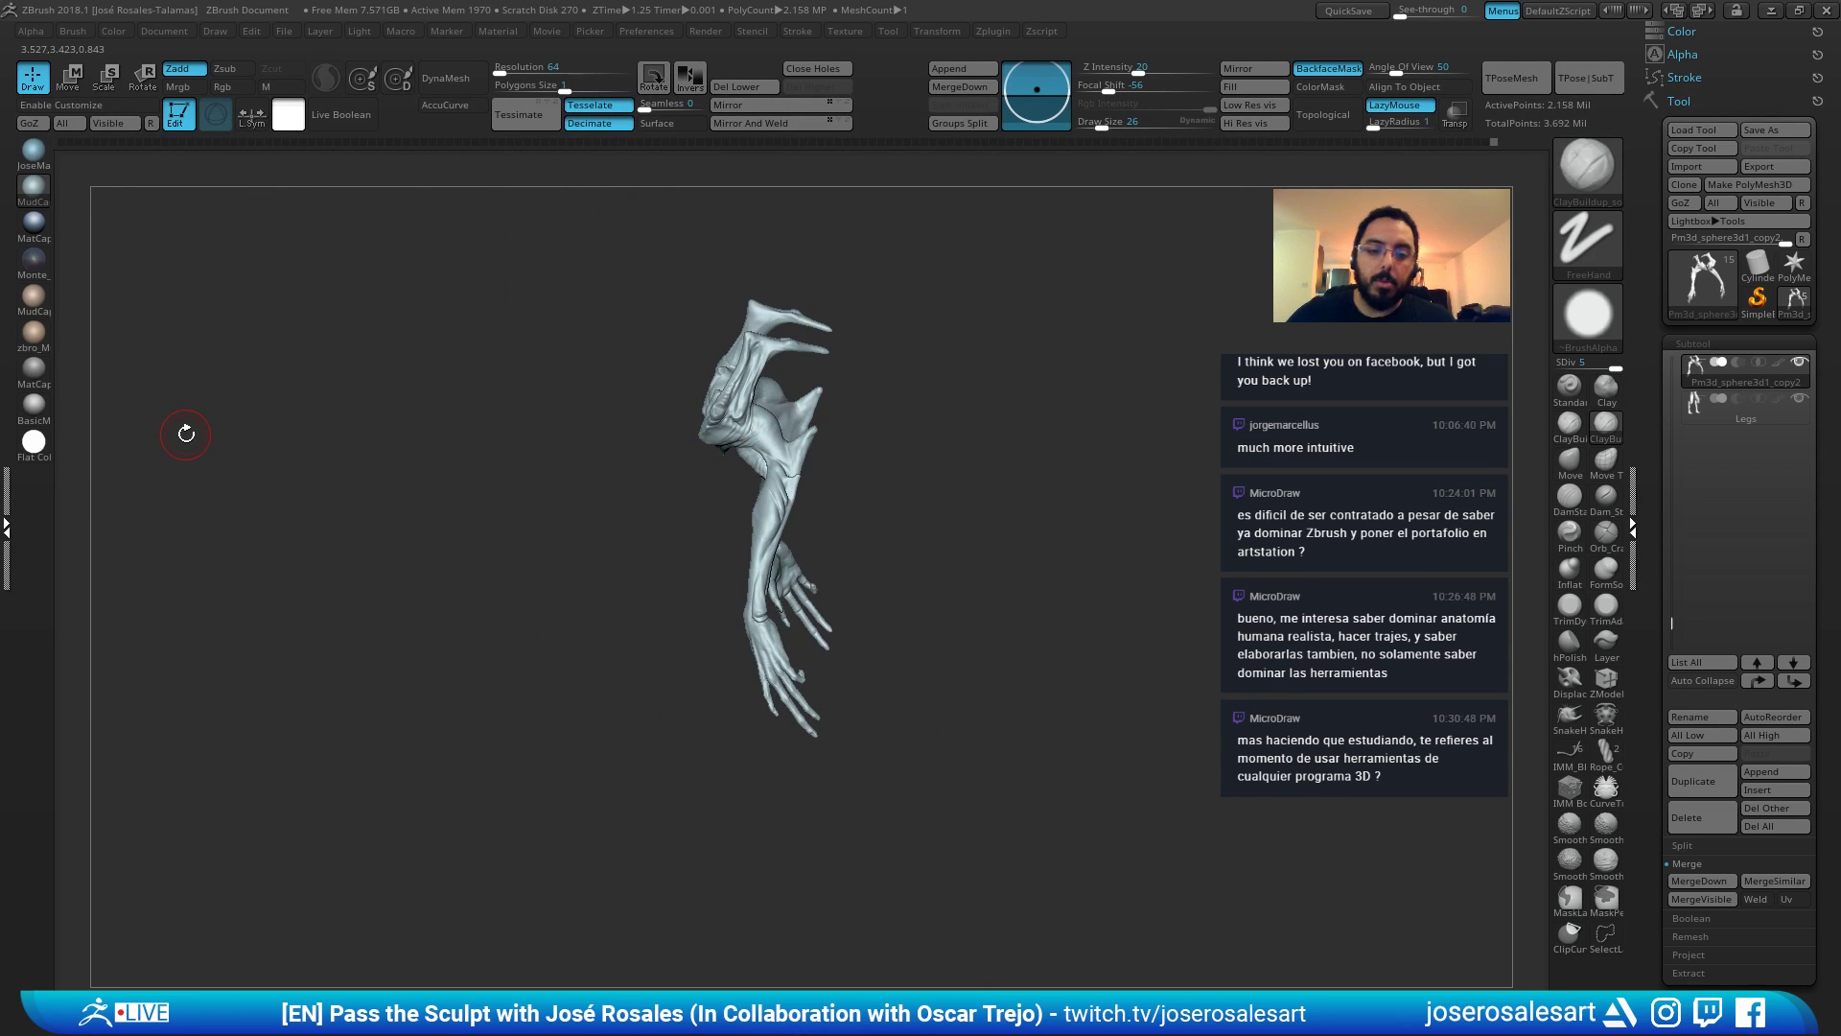
left_click_drag(186, 434, 317, 431)
mouse_move(1016, 480)
left_mouse_down("alt")
mouse_move(1061, 662)
mouse_move(958, 365)
left_mouse_up("alt")
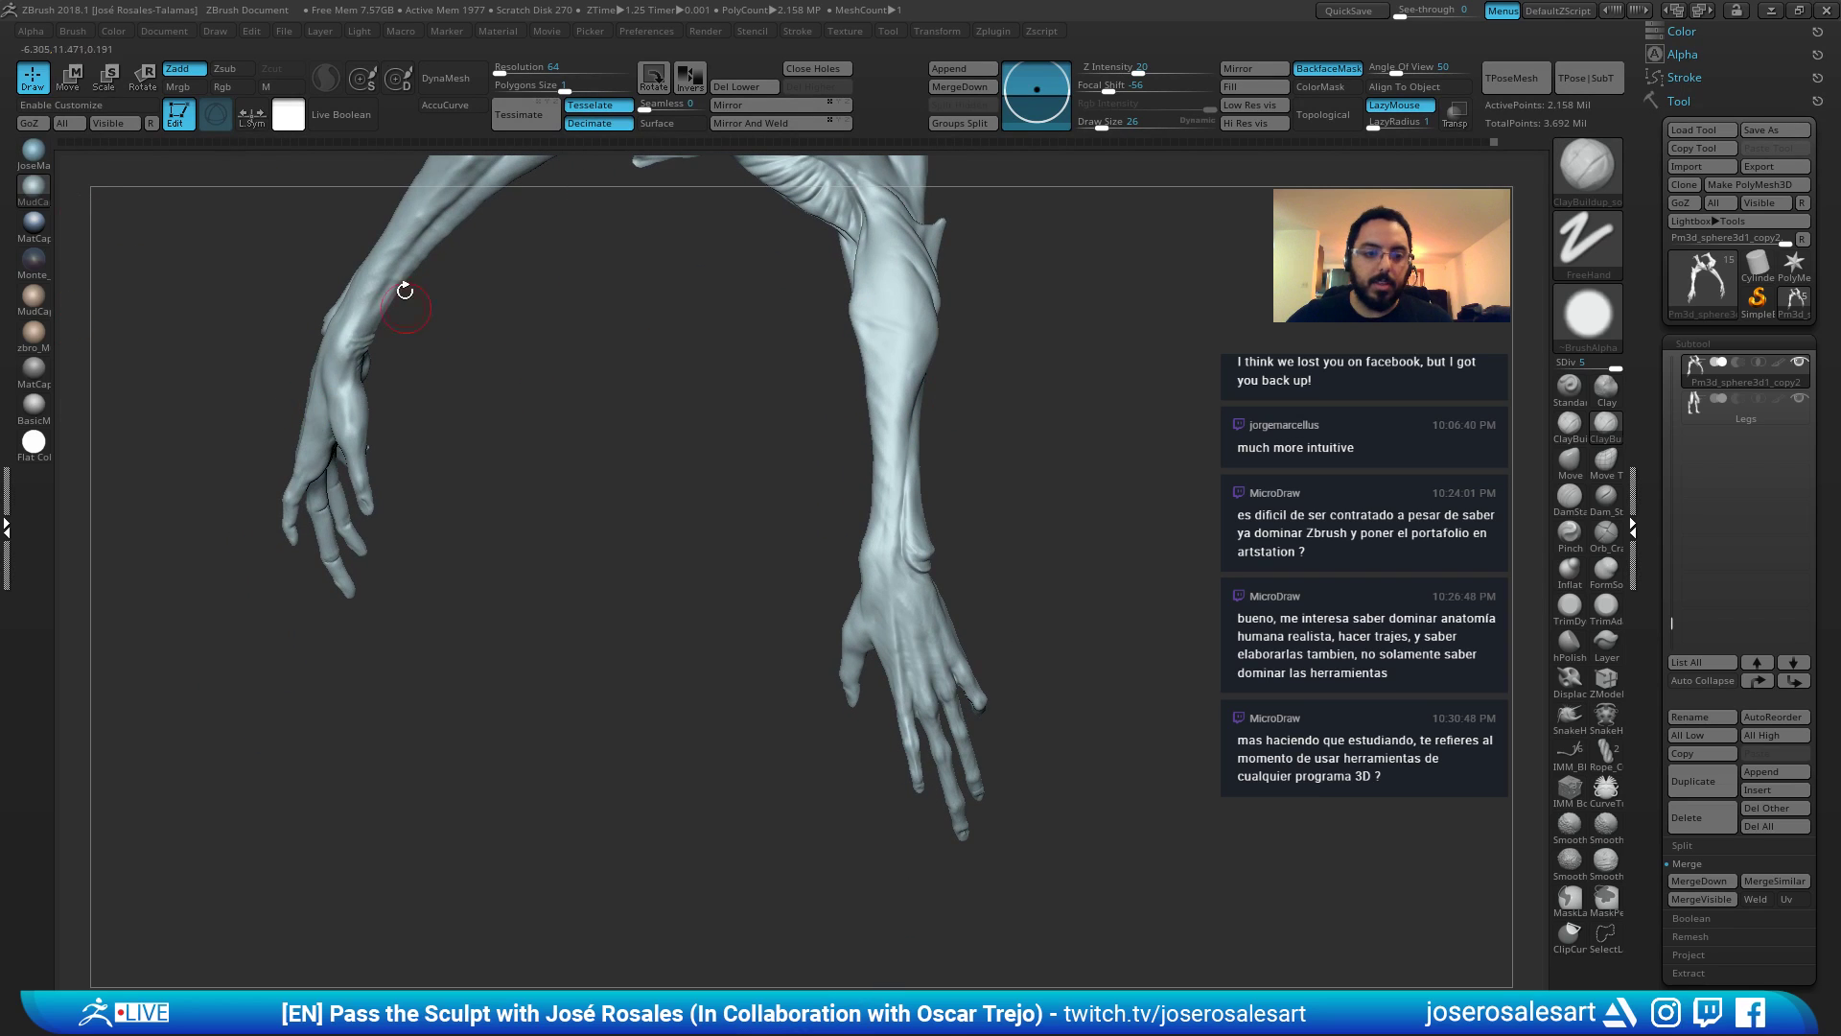
Carve the groove between the tendons below the elbow with DamStandard at draw size 33 and smooth its edges.
mouse_move(968, 451)
left_mouse_down()
mouse_move(946, 374)
mouse_move(965, 427)
left_mouse_up()
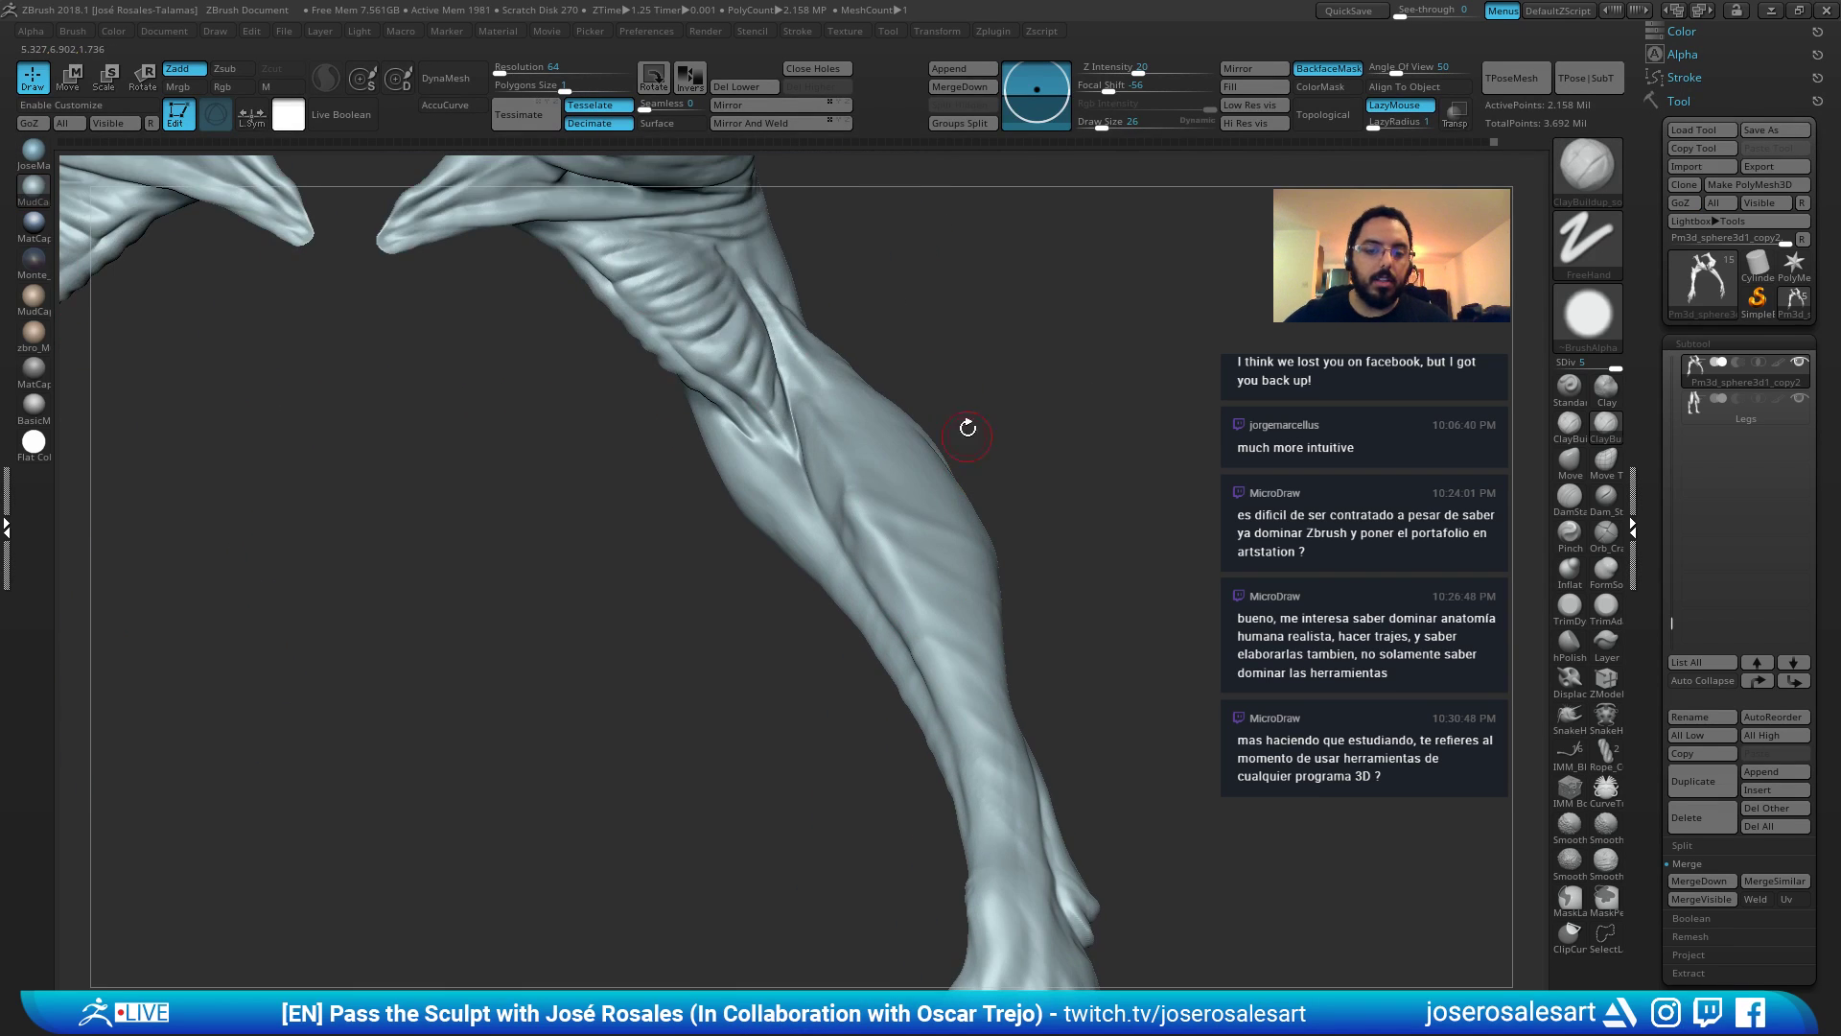
key("b")
key("s")
key("t")
mouse_move(896, 477)
right_mouse_down()
mouse_move(863, 505)
mouse_move(916, 564)
mouse_move(844, 518)
mouse_move(969, 421)
mouse_move(1077, 291)
mouse_move(868, 428)
mouse_move(781, 412)
mouse_move(809, 435)
mouse_move(840, 329)
right_mouse_up()
key("b")
key("d")
key("s")
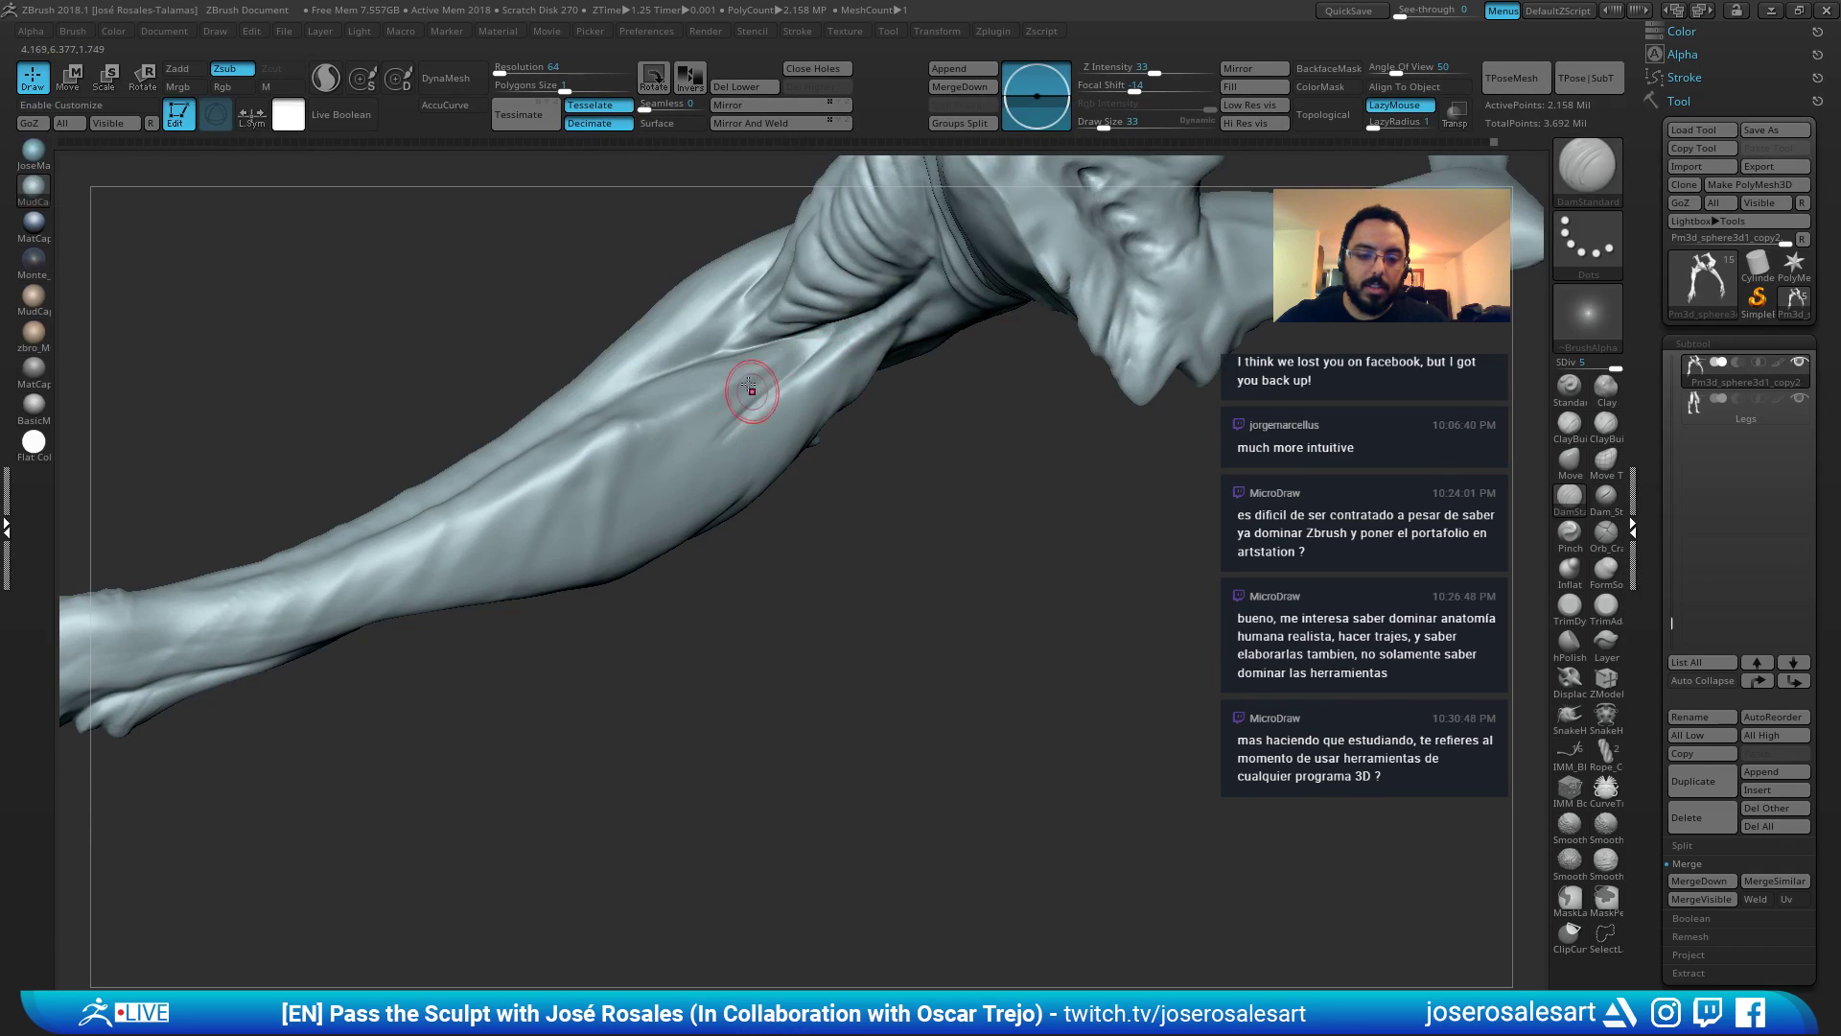
right_click_drag(752, 391, 718, 360)
left_click_drag(767, 384, 734, 422, "shift")
right_click_drag(717, 369, 761, 372)
Build up the tendon running from the elbow folds into the upper forearm with ClayBuildup at draw size 33.
key("b")
key("c")
key("b")
right_click_drag(697, 437, 798, 379)
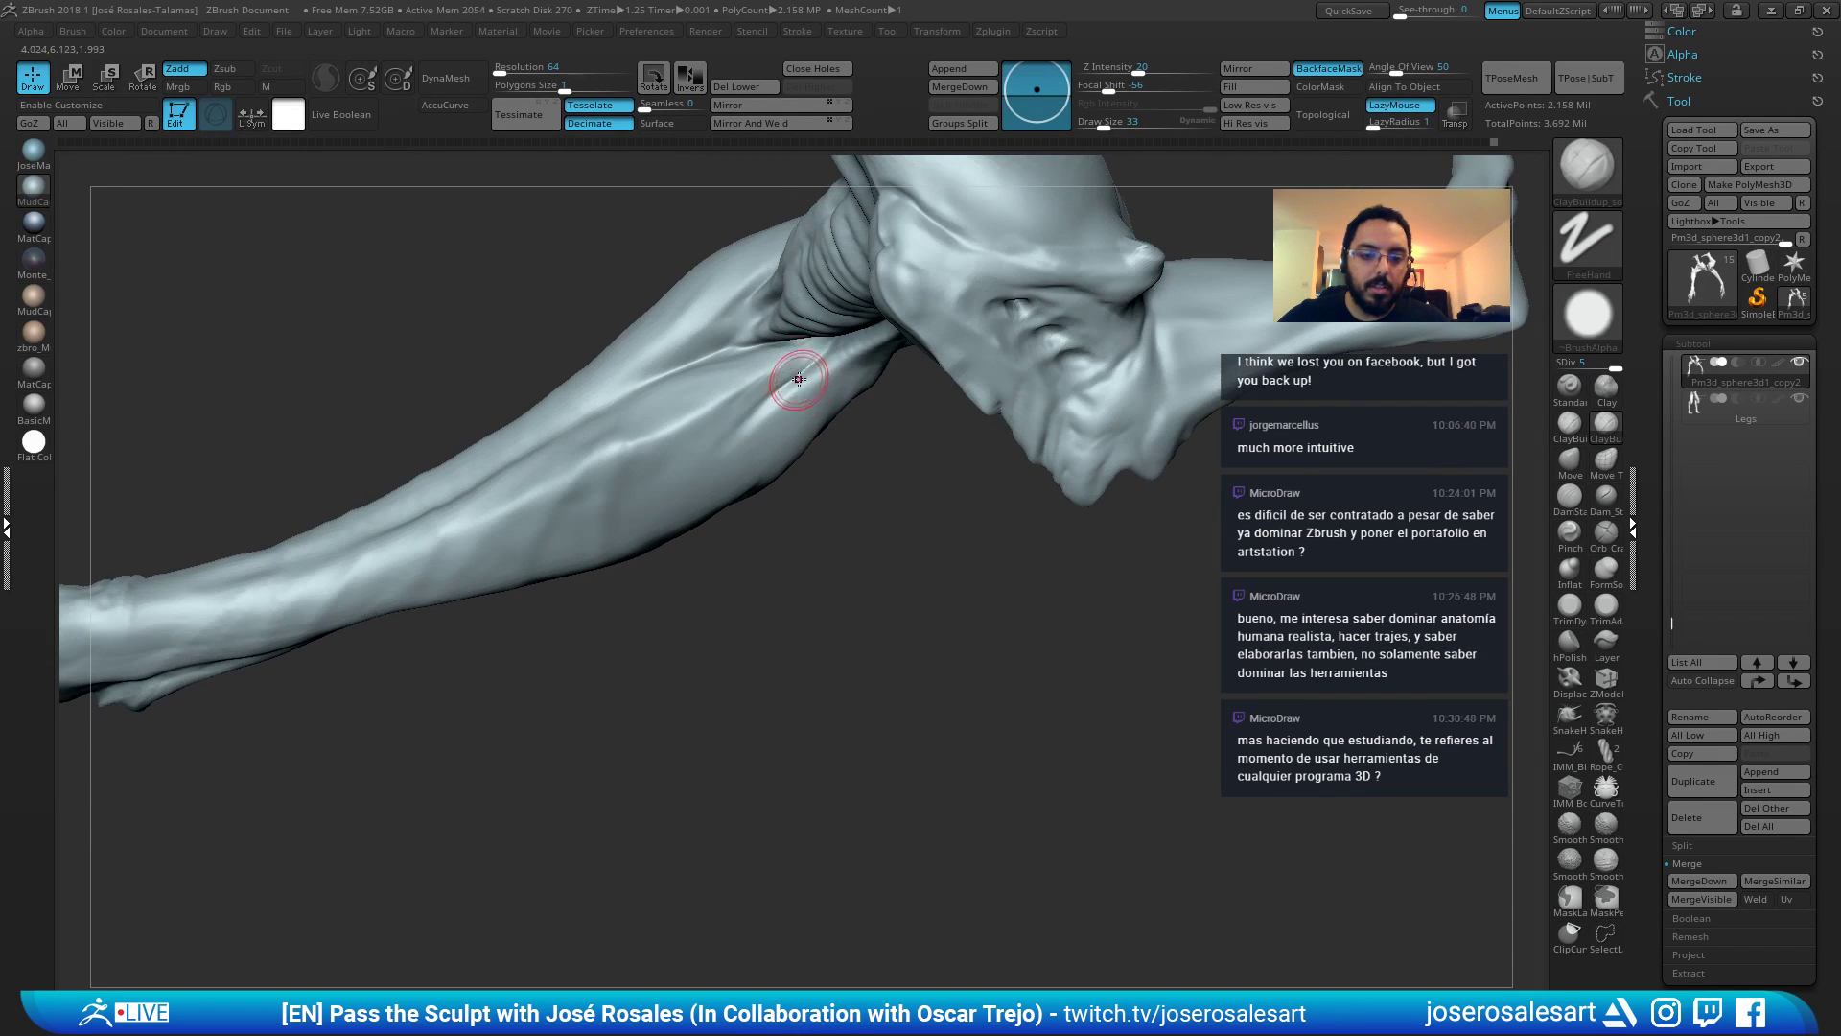
mouse_move(696, 442)
right_mouse_down()
mouse_move(732, 377)
mouse_move(624, 534)
mouse_move(749, 340)
mouse_move(688, 350)
right_mouse_up()
mouse_move(828, 403)
right_mouse_down()
mouse_move(710, 403)
mouse_move(671, 499)
mouse_move(685, 409)
mouse_move(638, 388)
right_mouse_up()
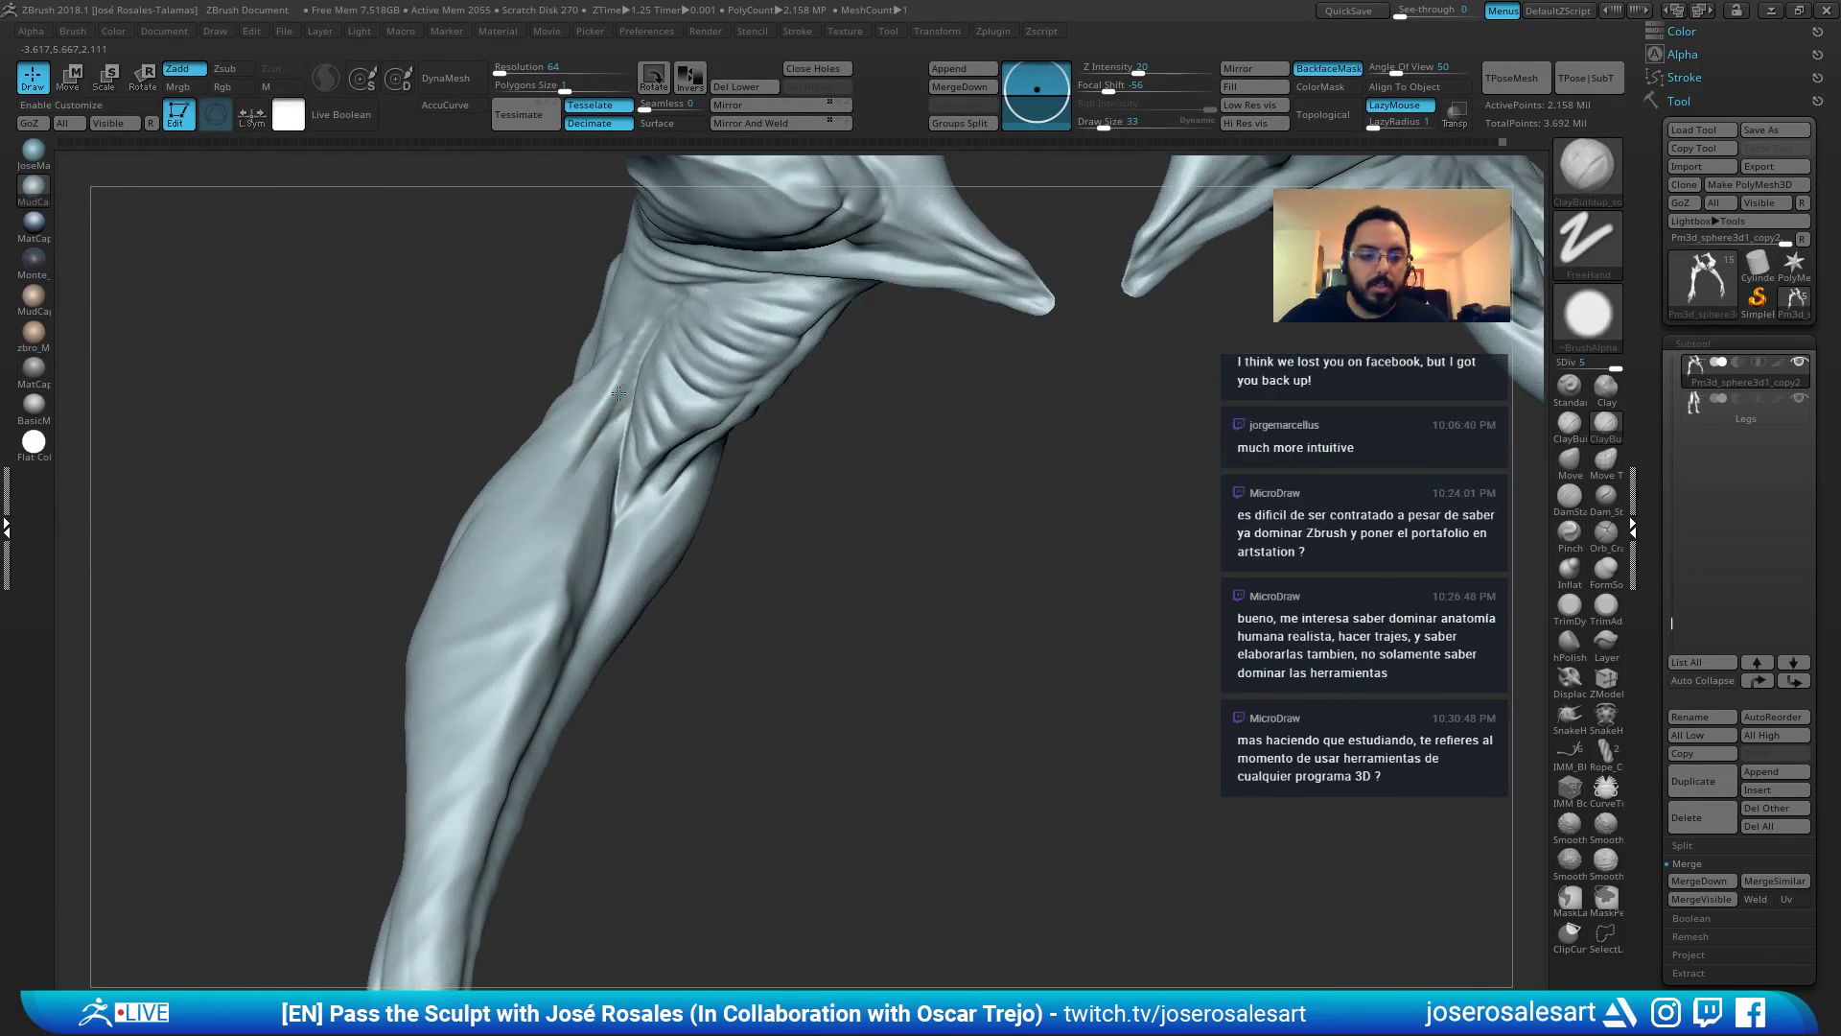
left_click_drag(614, 391, 584, 455)
mouse_move(584, 452)
right_mouse_down()
mouse_move(659, 371)
mouse_move(556, 522)
mouse_move(604, 513)
right_mouse_up()
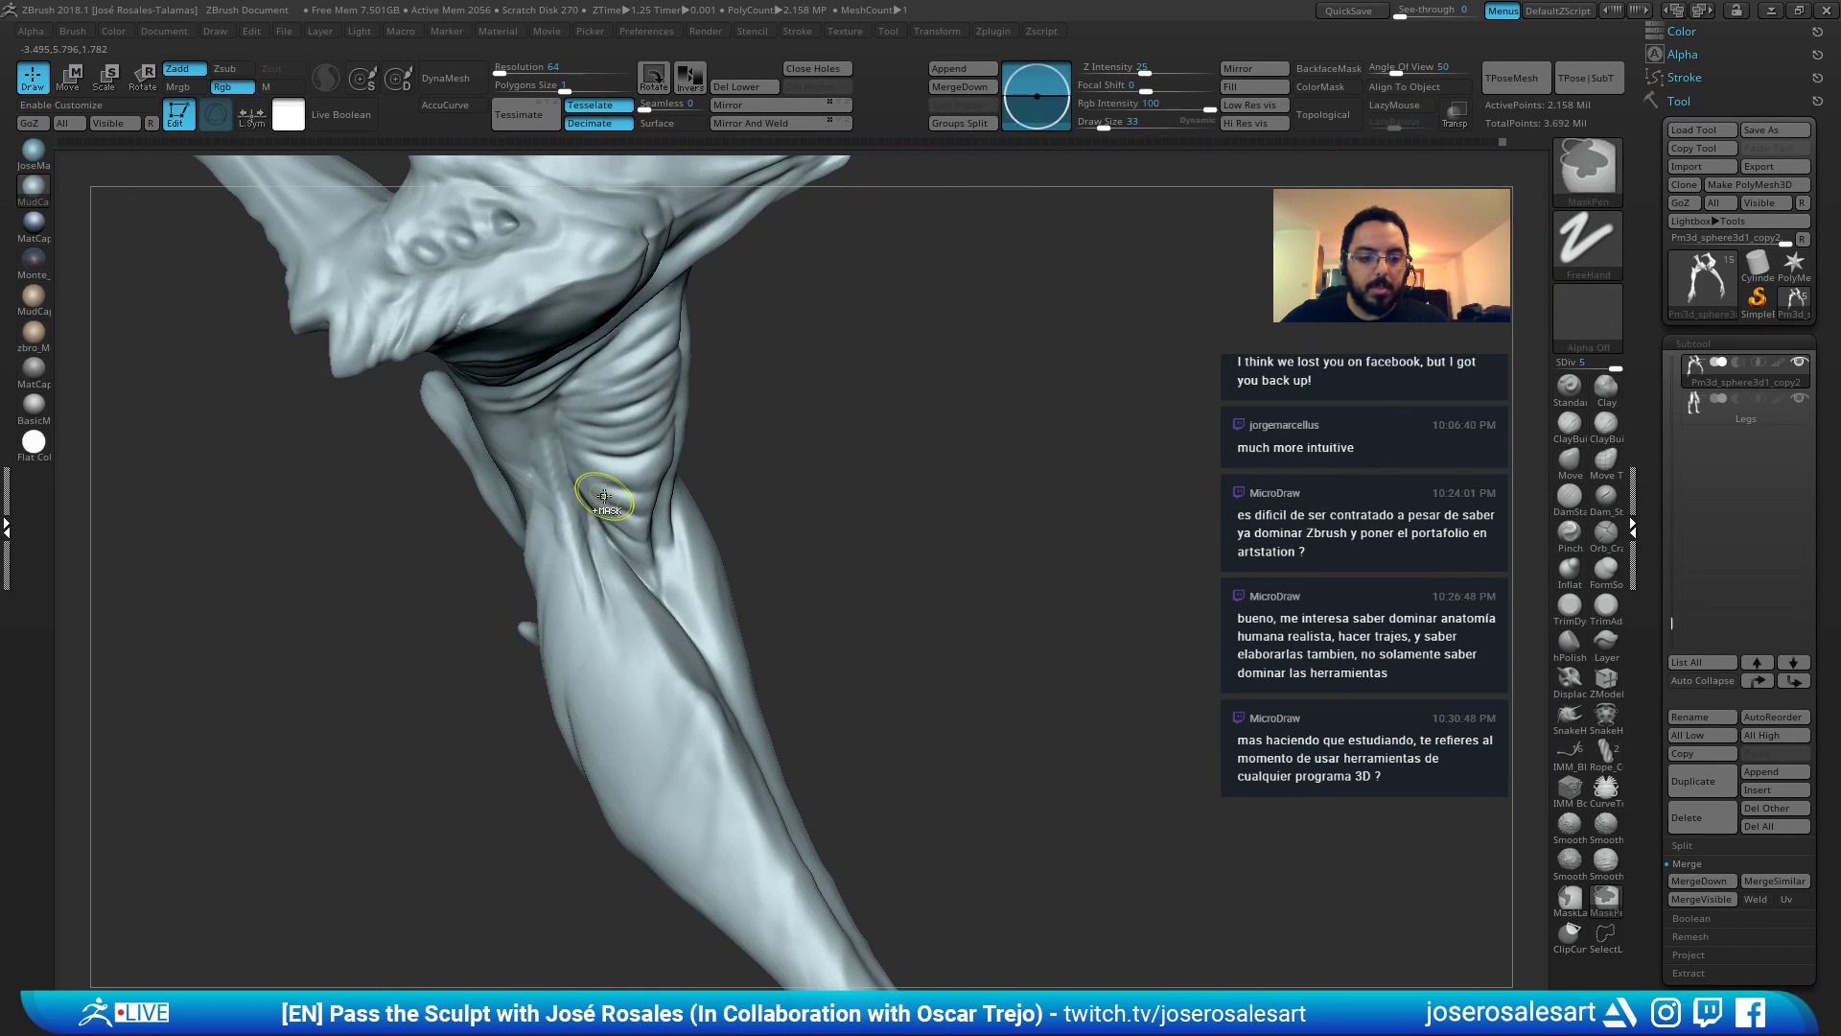
right_click_drag(575, 617, 691, 443)
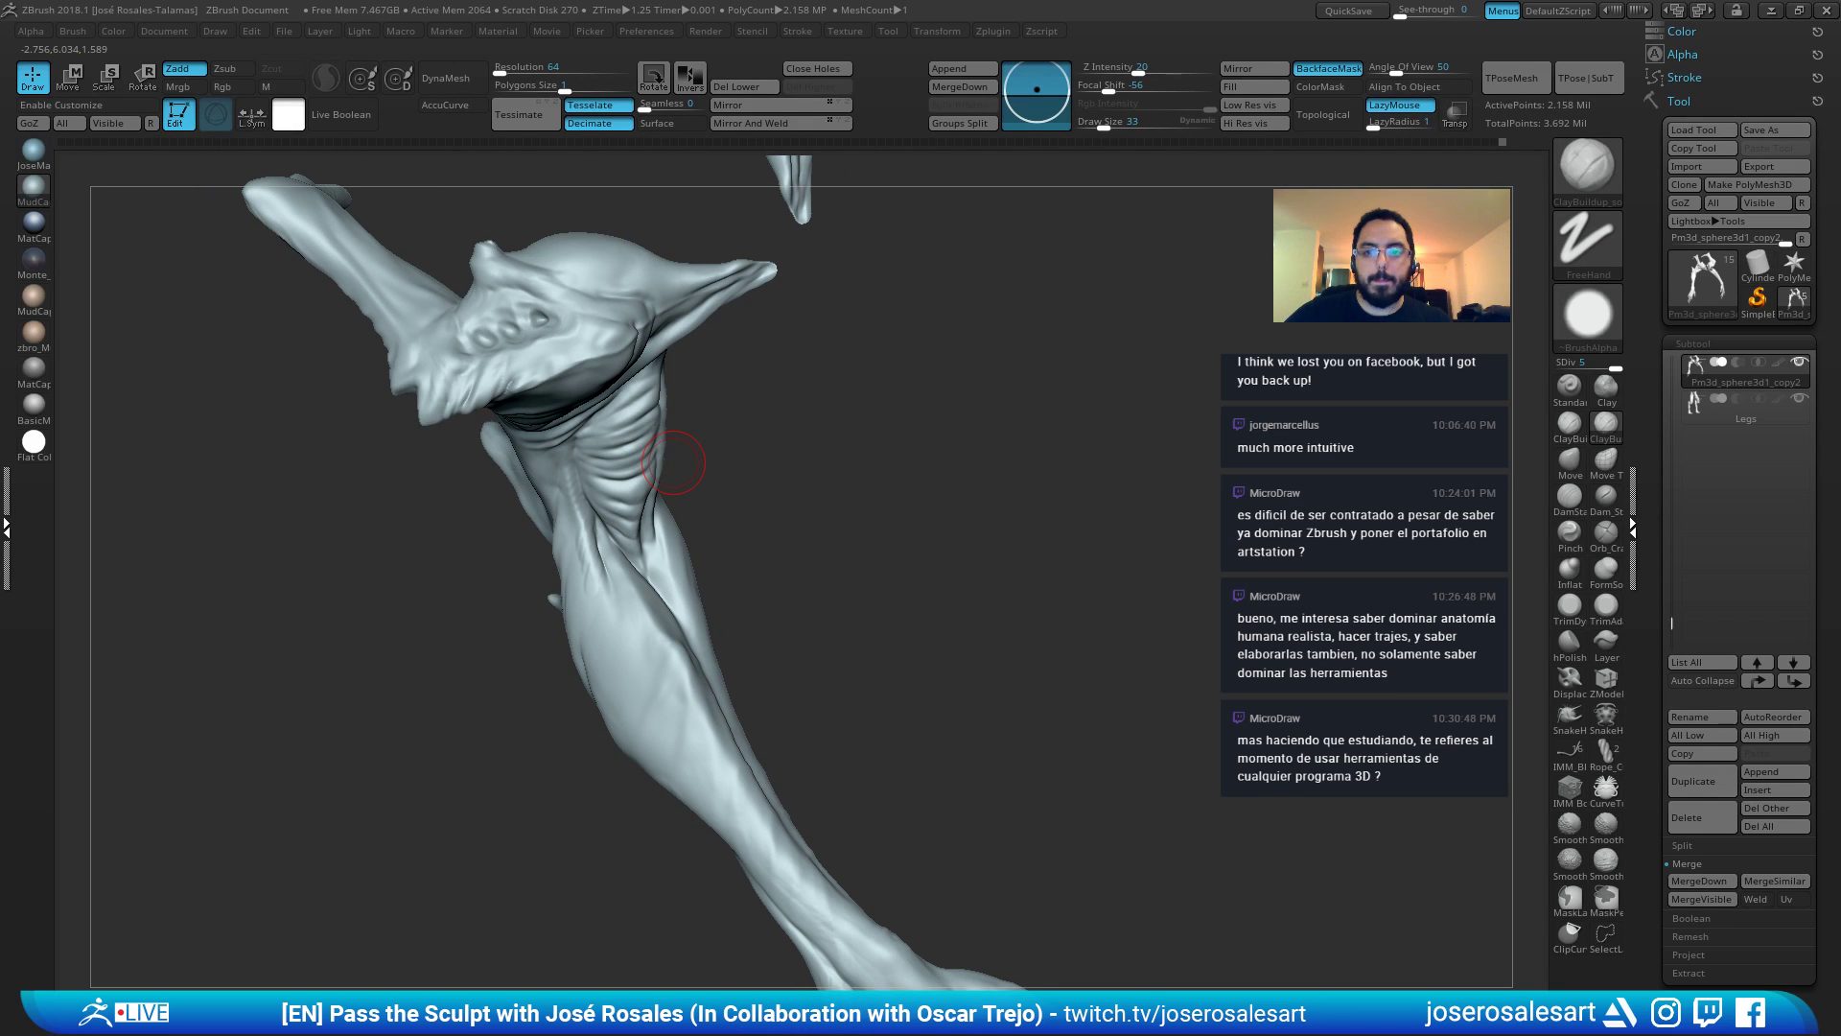
mouse_move(673, 462)
right_mouse_down()
mouse_move(710, 525)
mouse_move(569, 573)
mouse_move(552, 621)
right_mouse_up()
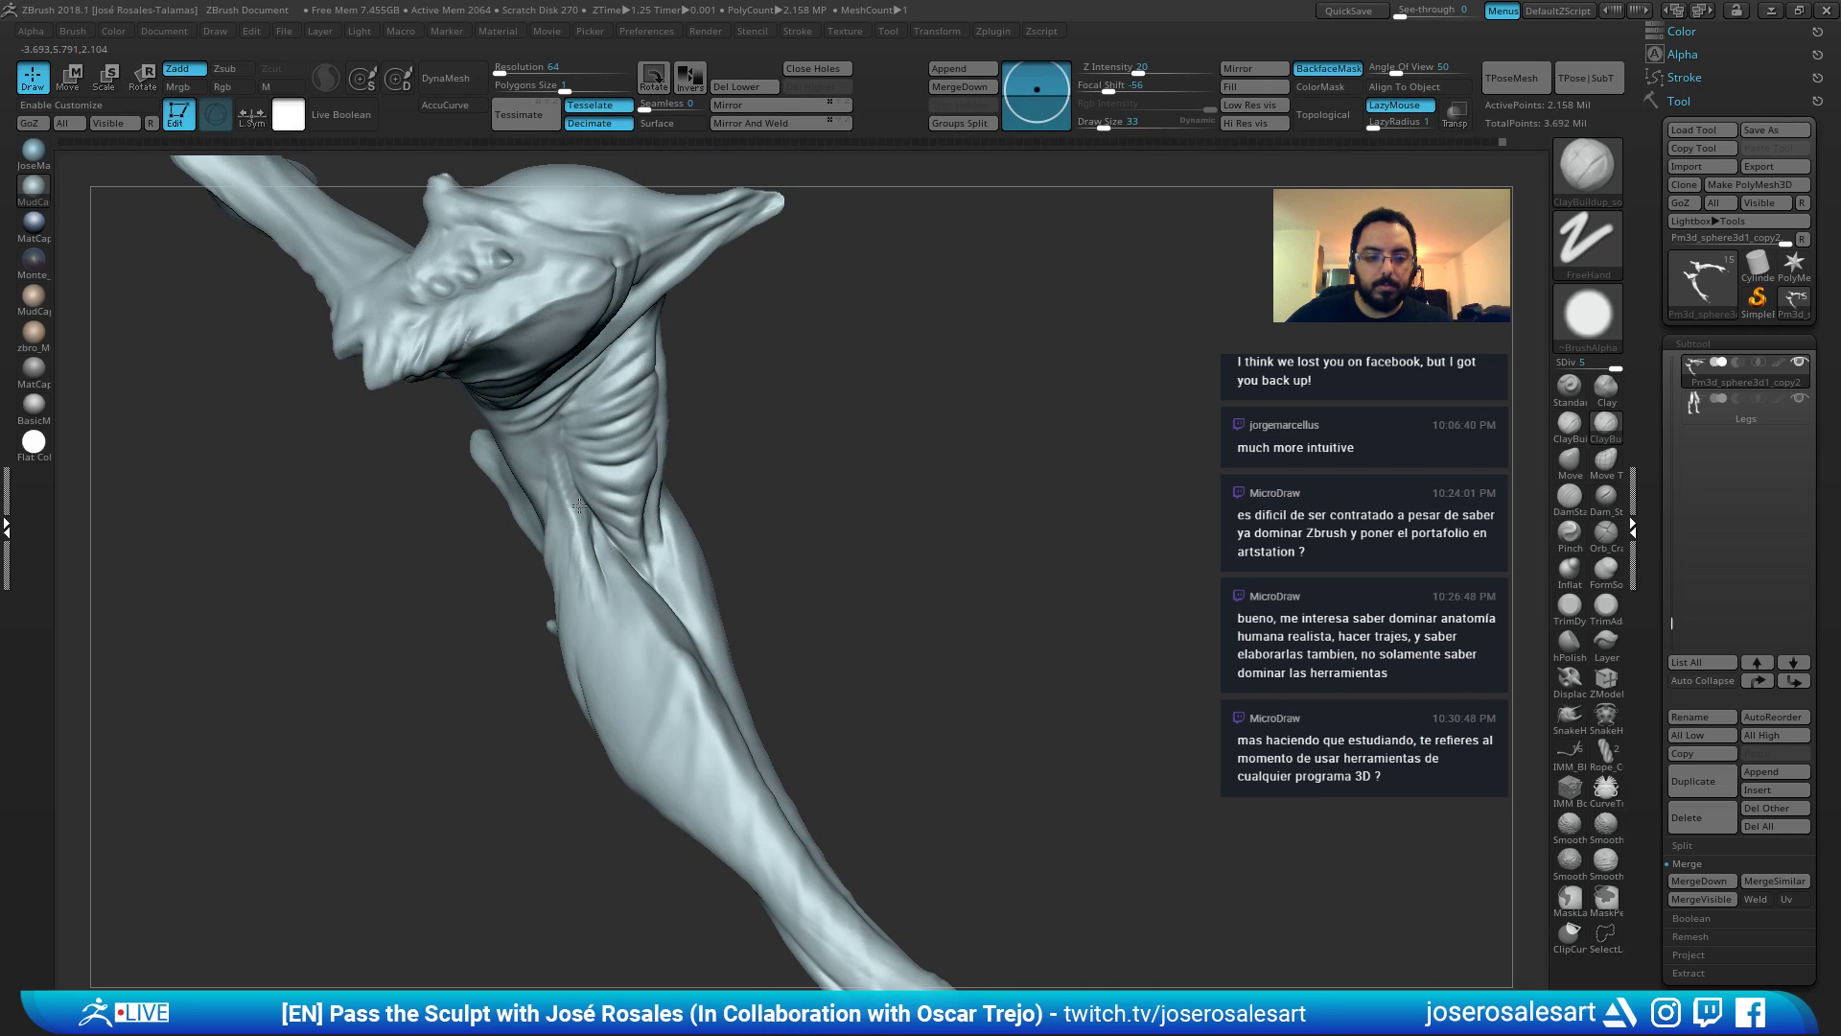
right_click_drag(559, 540, 580, 485, "ctrl")
mouse_move(579, 486)
right_mouse_down()
mouse_move(651, 495)
mouse_move(739, 473)
mouse_move(637, 401)
mouse_move(390, 572)
mouse_move(580, 585)
mouse_move(729, 565)
right_mouse_up()
Sculpt skin wrinkles across the forearm muscle with the Standard brush at draw size 21, smoothing between strokes.
key("1")
key("s")
left_click(557, 617)
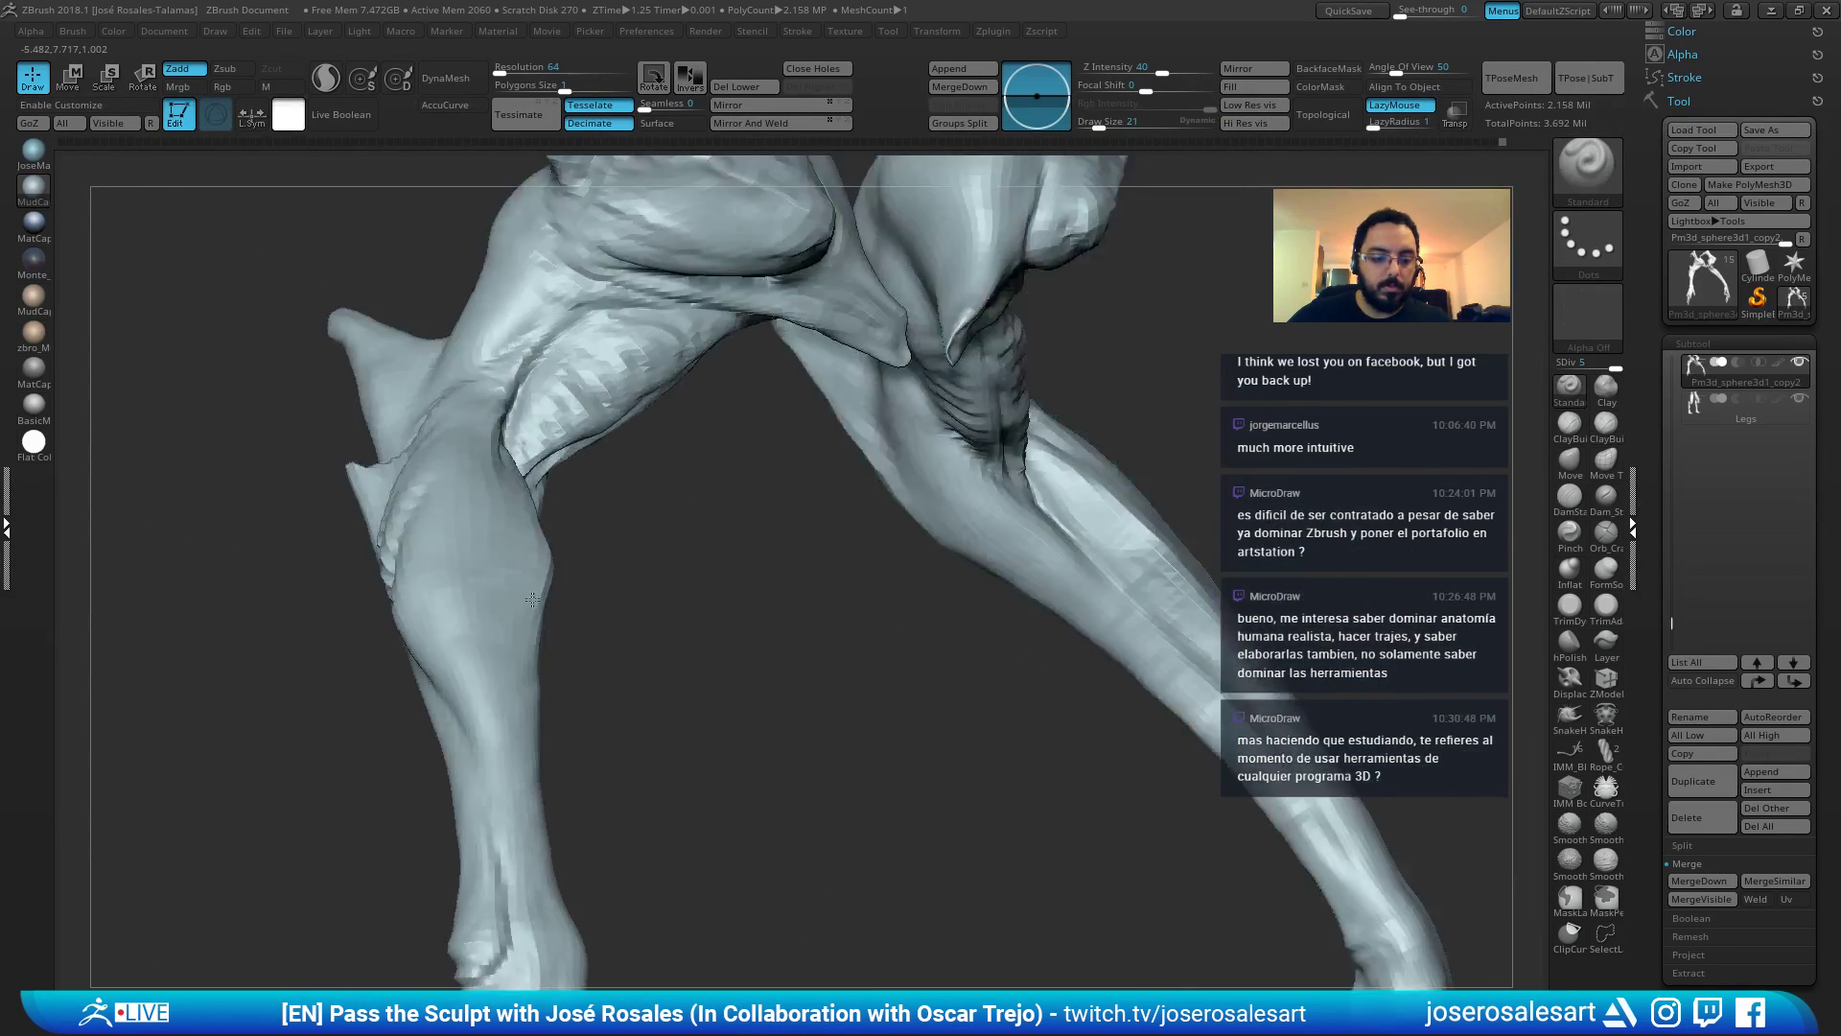
mouse_move(863, 576)
right_mouse_down("alt")
mouse_move(468, 620)
mouse_move(443, 545)
right_mouse_up("alt")
mouse_move(452, 625)
right_mouse_down()
mouse_move(444, 567)
mouse_move(507, 615)
mouse_move(605, 543)
right_mouse_up()
mouse_move(482, 564)
right_mouse_down()
mouse_move(591, 546)
mouse_move(500, 600)
mouse_move(591, 591)
right_mouse_up()
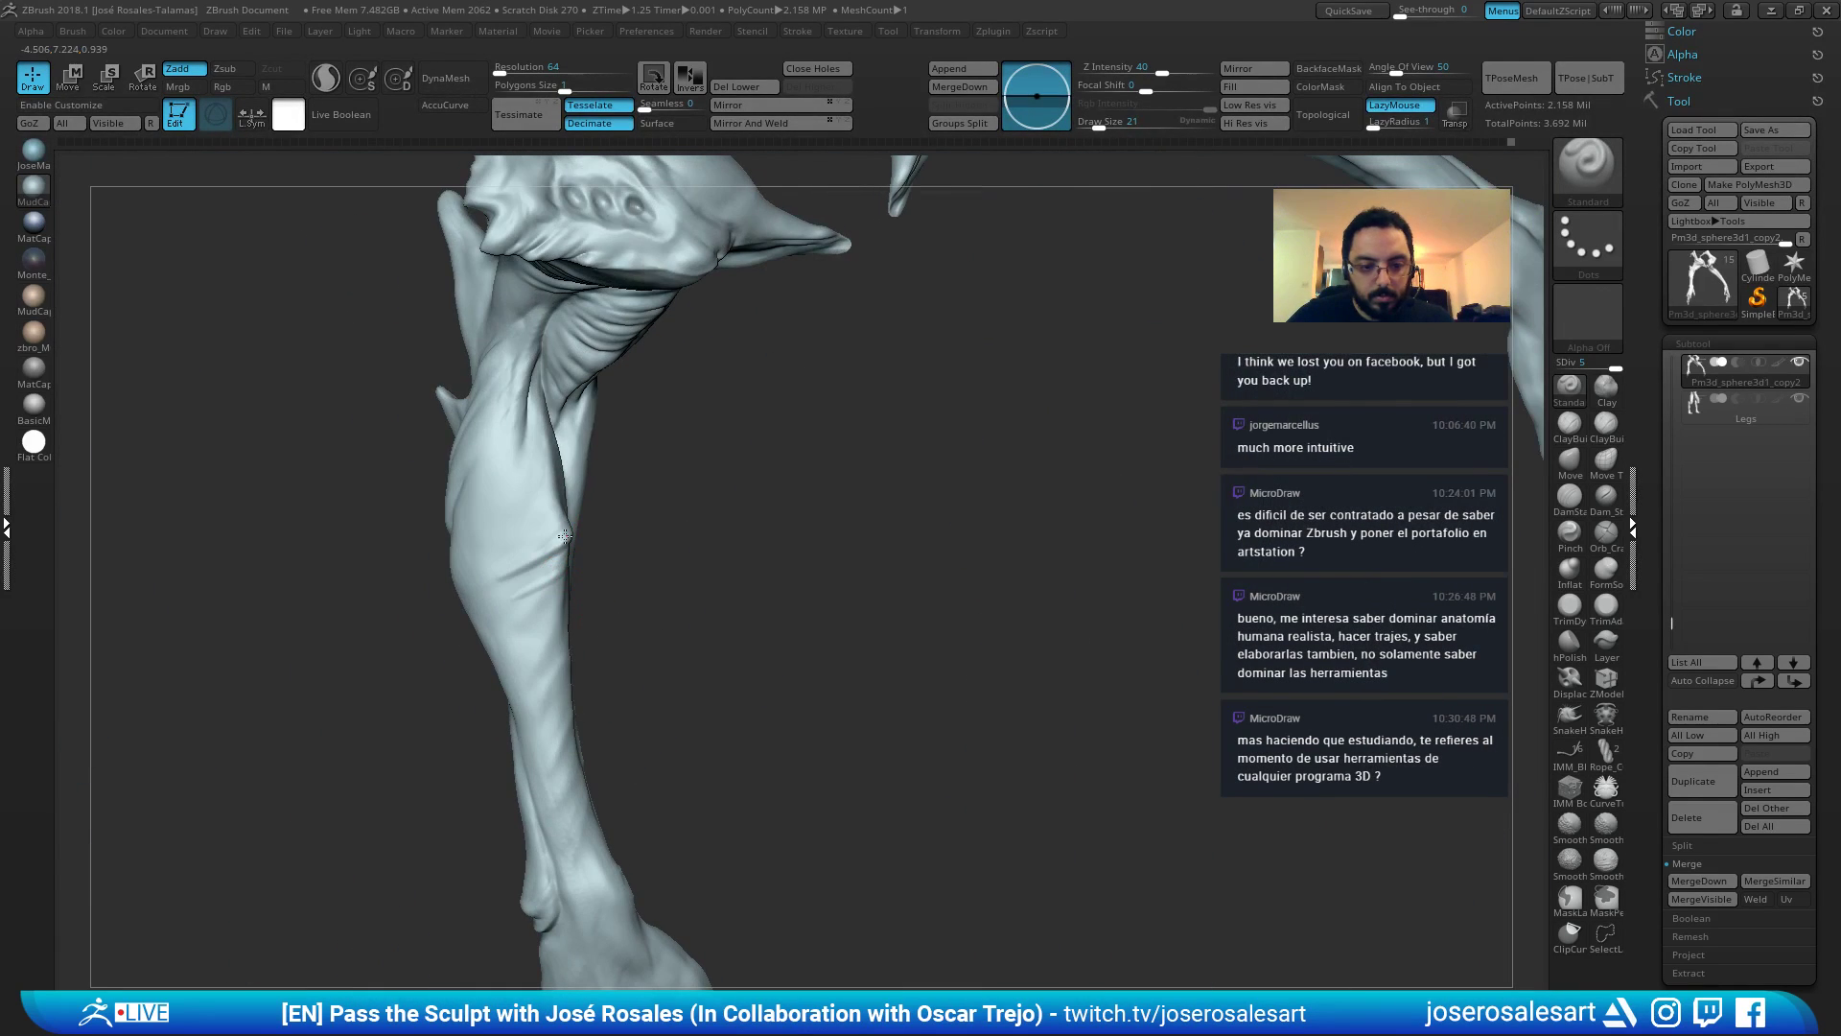
key("shift")
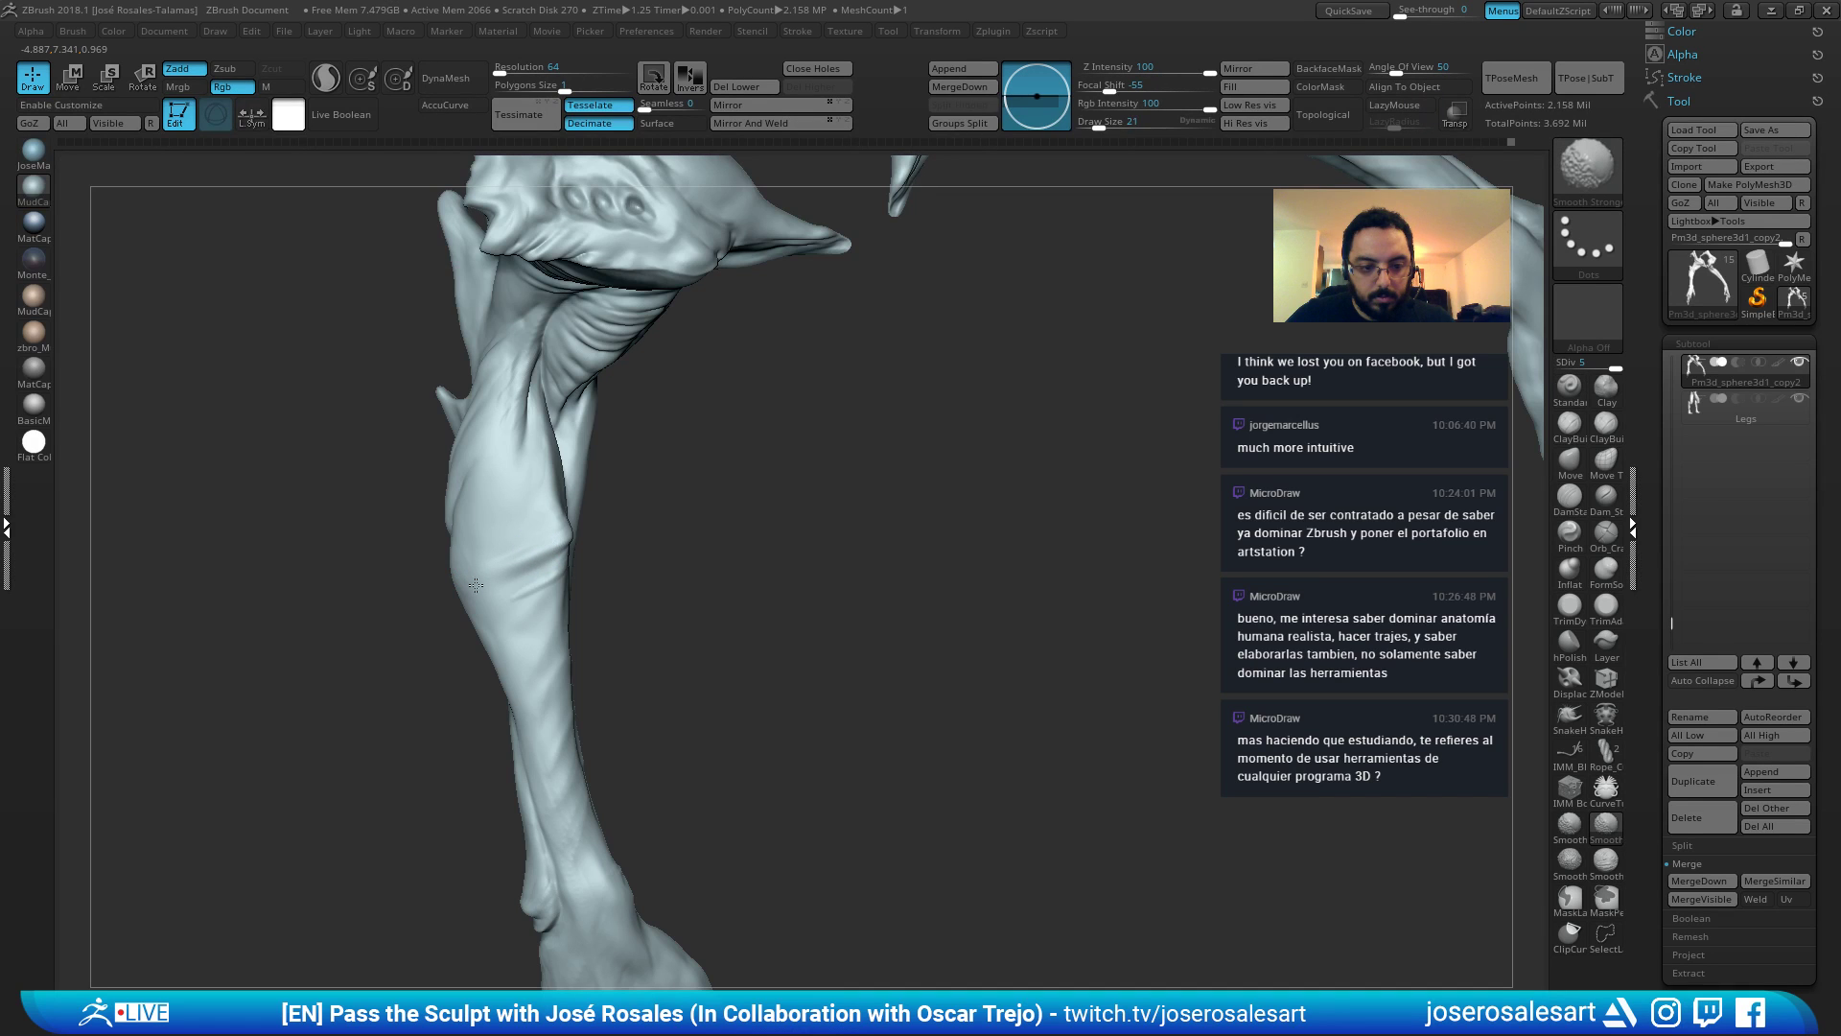
right_click_drag(515, 601, 577, 543)
mouse_move(572, 549)
left_mouse_down()
mouse_move(472, 601)
mouse_move(542, 606)
left_mouse_up()
right_click_drag(572, 599, 522, 685)
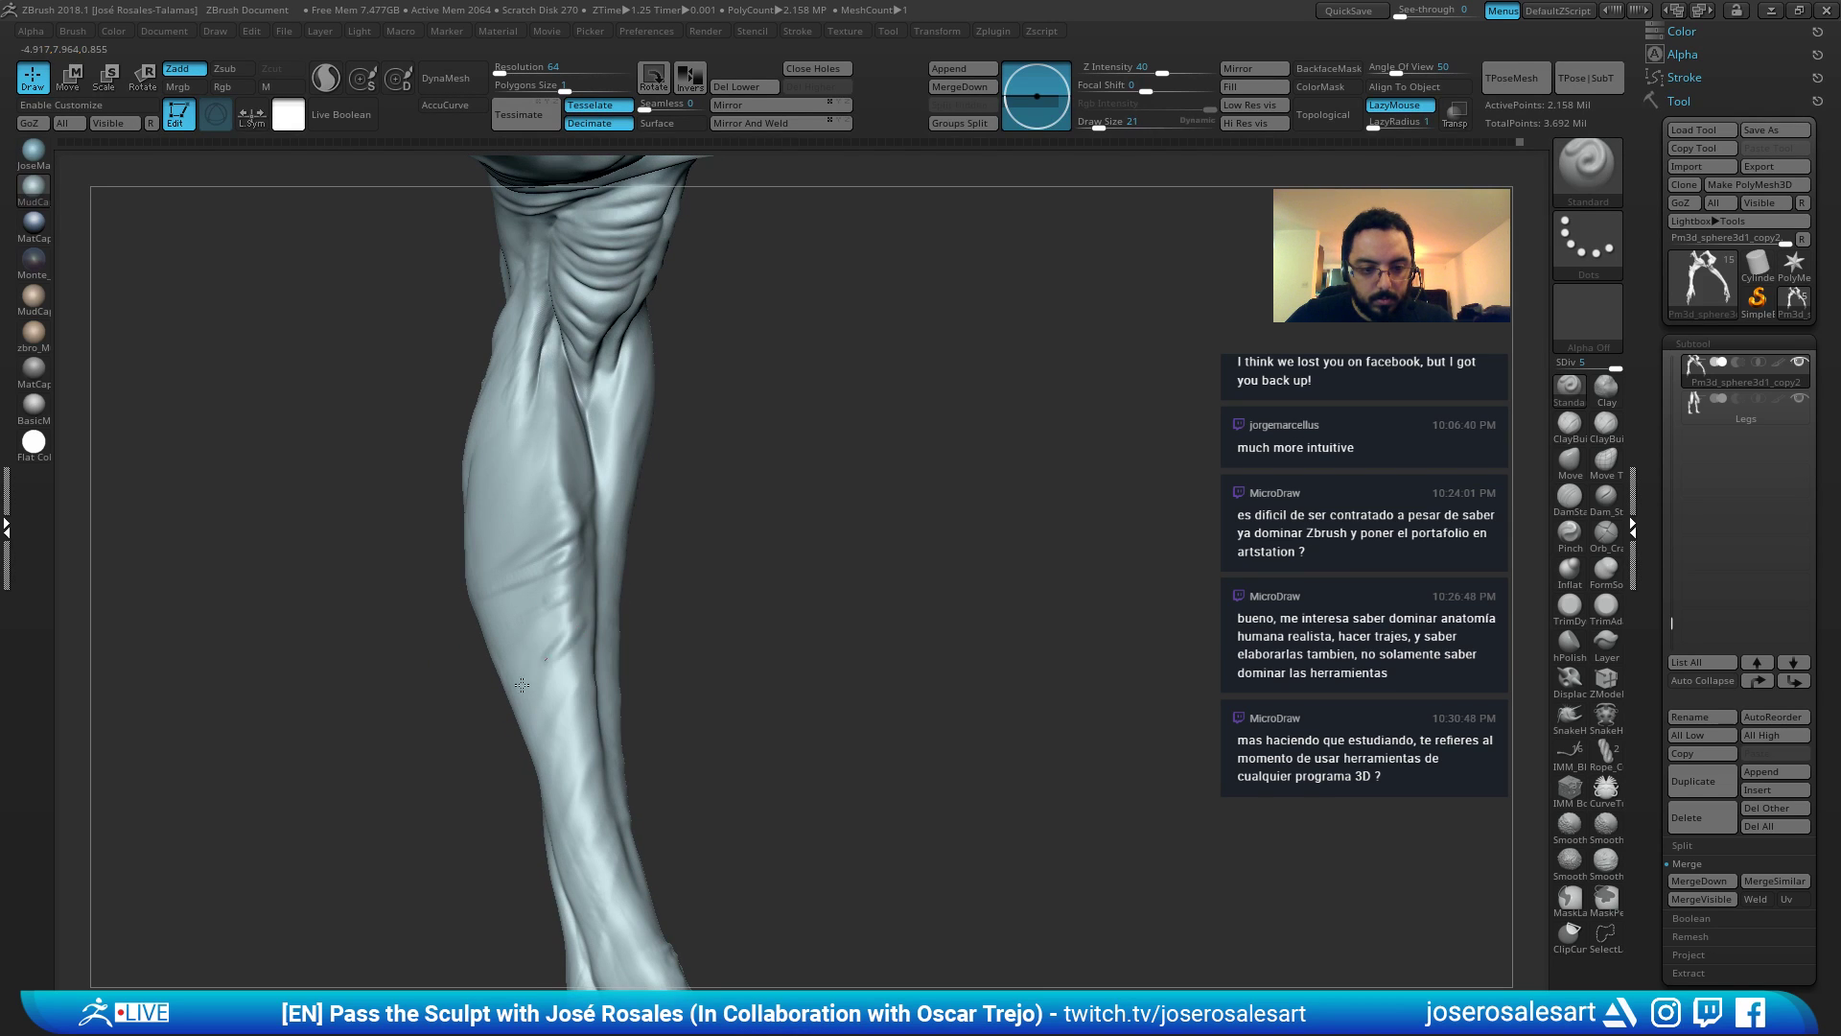
Extend the wrinkles down the forearm below the muscle bulge and soften their ends with smoothing strokes.
left_click_drag(562, 637, 572, 639)
mouse_move(495, 675)
right_mouse_down()
mouse_move(590, 619)
mouse_move(545, 650)
right_mouse_up()
left_click_drag(534, 658, 542, 672, "shift")
right_click_drag(542, 669, 593, 652)
left_click_drag(579, 668, 576, 653, "shift")
mouse_move(575, 653)
right_mouse_down()
mouse_move(531, 589)
mouse_move(499, 614)
mouse_move(444, 594)
right_mouse_up()
mouse_move(506, 514)
right_mouse_down()
mouse_move(559, 653)
mouse_move(632, 605)
mouse_move(548, 651)
mouse_move(604, 614)
right_mouse_up()
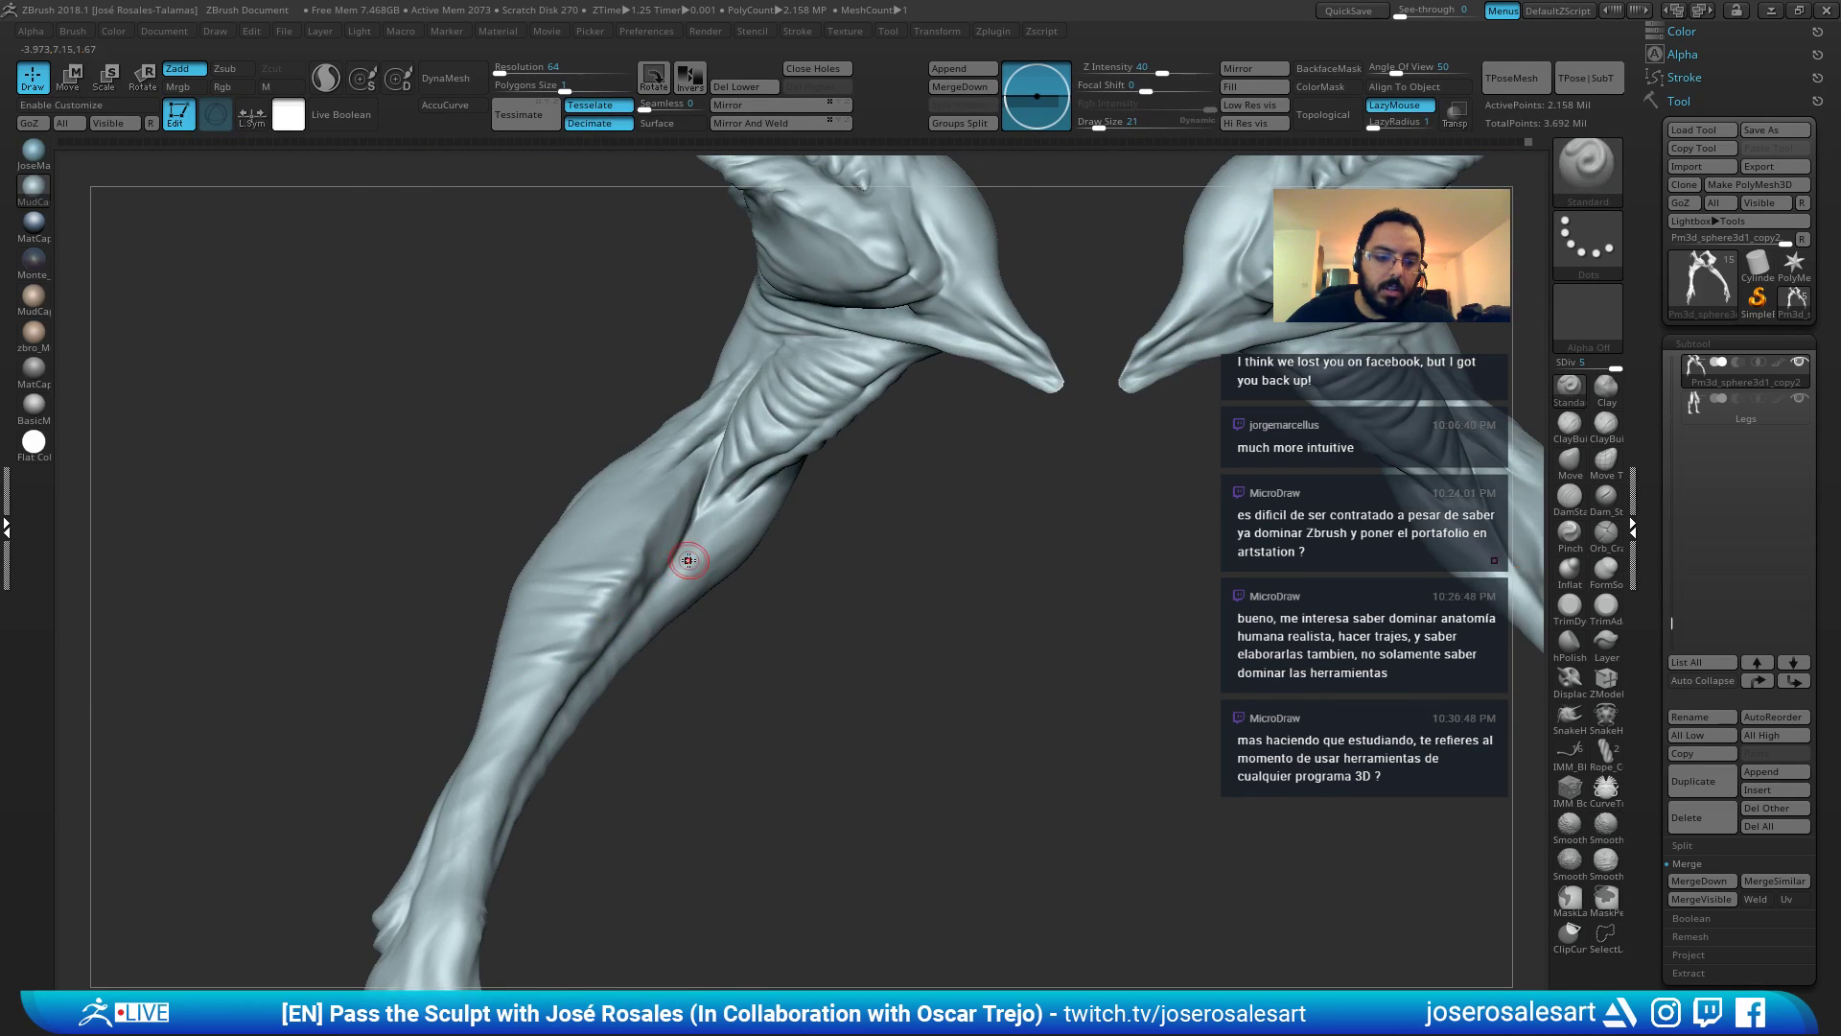
Examine the shoulders, elbow folds and forearms of both arms from several angles.
right_click_drag(690, 559, 655, 551)
right_click_drag(575, 621, 620, 579)
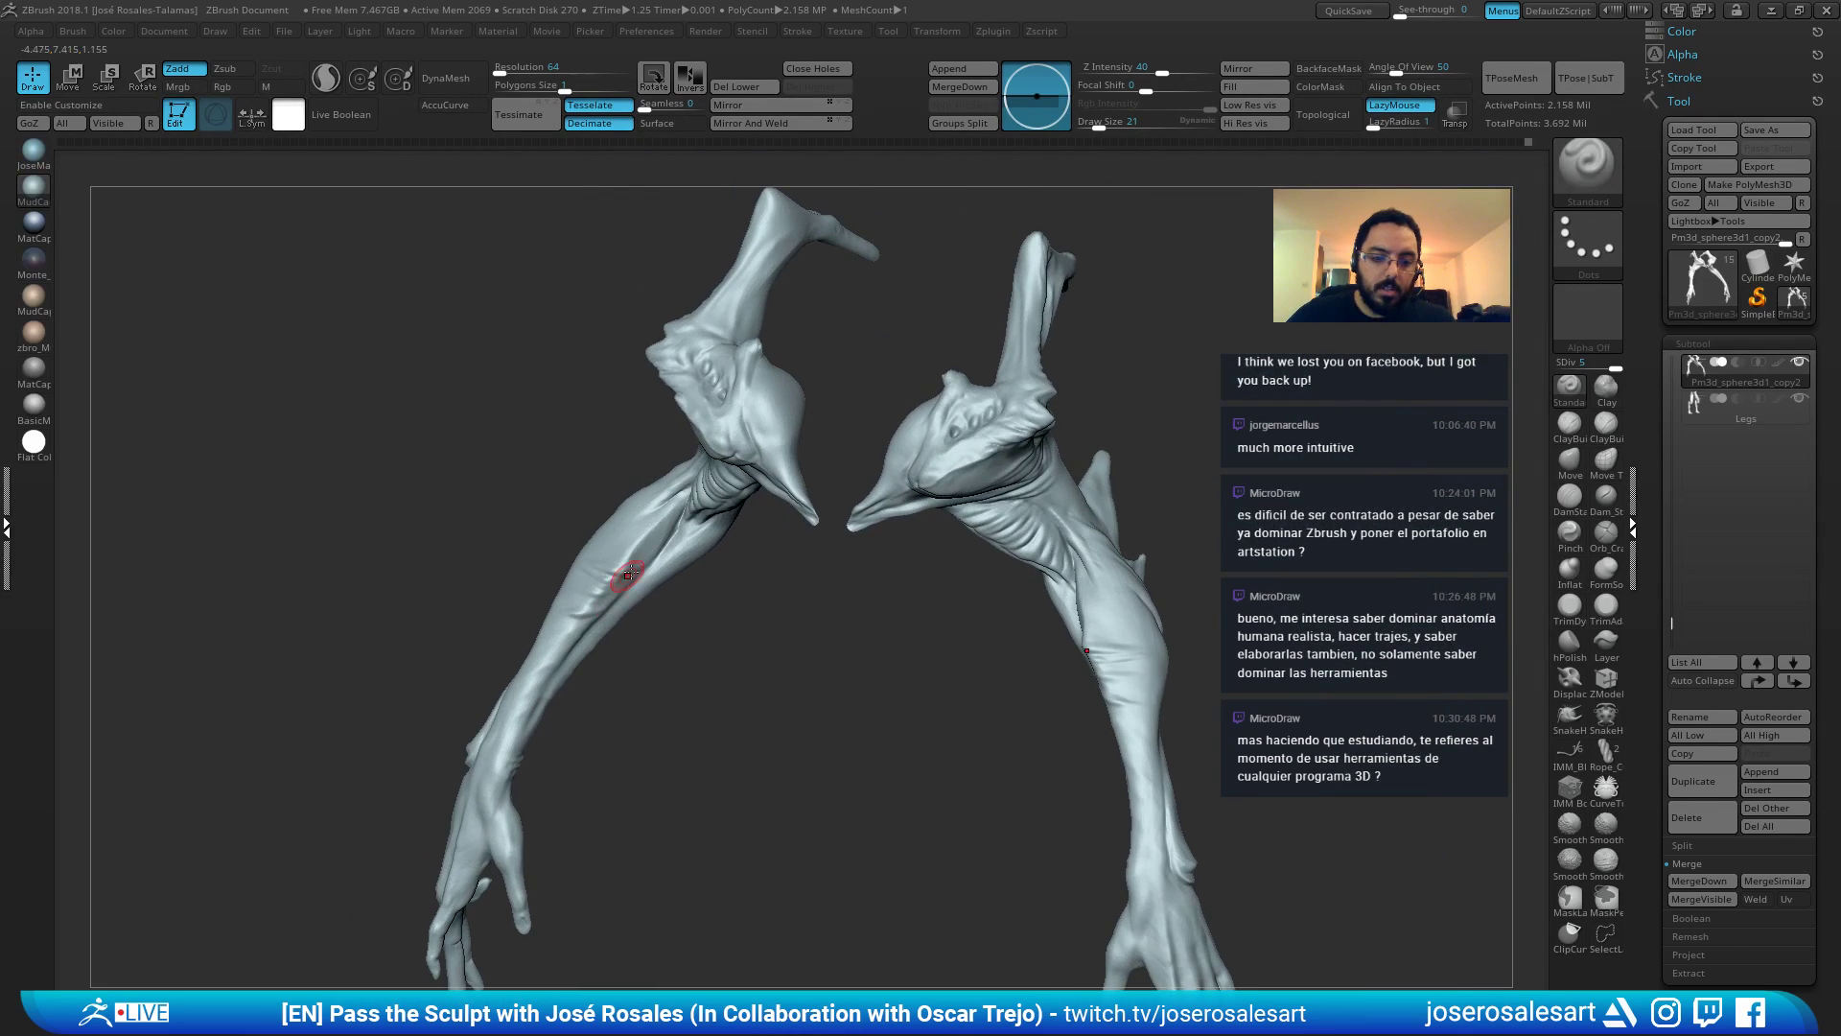
right_click_drag(495, 740, 672, 623)
mouse_move(671, 623)
right_mouse_down("ctrl")
mouse_move(676, 530)
mouse_move(683, 614)
right_mouse_up("ctrl")
right_click_drag(818, 320, 731, 337, "alt")
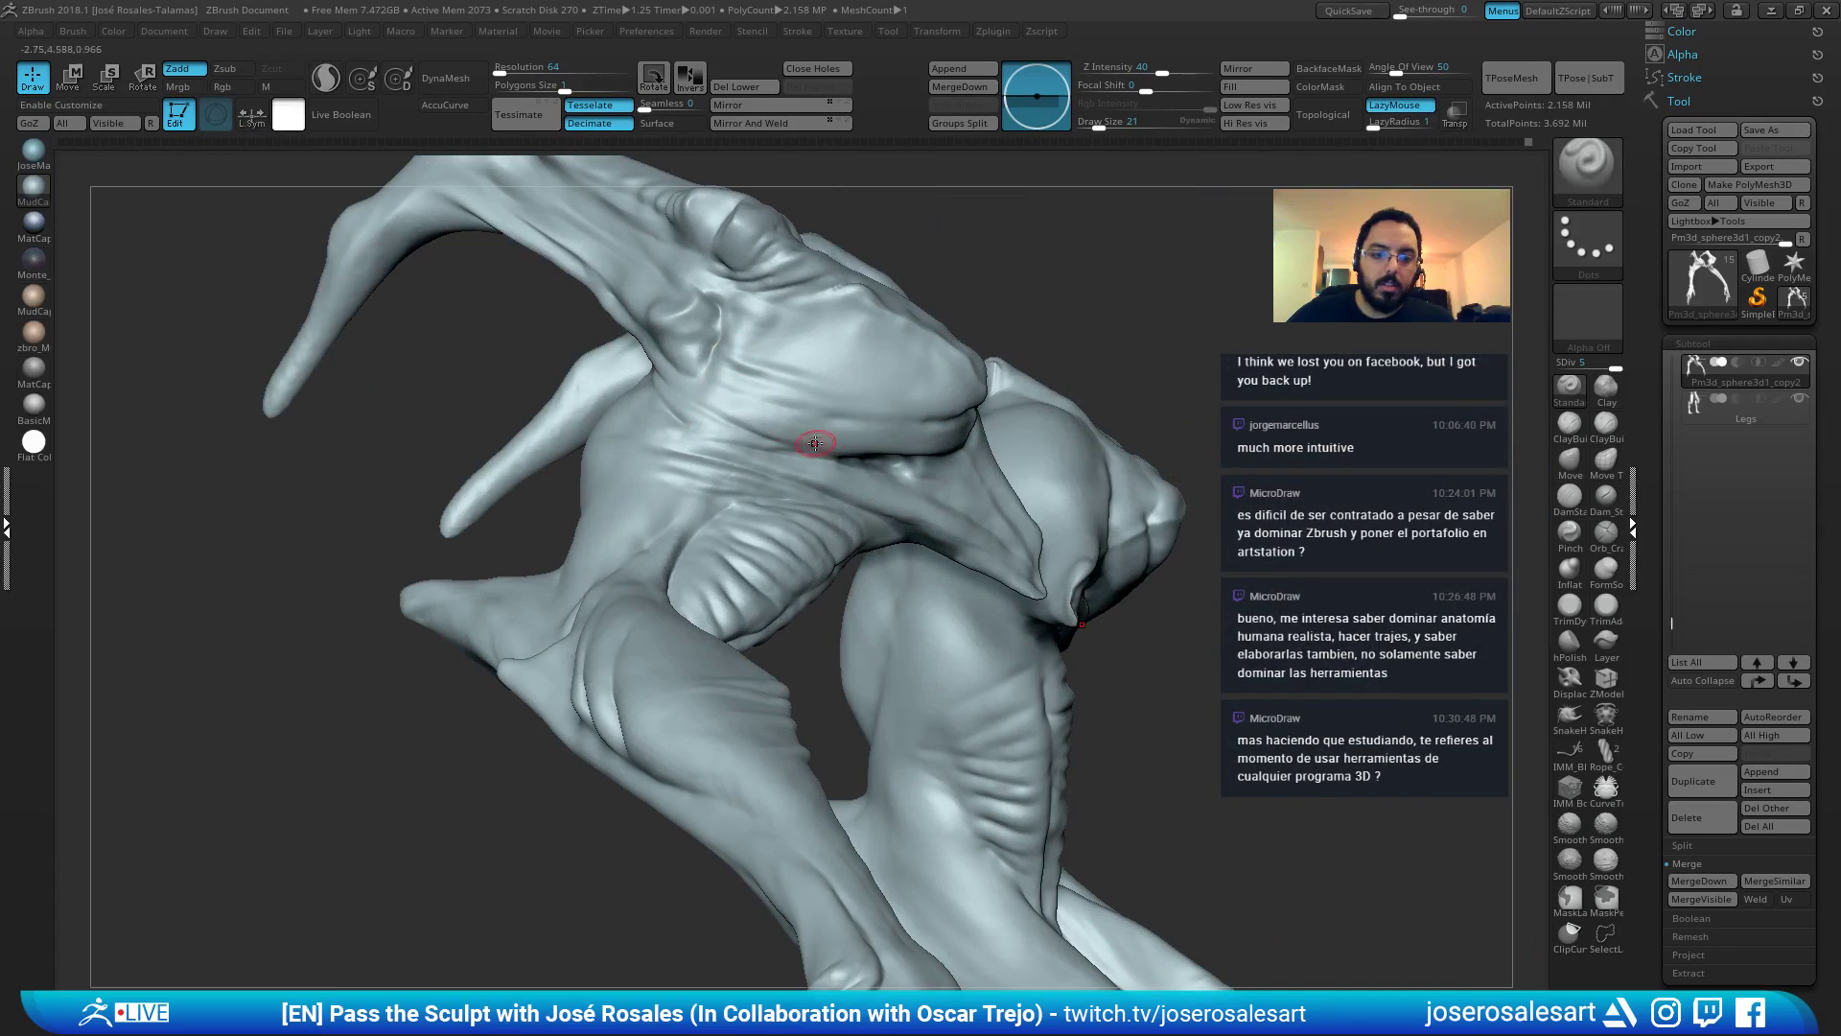
right_click_drag(757, 448, 888, 384)
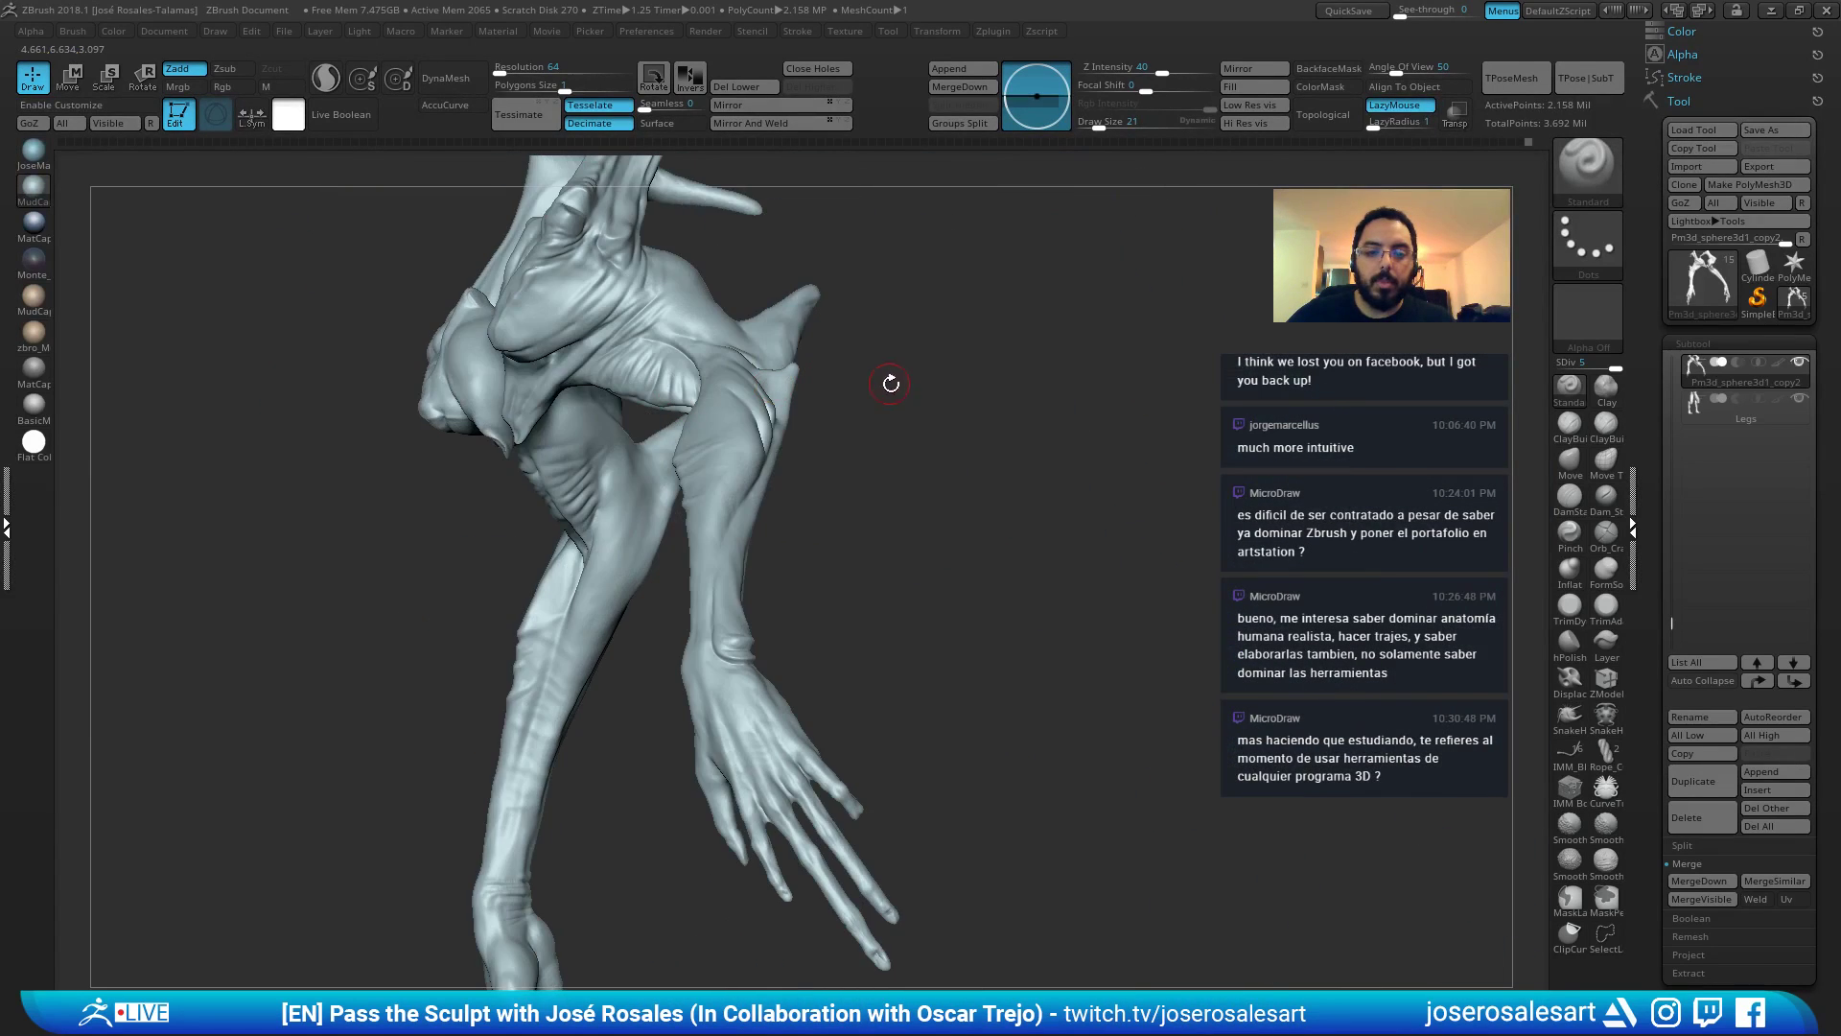
right_click_drag(749, 458, 687, 411, "ctrl")
right_click_drag(394, 461, 1099, 465)
Add horizontal skin folds across the inner mid-forearm with the Standard brush and blend them with smoothing.
right_click_drag(604, 738, 654, 568, "alt")
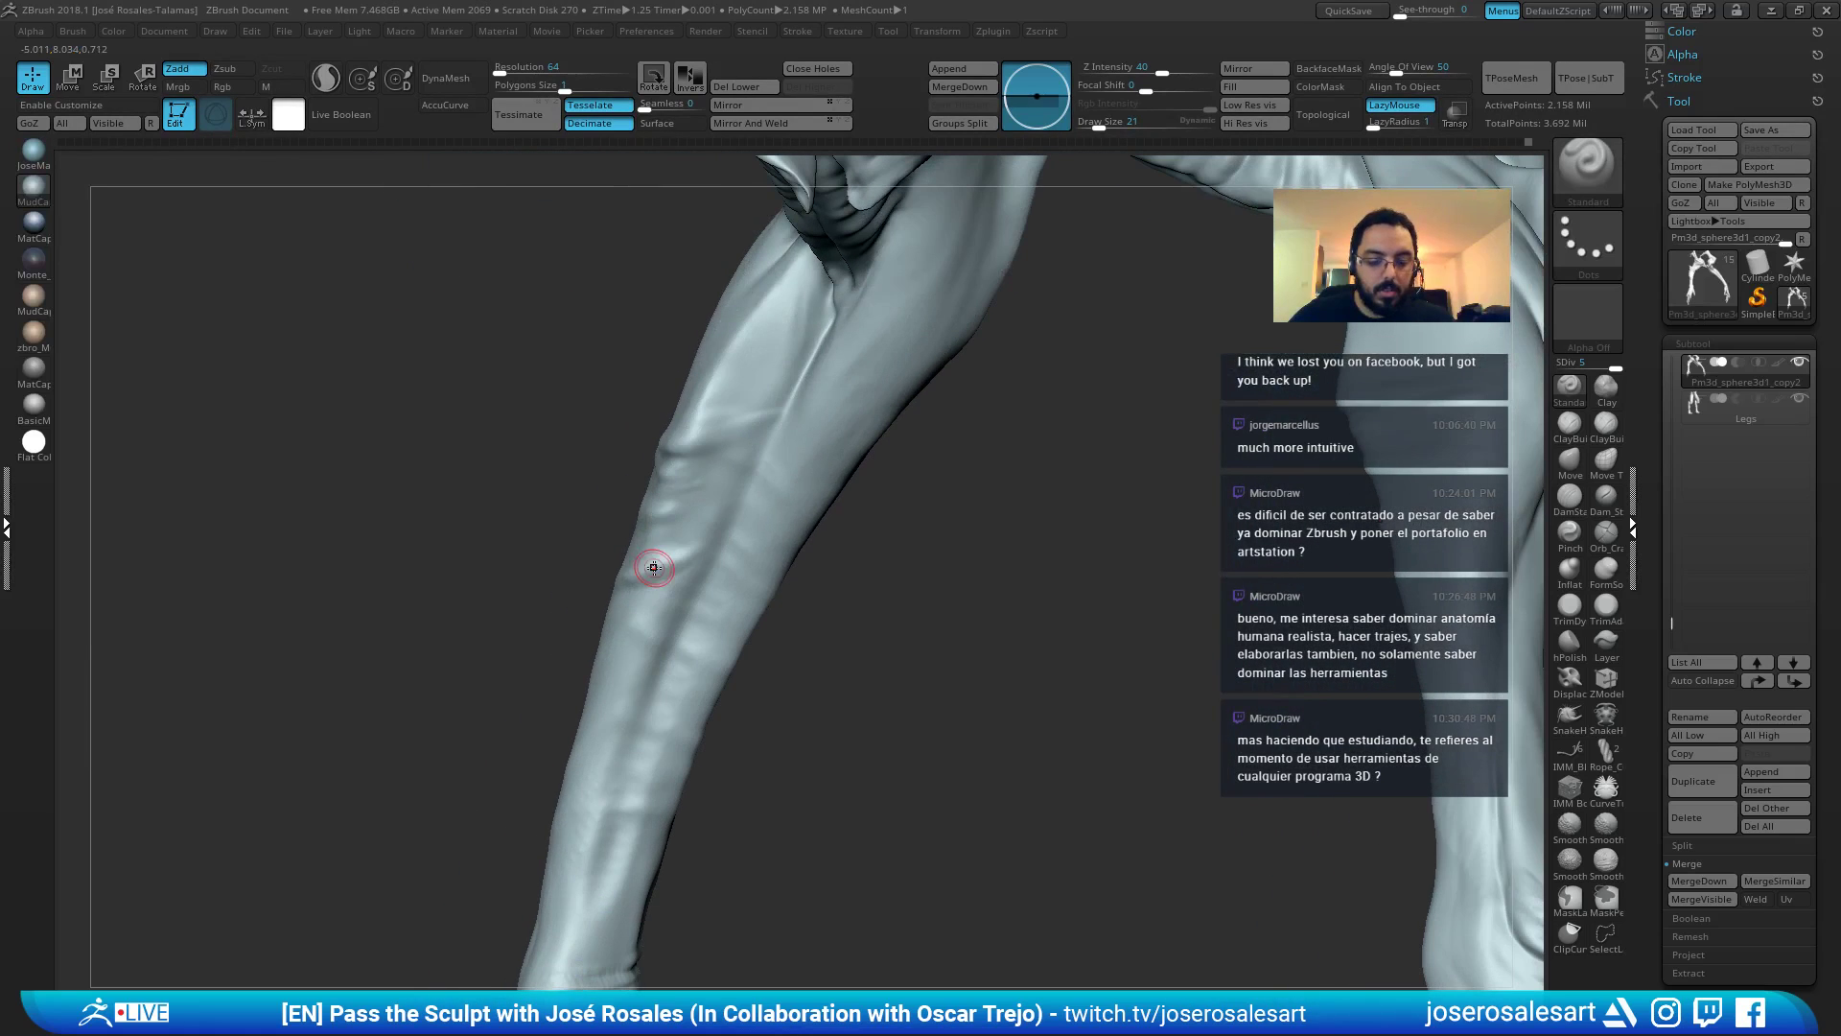
left_click_drag(688, 579, 764, 596)
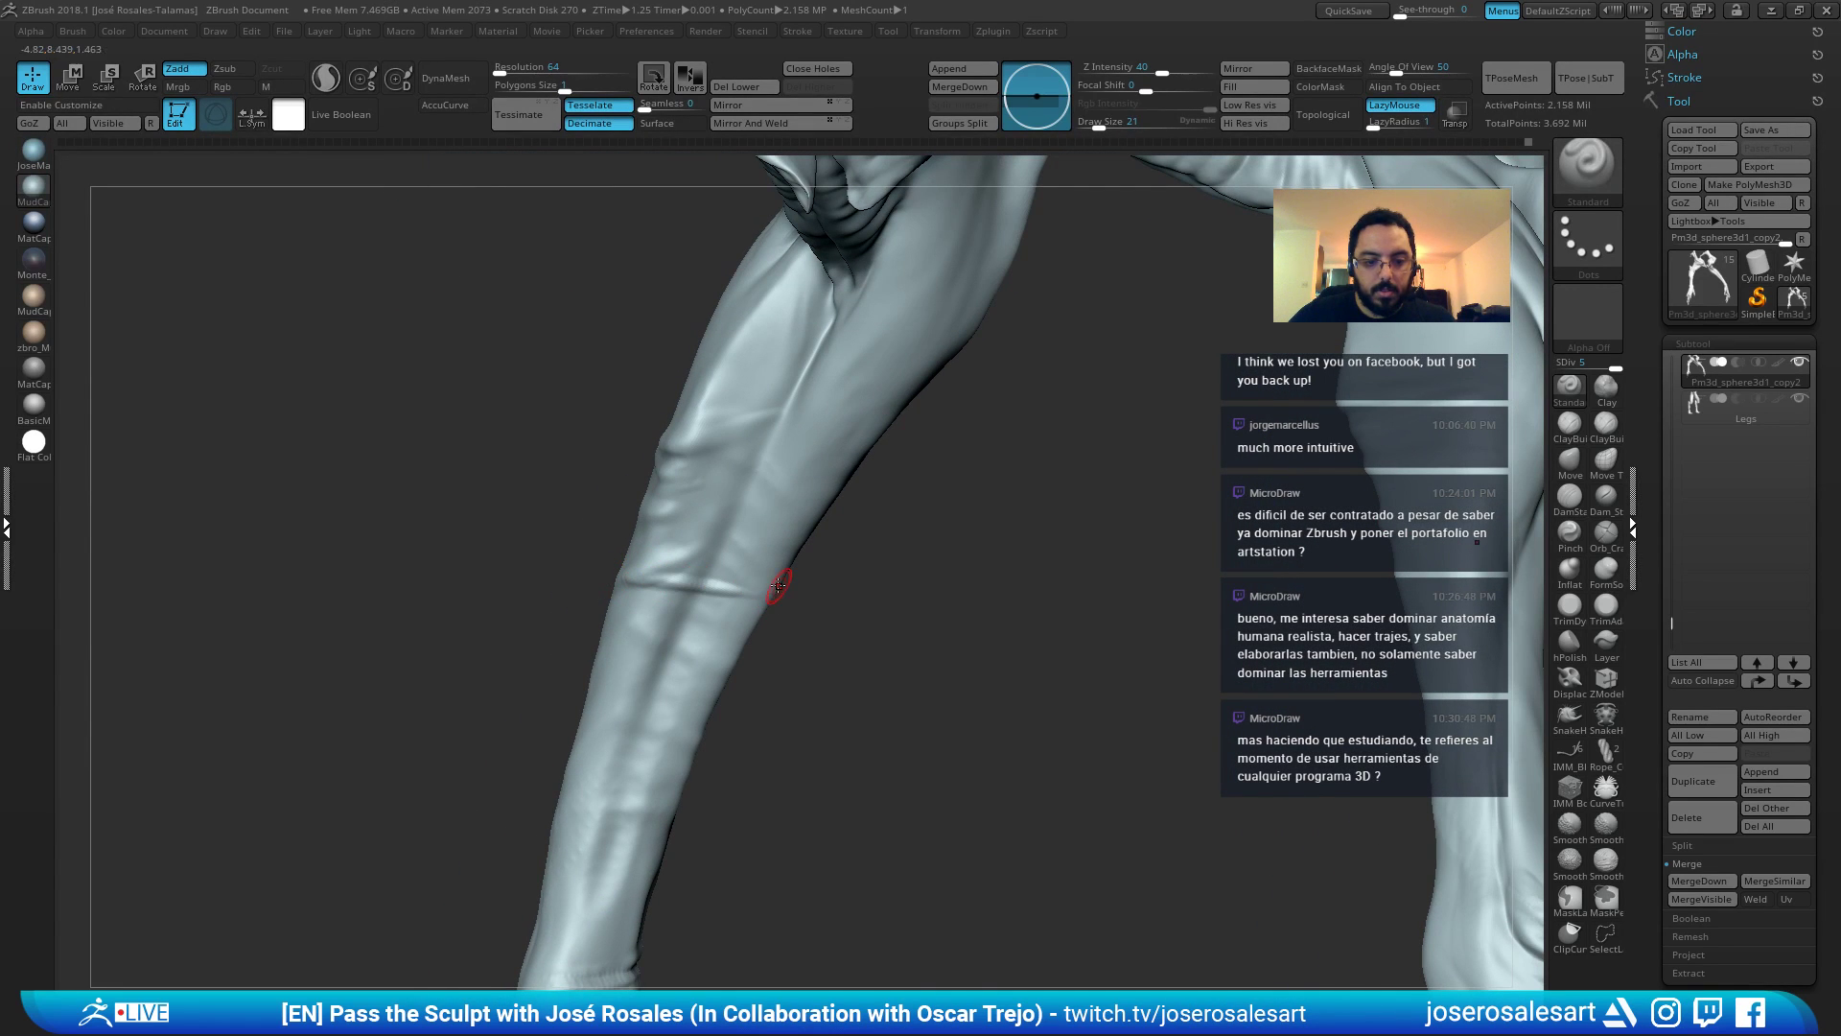
key("shift")
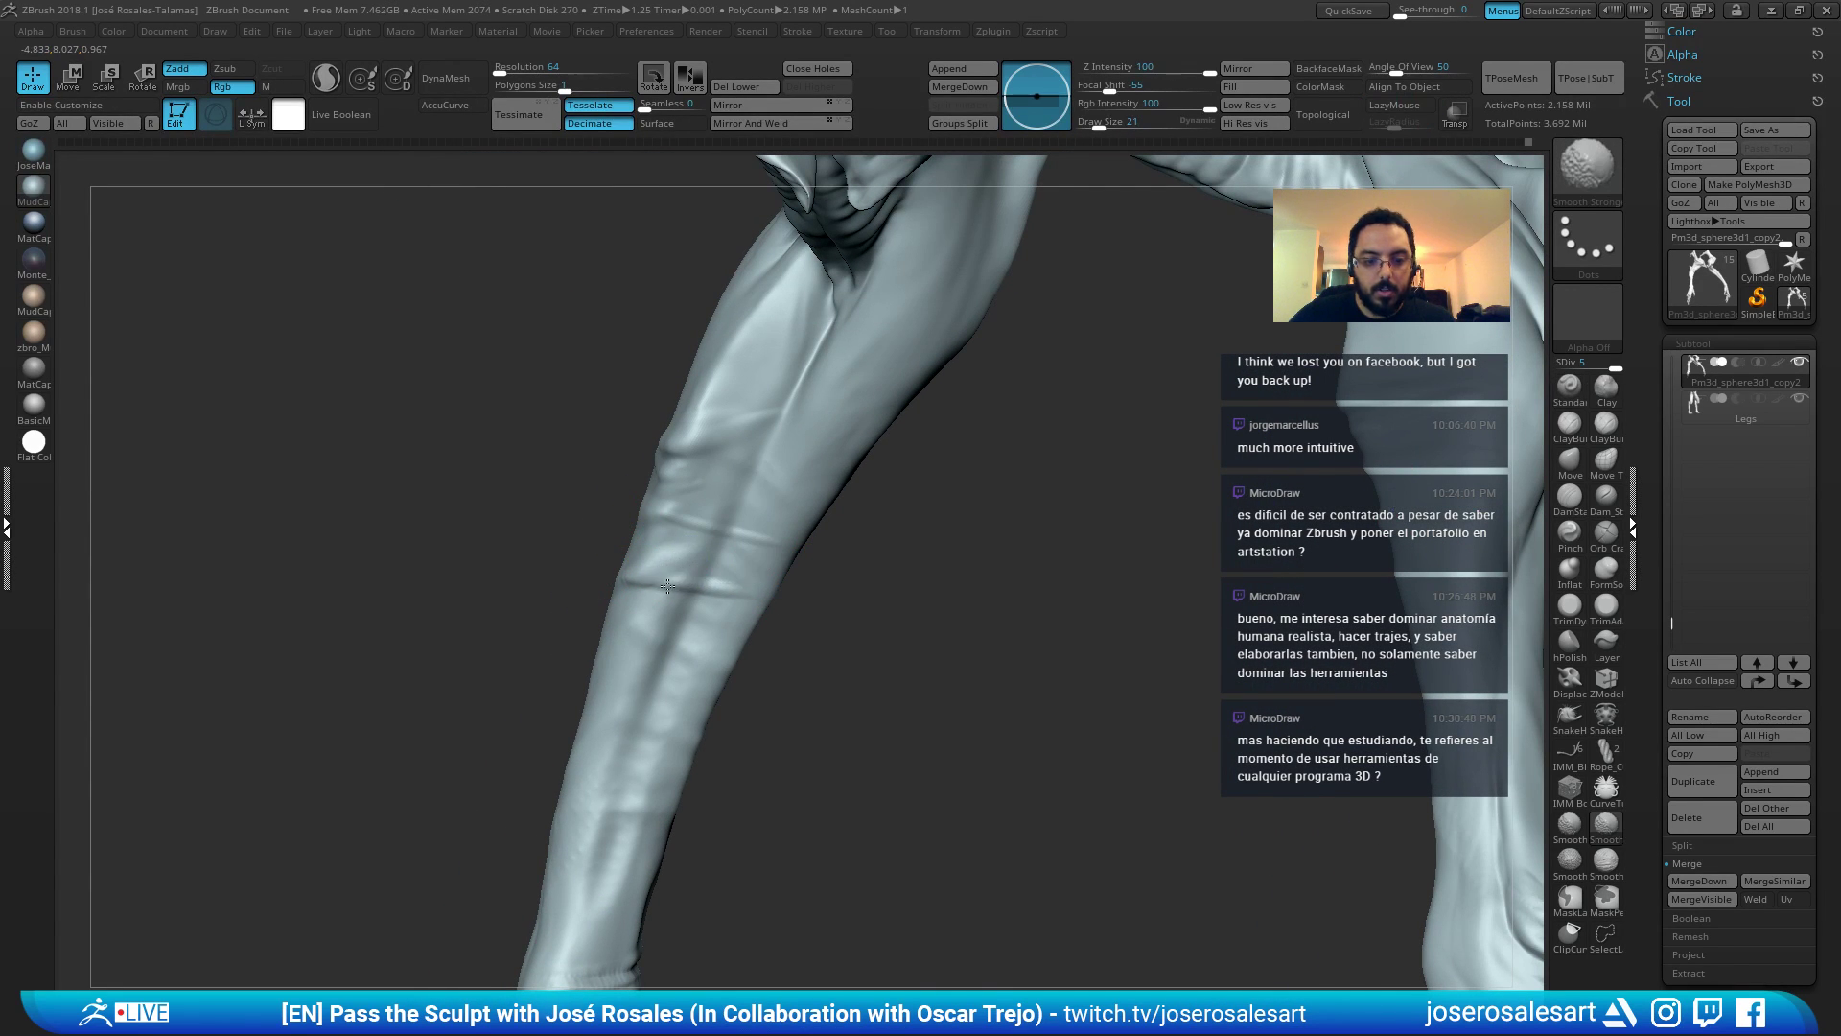
right_click_drag(658, 491, 798, 476)
left_click_drag(802, 475, 757, 464, "shift")
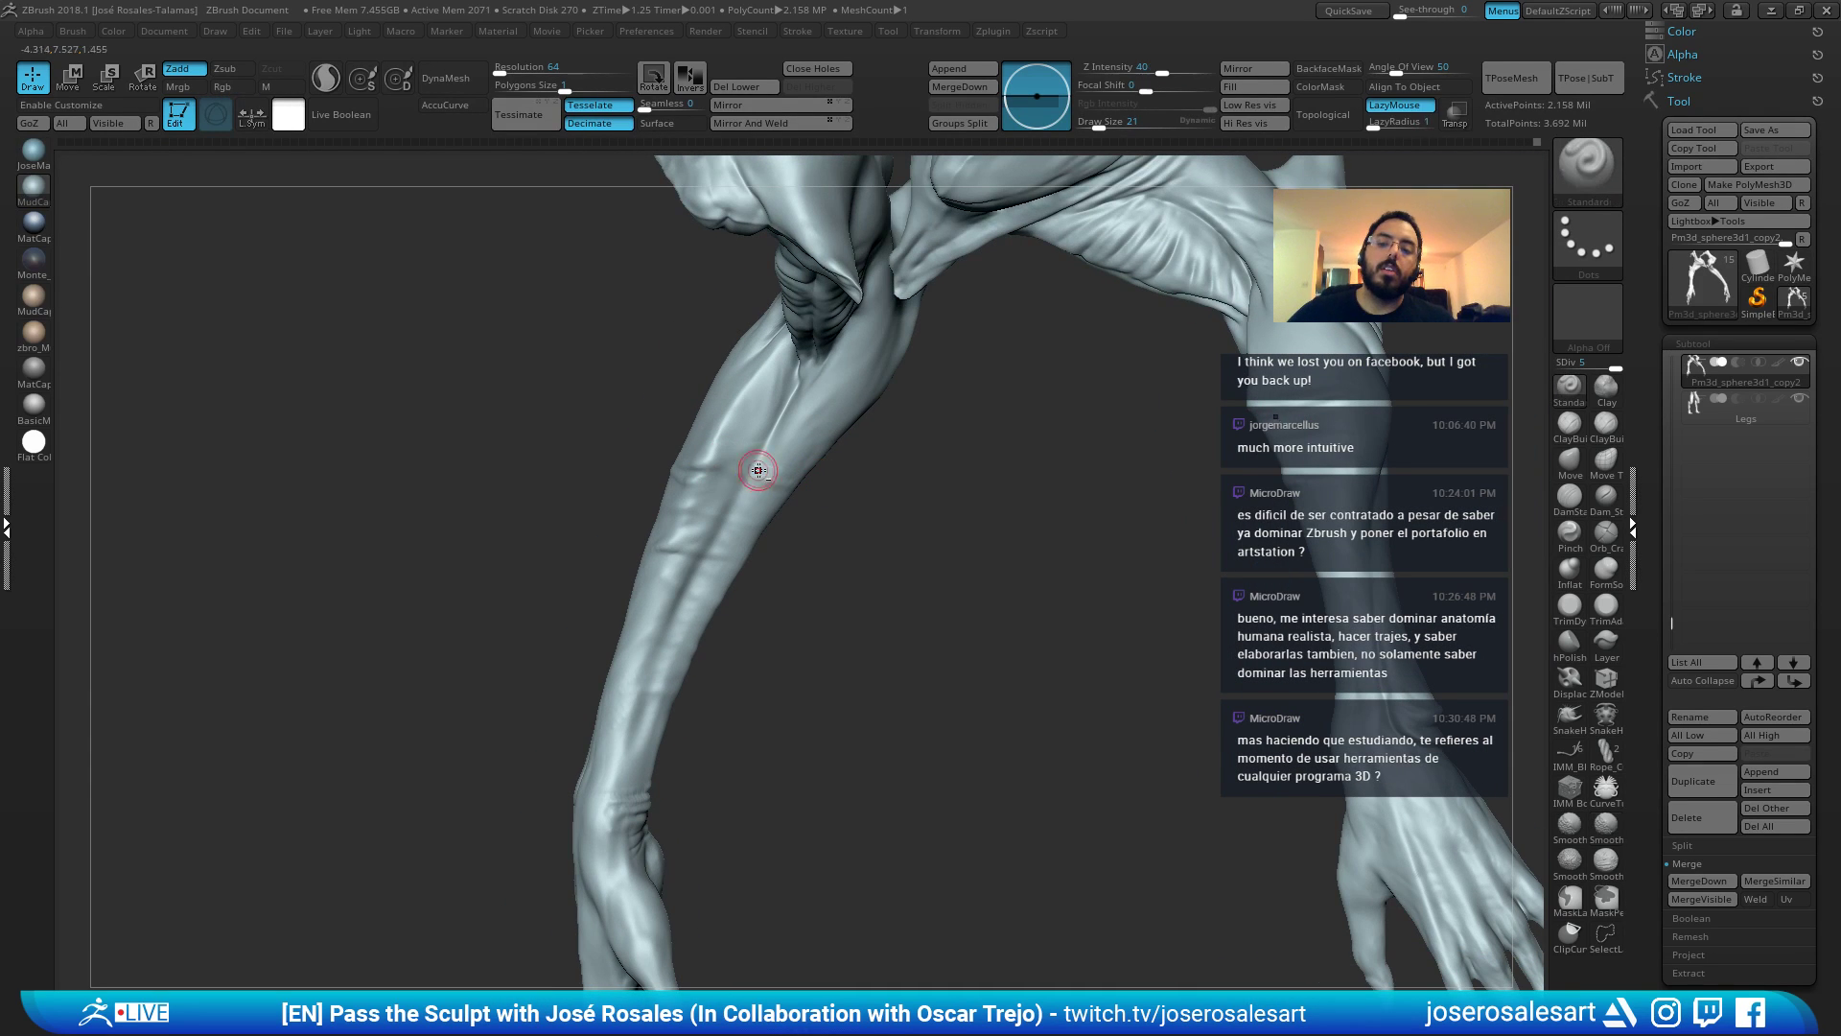
right_click_drag(756, 464, 781, 481)
left_click_drag(781, 481, 732, 533, "shift")
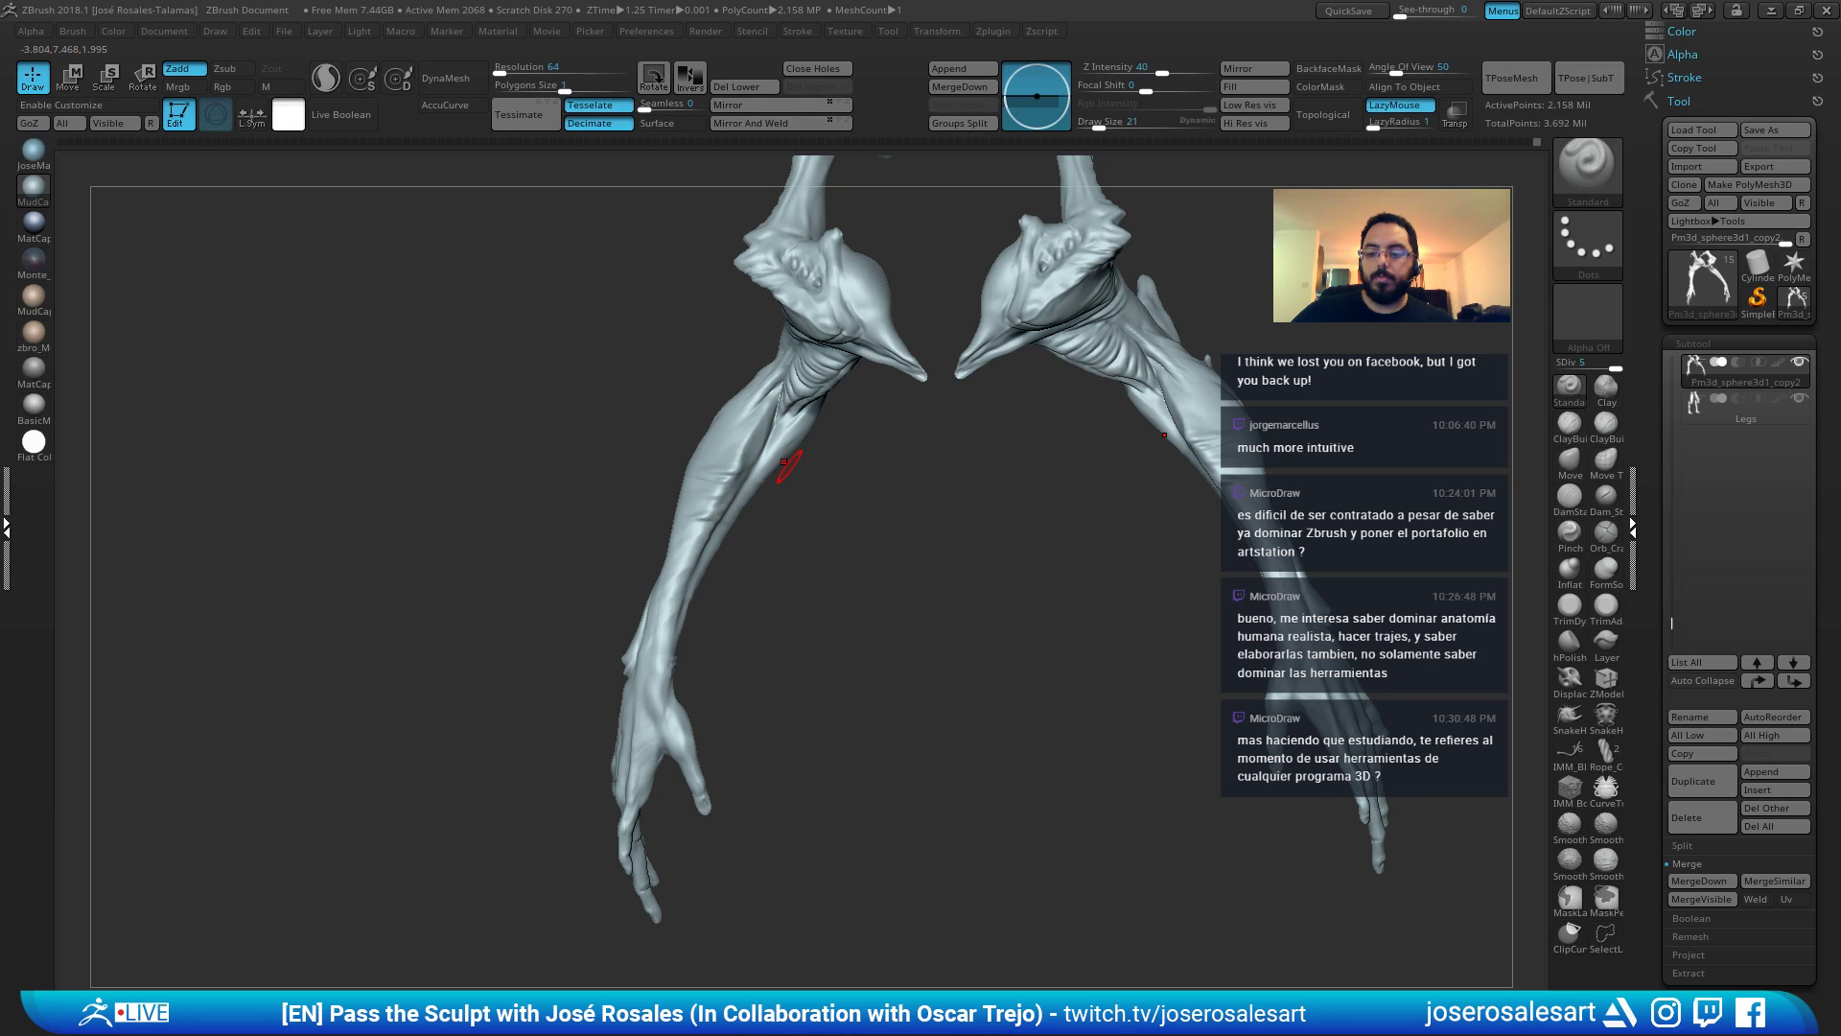
Switch to ClayBuildup and display the arms together with the rest of the creature's body.
right_click_drag(789, 466, 859, 514, "ctrl")
mouse_move(707, 614)
right_mouse_down()
mouse_move(696, 638)
mouse_move(685, 470)
mouse_move(773, 489)
mouse_move(575, 442)
right_mouse_up()
key("2")
key("shift+s")
right_click_drag(1141, 414, 864, 689)
right_click_drag(805, 515, 1013, 336)
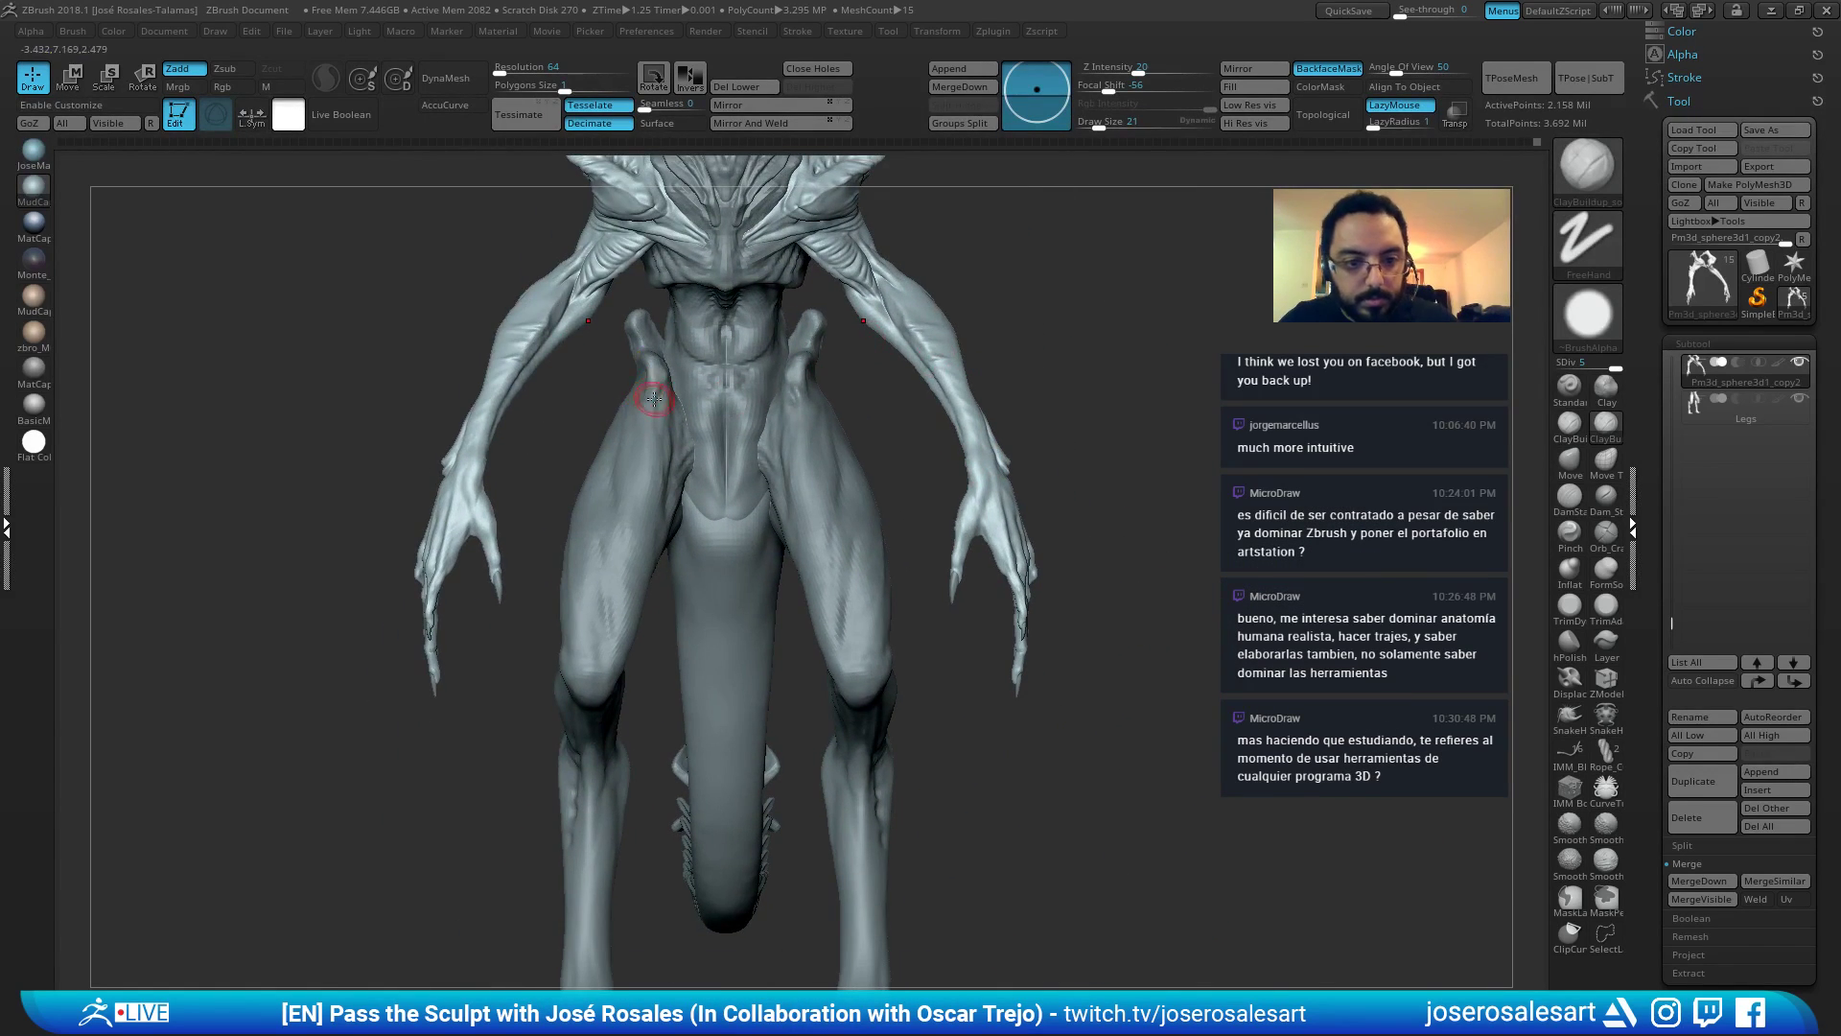
Select DamStandard with draw size 36 and switch the model to the bluish, high-contrast MatCap material.
right_click_drag(654, 398, 561, 630)
key("b")
key("d")
key("s")
key("s")
key("s")
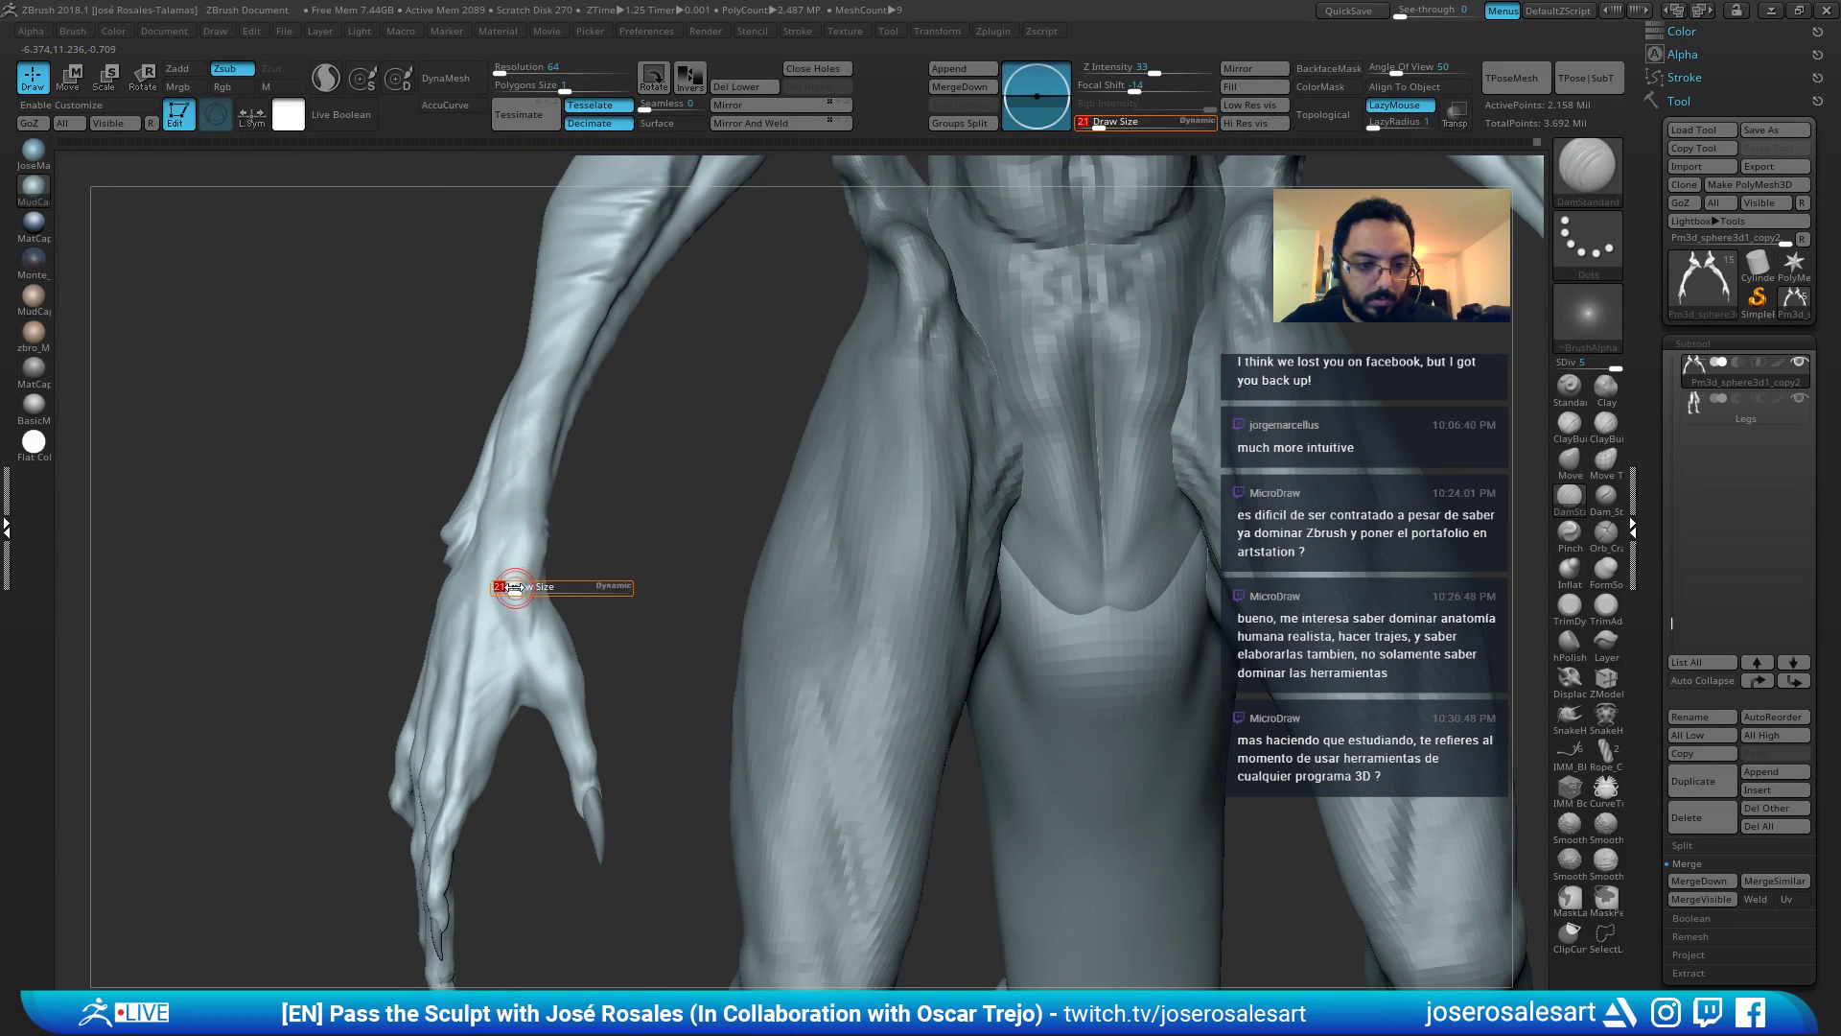
left_click_drag(516, 583, 524, 583)
right_click_drag(509, 592, 509, 641)
left_click(34, 222)
Carve the tendon creases from the wrist toward the thumb with DamStandard and smooth the surface around them.
right_click_drag(452, 534, 506, 621)
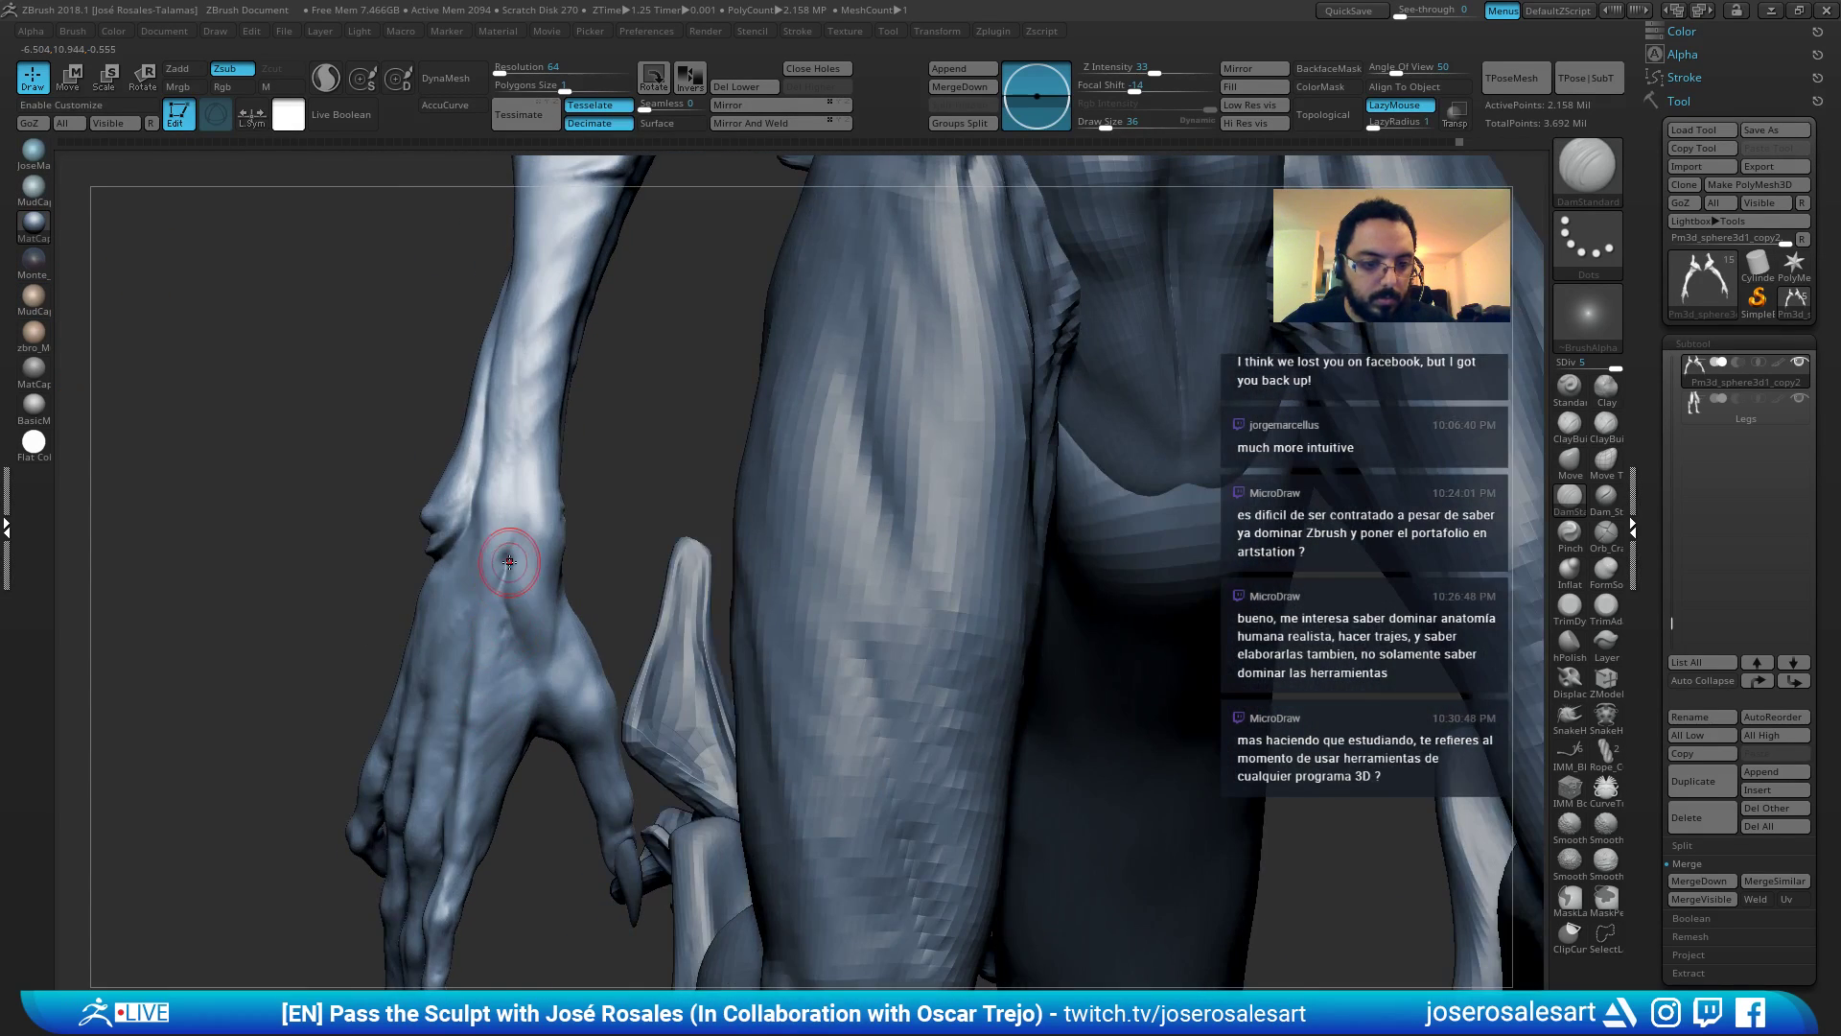
left_click_drag(507, 570, 494, 608, "shift")
left_click_drag(507, 552, 504, 570)
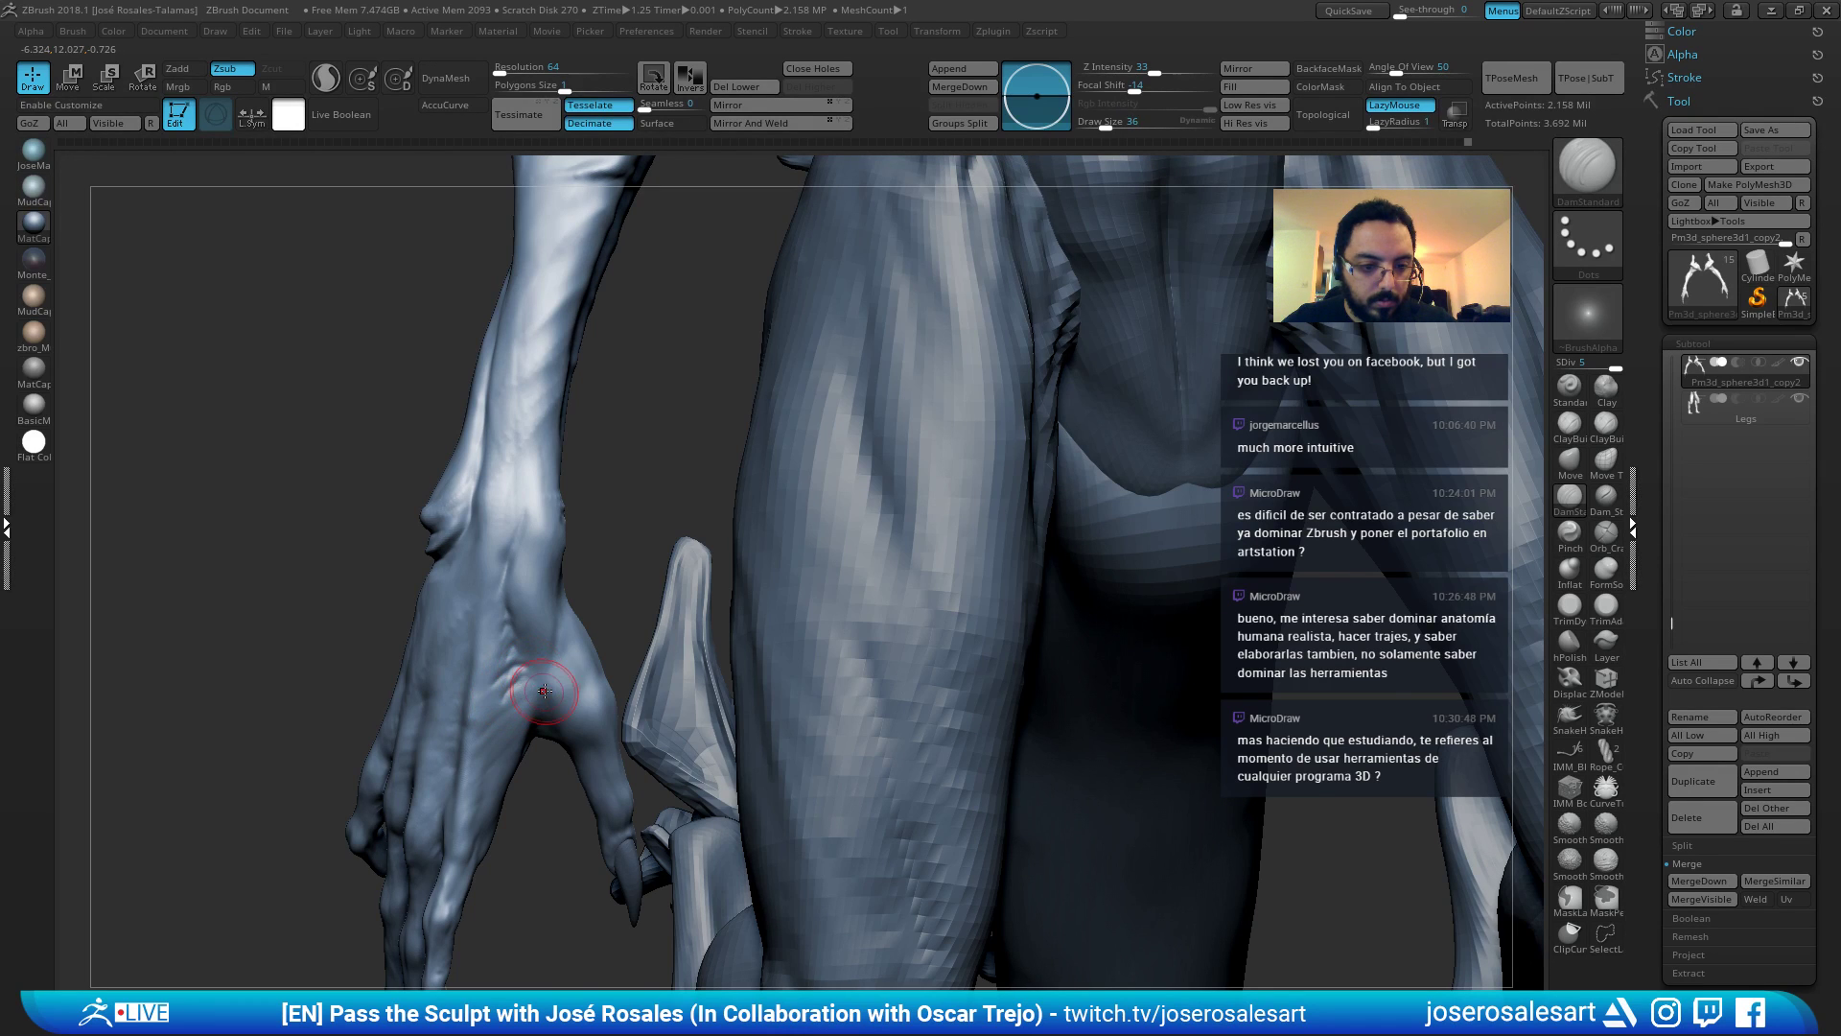
right_click_drag(561, 627, 577, 568)
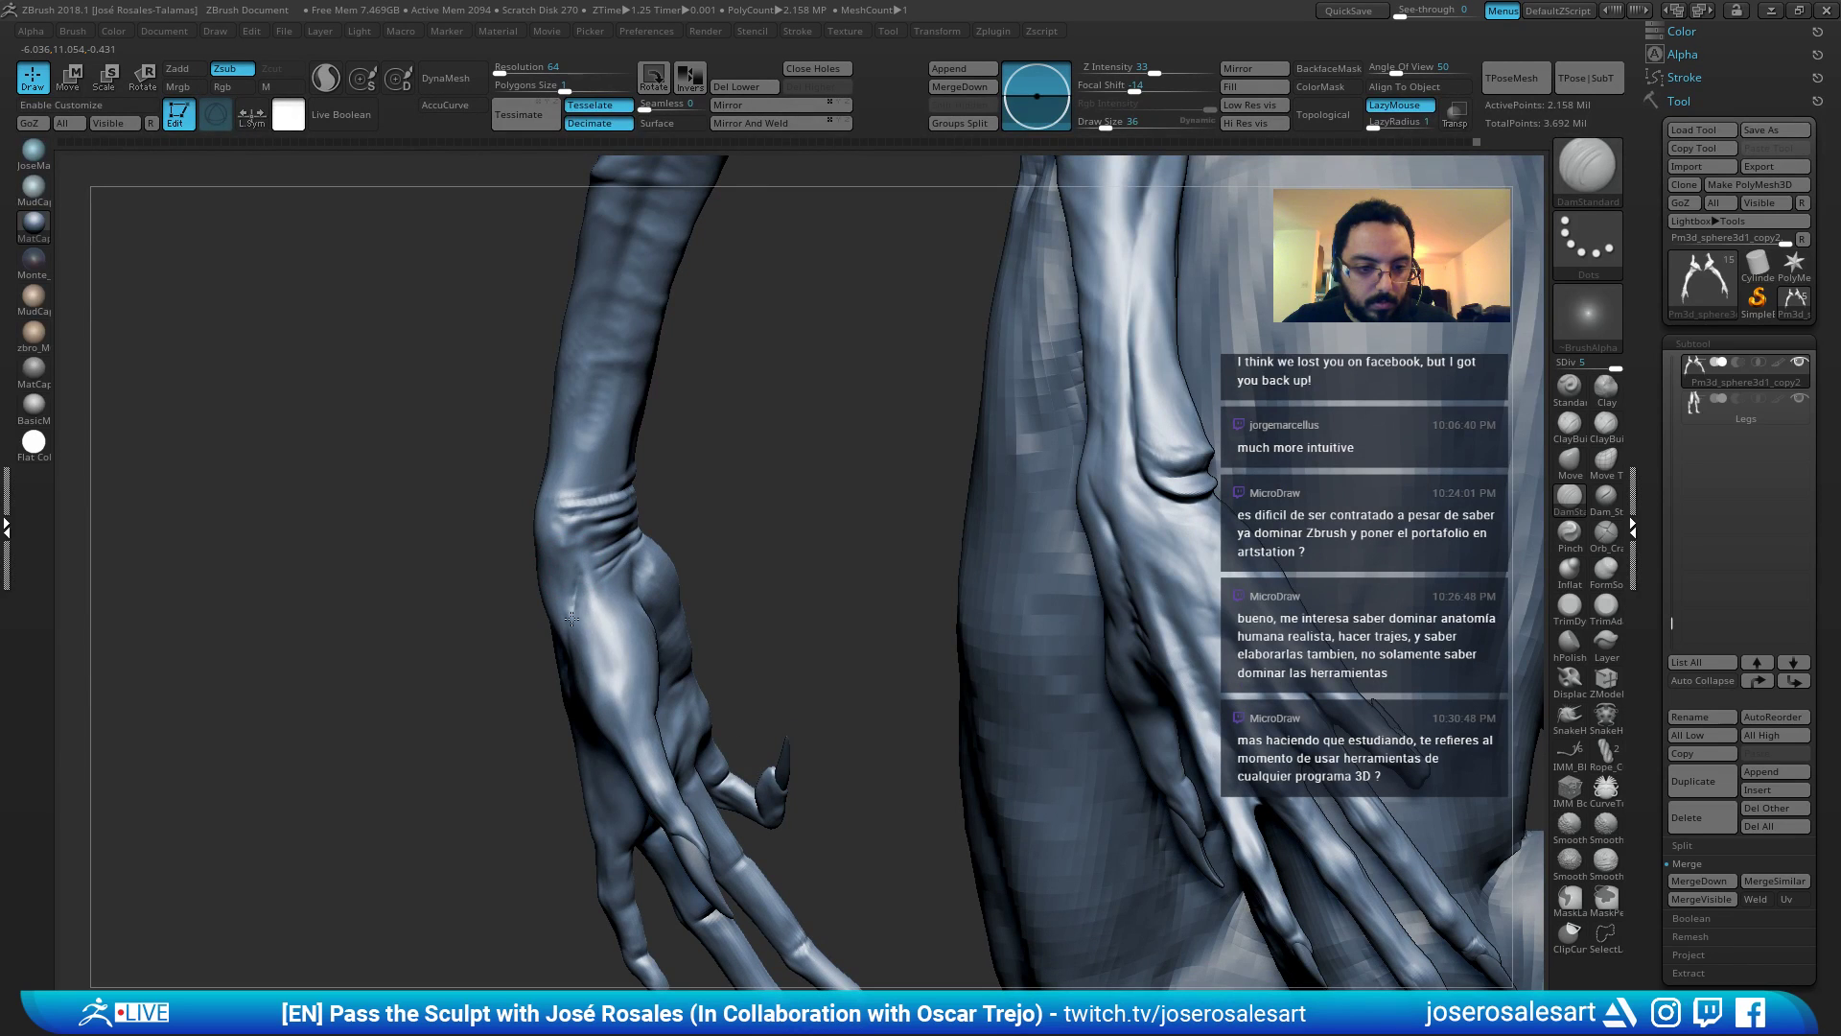
right_click_drag(584, 643, 580, 602)
left_click_drag(581, 606, 583, 615, "shift")
Sculpt raised tendons on the thumb side of the wrist with the Standard brush at draw size 21 and smooth them.
key("b")
key("s")
key("t")
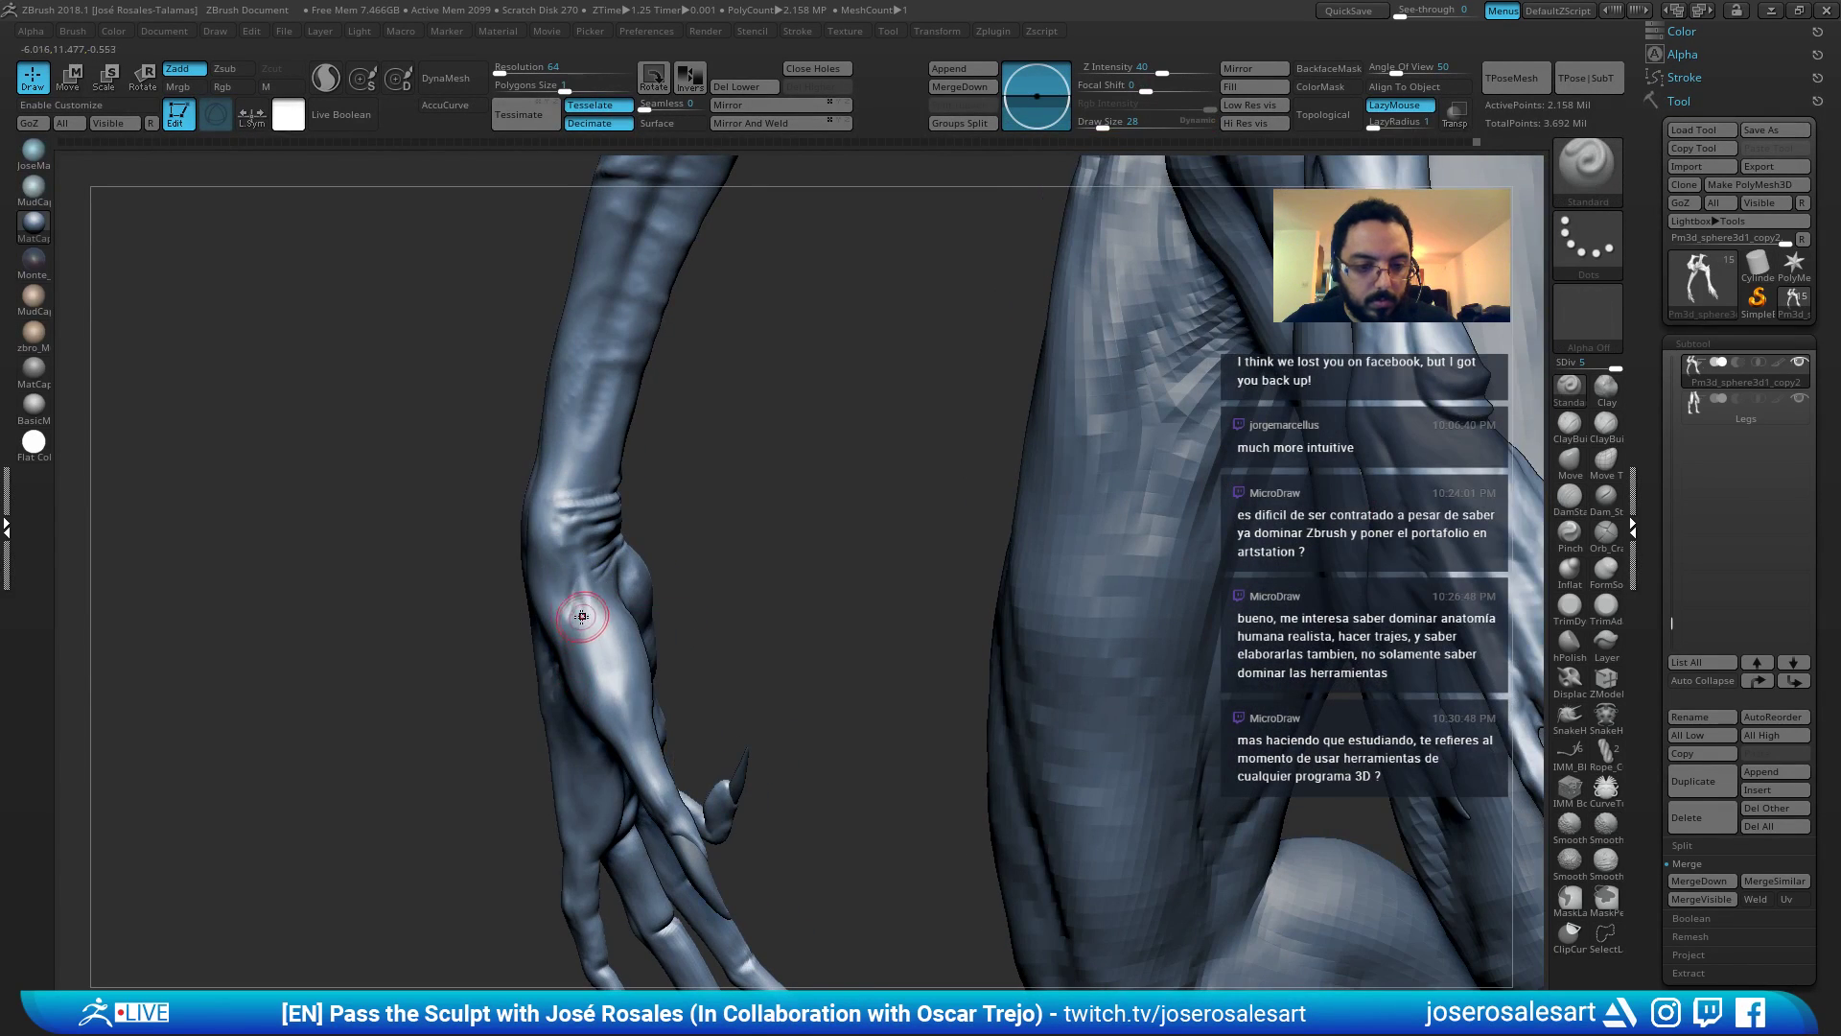
right_click_drag(583, 611, 591, 594)
key("s")
left_click_drag(591, 594, 582, 596)
left_click_drag(583, 602, 596, 635)
mouse_move(595, 633)
right_mouse_down()
mouse_move(561, 622)
mouse_move(586, 608)
right_mouse_up()
left_click_drag(586, 608, 603, 653)
key("shift")
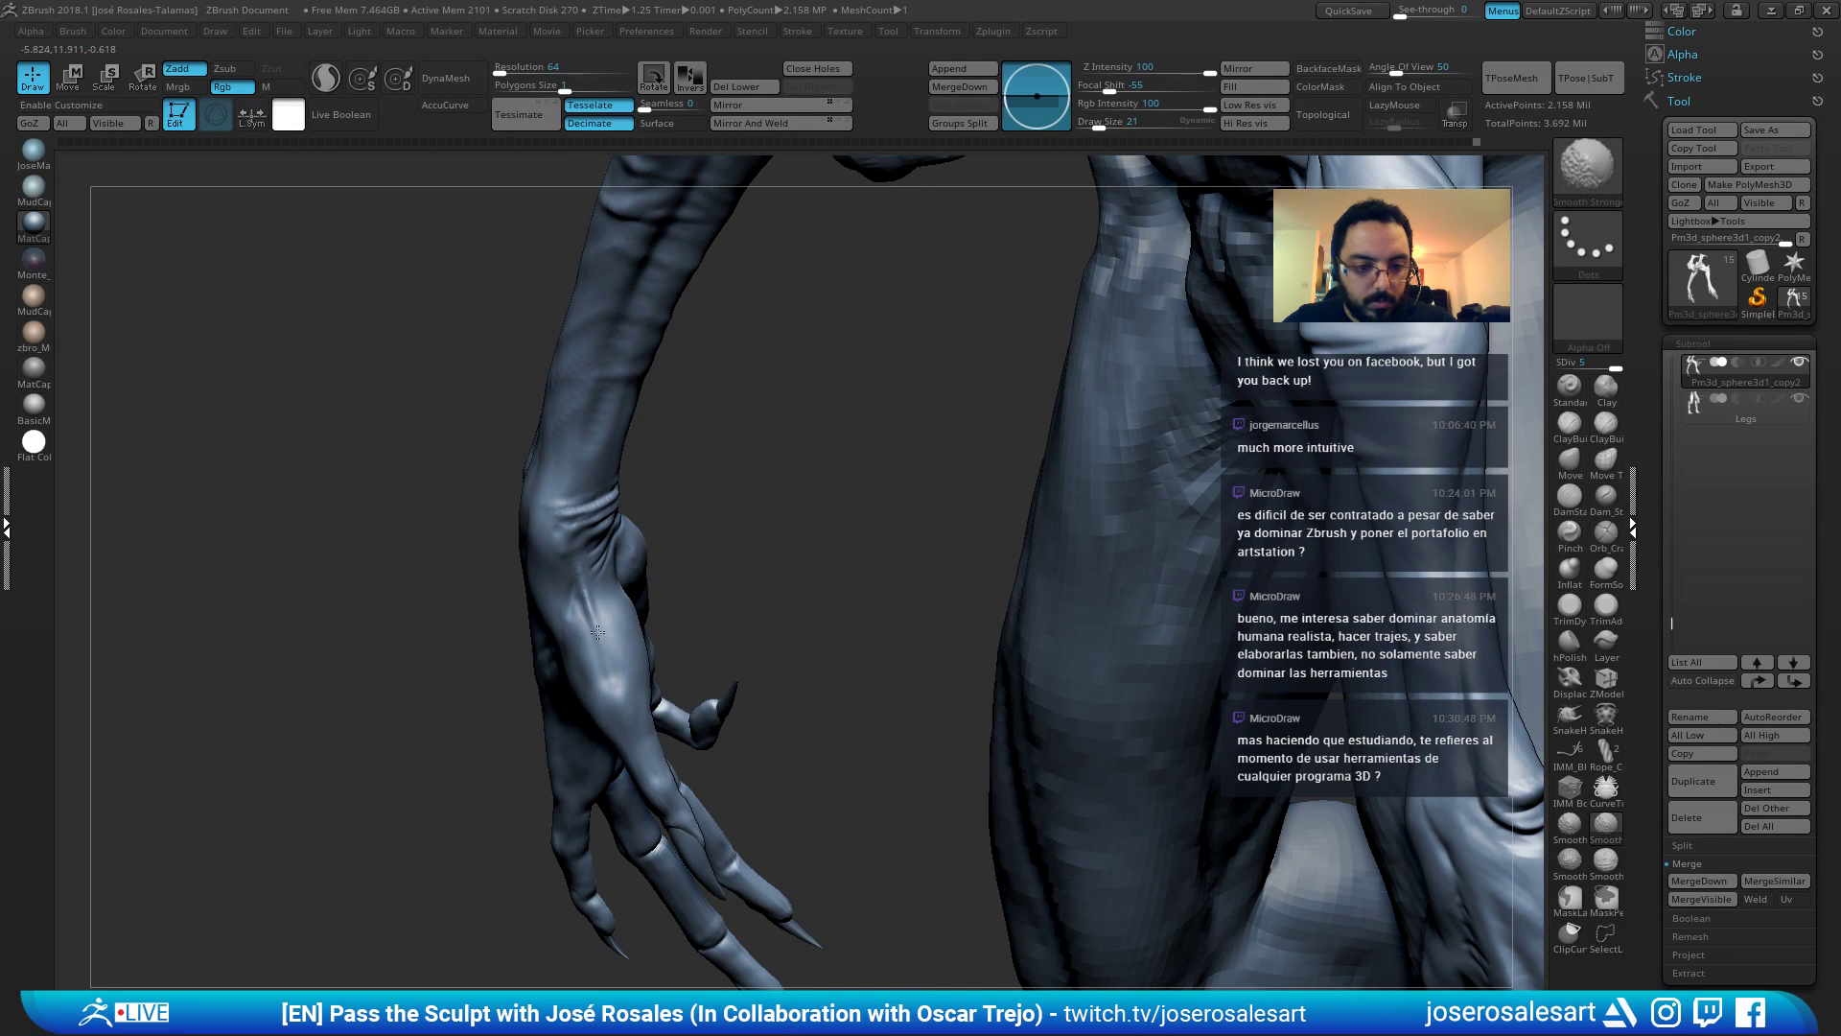
mouse_move(586, 596)
right_mouse_down()
mouse_move(556, 551)
mouse_move(596, 538)
mouse_move(512, 457)
mouse_move(522, 508)
mouse_move(573, 547)
mouse_move(522, 537)
mouse_move(547, 493)
mouse_move(581, 516)
mouse_move(542, 581)
mouse_move(570, 441)
mouse_move(511, 604)
mouse_move(534, 575)
mouse_move(562, 584)
right_mouse_up()
Smooth the back of the hand beside the thumb and return to the Standard brush at draw size 26.
key("2")
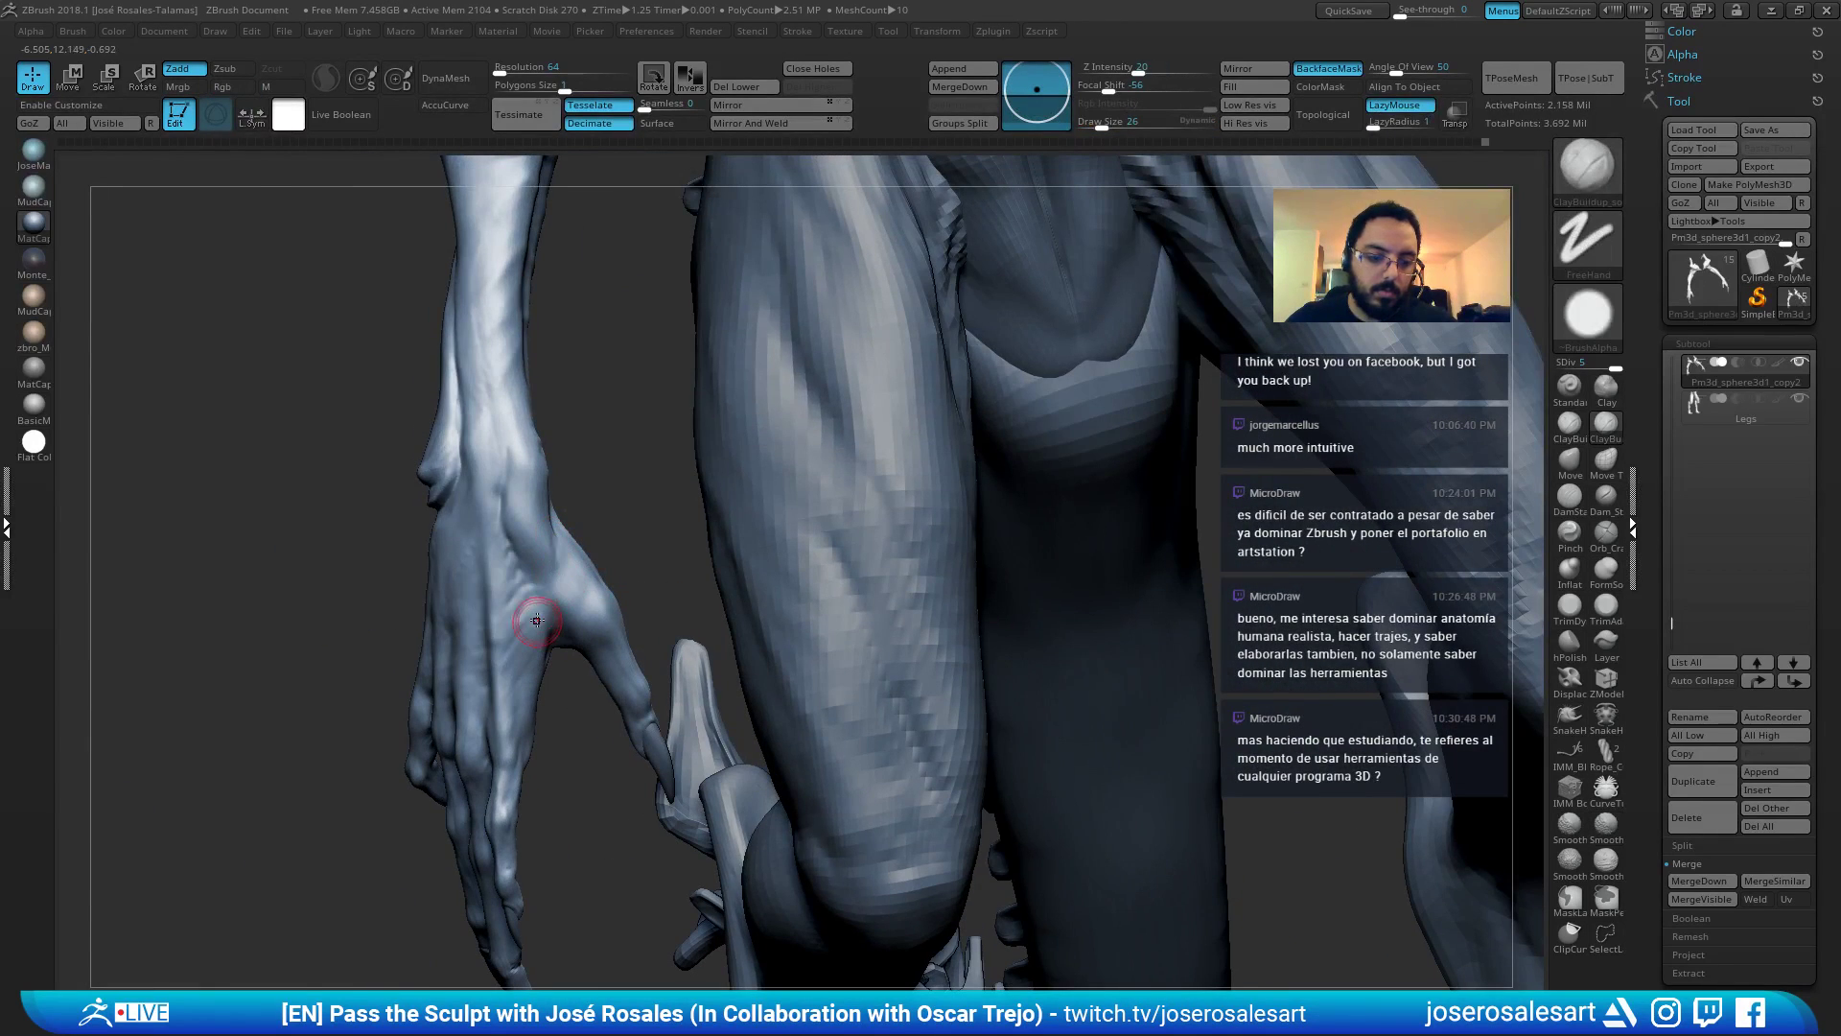
left_click_drag(537, 620, 502, 664, "shift")
key("1")
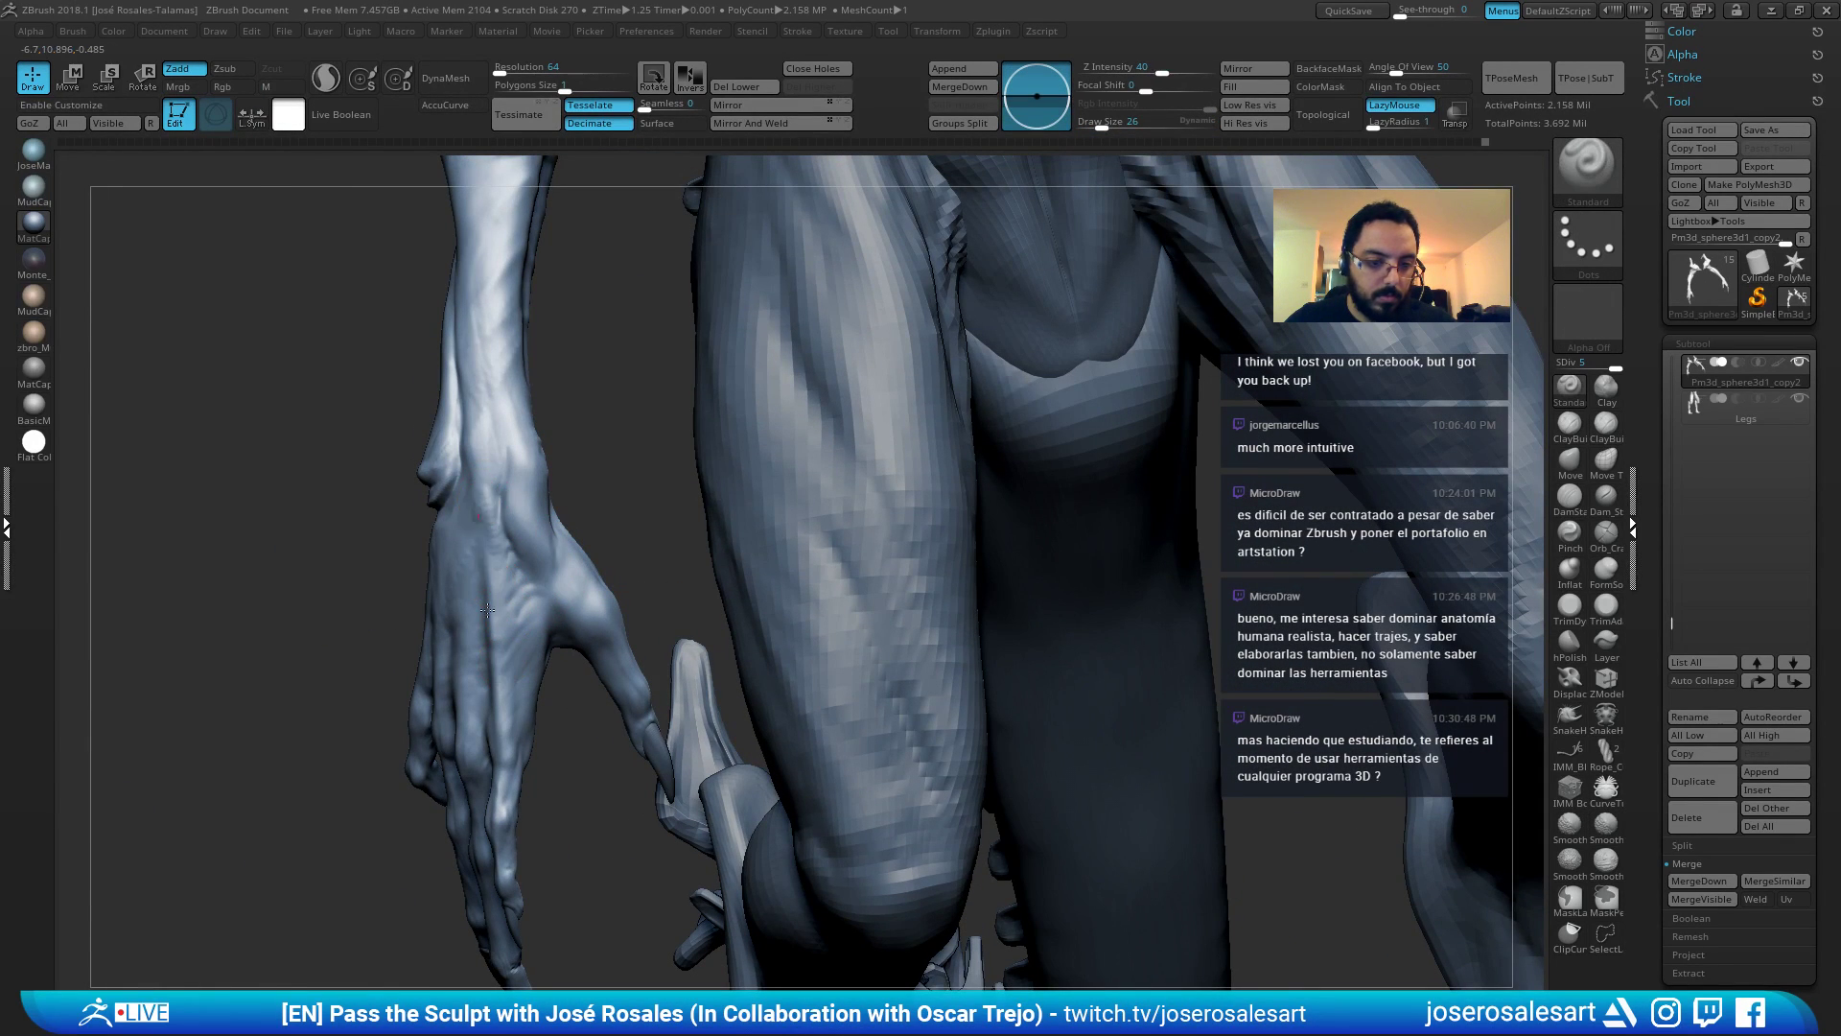
right_click_drag(488, 610, 482, 555)
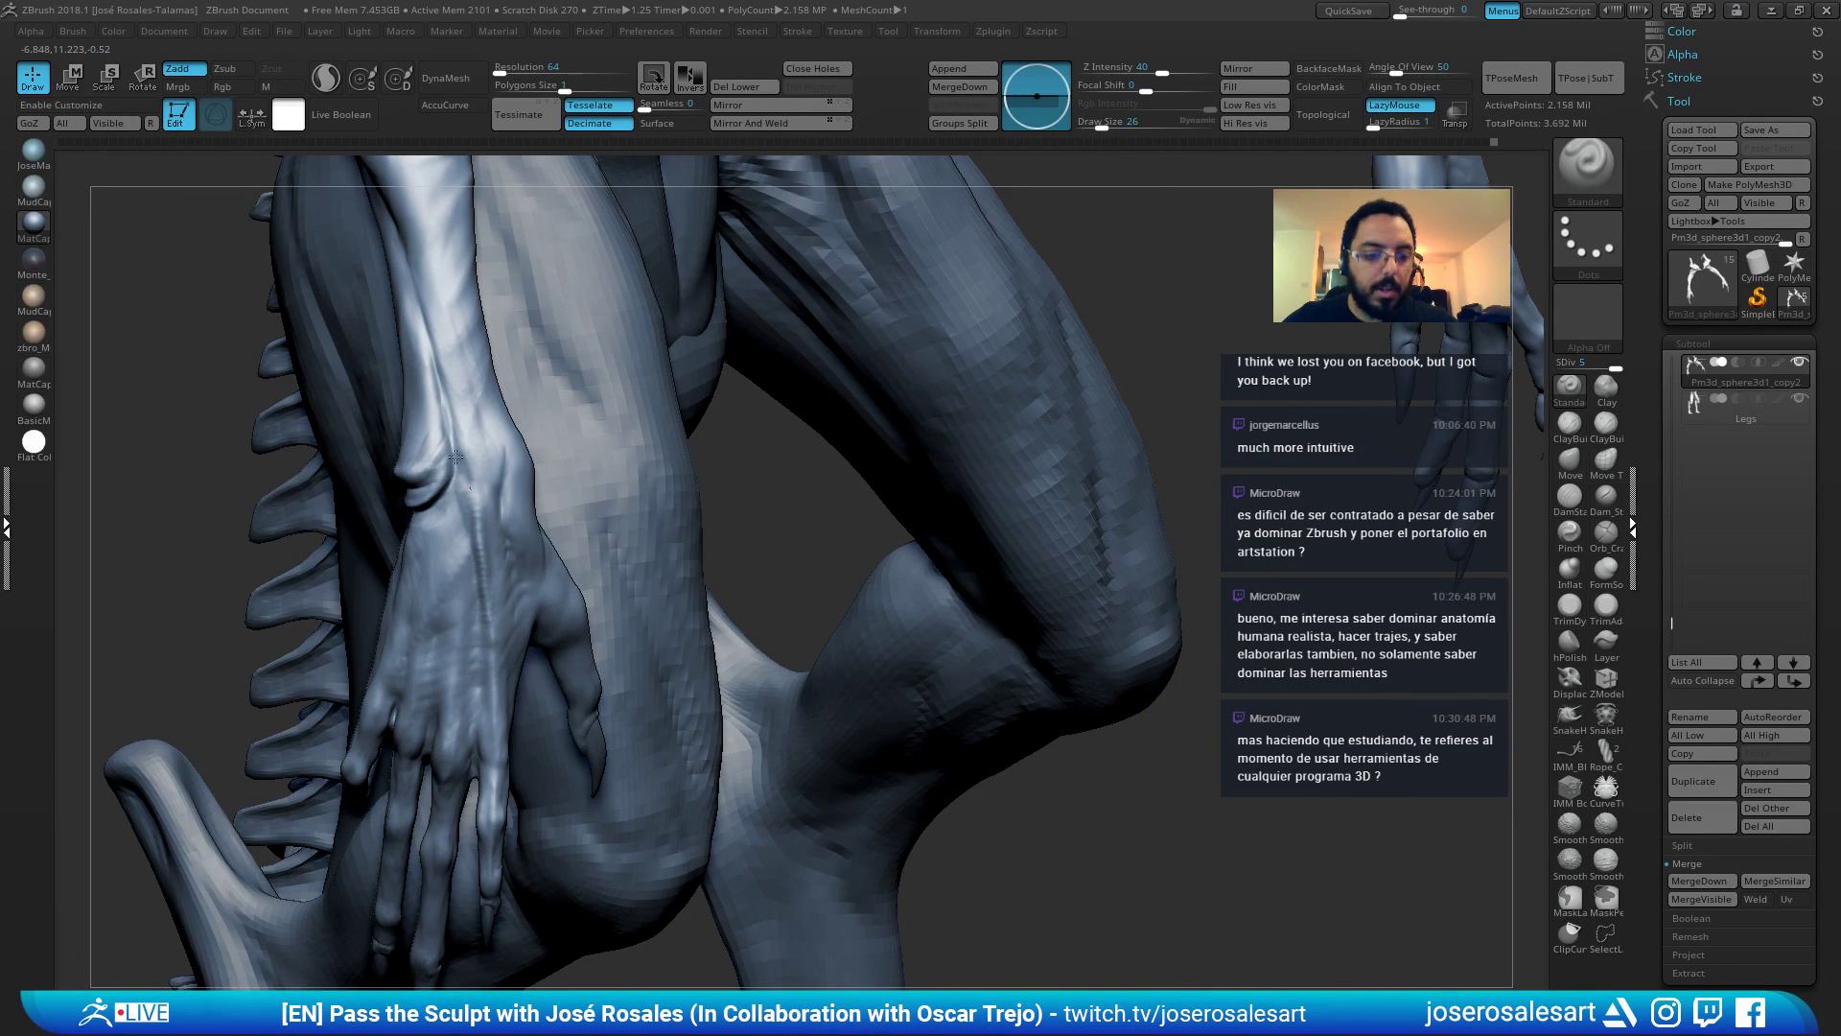
Examine the arms and hands against the whole creature's body from several angles.
right_click_drag(512, 391, 617, 478, "ctrl")
right_click_drag(854, 422, 658, 399)
right_click_drag(941, 308, 644, 422, "alt")
right_click_drag(645, 422, 839, 402)
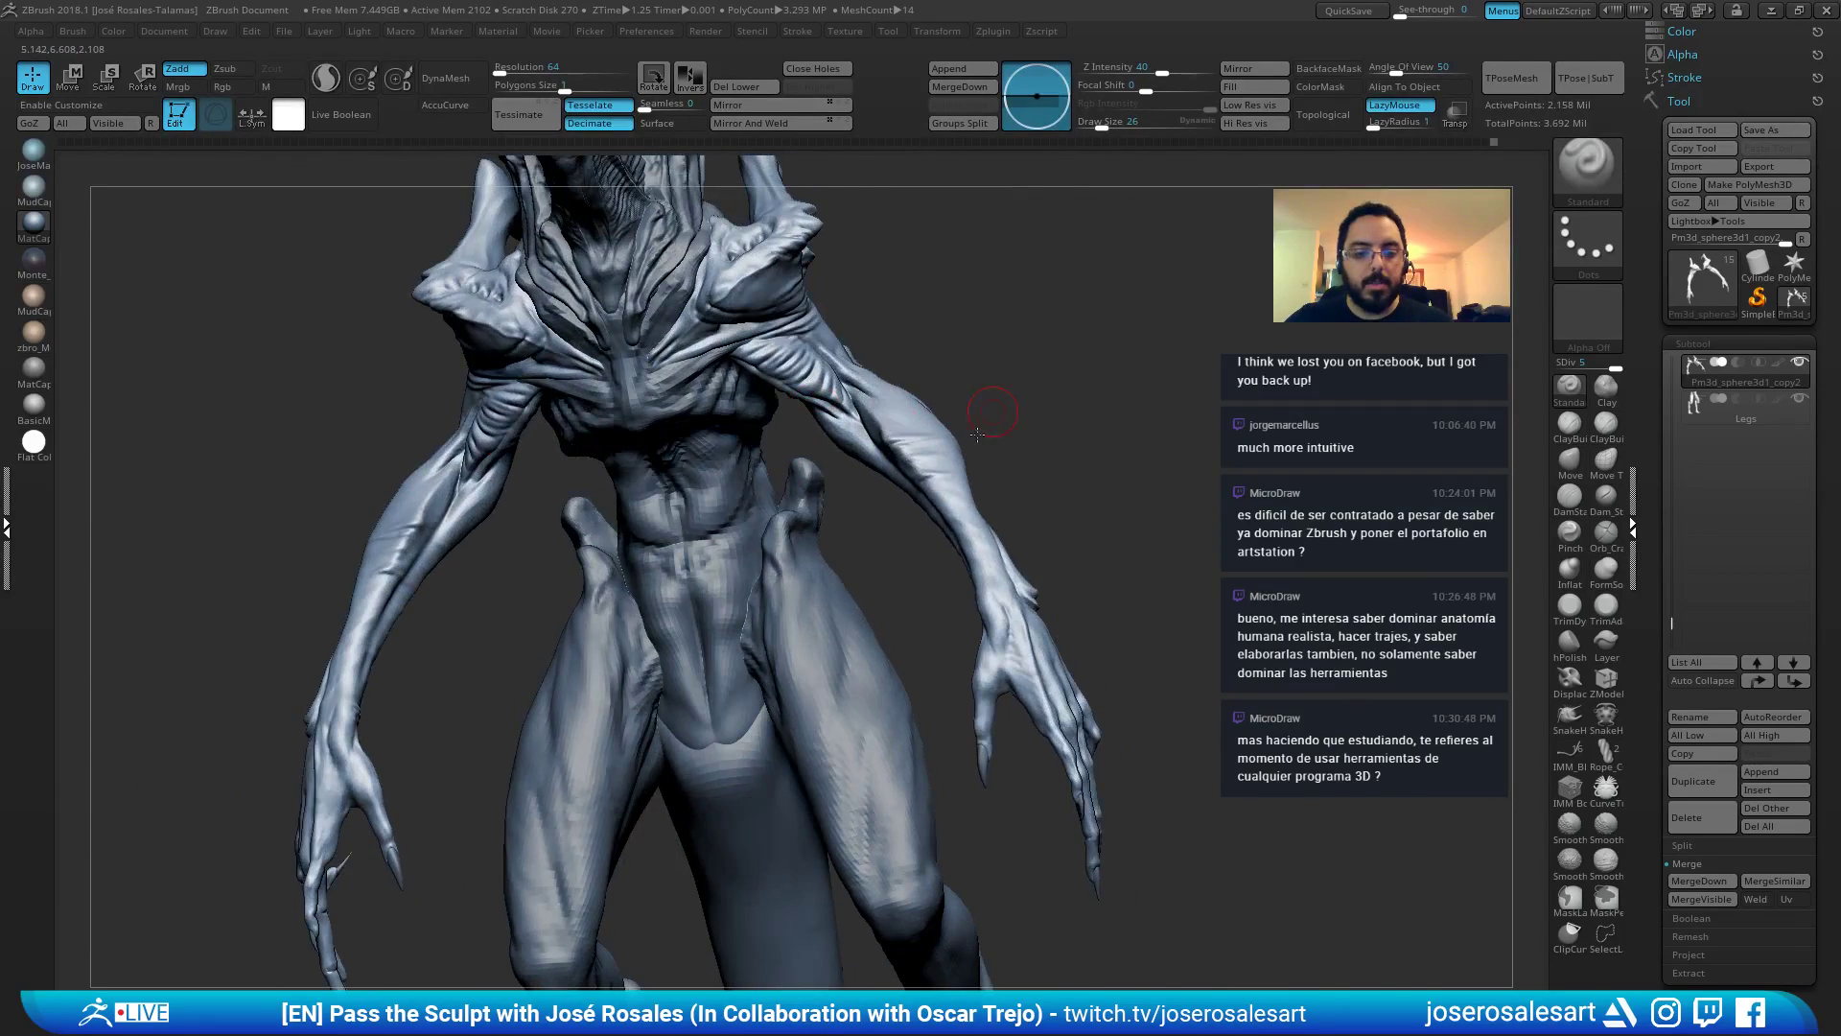
right_click_drag(976, 434, 788, 548)
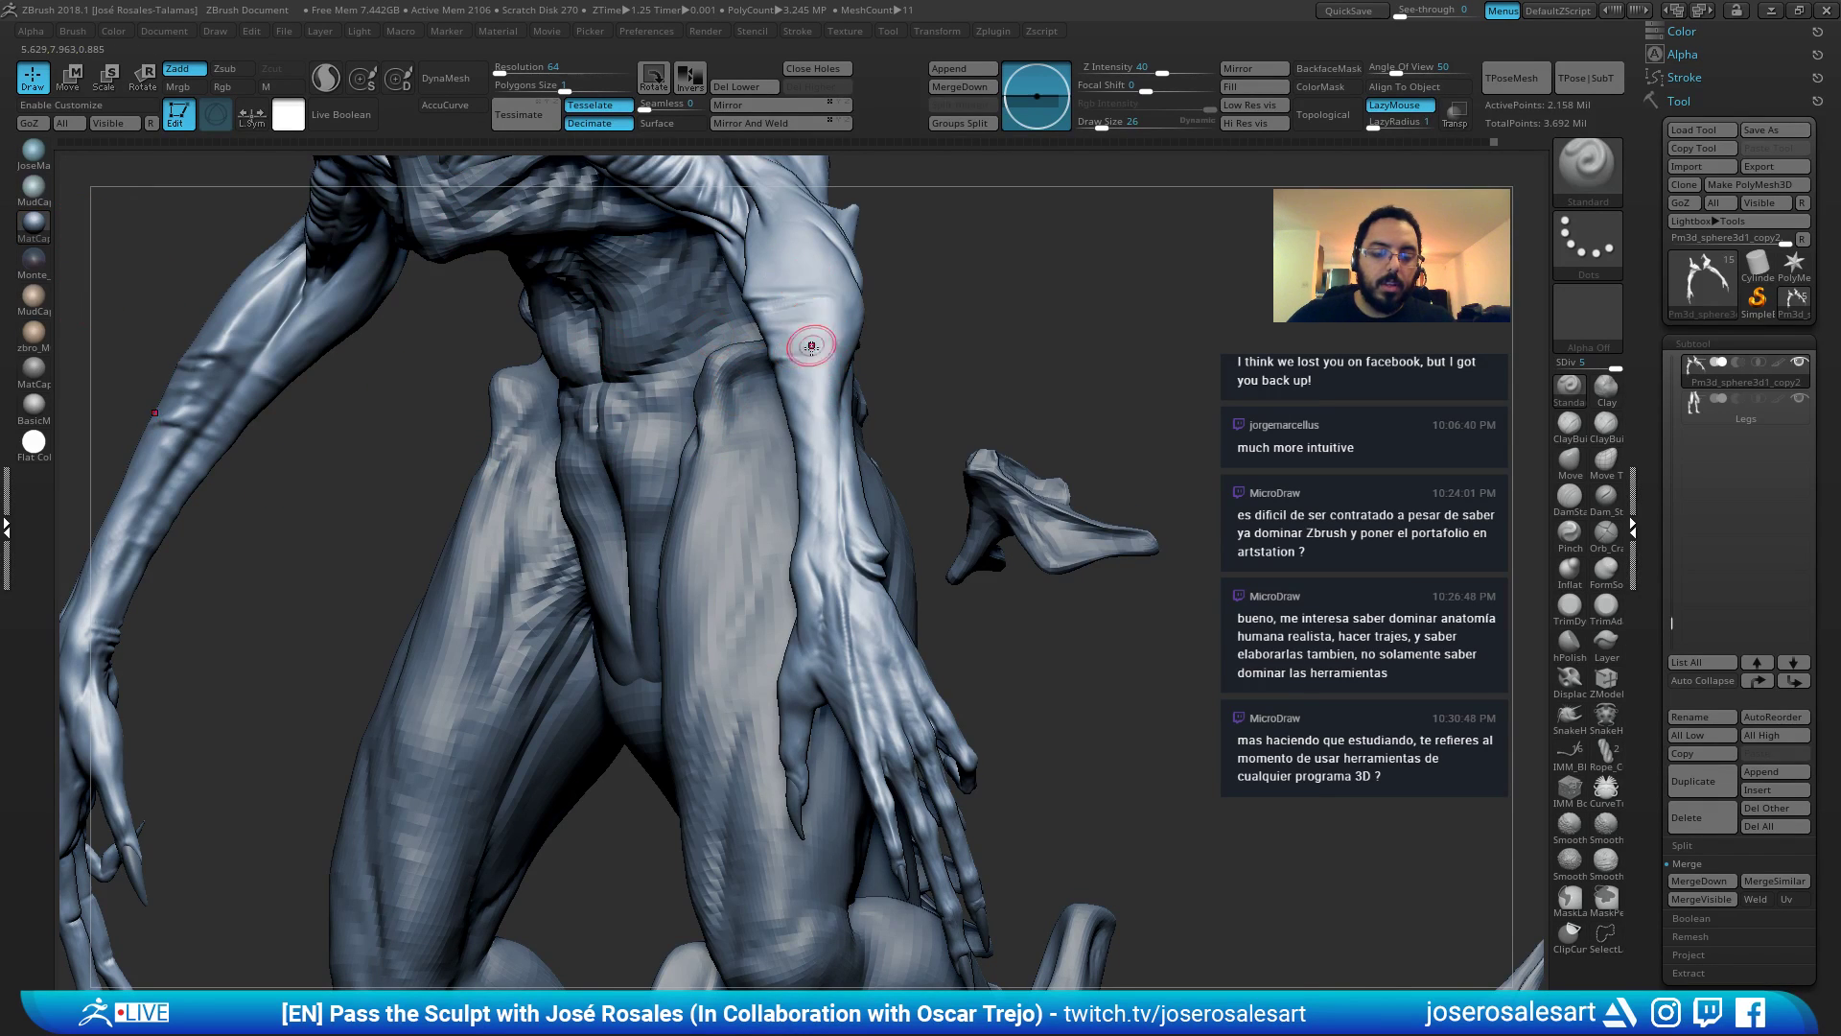
right_click_drag(811, 346, 827, 422)
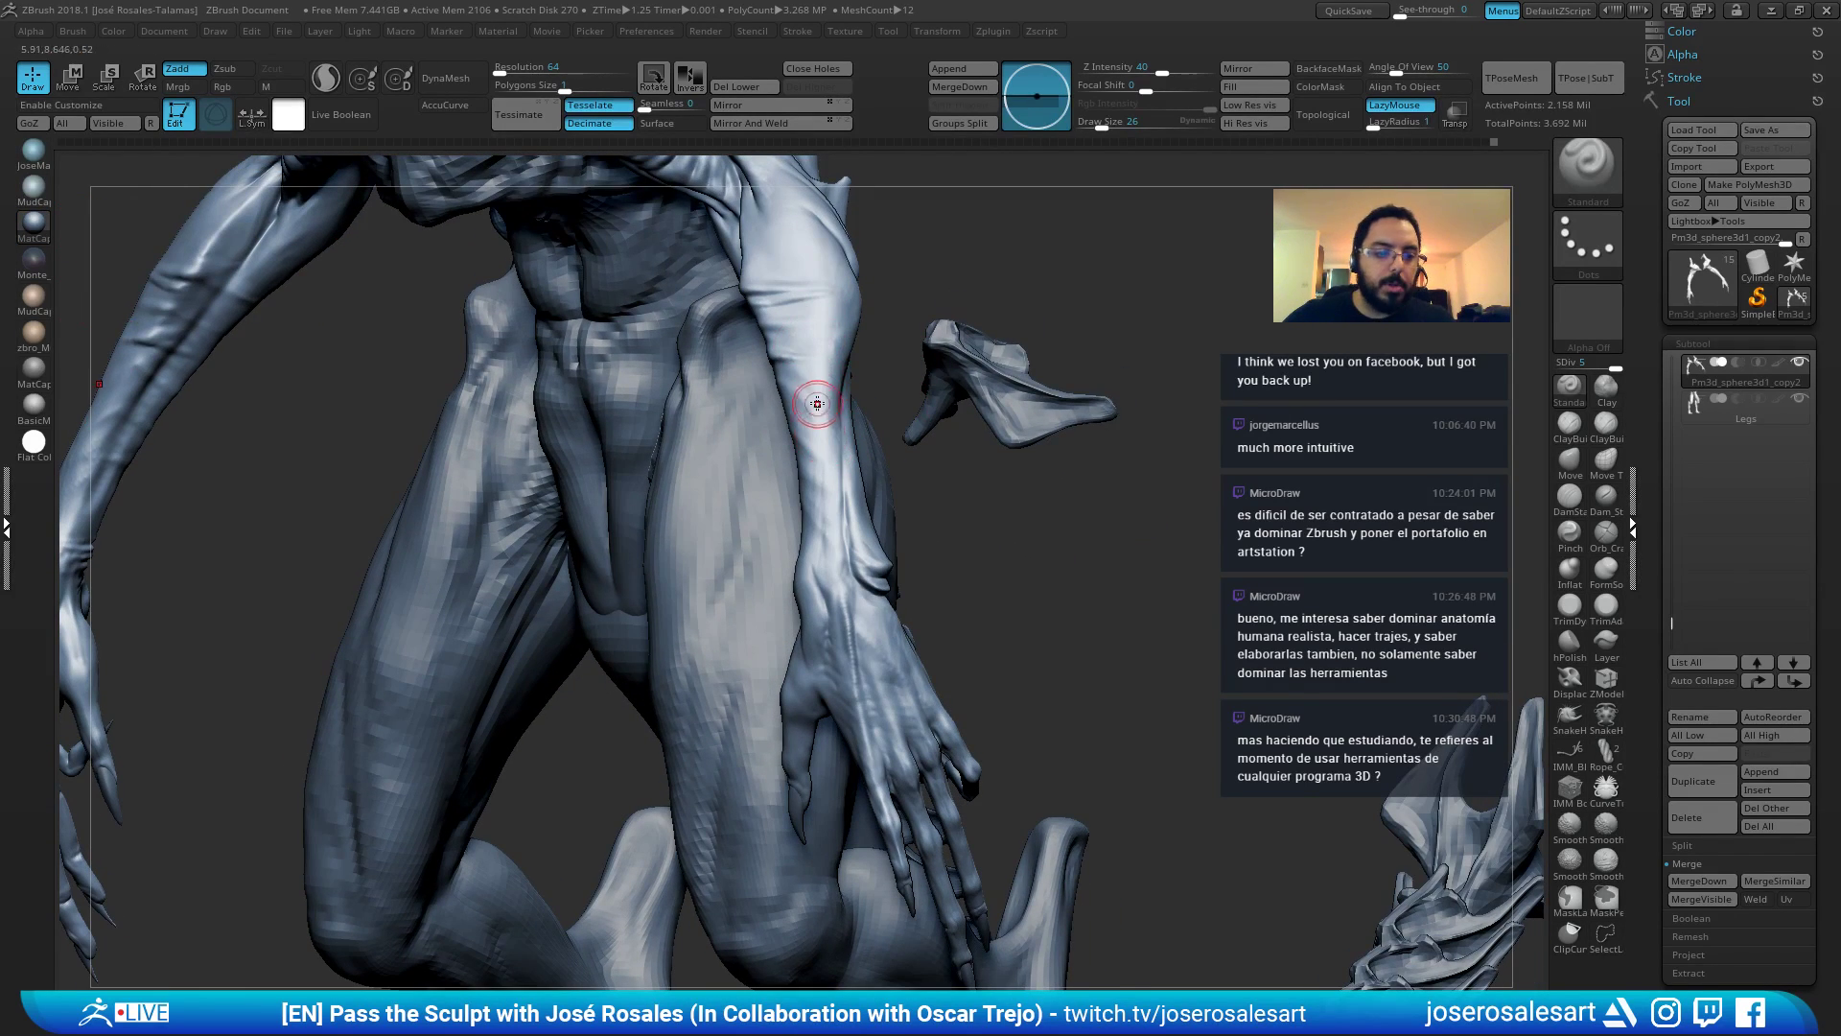
right_click_drag(826, 425, 784, 406)
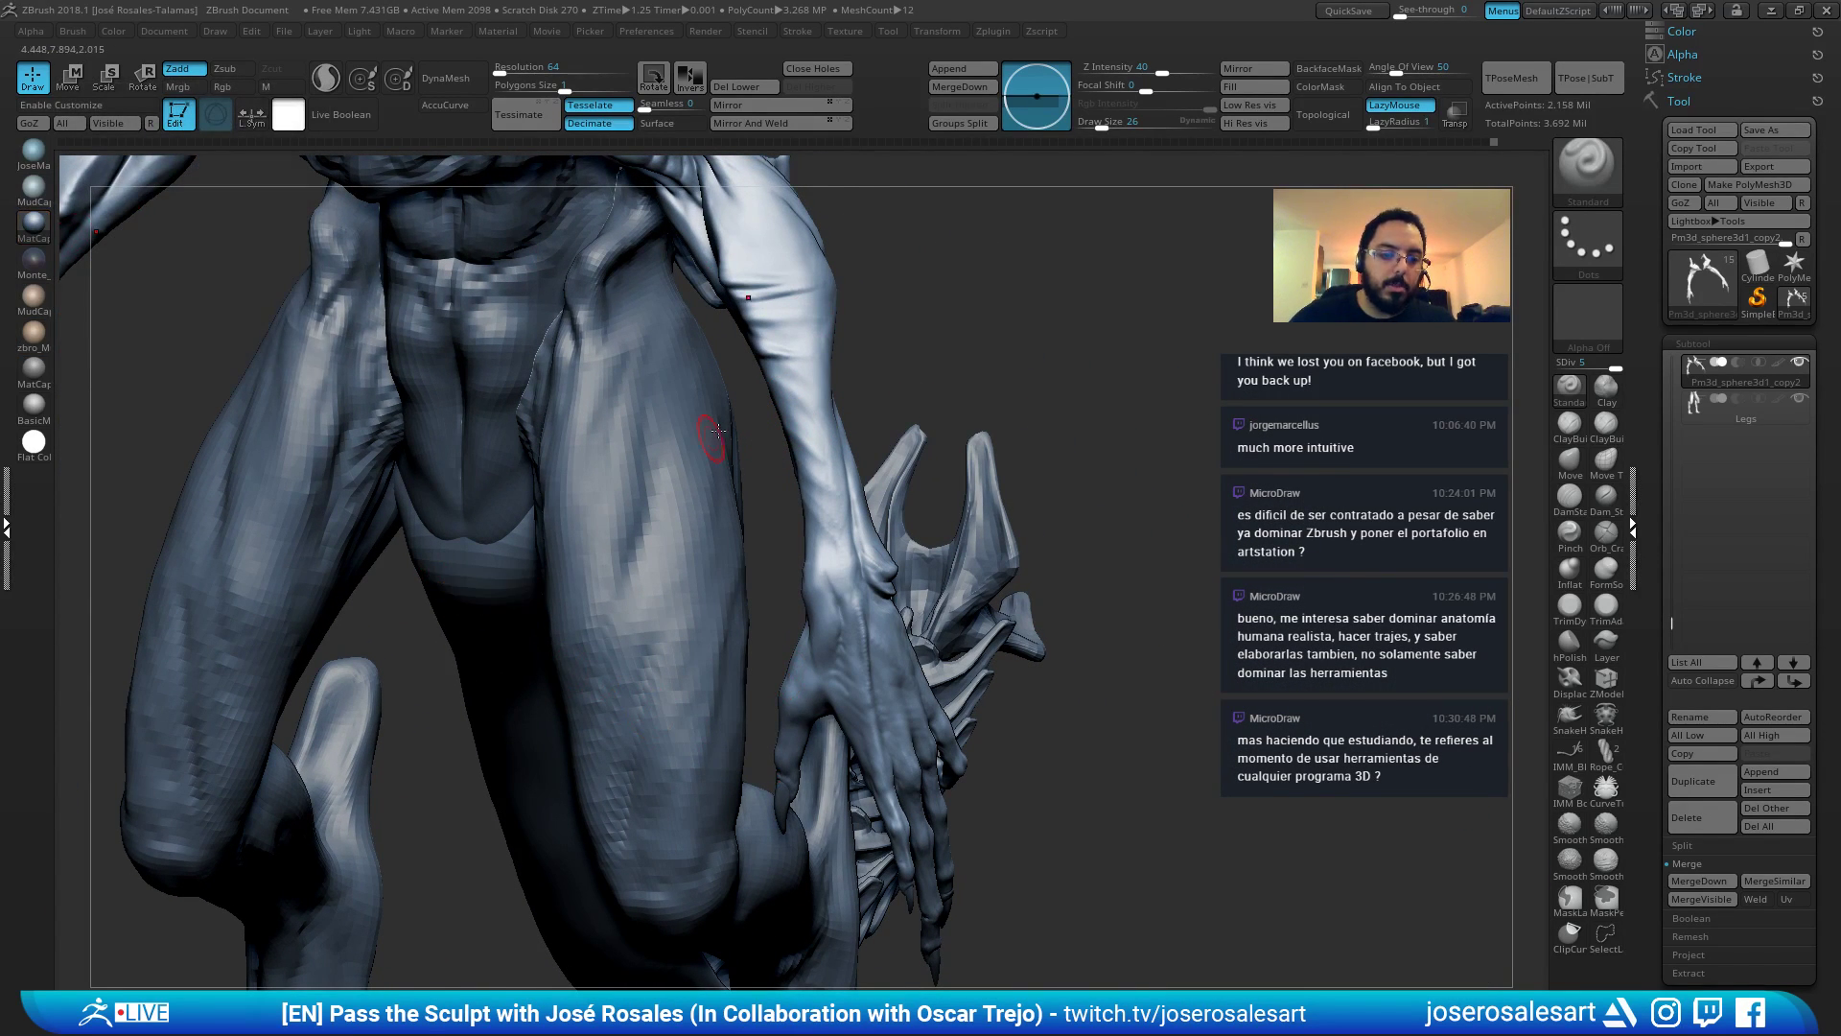
right_click_drag(672, 329, 734, 312)
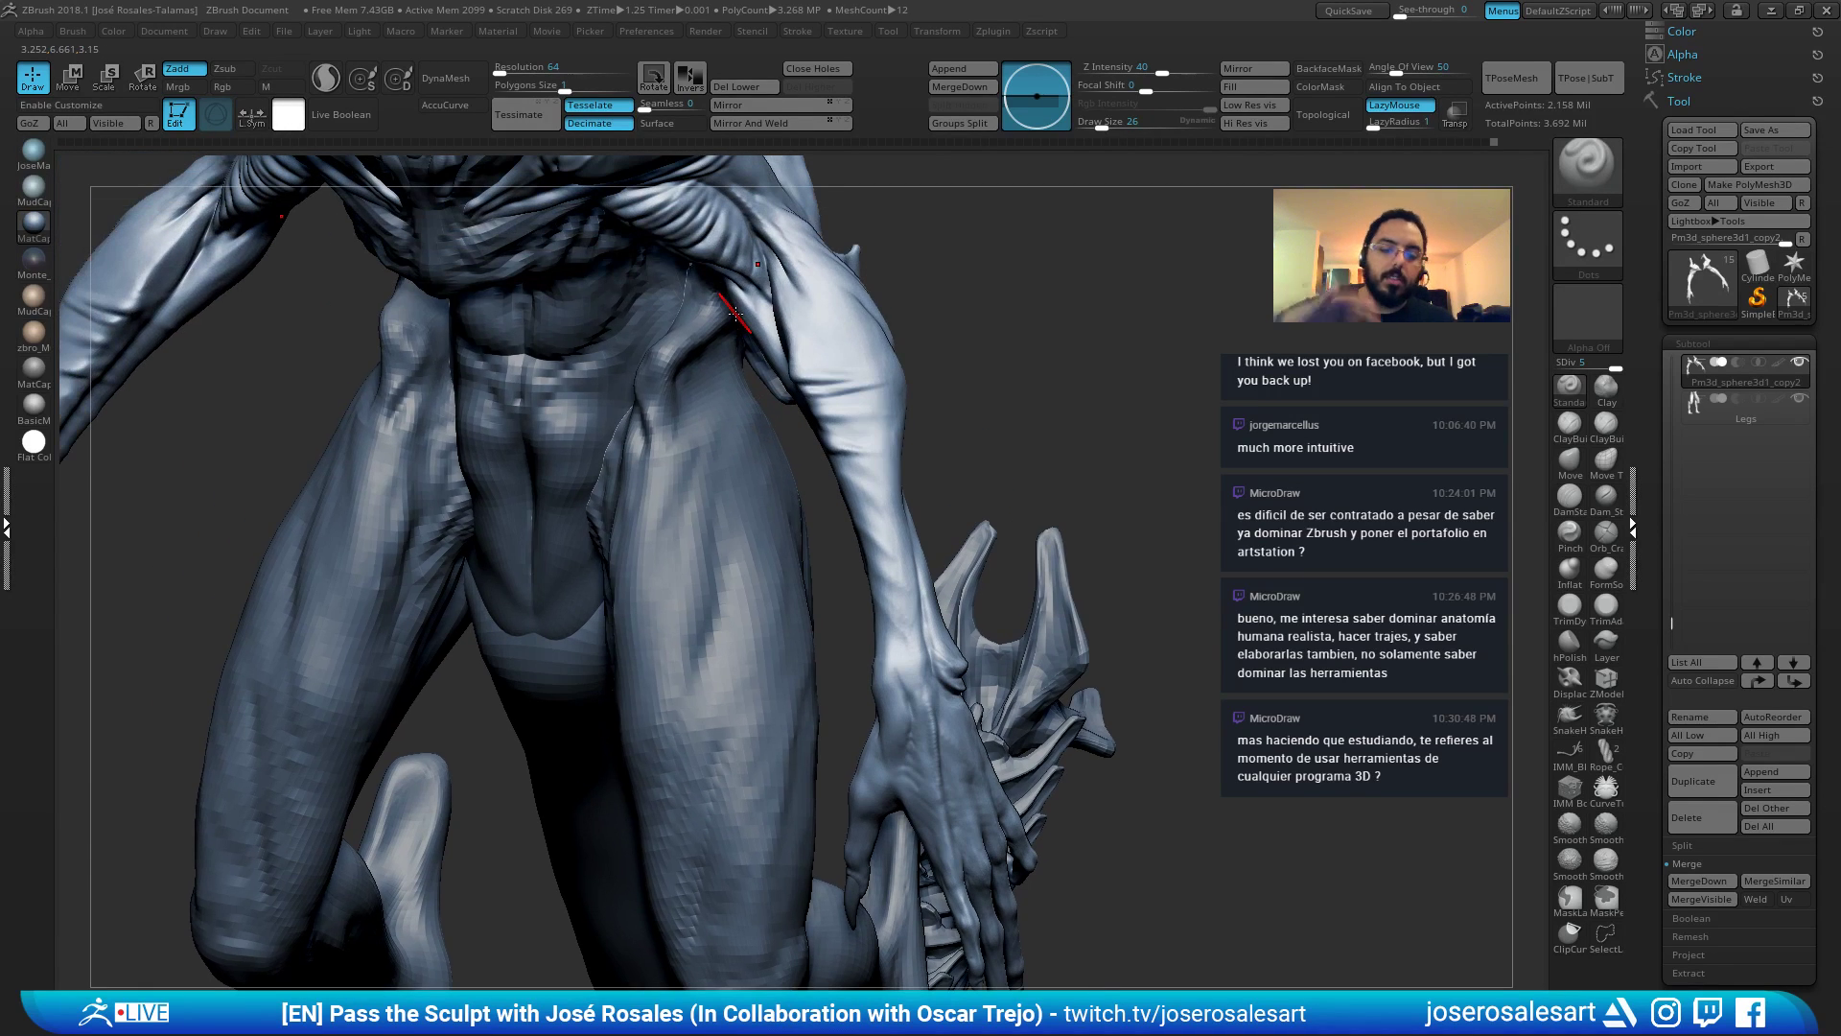
Check the creature's torso and arms under a different MatCap material and restore the original material.
right_click_drag(624, 400, 859, 412, "alt")
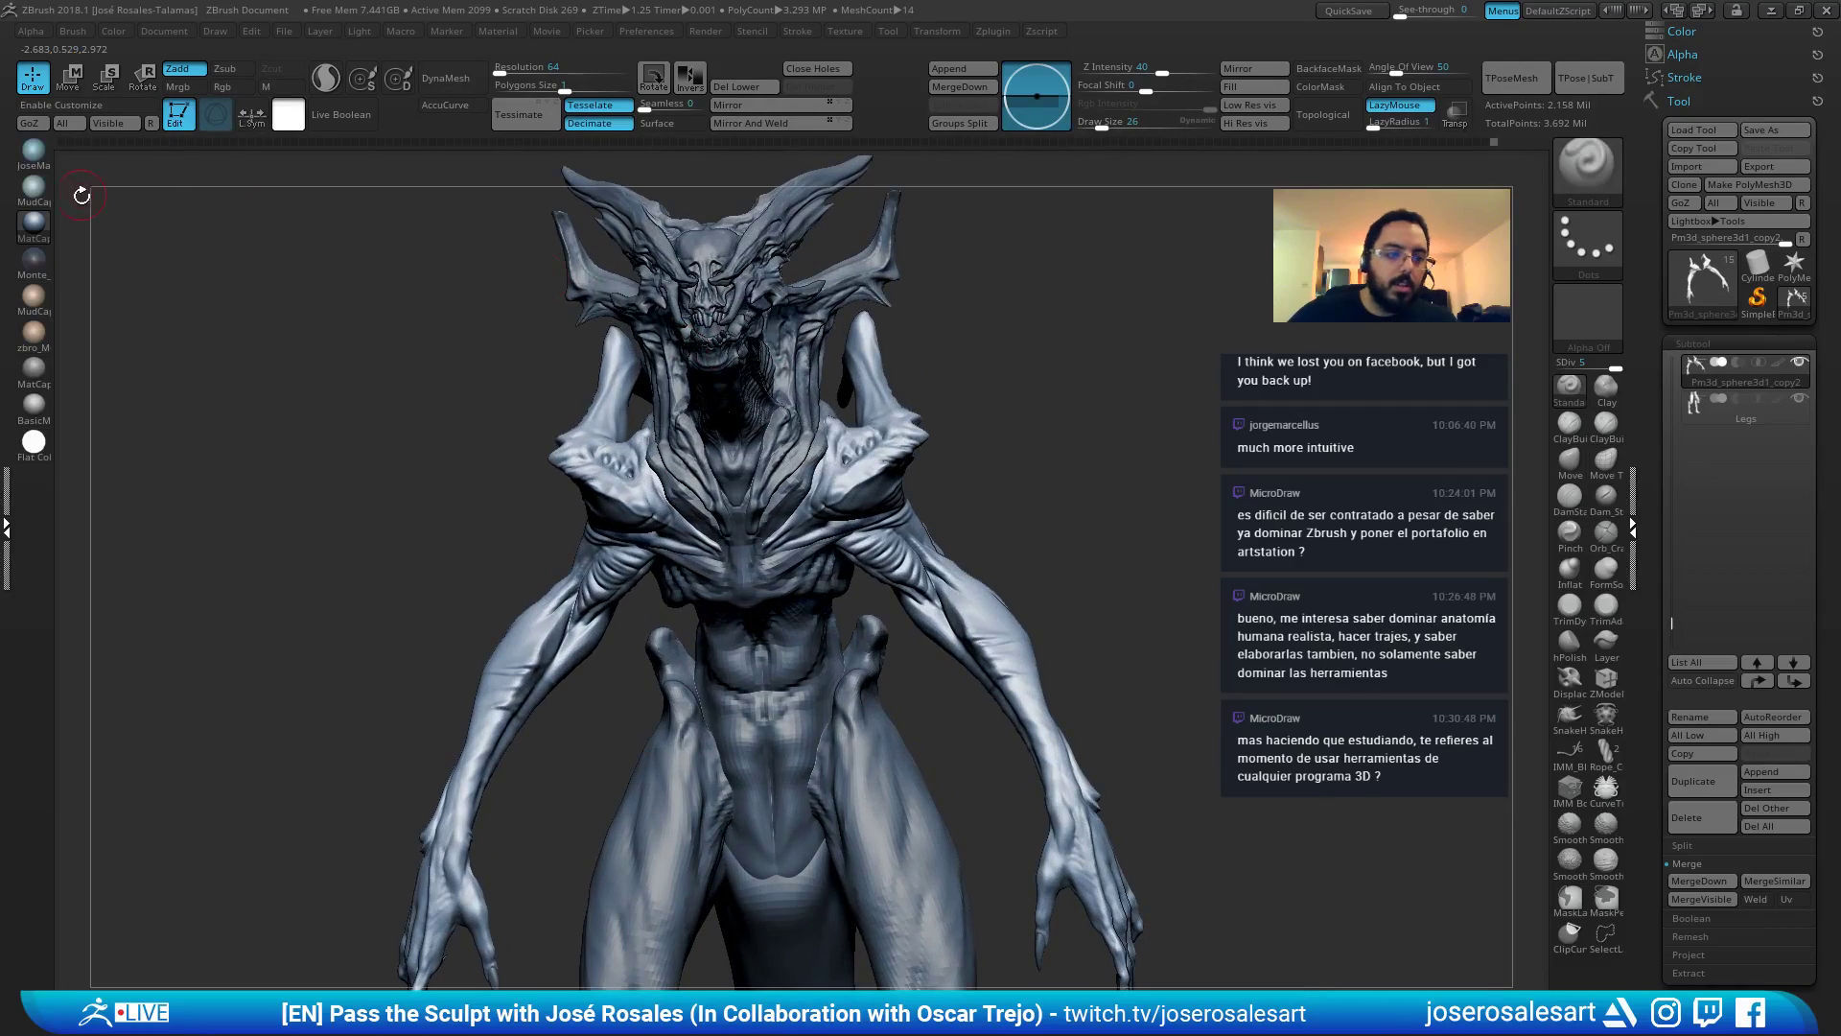
left_click(34, 190)
right_click_drag(652, 321, 849, 187, "alt")
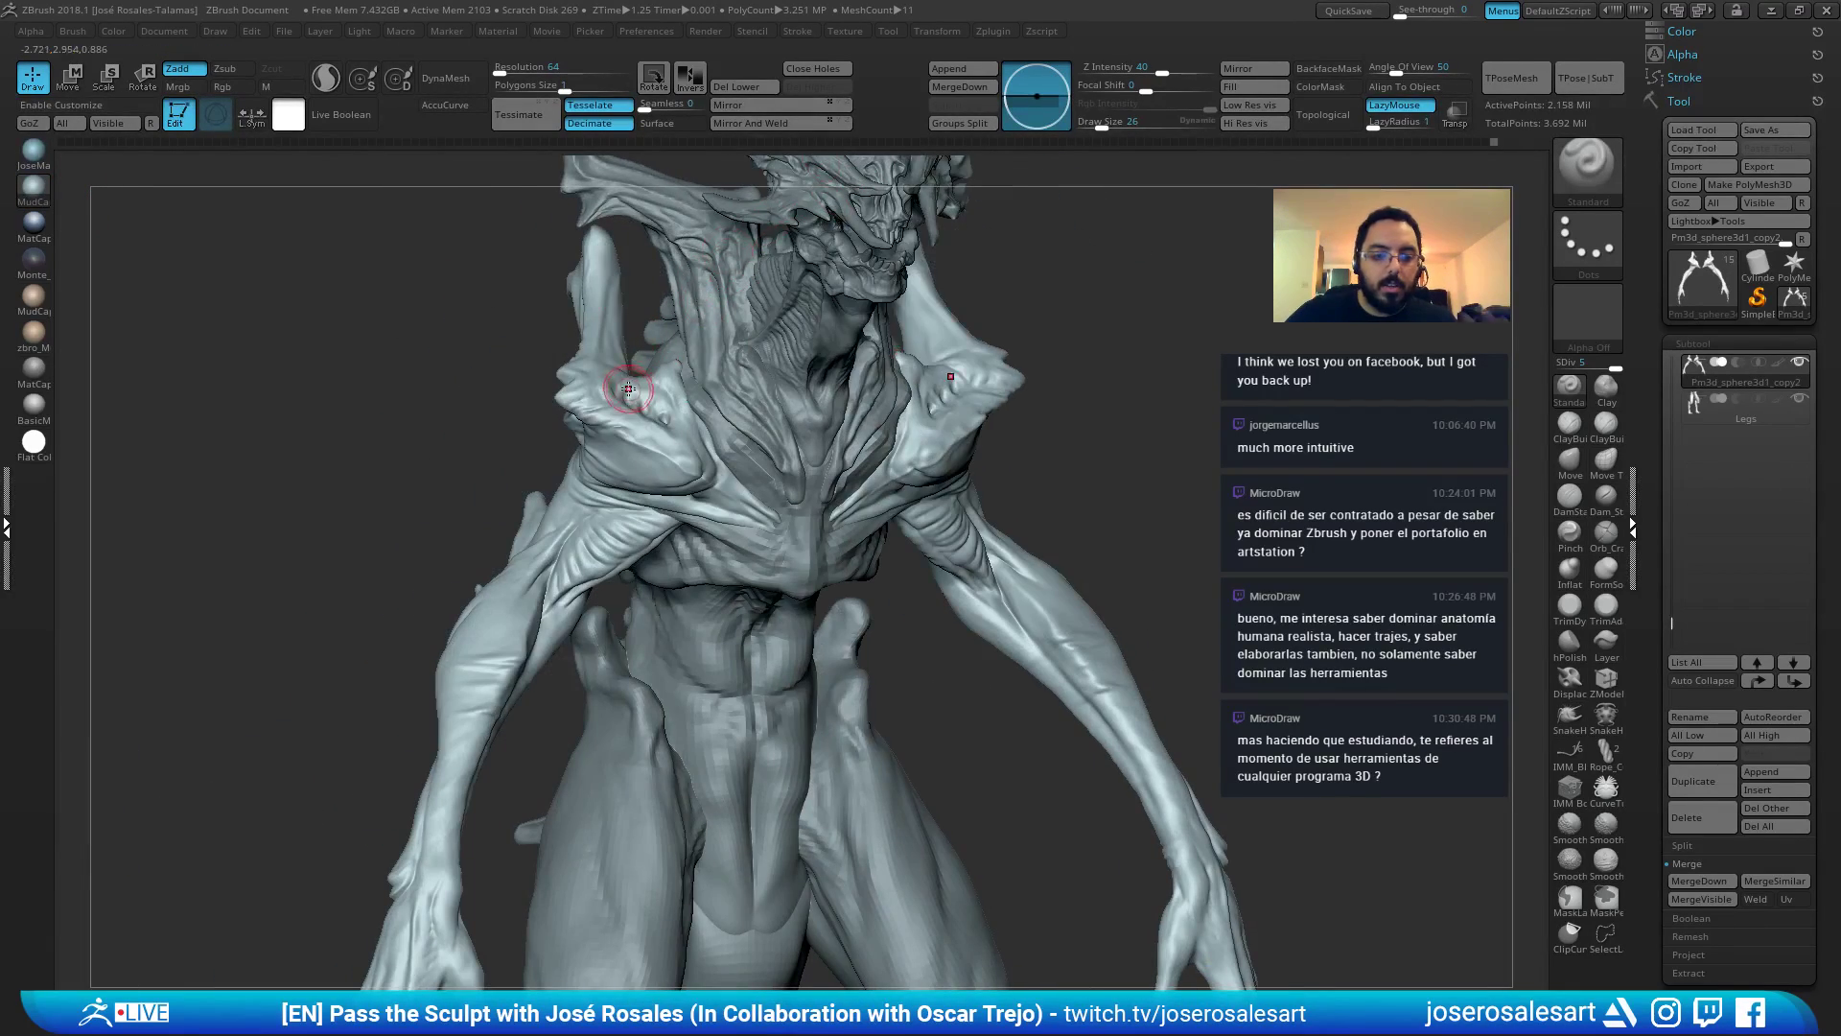
right_click_drag(628, 388, 976, 323)
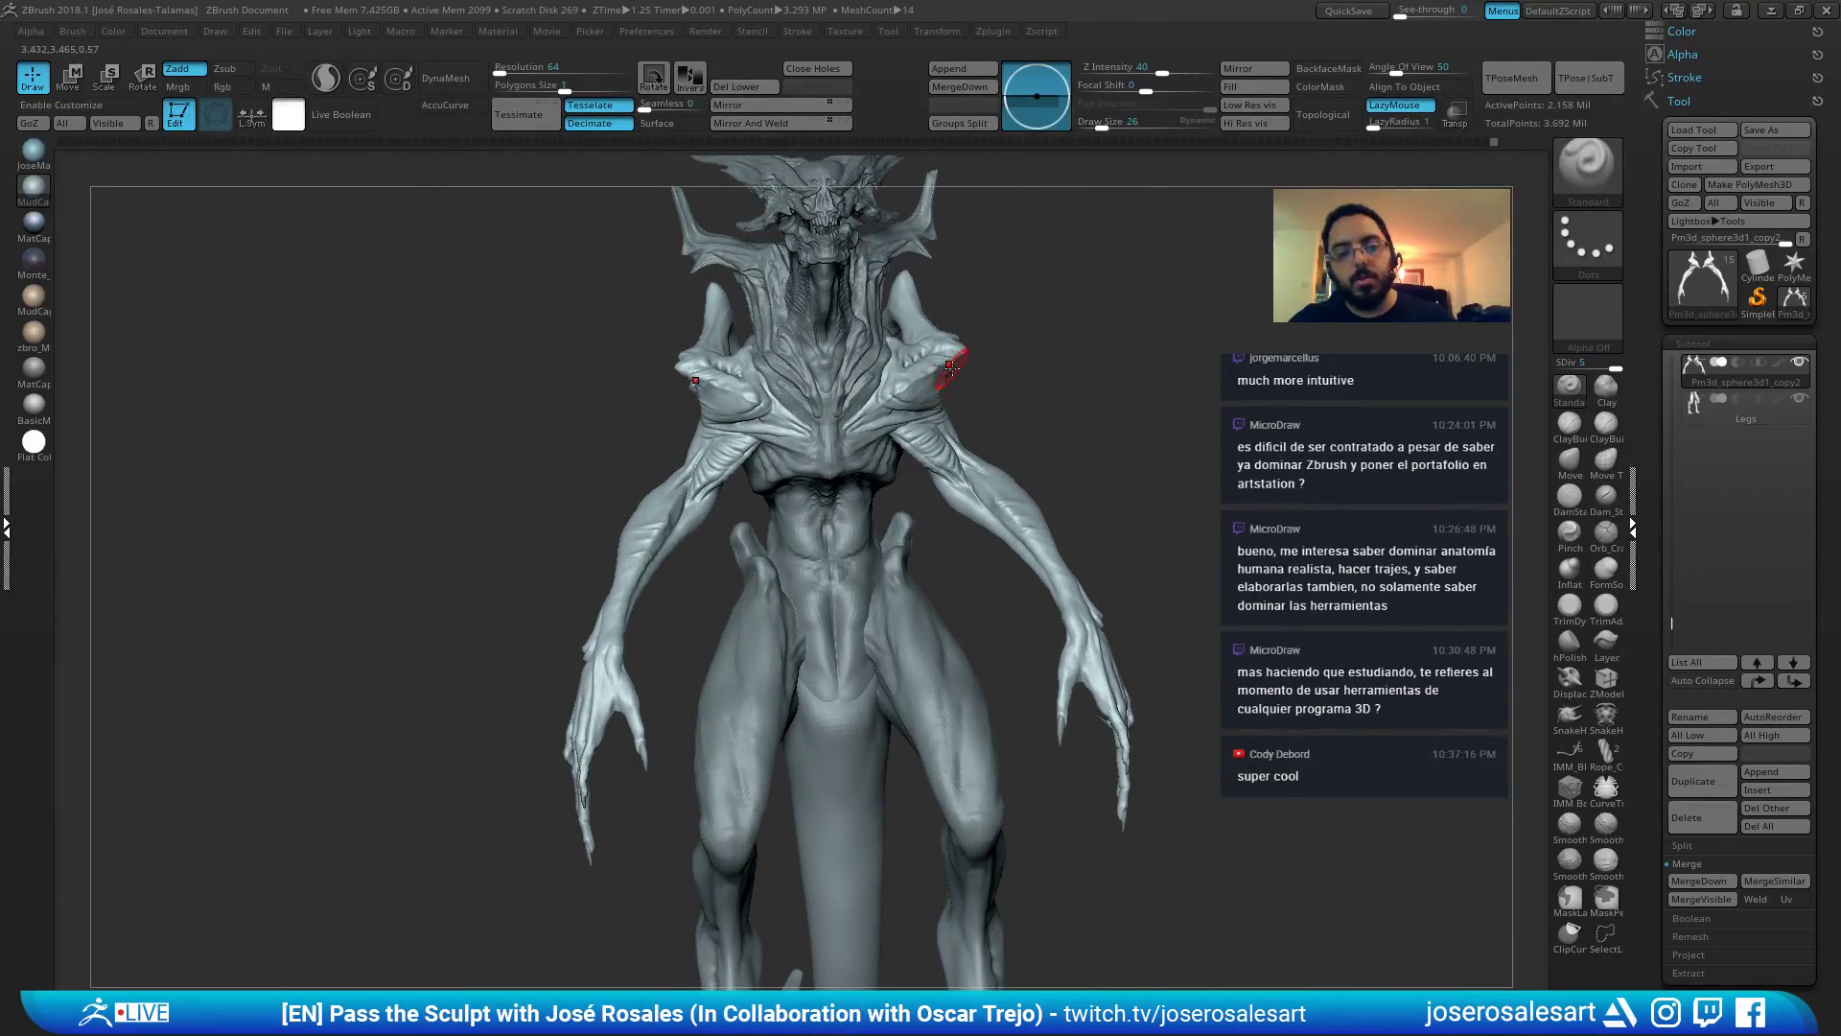
right_click_drag(576, 565, 119, 425, "ctrl")
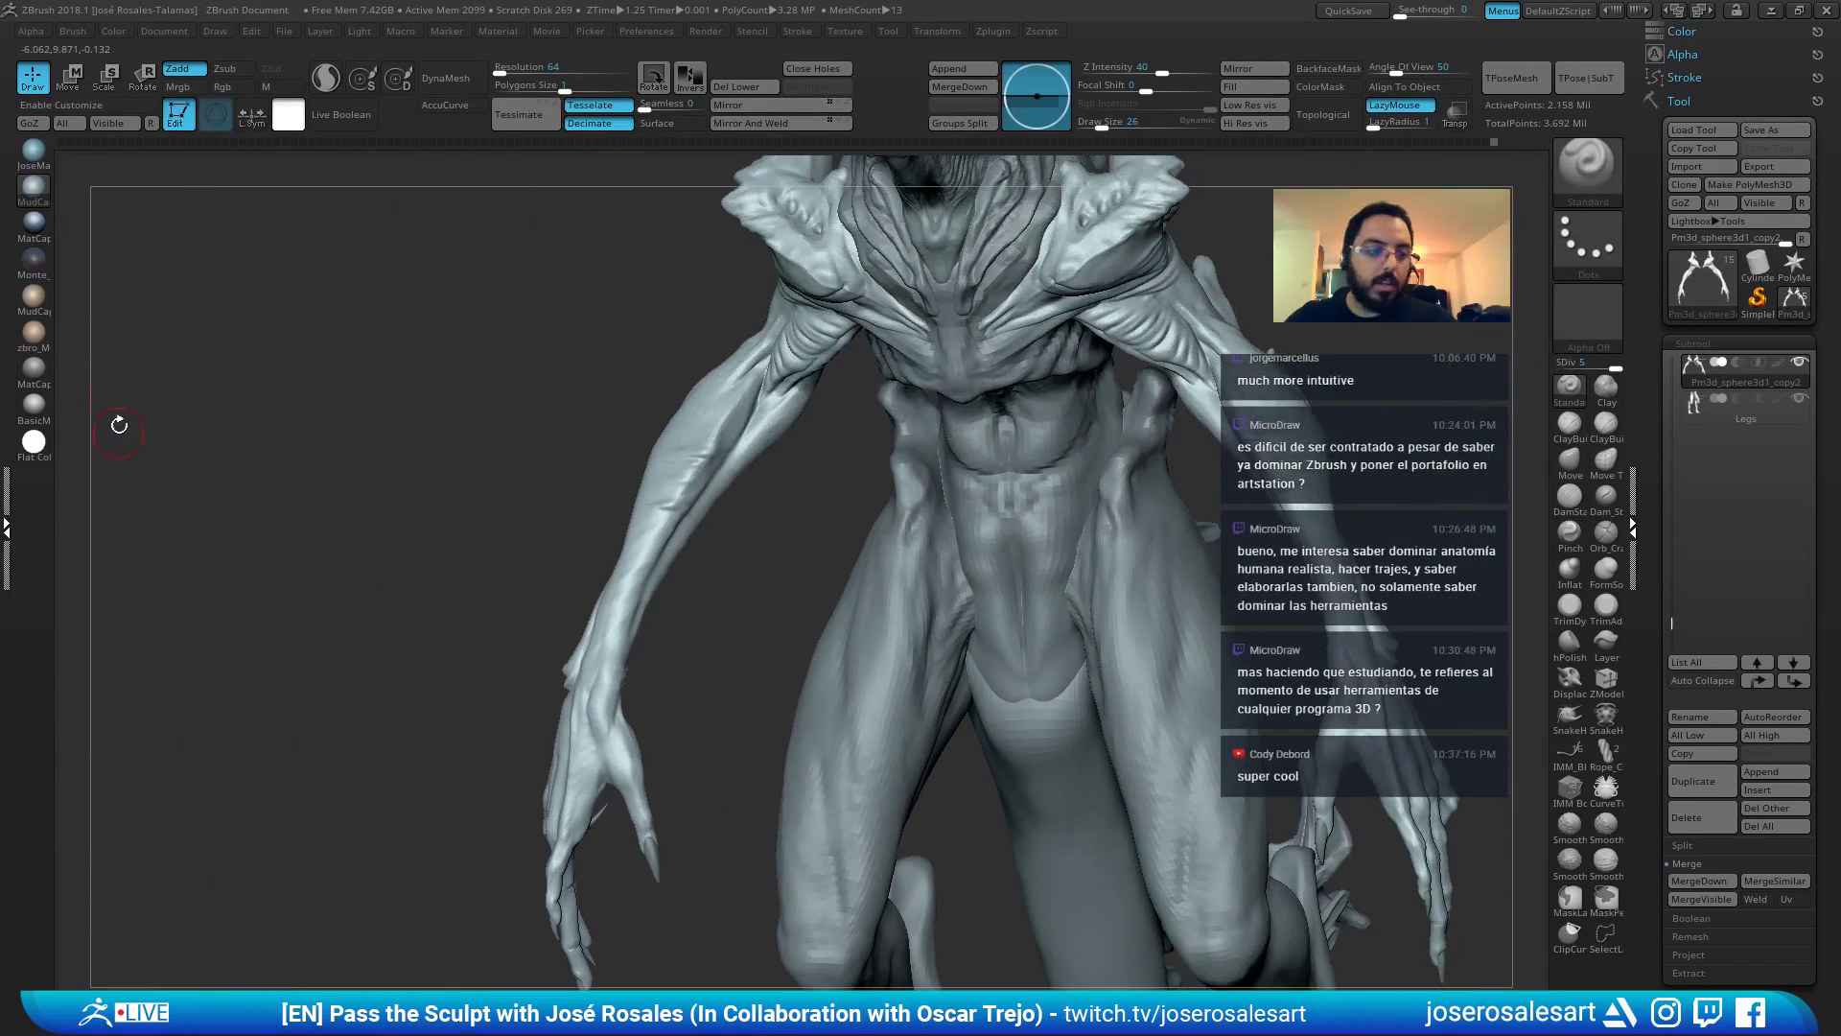
left_click(34, 240)
Examine the creature's head, shoulders, arms and thighs from the side and front.
right_click_drag(1028, 382, 772, 705, "alt")
right_click_drag(698, 414, 733, 326)
mouse_move(645, 377)
right_mouse_down()
mouse_move(719, 382)
mouse_move(639, 375)
right_mouse_up()
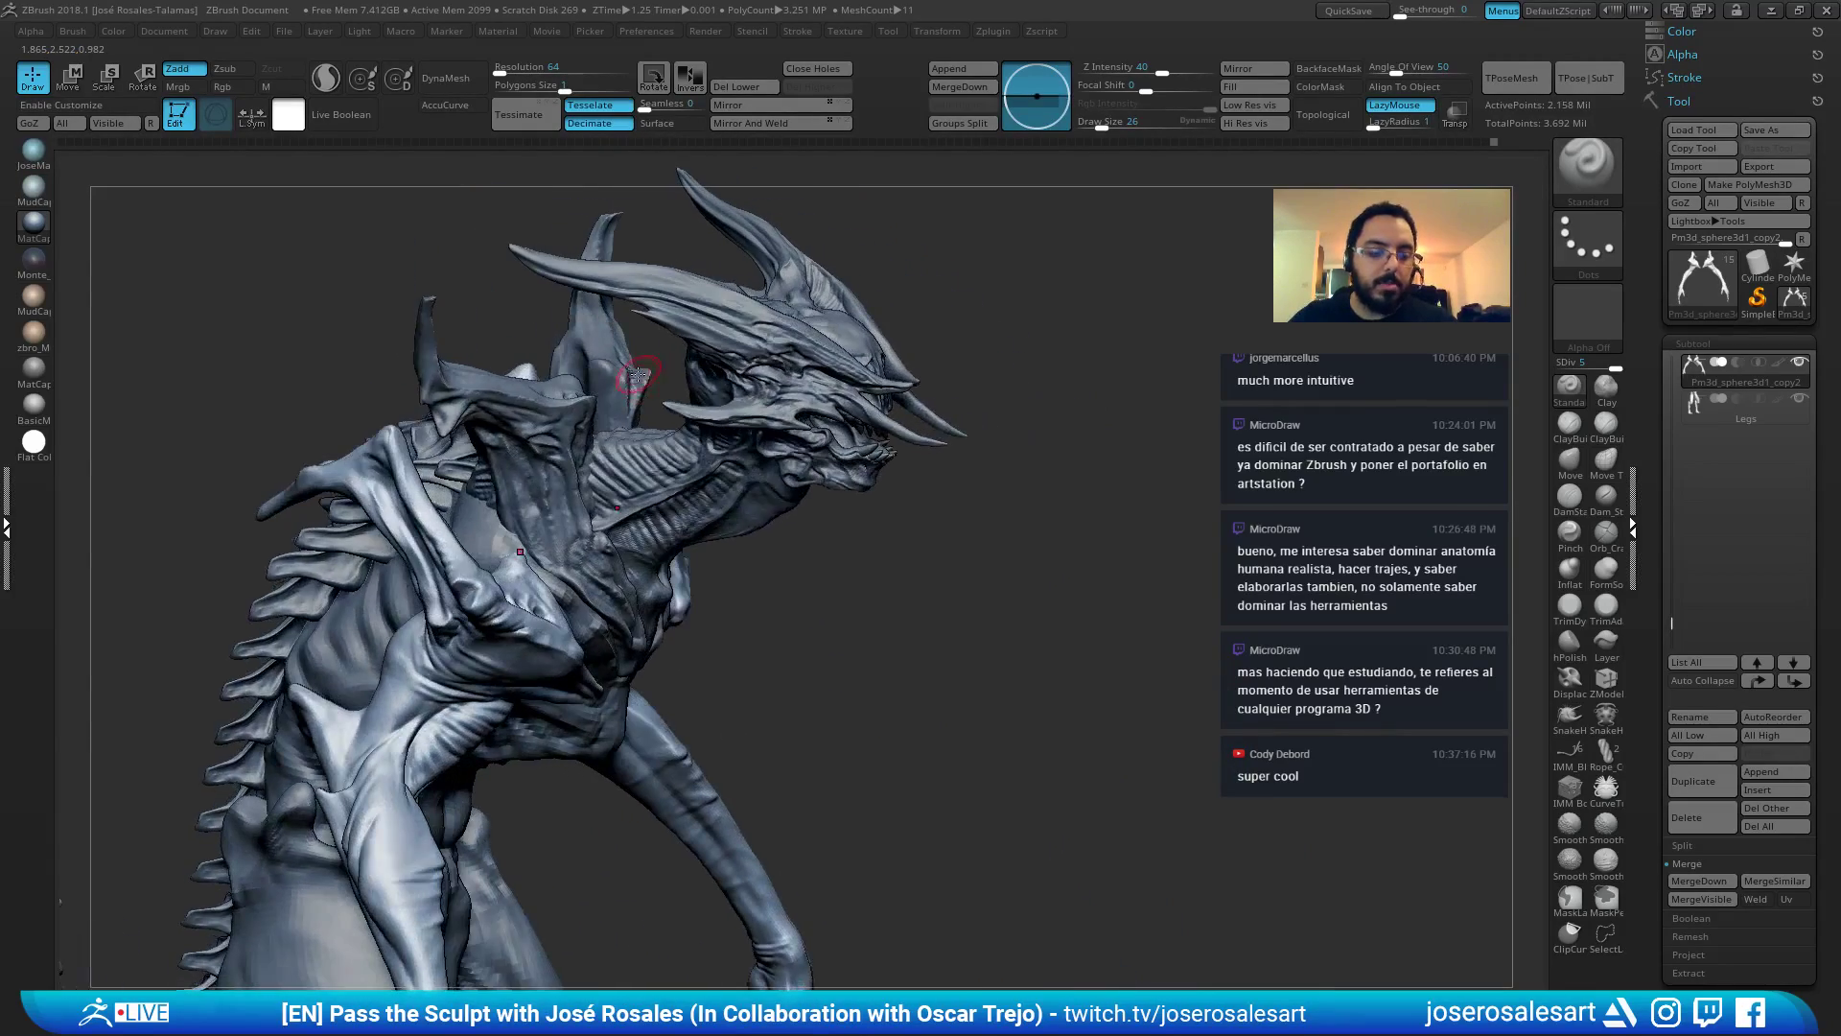
right_click_drag(718, 469, 818, 376)
right_click_drag(613, 538, 561, 523)
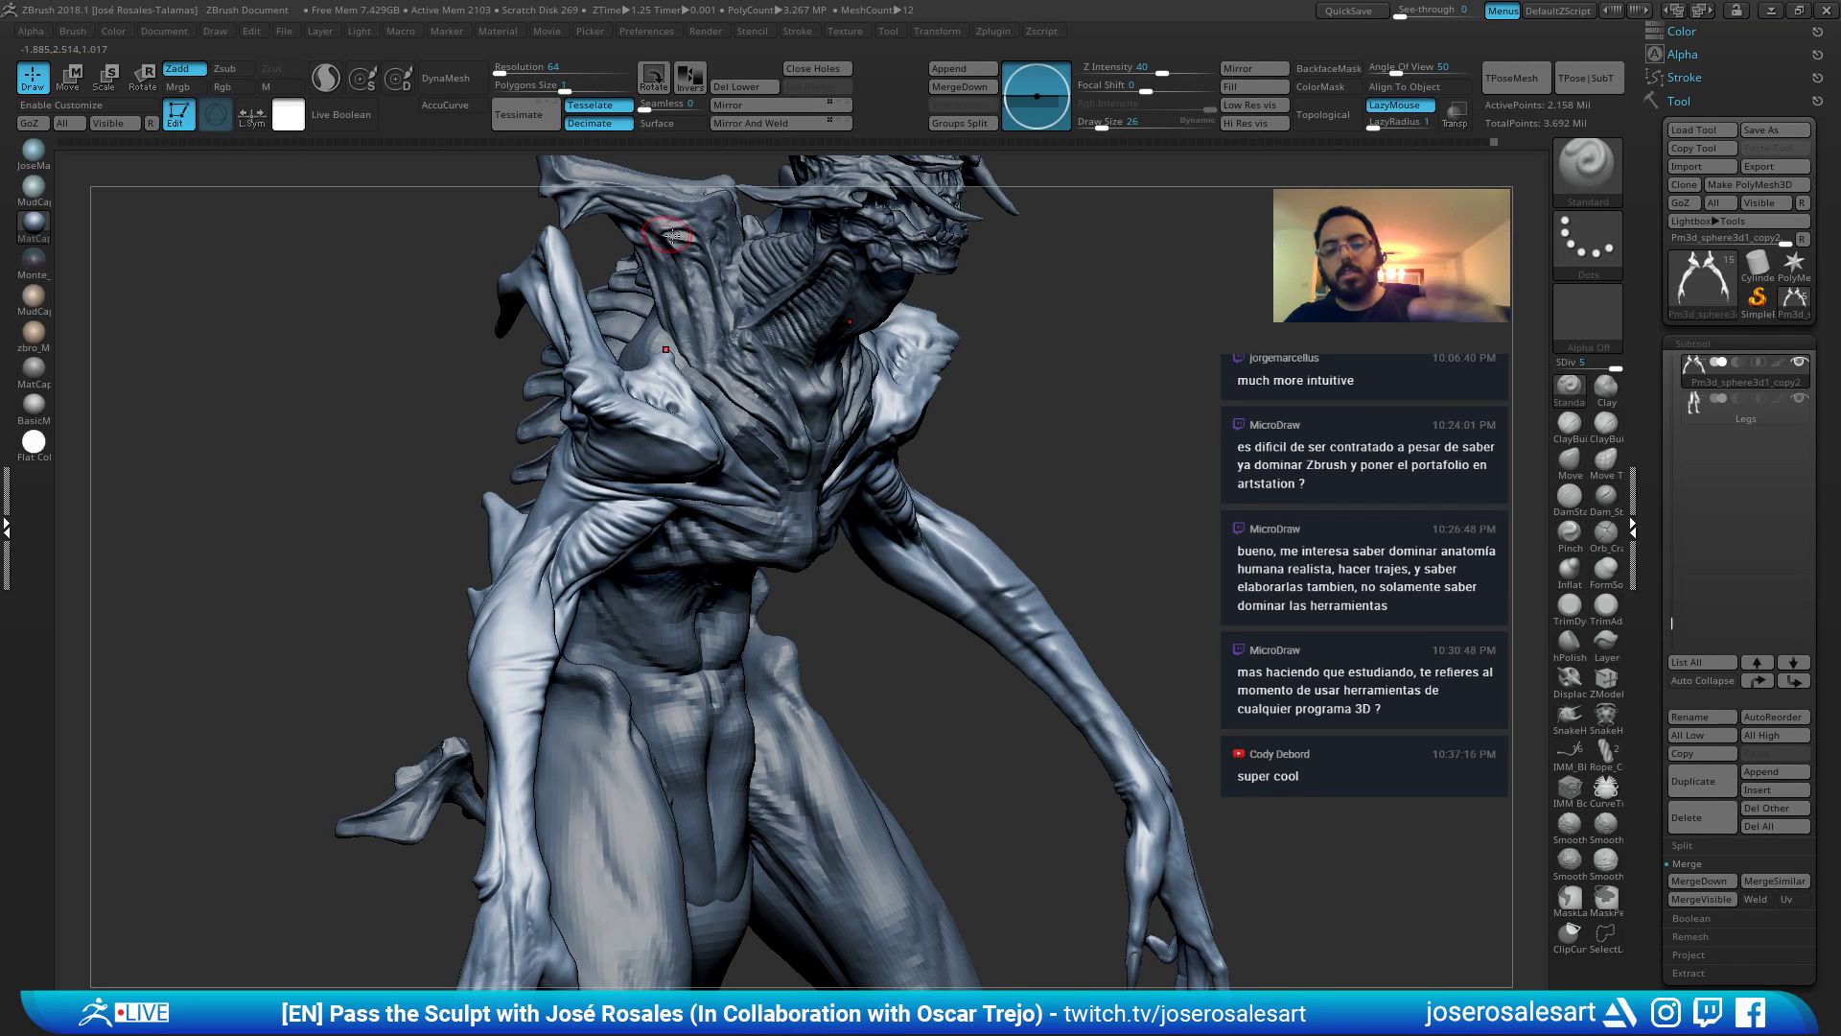
right_click_drag(655, 453, 623, 571)
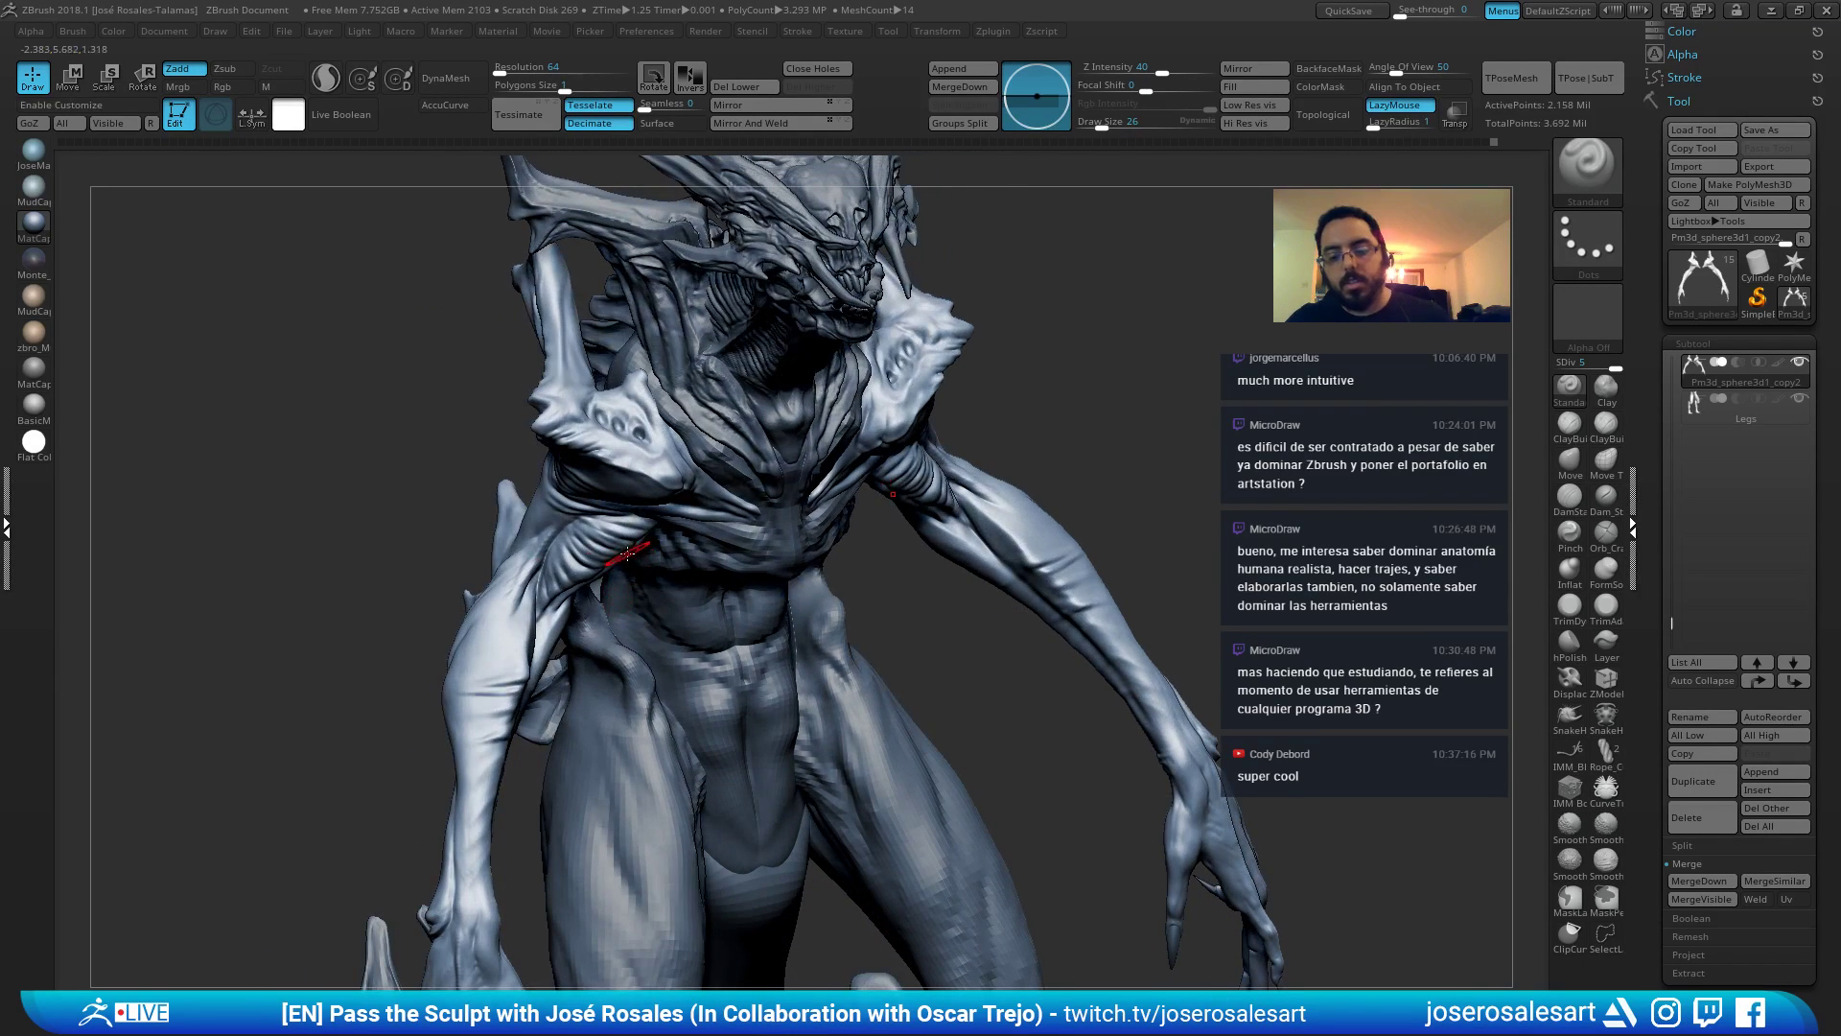
right_click(586, 736)
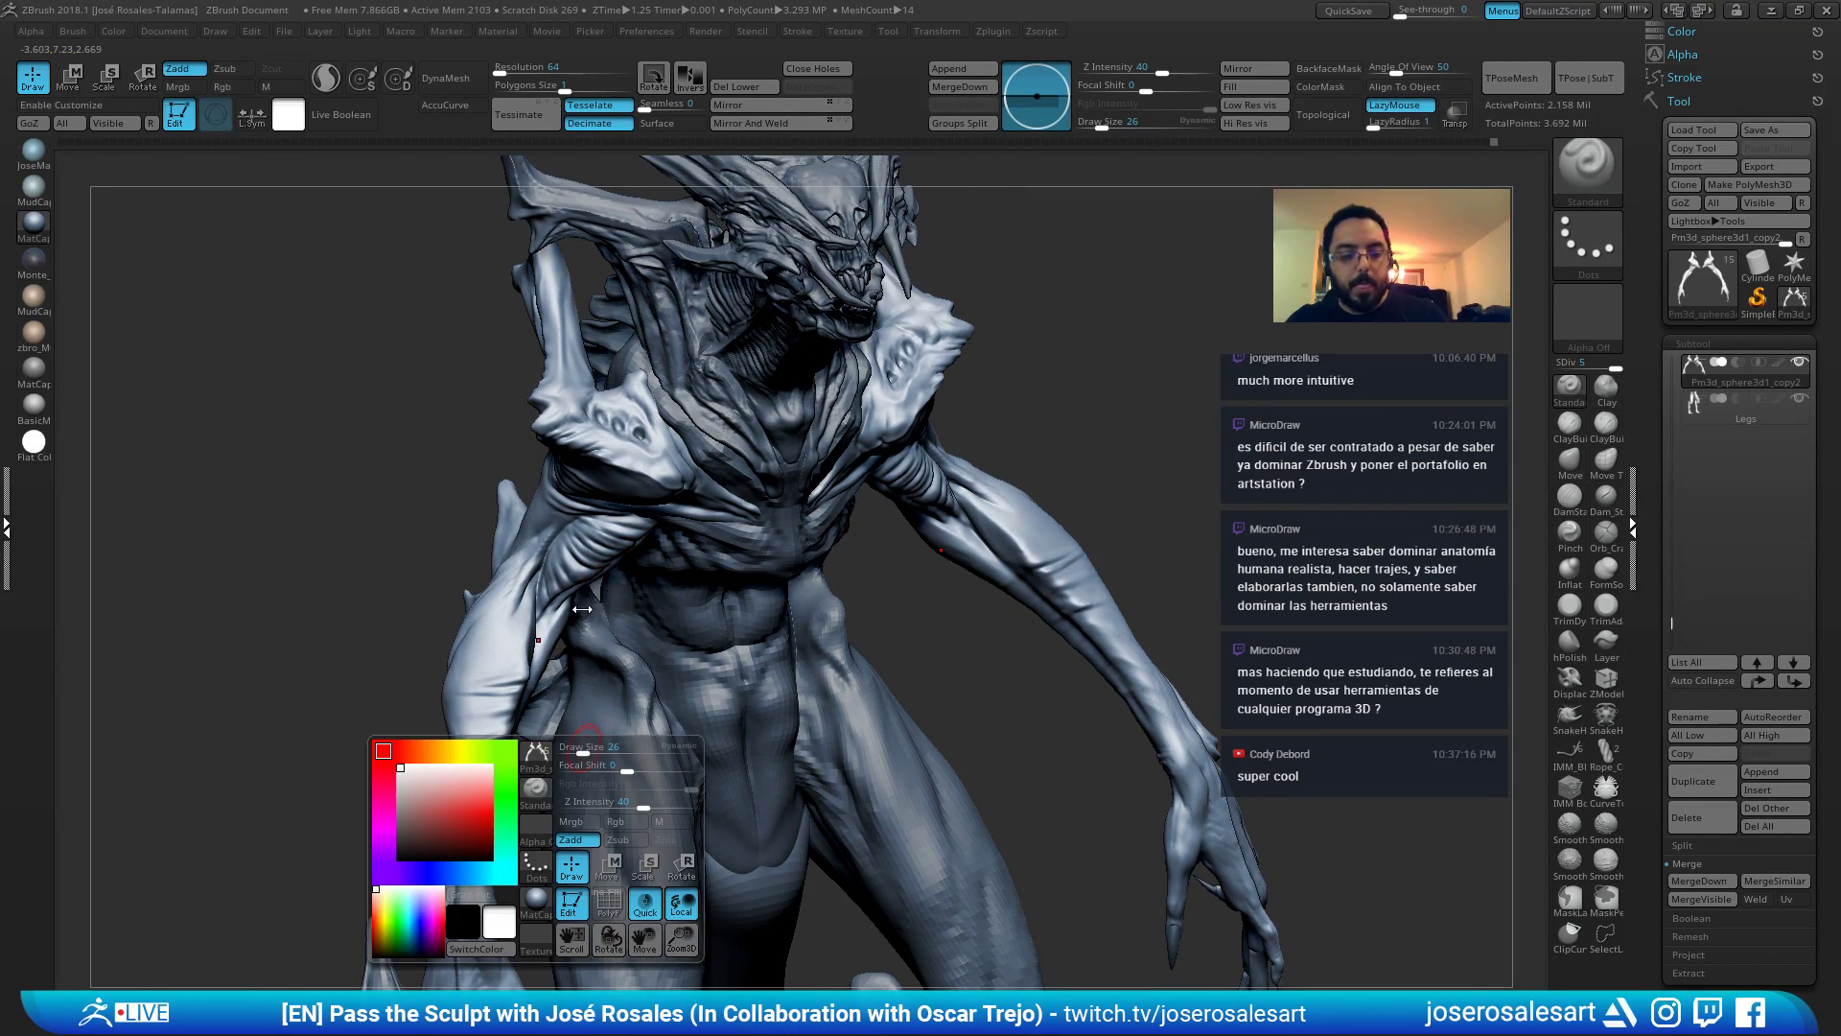
right_click_drag(451, 895, 593, 667, "alt")
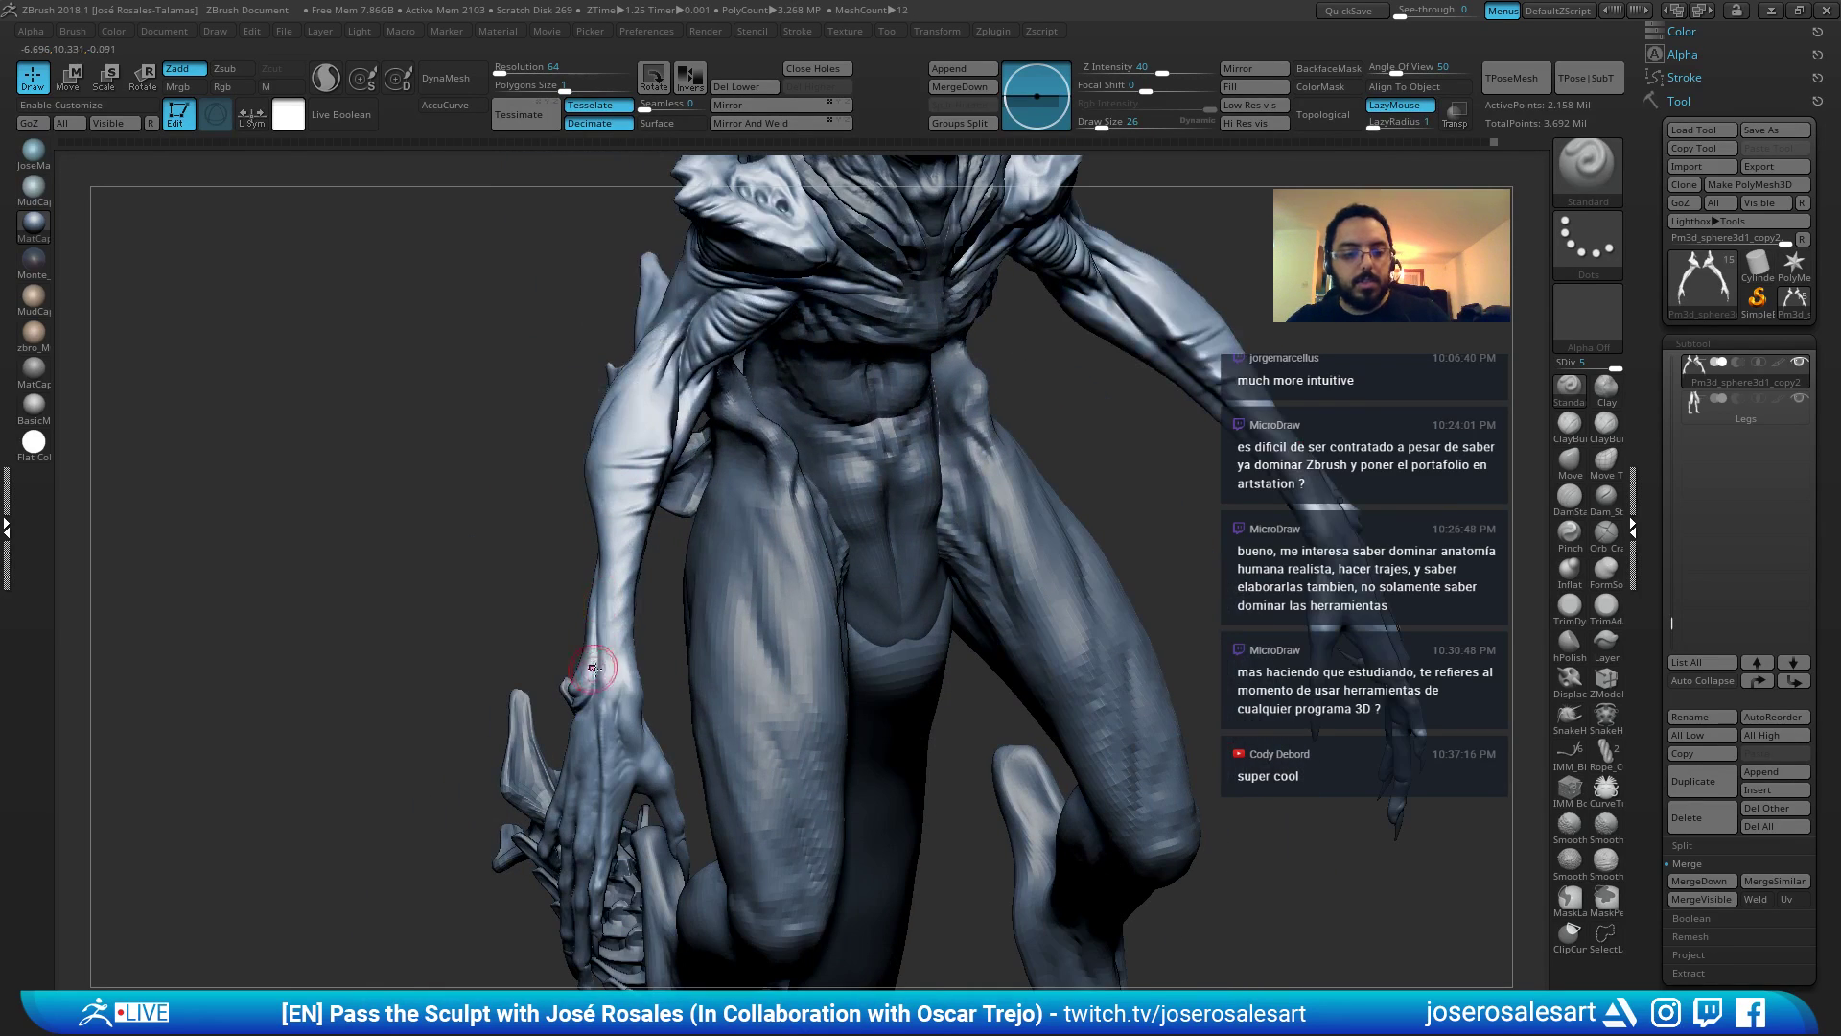
right_click_drag(620, 810, 617, 528)
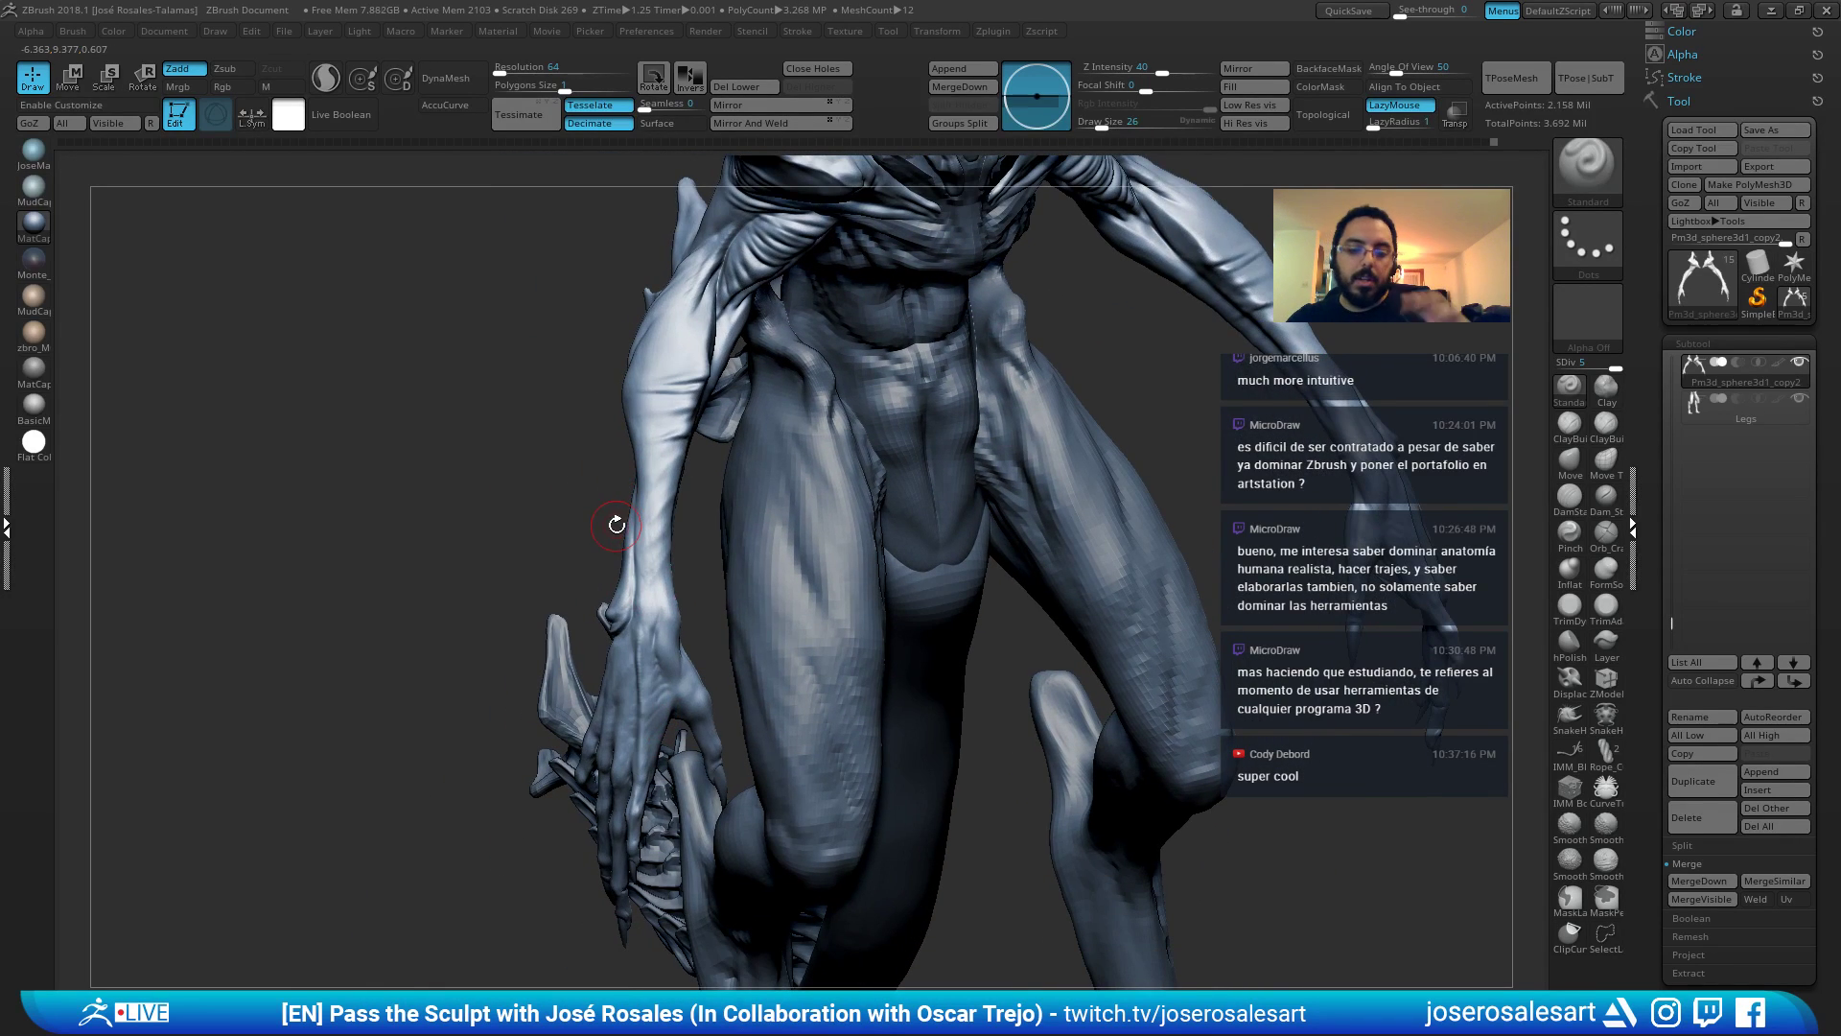
Make the legs the active subtool and reshape the spur behind the lower leg with the Move brush at draw size 99.
right_click_drag(1088, 748, 1070, 726)
key("b")
key("m")
key("v")
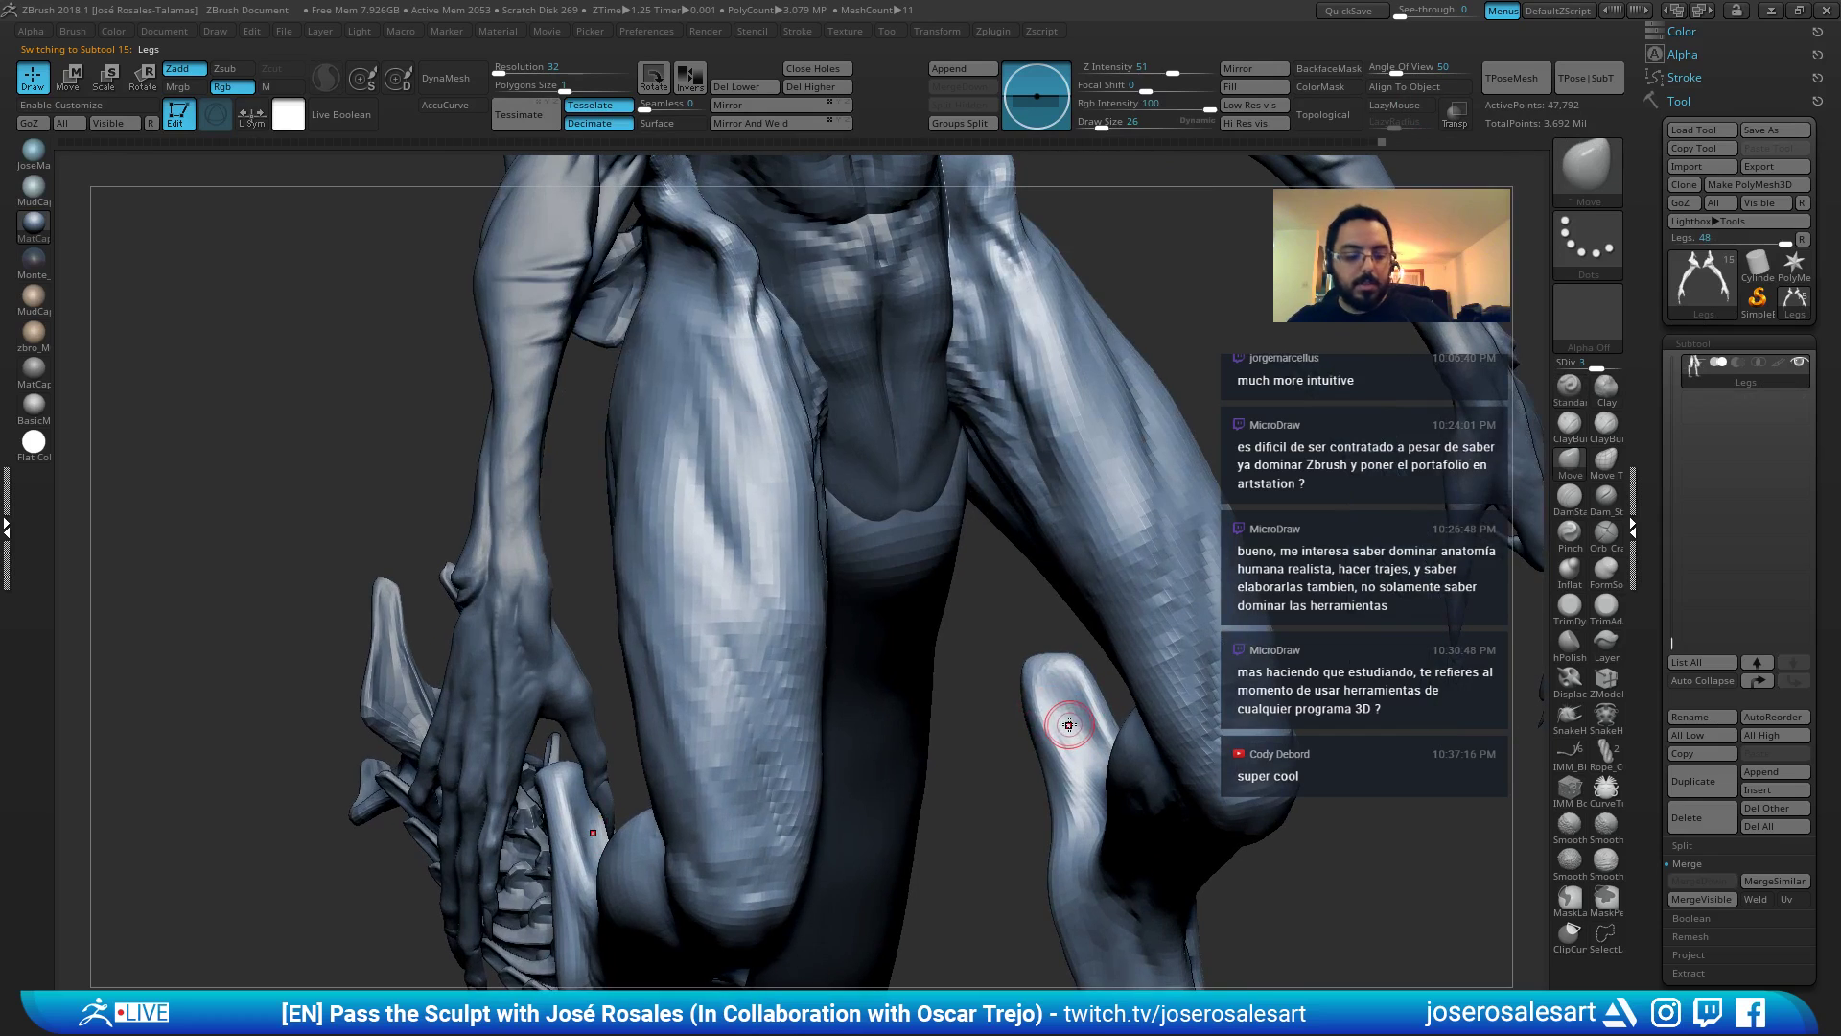
key("bracketright")
key("bracketright")
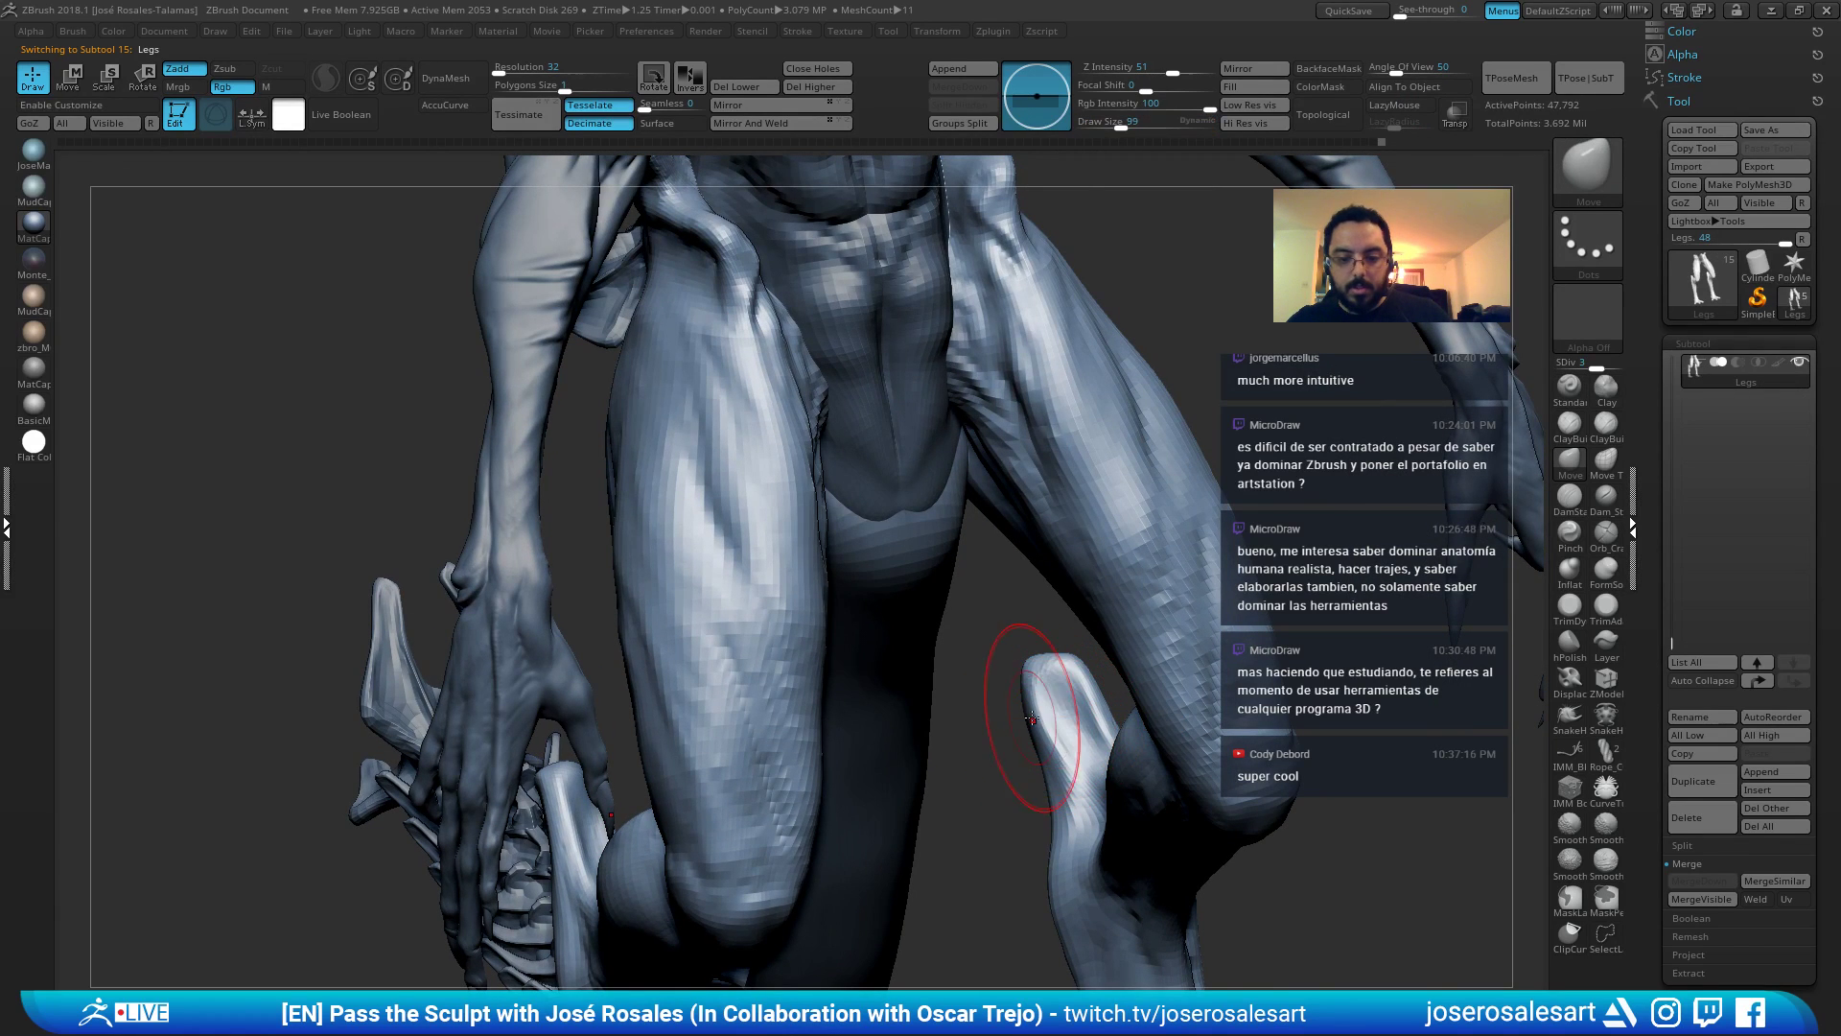
left_click_drag(1039, 718, 1053, 733)
Adjust the rear silhouette of the leg in side view with the Move brush at draw size 90.
right_click_drag(1053, 732, 896, 662)
right_click_drag(896, 662, 892, 564, "ctrl")
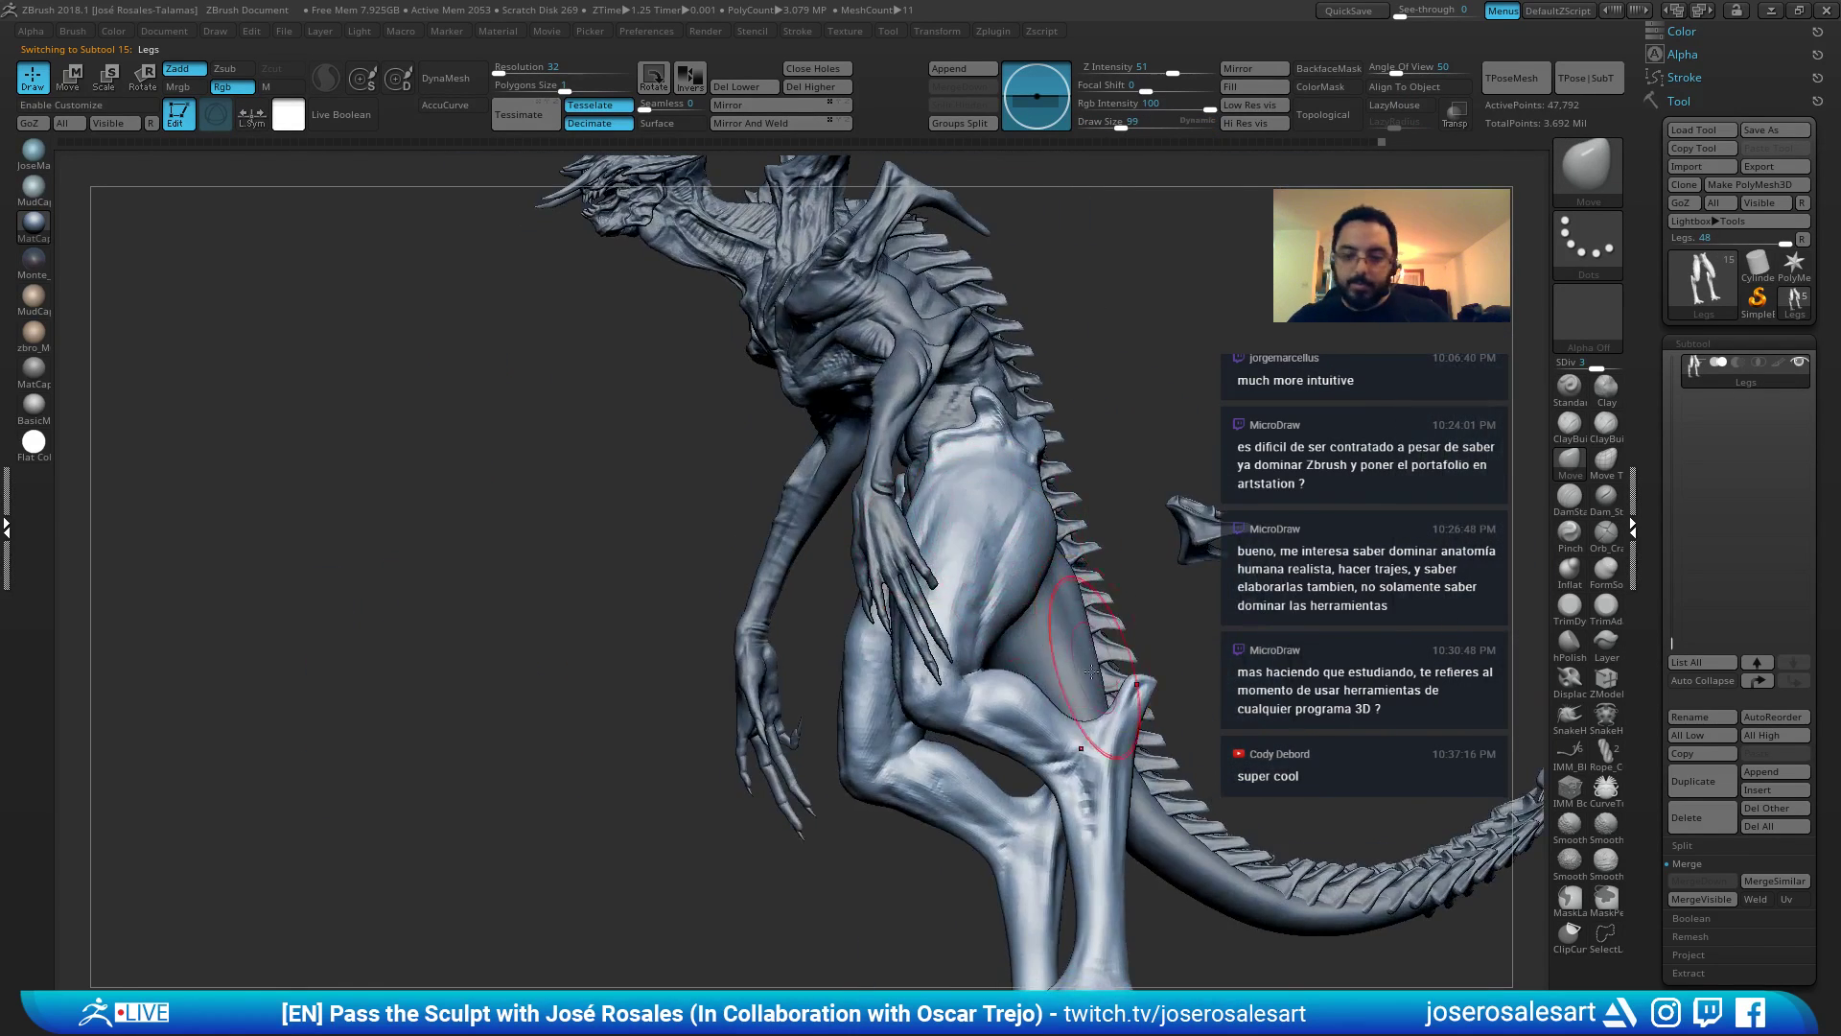
right_click_drag(1083, 638, 949, 657)
key("s")
left_click_drag(1084, 739, 1079, 739)
left_click_drag(1049, 674, 1102, 549)
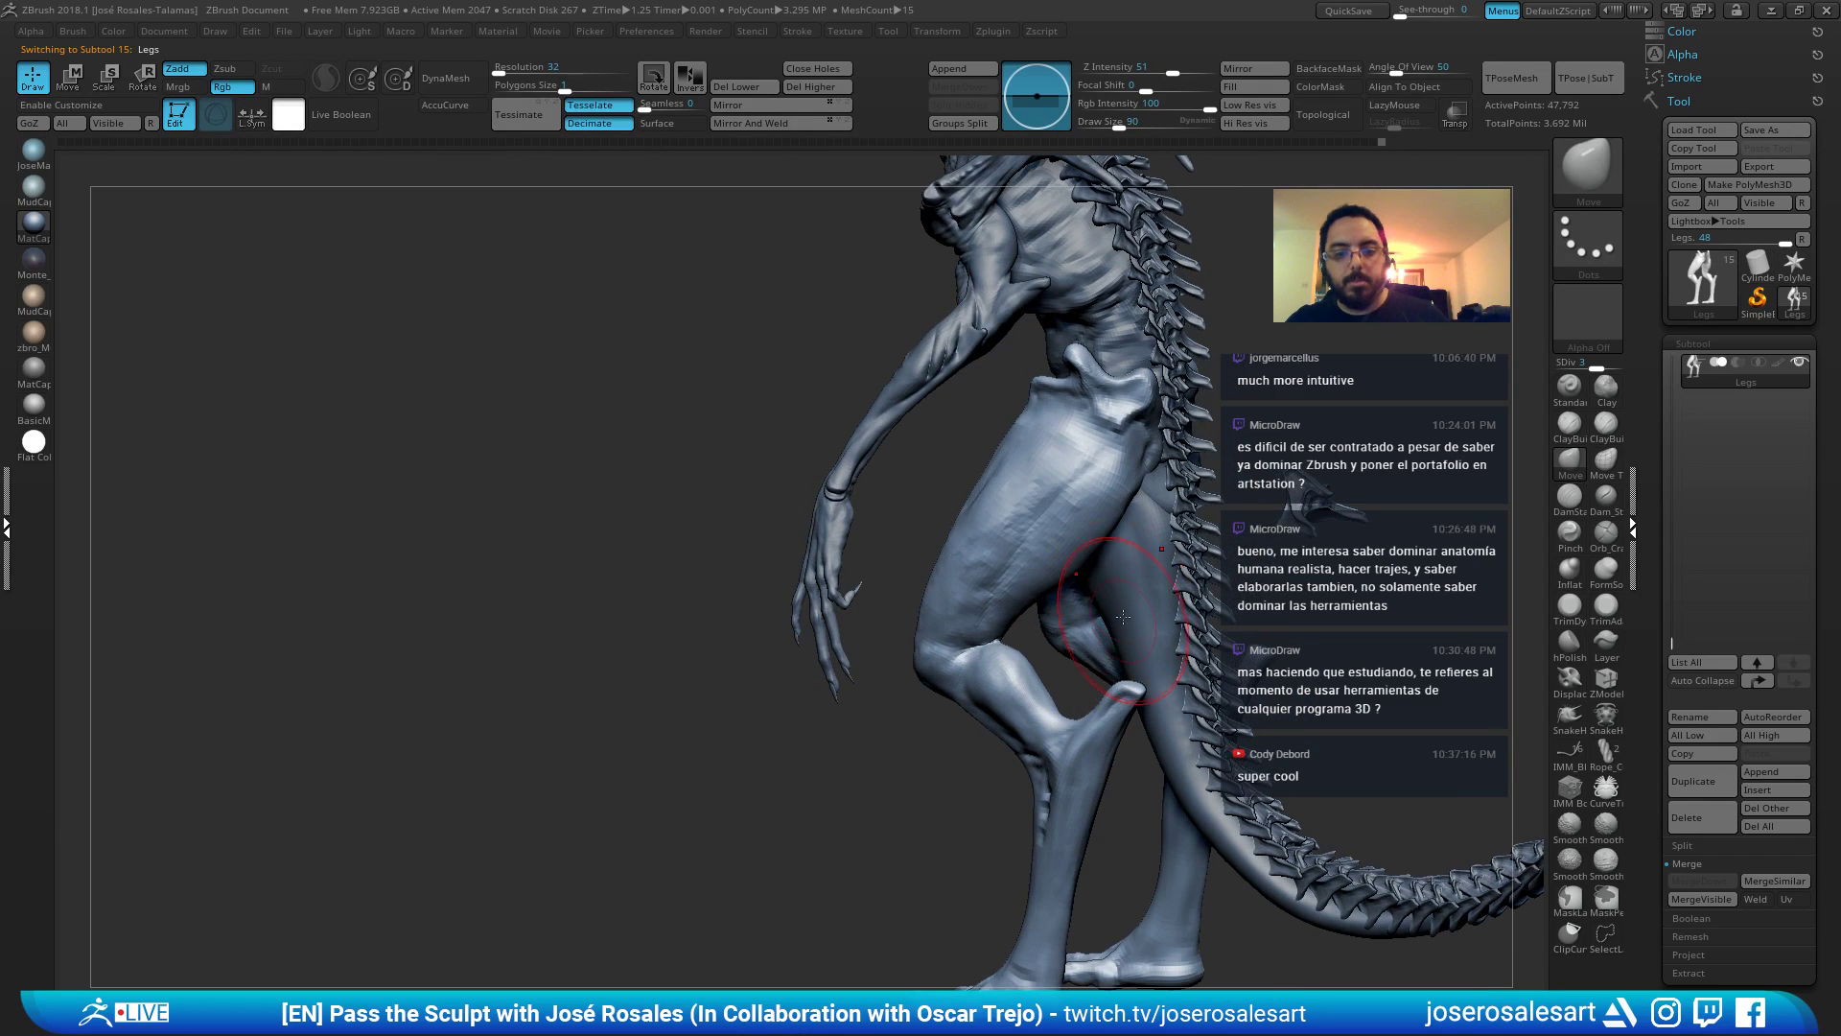
Build up the back of the upper thigh below the pelvis with the ClayBuildup brush at draw size 51.
right_click_drag(1213, 447, 1107, 545)
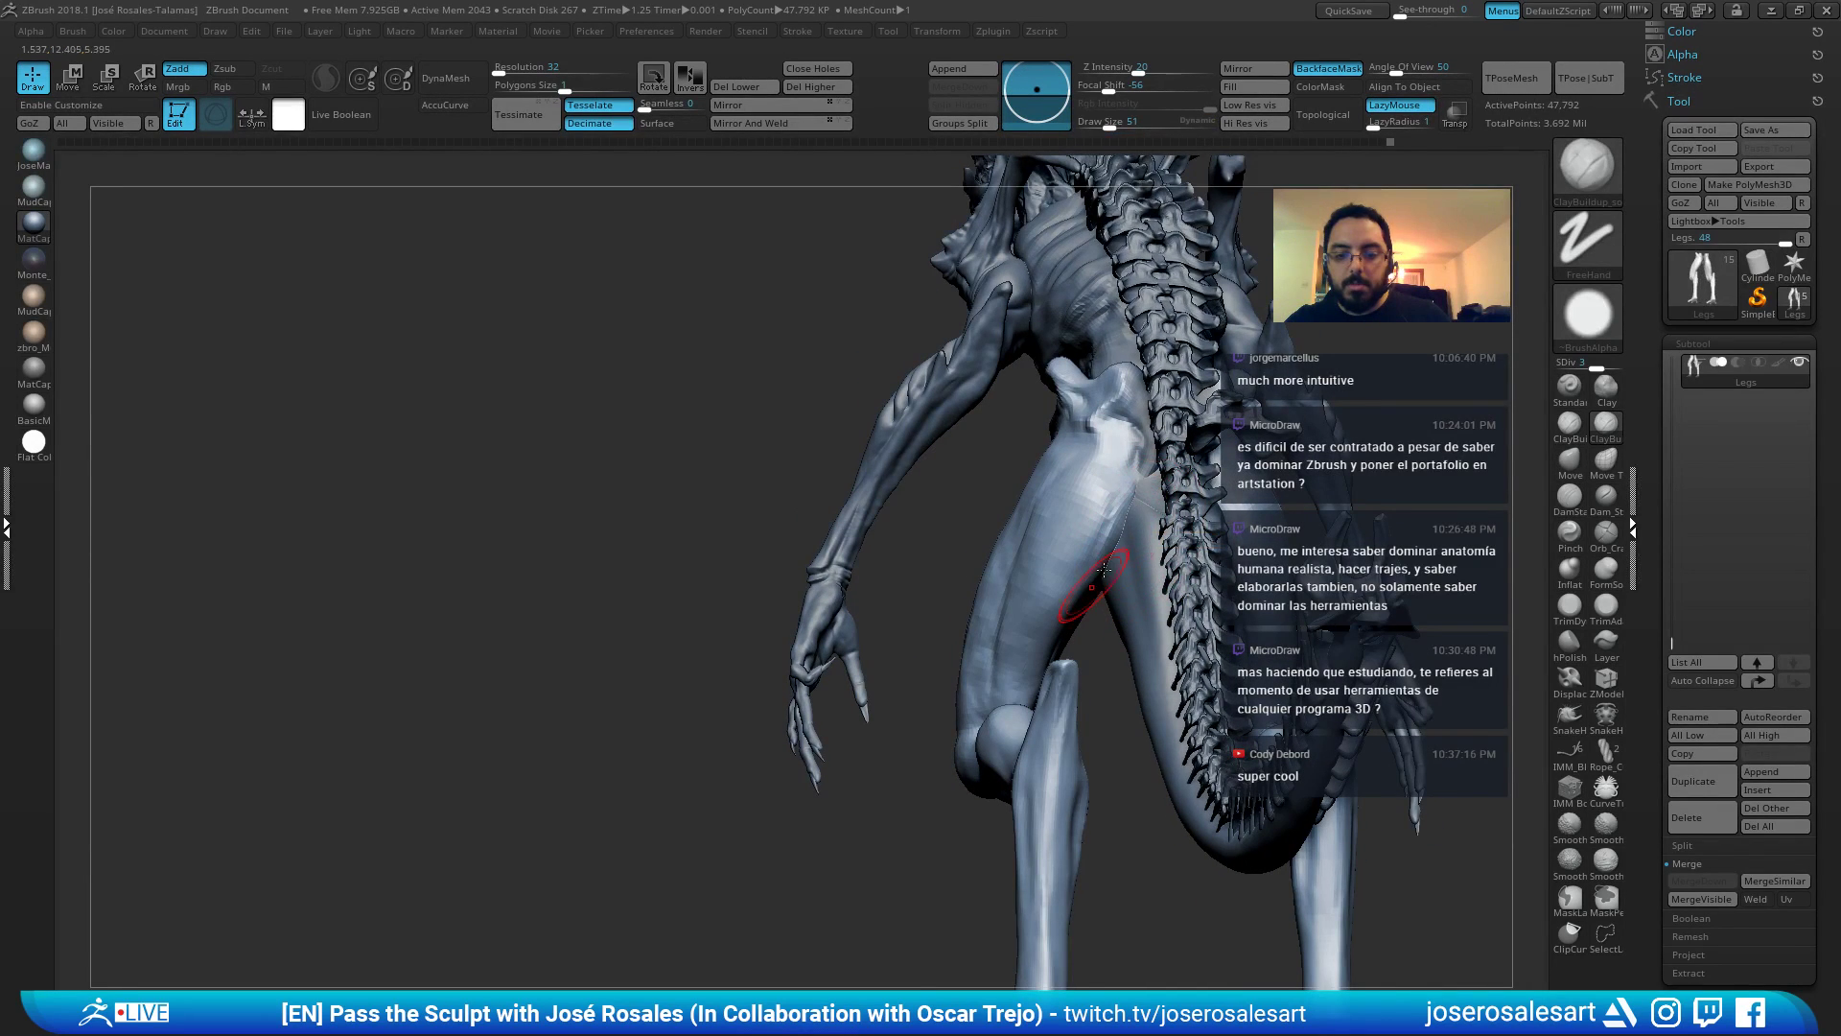
right_click_drag(1104, 569, 1049, 640)
left_click_drag(1096, 539, 1128, 477)
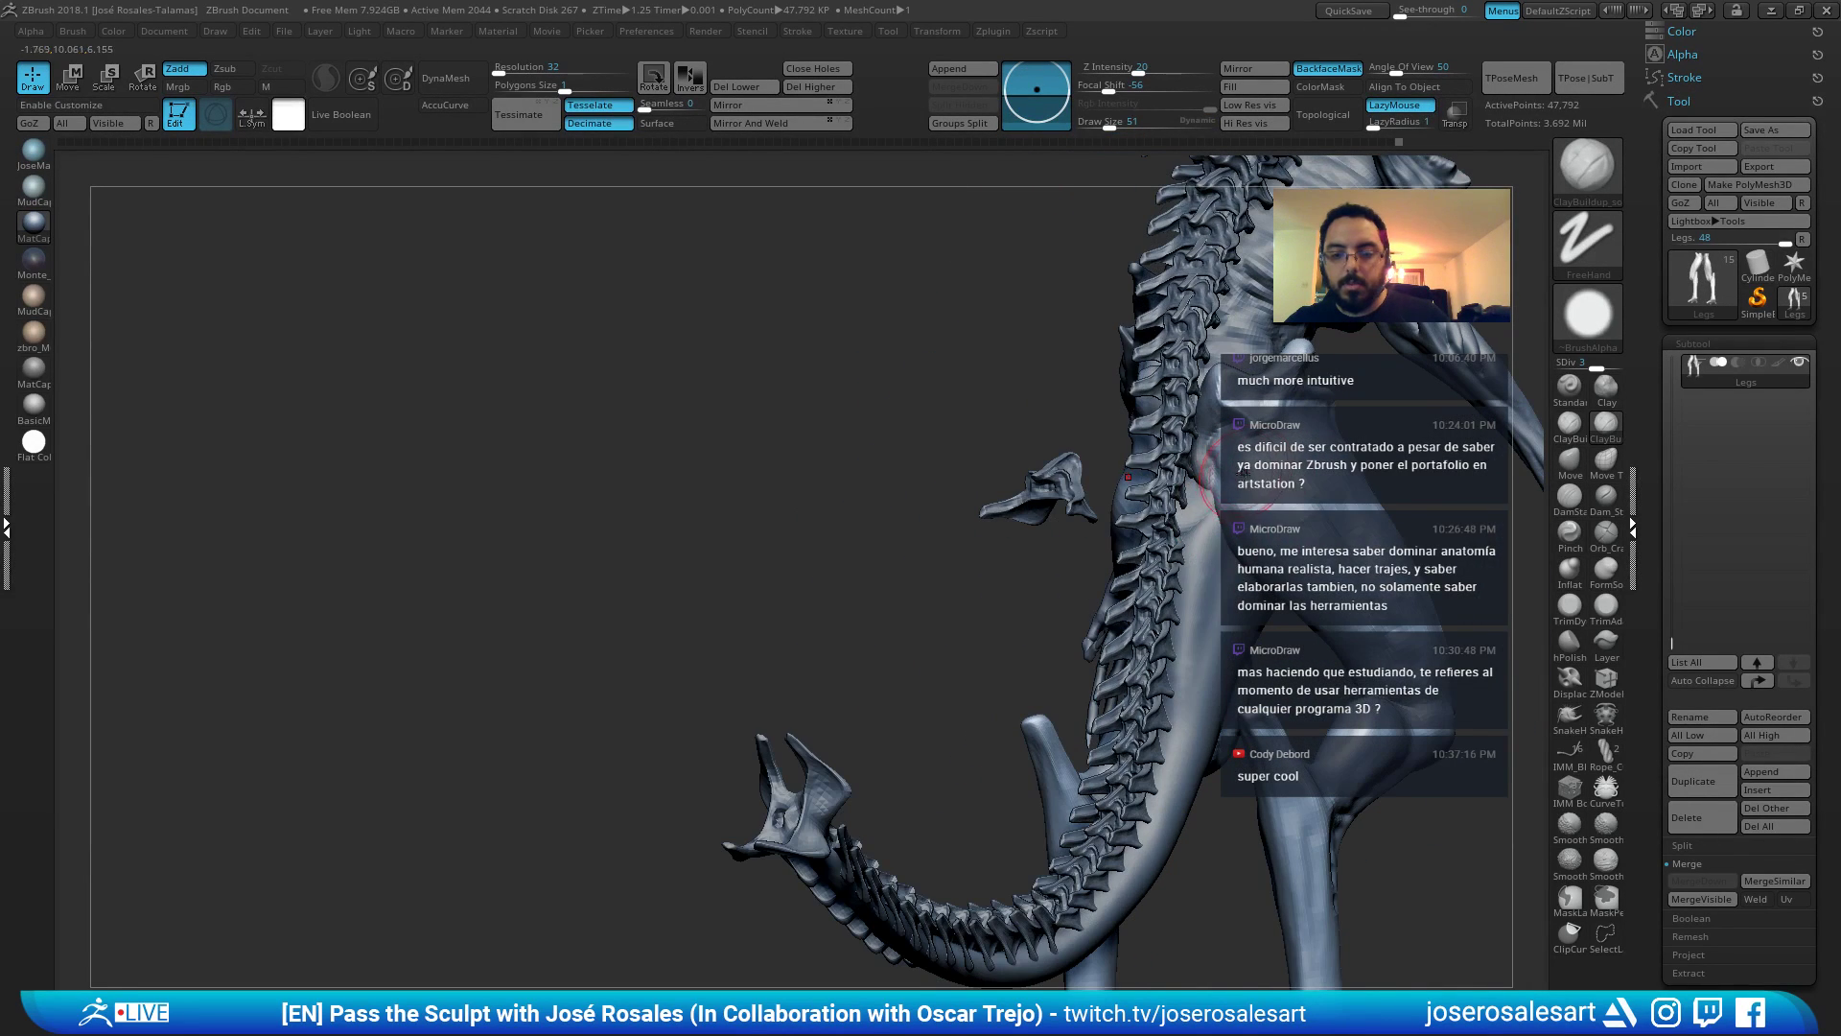
right_click_drag(1051, 566, 1118, 654)
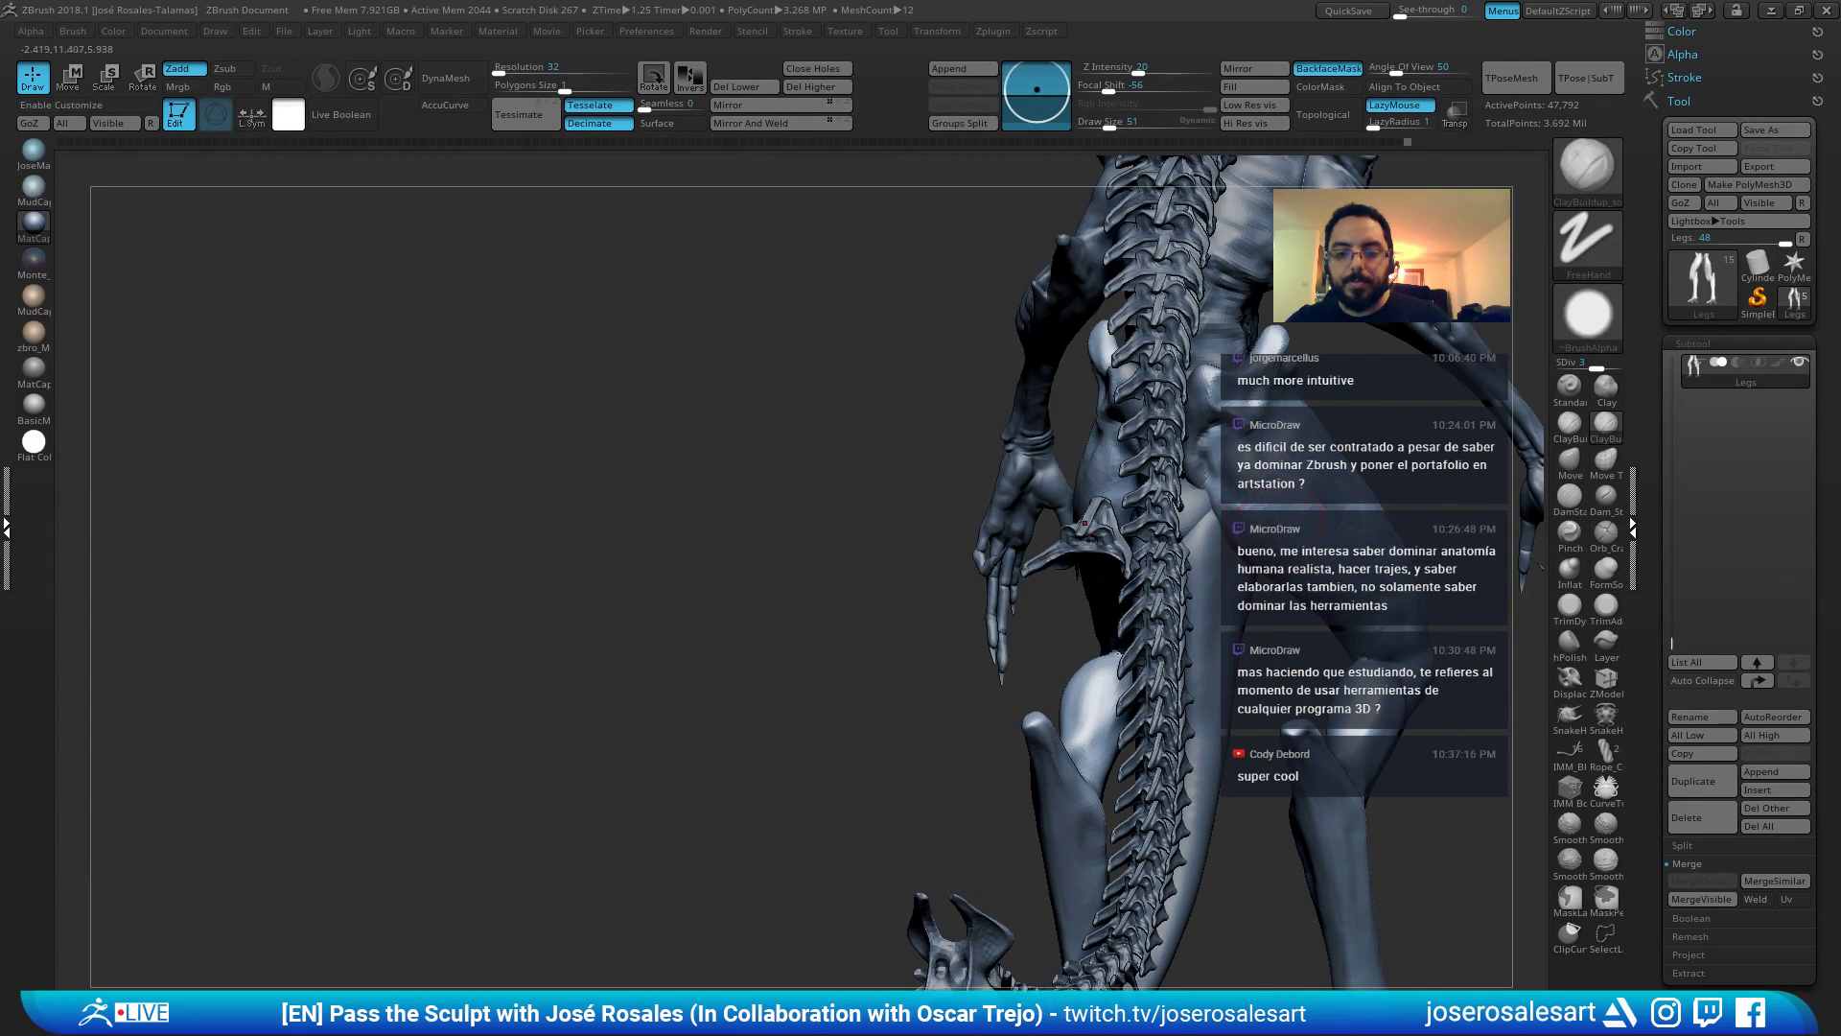
left_click_drag(1084, 523, 1137, 531)
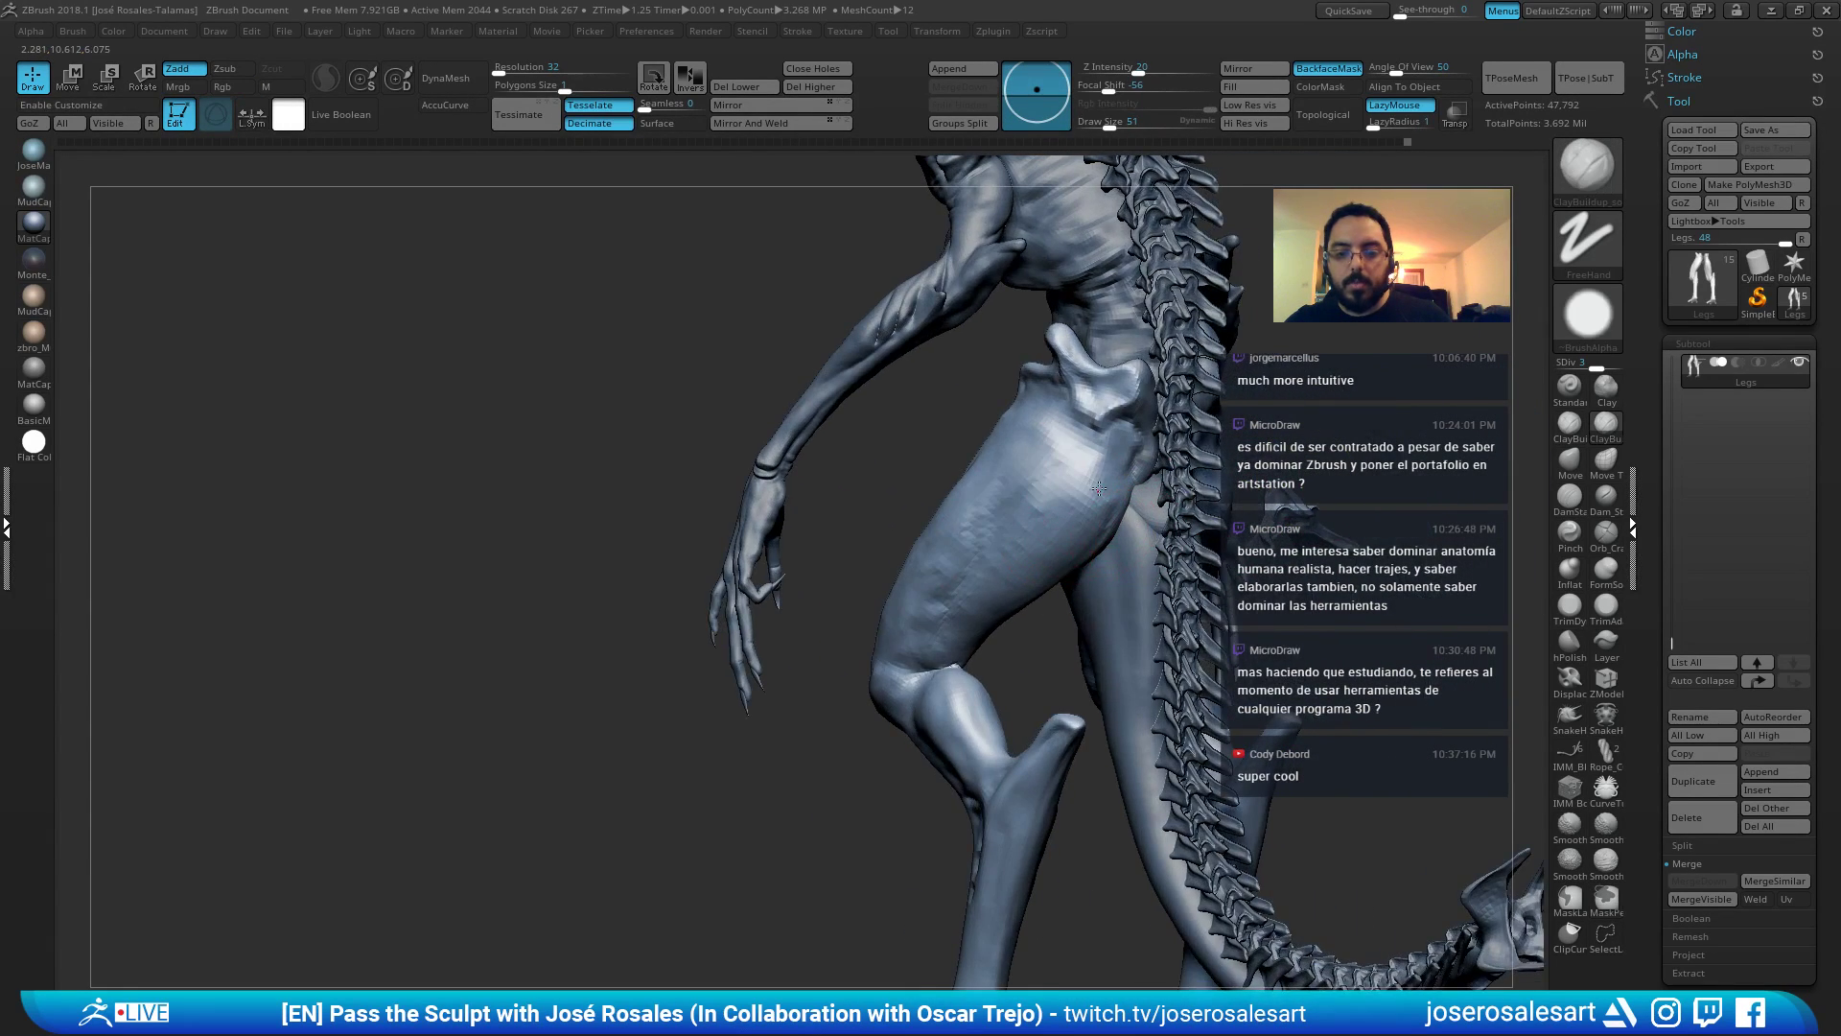
right_click_drag(1099, 488, 1154, 535, "ctrl")
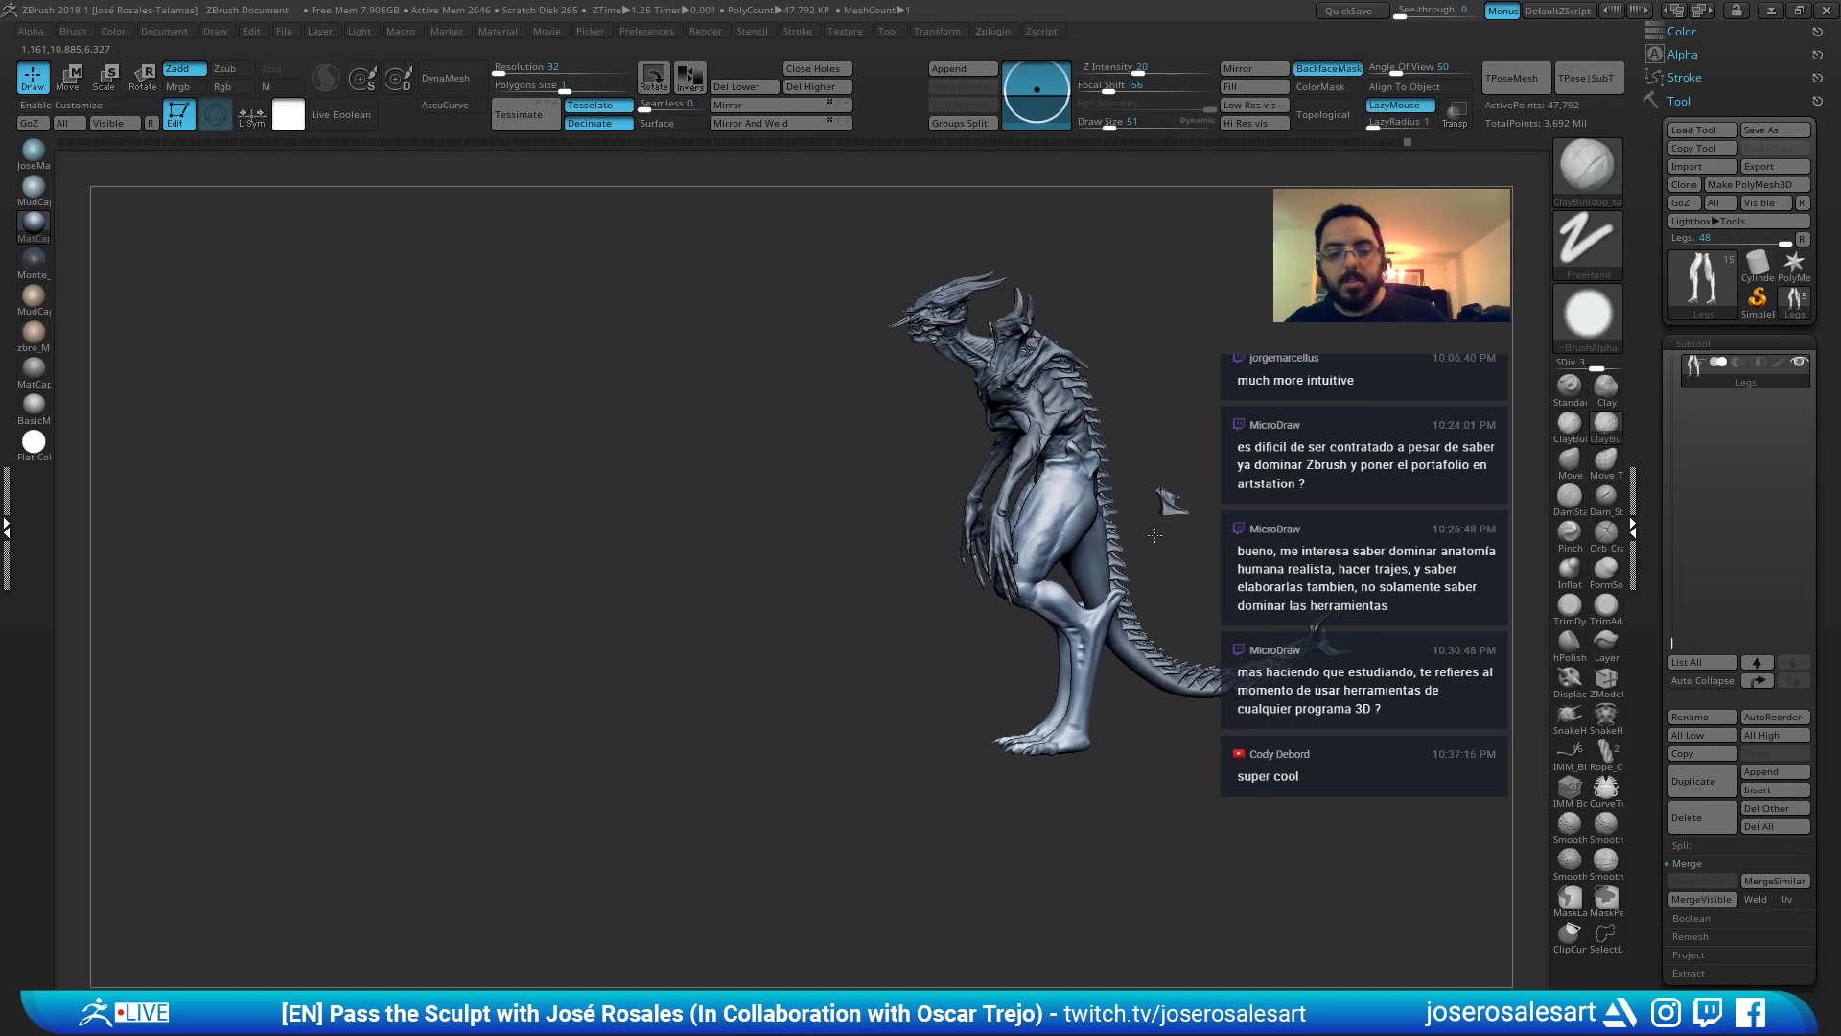
Reshape the rear contour of the thigh in side view with the Move brush at draw size 104.
key("b")
key("m")
key("v")
mouse_move(1155, 535)
left_mouse_down()
mouse_move(1135, 552)
mouse_move(1085, 511)
left_mouse_up()
key("s")
right_click_drag(1094, 518, 1102, 524, "ctrl")
left_click_drag(1042, 572, 1063, 567)
key("s")
left_click_drag(1034, 554, 1044, 561)
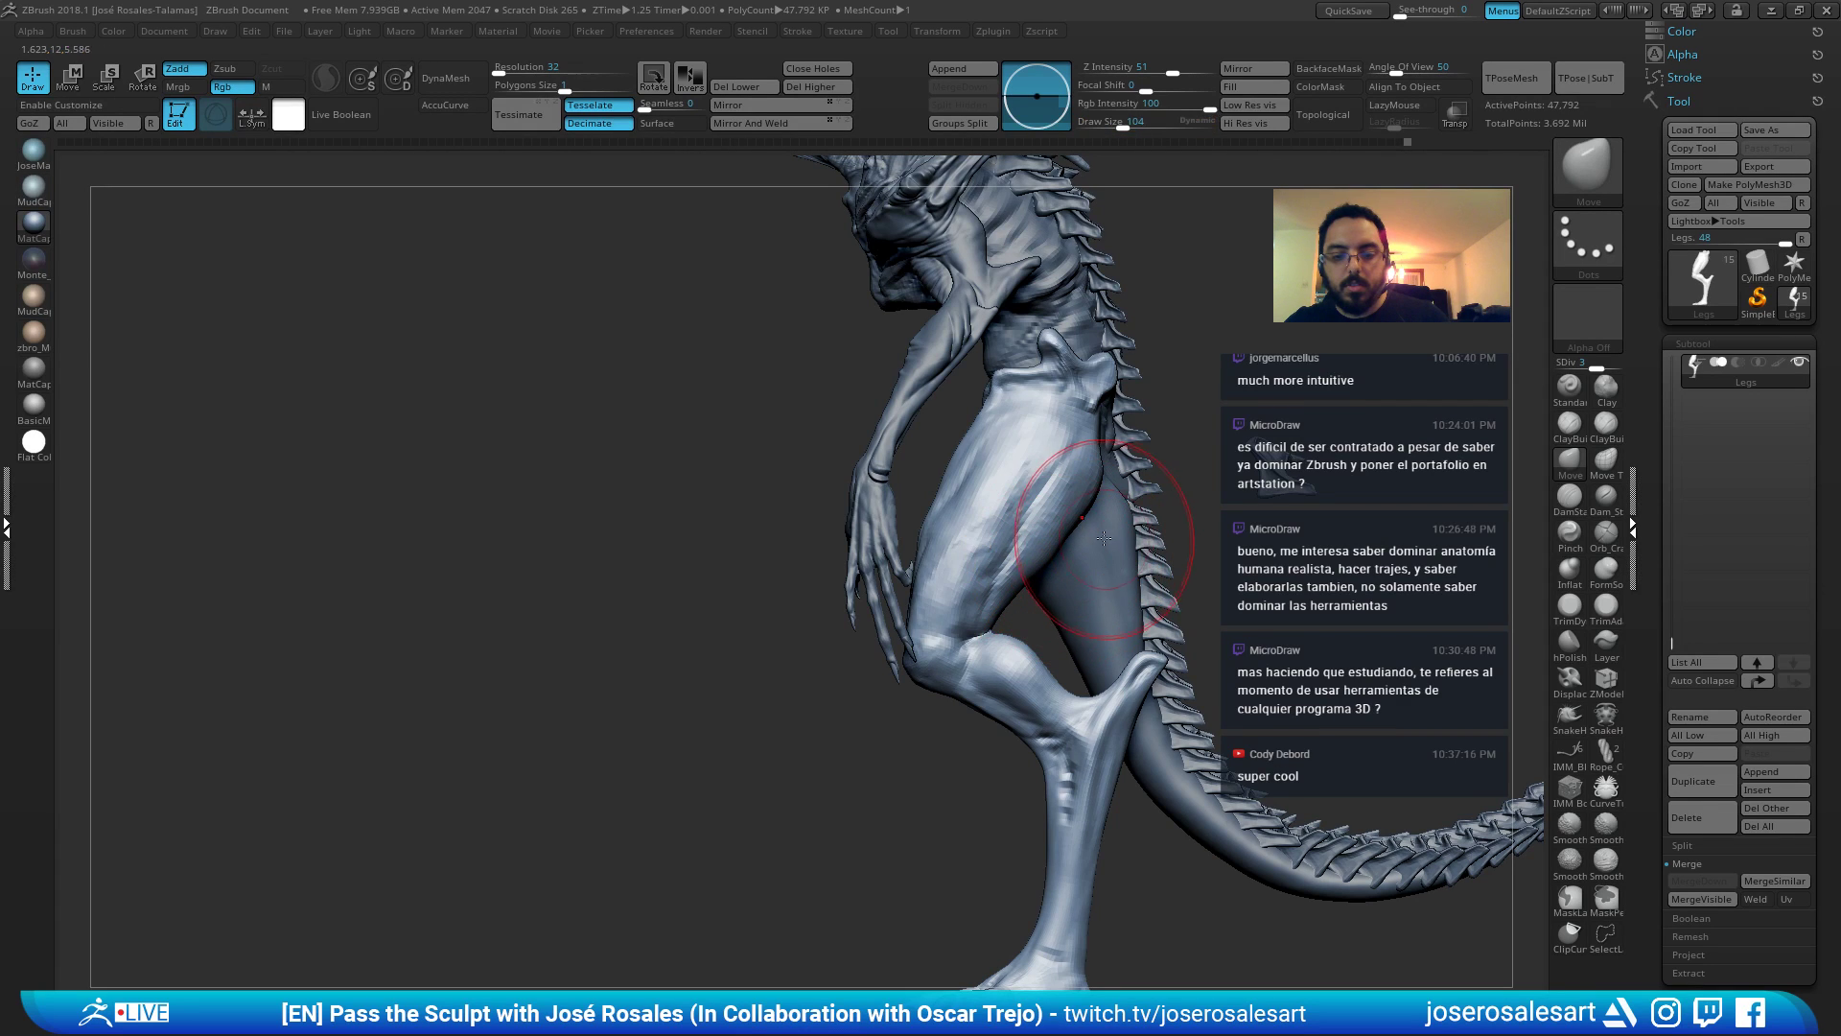
Isolate the legs and adjust the lower thigh and knee profile with the Move brush at draw sizes 109 and 81.
right_click_drag(1098, 503, 1188, 492)
right_click_drag(1026, 526, 904, 473)
key("alt+s")
key("s")
mouse_move(787, 487)
left_mouse_down()
mouse_move(829, 473)
mouse_move(880, 520)
left_mouse_up()
right_click_drag(880, 519, 761, 546, "ctrl")
key("alt+s")
key("alt+s")
right_click_drag(878, 546, 988, 545)
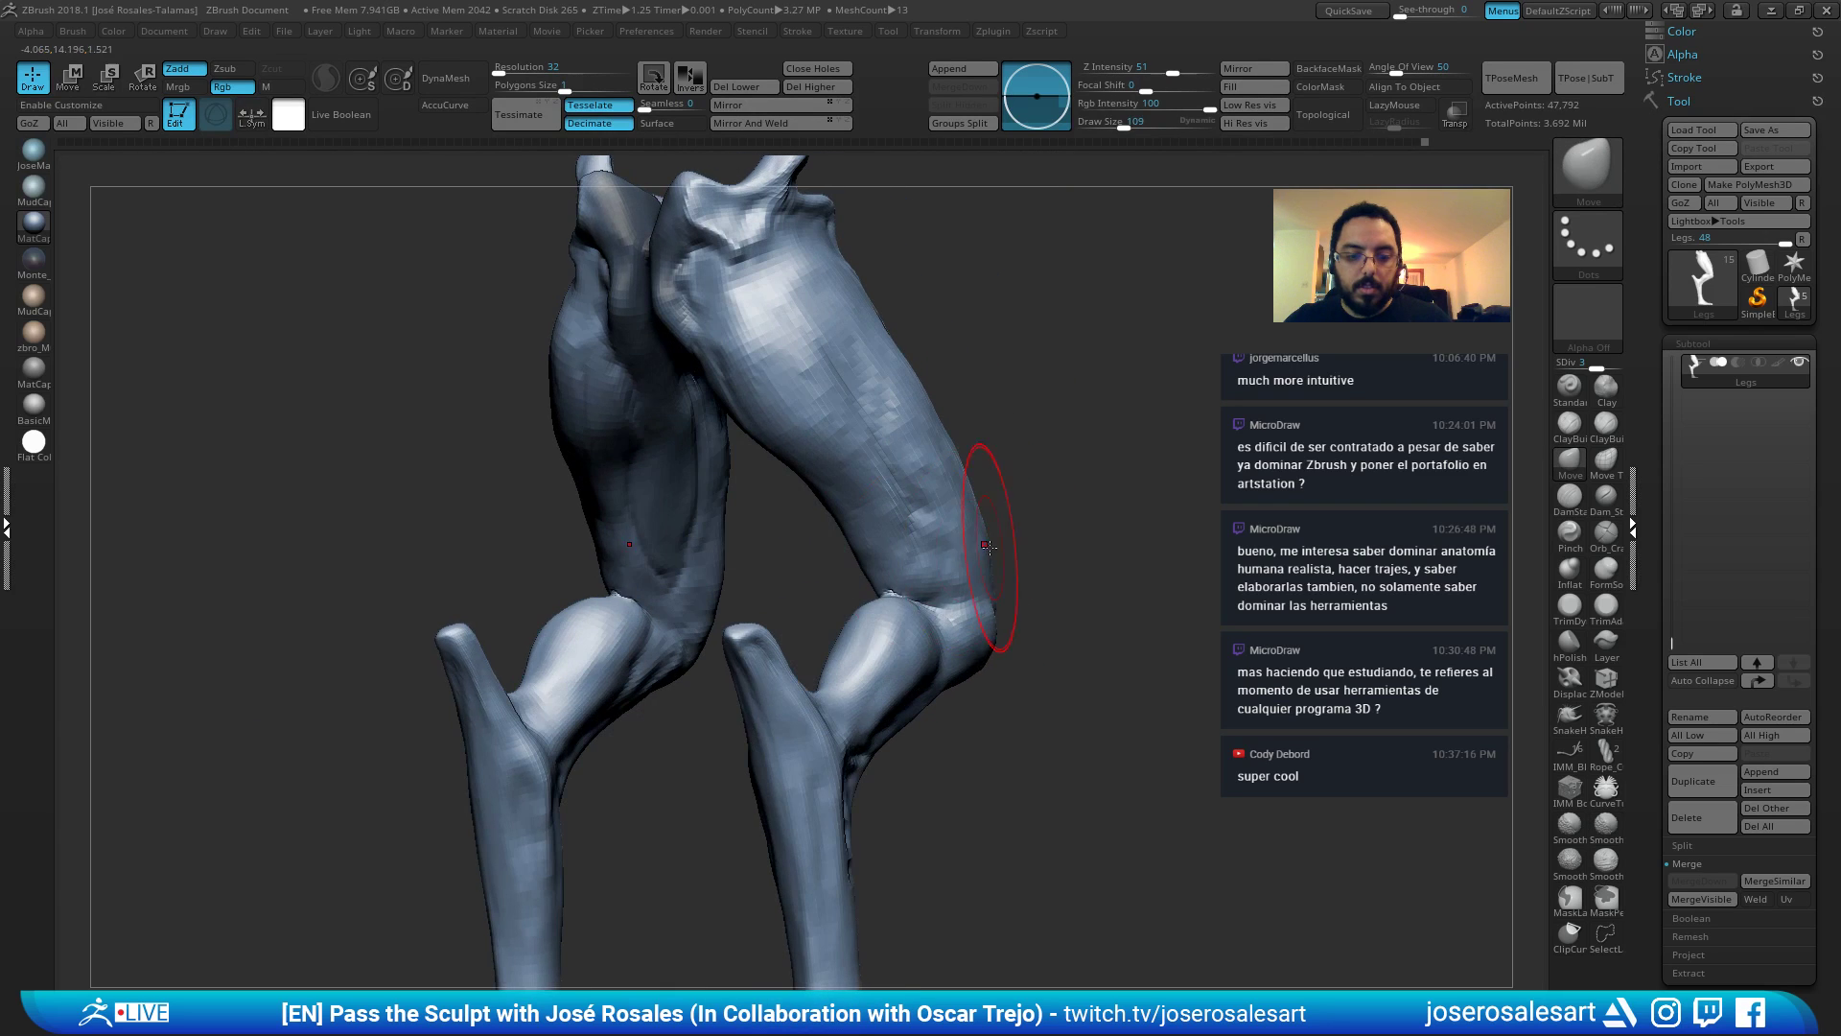
left_click_drag(871, 556, 888, 556)
mouse_move(919, 566)
right_mouse_down()
mouse_move(878, 574)
mouse_move(954, 564)
right_mouse_up()
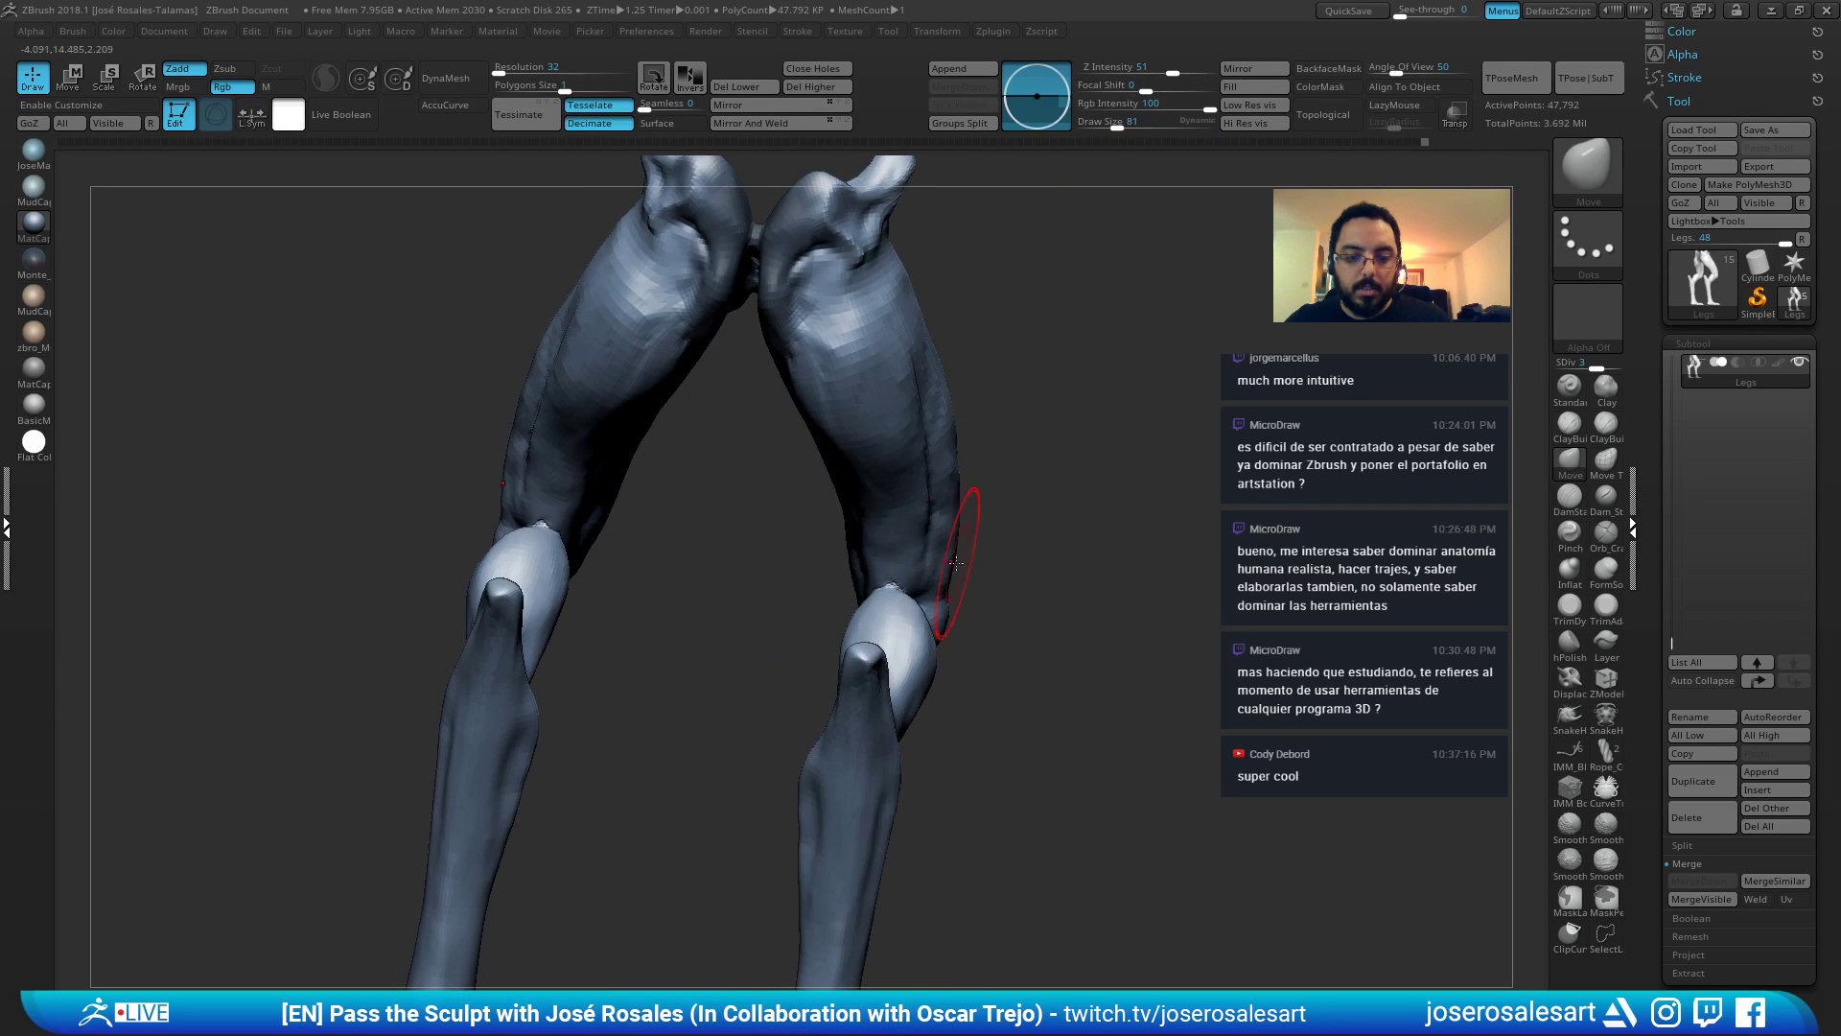
Build up the form above the back of the knee with the ClayBuildup brush and smooth it.
key("1")
right_click_drag(838, 602, 900, 622)
left_click_drag(895, 624, 872, 614, "shift")
right_click_drag(926, 602, 833, 610)
mouse_move(982, 559)
right_mouse_down()
mouse_move(950, 599)
mouse_move(954, 575)
mouse_move(1014, 547)
right_mouse_up()
Refine the volume on the outer side of the knee joint and lower thigh.
key("2")
mouse_move(854, 564)
right_mouse_down()
mouse_move(880, 590)
mouse_move(887, 566)
mouse_move(896, 589)
right_mouse_up()
left_click_drag(909, 595, 977, 599)
key("f")
mouse_move(978, 585)
right_mouse_down("shift")
mouse_move(1096, 466)
mouse_move(945, 480)
right_mouse_up("shift")
key("shift+s")
key("1")
mouse_move(843, 526)
right_mouse_down("ctrl")
mouse_move(904, 601)
mouse_move(834, 565)
mouse_move(770, 576)
right_mouse_up("ctrl")
left_click_drag(772, 581, 771, 558)
mouse_move(771, 558)
right_mouse_down()
mouse_move(815, 548)
mouse_move(783, 594)
mouse_move(765, 589)
right_mouse_up()
Define the tendon from the lower thigh to the knee with the Standard brush at draw size 45, smooth it and undo the last two strokes.
key("b")
key("d")
key("s")
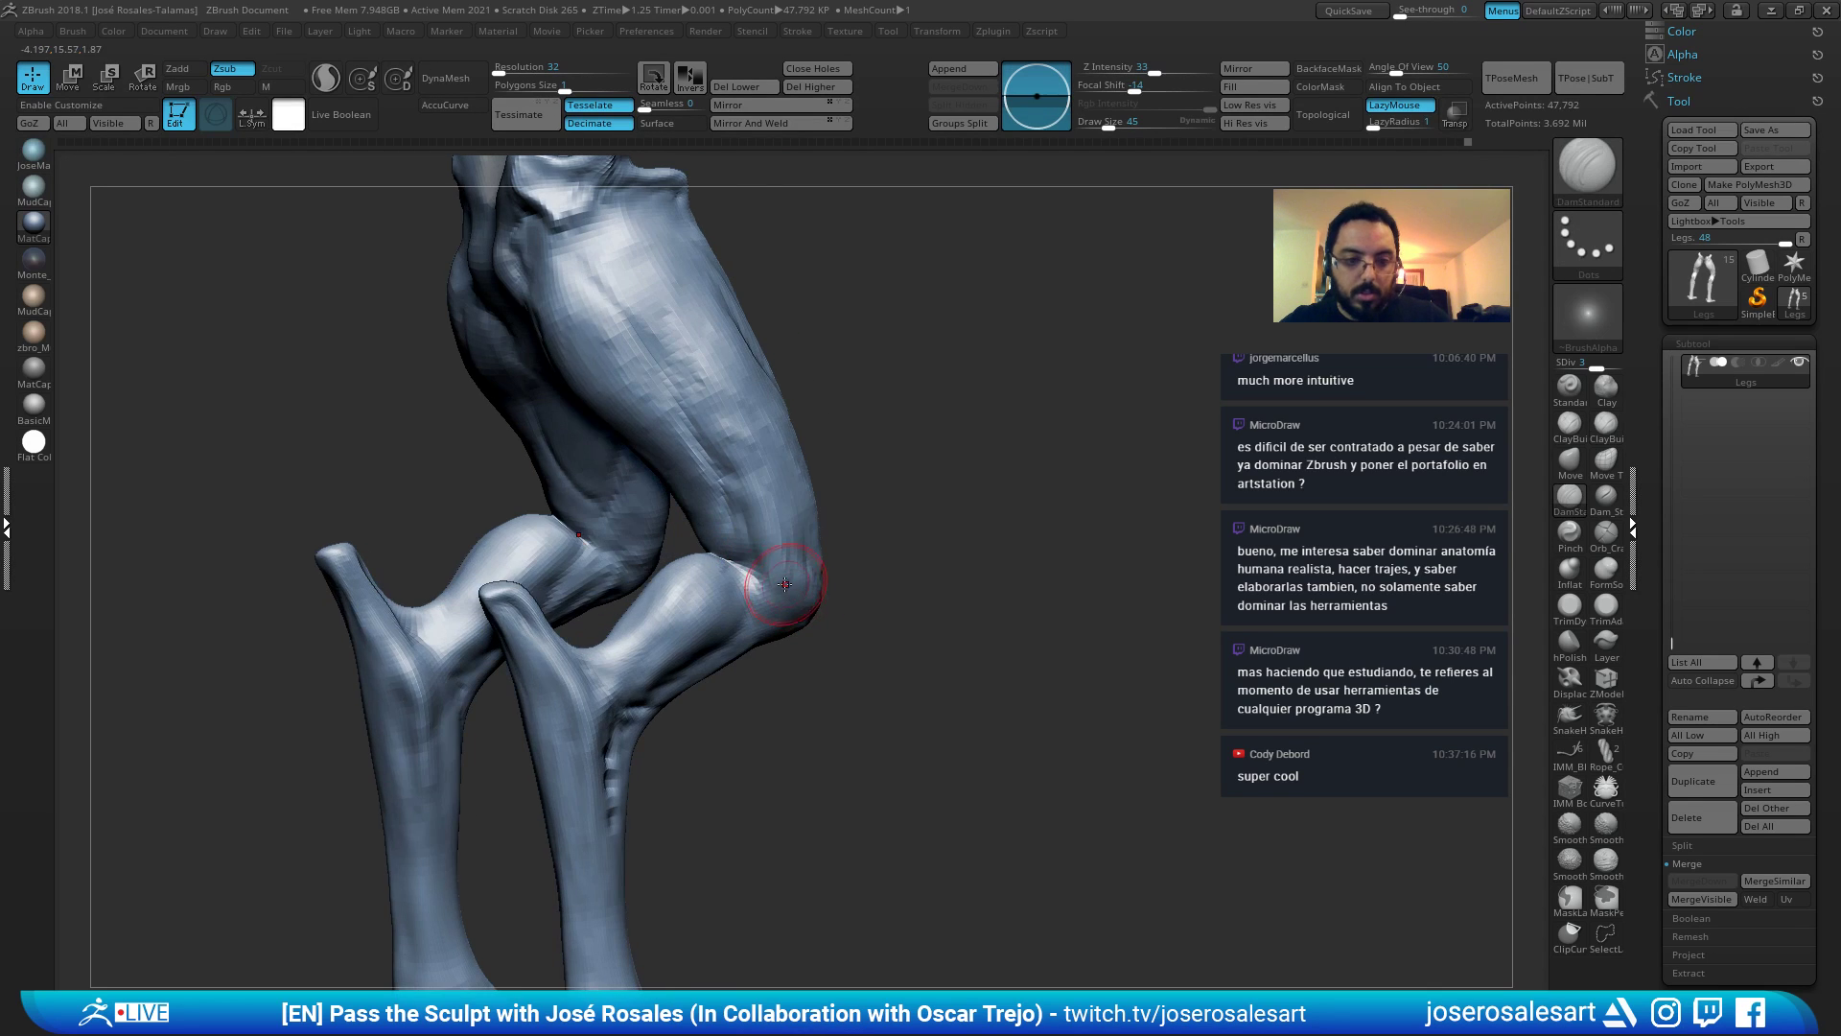
key("b")
key("s")
key("t")
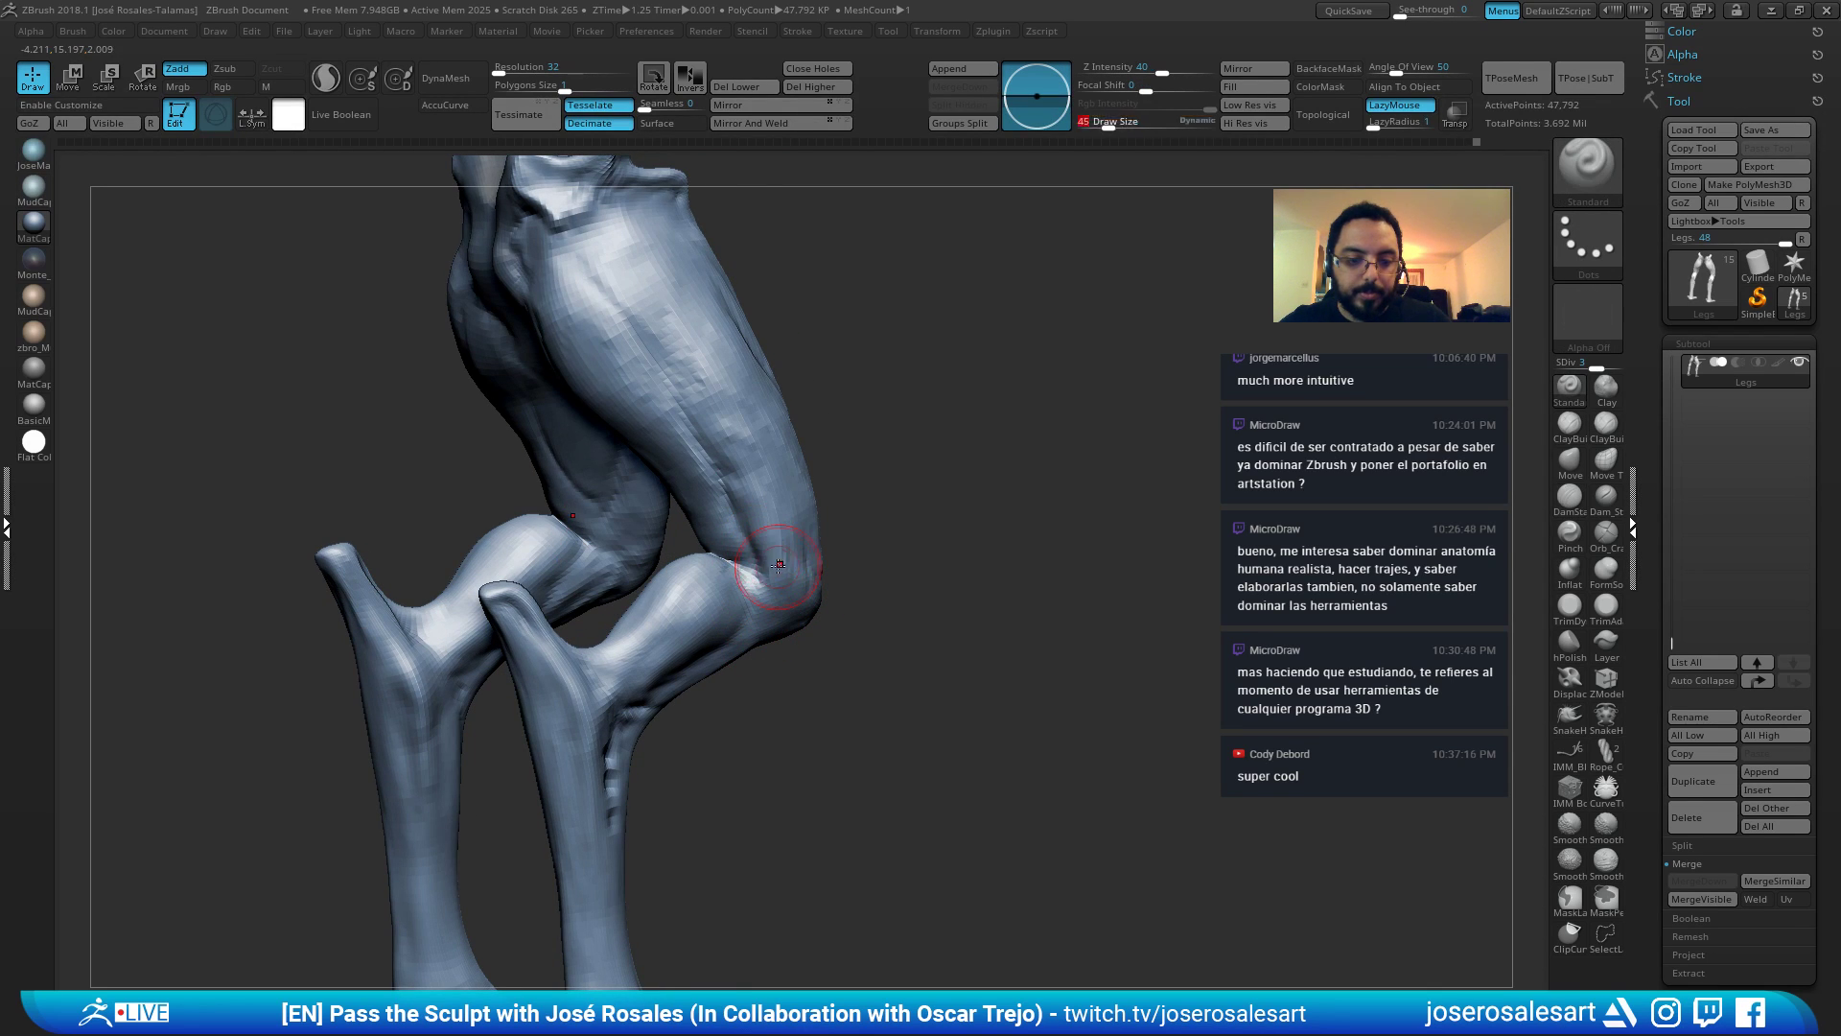
right_click_drag(710, 412, 738, 523)
left_click_drag(714, 422, 767, 580, "shift")
right_click_drag(734, 383, 797, 305)
key("ctrl+z")
key("ctrl+z")
Smooth the outer knee and the tendon groove on the lower thigh with the Smooth brush at draw size 39.
left_click(1617, 828)
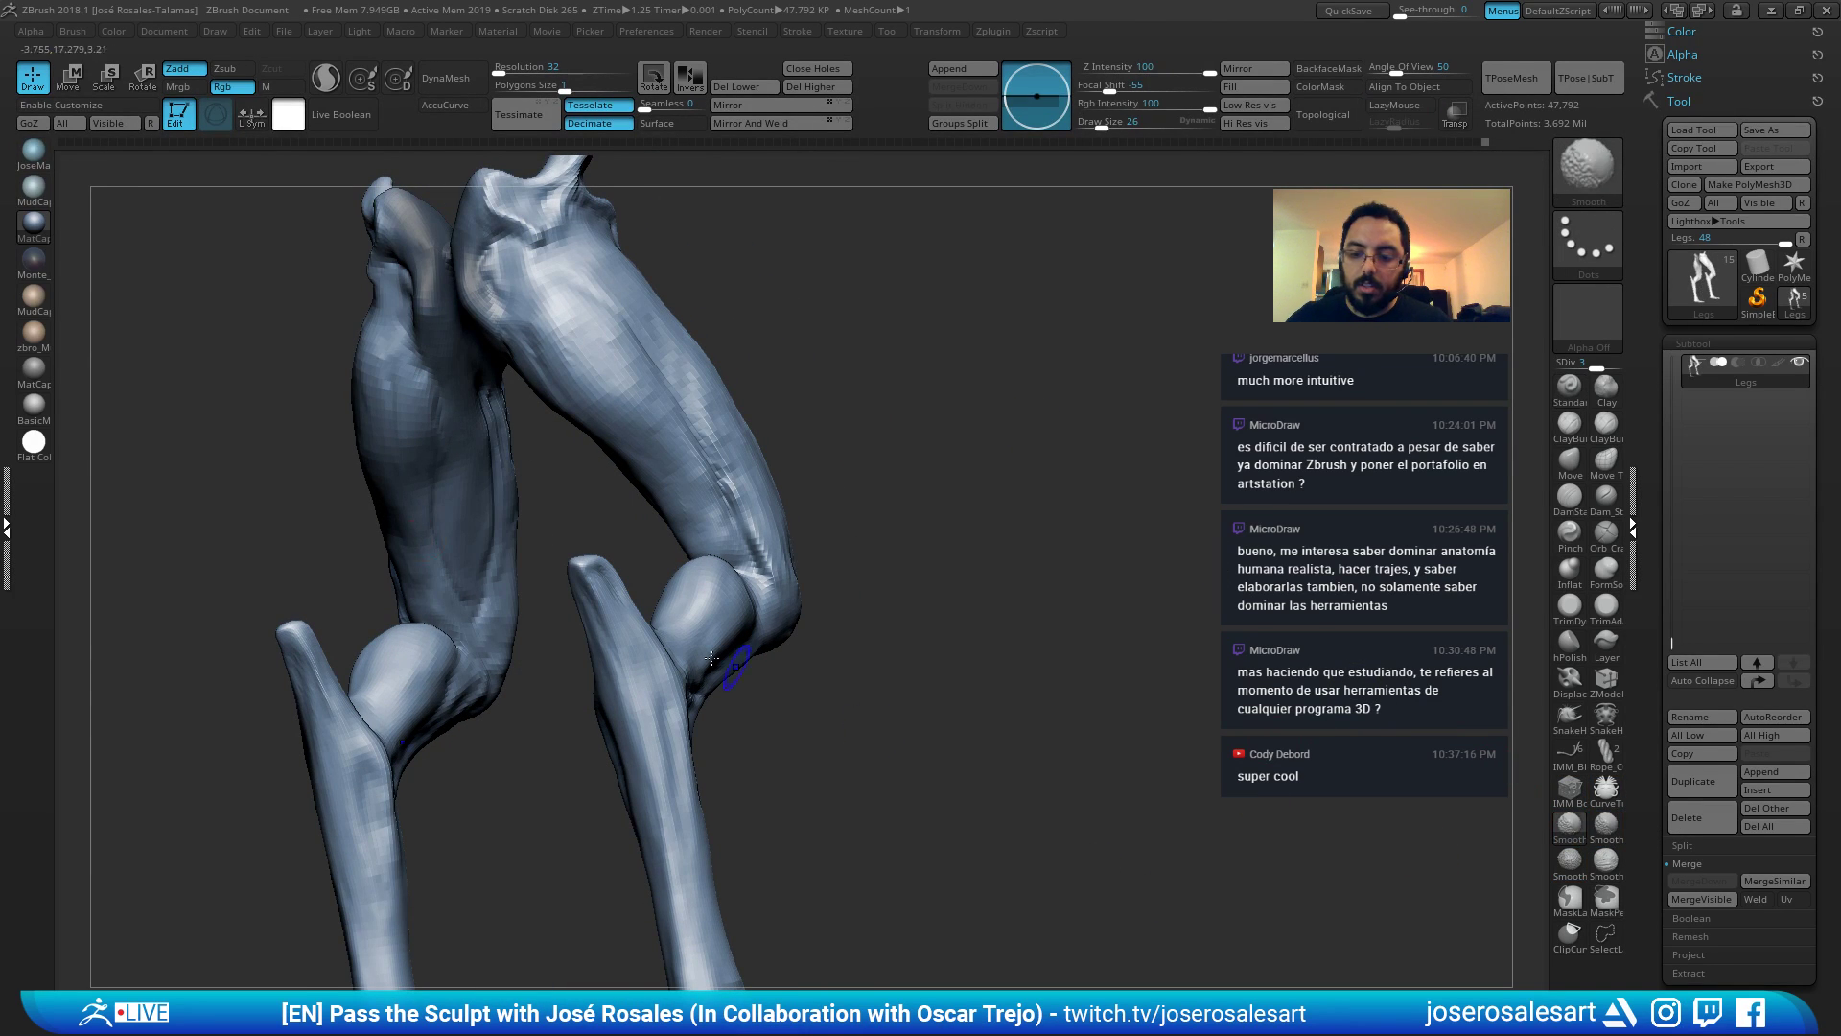
mouse_move(740, 649)
right_mouse_down()
mouse_move(403, 521)
mouse_move(286, 654)
mouse_move(291, 636)
right_mouse_up()
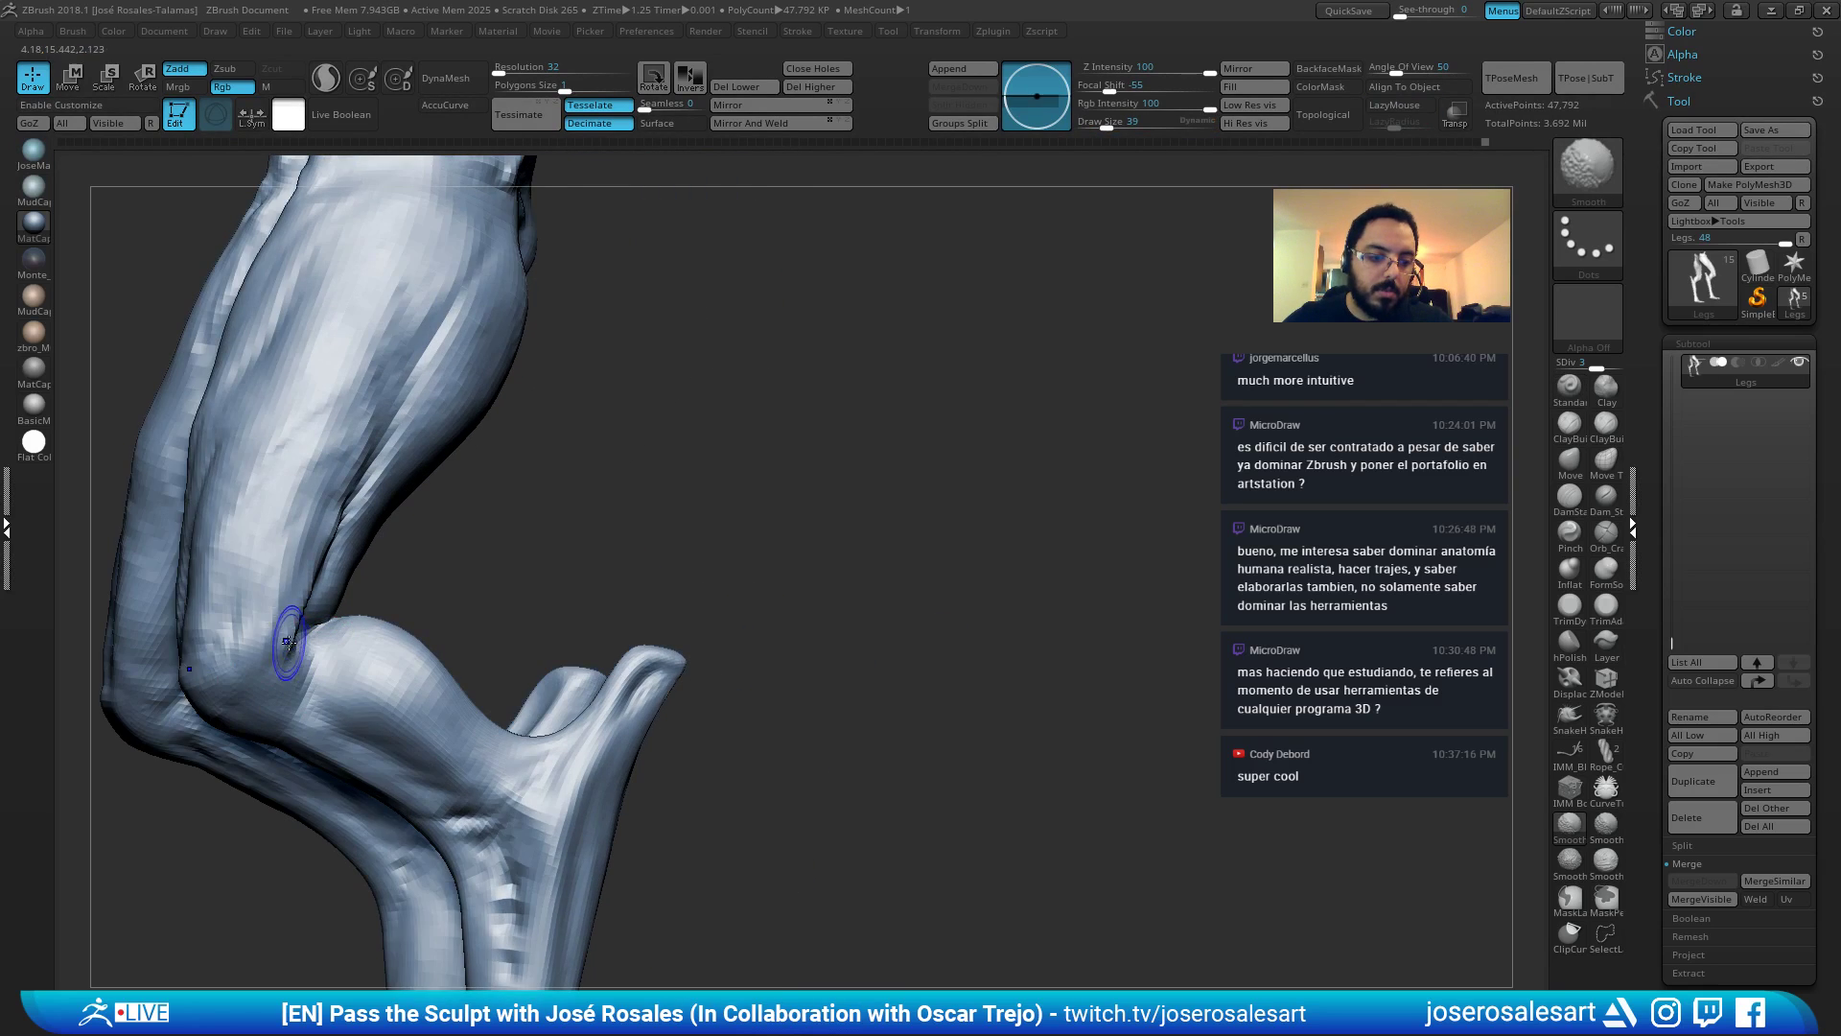
left_click_drag(291, 637, 313, 649, "shift")
right_click_drag(312, 649, 295, 641)
left_click_drag(295, 641, 330, 509, "shift")
right_click_drag(331, 508, 350, 533)
mouse_move(349, 534)
left_mouse_down("shift")
mouse_move(287, 671)
mouse_move(335, 489)
left_mouse_up("shift")
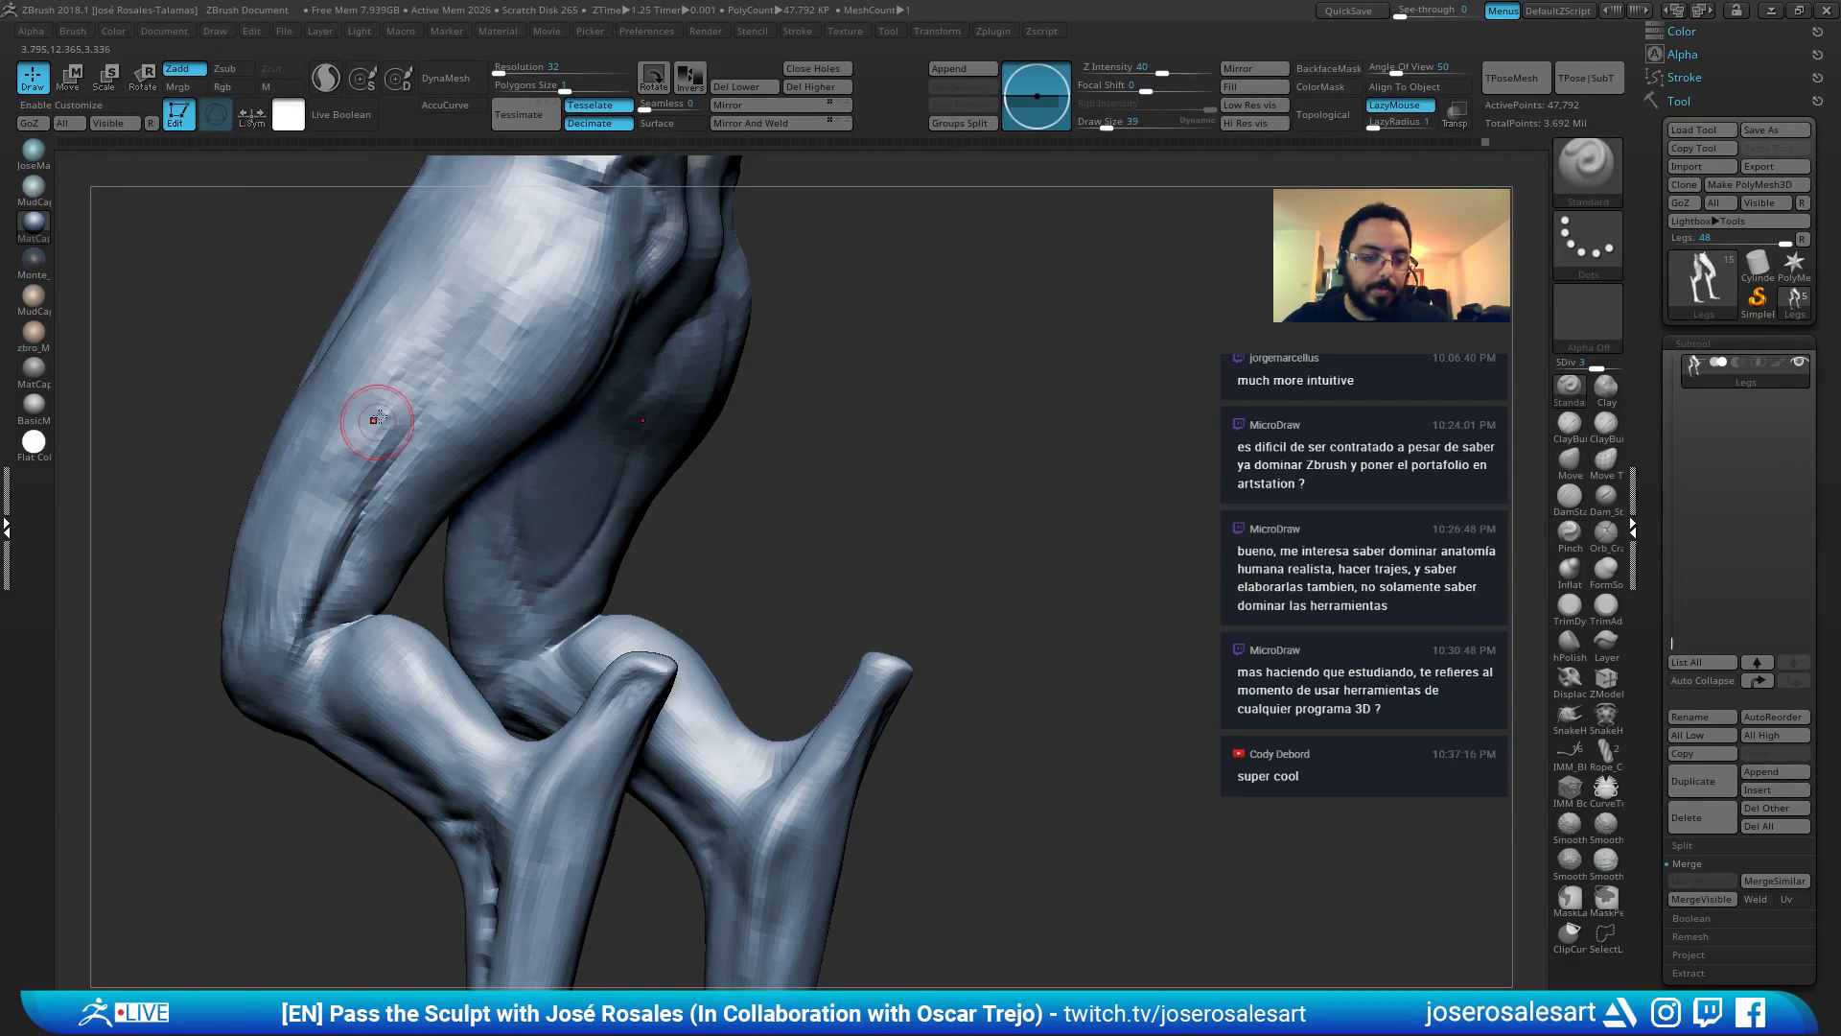
Examine the reshaped legs within the whole creature from the front and side.
mouse_move(378, 411)
right_mouse_down("ctrl")
mouse_move(413, 350)
mouse_move(554, 349)
right_mouse_up("ctrl")
right_click_drag(478, 413, 460, 335, "ctrl")
mouse_move(461, 336)
right_mouse_down()
mouse_move(374, 337)
mouse_move(422, 341)
mouse_move(414, 305)
mouse_move(549, 372)
mouse_move(668, 486)
right_mouse_up()
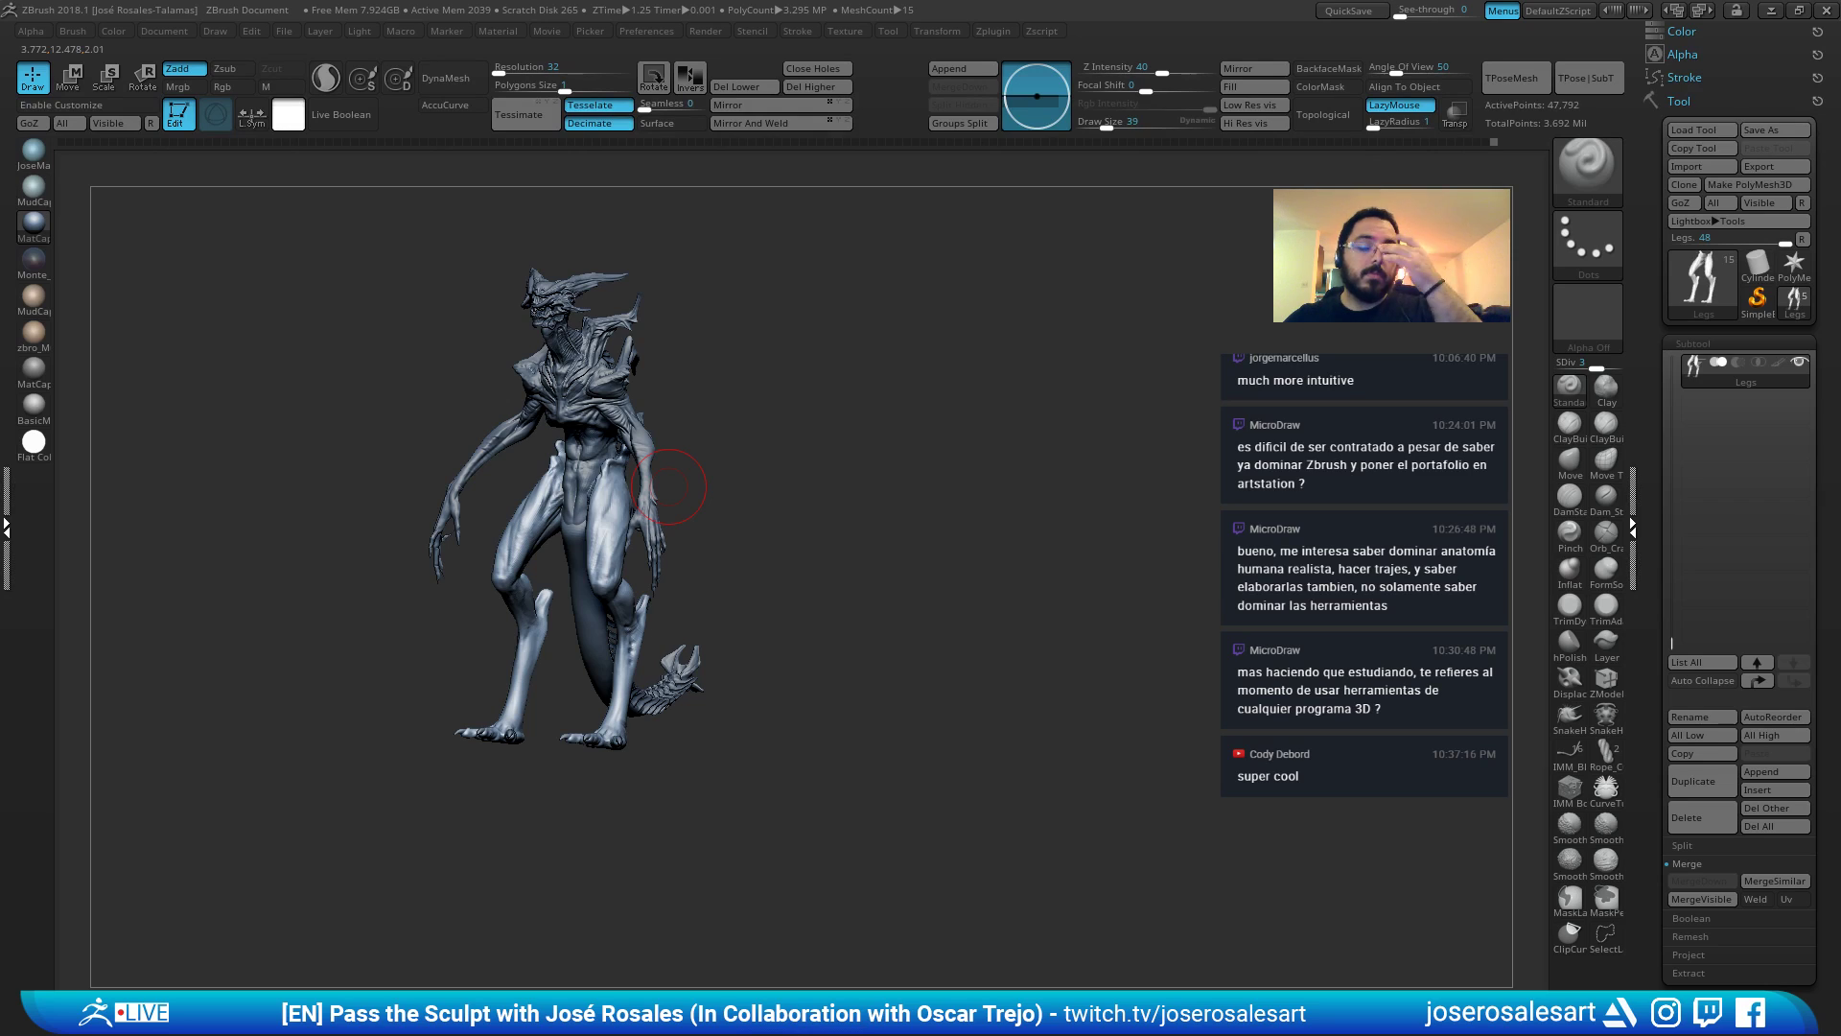
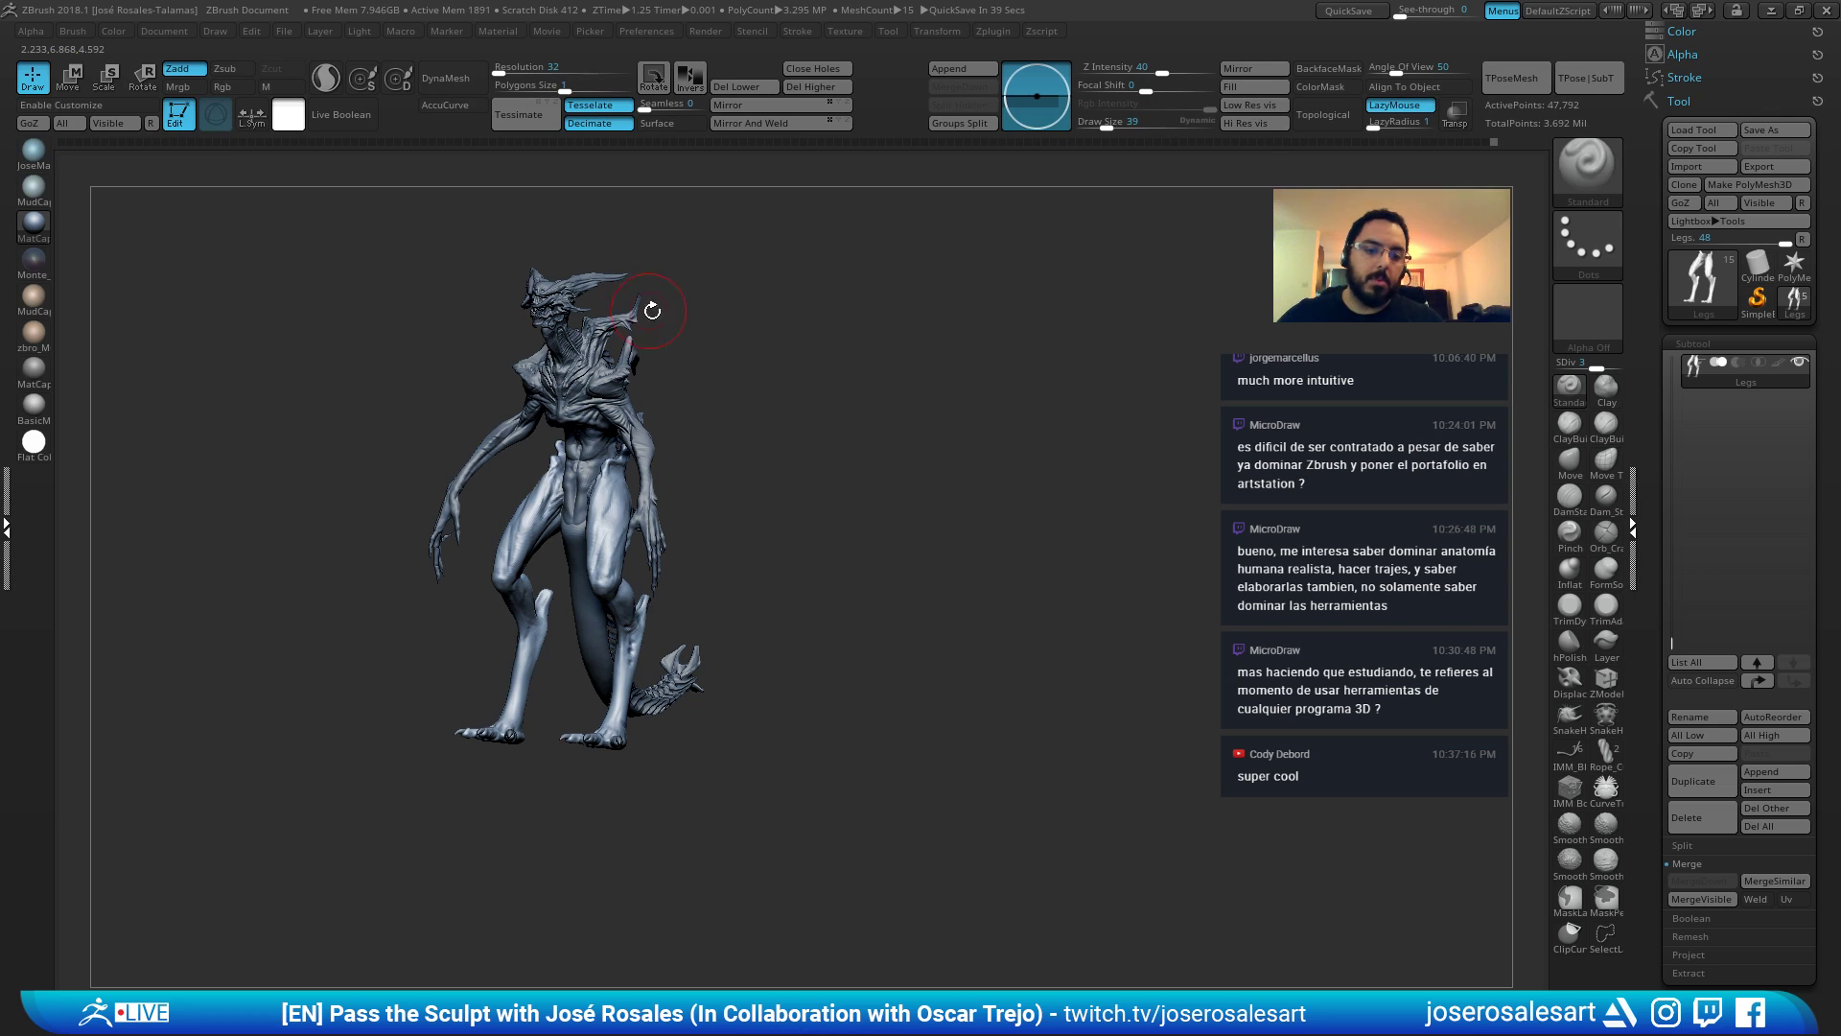
mouse_move(678, 295)
left_mouse_down()
mouse_move(806, 192)
mouse_move(912, 177)
left_mouse_up()
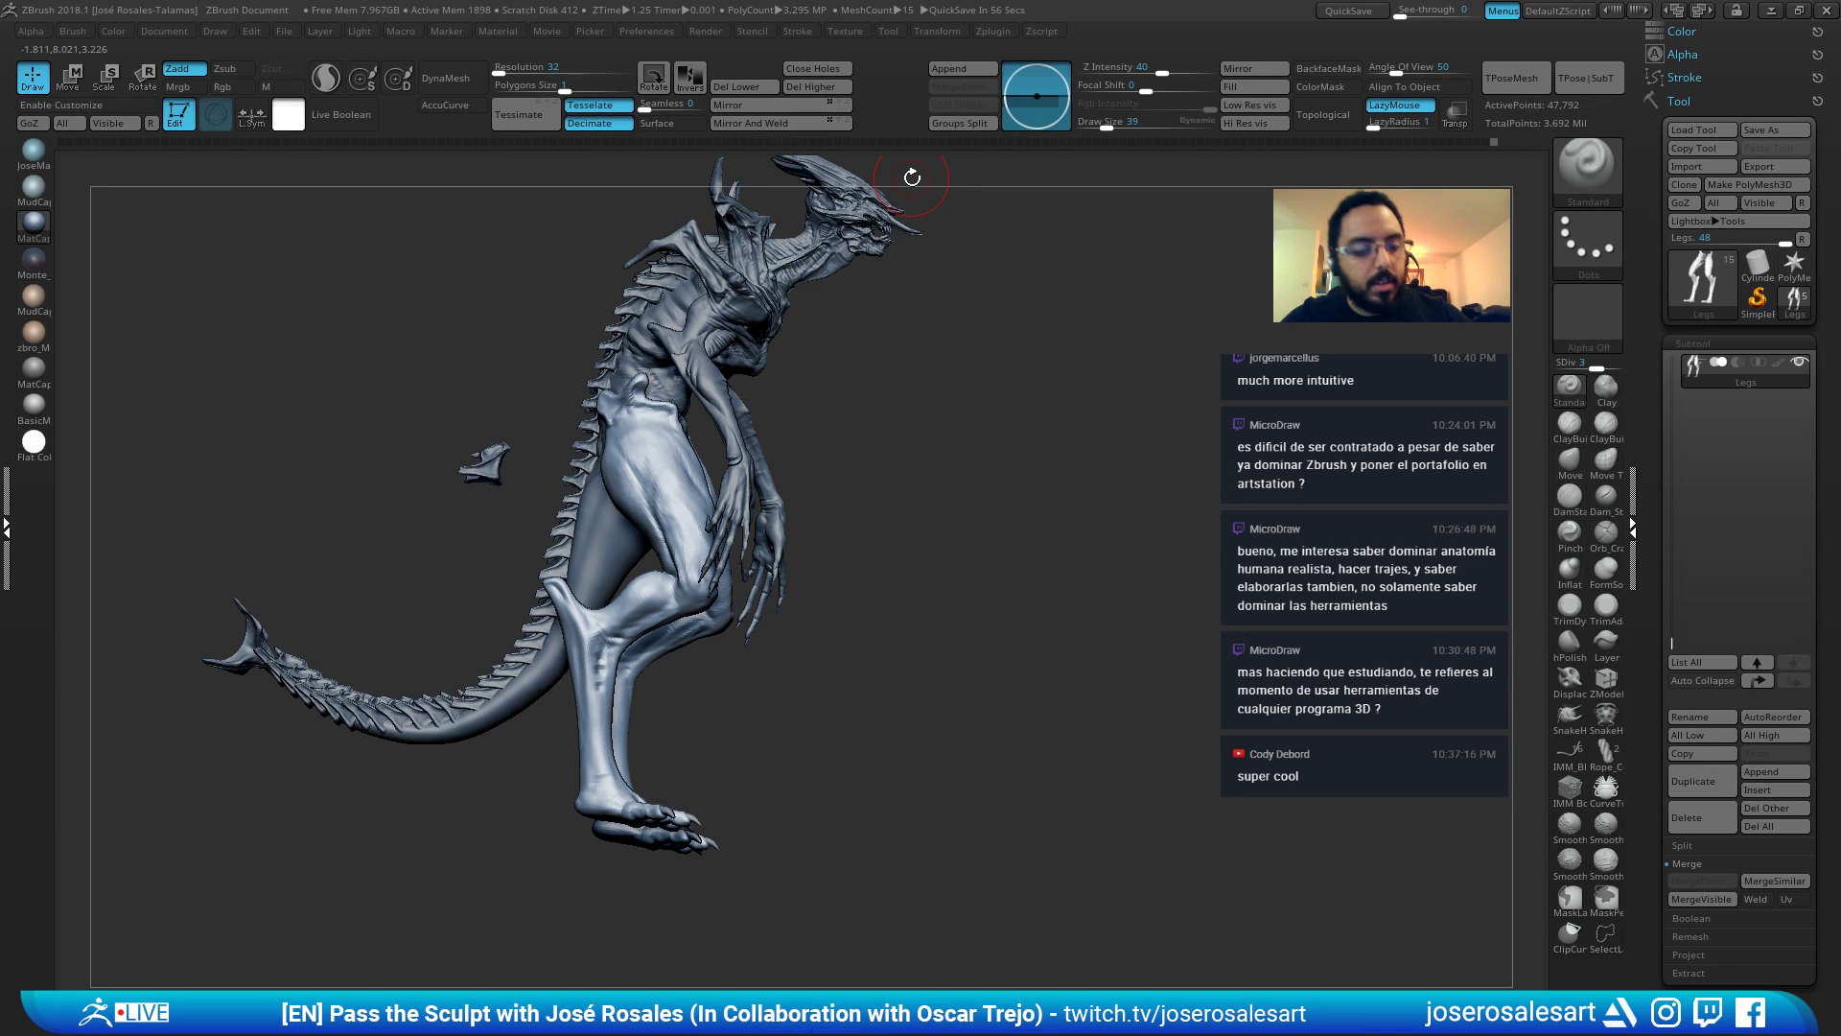
right_click_drag(712, 367, 753, 336)
right_click_drag(753, 335, 741, 203, "ctrl")
Set the ClayBuildup brush to draw size 26 and inspect how the arms, hips and legs relate from several angles.
key("1")
key("s")
left_click_drag(626, 429, 622, 429)
right_click_drag(661, 429, 585, 413)
mouse_move(585, 412)
right_mouse_down("ctrl")
mouse_move(590, 460)
mouse_move(678, 381)
mouse_move(667, 427)
right_mouse_up("ctrl")
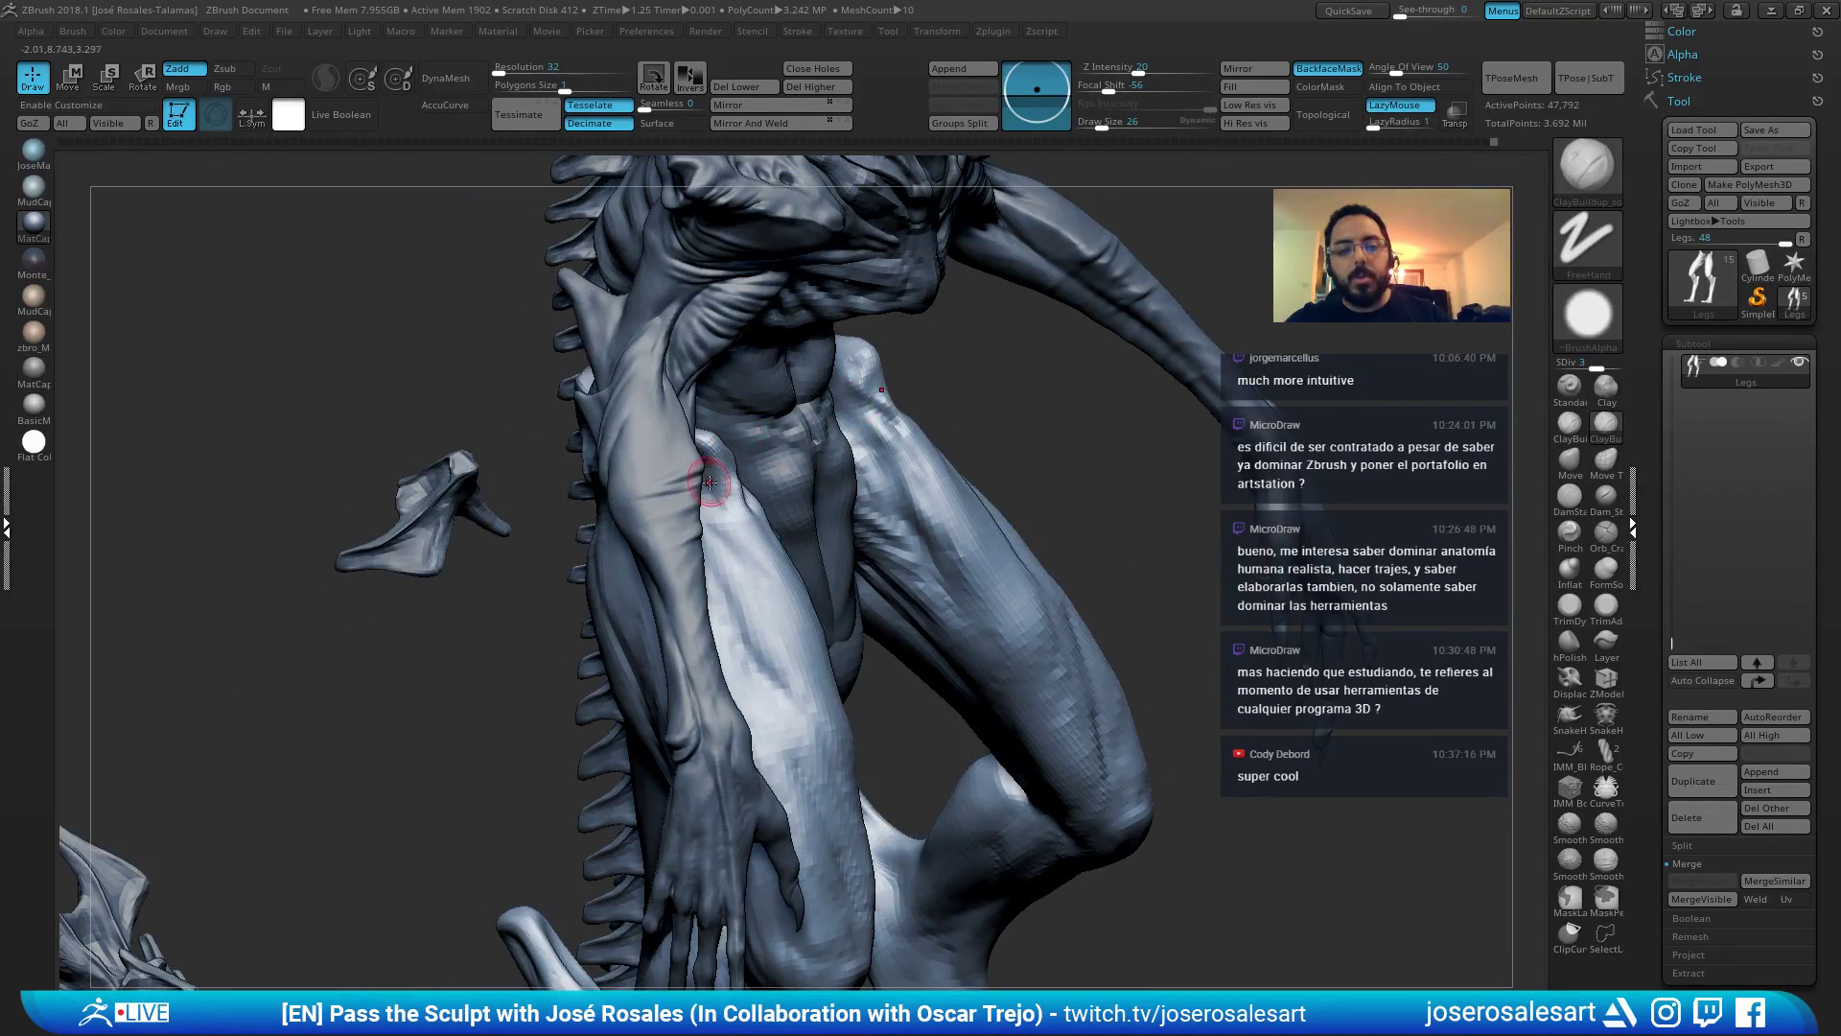
left_click(679, 515, "alt")
right_click_drag(679, 515, 662, 383)
right_click_drag(662, 383, 698, 371, "shift")
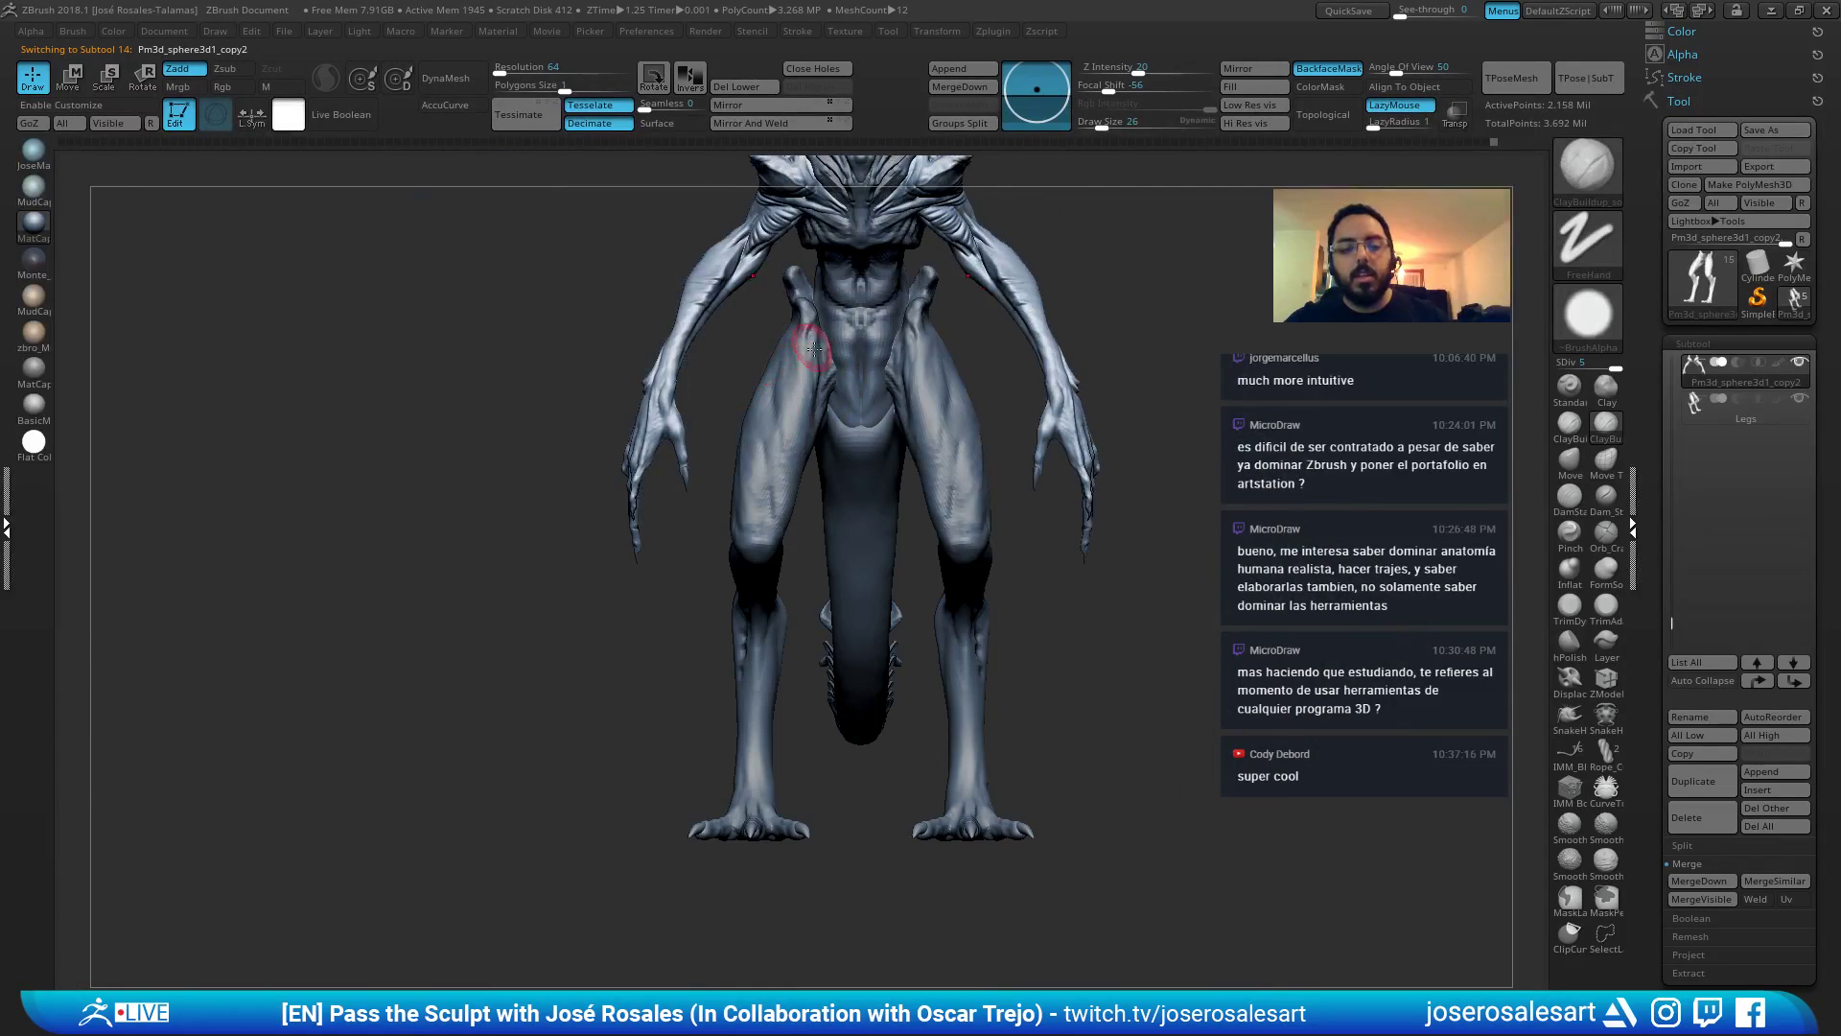
left_click_drag(813, 348, 709, 368)
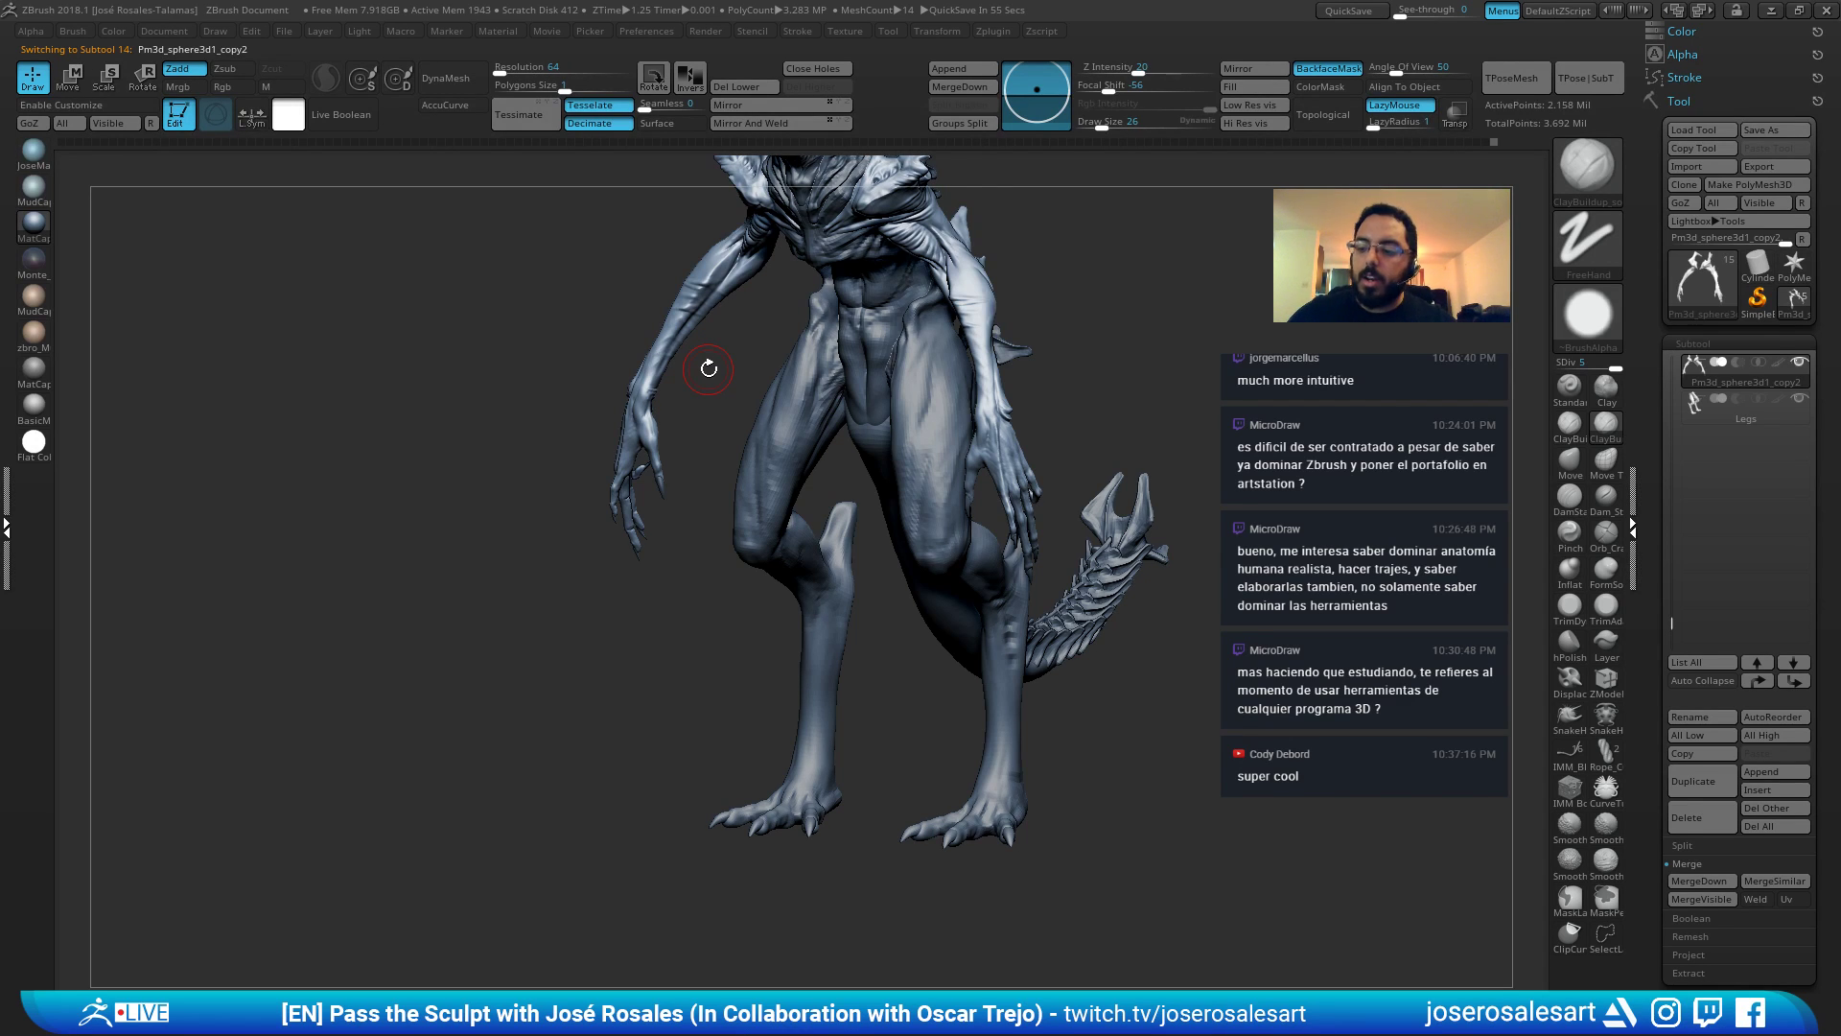
Select the Legs subtool and refine the groove below the hip bone with the Standard brush at draw size 30, smoothing the upper thigh.
left_click(924, 413, "alt")
left_click_drag(686, 259, 877, 298)
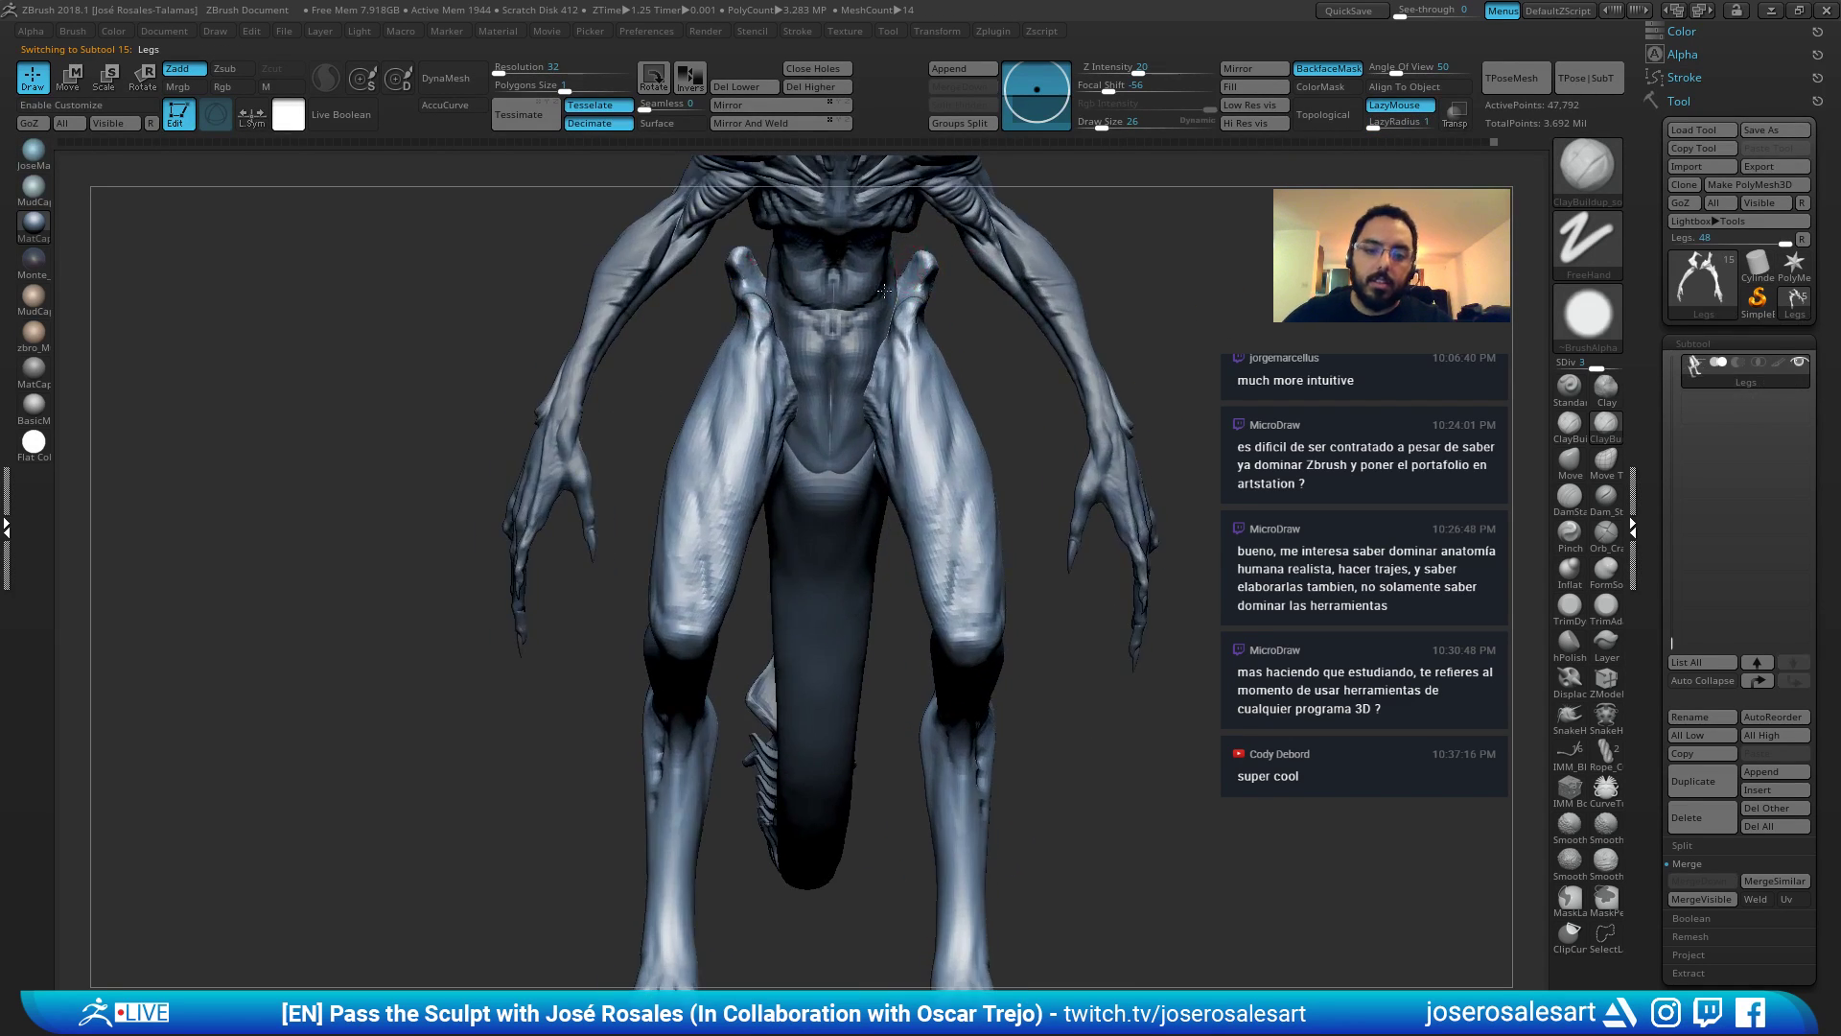
right_click_drag(884, 290, 865, 311)
right_click_drag(868, 398, 906, 331)
left_click_drag(879, 309, 897, 337)
mouse_move(651, 365)
right_mouse_down()
mouse_move(672, 347)
mouse_move(637, 300)
right_mouse_up()
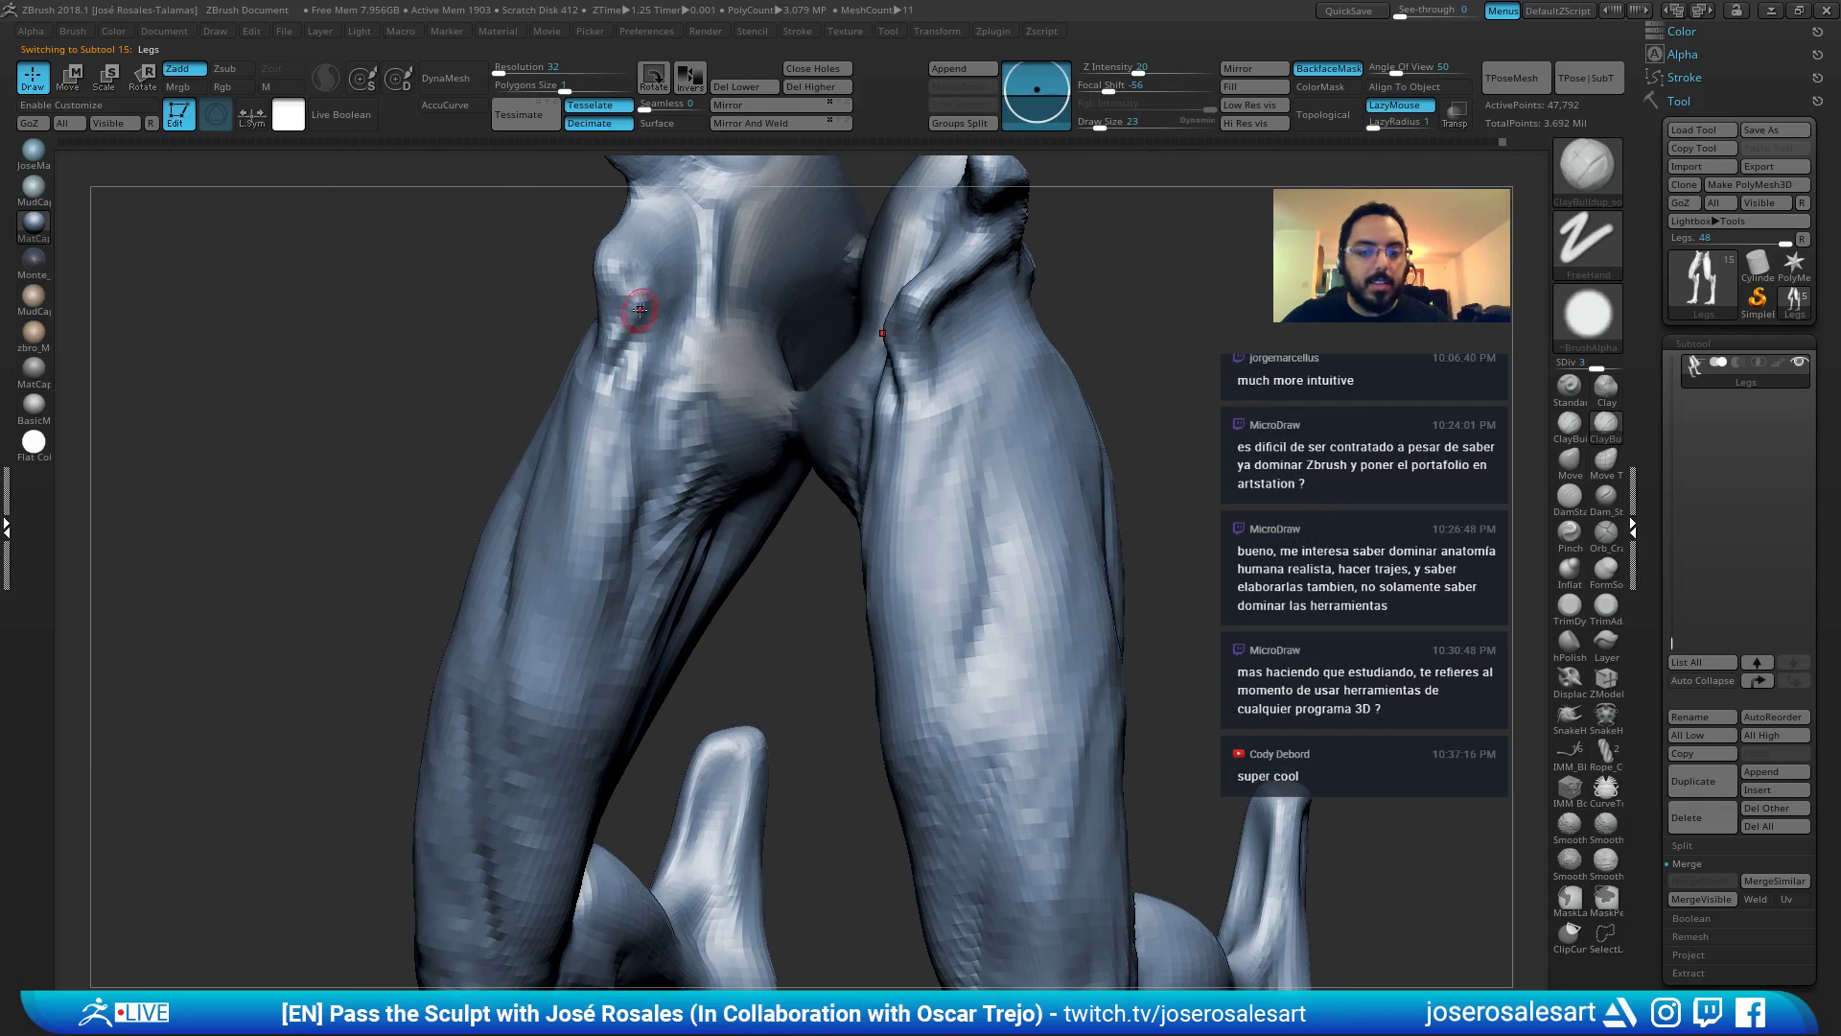
key("s")
left_click_drag(645, 322, 651, 322)
mouse_move(645, 313)
right_mouse_down()
mouse_move(648, 290)
mouse_move(705, 273)
right_mouse_up()
left_click_drag(611, 369, 584, 443, "shift")
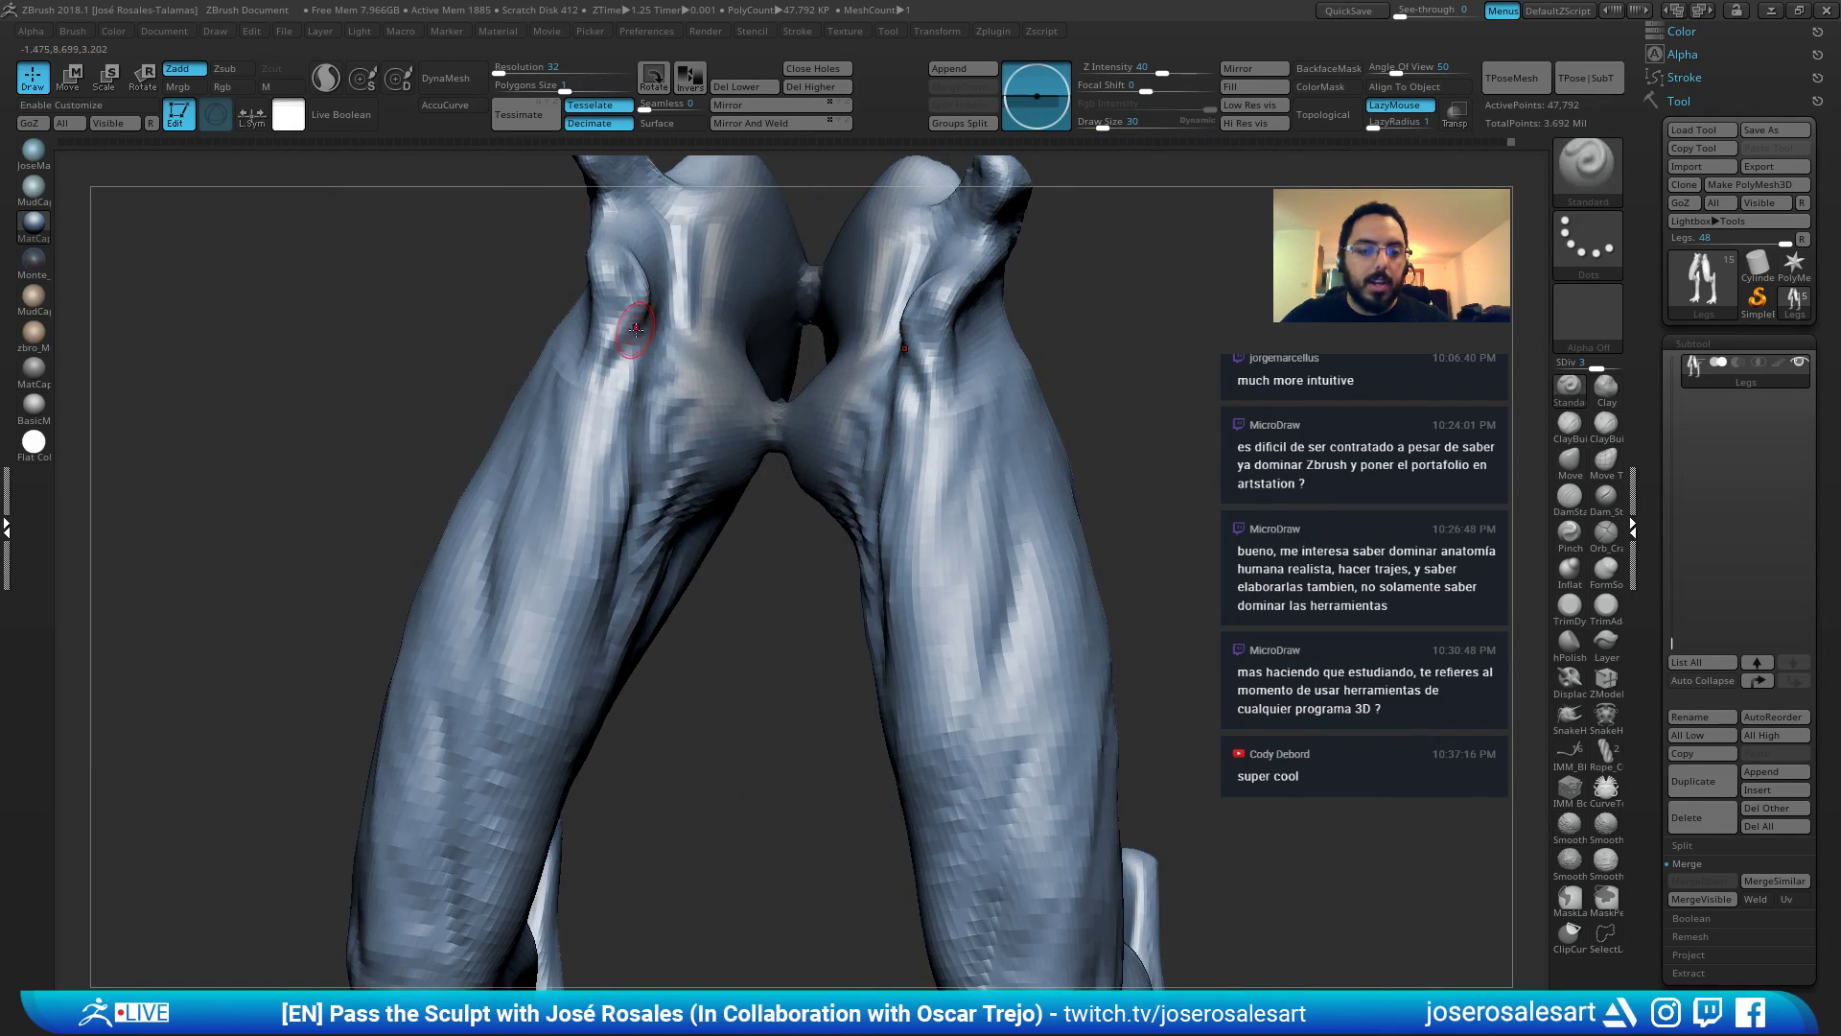
Extend the muscle groove from the hip down the front of the upper thigh and smooth it.
left_click_drag(637, 316, 603, 409)
mouse_move(603, 408)
right_mouse_down()
mouse_move(651, 319)
mouse_move(699, 300)
right_mouse_up()
left_click_drag(672, 326, 595, 423, "shift")
mouse_move(596, 423)
right_mouse_down()
mouse_move(687, 276)
mouse_move(661, 359)
mouse_move(619, 376)
right_mouse_up()
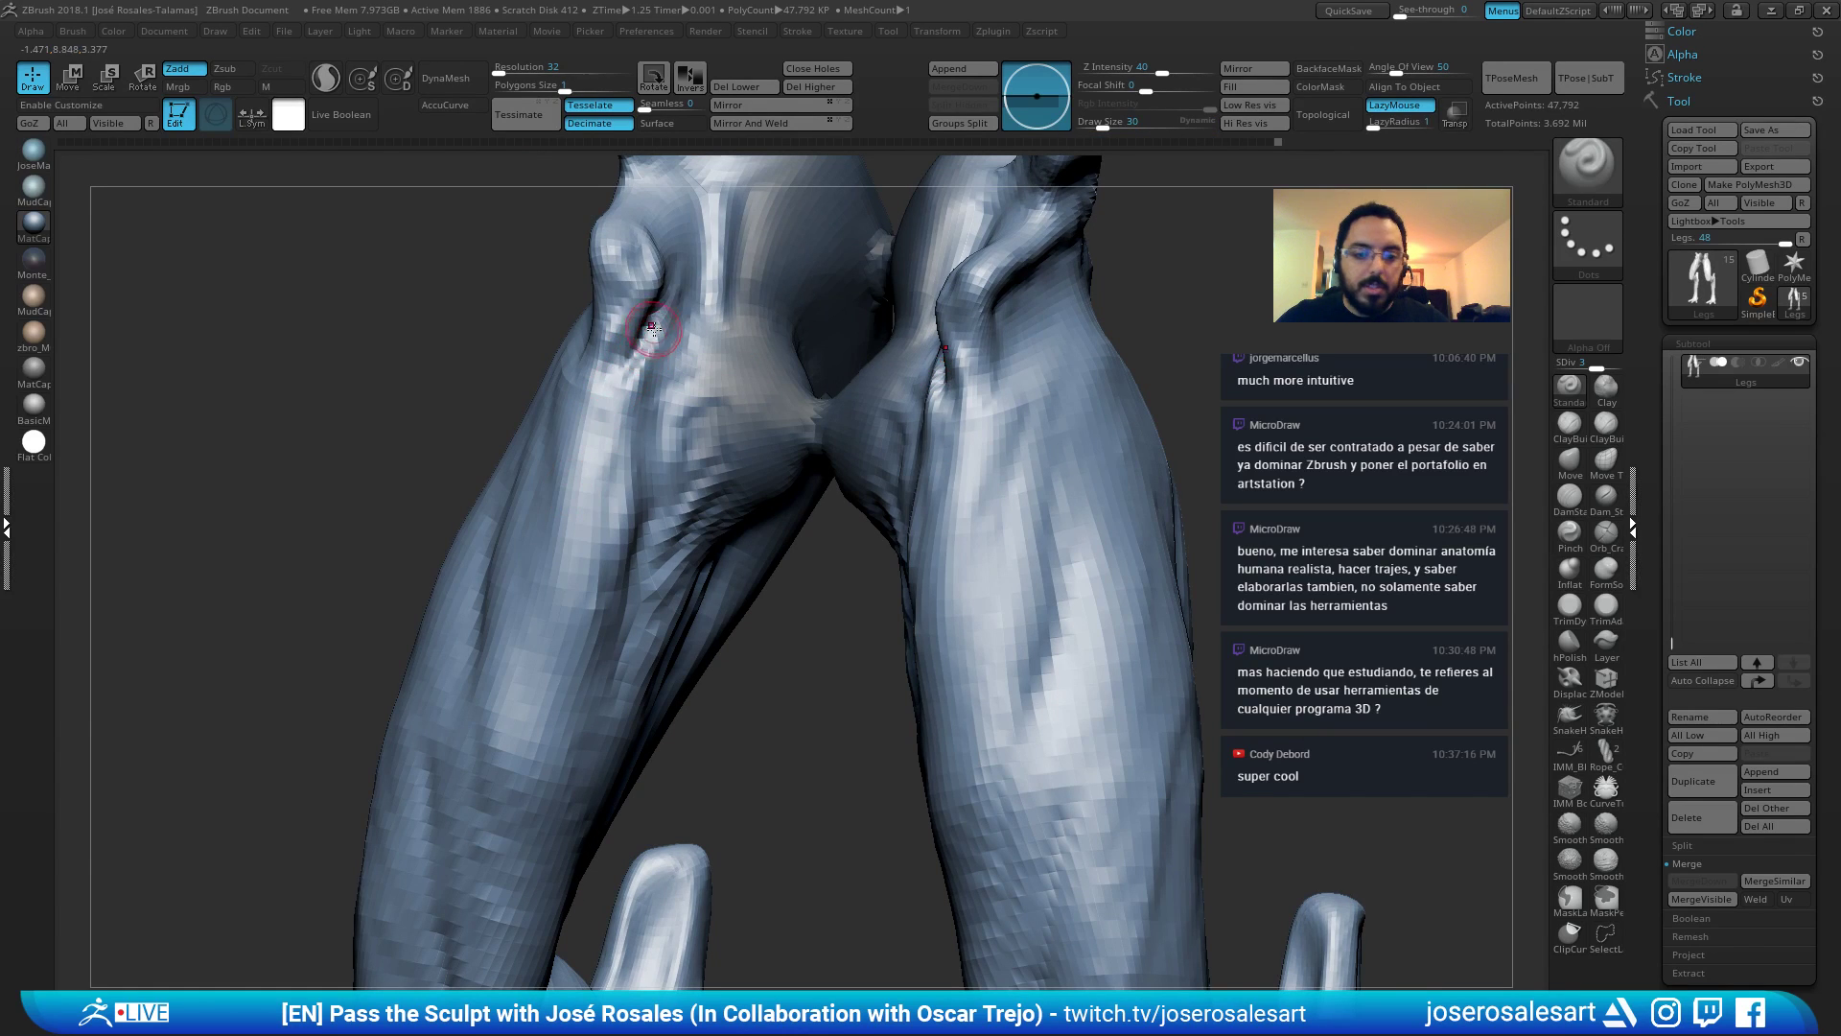
mouse_move(617, 378)
right_mouse_down()
mouse_move(554, 383)
mouse_move(752, 238)
right_mouse_up()
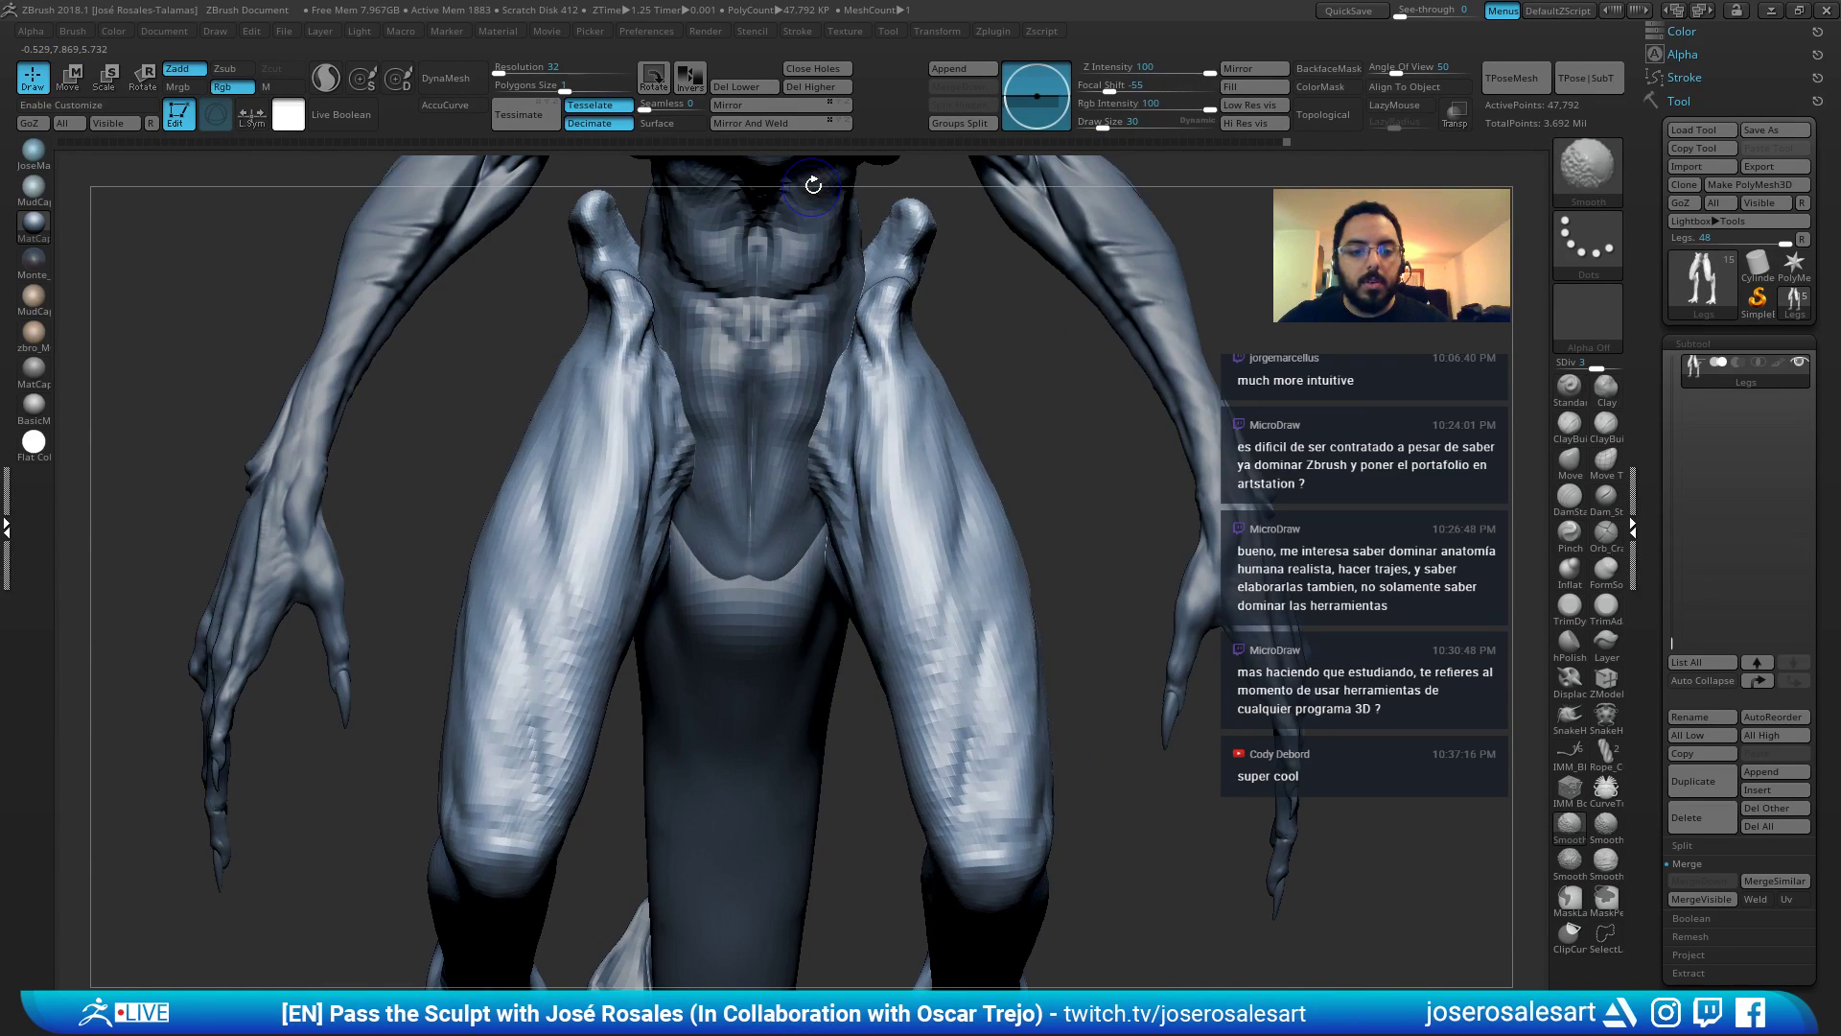
right_click_drag(866, 390, 853, 258, "shift")
Build up the inner thigh downward from the groin with the ClayBuildup brush.
key("1")
key("s")
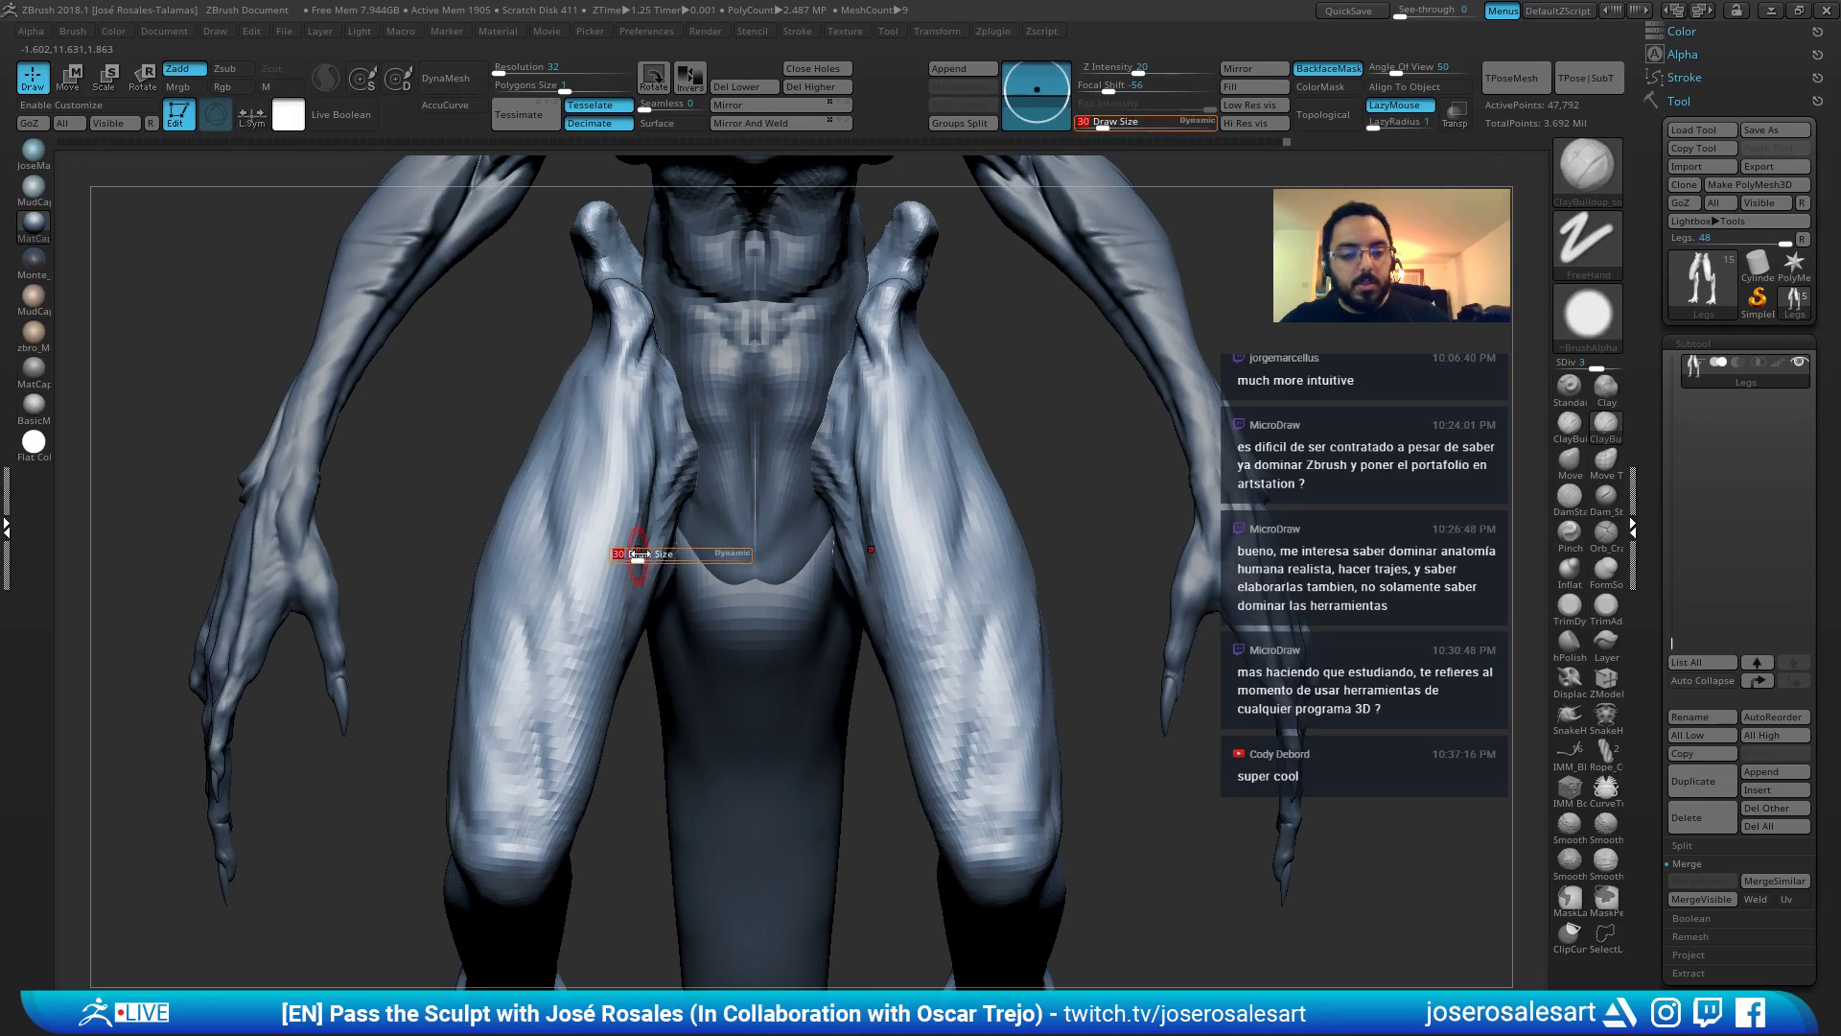
left_click_drag(630, 550, 641, 550)
right_click_drag(733, 489, 669, 470)
left_click_drag(668, 433, 609, 593)
right_click_drag(614, 581, 687, 502)
key("s")
left_click_drag(687, 503, 677, 501)
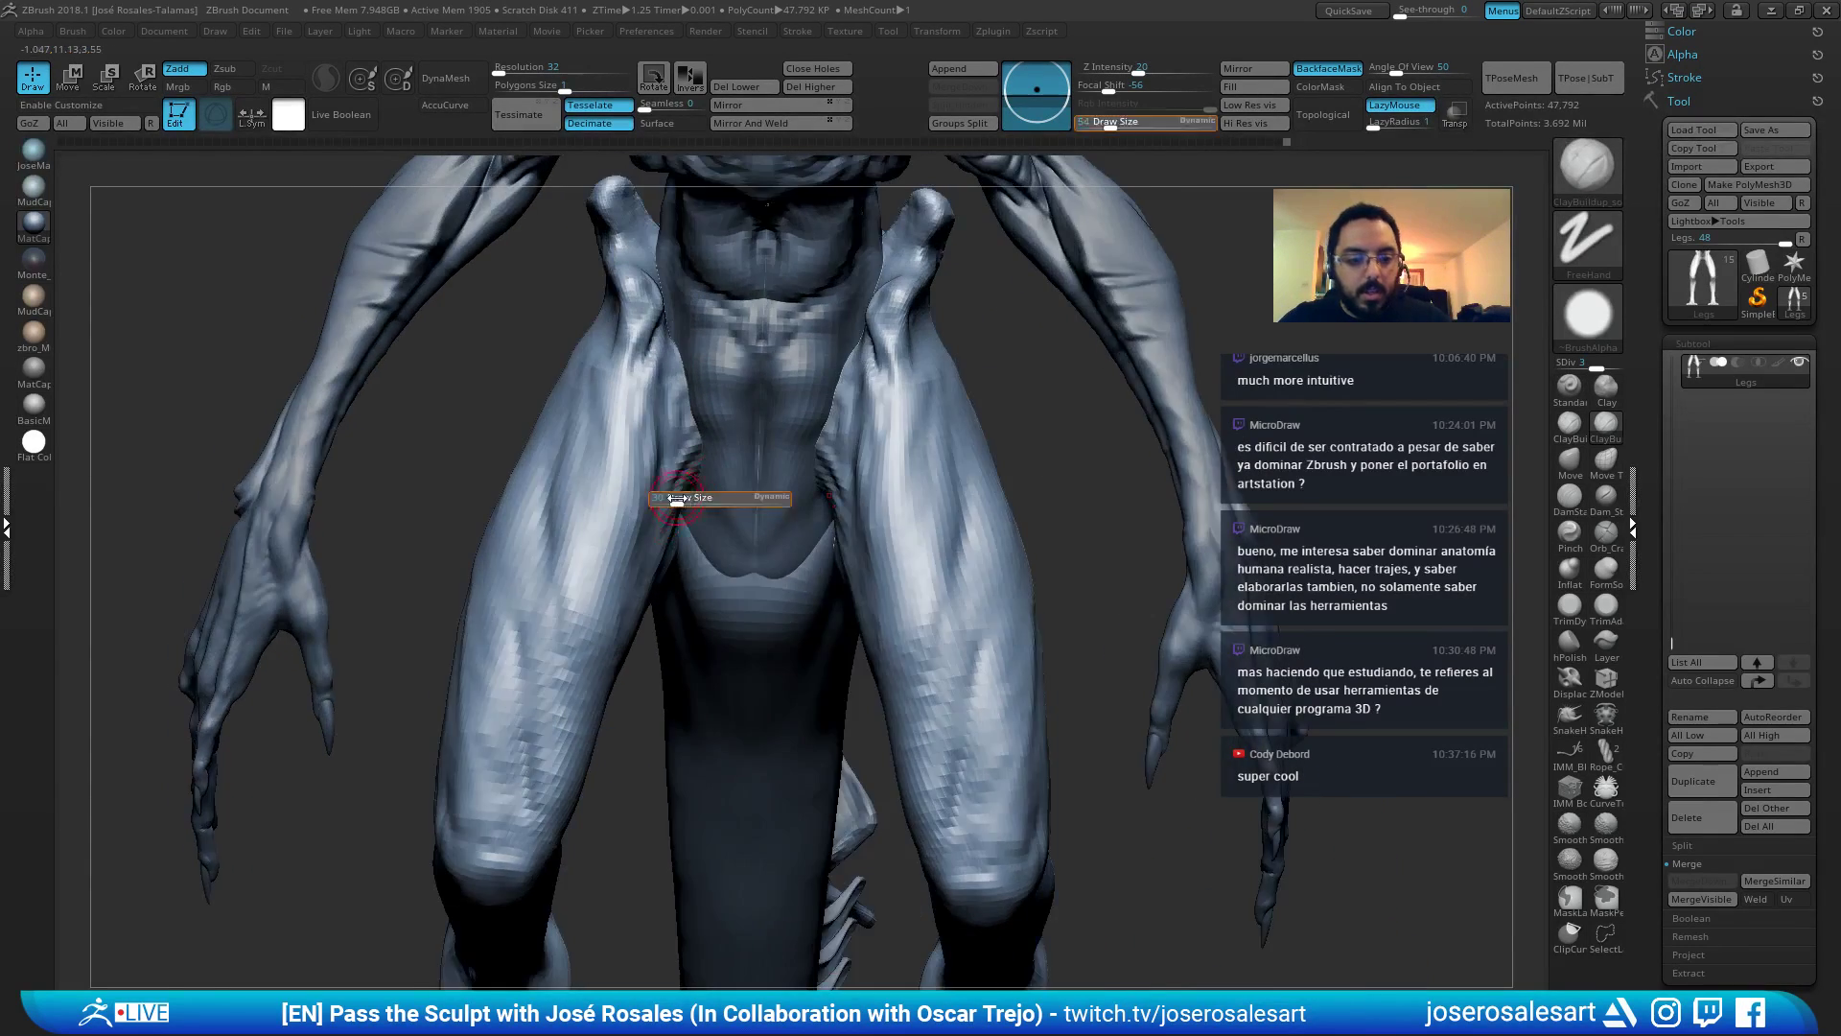
Fill the groin area beside the pelvis with the ClayBuildup brush at draw size 62 and set the draw size to 36.
right_click_drag(721, 494, 678, 473)
key("s")
left_click_drag(658, 474, 662, 475)
right_click_drag(665, 521, 647, 508)
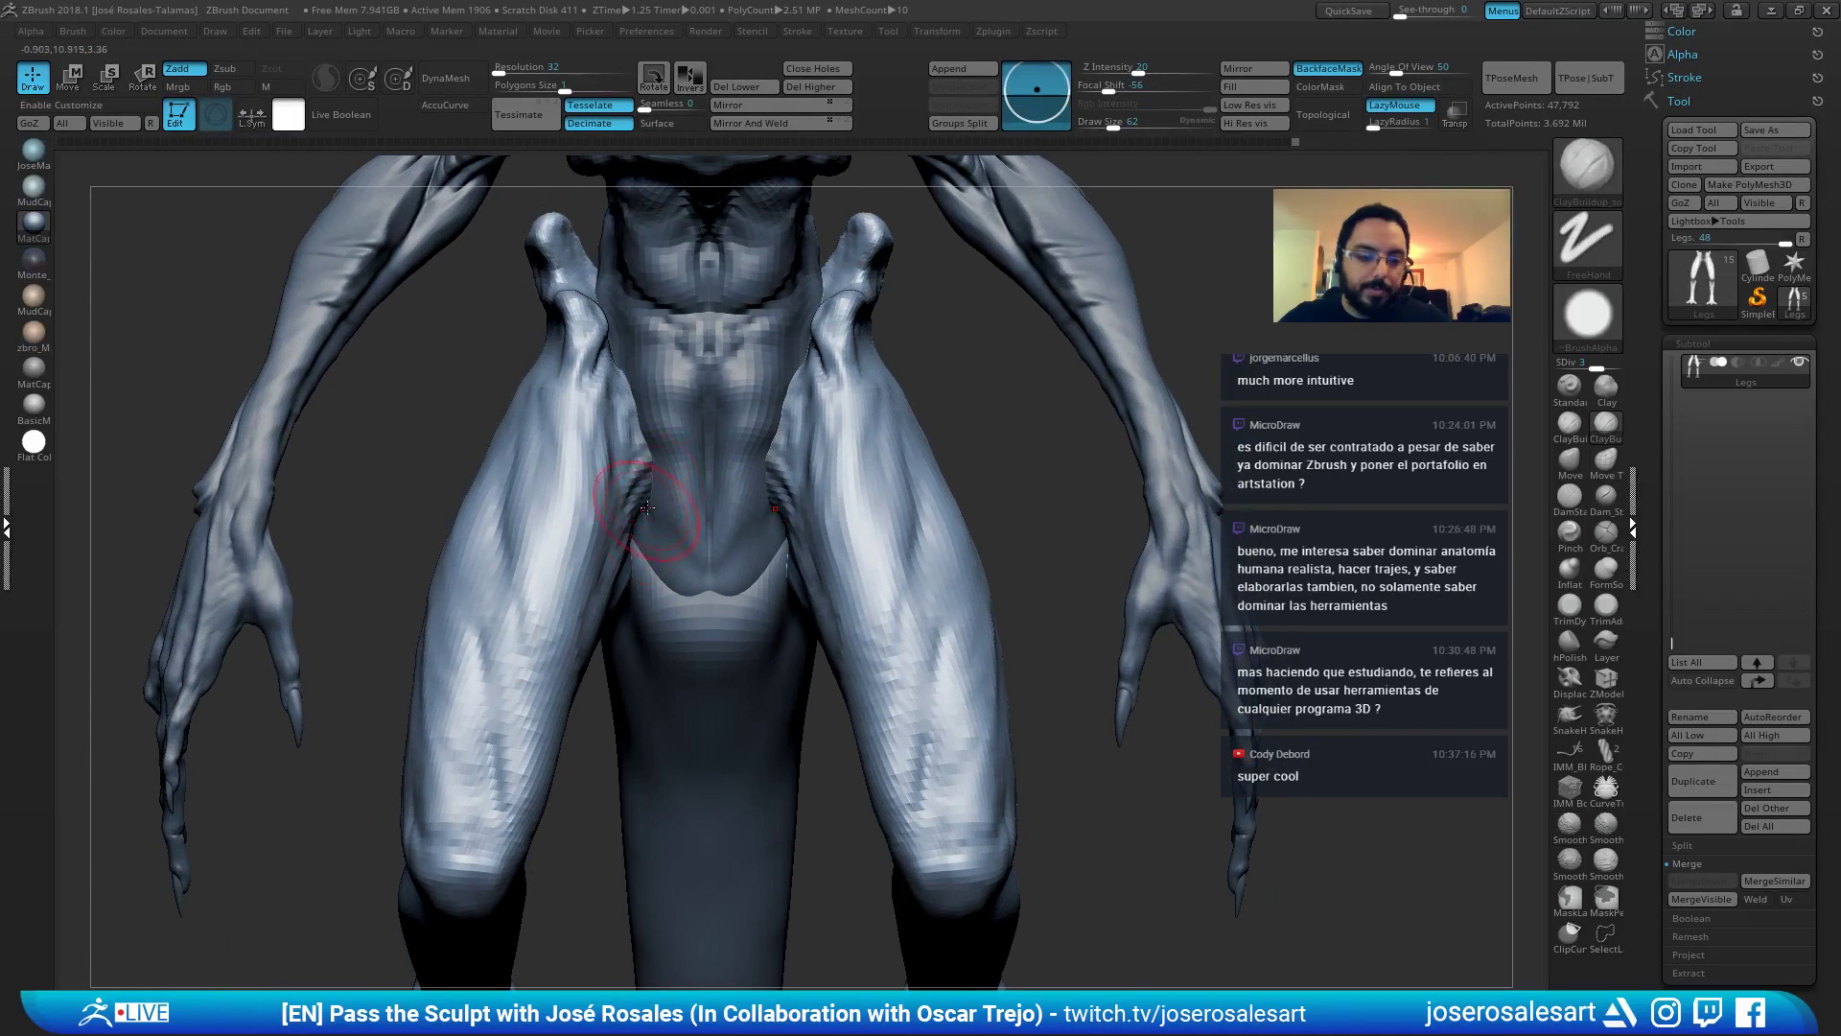
left_click_drag(650, 514, 663, 504)
key("s")
right_click_drag(702, 504, 660, 493)
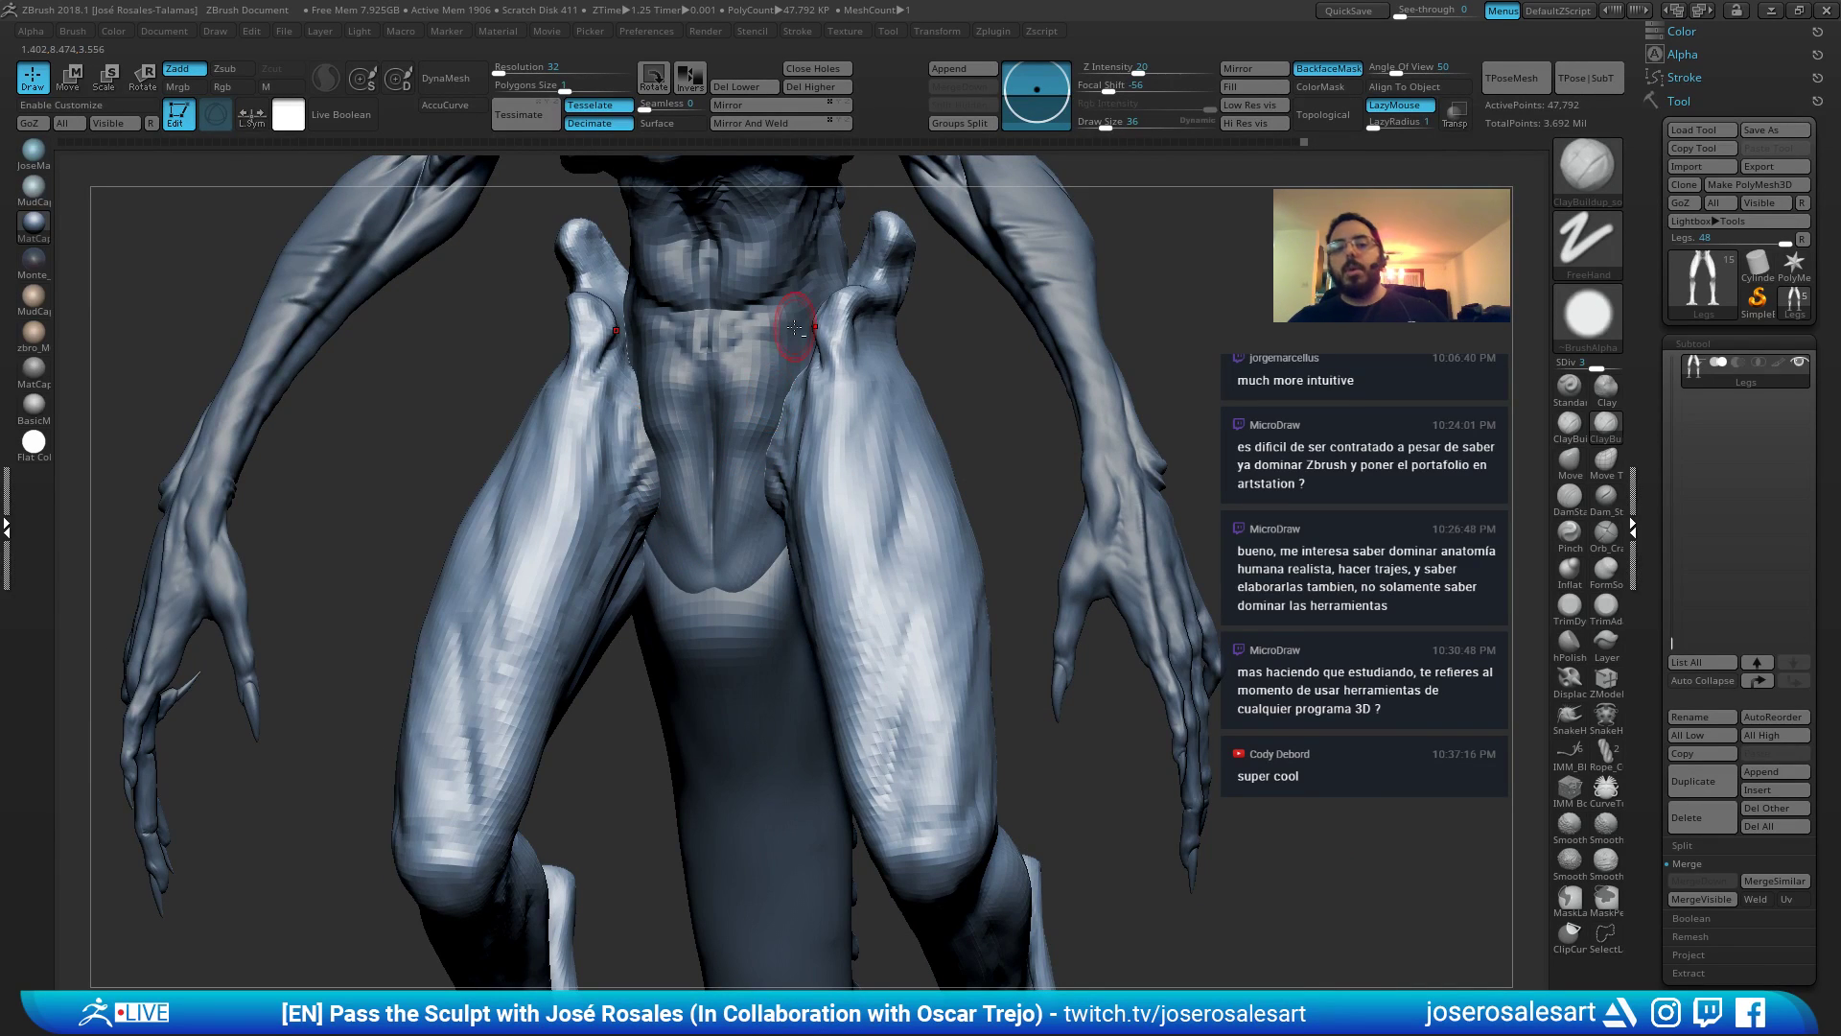
Select the arms subtool and build up the hand just below the wrist with the ClayBuildup brush at draw size 48.
right_click_drag(977, 205, 918, 300, "alt")
right_click_drag(733, 525, 811, 533)
right_click_drag(810, 533, 921, 377, "alt")
right_click_drag(764, 472, 591, 571)
left_click(657, 540, "alt")
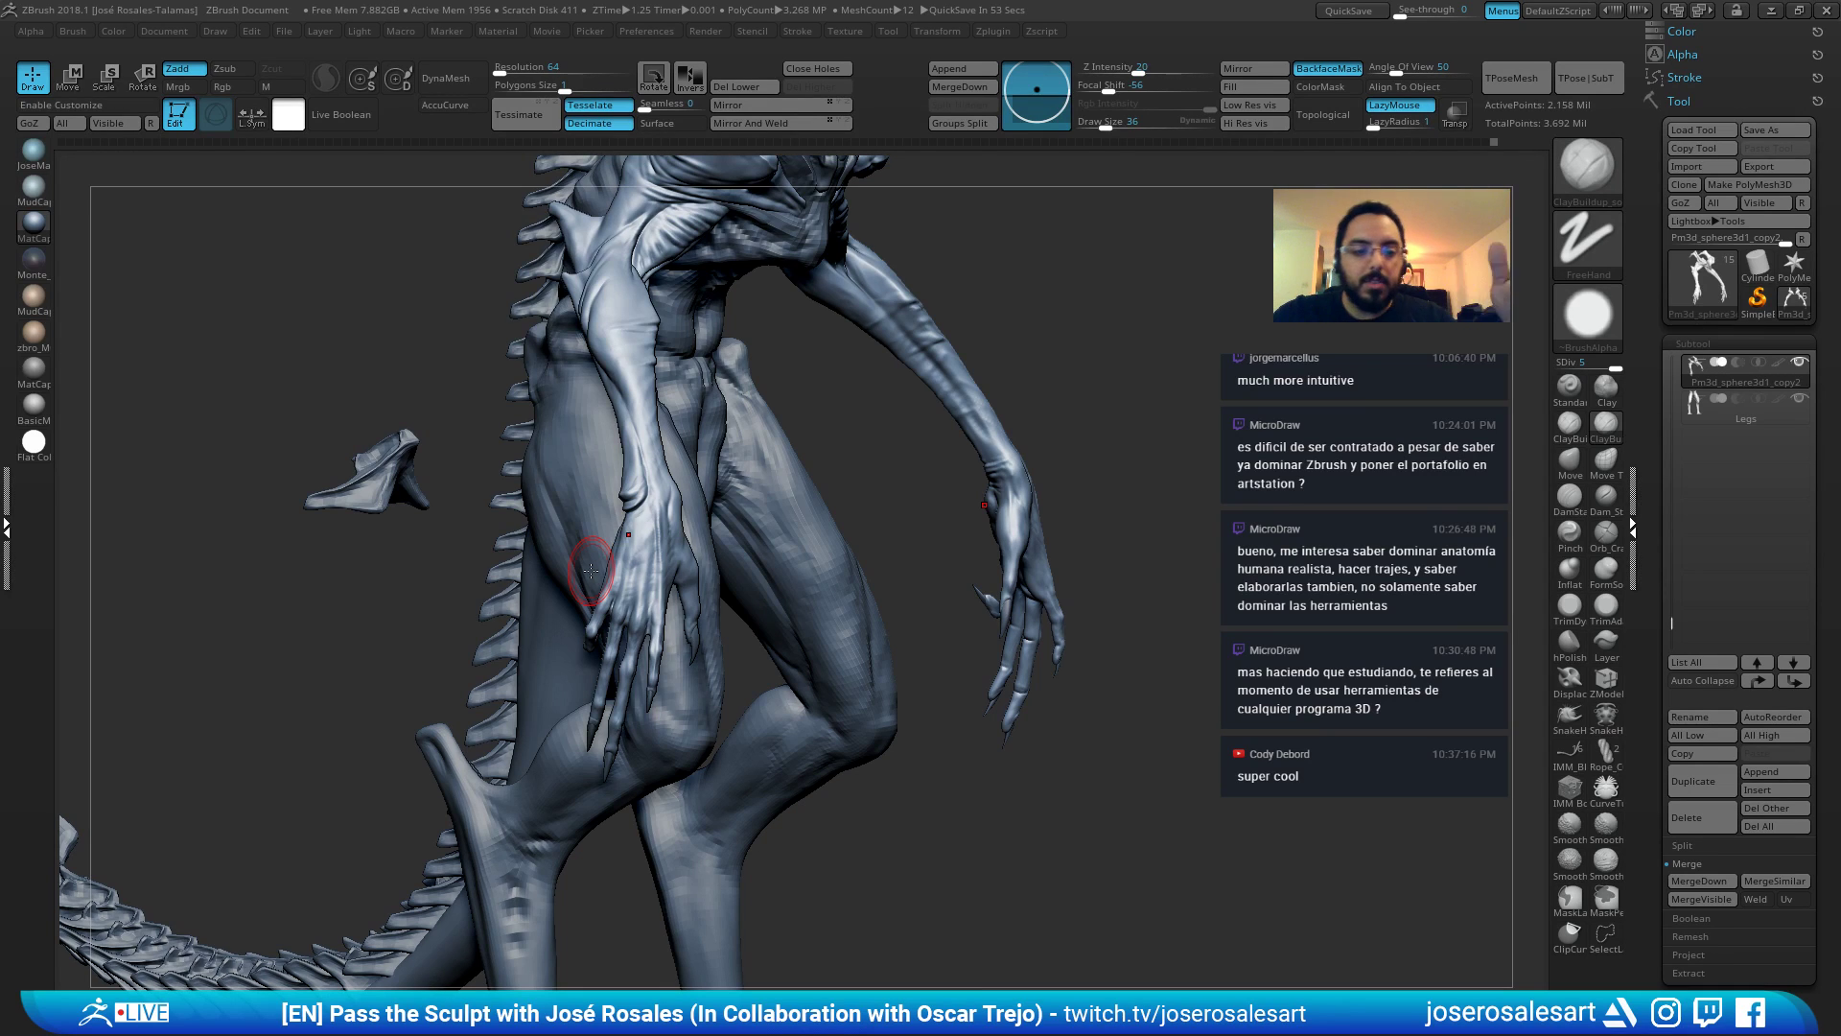
mouse_move(693, 440)
right_mouse_down()
mouse_move(743, 431)
mouse_move(706, 514)
mouse_move(769, 507)
mouse_move(728, 527)
mouse_move(641, 485)
right_mouse_up()
mouse_move(641, 484)
right_mouse_down("ctrl")
mouse_move(645, 517)
mouse_move(680, 515)
mouse_move(643, 503)
right_mouse_up("ctrl")
key("s")
key("s")
key("s")
left_click_drag(635, 496, 644, 498)
right_click_drag(654, 491, 624, 479)
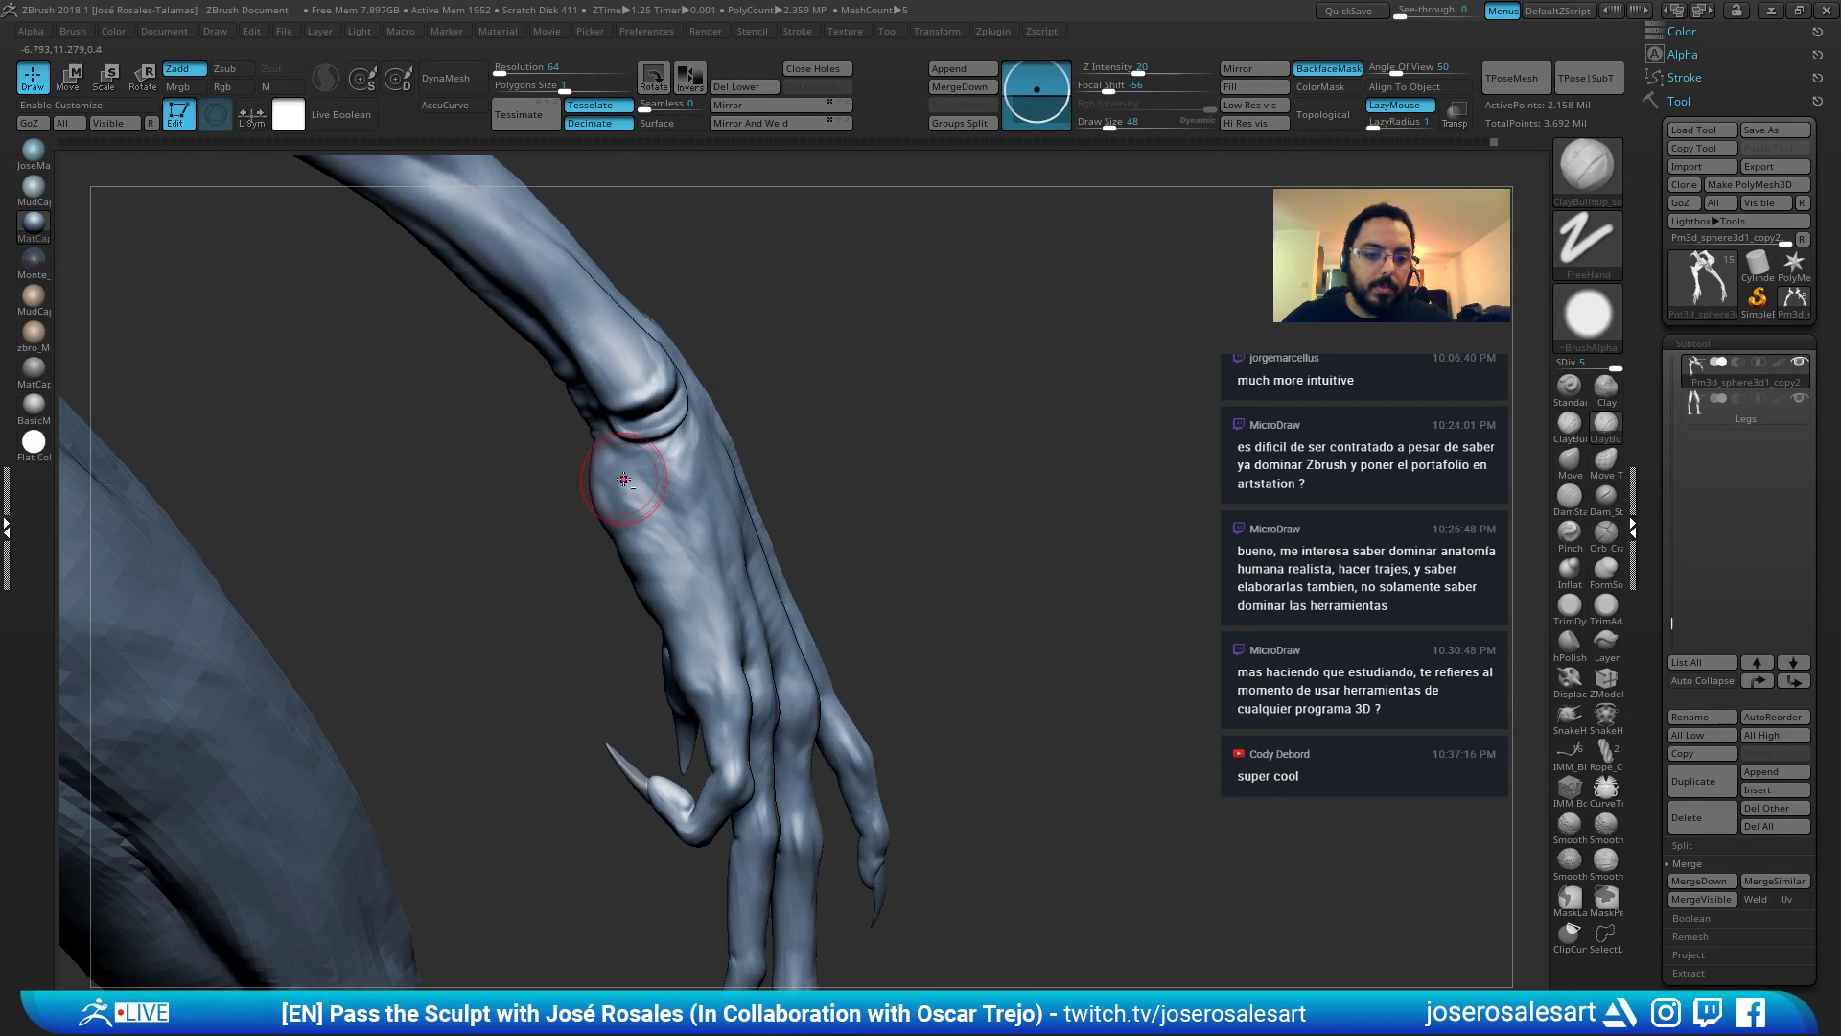
left_click_drag(637, 474, 656, 489)
Smooth the back of the hand below the wrist and check the arm against the whole creature.
mouse_move(669, 545)
right_mouse_down()
mouse_move(678, 591)
mouse_move(665, 516)
right_mouse_up()
right_click_drag(677, 590, 713, 616)
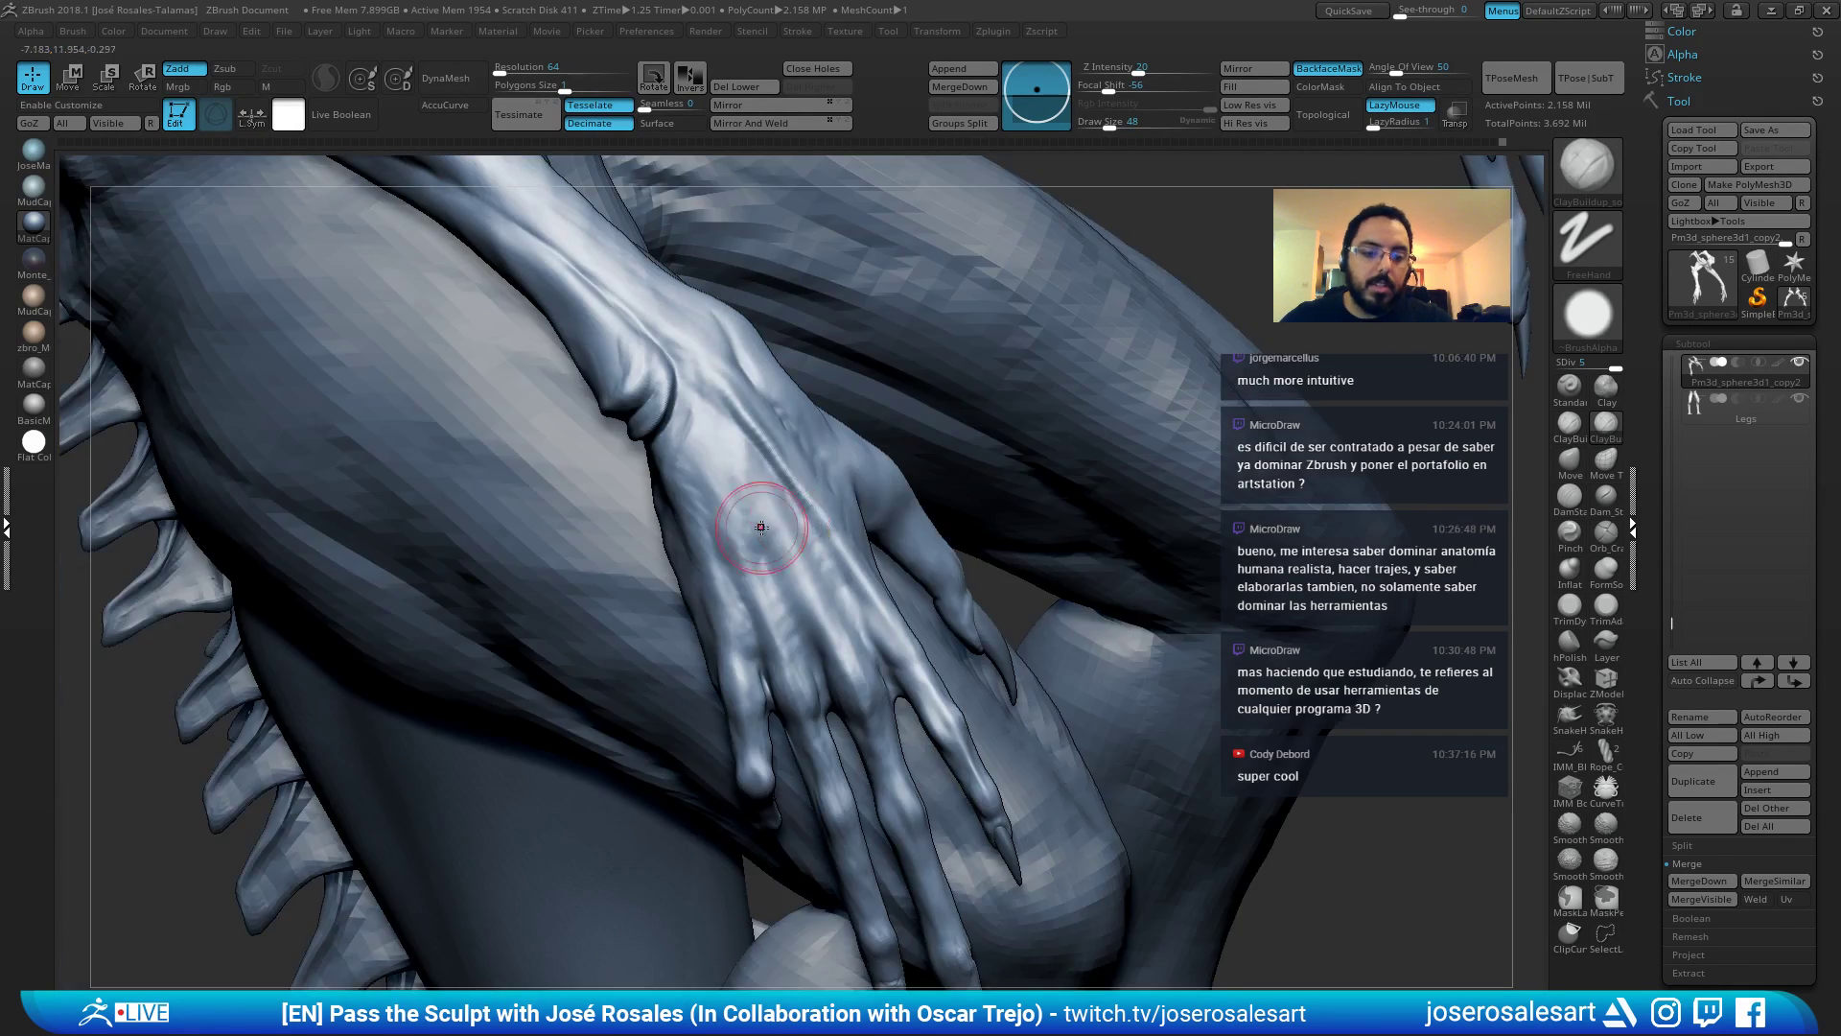
right_click_drag(938, 385, 743, 288)
right_click_drag(743, 288, 567, 452)
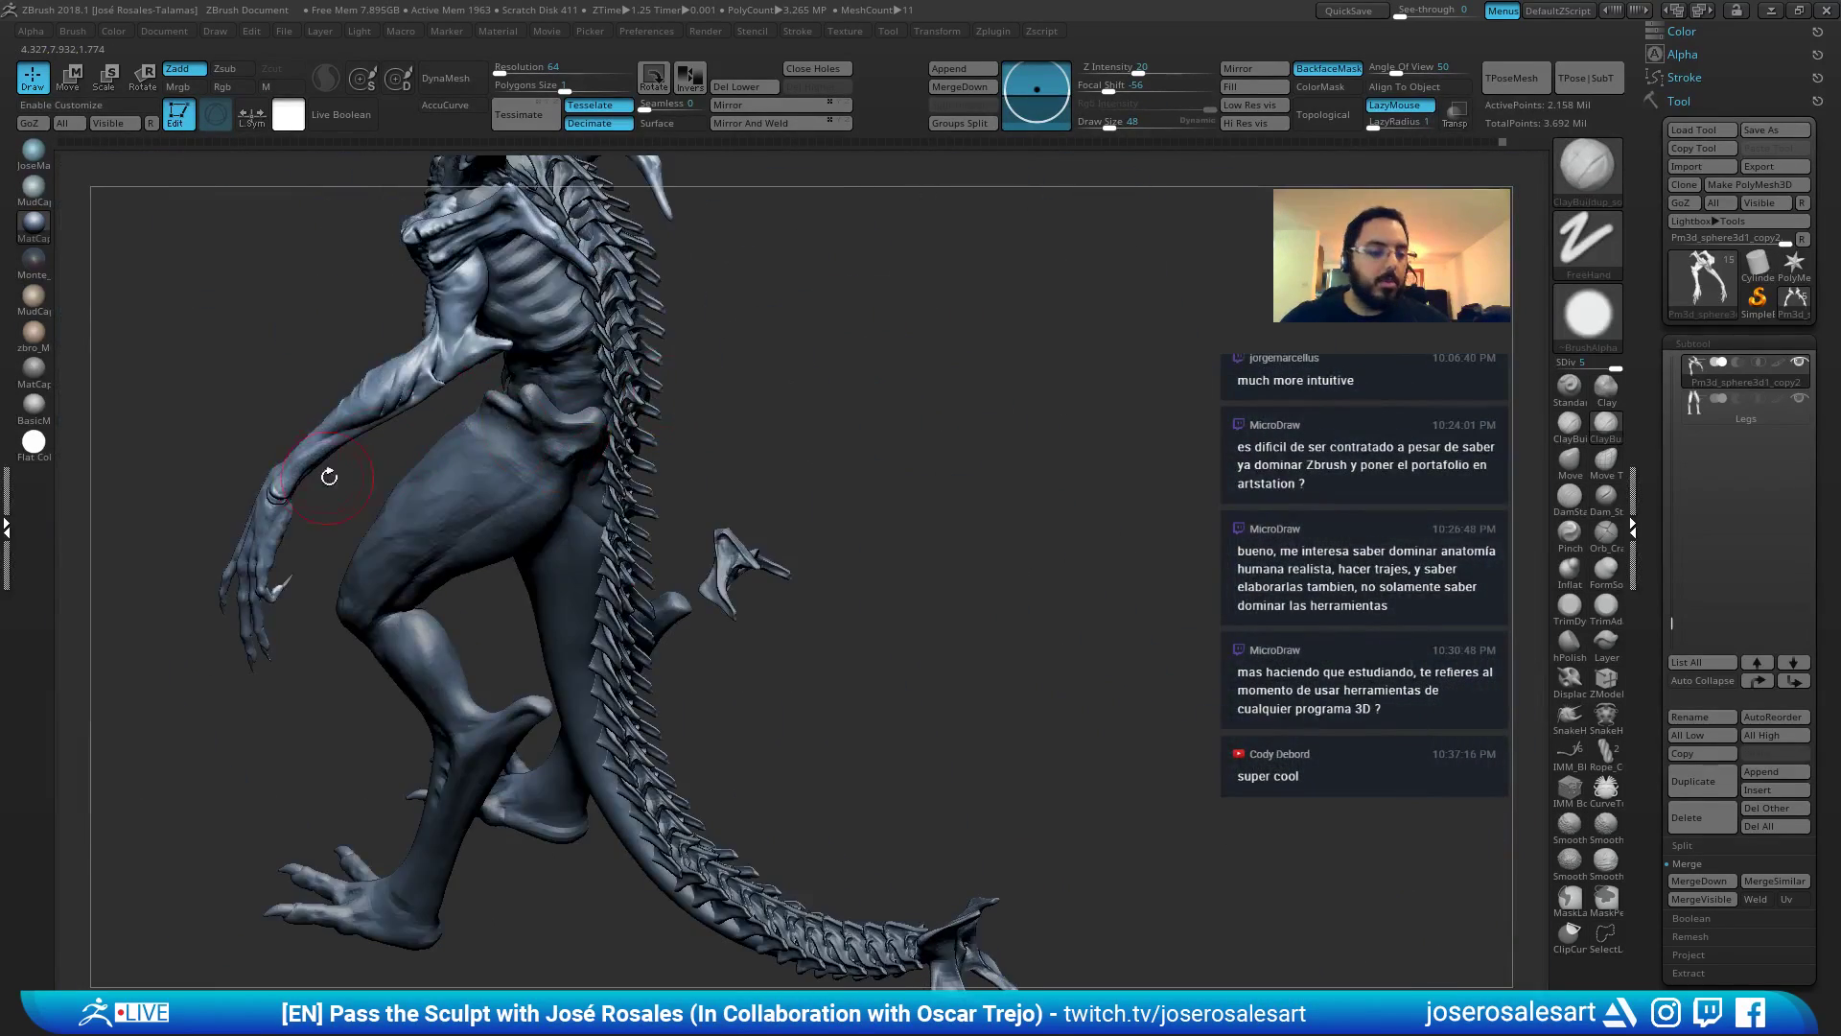
right_click_drag(329, 476, 381, 443, "shift")
right_click_drag(652, 336, 538, 387, "ctrl")
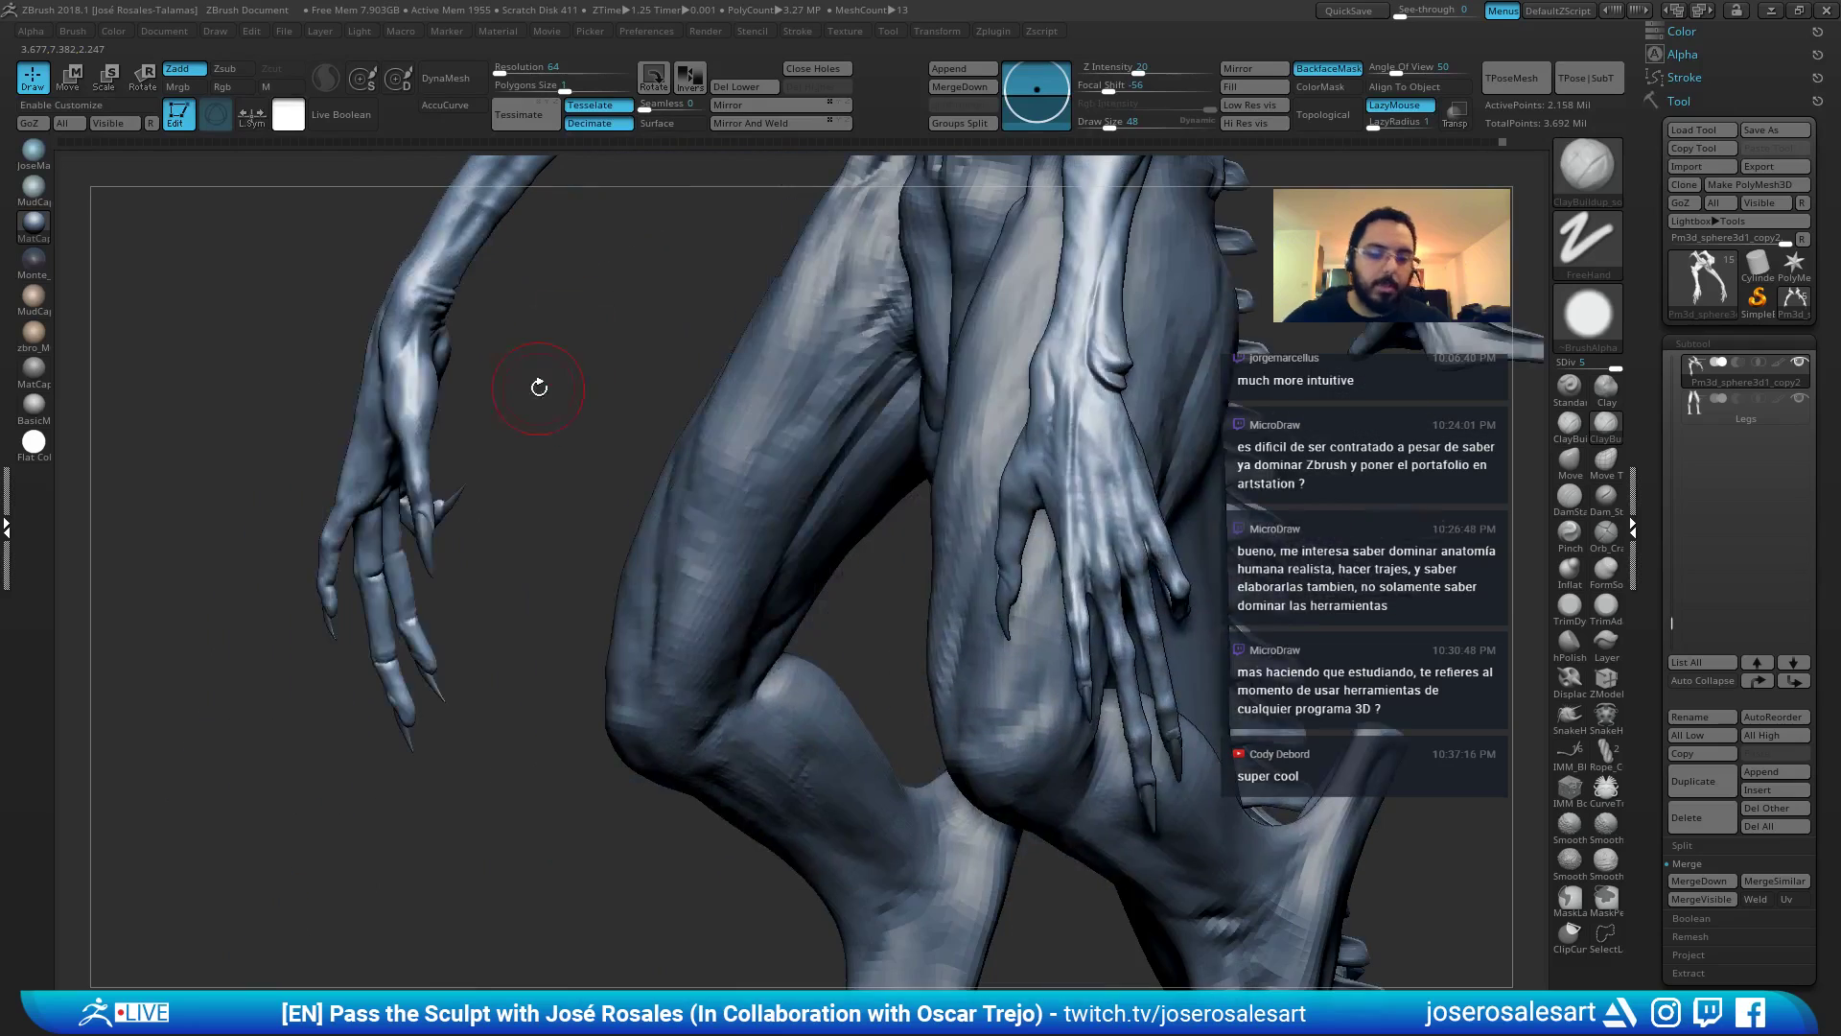
mouse_move(1028, 537)
right_mouse_down()
mouse_move(1104, 432)
mouse_move(1114, 467)
right_mouse_up()
mouse_move(1113, 441)
left_mouse_down("shift")
mouse_move(1077, 452)
mouse_move(1081, 503)
left_mouse_up("shift")
right_click_drag(1016, 508, 1098, 528)
Set the ClayBuildup brush to draw size 42 and inspect the back of the hand and wrist from several angles.
key("s")
left_click_drag(1112, 497, 1116, 498)
mouse_move(1115, 494)
right_mouse_down()
mouse_move(1080, 346)
mouse_move(1004, 429)
mouse_move(1093, 346)
right_mouse_up()
key("b")
key("s")
key("t")
key("b")
key("c")
key("b")
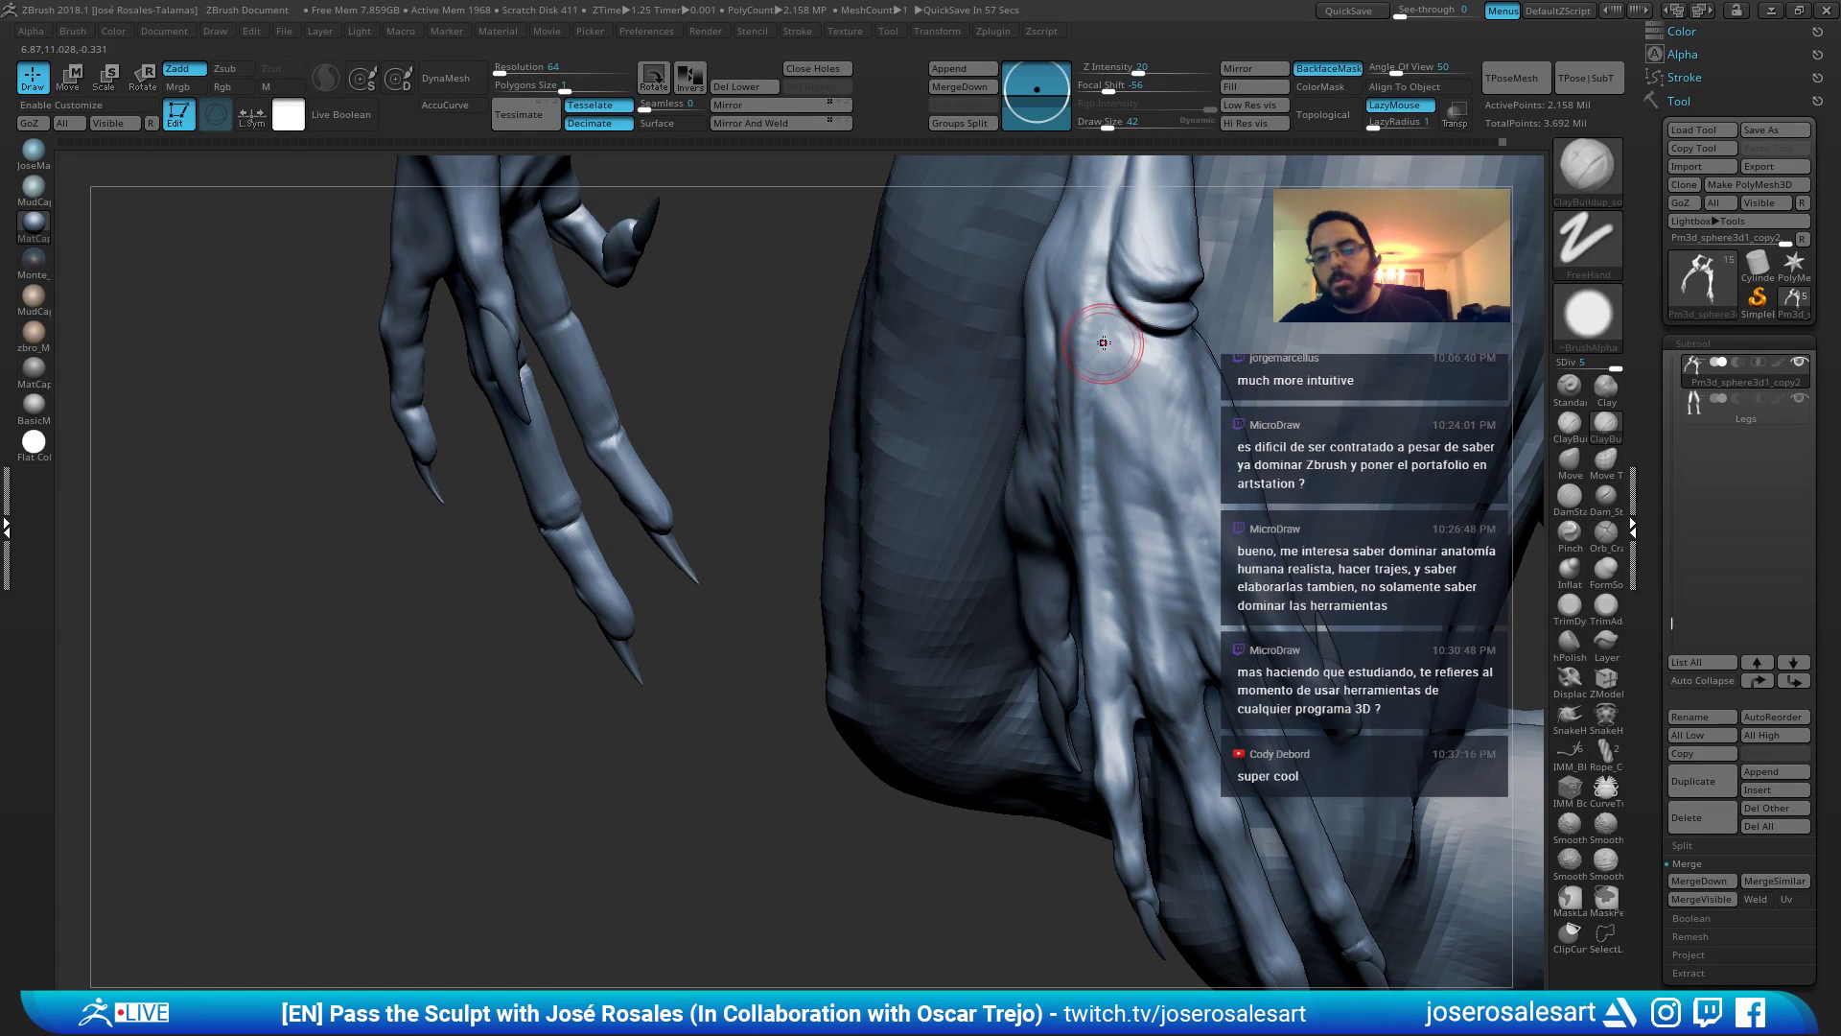
right_click_drag(1089, 392, 1105, 362)
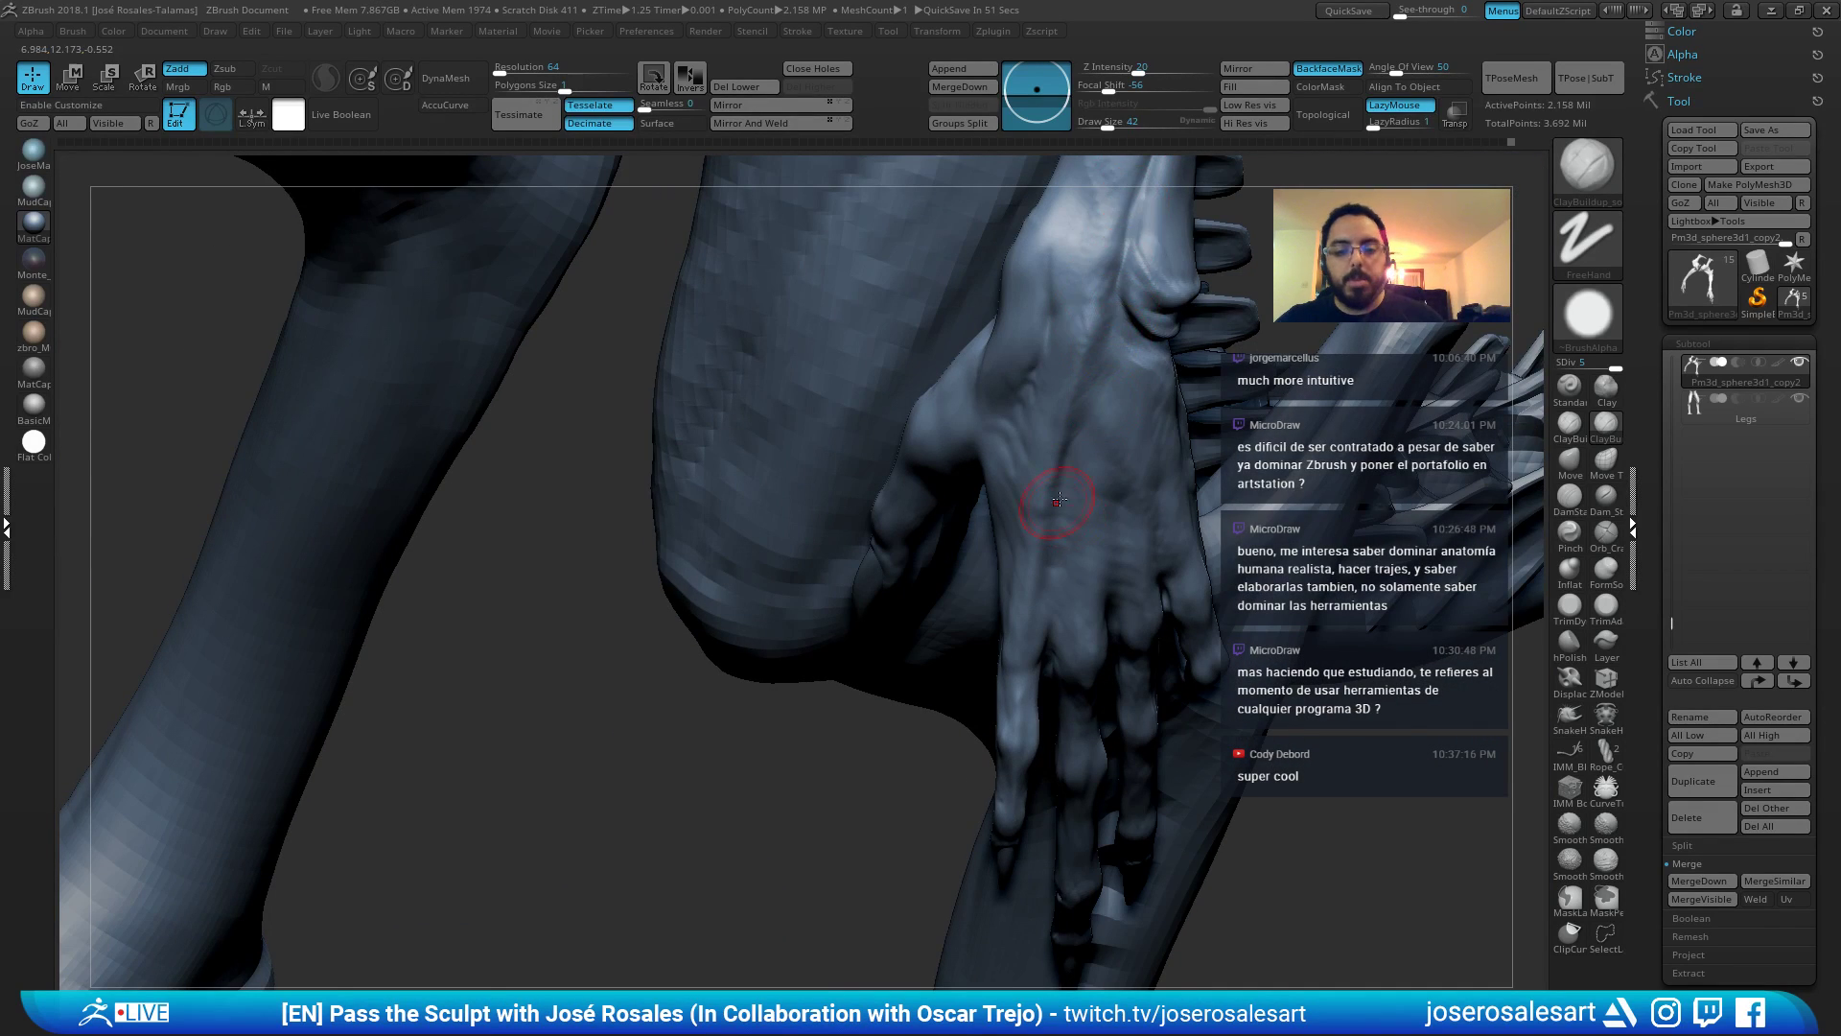
right_click_drag(1061, 514, 1049, 229)
mouse_move(1022, 436)
right_mouse_down()
mouse_move(913, 576)
mouse_move(896, 458)
mouse_move(887, 475)
mouse_move(916, 403)
mouse_move(980, 391)
mouse_move(969, 360)
mouse_move(921, 375)
mouse_move(949, 366)
mouse_move(959, 297)
right_mouse_up()
Adjust the shape of the hand with the Move brush, checking the arm from the front.
key("b")
key("m")
key("v")
right_click_drag(959, 297, 1045, 307, "shift")
right_click_drag(1246, 412, 1155, 427, "alt")
right_click_drag(1155, 427, 1204, 538, "ctrl")
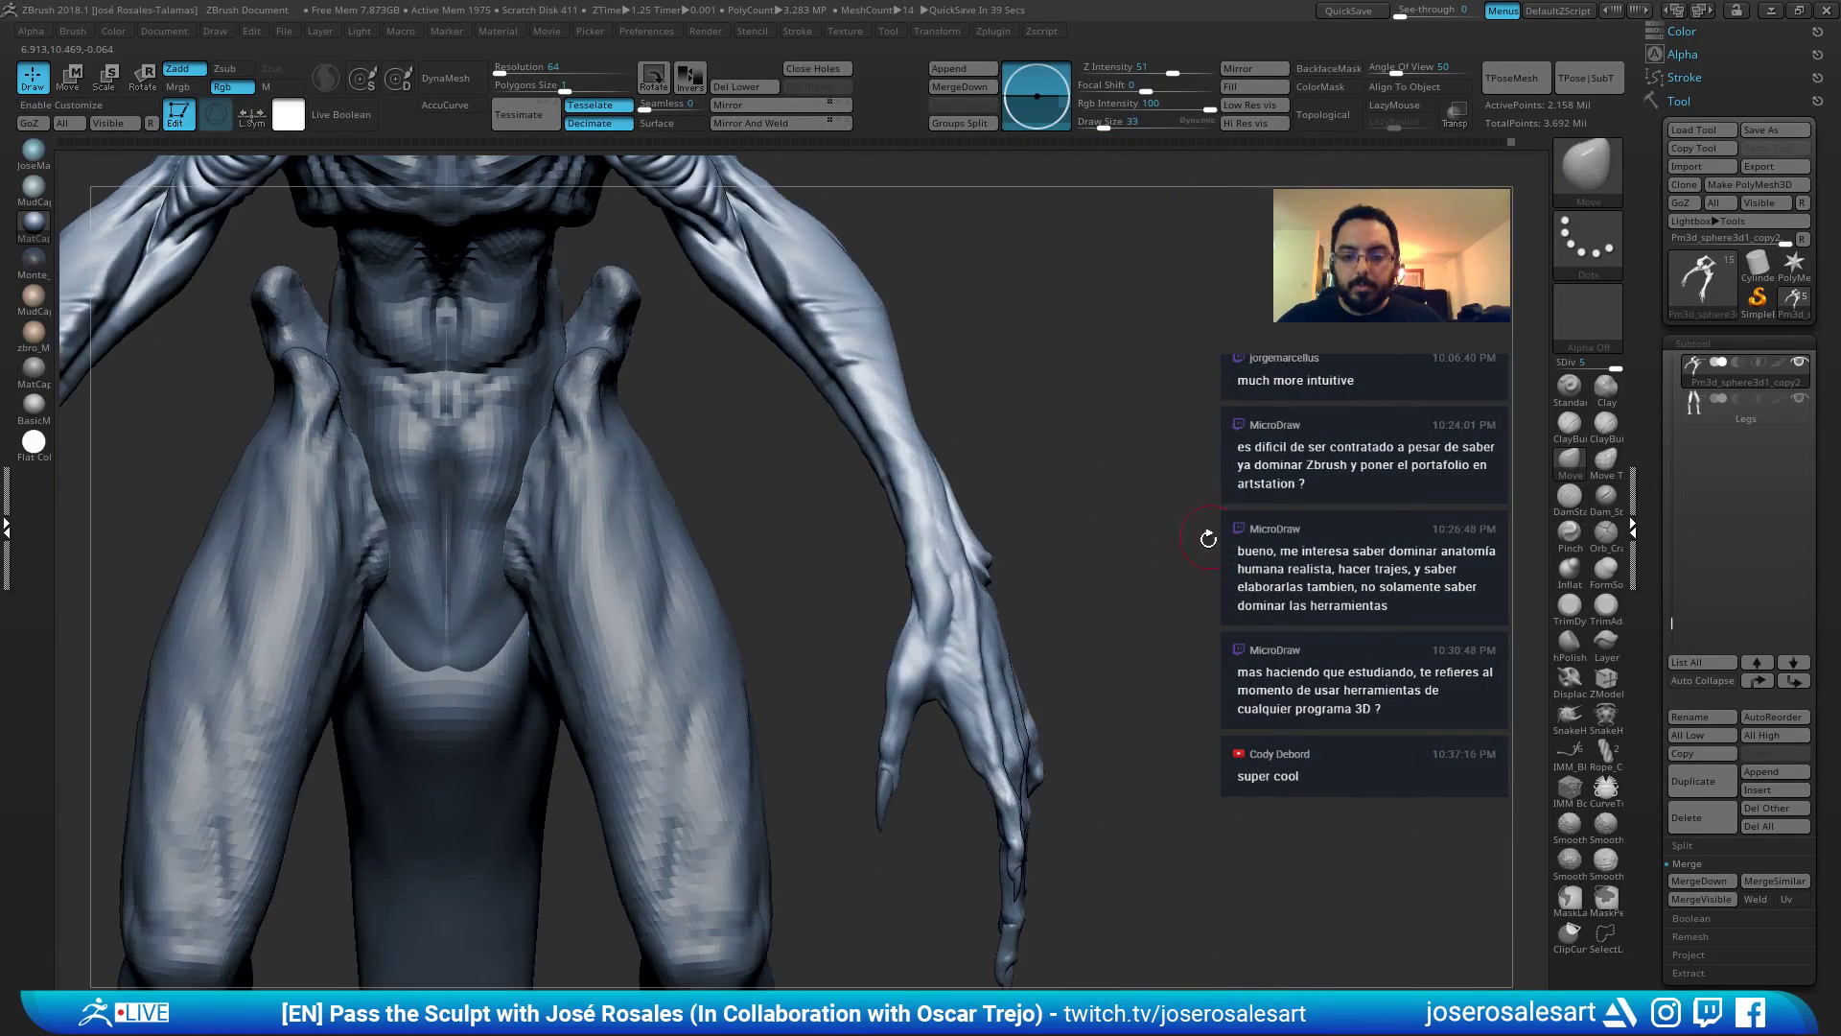
right_click_drag(1097, 579, 1066, 518)
right_click_drag(690, 526, 847, 399, "alt")
mouse_move(317, 465)
right_mouse_down()
mouse_move(415, 476)
mouse_move(748, 374)
mouse_move(574, 467)
mouse_move(436, 574)
mouse_move(537, 565)
mouse_move(407, 553)
mouse_move(430, 533)
right_mouse_up()
key("2")
right_click_drag(429, 533, 464, 506)
key("]")
left_click_drag(449, 494, 441, 545)
mouse_move(441, 545)
right_mouse_down()
mouse_move(485, 522)
mouse_move(427, 658)
mouse_move(604, 710)
mouse_move(588, 678)
mouse_move(632, 747)
mouse_move(596, 557)
right_mouse_up()
Cut a crease across the palm side of the finger's last joint with the DamStandard brush at draw size 39.
key("b")
key("d")
key("s")
right_click_drag(627, 739, 661, 725)
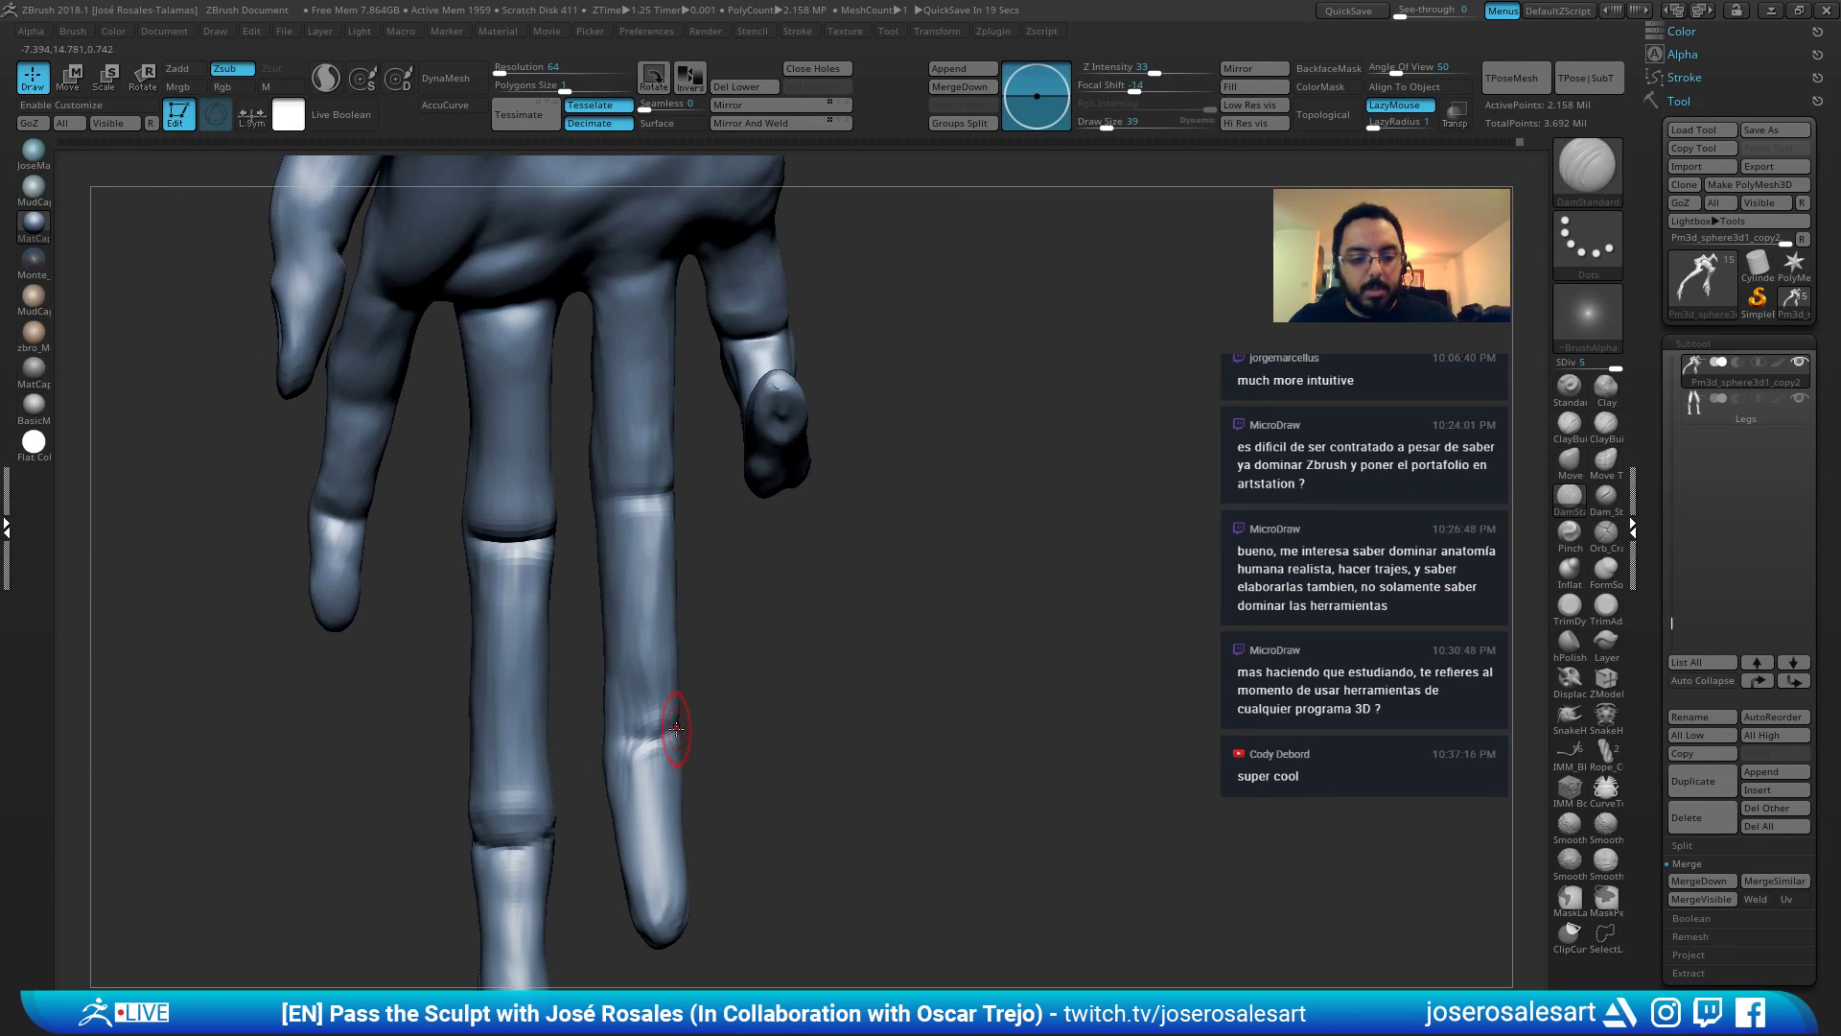
left_click_drag(664, 727, 630, 748)
right_click_drag(630, 748, 775, 760)
mouse_move(656, 741)
left_mouse_down()
mouse_move(707, 732)
mouse_move(660, 735)
left_mouse_up()
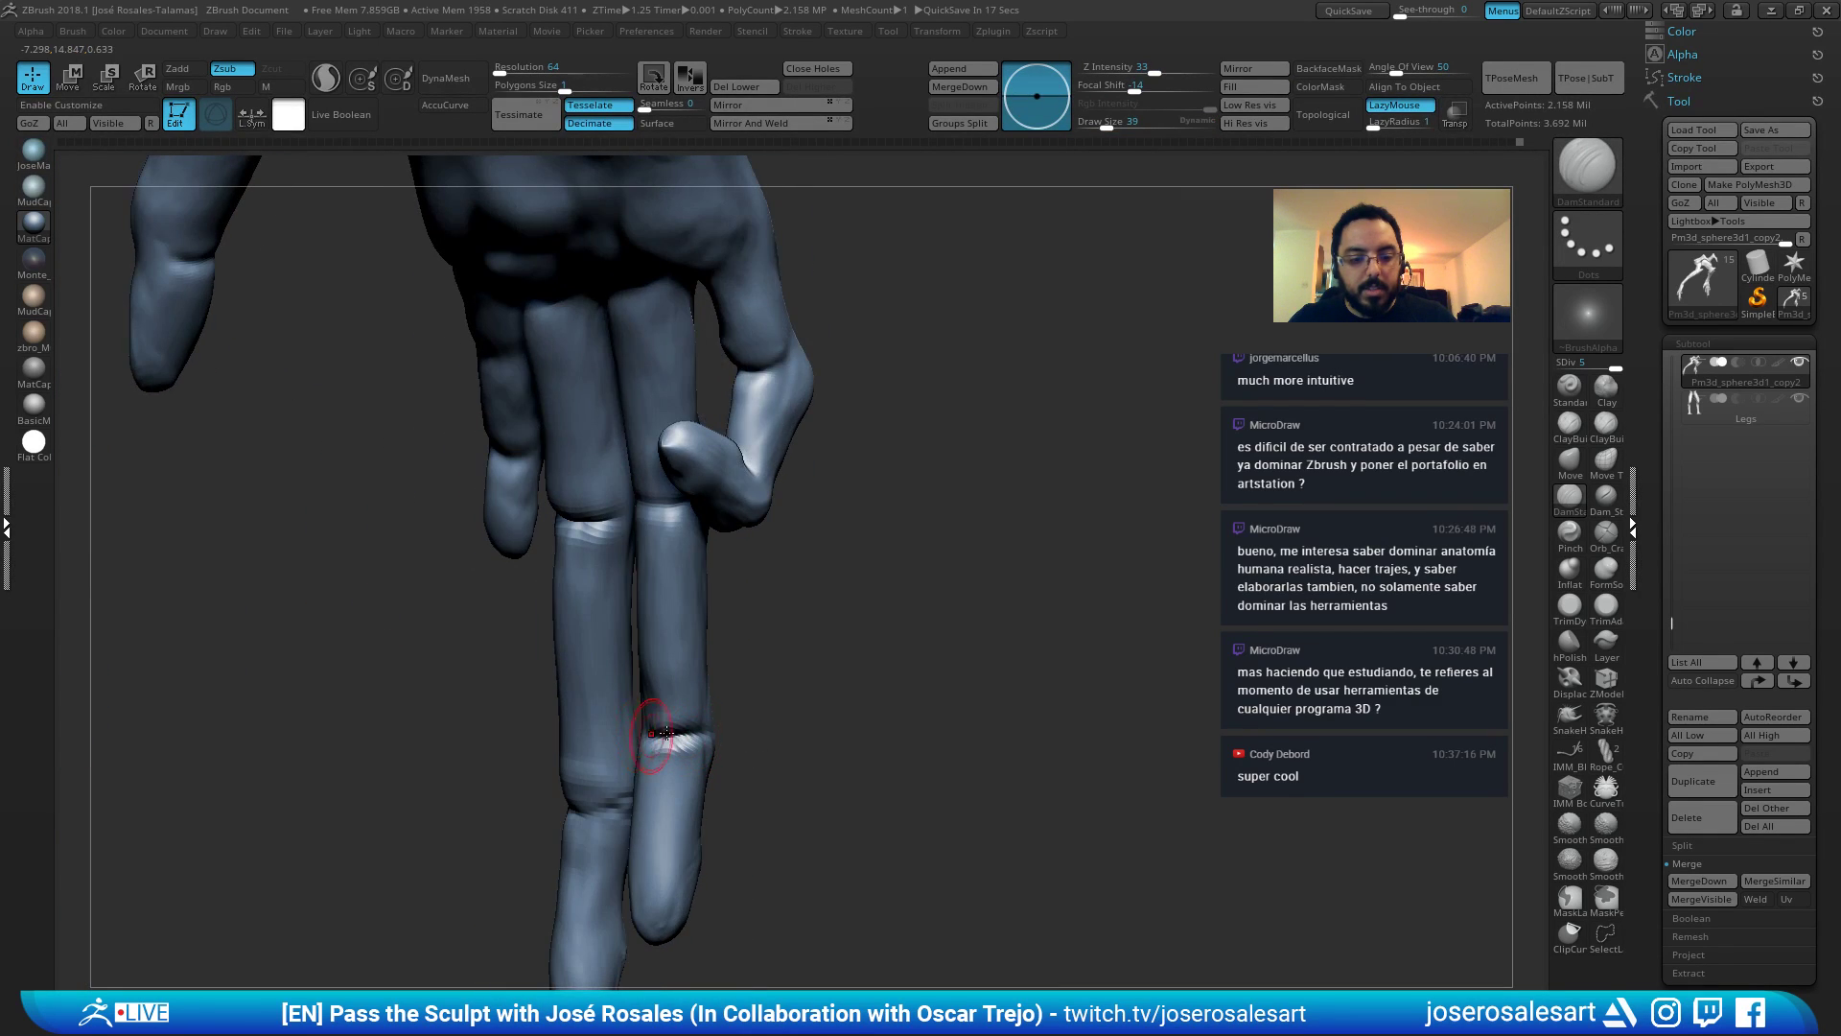
Carry the crease around the side of the finger joint and smooth its end.
right_click_drag(661, 737, 729, 740)
left_click_drag(613, 746, 674, 737)
right_click_drag(796, 740, 665, 746)
left_click_drag(693, 737, 702, 741, "shift")
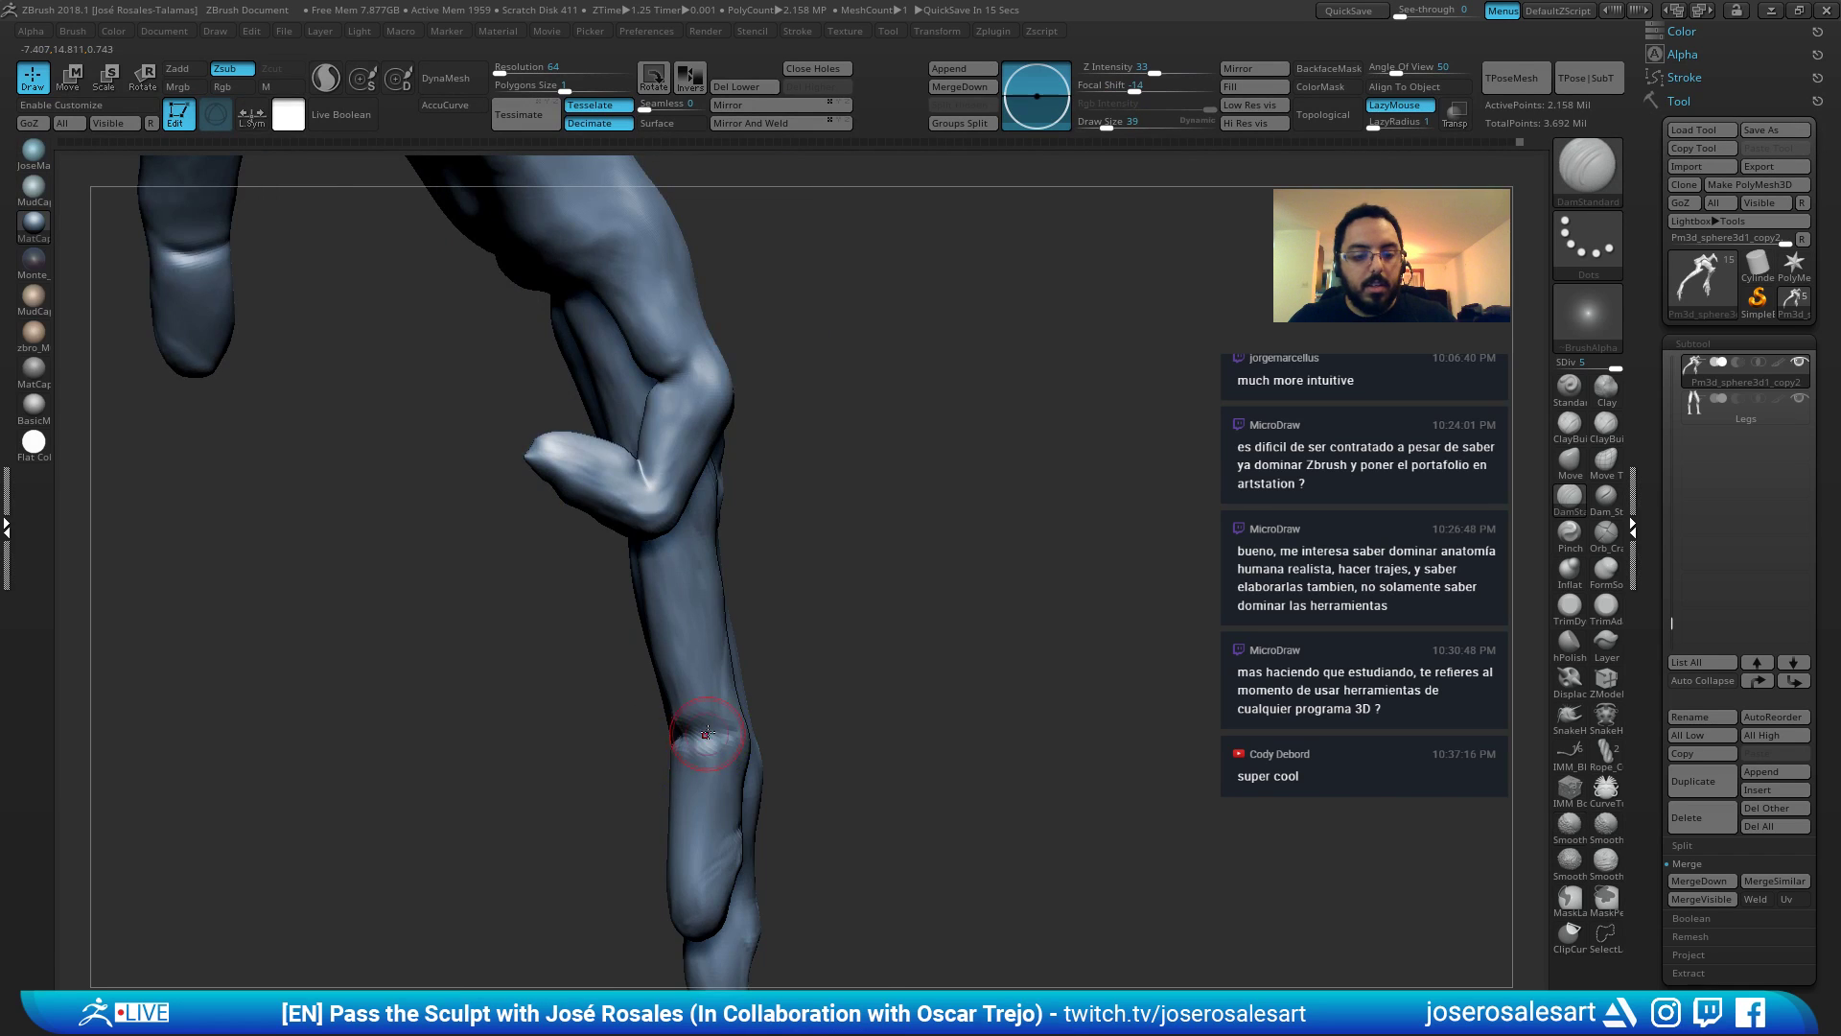
mouse_move(758, 734)
right_mouse_down()
mouse_move(679, 721)
mouse_move(755, 709)
mouse_move(764, 740)
mouse_move(752, 687)
right_mouse_up()
Switch to the ClayBuildup brush and examine the fingers, arms and whole creature from the front and side.
key("b")
key("c")
key("b")
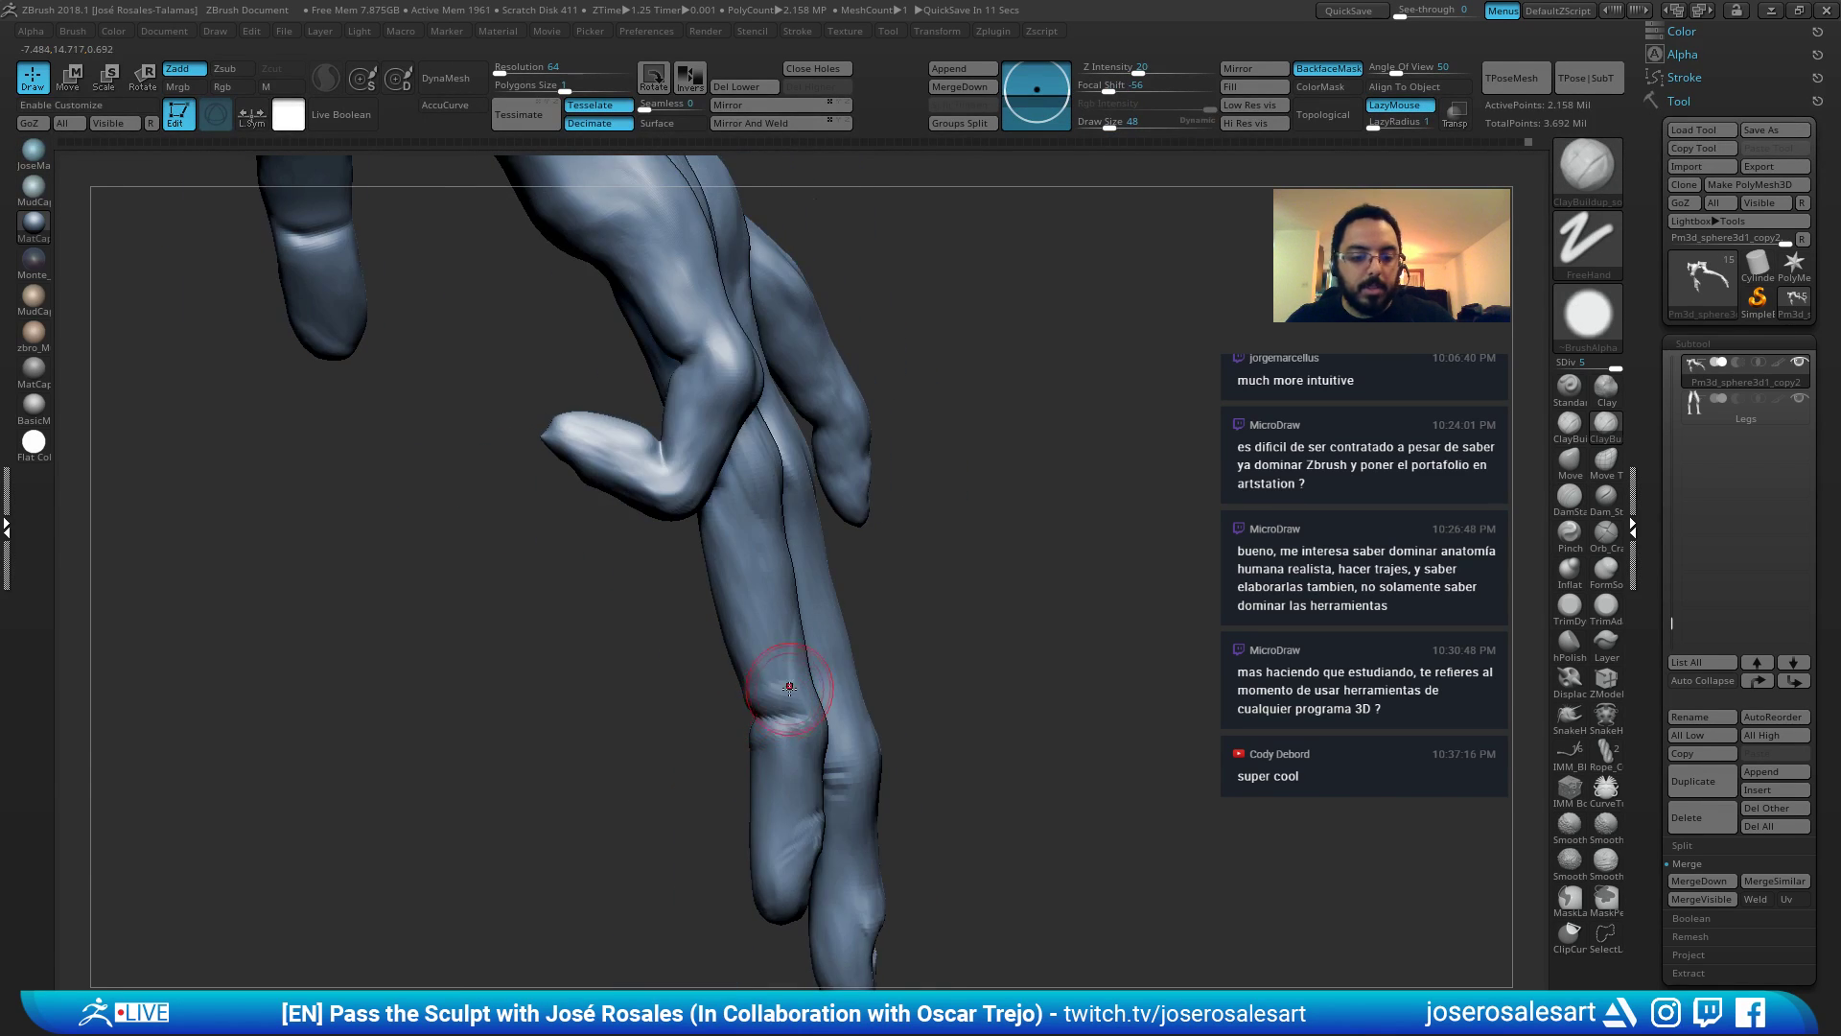
right_click_drag(585, 528, 539, 434, "shift")
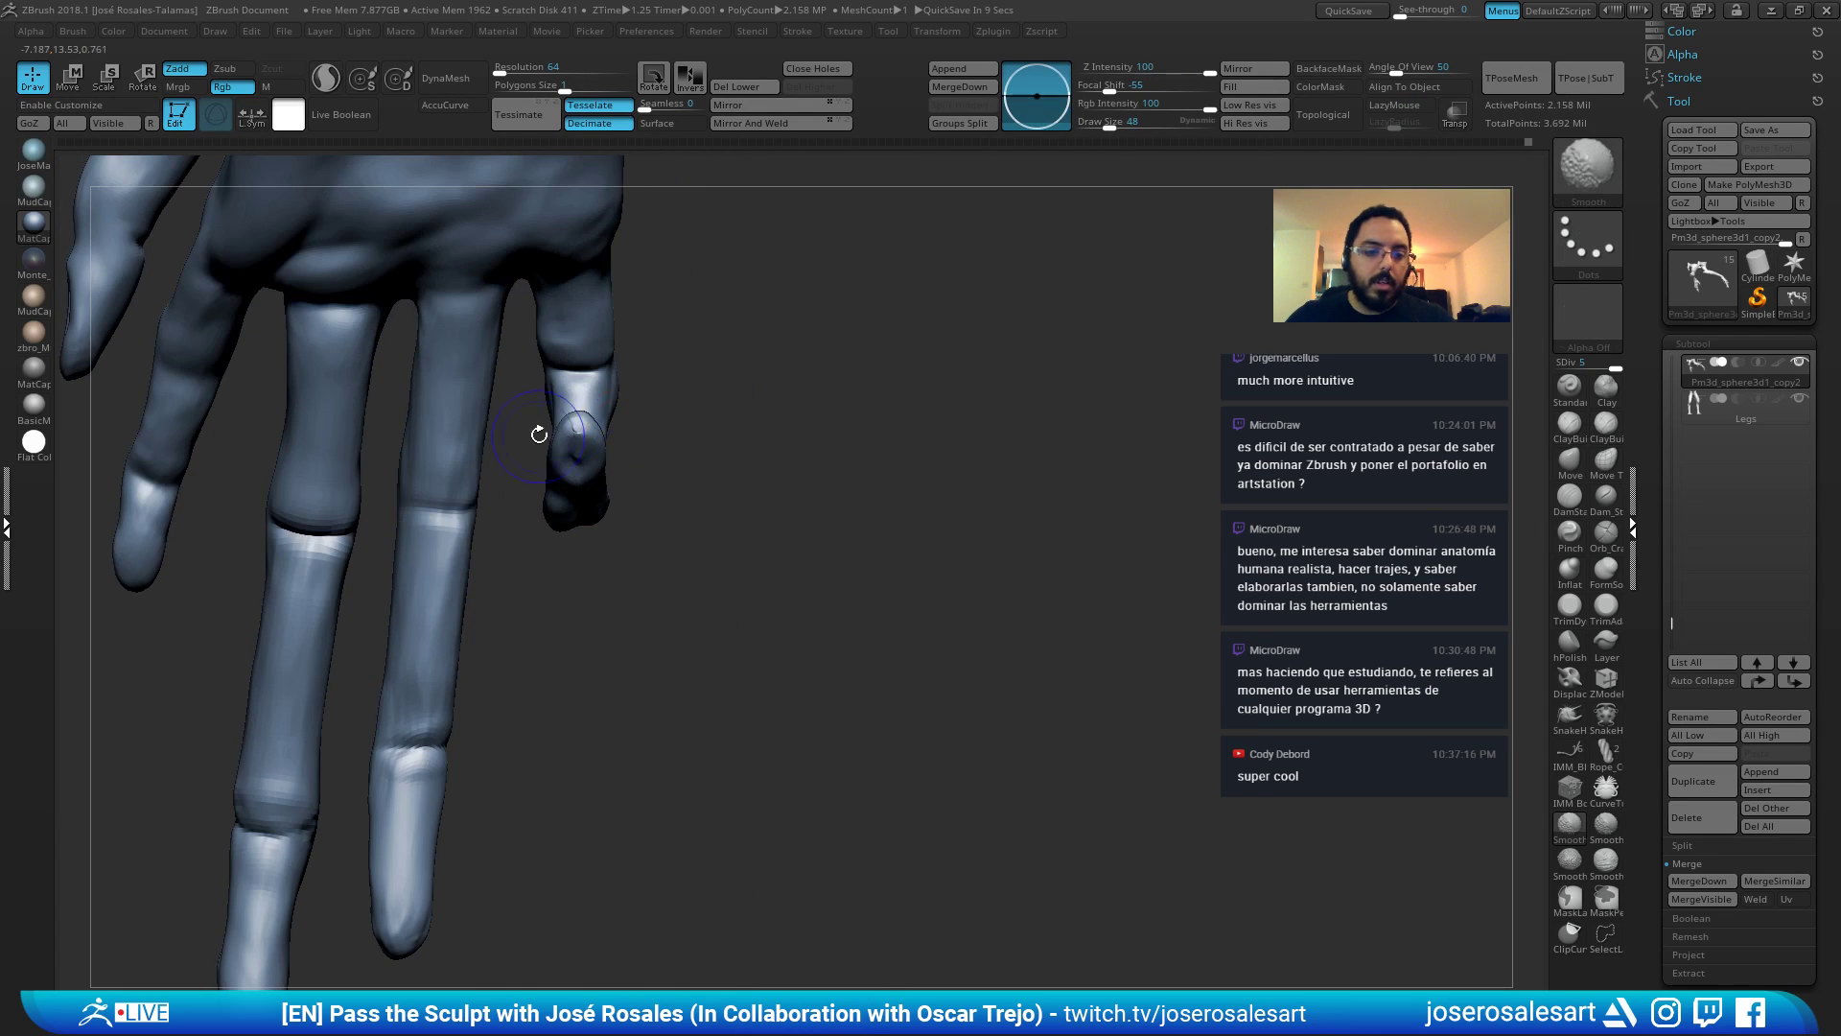
mouse_move(678, 336)
right_mouse_down()
mouse_move(1077, 399)
mouse_move(811, 315)
mouse_move(942, 601)
right_mouse_up()
key("f")
right_click_drag(890, 513, 818, 517, "alt")
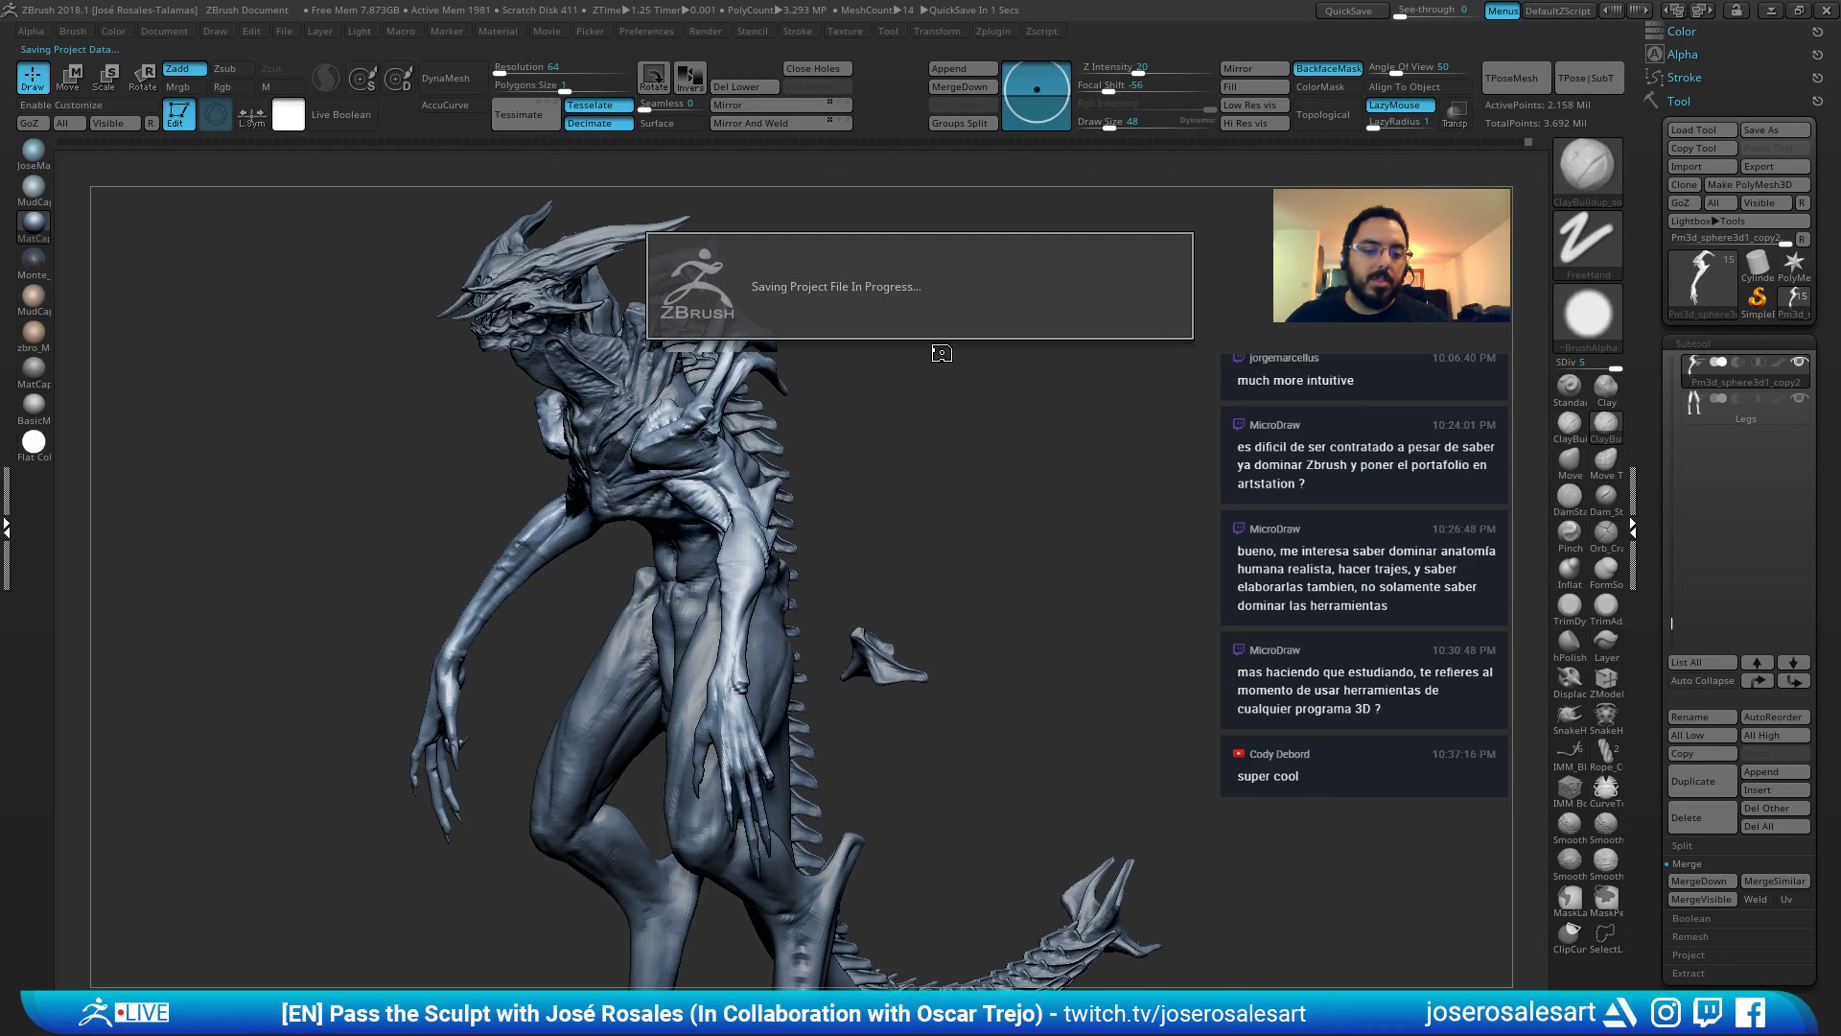
right_click_drag(820, 267, 820, 265)
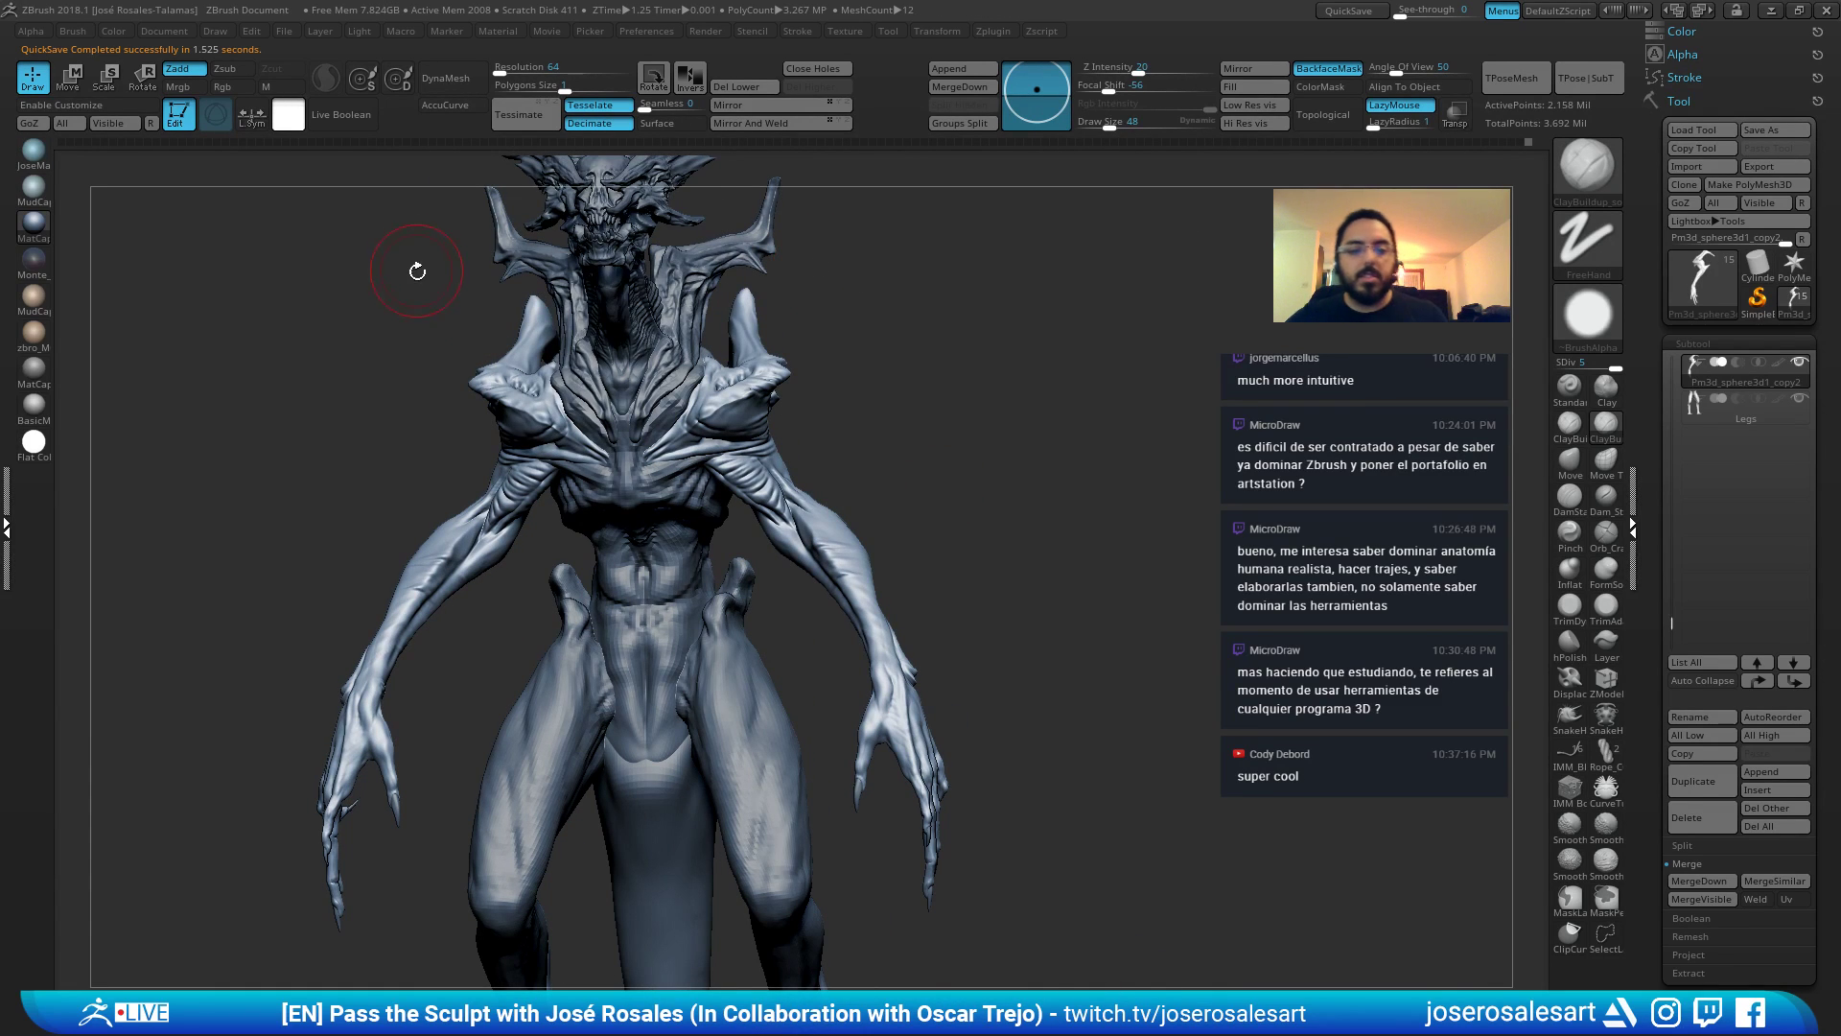
right_click_drag(547, 503, 638, 382)
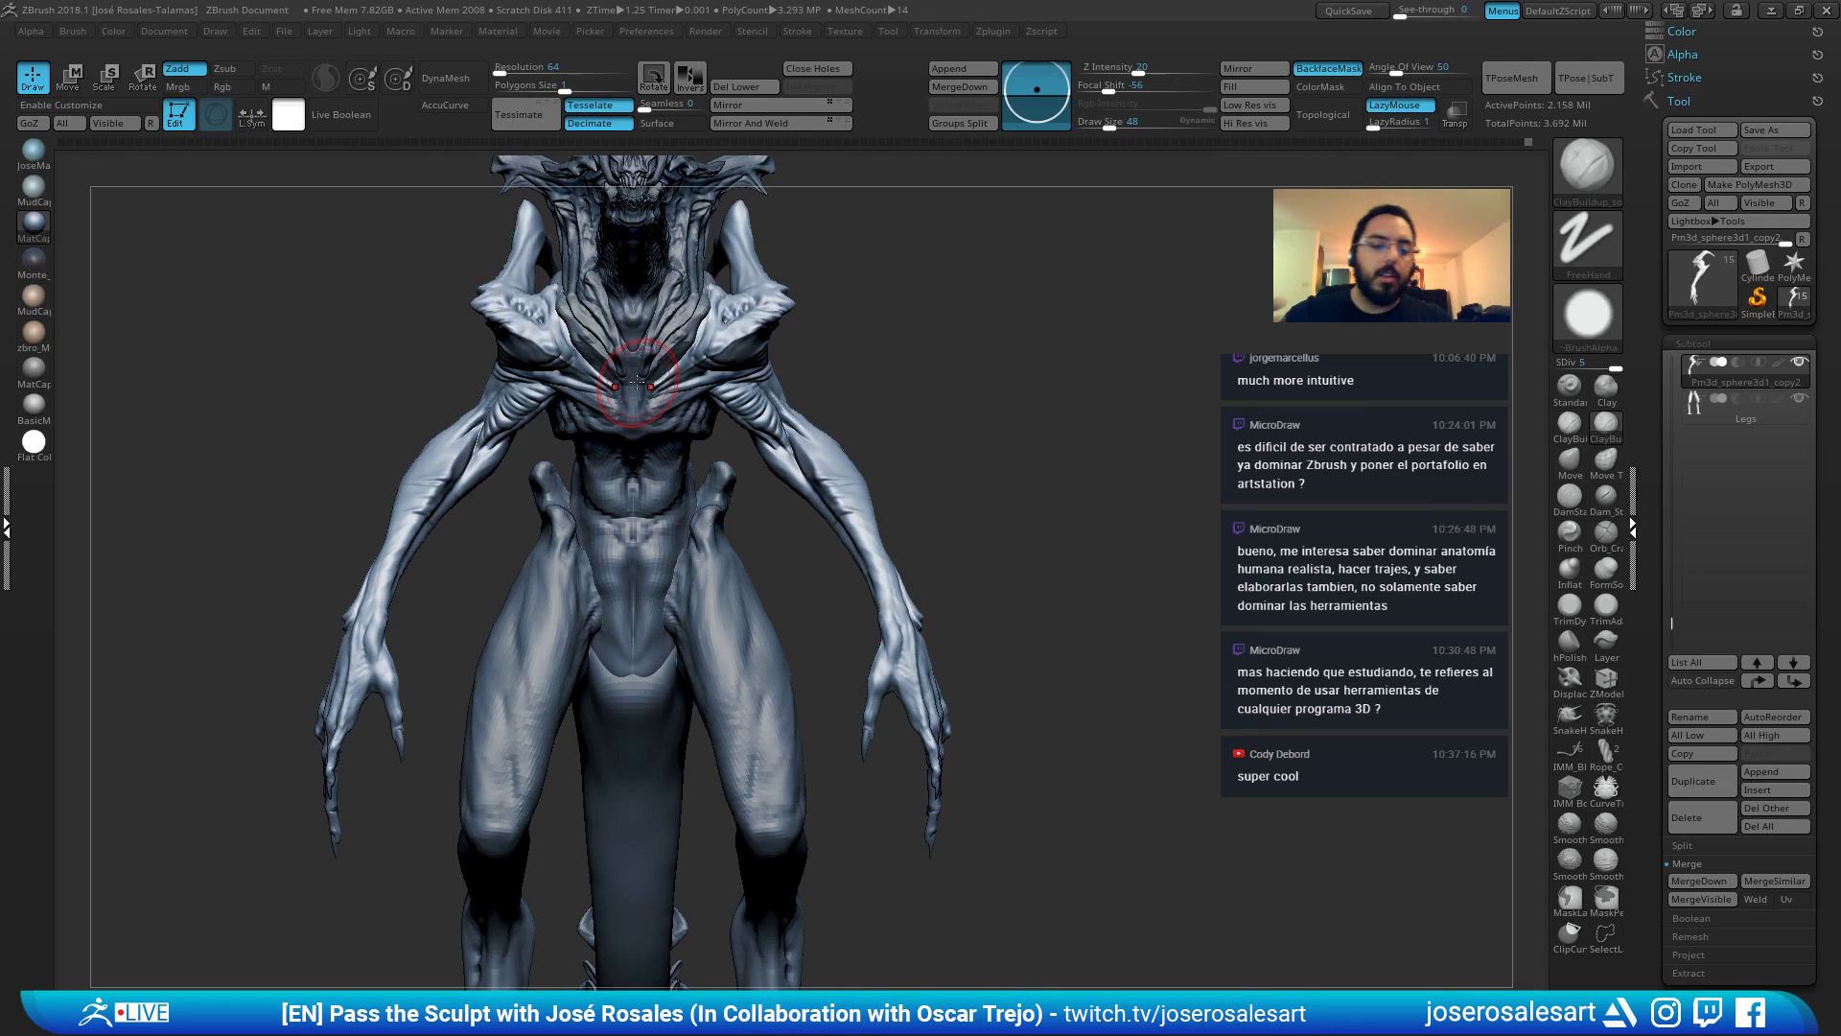
Set the Standard brush to draw size 33 and smooth the outer forearm below the elbow.
right_click_drag(327, 372, 653, 425, "alt")
right_click_drag(537, 427, 325, 352)
key("b")
key("s")
key("t")
key("s")
left_click_drag(430, 498, 424, 498)
mouse_move(345, 407)
right_mouse_down()
mouse_move(304, 406)
mouse_move(360, 436)
mouse_move(349, 493)
mouse_move(396, 533)
mouse_move(328, 453)
right_mouse_up()
left_click_drag(326, 451, 349, 464, "shift")
mouse_move(349, 464)
right_mouse_down()
mouse_move(385, 479)
mouse_move(361, 432)
mouse_move(415, 496)
mouse_move(316, 458)
mouse_move(363, 394)
right_mouse_up()
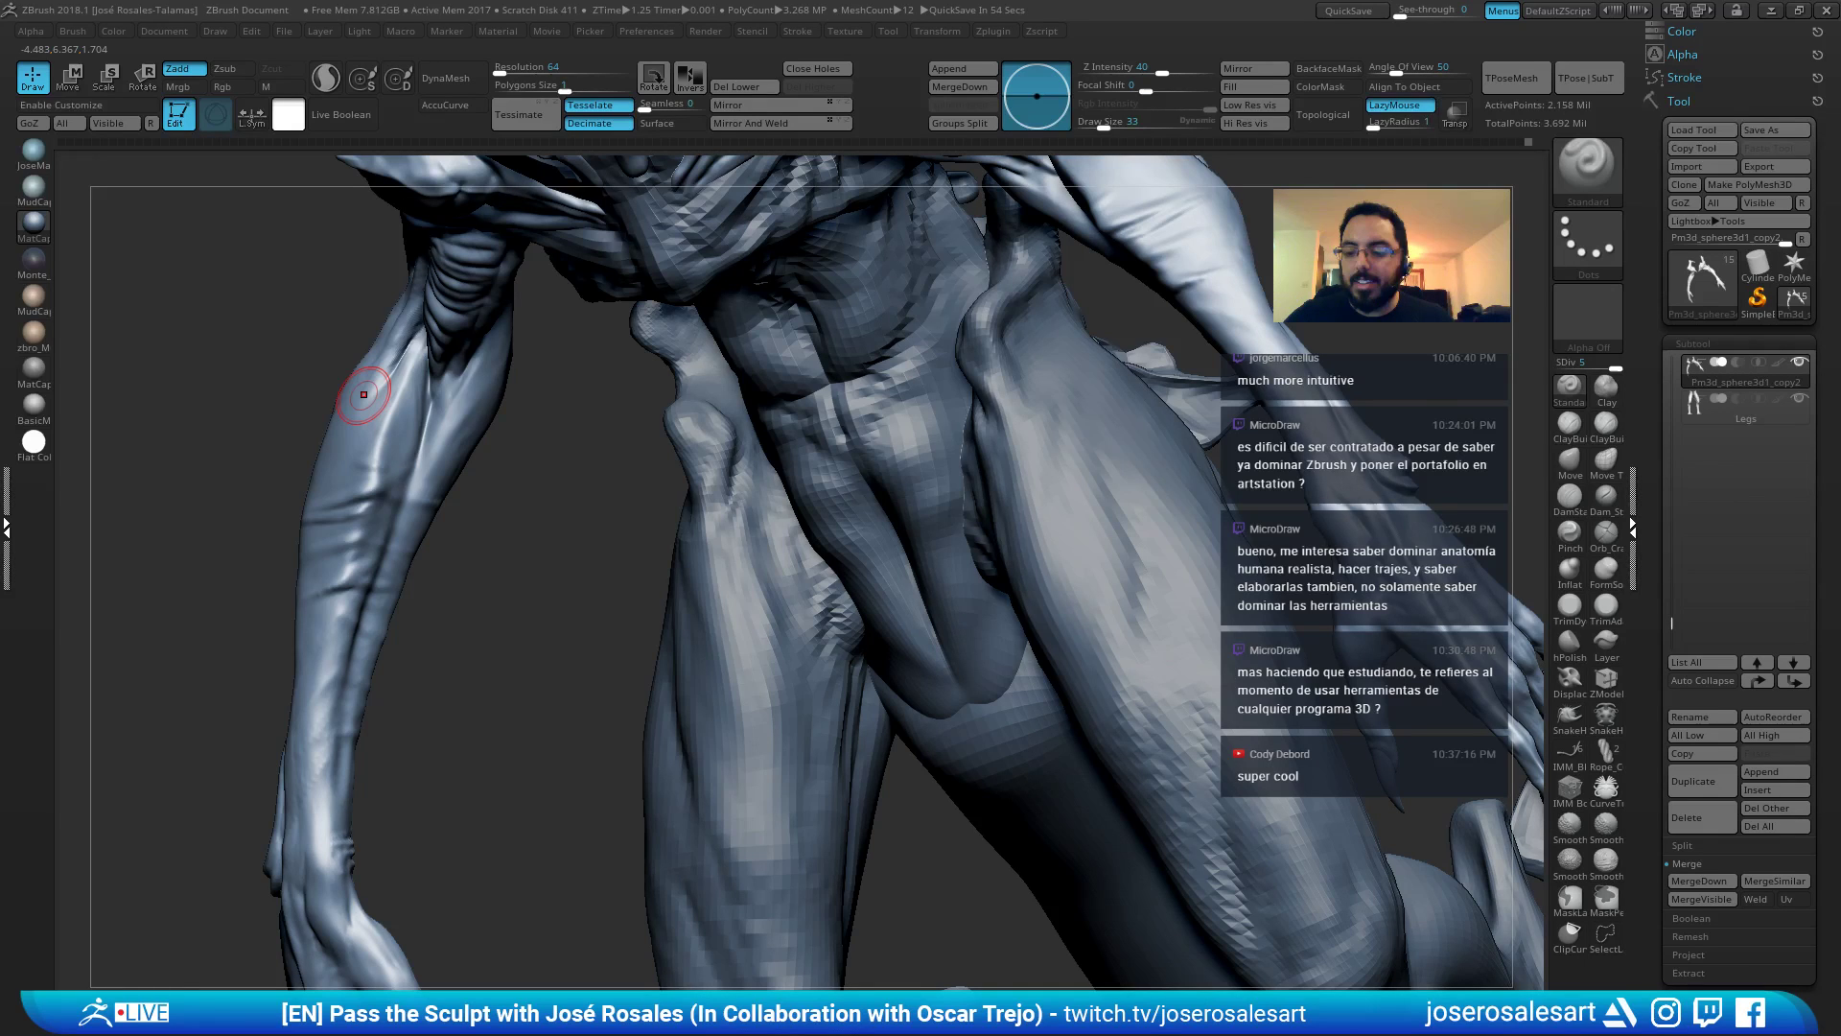
Zoom in on the skin between the elbow spikes and set up the DamStandard brush at draw size 10.
mouse_move(363, 394)
right_mouse_down("ctrl")
mouse_move(473, 458)
mouse_move(604, 463)
mouse_move(455, 463)
mouse_move(531, 505)
mouse_move(677, 275)
mouse_move(683, 538)
mouse_move(748, 473)
right_mouse_up("ctrl")
mouse_move(716, 557)
right_mouse_down()
mouse_move(720, 614)
mouse_move(707, 576)
right_mouse_up()
mouse_move(707, 480)
right_mouse_down()
mouse_move(799, 441)
mouse_move(699, 390)
mouse_move(677, 443)
mouse_move(683, 413)
mouse_move(647, 424)
mouse_move(662, 446)
right_mouse_up()
key("b")
key("d")
key("s")
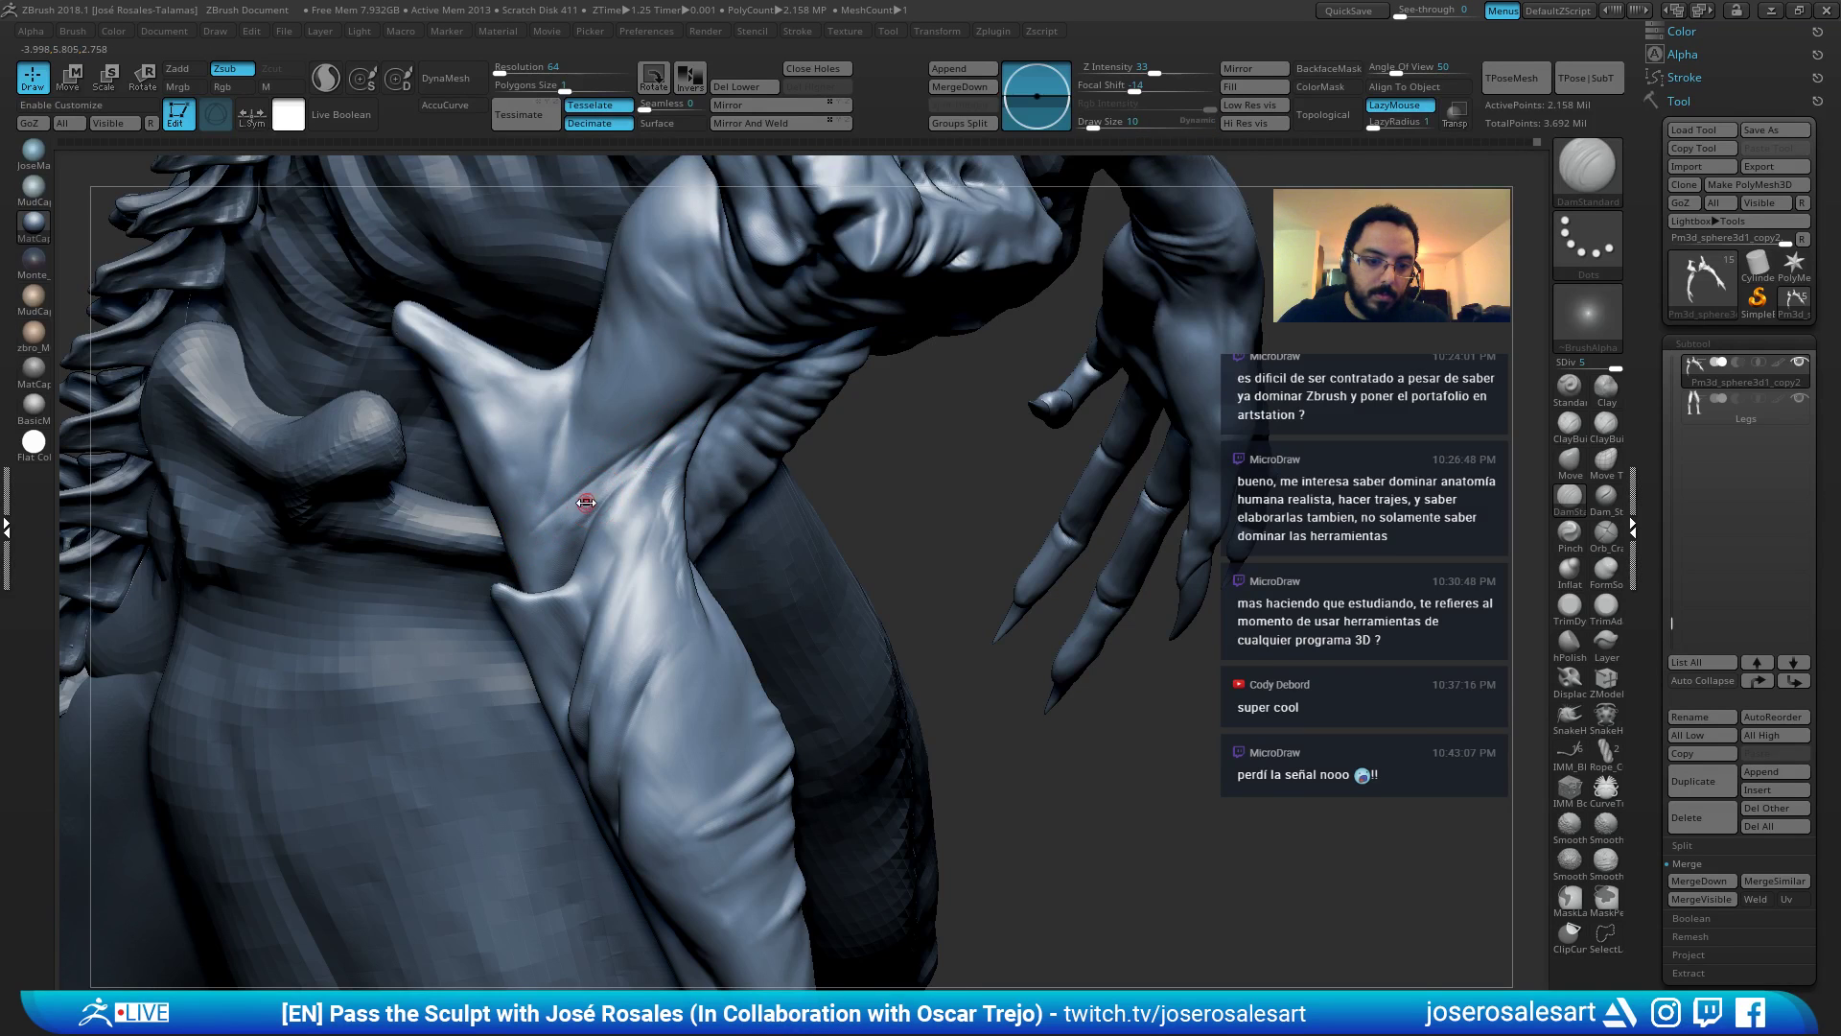
mouse_move(586, 503)
right_mouse_down()
mouse_move(575, 553)
mouse_move(575, 485)
mouse_move(492, 597)
mouse_move(503, 566)
right_mouse_up()
Shape the skin folds between the two elbow spikes with the Standard brush at draw size 23 and smooth them.
key("b")
key("s")
key("t")
key("s")
left_click(527, 572)
key("shift")
mouse_move(483, 653)
right_mouse_down()
mouse_move(554, 534)
mouse_move(510, 539)
mouse_move(652, 450)
mouse_move(500, 534)
mouse_move(524, 524)
right_mouse_up()
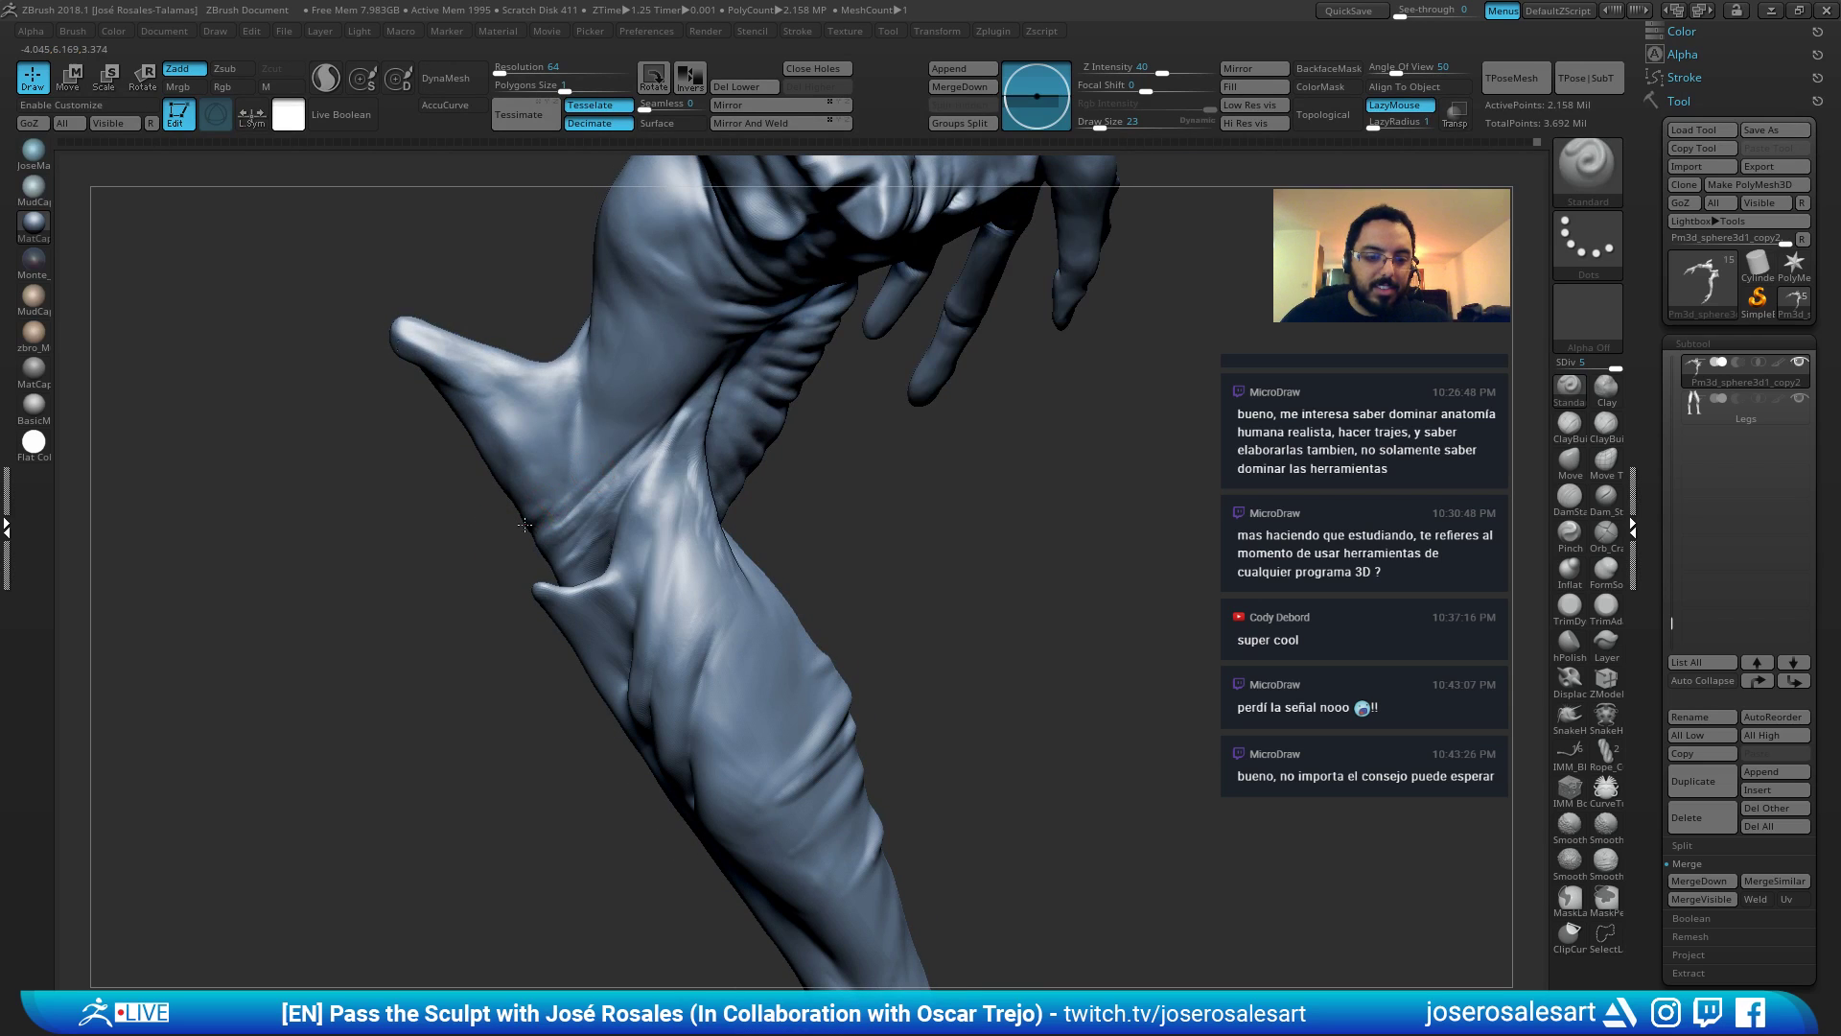
key("shift")
mouse_move(623, 441)
right_mouse_down()
mouse_move(596, 431)
mouse_move(639, 419)
right_mouse_up()
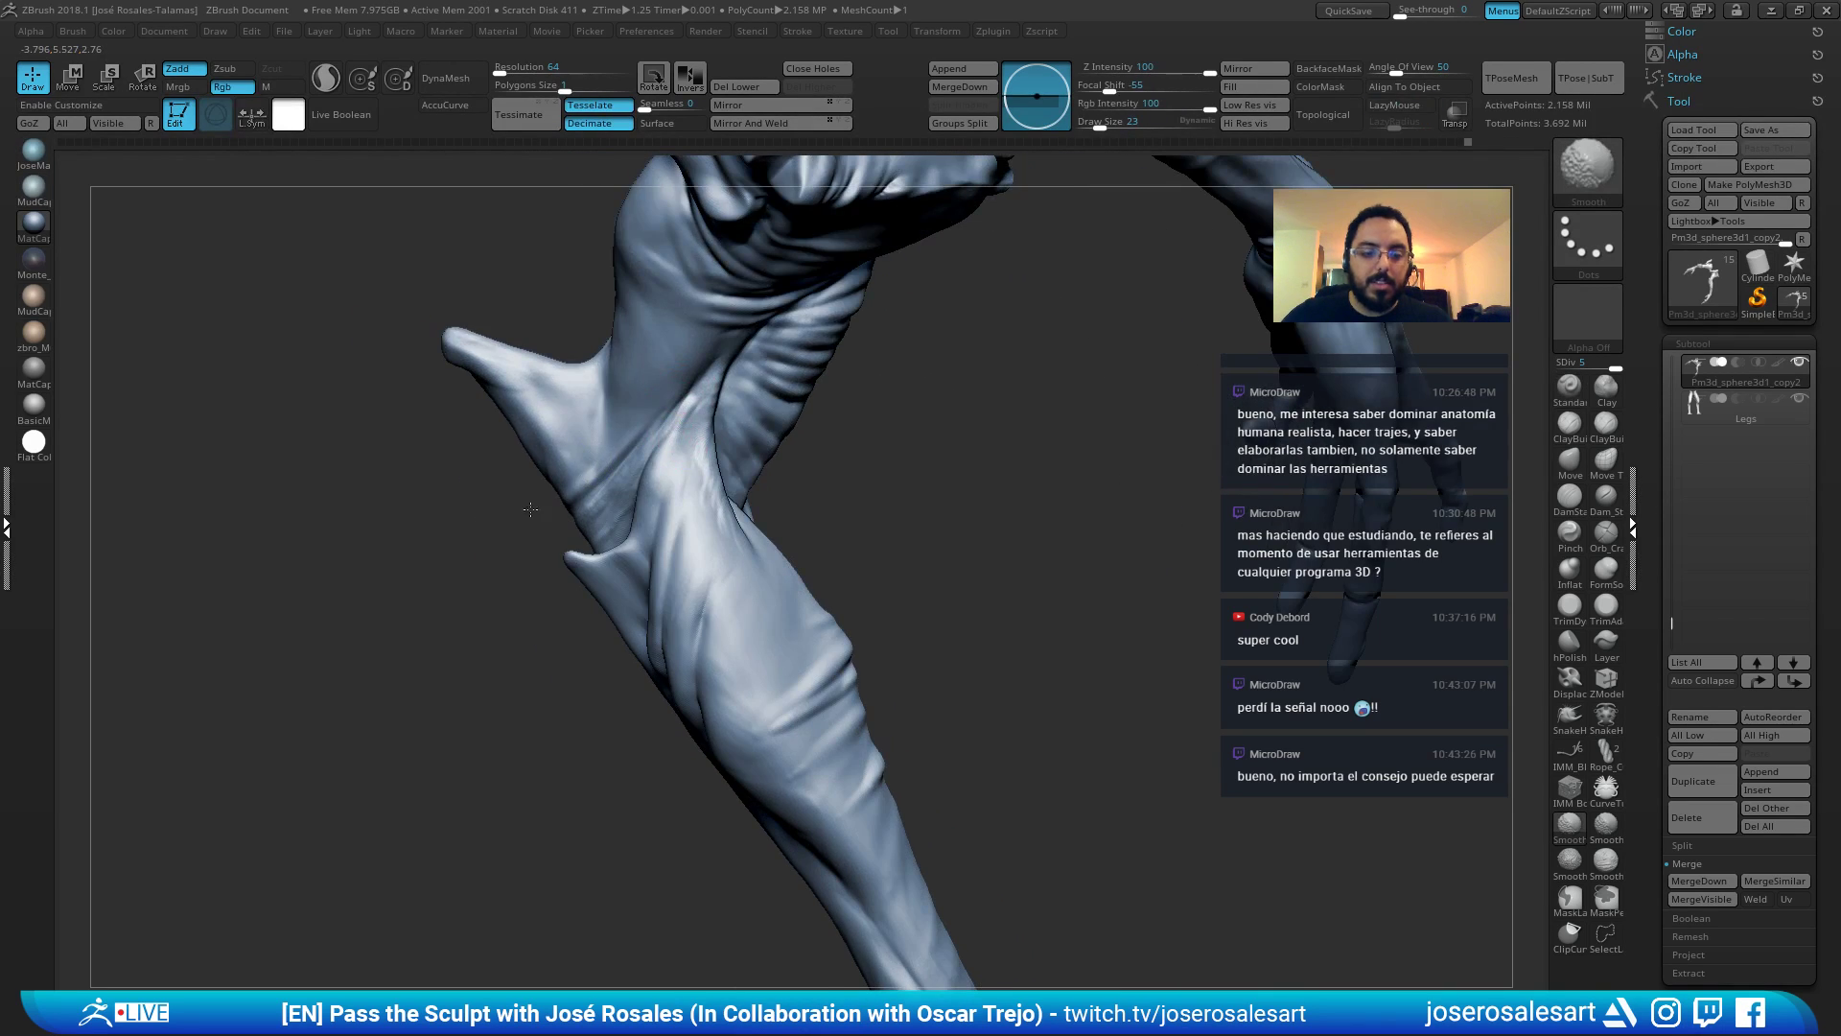
Carve a crease across the back of the upper arm above the elbow with the DamStandard brush at draw size 48.
mouse_move(530, 509)
right_mouse_down()
mouse_move(390, 506)
mouse_move(707, 432)
mouse_move(765, 339)
mouse_move(872, 300)
mouse_move(834, 307)
mouse_move(797, 316)
mouse_move(998, 360)
mouse_move(901, 412)
mouse_move(956, 266)
right_mouse_up()
mouse_move(751, 282)
right_mouse_down("alt")
mouse_move(785, 285)
mouse_move(684, 366)
mouse_move(707, 358)
mouse_move(498, 316)
mouse_move(557, 384)
right_mouse_up("alt")
right_click_drag(556, 384, 440, 459, "ctrl")
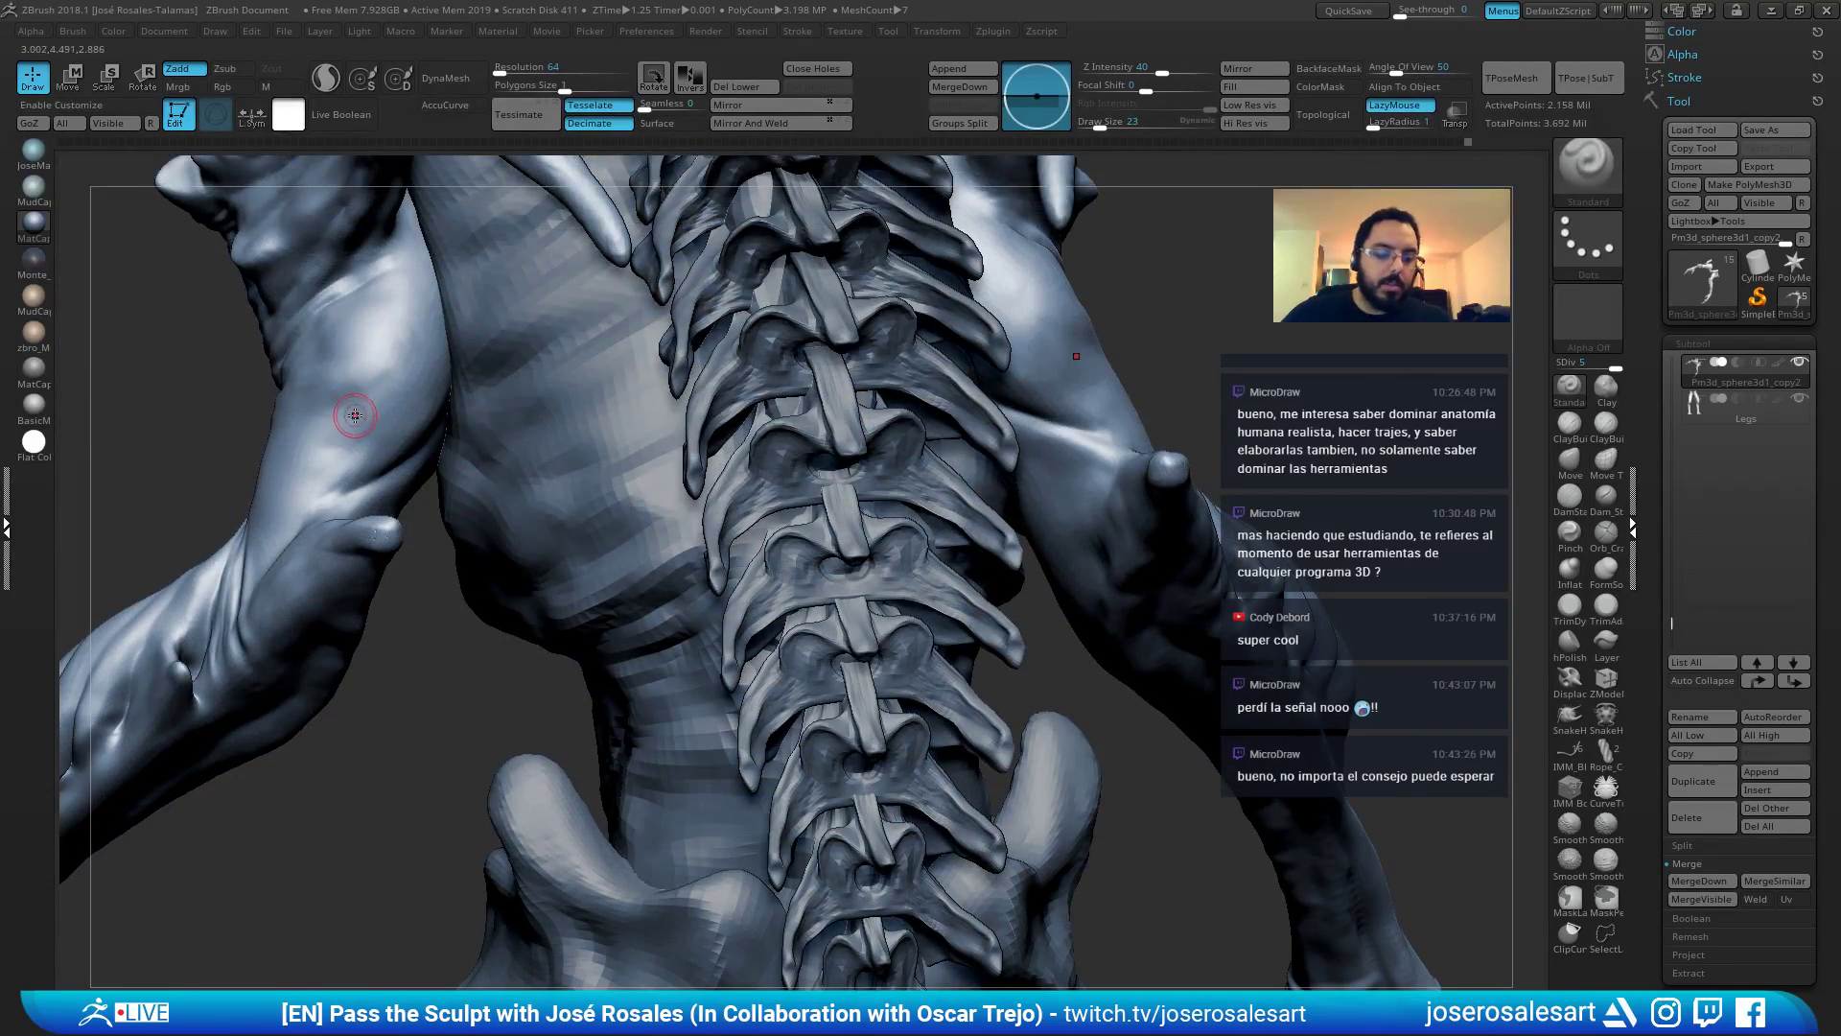
key("s")
left_click_drag(355, 412, 365, 413)
mouse_move(239, 414)
right_mouse_down()
mouse_move(320, 419)
mouse_move(239, 407)
right_mouse_up()
key("b")
key("d")
key("s")
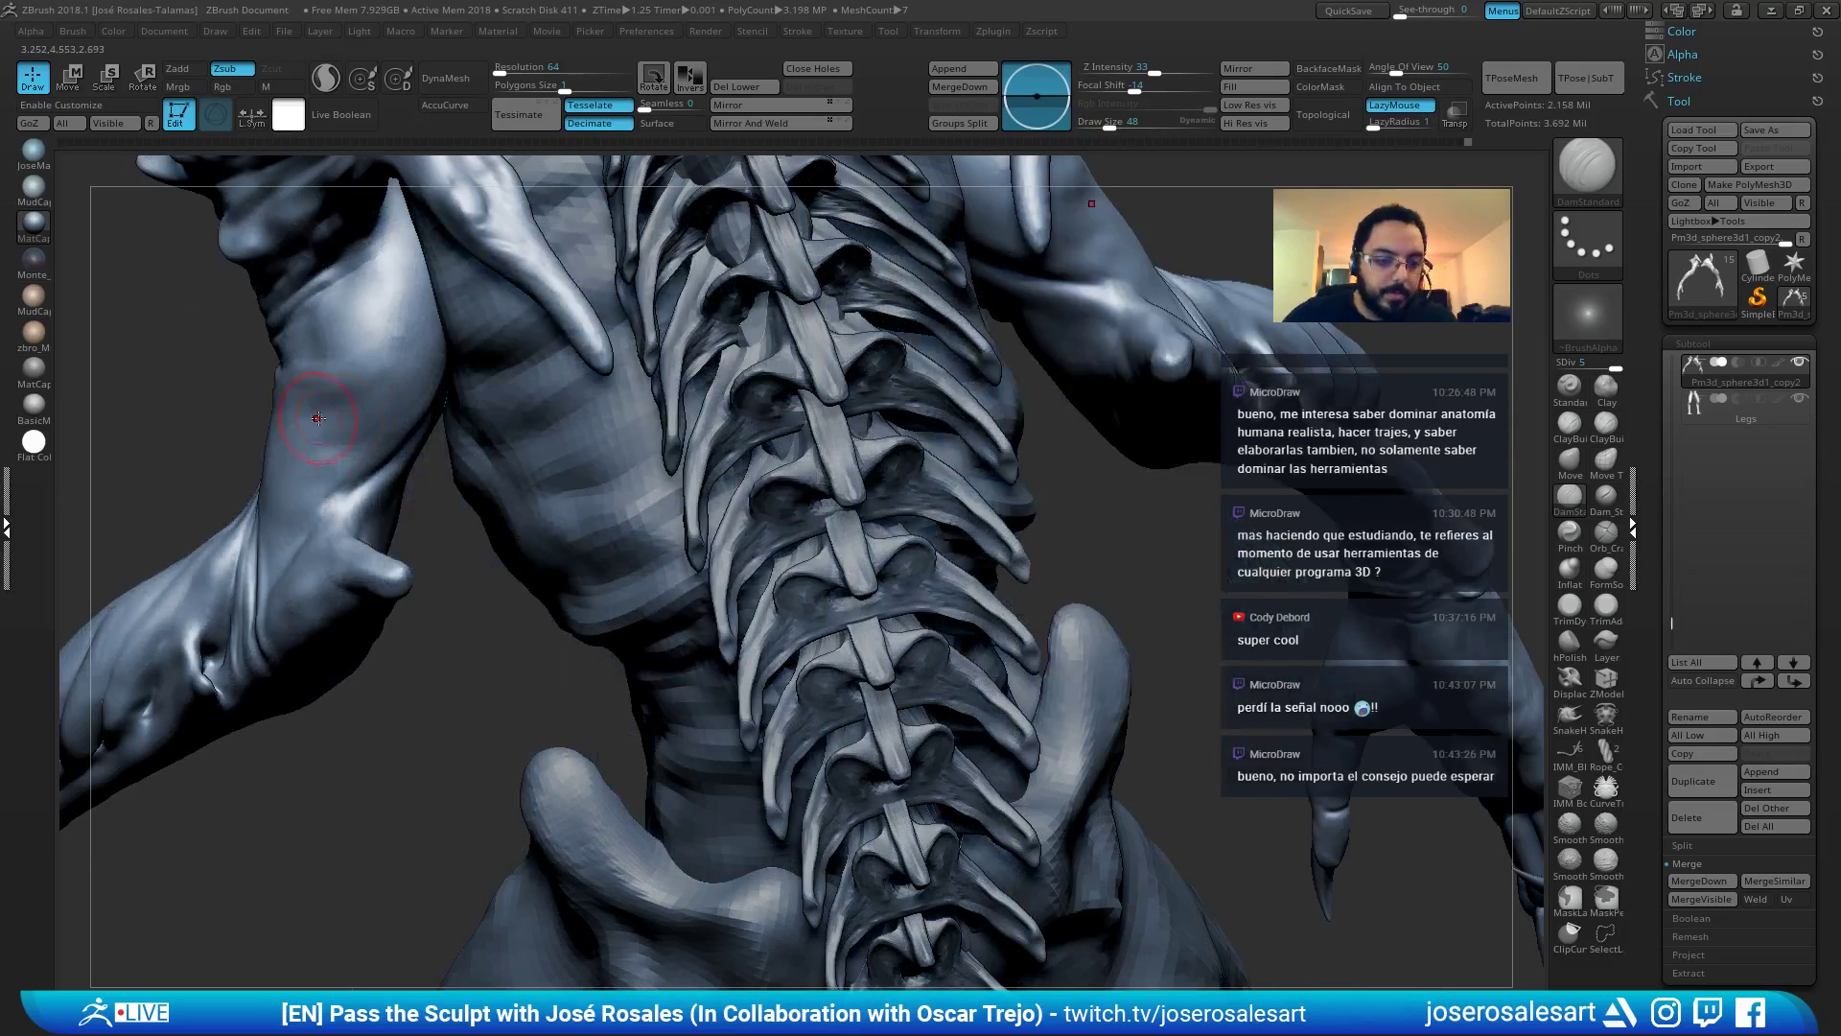
left_click_drag(315, 416, 357, 399)
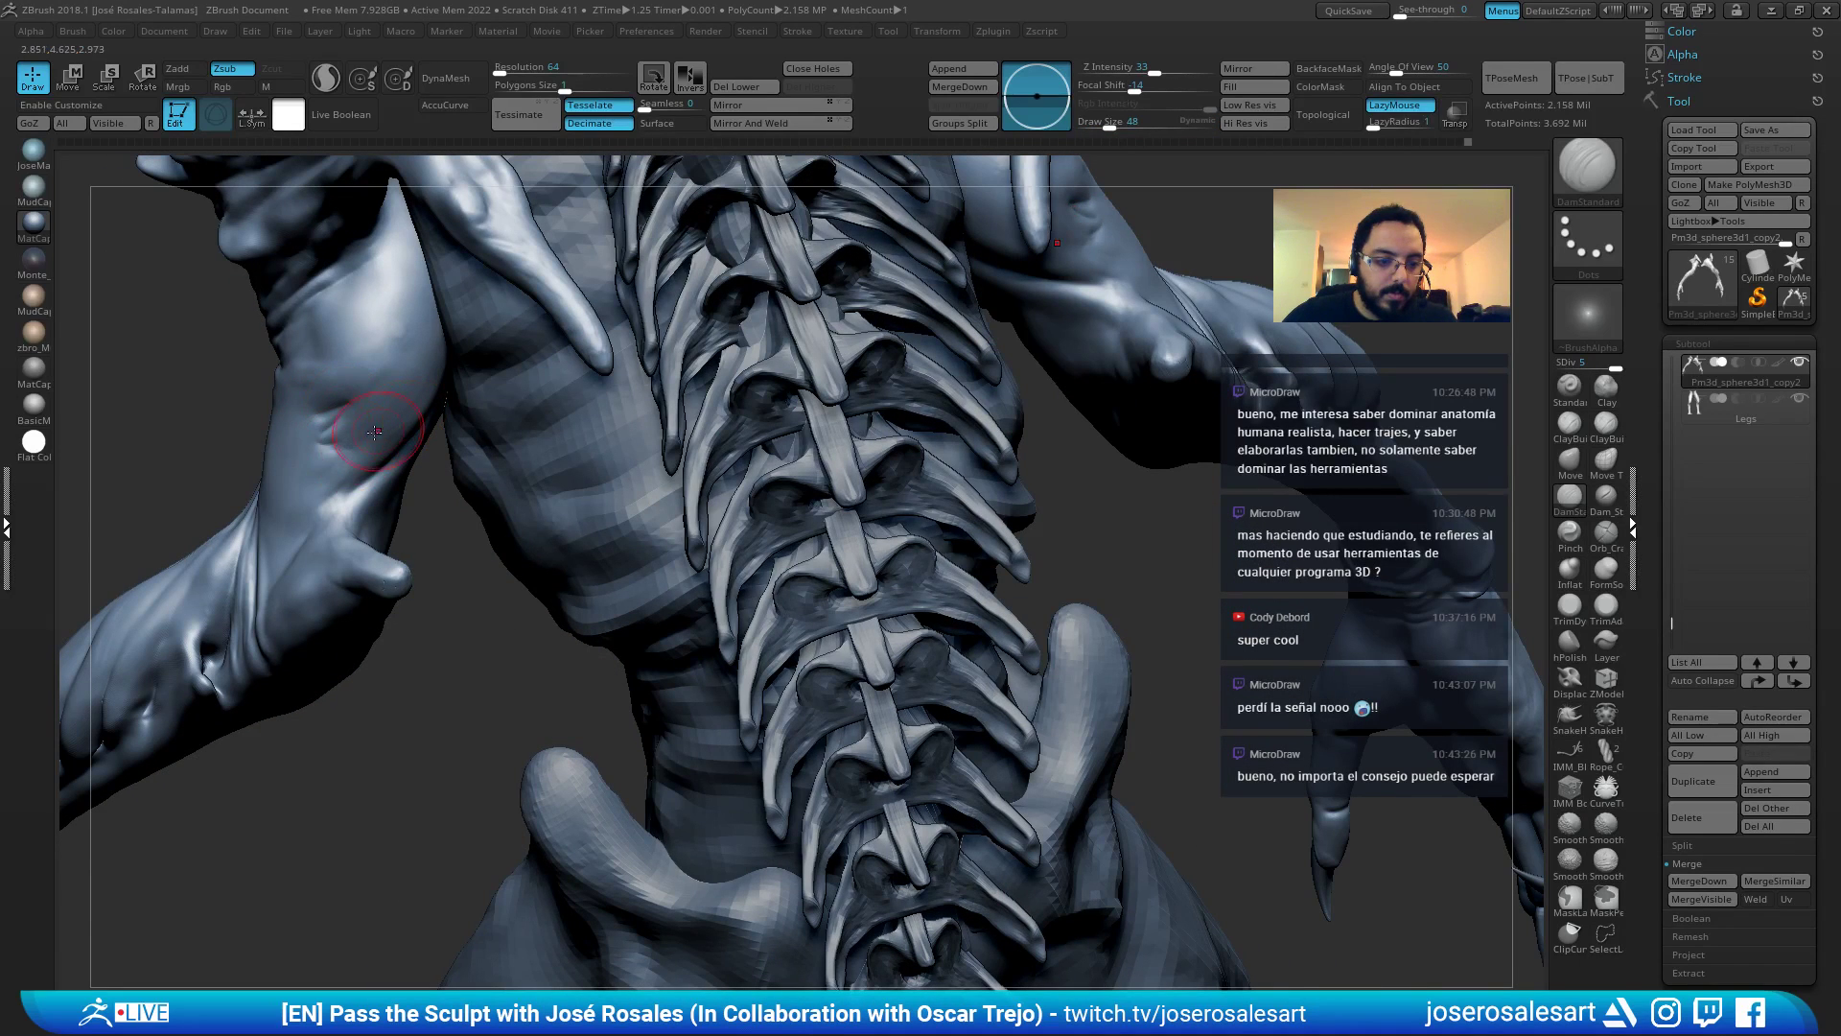
Carve another crease nearer the elbow on the back of the upper arm and switch to the Standard brush at draw size 23.
key("shift")
left_click_drag(324, 466, 360, 447)
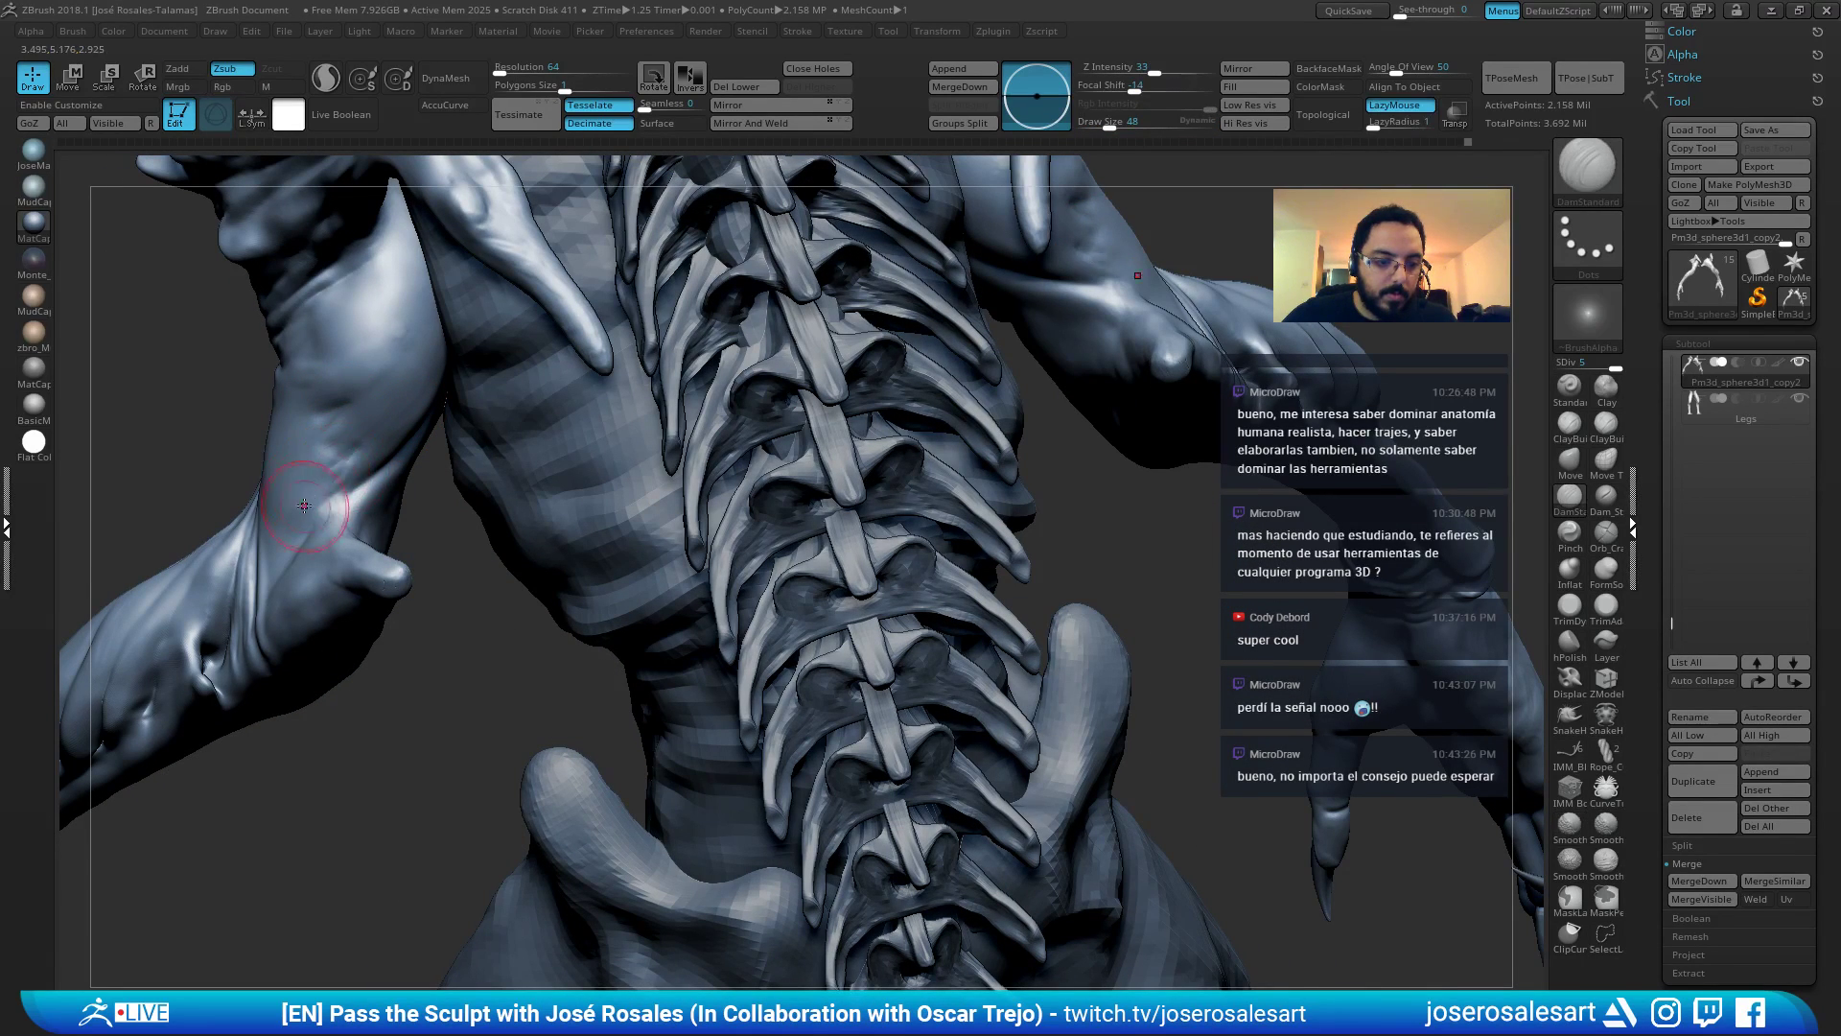
right_click_drag(304, 506, 347, 451)
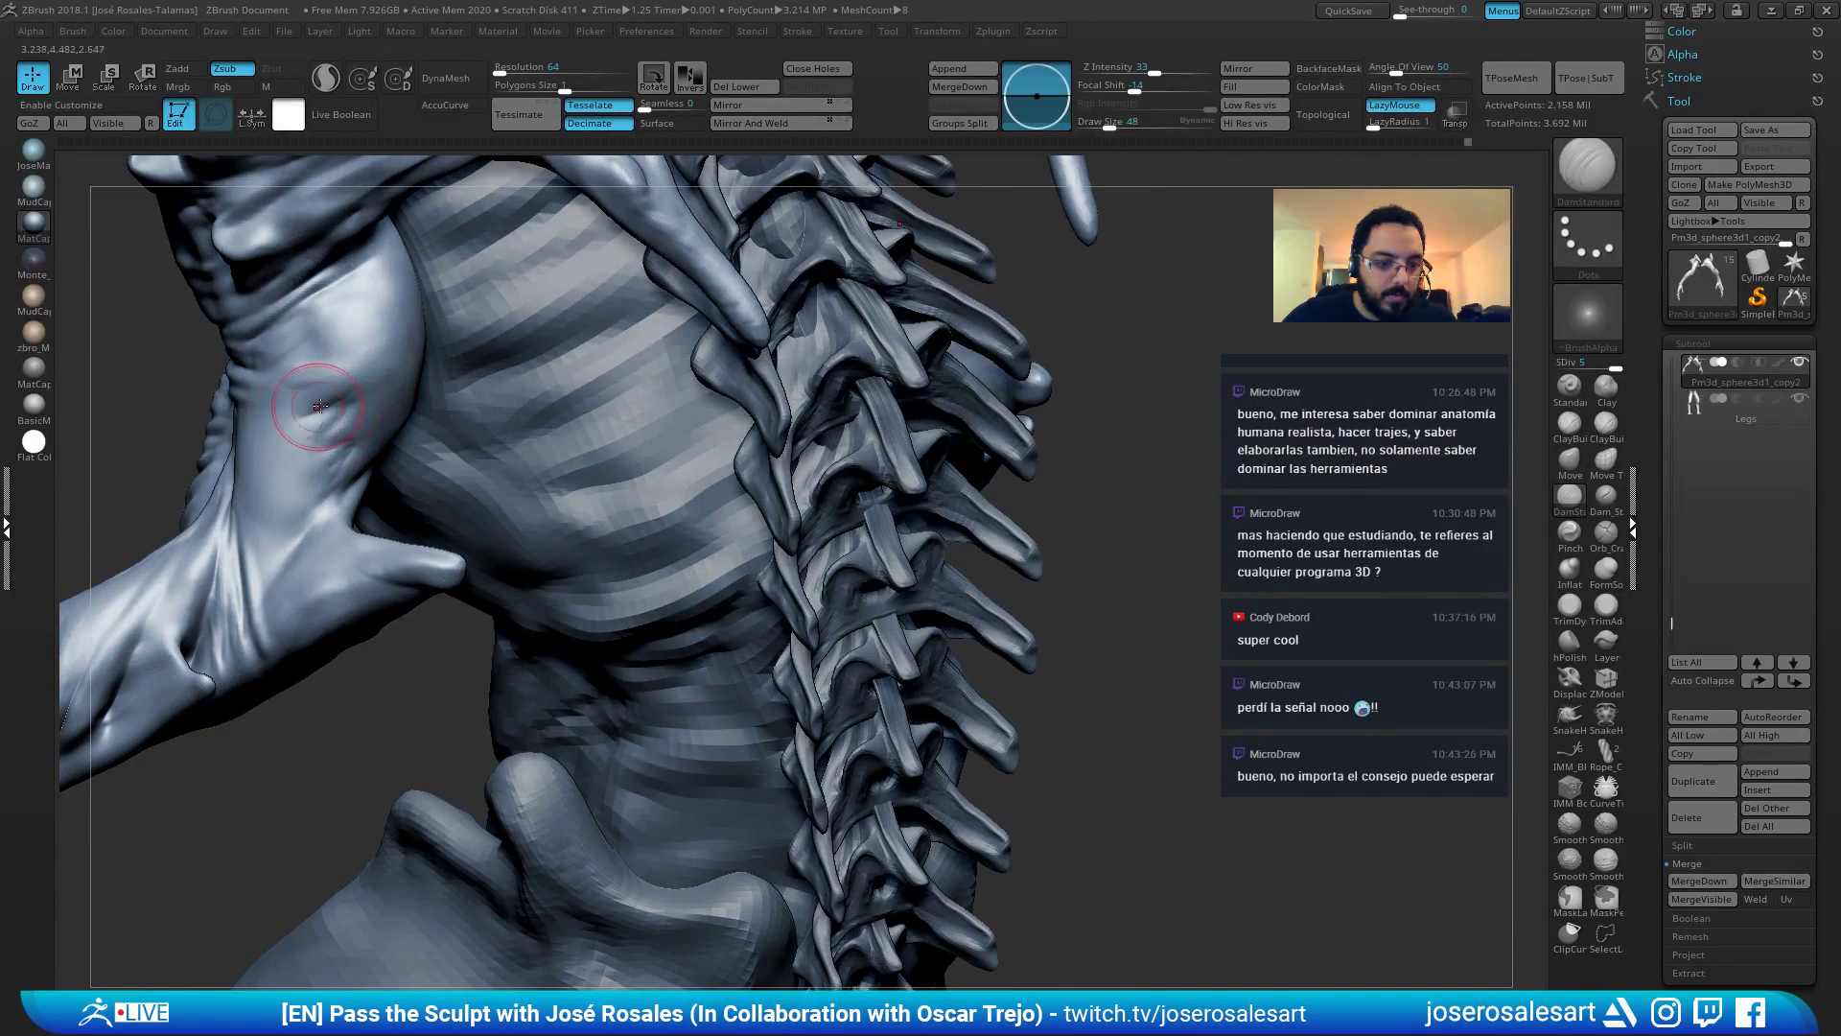
key("b")
key("s")
key("t")
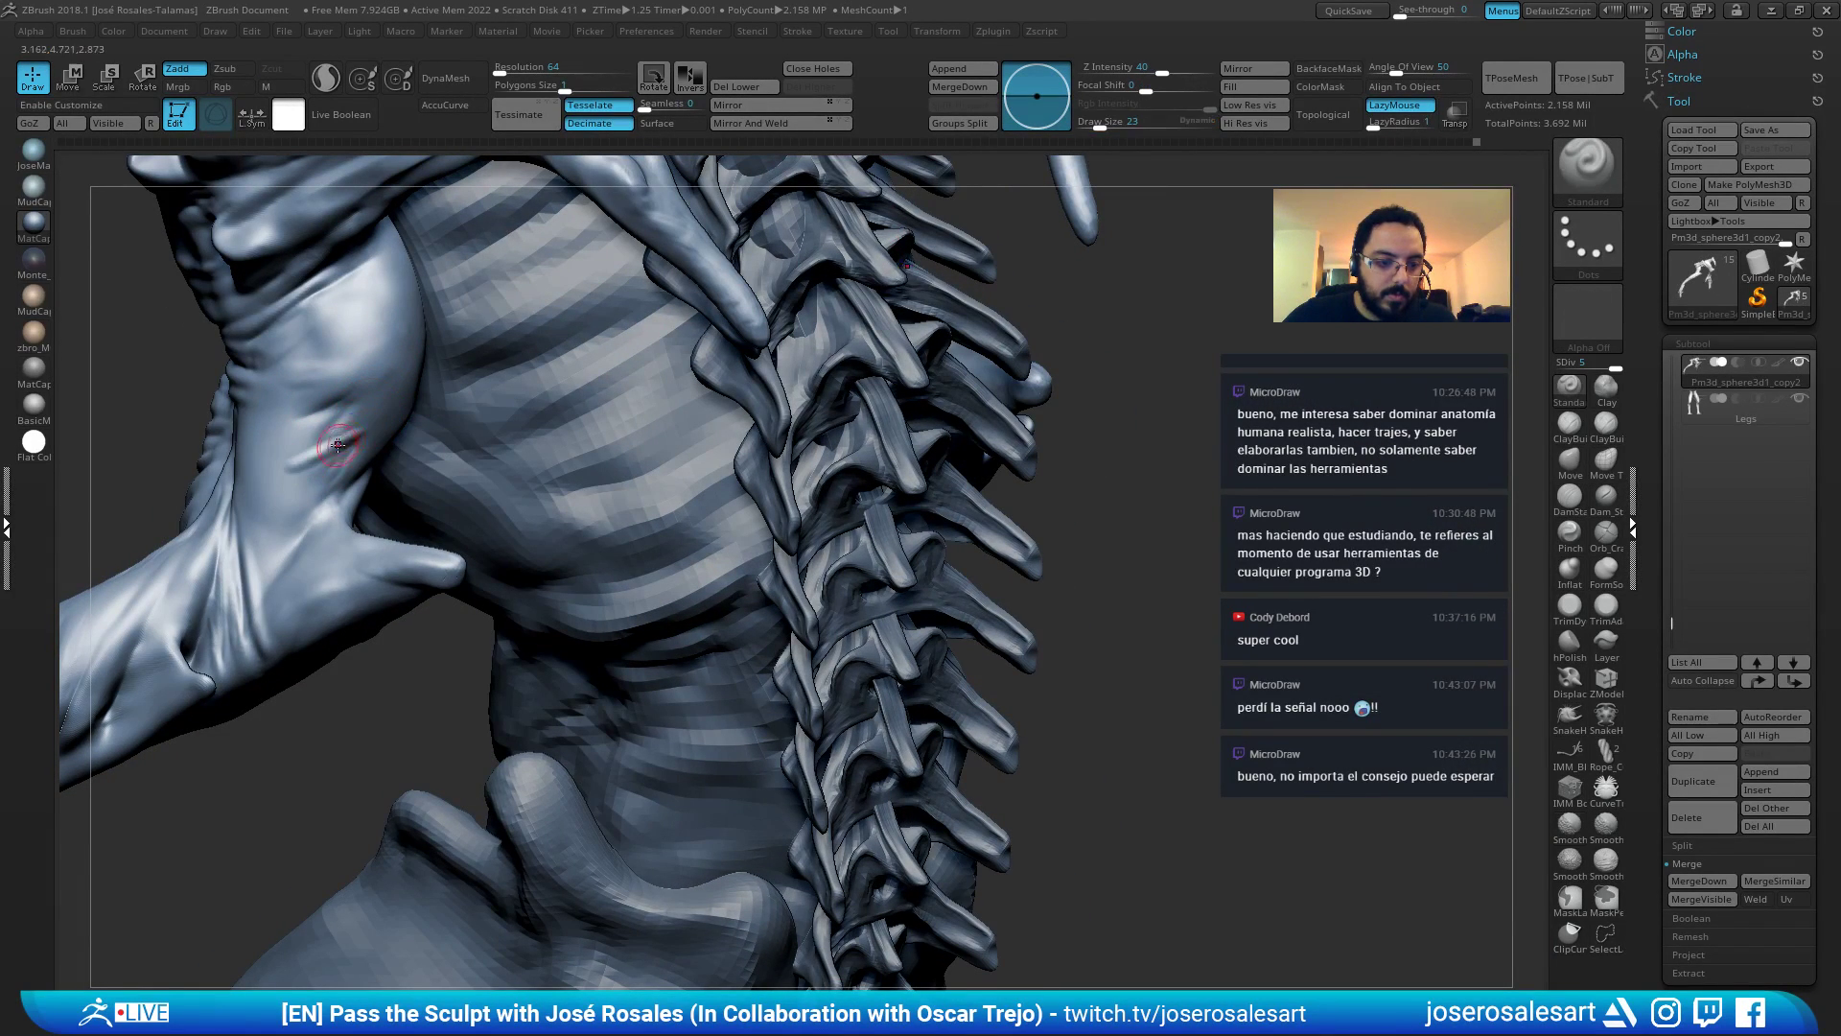
Soften the lower crease on the back of the upper arm with the Smooth Stronger brush at draw size 23.
key("shift")
left_click_drag(354, 438, 330, 443, "shift")
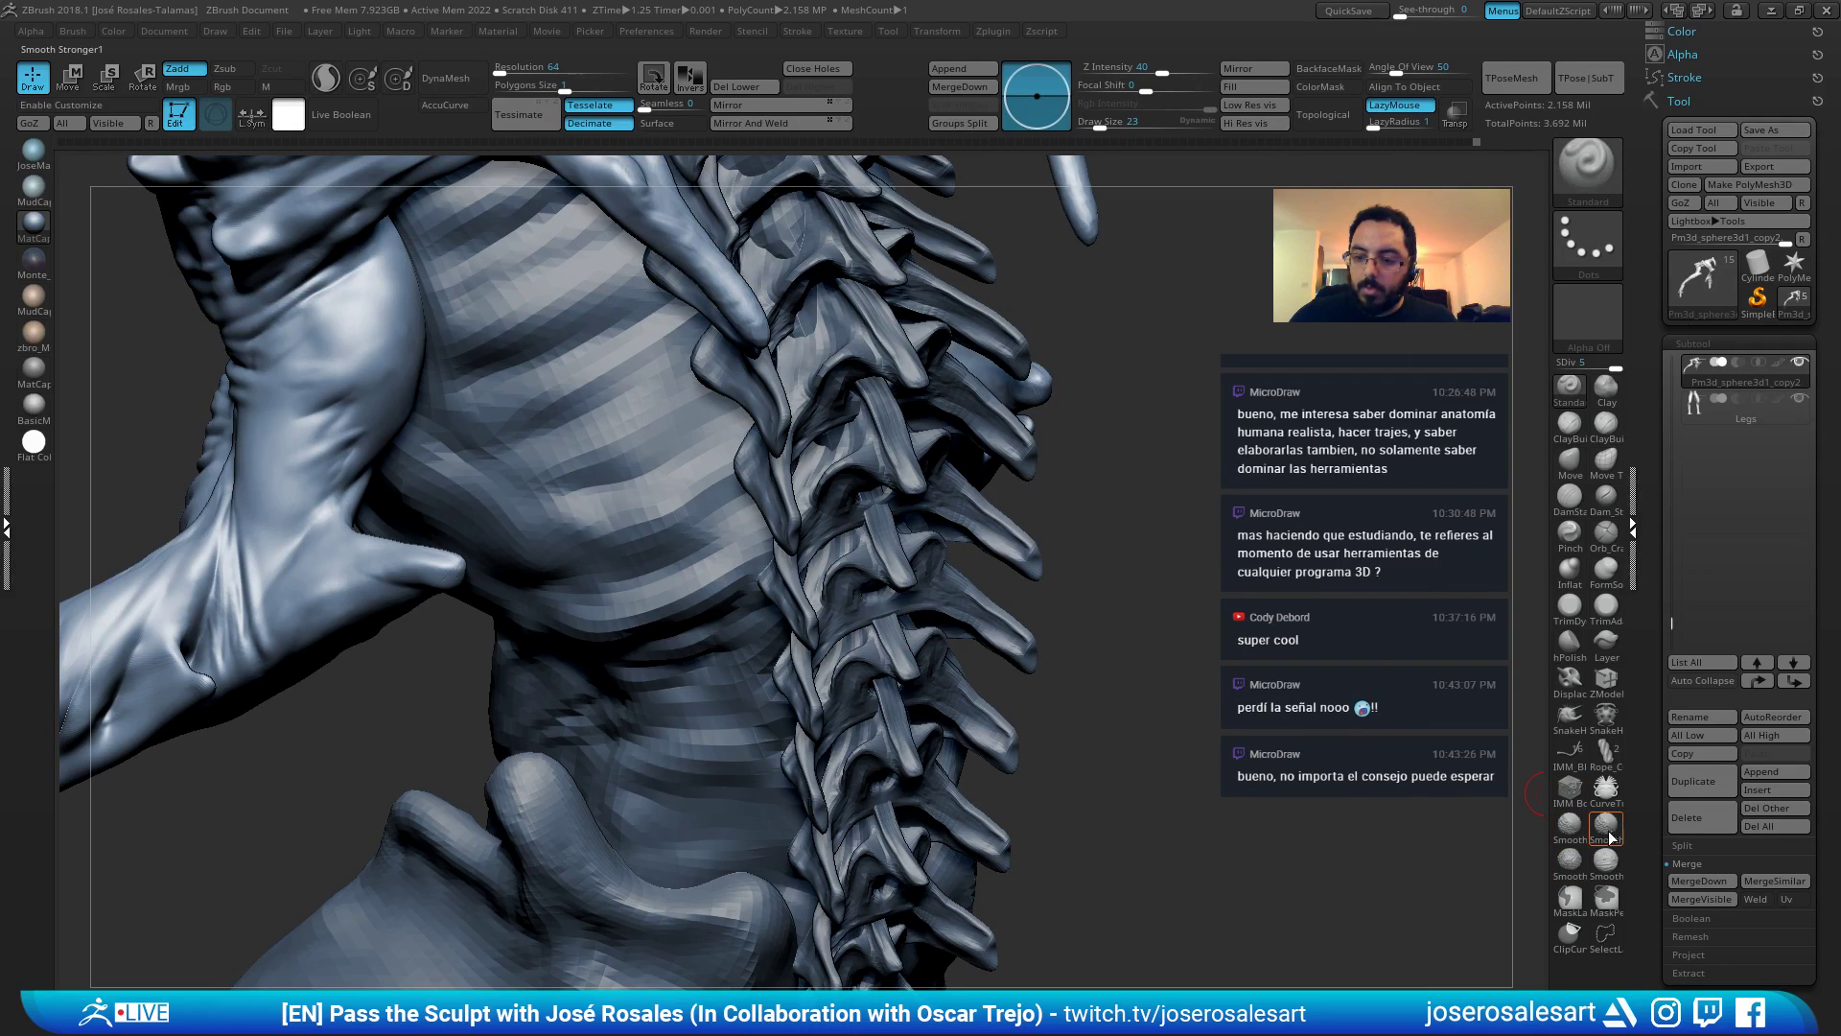
mouse_move(239, 353)
left_mouse_down()
mouse_move(337, 399)
mouse_move(316, 414)
left_mouse_up()
key("shift")
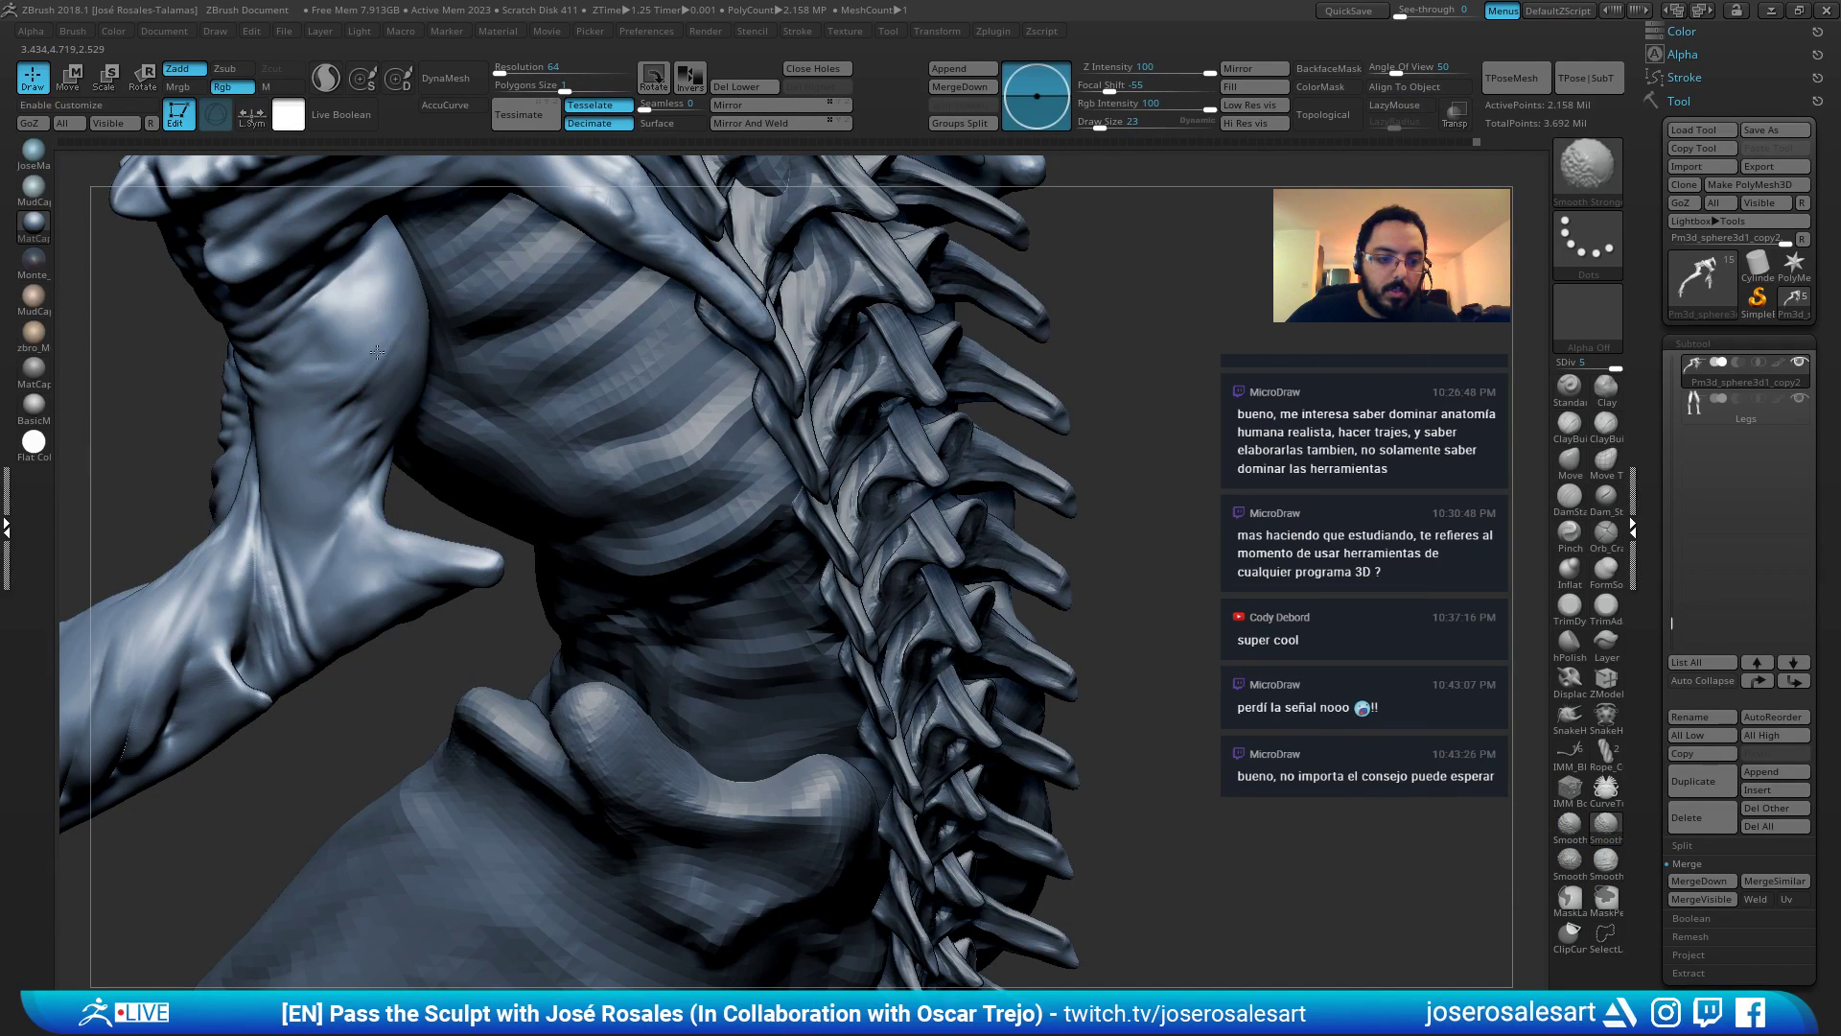
right_click_drag(385, 350, 343, 439)
left_click_drag(344, 439, 384, 412, "shift")
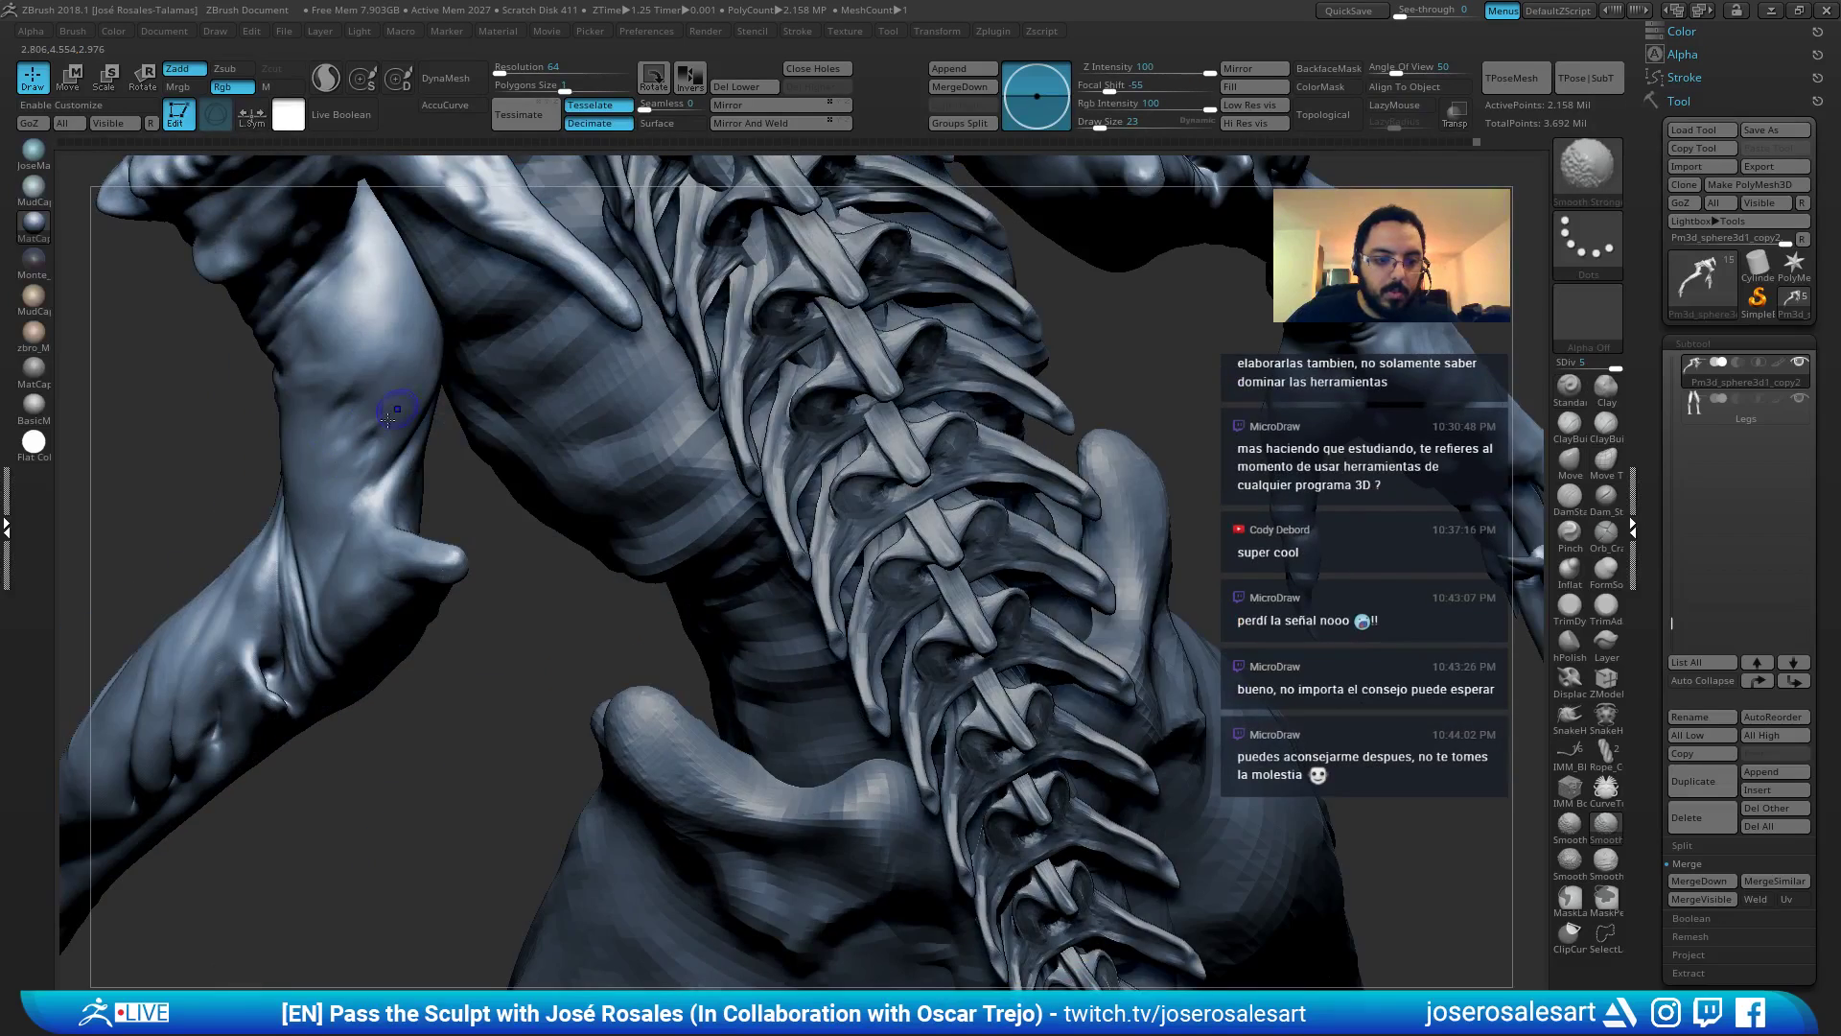
Rework the folds above the elbow spike and blend them into the back of the upper arm.
right_click_drag(384, 413, 351, 416)
mouse_move(352, 416)
left_mouse_down()
mouse_move(385, 404)
mouse_move(357, 489)
left_mouse_up()
mouse_move(361, 479)
right_mouse_down()
mouse_move(418, 451)
mouse_move(400, 429)
right_mouse_up()
left_click_drag(400, 428, 357, 488, "shift")
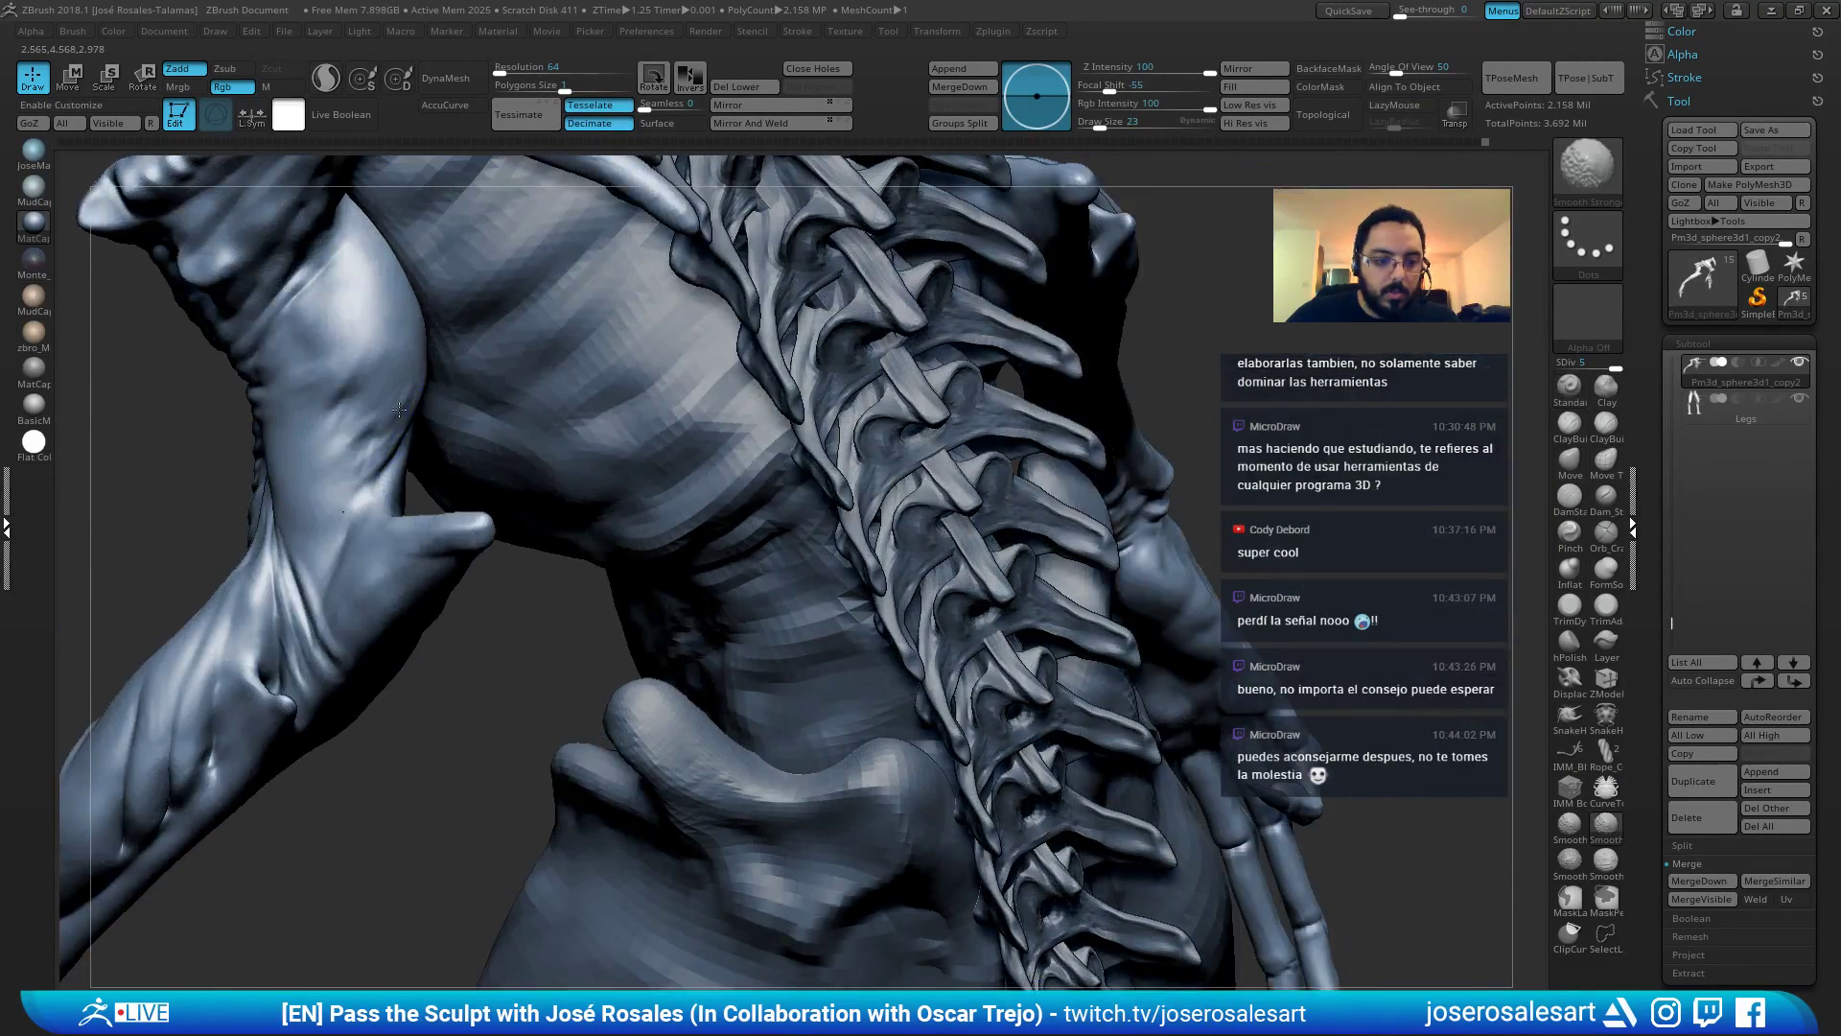
mouse_move(271, 477)
right_mouse_down("ctrl")
mouse_move(384, 422)
mouse_move(479, 413)
mouse_move(450, 355)
mouse_move(438, 373)
right_mouse_up("ctrl")
mouse_move(438, 373)
left_mouse_down()
mouse_move(587, 273)
mouse_move(668, 251)
left_mouse_up()
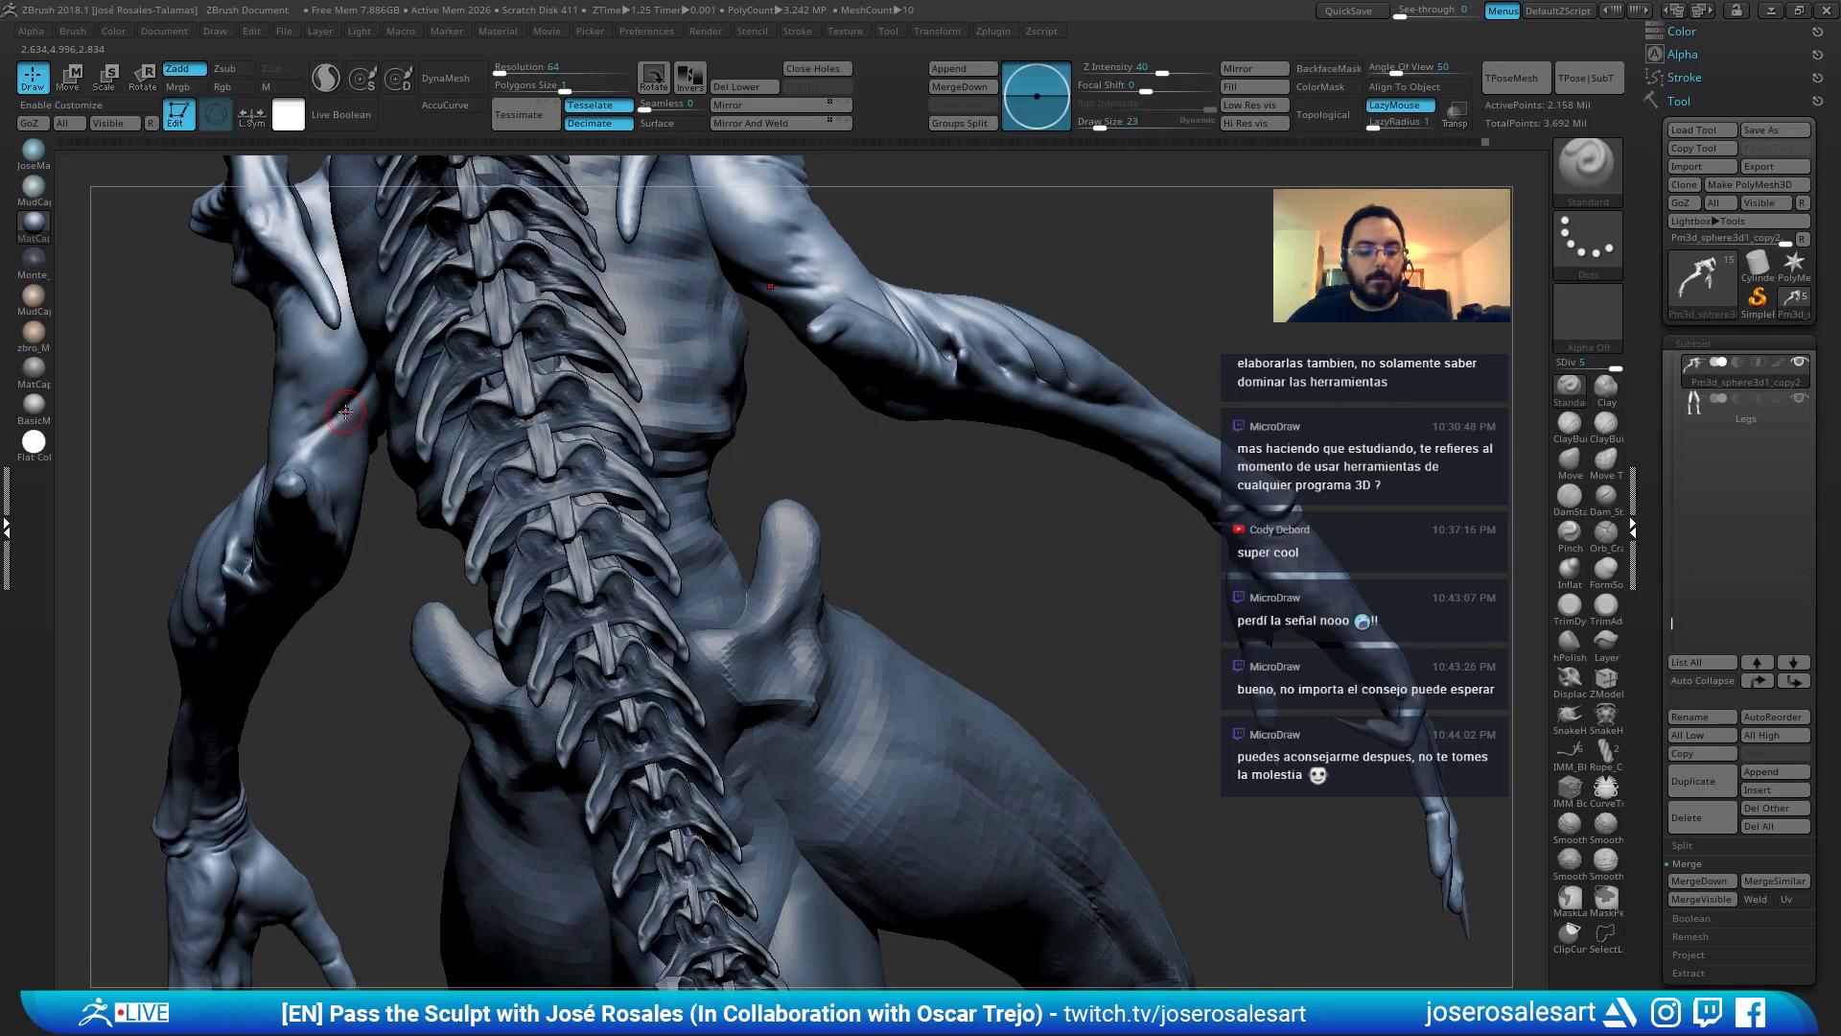
Sculpt a short fold in the middle of the upper arm's back with the Standard brush at draw size 10 and smooth its edges.
left_click_drag(345, 411, 266, 362)
key("s")
left_click(298, 403)
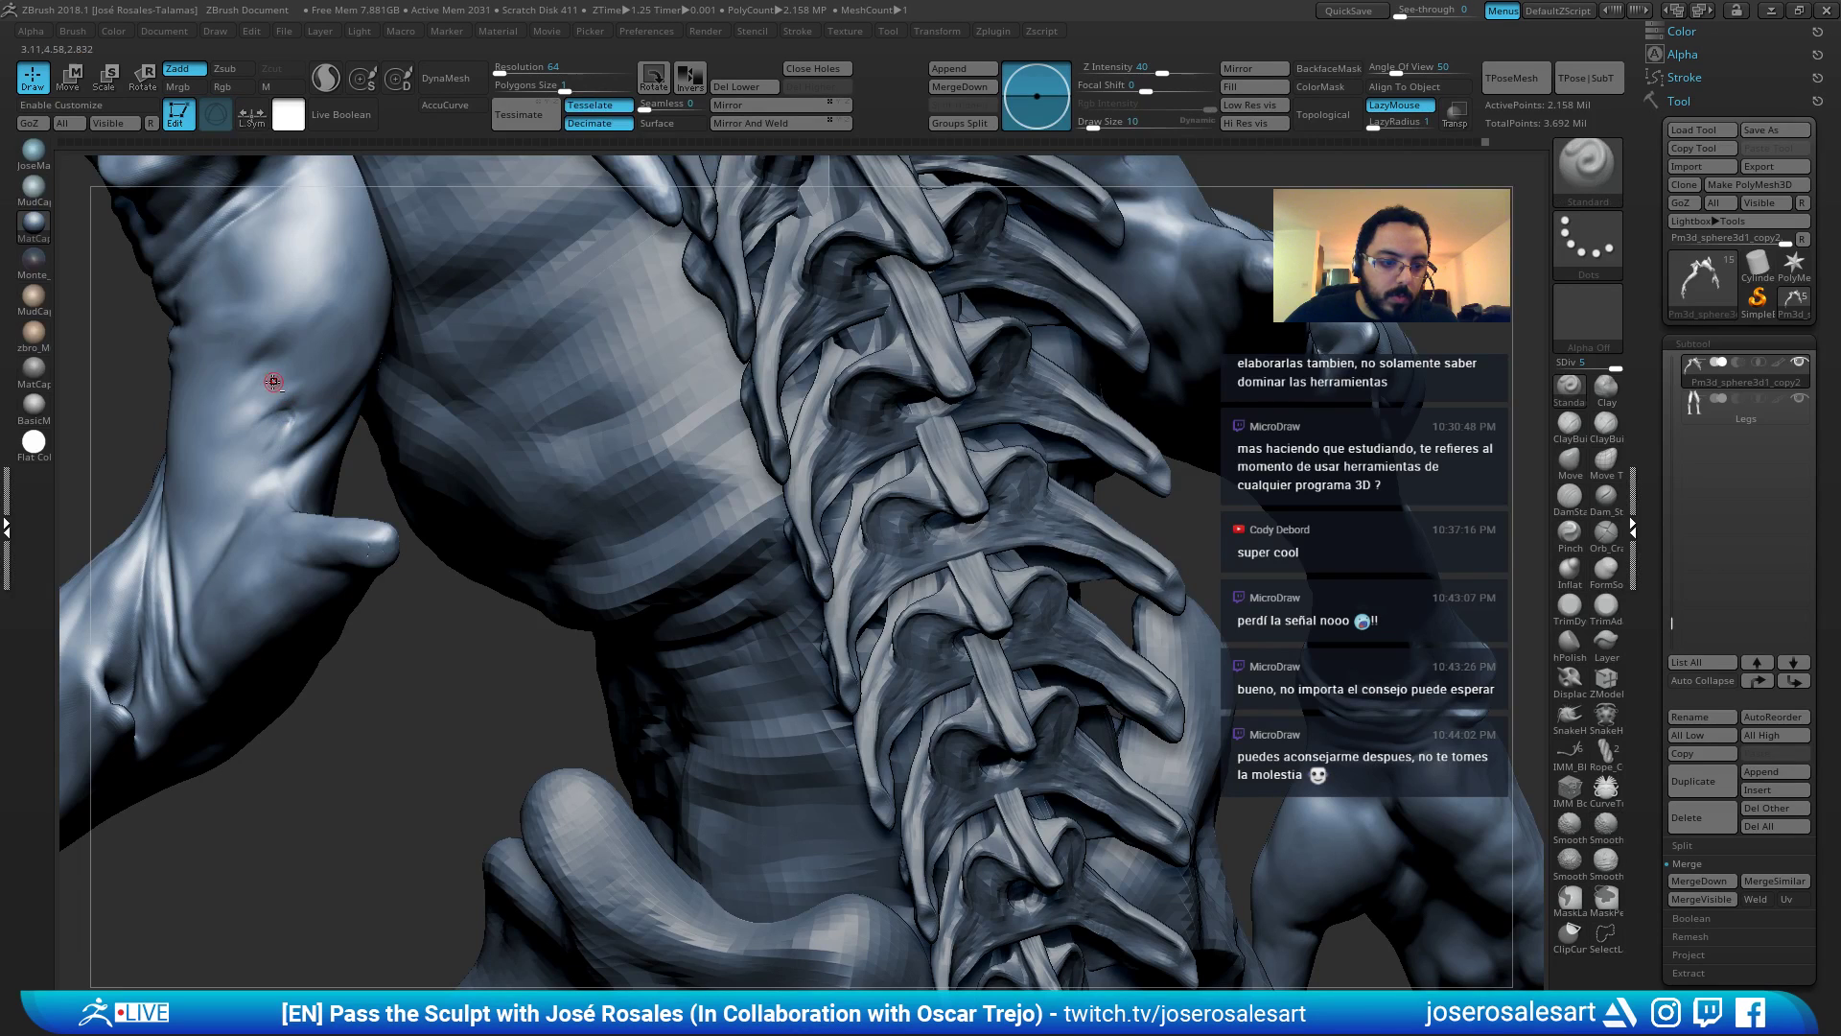
key("shift")
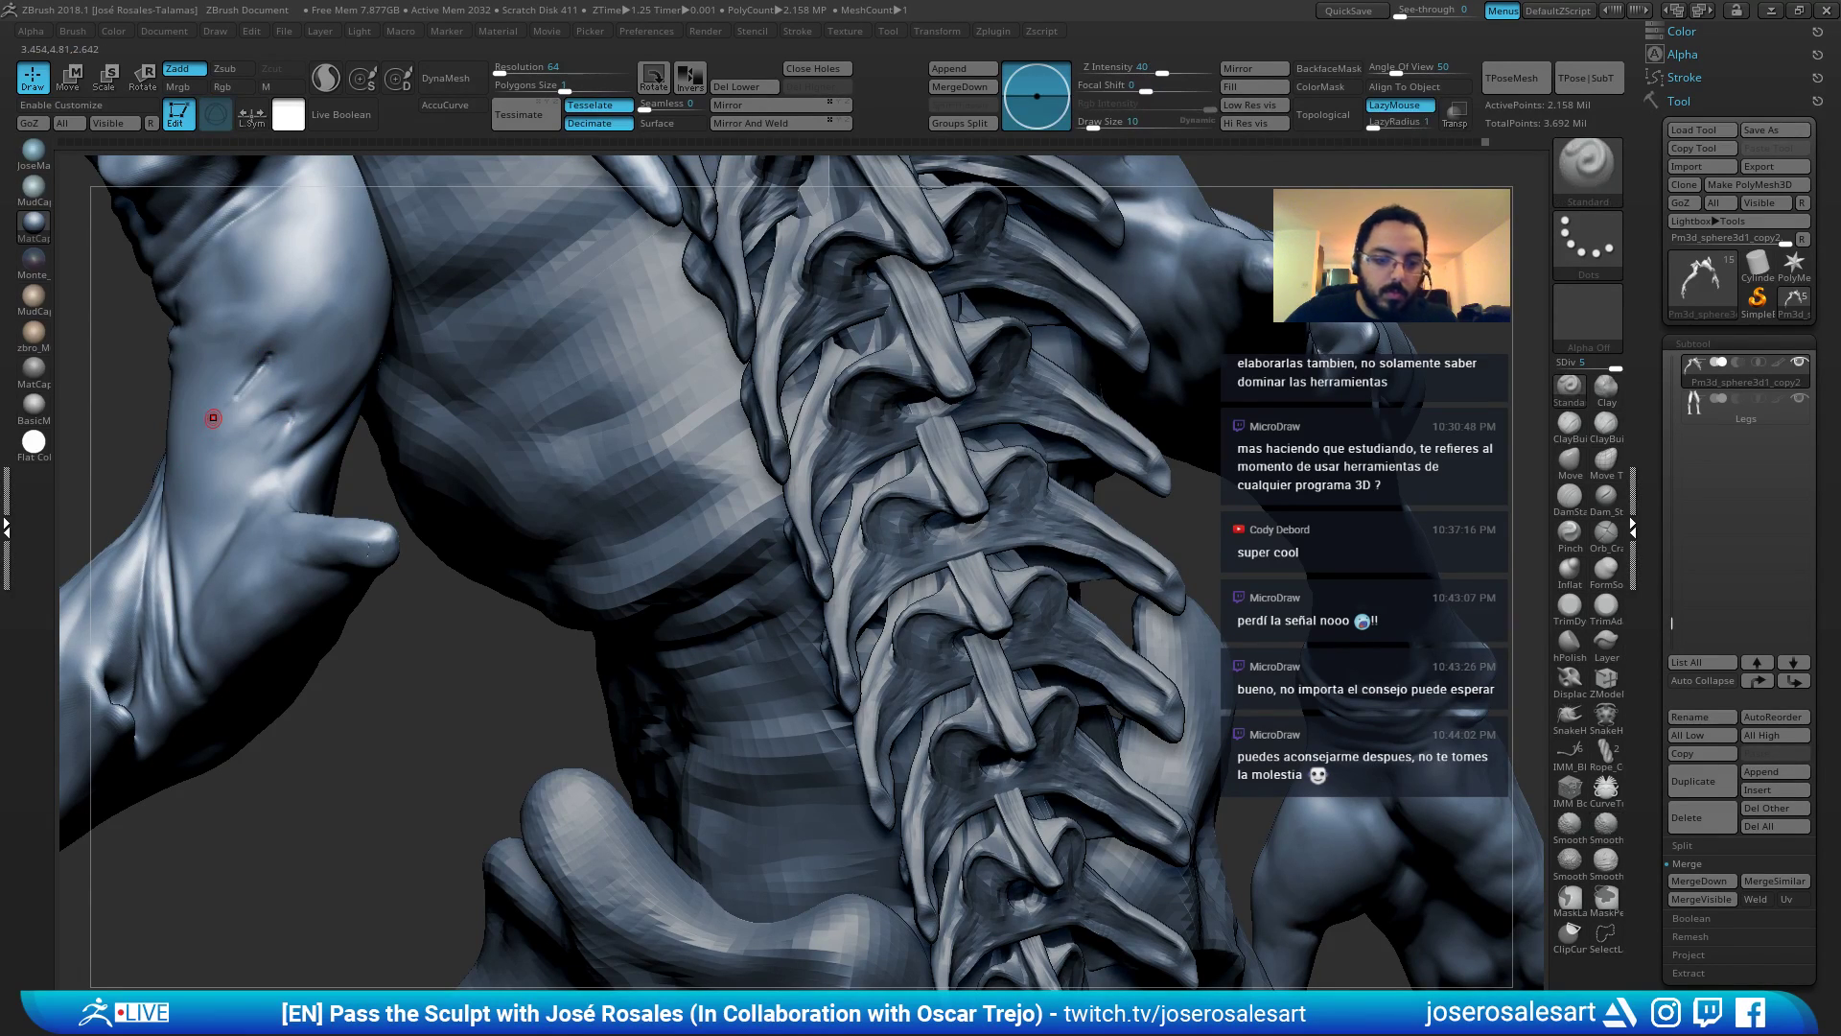
right_click_drag(354, 368, 284, 383, "ctrl")
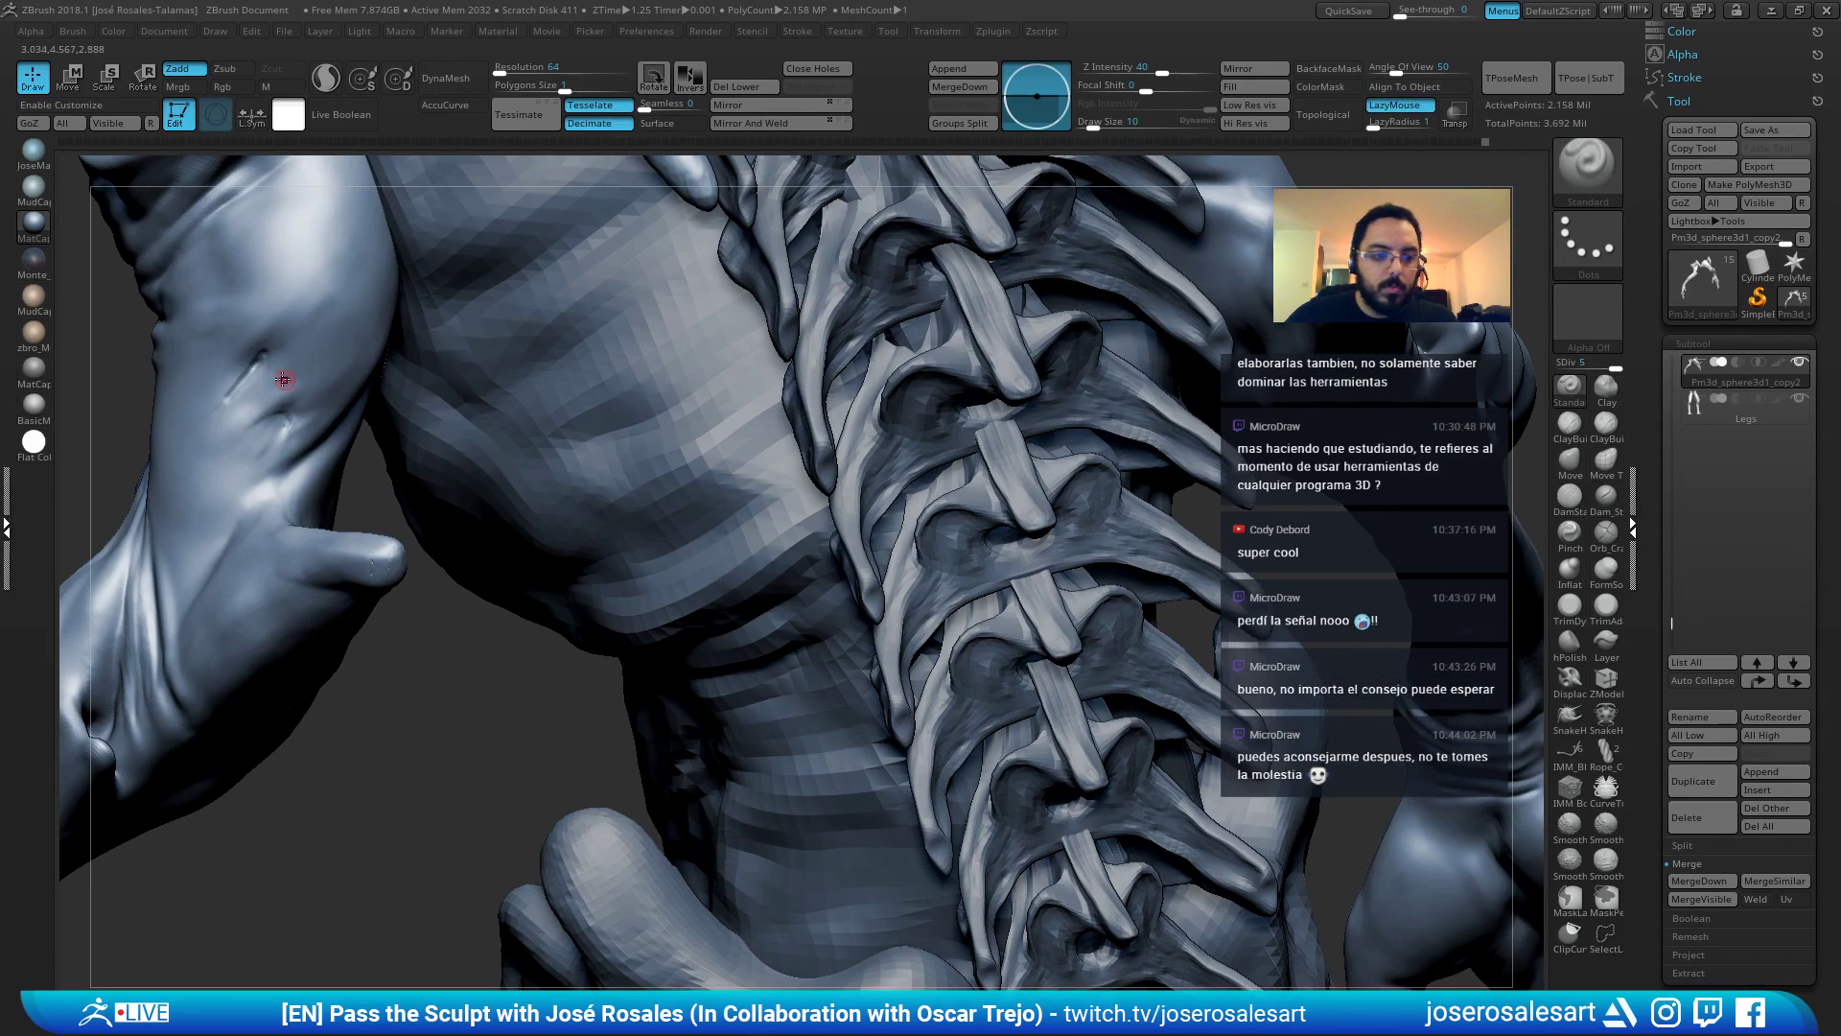
left_click_drag(251, 382, 222, 406, "shift")
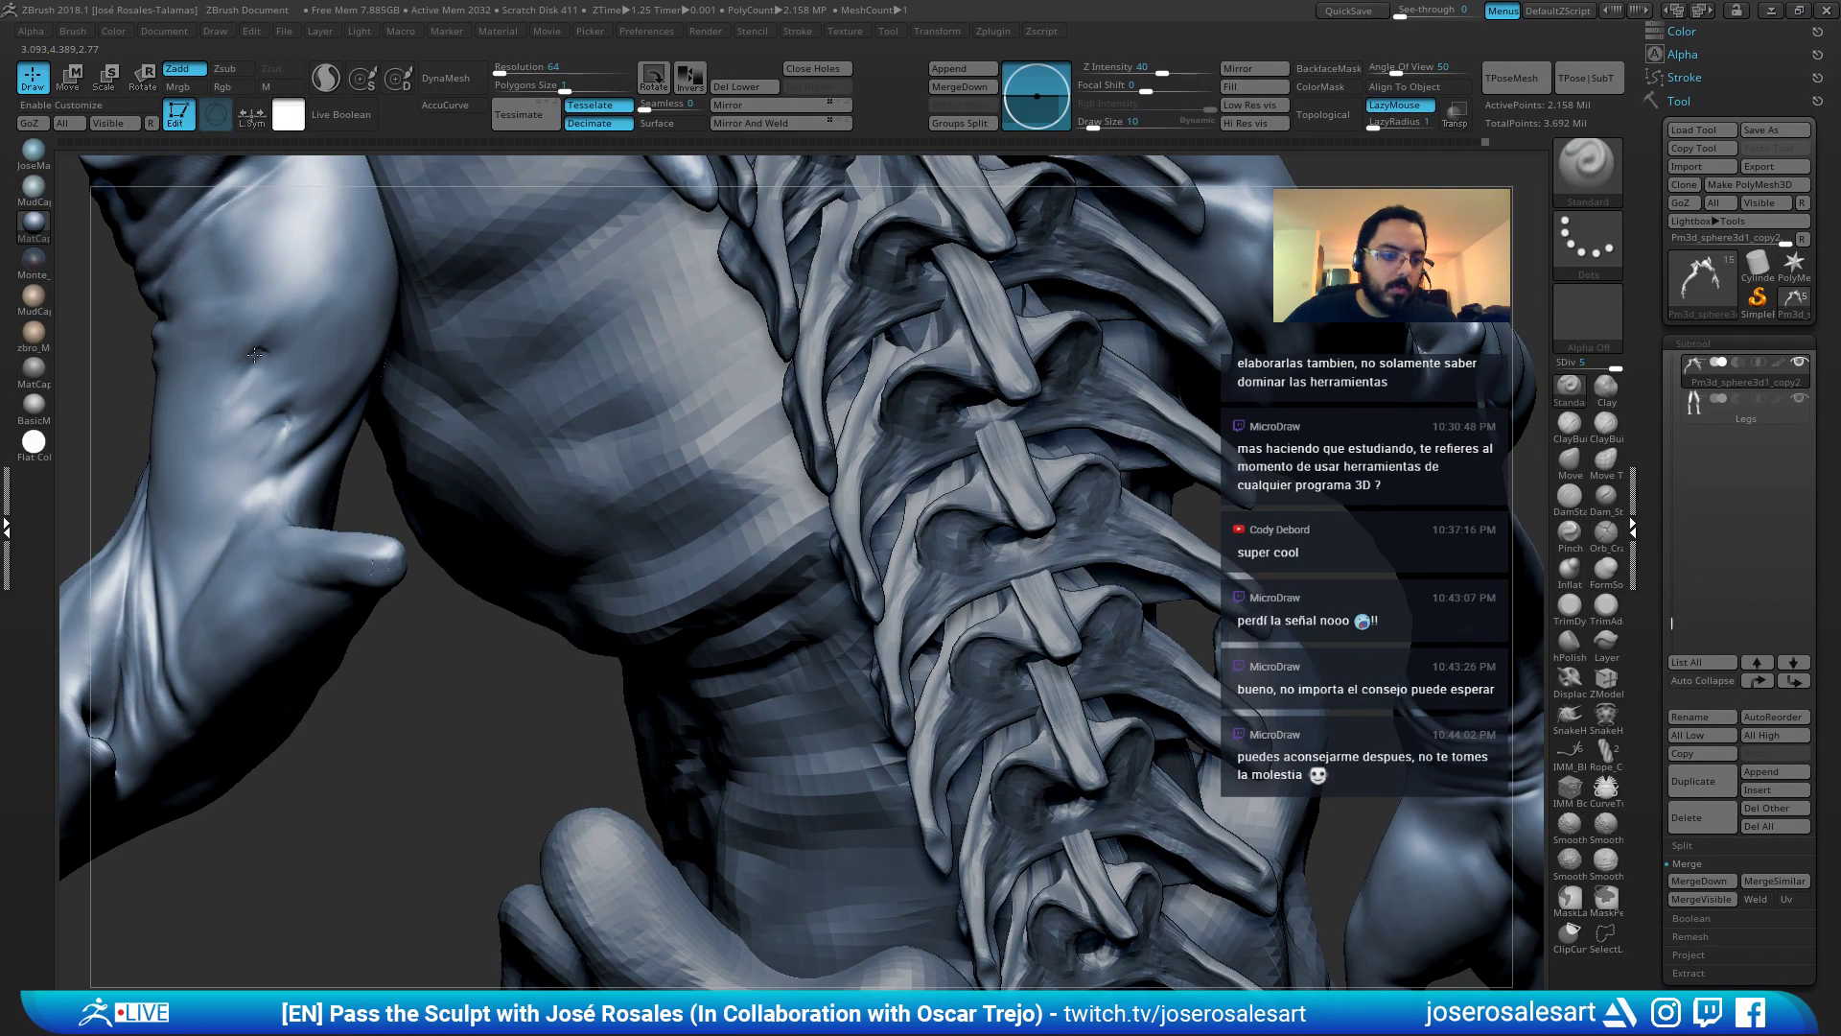
key("shift")
mouse_move(214, 392)
right_mouse_down()
mouse_move(120, 470)
mouse_move(176, 523)
mouse_move(243, 516)
mouse_move(276, 449)
right_mouse_up()
mouse_move(132, 570)
right_mouse_down()
mouse_move(275, 392)
mouse_move(294, 394)
right_mouse_up()
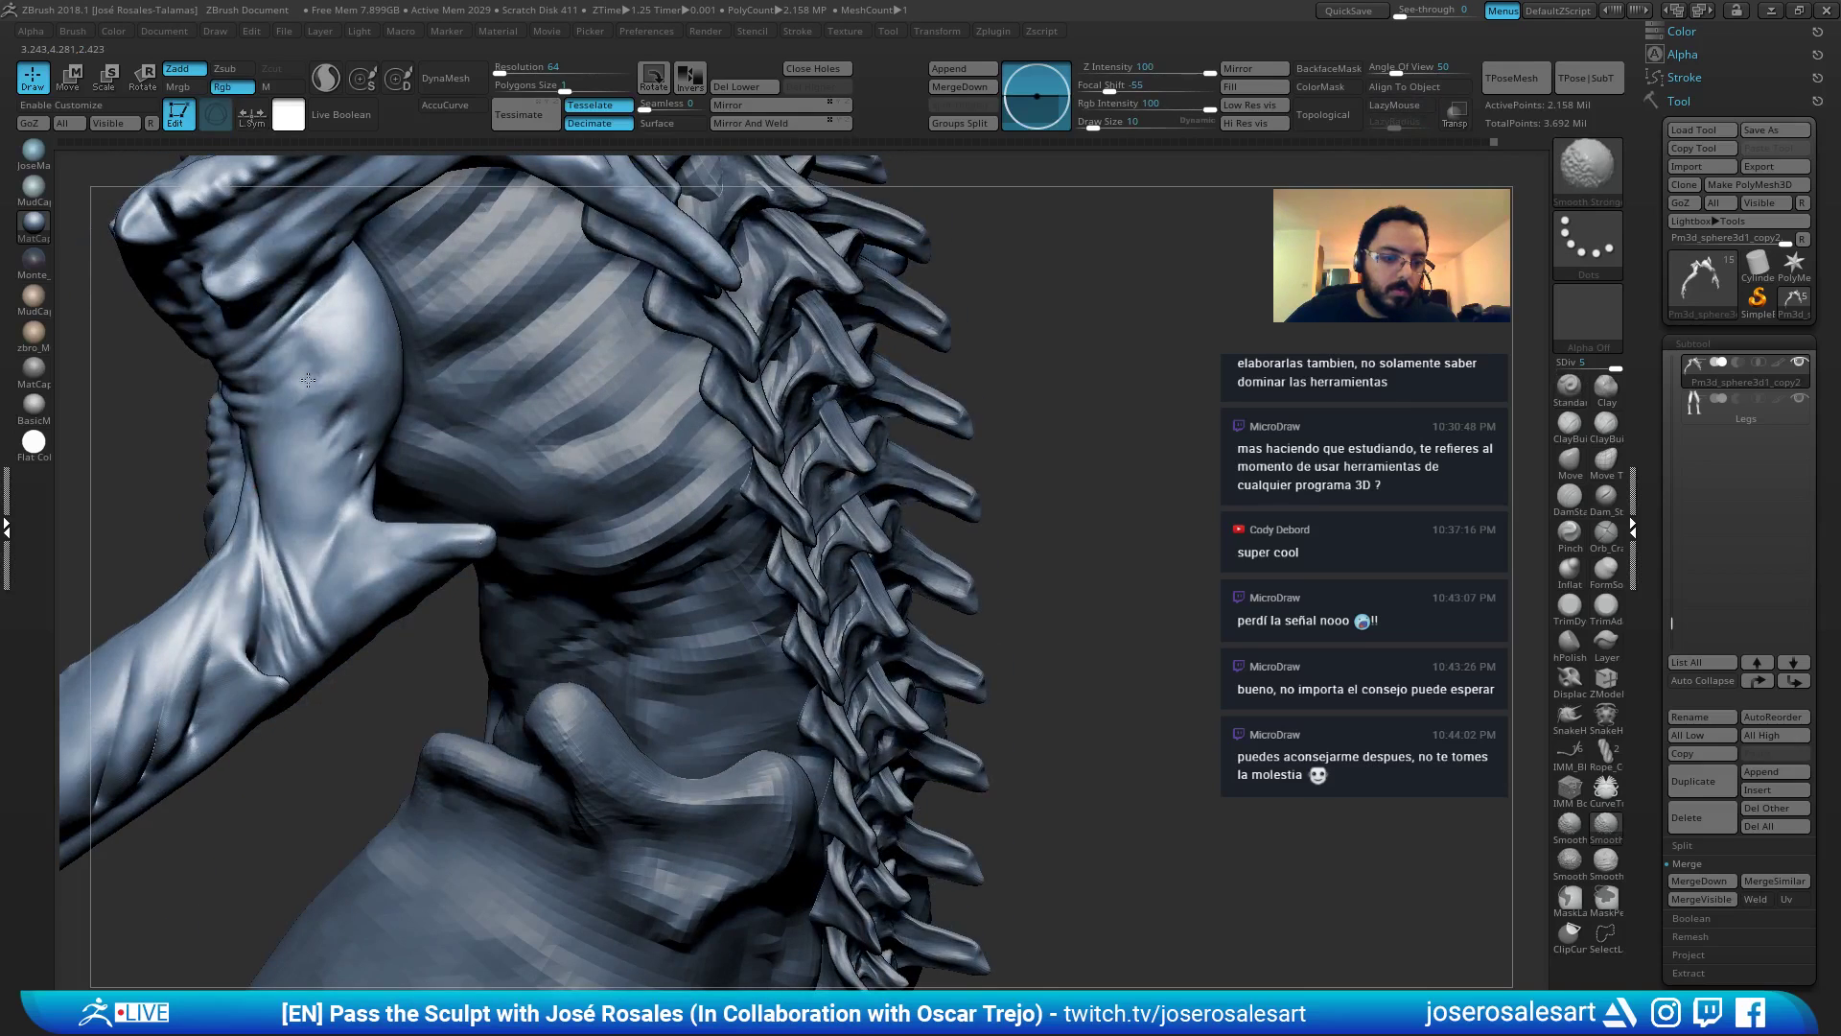
Refine the short crease on the upper arm's back from the side and soften the skin around it.
key("shift")
mouse_move(236, 483)
right_mouse_down()
mouse_move(90, 502)
mouse_move(246, 432)
mouse_move(376, 422)
mouse_move(437, 354)
right_mouse_up()
right_click_drag(251, 515, 242, 395)
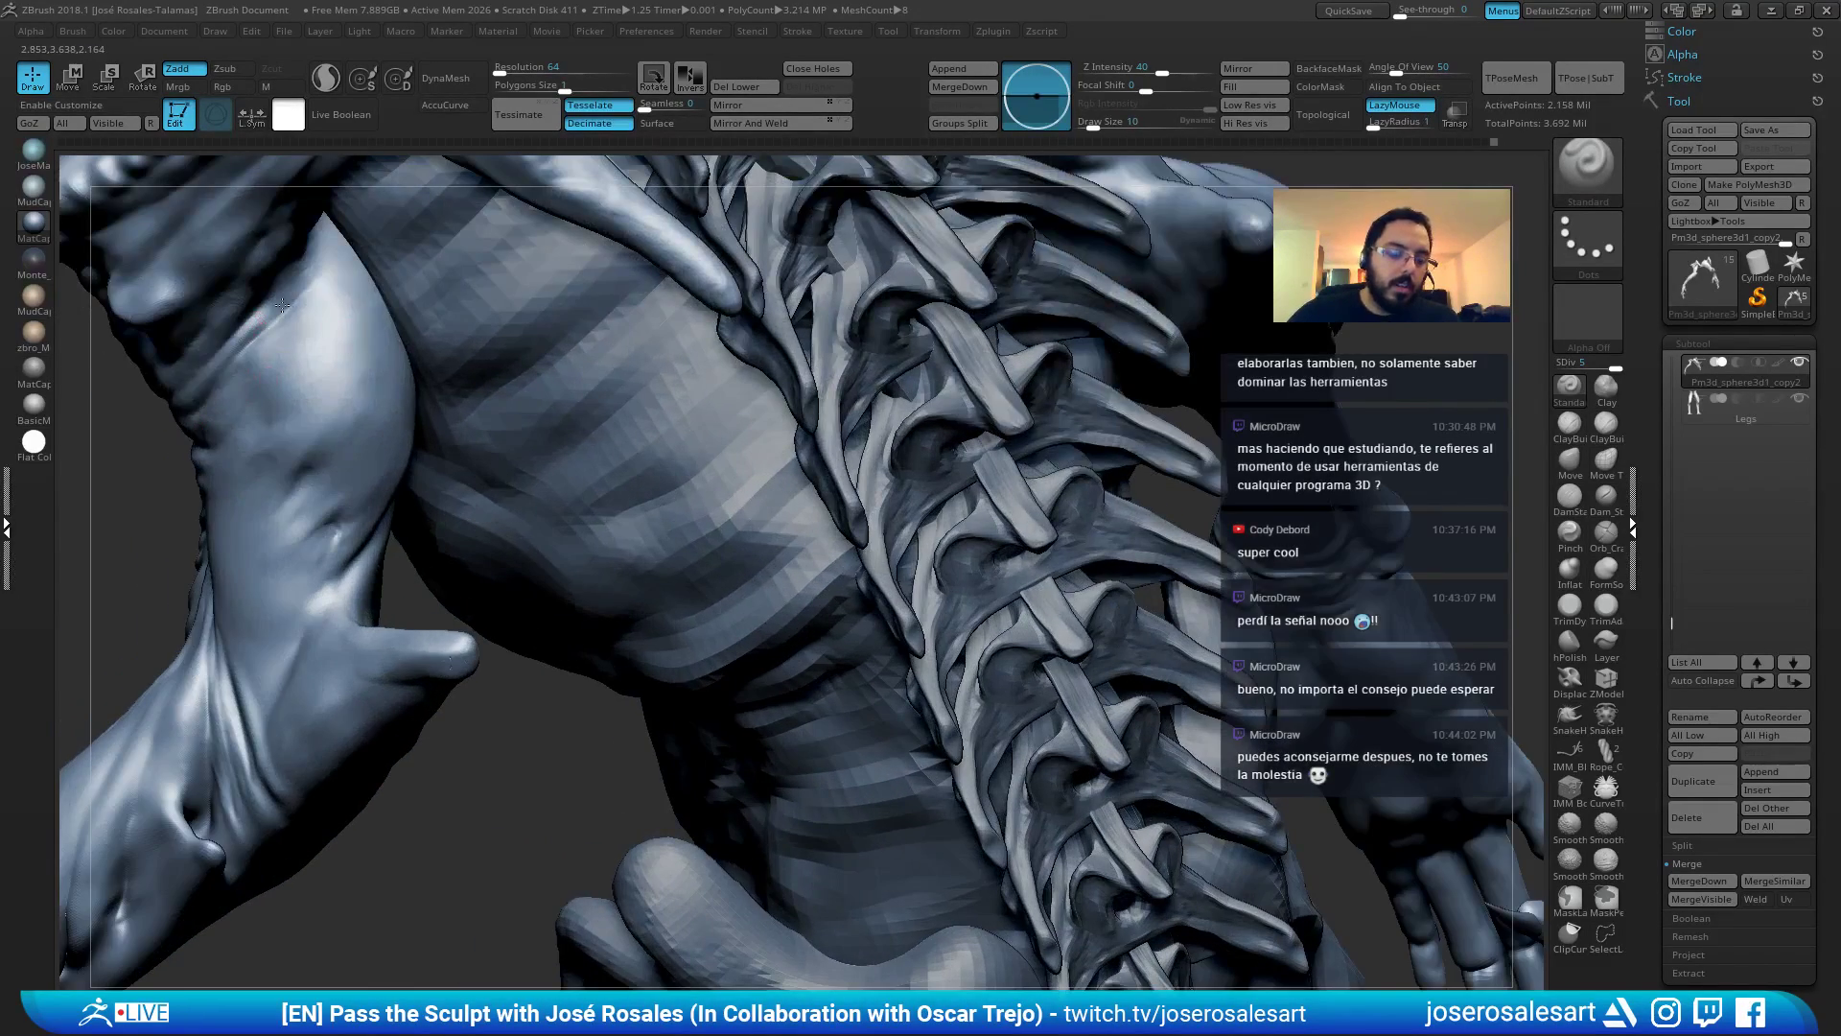
right_click_drag(281, 304, 245, 482)
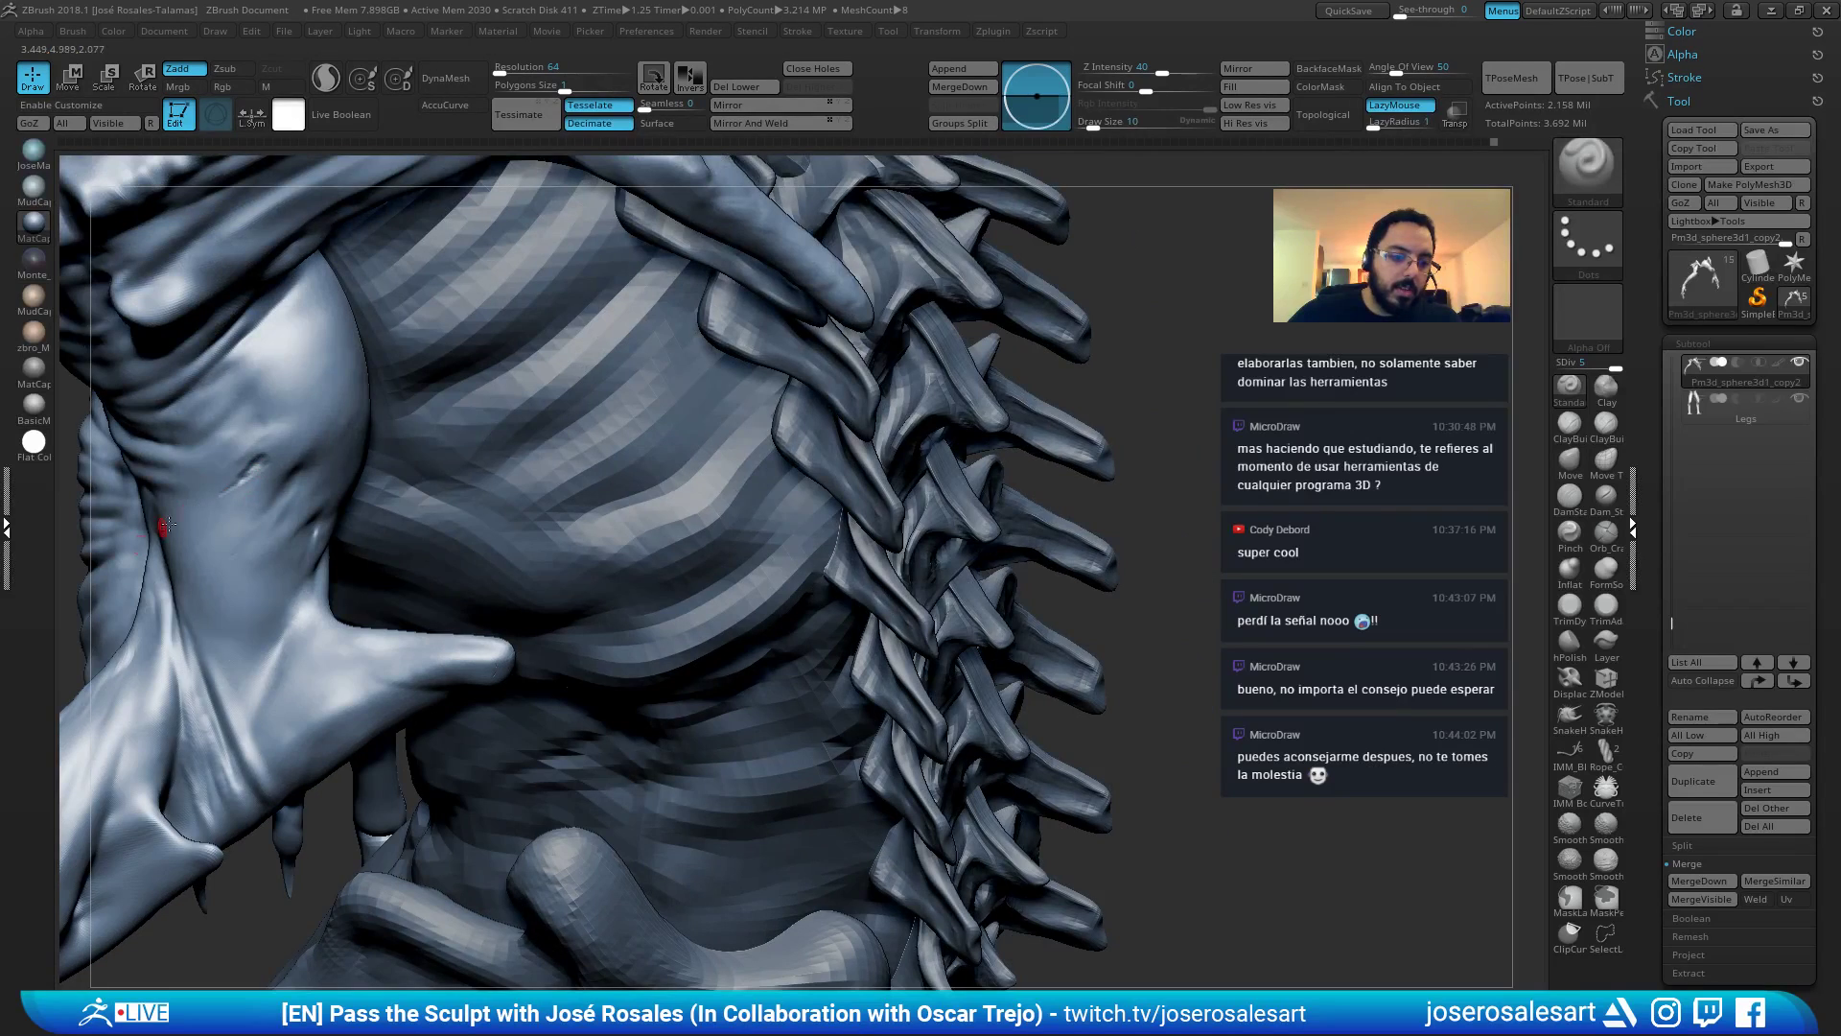
right_click_drag(165, 524, 255, 480)
key("shift")
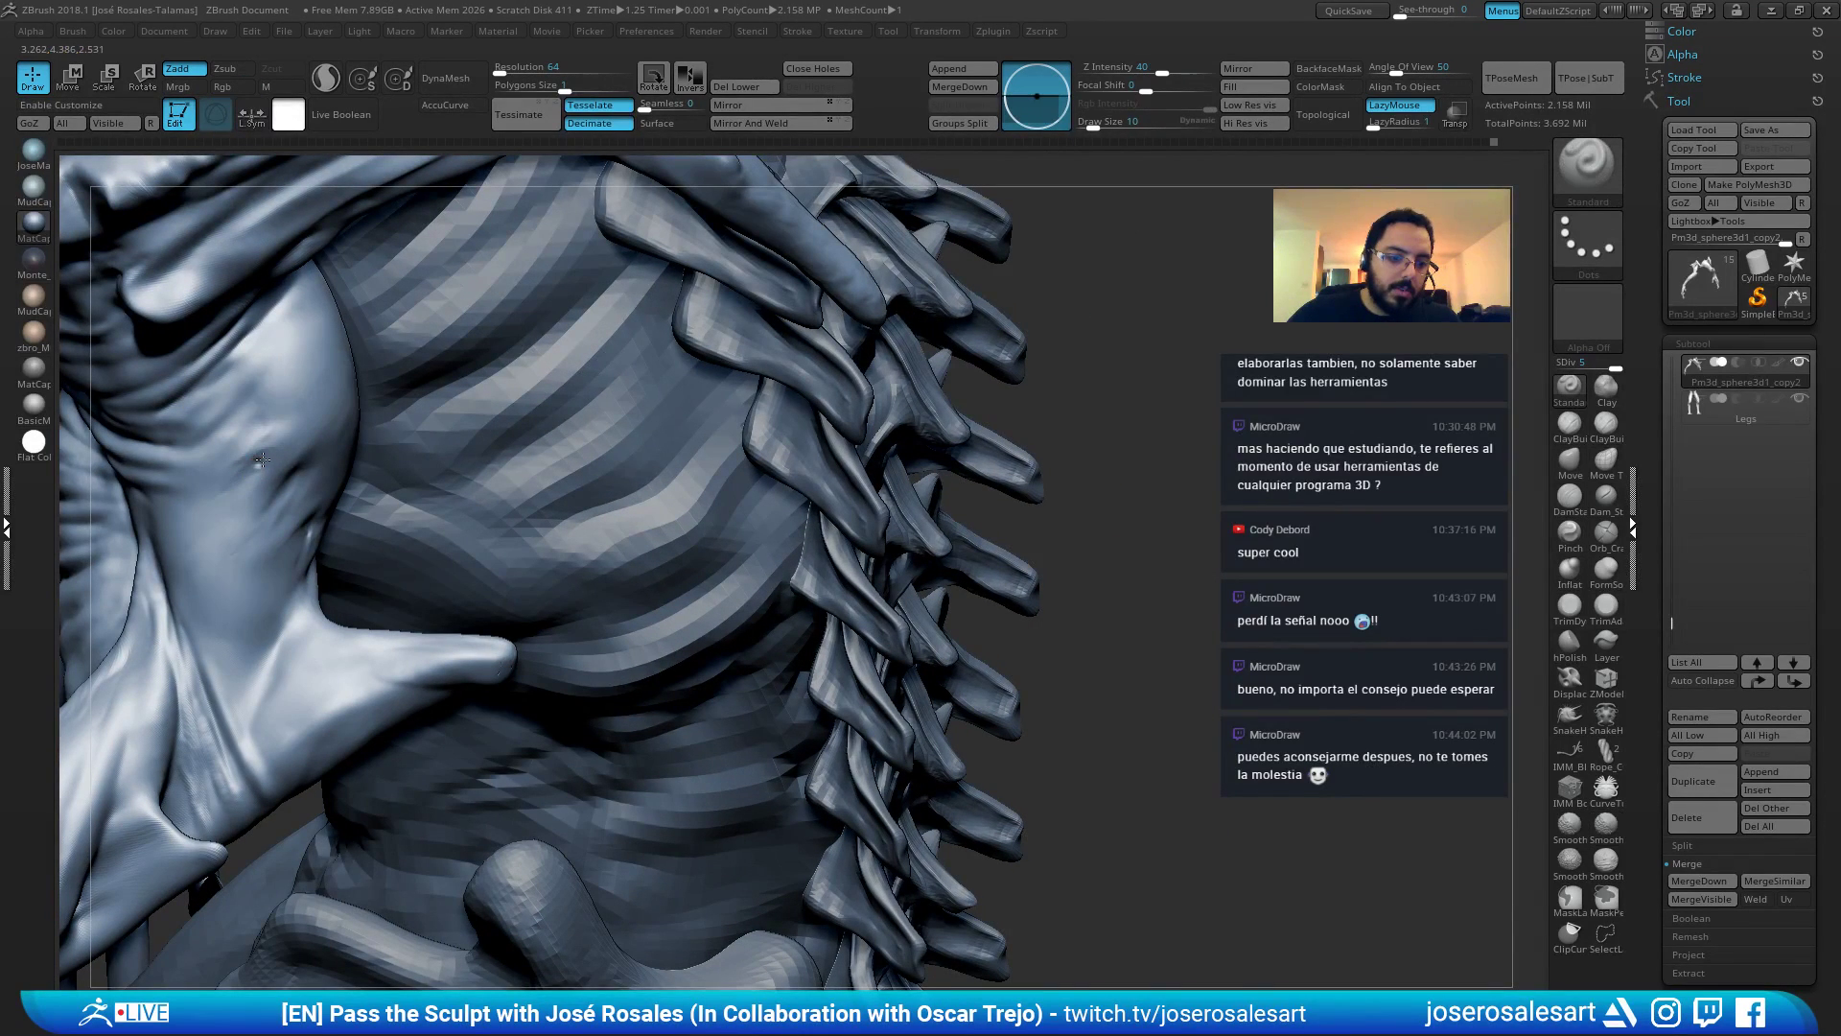
key("shift")
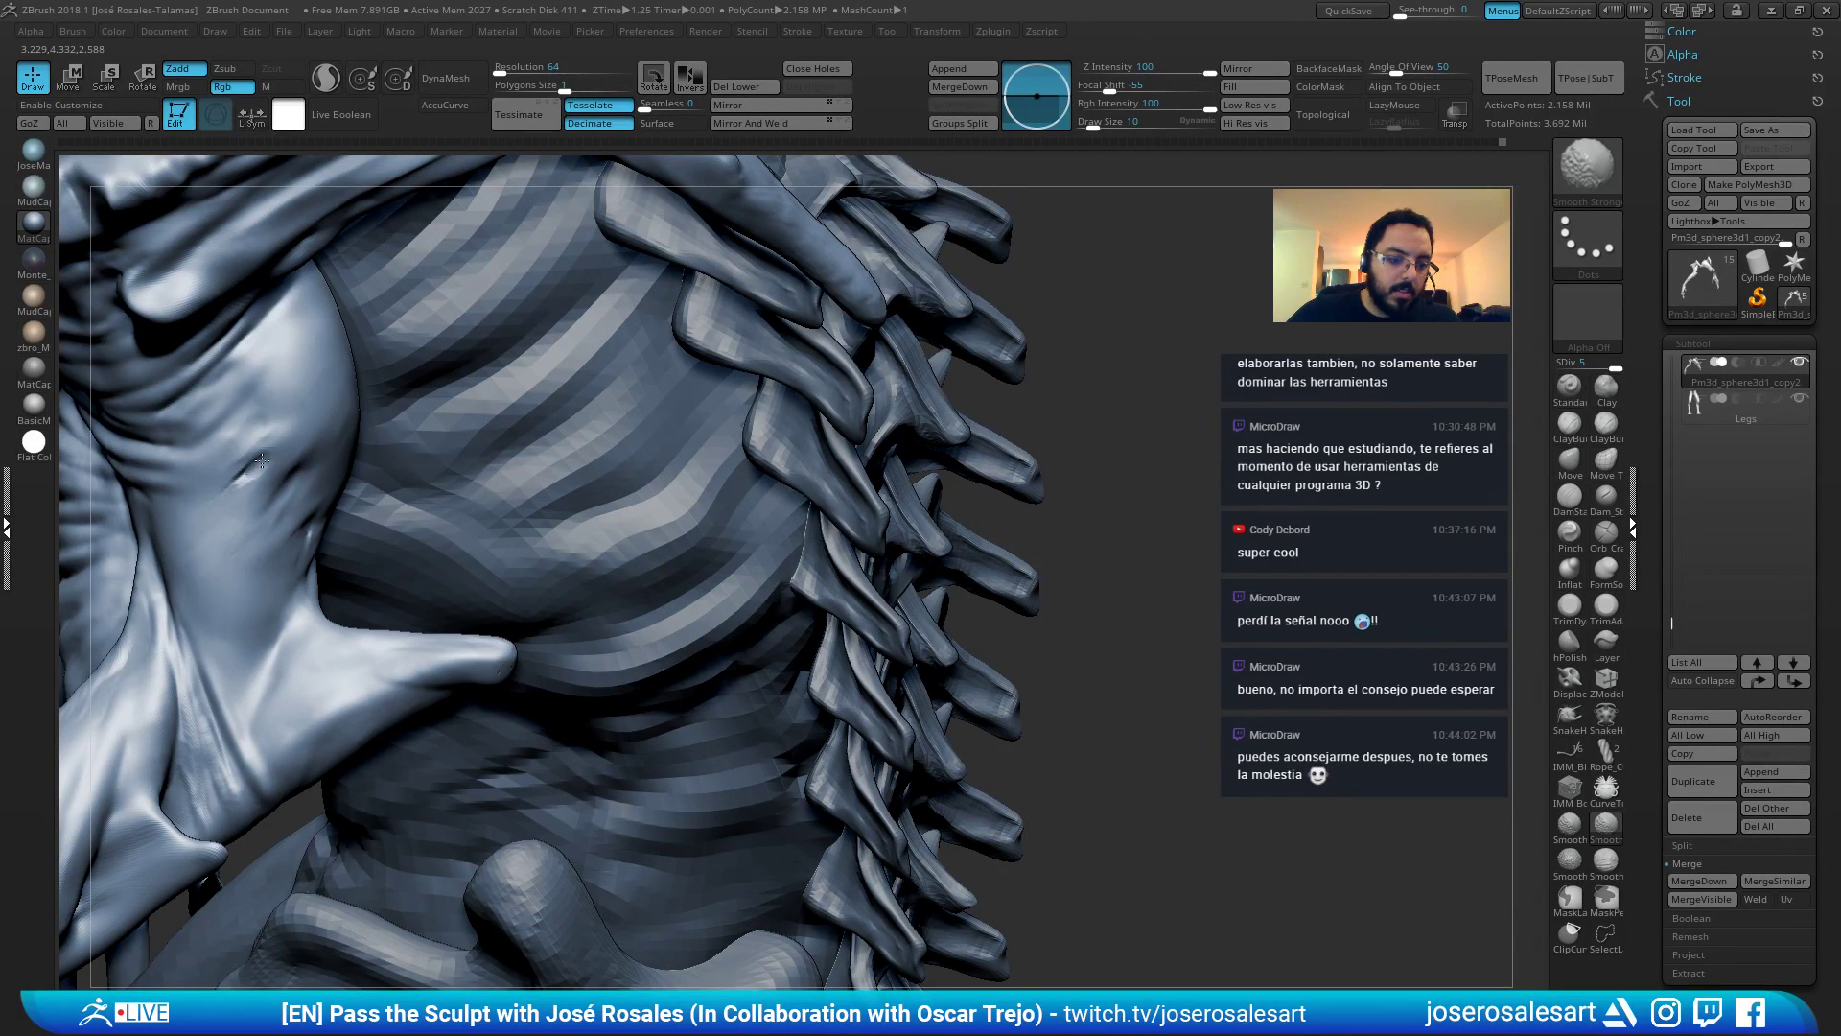
mouse_move(237, 492)
left_mouse_down()
mouse_move(261, 470)
mouse_move(229, 496)
mouse_move(249, 482)
left_mouse_up()
key("shift")
right_click_drag(164, 517, 239, 498)
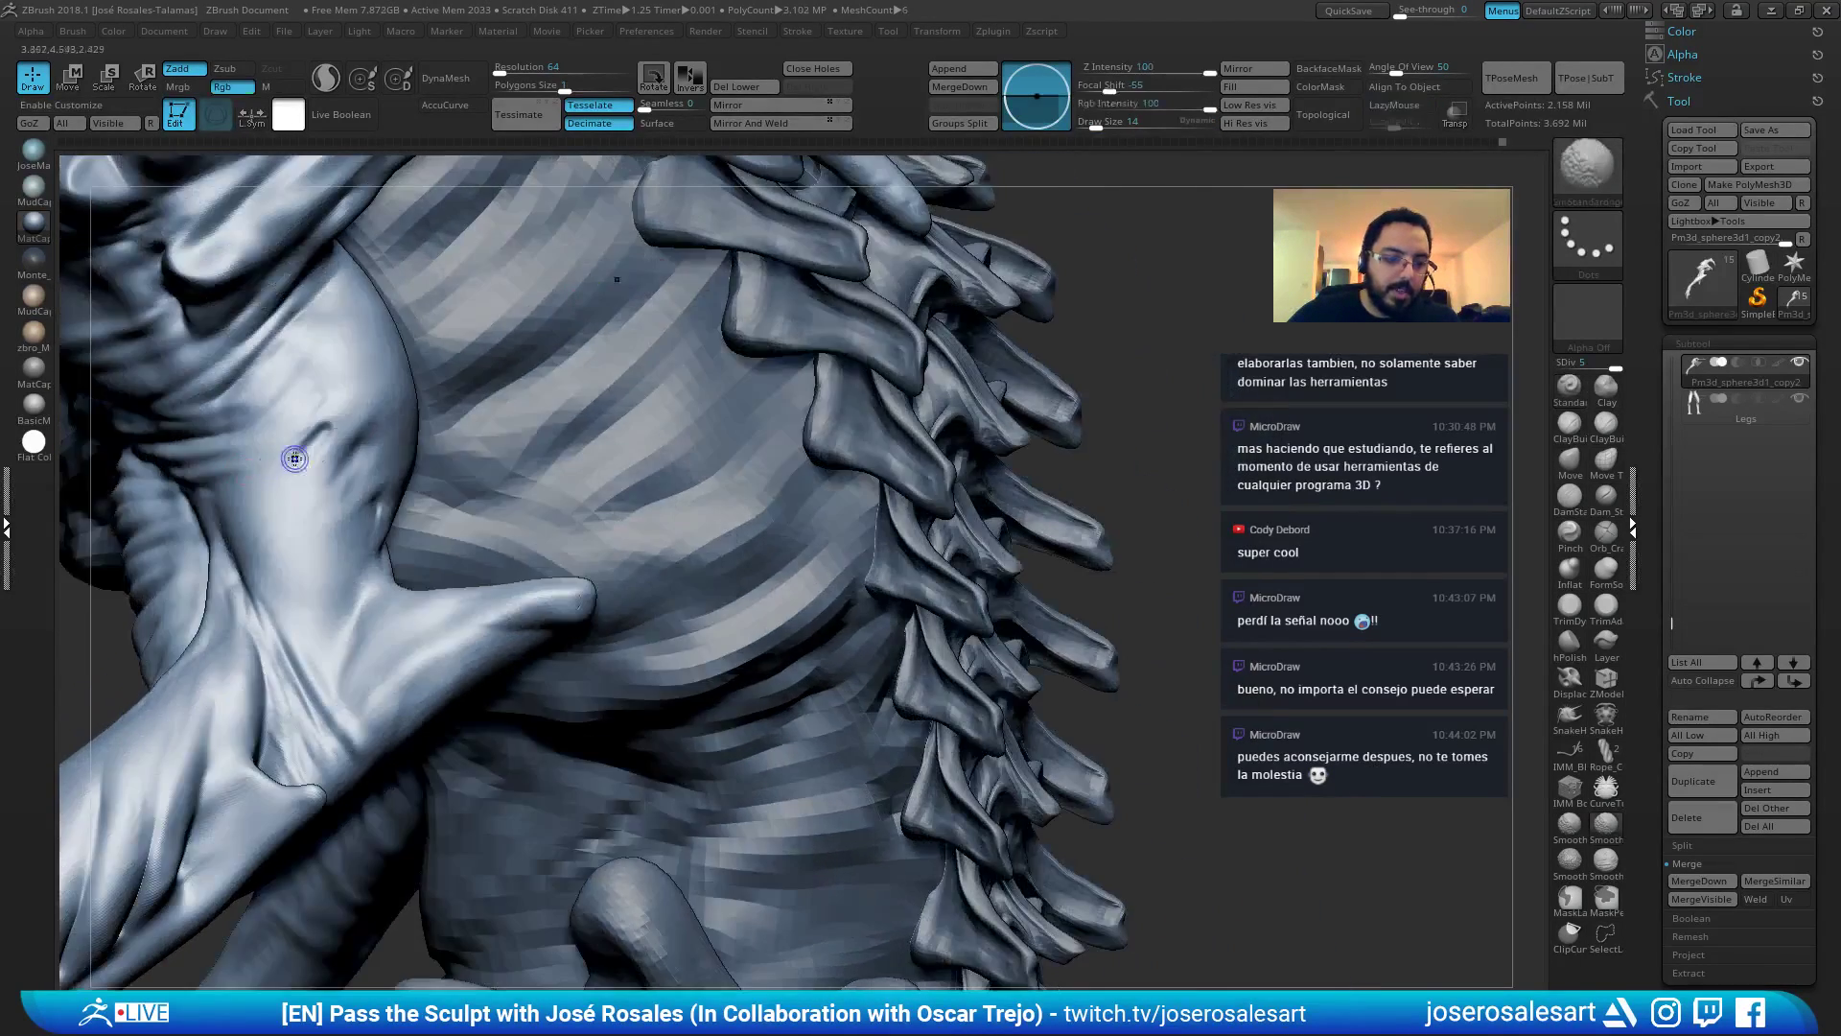
Smooth below the short crease and detail it with the Standard brush at draw sizes 10 and 8.
left_click_drag(295, 458, 276, 485, "shift")
right_click_drag(323, 436, 359, 438)
key("s")
left_click_drag(360, 437, 355, 438)
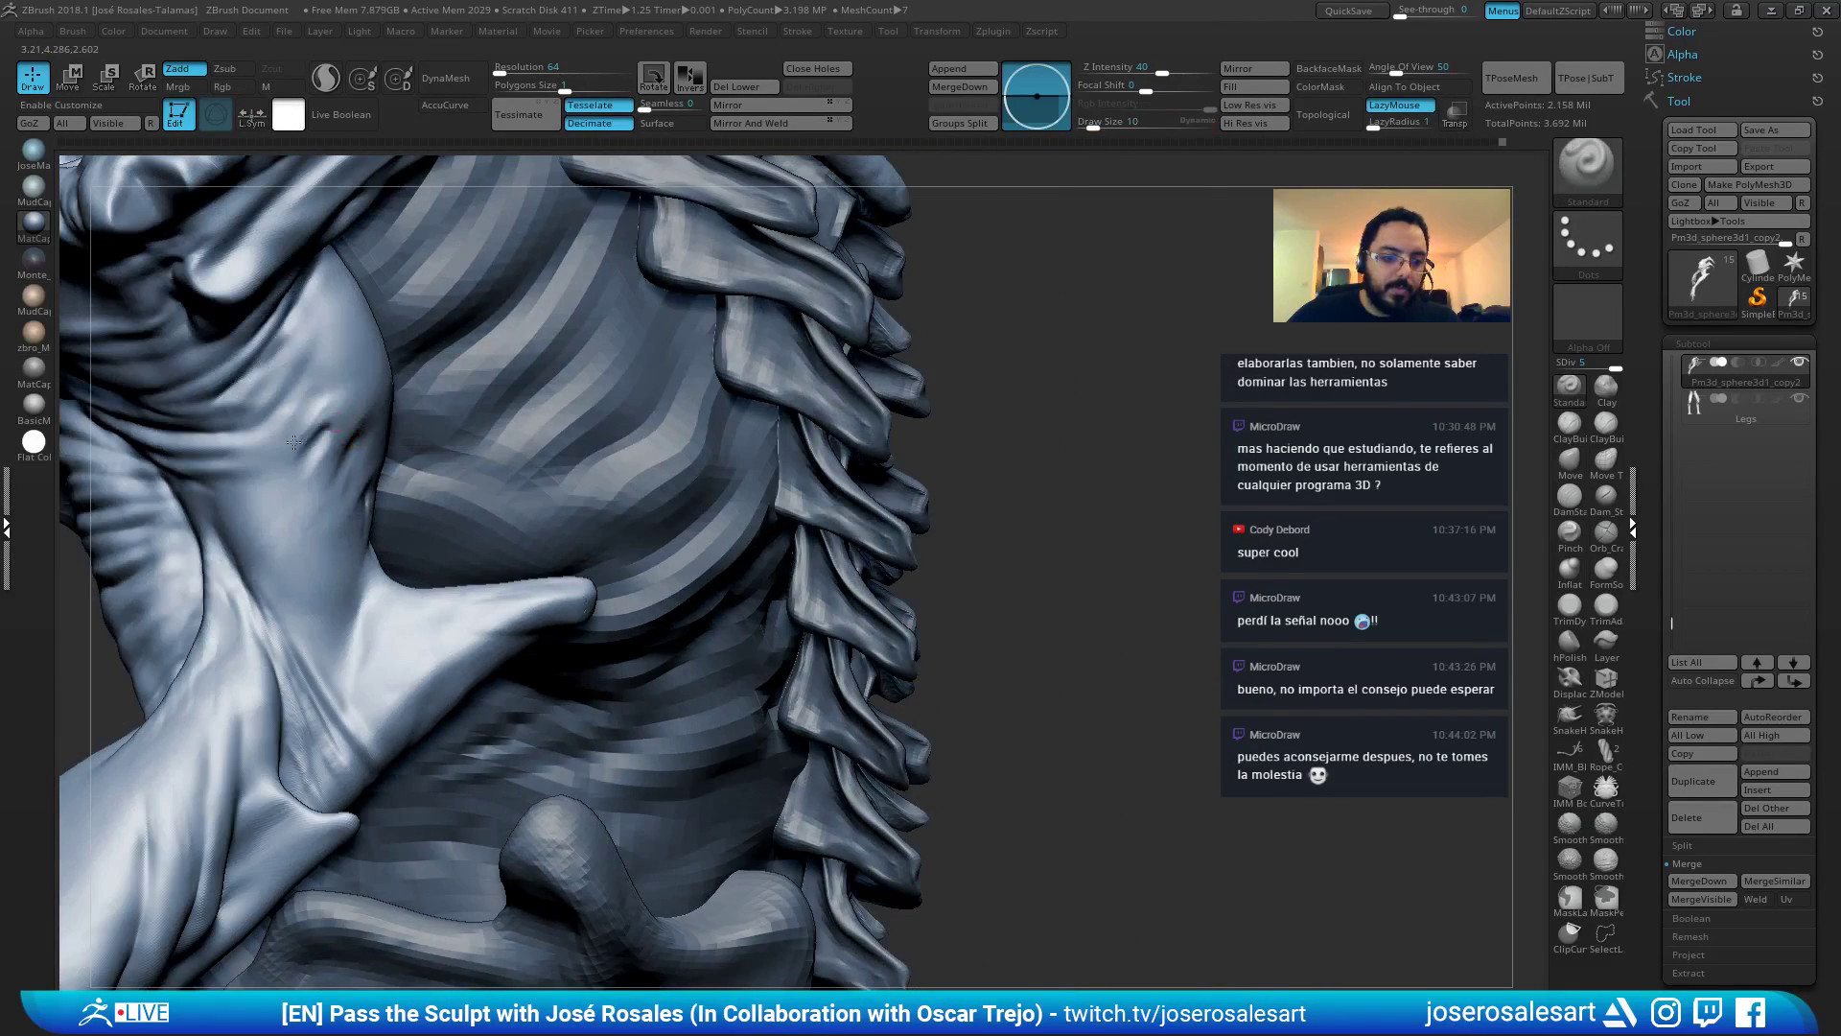
right_click_drag(293, 442, 261, 440)
key("s")
left_click_drag(320, 436, 315, 437)
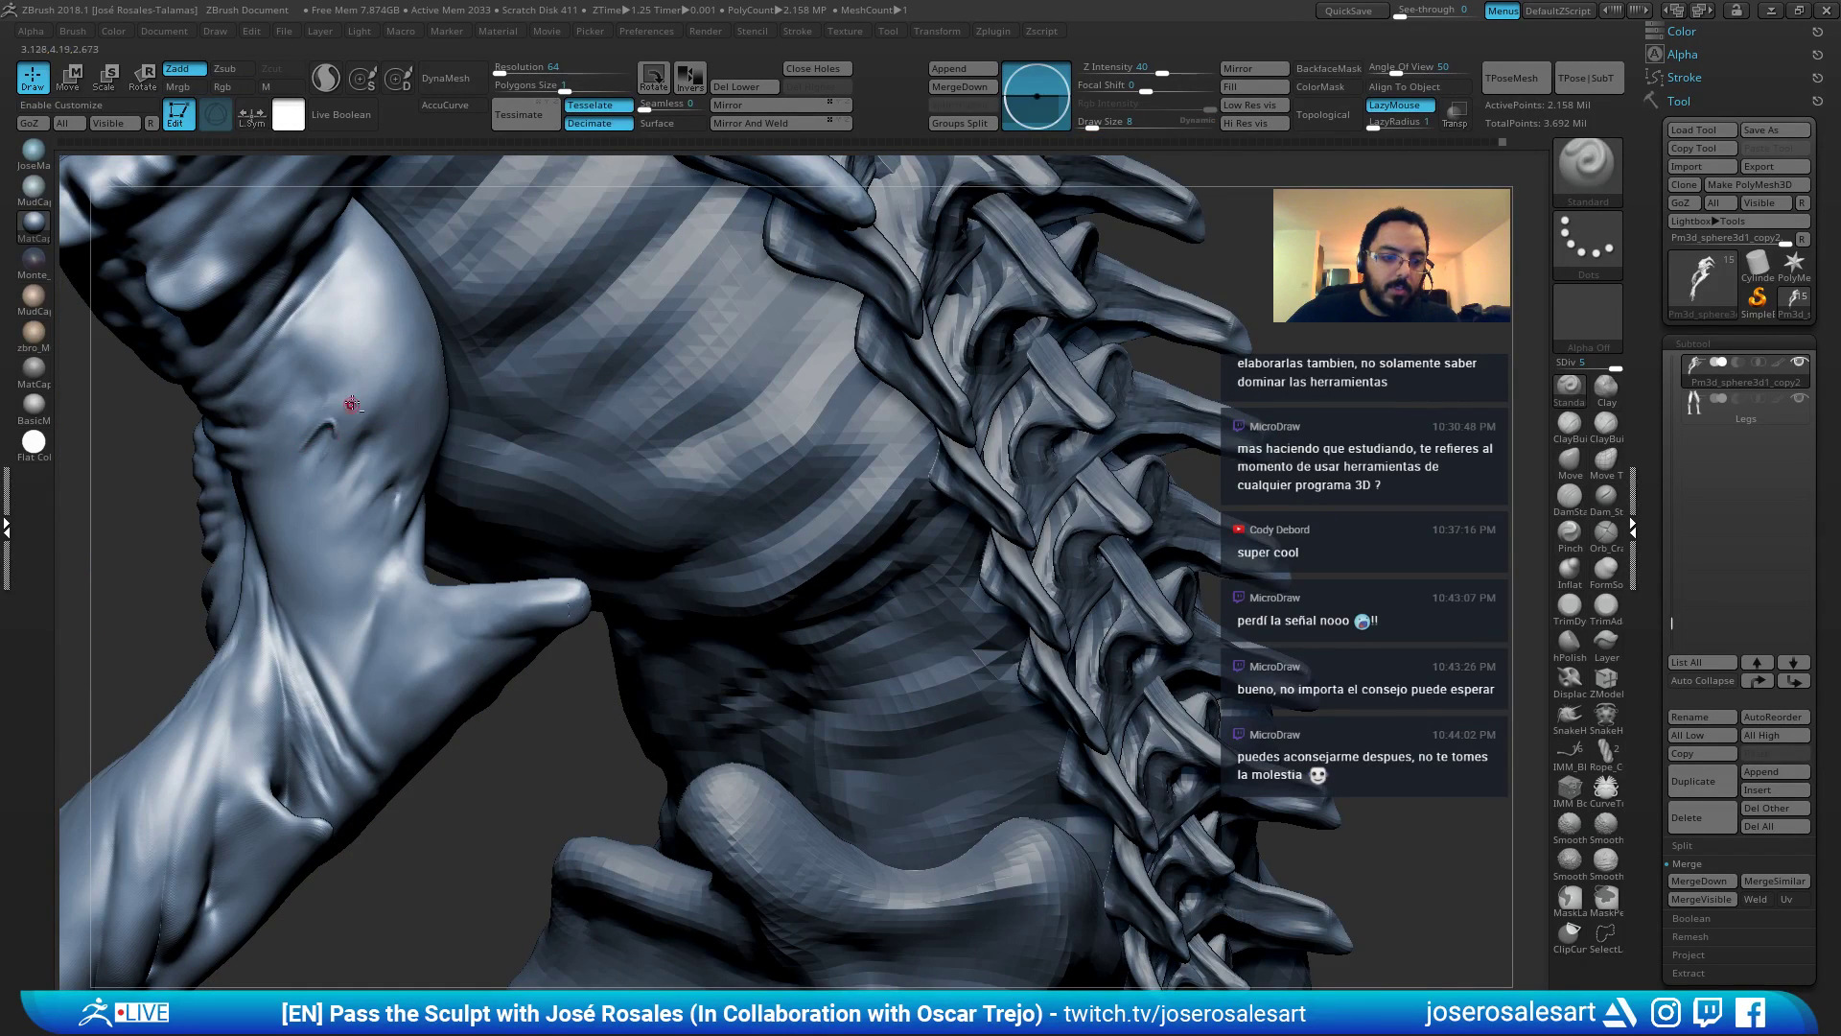
mouse_move(352, 403)
right_mouse_down("shift")
mouse_move(333, 445)
mouse_move(362, 475)
mouse_move(291, 393)
mouse_move(714, 290)
mouse_move(604, 296)
right_mouse_up("shift")
key("shift")
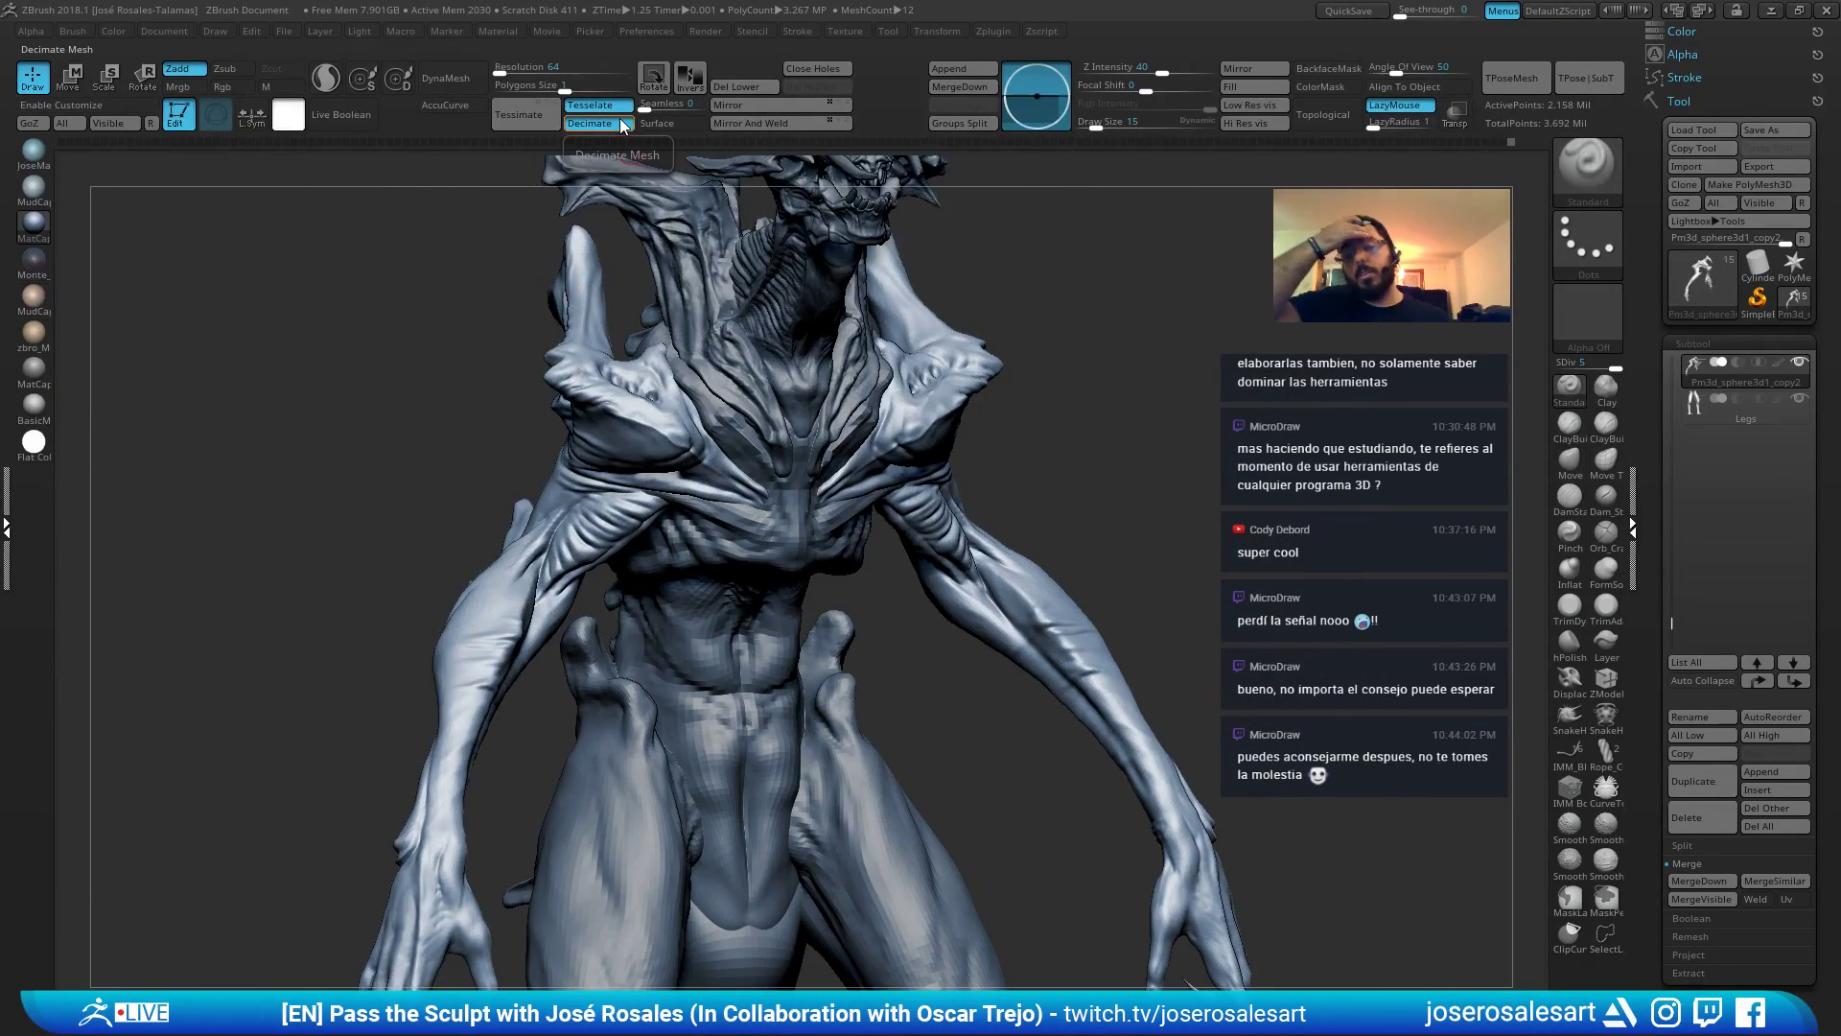
Build up the form on the front of the elbow with the ClayBuildup brush and switch to the Standard brush at draw size 30.
mouse_move(428, 429)
right_mouse_down("alt")
mouse_move(436, 234)
mouse_move(687, 234)
mouse_move(633, 205)
mouse_move(508, 466)
mouse_move(574, 309)
right_mouse_up("alt")
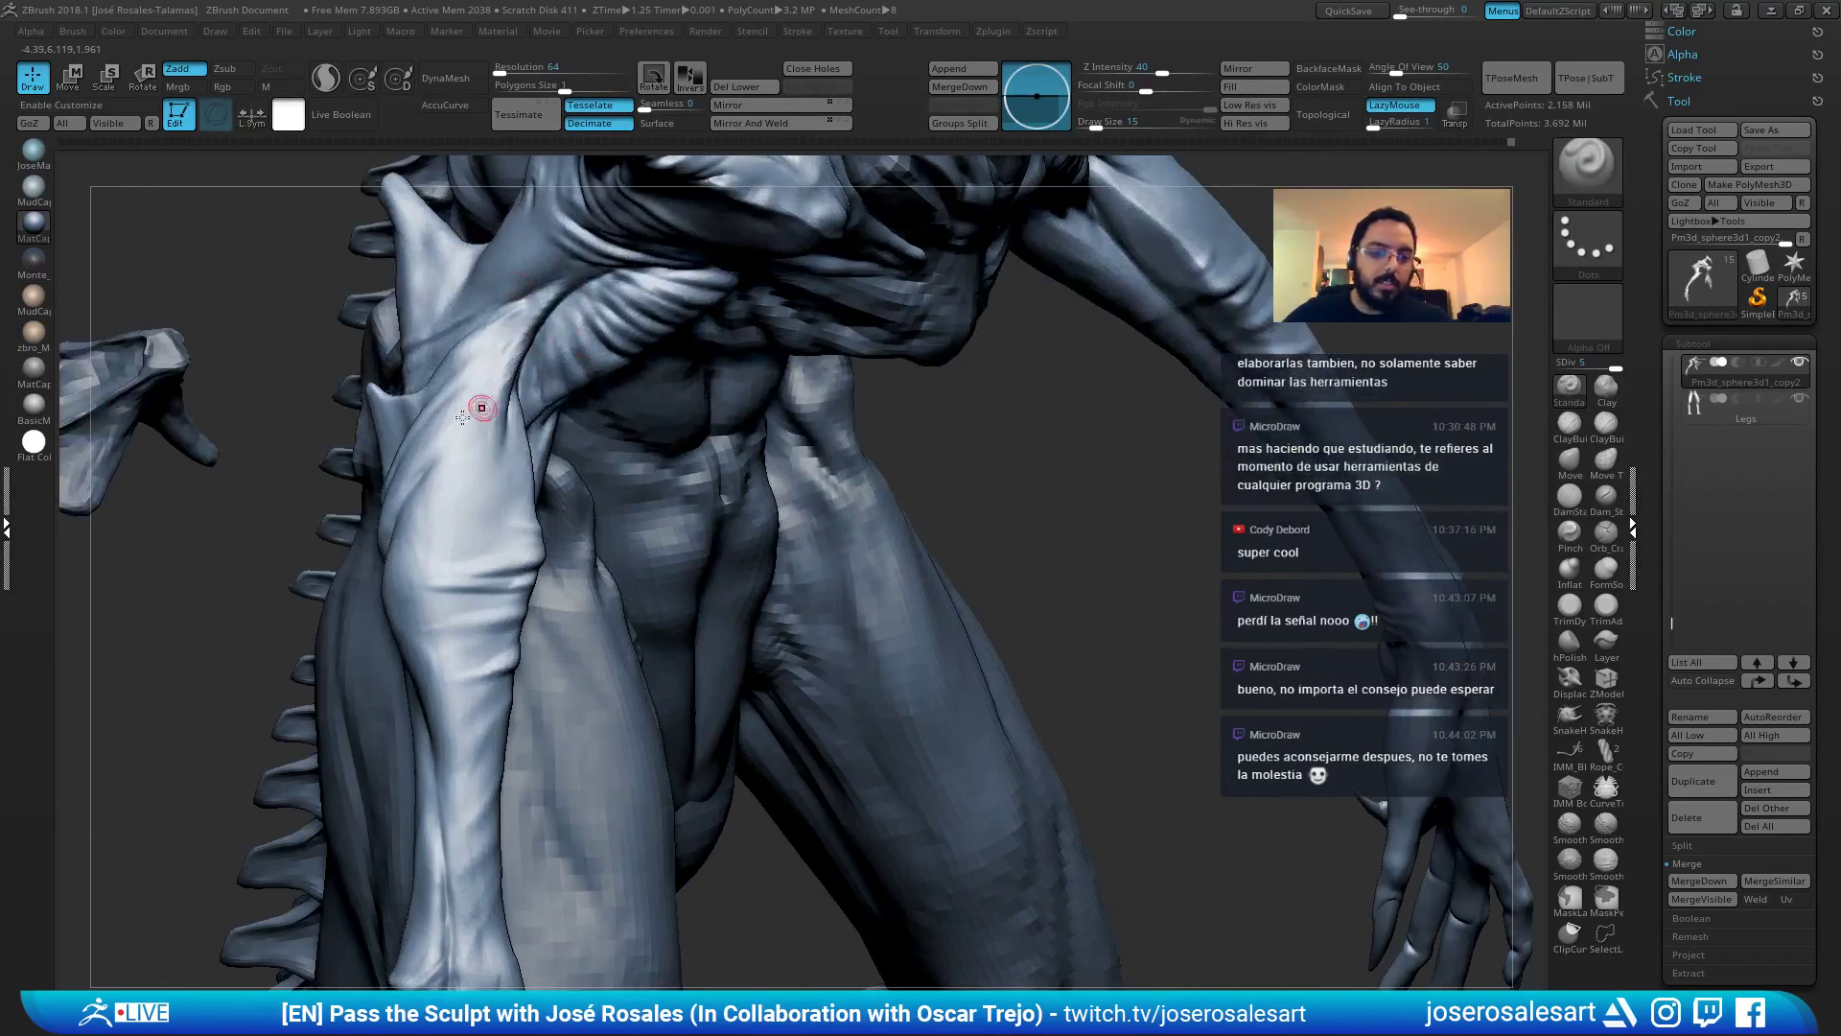
mouse_move(477, 406)
right_mouse_down()
mouse_move(432, 383)
mouse_move(532, 298)
right_mouse_up()
key("b")
key("d")
key("s")
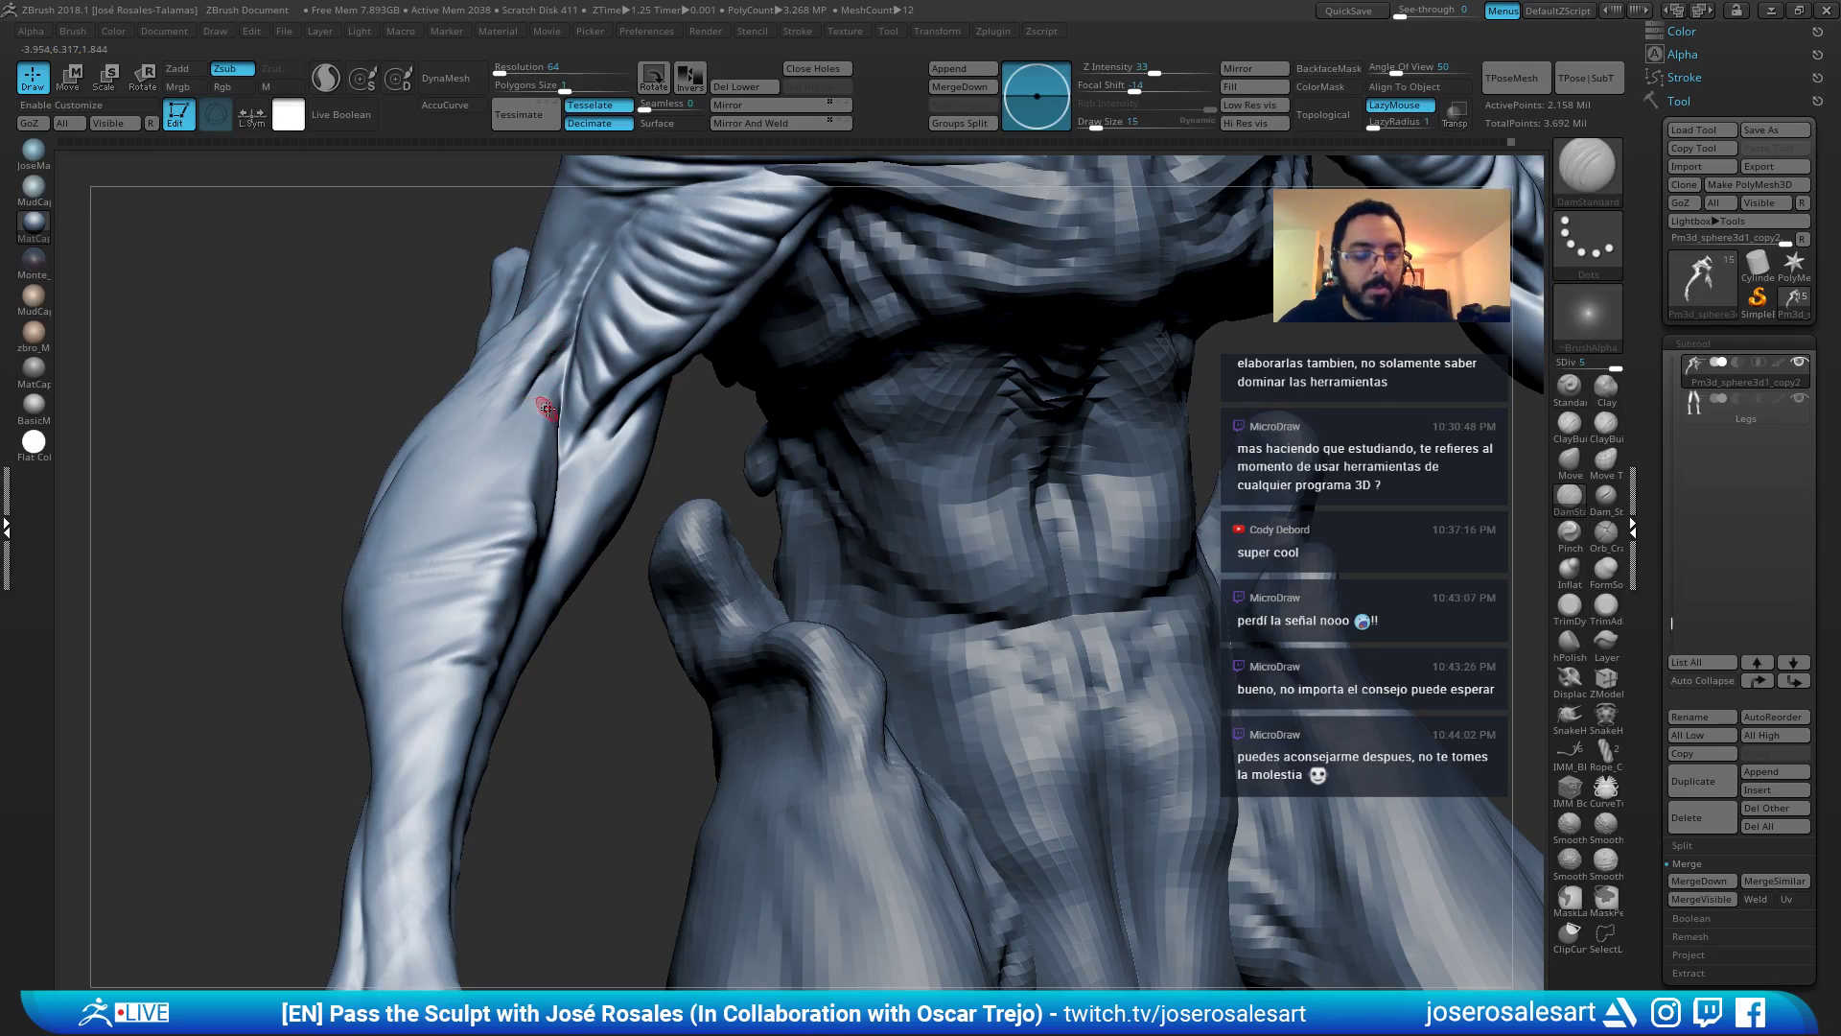
key("bracketright")
mouse_move(523, 398)
right_mouse_down()
mouse_move(572, 370)
mouse_move(518, 401)
right_mouse_up()
key("b")
key("c")
key("b")
key("bracketleft")
left_click_drag(510, 398, 480, 474)
mouse_move(480, 460)
right_mouse_down()
mouse_move(450, 442)
mouse_move(498, 426)
mouse_move(459, 401)
right_mouse_up()
key("b")
key("s")
key("t")
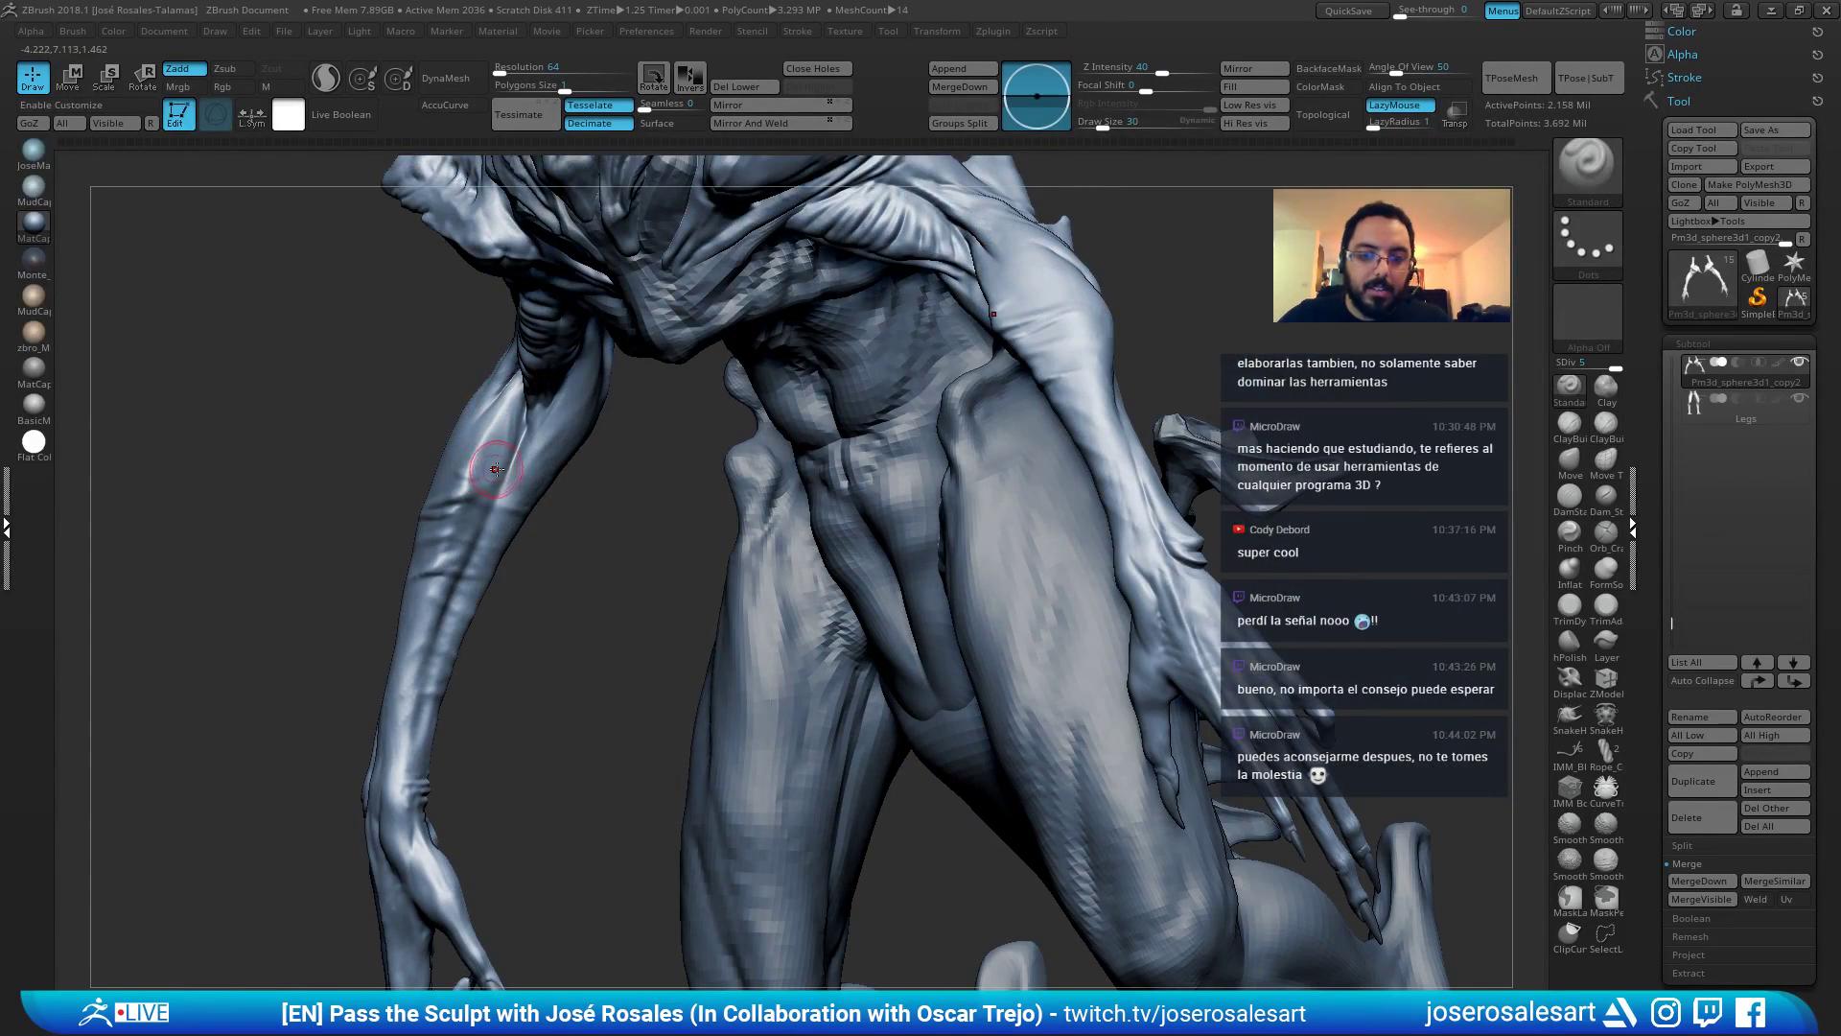
Select the tail subtool, pull its root up into the pelvis with the Move brush and smooth the junction.
mouse_move(496, 472)
right_mouse_down()
mouse_move(464, 452)
mouse_move(466, 468)
mouse_move(508, 422)
mouse_move(498, 405)
mouse_move(518, 397)
mouse_move(499, 418)
mouse_move(495, 385)
right_mouse_up()
mouse_move(792, 223)
right_mouse_down()
mouse_move(592, 349)
mouse_move(621, 432)
mouse_move(809, 382)
mouse_move(796, 312)
mouse_move(893, 235)
right_mouse_up()
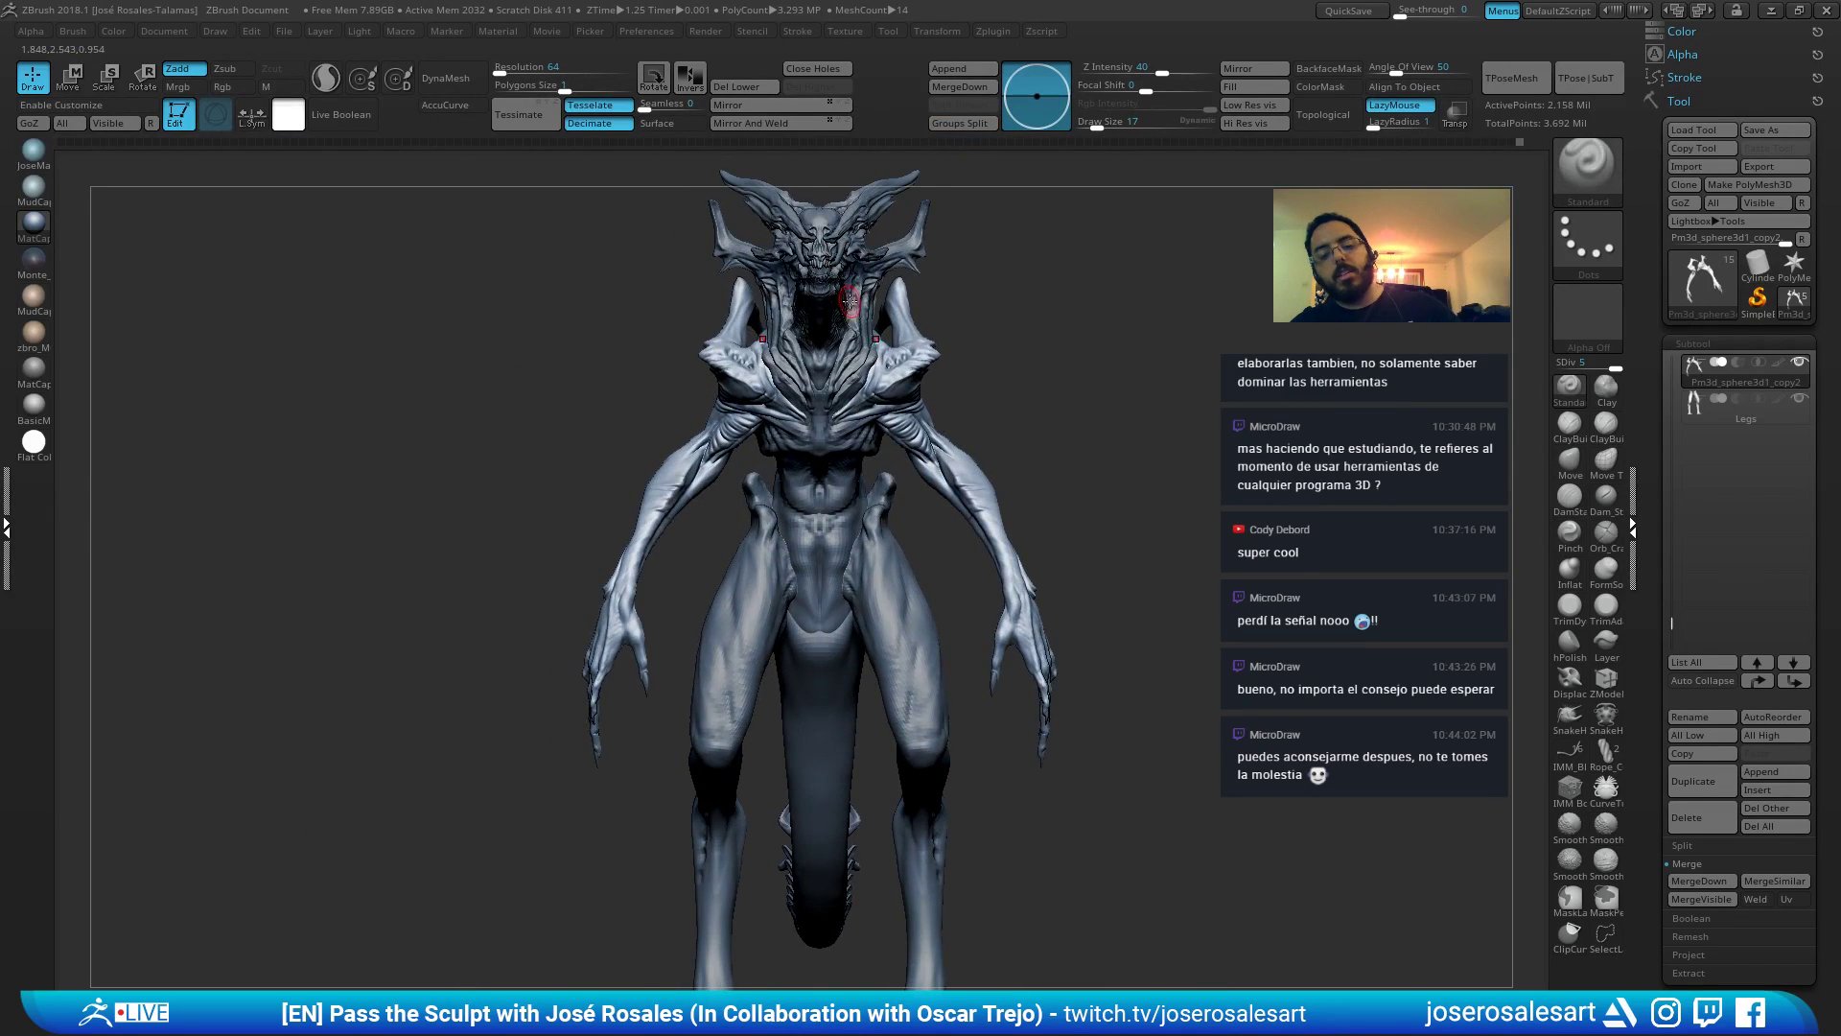
mouse_move(808, 491)
right_mouse_down()
mouse_move(842, 522)
mouse_move(861, 324)
right_mouse_up()
mouse_move(833, 447)
right_mouse_down()
mouse_move(888, 329)
mouse_move(959, 398)
mouse_move(975, 383)
mouse_move(964, 408)
mouse_move(971, 351)
mouse_move(971, 429)
right_mouse_up()
left_click(1044, 412, "alt")
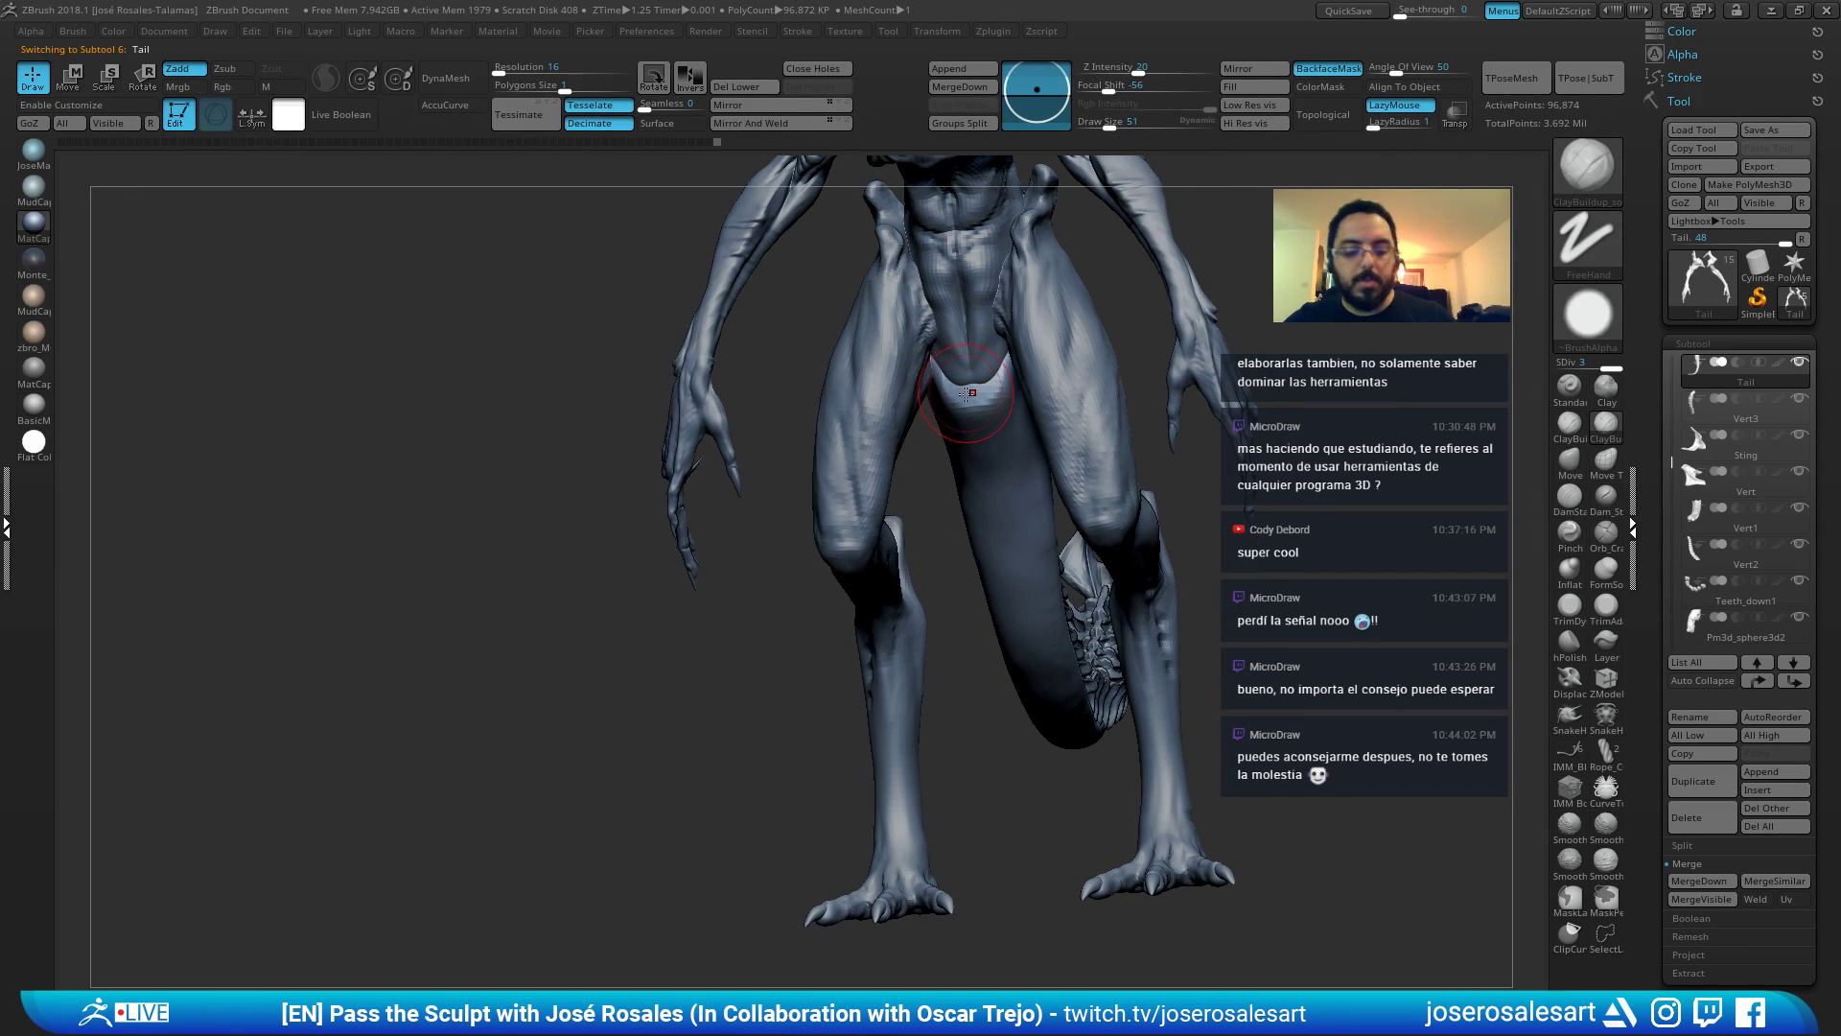
key("b")
key("m")
key("v")
right_click_drag(972, 392, 919, 395)
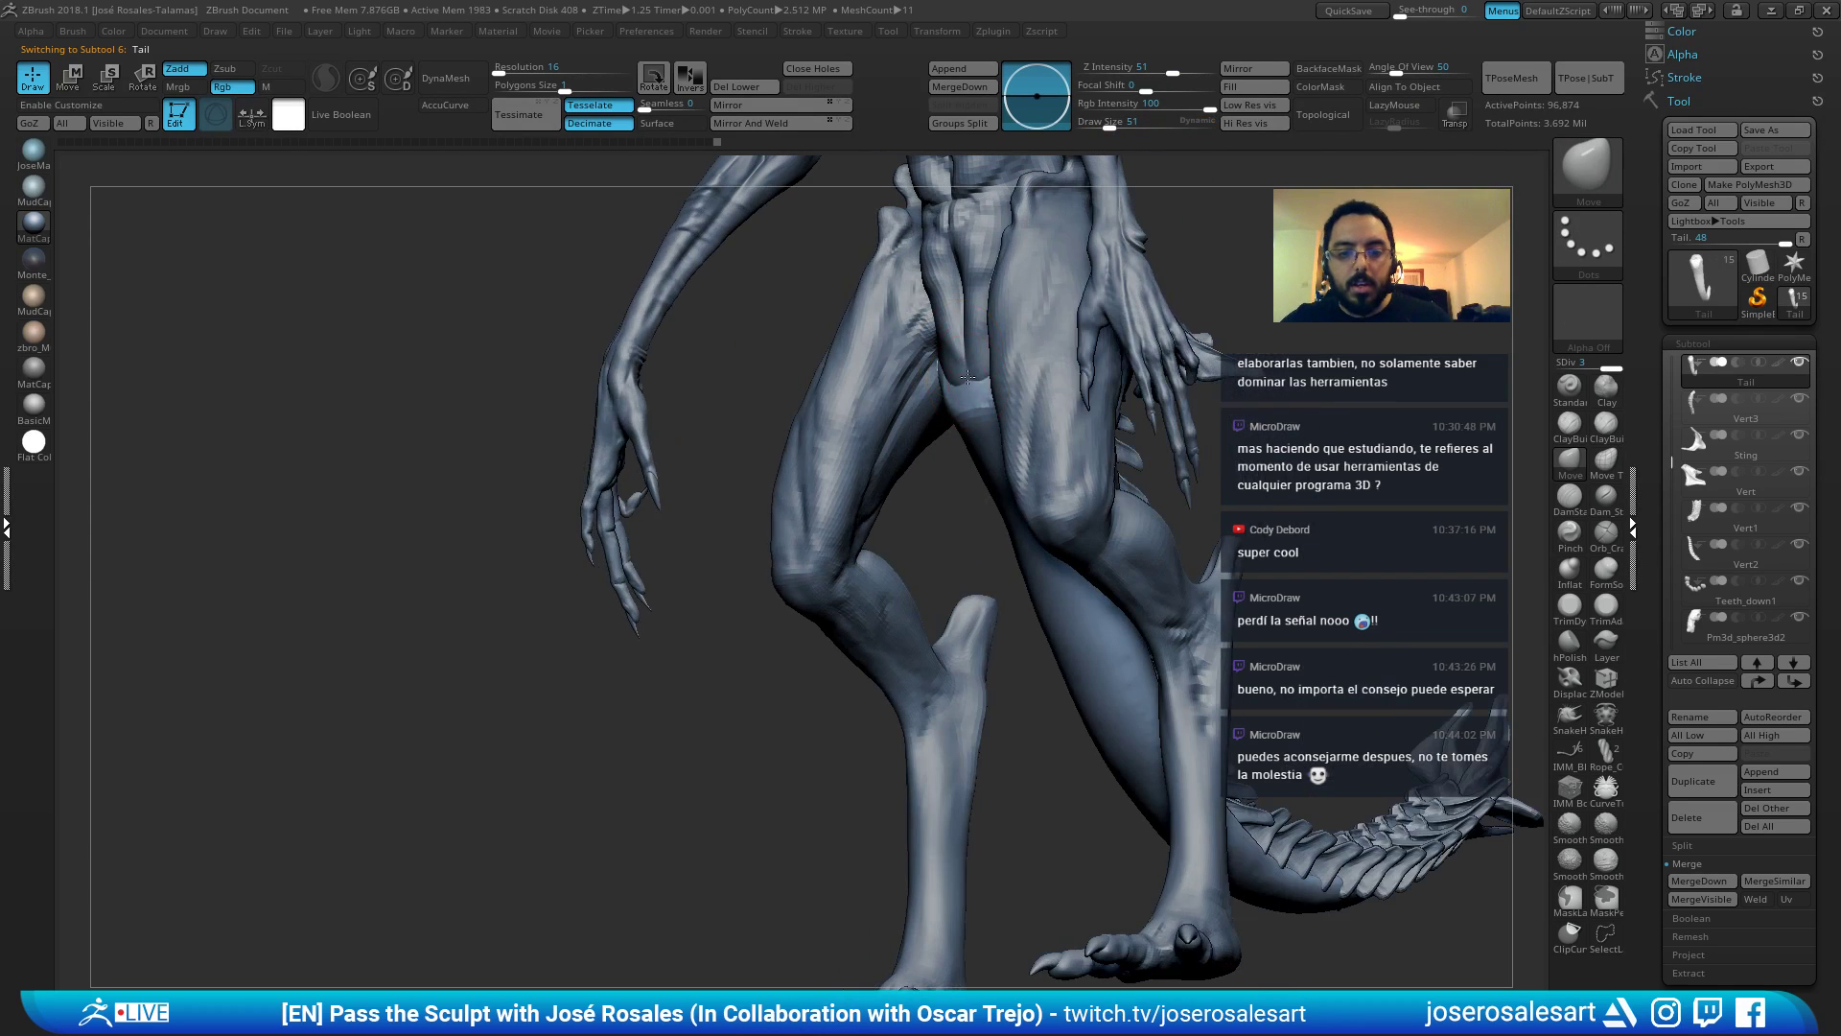
left_click_drag(966, 368, 963, 345)
right_click_drag(956, 360, 986, 384)
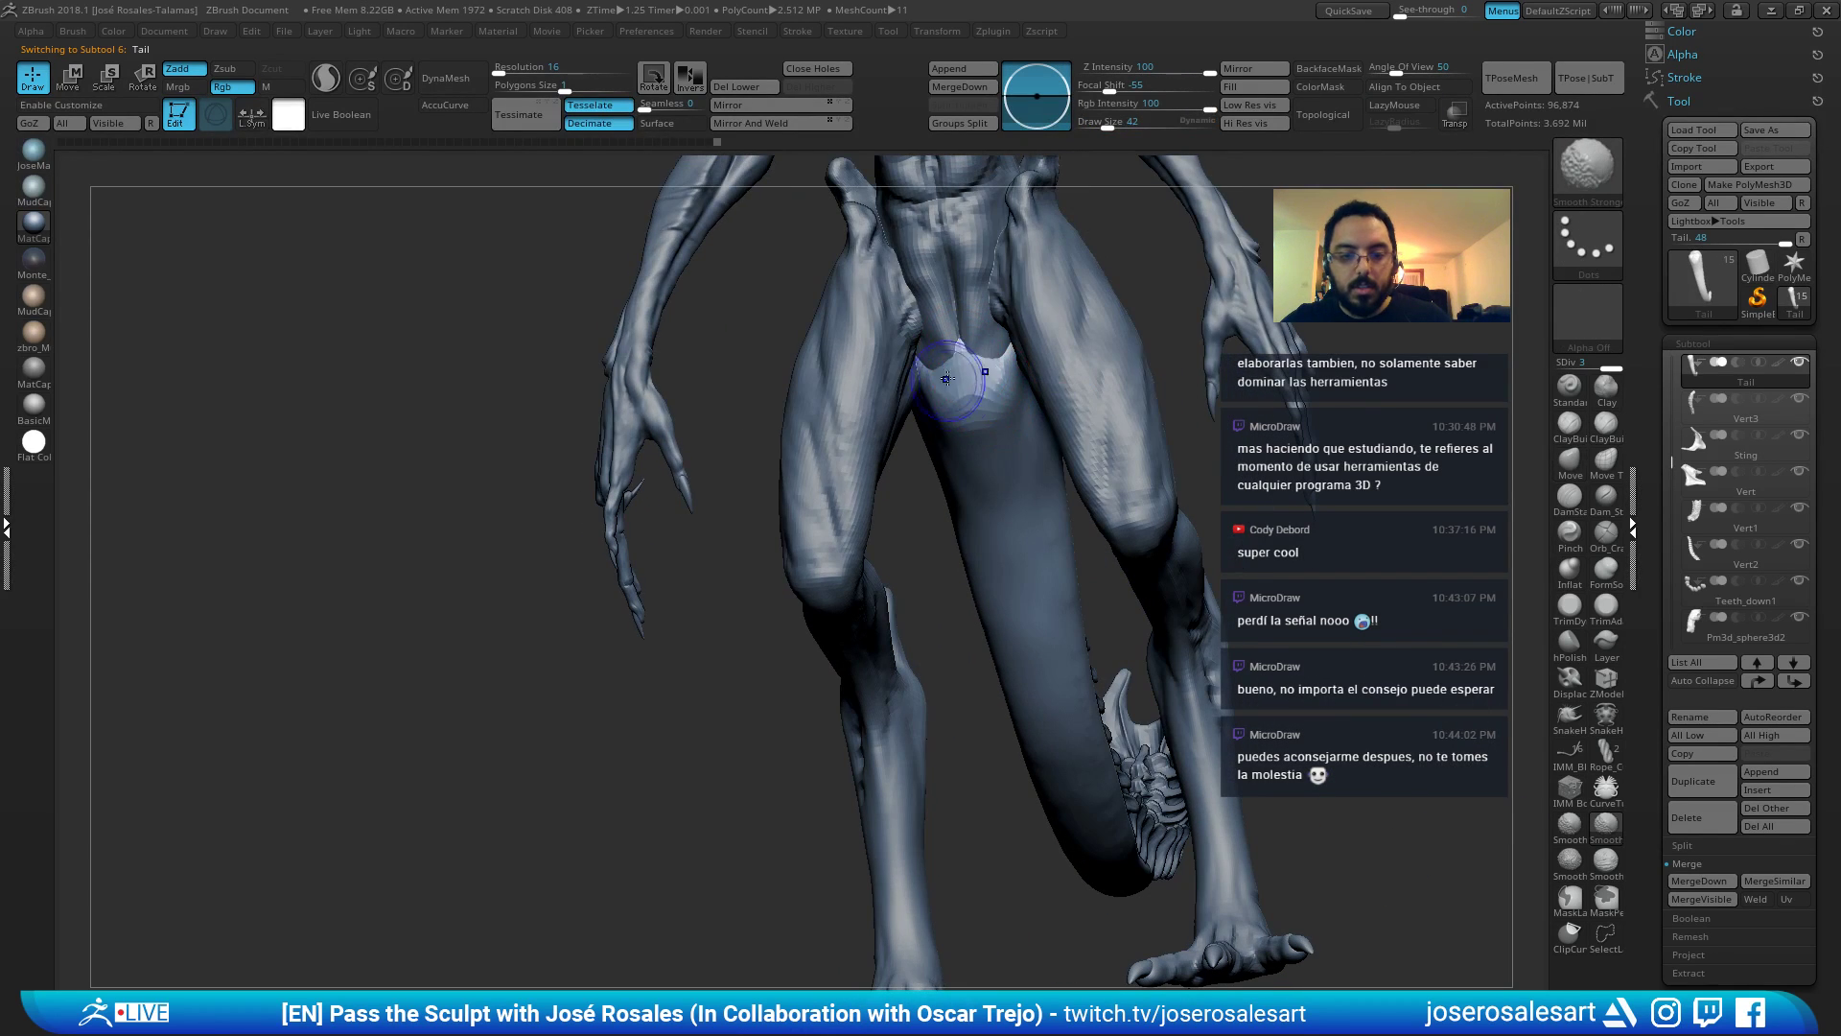
left_click_drag(971, 374, 967, 444, "shift")
Build up raised forms on the front of the tail's root with the clay brush at draw size 42.
mouse_move(997, 369)
left_mouse_down()
mouse_move(980, 407)
mouse_move(986, 390)
left_mouse_up()
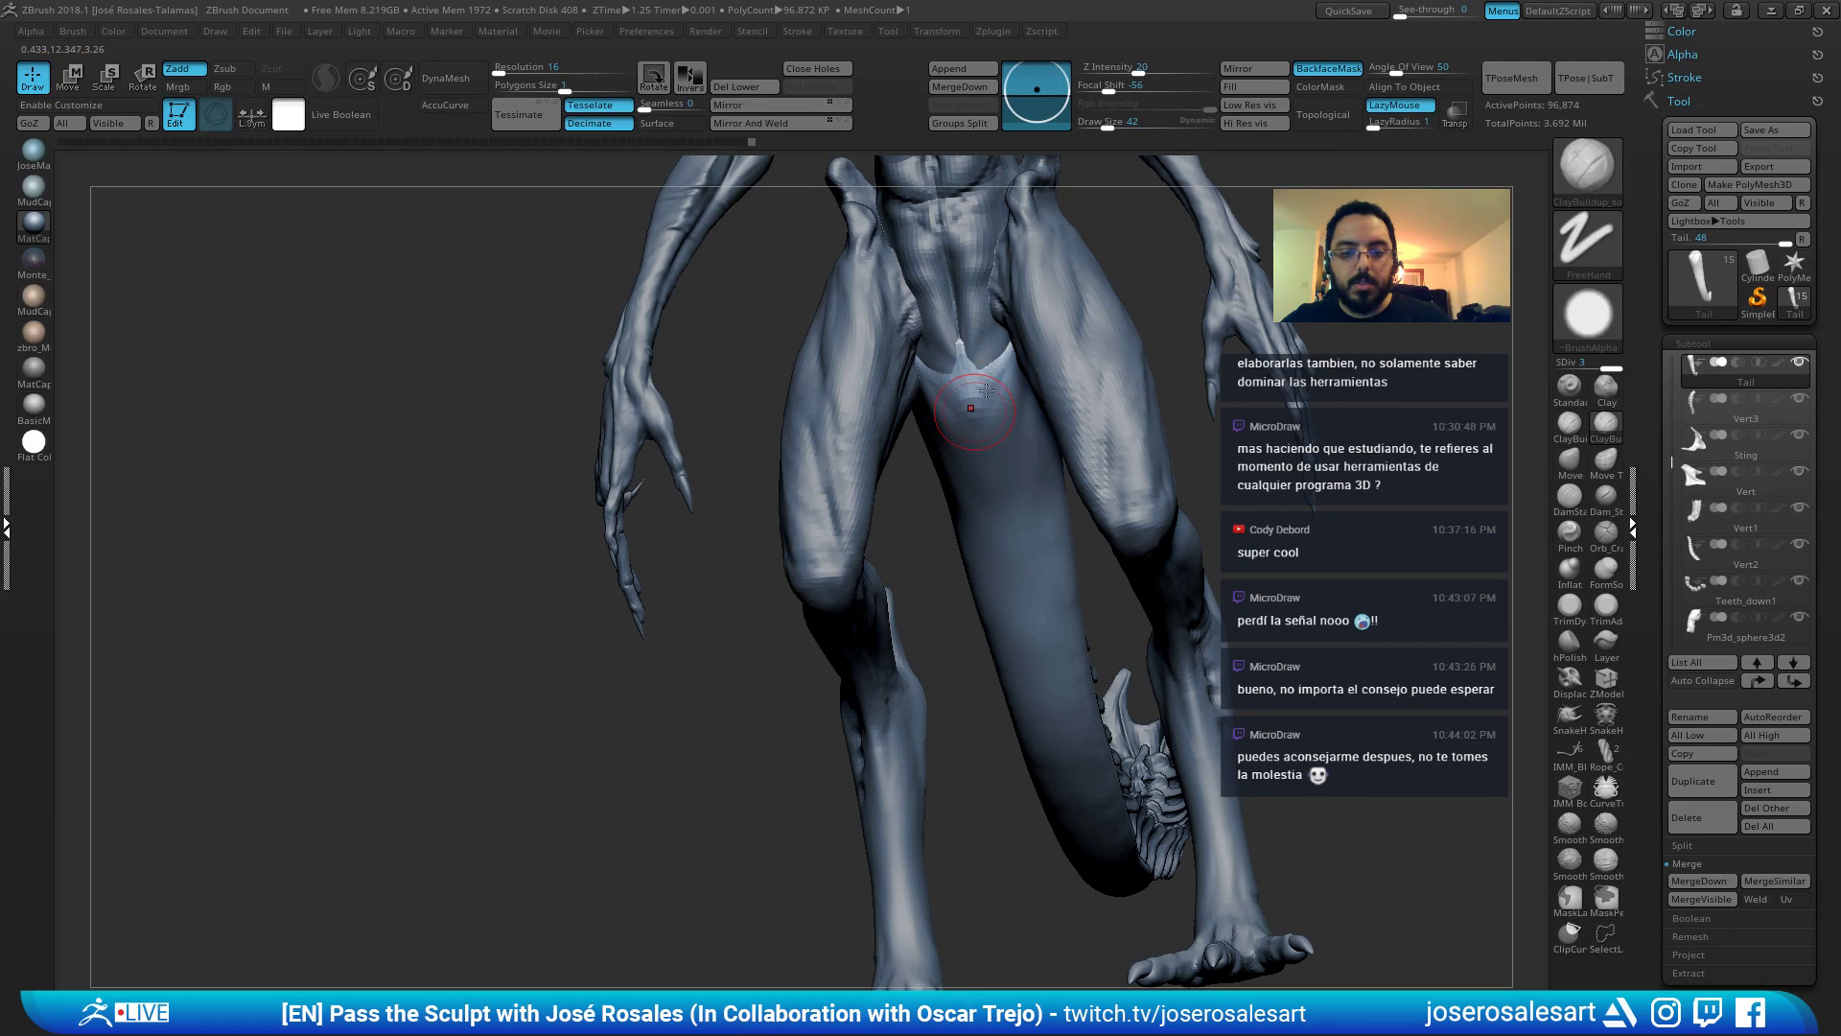
right_click_drag(952, 500, 984, 406)
left_click_drag(984, 407, 993, 479)
mouse_move(990, 437)
right_mouse_down()
mouse_move(998, 491)
mouse_move(1002, 422)
right_mouse_up()
mouse_move(1003, 420)
left_mouse_down()
mouse_move(958, 455)
mouse_move(970, 490)
left_mouse_up()
mouse_move(970, 490)
right_mouse_down()
mouse_move(995, 528)
mouse_move(988, 498)
right_mouse_up()
left_click_drag(987, 480, 1005, 539)
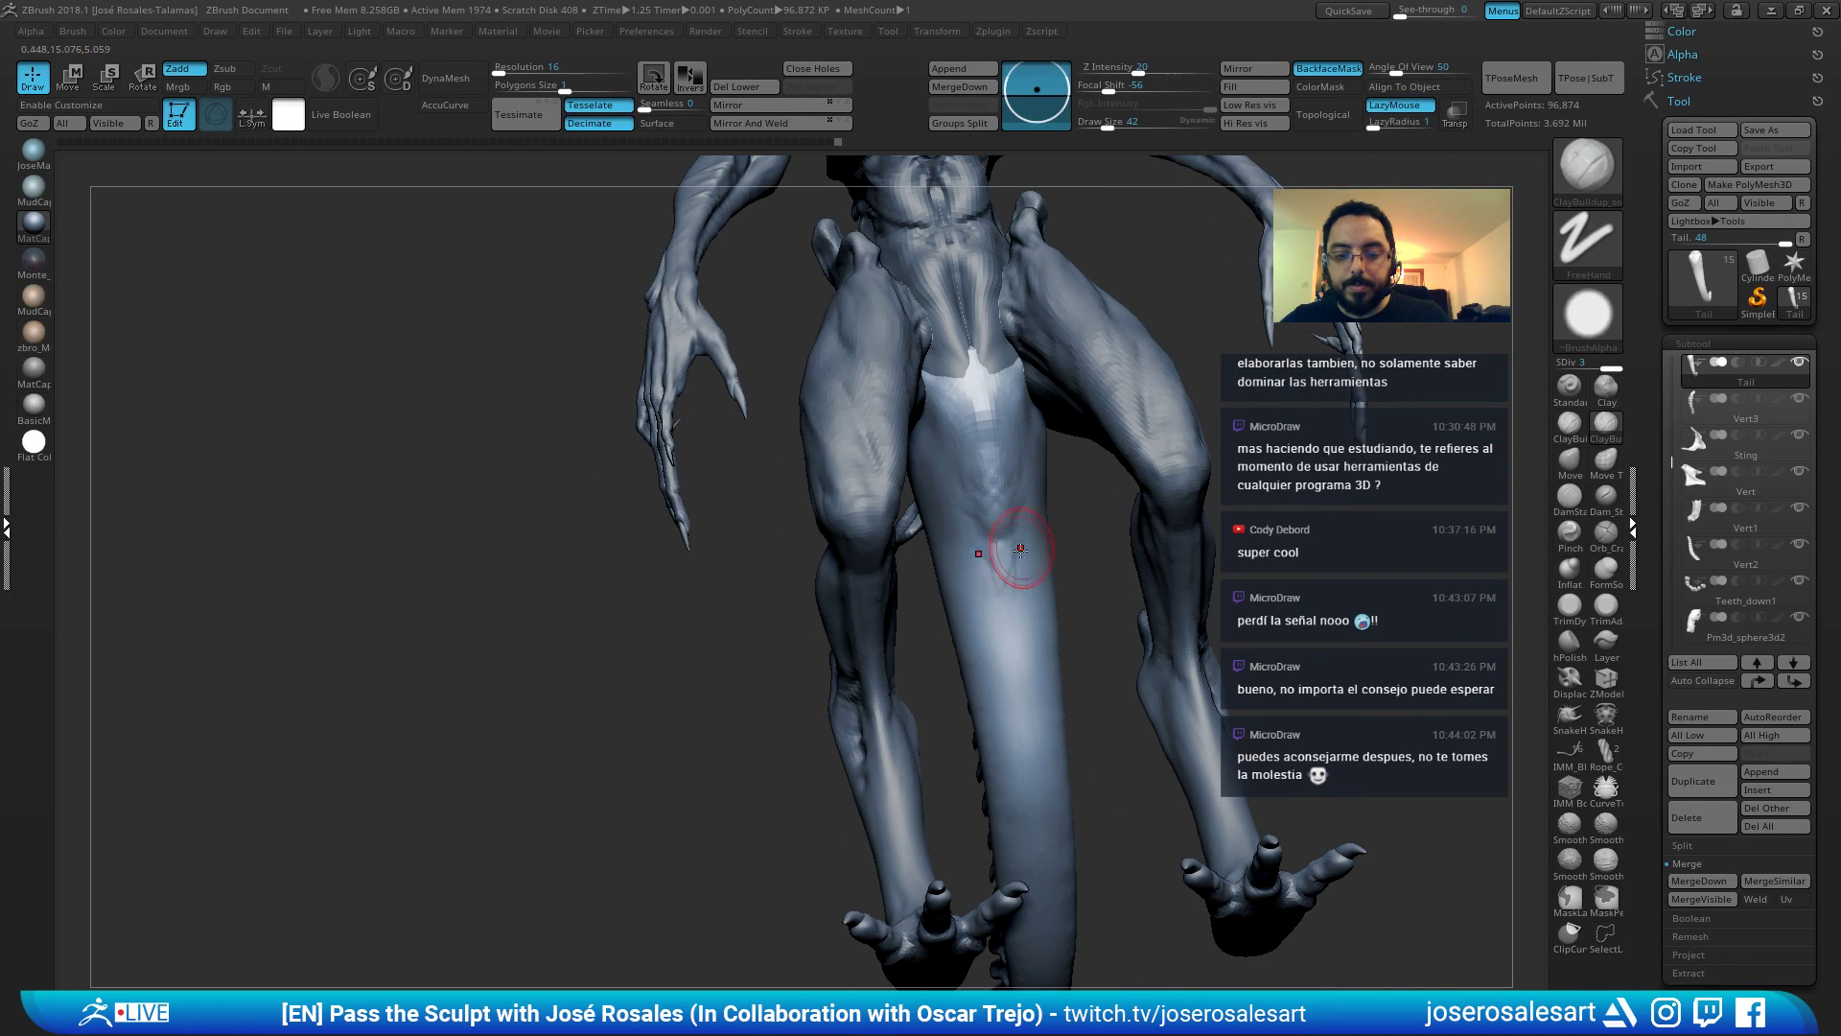
Smooth the built-up tail root and extend its form down the front of the tail.
right_click_drag(1013, 543, 993, 551)
left_click_drag(993, 552, 1010, 619, "shift")
left_click_drag(993, 443, 1010, 657)
left_click_drag(1001, 399, 996, 426)
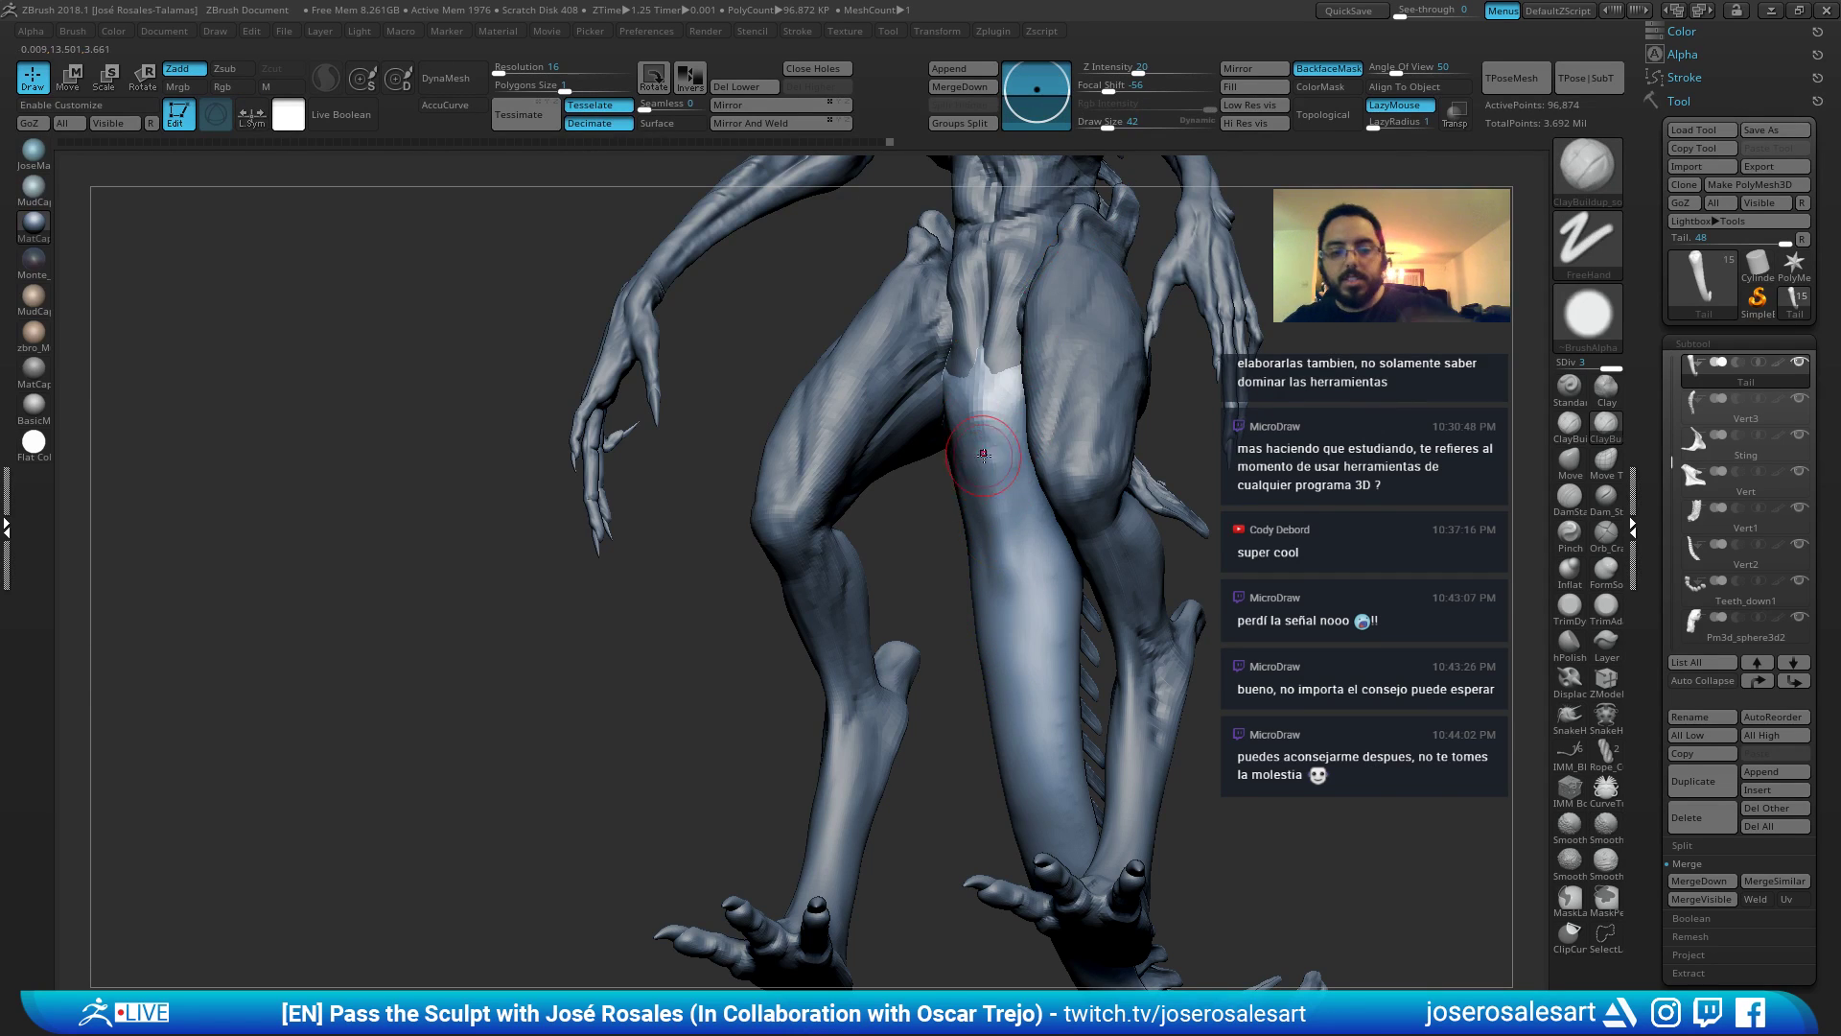
Examine the whole creature's silhouette and proportions from the side and from both front angles.
mouse_move(959, 465)
right_mouse_down()
mouse_move(1056, 456)
mouse_move(844, 450)
mouse_move(743, 527)
mouse_move(853, 441)
mouse_move(892, 366)
mouse_move(829, 354)
right_mouse_up()
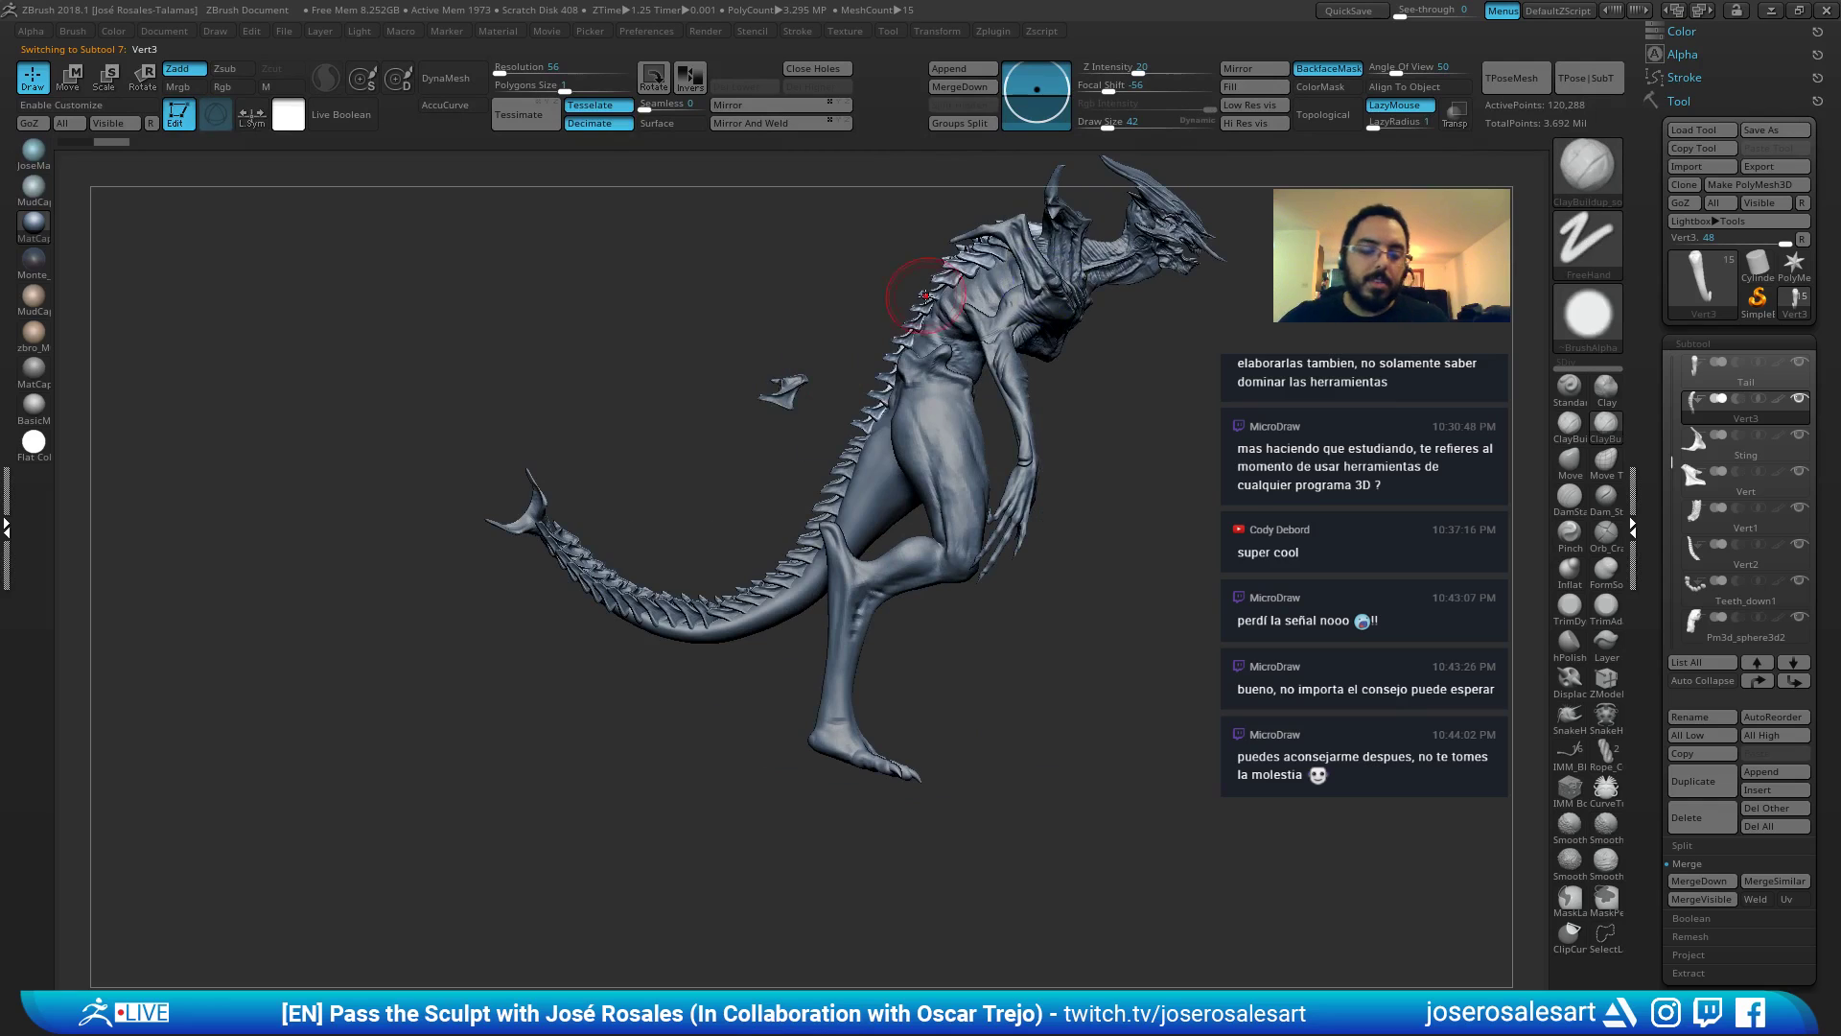
right_click_drag(926, 295, 619, 442)
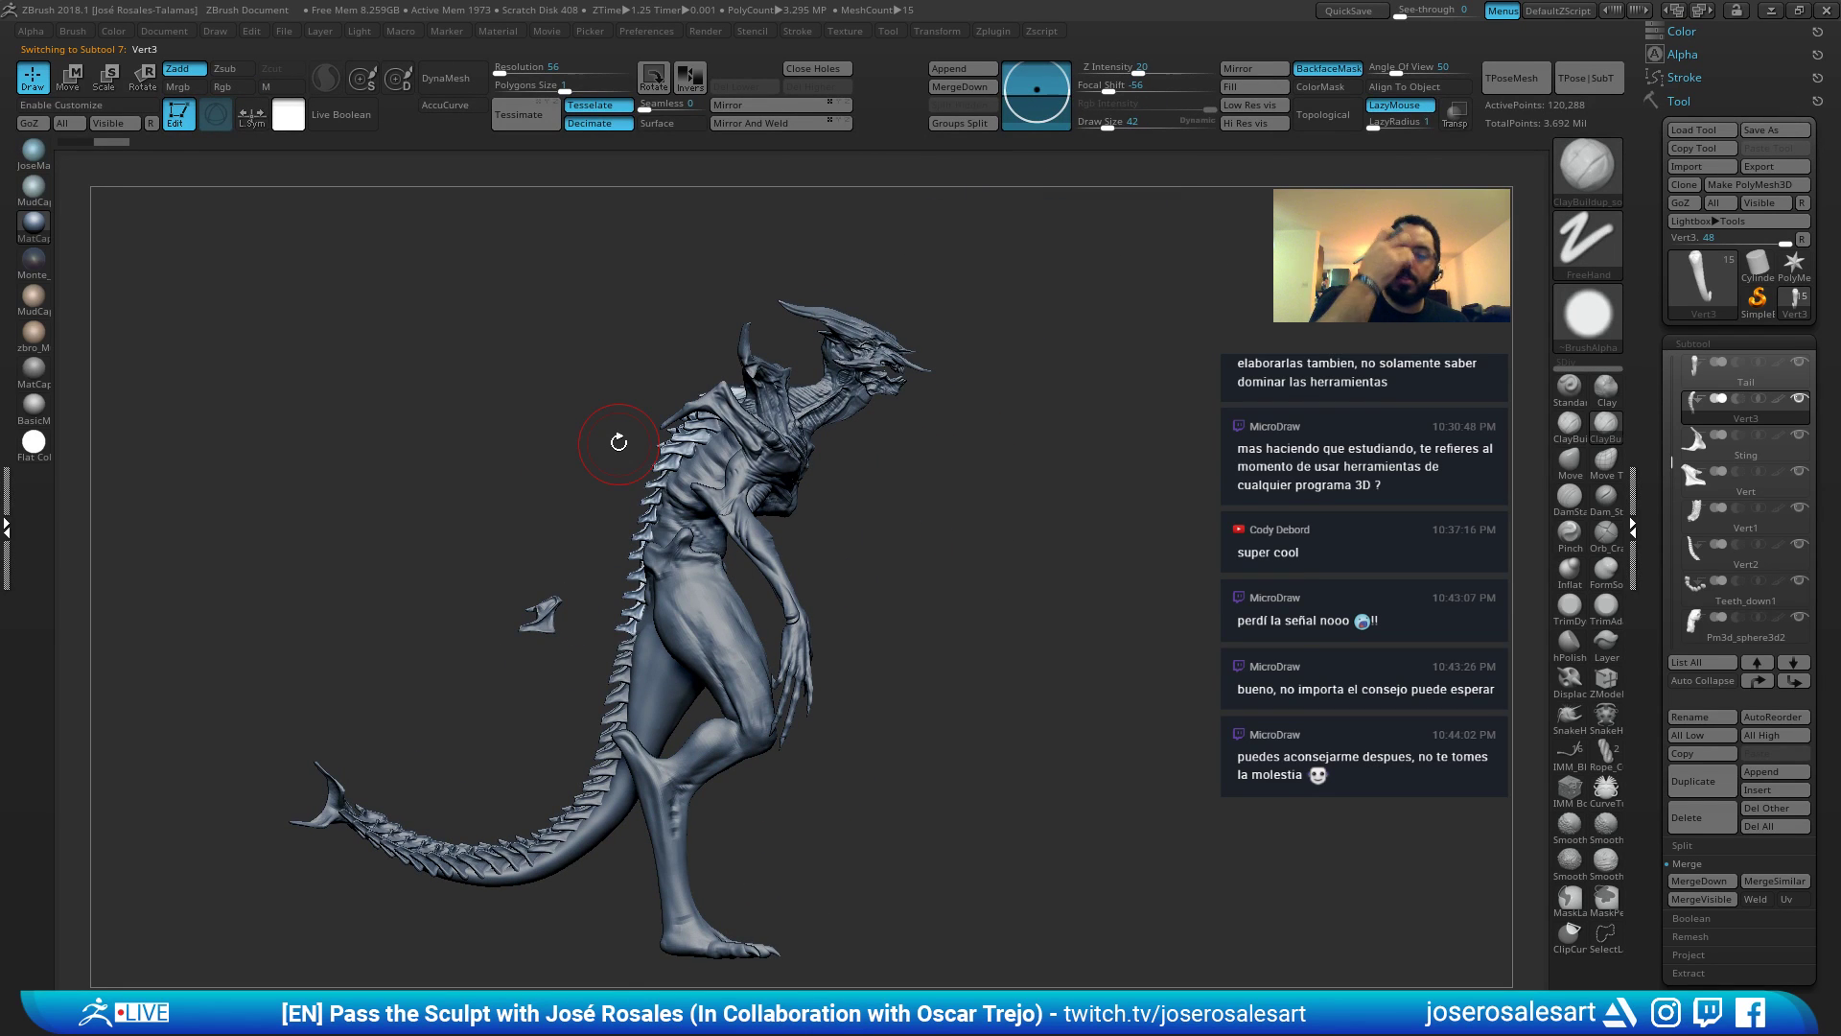
right_click_drag(949, 432, 1077, 411, "ctrl")
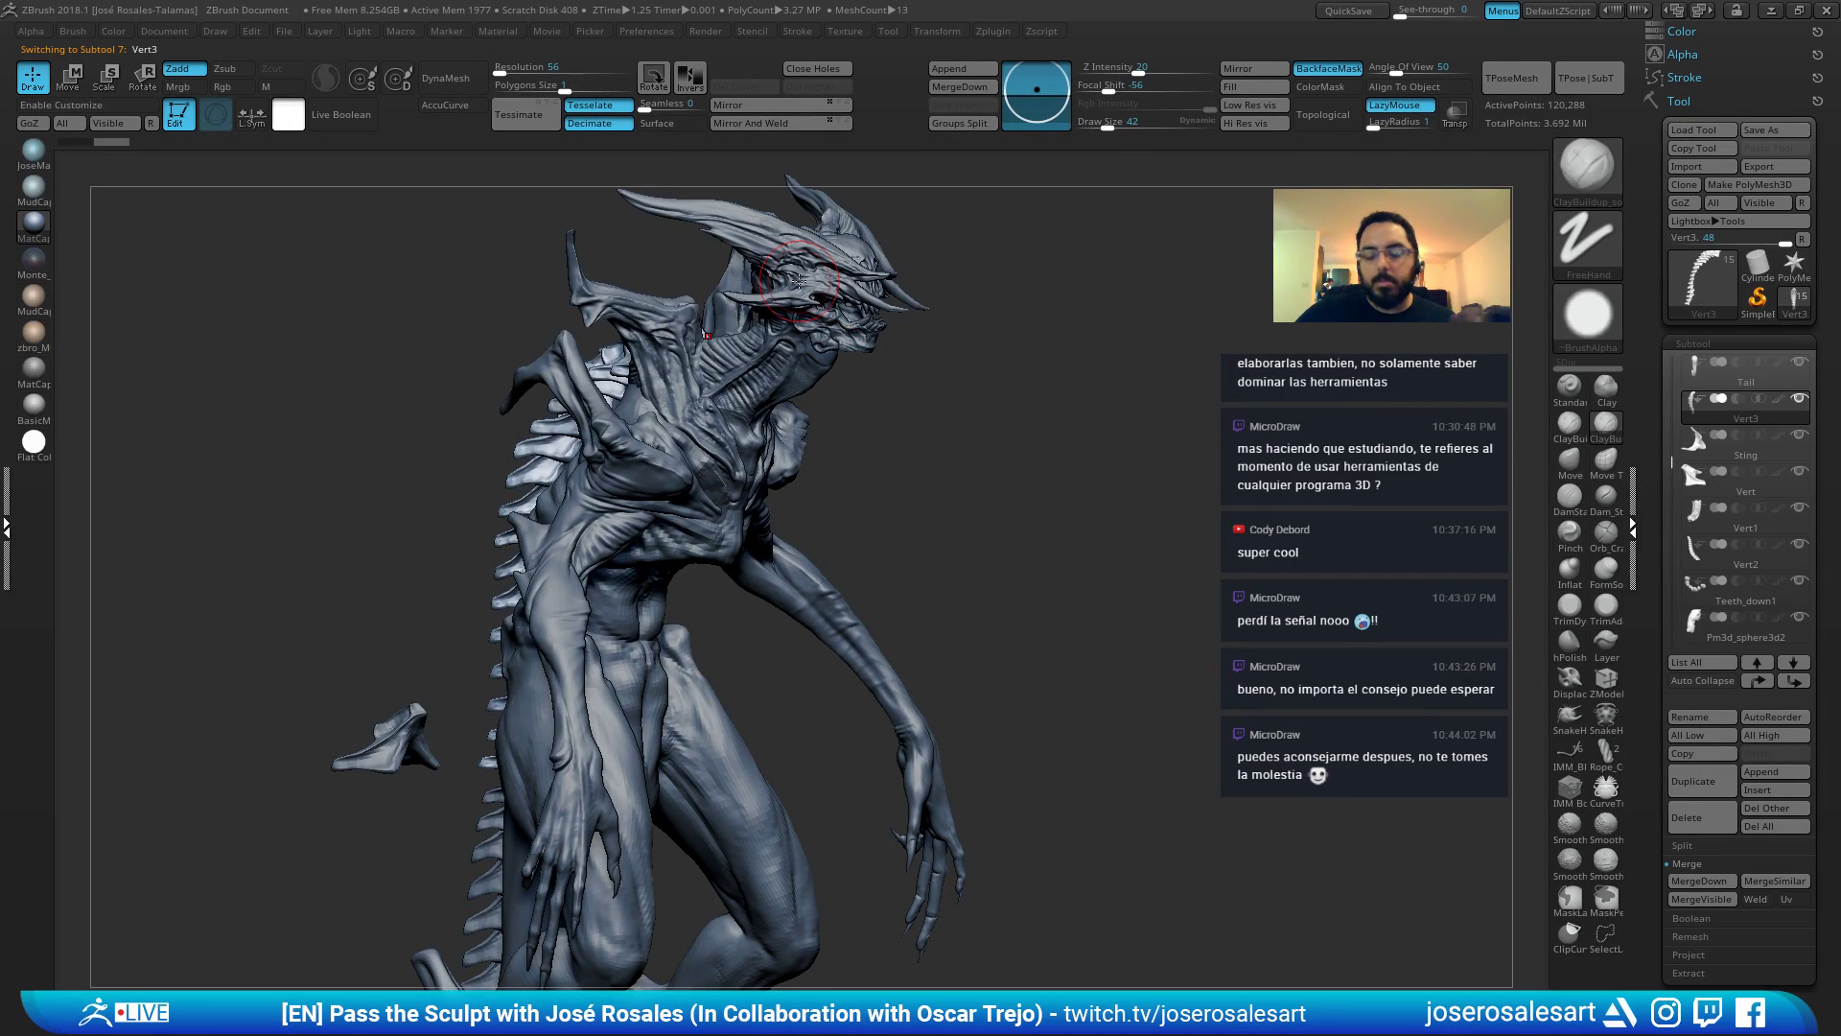
right_click_drag(799, 280, 757, 374)
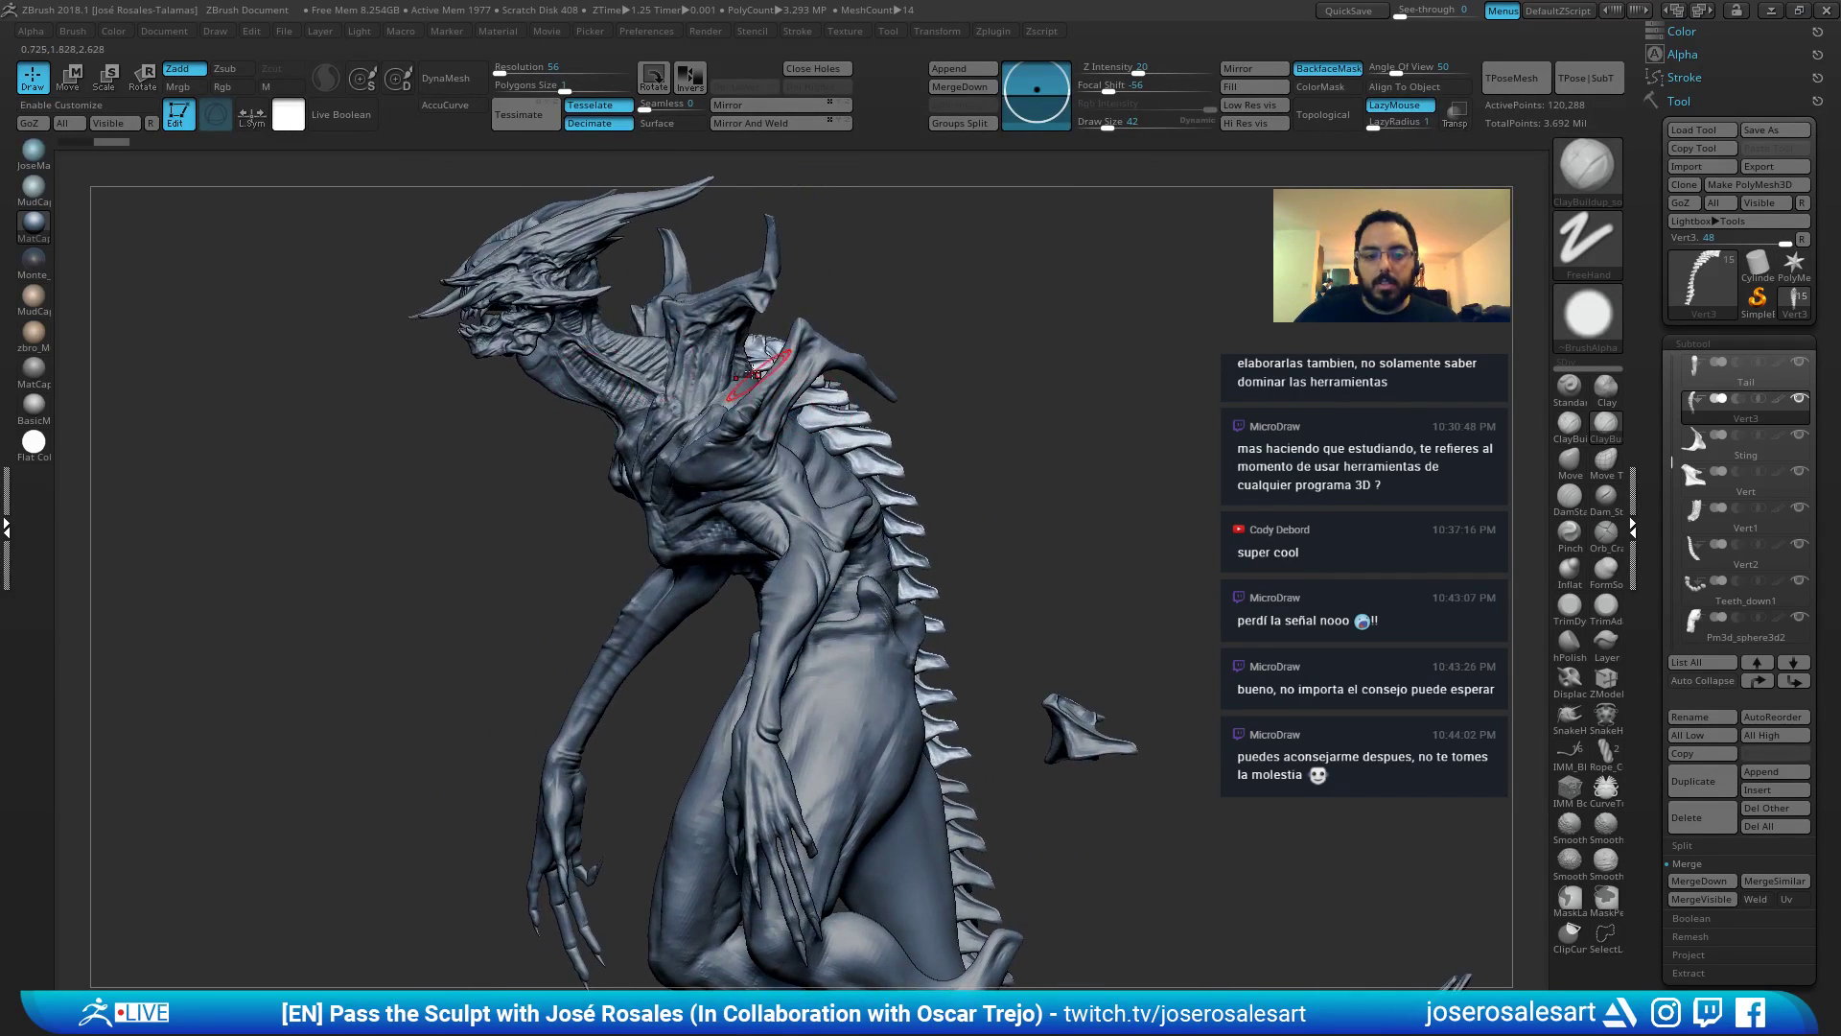
right_click_drag(820, 302, 767, 200)
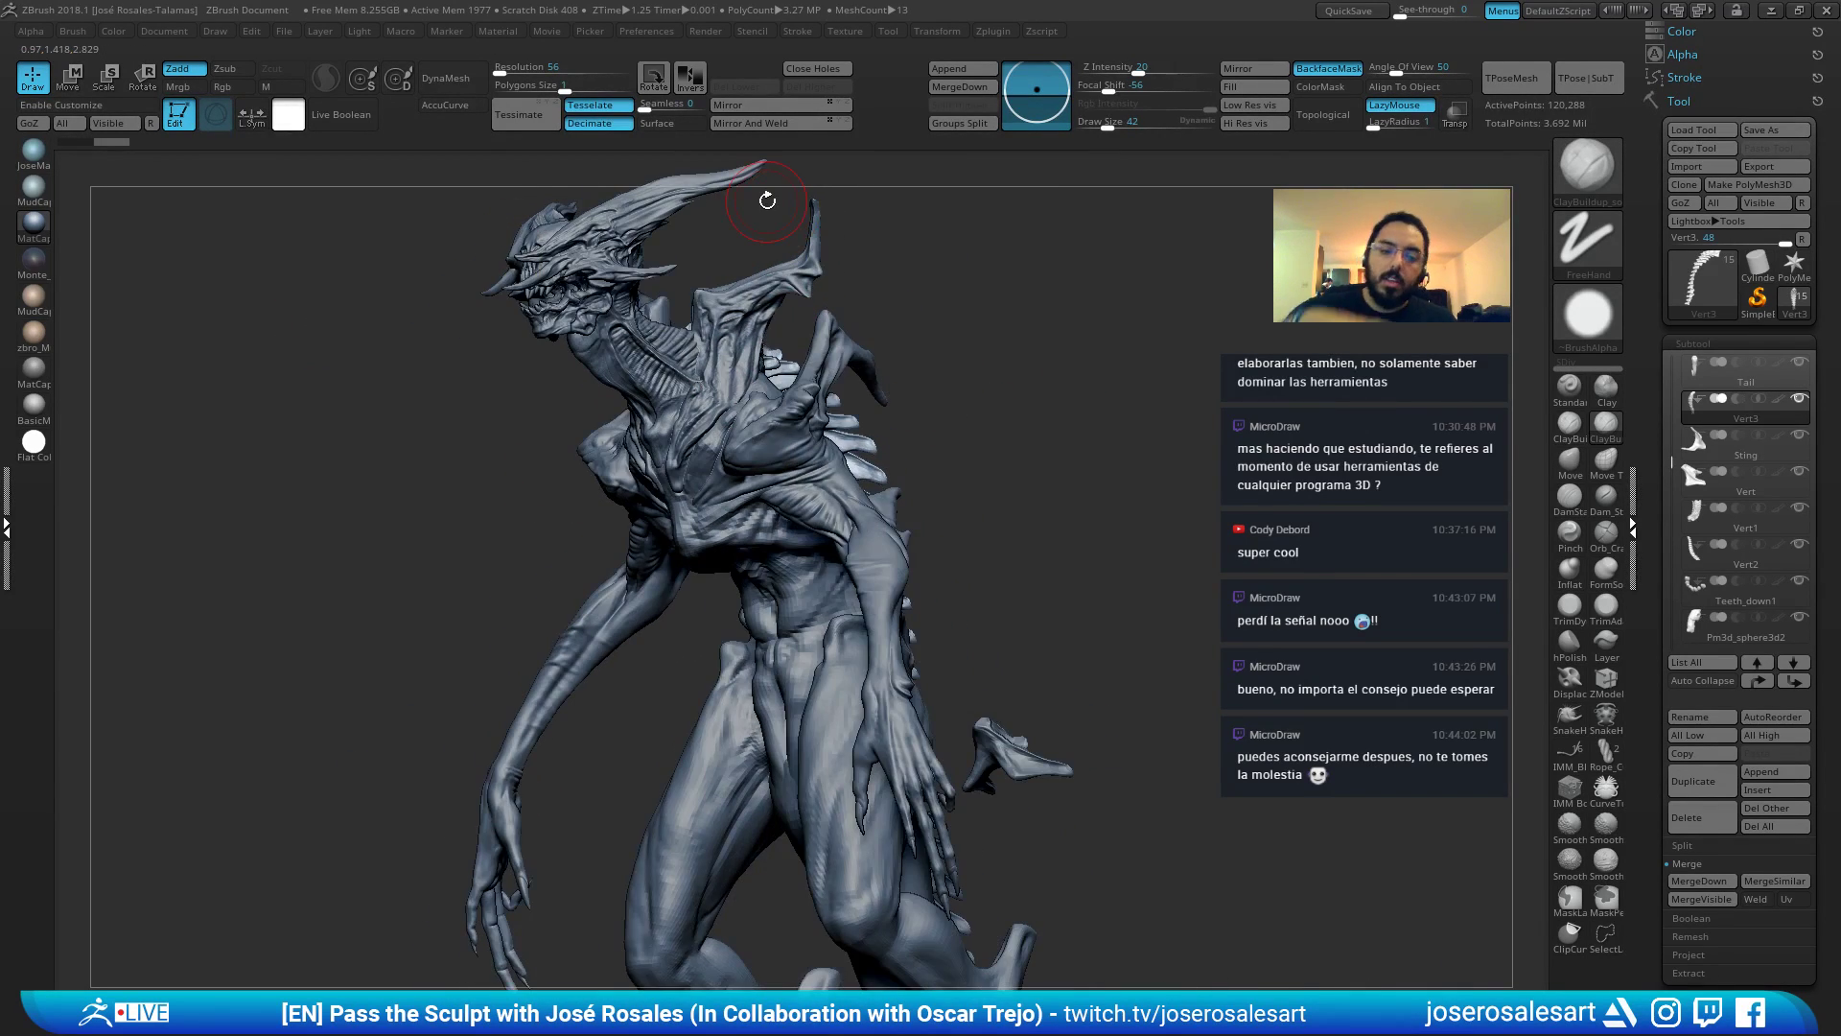
Make the torso and pelvis mesh the active subtool.
right_click_drag(736, 576, 801, 387, "alt")
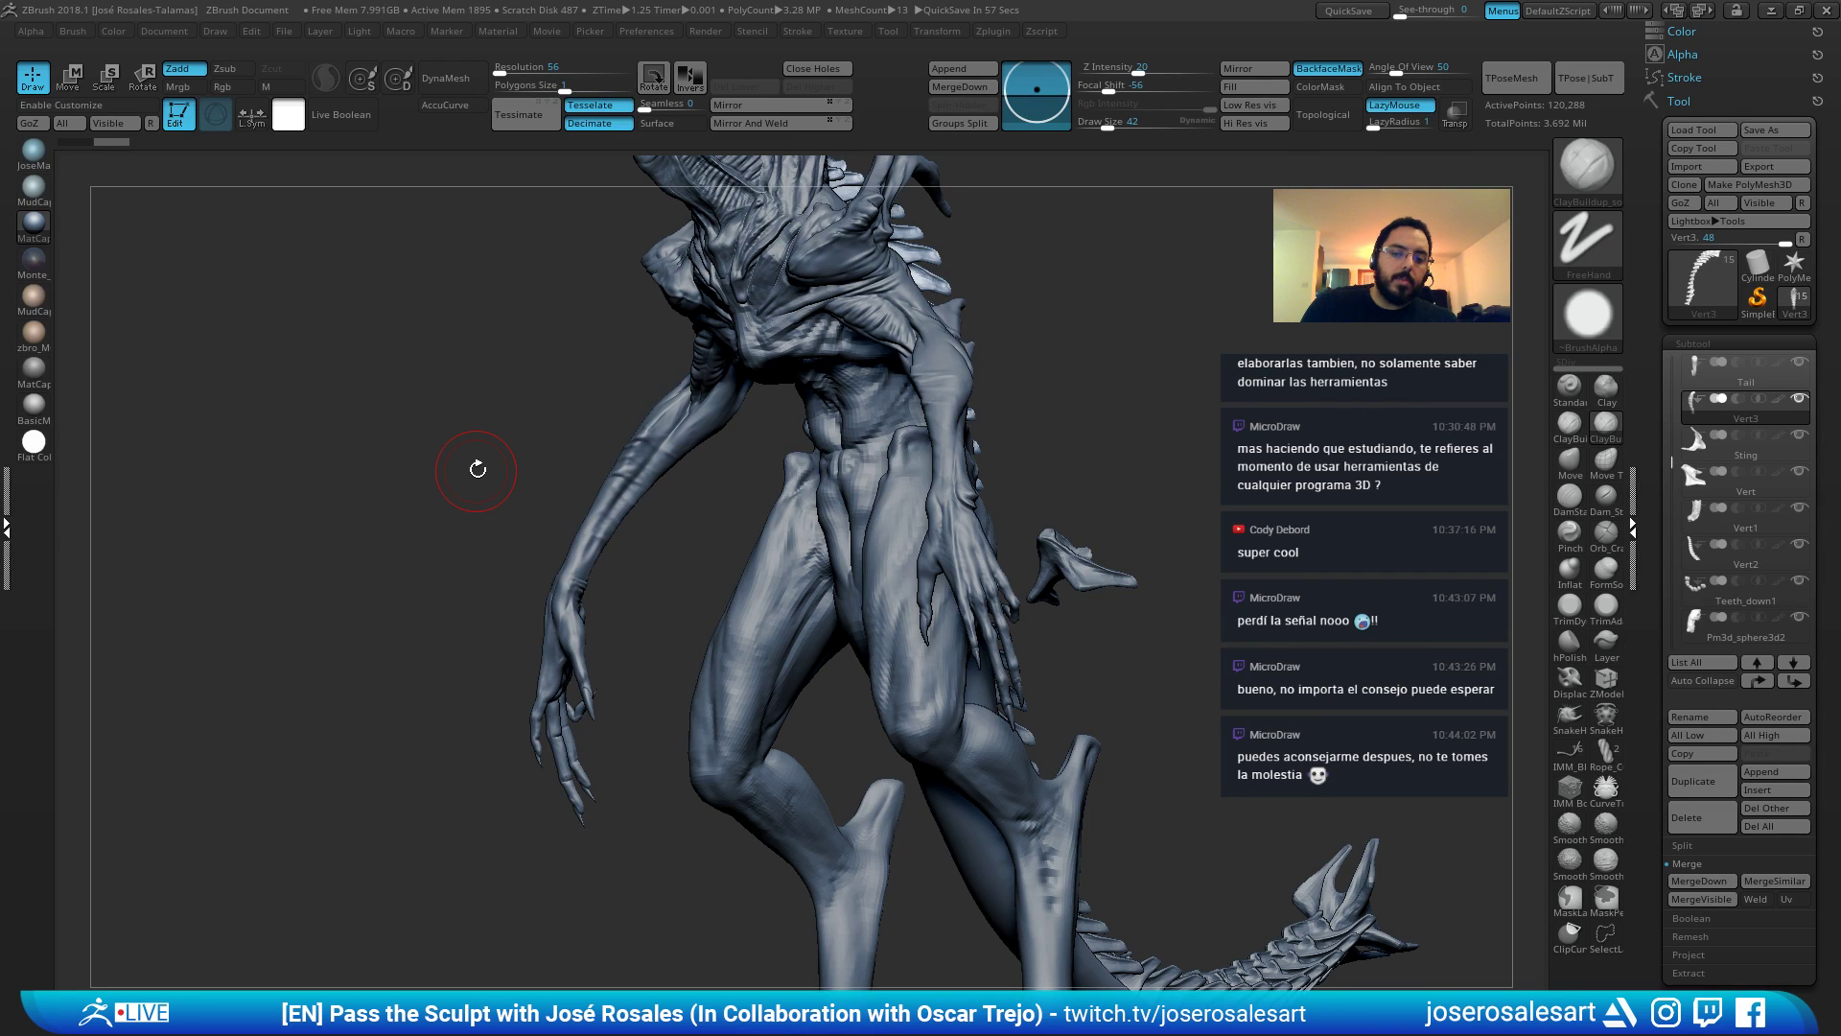
right_click_drag(915, 334, 903, 565)
left_click(883, 553, "alt")
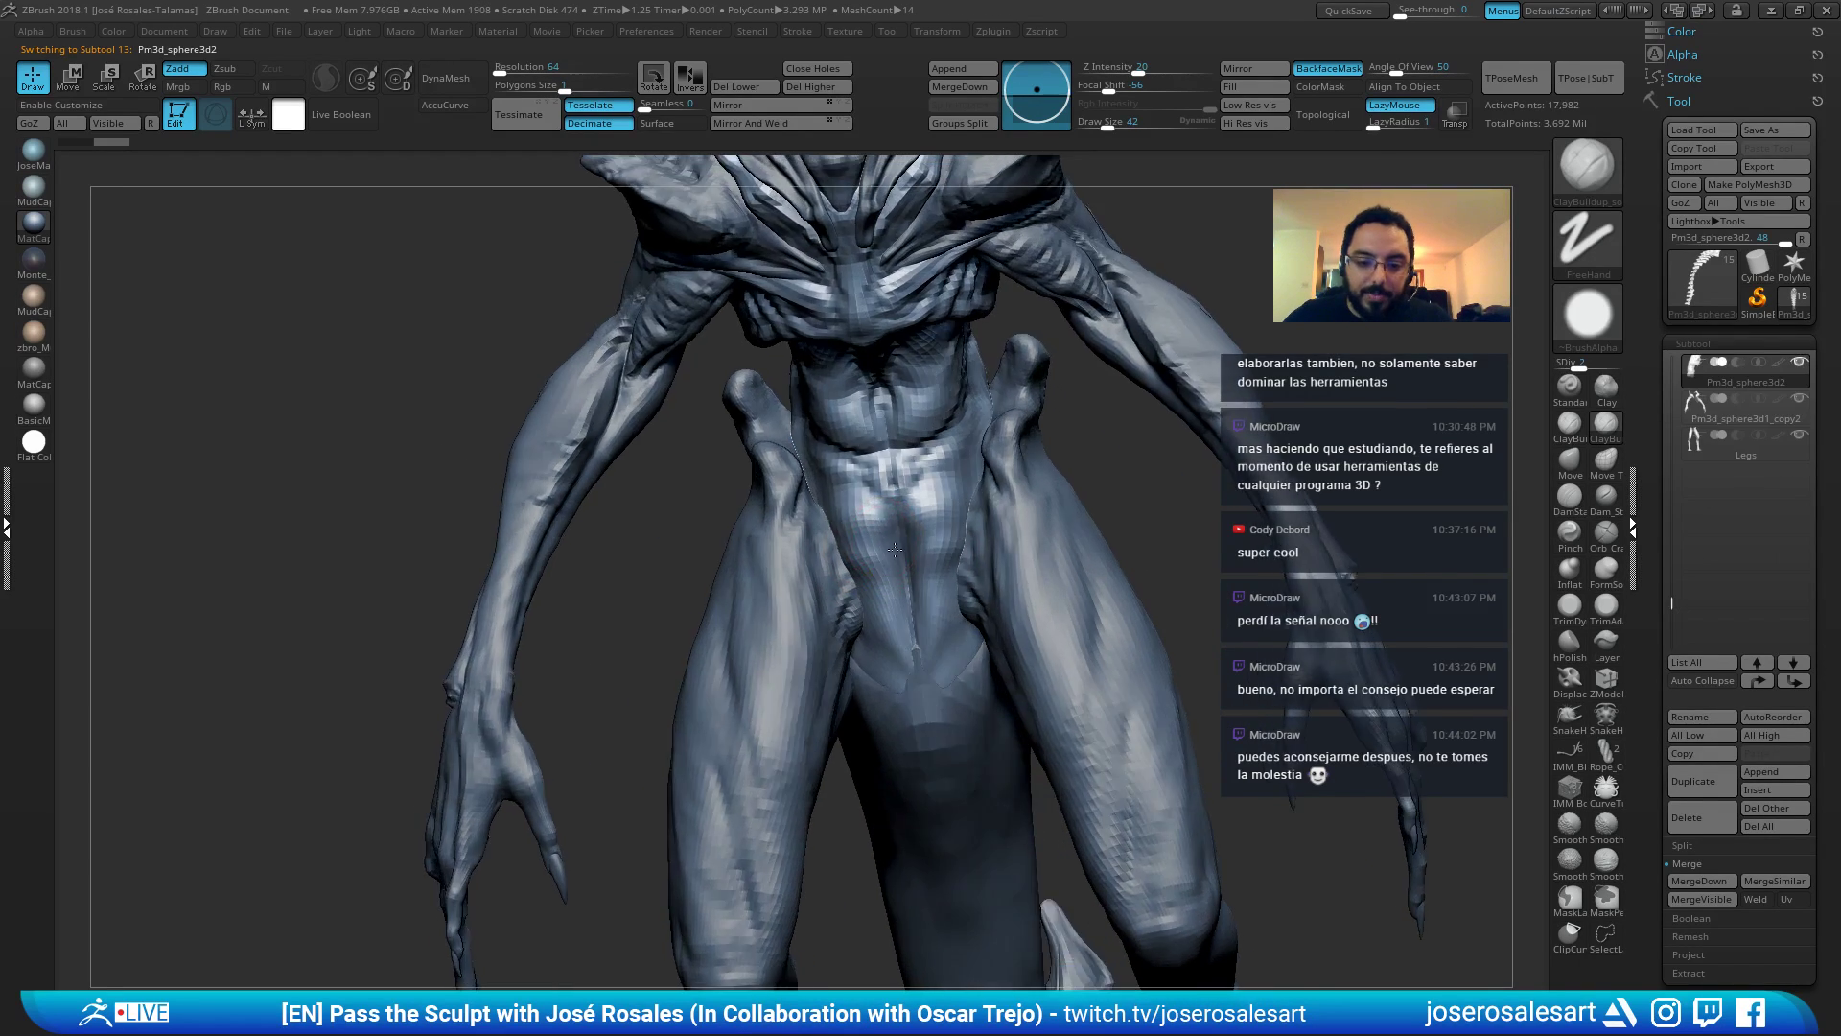
Raise the torso mesh to subdivision level 4 and carve lower-abdomen creases with the DamStandard brush at draw size 30.
mouse_move(880, 600)
right_mouse_down()
mouse_move(926, 603)
mouse_move(884, 616)
mouse_move(879, 568)
mouse_move(880, 632)
right_mouse_up()
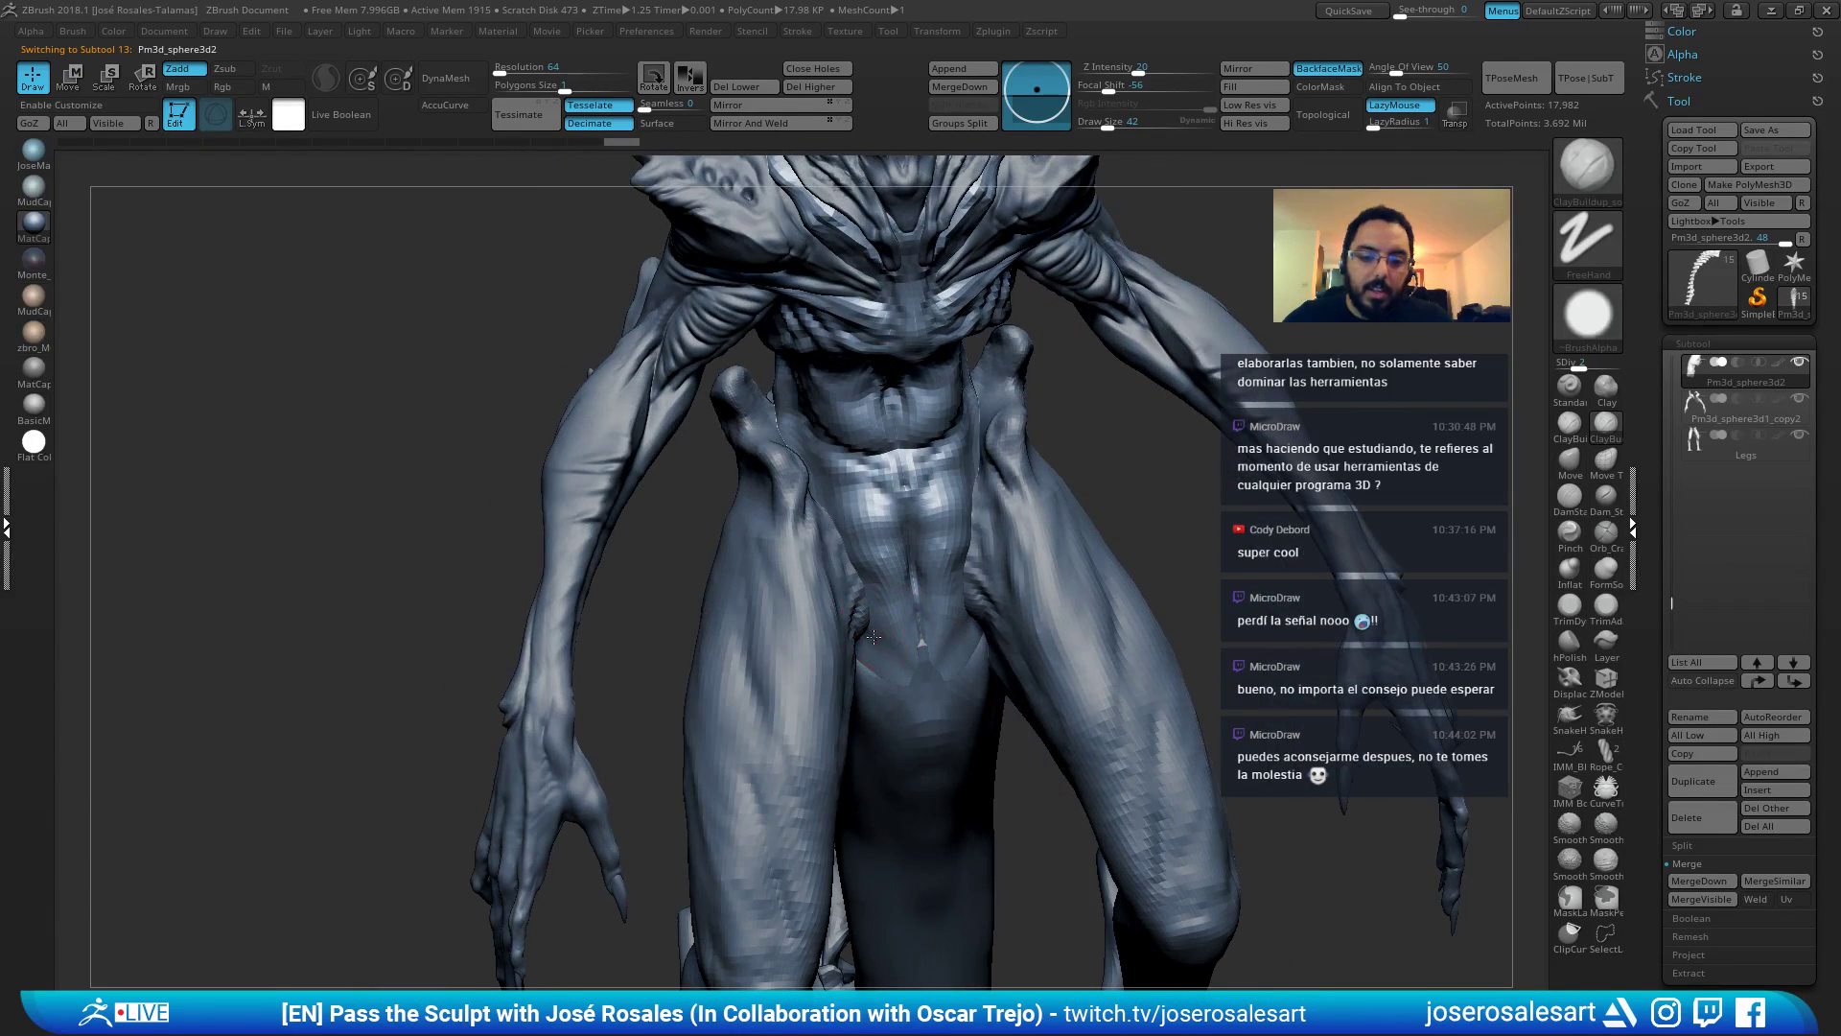
key("d")
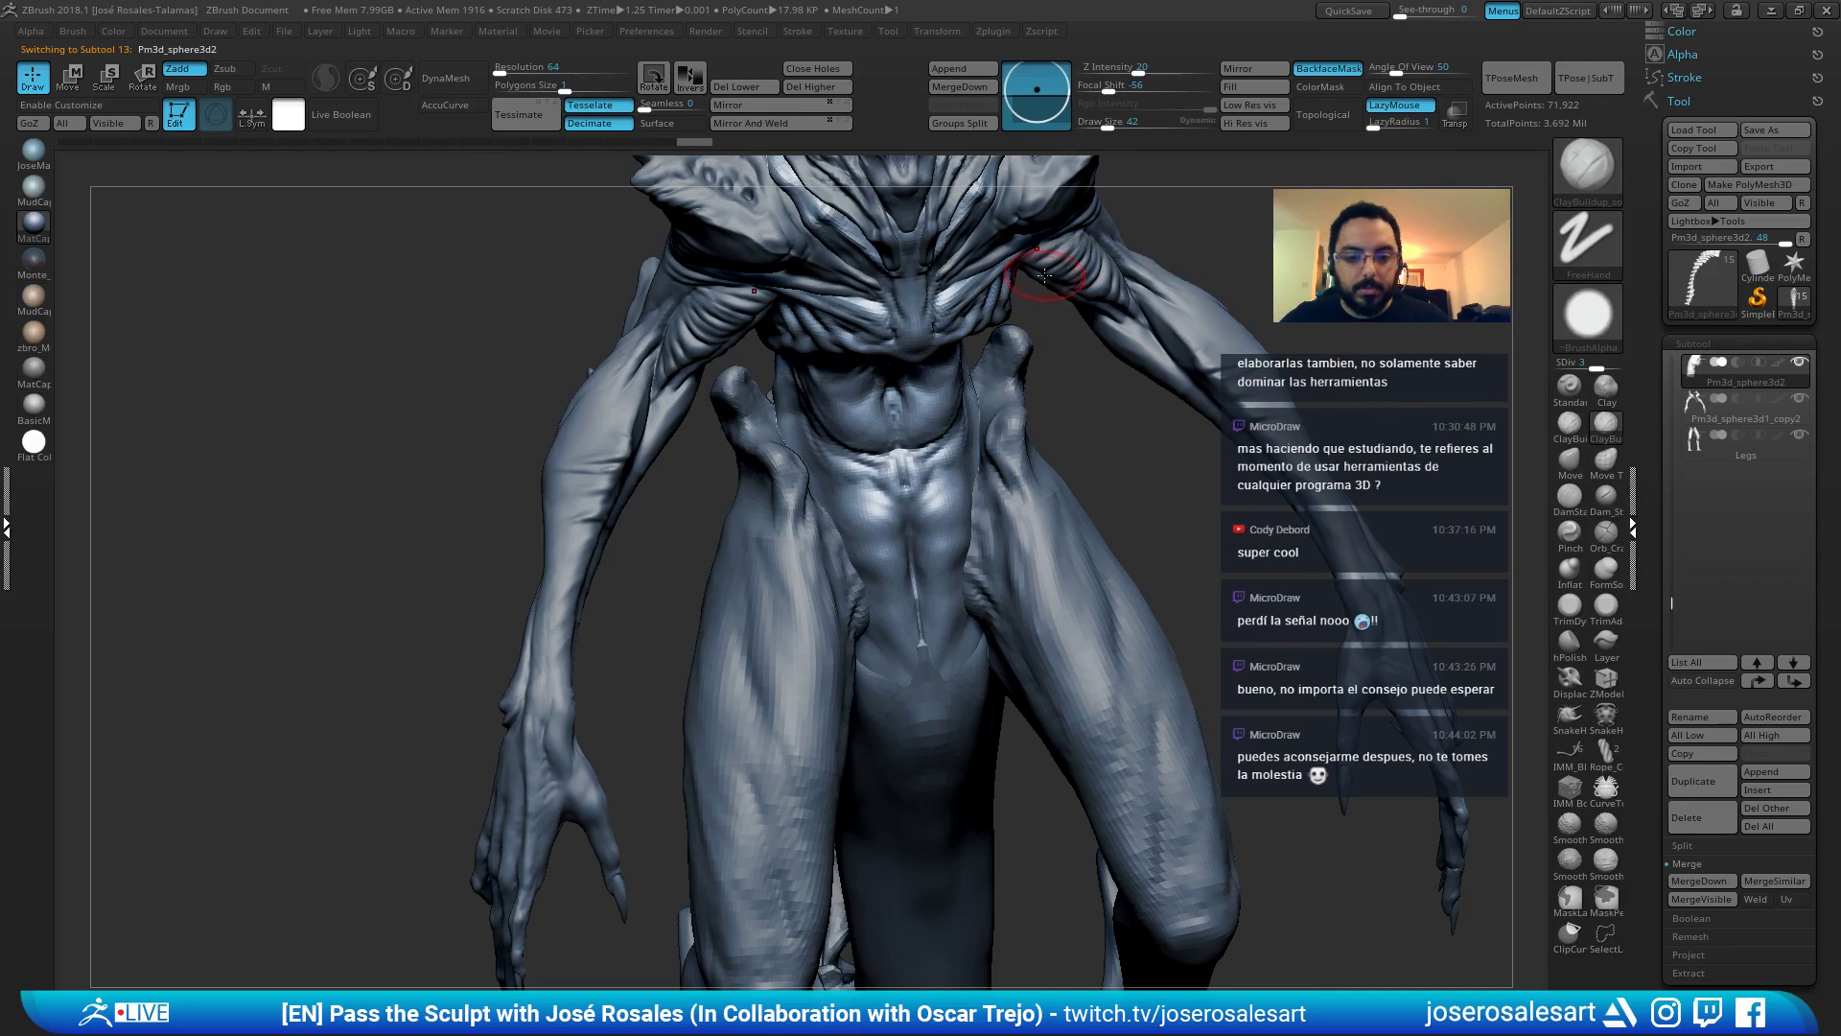
mouse_move(1044, 275)
right_mouse_down()
mouse_move(954, 472)
mouse_move(969, 482)
mouse_move(944, 491)
mouse_move(911, 458)
mouse_move(820, 470)
right_mouse_up()
key("d")
key("b")
key("d")
key("s")
left_click_drag(951, 468, 946, 462)
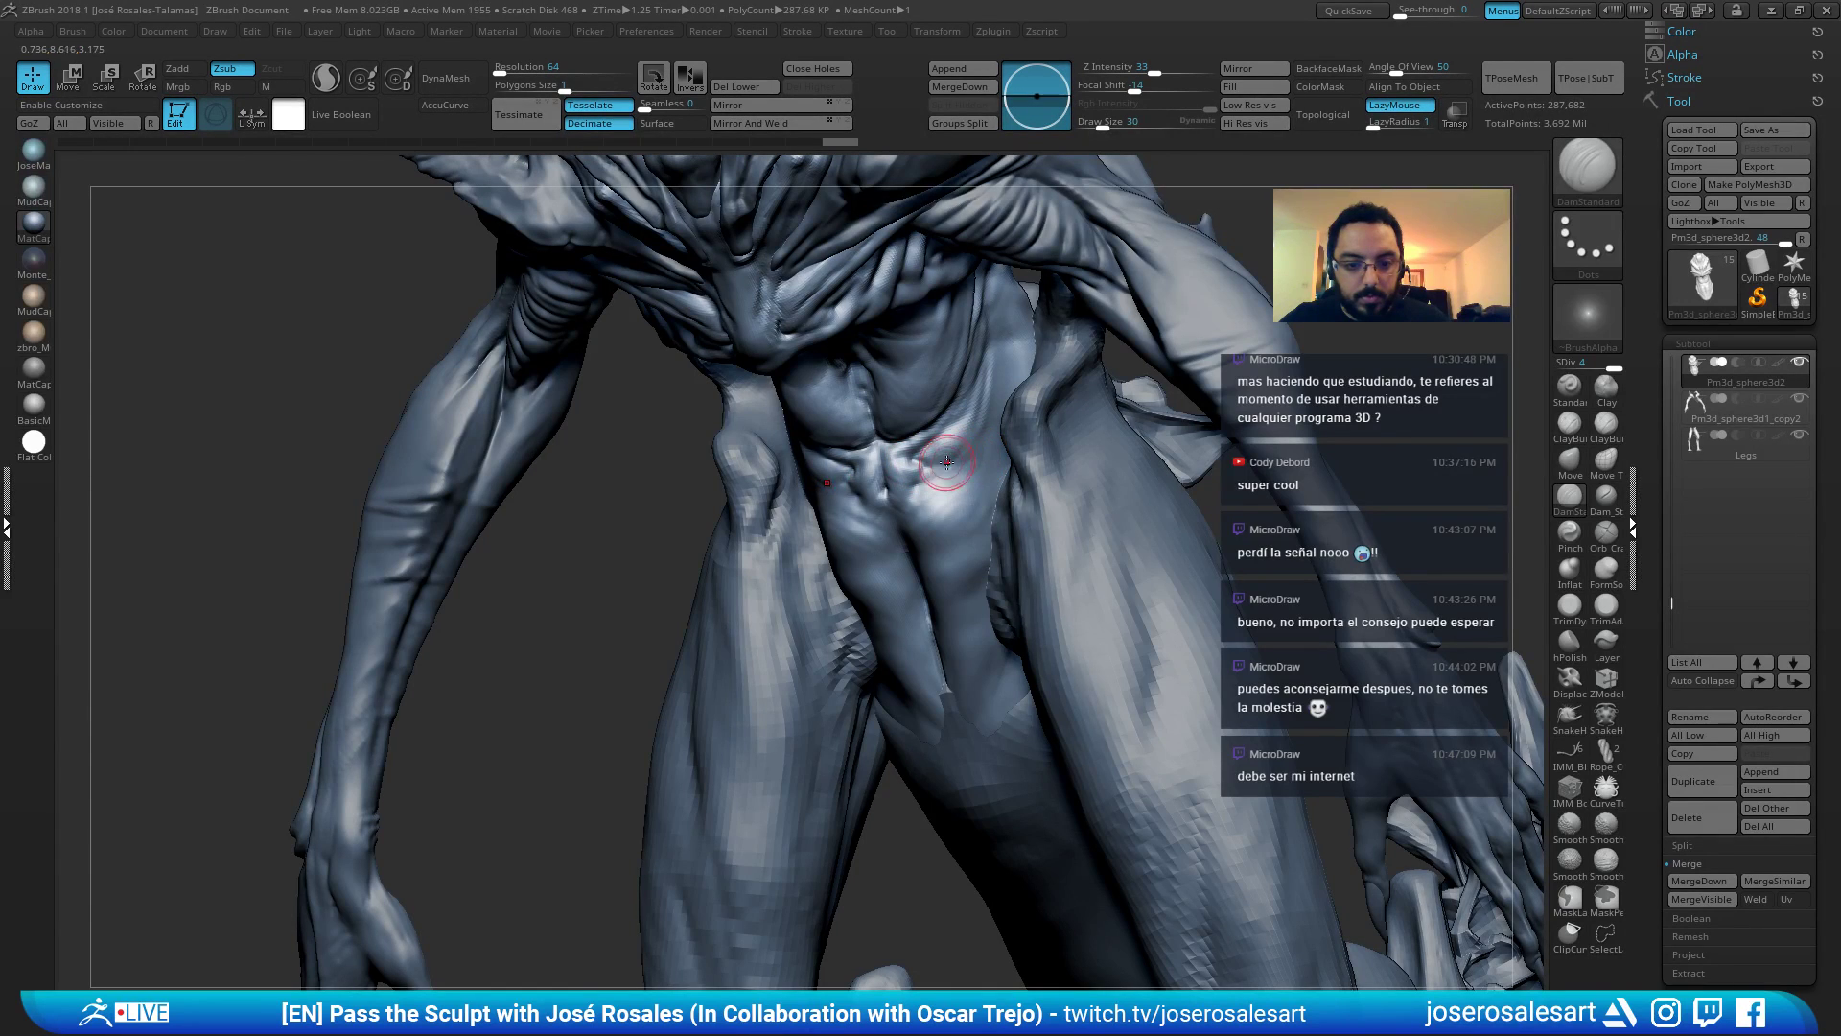
mouse_move(979, 438)
right_mouse_down()
mouse_move(954, 413)
mouse_move(988, 422)
mouse_move(959, 457)
right_mouse_up()
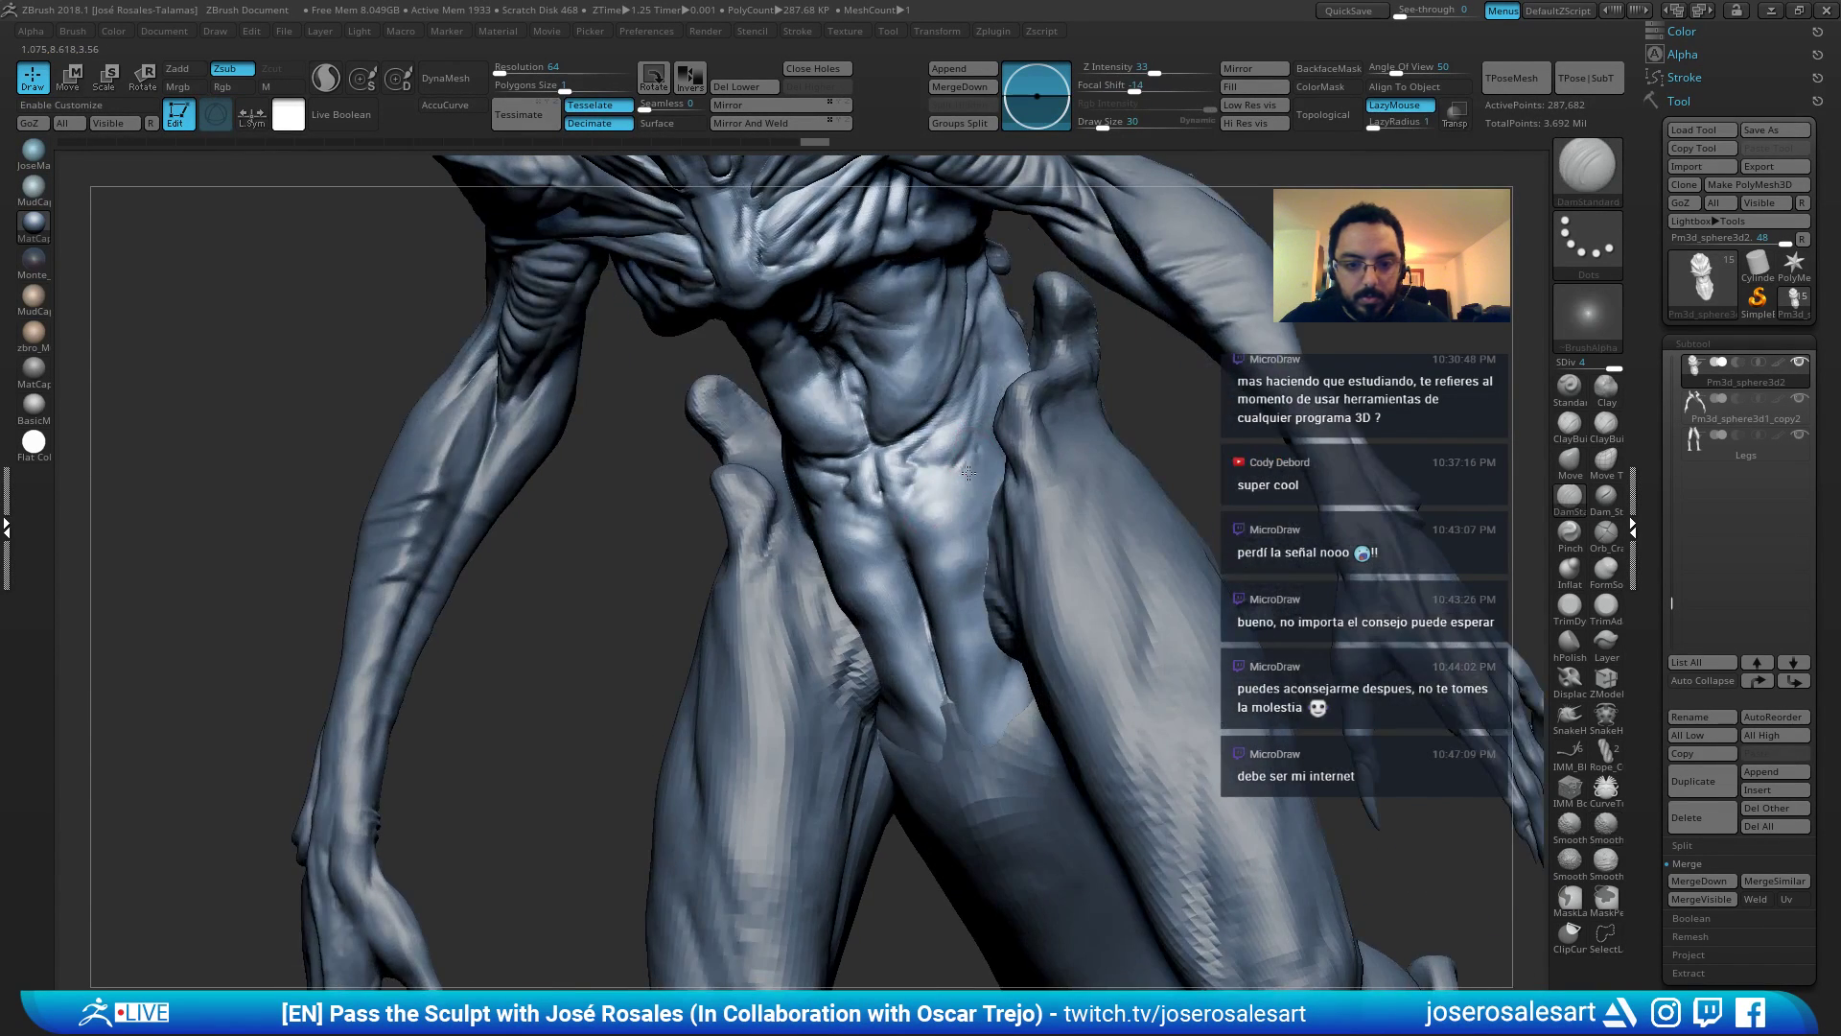
left_click_drag(955, 479, 1004, 430)
Build up muscle forms across the lower abdomen with the ClayBuildup brush at draw size 30 and smooth them toward the groin.
right_click_drag(993, 442, 930, 479)
key("b")
key("c")
key("b")
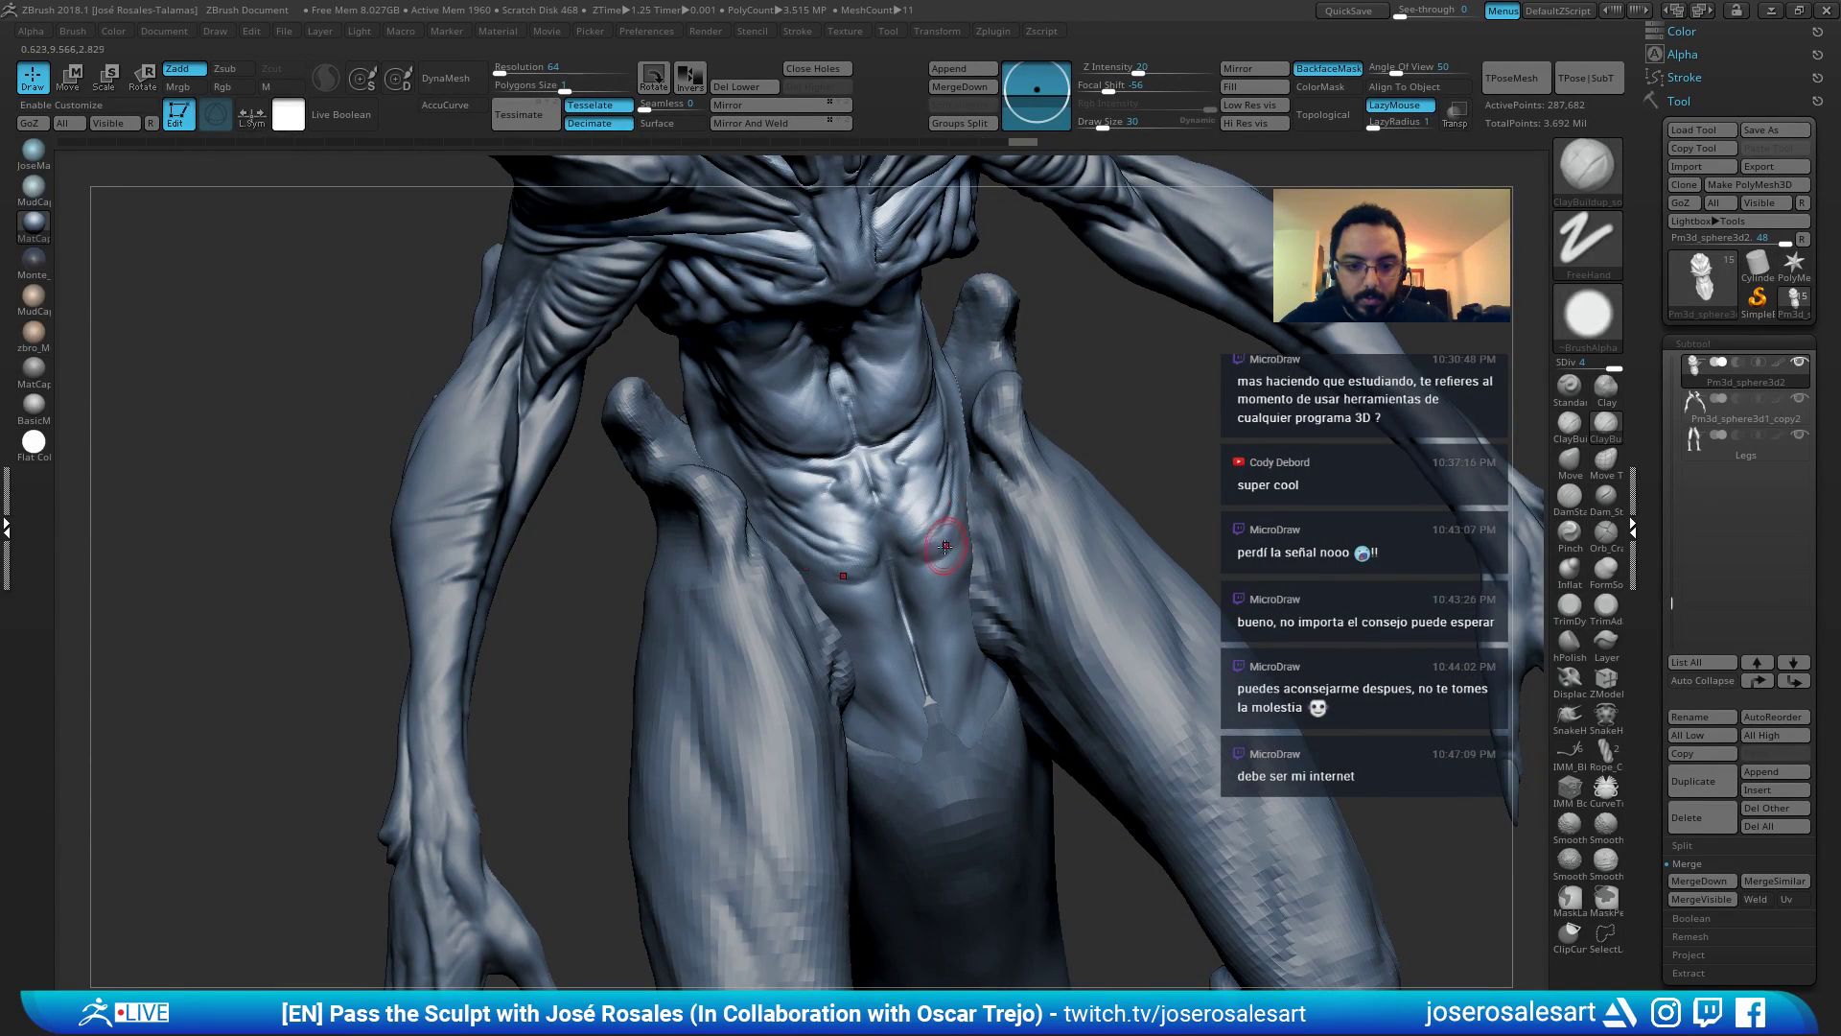
left_click_drag(891, 569, 911, 575)
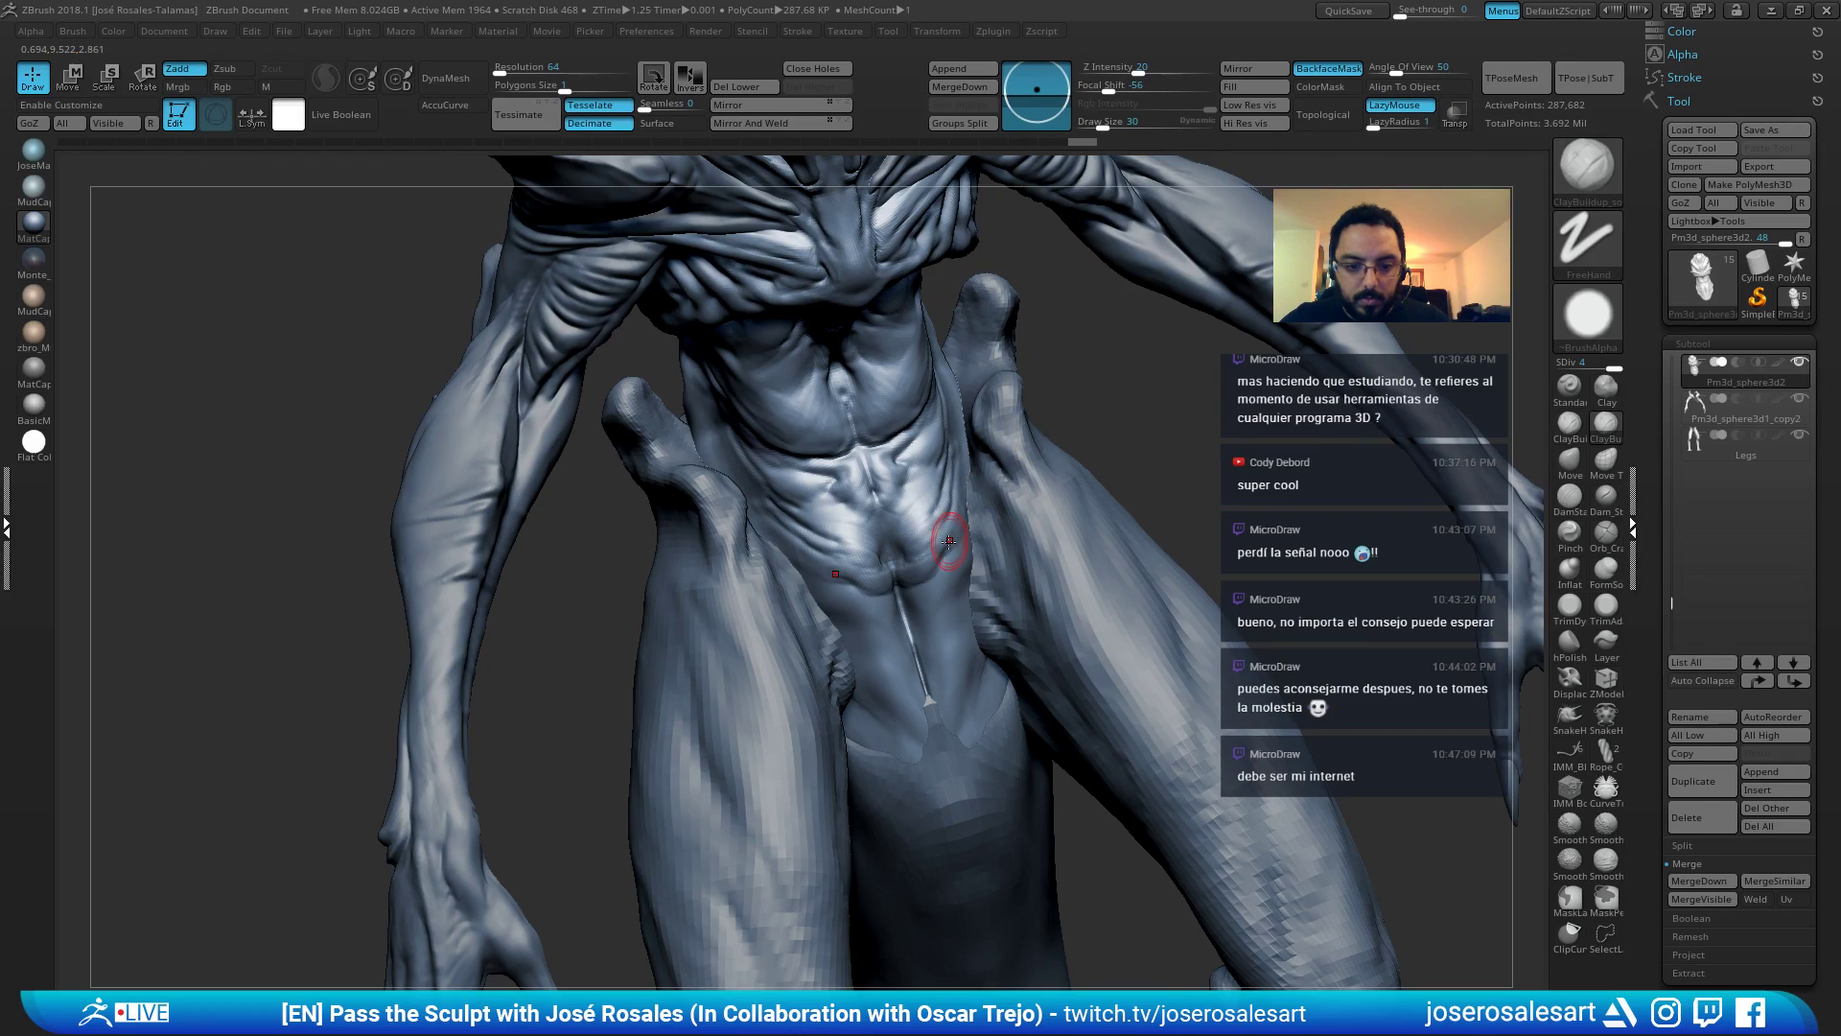
mouse_move(958, 554)
right_mouse_down()
mouse_move(917, 587)
mouse_move(903, 572)
mouse_move(891, 597)
right_mouse_up()
left_click_drag(863, 605, 884, 608)
right_click_drag(884, 614, 872, 577, "ctrl")
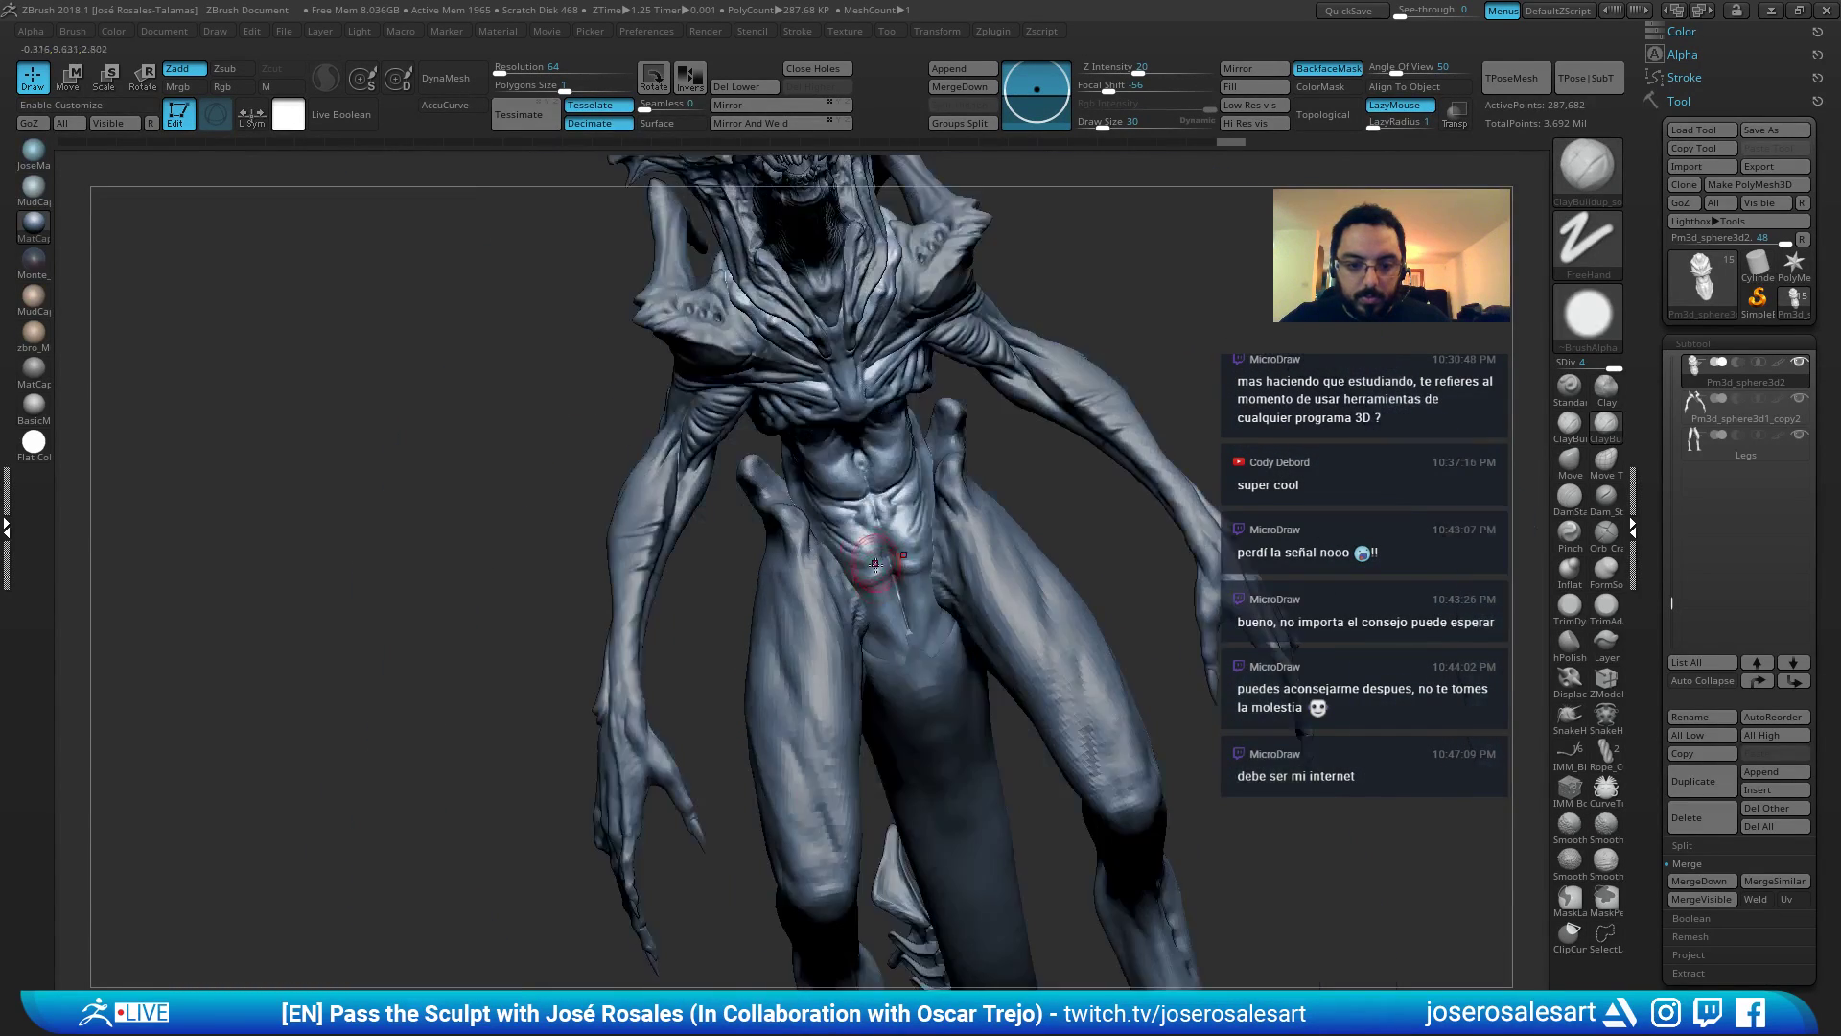
left_click_drag(870, 577, 883, 588)
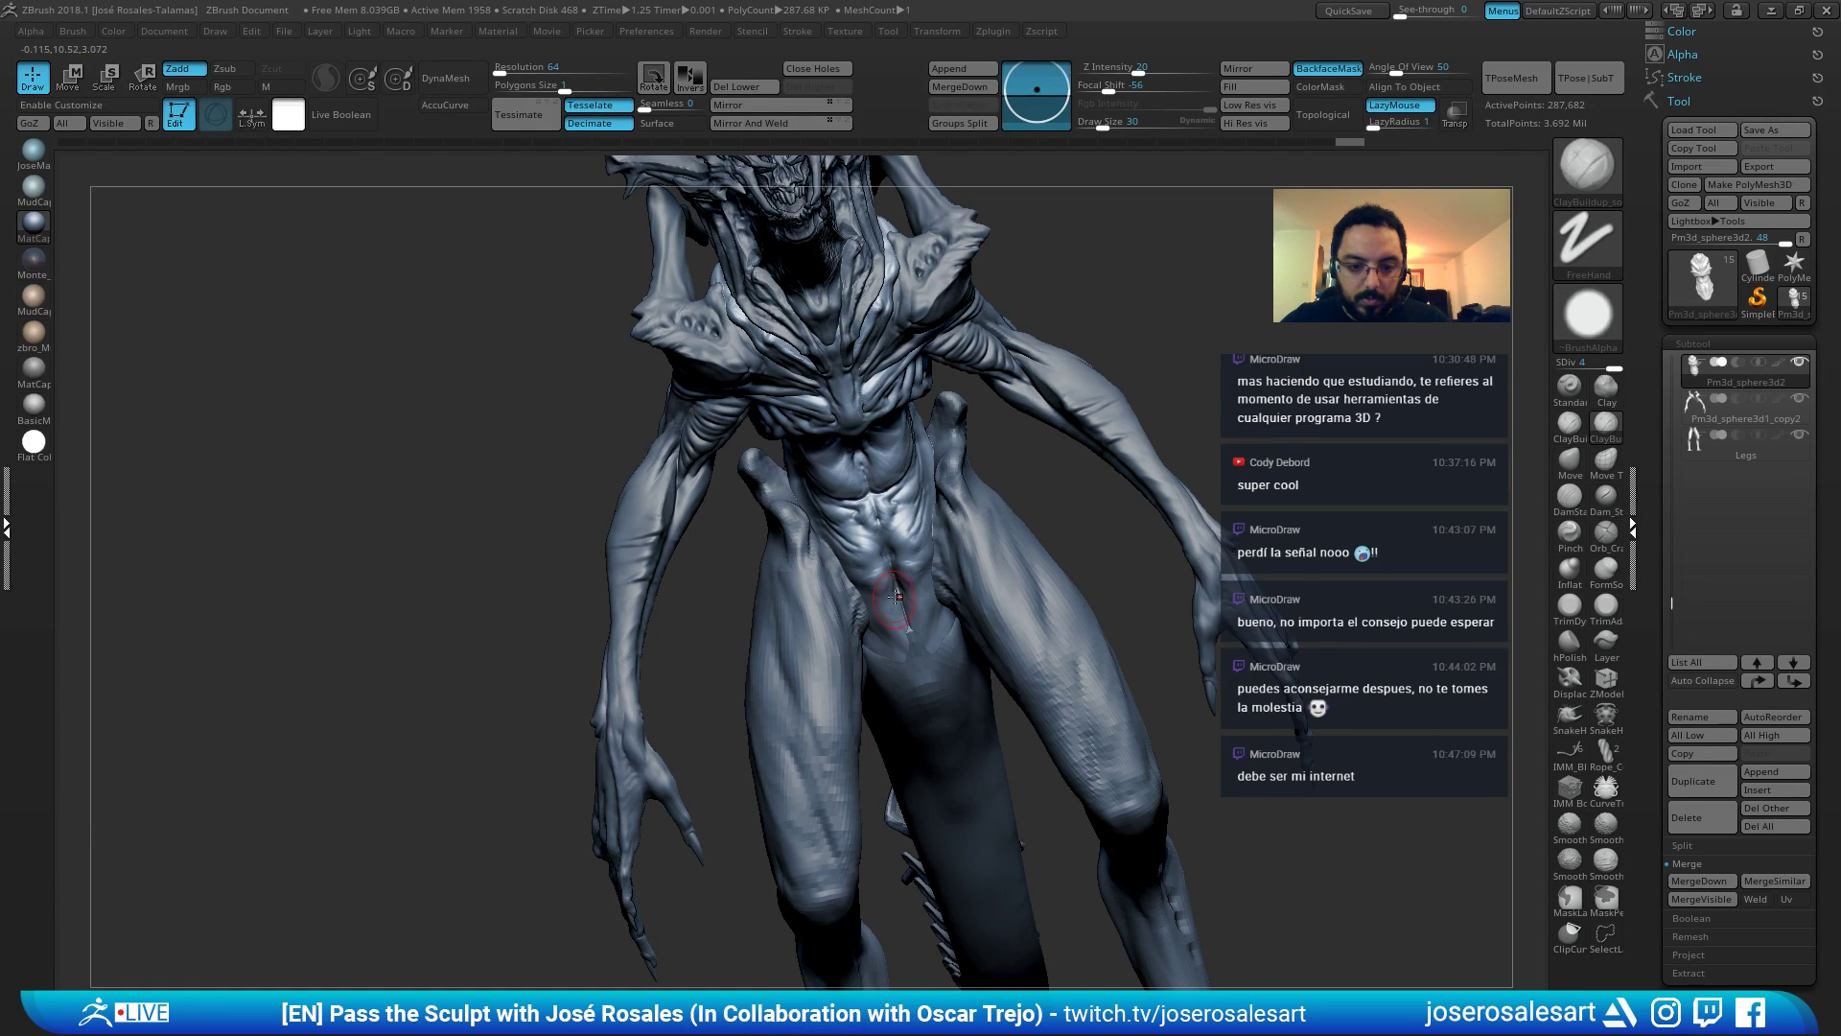
right_click_drag(895, 596, 882, 569)
left_click_drag(882, 569, 901, 619, "shift")
Swell the form at the base of the abdomen with the Inflate brush.
mouse_move(900, 618)
right_mouse_down("ctrl")
mouse_move(897, 527)
mouse_move(1017, 460)
mouse_move(988, 422)
right_mouse_up("ctrl")
key("b")
key("i")
key("n")
key("s")
left_click_drag(937, 608, 947, 608)
right_click_drag(926, 576, 884, 561)
mouse_move(884, 561)
right_mouse_down("ctrl")
mouse_move(879, 615)
mouse_move(902, 607)
mouse_move(919, 635)
mouse_move(897, 596)
mouse_move(827, 668)
mouse_move(833, 638)
right_mouse_up("ctrl")
right_click_drag(893, 563, 942, 574)
mouse_move(1196, 384)
right_mouse_down()
mouse_move(1040, 431)
mouse_move(1046, 485)
mouse_move(1151, 499)
right_mouse_up()
Rework the pelvis above the tail's root with the Move brush and the ClayBuildup brush at draw size 95.
key("b")
key("m")
key("v")
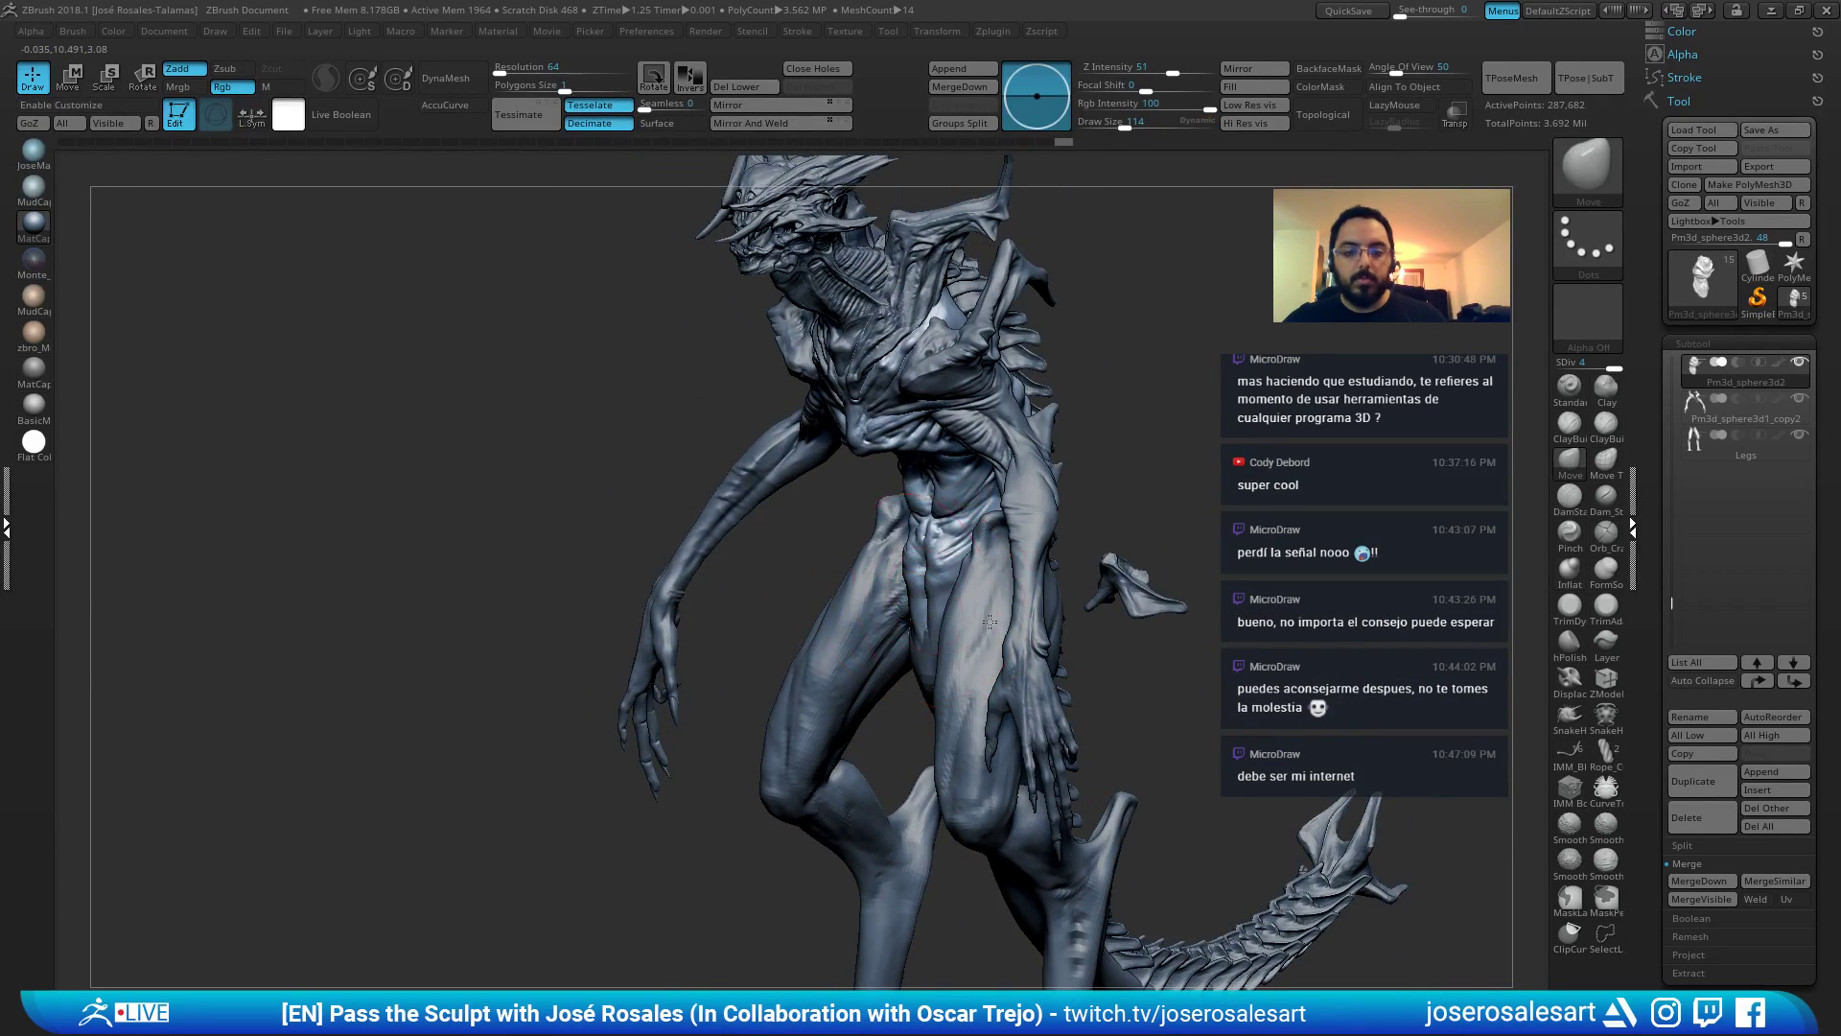
right_click_drag(990, 621, 919, 553)
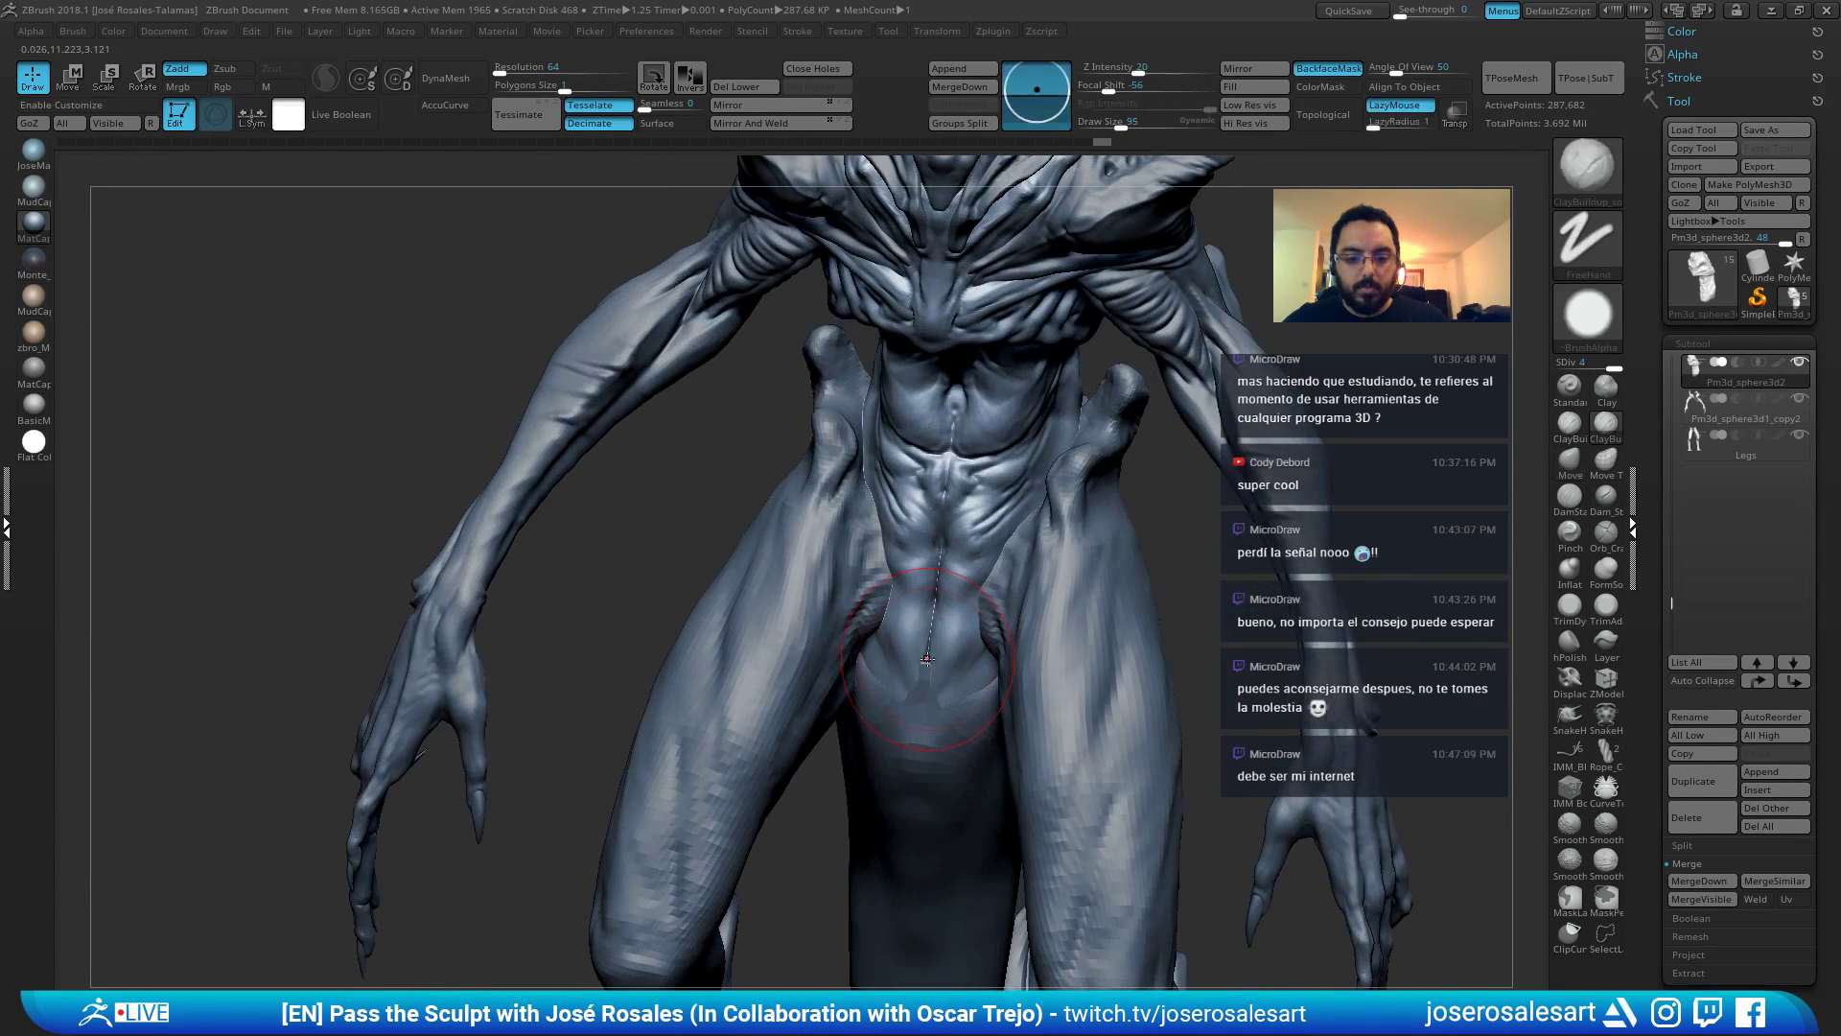
left_click_drag(916, 687, 908, 655)
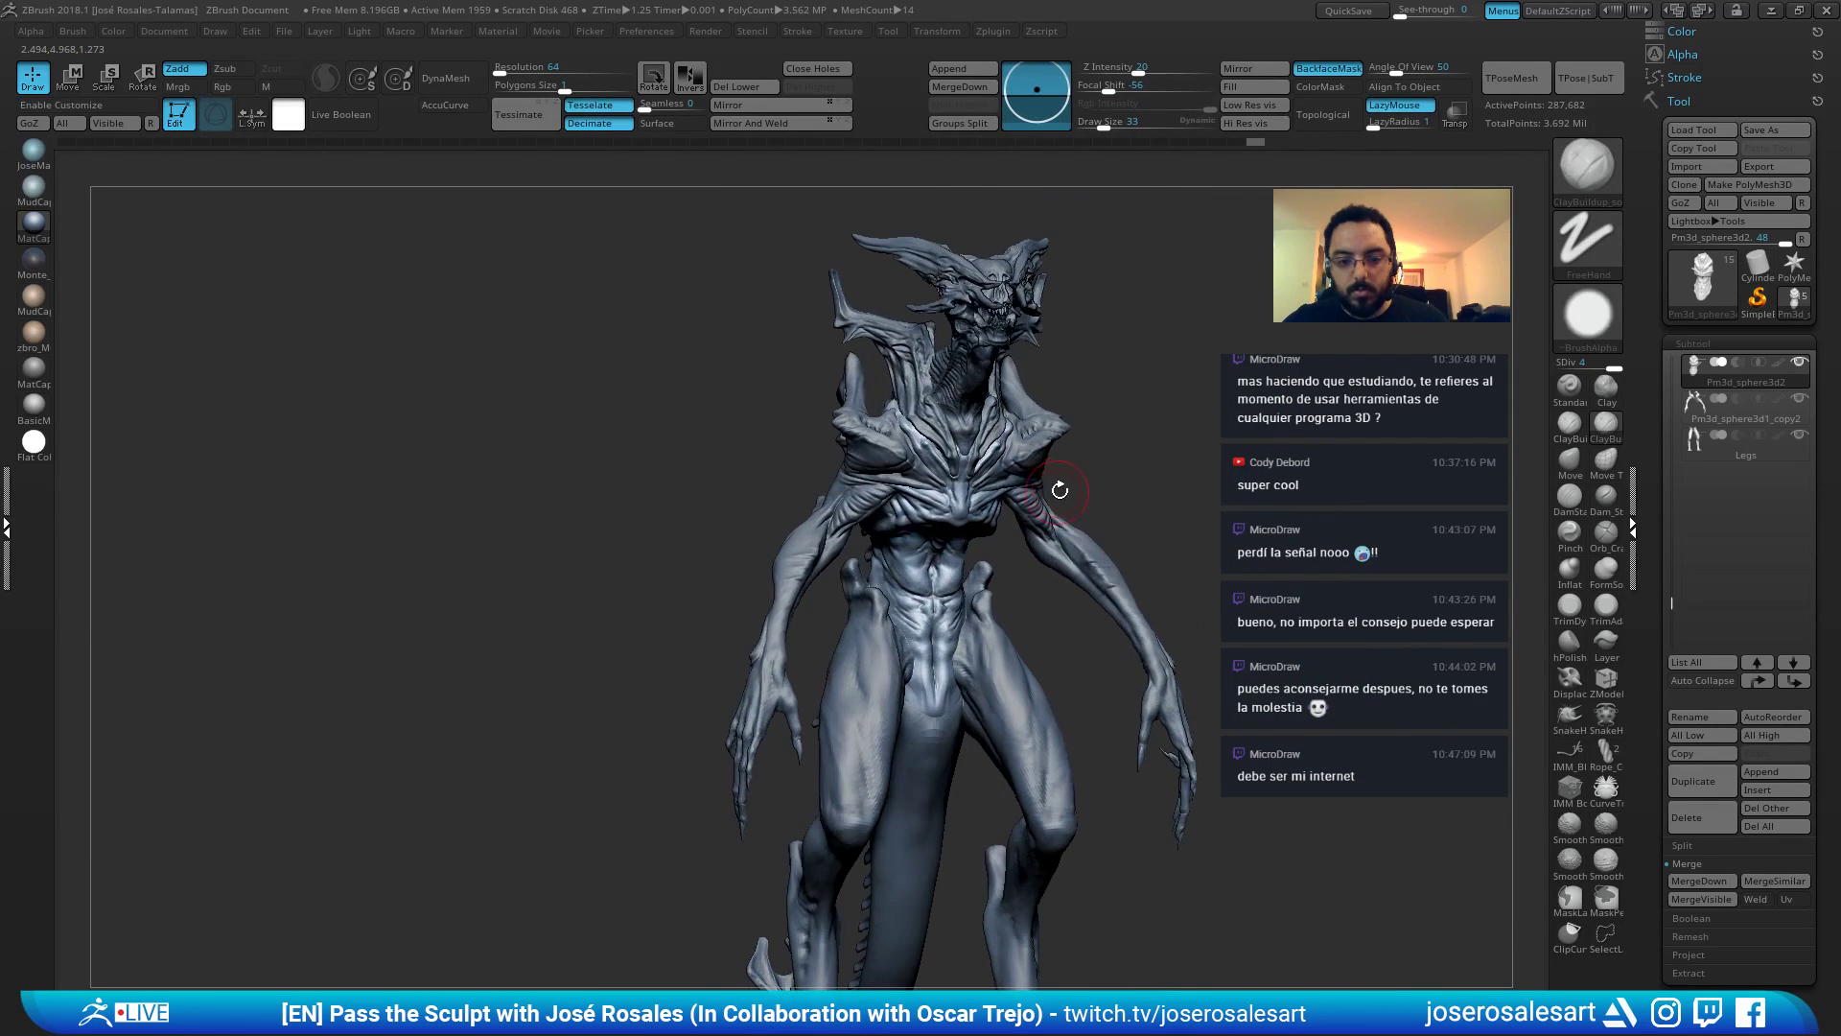
Generate a TPoseMesh of the whole creature and mask everything except the hands, with a softened mask edge.
mouse_move(1097, 462)
left_mouse_down()
mouse_move(1164, 415)
mouse_move(1050, 511)
mouse_move(1179, 329)
mouse_move(1179, 358)
mouse_move(1132, 404)
mouse_move(1026, 388)
mouse_move(1200, 370)
mouse_move(1138, 351)
mouse_move(1071, 386)
left_mouse_up()
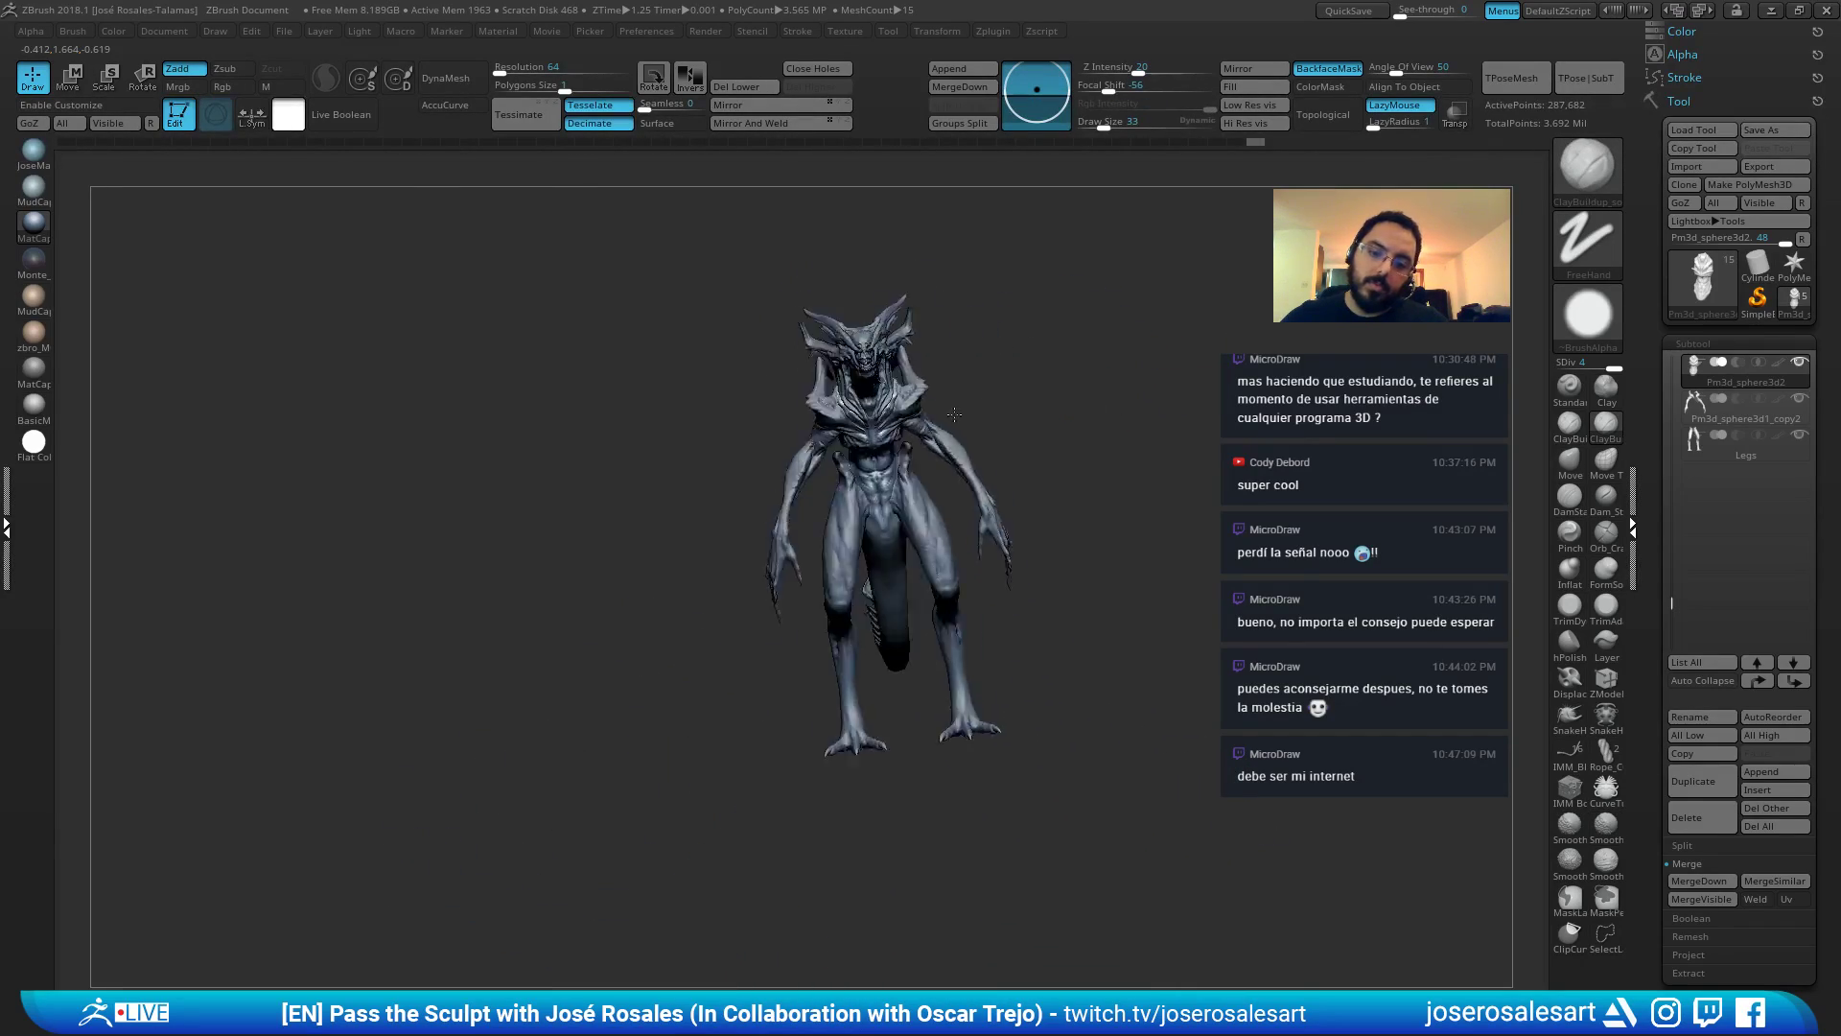
mouse_move(954, 414)
left_mouse_down()
mouse_move(1027, 485)
mouse_move(986, 411)
mouse_move(1056, 320)
mouse_move(1012, 494)
mouse_move(1045, 485)
mouse_move(1097, 412)
mouse_move(1073, 374)
mouse_move(1111, 417)
mouse_move(991, 349)
left_mouse_up()
left_click(1509, 78)
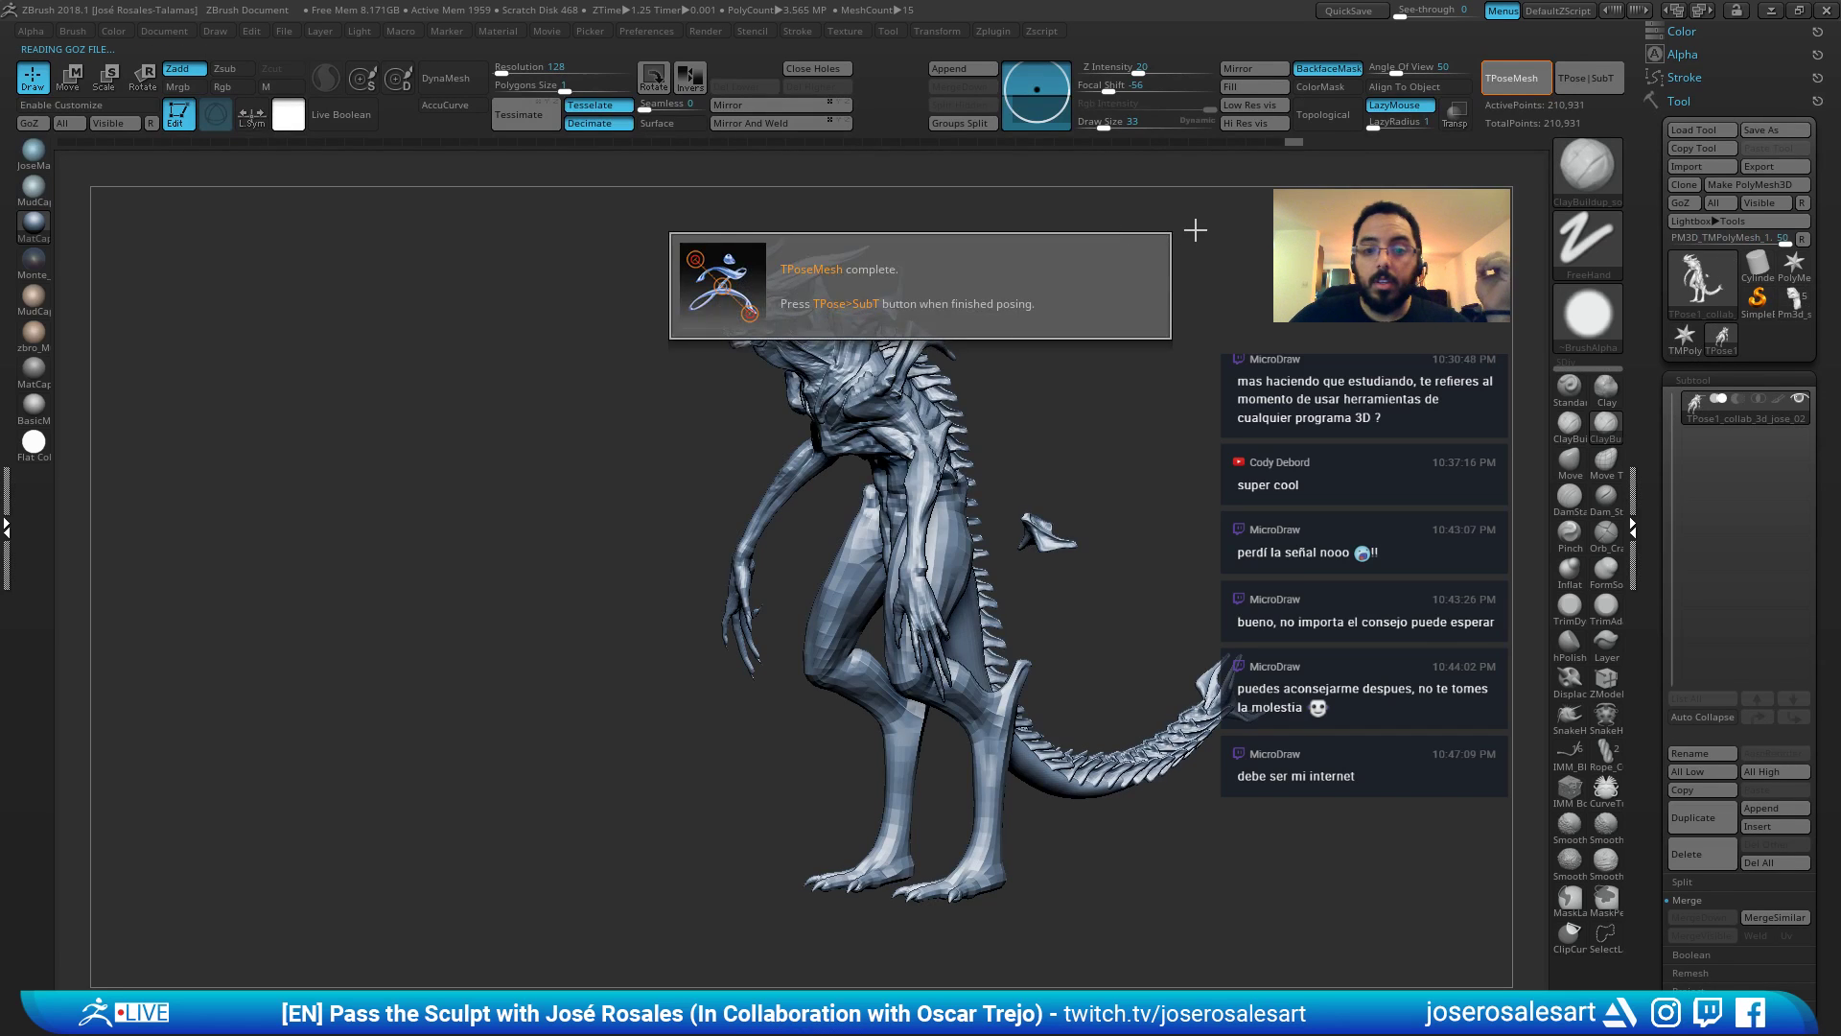
right_click_drag(867, 484, 824, 489)
left_click_drag(633, 501, 796, 770, "ctrl")
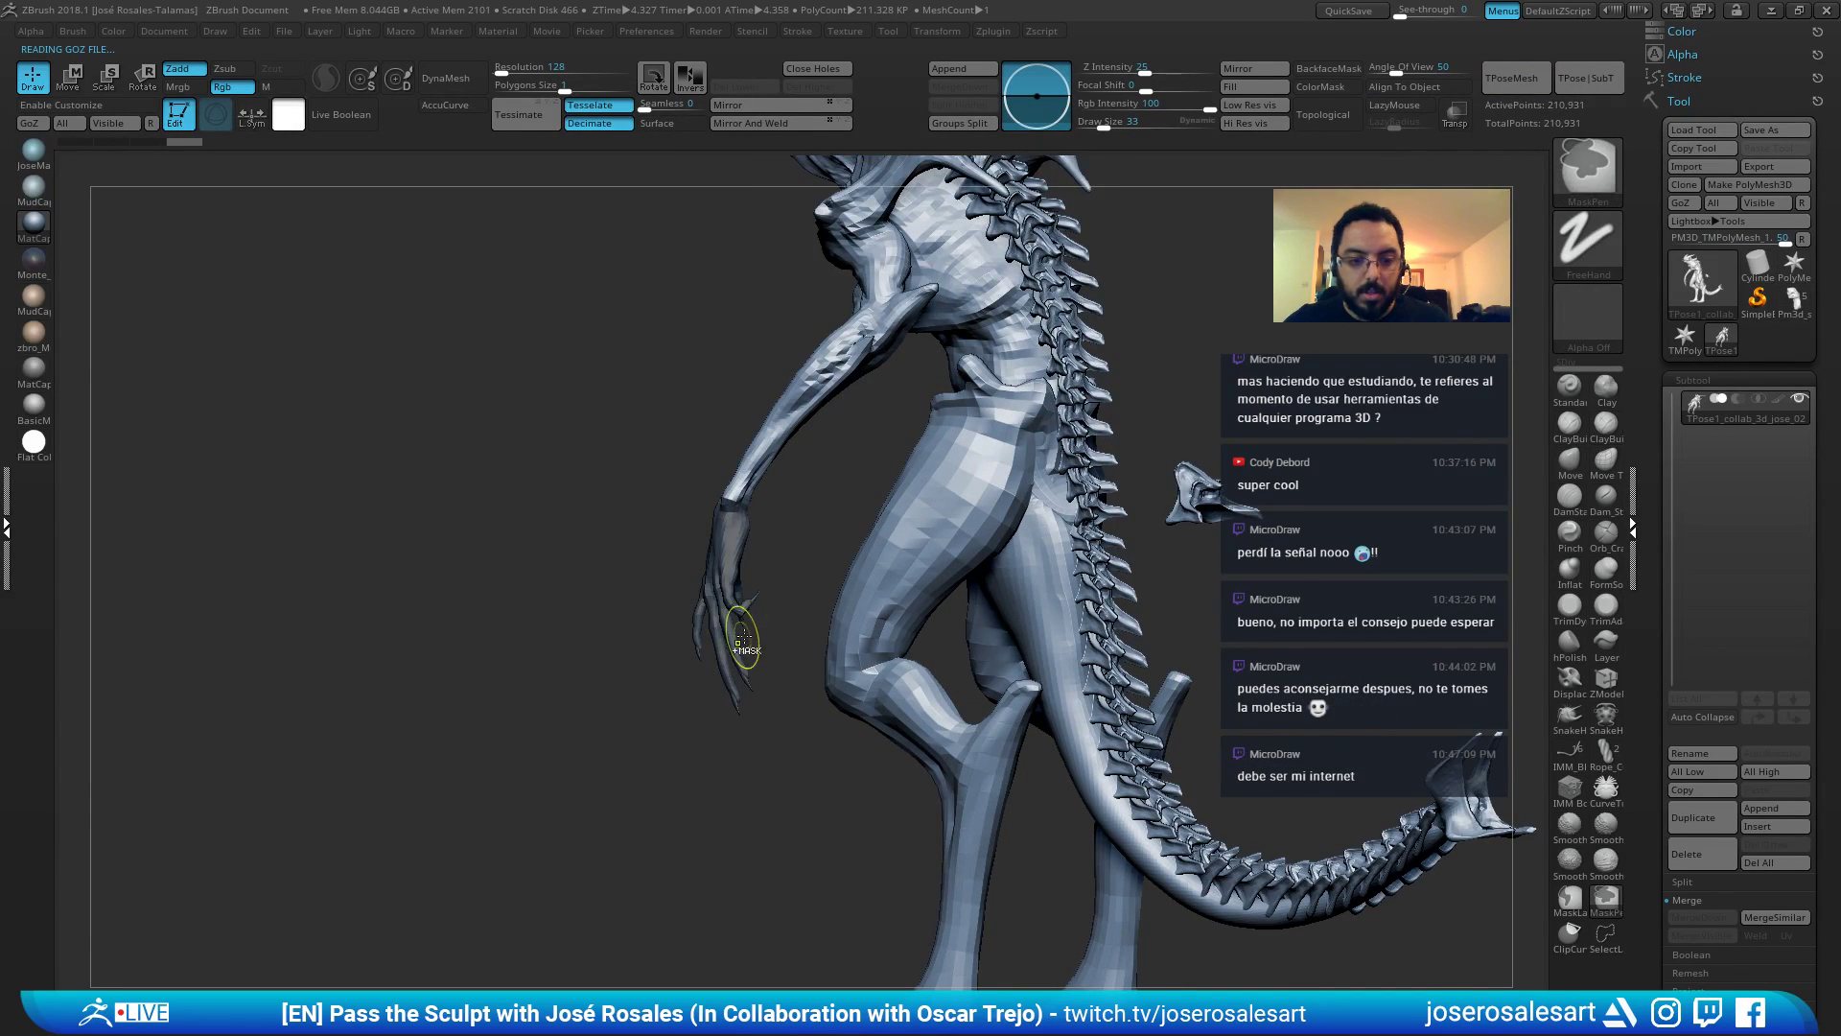
right_click_drag(781, 522, 988, 537)
right_click_drag(988, 537, 1151, 614, "ctrl")
left_click(1175, 618, "ctrl")
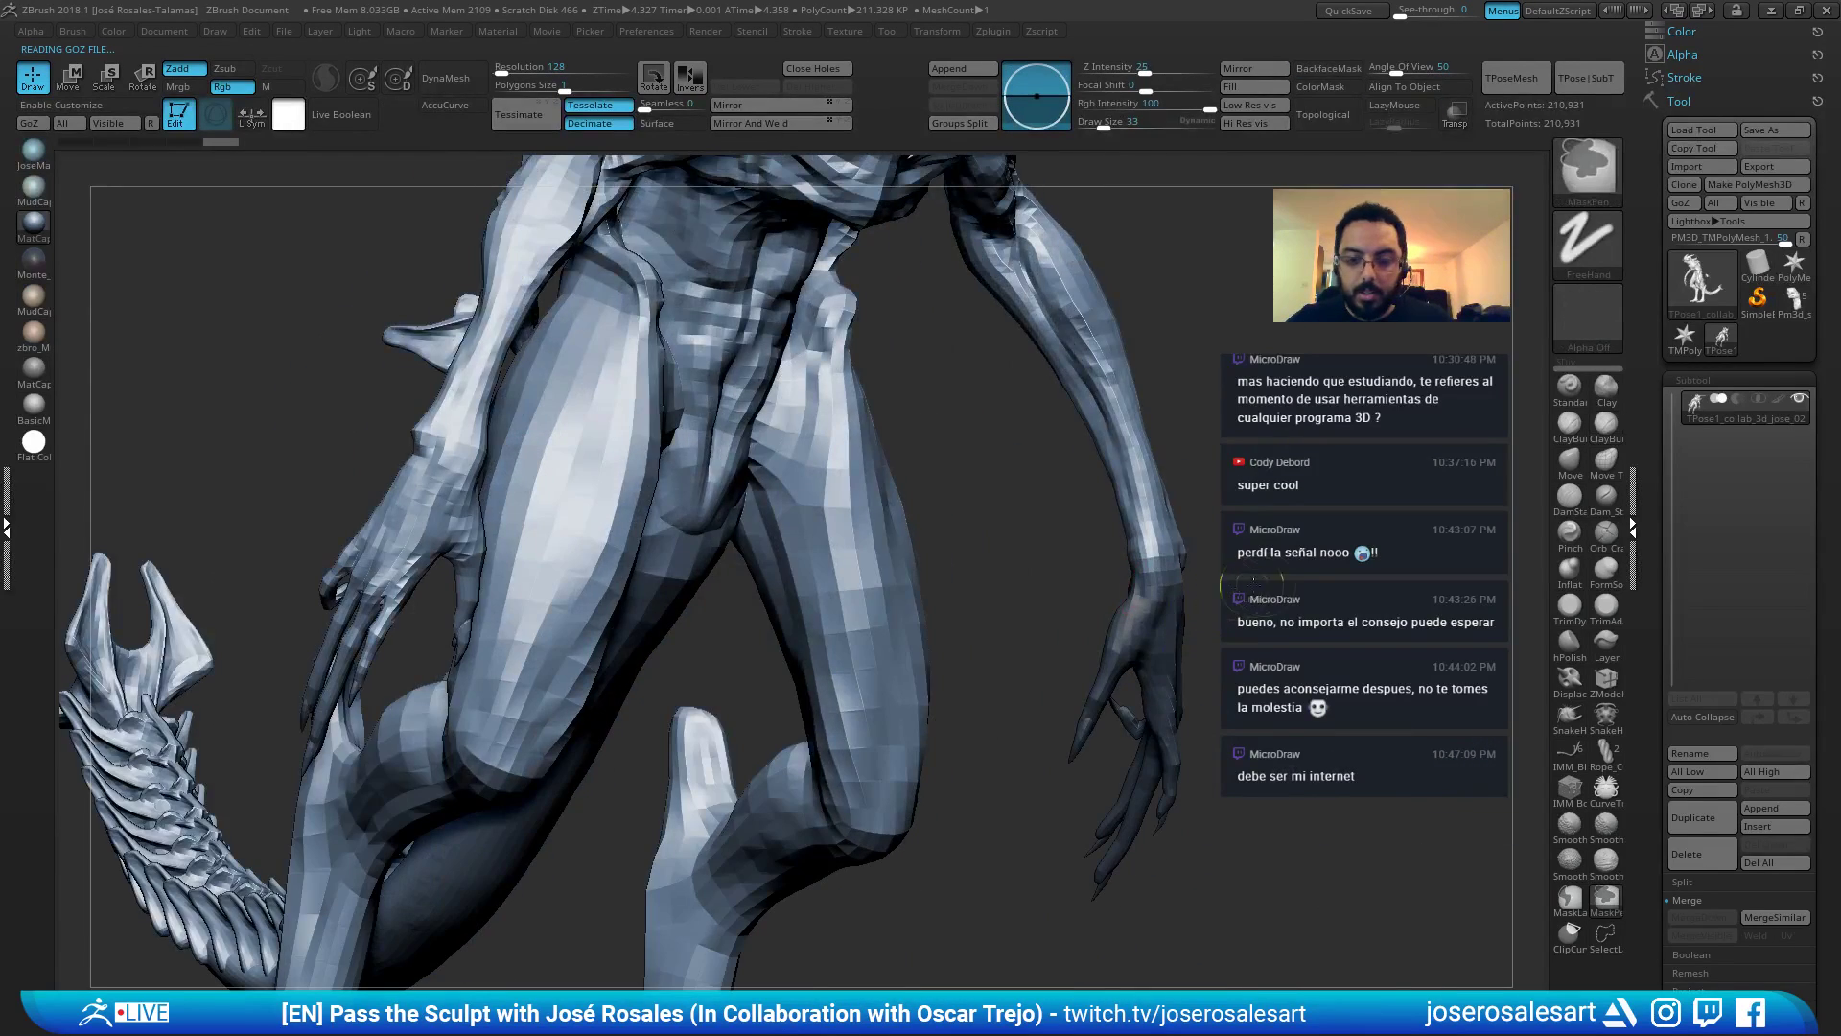
left_click(1295, 547, "ctrl")
Scale the hands uniformly from the wrists and clear the mask.
right_click_drag(1271, 465, 1467, 335)
key("e")
right_click_drag(1467, 336, 1448, 278, "ctrl")
left_click(1202, 615)
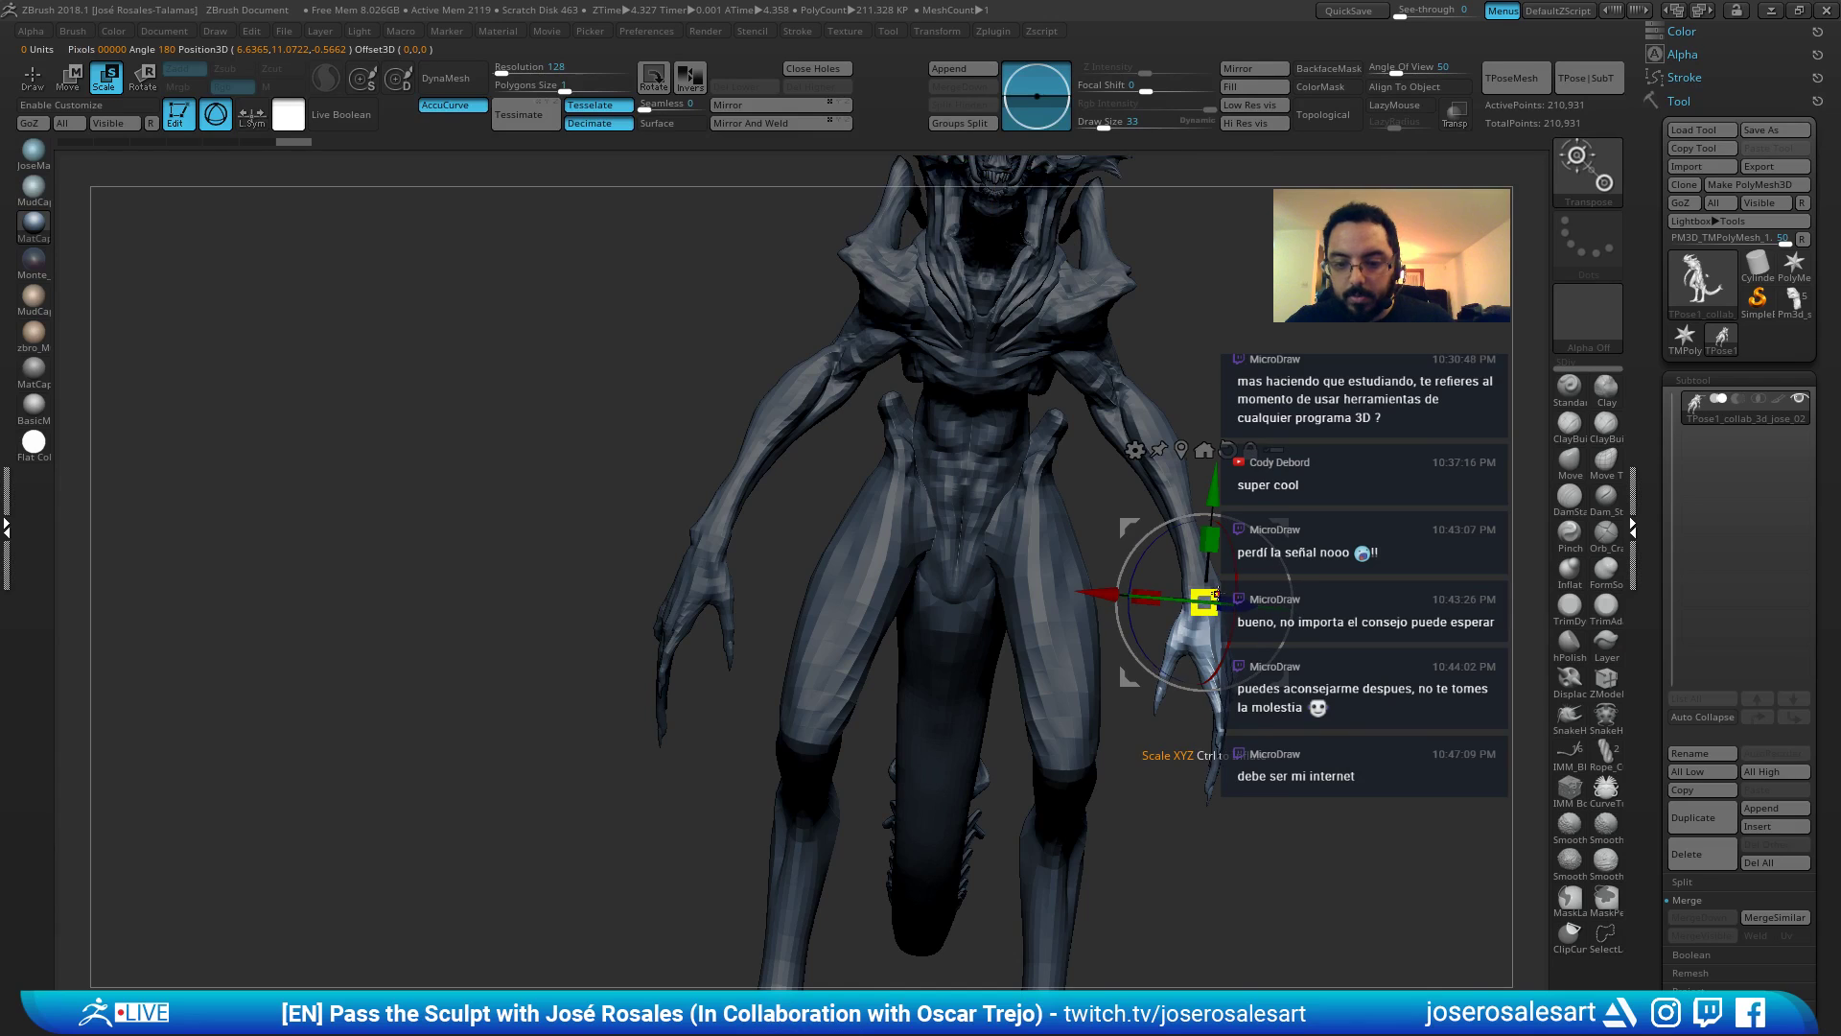
left_click_drag(1206, 596, 1205, 601)
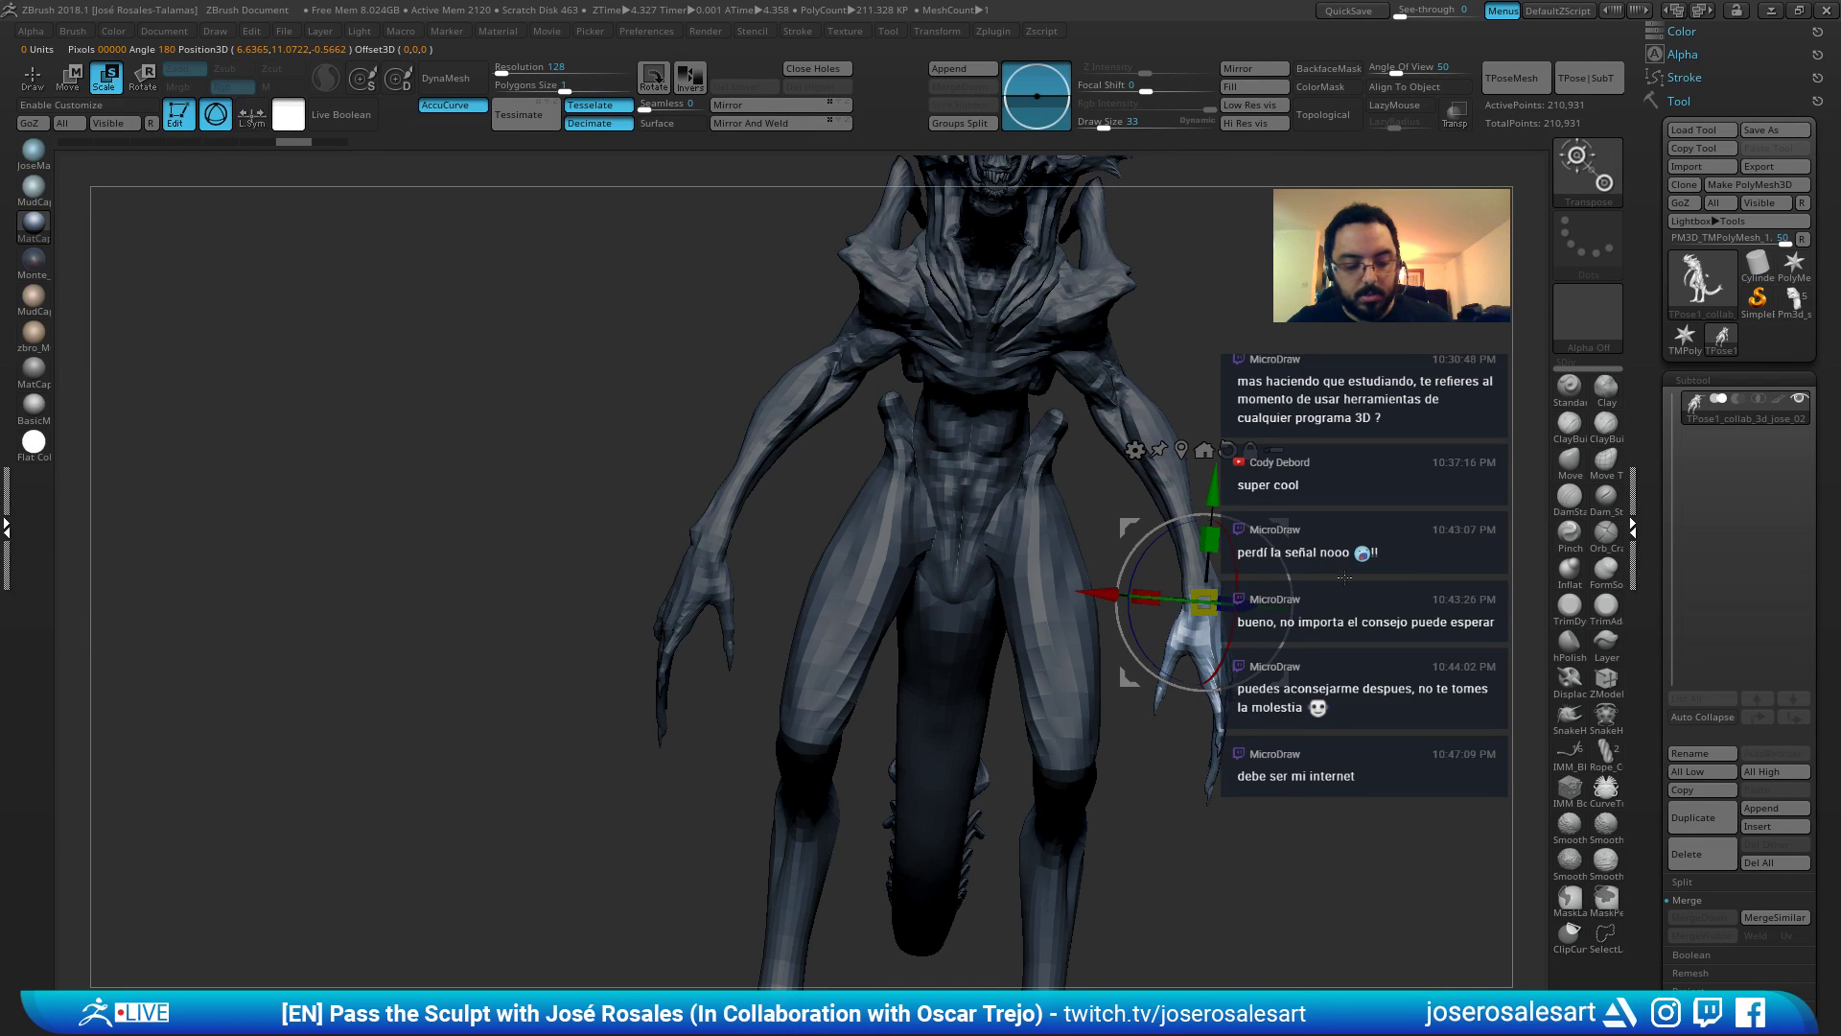
left_click_drag(1403, 562, 1405, 576, "ctrl")
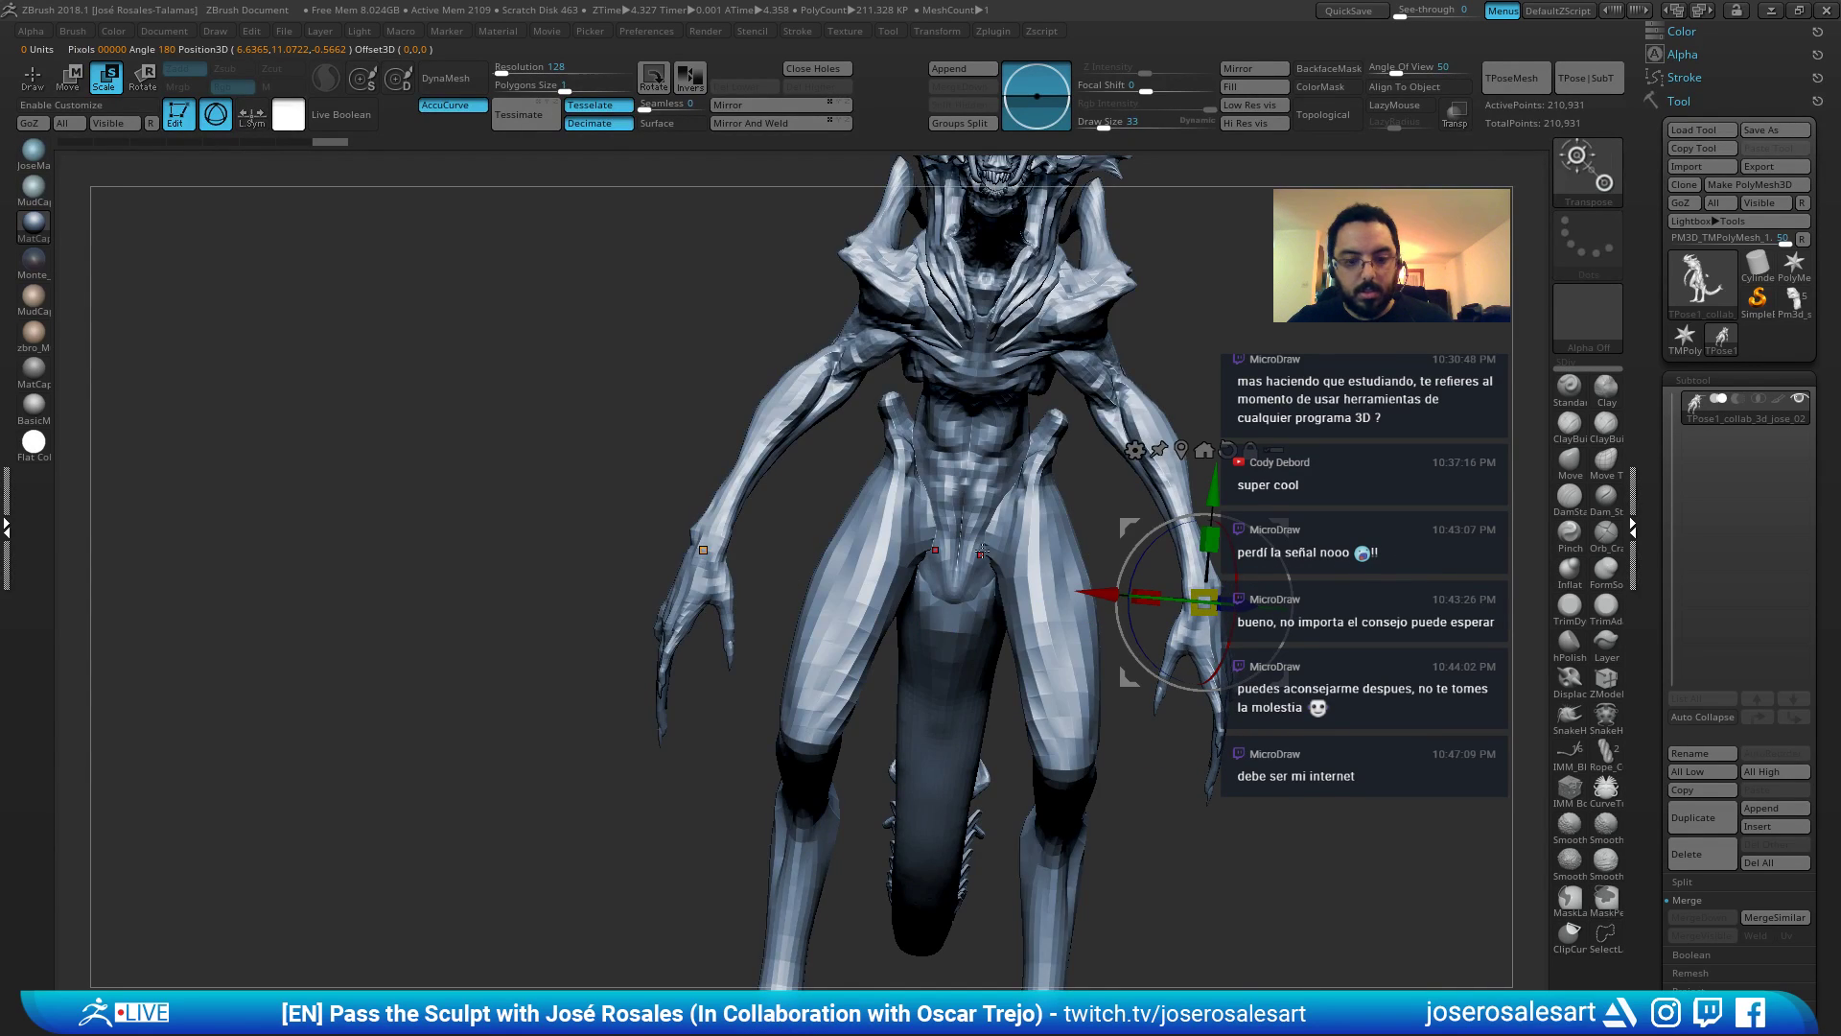
Mask both hands again up to the wrists, soften the edge and invert the mask to isolate them.
left_click_drag(633, 604, 764, 852, "shift")
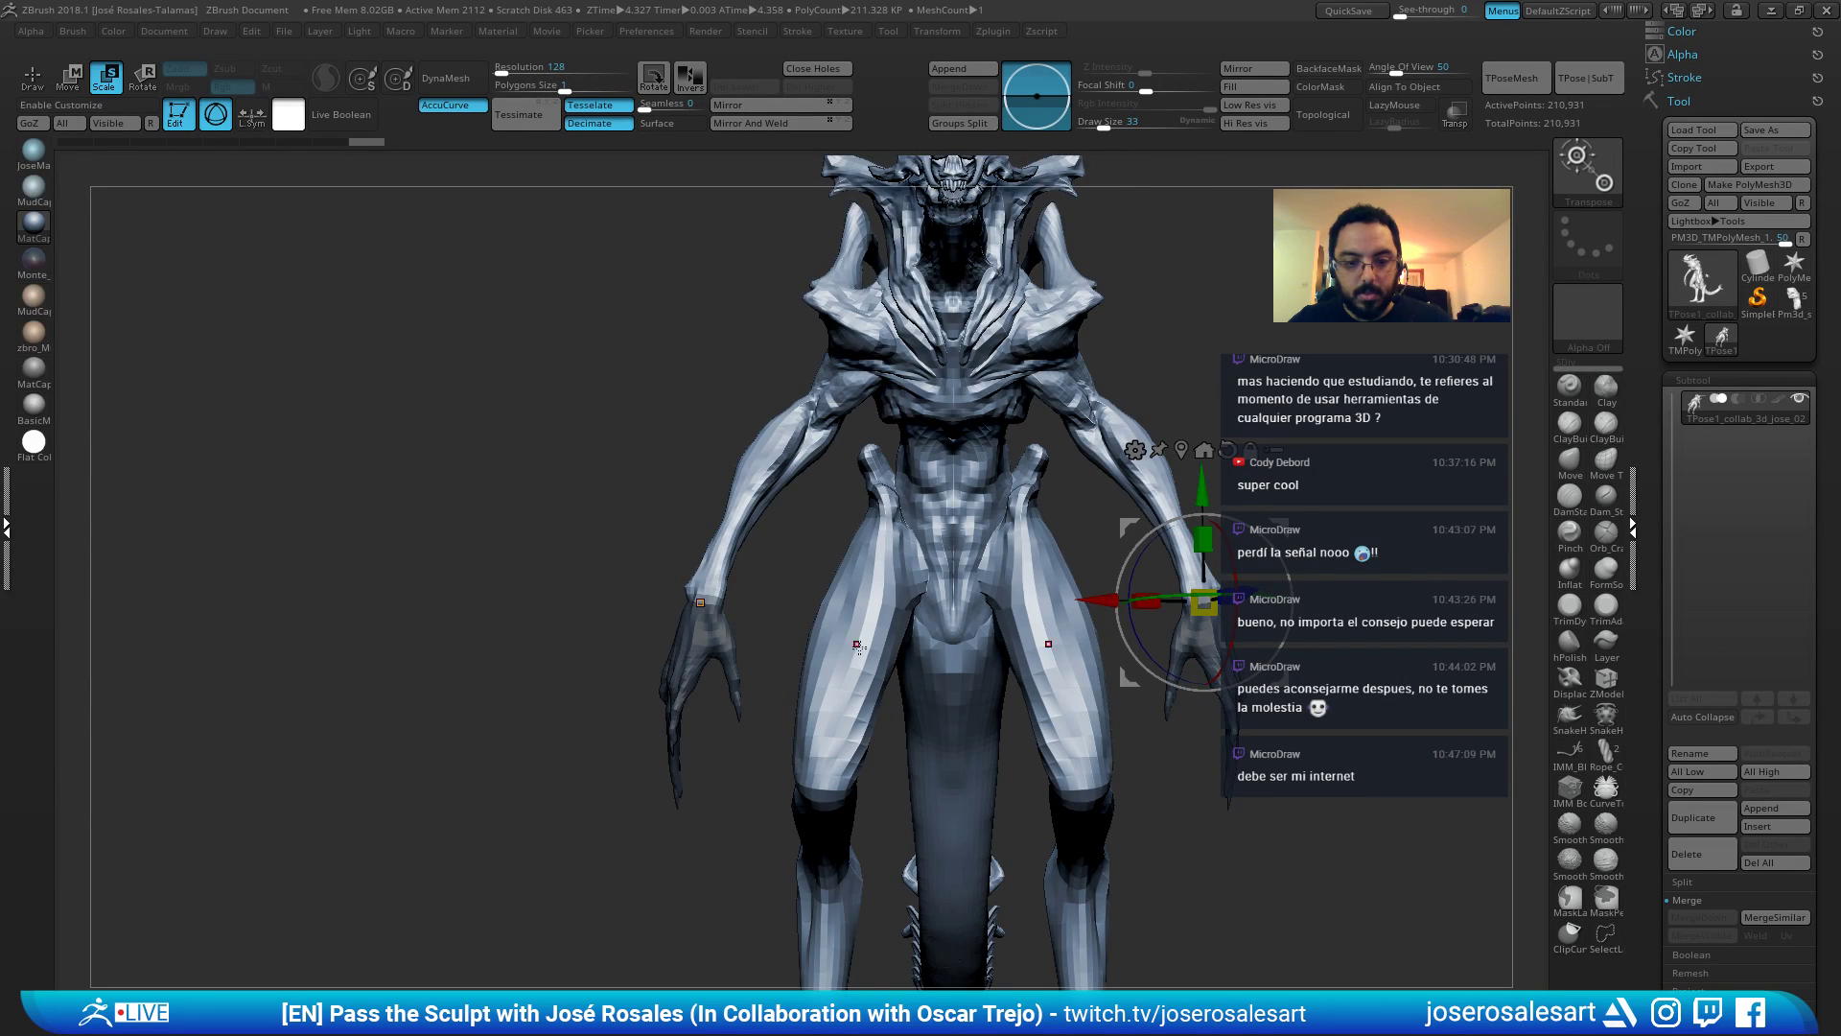
mouse_move(767, 595)
left_mouse_down("alt")
mouse_move(802, 605)
mouse_move(790, 538)
mouse_move(777, 566)
left_mouse_up("alt")
key("q")
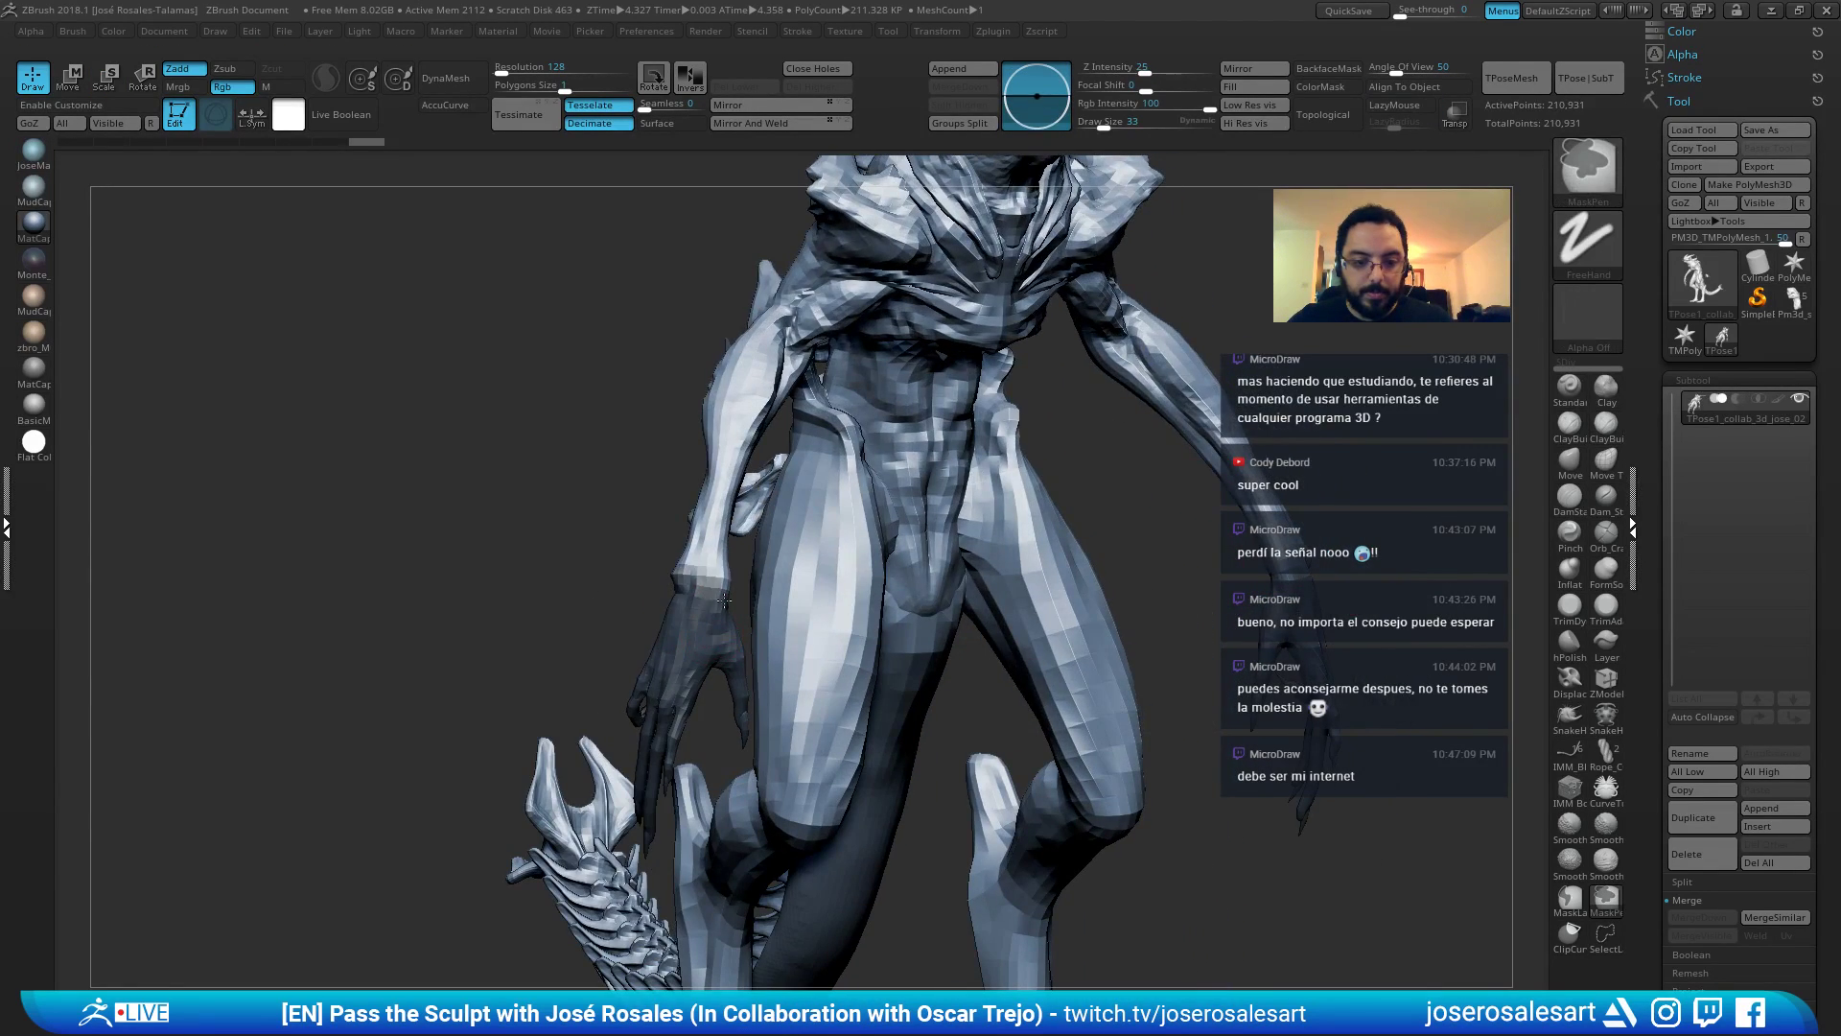
mouse_move(613, 587)
left_mouse_down("shift")
mouse_move(825, 590)
mouse_move(743, 594)
left_mouse_up("shift")
left_click(730, 599, "ctrl")
left_click(804, 621, "ctrl")
left_click(746, 603, "ctrl")
left_click_drag(739, 581, 752, 603, "alt")
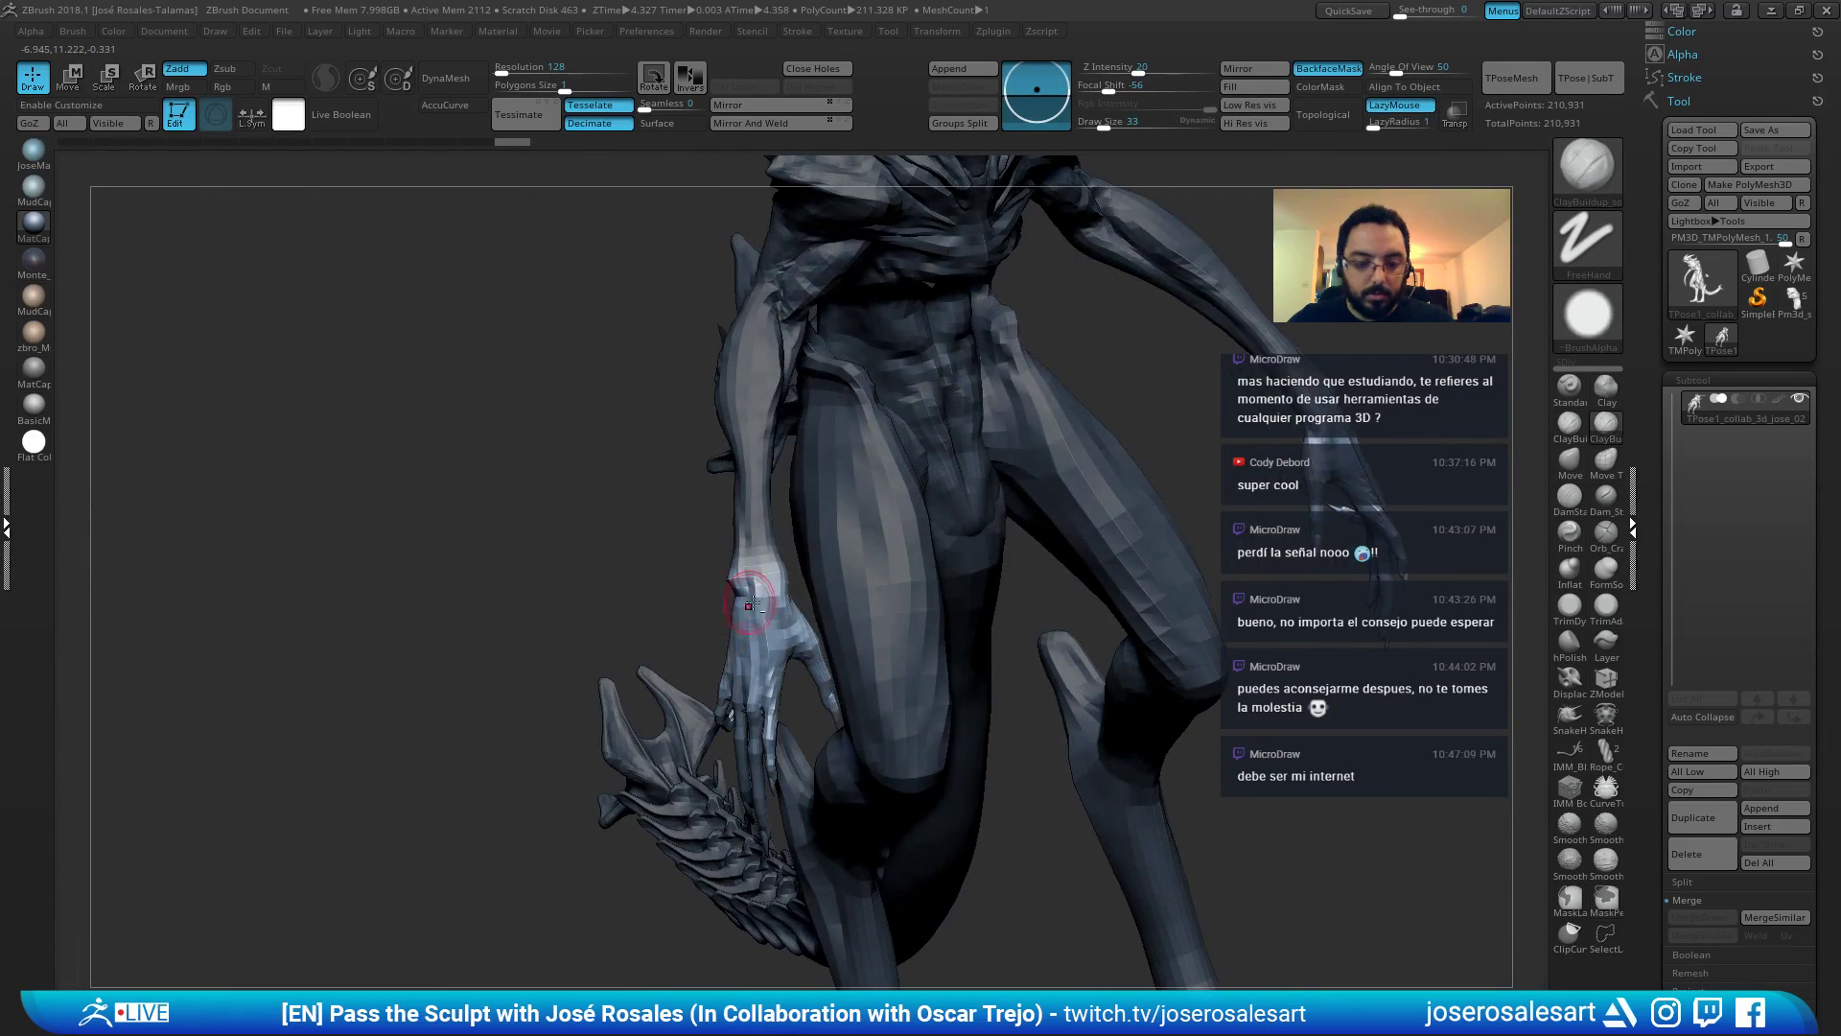
Refine the mask boundary around the wrists and blur its edge.
right_click_drag(749, 605, 772, 645)
left_click_drag(711, 556, 724, 563, "ctrl")
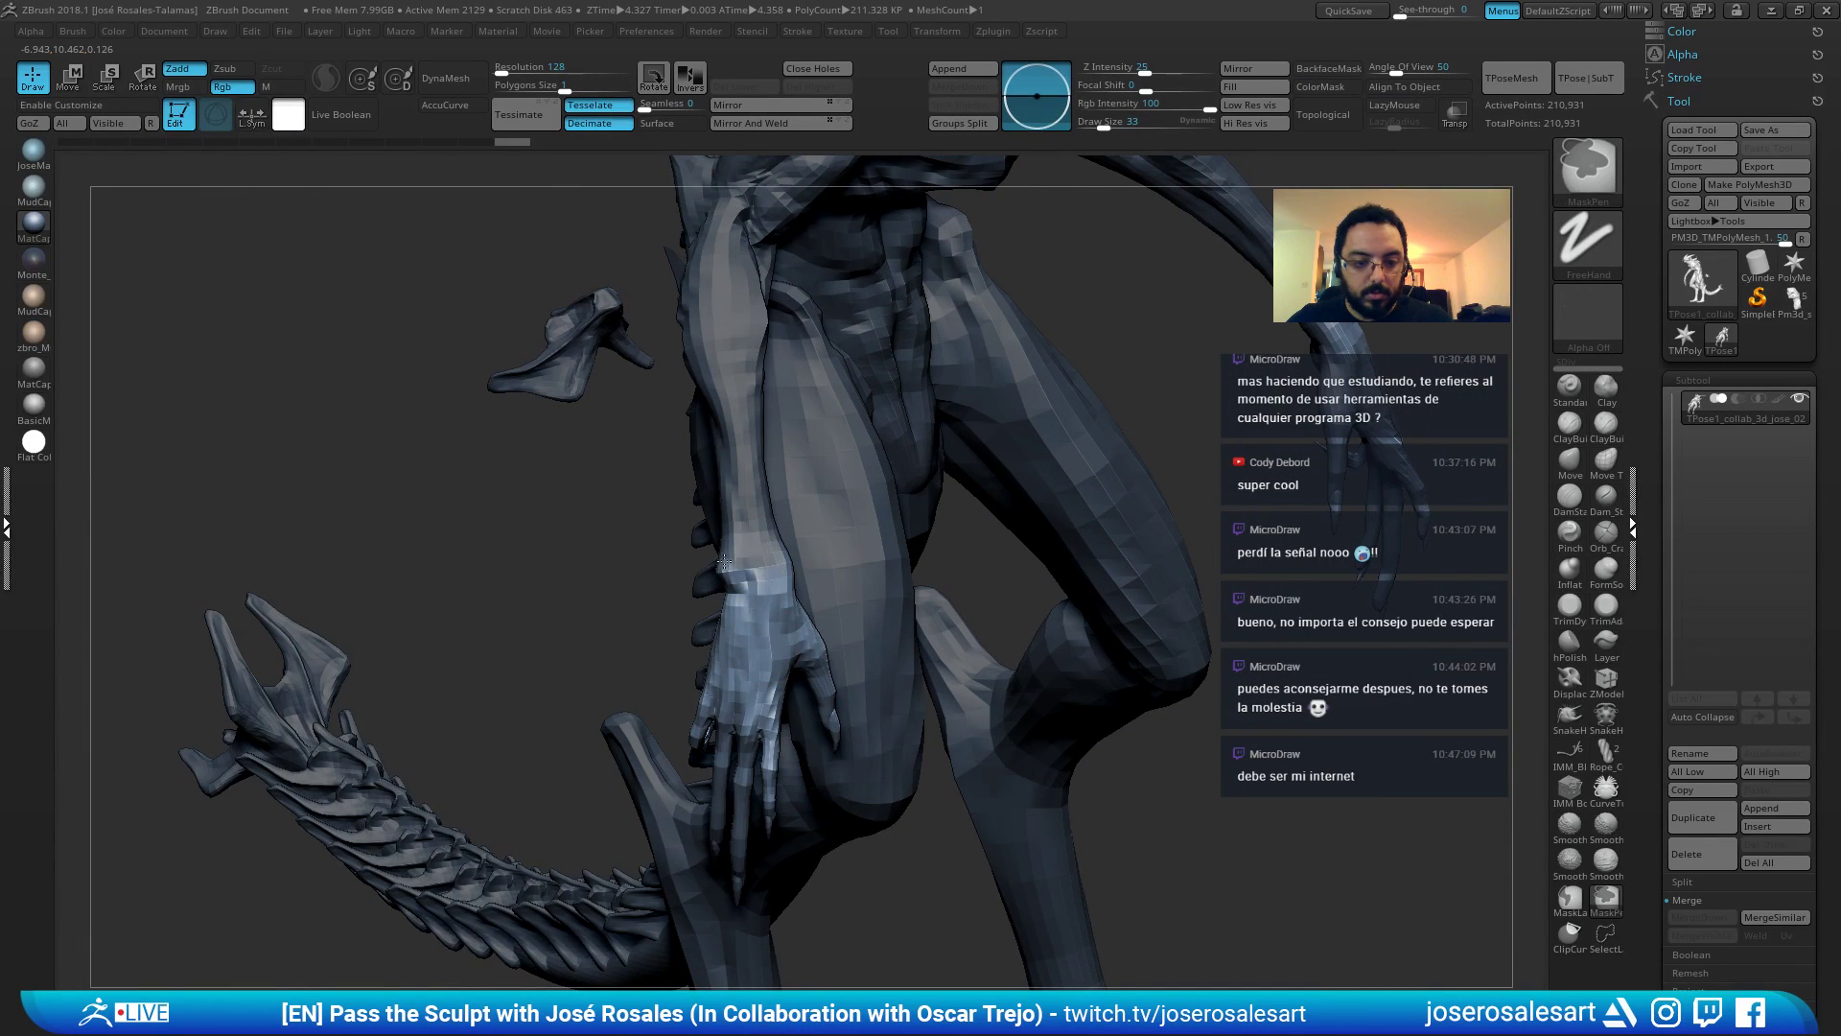
mouse_move(732, 564)
right_mouse_down()
mouse_move(777, 576)
mouse_move(781, 555)
mouse_move(864, 550)
mouse_move(875, 625)
mouse_move(921, 658)
right_mouse_up()
left_click(953, 663, "ctrl")
left_click(962, 653, "ctrl")
Try to scale the isolated hands from the wrists and shift them along the X axis.
key("e")
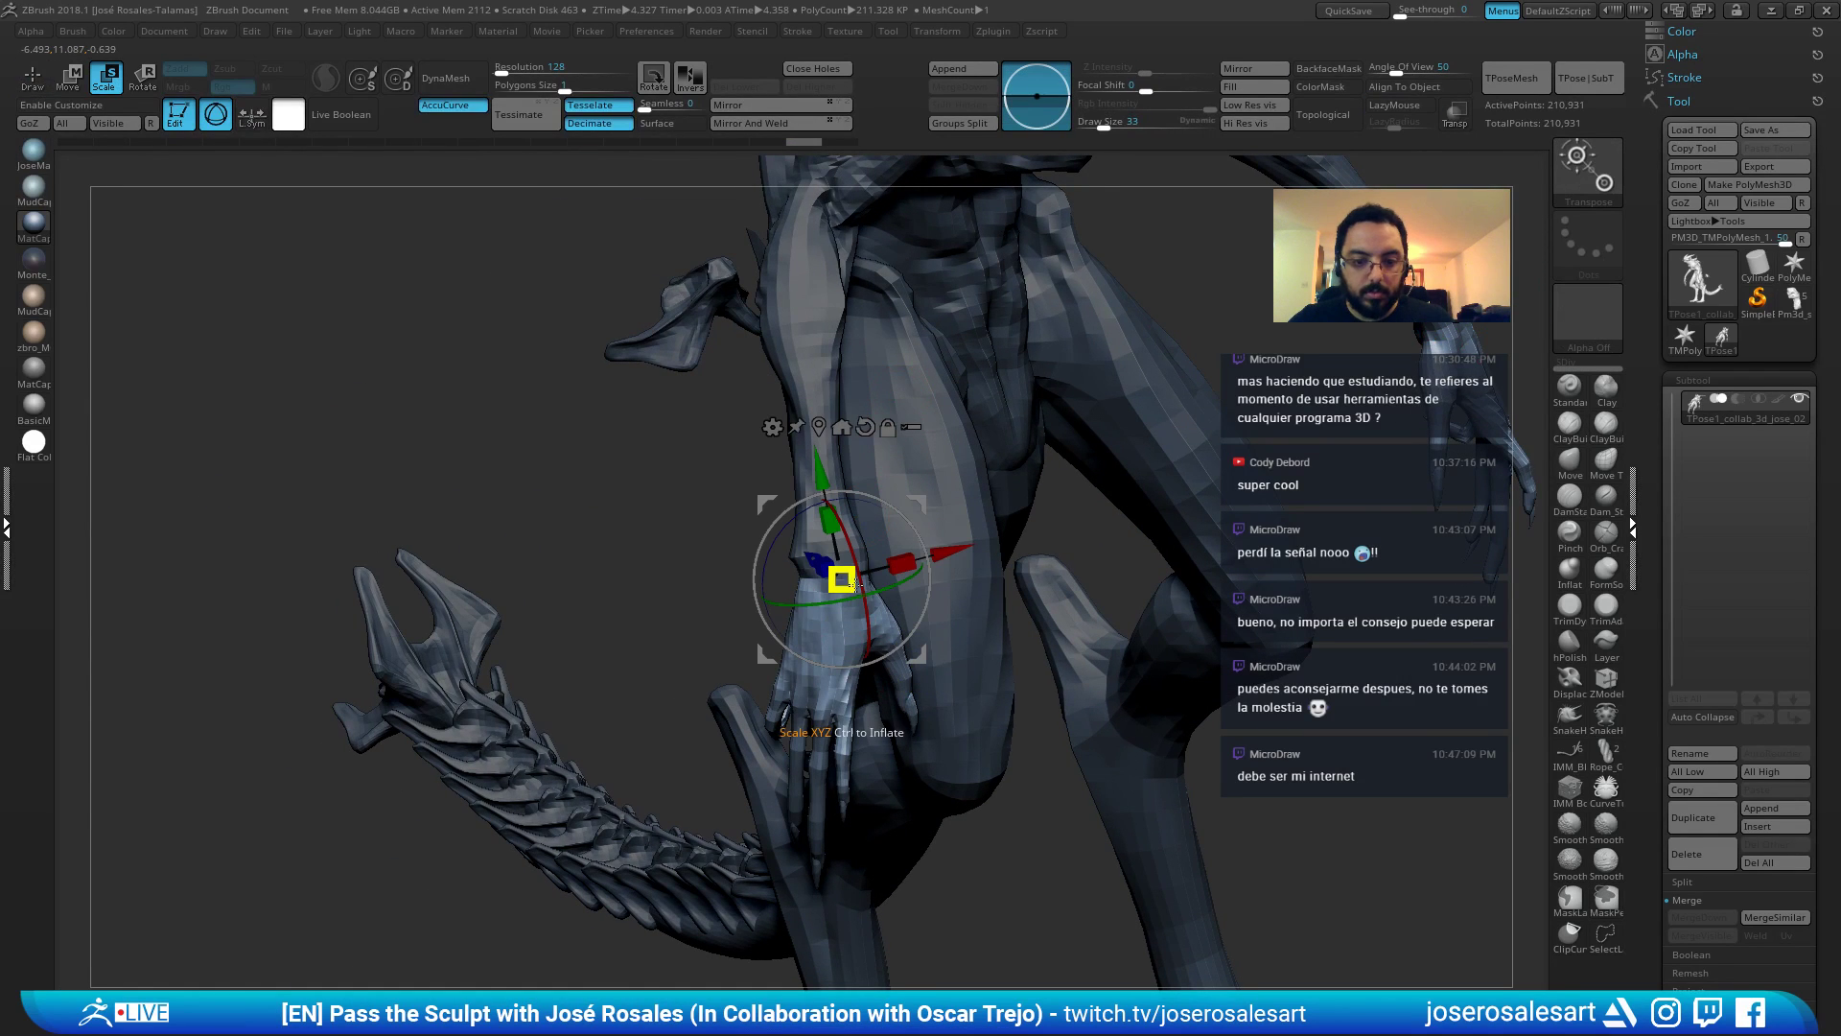
left_click_drag(856, 584, 837, 579)
right_click_drag(829, 519, 785, 489, "shift")
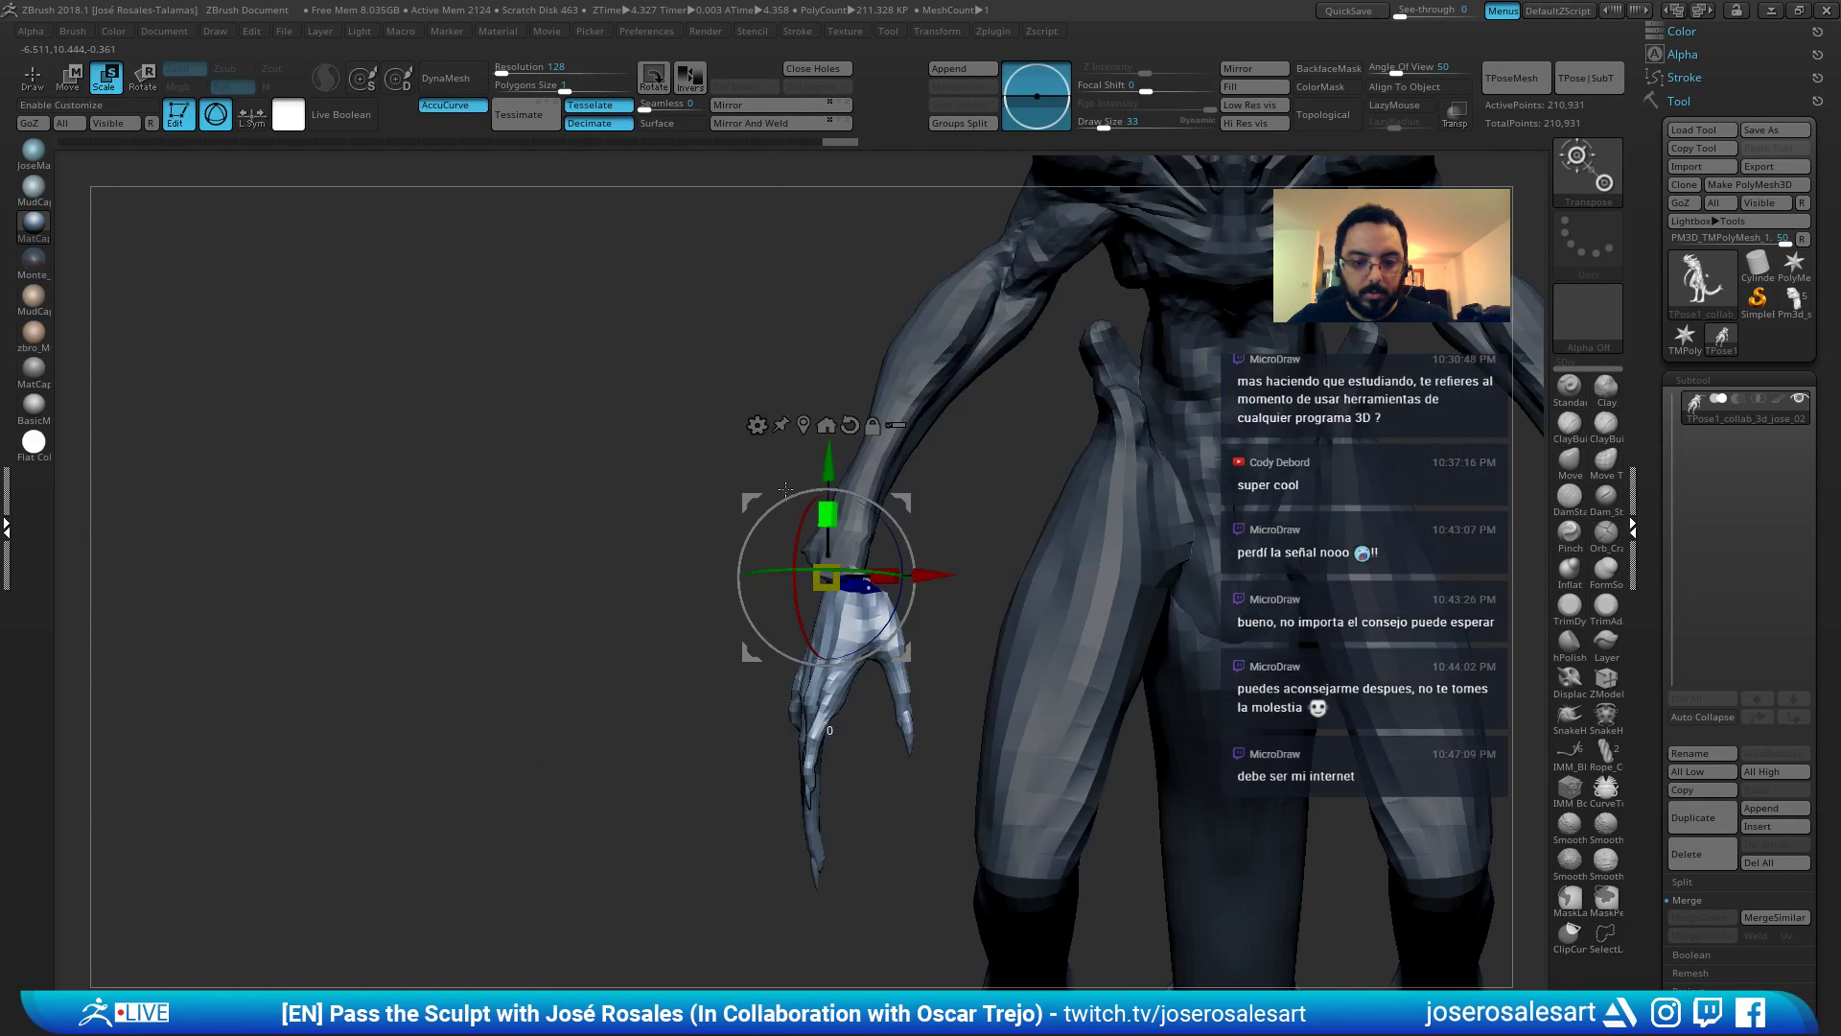
left_click_drag(948, 578, 914, 577)
right_click_drag(931, 573, 1043, 548)
key("ctrl+z")
key("q")
right_click_drag(758, 561, 806, 555)
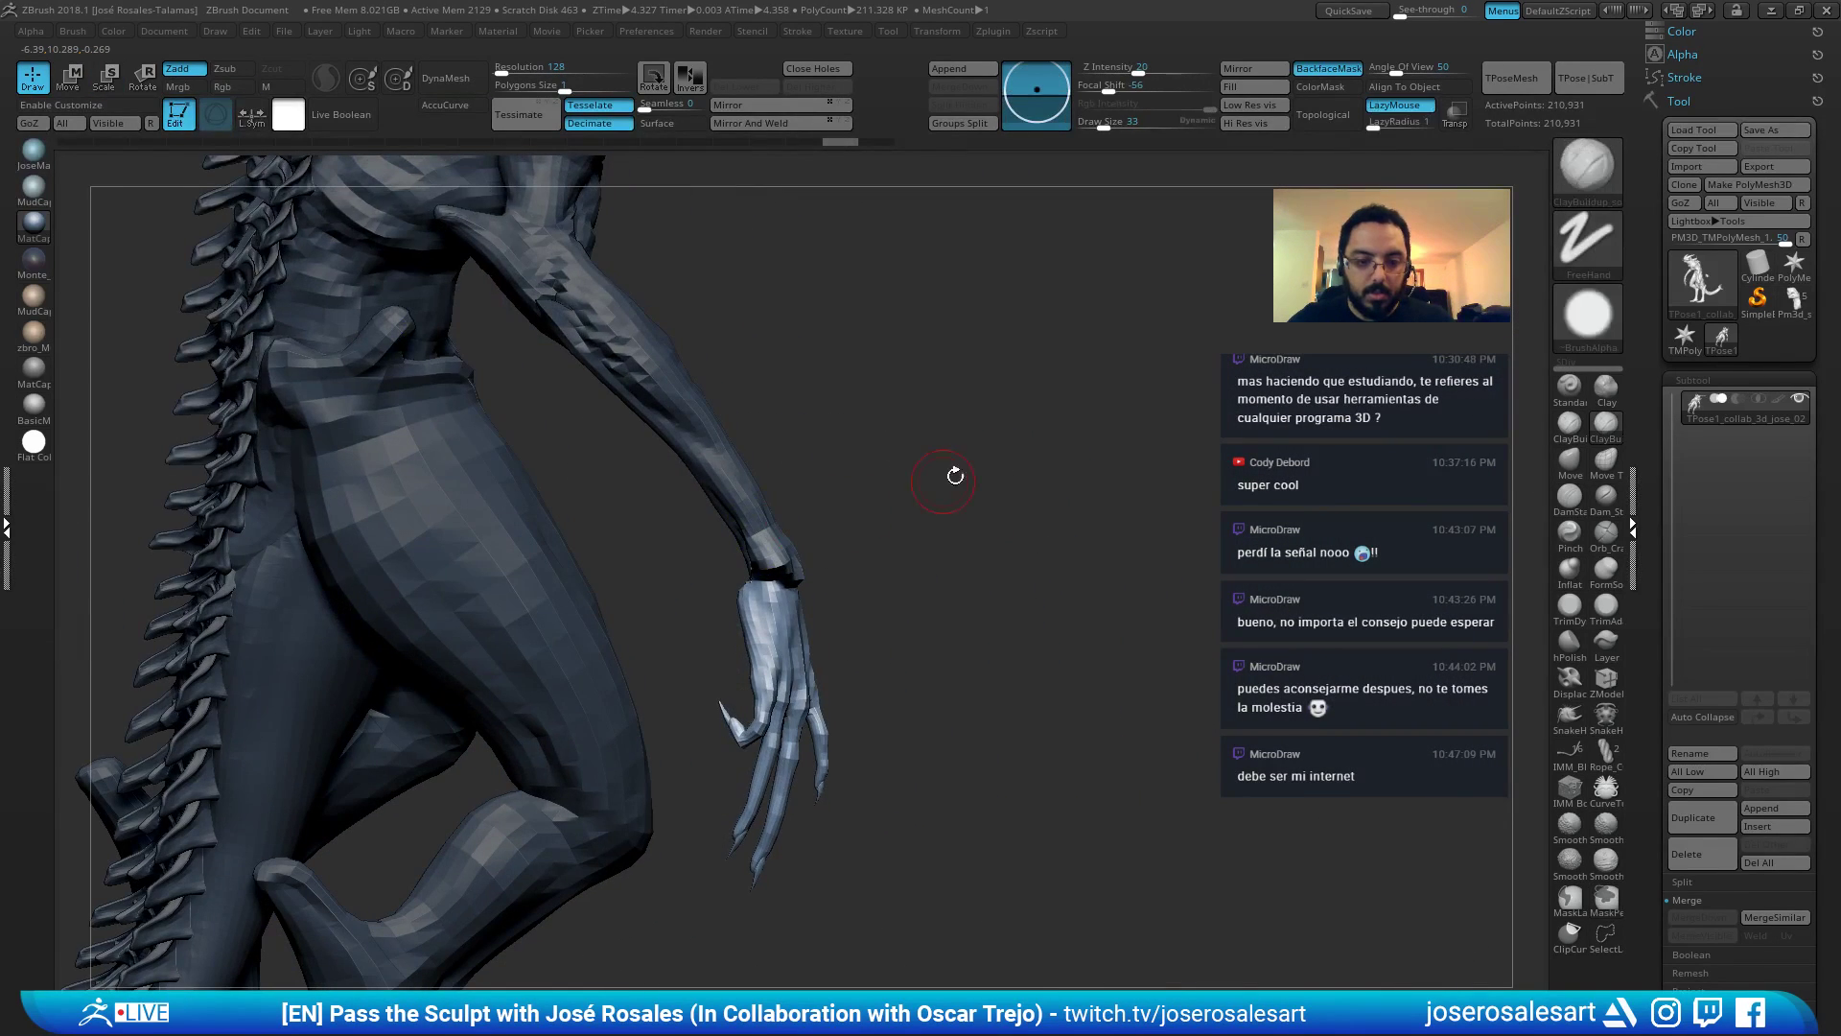
key("ctrl+z")
right_click_drag(964, 459, 805, 411)
Try to shrink the hands and move them inward along X, comparing the result through undo and redo.
key("w")
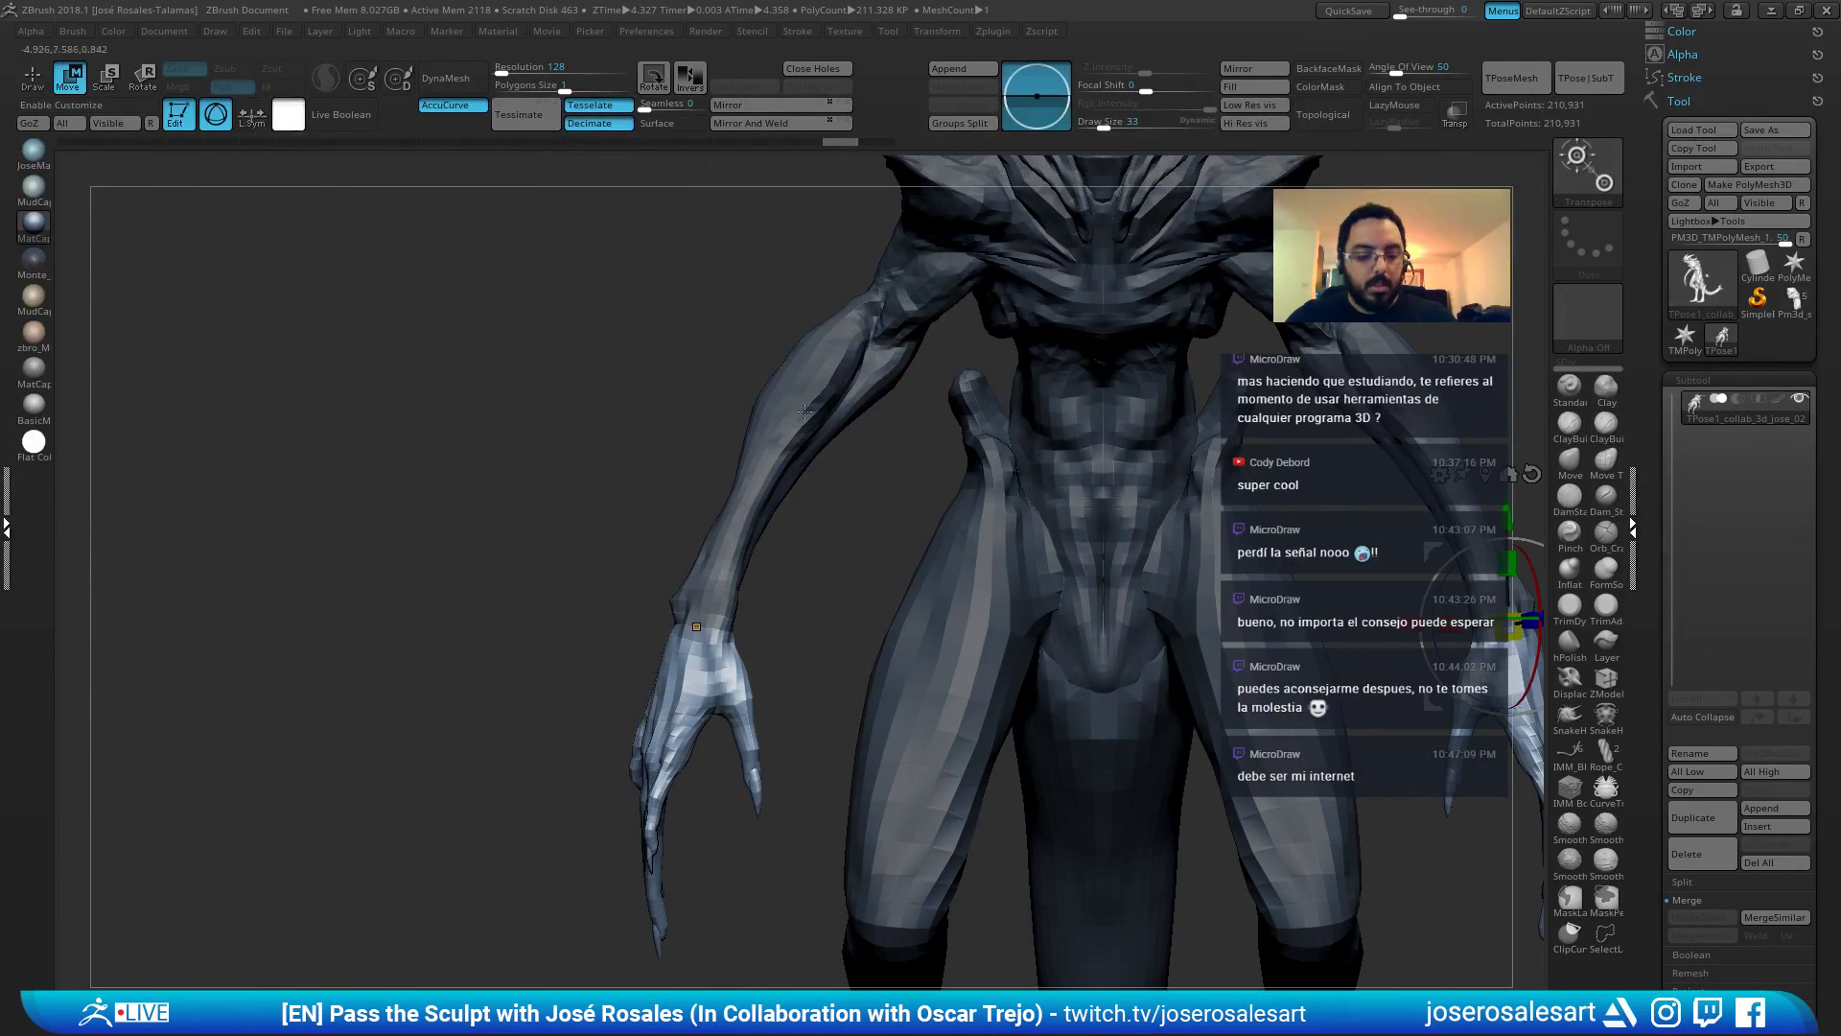
right_click_drag(1141, 576, 920, 614, "alt")
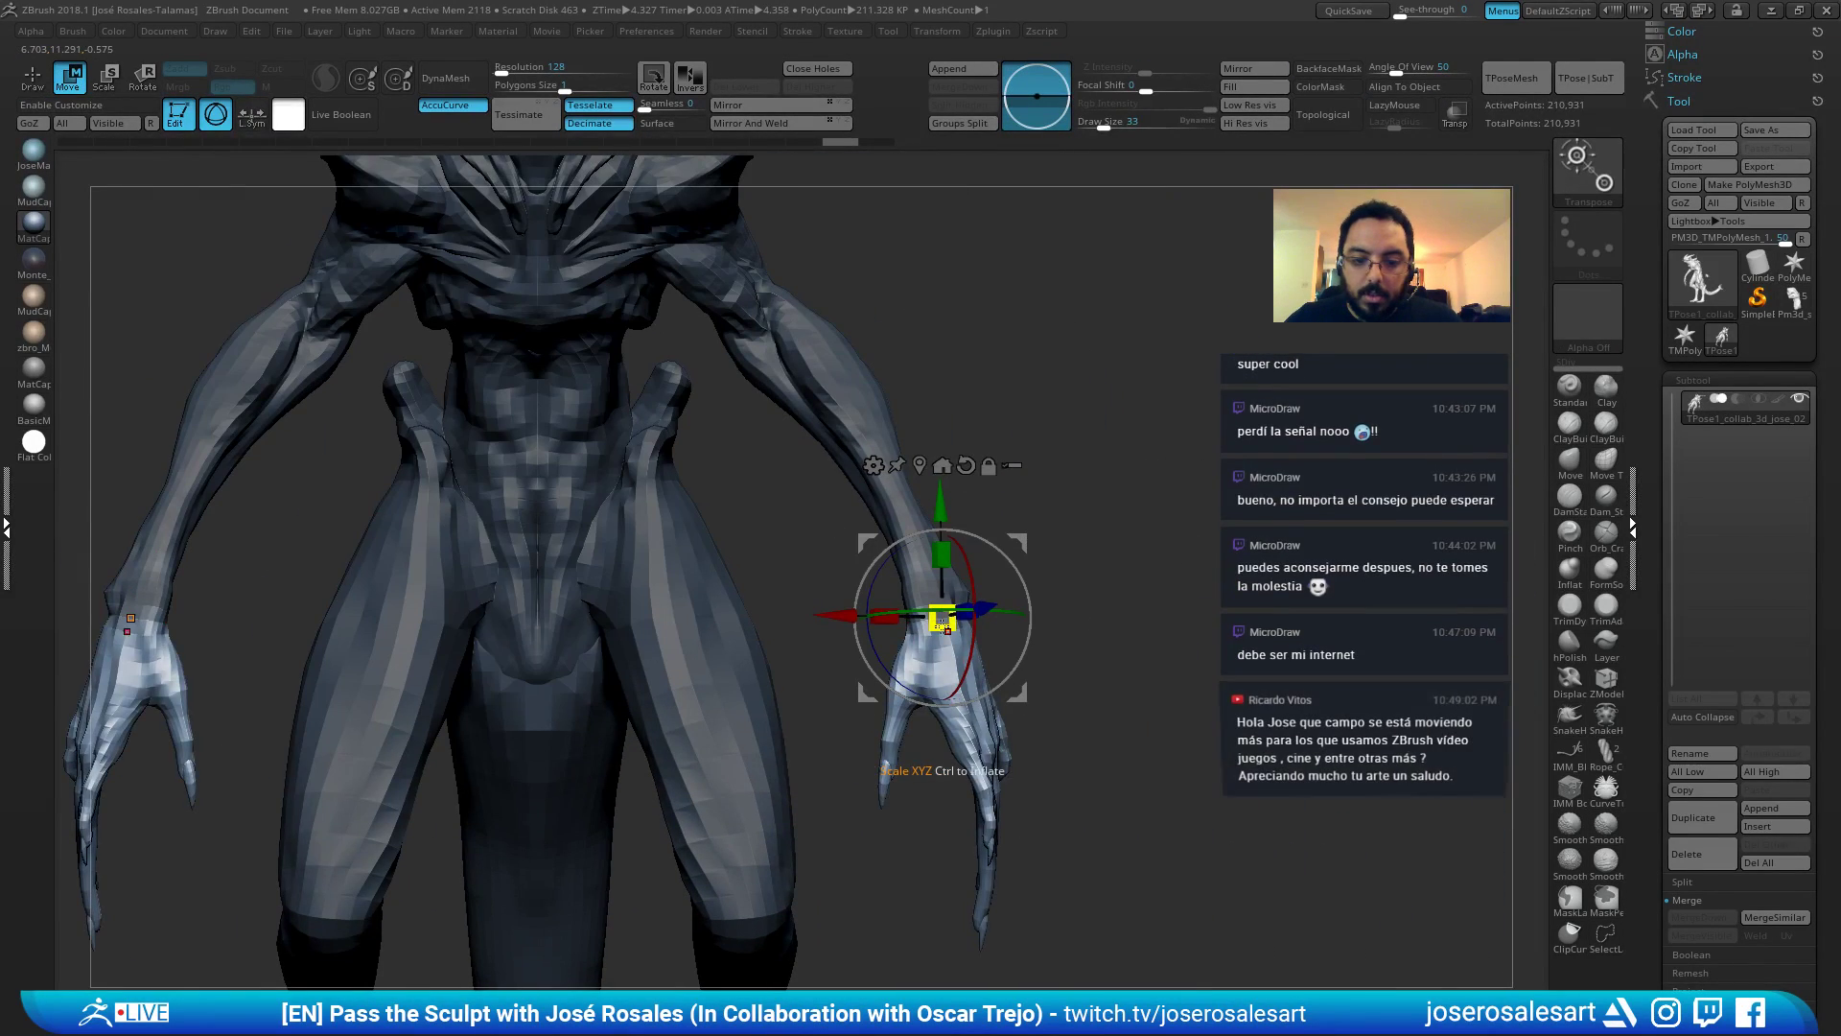
left_click_drag(943, 618, 993, 621)
mouse_move(848, 617)
left_mouse_down()
mouse_move(893, 616)
mouse_move(877, 617)
left_mouse_up()
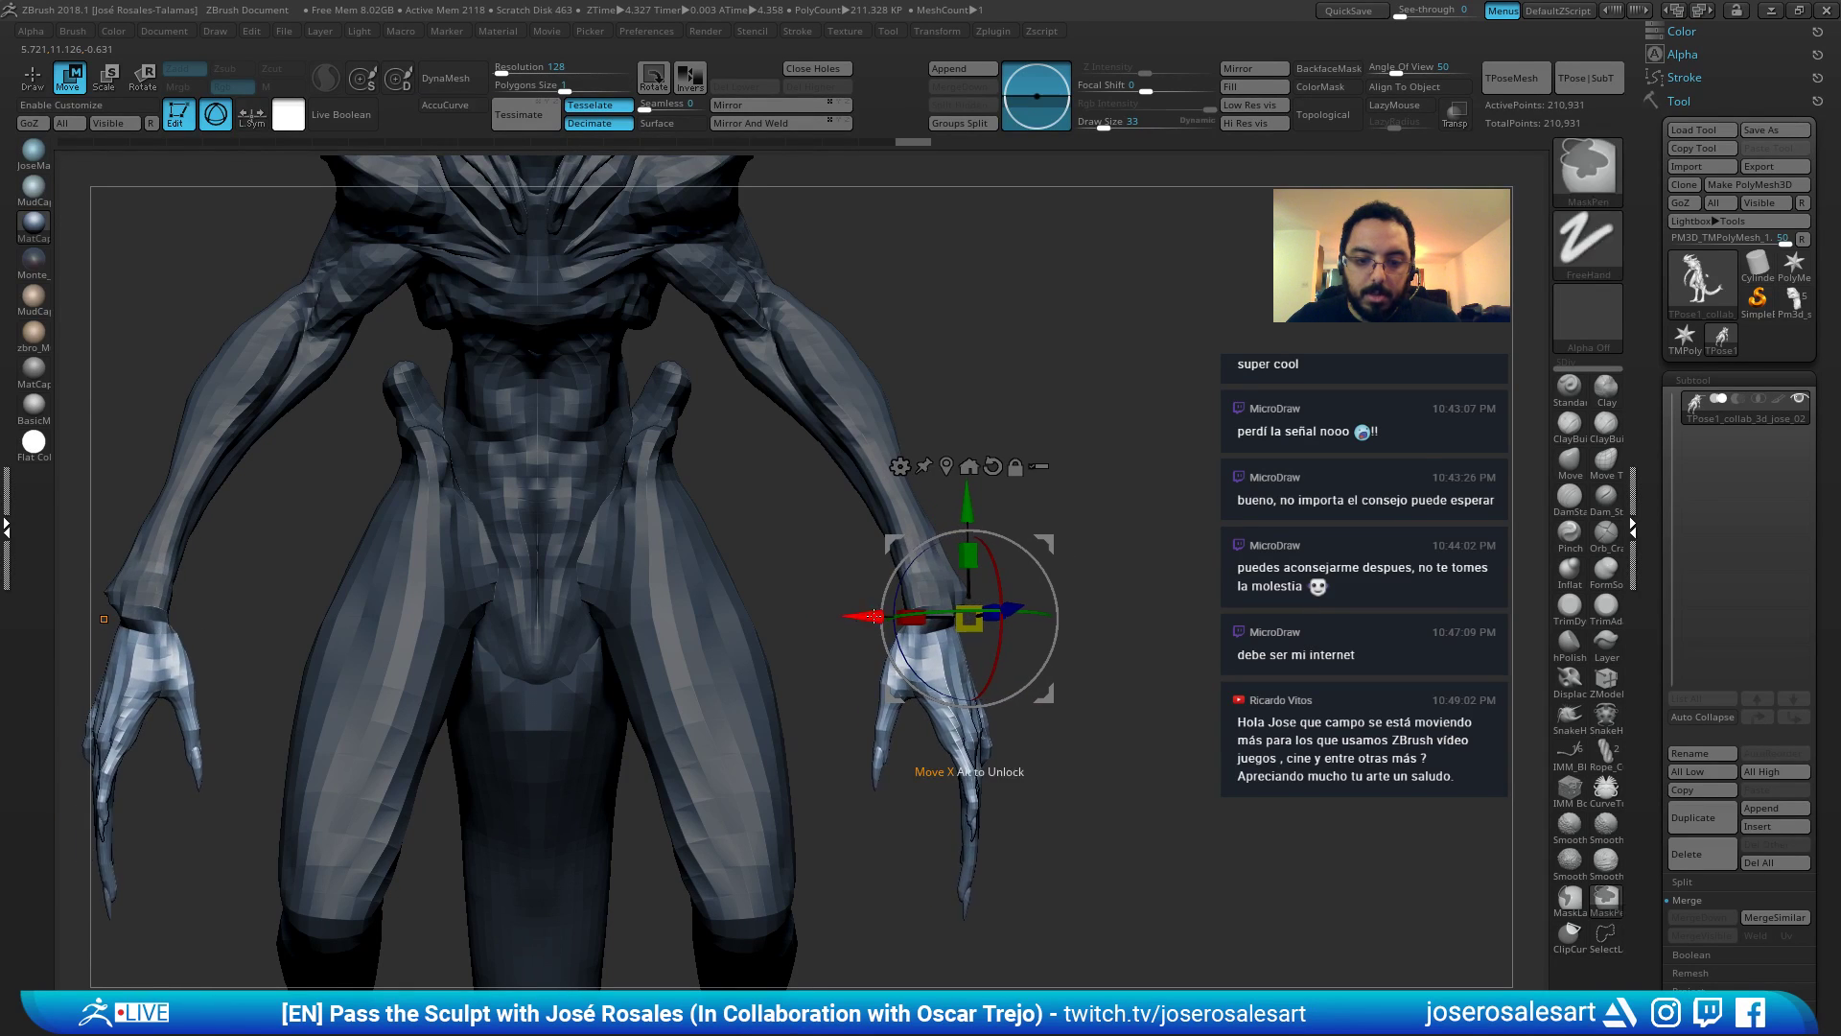
key("ctrl+z")
key("q")
key("ctrl+z")
right_click_drag(887, 633, 930, 577)
key("ctrl")
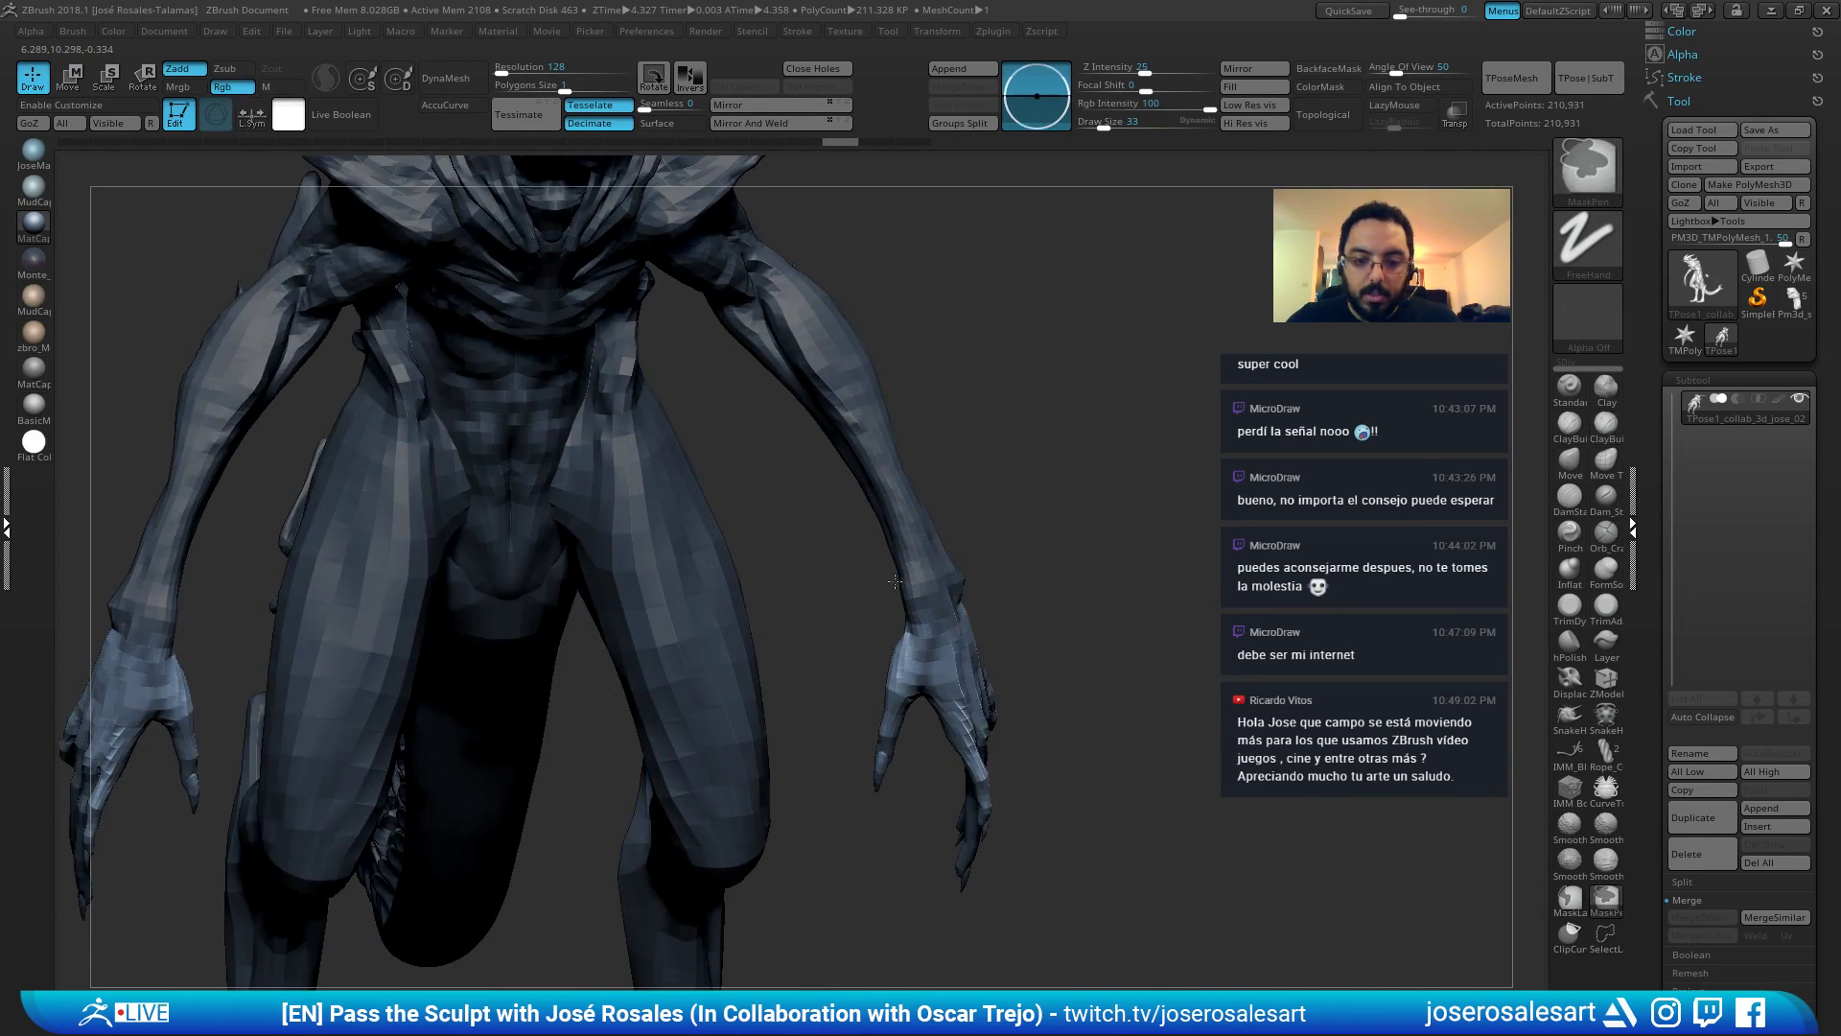
key("ctrl+shift+z")
key("ctrl+shift+z")
Make the hands slightly smaller, reposition them on the wrists and clear the mask.
mouse_move(1031, 526)
left_mouse_down("shift")
mouse_move(1027, 509)
mouse_move(1108, 485)
left_mouse_up("shift")
key("w")
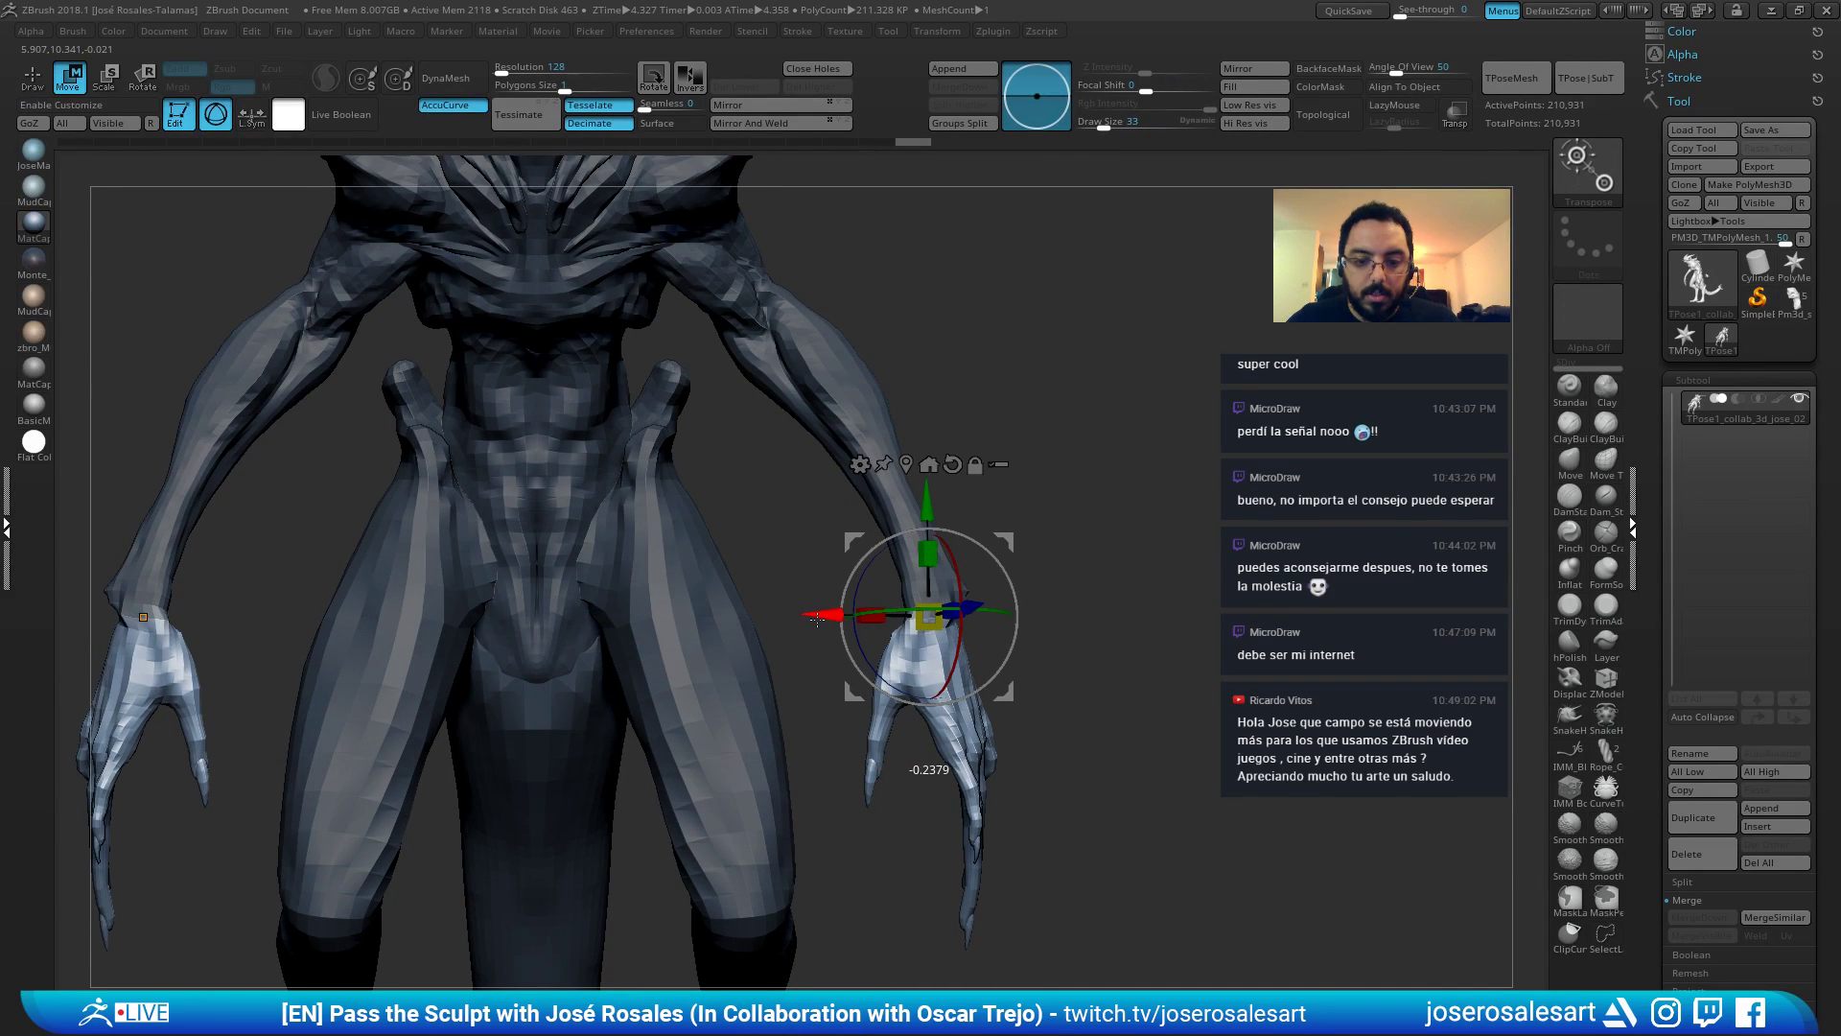
left_click_drag(935, 629, 890, 621)
left_click_drag(1084, 575, 925, 623)
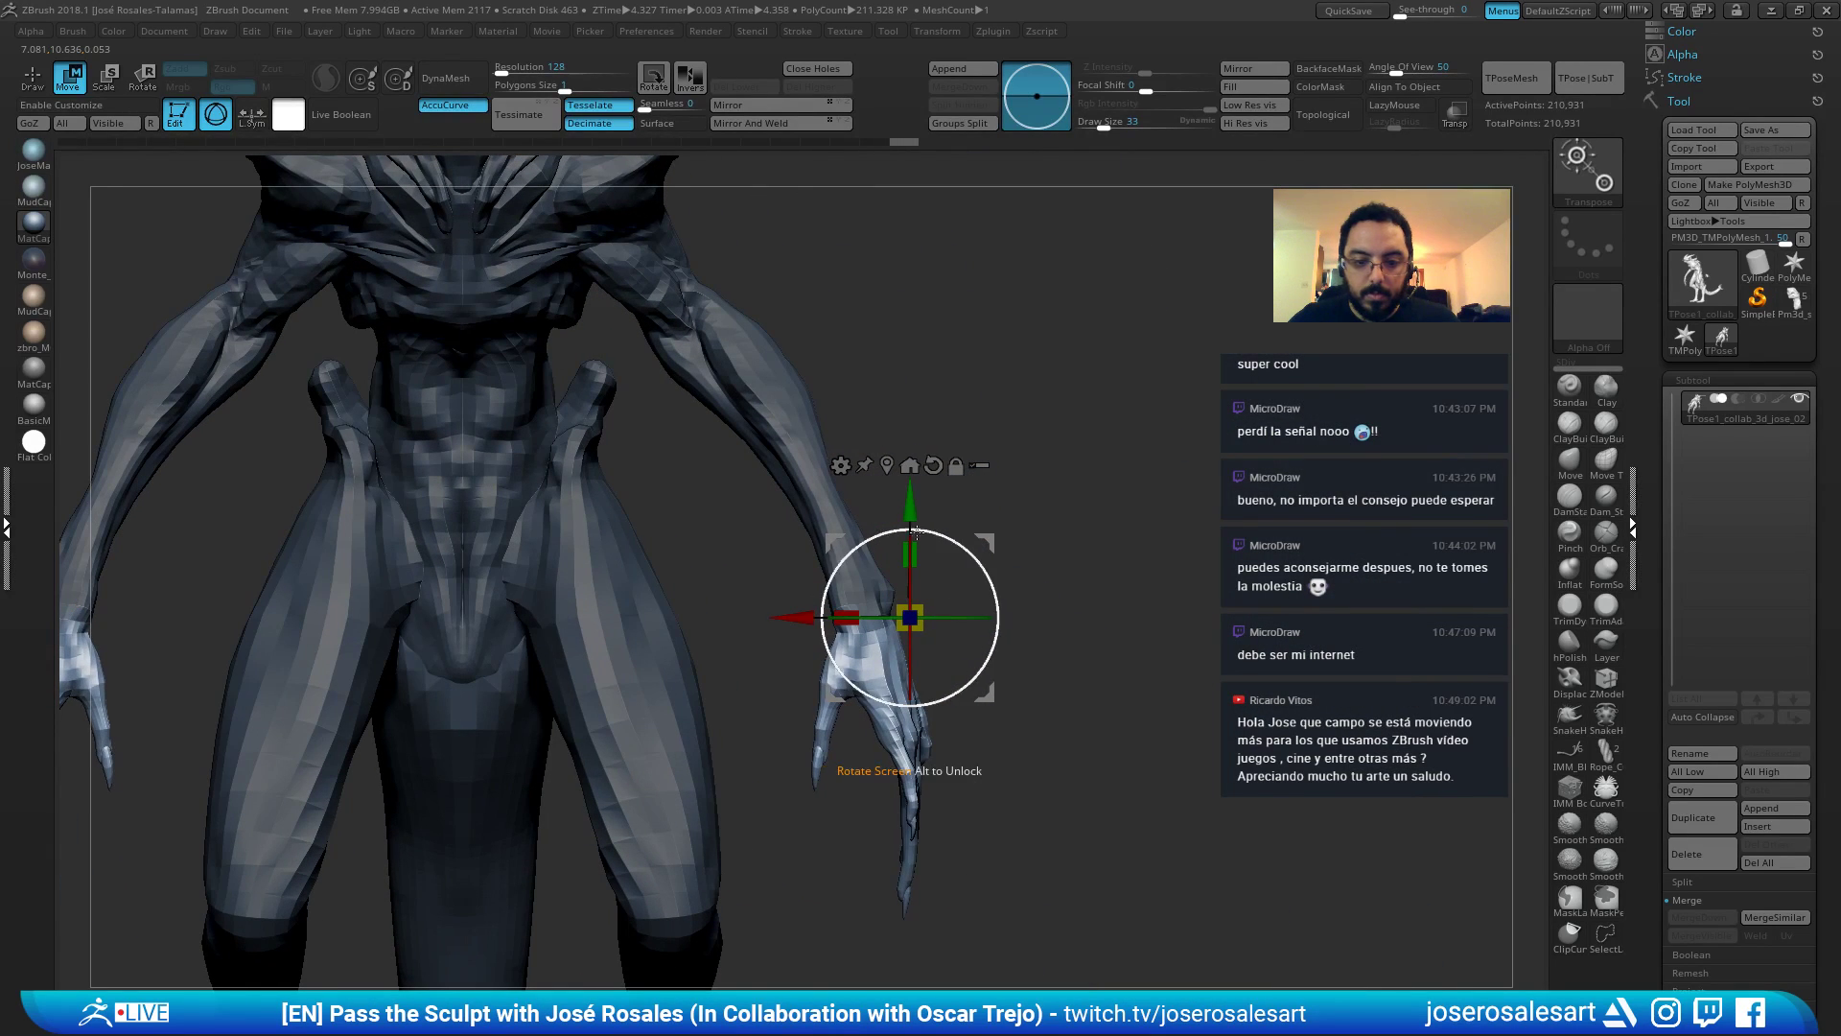
key("q")
left_click_drag(998, 498, 901, 547)
right_click_drag(902, 547, 1004, 460)
left_click_drag(628, 556, 650, 575, "ctrl")
Examine the whole creature's hand proportions and silhouette from the side, the front and a three-quarter angle.
right_click_drag(844, 546, 941, 498)
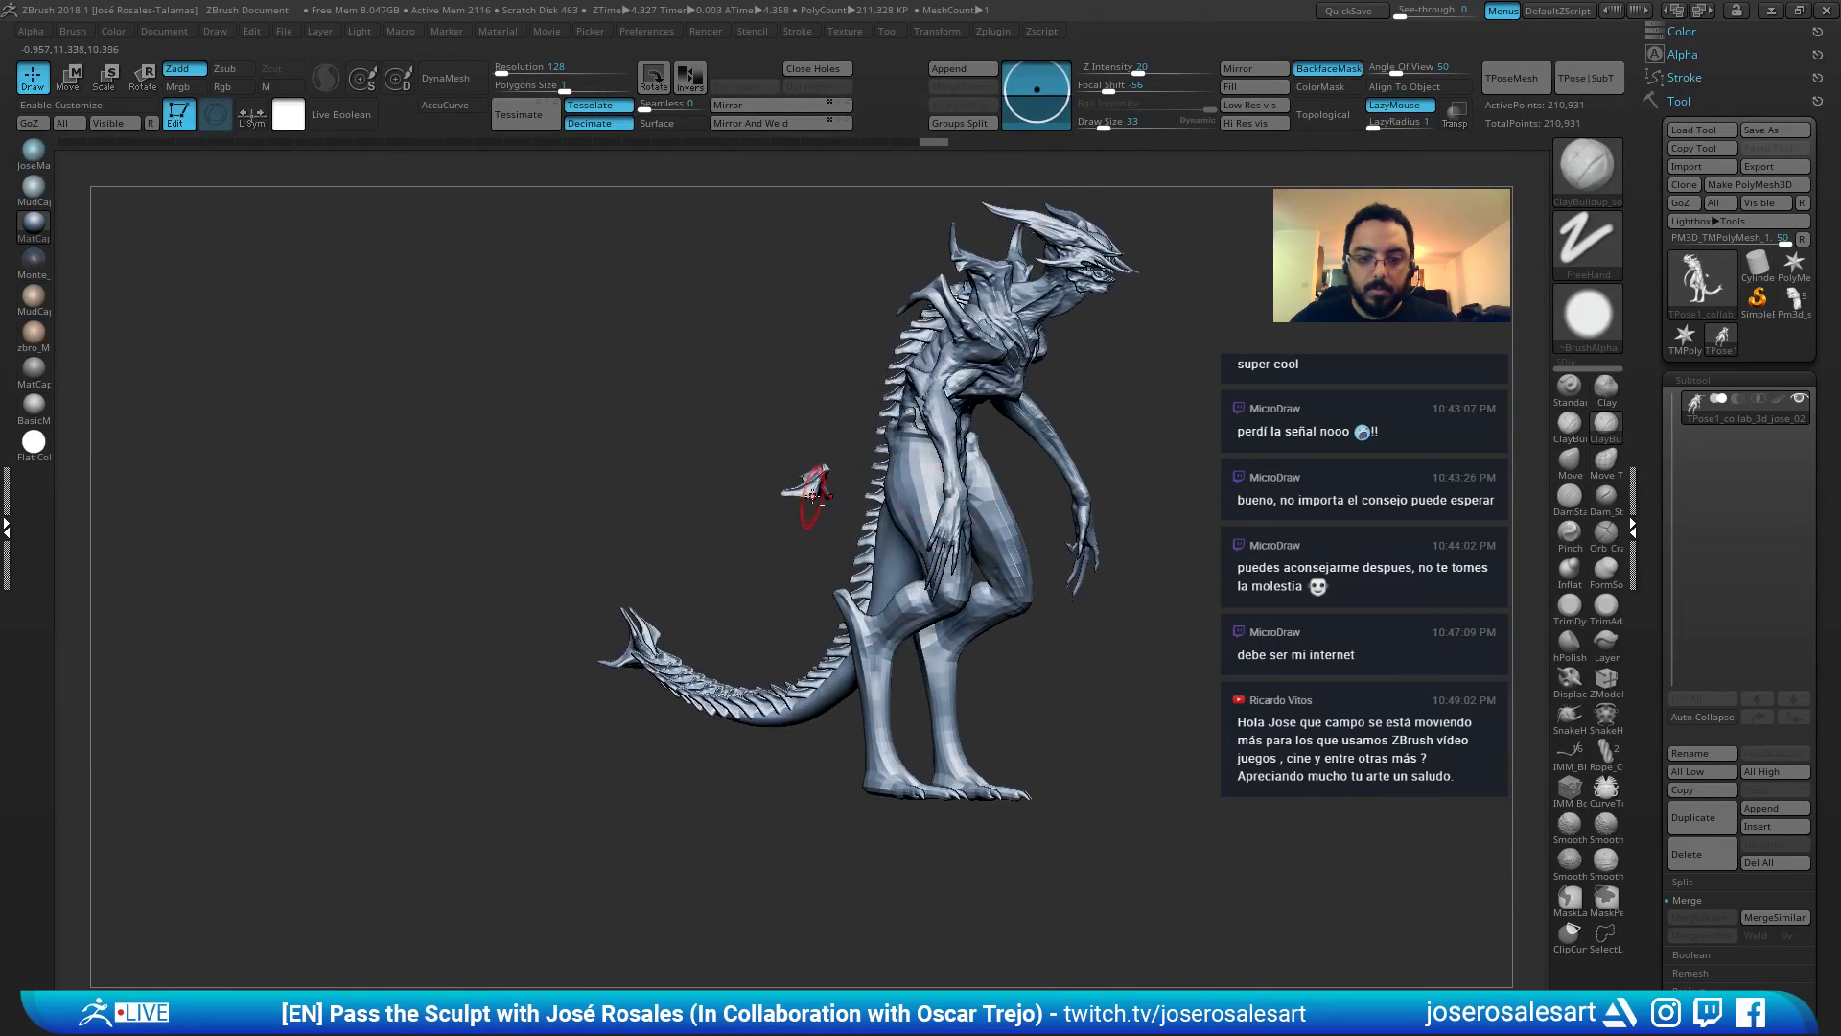
right_click_drag(822, 497, 844, 431)
right_click_drag(844, 432, 916, 492, "ctrl")
mouse_move(916, 492)
left_mouse_down()
mouse_move(1102, 423)
mouse_move(1070, 429)
mouse_move(1102, 406)
mouse_move(1136, 319)
left_mouse_up()
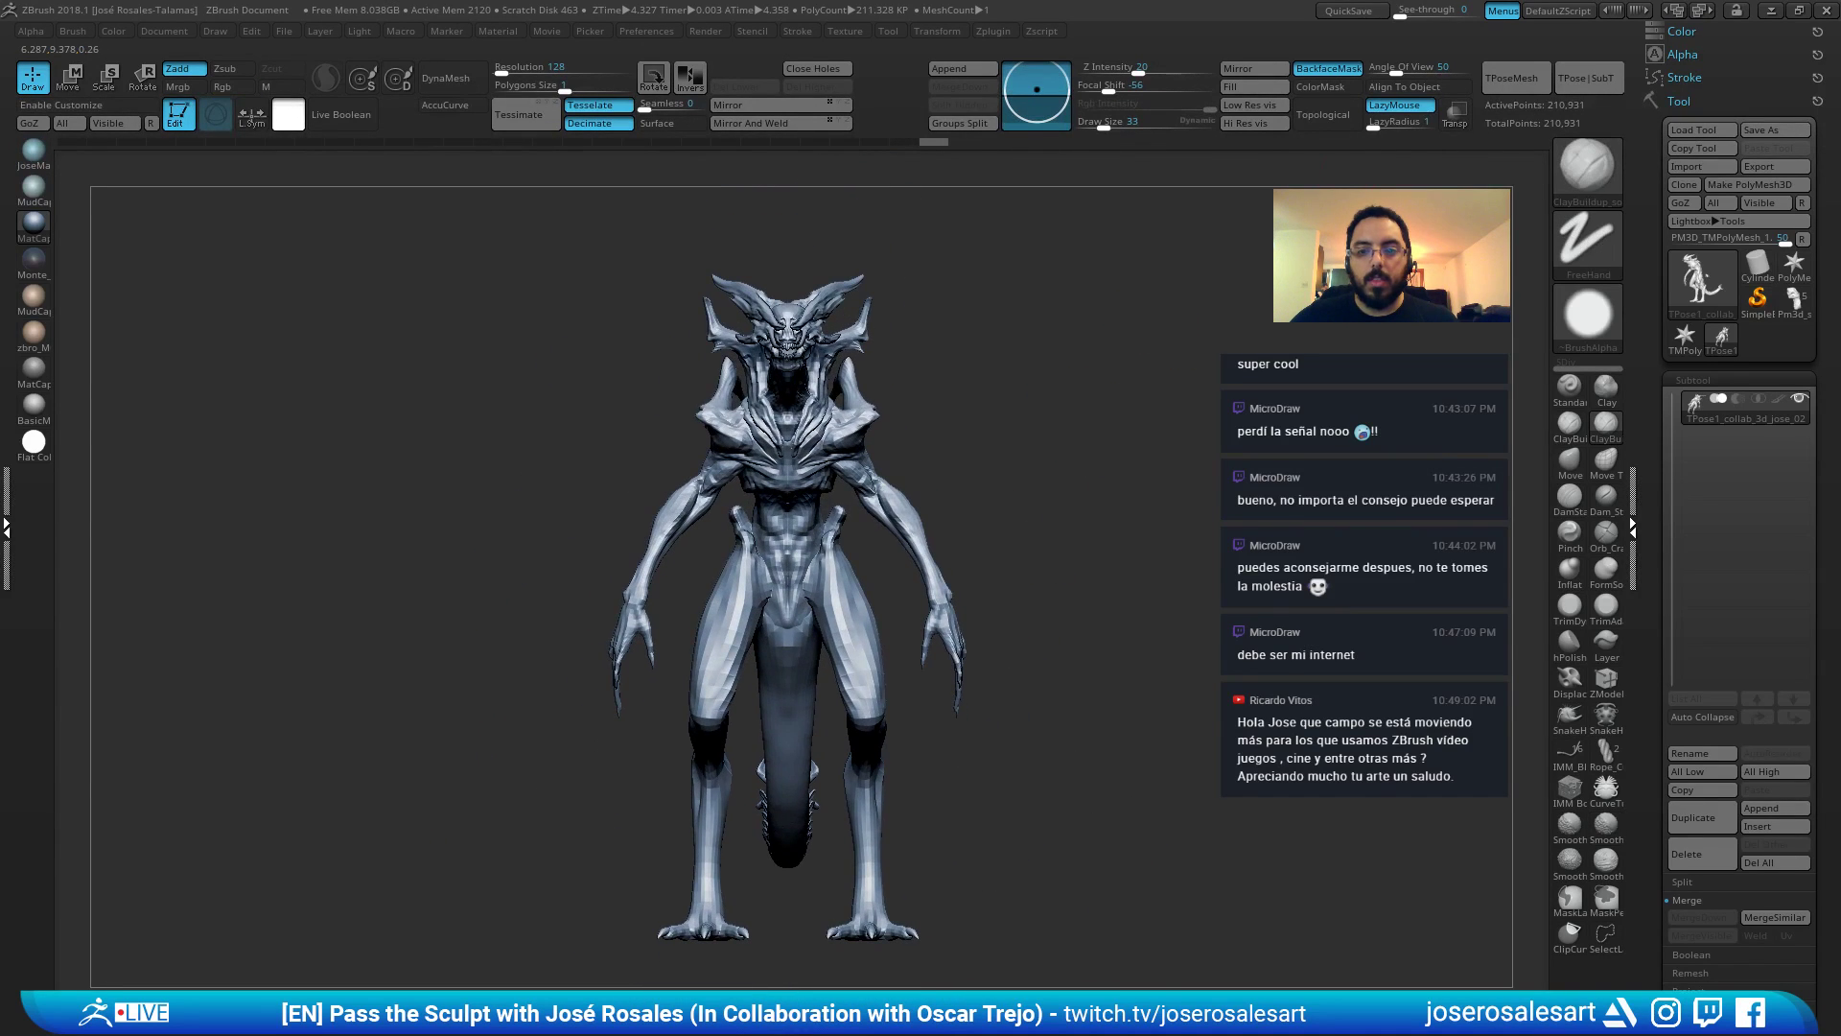
mouse_move(934, 144)
left_mouse_down()
mouse_move(676, 140)
mouse_move(992, 142)
mouse_move(666, 136)
mouse_move(1020, 146)
mouse_move(711, 125)
mouse_move(211, 131)
mouse_move(107, 106)
mouse_move(1148, 122)
left_mouse_up()
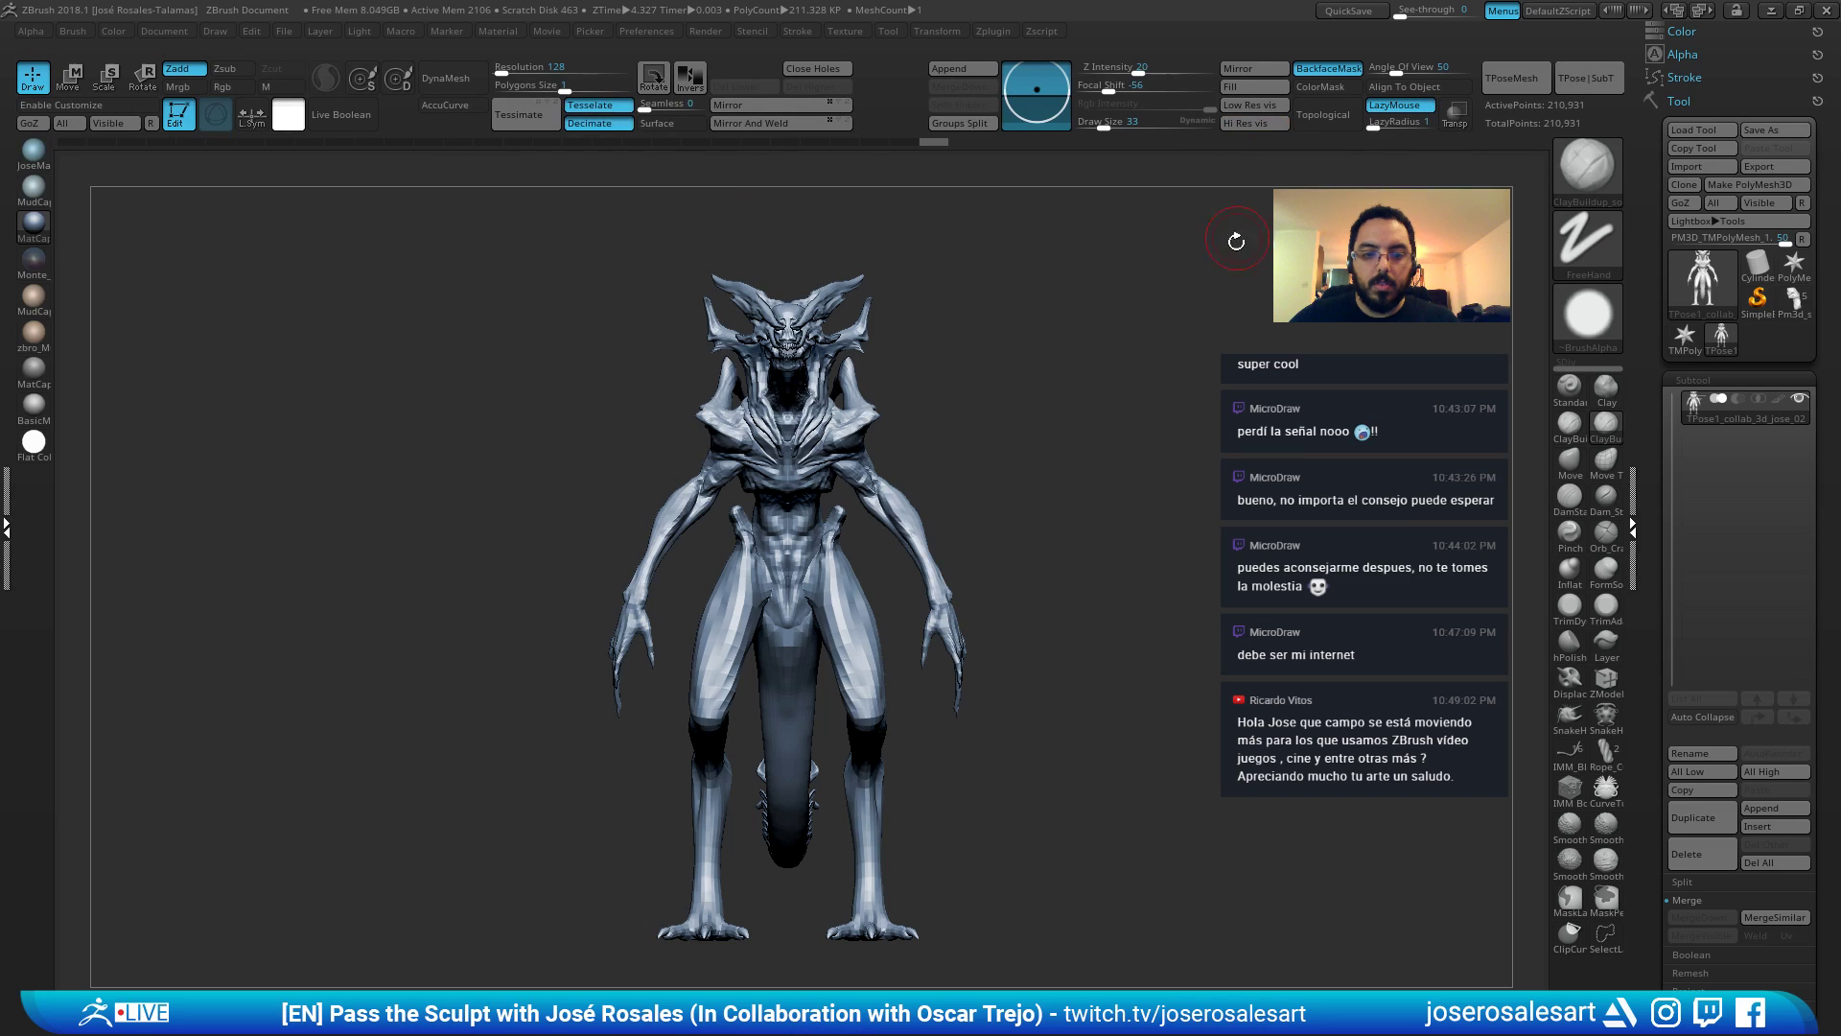
mouse_move(1233, 239)
left_mouse_down()
mouse_move(1283, 343)
mouse_move(1328, 311)
mouse_move(1293, 270)
mouse_move(1247, 297)
left_mouse_up()
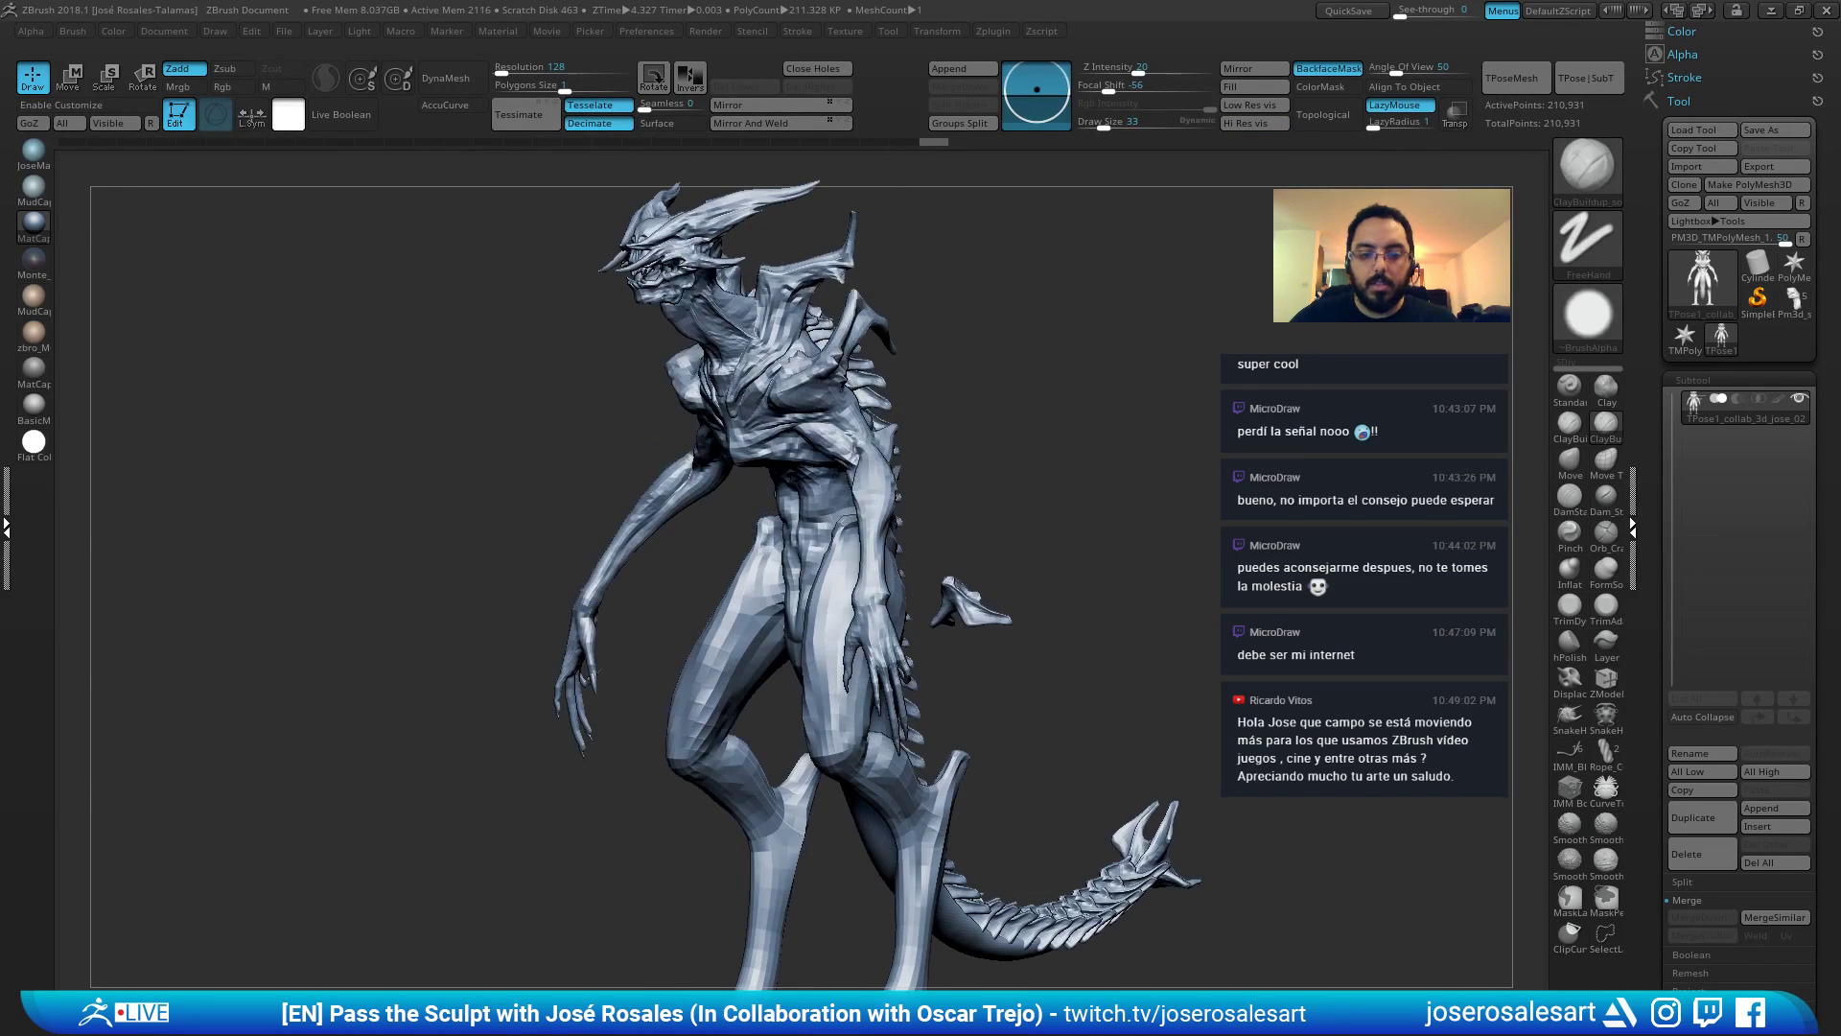
Transfer the Transpose Master mesh's proportion changes back to the creature's subtools.
left_click(1592, 82)
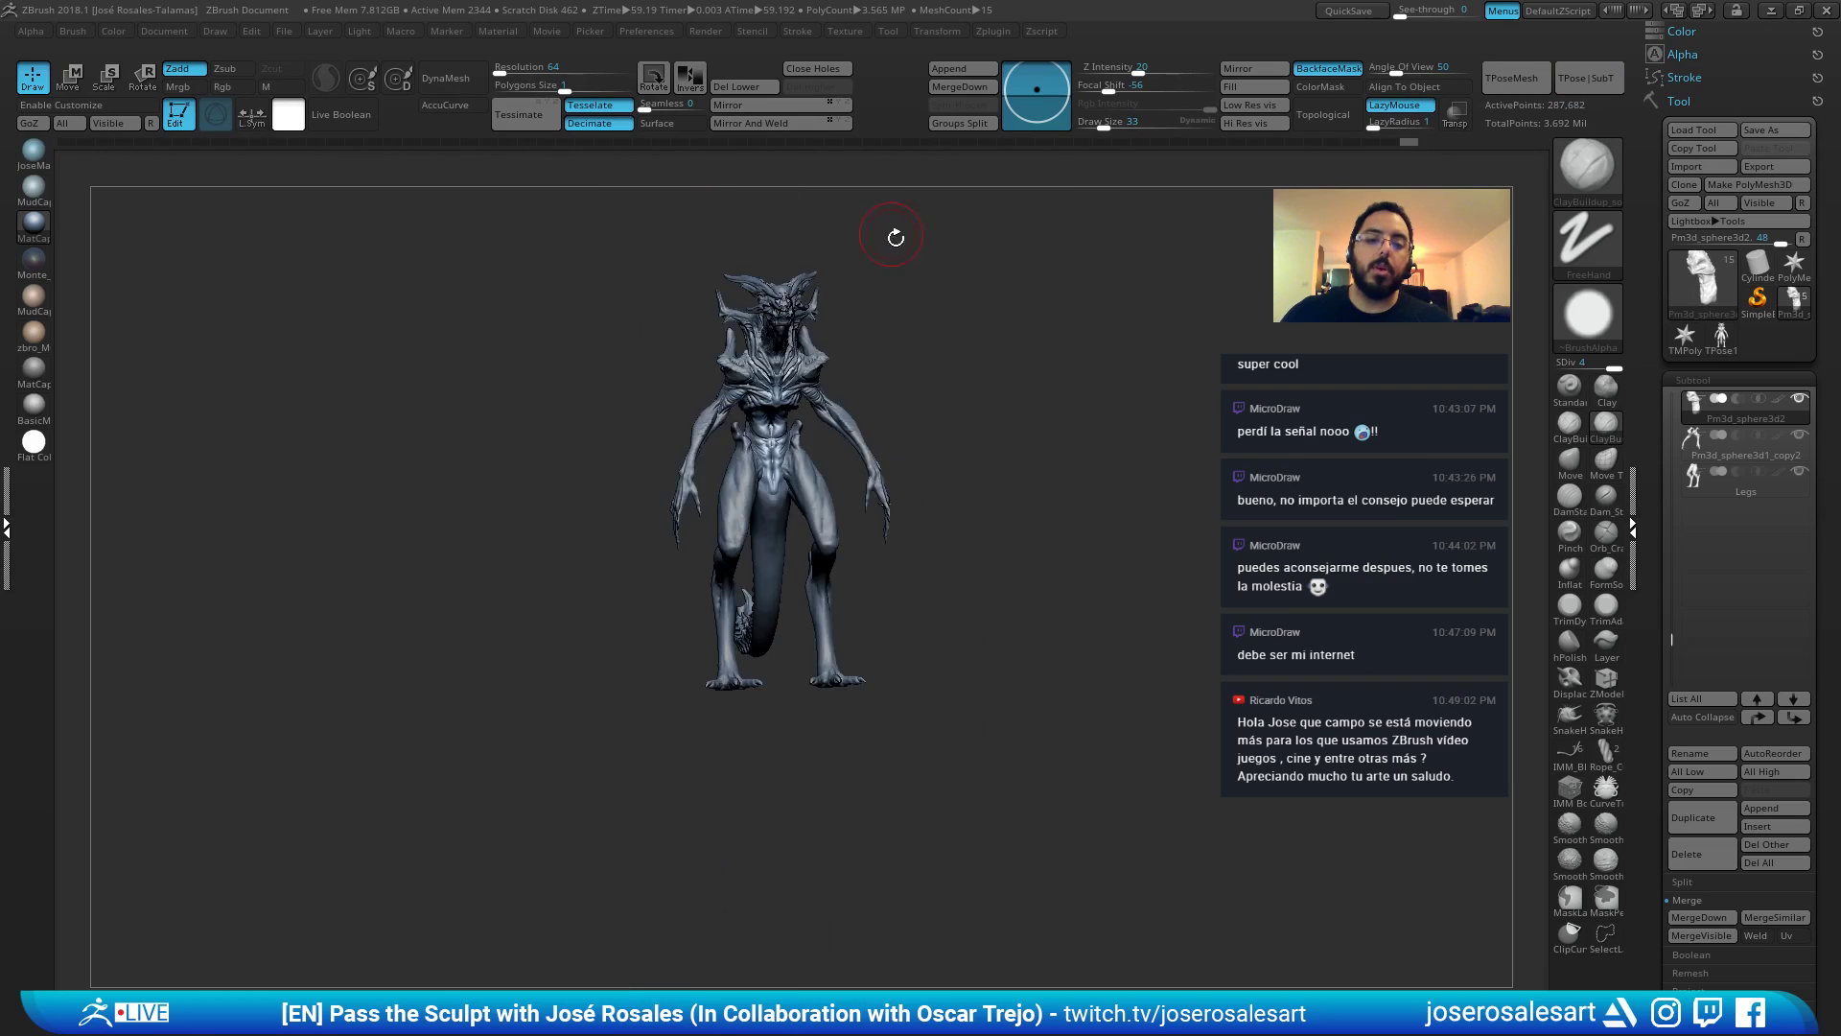
mouse_move(896, 237)
left_mouse_down()
mouse_move(950, 297)
mouse_move(881, 229)
mouse_move(740, 308)
mouse_move(637, 287)
mouse_move(693, 322)
mouse_move(639, 337)
mouse_move(849, 508)
mouse_move(824, 255)
left_mouse_up()
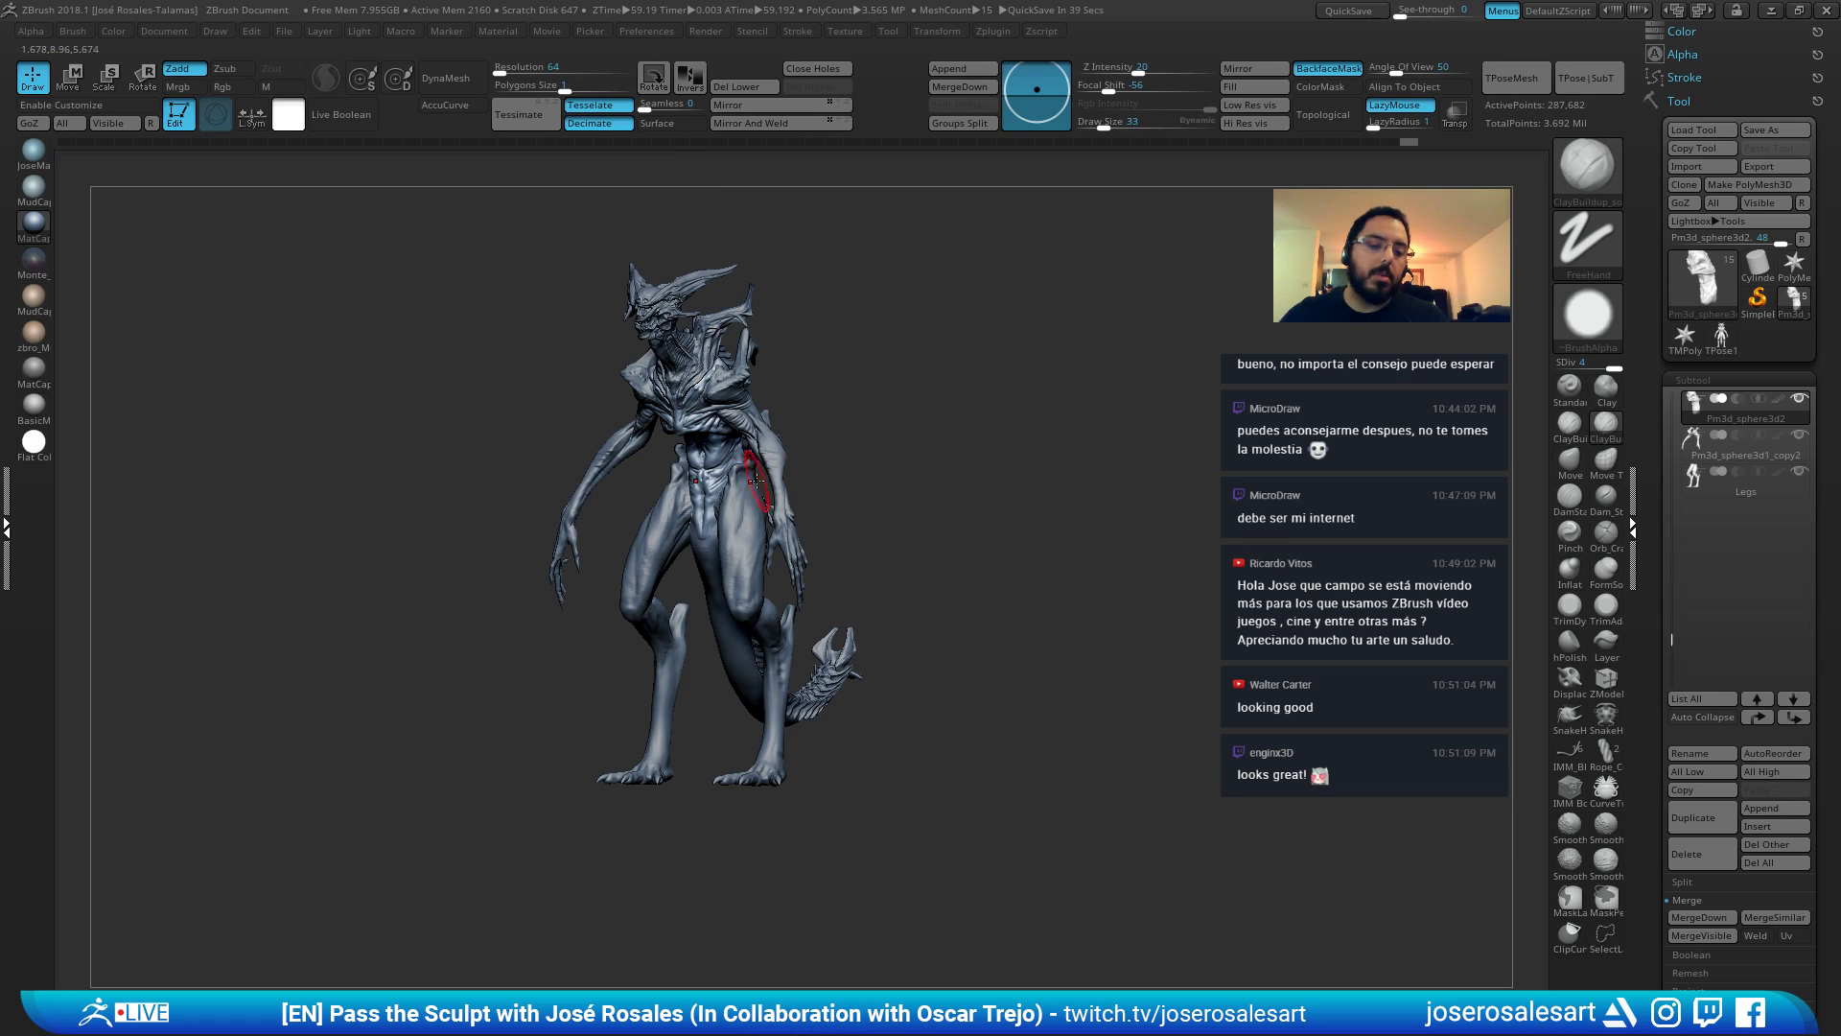
Make the Legs subtool active and build up volume on the lower leg with the ClayBuildup brush.
mouse_move(760, 473)
right_mouse_down("ctrl")
mouse_move(912, 699)
mouse_move(822, 588)
right_mouse_up("ctrl")
left_click(822, 588, "alt")
left_click_drag(825, 566, 808, 632)
mouse_move(807, 632)
right_mouse_down("shift")
mouse_move(859, 608)
mouse_move(891, 513)
right_mouse_up("shift")
key("b")
key("c")
key("b")
key("s")
left_click_drag(833, 568, 840, 568)
mouse_move(840, 568)
right_mouse_down()
mouse_move(815, 537)
mouse_move(888, 613)
mouse_move(847, 531)
mouse_move(786, 516)
mouse_move(853, 516)
right_mouse_up()
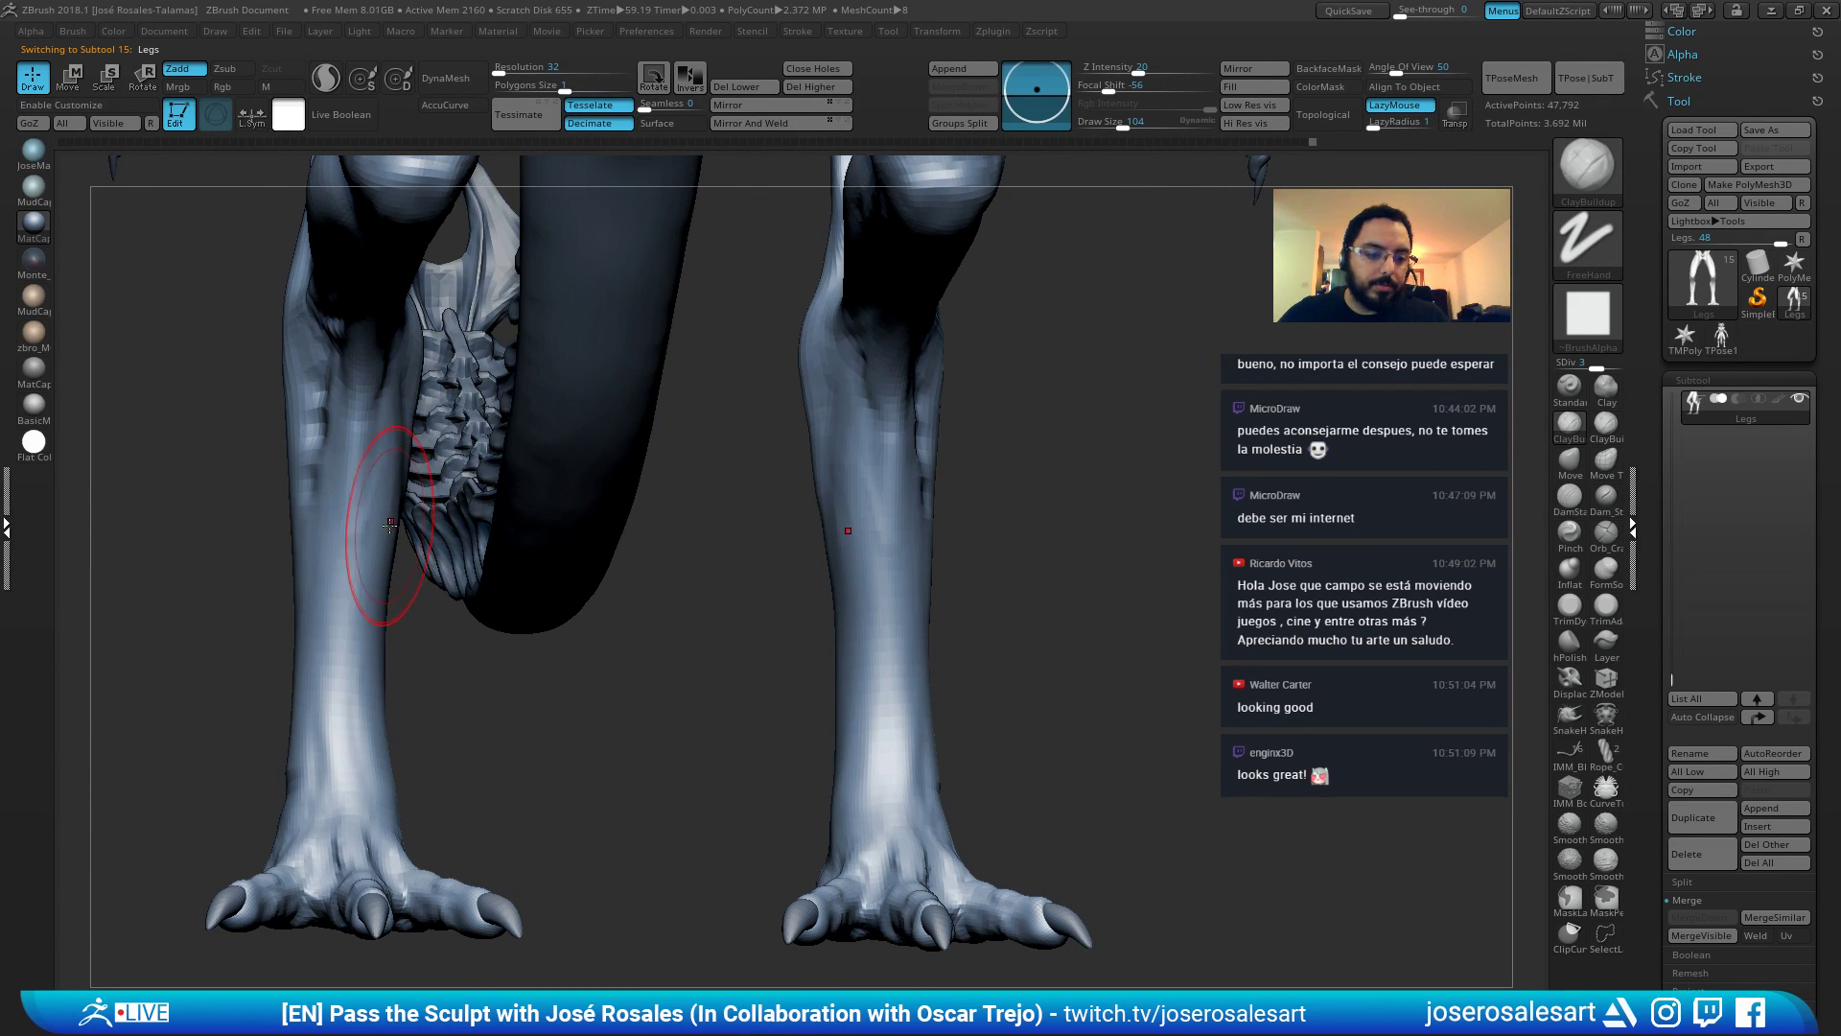
Reshape the inner contour of the lower leg with the Move brush.
key("b")
key("m")
key("v")
key("s")
left_click(391, 523)
left_click_drag(394, 520, 385, 509)
right_click_drag(386, 509, 484, 259, "ctrl")
right_click_drag(484, 259, 752, 523, "alt")
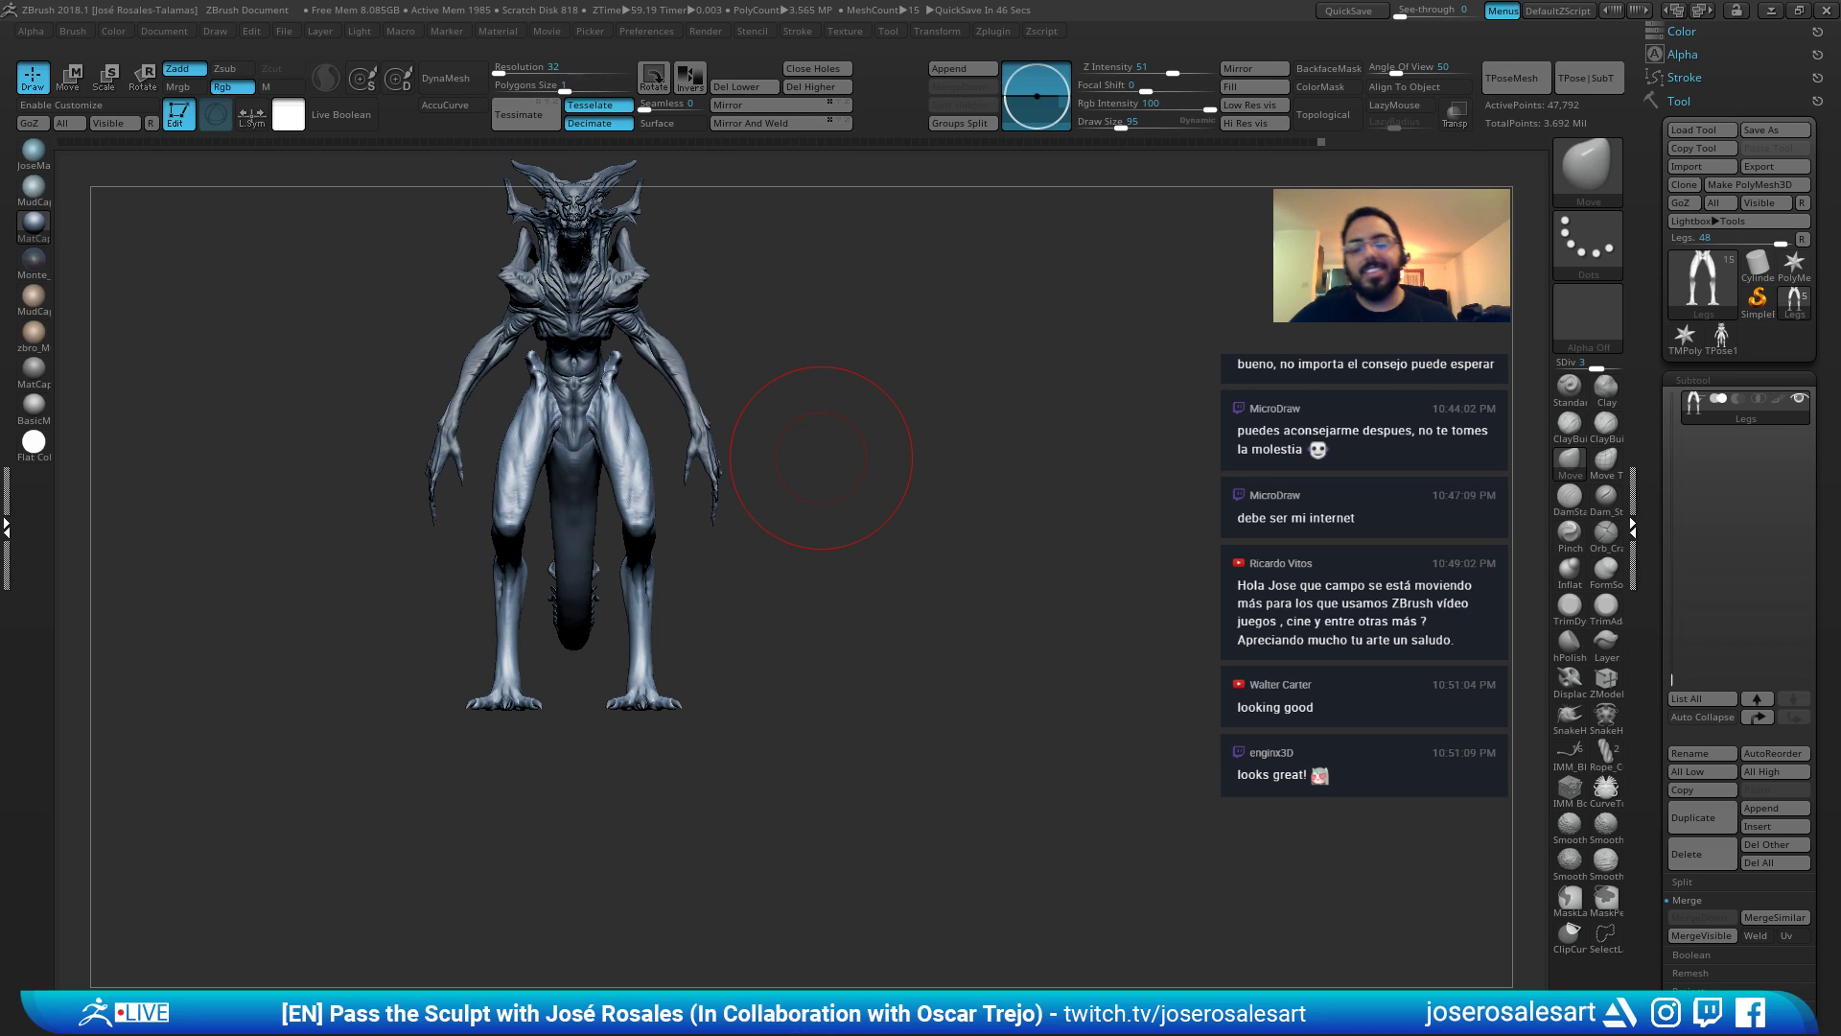
Examine the leg proportions from the front and a three-quarter angle, with the Move brush size reduced to 42.
left_click_drag(903, 357, 787, 336)
mouse_move(786, 336)
left_mouse_down("alt")
mouse_move(958, 419)
mouse_move(1022, 279)
left_mouse_up("alt")
key("s")
left_click(926, 422)
left_click_drag(1022, 279, 1103, 288)
right_click_drag(895, 438, 930, 397, "alt")
right_click_drag(767, 427, 772, 619, "alt")
right_click_drag(772, 618, 741, 599)
right_click_drag(741, 598, 714, 587)
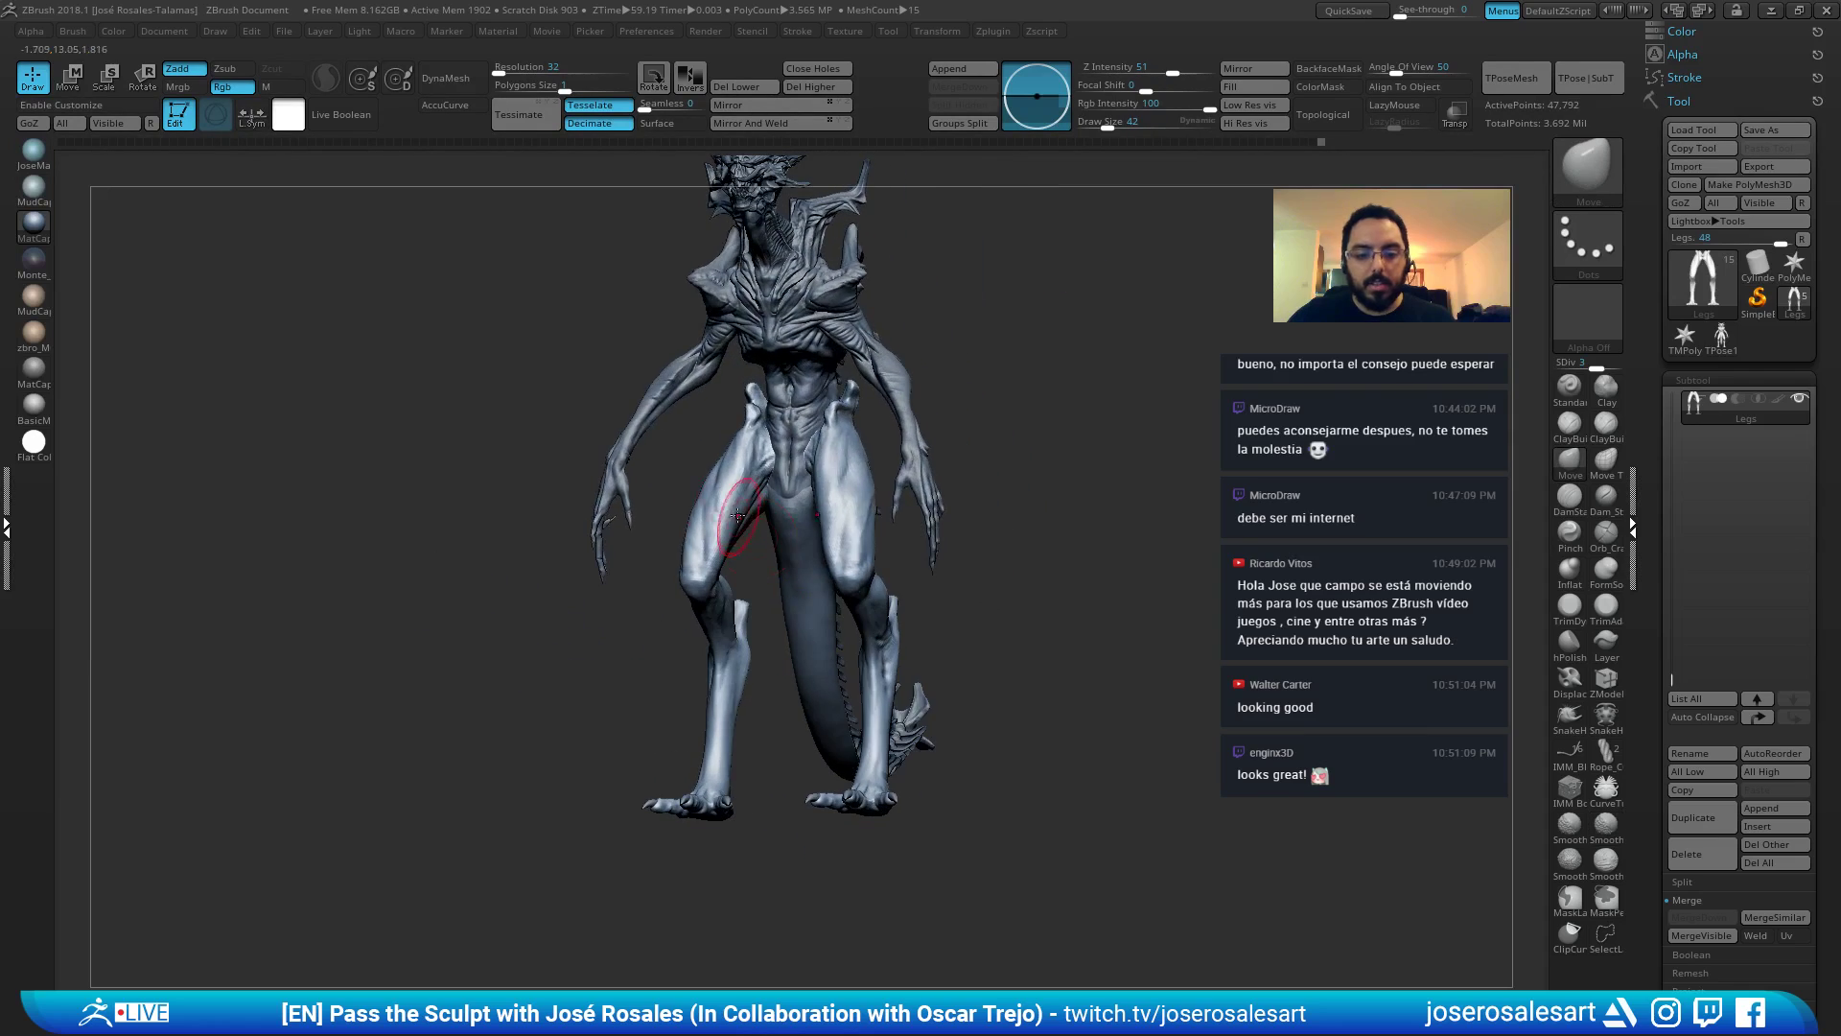
Place a snapshot of the creature on the canvas and compare the current legs with earlier states in the undo history.
mouse_move(743, 524)
right_mouse_down()
mouse_move(759, 480)
mouse_move(619, 525)
mouse_move(937, 543)
mouse_move(945, 492)
mouse_move(1303, 464)
right_mouse_up()
mouse_move(1302, 464)
right_mouse_down()
mouse_move(1271, 468)
mouse_move(1258, 537)
mouse_move(1301, 486)
mouse_move(1285, 478)
right_mouse_up()
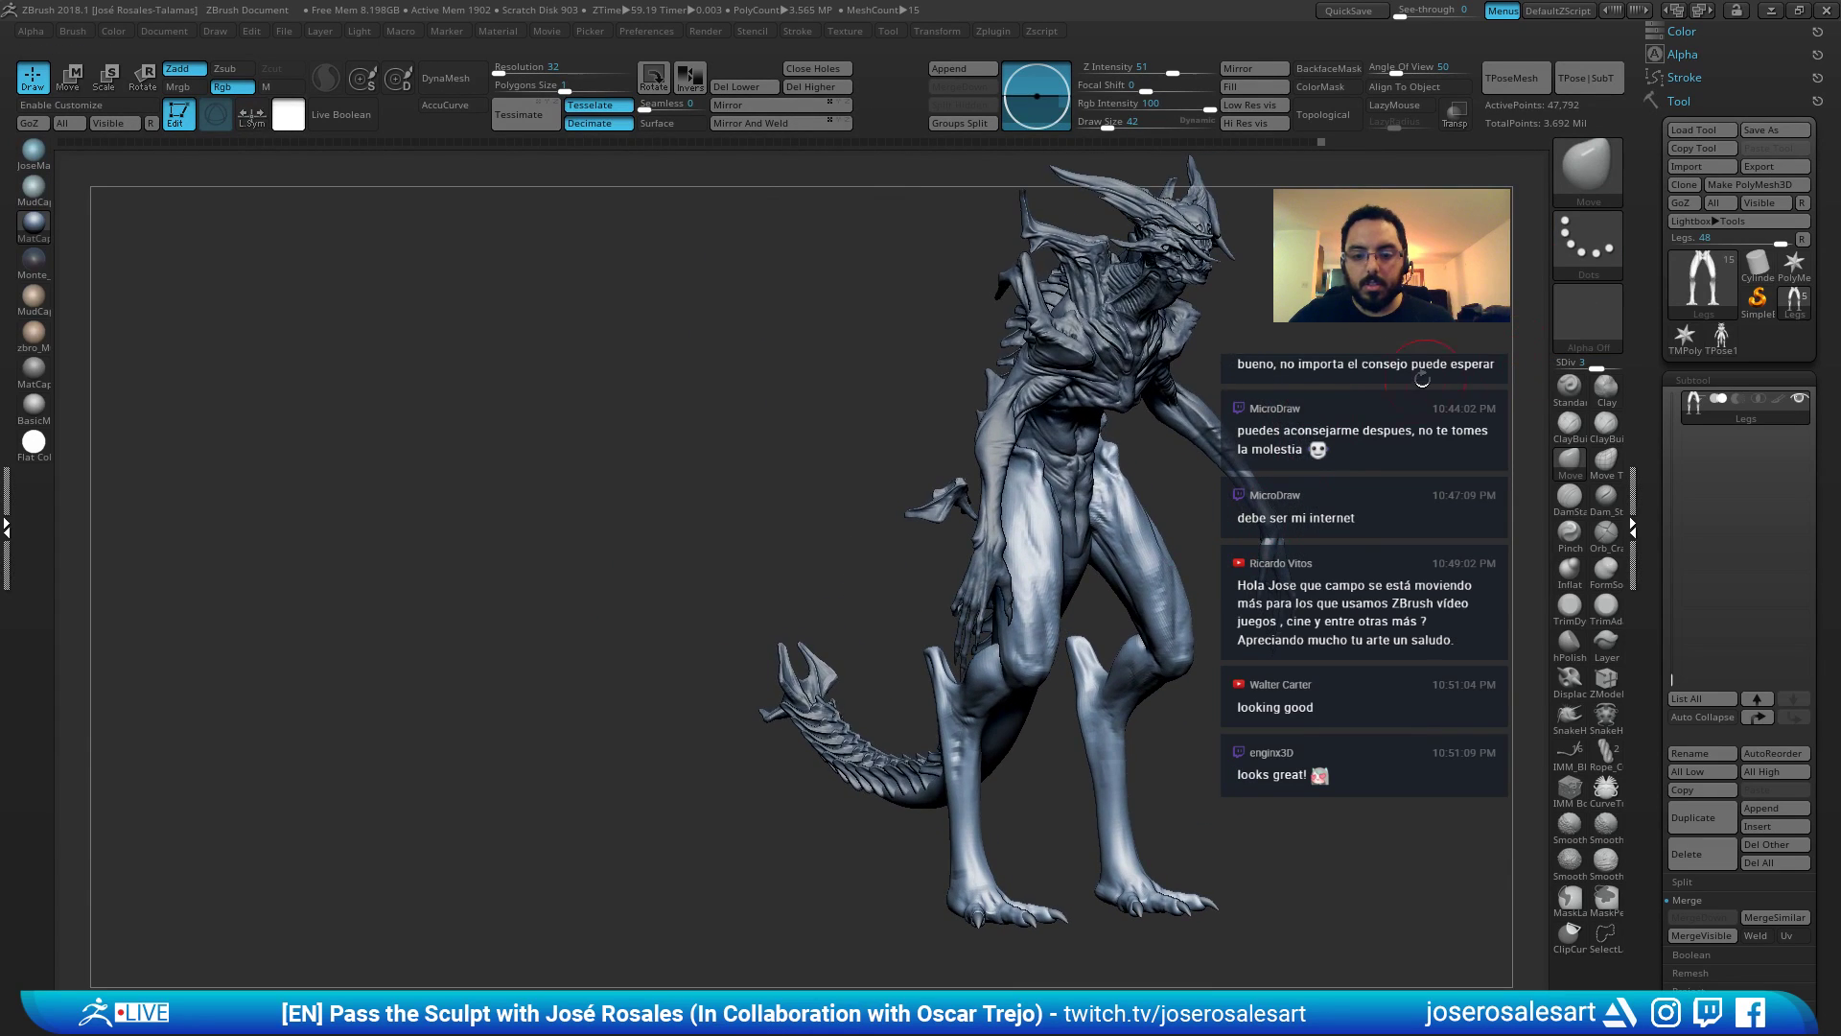
key("shift+s")
key("shift+s")
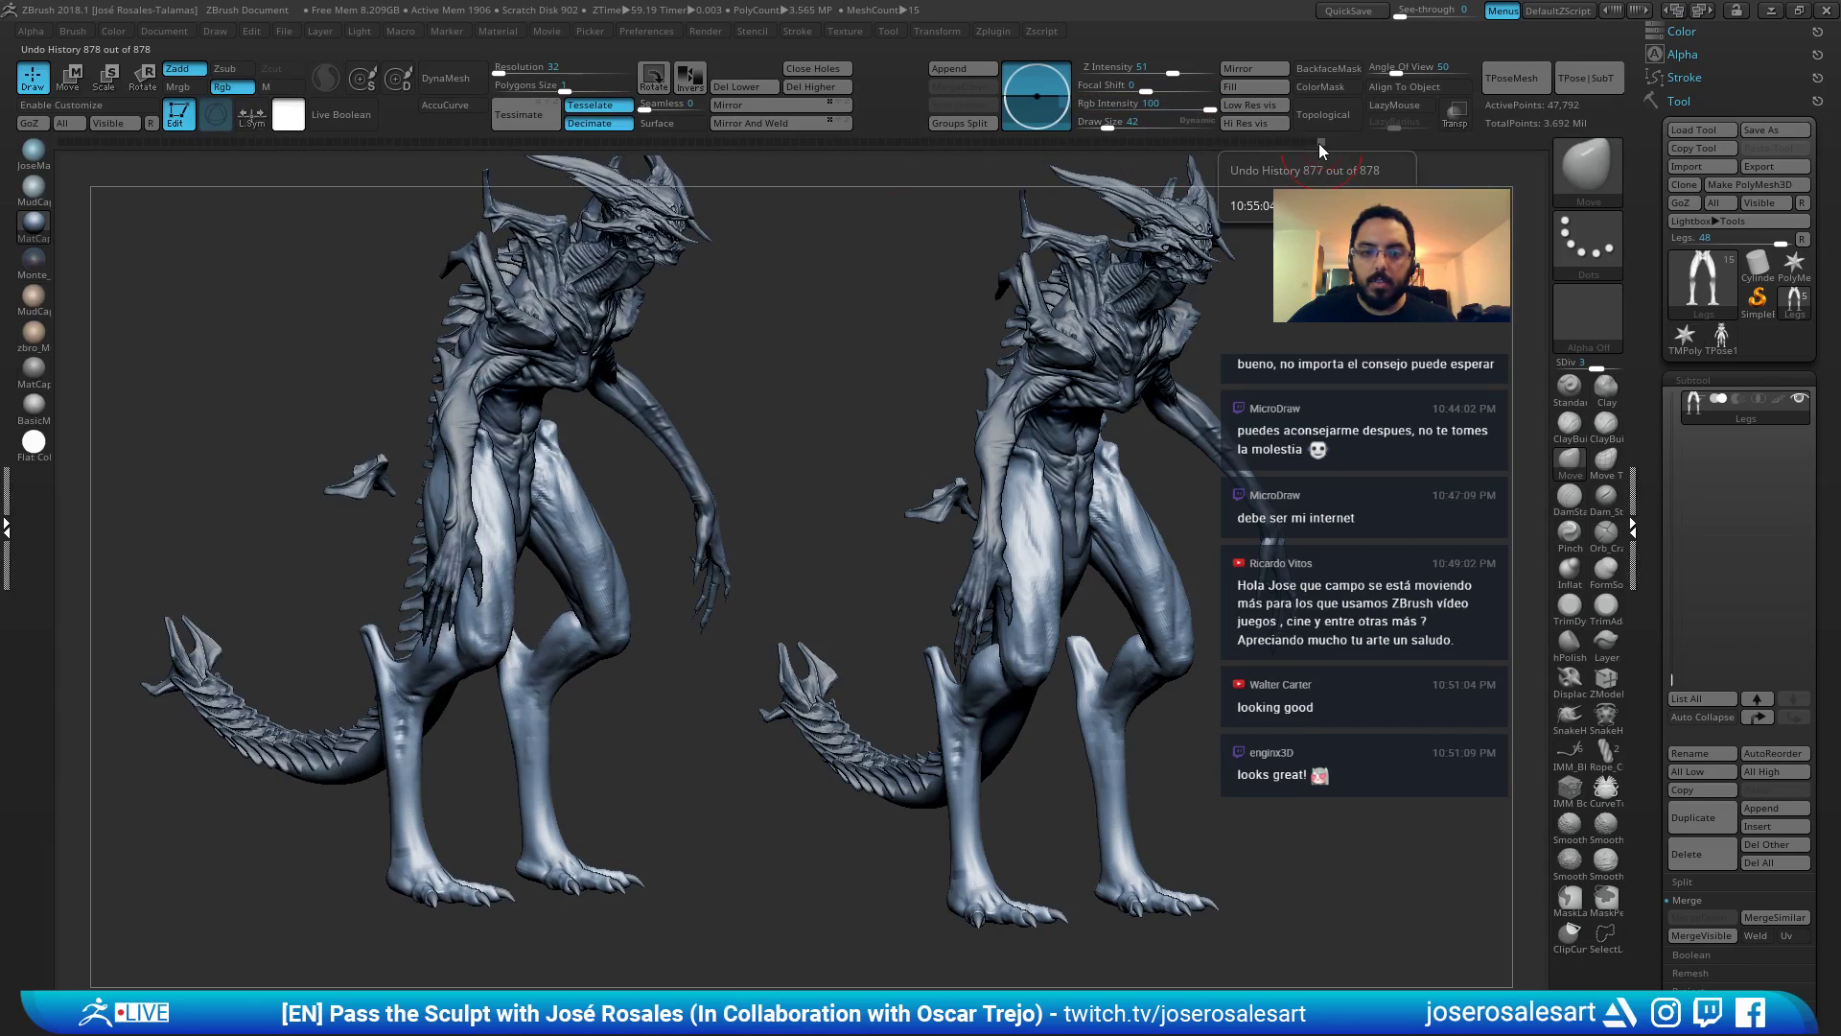
key("shift+d")
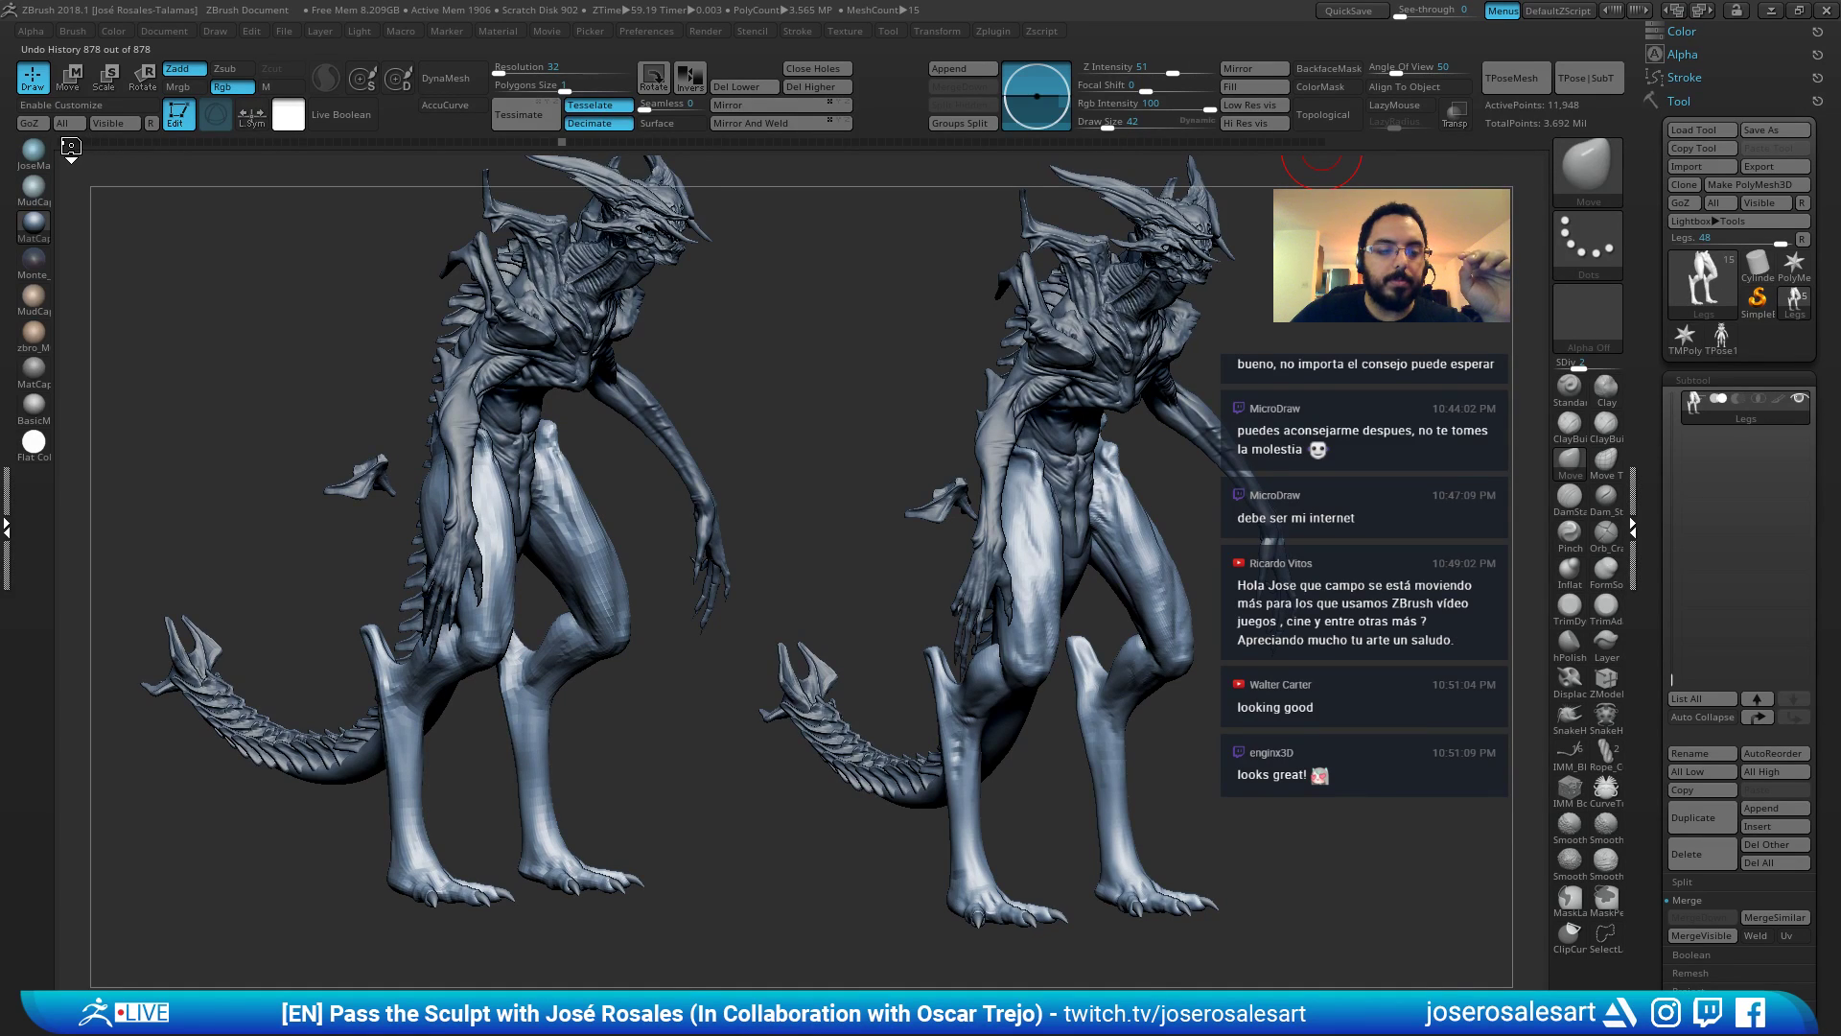
key("d")
key("d")
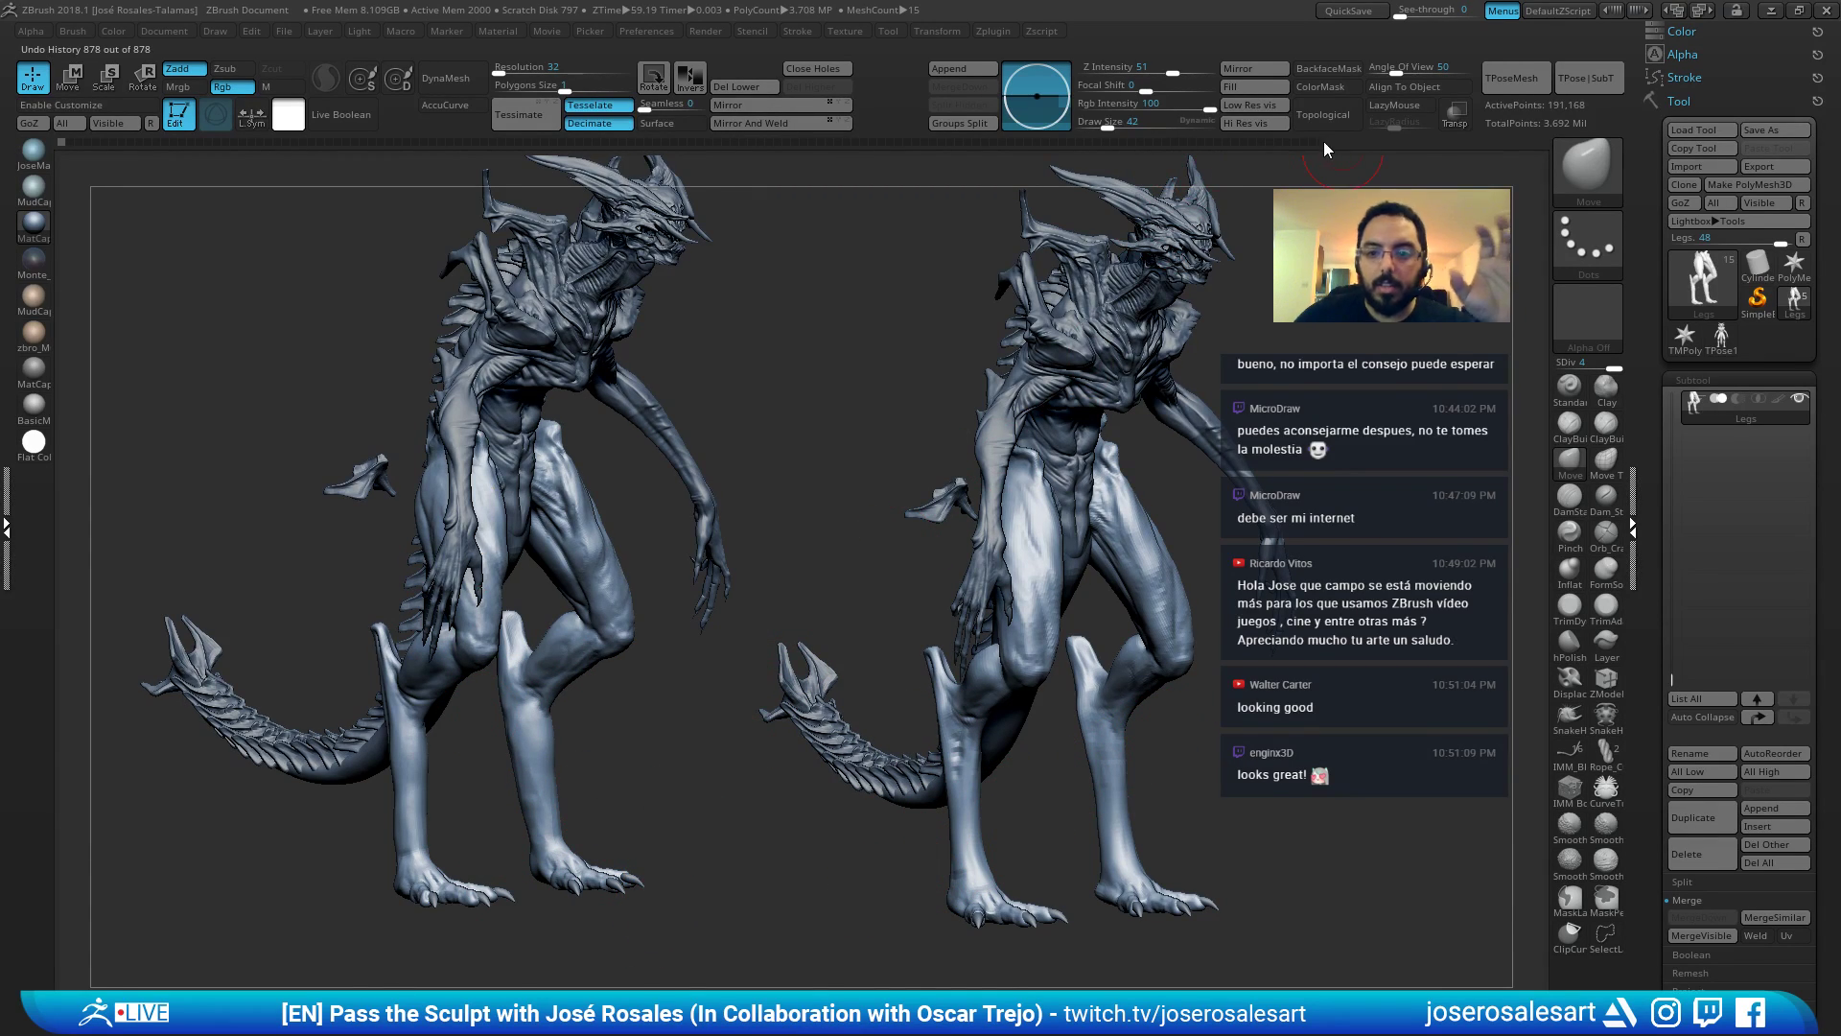
mouse_move(1294, 141)
left_mouse_down()
mouse_move(1333, 142)
mouse_move(1254, 140)
mouse_move(1362, 142)
left_mouse_up()
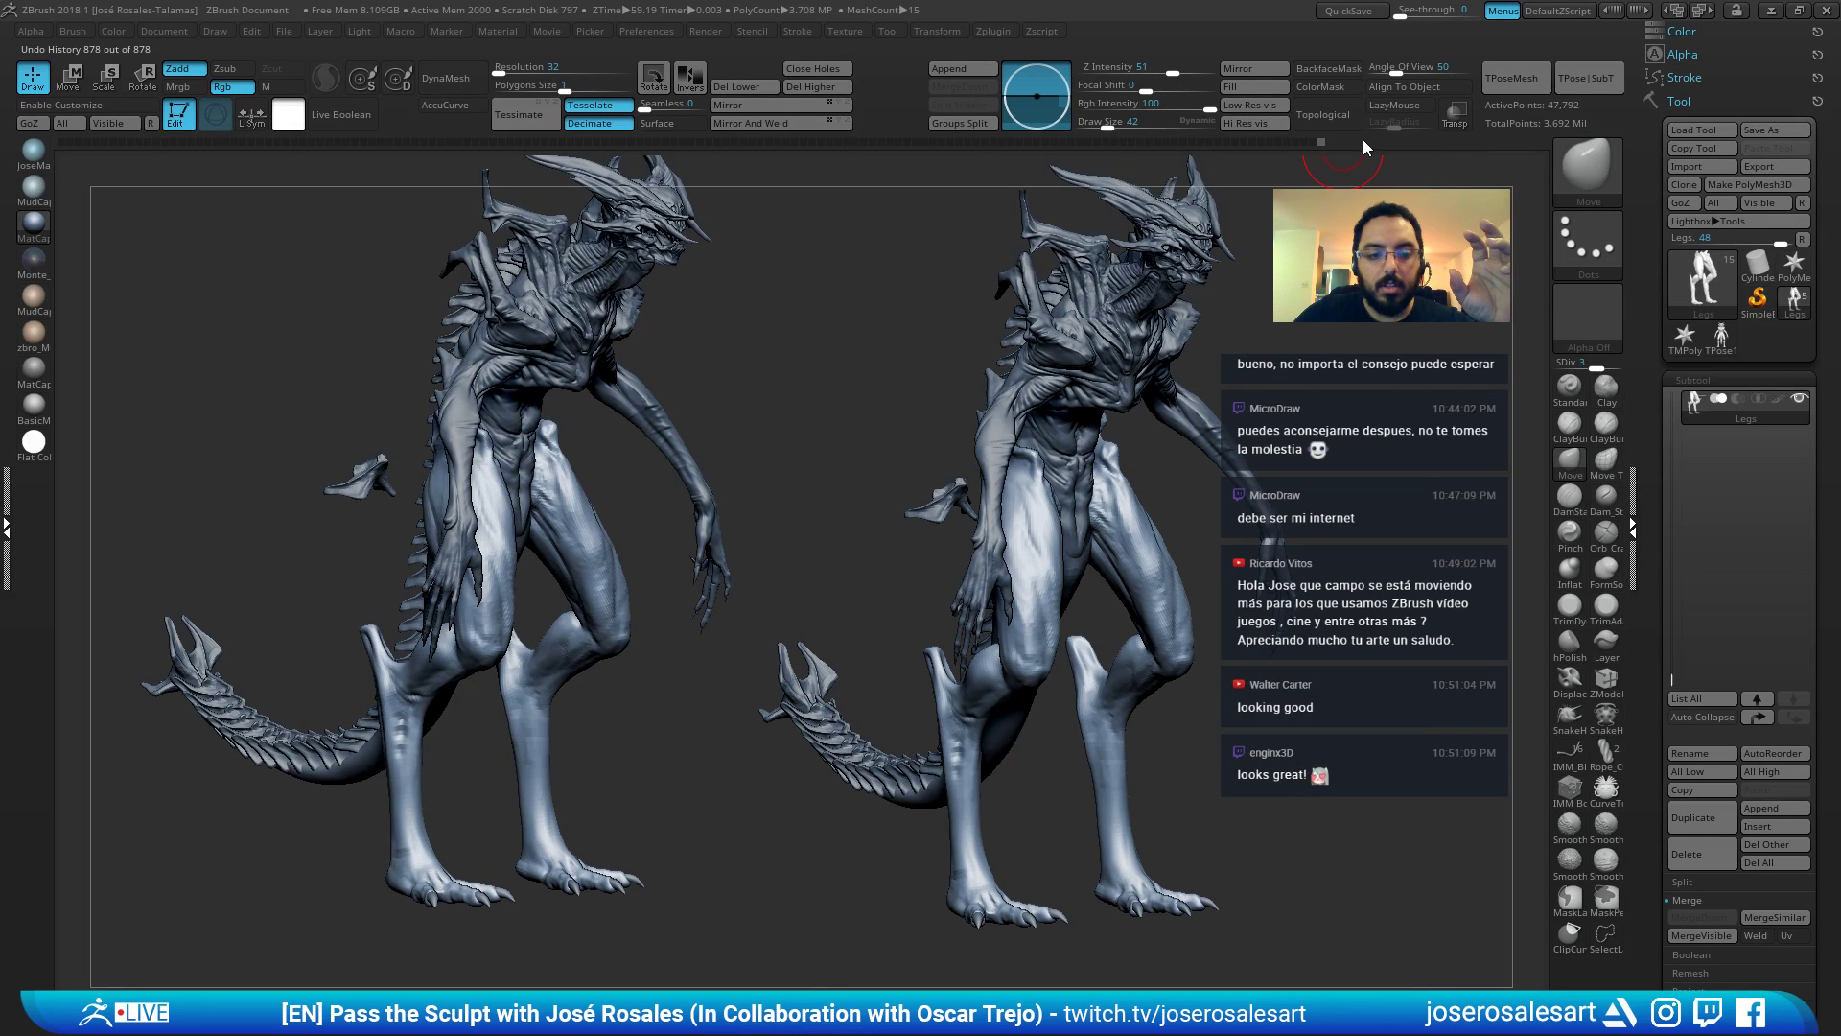
Make the arms subtool active and carve lines along the forearm with the DamStandard brush.
left_click_drag(949, 407, 863, 380)
left_click_drag(670, 472, 629, 477, "alt")
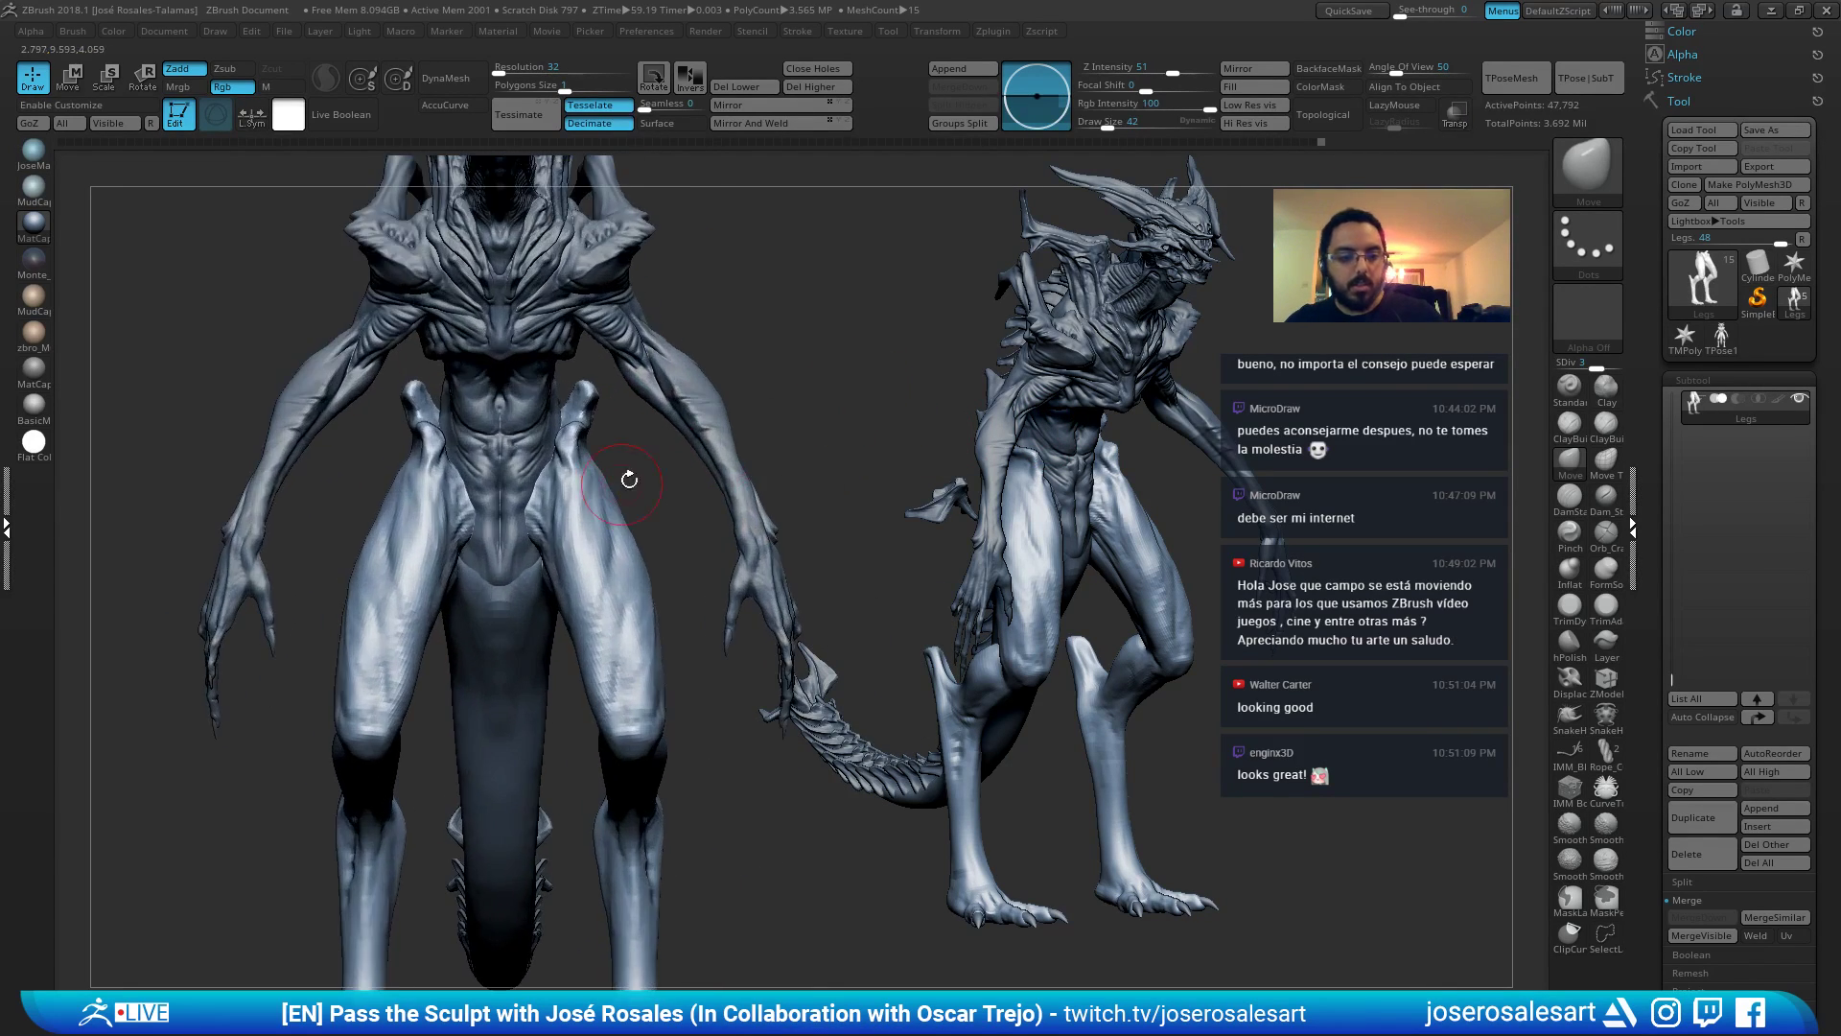
left_click(719, 418, "alt")
left_click_drag(825, 422, 801, 388, "alt")
left_click_drag(872, 422, 624, 479)
left_click_drag(403, 509, 547, 637)
left_click_drag(748, 518, 546, 479)
mouse_move(545, 479)
right_mouse_down()
mouse_move(437, 494)
mouse_move(477, 558)
mouse_move(518, 457)
right_mouse_up()
key("b")
key("d")
key("s")
mouse_move(471, 546)
right_mouse_down()
mouse_move(501, 563)
mouse_move(504, 654)
right_mouse_up()
Raise tendon forms along the forearm with the Standard brush and soften them with Smooth Stronger.
key("b")
key("s")
key("t")
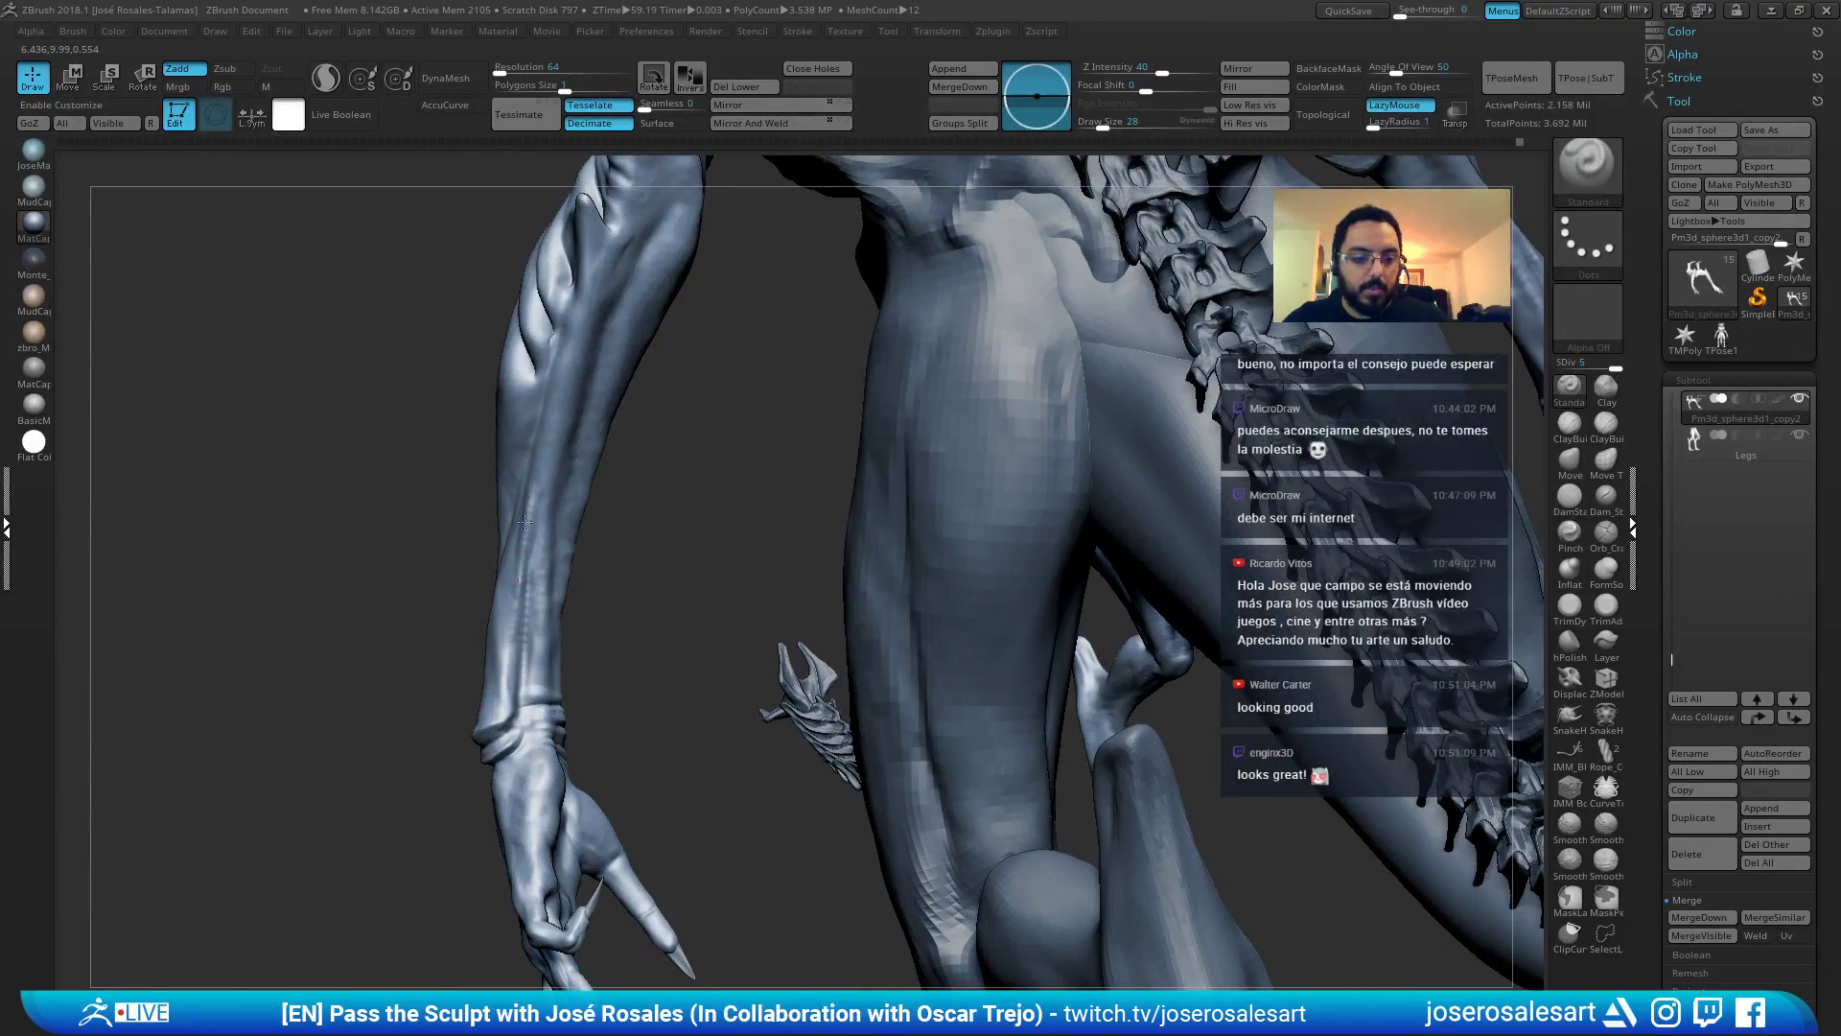
right_click_drag(525, 521, 549, 521)
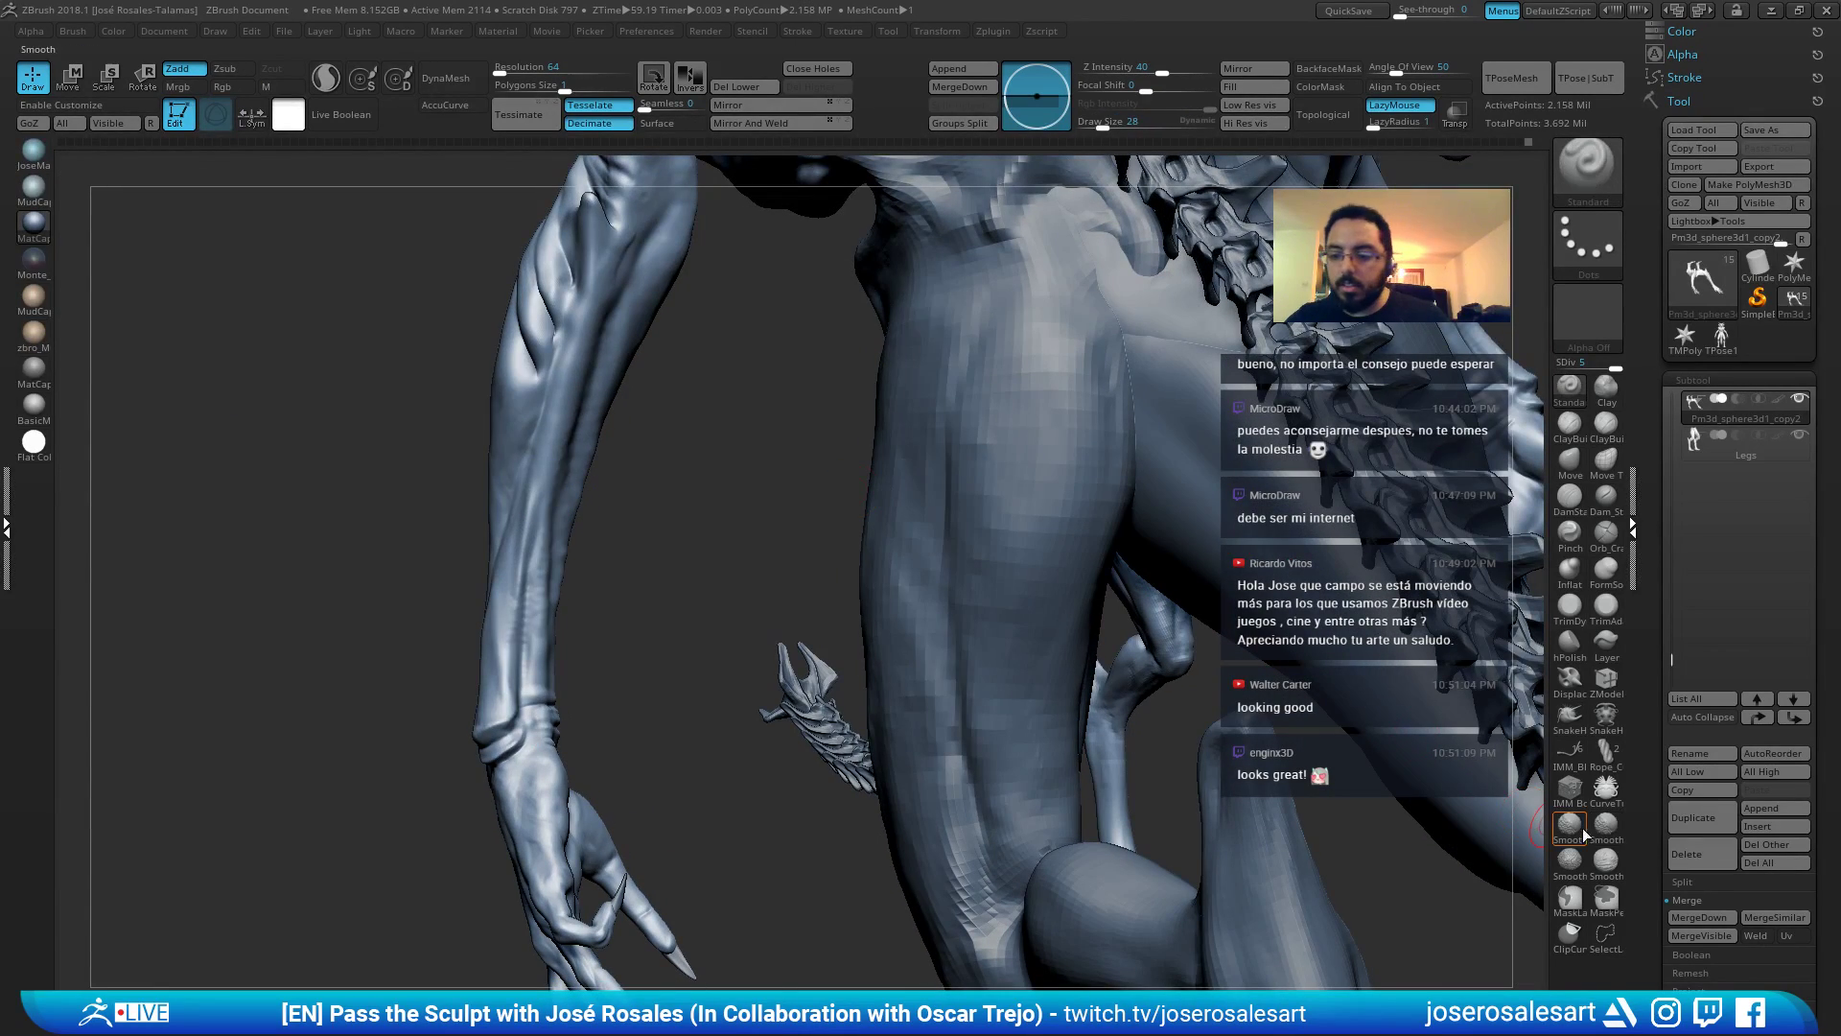
right_click_drag(731, 568, 641, 558)
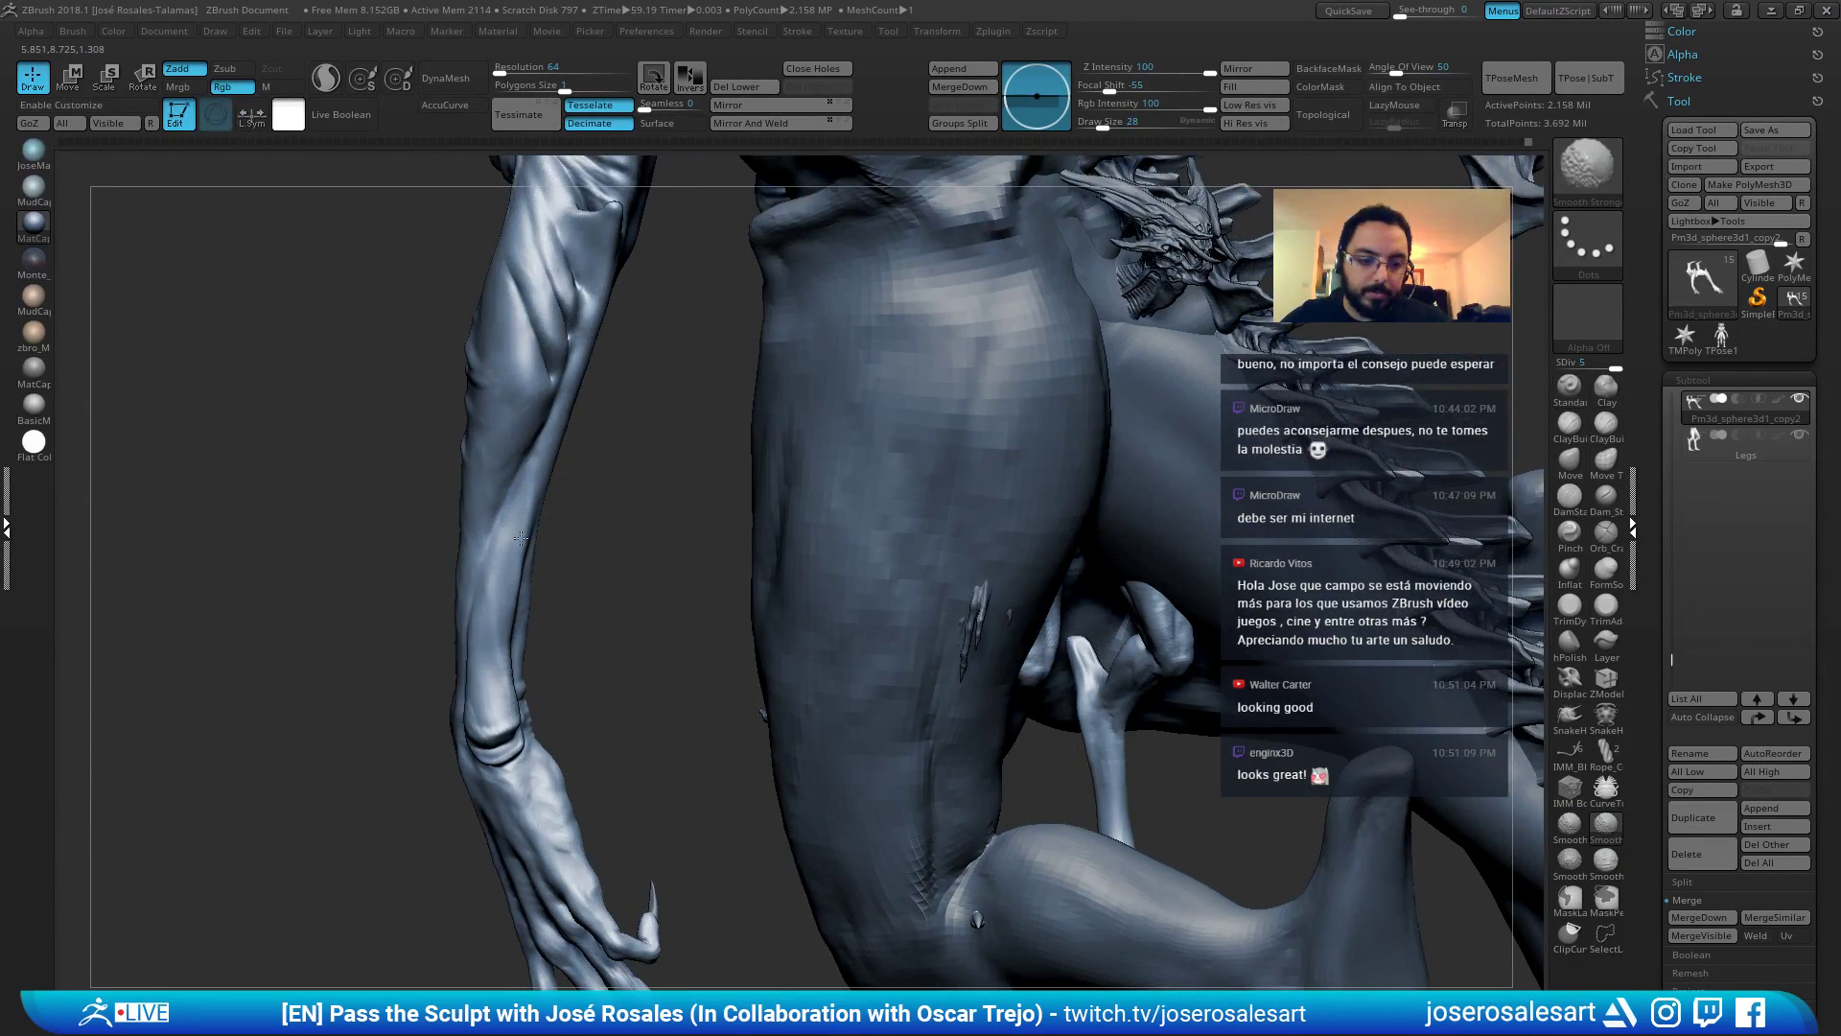
right_click_drag(519, 538, 585, 422)
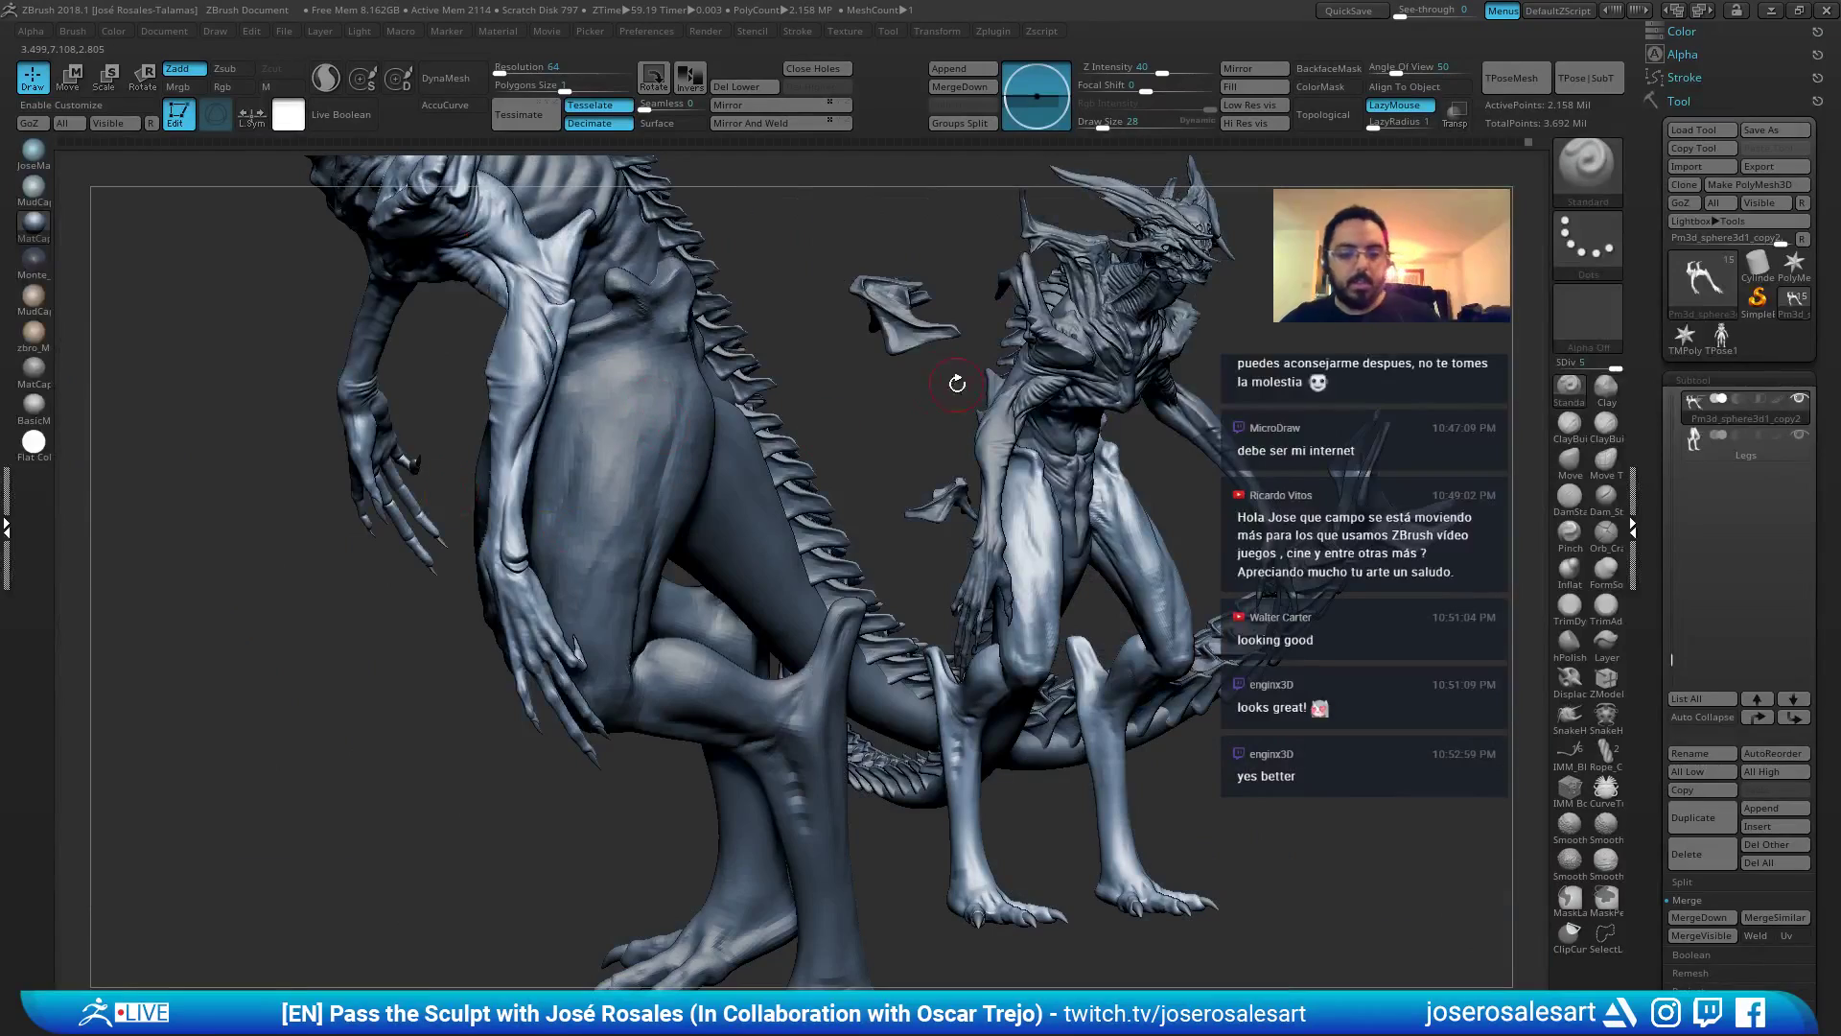
Carve creases into the palm with the DamStandard brush and smooth them.
mouse_move(957, 383)
right_mouse_down()
mouse_move(842, 362)
mouse_move(761, 439)
mouse_move(670, 456)
mouse_move(828, 602)
mouse_move(699, 738)
mouse_move(823, 460)
mouse_move(716, 641)
mouse_move(847, 493)
mouse_move(699, 538)
mouse_move(674, 468)
right_mouse_up()
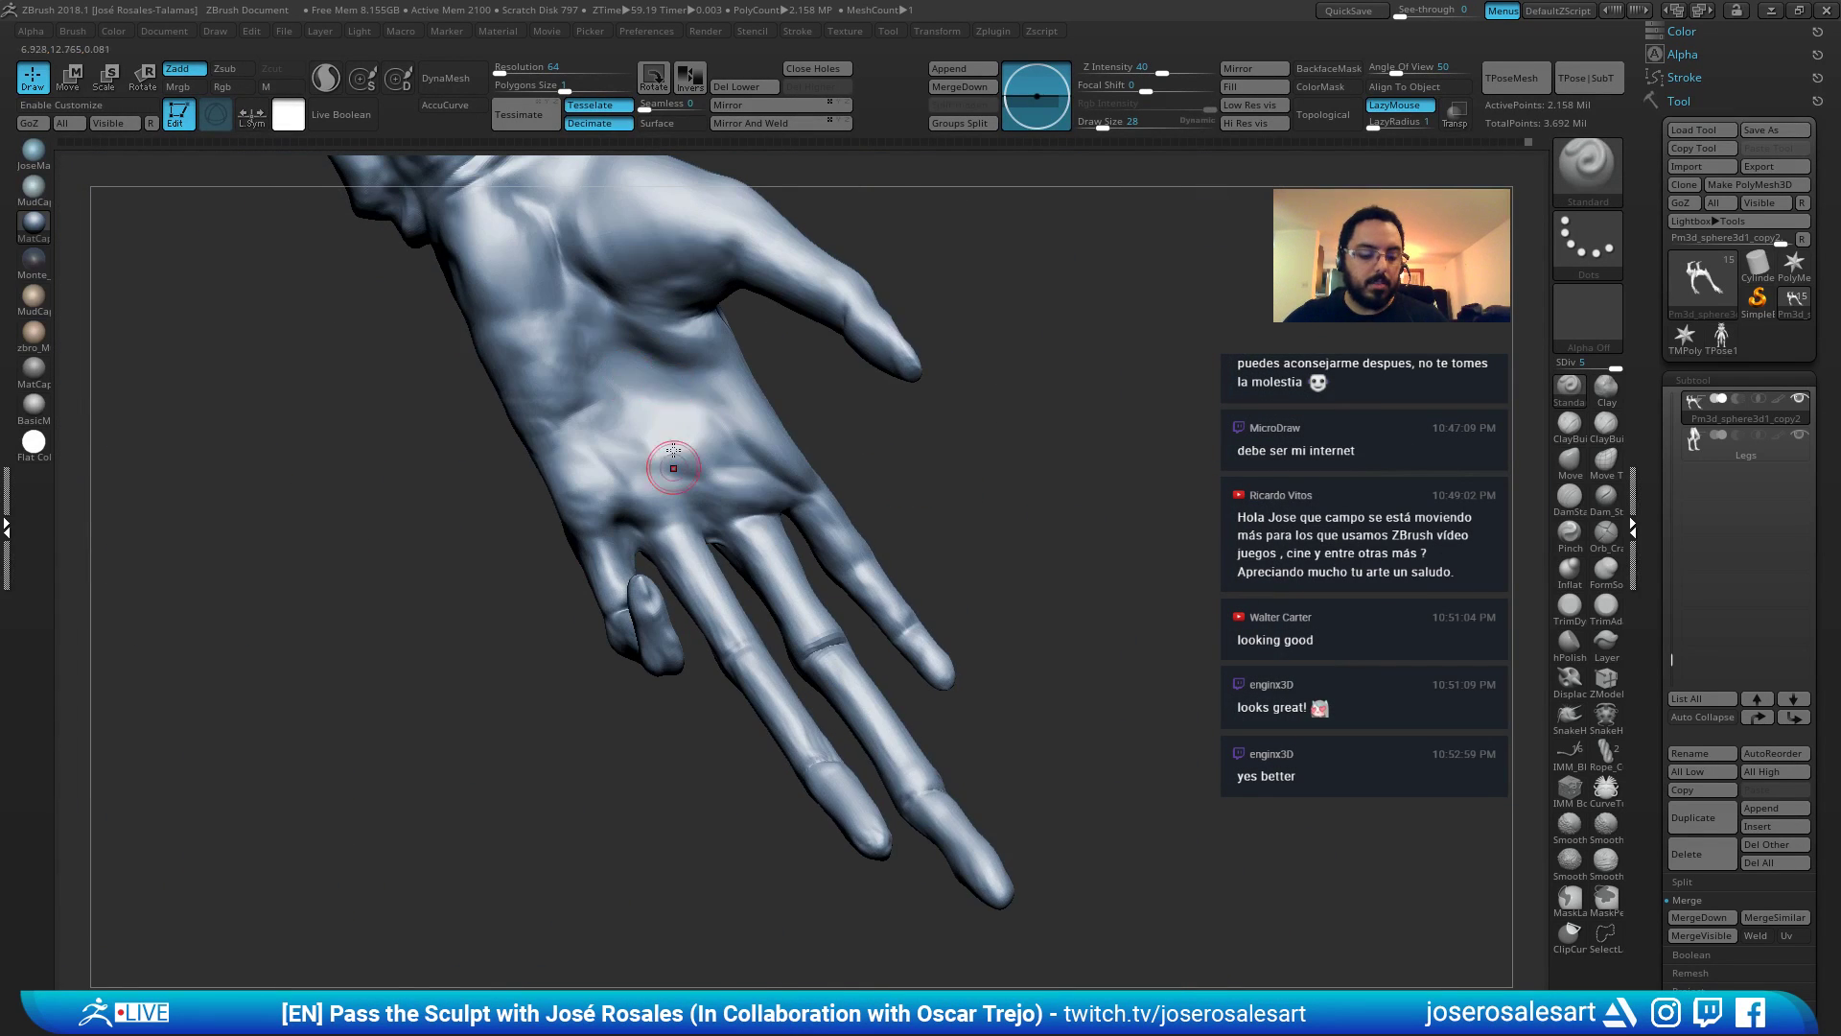
key("b")
key("d")
key("s")
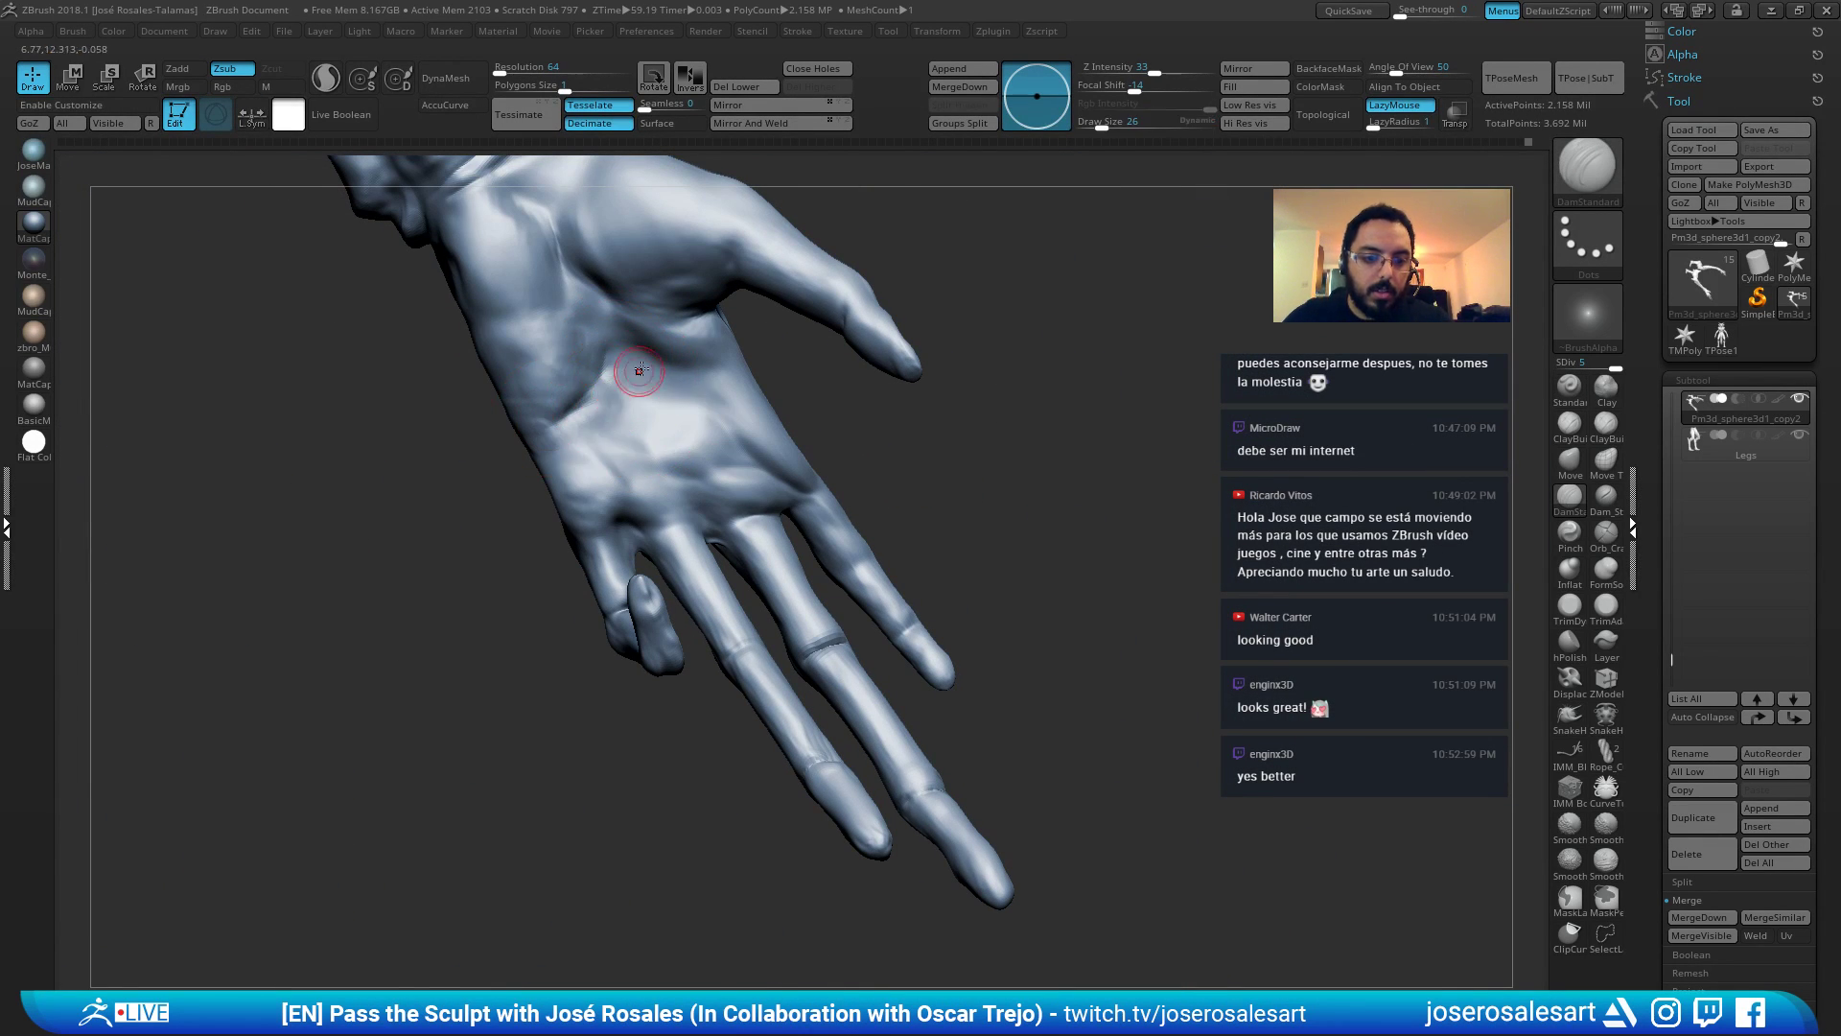
mouse_move(705, 357)
right_mouse_down()
mouse_move(657, 361)
mouse_move(697, 323)
mouse_move(634, 350)
right_mouse_up()
left_click_drag(661, 378, 671, 357, "shift")
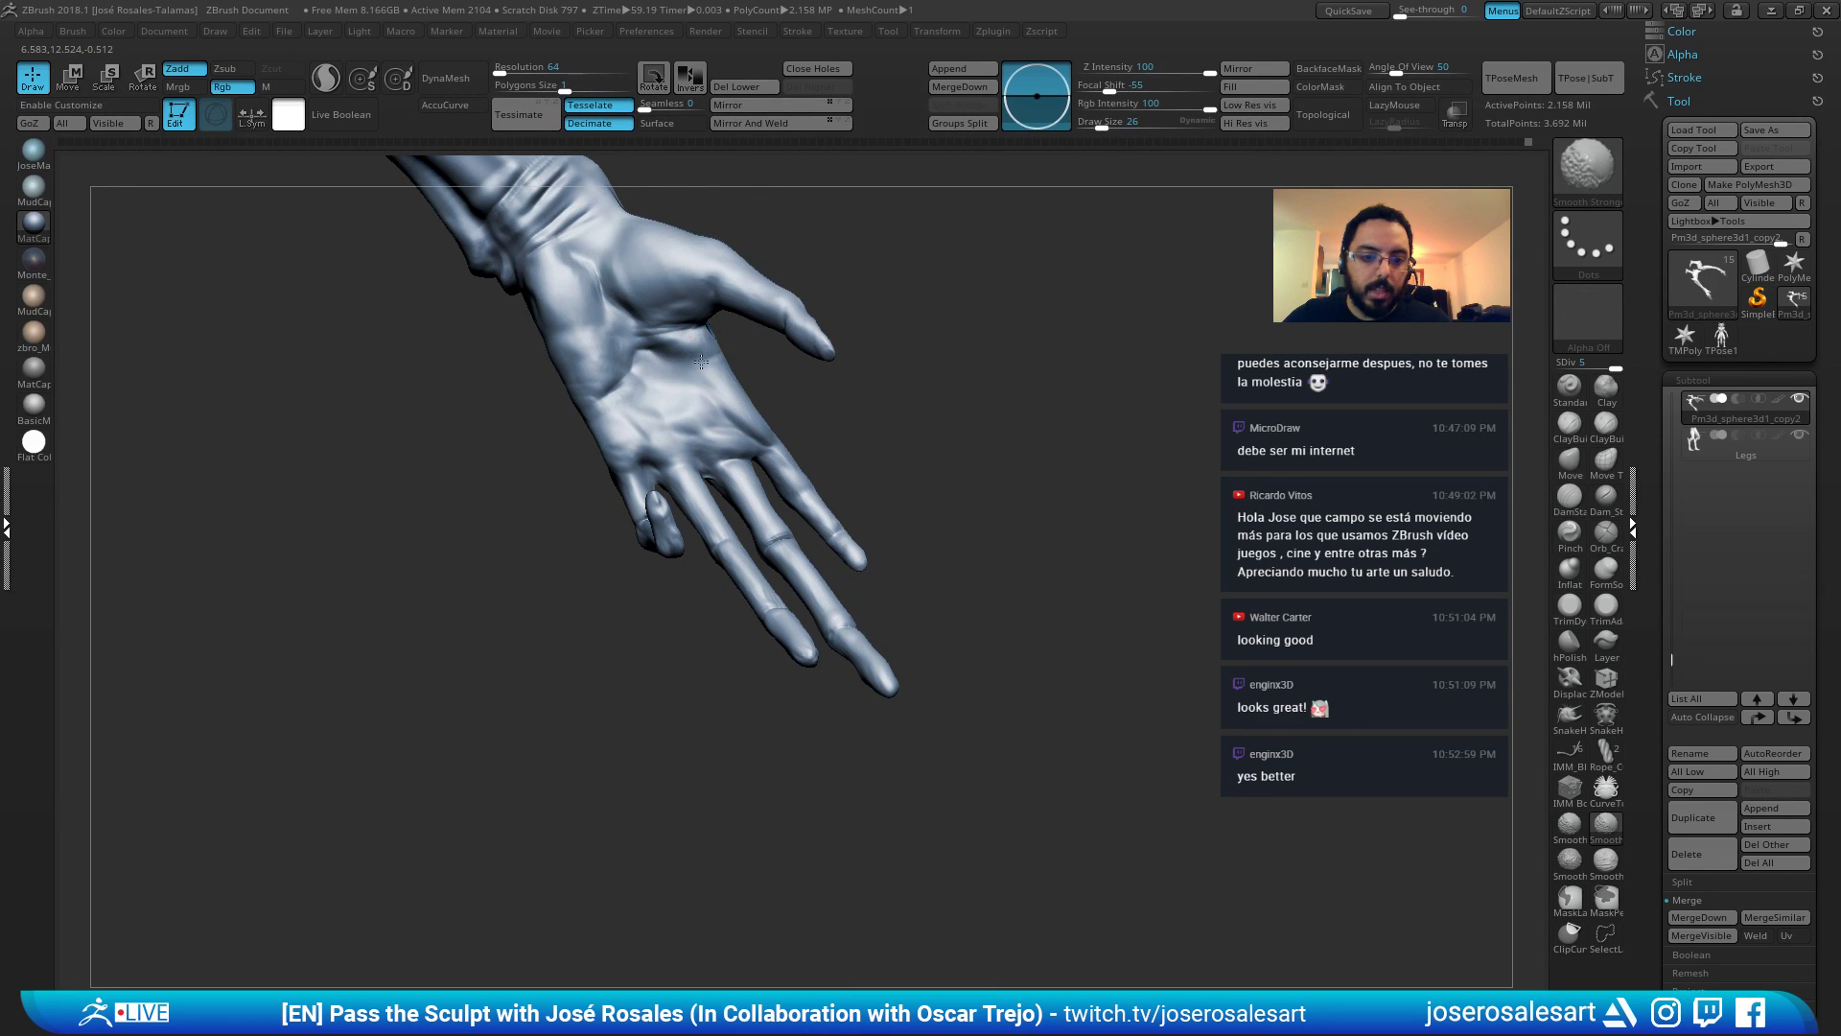
Save the file and review the whole creature from the front.
mouse_move(683, 351)
right_mouse_down()
mouse_move(714, 382)
mouse_move(624, 423)
mouse_move(645, 408)
right_mouse_up()
key("shift+s")
right_click_drag(920, 292, 863, 402)
right_click_drag(863, 403, 767, 480)
right_click_drag(768, 480, 770, 525)
right_click_drag(770, 525, 594, 381)
right_click_drag(644, 462, 1121, 185)
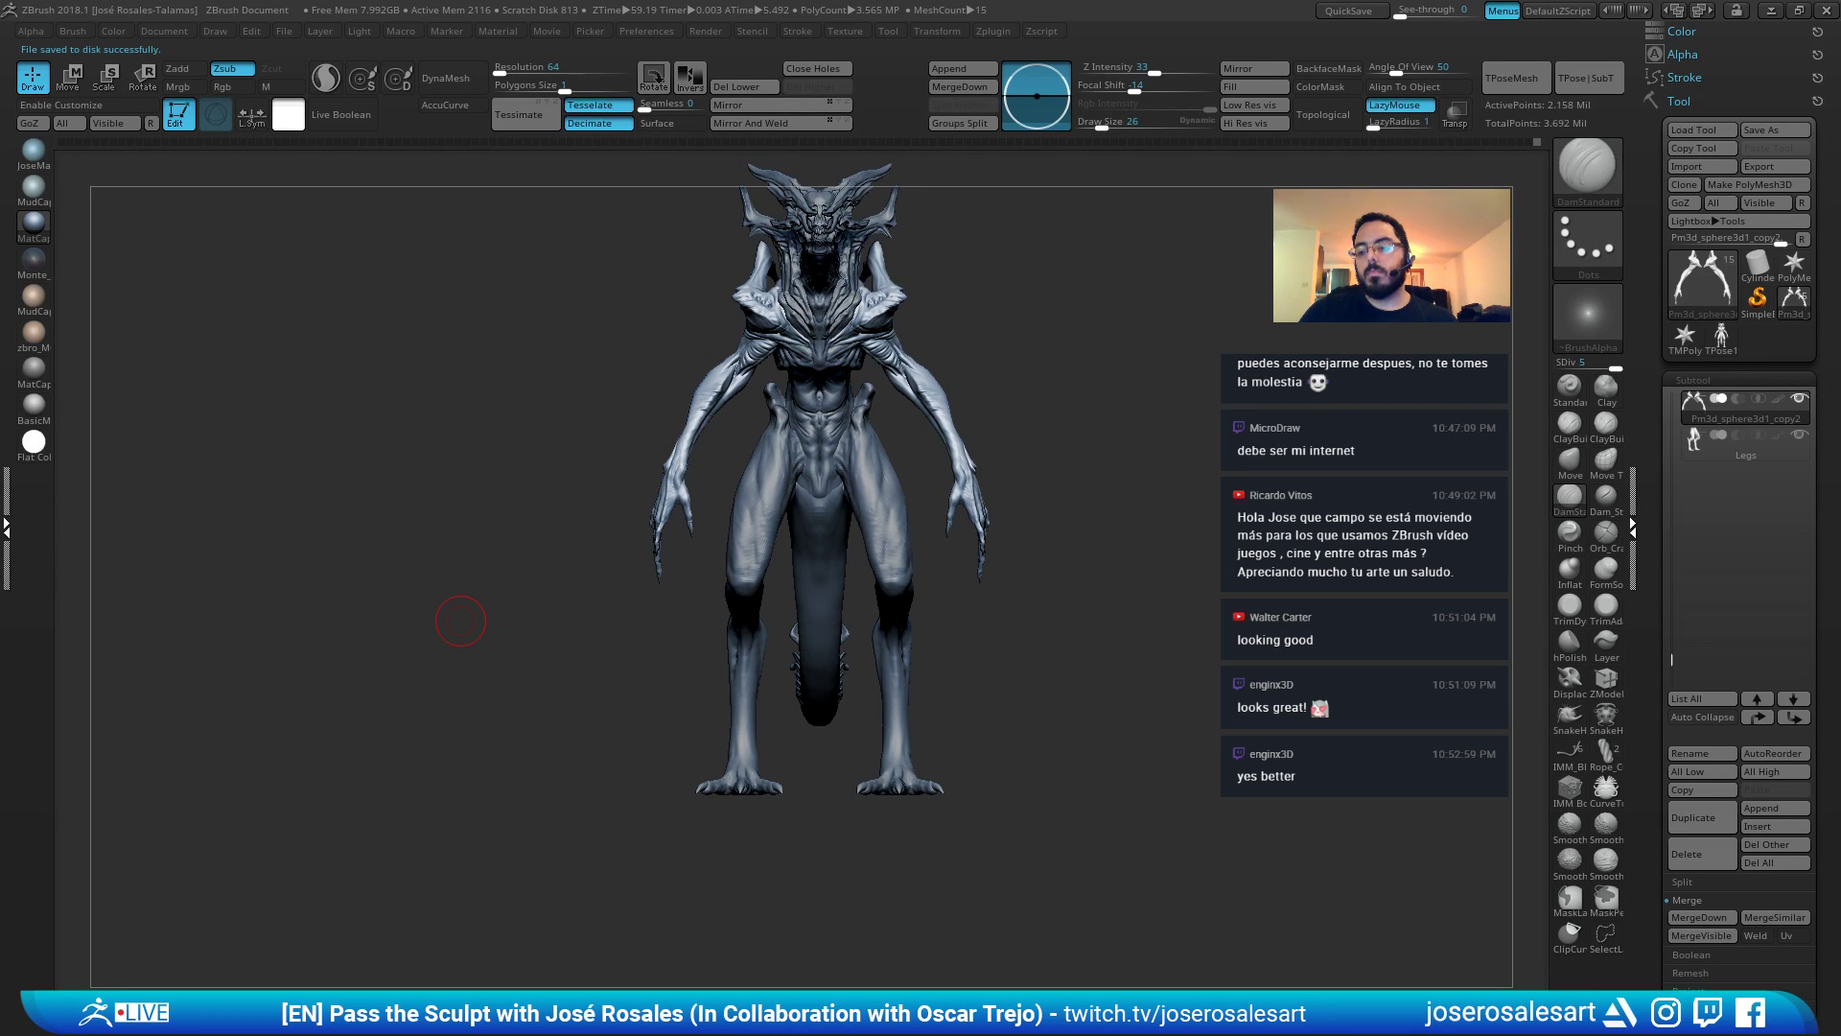
Sharpen the muscle separations along the forearm and below the elbow with the DamStandard brush.
right_click_drag(892, 273, 959, 378, "alt")
right_click_drag(959, 378, 731, 509, "ctrl")
mouse_move(731, 509)
left_mouse_down()
mouse_move(751, 503)
mouse_move(658, 608)
mouse_move(671, 534)
mouse_move(600, 495)
mouse_move(682, 459)
left_mouse_up()
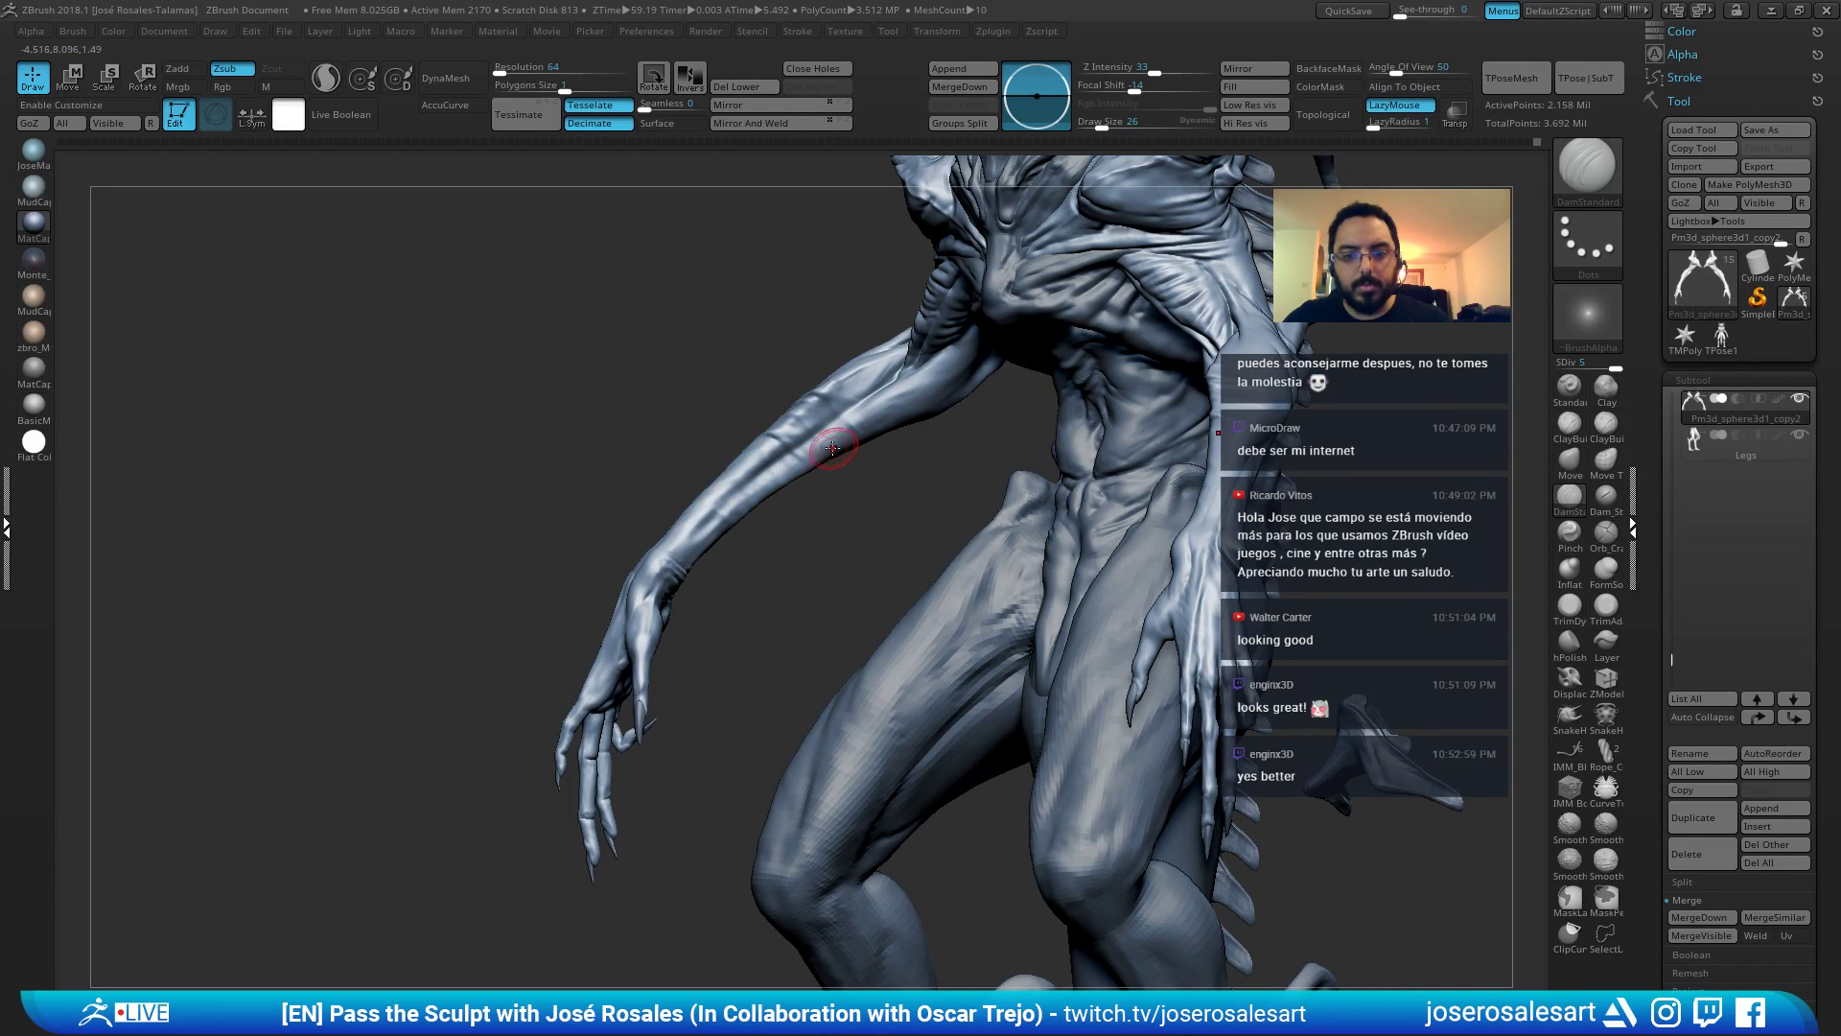
mouse_move(796, 489)
left_mouse_down()
mouse_move(944, 462)
mouse_move(640, 496)
left_mouse_up()
mouse_move(640, 495)
right_mouse_down()
mouse_move(844, 535)
mouse_move(757, 406)
mouse_move(820, 564)
right_mouse_up()
right_click(820, 564)
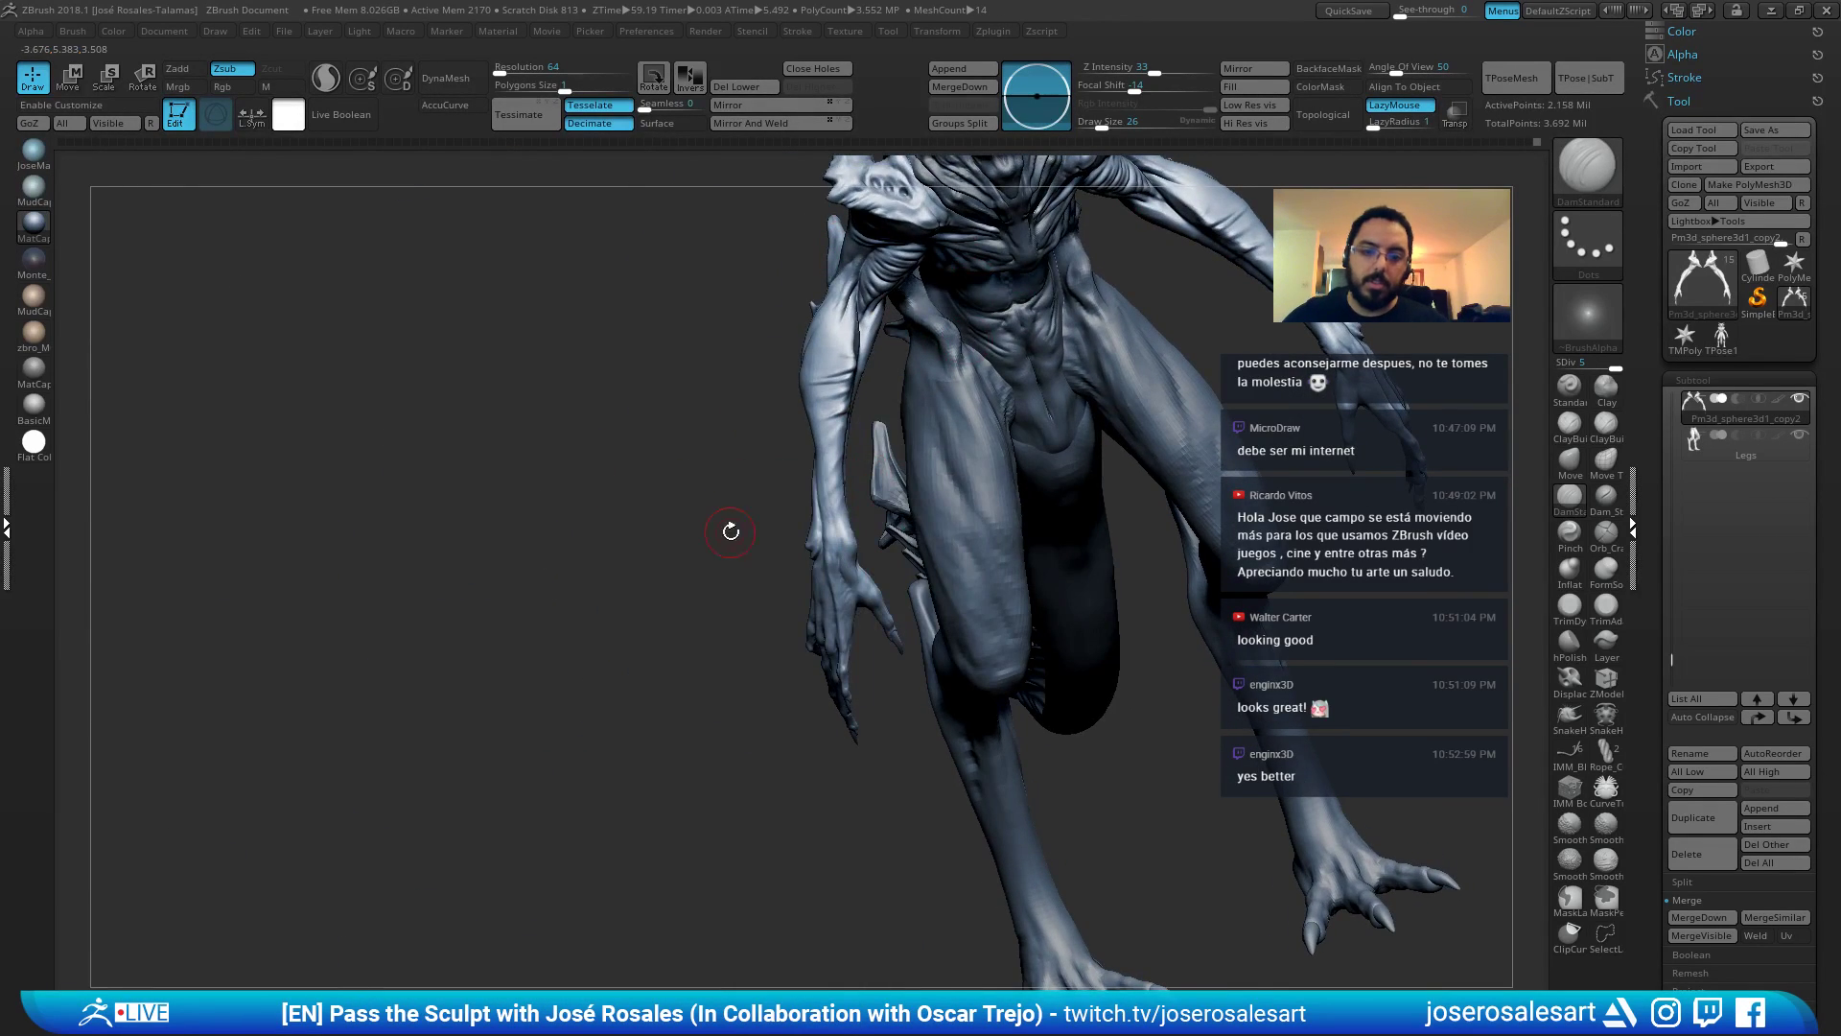
Soften the forearm's surface around the elbow with the Smooth Stronger brush.
left_click_drag(730, 531, 832, 318)
mouse_move(887, 518)
right_mouse_down()
mouse_move(894, 487)
mouse_move(868, 537)
mouse_move(828, 433)
right_mouse_up()
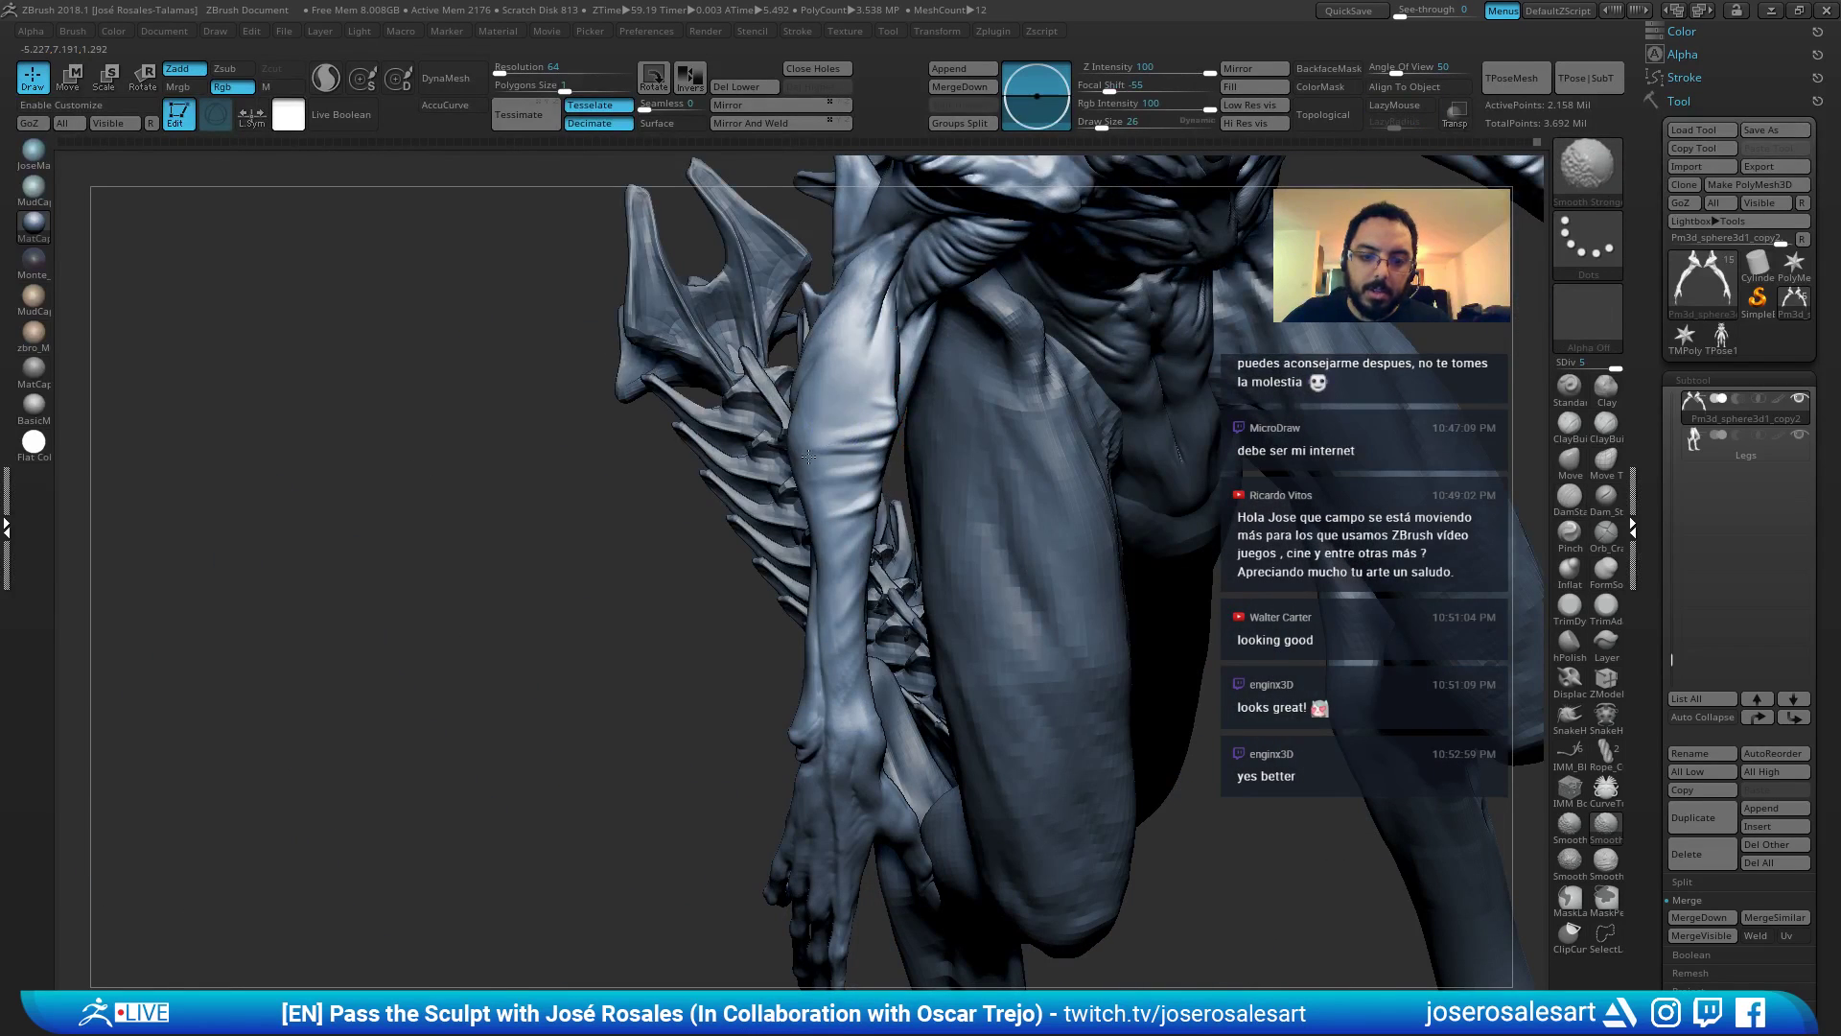
mouse_move(847, 496)
right_mouse_down("ctrl")
mouse_move(912, 412)
mouse_move(851, 724)
mouse_move(818, 357)
right_mouse_up("ctrl")
mouse_move(955, 376)
right_mouse_down()
mouse_move(1009, 345)
mouse_move(971, 445)
right_mouse_up()
Examine the legs and tail from behind and the side, and the whole creature from the front and three-quarter angle.
mouse_move(805, 498)
right_mouse_down()
mouse_move(898, 534)
mouse_move(920, 589)
mouse_move(848, 619)
right_mouse_up()
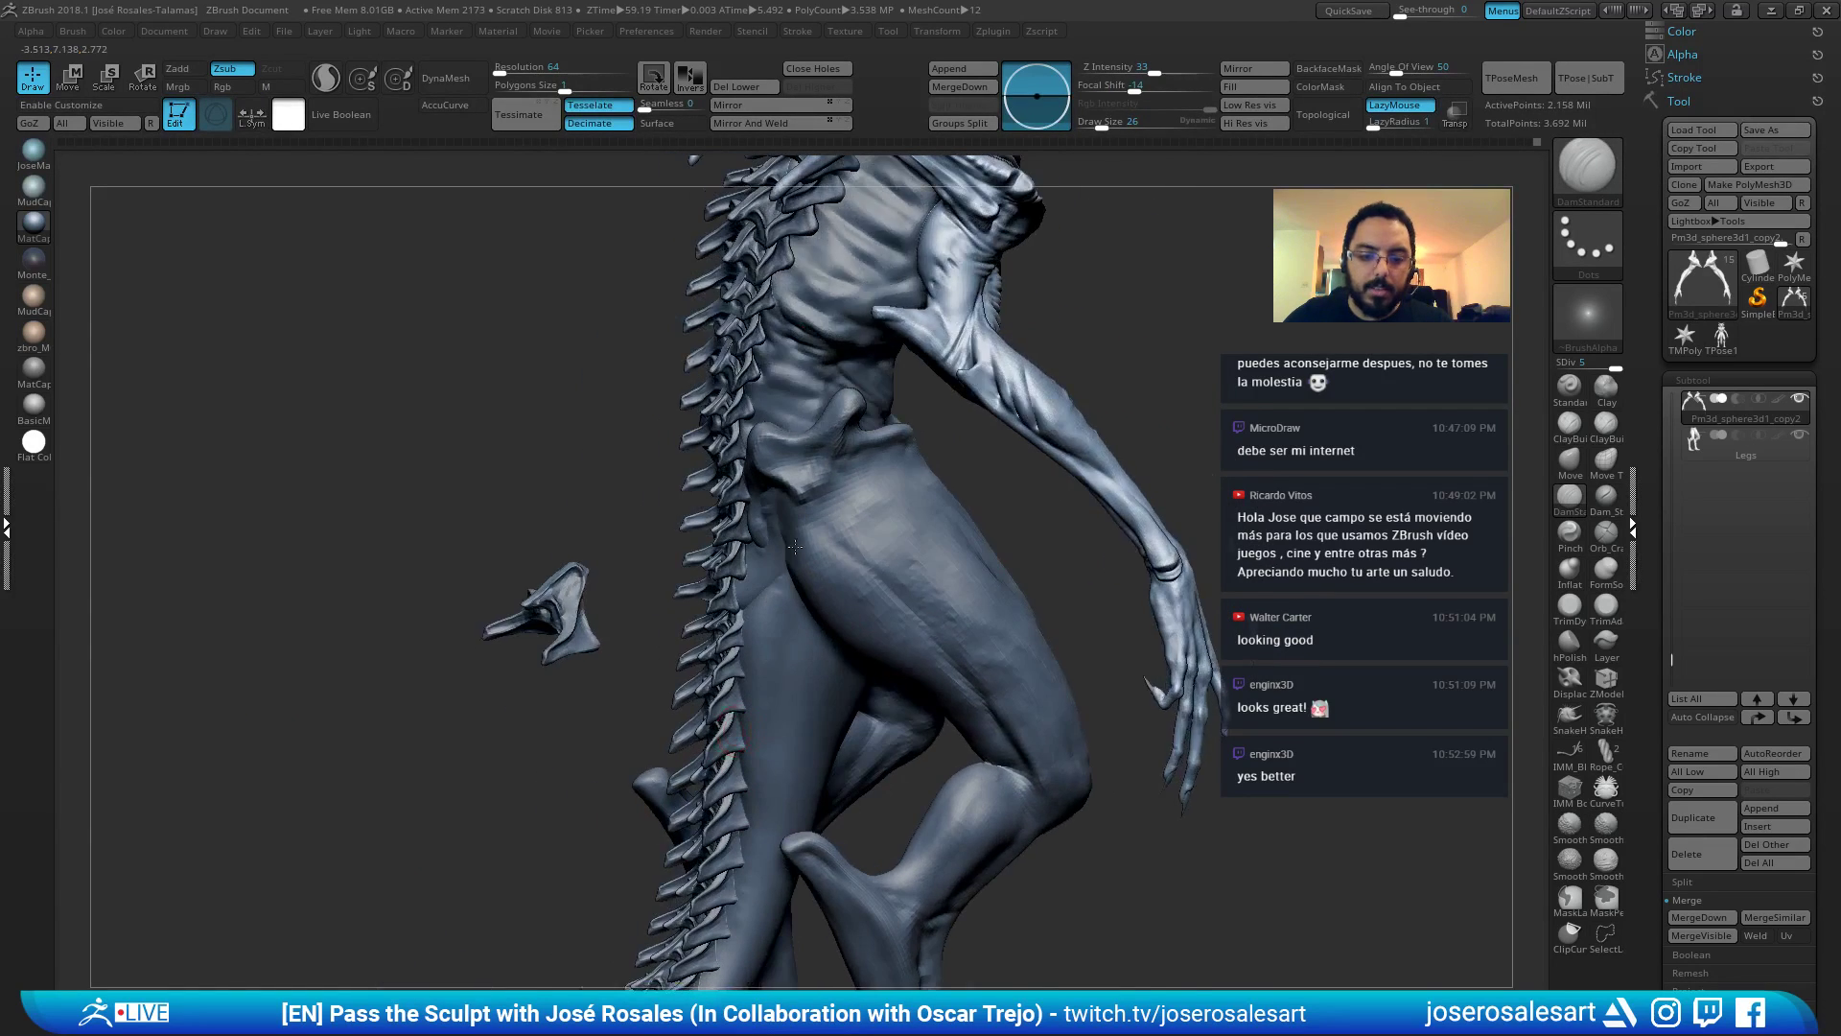
right_click_drag(938, 854, 992, 645, "alt")
right_click_drag(967, 849, 887, 729)
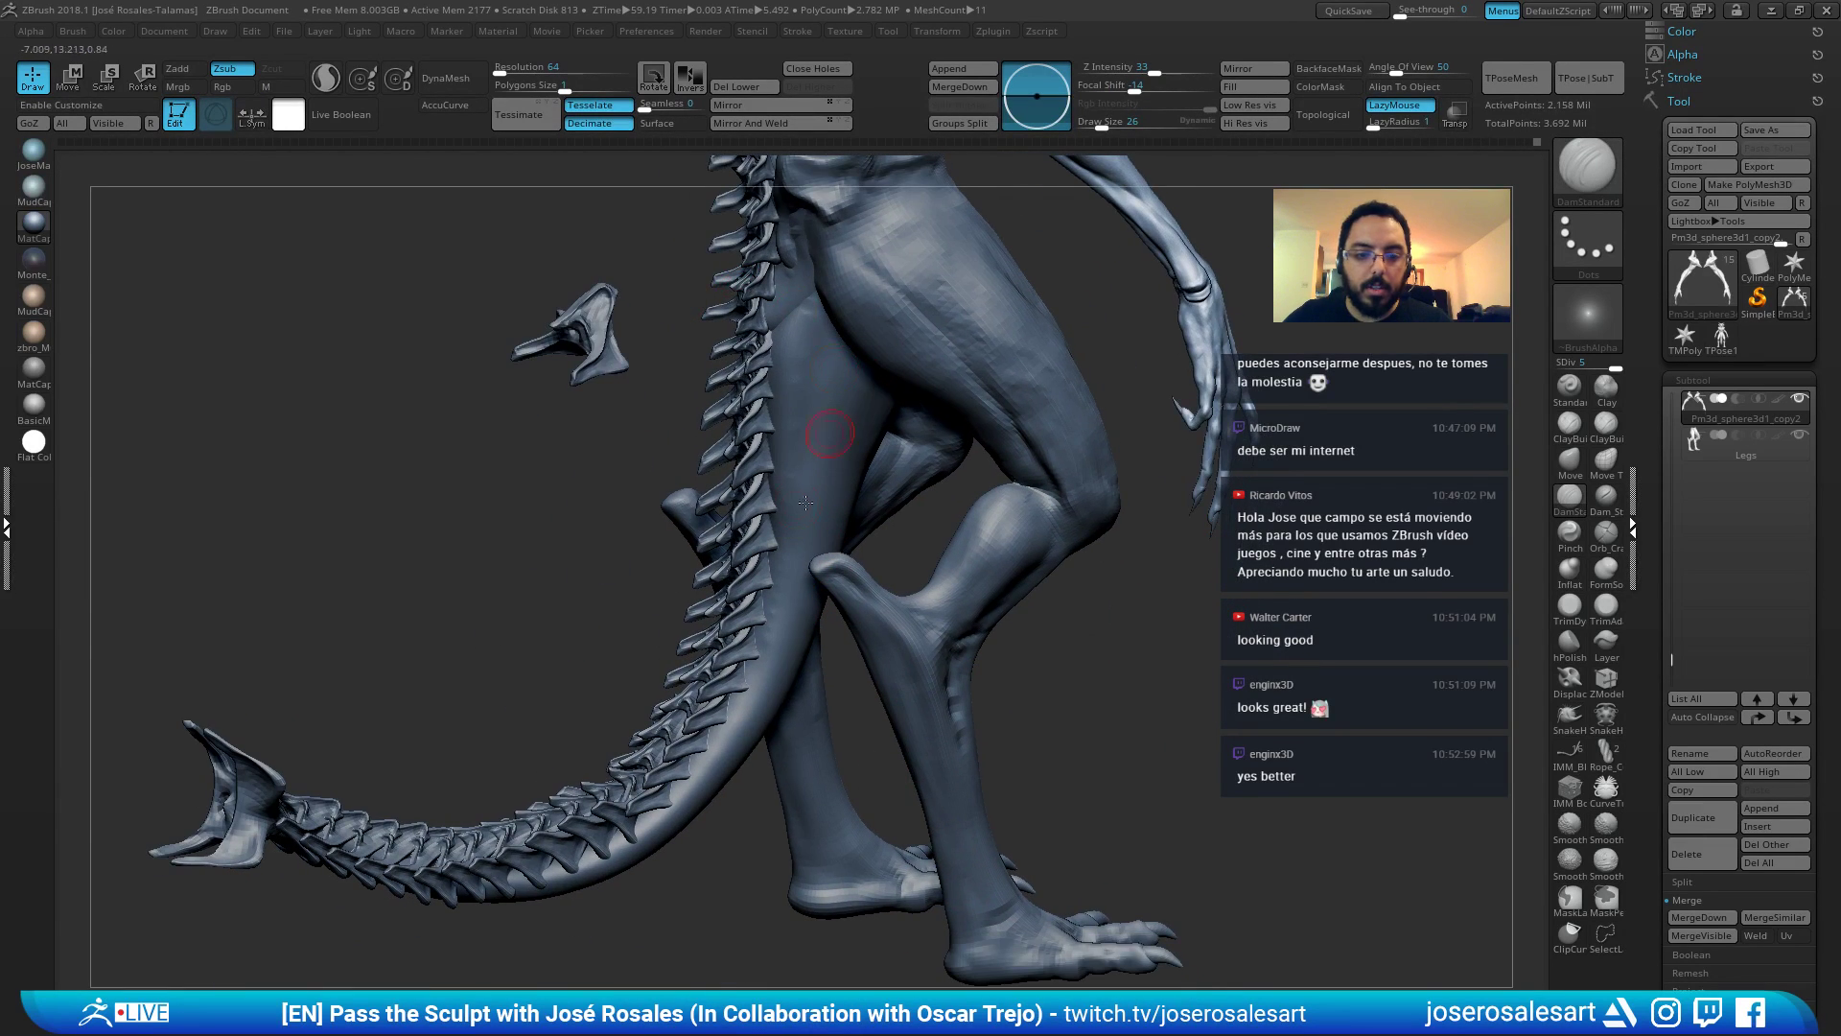
right_click_drag(805, 502, 706, 898)
mouse_move(805, 287)
right_mouse_down("alt")
mouse_move(764, 450)
mouse_move(781, 553)
right_mouse_up("alt")
right_click_drag(874, 476, 995, 426)
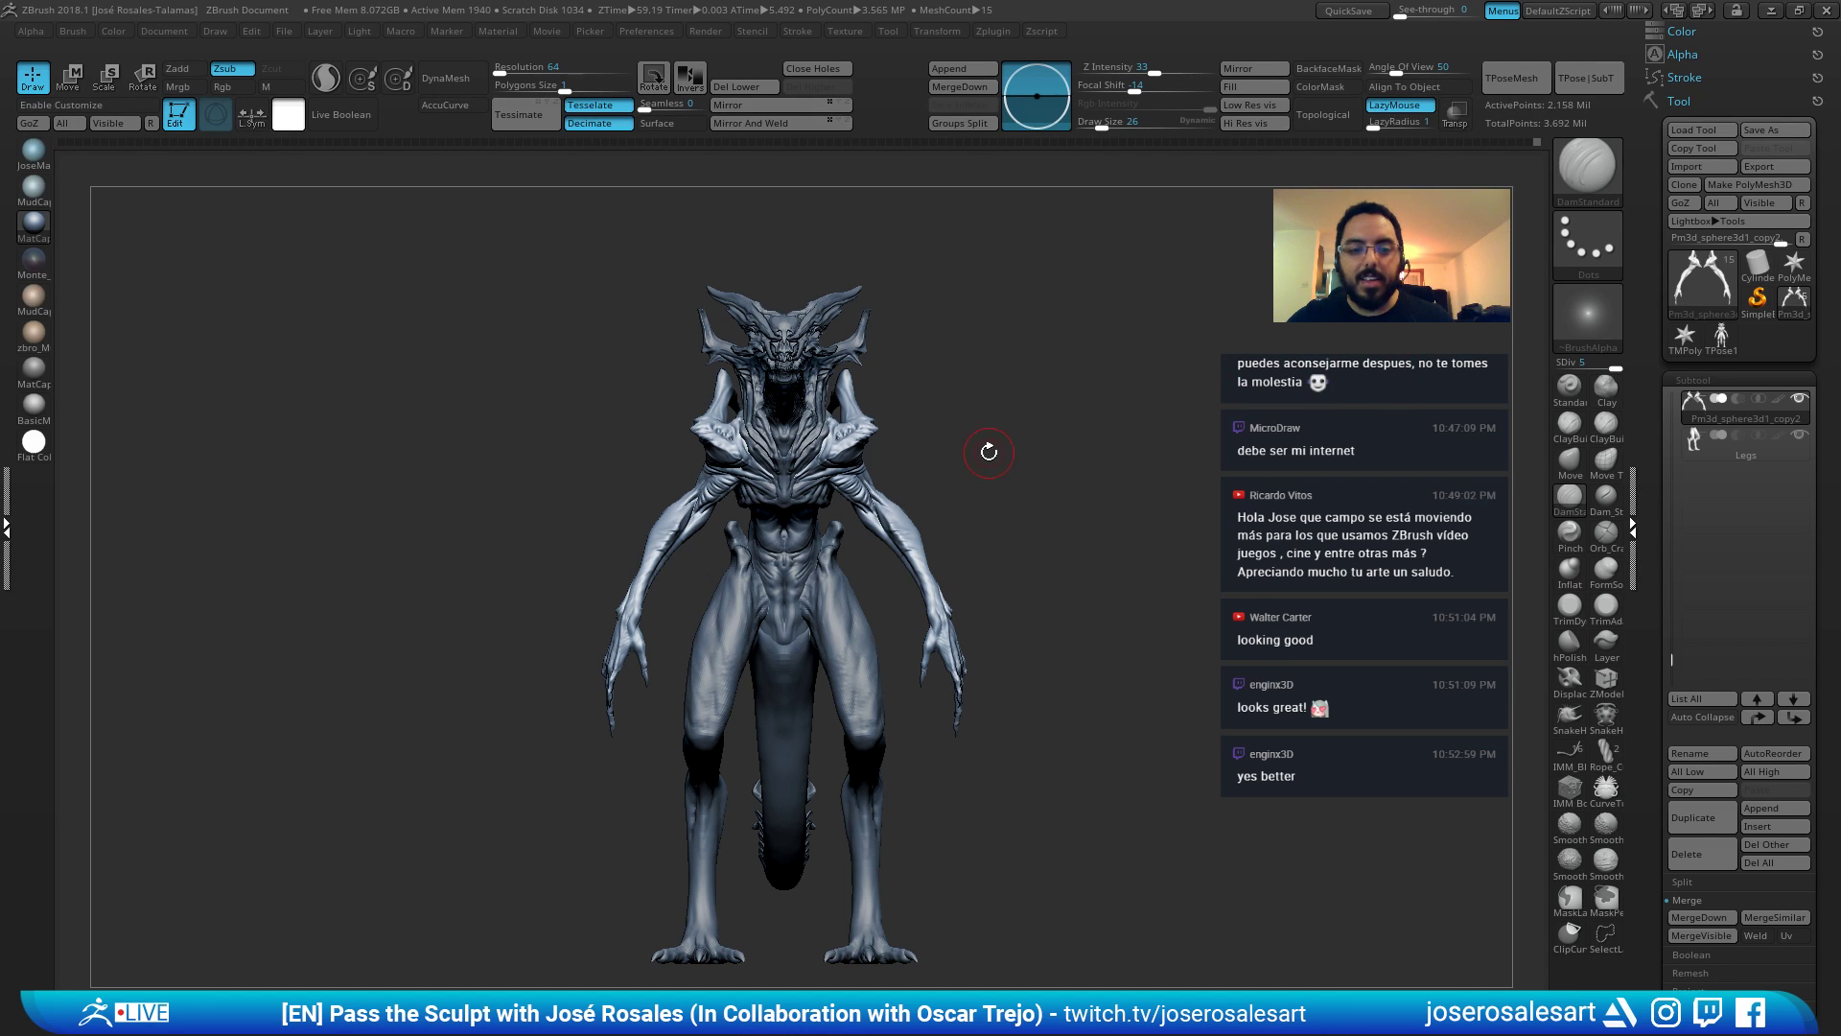
mouse_move(987, 452)
left_mouse_down()
mouse_move(969, 423)
mouse_move(1011, 411)
left_mouse_up()
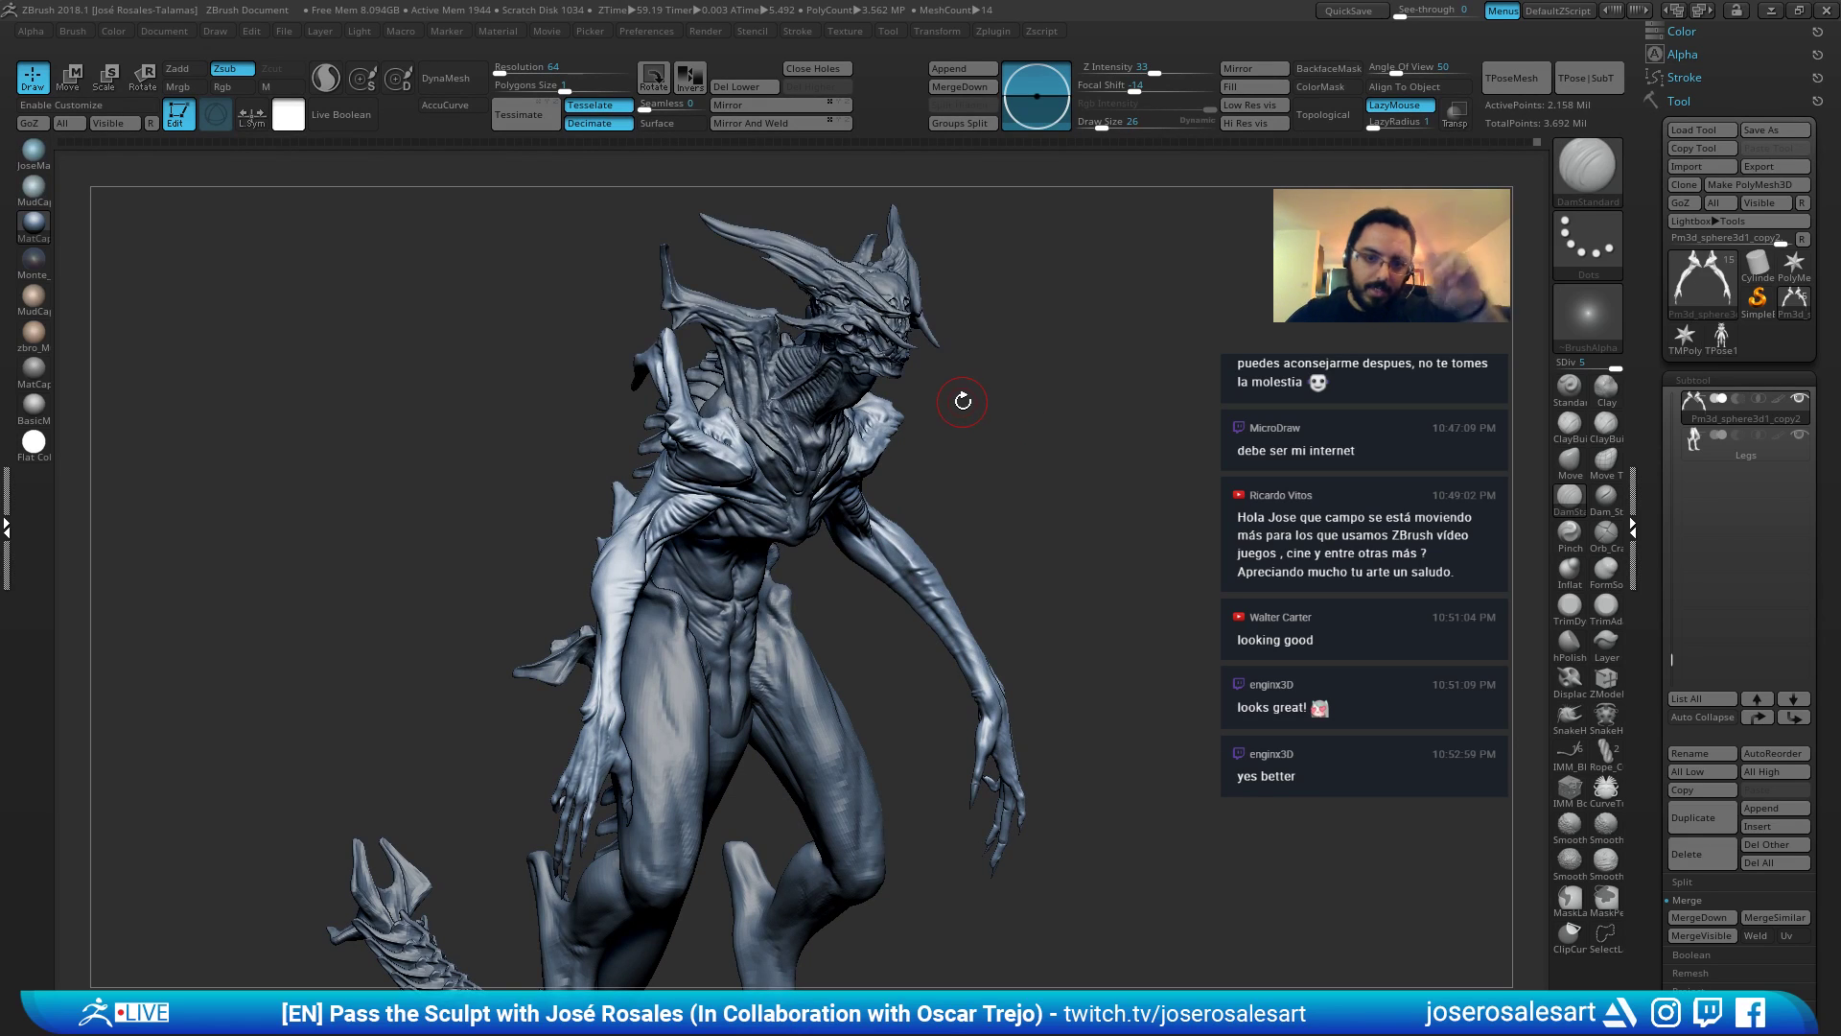